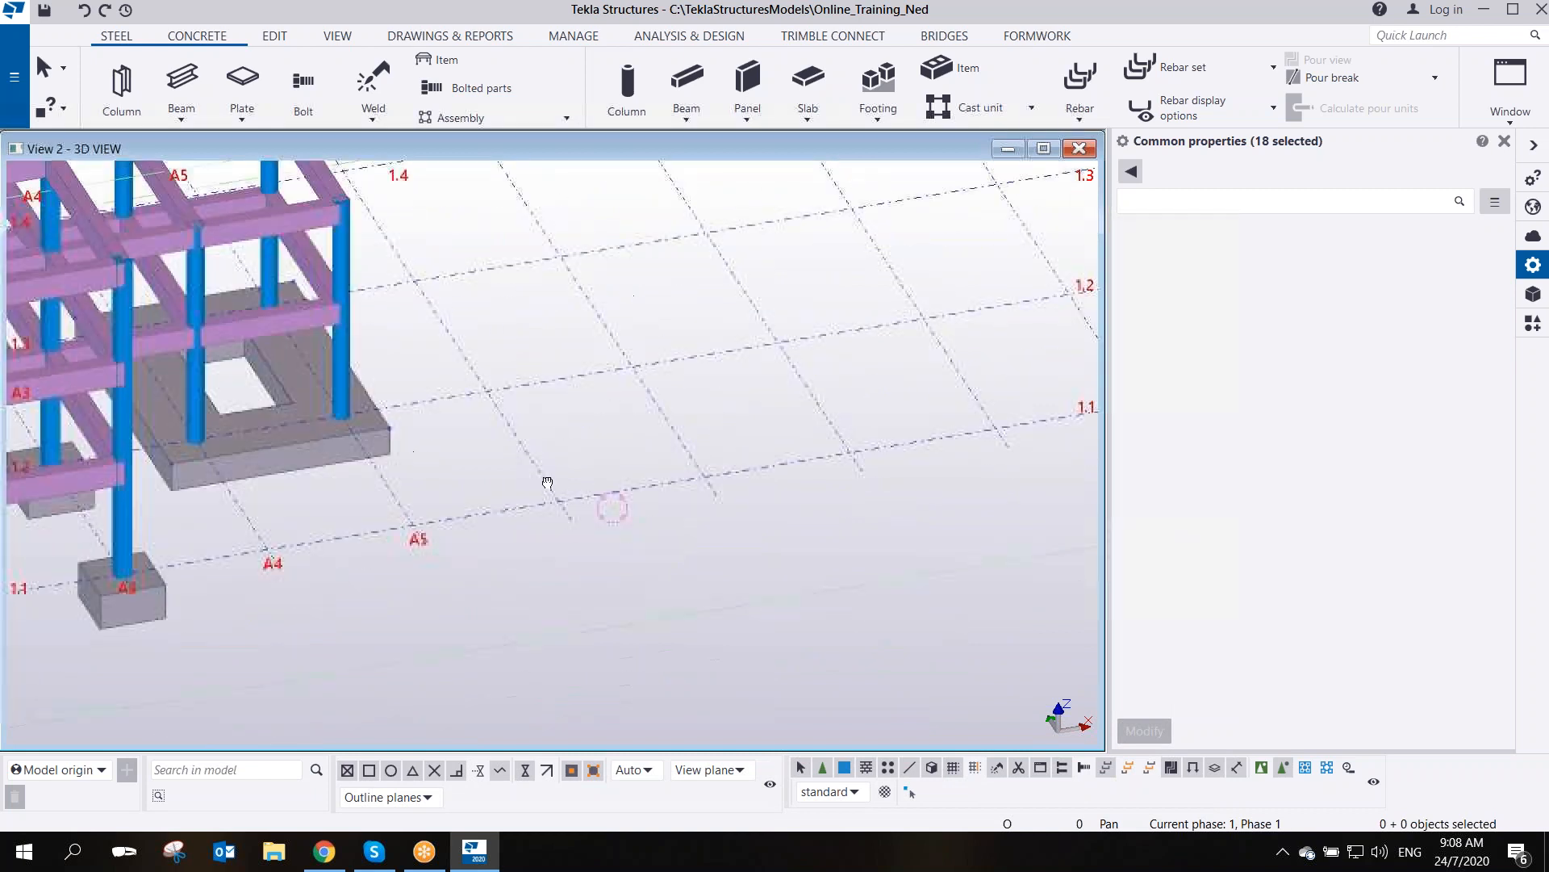
pyautogui.scroll(-5, 617, 568)
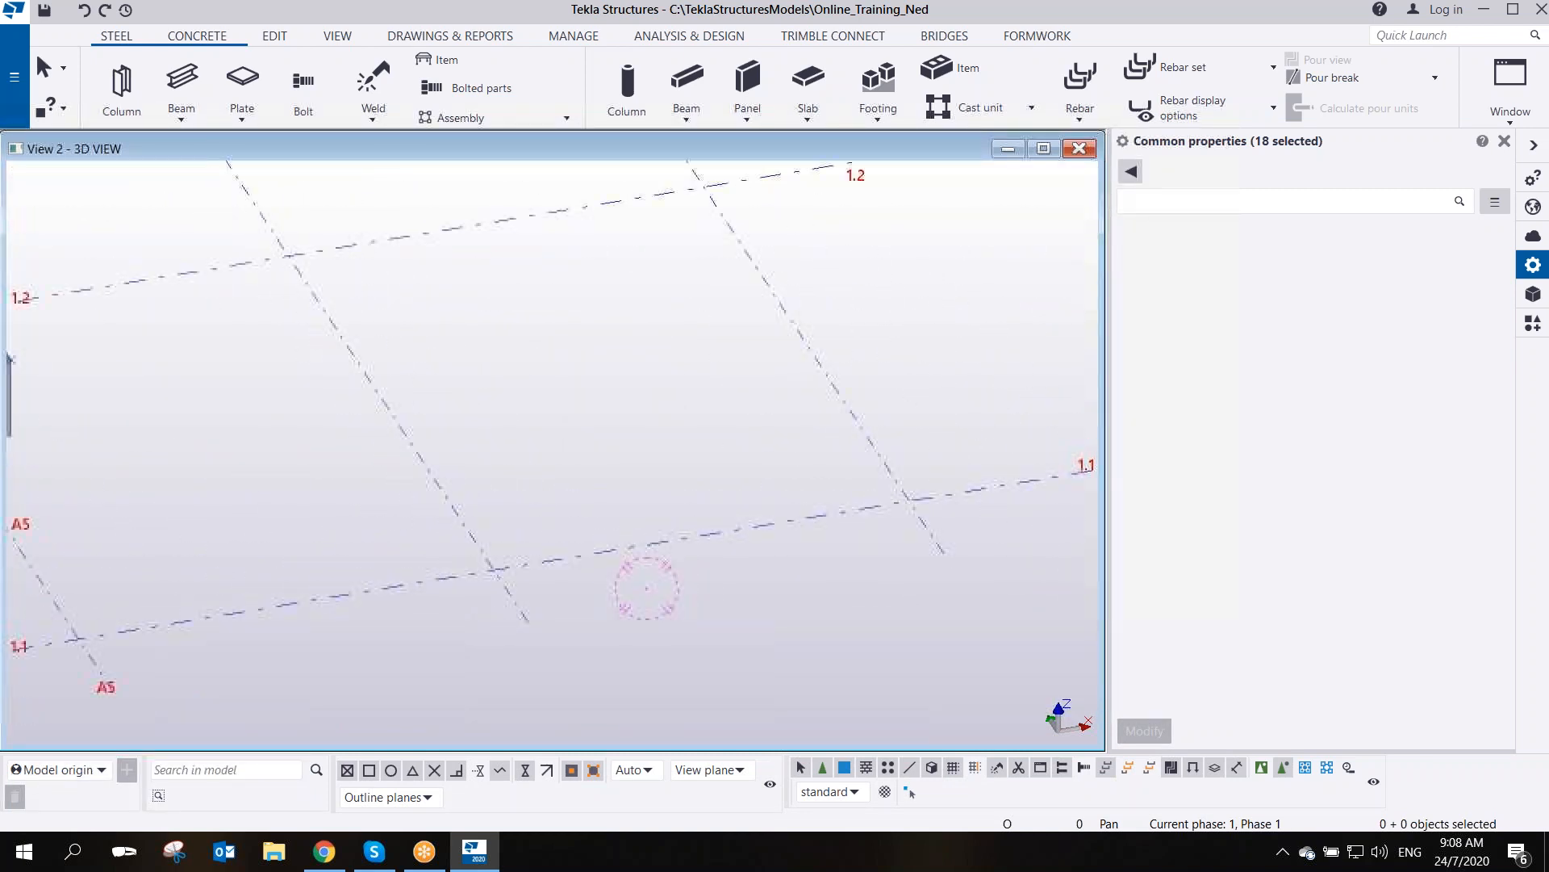
pyautogui.scroll(2, 572, 539)
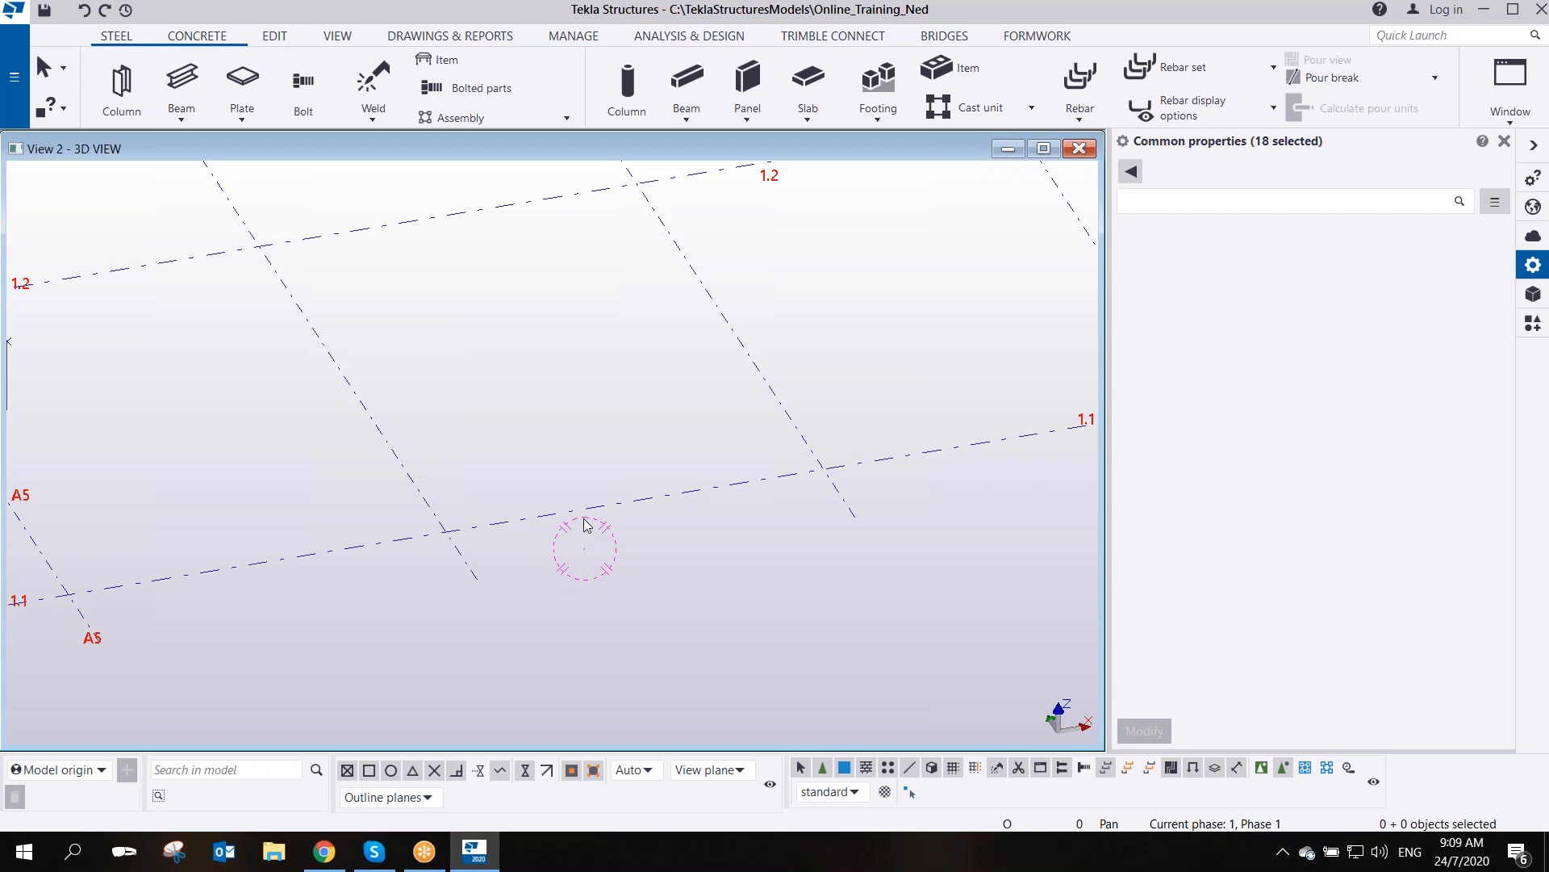
pyautogui.moveTo(387, 505); pyautogui.dragTo(879, 541, button='middle')
pyautogui.moveTo(458, 541); pyautogui.dragTo(796, 585, button='middle')
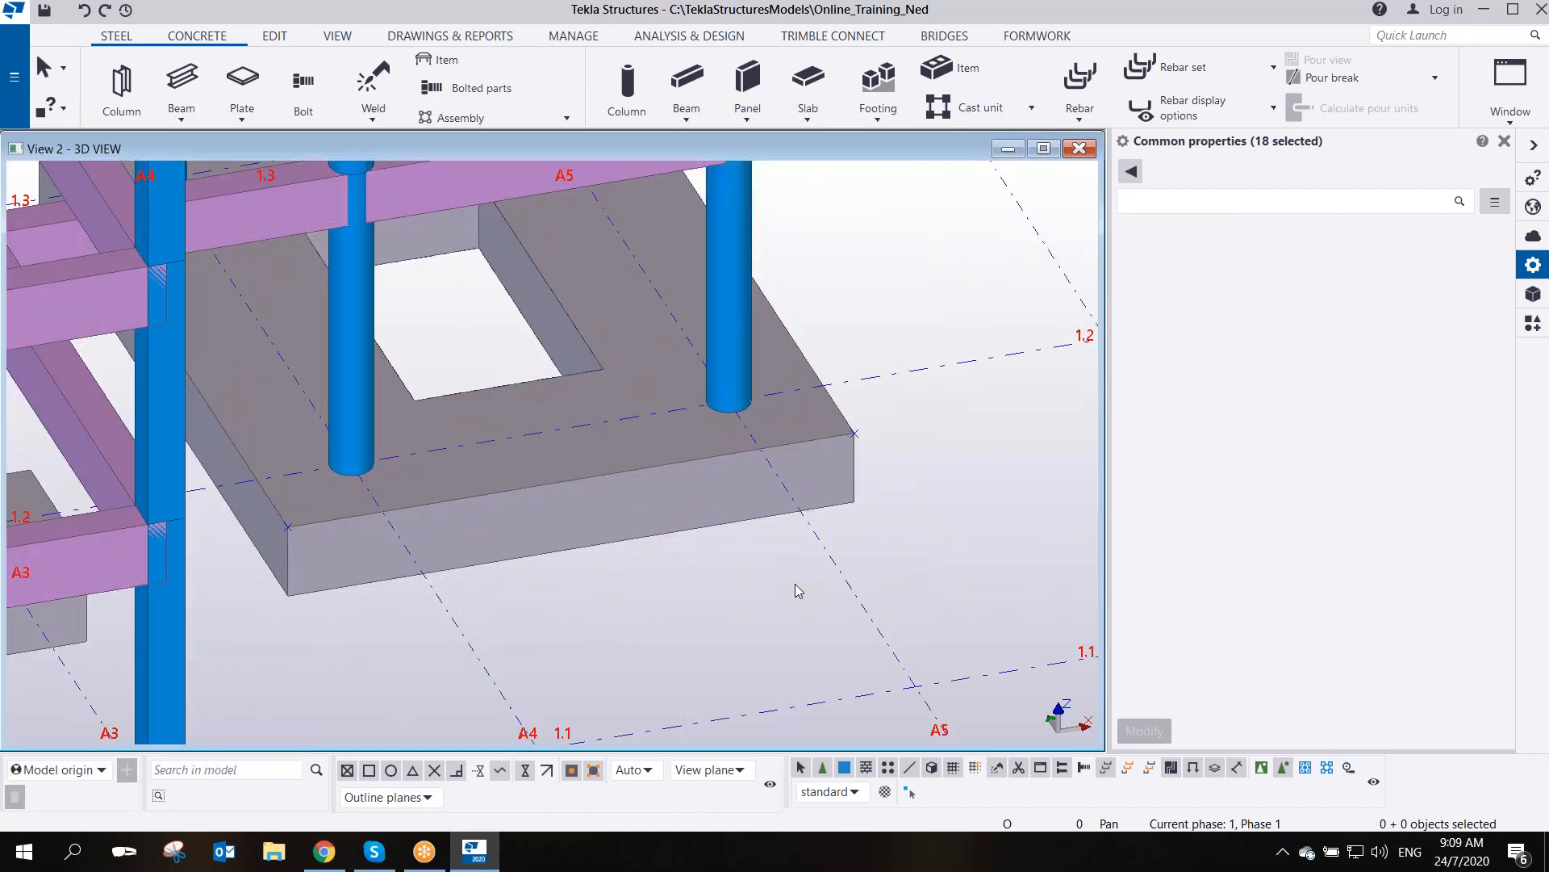
pyautogui.scroll(-8, 565, 510)
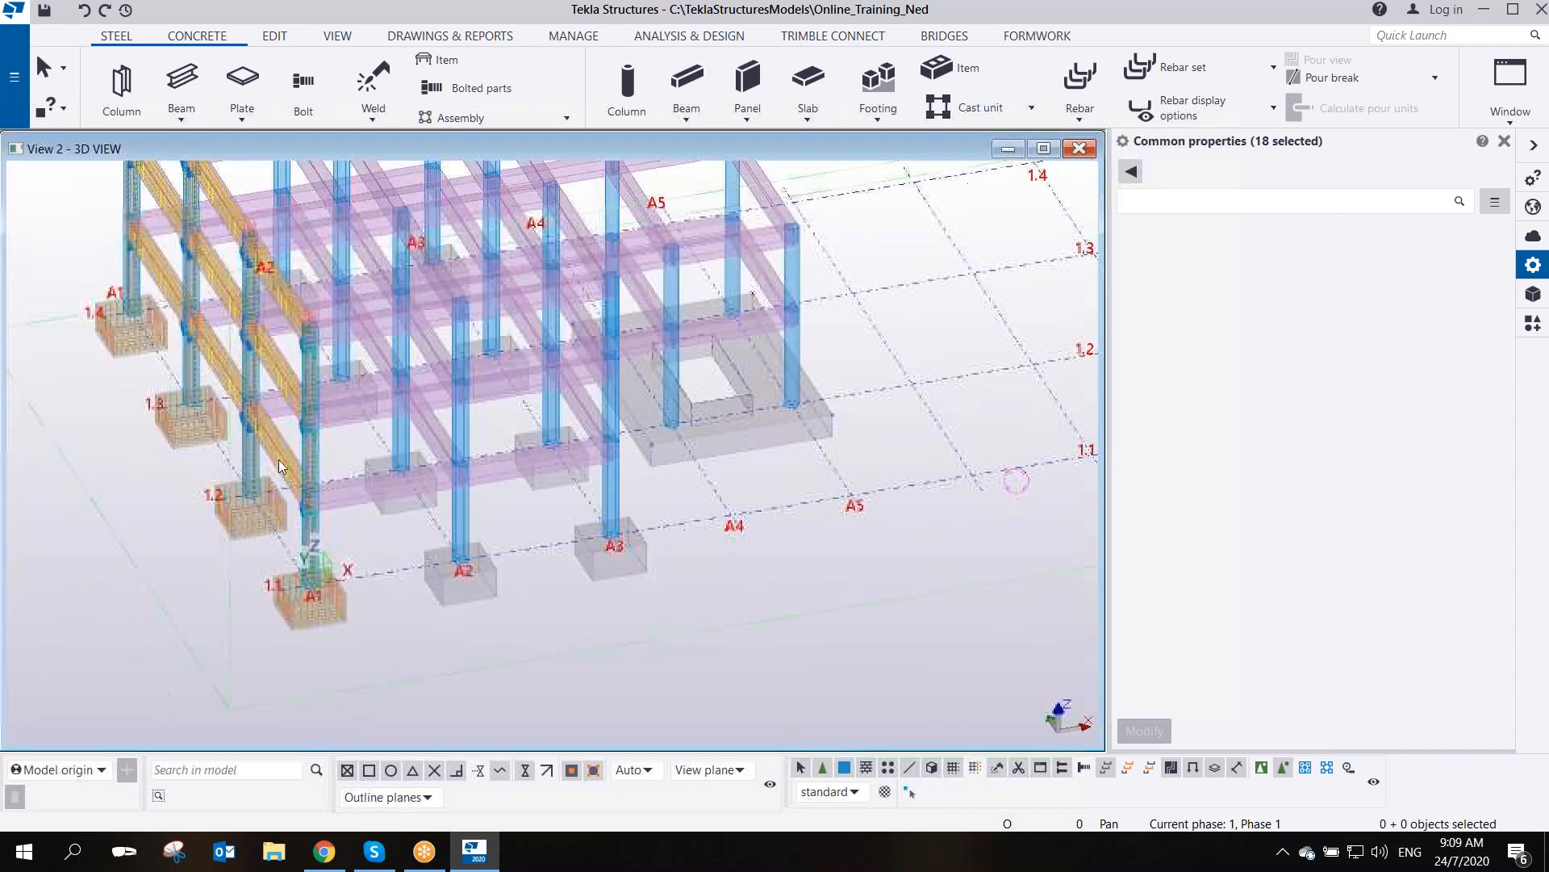
# - Set the representation of reinforcing bars to Exact in the 3D view's display properties and apply it
pyautogui.scroll(10, 282, 452)
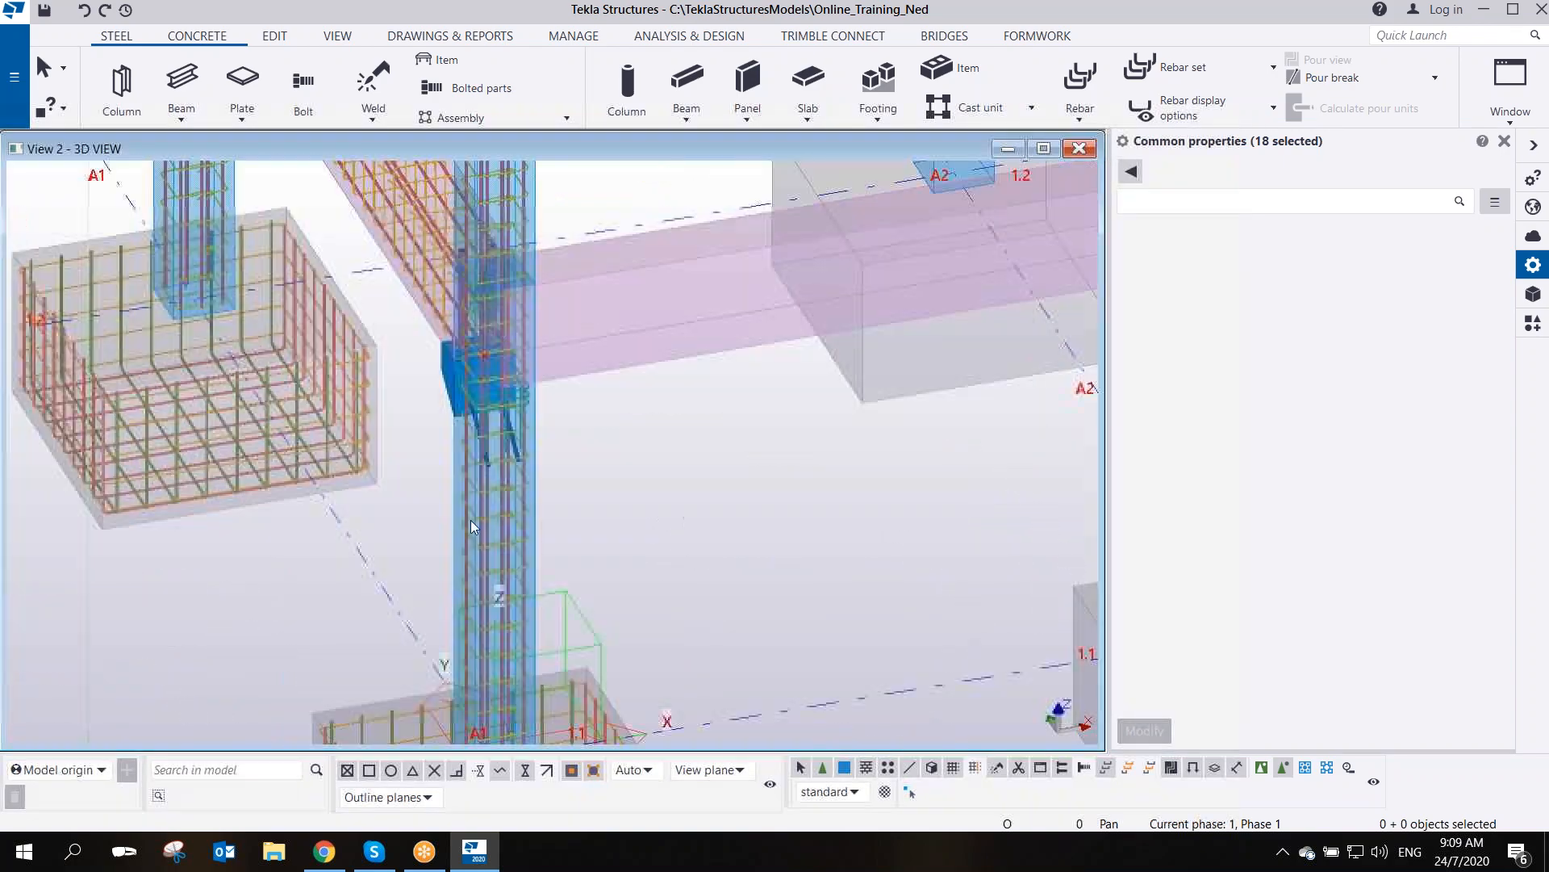
pyautogui.scroll(-5, 492, 524)
pyautogui.doubleClick(510, 530)
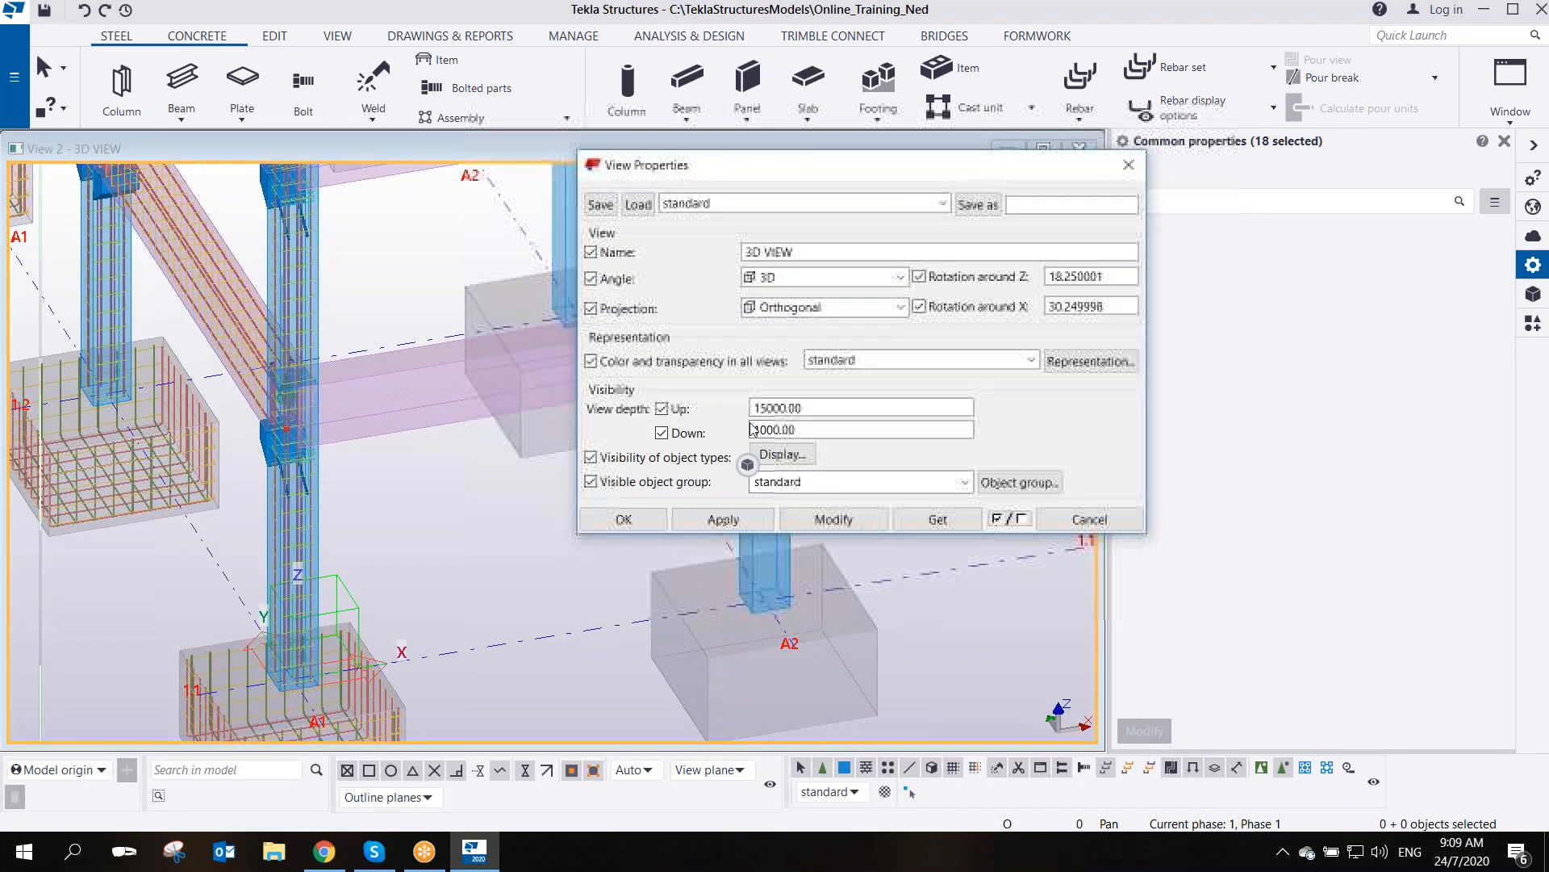
pyautogui.click(780, 454)
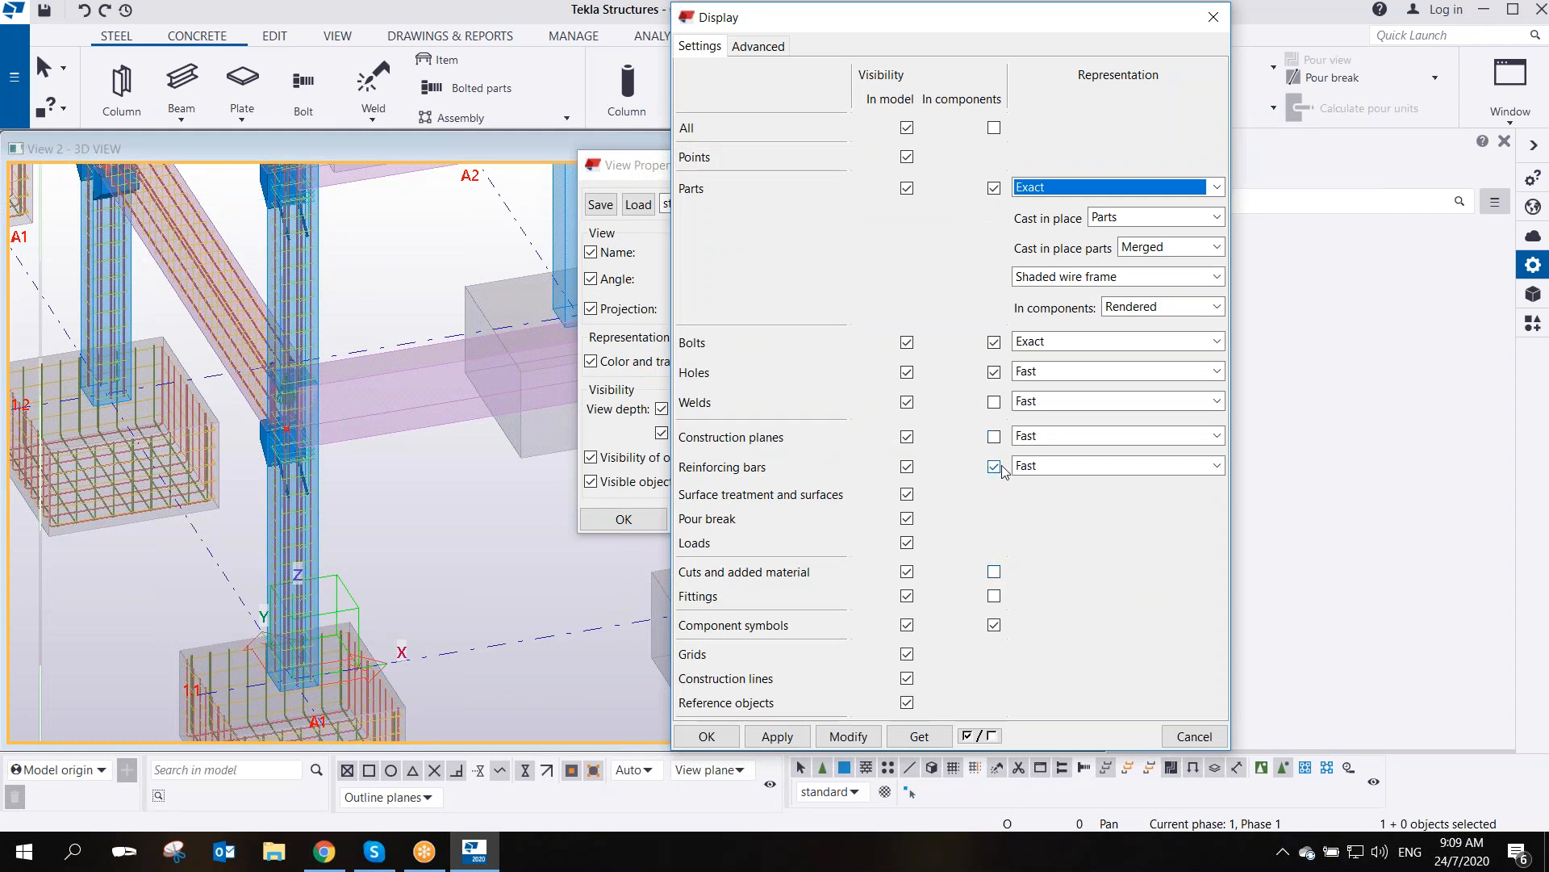
pyautogui.click(1058, 468)
pyautogui.click(1057, 505)
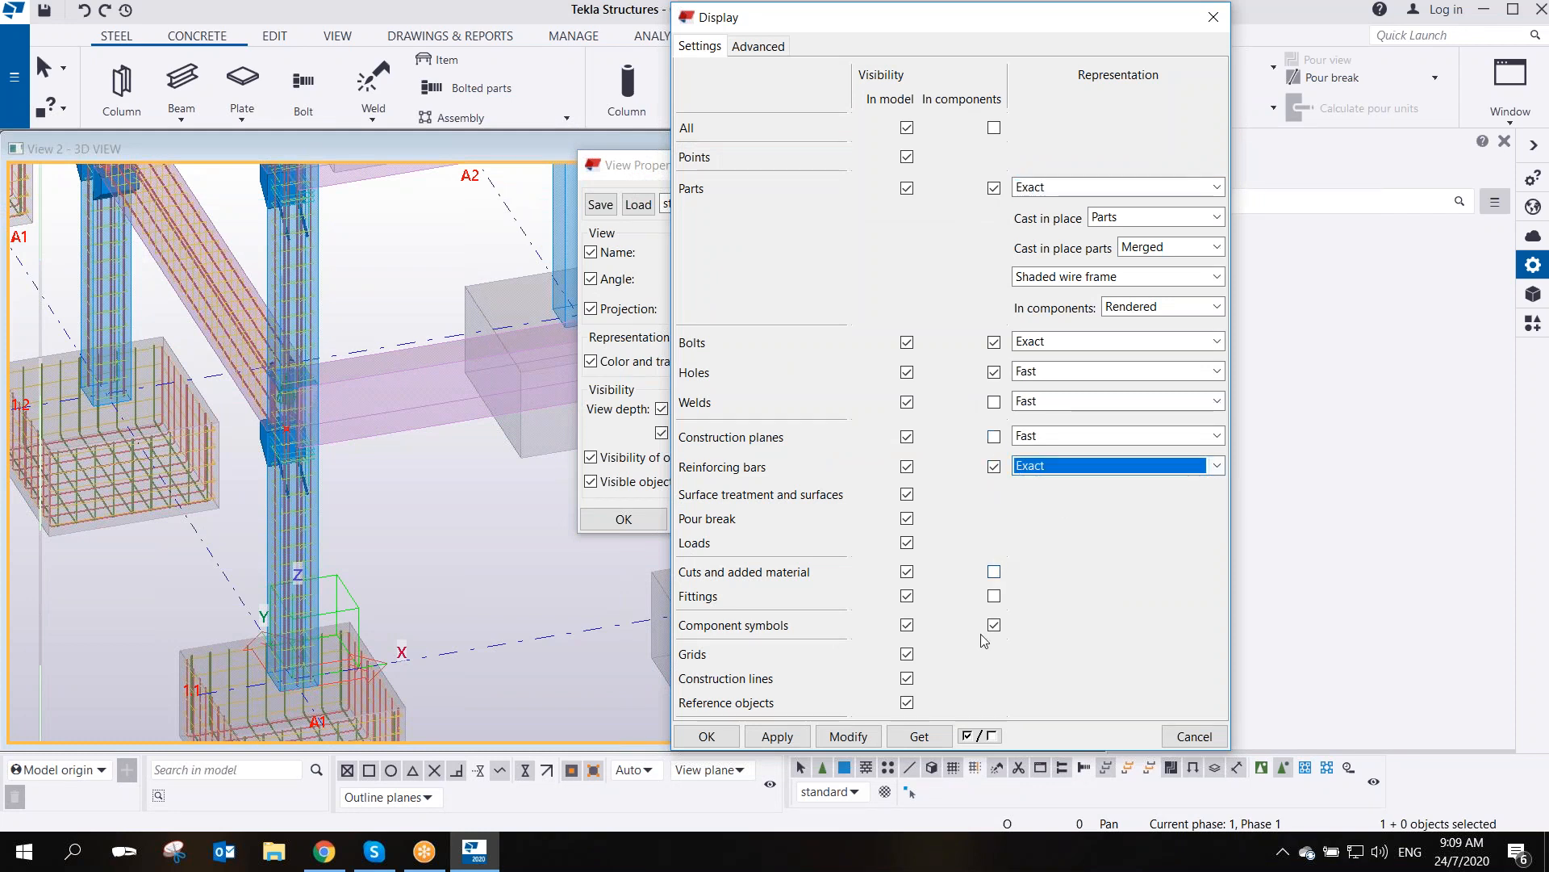
pyautogui.click(848, 735)
pyautogui.click(707, 736)
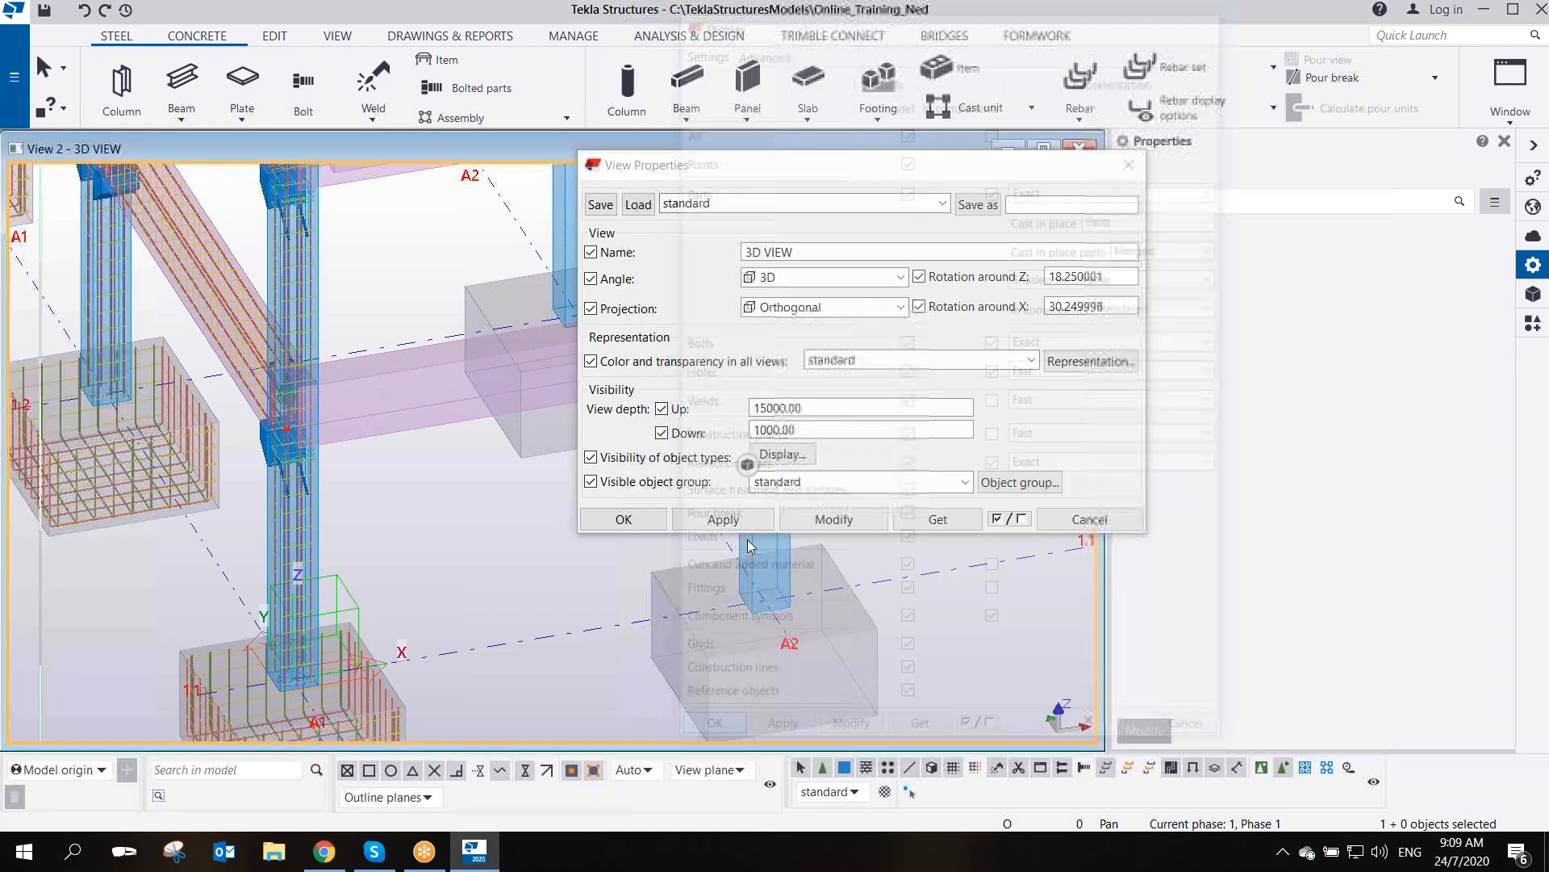
pyautogui.click(635, 518)
# - Examine the empty grid bays beyond line A5 along grid line 1.1
pyautogui.scroll(-3, 636, 487)
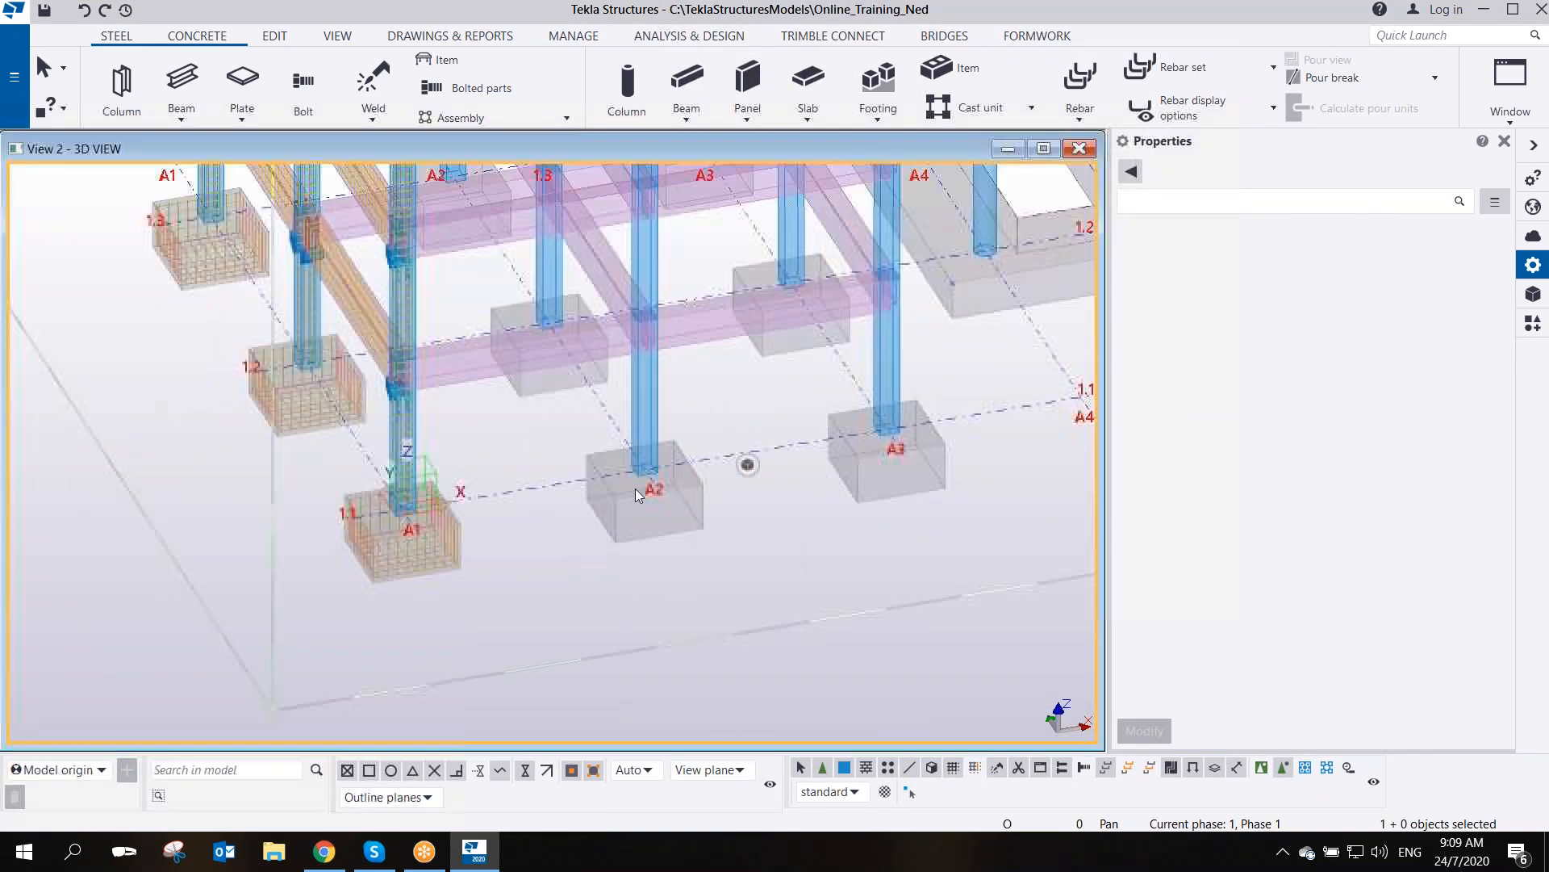
pyautogui.scroll(-3, 637, 494)
pyautogui.moveTo(629, 408)
pyautogui.mouseDown(button='middle')
pyautogui.moveTo(603, 542)
pyautogui.moveTo(750, 459)
pyautogui.moveTo(643, 569)
pyautogui.moveTo(721, 465)
pyautogui.mouseUp(button='middle')
pyautogui.scroll(2, 602, 540)
pyautogui.scroll(1, 718, 458)
pyautogui.moveTo(692, 401); pyautogui.dragTo(481, 380, button='middle')
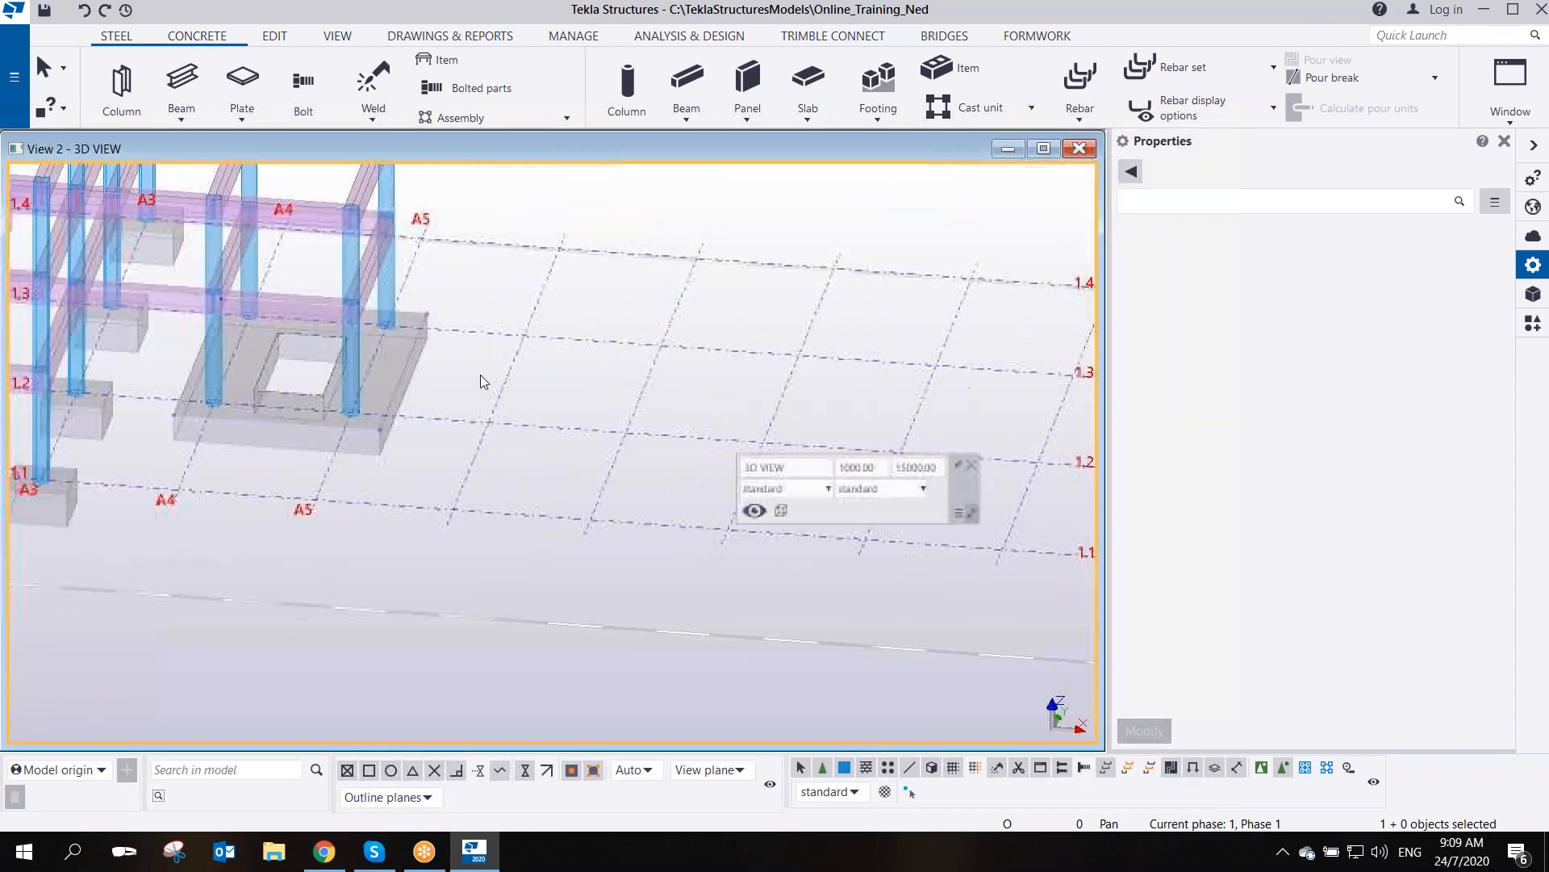
pyautogui.scroll(11, 559, 419)
pyautogui.moveTo(467, 553); pyautogui.dragTo(629, 293, button='middle')
pyautogui.scroll(2, 452, 384)
pyautogui.keyDown('ctrl'); pyautogui.moveTo(349, 400); pyautogui.dragTo(470, 387, button='middle'); pyautogui.keyUp('ctrl')
pyautogui.moveTo(330, 428); pyautogui.dragTo(807, 380, button='middle')
pyautogui.scroll(2, 585, 391)
pyautogui.keyDown('ctrl'); pyautogui.moveTo(590, 394); pyautogui.dragTo(472, 377, button='middle'); pyautogui.keyUp('ctrl')
pyautogui.scroll(-2, 471, 377)
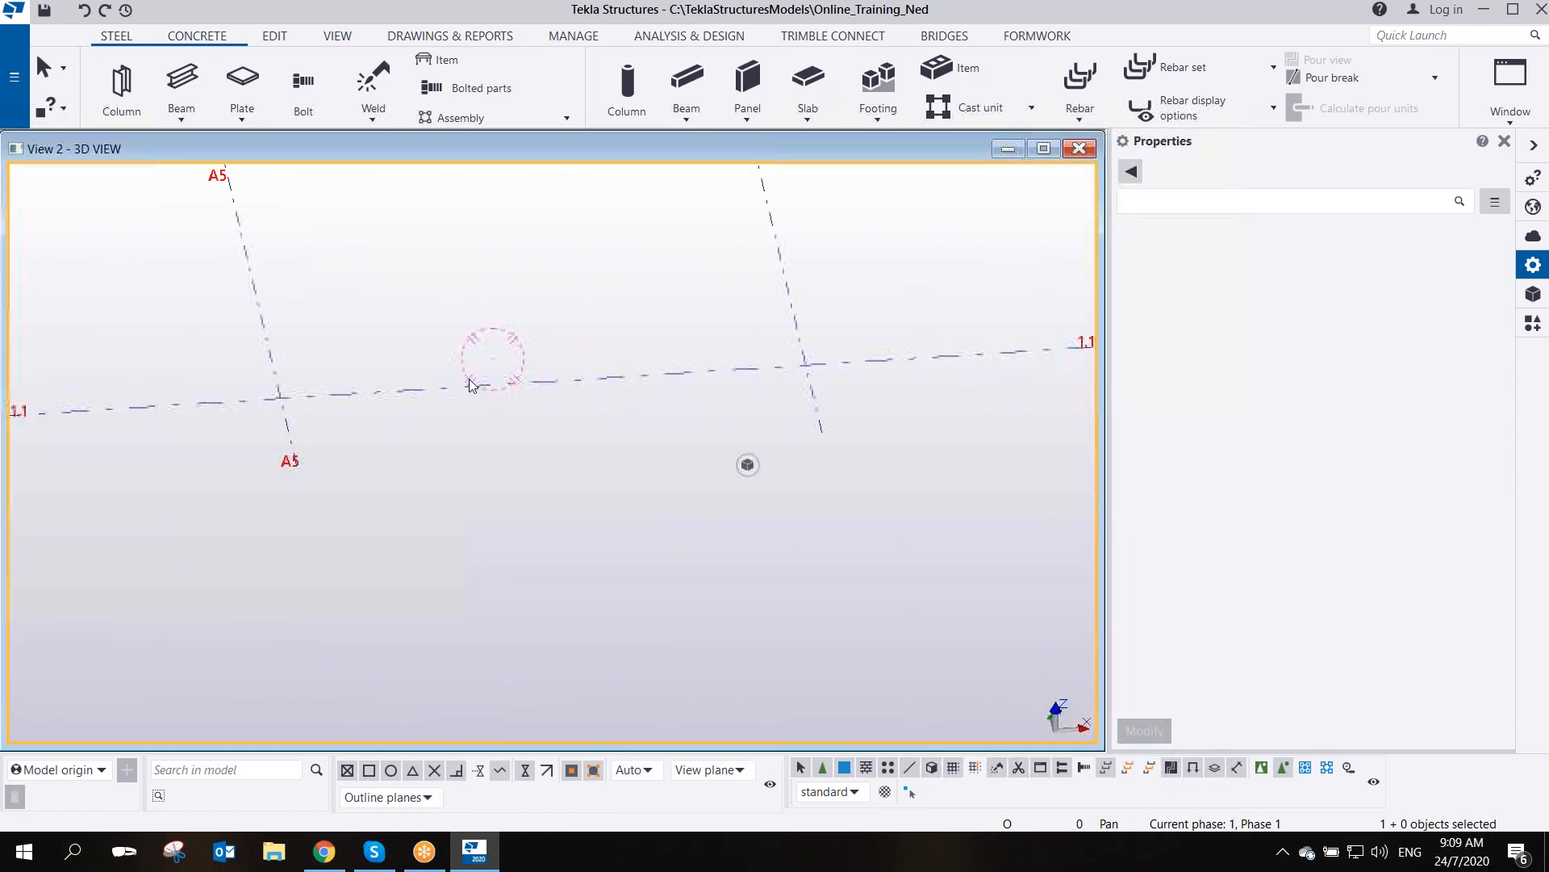
# - Place a concrete beam along grid line 1.1, spanning one empty grid bay beyond line A5
pyautogui.click(183, 38)
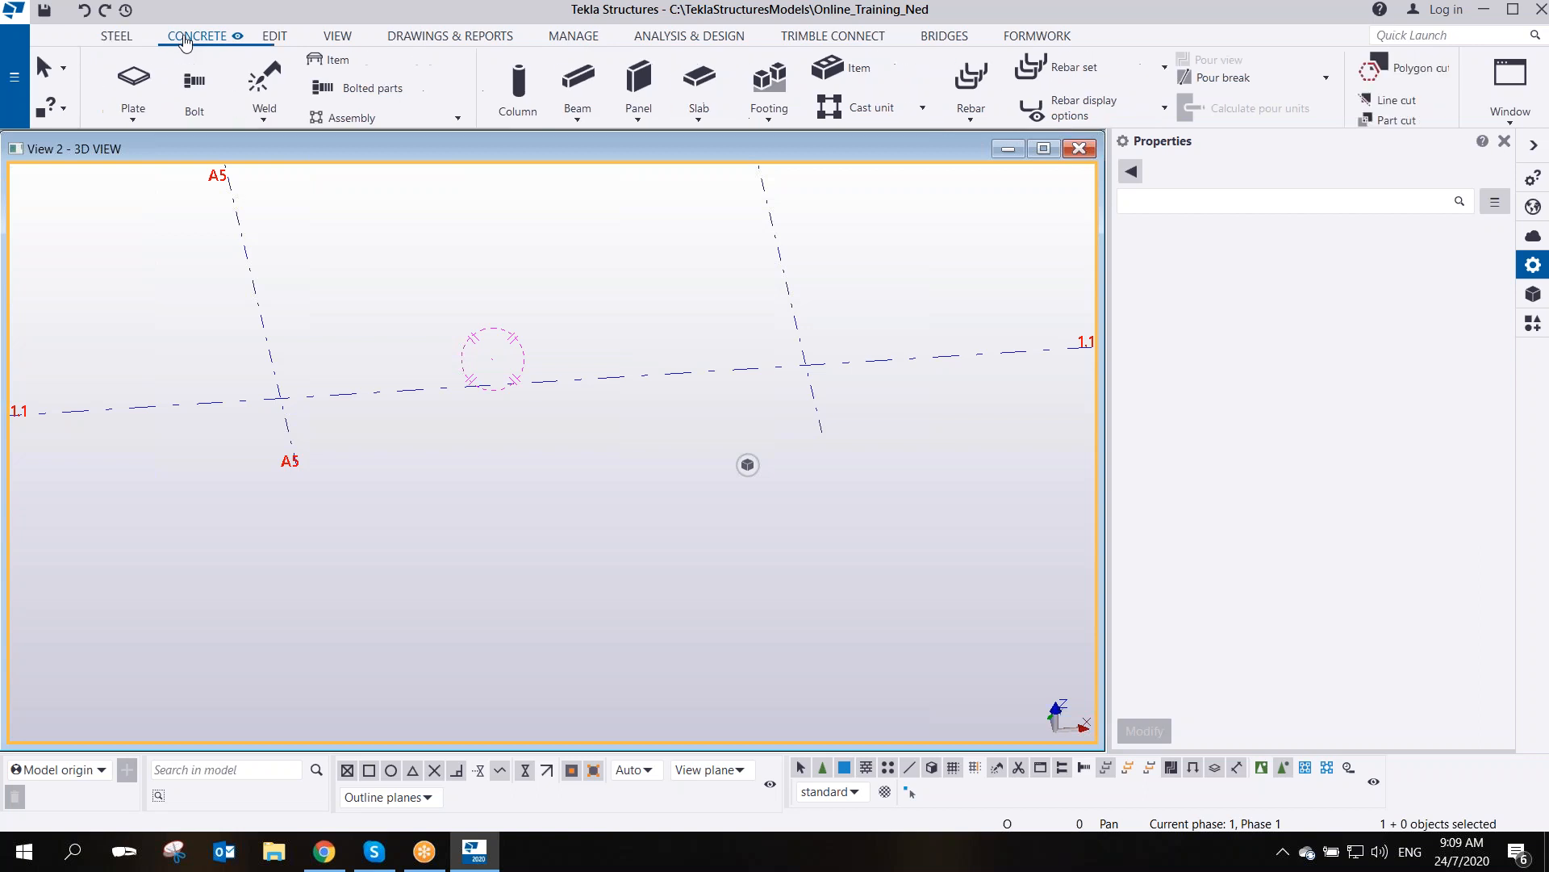
pyautogui.click(182, 73)
pyautogui.moveTo(746, 330); pyautogui.dragTo(353, 497, button='middle')
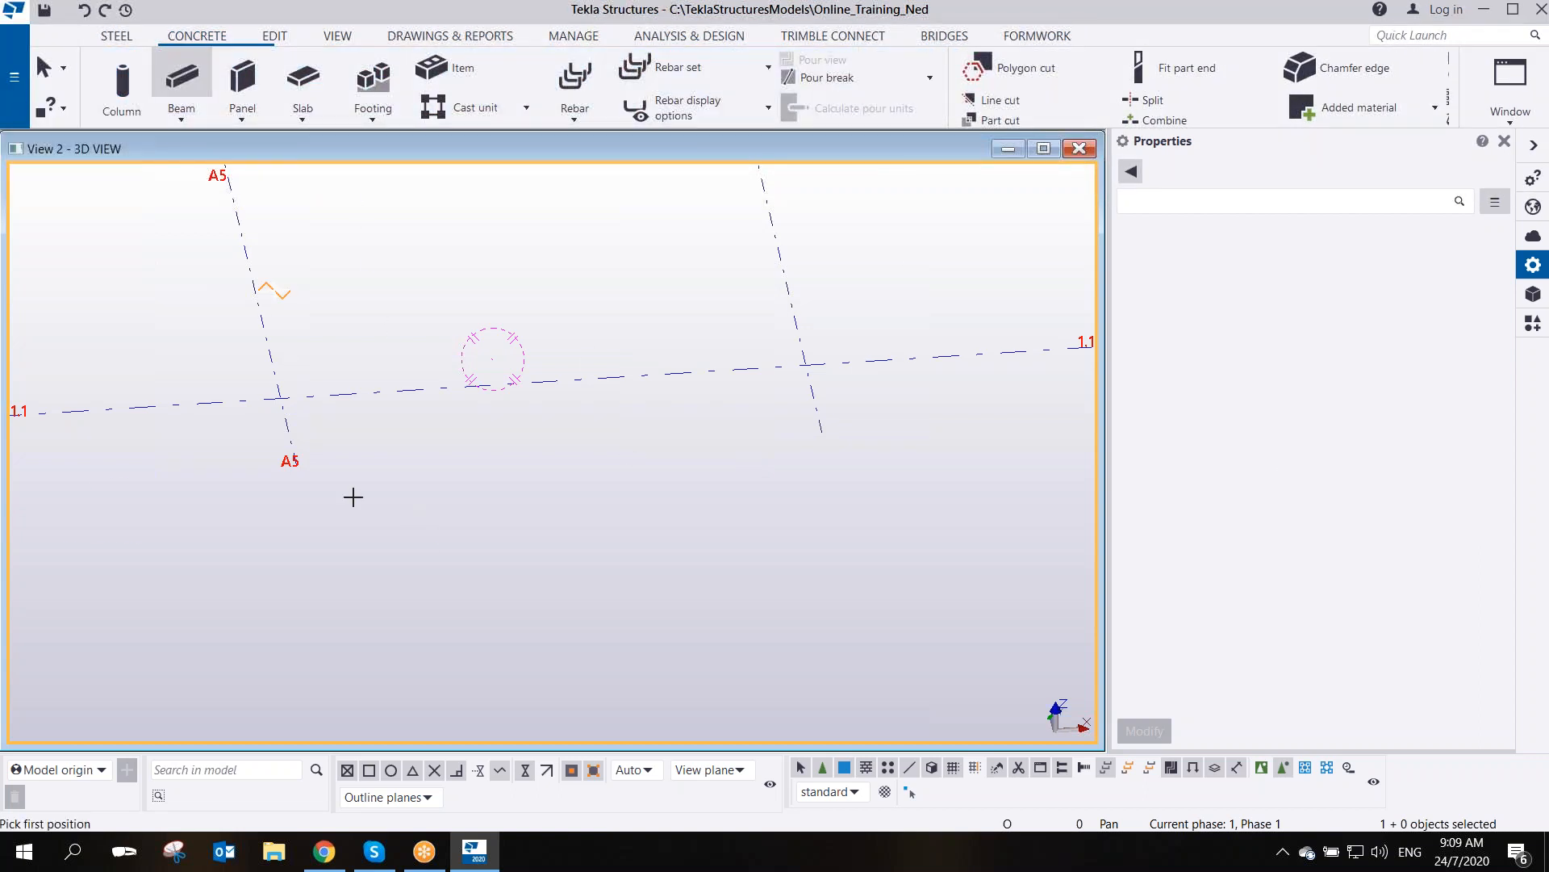
pyautogui.scroll(-3, 404, 547)
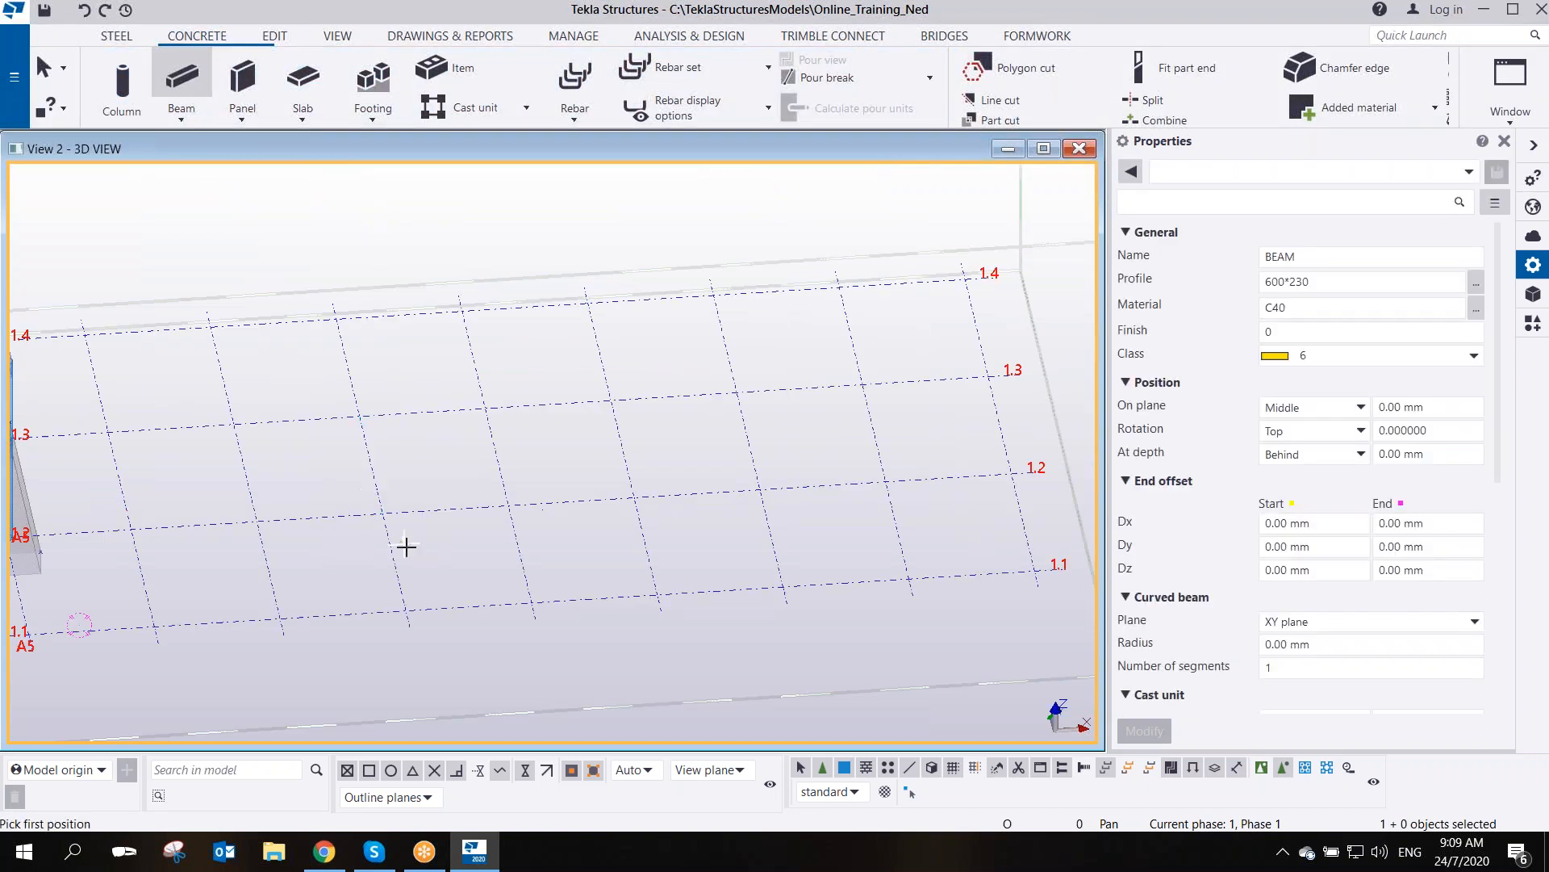
pyautogui.moveTo(322, 630); pyautogui.dragTo(401, 559, button='middle')
pyautogui.scroll(2, 400, 559)
pyautogui.click(437, 521)
pyautogui.click(624, 511)
pyautogui.scroll(5, 536, 540)
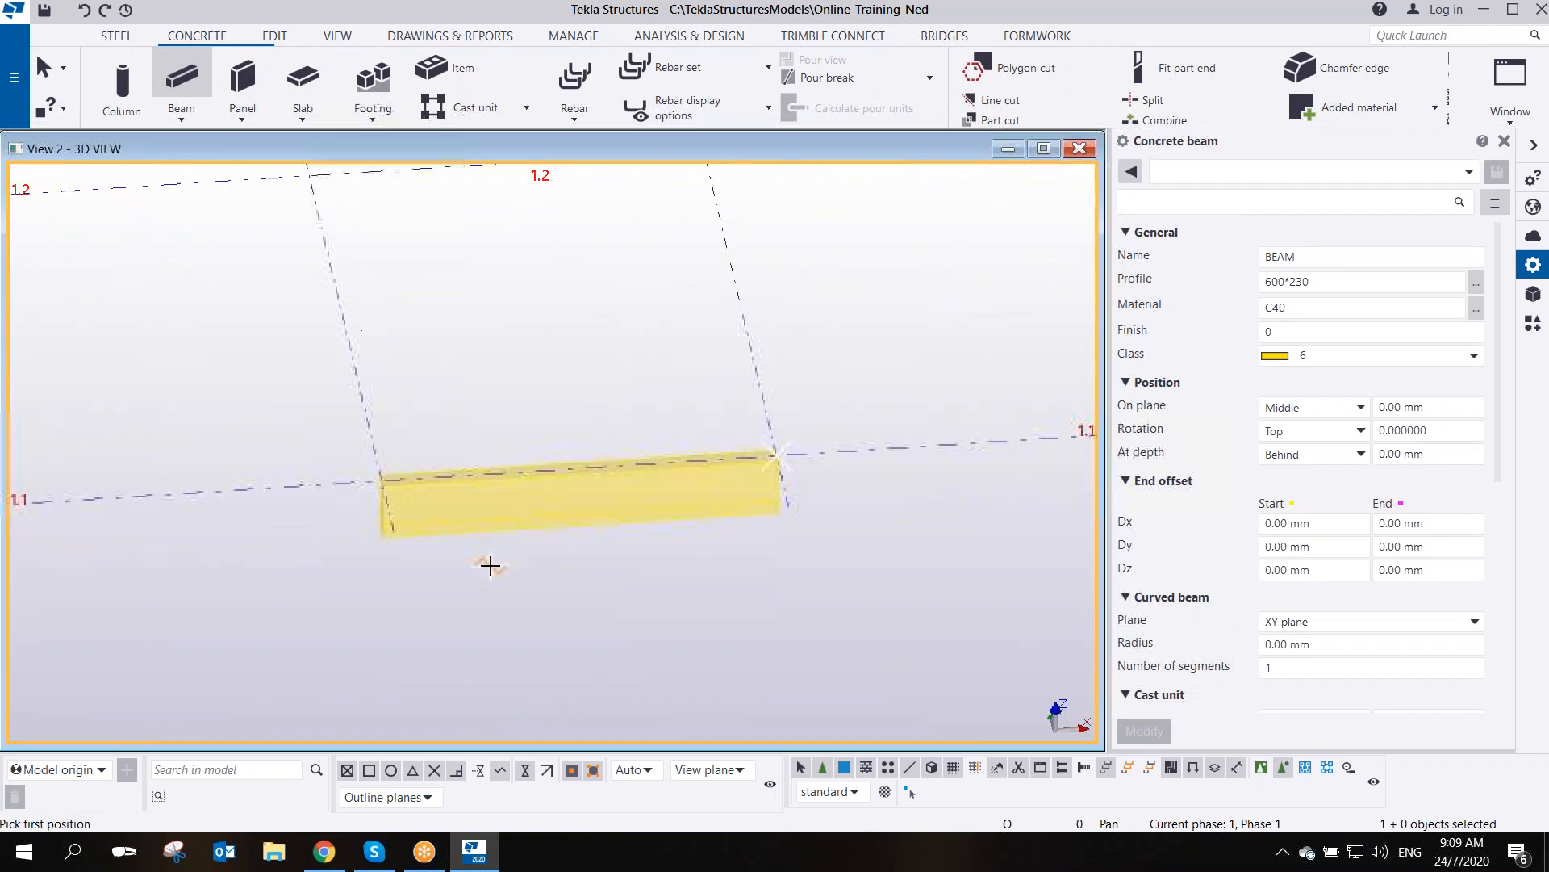
pyautogui.rightClick(469, 372)
pyautogui.click(533, 386)
# - Change the profile of the new concrete beam to 800*400
pyautogui.click(656, 437)
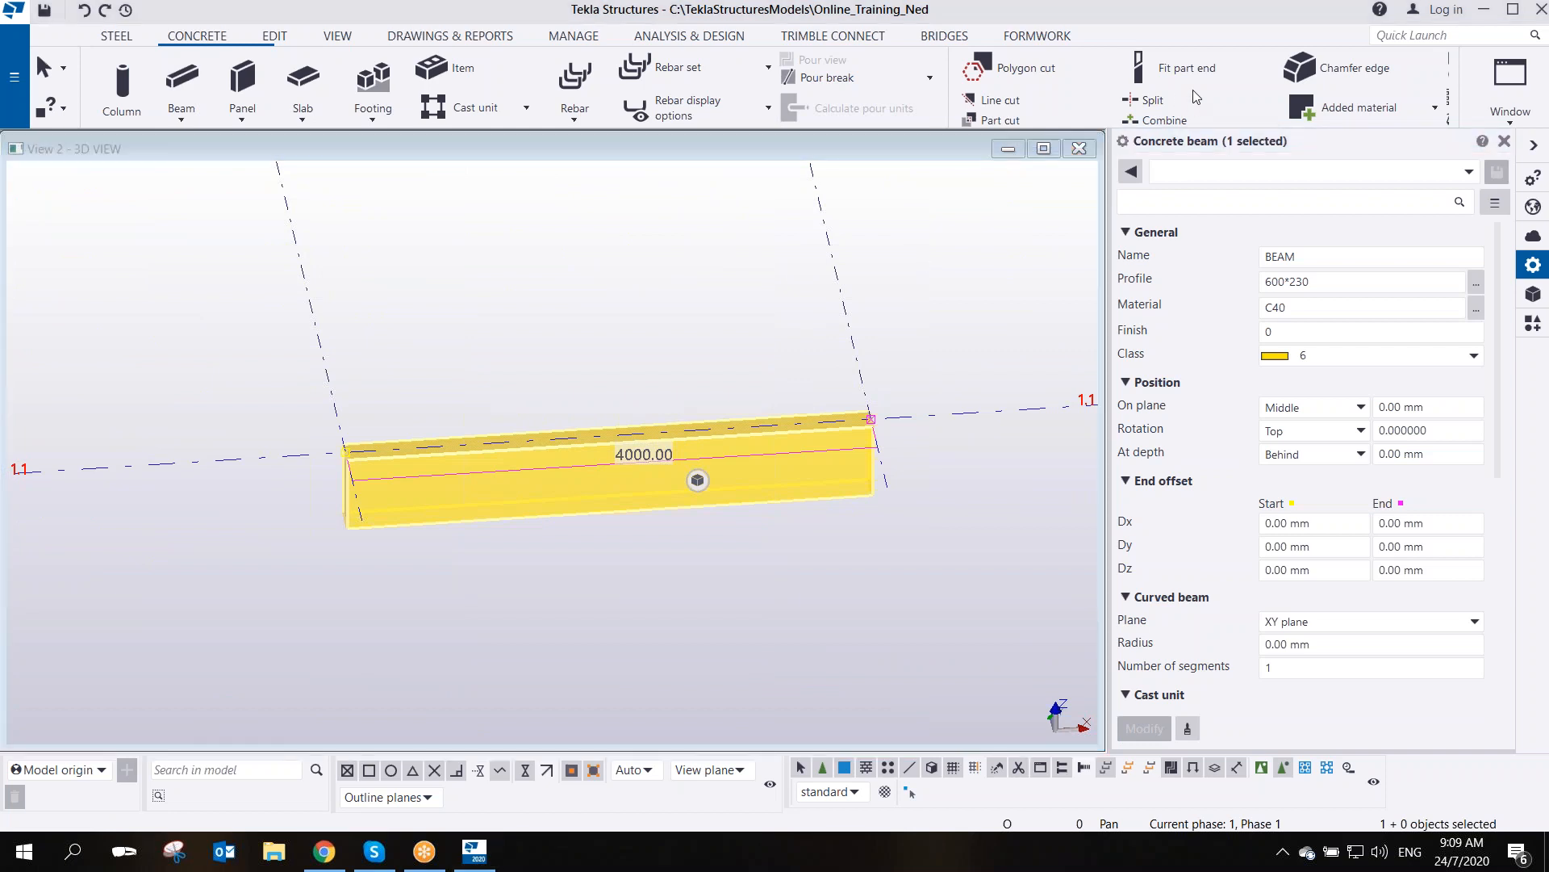
pyautogui.click(1285, 282)
pyautogui.write('800*')
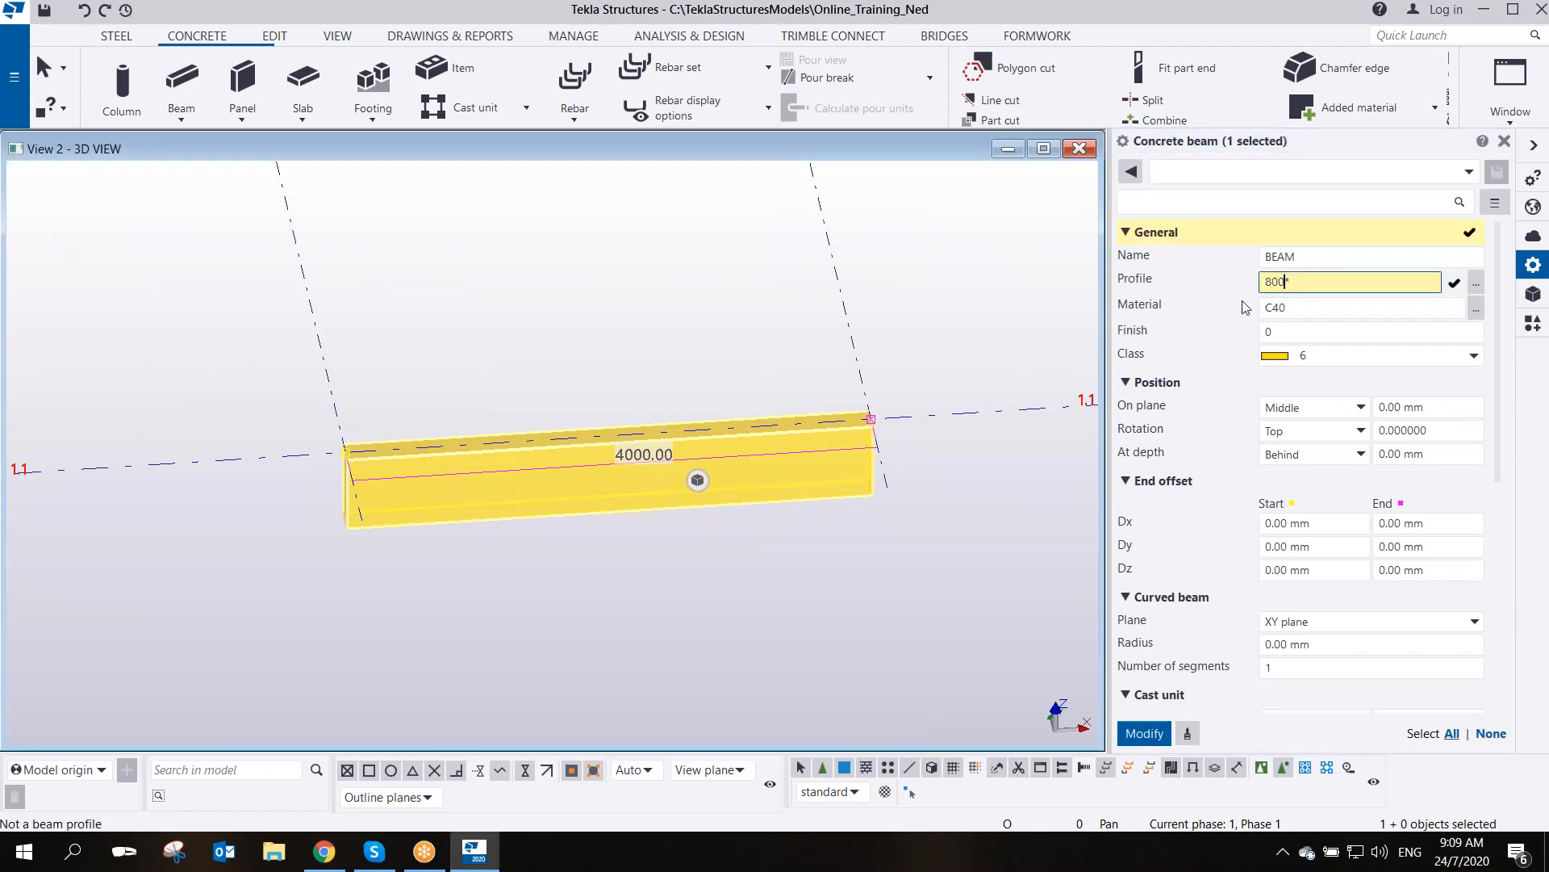
pyautogui.write('300')
pyautogui.press('Return')
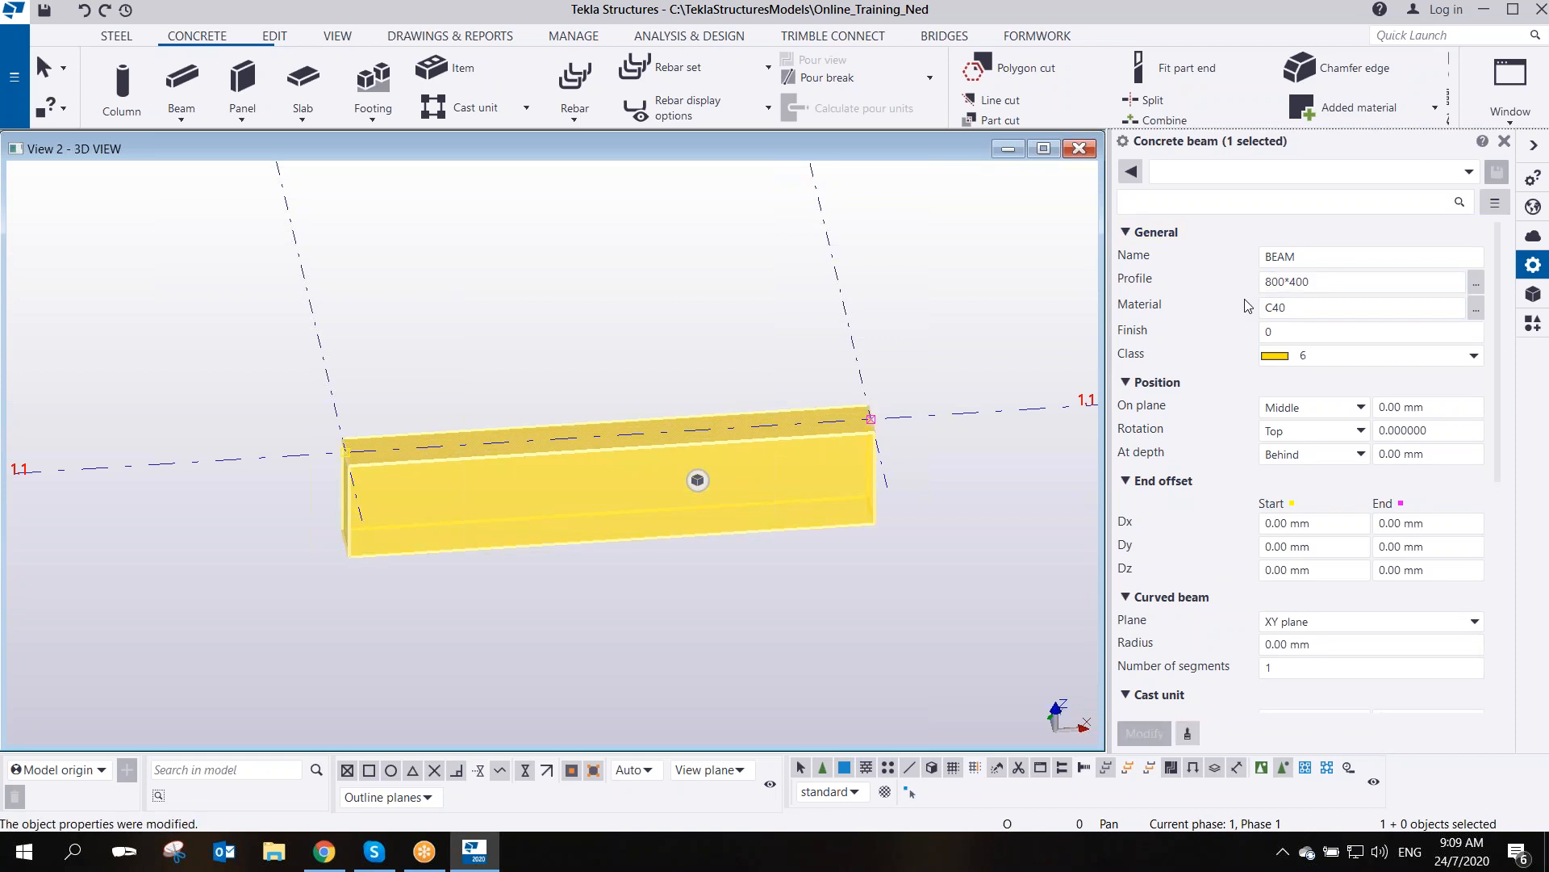
pyautogui.click(811, 378)
# - Create a 3D view of the beam part, enlarge its window, and switch it to the plane view
pyautogui.scroll(1, 627, 463)
pyautogui.moveTo(471, 479); pyautogui.dragTo(477, 364, button='middle')
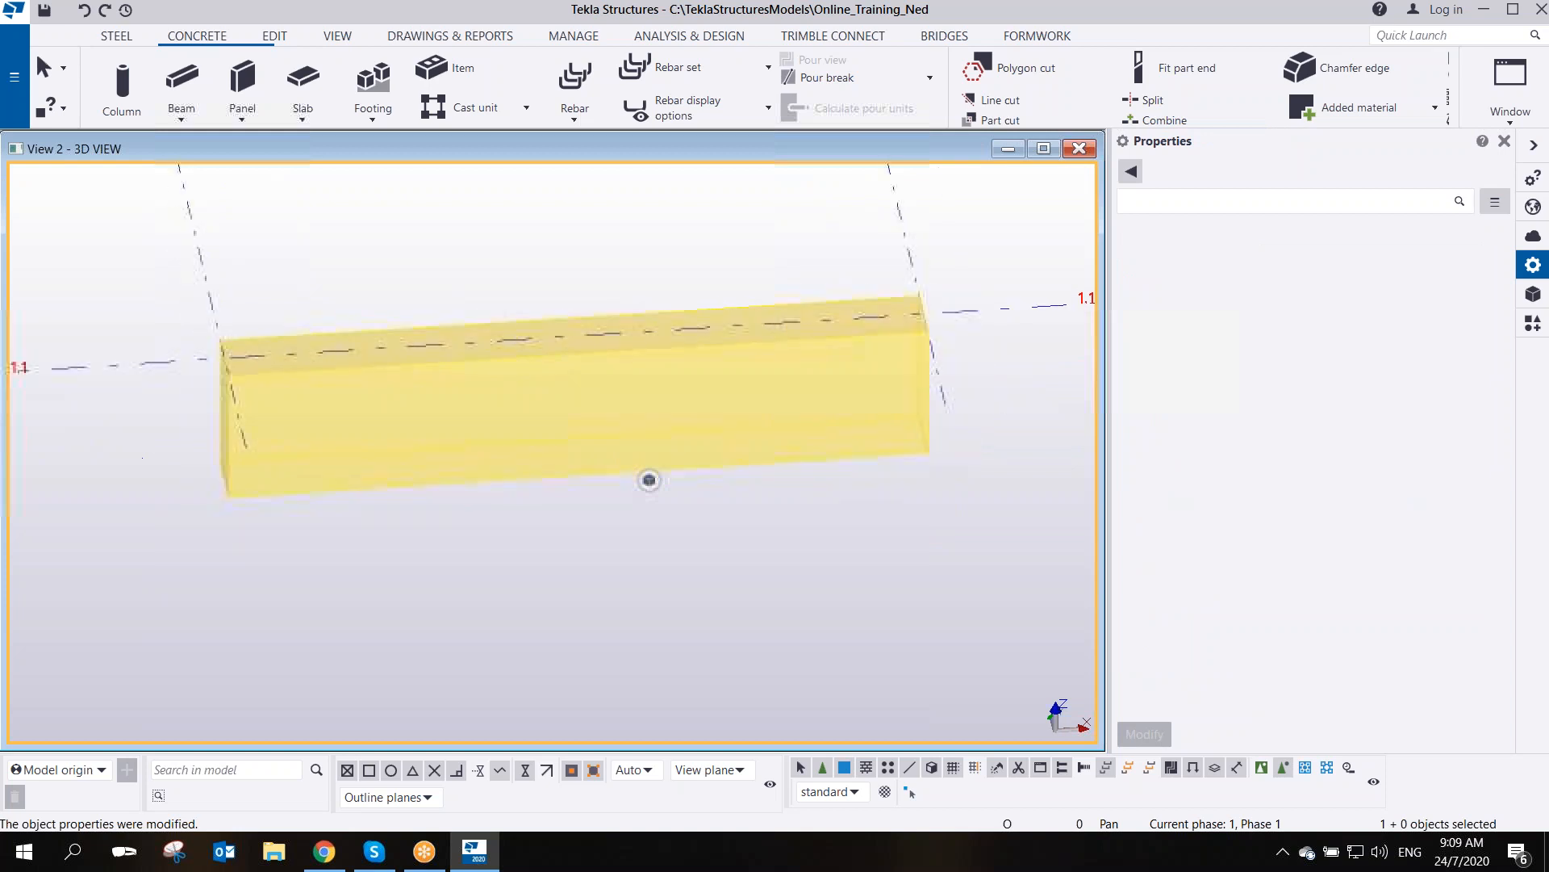
pyautogui.scroll(-2, 477, 365)
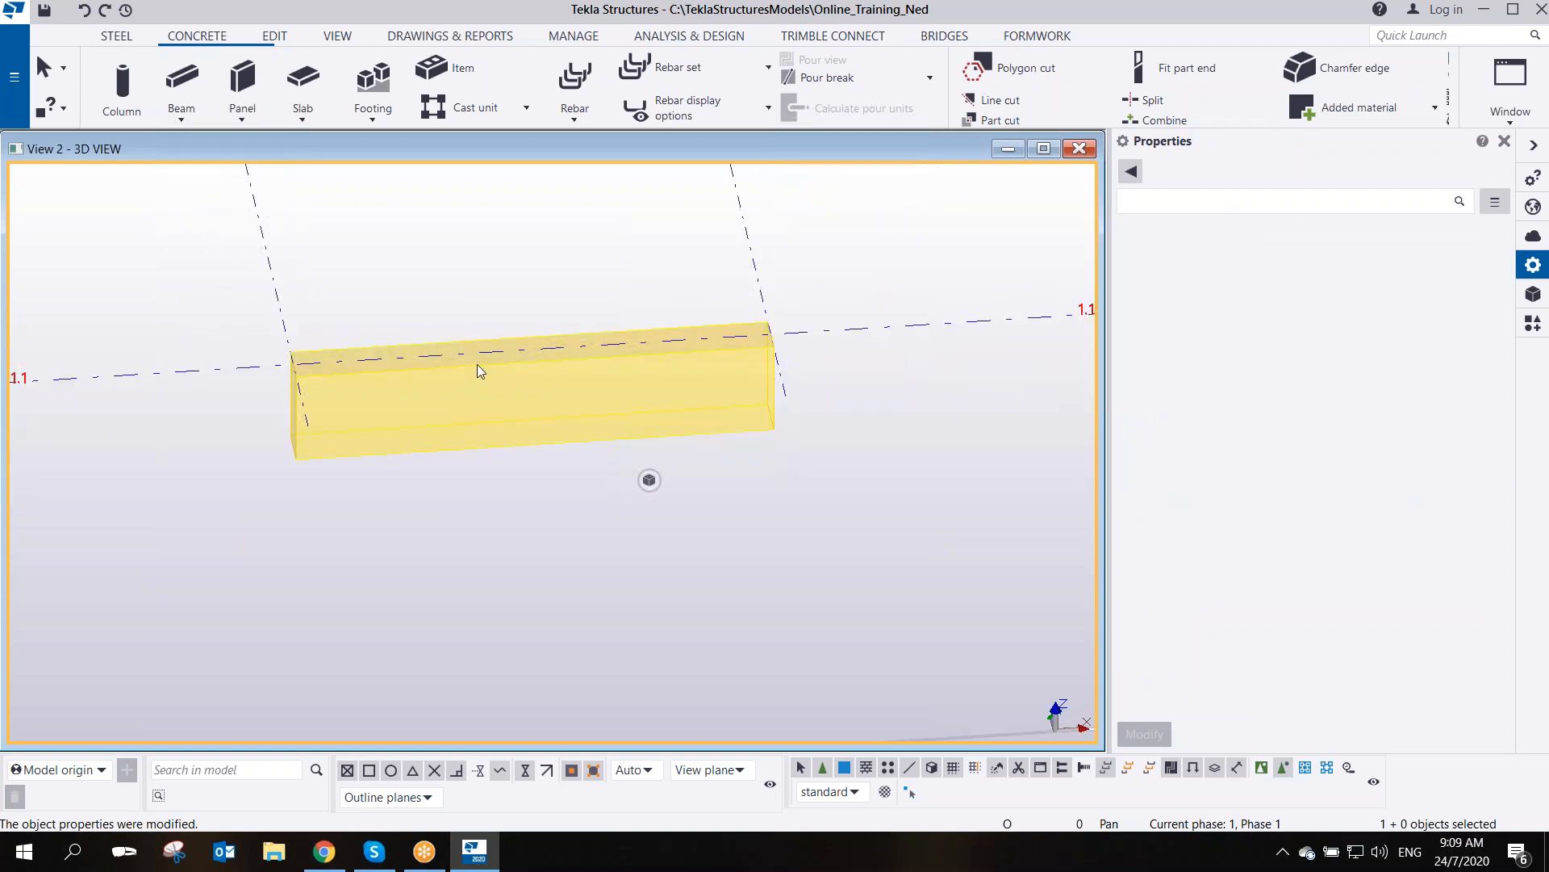
pyautogui.rightClick(518, 365)
pyautogui.moveTo(607, 643)
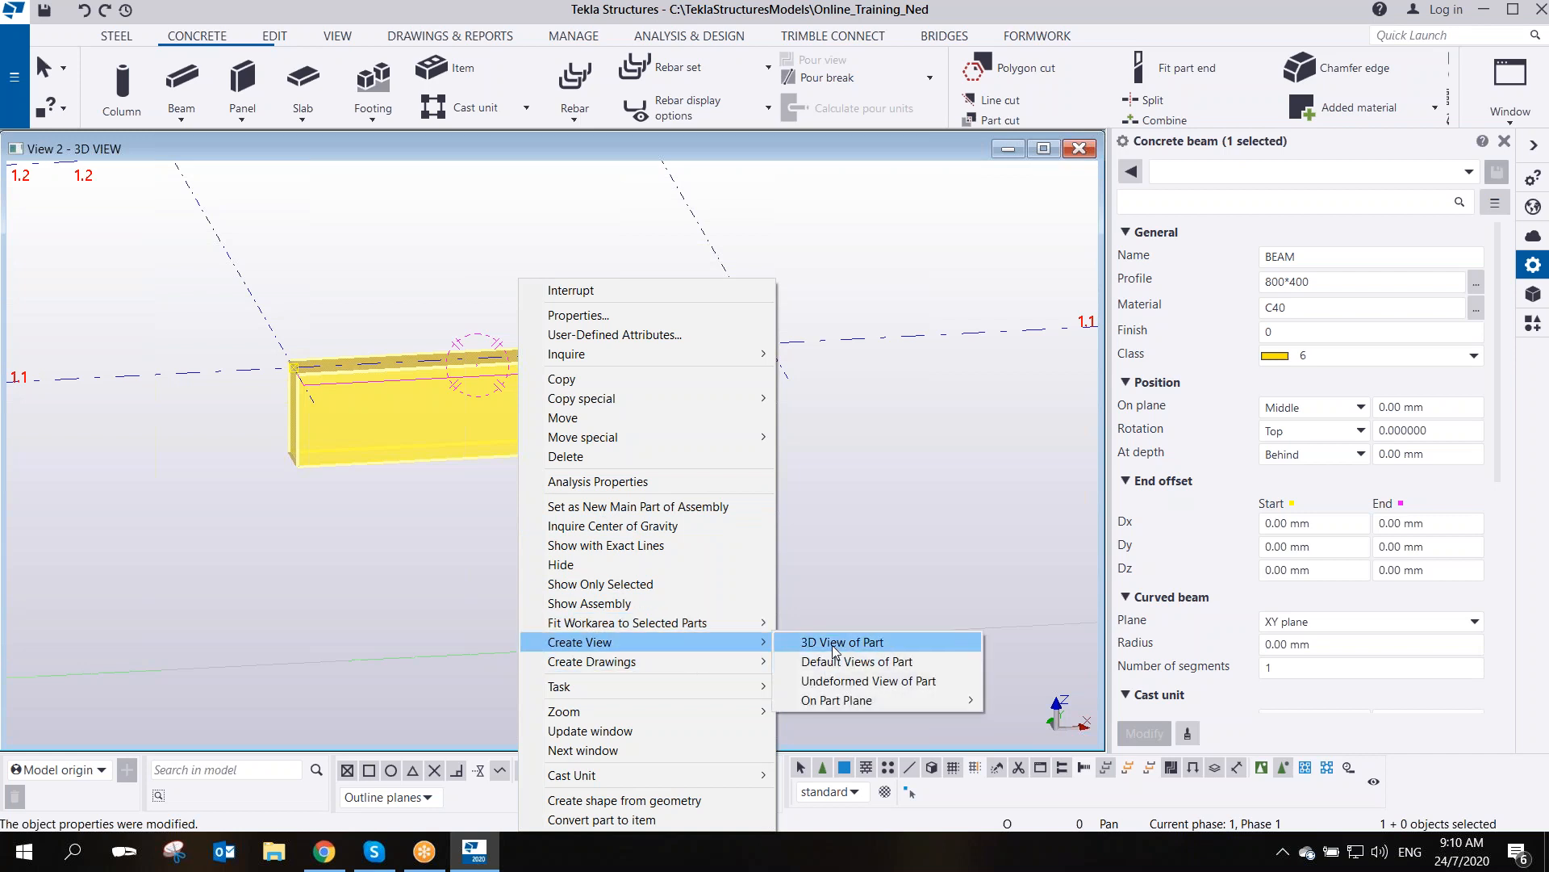
pyautogui.click(834, 642)
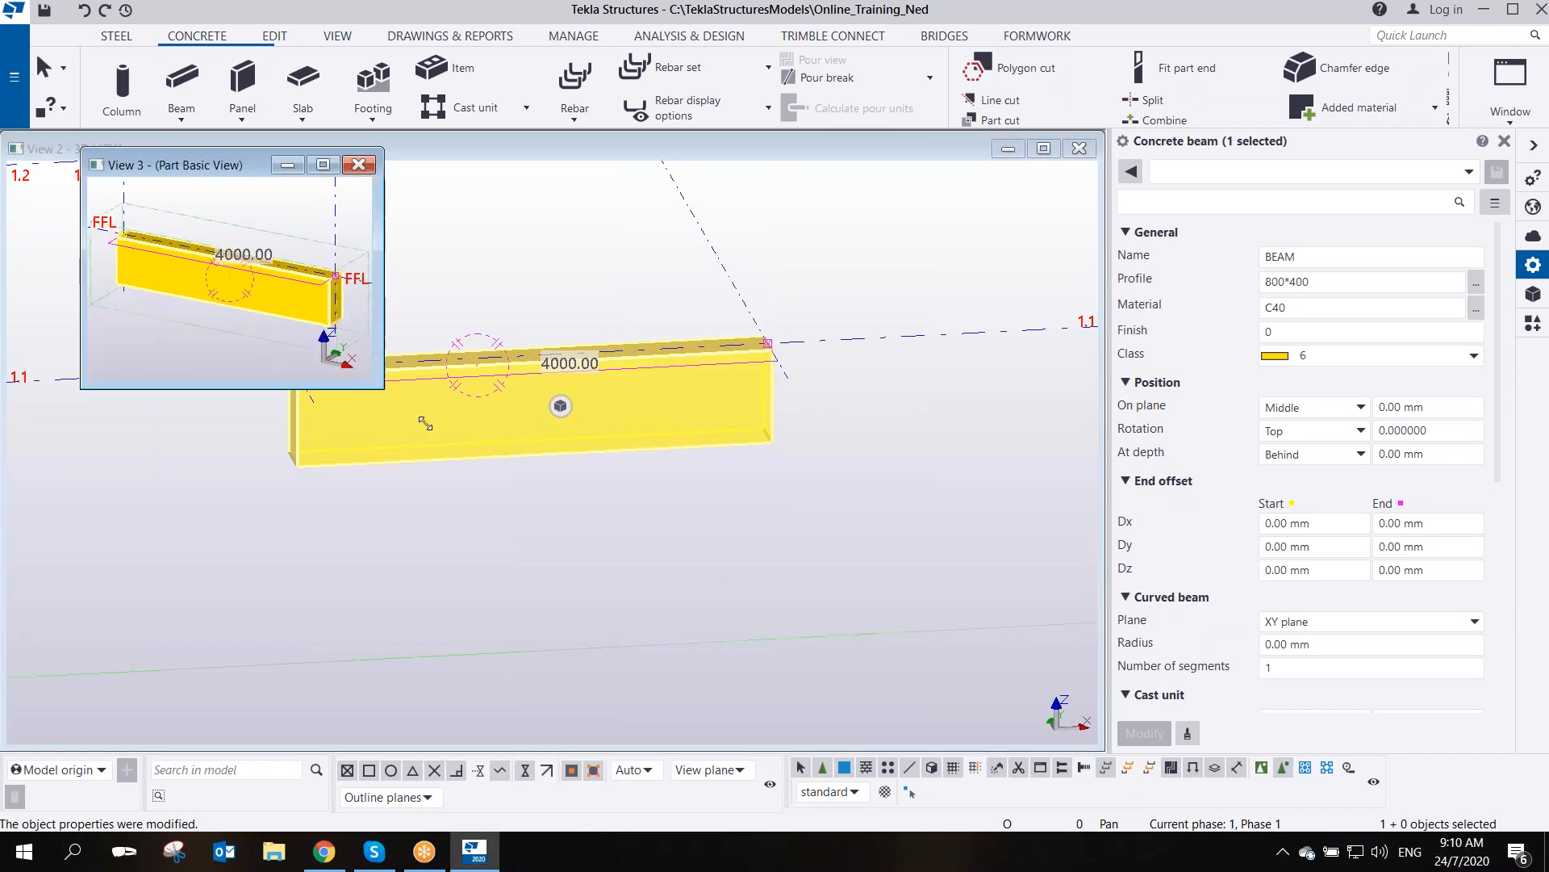
pyautogui.moveTo(370, 384); pyautogui.dragTo(1063, 714)
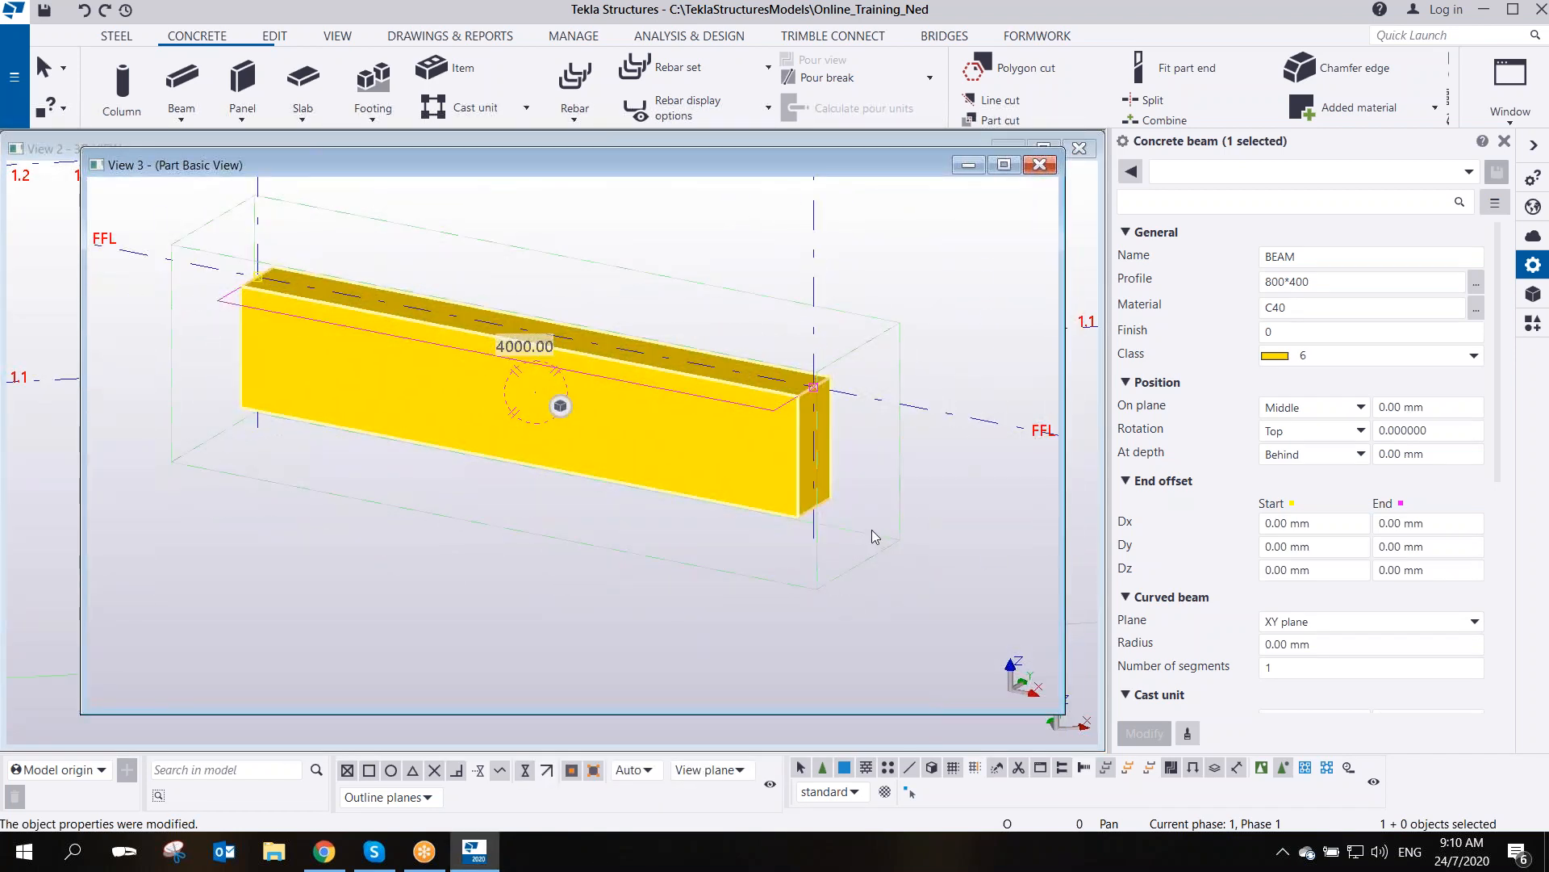
pyautogui.hotkey('ctrl', 'p')
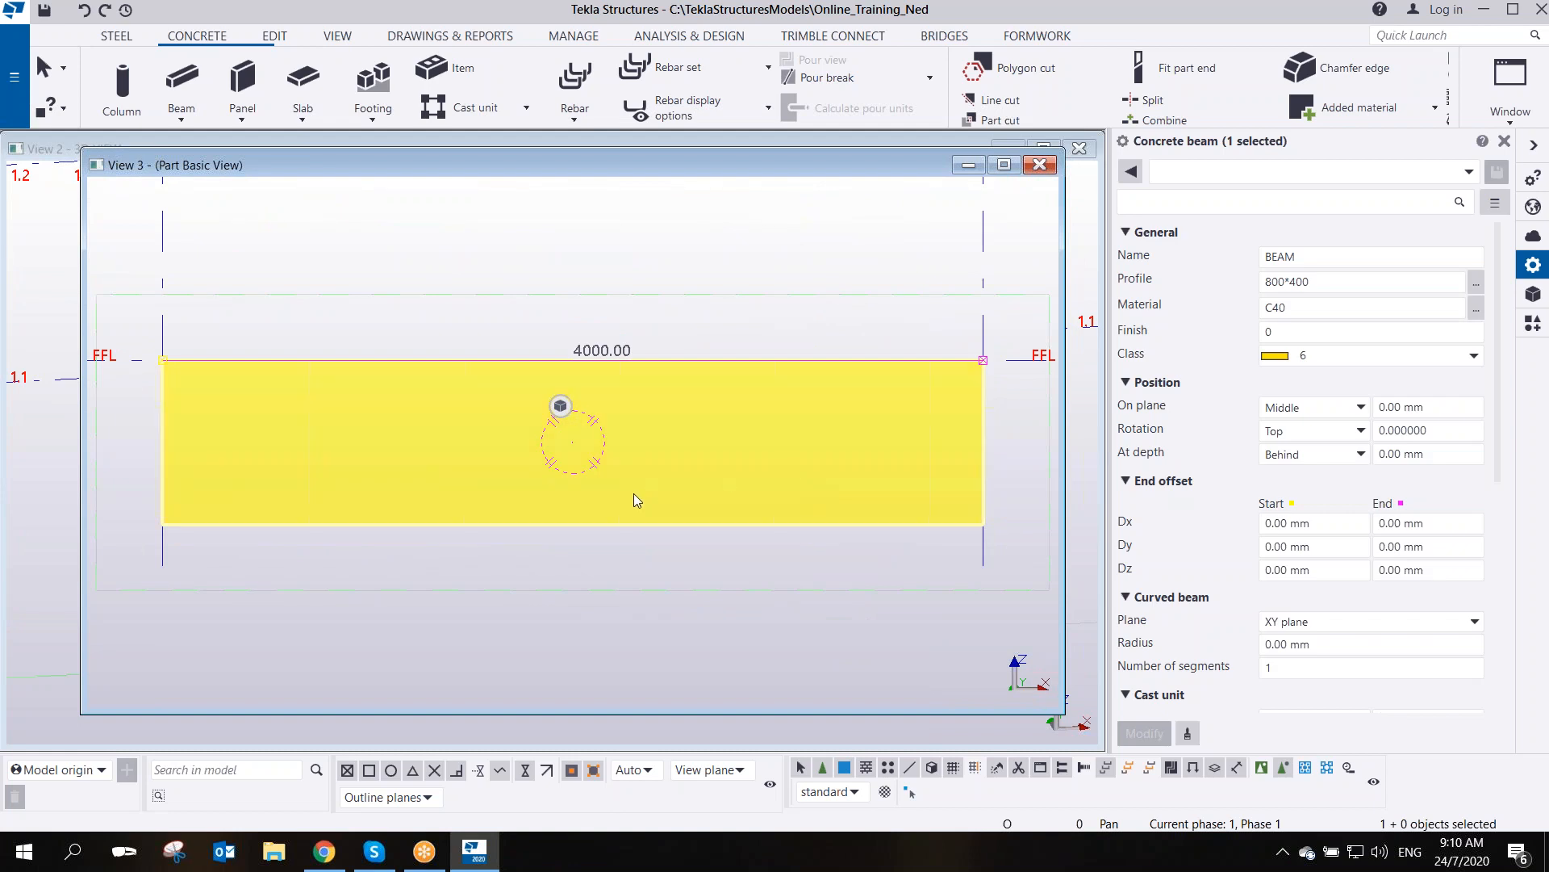
pyautogui.click(613, 341)
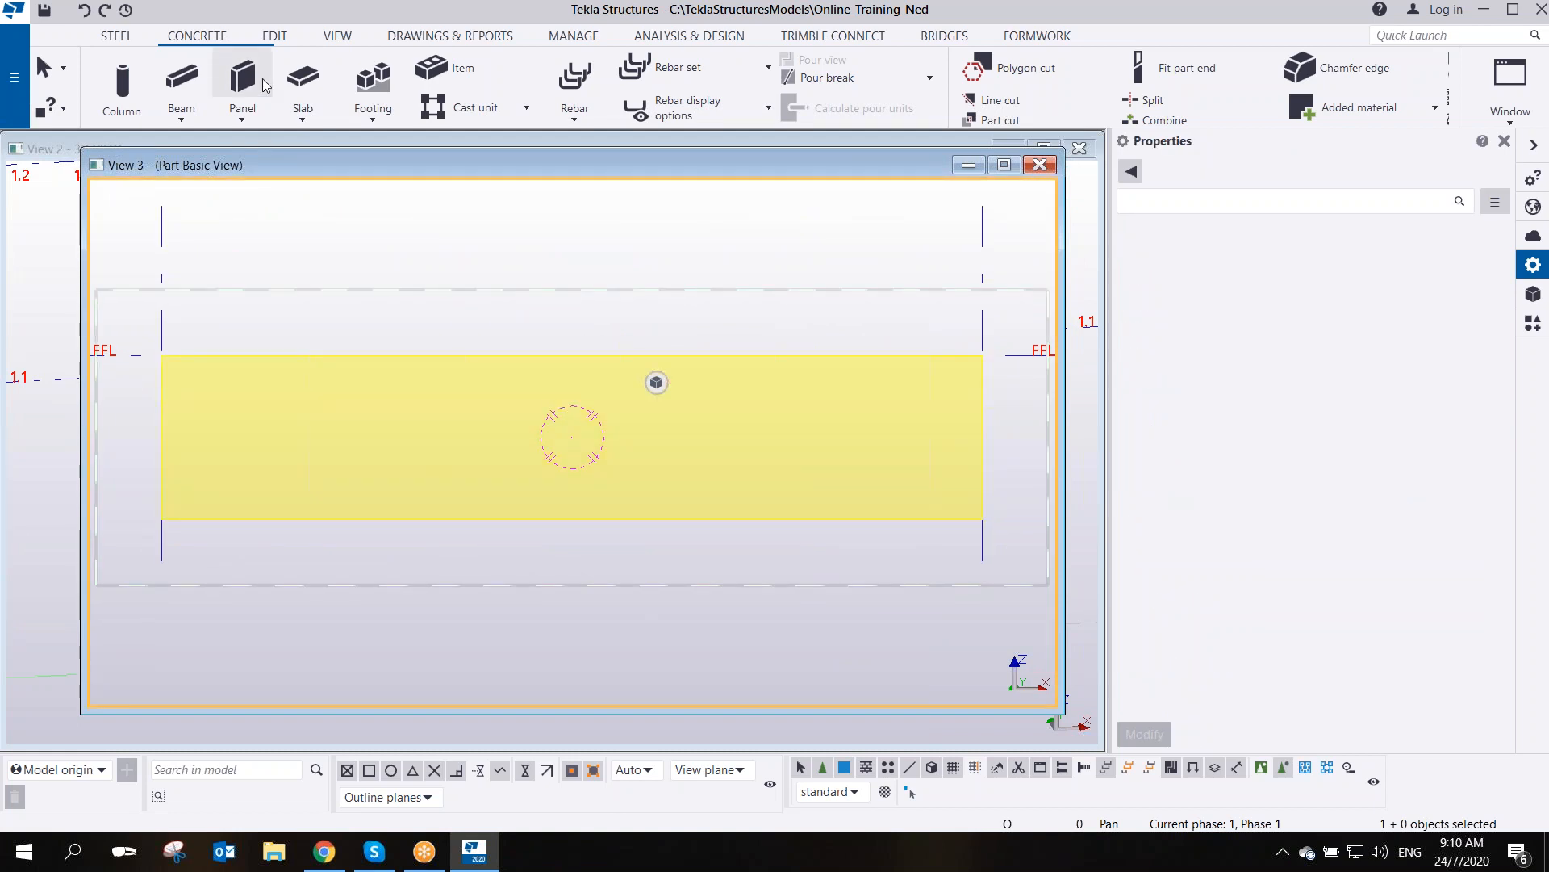
# - Make a line cut from the beam's lower-left corner to the midpoint of its right end, removing the lower side
pyautogui.click(274, 35)
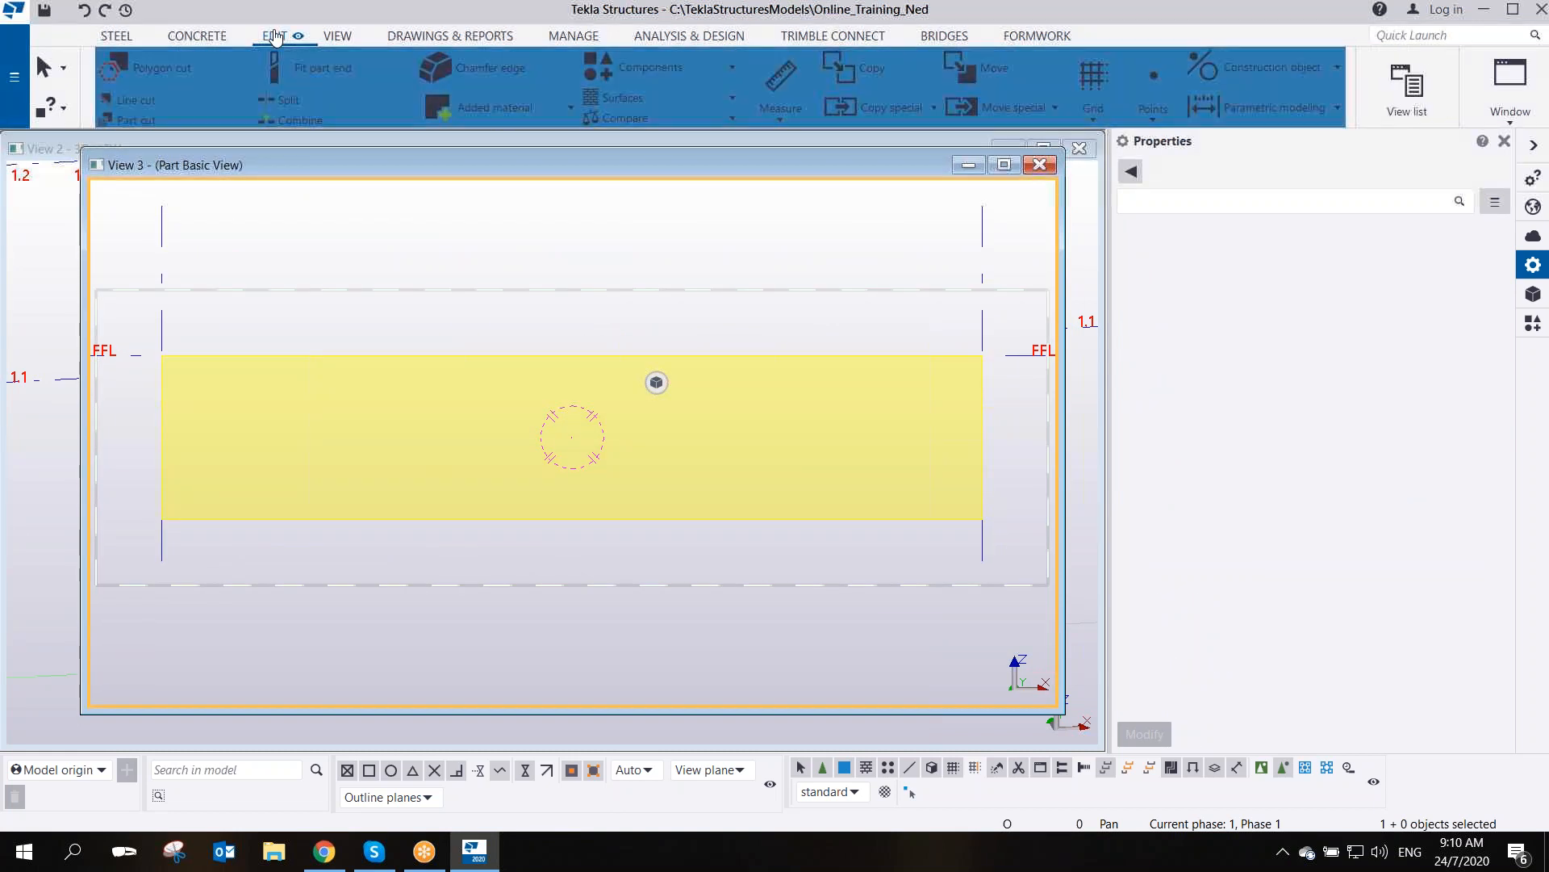
pyautogui.click(159, 104)
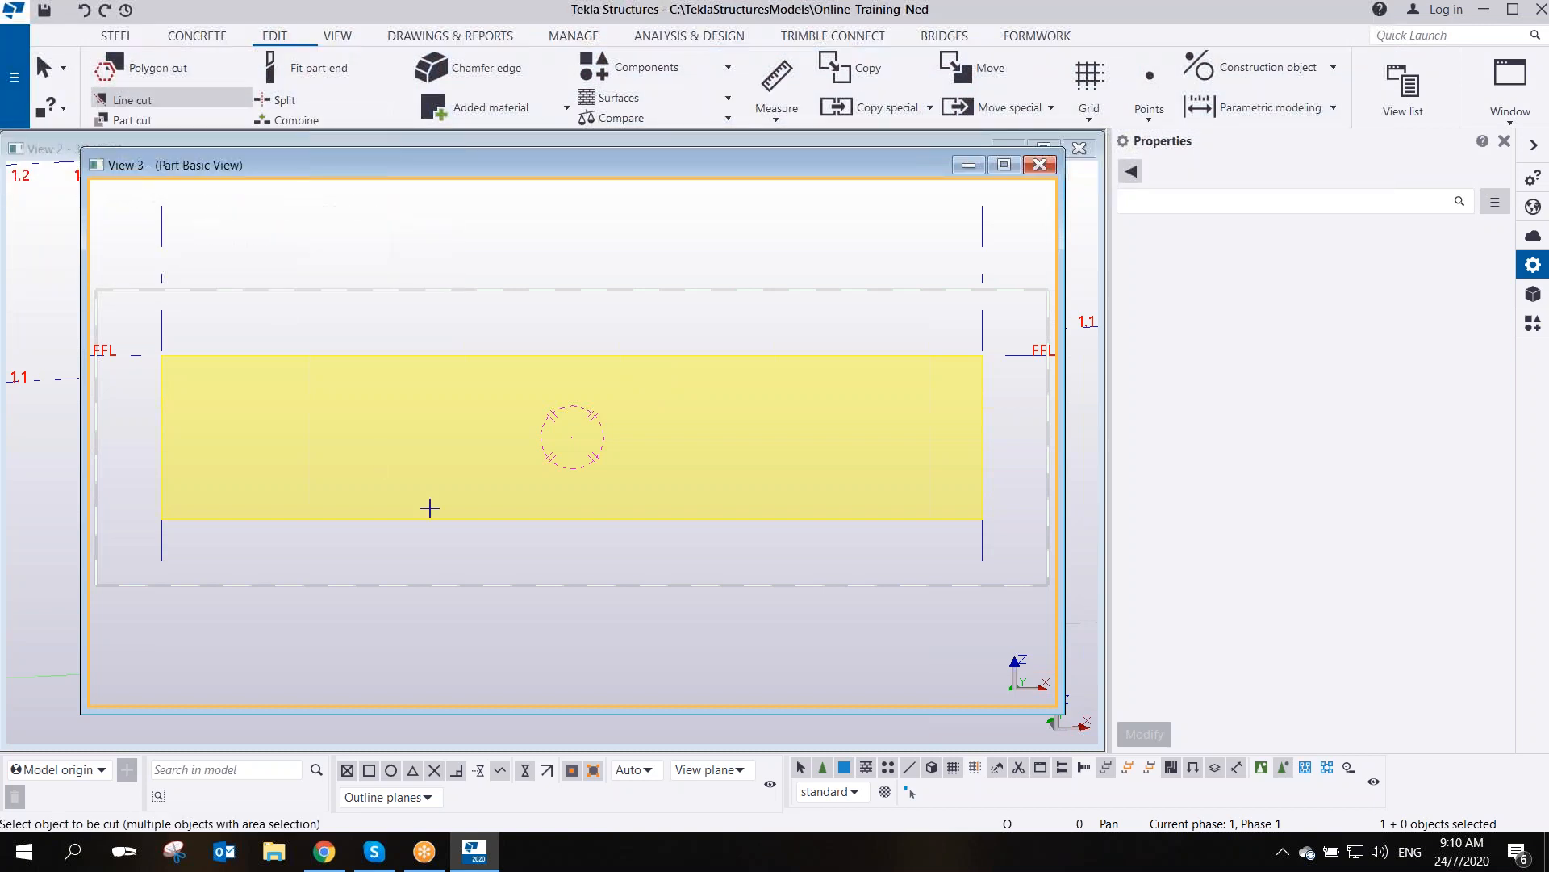
pyautogui.click(529, 520)
pyautogui.scroll(2, 234, 546)
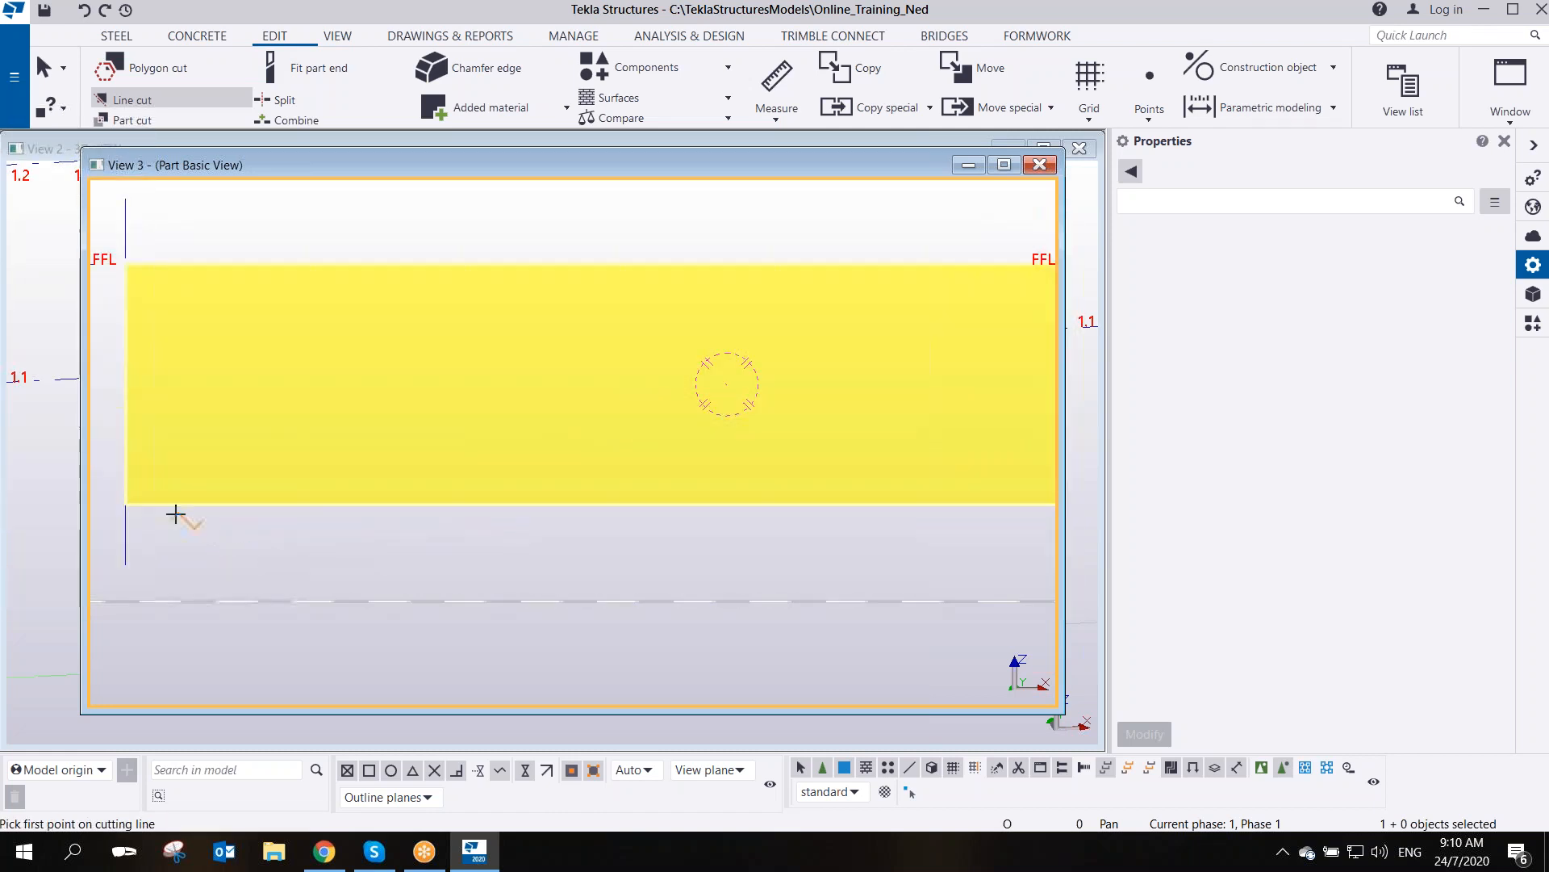
pyautogui.click(126, 502)
pyautogui.scroll(-3, 322, 471)
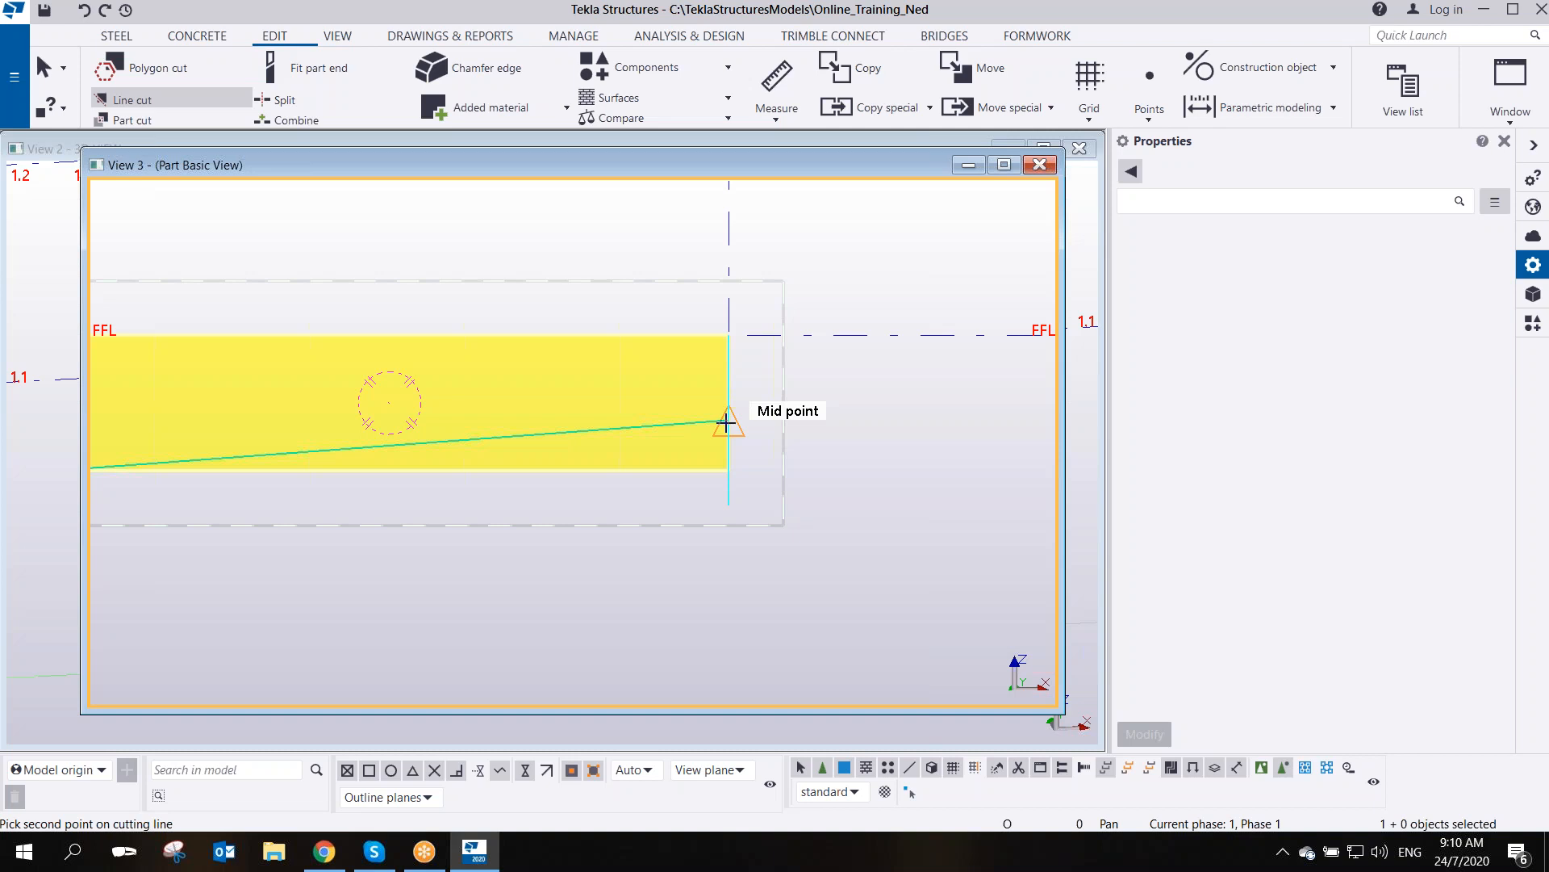
pyautogui.click(725, 422)
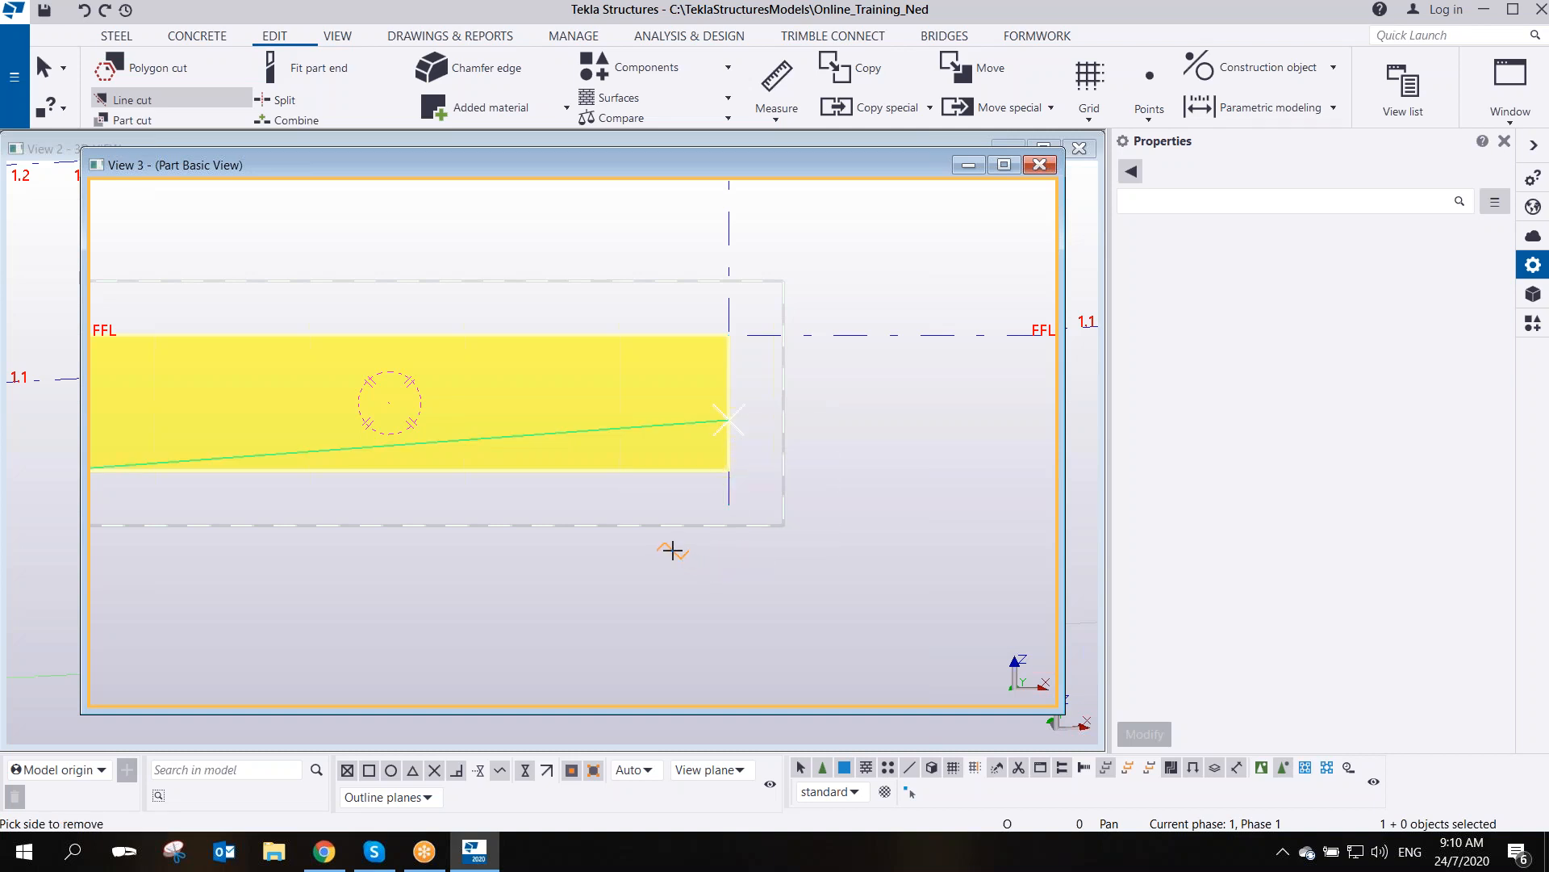
pyautogui.moveTo(328, 855)
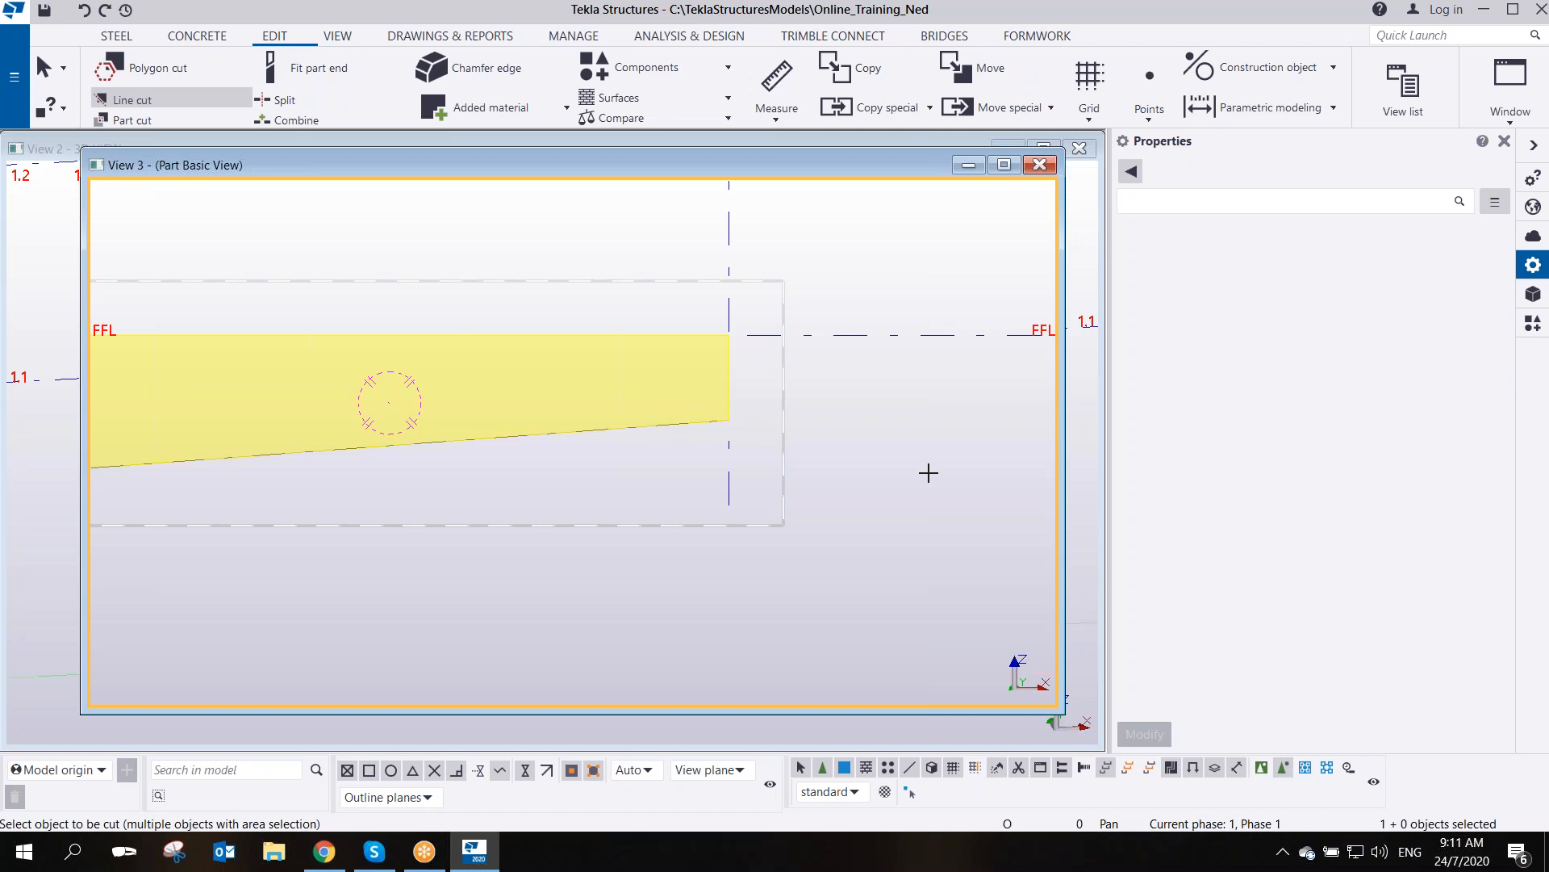
# - Delete the sloping line cut from the beam
pyautogui.scroll(-7, 865, 479)
pyautogui.scroll(3, 571, 472)
pyautogui.rightClick(505, 301)
pyautogui.click(528, 298)
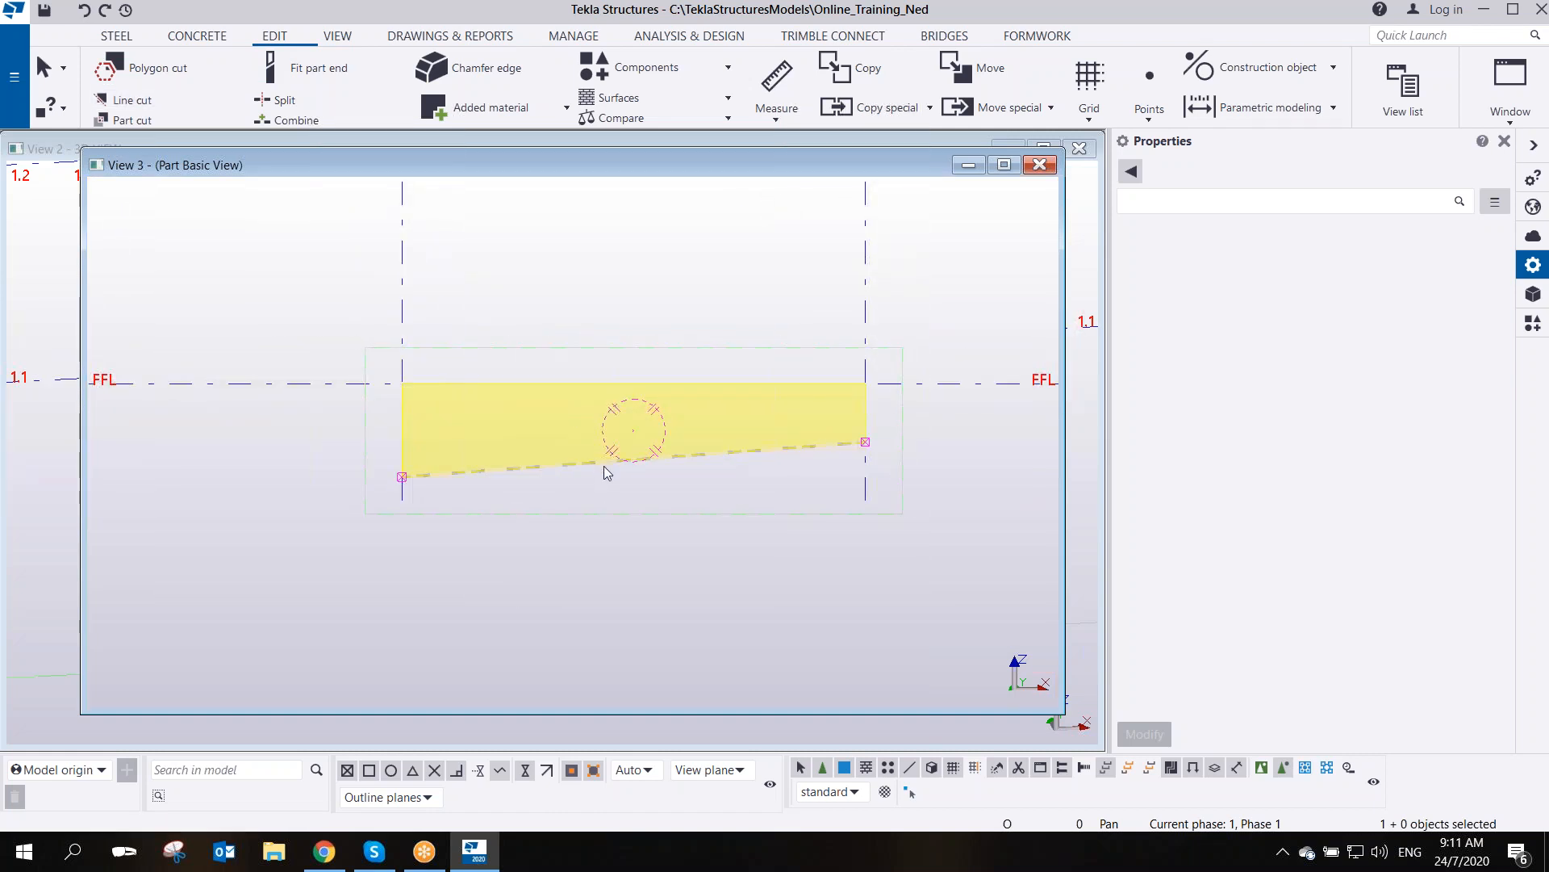
pyautogui.press('Delete')
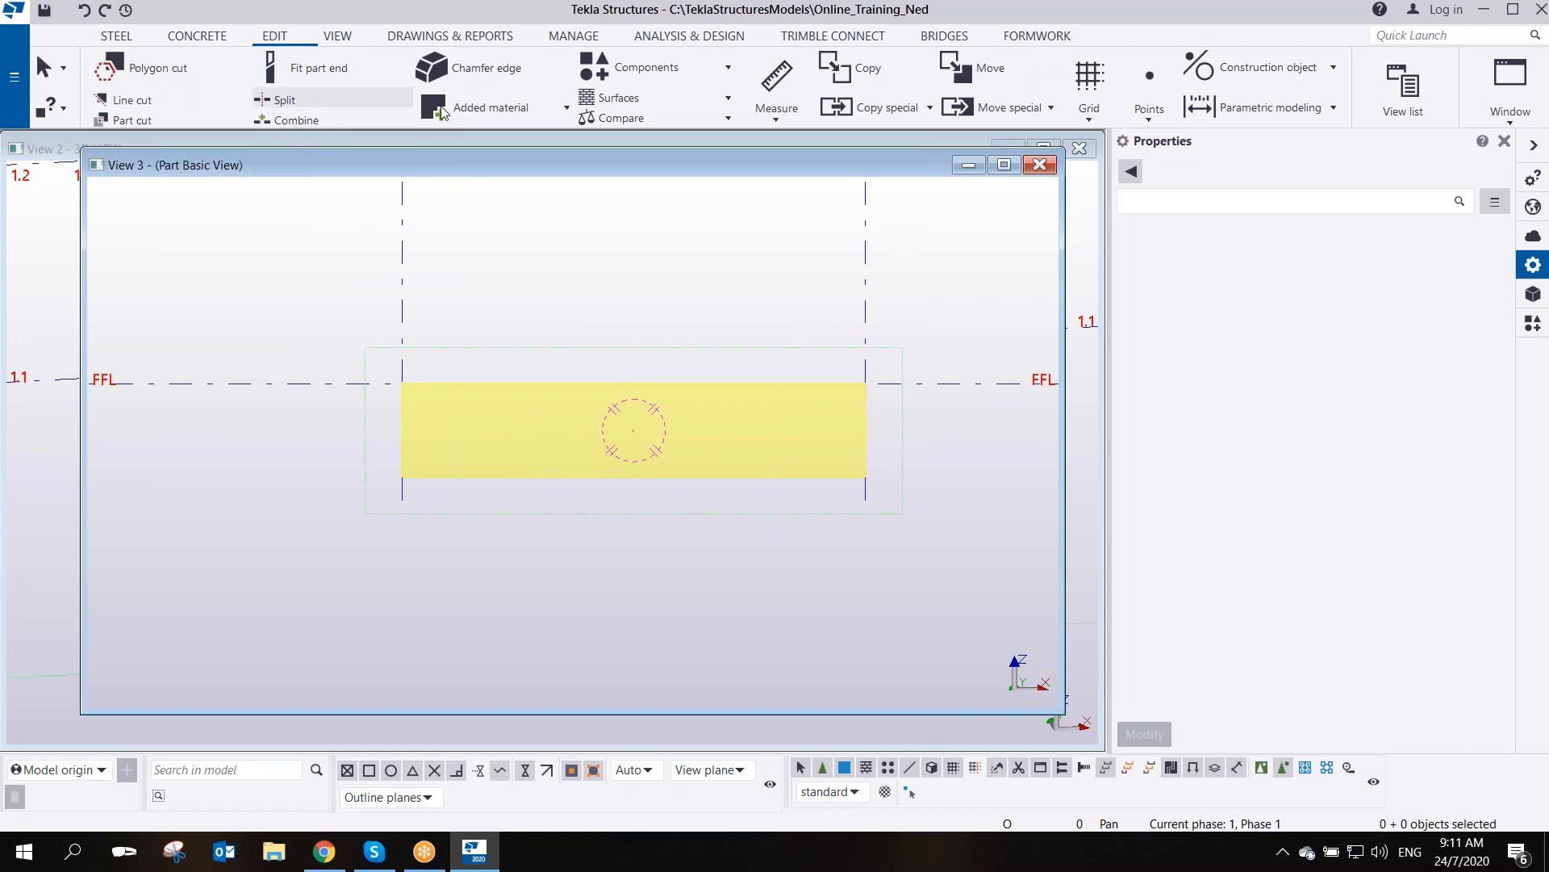
# - Make a line cut from the beam's lower-left corner to a point partway up its right end, removing the lower side
pyautogui.click(135, 103)
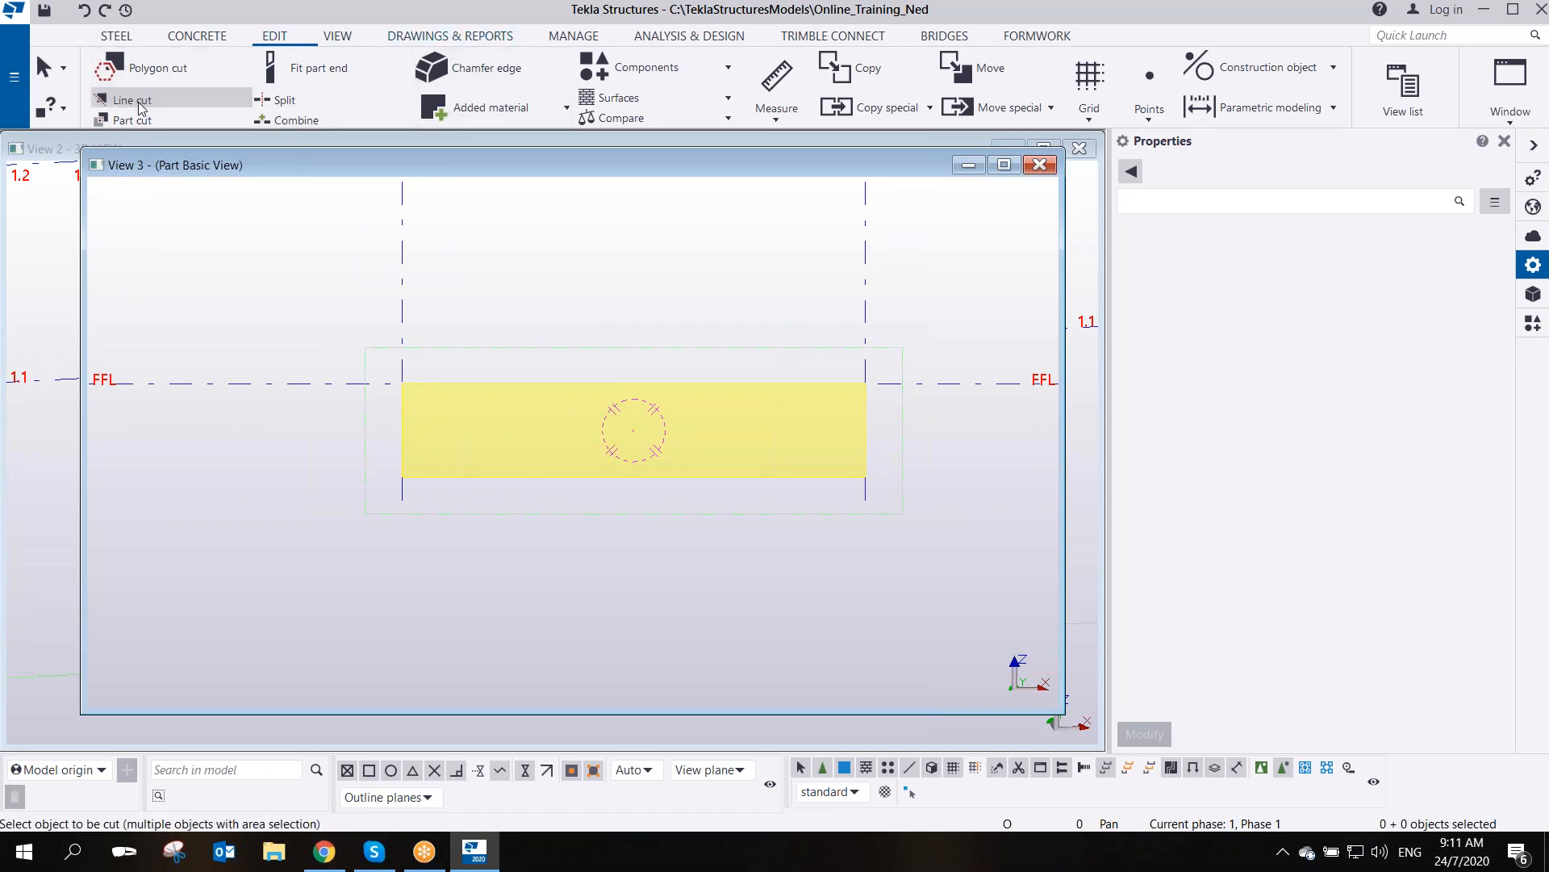
pyautogui.click(520, 403)
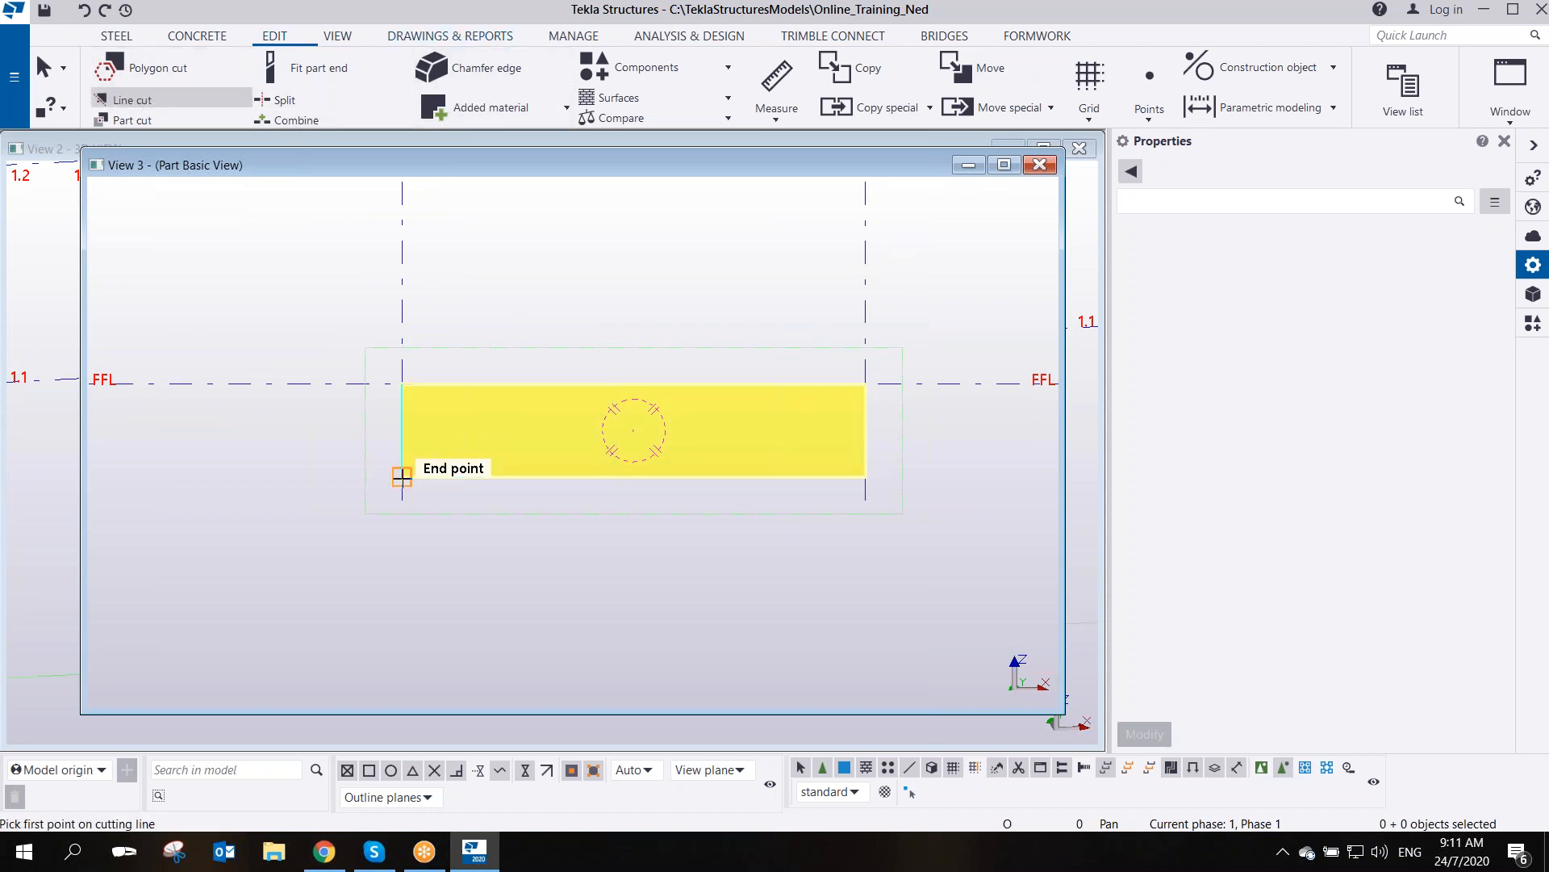
pyautogui.click(402, 476)
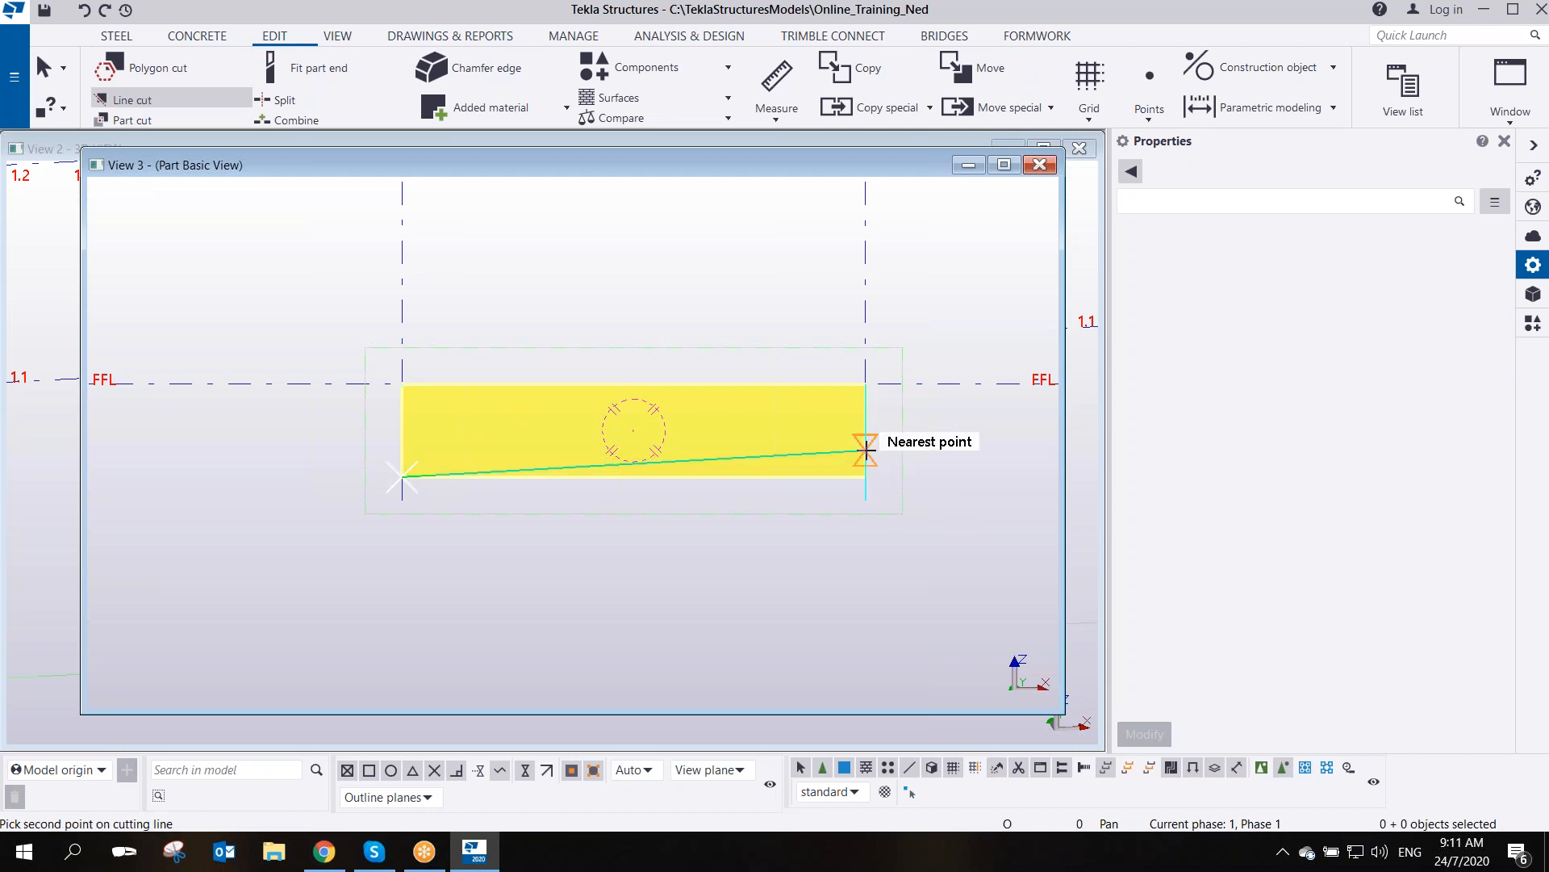
pyautogui.click(866, 448)
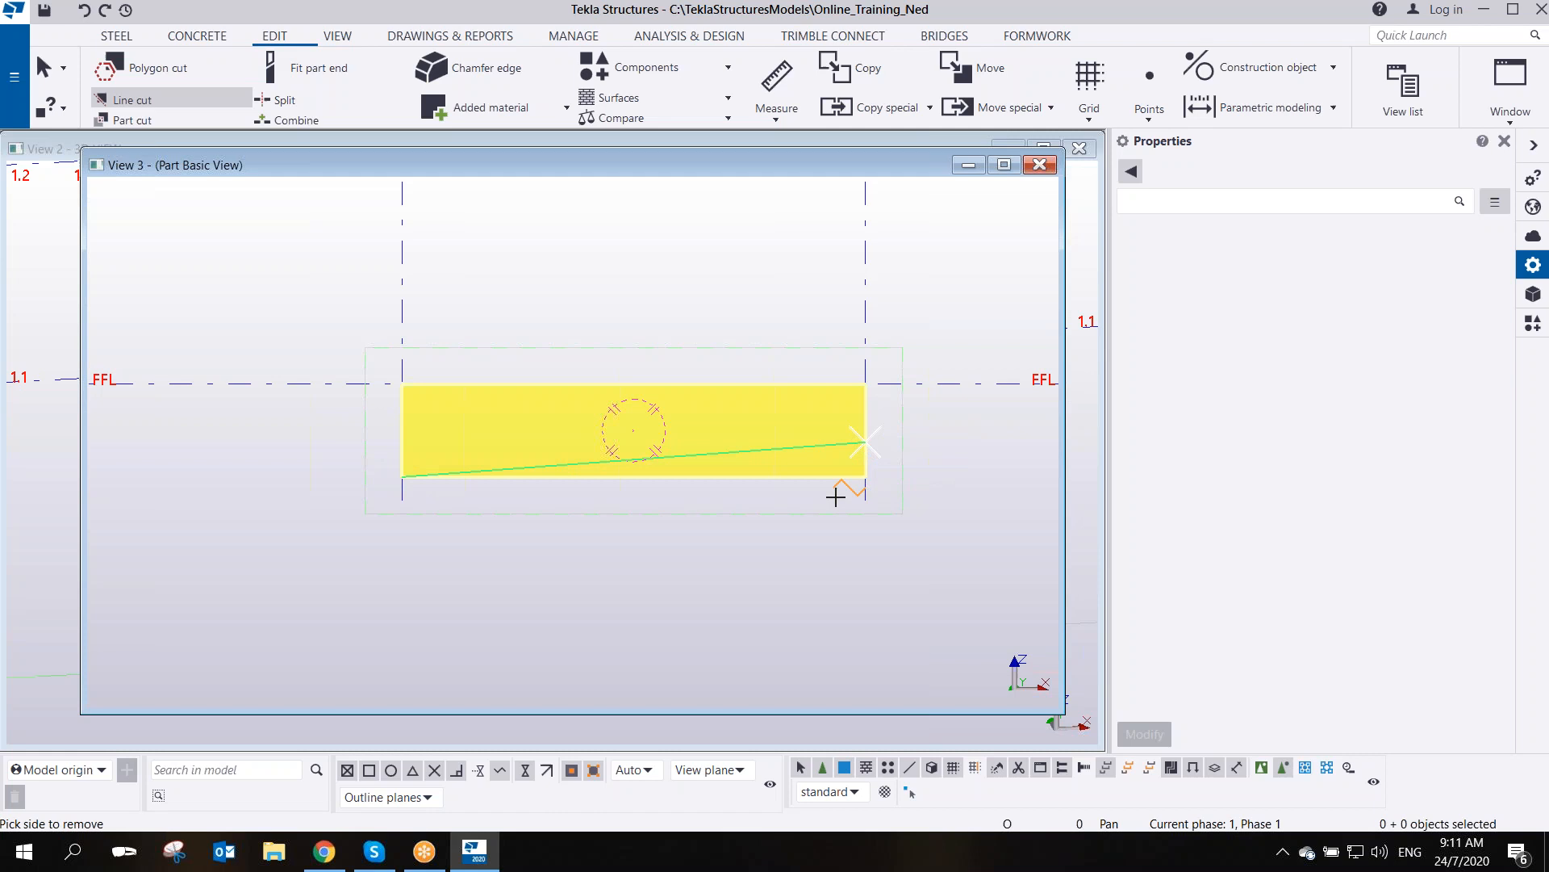
pyautogui.click(803, 492)
pyautogui.scroll(5, 888, 424)
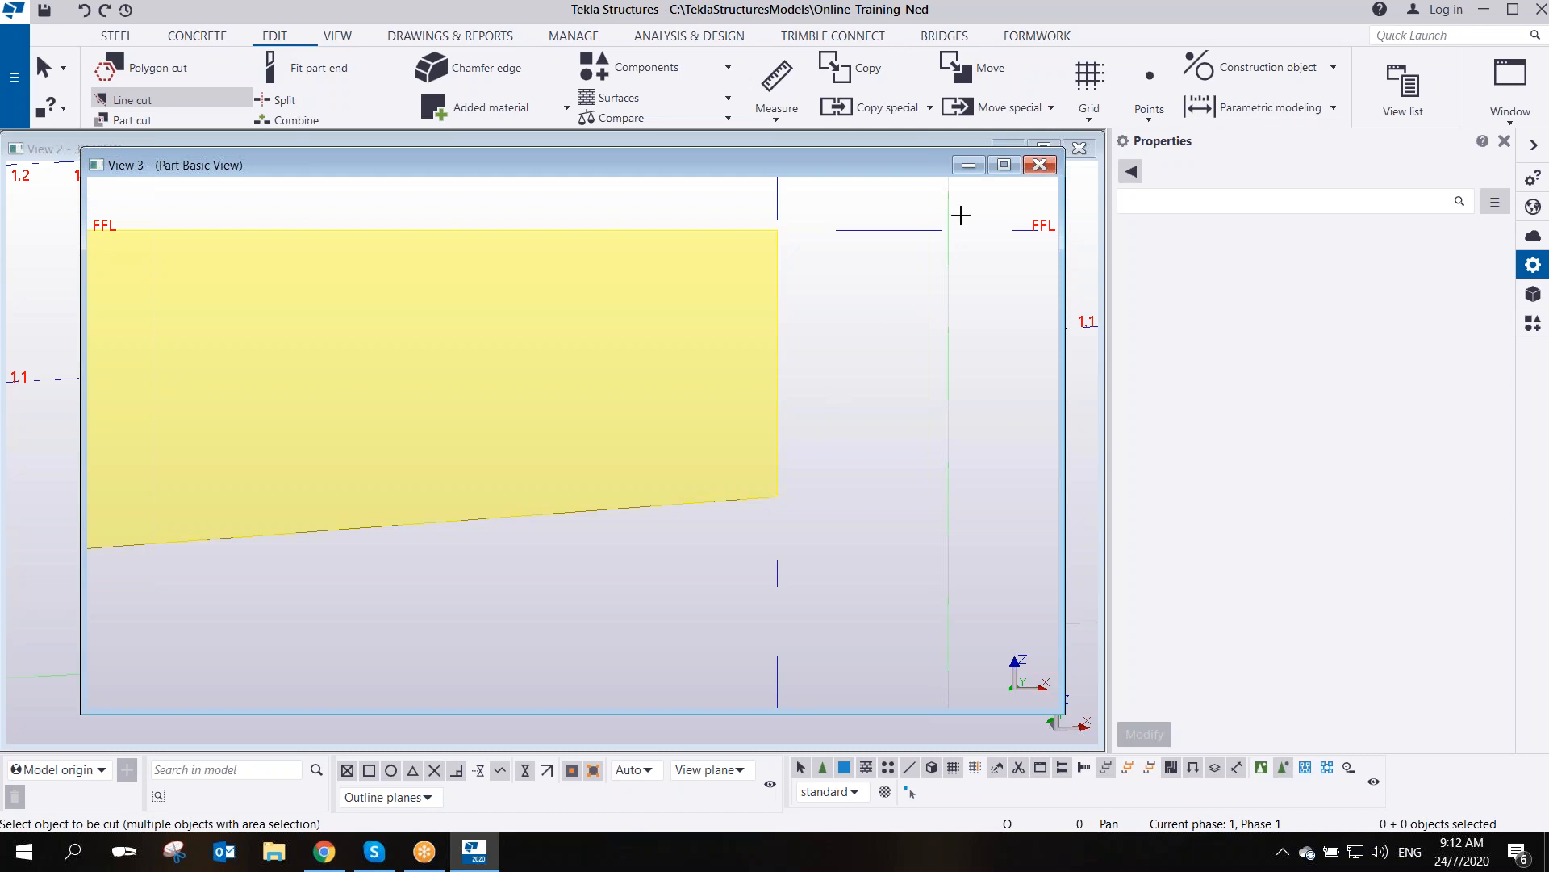
pyautogui.click(1125, 27)
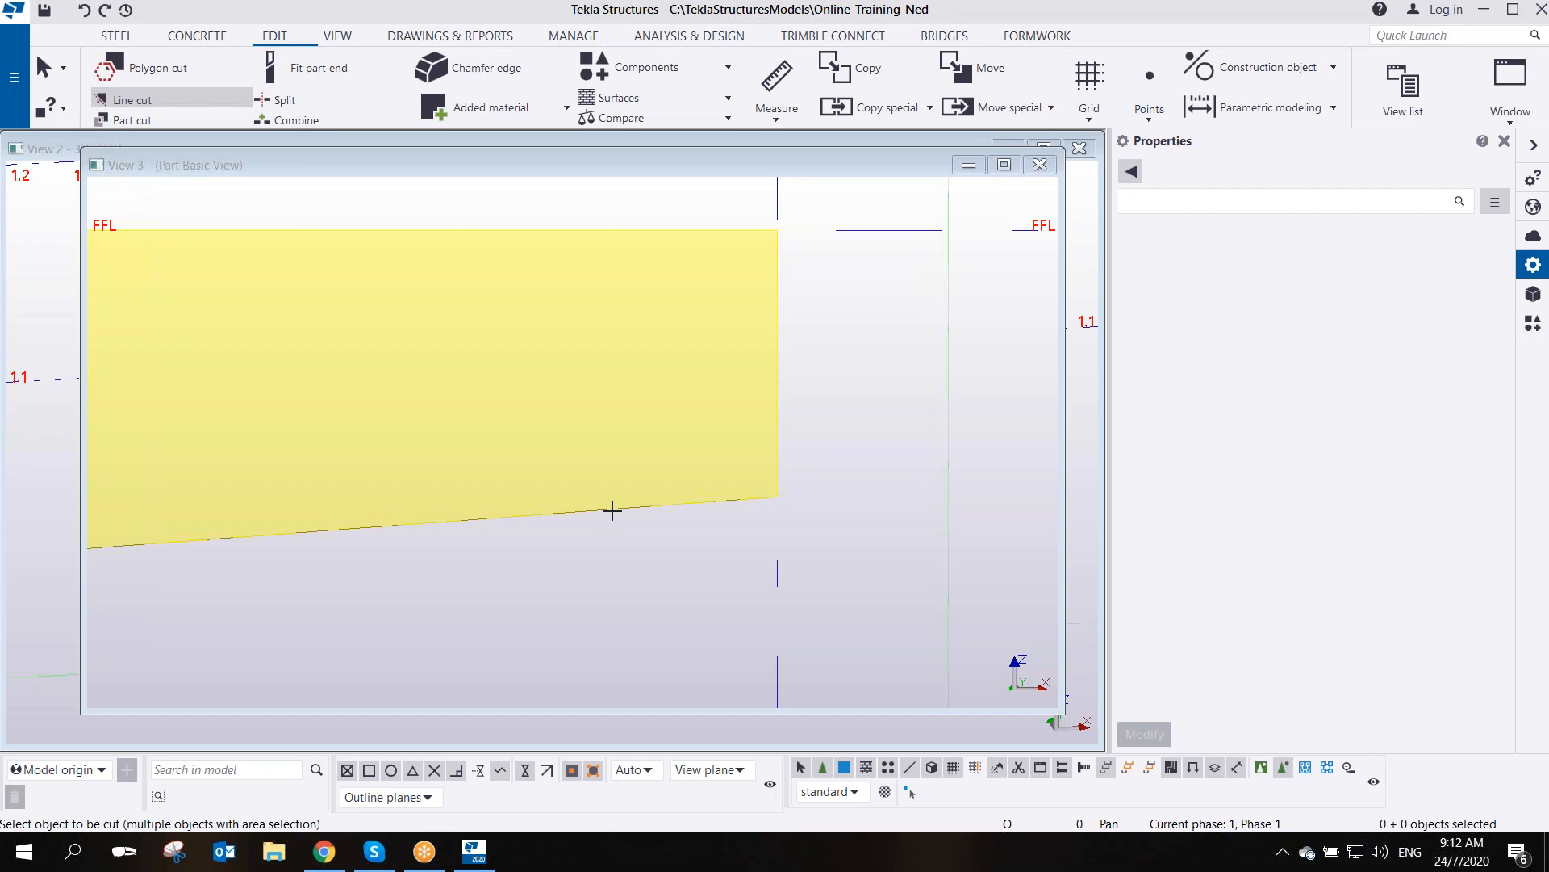
pyautogui.scroll(-2, 628, 518)
pyautogui.scroll(-3, 629, 517)
pyautogui.moveTo(560, 557); pyautogui.dragTo(705, 525, button='middle')
pyautogui.rightClick(634, 350)
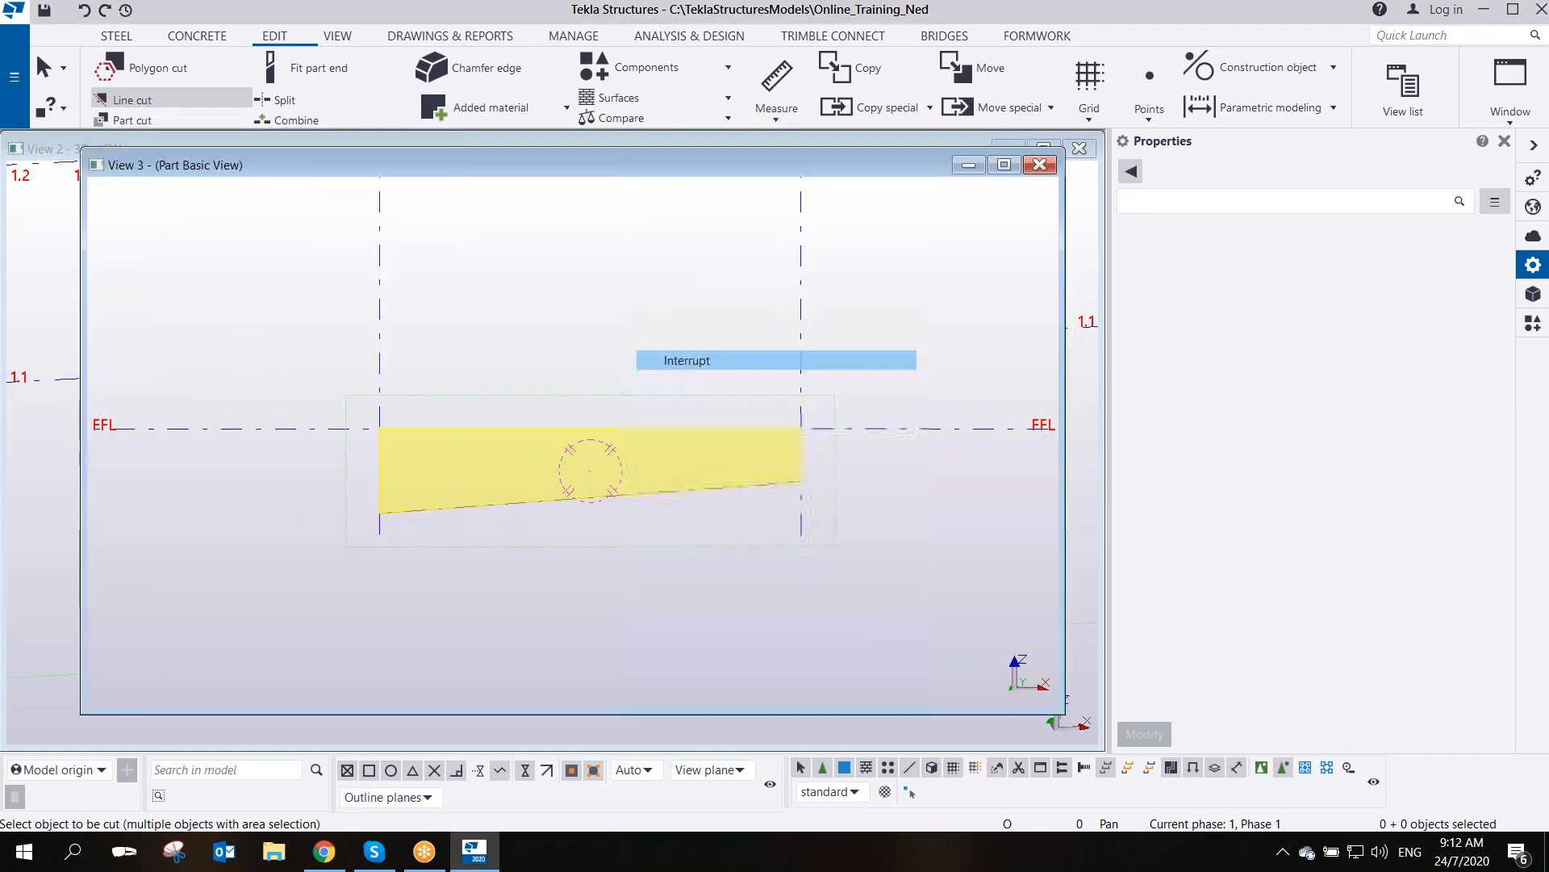
pyautogui.click(667, 366)
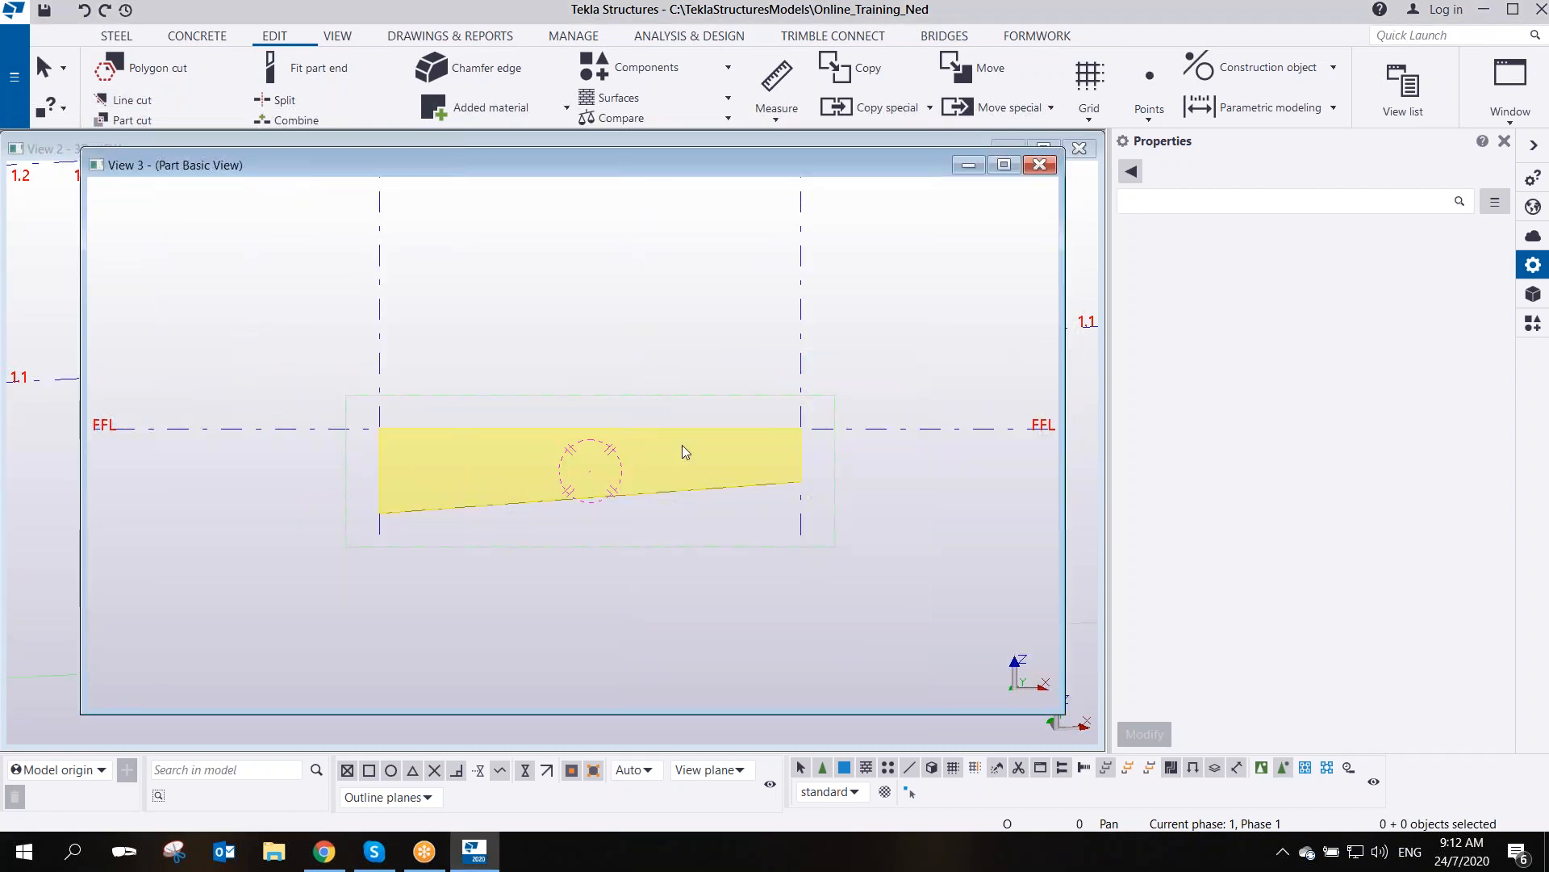
# - Switch the part view back to 3D and examine the tapered beam from an oblique angle
pyautogui.hotkey('ctrl', 'p')
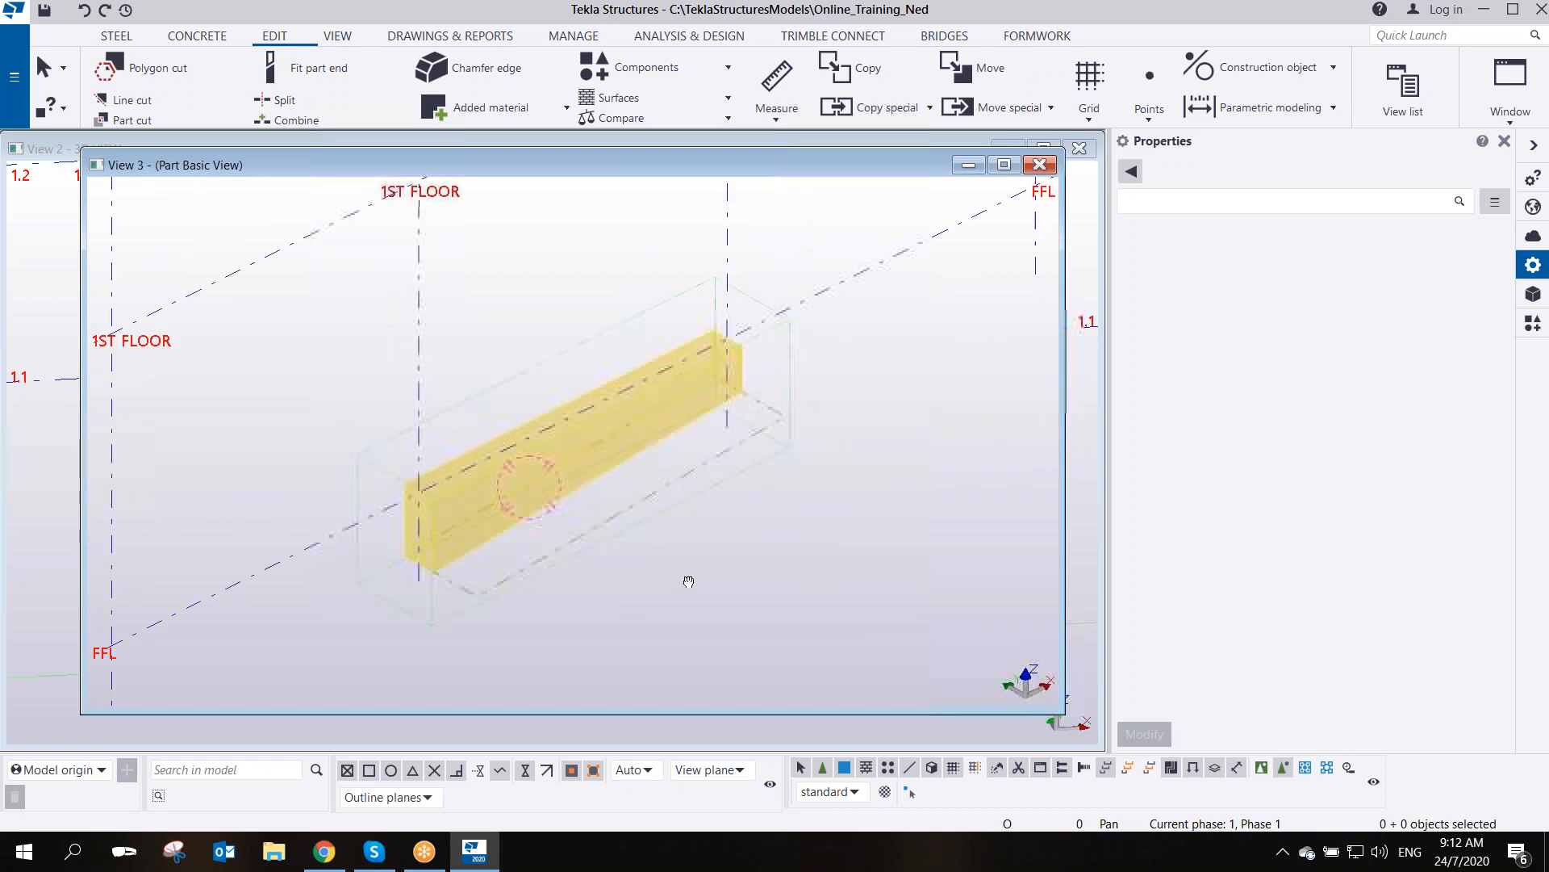
pyautogui.scroll(2, 558, 515)
pyautogui.scroll(-3, 524, 478)
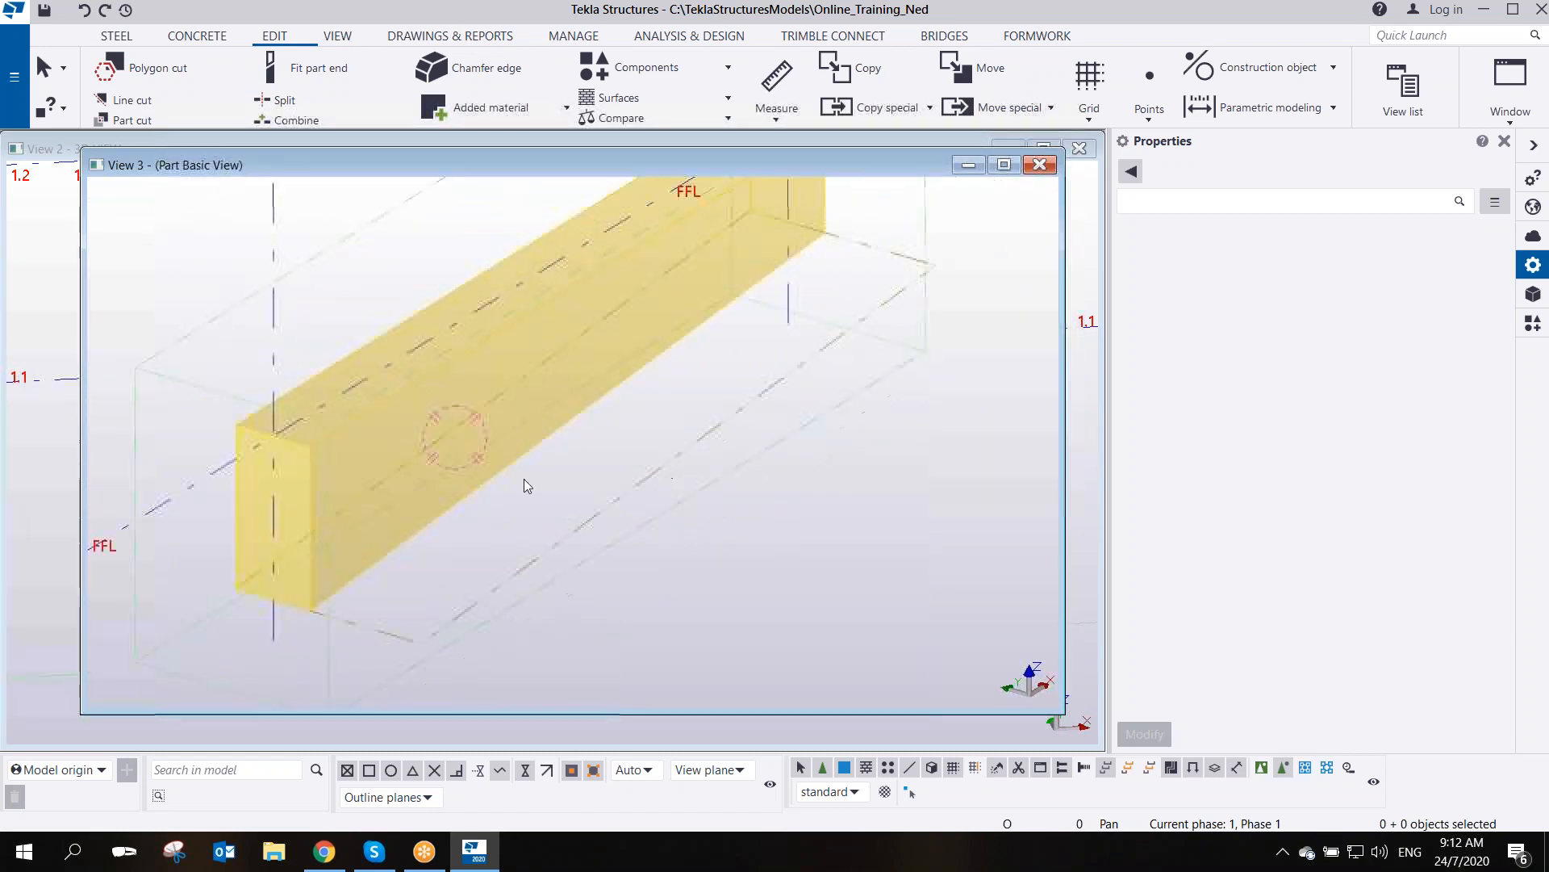
pyautogui.scroll(-2, 526, 478)
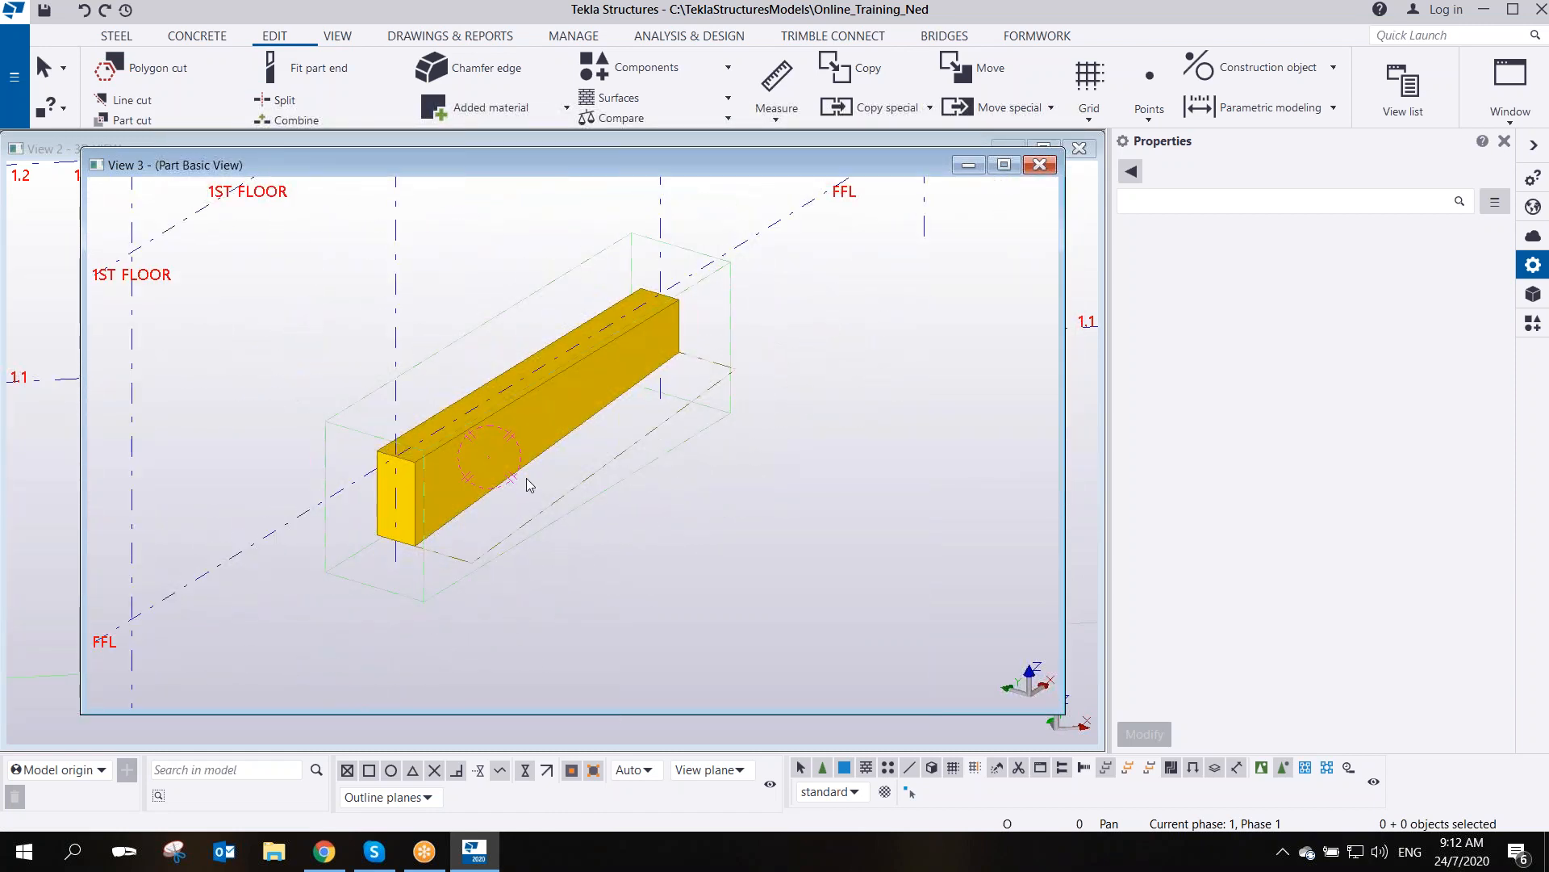
pyautogui.scroll(3, 531, 437)
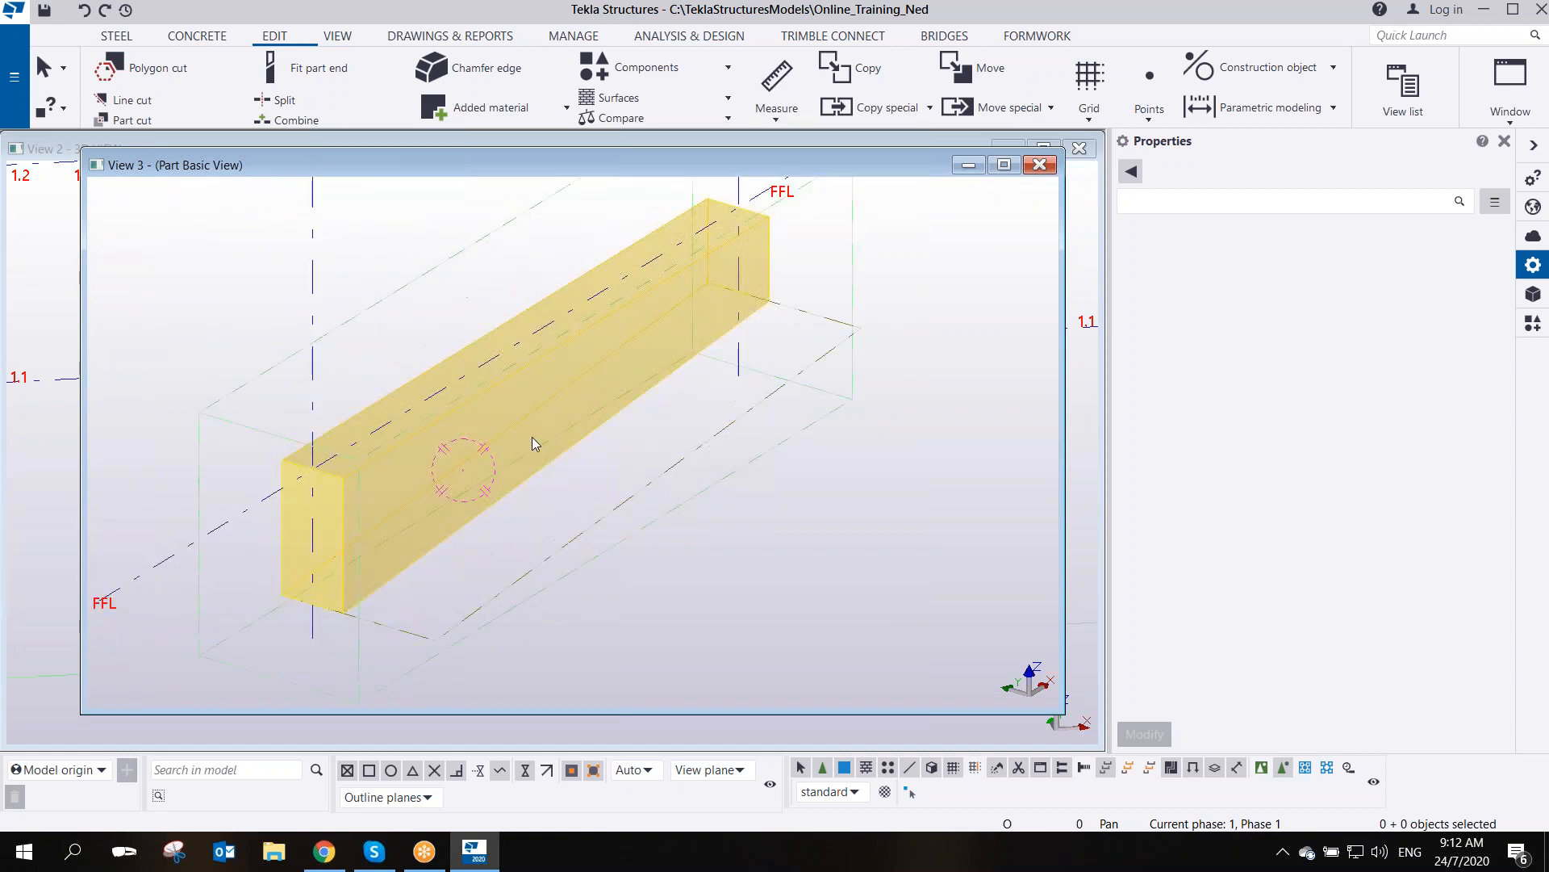
pyautogui.moveTo(548, 421)
pyautogui.keyDown('ctrl'); pyautogui.mouseDown(button='middle')
pyautogui.moveTo(460, 318)
pyautogui.moveTo(385, 332)
pyautogui.moveTo(560, 356)
pyautogui.moveTo(779, 331)
pyautogui.moveTo(795, 380)
pyautogui.moveTo(380, 374)
pyautogui.moveTo(573, 324)
pyautogui.moveTo(519, 384)
pyautogui.moveTo(512, 374)
pyautogui.moveTo(556, 406)
pyautogui.mouseUp(button='middle'); pyautogui.keyUp('ctrl')
pyautogui.scroll(3, 555, 401)
pyautogui.moveTo(681, 381); pyautogui.dragTo(837, 454, button='middle')
pyautogui.scroll(-2, 801, 408)
pyautogui.scroll(4, 647, 371)
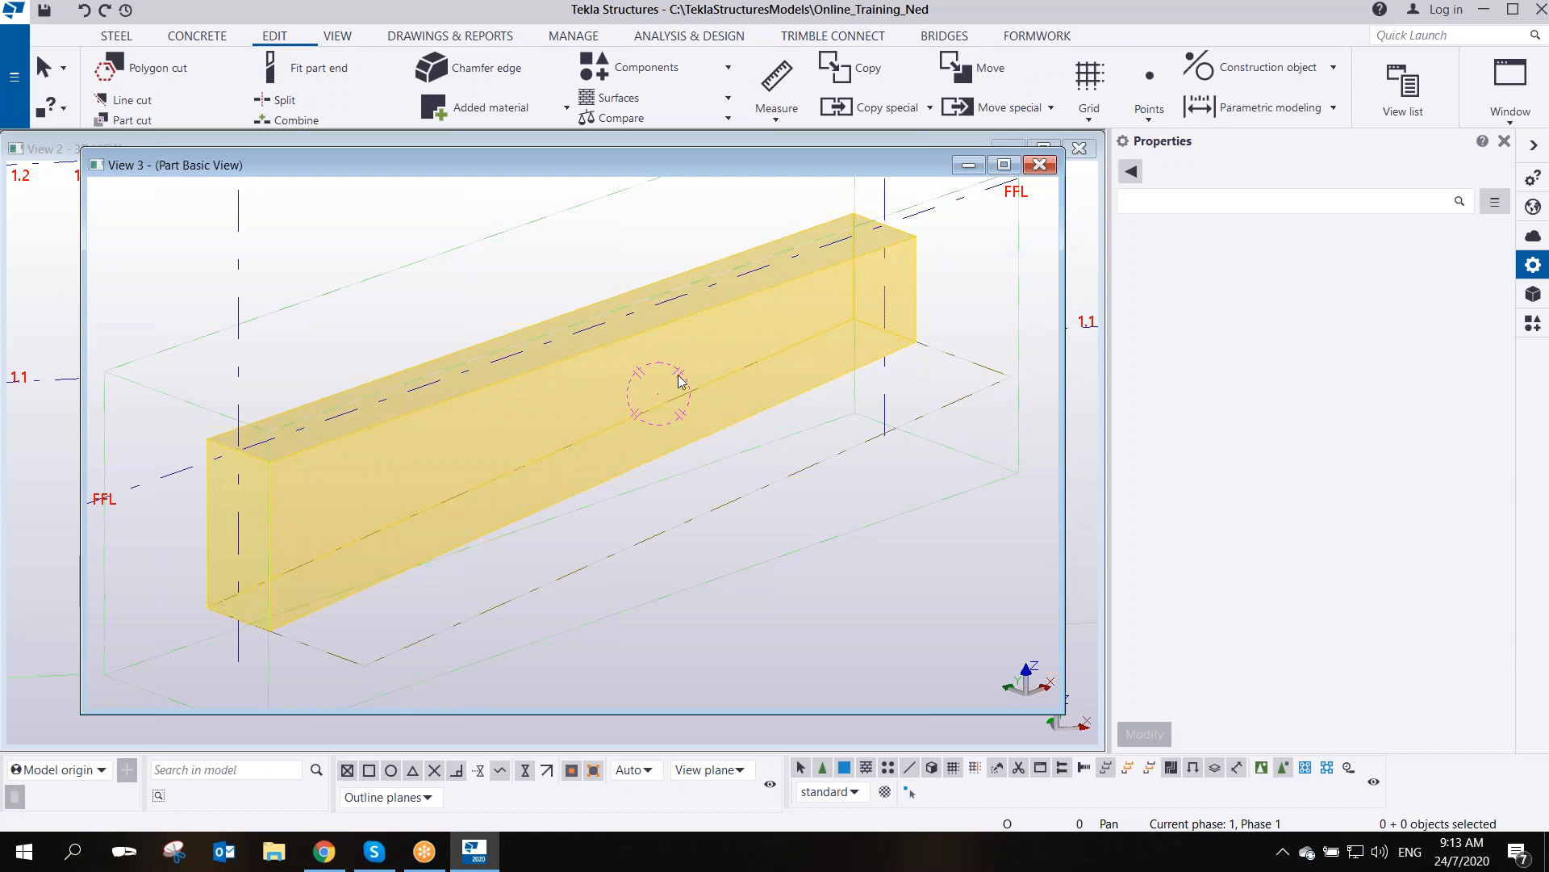
pyautogui.scroll(-1, 558, 407)
pyautogui.scroll(1, 555, 436)
pyautogui.moveTo(534, 421); pyautogui.dragTo(608, 454, button='middle')
pyautogui.click(566, 482)
pyautogui.scroll(-1, 548, 483)
pyautogui.scroll(2, 548, 483)
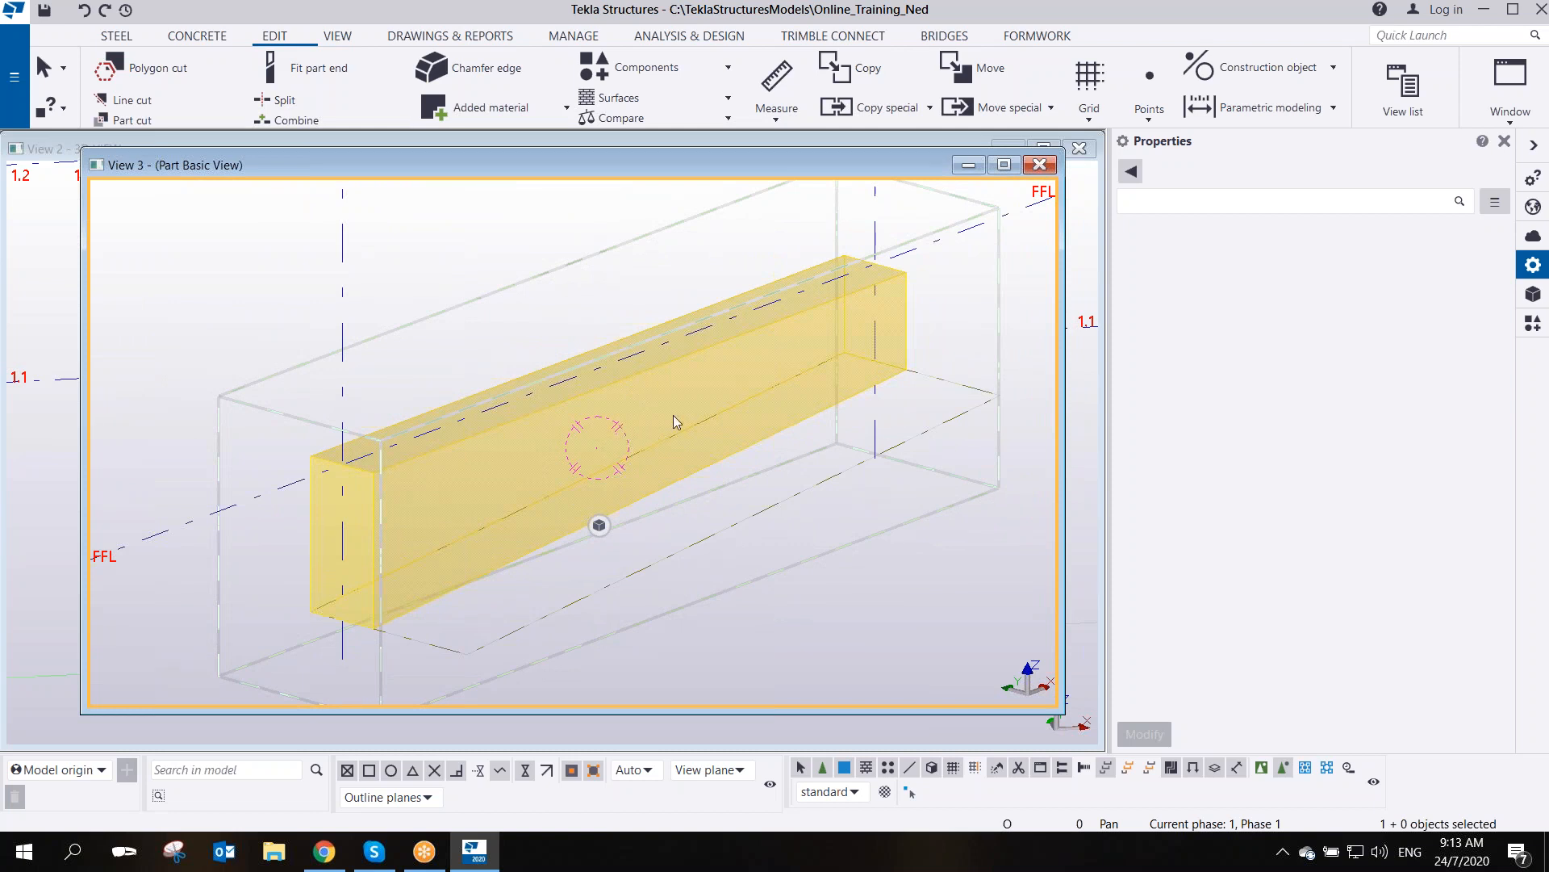
pyautogui.click(1199, 98)
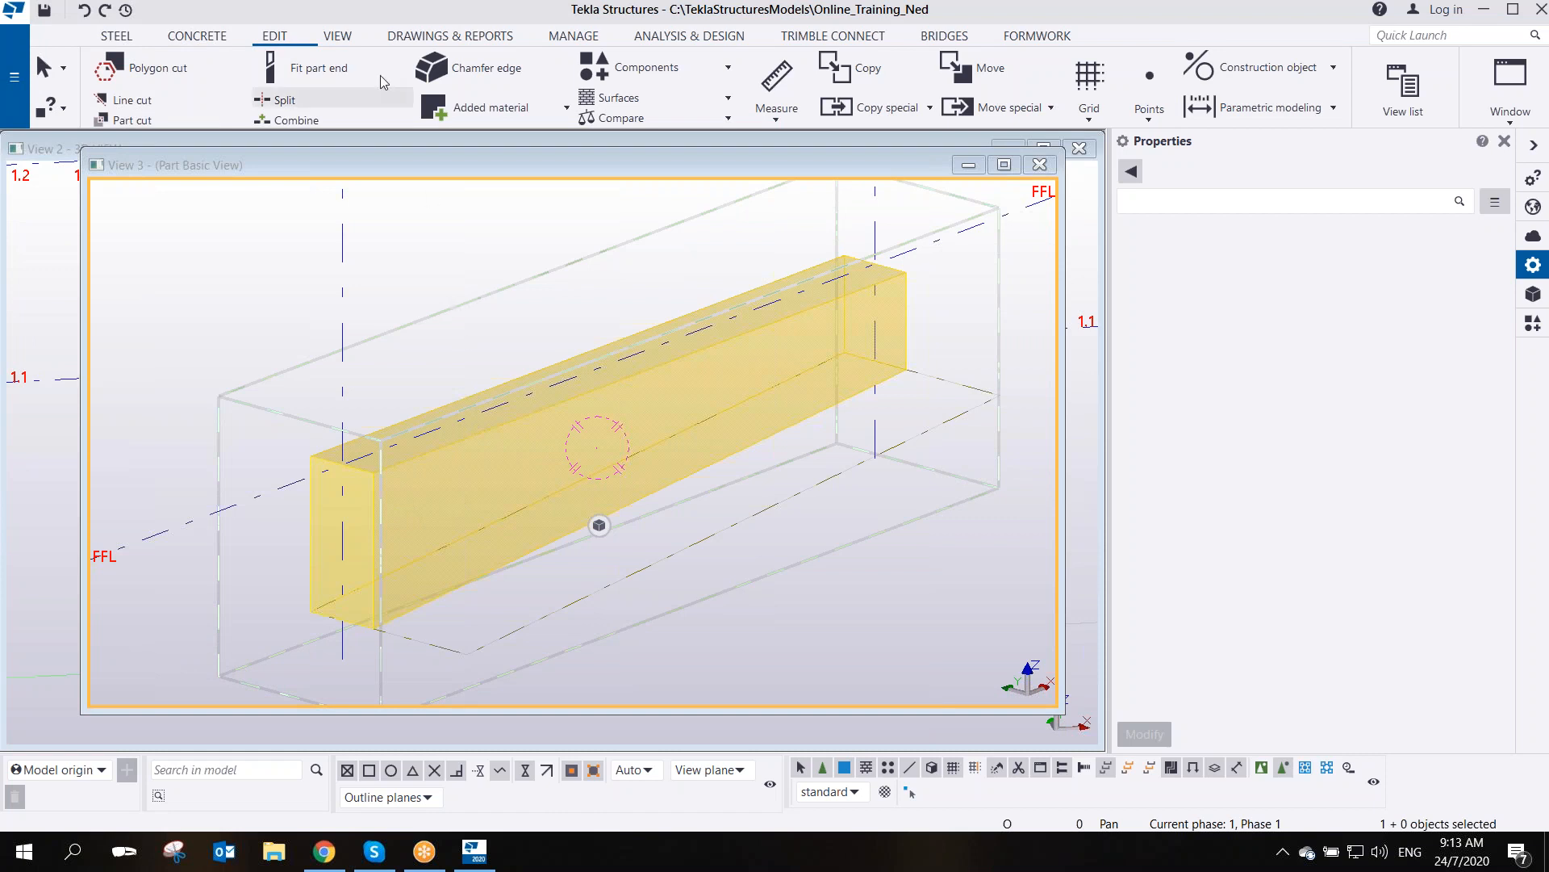
# - Start a reinforcing bar group with the name LINKS, size 10 and class 2
pyautogui.click(198, 36)
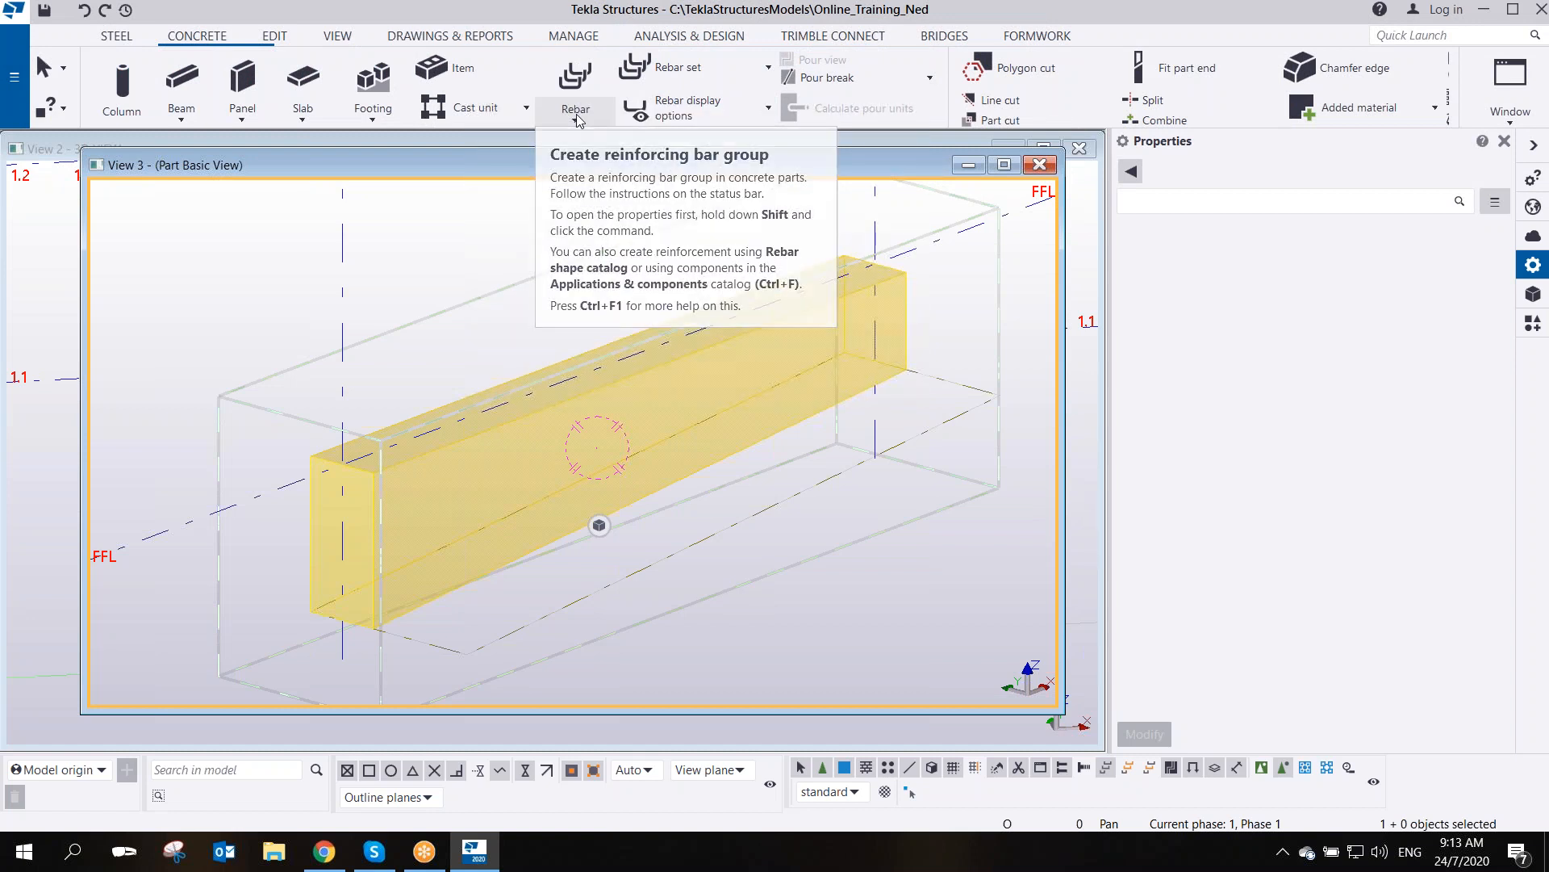
pyautogui.click(576, 118)
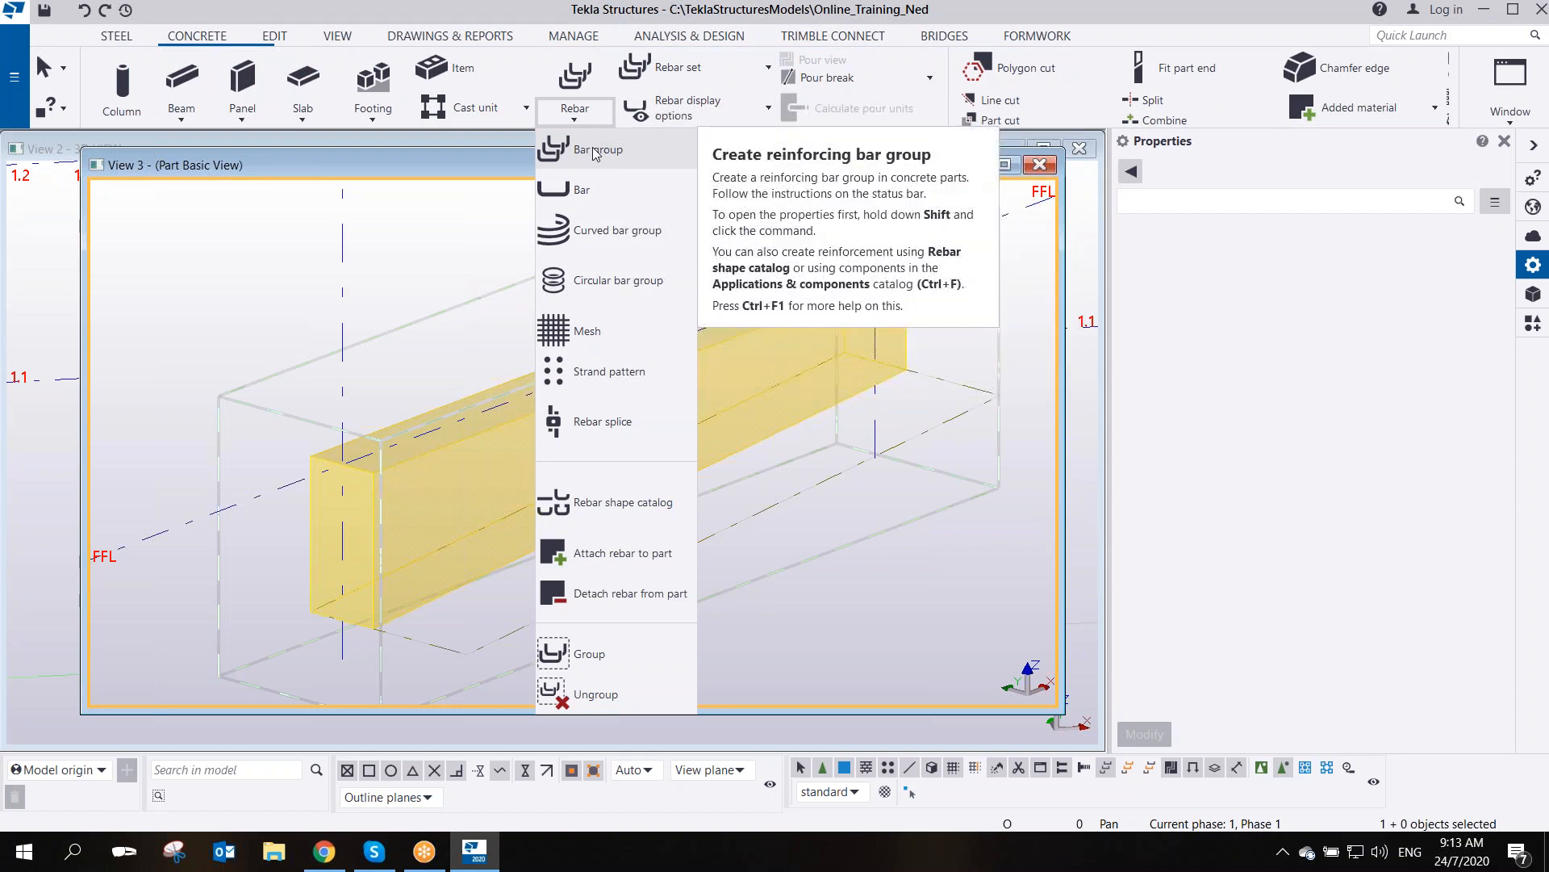
pyautogui.click(594, 151)
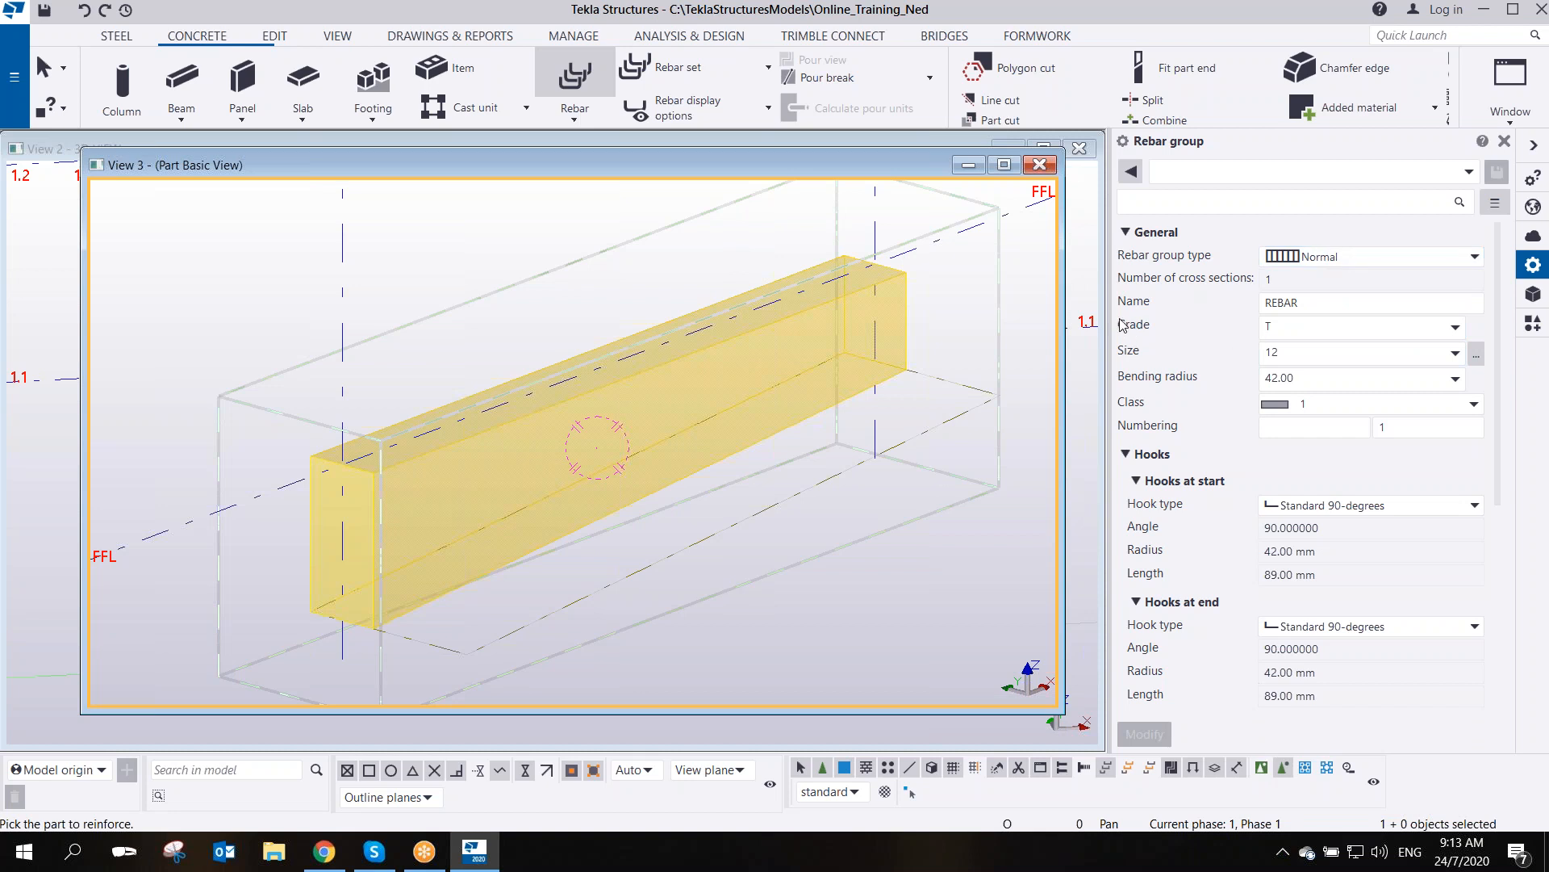
pyautogui.moveTo(1321, 303); pyautogui.dragTo(1213, 326)
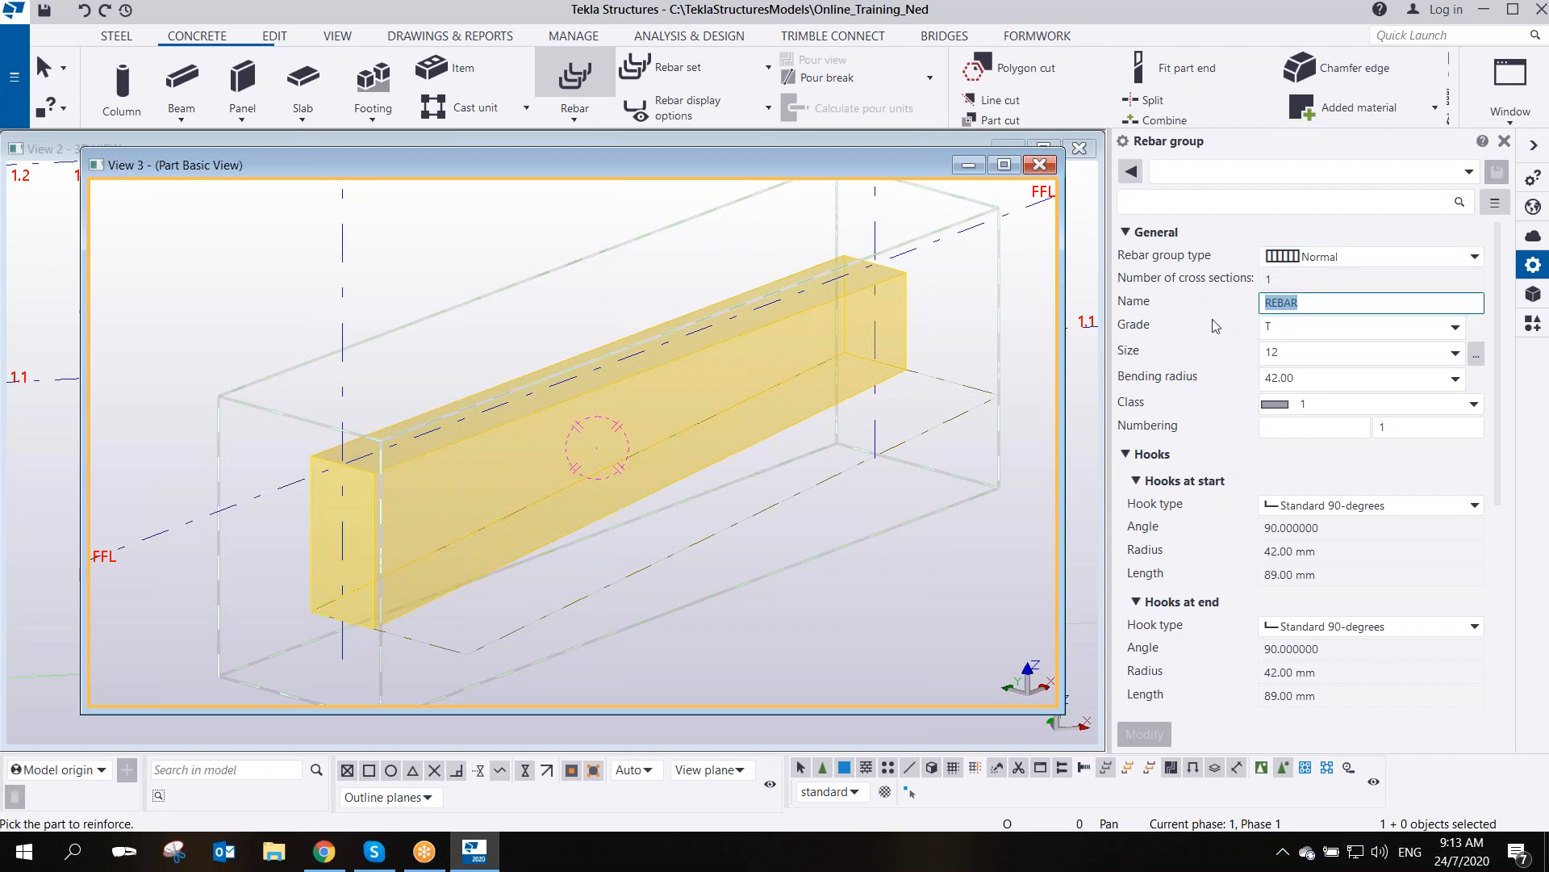
pyautogui.write('LINKS')
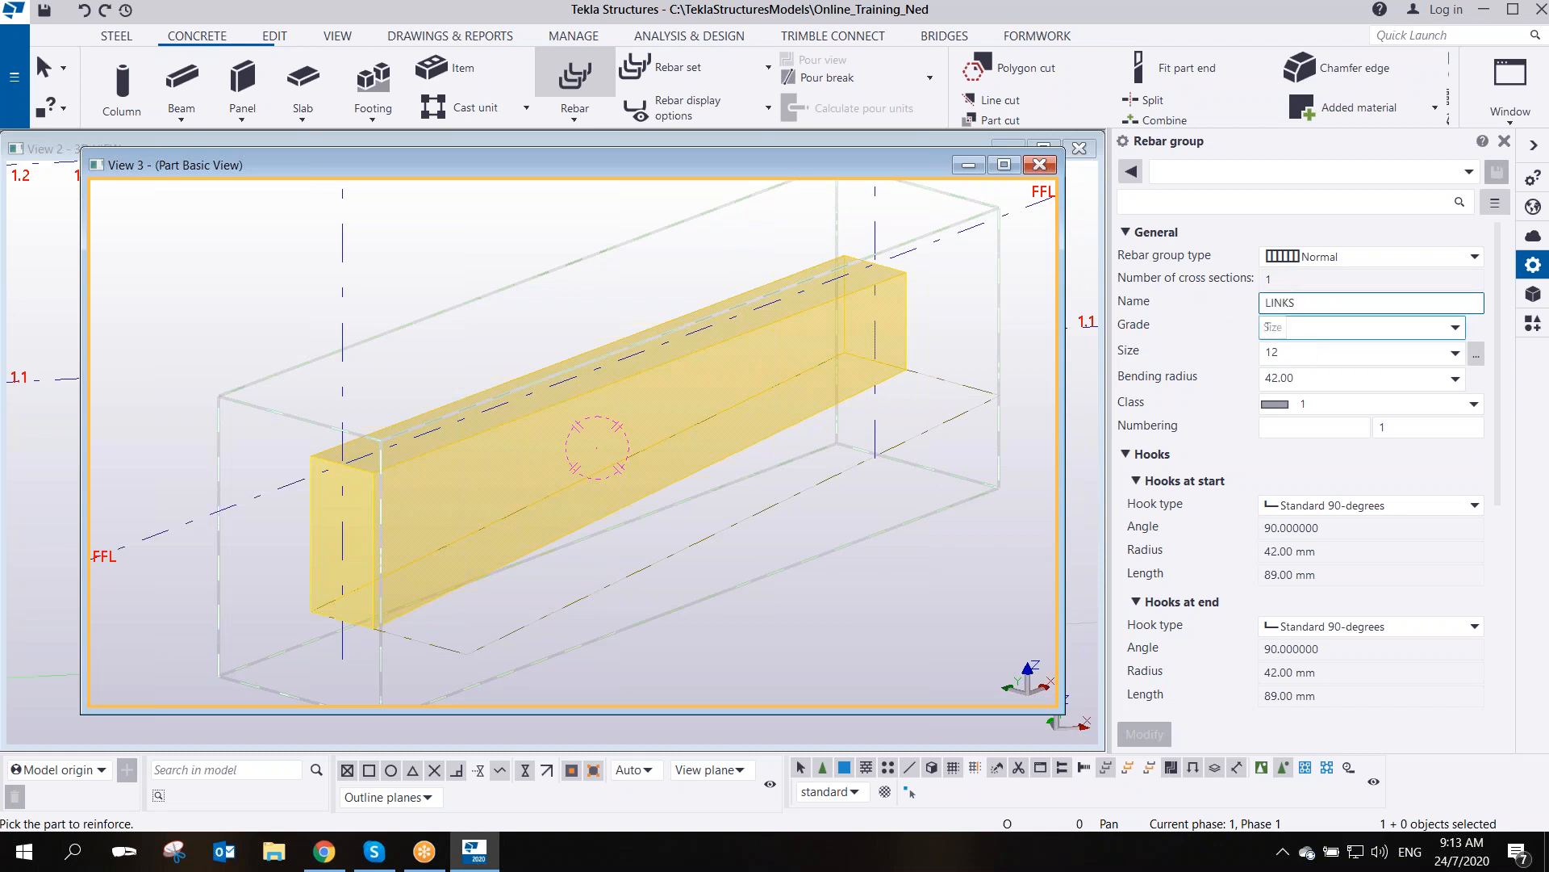
pyautogui.click(1307, 353)
pyautogui.click(1303, 411)
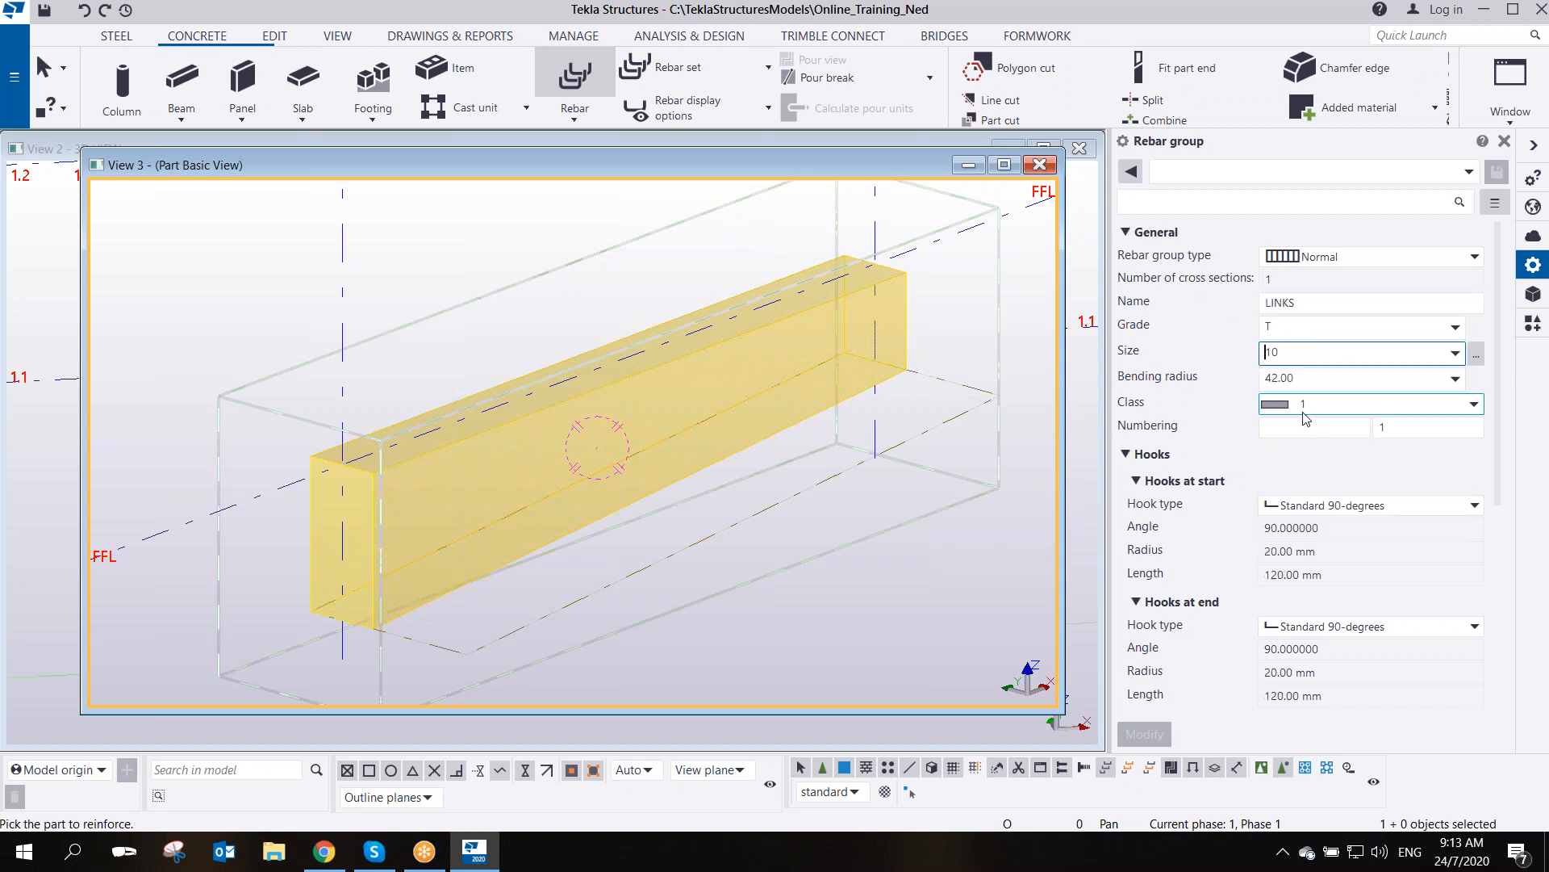
pyautogui.click(1317, 403)
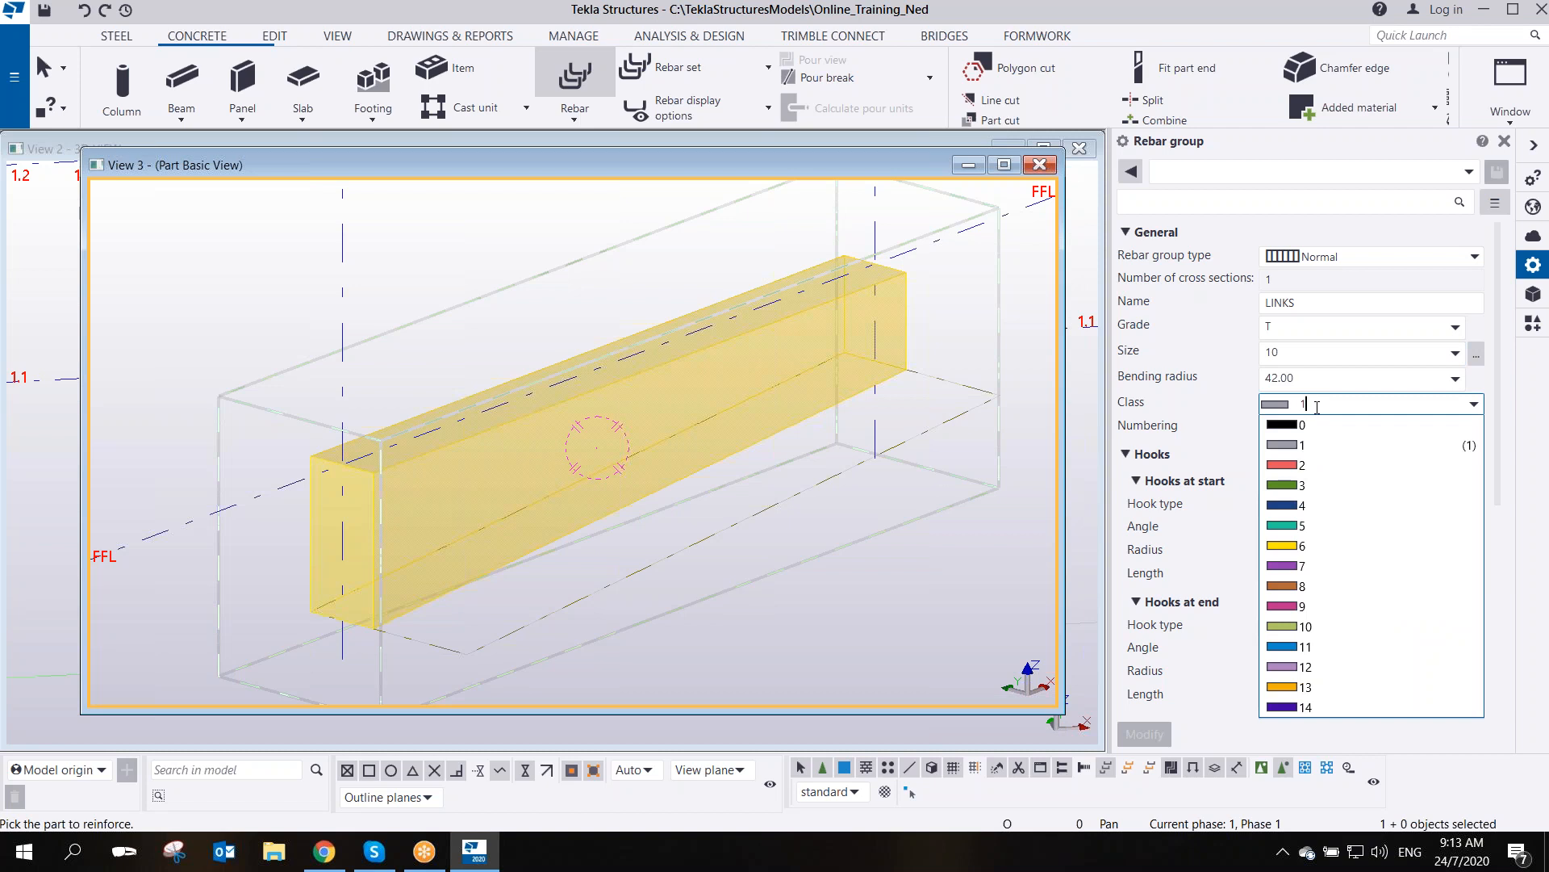
pyautogui.click(1301, 465)
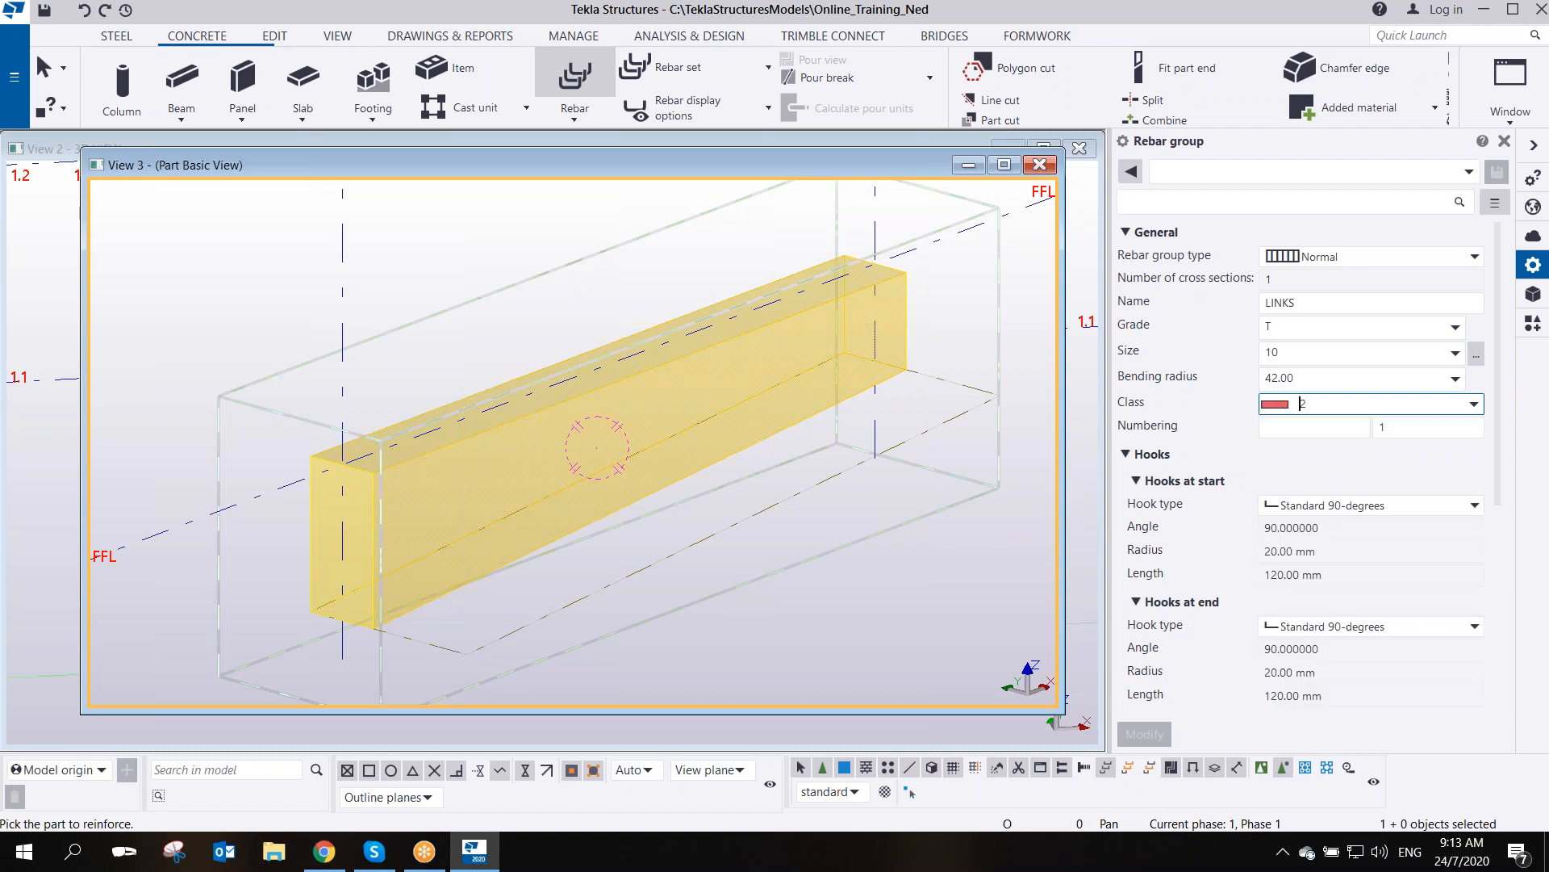
# - Set the rebar group's start and end hooks to Standard 180-degrees, and interrupt the command
pyautogui.click(1278, 514)
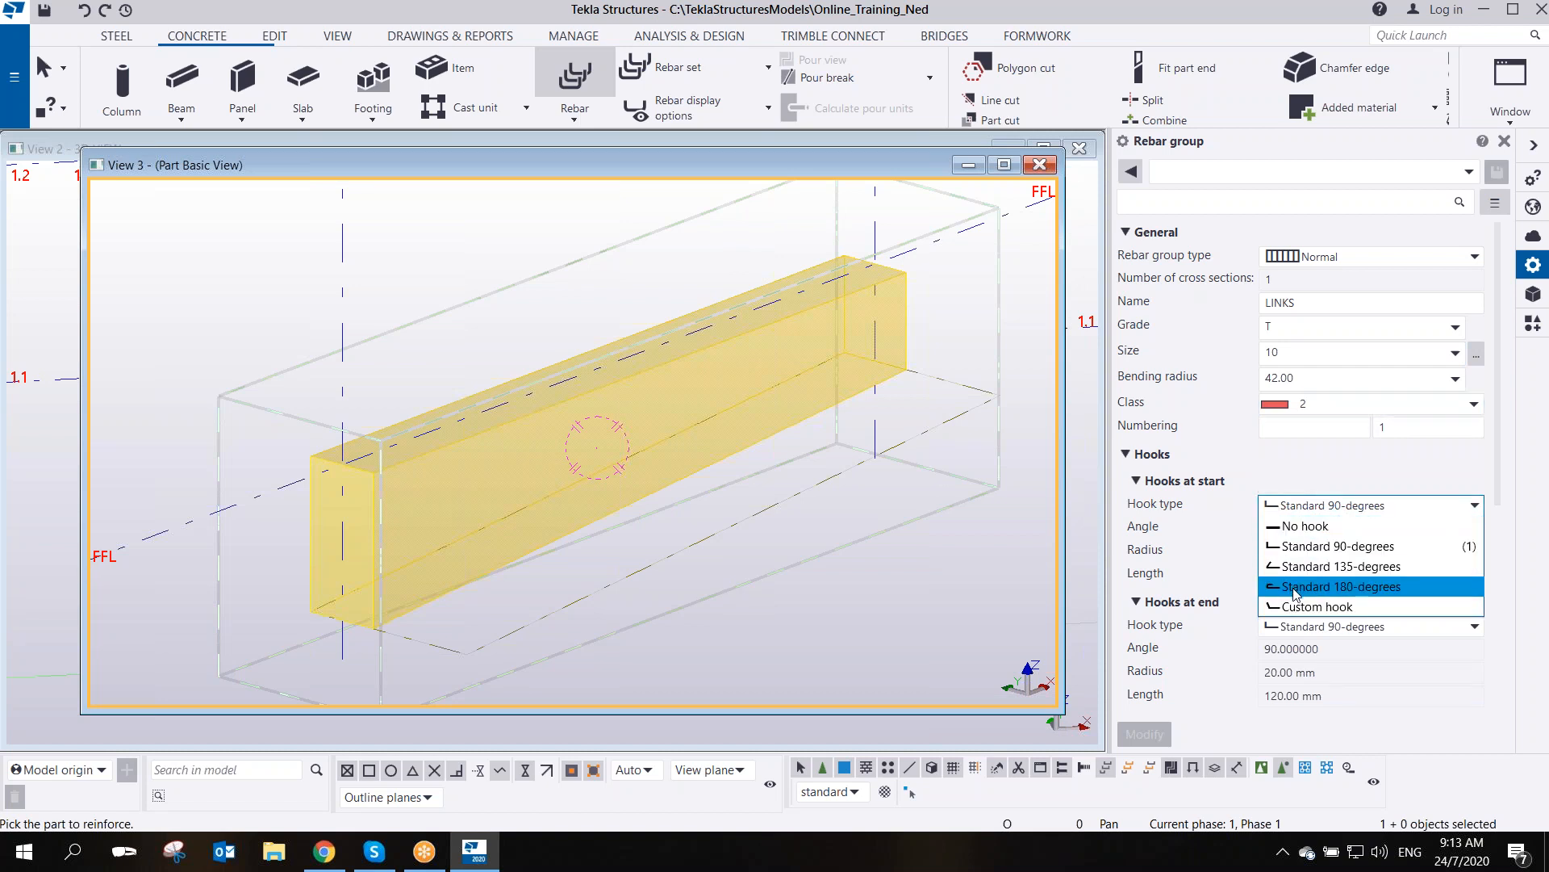
pyautogui.click(1291, 593)
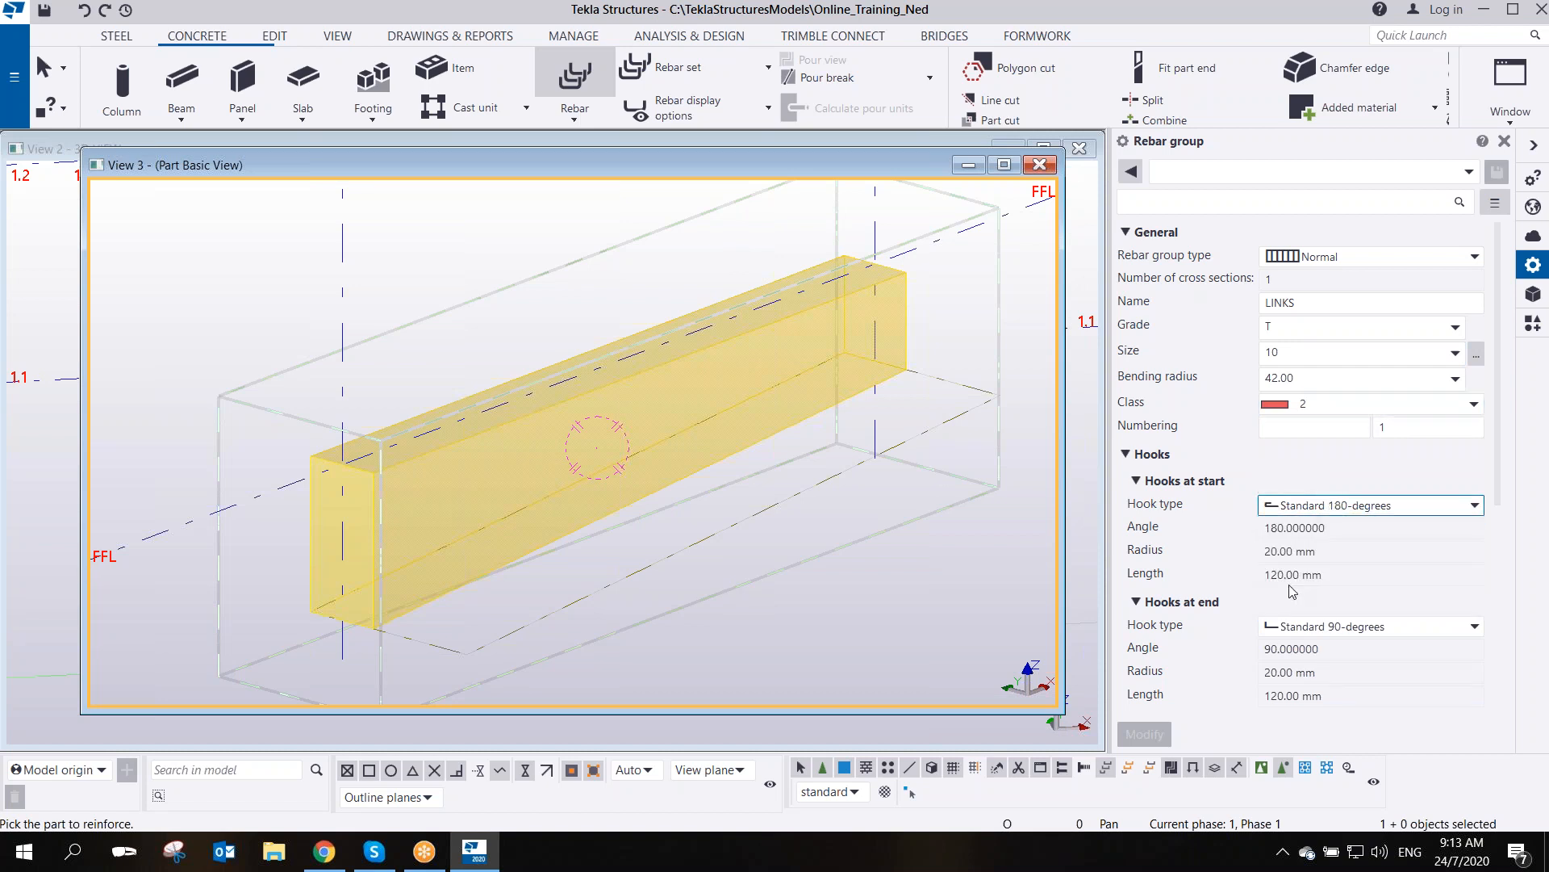
pyautogui.click(1297, 630)
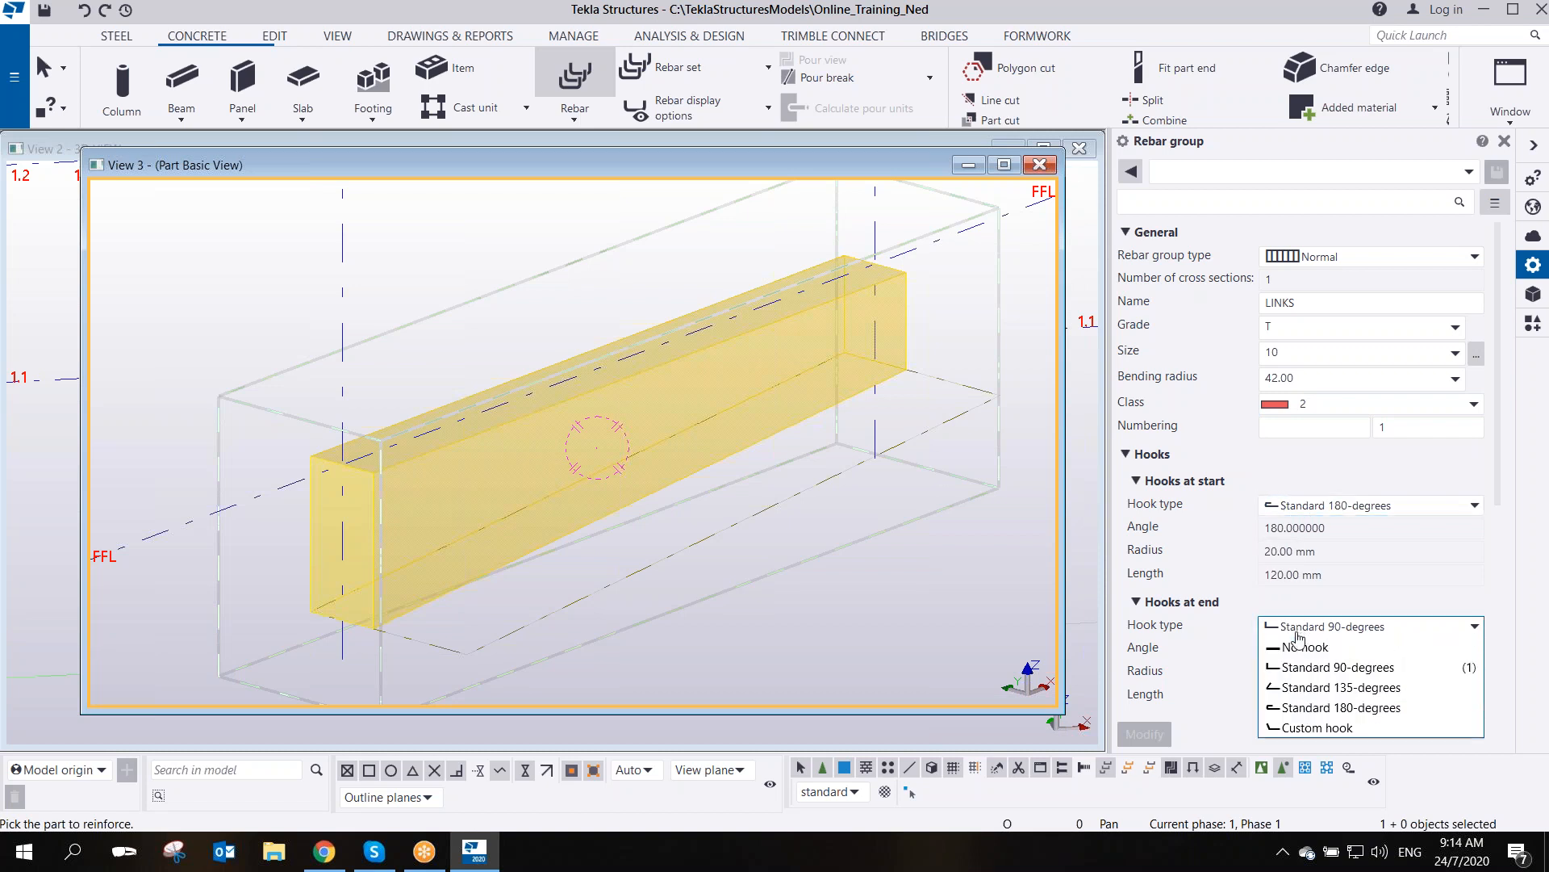
pyautogui.click(1294, 708)
pyautogui.rightClick(444, 273)
pyautogui.click(472, 287)
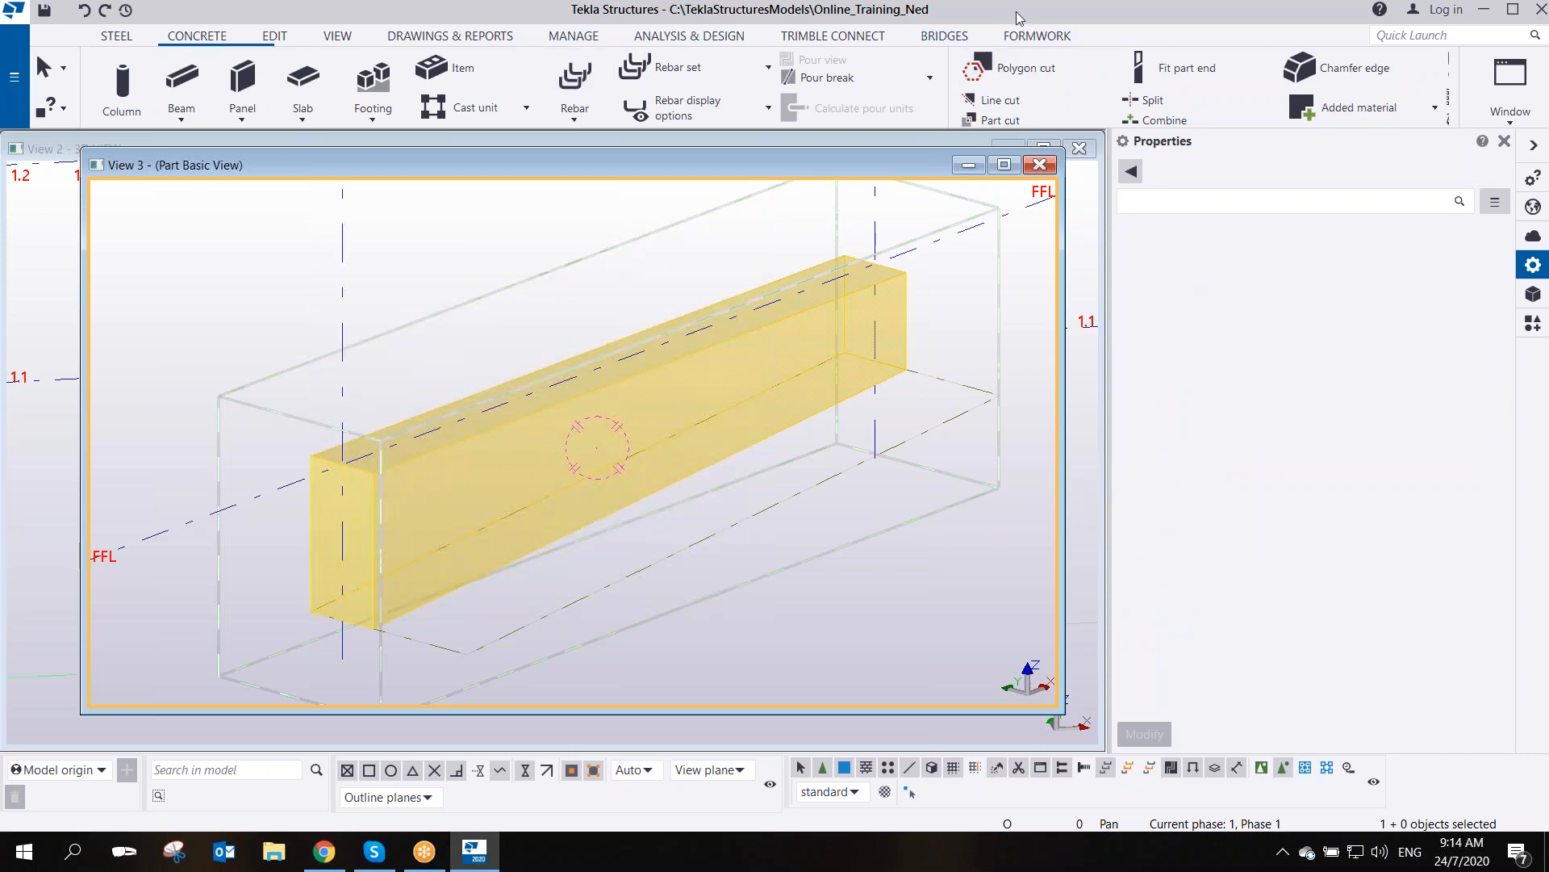
pyautogui.click(972, 68)
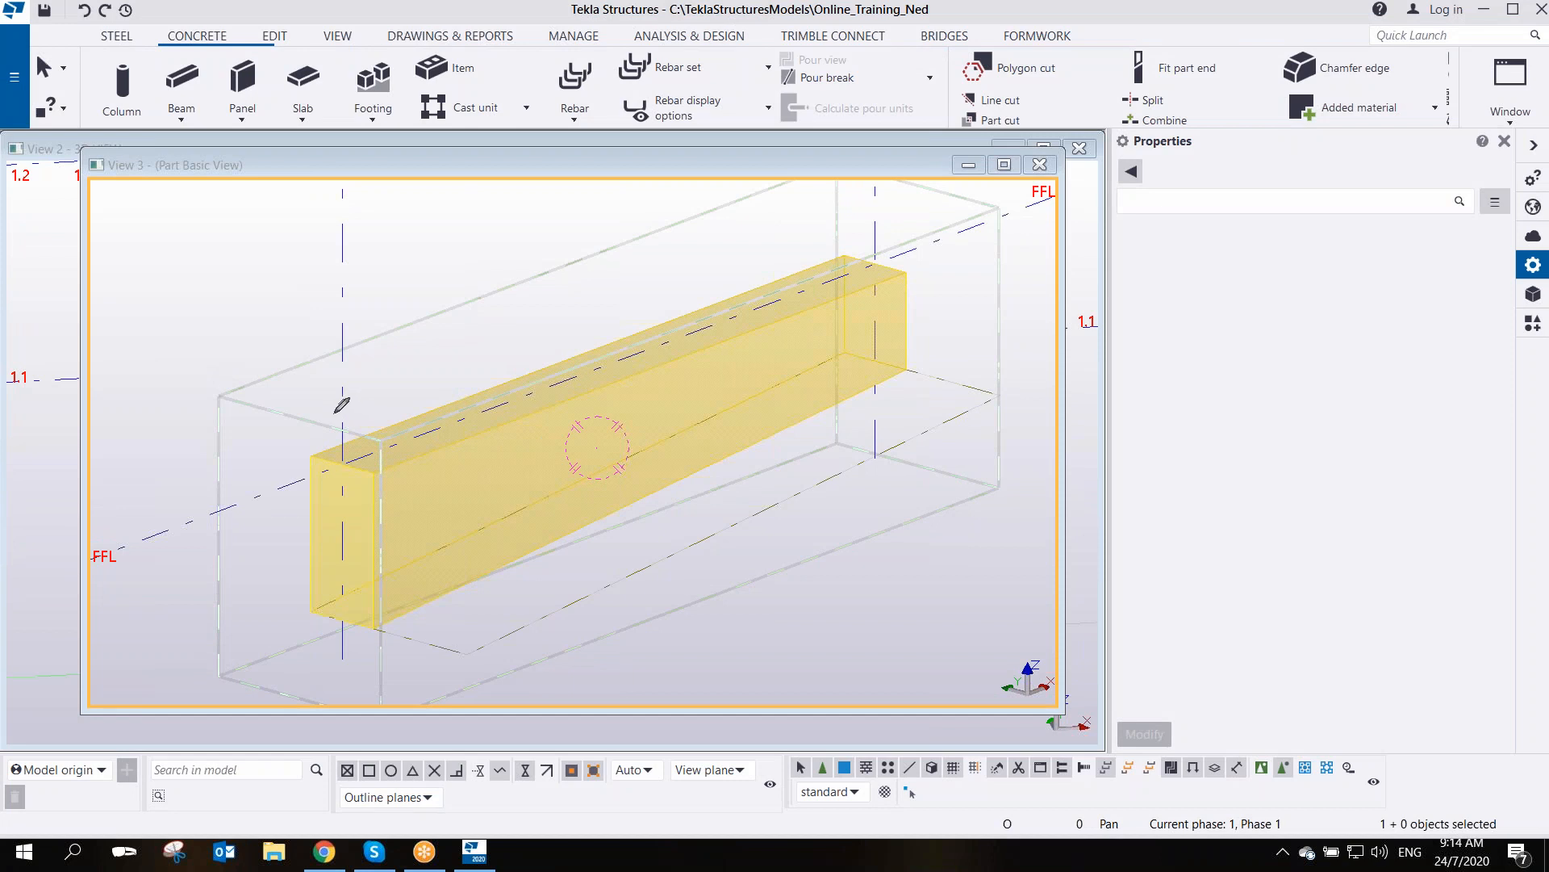
pyautogui.moveTo(343, 410)
pyautogui.mouseDown()
pyautogui.moveTo(332, 384)
pyautogui.moveTo(324, 579)
pyautogui.moveTo(343, 613)
pyautogui.moveTo(370, 606)
pyautogui.moveTo(379, 570)
pyautogui.moveTo(386, 400)
pyautogui.moveTo(374, 443)
pyautogui.mouseUp()
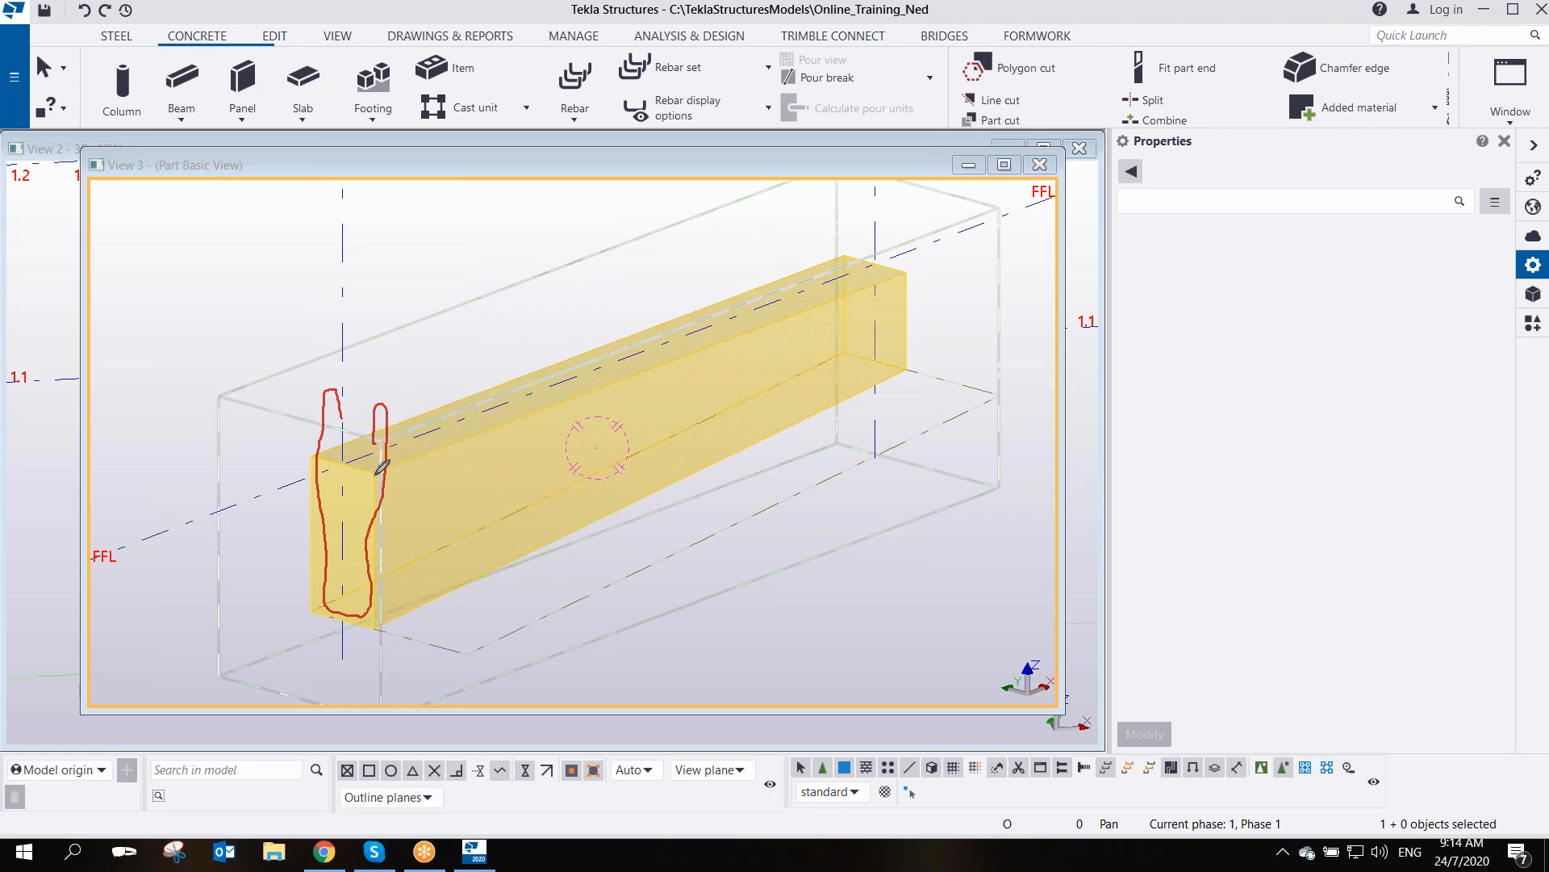
pyautogui.moveTo(324, 388); pyautogui.dragTo(274, 392)
pyautogui.moveTo(320, 452); pyautogui.dragTo(264, 440)
pyautogui.moveTo(278, 374)
pyautogui.mouseDown()
pyautogui.moveTo(276, 423)
pyautogui.moveTo(263, 399)
pyautogui.mouseUp()
pyautogui.moveTo(276, 377)
pyautogui.mouseDown()
pyautogui.moveTo(221, 436)
pyautogui.moveTo(241, 439)
pyautogui.moveTo(257, 420)
pyautogui.moveTo(239, 381)
pyautogui.mouseUp()
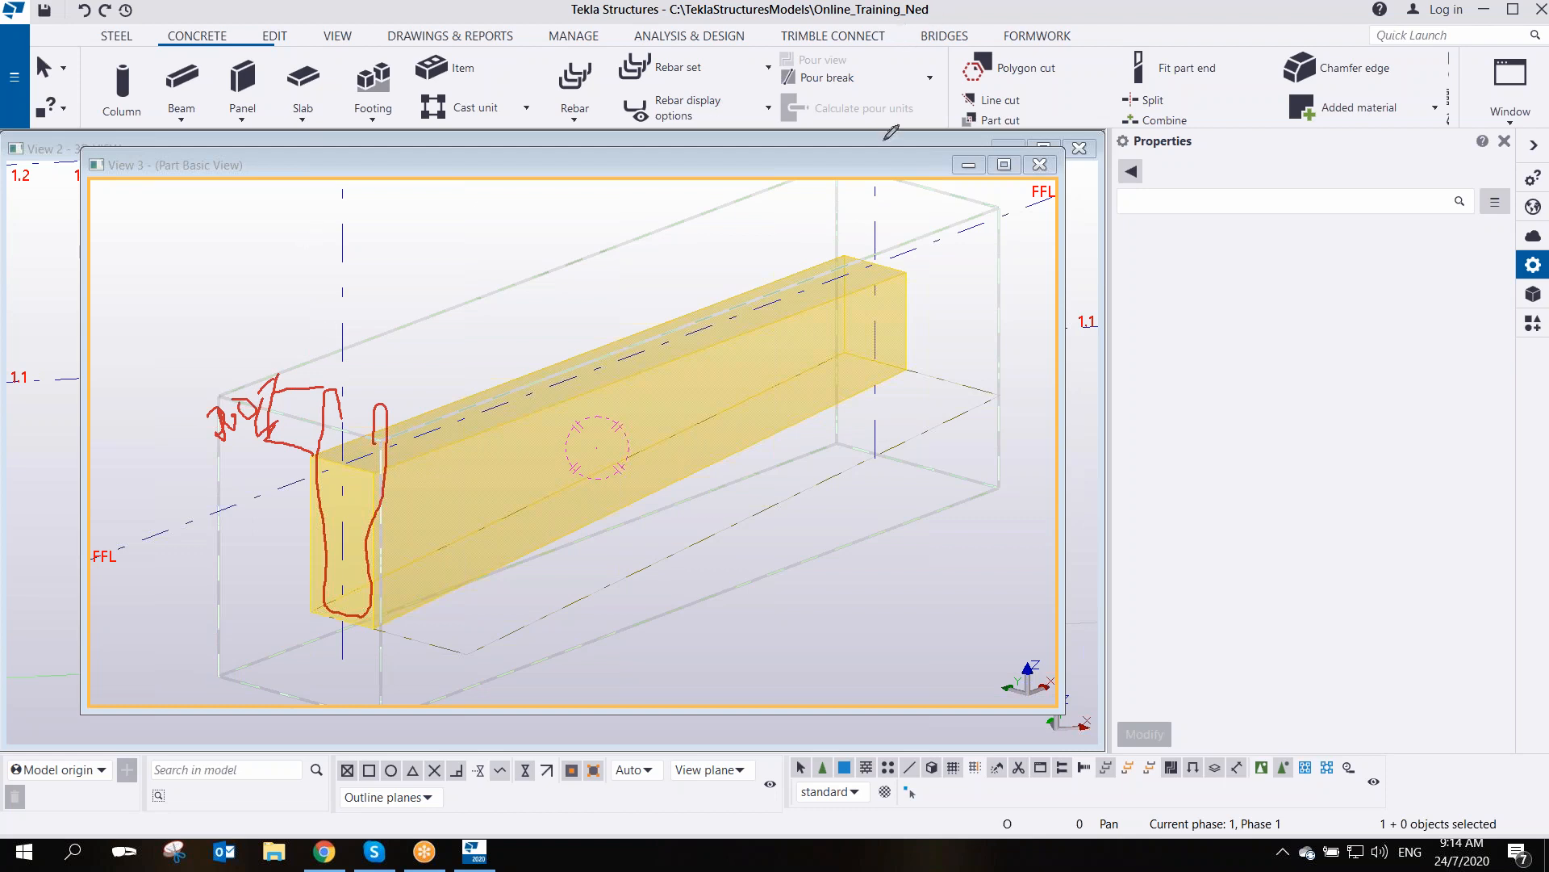
pyautogui.click(715, 367)
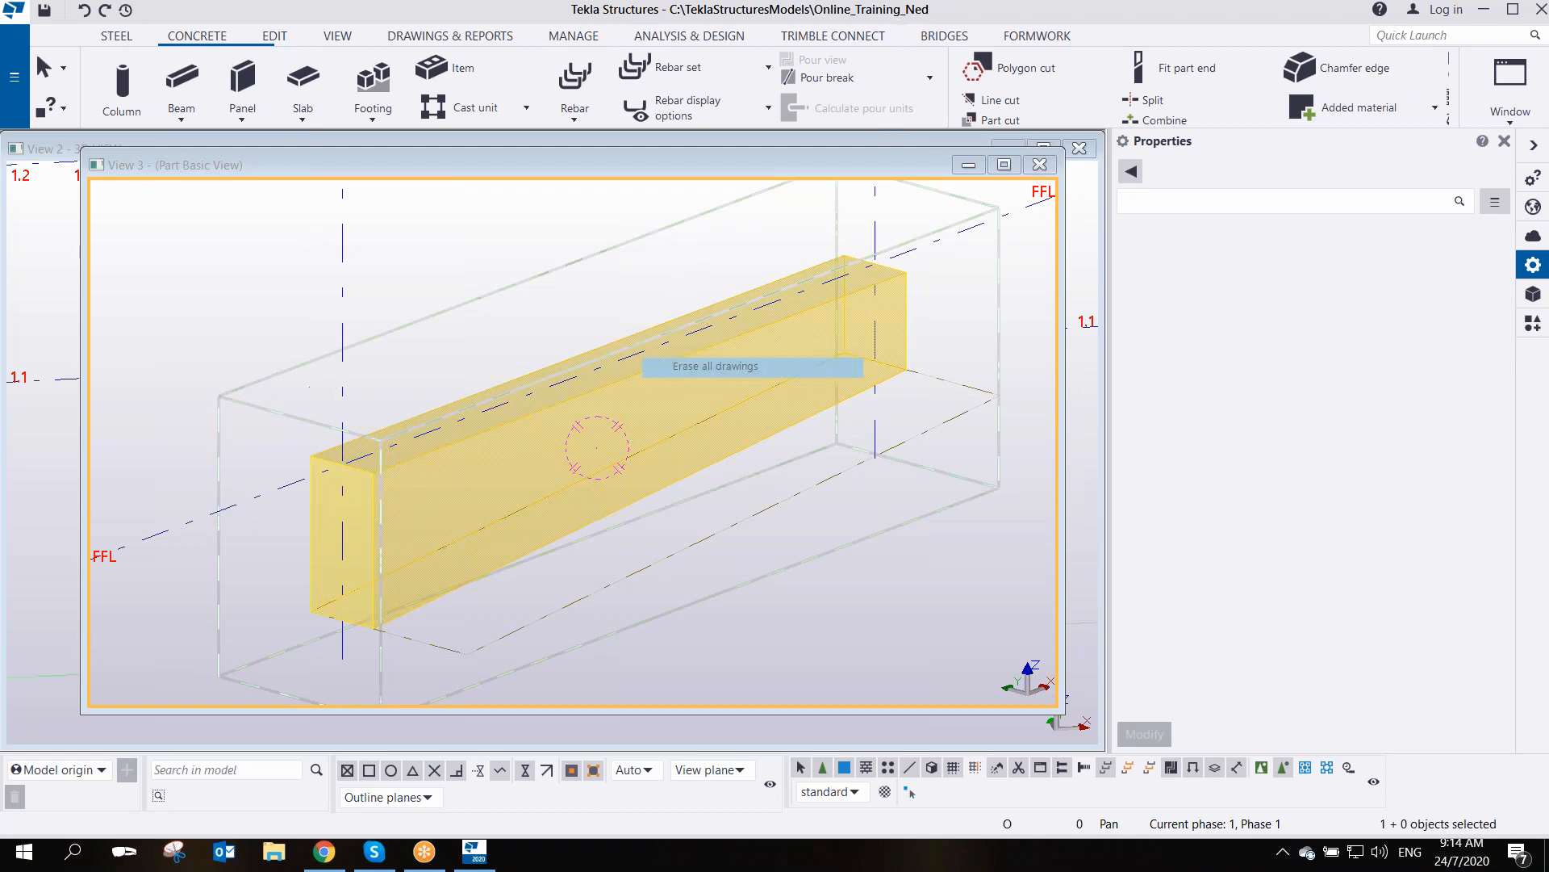
pyautogui.click(815, 264)
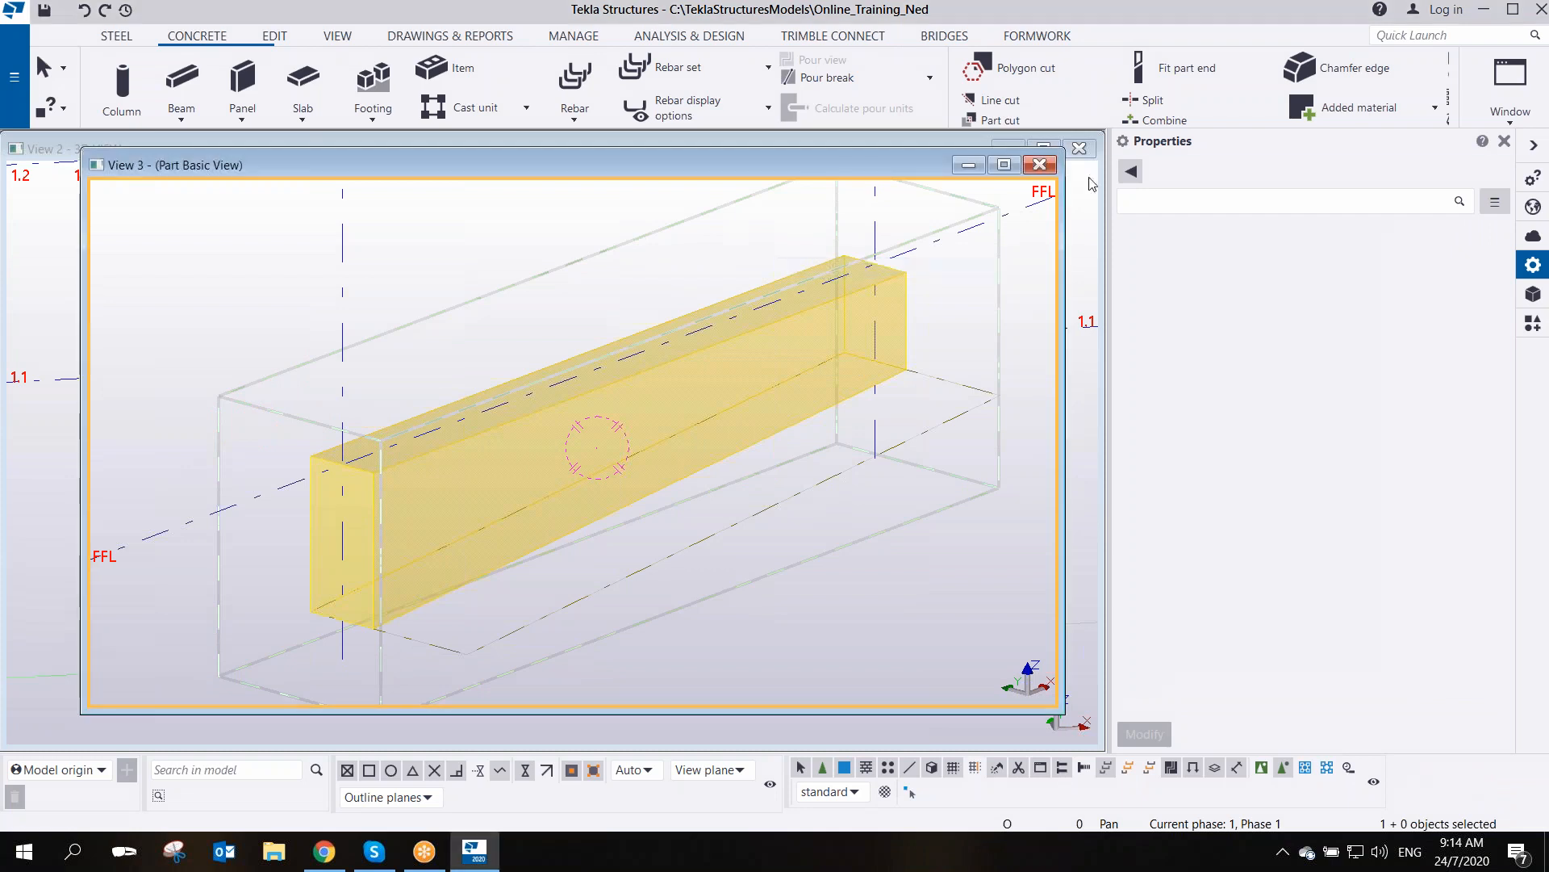
# - Restart the bar group command and set its cover thickness to -200 at the start and end, and 50 from plane
pyautogui.click(575, 119)
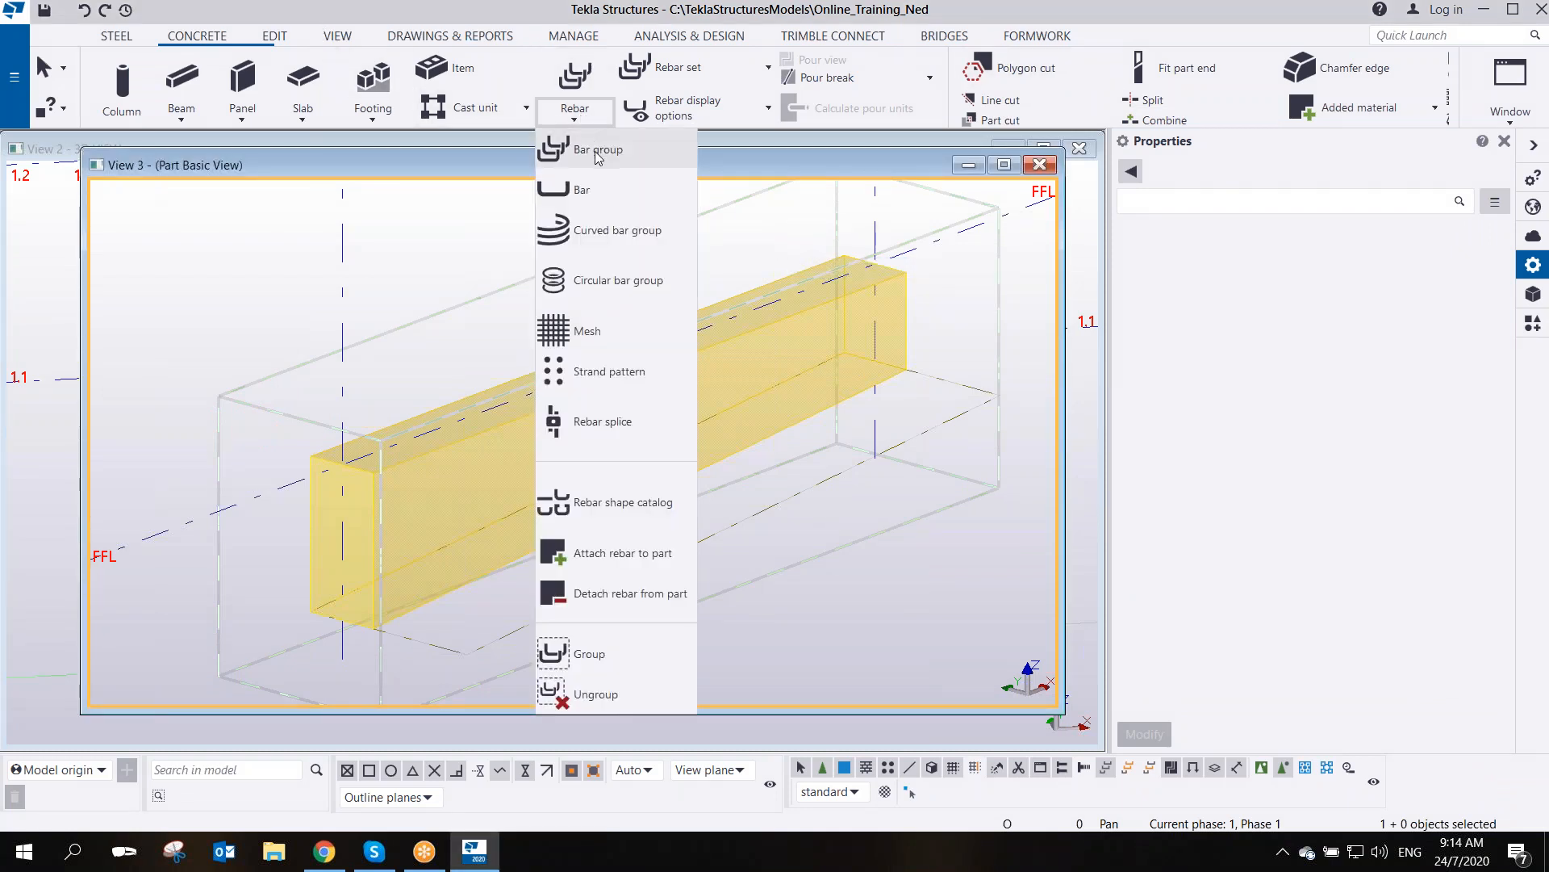
pyautogui.click(588, 148)
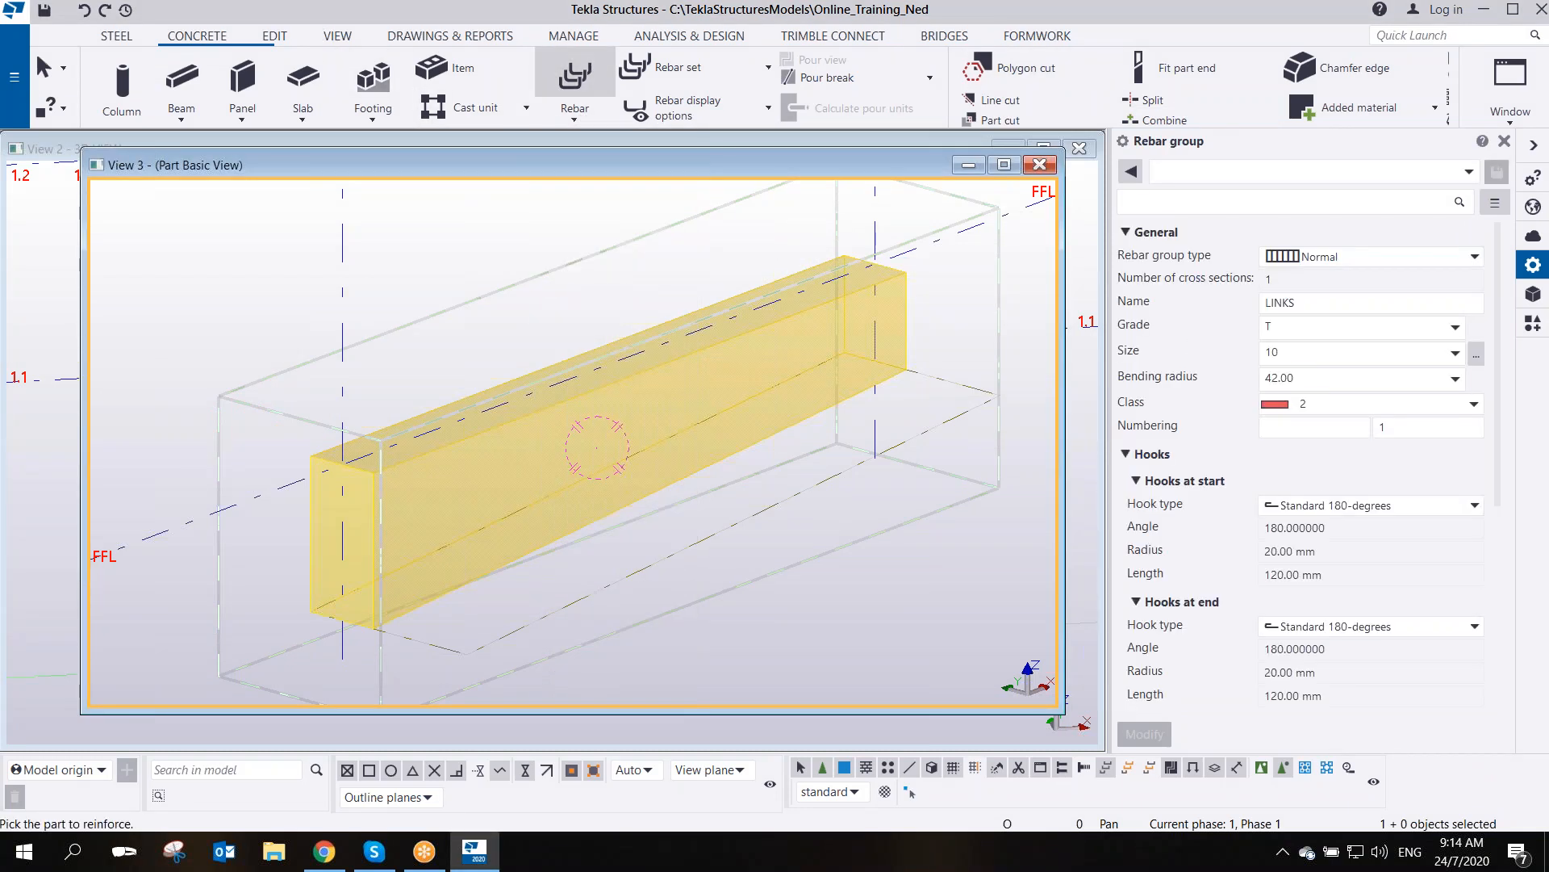
pyautogui.scroll(-3, 1308, 625)
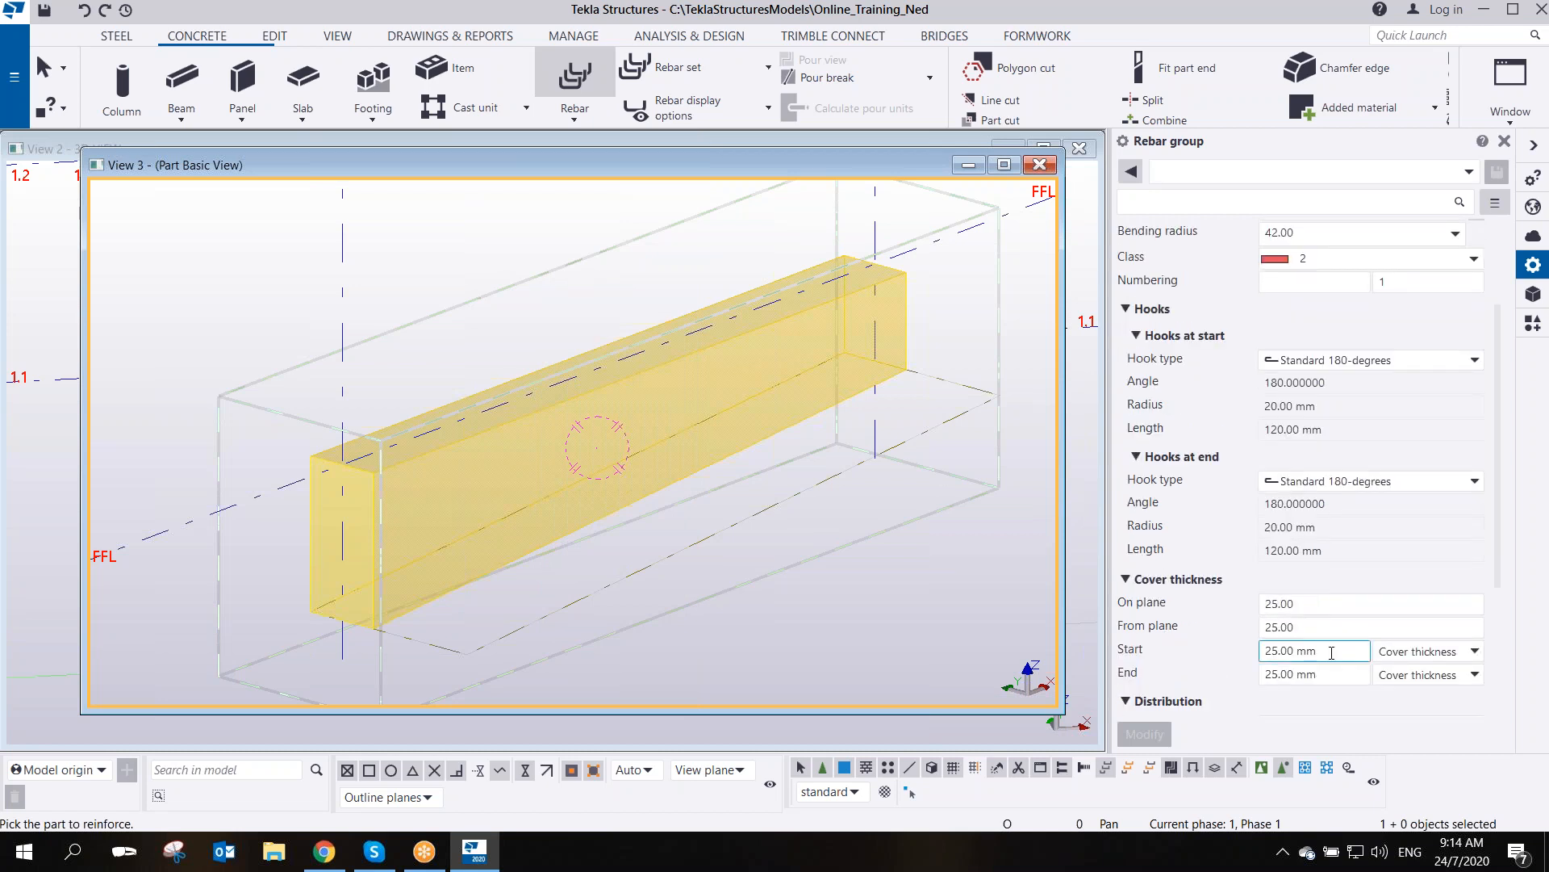
pyautogui.click(1291, 650)
pyautogui.write('-200')
pyautogui.press('Tab')
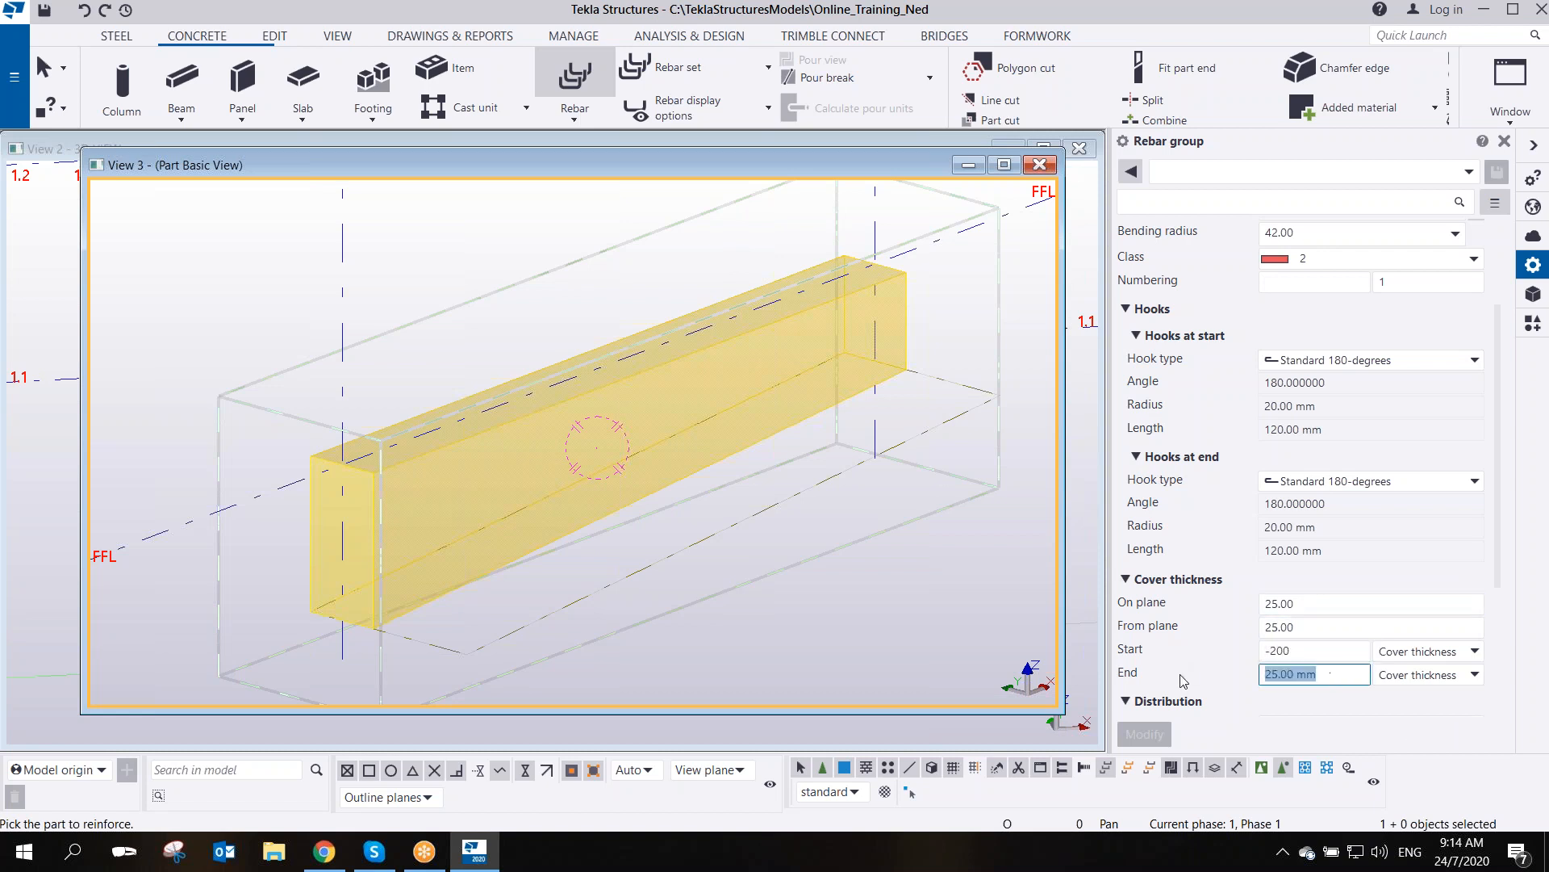
pyautogui.write('-200')
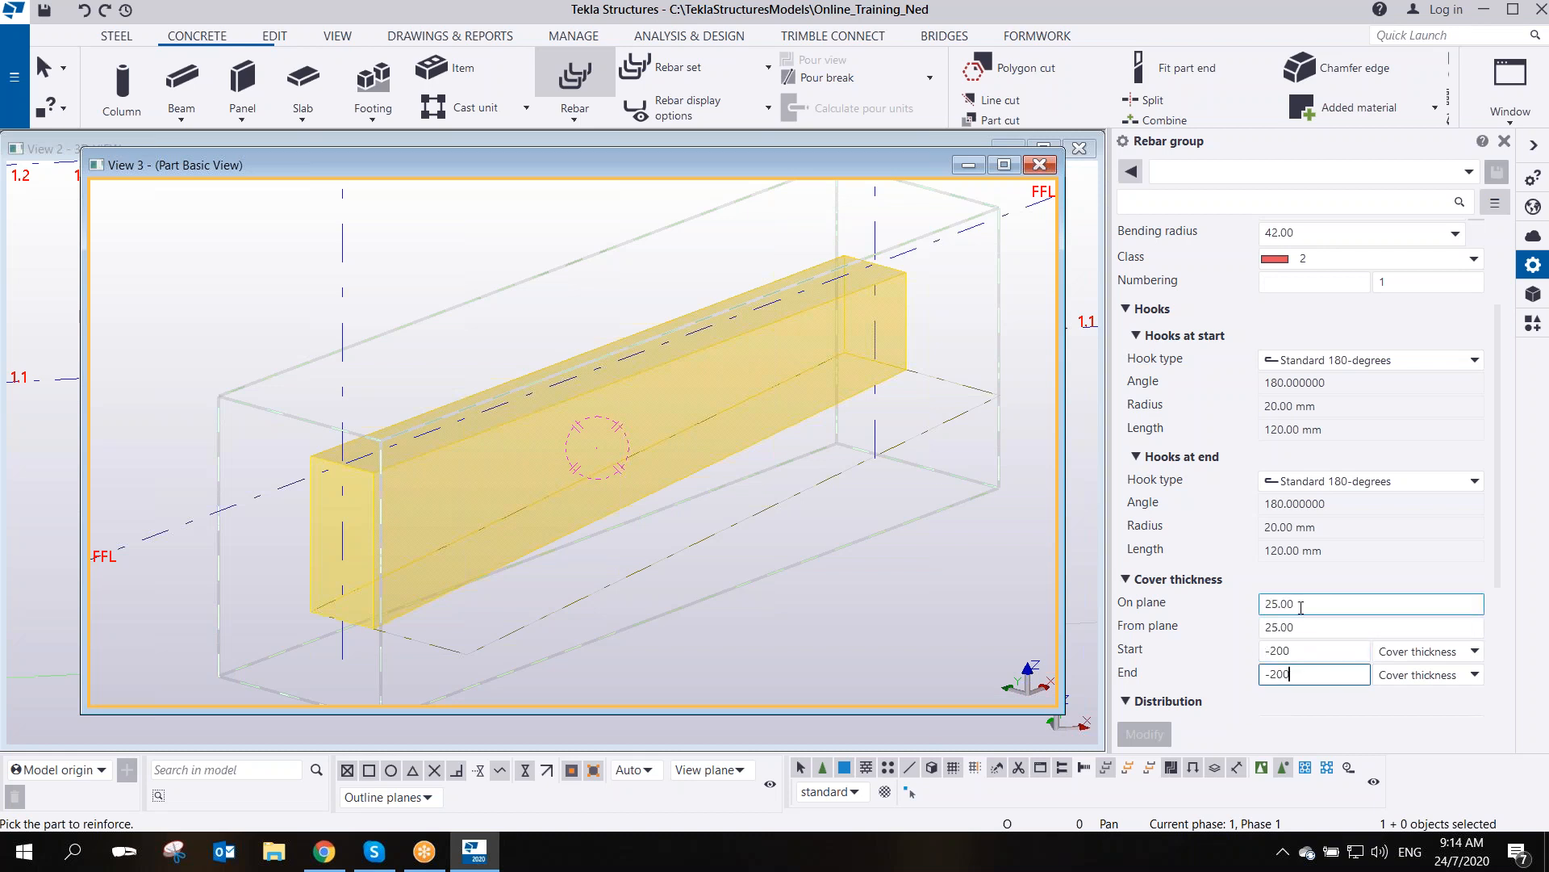
pyautogui.click(1251, 625)
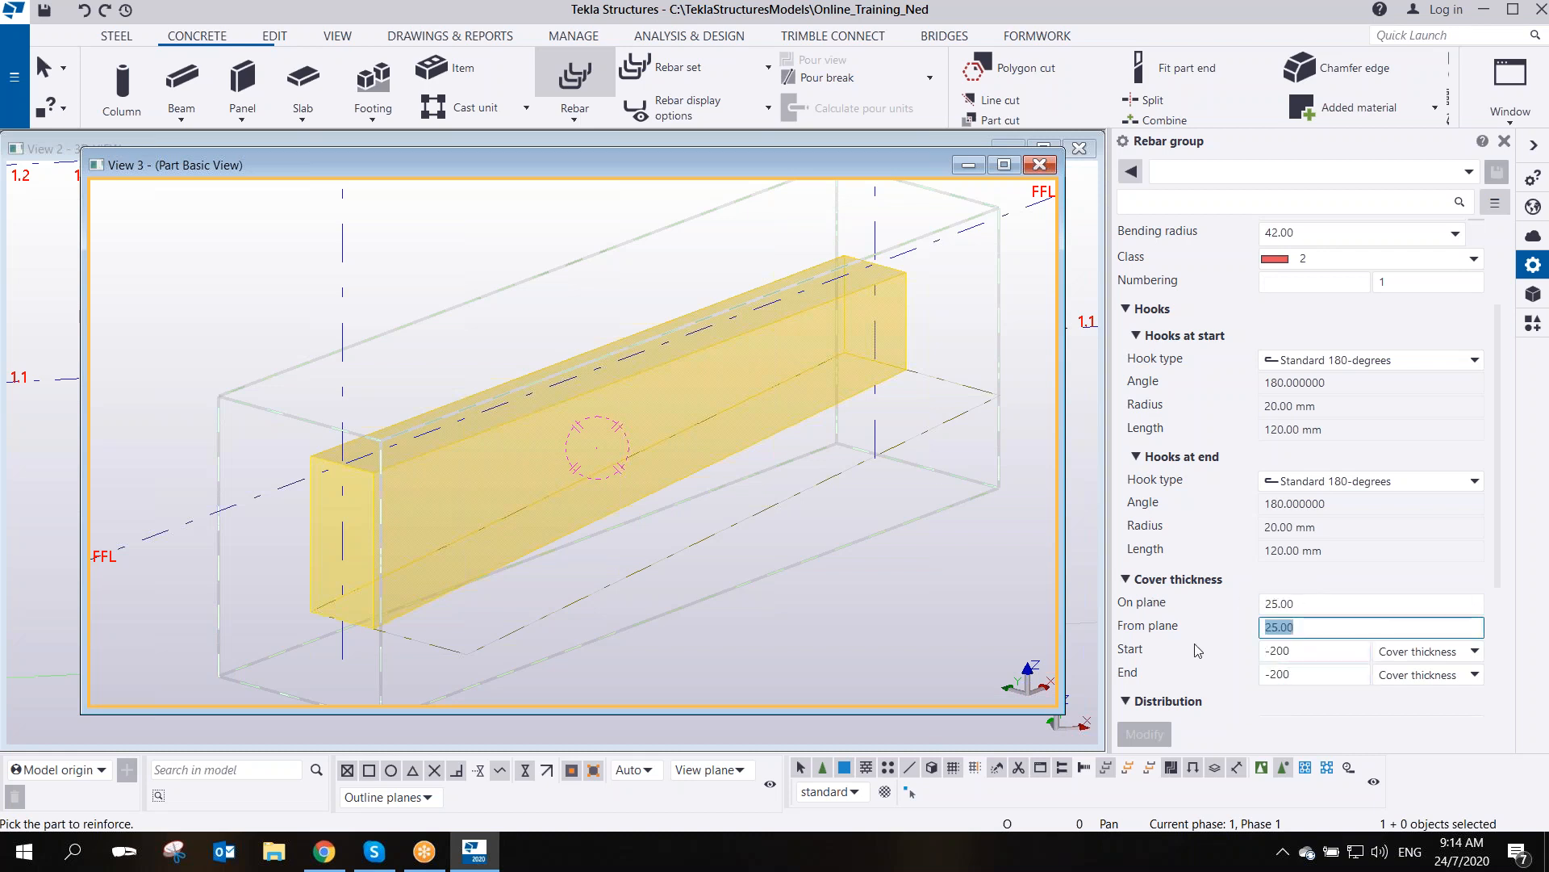
pyautogui.write('50')
# - Change the LINKS rebar group type to Tapered
pyautogui.scroll(-4, 1172, 608)
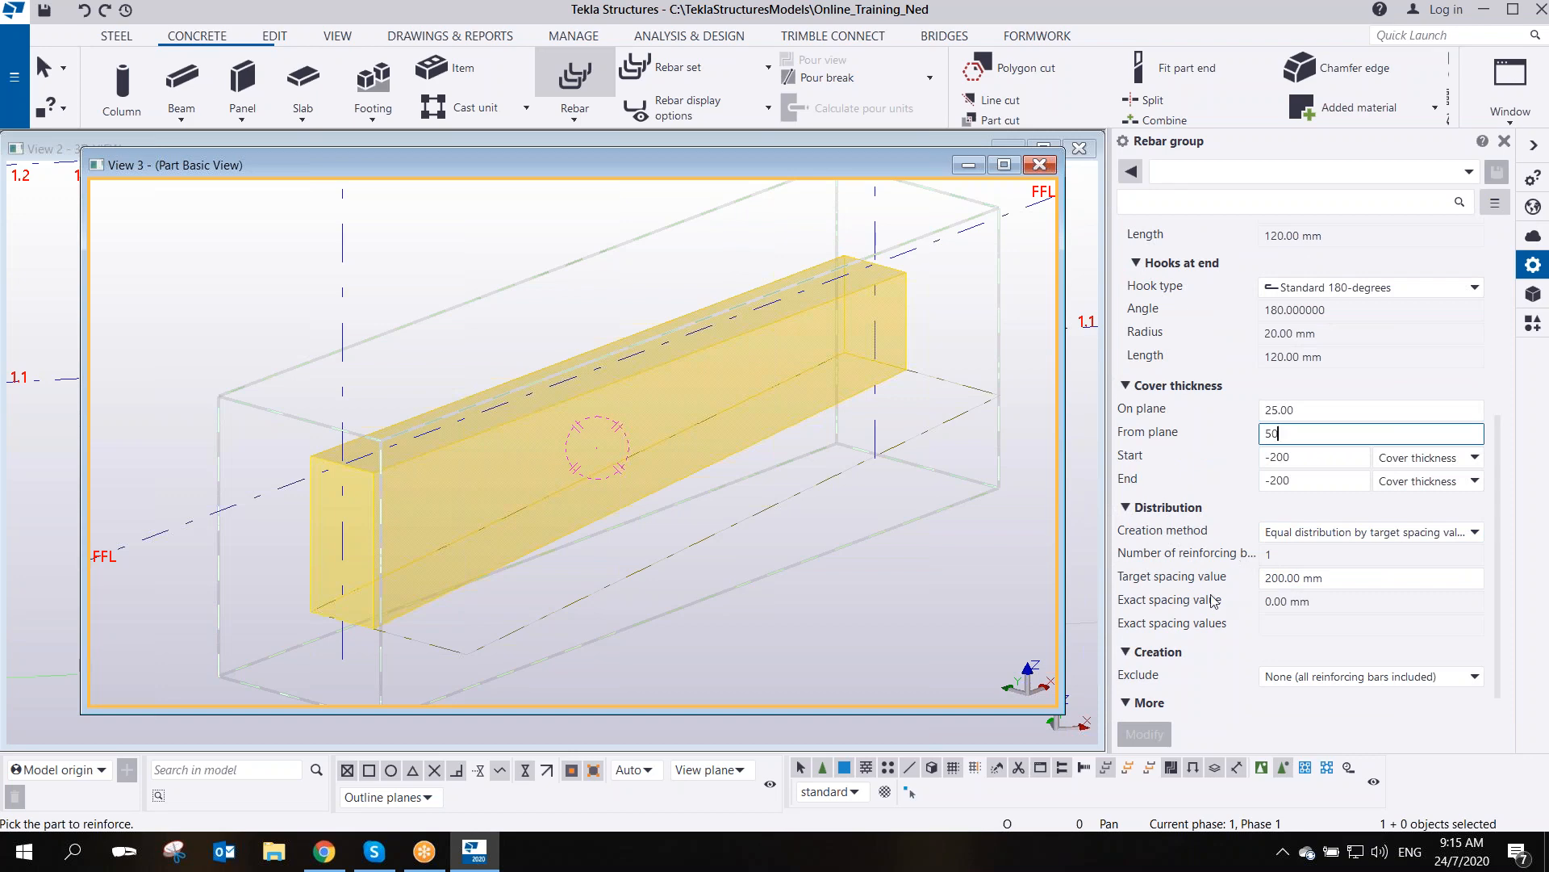
pyautogui.scroll(5, 1230, 526)
pyautogui.scroll(-2, 1299, 484)
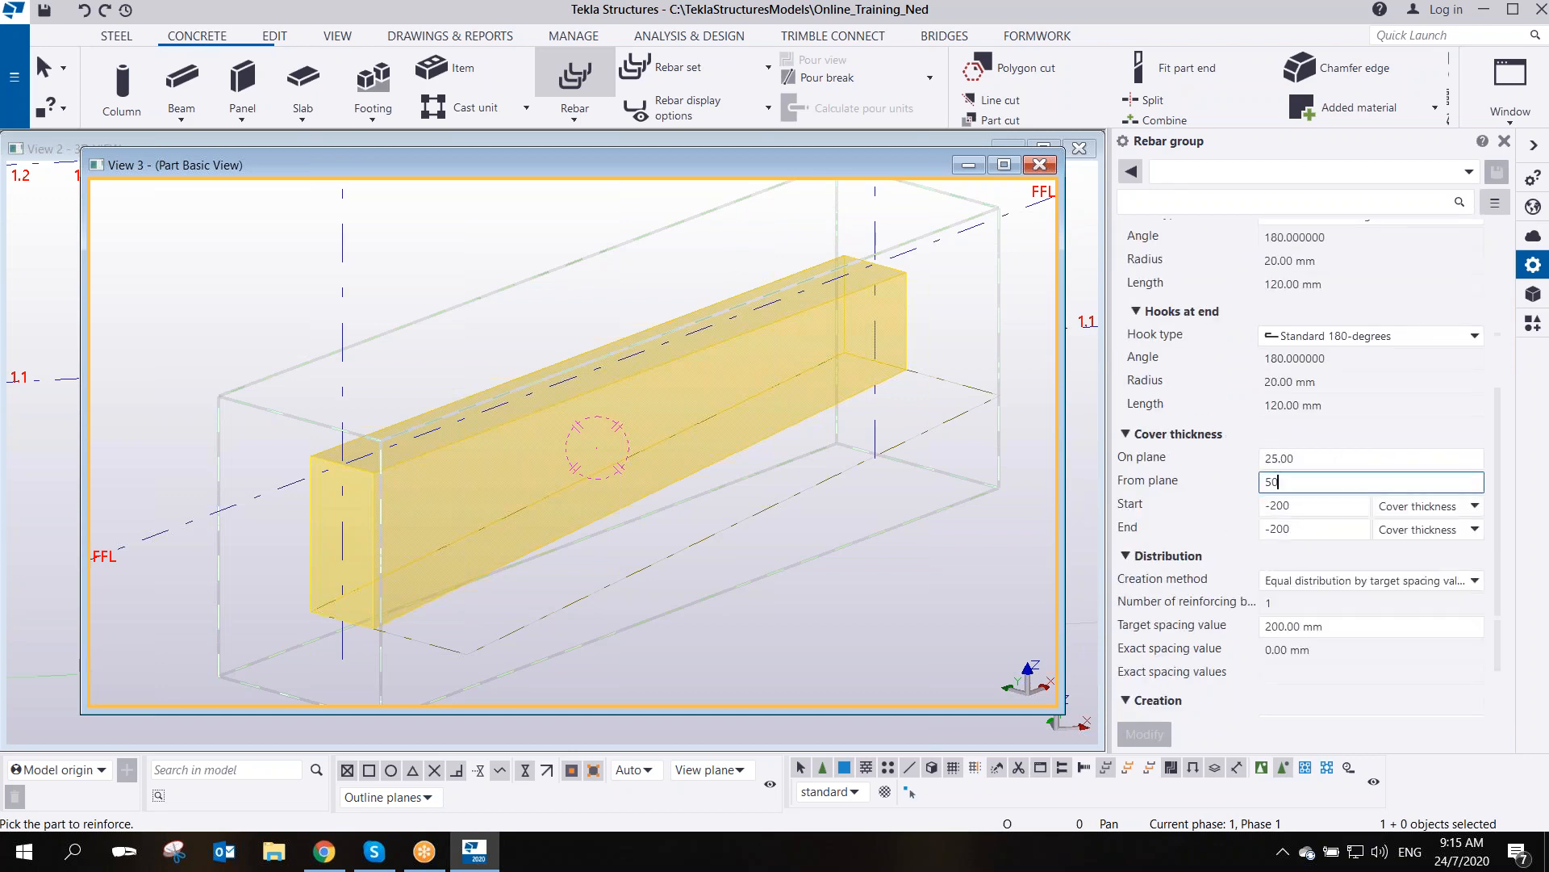
pyautogui.scroll(4, 1299, 484)
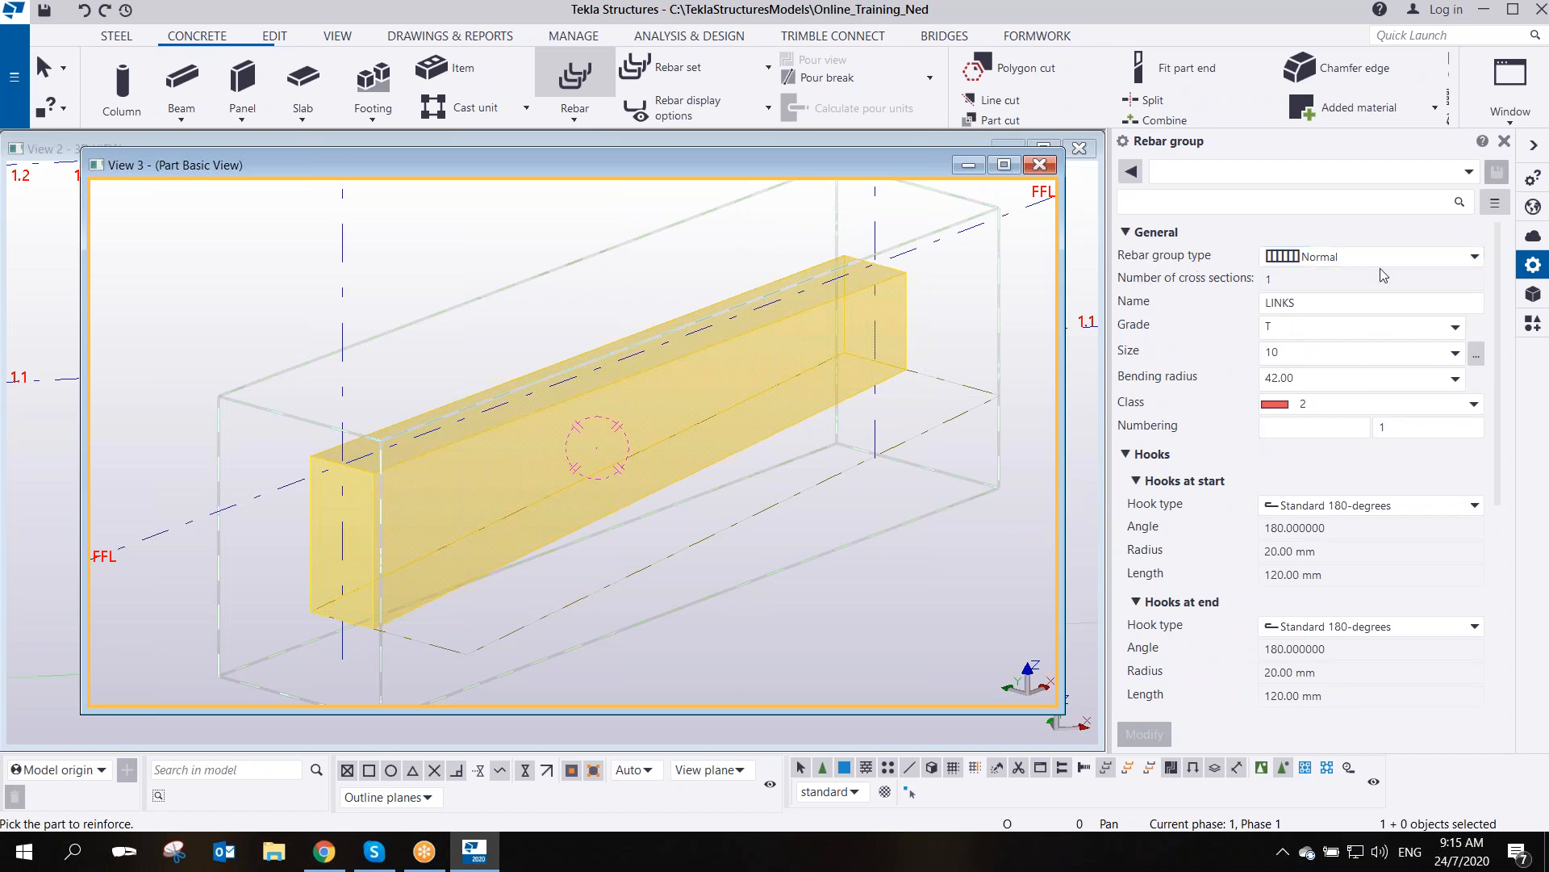
pyautogui.click(1474, 257)
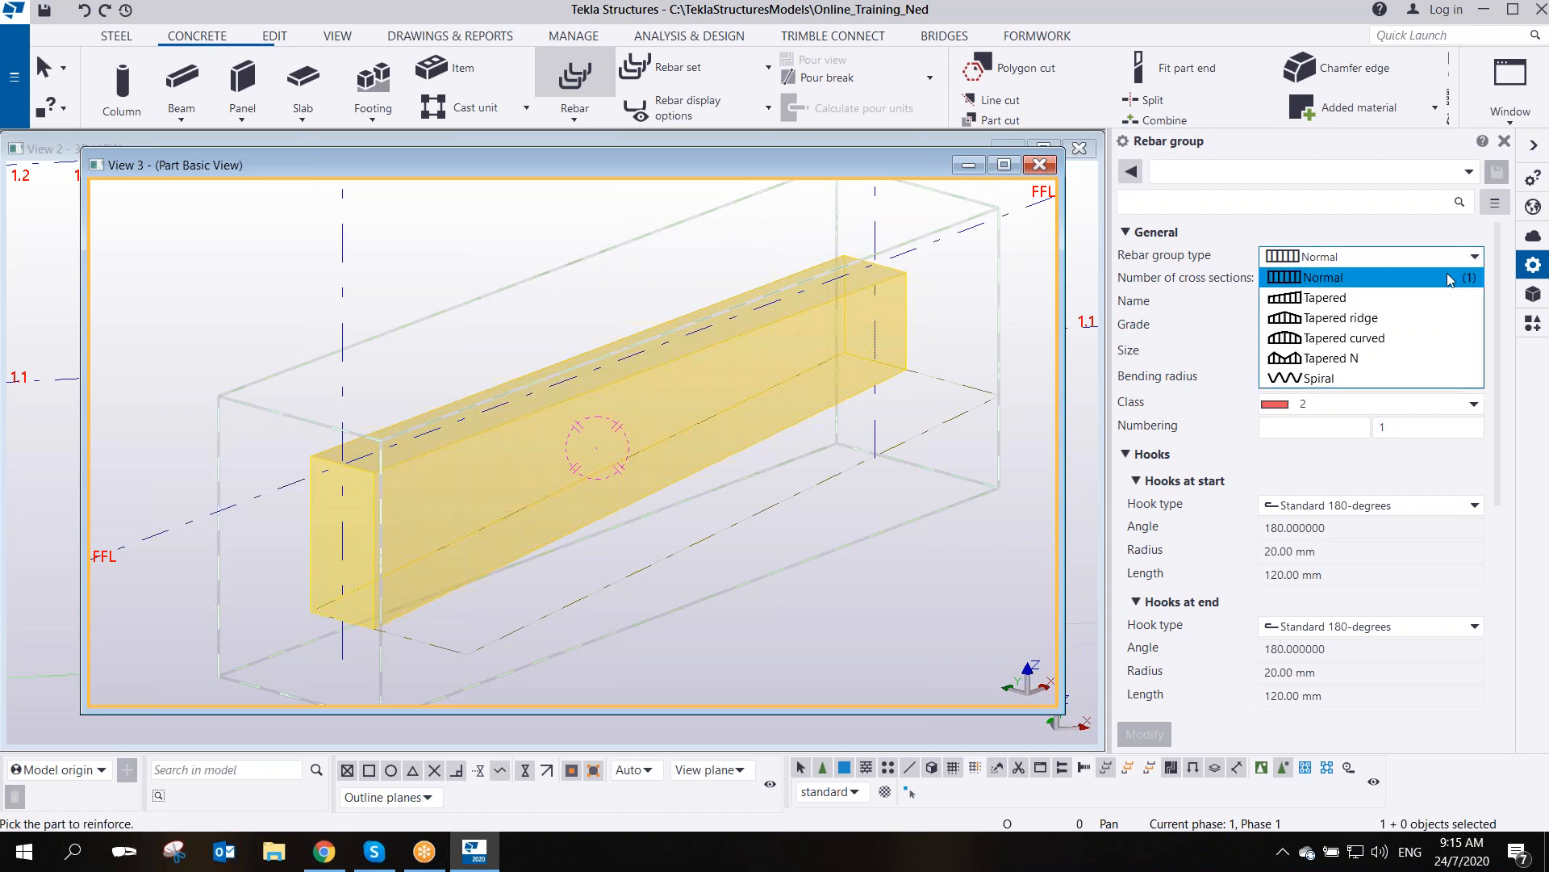
pyautogui.click(1353, 298)
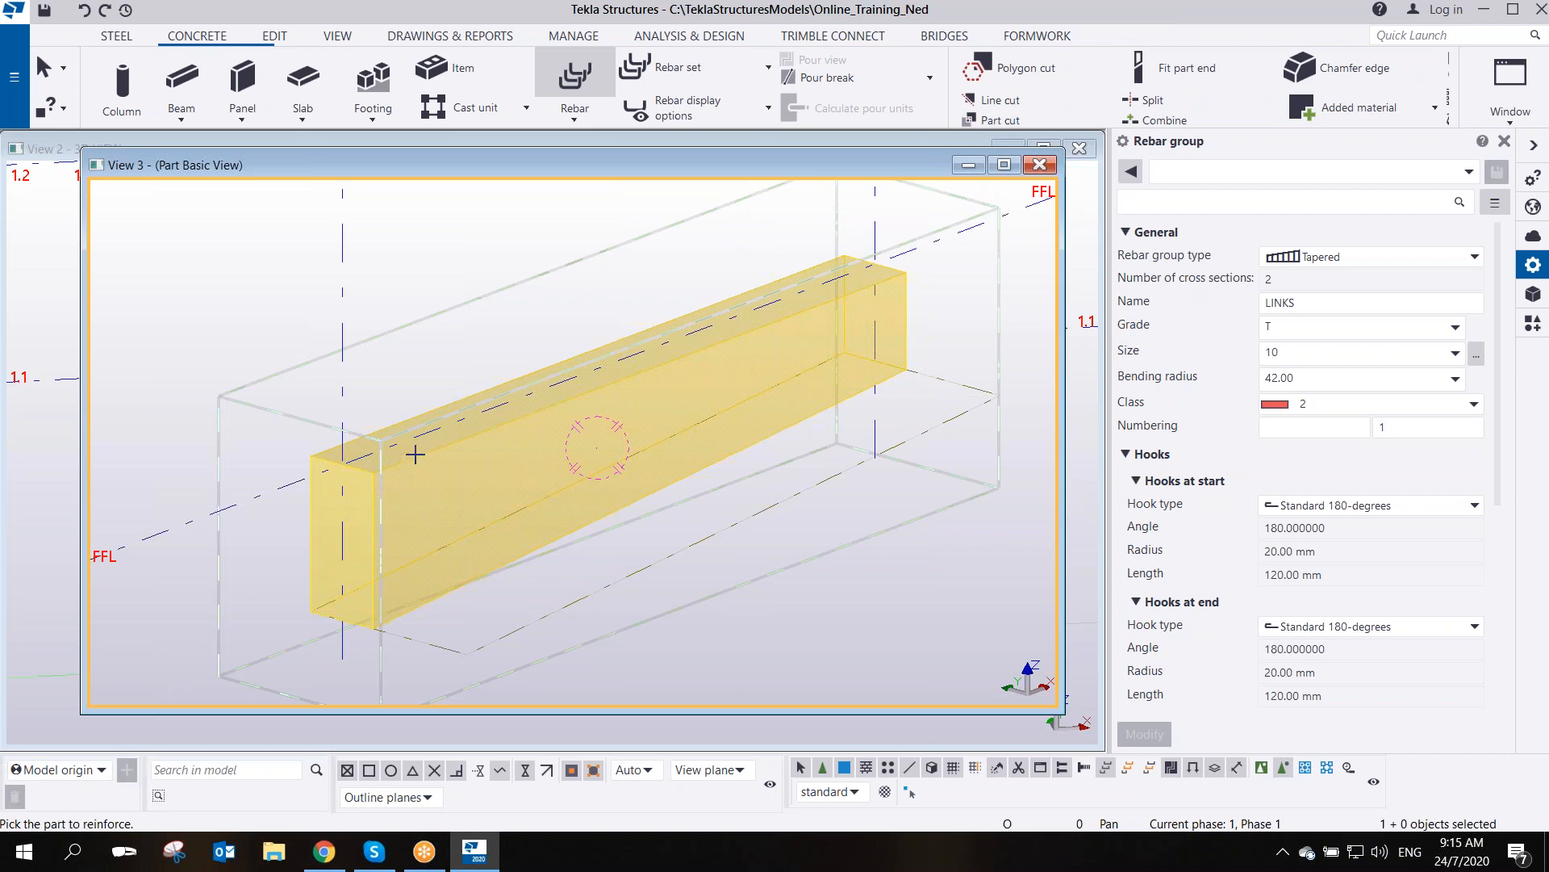
# - Pick the beam to reinforce and outline the first U-shaped bar through the deep end's corners, from top-left down, across and up to top-right
pyautogui.scroll(5, 362, 480)
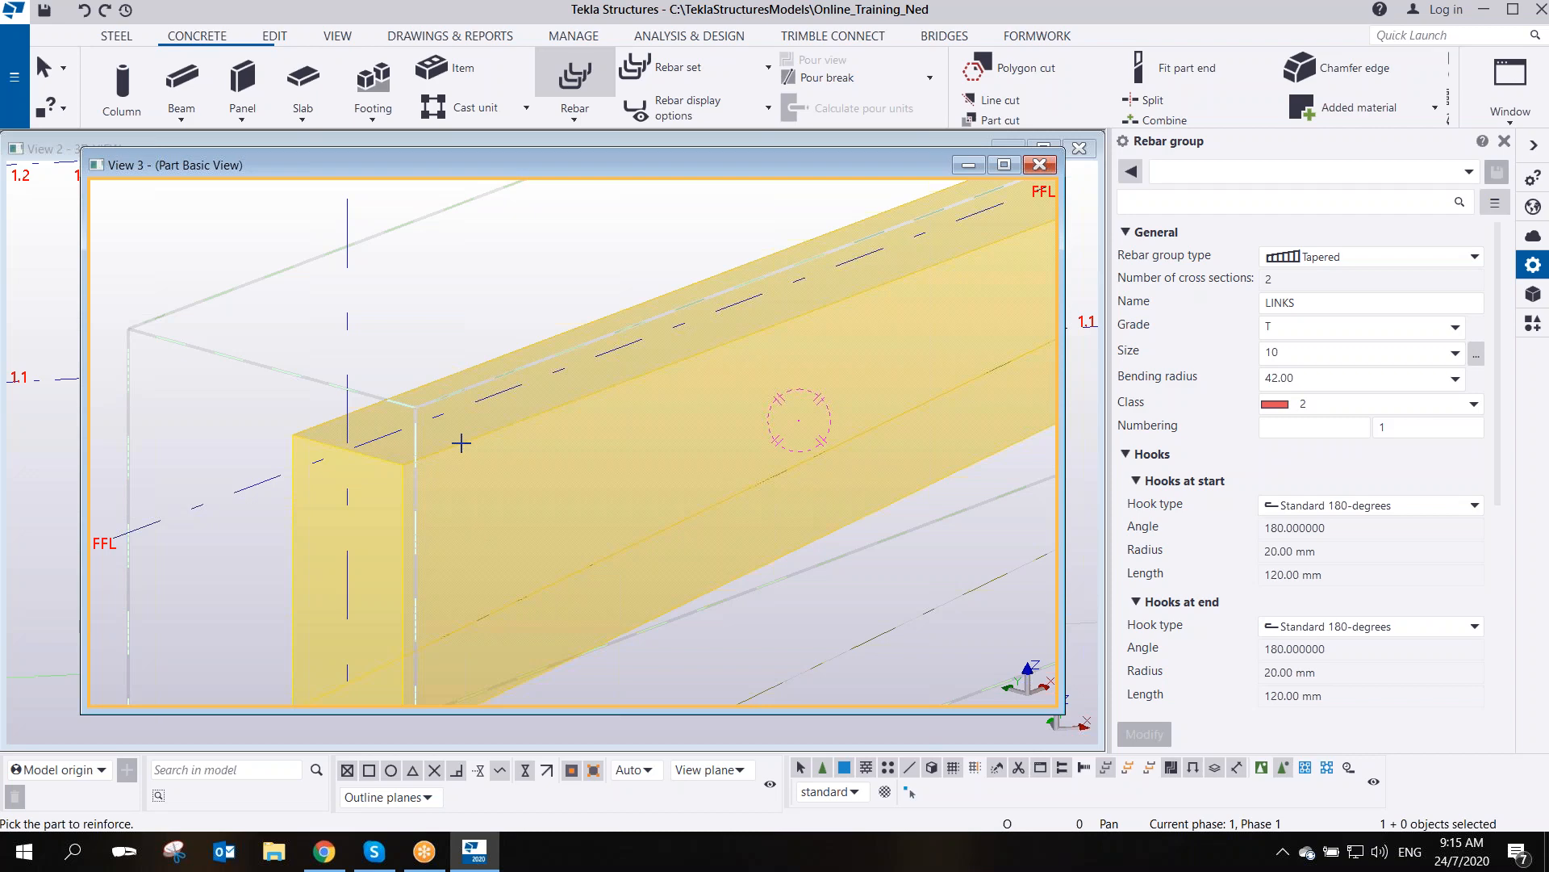
pyautogui.click(461, 443)
pyautogui.moveTo(515, 527); pyautogui.dragTo(530, 332, button='middle')
pyautogui.moveTo(384, 283); pyautogui.dragTo(413, 315, button='middle')
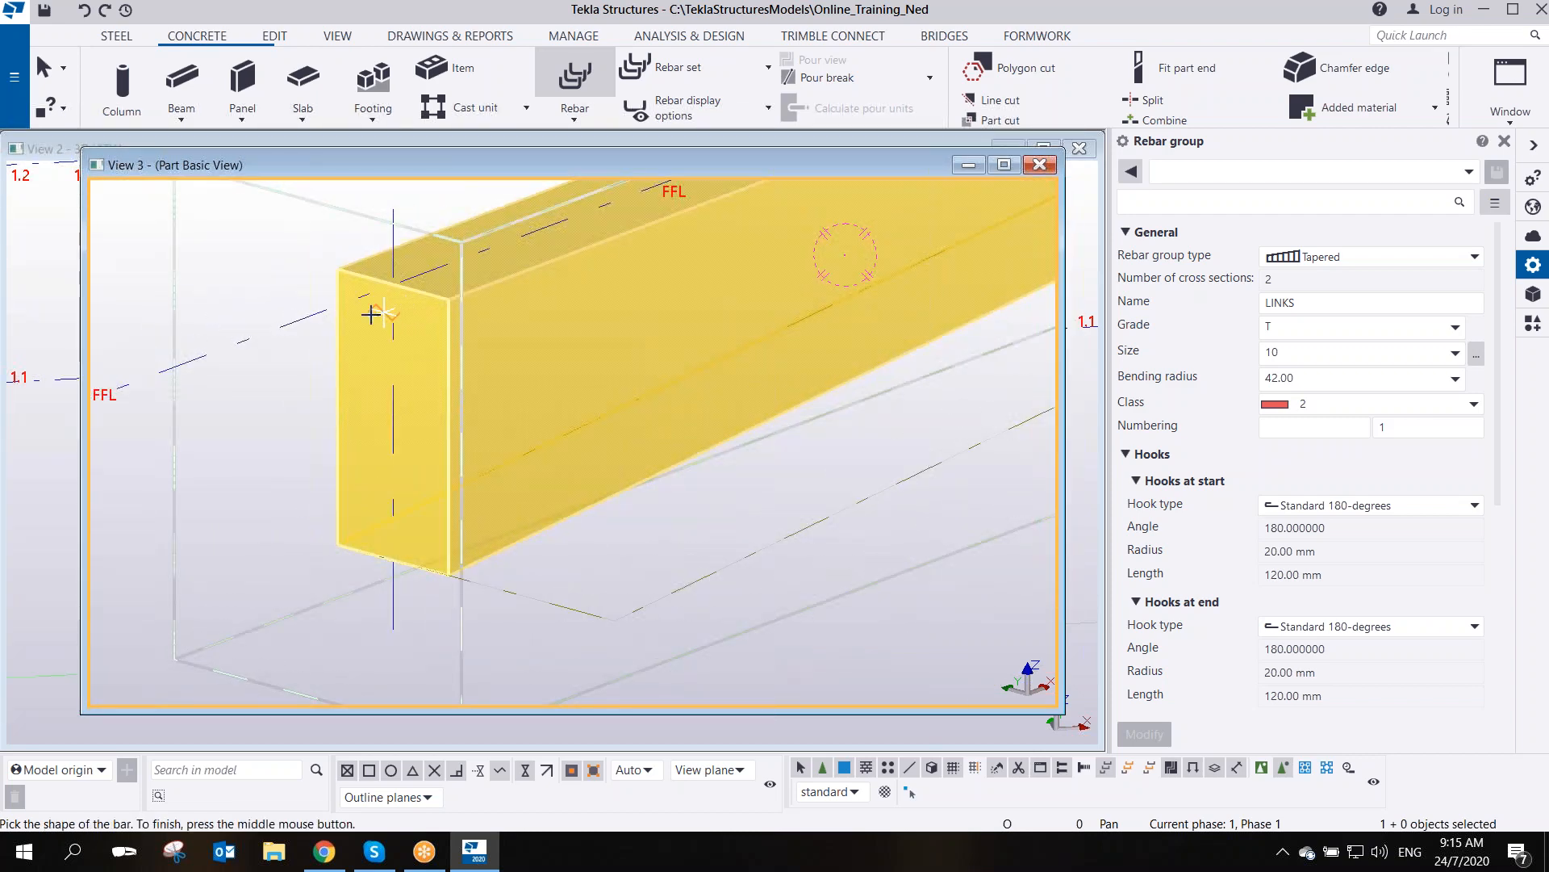
pyautogui.click(337, 272)
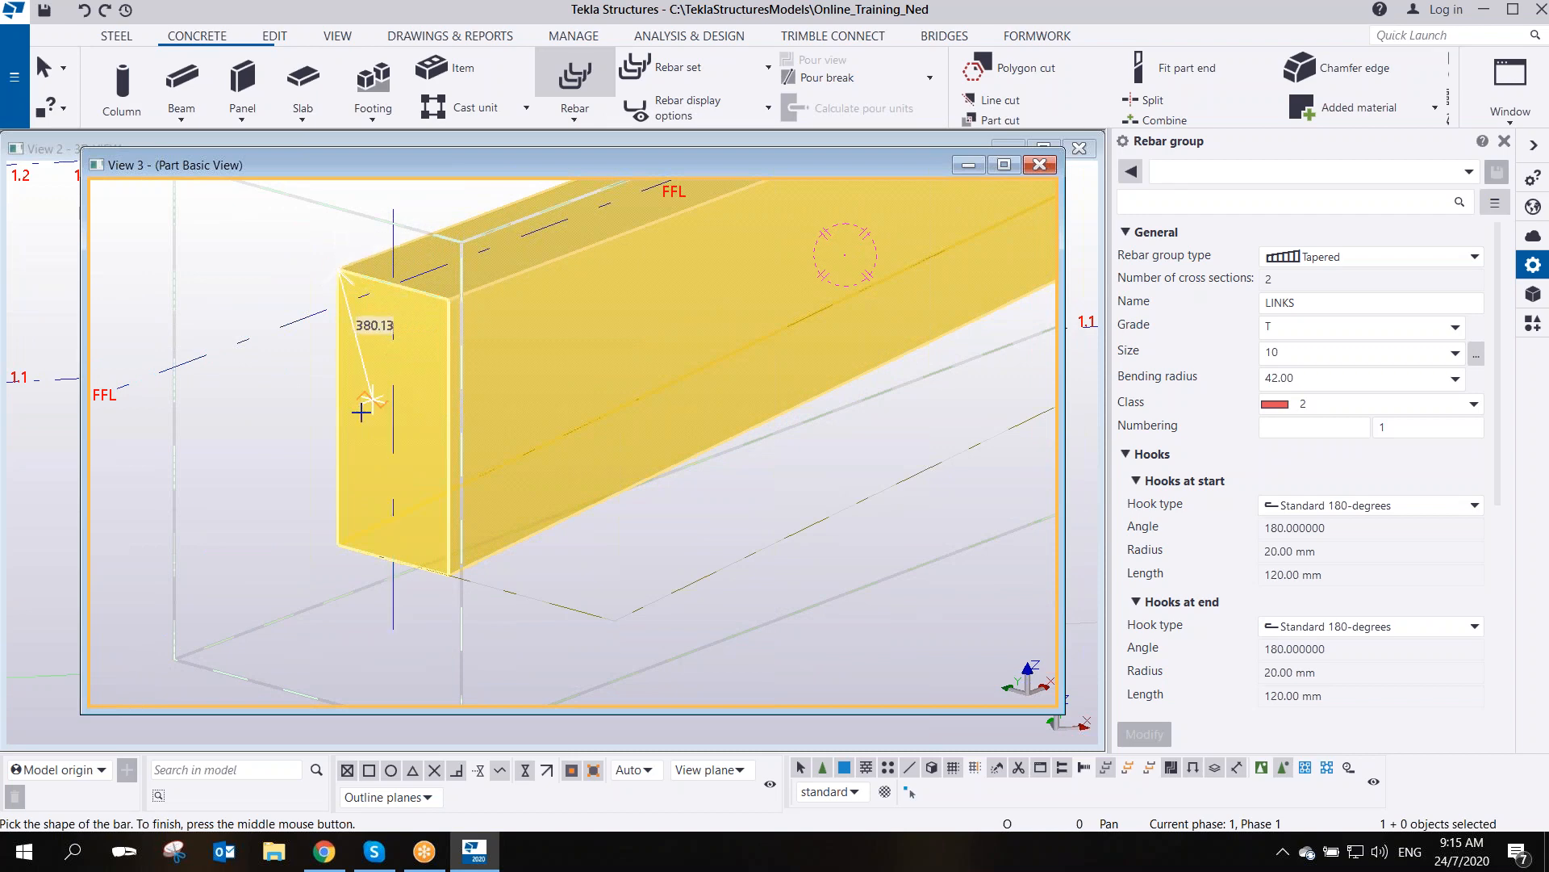
pyautogui.click(338, 543)
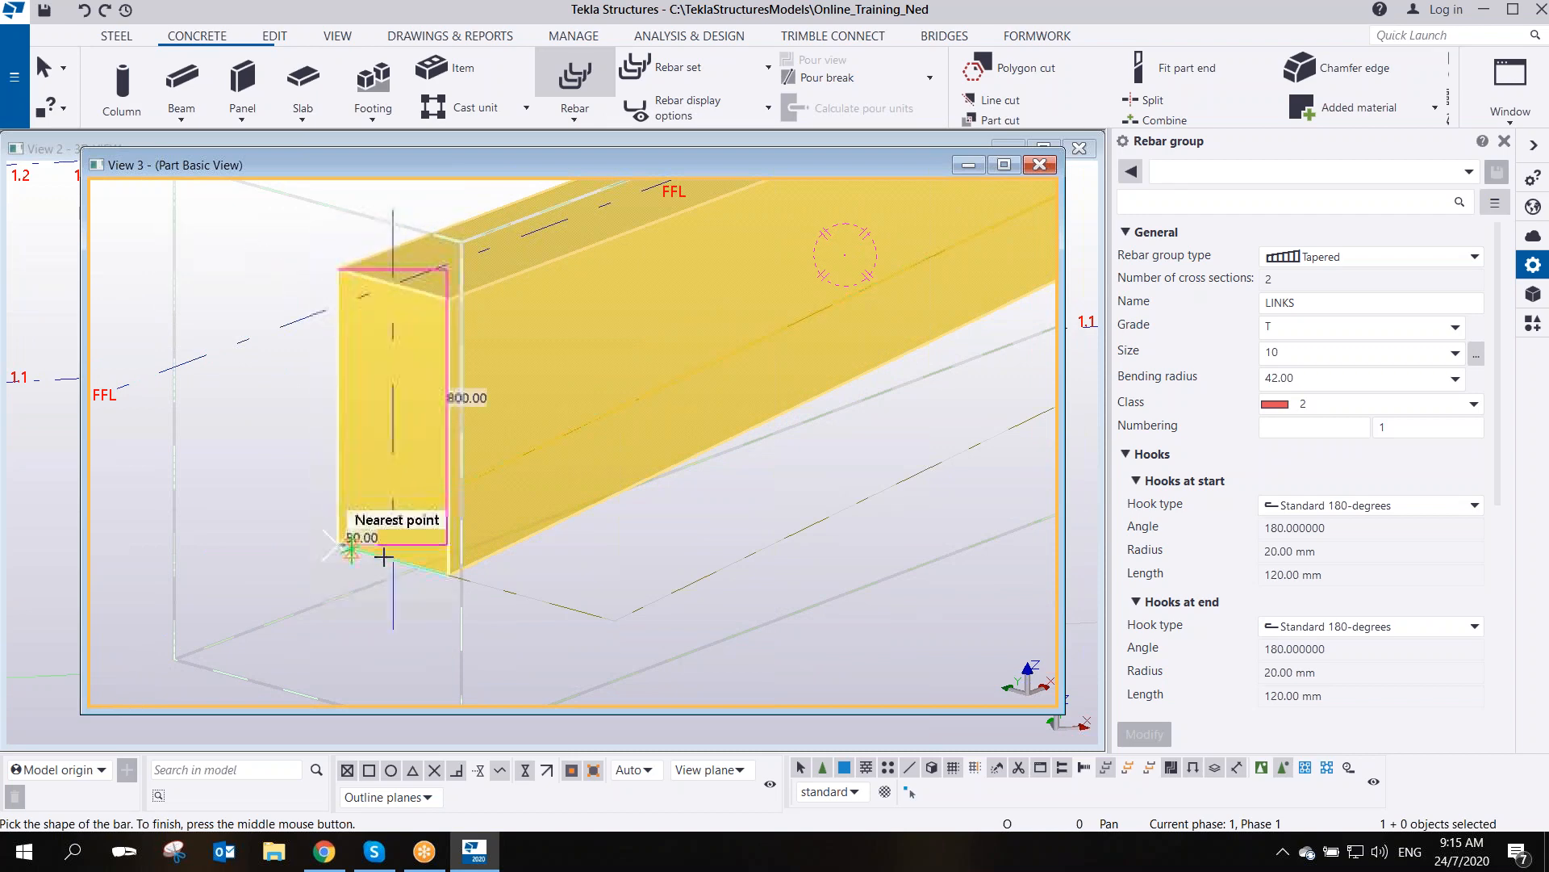
pyautogui.click(447, 578)
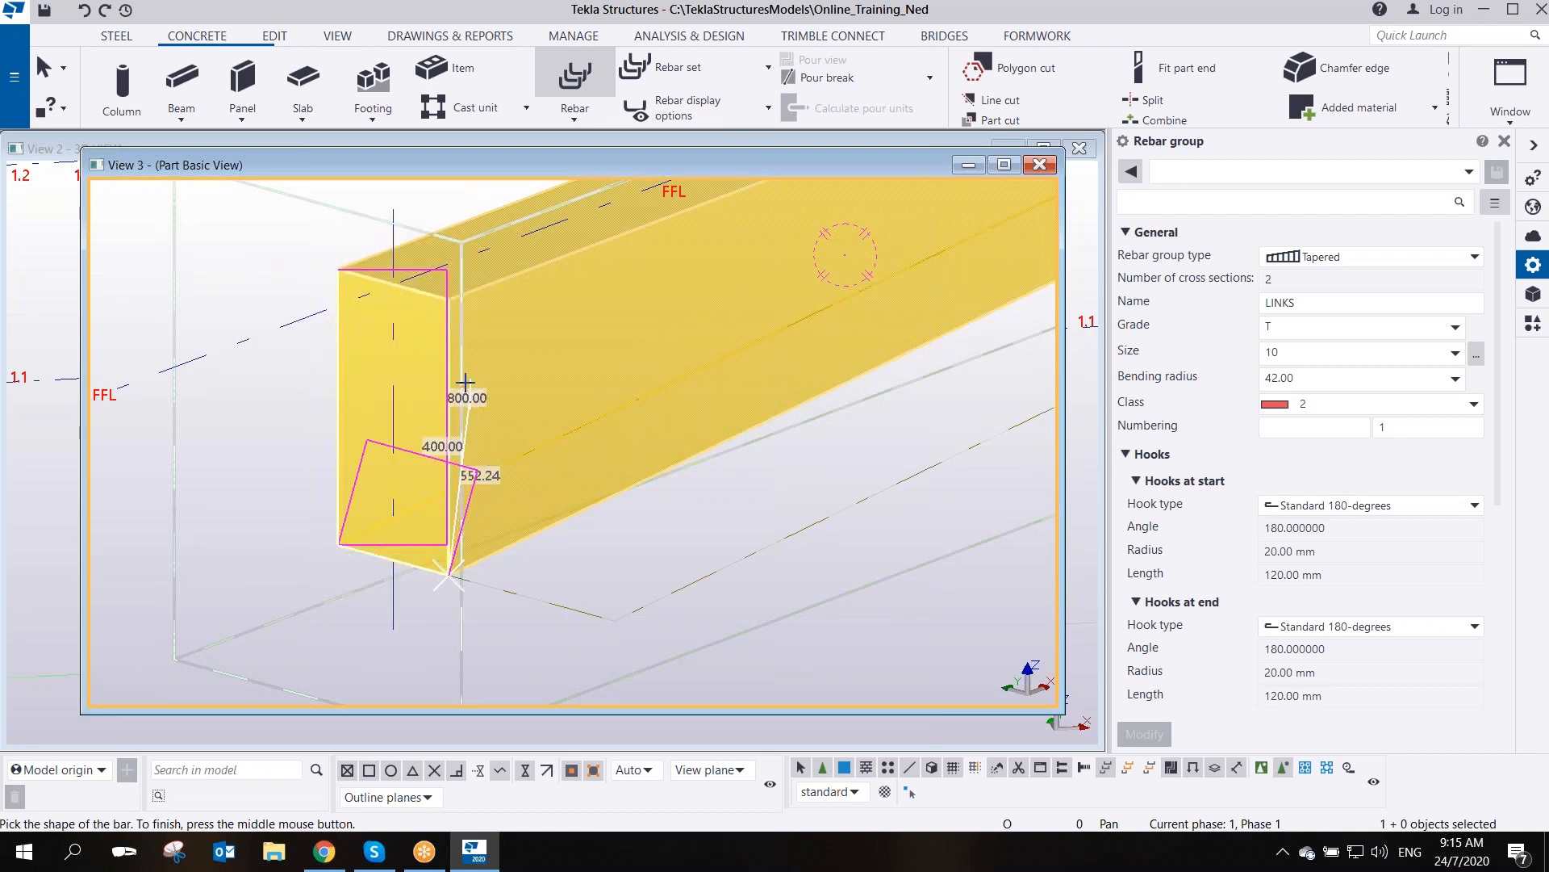
pyautogui.click(449, 300)
pyautogui.moveTo(590, 365); pyautogui.dragTo(573, 484, button='middle')
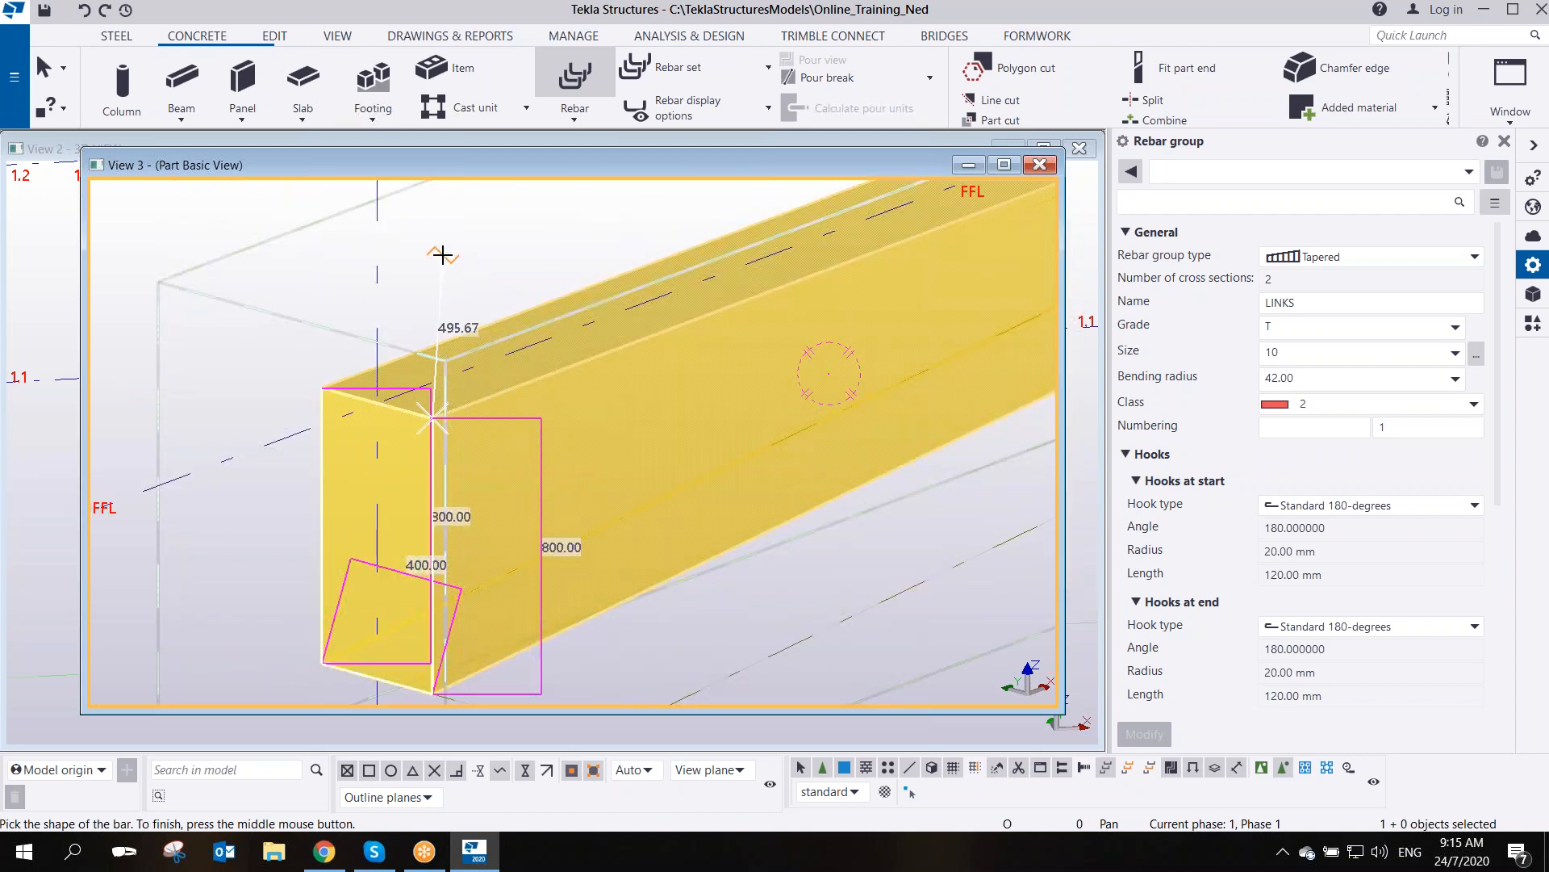
pyautogui.middleClick(442, 255)
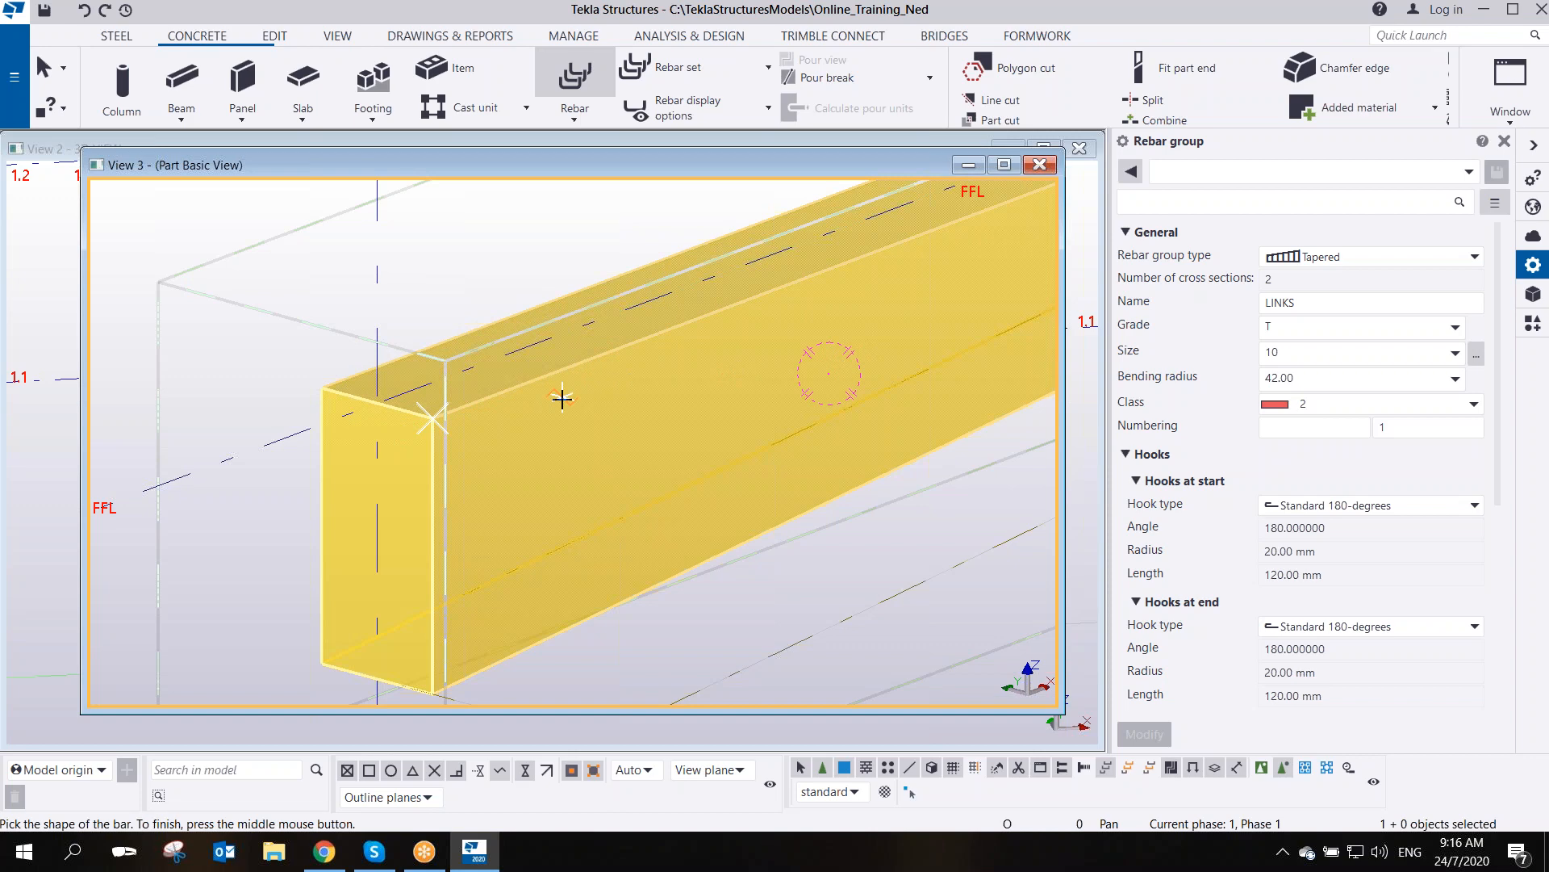
# - Outline the second U-shaped bar at the beam's shallow end in the same corner order, from top-left to top-right, completing the tapered group
pyautogui.moveTo(774, 332); pyautogui.dragTo(230, 575, button='middle')
pyautogui.moveTo(729, 379); pyautogui.dragTo(622, 467, button='middle')
pyautogui.scroll(2, 676, 394)
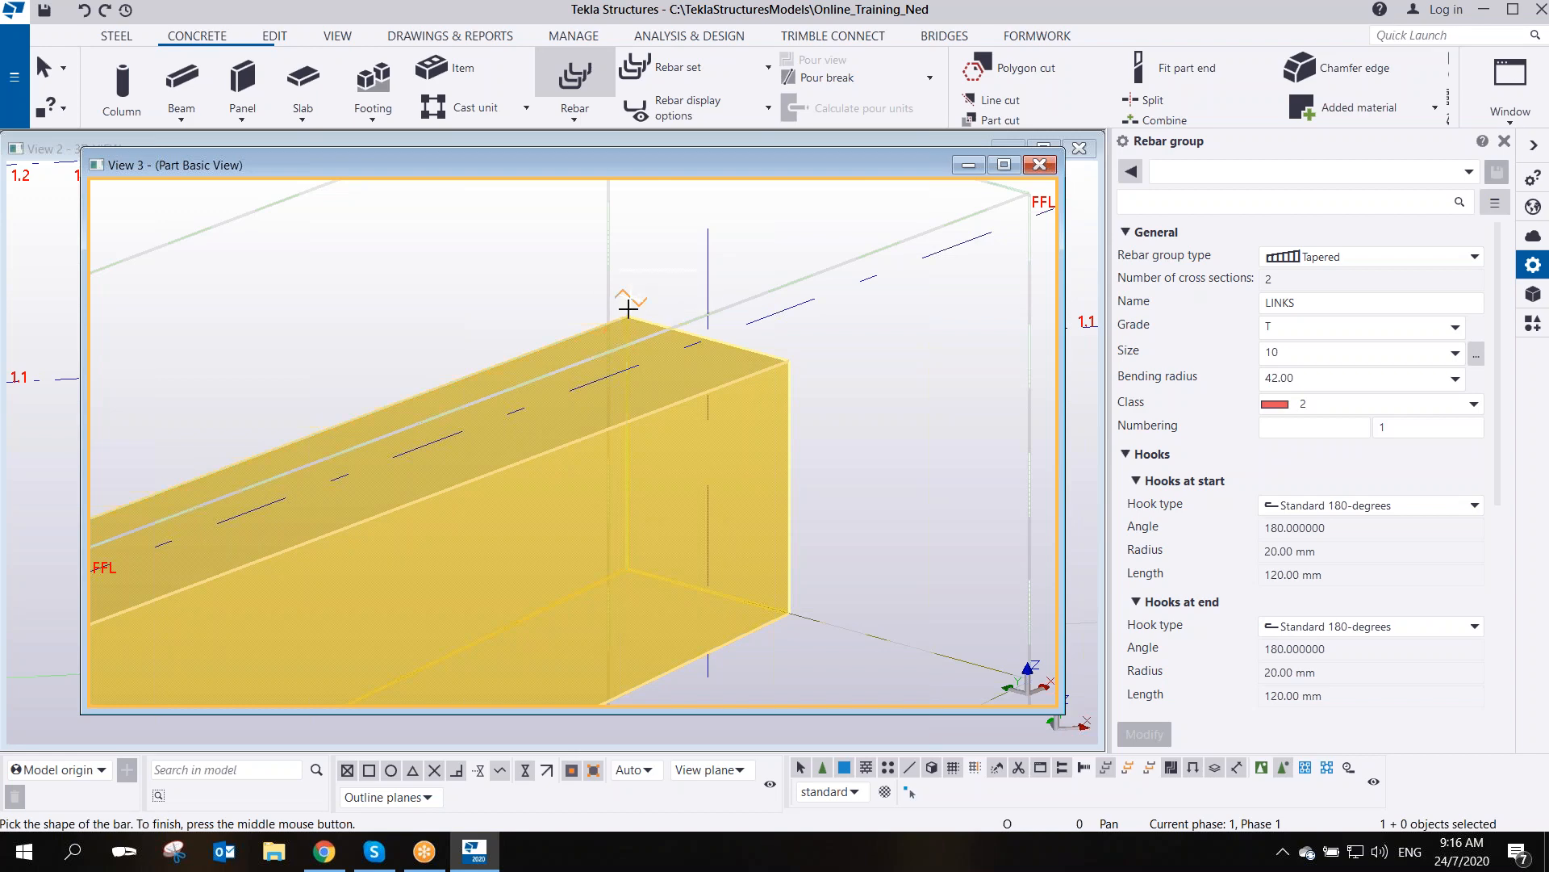
pyautogui.click(632, 312)
pyautogui.click(627, 568)
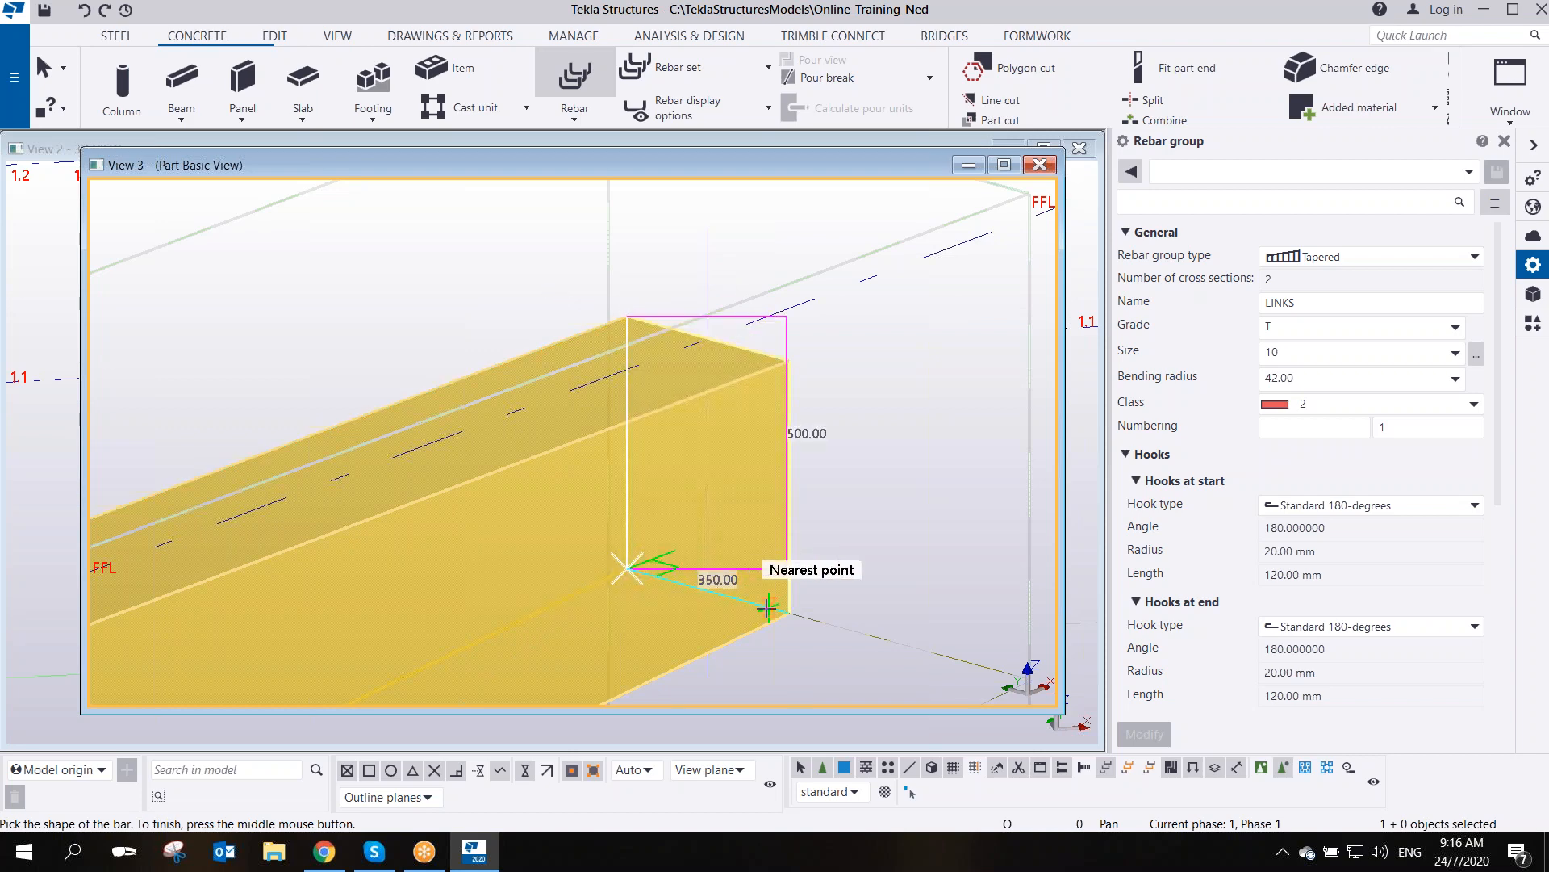
pyautogui.click(789, 359)
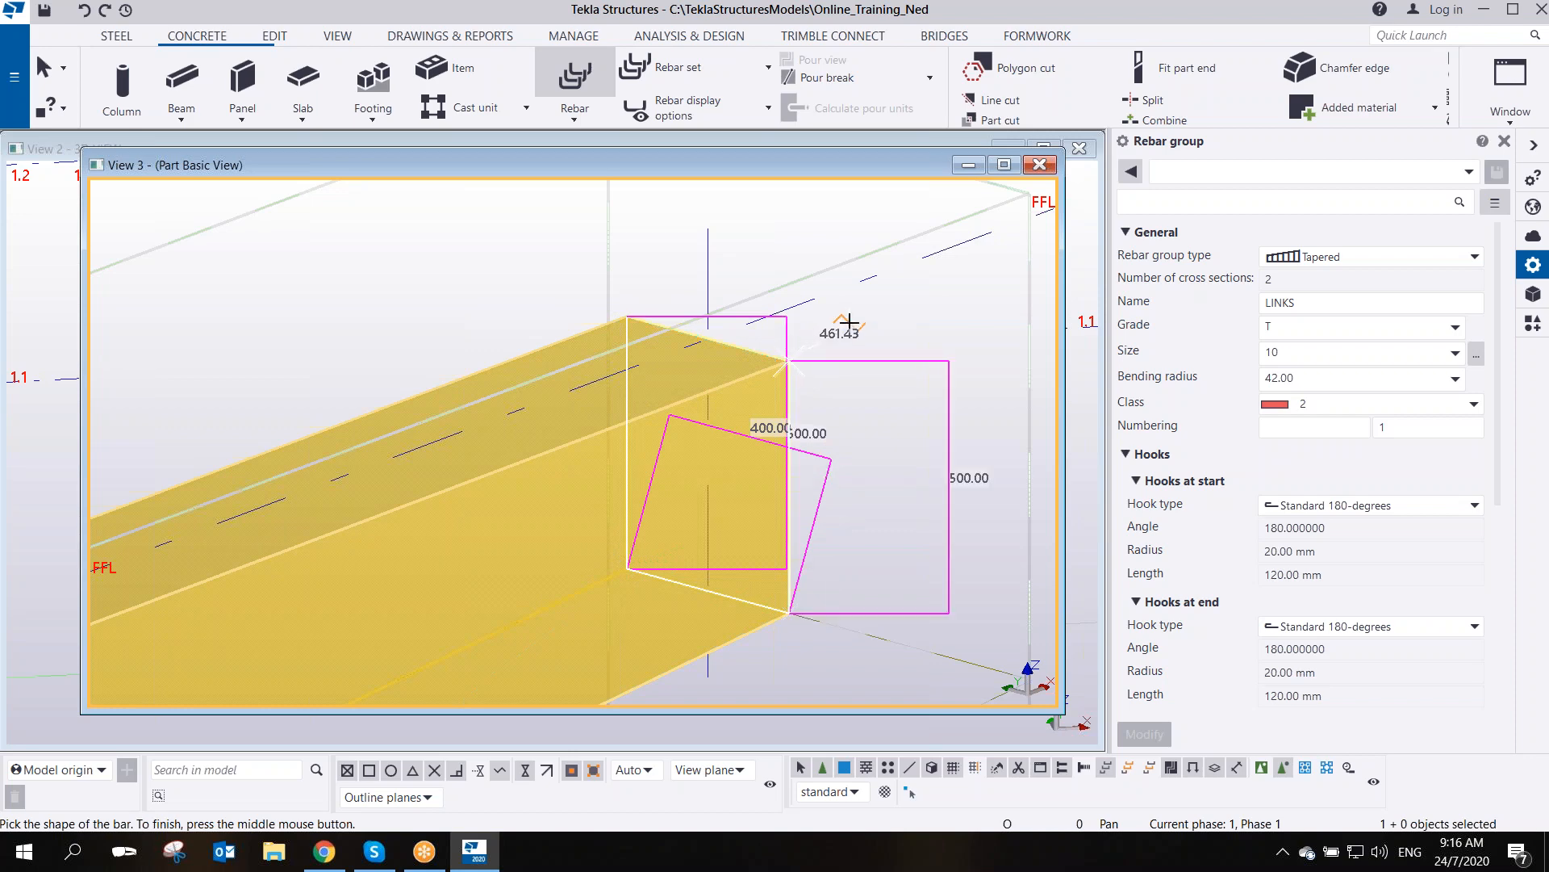
pyautogui.middleClick(850, 323)
# - Inspect the tapered links along the whole beam, and delete the rebar group
pyautogui.scroll(-3, 871, 350)
pyautogui.rightClick(622, 268)
pyautogui.click(640, 281)
pyautogui.hotkey('ctrl', 'p')
pyautogui.scroll(-2, 482, 497)
pyautogui.scroll(3, 655, 431)
pyautogui.scroll(-2, 622, 472)
pyautogui.keyDown('ctrl'); pyautogui.moveTo(589, 467); pyautogui.dragTo(744, 511, button='middle'); pyautogui.keyUp('ctrl')
pyautogui.scroll(4, 744, 512)
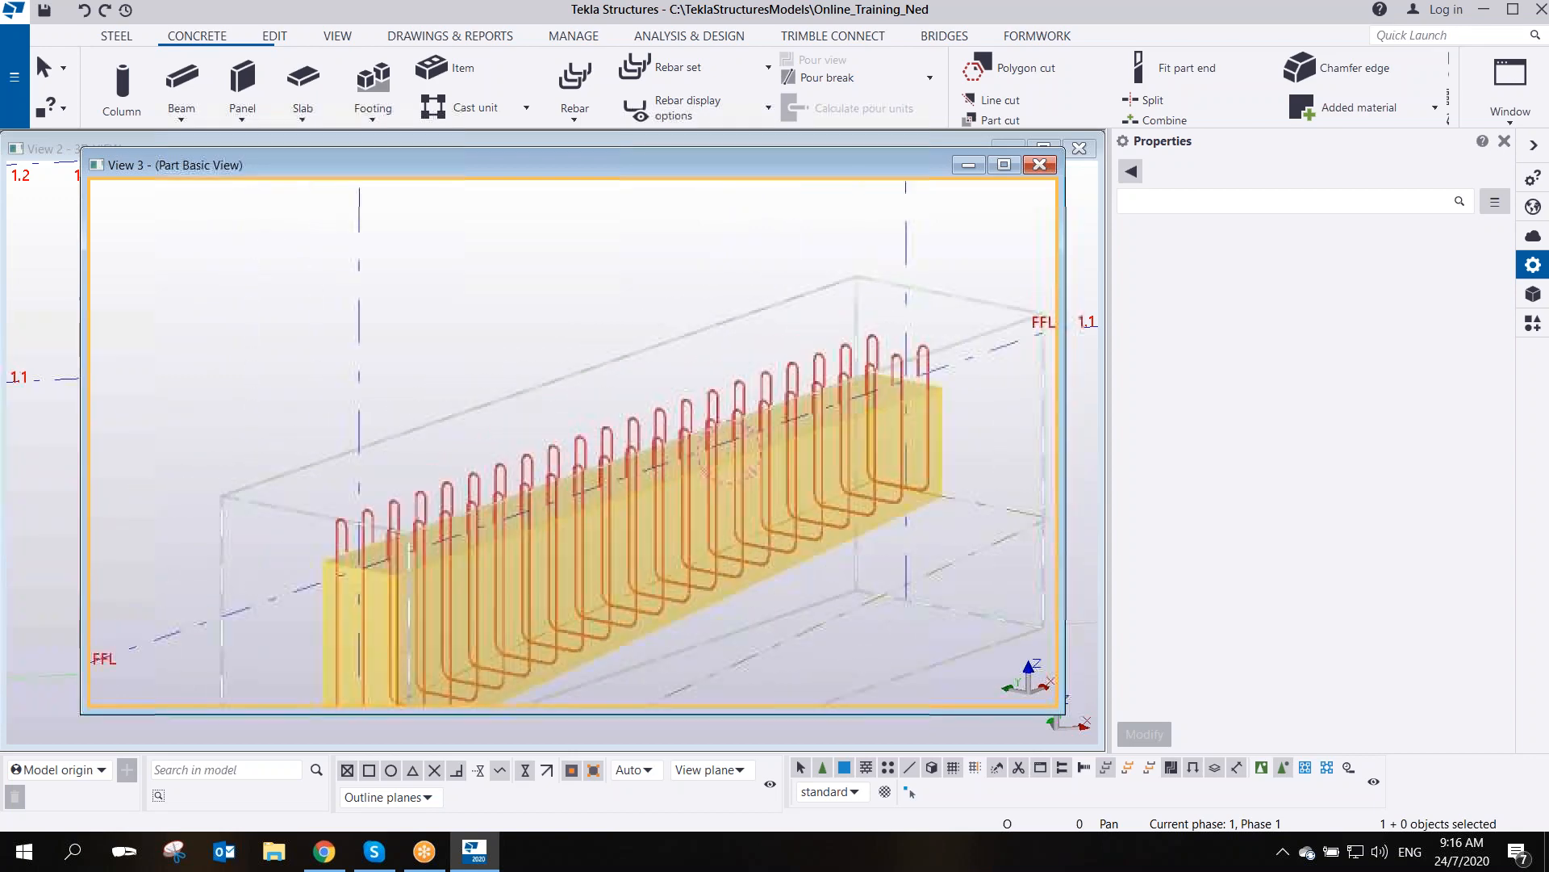
pyautogui.click(1134, 34)
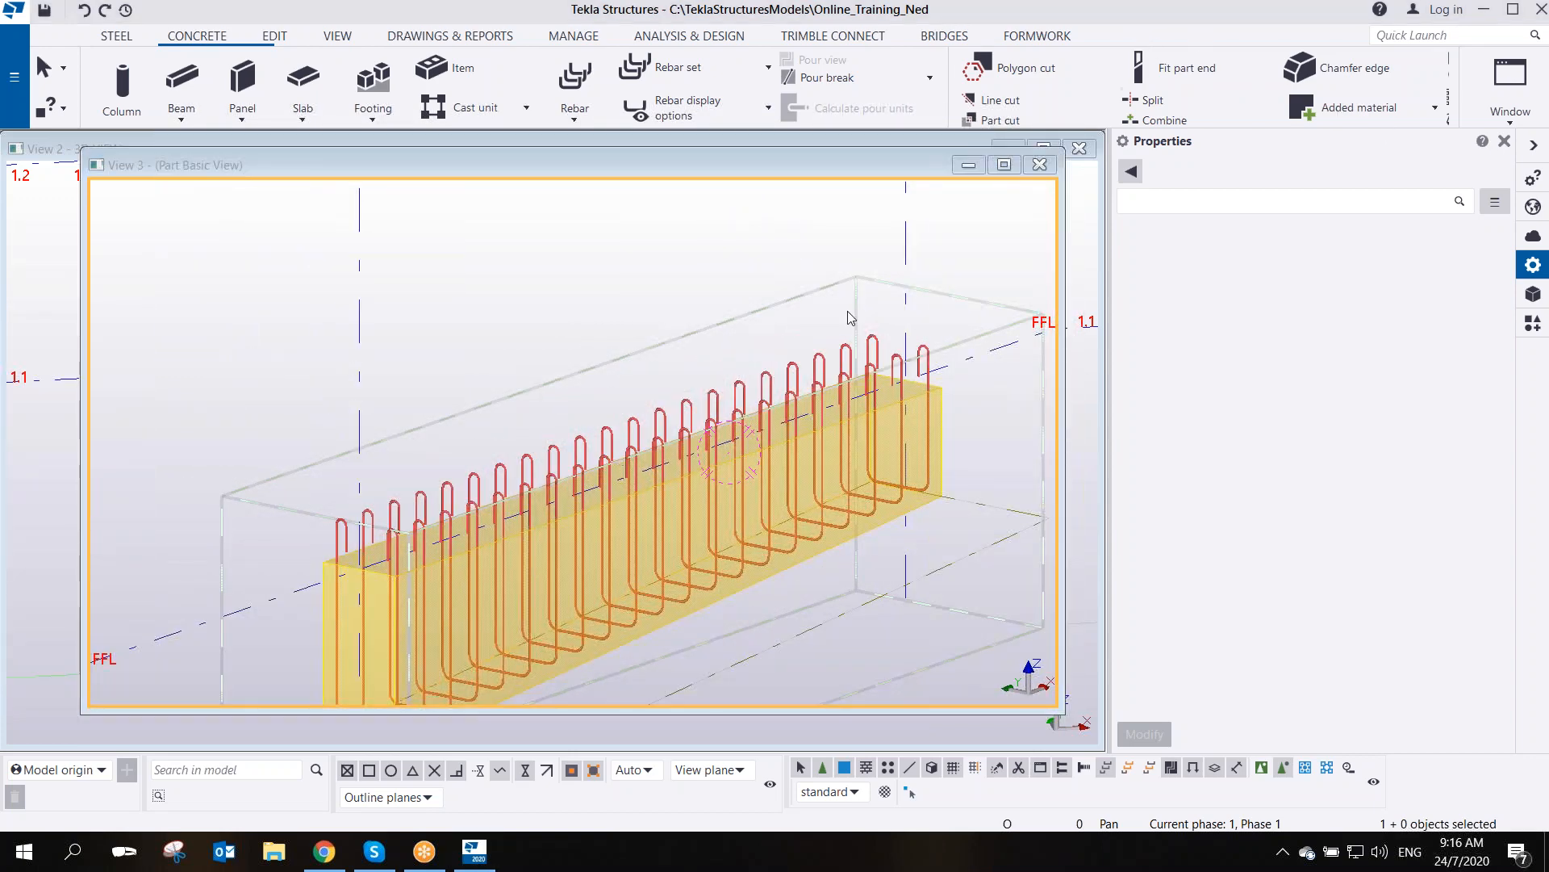
pyautogui.moveTo(576, 473); pyautogui.dragTo(544, 347, button='middle')
pyautogui.moveTo(336, 484); pyautogui.dragTo(339, 542, button='middle')
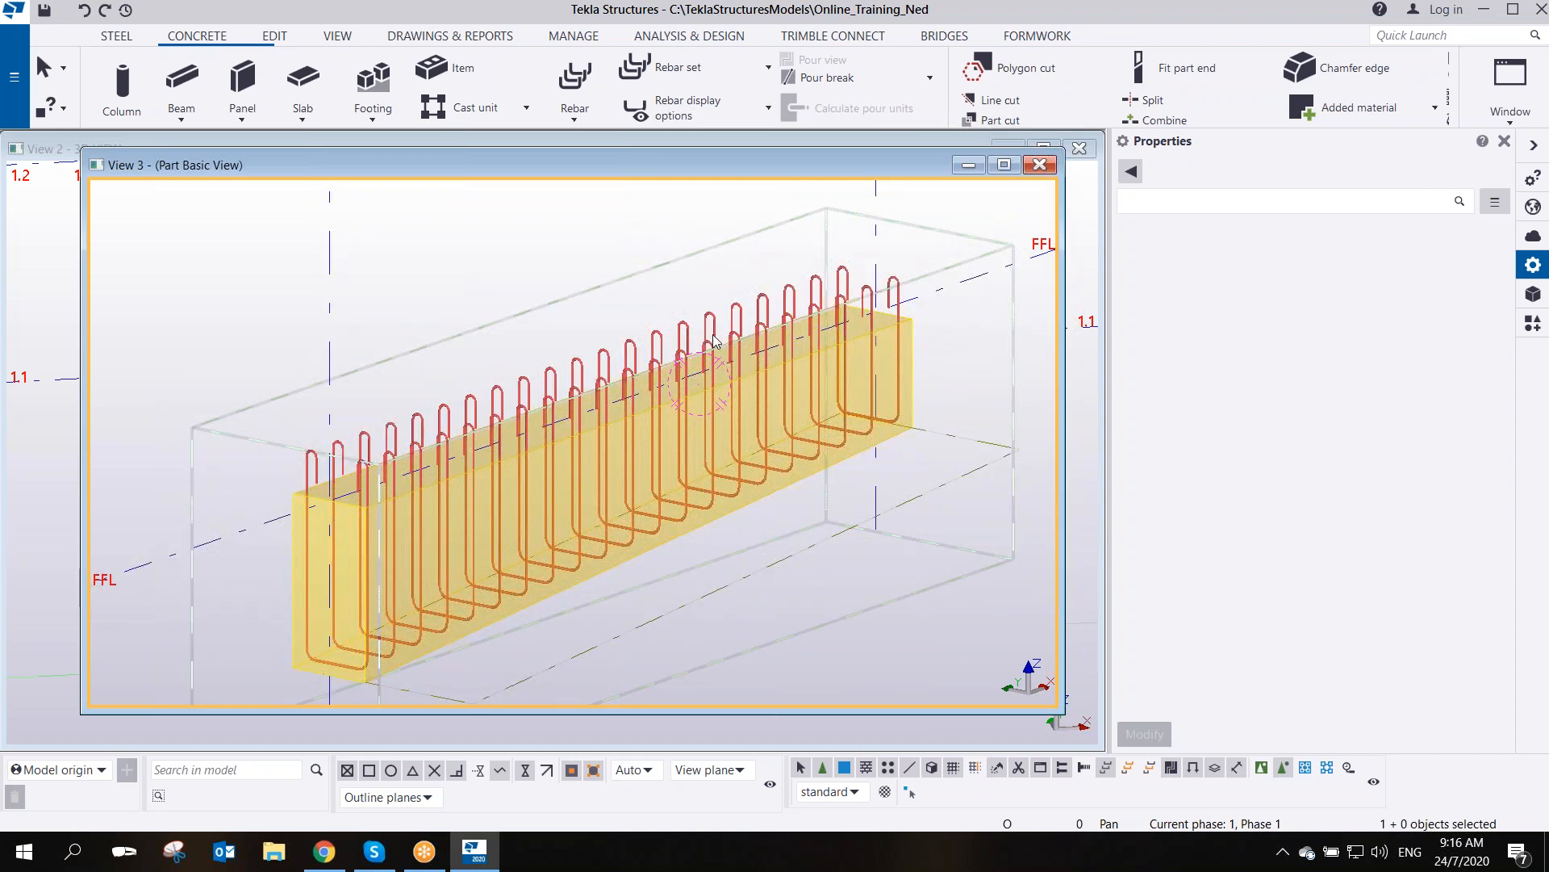
pyautogui.press('Delete')
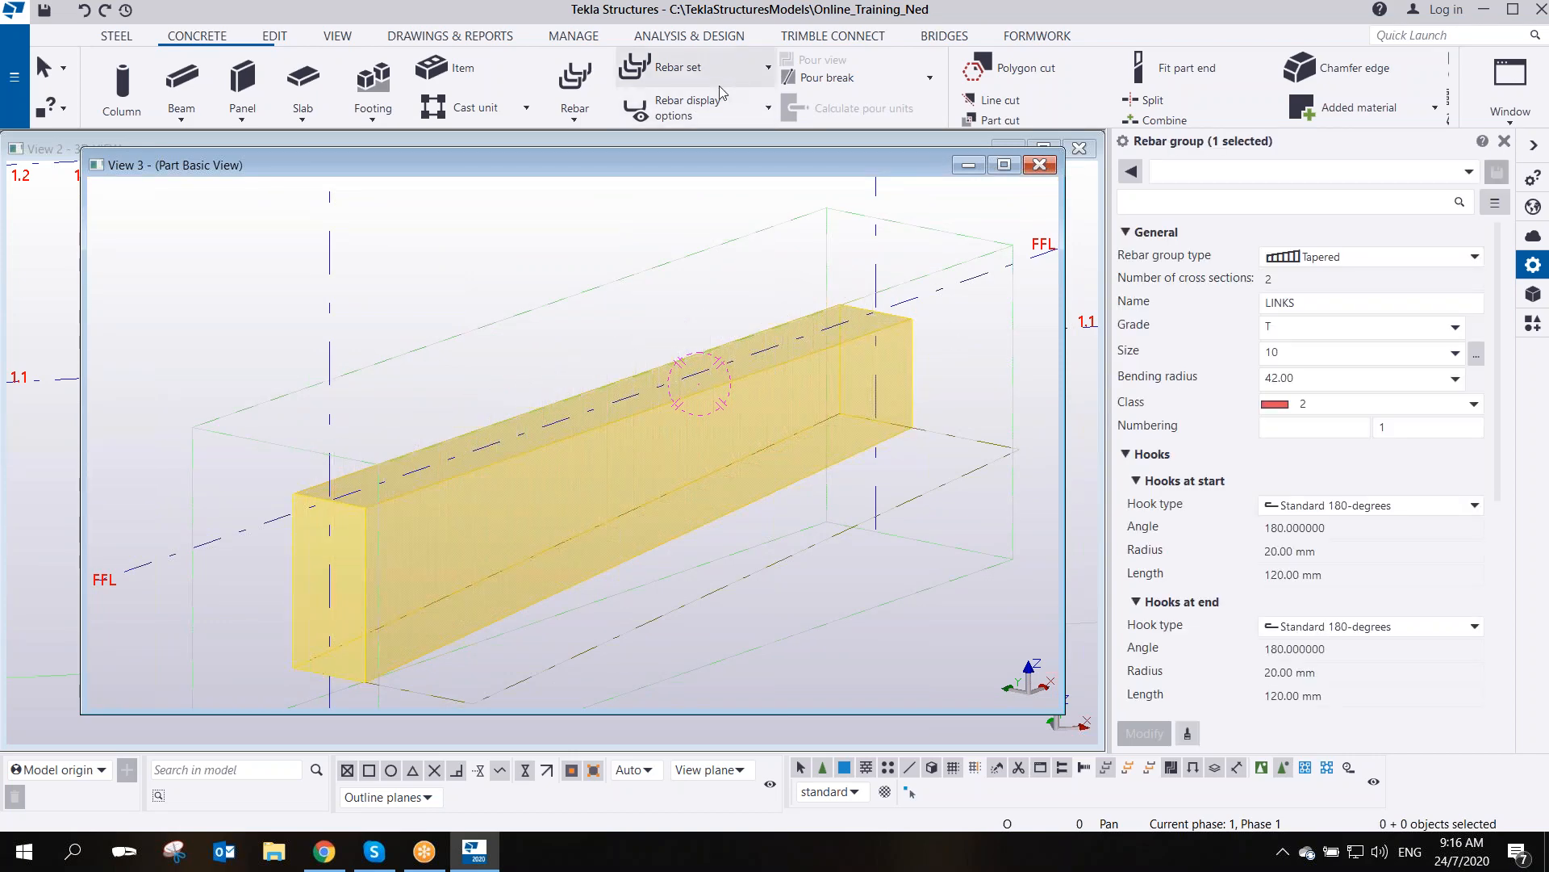
# - Start a new tapered bar group on the beam and outline its deep-end U-shape from the top-left corner round to the top-right
pyautogui.click(575, 81)
pyautogui.scroll(3, 315, 501)
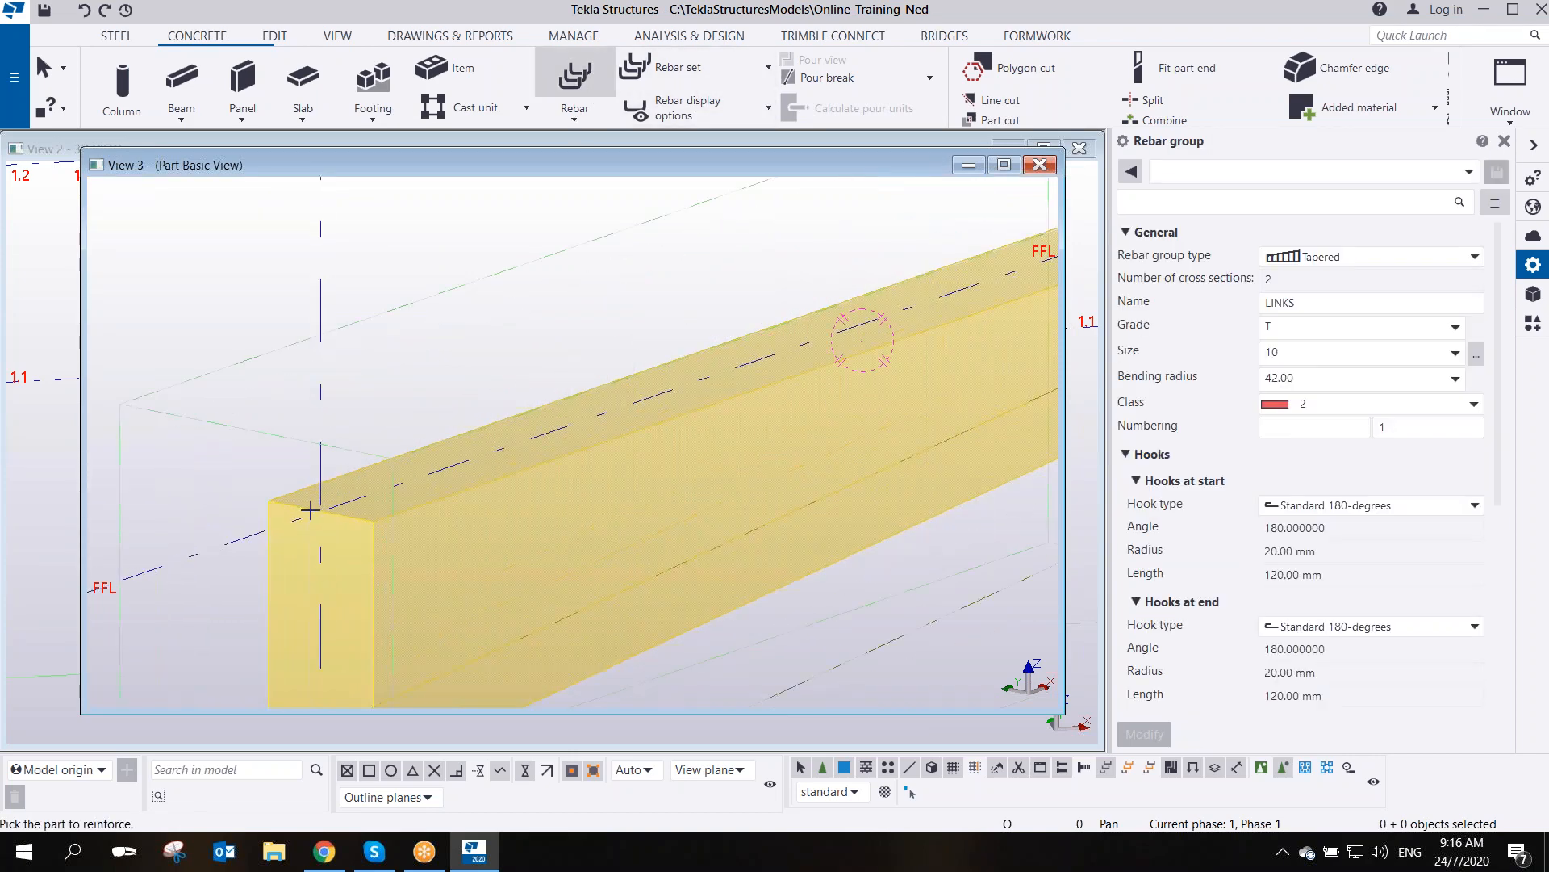
pyautogui.click(310, 510)
pyautogui.click(267, 506)
pyautogui.moveTo(324, 573); pyautogui.dragTo(360, 428, button='middle')
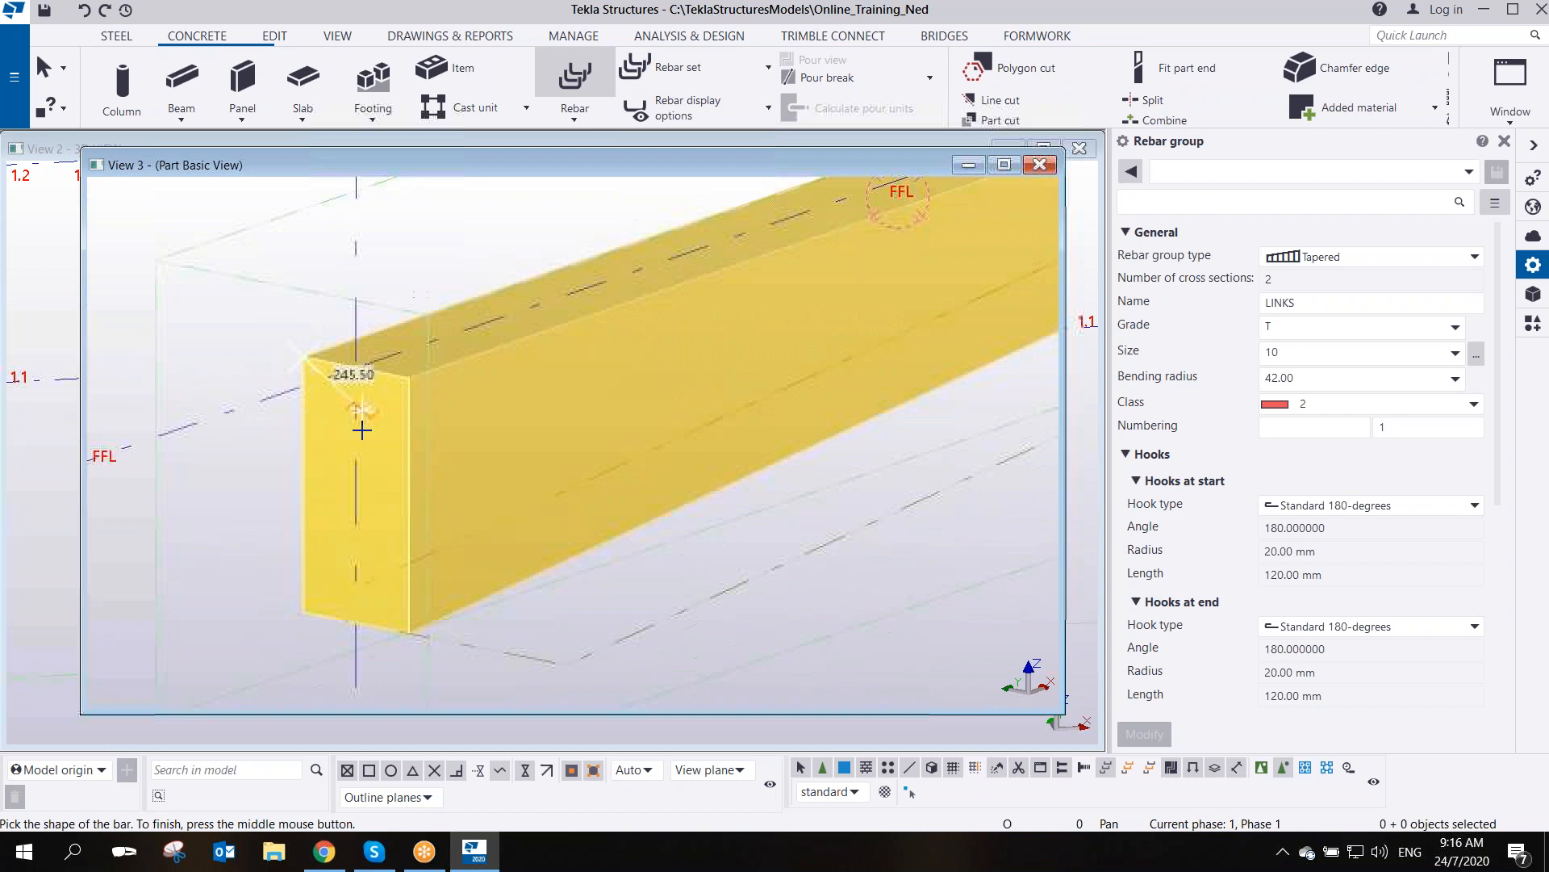
pyautogui.click(314, 615)
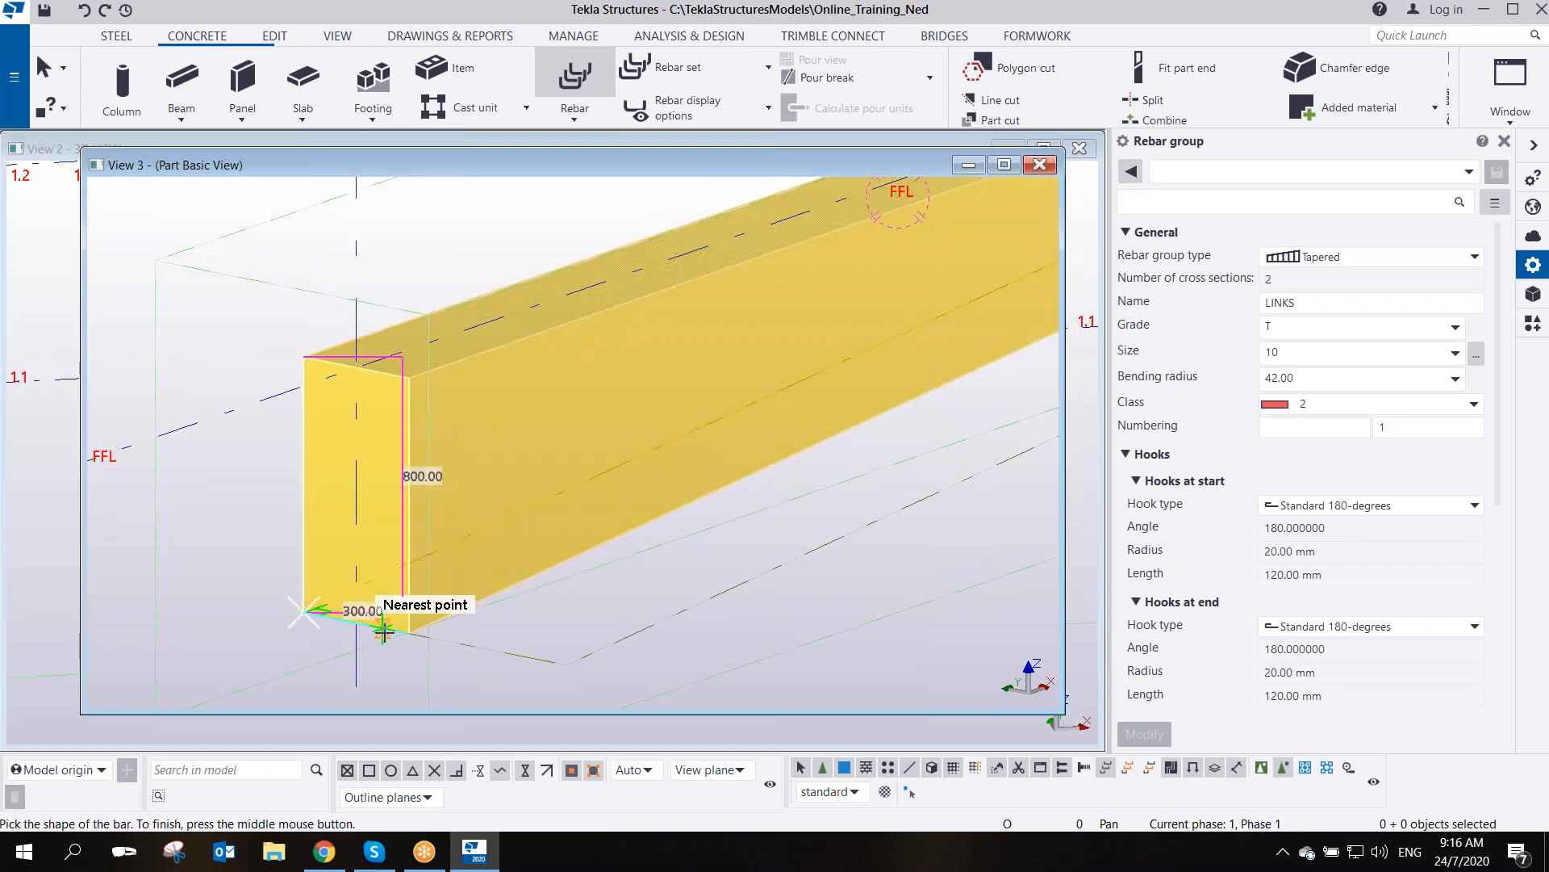
pyautogui.click(409, 630)
pyautogui.click(406, 357)
# - Outline the shallow-end U-shape in reverse order, from top-right down, across and up to top-left, and create the group
pyautogui.moveTo(468, 242); pyautogui.dragTo(439, 640, button='middle')
pyautogui.moveTo(769, 501); pyautogui.dragTo(491, 512, button='middle')
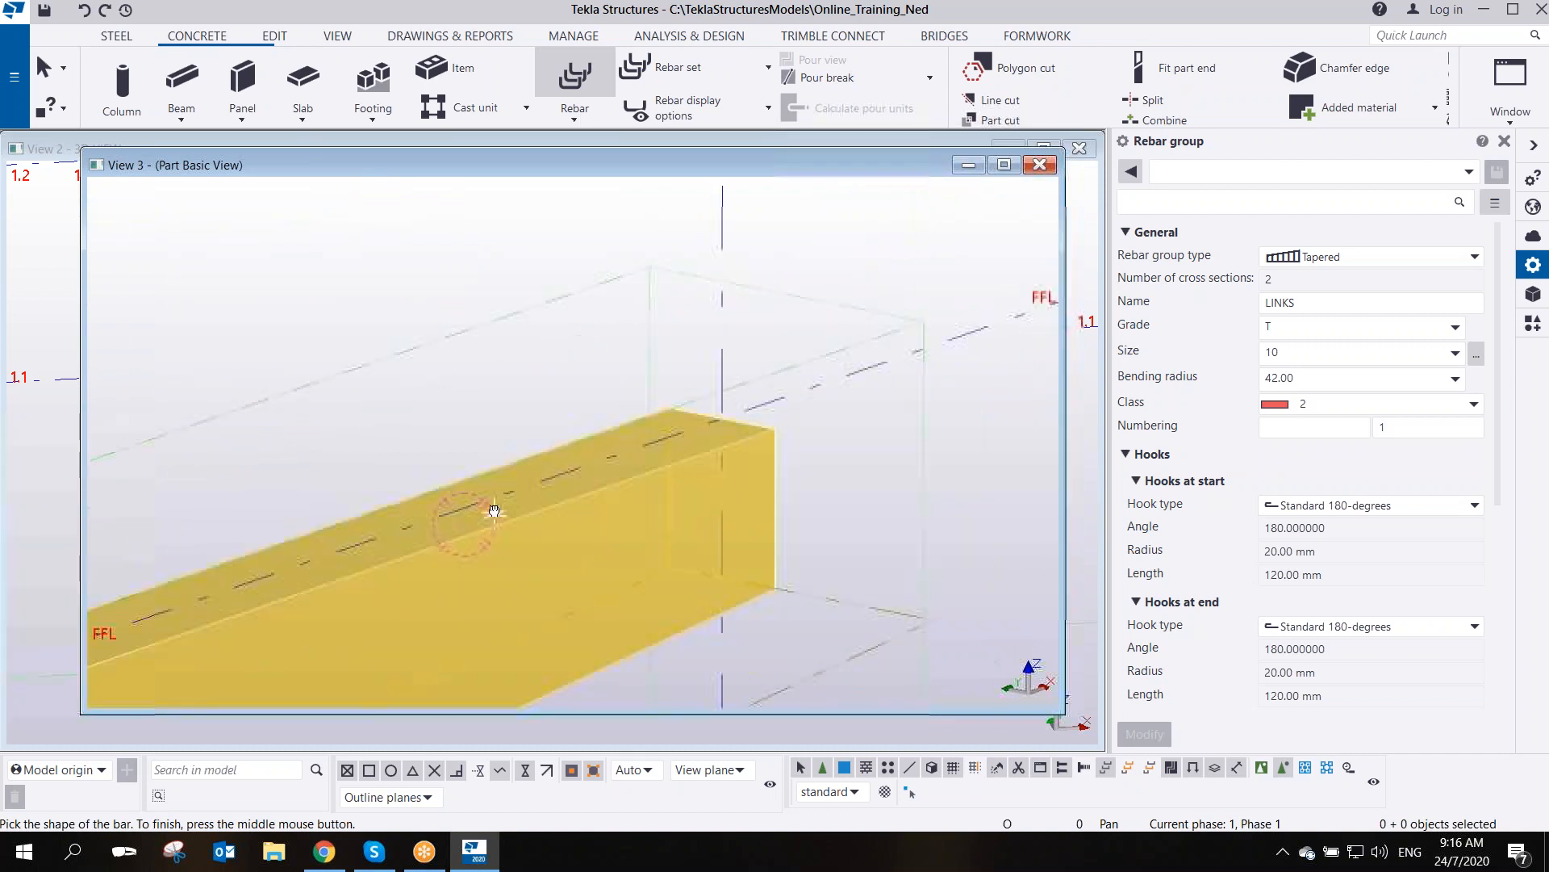
pyautogui.scroll(2, 806, 473)
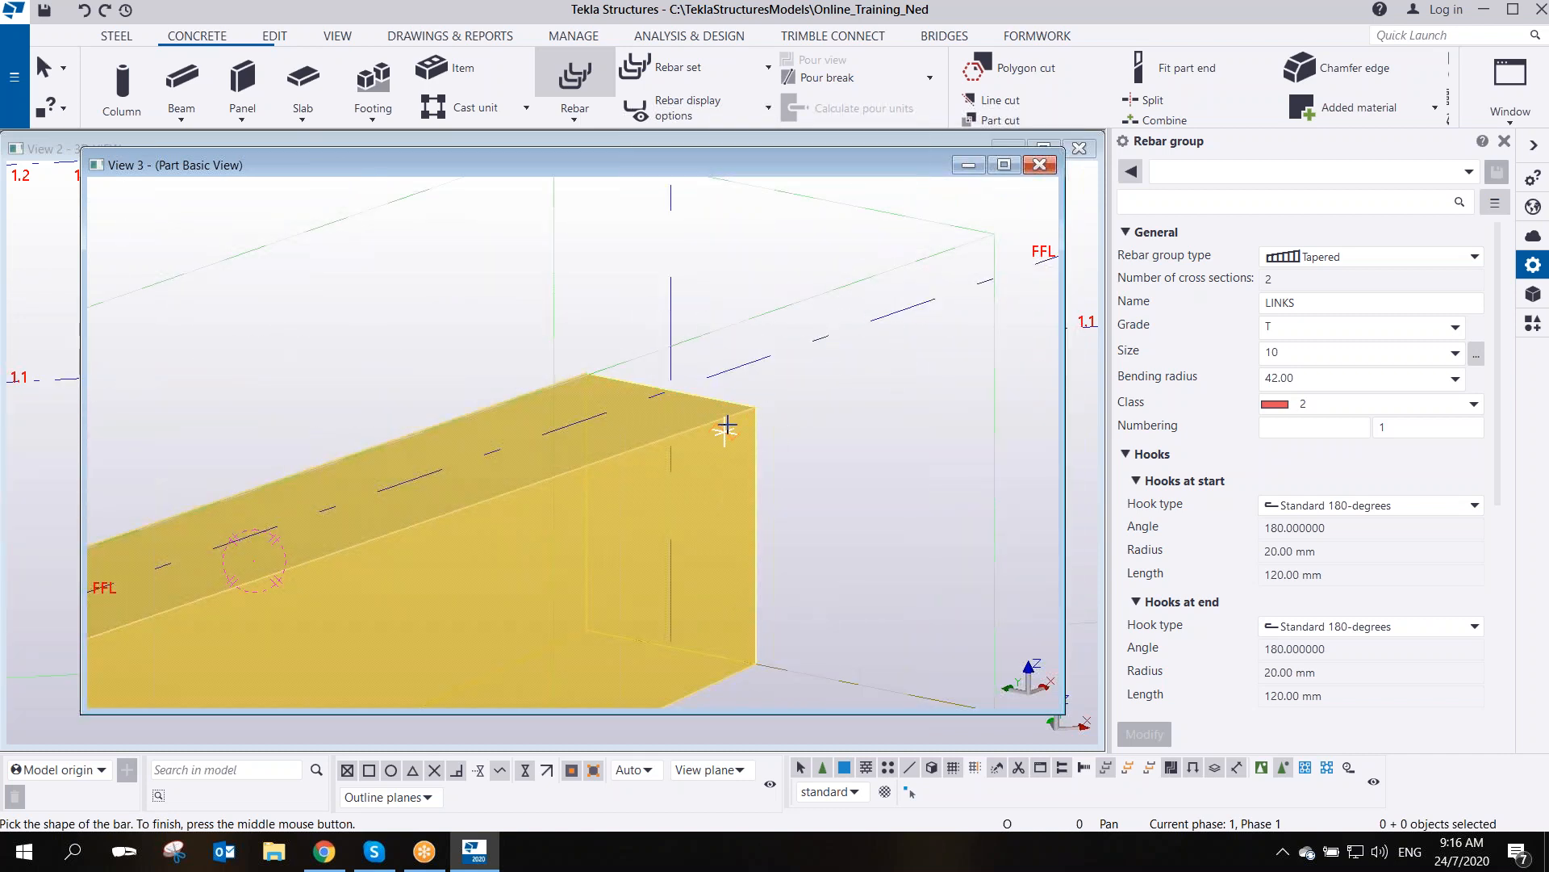
pyautogui.click(753, 405)
pyautogui.click(756, 662)
pyautogui.click(587, 629)
pyautogui.click(587, 373)
pyautogui.middleClick(475, 316)
pyautogui.scroll(-5, 617, 416)
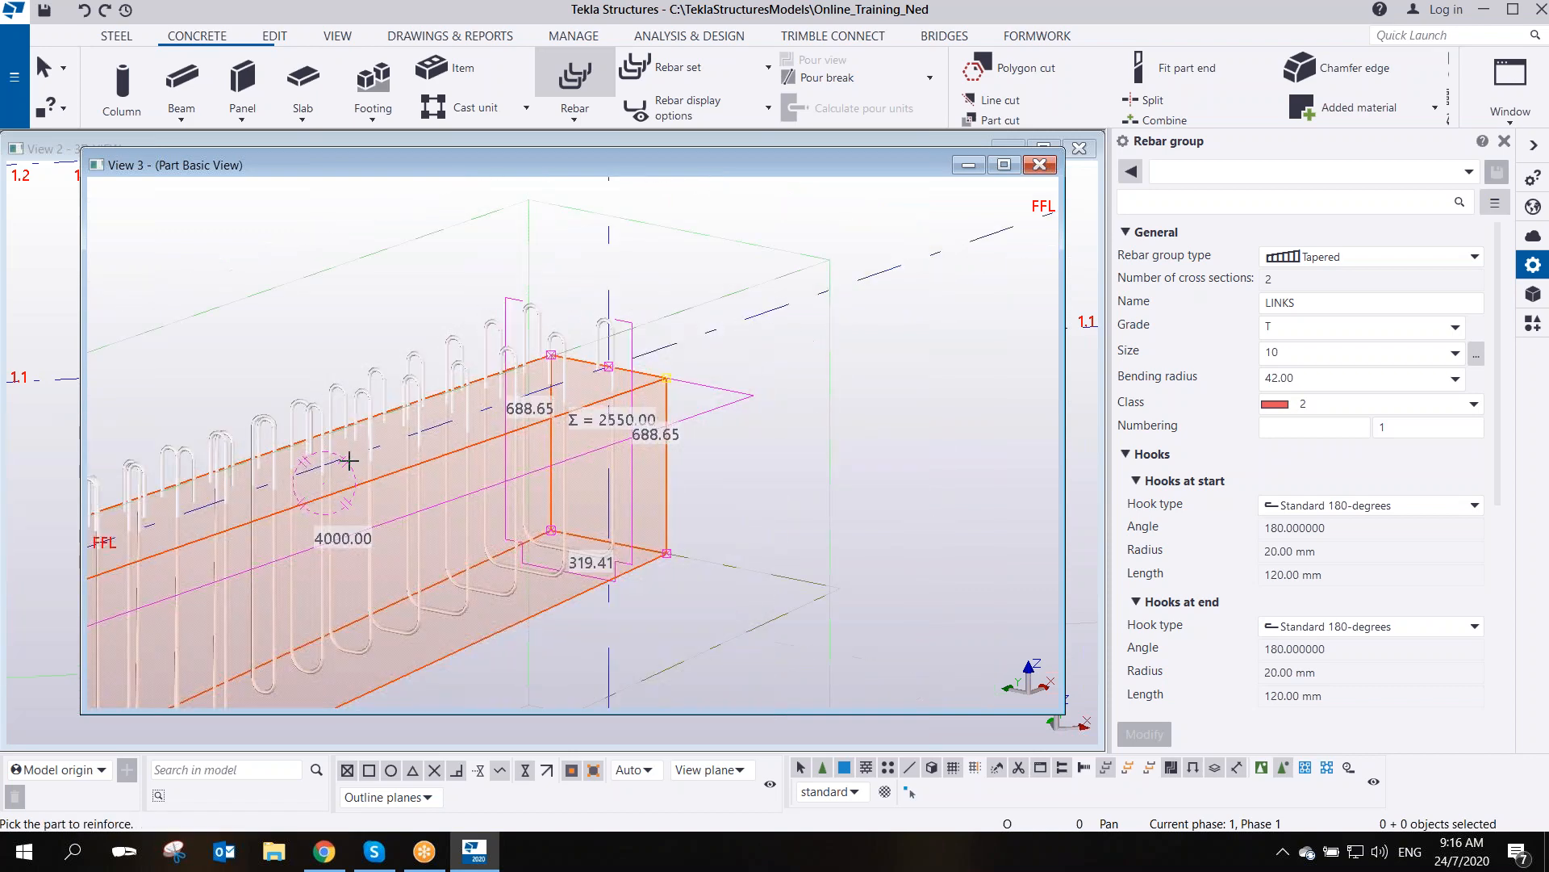
# - Inspect the reverse-picked links from several angles, and delete that rebar group
pyautogui.rightClick(495, 342)
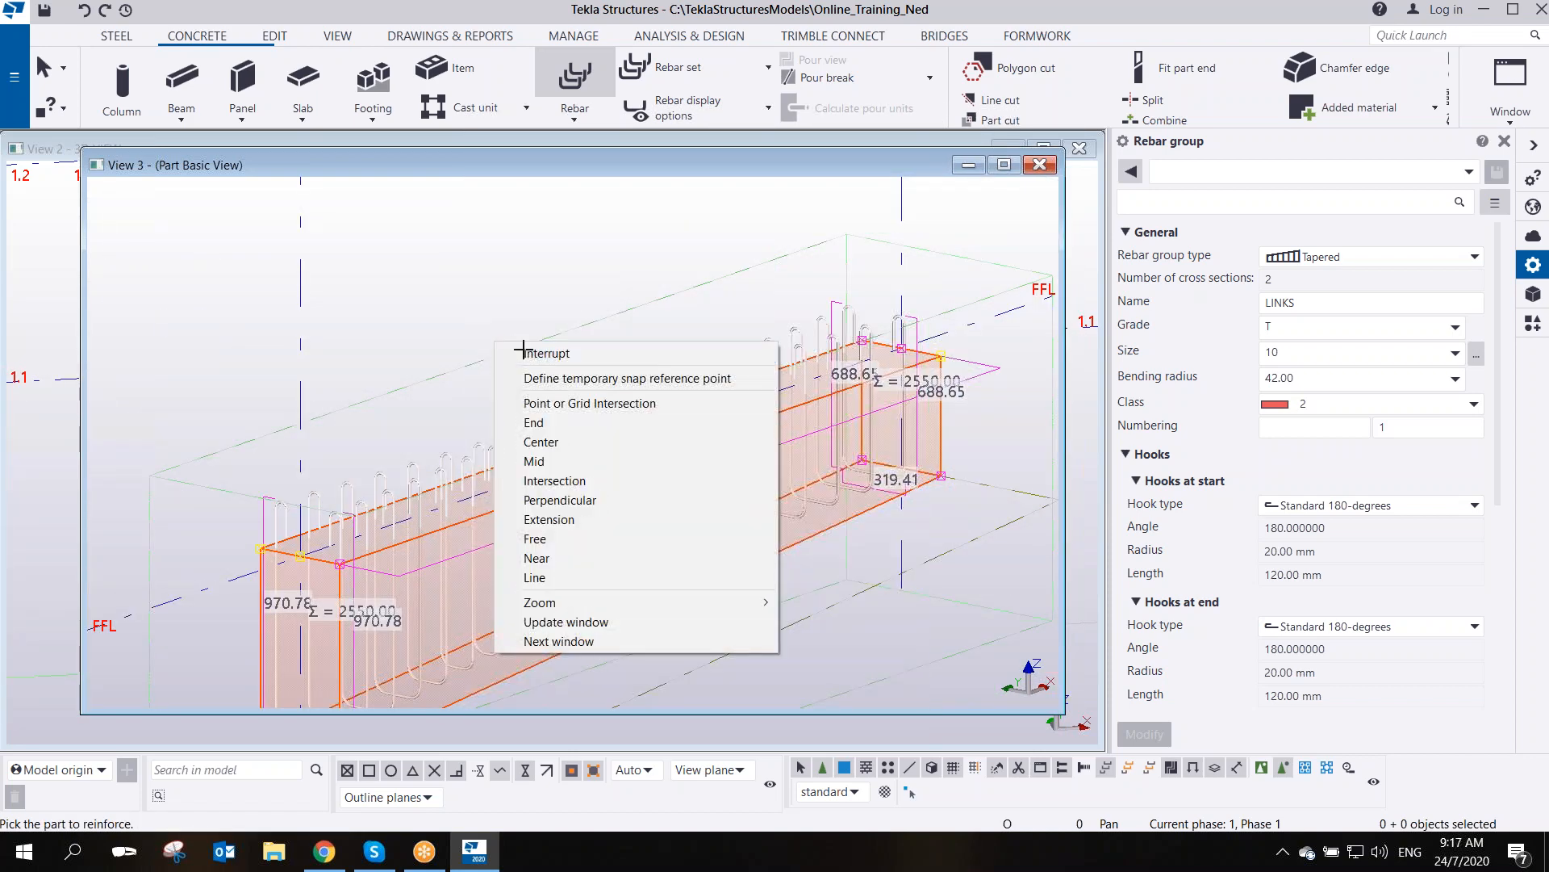
pyautogui.click(546, 354)
pyautogui.scroll(5, 563, 477)
pyautogui.moveTo(573, 504); pyautogui.dragTo(518, 367, button='middle')
pyautogui.scroll(-3, 516, 370)
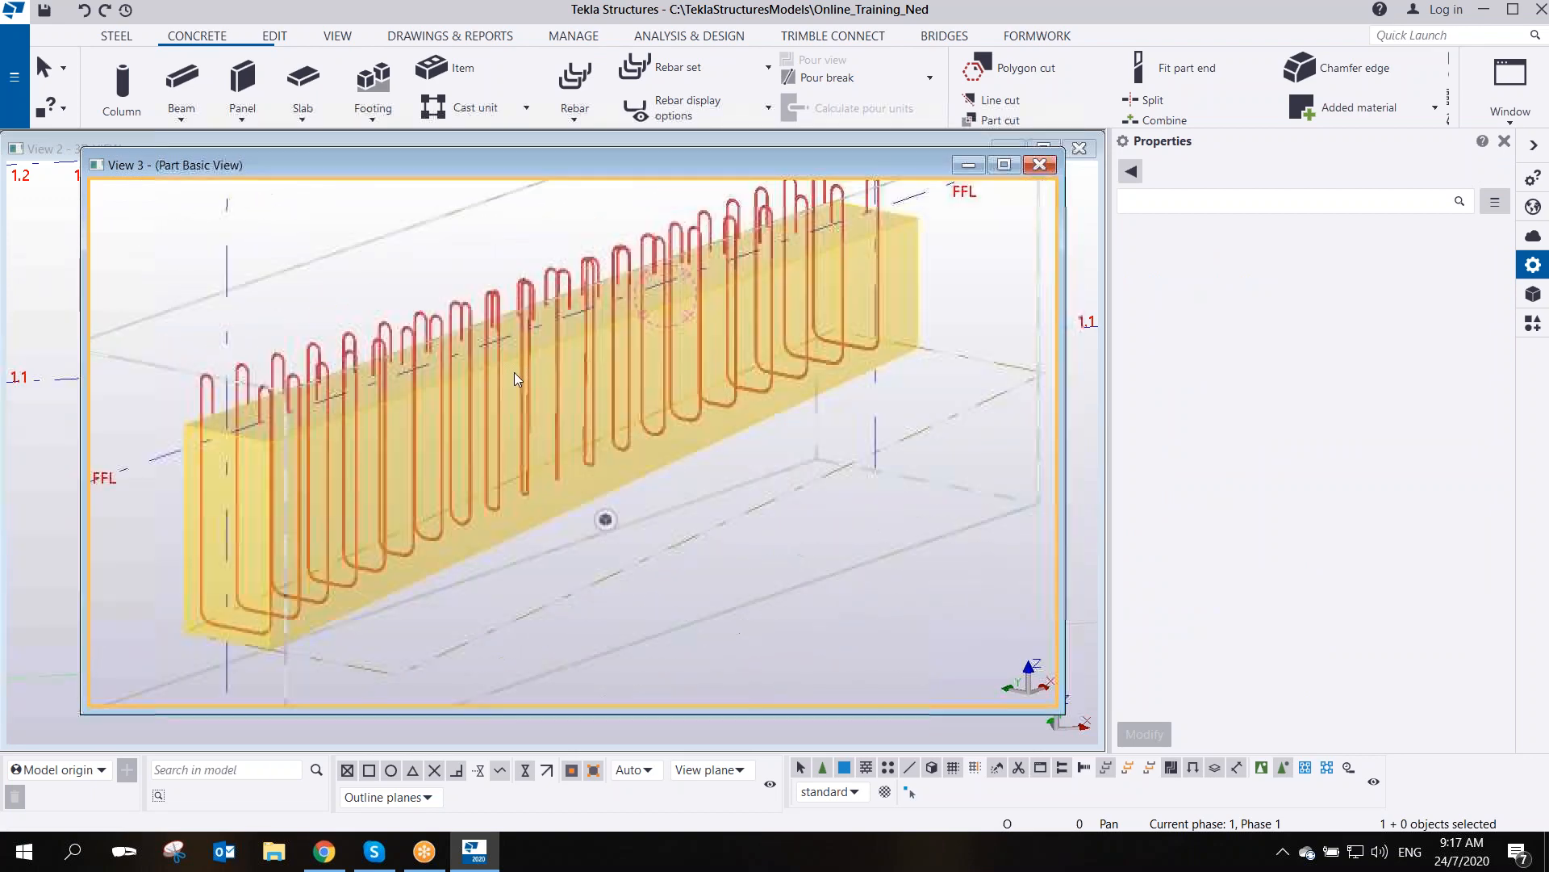
pyautogui.keyDown('ctrl'); pyautogui.moveTo(444, 432); pyautogui.dragTo(609, 351, button='middle'); pyautogui.keyUp('ctrl')
pyautogui.scroll(2, 653, 402)
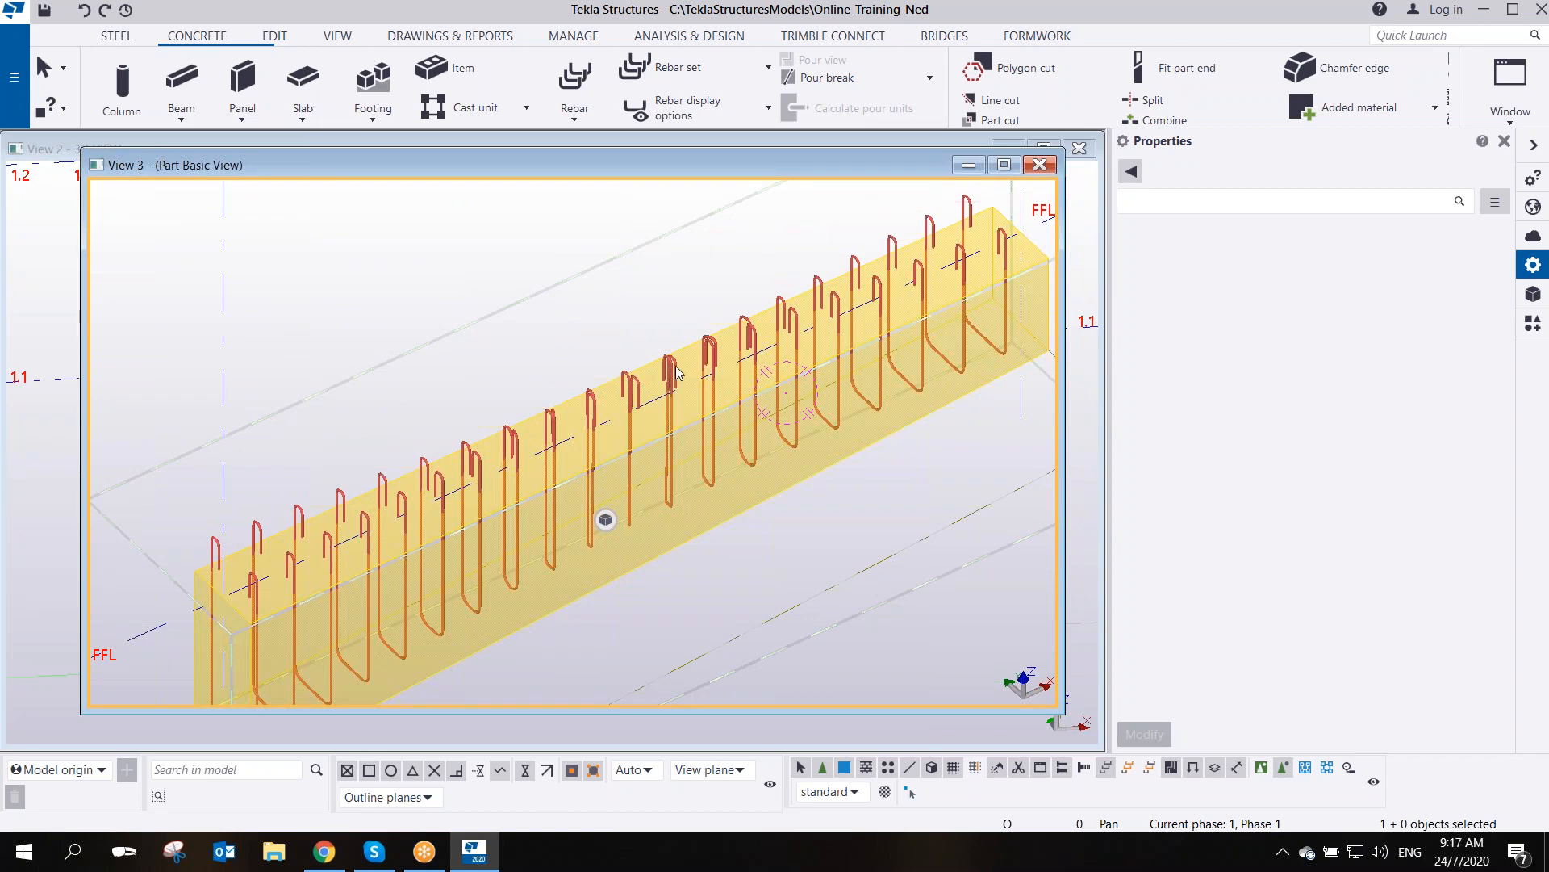
pyautogui.click(680, 373)
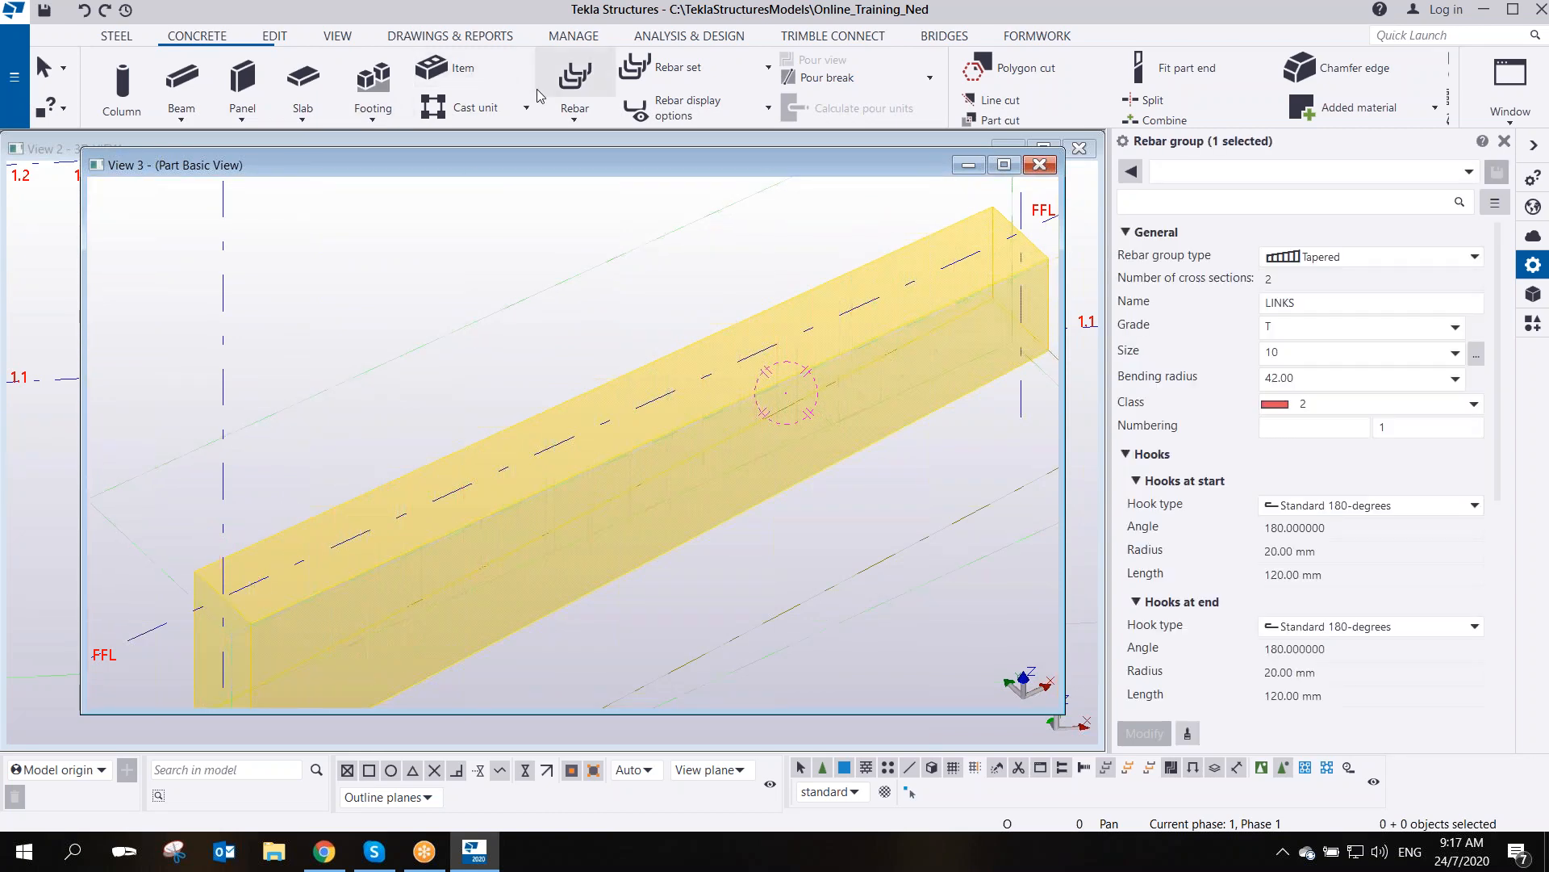
# - Start a new tapered bar group on the beam and outline its deep-end U-shape from top-left down, across and up to top-right
pyautogui.click(570, 78)
pyautogui.scroll(-5, 584, 425)
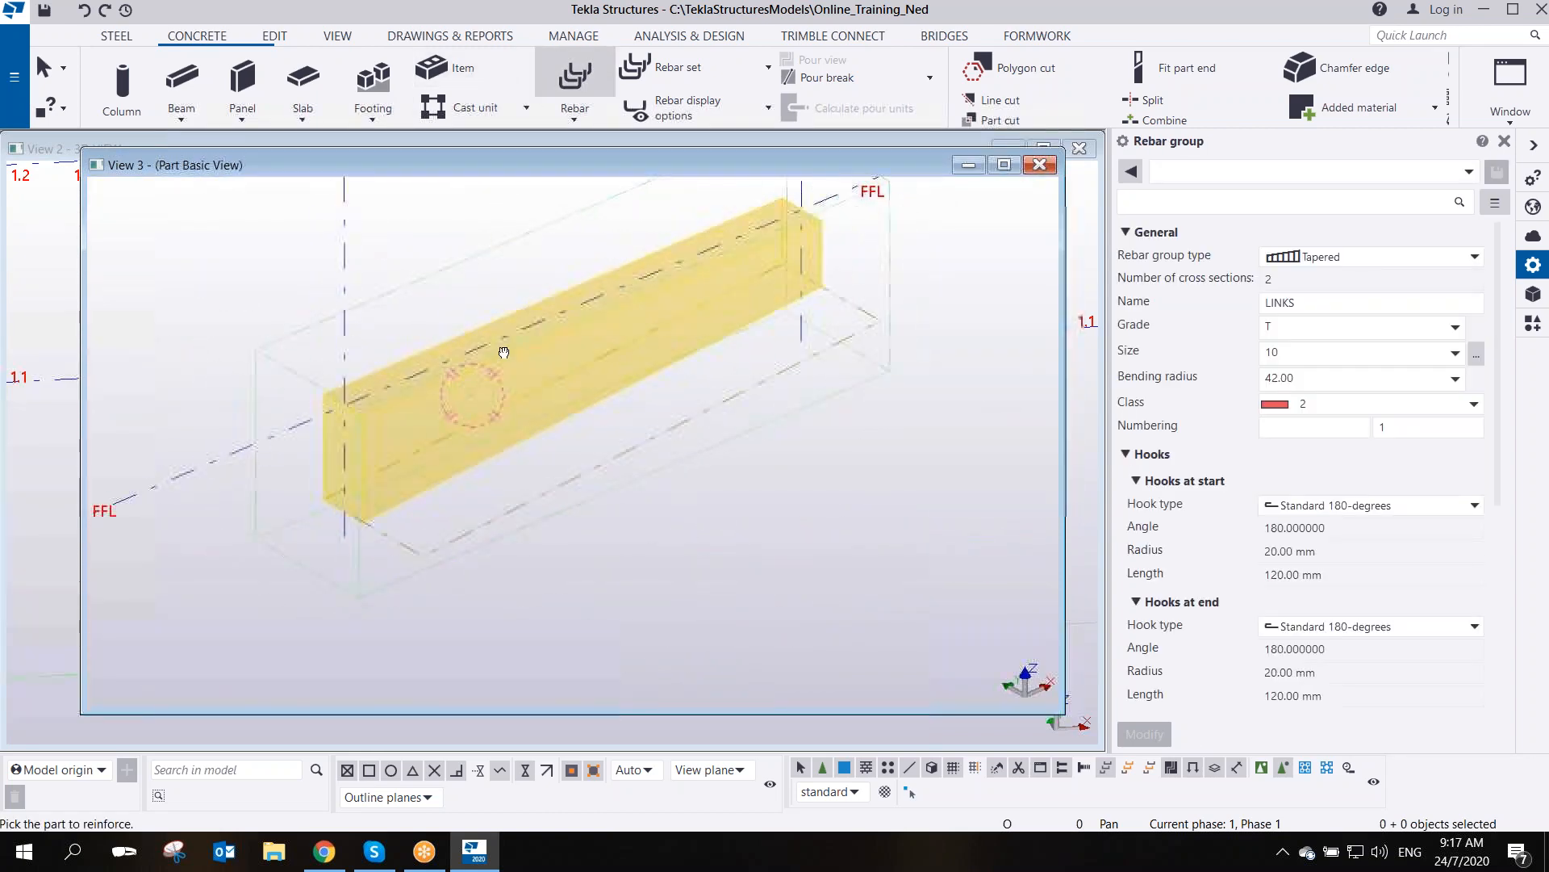
pyautogui.scroll(5, 311, 427)
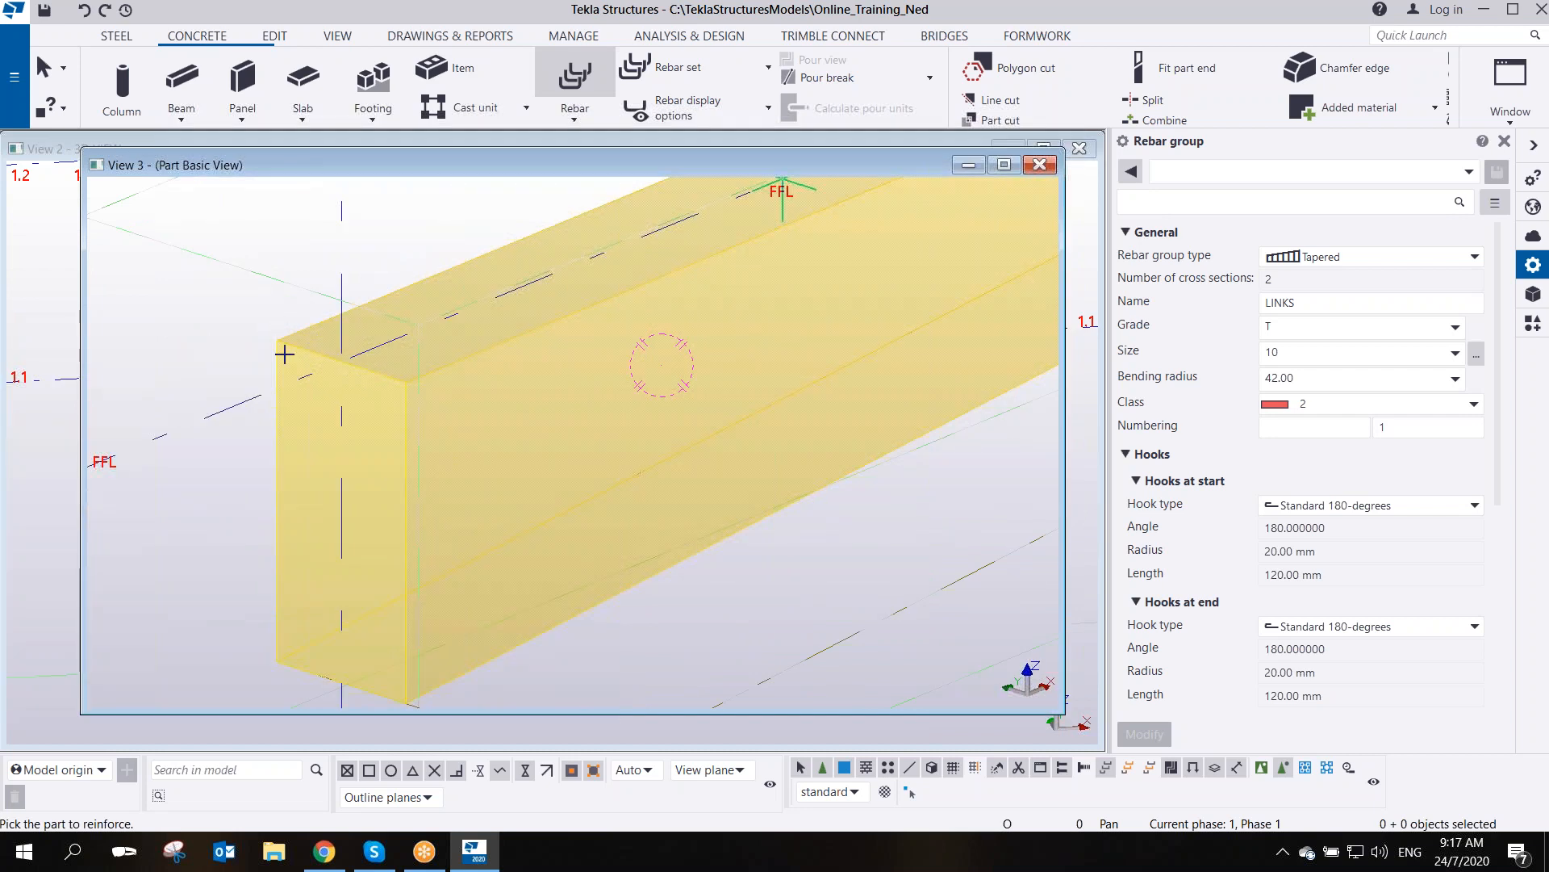
pyautogui.scroll(-3, 276, 340)
pyautogui.moveTo(562, 250); pyautogui.dragTo(481, 529, button='middle')
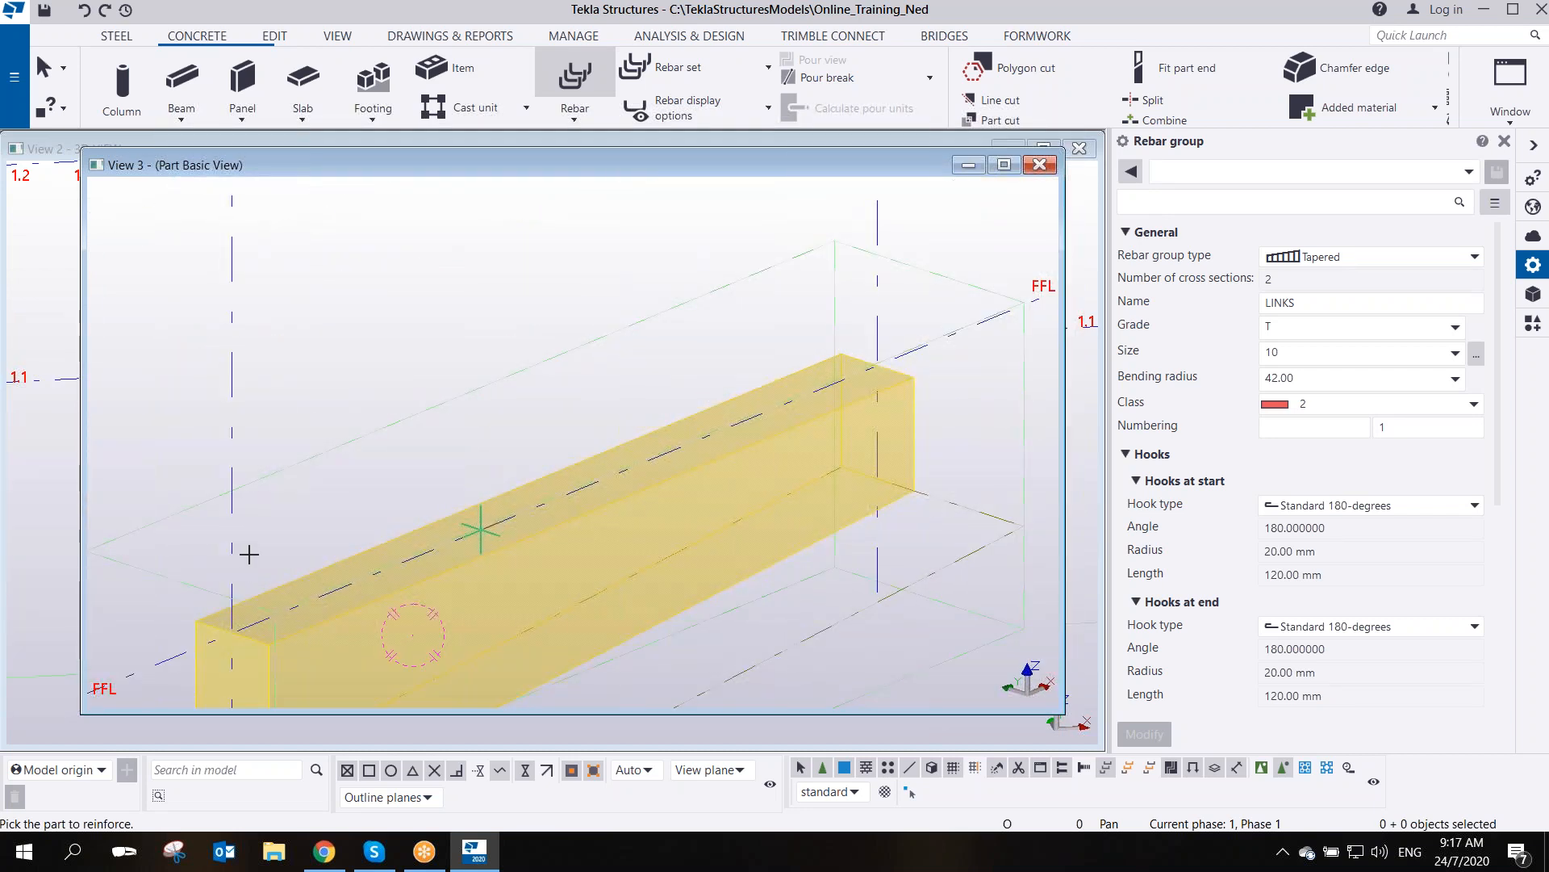
pyautogui.scroll(4, 311, 359)
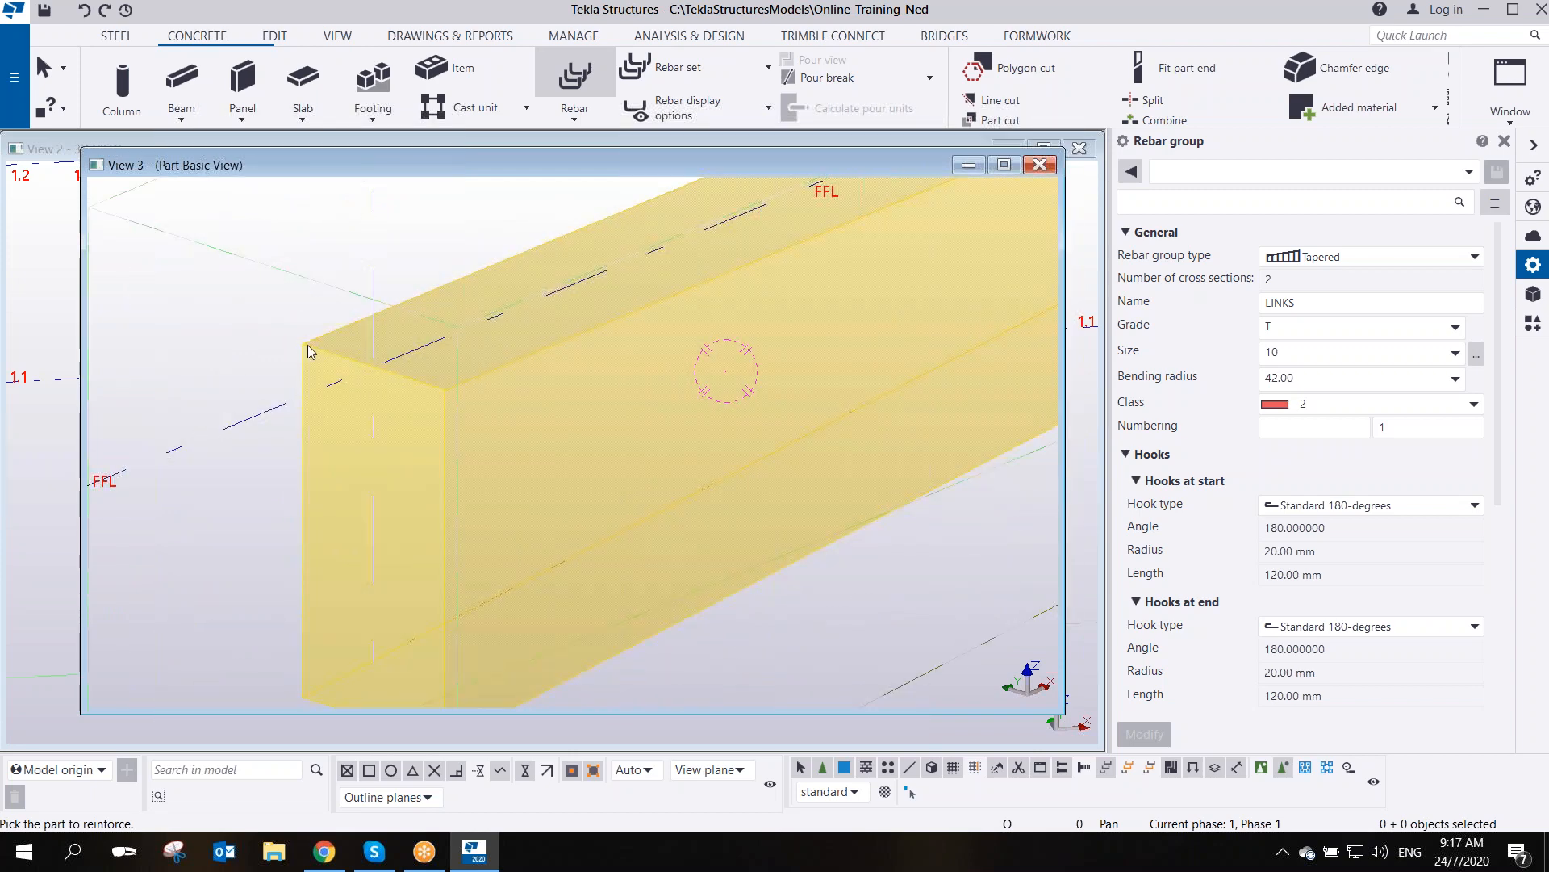
pyautogui.click(309, 351)
pyautogui.scroll(2, 305, 347)
pyautogui.click(302, 343)
pyautogui.moveTo(364, 526); pyautogui.dragTo(266, 358, button='middle')
pyautogui.click(206, 691)
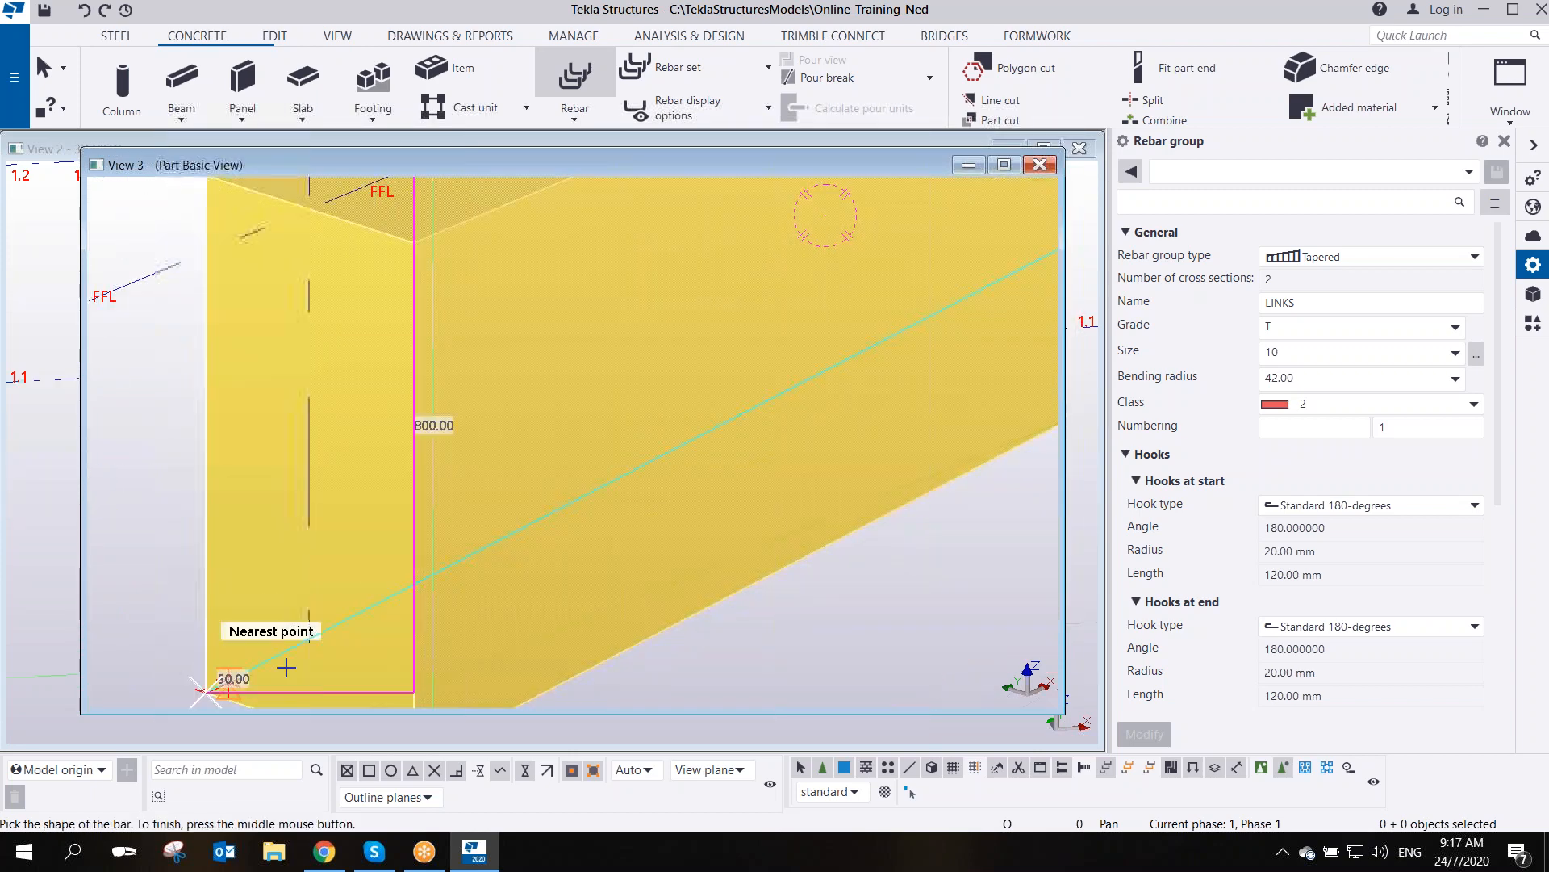
pyautogui.moveTo(286, 666); pyautogui.dragTo(264, 520, button='middle')
pyautogui.click(390, 612)
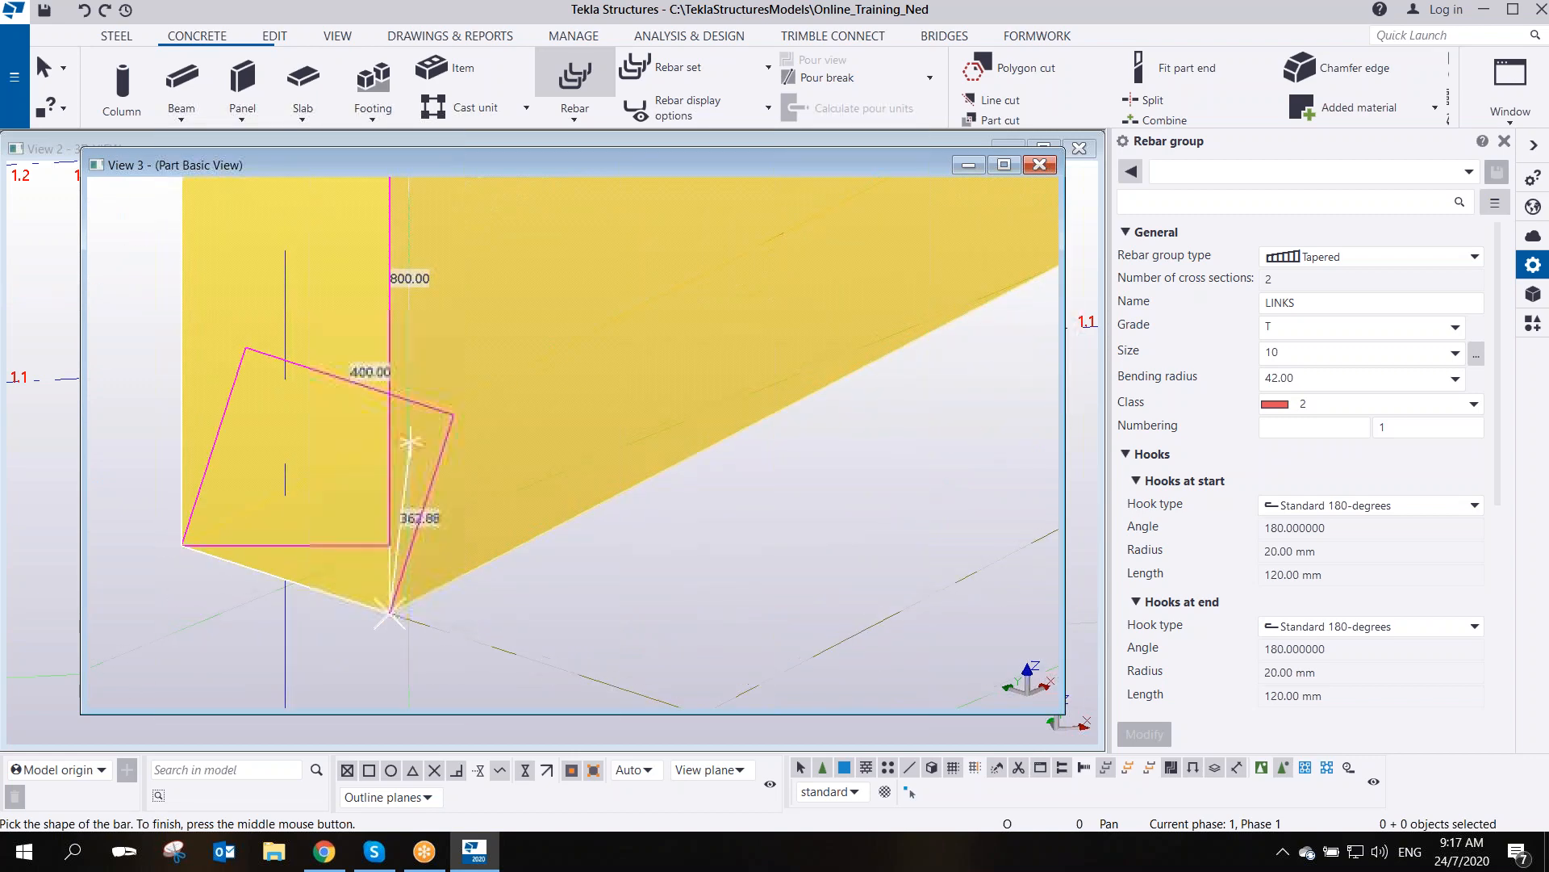
pyautogui.moveTo(411, 442); pyautogui.dragTo(375, 686, button='middle')
pyautogui.click(355, 341)
pyautogui.moveTo(562, 369); pyautogui.dragTo(357, 520, button='middle')
pyautogui.middleClick(516, 476)
# - Outline the shallow-end U-shape in the same order, from top-left down, across and up to top-right, create the group and end the command
pyautogui.moveTo(775, 383); pyautogui.dragTo(388, 670, button='middle')
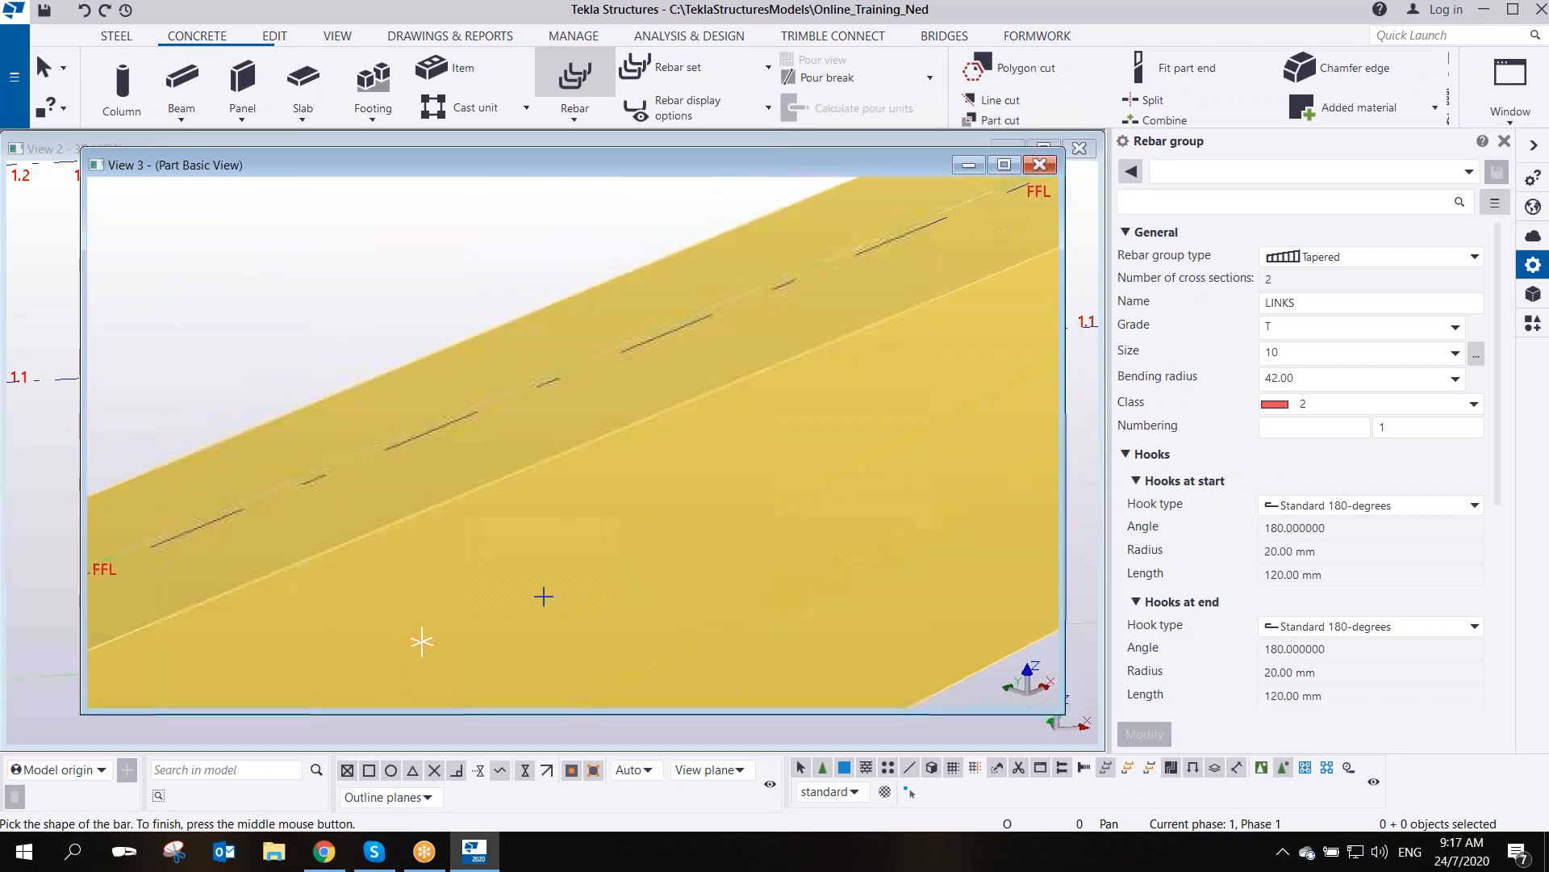
pyautogui.scroll(-5, 644, 557)
pyautogui.moveTo(847, 436); pyautogui.dragTo(403, 569, button='middle')
pyautogui.scroll(4, 613, 407)
pyautogui.click(601, 327)
pyautogui.click(600, 623)
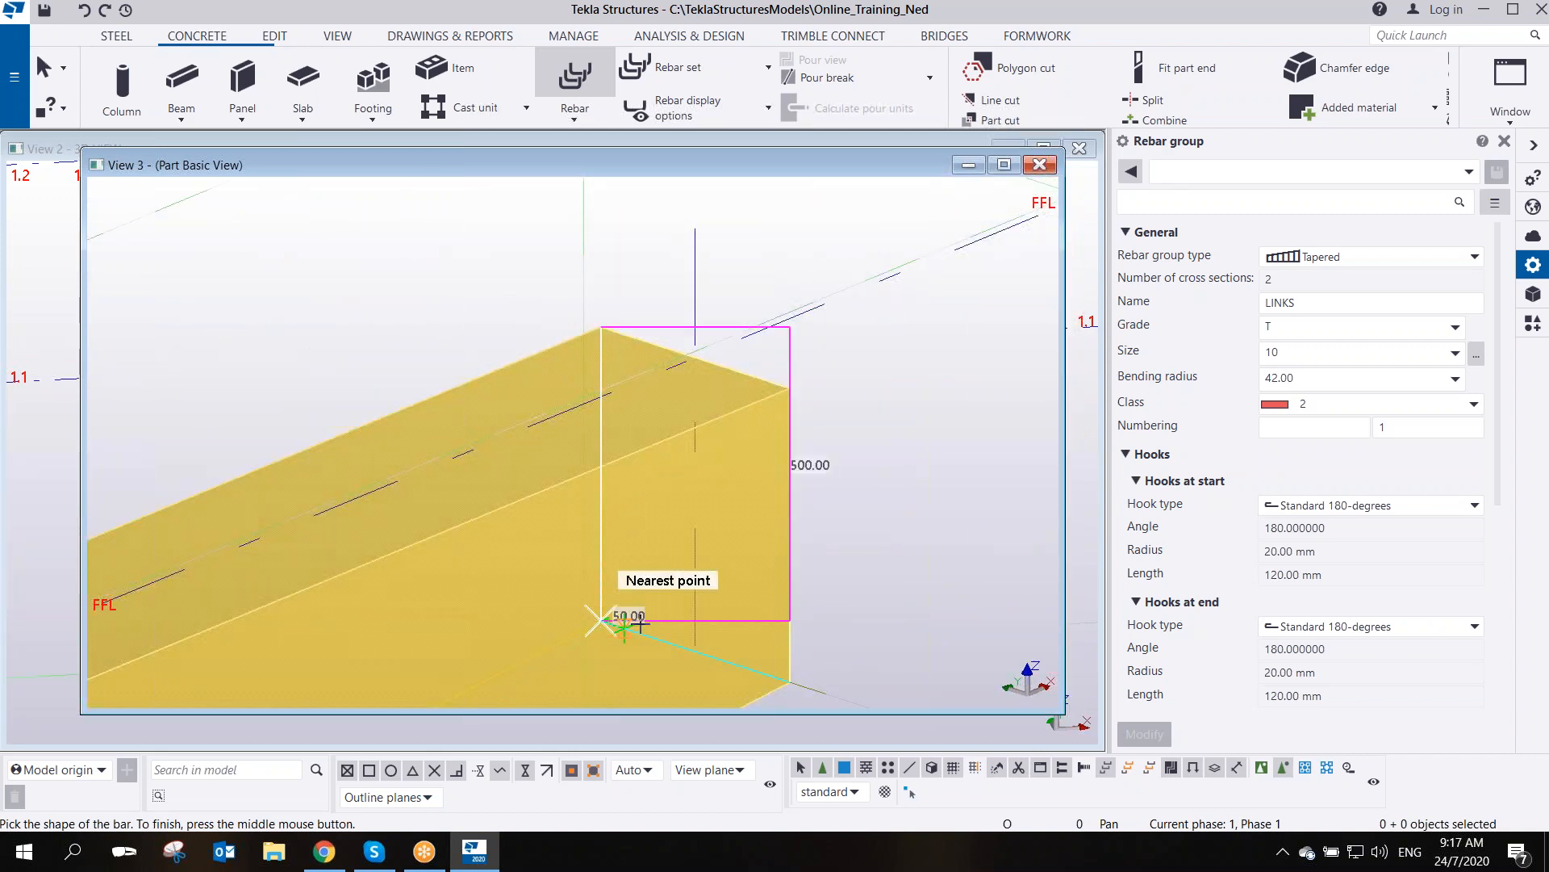
pyautogui.click(789, 677)
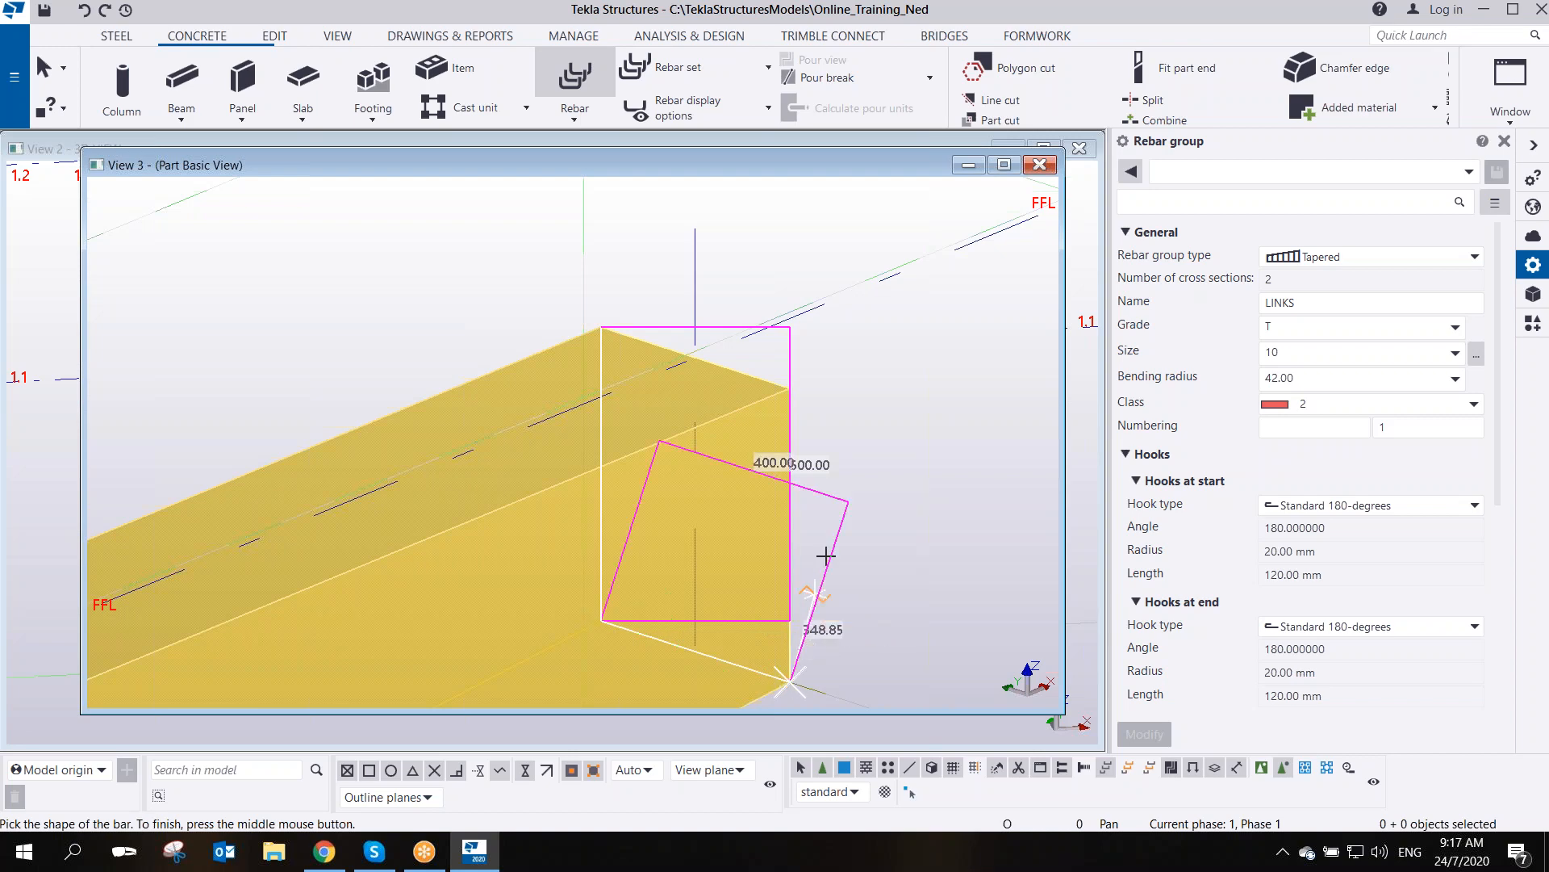
pyautogui.click(791, 388)
pyautogui.middleClick(871, 383)
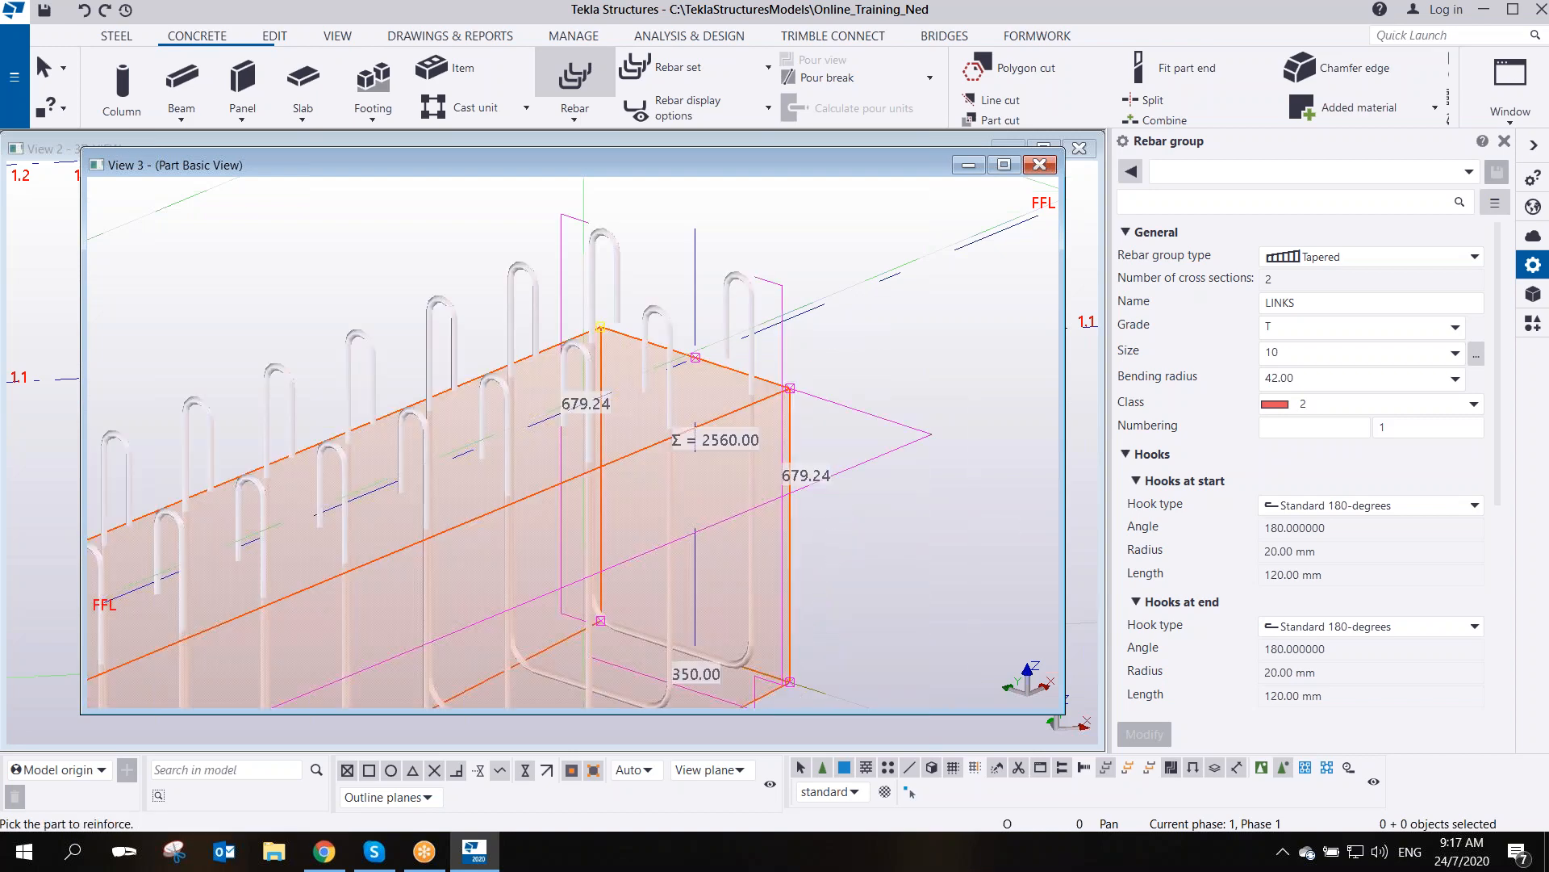
pyautogui.rightClick(884, 323)
pyautogui.click(904, 336)
# - Inspect the tapered links along the whole beam in 3D and in side elevation
pyautogui.scroll(-4, 903, 350)
pyautogui.click(887, 418)
pyautogui.keyDown('ctrl'); pyautogui.moveTo(583, 533); pyautogui.dragTo(926, 403, button='middle'); pyautogui.keyUp('ctrl')
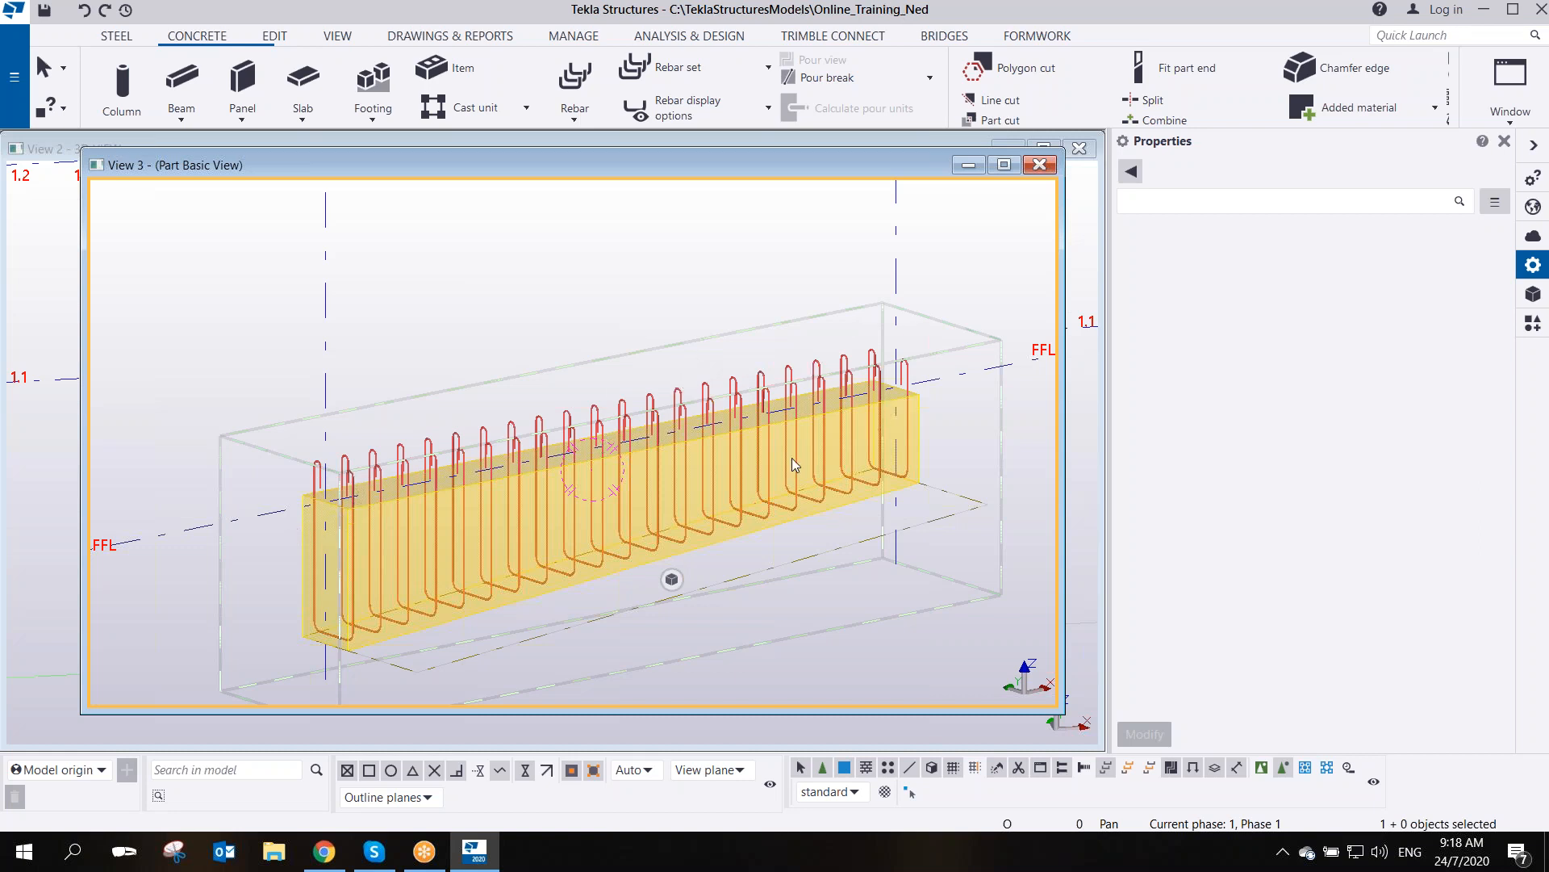
pyautogui.hotkey('ctrl', 'p')
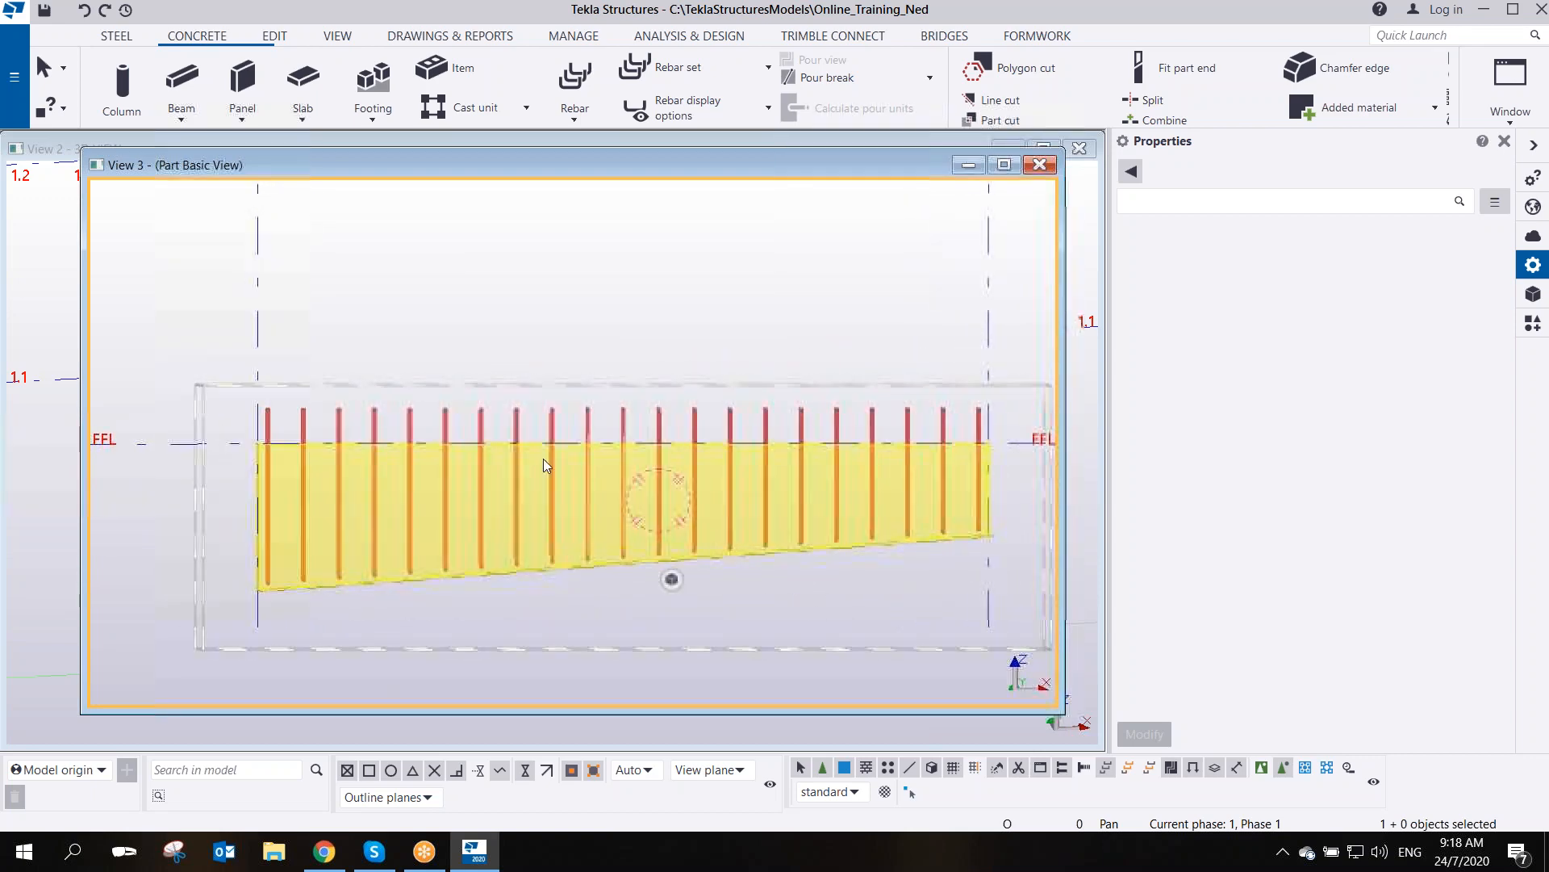
# - Annotate the beam elevation with freehand hooked top and bottom main bars and arrows, labelling the top bars H20 x 3 QTY
pyautogui.click(1028, 14)
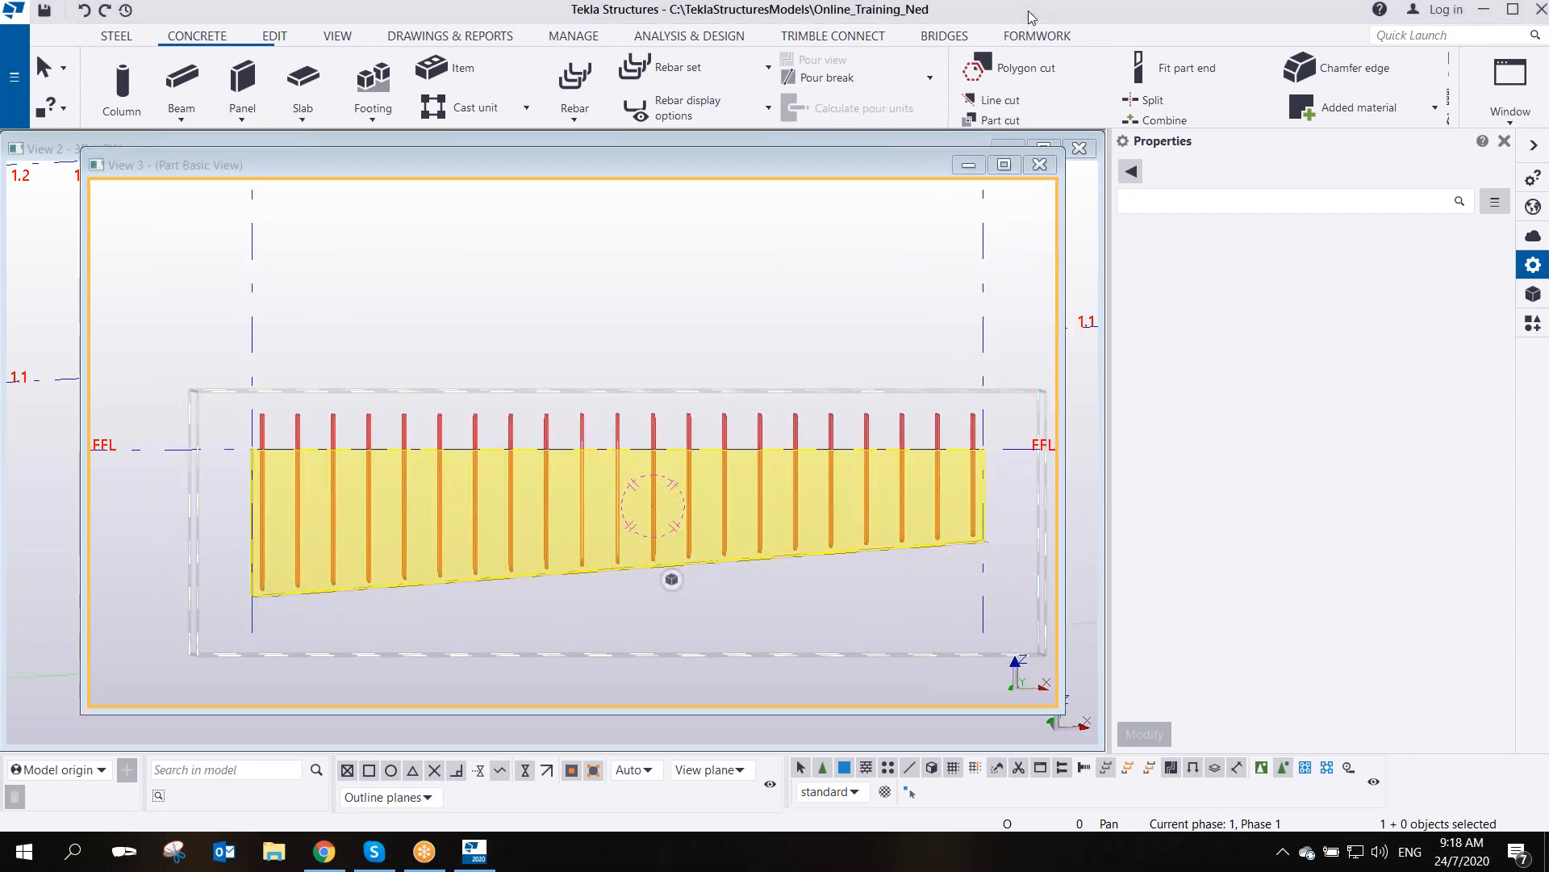
pyautogui.click(989, 57)
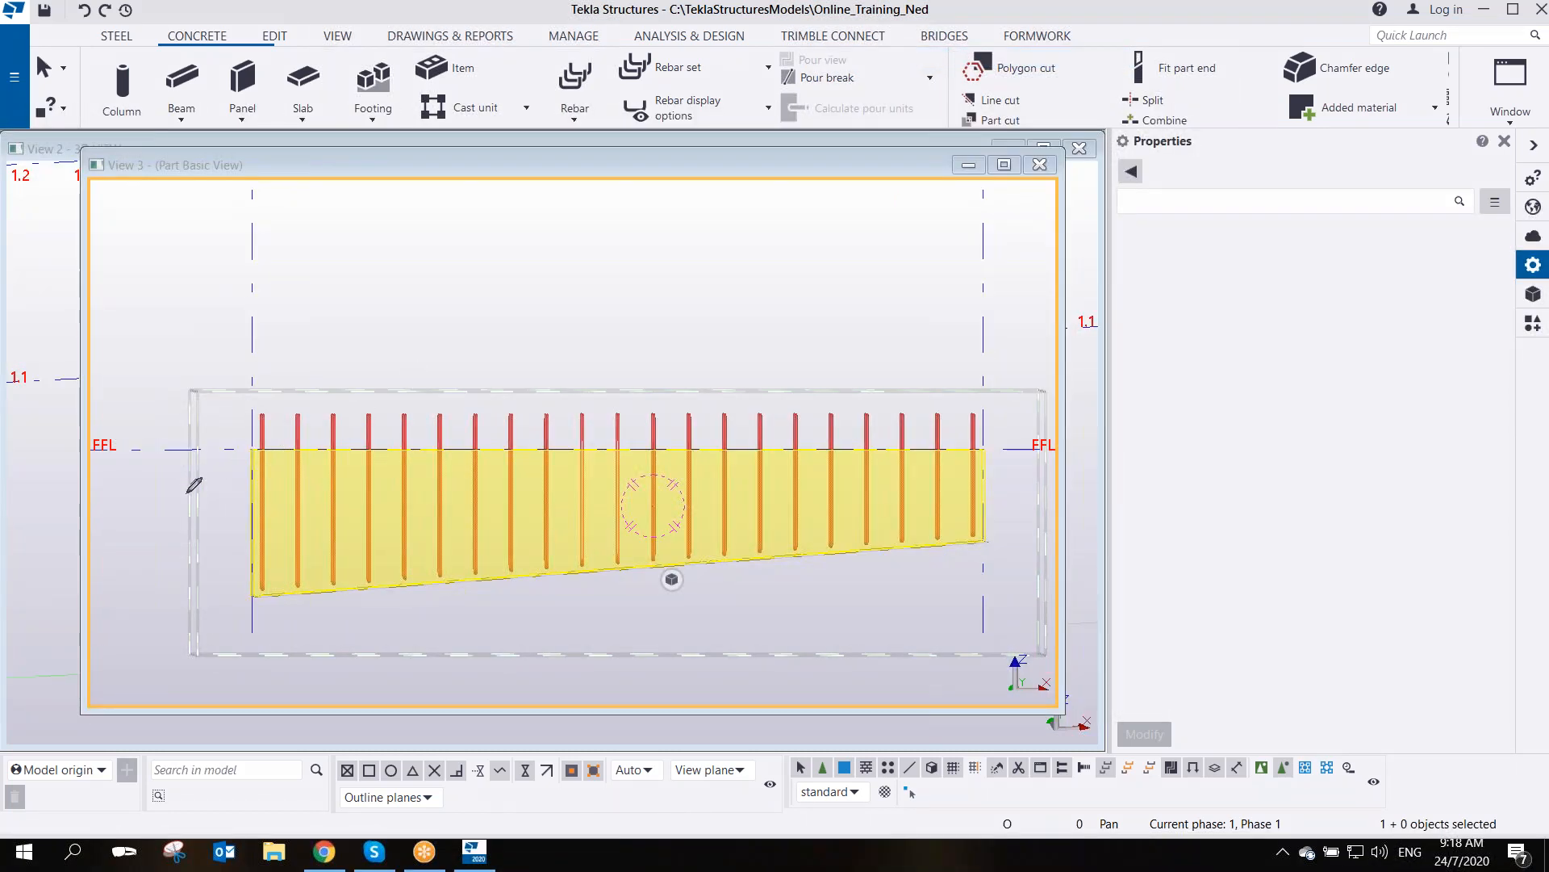
pyautogui.moveTo(190, 457)
pyautogui.mouseDown()
pyautogui.moveTo(456, 474)
pyautogui.moveTo(1017, 463)
pyautogui.moveTo(1028, 490)
pyautogui.moveTo(952, 525)
pyautogui.moveTo(222, 587)
pyautogui.moveTo(173, 535)
pyautogui.mouseUp()
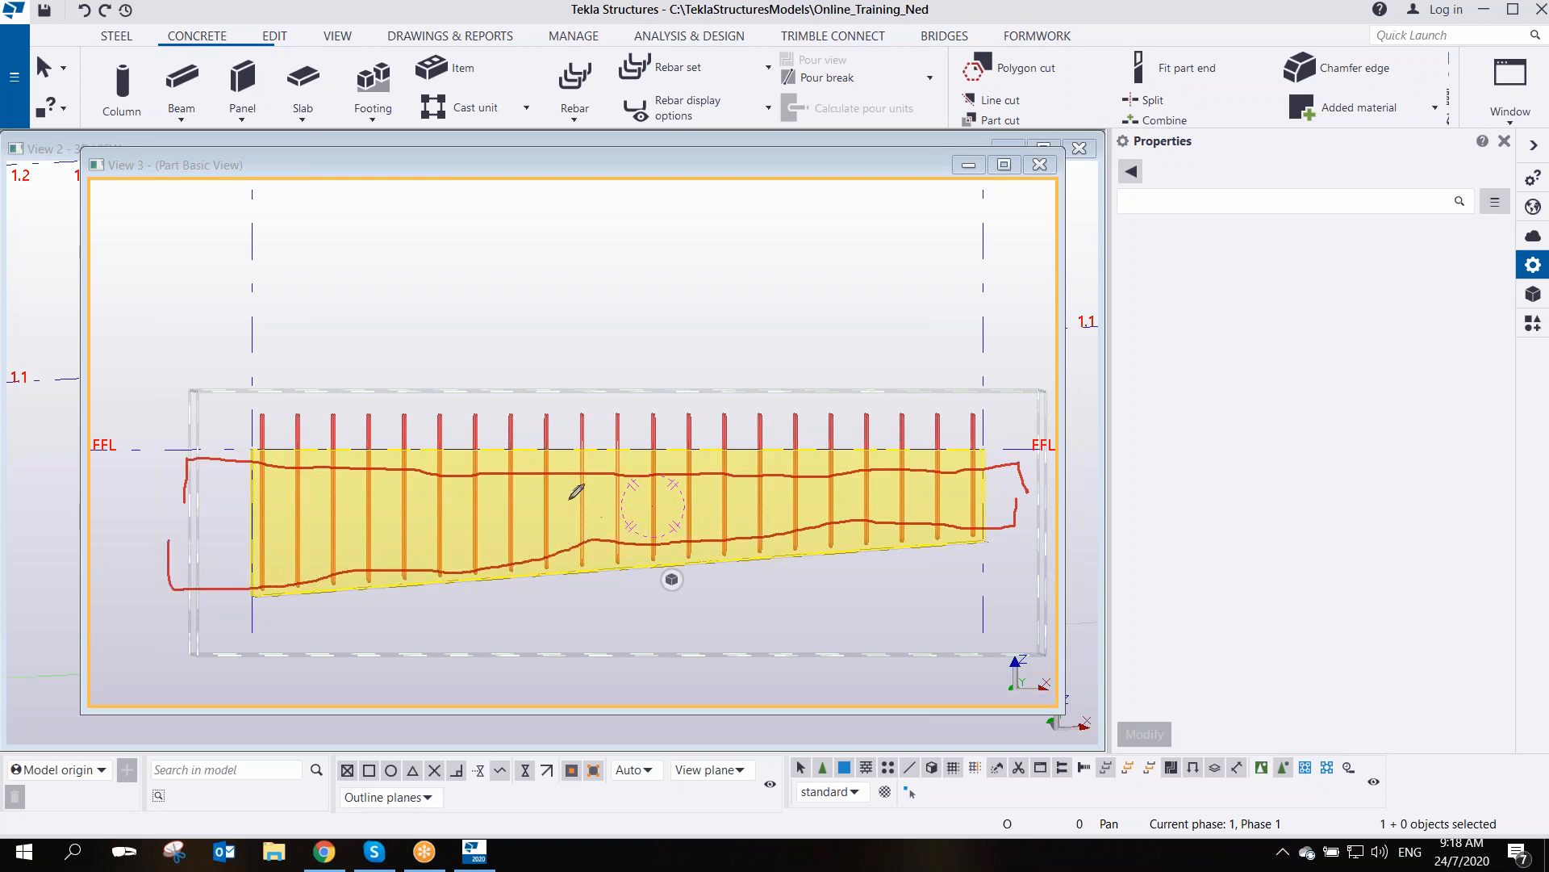
pyautogui.moveTo(459, 340); pyautogui.dragTo(449, 444)
pyautogui.moveTo(499, 572)
pyautogui.mouseDown()
pyautogui.moveTo(523, 688)
pyautogui.moveTo(518, 641)
pyautogui.mouseUp()
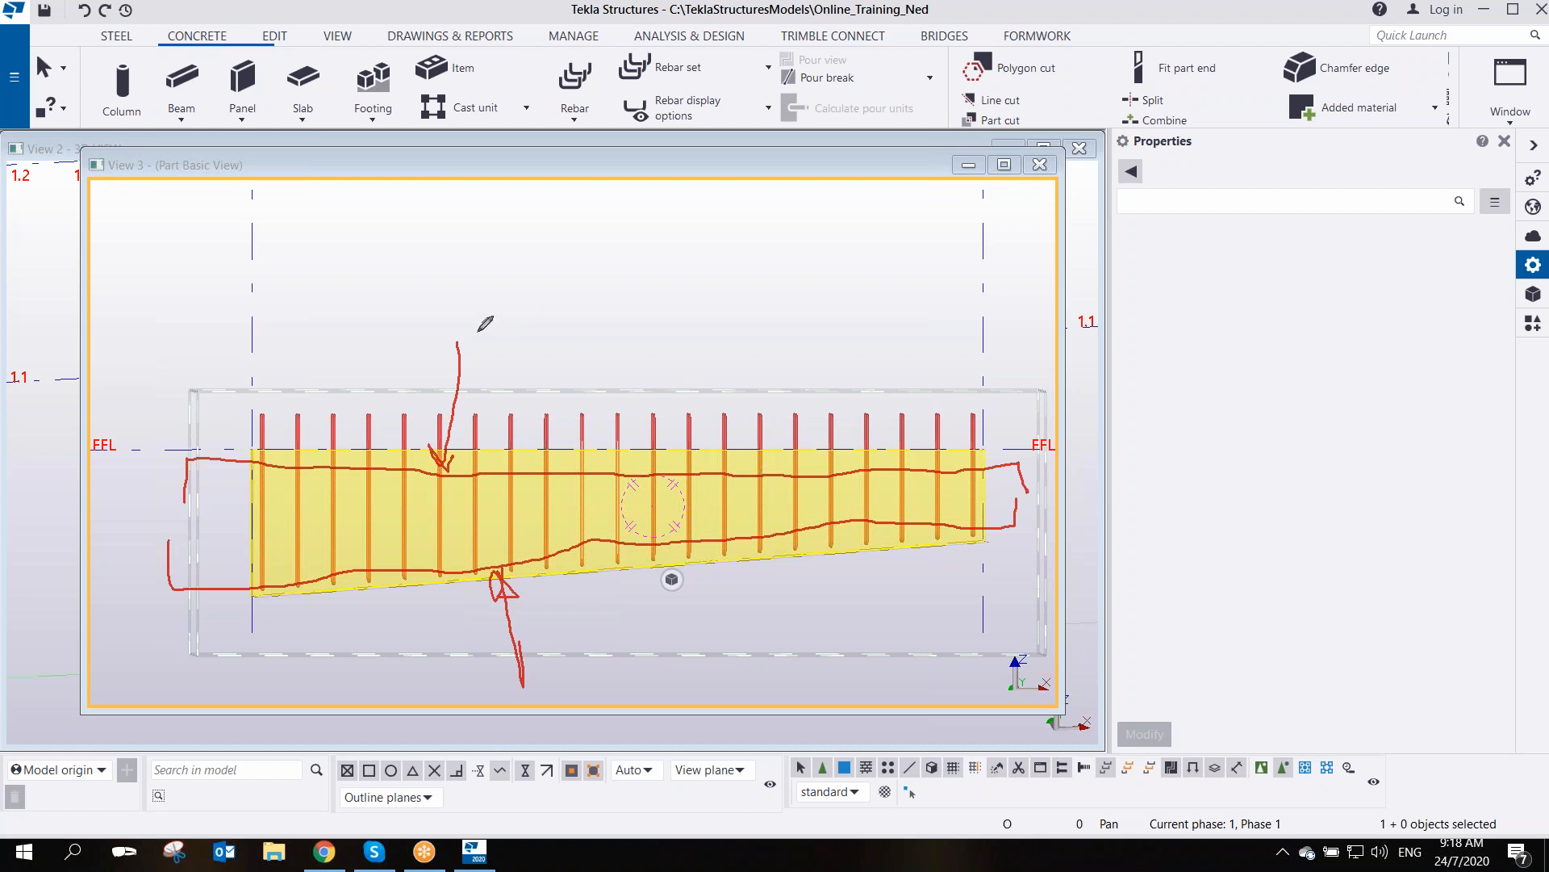
pyautogui.moveTo(500, 316); pyautogui.dragTo(502, 353)
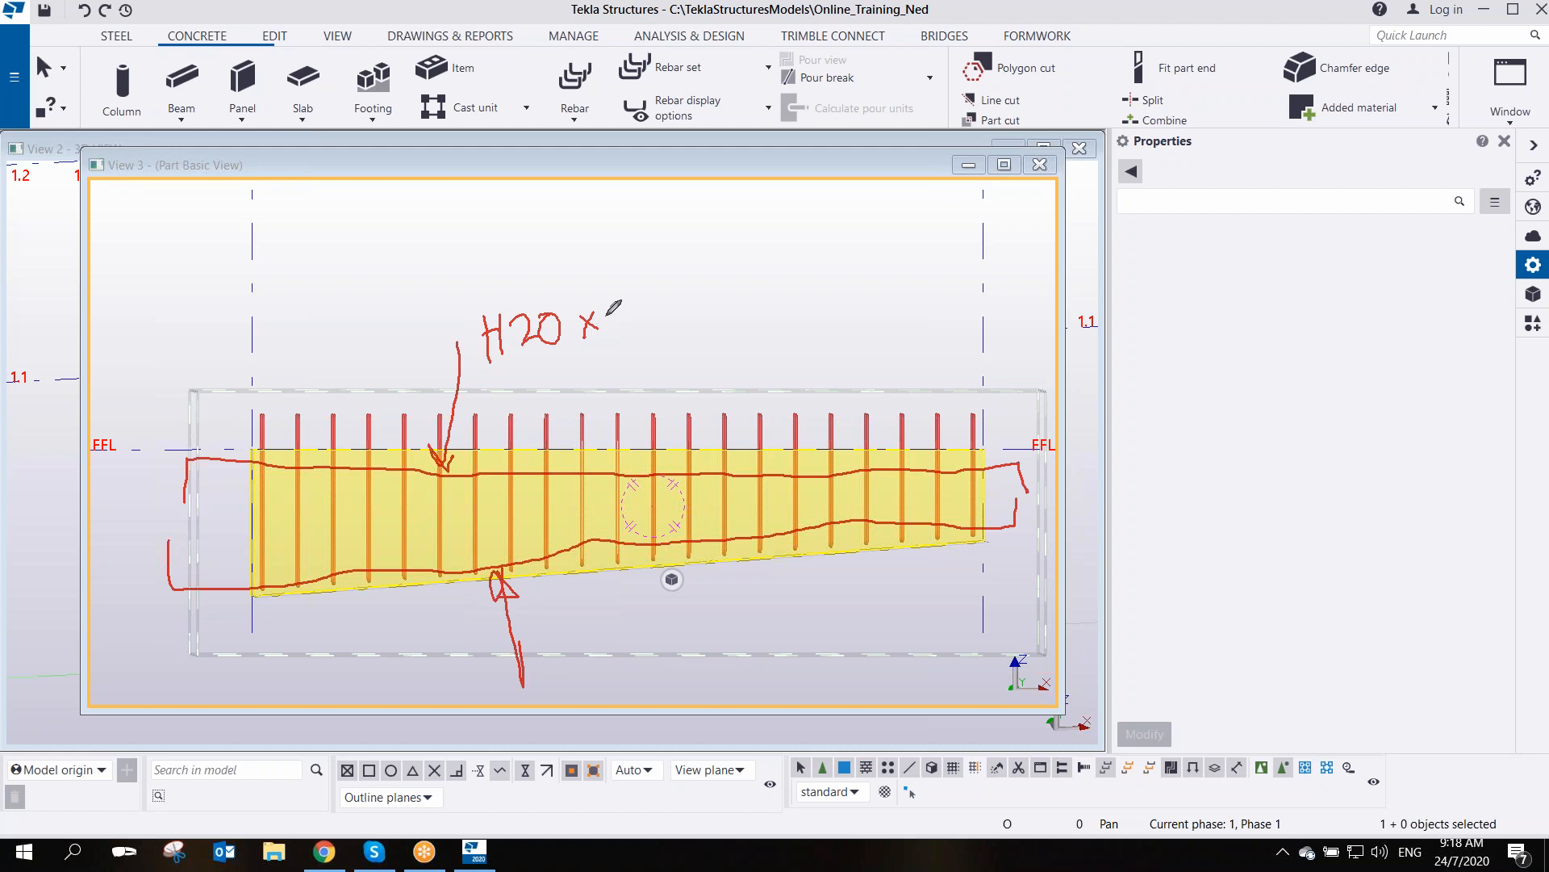
pyautogui.moveTo(655, 305)
pyautogui.mouseDown()
pyautogui.moveTo(648, 321)
pyautogui.moveTo(673, 310)
pyautogui.mouseUp()
pyautogui.moveTo(669, 316)
pyautogui.mouseDown()
pyautogui.moveTo(699, 305)
pyautogui.moveTo(701, 365)
pyautogui.mouseUp()
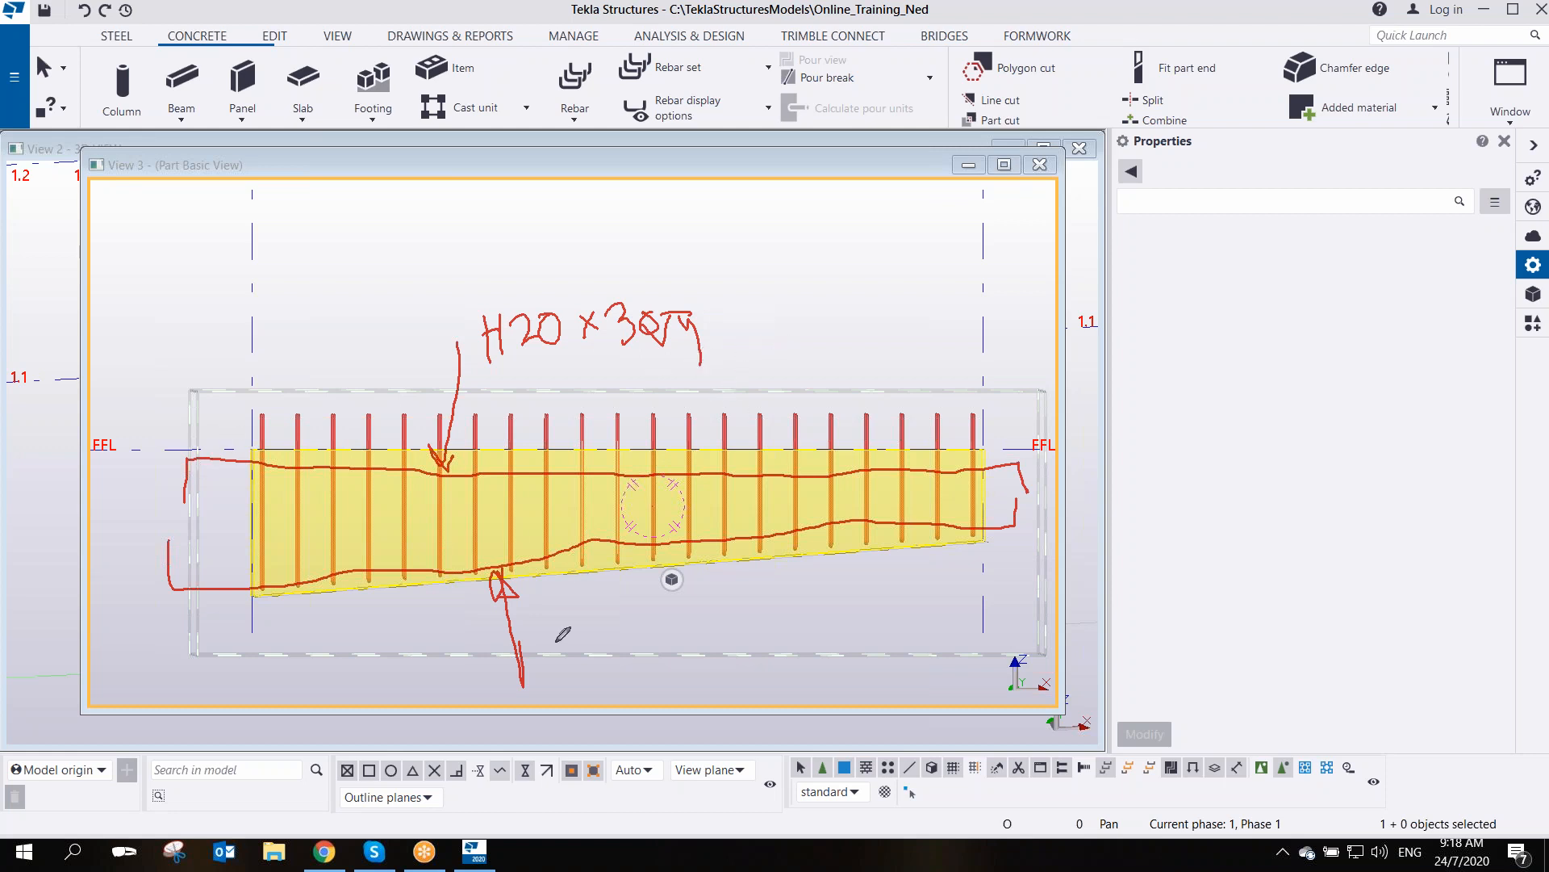
pyautogui.moveTo(555, 639); pyautogui.dragTo(570, 659)
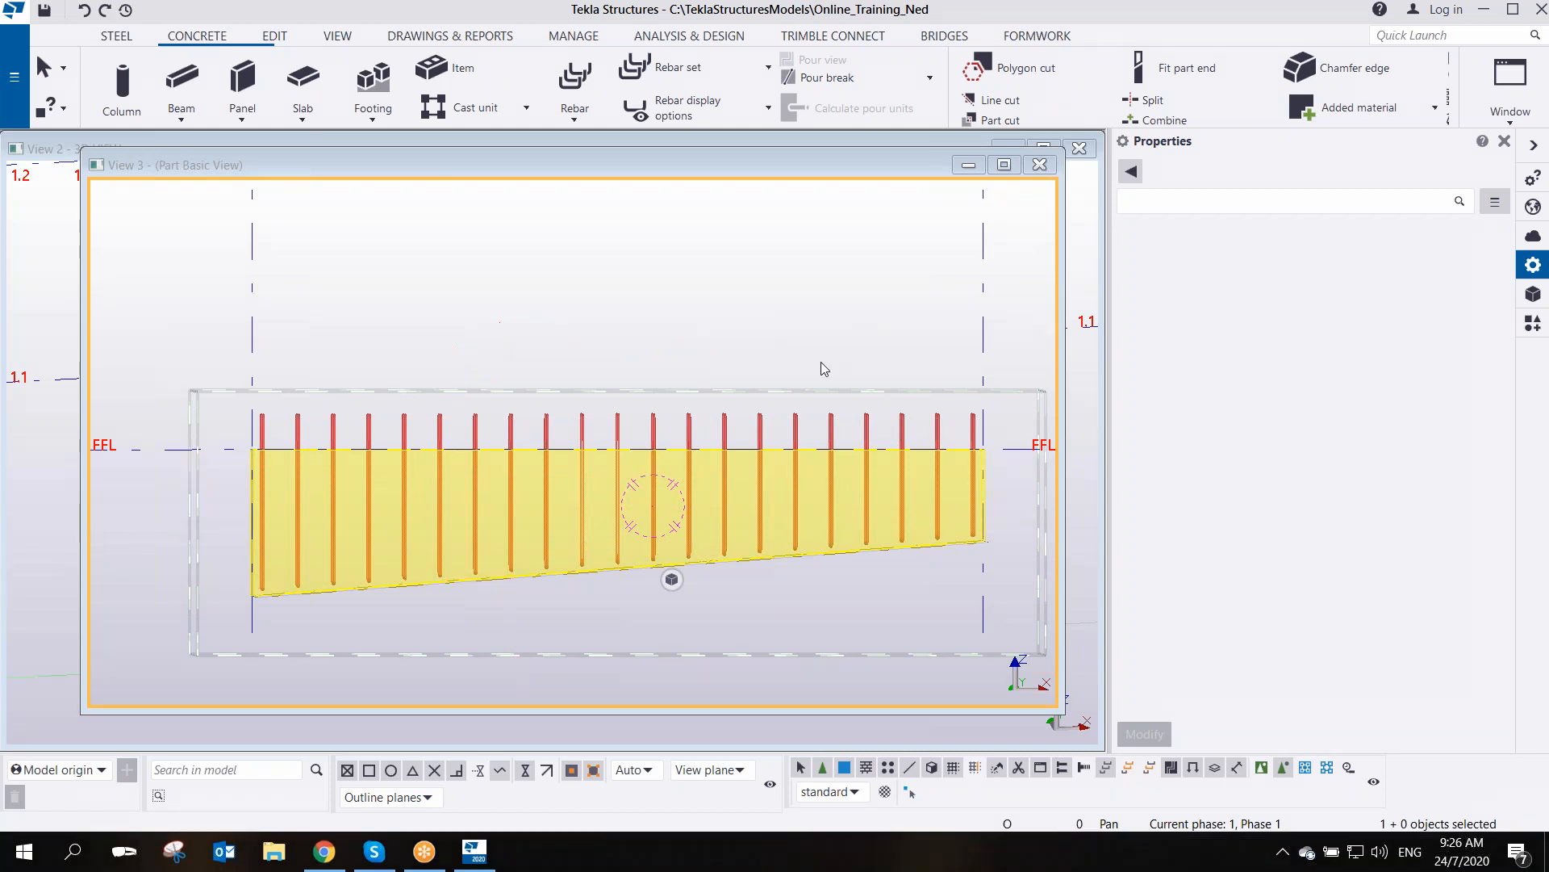
# - Start a new bar group for the beam and set its rebar group type to Normal
pyautogui.click(615, 307)
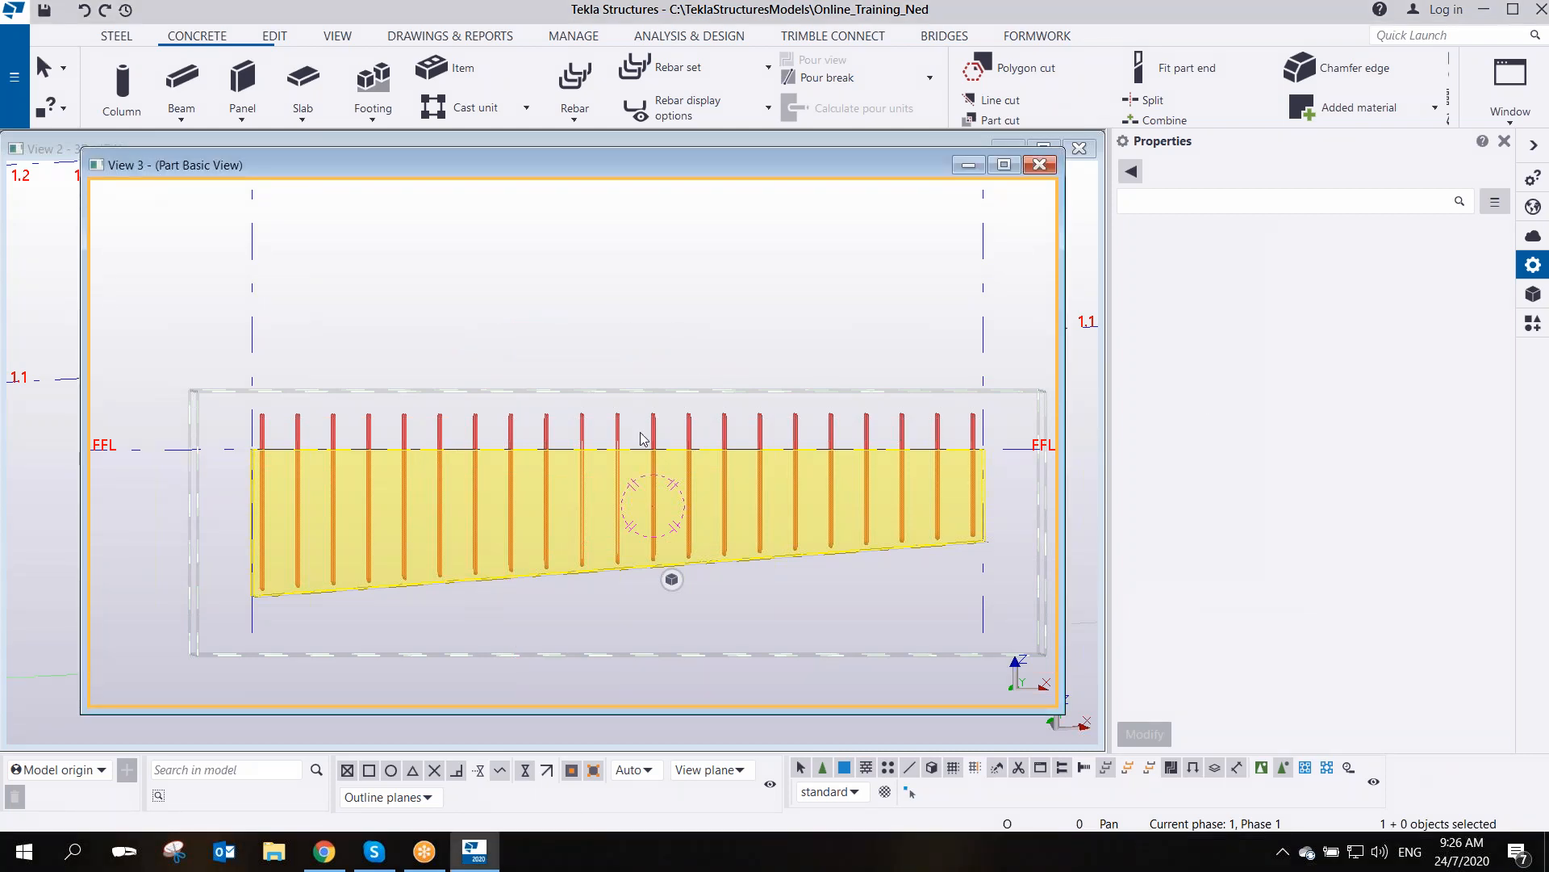
pyautogui.scroll(-2, 641, 436)
pyautogui.scroll(2, 640, 437)
pyautogui.scroll(-3, 515, 401)
pyautogui.keyDown('ctrl'); pyautogui.moveTo(431, 394); pyautogui.dragTo(512, 452, button='middle'); pyautogui.keyUp('ctrl')
pyautogui.scroll(5, 510, 456)
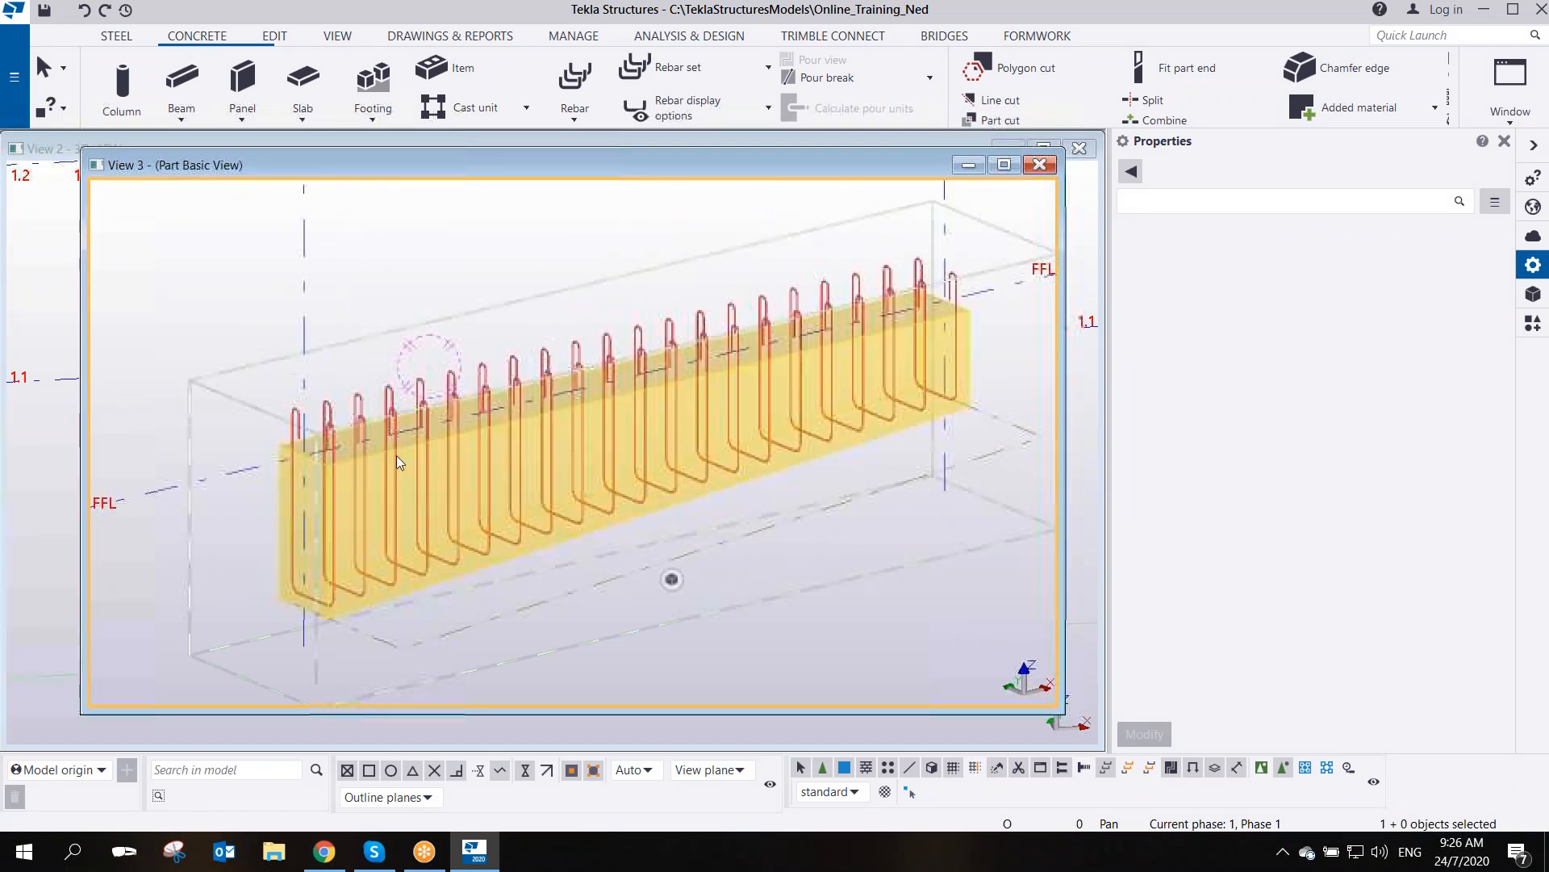
pyautogui.scroll(-5, 510, 458)
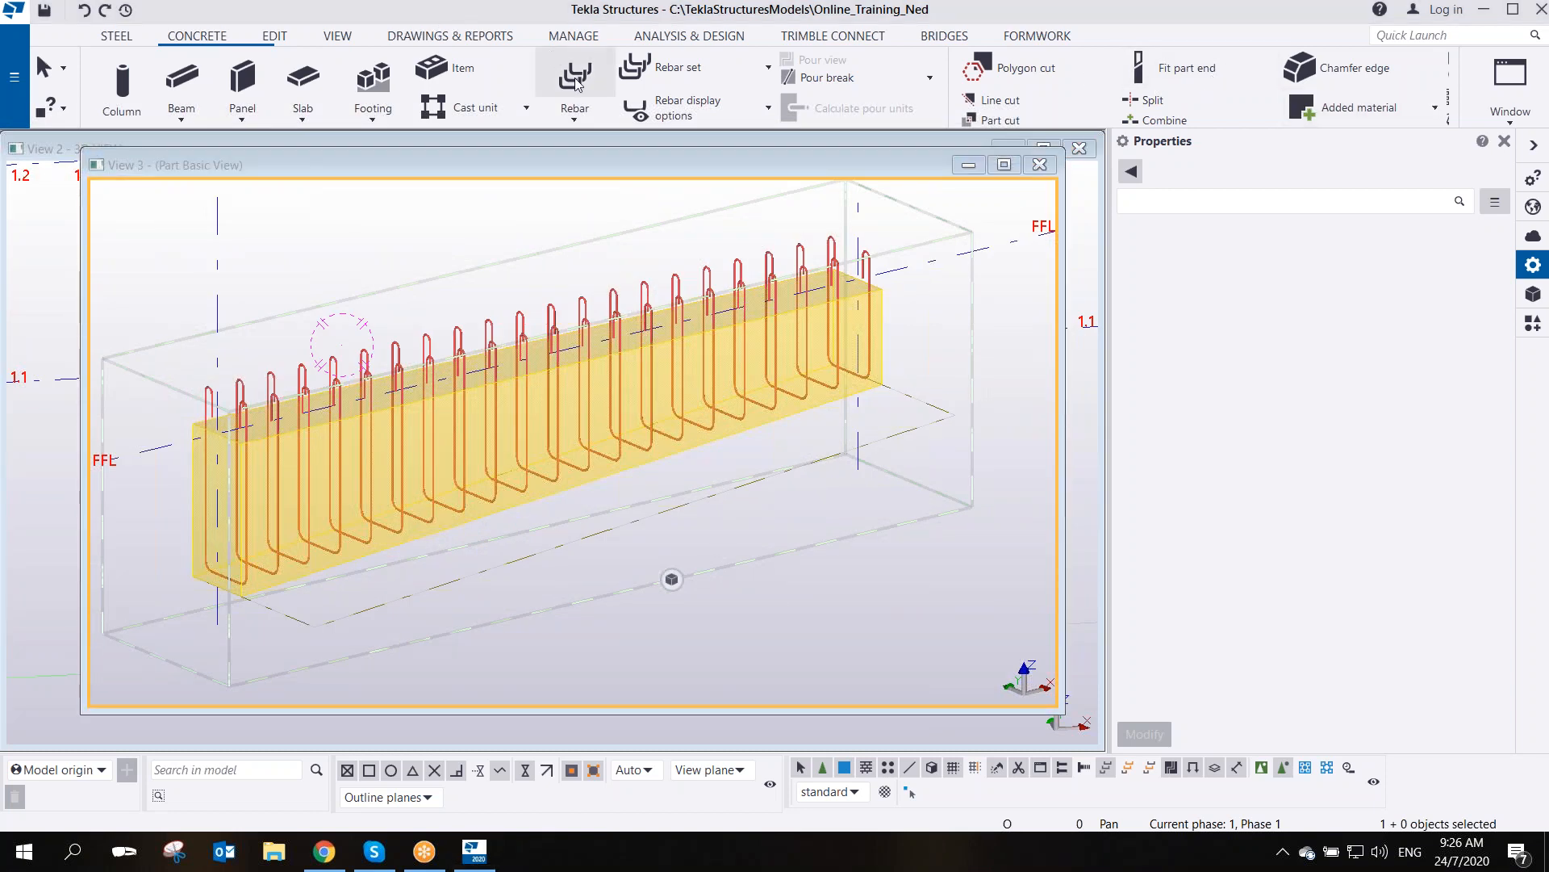
pyautogui.click(578, 109)
pyautogui.click(578, 113)
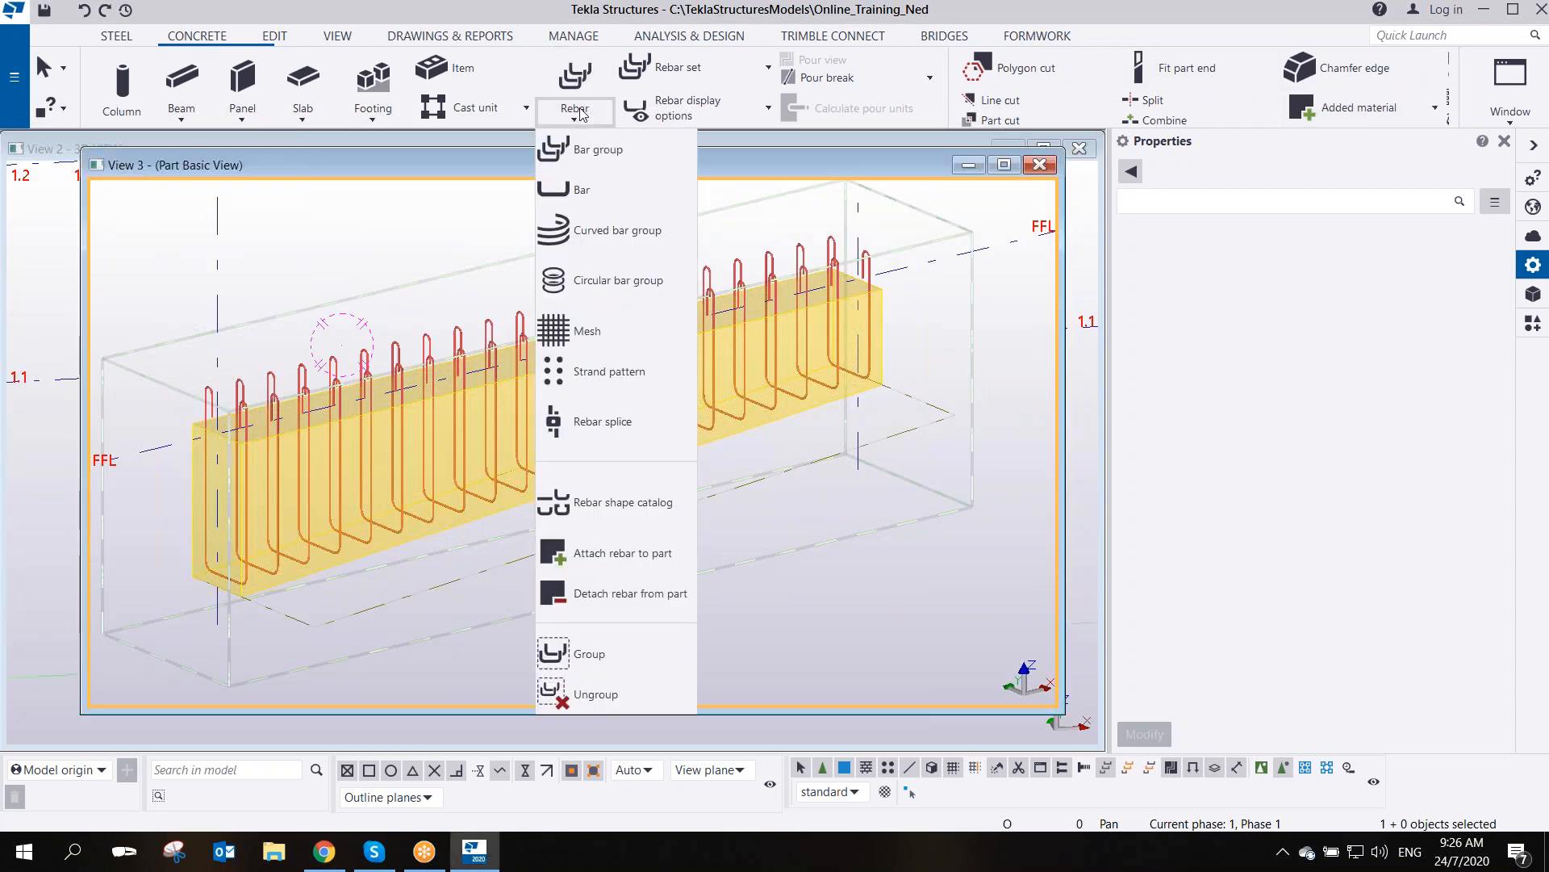
pyautogui.click(587, 153)
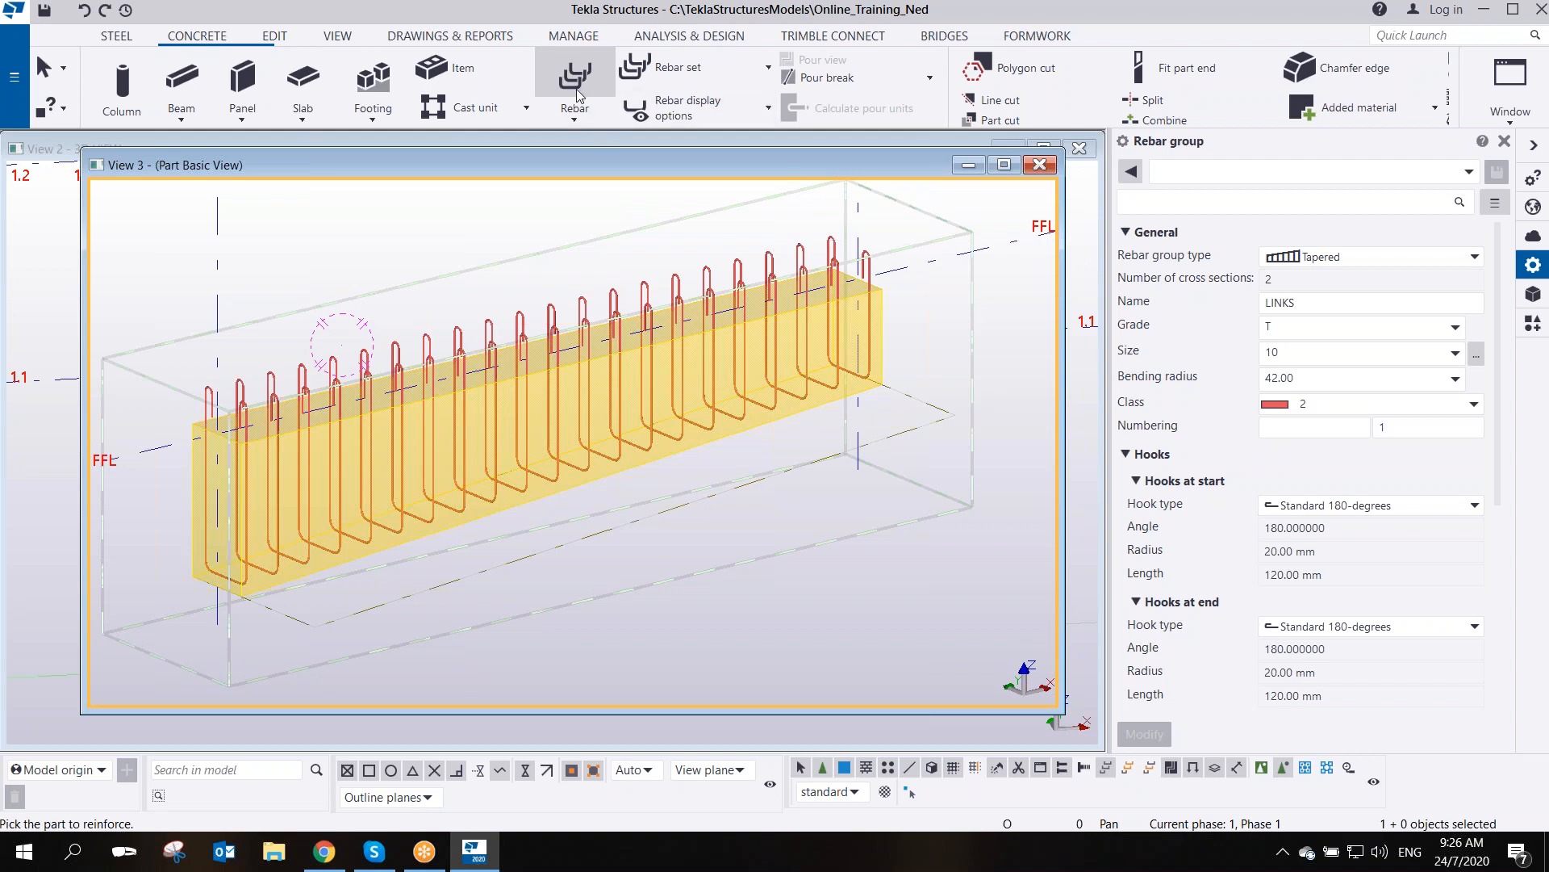
pyautogui.click(1299, 257)
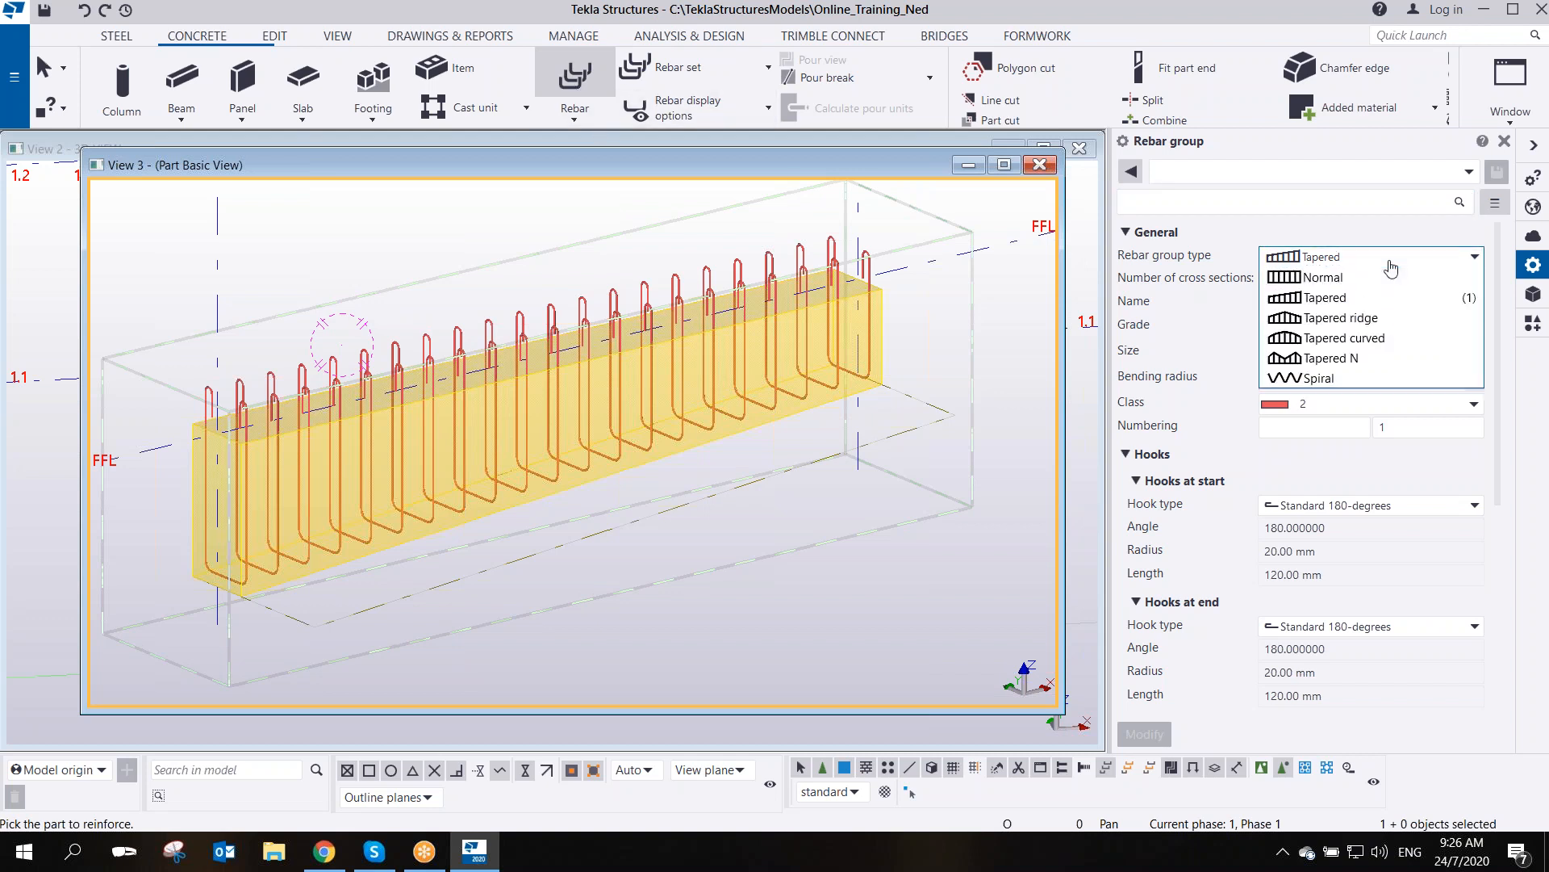
pyautogui.click(1324, 278)
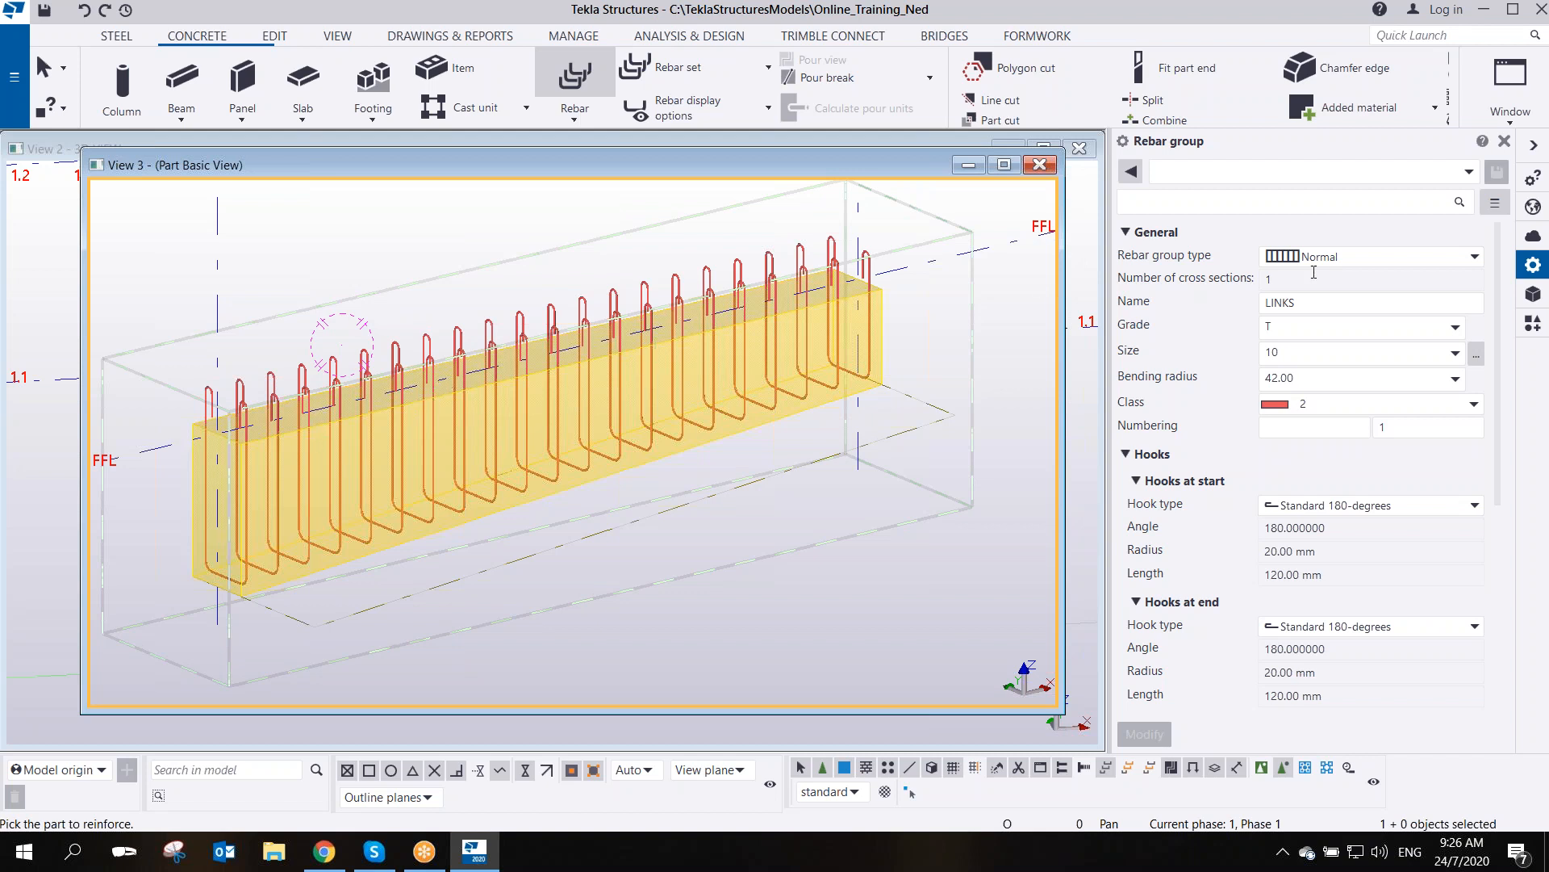
# - Name the new rebar group MAINBAR, with size 20 and grade H
pyautogui.doubleClick(1332, 300)
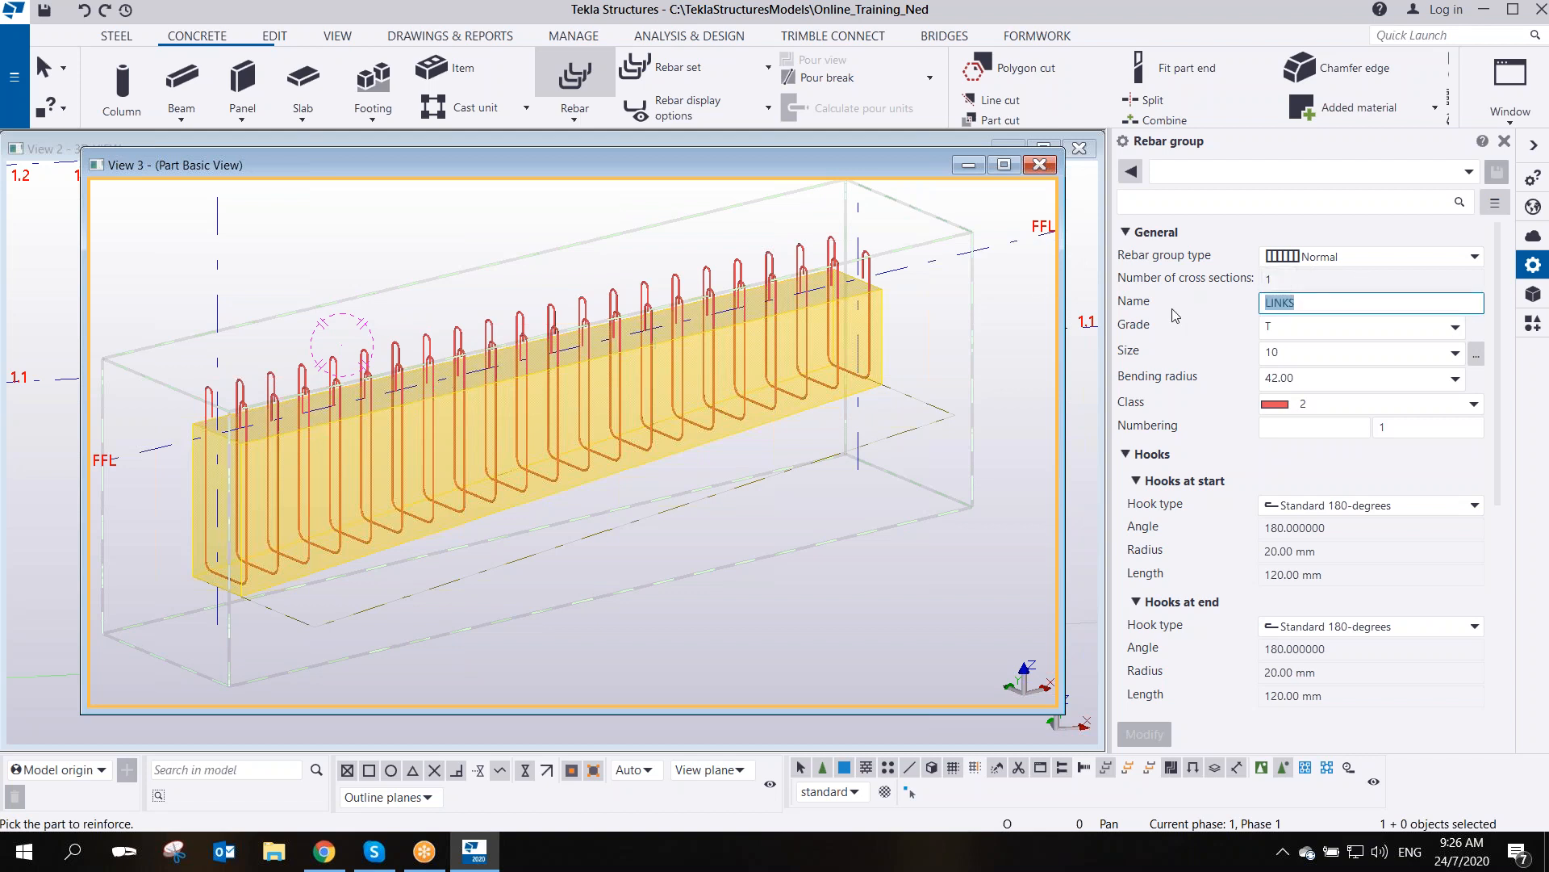
pyautogui.write('MAINBAR')
pyautogui.click(1286, 353)
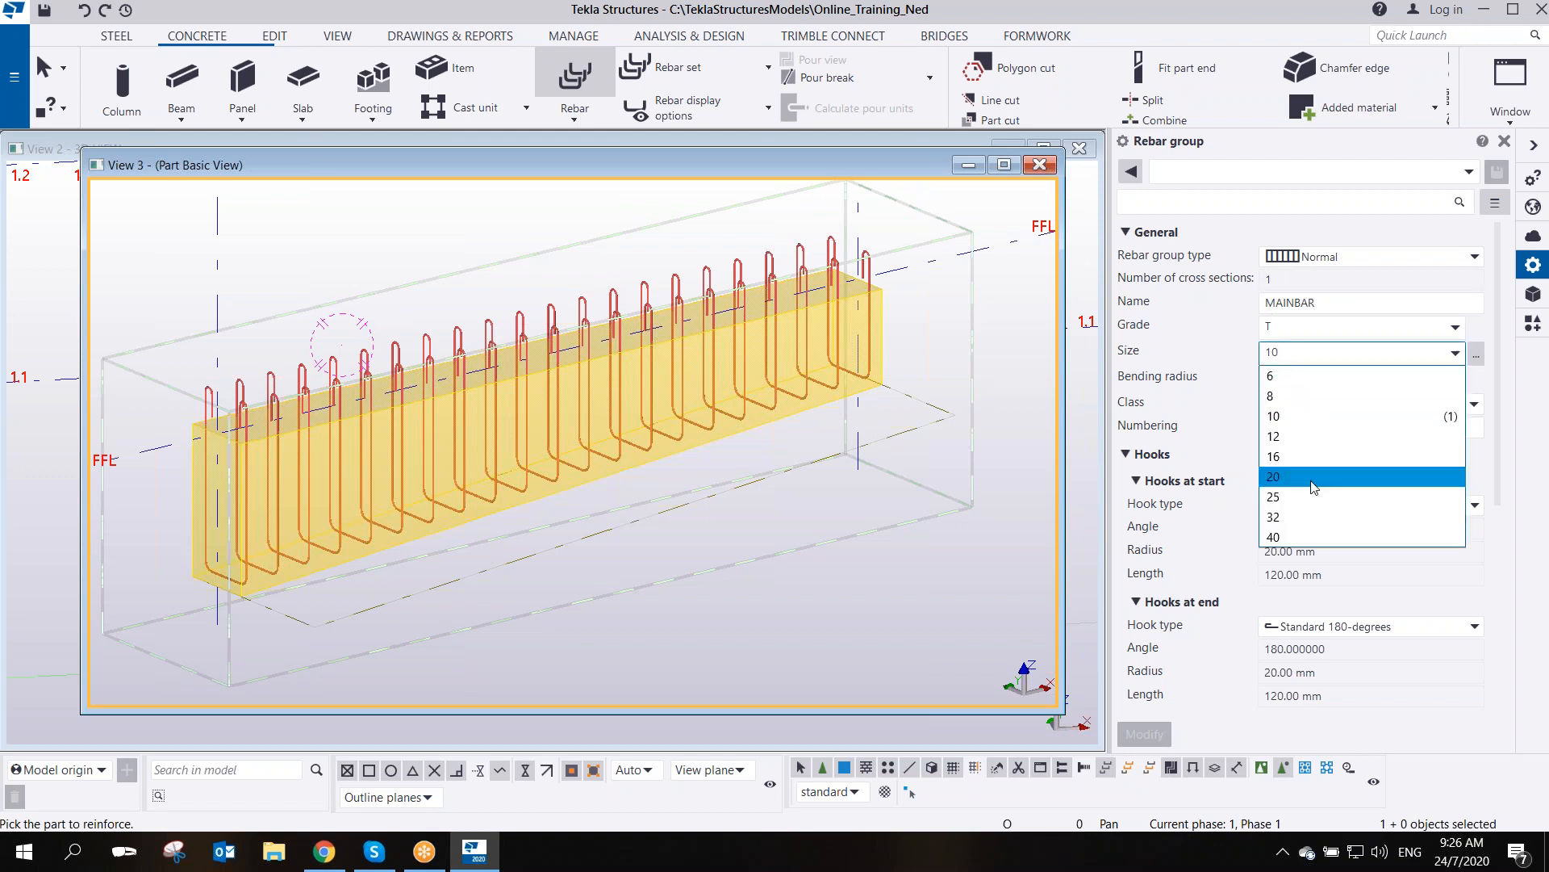
pyautogui.click(1308, 484)
pyautogui.click(1288, 331)
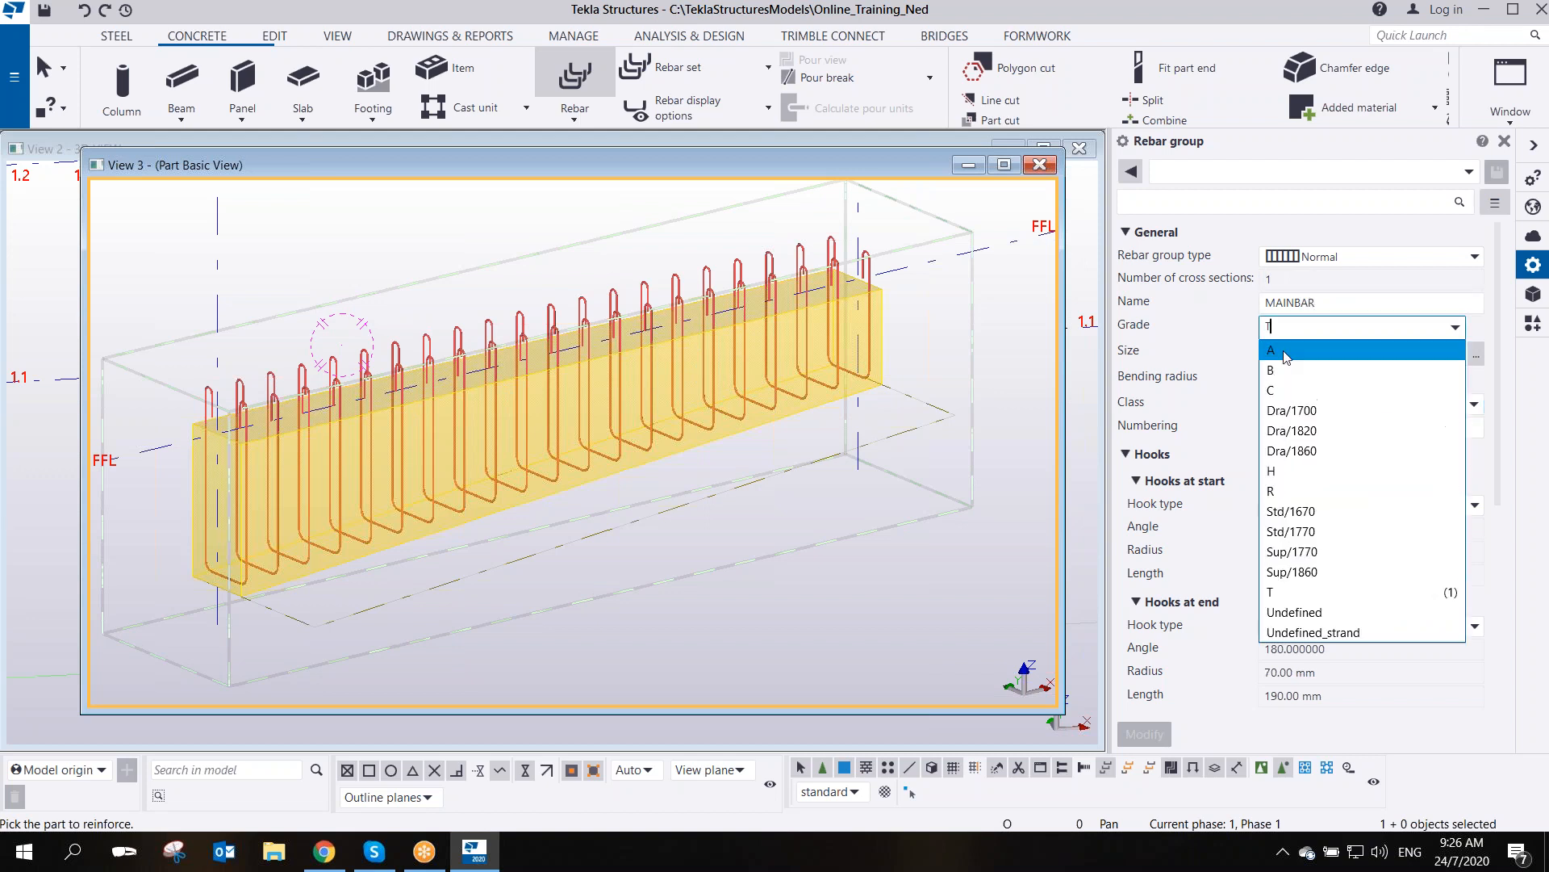
pyautogui.click(1273, 473)
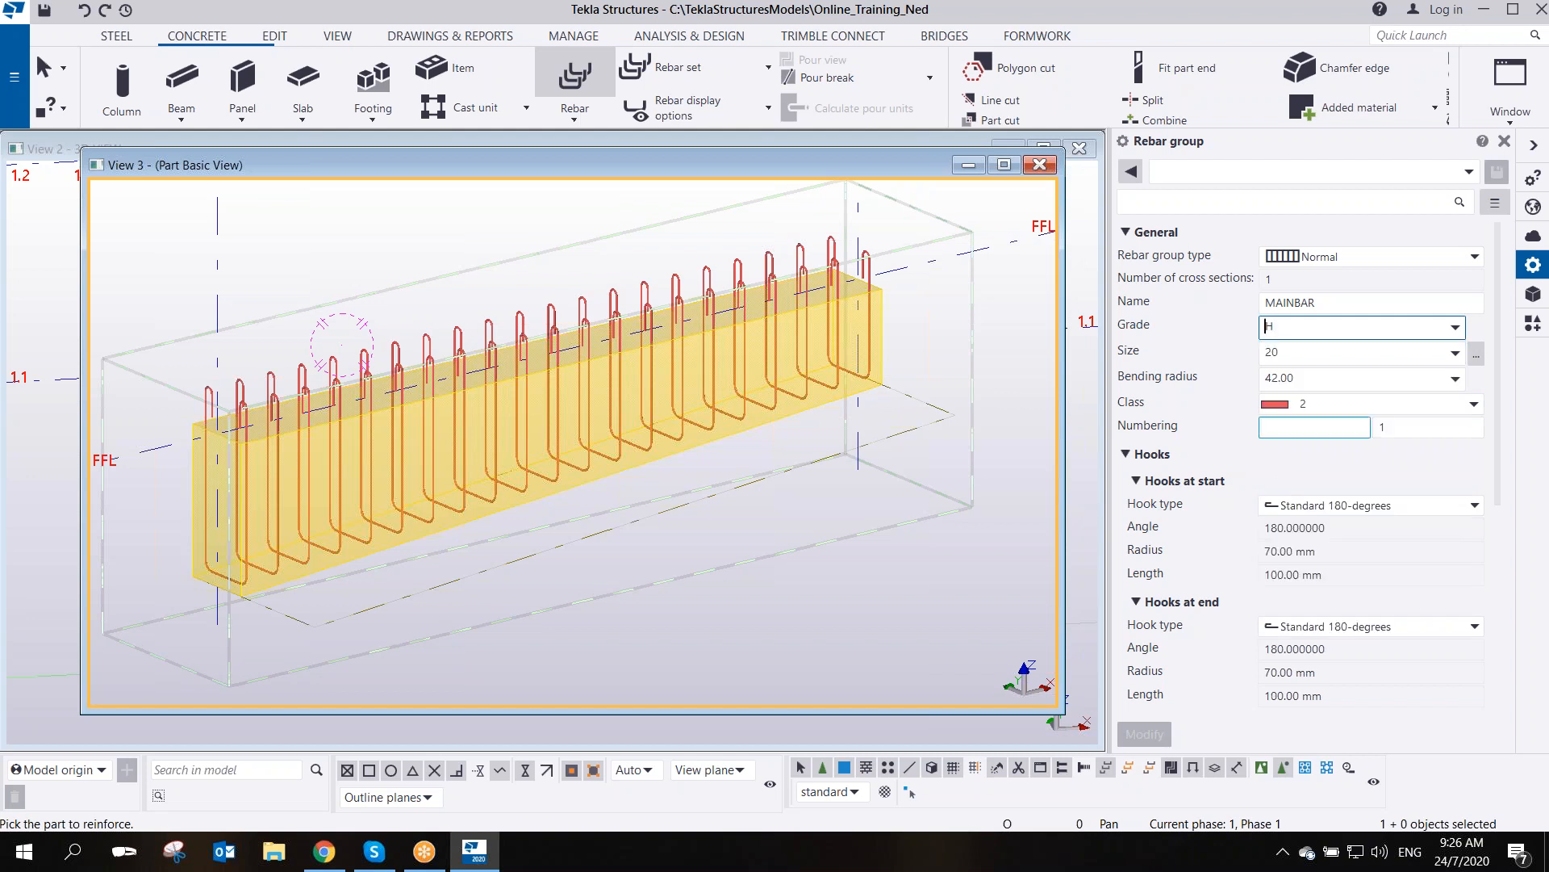
# - Set the hooks at both the start and end of the main bars to Standard 90-degrees
pyautogui.click(1323, 505)
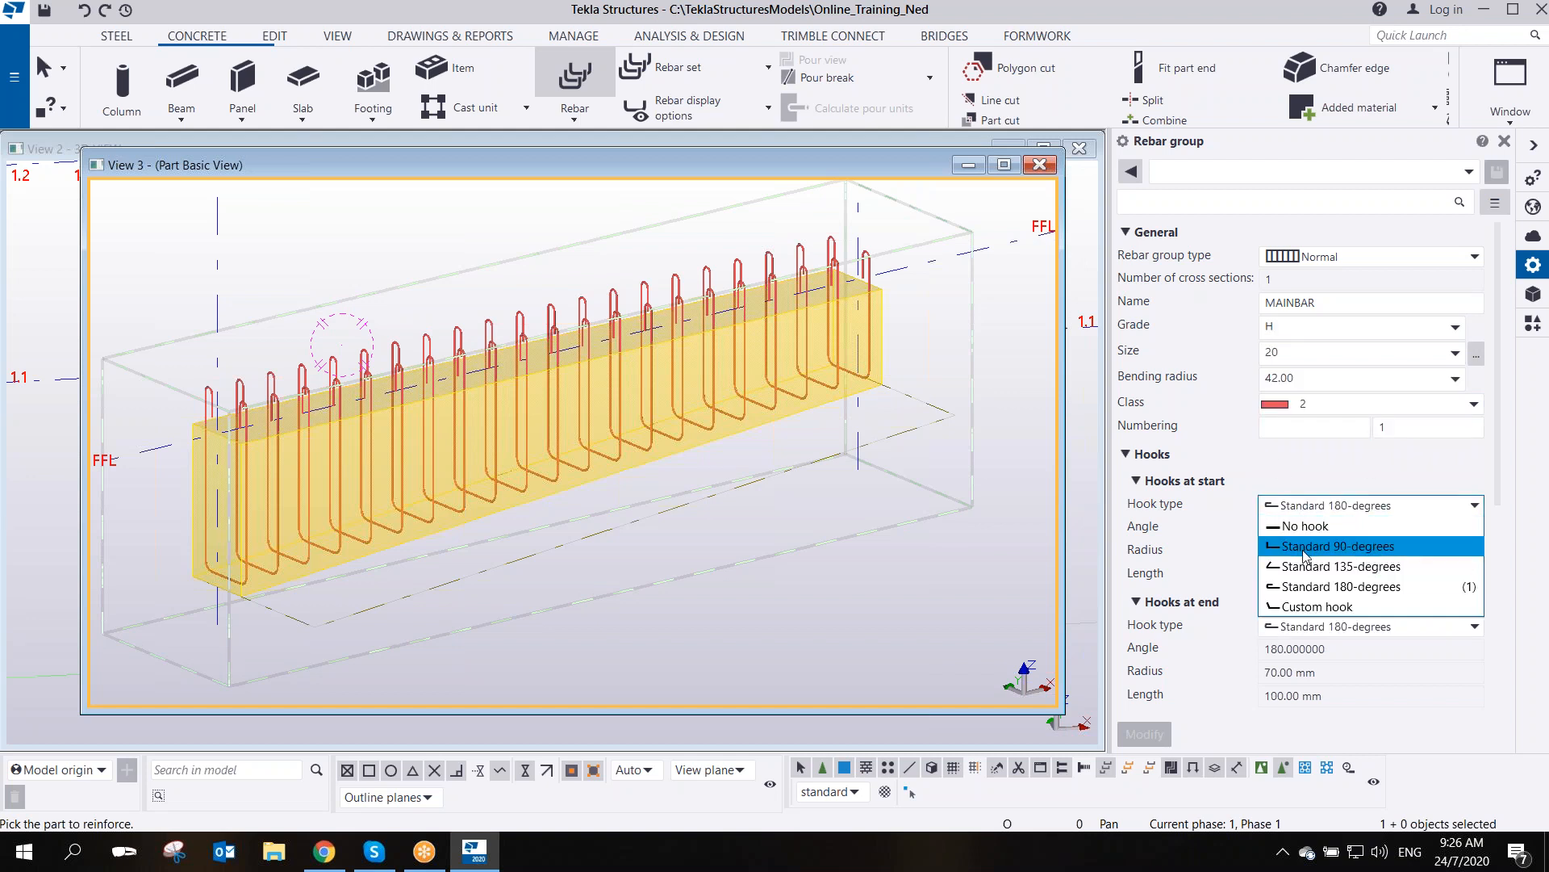
pyautogui.click(1305, 546)
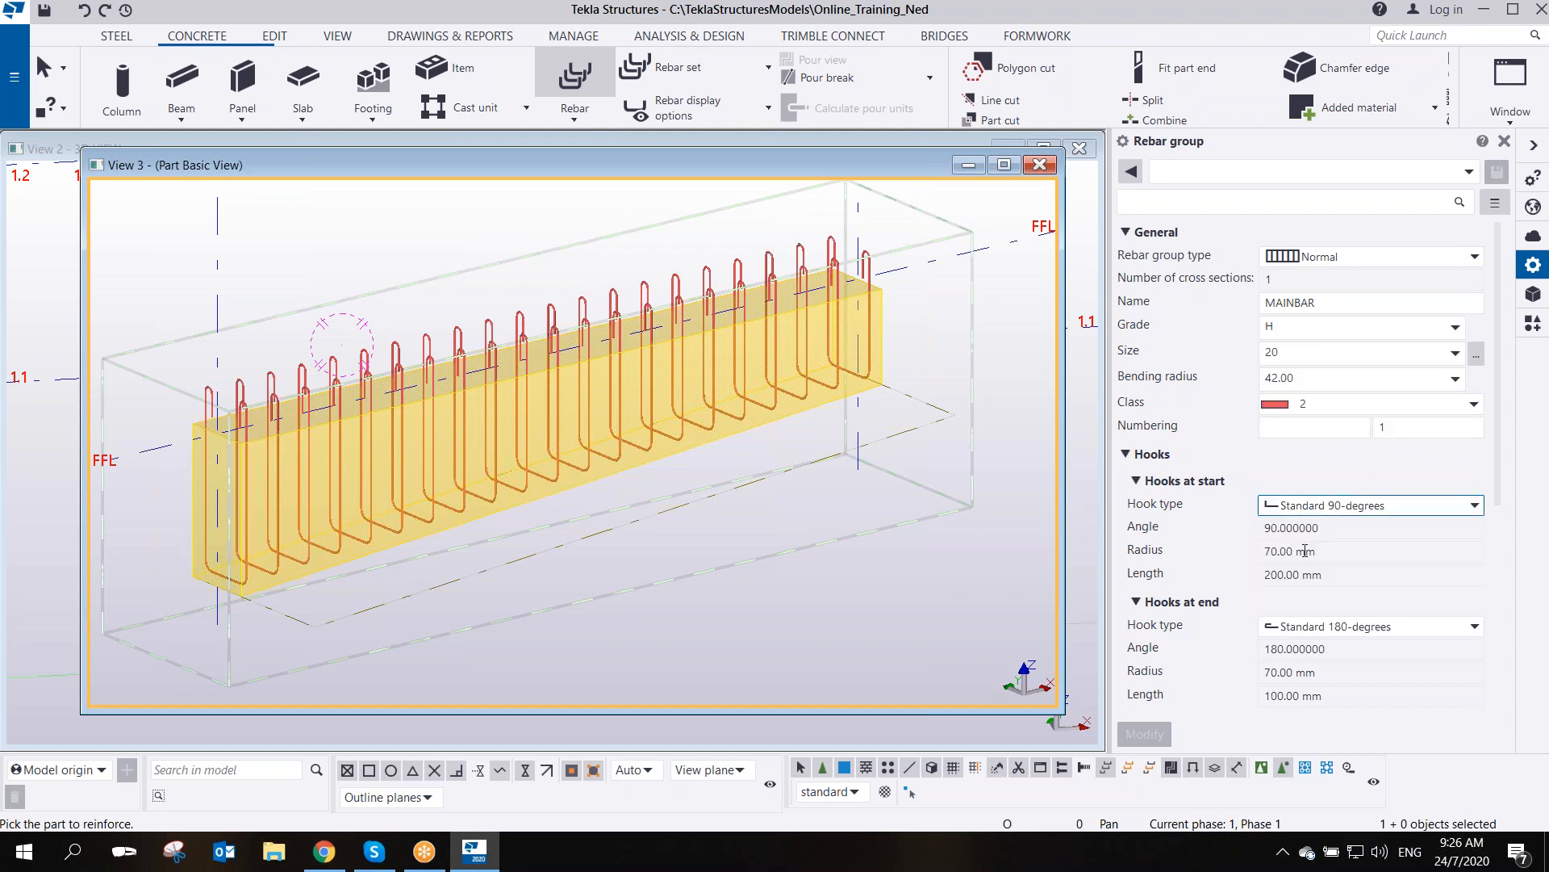
pyautogui.click(1323, 626)
pyautogui.click(1308, 665)
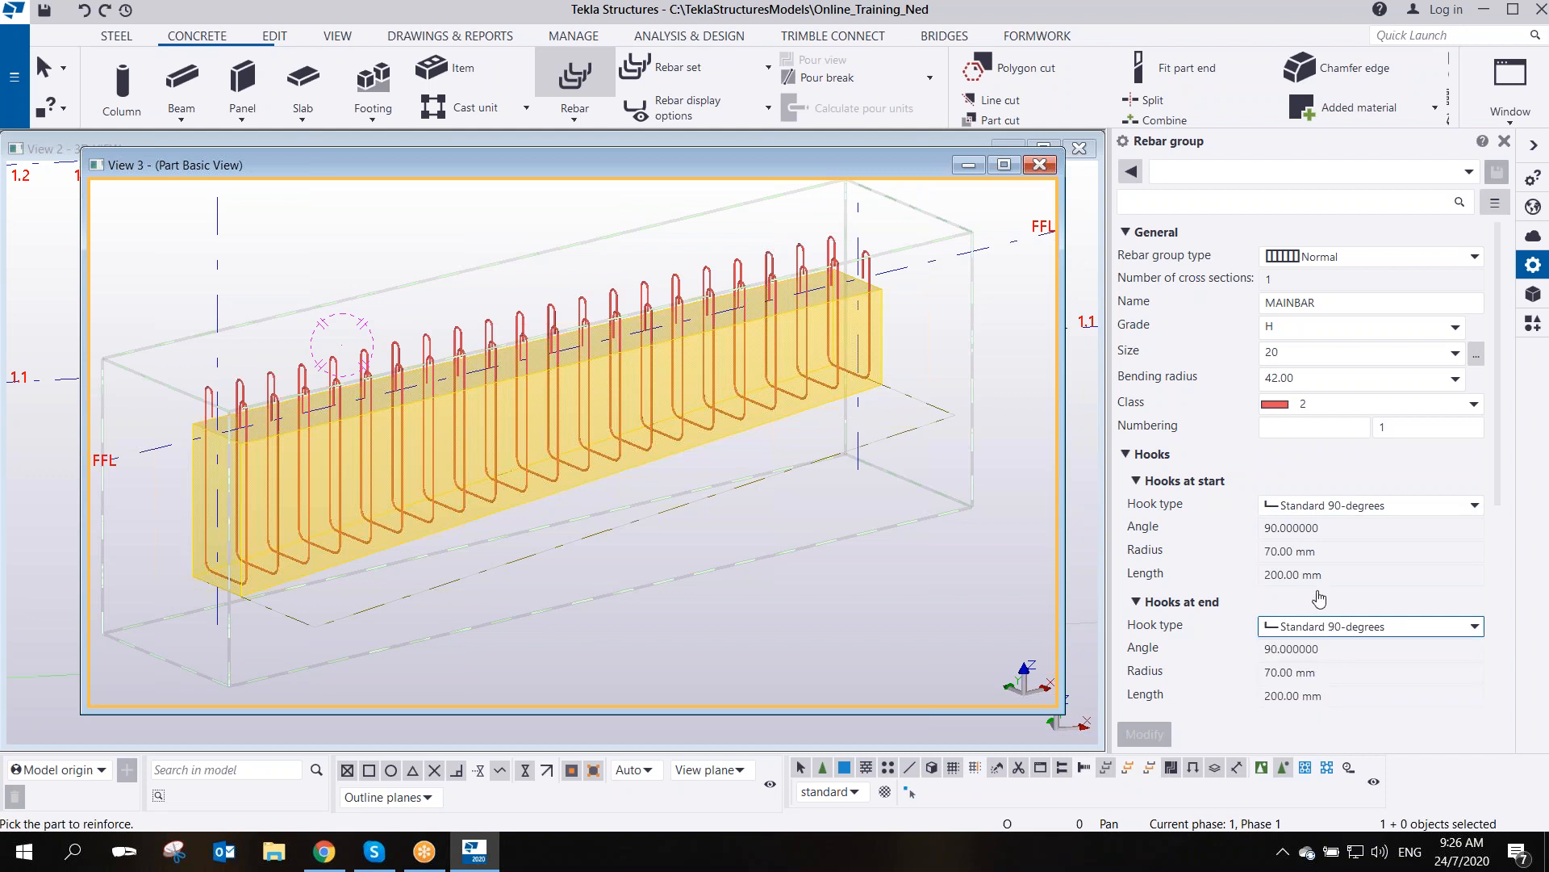
pyautogui.scroll(-4, 1317, 588)
pyautogui.click(1317, 587)
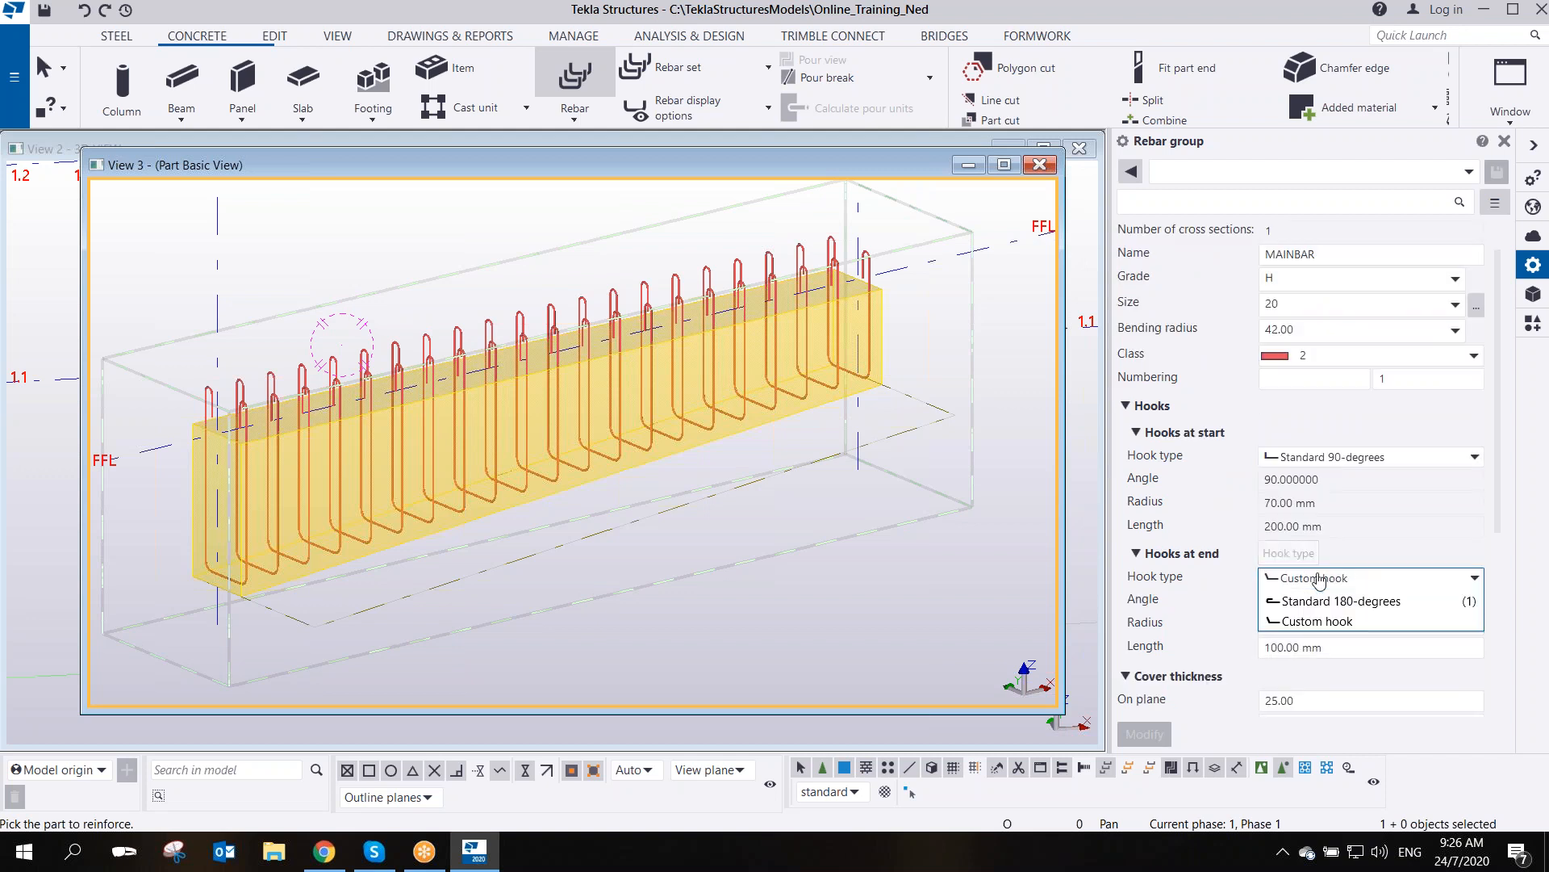
pyautogui.click(1307, 619)
pyautogui.scroll(-3, 1225, 641)
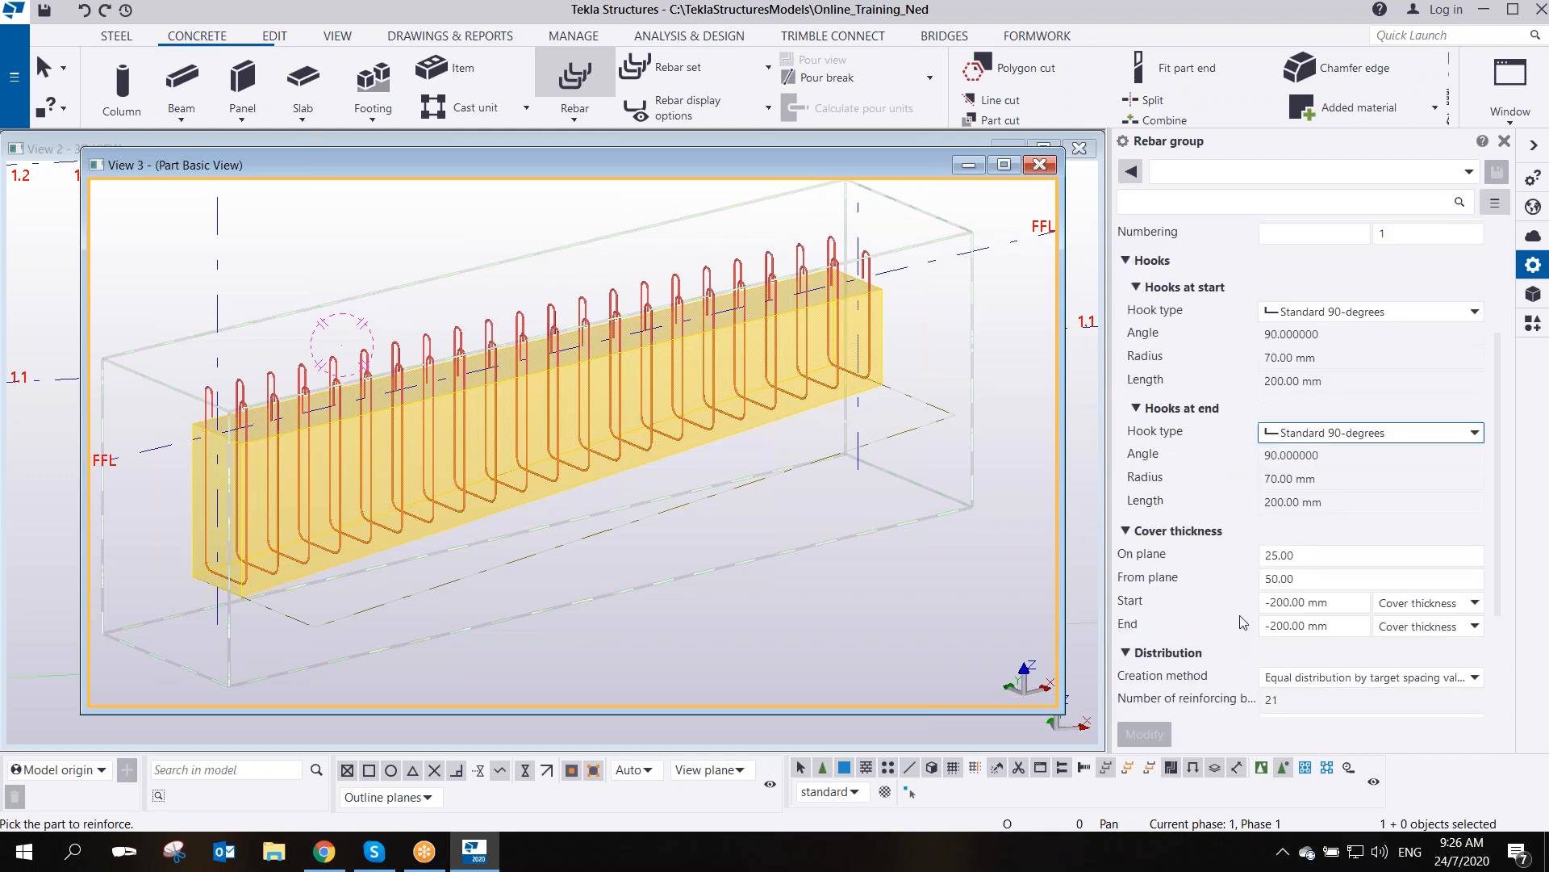
# - Set the main bars' cover thickness to 35 on plane and 45 from plane
pyautogui.moveTo(1310, 555); pyautogui.dragTo(1182, 561)
pyautogui.write('35')
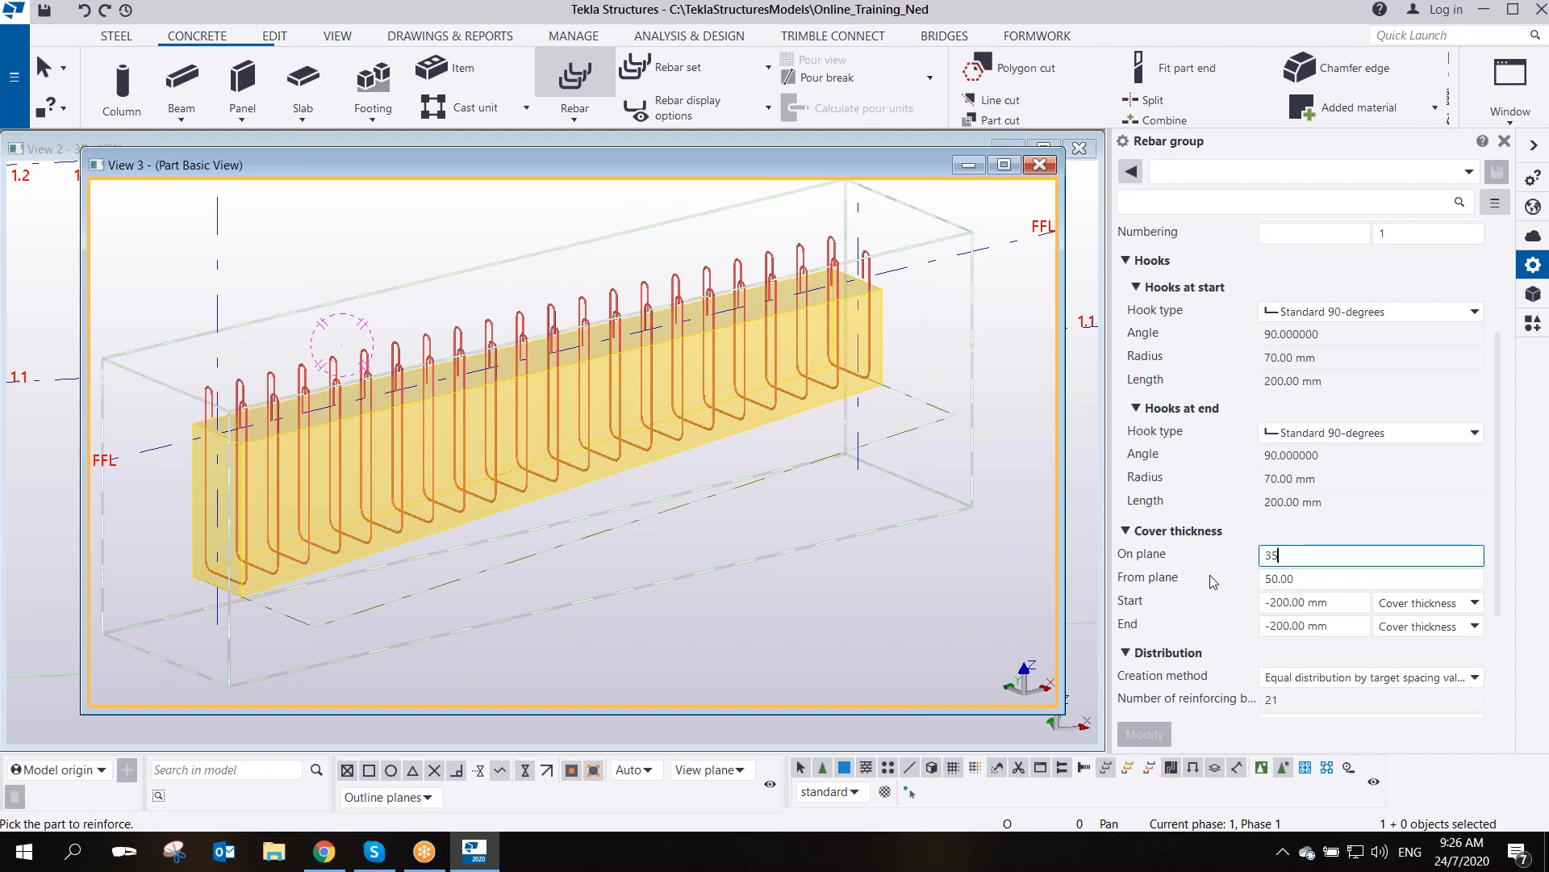
pyautogui.click(1270, 579)
pyautogui.moveTo(1295, 582); pyautogui.dragTo(1210, 579)
pyautogui.write('45')
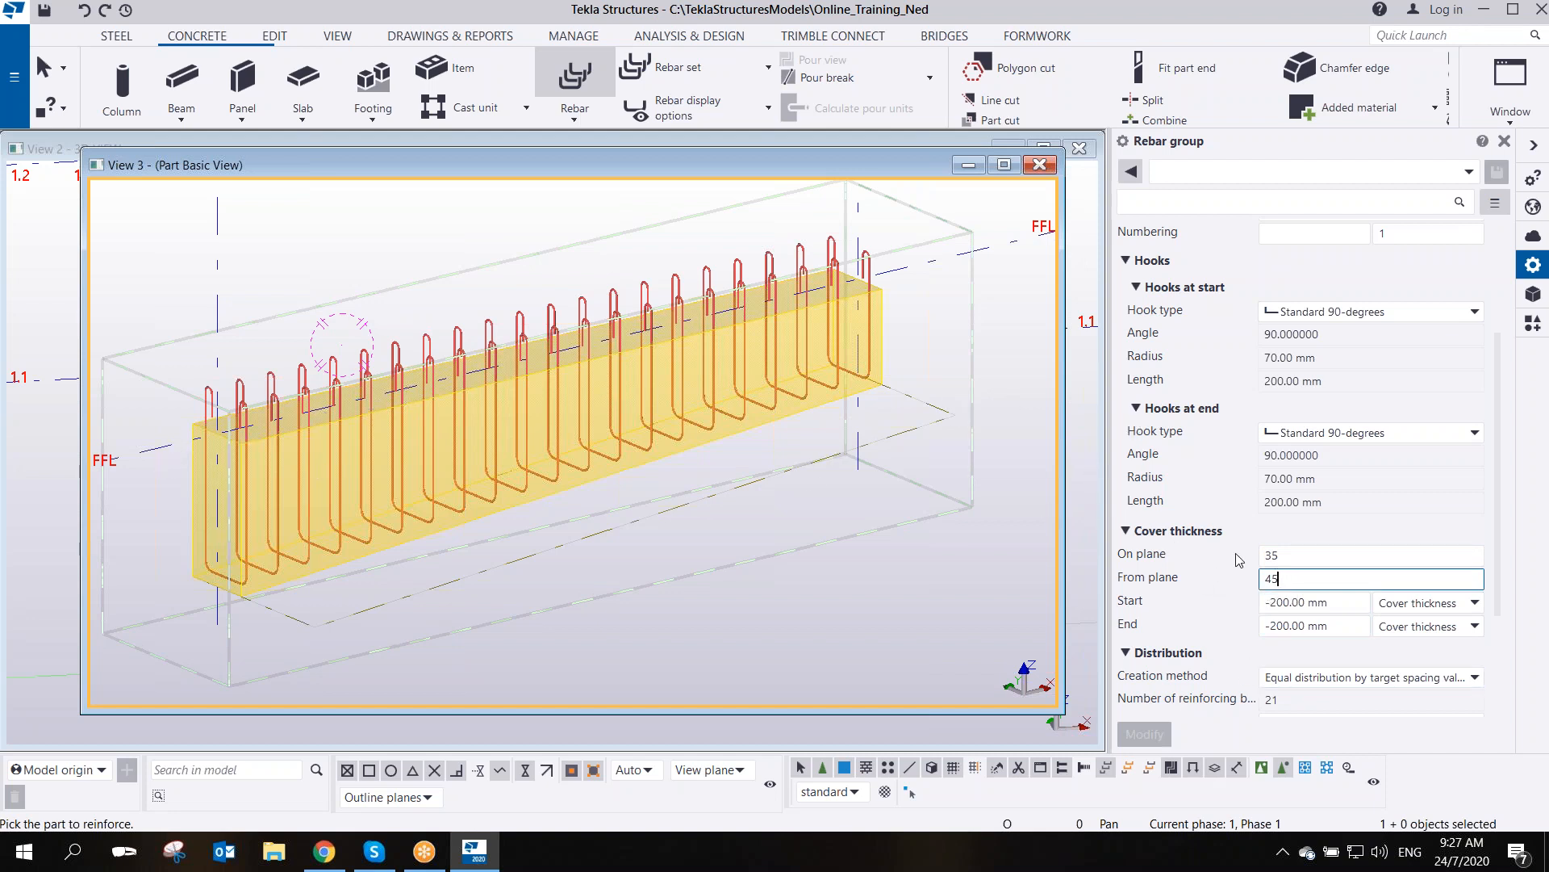
# - Set the main bars' creation method to Equal distribution by number of reinforcing bars, with 3 bars
pyautogui.scroll(-1, 1213, 648)
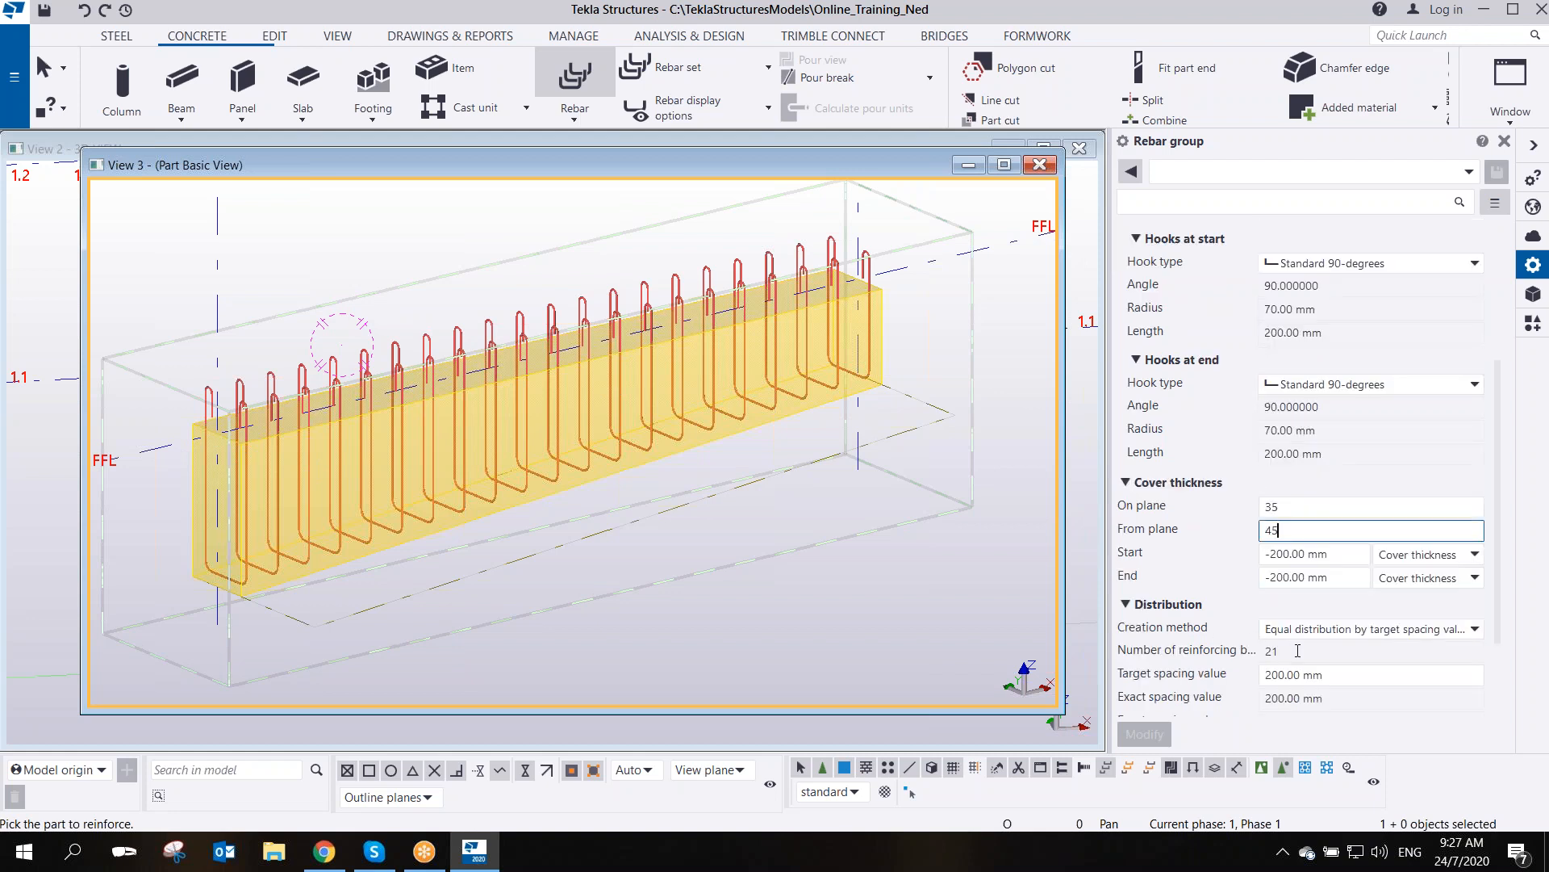
pyautogui.click(1316, 629)
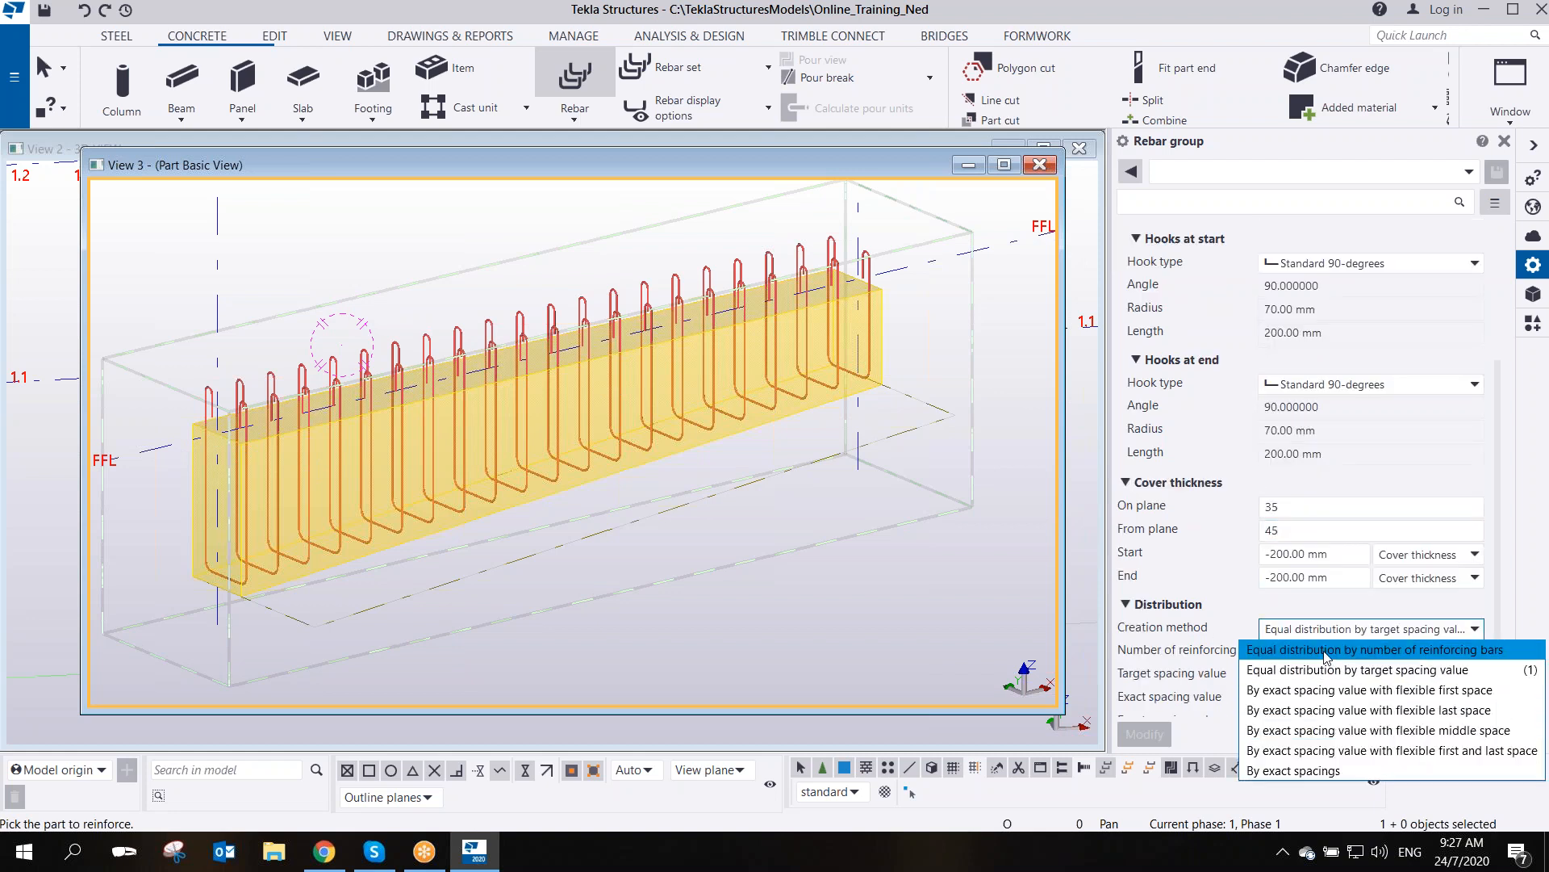
pyautogui.click(1324, 650)
pyautogui.click(1197, 654)
pyautogui.write('3')
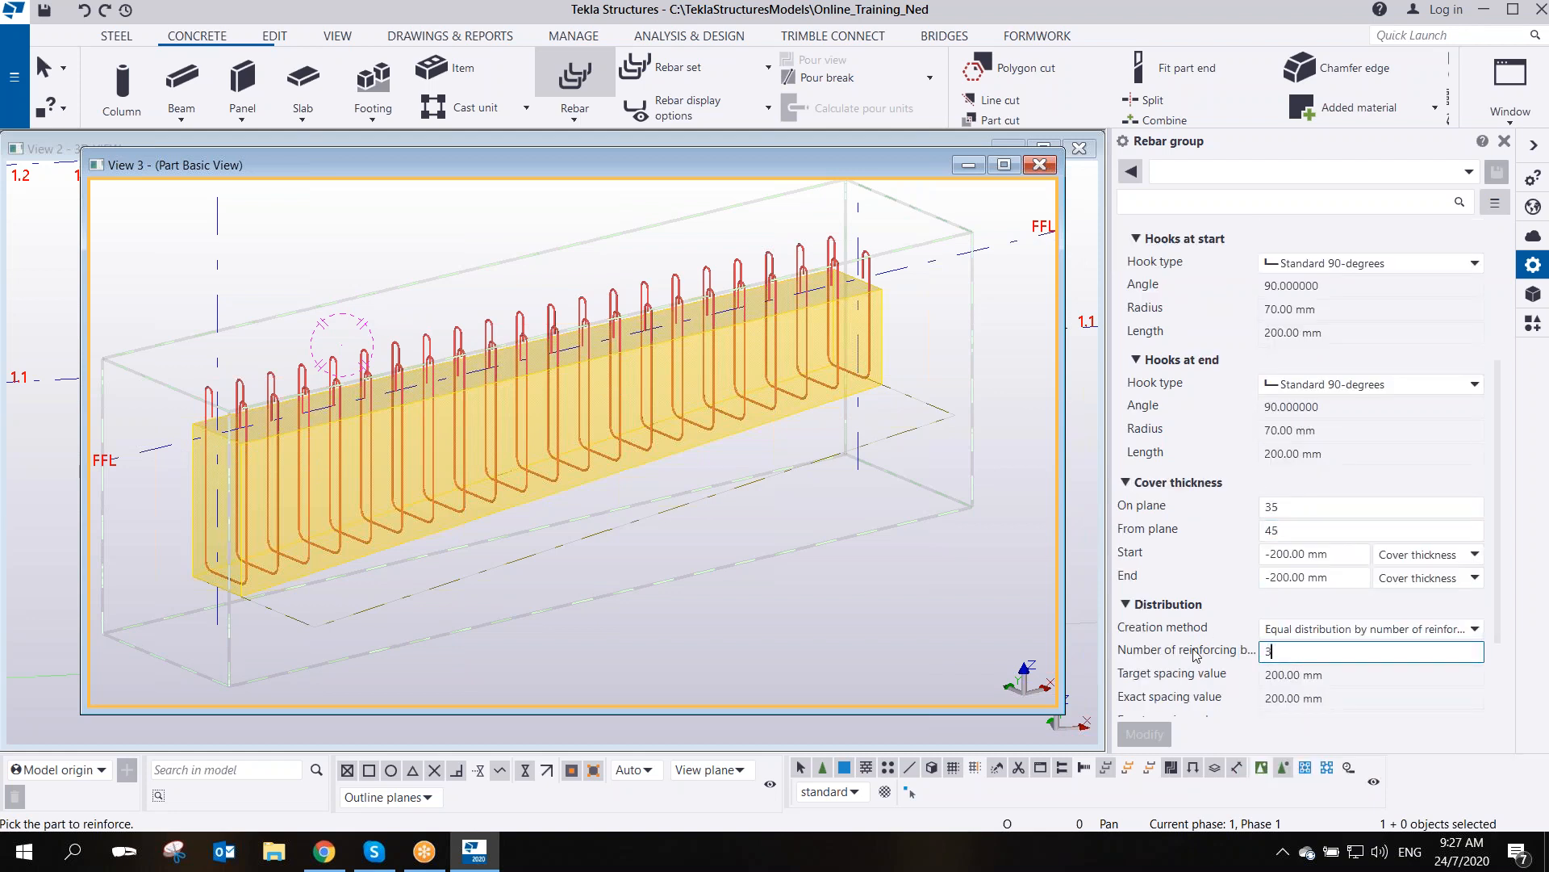
# - Change the class of the MAINBAR rebar group to 4
pyautogui.scroll(1, 1188, 620)
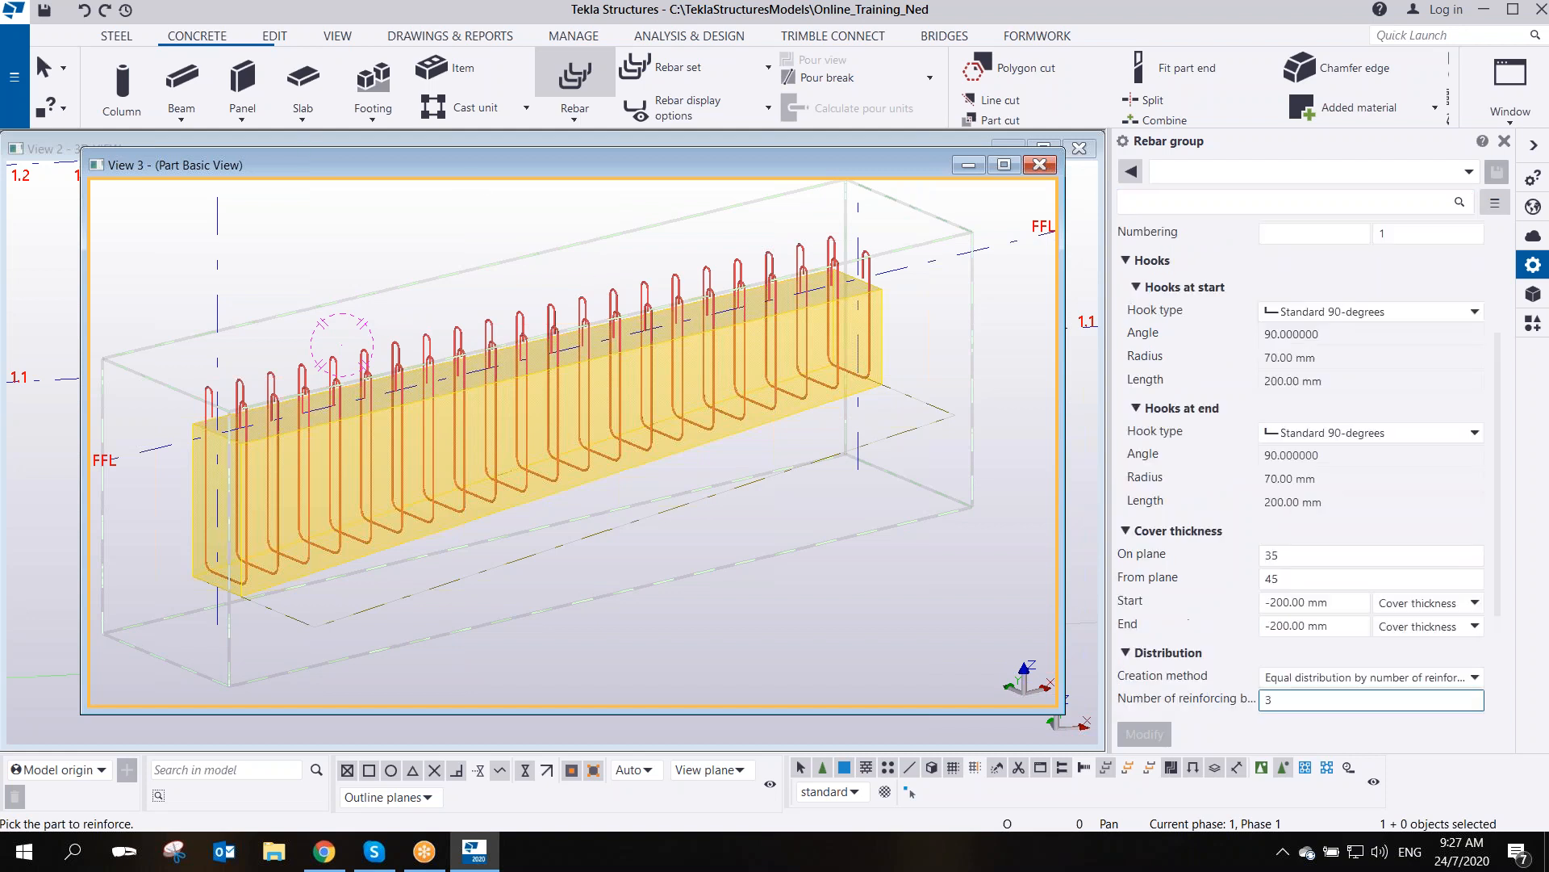
pyautogui.scroll(4, 1299, 404)
pyautogui.click(1301, 403)
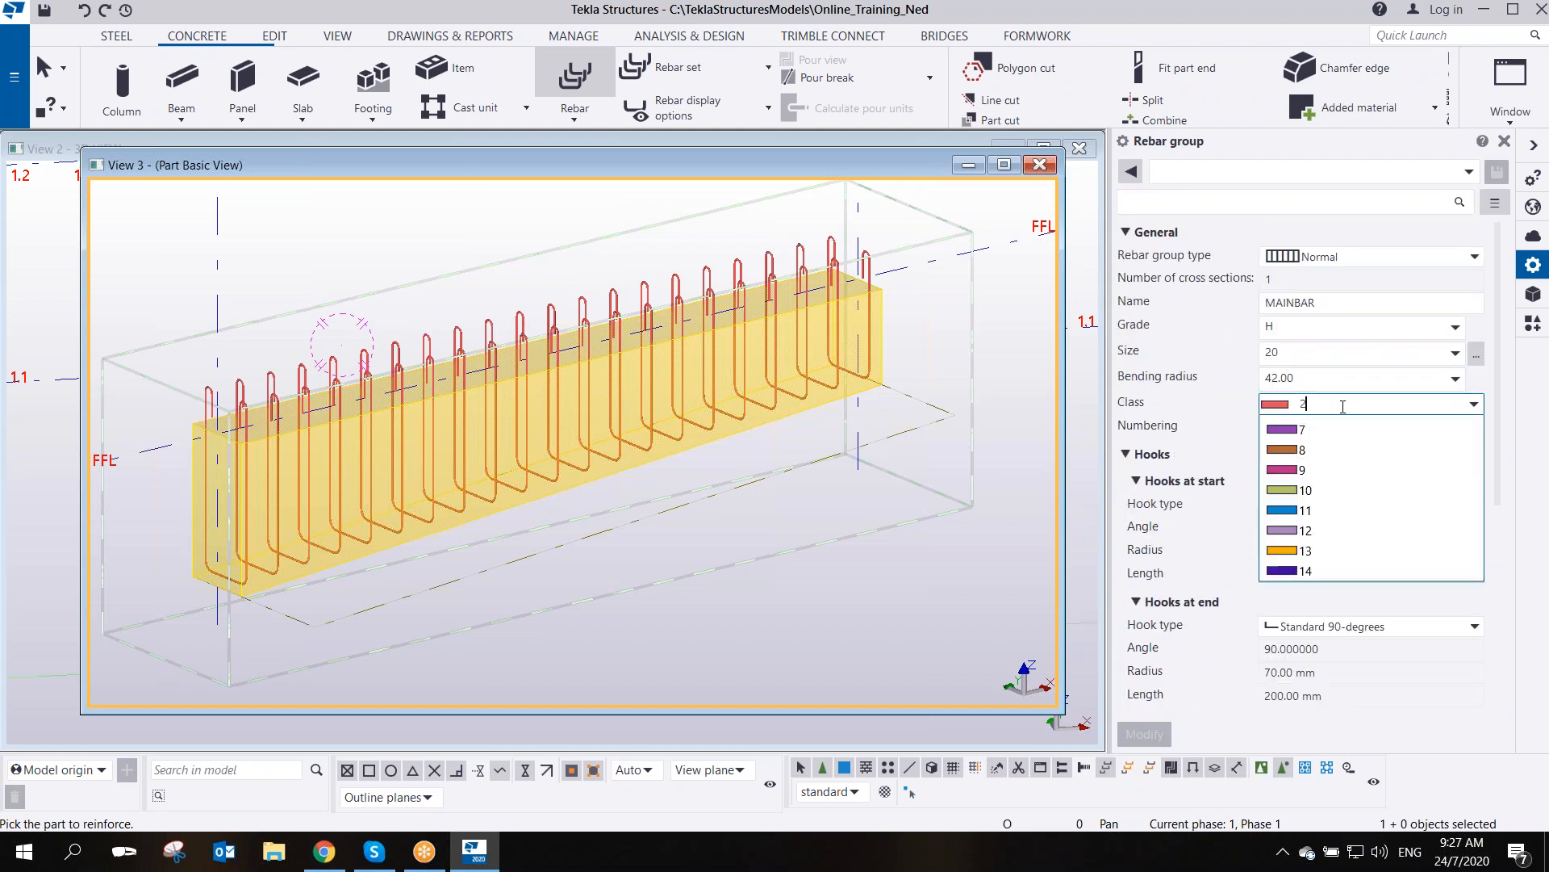
pyautogui.click(1302, 504)
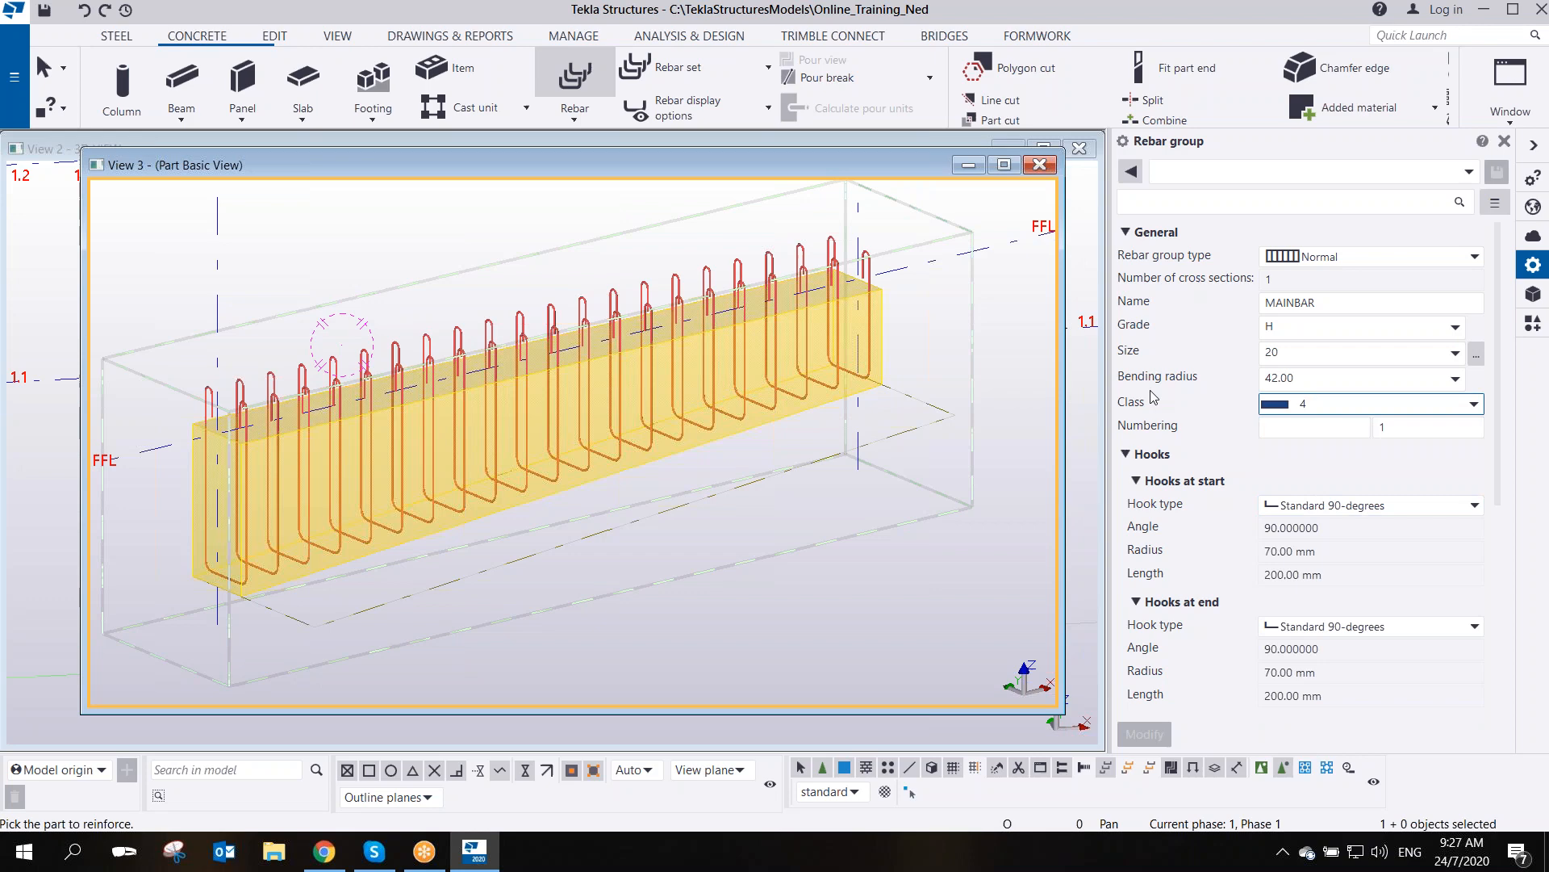
# - Pick the beam as the part to reinforce and define the bar shape along its near top edge, end to end
pyautogui.click(341, 565)
pyautogui.scroll(5, 230, 419)
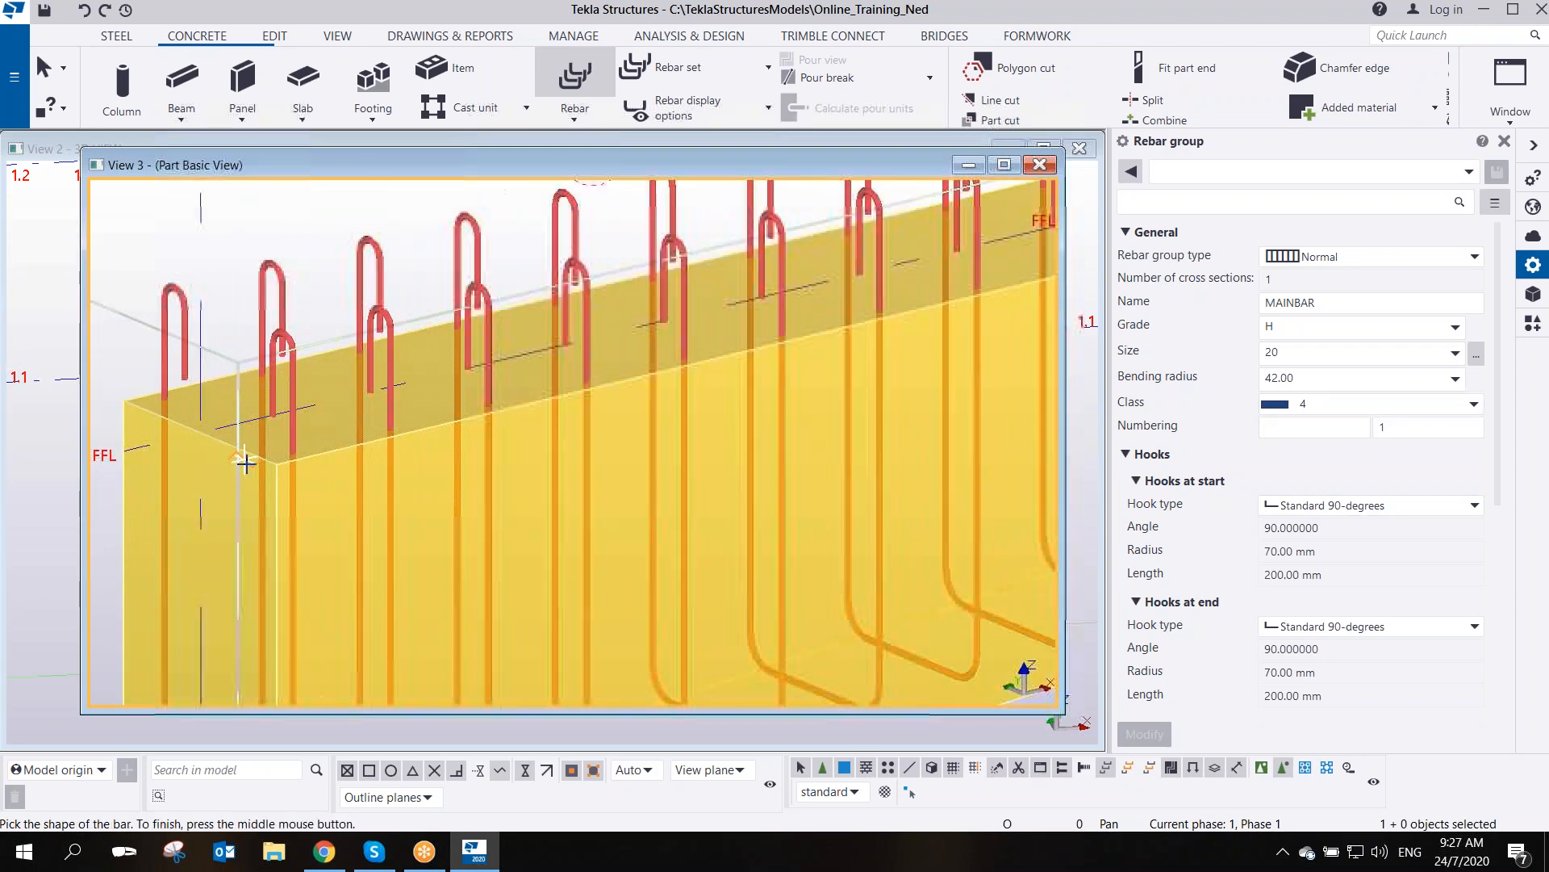
pyautogui.click(279, 462)
pyautogui.scroll(-4, 382, 506)
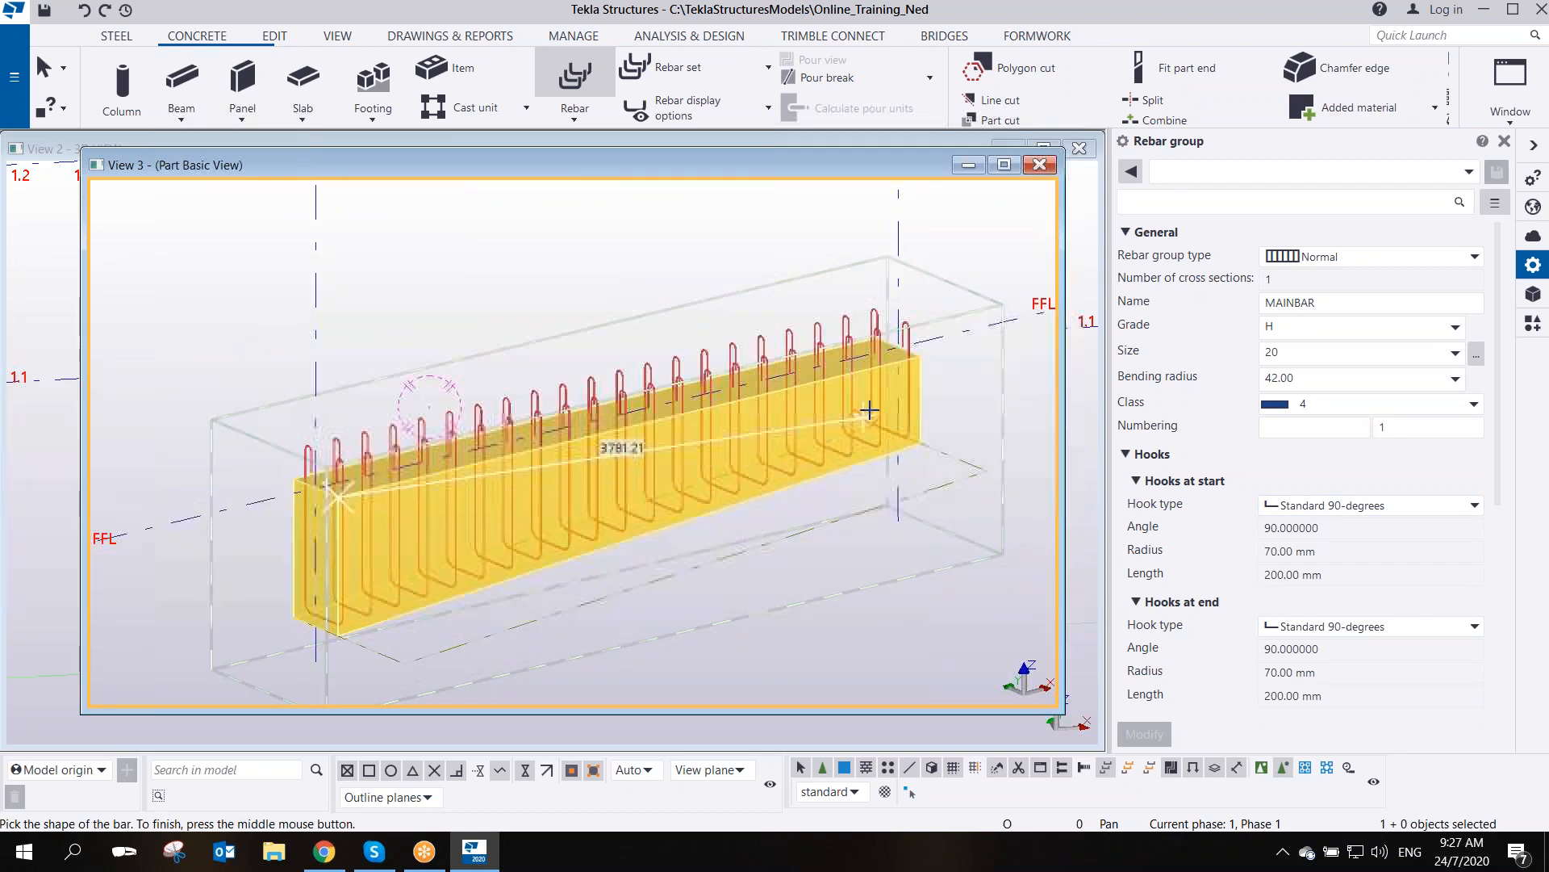
pyautogui.scroll(3, 941, 339)
pyautogui.click(944, 334)
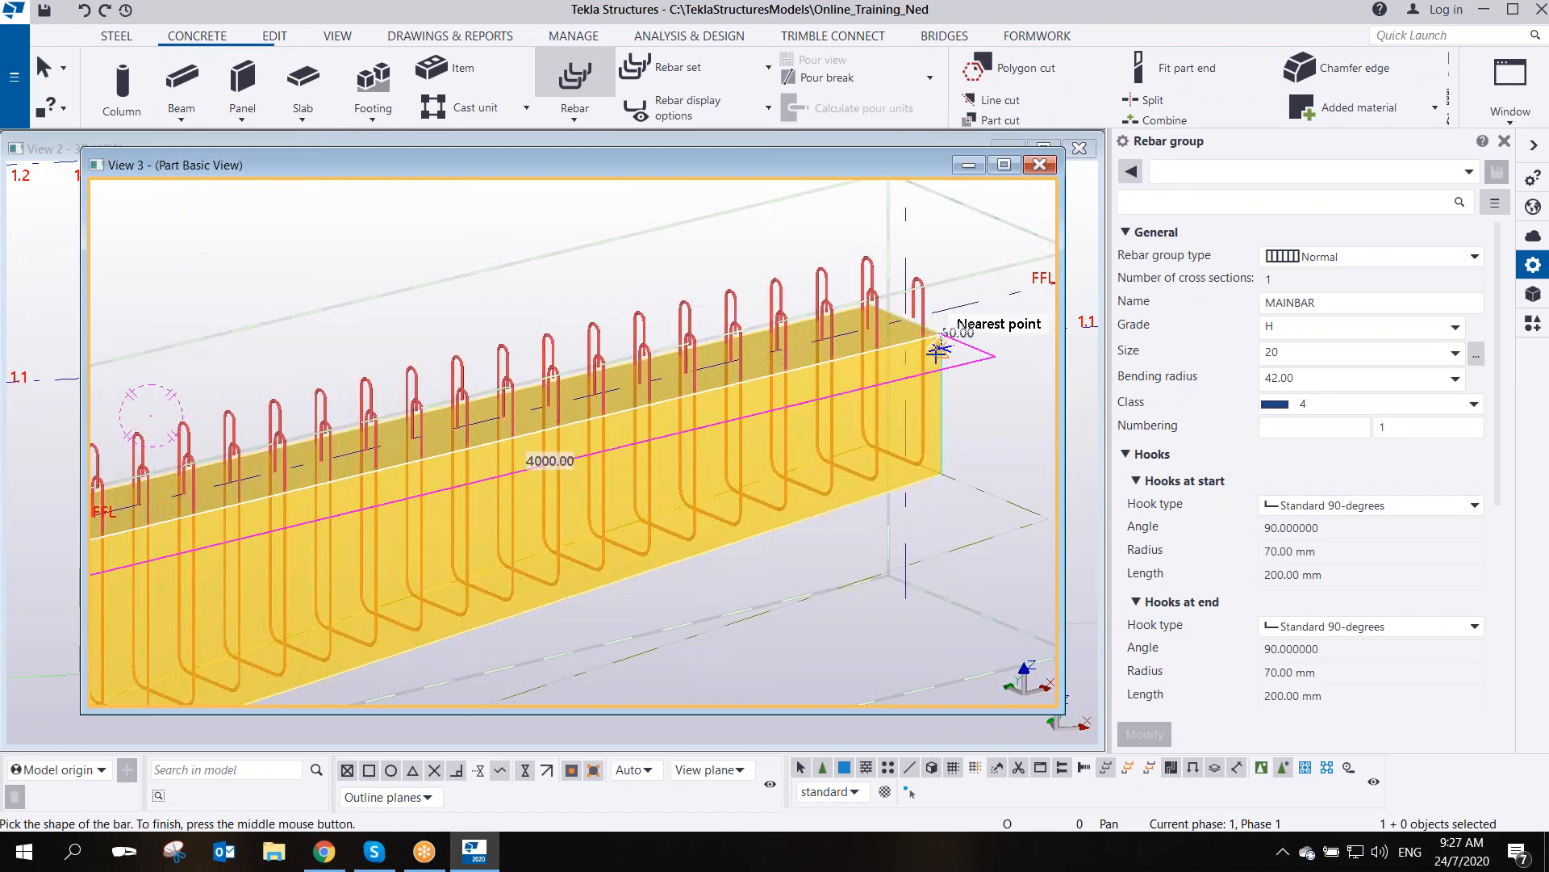
pyautogui.middleClick(955, 380)
# - Pick the distribution range across the beam's 400 mm top width to create the top main bars, and end the command
pyautogui.moveTo(387, 492); pyautogui.dragTo(855, 426, button='middle')
pyautogui.scroll(2, 432, 501)
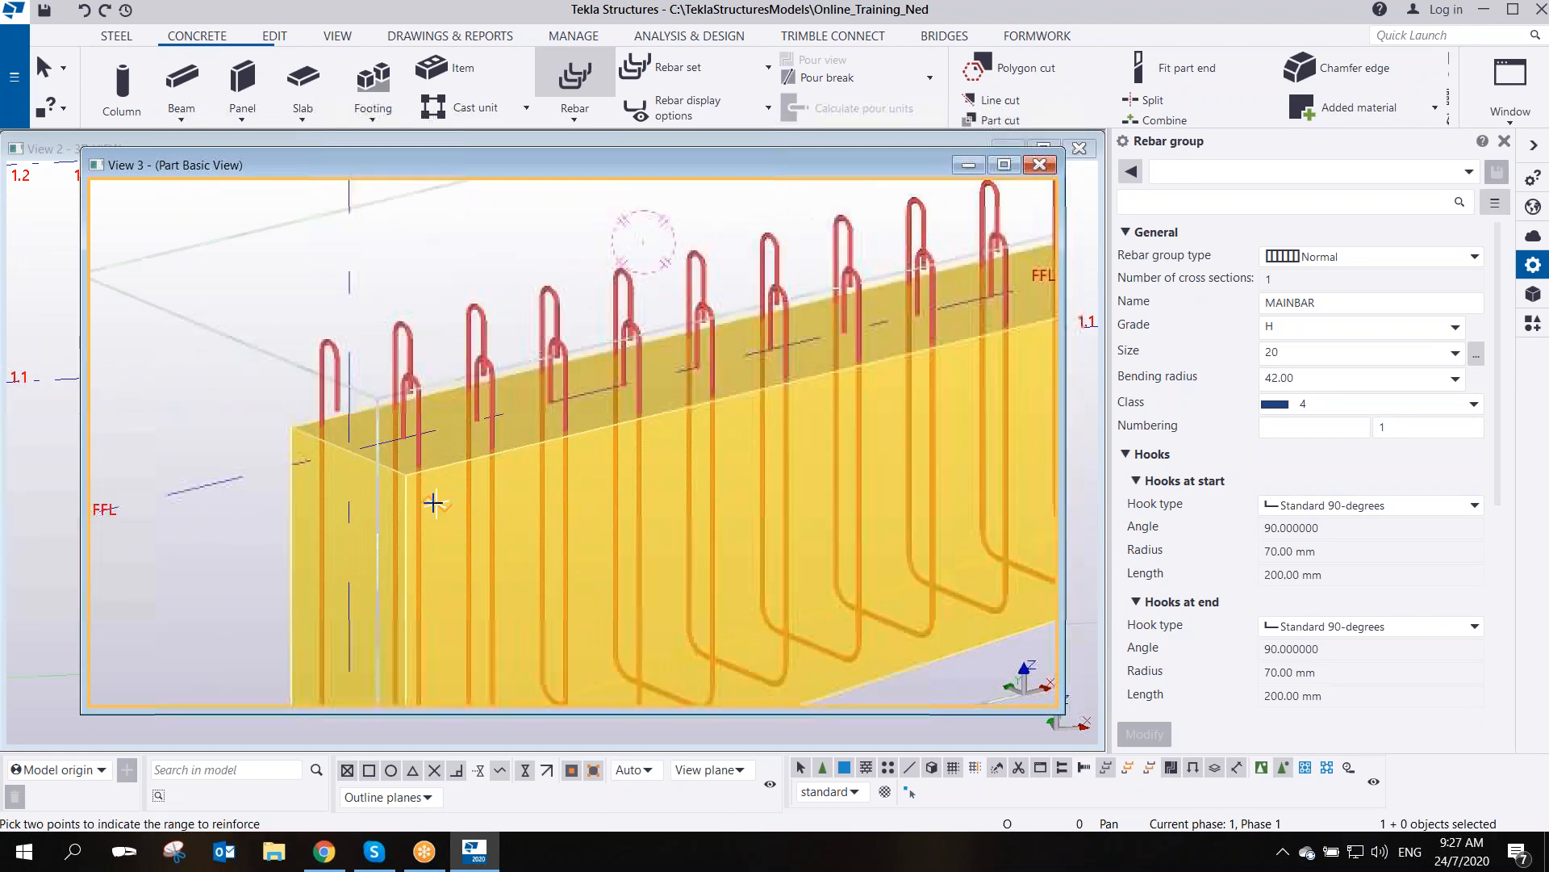
pyautogui.click(405, 477)
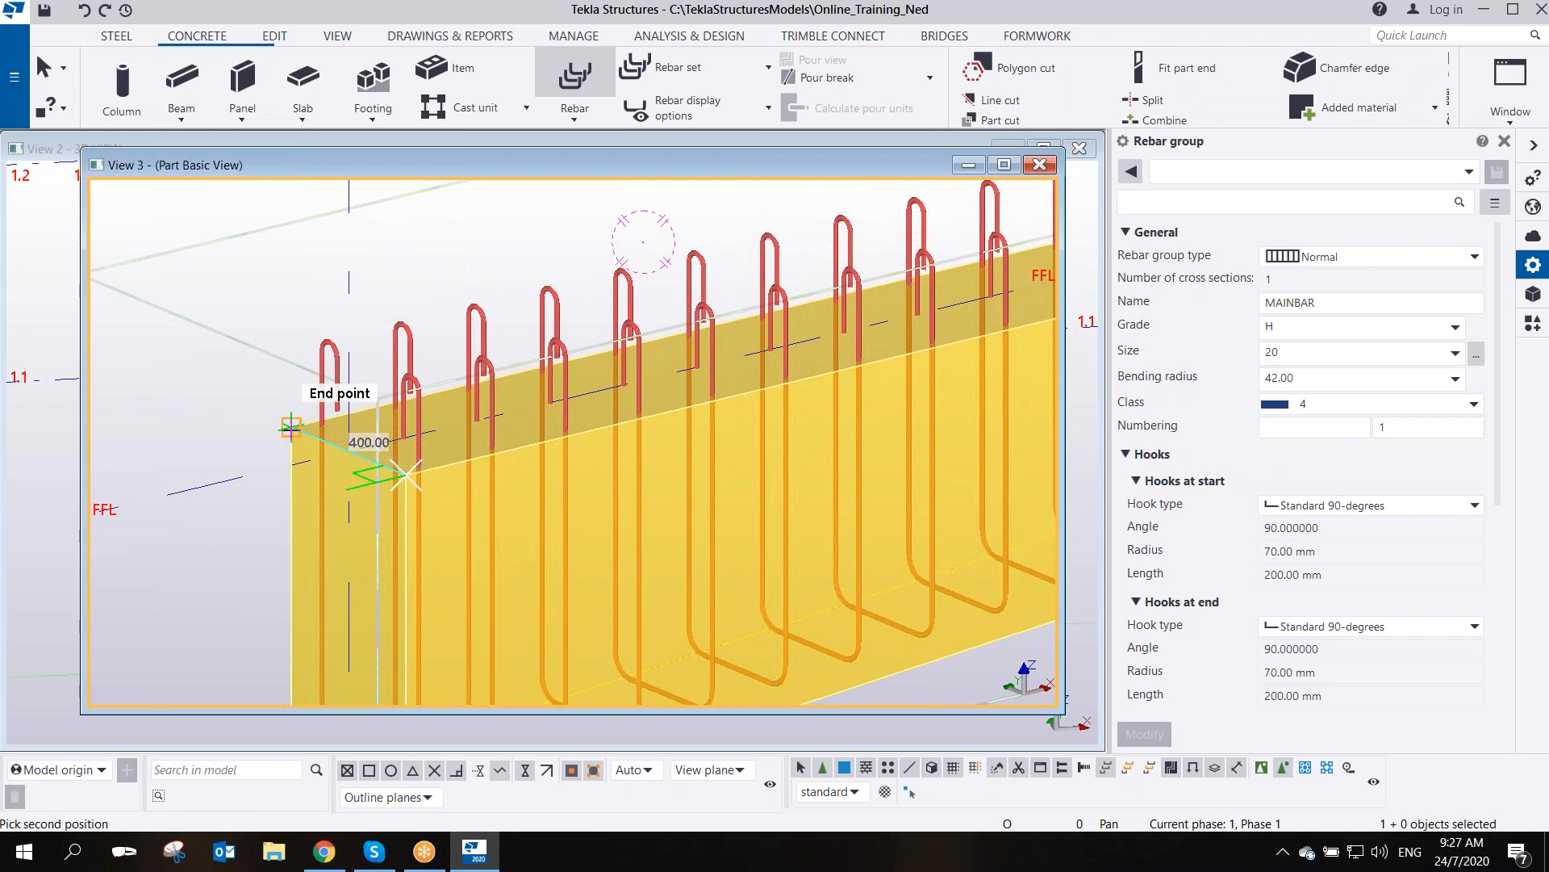
pyautogui.click(291, 427)
pyautogui.click(813, 477)
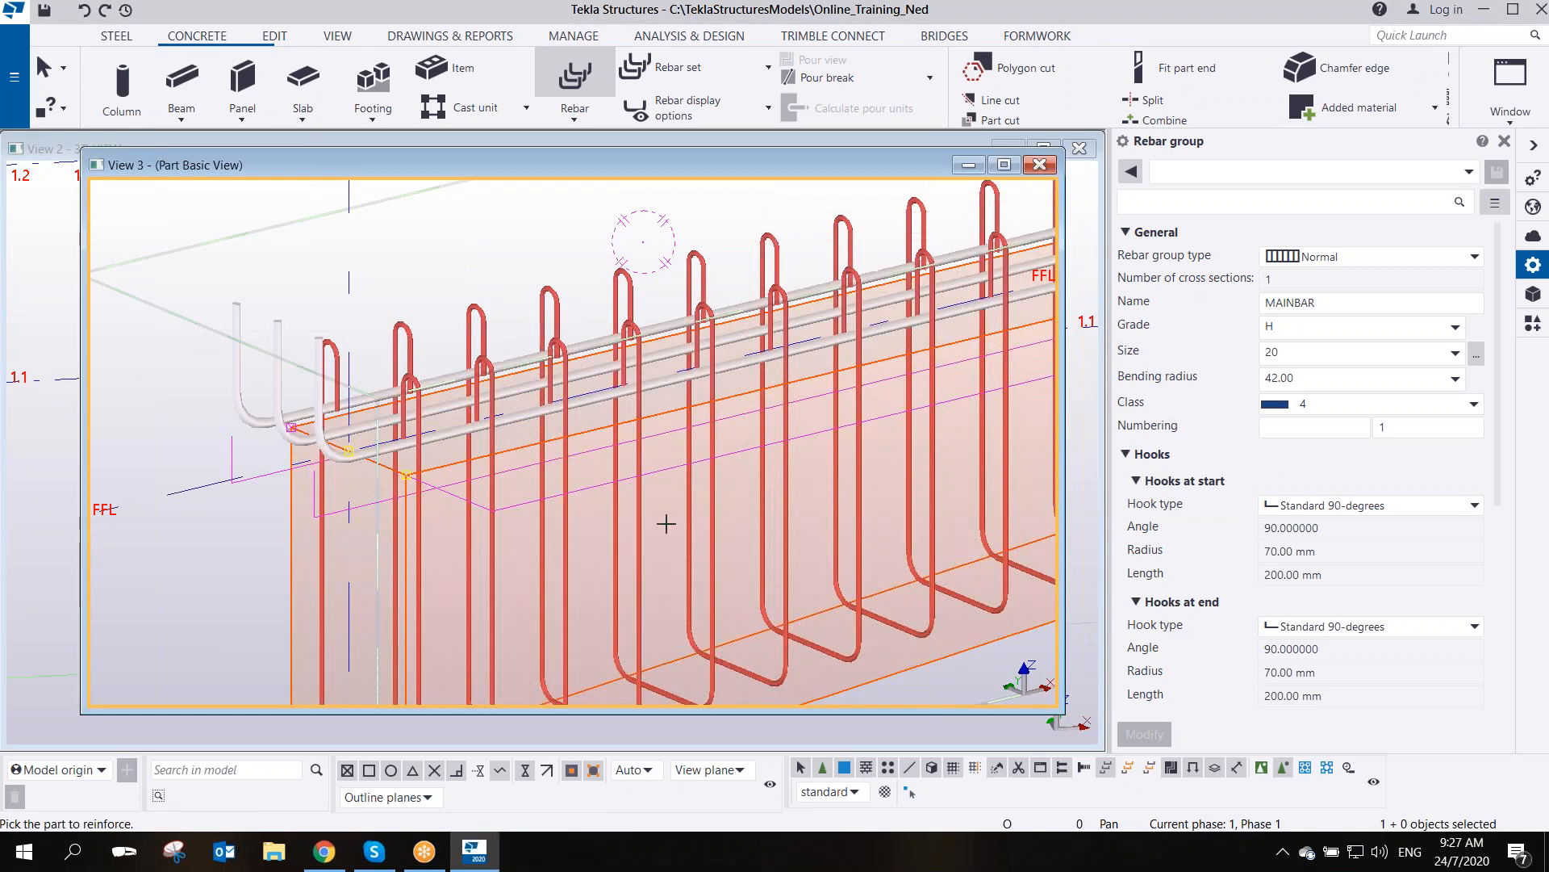
pyautogui.scroll(-2, 643, 529)
pyautogui.scroll(1, 543, 472)
pyautogui.scroll(1, 542, 472)
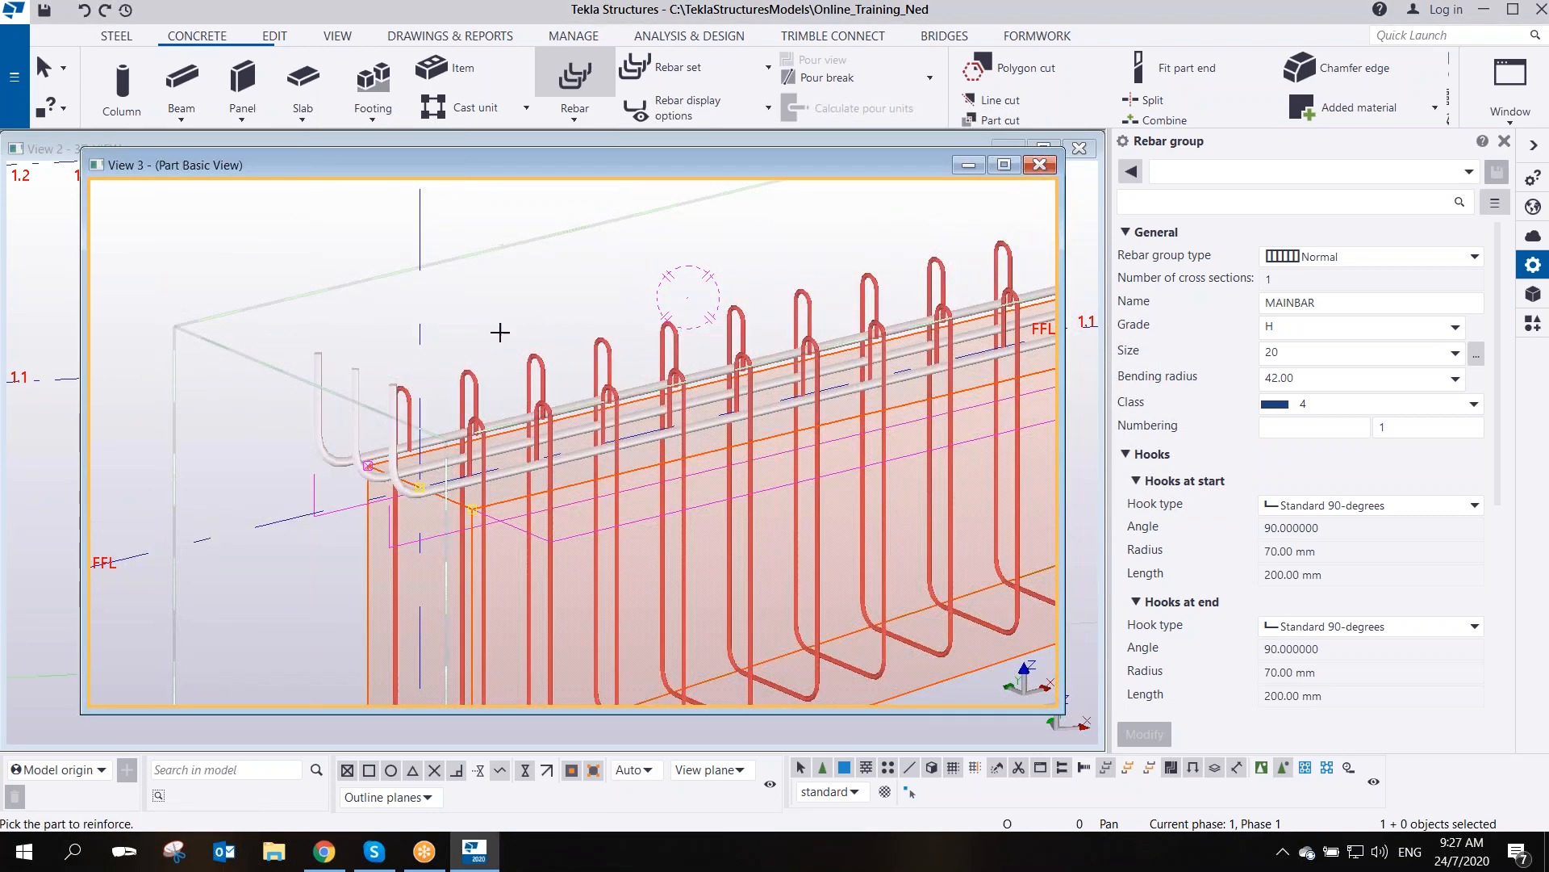
pyautogui.rightClick(484, 299)
pyautogui.click(516, 307)
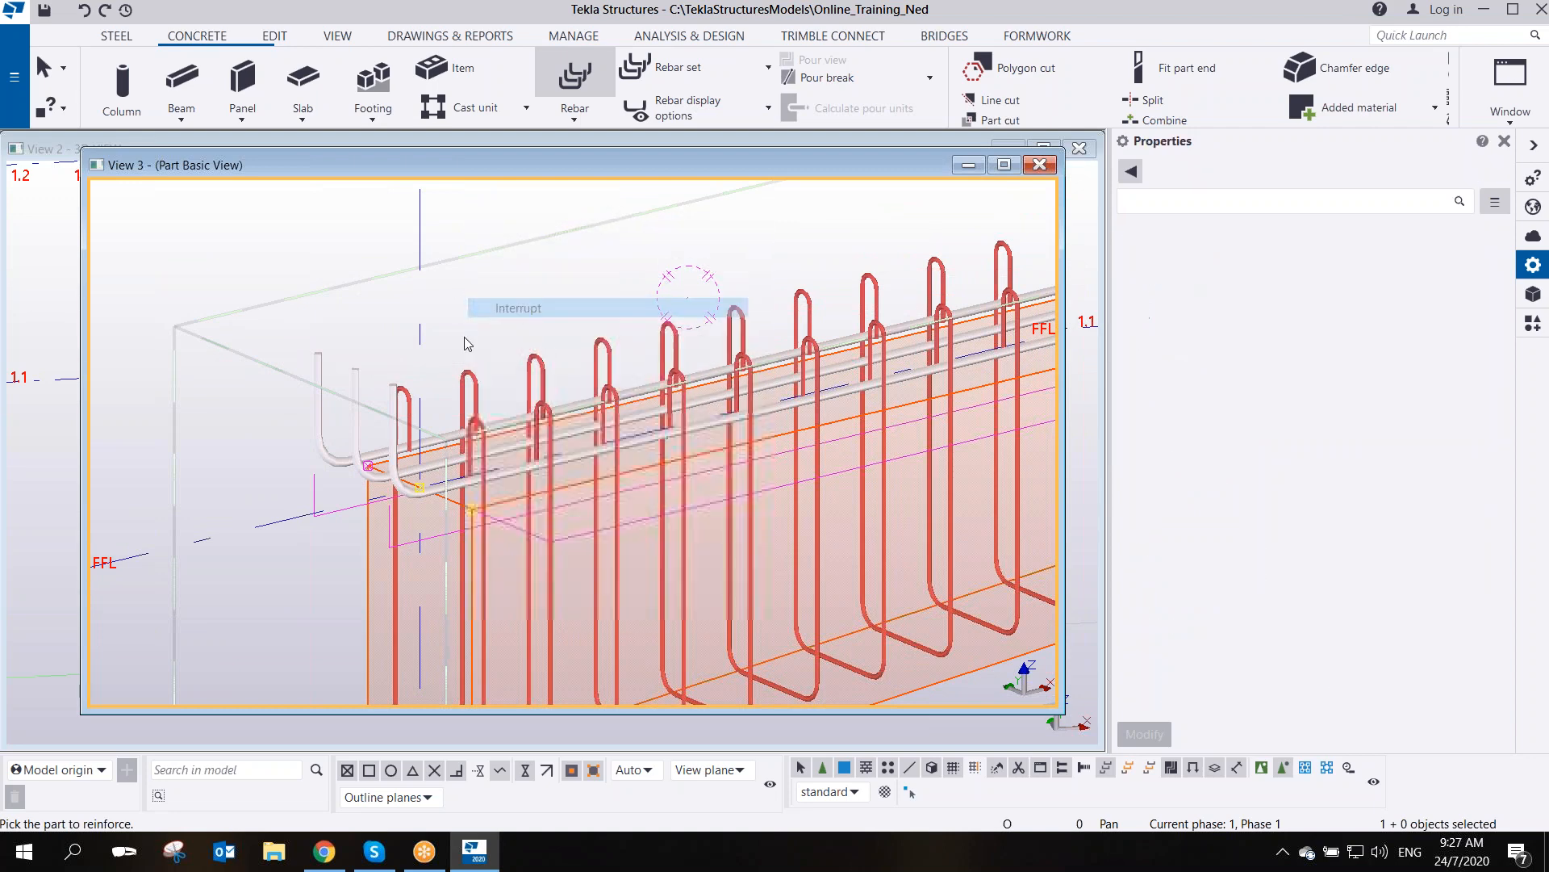
# - Select the top main bar group and set its on-plane cover thickness to -35
pyautogui.scroll(1, 430, 478)
pyautogui.scroll(3, 430, 478)
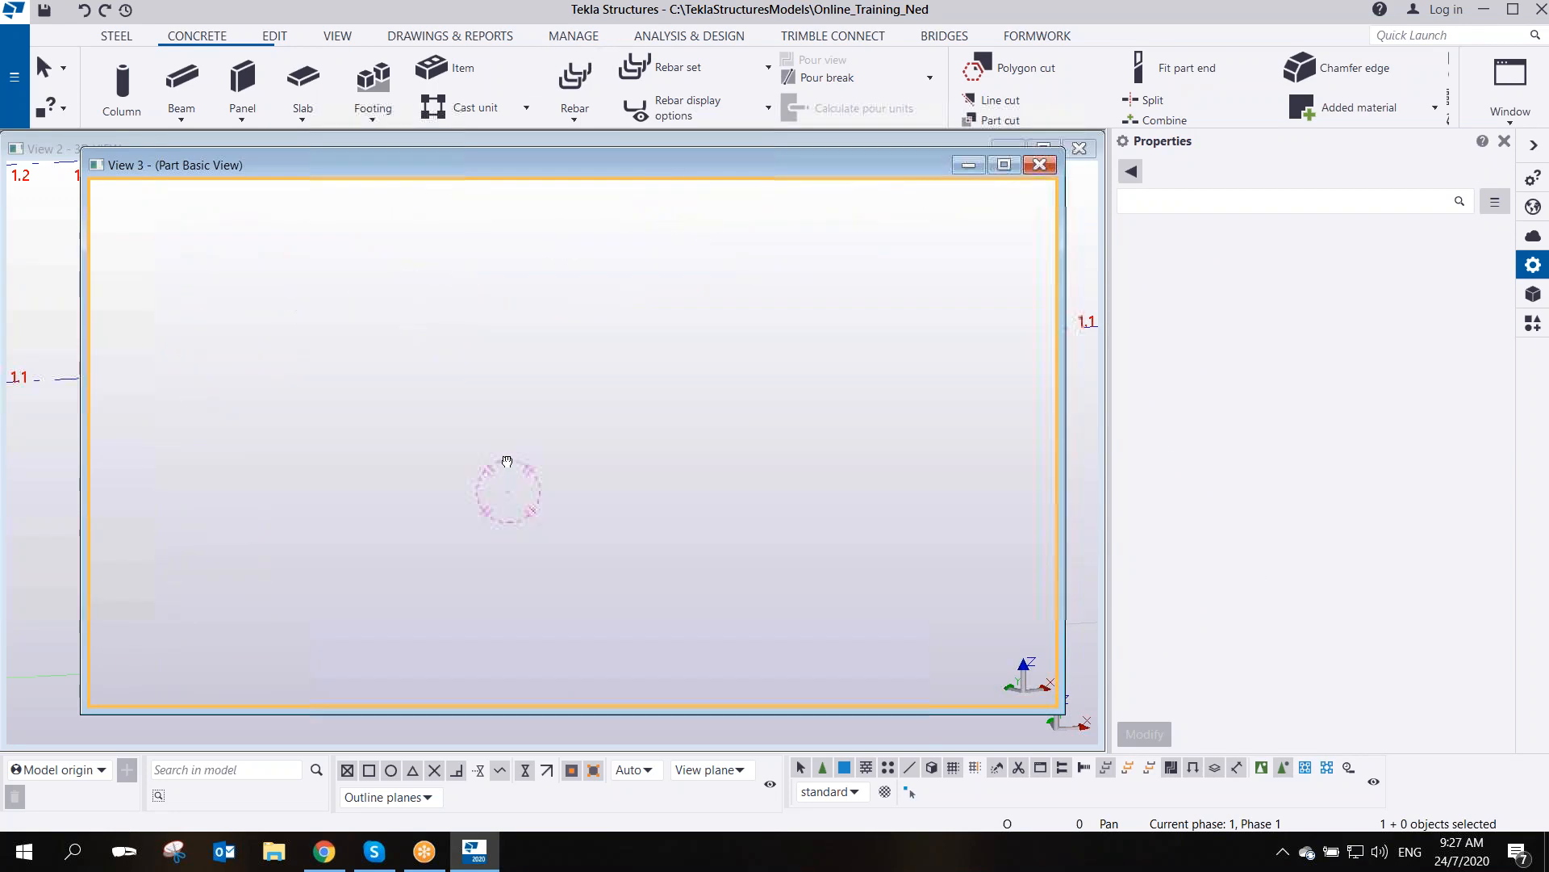
pyautogui.scroll(-2, 517, 496)
pyautogui.scroll(-2, 528, 494)
pyautogui.scroll(5, 568, 449)
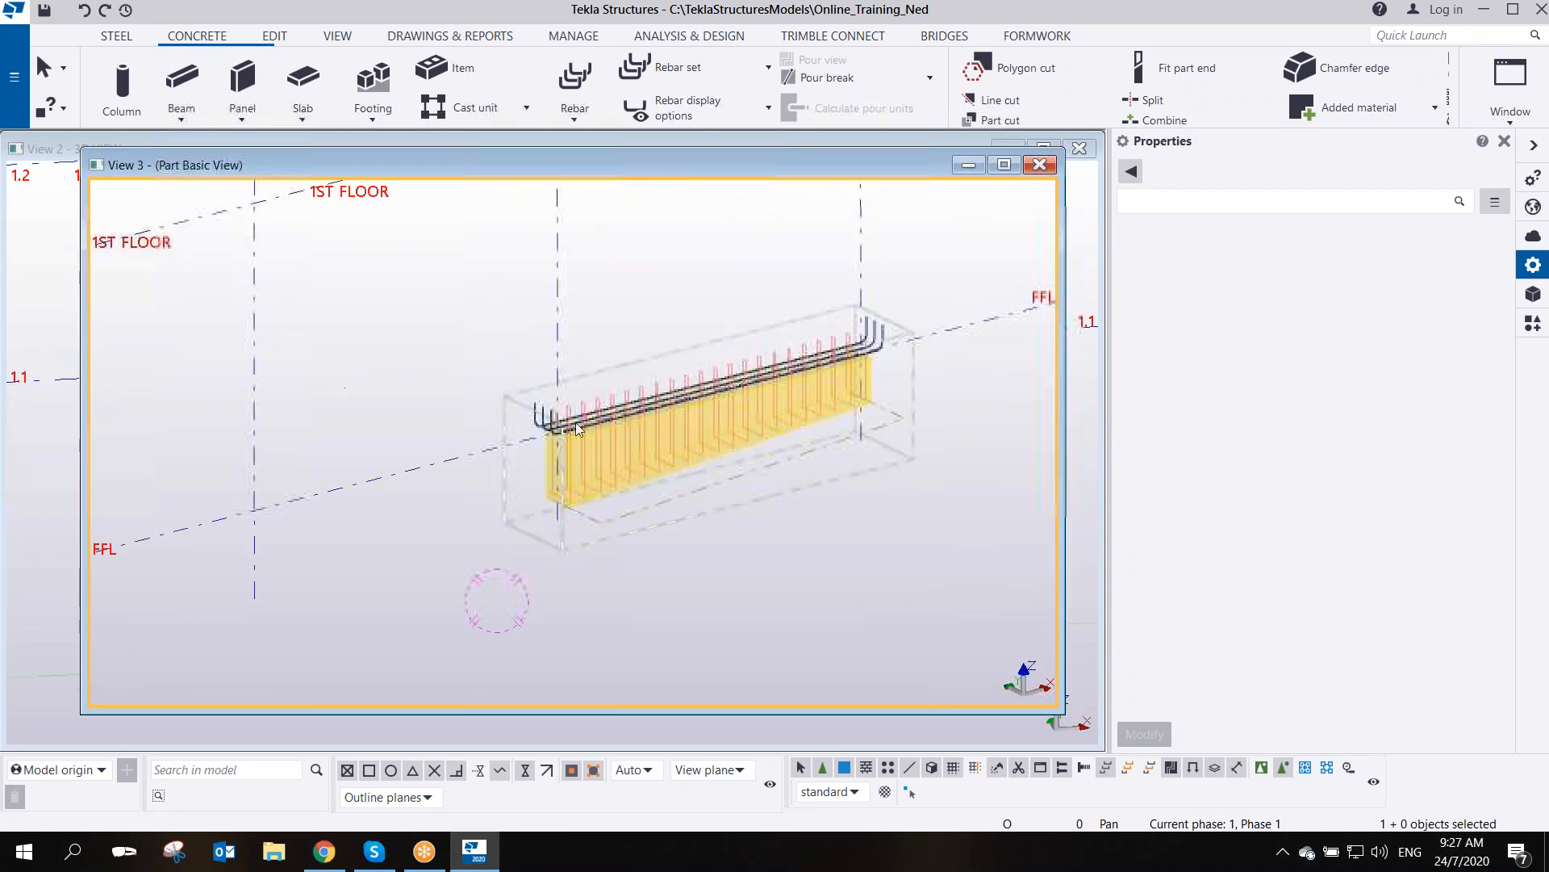
pyautogui.click(475, 442)
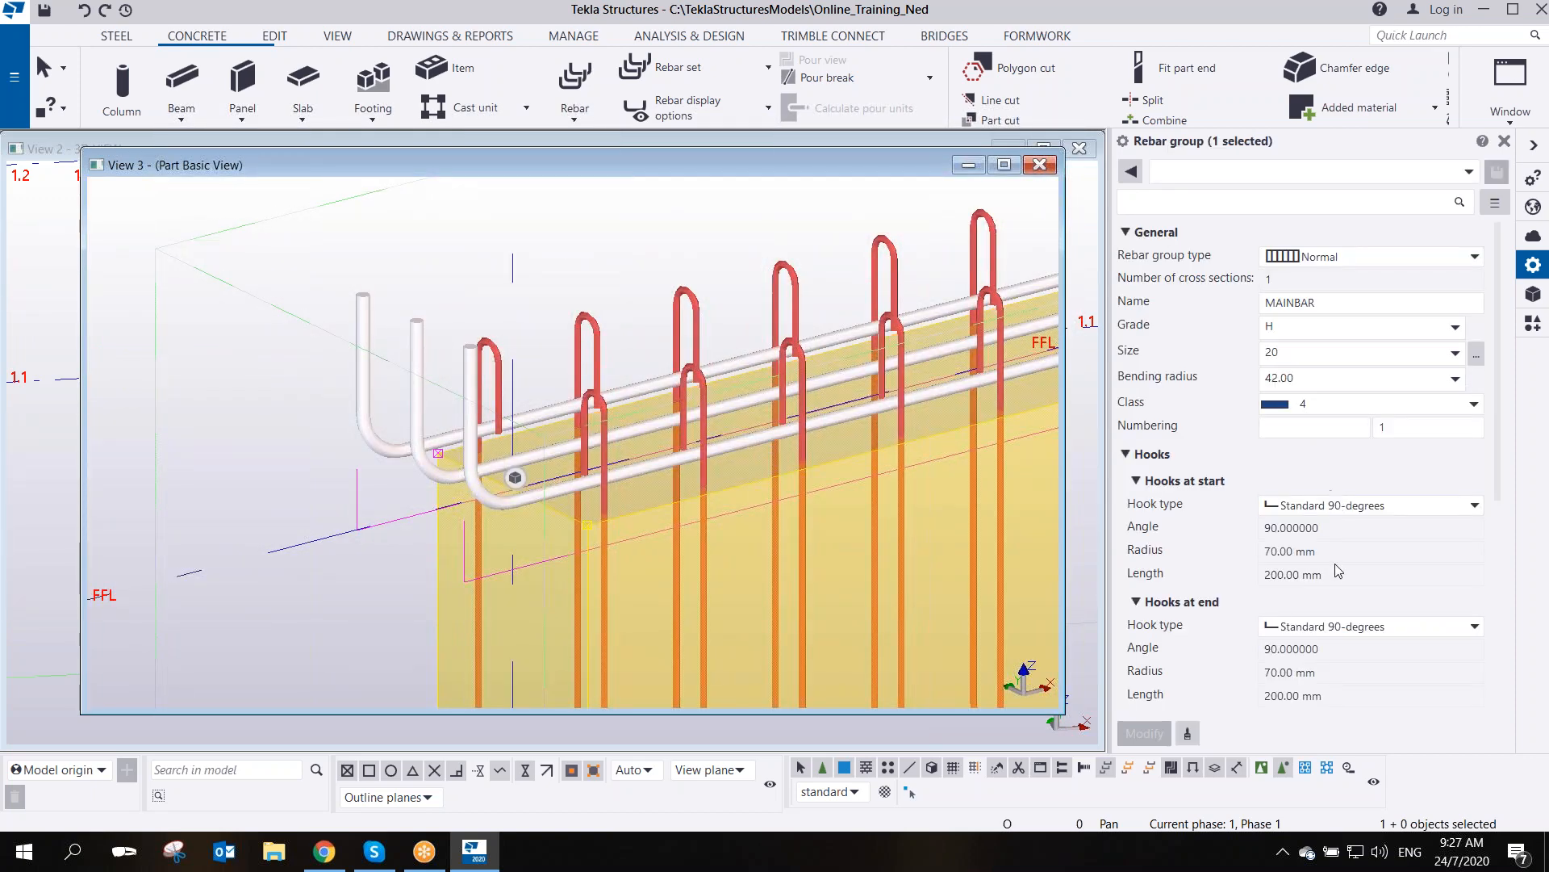
pyautogui.scroll(-3, 1334, 563)
pyautogui.click(1308, 458)
pyautogui.click(1265, 459)
pyautogui.write('-35.00')
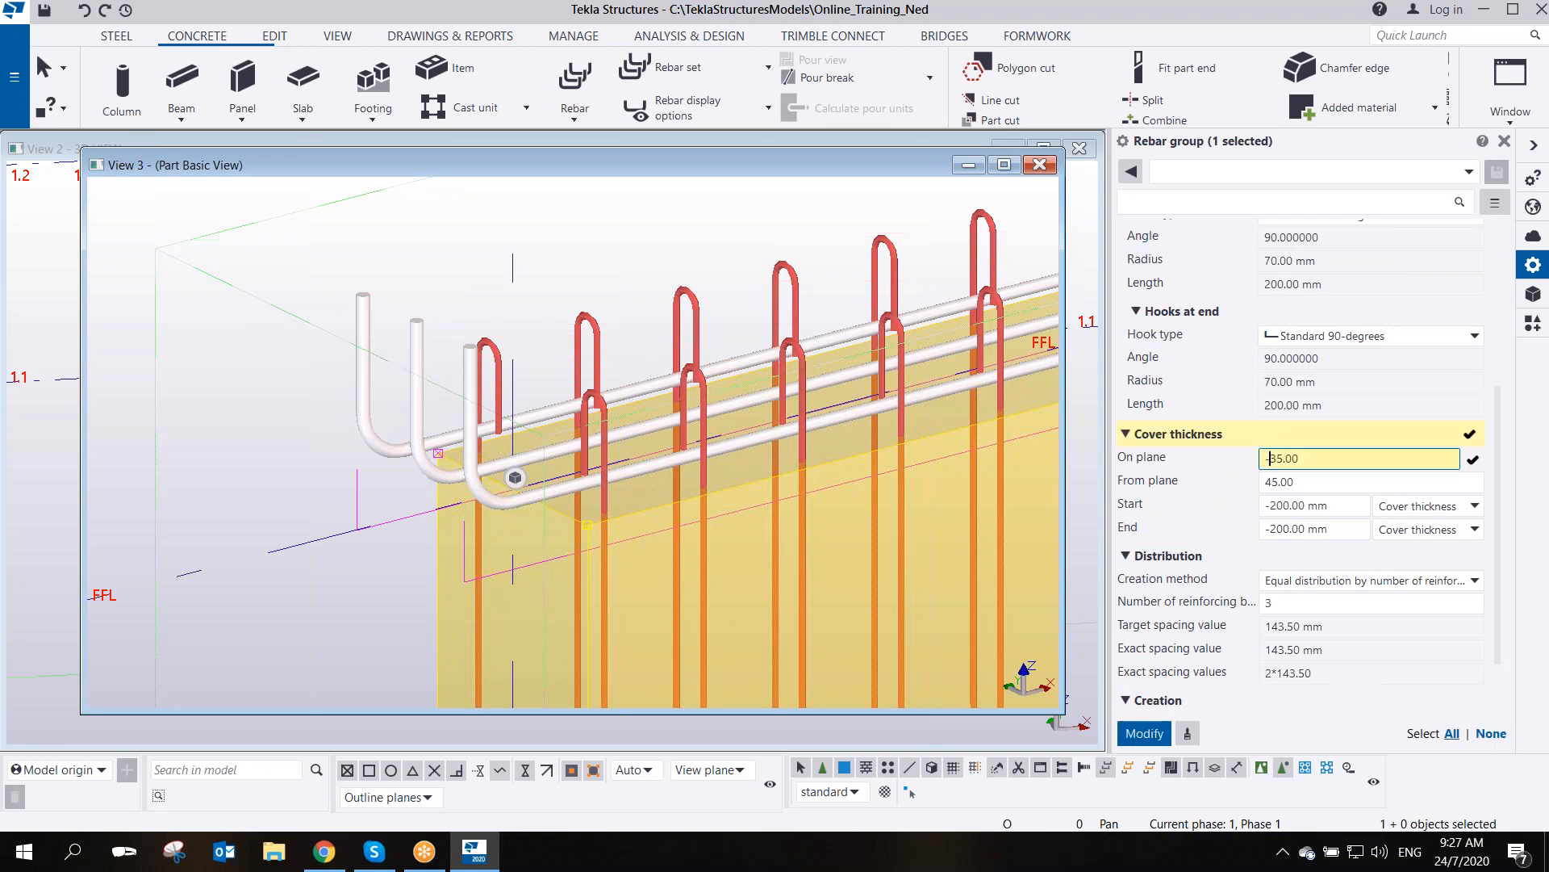
pyautogui.press('Return')
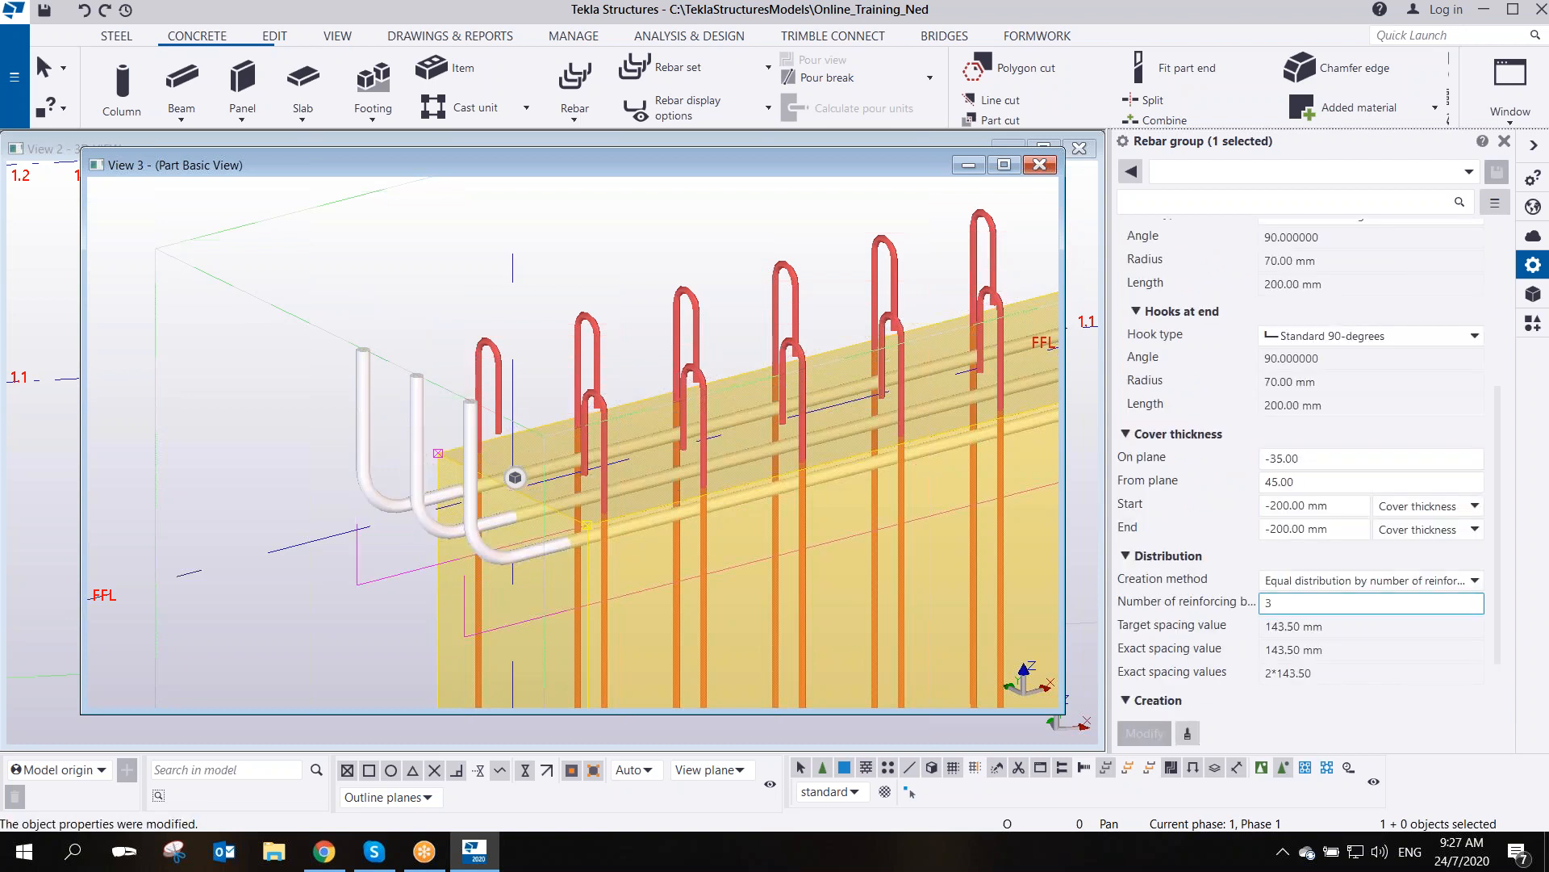
# - Change the top bars' end hook to a Custom hook with a -90 degree angle and 20 mm radius
pyautogui.click(1372, 337)
pyautogui.click(1323, 437)
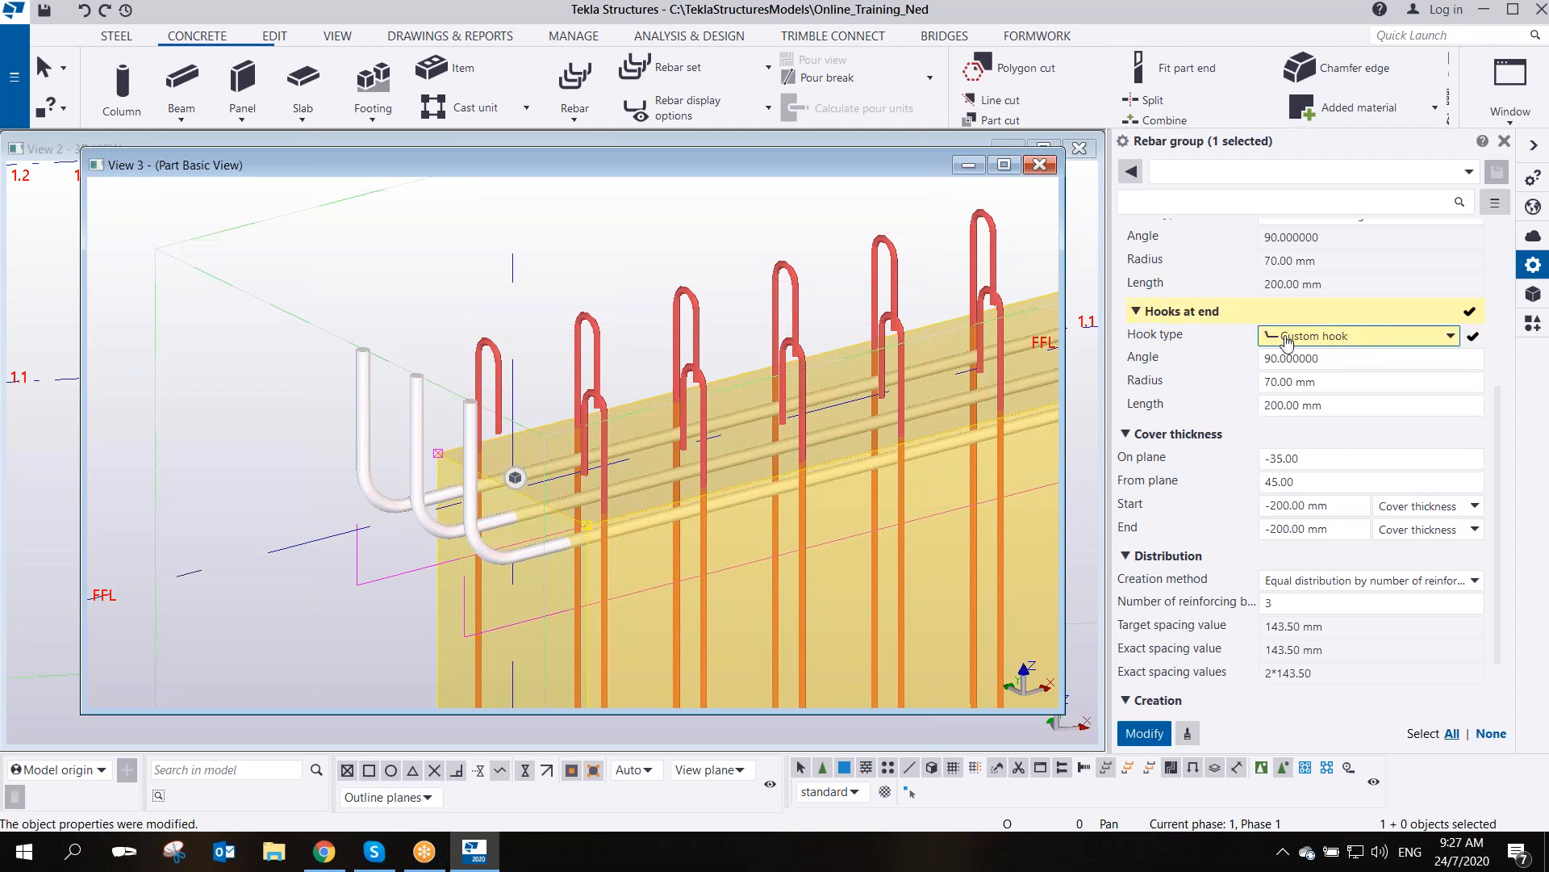
pyautogui.click(1263, 359)
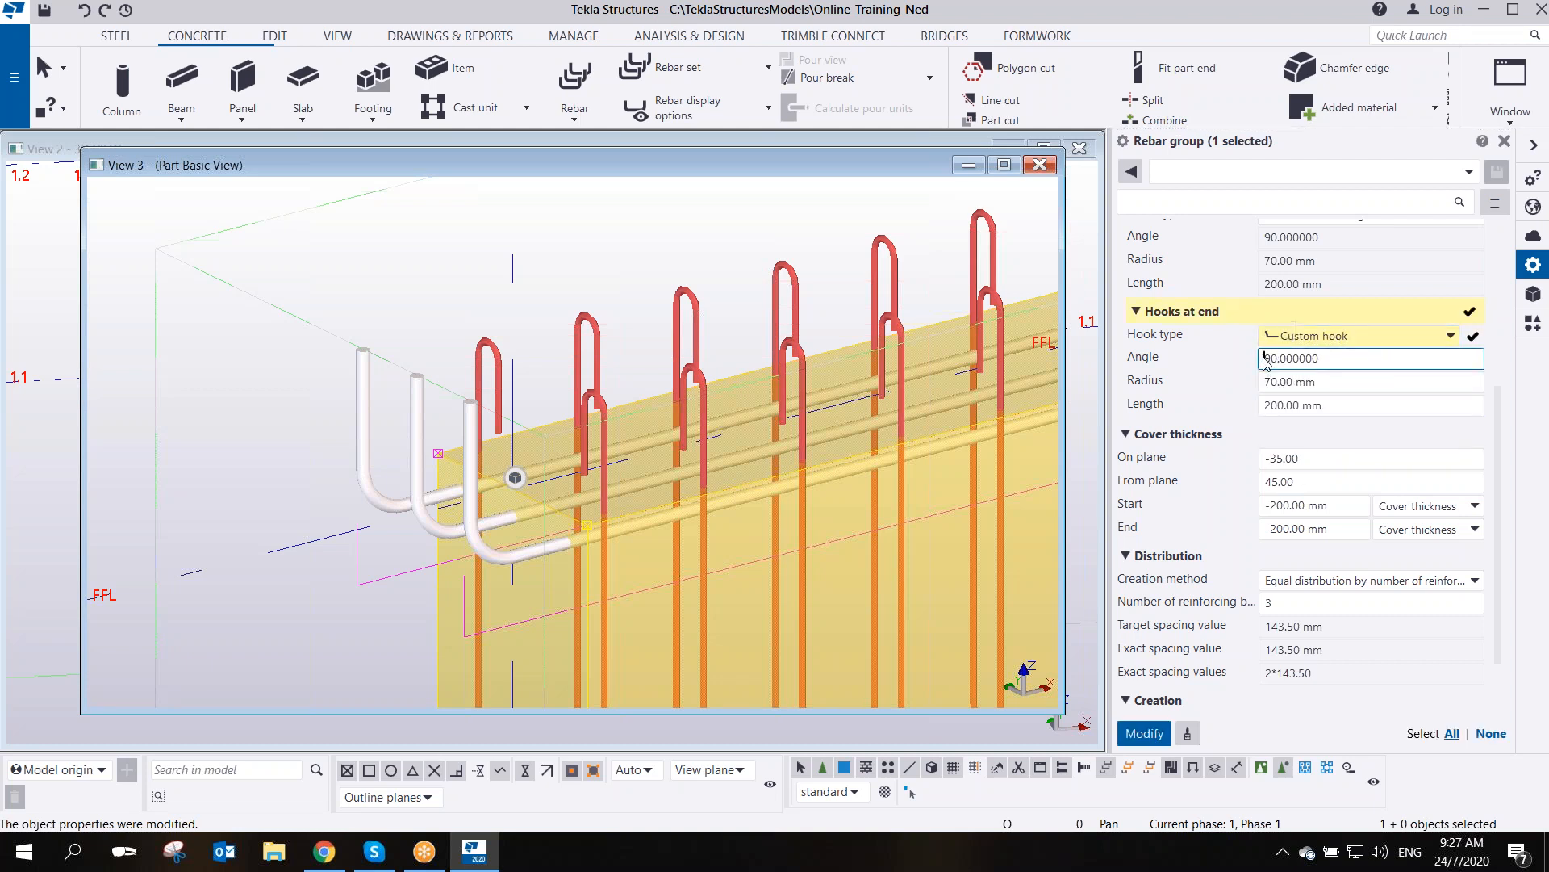
pyautogui.click(1321, 383)
pyautogui.moveTo(1315, 387); pyautogui.dragTo(1134, 387)
pyautogui.write('20')
pyautogui.click(1145, 733)
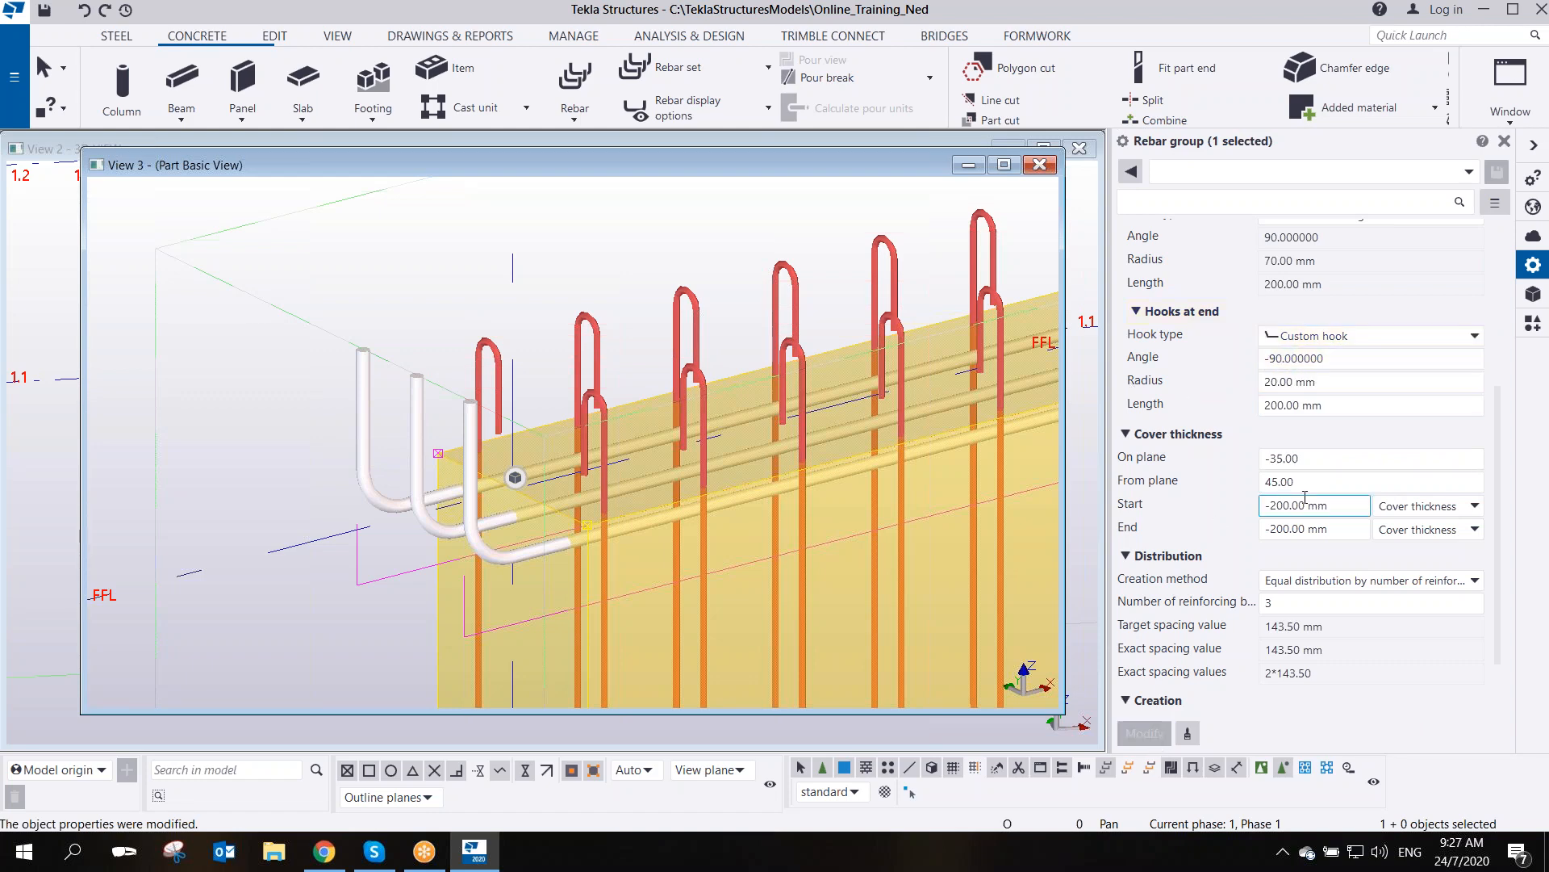
# - Change the top bars' start hook to a Custom hook with a -90 degree angle and 20 mm radius
pyautogui.scroll(3, 1305, 496)
pyautogui.click(1305, 360)
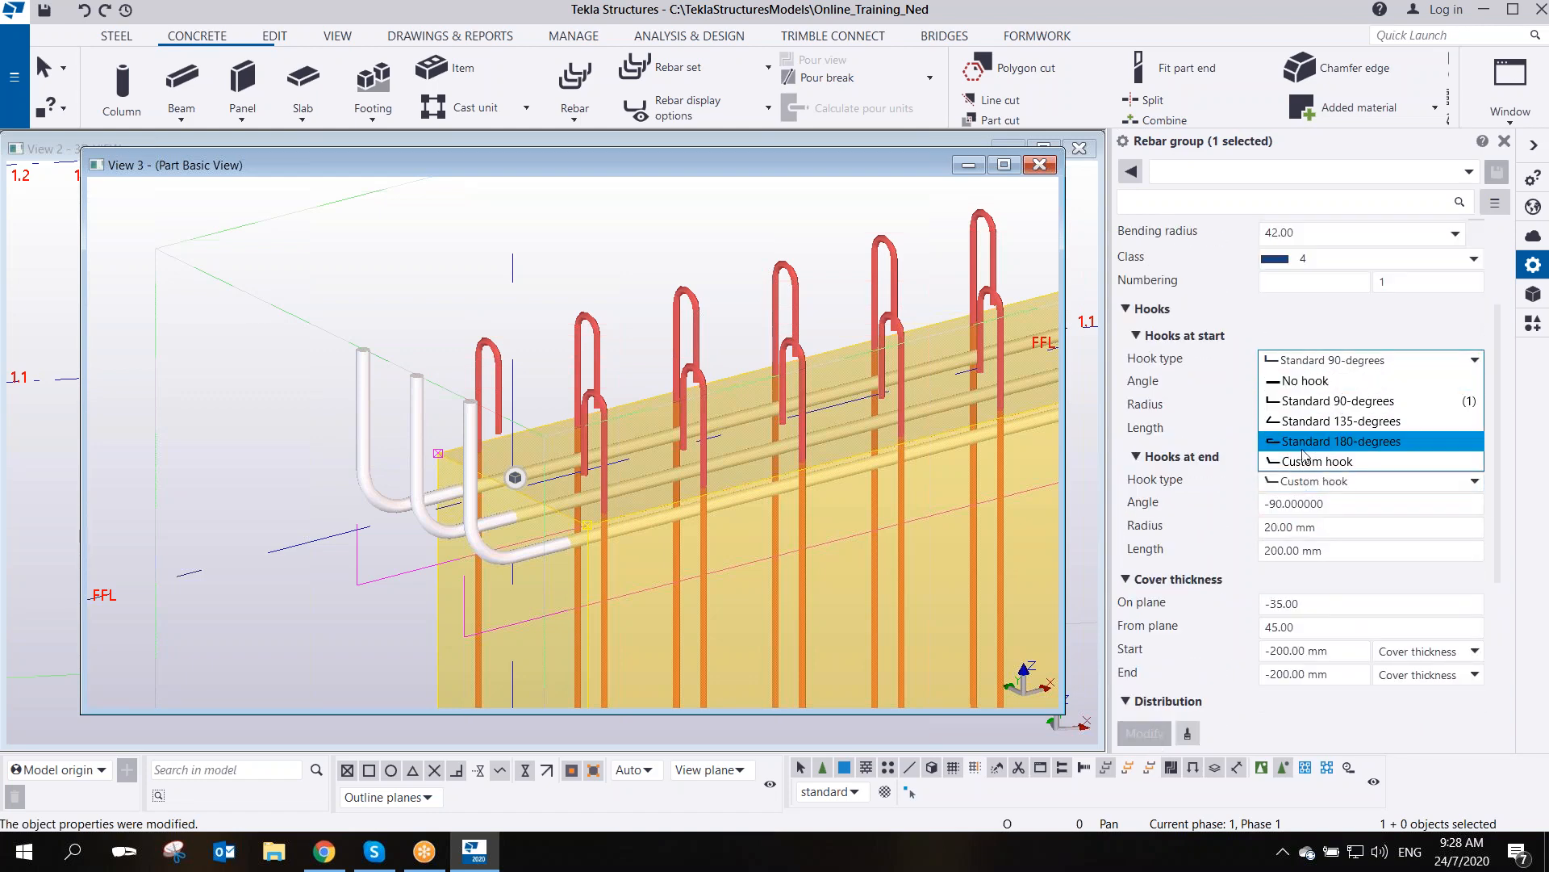
pyautogui.click(1311, 461)
pyautogui.click(1266, 386)
pyautogui.write('-')
pyautogui.moveTo(1319, 407); pyautogui.dragTo(1199, 423)
pyautogui.write('20')
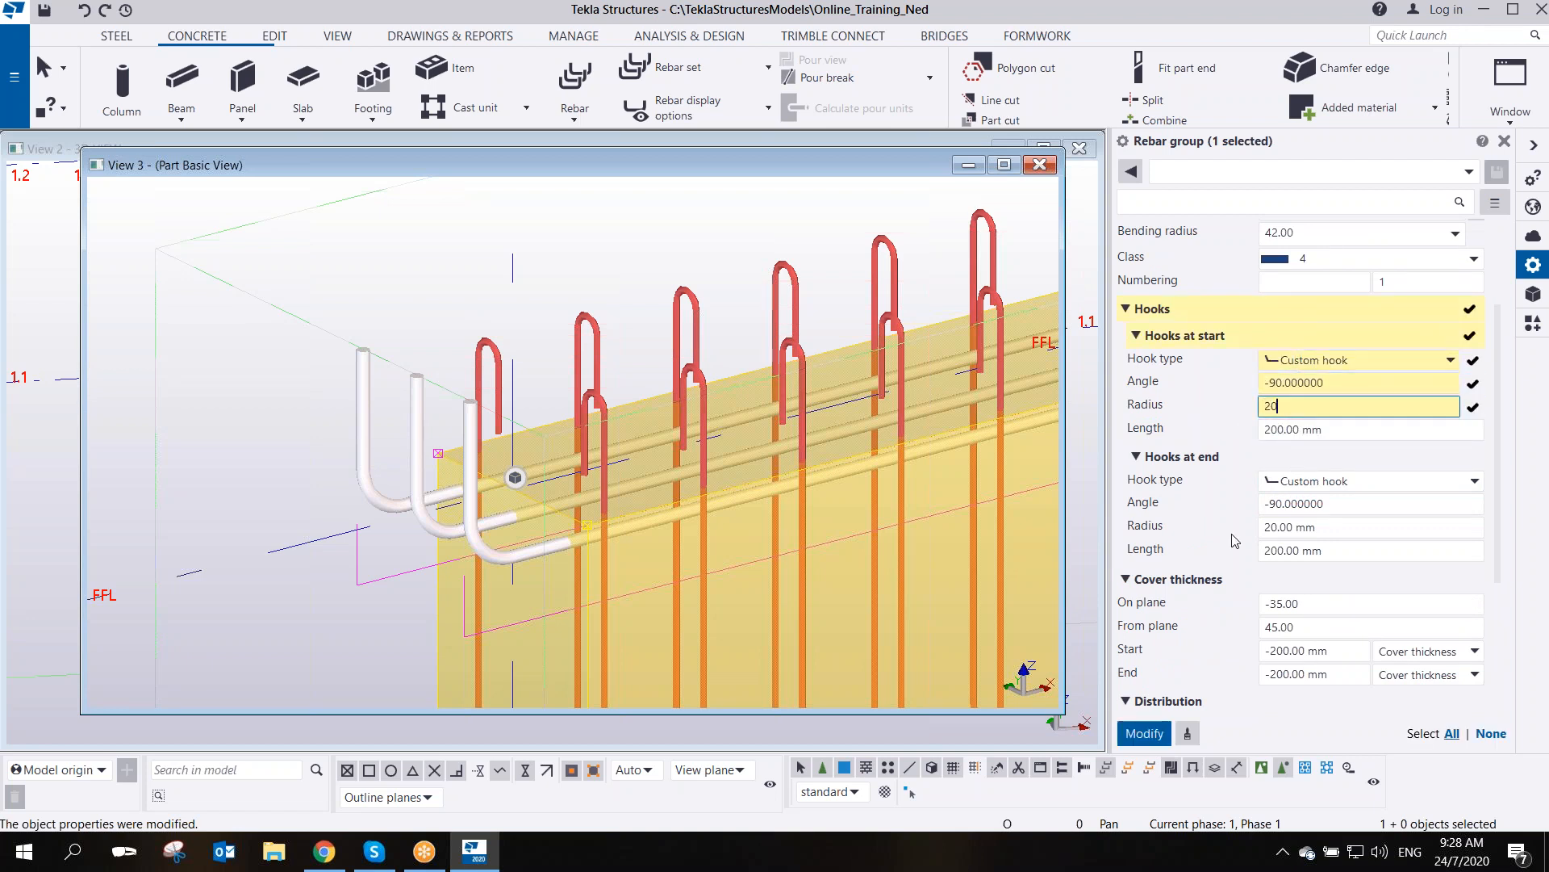
pyautogui.click(1145, 733)
# - Deselect the top main bars and examine their hooks at both ends of the beam
pyautogui.click(585, 296)
pyautogui.scroll(-3, 585, 339)
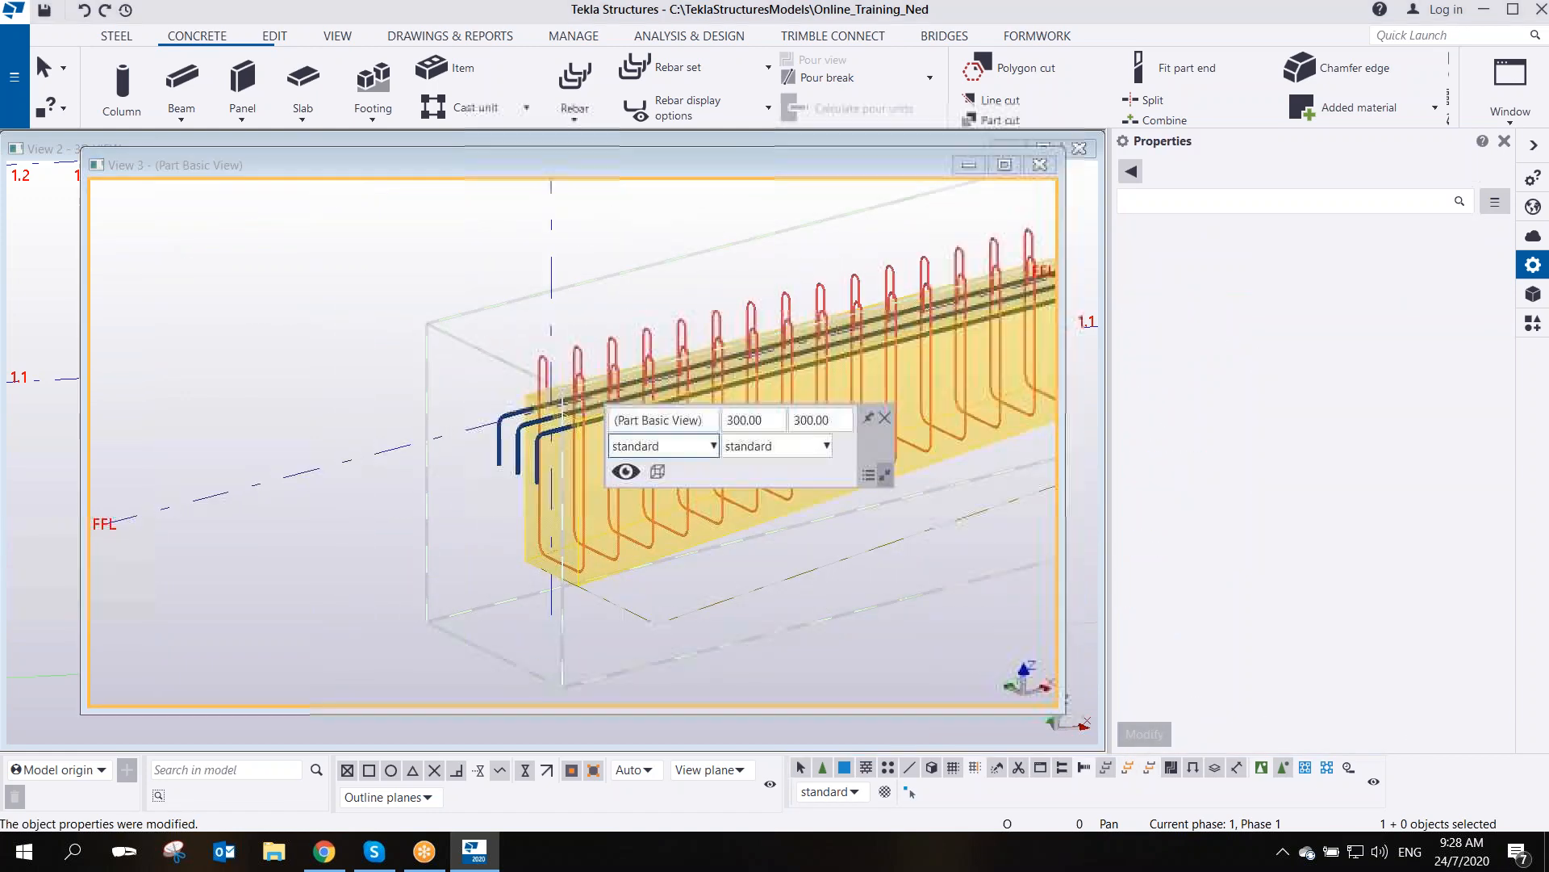
pyautogui.scroll(-1, 632, 281)
pyautogui.keyDown('ctrl'); pyautogui.moveTo(685, 281); pyautogui.dragTo(583, 251, button='middle'); pyautogui.keyUp('ctrl')
pyautogui.moveTo(703, 315); pyautogui.dragTo(384, 311, button='middle')
pyautogui.scroll(-1, 387, 313)
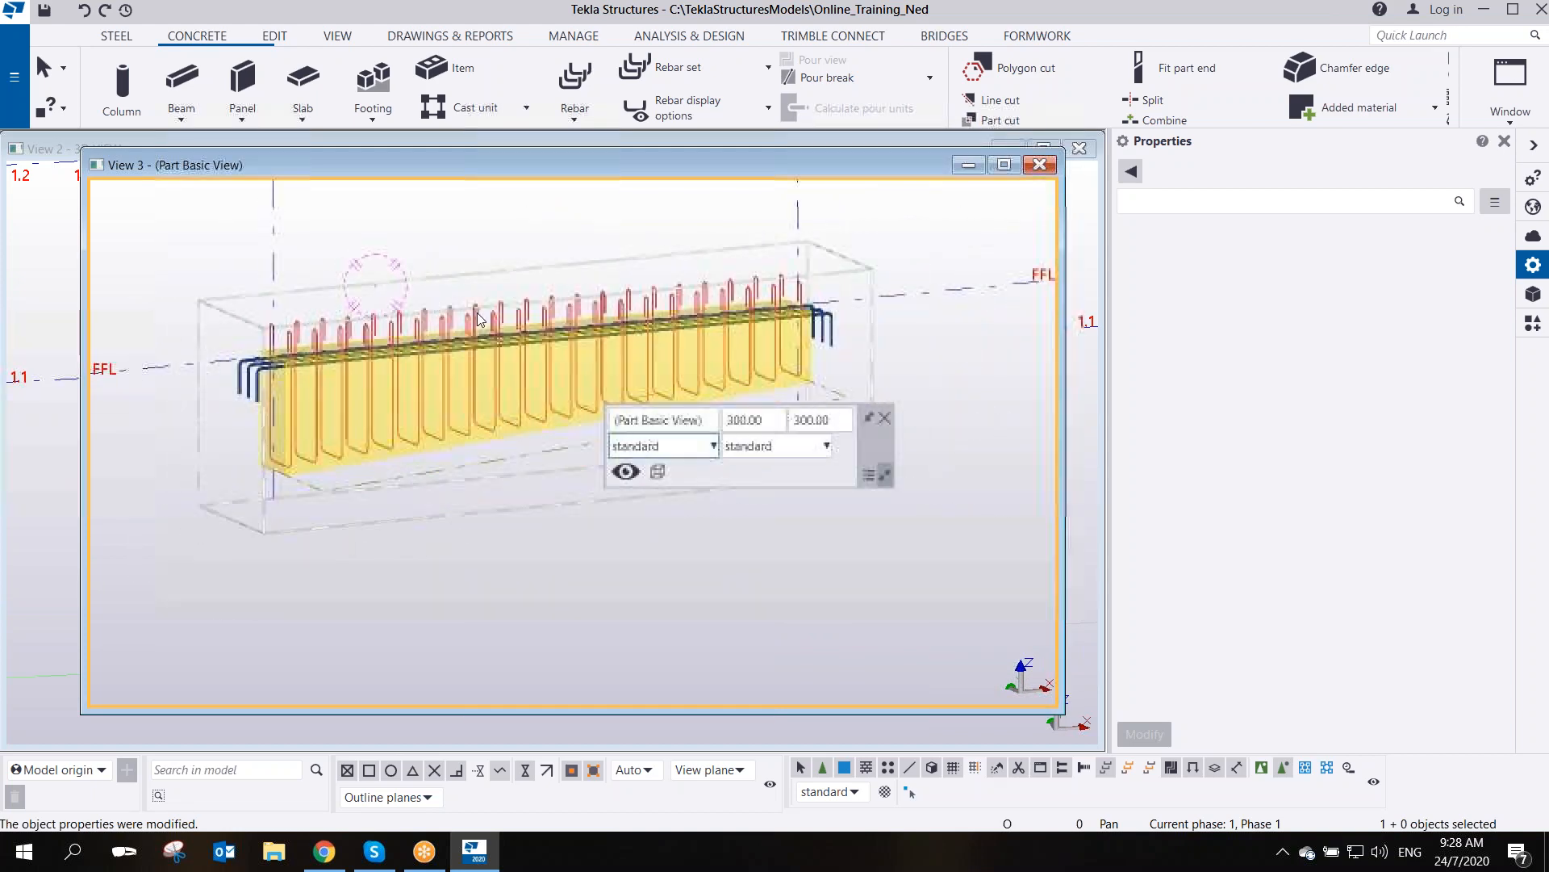
pyautogui.scroll(3, 270, 494)
pyautogui.keyDown('ctrl'); pyautogui.moveTo(349, 449); pyautogui.dragTo(452, 610, button='middle'); pyautogui.keyUp('ctrl')
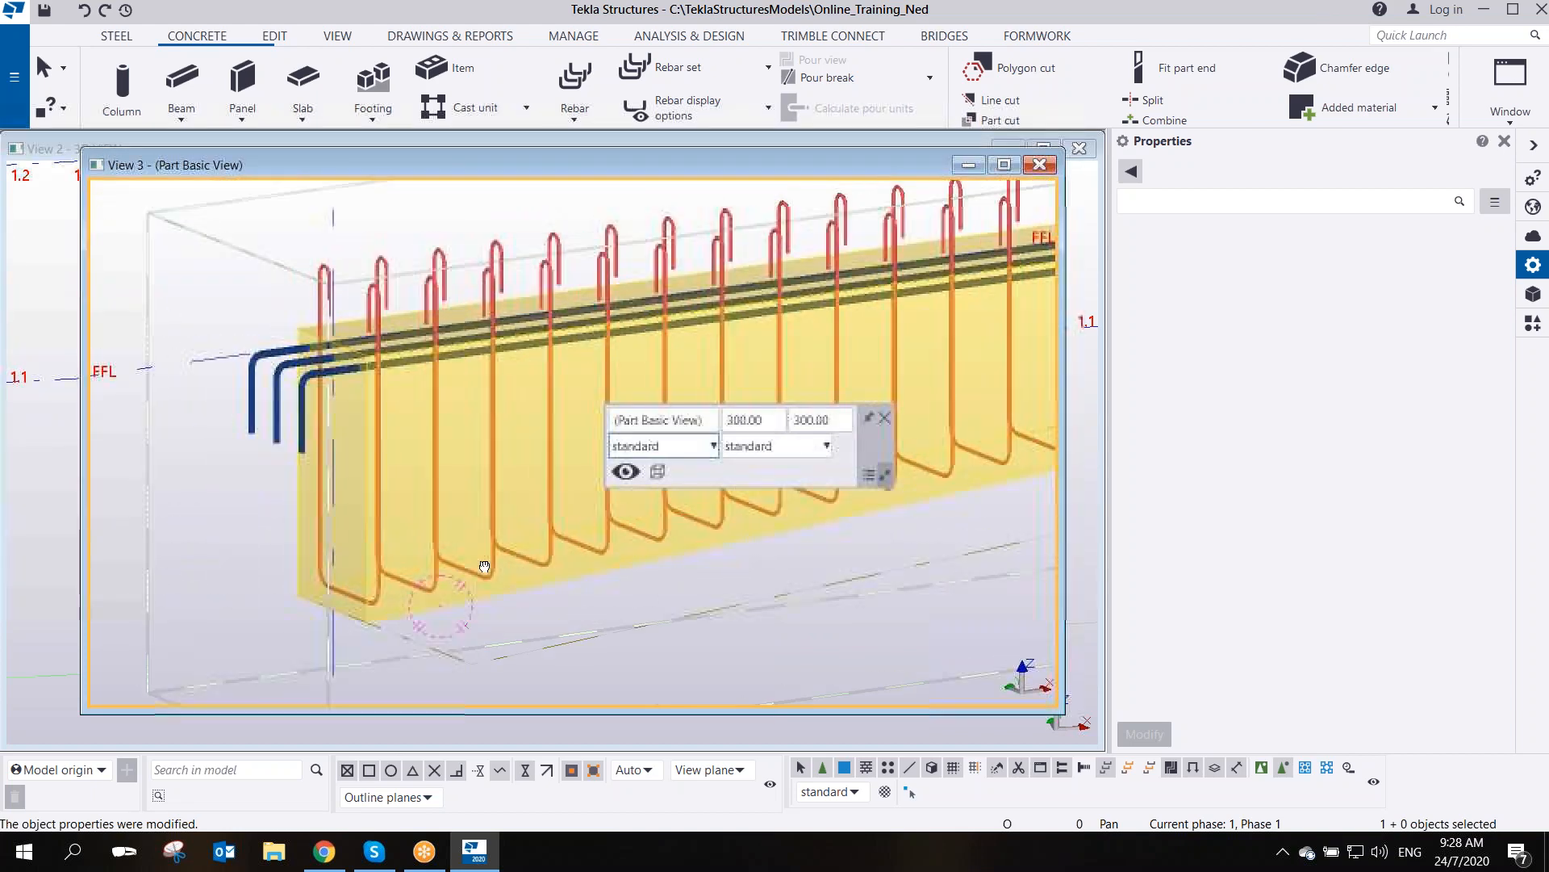
# - Start another bar group on the beam and pick its bar shape along the sloping near bottom edge, end to end
pyautogui.click(575, 77)
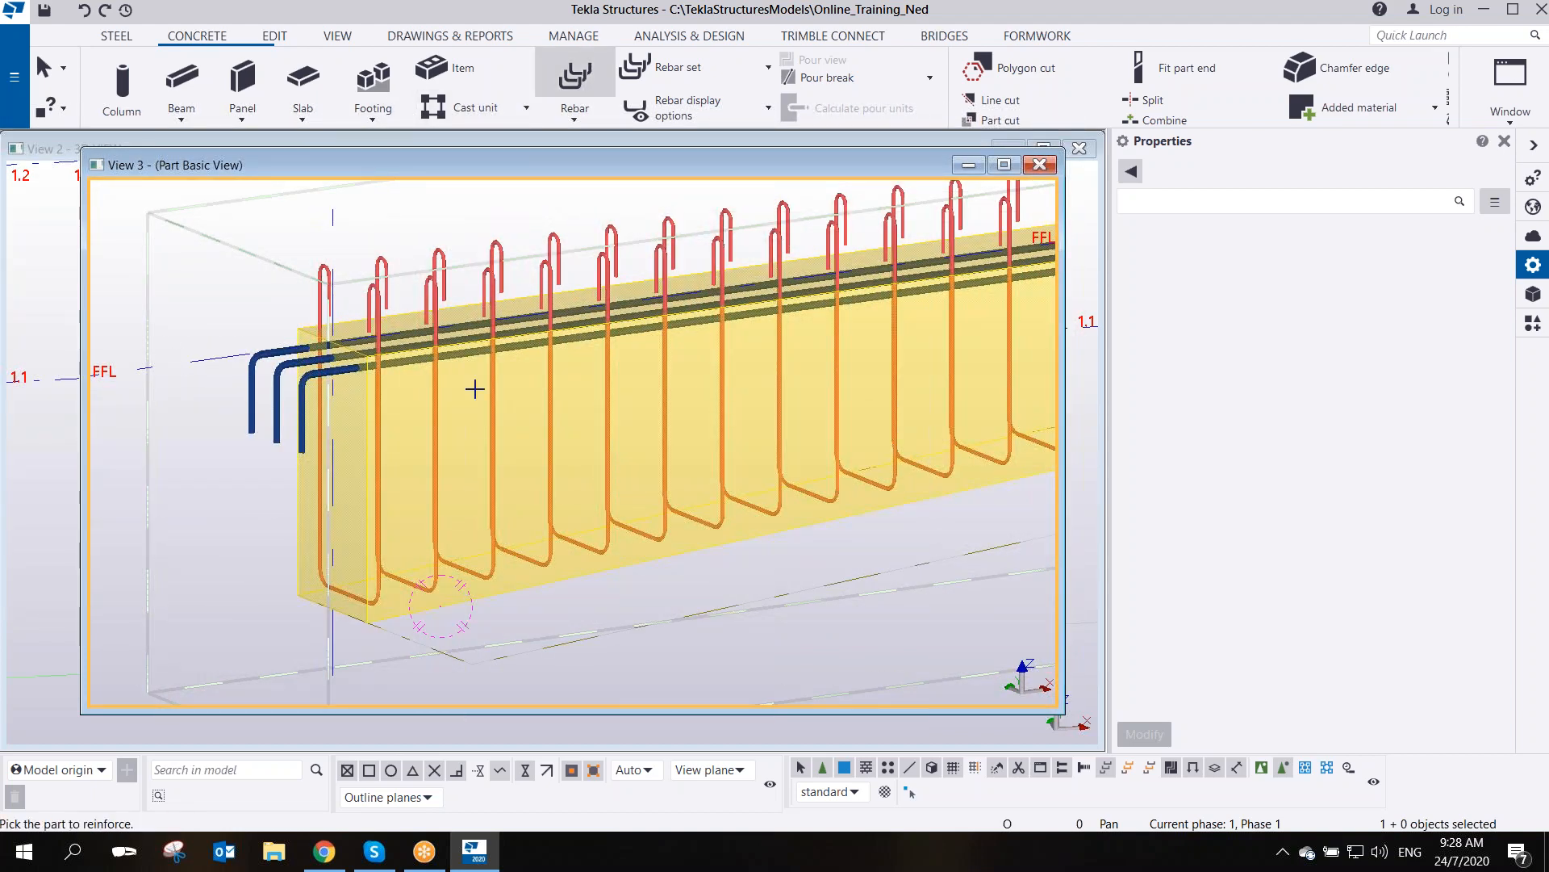
pyautogui.scroll(1, 419, 611)
pyautogui.click(354, 625)
pyautogui.scroll(1, 738, 607)
pyautogui.moveTo(738, 607); pyautogui.dragTo(405, 587, button='middle')
pyautogui.scroll(-3, 405, 587)
pyautogui.scroll(1, 726, 460)
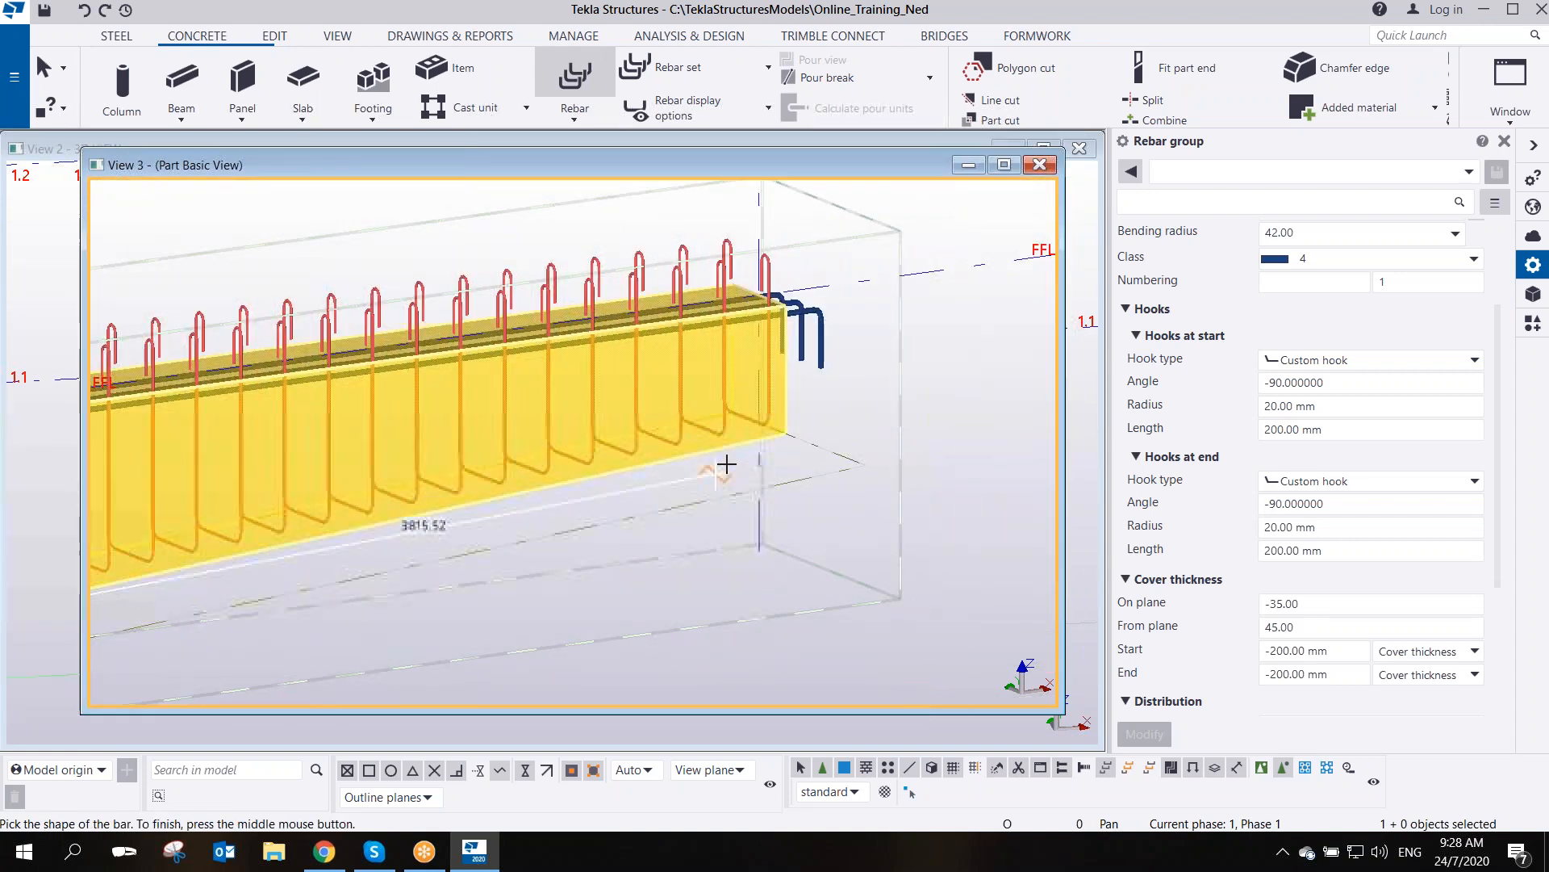
pyautogui.click(786, 434)
# - Finish the bar shape and pick the range across the beam's 400 mm bottom width to create the bottom main bars
pyautogui.moveTo(530, 539); pyautogui.dragTo(799, 477, button='middle')
pyautogui.scroll(-2, 799, 477)
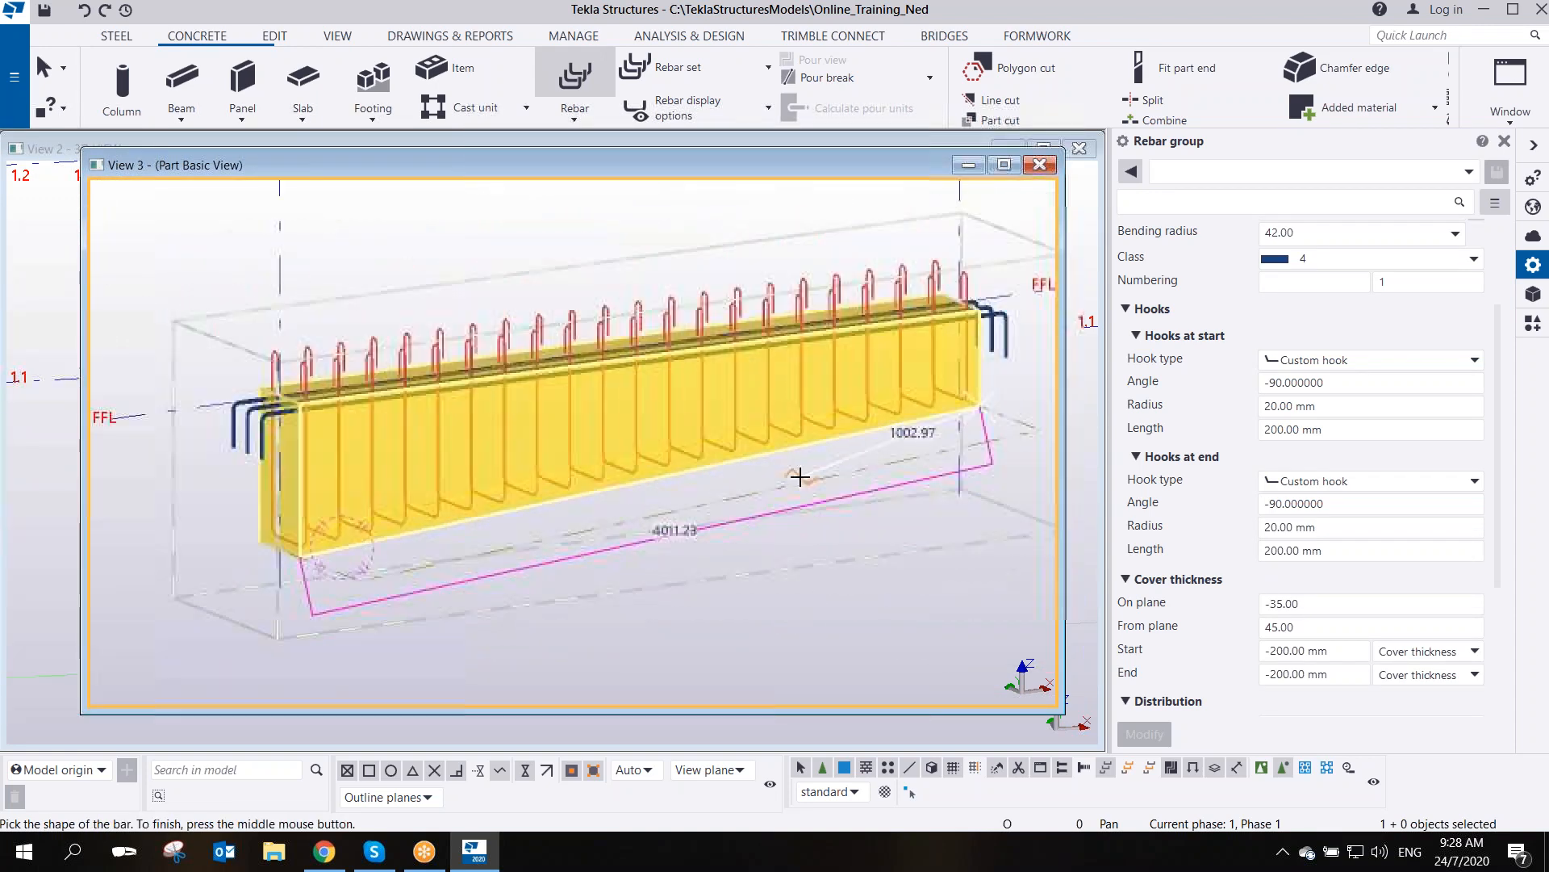
pyautogui.scroll(3, 500, 527)
pyautogui.scroll(1, 360, 505)
pyautogui.middleClick(501, 525)
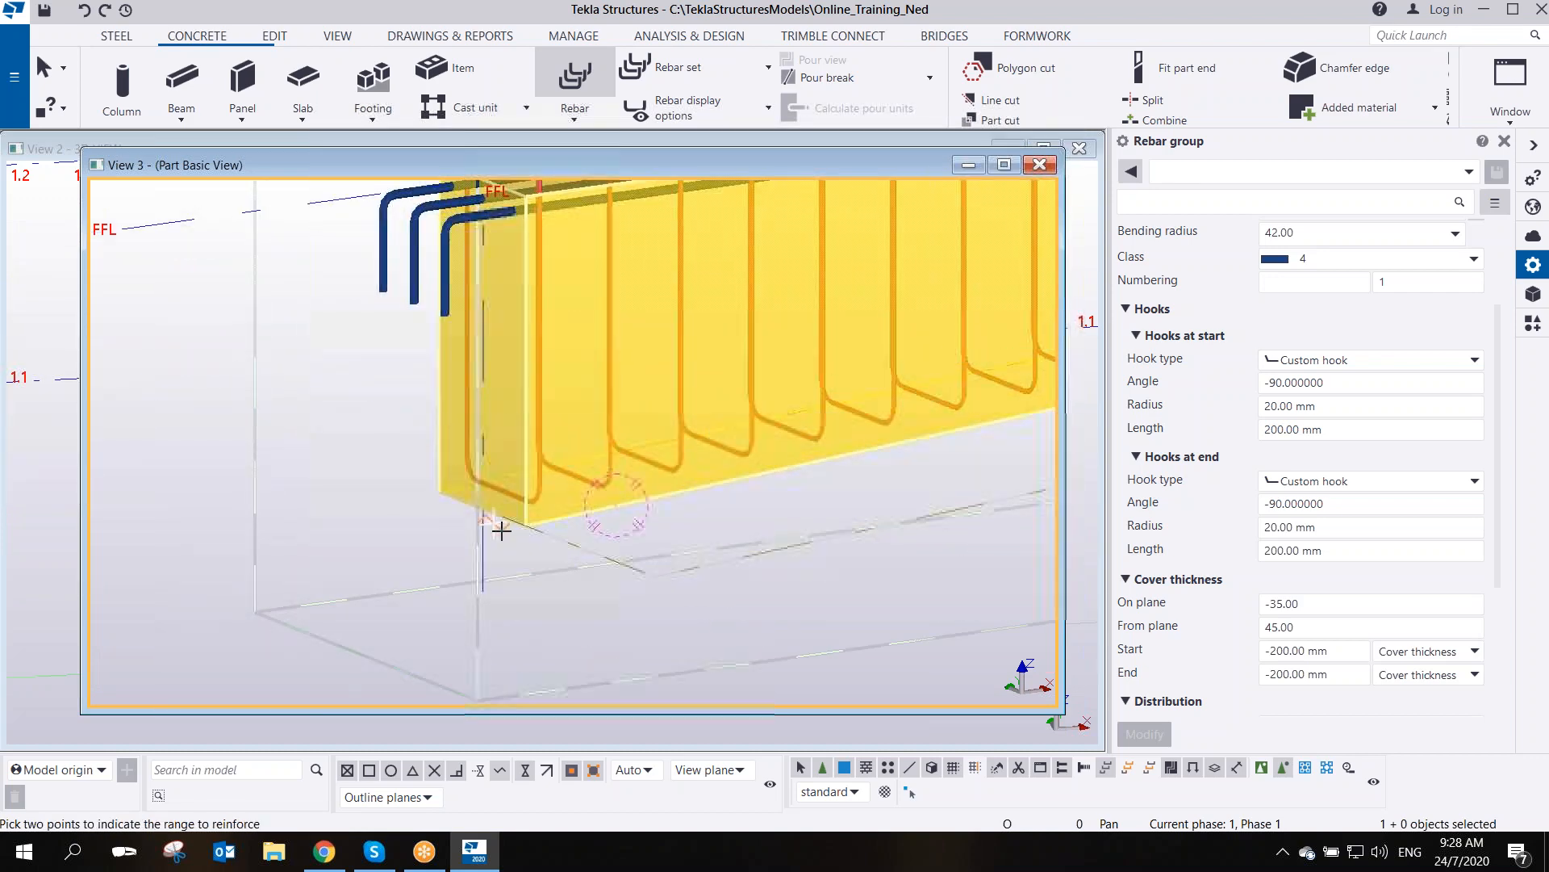
pyautogui.click(526, 528)
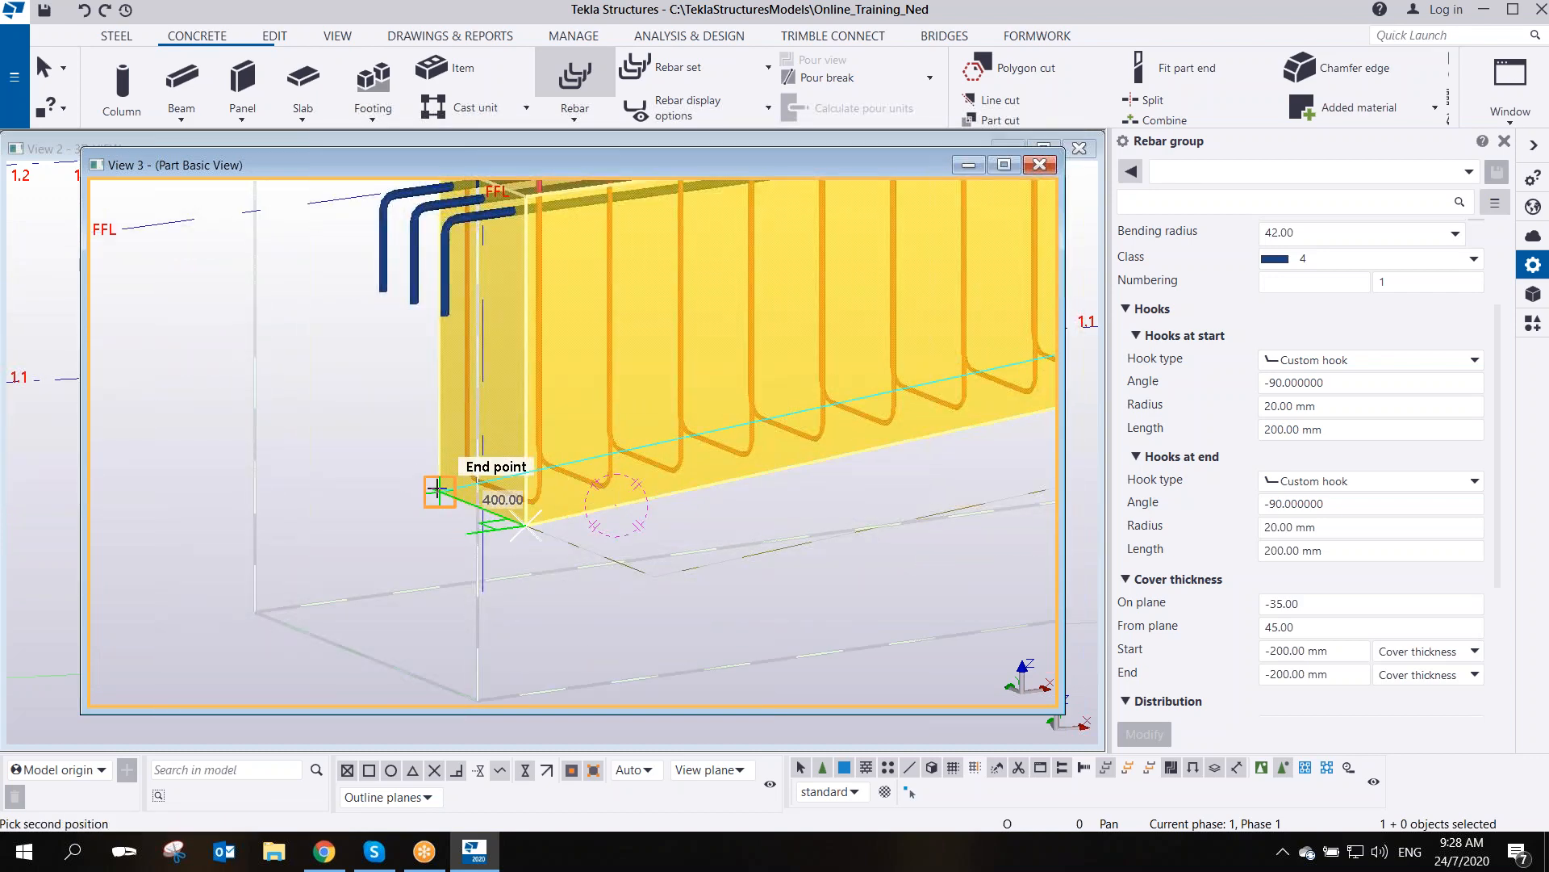
pyautogui.click(442, 495)
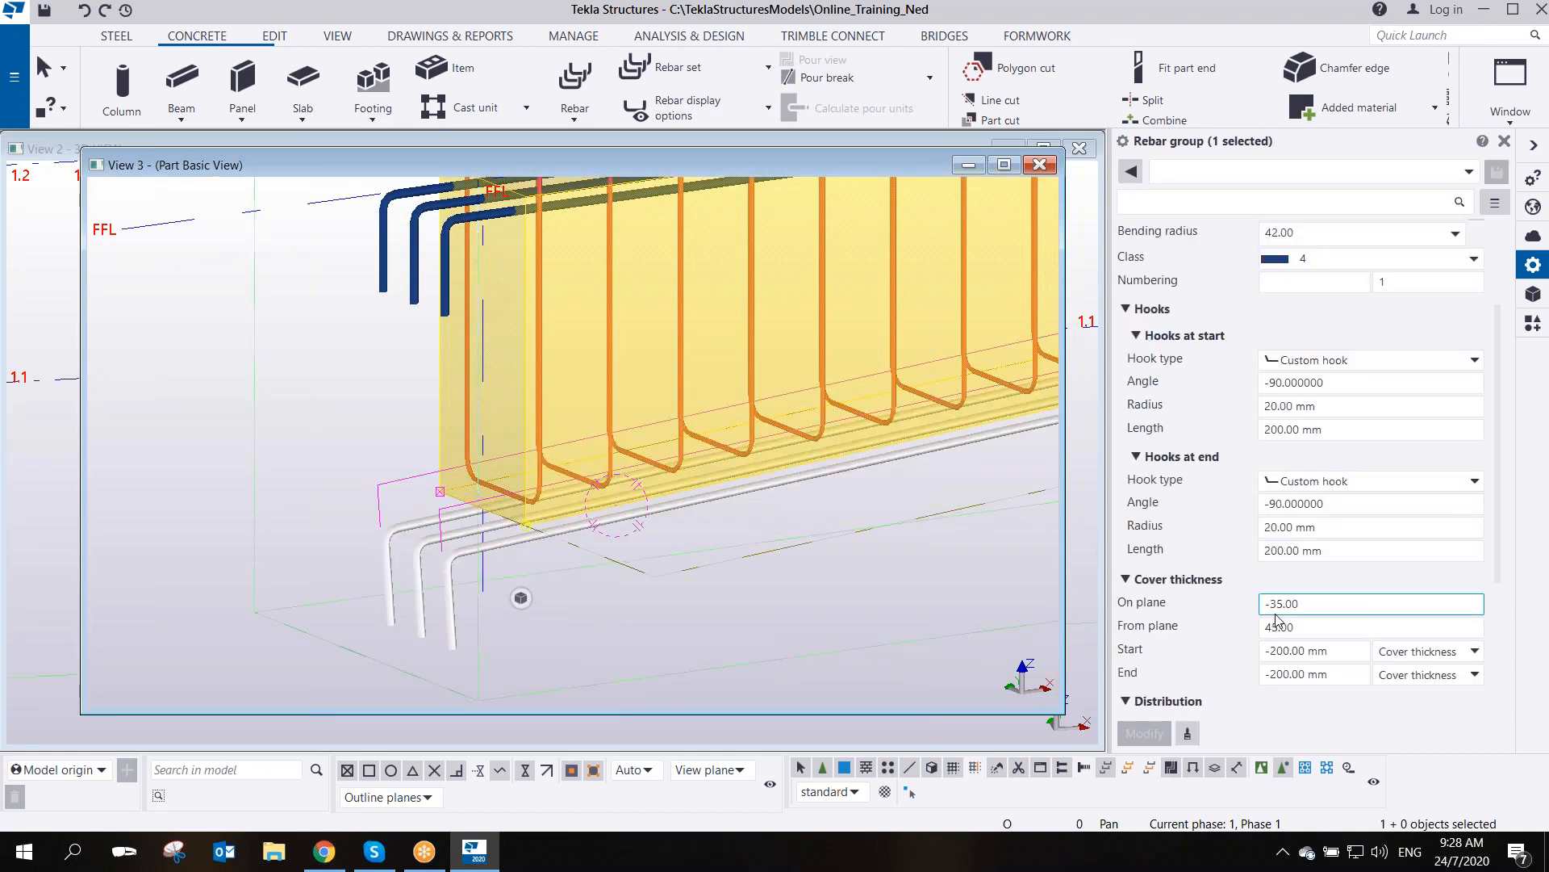
# - Set the bottom bars' on-plane cover to 35 mm and both custom hook angles to 90 degrees, applying the changes
pyautogui.moveTo(1270, 602); pyautogui.dragTo(1221, 638)
pyautogui.press('BackSpace')
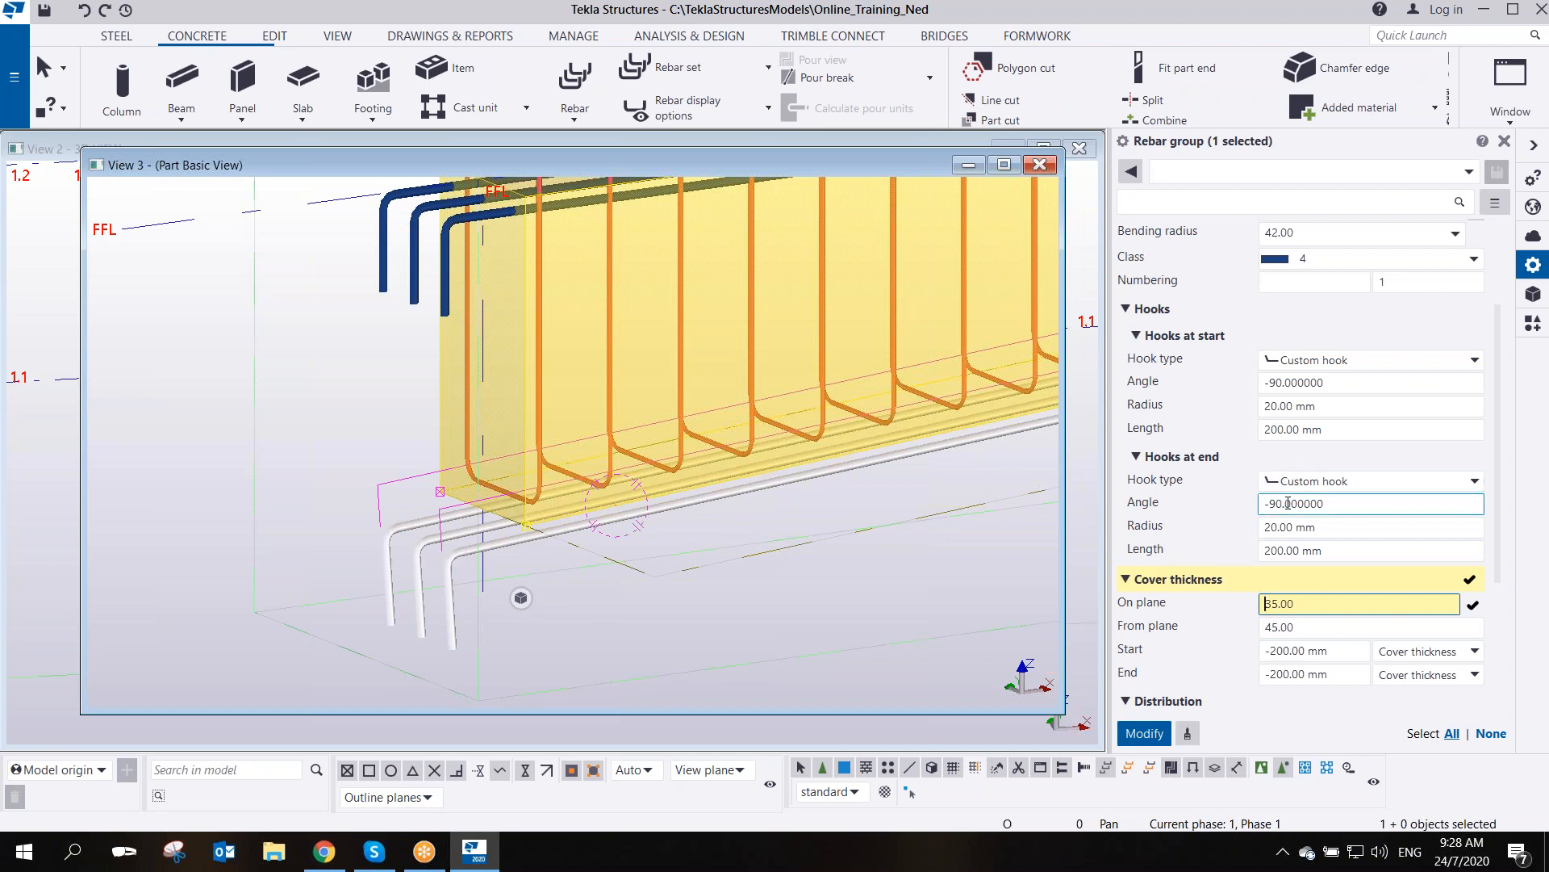
pyautogui.moveTo(1272, 506); pyautogui.dragTo(1244, 525)
pyautogui.press('BackSpace')
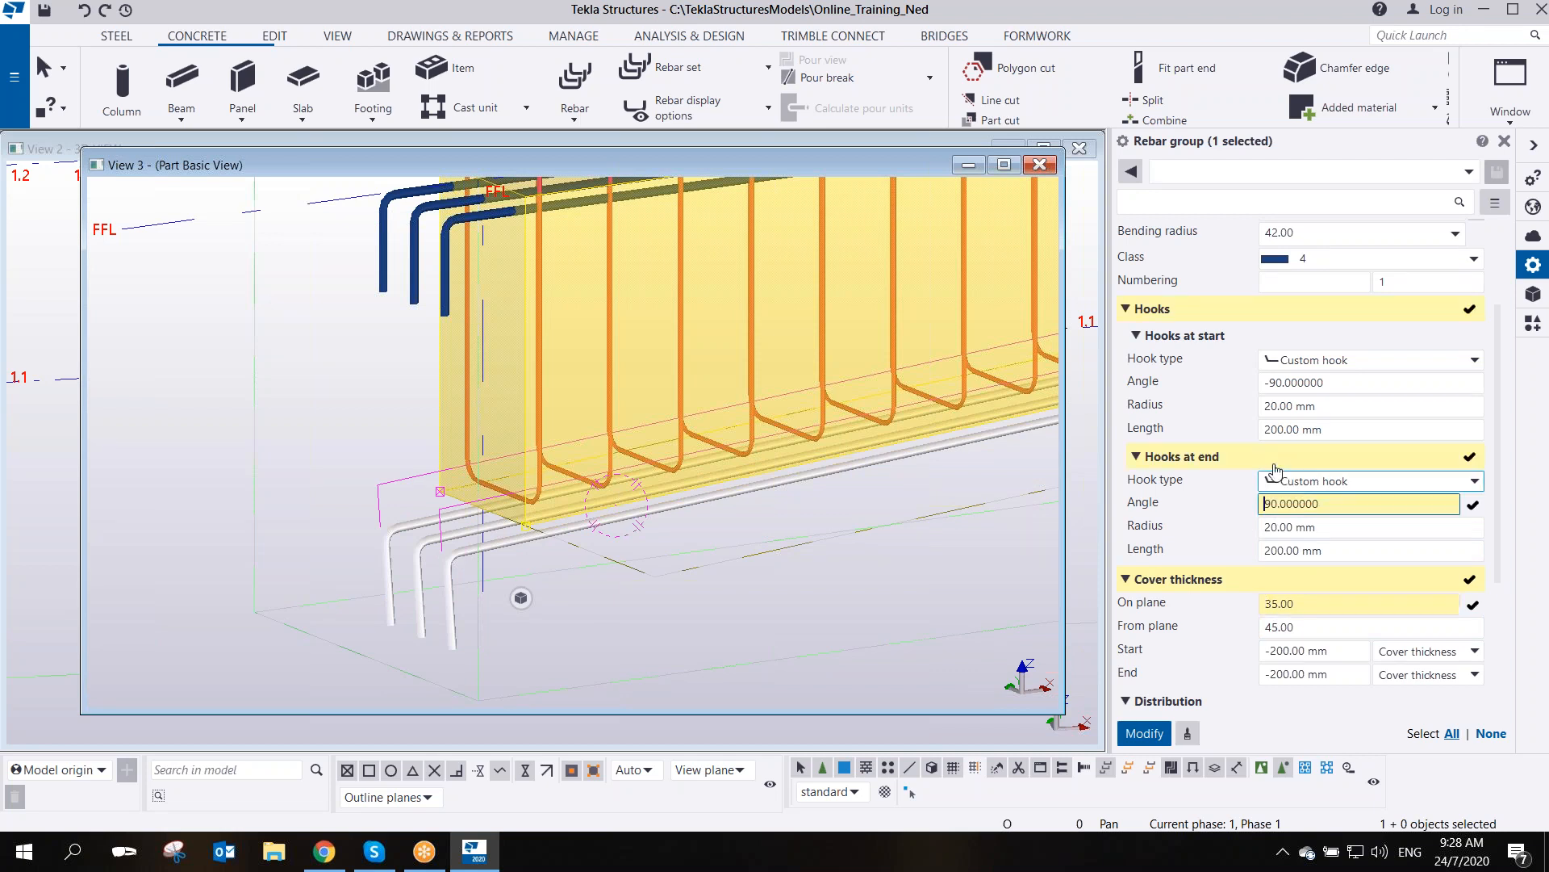
pyautogui.click(1262, 385)
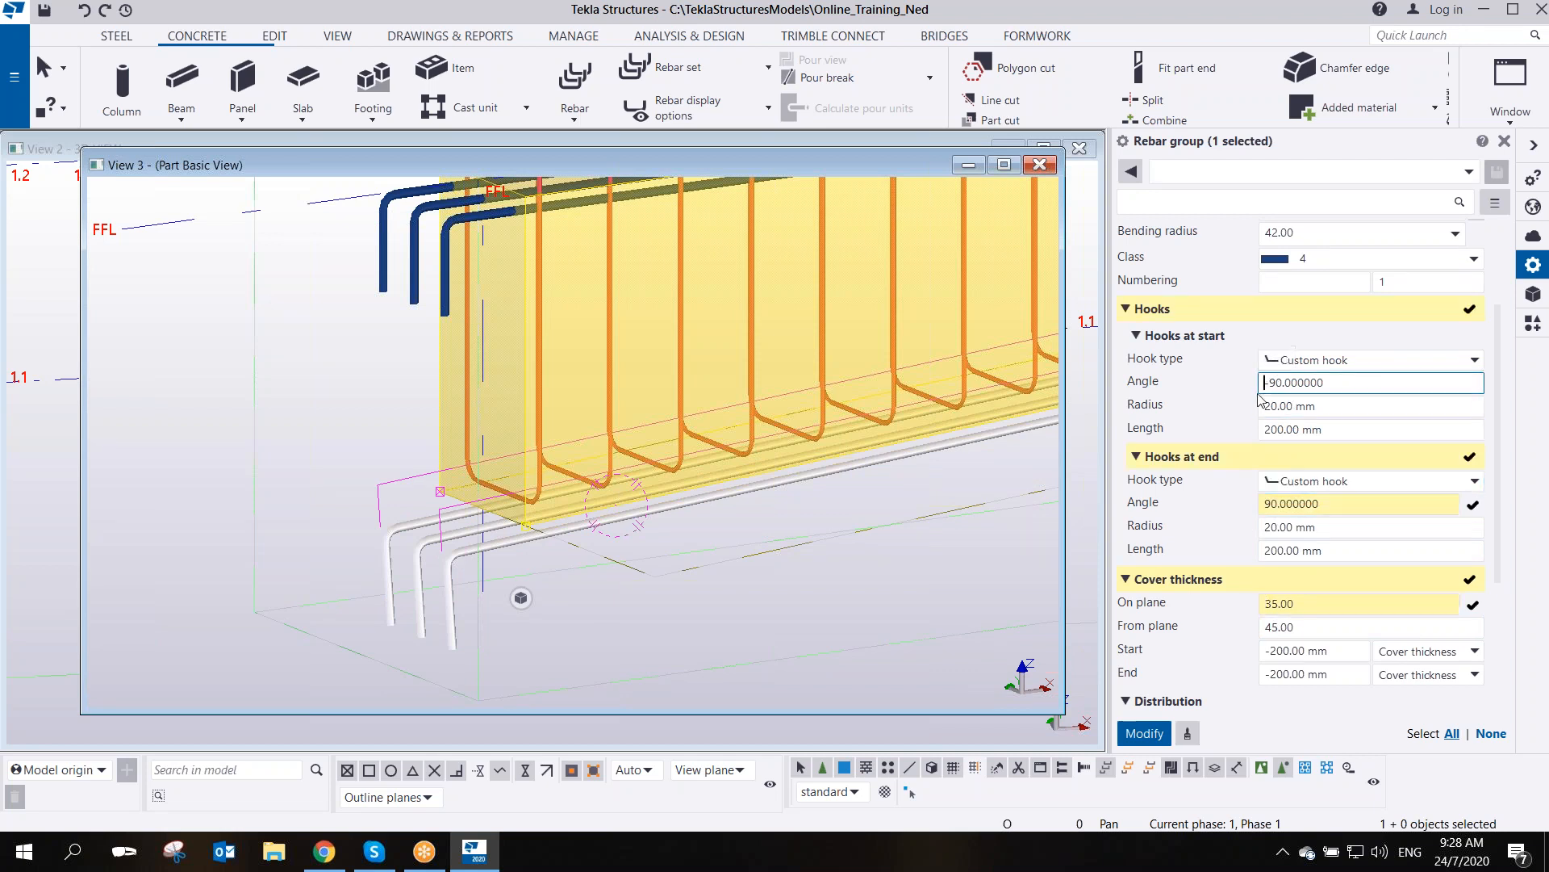
pyautogui.press('Delete')
pyautogui.click(1145, 733)
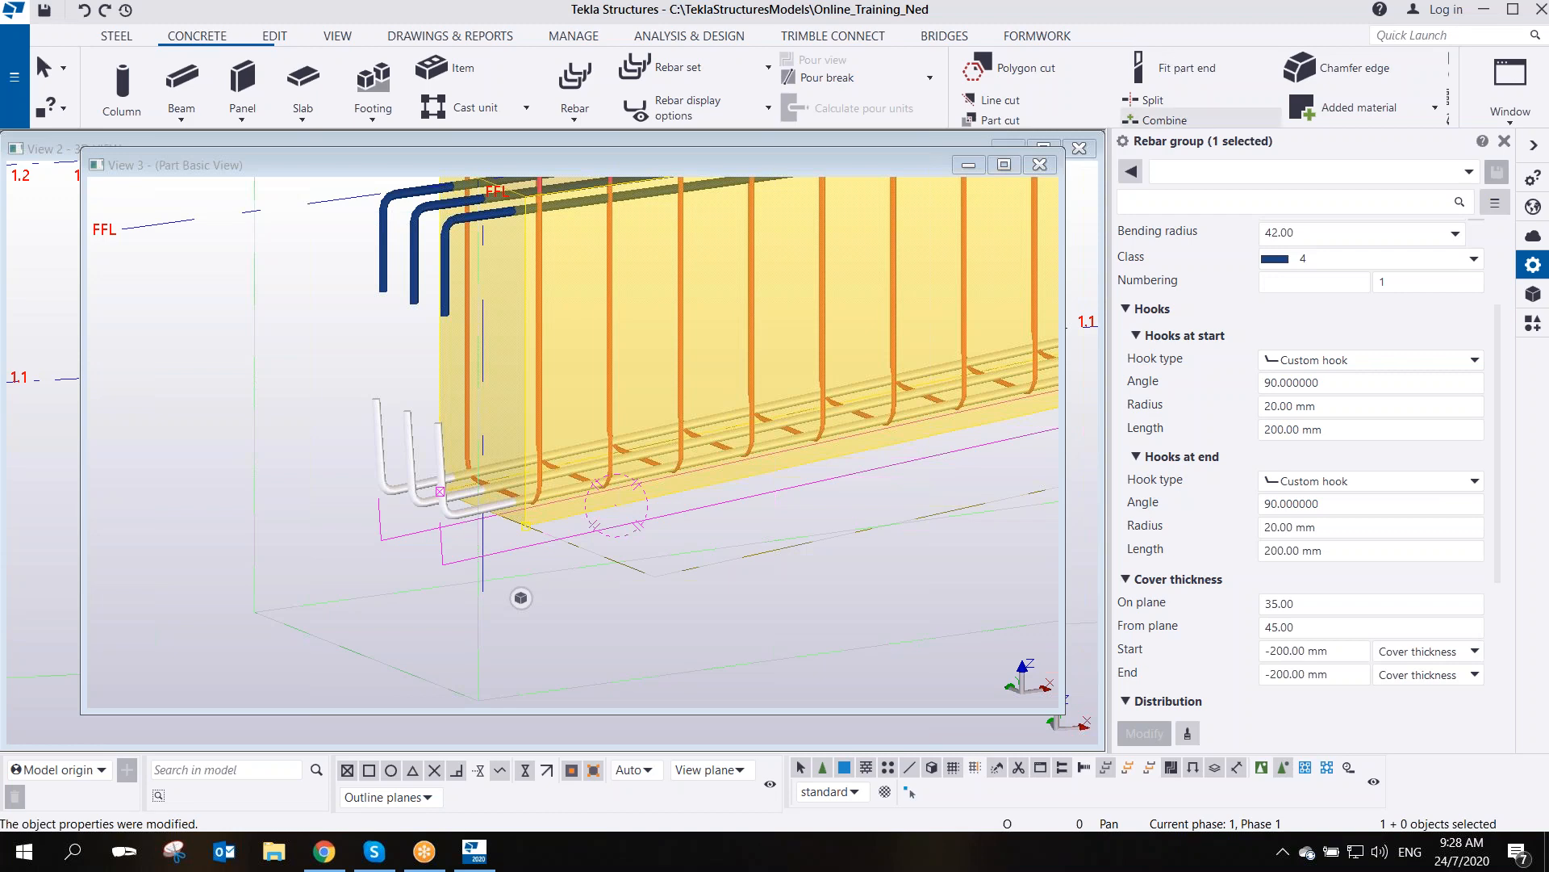
# - Deselect the bottom bars and examine how their hooks sit relative to the top bars' hooks at both beam ends
pyautogui.click(770, 626)
pyautogui.scroll(-4, 590, 516)
pyautogui.scroll(-2, 598, 487)
pyautogui.moveTo(928, 389); pyautogui.dragTo(739, 348, button='middle')
pyautogui.scroll(7, 710, 346)
pyautogui.moveTo(849, 418); pyautogui.dragTo(758, 381, button='middle')
pyautogui.scroll(5, 817, 414)
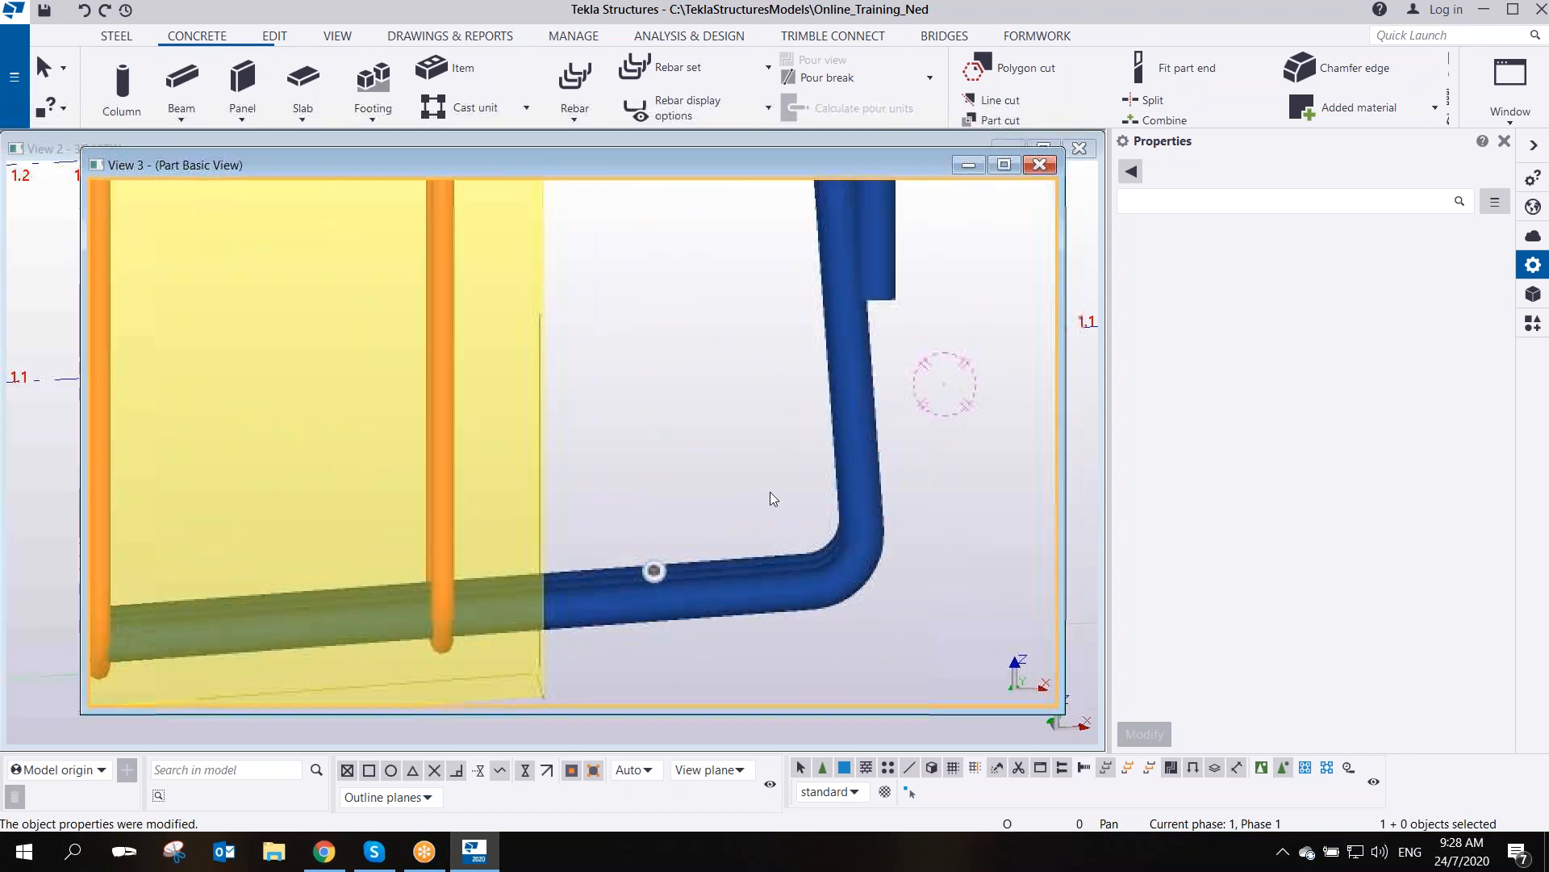
pyautogui.scroll(1, 754, 432)
pyautogui.scroll(-7, 747, 439)
pyautogui.scroll(2, 765, 426)
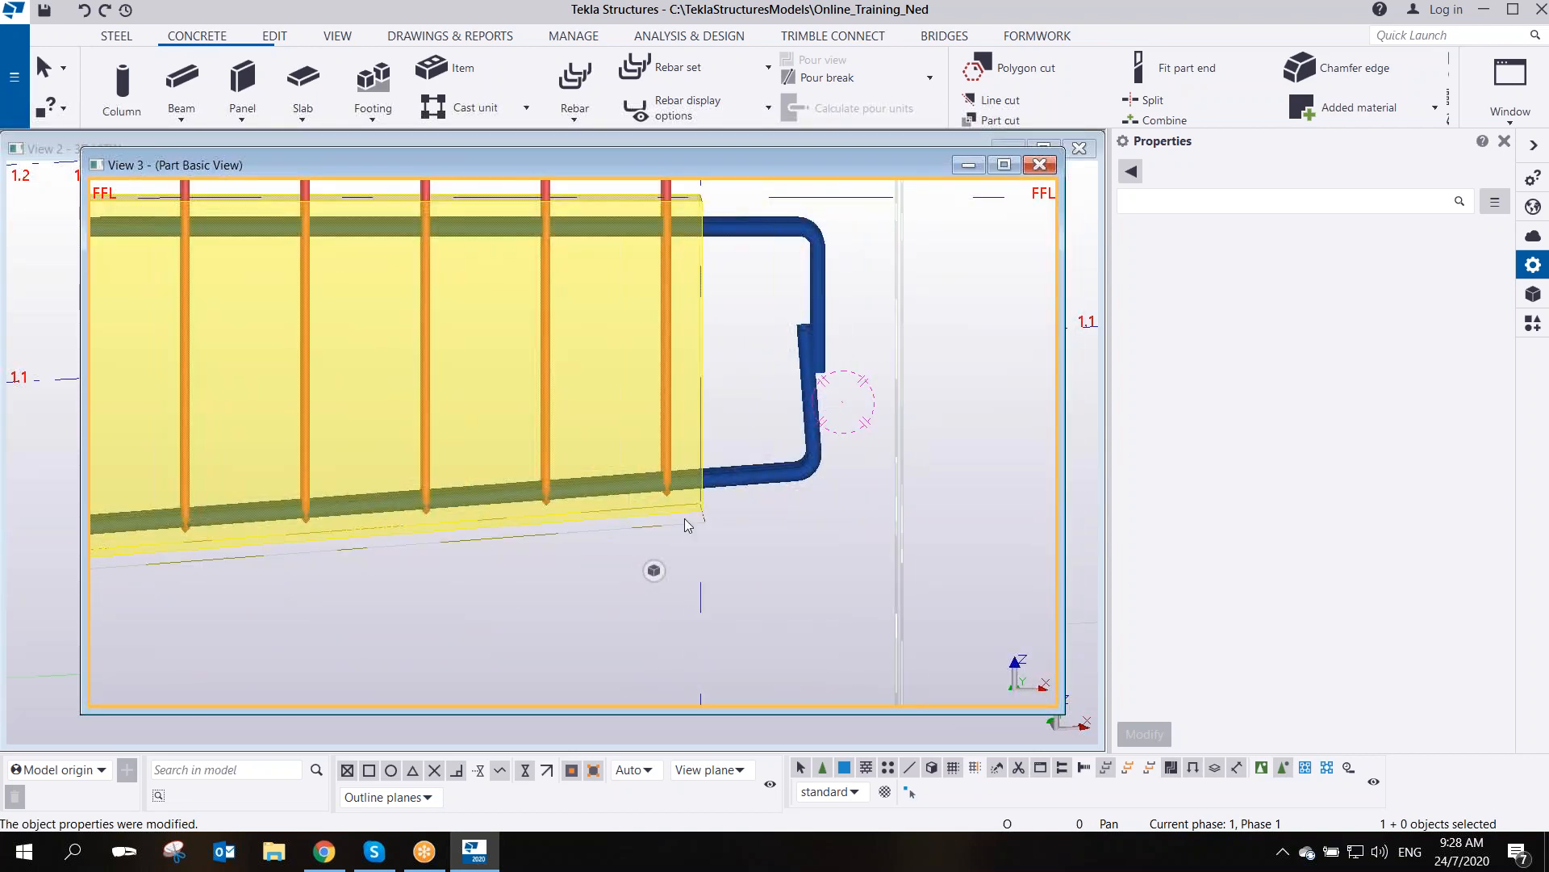
pyautogui.scroll(3, 811, 425)
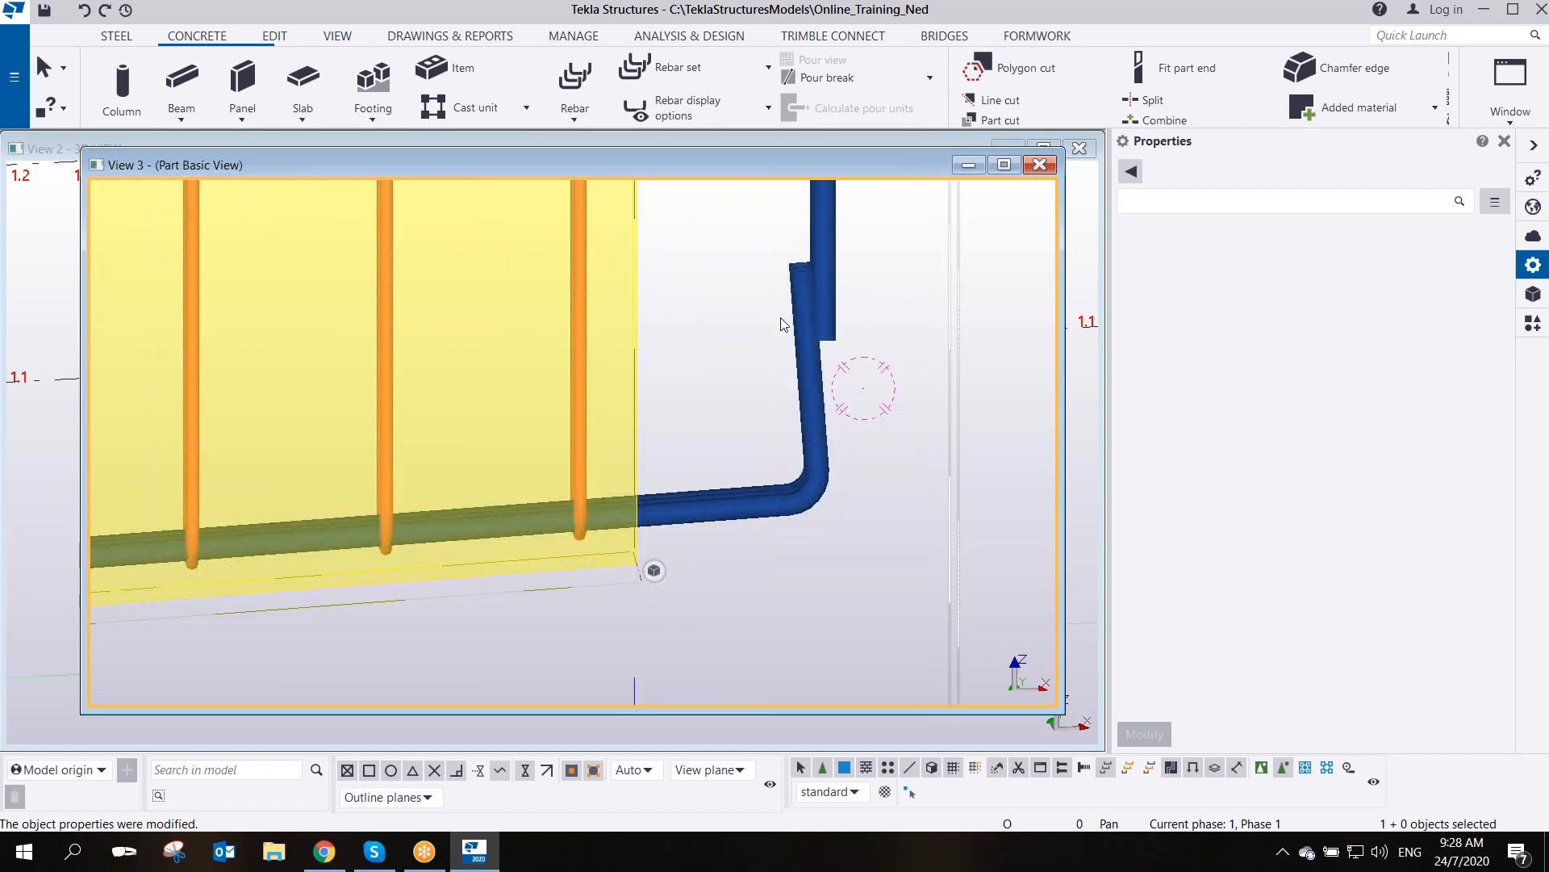
pyautogui.scroll(-5, 834, 499)
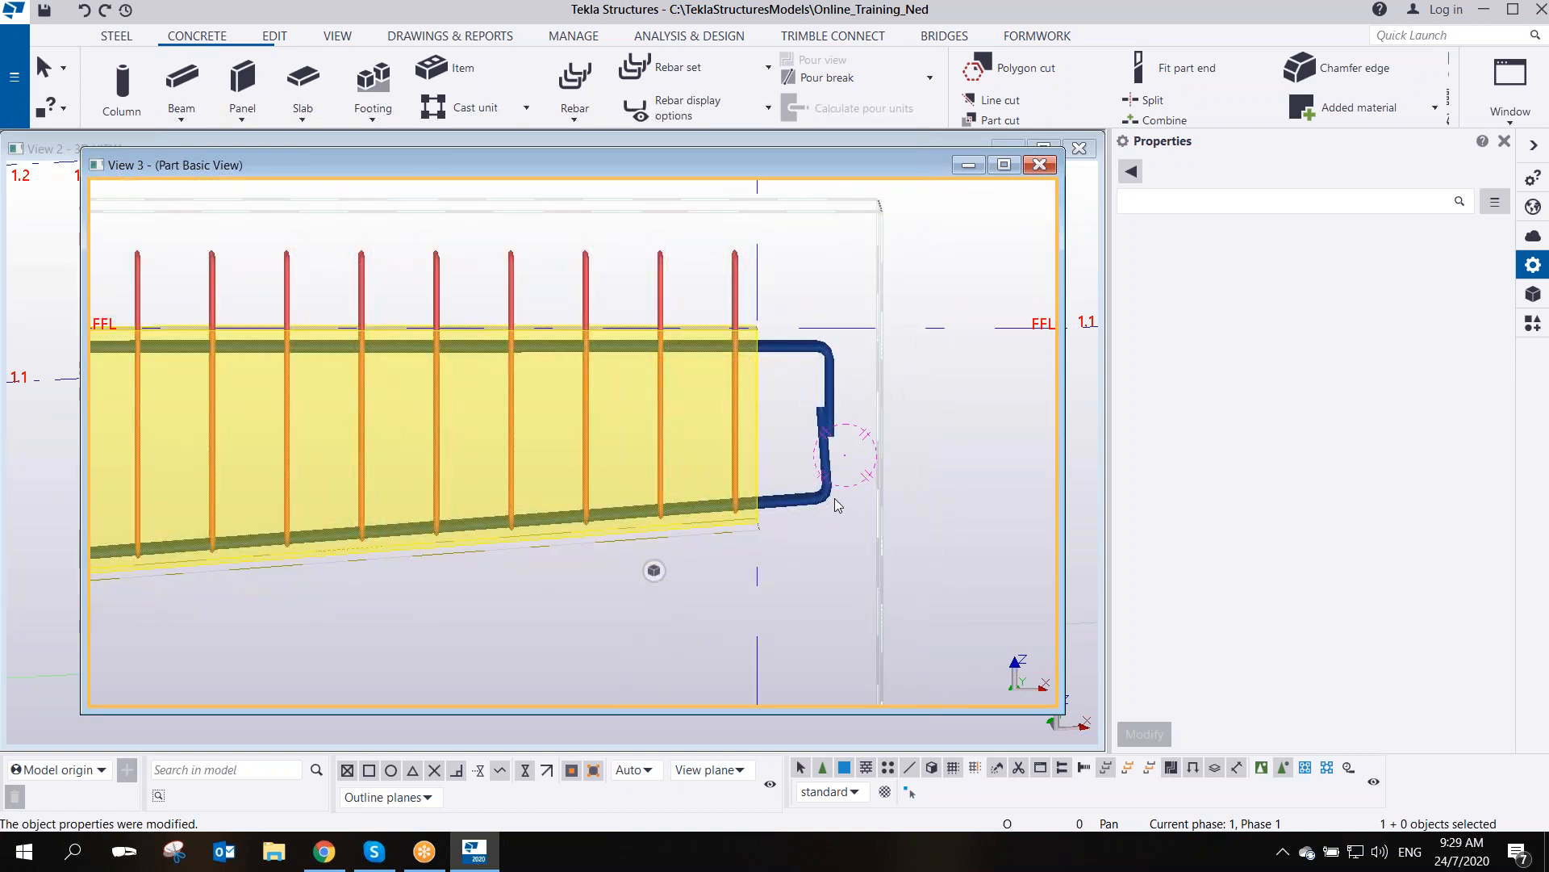
pyautogui.moveTo(466, 530); pyautogui.dragTo(882, 510, button='middle')
pyautogui.moveTo(122, 520); pyautogui.dragTo(355, 440, button='middle')
pyautogui.scroll(10, 488, 476)
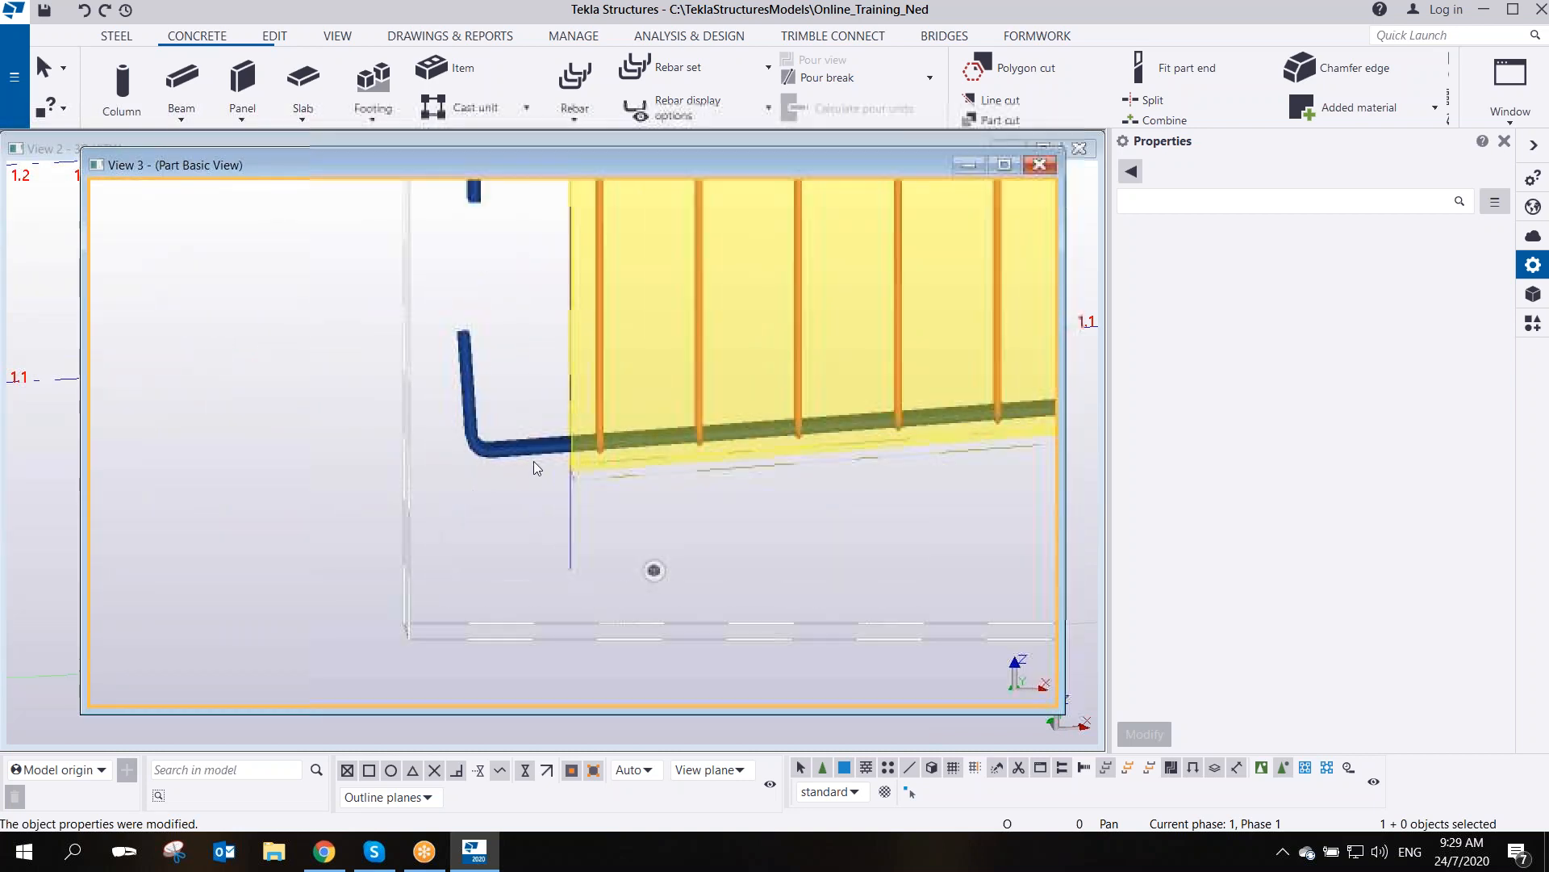
pyautogui.scroll(3, 603, 463)
pyautogui.scroll(-4, 511, 418)
pyautogui.scroll(1, 482, 366)
pyautogui.scroll(-6, 488, 414)
pyautogui.moveTo(685, 400); pyautogui.dragTo(428, 487, button='middle')
pyautogui.scroll(1, 395, 385)
pyautogui.scroll(-5, 402, 386)
pyautogui.moveTo(630, 476); pyautogui.dragTo(482, 490, button='middle')
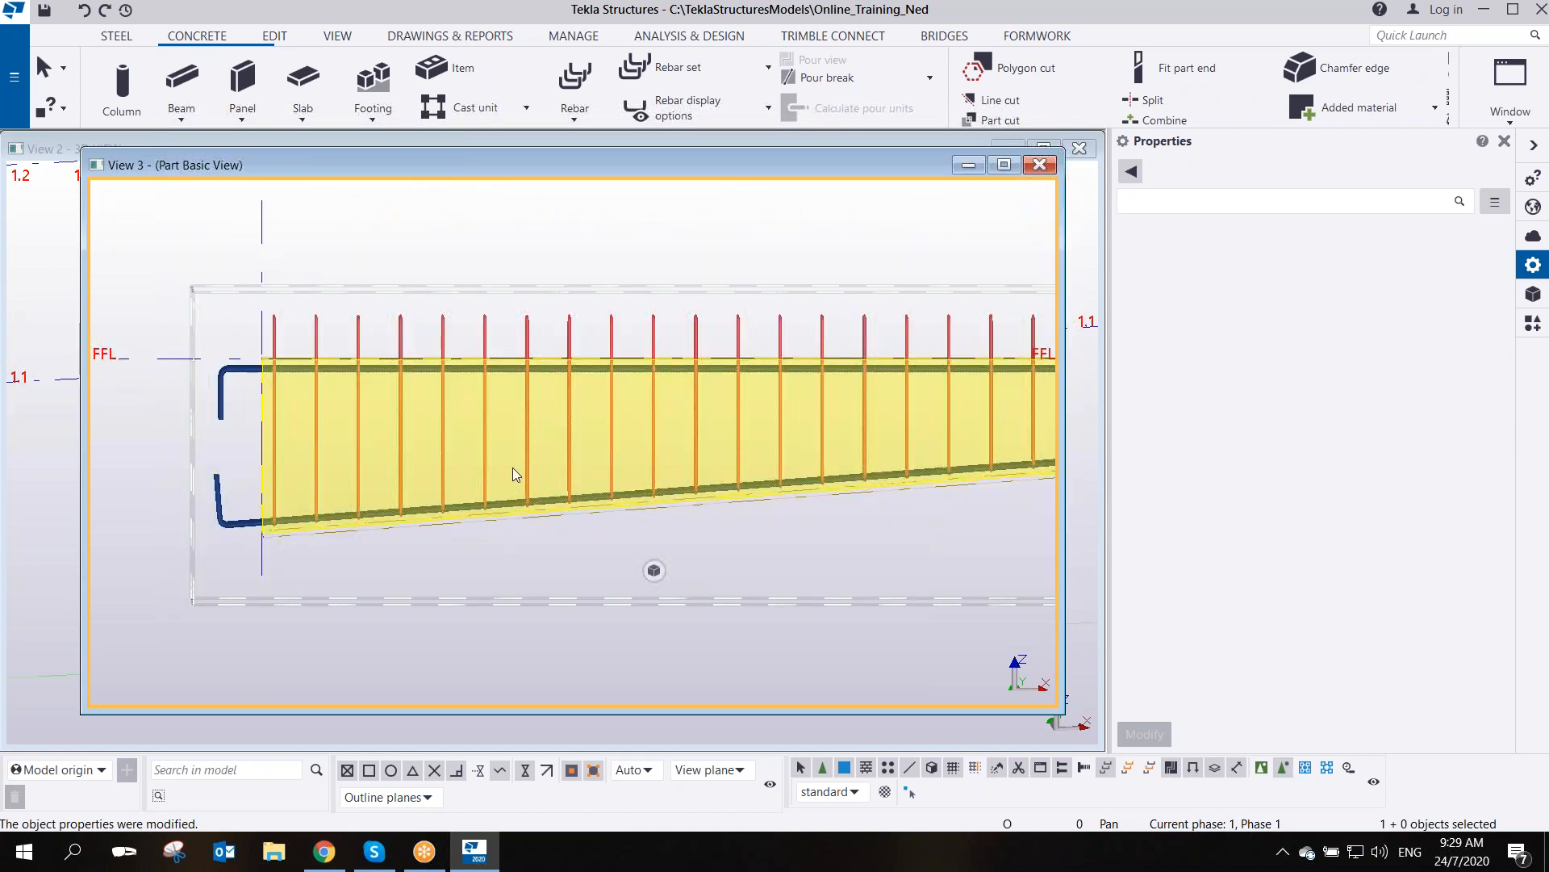
# - Measure the angle between the horizontal and the beam's sloping underside, starting from the lower corner of its deeper end
pyautogui.press('Home')
pyautogui.moveTo(321, 531); pyautogui.dragTo(568, 389, button='middle')
pyautogui.scroll(6, 581, 481)
pyautogui.scroll(-2, 568, 390)
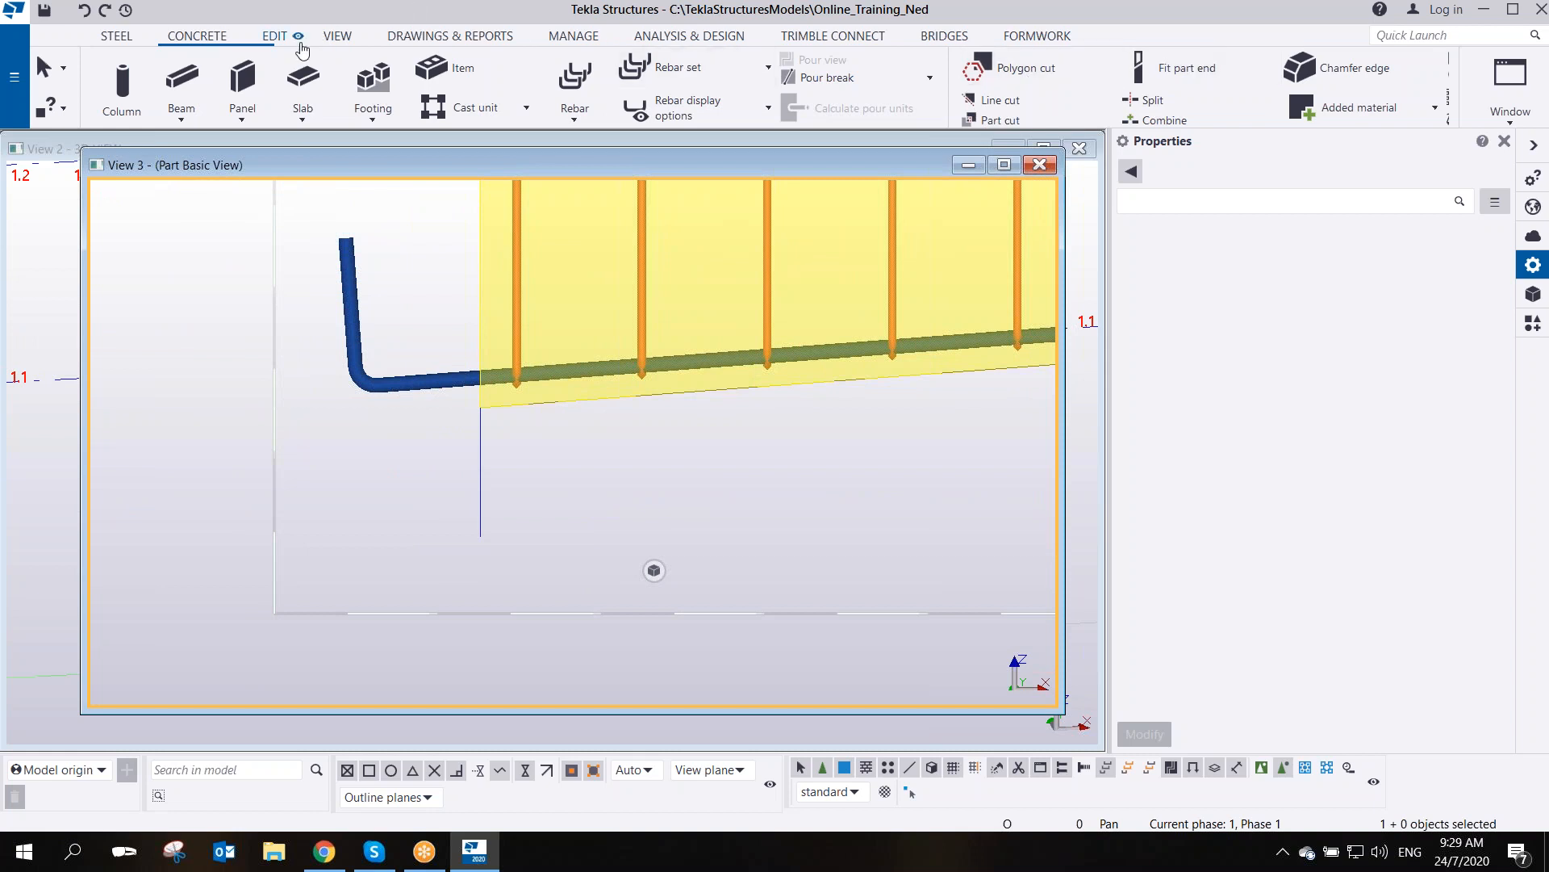
pyautogui.click(274, 35)
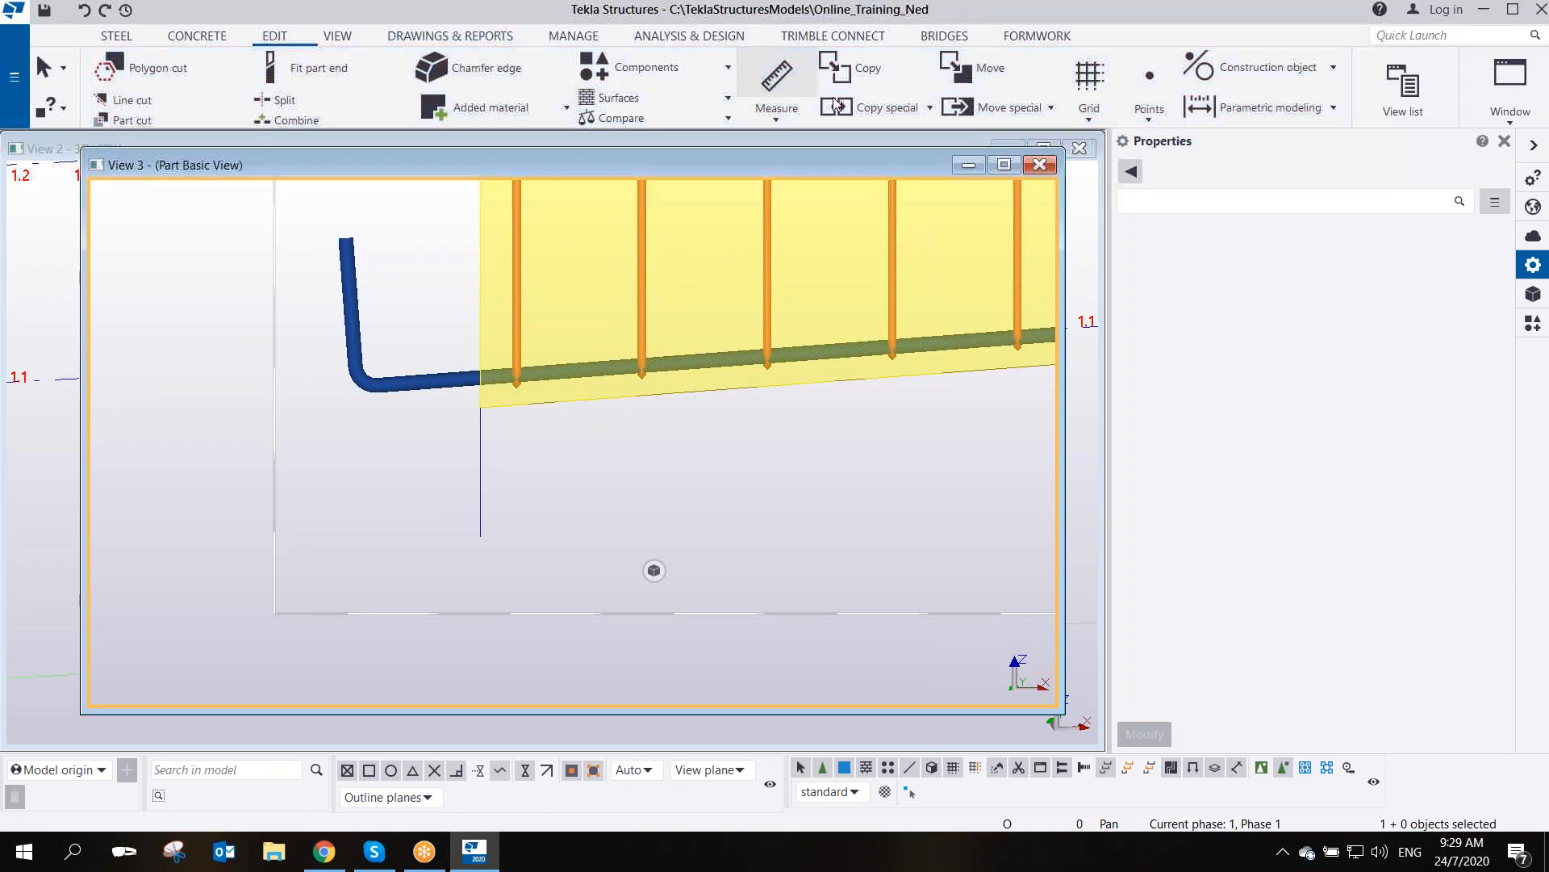
pyautogui.click(782, 119)
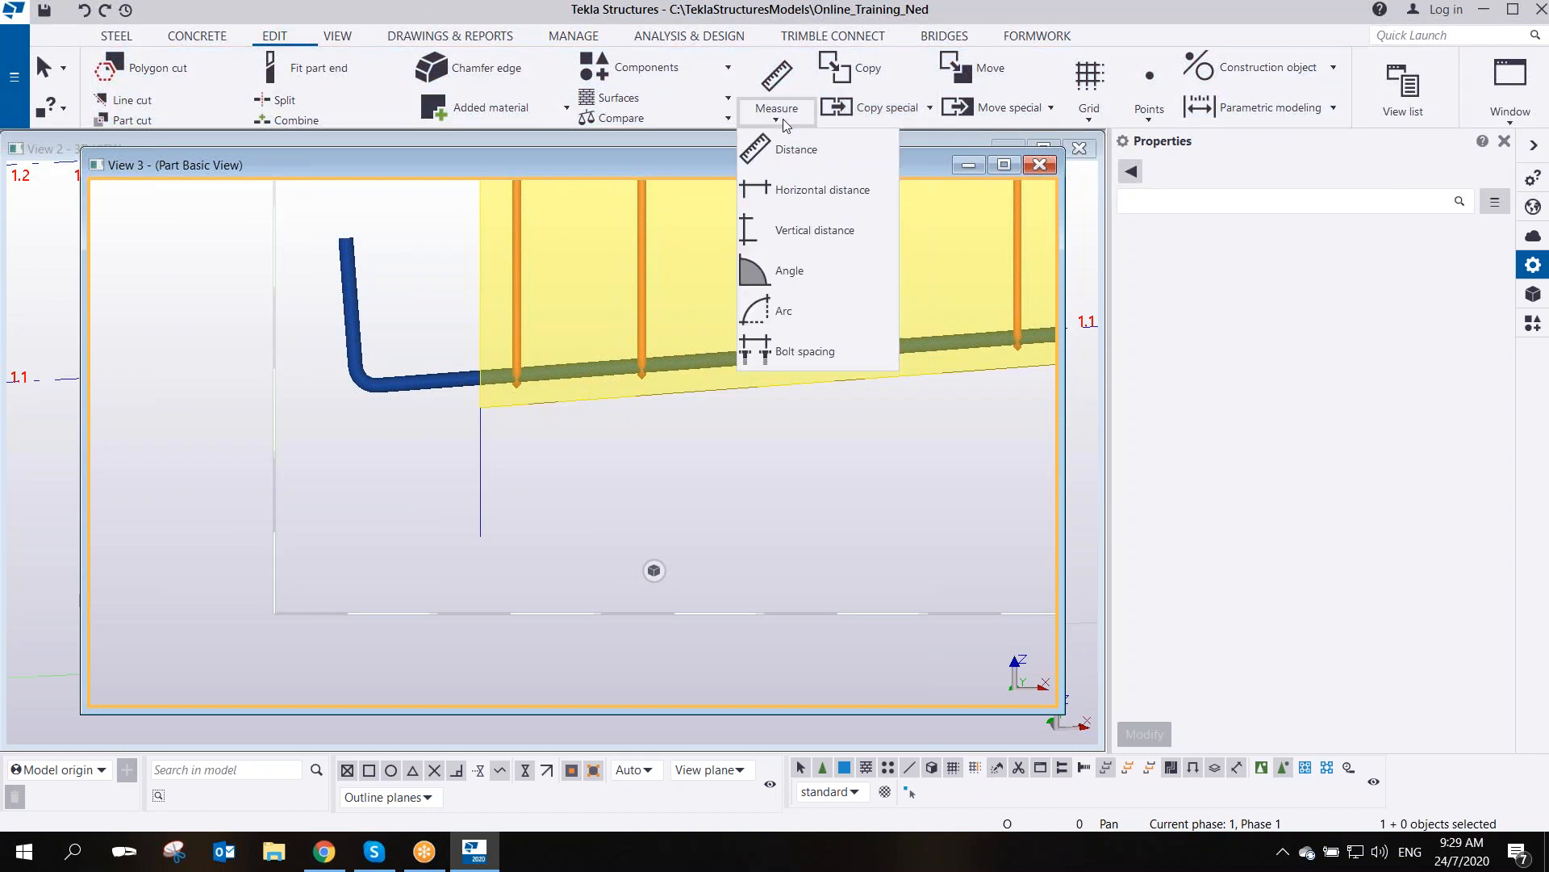
pyautogui.click(787, 267)
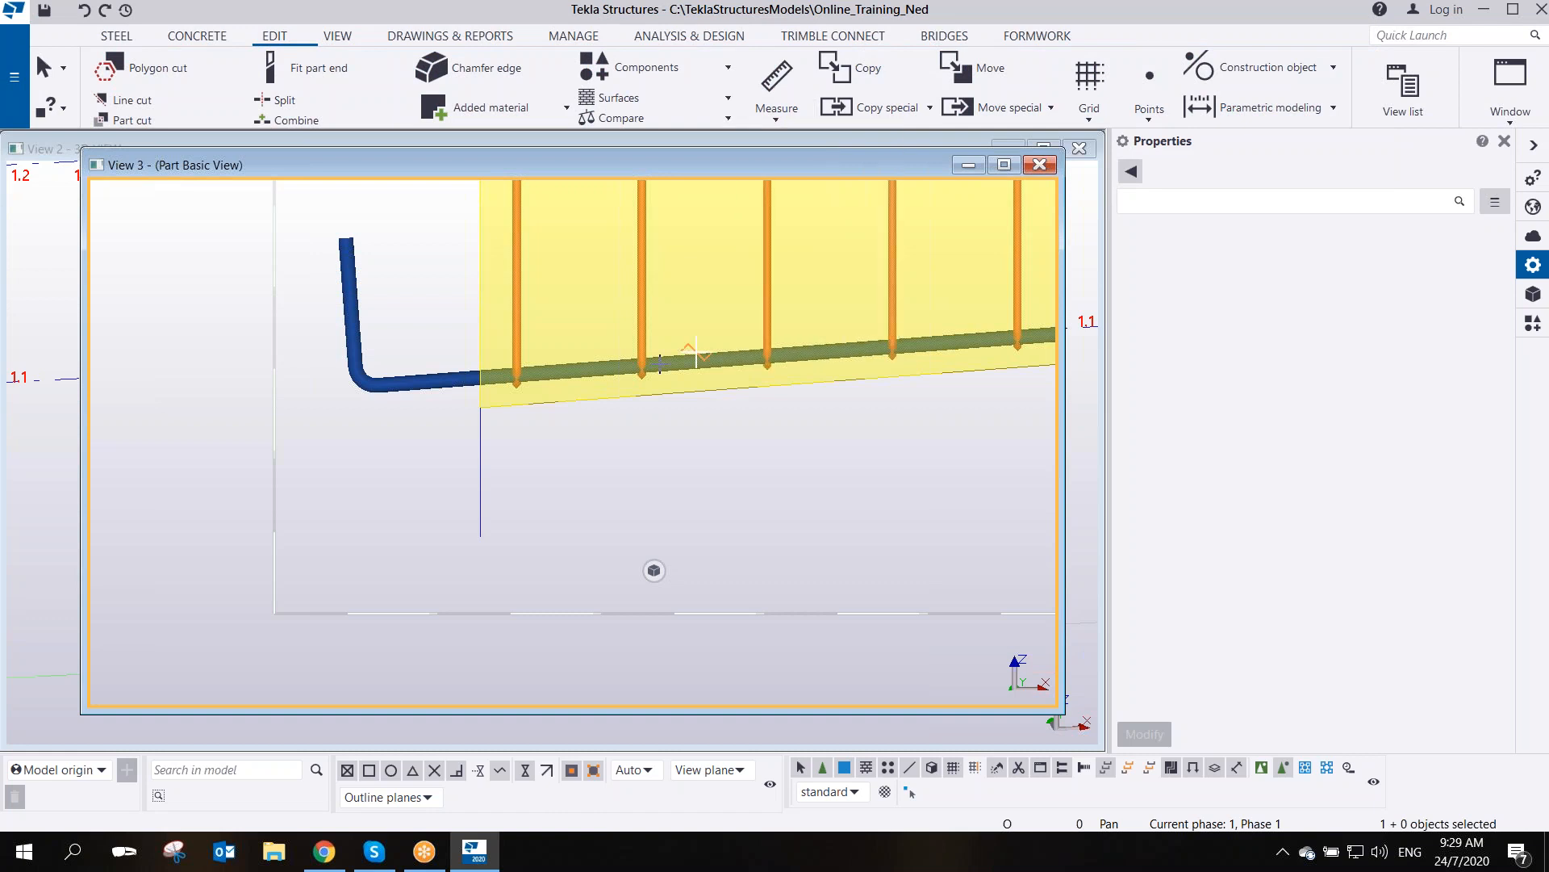
pyautogui.click(479, 412)
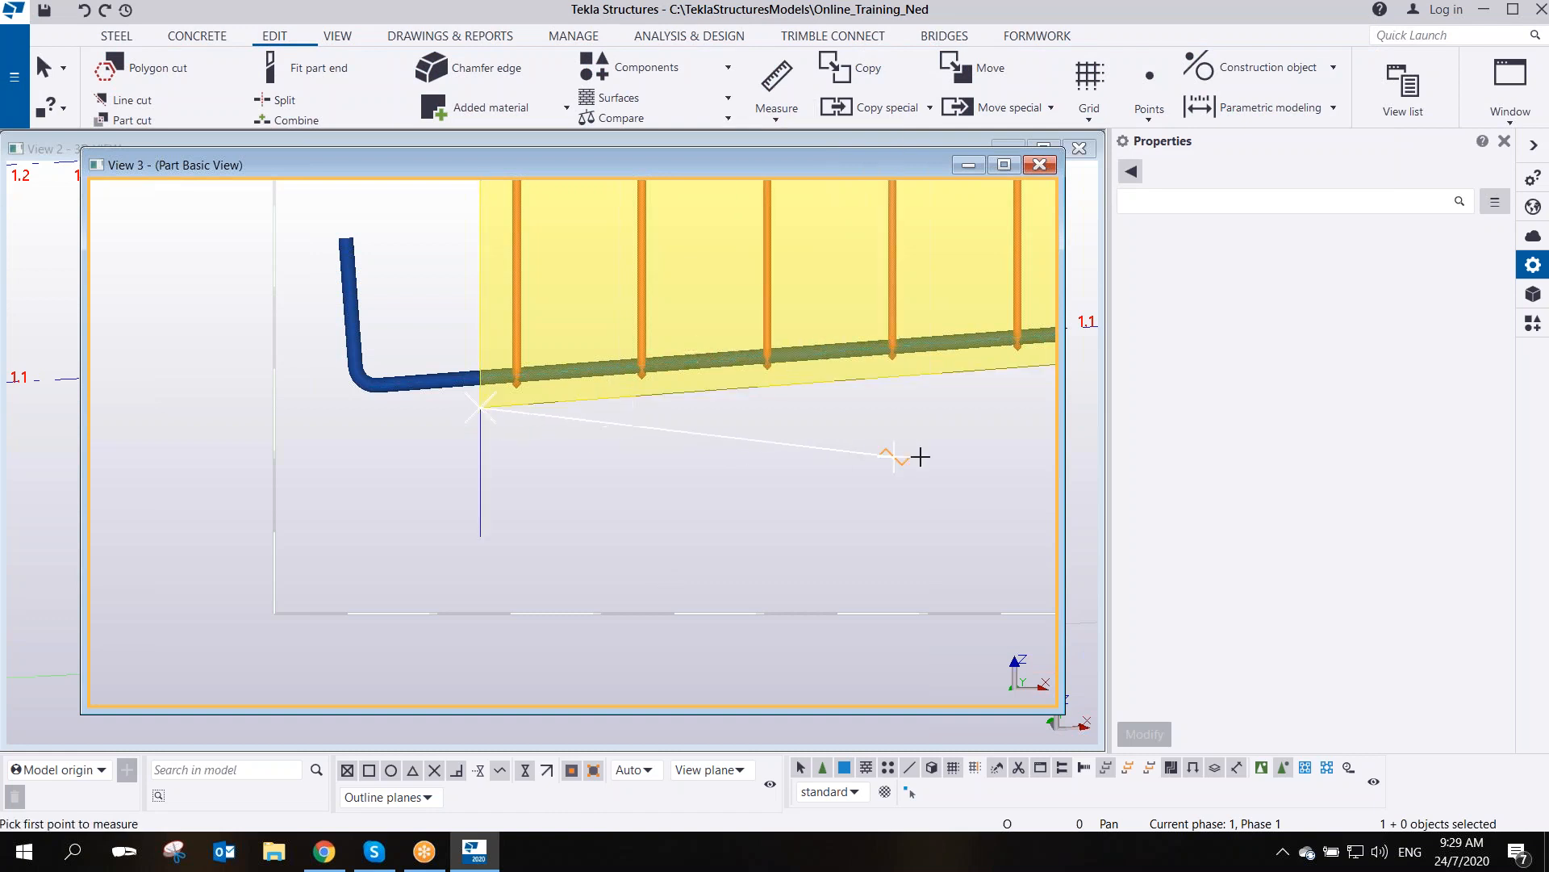
pyautogui.click(984, 408)
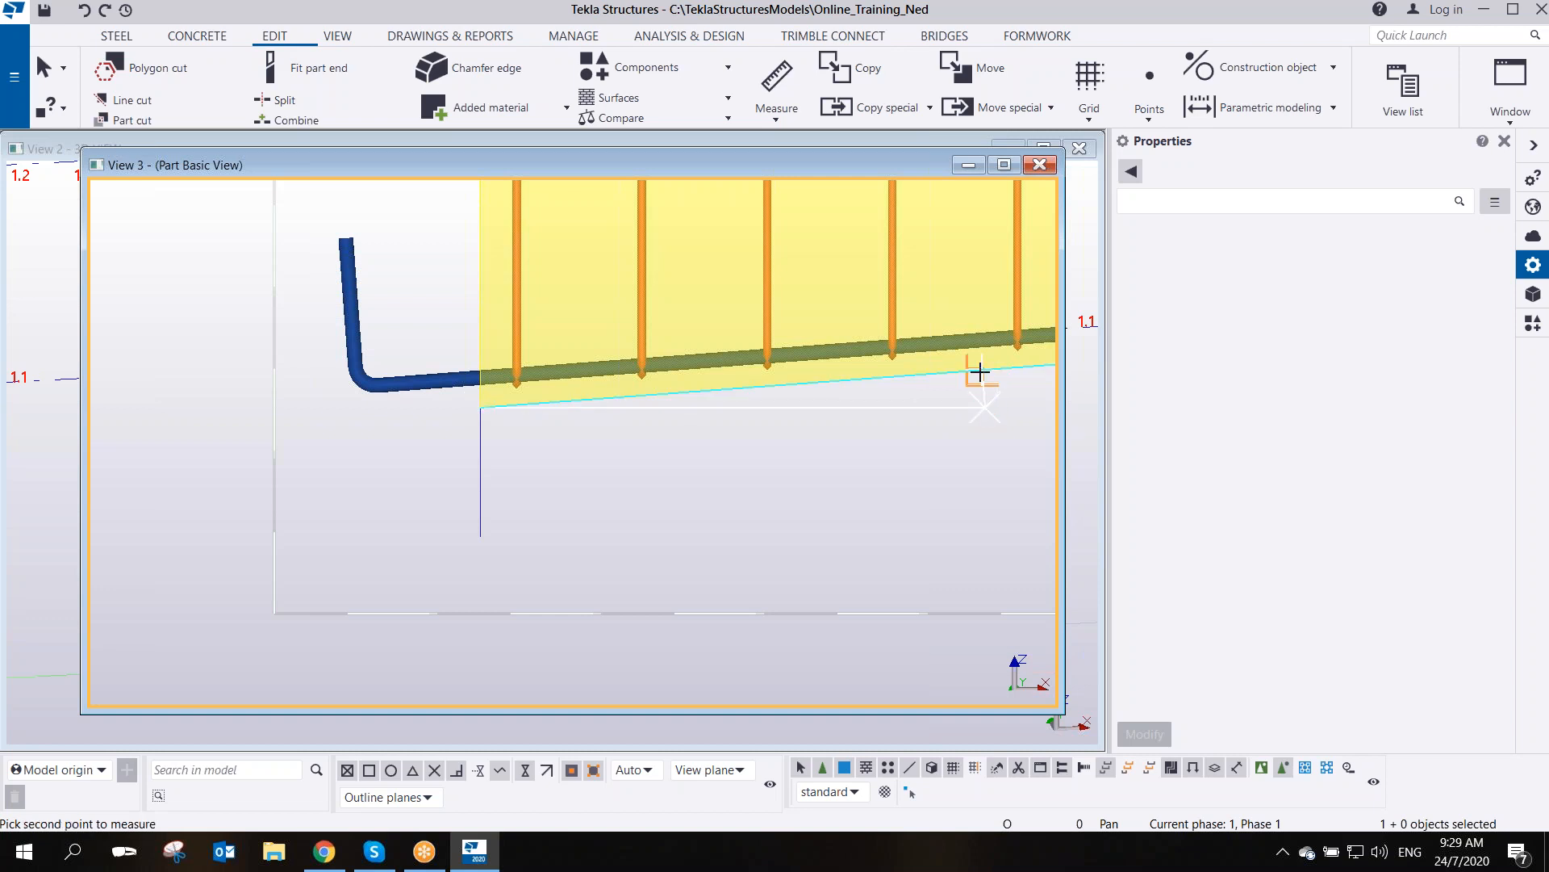
pyautogui.click(979, 372)
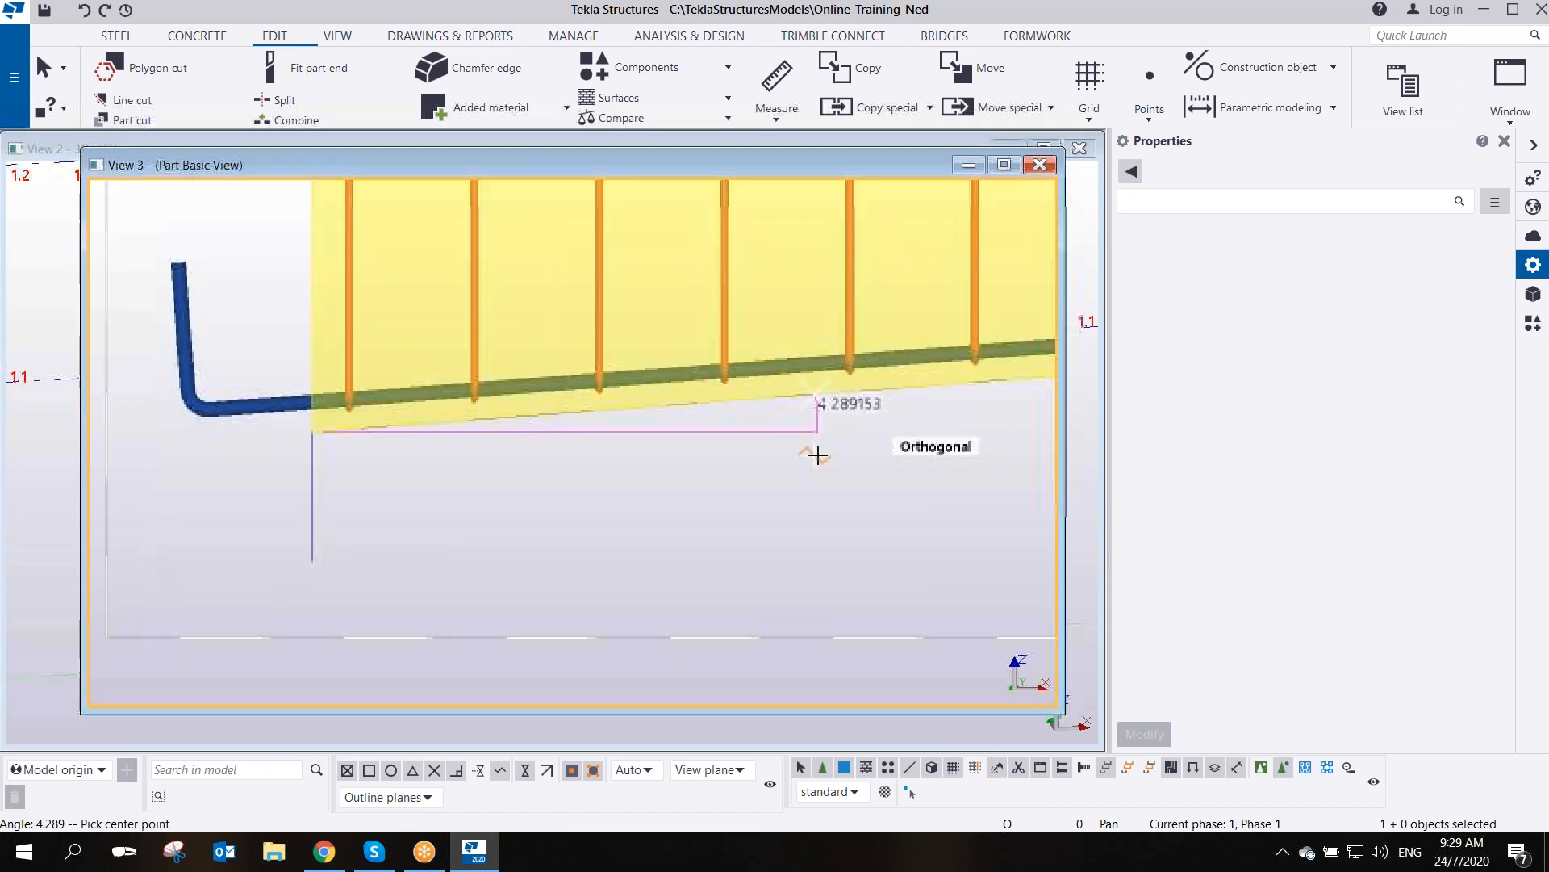
pyautogui.rightClick(880, 454)
pyautogui.click(880, 456)
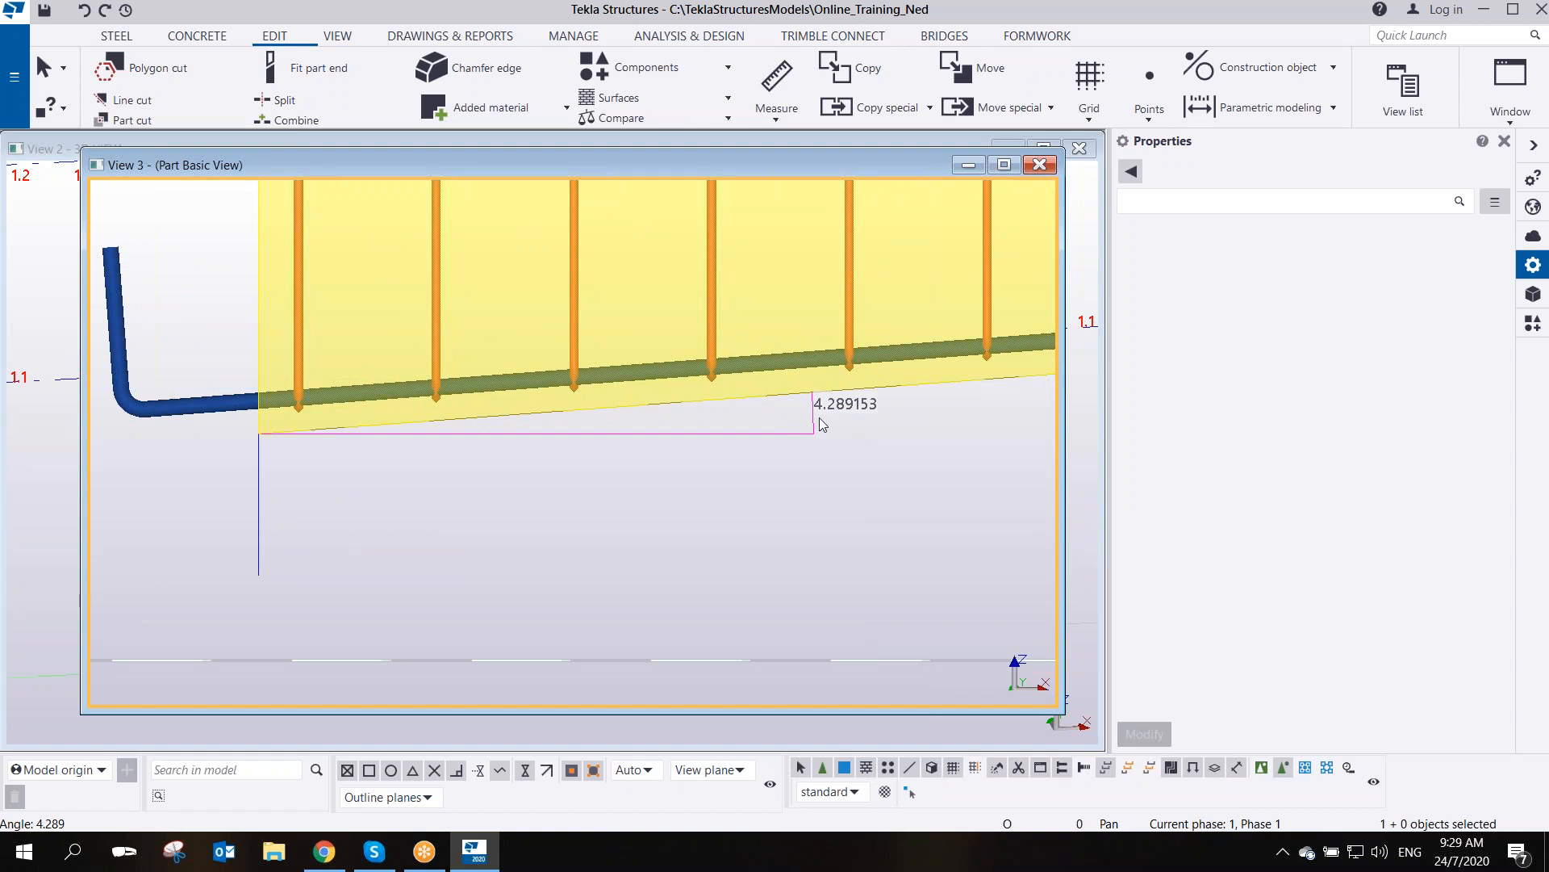
pyautogui.scroll(-1, 819, 418)
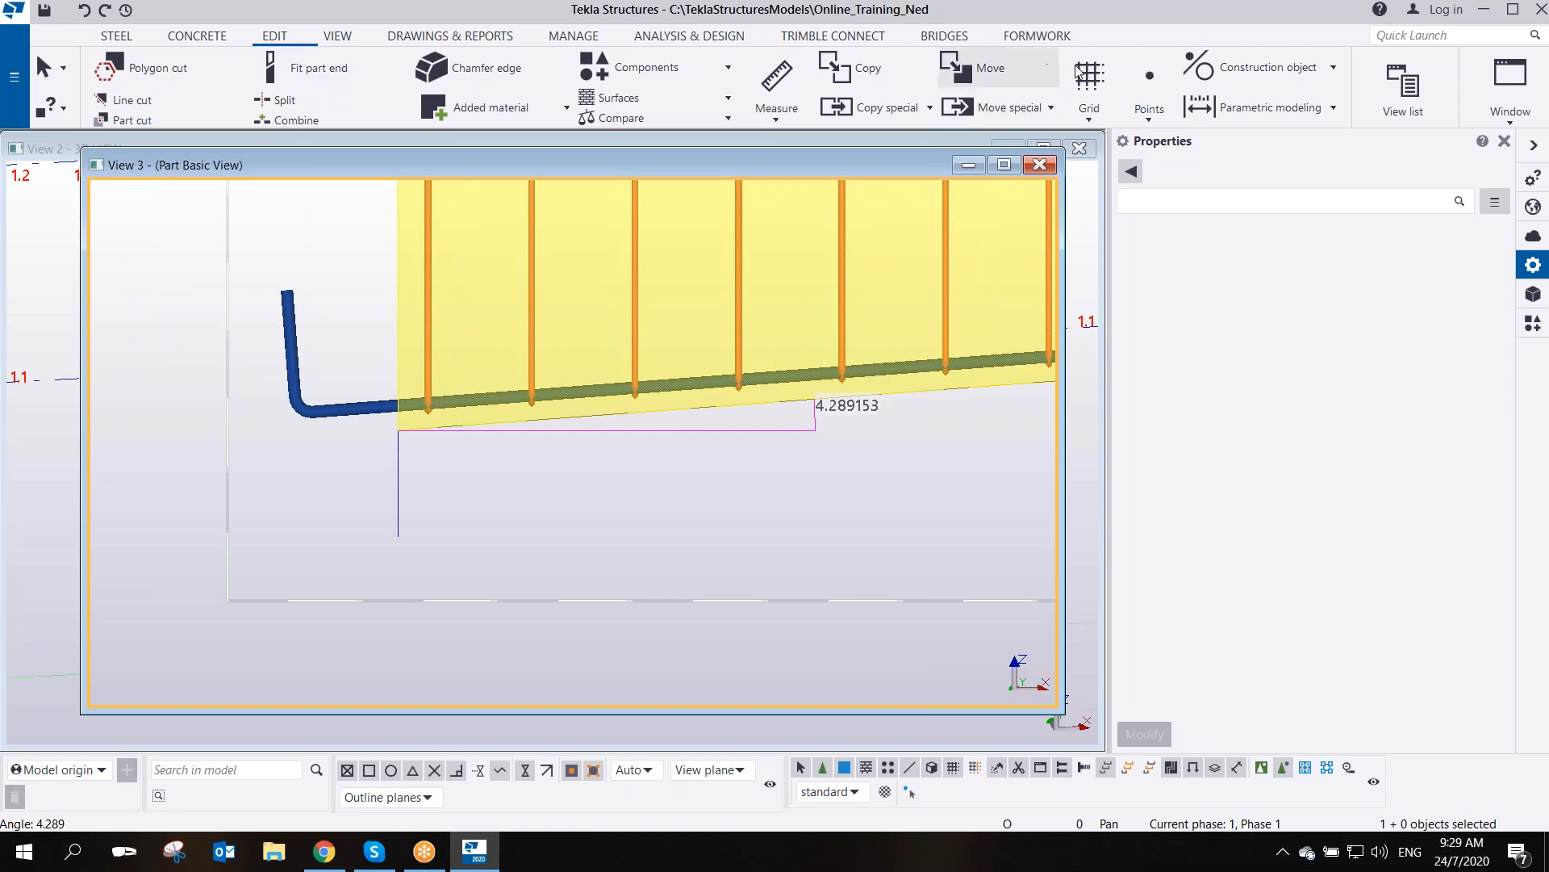
pyautogui.click(1133, 35)
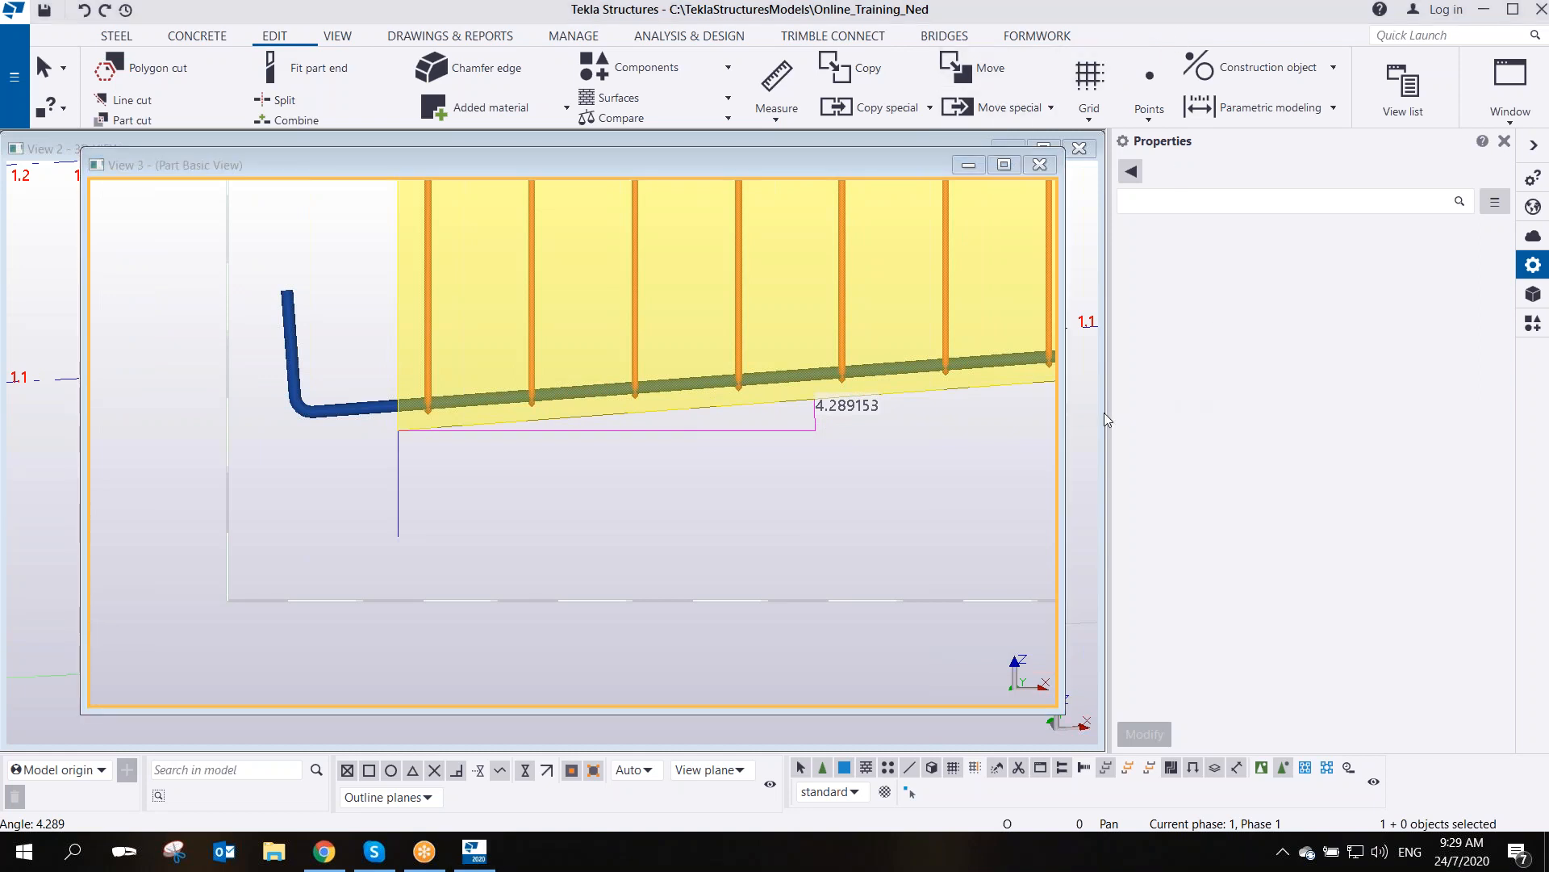
pyautogui.click(609, 562)
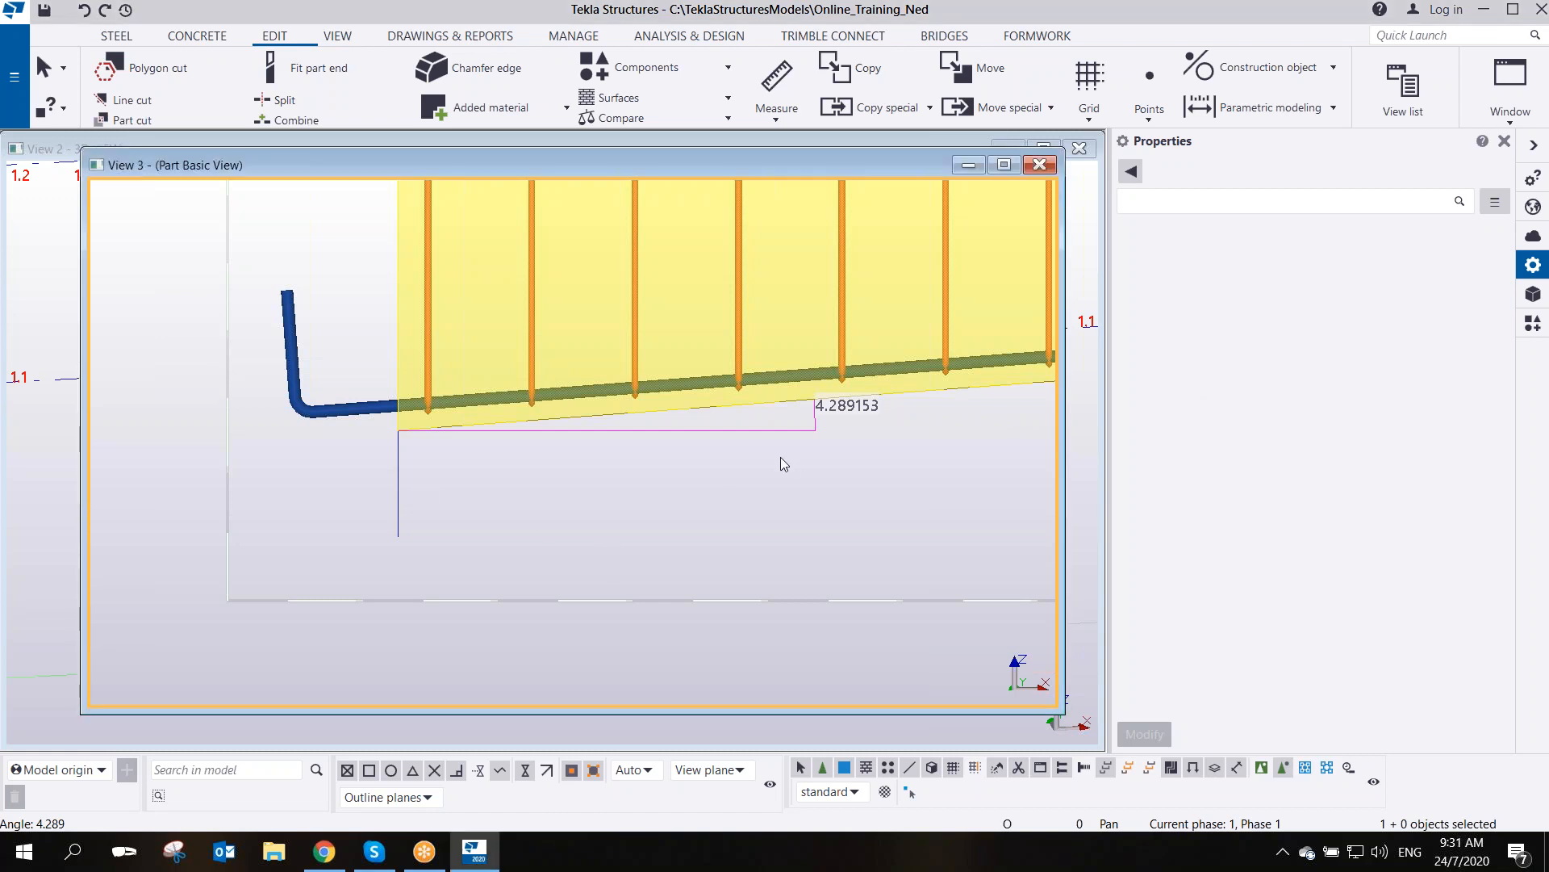
pyautogui.moveTo(786, 439); pyautogui.dragTo(792, 454, button='middle')
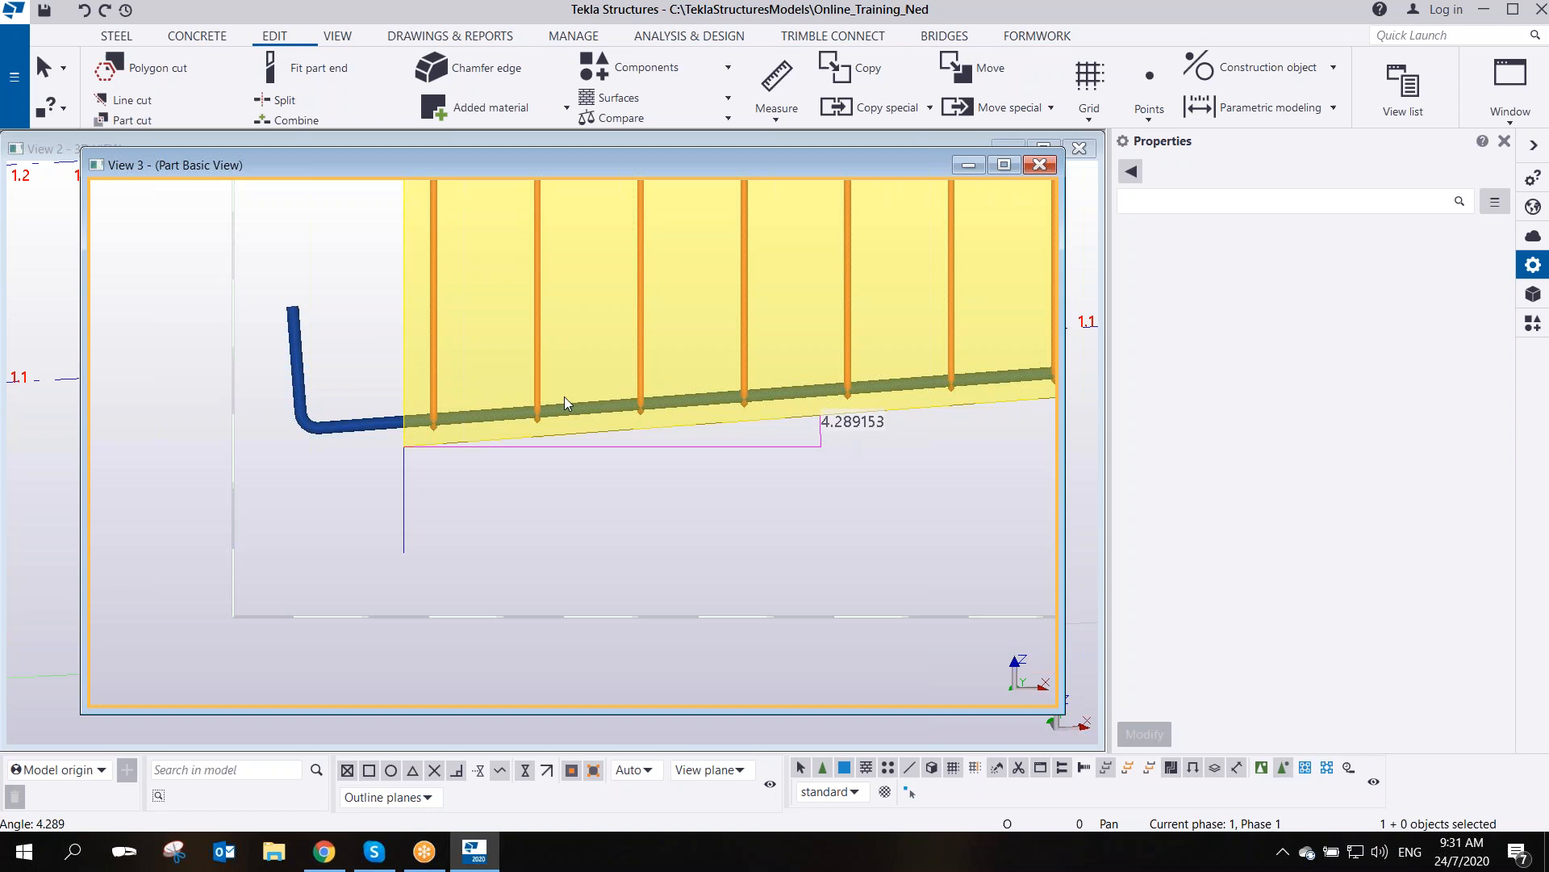
# - Select the bottom main bars and set their start hook angle to 94.29 degrees, applying the change
pyautogui.click(385, 423)
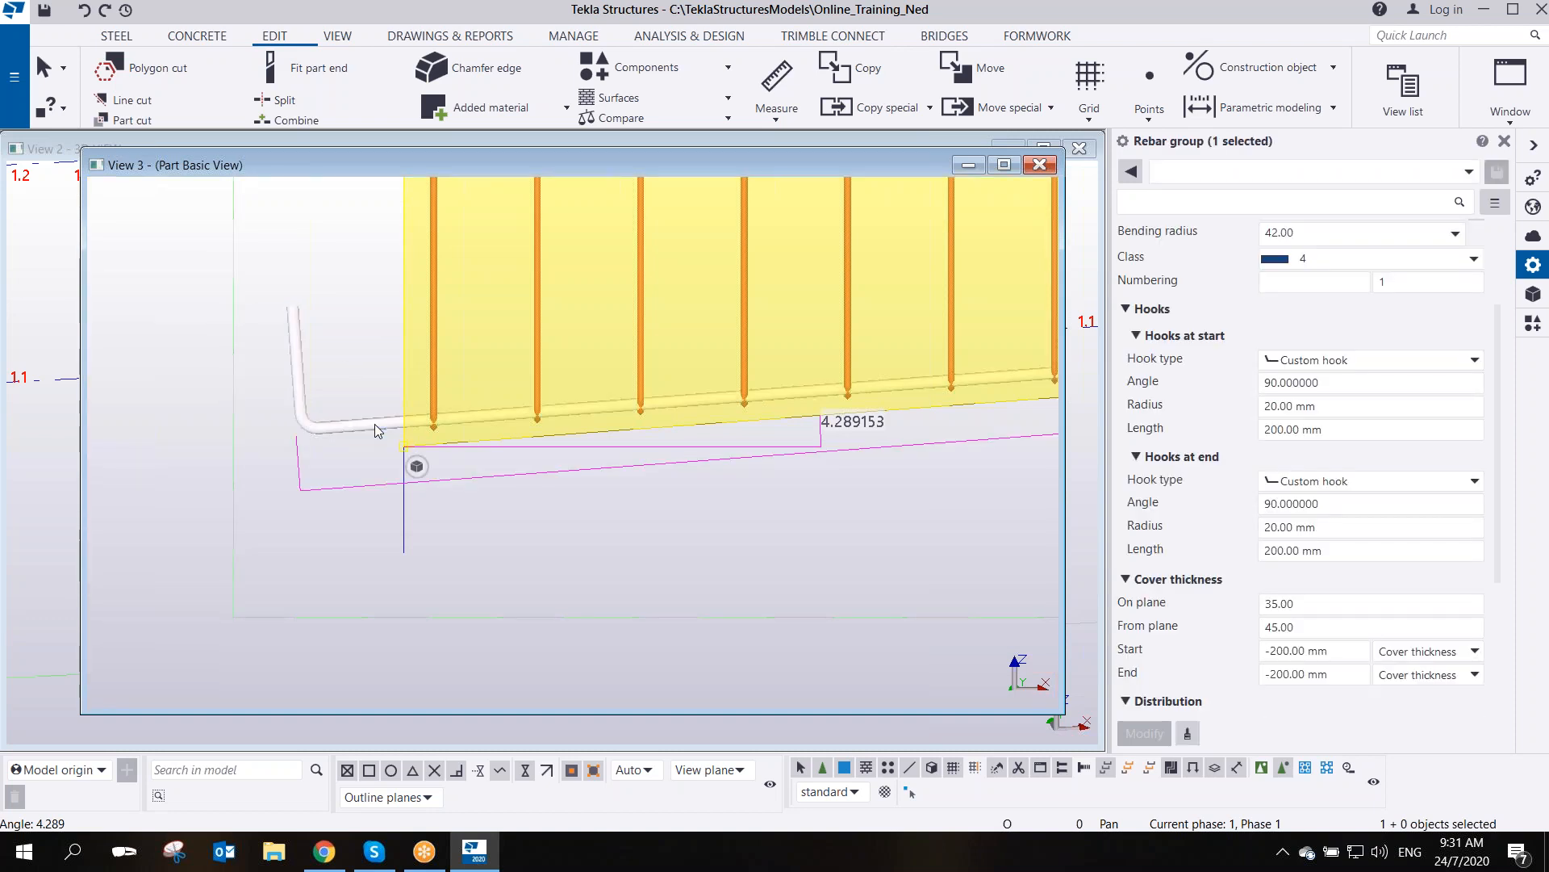
pyautogui.hotkey('alt', 'Tab')
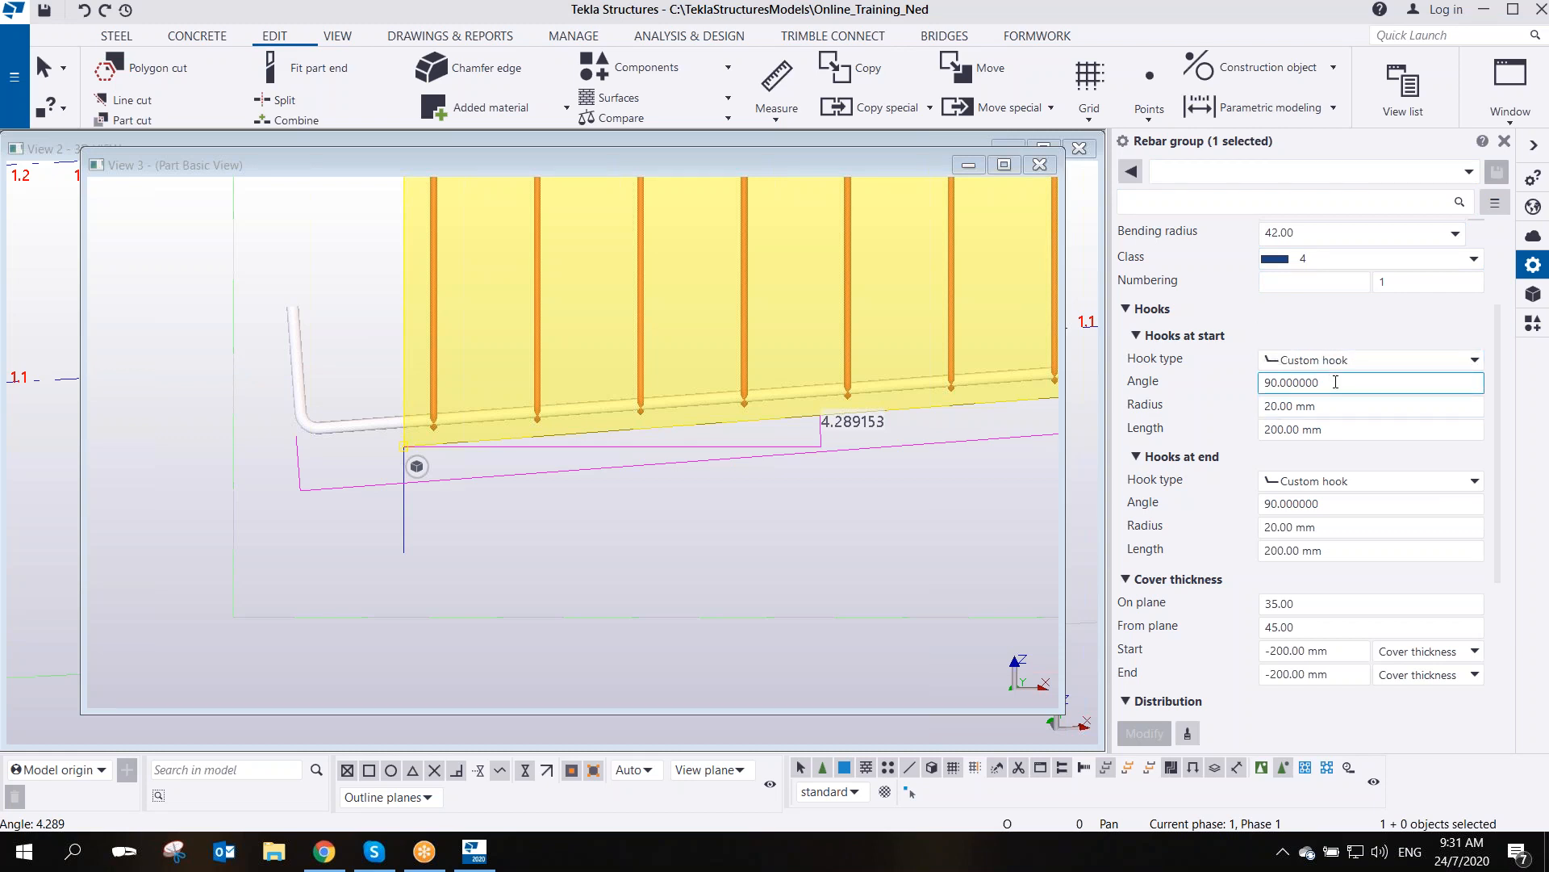
pyautogui.moveTo(1322, 382); pyautogui.dragTo(1273, 385)
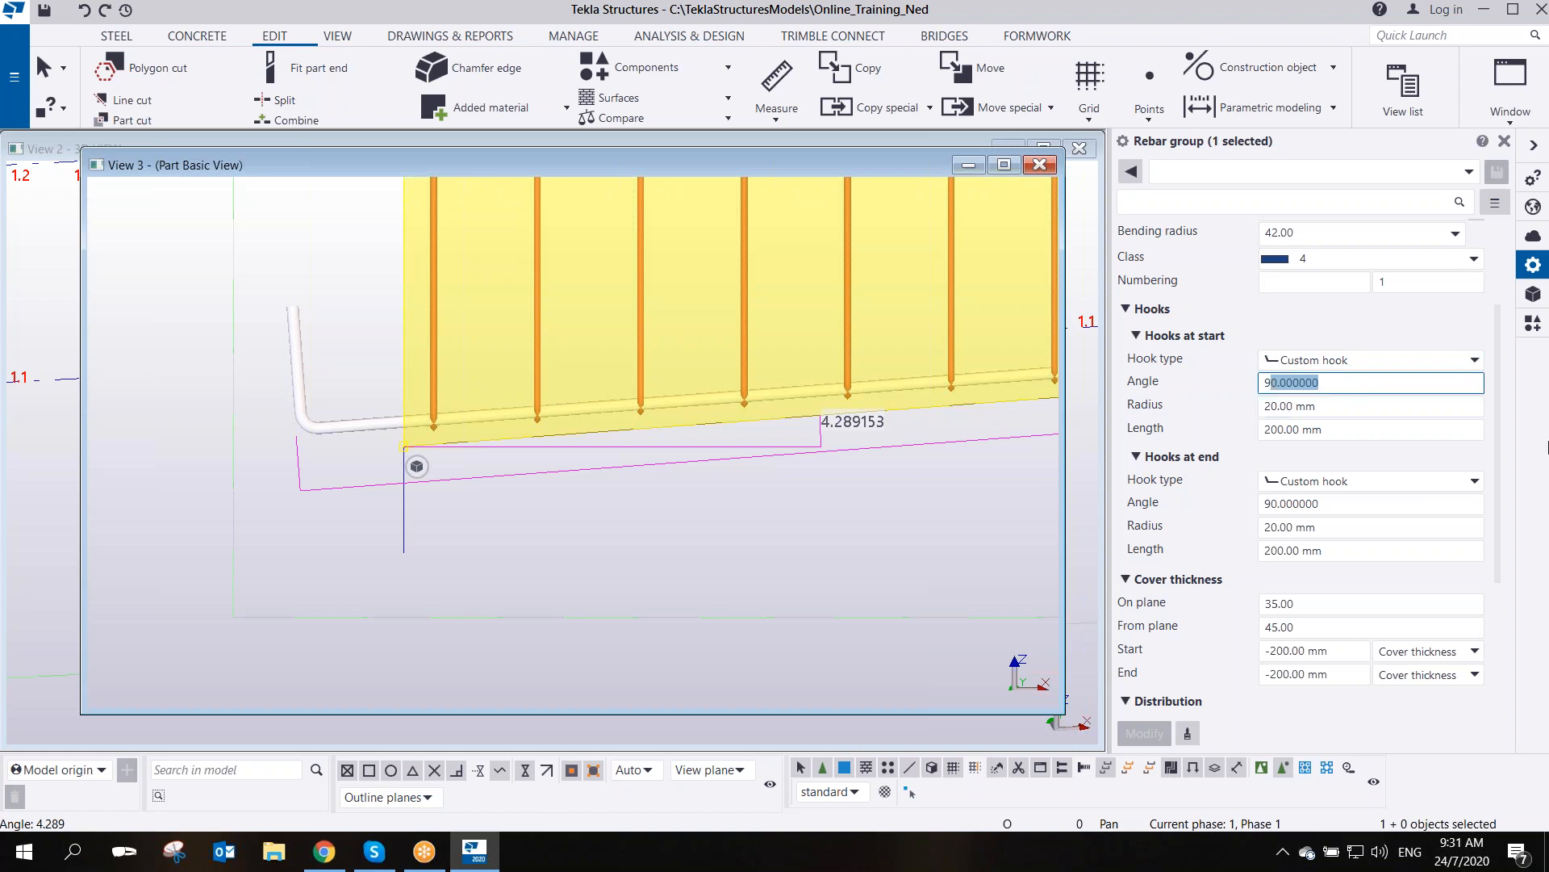
pyautogui.click(1271, 385)
pyautogui.moveTo(1271, 385); pyautogui.dragTo(1377, 409)
pyautogui.write('4.29')
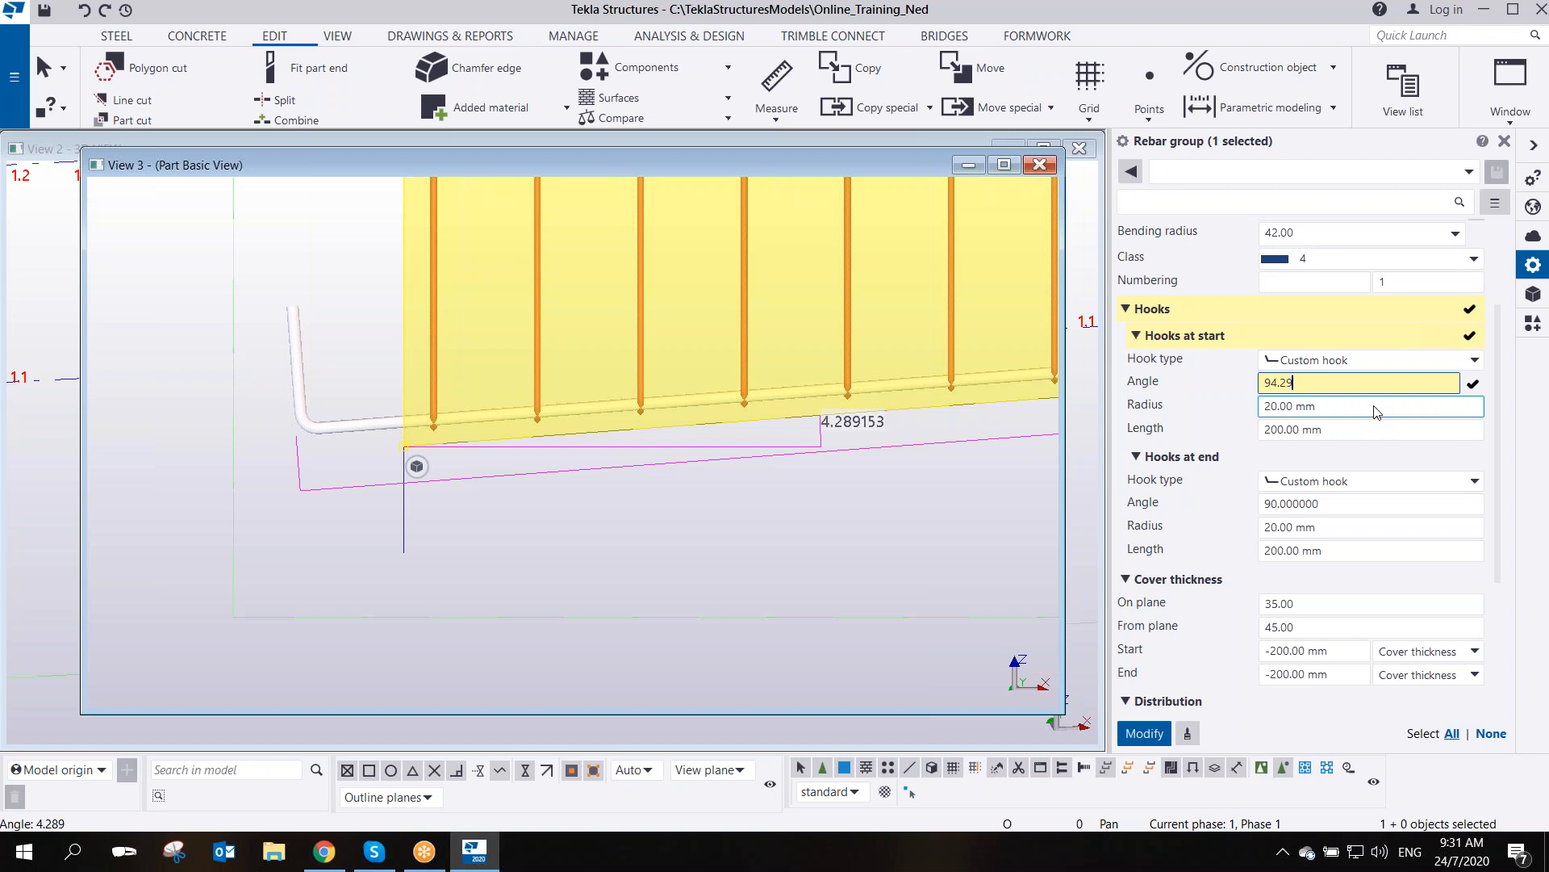
pyautogui.press('Return')
pyautogui.moveTo(321, 438); pyautogui.dragTo(395, 510, button='middle')
pyautogui.scroll(2, 392, 370)
pyautogui.scroll(-5, 379, 470)
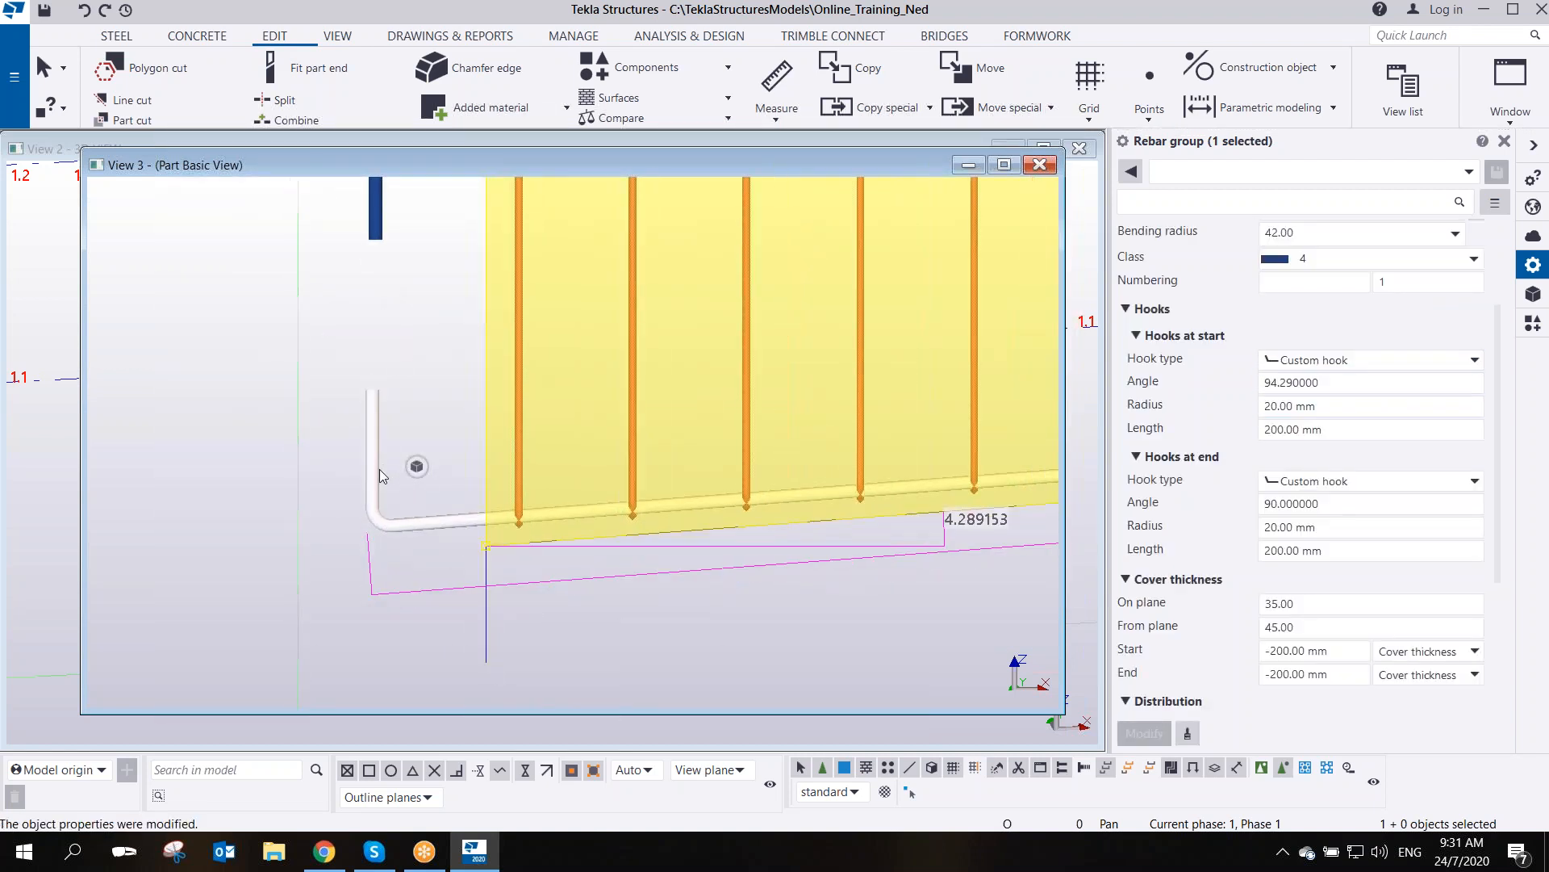
# - Try an angle of 94.29 degrees for the bottom bars' end hook at the shallower end of the beam
pyautogui.scroll(-2, 379, 470)
pyautogui.moveTo(1000, 413); pyautogui.dragTo(437, 309, button='middle')
pyautogui.moveTo(965, 281); pyautogui.dragTo(787, 336, button='middle')
pyautogui.scroll(5, 790, 336)
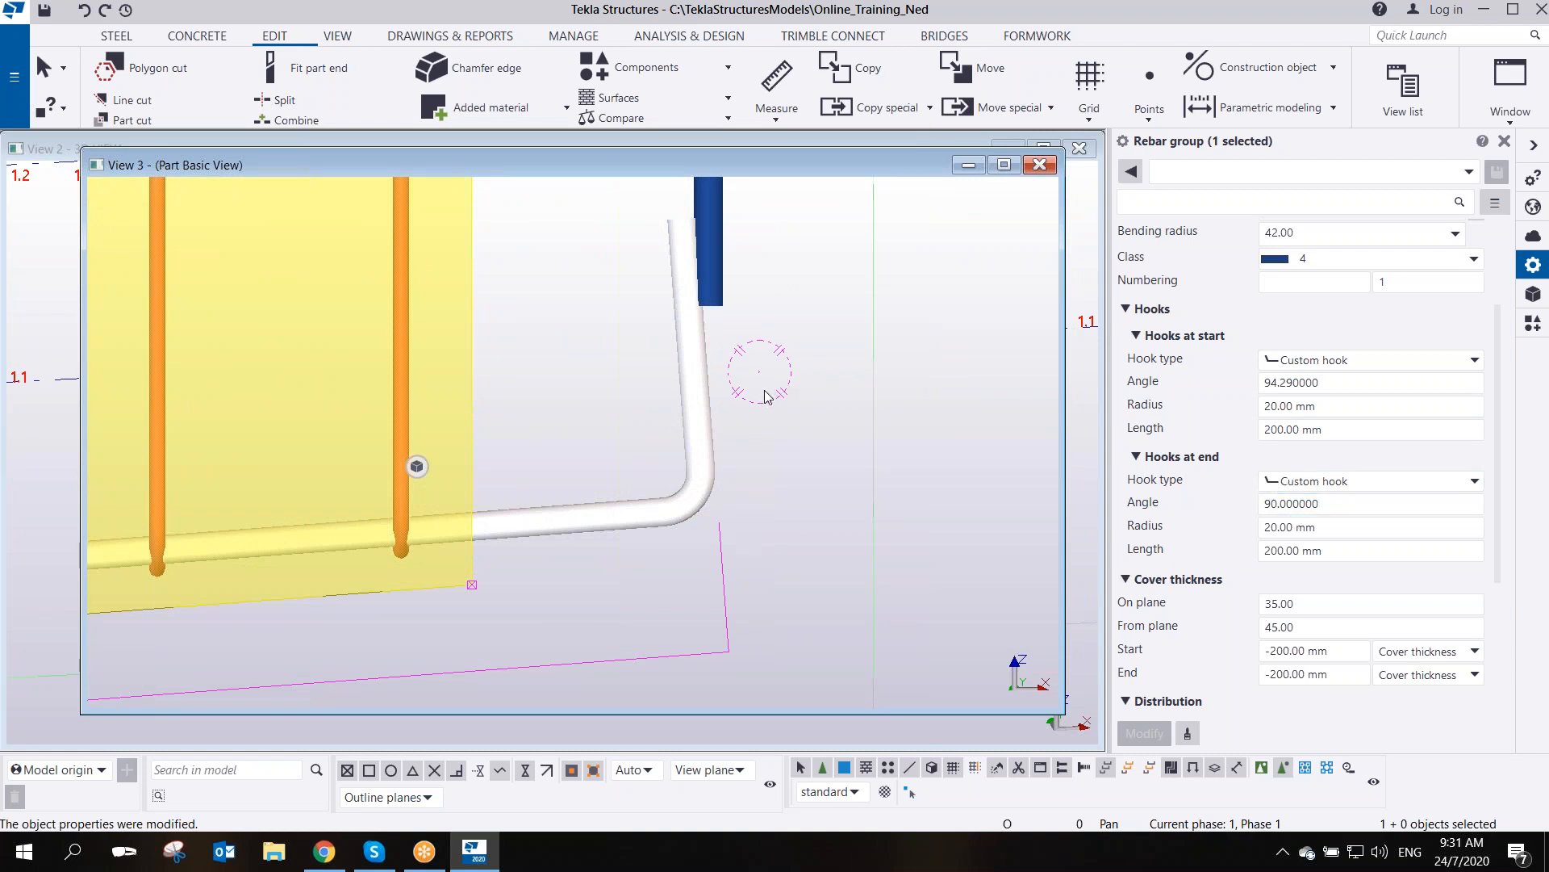
pyautogui.click(1323, 504)
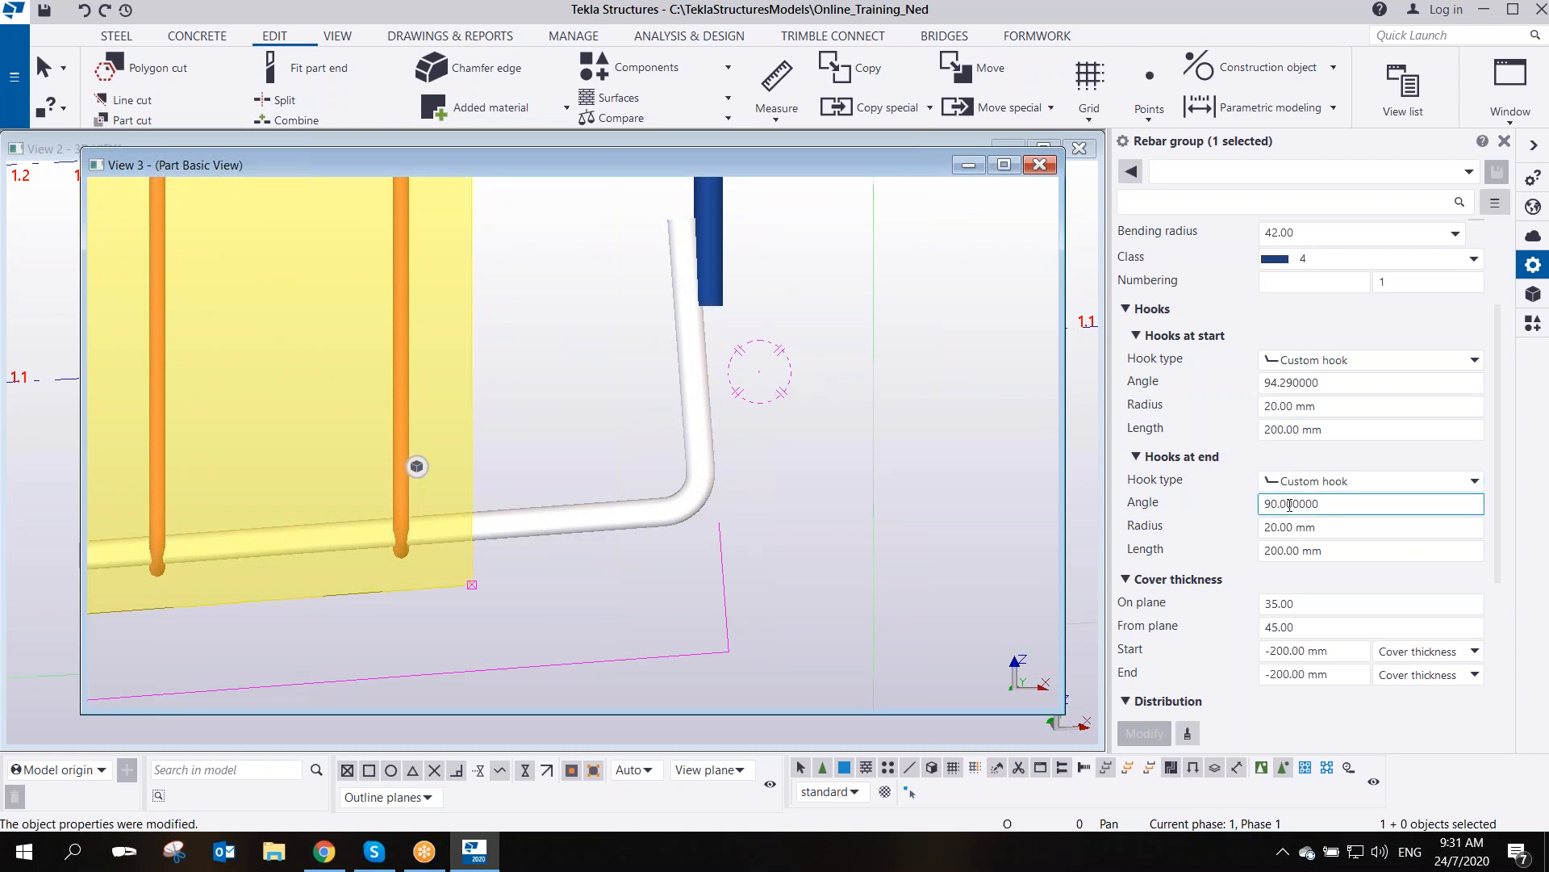
pyautogui.moveTo(1355, 506); pyautogui.dragTo(1162, 498)
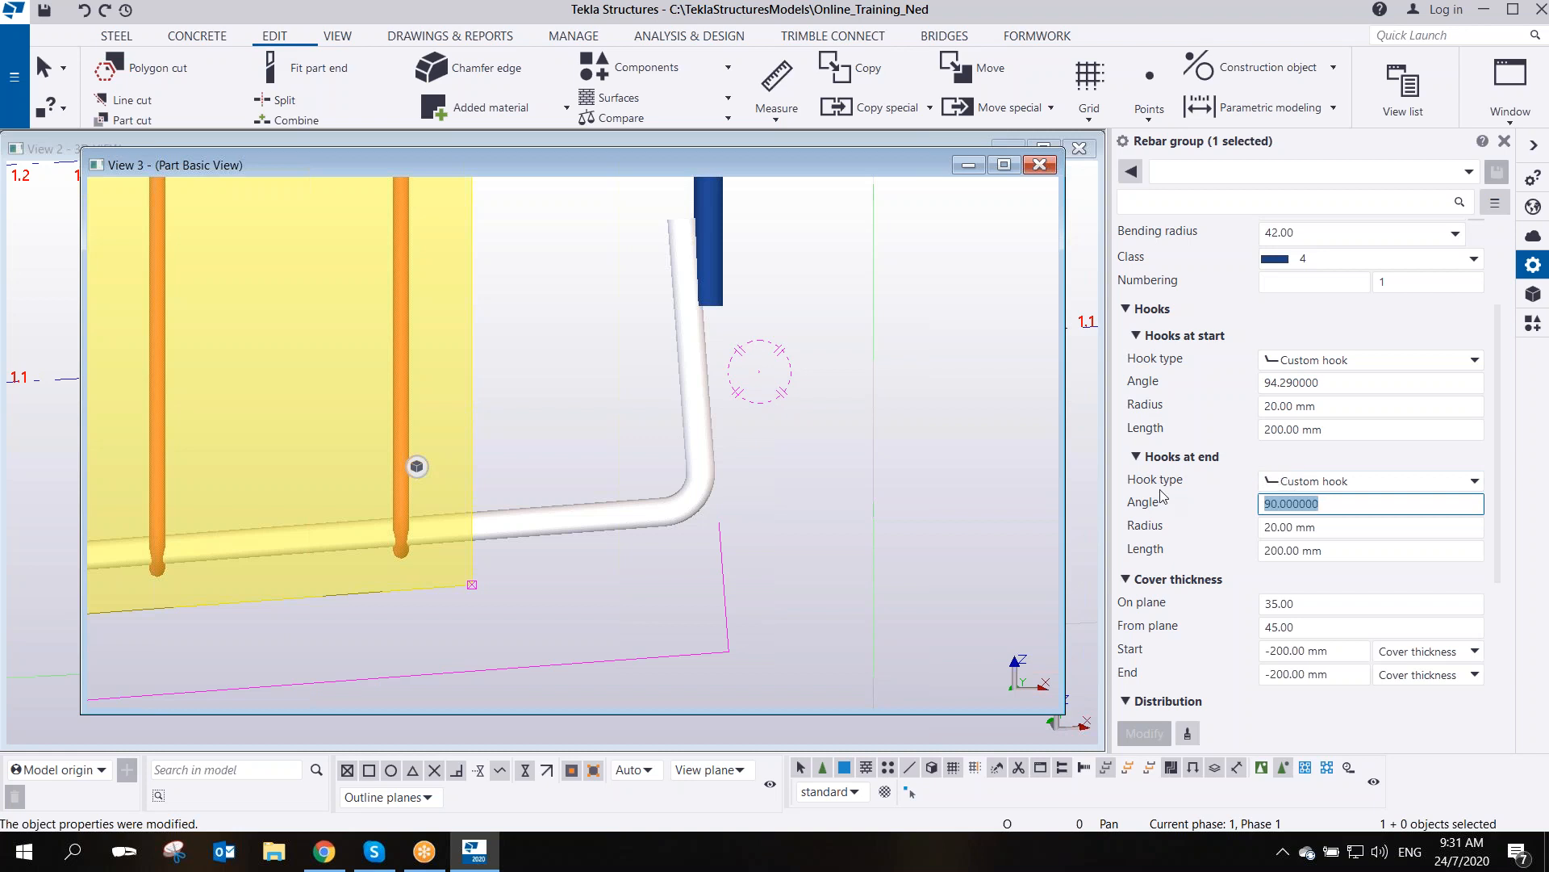
pyautogui.click(1278, 505)
pyautogui.moveTo(1272, 505); pyautogui.dragTo(1390, 519)
pyautogui.write('4')
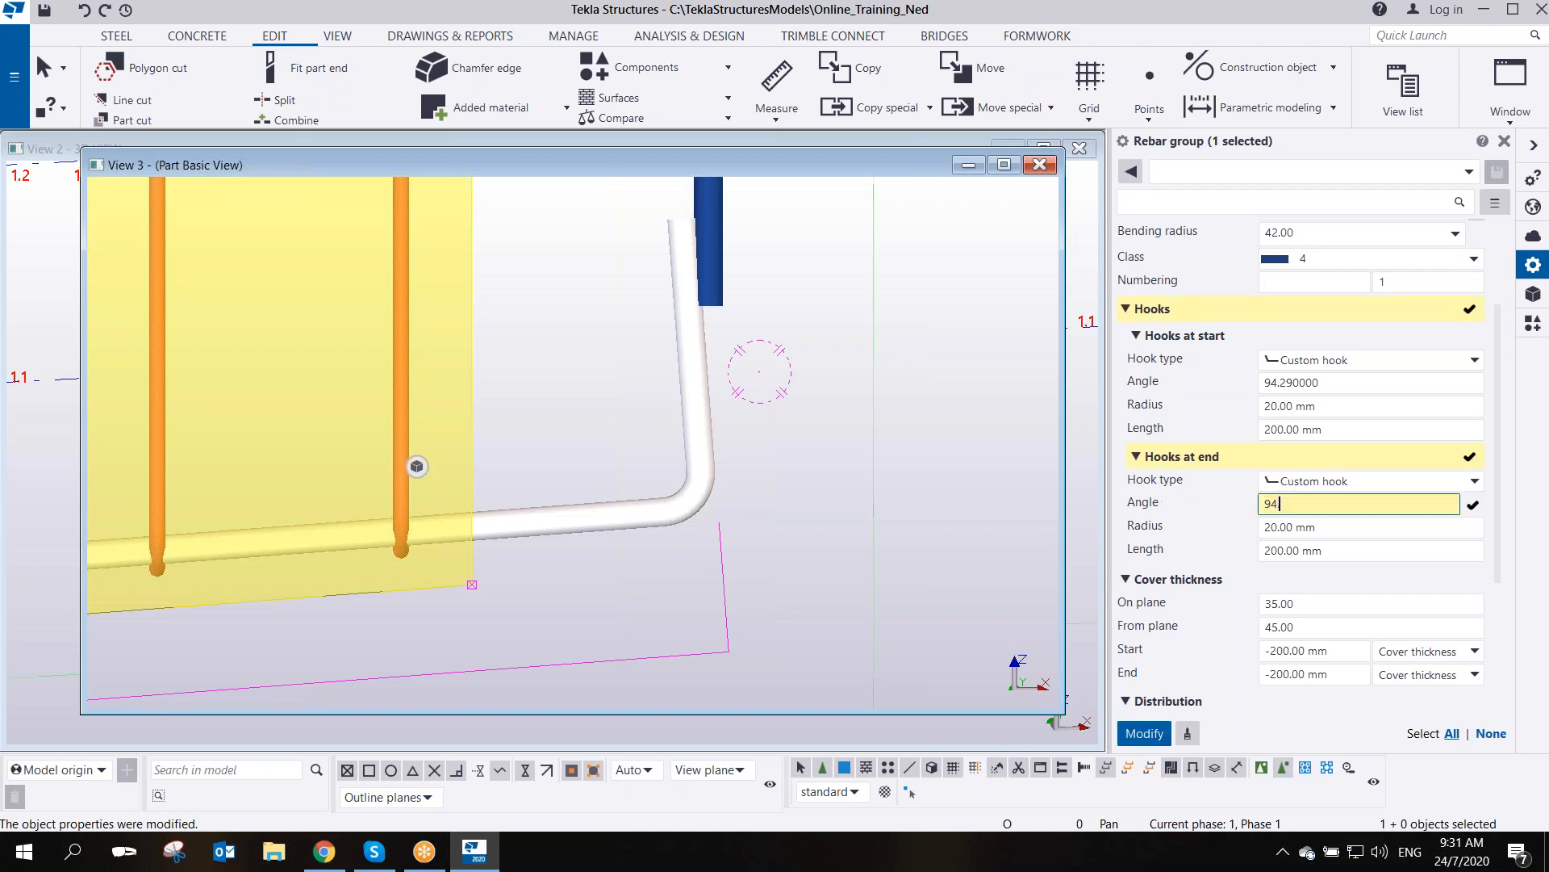
pyautogui.write('.29')
pyautogui.press('Return')
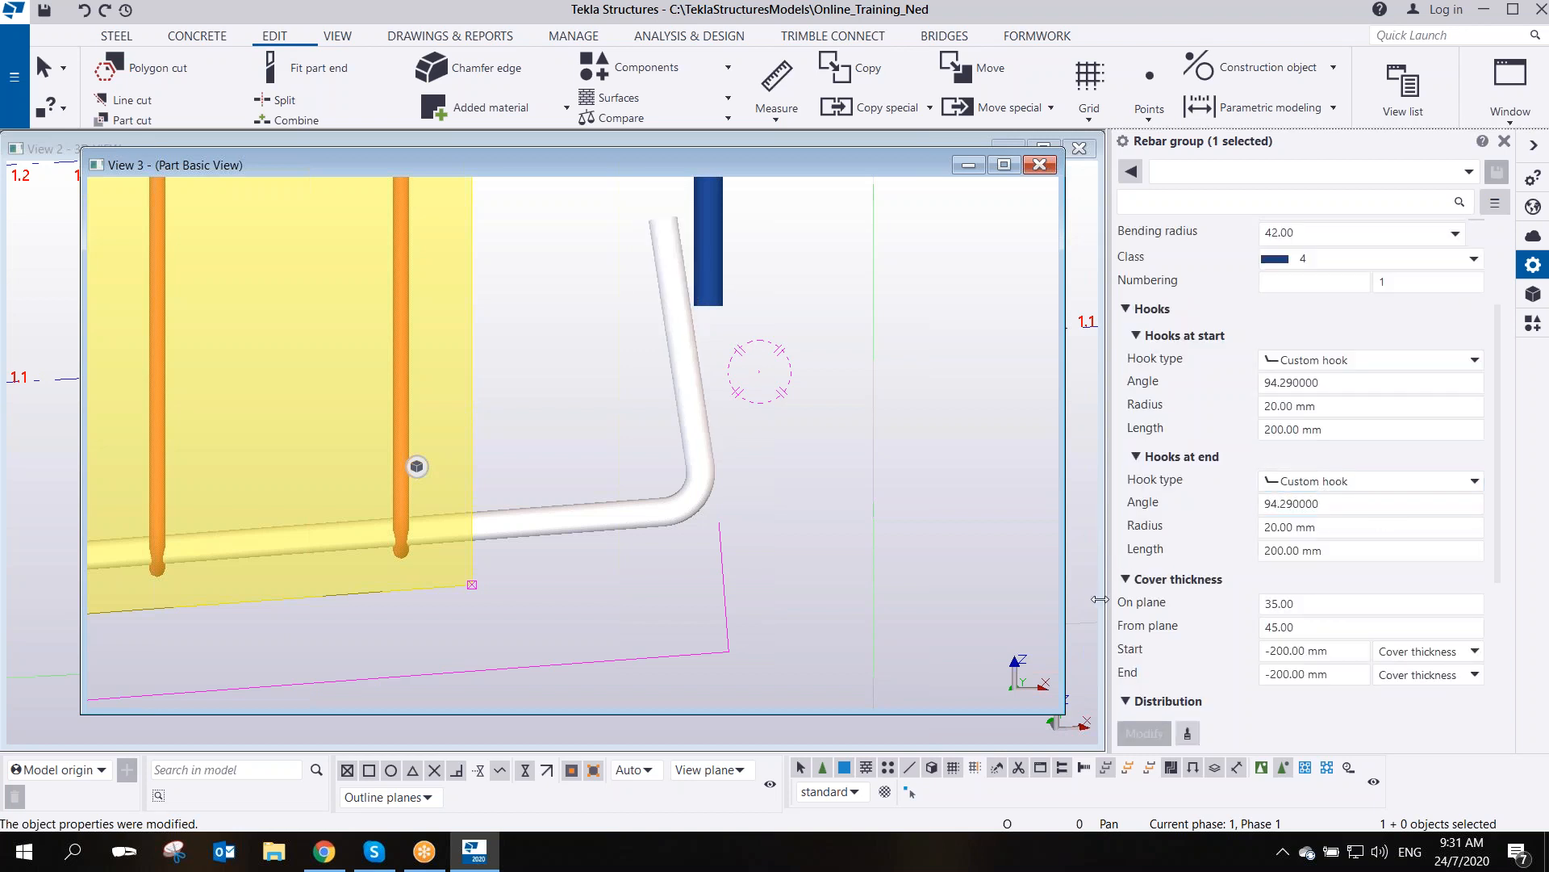
# - Switch to the Calculator, subtract 4.29 from 90 for the end hook angle, and close it
pyautogui.press('XF86Calculator')
pyautogui.write('90')
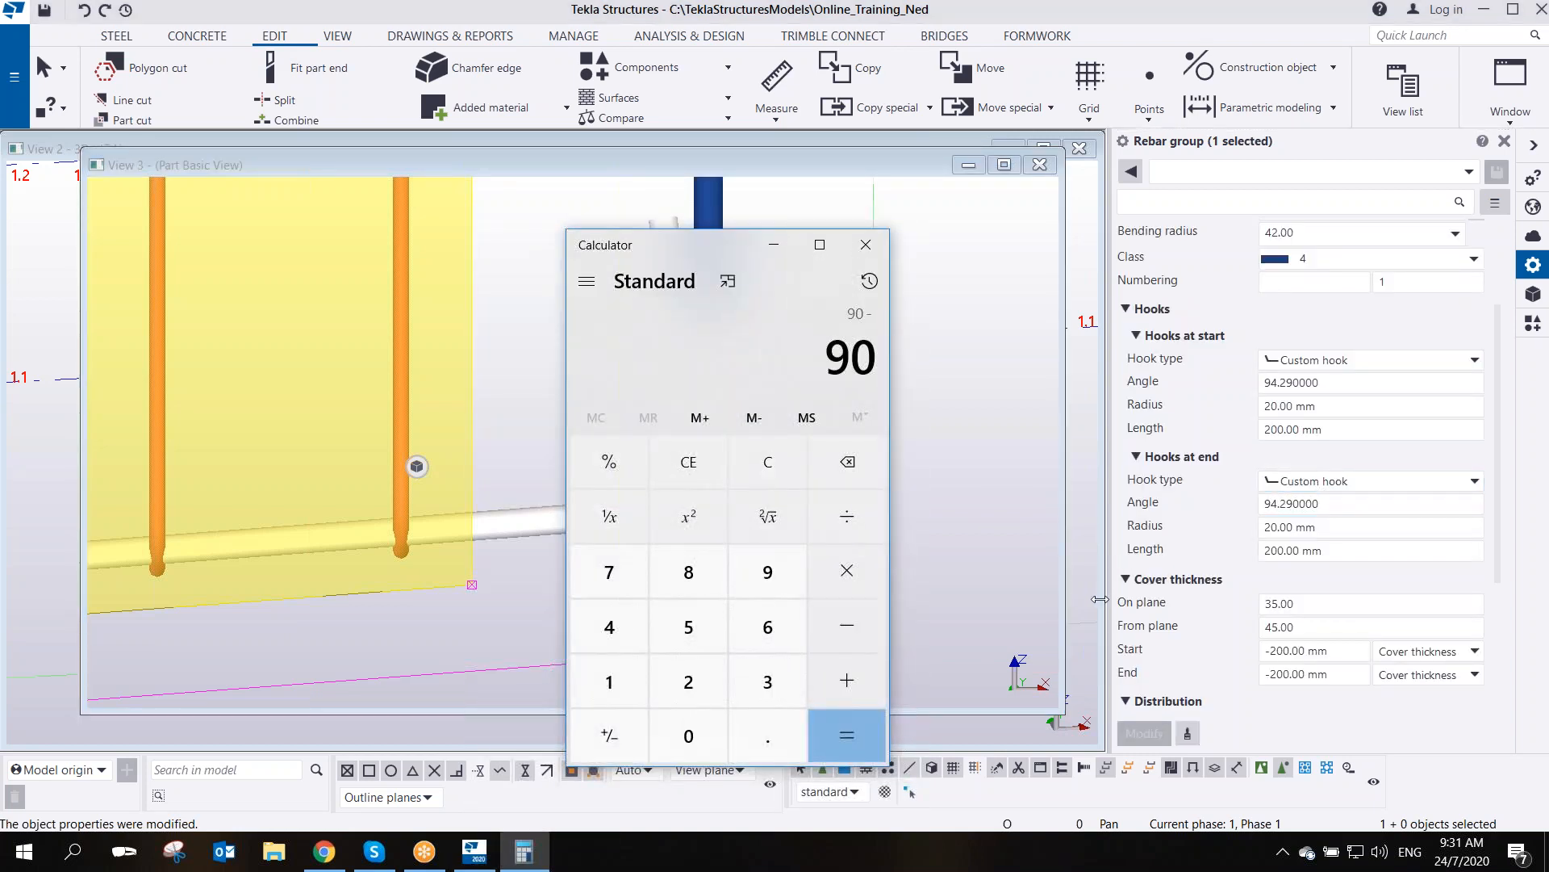
pyautogui.write('4.2')
pyautogui.press('Return')
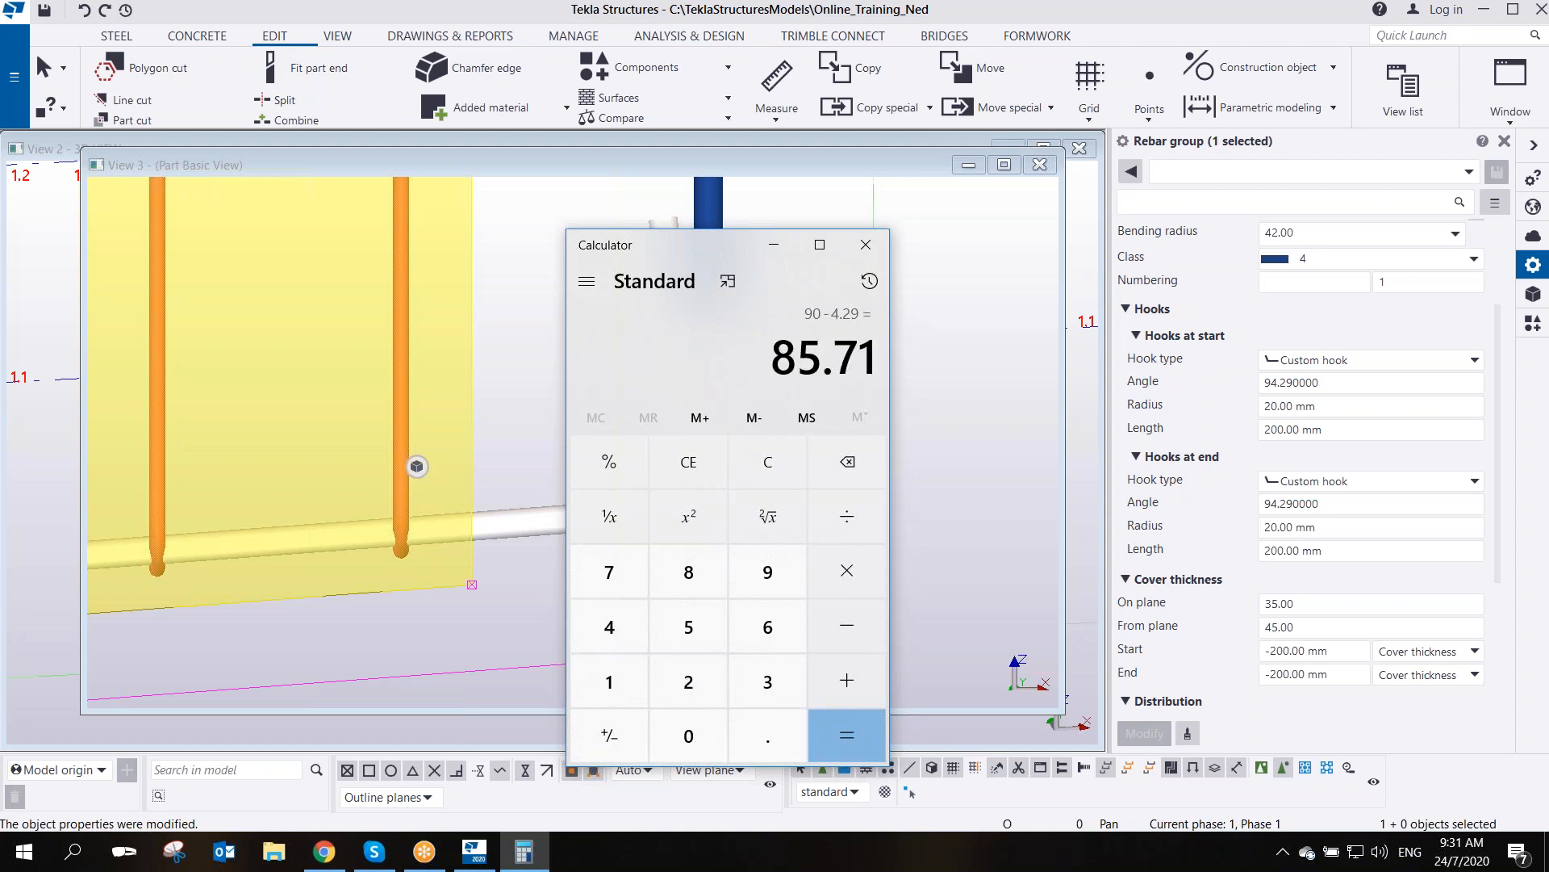
pyautogui.click(866, 244)
# - Set the bottom bars' end hook angle to 85.71 degrees, apply the change, and deselect the bars
pyautogui.moveTo(1349, 506); pyautogui.dragTo(1083, 520)
pyautogui.write('85.71')
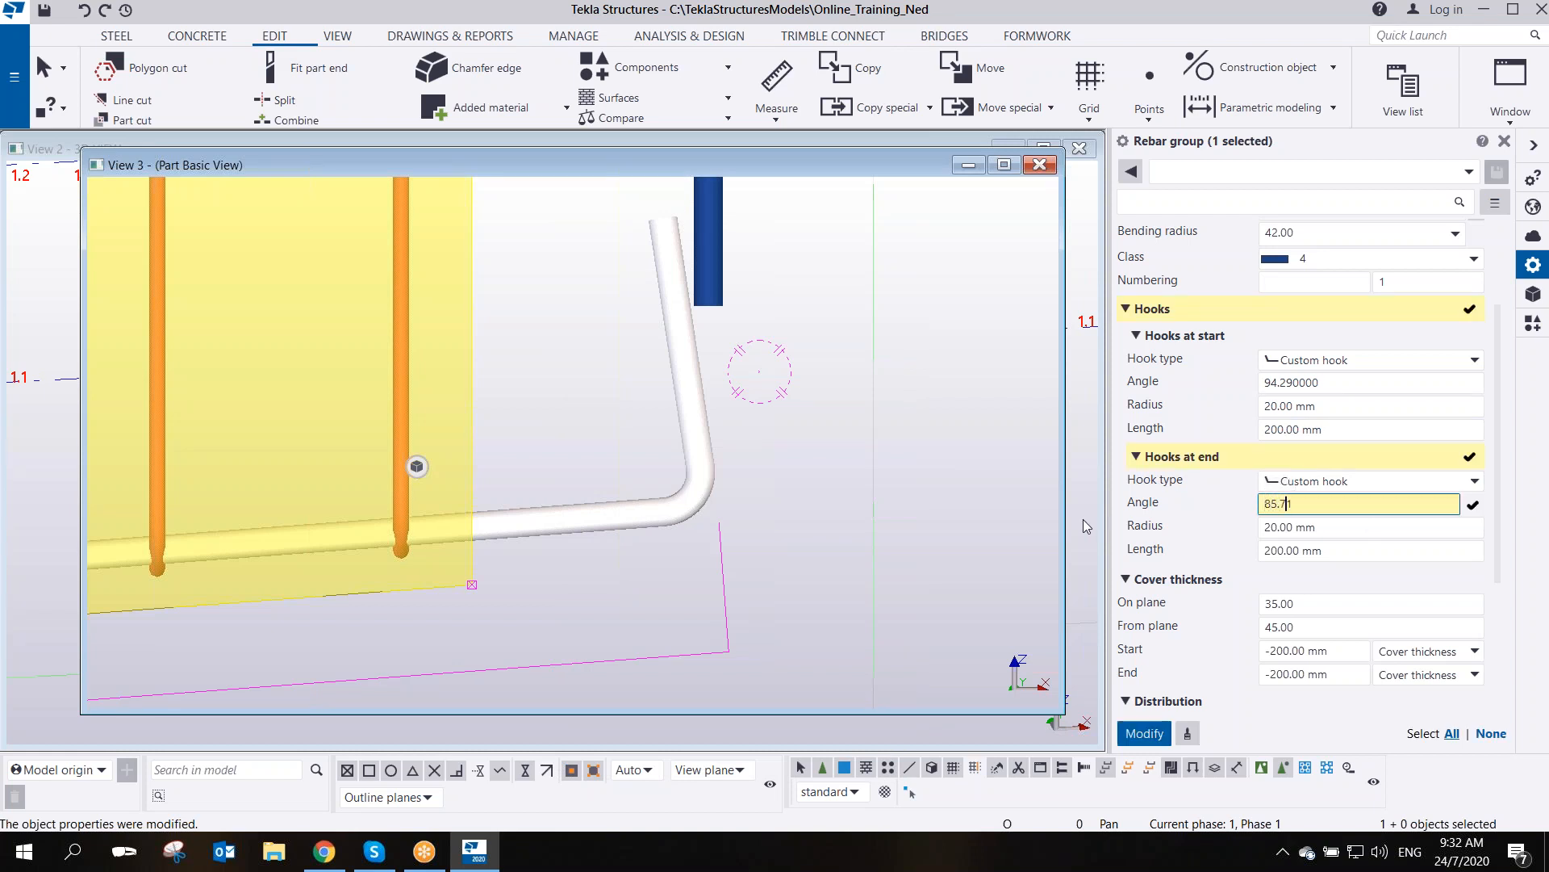
pyautogui.press('Return')
pyautogui.moveTo(710, 483); pyautogui.dragTo(730, 572, button='middle')
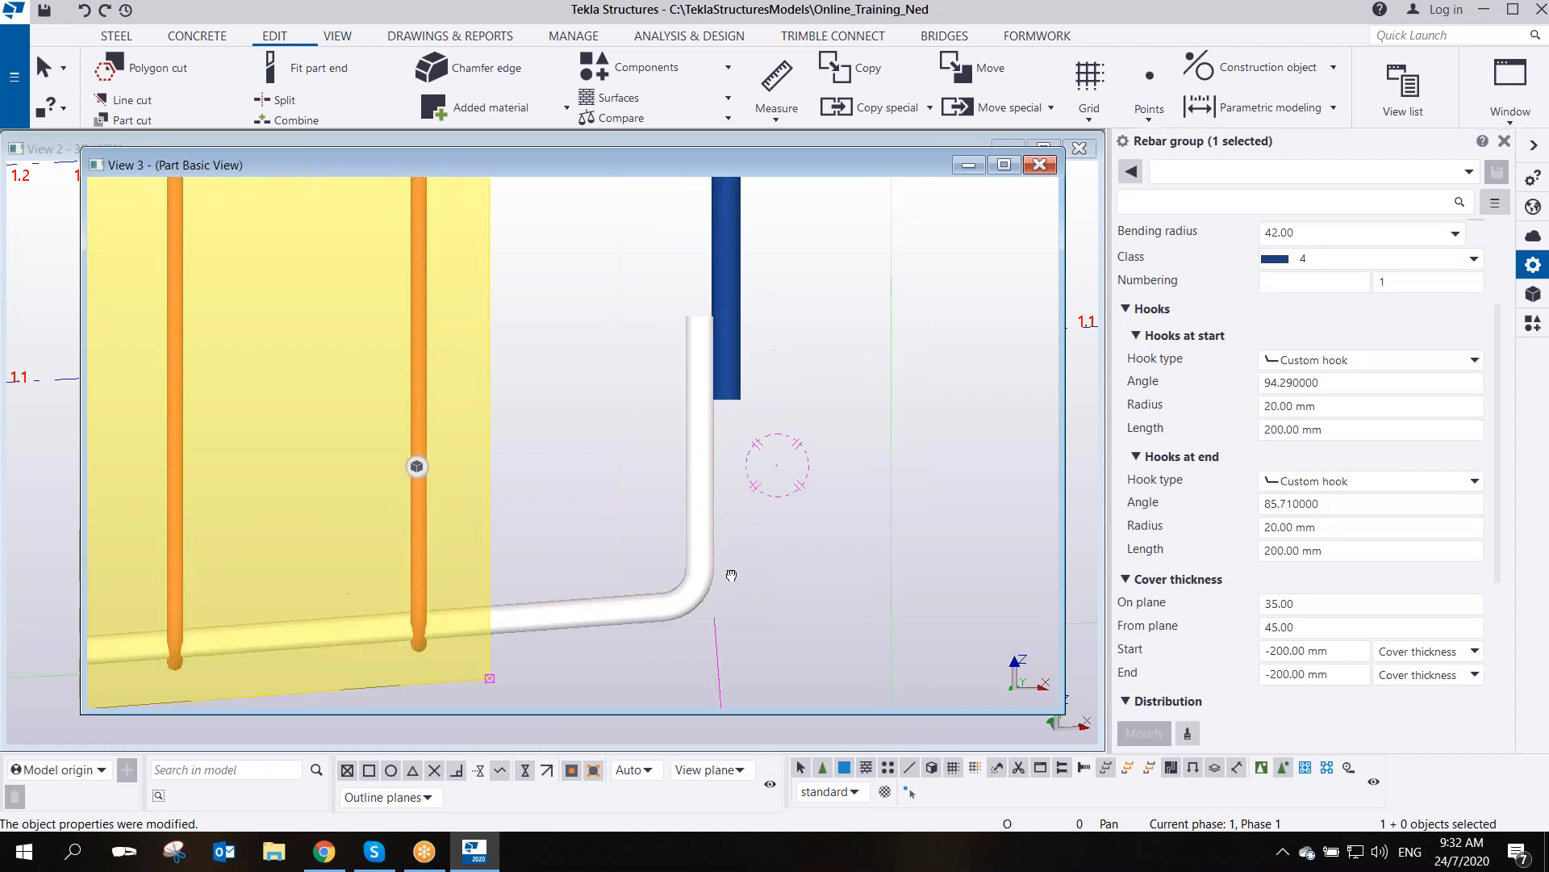
pyautogui.scroll(-2, 724, 620)
pyautogui.scroll(-5, 721, 541)
pyautogui.scroll(11, 705, 564)
pyautogui.click(767, 446)
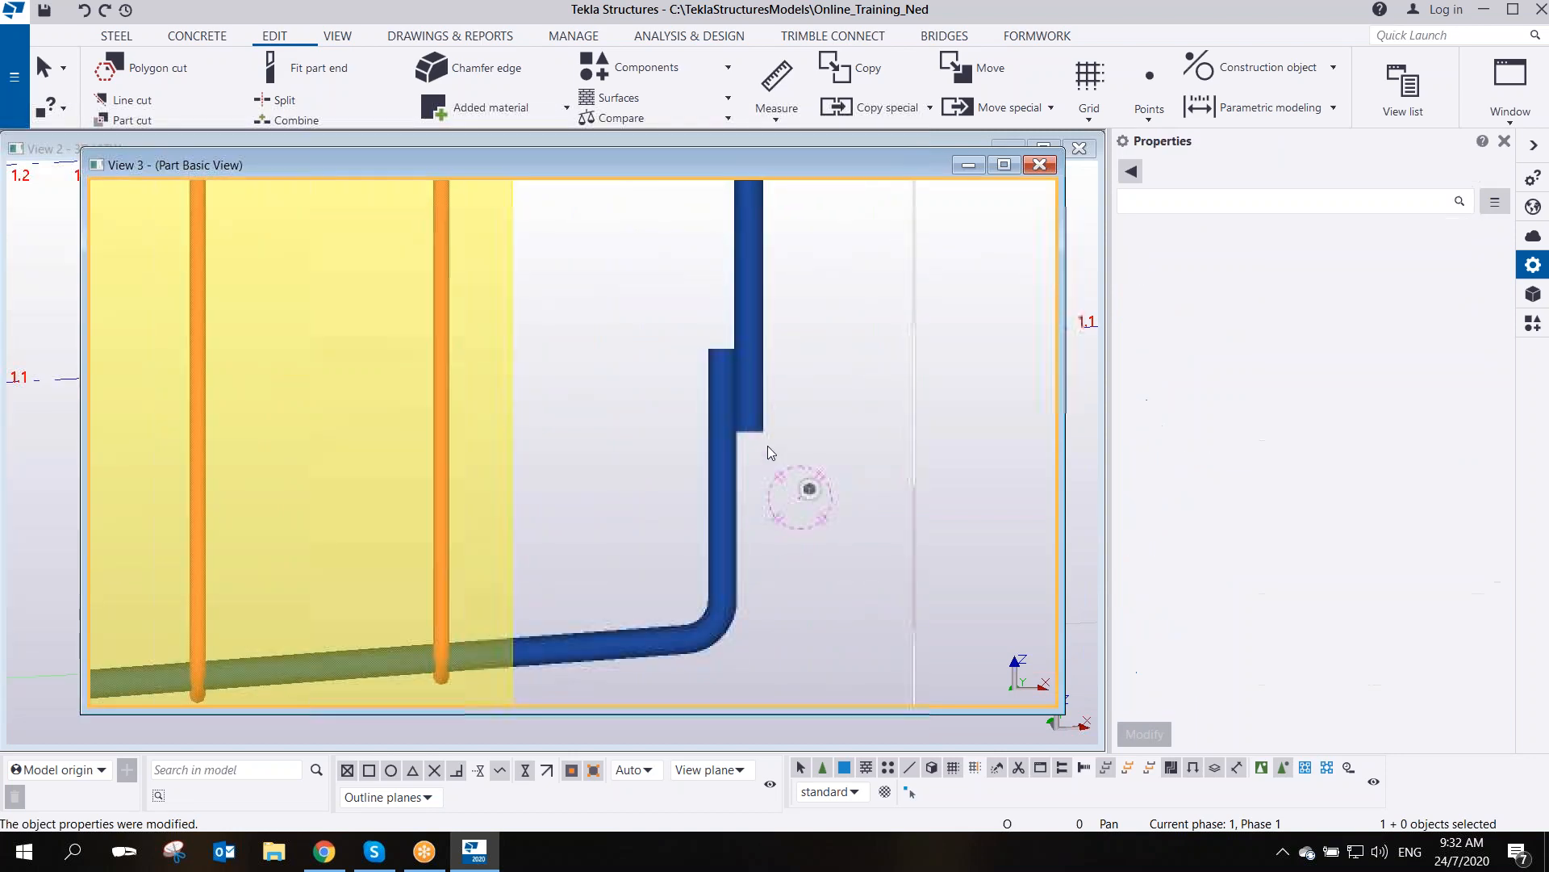
# - Examine the bottom bars' hooks and how the bars sit in the links' lower corners at the beam's deeper end
pyautogui.scroll(-6, 768, 445)
pyautogui.scroll(-2, 768, 445)
pyautogui.moveTo(566, 487); pyautogui.dragTo(733, 448, button='middle')
pyautogui.scroll(-6, 732, 448)
pyautogui.moveTo(504, 424); pyautogui.dragTo(616, 393, button='middle')
pyautogui.scroll(5, 369, 446)
pyautogui.keyDown('ctrl'); pyautogui.moveTo(373, 443); pyautogui.dragTo(519, 546, button='middle'); pyautogui.keyUp('ctrl')
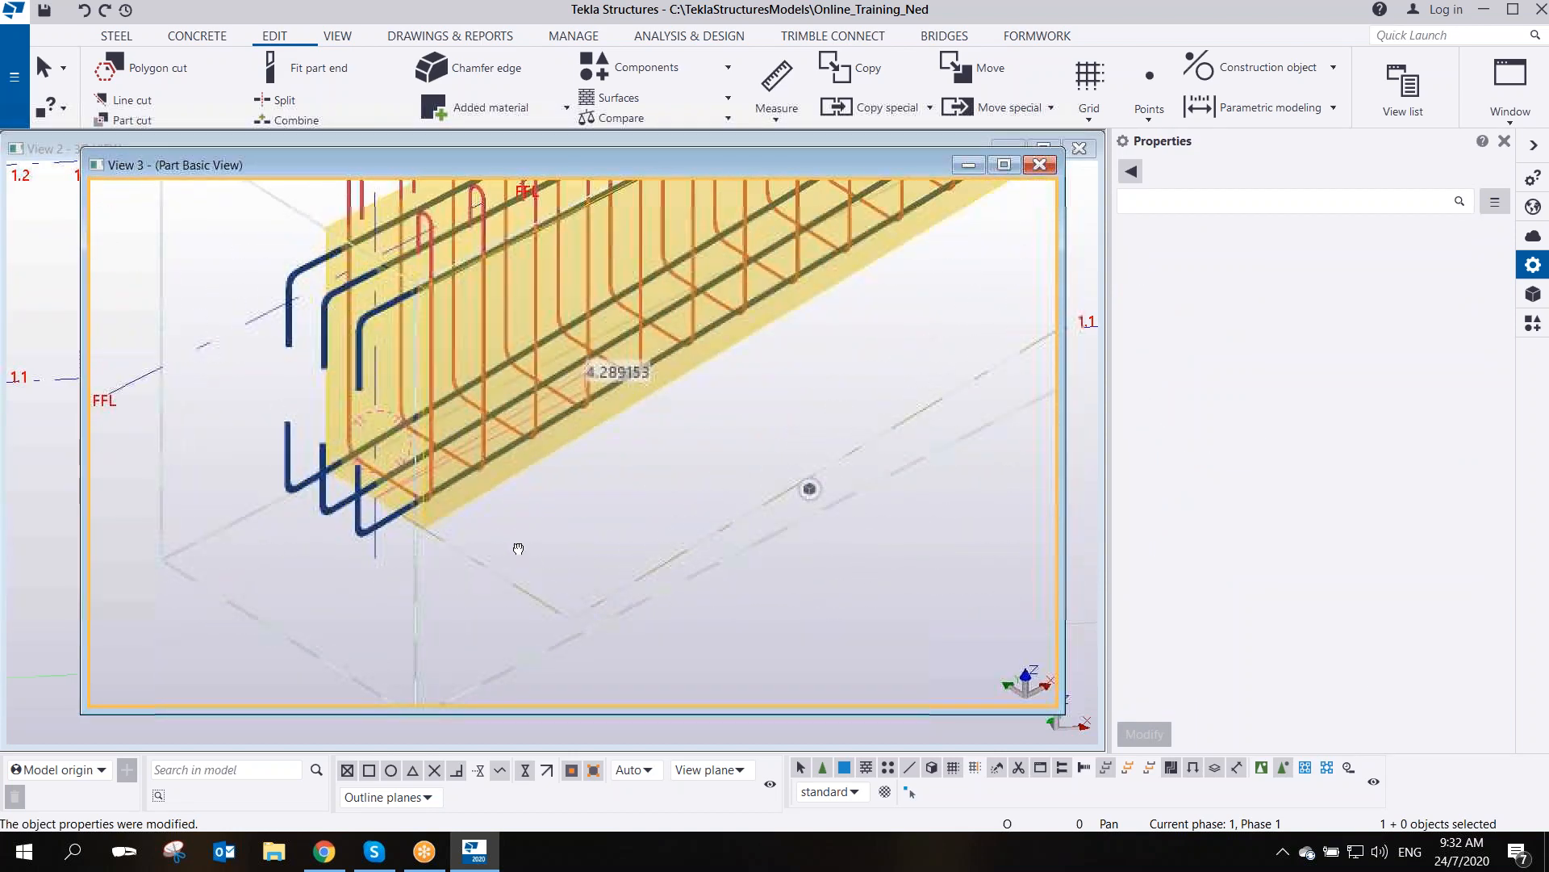
pyautogui.moveTo(555, 434); pyautogui.dragTo(581, 534, button='middle')
pyautogui.scroll(8, 525, 569)
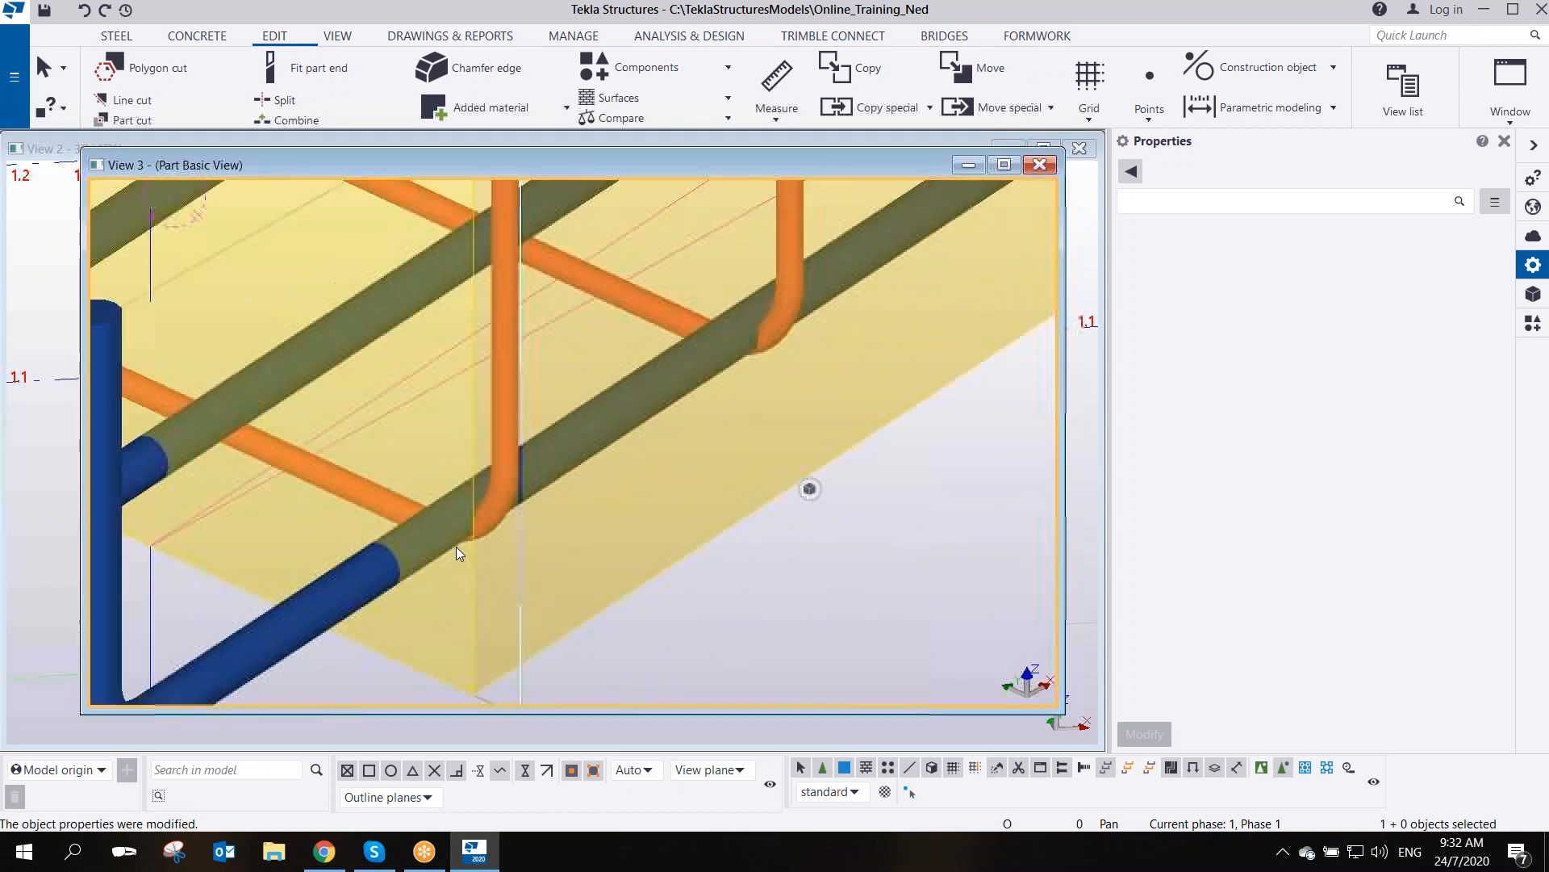
pyautogui.moveTo(447, 469); pyautogui.dragTo(643, 372, button='middle')
pyautogui.scroll(-10, 708, 624)
pyautogui.scroll(12, 736, 573)
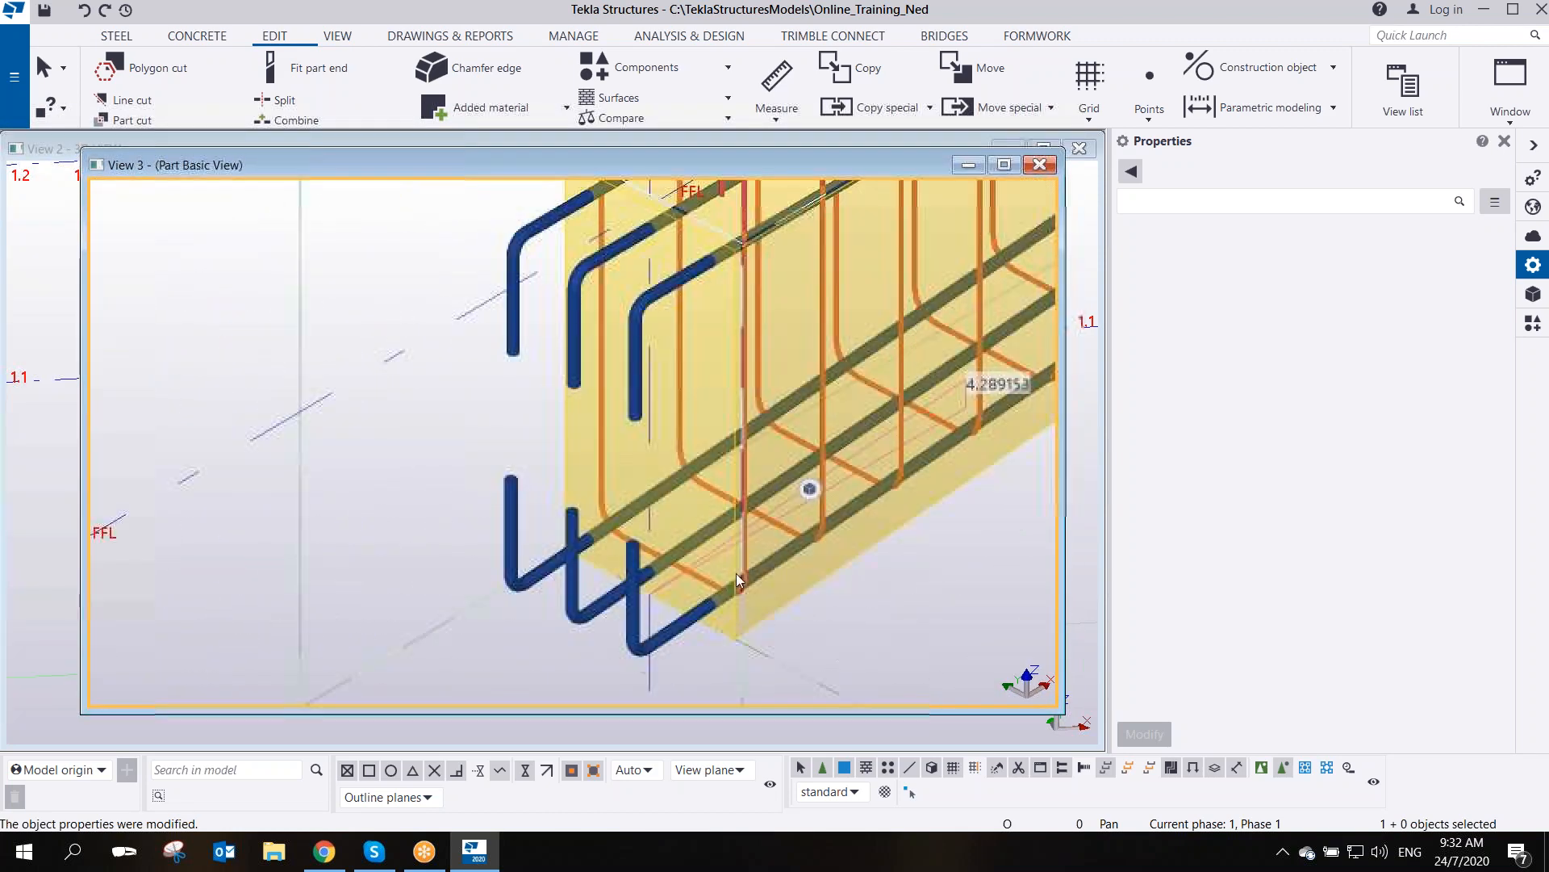
pyautogui.moveTo(735, 637); pyautogui.dragTo(345, 345, button='middle')
pyautogui.scroll(5, 646, 498)
pyautogui.scroll(-2, 345, 345)
pyautogui.scroll(-12, 435, 470)
pyautogui.moveTo(700, 615); pyautogui.dragTo(581, 399, button='middle')
pyautogui.scroll(2, 579, 417)
pyautogui.press('v')
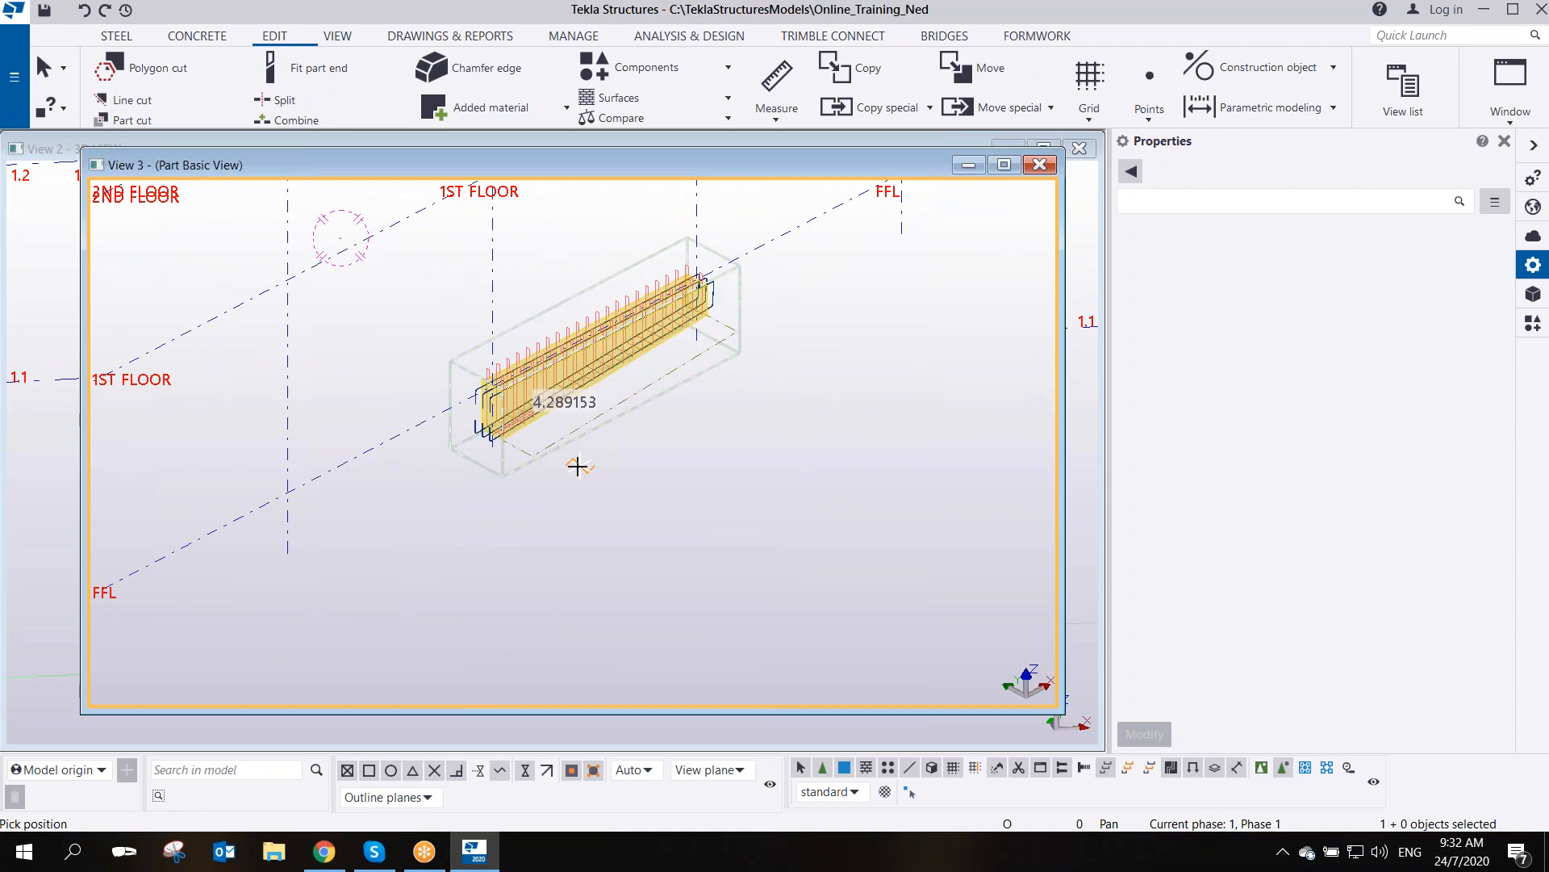
pyautogui.scroll(10, 479, 421)
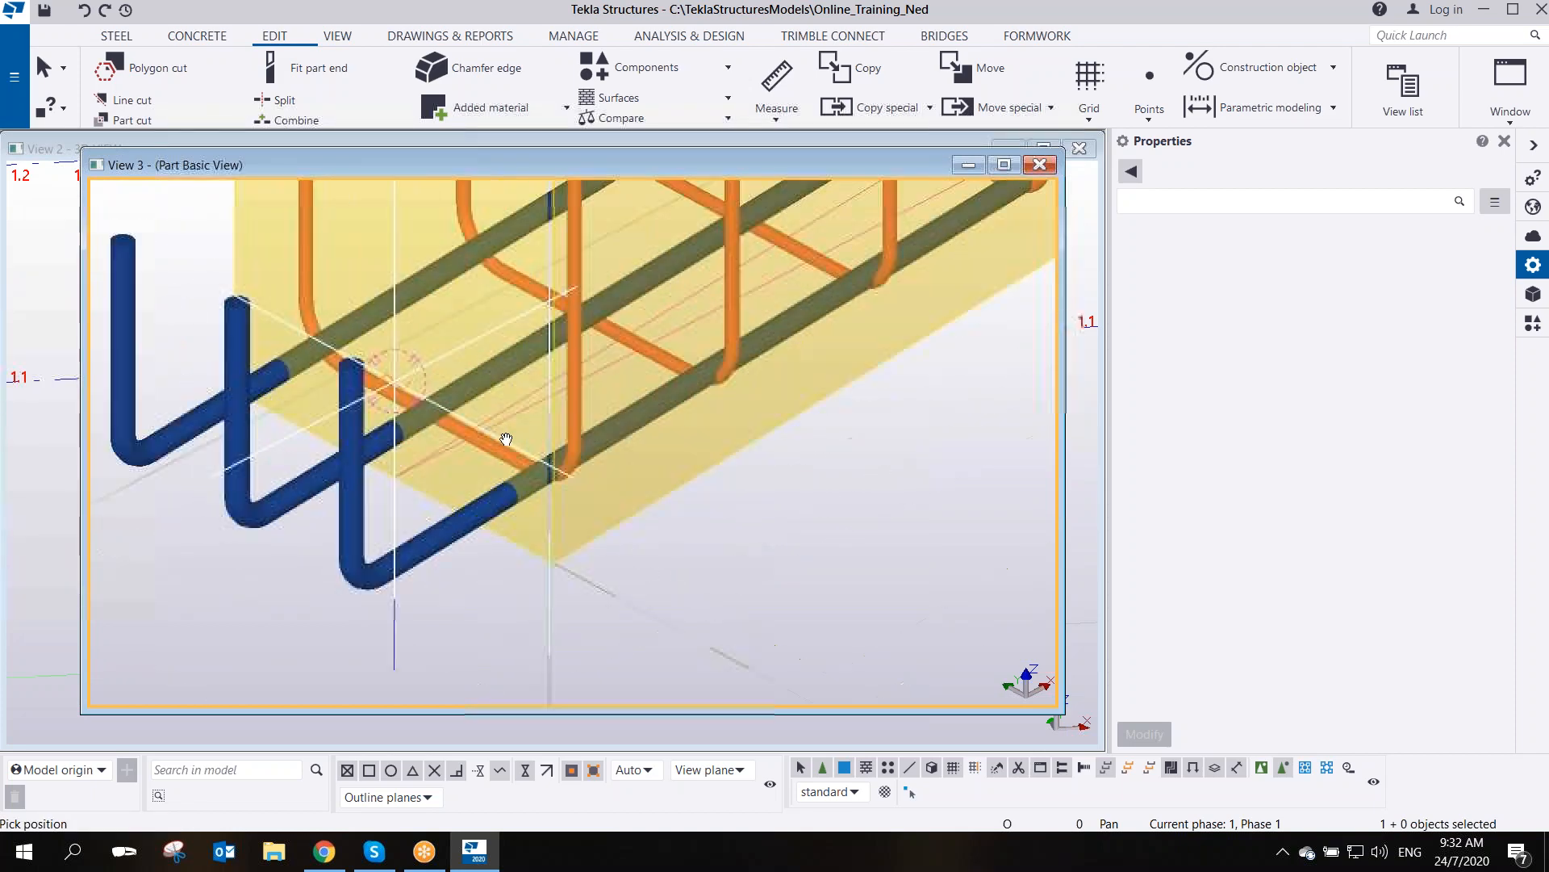
pyautogui.moveTo(595, 388)
pyautogui.keyDown('ctrl'); pyautogui.mouseDown(button='middle')
pyautogui.moveTo(605, 360)
pyautogui.moveTo(637, 382)
pyautogui.moveTo(635, 335)
pyautogui.mouseUp(button='middle'); pyautogui.keyUp('ctrl')
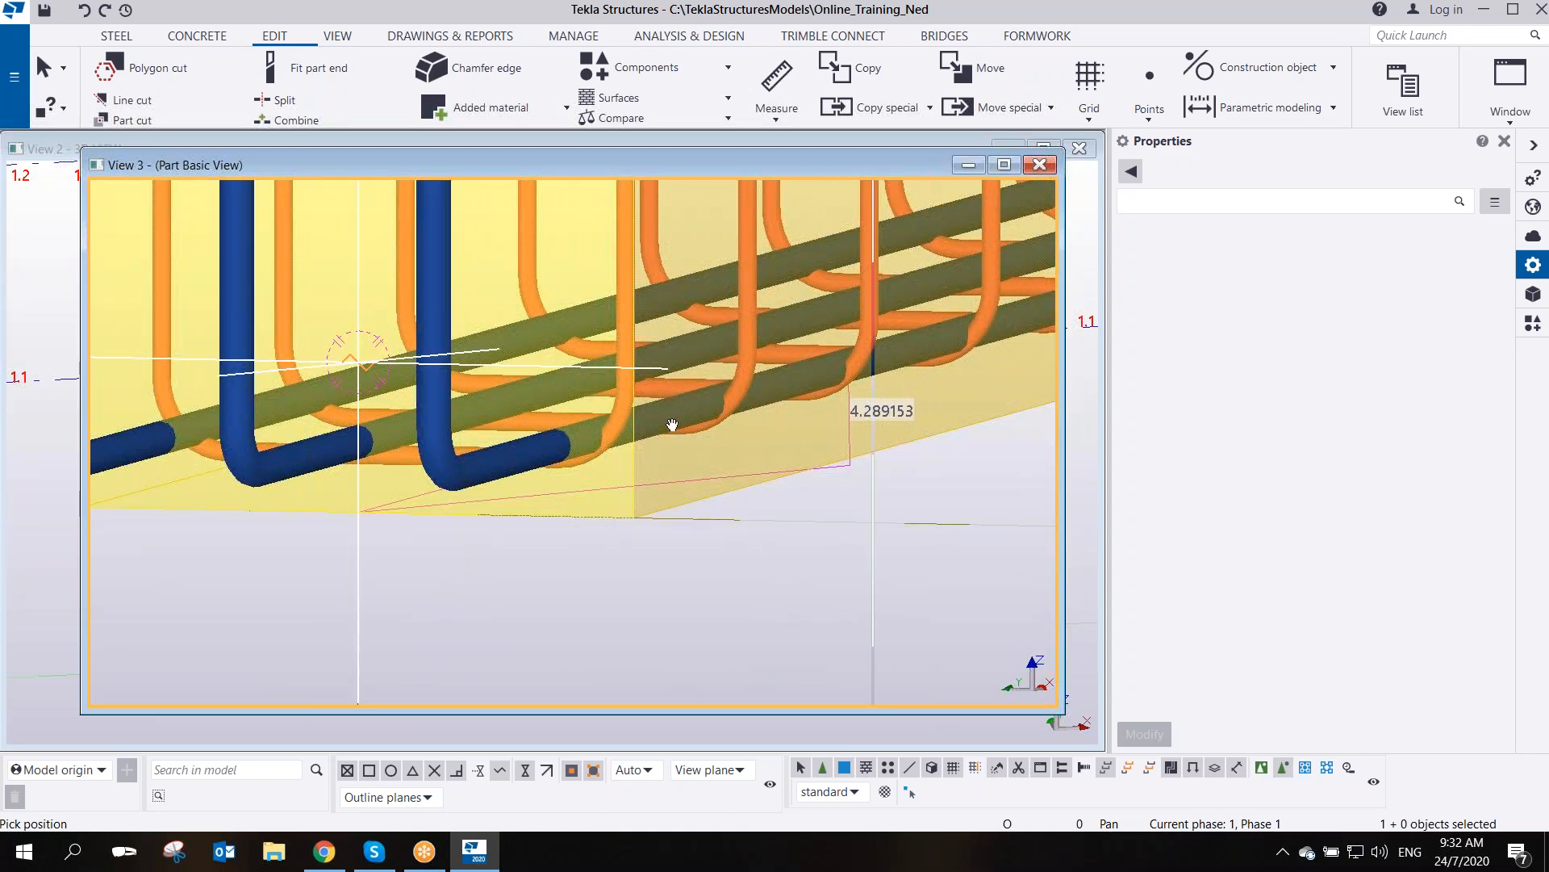
pyautogui.rightClick(730, 424)
pyautogui.click(730, 424)
# - Select the size 10 links and set their bending radius to 20.00 so the bottom bars fit their corners
pyautogui.click(617, 245)
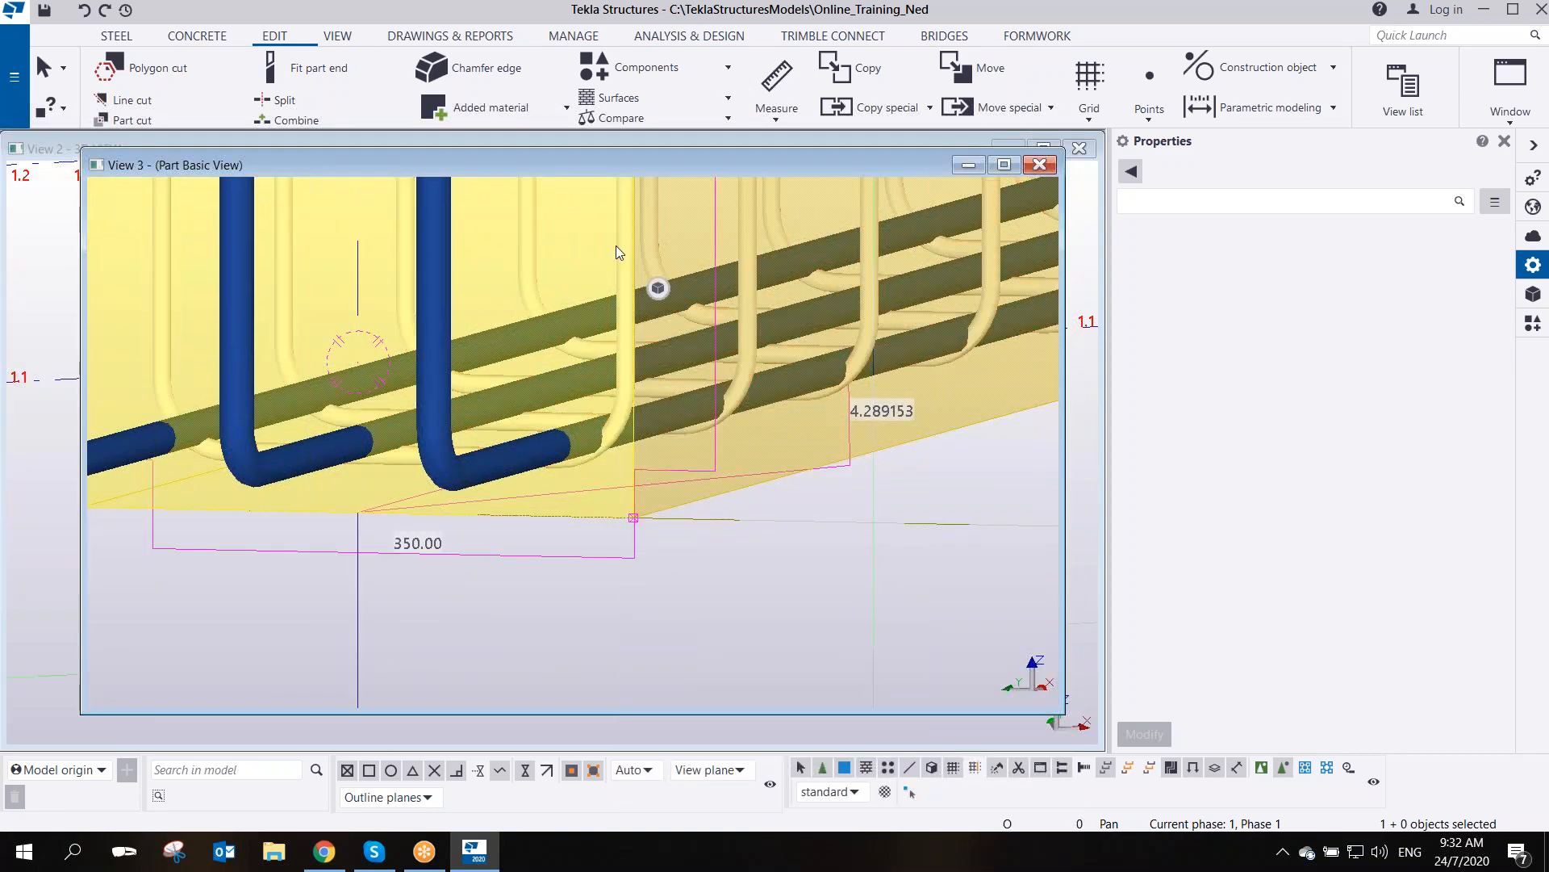
pyautogui.scroll(1, 1318, 325)
pyautogui.moveTo(1319, 281); pyautogui.dragTo(1165, 281)
pyautogui.click(1285, 304)
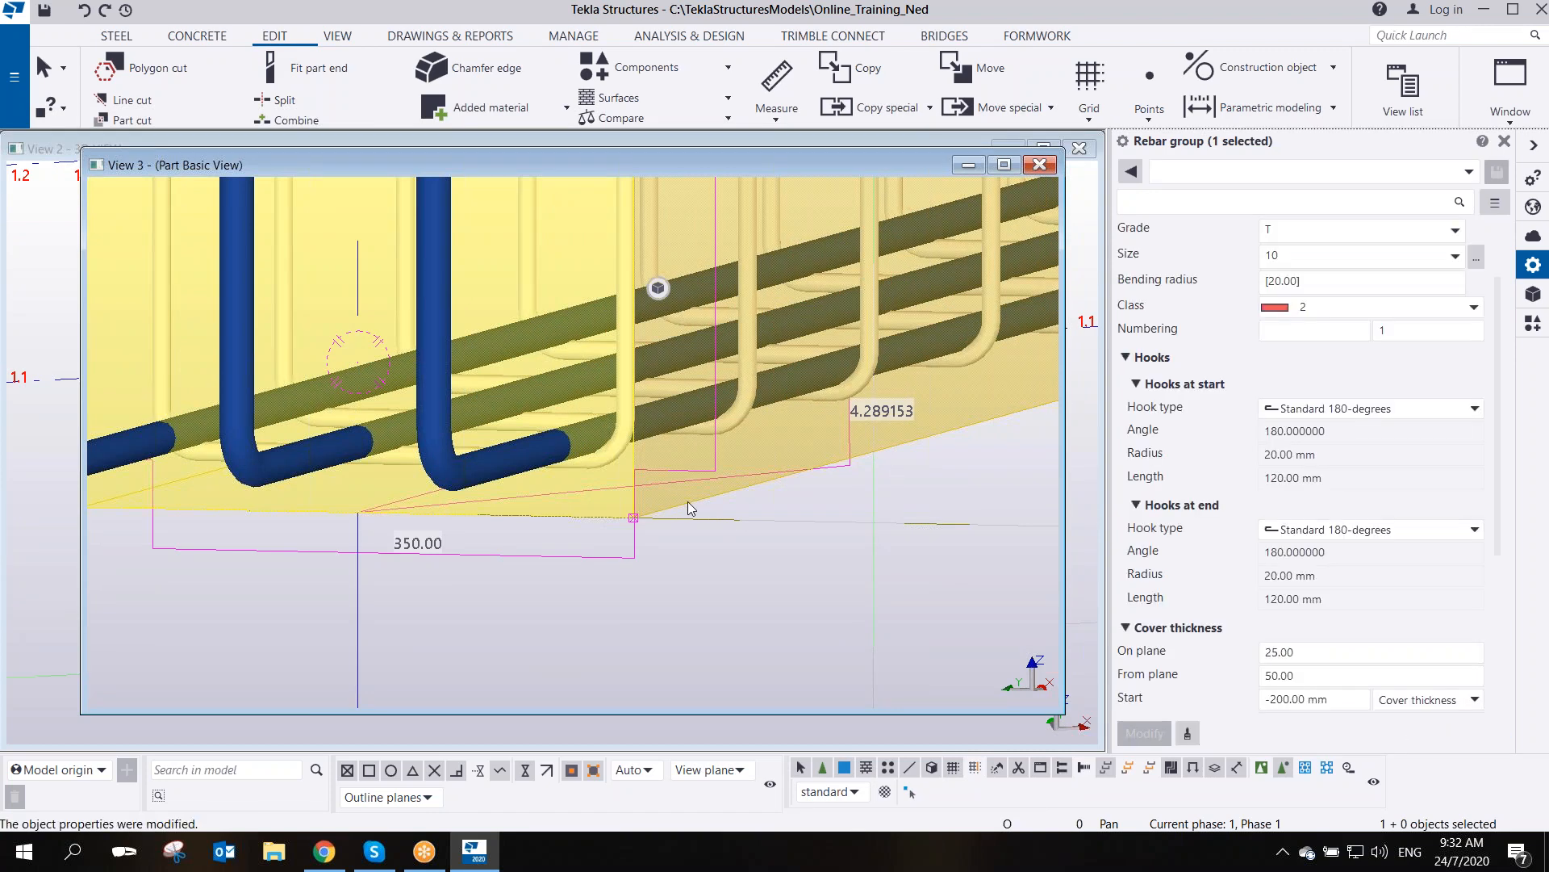
pyautogui.scroll(4, 608, 446)
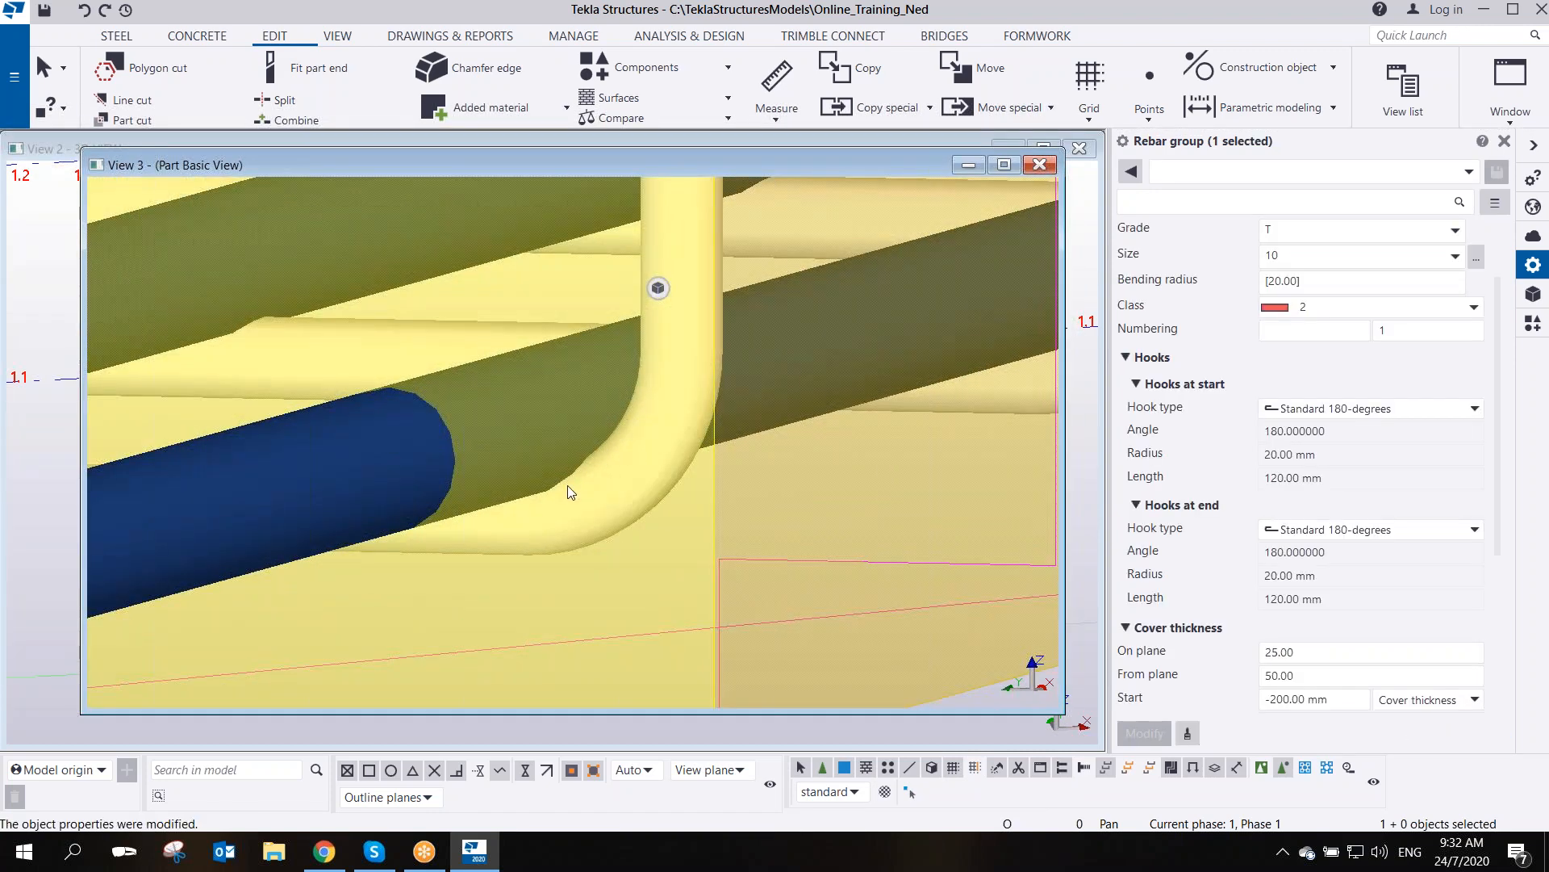
pyautogui.scroll(-2, 569, 483)
pyautogui.scroll(-4, 569, 482)
pyautogui.scroll(3, 700, 531)
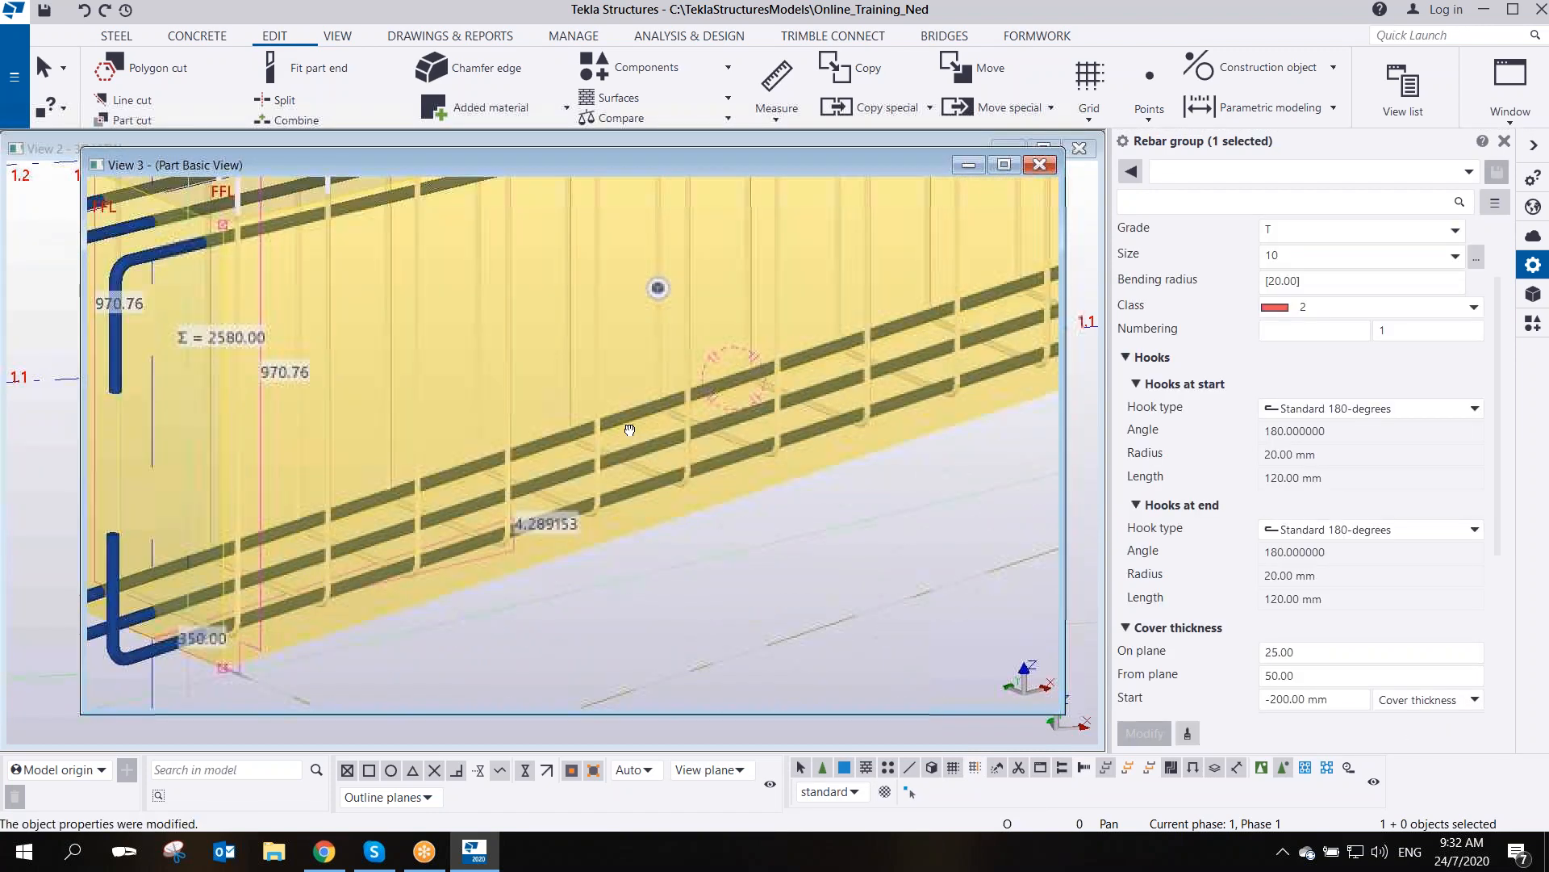
pyautogui.scroll(-5, 703, 530)
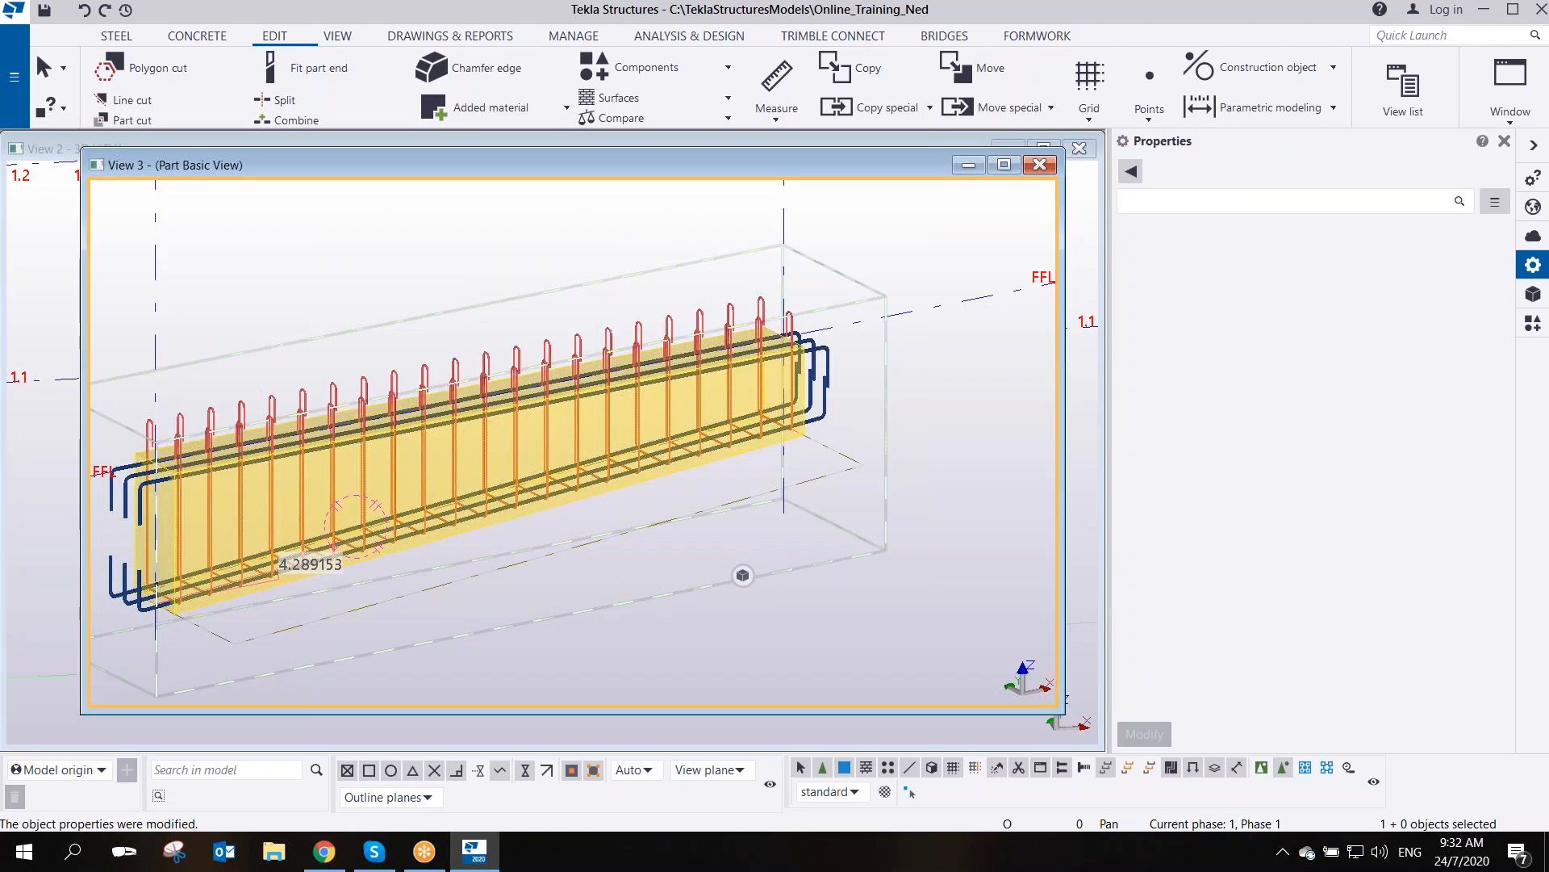
pyautogui.click(1129, 32)
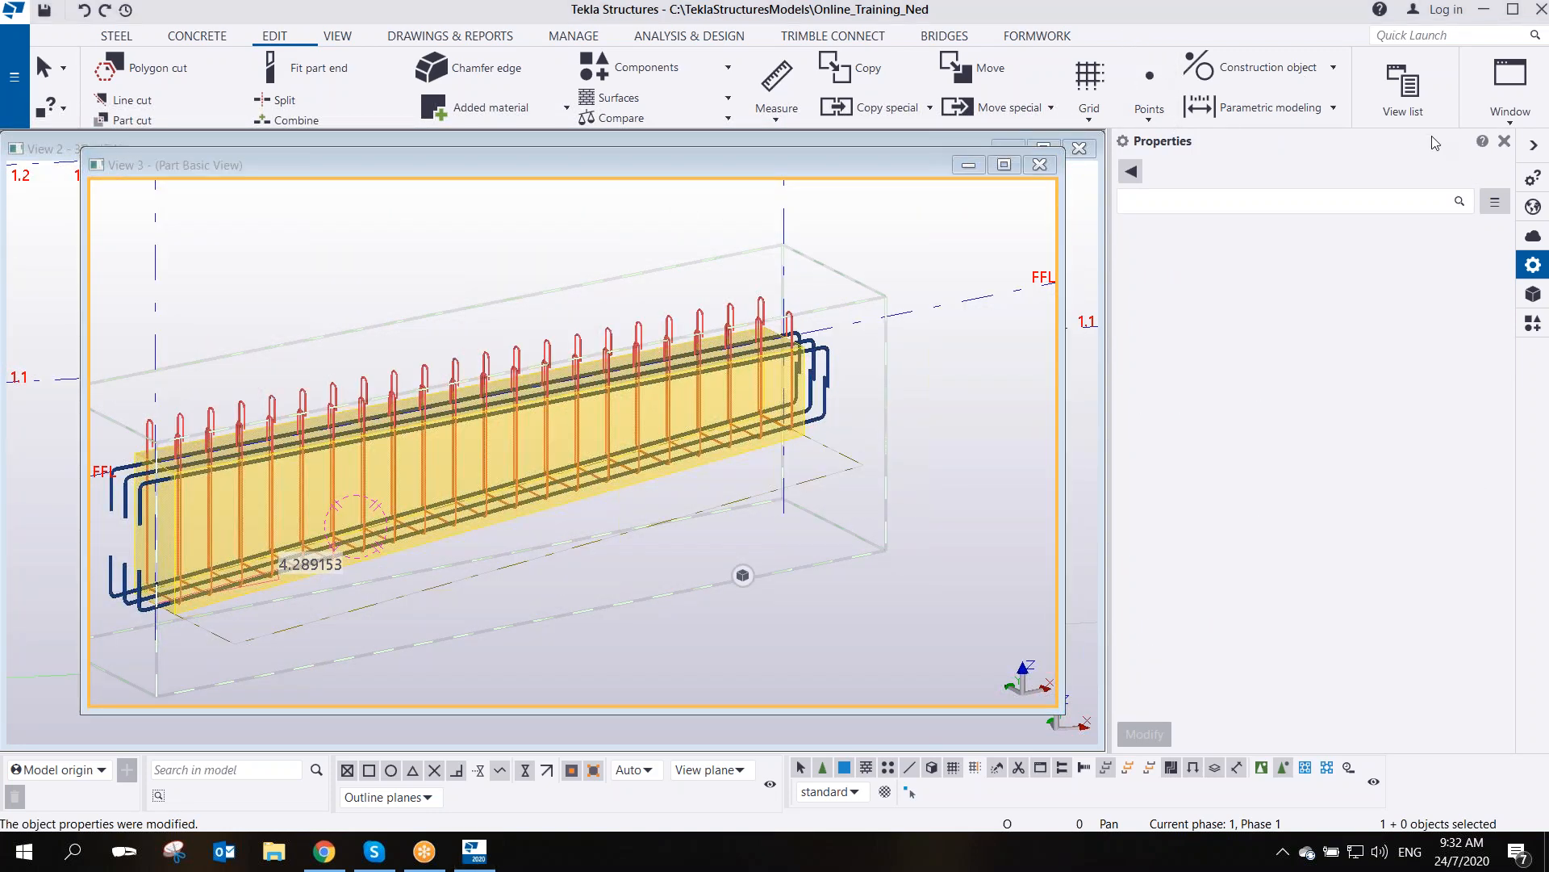
pyautogui.moveTo(454, 322); pyautogui.dragTo(563, 313, button='middle')
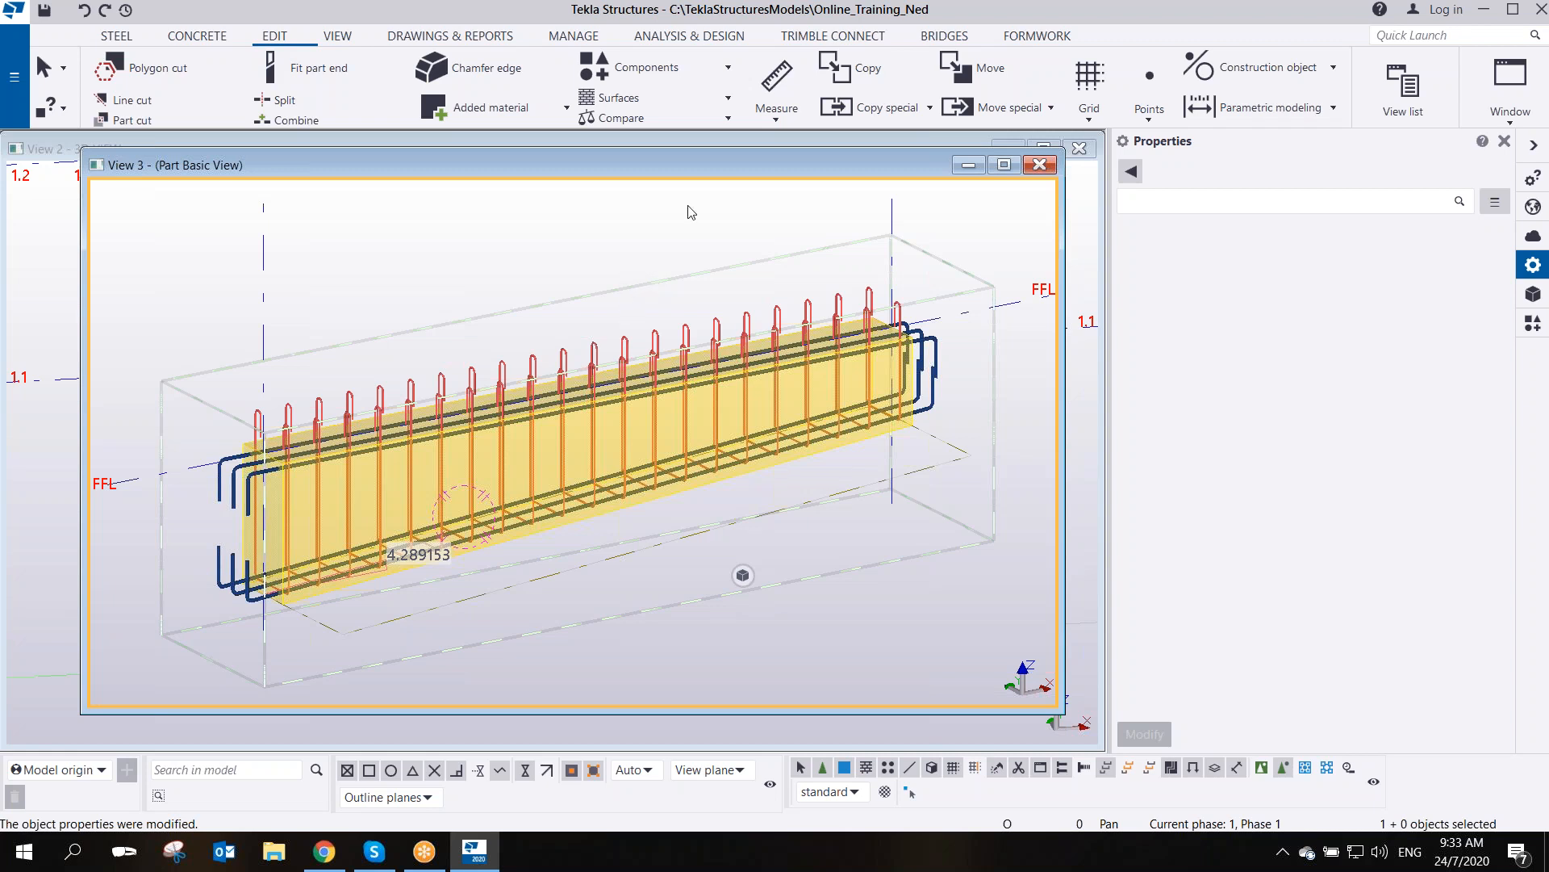
# - Close the beam's part view and show the 3D view in plan around the beam on grid line 1.1
pyautogui.click(1038, 165)
pyautogui.scroll(-2, 672, 384)
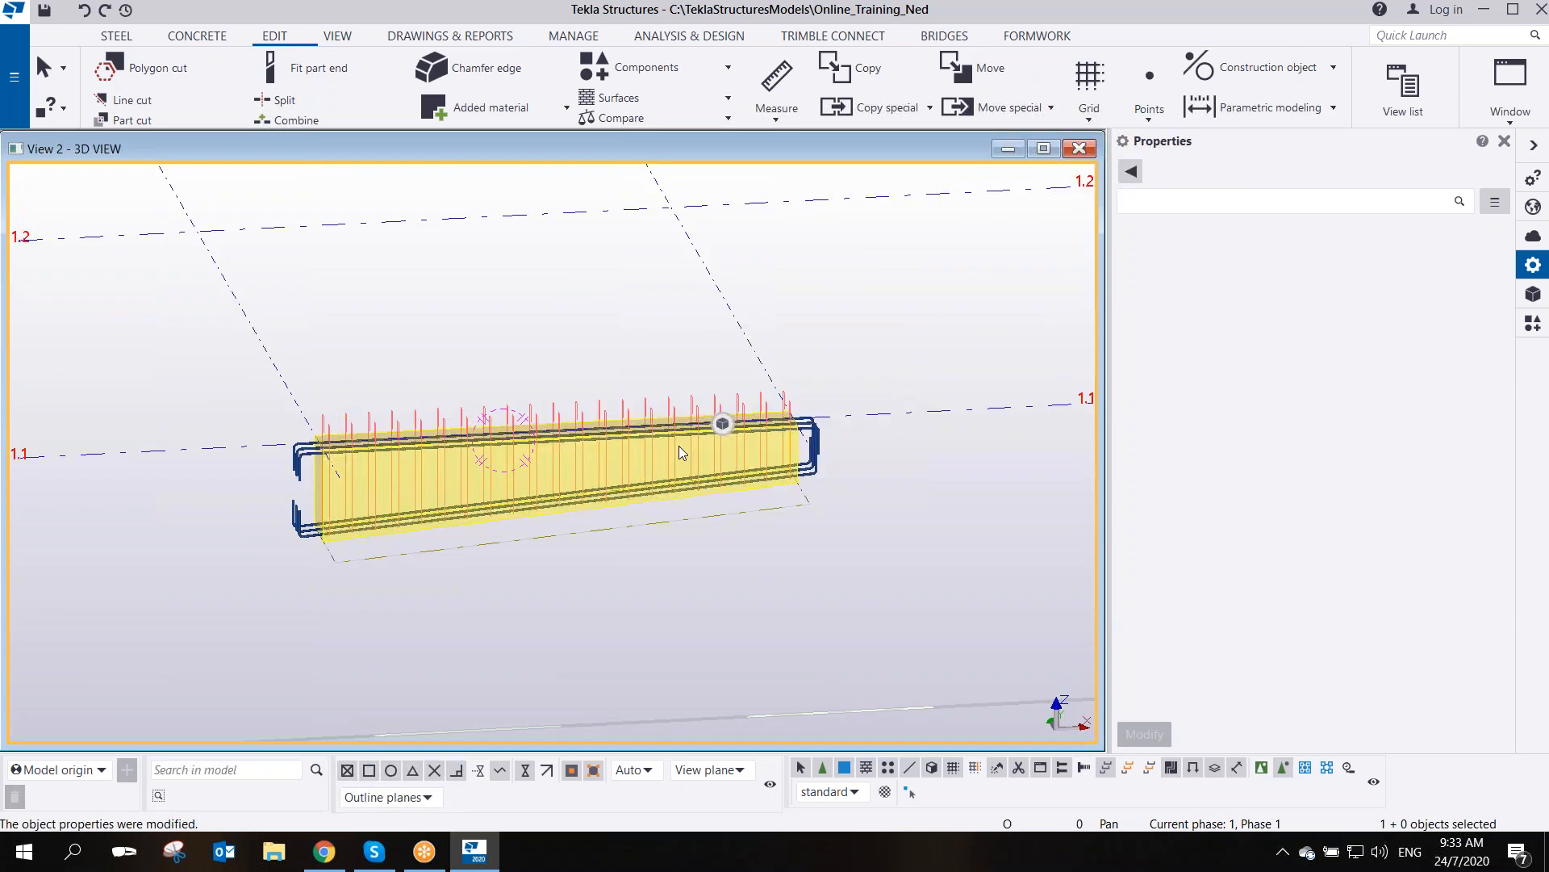
pyautogui.hotkey('ctrl', 'p')
pyautogui.scroll(5, 574, 474)
pyautogui.moveTo(546, 483); pyautogui.dragTo(525, 592, button='middle')
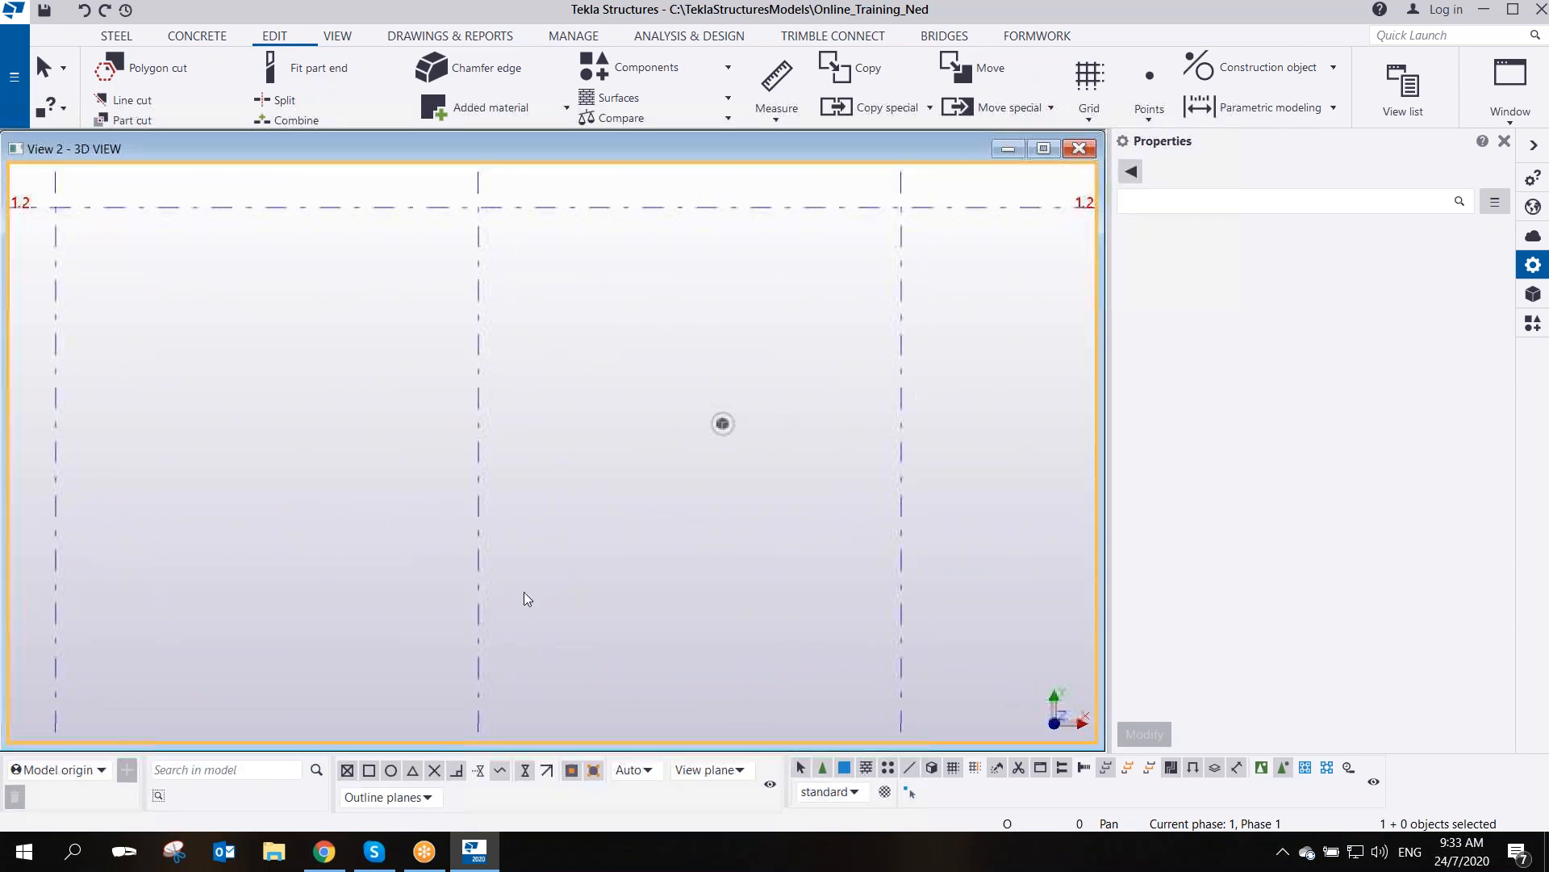
pyautogui.scroll(-5, 522, 582)
pyautogui.scroll(2, 501, 541)
pyautogui.moveTo(490, 716); pyautogui.dragTo(555, 562, button='middle')
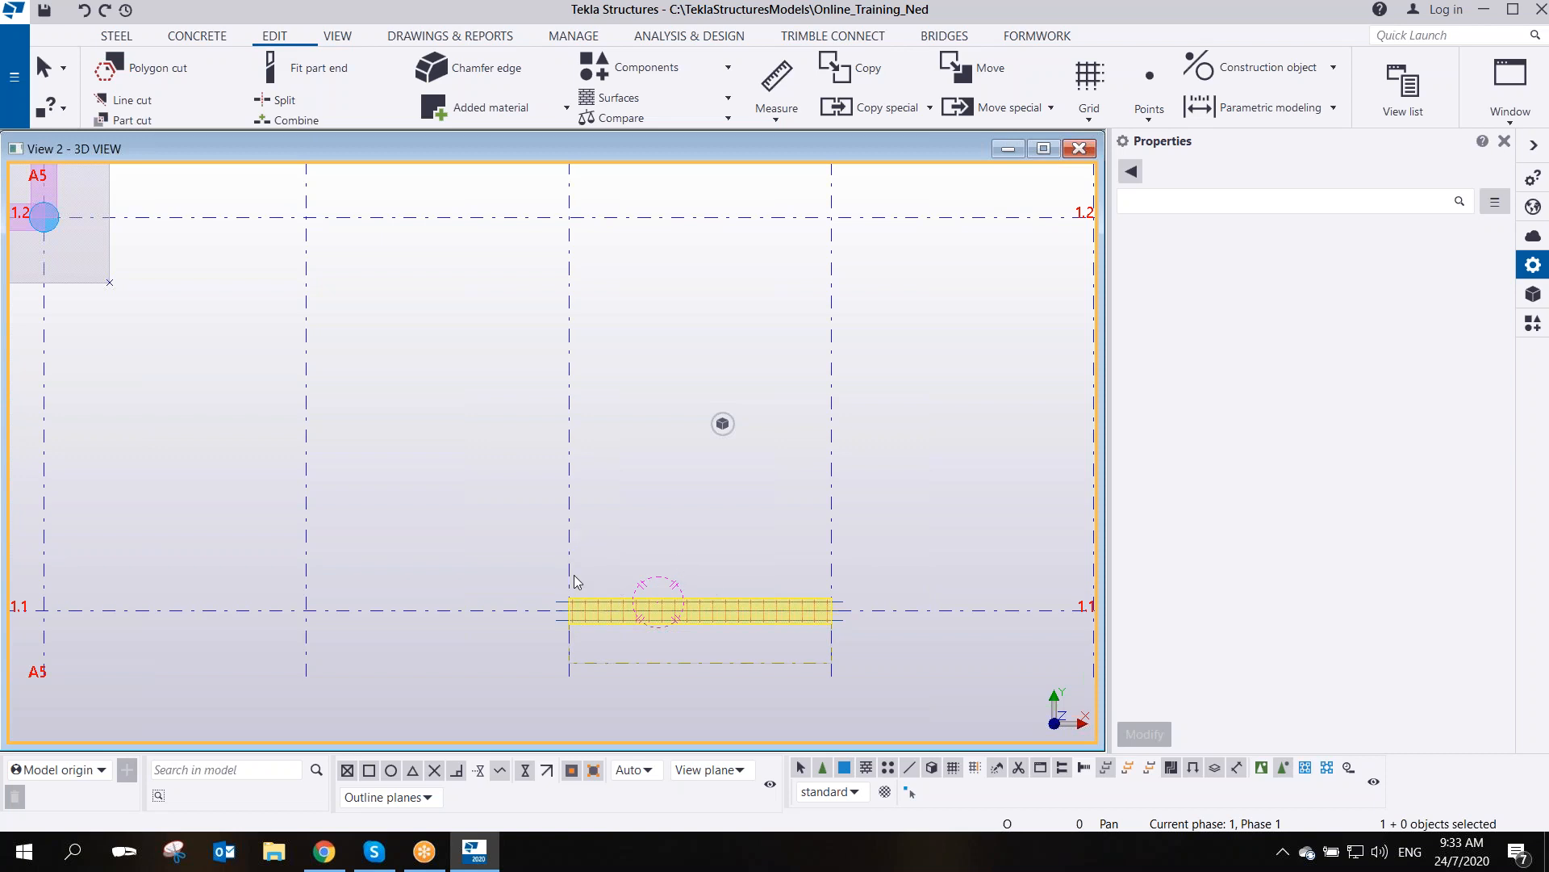
pyautogui.moveTo(693, 544); pyautogui.dragTo(425, 520, button='middle')
pyautogui.scroll(2, 450, 513)
pyautogui.scroll(1, 540, 524)
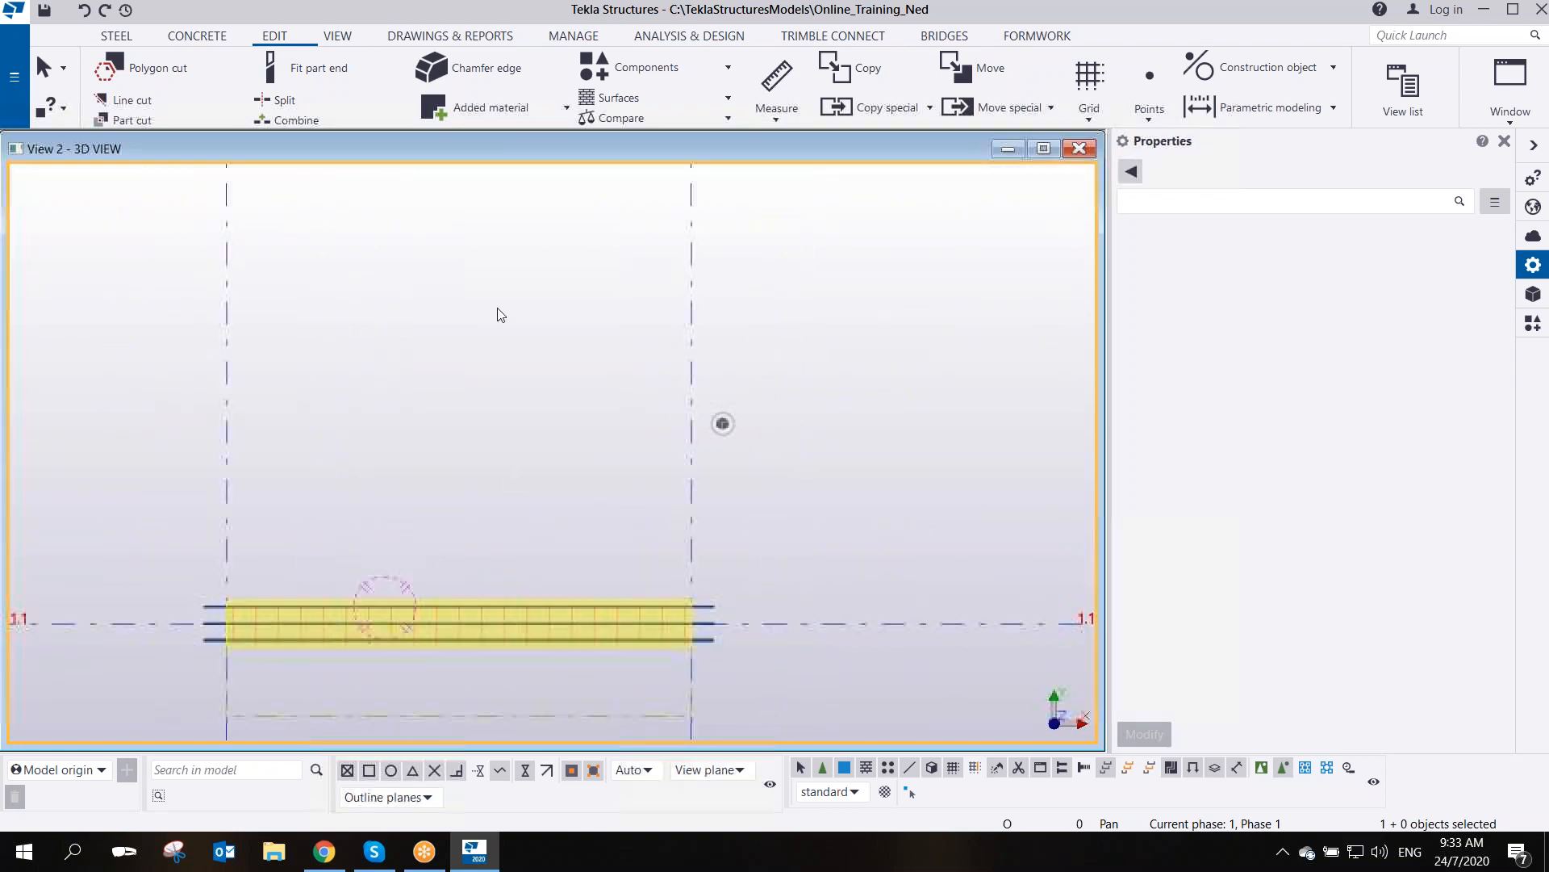
# - Draw a three-point concrete polybeam between the two grid lines behind the beam, with segments about 2000 mm and 2180 mm long
pyautogui.click(198, 37)
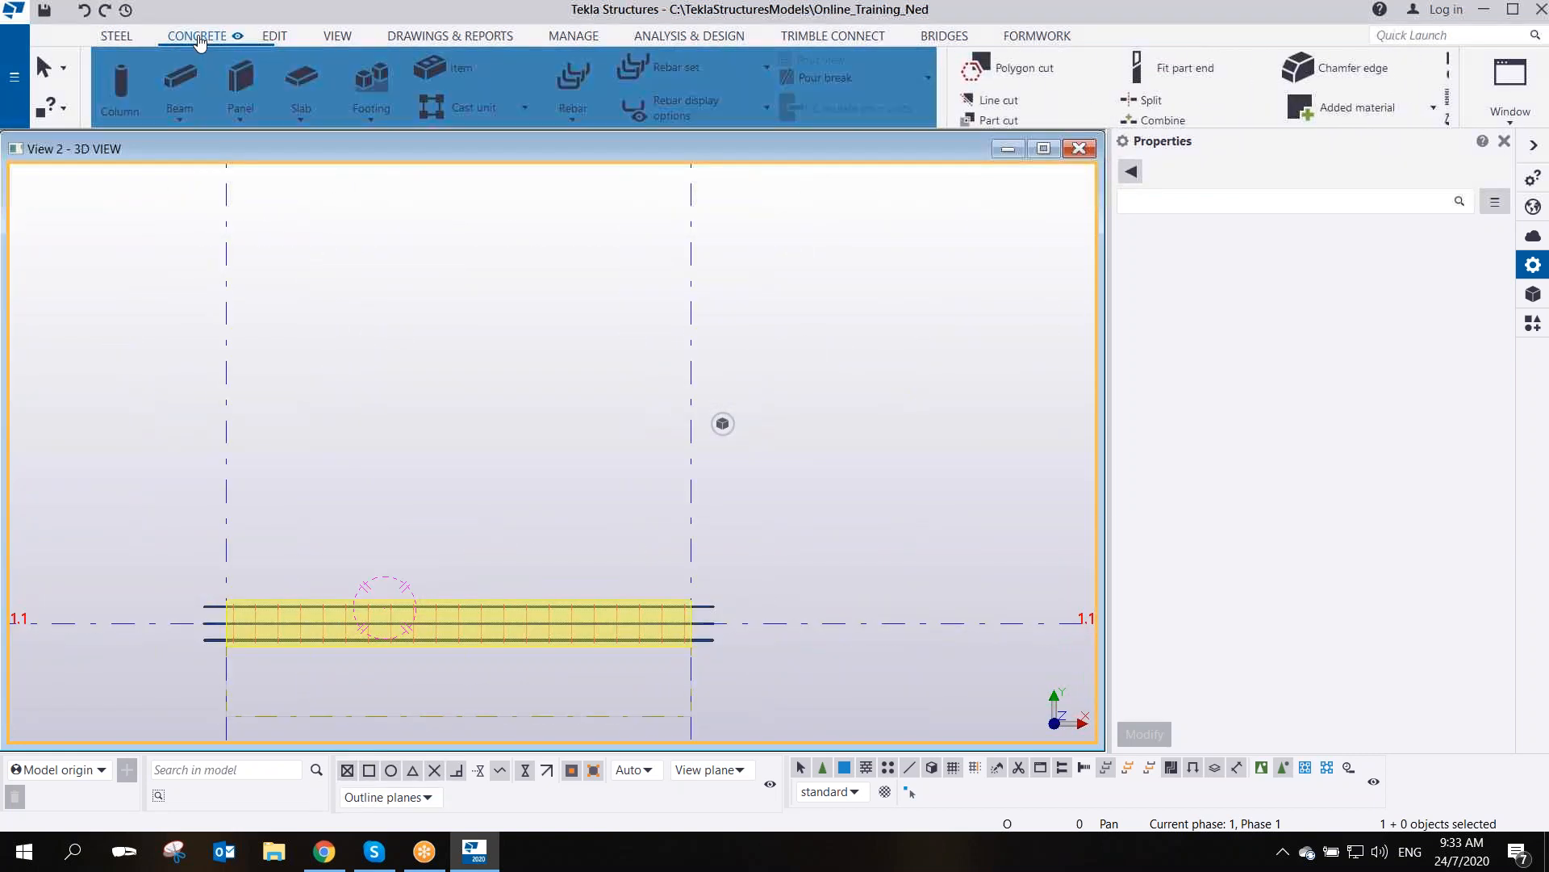
pyautogui.click(182, 119)
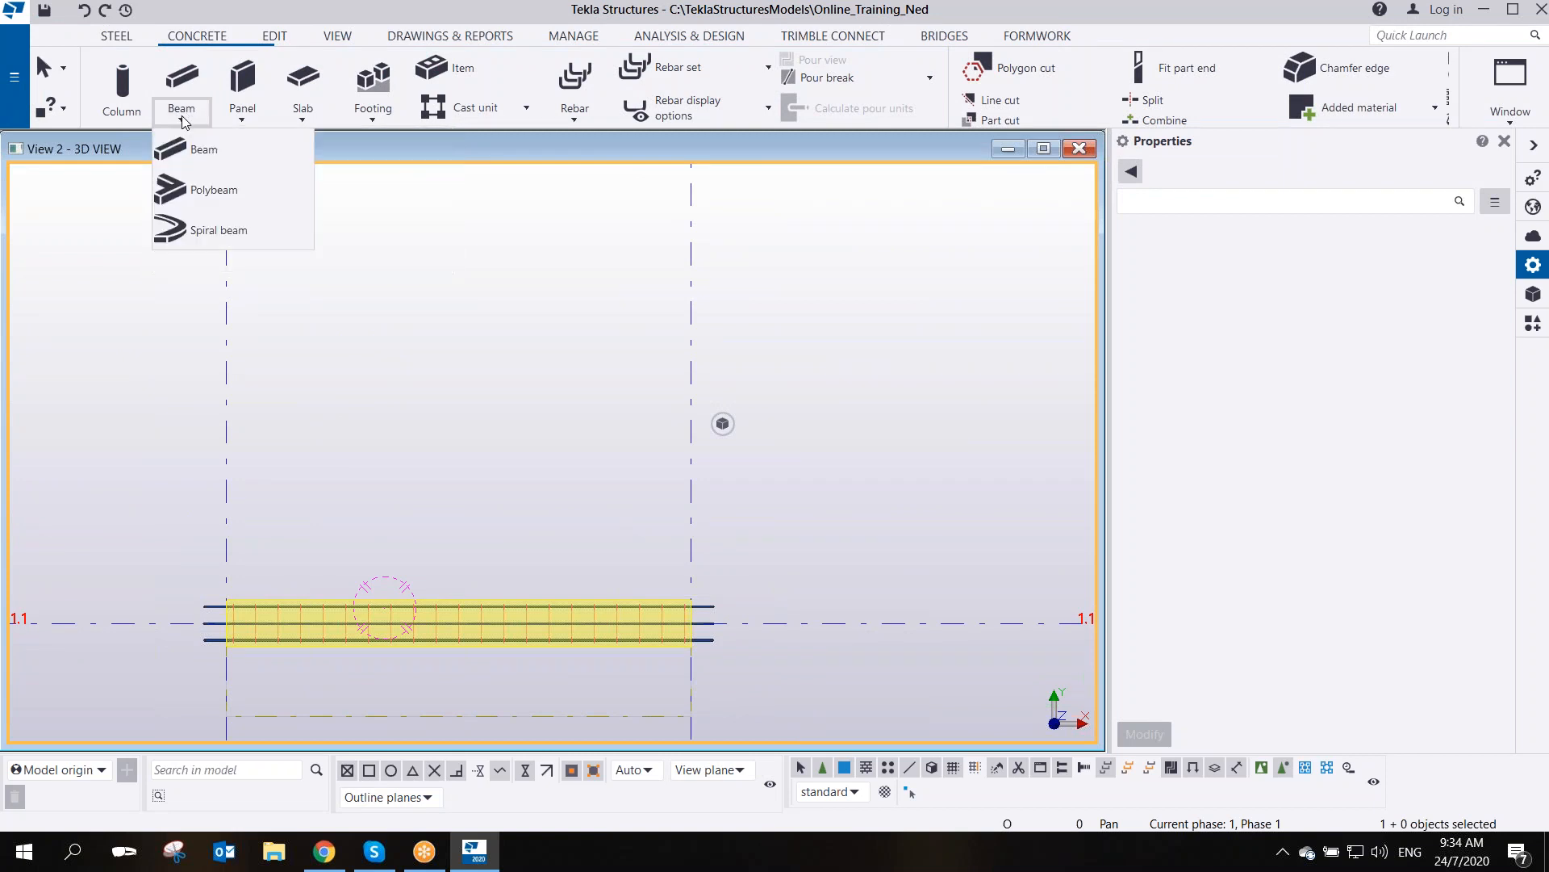
pyautogui.click(209, 192)
pyautogui.click(226, 452)
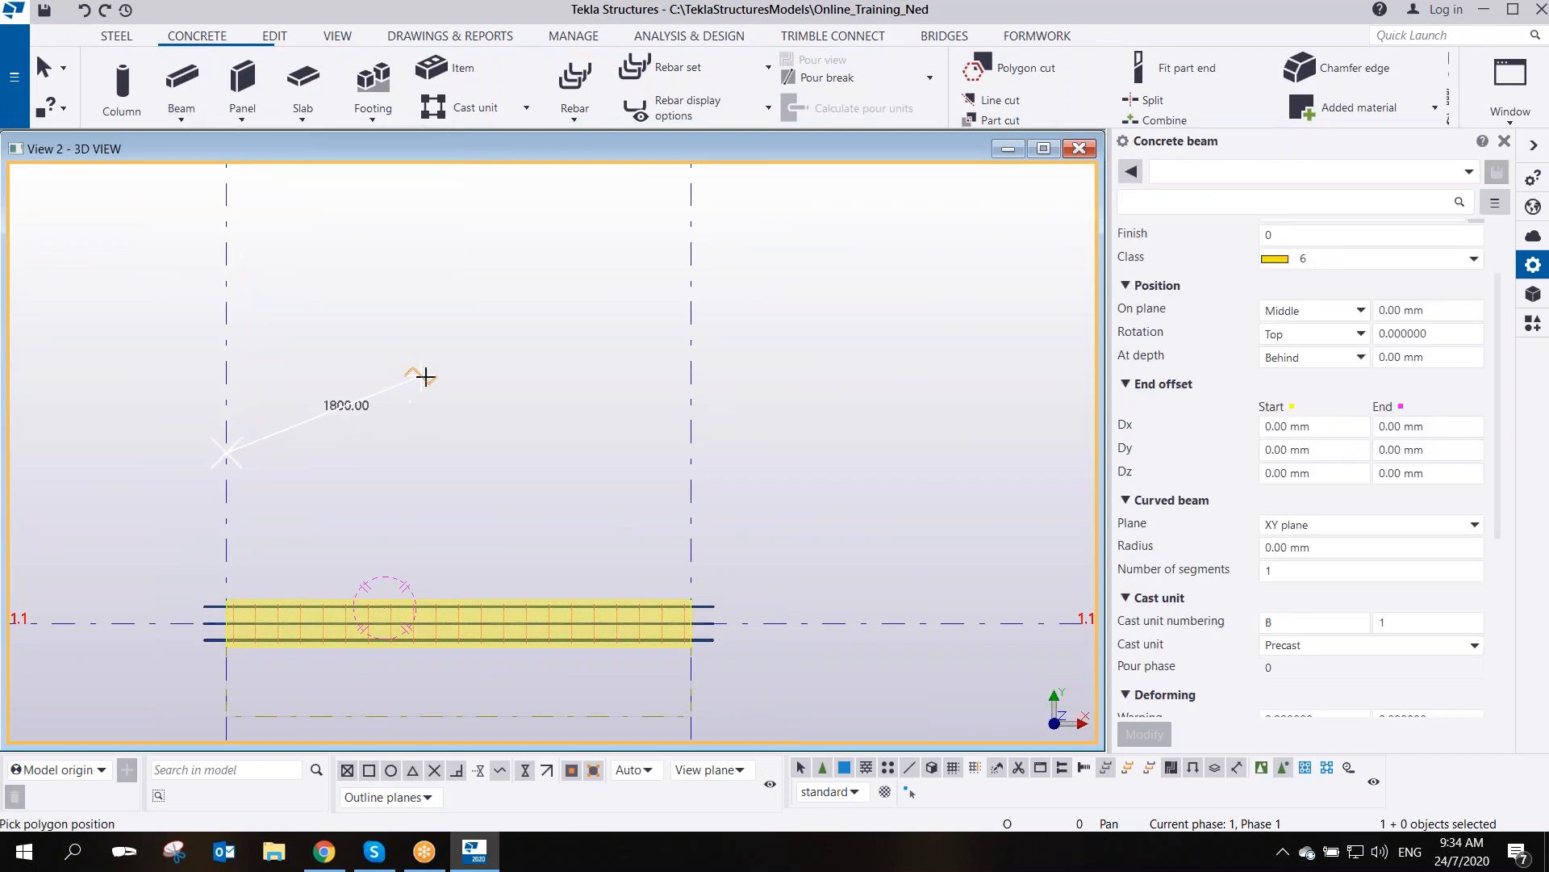
pyautogui.click(450, 385)
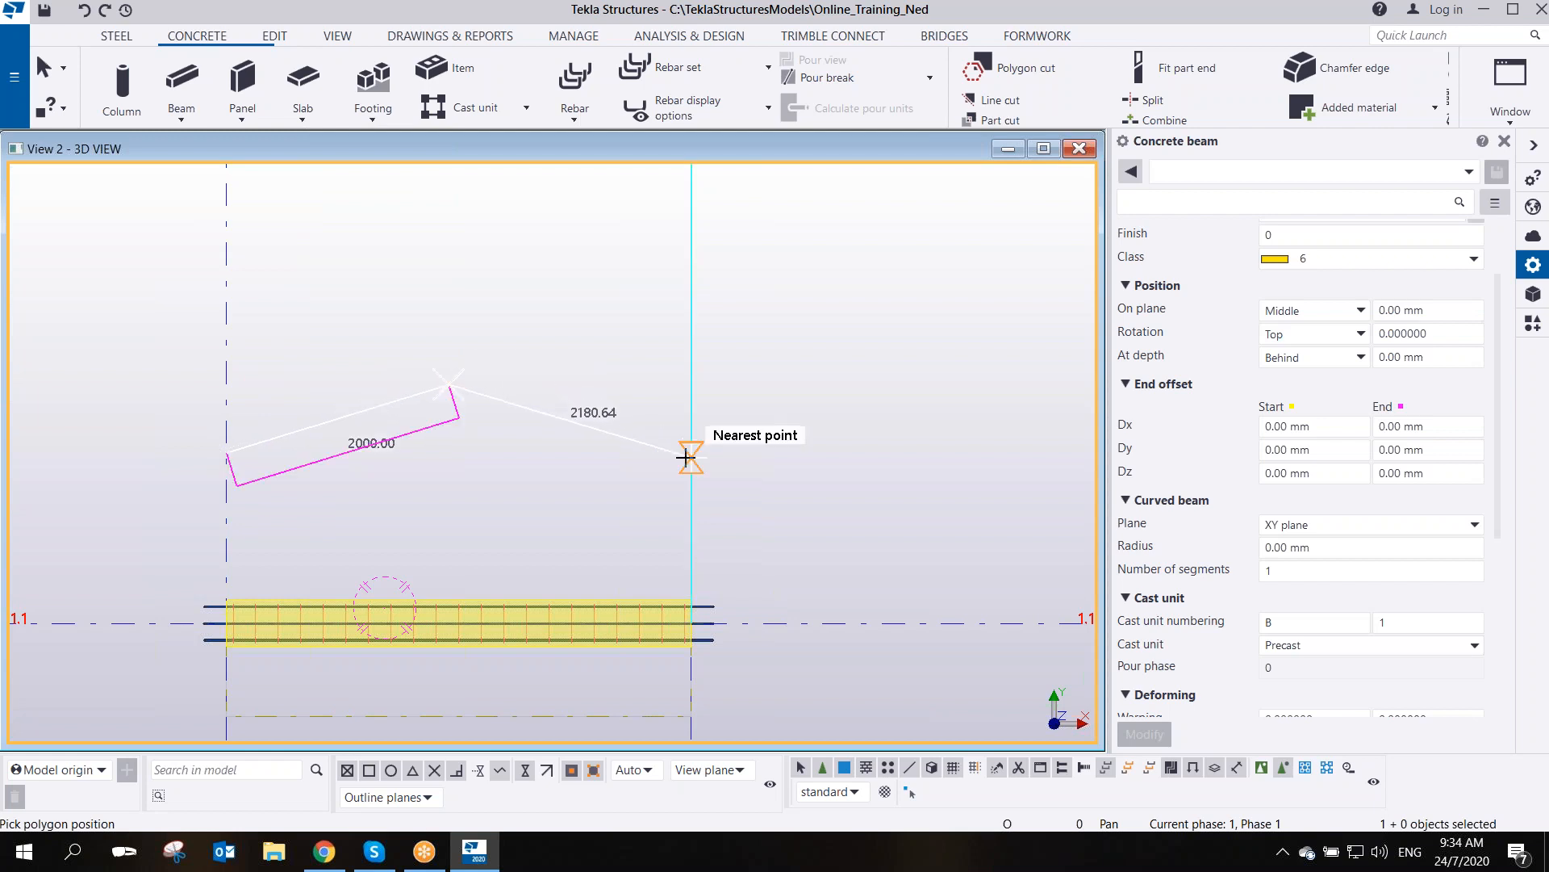
pyautogui.click(677, 444)
pyautogui.middleClick(676, 443)
pyautogui.rightClick(512, 280)
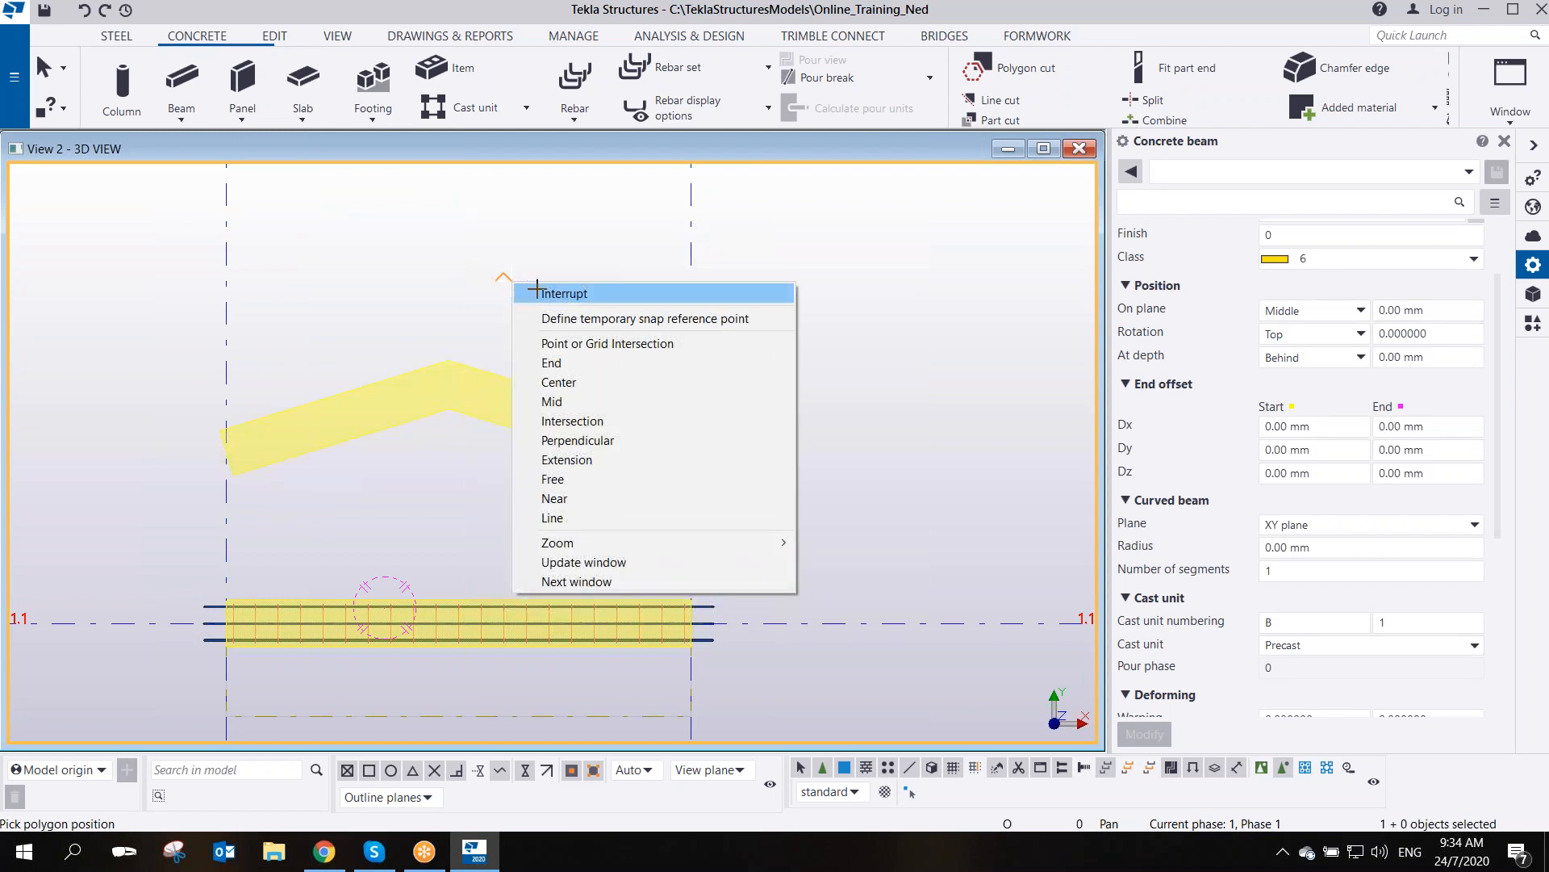
pyautogui.click(556, 292)
# - Change the corner chamfer at the polybeam's middle point to Arc point so the beam becomes curved
pyautogui.click(492, 375)
pyautogui.click(457, 389)
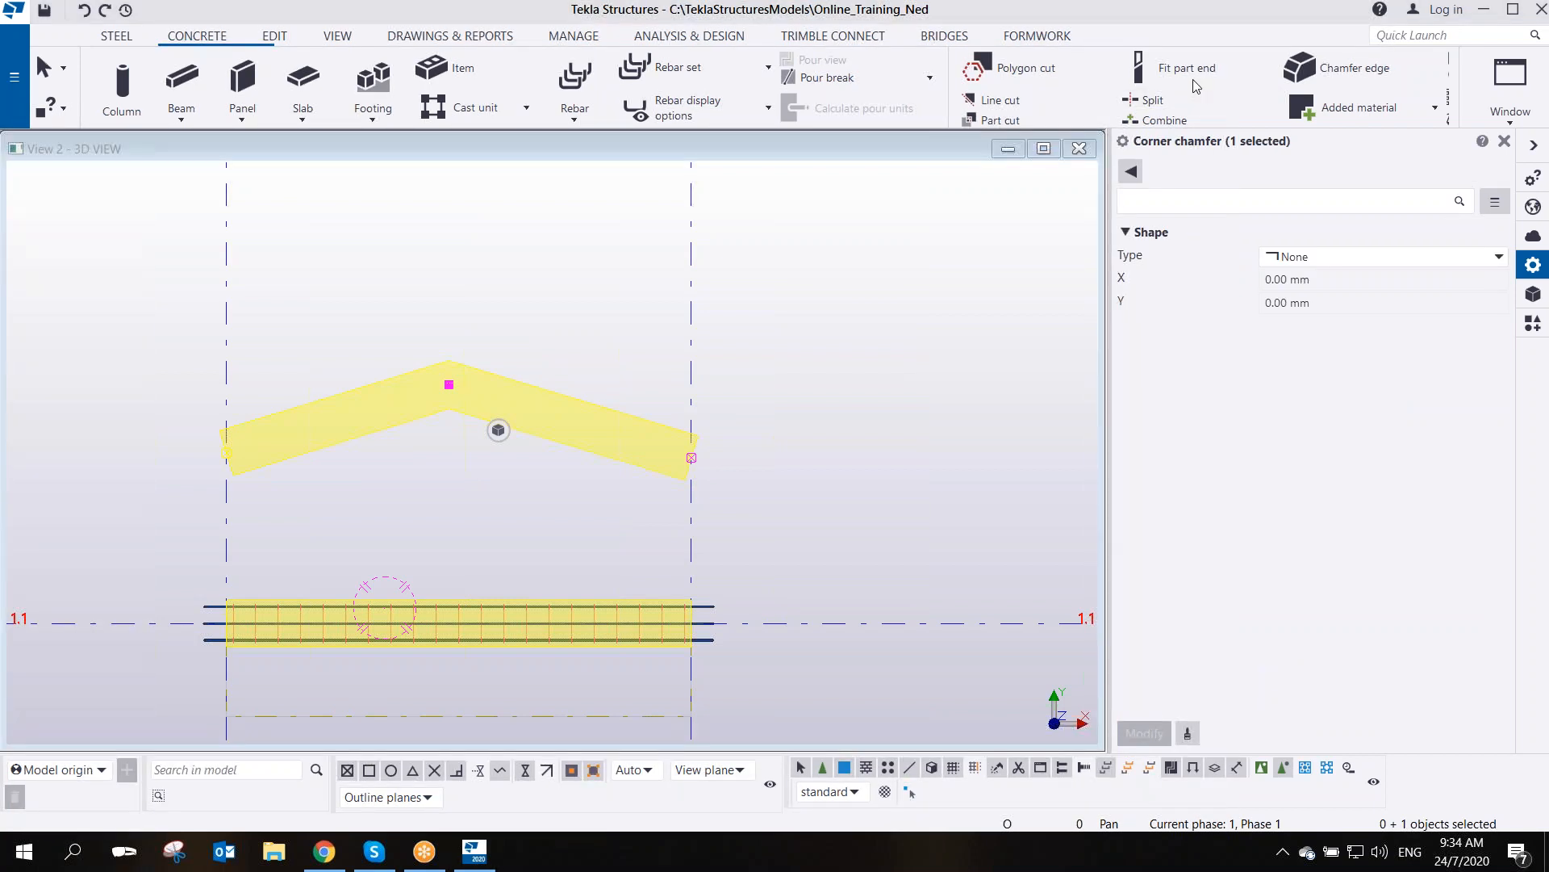
pyautogui.click(1331, 257)
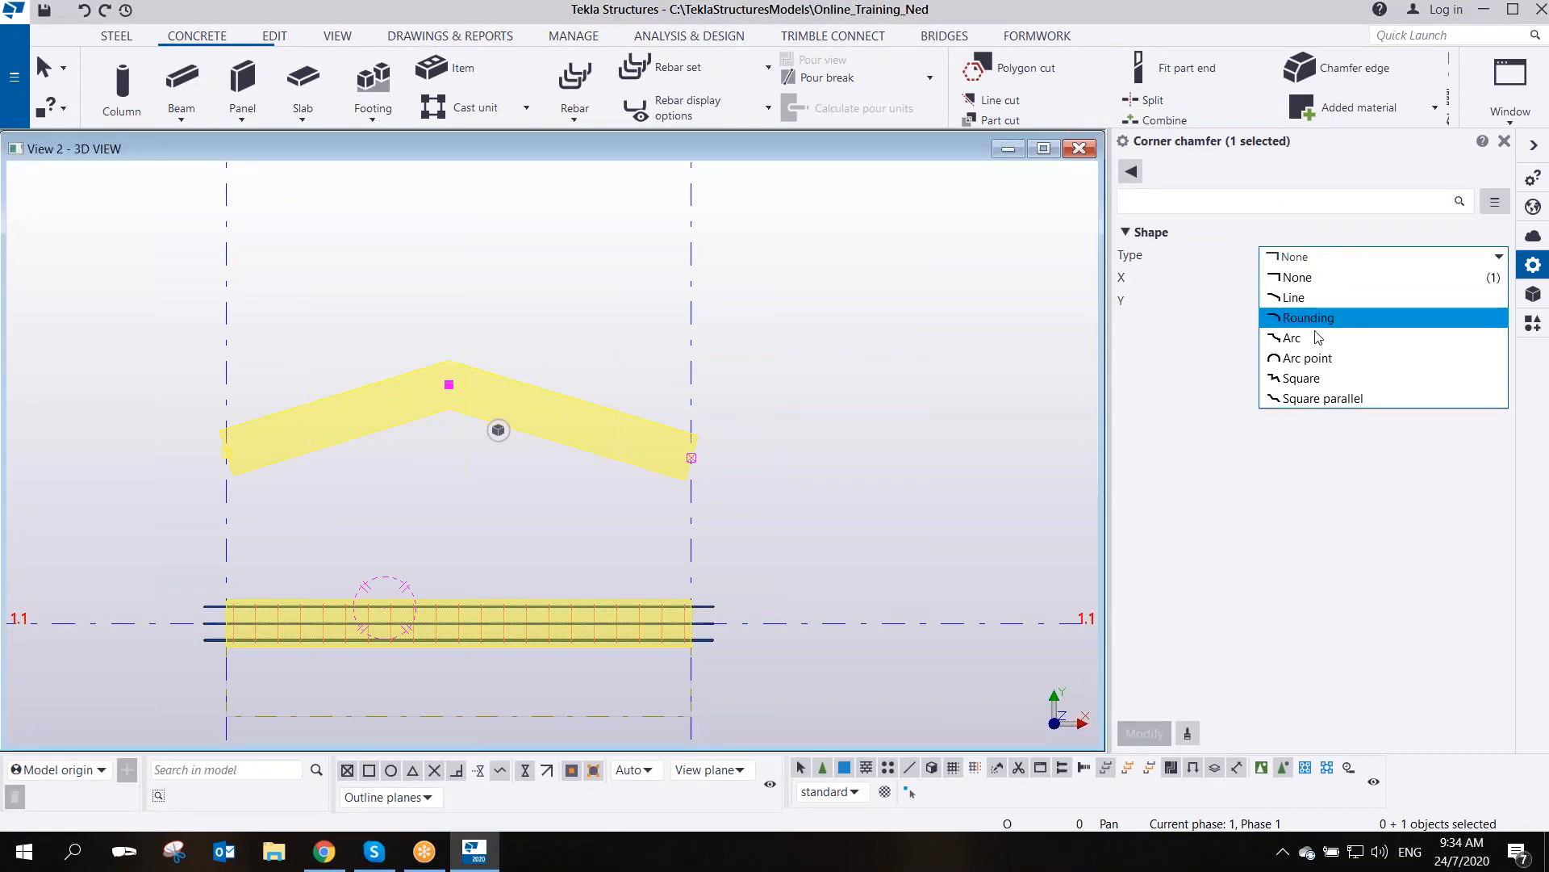
pyautogui.click(1317, 357)
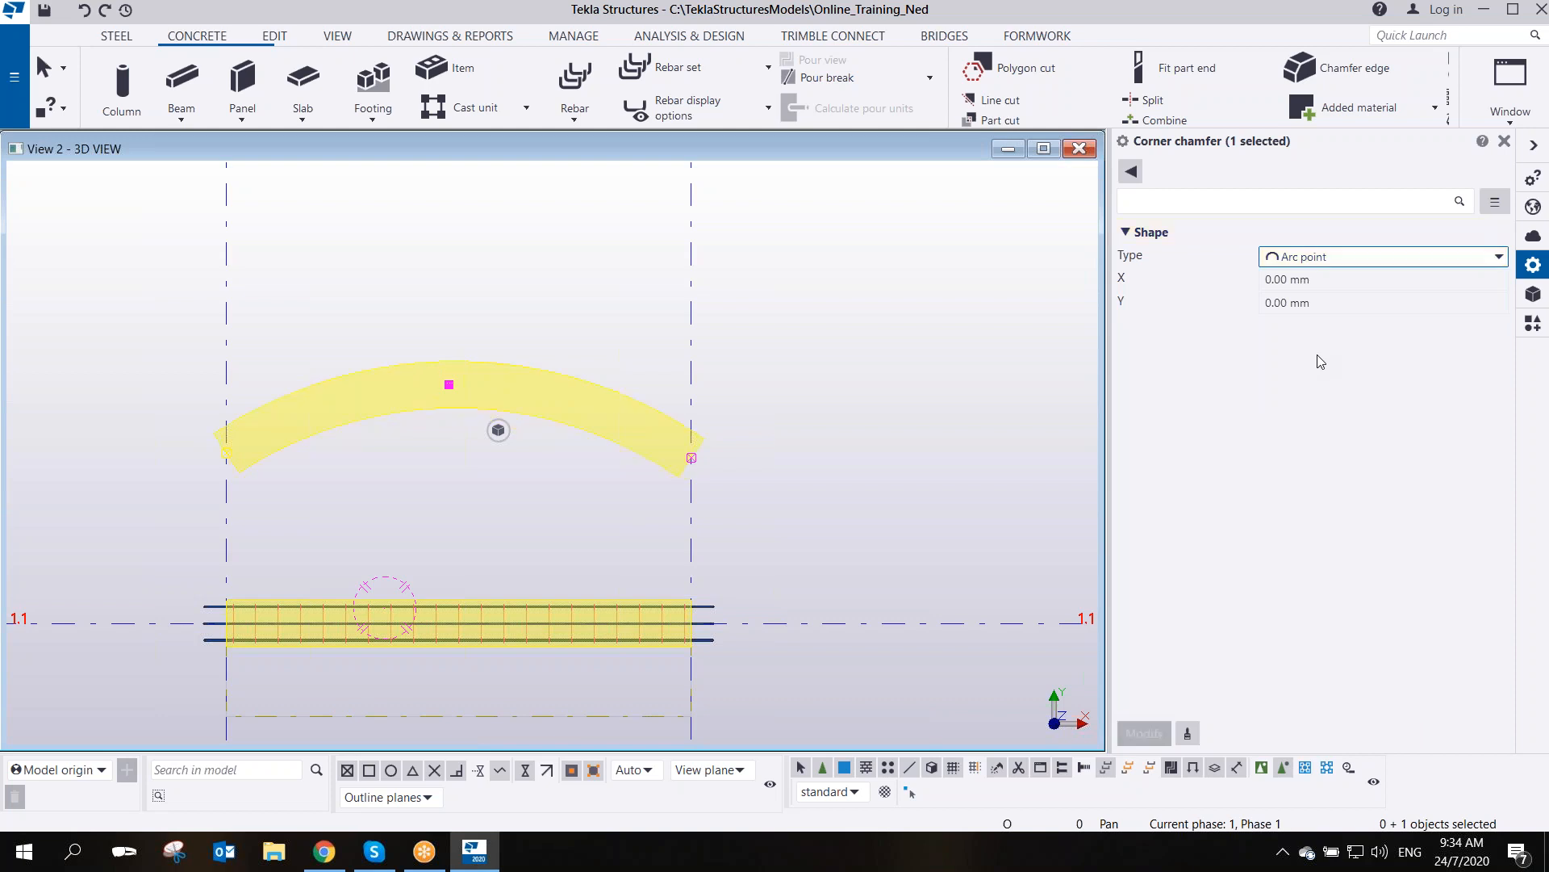
pyautogui.click(453, 479)
pyautogui.keyDown('ctrl'); pyautogui.moveTo(454, 480); pyautogui.dragTo(444, 374, button='middle'); pyautogui.keyUp('ctrl')
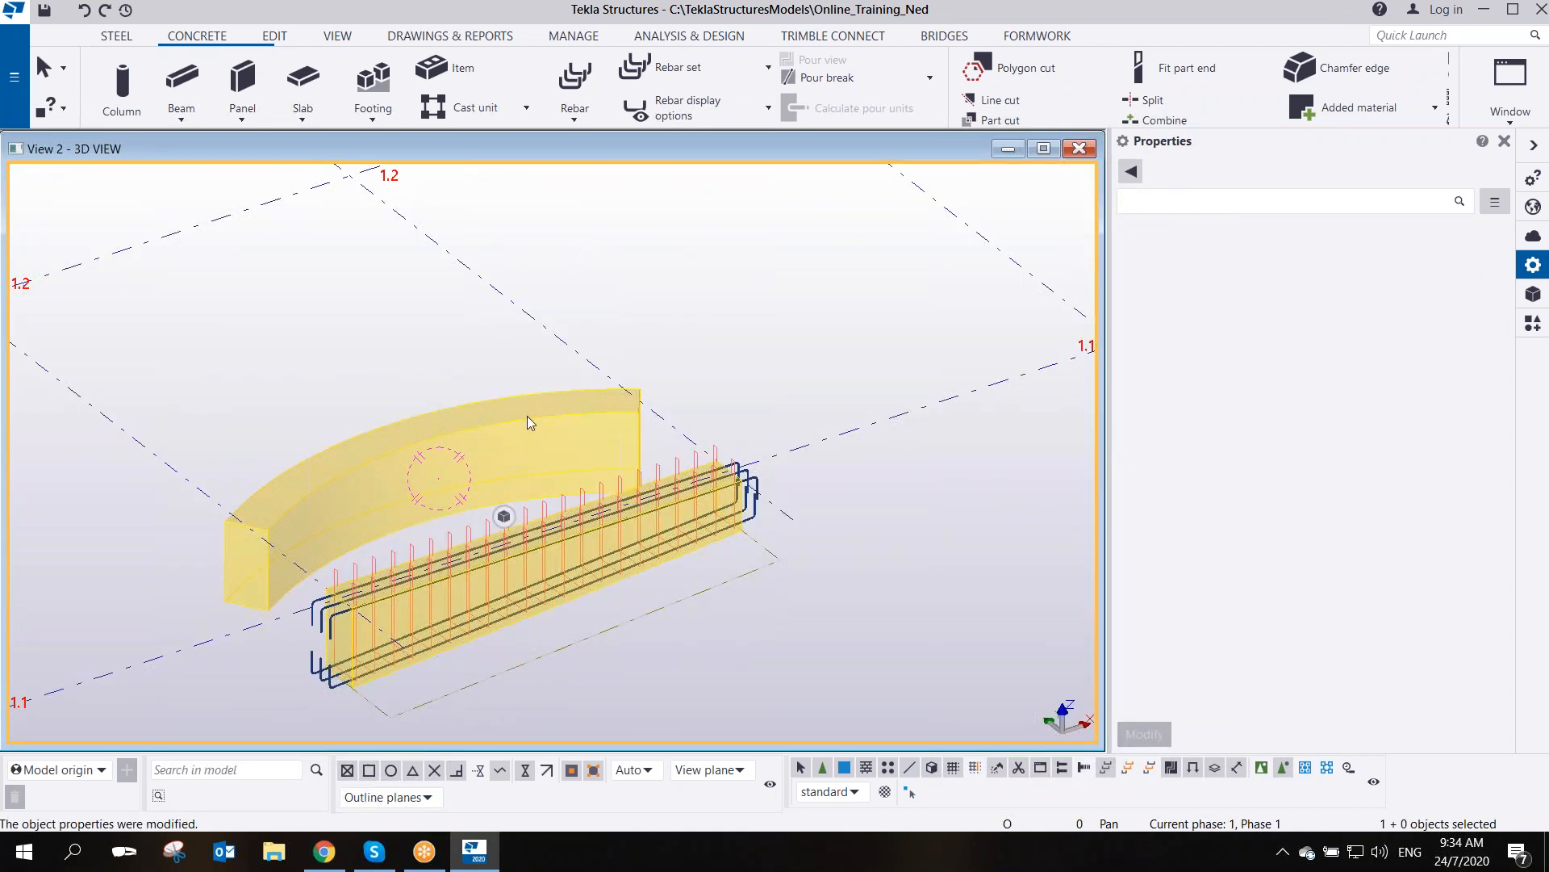
# - In plan, draw a straight 800*400 concrete beam 4000 mm long between the two grid lines, behind the curved beam
pyautogui.hotkey('ctrl', 'p')
pyautogui.scroll(6, 638, 569)
pyautogui.scroll(1, 652, 541)
pyautogui.click(197, 116)
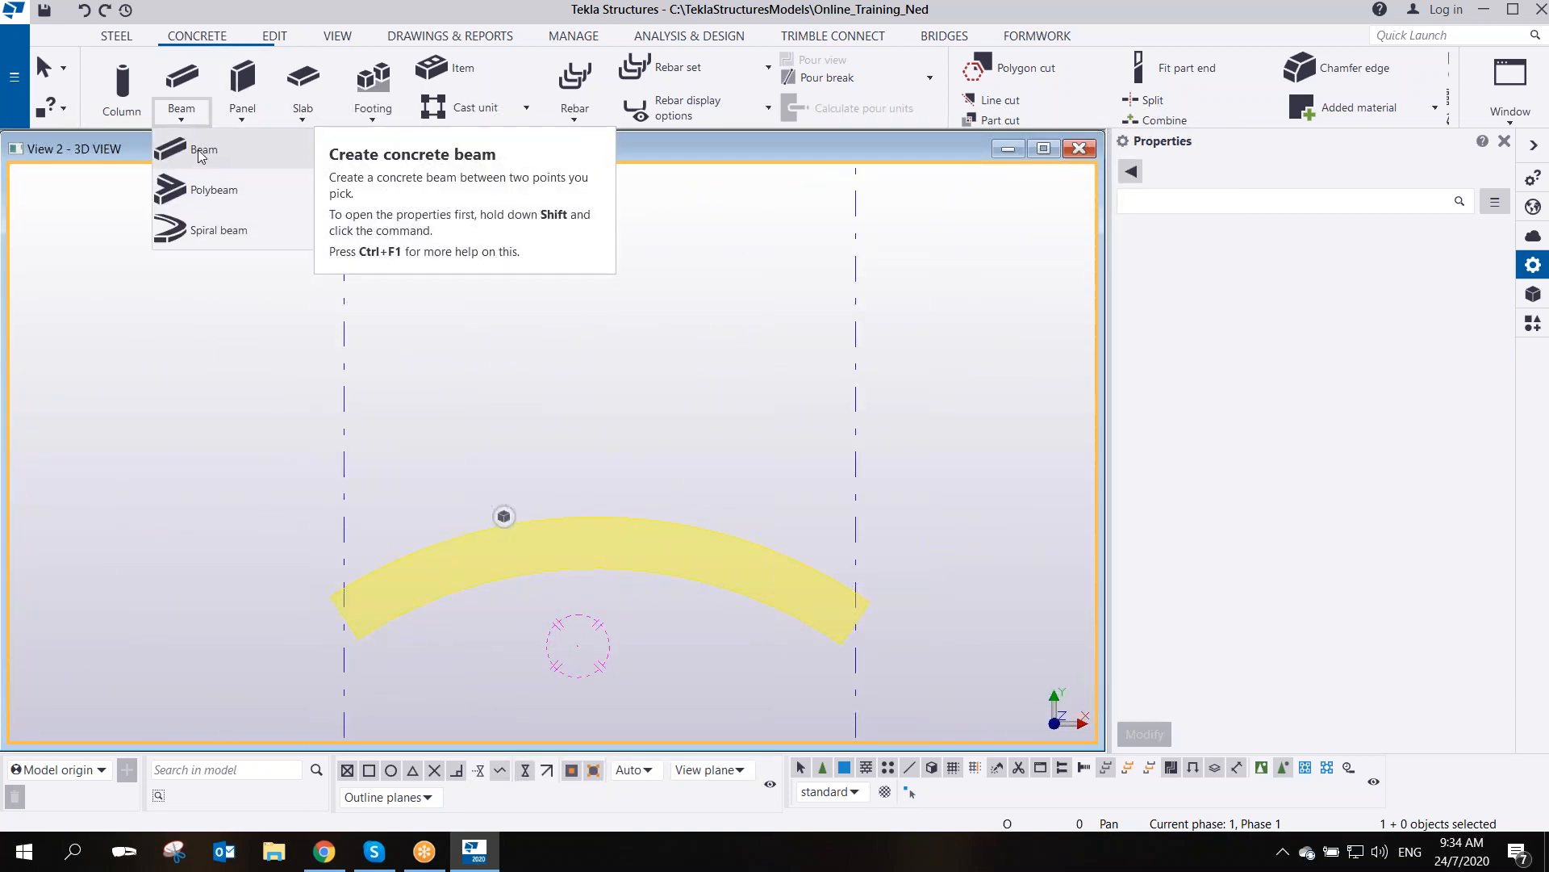
pyautogui.click(201, 153)
pyautogui.click(345, 412)
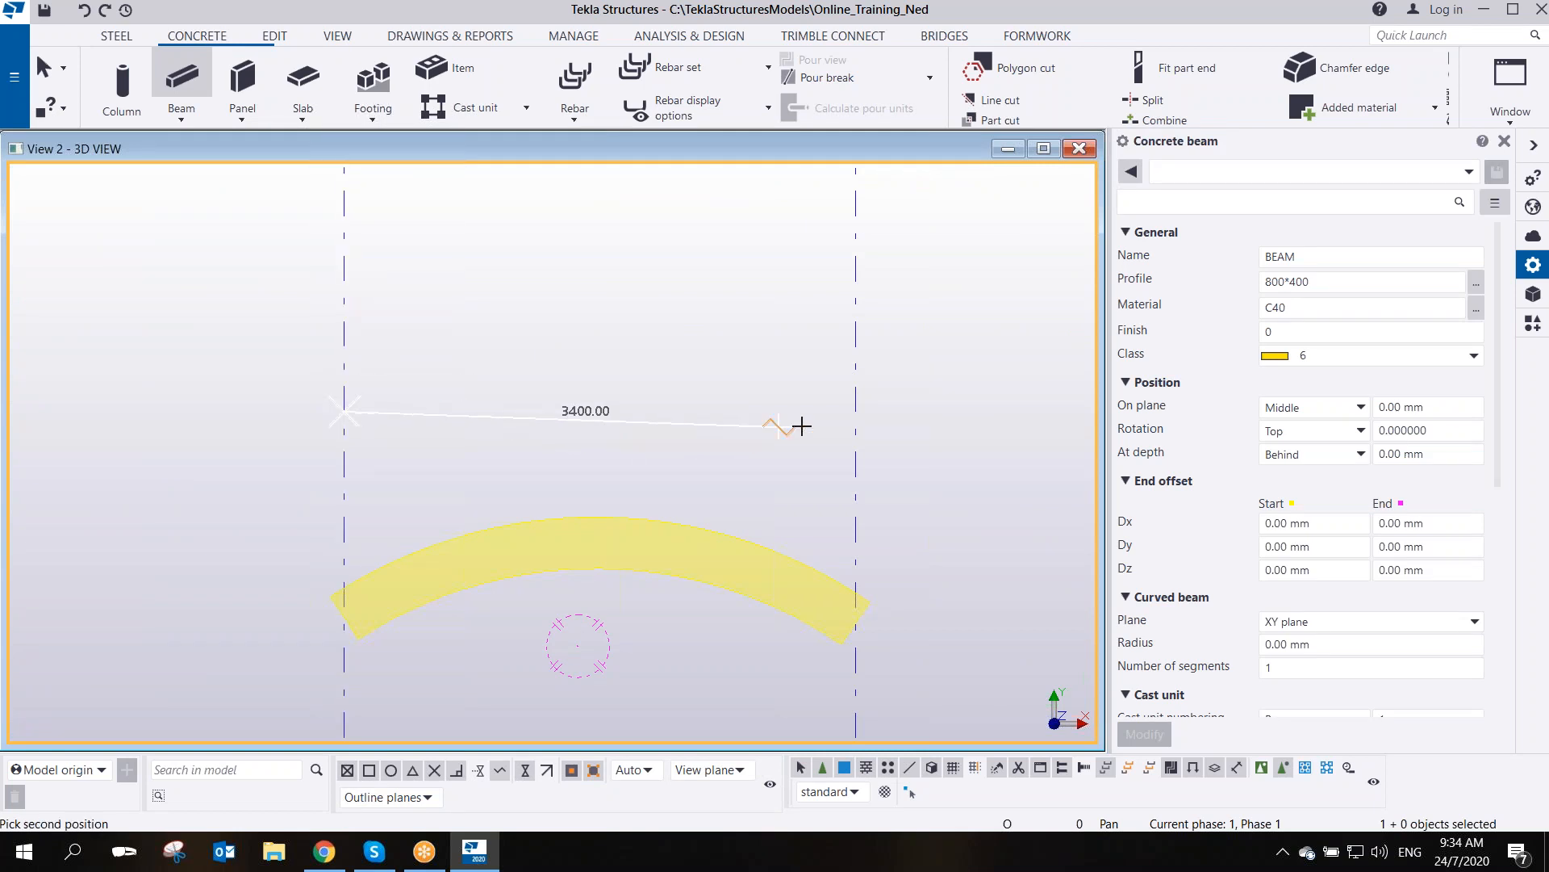
pyautogui.click(857, 413)
pyautogui.press('Escape')
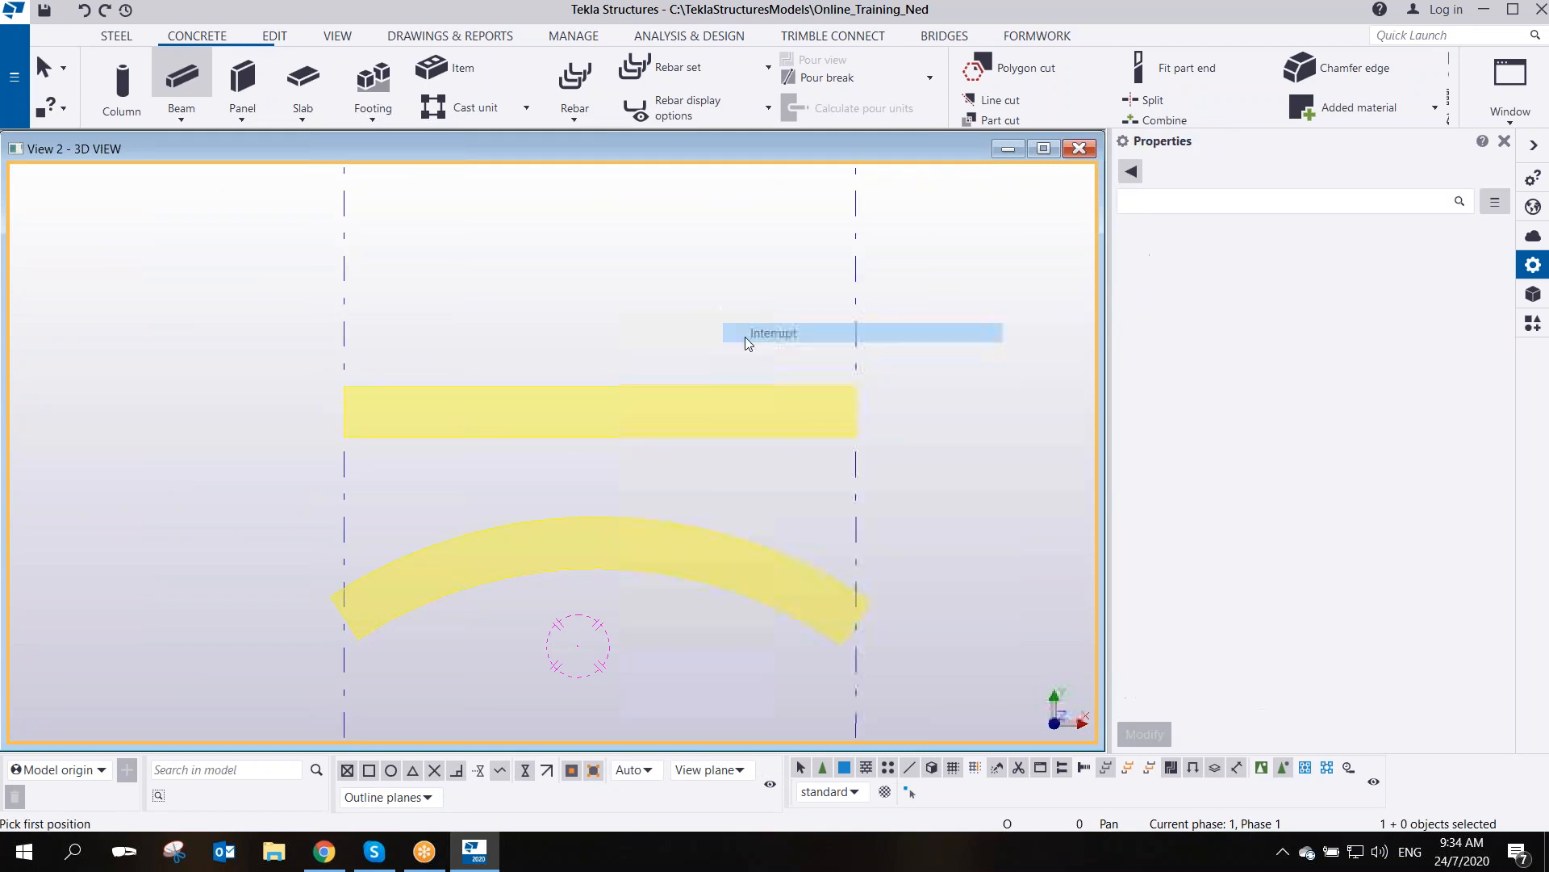
# - Curve the straight 800*400 concrete beam behind the polybeam with a radius of 6000 mm and 59 segments
pyautogui.click(729, 387)
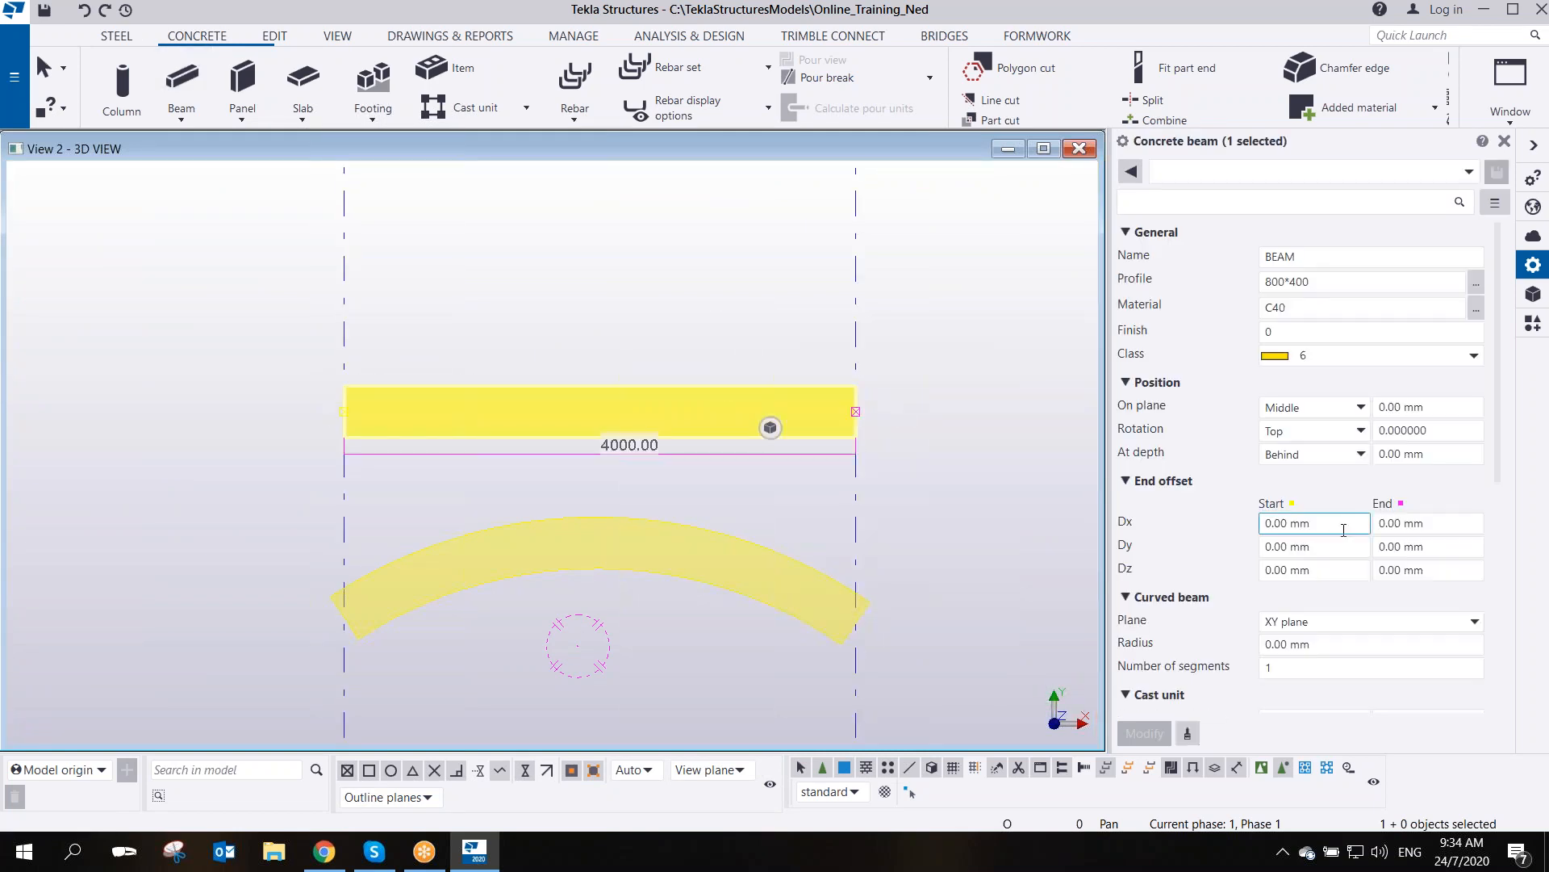
pyautogui.click(1271, 643)
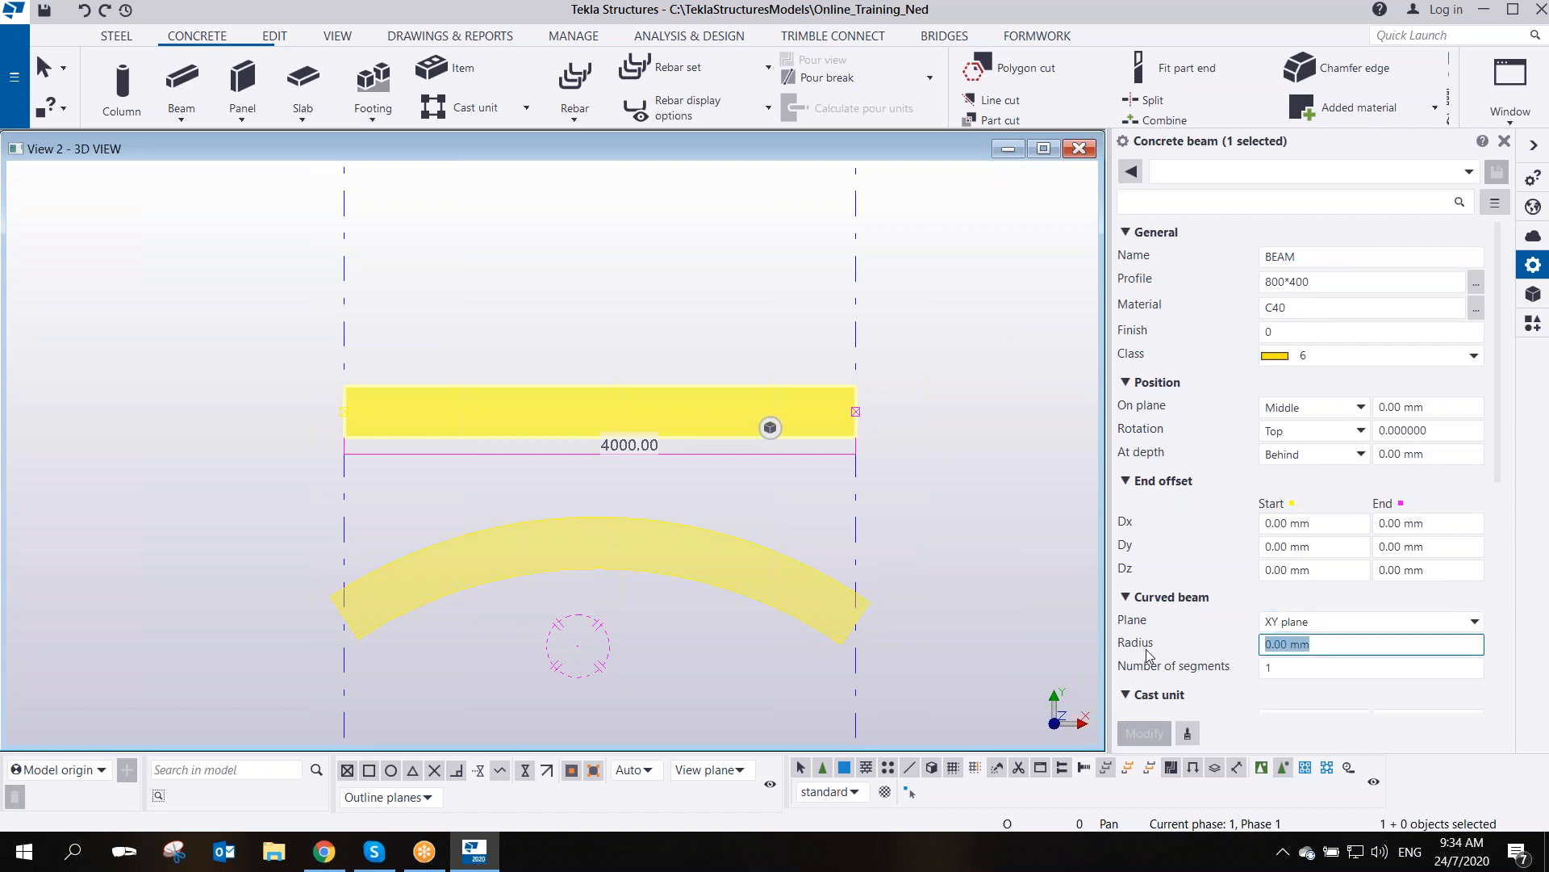
pyautogui.write('6000')
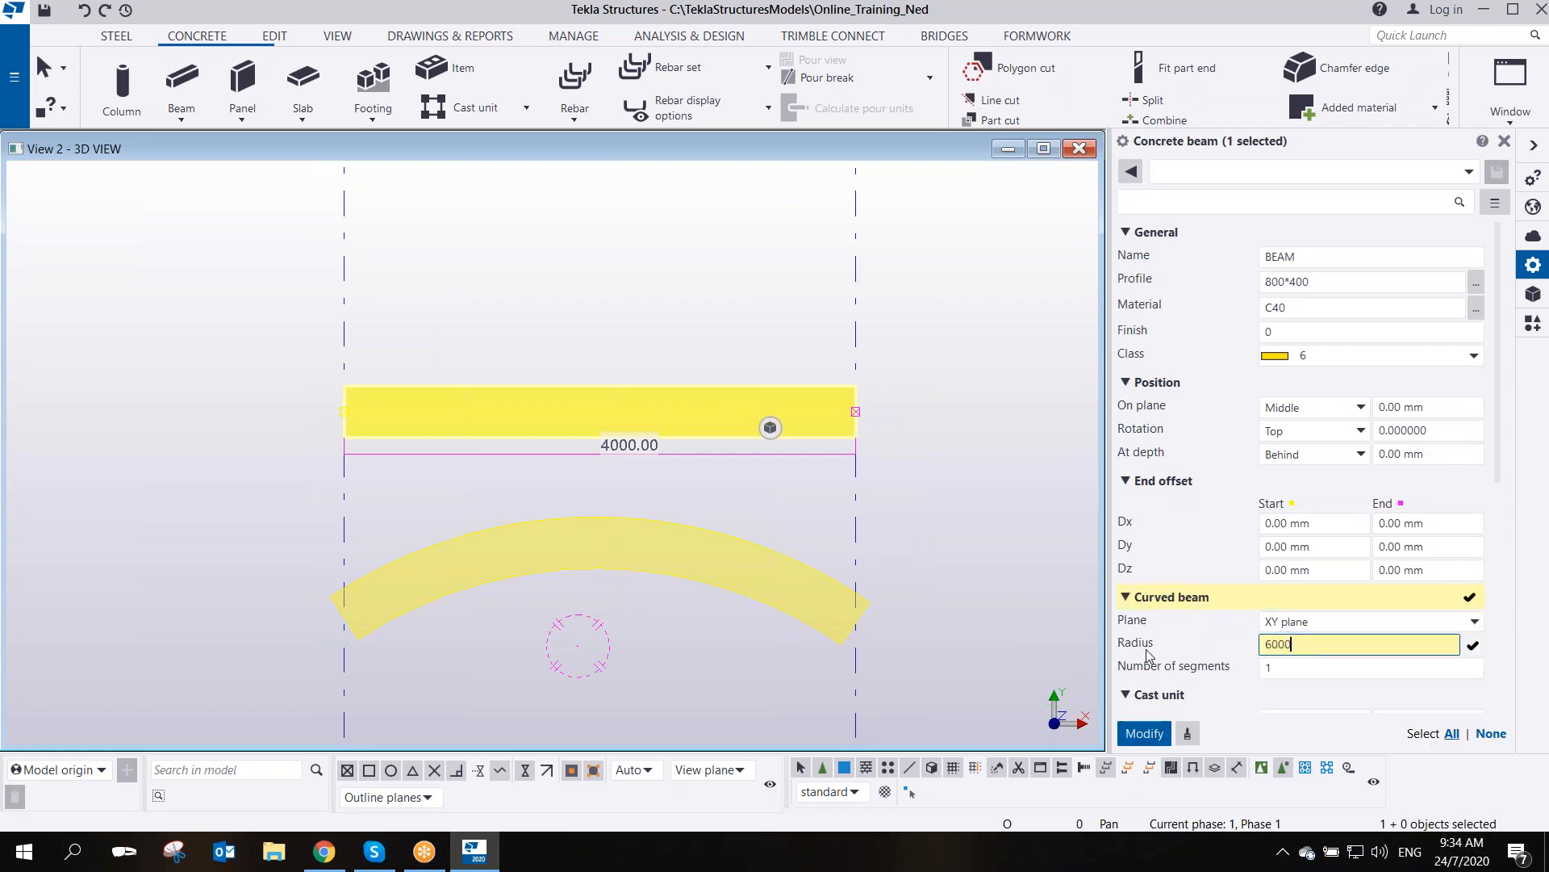
pyautogui.click(1295, 667)
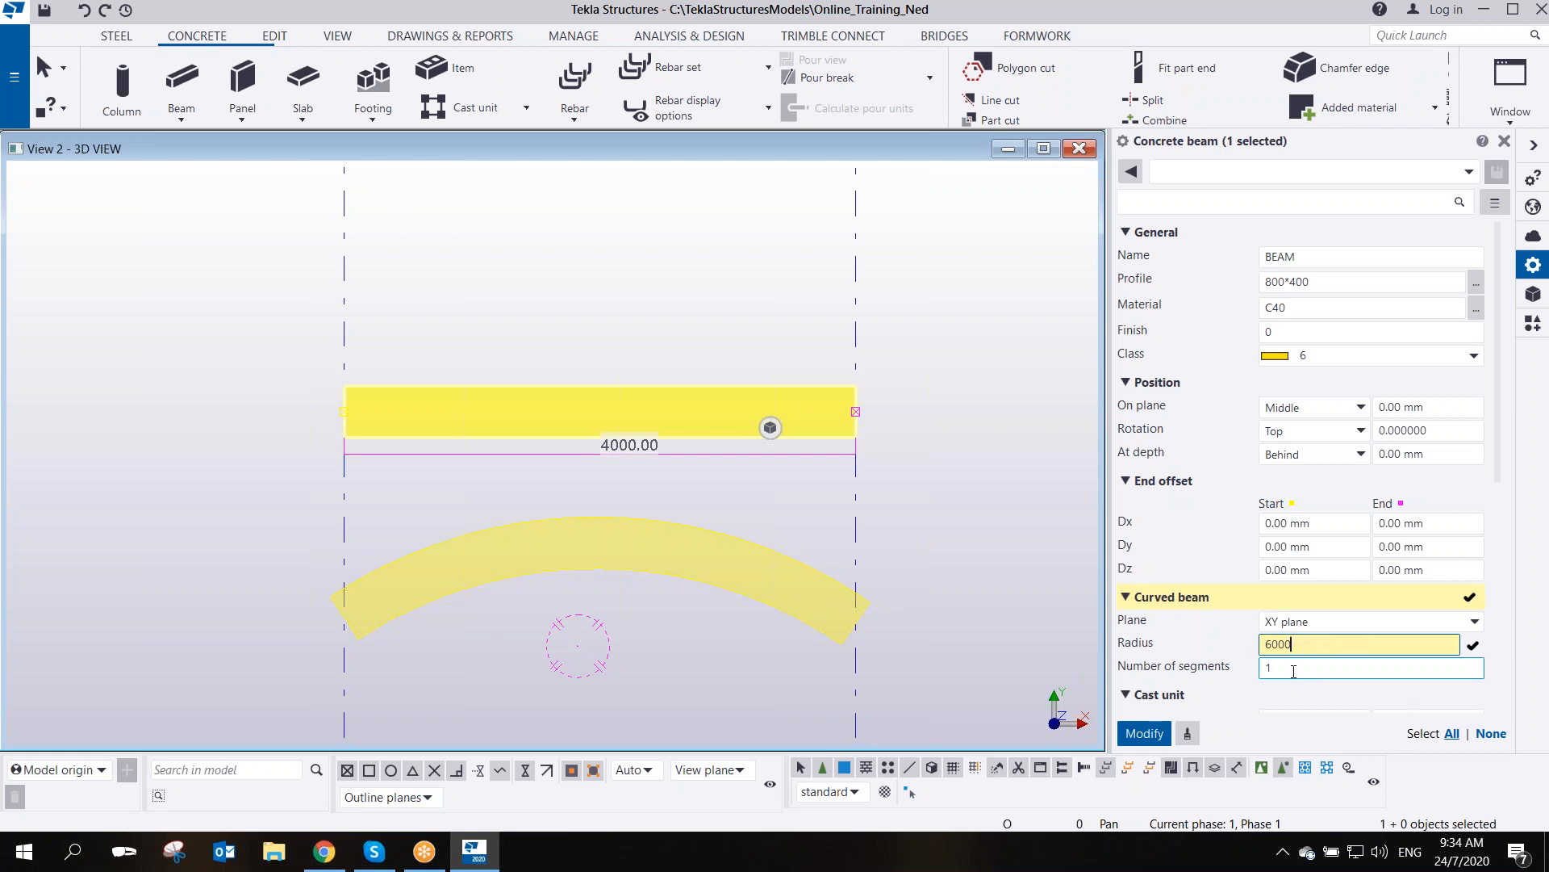
pyautogui.write('59')
pyautogui.press('Return')
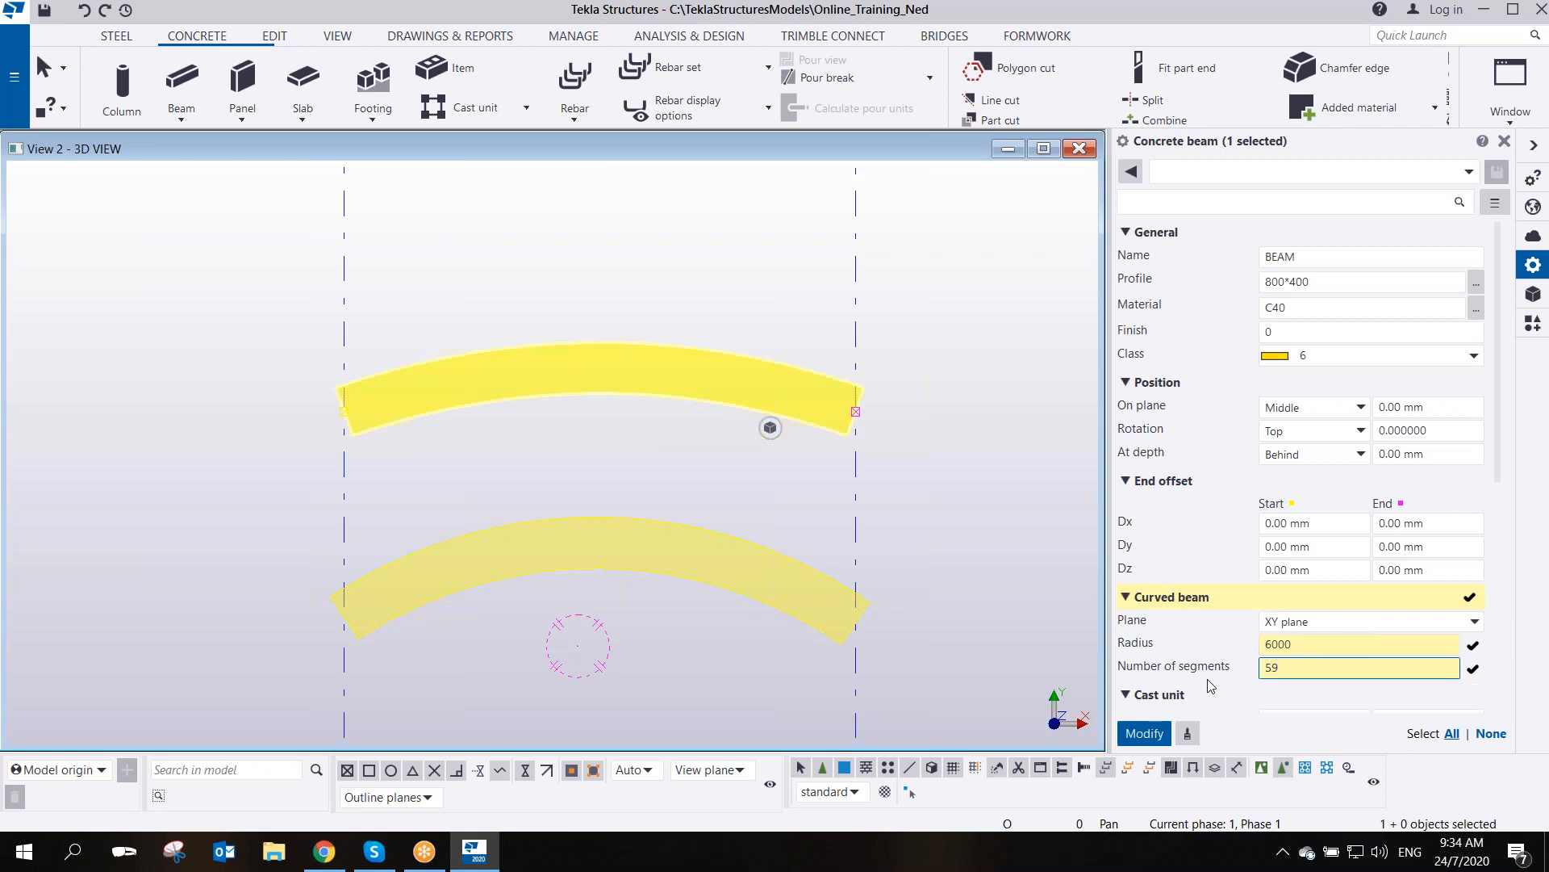
# - Set the same curved beam's radius to 4000 mm
pyautogui.moveTo(1330, 644); pyautogui.dragTo(1233, 651)
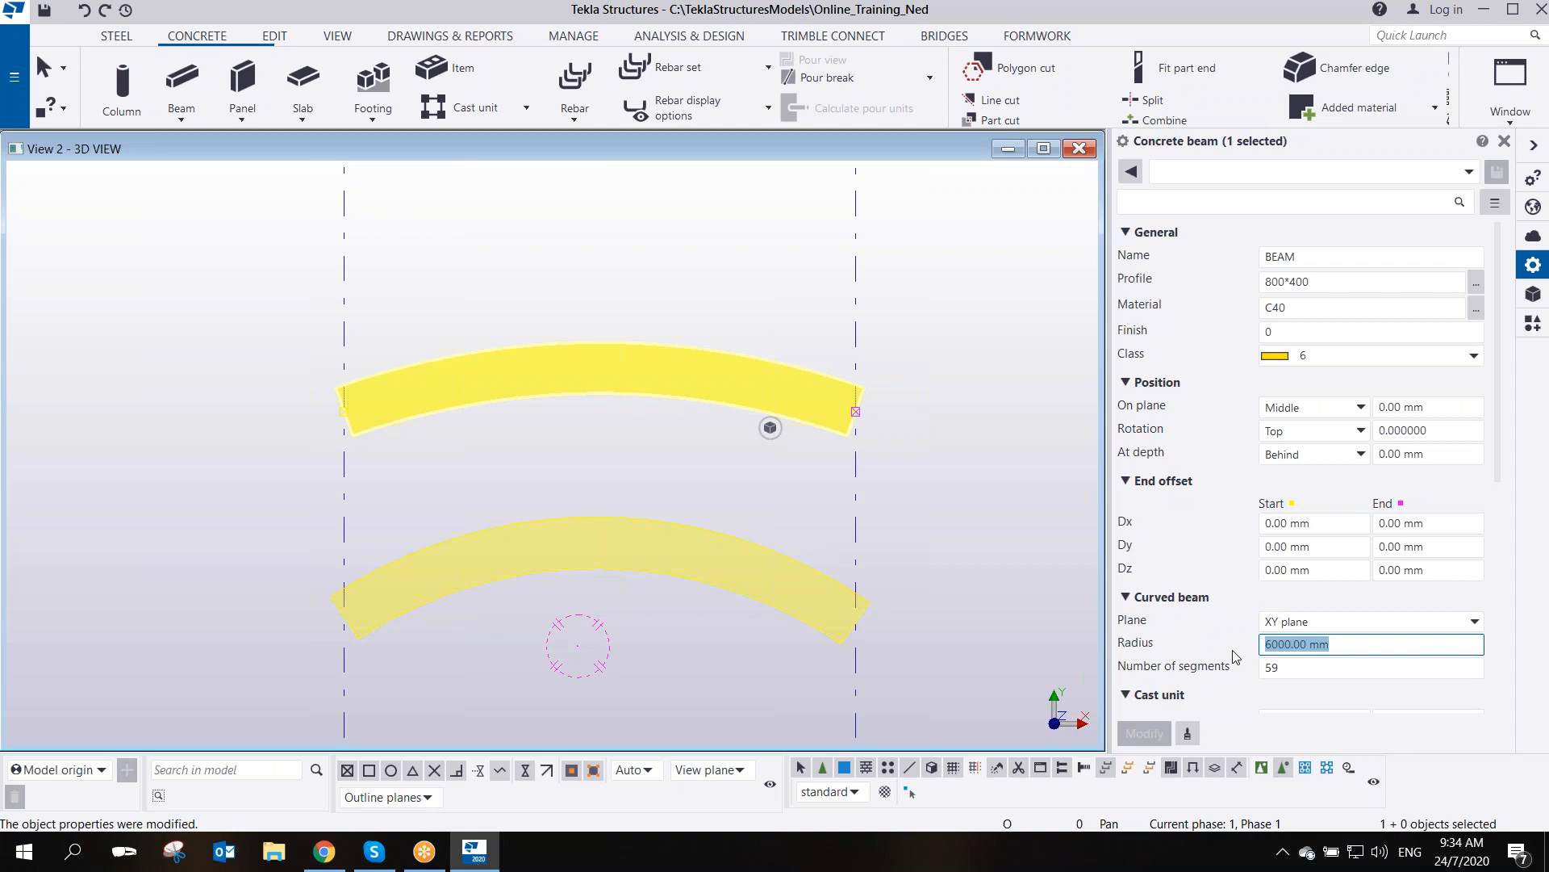
pyautogui.write('4000')
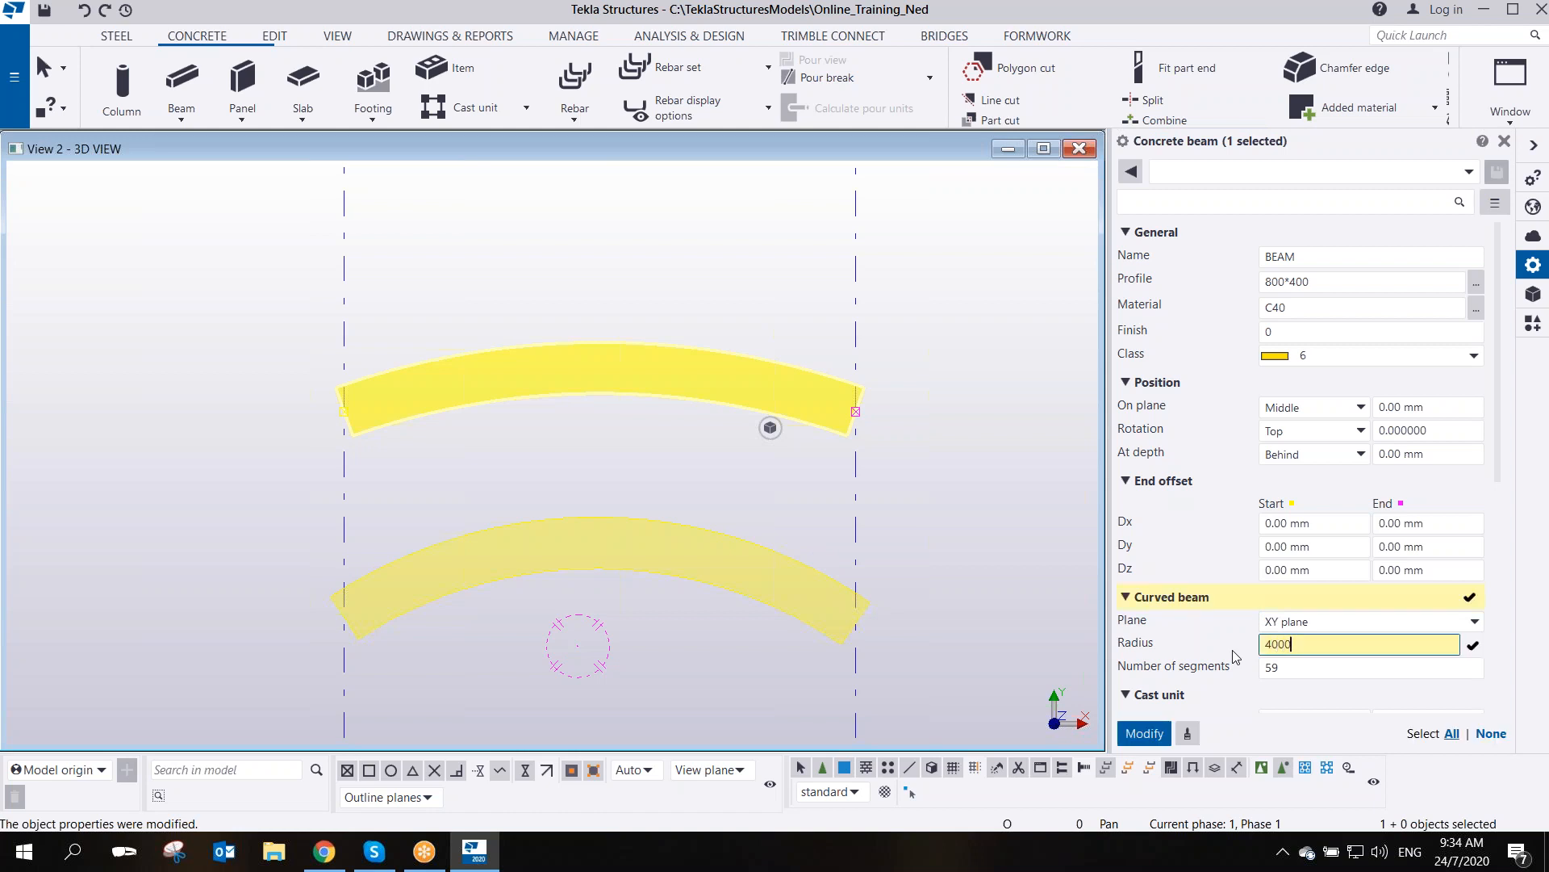
pyautogui.press('Return')
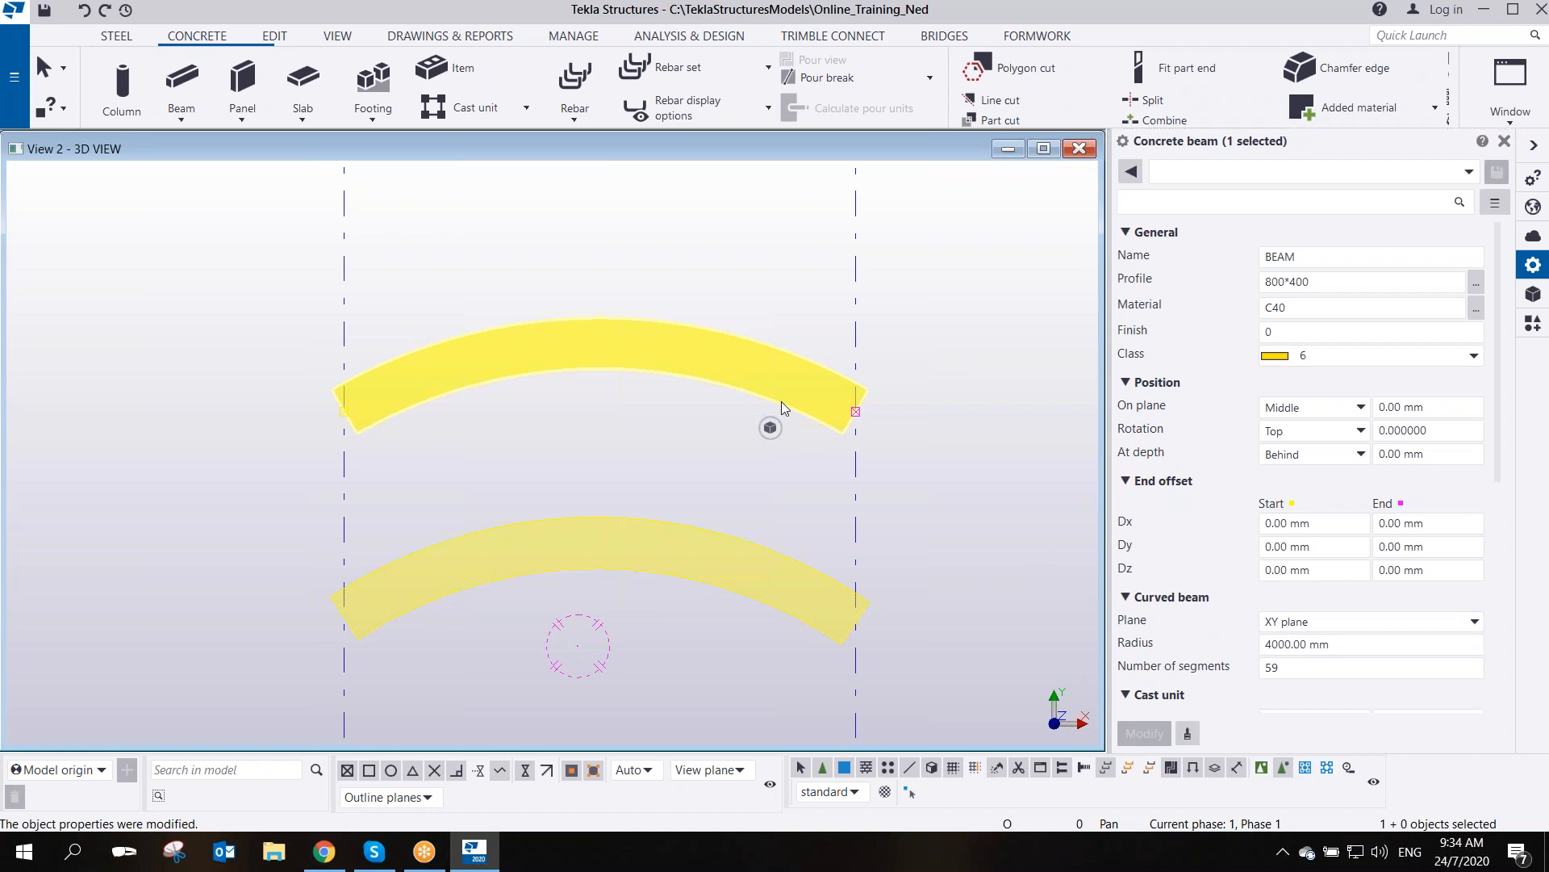
# - Delete the arc-point polybeam, leaving the radius-curved beam in the model
pyautogui.scroll(3, 612, 400)
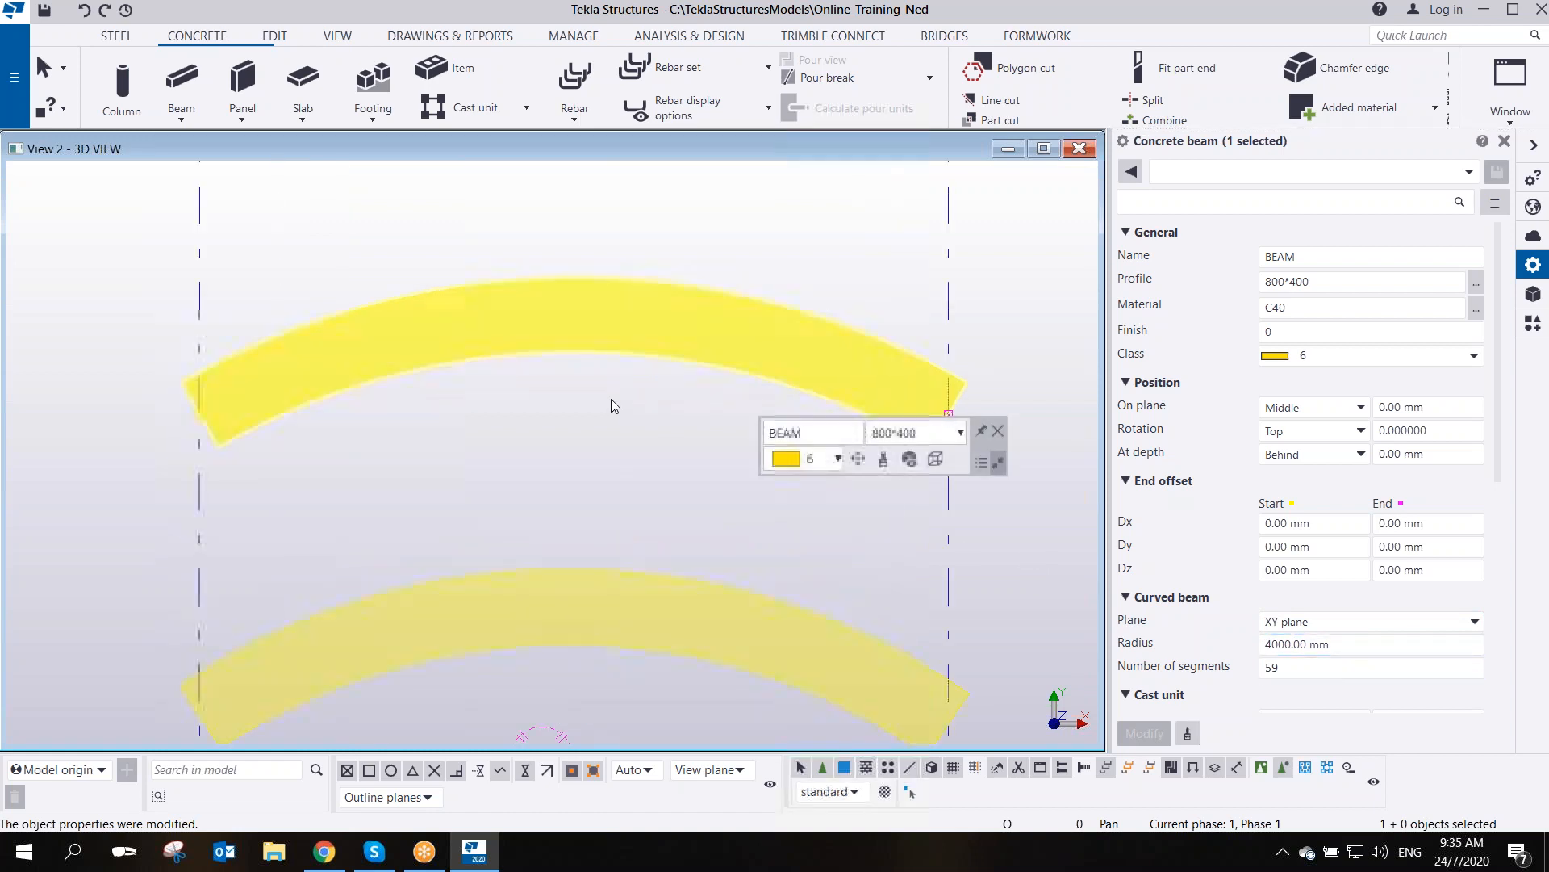
pyautogui.keyDown('ctrl'); pyautogui.moveTo(592, 398); pyautogui.dragTo(687, 234, button='middle'); pyautogui.keyUp('ctrl')
pyautogui.moveTo(563, 480); pyautogui.dragTo(347, 414, button='middle')
pyautogui.scroll(-3, 539, 354)
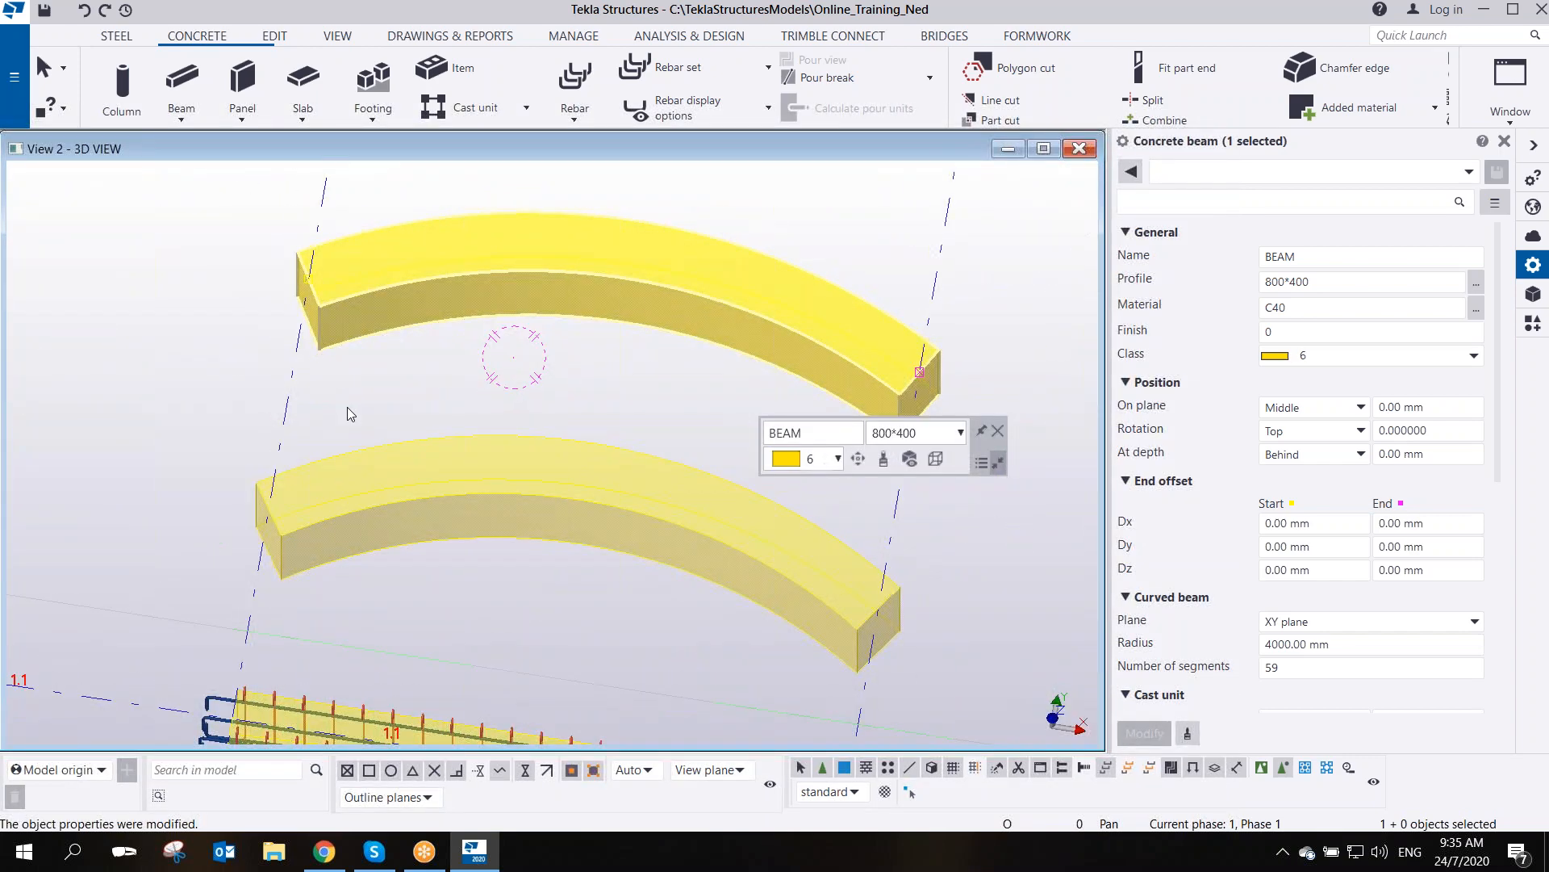
pyautogui.keyDown('ctrl'); pyautogui.moveTo(457, 392); pyautogui.dragTo(475, 392, button='middle'); pyautogui.keyUp('ctrl')
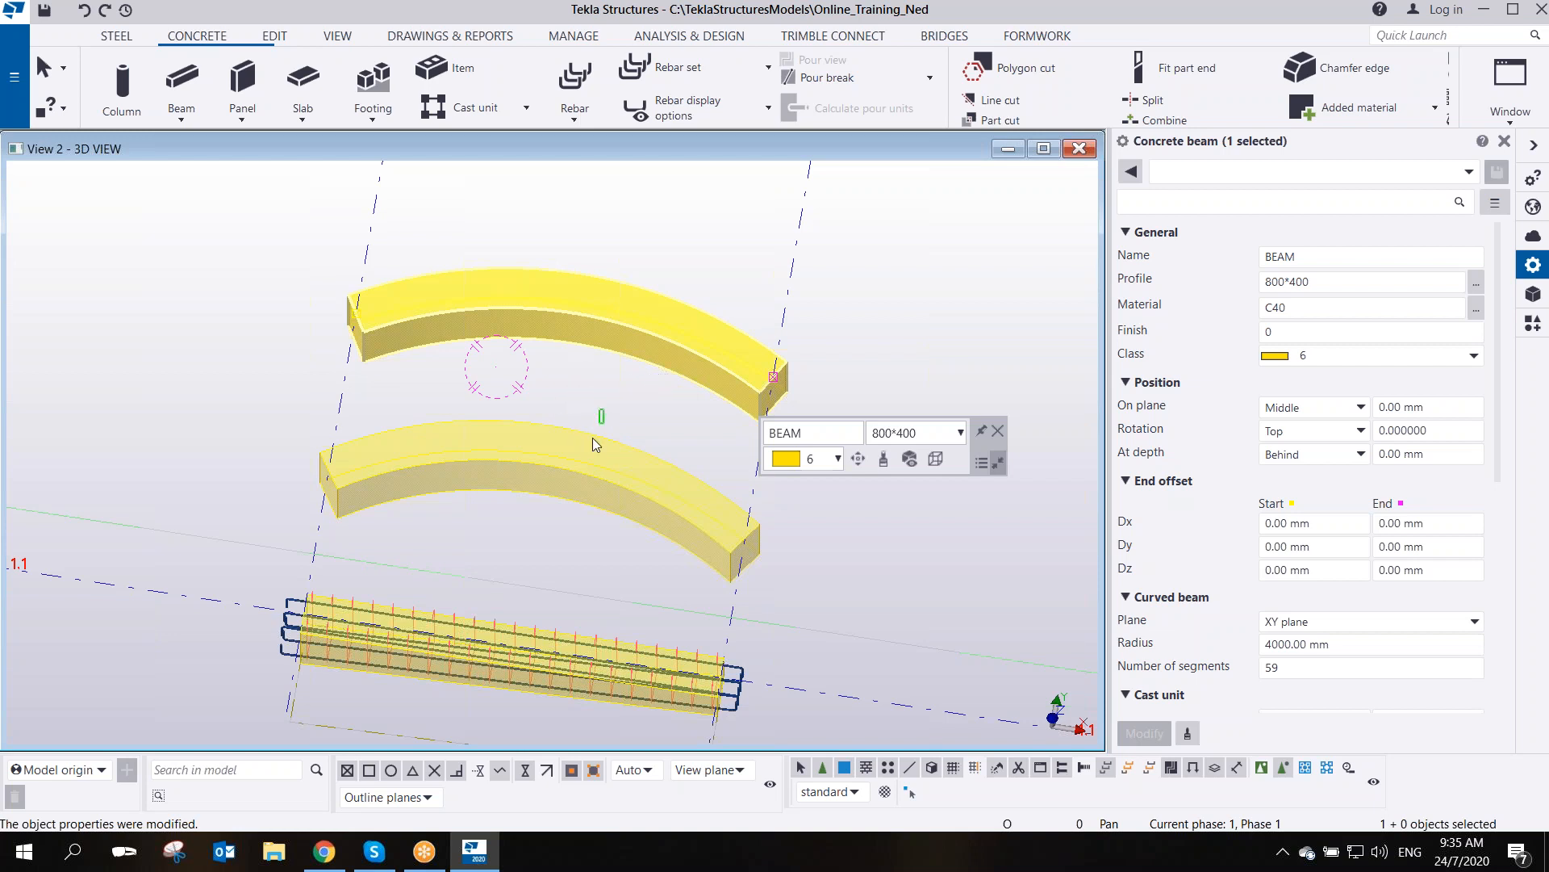
pyautogui.press('Delete')
# - Return the 3D view to plan and delete the radius-curved beam between grid lines 1.1 and 1.2
pyautogui.scroll(2, 538, 334)
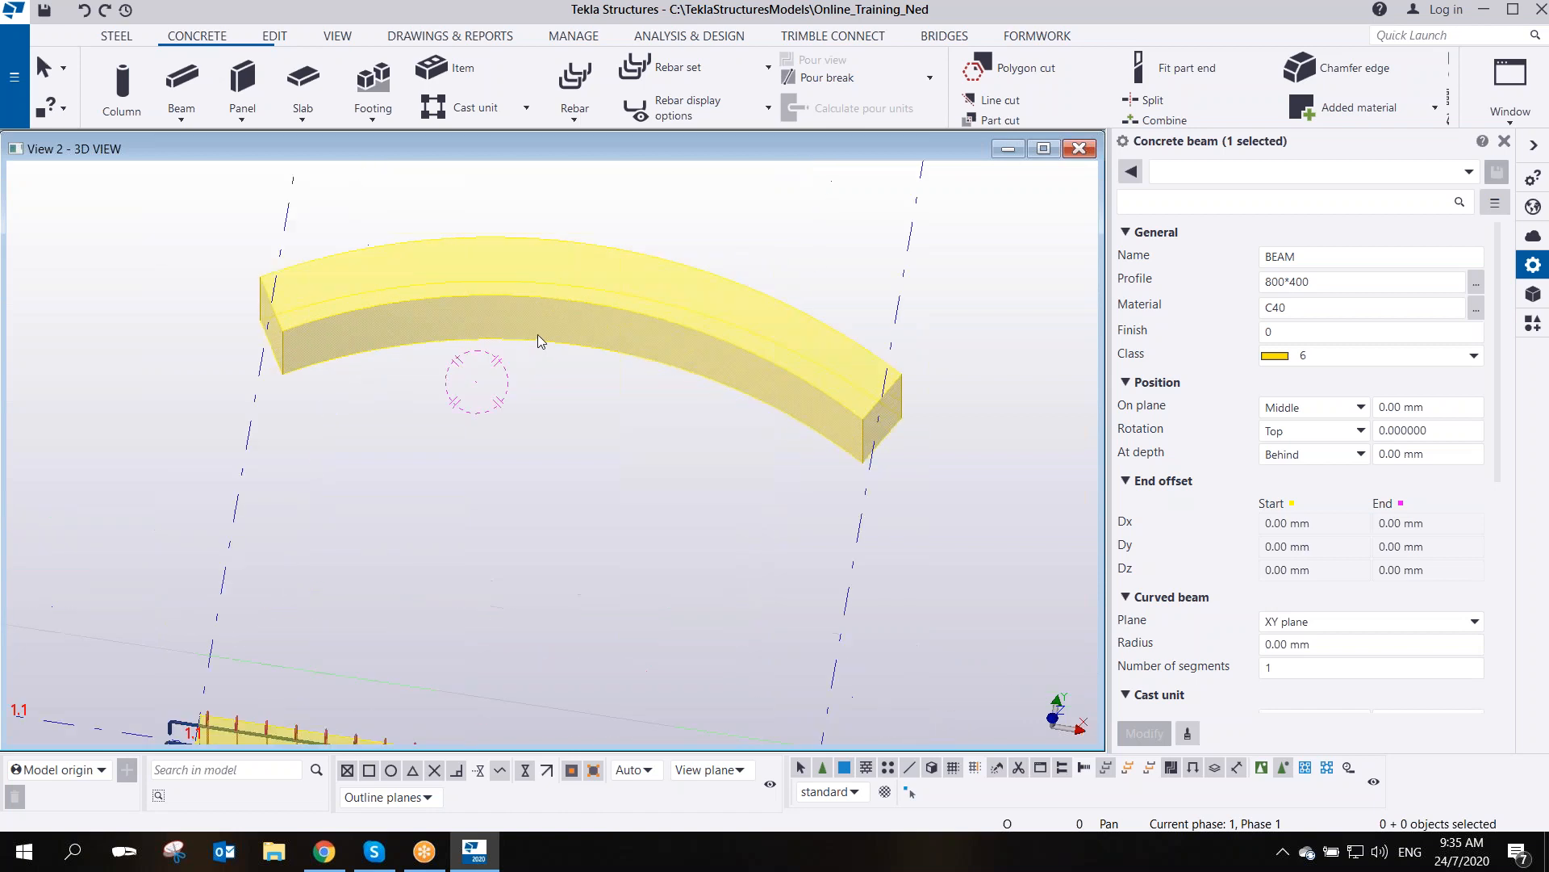
pyautogui.scroll(2, 538, 334)
pyautogui.click(601, 300)
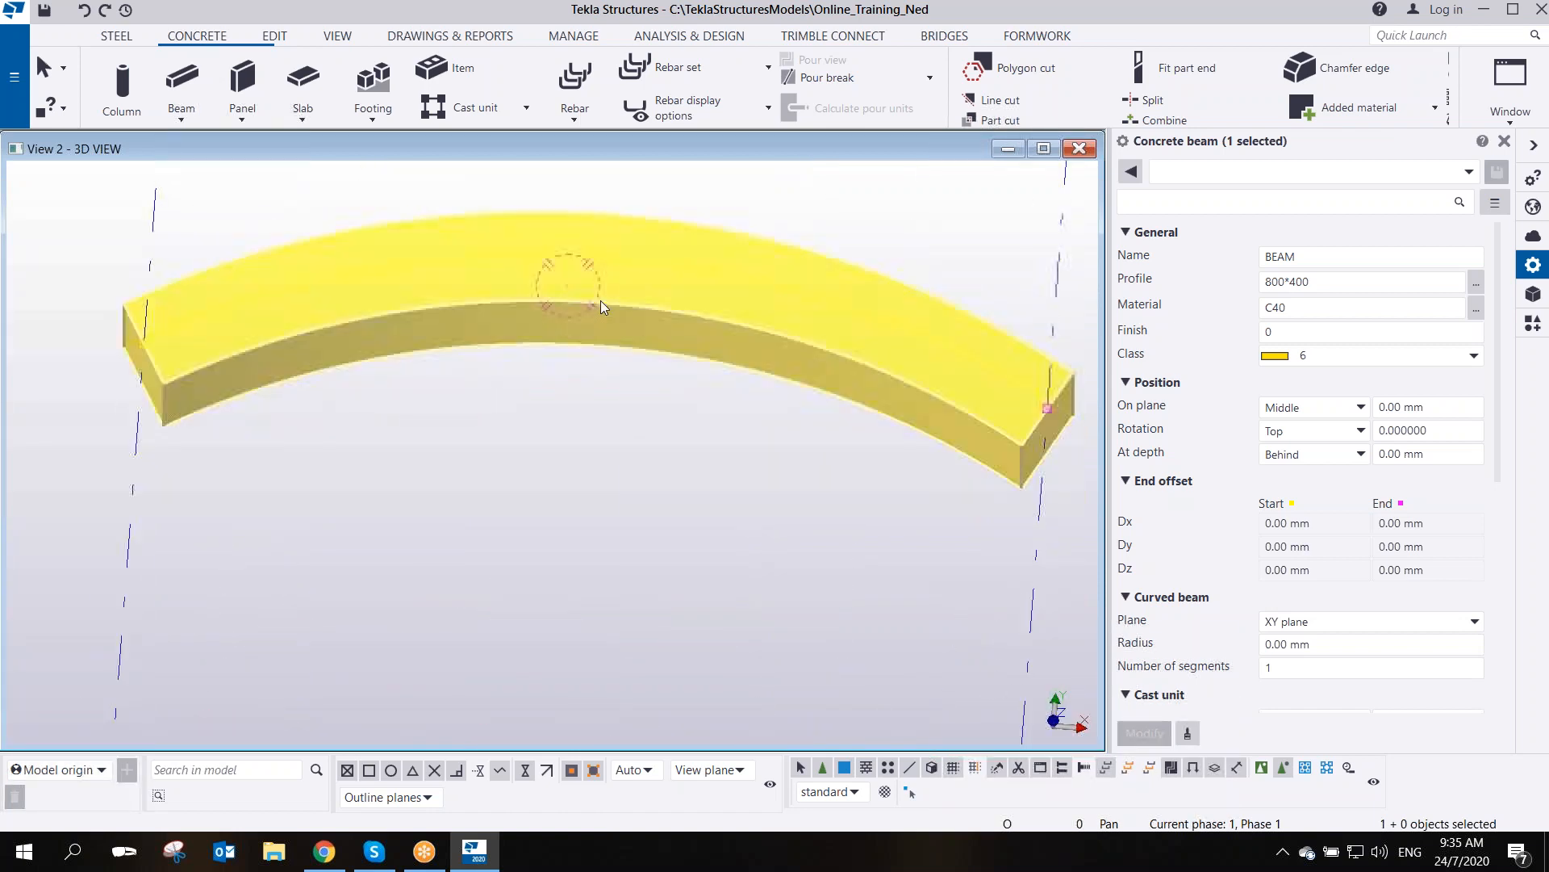
pyautogui.moveTo(550, 258)
pyautogui.keyDown('ctrl'); pyautogui.mouseDown(button='middle')
pyautogui.moveTo(612, 211)
pyautogui.moveTo(615, 224)
pyautogui.mouseUp(button='middle'); pyautogui.keyUp('ctrl')
pyautogui.hotkey('ctrl', 'p')
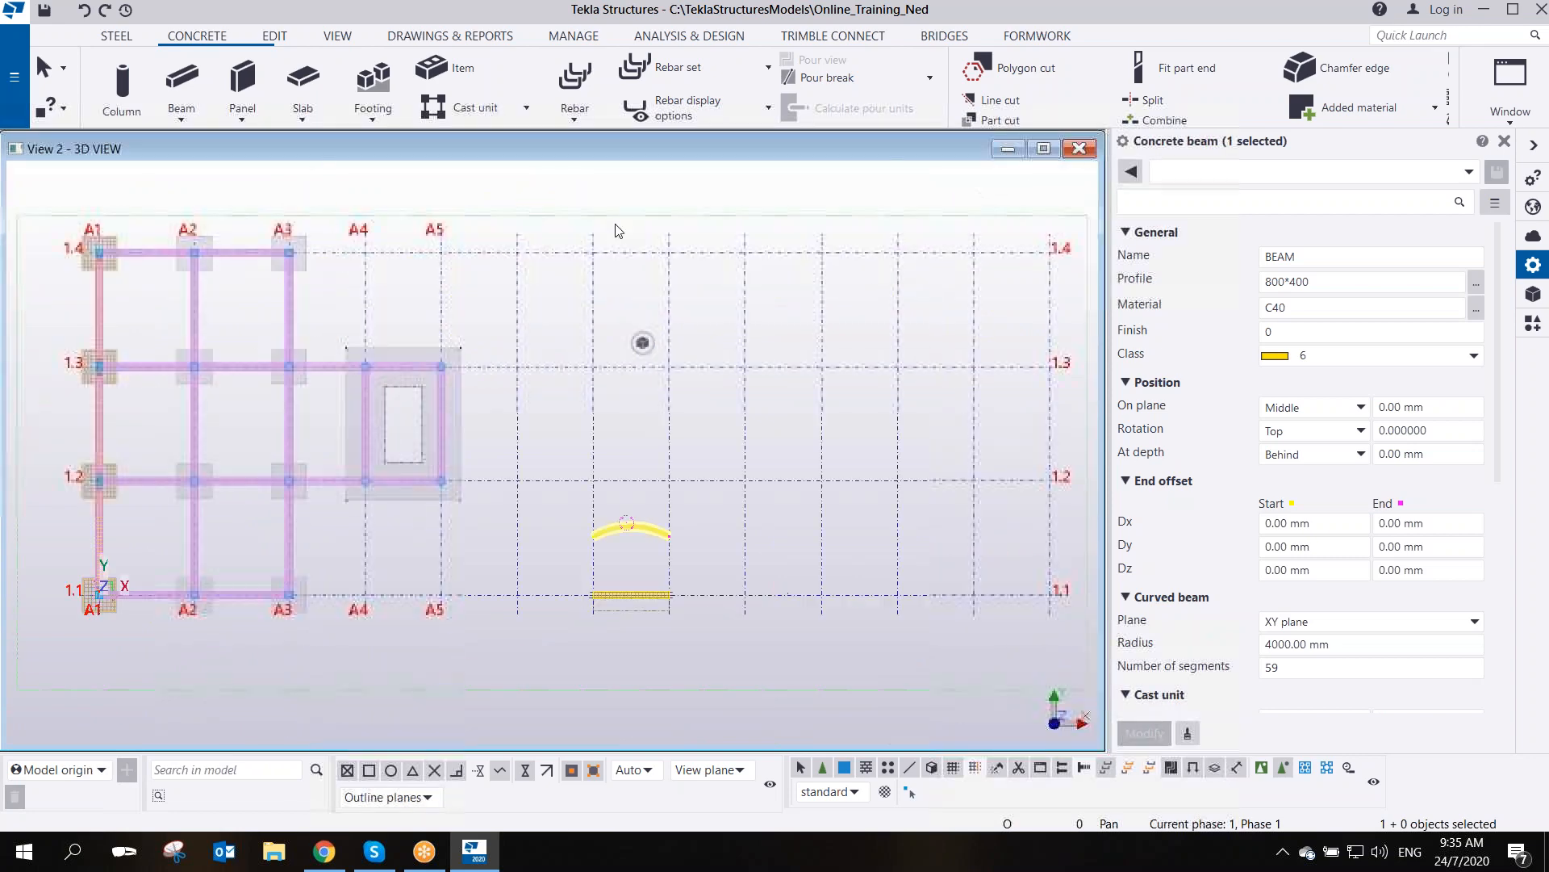
pyautogui.scroll(4, 622, 520)
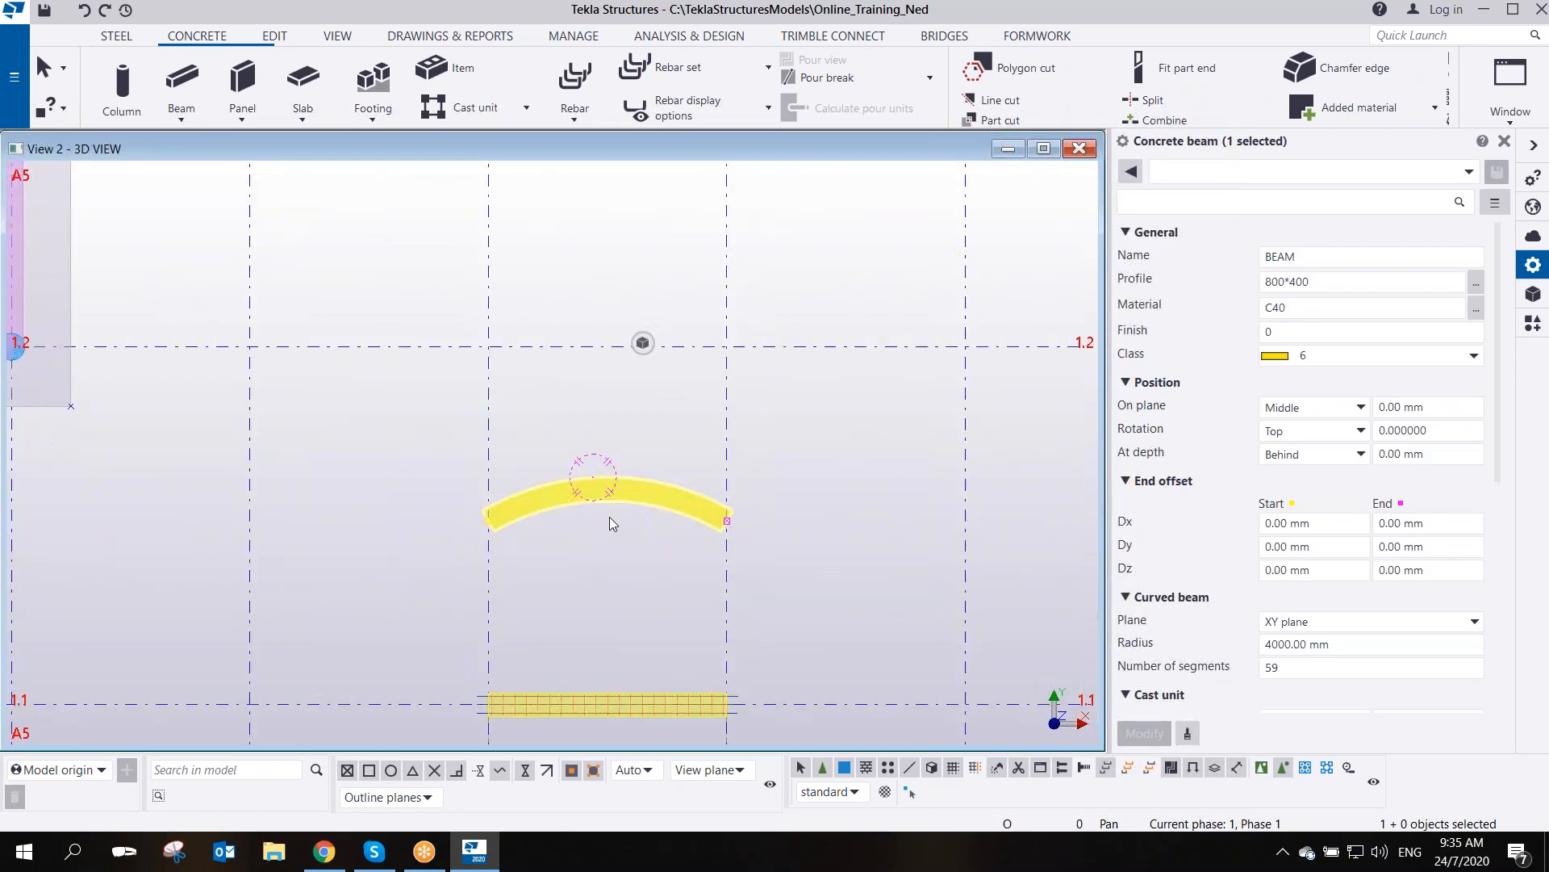
pyautogui.scroll(4, 609, 516)
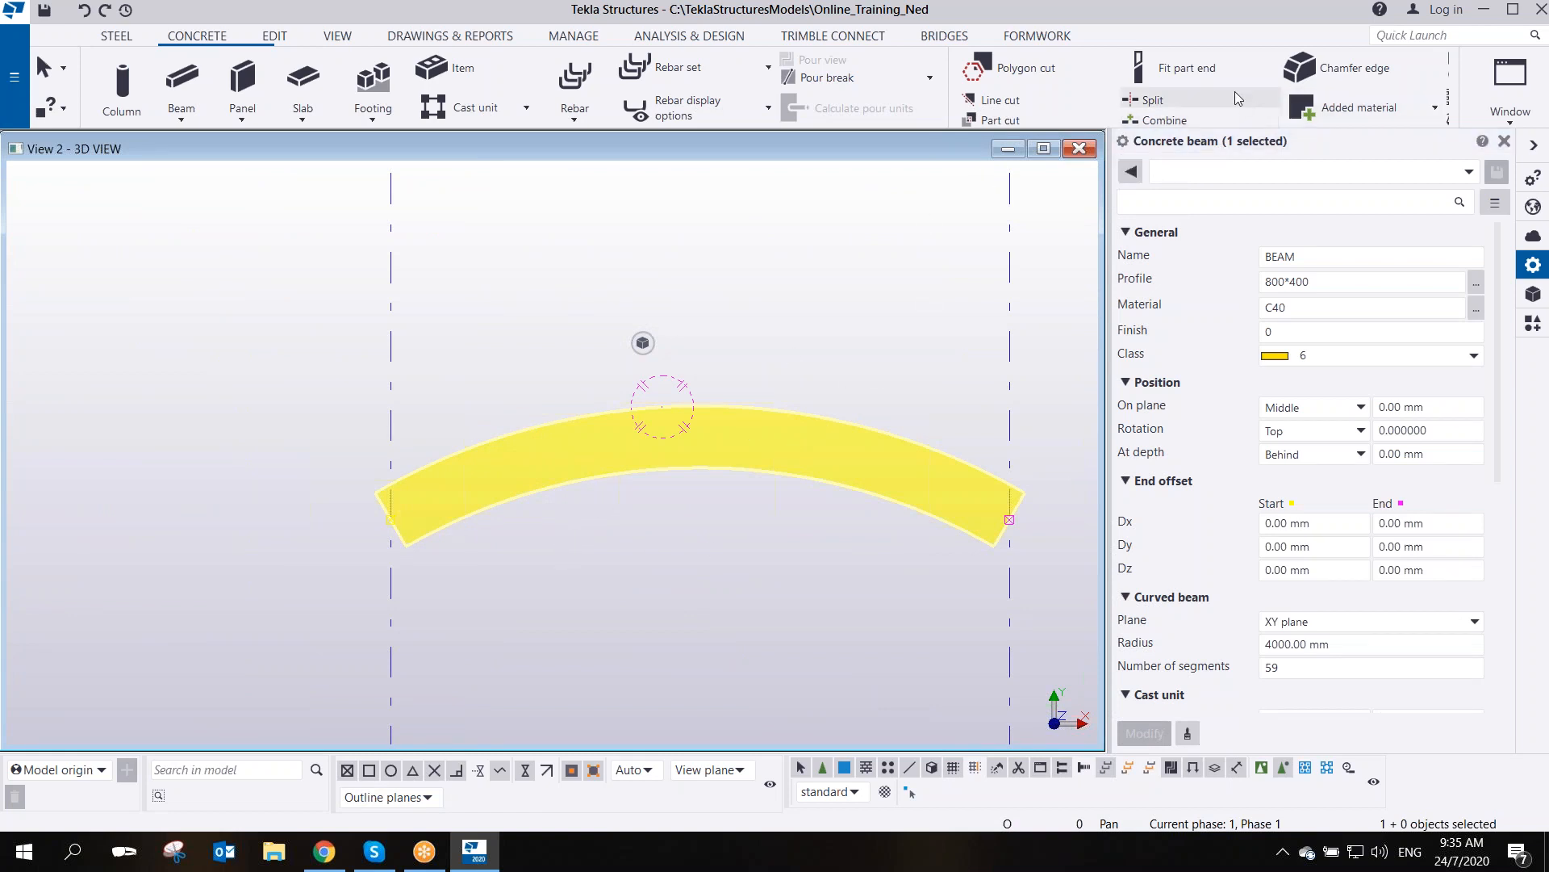
pyautogui.scroll(-2, 503, 418)
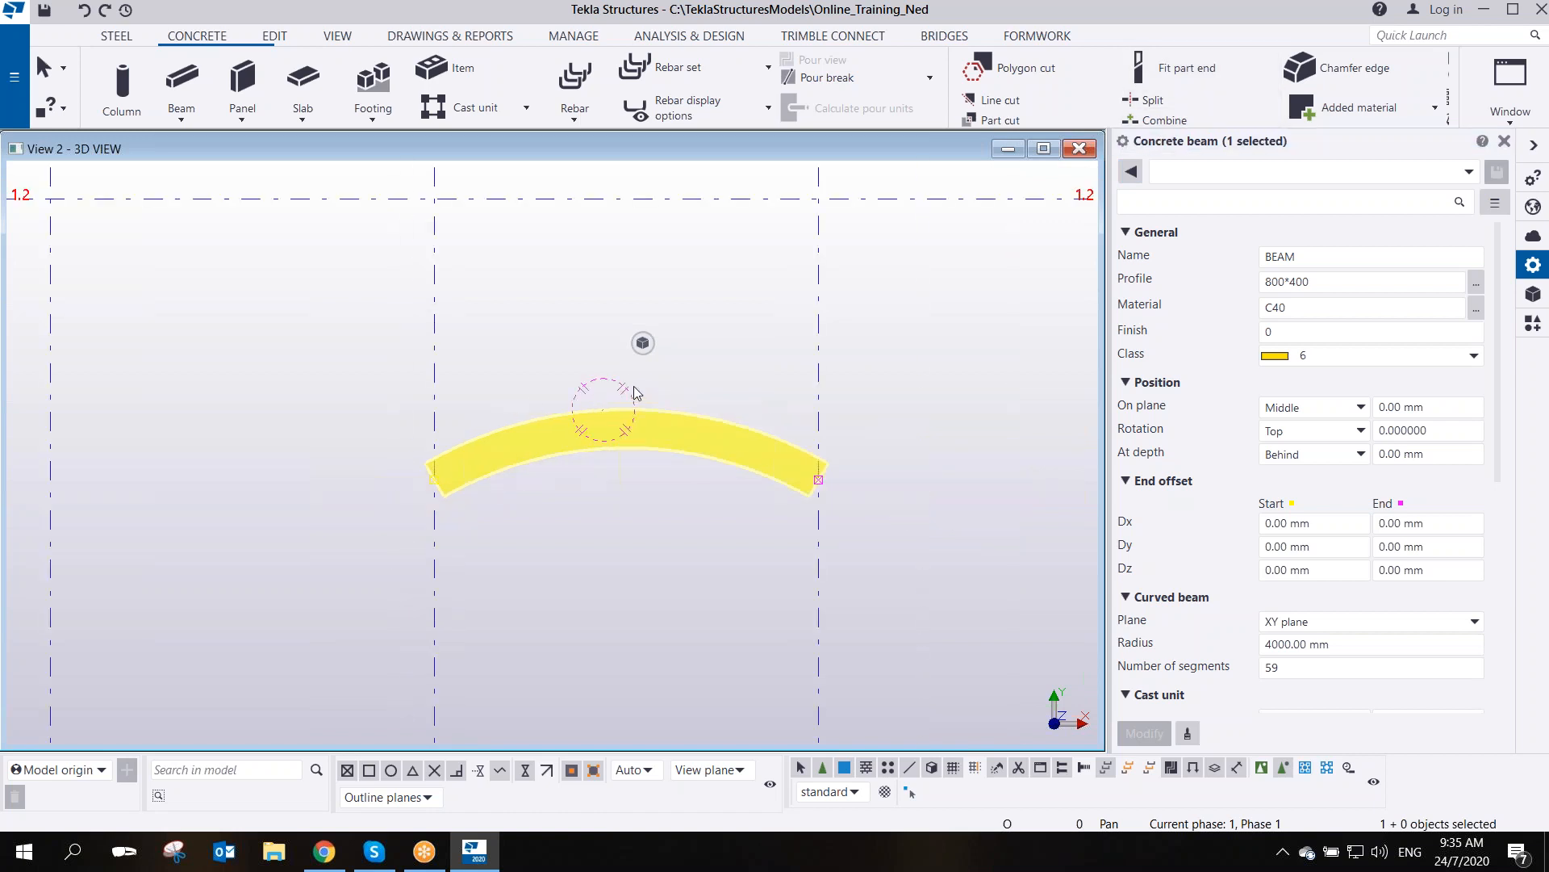
pyautogui.click(1130, 31)
pyautogui.scroll(-3, 712, 334)
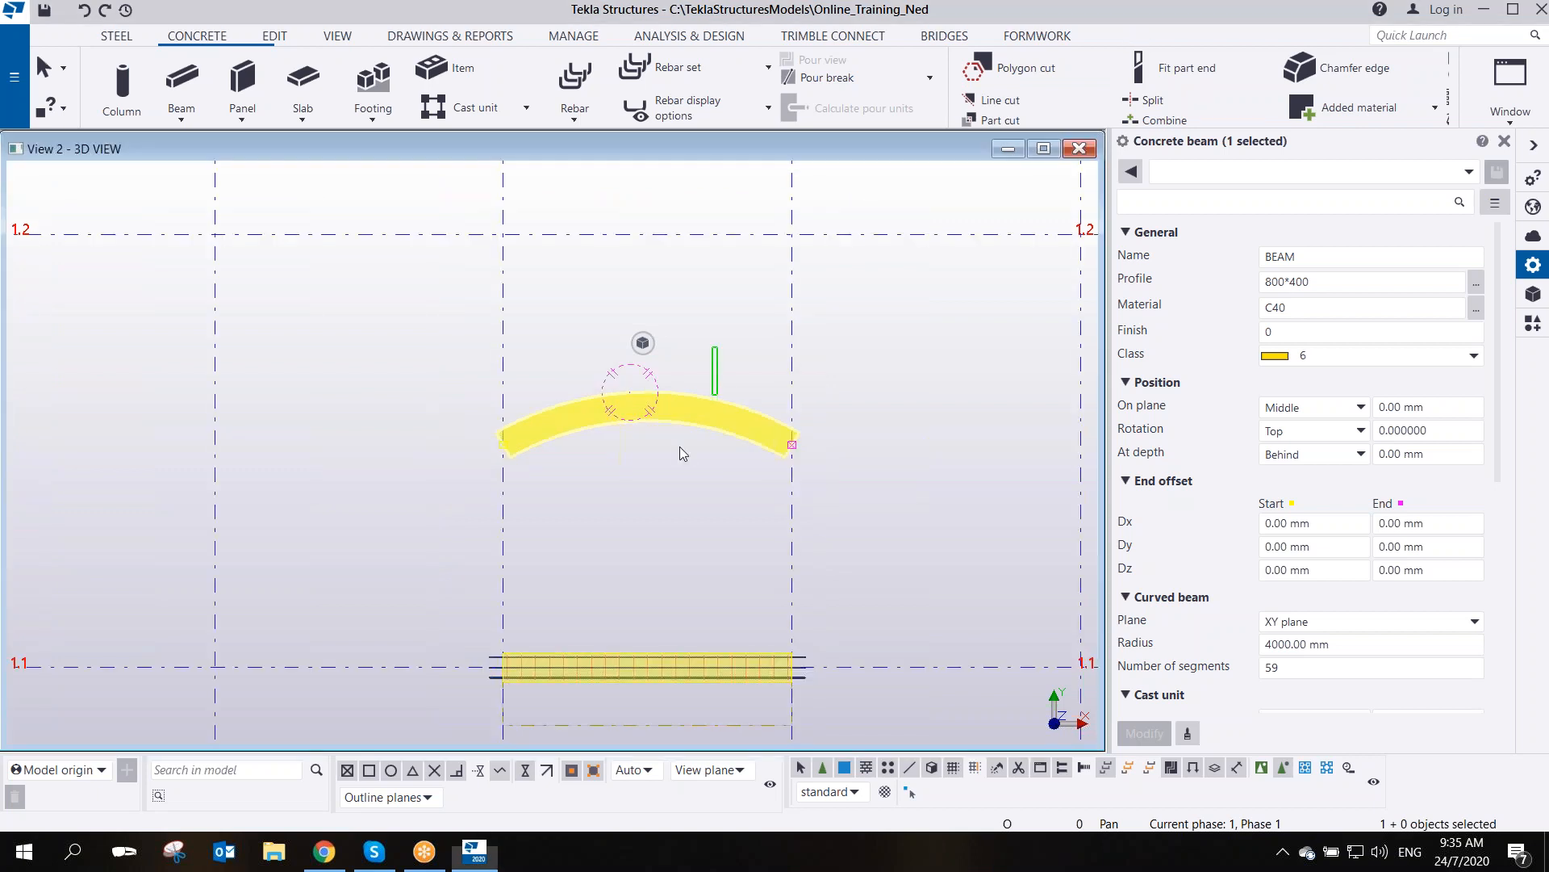
pyautogui.press('Delete')
pyautogui.scroll(-5, 695, 439)
pyautogui.moveTo(763, 444); pyautogui.dragTo(655, 463, button='middle')
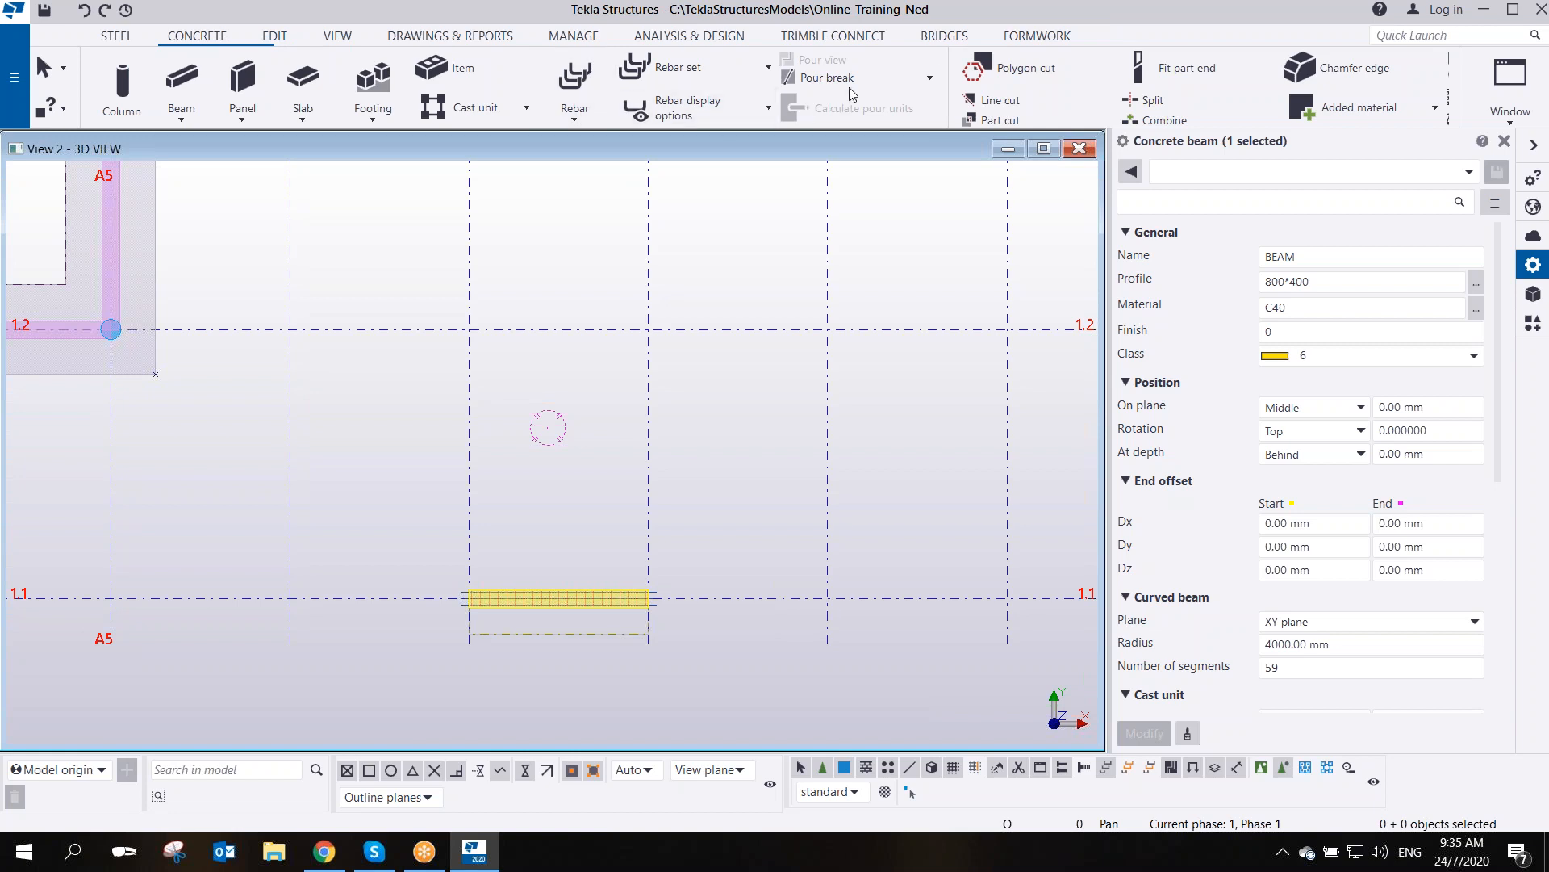
# - Draw a construction circle with a 4000 mm radius, centred midway along the reinforced beam on grid line 1.1
pyautogui.click(275, 35)
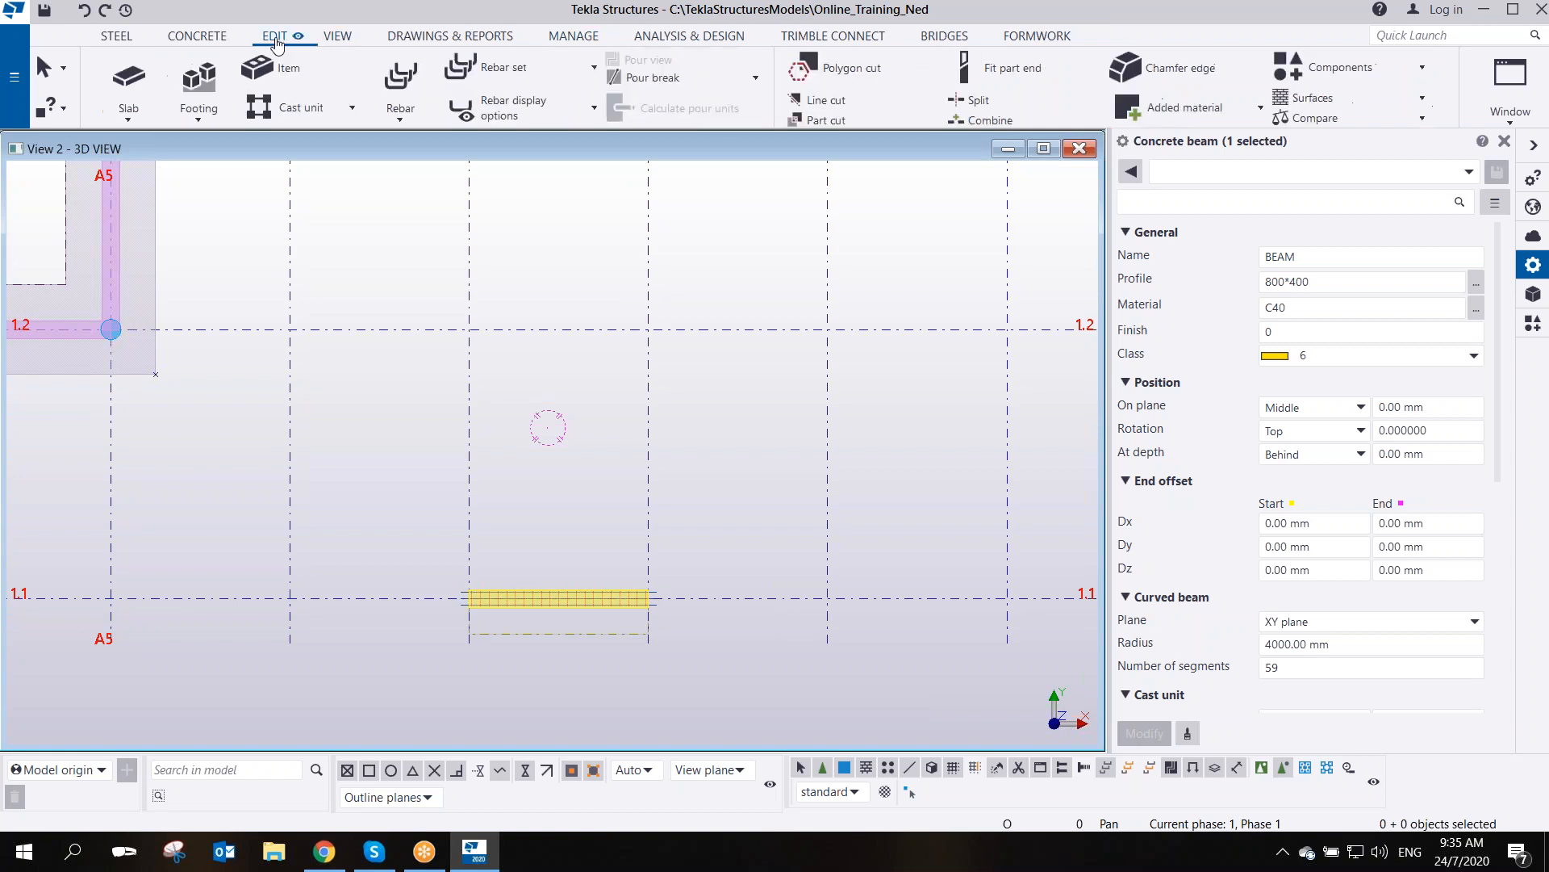
pyautogui.click(1259, 67)
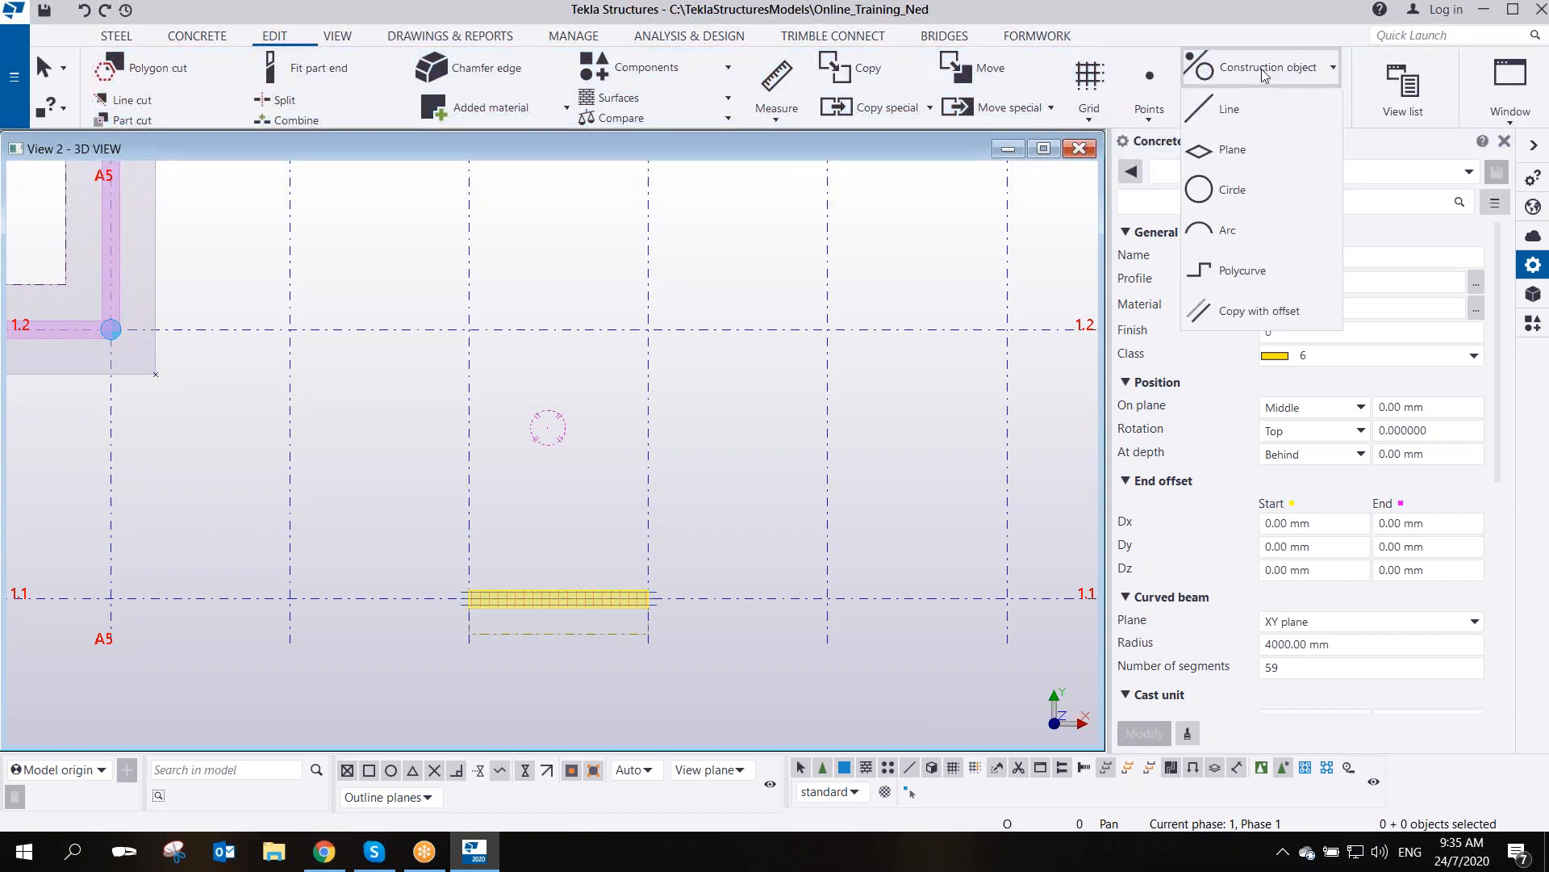
pyautogui.click(1227, 199)
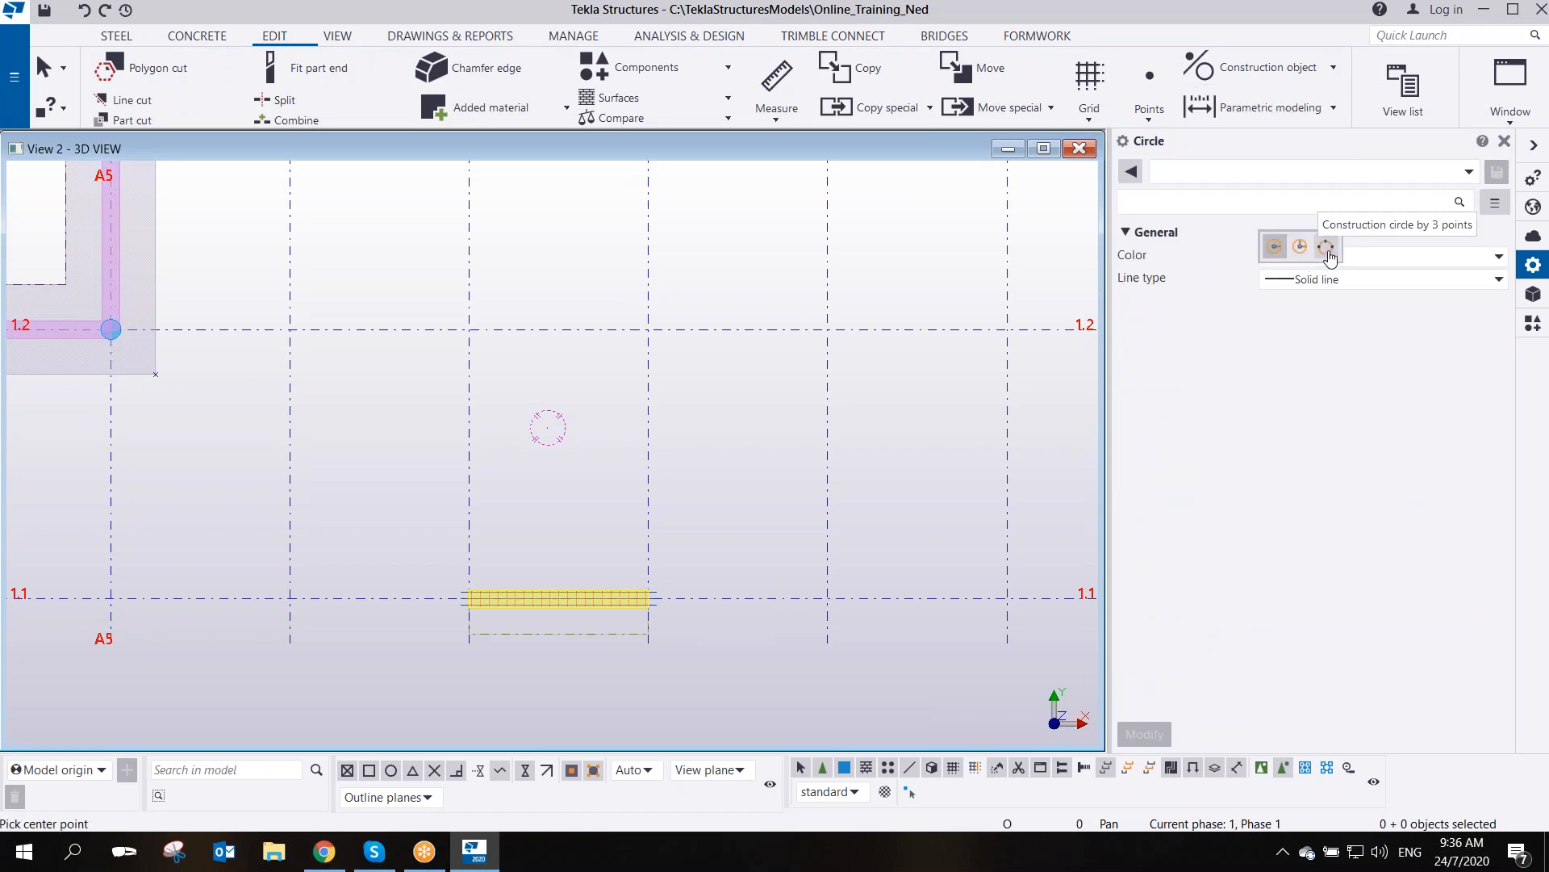
pyautogui.click(1279, 250)
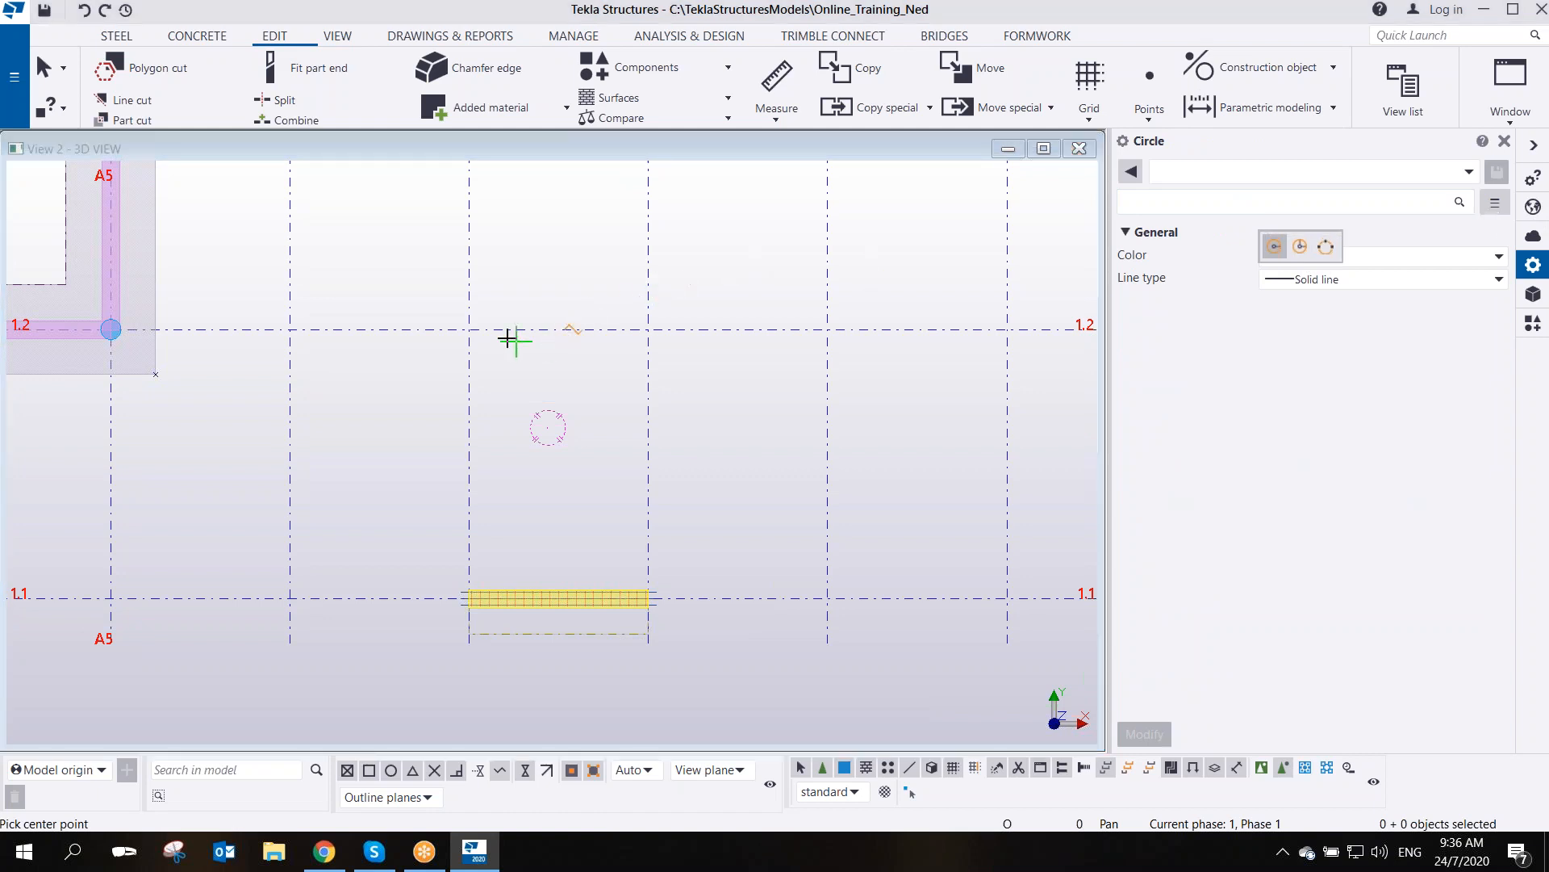
pyautogui.click(558, 611)
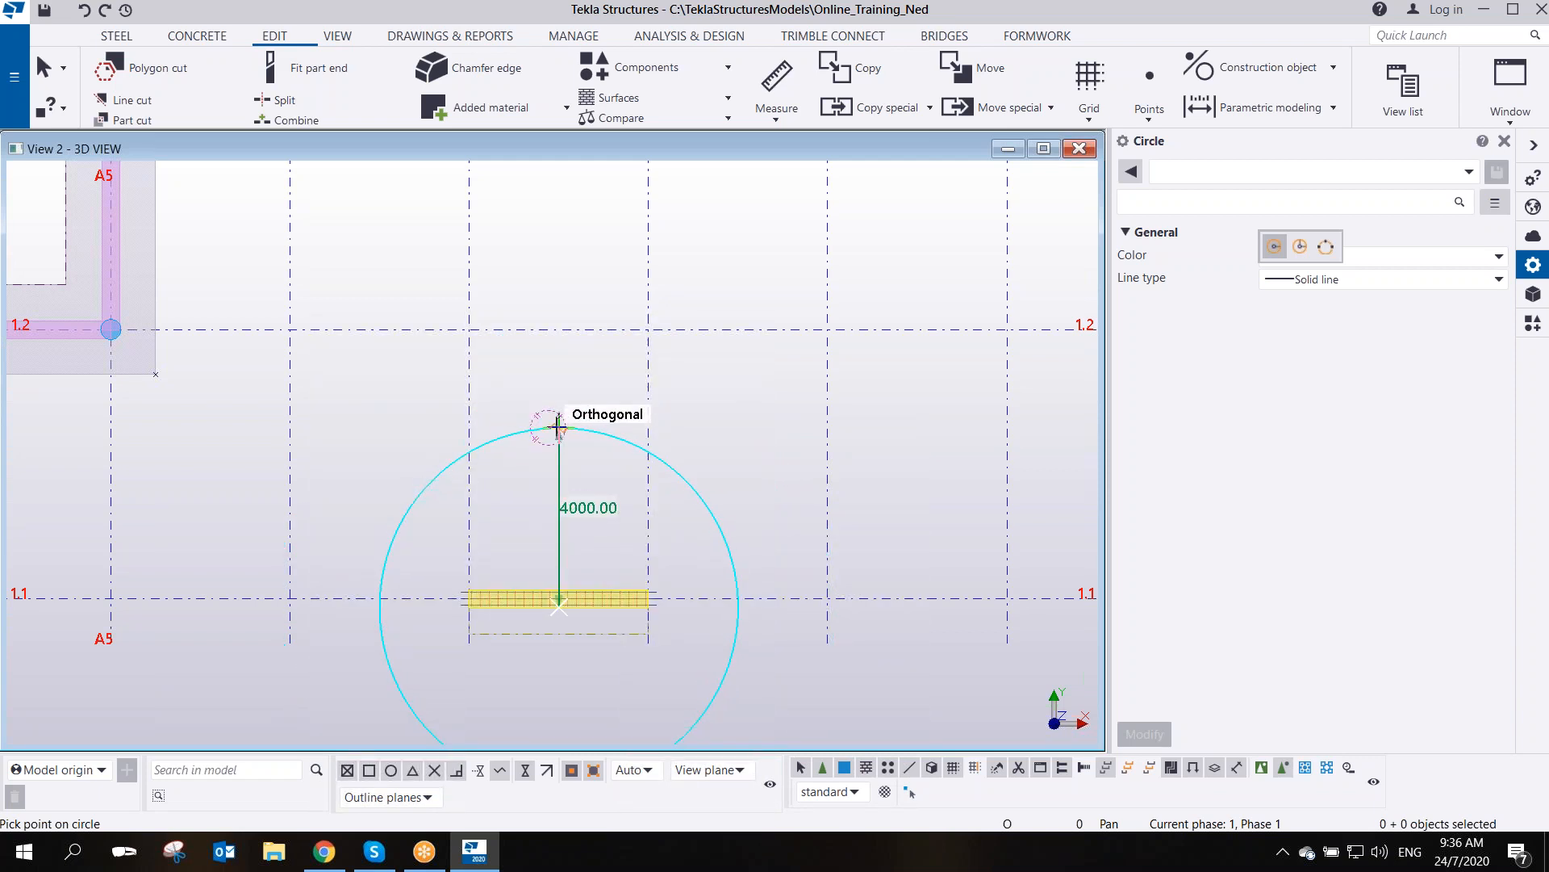
pyautogui.click(558, 425)
pyautogui.rightClick(543, 367)
pyautogui.click(589, 377)
# - Draw a three-point concrete polybeam on the circle, from one grid-line intersection through its topmost point to the other, first segment about 2070 mm
pyautogui.scroll(5, 617, 455)
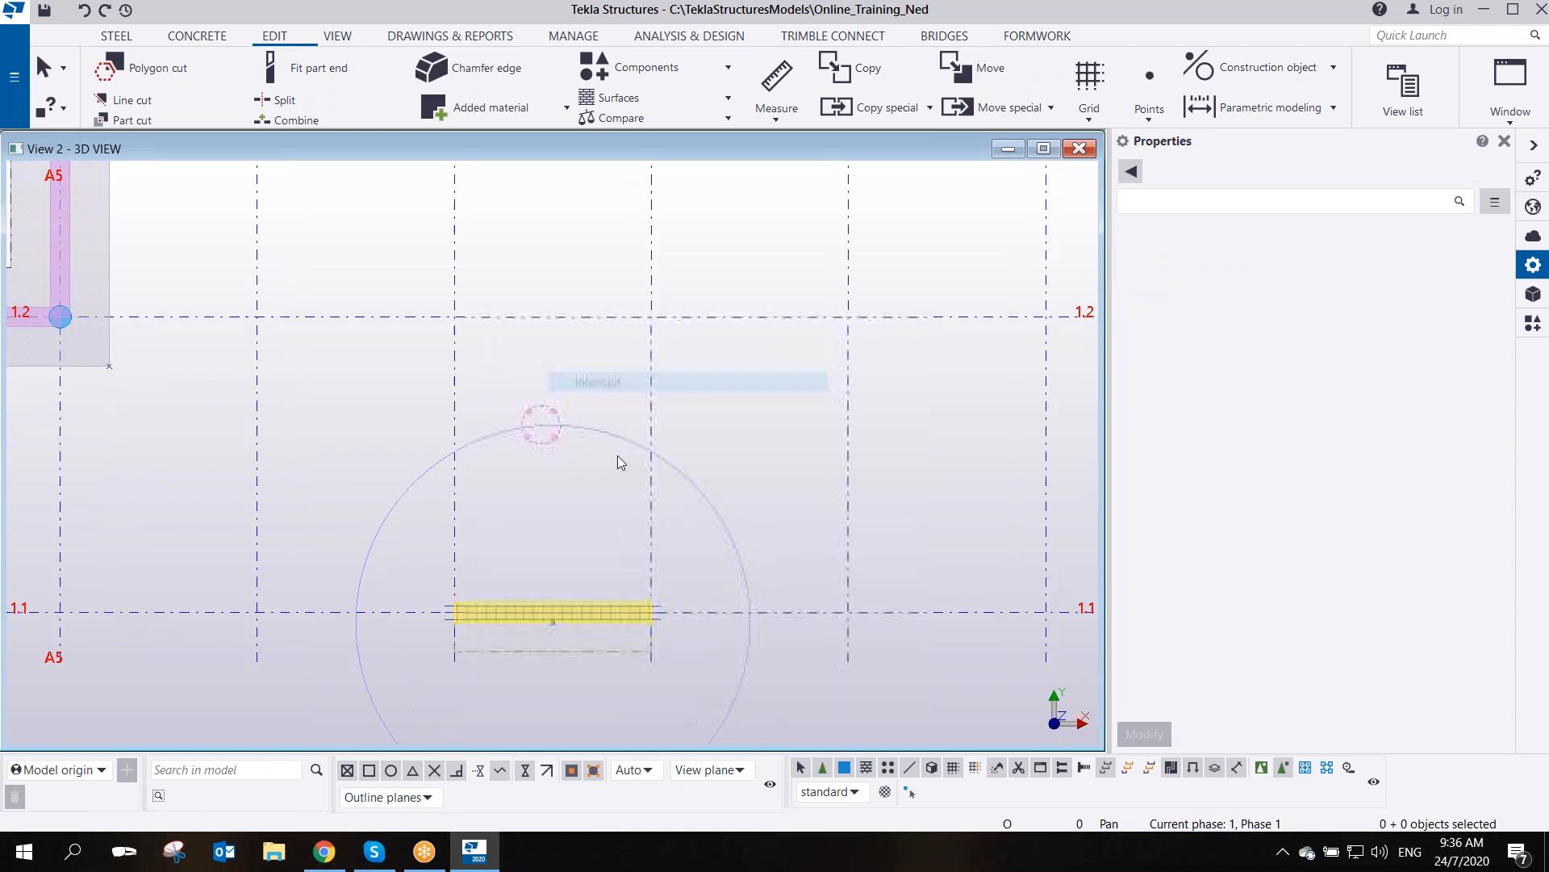
pyautogui.scroll(5, 581, 438)
pyautogui.moveTo(300, 448); pyautogui.dragTo(439, 371, button='middle')
pyautogui.scroll(-8, 438, 371)
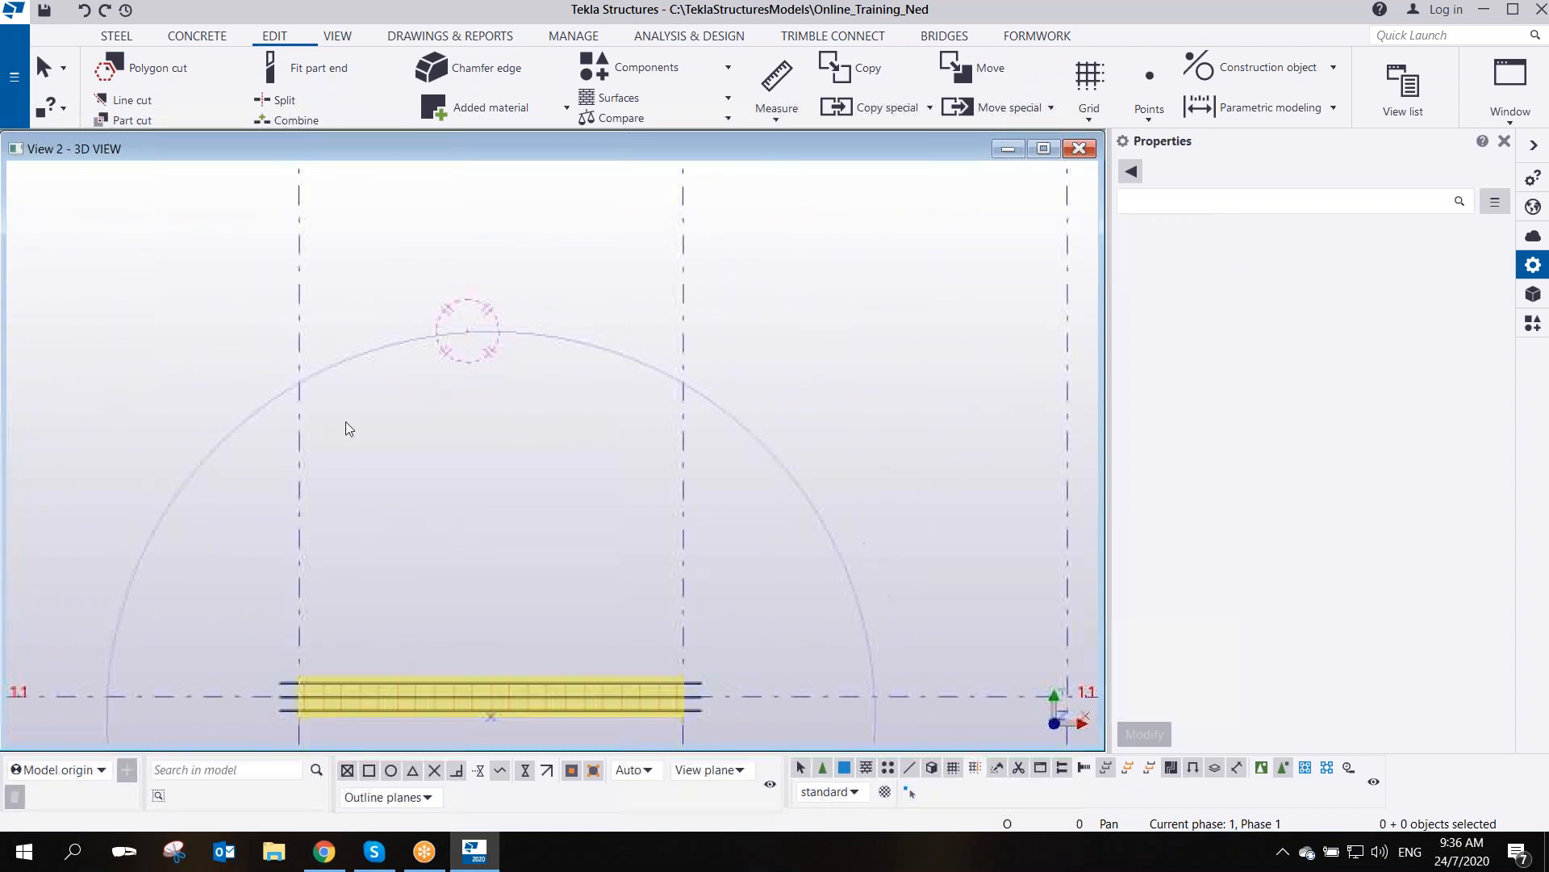
pyautogui.click(197, 37)
pyautogui.click(181, 119)
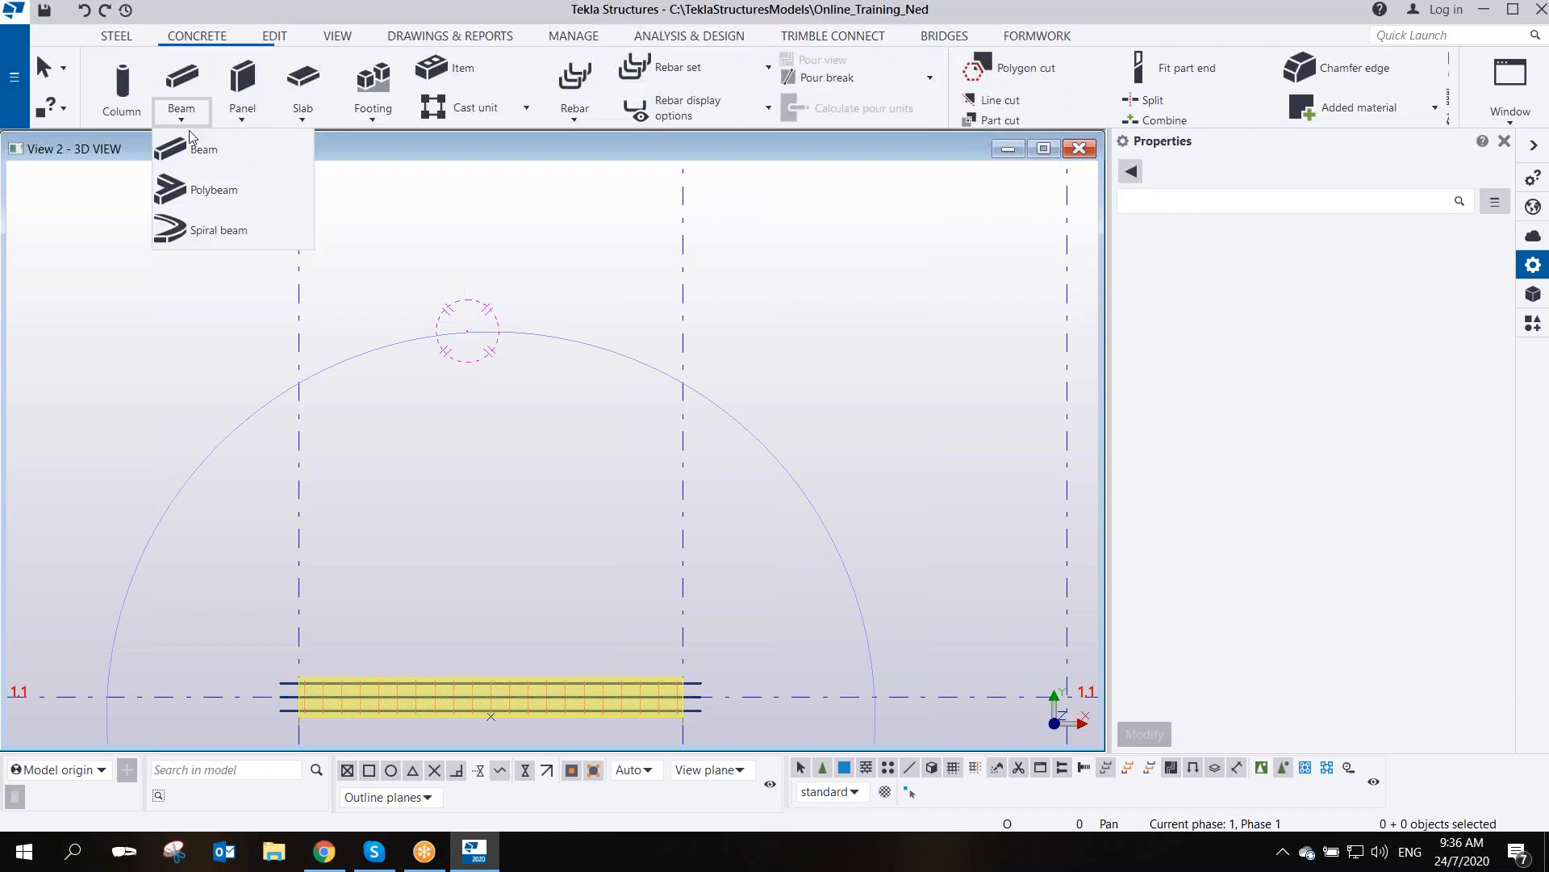
pyautogui.click(195, 187)
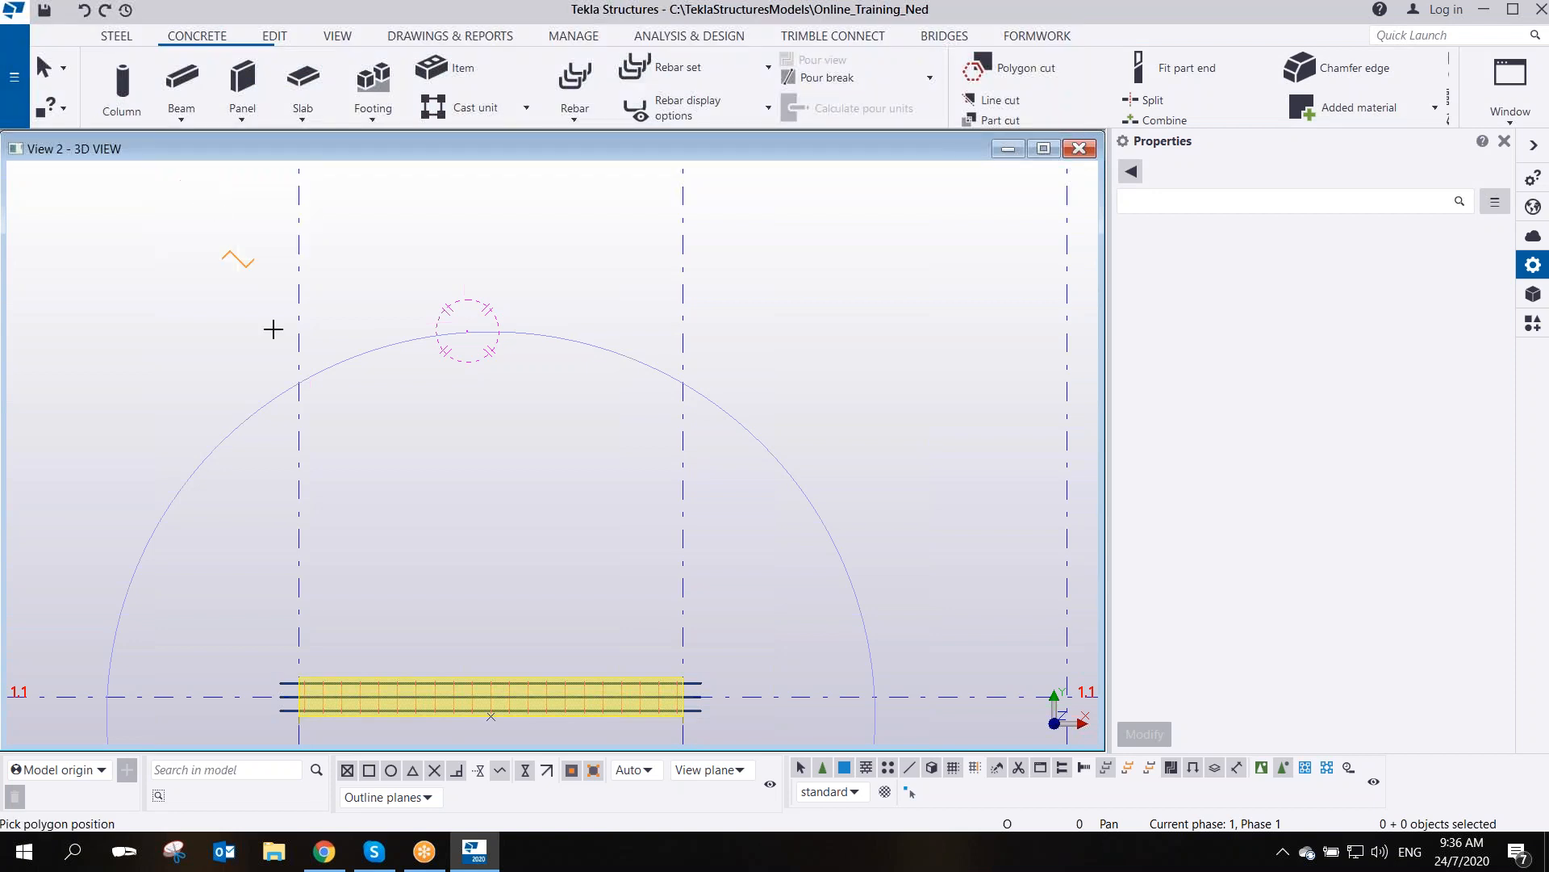
pyautogui.click(299, 384)
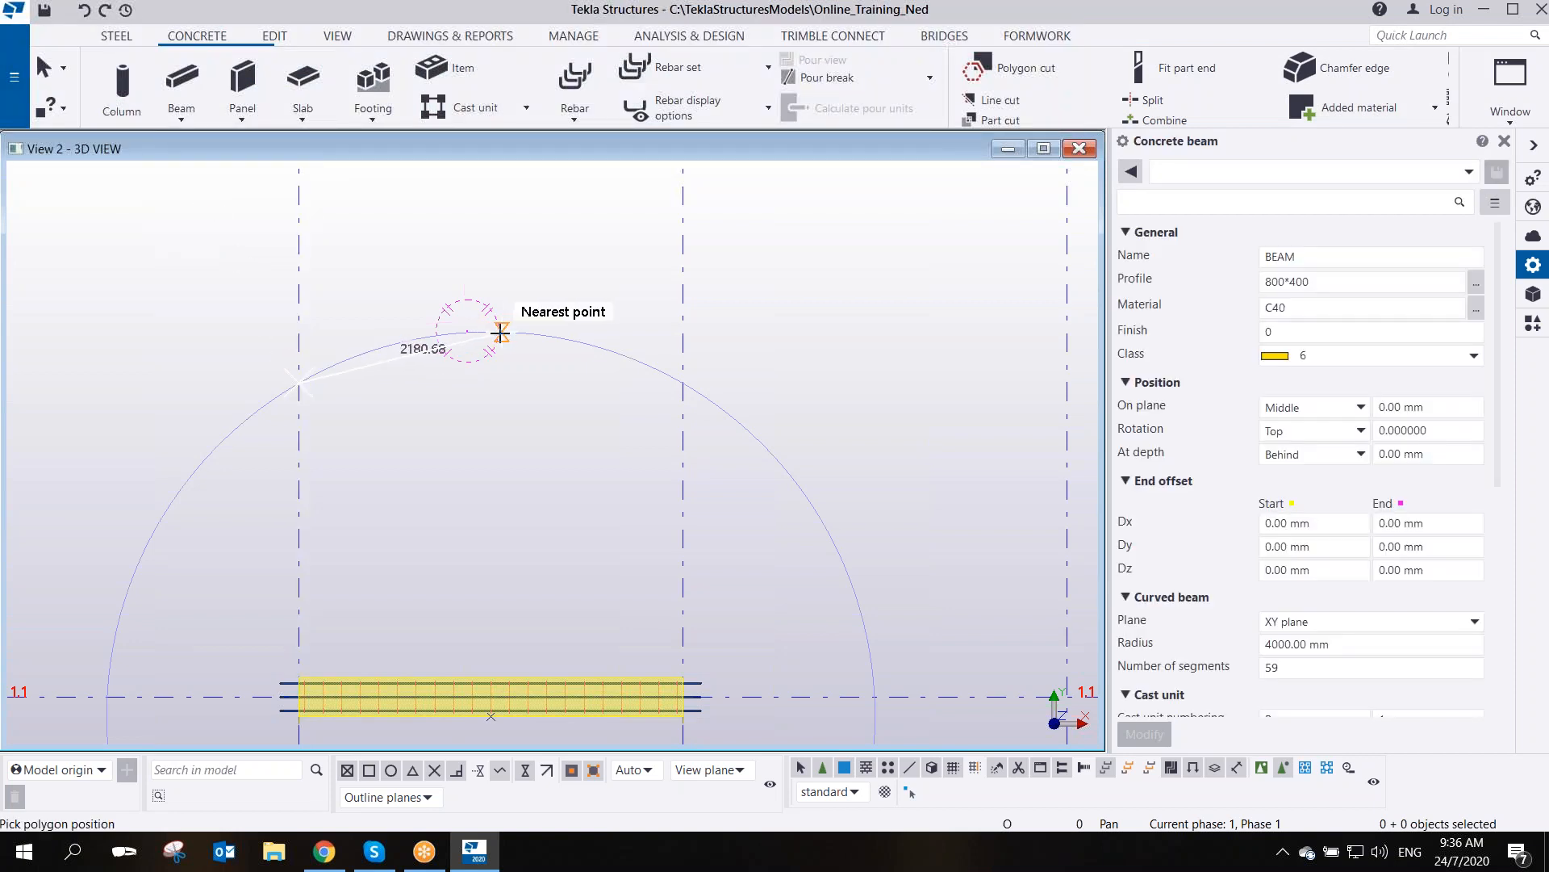
pyautogui.click(495, 333)
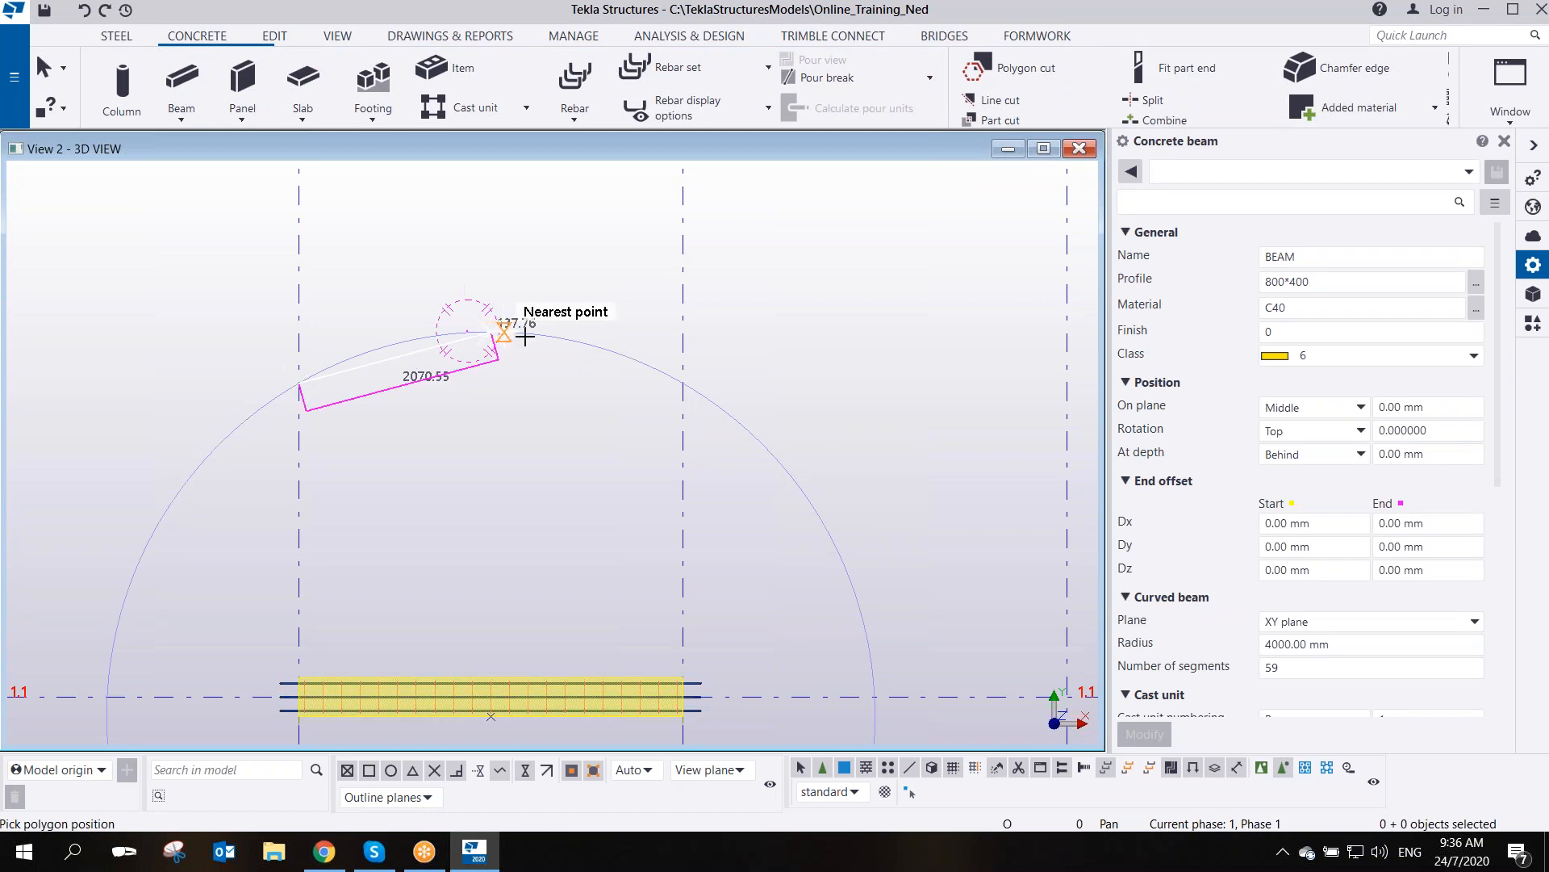
pyautogui.click(681, 382)
pyautogui.middleClick(519, 260)
pyautogui.rightClick(526, 258)
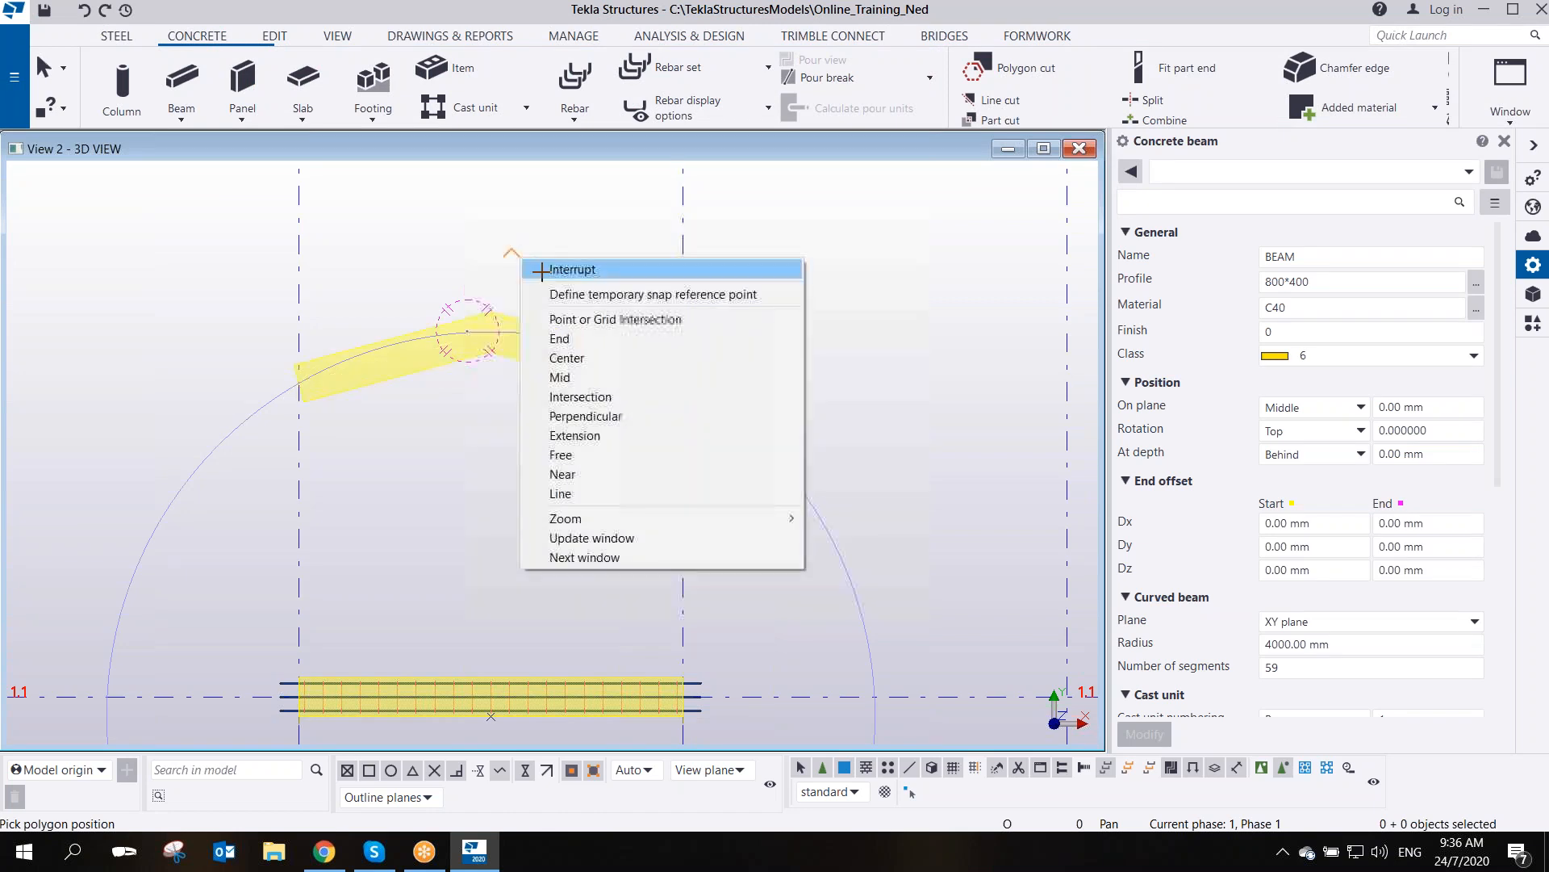
pyautogui.click(557, 269)
# - Change the corner chamfer at the new polybeam's middle point to Arc point so the beam follows the construction circle
pyautogui.click(492, 334)
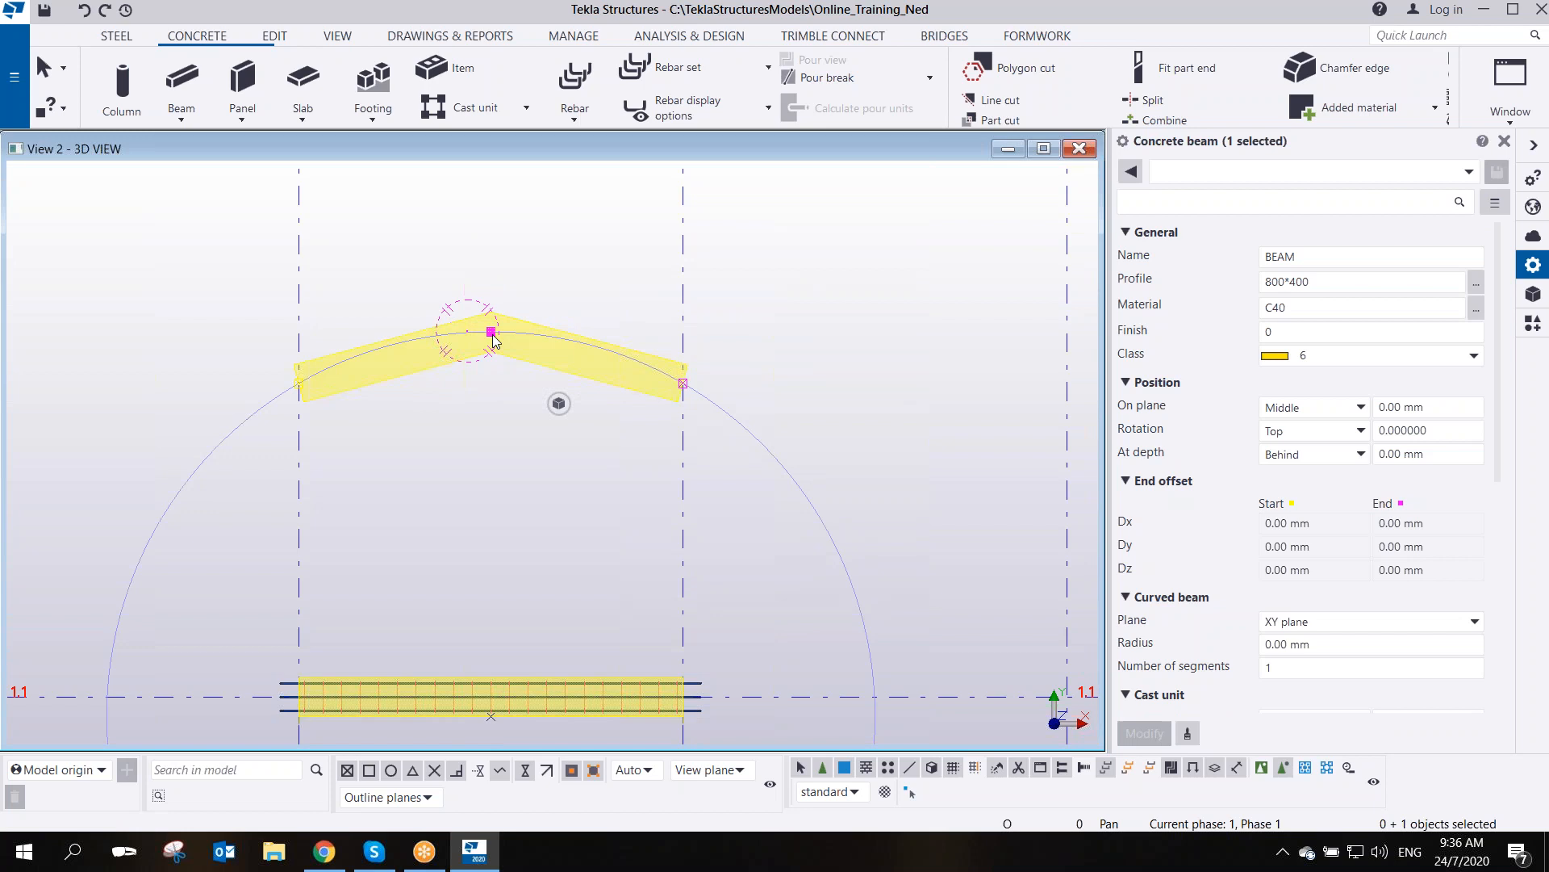
pyautogui.click(491, 331)
pyautogui.click(1332, 256)
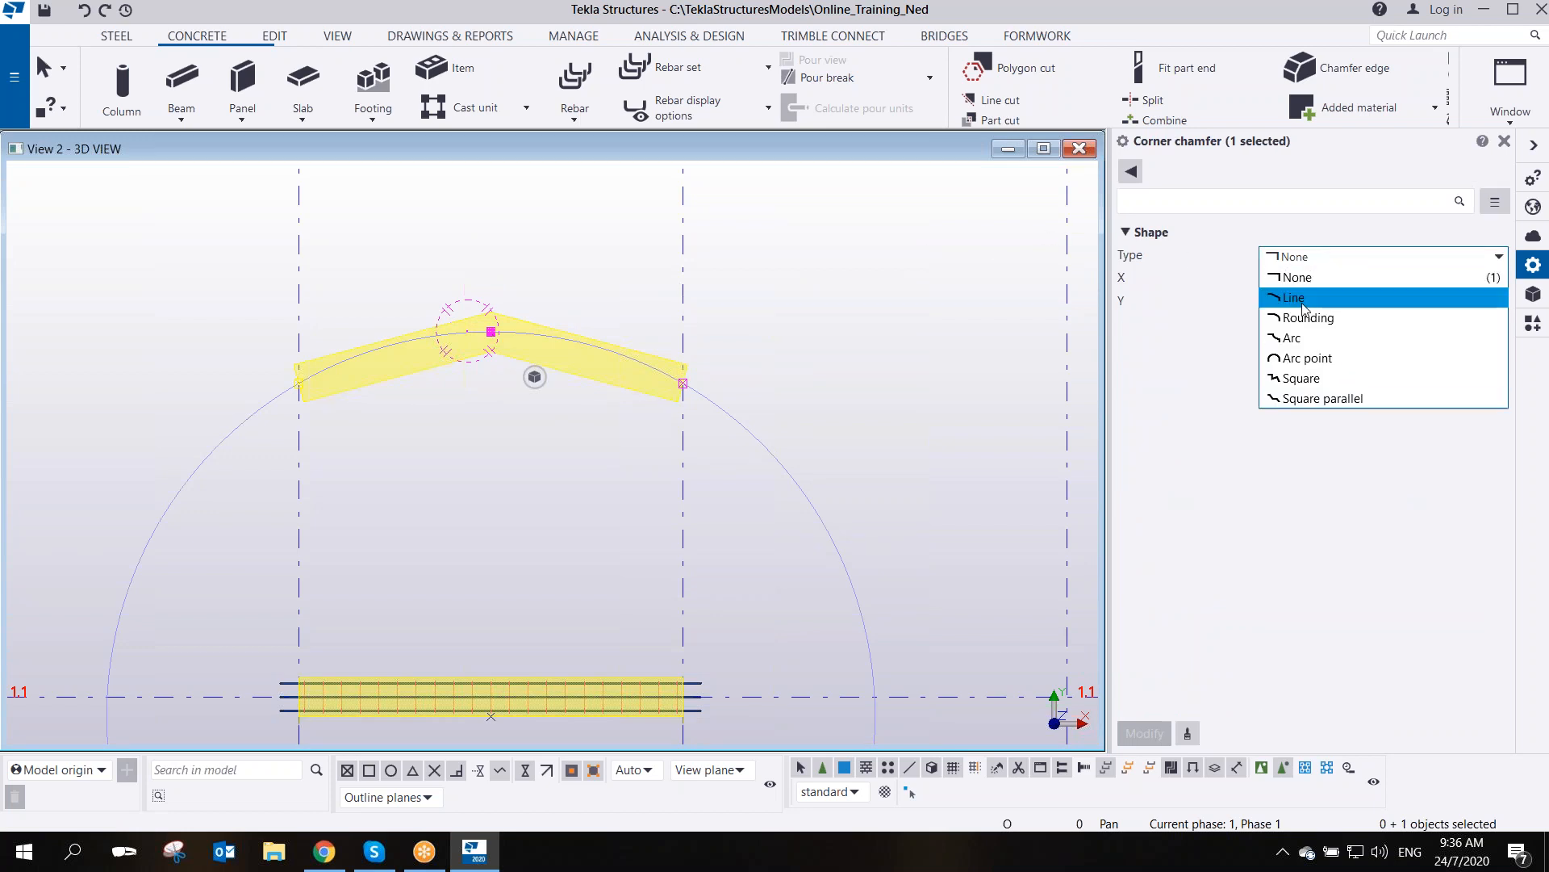
pyautogui.click(1298, 367)
pyautogui.middleClick(1297, 367)
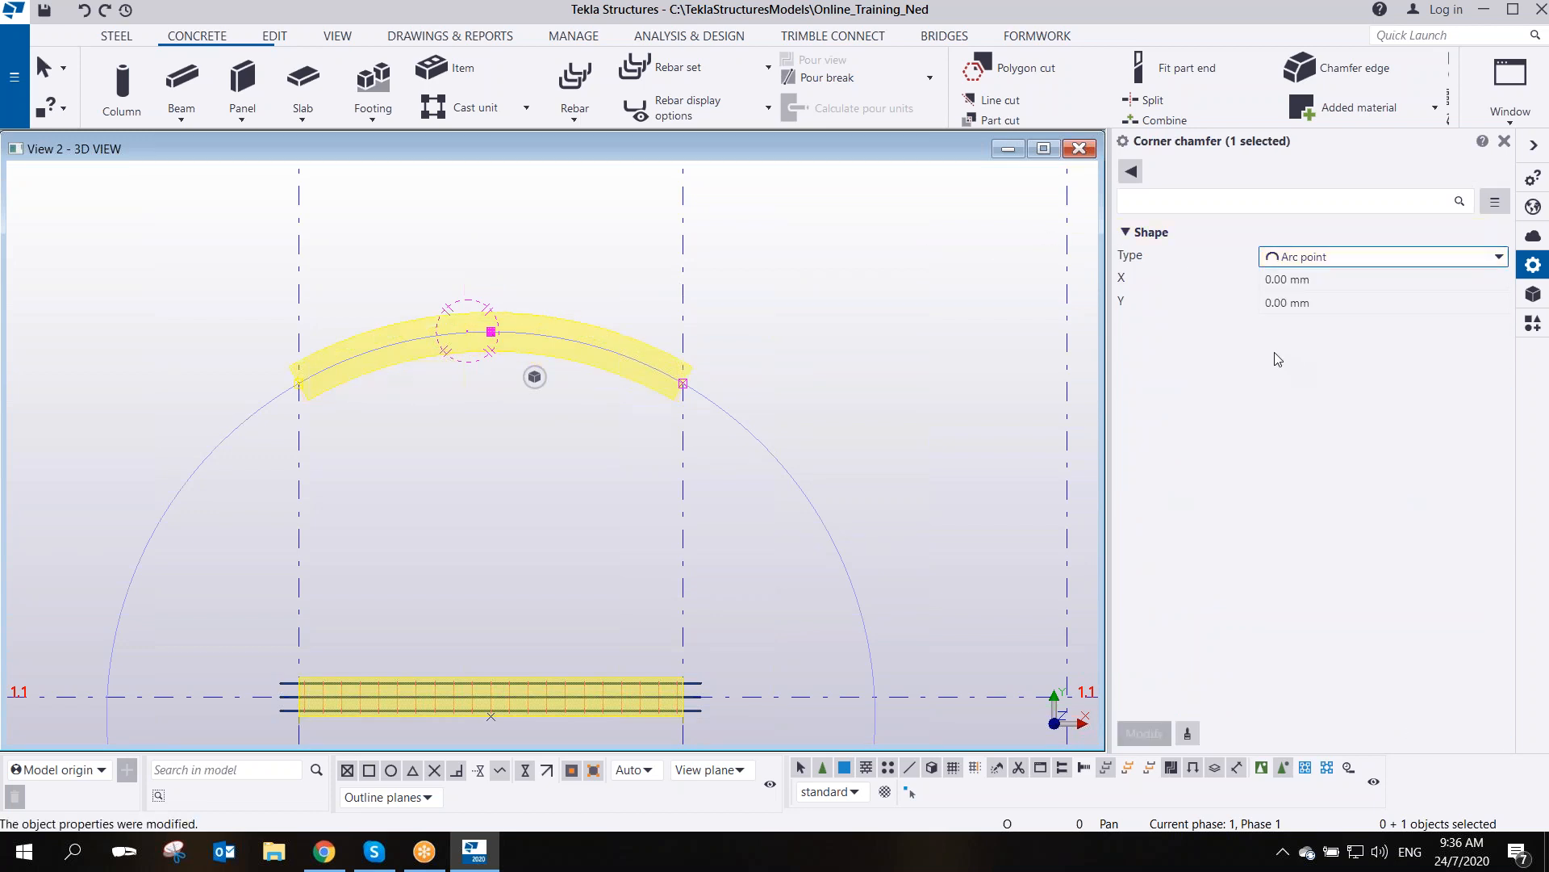
pyautogui.click(447, 350)
pyautogui.scroll(2, 447, 349)
pyautogui.scroll(2, 447, 349)
pyautogui.moveTo(486, 385)
pyautogui.keyDown('ctrl'); pyautogui.mouseDown(button='middle')
pyautogui.moveTo(581, 263)
pyautogui.moveTo(699, 198)
pyautogui.moveTo(766, 281)
pyautogui.moveTo(495, 376)
pyautogui.moveTo(501, 337)
pyautogui.moveTo(476, 367)
pyautogui.mouseUp(button='middle'); pyautogui.keyUp('ctrl')
pyautogui.scroll(-2, 480, 371)
pyautogui.scroll(-2, 479, 371)
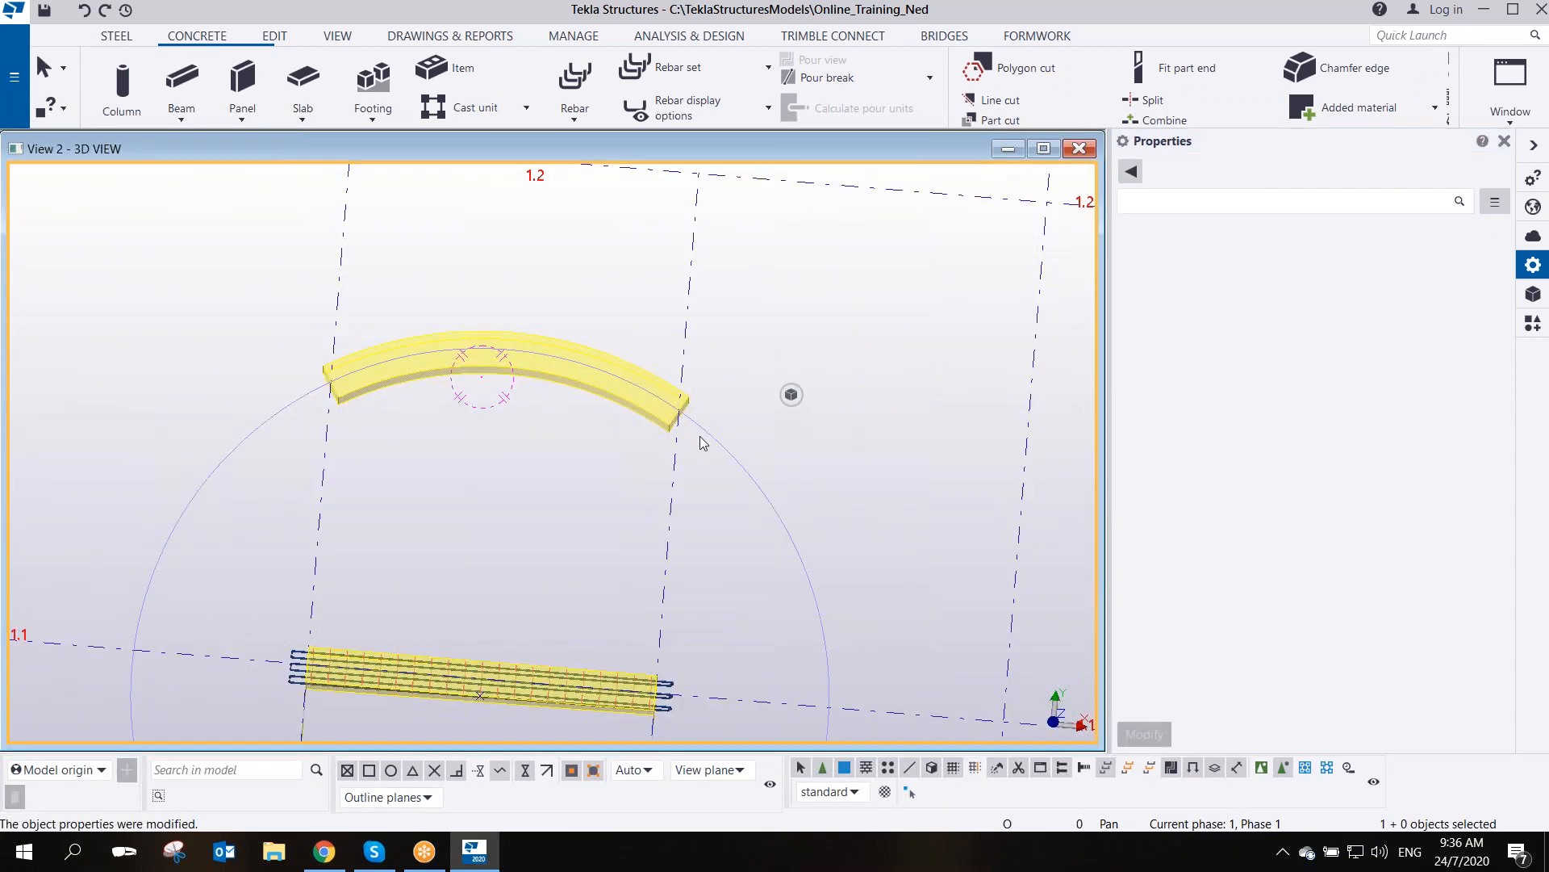
# - Return the 3D view to plan and examine how the curved polybeam follows the construction circle
pyautogui.scroll(-1, 607, 453)
pyautogui.scroll(2, 598, 454)
pyautogui.hotkey('ctrl', 'p')
pyautogui.scroll(6, 598, 518)
pyautogui.moveTo(660, 573); pyautogui.dragTo(608, 445, button='middle')
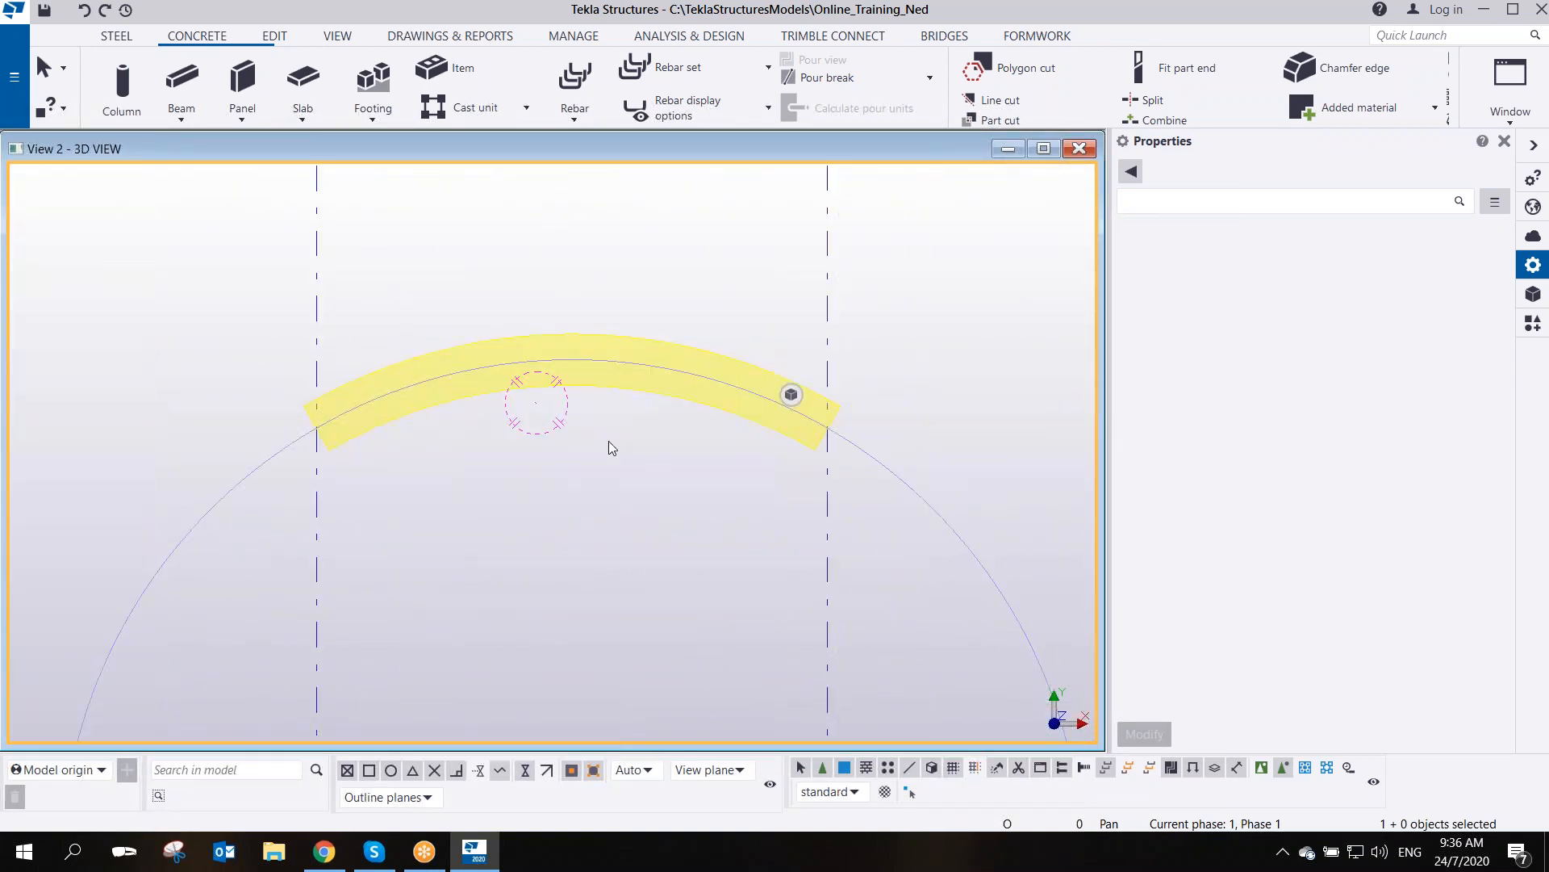
pyautogui.moveTo(623, 381); pyautogui.dragTo(591, 431, button='middle')
pyautogui.scroll(4, 591, 431)
pyautogui.scroll(-1, 591, 431)
pyautogui.scroll(-1, 590, 432)
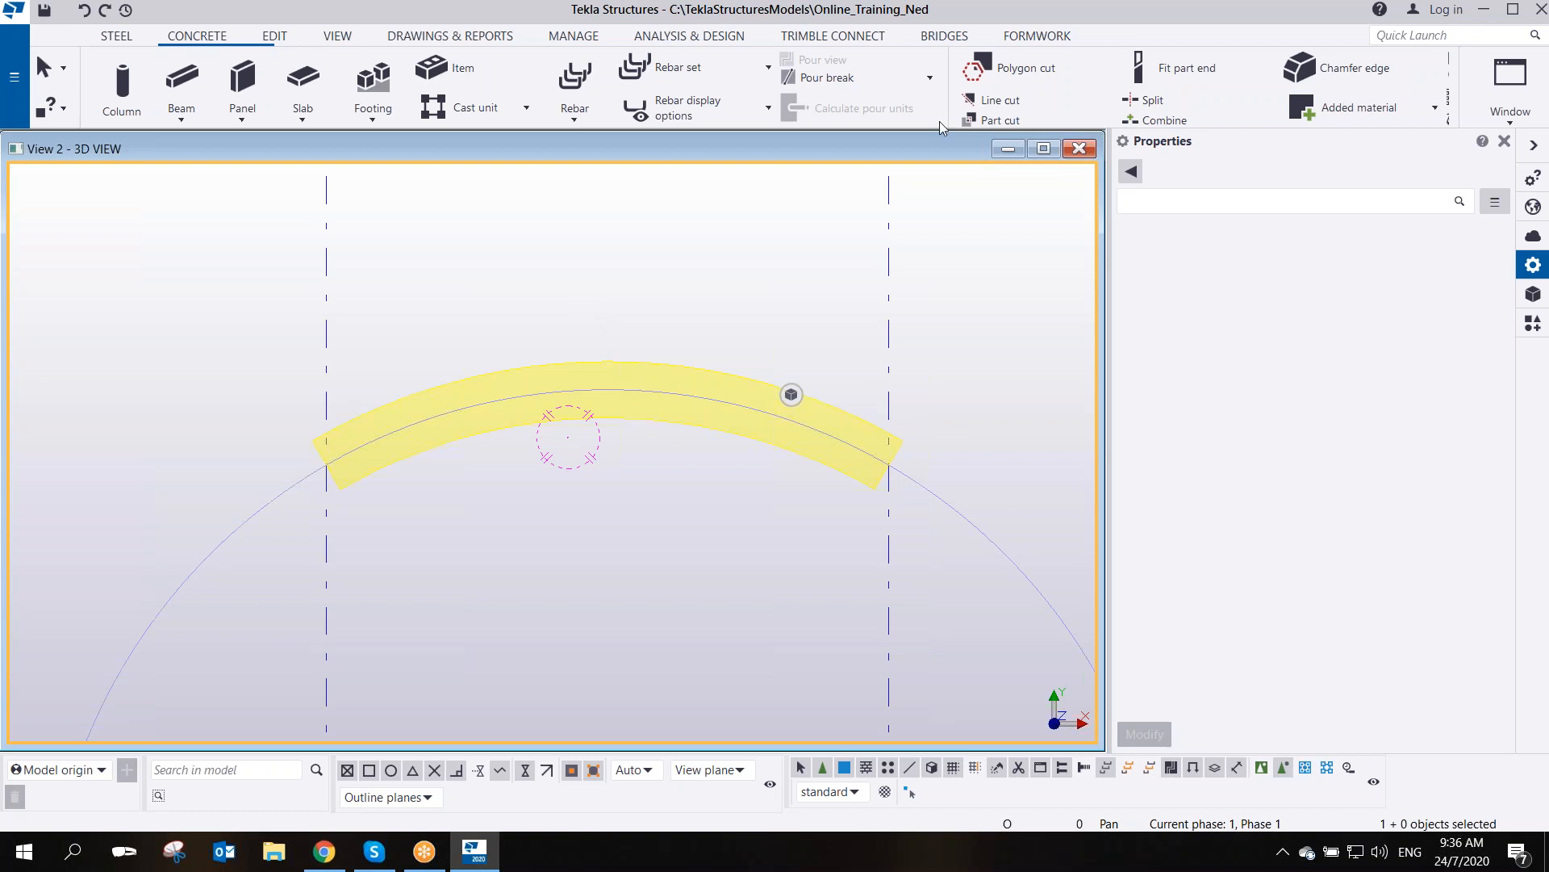
pyautogui.click(1125, 30)
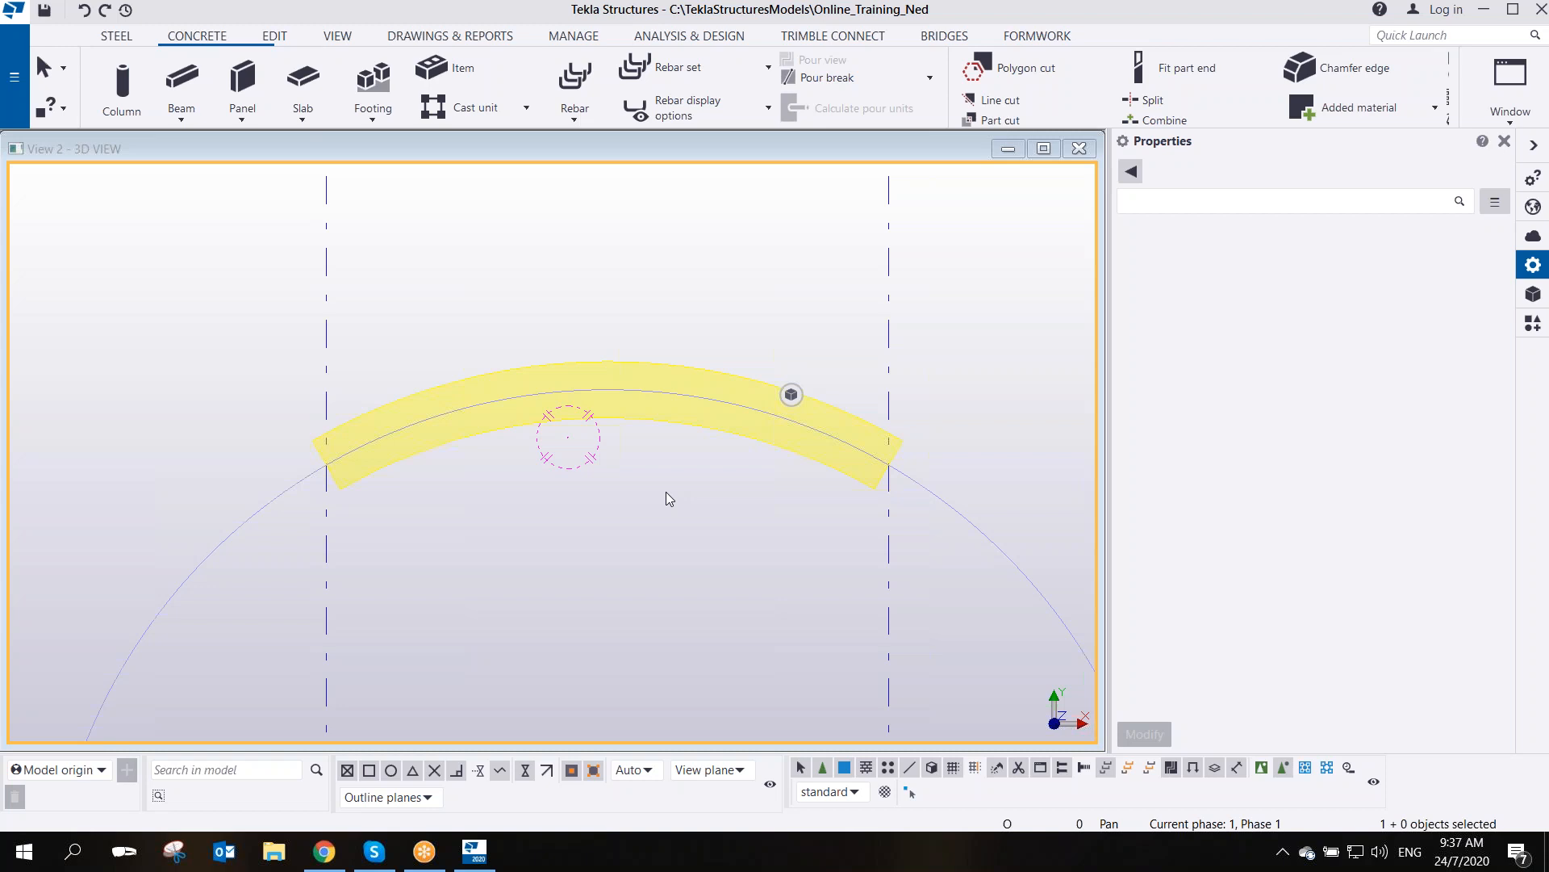
# - Delete the curved polybeam together with its construction circle
pyautogui.click(669, 305)
pyautogui.click(791, 394)
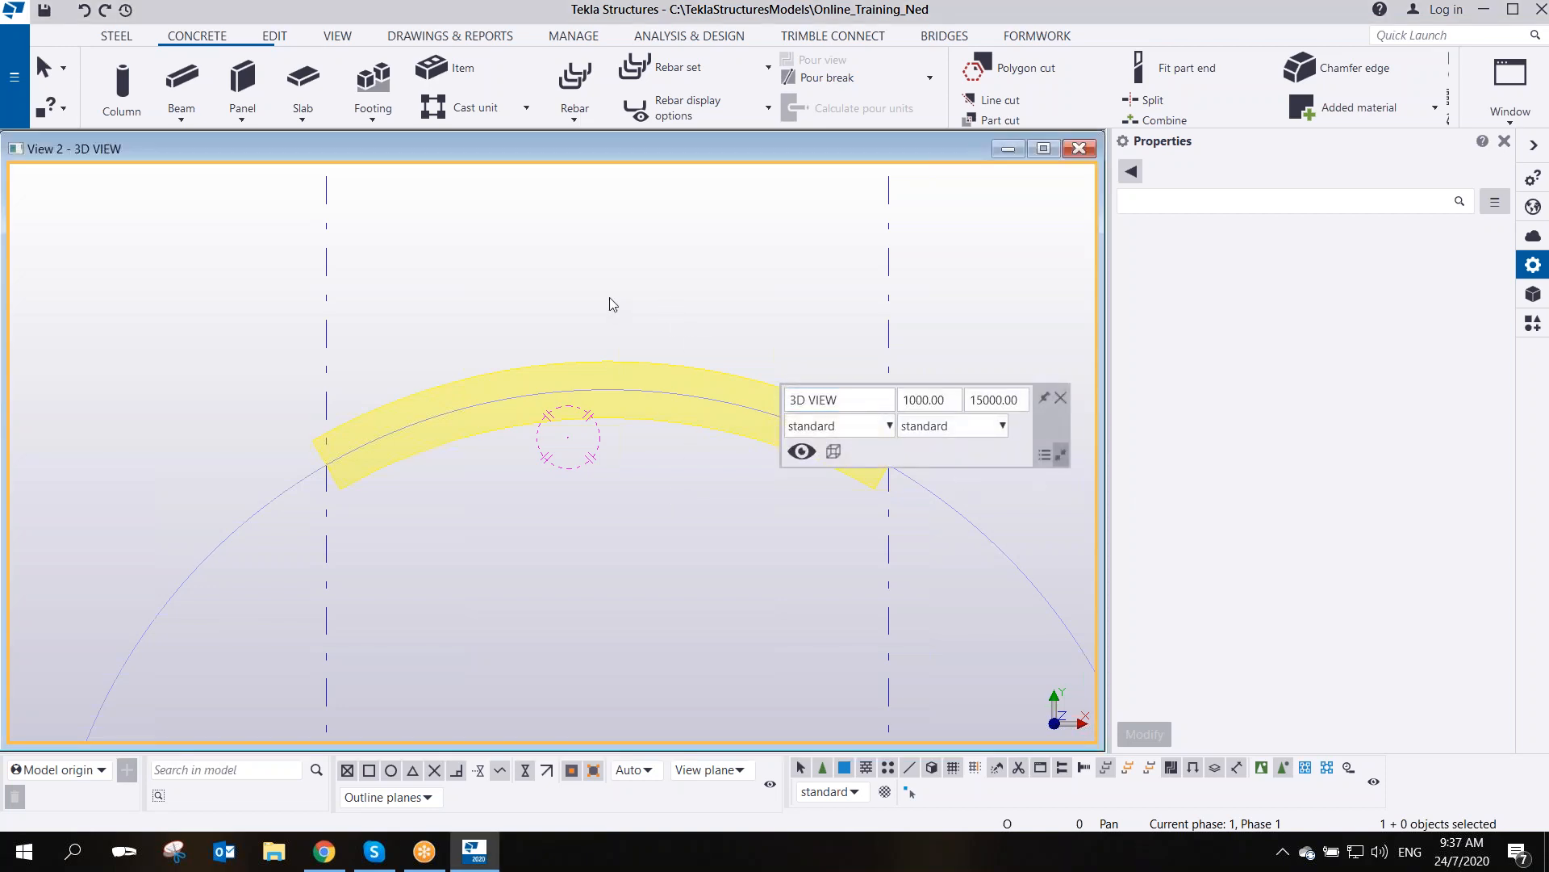
pyautogui.moveTo(633, 289); pyautogui.dragTo(526, 439)
pyautogui.press('Delete')
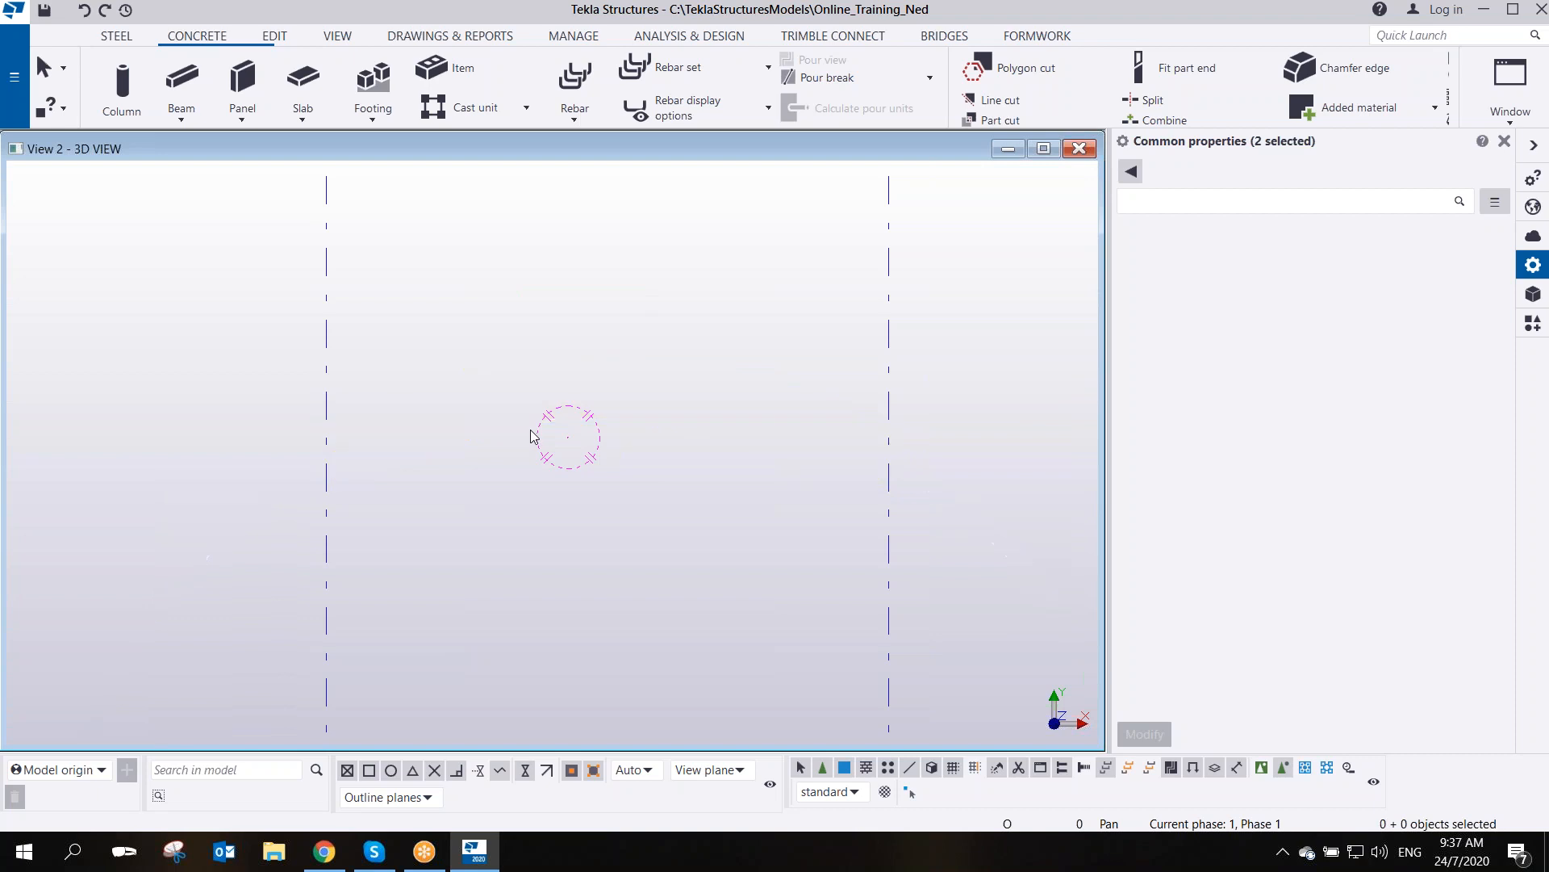
# - Draw a construction circle with a 4000 mm radius by centre and radius point, centred midway along the beam on grid line 1.1
pyautogui.scroll(-4, 530, 429)
pyautogui.moveTo(554, 457); pyautogui.dragTo(562, 407, button='middle')
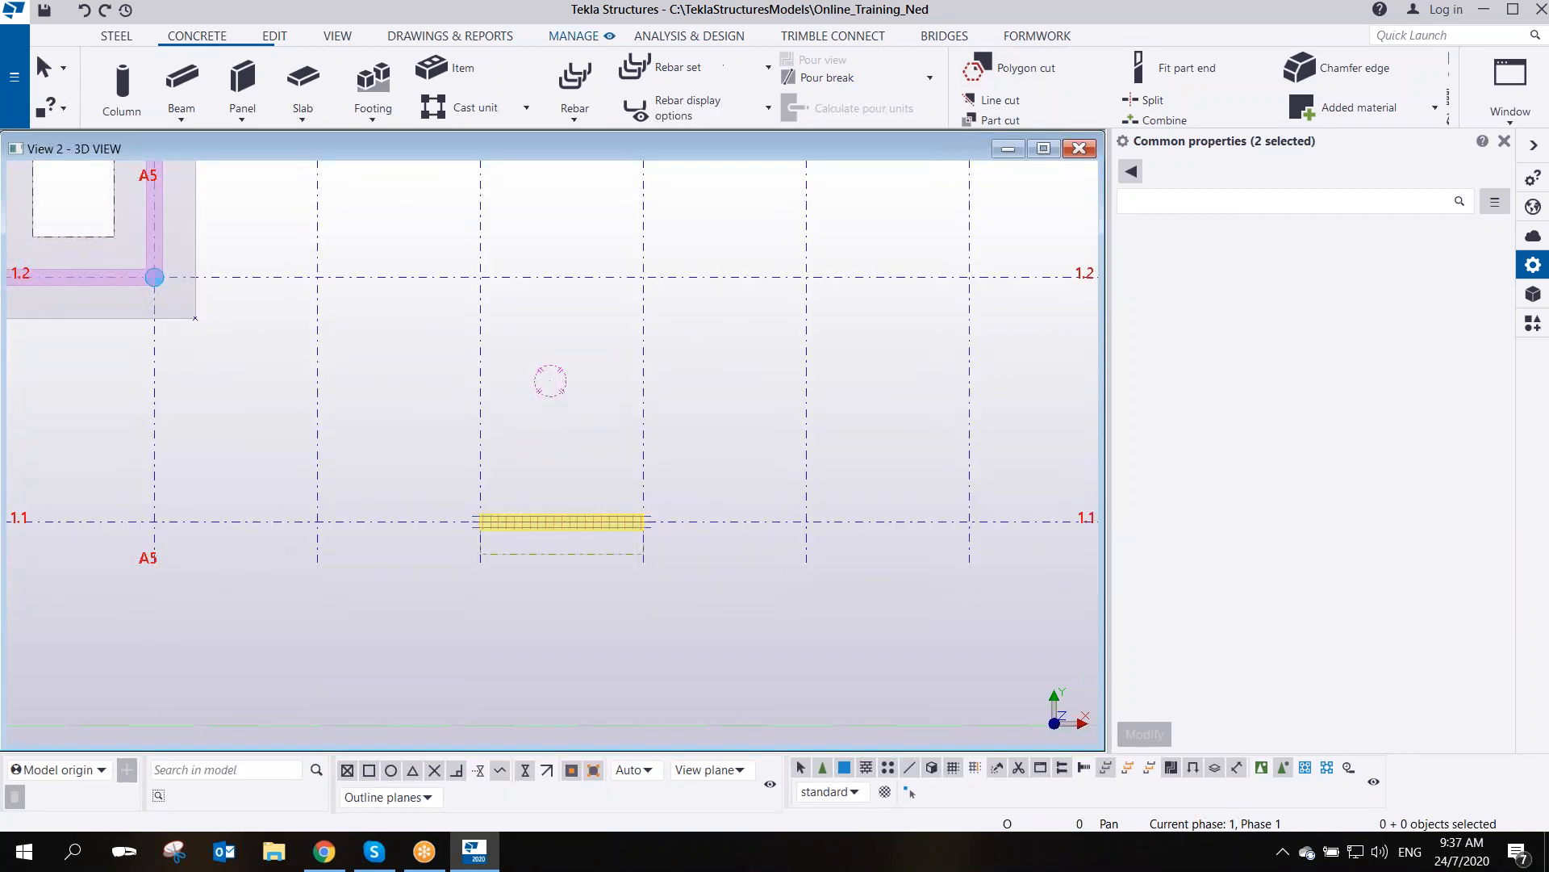
pyautogui.click(271, 37)
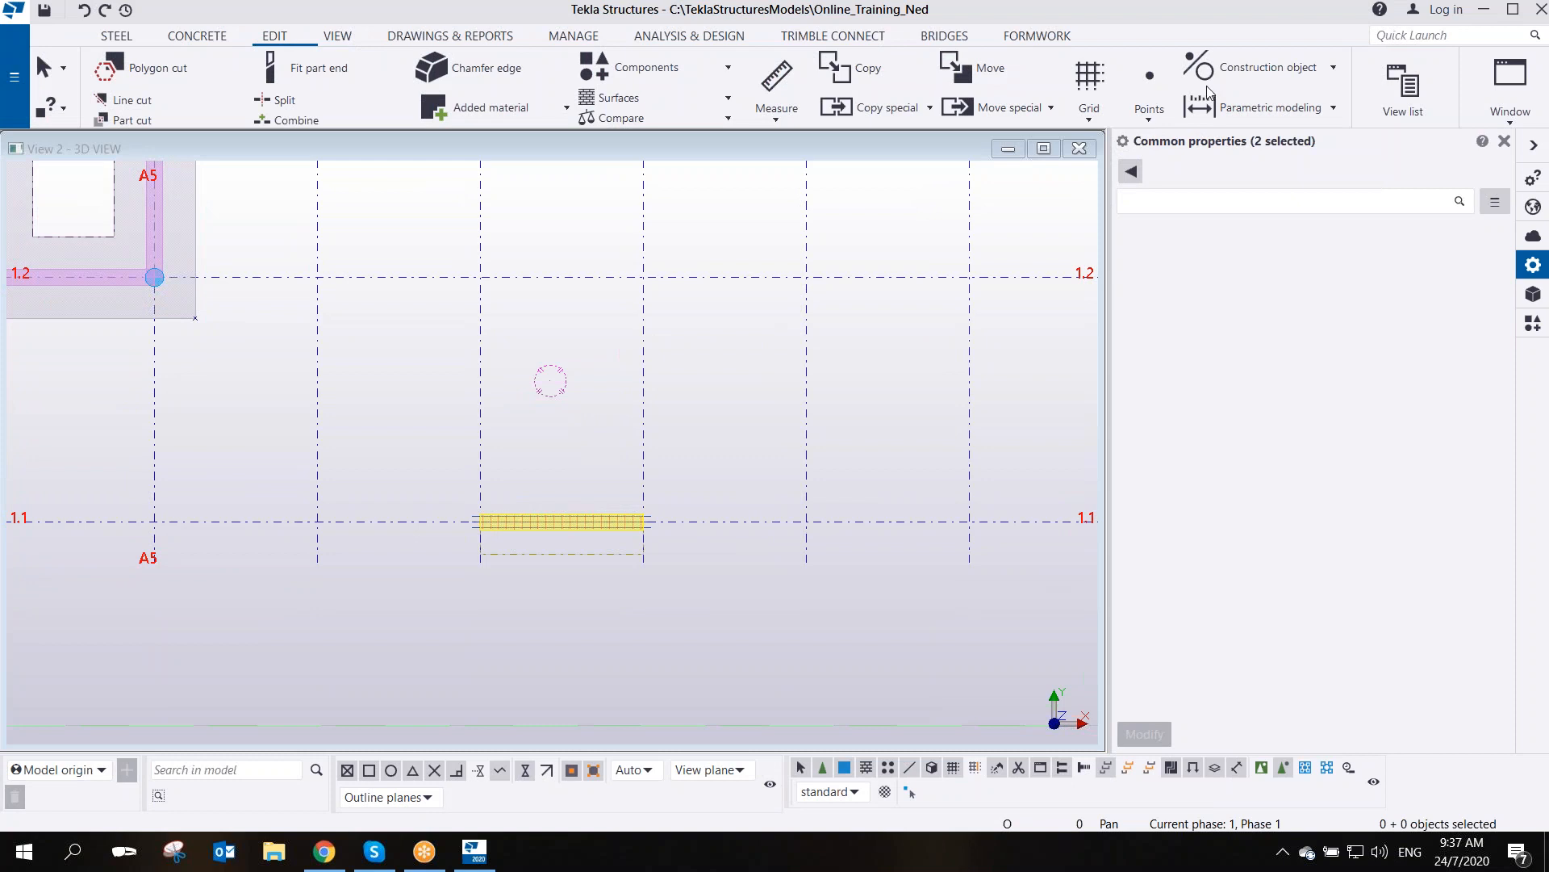
pyautogui.click(1263, 74)
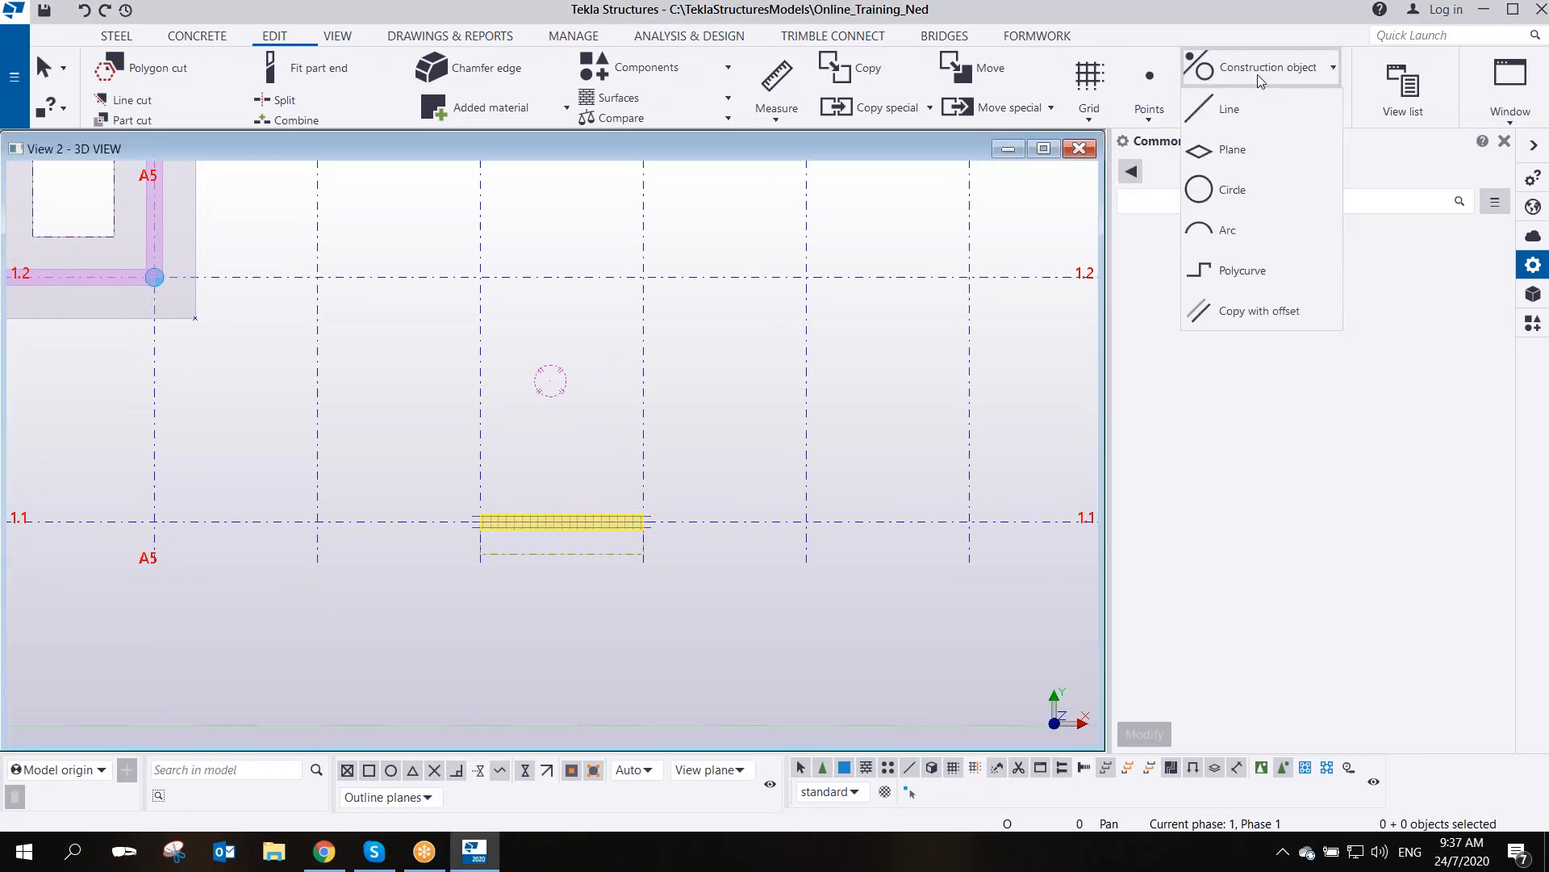
pyautogui.click(1243, 190)
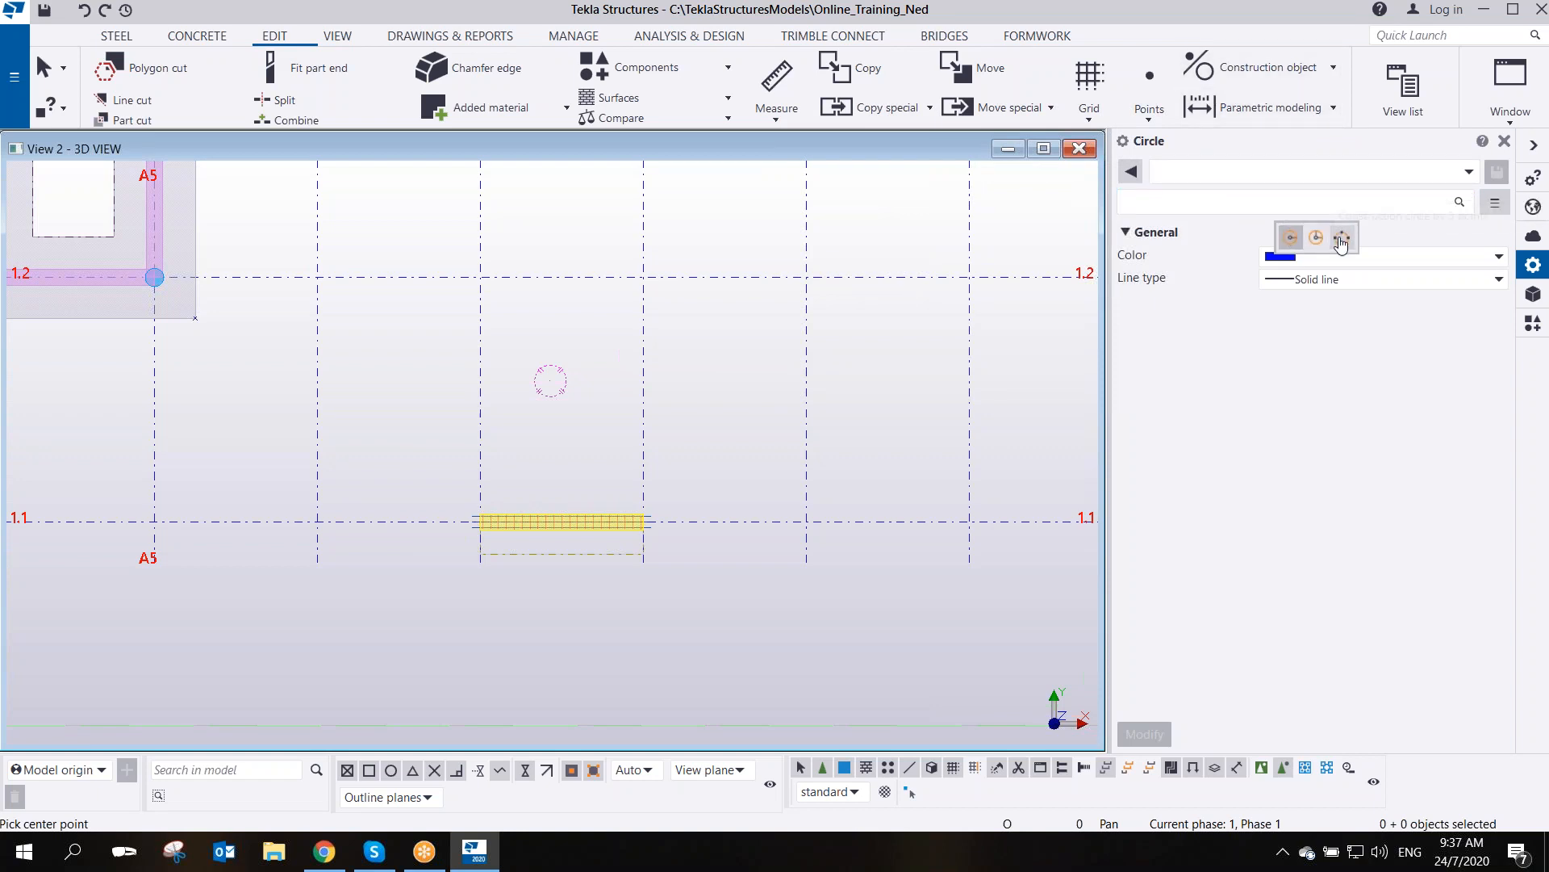
pyautogui.click(1249, 74)
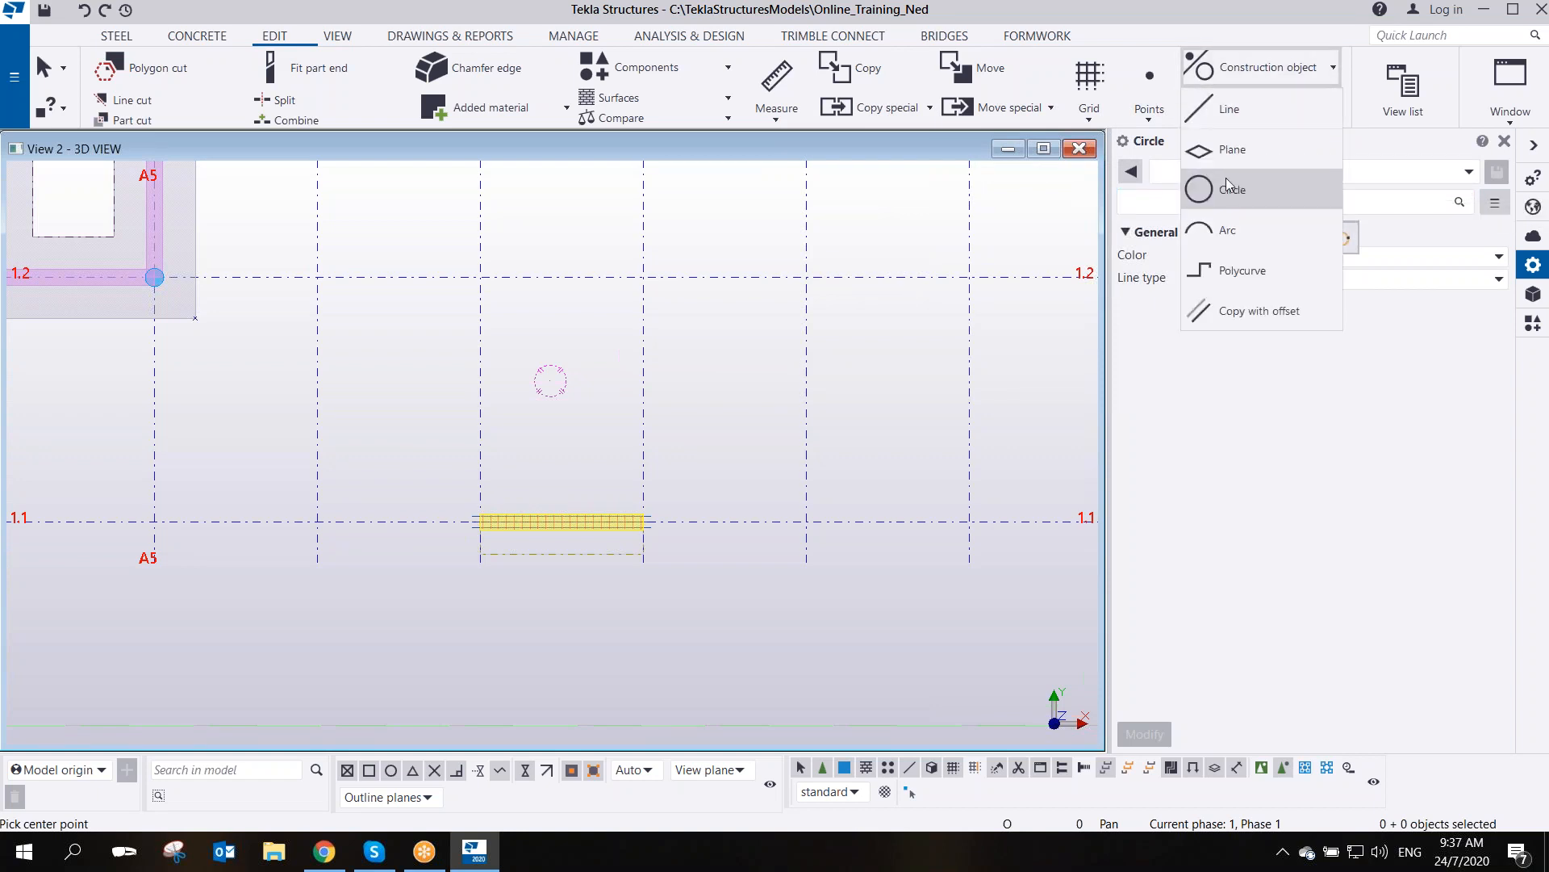
pyautogui.click(1226, 187)
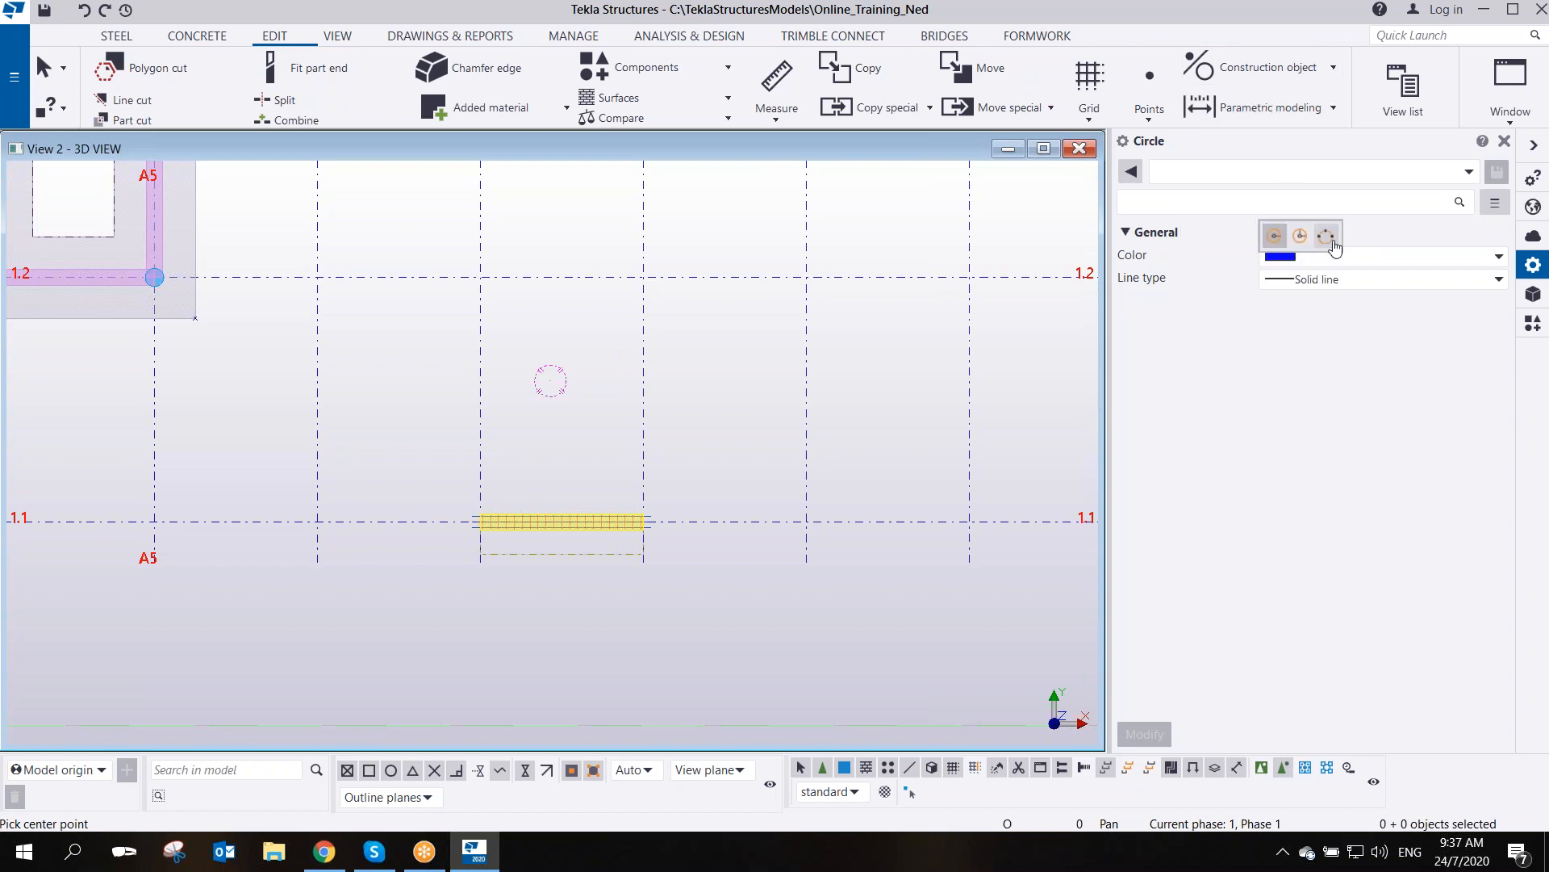
pyautogui.click(1275, 237)
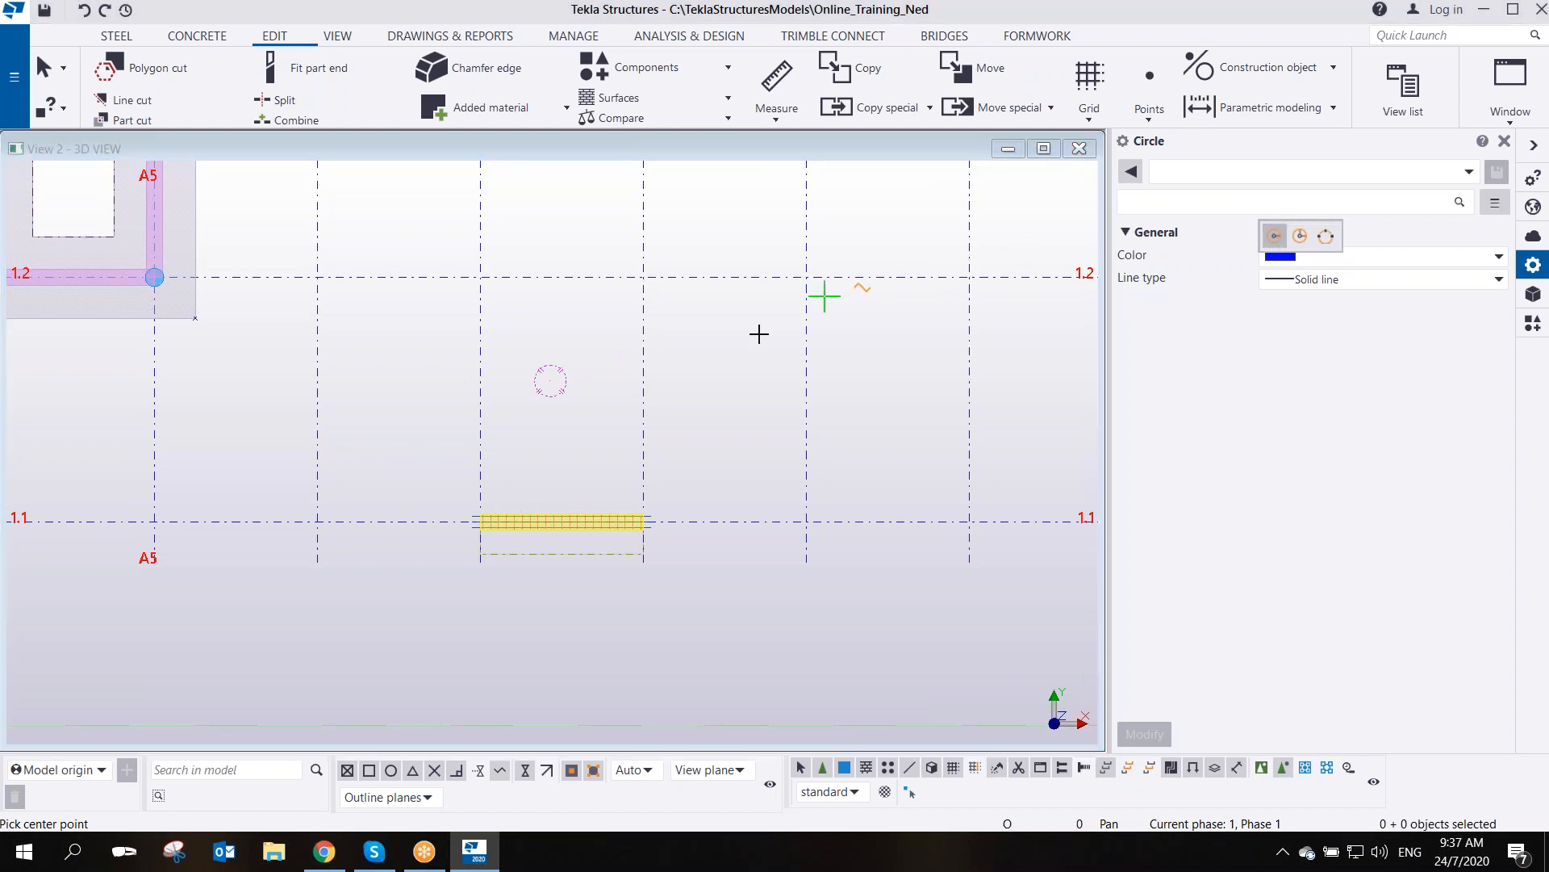
pyautogui.click(561, 522)
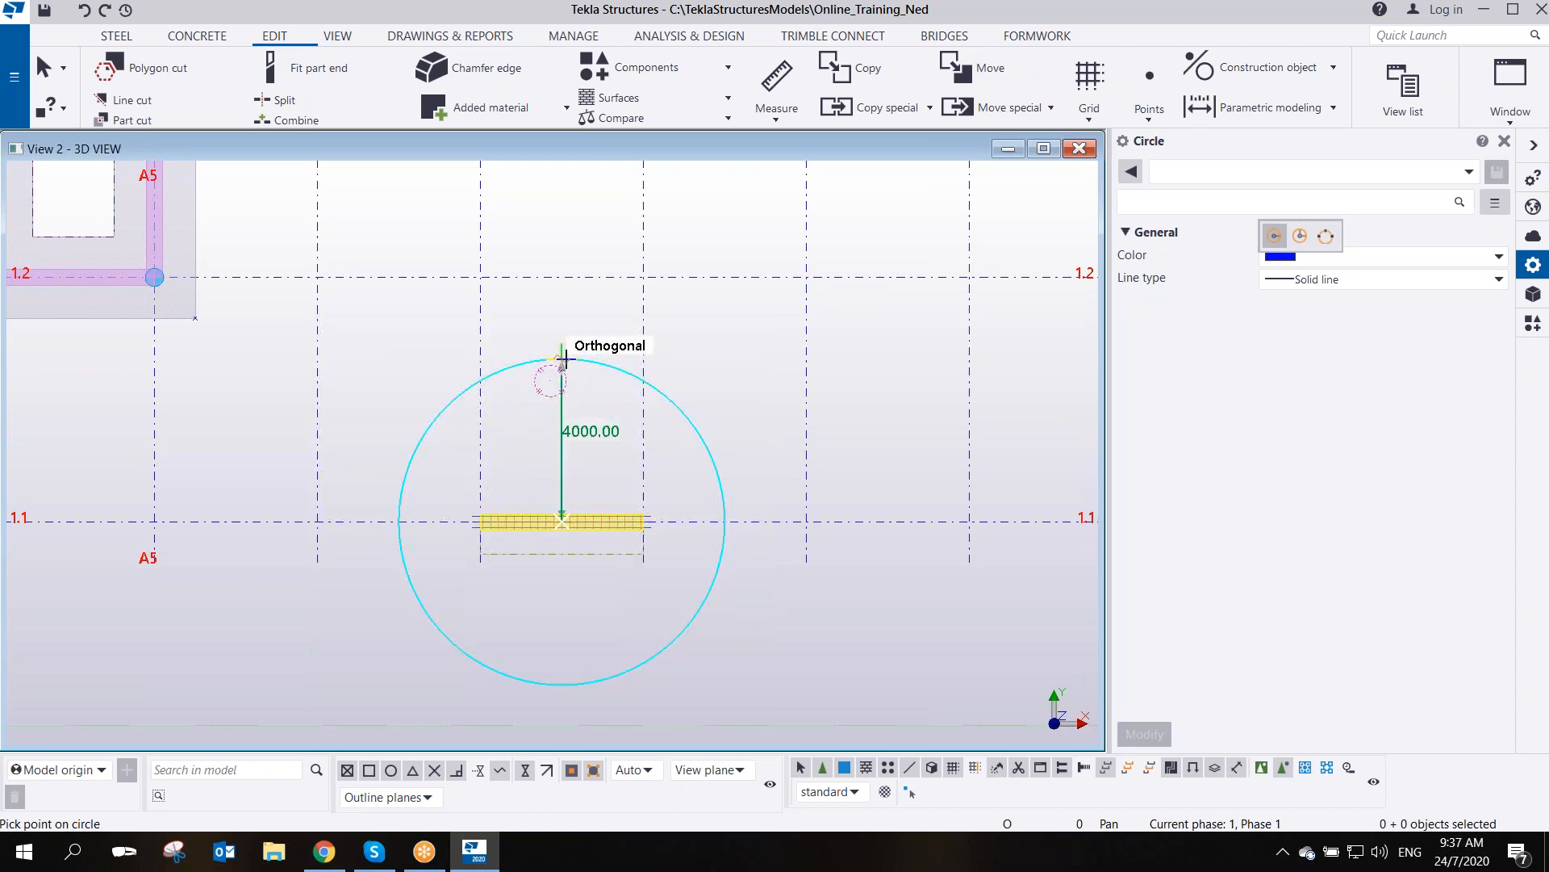
pyautogui.click(563, 356)
pyautogui.rightClick(558, 315)
pyautogui.click(569, 323)
# - Draw a concrete polybeam from one grid-line and circle intersection through the circle's topmost point to the other, first segment about 2070 mm
pyautogui.scroll(4, 554, 395)
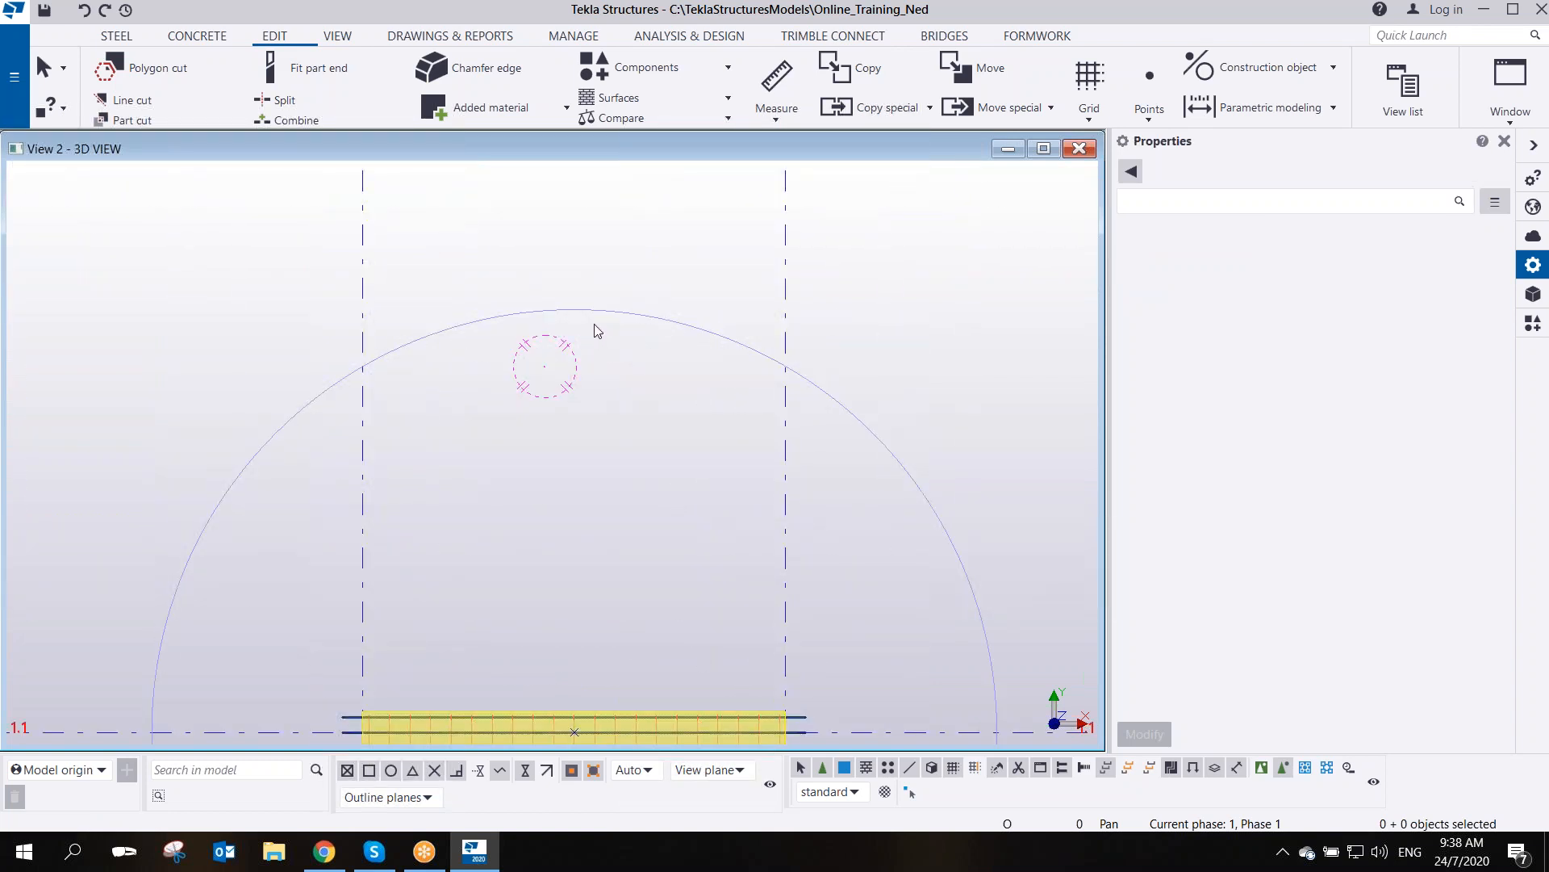
pyautogui.click(648, 345)
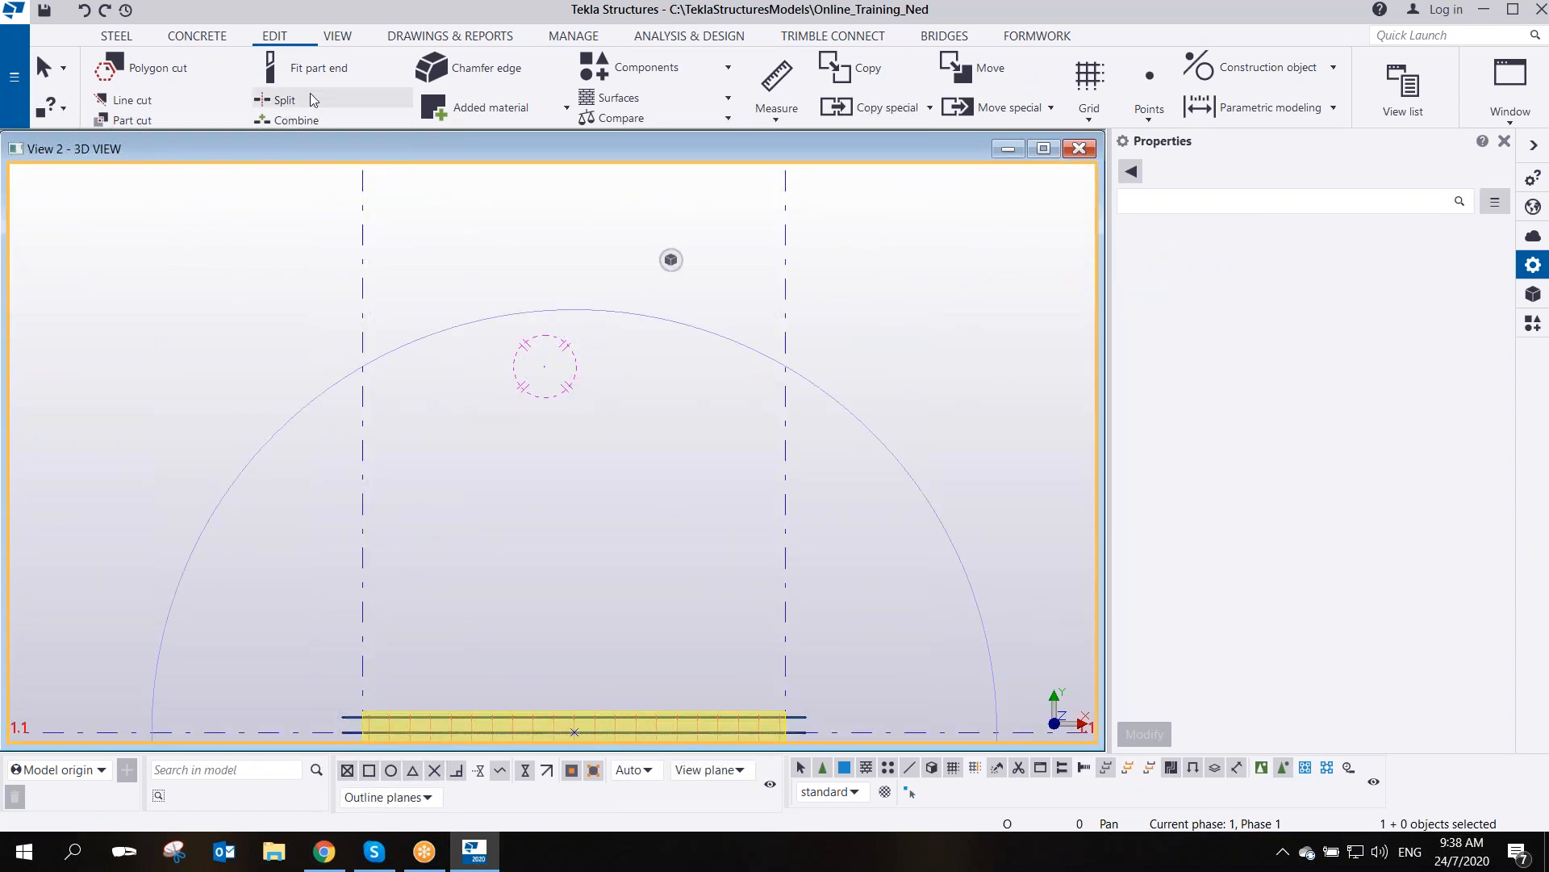
pyautogui.click(208, 36)
pyautogui.click(181, 93)
pyautogui.click(182, 119)
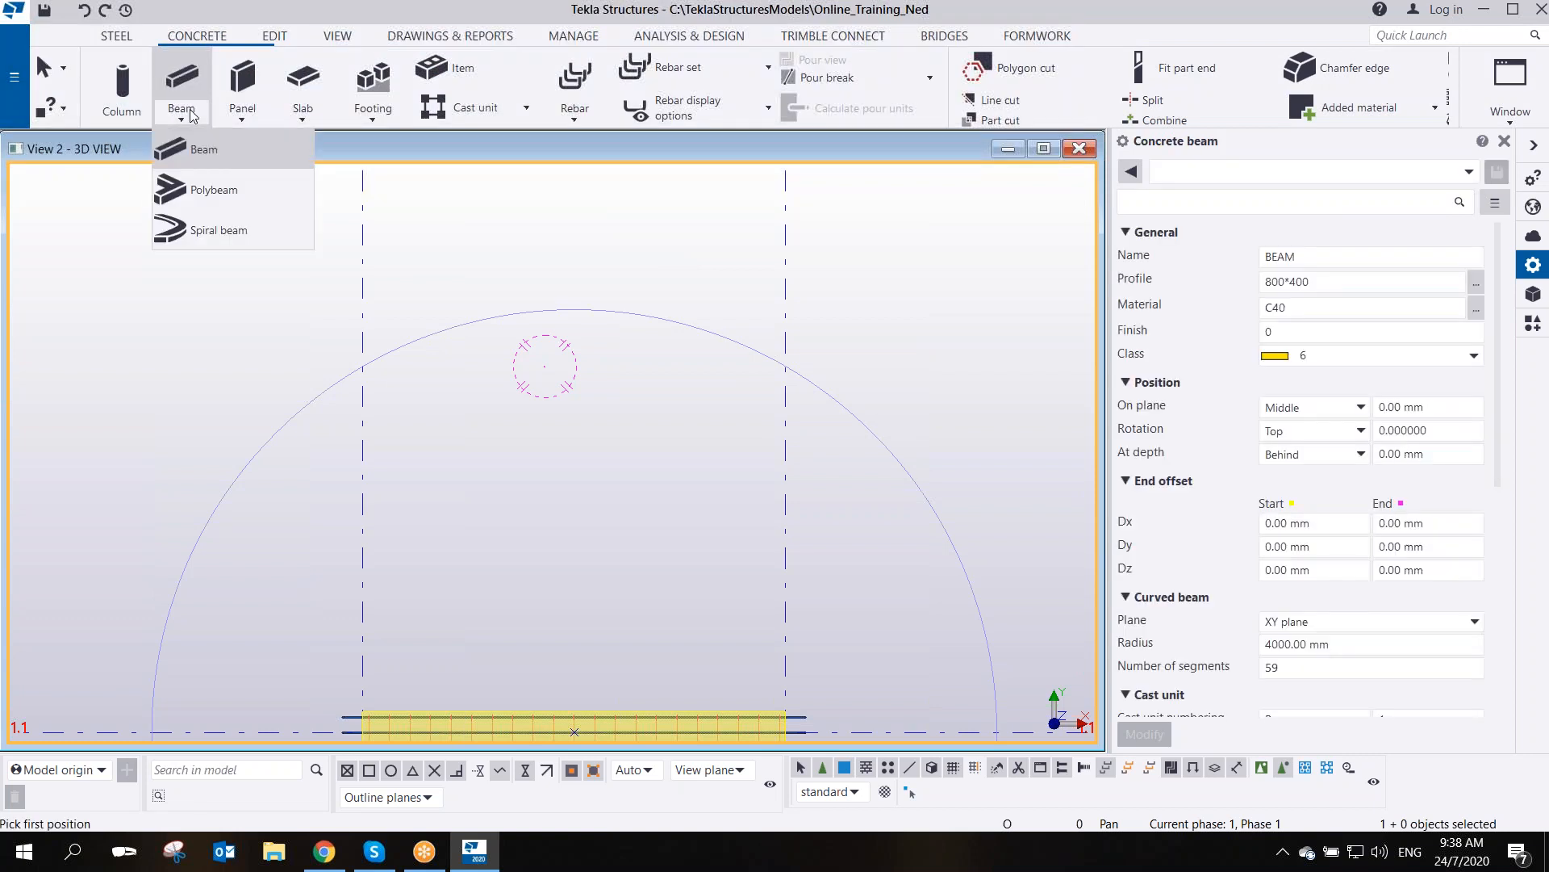
pyautogui.click(210, 198)
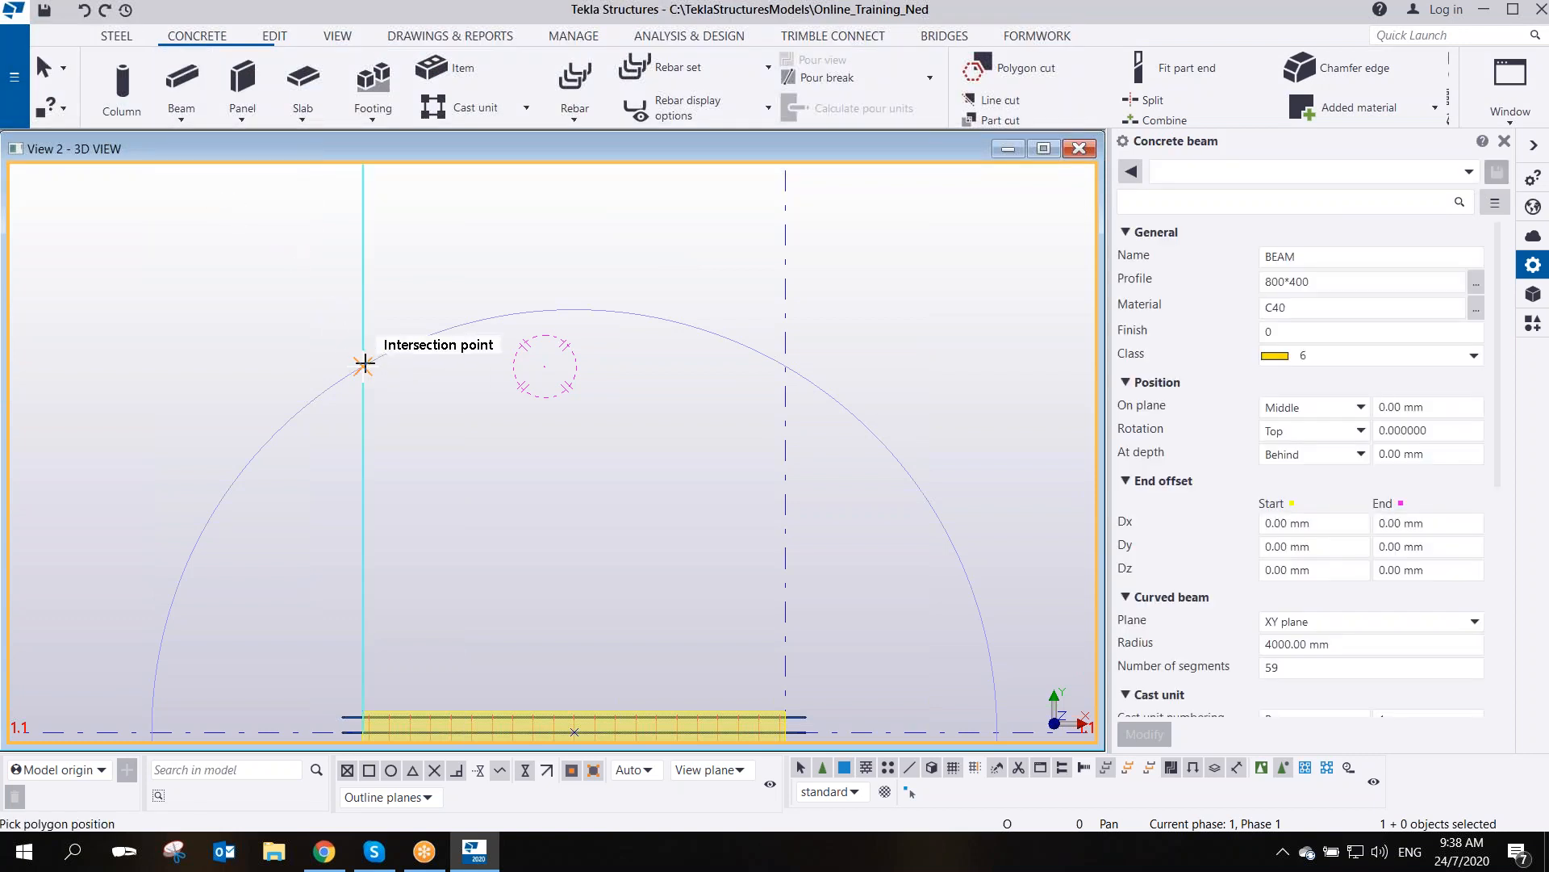
pyautogui.click(363, 362)
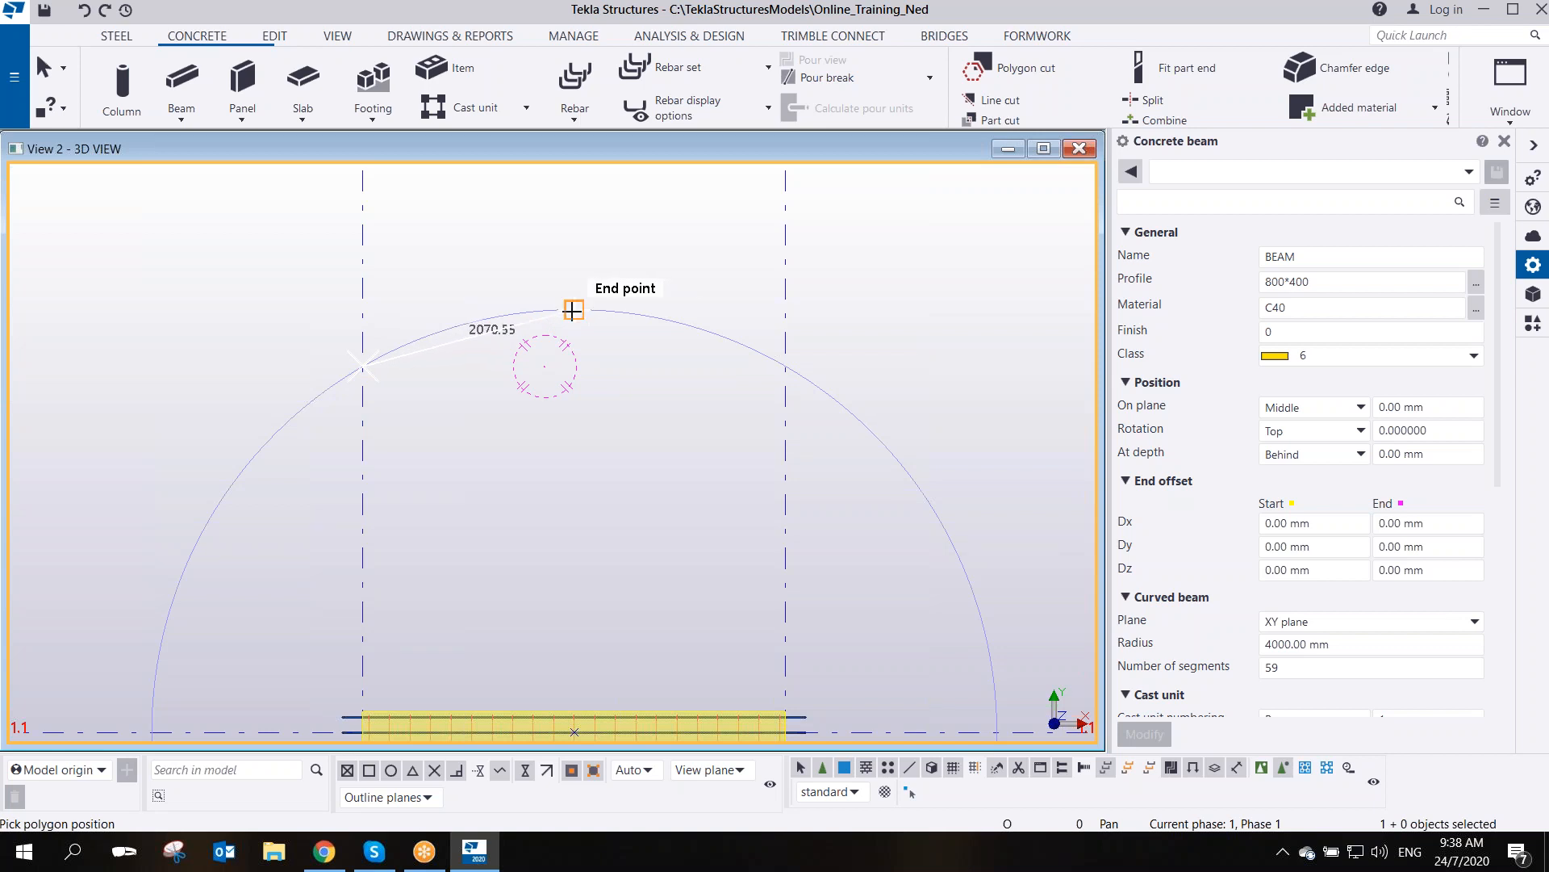
pyautogui.click(788, 365)
pyautogui.middleClick(713, 265)
pyautogui.rightClick(714, 266)
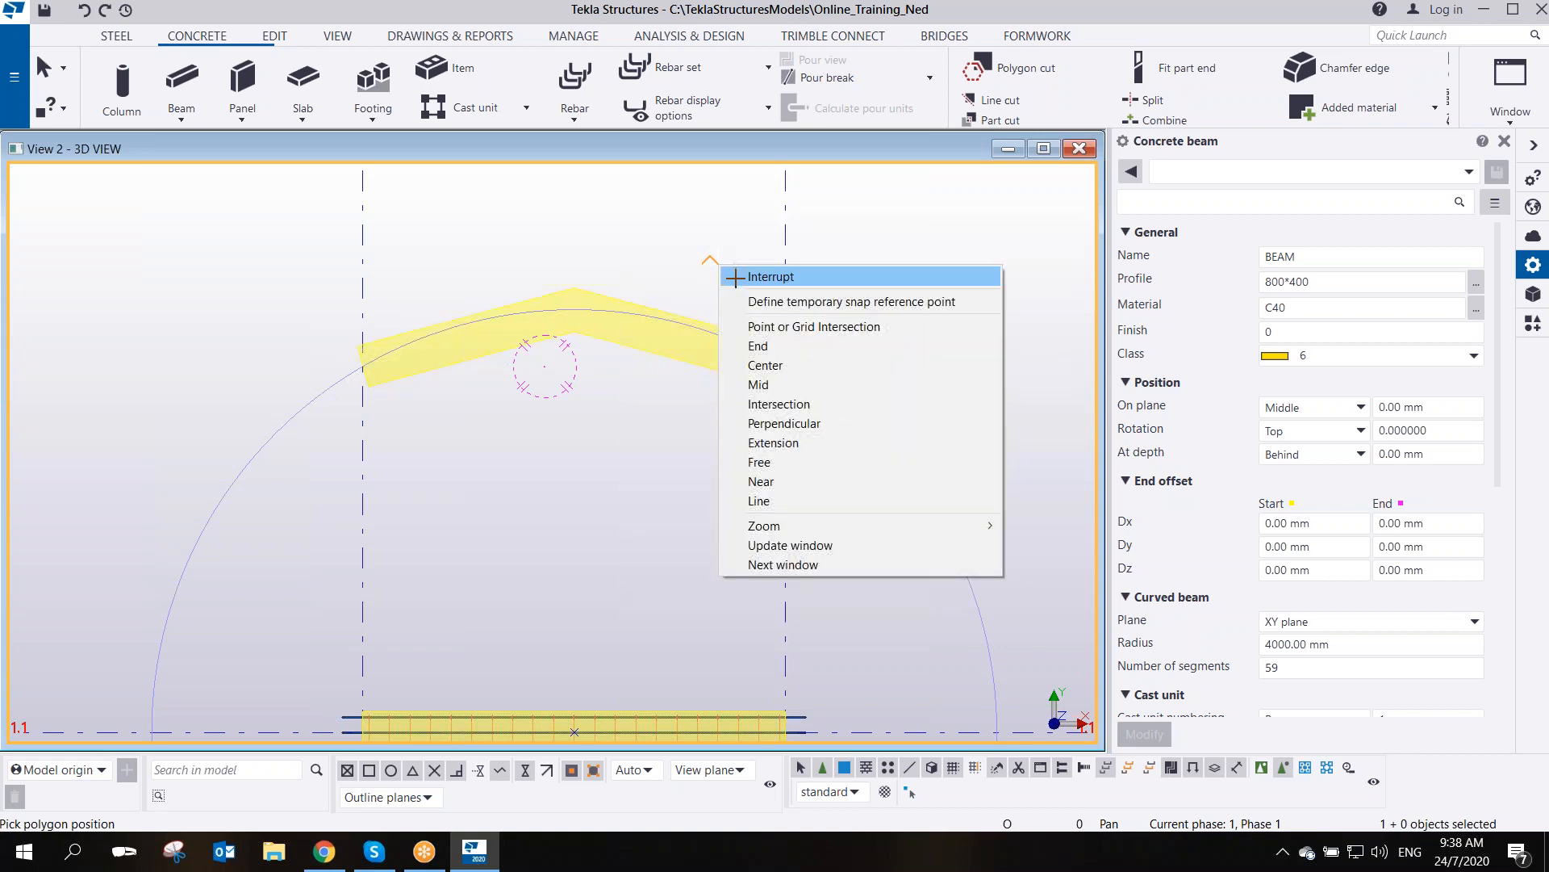
pyautogui.click(734, 277)
# - Set the corner chamfer type at the polybeam's middle point to Arc point
pyautogui.click(620, 300)
pyautogui.click(575, 310)
pyautogui.click(1299, 258)
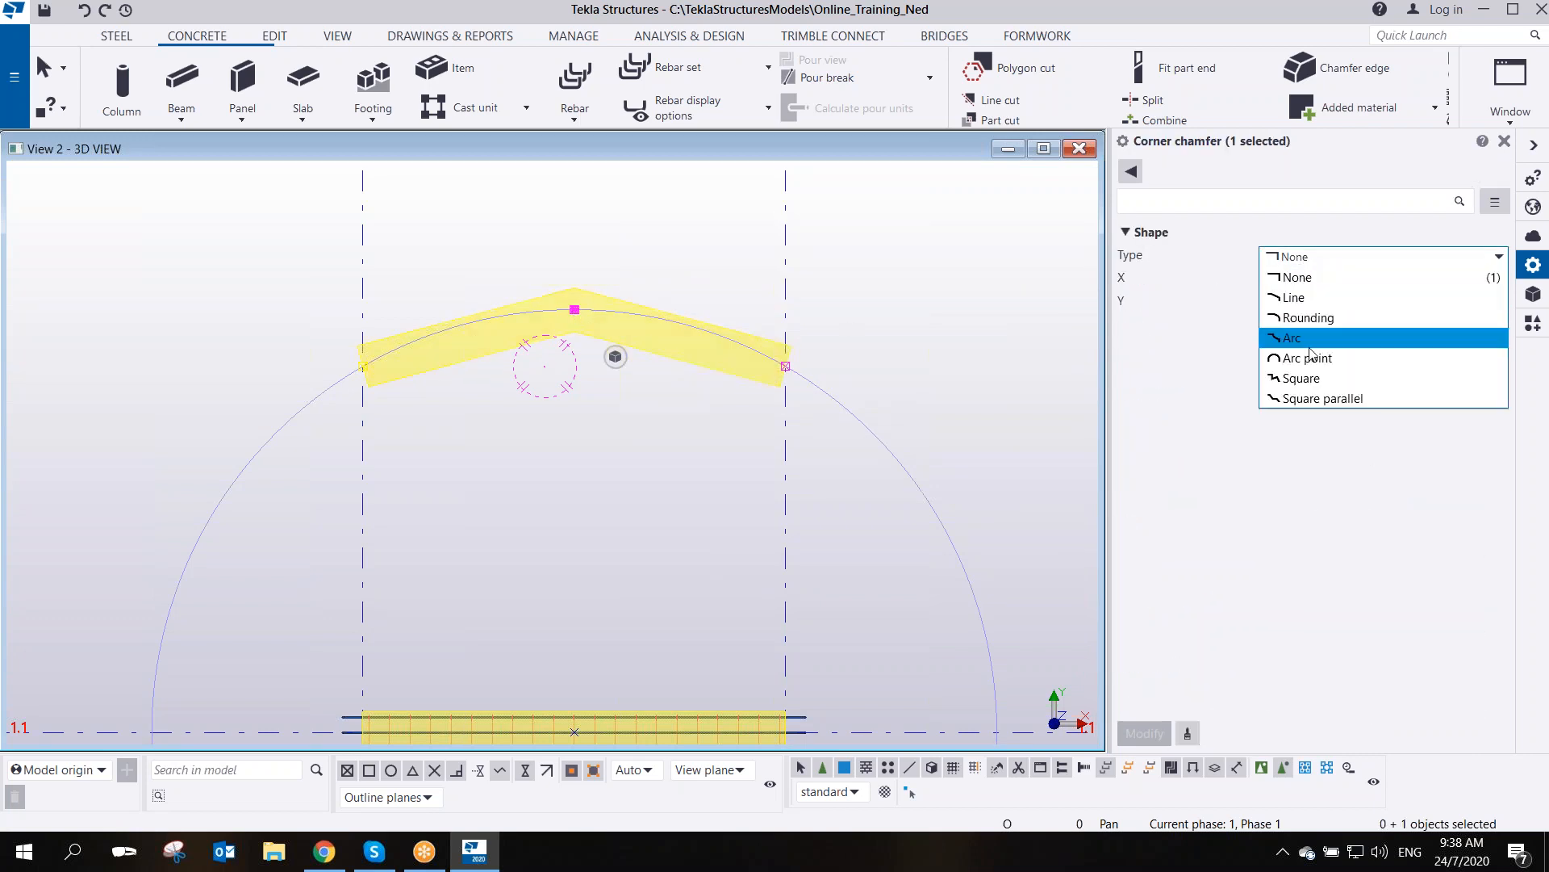
pyautogui.click(1320, 356)
pyautogui.click(1146, 733)
pyautogui.click(641, 289)
# - Examine the arc-shaped polybeam and its construction circle from a tilted 3D angle
pyautogui.scroll(4, 479, 313)
pyautogui.scroll(-2, 582, 360)
pyautogui.click(583, 360)
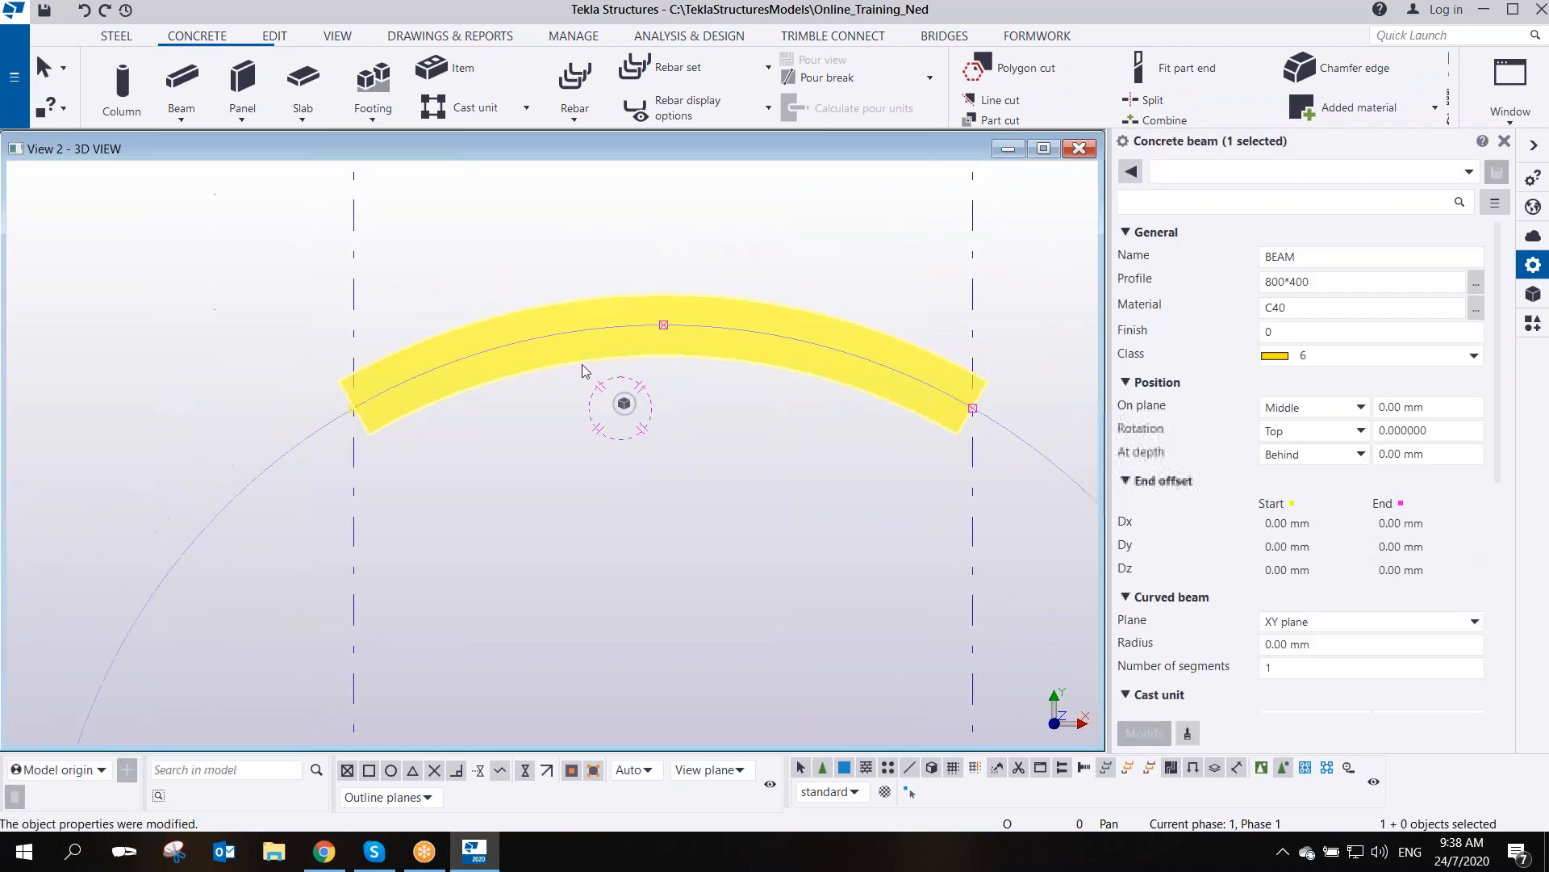
pyautogui.keyDown('ctrl'); pyautogui.moveTo(583, 365); pyautogui.dragTo(567, 305, button='middle'); pyautogui.keyUp('ctrl')
pyautogui.click(773, 357)
pyautogui.scroll(1, 551, 326)
pyautogui.scroll(6, 612, 386)
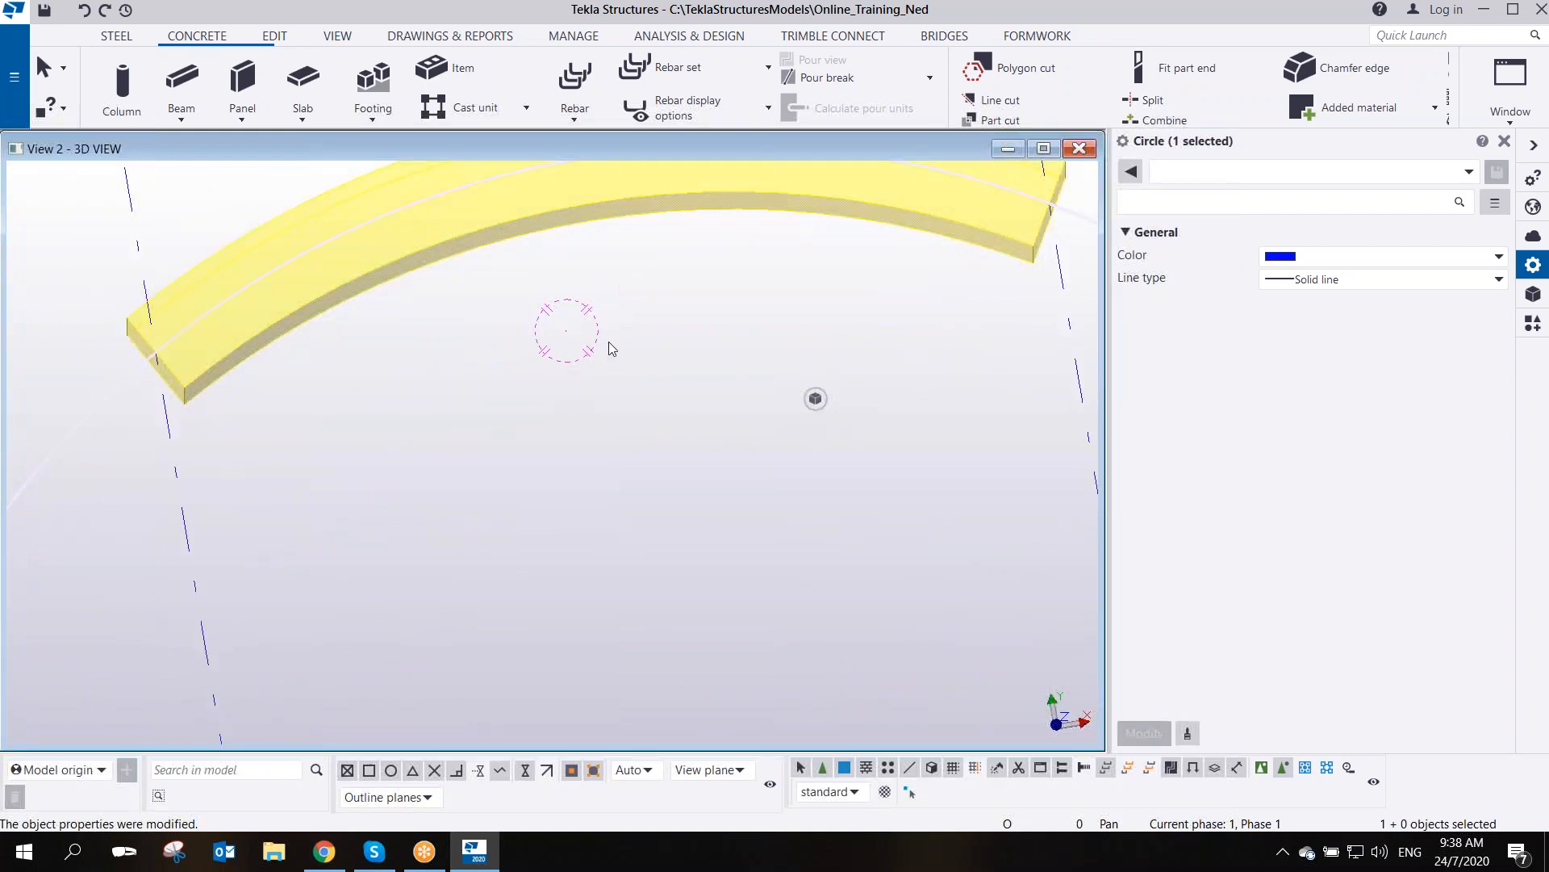
pyautogui.moveTo(608, 341); pyautogui.dragTo(618, 428, button='middle')
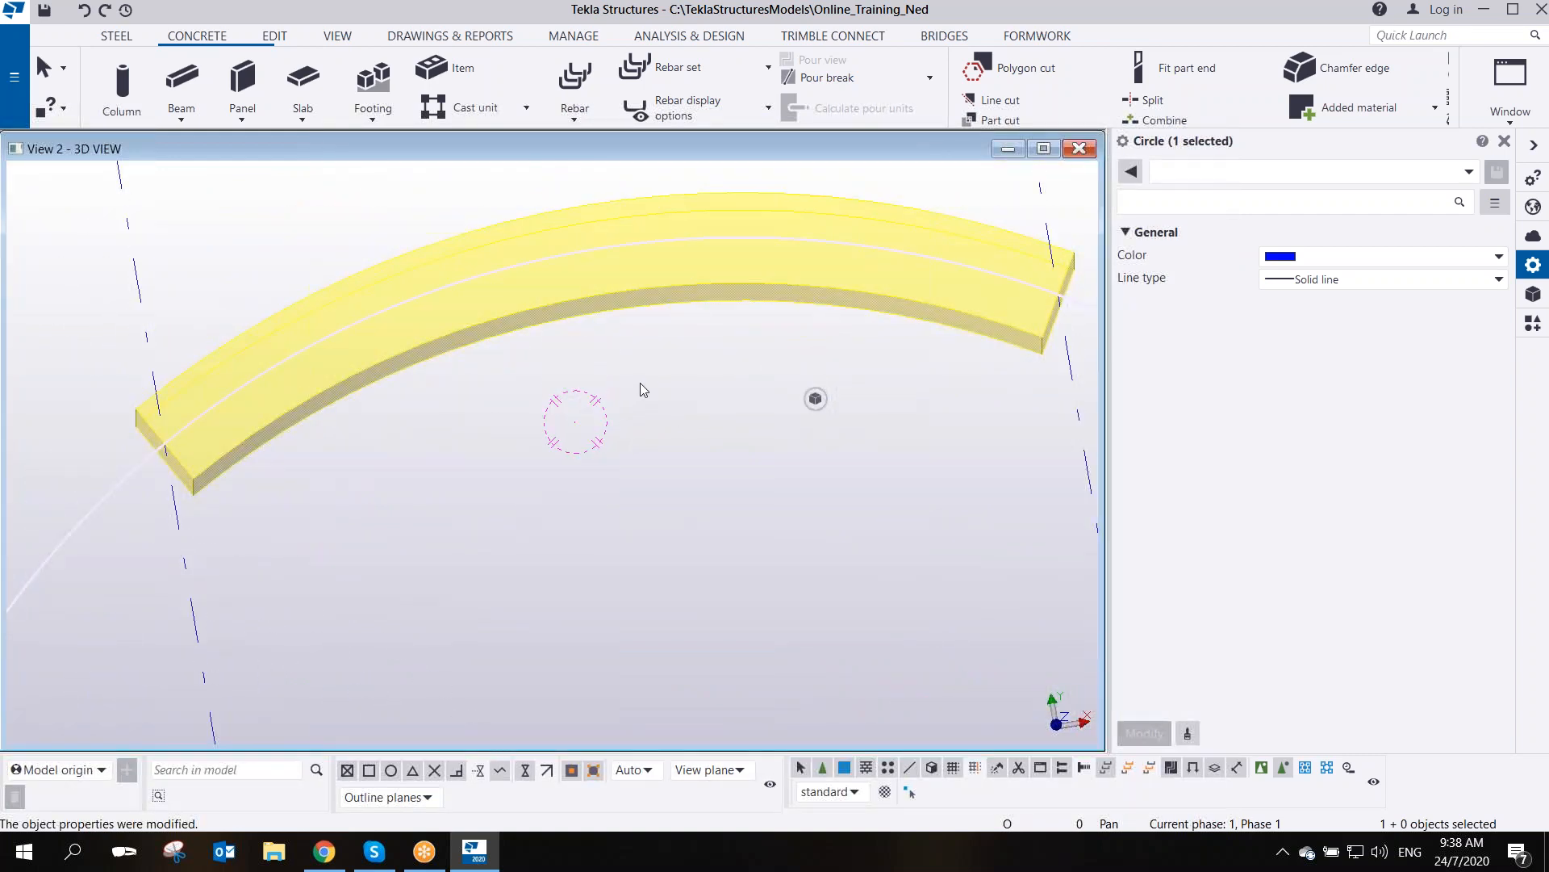
# - Return the view to plan and examine the whole curved polybeam against the circle up close
pyautogui.hotkey('ctrl', 'p')
pyautogui.scroll(4, 617, 468)
pyautogui.scroll(6, 625, 496)
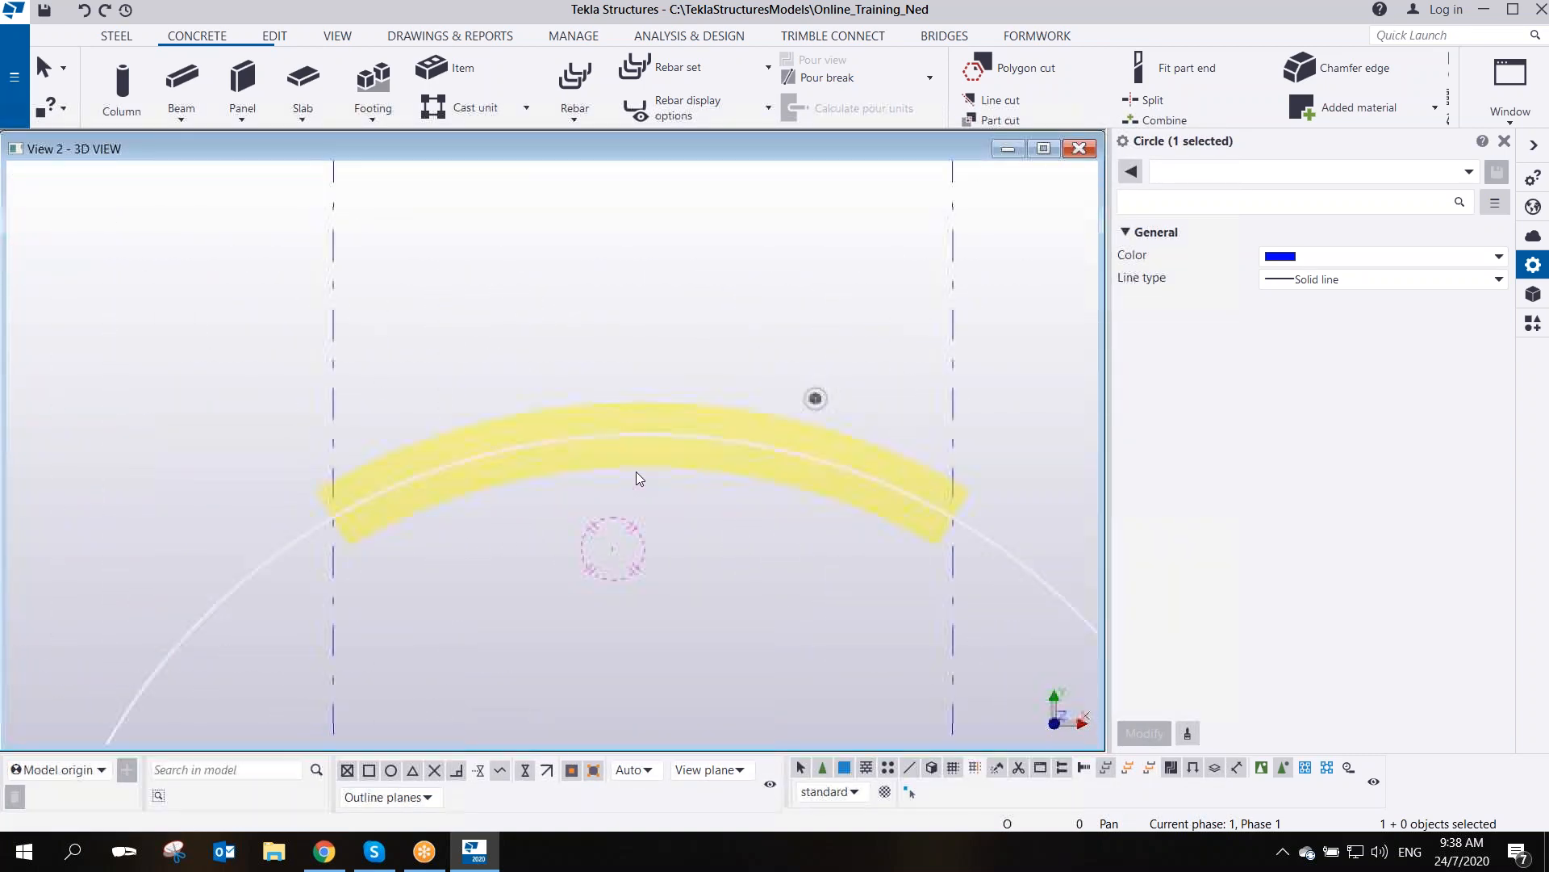
pyautogui.scroll(-2, 653, 447)
pyautogui.scroll(1, 655, 447)
pyautogui.click(651, 331)
pyautogui.moveTo(665, 342); pyautogui.dragTo(563, 307, button='middle')
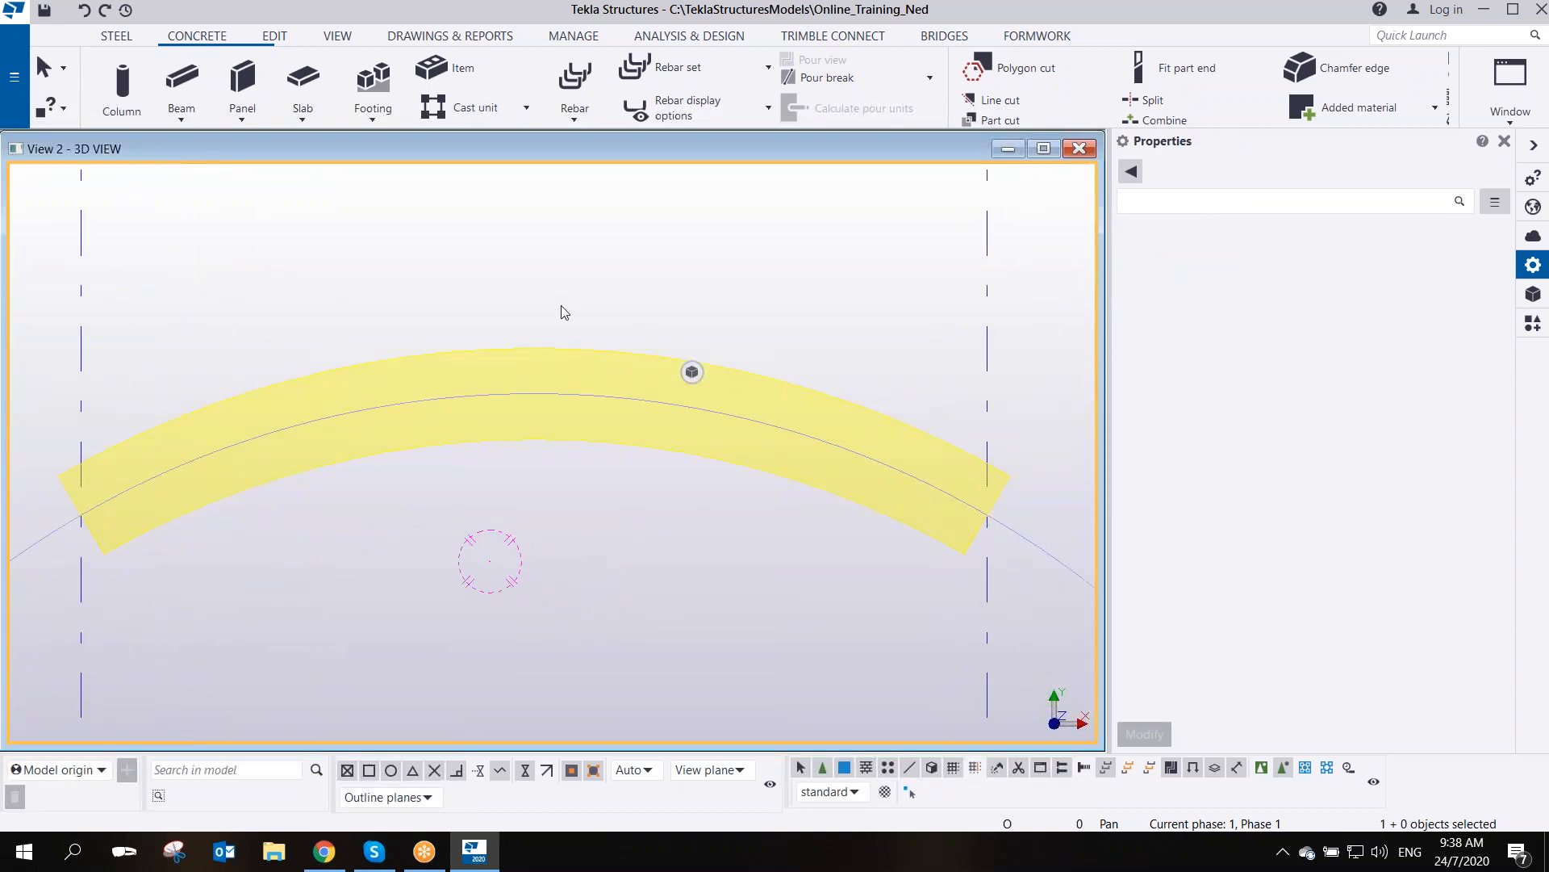
pyautogui.click(1143, 37)
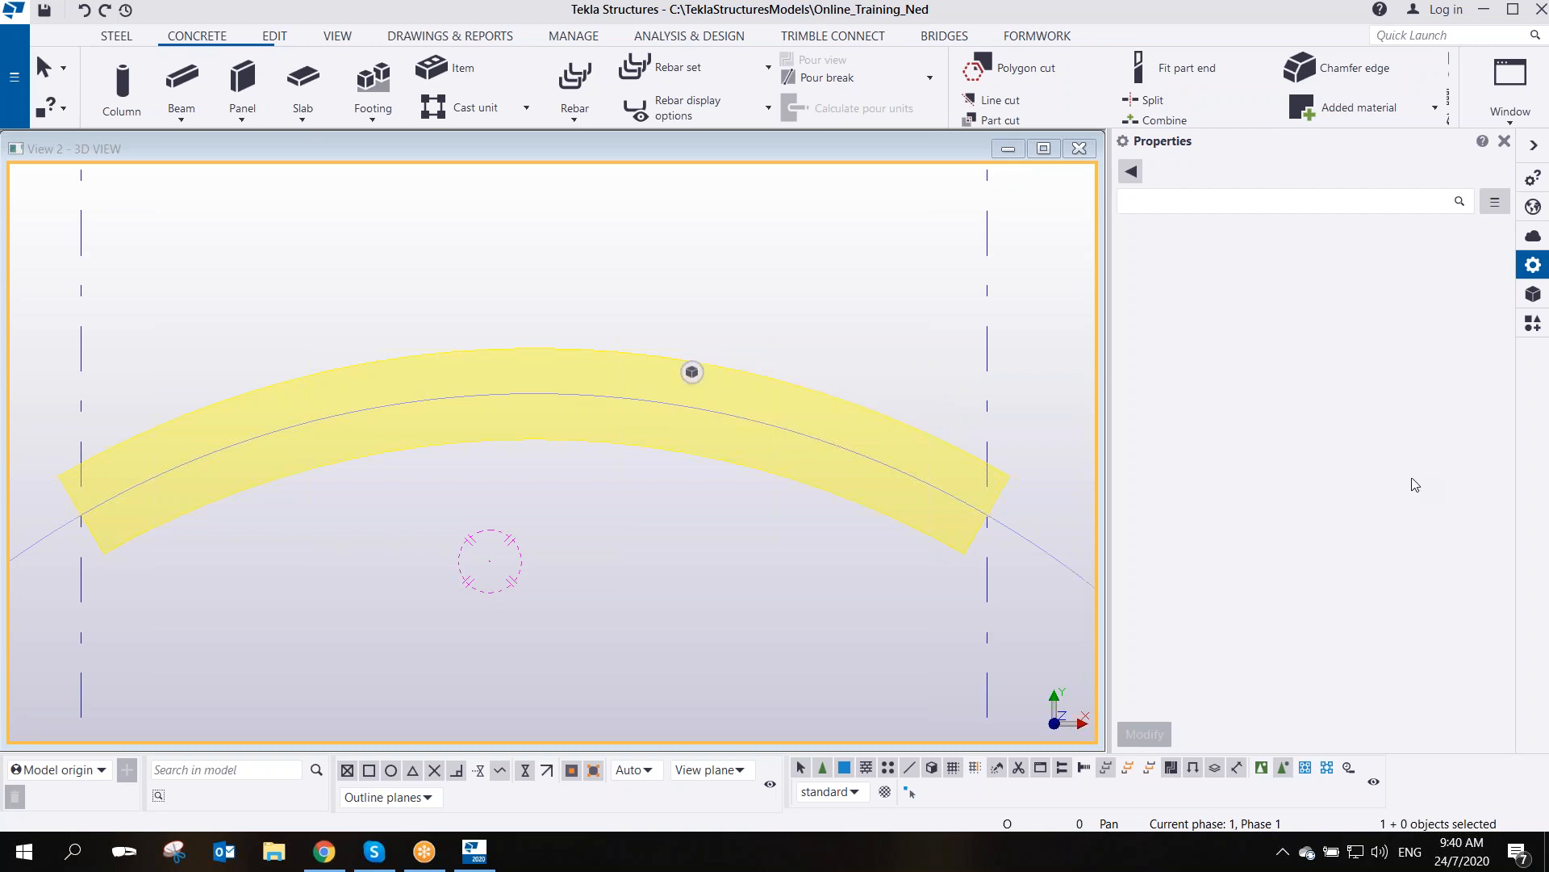
# - Delete the curved polybeam and keep the construction circle
pyautogui.scroll(-2, 657, 564)
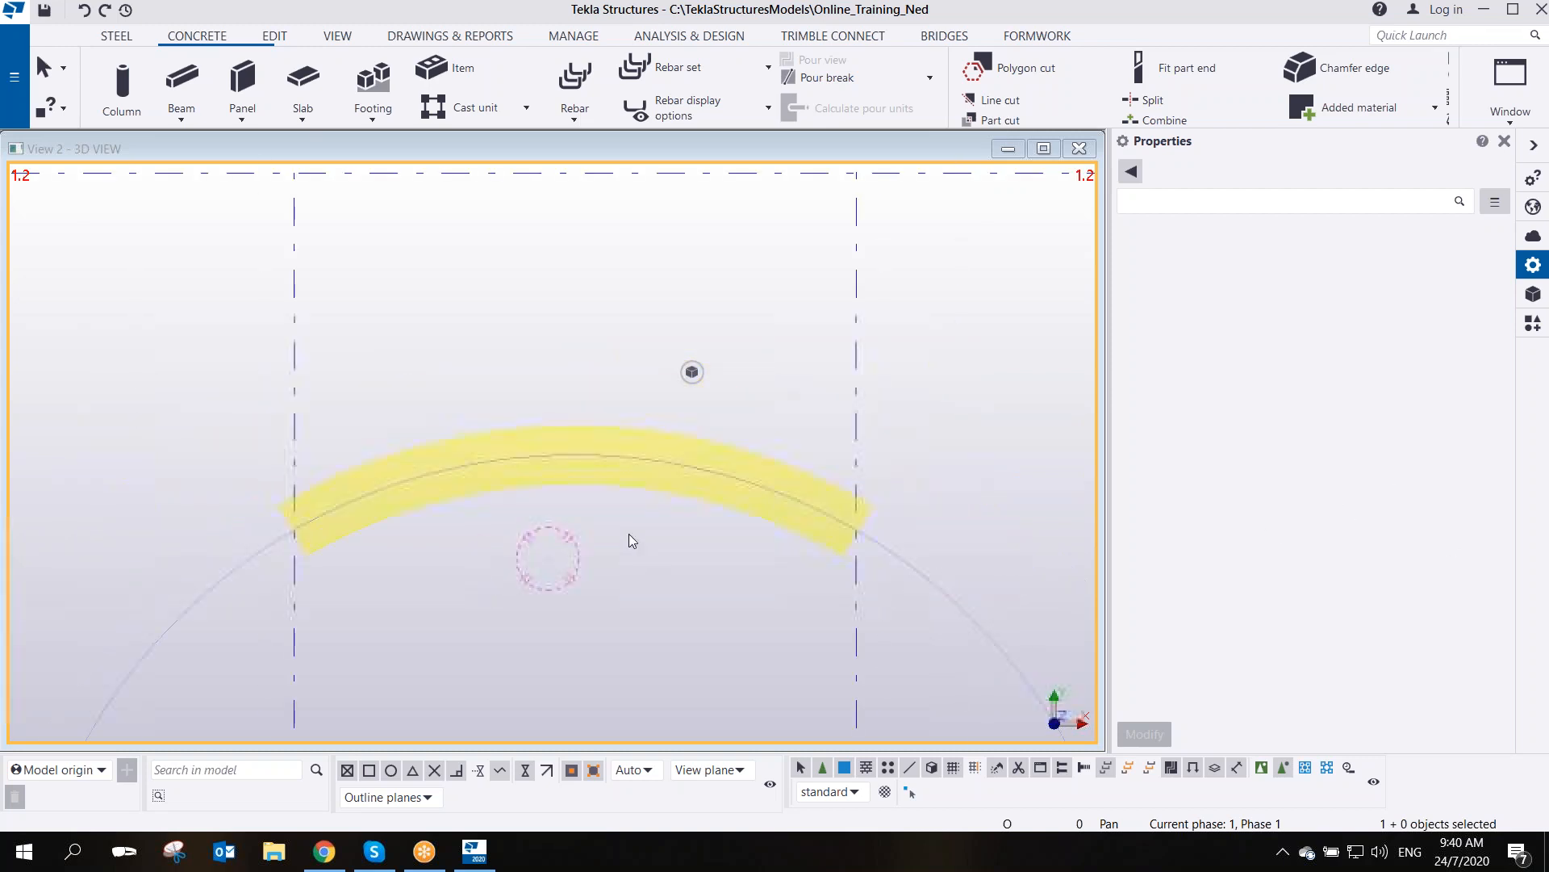
pyautogui.click(602, 482)
pyautogui.scroll(-2, 602, 482)
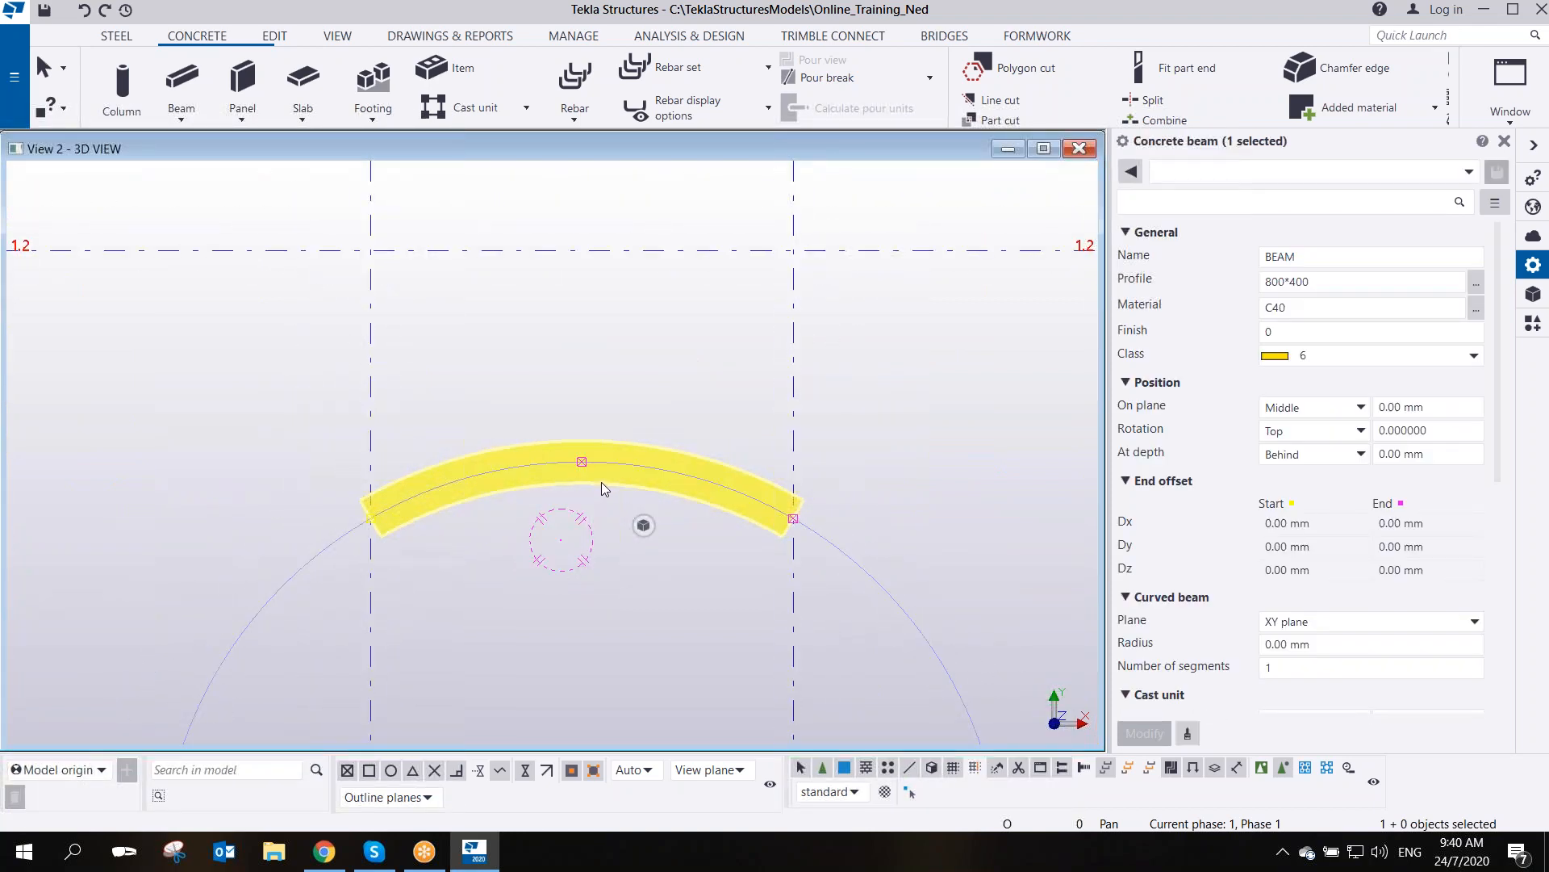
pyautogui.press('Delete')
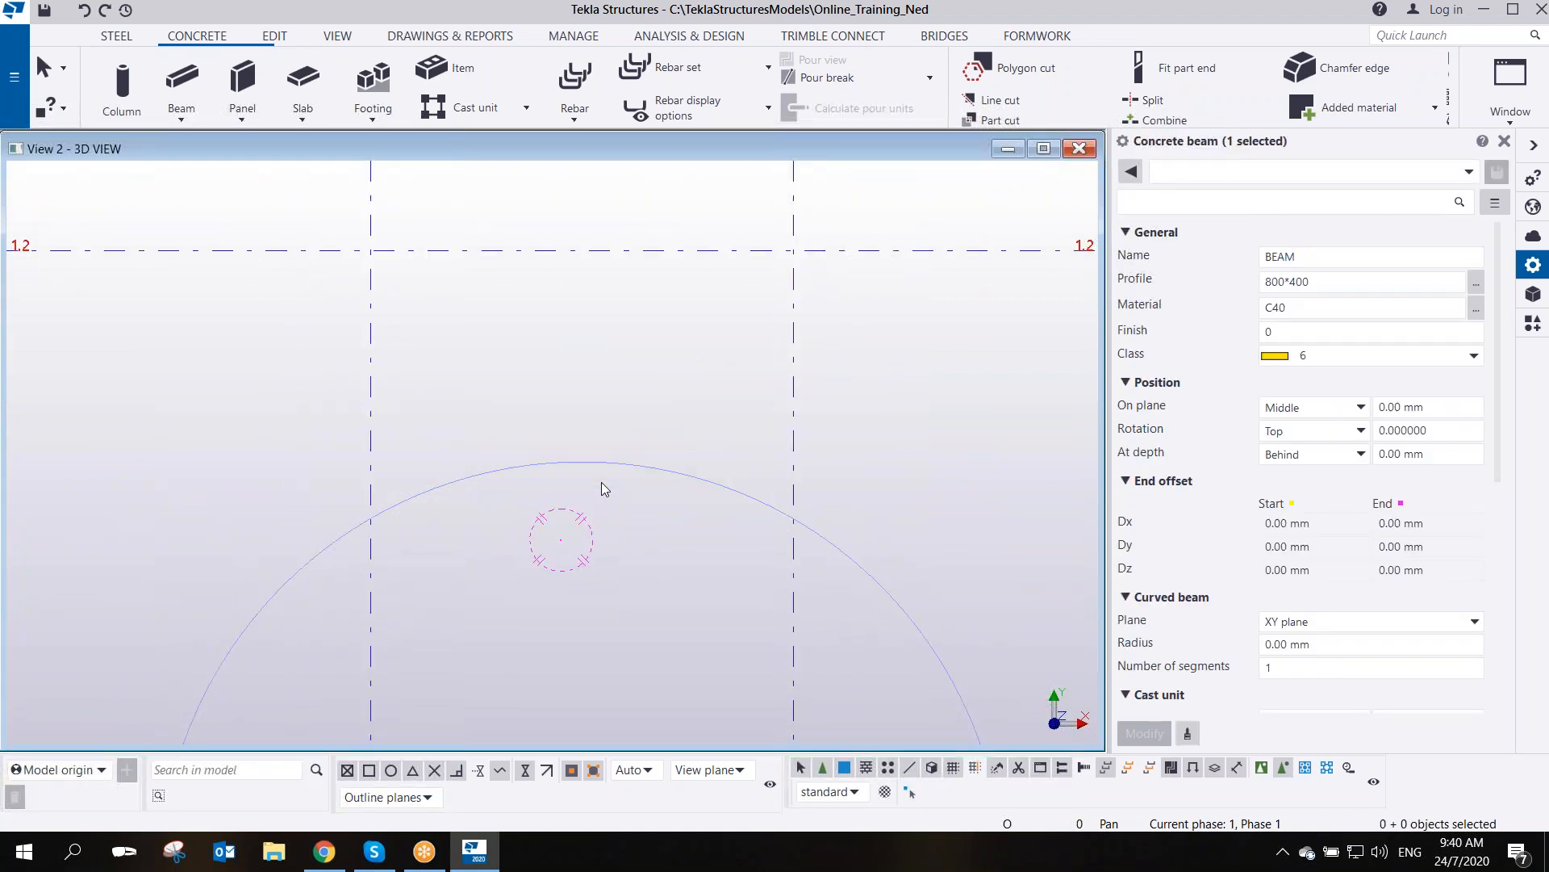
# - Model a concrete polybeam through the circle's left grid intersection, its crown and its right grid intersection
pyautogui.click(723, 496)
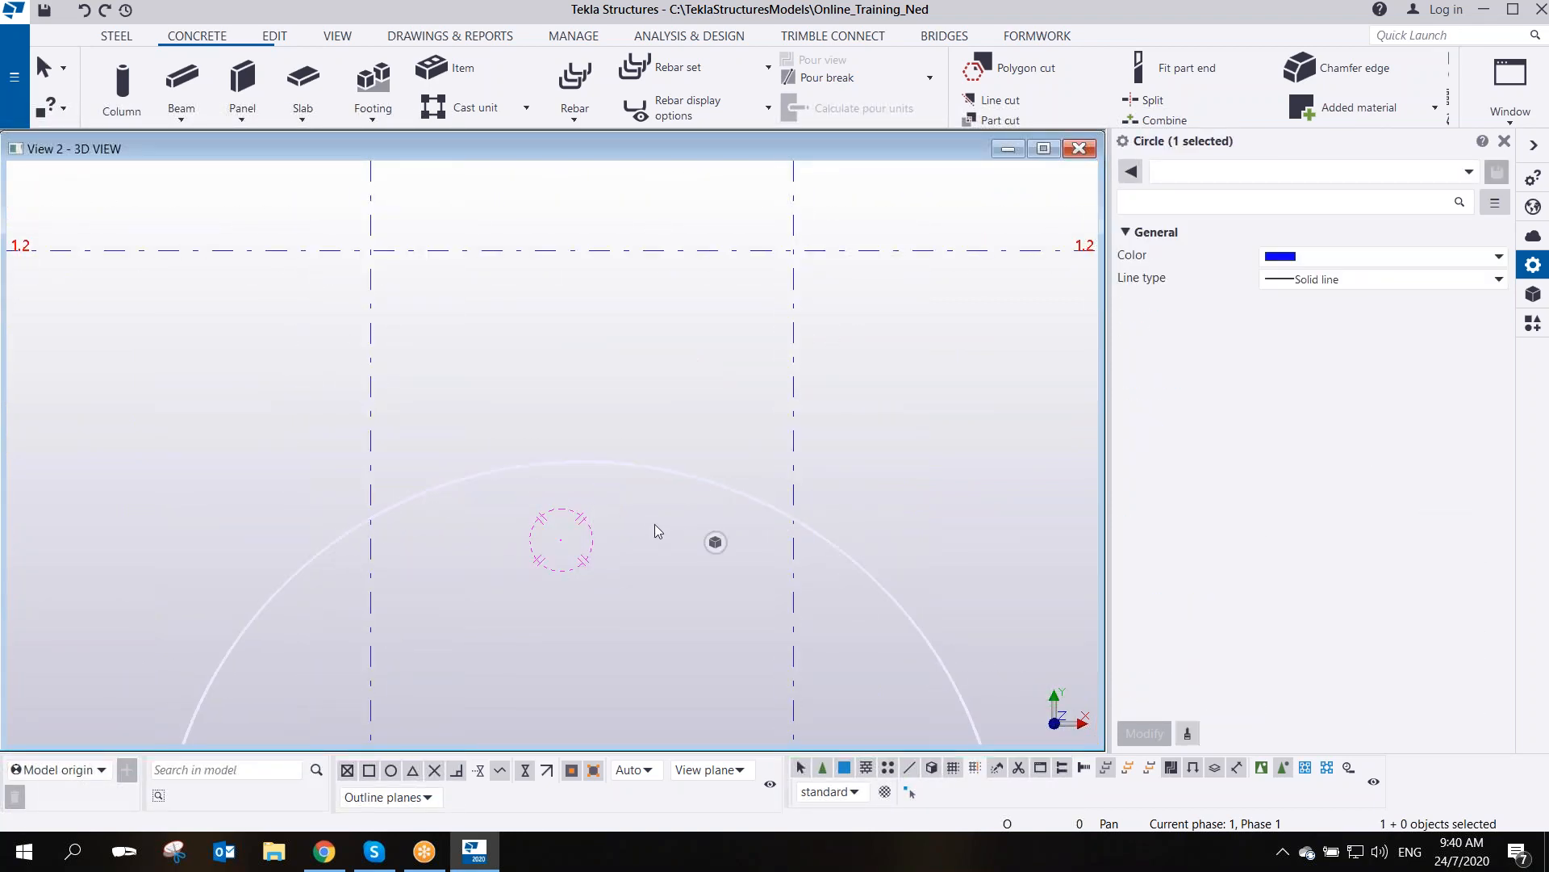
pyautogui.click(191, 113)
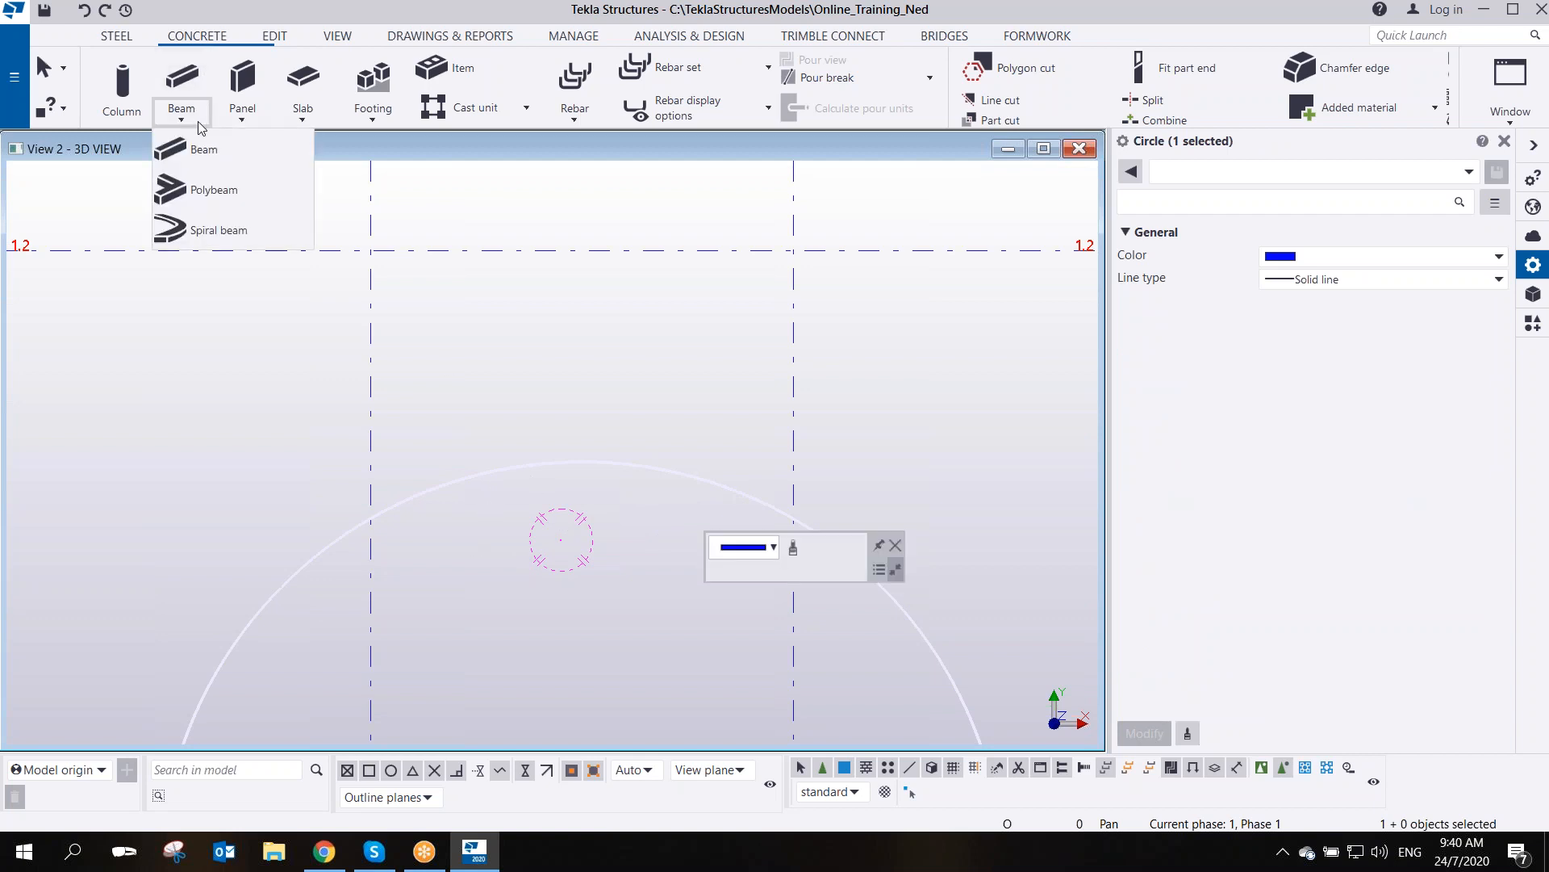
pyautogui.click(214, 191)
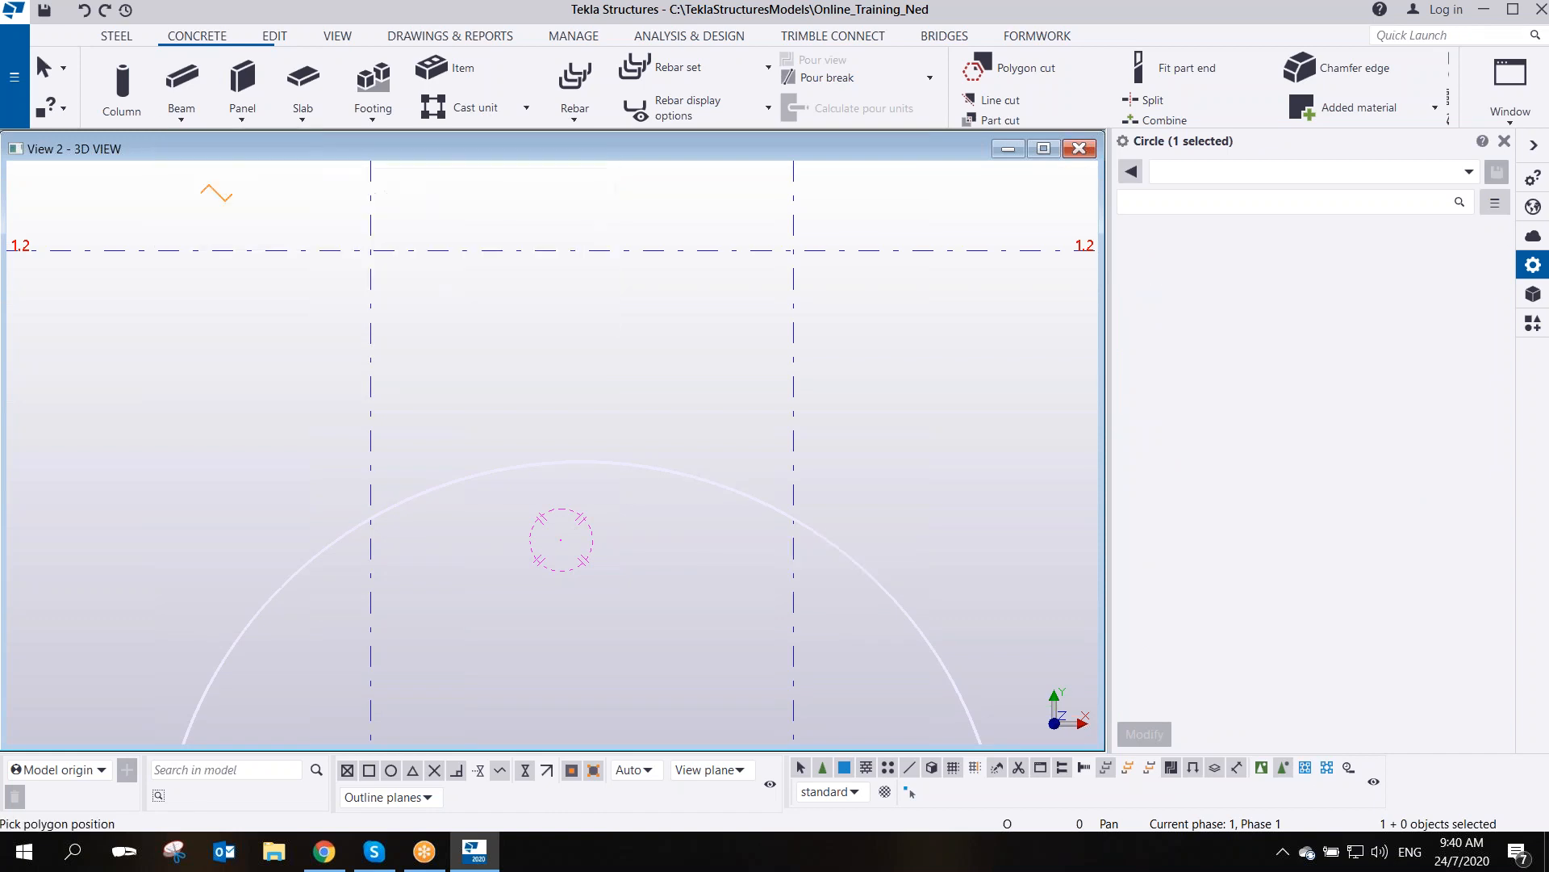
pyautogui.click(370, 519)
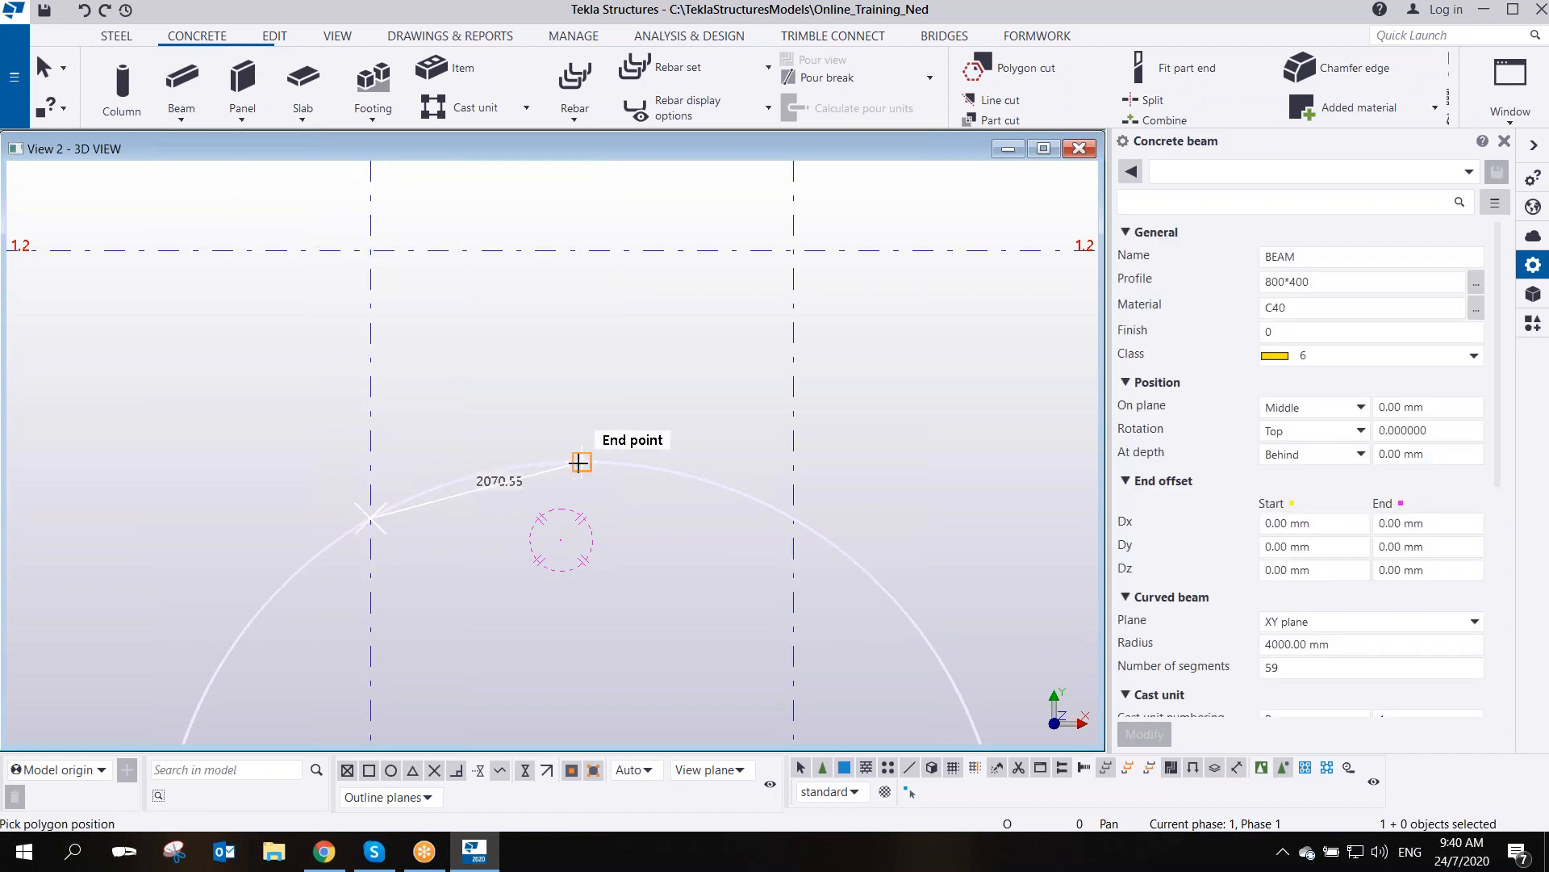
pyautogui.click(581, 459)
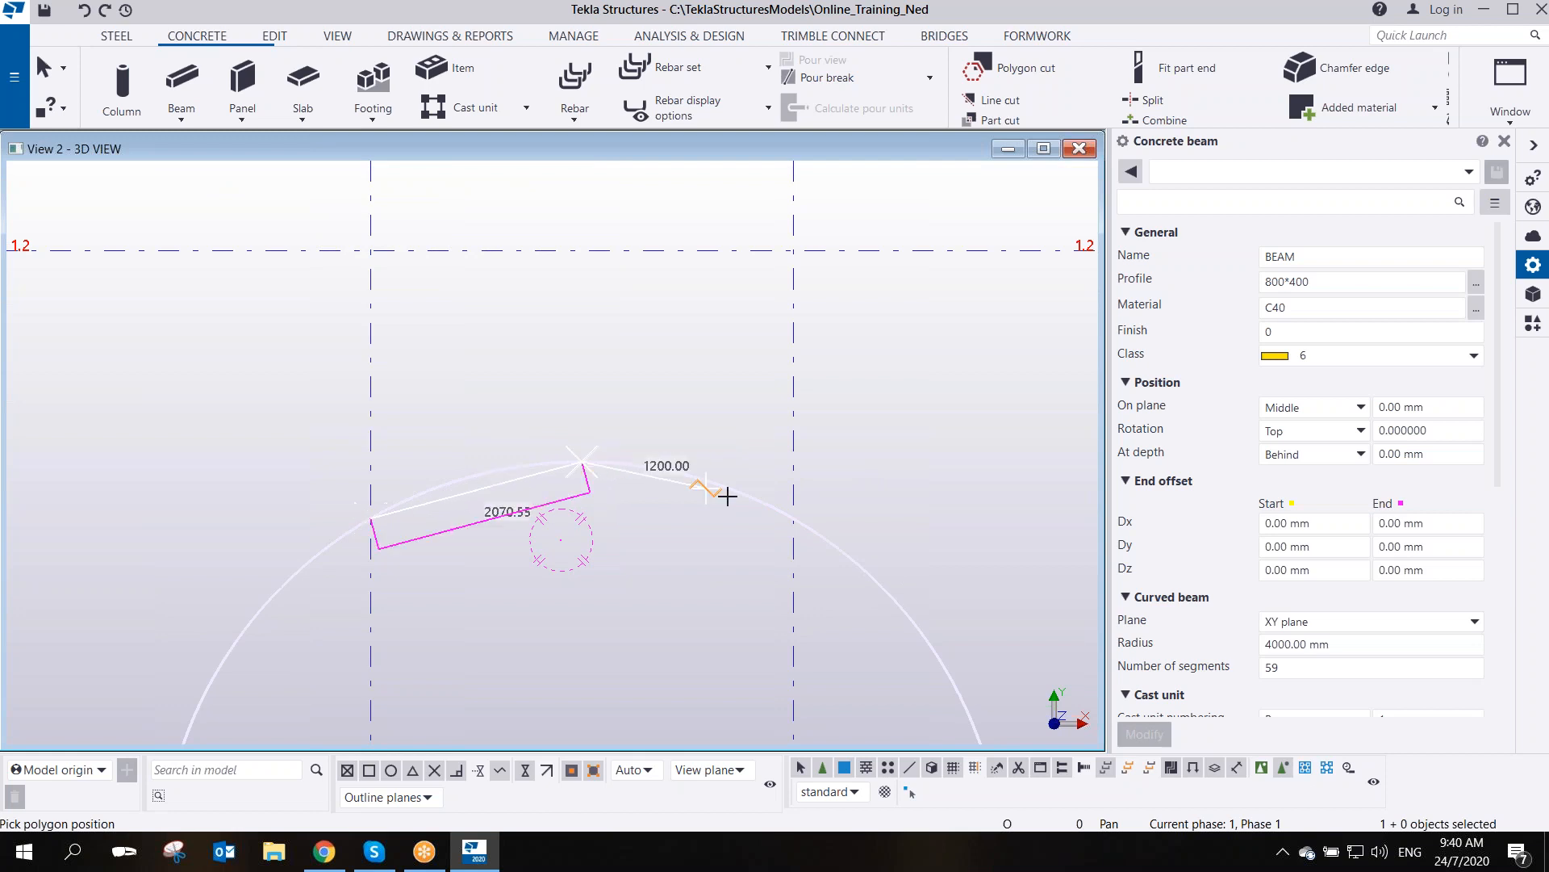
pyautogui.click(792, 517)
pyautogui.middleClick(724, 357)
pyautogui.rightClick(727, 361)
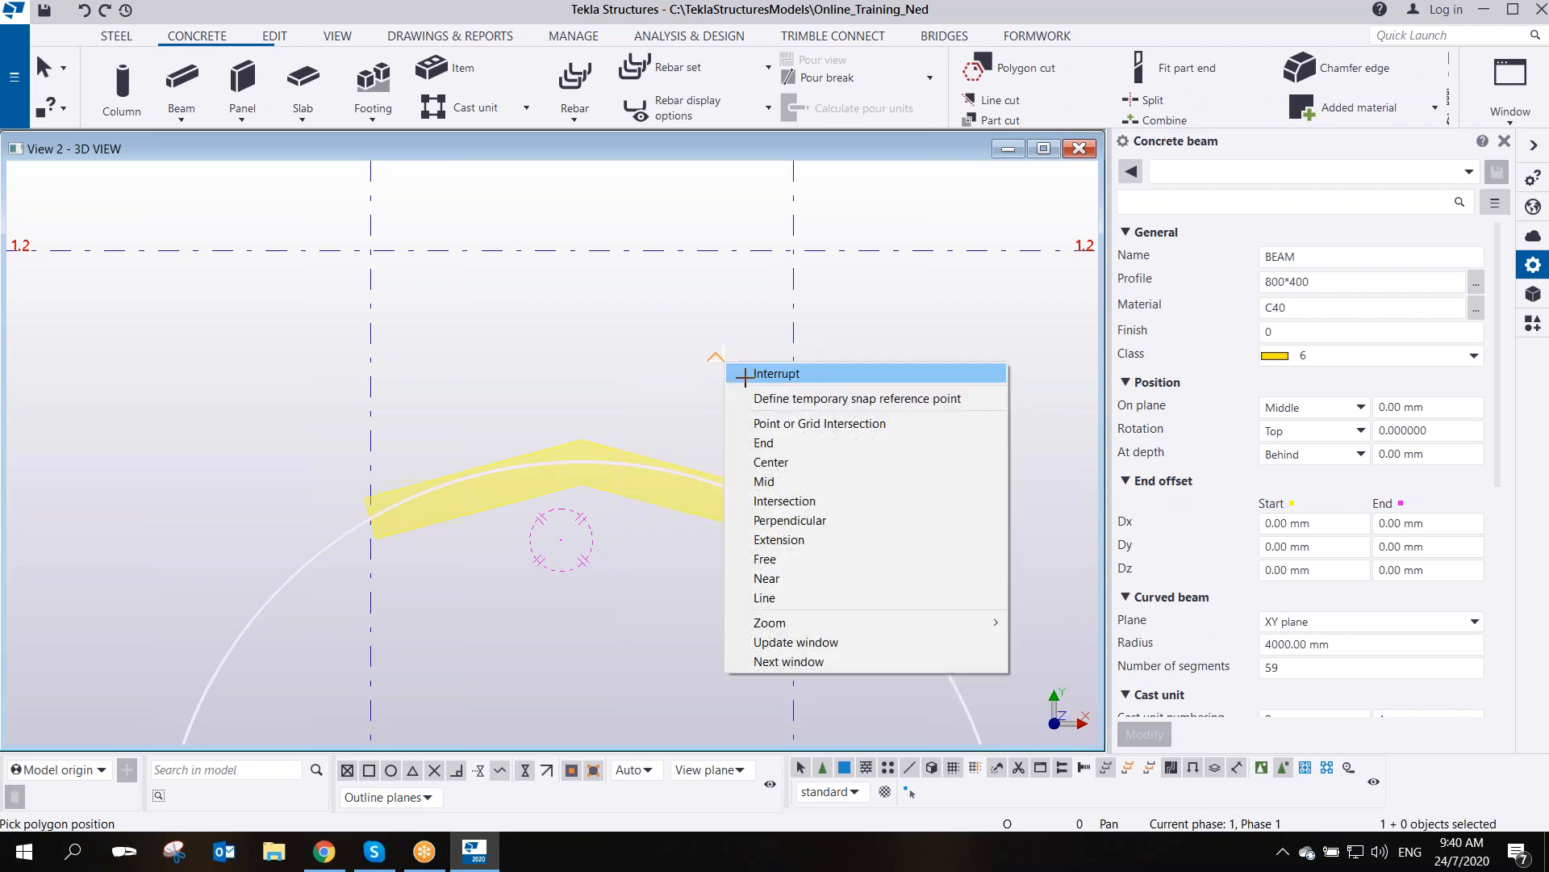
pyautogui.click(775, 374)
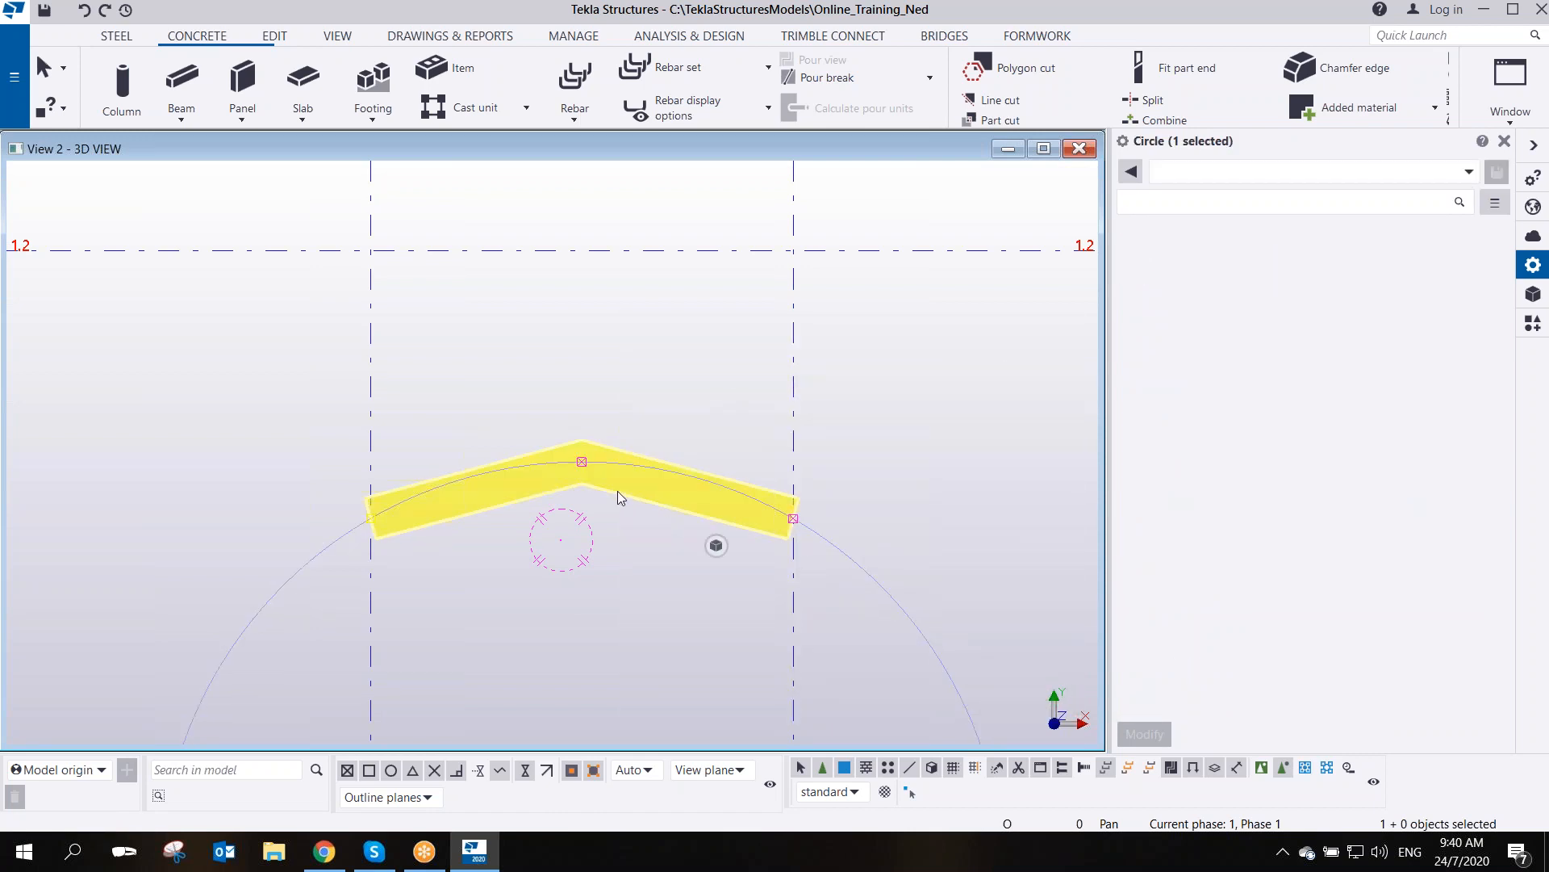
# - Set the corner chamfer type at the polybeam's middle point to Arc point and apply the change
pyautogui.click(585, 464)
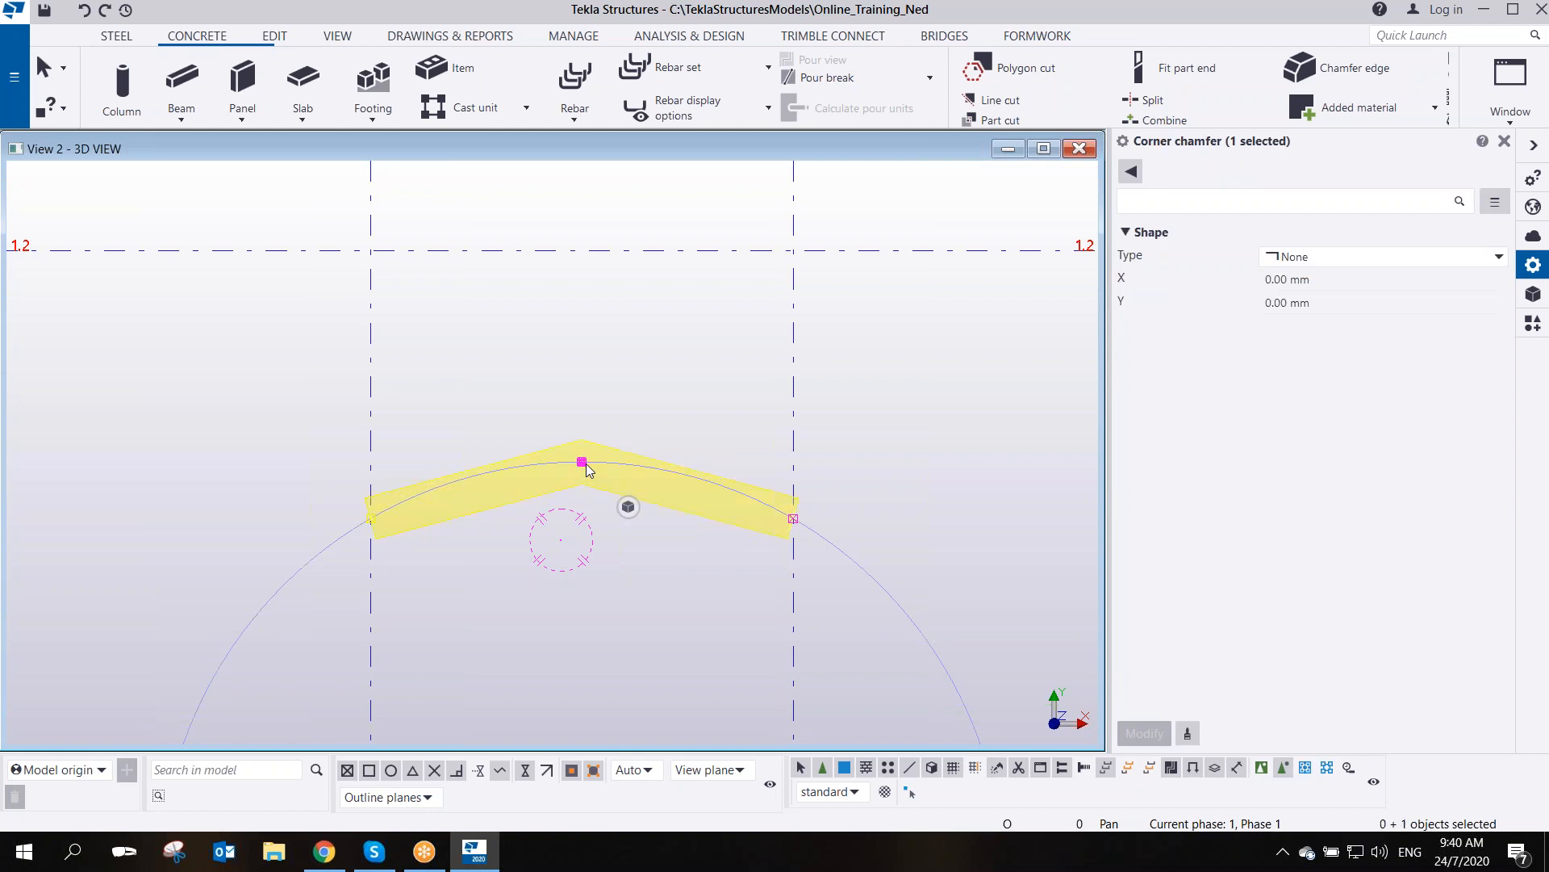
pyautogui.click(1185, 90)
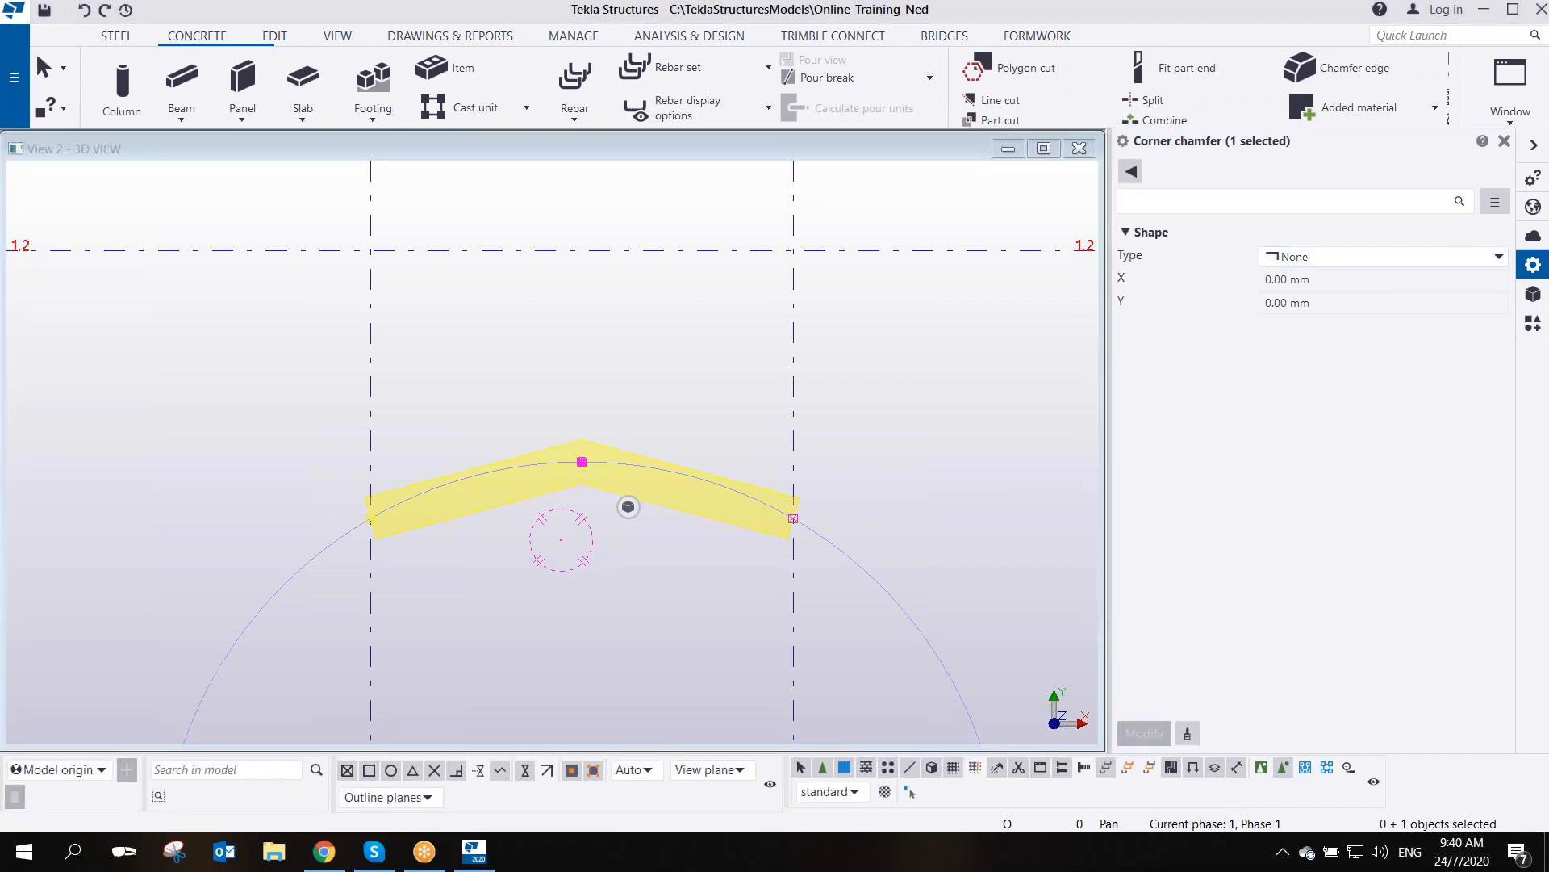
pyautogui.click(1323, 256)
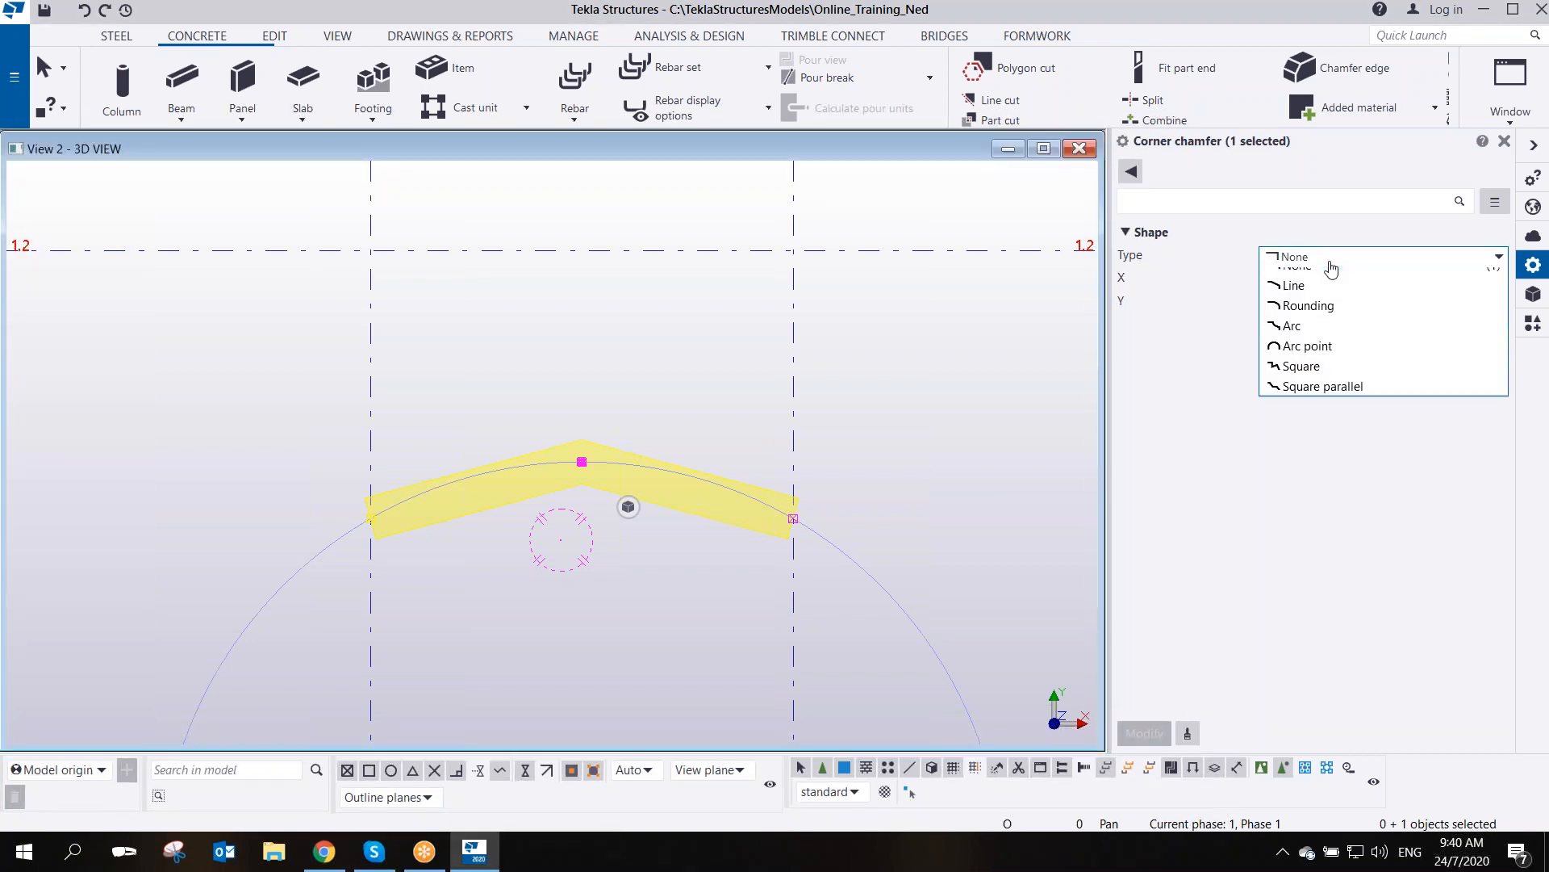
pyautogui.click(1314, 359)
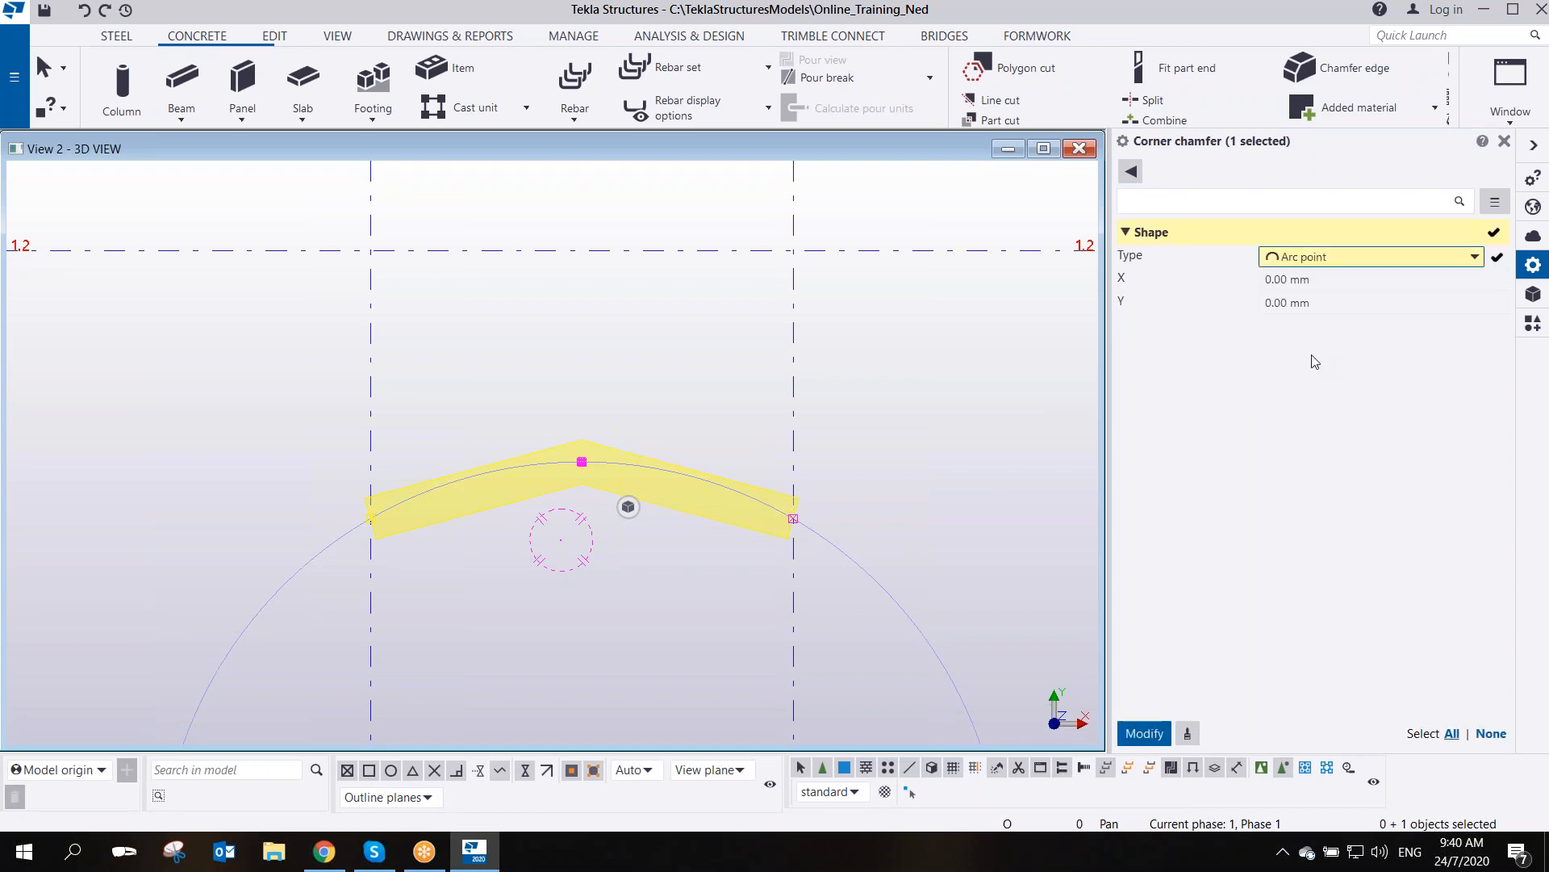
pyautogui.click(1145, 734)
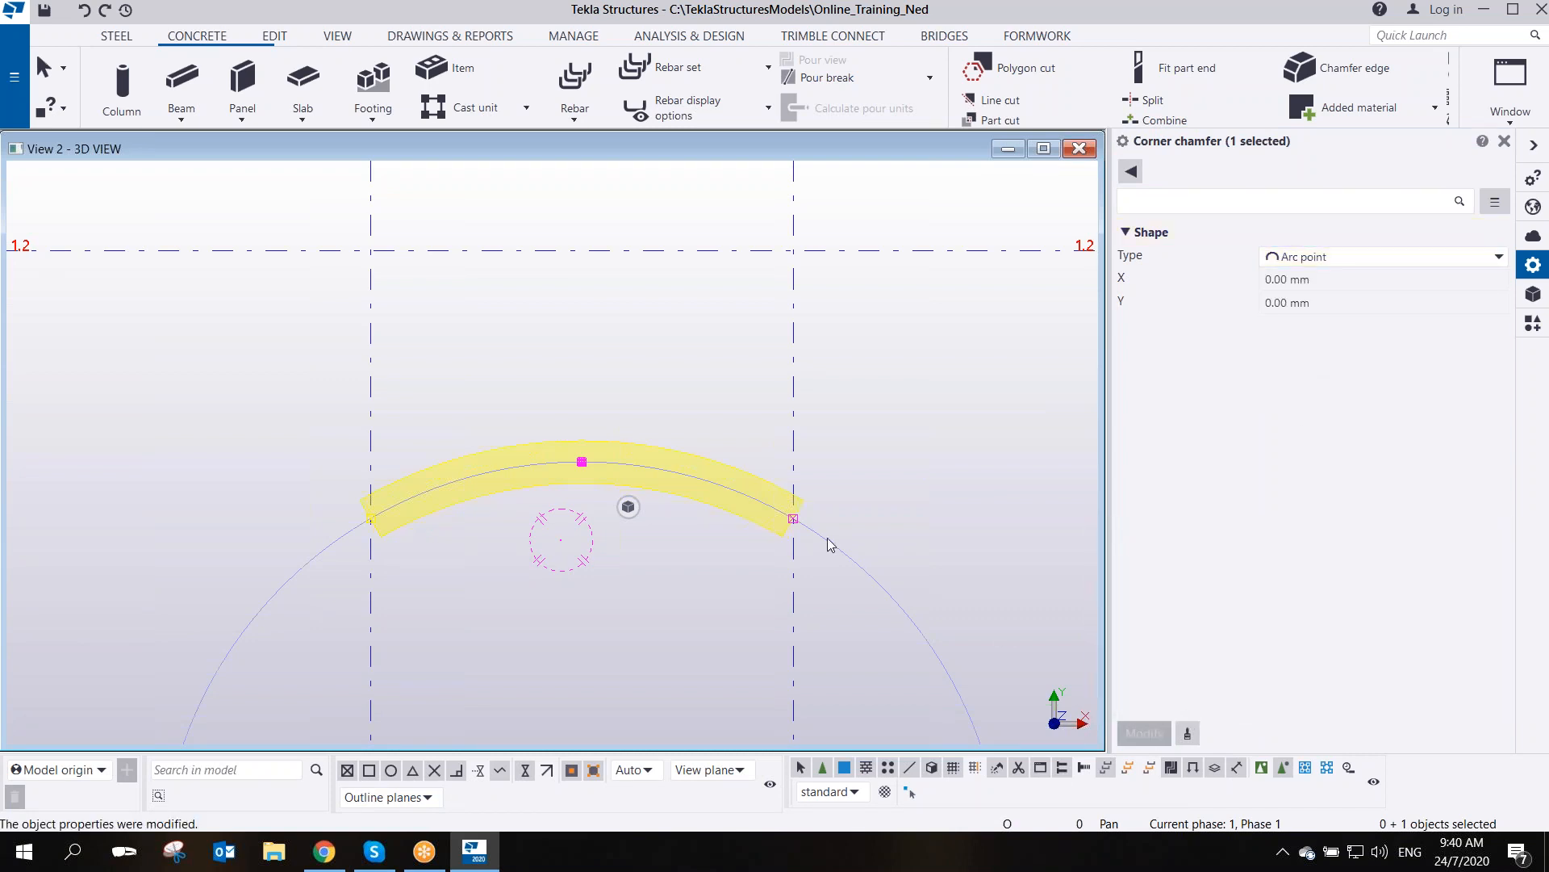
pyautogui.click(675, 405)
pyautogui.scroll(1, 590, 473)
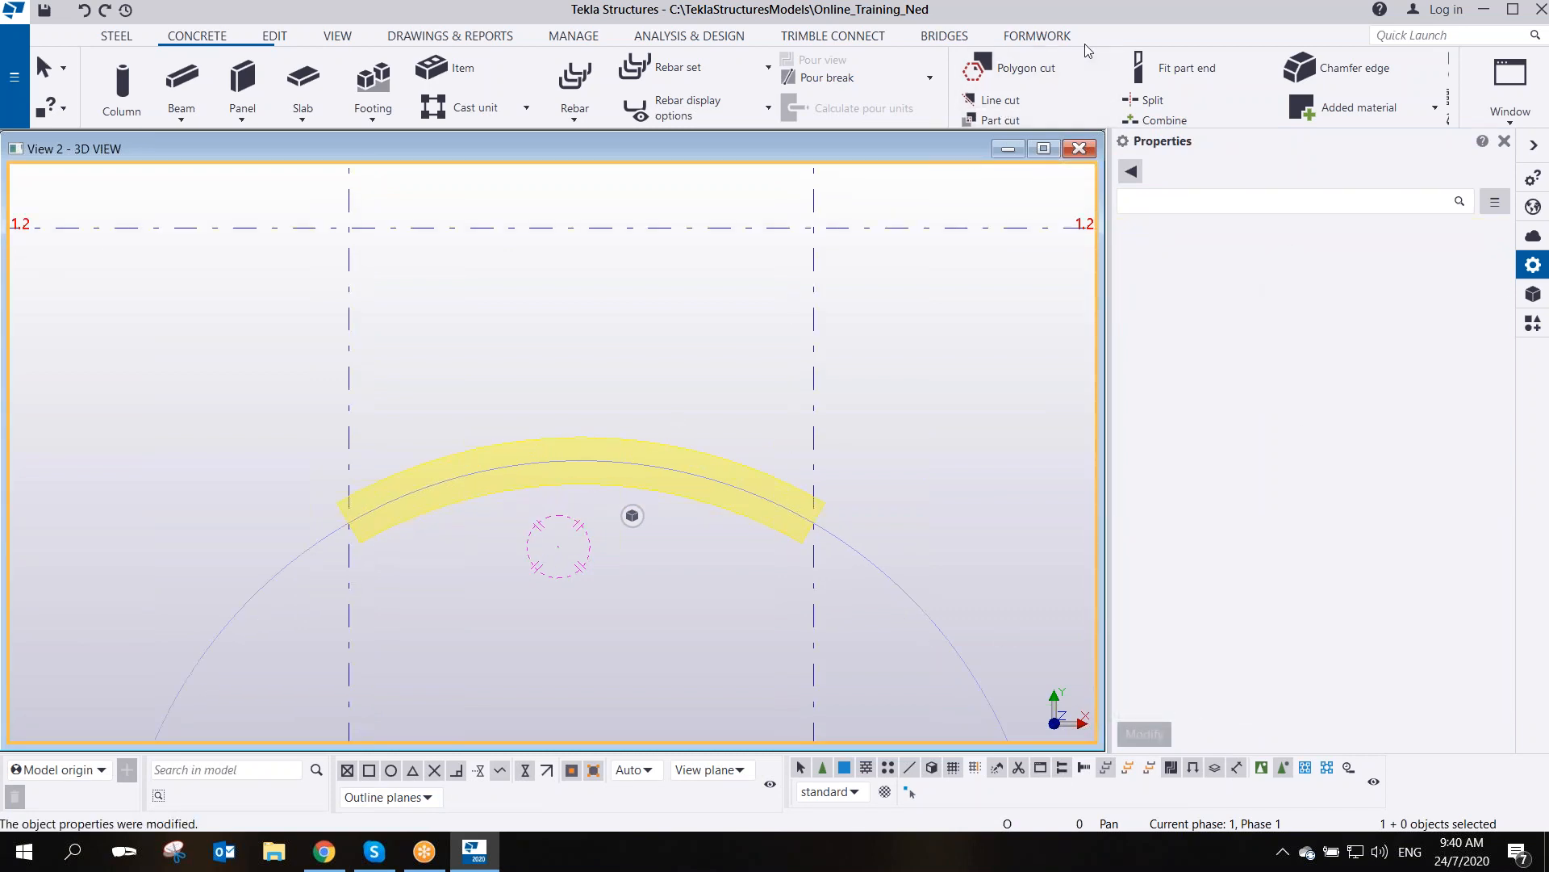
# - Examine the curved polybeam in plan against the full construction circle and the straight reinforced beam
pyautogui.click(1130, 24)
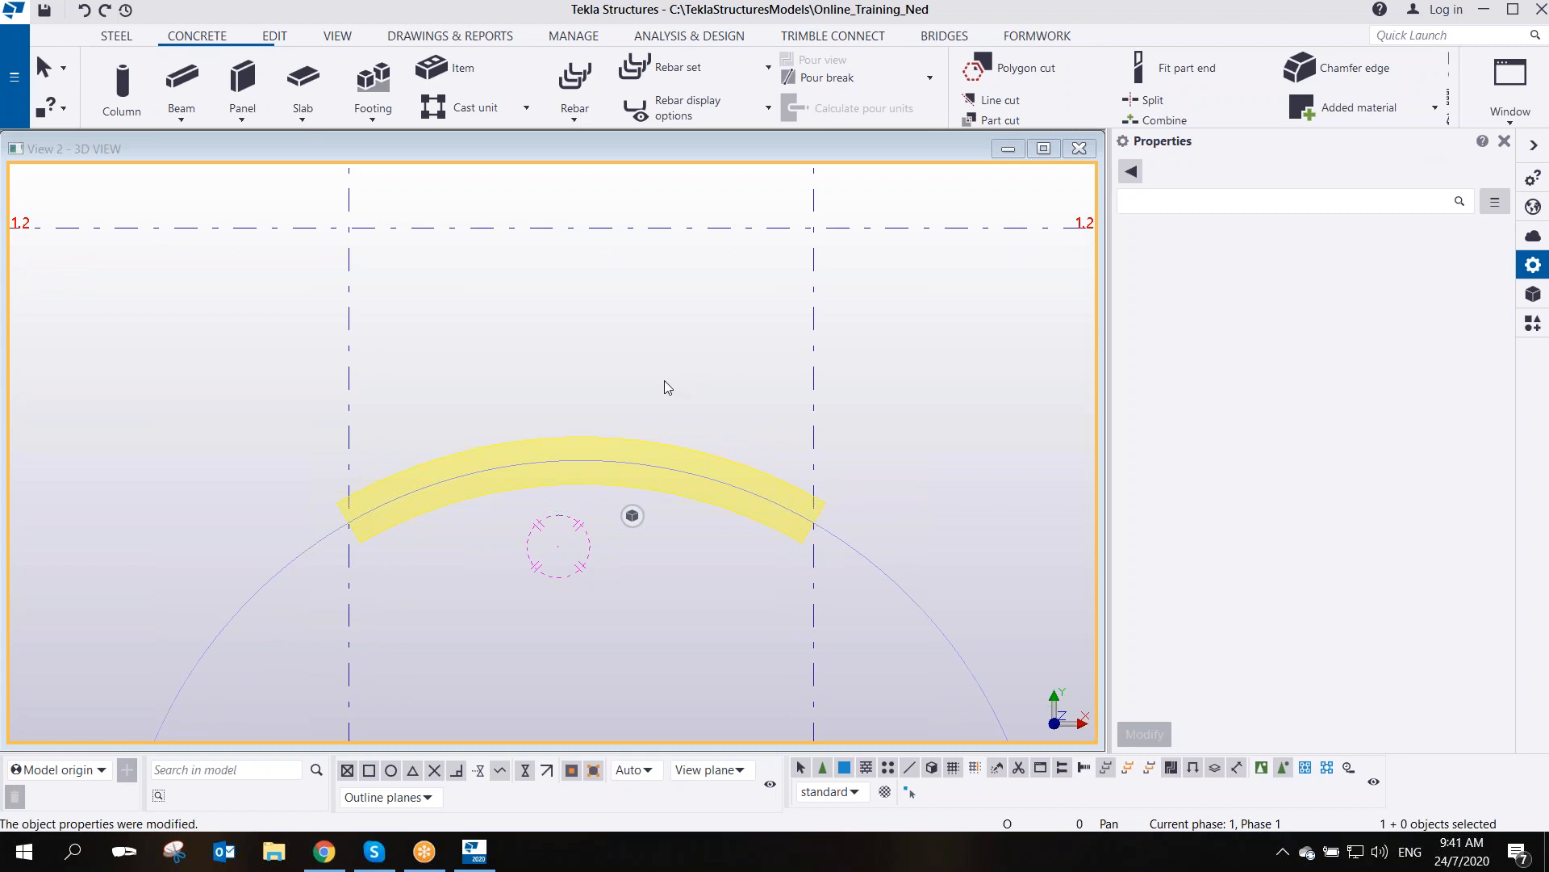
pyautogui.scroll(-2, 666, 378)
pyautogui.moveTo(614, 582); pyautogui.dragTo(575, 429, button='middle')
pyautogui.scroll(-1, 574, 378)
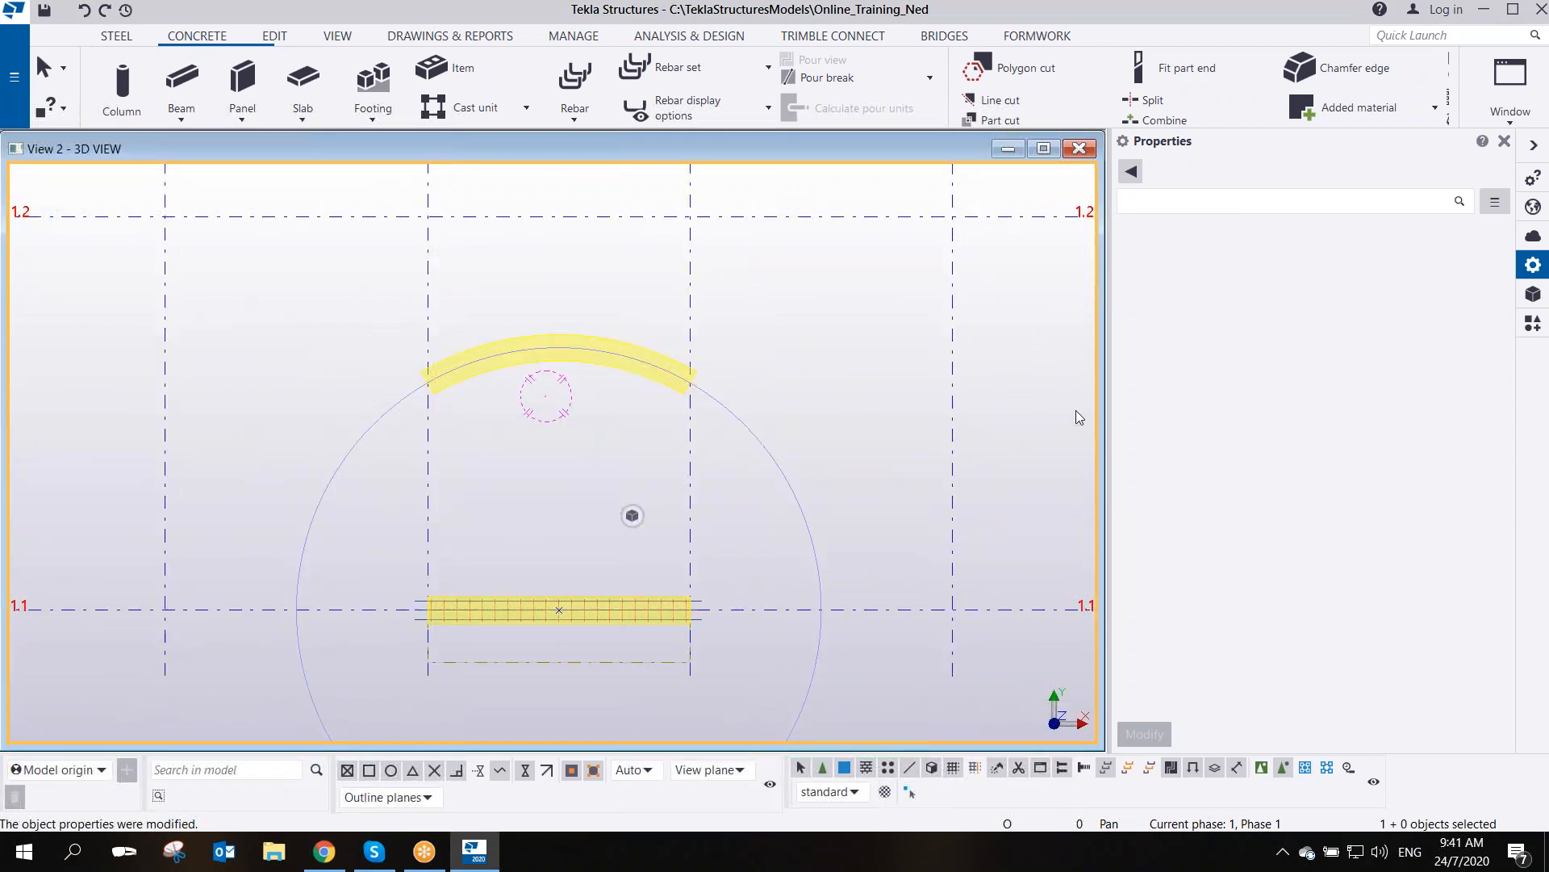
pyautogui.click(1193, 394)
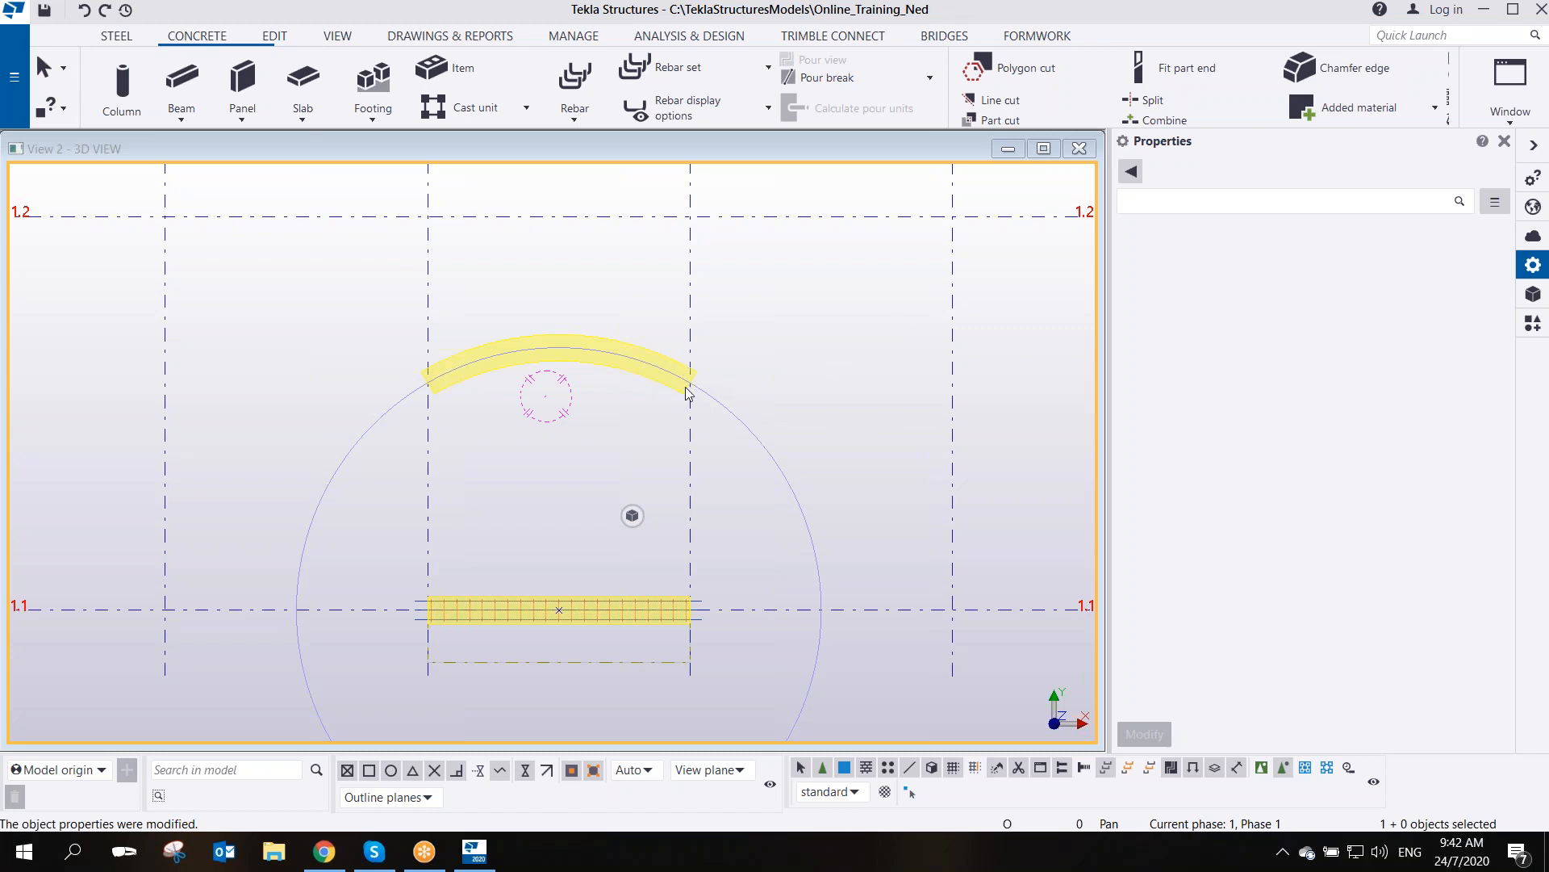
pyautogui.moveTo(521, 391); pyautogui.dragTo(538, 397, button='middle')
pyautogui.scroll(5, 530, 371)
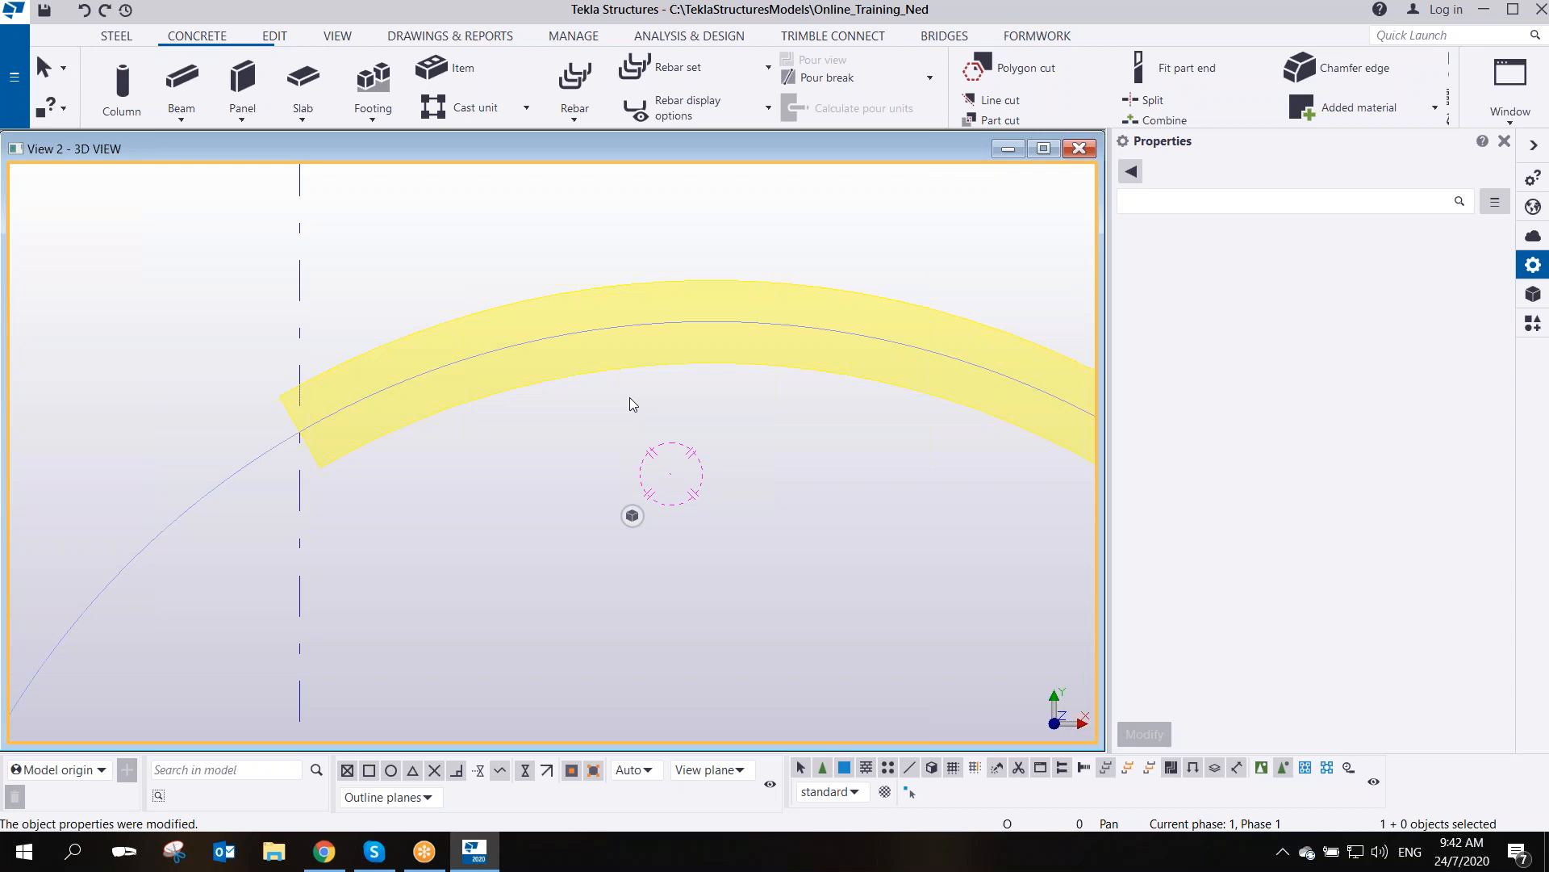
pyautogui.moveTo(694, 434); pyautogui.dragTo(611, 468, button='middle')
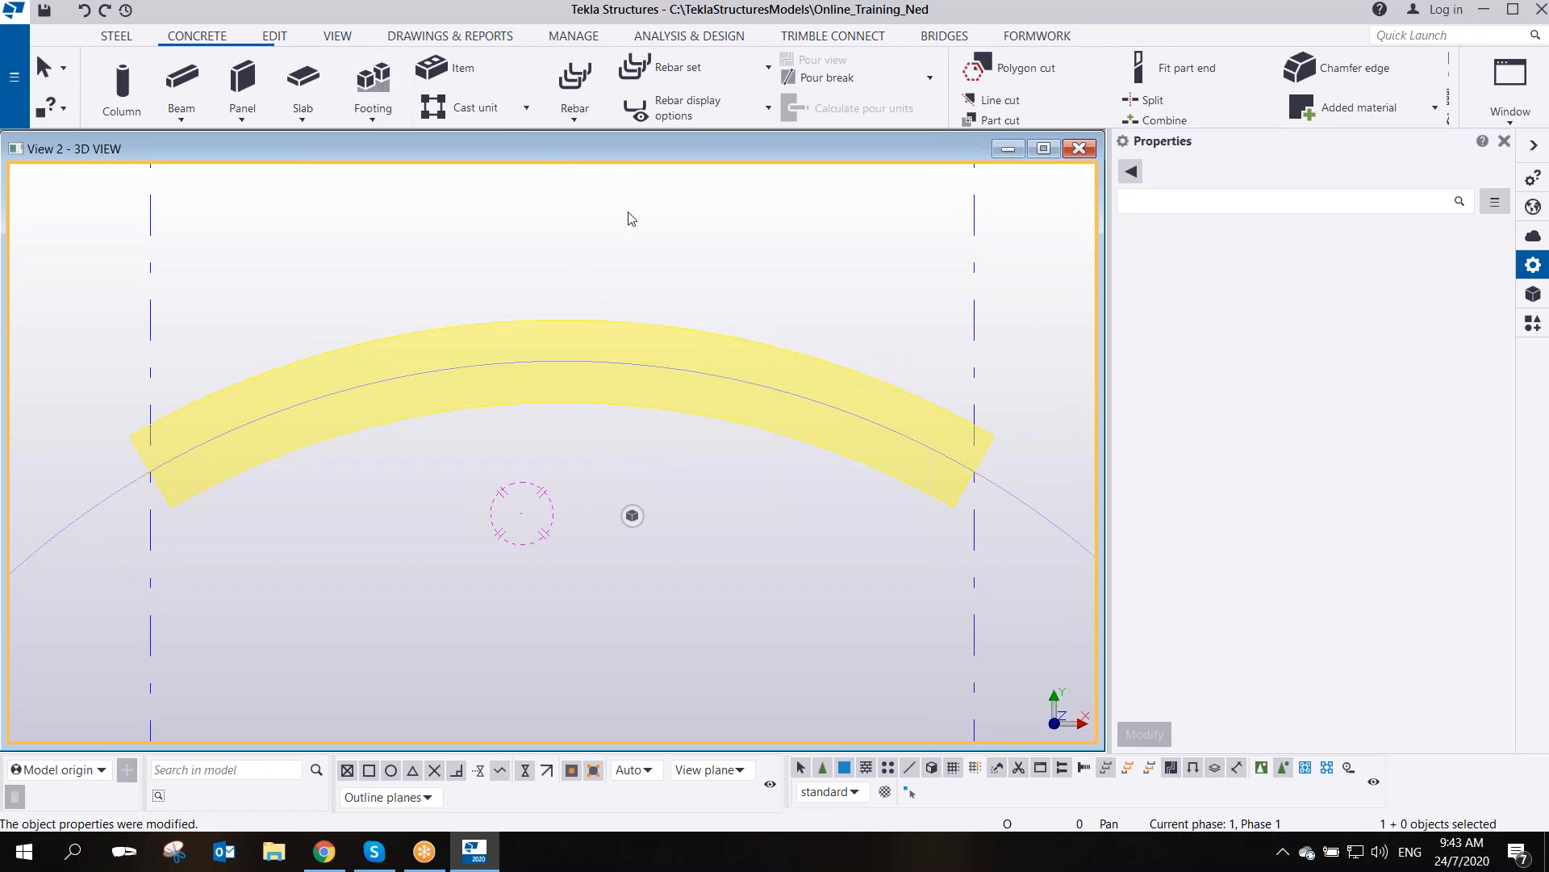
pyautogui.click(577, 113)
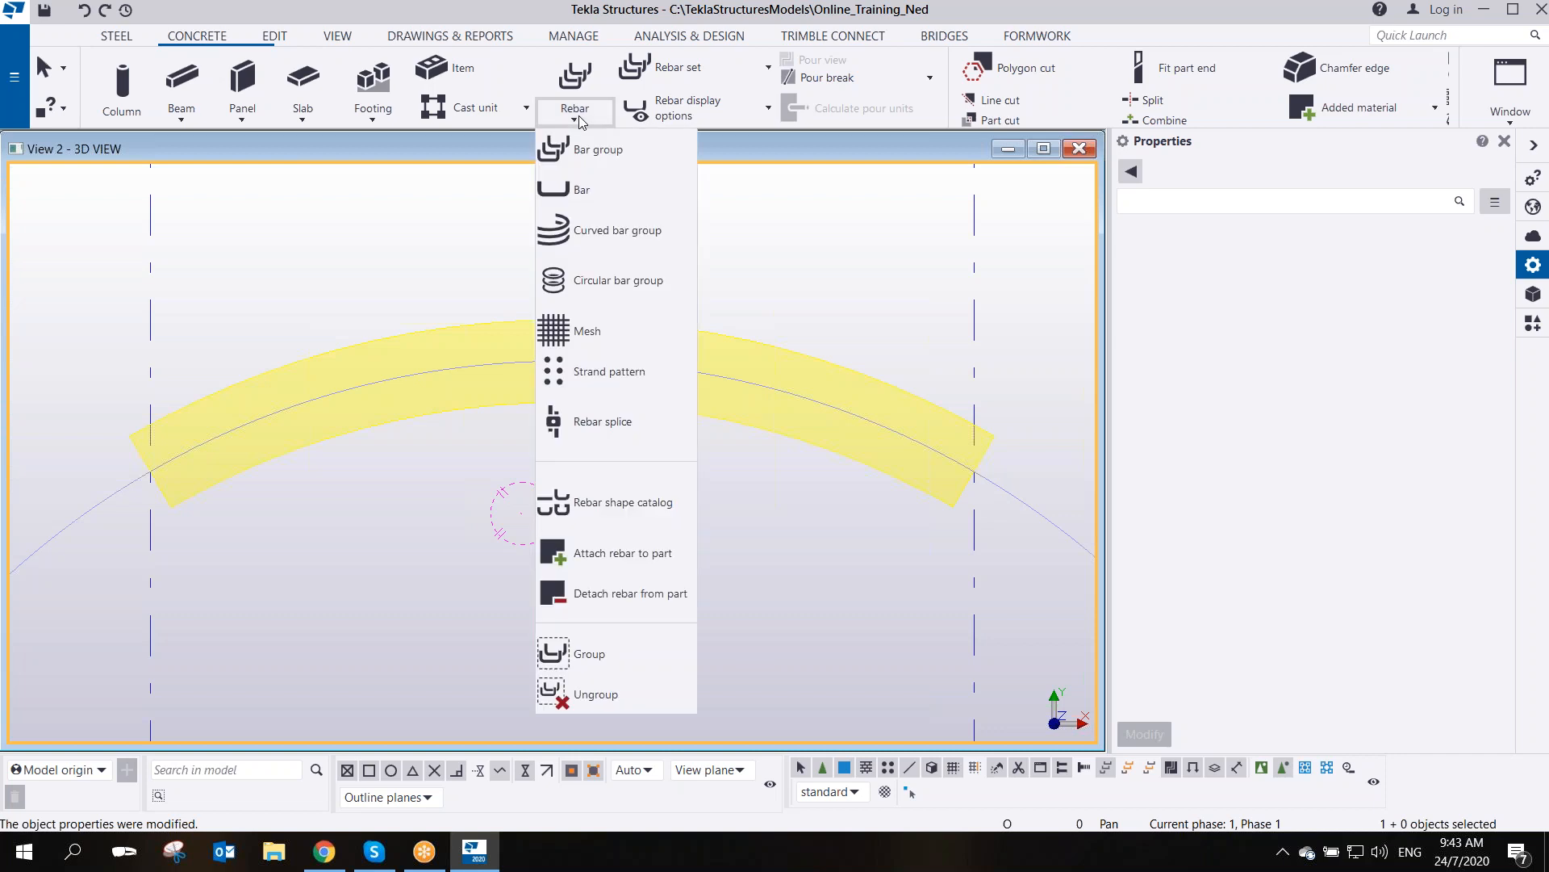
pyautogui.click(1187, 94)
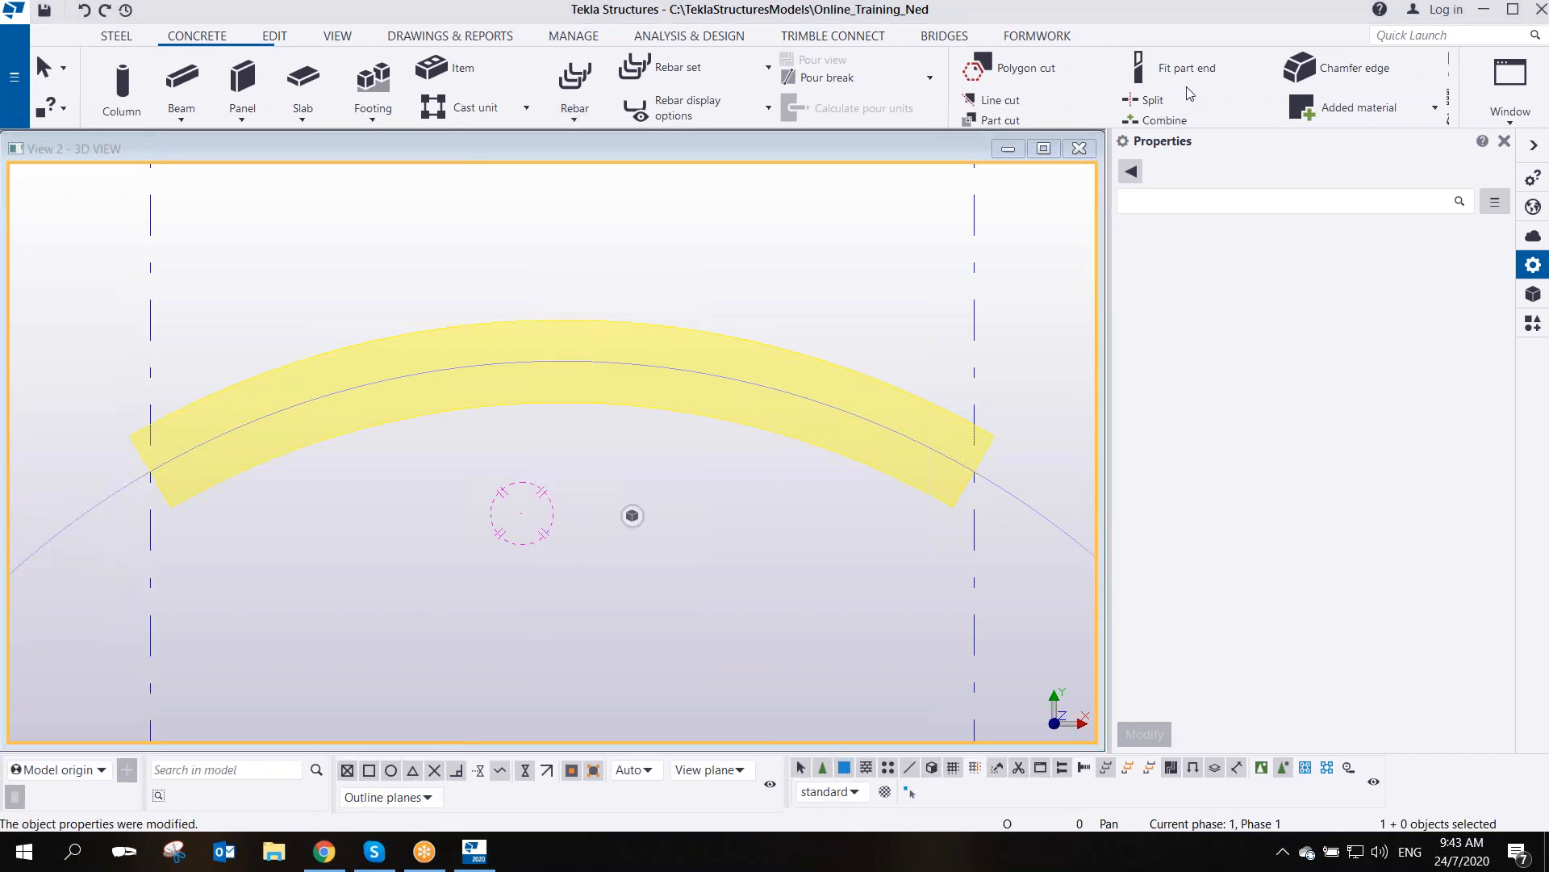
pyautogui.scroll(3, 1075, 74)
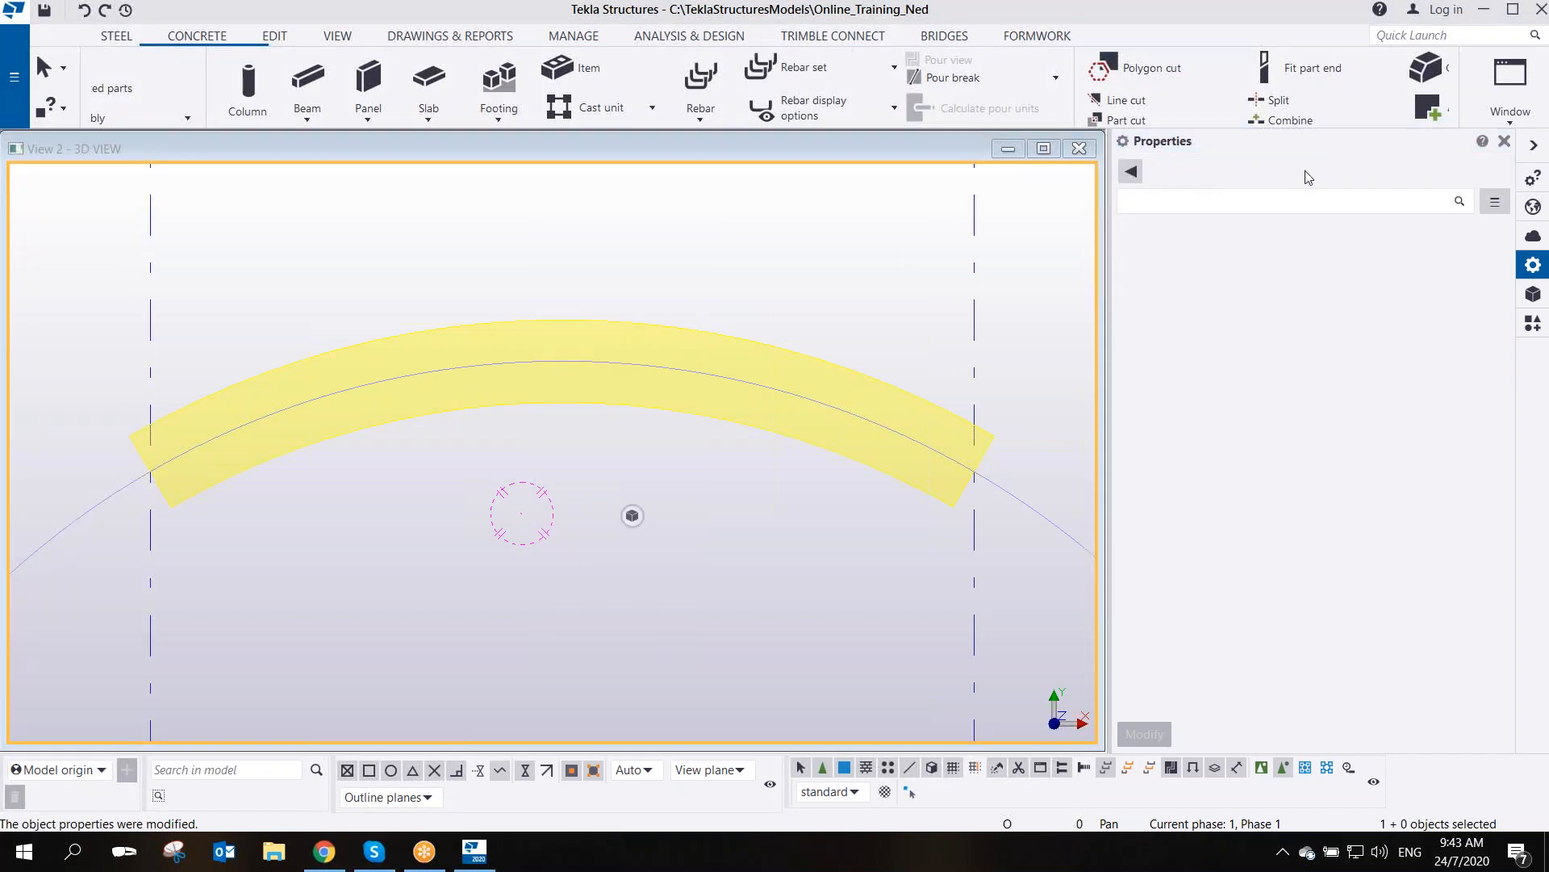
# - Examine the curved polybeam and its left end face up close from a tilted 3D angle
pyautogui.click(716, 276)
pyautogui.scroll(-2, 652, 366)
pyautogui.scroll(3, 568, 379)
pyautogui.scroll(-3, 568, 379)
pyautogui.keyDown('ctrl'); pyautogui.moveTo(482, 417); pyautogui.dragTo(708, 238, button='middle'); pyautogui.keyUp('ctrl')
pyautogui.scroll(5, 476, 471)
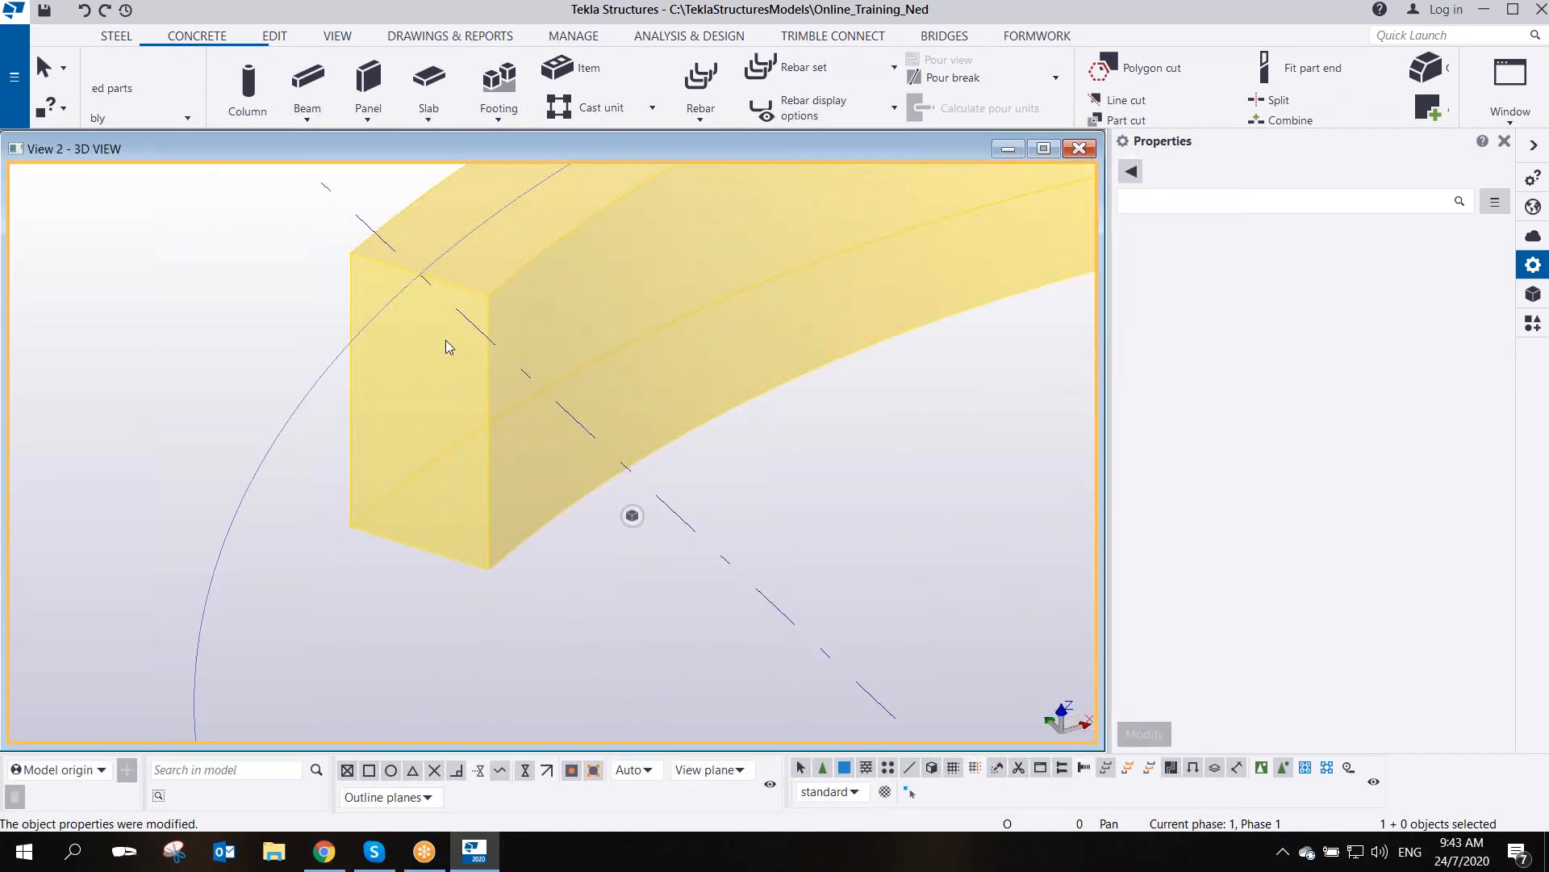
pyautogui.moveTo(481, 314); pyautogui.dragTo(473, 398, button='middle')
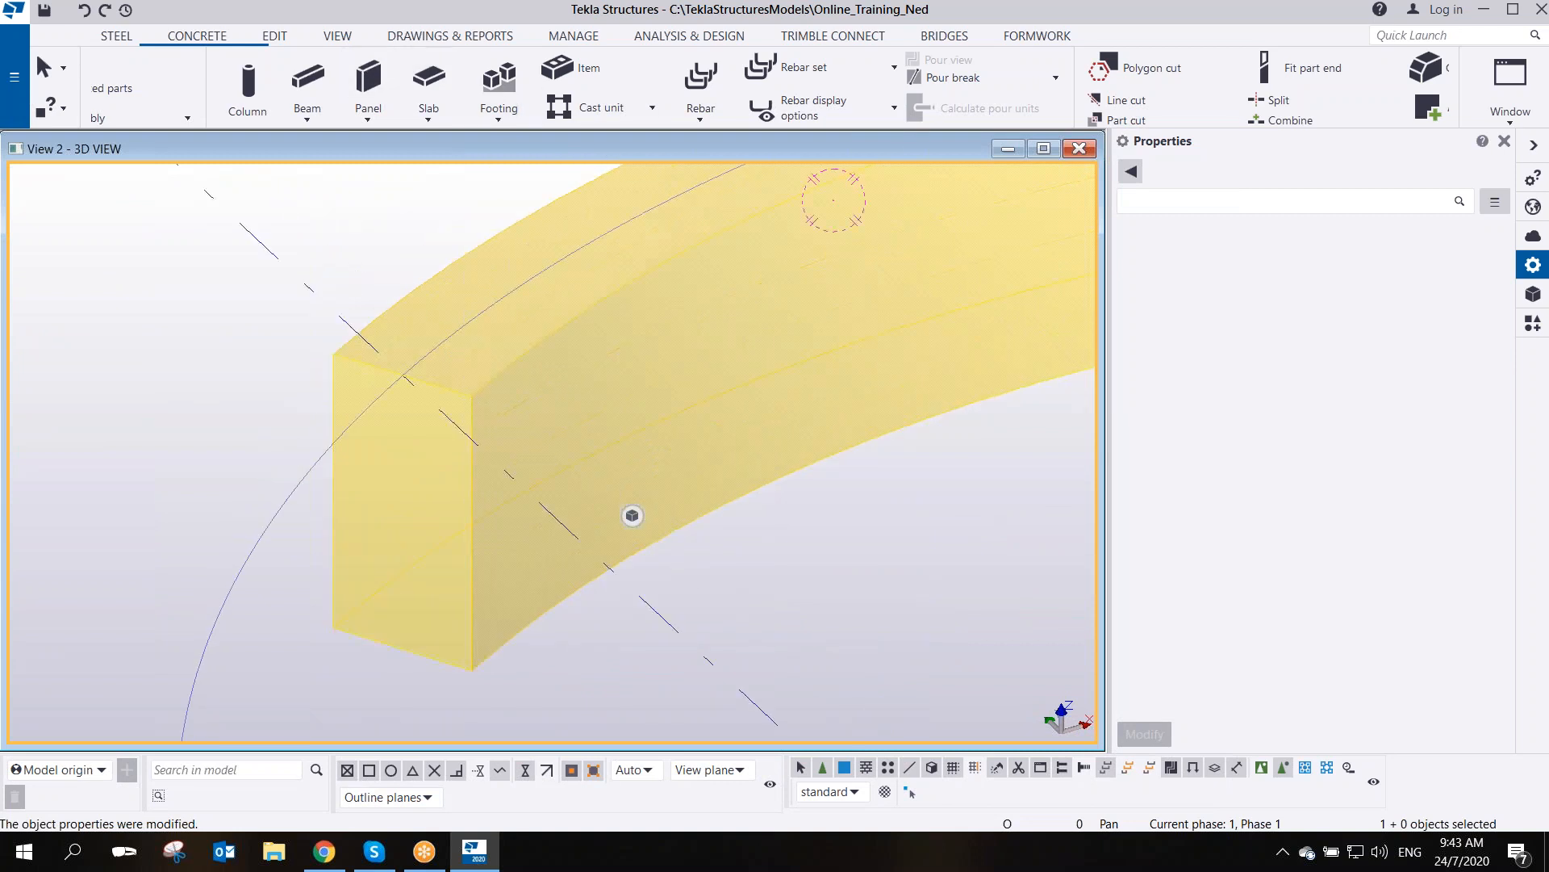
pyautogui.moveTo(730, 379); pyautogui.dragTo(448, 465, button='middle')
pyautogui.scroll(-2, 448, 465)
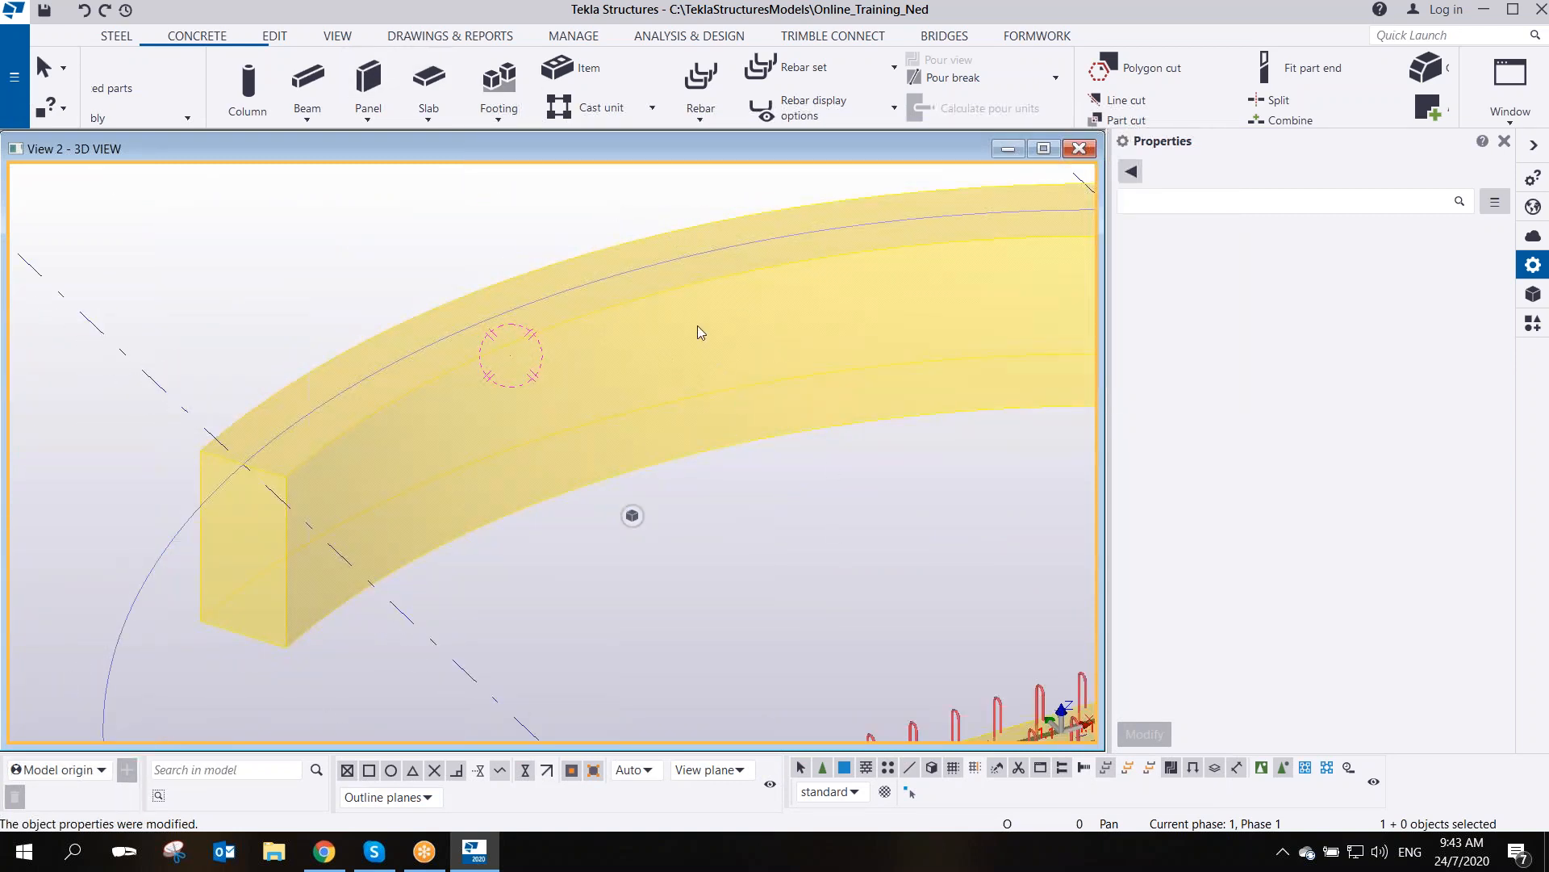
pyautogui.scroll(-1, 734, 381)
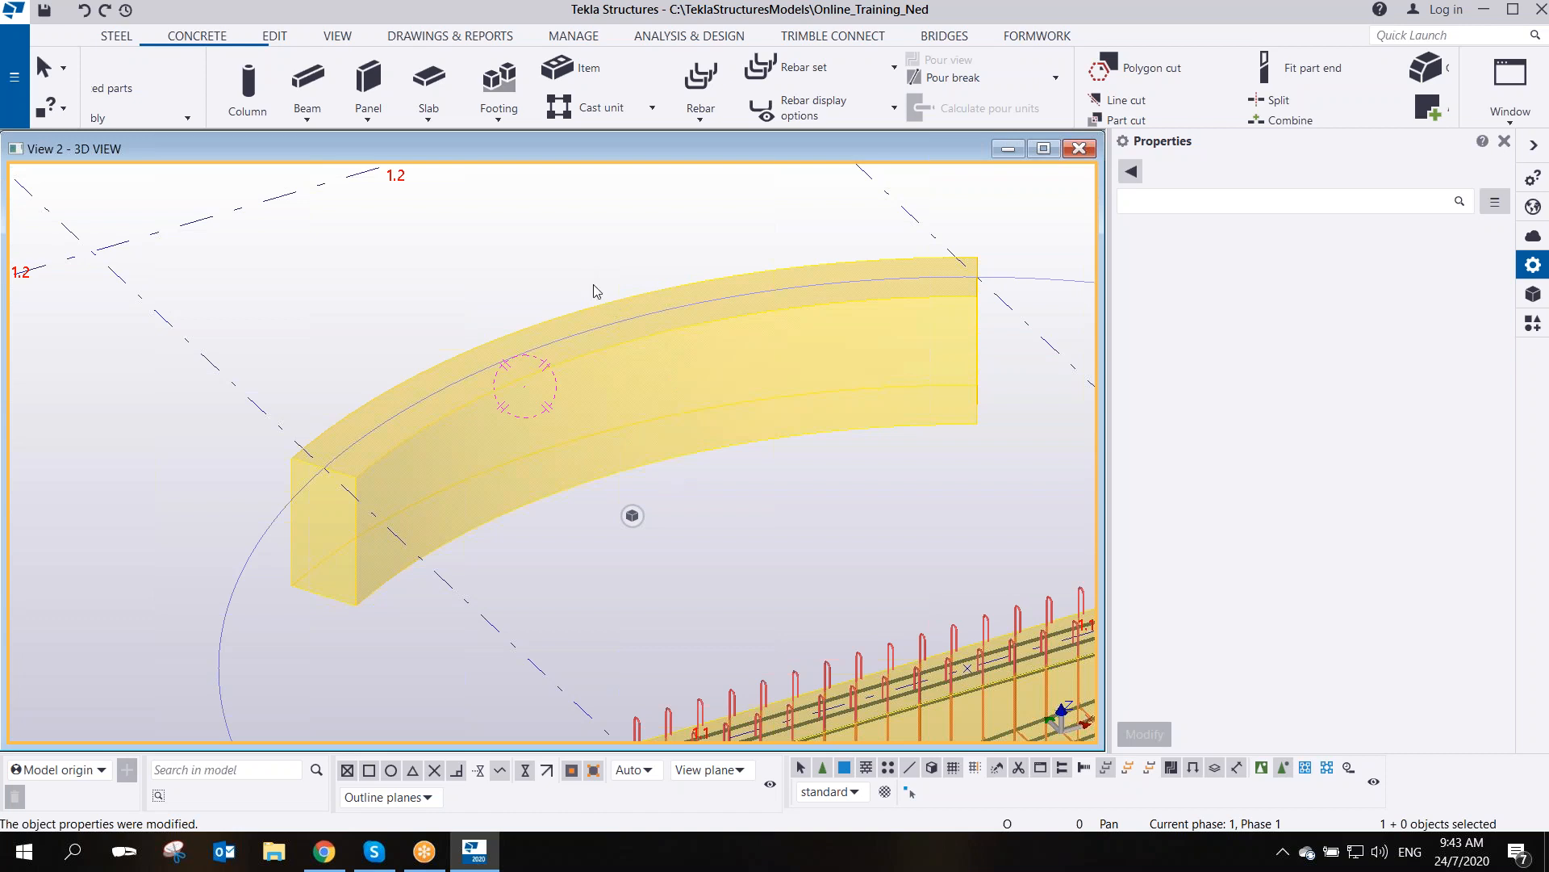
pyautogui.scroll(3, 428, 466)
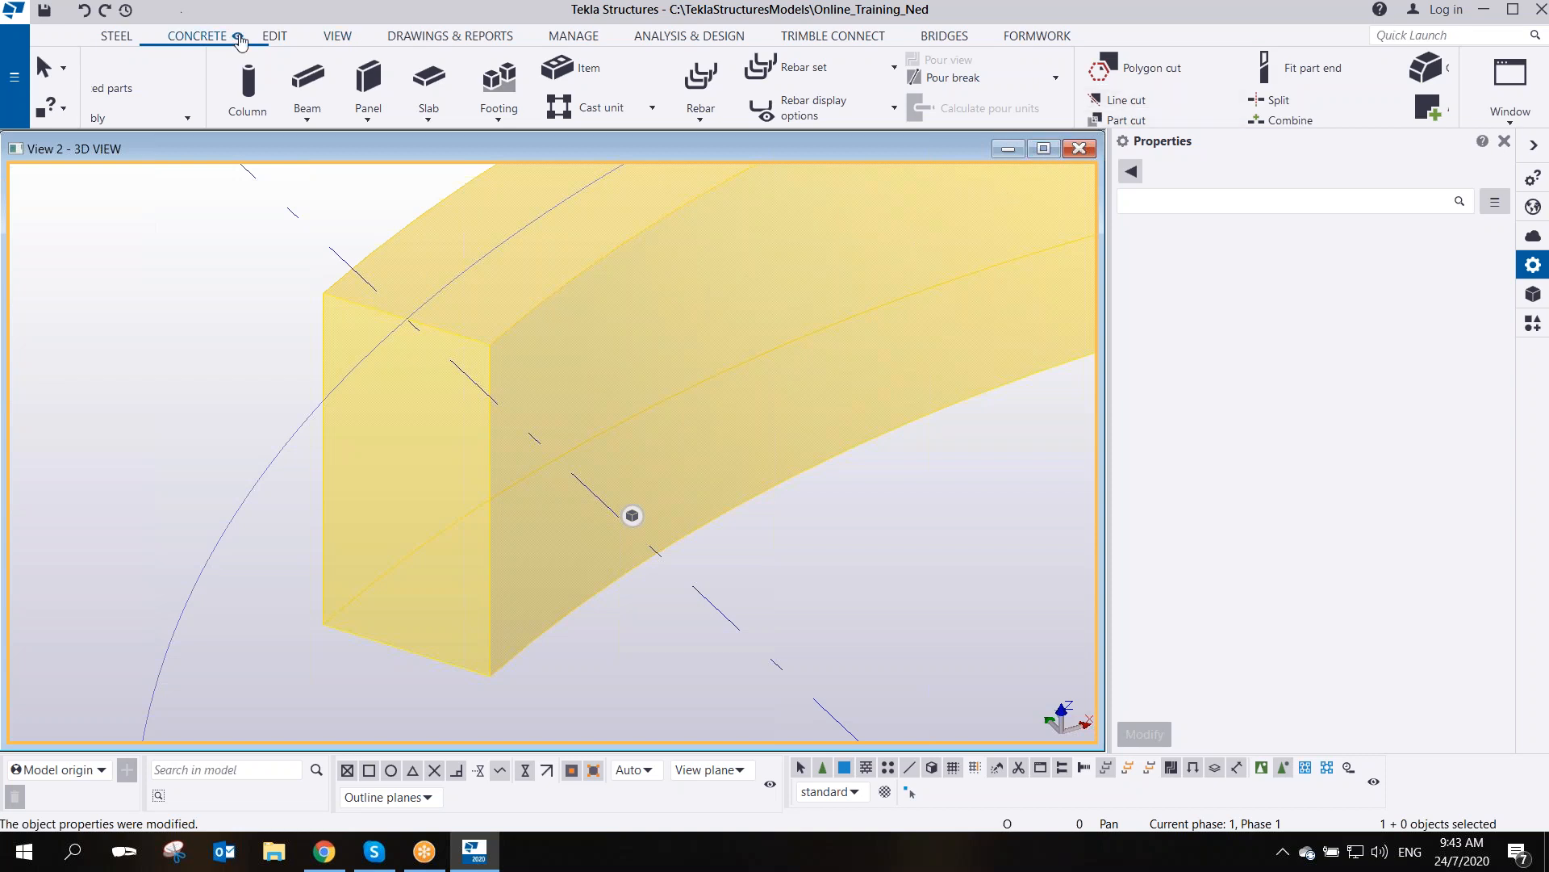
# - Place construction points at the four corners of the curved beam's left end face using points at any position
pyautogui.click(266, 37)
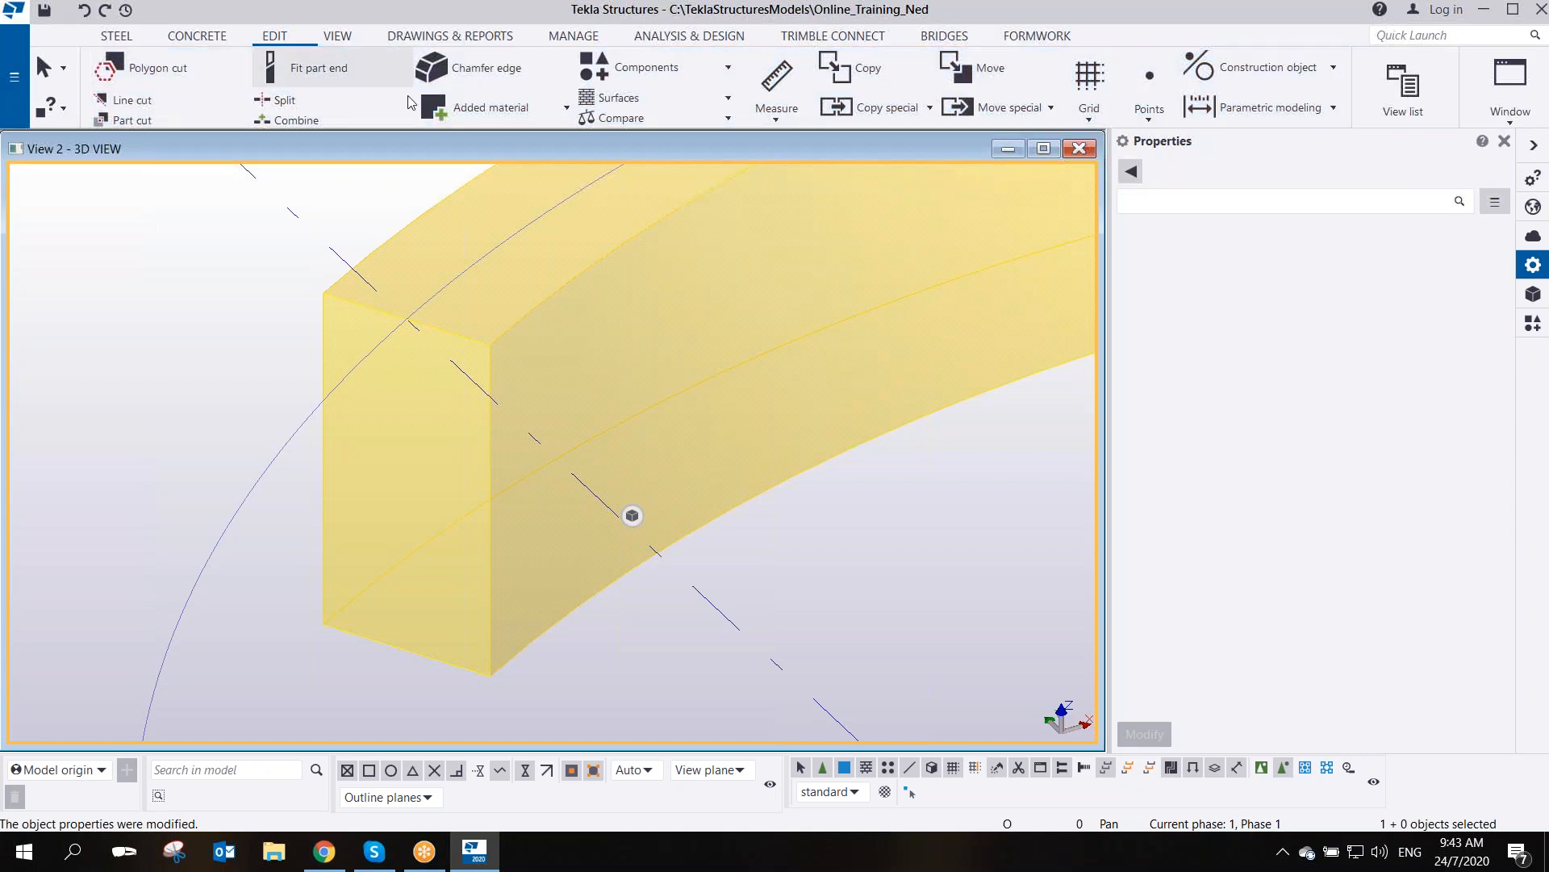
pyautogui.click(1151, 120)
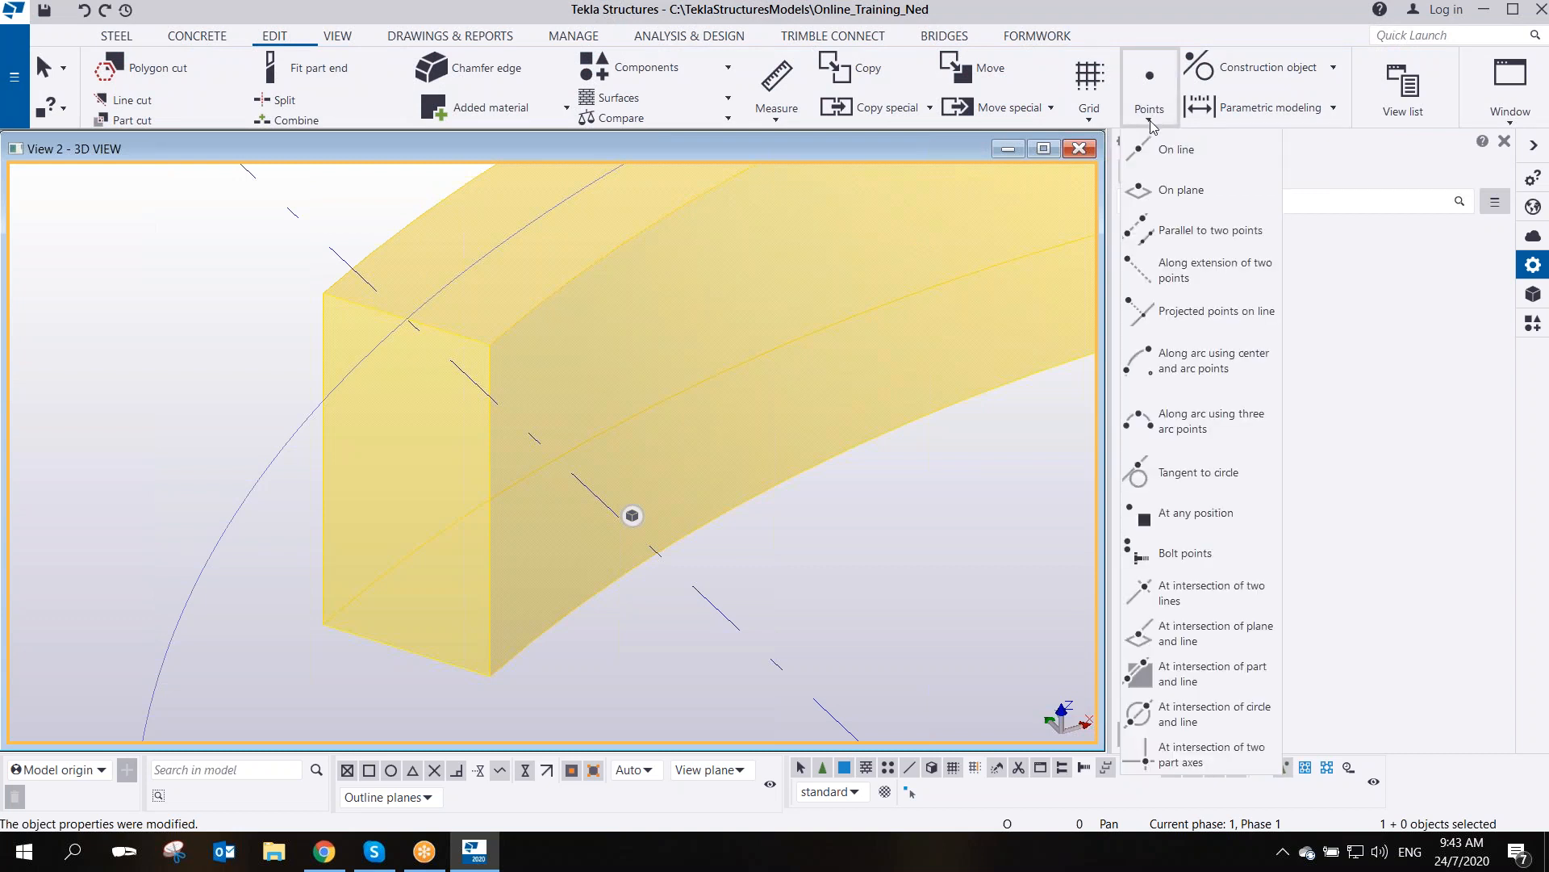
pyautogui.click(1196, 518)
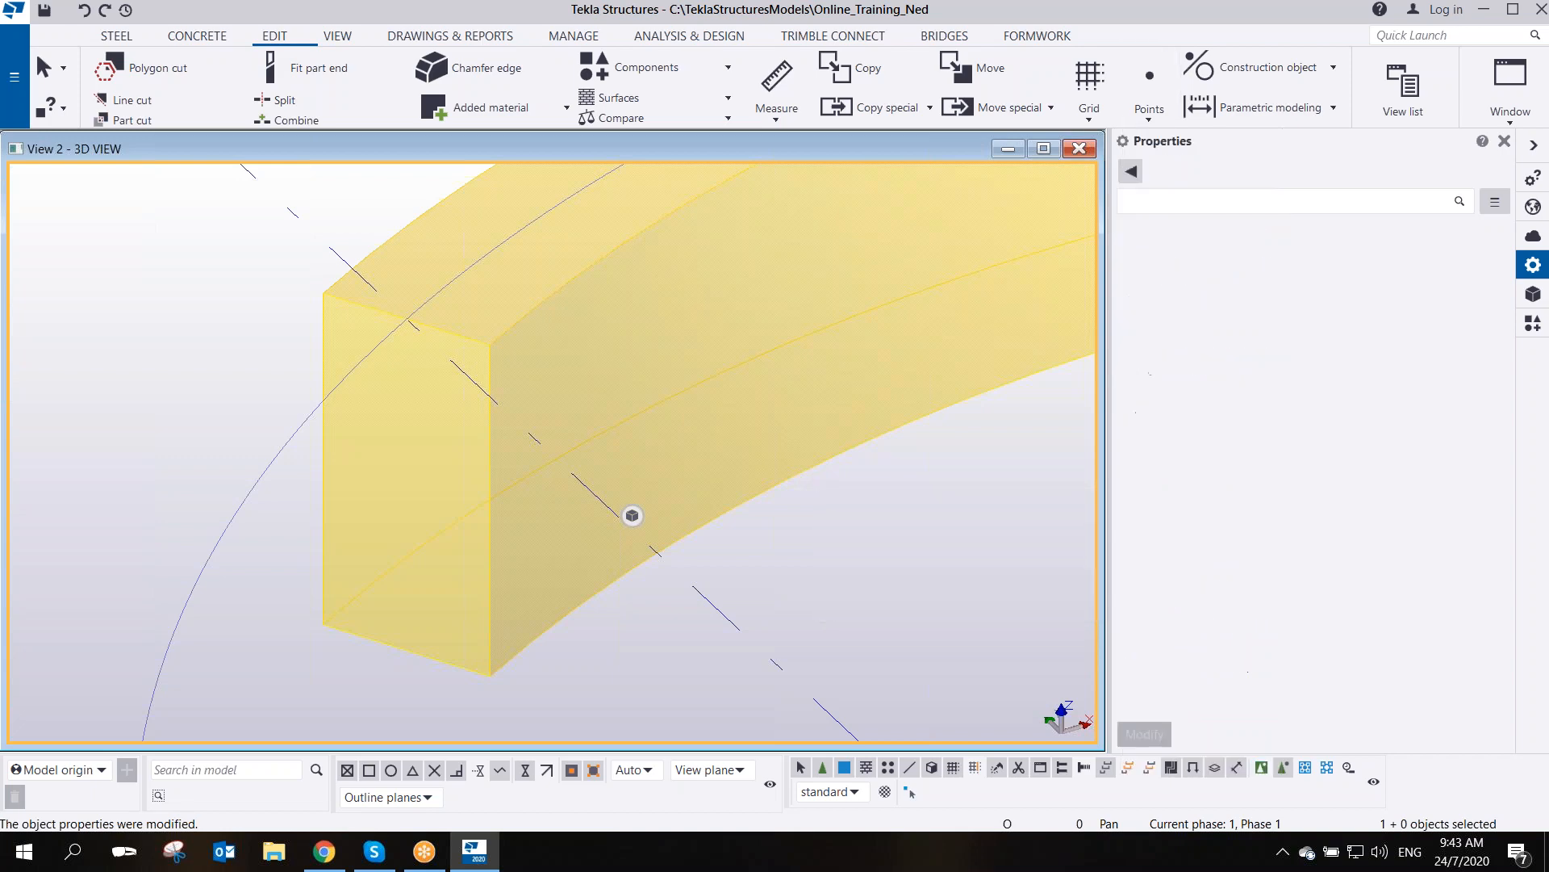
pyautogui.click(321, 293)
pyautogui.click(488, 347)
pyautogui.click(322, 625)
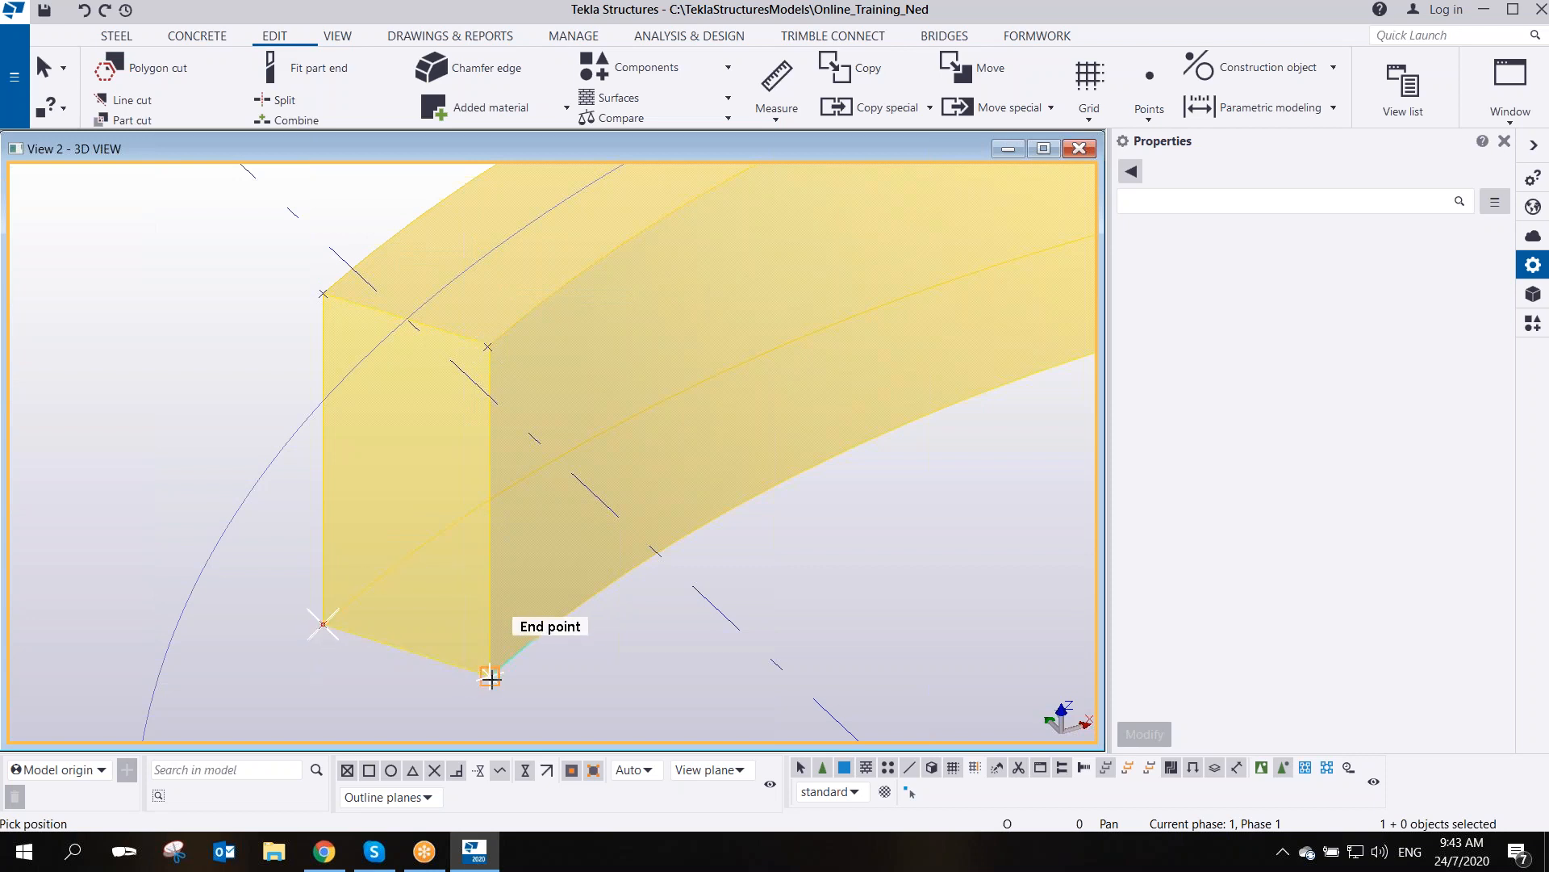
# - Delete the misplaced point near the end face's inner upper corner and place a new point exactly on that corner
pyautogui.scroll(8, 508, 339)
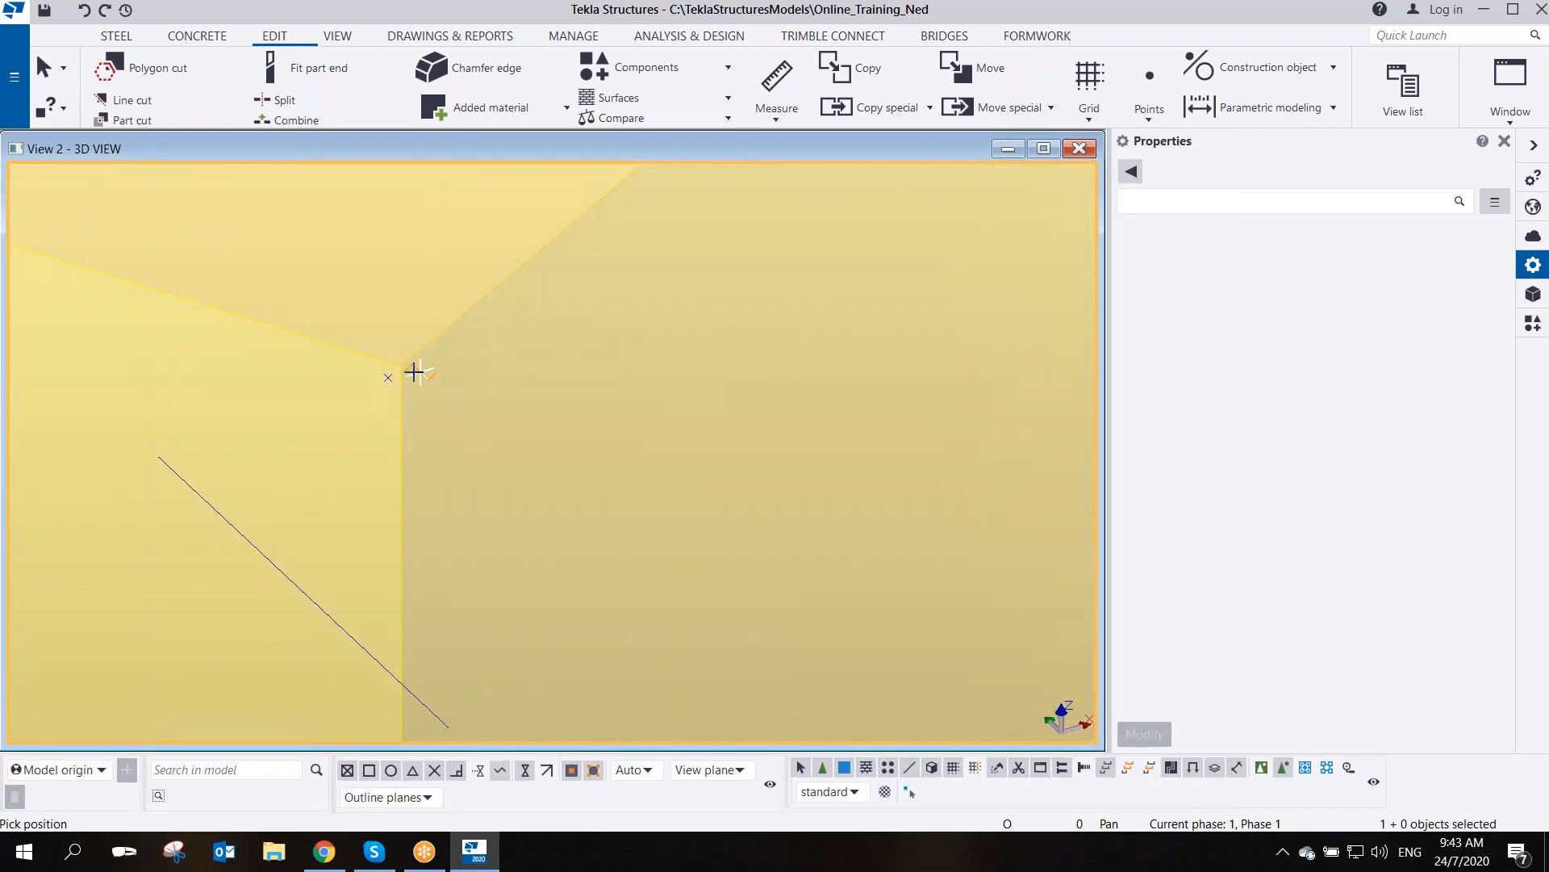
pyautogui.rightClick(417, 364)
pyautogui.click(469, 338)
pyautogui.moveTo(333, 316); pyautogui.dragTo(416, 418)
pyautogui.press('Delete')
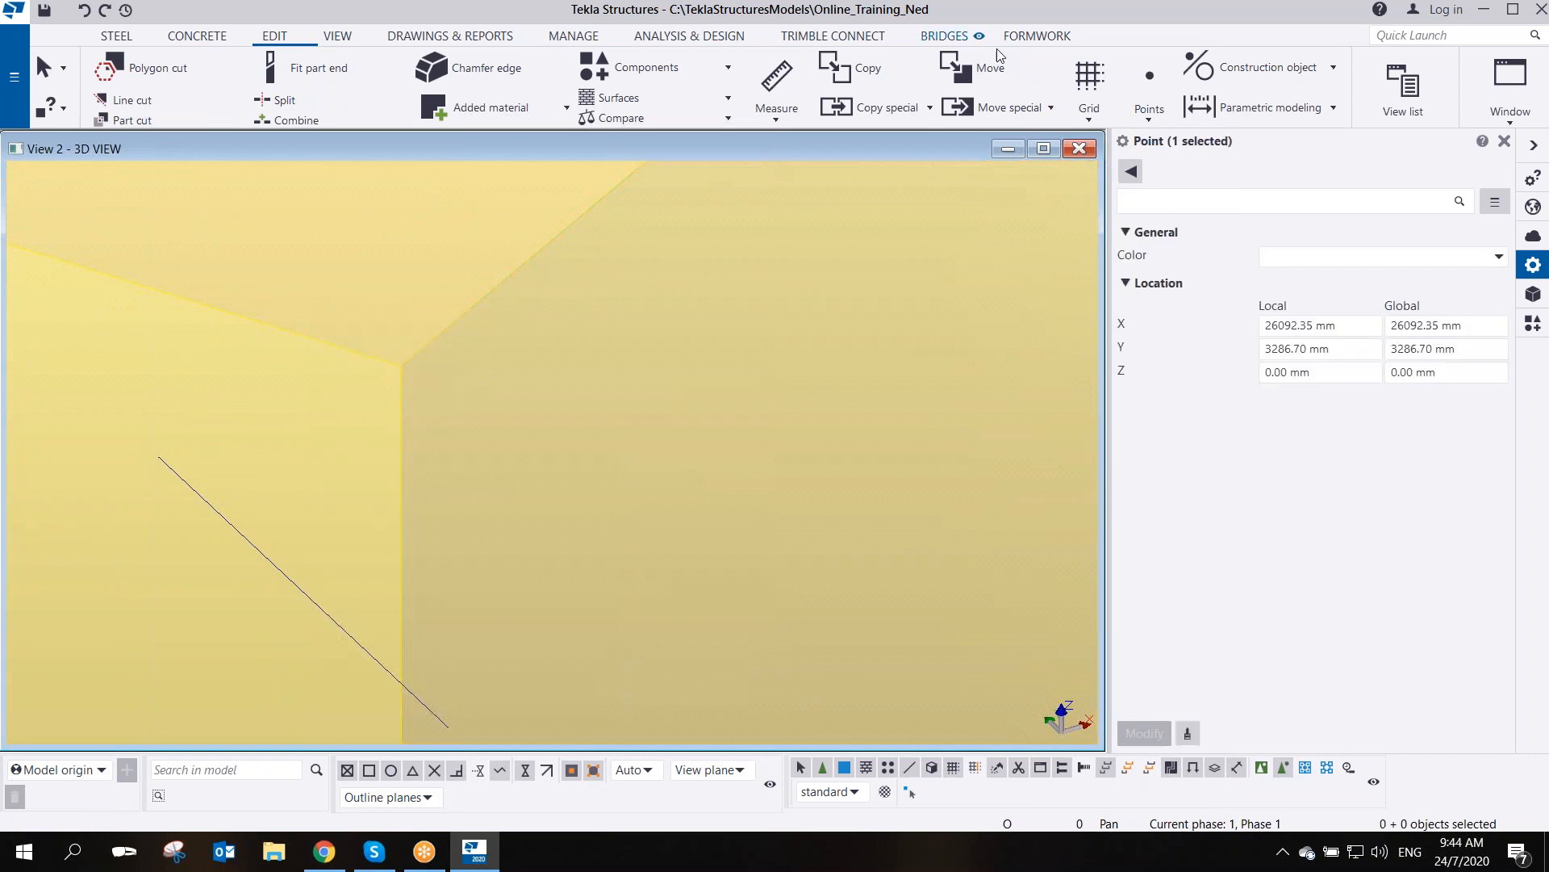
pyautogui.click(1154, 119)
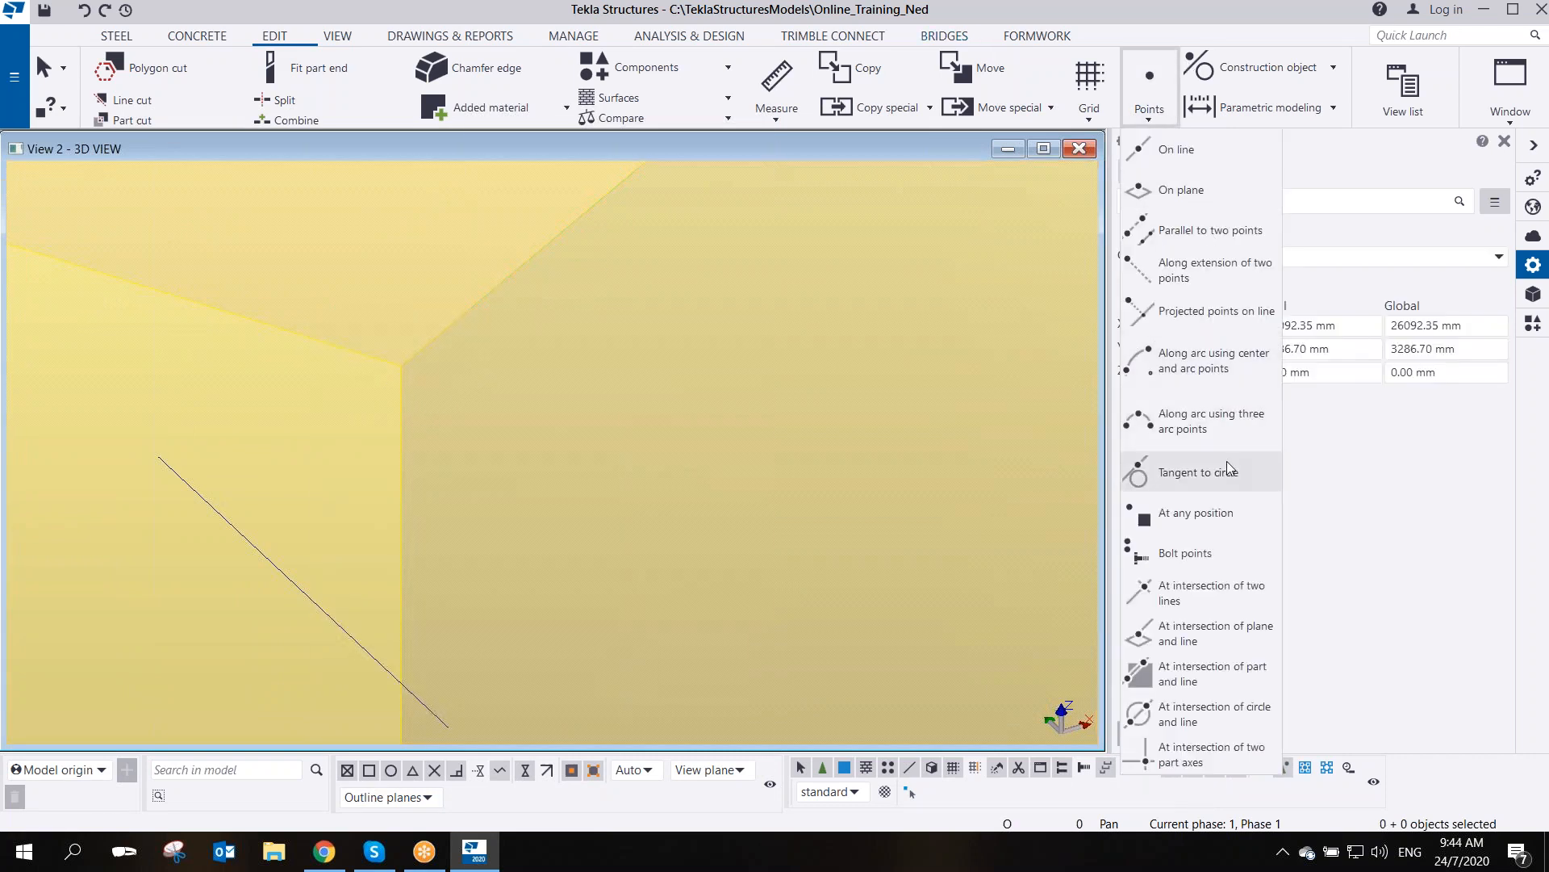
pyautogui.click(1204, 521)
pyautogui.click(401, 362)
# - Place a point at any position on the outer upper corner of the curved beam's left end face
pyautogui.scroll(-3, 494, 398)
pyautogui.moveTo(148, 297); pyautogui.dragTo(495, 439, button='middle')
pyautogui.scroll(4, 468, 408)
pyautogui.scroll(4, 531, 508)
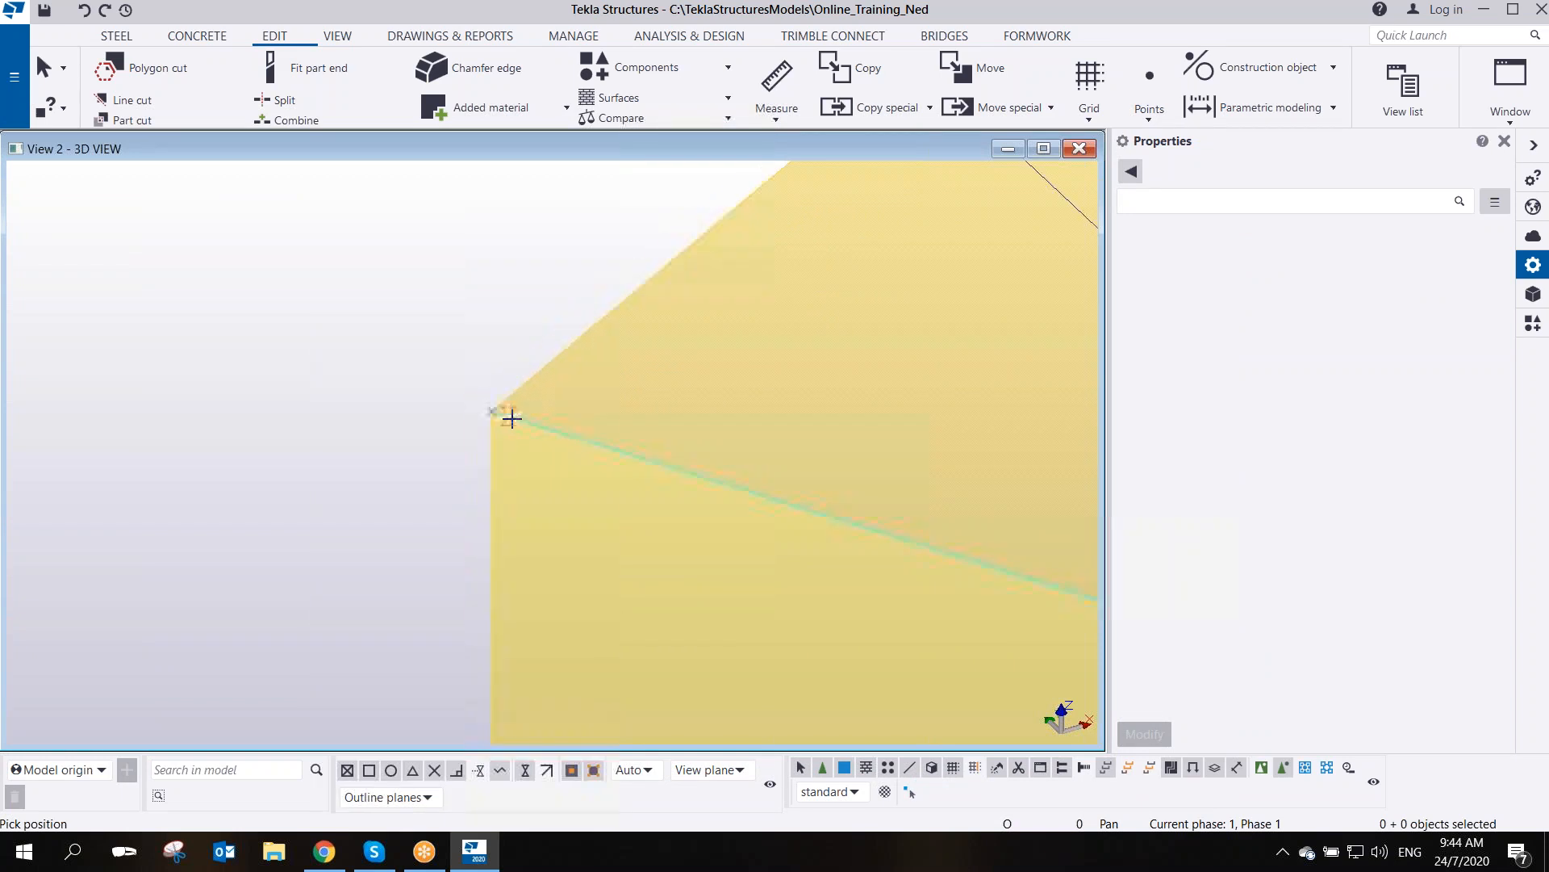
pyautogui.click(511, 418)
# - Check up close that points sit on all corners of the left end face and end point placement
pyautogui.scroll(-3, 538, 412)
pyautogui.moveTo(682, 480); pyautogui.dragTo(561, 211, button='middle')
pyautogui.moveTo(578, 484); pyautogui.dragTo(522, 242, button='middle')
pyautogui.moveTo(516, 654); pyautogui.dragTo(524, 242, button='middle')
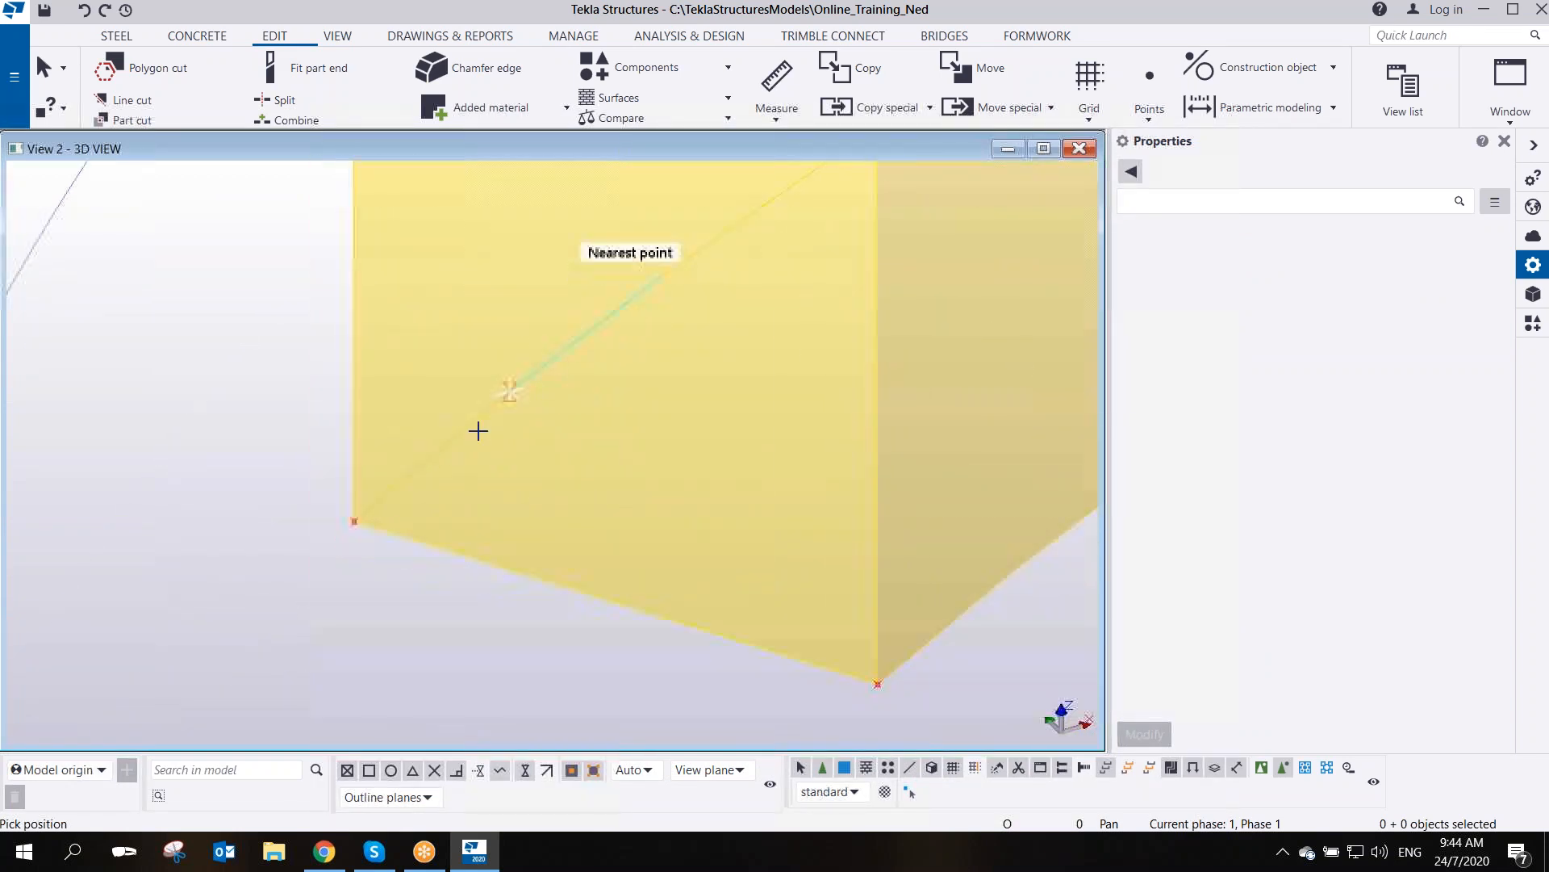
pyautogui.scroll(3, 478, 431)
pyautogui.scroll(-2, 369, 542)
pyautogui.moveTo(368, 532); pyautogui.dragTo(223, 236, button='middle')
pyautogui.moveTo(805, 476); pyautogui.dragTo(754, 363, button='middle')
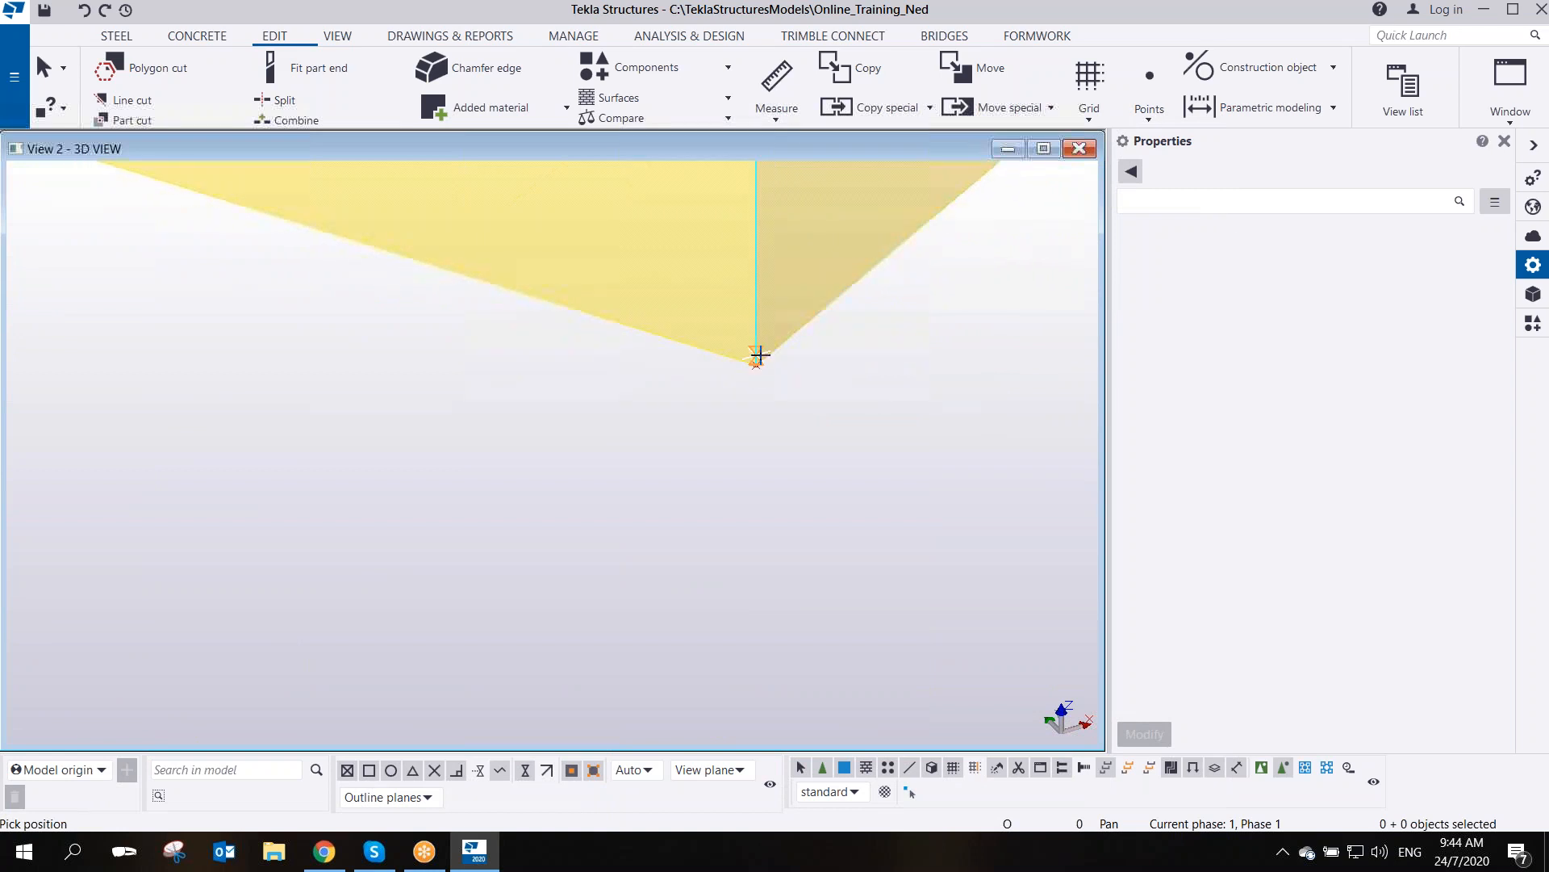
pyautogui.moveTo(723, 245); pyautogui.dragTo(671, 400, button='middle')
pyautogui.scroll(-3, 684, 448)
pyautogui.moveTo(626, 333); pyautogui.dragTo(589, 502, button='middle')
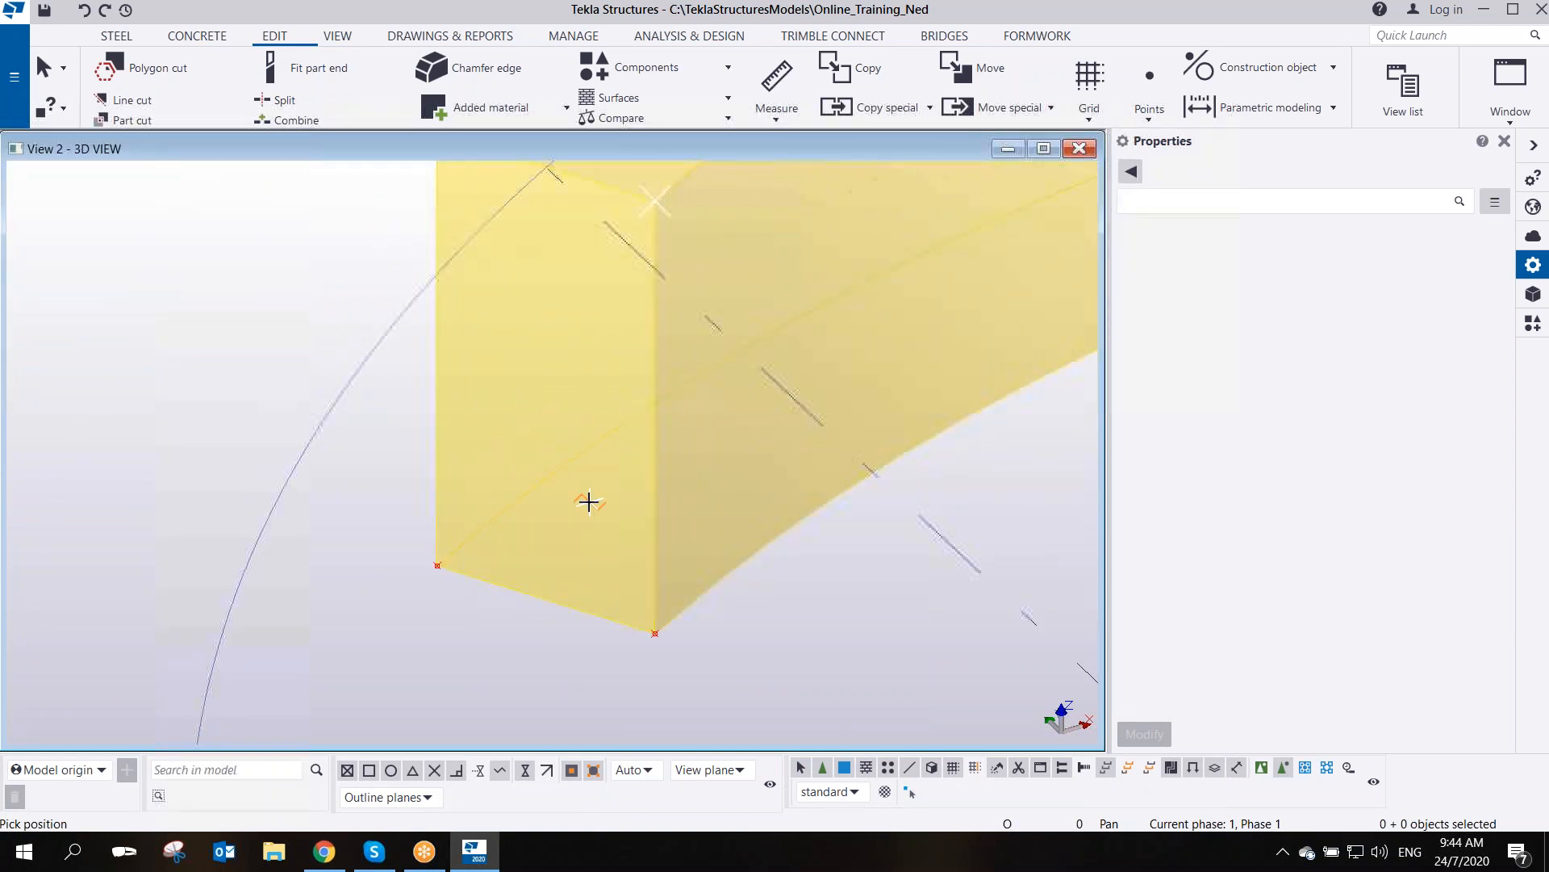
pyautogui.scroll(-2, 589, 502)
pyautogui.rightClick(404, 321)
pyautogui.click(440, 328)
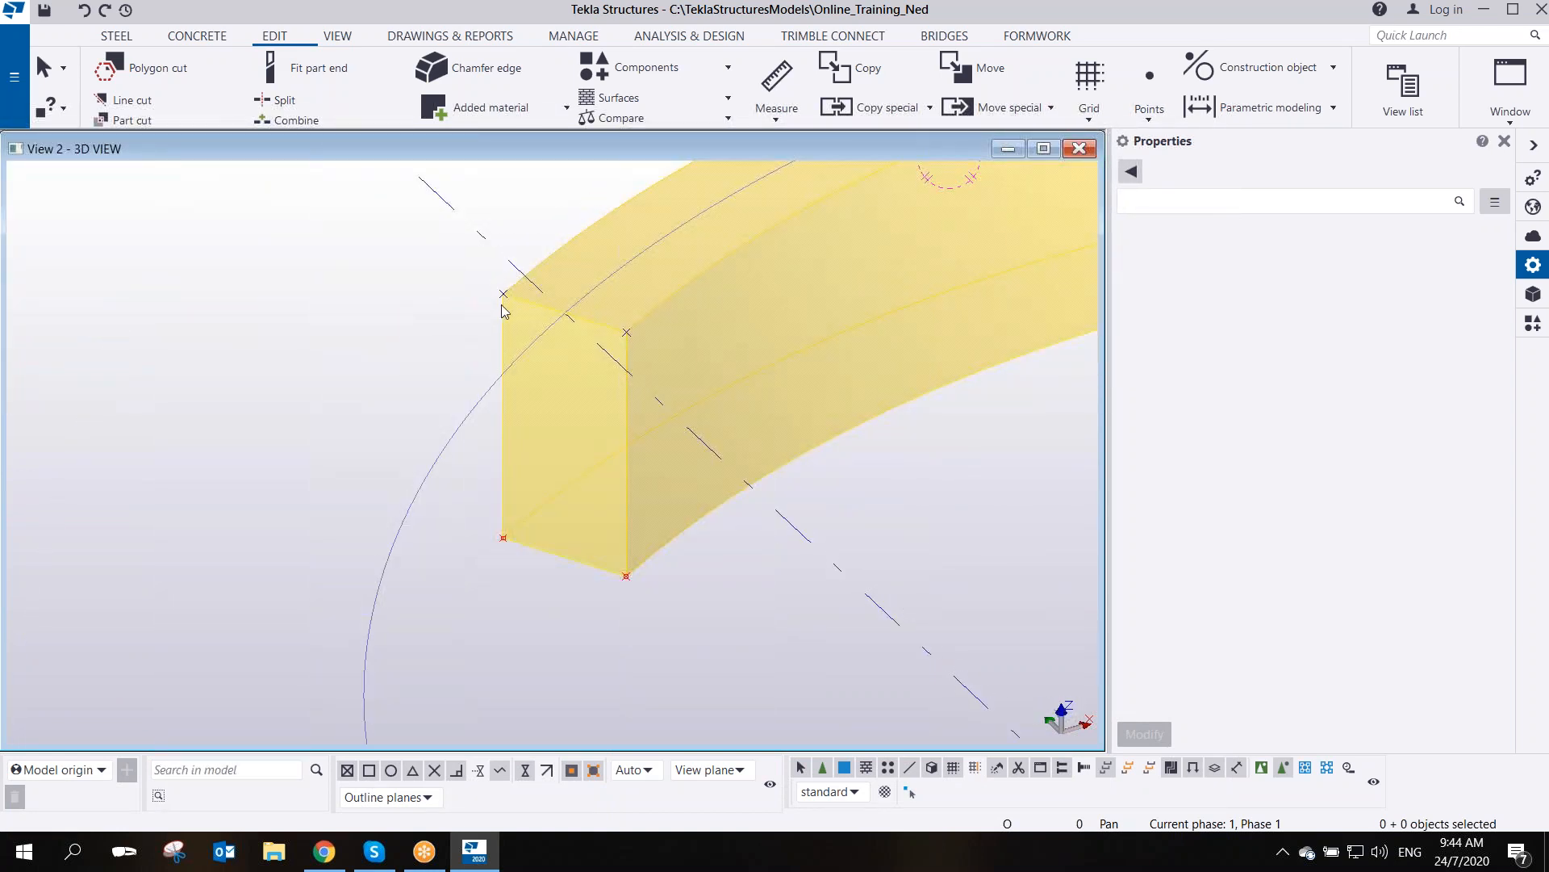
pyautogui.scroll(2, 554, 548)
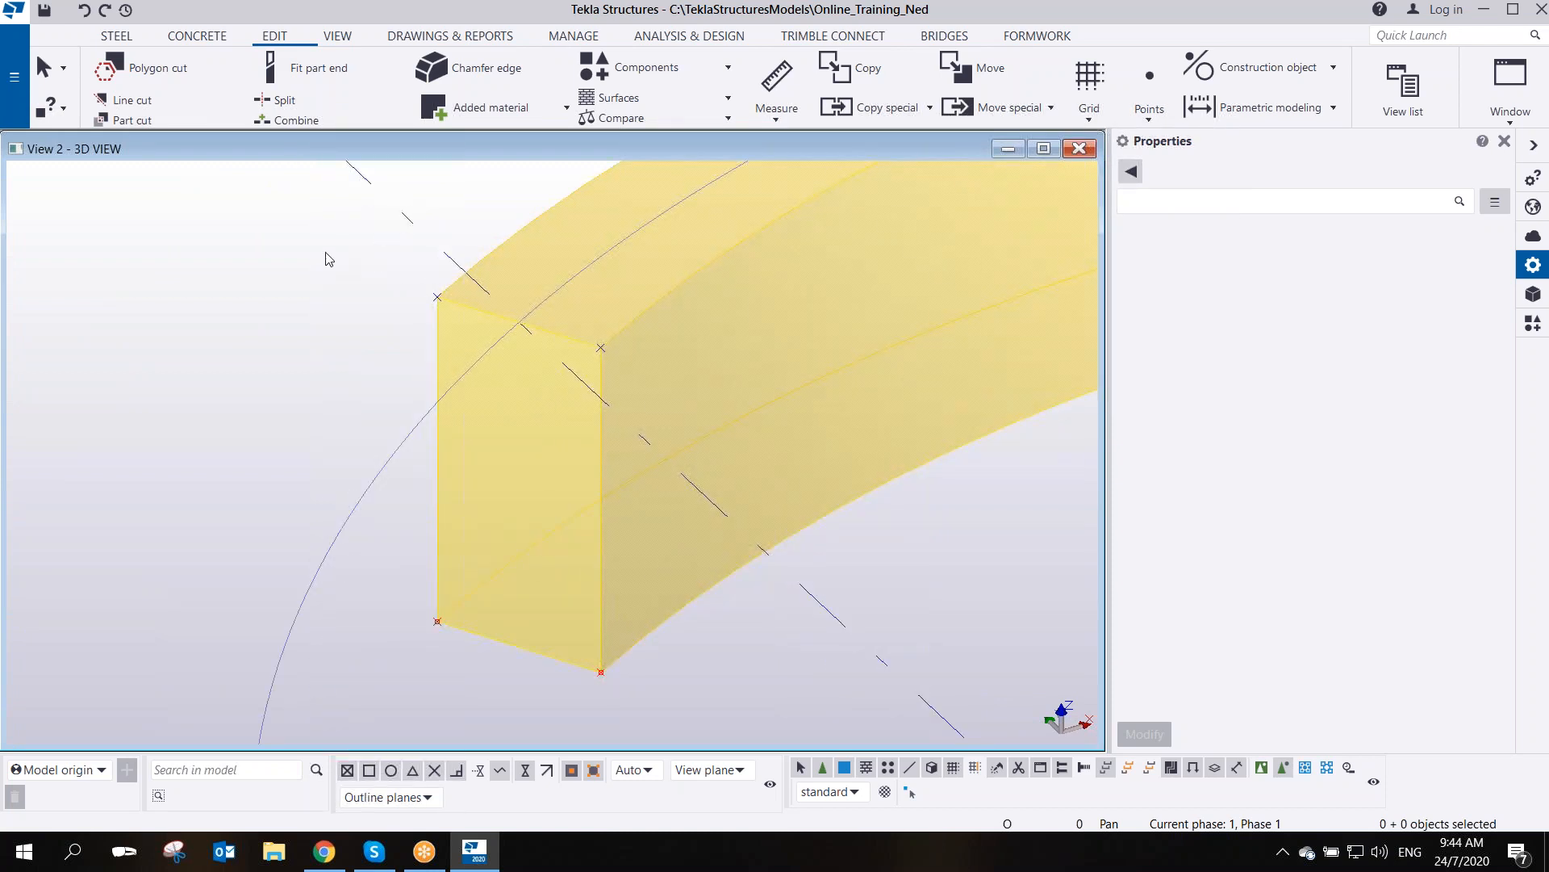
# - Select the four corner points of the left end face together and show the beams in plan
pyautogui.moveTo(462, 345); pyautogui.dragTo(724, 479)
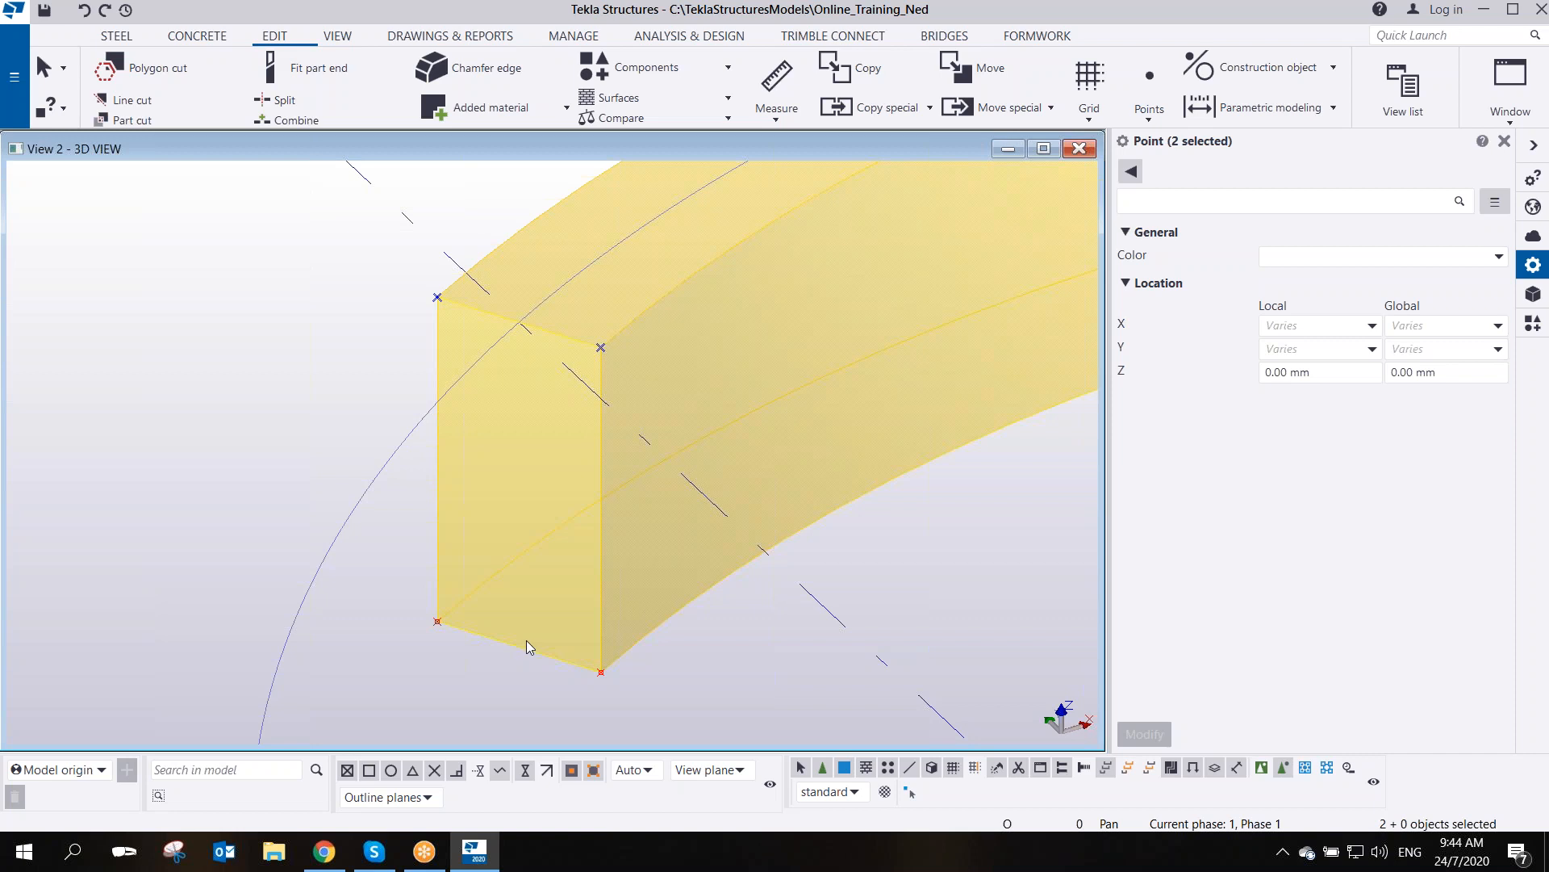
pyautogui.scroll(-6, 415, 546)
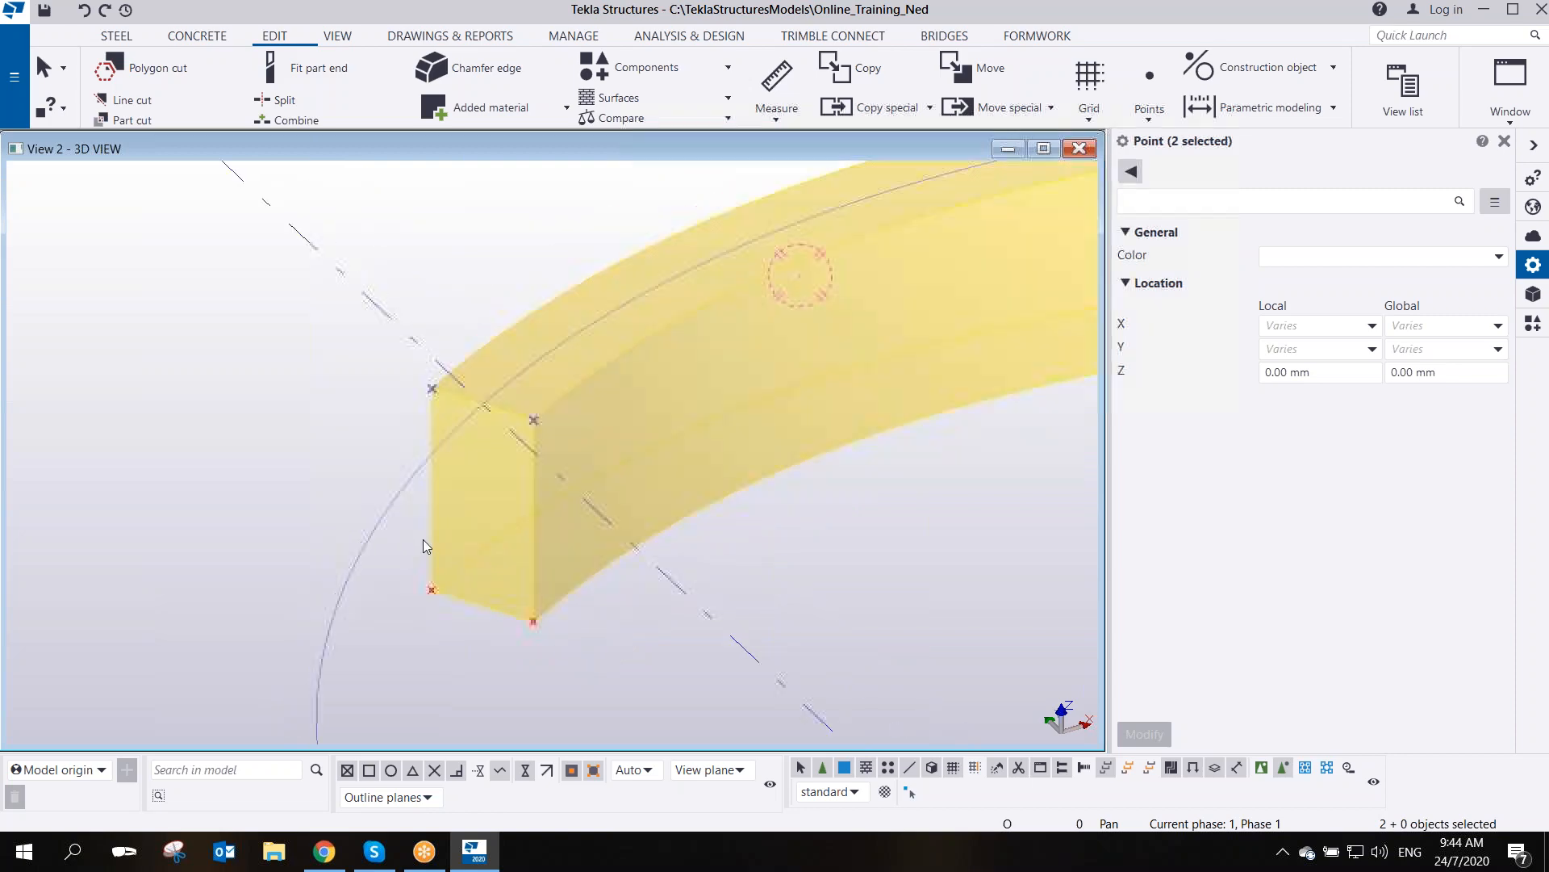
pyautogui.keyDown('shift'); pyautogui.moveTo(157, 325); pyautogui.dragTo(336, 598); pyautogui.keyUp('shift')
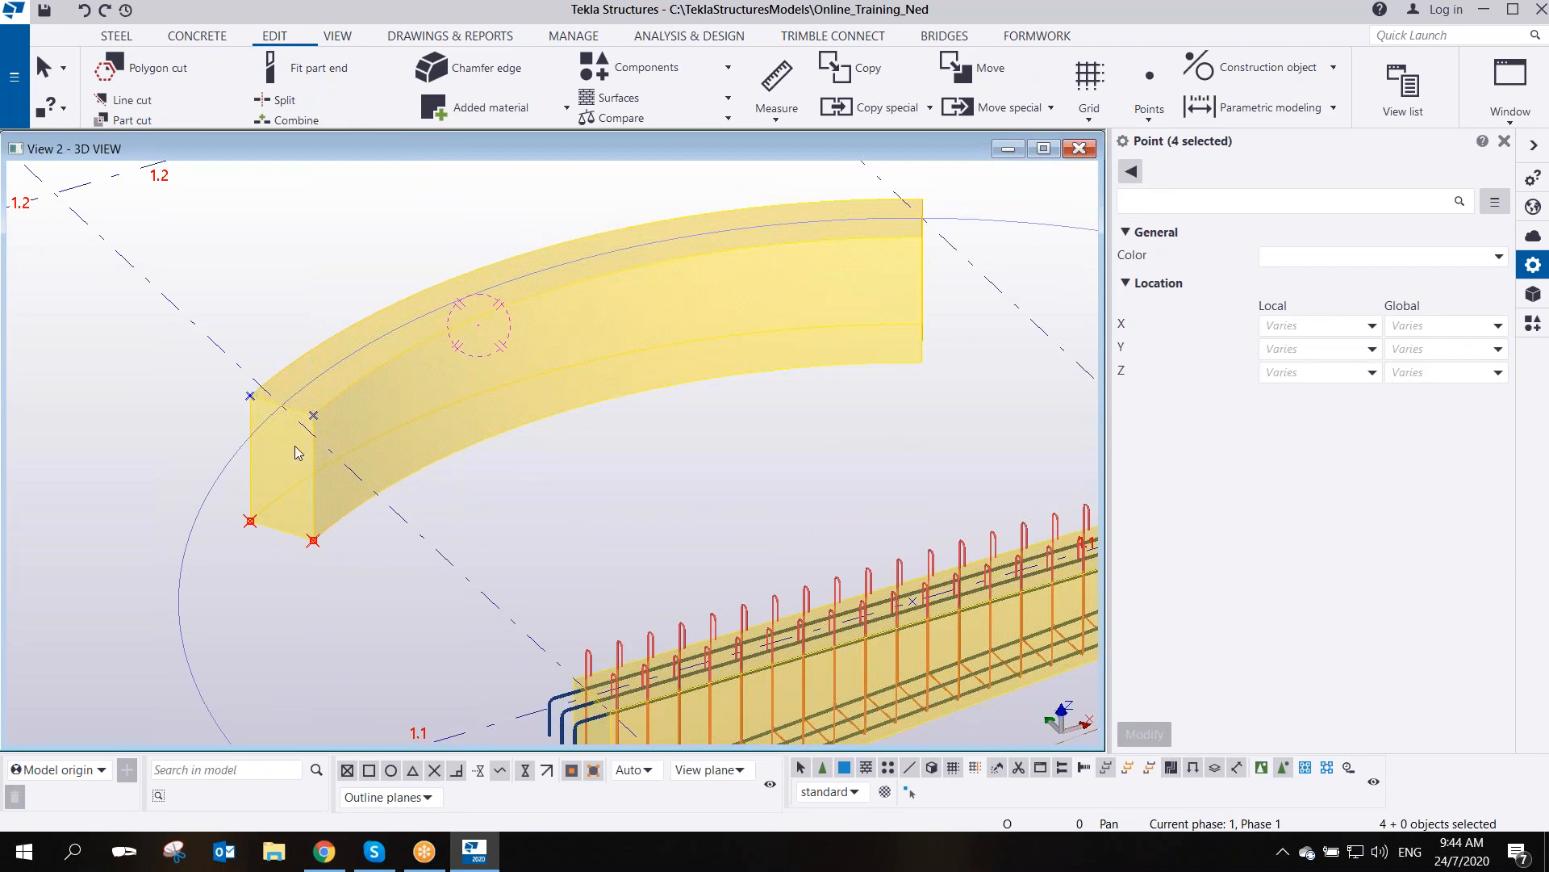
pyautogui.hotkey('ctrl', 'p')
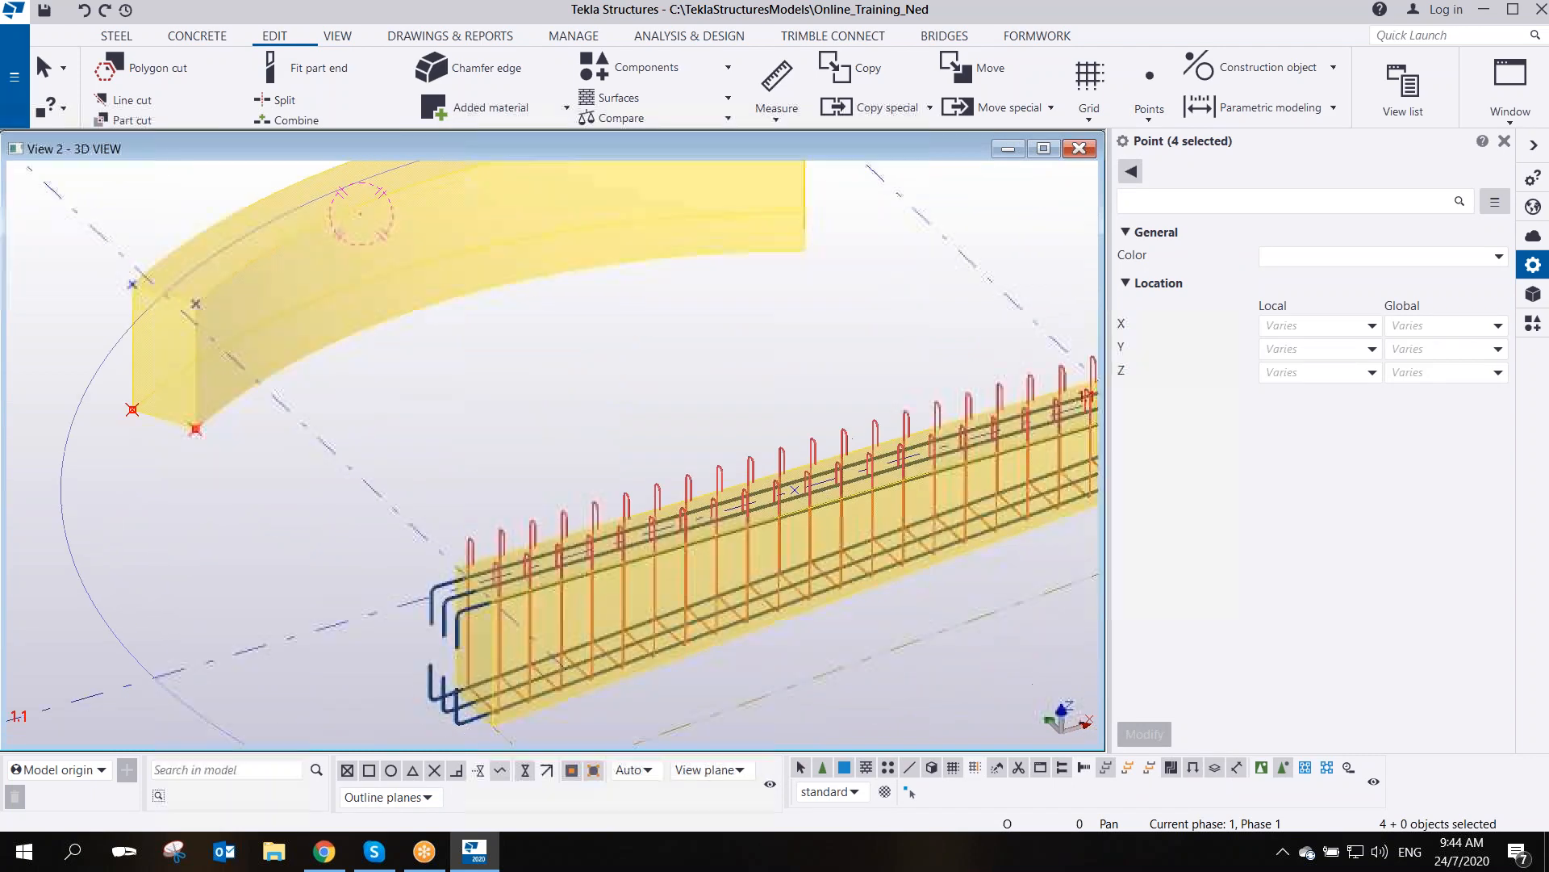
pyautogui.scroll(5, 660, 649)
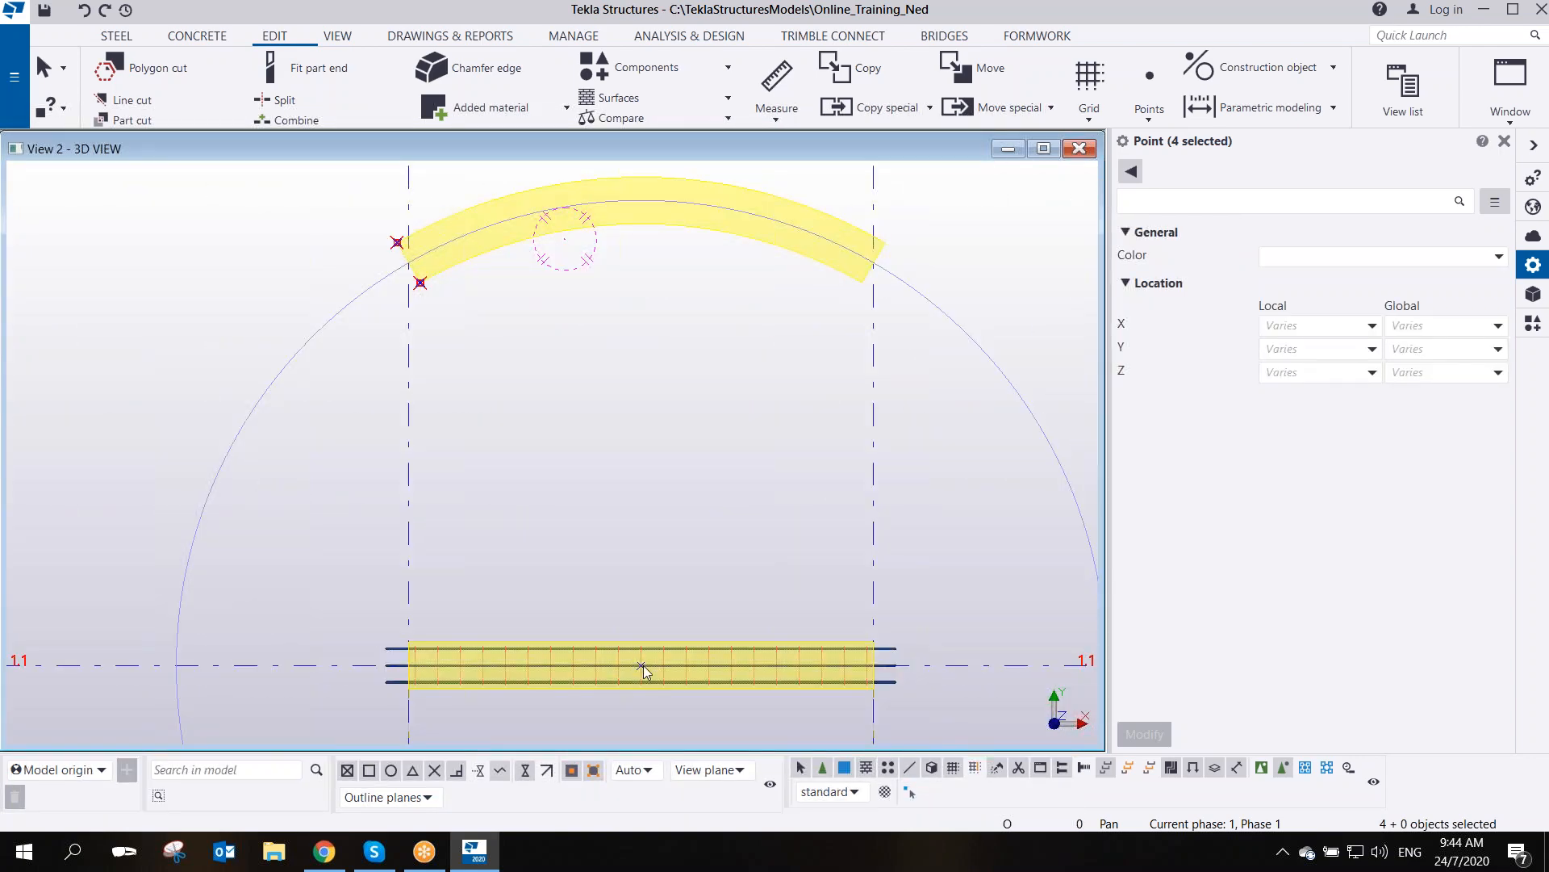
# - Rotate the four selected points 20 degrees around Z, using the construction circle's center point as origin
pyautogui.moveTo(309, 176); pyautogui.dragTo(485, 398)
pyautogui.rightClick(410, 287)
pyautogui.moveTo(502, 390)
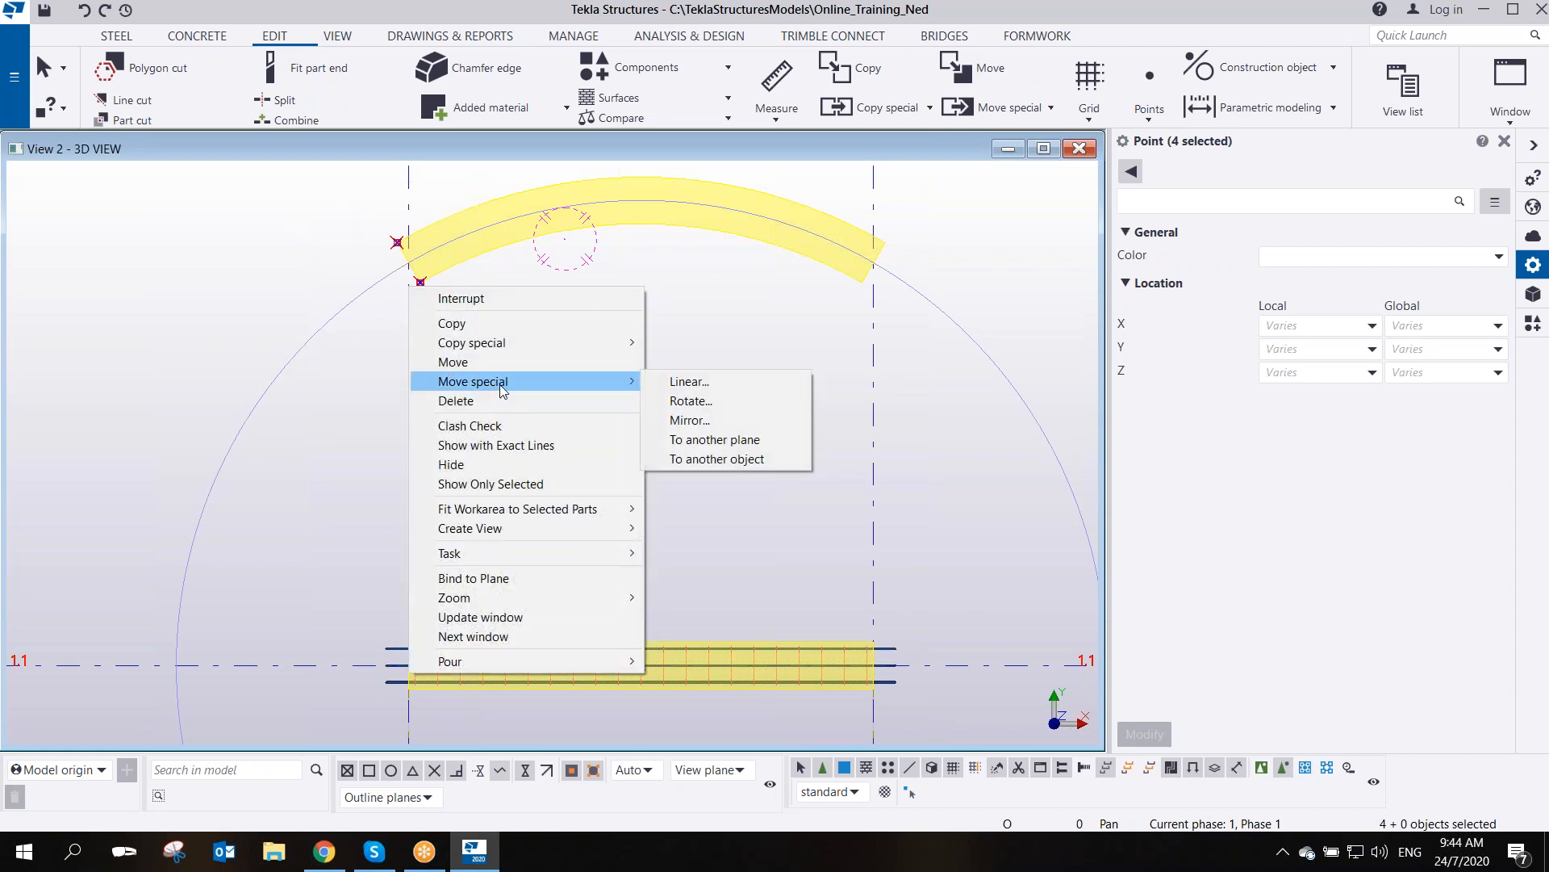
pyautogui.click(710, 401)
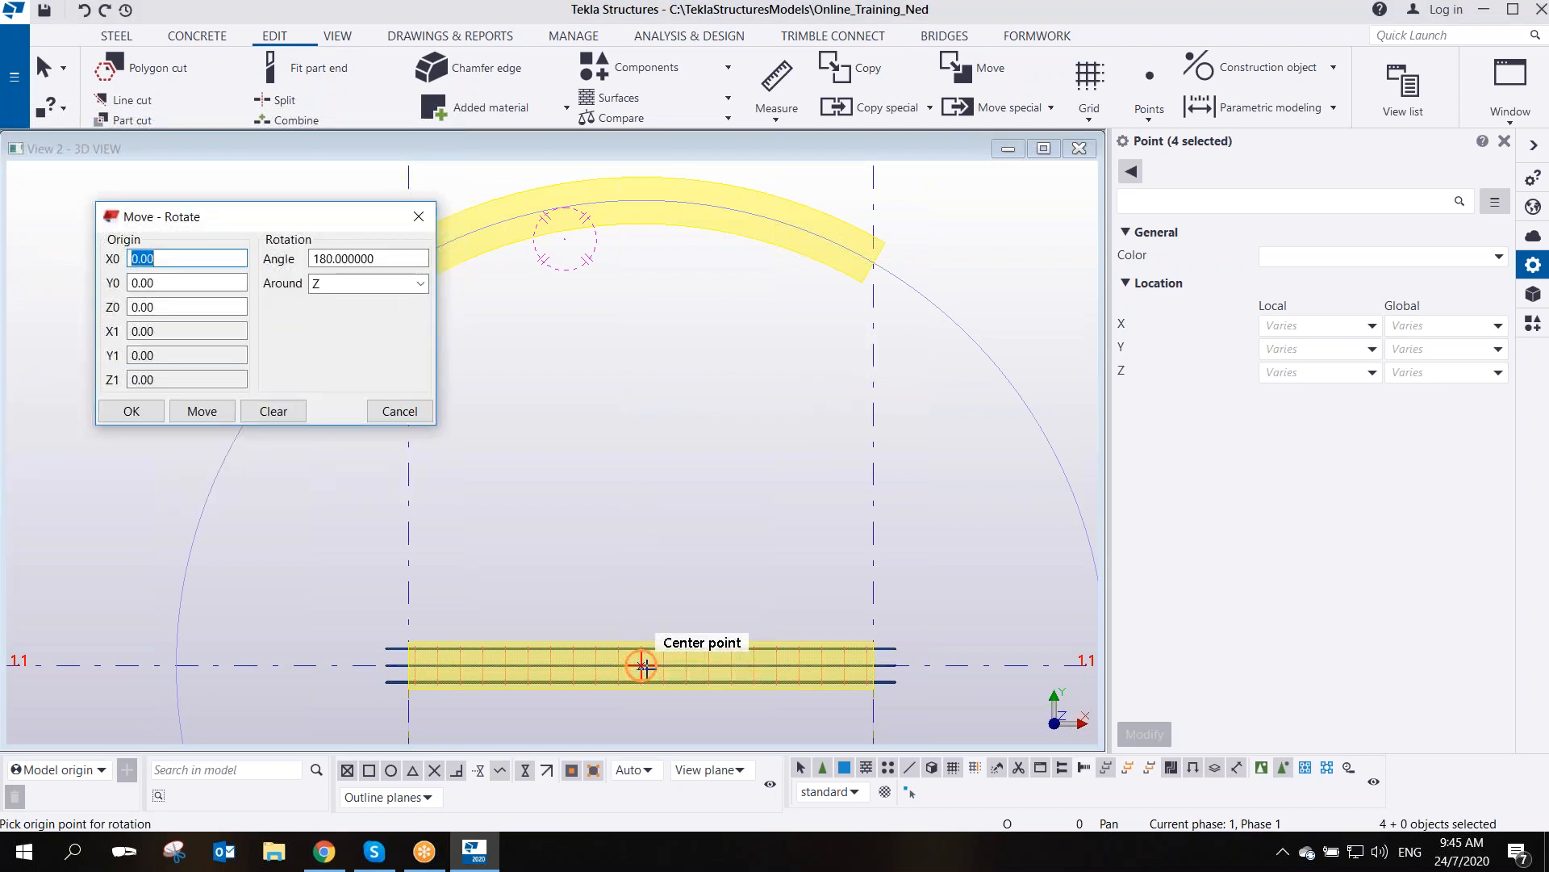
pyautogui.click(643, 665)
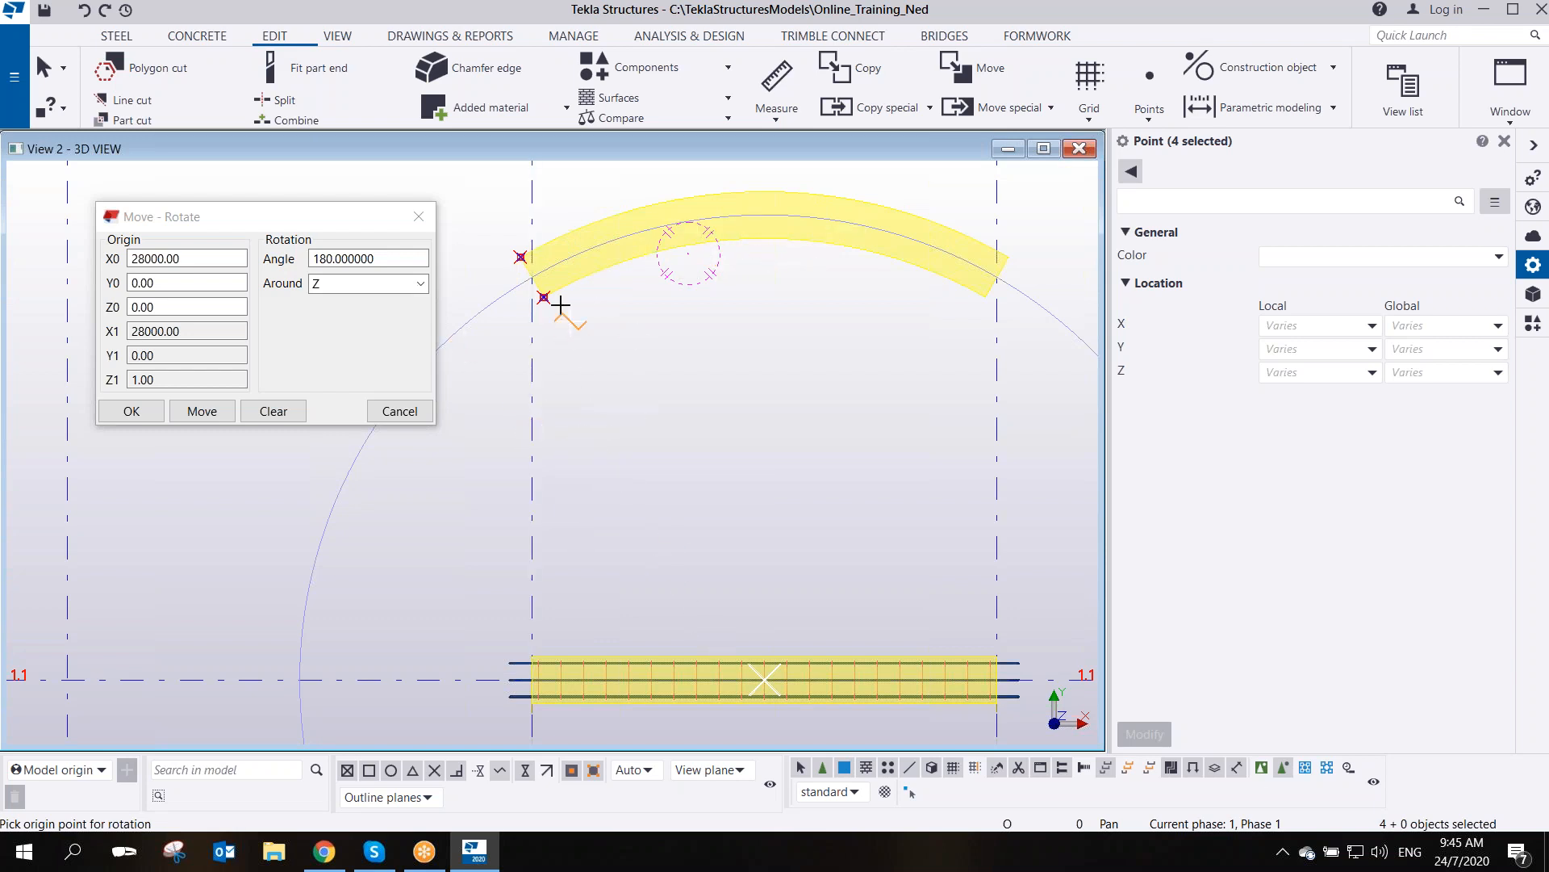
pyautogui.doubleClick(385, 256)
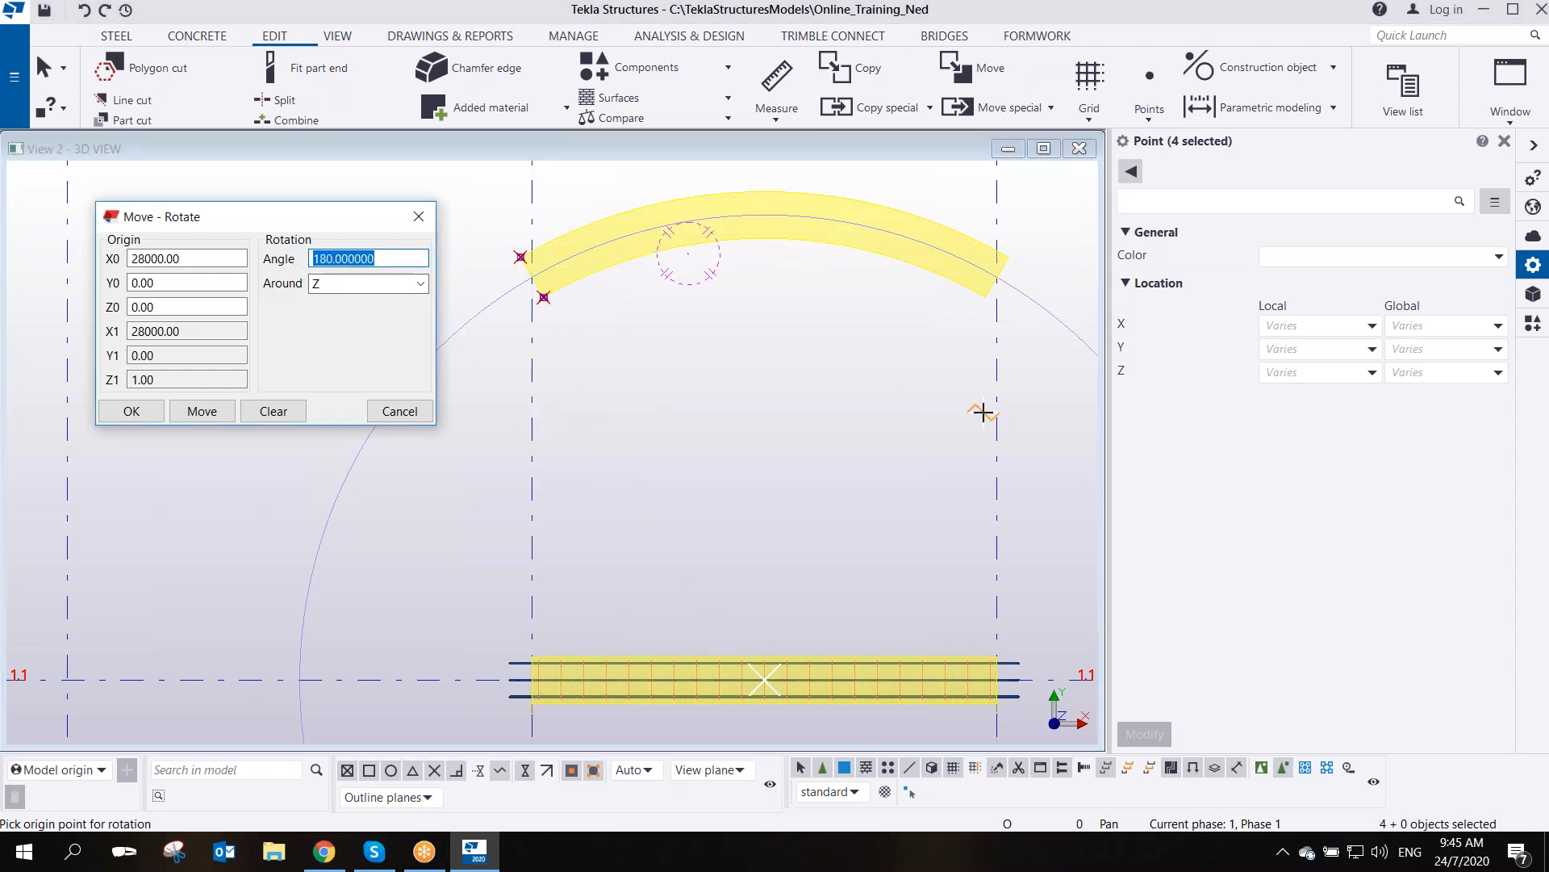
pyautogui.write('20')
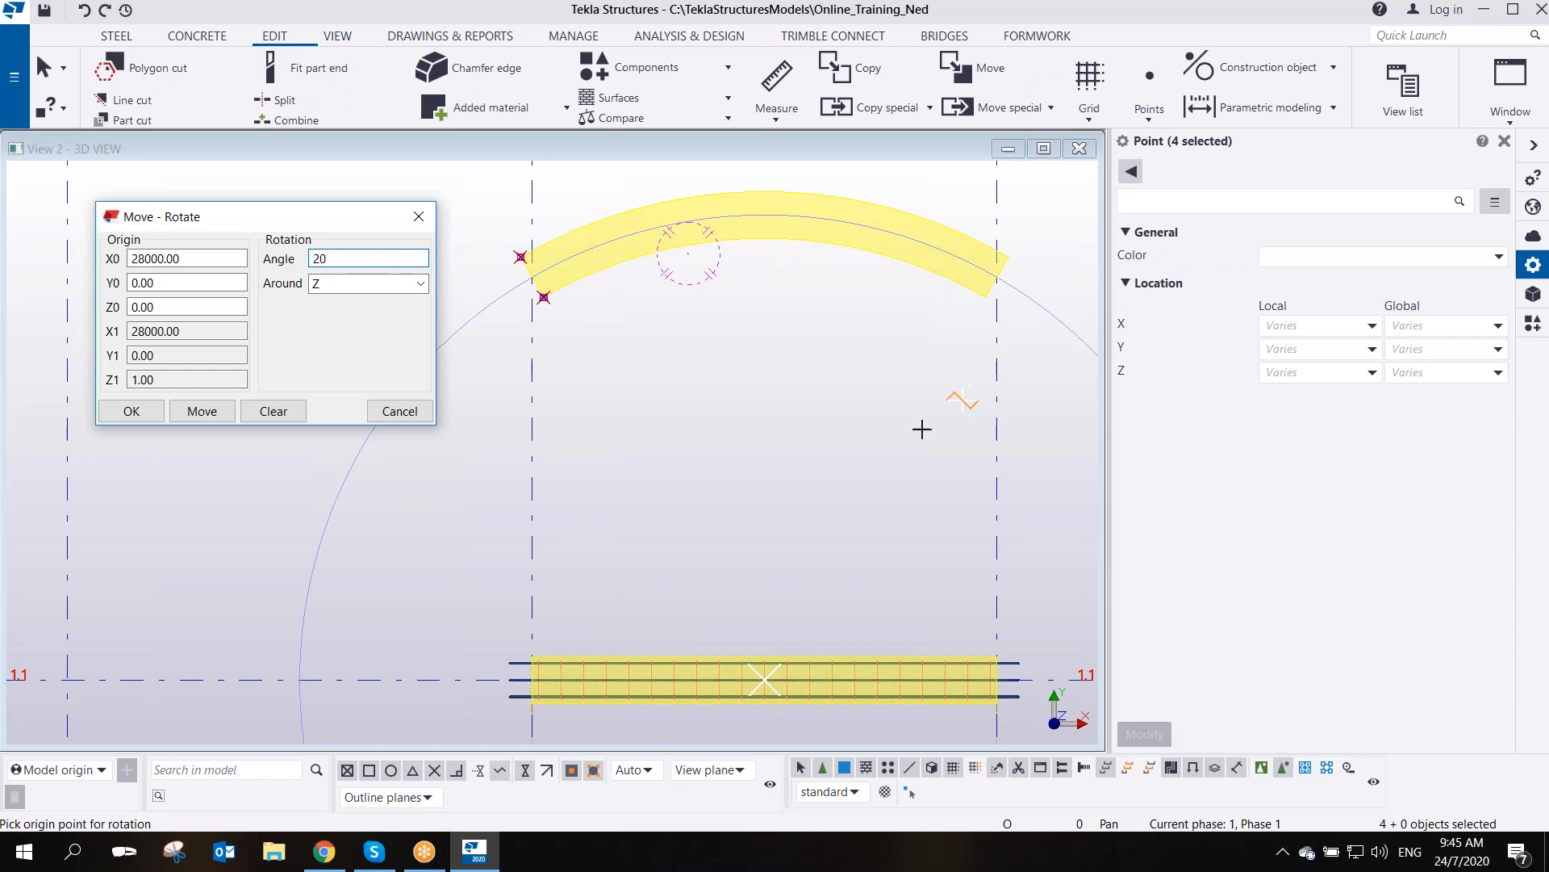
pyautogui.click(201, 411)
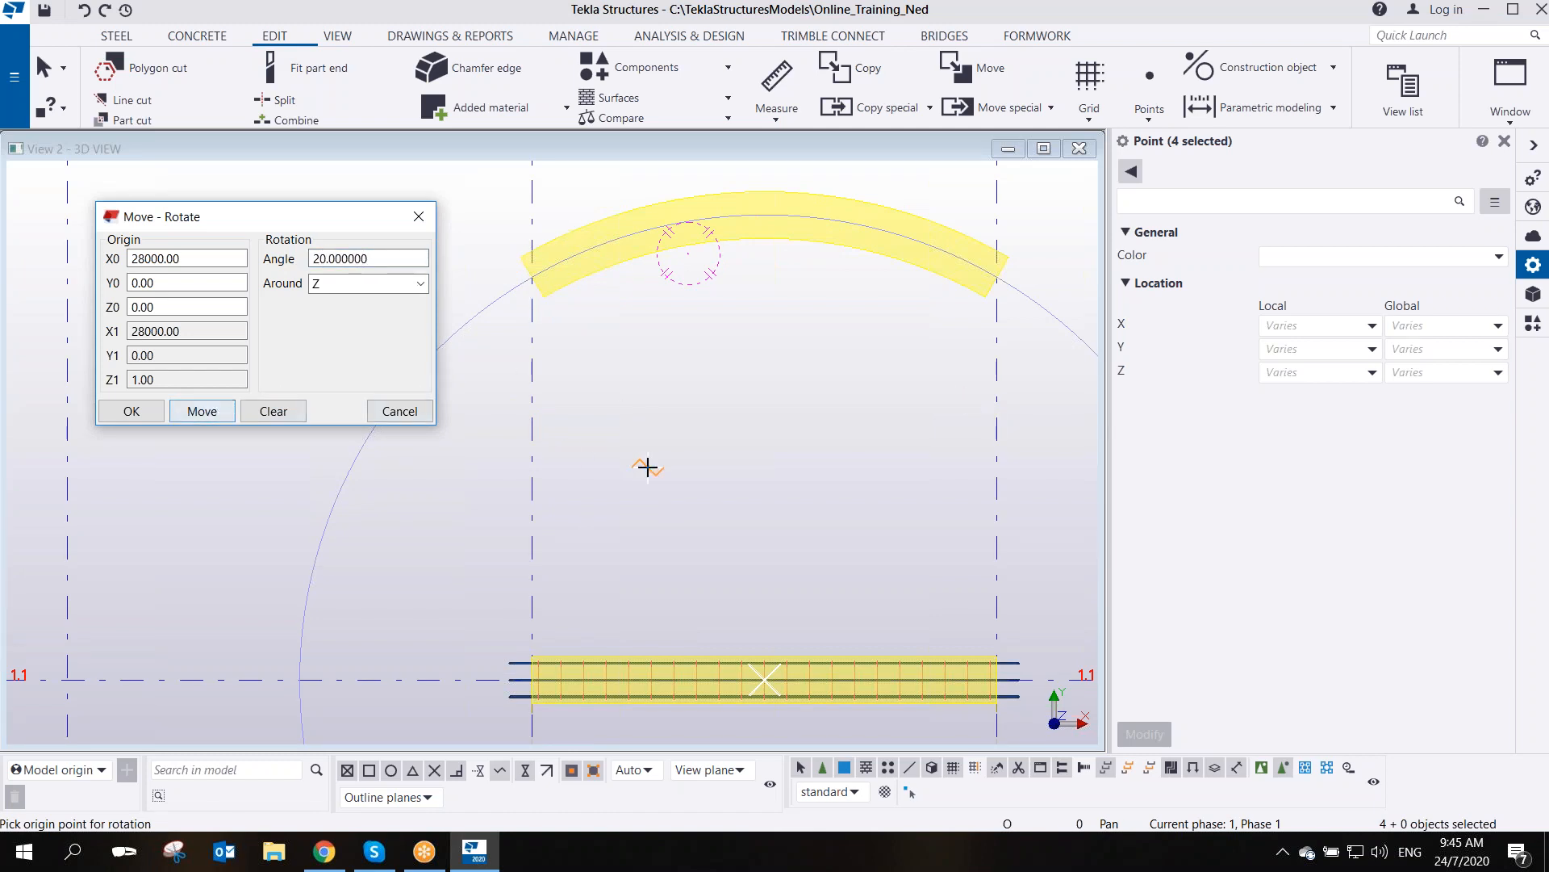
# - Rotate the four points by -20 degrees around Z three times so they travel along the curved beam past its middle
pyautogui.moveTo(646, 466); pyautogui.dragTo(853, 508, button='middle')
pyautogui.scroll(-1, 866, 442)
pyautogui.scroll(1, 745, 410)
pyautogui.moveTo(799, 413); pyautogui.dragTo(690, 407, button='middle')
pyautogui.click(314, 258)
pyautogui.write('-')
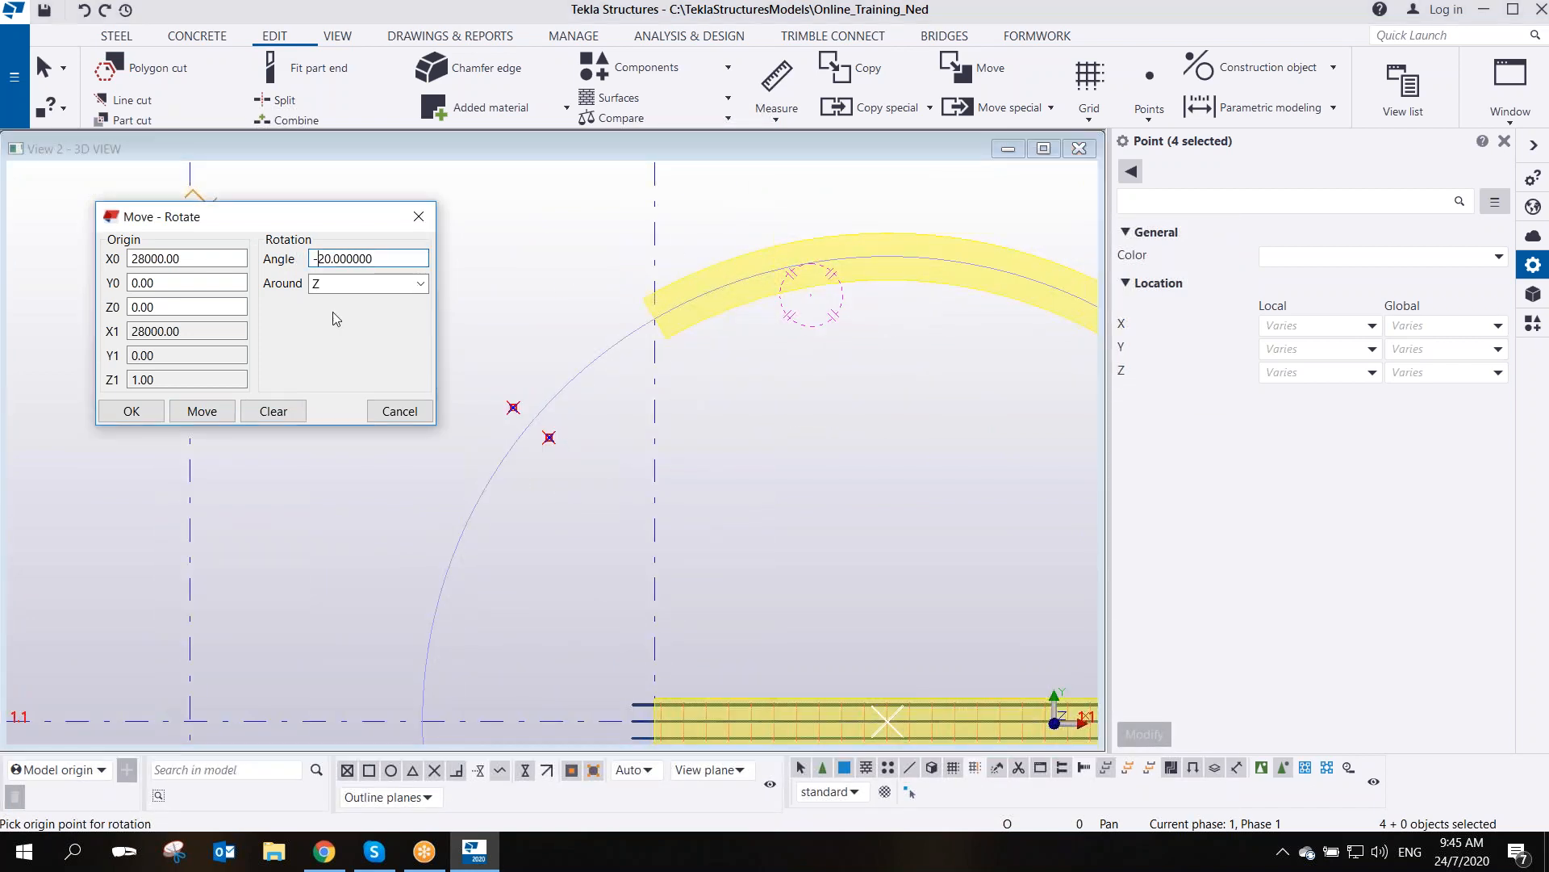
pyautogui.click(202, 411)
pyautogui.click(202, 411)
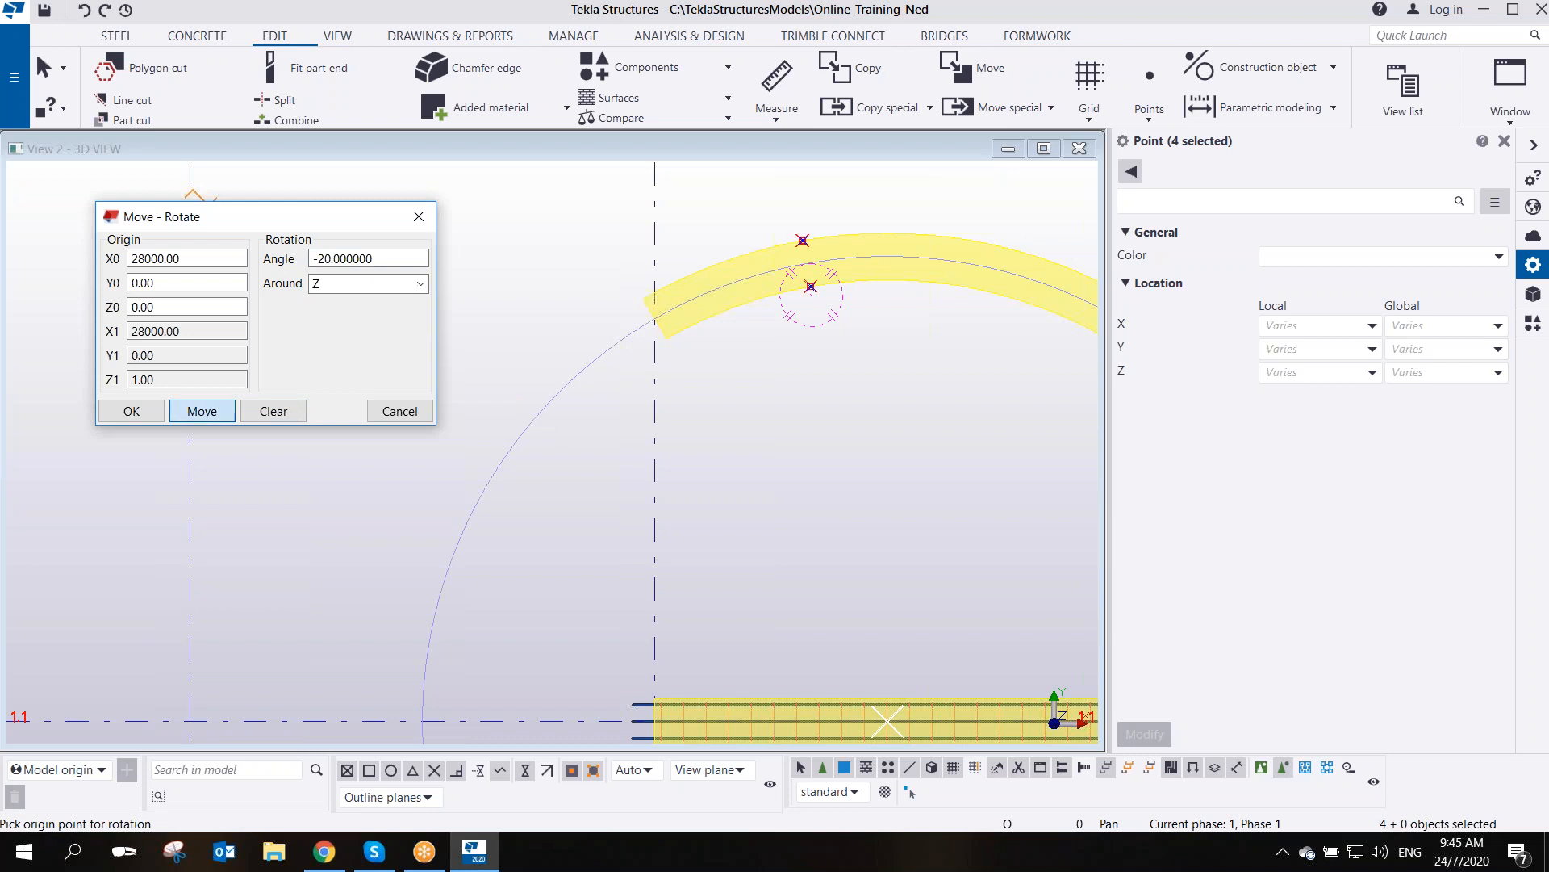
pyautogui.click(201, 411)
# - Rotate the four points back in 5 degree increments to the middle of the curved beam
pyautogui.moveTo(637, 466); pyautogui.dragTo(481, 452, button='middle')
pyautogui.scroll(-1, 654, 425)
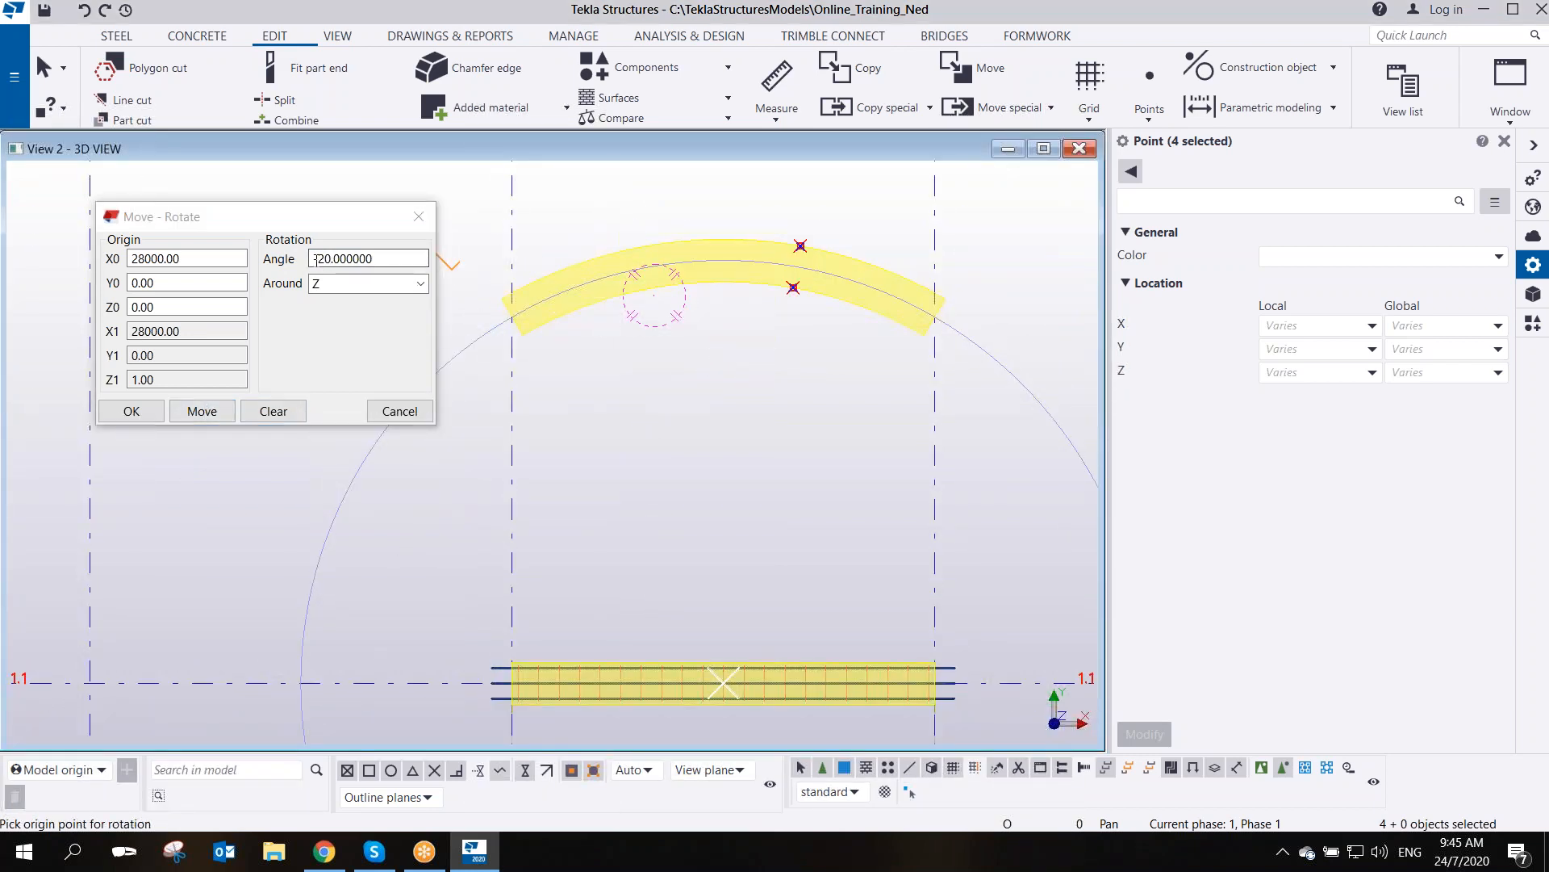
pyautogui.moveTo(374, 260); pyautogui.dragTo(270, 255)
pyautogui.write('5')
pyautogui.click(204, 410)
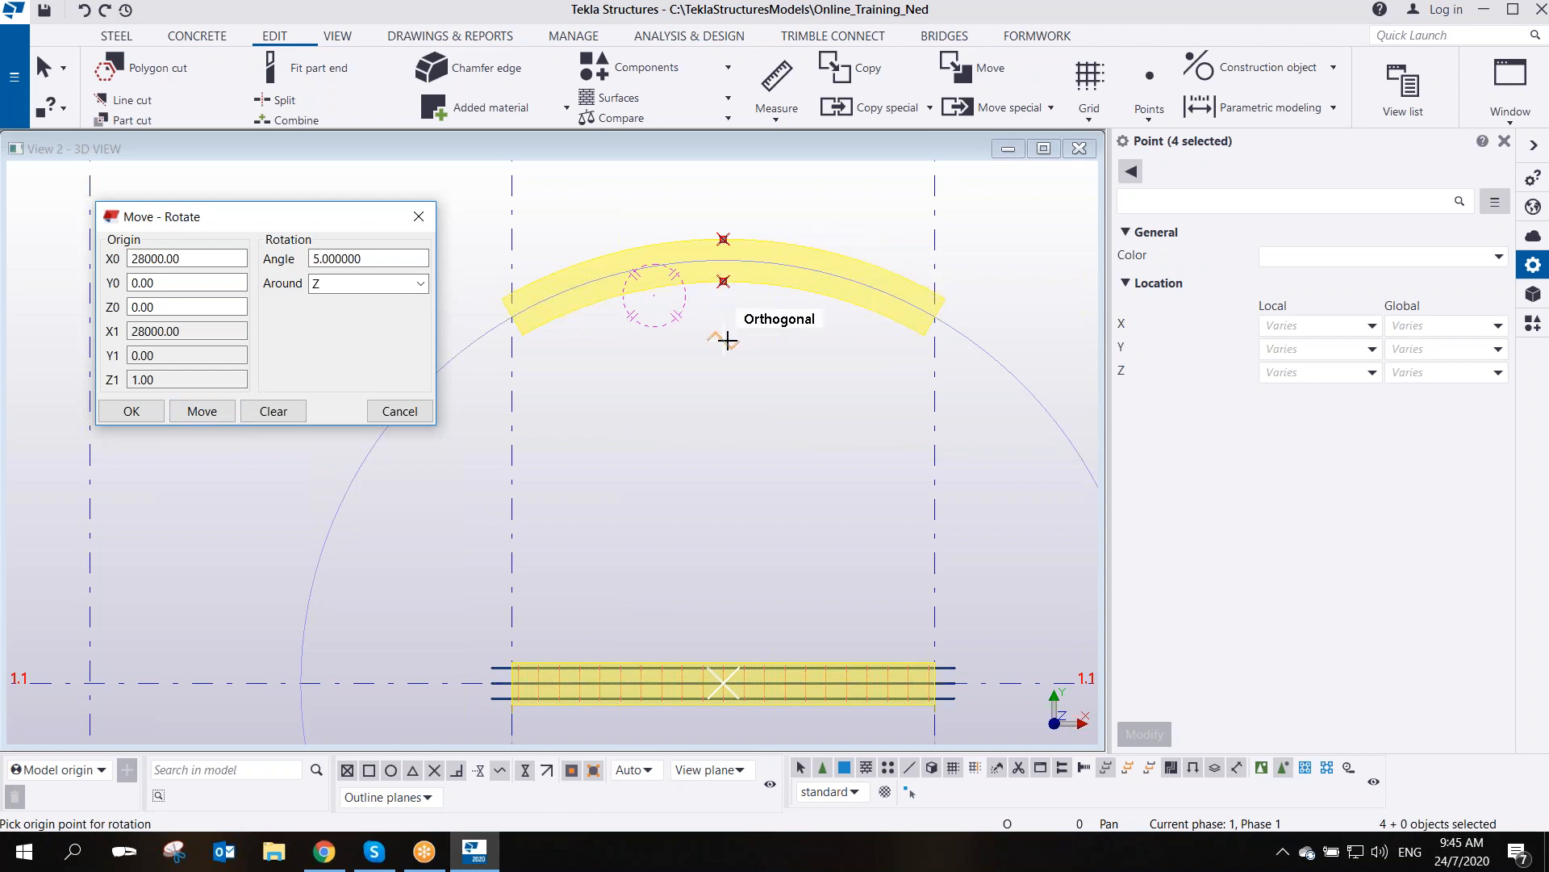
# - Undo the trial rotations back to the points' original position on the left end face
pyautogui.moveTo(710, 322); pyautogui.dragTo(734, 370, button='middle')
pyautogui.hotkey('ctrl', 'z')
pyautogui.hotkey('ctrl', 'z')
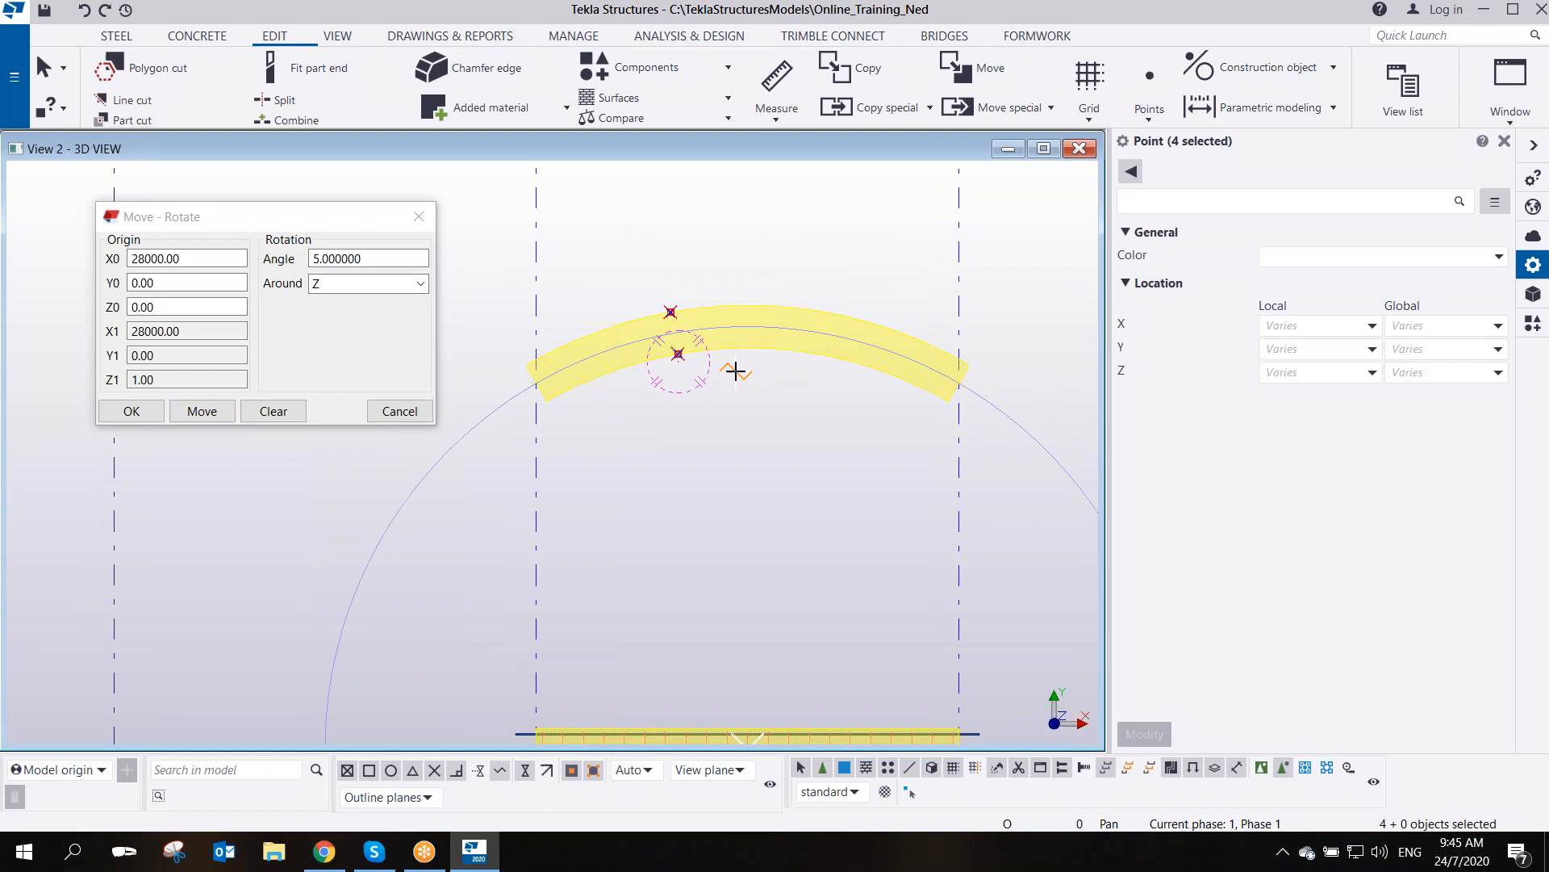
pyautogui.moveTo(718, 560); pyautogui.dragTo(693, 416, button='middle')
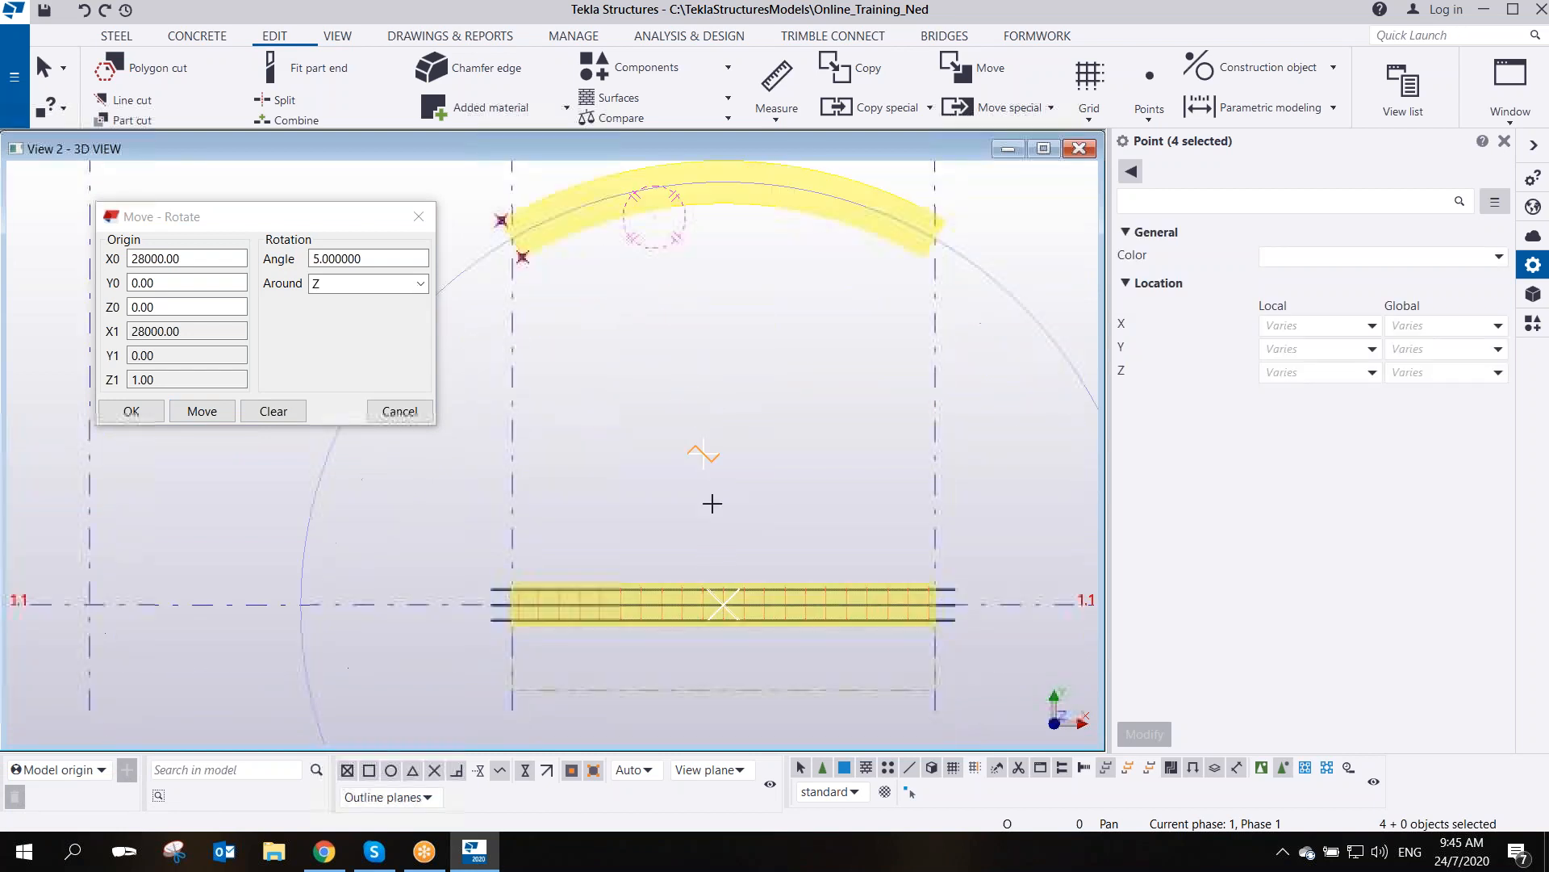
# - Rotate the four points in -10 degree increments around Z to the middle of the curved beam and end the rotation
pyautogui.moveTo(384, 255); pyautogui.dragTo(256, 267)
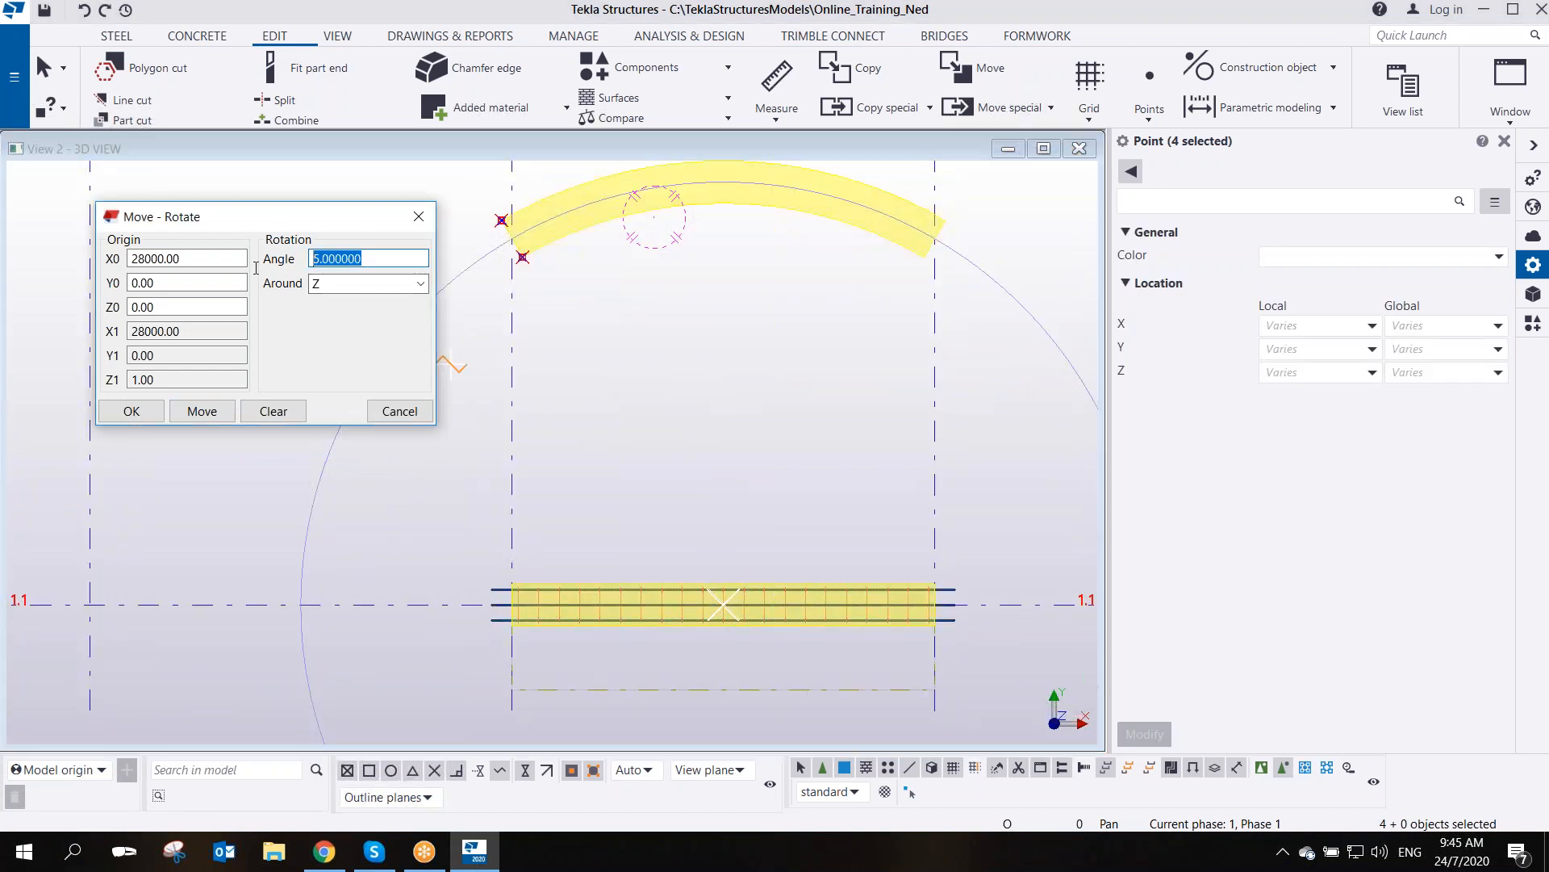
pyautogui.write('-10')
pyautogui.click(205, 412)
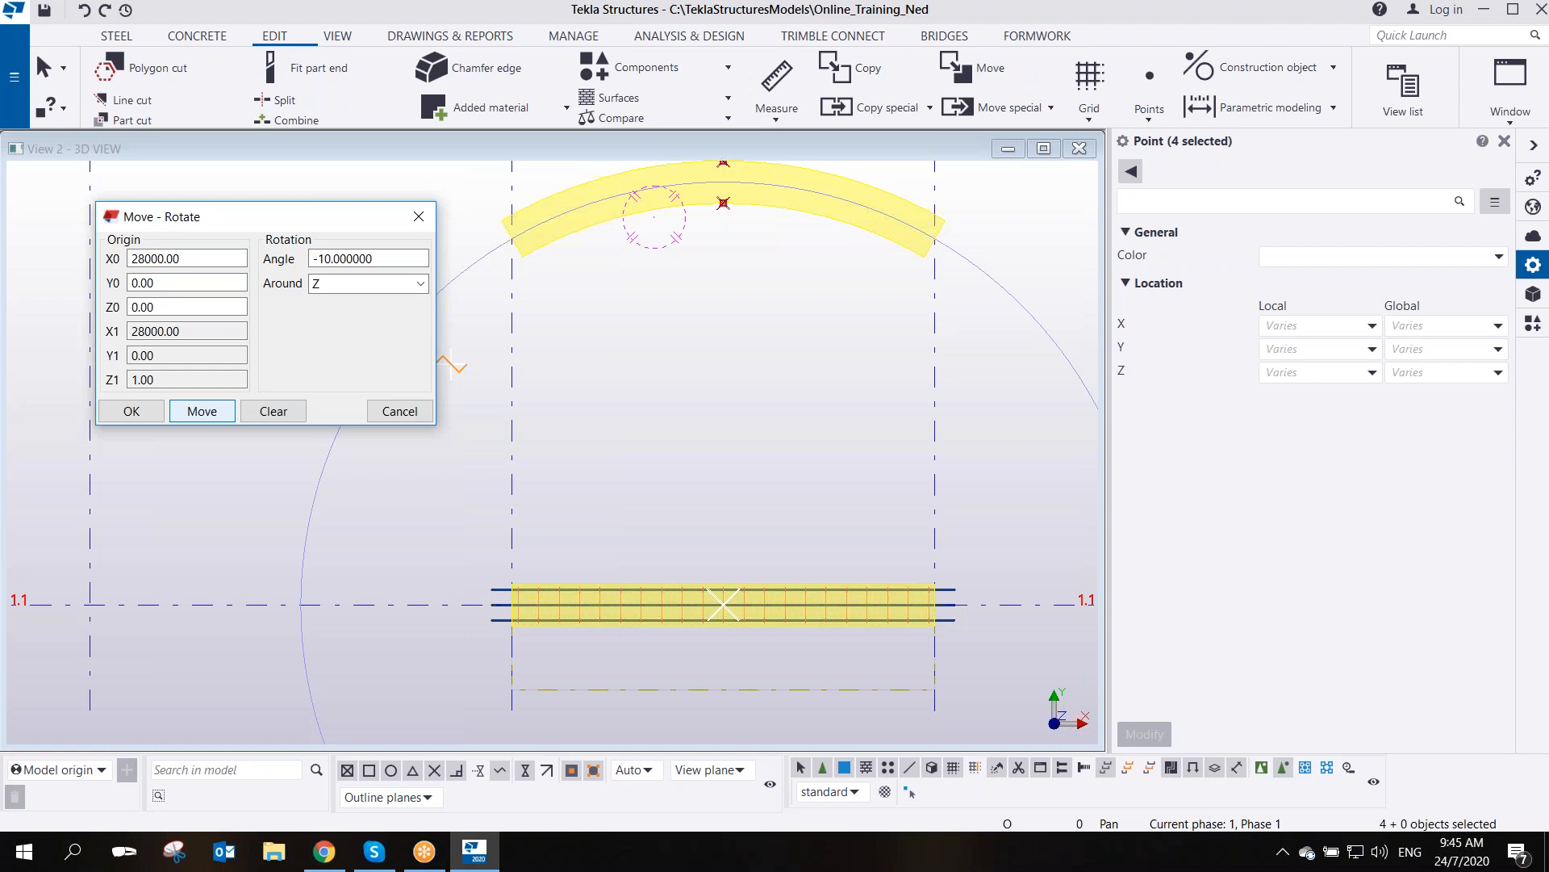
pyautogui.moveTo(837, 422); pyautogui.dragTo(681, 371, button='middle')
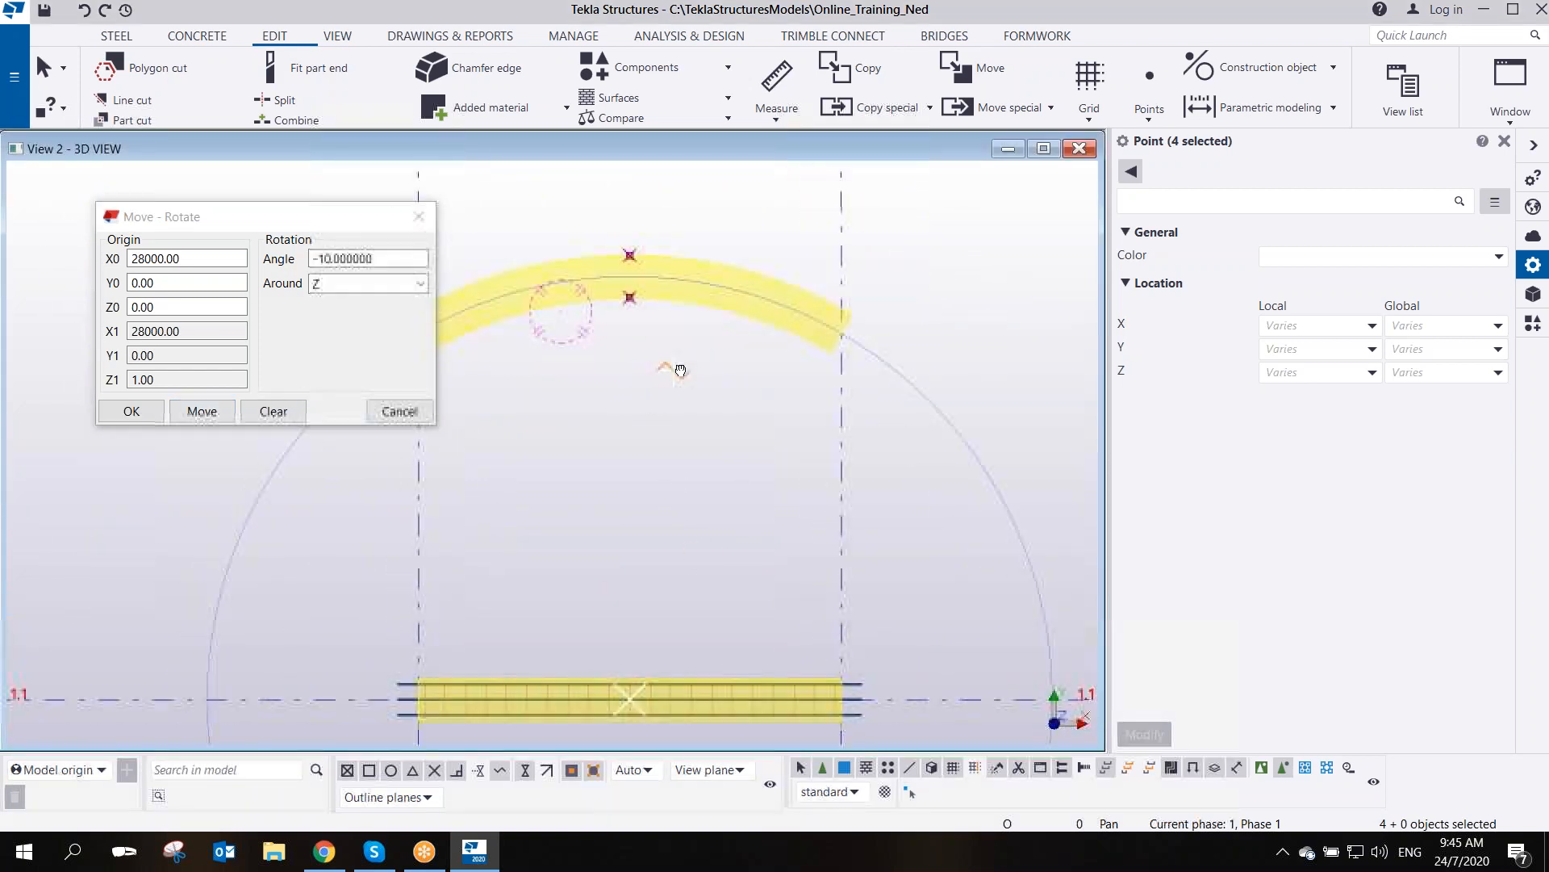
pyautogui.moveTo(633, 266); pyautogui.dragTo(762, 307, button='middle')
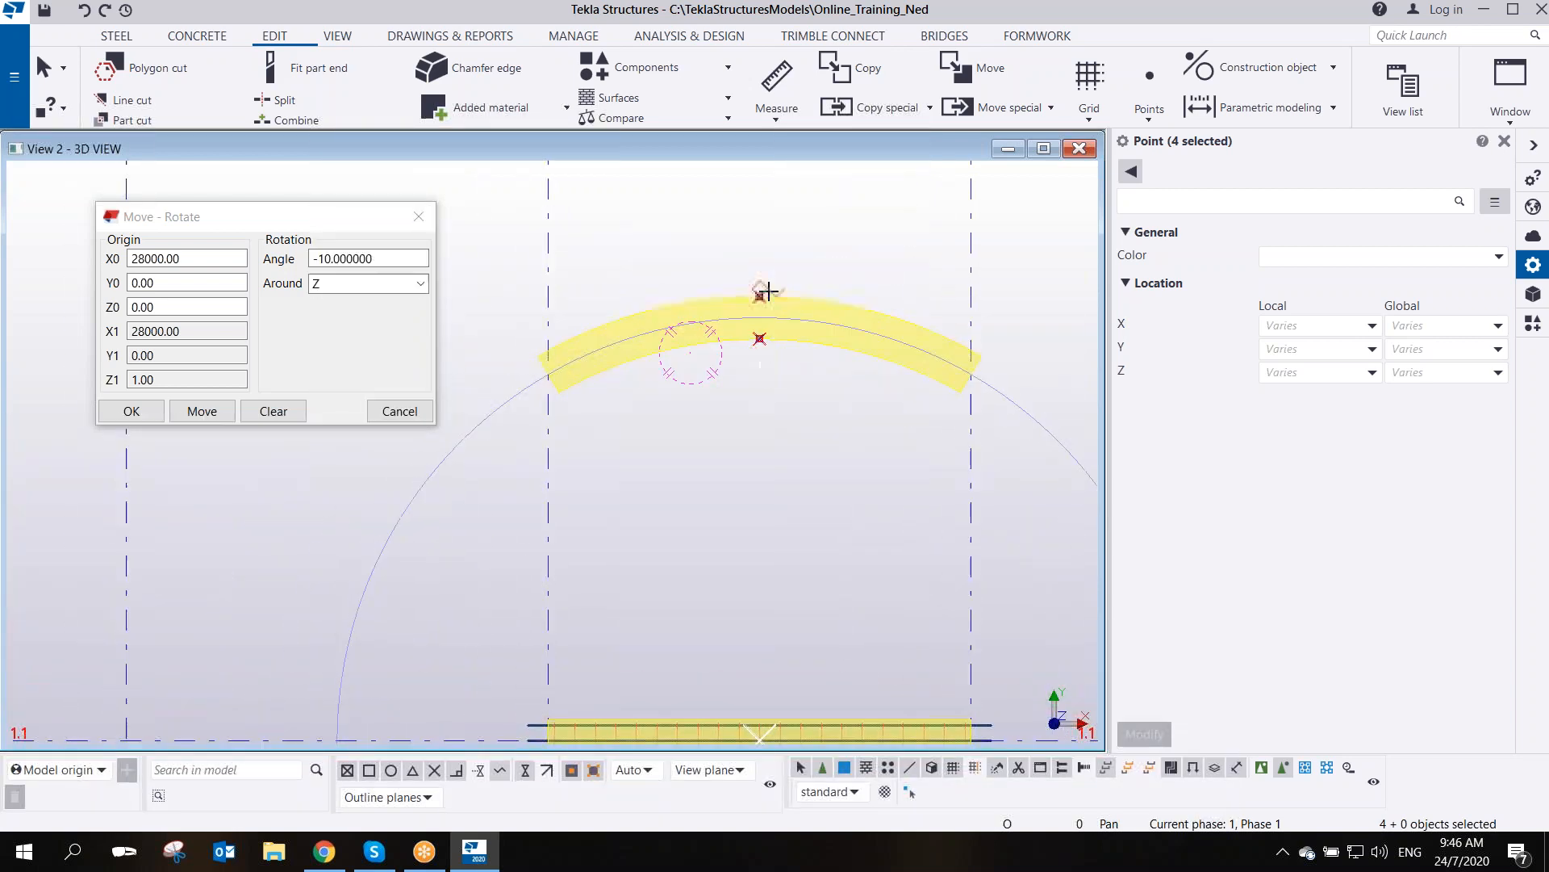
pyautogui.rightClick(731, 246)
pyautogui.click(758, 257)
# - Examine the rotated points at the curved beam's middle section and its left end face from a tilted 3D angle
pyautogui.scroll(2, 724, 378)
pyautogui.keyDown('ctrl'); pyautogui.moveTo(723, 377); pyautogui.dragTo(613, 458, button='middle'); pyautogui.keyUp('ctrl')
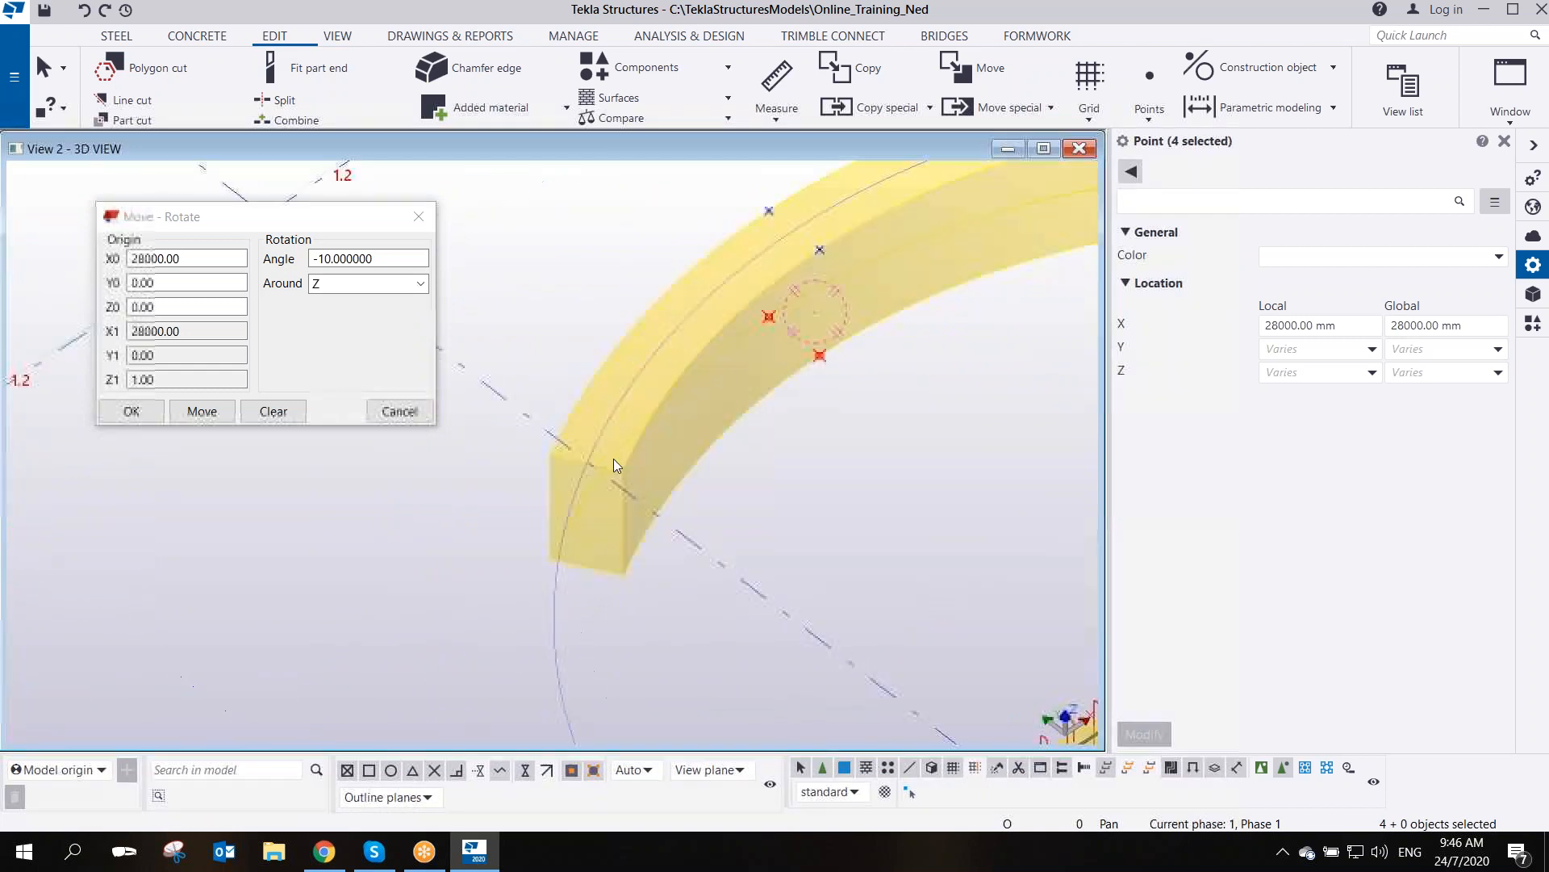
pyautogui.scroll(2, 613, 458)
pyautogui.scroll(2, 545, 431)
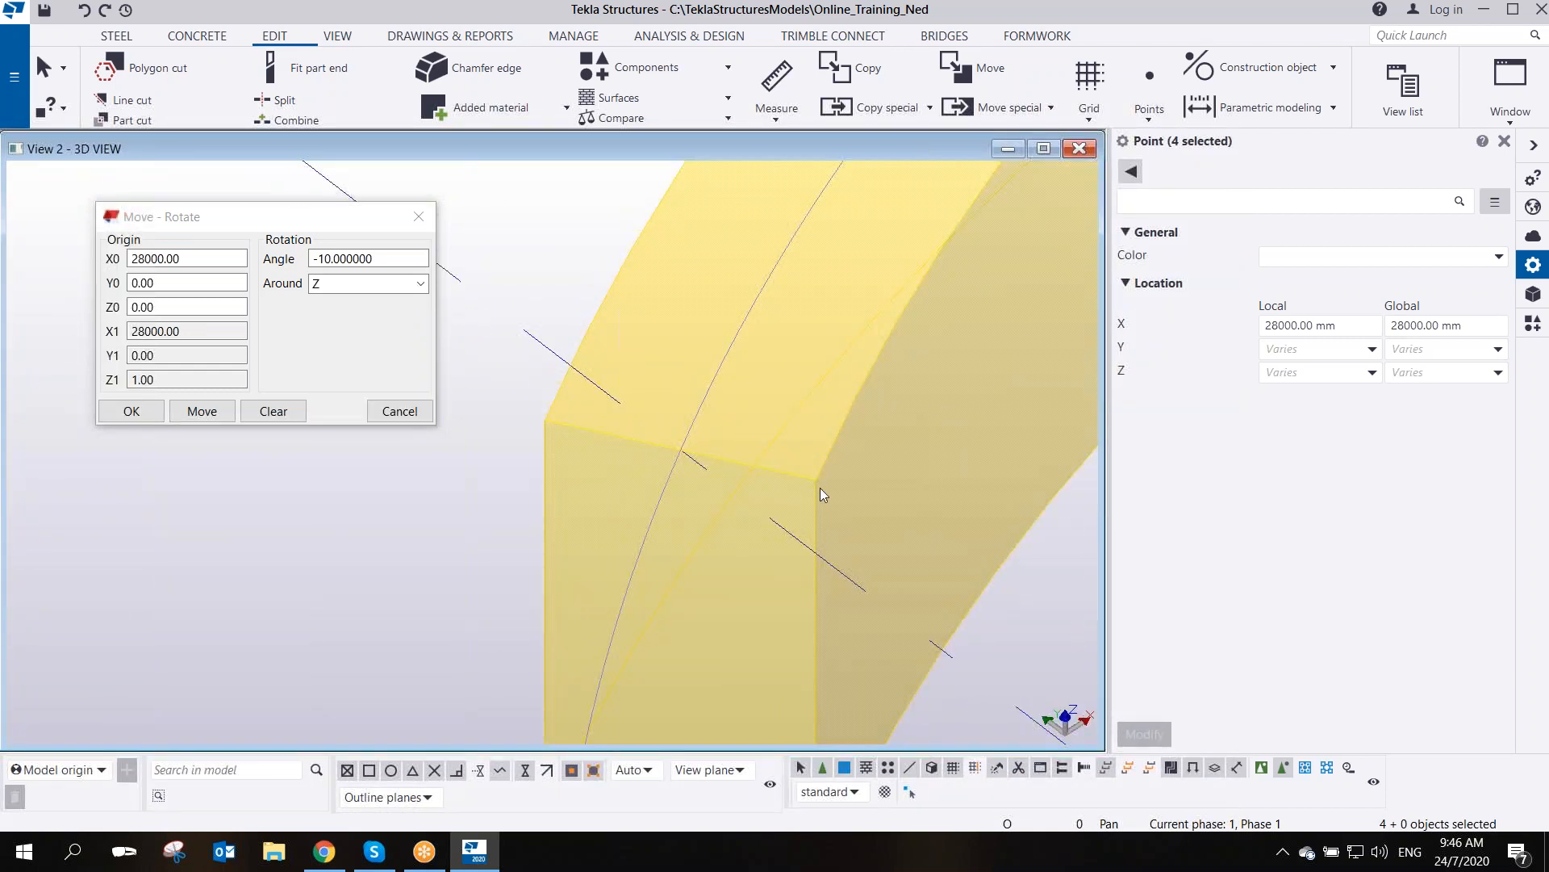
pyautogui.moveTo(810, 478); pyautogui.dragTo(720, 306, button='middle')
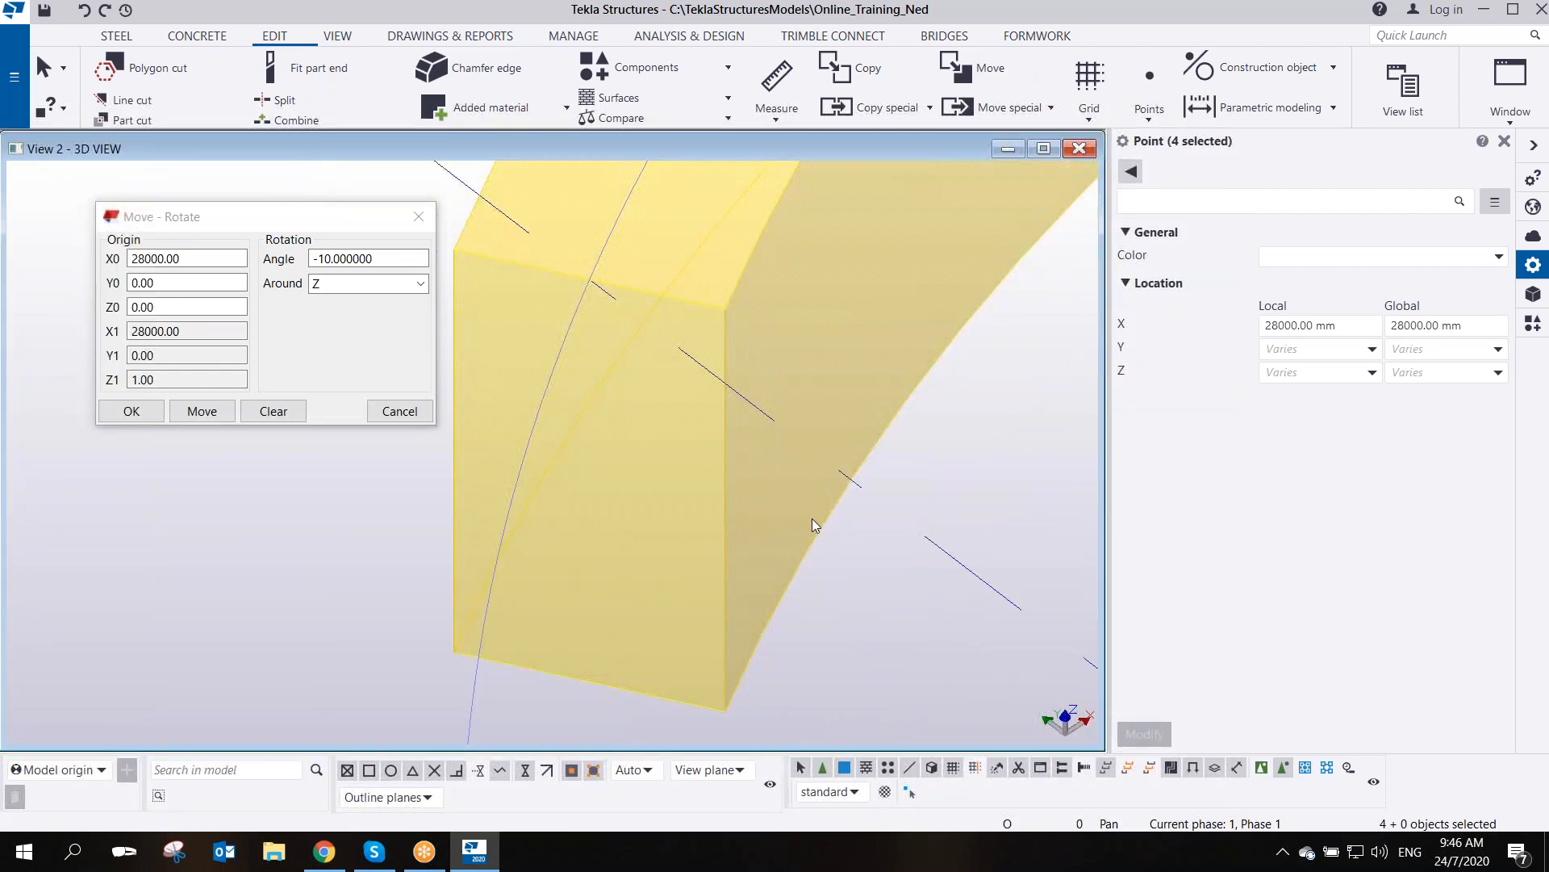
pyautogui.moveTo(804, 413); pyautogui.dragTo(727, 557, button='middle')
pyautogui.scroll(-4, 733, 486)
pyautogui.moveTo(725, 420); pyautogui.dragTo(569, 553, button='middle')
pyautogui.moveTo(784, 375); pyautogui.dragTo(565, 496, button='middle')
pyautogui.scroll(2, 949, 371)
pyautogui.scroll(-4, 946, 376)
pyautogui.keyDown('ctrl'); pyautogui.moveTo(778, 446); pyautogui.dragTo(799, 419, button='middle'); pyautogui.keyUp('ctrl')
pyautogui.scroll(4, 719, 564)
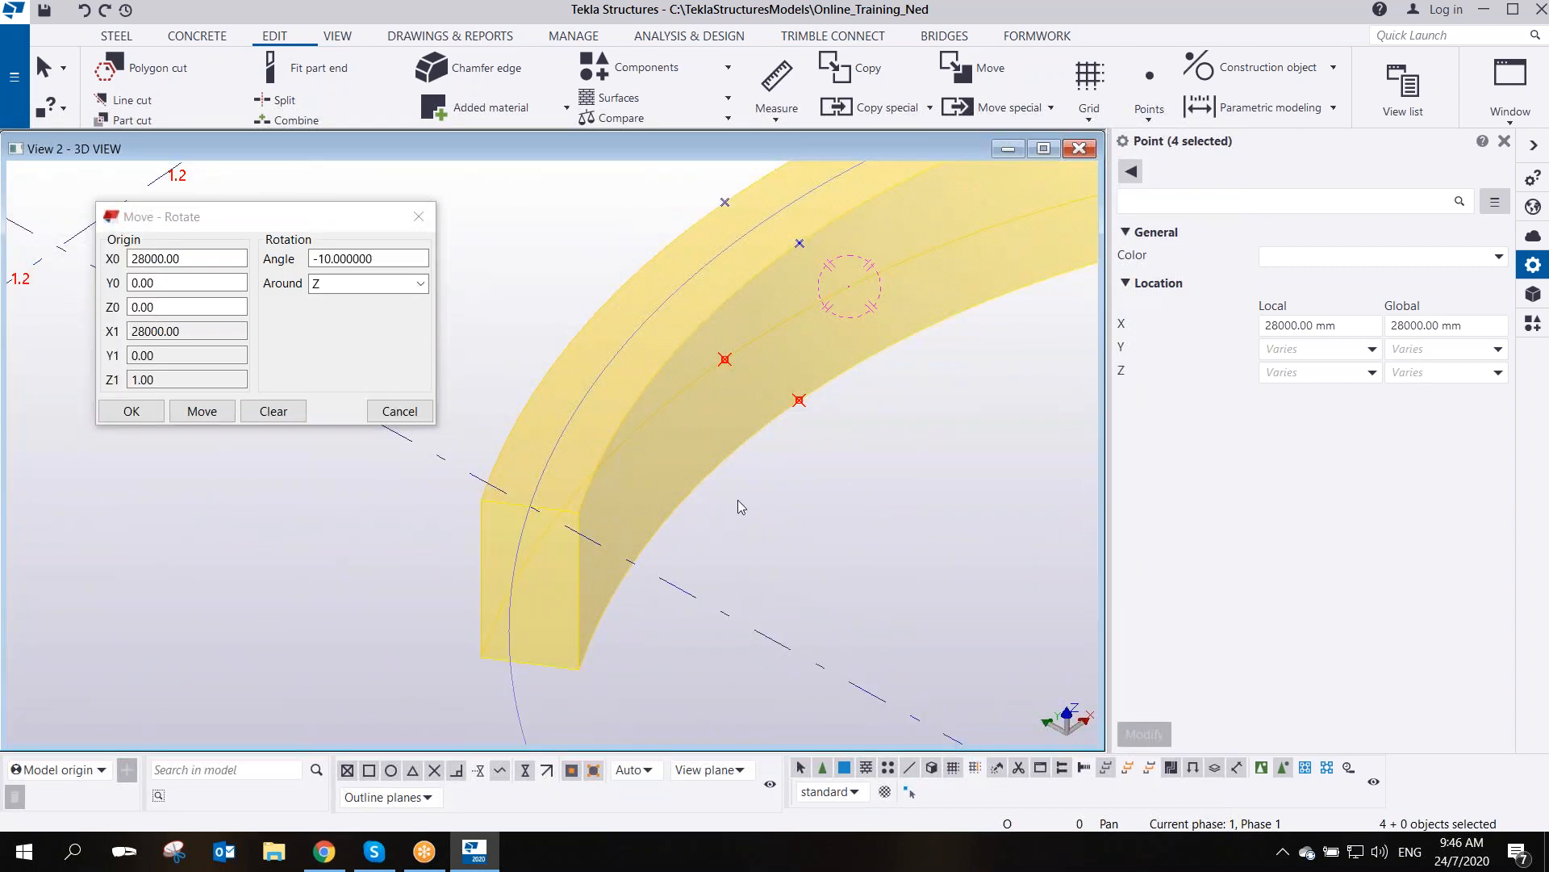
pyautogui.scroll(-2, 748, 492)
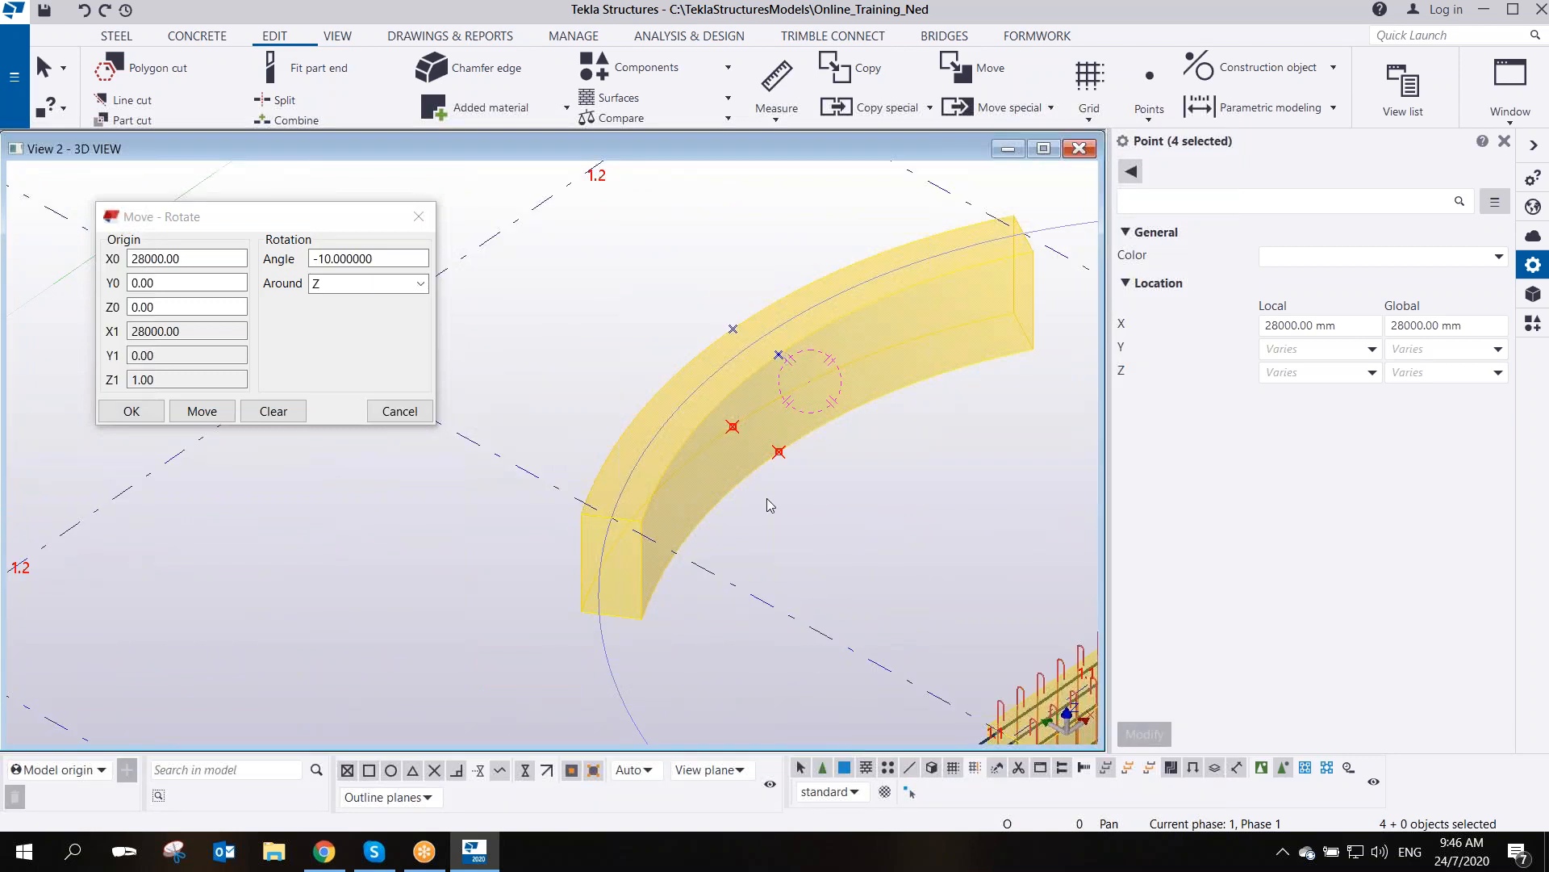
pyautogui.scroll(-2, 768, 502)
pyautogui.scroll(2, 768, 502)
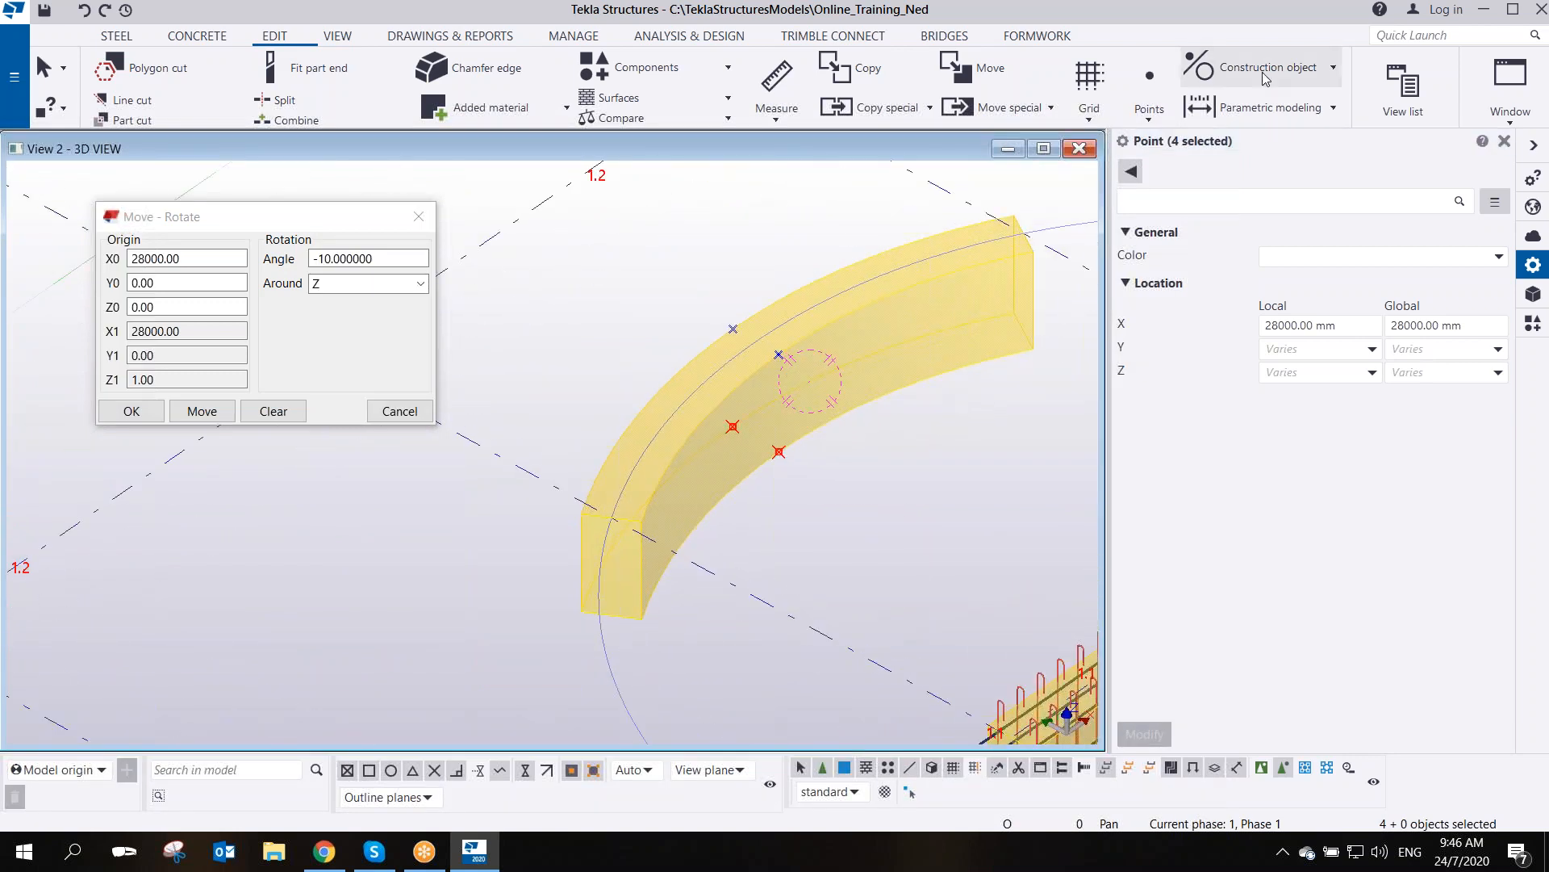
pyautogui.click(1129, 34)
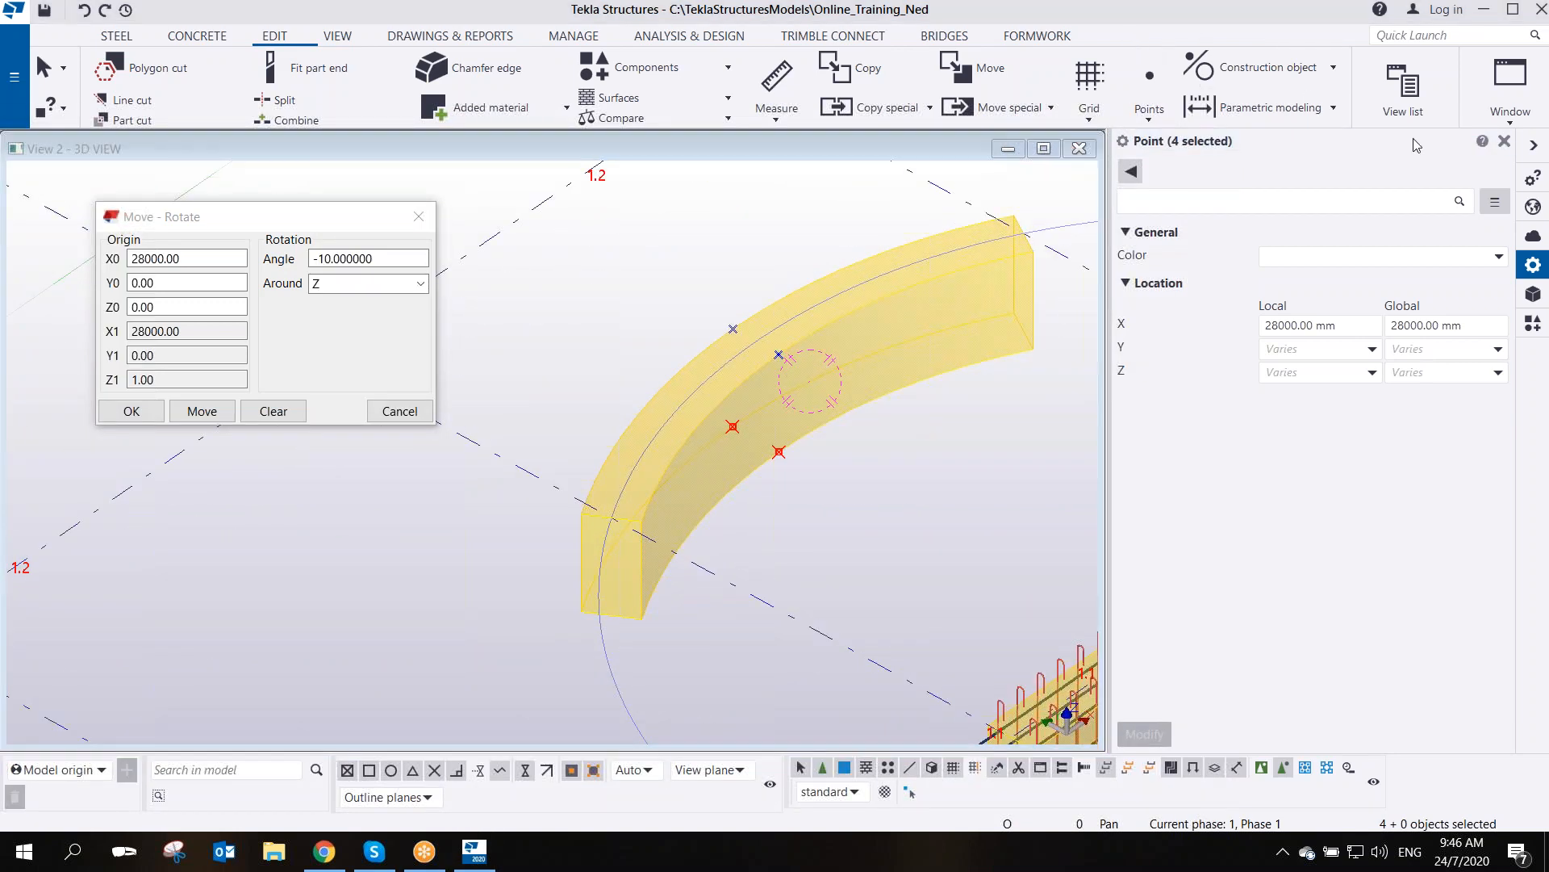
pyautogui.scroll(-3, 549, 232)
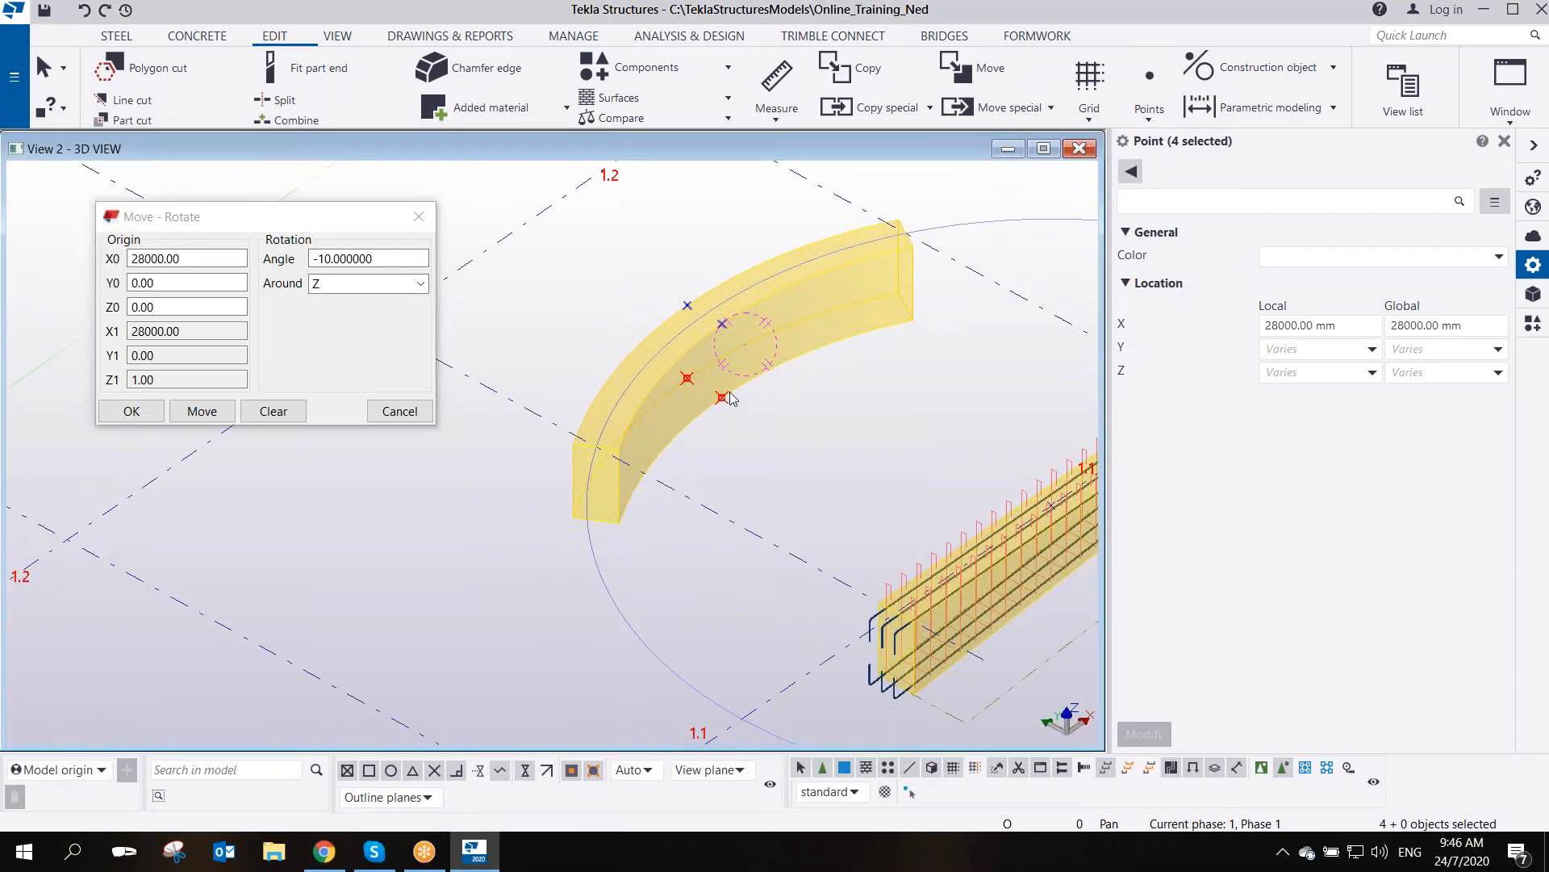
pyautogui.moveTo(767, 413); pyautogui.dragTo(677, 482, button='middle')
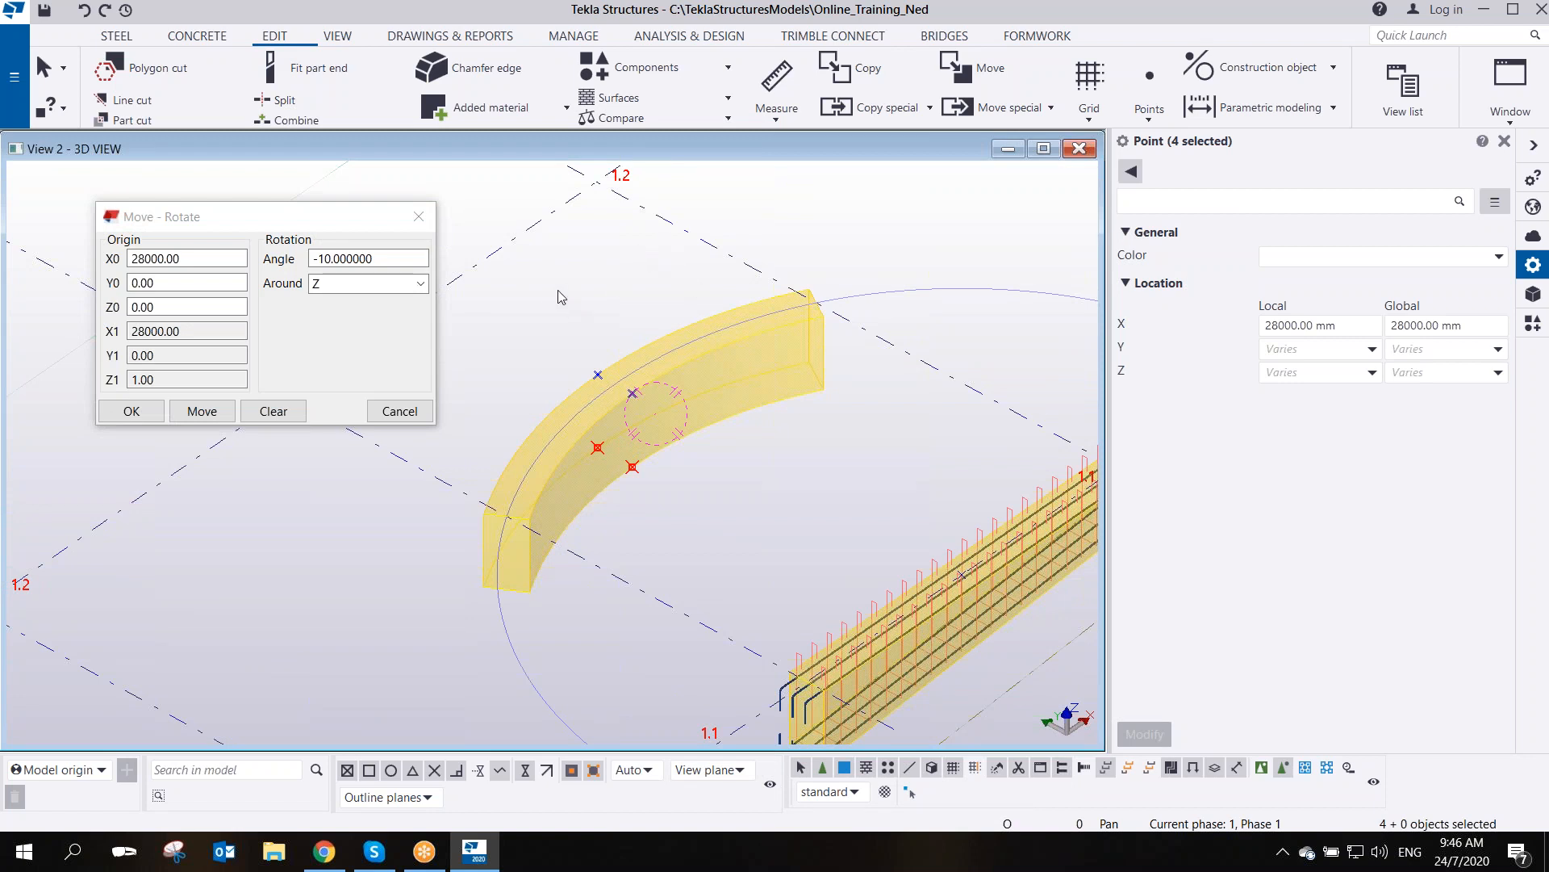
# - Delete the four rotated points at the middle of the curved beam
pyautogui.scroll(3, 564, 341)
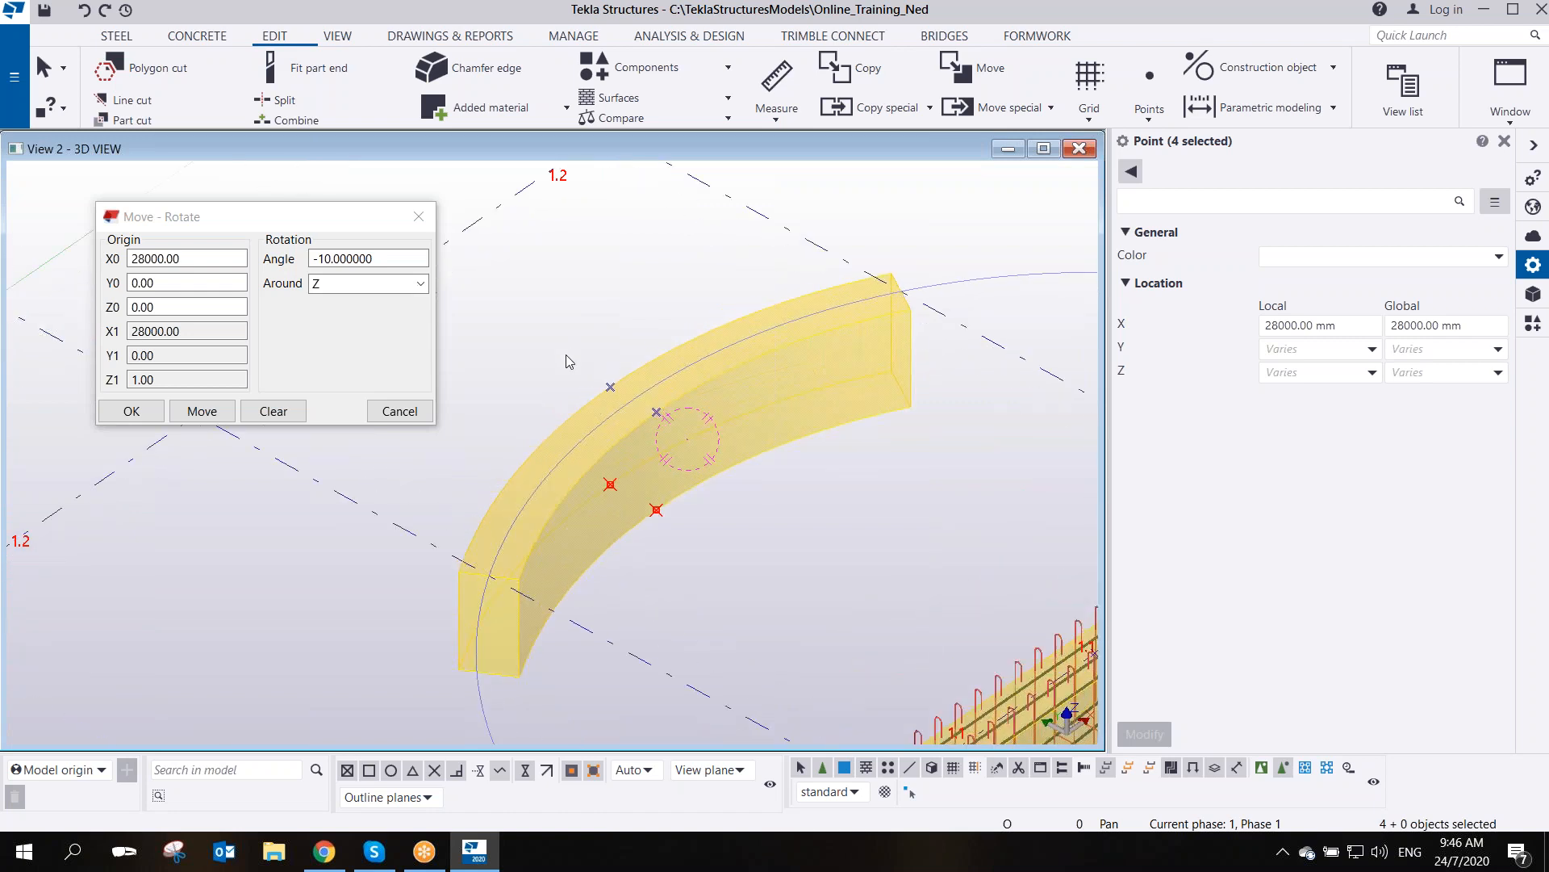
pyautogui.scroll(-3, 568, 356)
pyautogui.moveTo(561, 341); pyautogui.dragTo(702, 574)
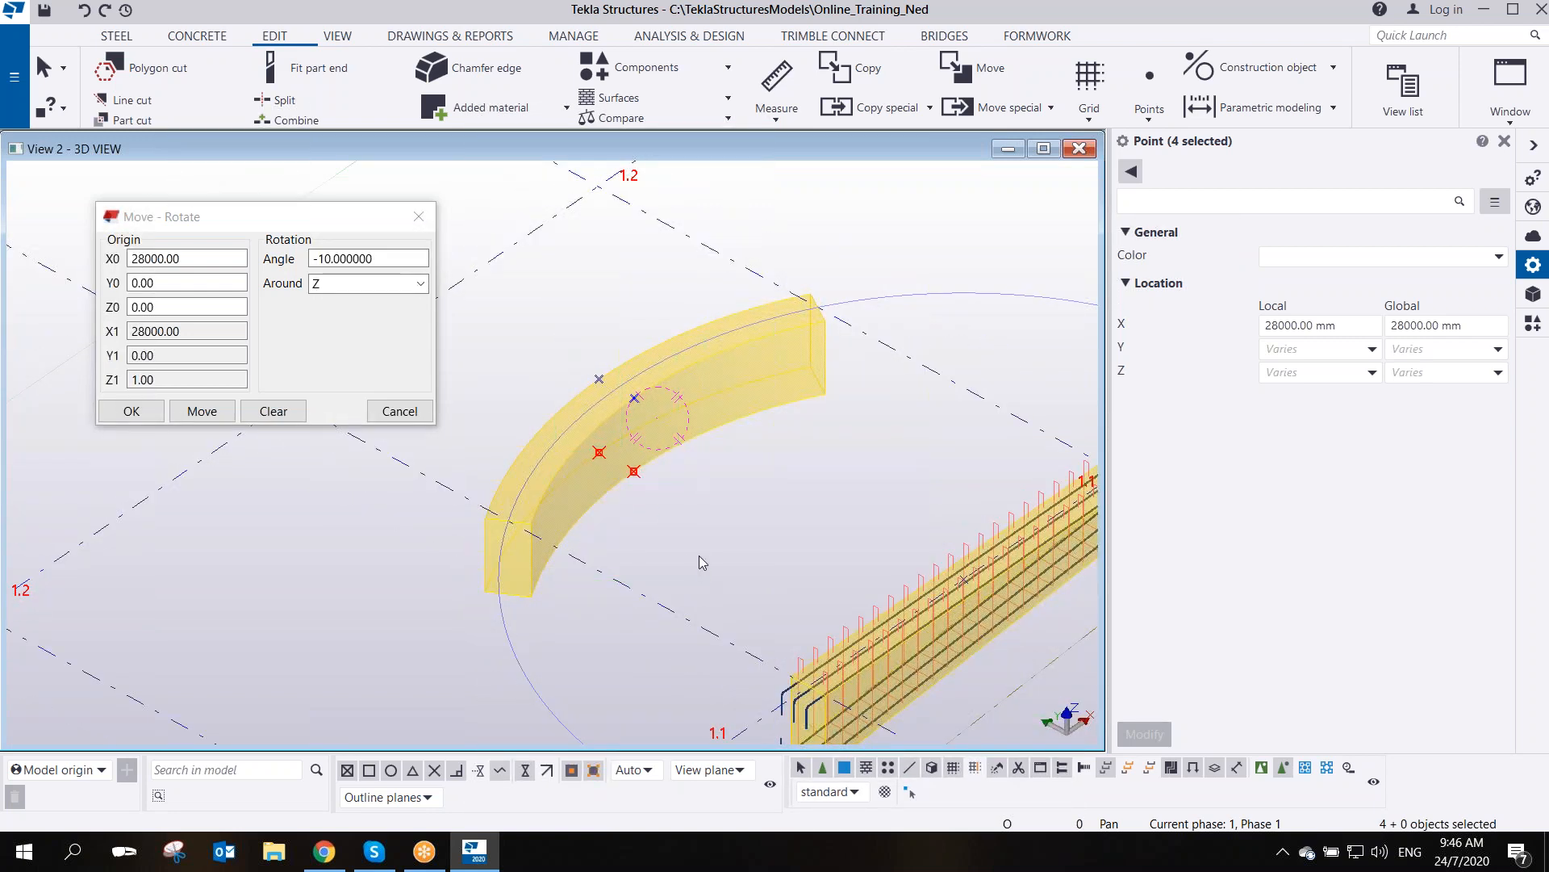
# - Start placing new points at any position on the curved beam's left end face
pyautogui.click(1151, 104)
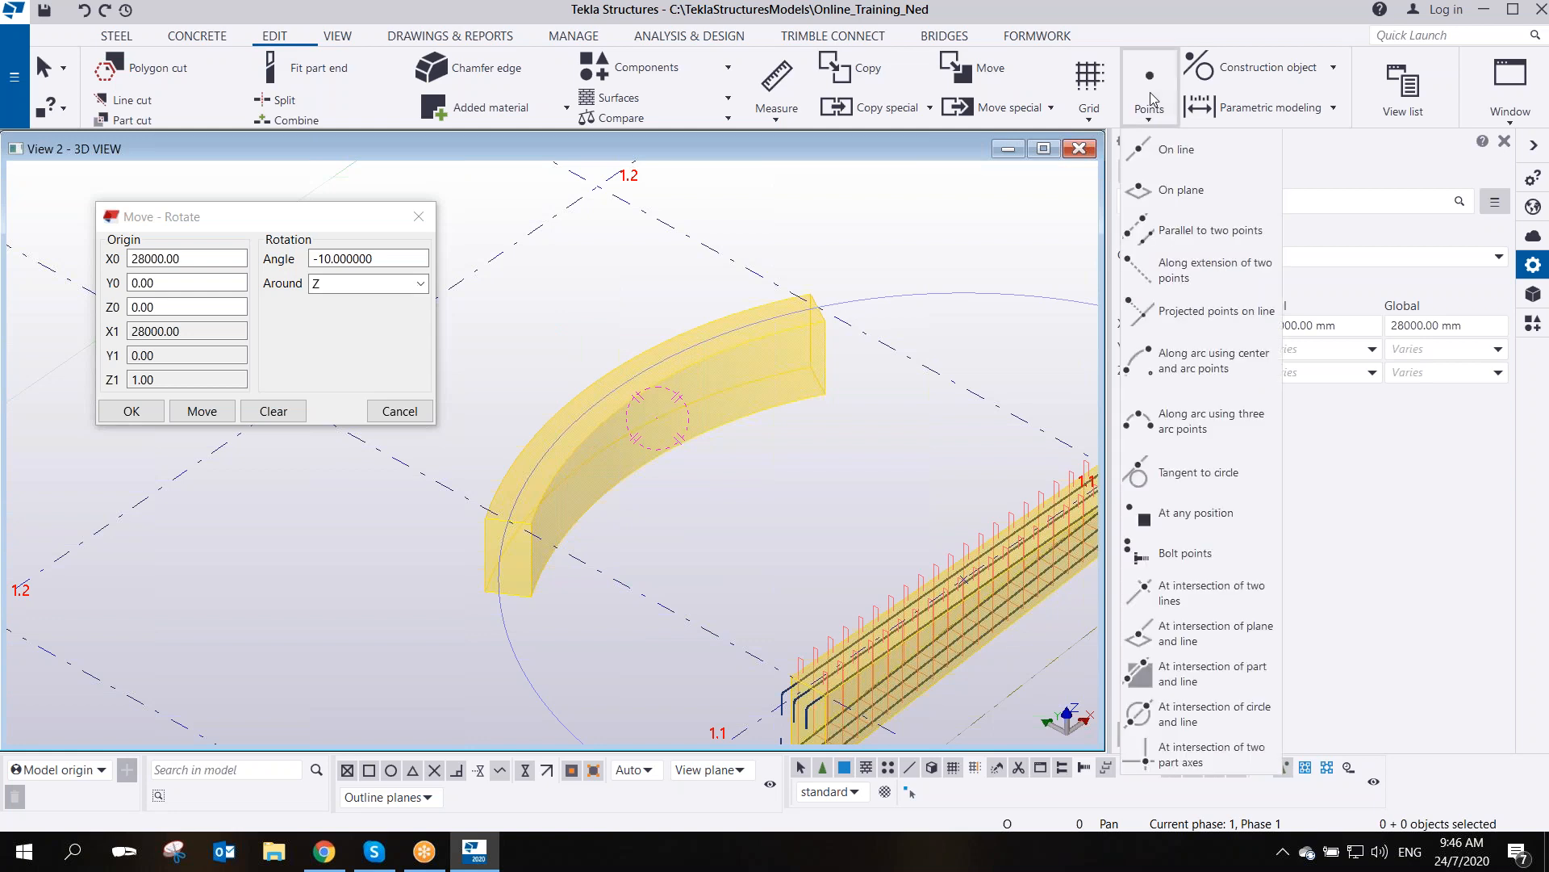
pyautogui.click(1172, 524)
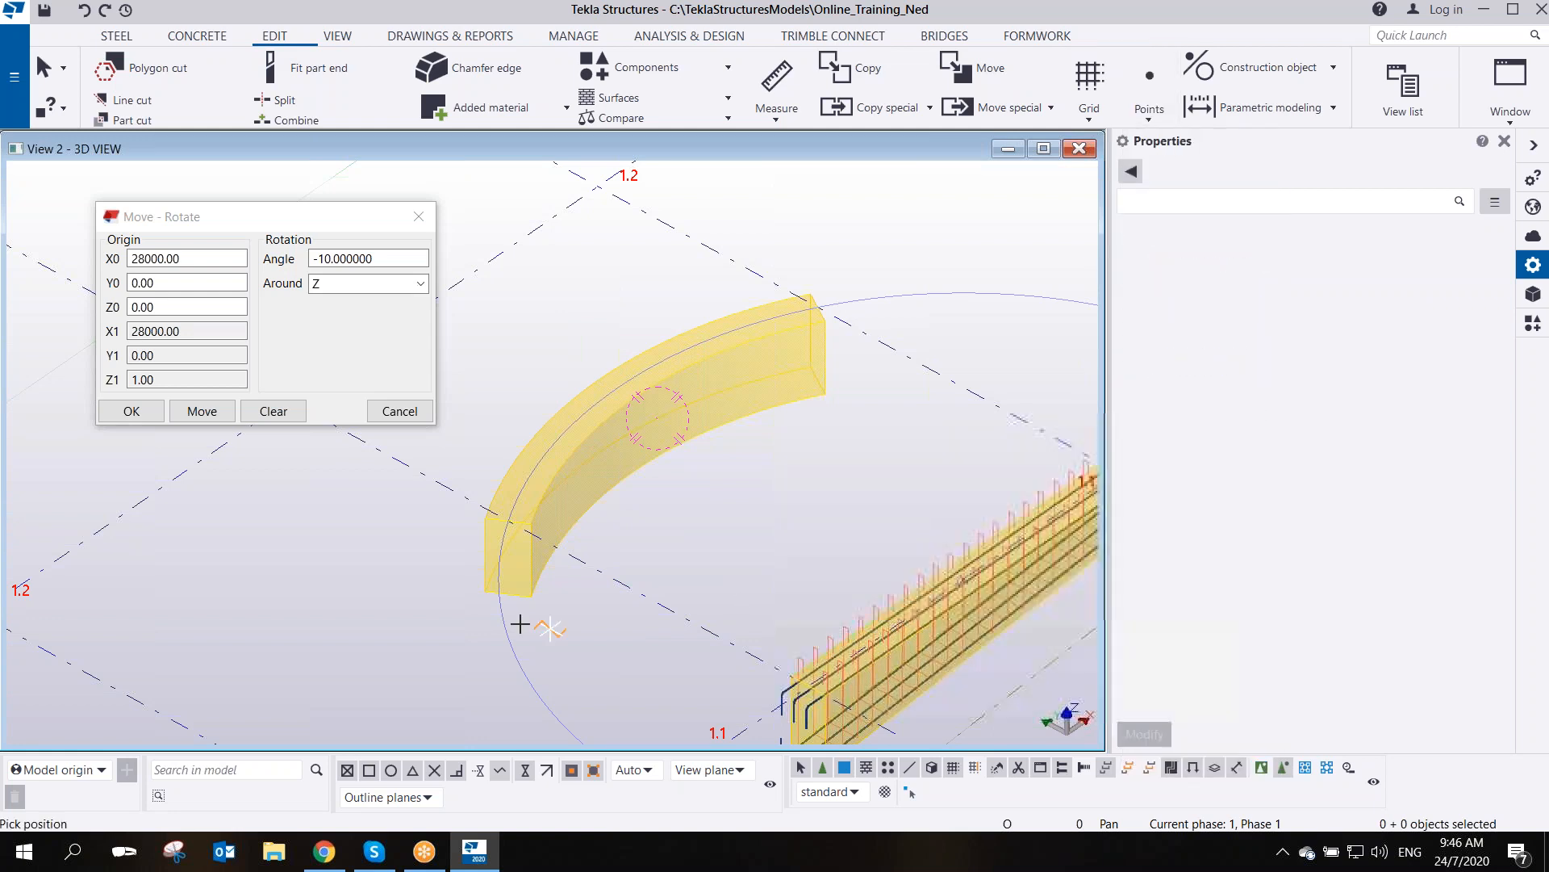
# - Place points on the four corners of the curved beam's end face and switch the model view to plan
pyautogui.moveTo(519, 622); pyautogui.dragTo(627, 303, button='middle')
pyautogui.scroll(6, 622, 303)
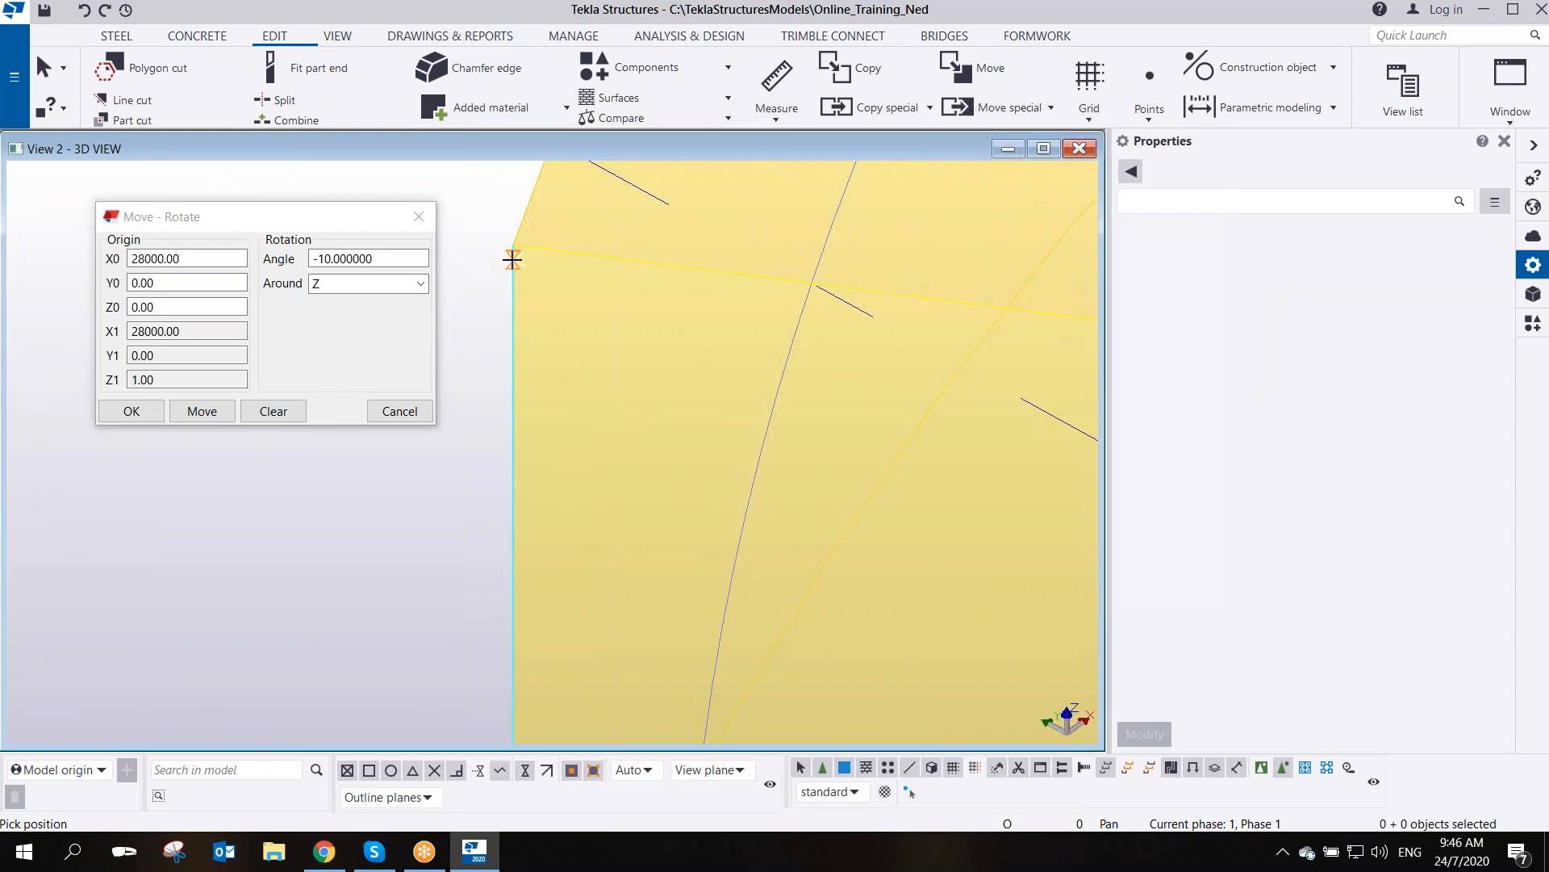
pyautogui.moveTo(1046, 378); pyautogui.dragTo(748, 401, button='middle')
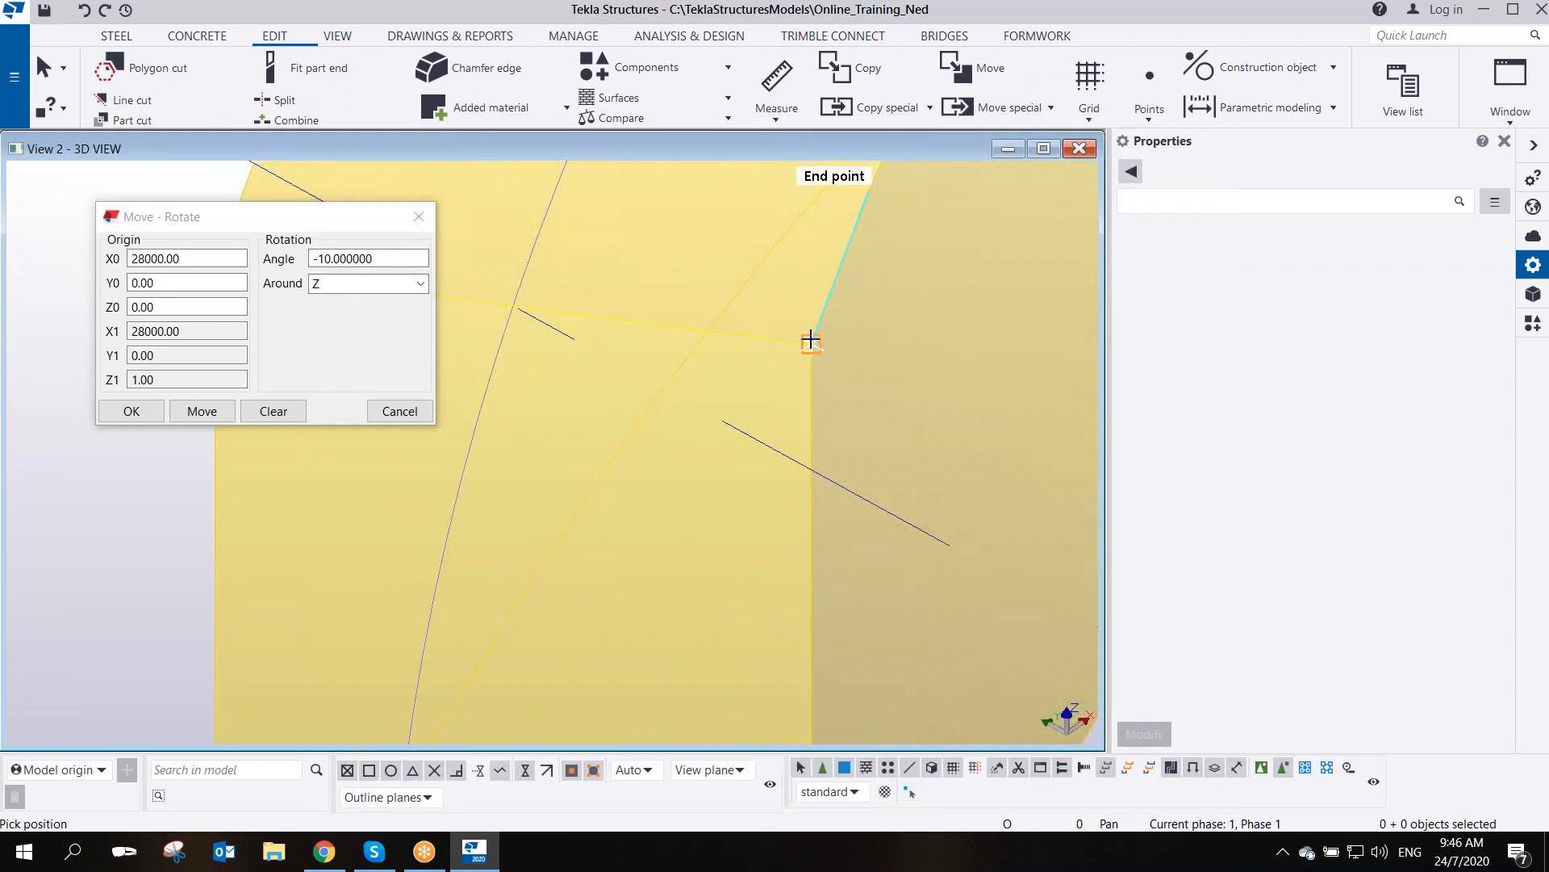
pyautogui.scroll(4, 810, 340)
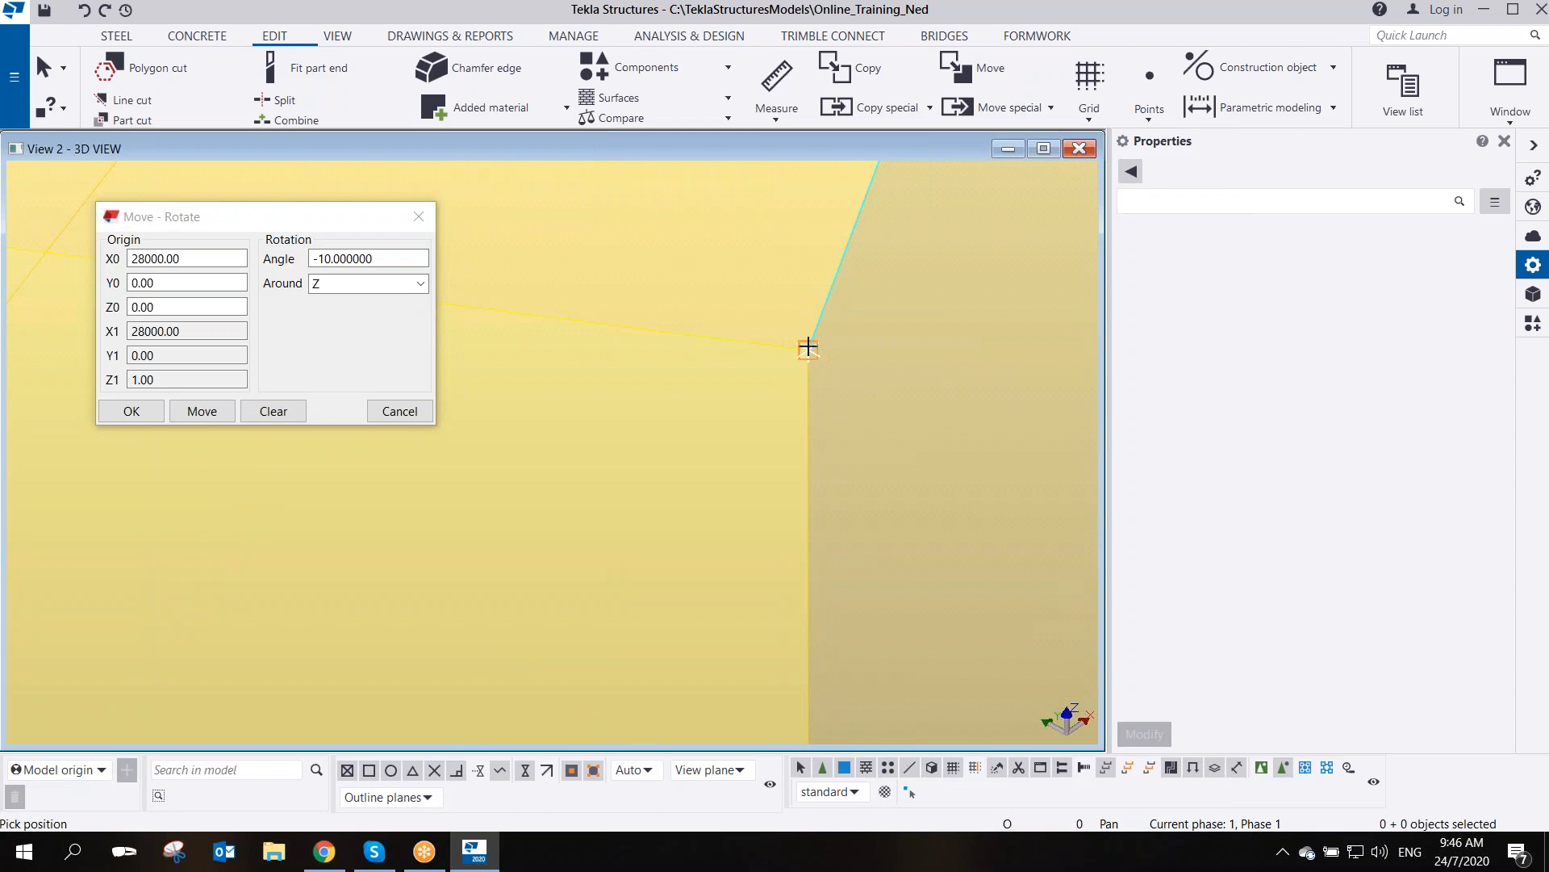
pyautogui.scroll(-5, 826, 422)
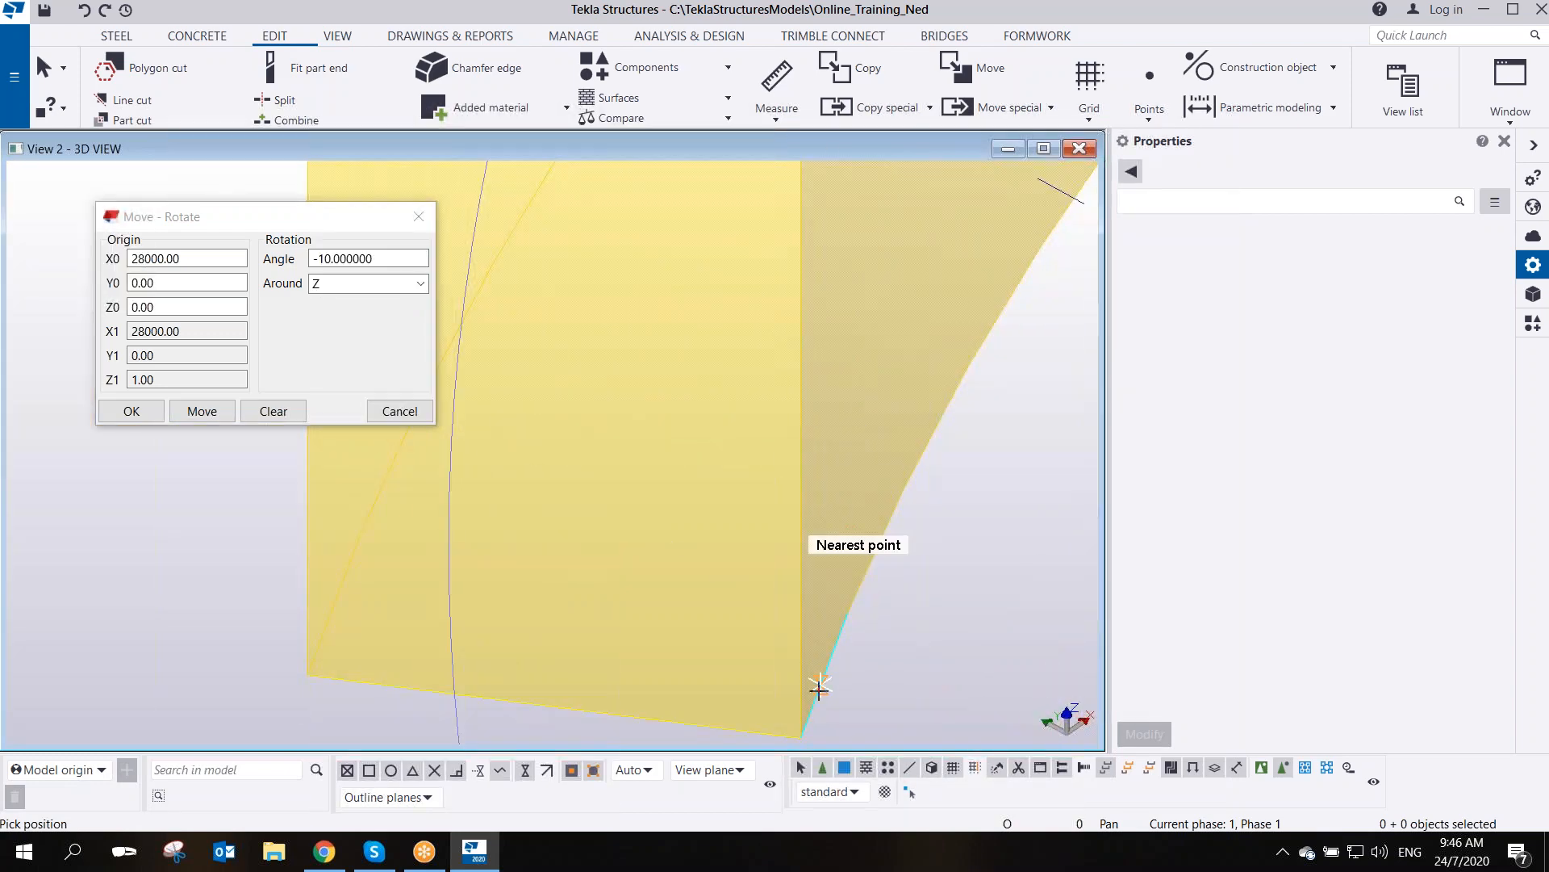
pyautogui.click(802, 736)
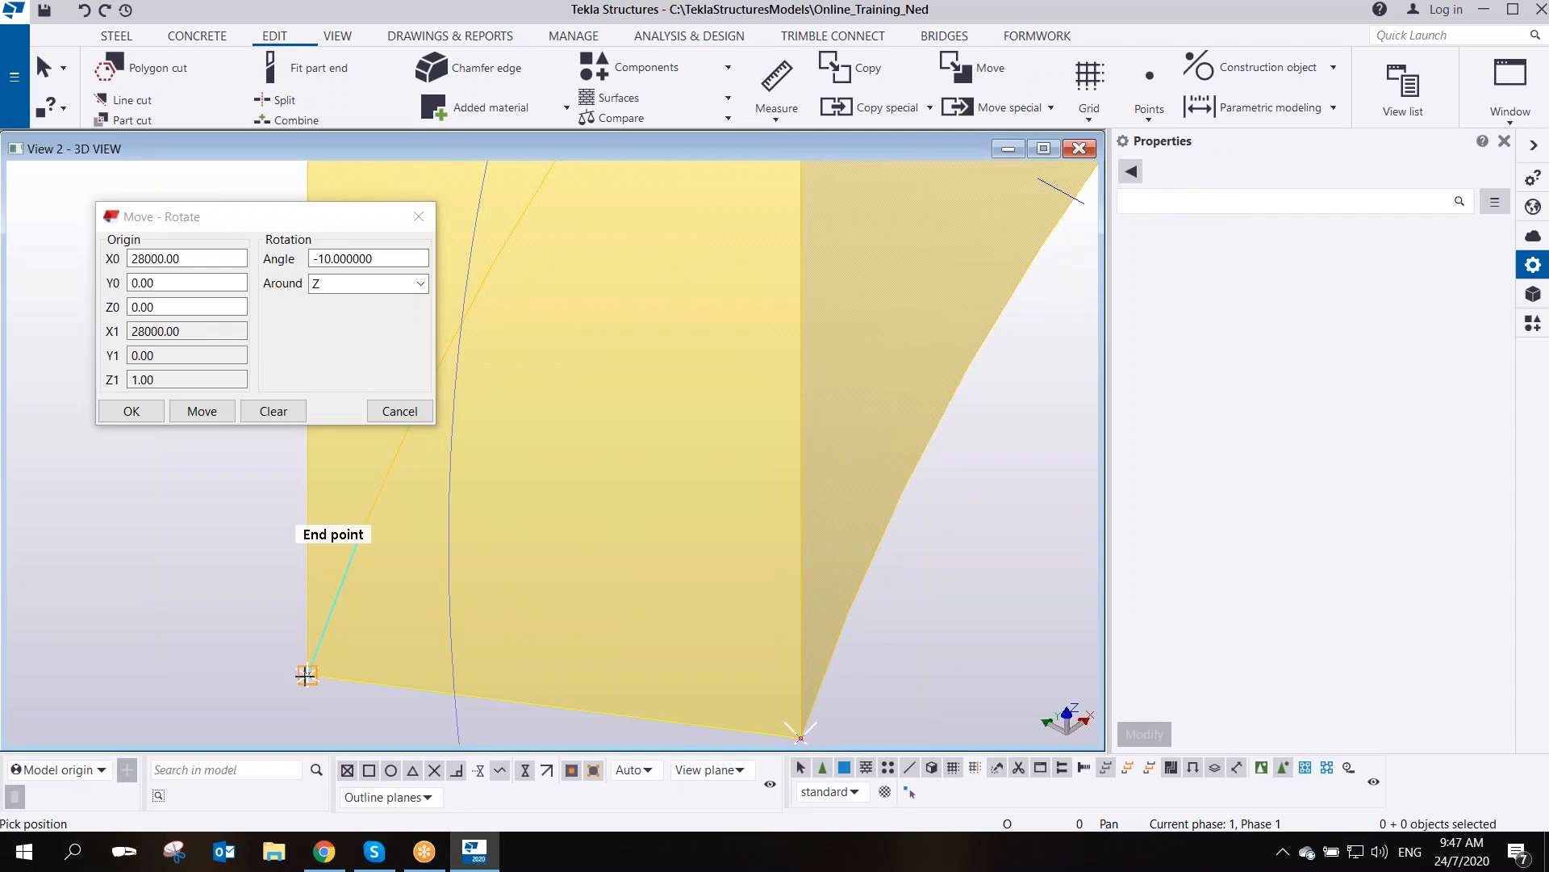
pyautogui.click(306, 674)
pyautogui.scroll(-5, 498, 615)
pyautogui.rightClick(695, 478)
pyautogui.click(733, 500)
pyautogui.scroll(-3, 734, 501)
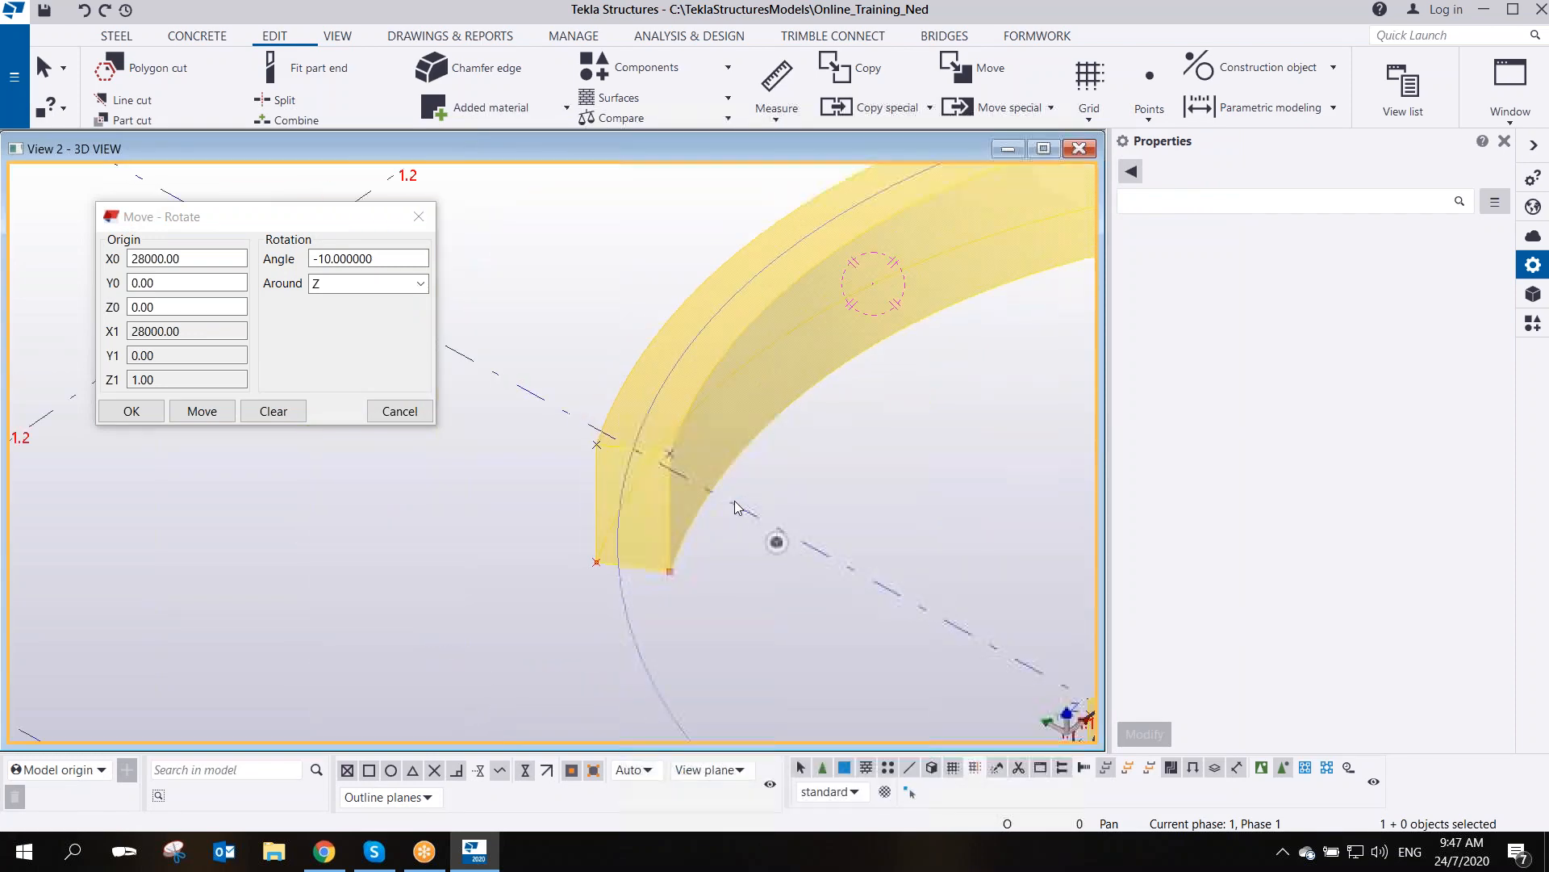
pyautogui.scroll(-2, 734, 500)
pyautogui.hotkey('ctrl', 'p')
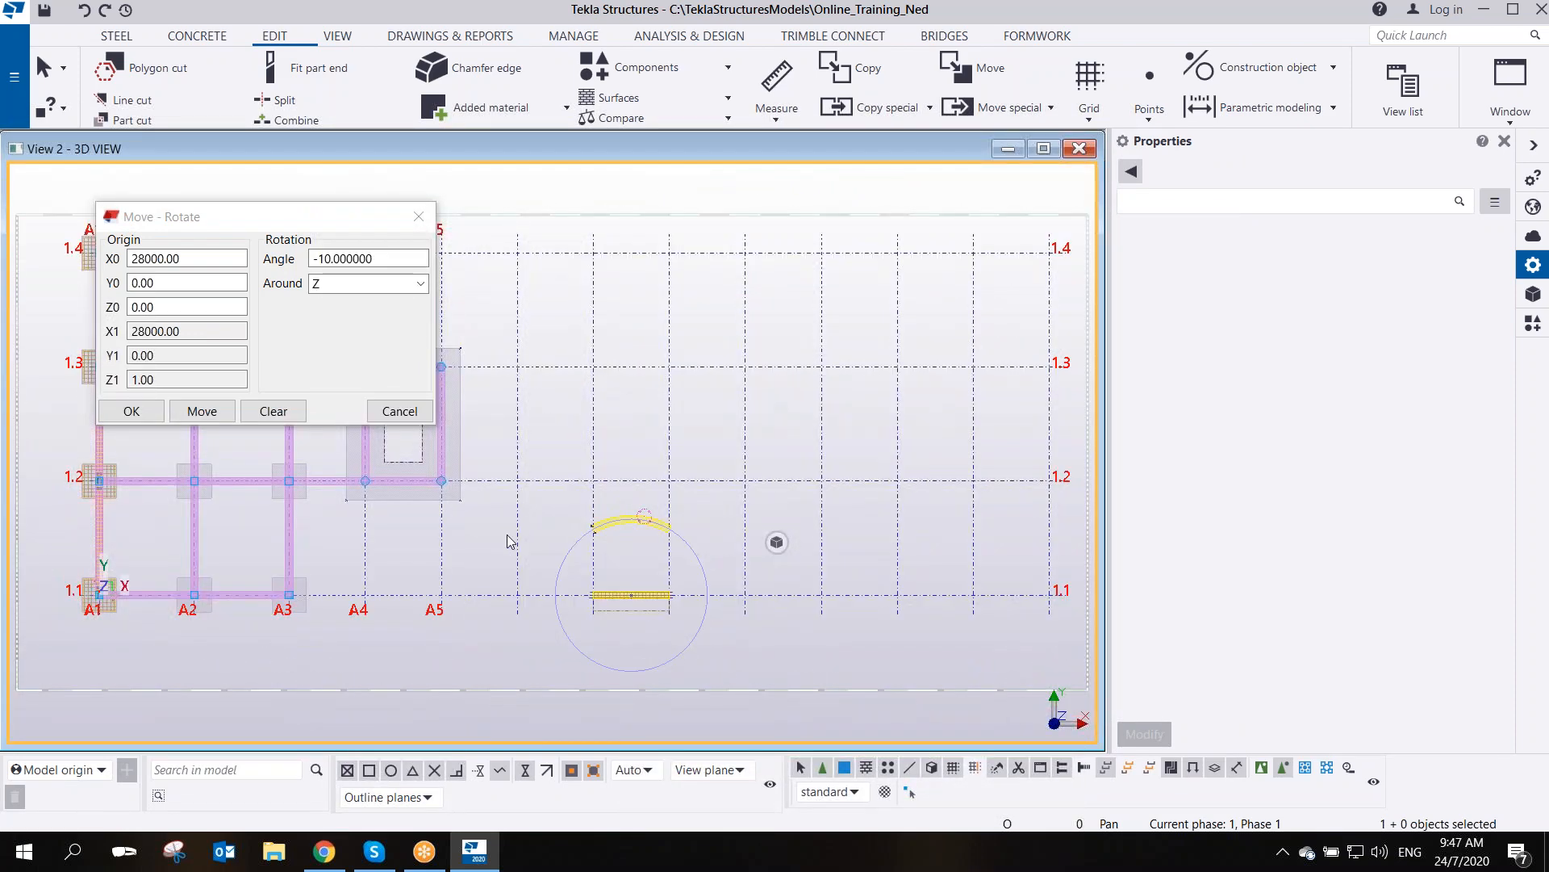
pyautogui.scroll(5, 587, 531)
pyautogui.moveTo(468, 347); pyautogui.dragTo(624, 569)
pyautogui.rightClick(548, 472)
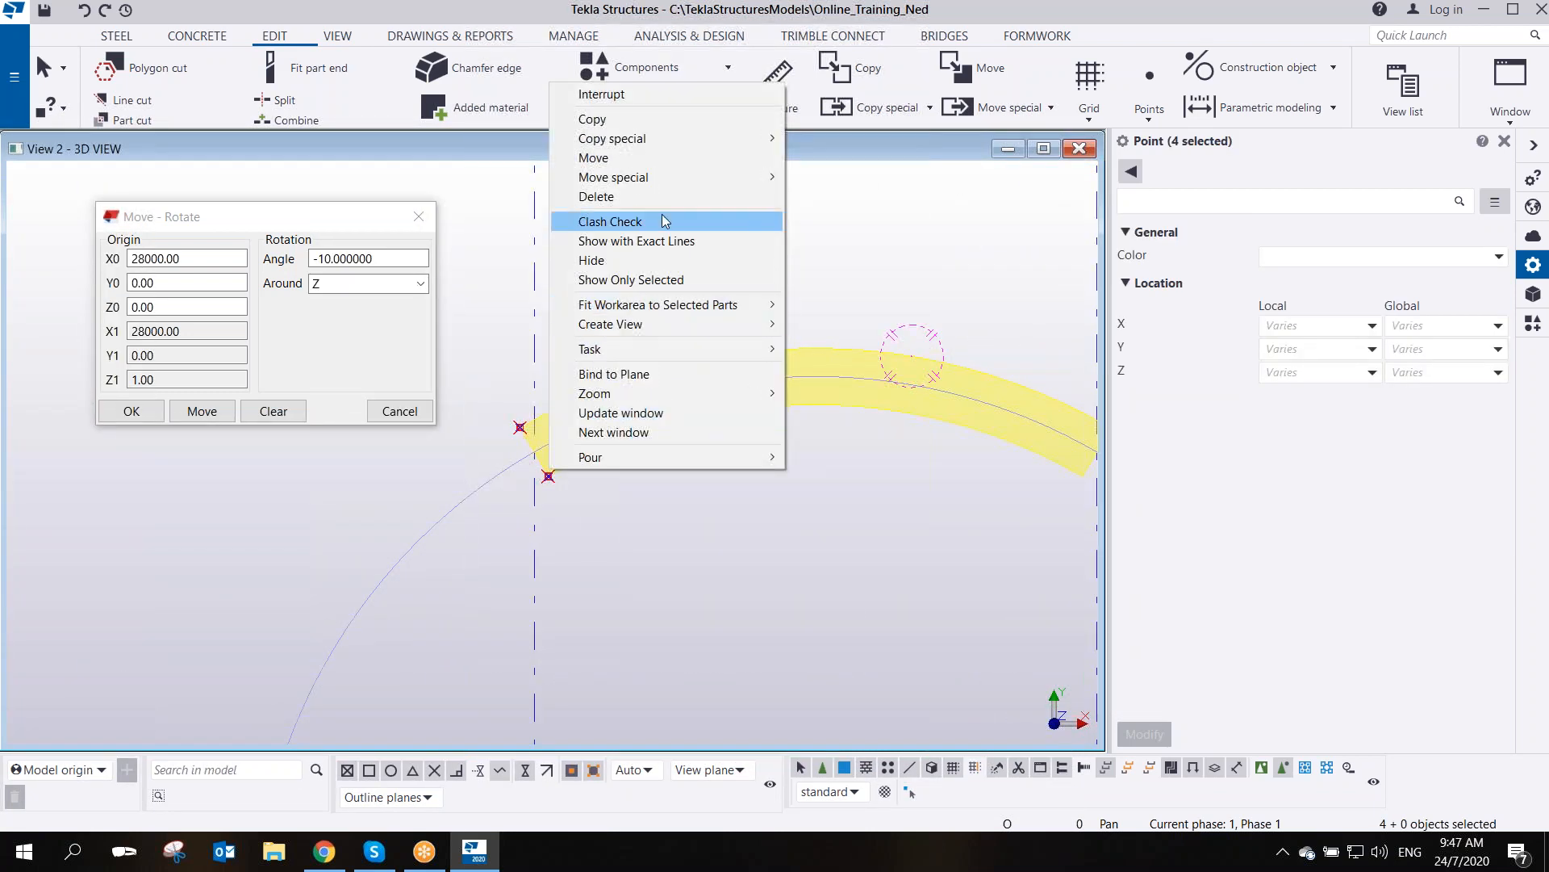
pyautogui.moveTo(666, 181)
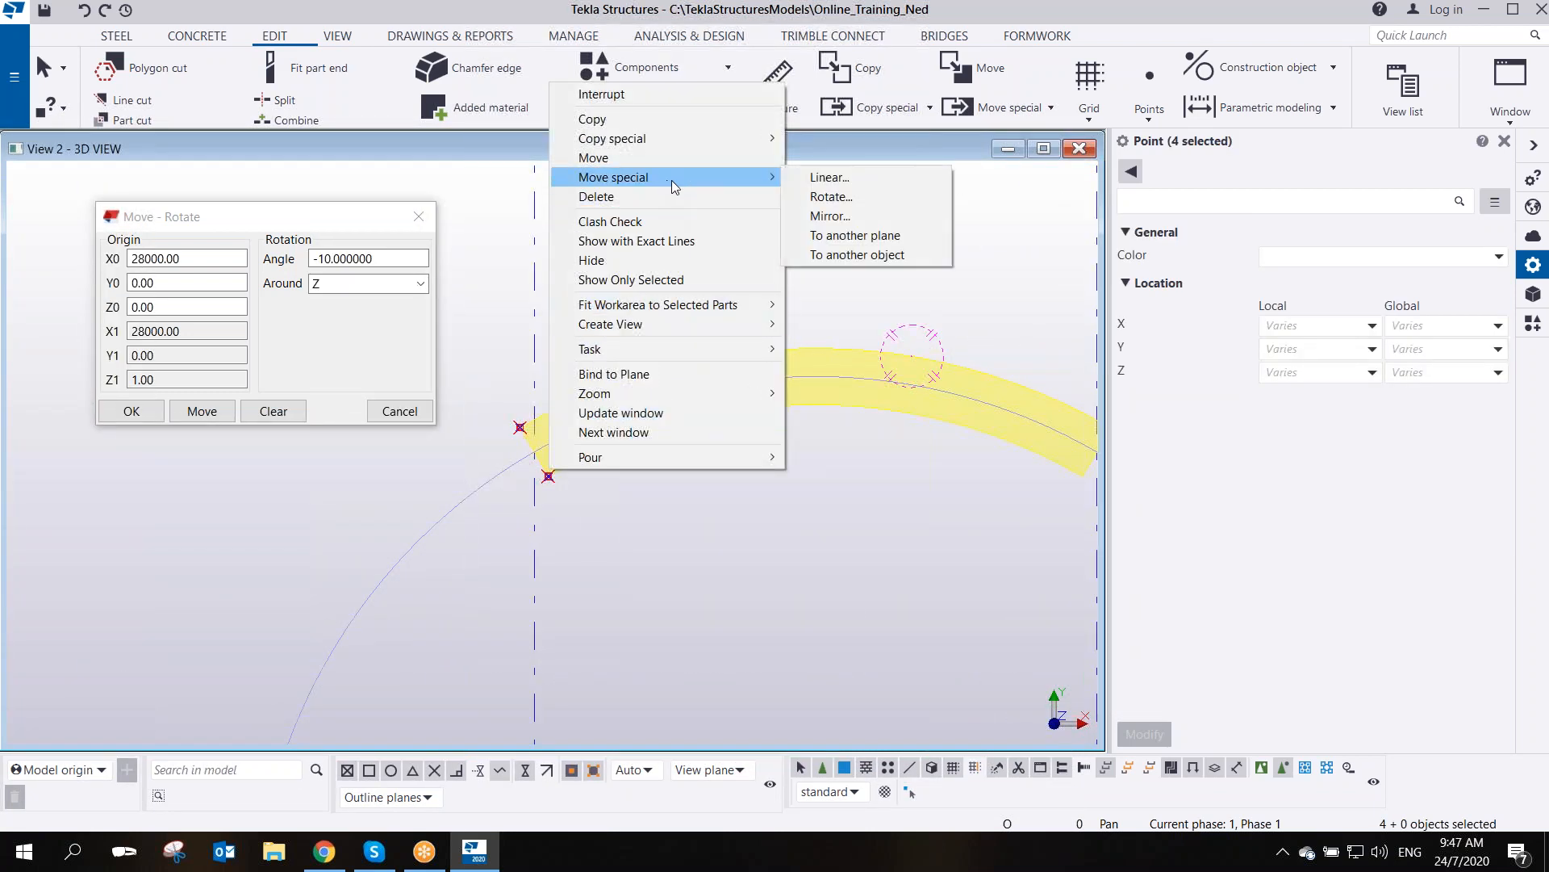
pyautogui.click(842, 200)
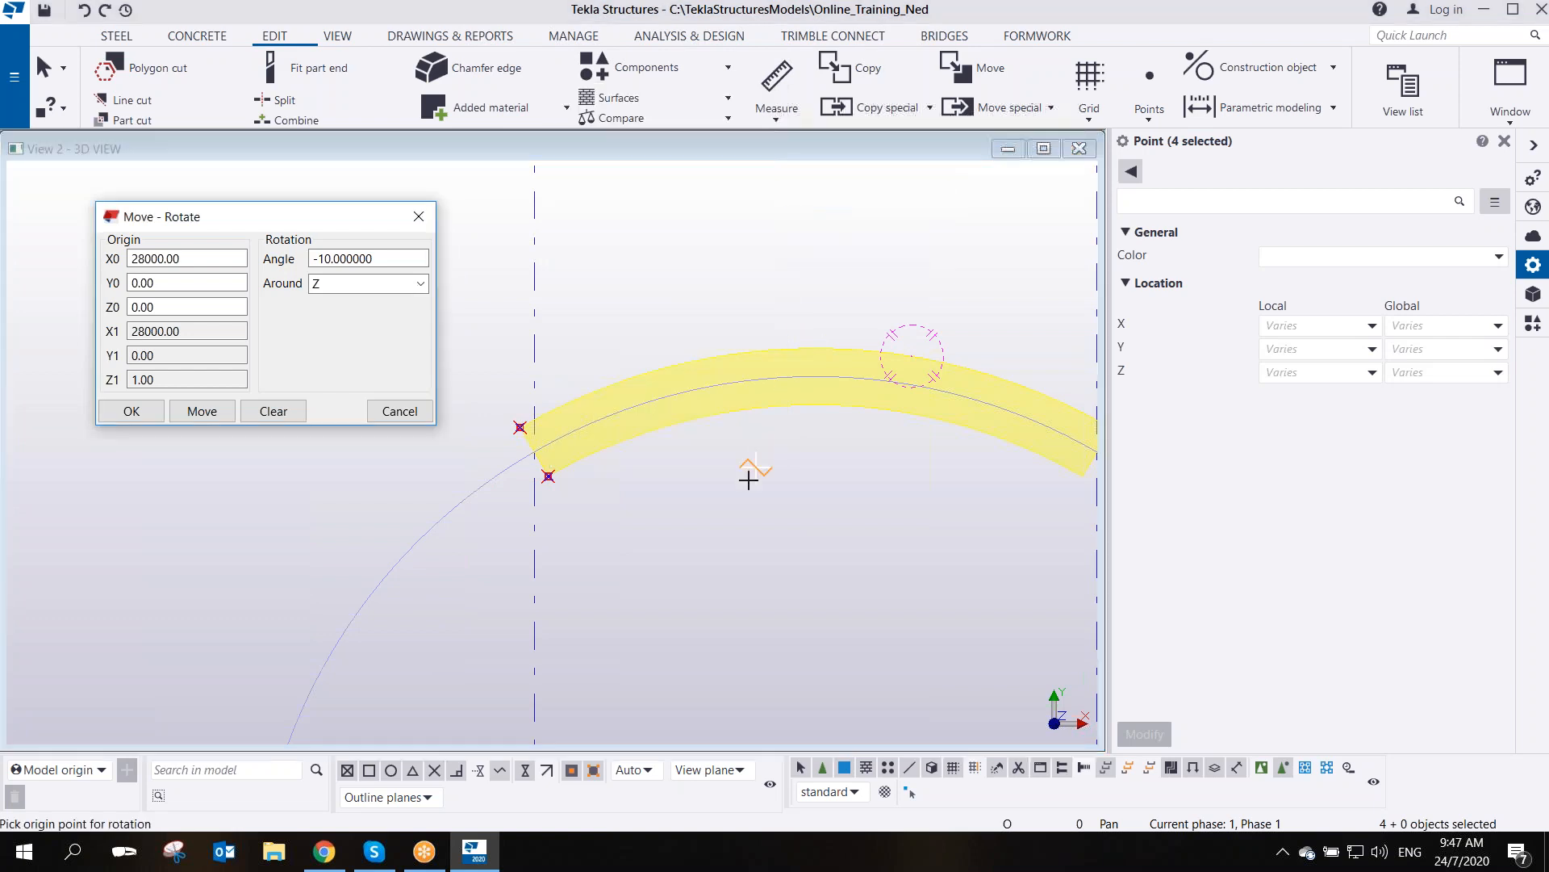
pyautogui.moveTo(740, 525); pyautogui.dragTo(710, 415, button='middle')
pyautogui.moveTo(851, 544); pyautogui.dragTo(788, 443, button='middle')
pyautogui.scroll(-2, 789, 448)
pyautogui.scroll(4, 753, 622)
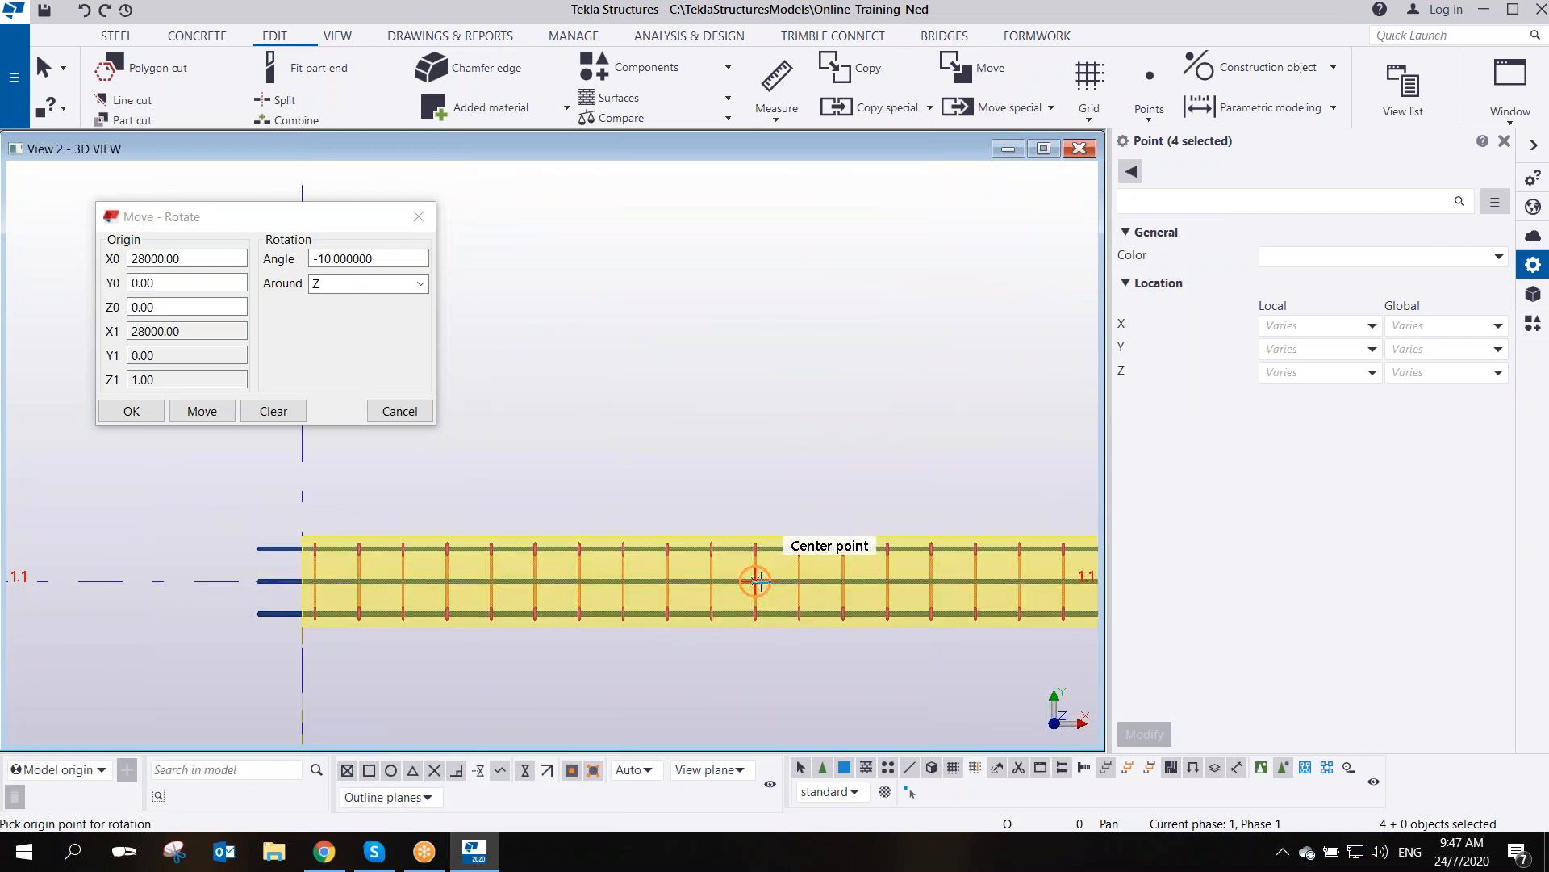
pyautogui.scroll(-2, 758, 581)
pyautogui.scroll(-2, 759, 581)
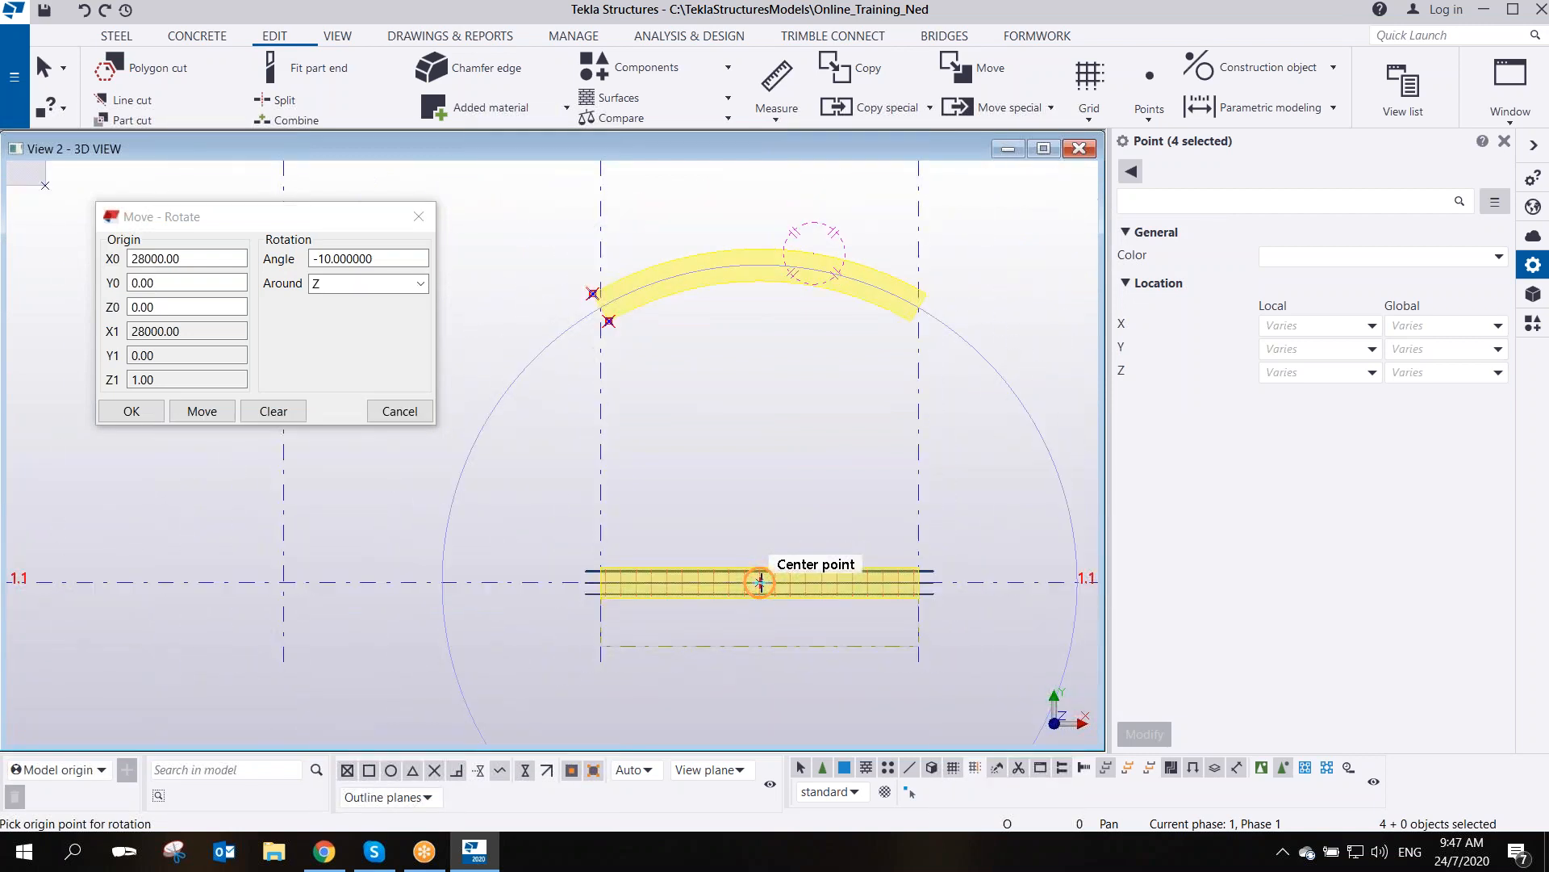
pyautogui.rightClick(761, 581)
pyautogui.click(807, 508)
# - Try to move the straight beam and construction circle together 6000 mm from grid line 1.1 to 1.2, and undo the move
pyautogui.moveTo(537, 521); pyautogui.dragTo(984, 699)
pyautogui.rightClick(754, 492)
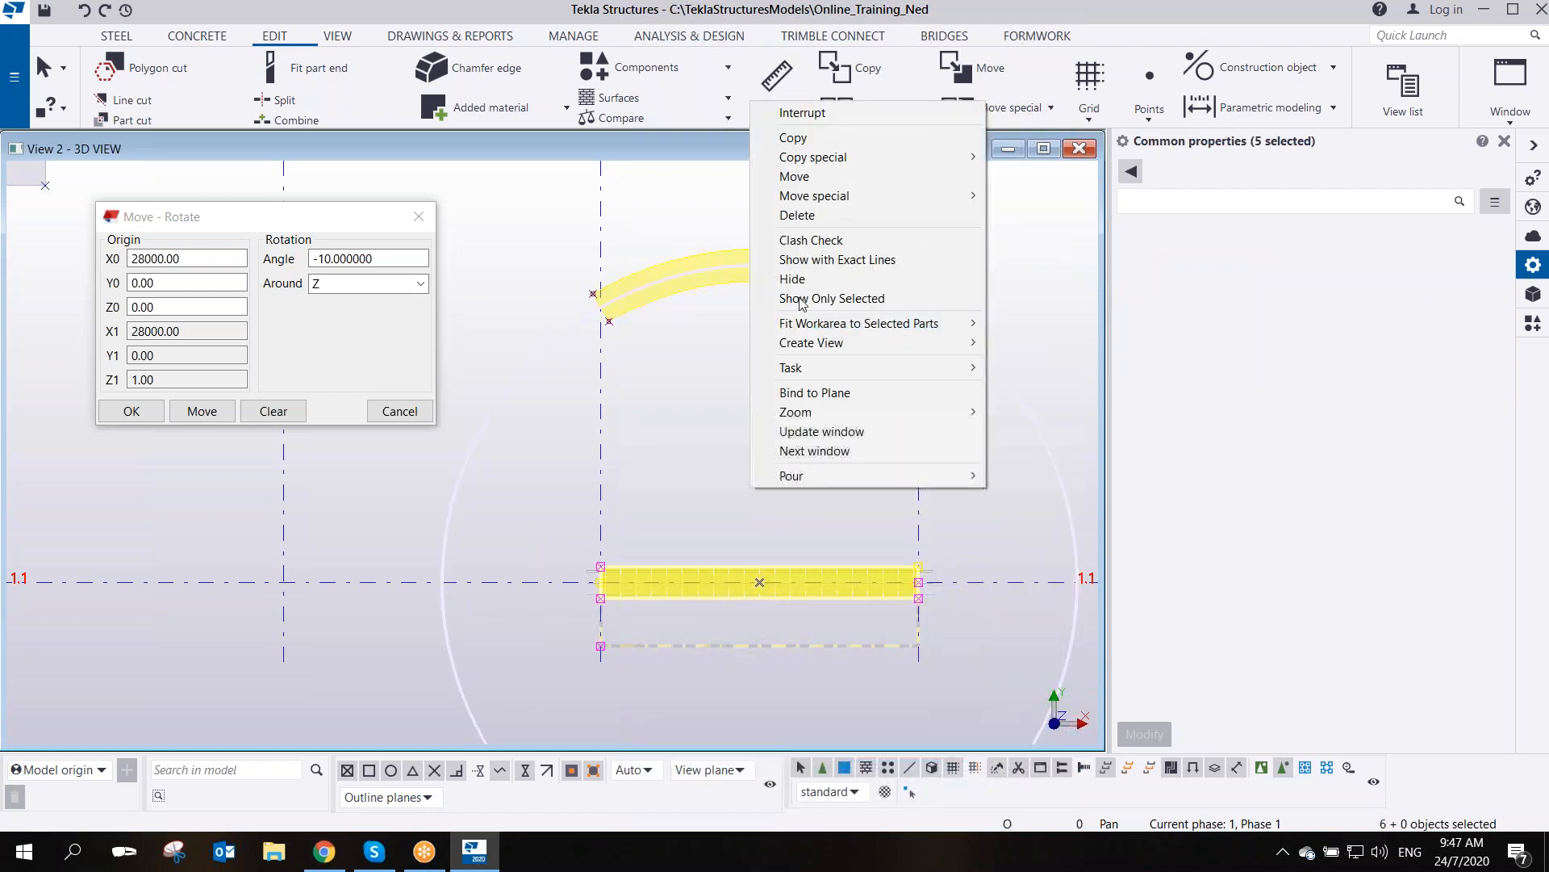
pyautogui.click(806, 177)
pyautogui.scroll(-4, 789, 627)
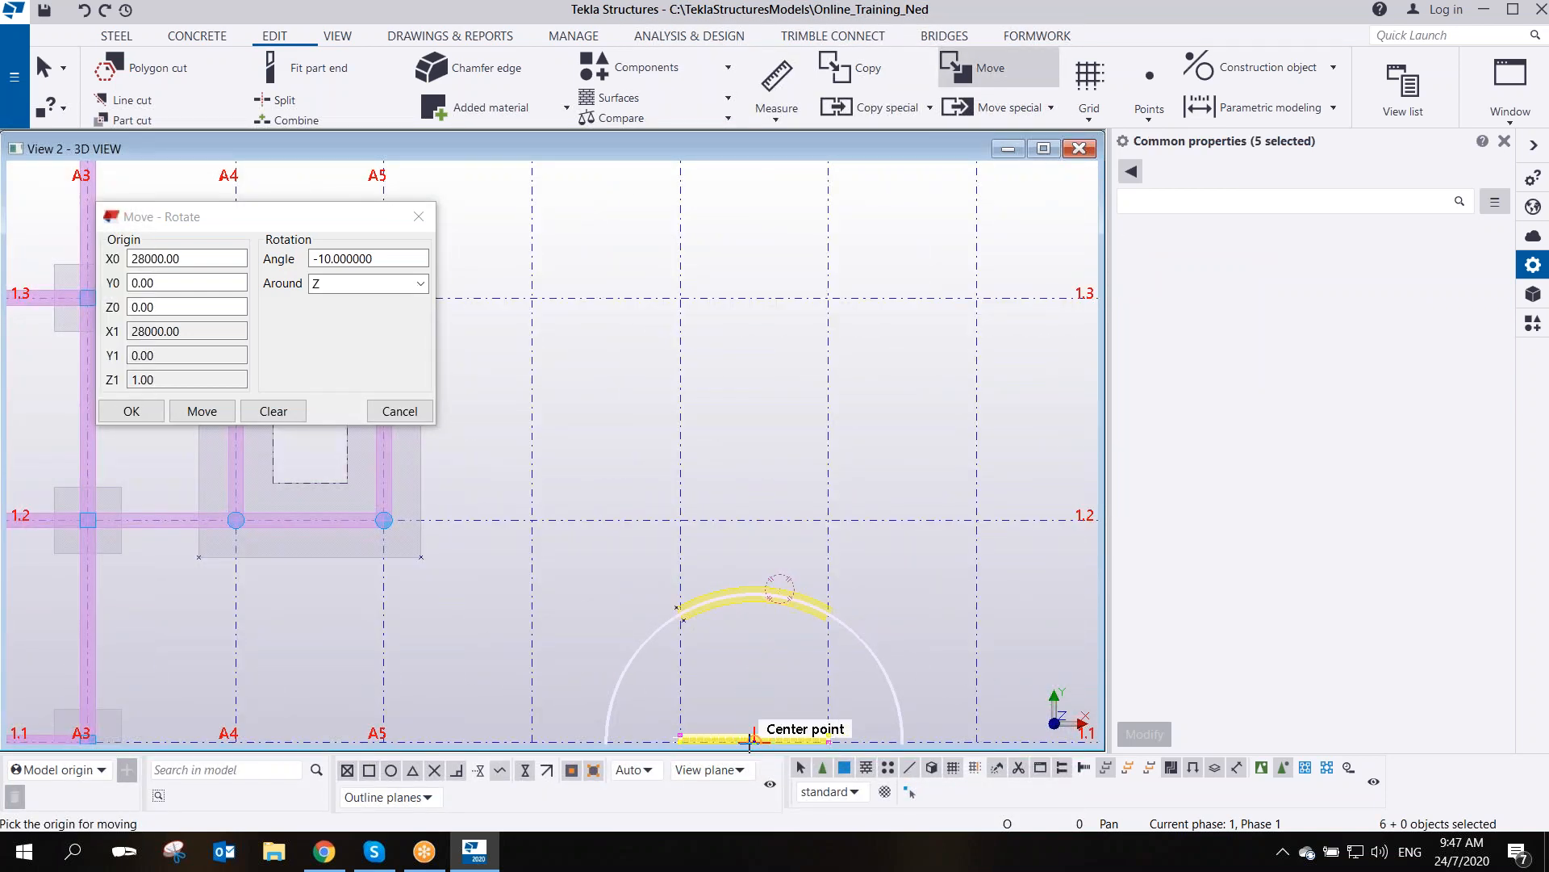
pyautogui.click(752, 738)
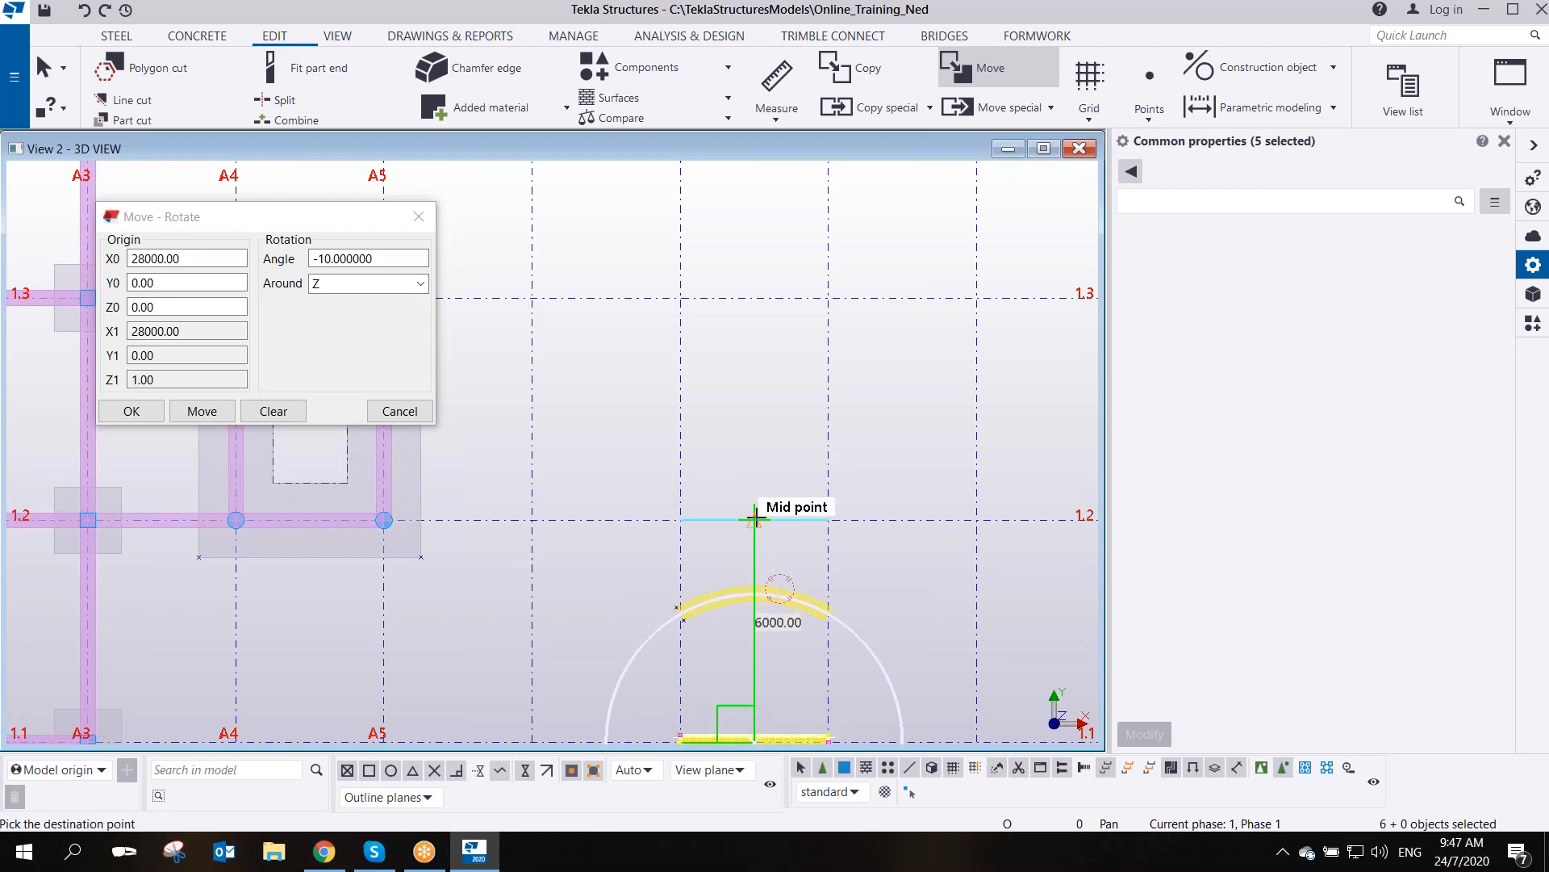
pyautogui.click(756, 517)
pyautogui.hotkey('ctrl', 'z')
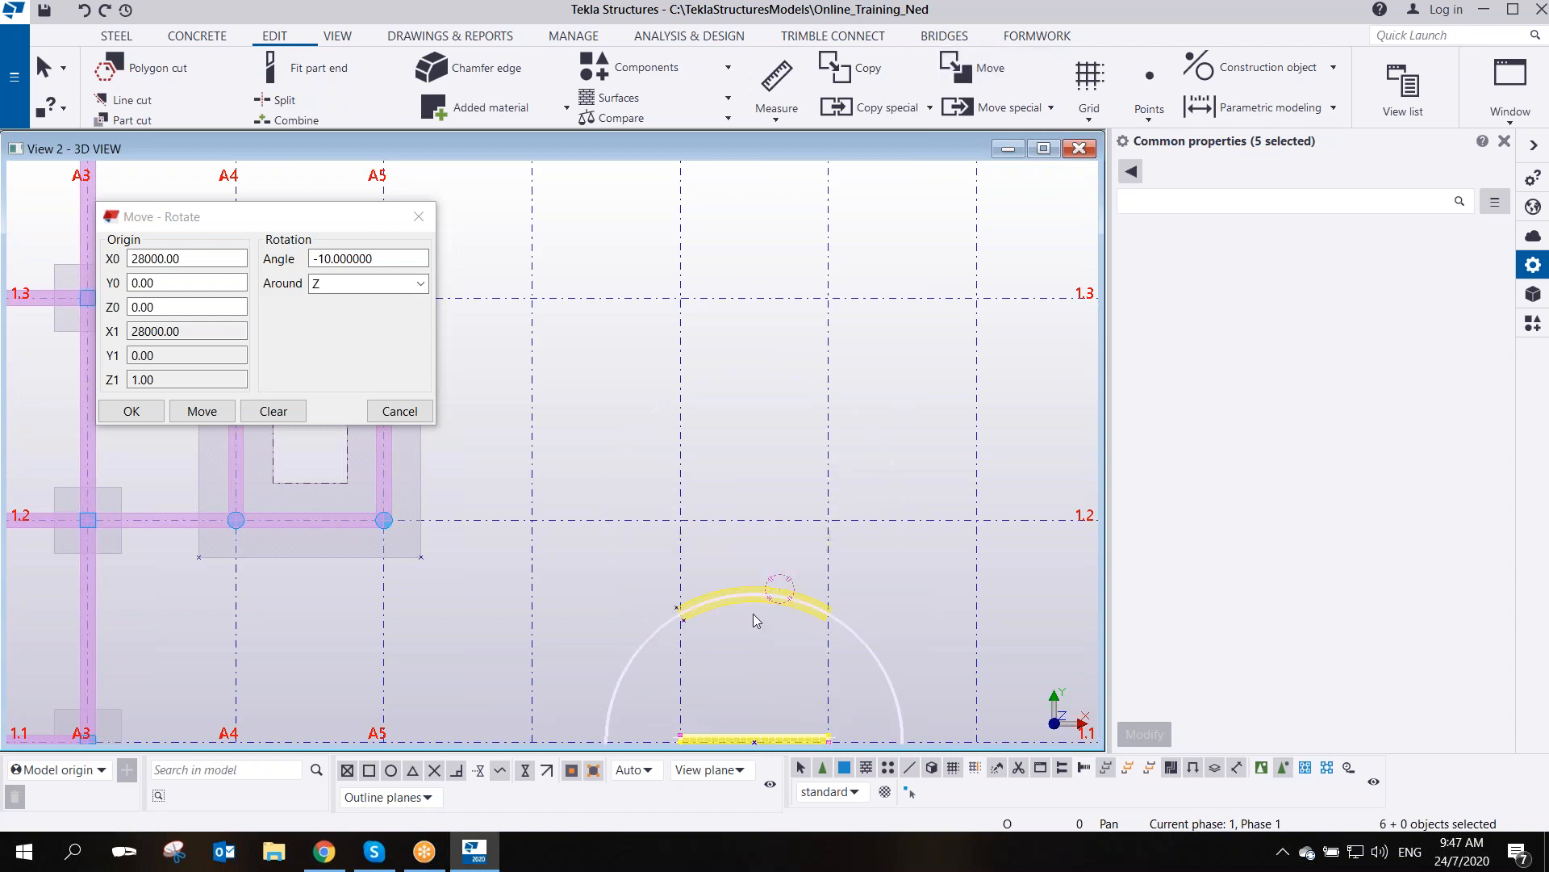
pyautogui.rightClick(736, 564)
pyautogui.click(772, 121)
# - Move only the straight 800*400 beam from the circle's center on grid line 1.1 to the corresponding midpoint on grid line 1.2
pyautogui.scroll(3, 794, 696)
pyautogui.rightClick(773, 586)
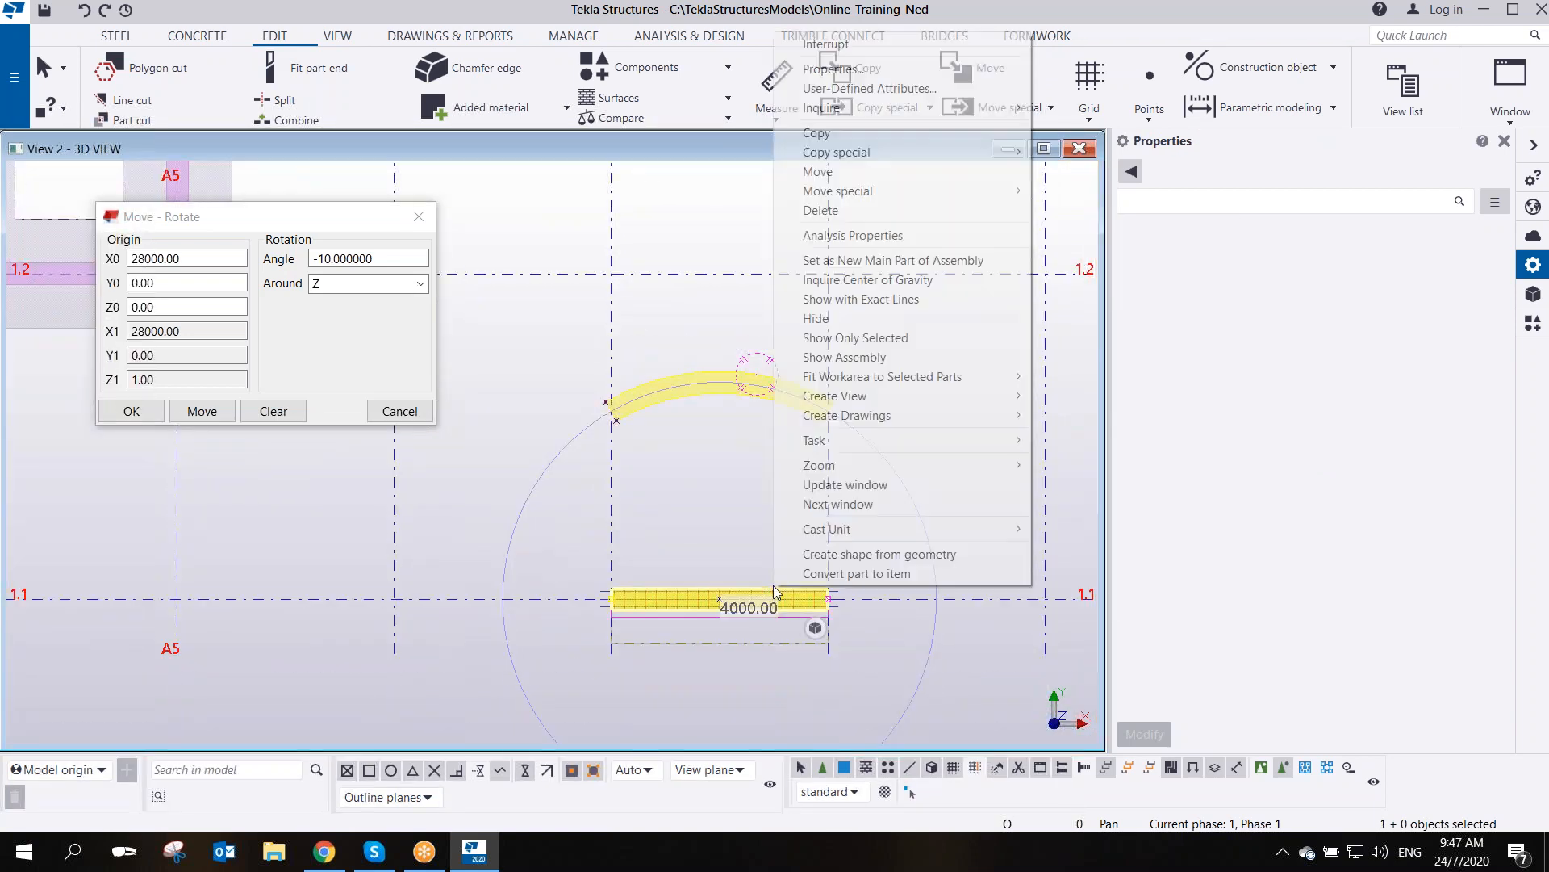
pyautogui.click(818, 168)
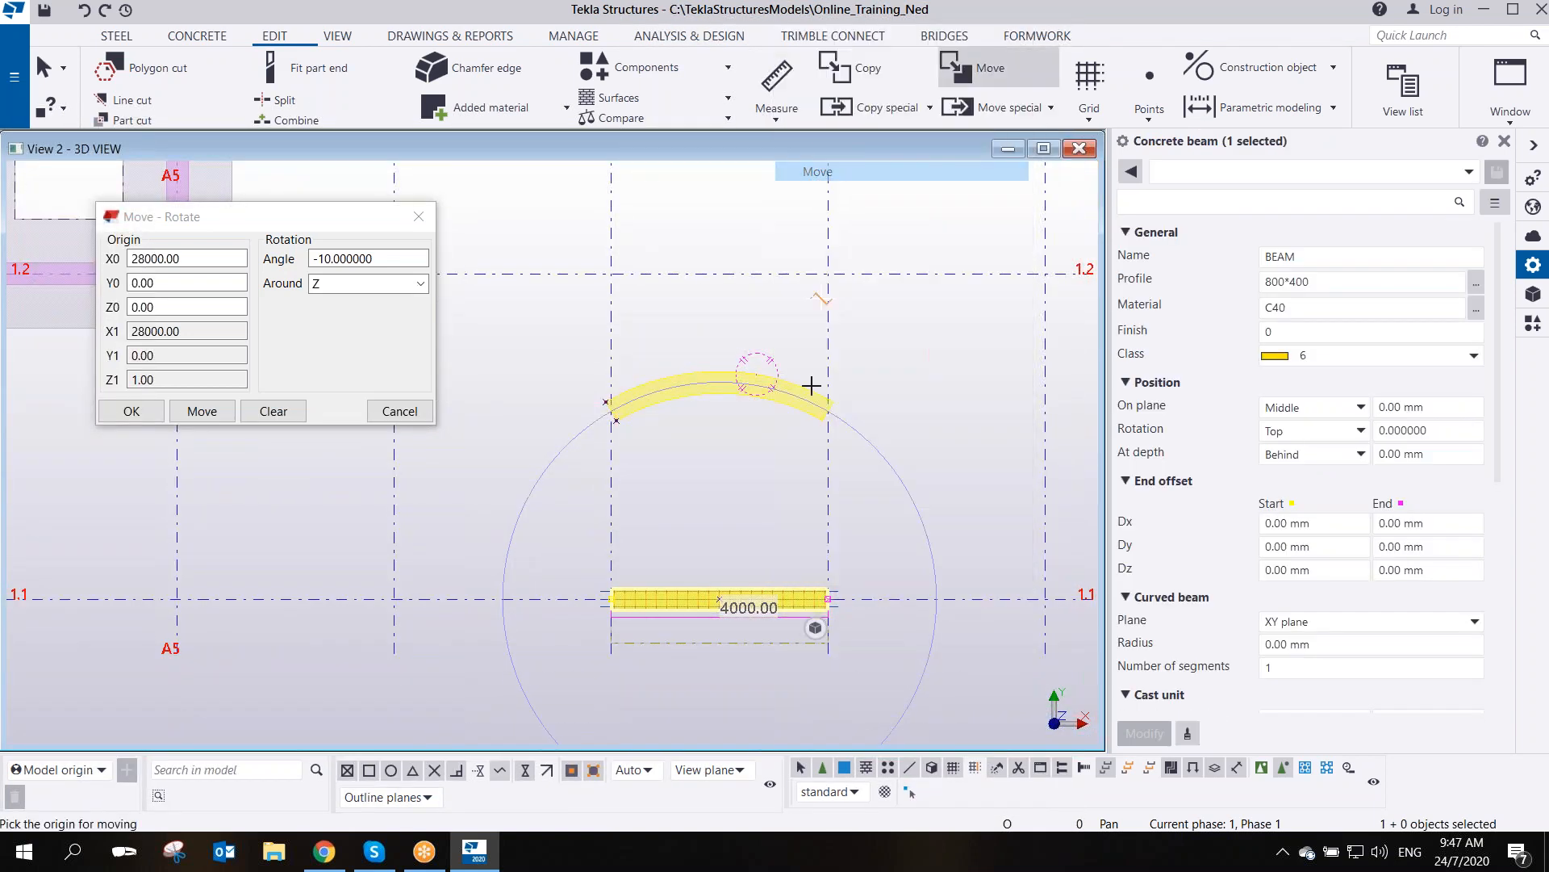
pyautogui.click(719, 596)
pyautogui.click(719, 273)
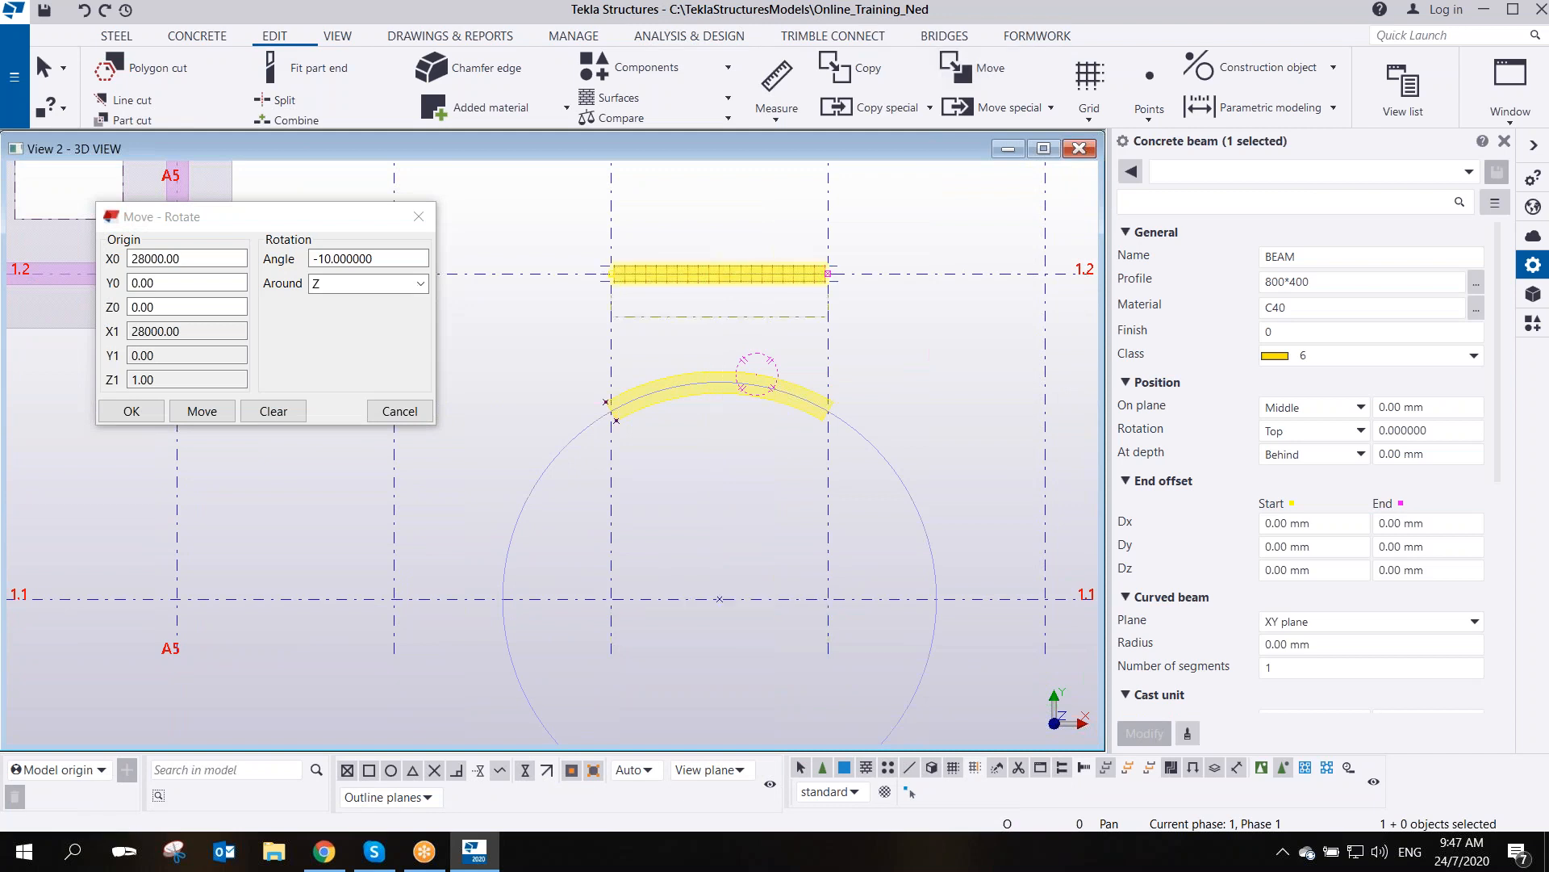
pyautogui.rightClick(656, 333)
pyautogui.click(689, 335)
pyautogui.click(629, 284)
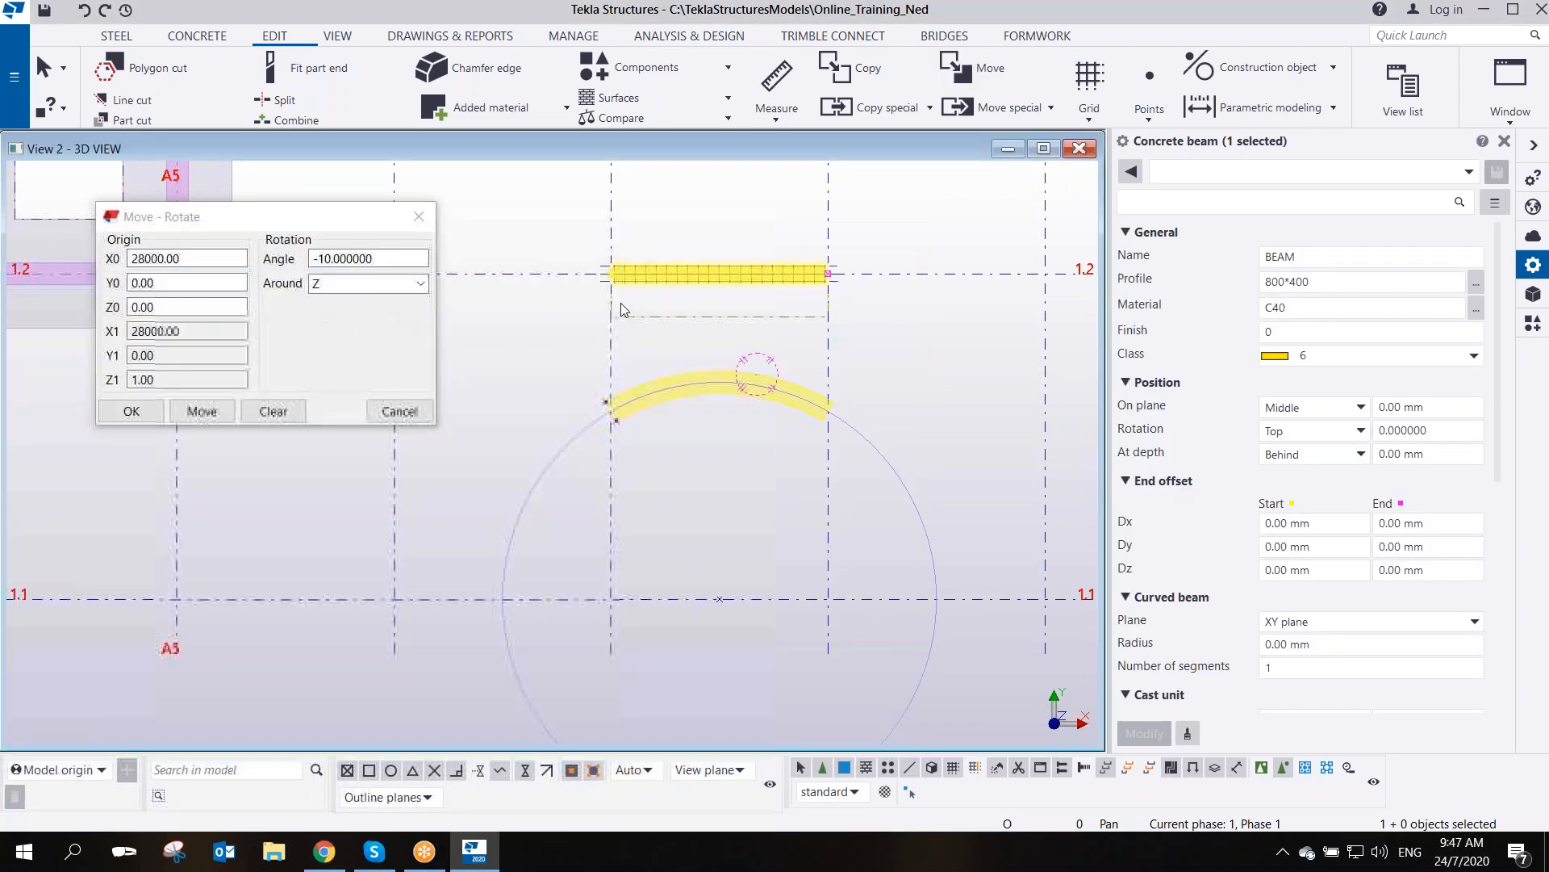
# - Rotate the four points at the curved beam's end by -10 degrees around Z, using the construction circle's center as origin
pyautogui.moveTo(565, 380); pyautogui.dragTo(647, 476)
pyautogui.scroll(2, 626, 449)
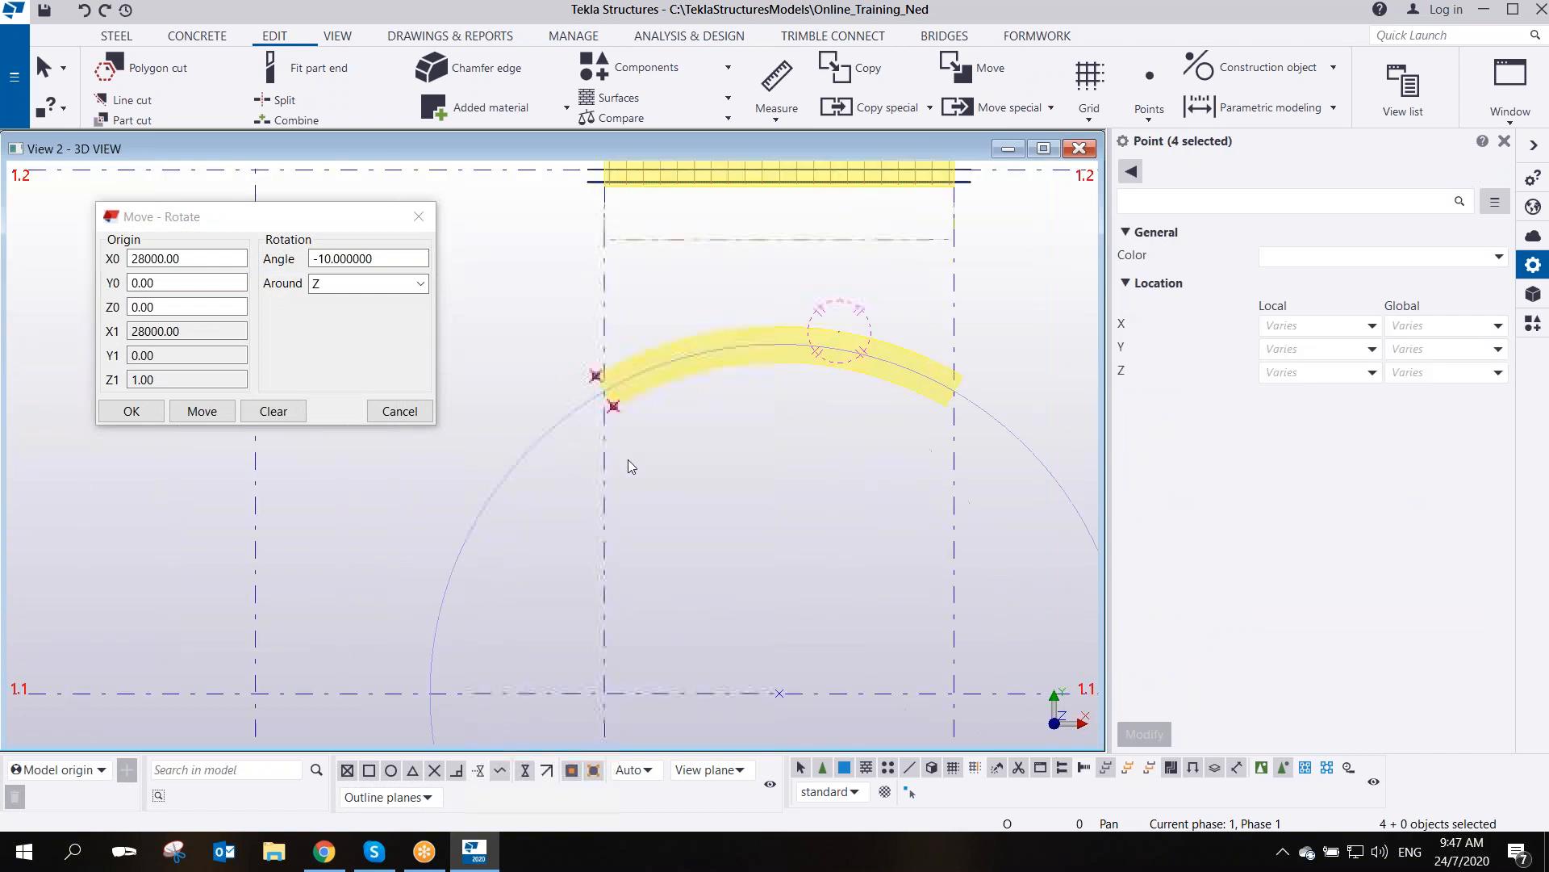
pyautogui.rightClick(611, 410)
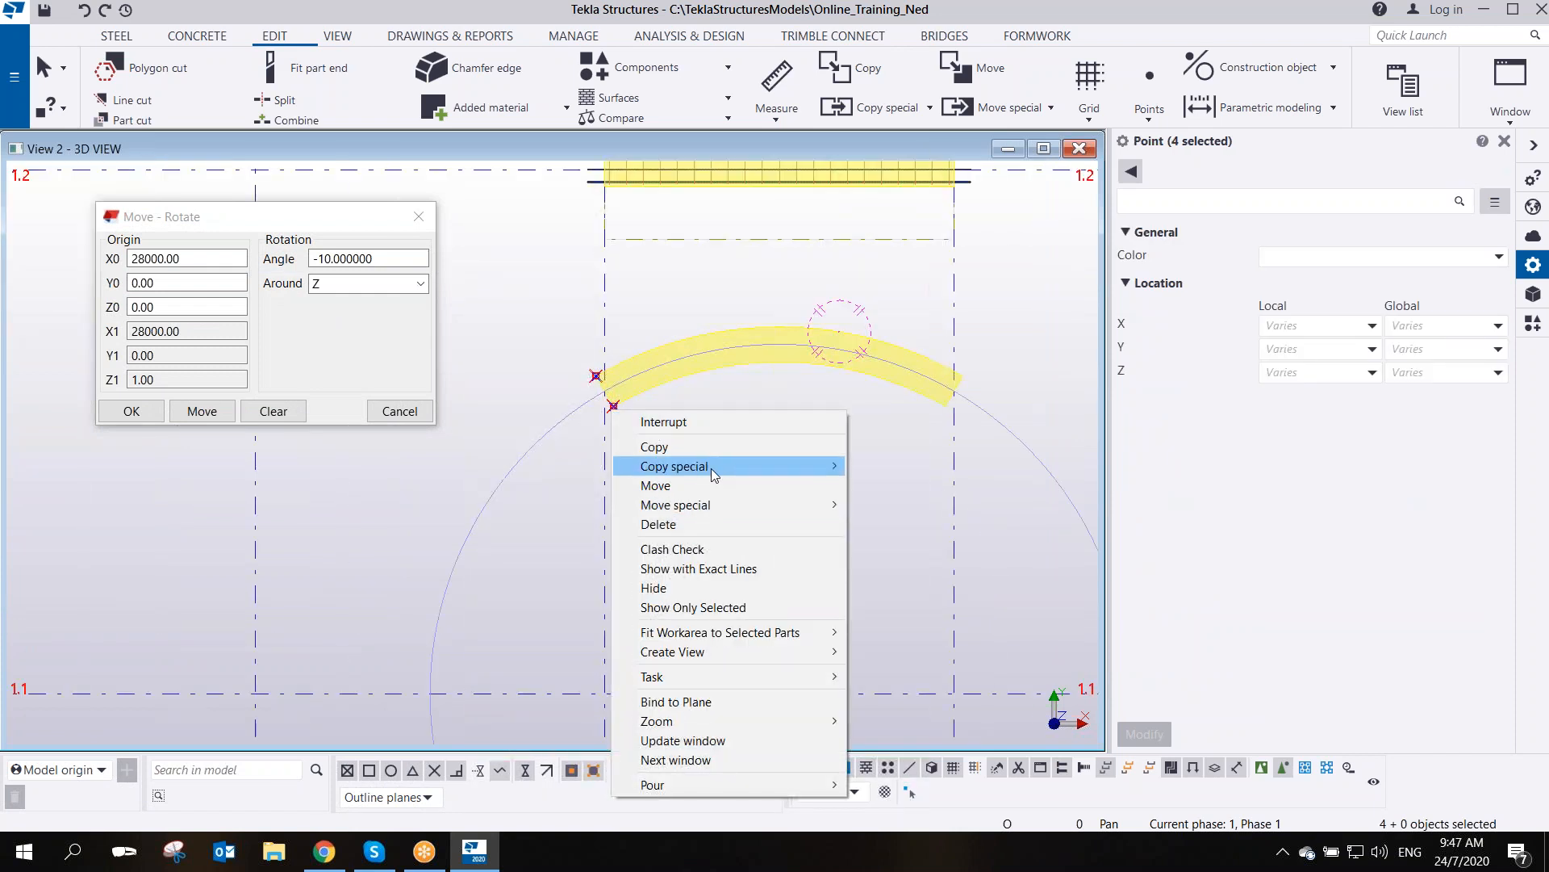
pyautogui.moveTo(748, 506)
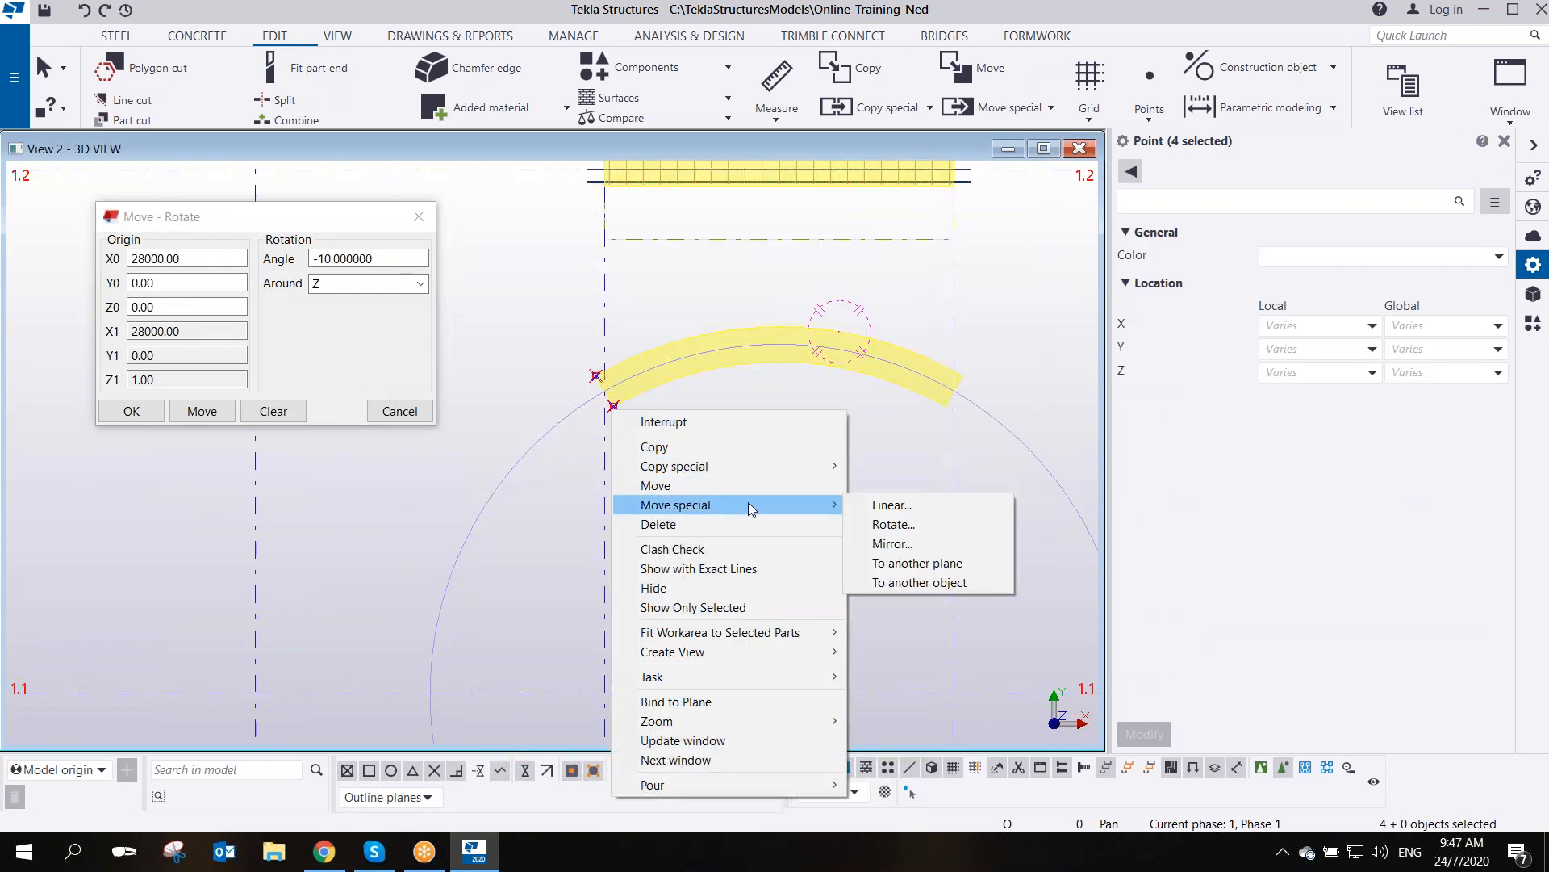
pyautogui.click(892, 524)
pyautogui.moveTo(790, 729); pyautogui.dragTo(730, 589, button='middle')
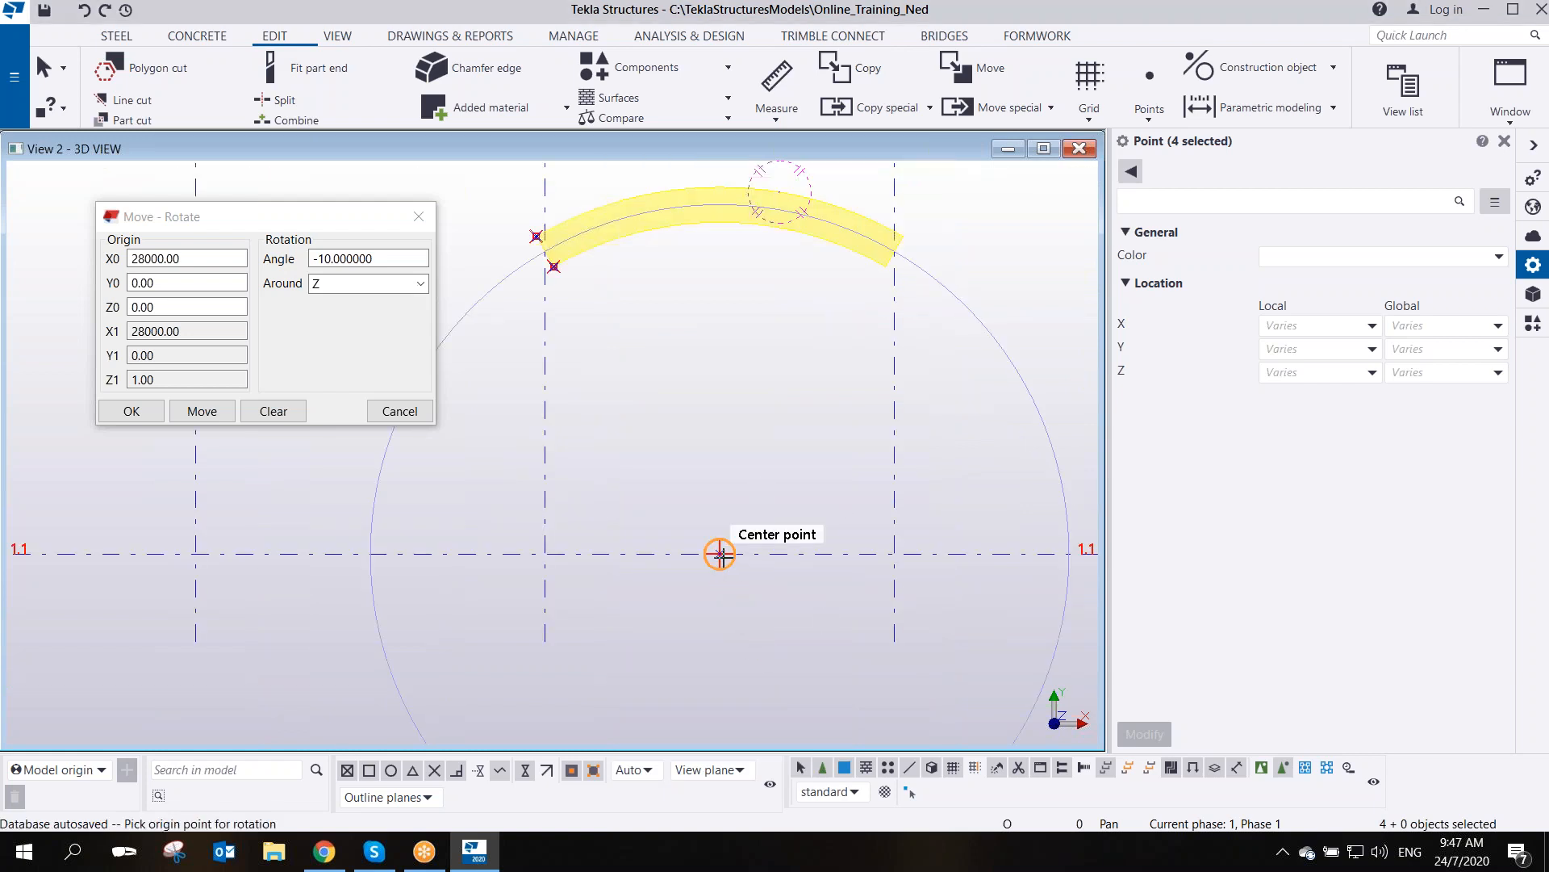
pyautogui.click(720, 554)
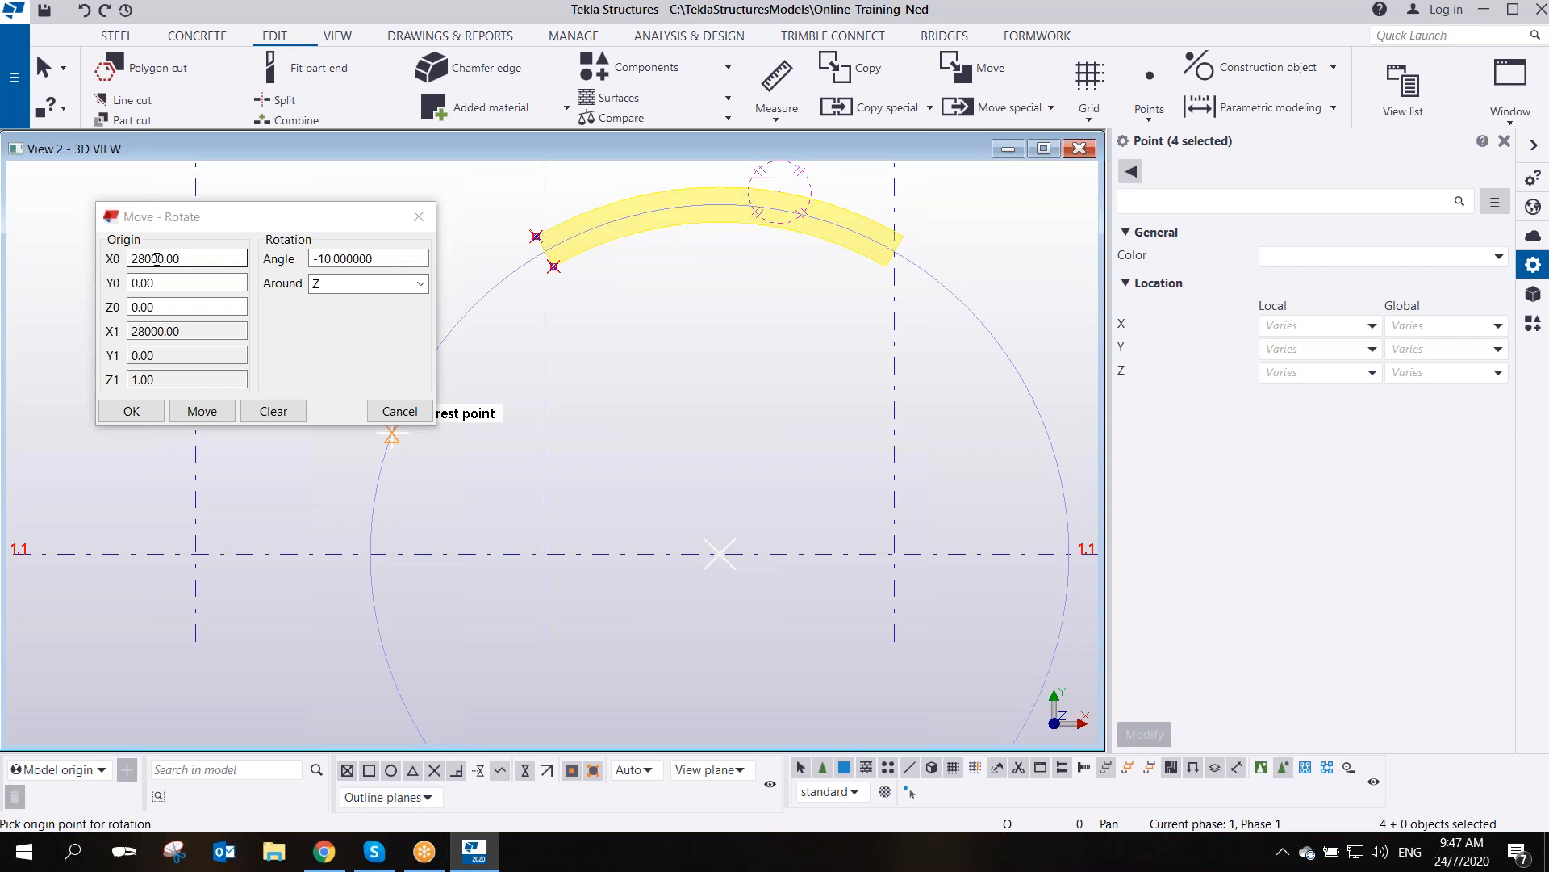
pyautogui.moveTo(395, 259); pyautogui.dragTo(231, 259)
pyautogui.write('-10')
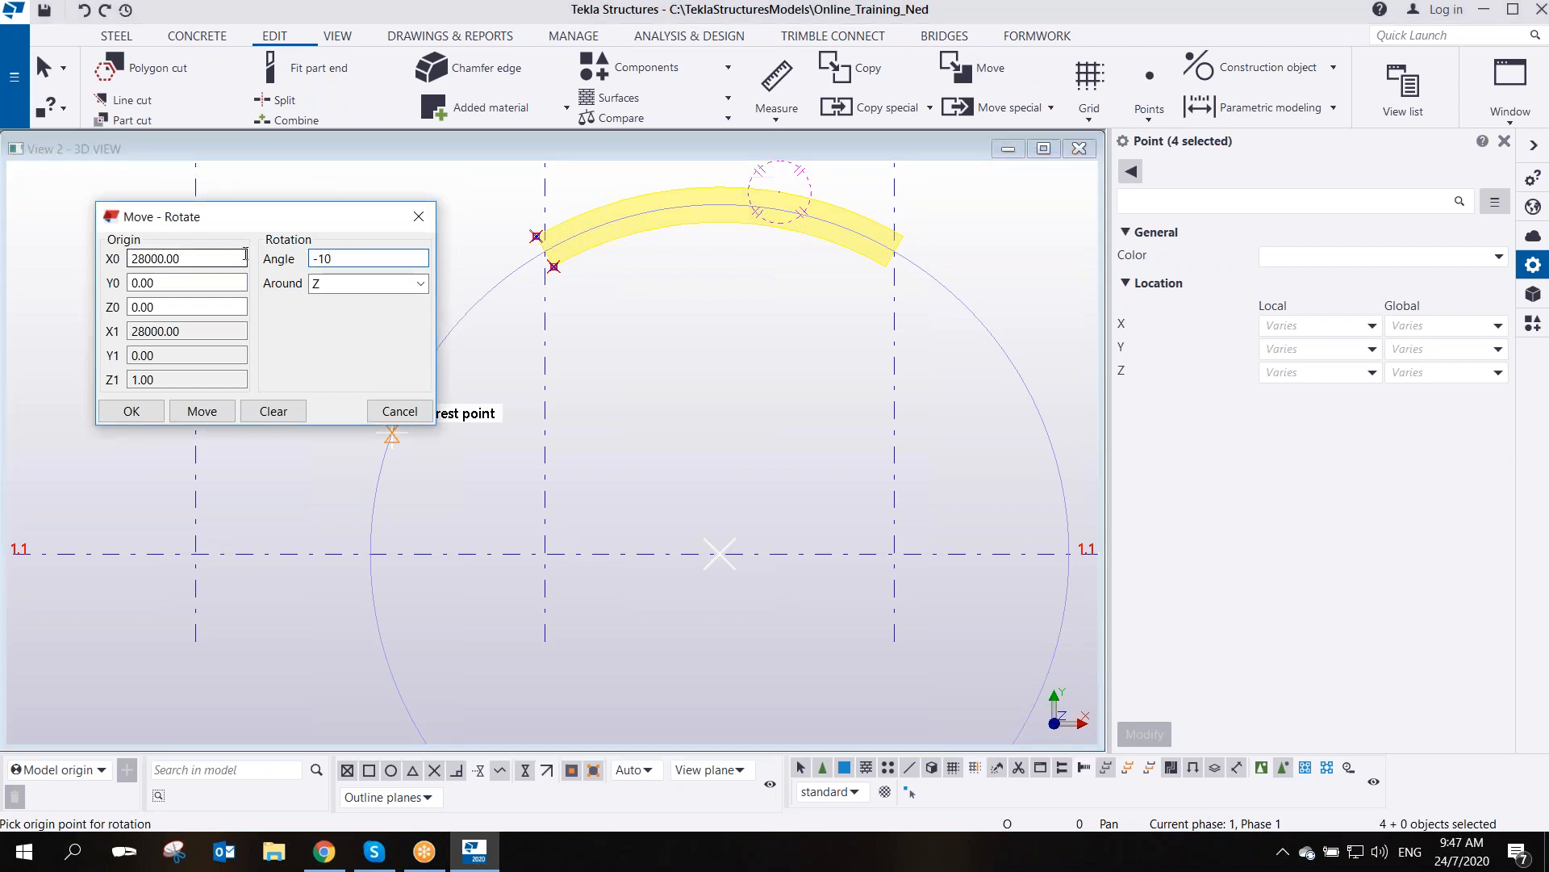
pyautogui.click(206, 412)
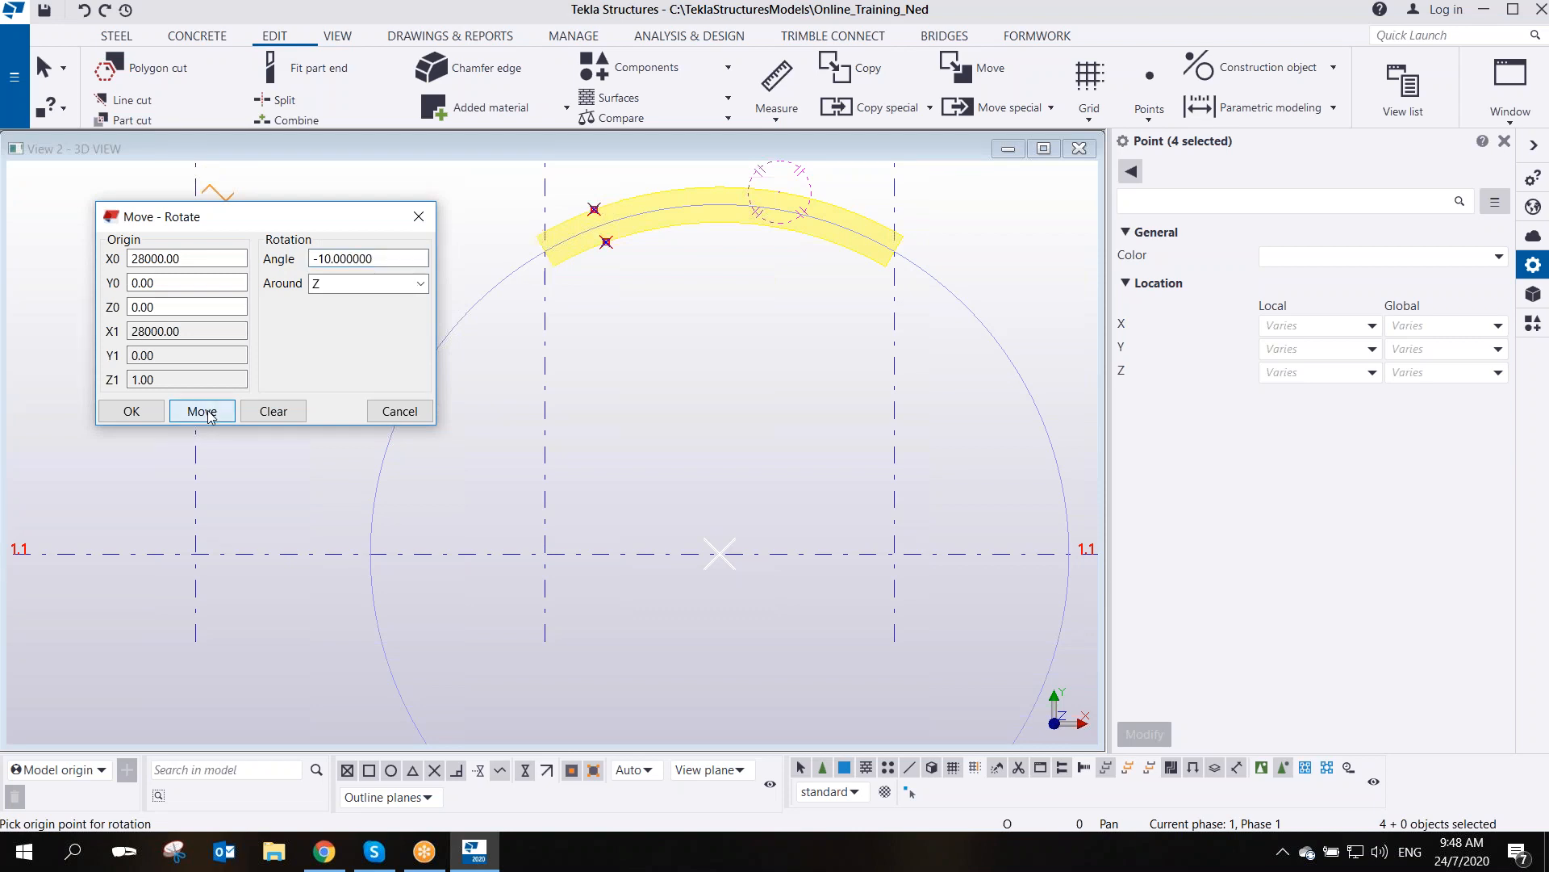
# - Rotate the four points two more times by -10 degrees to bring them to the curved beam's mid-length
pyautogui.scroll(4, 606, 242)
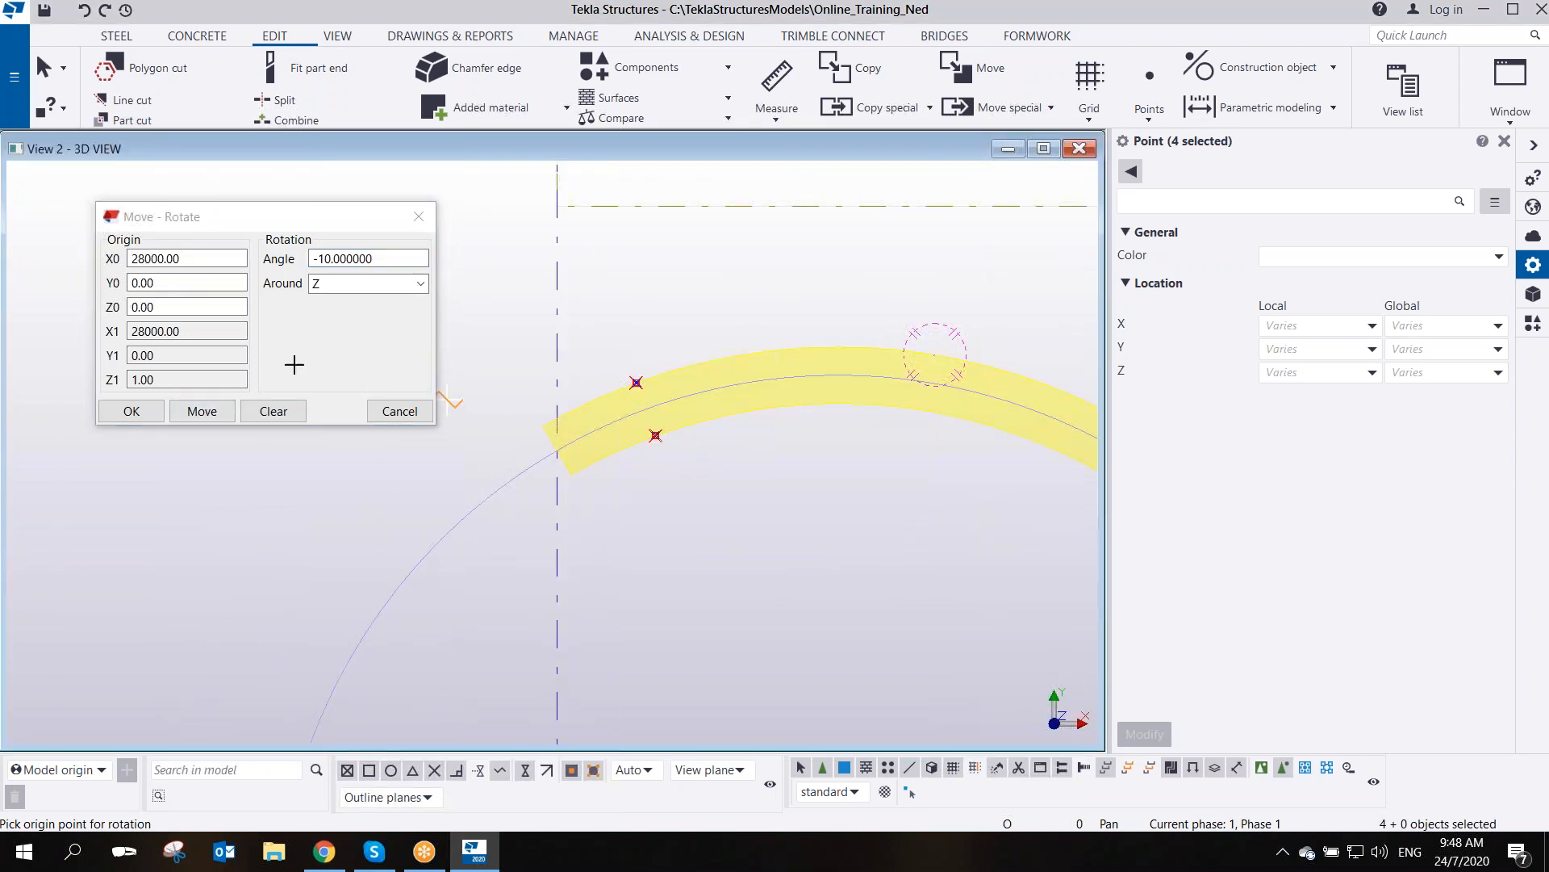
pyautogui.click(202, 412)
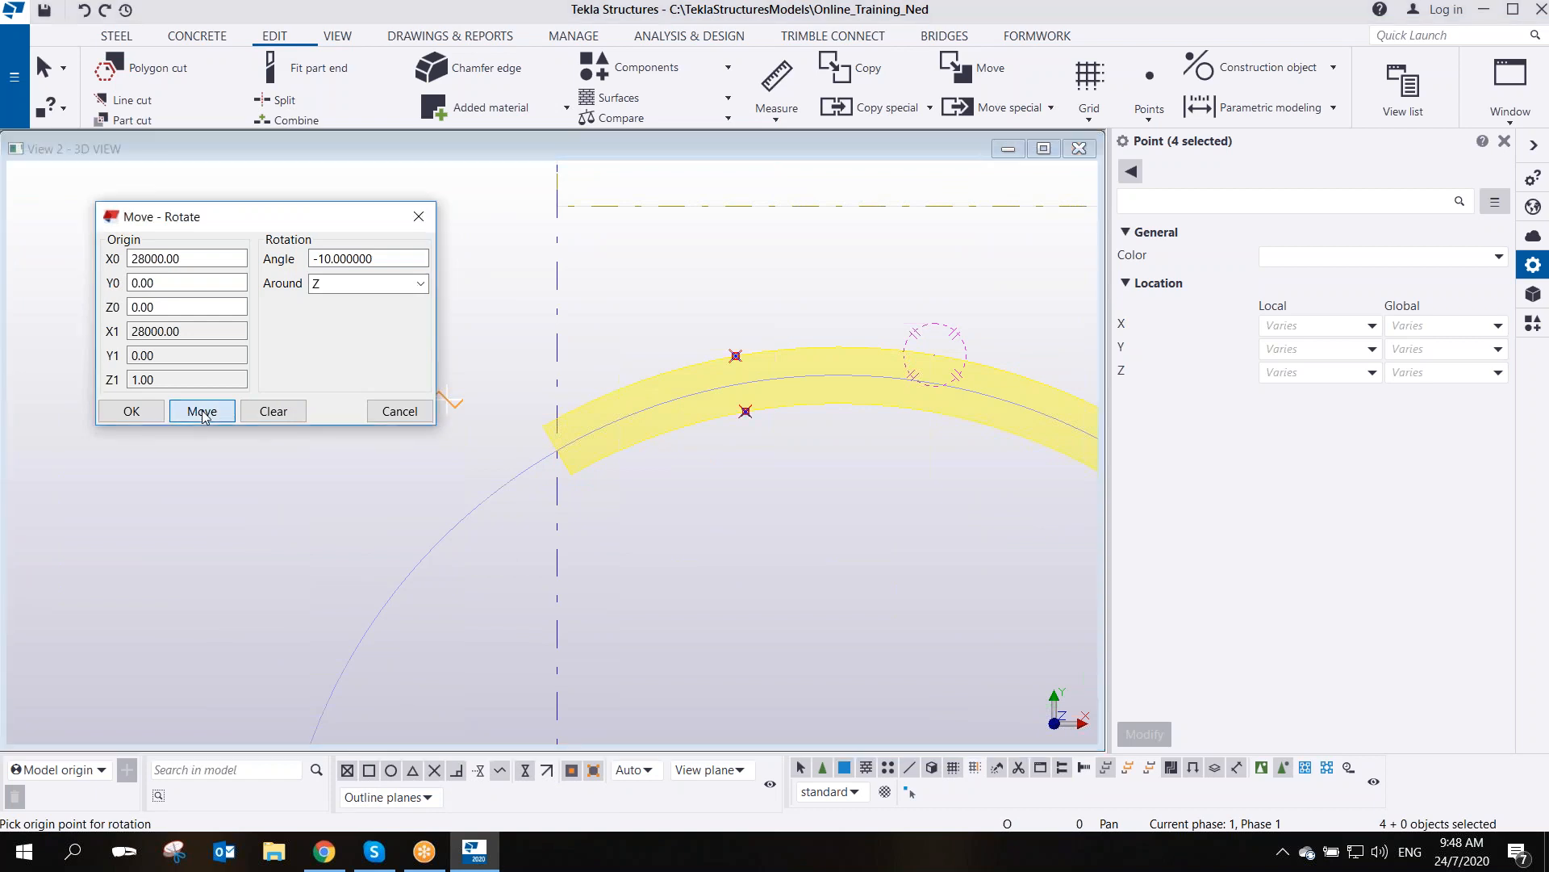
pyautogui.click(202, 412)
pyautogui.doubleClick(702, 235)
pyautogui.moveTo(795, 425); pyautogui.dragTo(737, 359, button='middle')
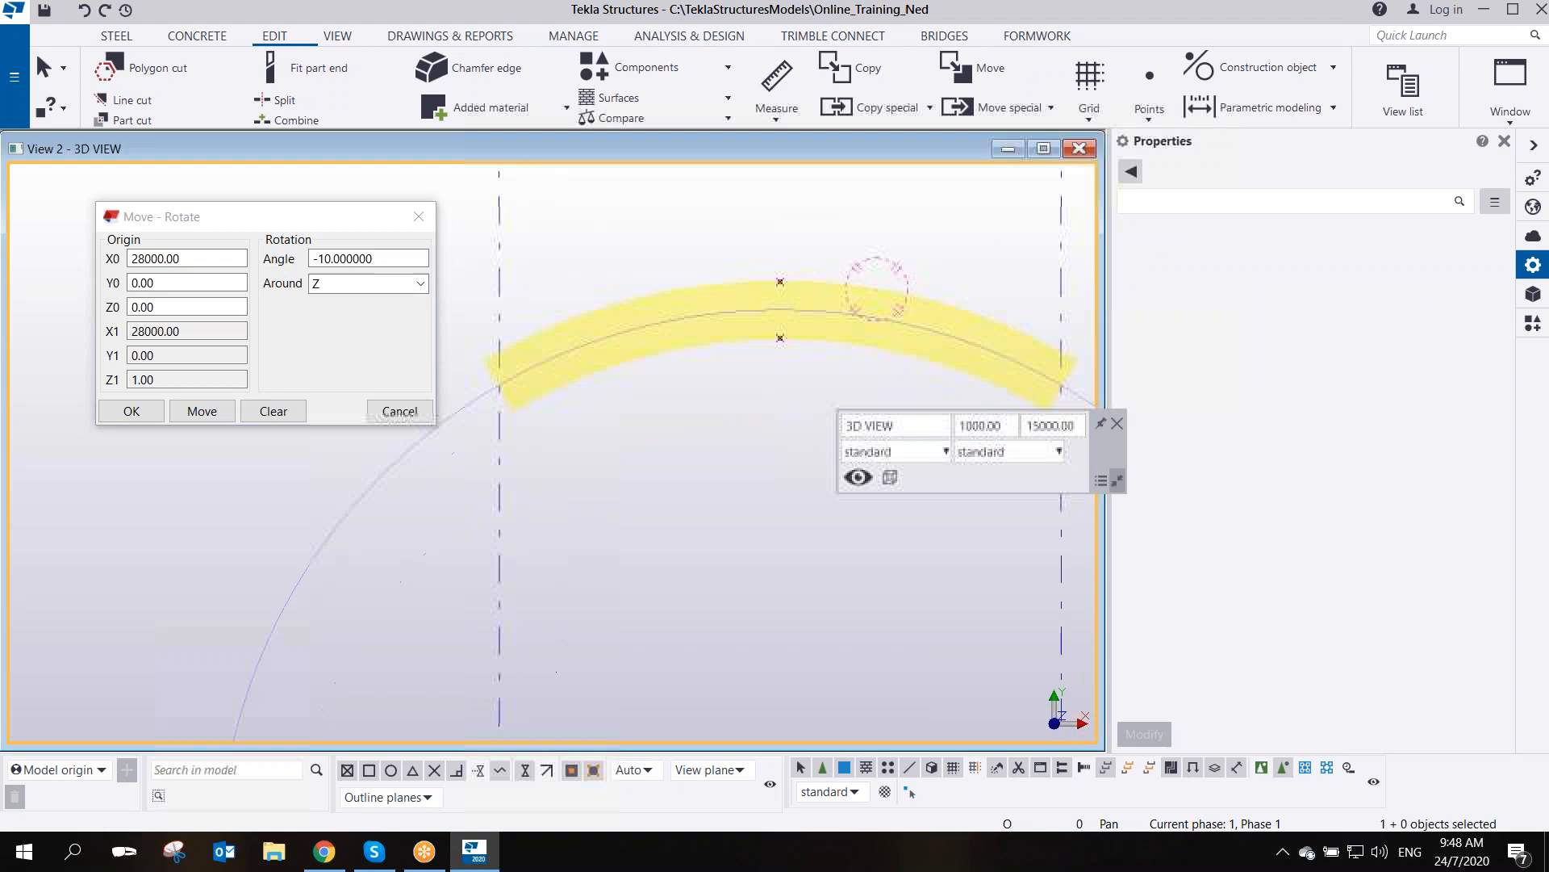
# - Examine in 3D the position of the four rotated points on the curved beam's faces
pyautogui.scroll(-2, 736, 360)
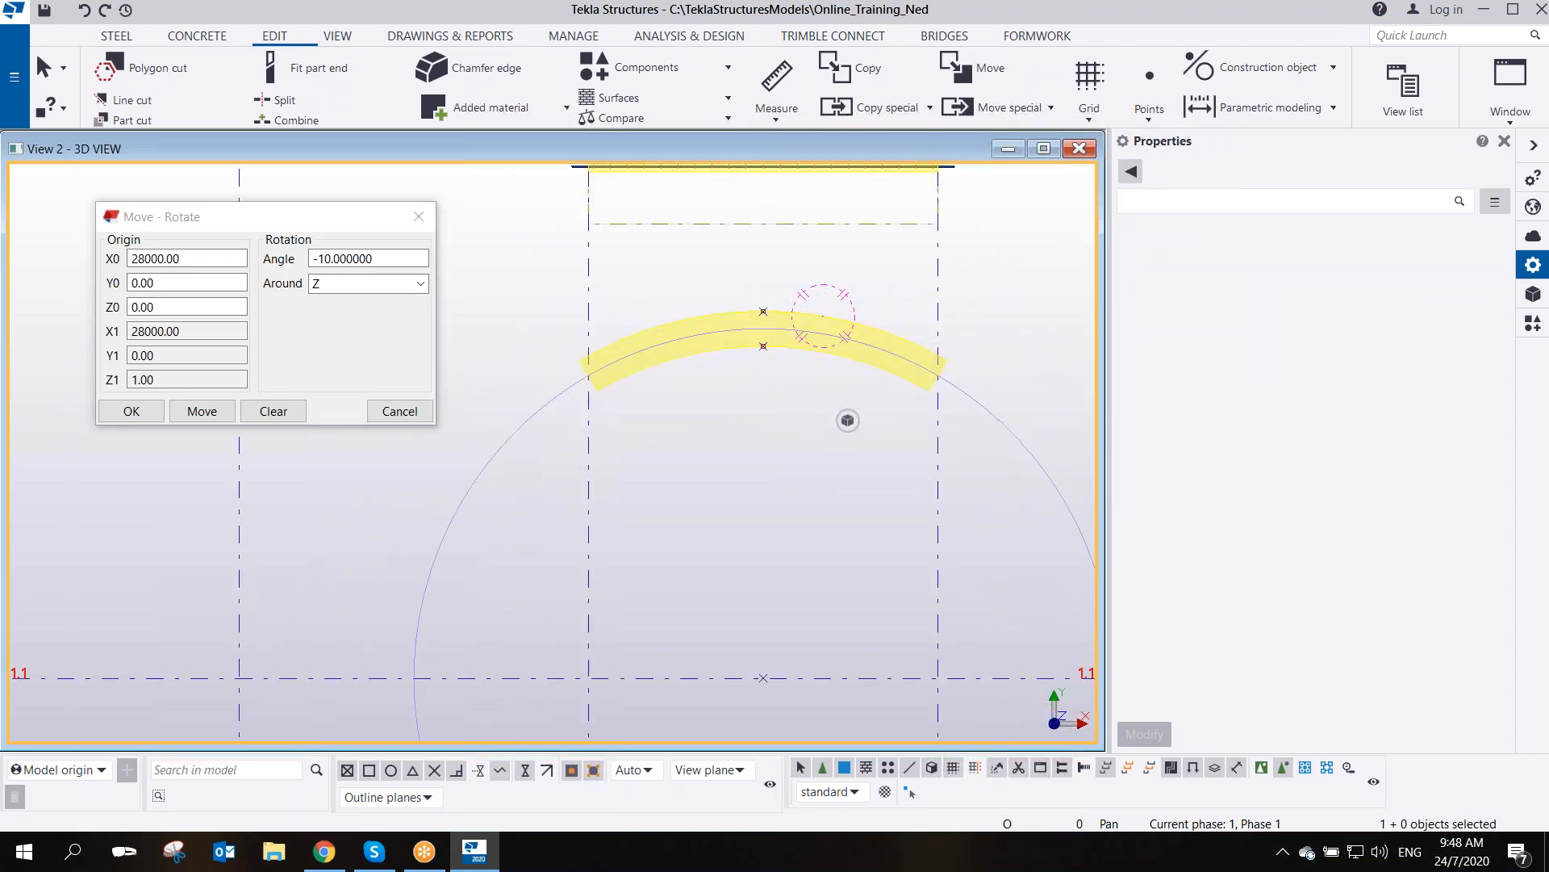
pyautogui.scroll(-2, 739, 353)
pyautogui.keyDown('ctrl'); pyautogui.moveTo(675, 462); pyautogui.dragTo(747, 350, button='middle'); pyautogui.keyUp('ctrl')
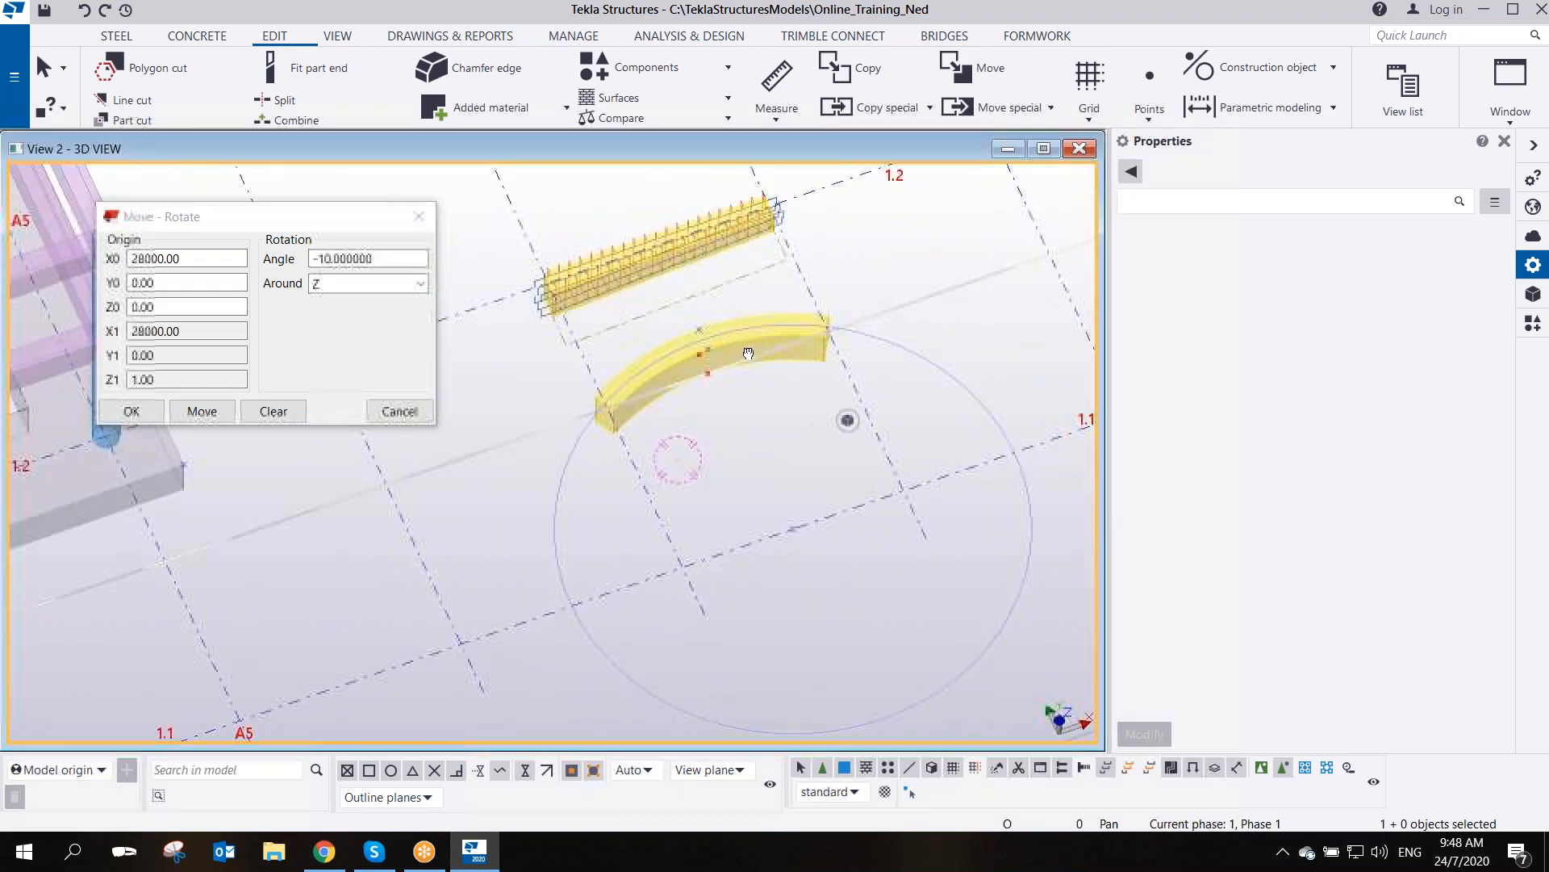
pyautogui.scroll(1, 660, 415)
pyautogui.scroll(4, 697, 390)
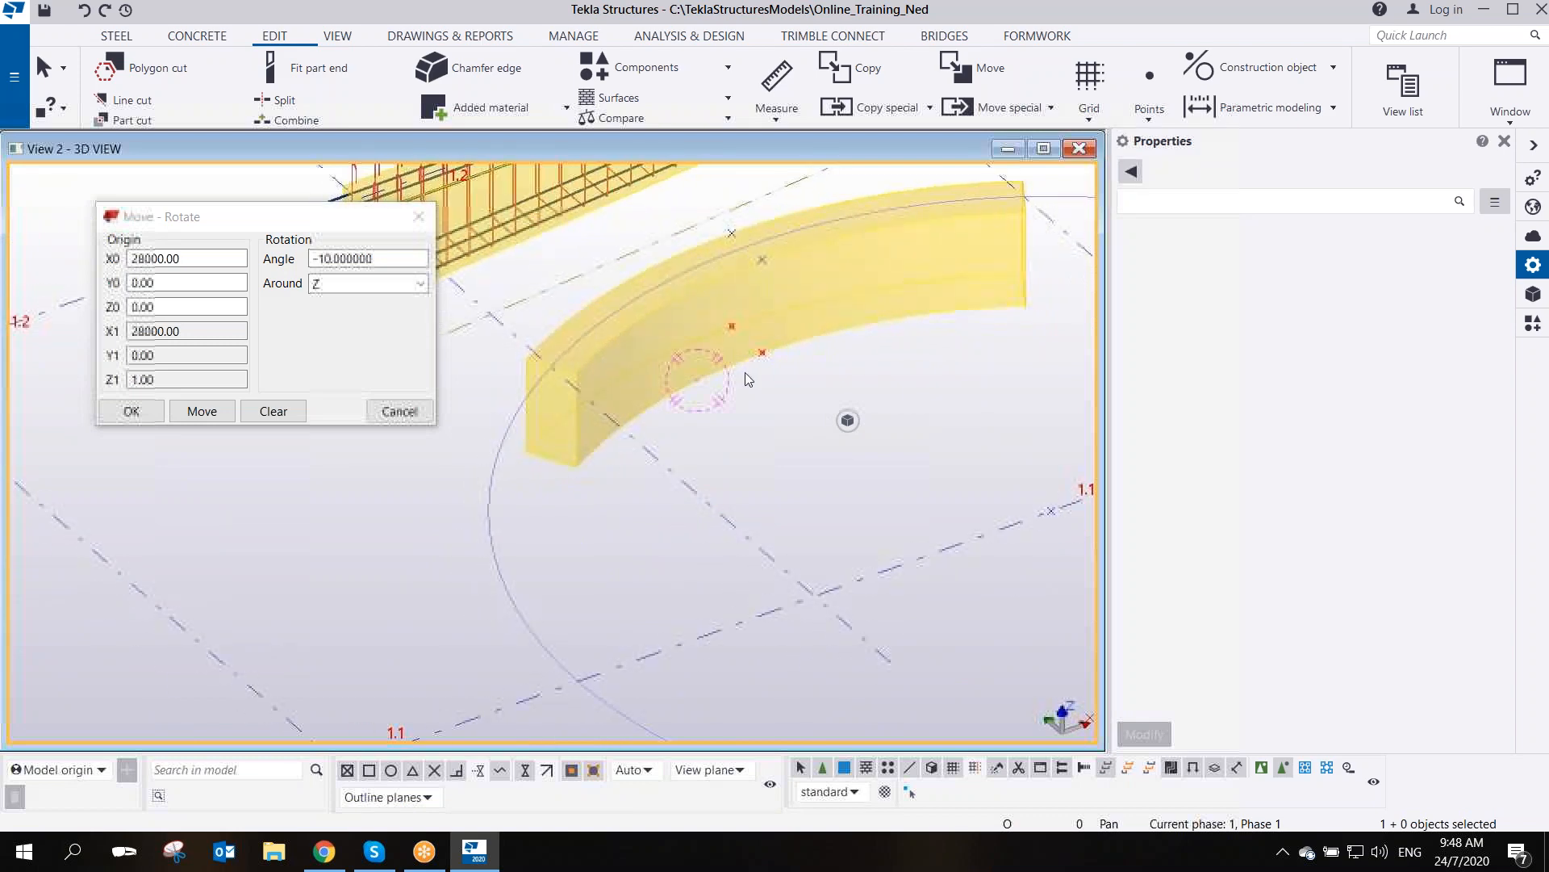
pyautogui.moveTo(728, 418); pyautogui.dragTo(692, 464, button='middle')
pyautogui.scroll(-1, 702, 458)
pyautogui.scroll(-1, 707, 403)
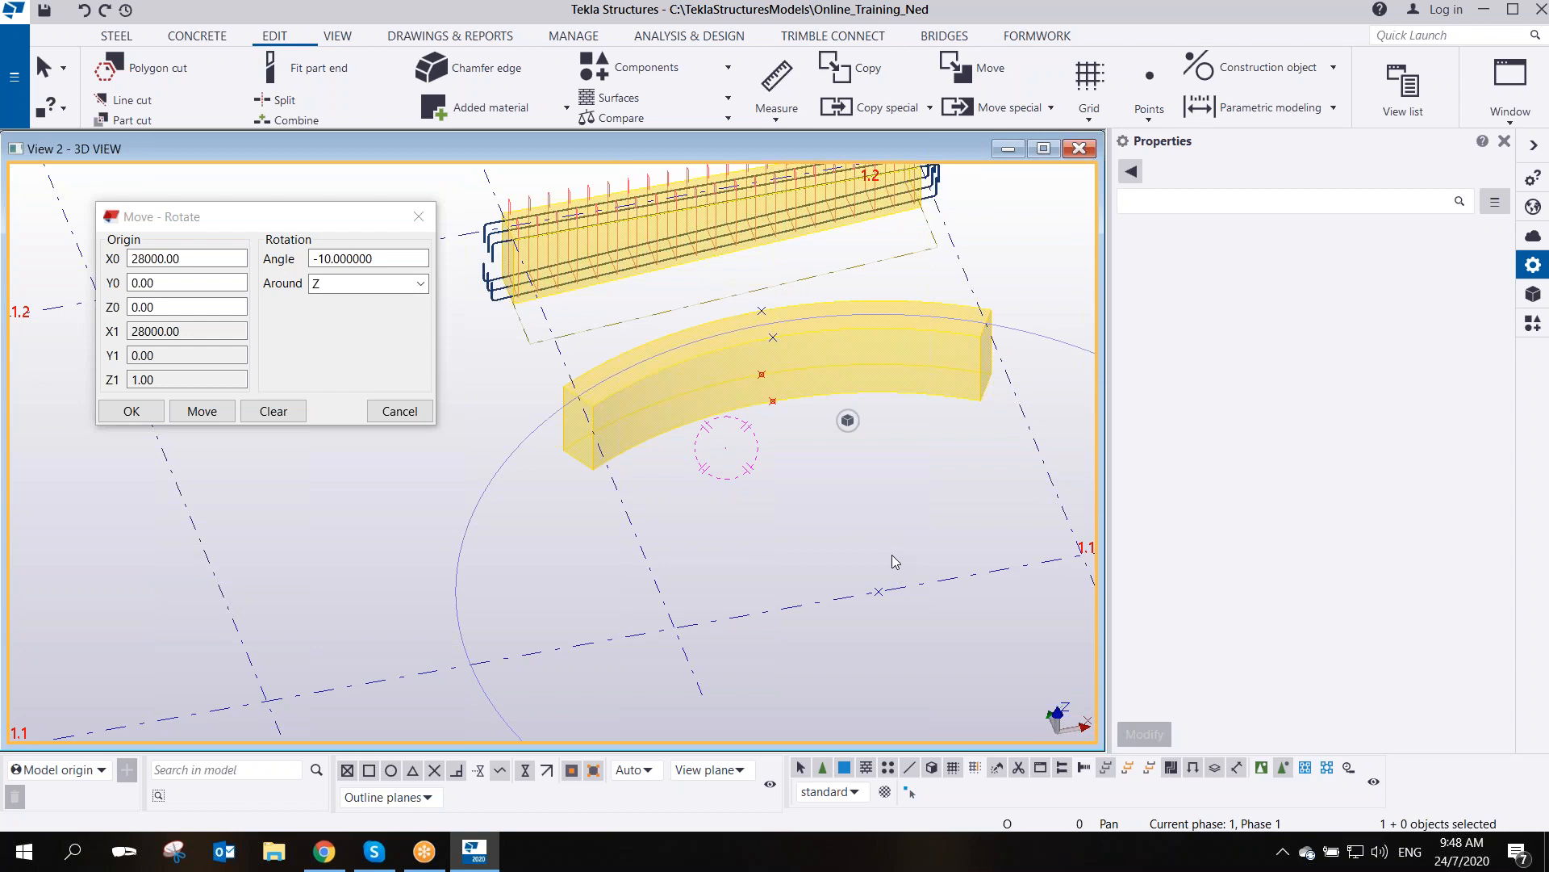
pyautogui.moveTo(846, 422)
pyautogui.moveTo(789, 491); pyautogui.dragTo(787, 520, button='middle')
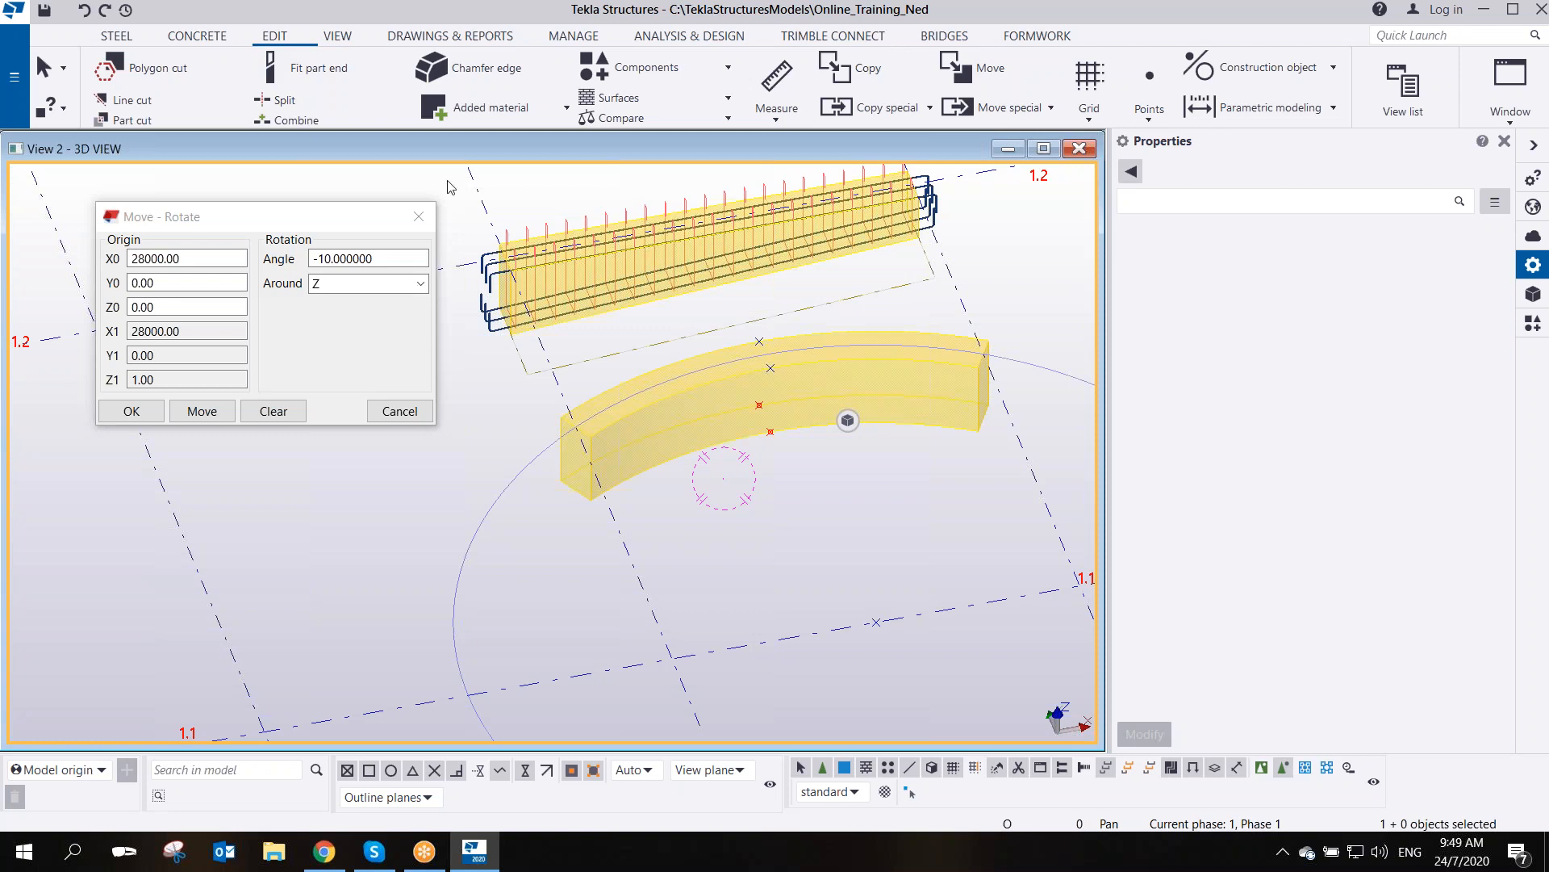
# - Close the Move - Rotate dialog
pyautogui.click(419, 215)
pyautogui.scroll(4, 759, 444)
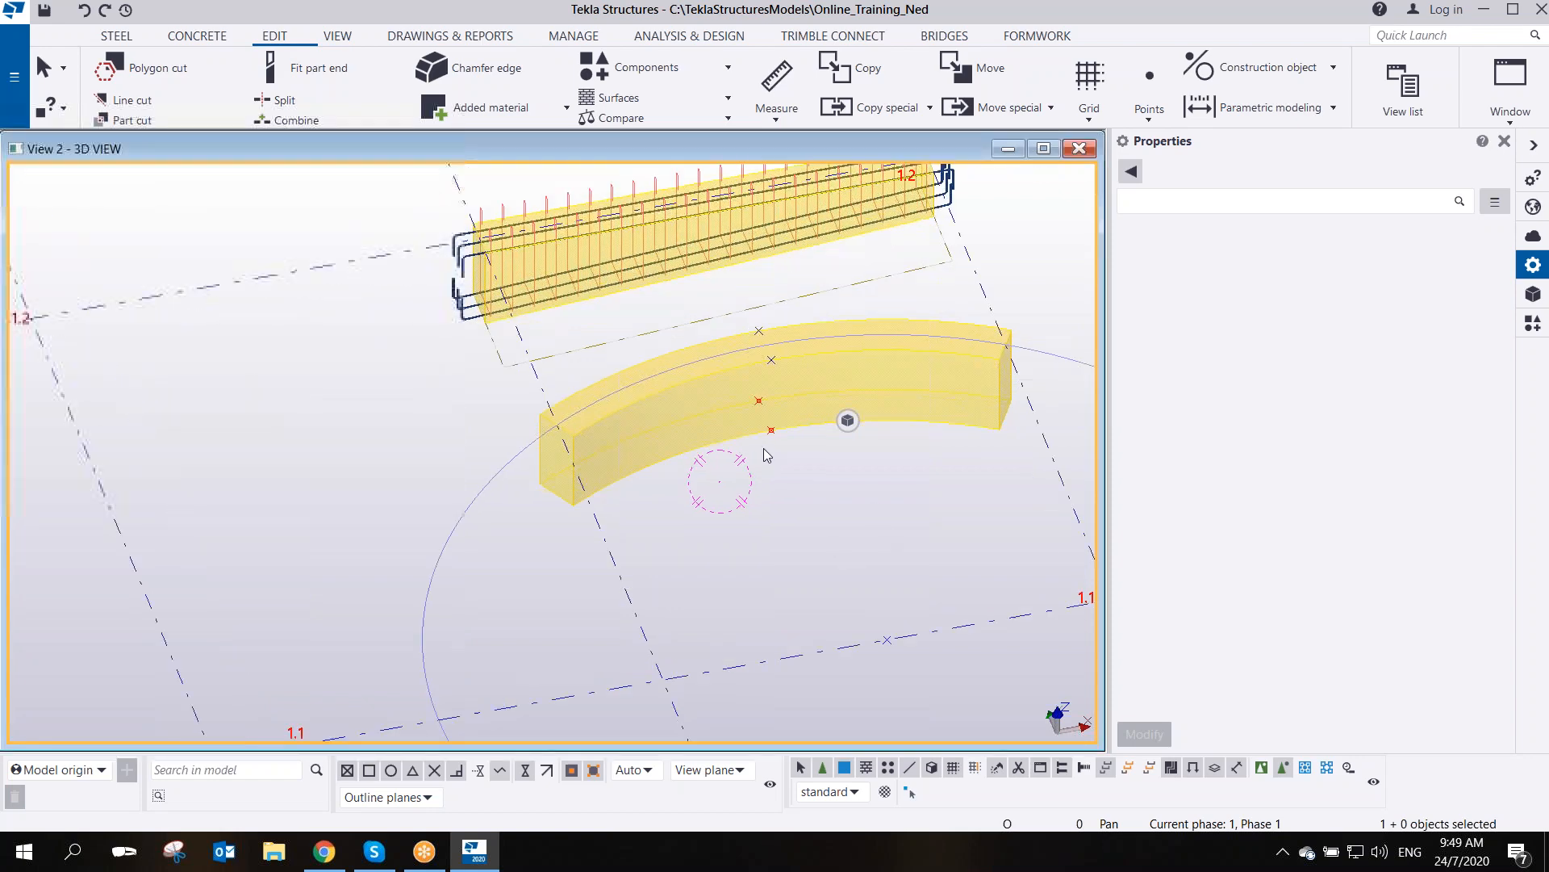
pyautogui.scroll(-4, 481, 516)
pyautogui.moveTo(757, 440); pyautogui.dragTo(530, 522, button='middle')
pyautogui.scroll(4, 457, 499)
pyautogui.scroll(-2, 565, 400)
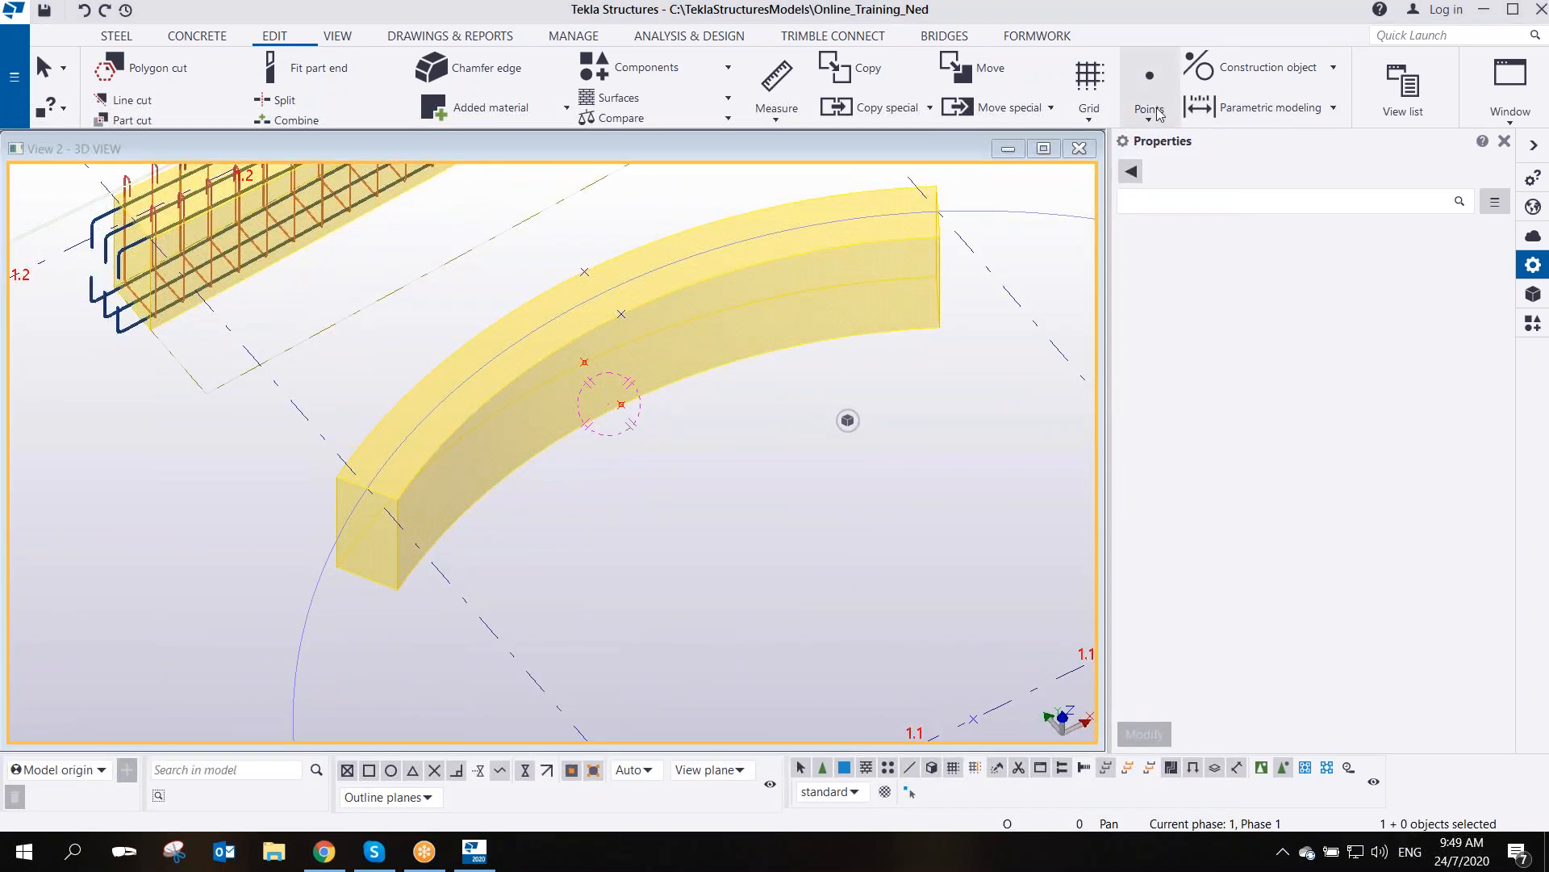
# - Start a rebar bar group for the links and set its group type to Tapered curved
pyautogui.click(218, 40)
pyautogui.click(580, 109)
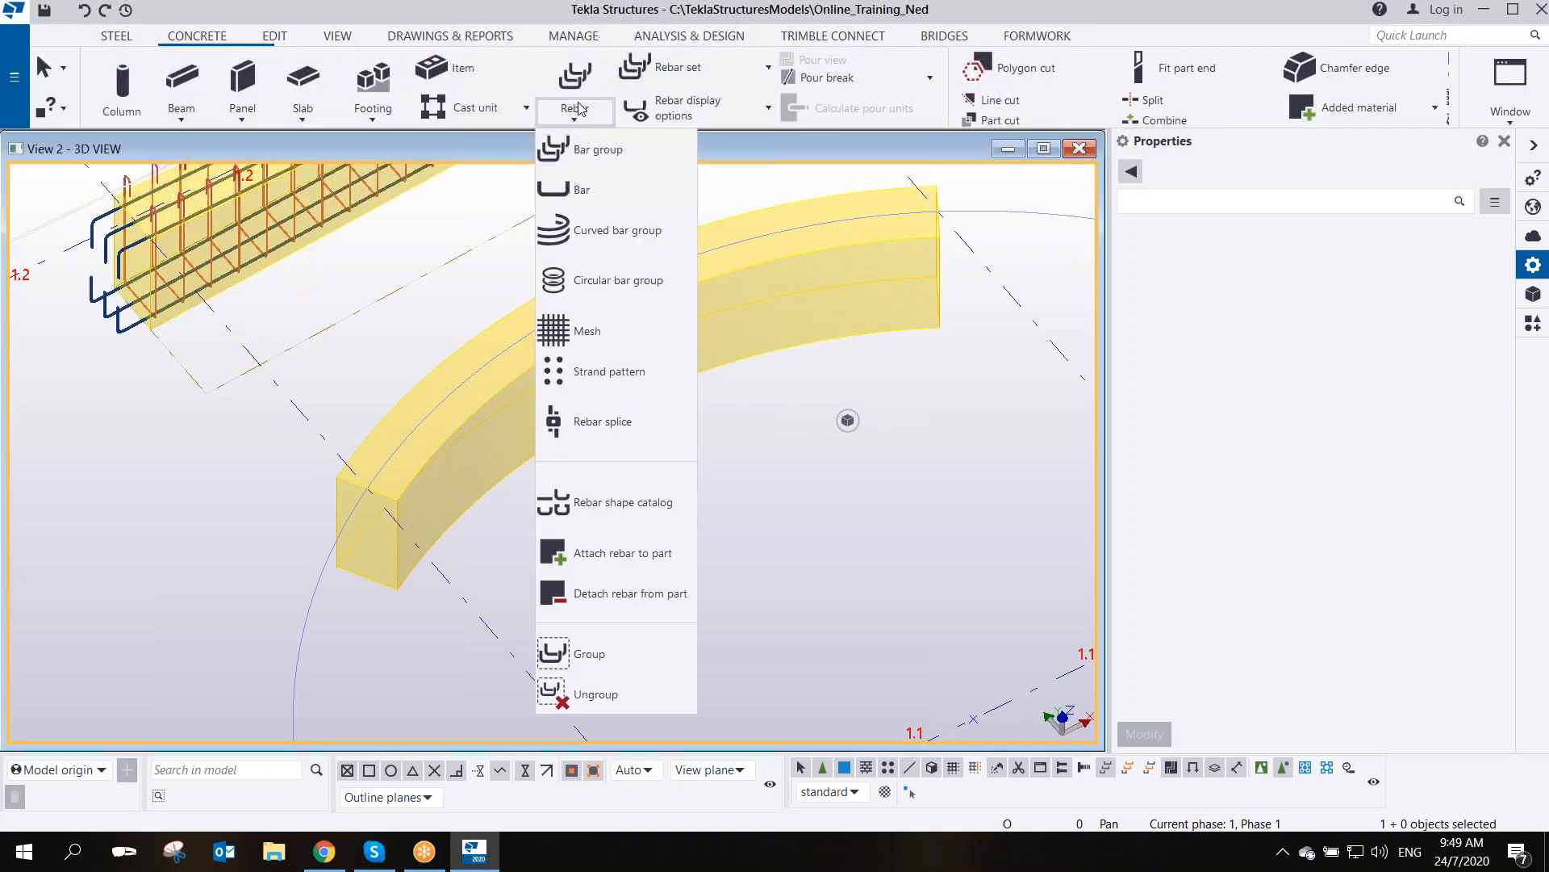
pyautogui.click(597, 149)
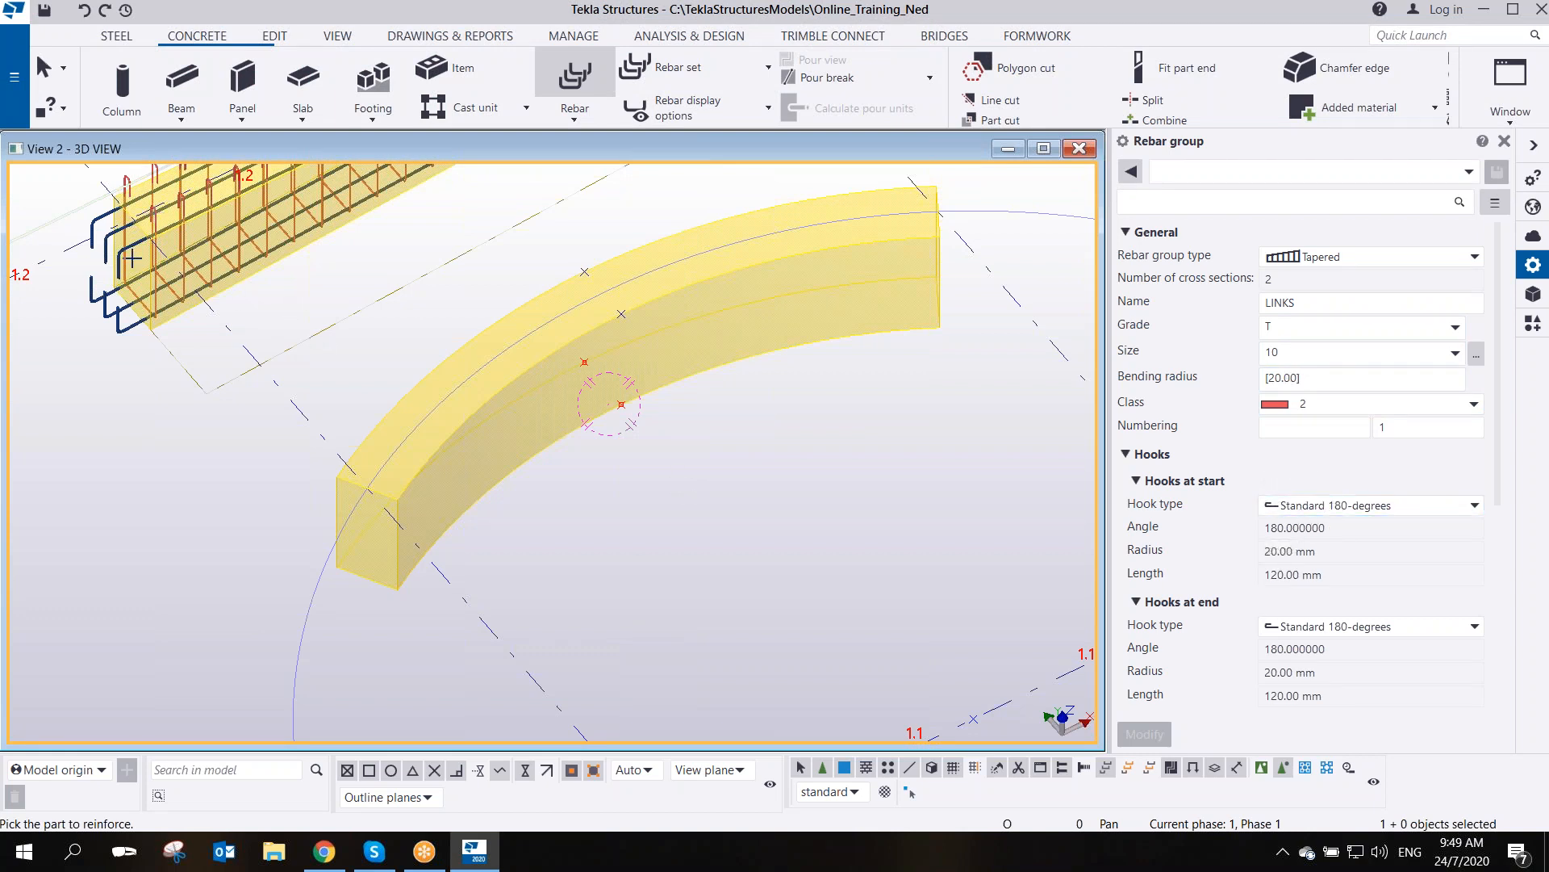
pyautogui.scroll(-5, 1258, 623)
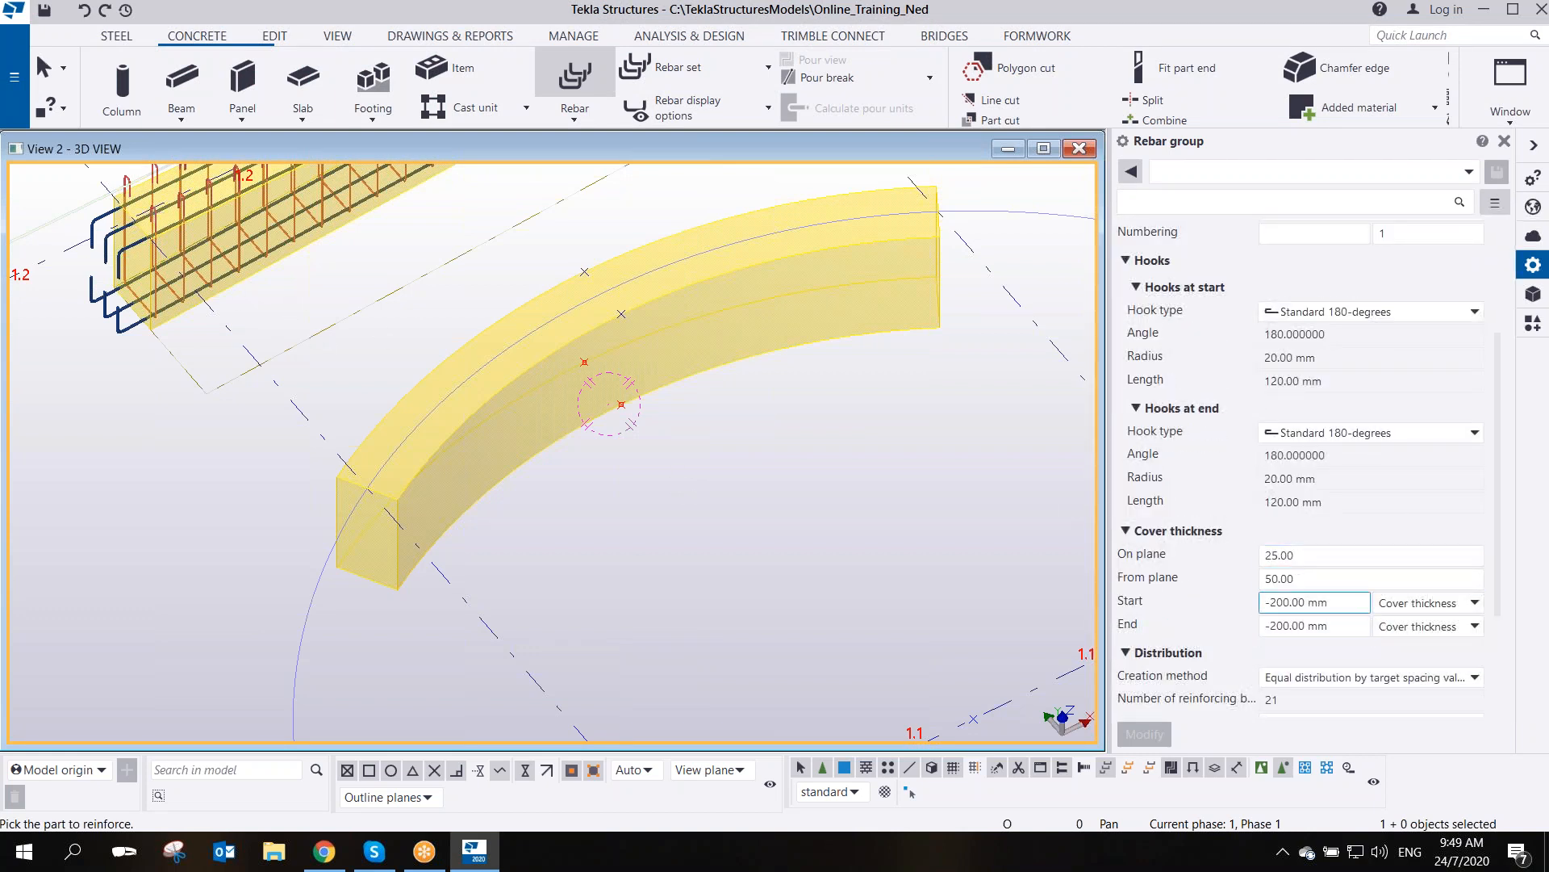
pyautogui.scroll(-3, 1291, 626)
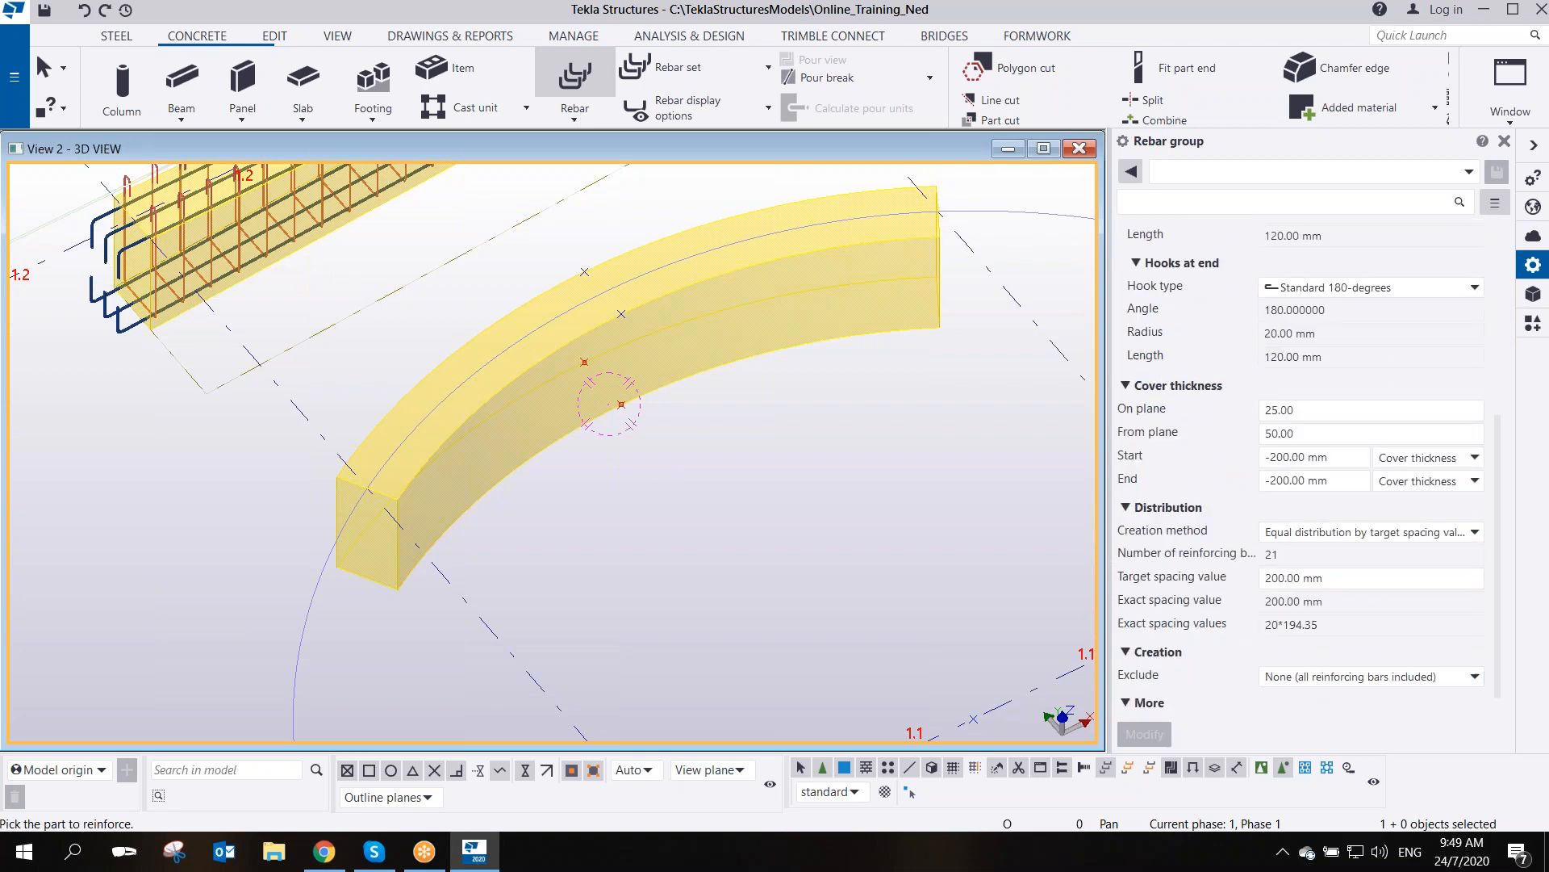
pyautogui.scroll(6, 1286, 545)
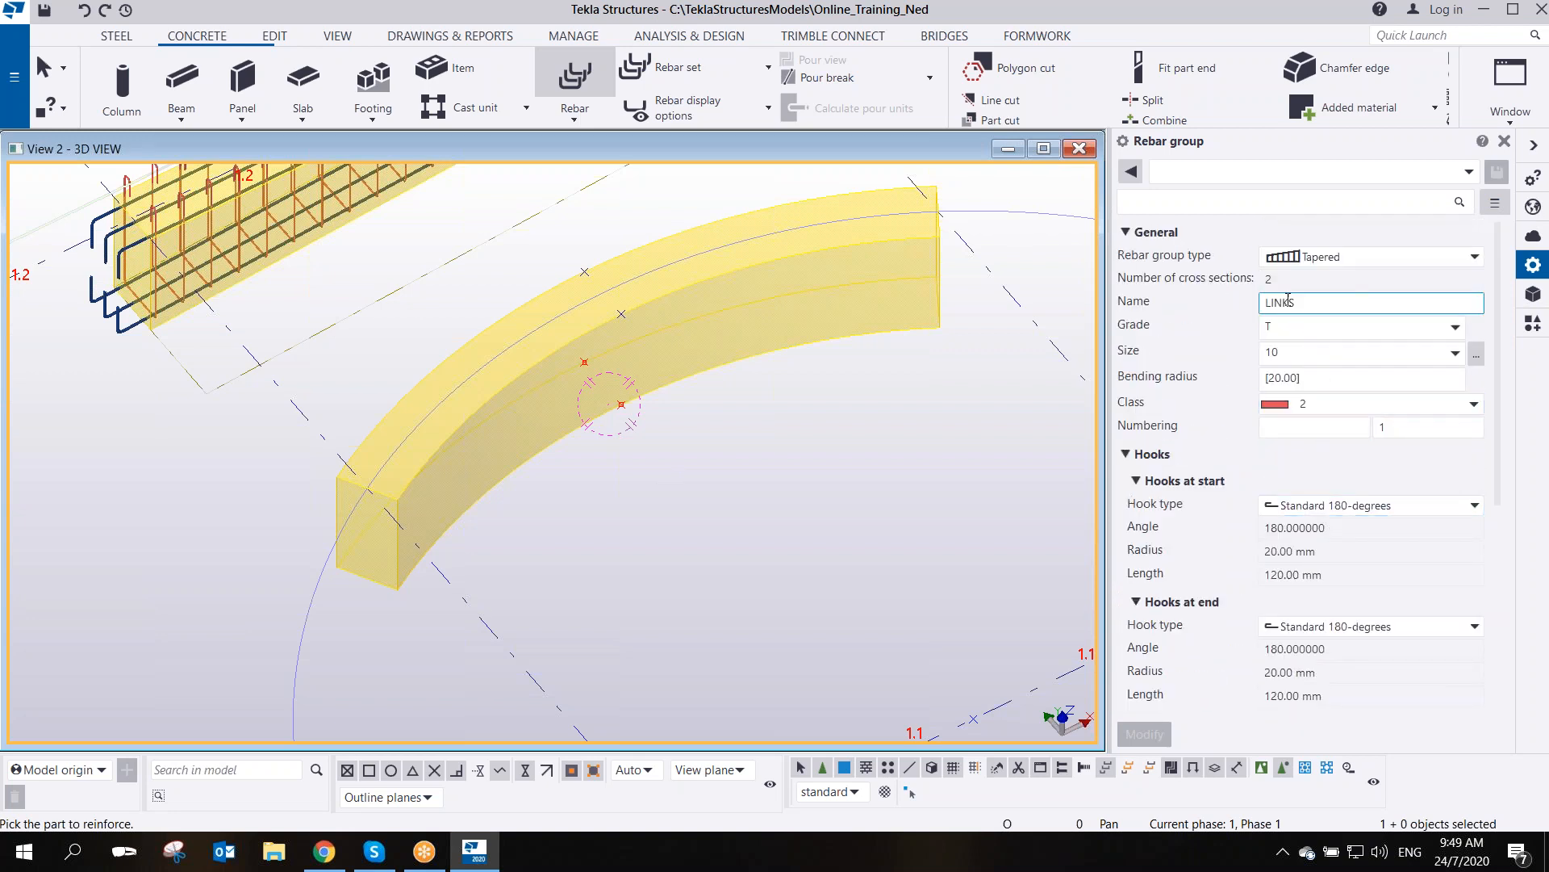
pyautogui.click(1333, 258)
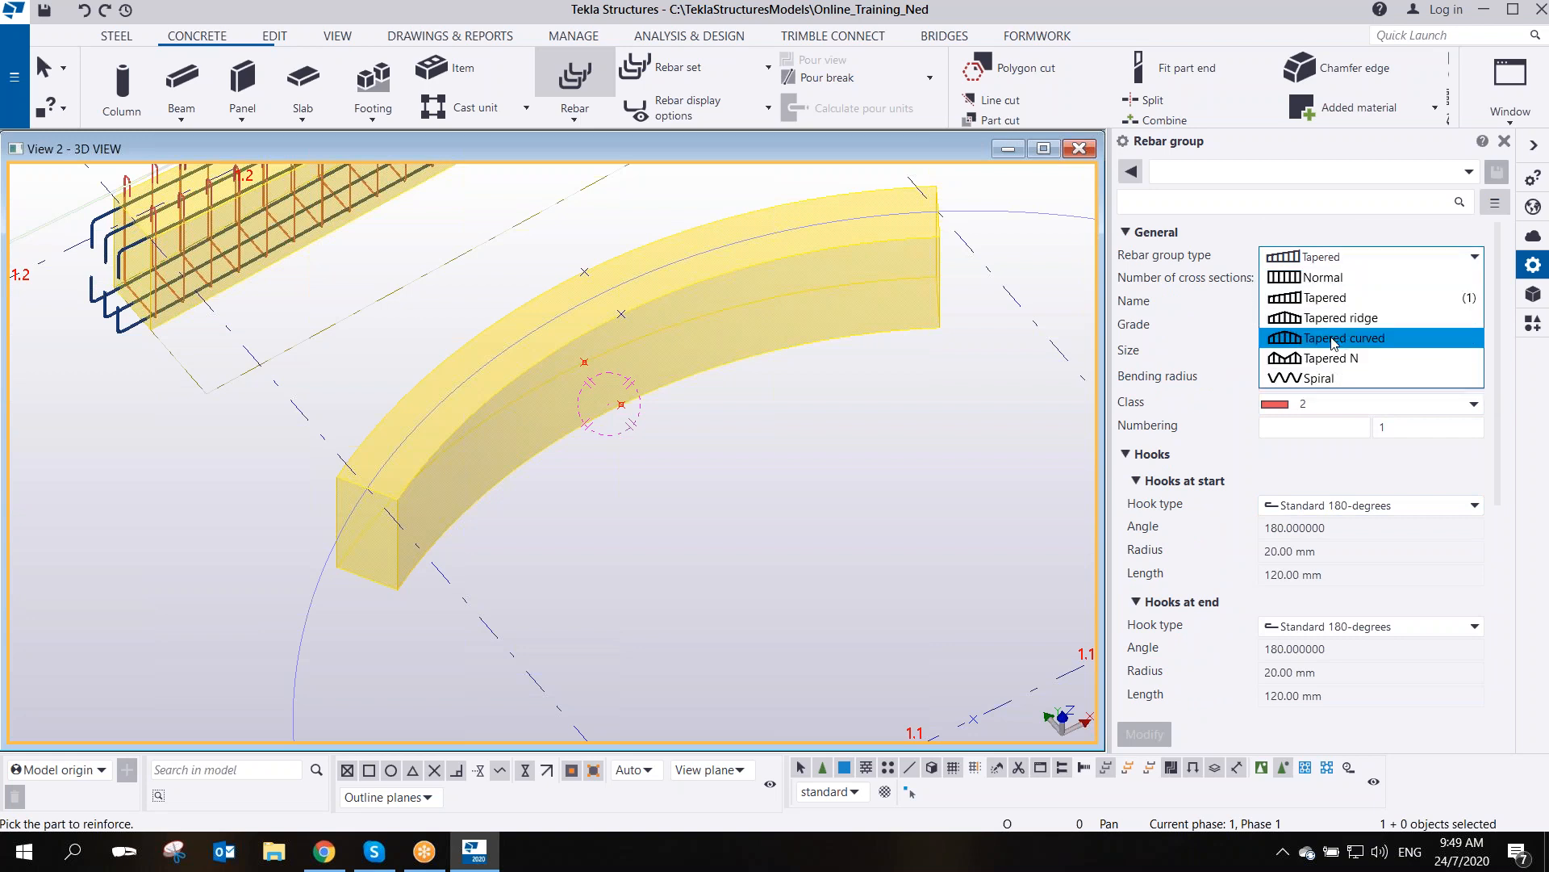
pyautogui.click(1389, 339)
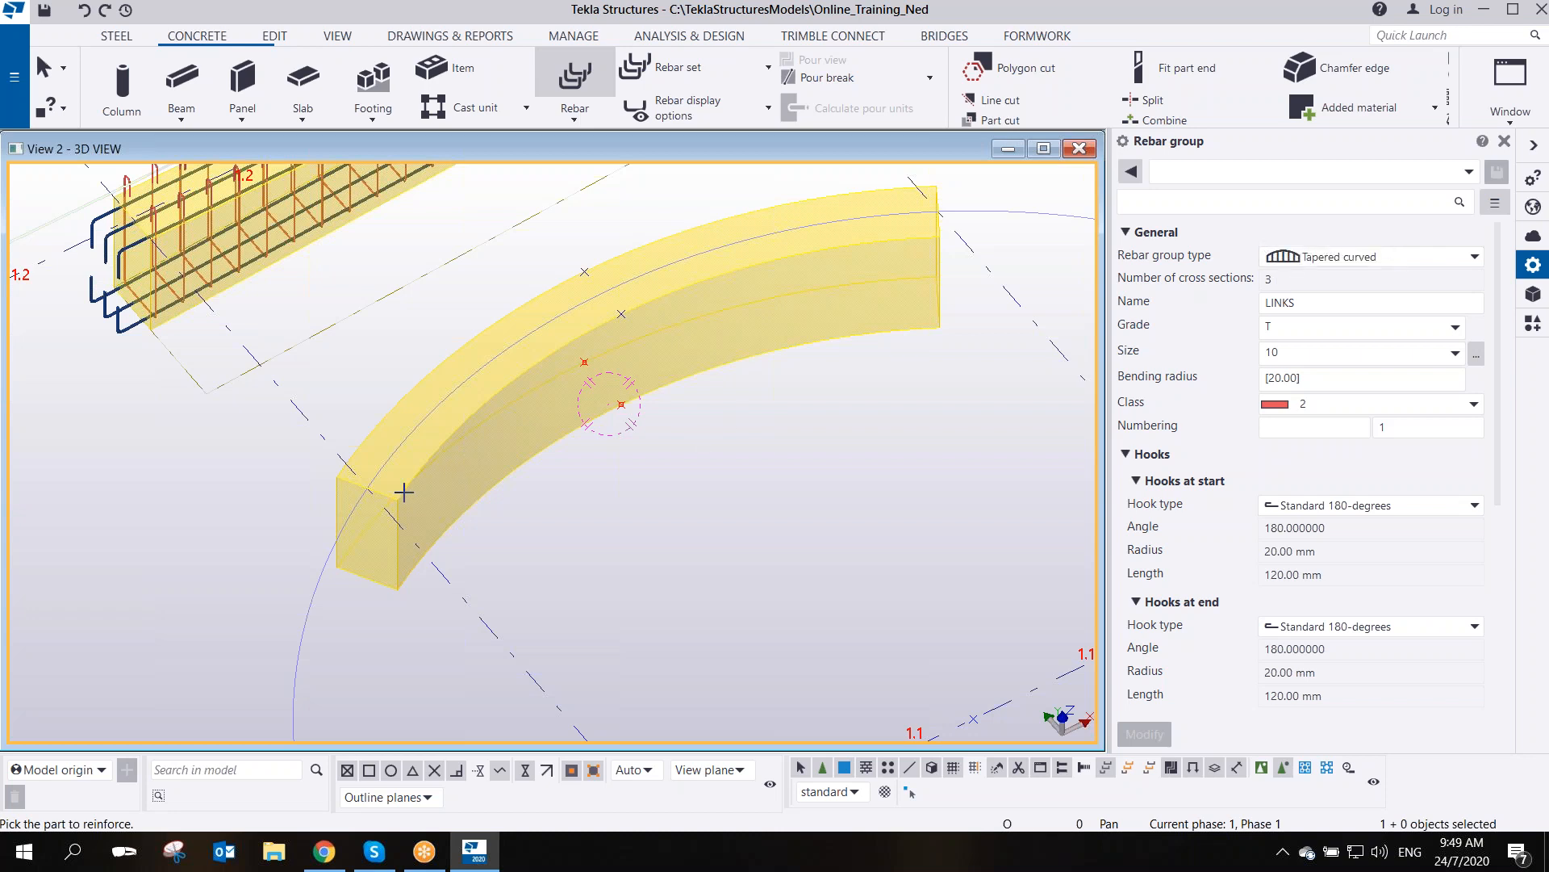
# - Switch the rebar group type to Tapered and back to Tapered curved
pyautogui.click(1467, 258)
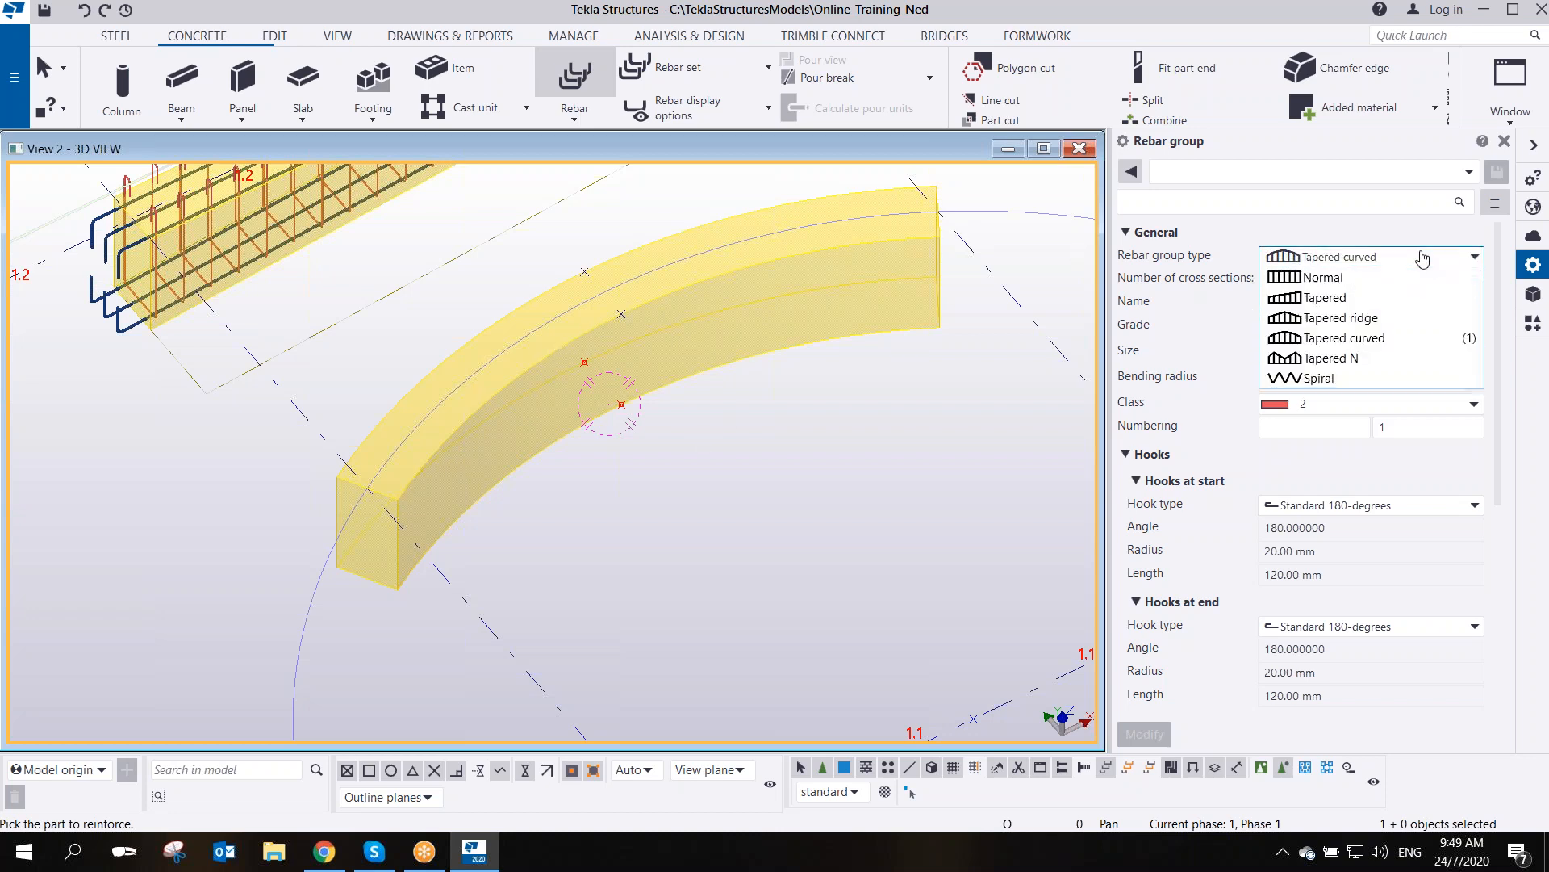
pyautogui.click(1308, 278)
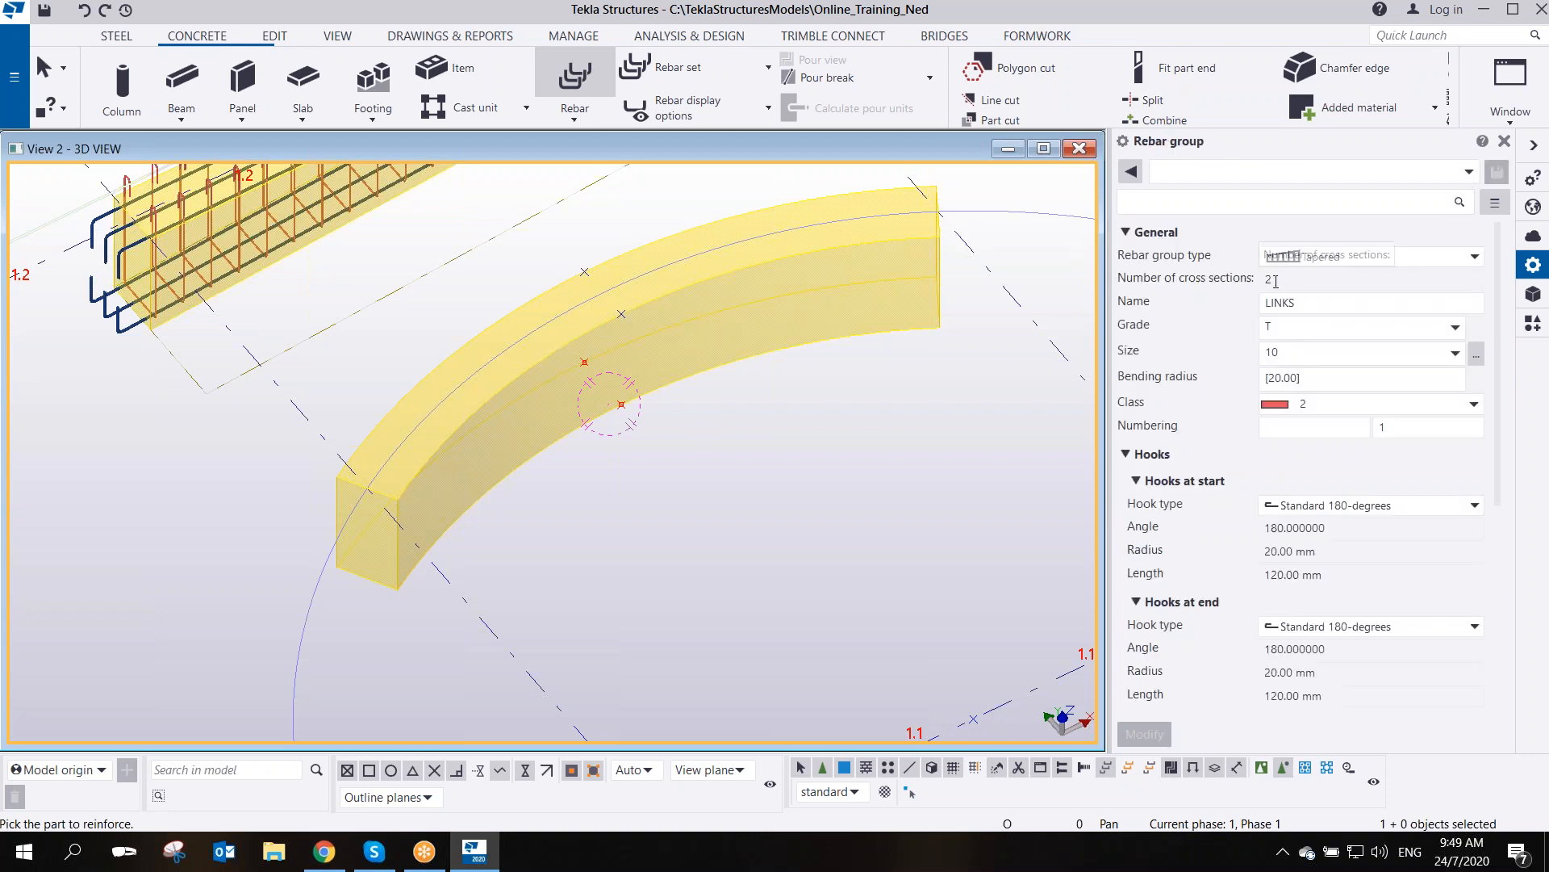
pyautogui.moveTo(816, 376); pyautogui.dragTo(113, 569, button='middle')
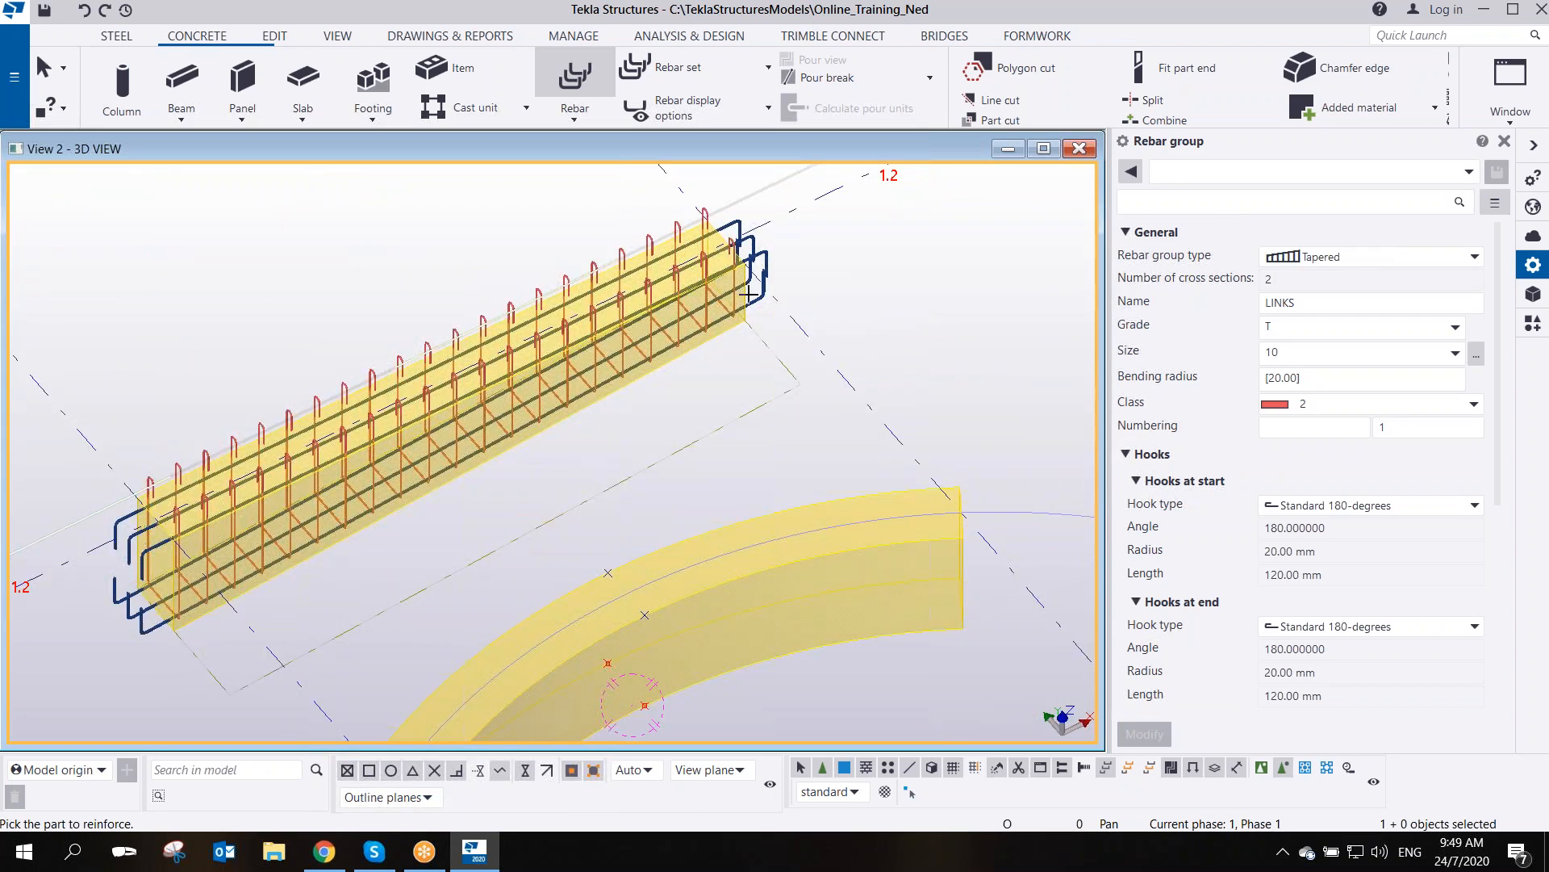
pyautogui.click(1356, 257)
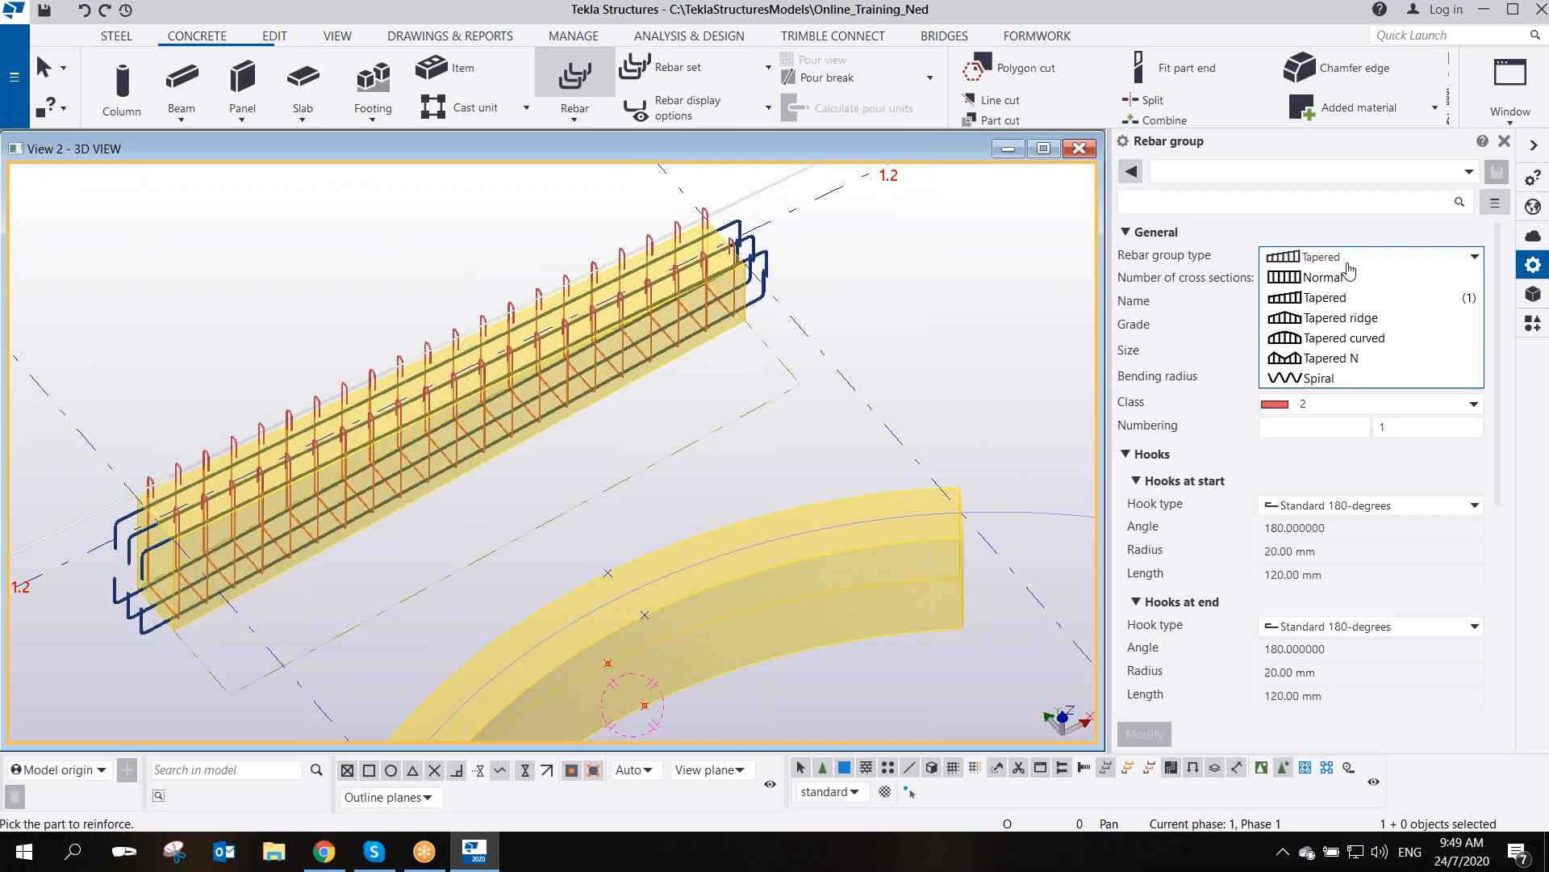
pyautogui.click(1362, 339)
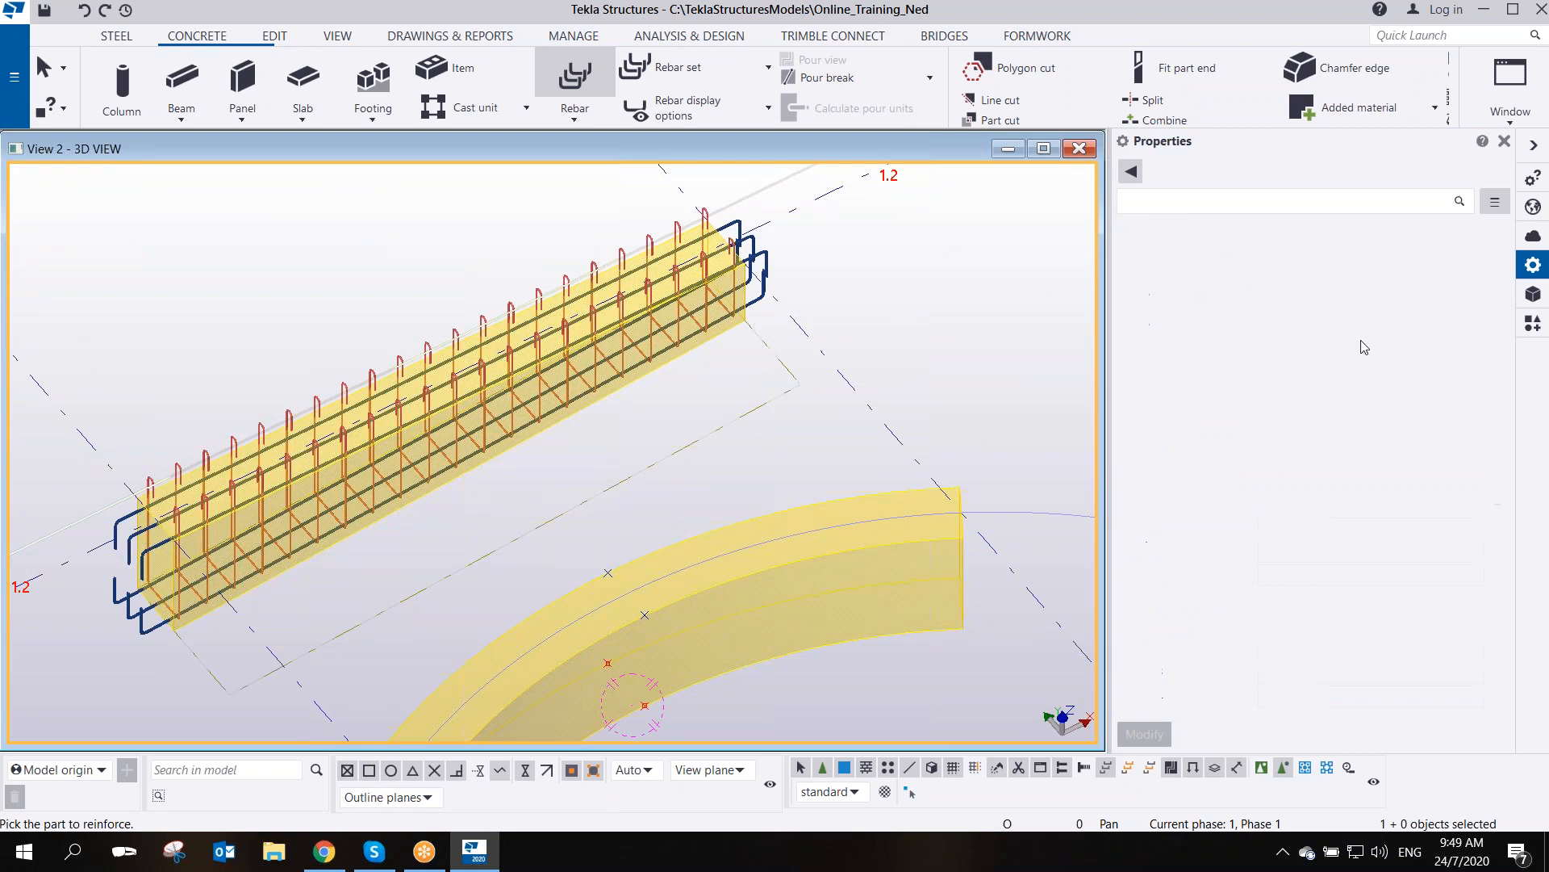
# - Pick the curved concrete beam as the part to reinforce
pyautogui.moveTo(918, 483); pyautogui.dragTo(928, 327, button='middle')
pyautogui.scroll(-2, 924, 328)
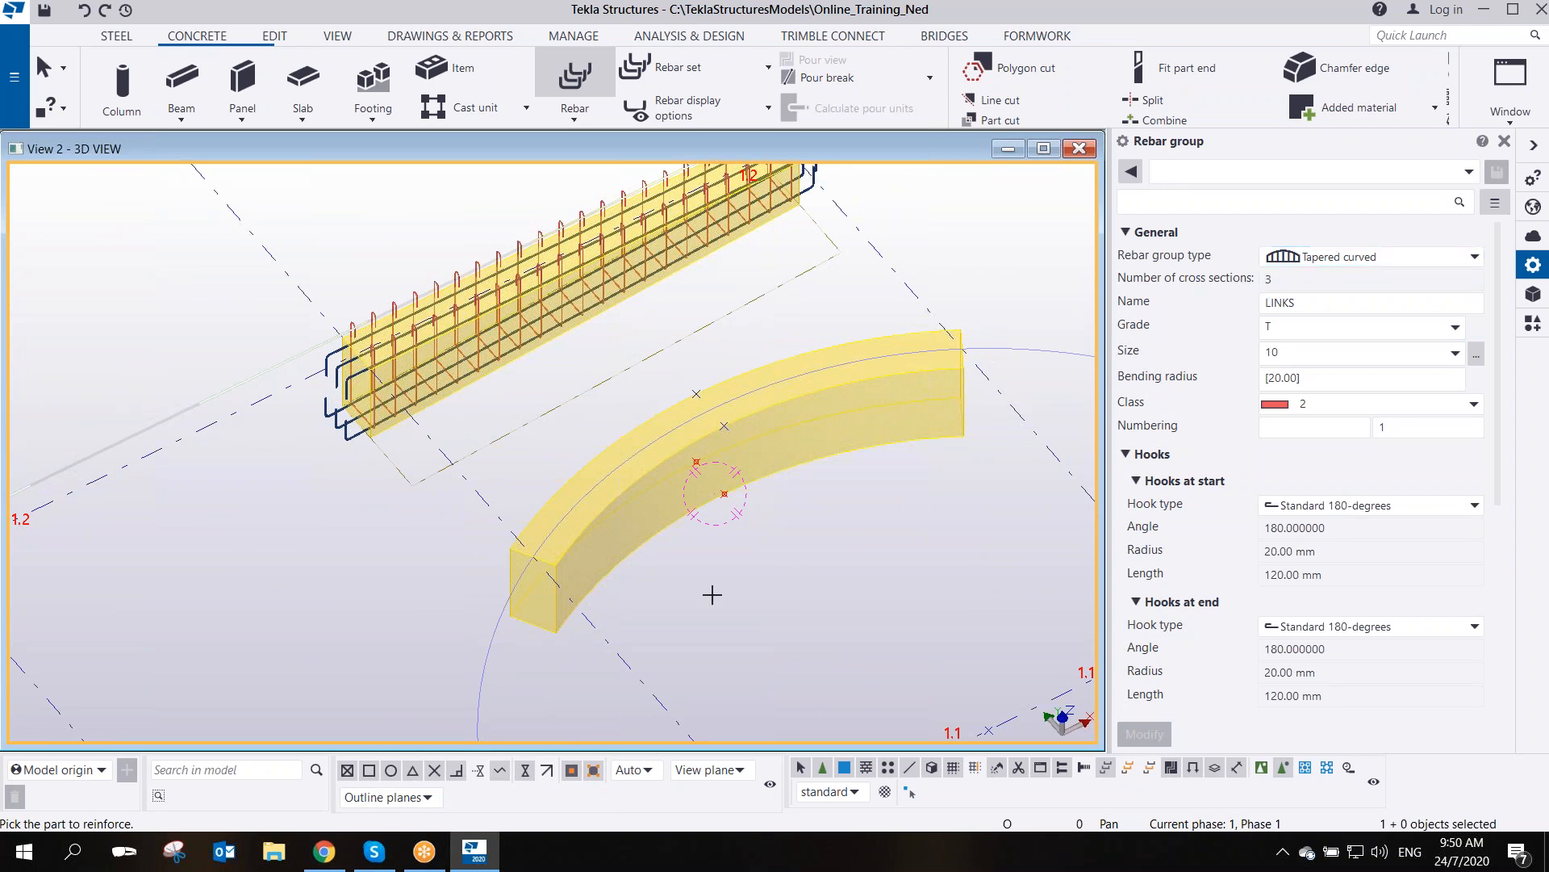
pyautogui.scroll(3, 682, 484)
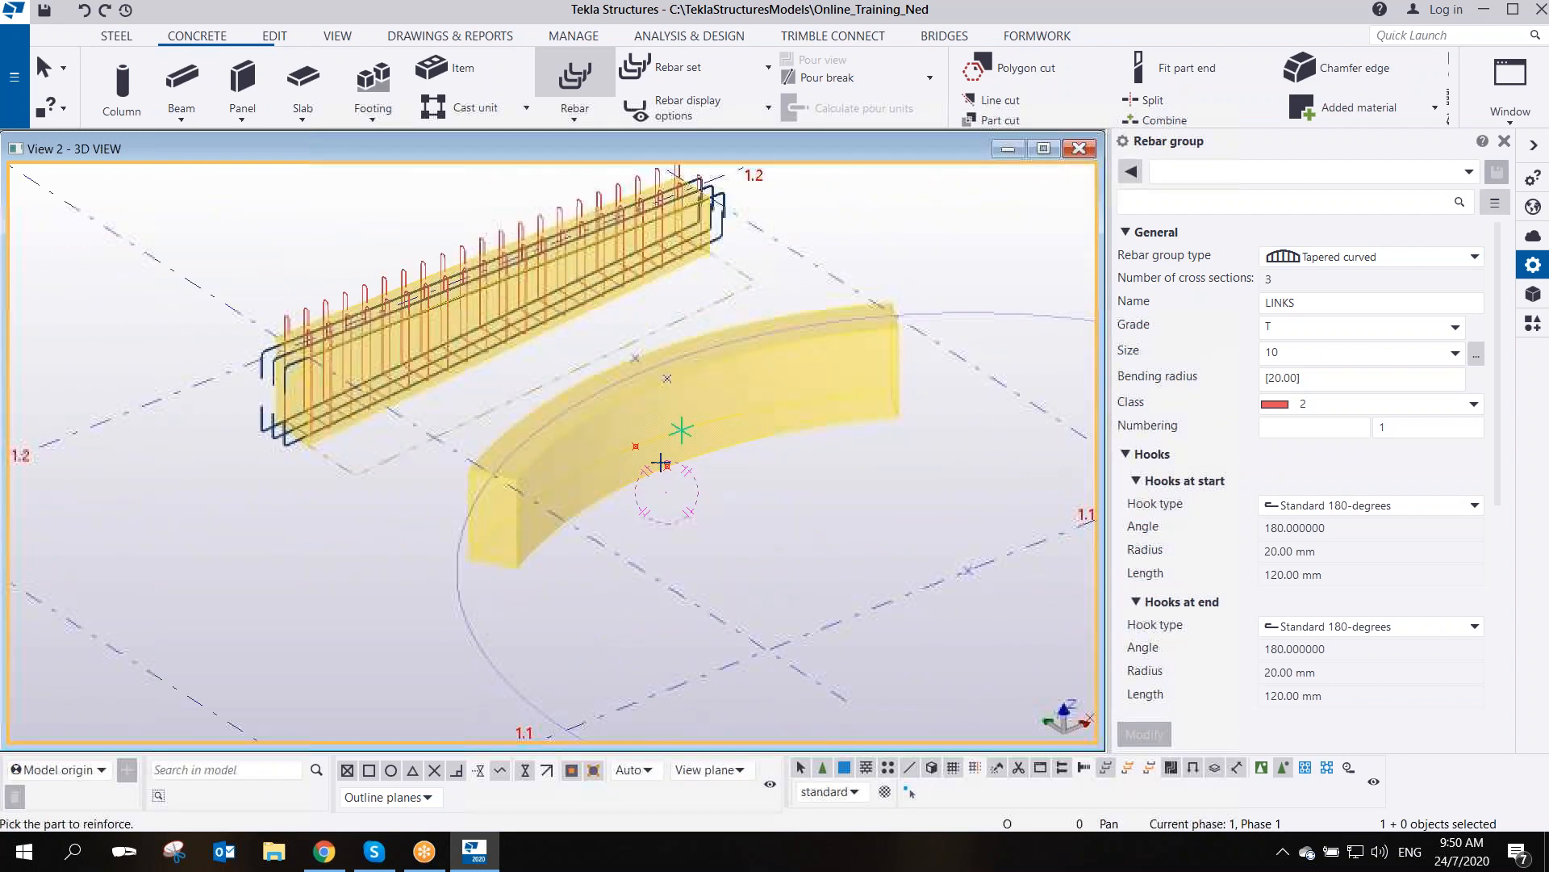
pyautogui.scroll(1, 635, 478)
pyautogui.scroll(-3, 574, 428)
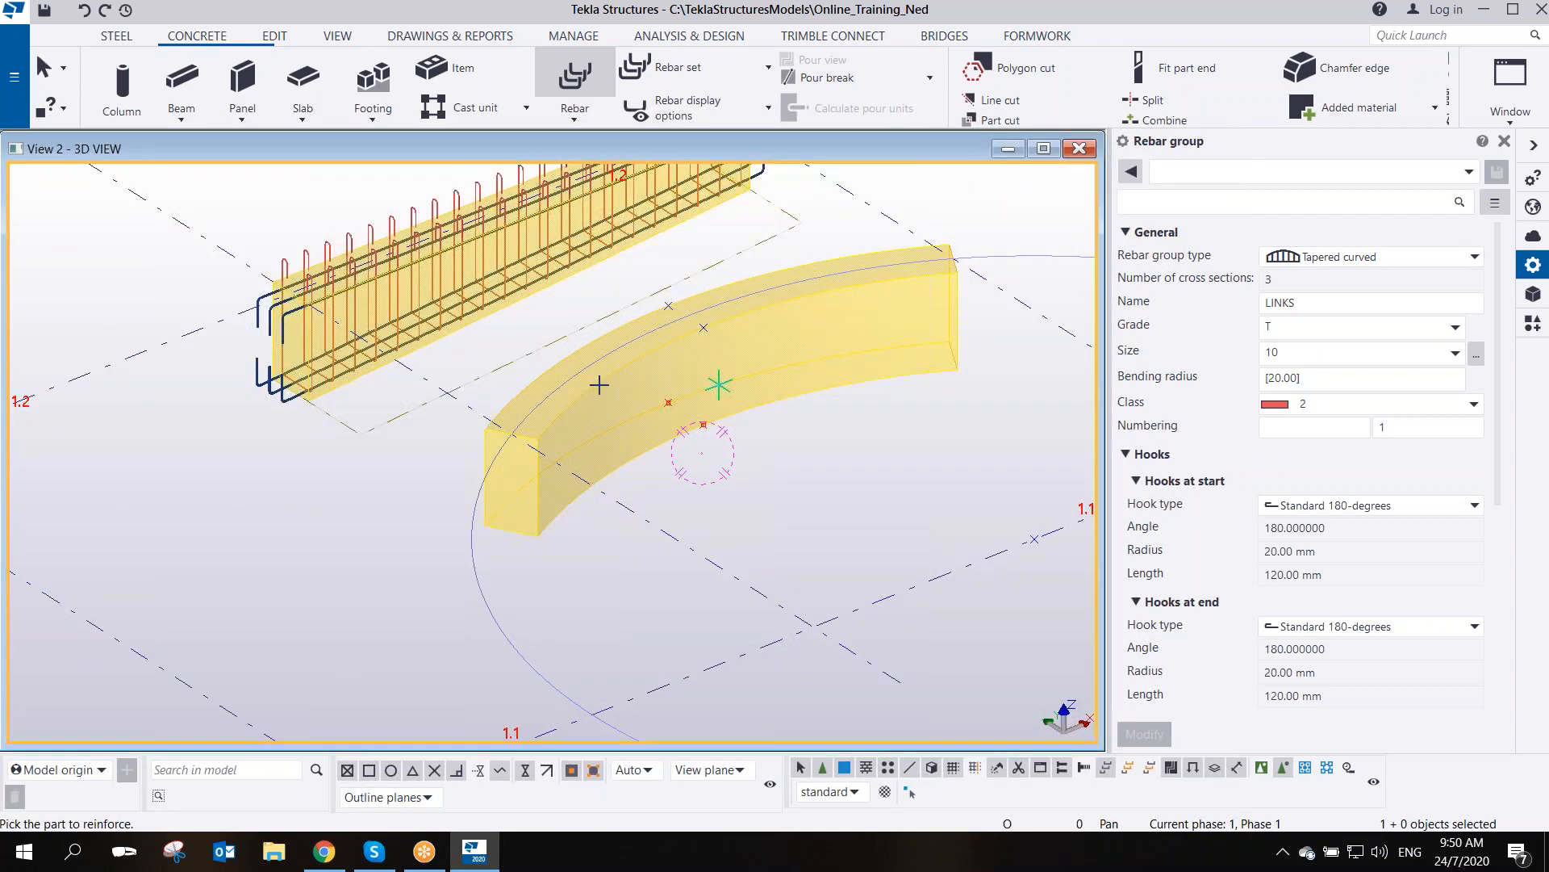
pyautogui.click(598, 382)
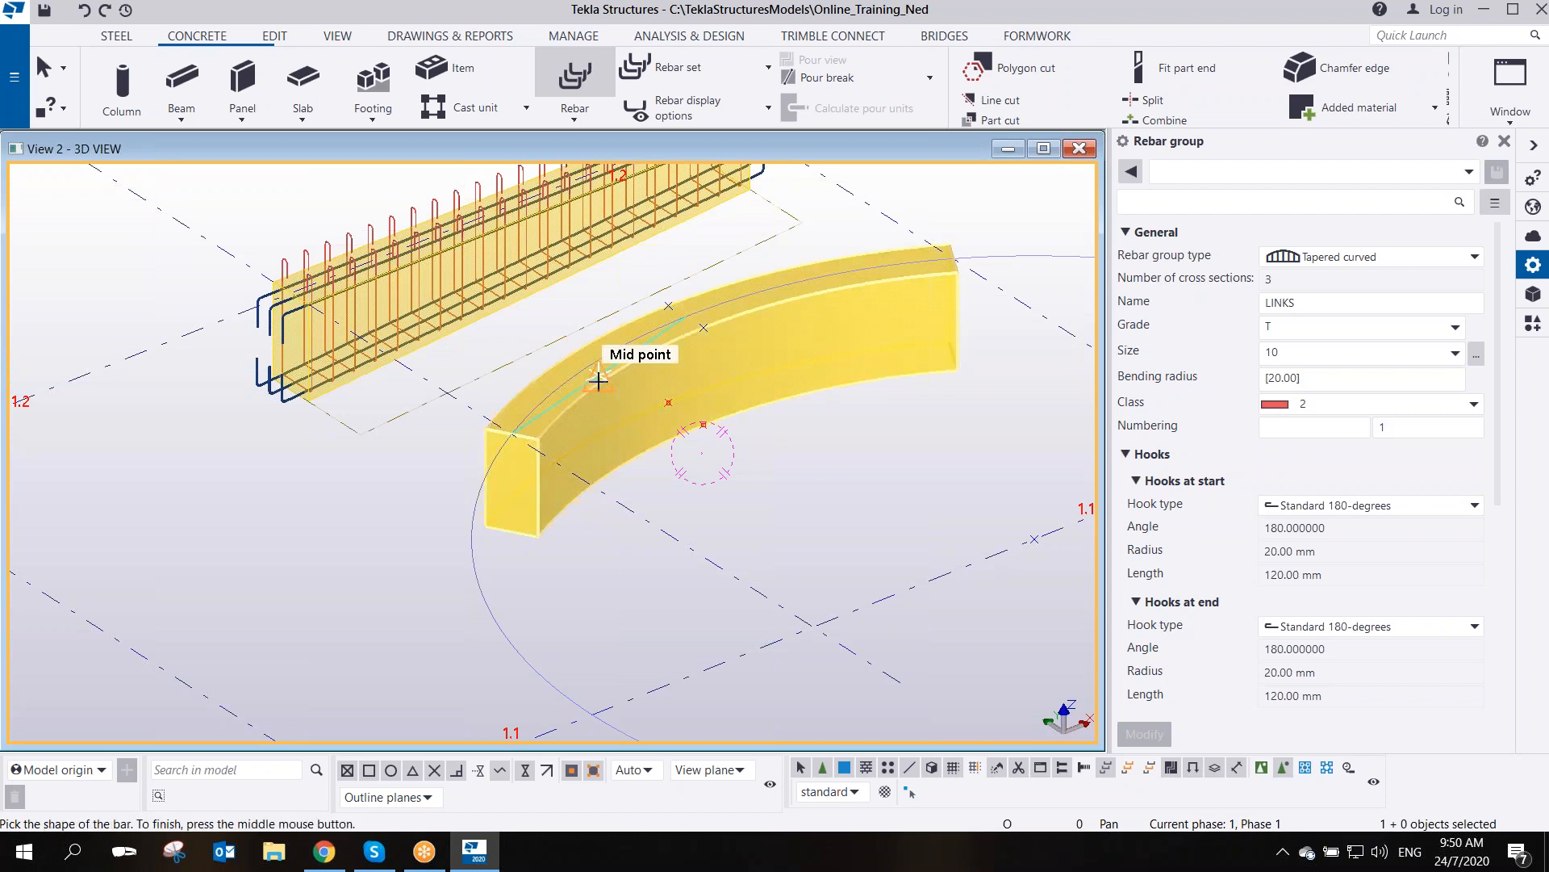
# - Define the first link shape at the beam's near end, from the outer top corner through both bottom corners to the inner top corner
pyautogui.scroll(2, 533, 493)
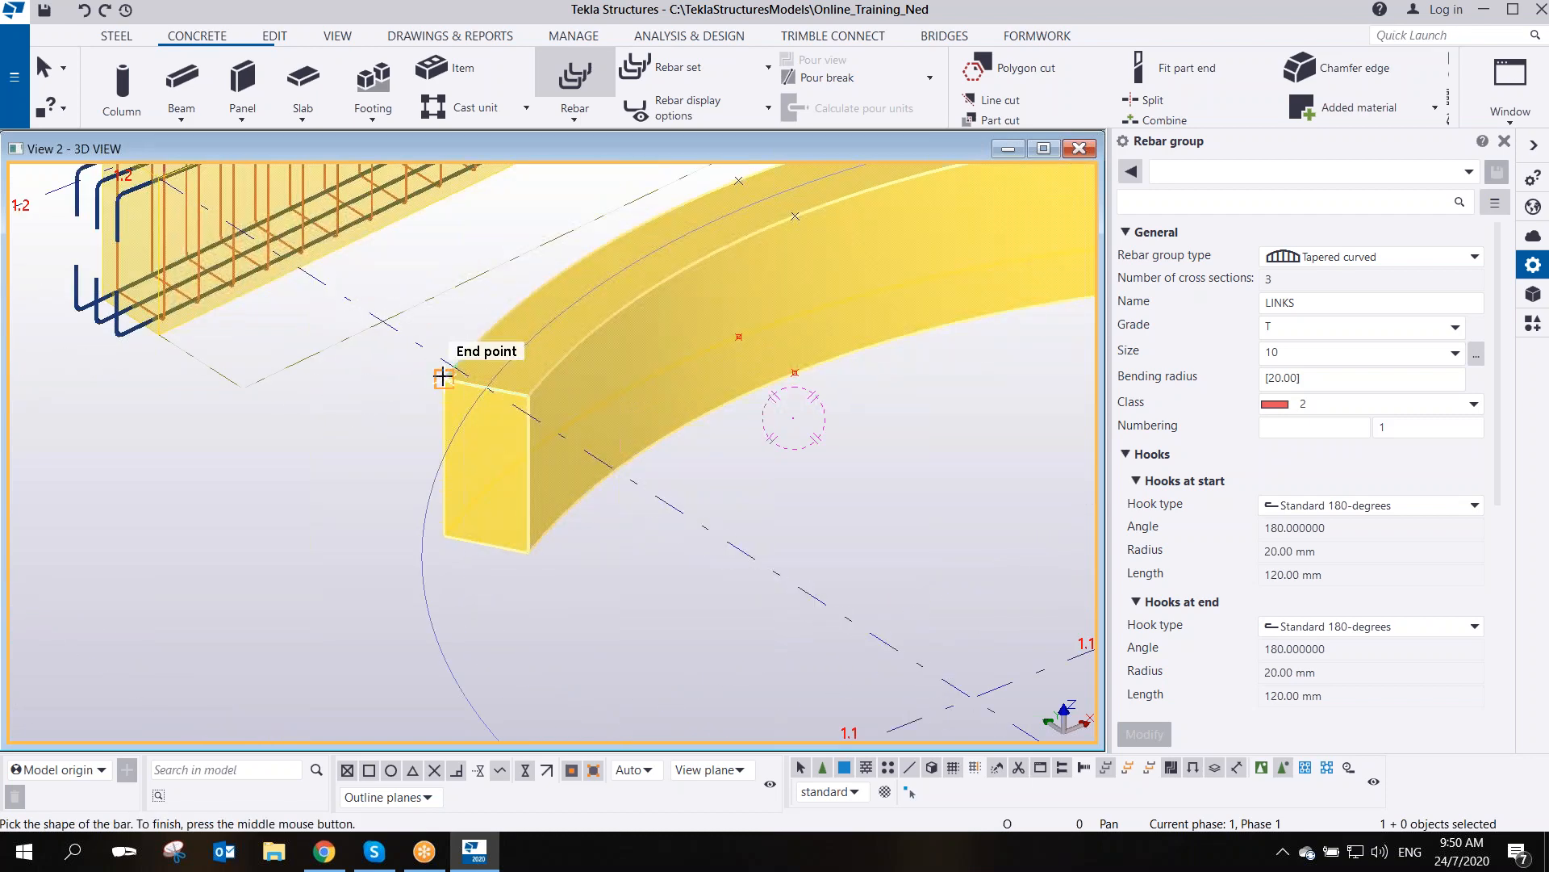
pyautogui.moveTo(707, 178); pyautogui.dragTo(605, 315, button='middle')
pyautogui.moveTo(1037, 359); pyautogui.dragTo(817, 397, button='middle')
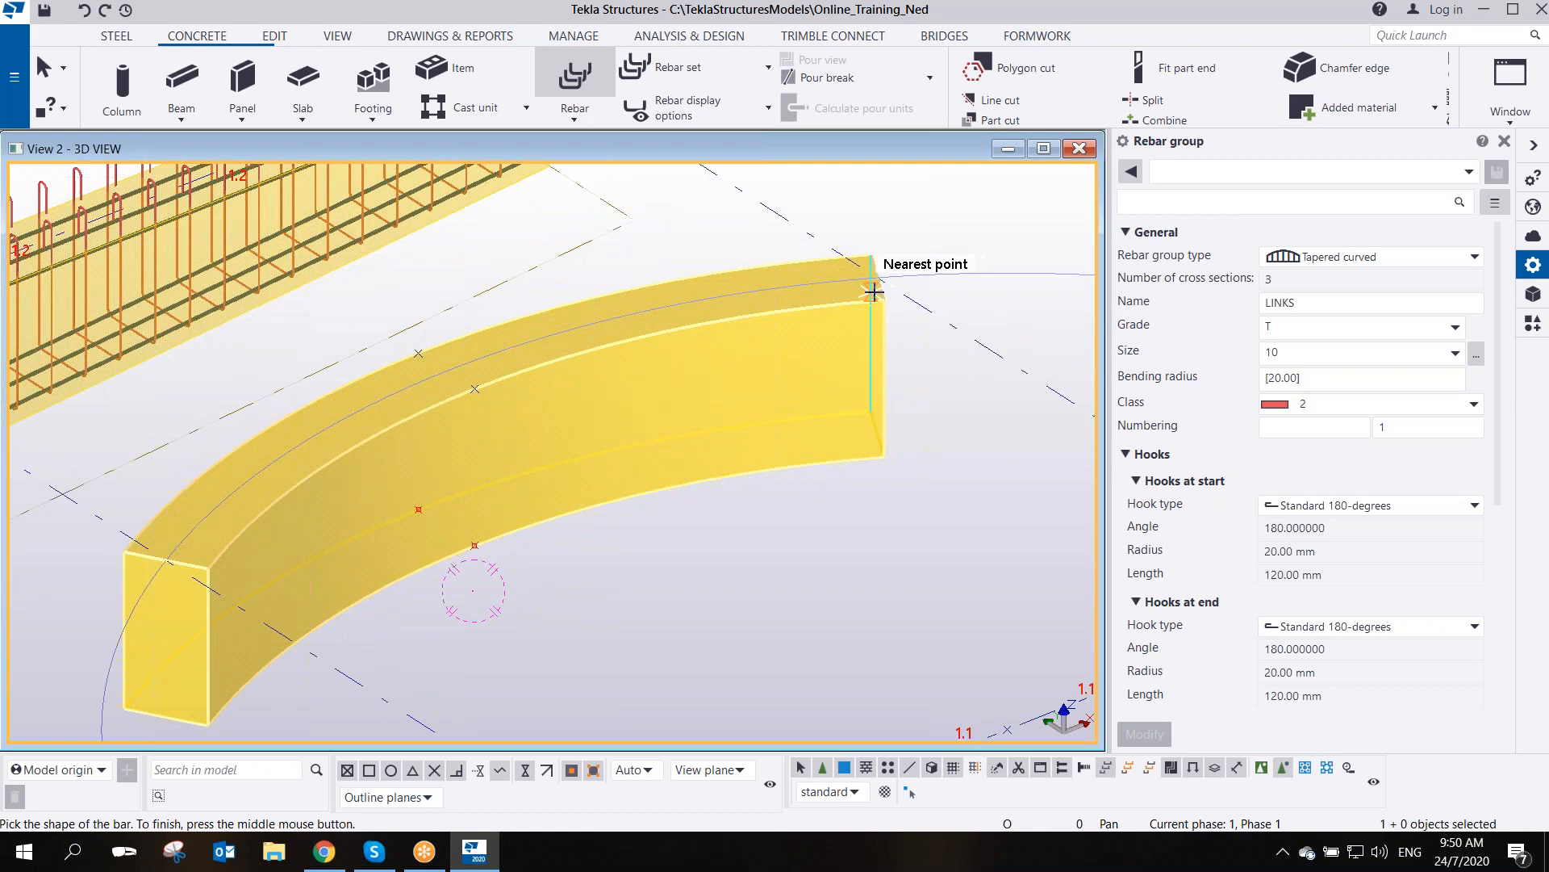
pyautogui.scroll(2, 384, 484)
pyautogui.scroll(1, 386, 443)
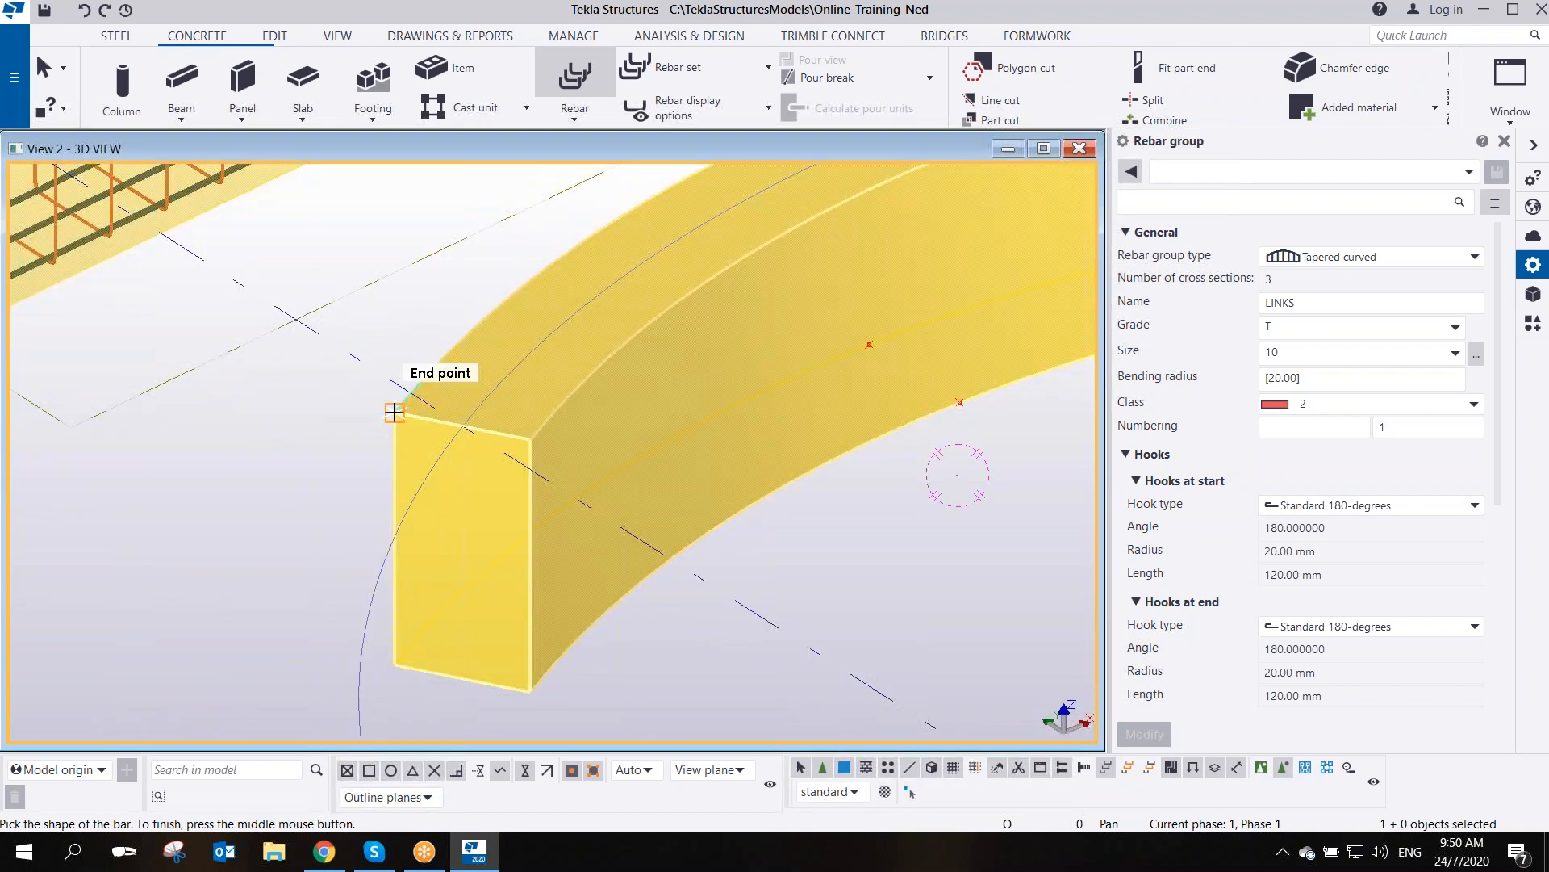
pyautogui.click(397, 415)
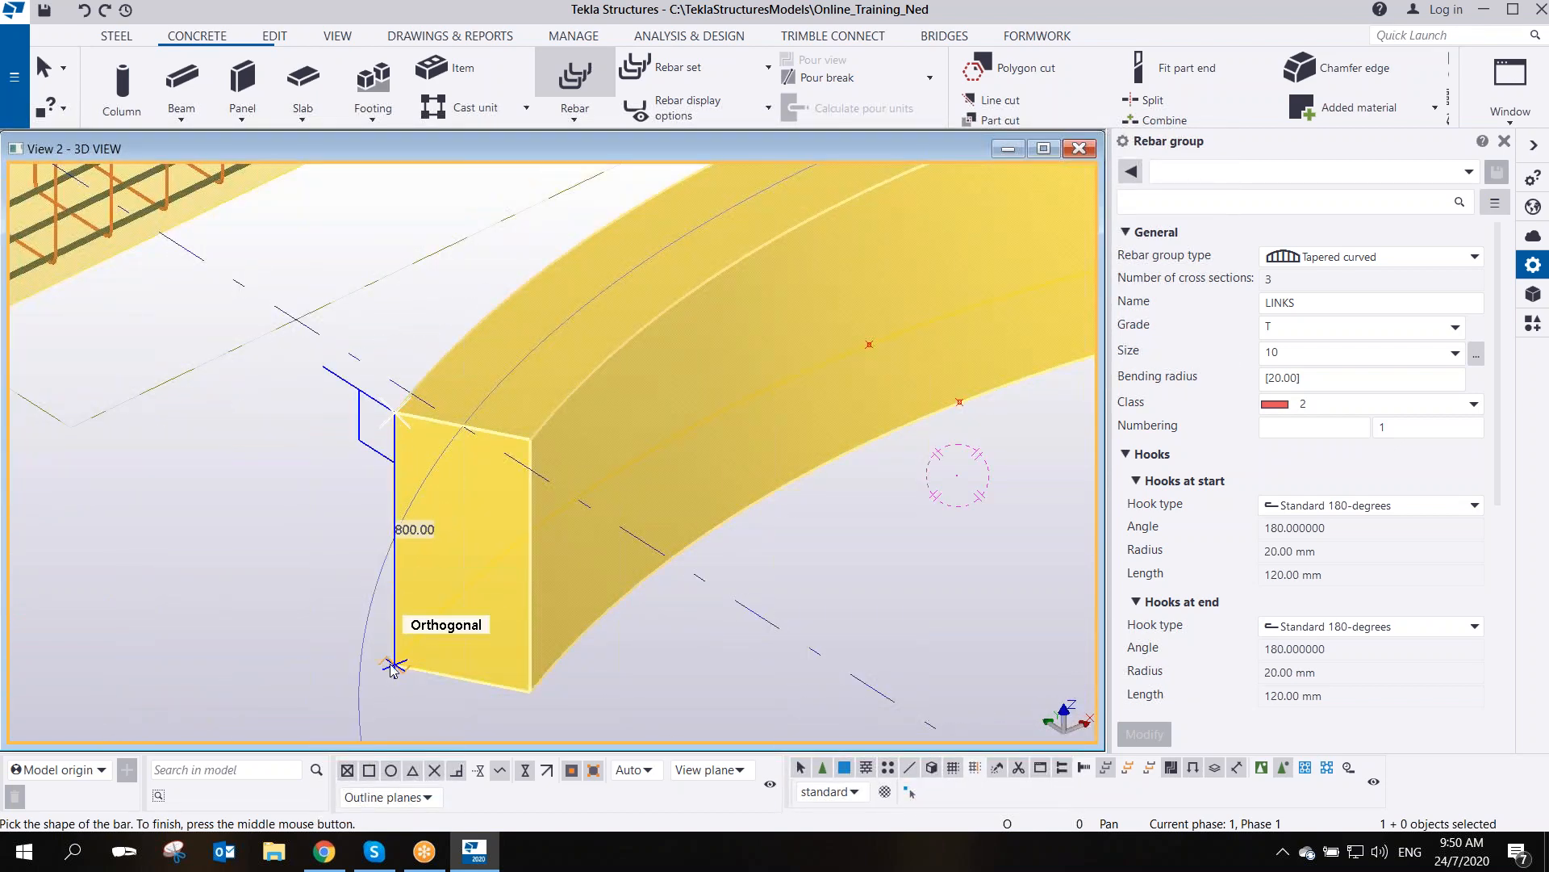
pyautogui.click(393, 666)
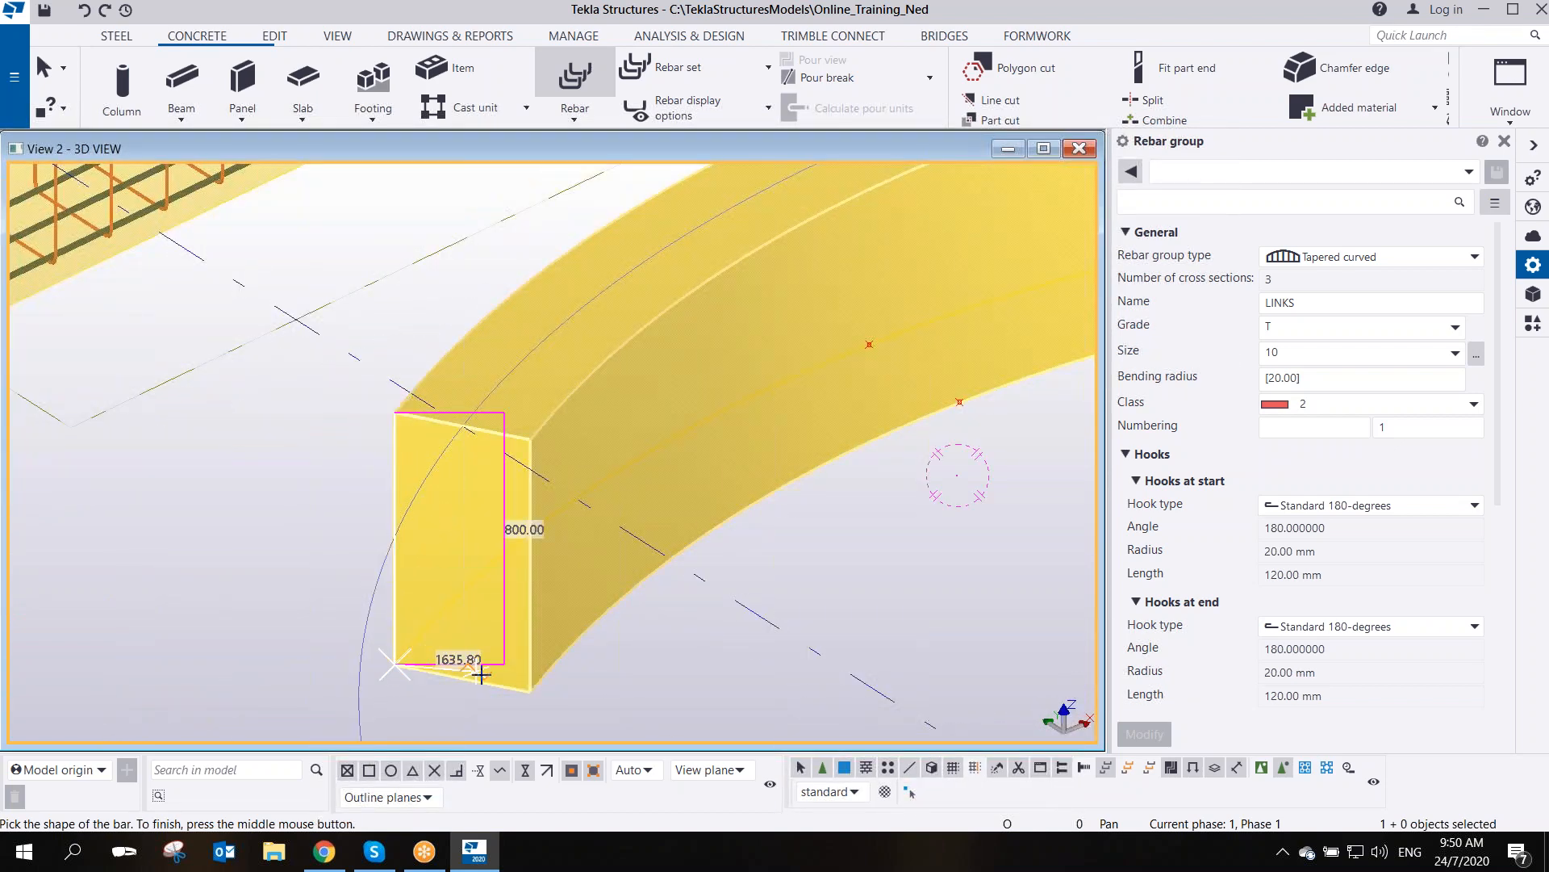
pyautogui.click(533, 692)
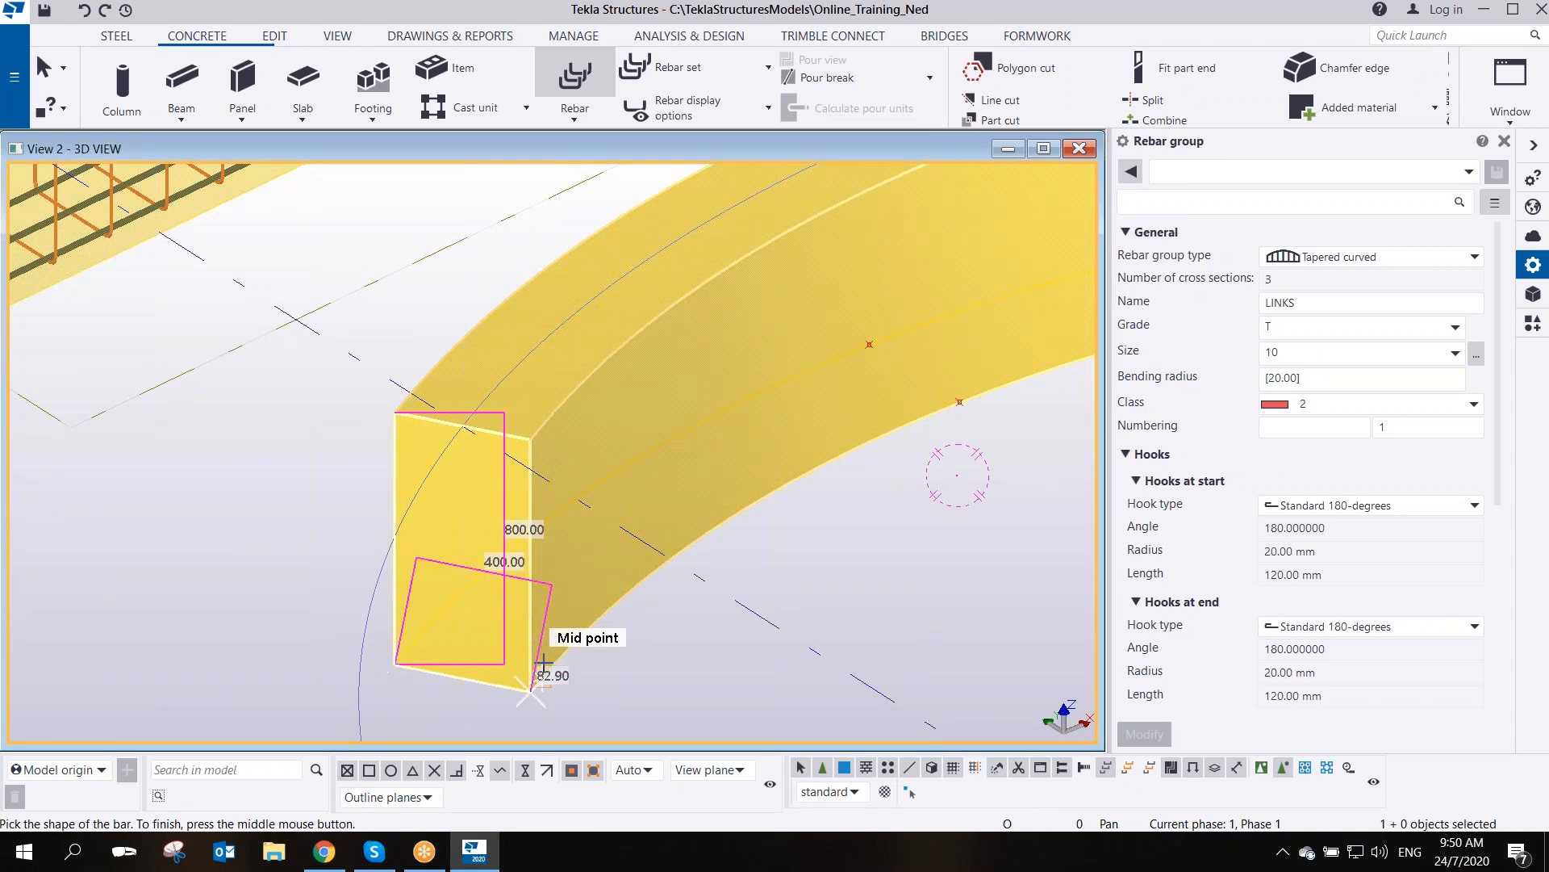
pyautogui.click(531, 438)
pyautogui.middleClick(682, 391)
# - Define the second link shape at mid-length through the four rotated points, from outer top around the bottom to inner top
pyautogui.scroll(2, 677, 492)
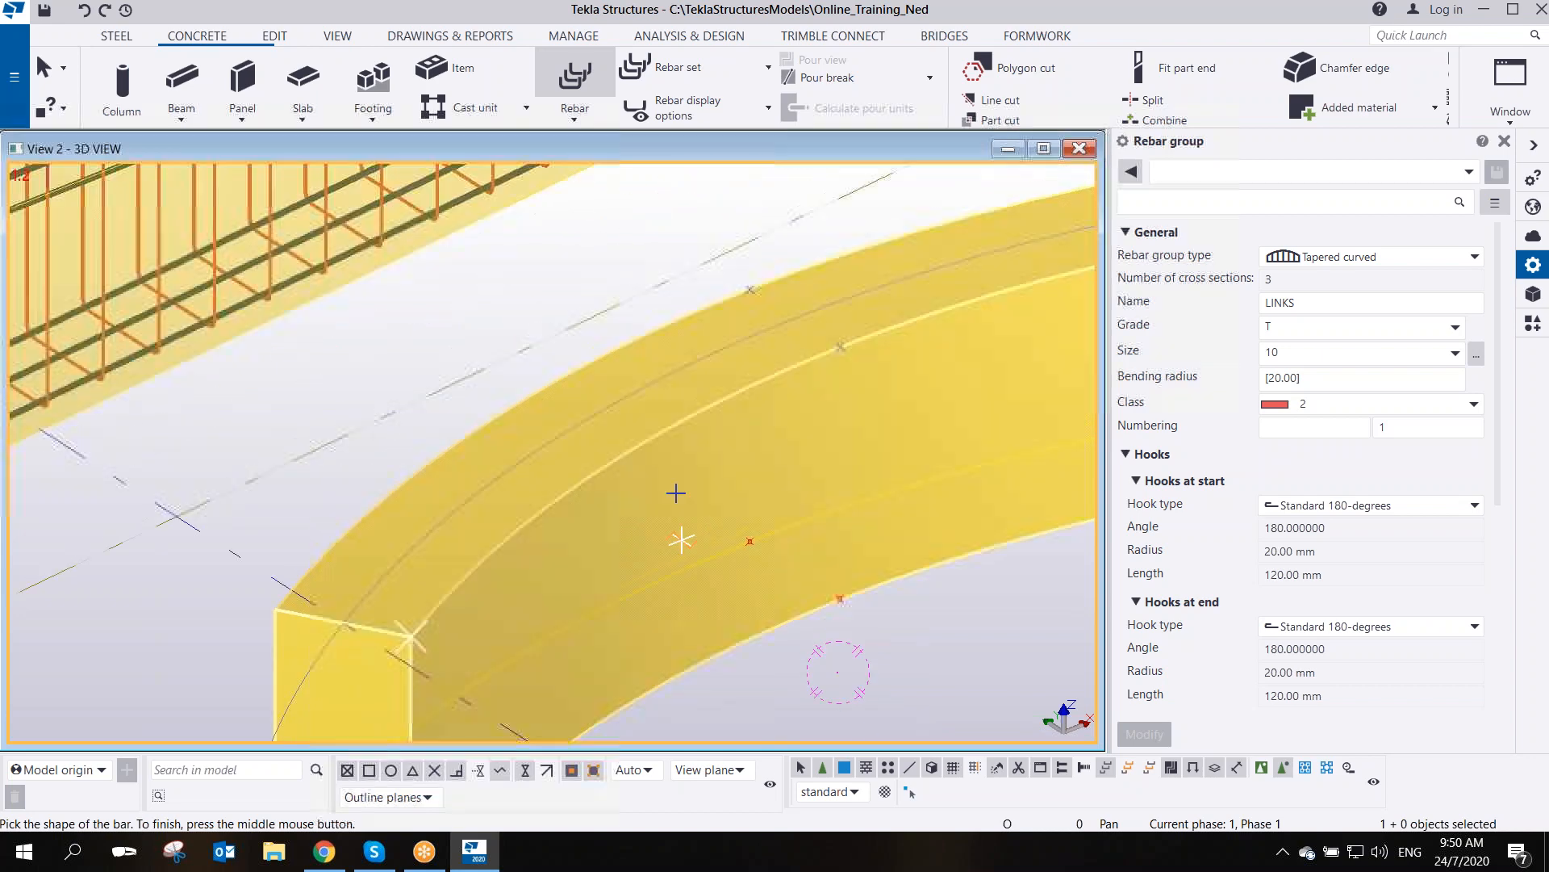
pyautogui.click(752, 290)
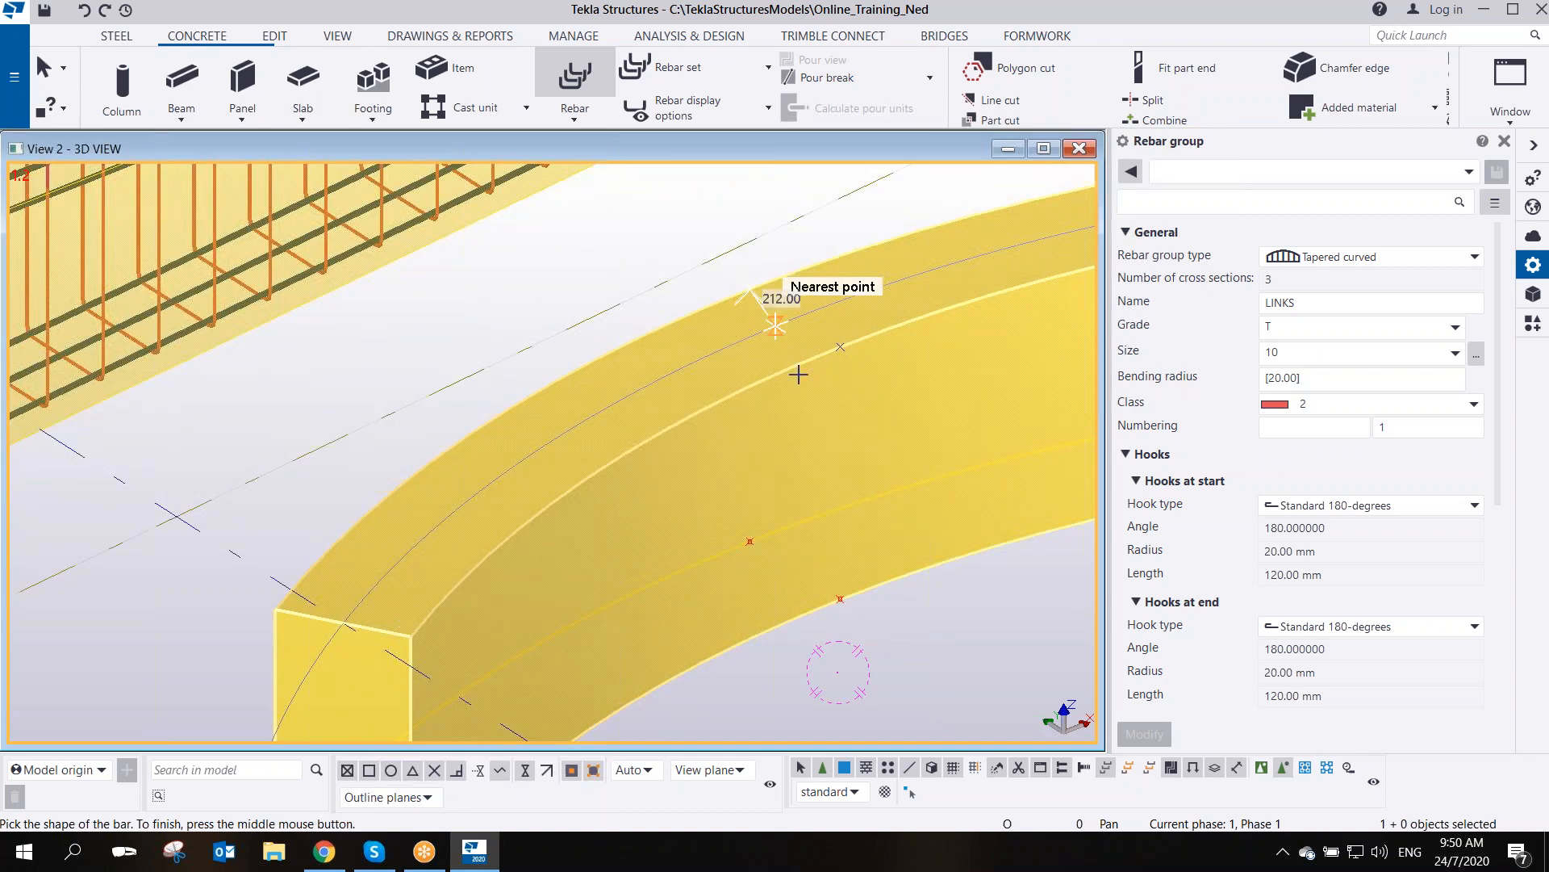
pyautogui.click(750, 540)
pyautogui.click(840, 598)
pyautogui.click(840, 347)
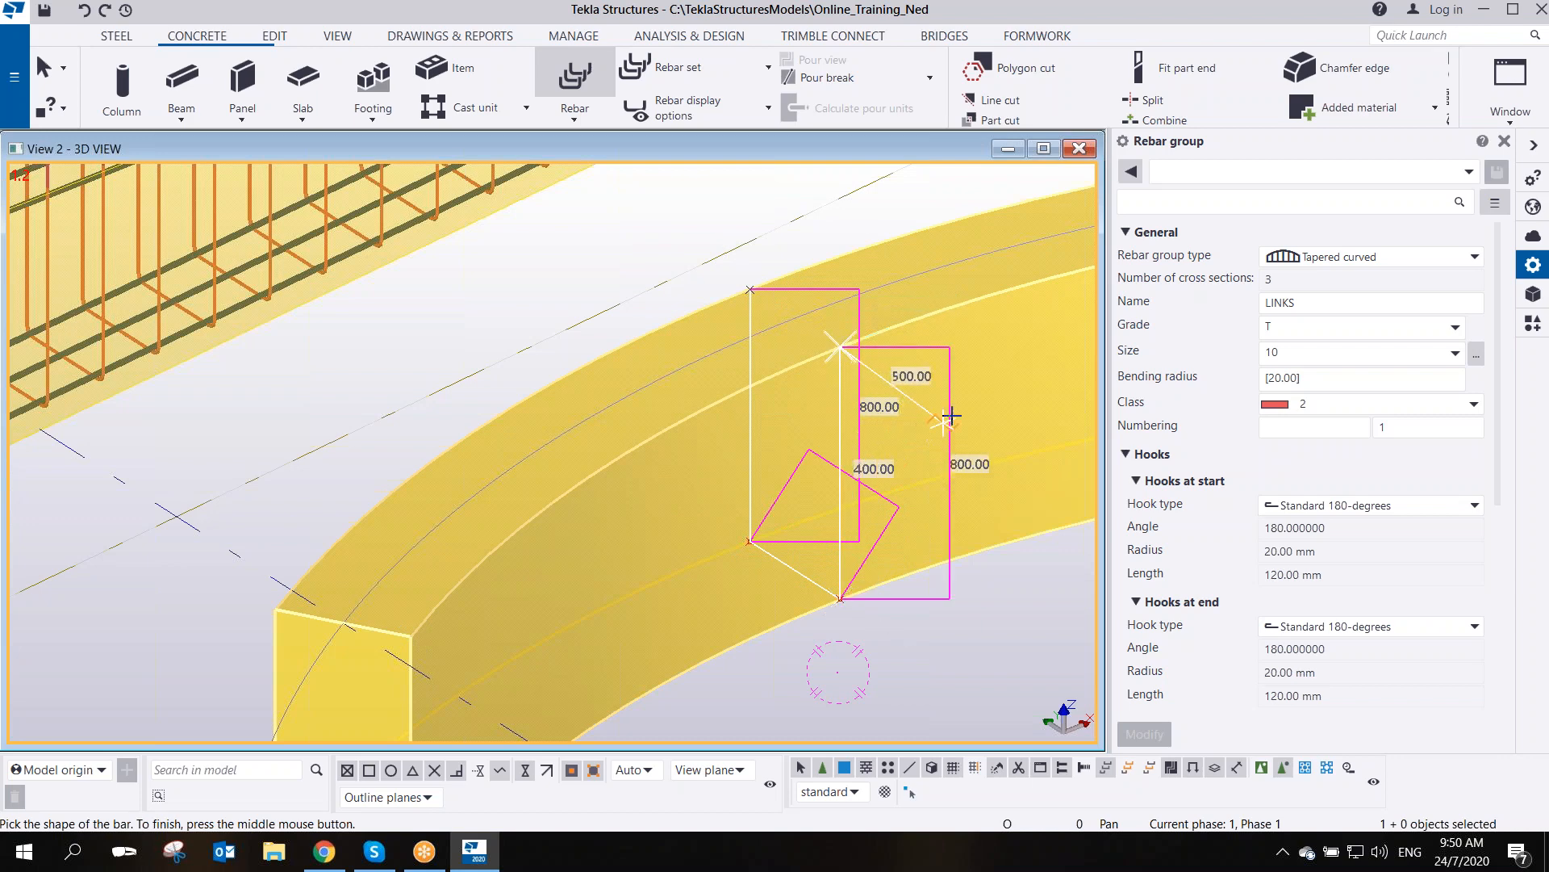
pyautogui.middleClick(910, 284)
# - Define the third link shape through the four corners of the beam's far end, create the bar group and end the command
pyautogui.moveTo(937, 308); pyautogui.dragTo(386, 441, button='middle')
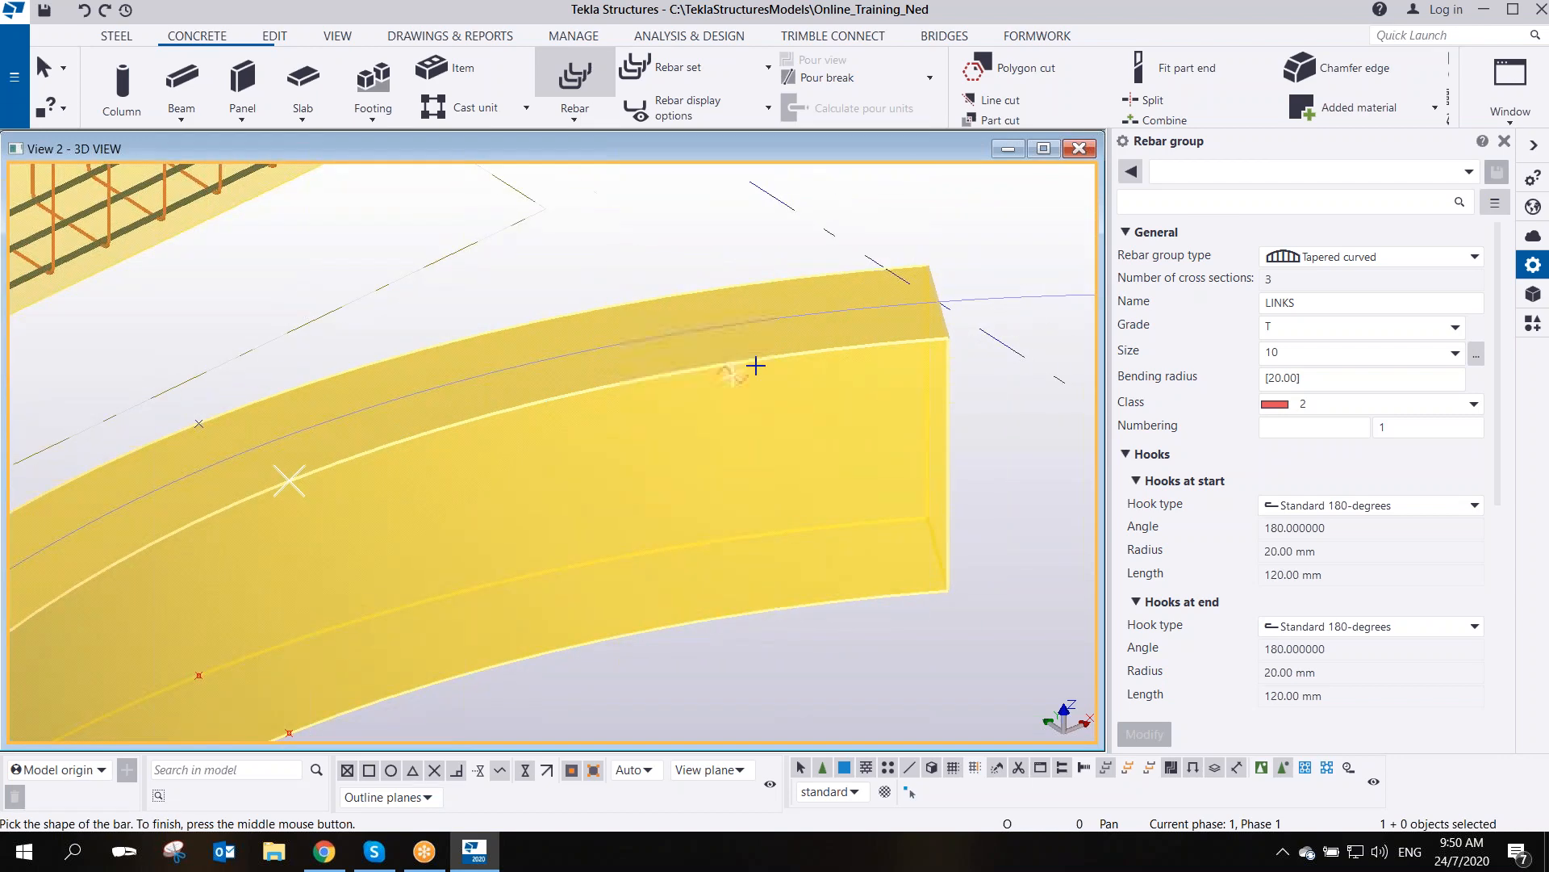
pyautogui.keyDown('ctrl'); pyautogui.moveTo(837, 364); pyautogui.dragTo(872, 349, button='middle'); pyautogui.keyUp('ctrl')
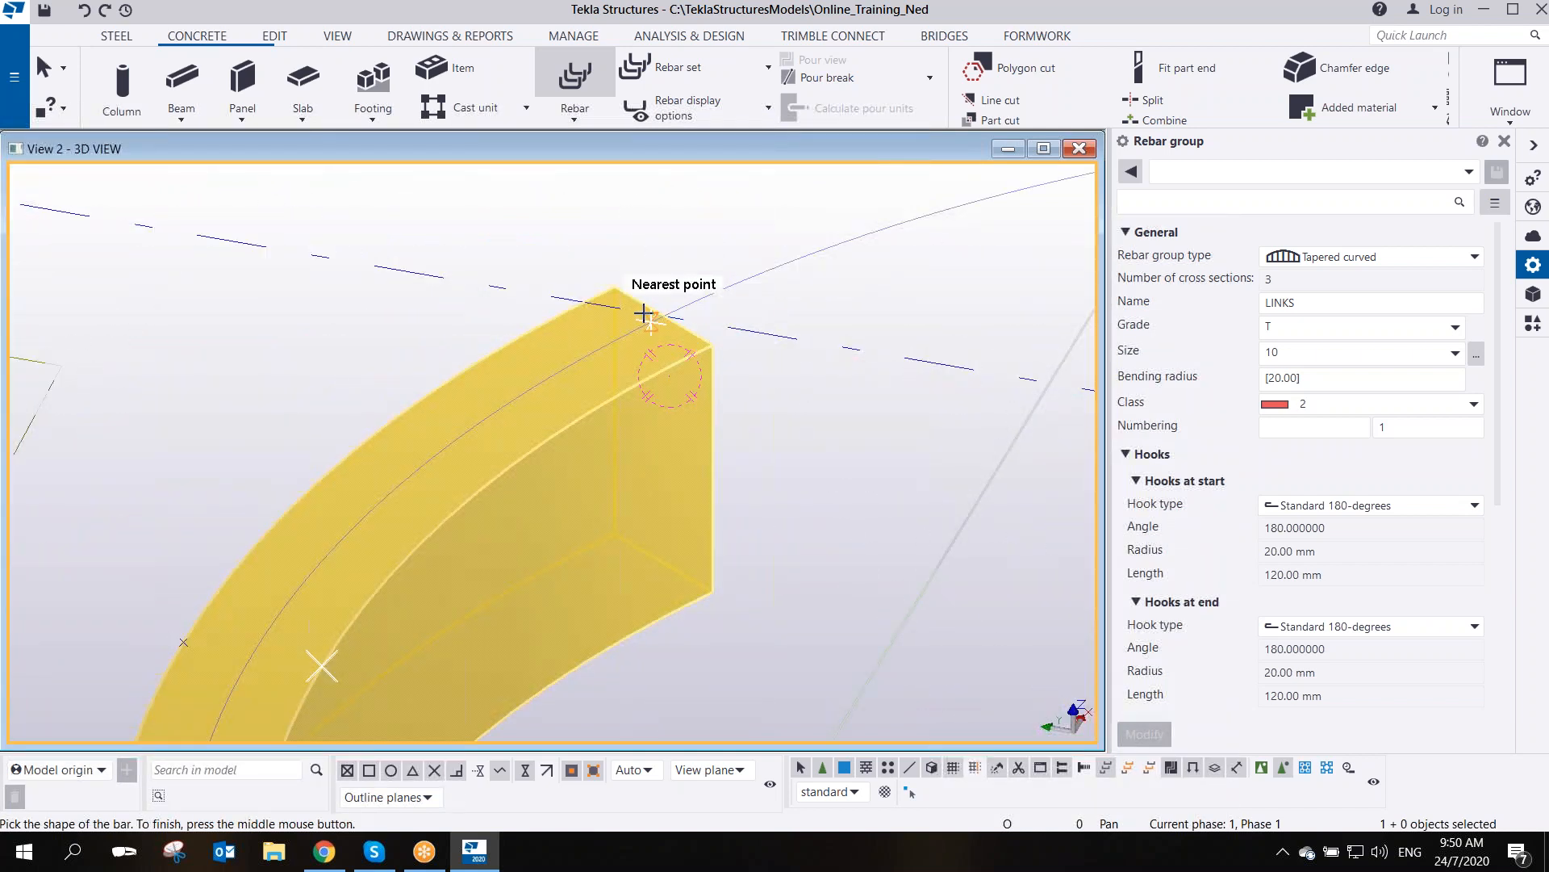
pyautogui.click(618, 288)
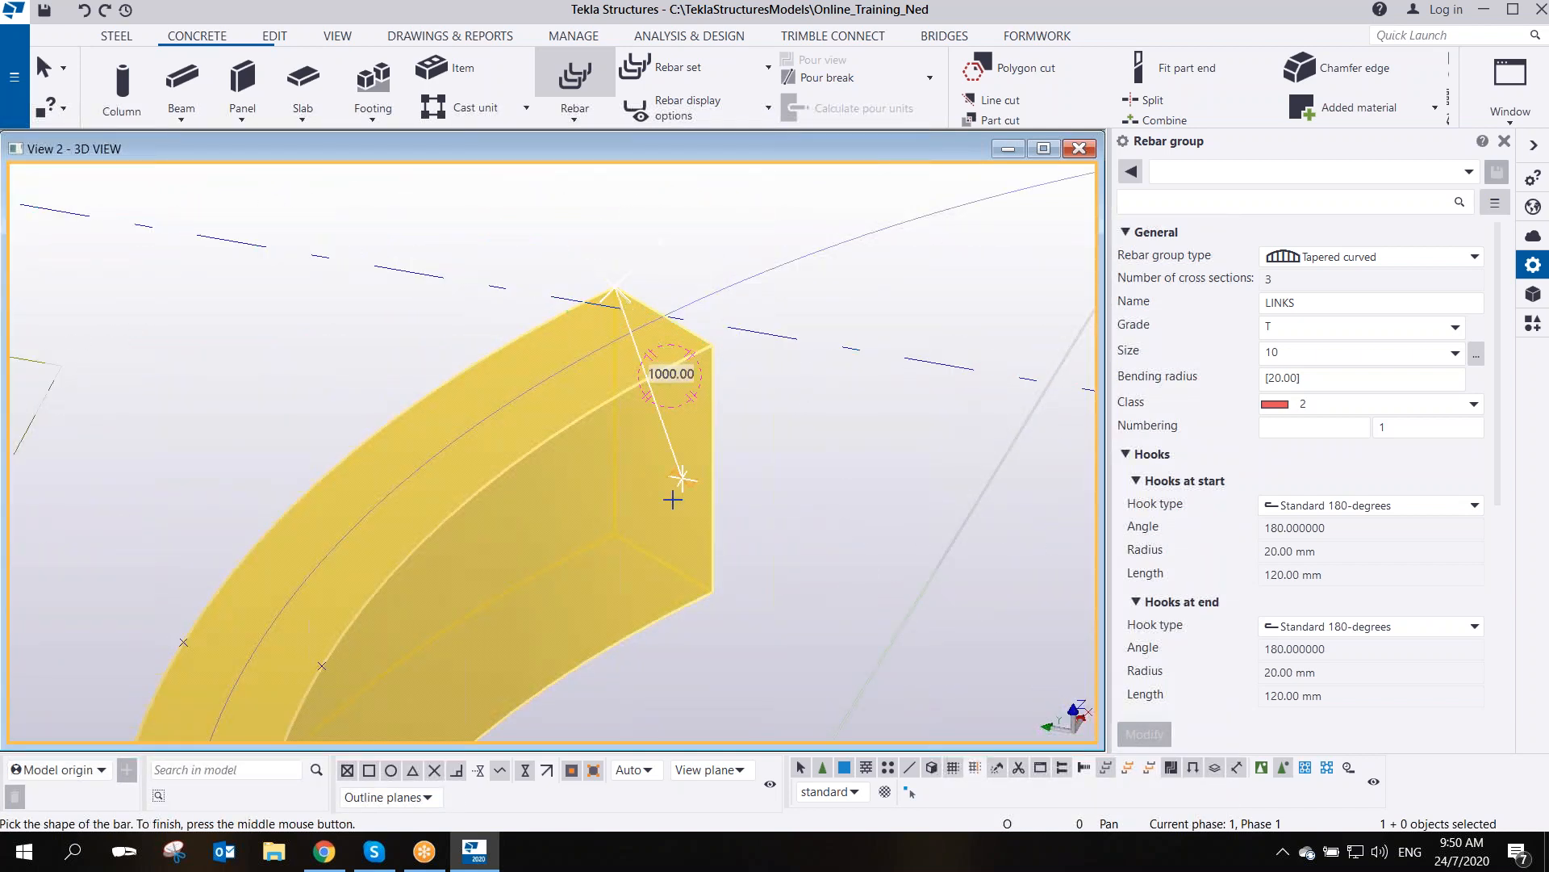
pyautogui.click(614, 535)
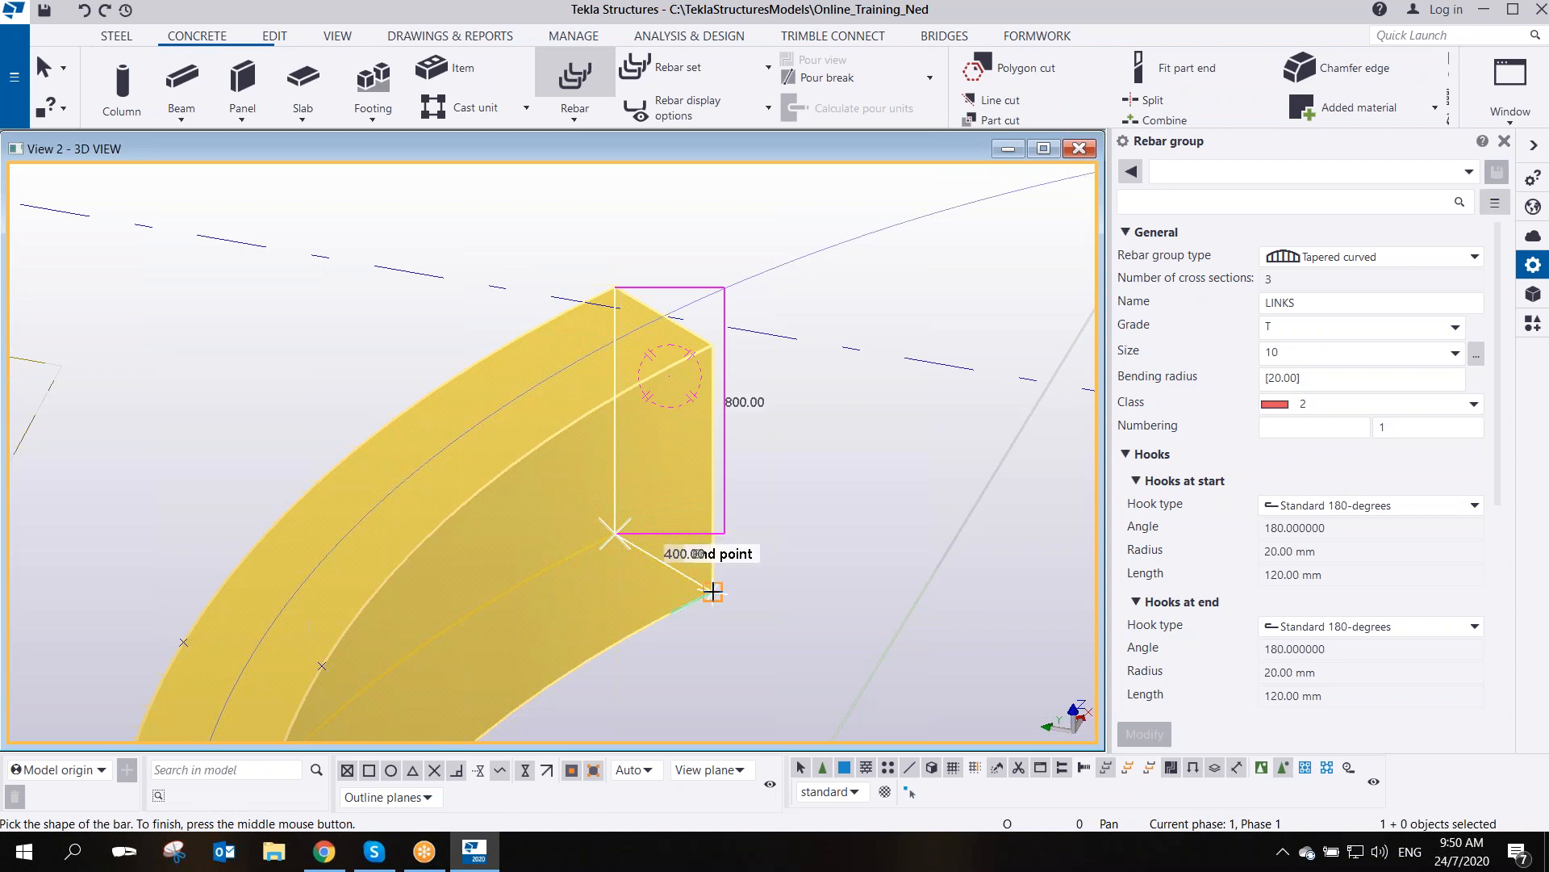
pyautogui.click(713, 593)
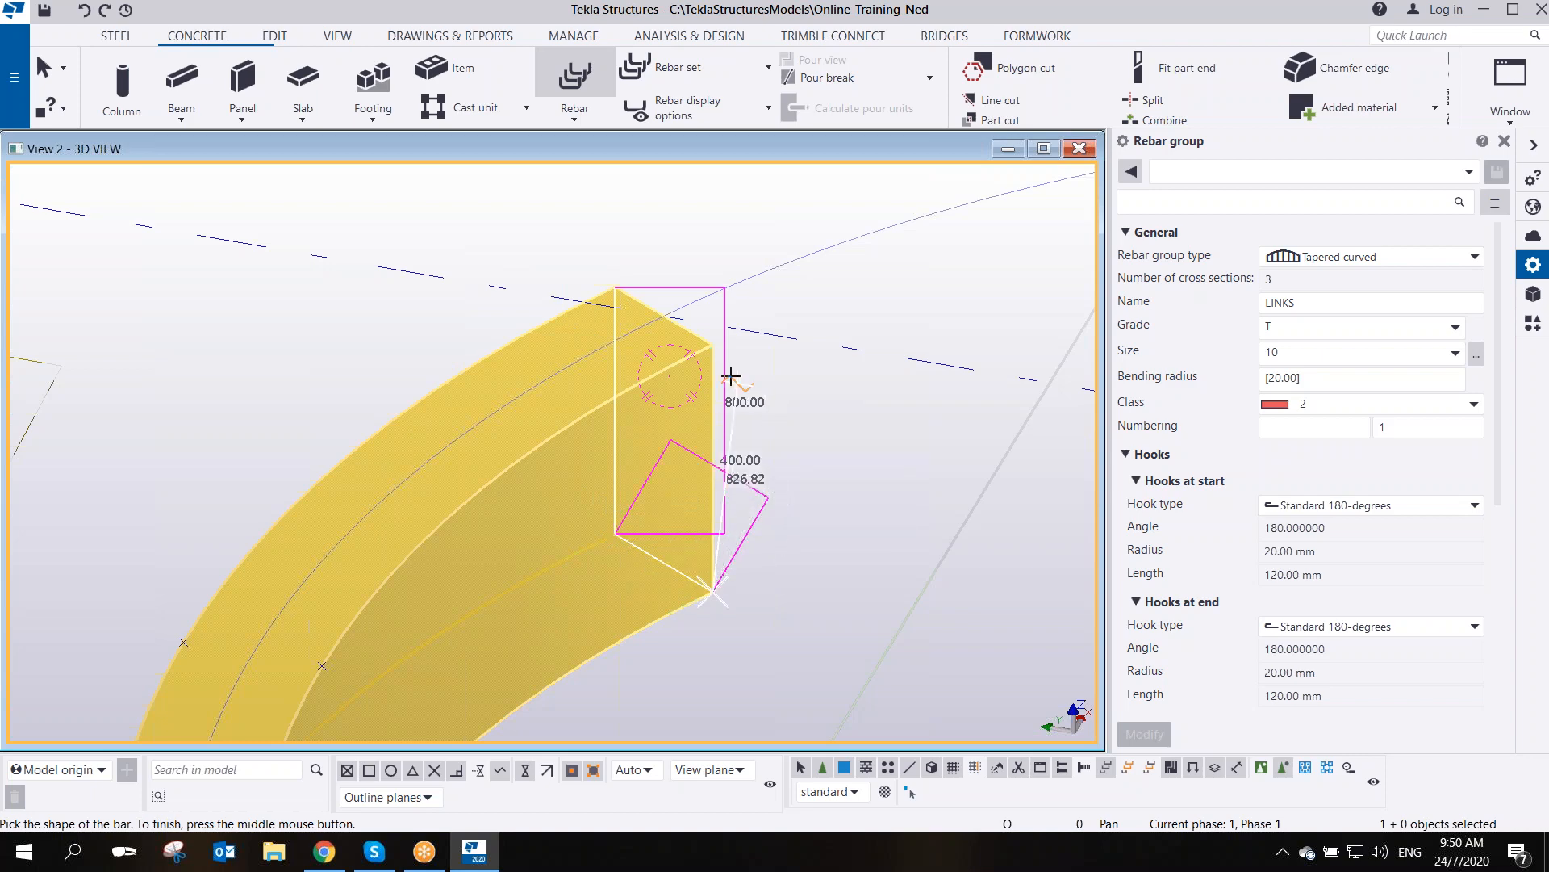
pyautogui.click(710, 345)
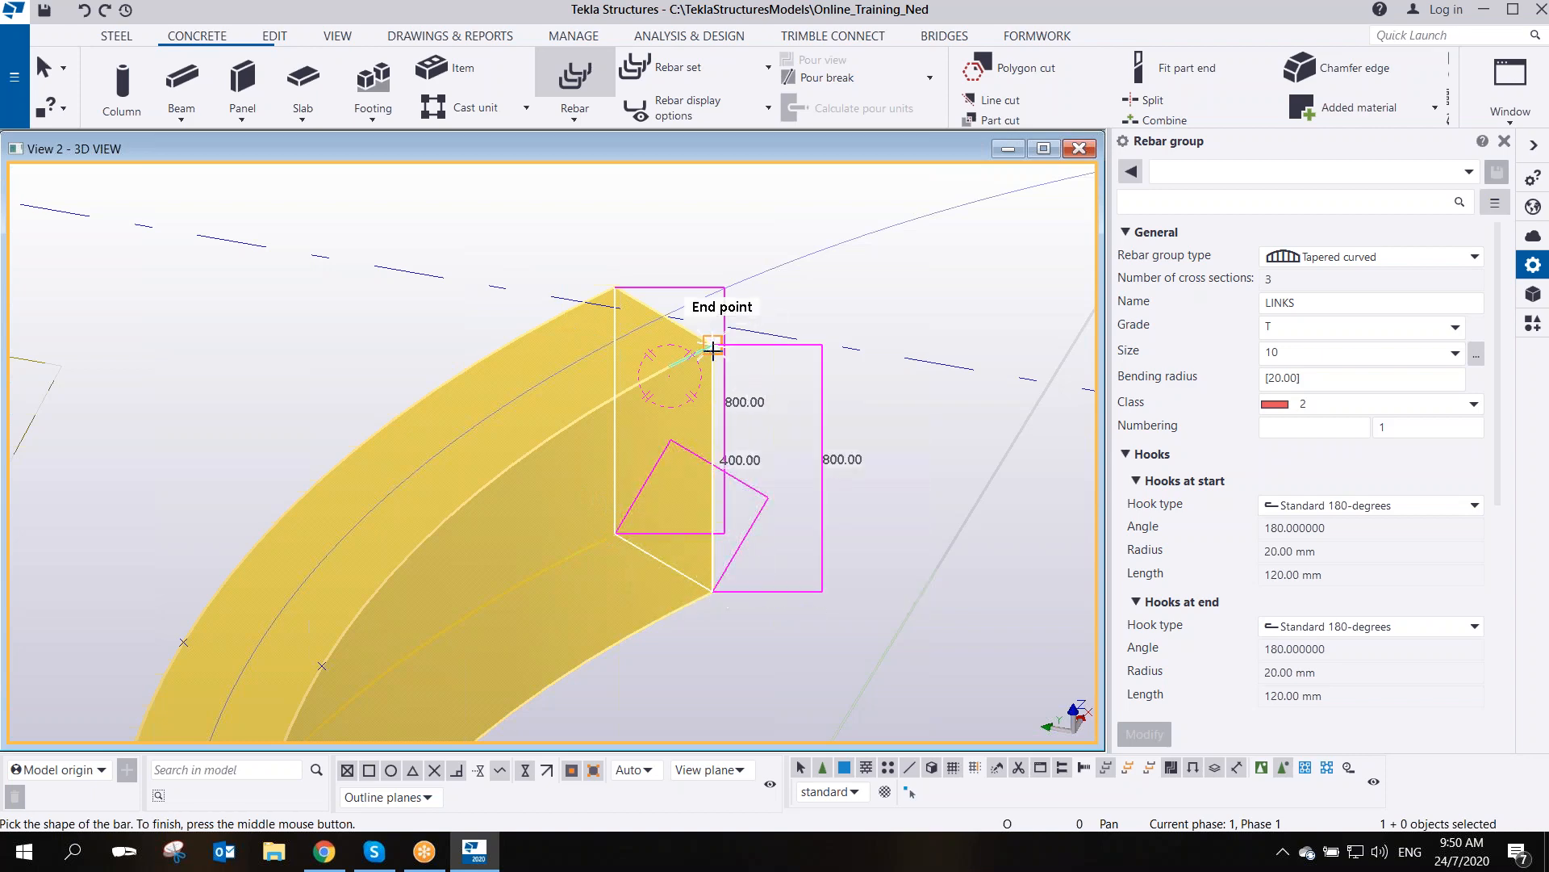
pyautogui.middleClick(799, 427)
pyautogui.rightClick(797, 413)
pyautogui.click(835, 425)
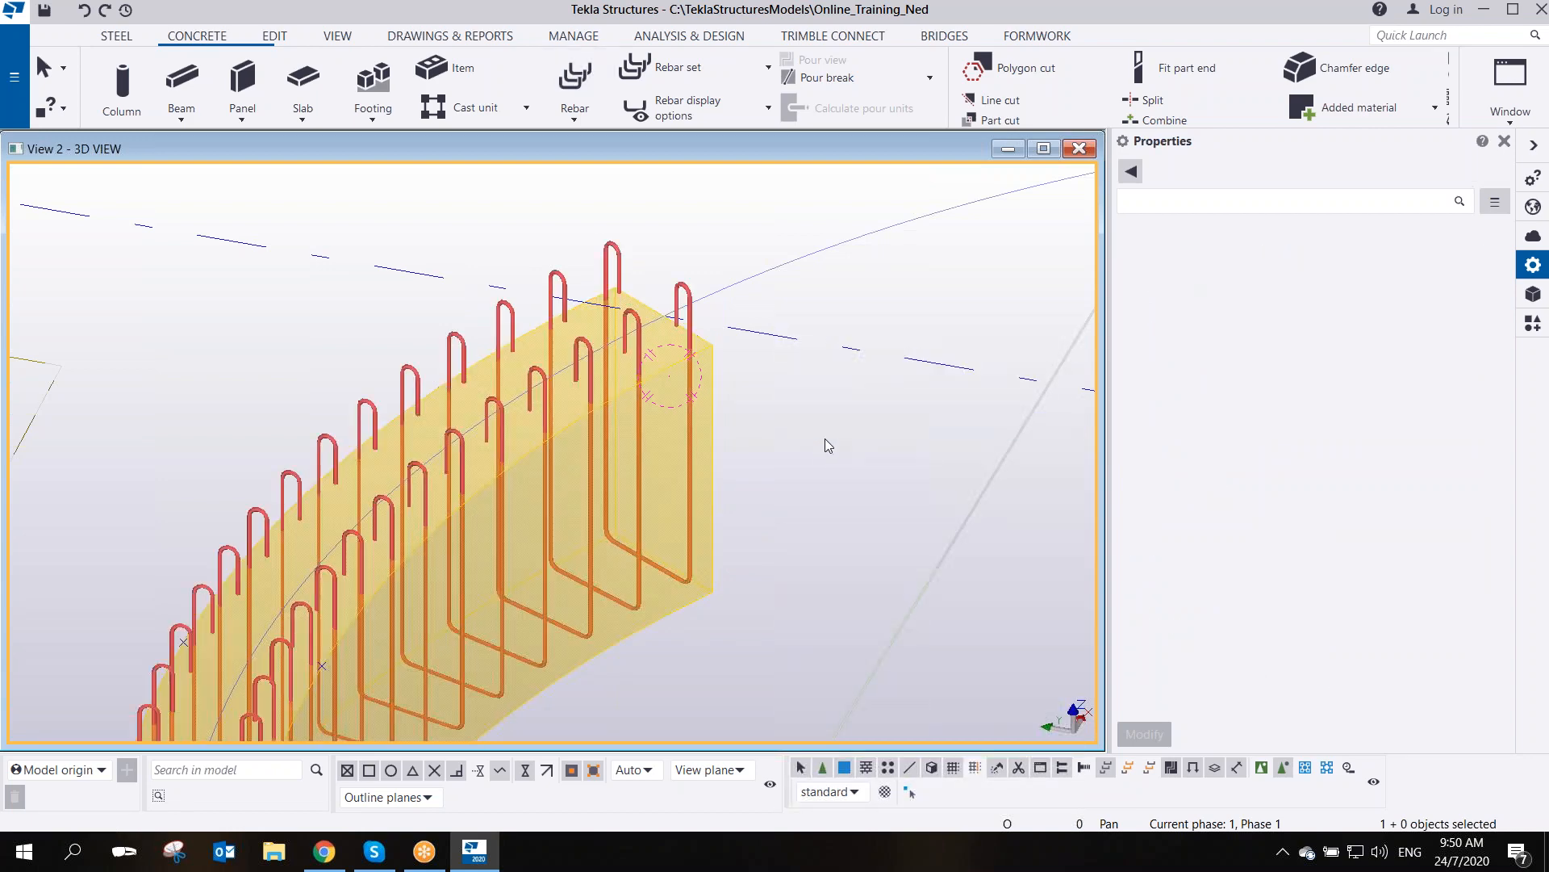
# - Examine in 3D how the links are distributed and oriented along the curved beam
pyautogui.scroll(-5, 824, 438)
pyautogui.keyDown('ctrl'); pyautogui.moveTo(634, 599); pyautogui.dragTo(412, 778, button='middle'); pyautogui.keyUp('ctrl')
pyautogui.scroll(2, 635, 647)
pyautogui.moveTo(635, 646); pyautogui.dragTo(616, 447, button='middle')
pyautogui.scroll(4, 558, 366)
pyautogui.scroll(-3, 544, 385)
pyautogui.scroll(4, 457, 506)
pyautogui.scroll(2, 457, 505)
pyautogui.moveTo(483, 454); pyautogui.dragTo(585, 487, button='middle')
pyautogui.scroll(-4, 585, 487)
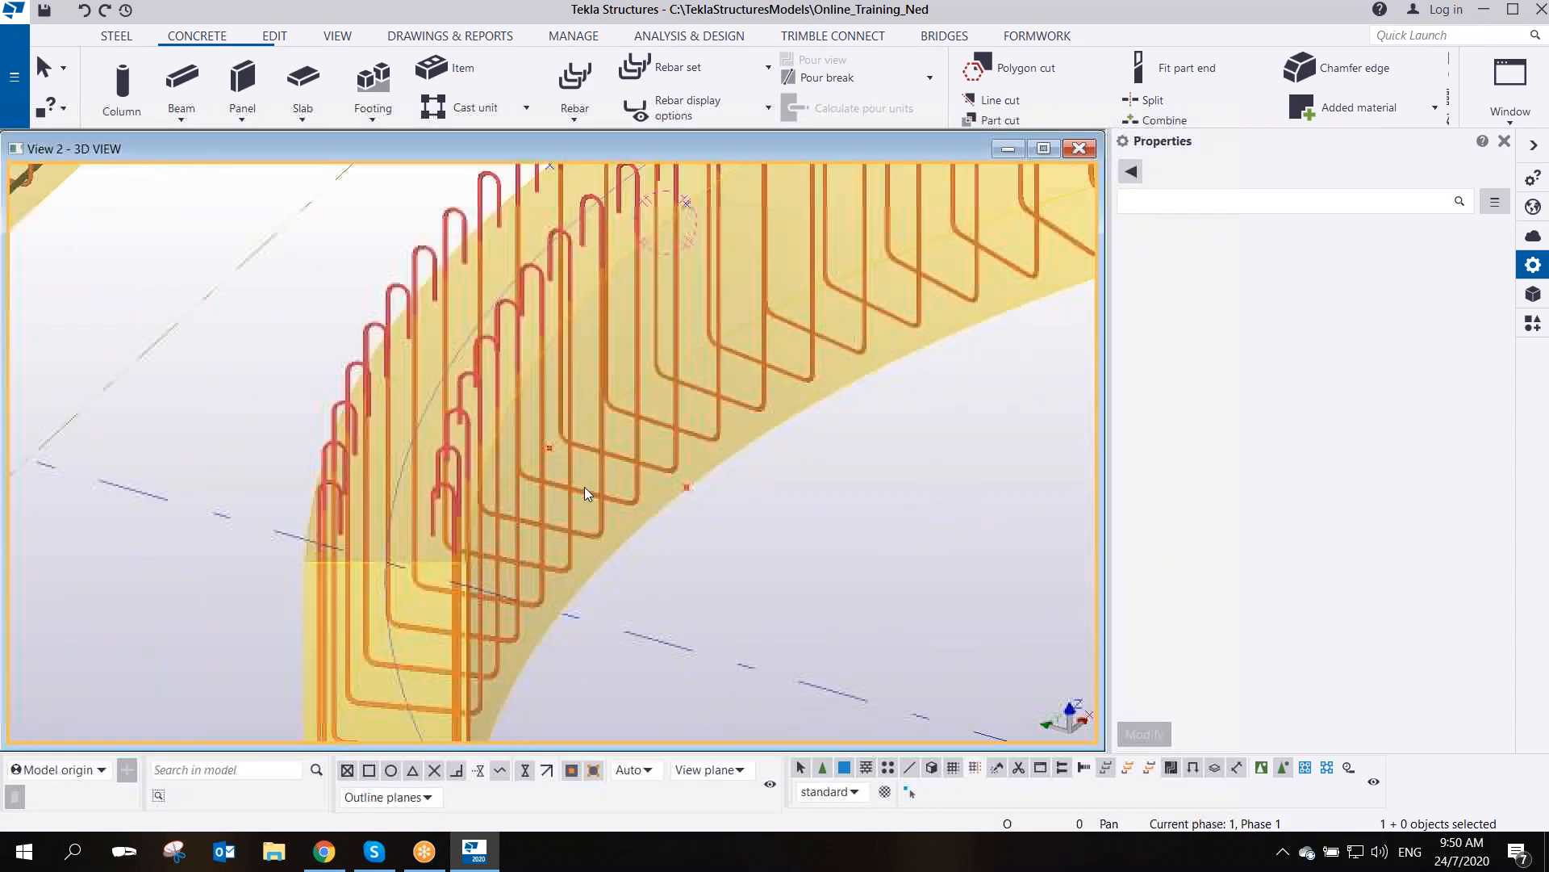
# - Delete the tapered curved link group with 180-degree hooks from the curved beam
pyautogui.keyDown('ctrl'); pyautogui.moveTo(641, 444); pyautogui.dragTo(678, 486, button='middle'); pyautogui.keyUp('ctrl')
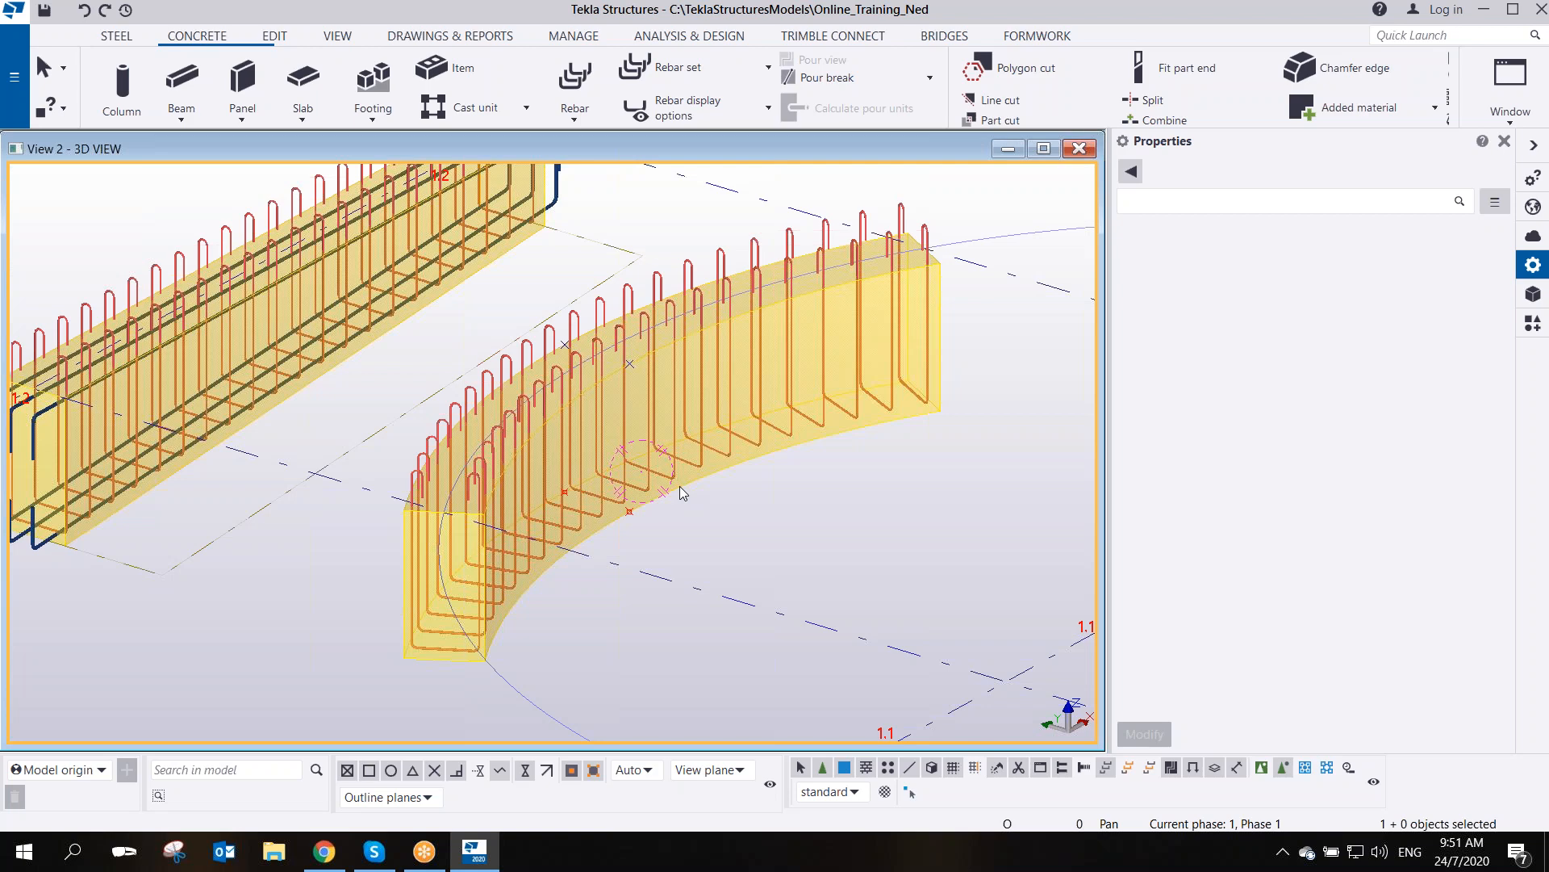
pyautogui.moveTo(630, 462)
pyautogui.keyDown('ctrl'); pyautogui.mouseDown(button='middle')
pyautogui.moveTo(501, 505)
pyautogui.moveTo(584, 456)
pyautogui.moveTo(713, 483)
pyautogui.moveTo(616, 530)
pyautogui.moveTo(606, 443)
pyautogui.moveTo(620, 424)
pyautogui.moveTo(646, 472)
pyautogui.mouseUp(button='middle'); pyautogui.keyUp('ctrl')
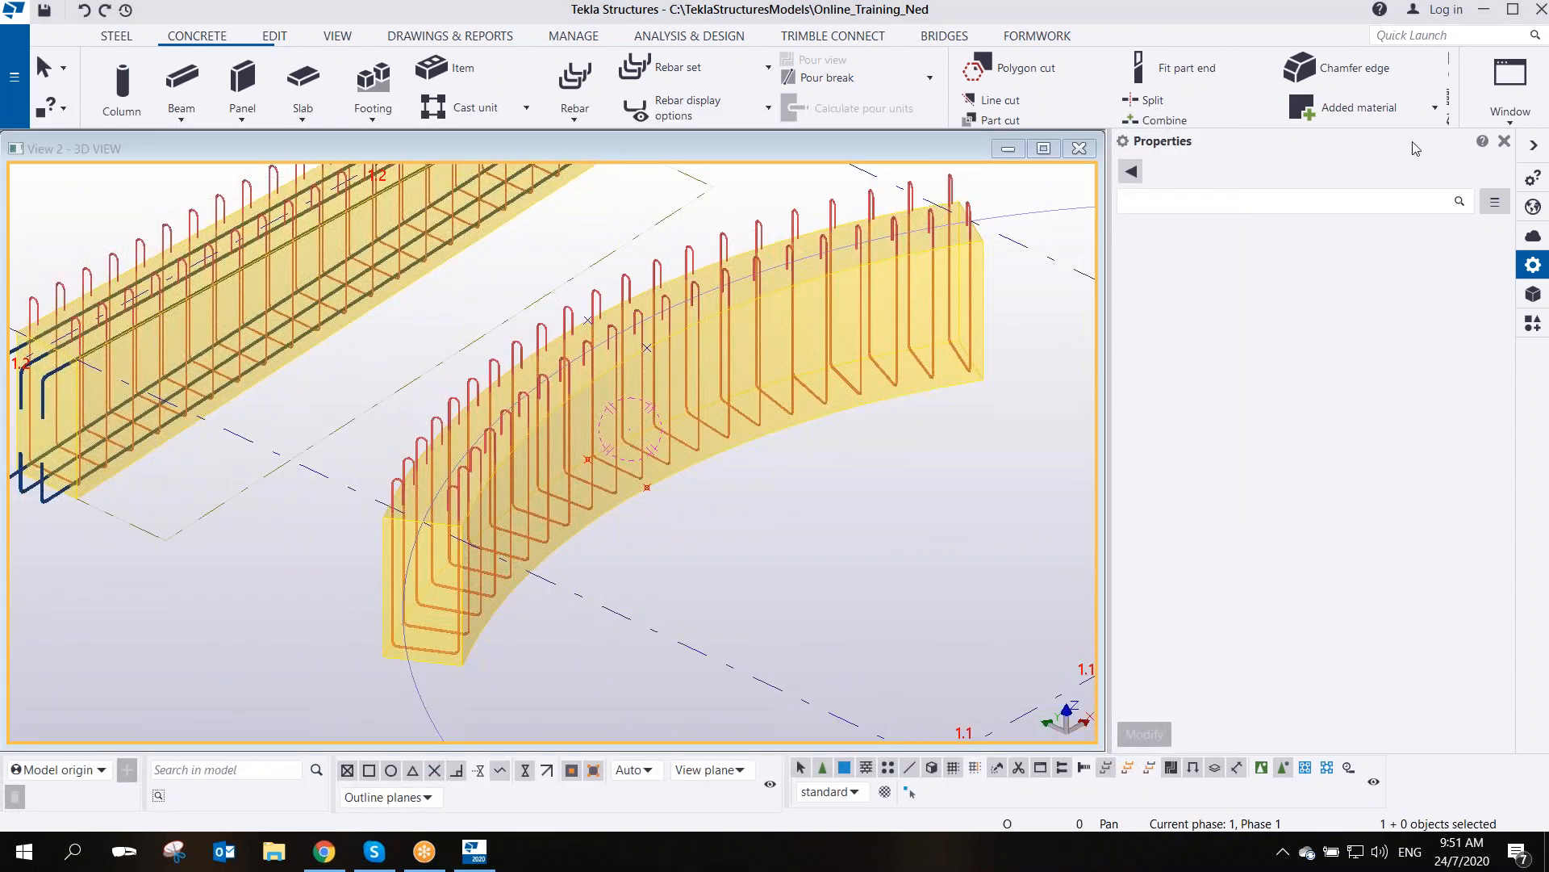
pyautogui.scroll(-5, 976, 467)
pyautogui.moveTo(941, 443); pyautogui.dragTo(856, 490, button='middle')
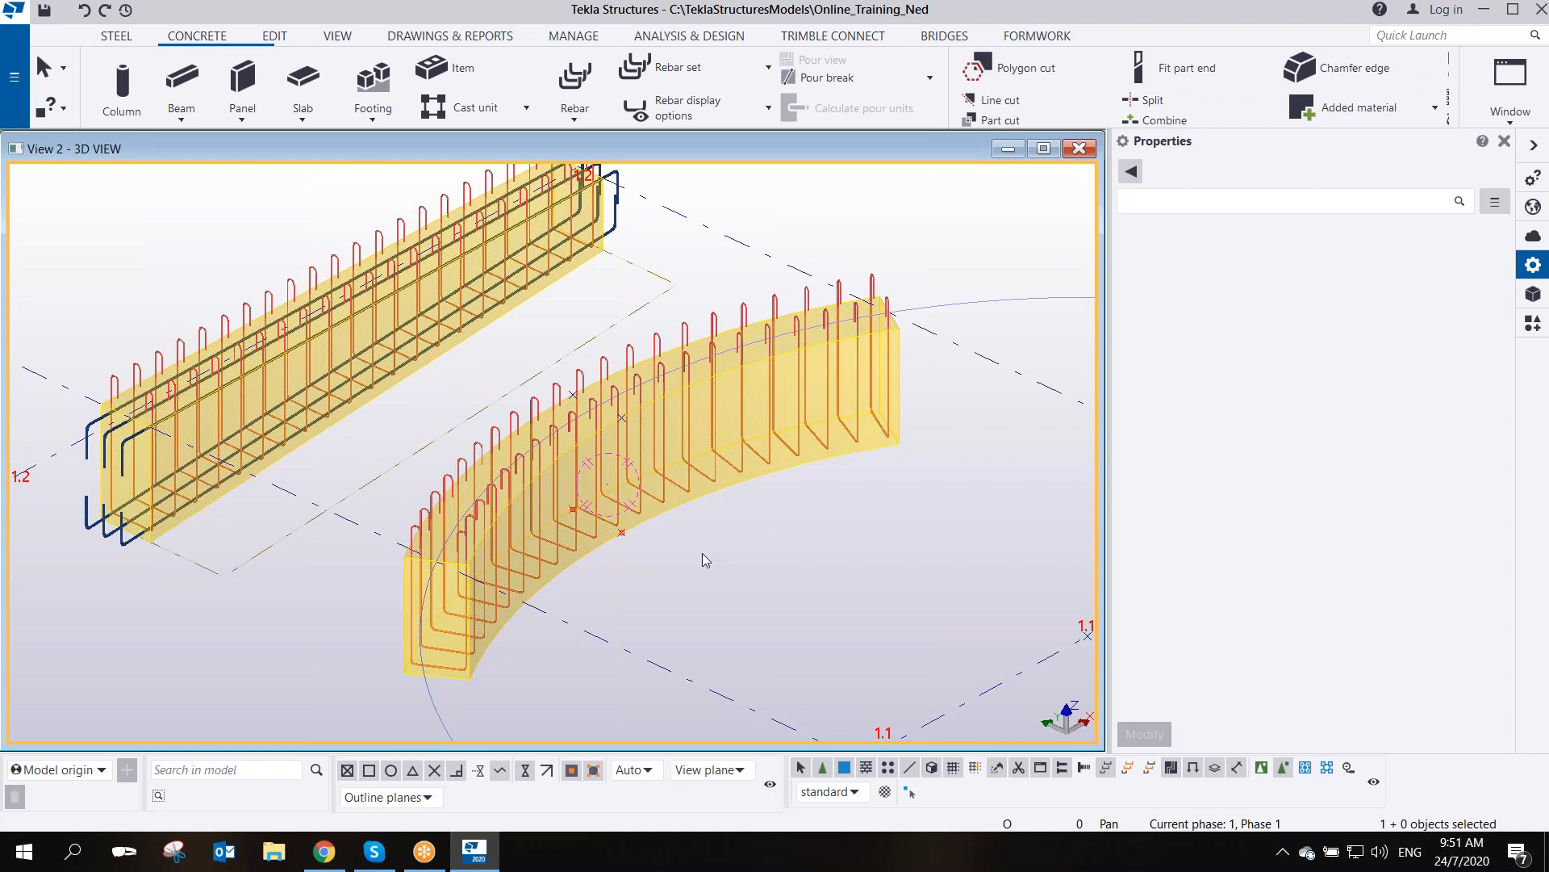
pyautogui.moveTo(702, 553); pyautogui.dragTo(741, 494, button='middle')
pyautogui.moveTo(812, 443); pyautogui.dragTo(829, 461, button='middle')
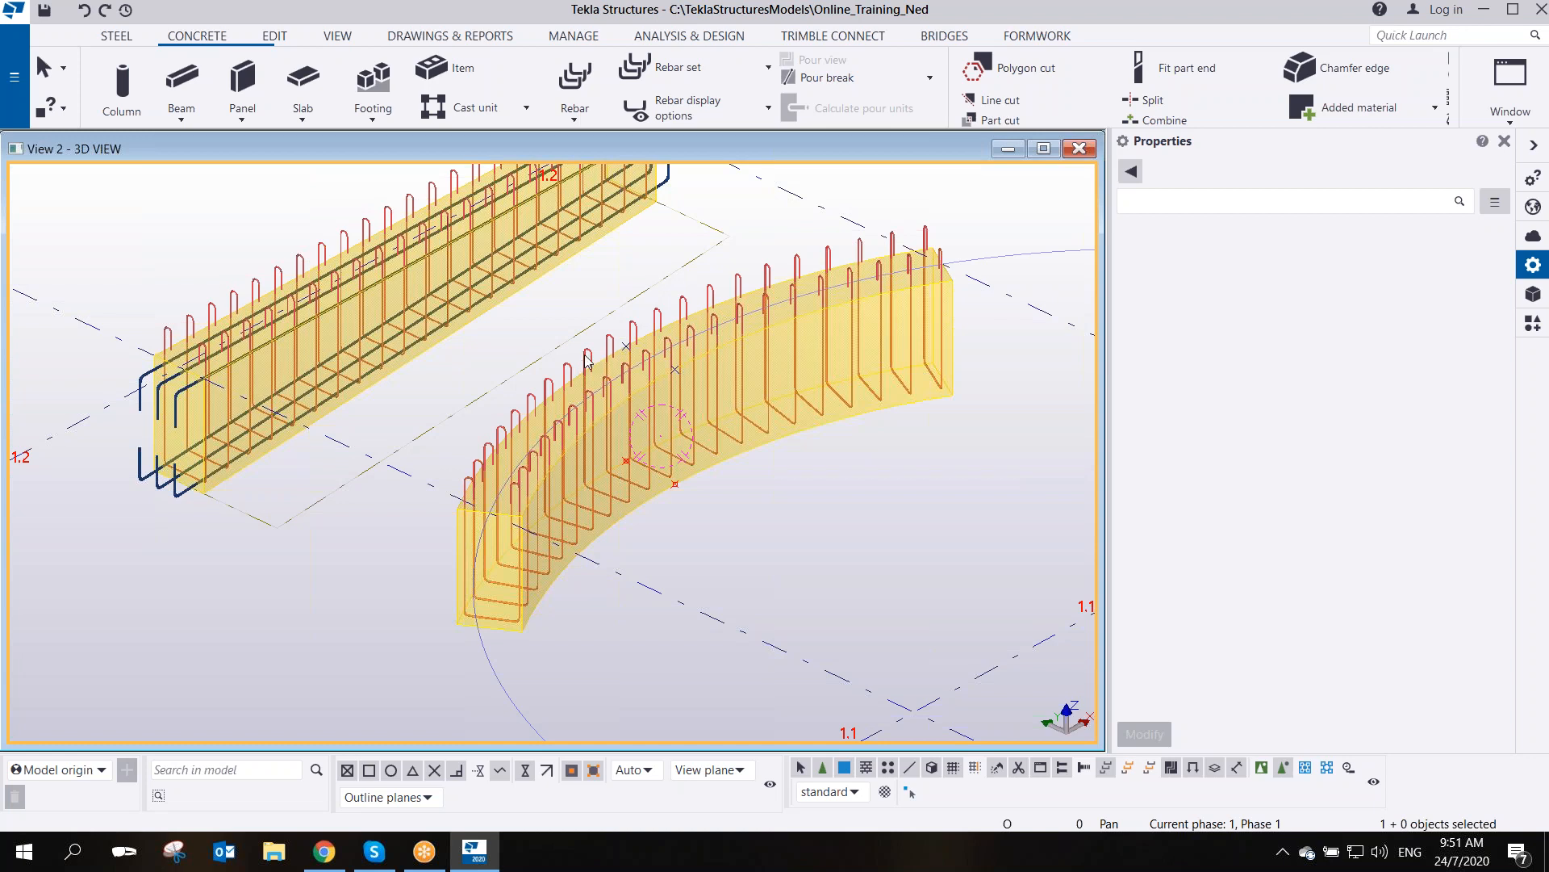
pyautogui.click(626, 390)
pyautogui.press('Delete')
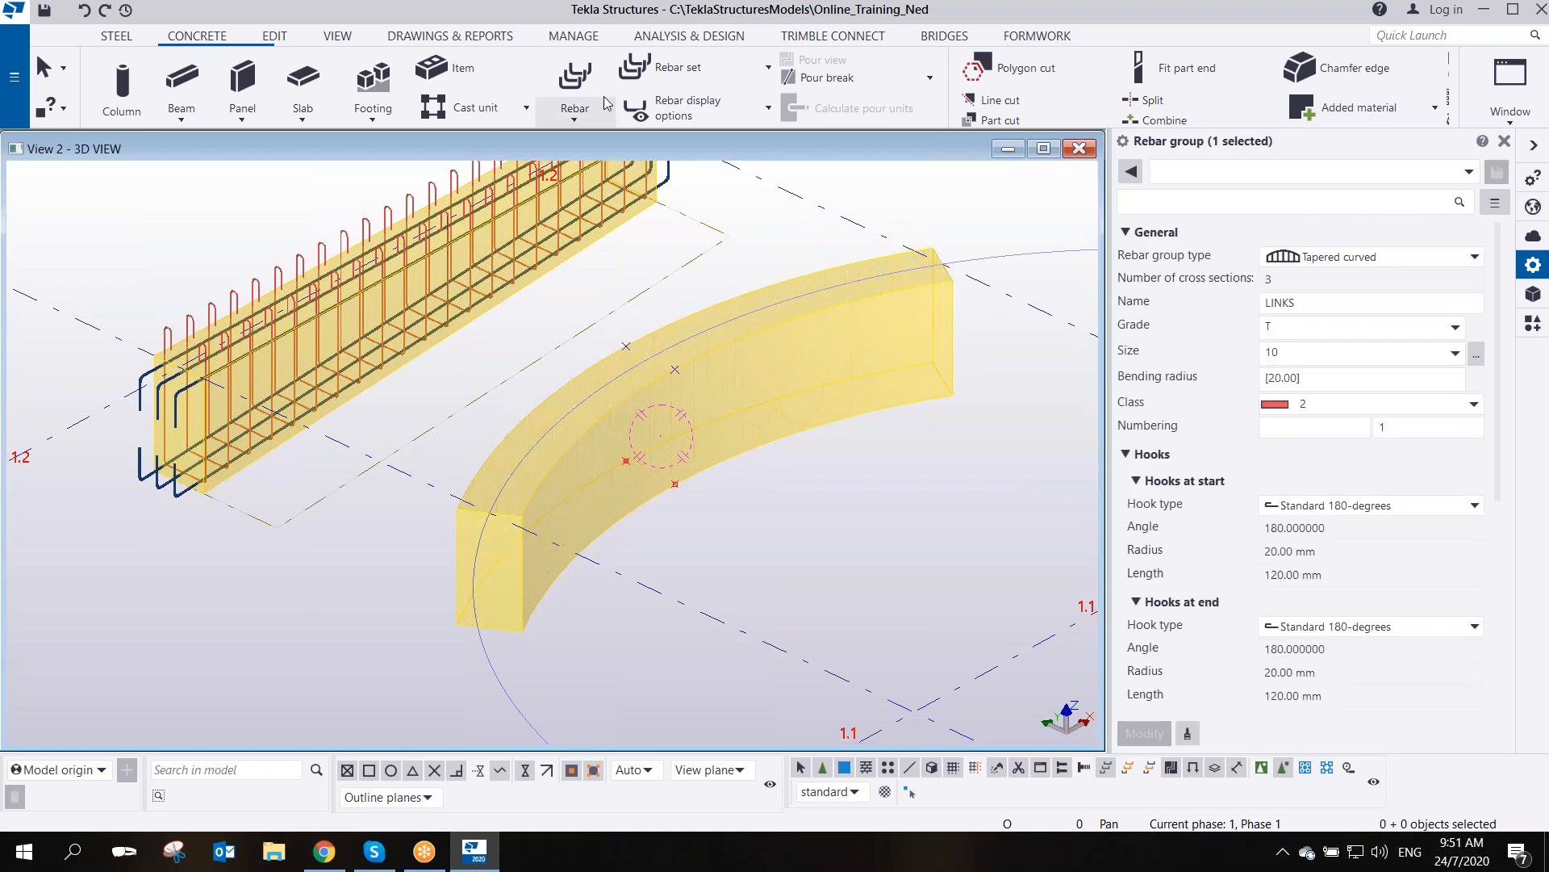
# - Start a new tapered curved bar group with Standard 90-degrees hooks at both start and end
pyautogui.click(582, 77)
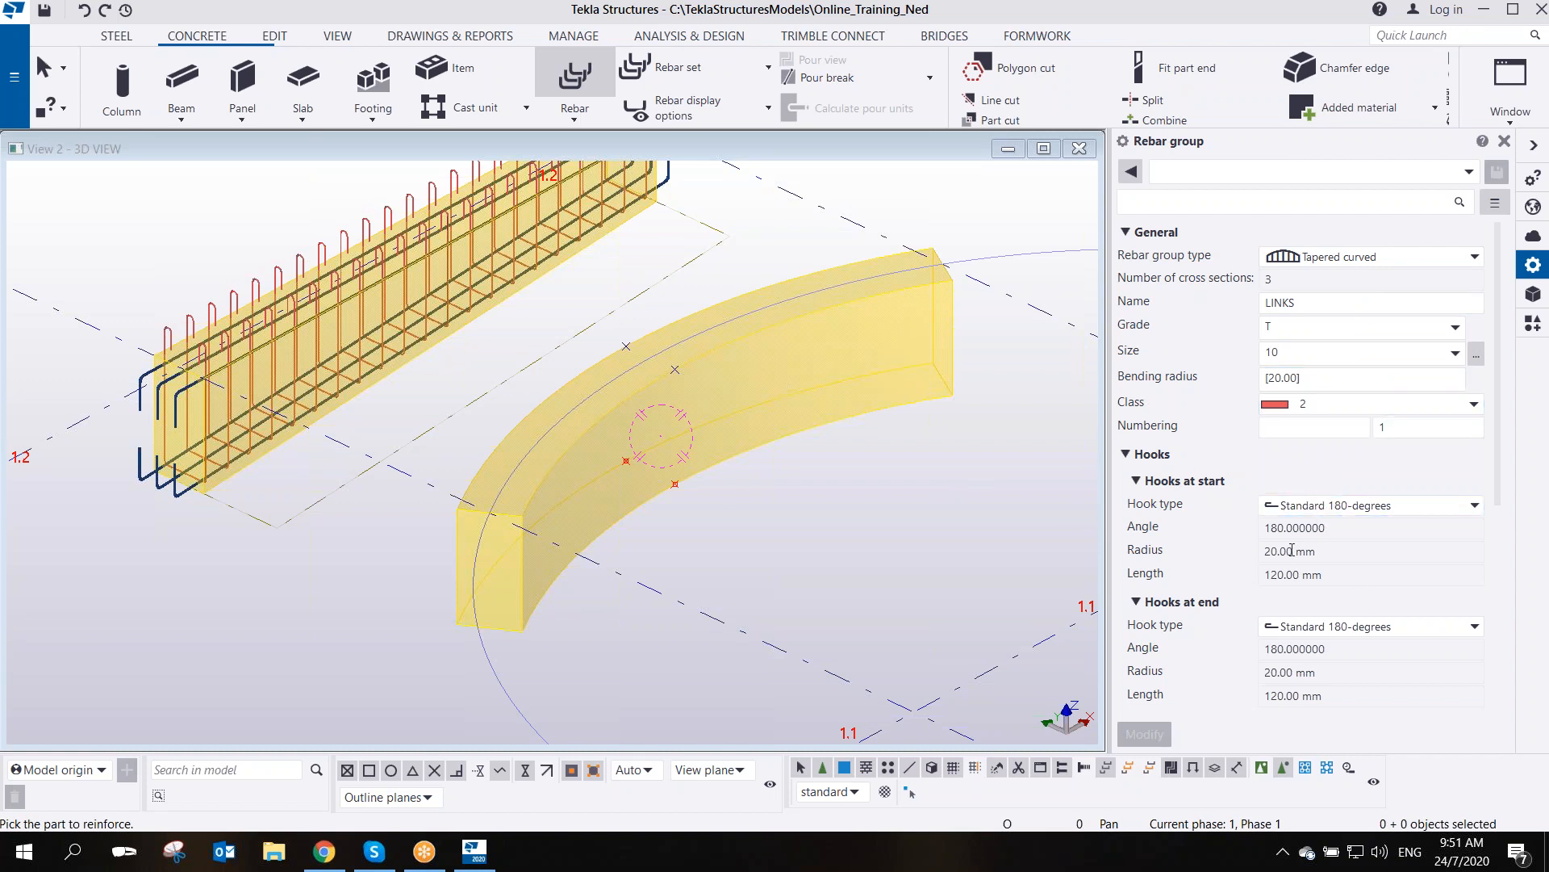
pyautogui.click(1359, 508)
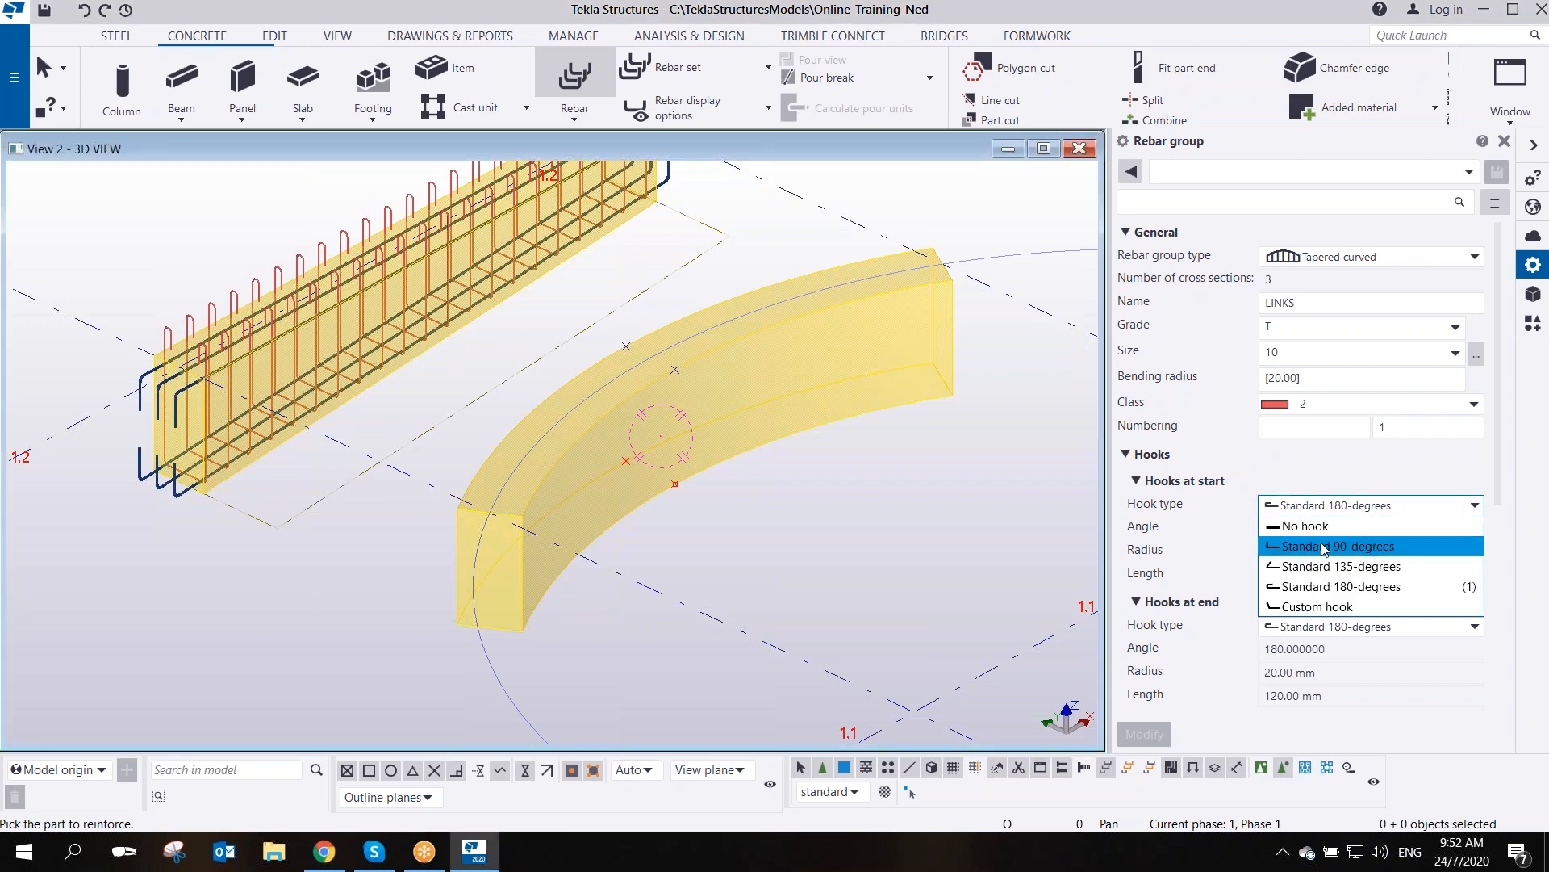
pyautogui.click(1324, 548)
pyautogui.click(1343, 626)
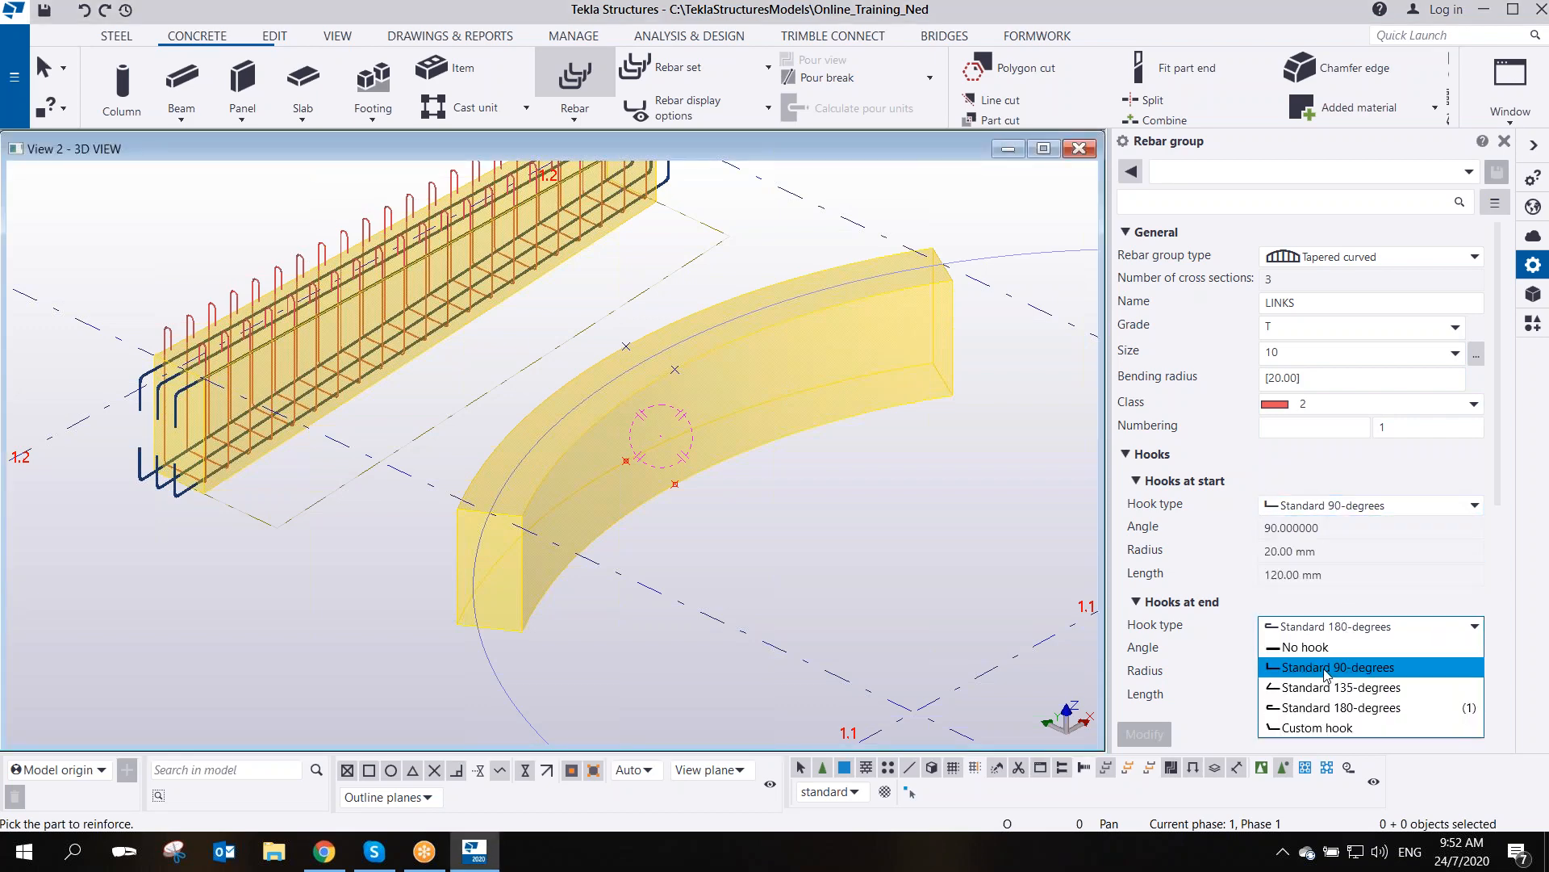
pyautogui.click(1325, 666)
# - Choose the curved beam to reinforce and define the first link shape through its near-end corners, from outer top around the bottom to inner top
pyautogui.scroll(5, 588, 511)
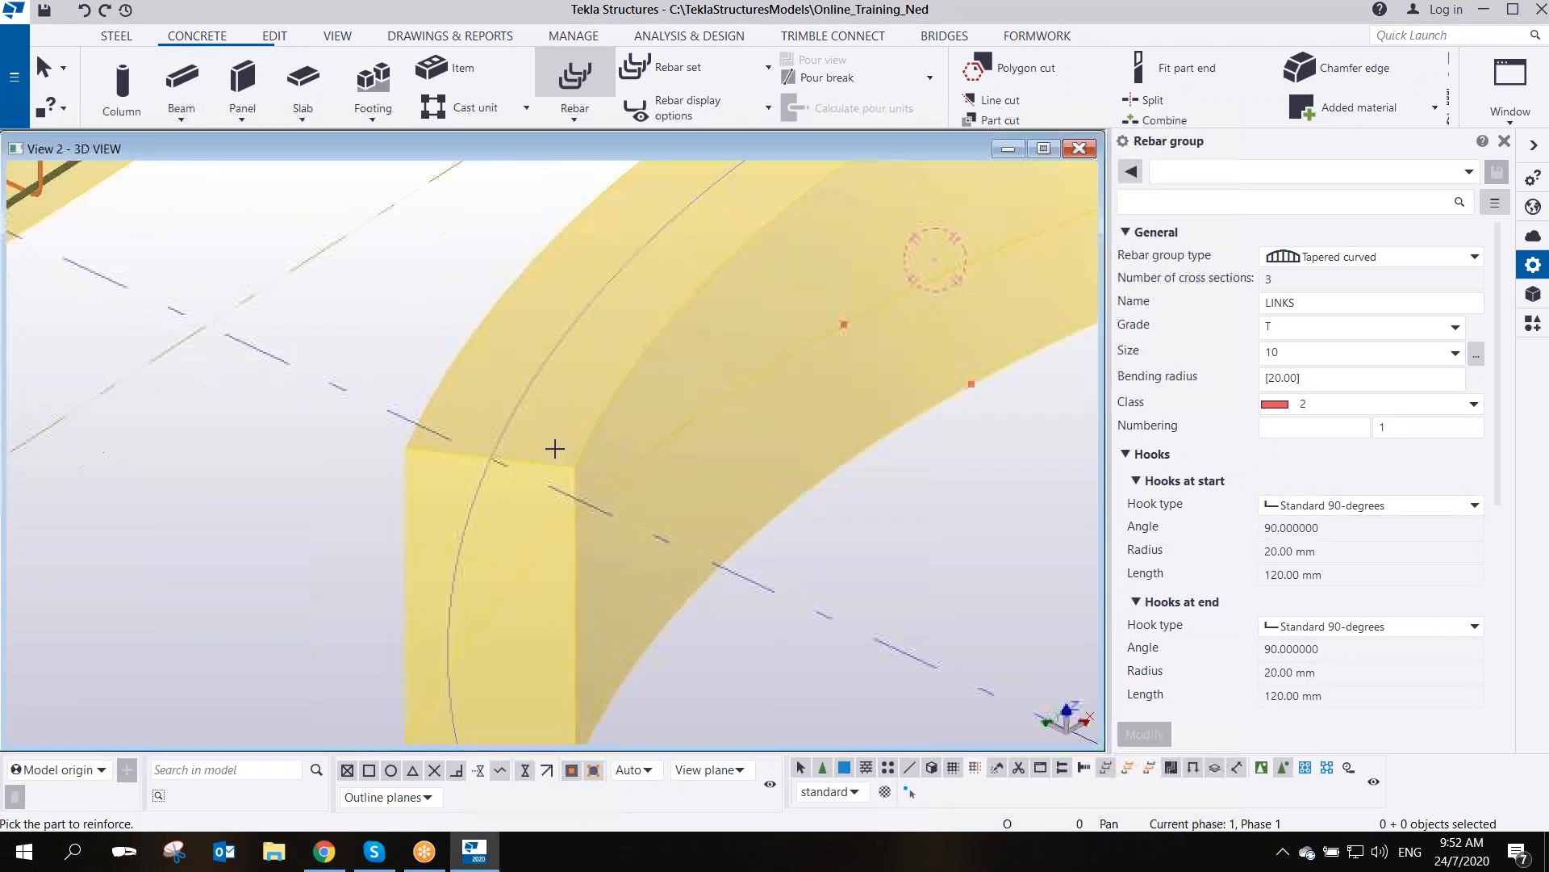
pyautogui.click(588, 433)
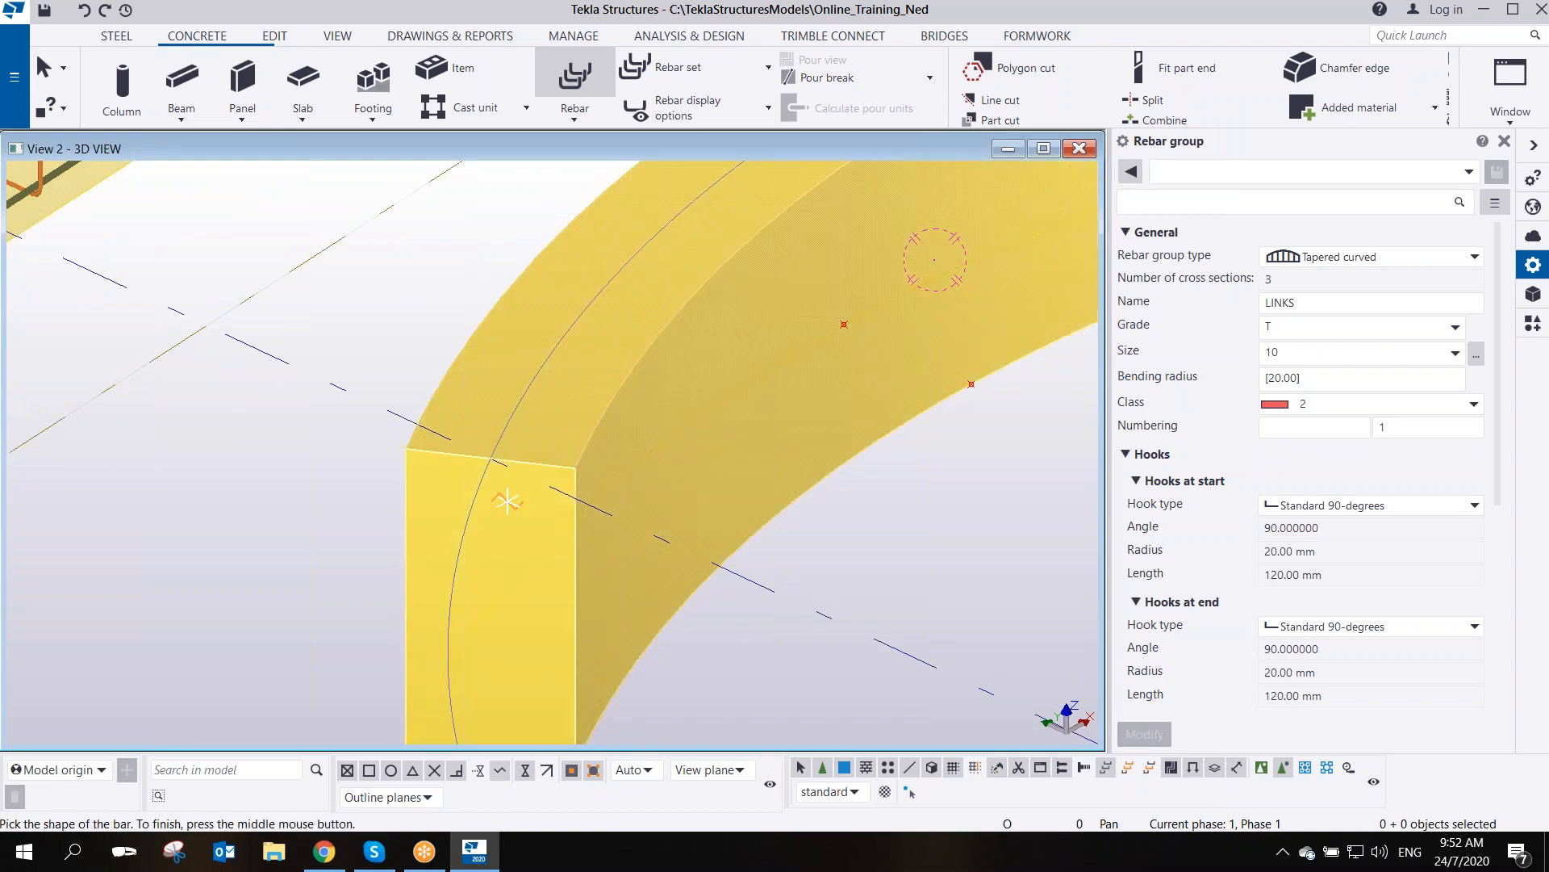
pyautogui.moveTo(502, 497); pyautogui.dragTo(467, 396, button='middle')
pyautogui.click(370, 347)
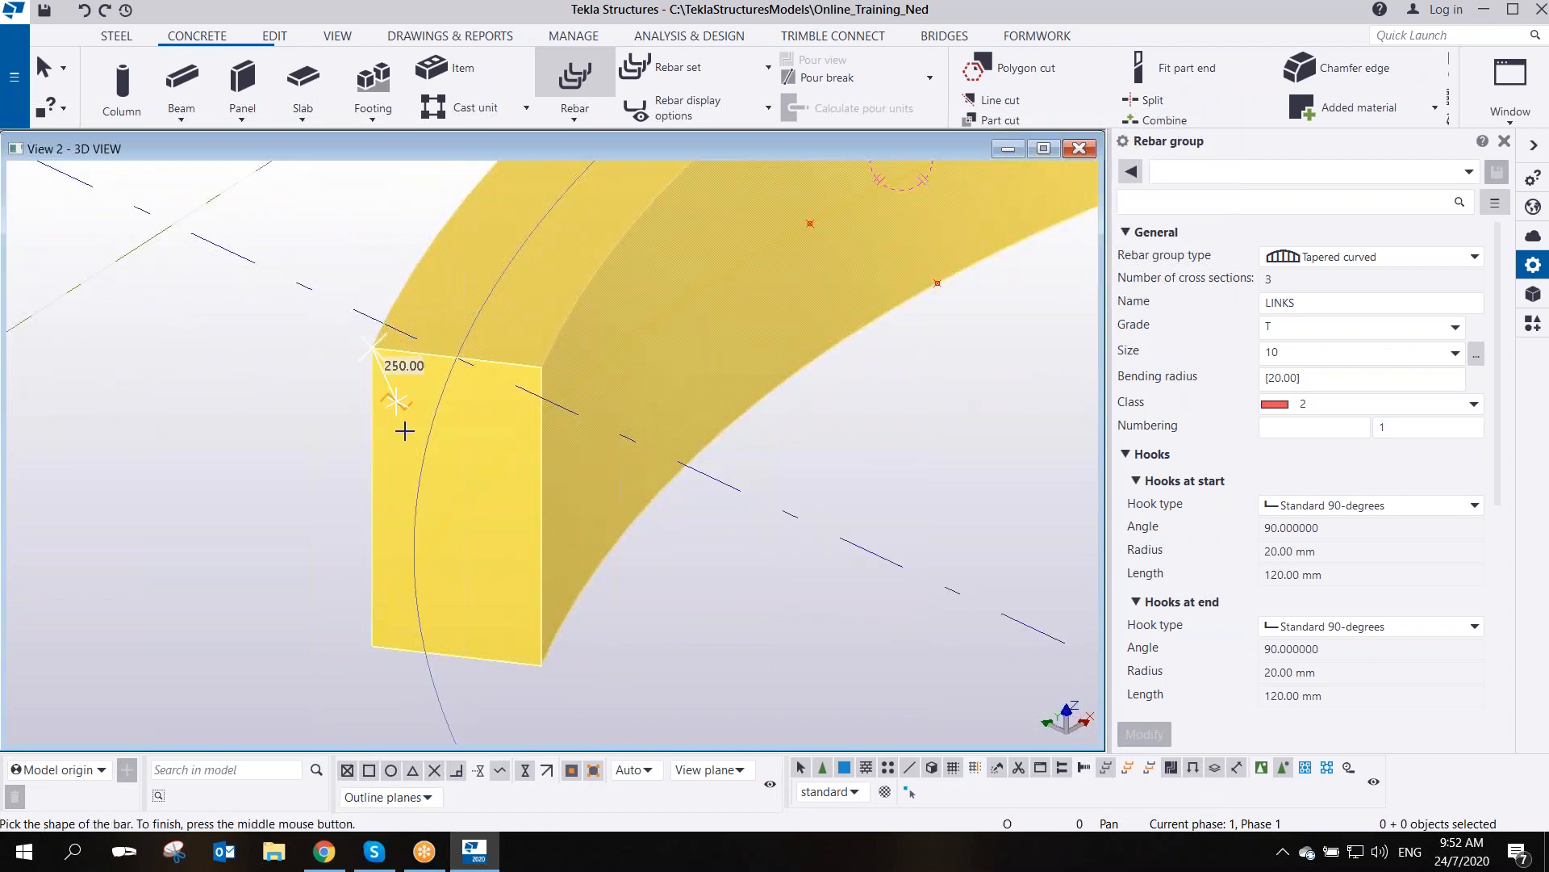
pyautogui.click(374, 646)
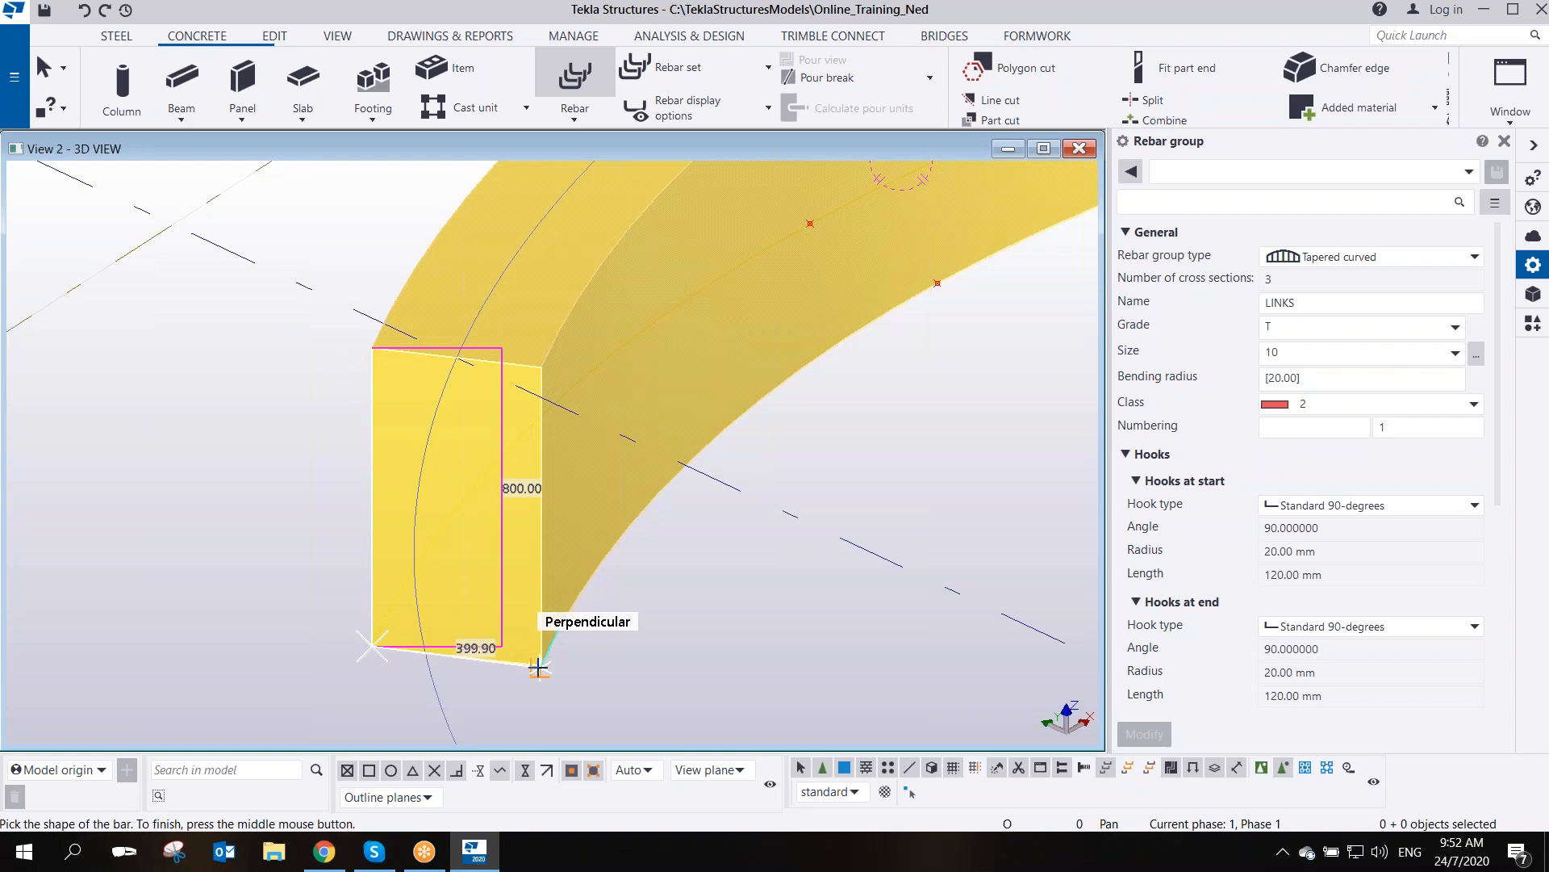
pyautogui.scroll(5, 539, 667)
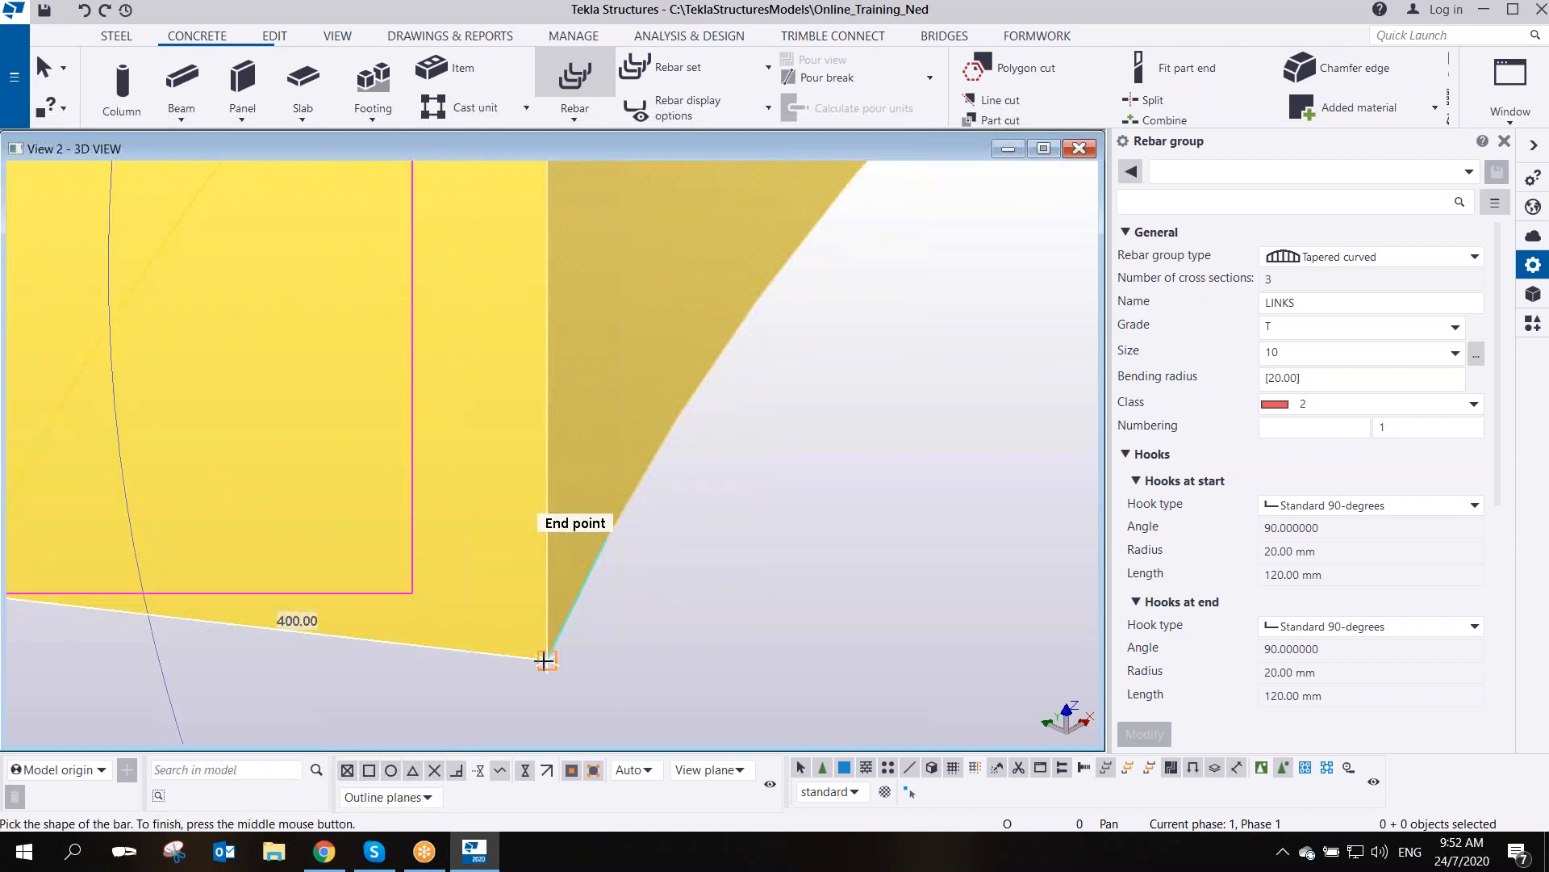
pyautogui.click(546, 661)
pyautogui.scroll(-4, 575, 382)
pyautogui.moveTo(595, 378); pyautogui.dragTo(606, 581, button='middle')
pyautogui.click(578, 307)
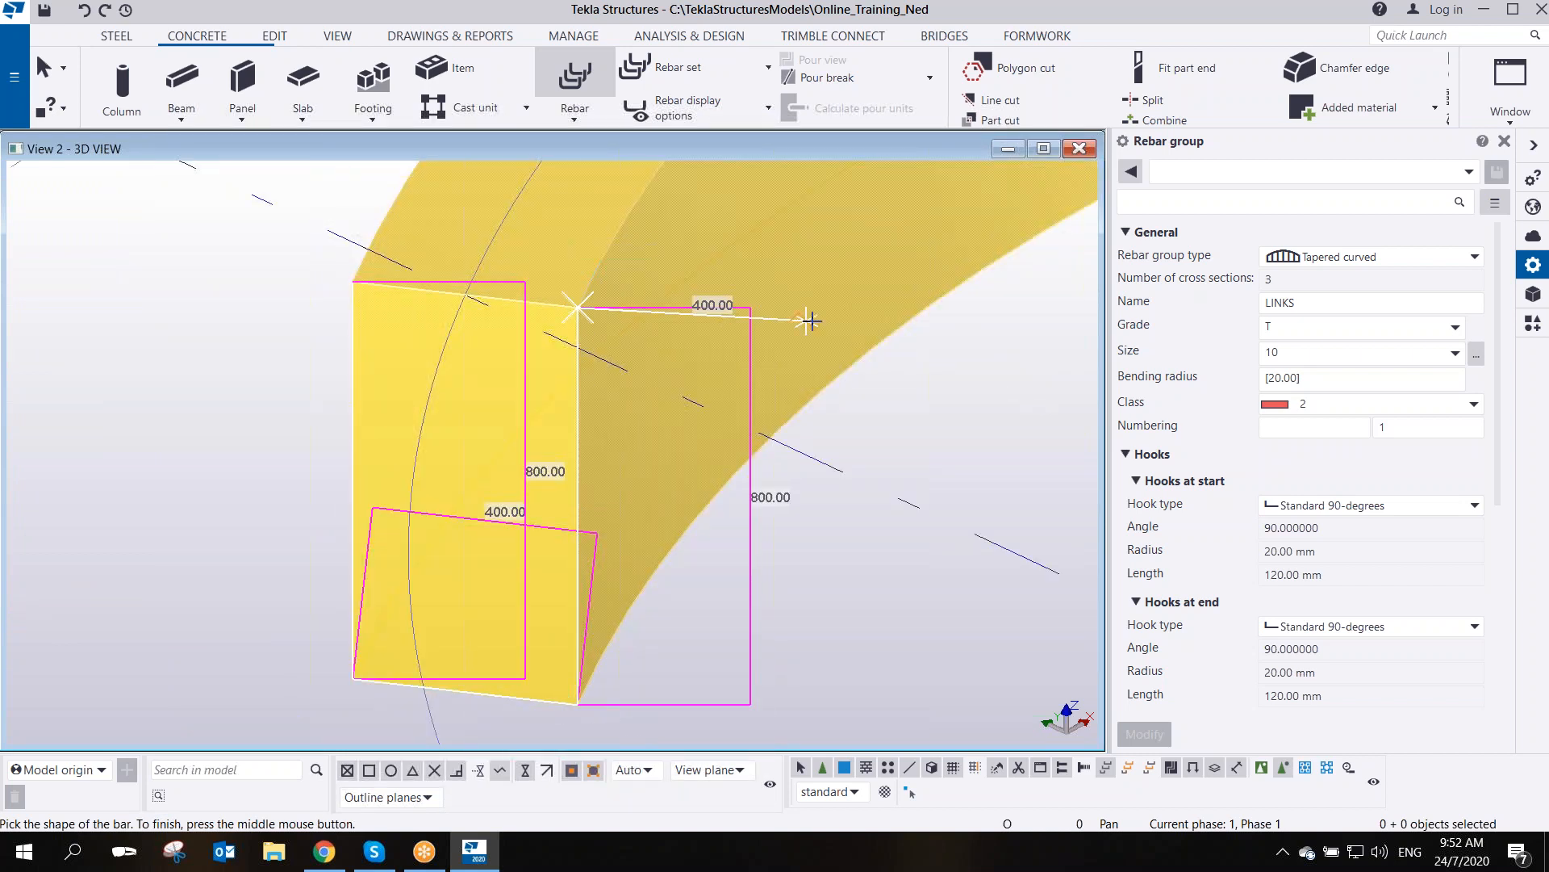
# - Define the second link shape at mid-length through the rotated points, around the bottom to inner top, and finish that shape
pyautogui.scroll(-5, 809, 321)
pyautogui.scroll(3, 682, 294)
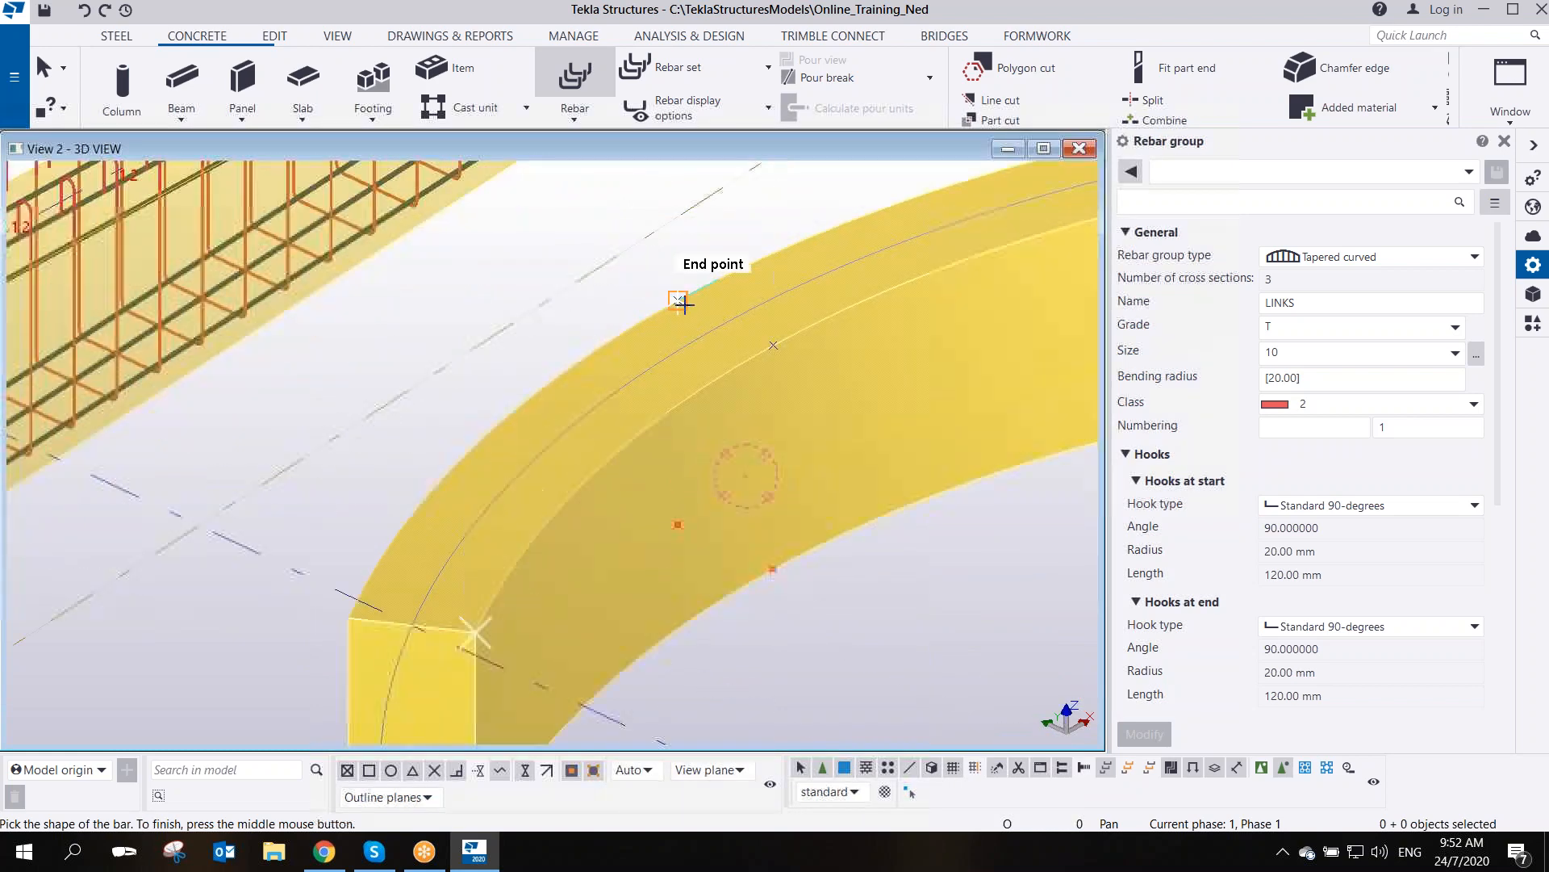
pyautogui.scroll(1, 684, 304)
pyautogui.click(678, 546)
pyautogui.click(782, 596)
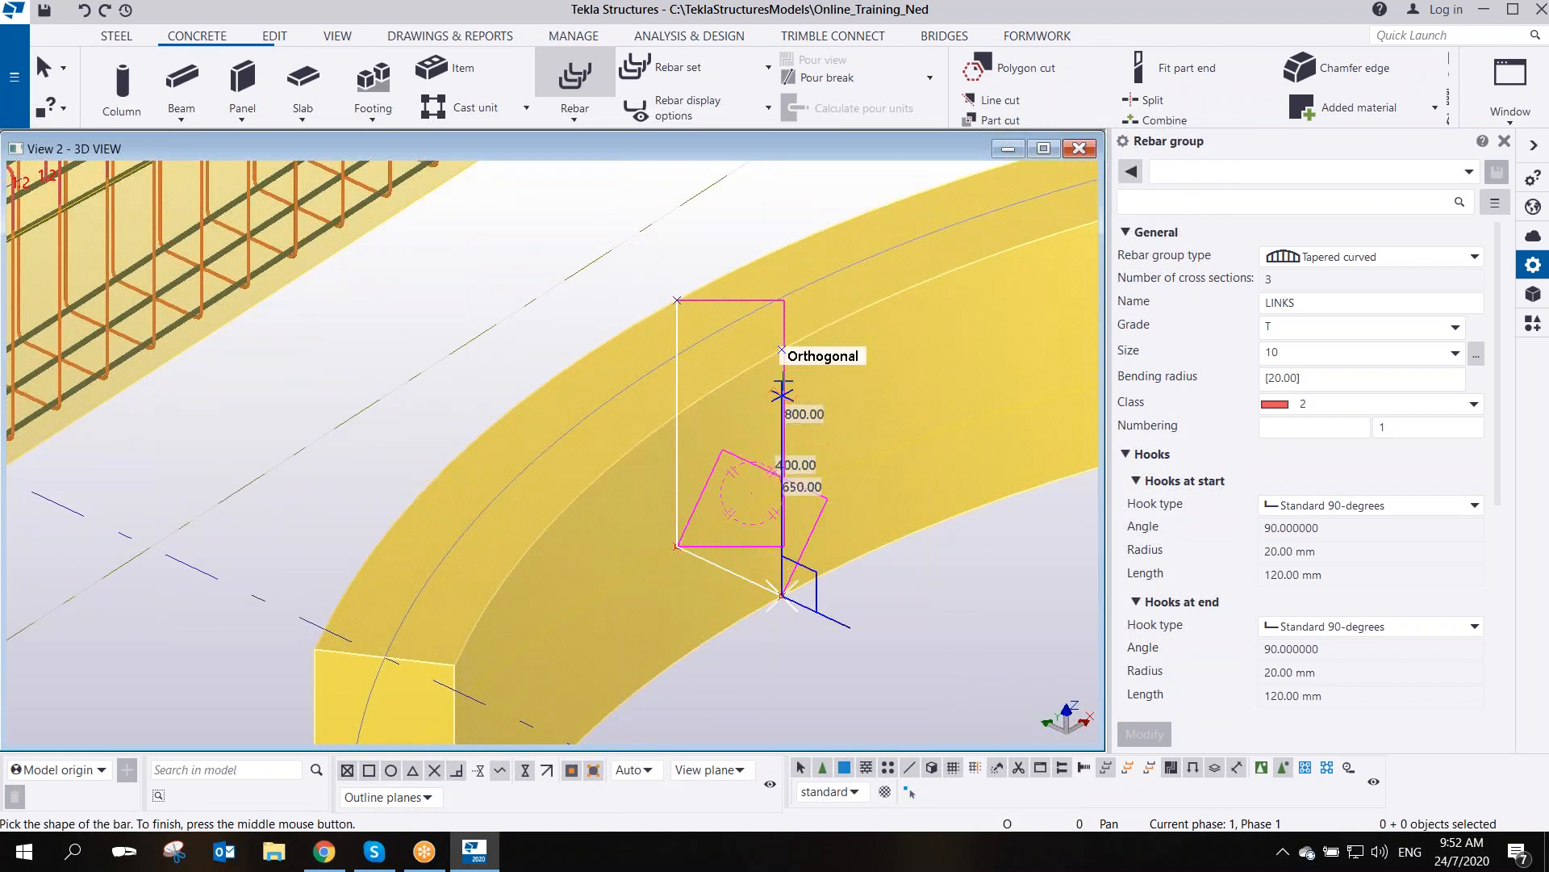
pyautogui.click(782, 350)
pyautogui.moveTo(892, 407); pyautogui.dragTo(470, 508, button='middle')
pyautogui.scroll(-2, 470, 508)
pyautogui.keyDown('ctrl'); pyautogui.moveTo(583, 493); pyautogui.dragTo(696, 485, button='middle'); pyautogui.keyUp('ctrl')
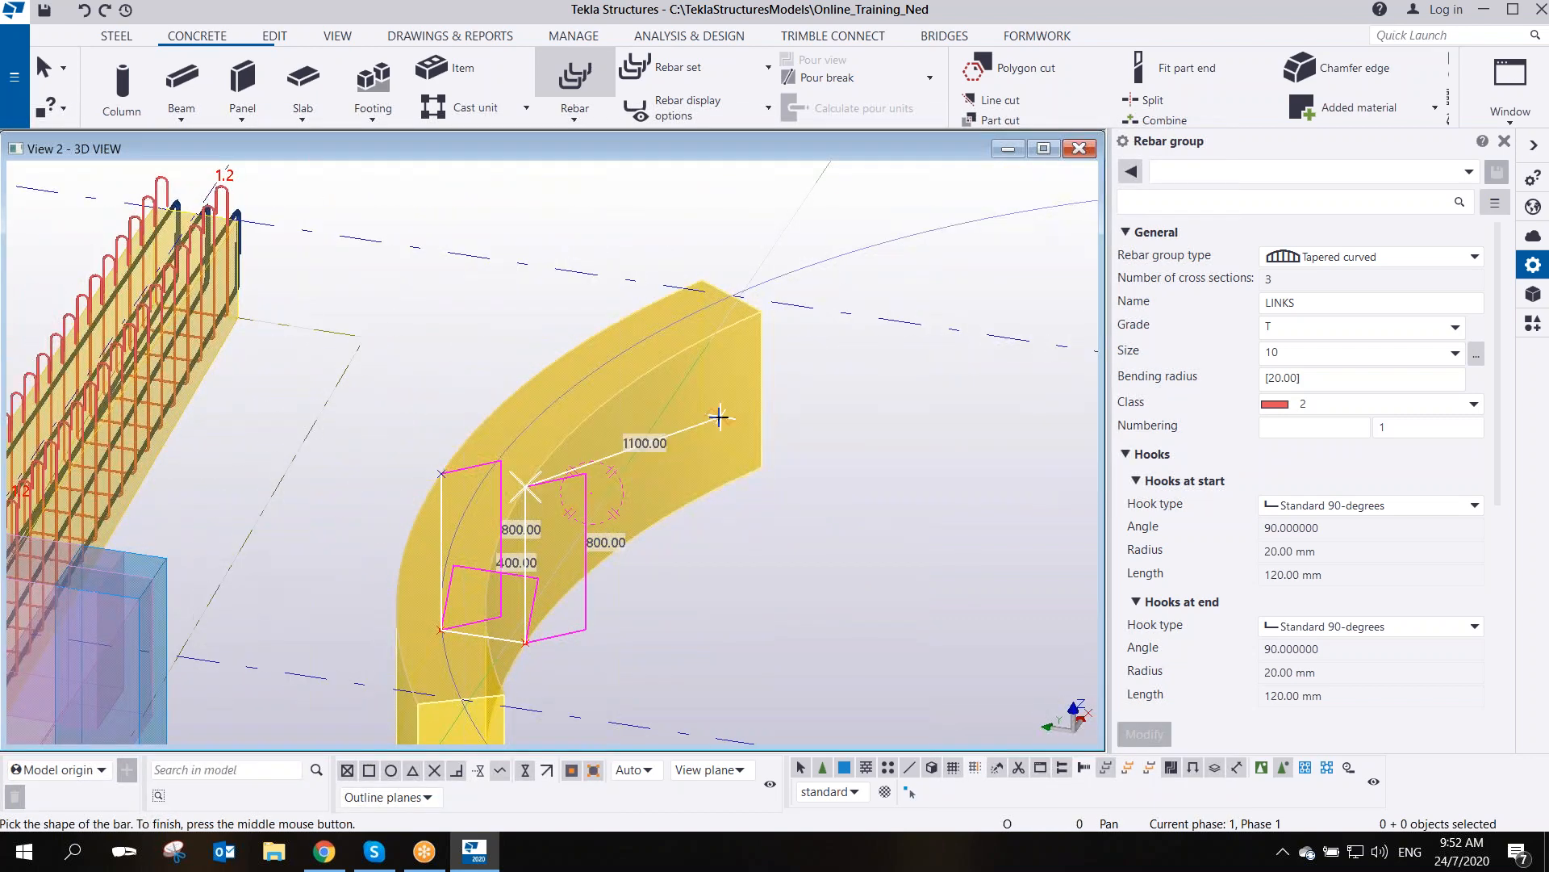
pyautogui.moveTo(719, 418); pyautogui.dragTo(692, 490, button='middle')
pyautogui.scroll(3, 691, 454)
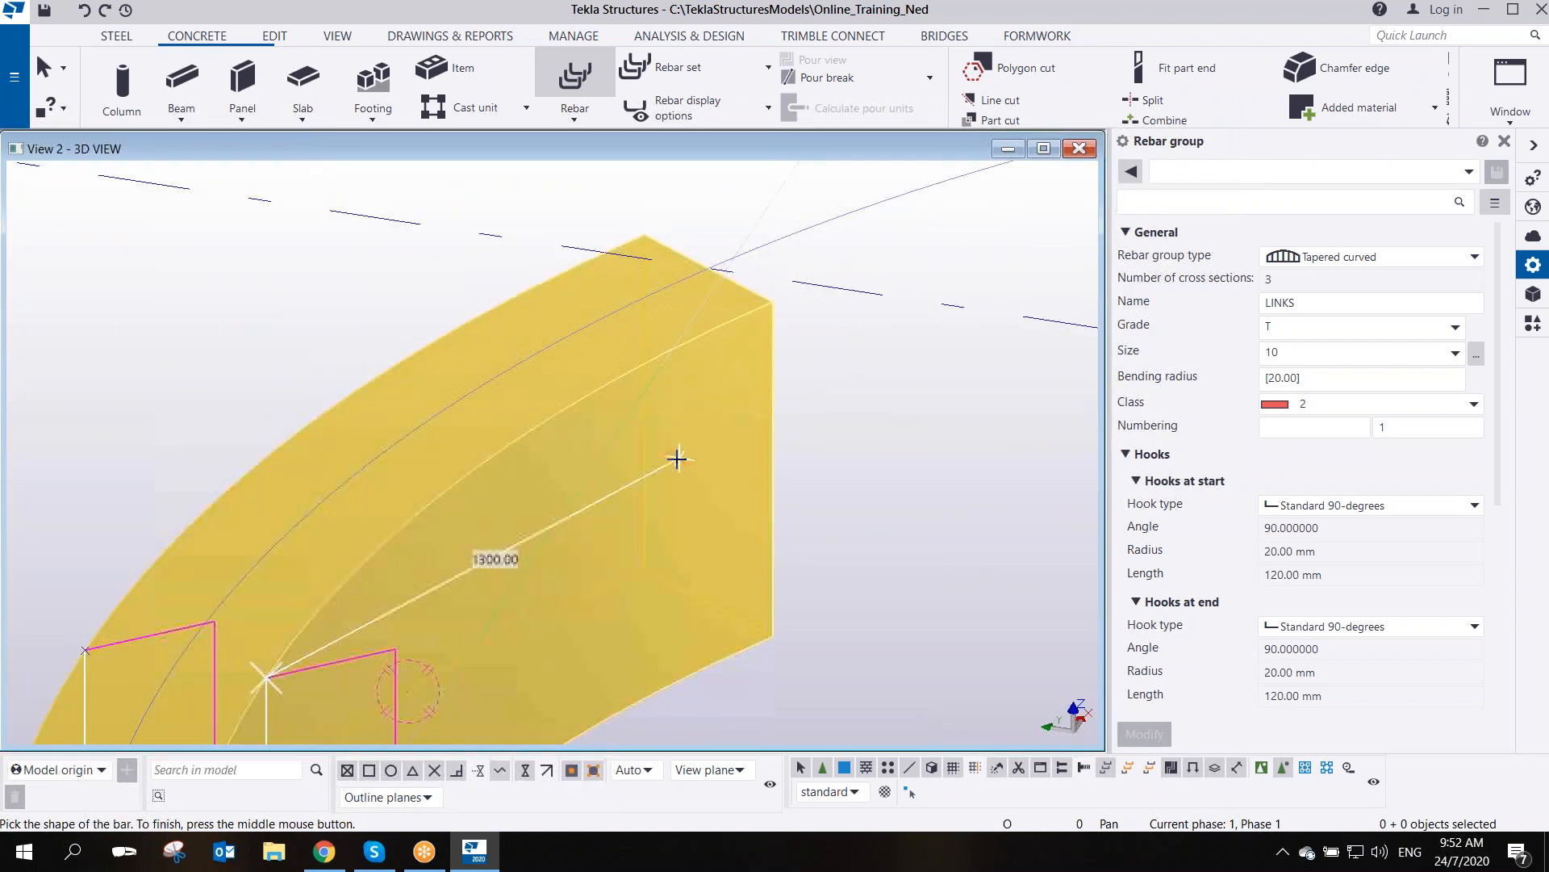
pyautogui.middleClick(677, 459)
# - Define the third link shape through the far-end corners from outer top to inner top, create the bar group and end the command
pyautogui.click(643, 234)
pyautogui.click(643, 568)
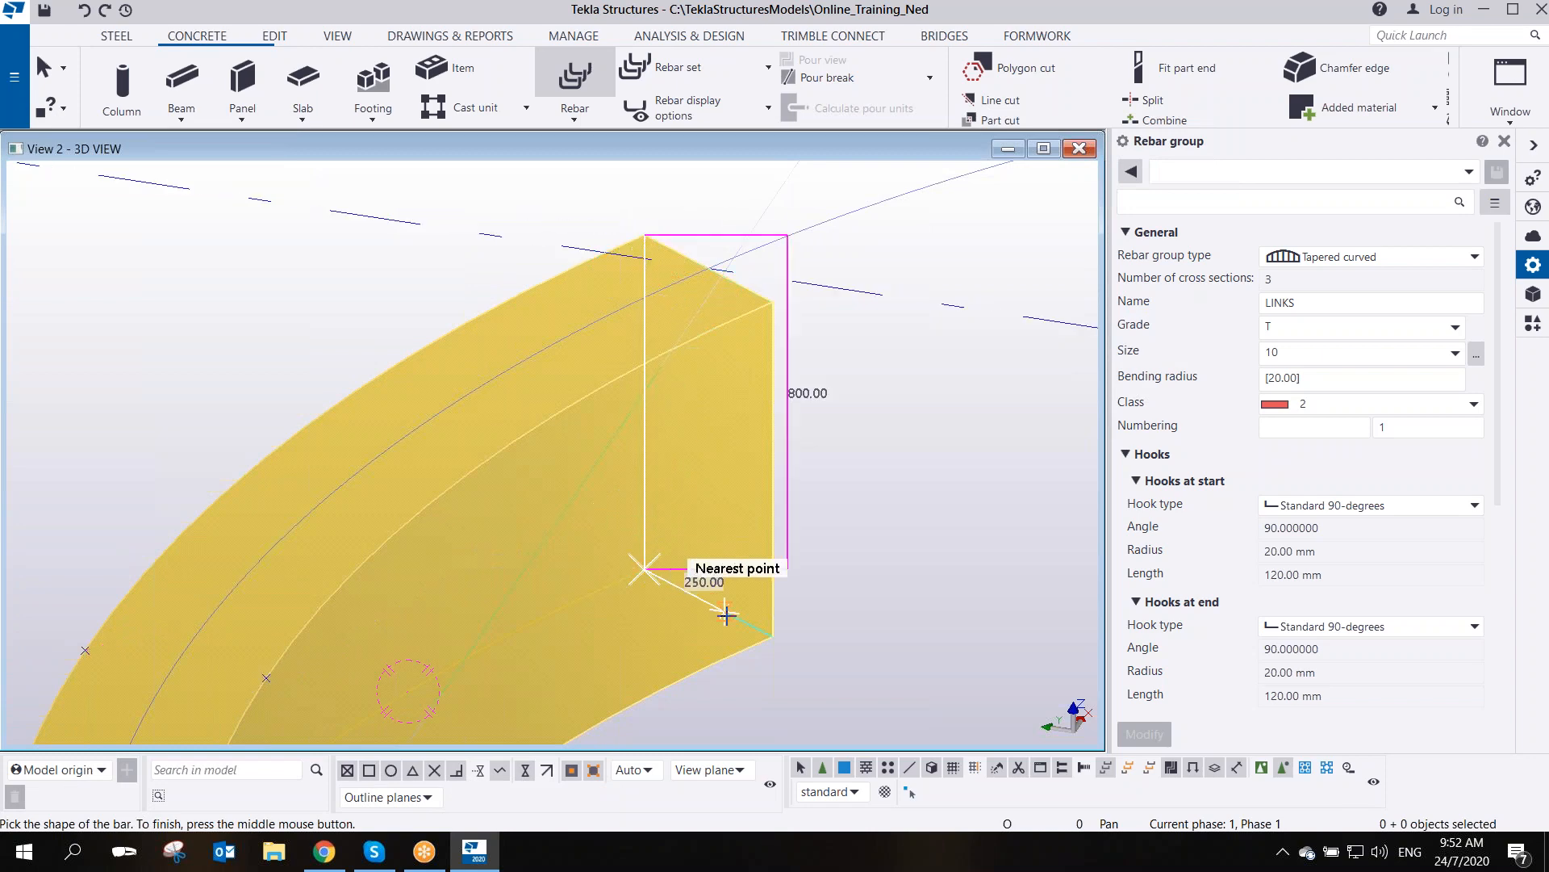
pyautogui.click(773, 637)
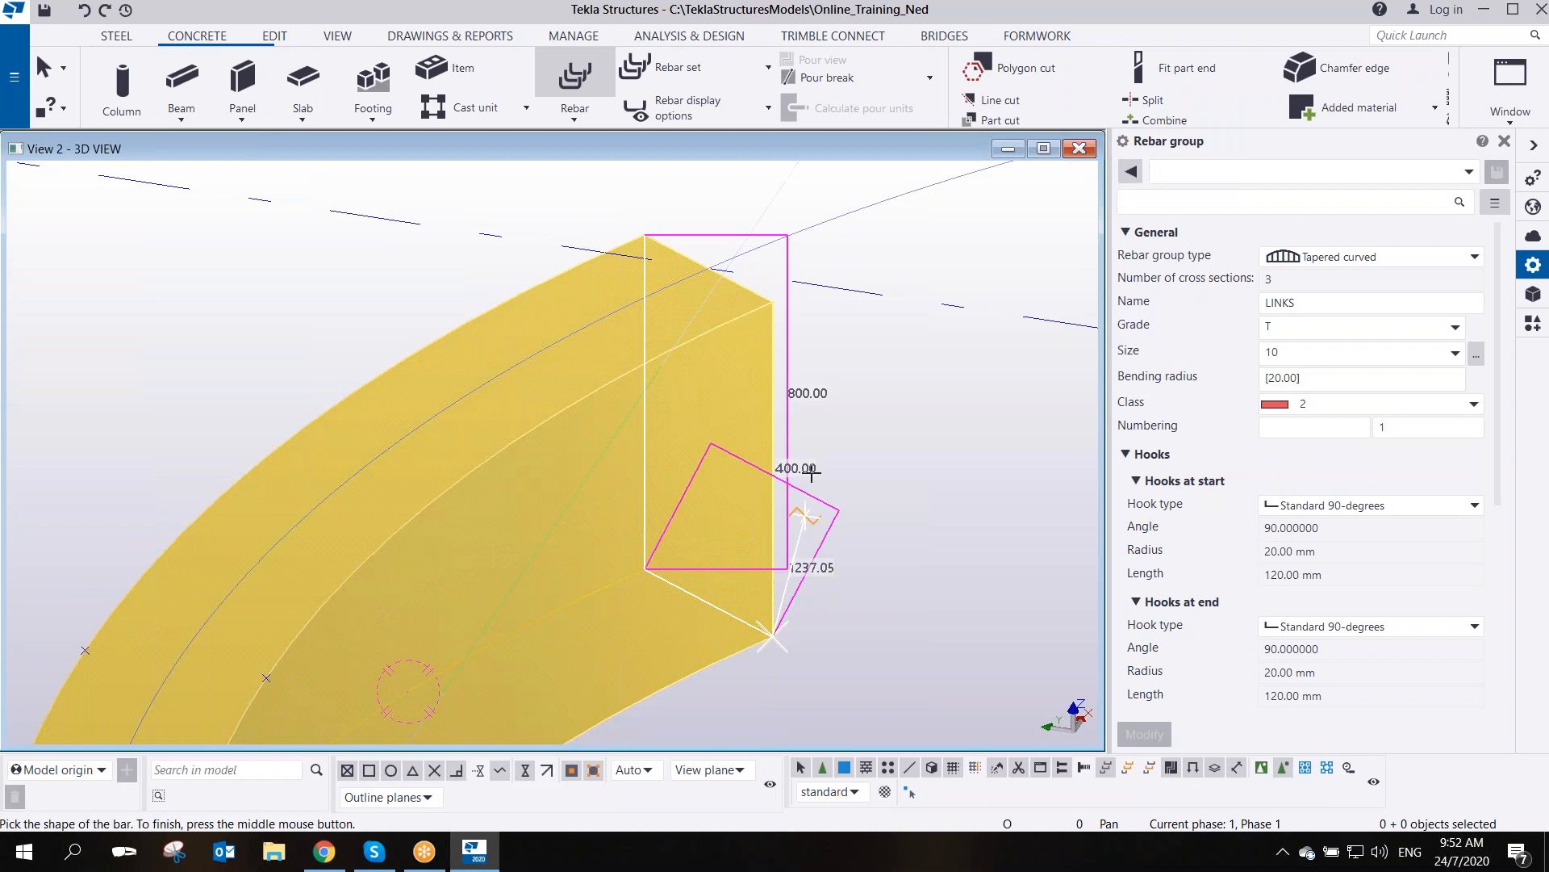
pyautogui.click(773, 302)
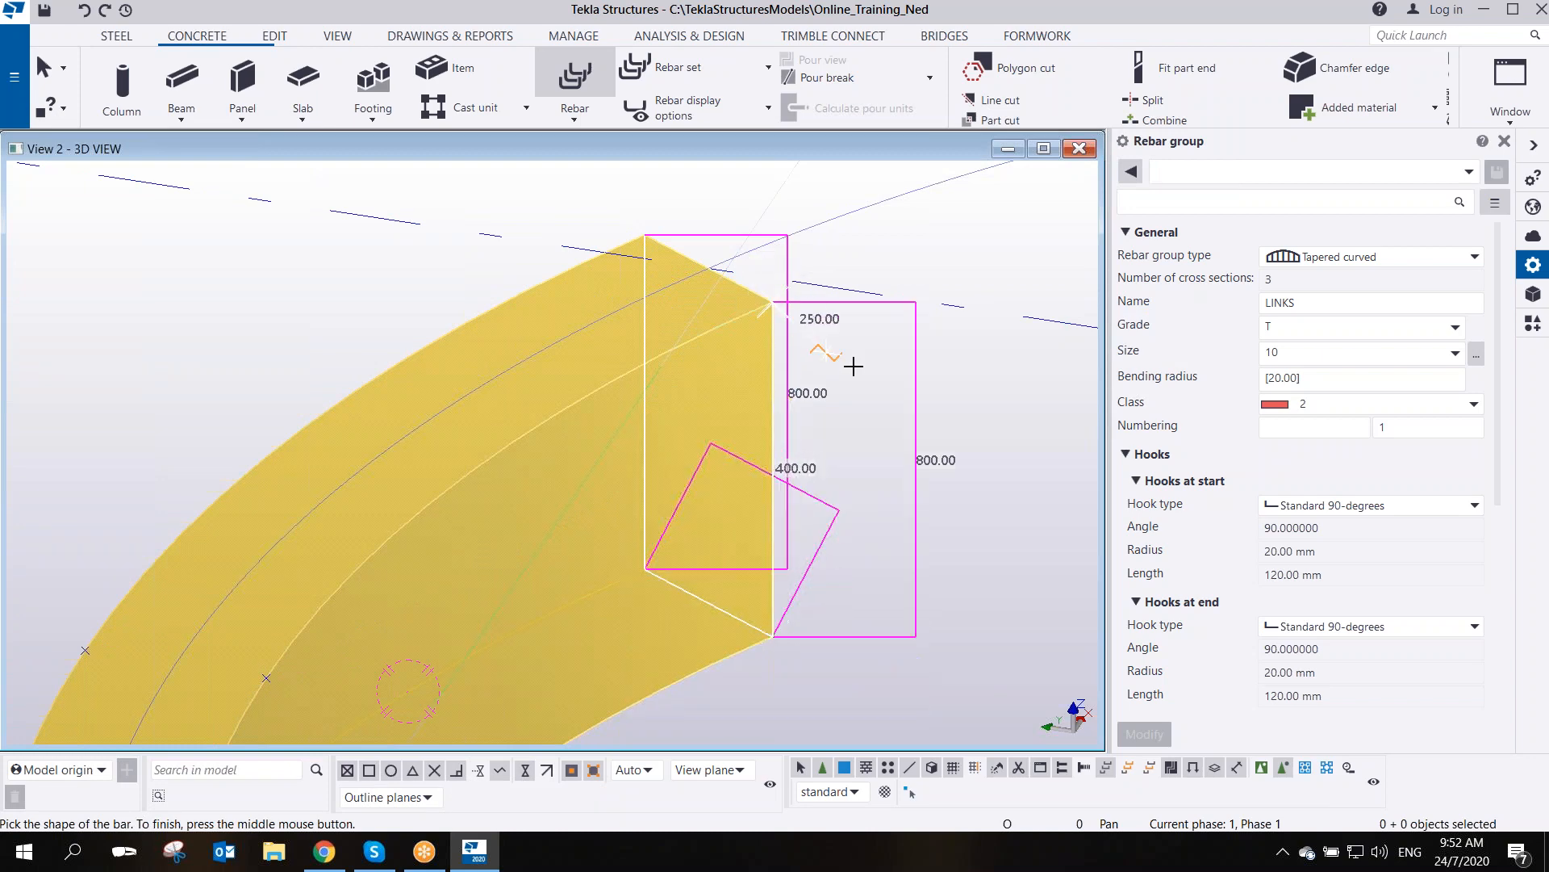
pyautogui.middleClick(891, 385)
pyautogui.scroll(-3, 528, 232)
pyautogui.rightClick(528, 232)
# - Examine the 90-degree hooked links in 3D for their hooks, spacing and orientation along the curved beam
pyautogui.scroll(3, 513, 488)
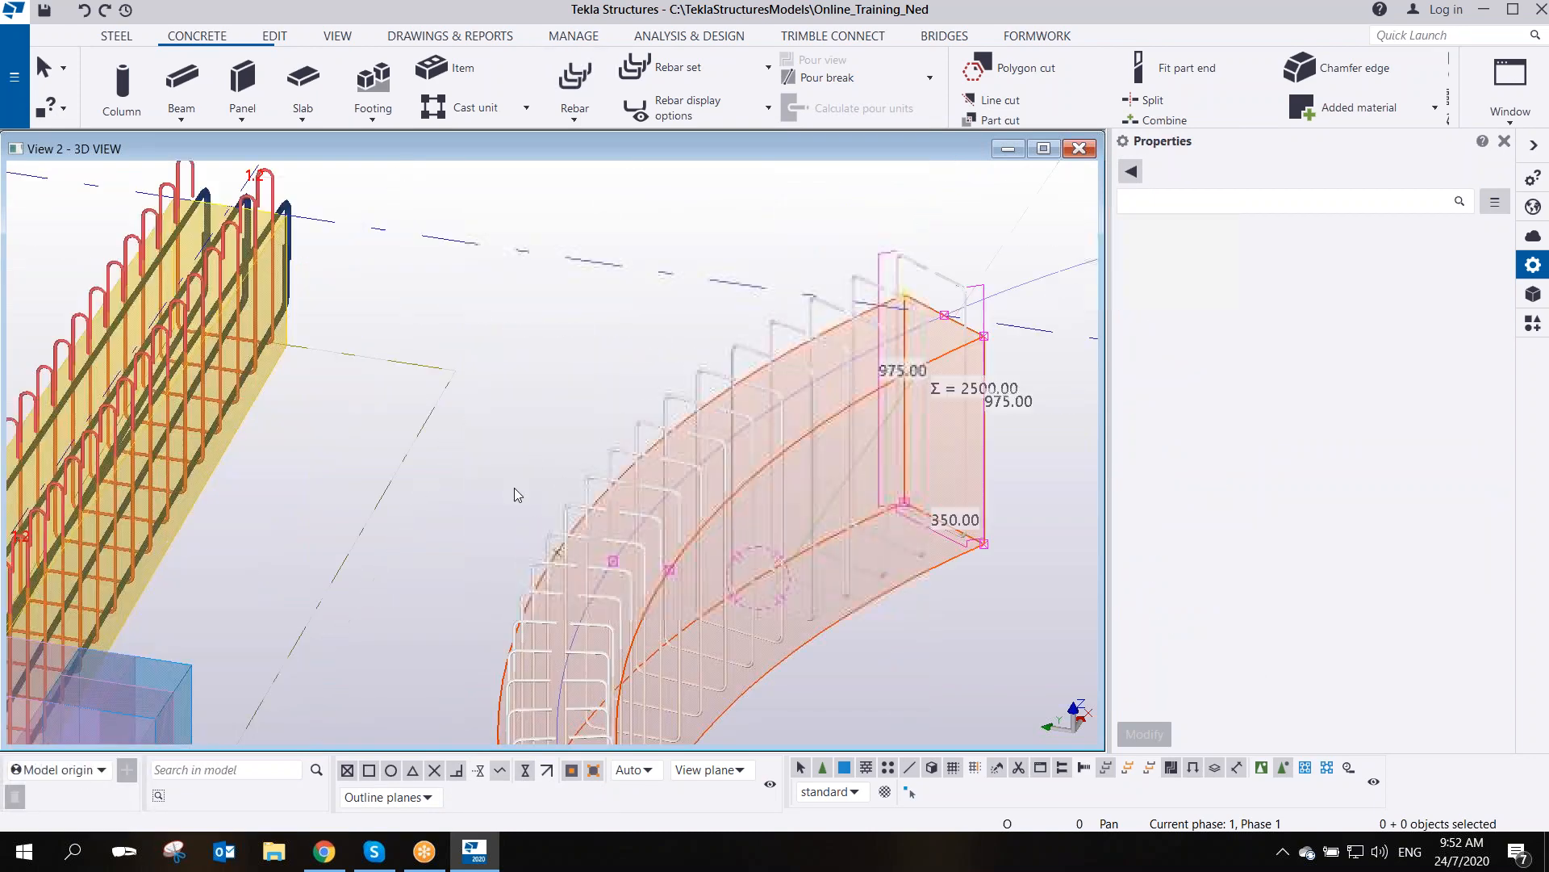
pyautogui.moveTo(602, 573); pyautogui.dragTo(626, 328, button='middle')
pyautogui.scroll(-2, 649, 409)
pyautogui.keyDown('ctrl'); pyautogui.moveTo(679, 521); pyautogui.dragTo(578, 606, button='middle'); pyautogui.keyUp('ctrl')
pyautogui.moveTo(760, 524); pyautogui.dragTo(410, 496, button='middle')
pyautogui.scroll(-2, 410, 495)
pyautogui.scroll(-3, 615, 425)
pyautogui.scroll(3, 602, 429)
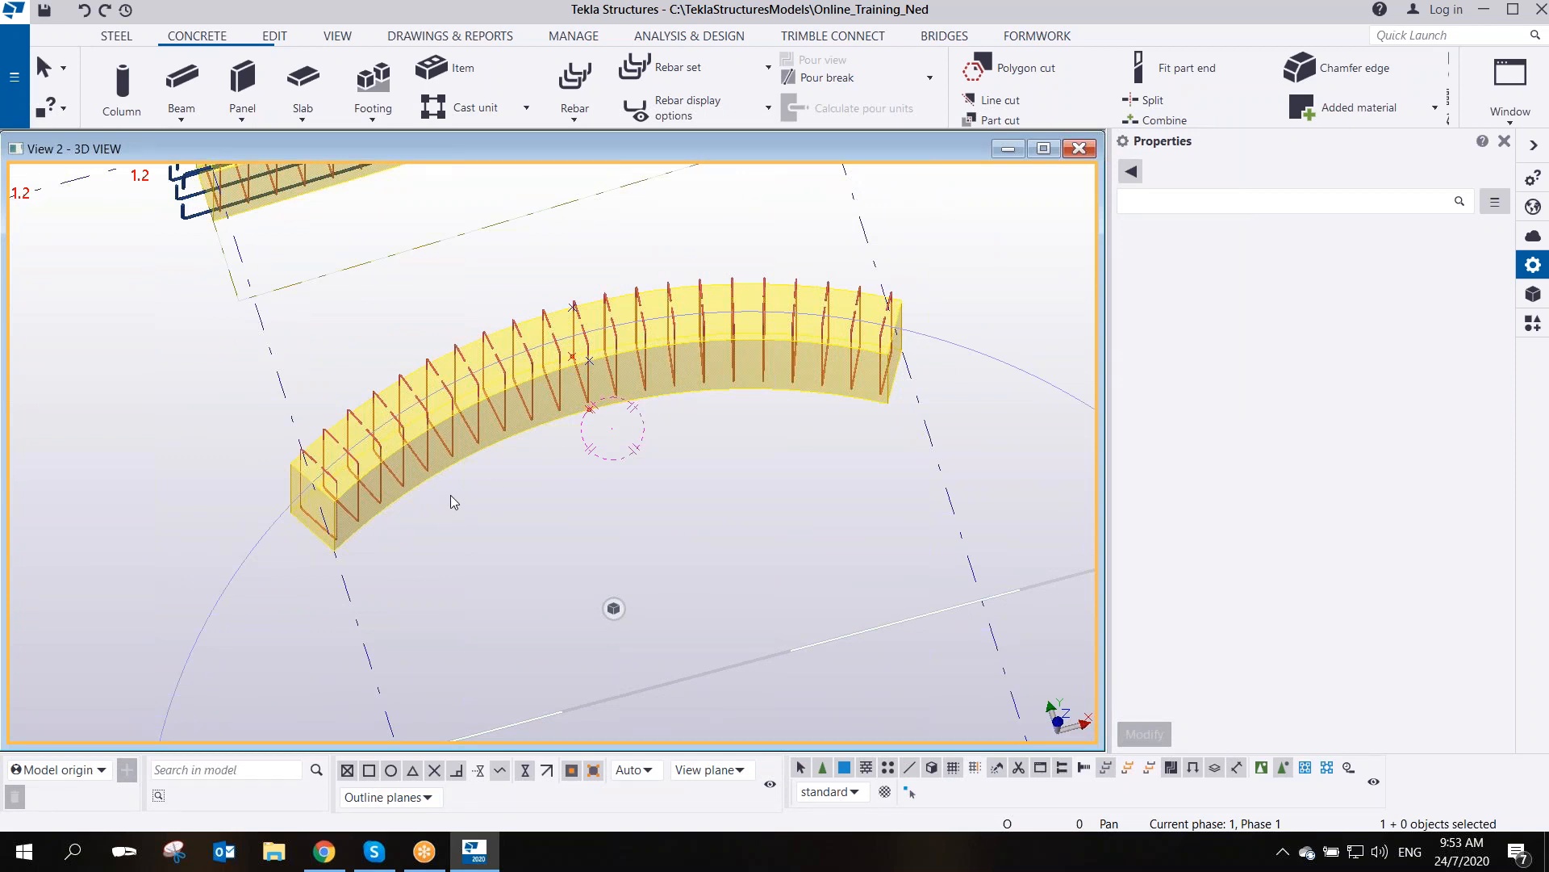
pyautogui.scroll(5, 450, 495)
pyautogui.scroll(-5, 403, 485)
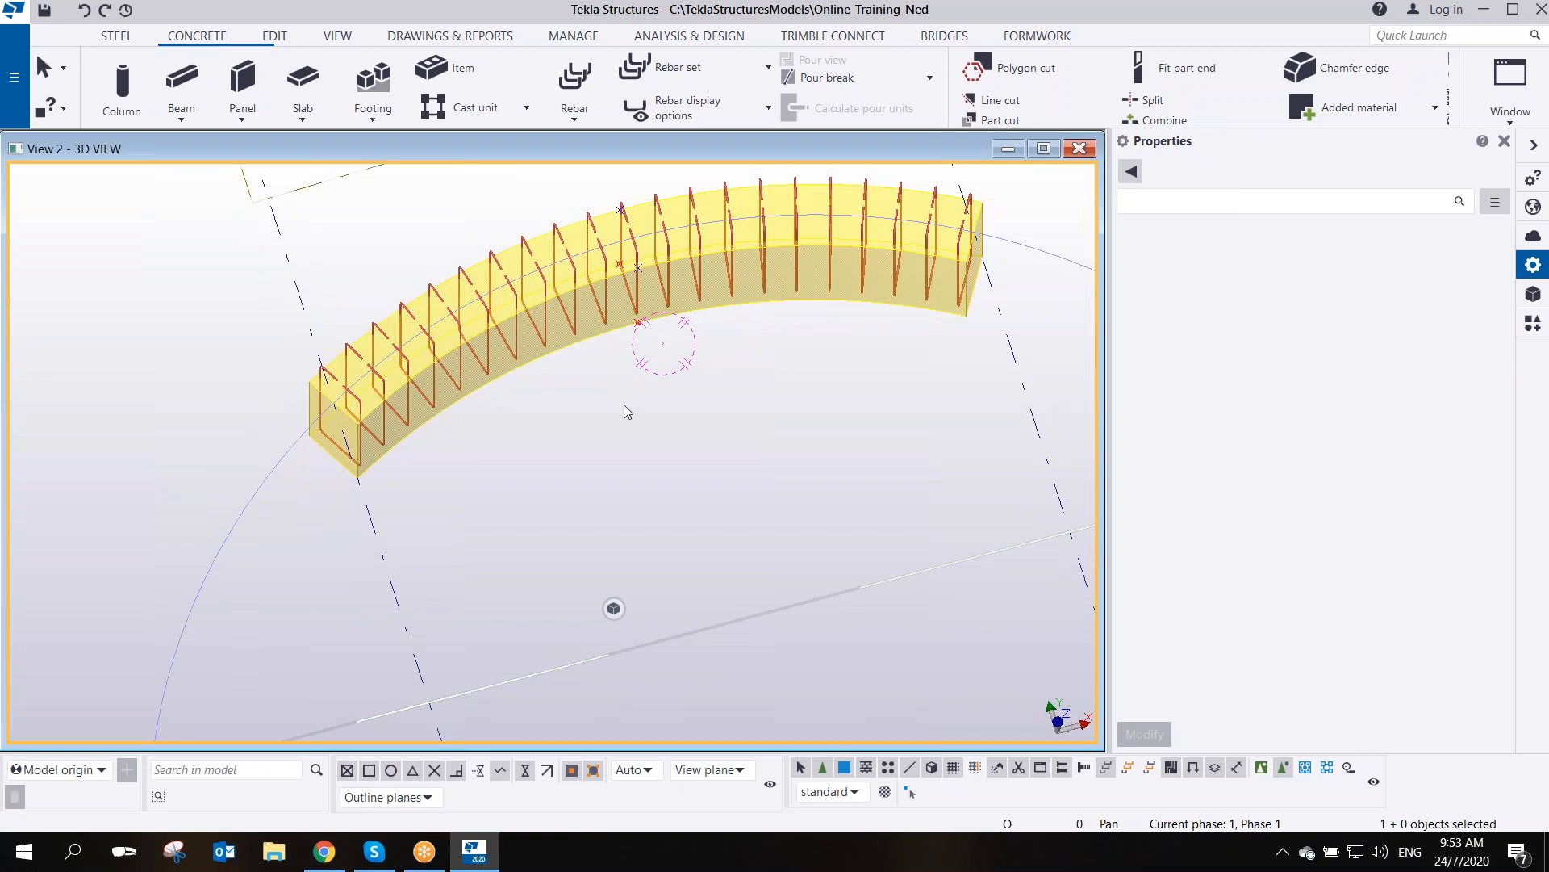
pyautogui.scroll(-2, 625, 406)
pyautogui.scroll(2, 624, 406)
pyautogui.moveTo(661, 380); pyautogui.dragTo(665, 420, button='middle')
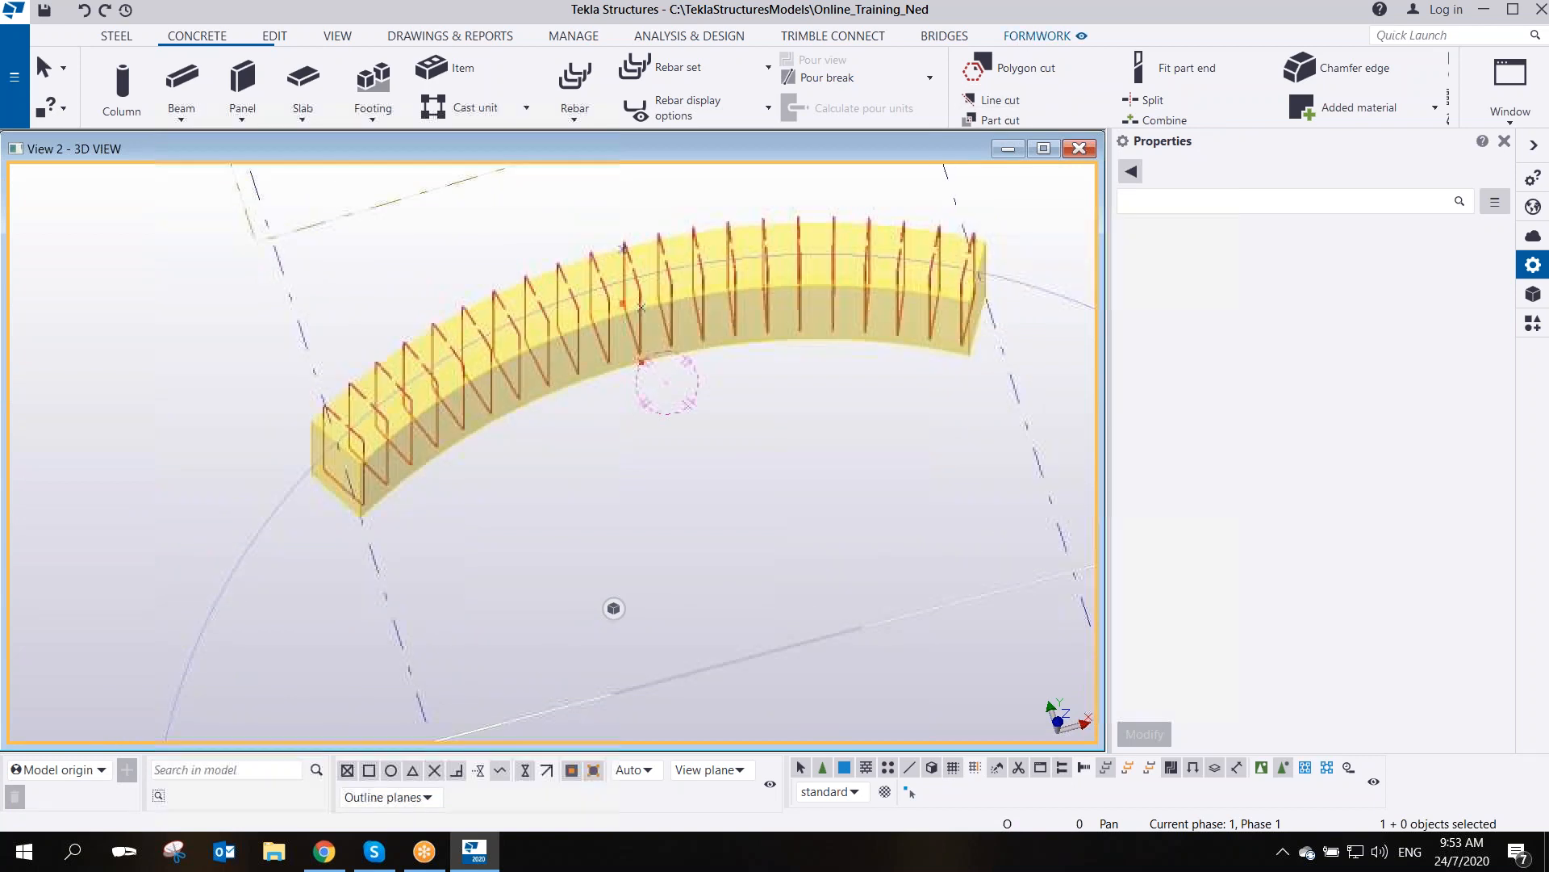
pyautogui.click(1132, 39)
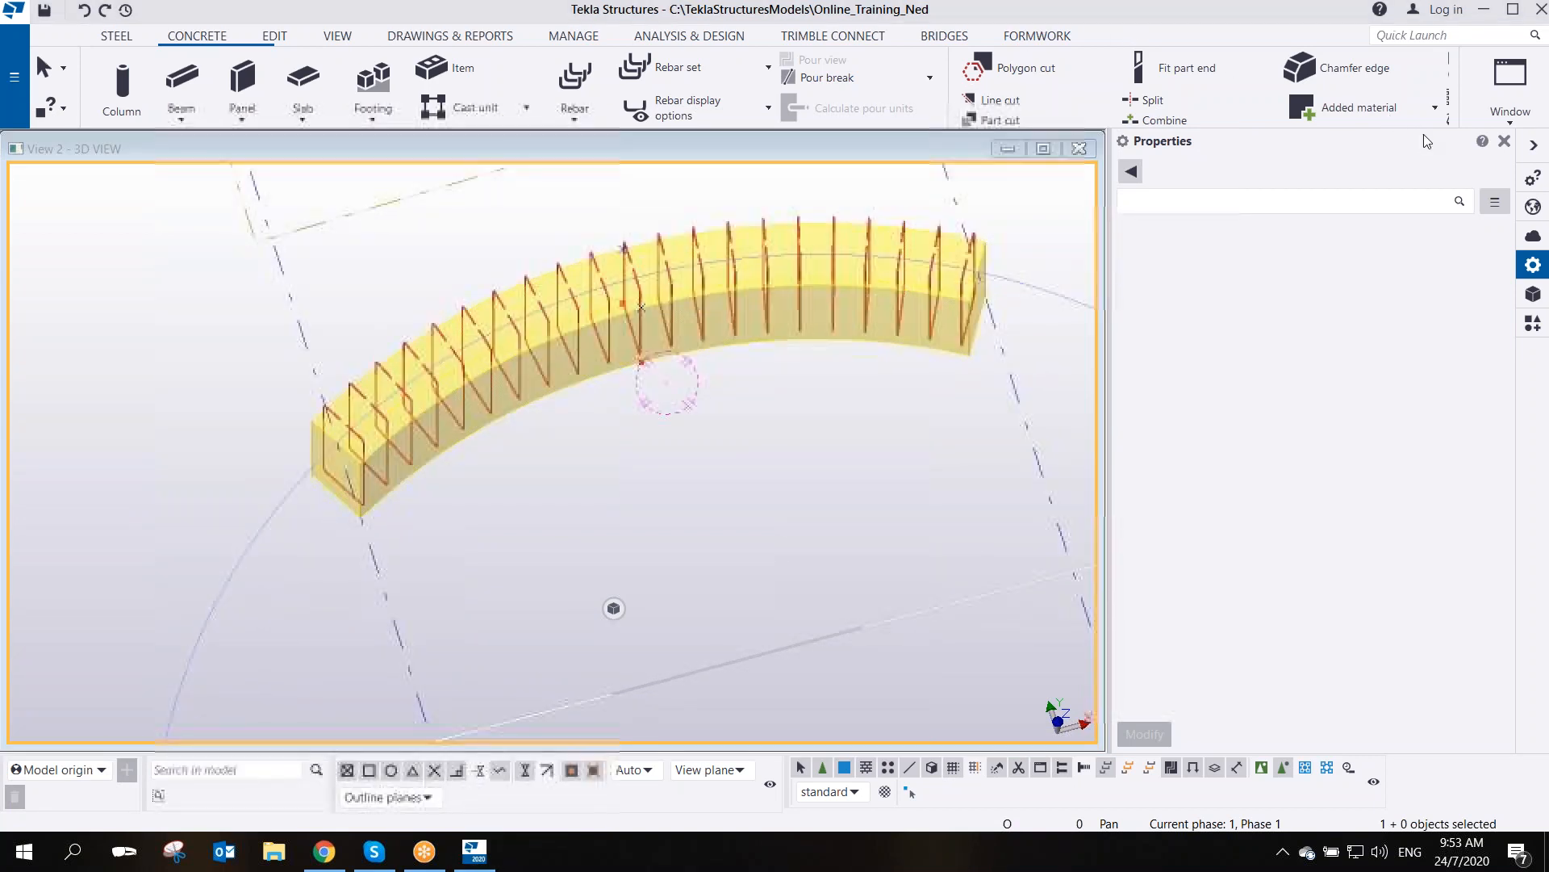
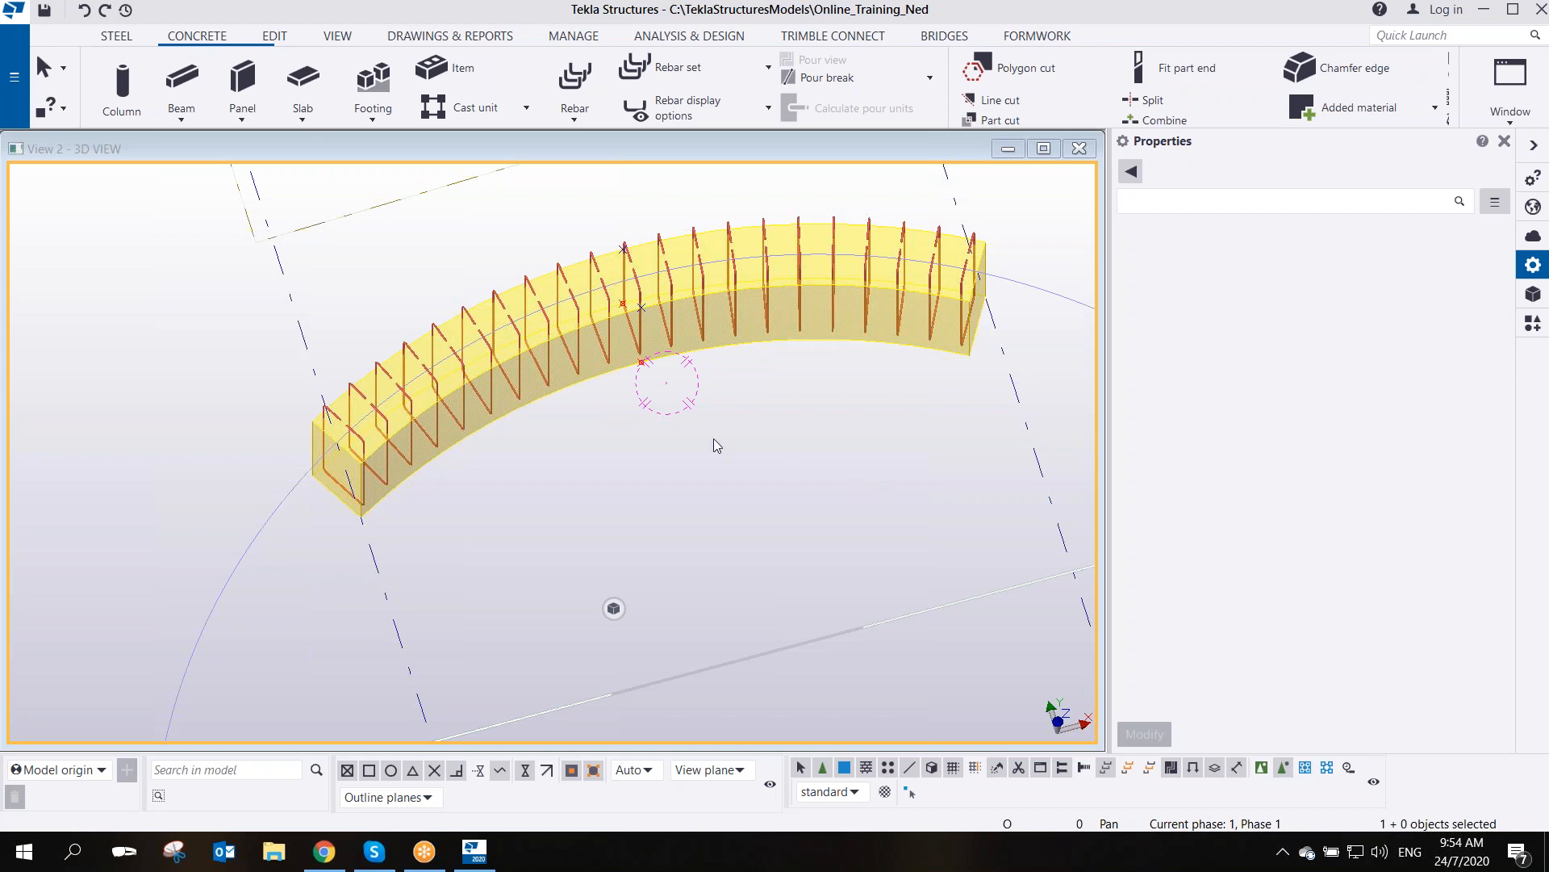
pyautogui.click(652, 394)
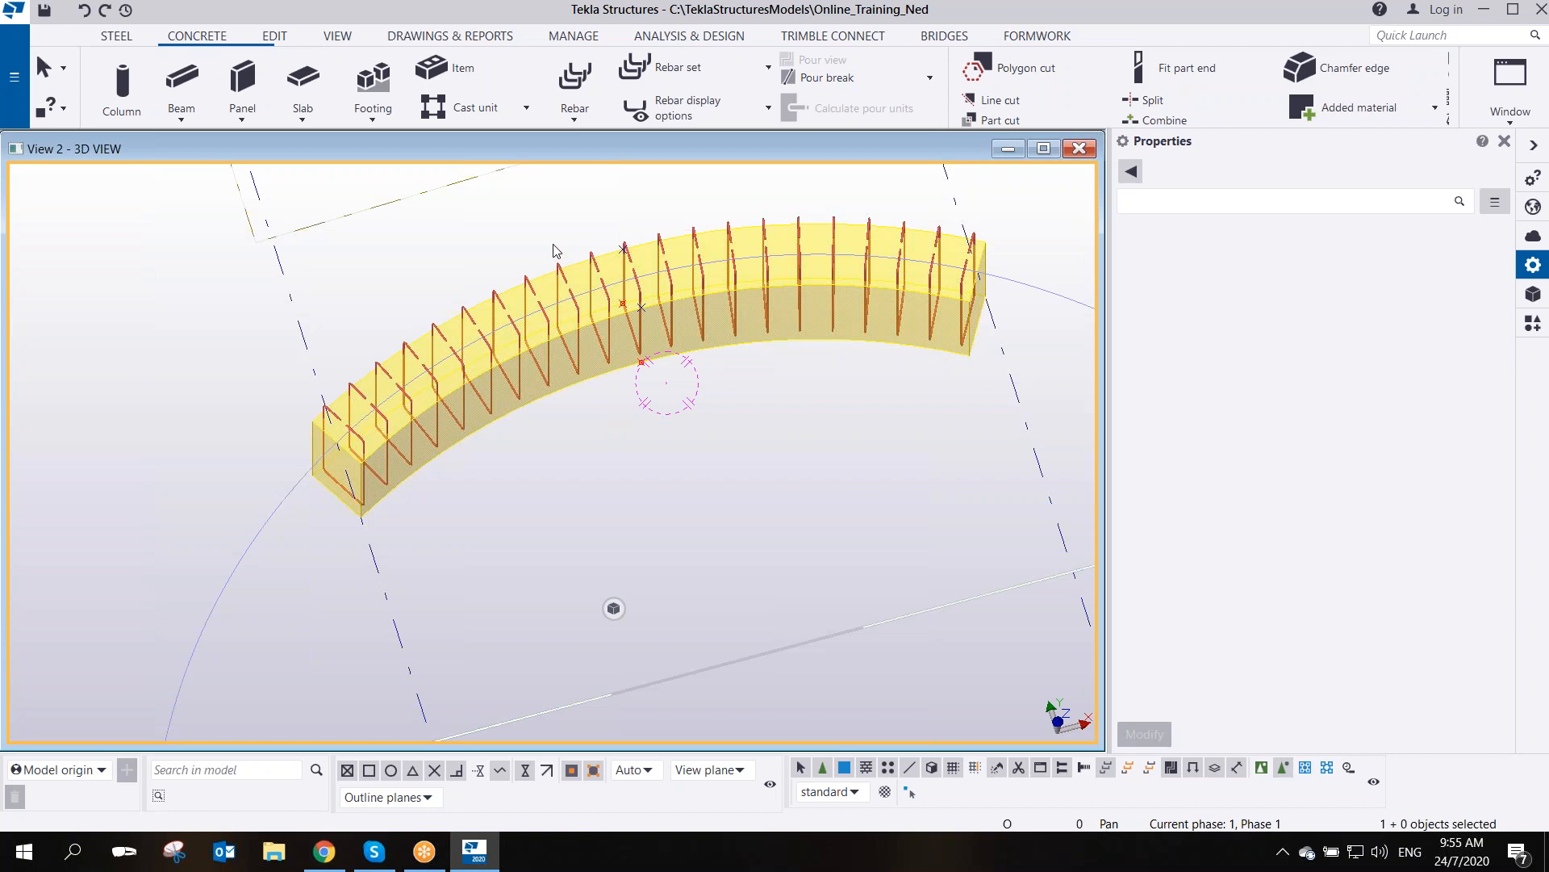
pyautogui.scroll(5, 390, 510)
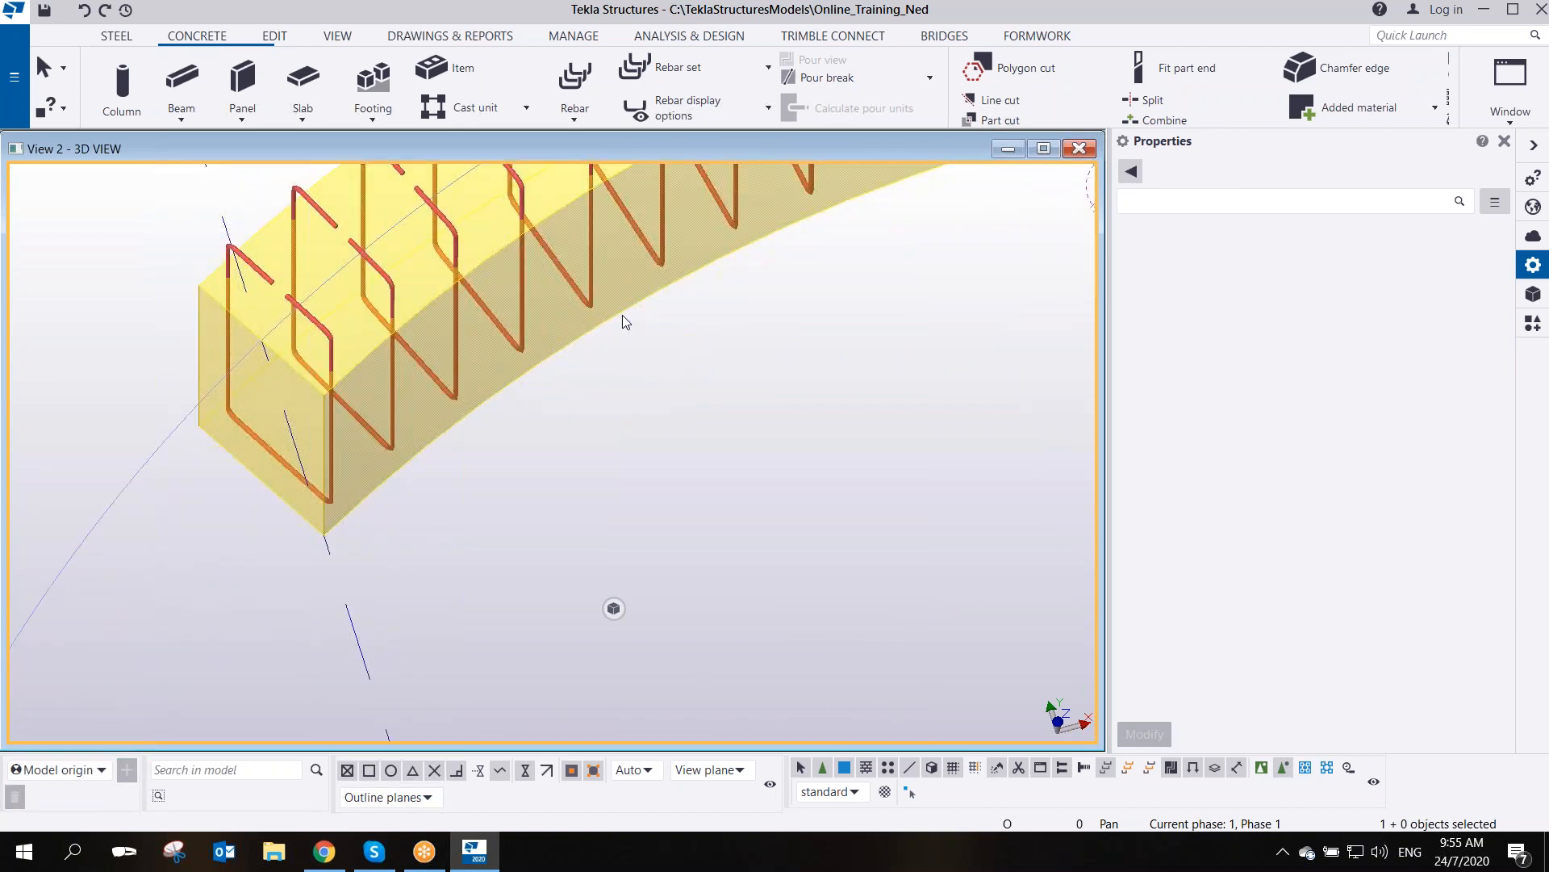
pyautogui.moveTo(862, 235); pyautogui.dragTo(647, 377, button='middle')
pyautogui.scroll(-4, 678, 367)
pyautogui.moveTo(905, 360); pyautogui.dragTo(664, 318, button='middle')
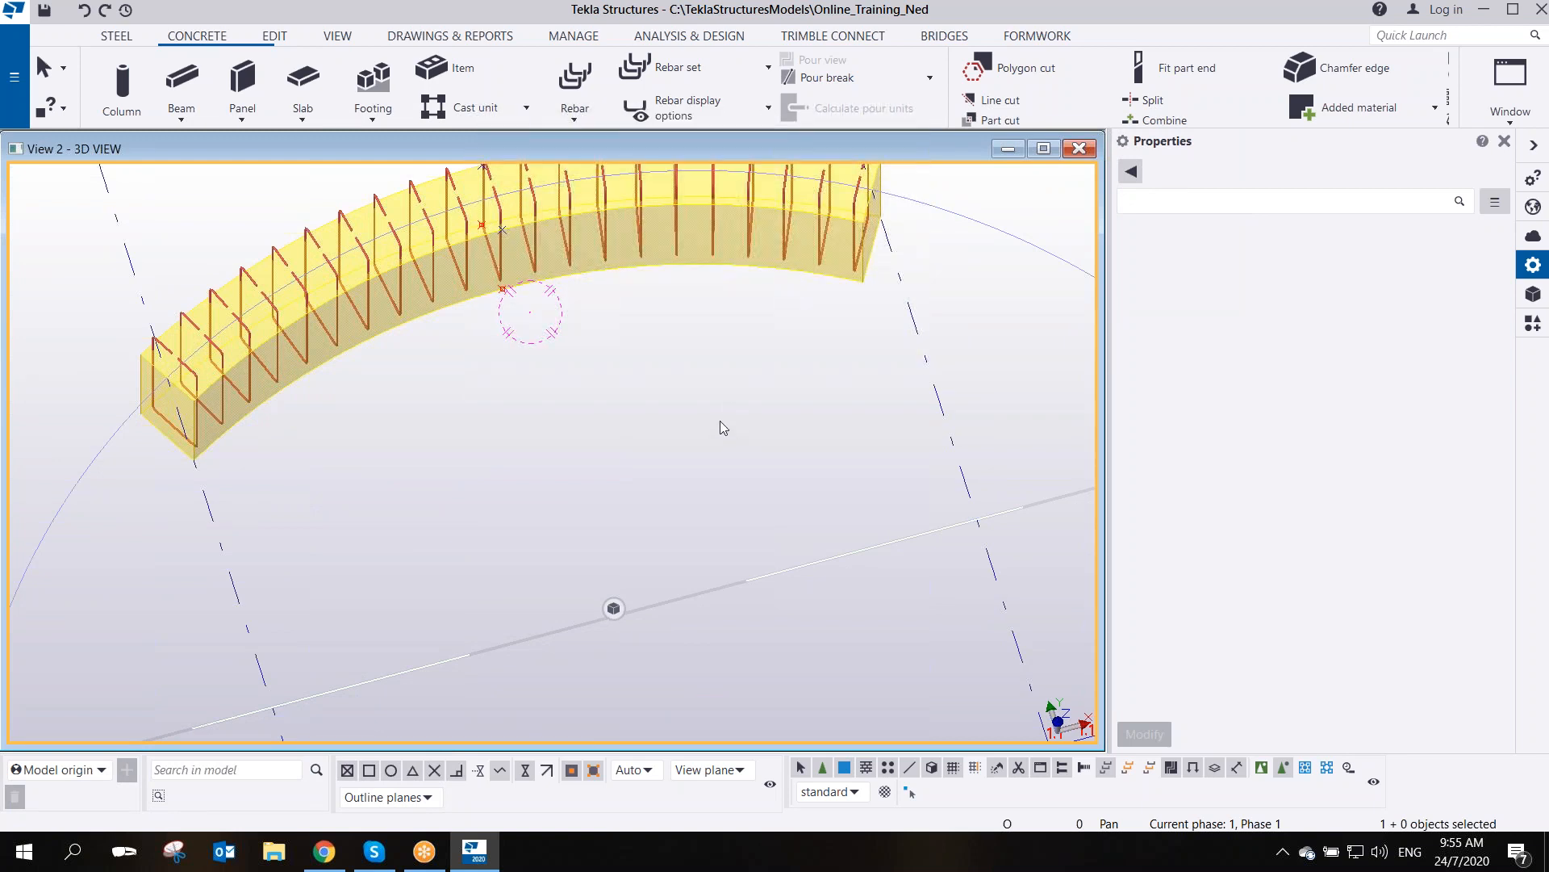
pyautogui.moveTo(687, 386); pyautogui.dragTo(680, 444, button='middle')
pyautogui.scroll(-1, 680, 440)
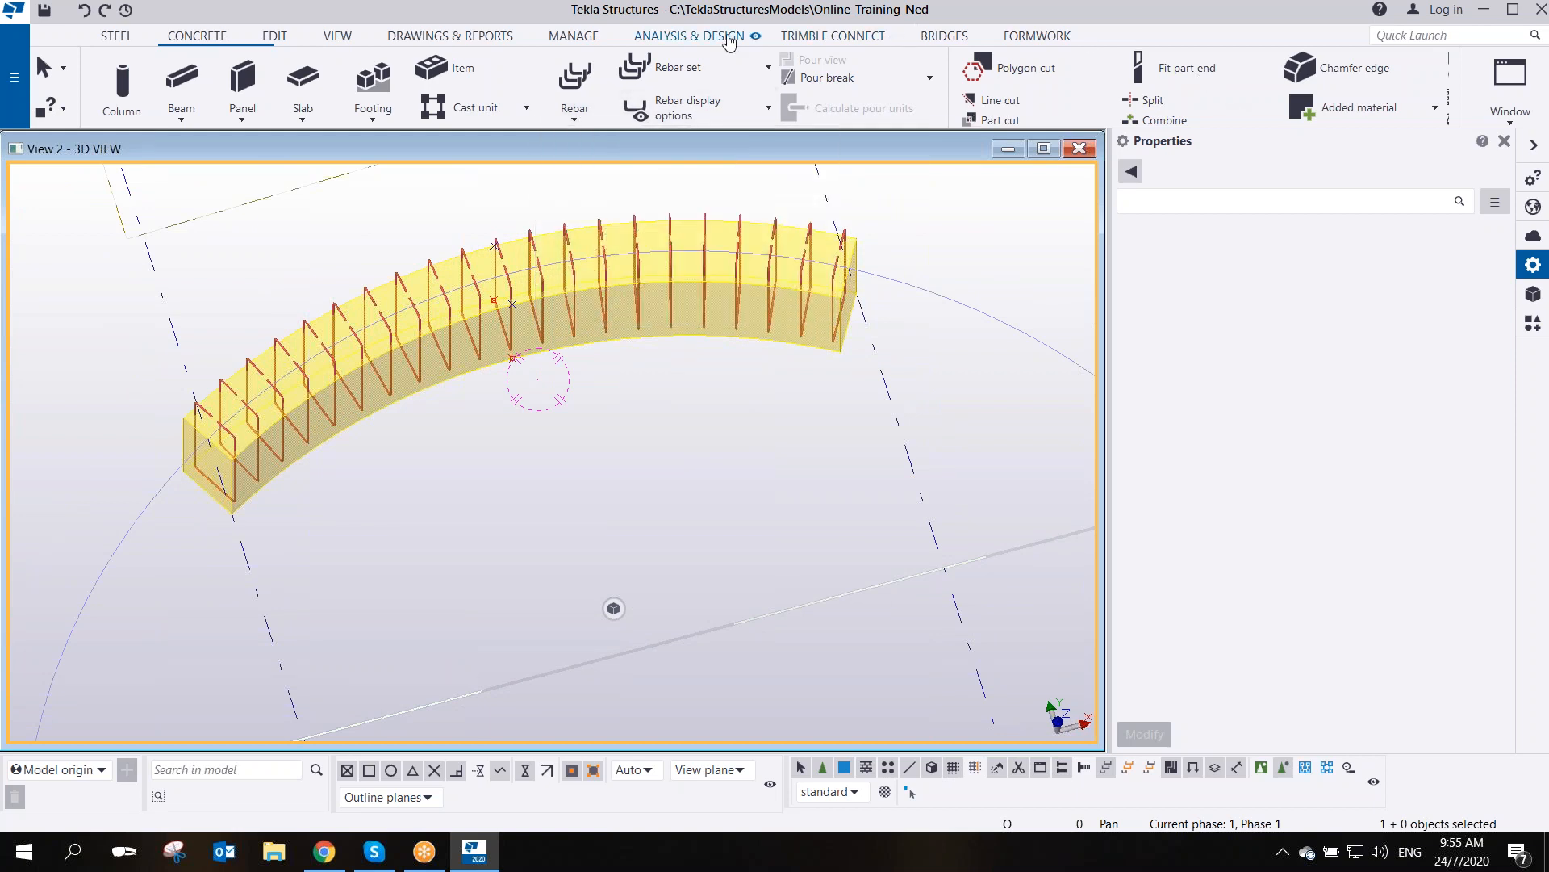
# - Start modelling a single reinforcing bar instead of a bar group
pyautogui.click(582, 118)
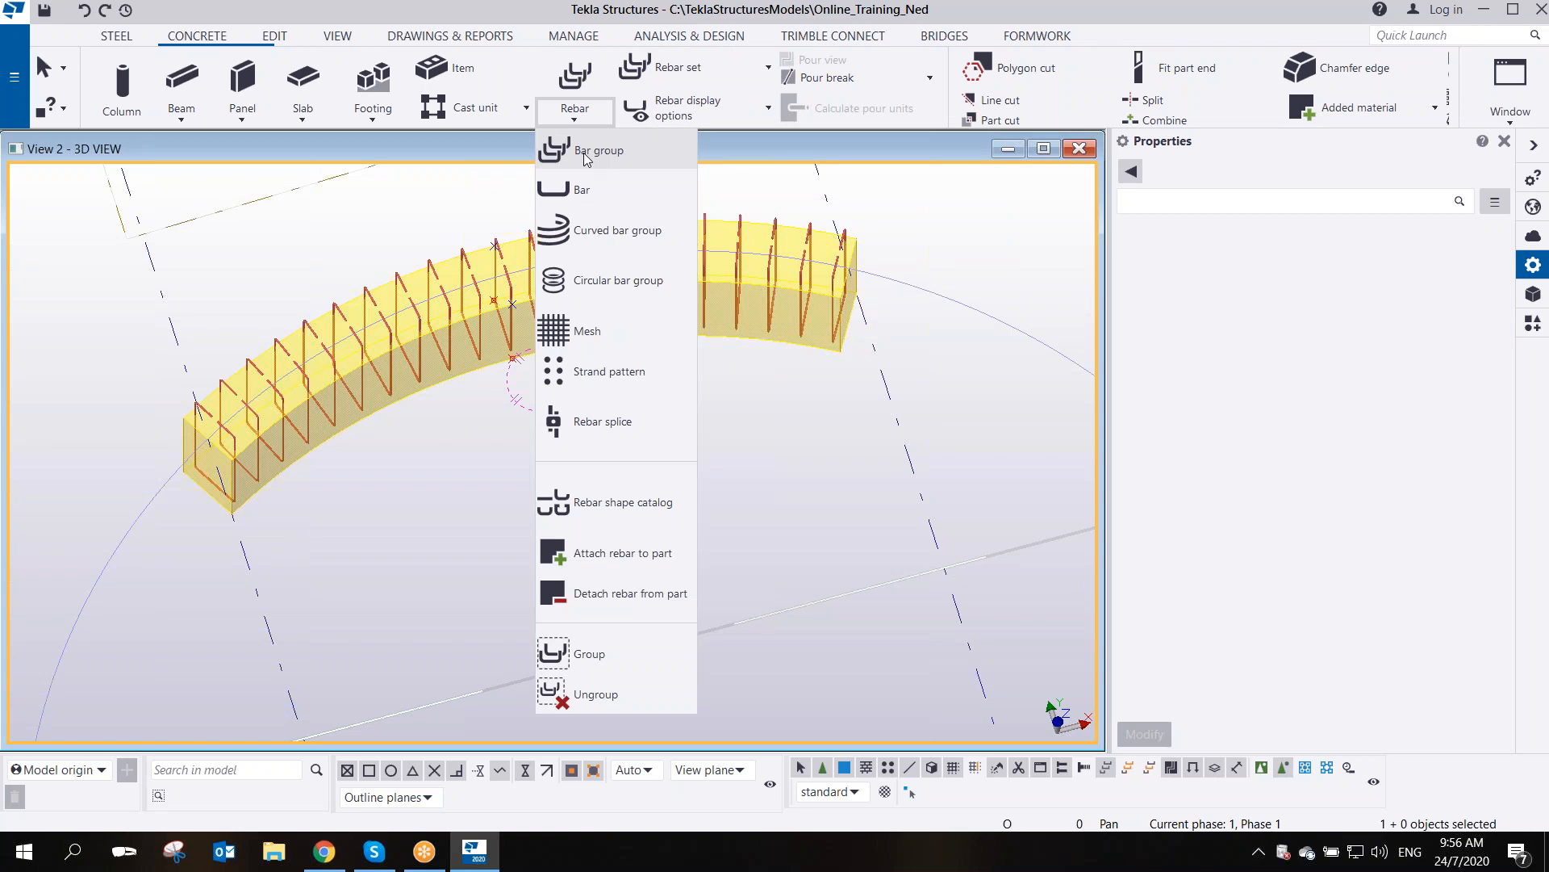
pyautogui.click(583, 150)
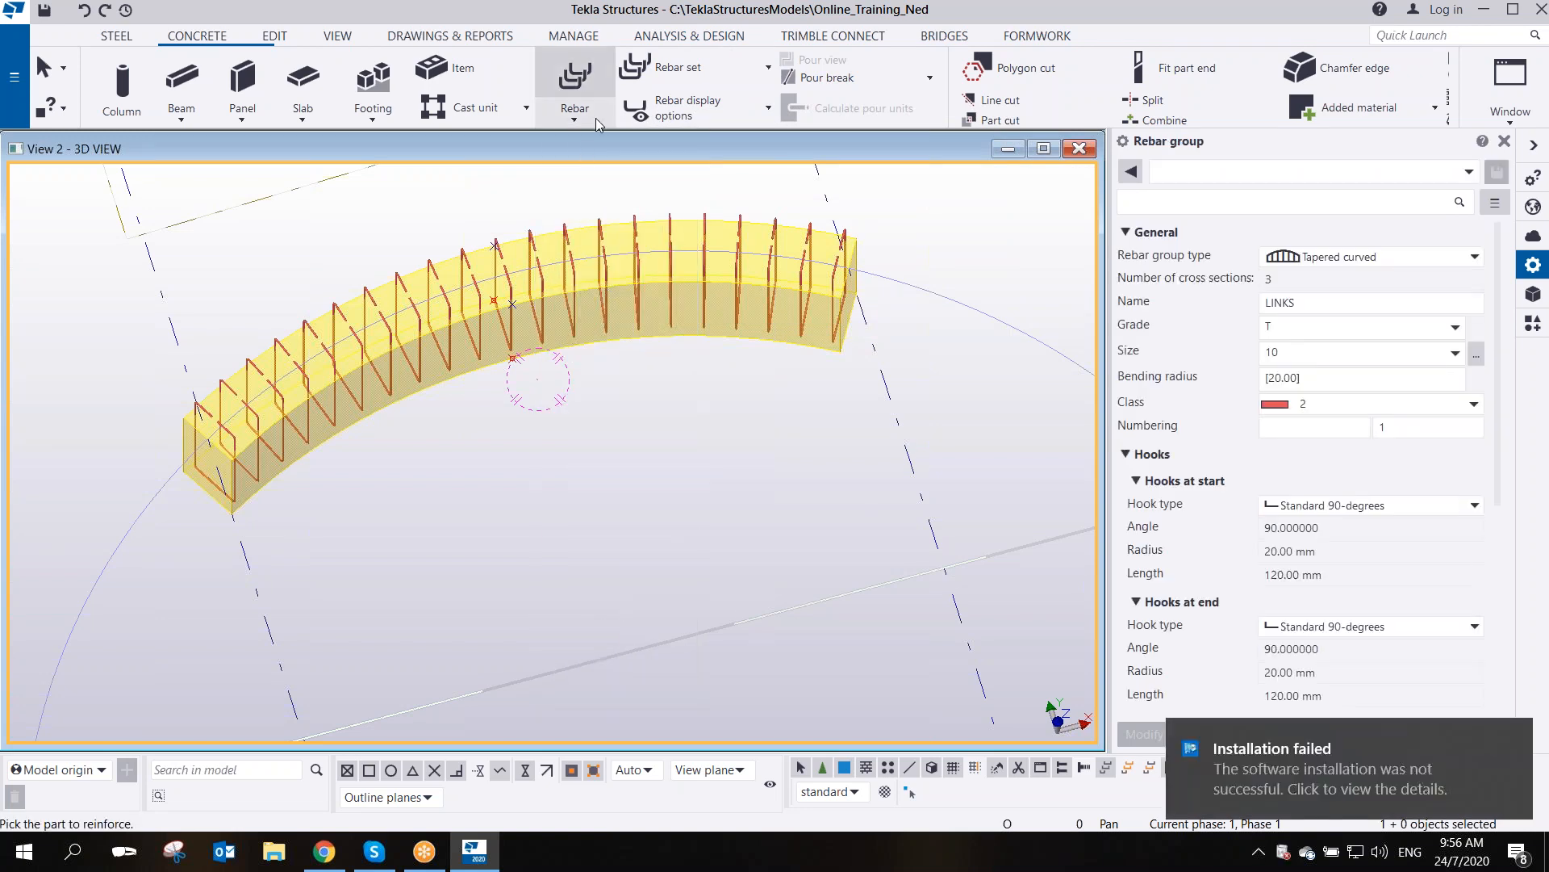
pyautogui.click(596, 118)
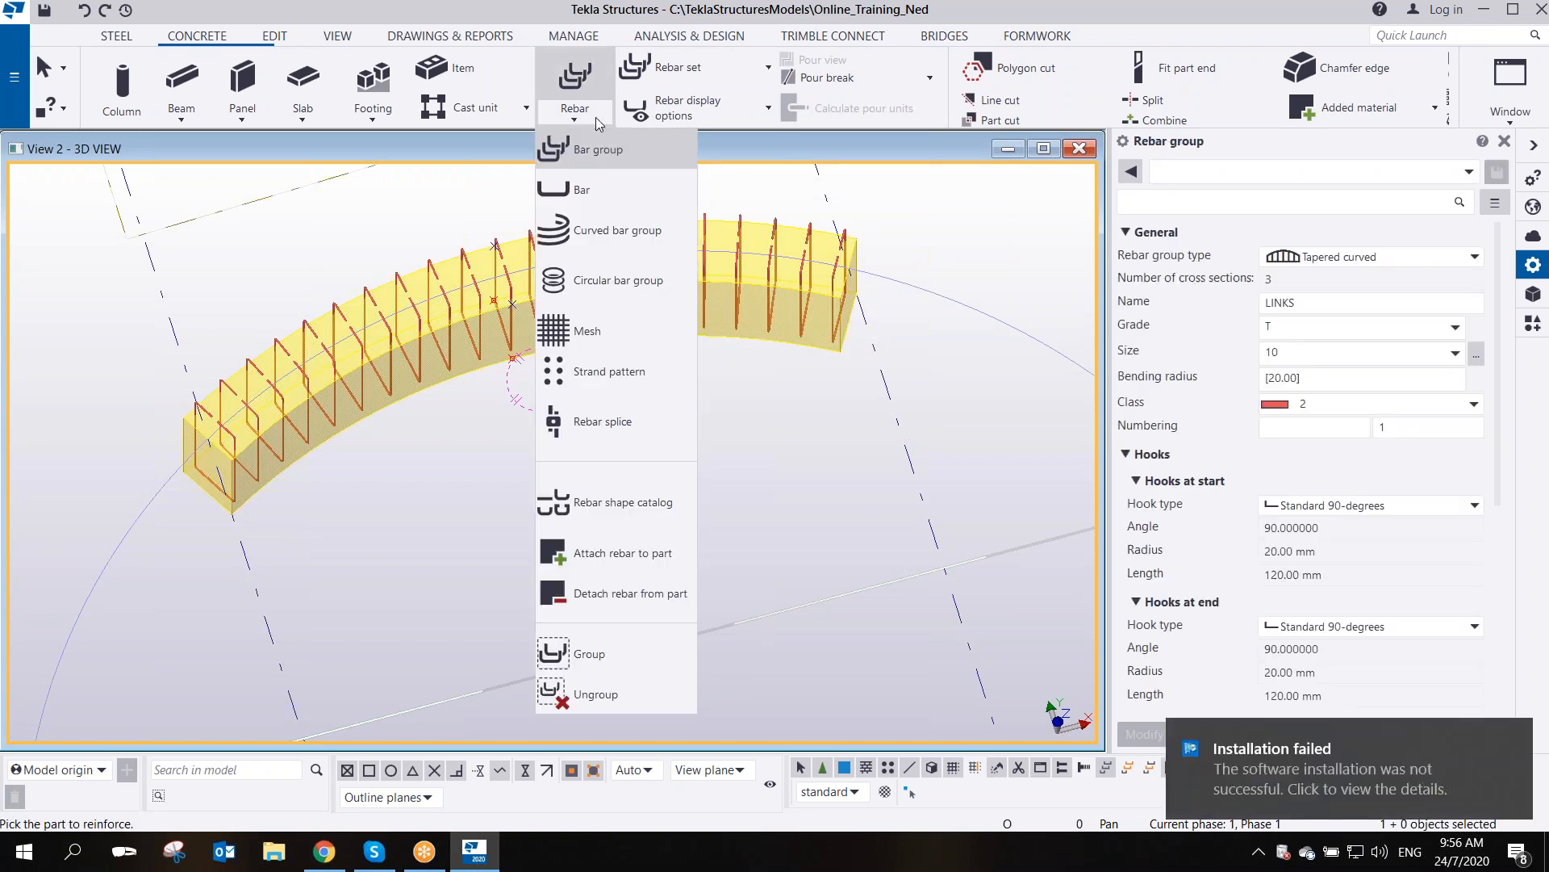
pyautogui.click(580, 192)
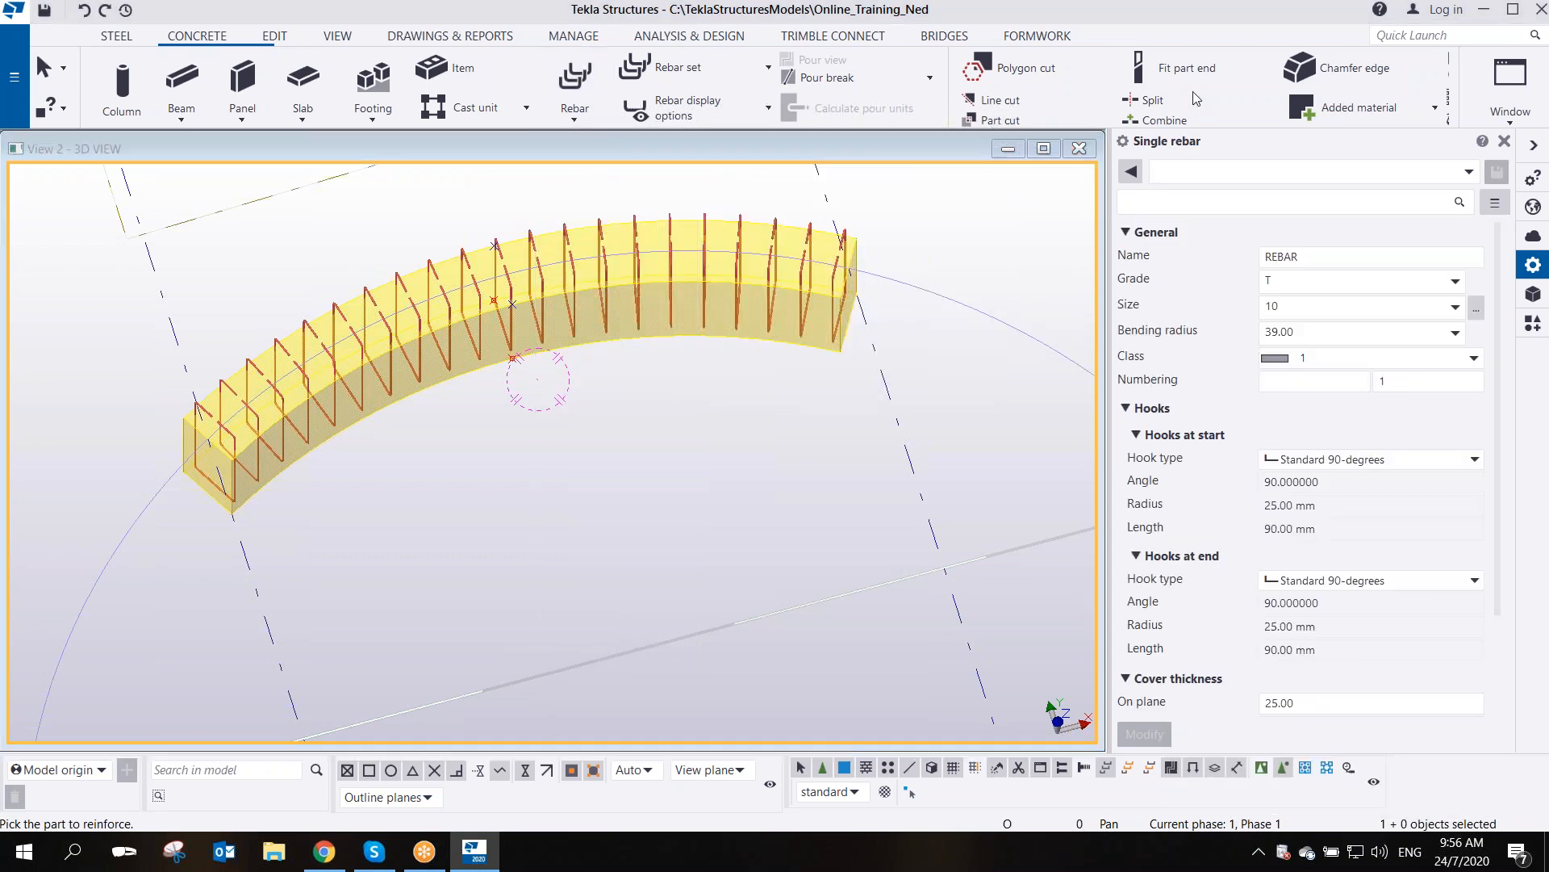
# - Examine the curved beam and its links from above and in 3D before placing the main bar
pyautogui.moveTo(360, 522); pyautogui.dragTo(351, 605, button='middle')
pyautogui.scroll(2, 607, 402)
pyautogui.scroll(-2, 339, 590)
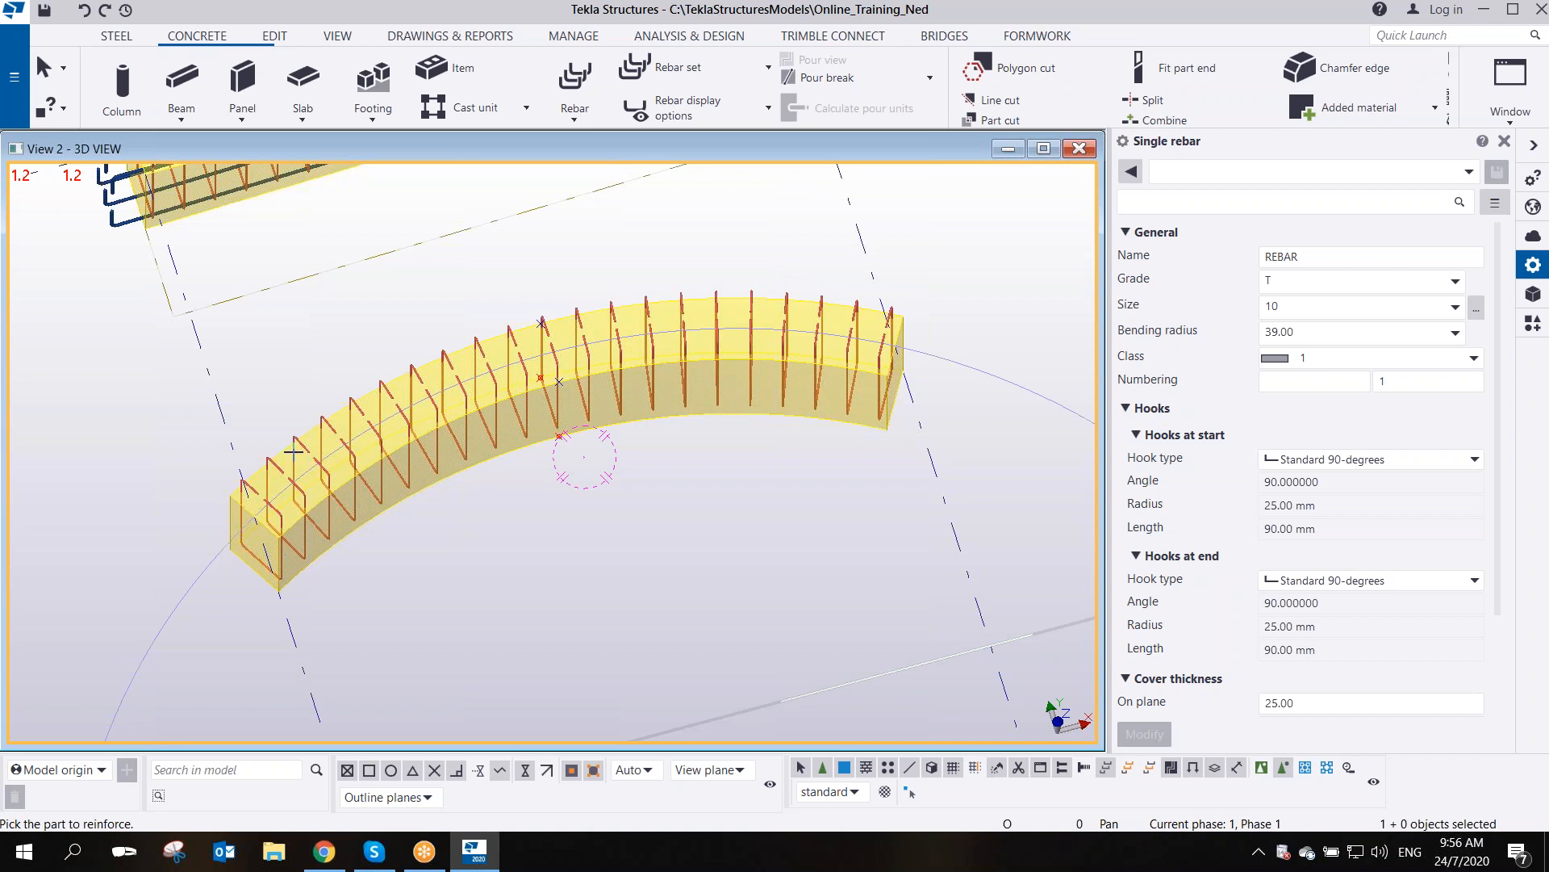
pyautogui.keyDown('ctrl'); pyautogui.moveTo(305, 480); pyautogui.dragTo(221, 526, button='middle'); pyautogui.keyUp('ctrl')
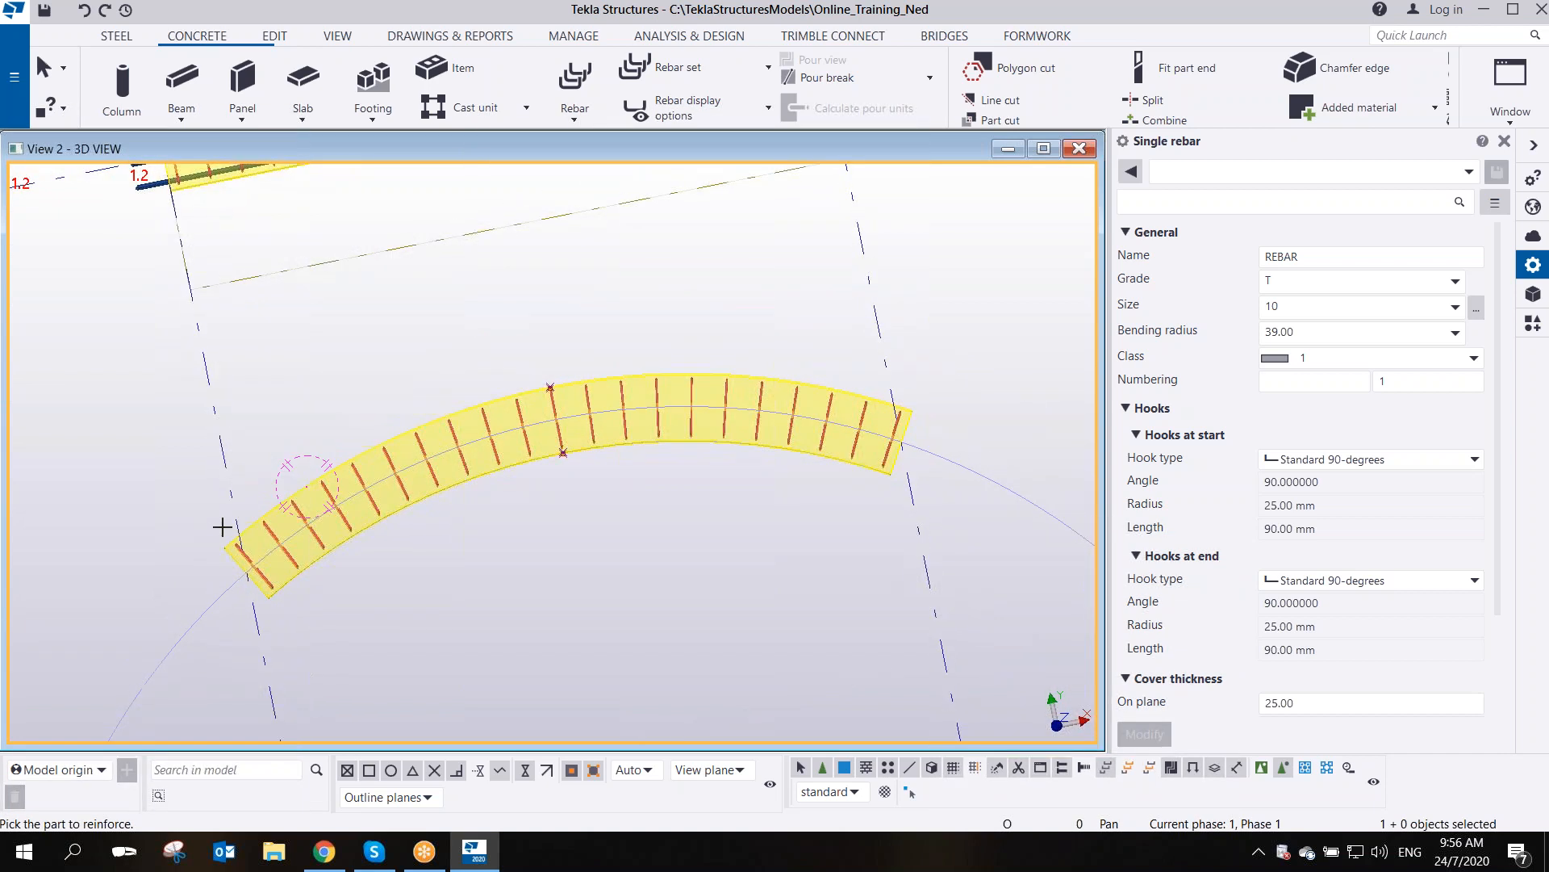
pyautogui.keyDown('ctrl'); pyautogui.moveTo(578, 539); pyautogui.dragTo(623, 415, button='middle'); pyautogui.keyUp('ctrl')
pyautogui.moveTo(561, 498); pyautogui.dragTo(621, 318, button='middle')
pyautogui.scroll(2, 588, 426)
pyautogui.keyDown('ctrl'); pyautogui.moveTo(589, 427); pyautogui.dragTo(517, 567, button='middle'); pyautogui.keyUp('ctrl')
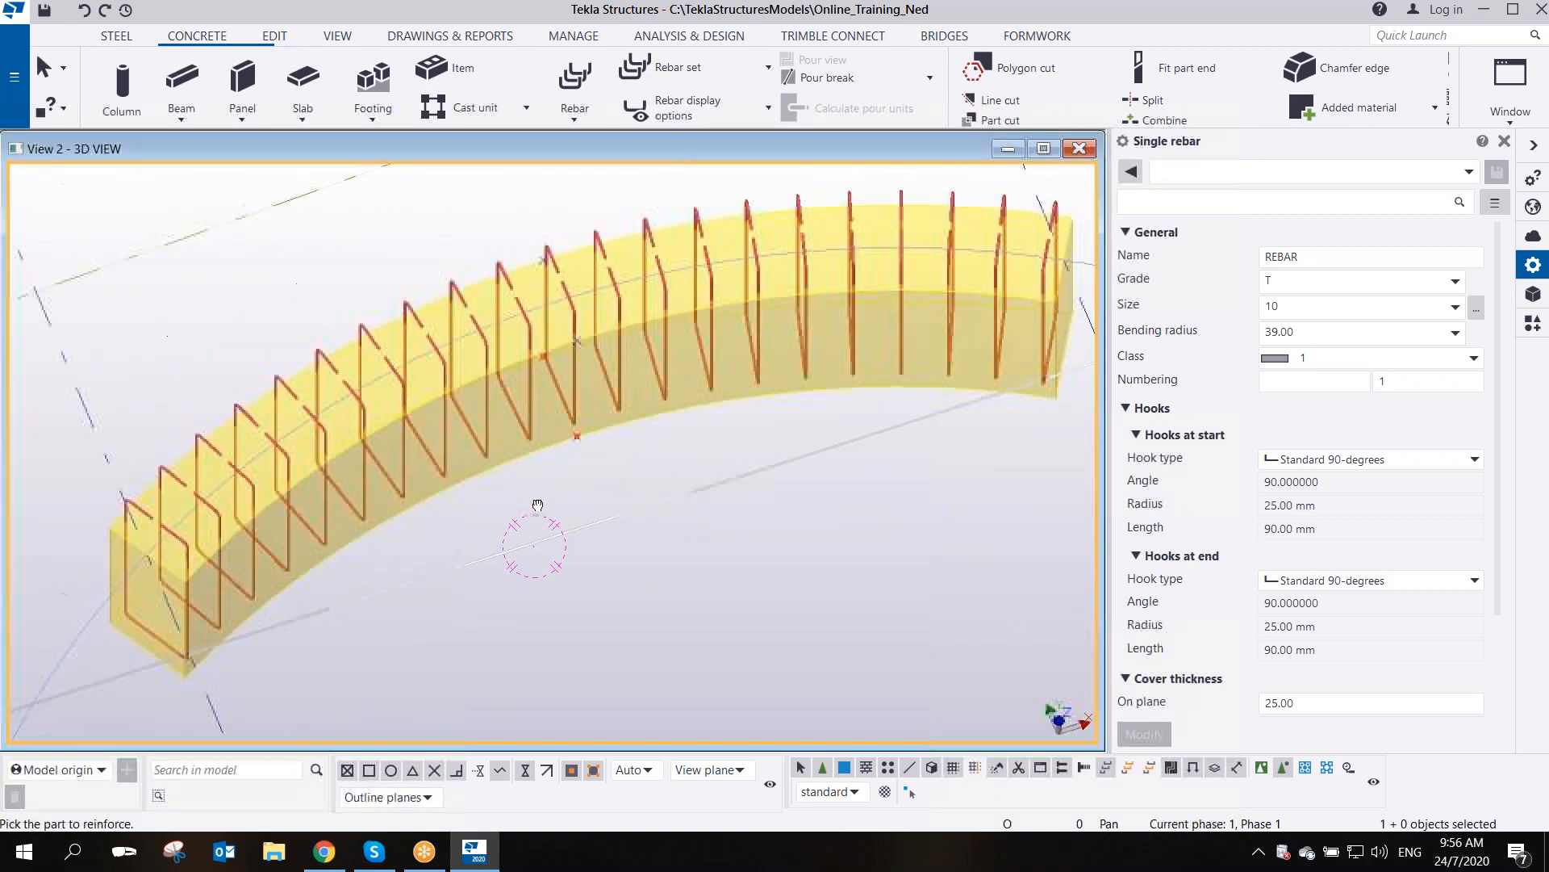
# - Name the single bar MAINBAR and give it size 20 and class 4
pyautogui.doubleClick(1285, 256)
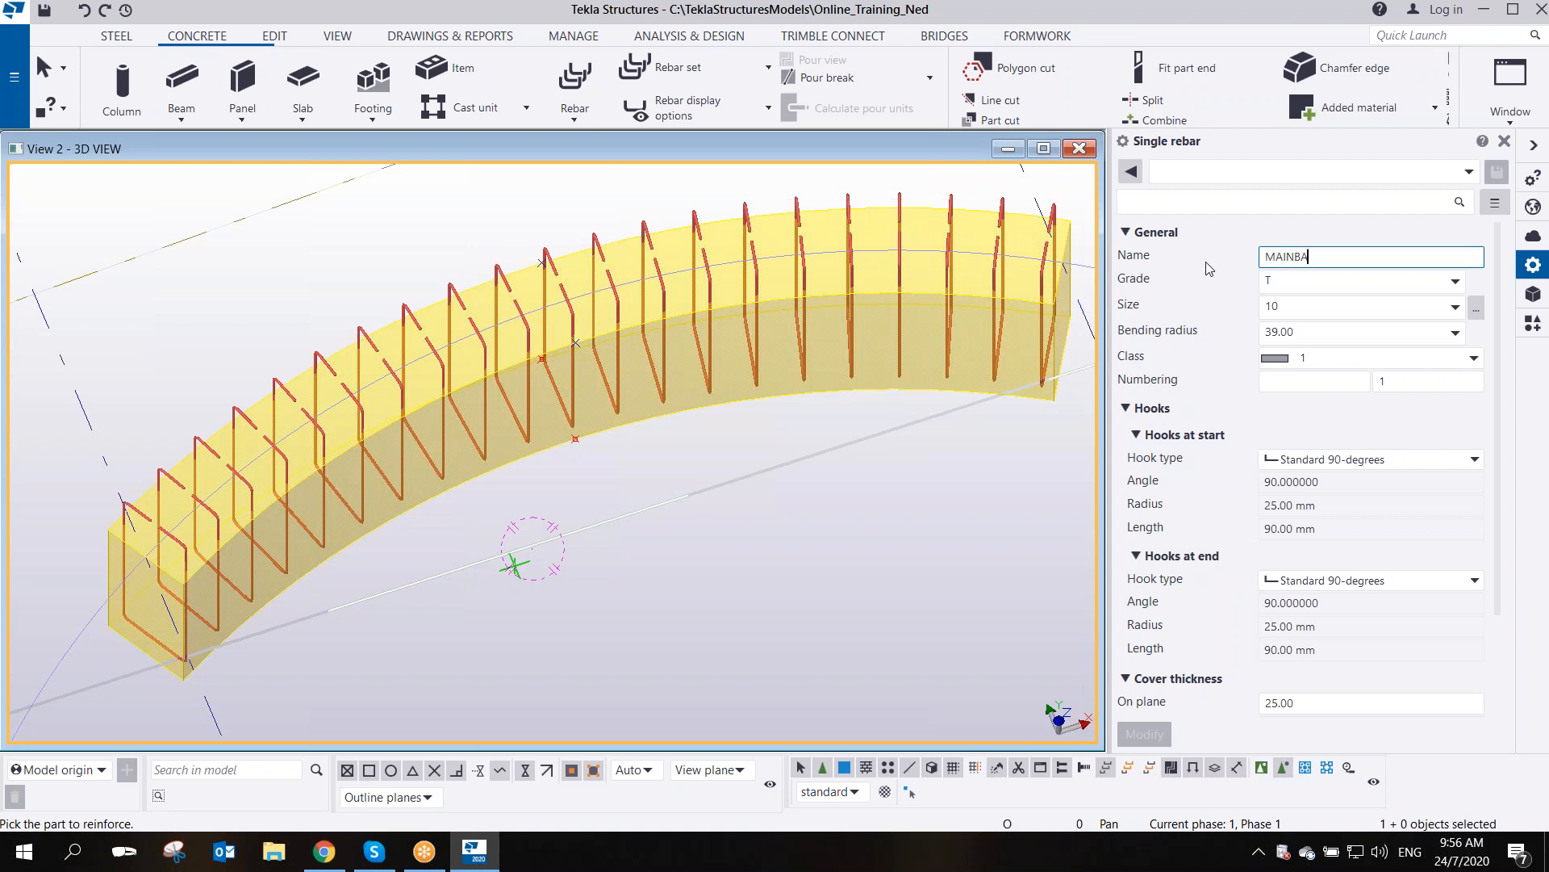
pyautogui.write('MAINBAR')
pyautogui.click(1291, 307)
pyautogui.click(1286, 430)
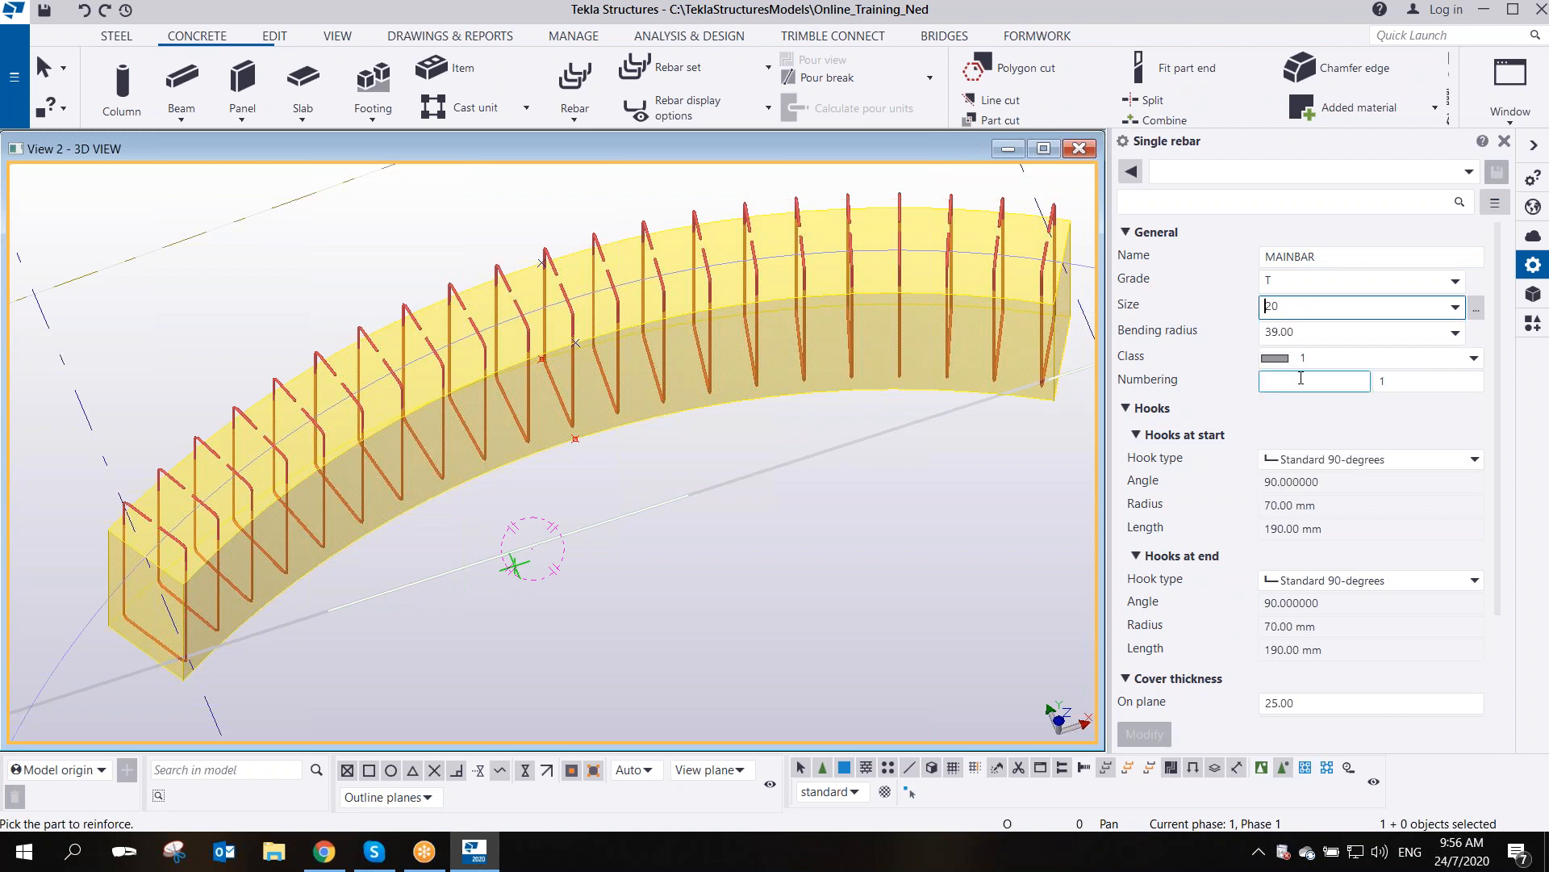
pyautogui.click(1303, 358)
pyautogui.click(1302, 458)
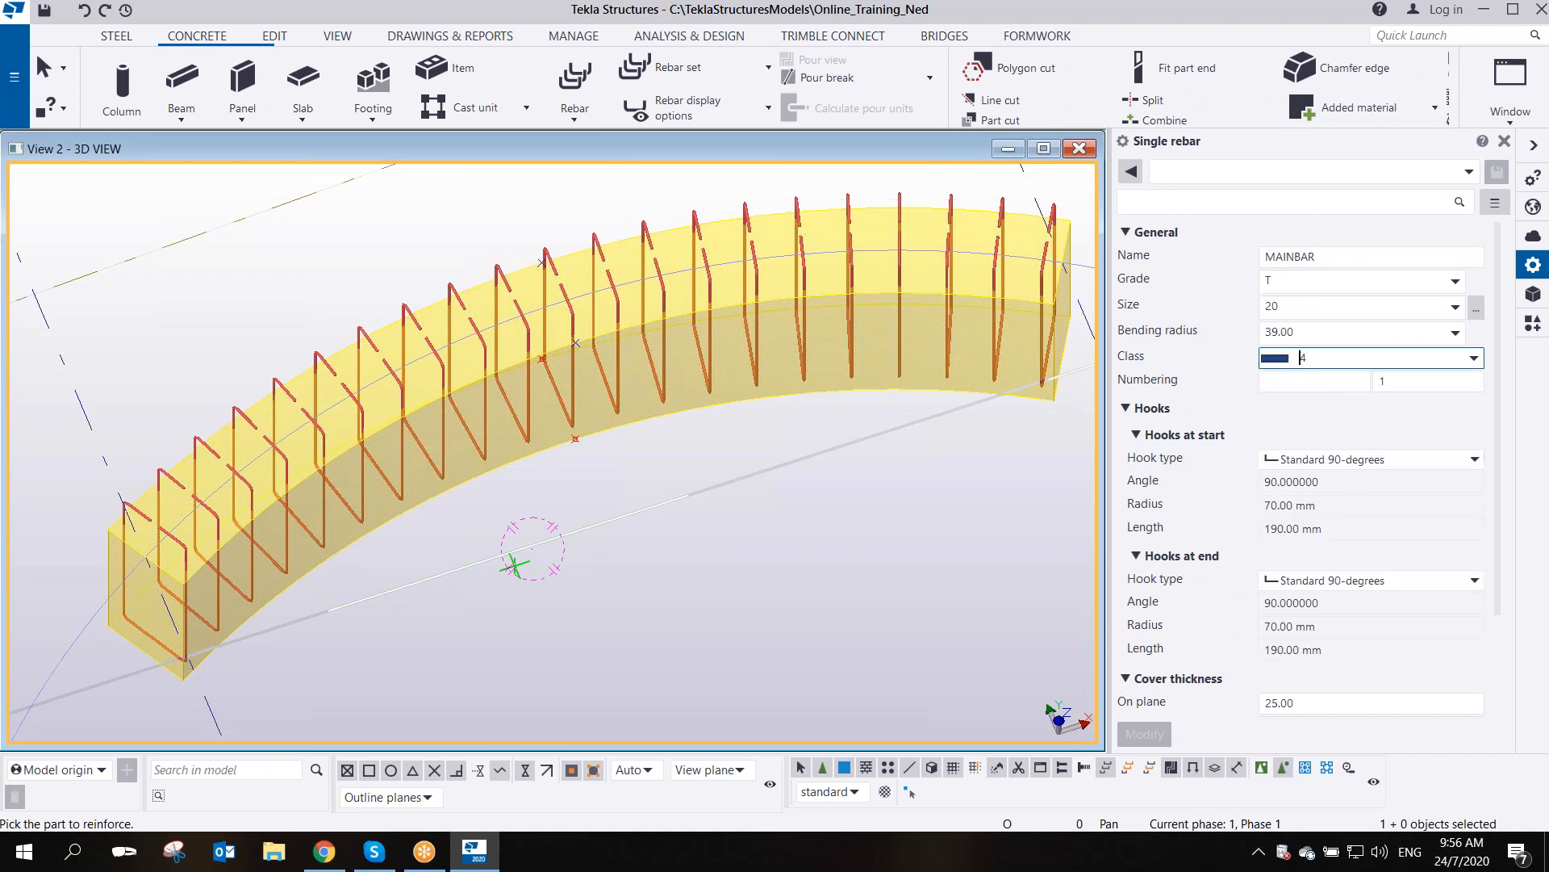
# - Set the hook type to No hook at both the start and the end of the single bar
pyautogui.click(1329, 462)
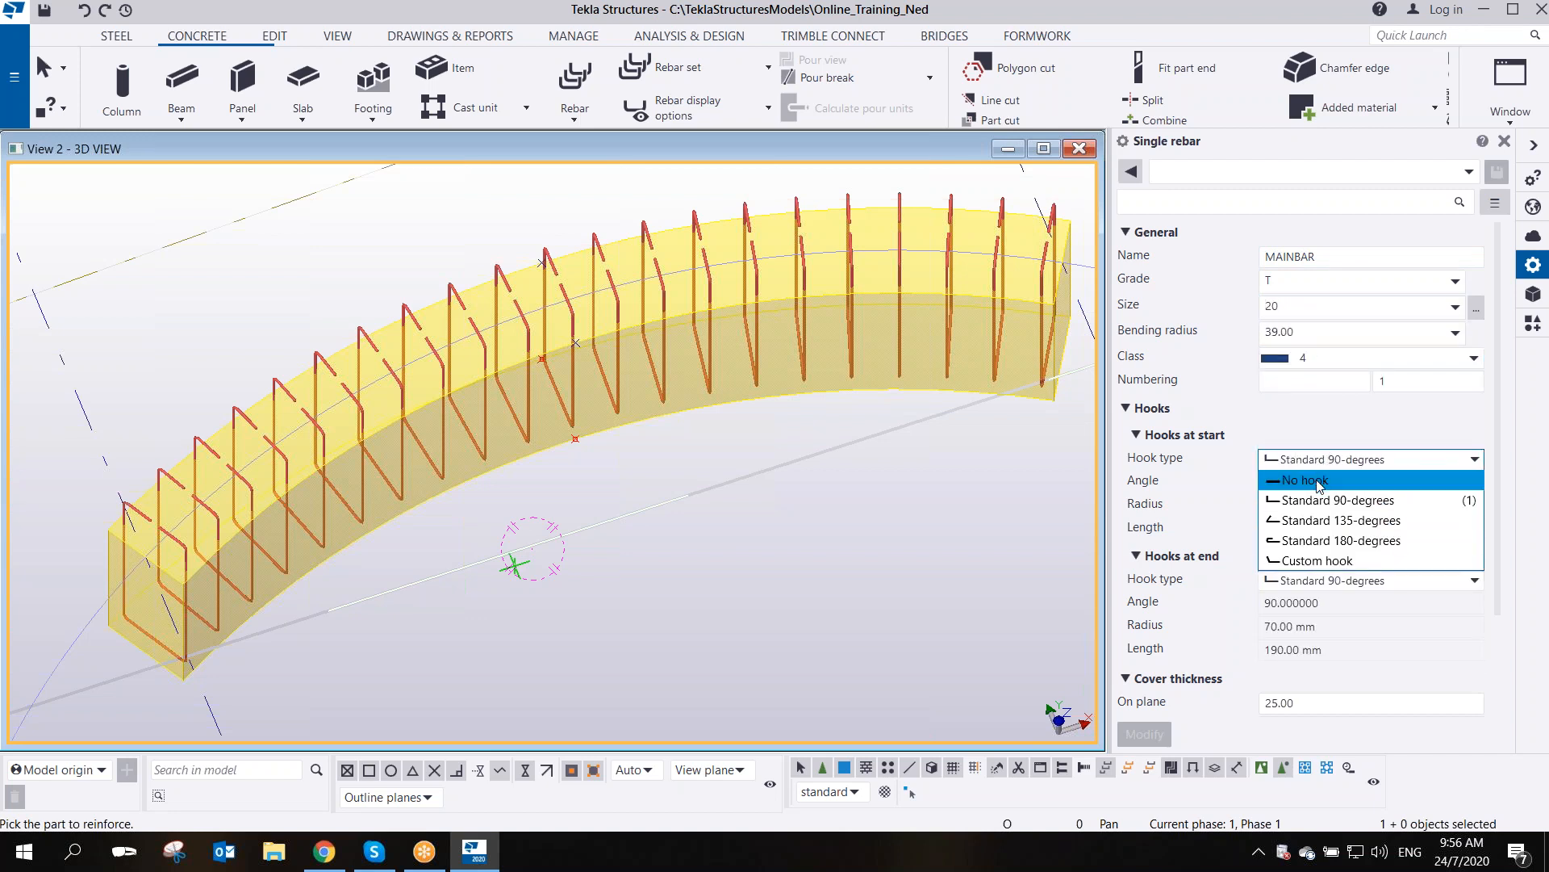
pyautogui.click(1319, 482)
pyautogui.click(1372, 581)
pyautogui.click(1307, 601)
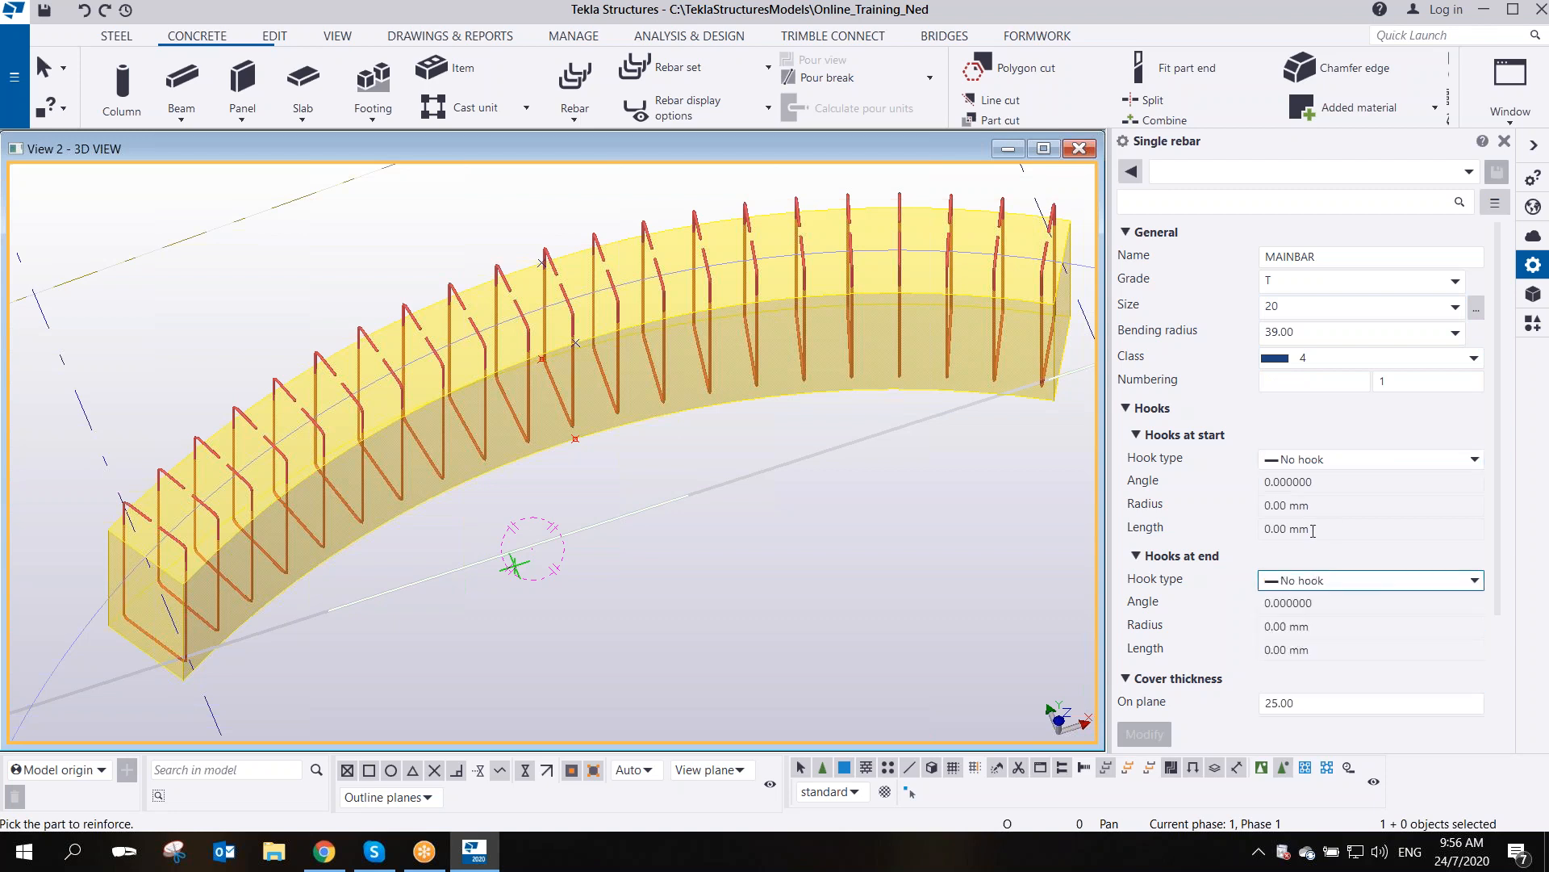
pyautogui.scroll(-5, 1313, 530)
pyautogui.click(1301, 534)
pyautogui.click(1300, 556)
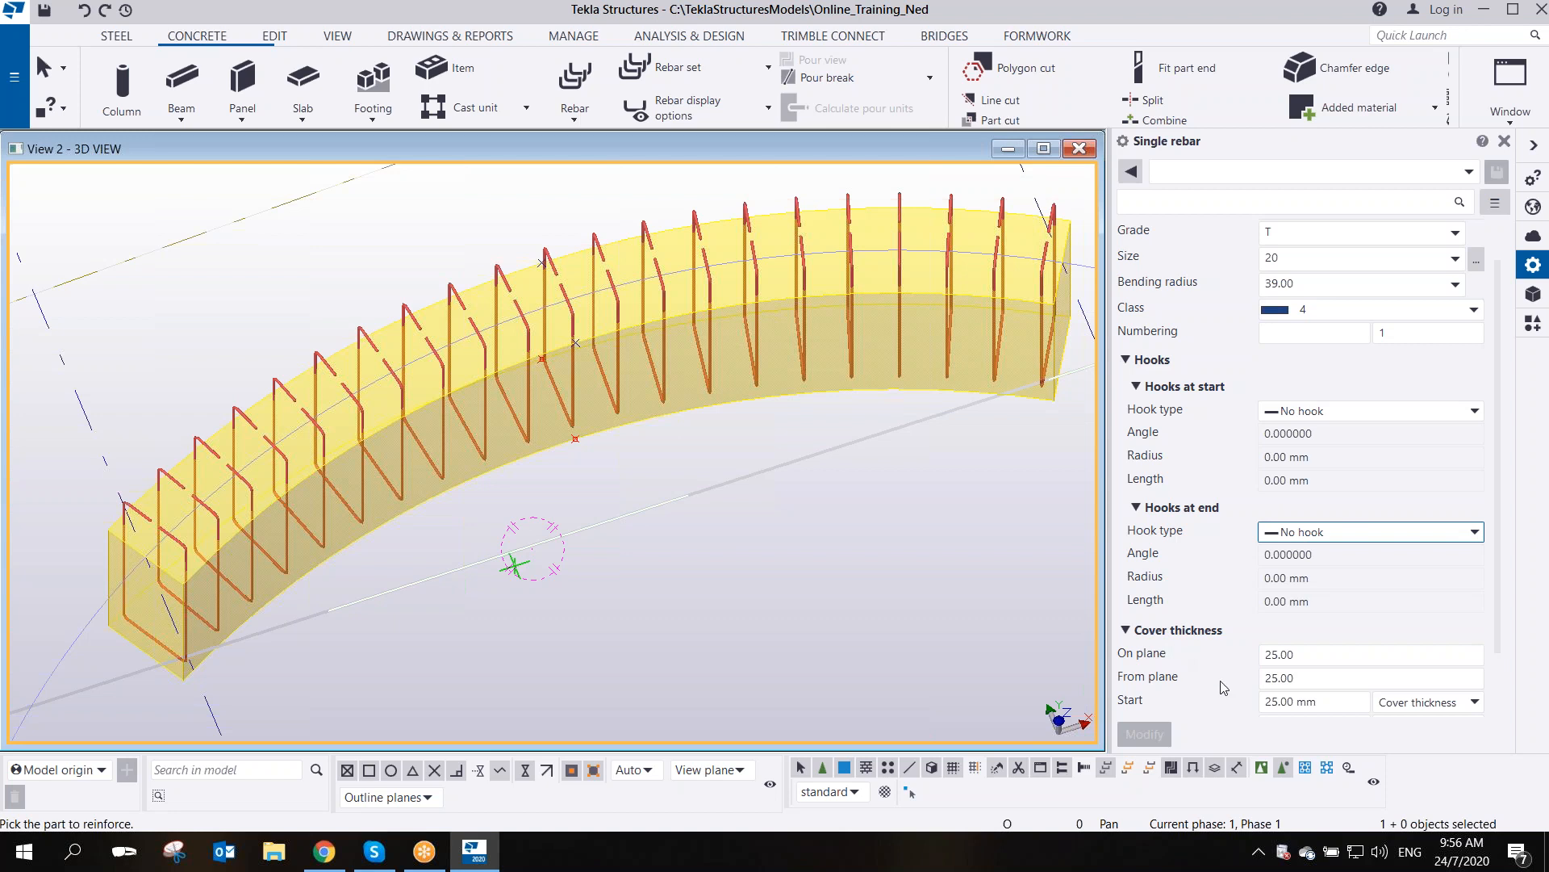
# - Set the bar's cover thickness to 40 on plane and from plane, and 50 at the start and end
pyautogui.moveTo(1298, 655); pyautogui.dragTo(1243, 678)
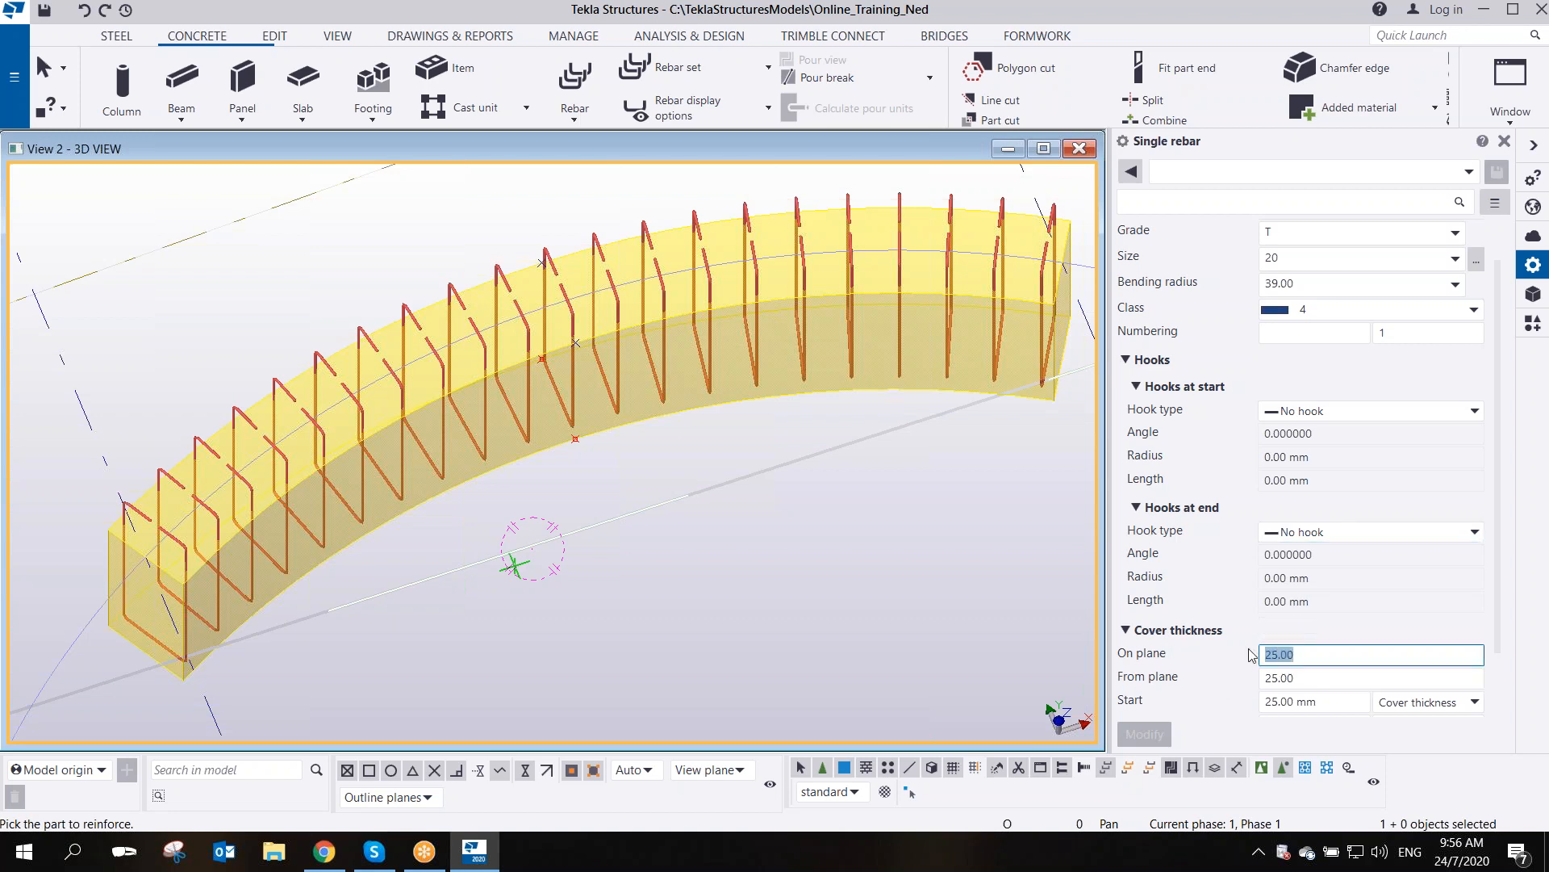
pyautogui.moveTo(1298, 678); pyautogui.dragTo(1216, 692)
pyautogui.write('40')
pyautogui.press('Tab')
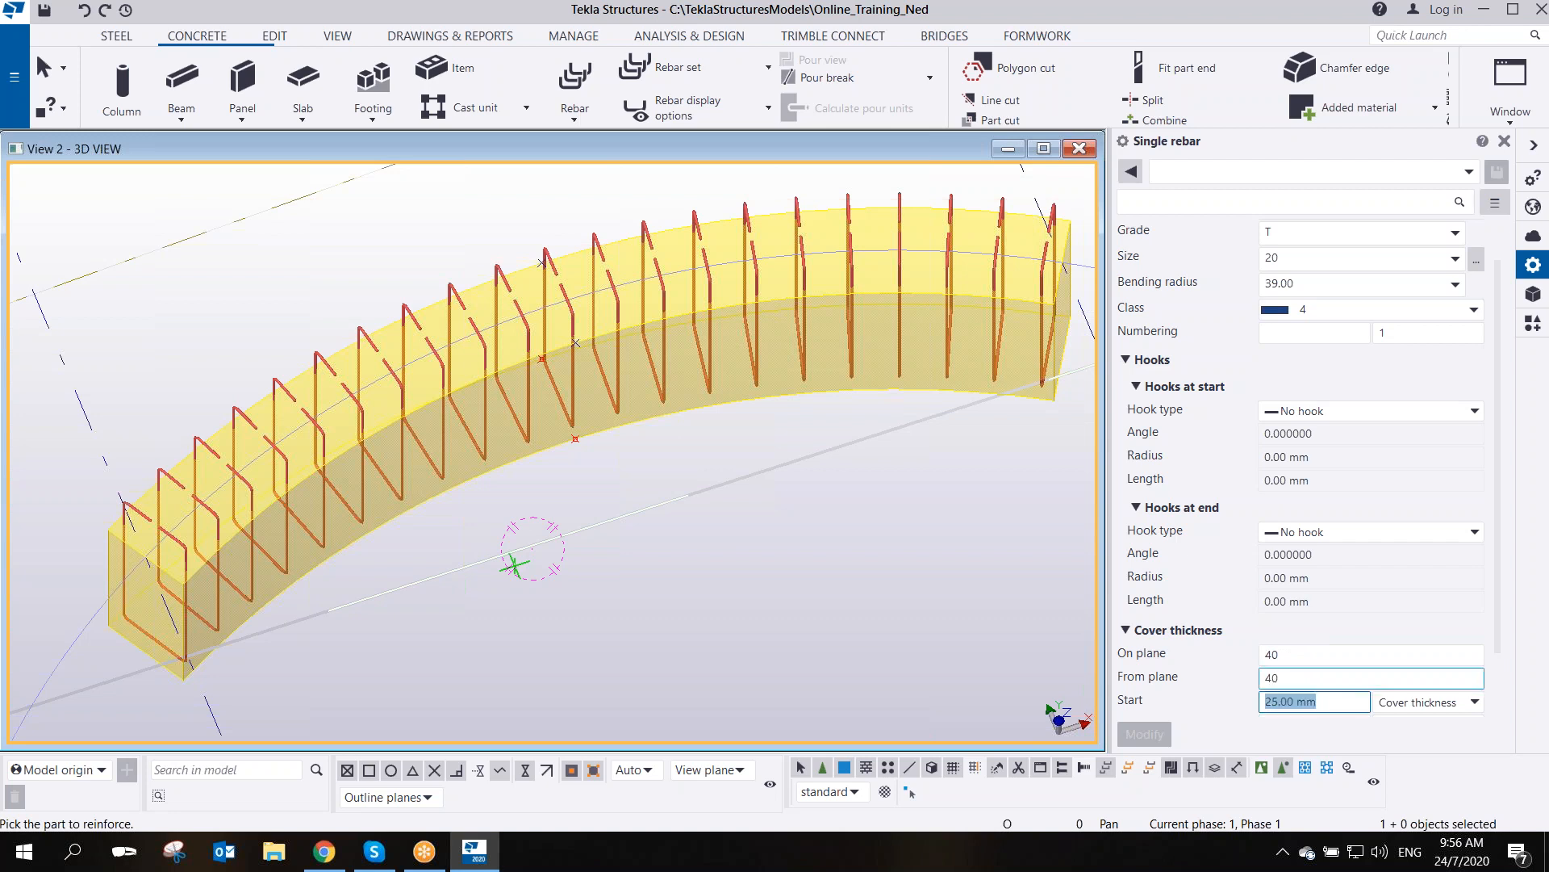
pyautogui.scroll(-2, 1275, 680)
pyautogui.write('50')
pyautogui.press('Tab')
pyautogui.write('50')
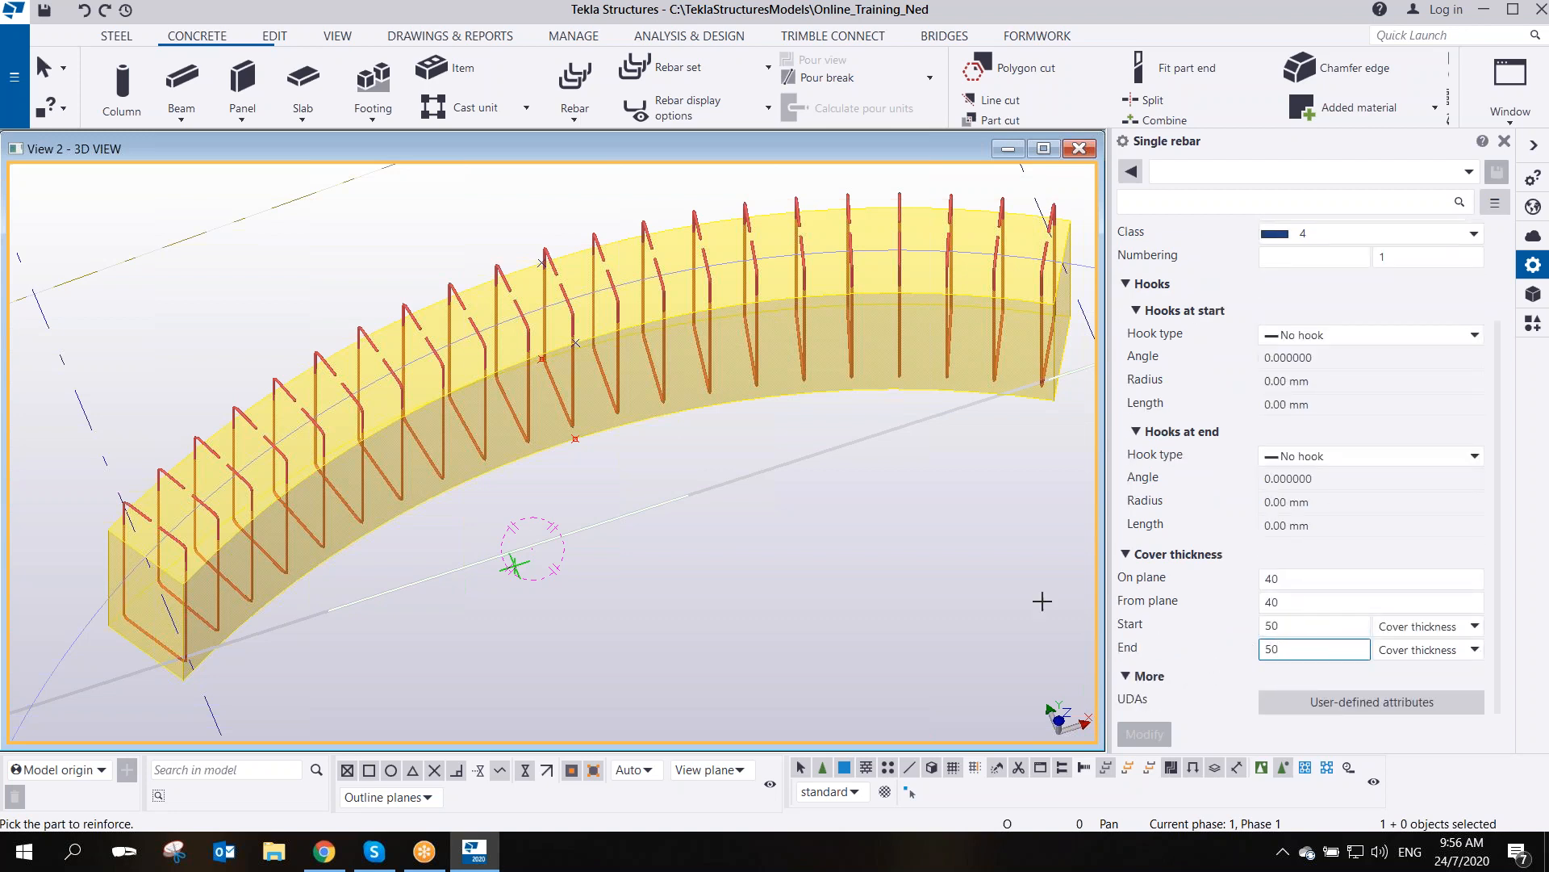
# - Choose the curved beam to reinforce and begin the bar shape from its near-end bottom inner corner to the first point along the edge
pyautogui.scroll(5, 698, 502)
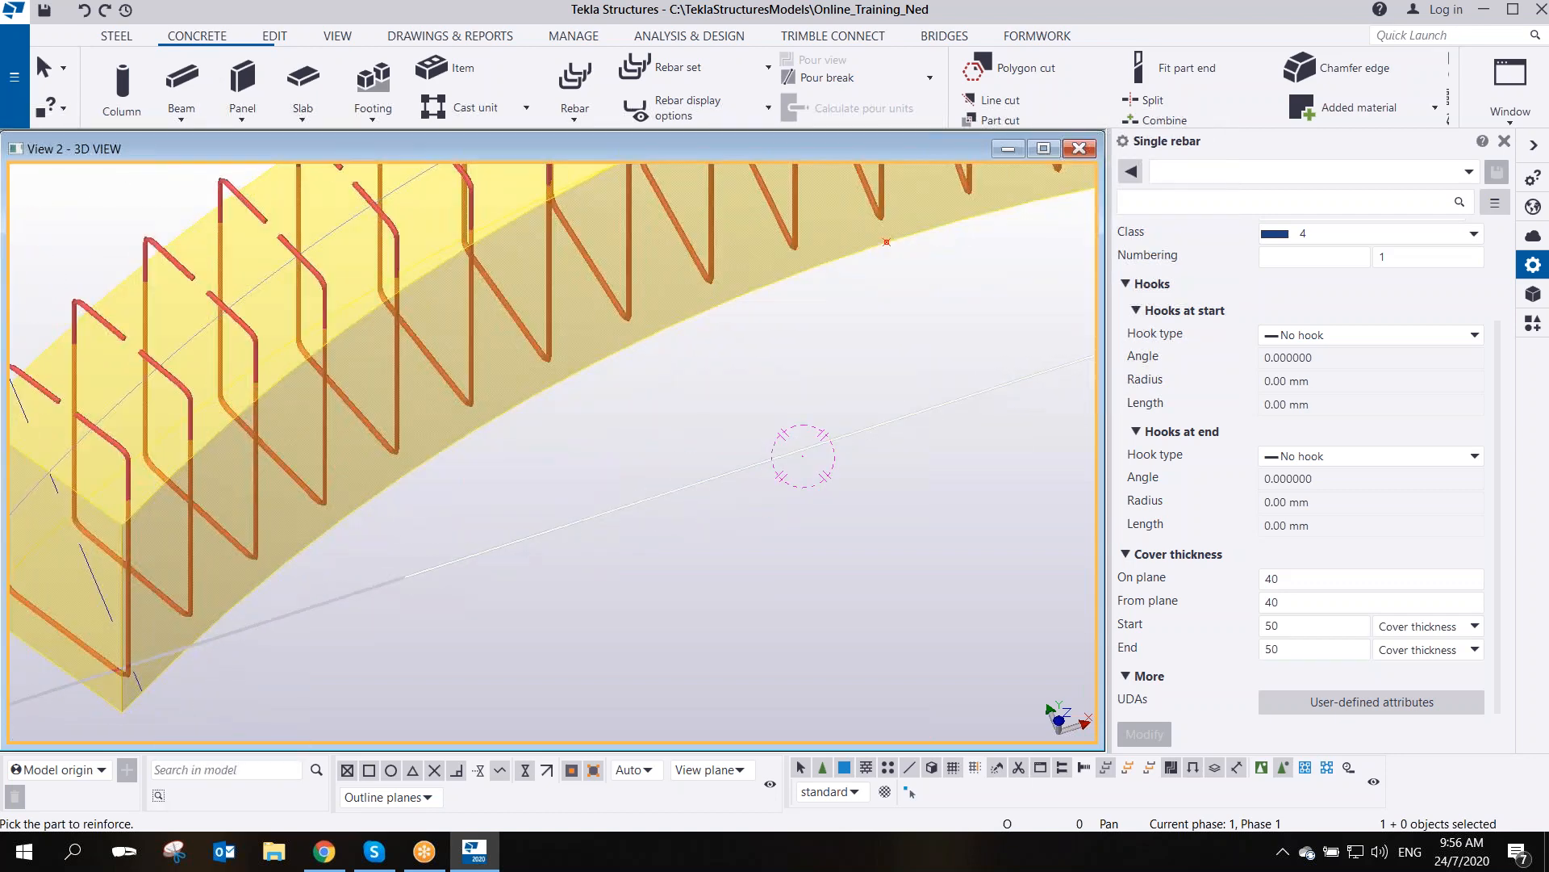
pyautogui.click(330, 460)
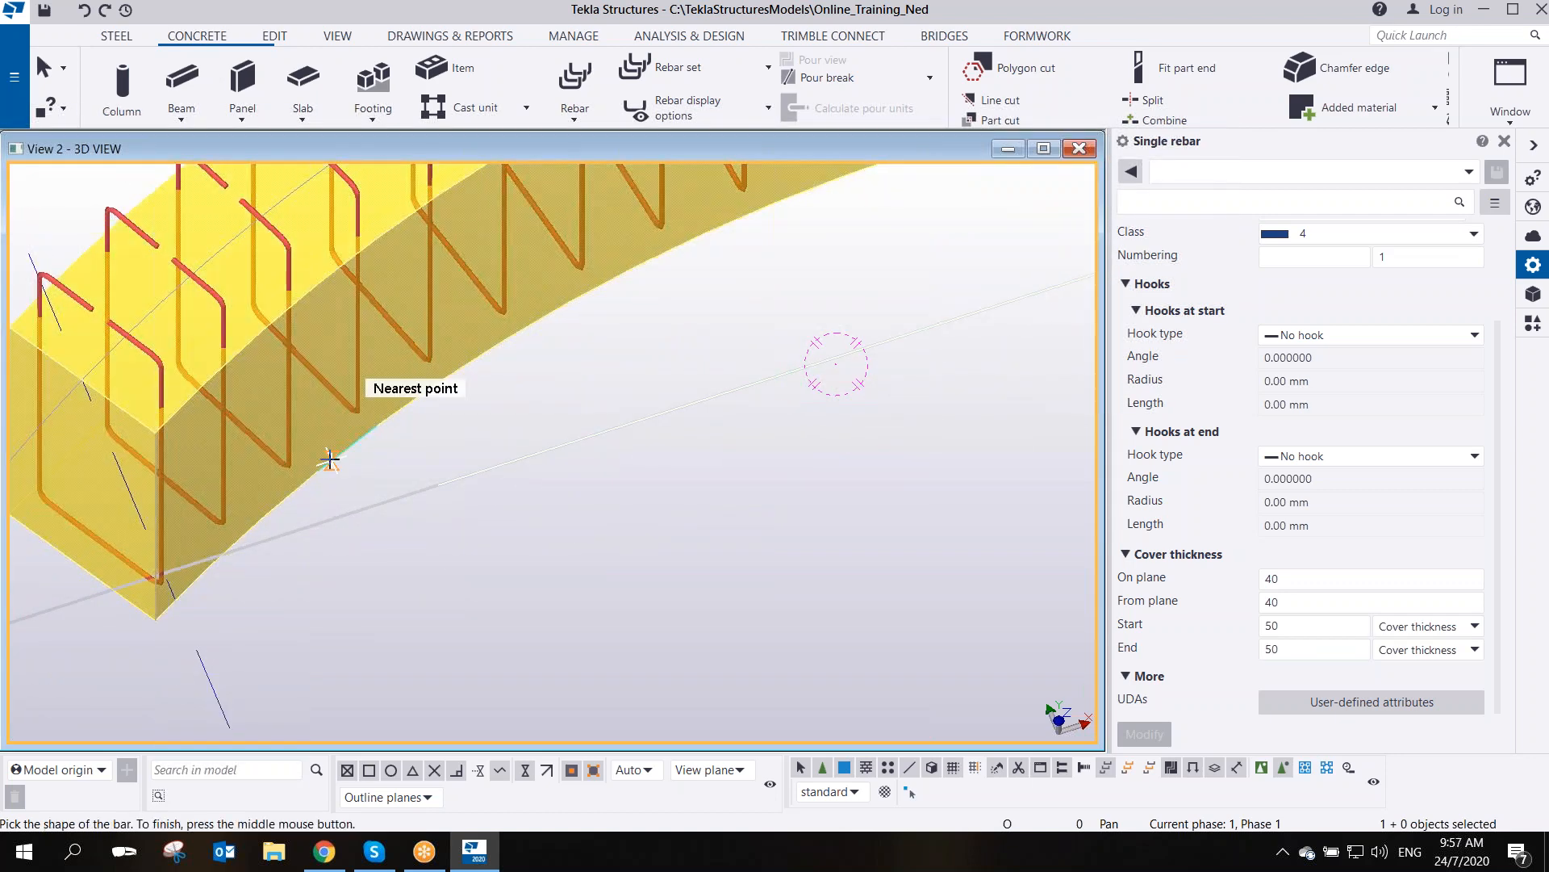
pyautogui.scroll(-2, 334, 463)
pyautogui.scroll(3, 194, 594)
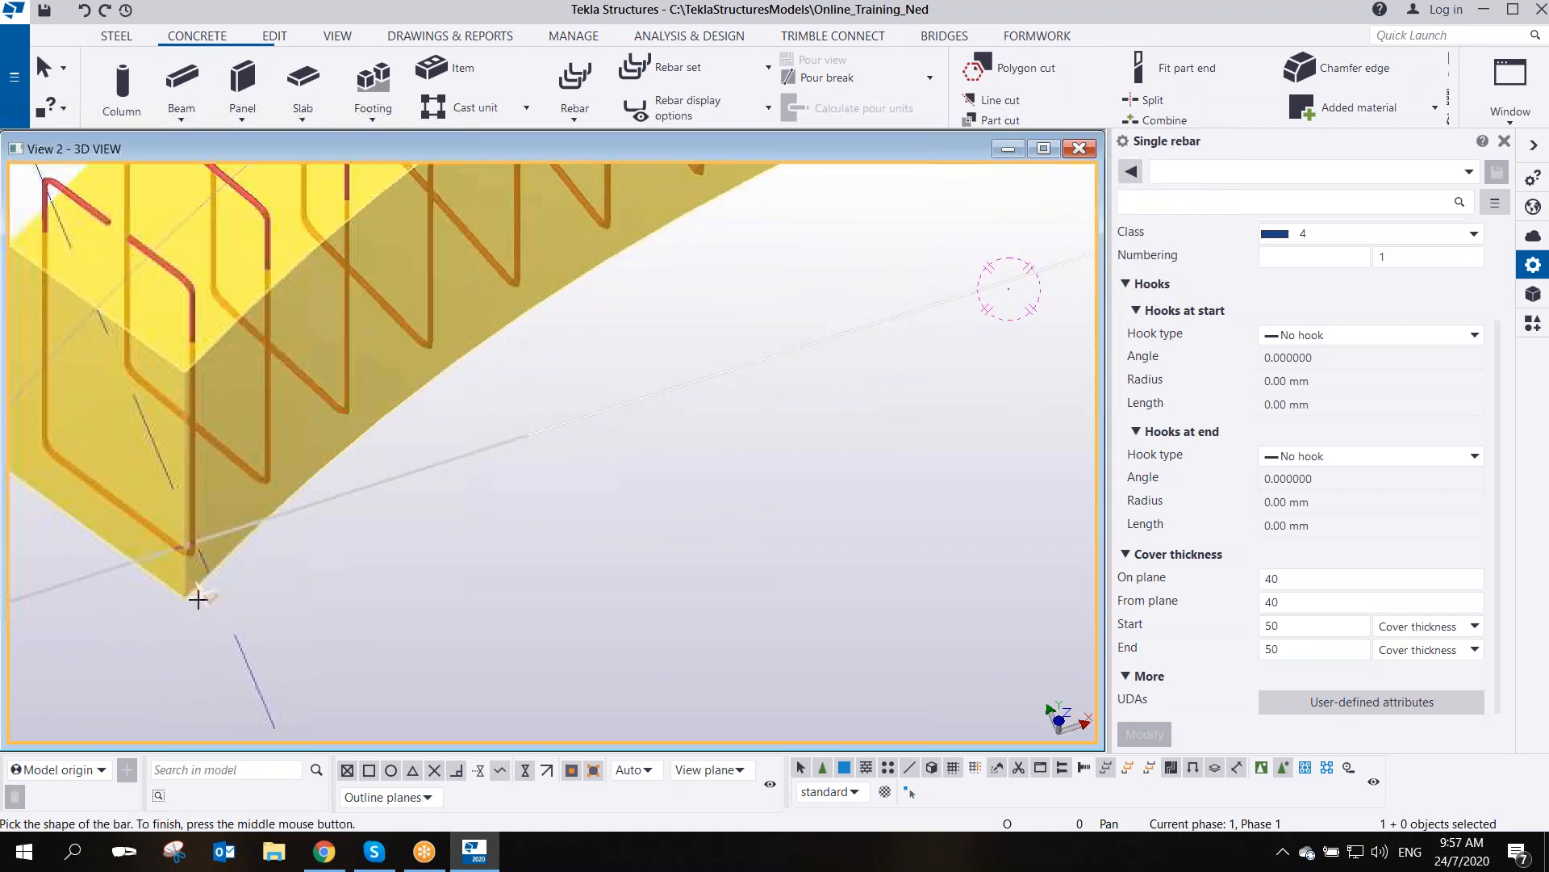
pyautogui.click(186, 598)
pyautogui.scroll(3, 246, 551)
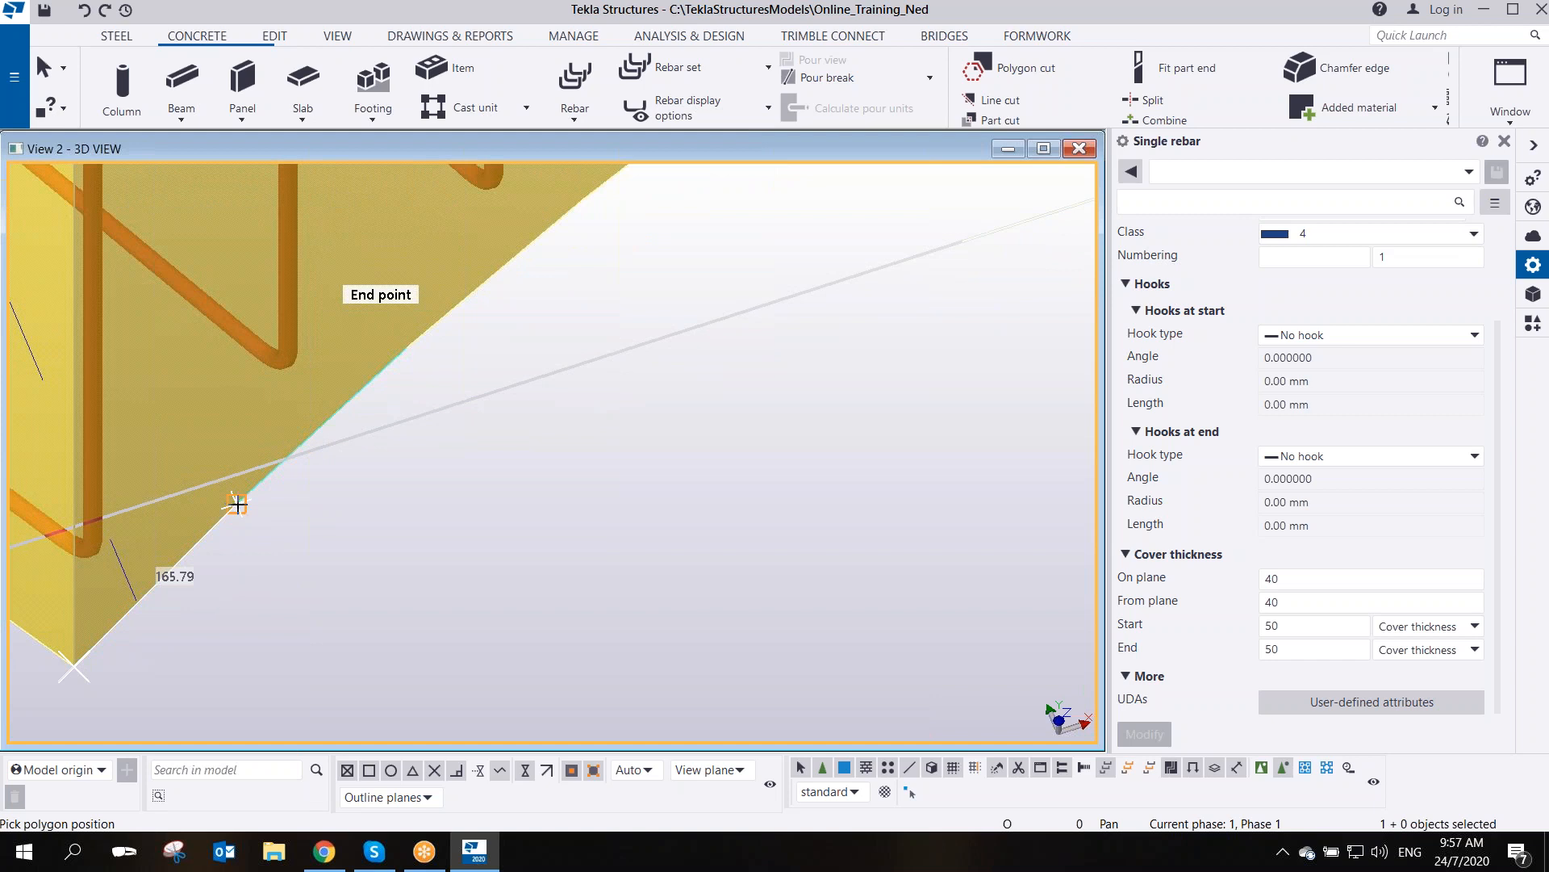
pyautogui.click(237, 504)
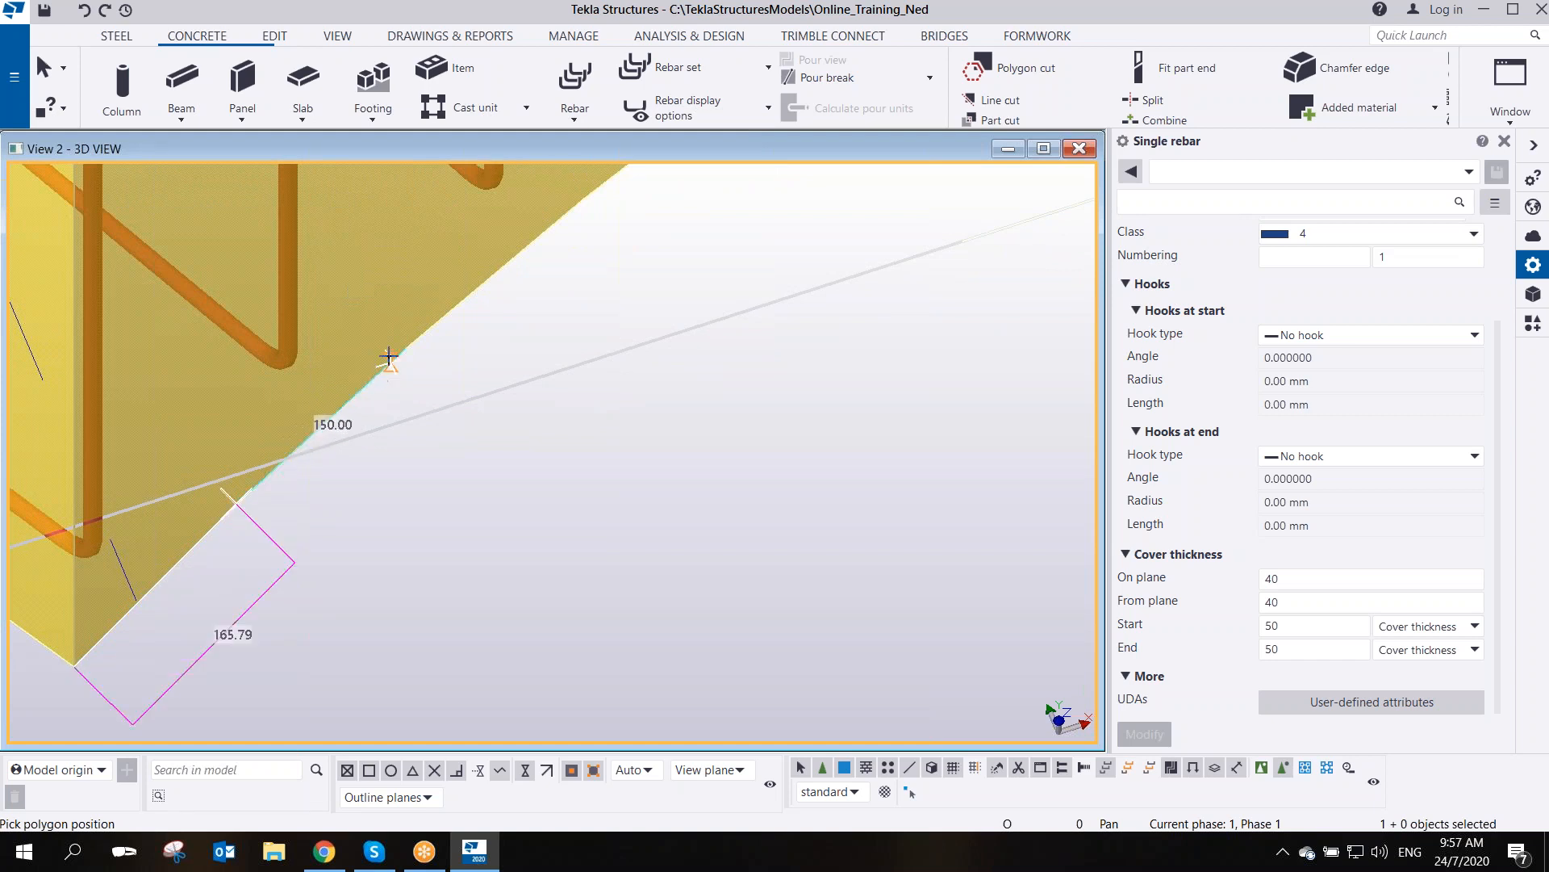
# - Continue the bar shape through the next five consecutive end points along the beam's bottom inner edge
pyautogui.moveTo(547, 255); pyautogui.dragTo(463, 404, button='middle')
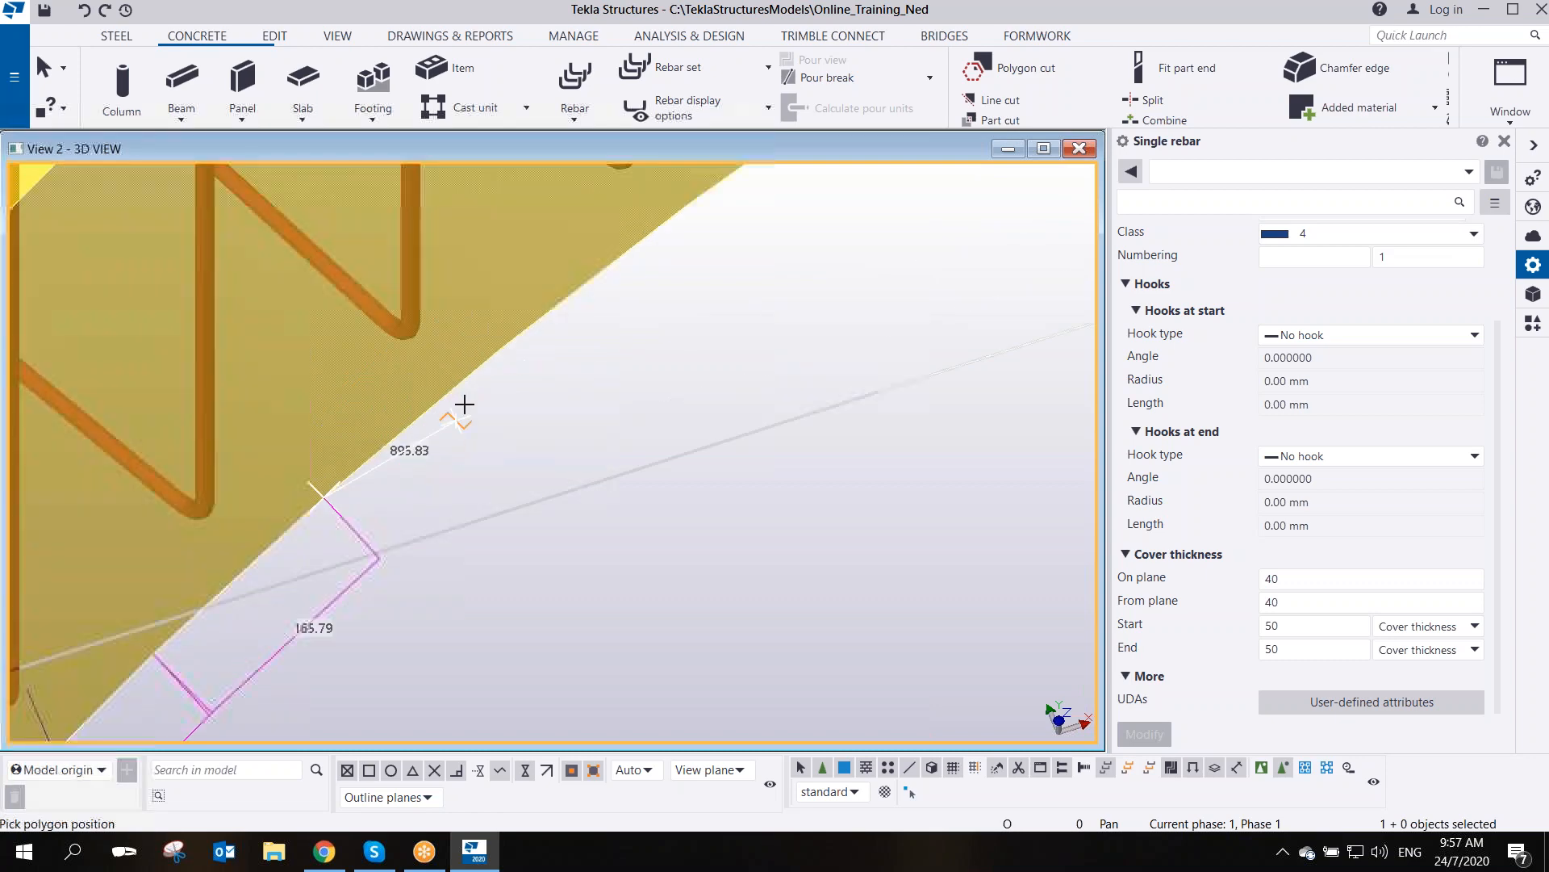
pyautogui.click(500, 347)
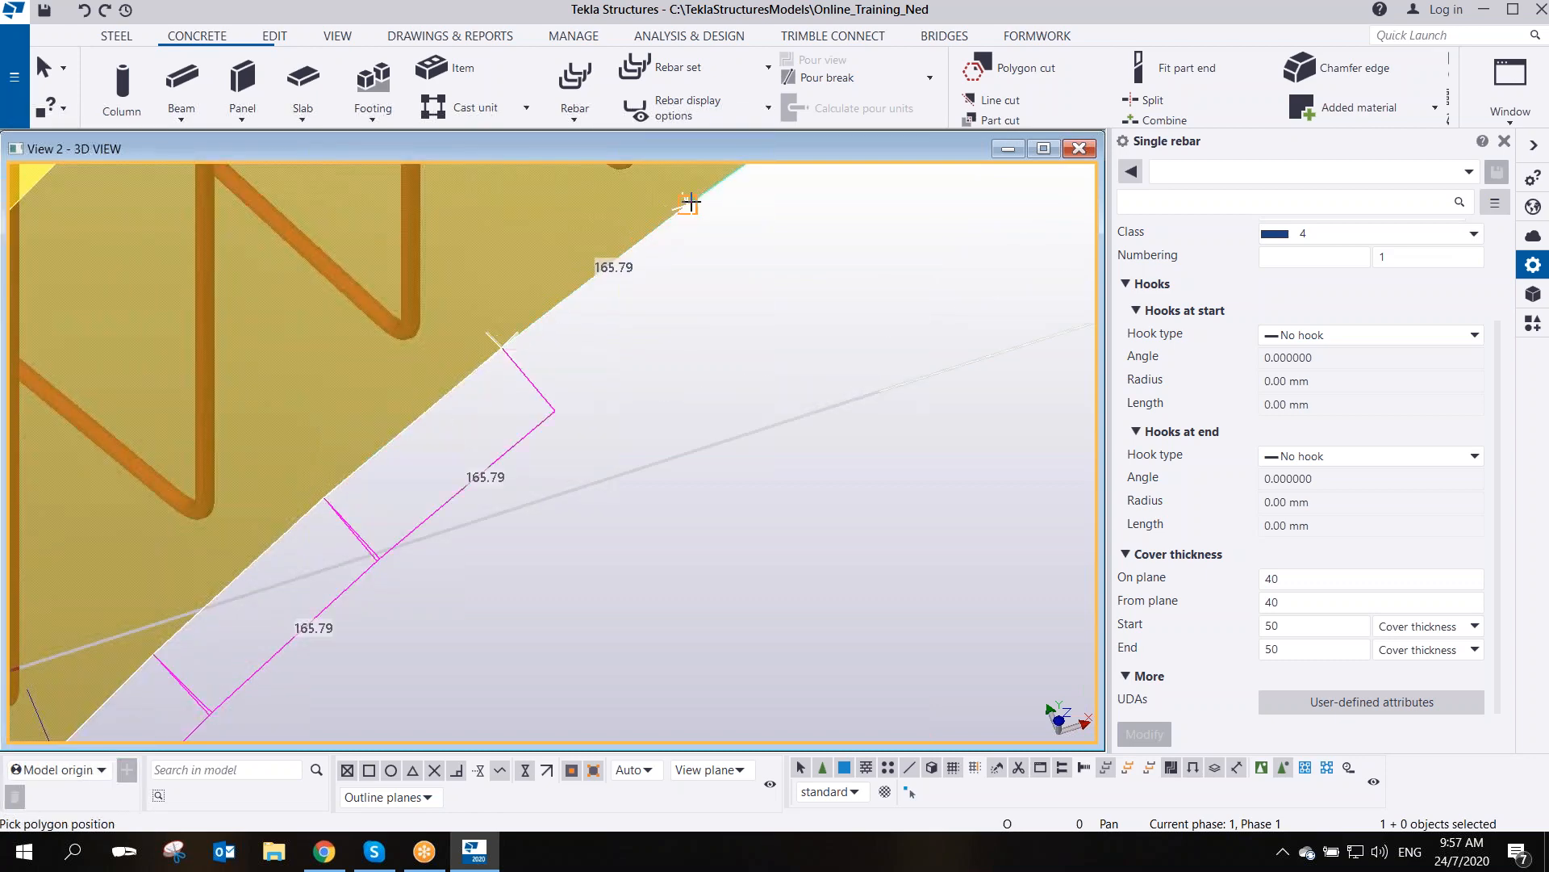
pyautogui.moveTo(691, 200); pyautogui.dragTo(636, 290, button='middle')
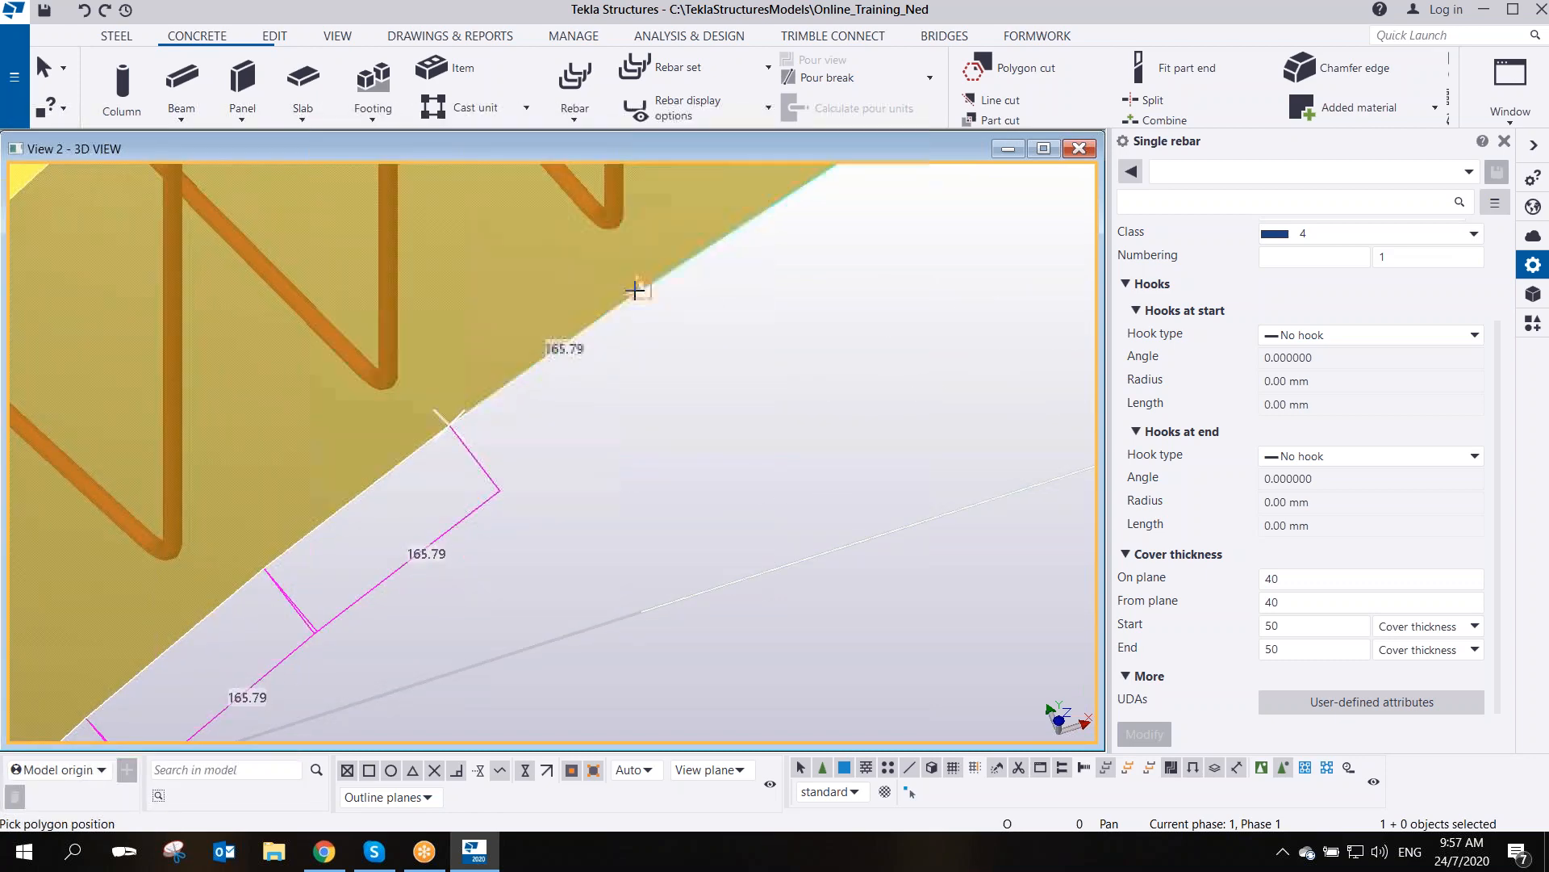
pyautogui.click(635, 291)
pyautogui.moveTo(739, 301); pyautogui.dragTo(576, 476, button='middle')
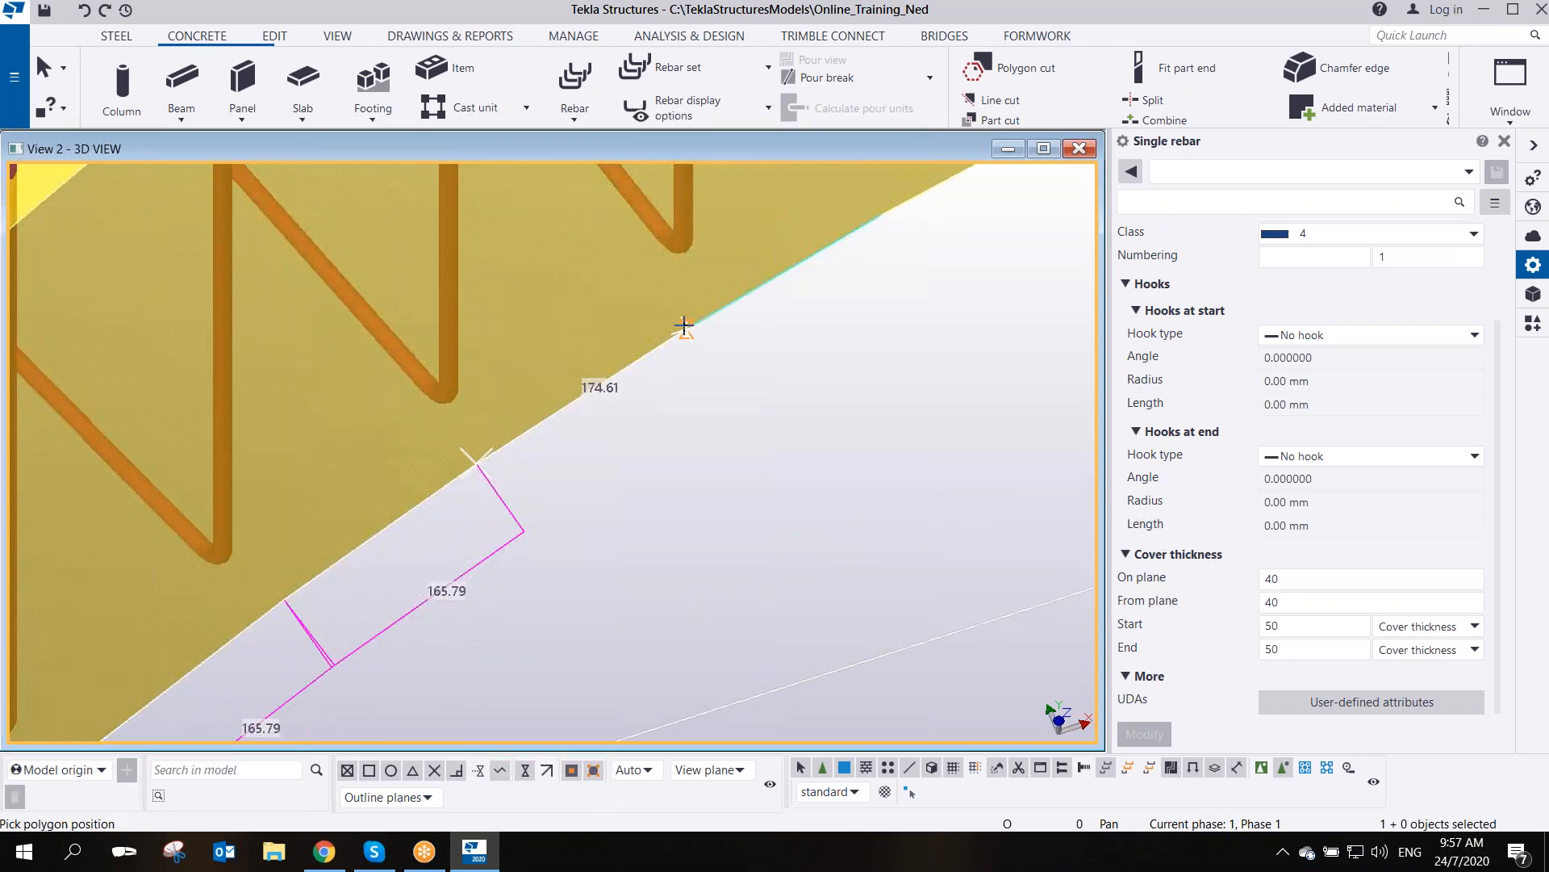
pyautogui.click(675, 331)
pyautogui.moveTo(812, 318); pyautogui.dragTo(671, 405, button='middle')
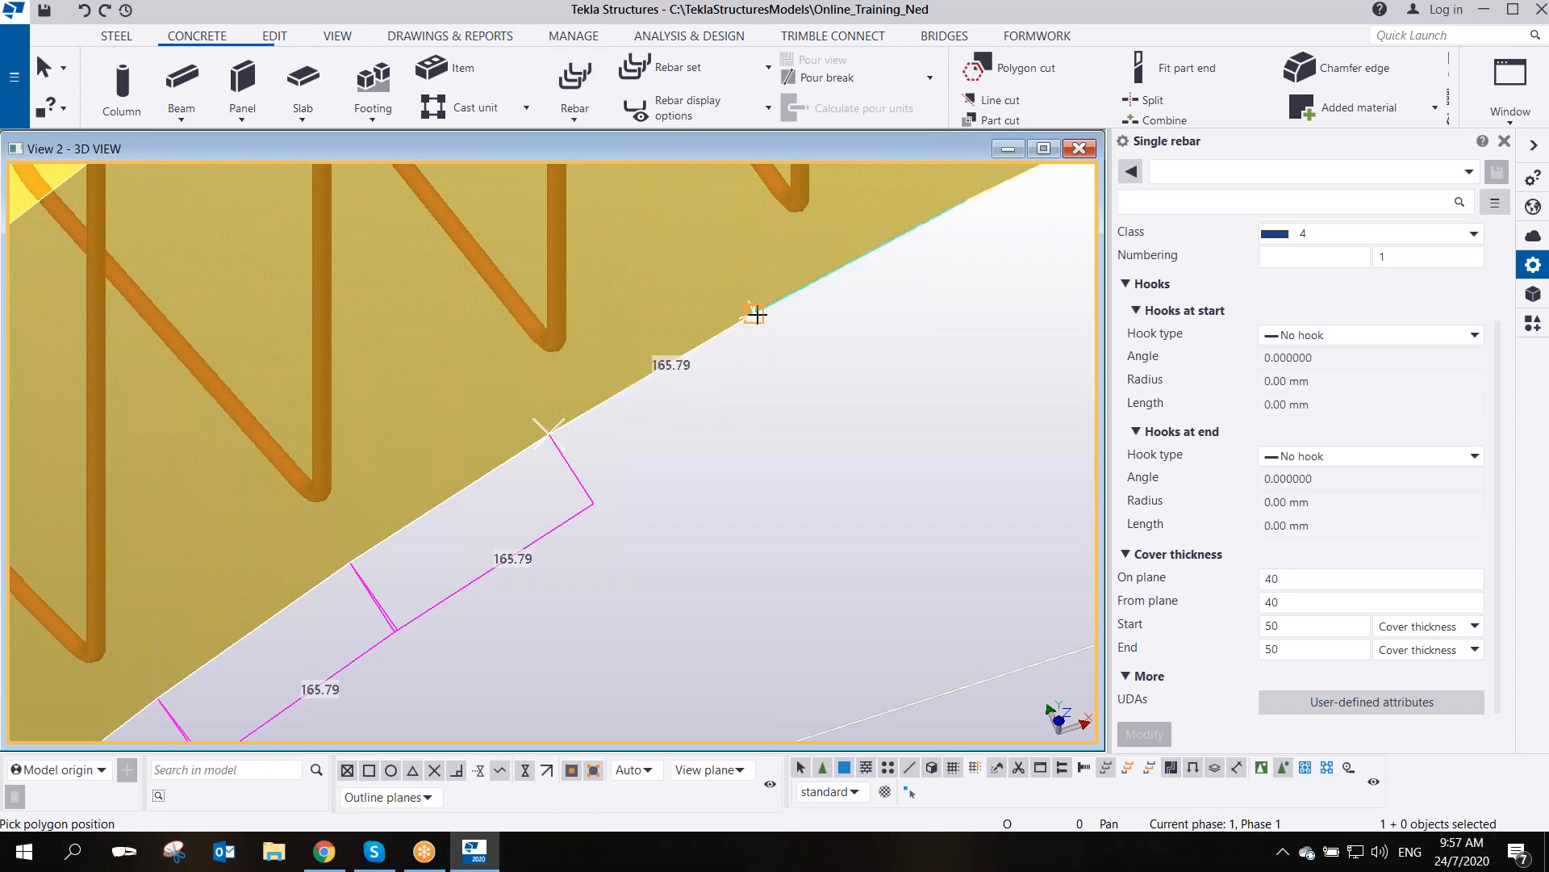
pyautogui.moveTo(759, 318); pyautogui.dragTo(639, 319, button='middle')
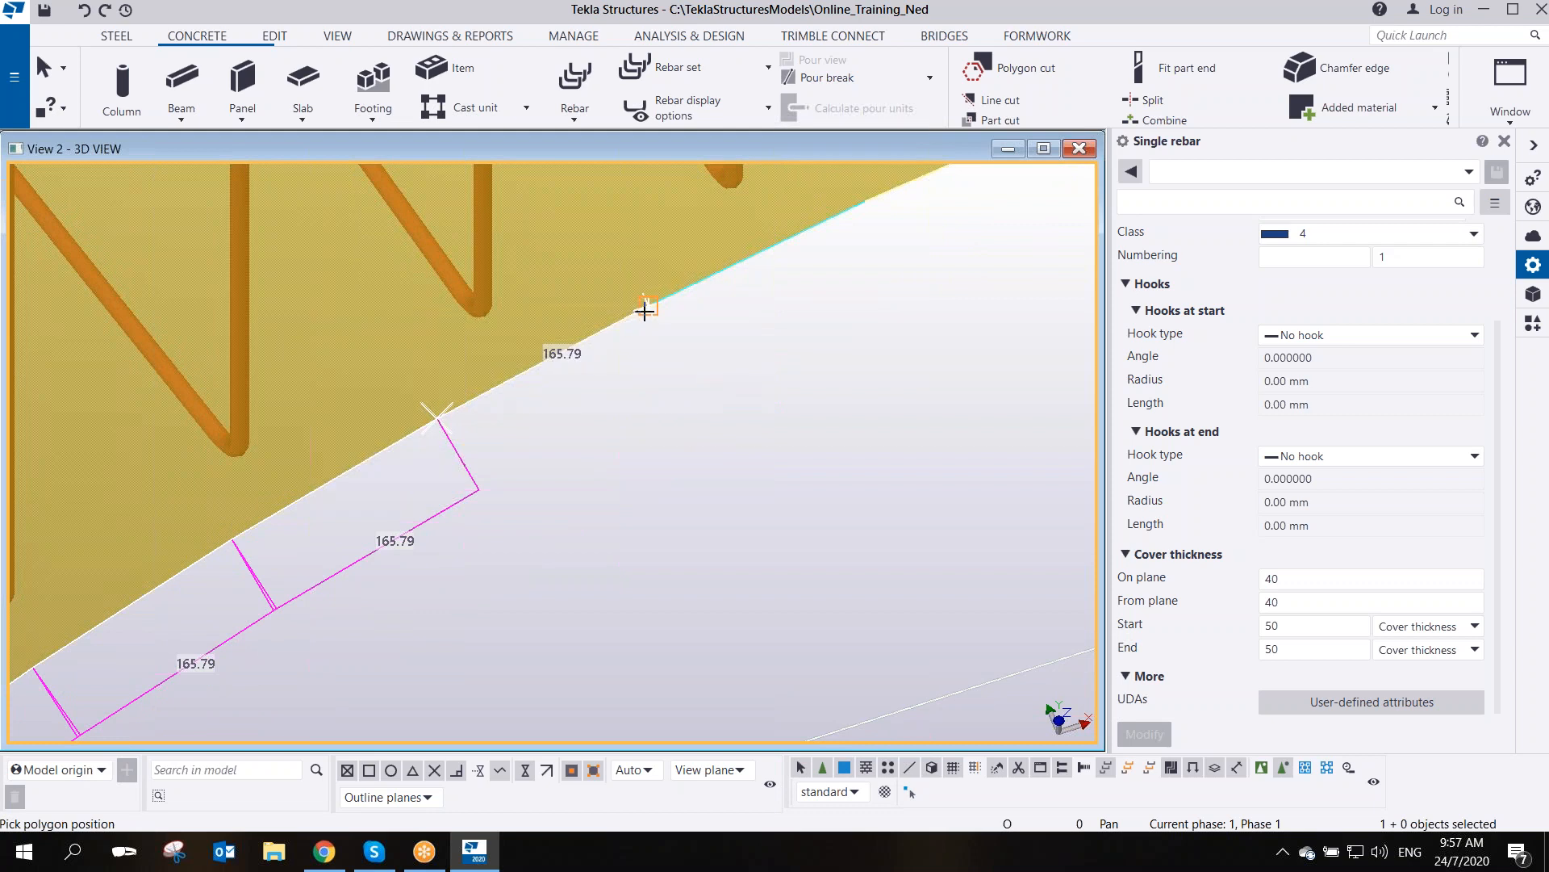
pyautogui.click(645, 311)
pyautogui.moveTo(827, 327); pyautogui.dragTo(564, 453, button='middle')
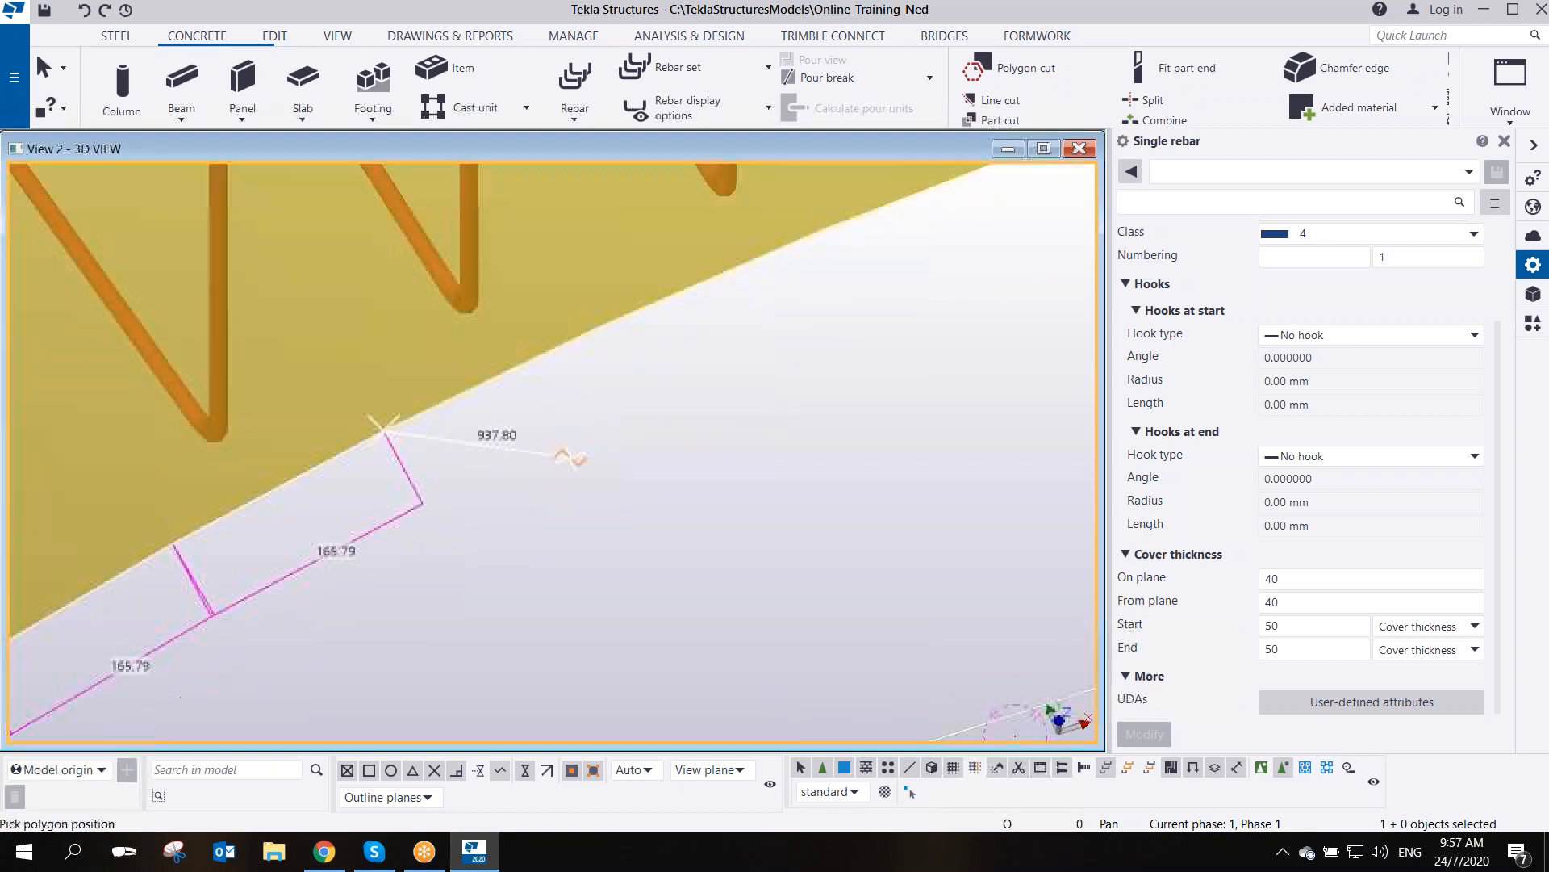
pyautogui.click(599, 326)
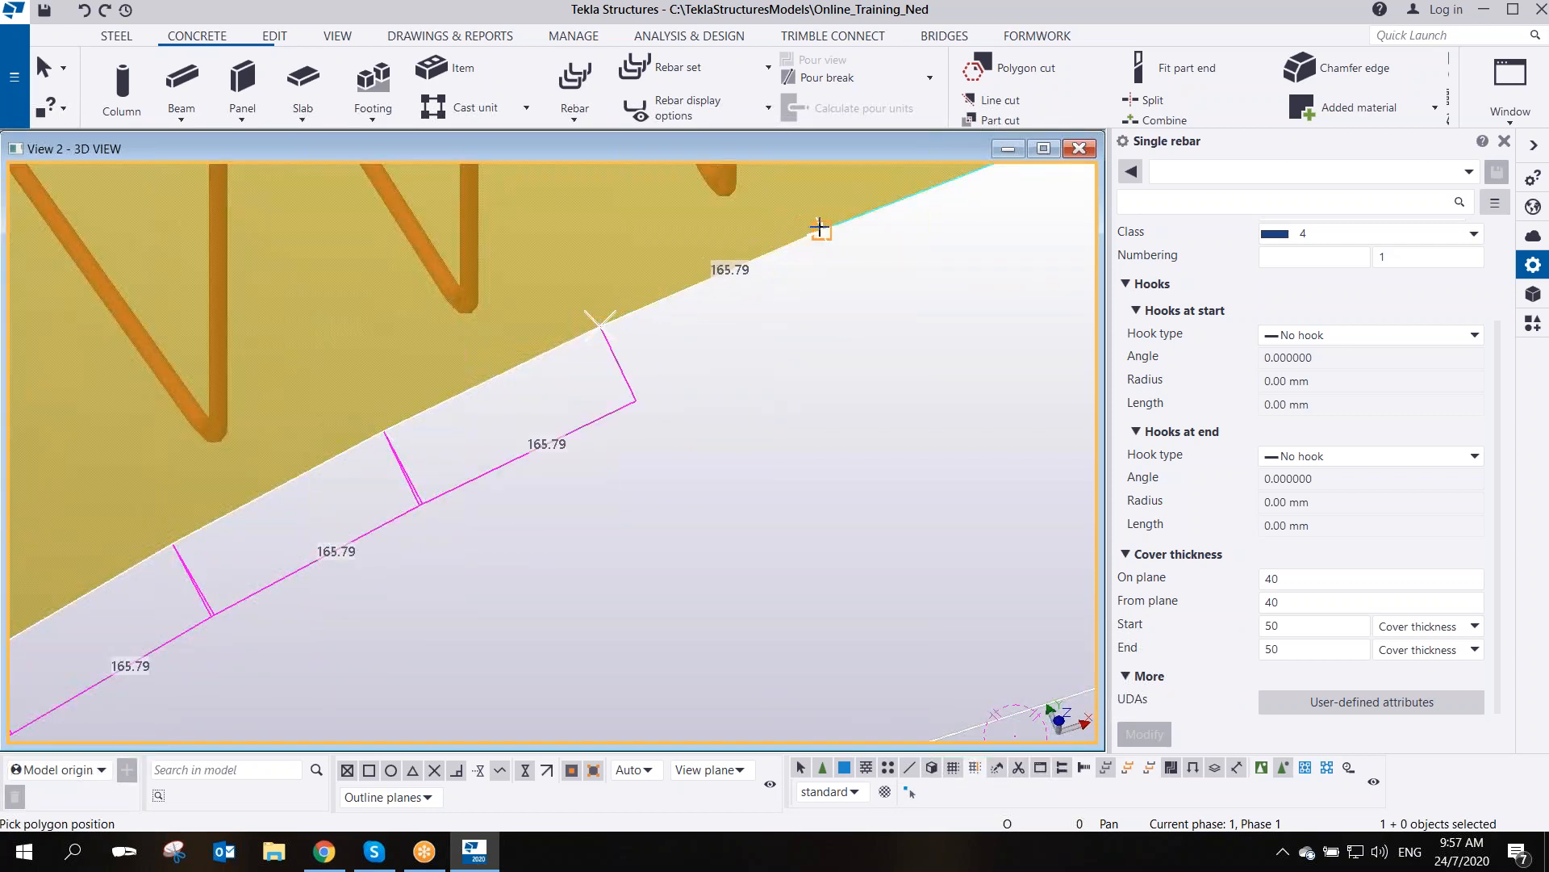
# - Extend the bar shape by two more edge end points, up to about the beam's mid-length
pyautogui.scroll(-2, 831, 242)
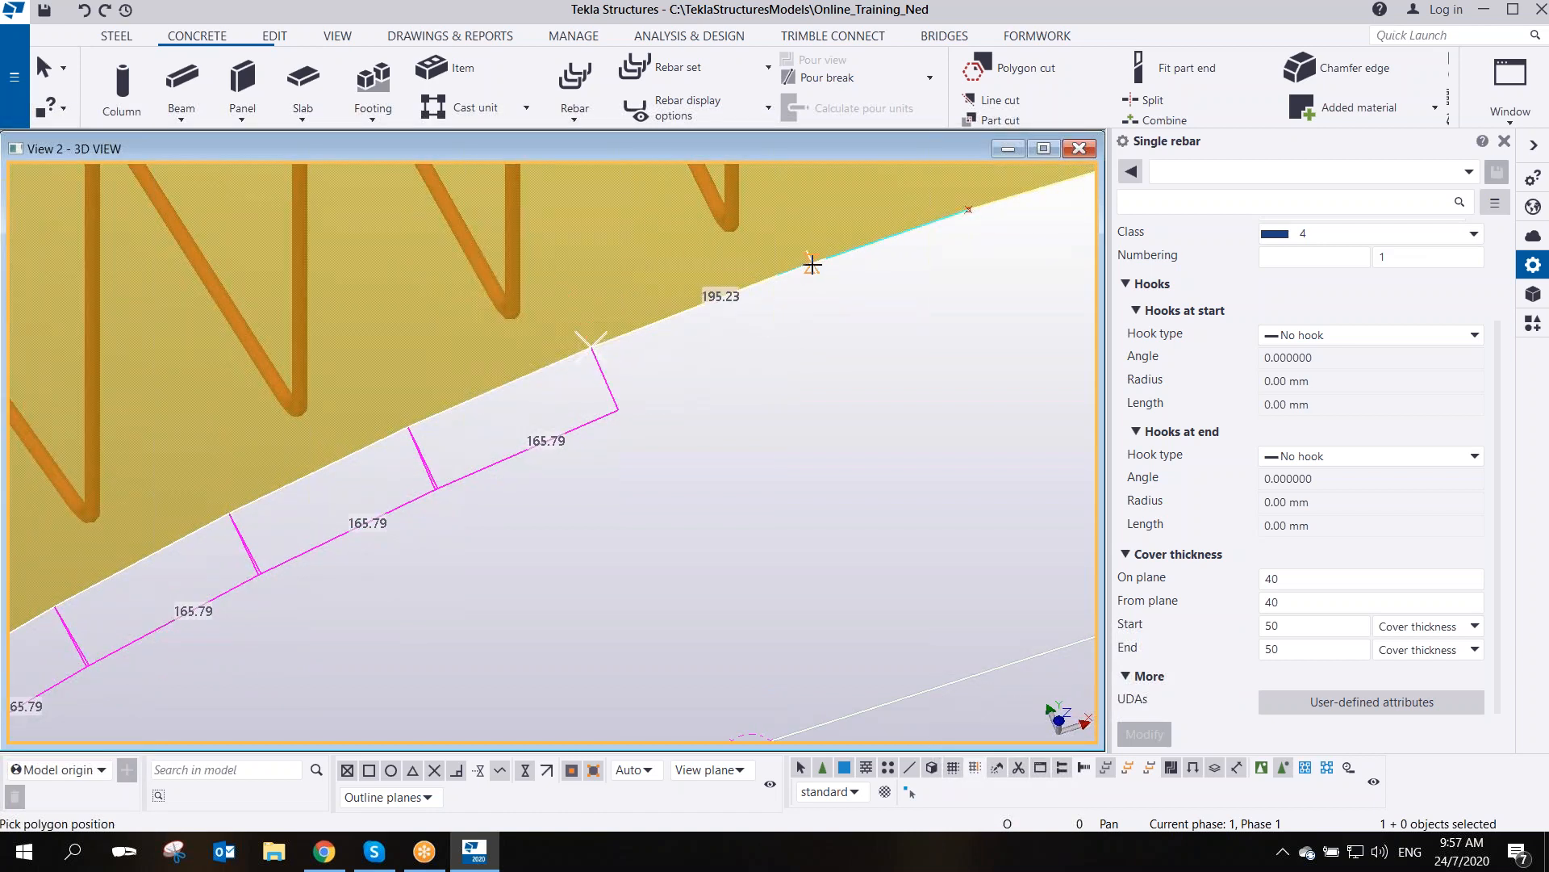
pyautogui.click(779, 273)
pyautogui.click(968, 209)
pyautogui.moveTo(936, 259); pyautogui.dragTo(516, 377, button='middle')
pyautogui.scroll(-3, 520, 380)
pyautogui.scroll(-1, 524, 379)
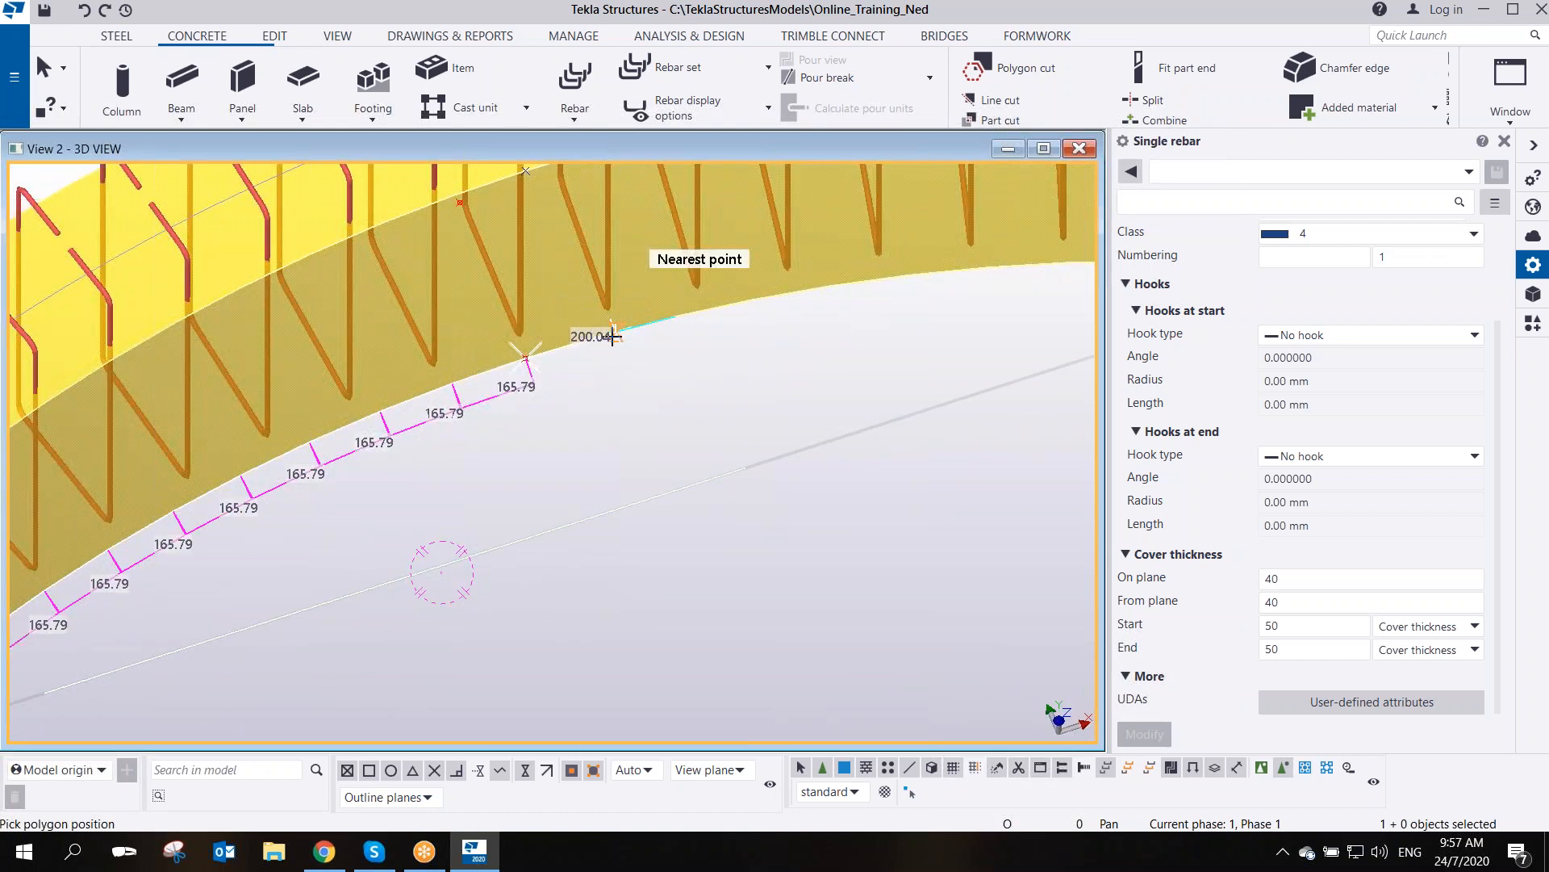
# - Continue the bar shape through the next successive end points along the bottom inner edge, past the beam's mid-length
pyautogui.click(601, 332)
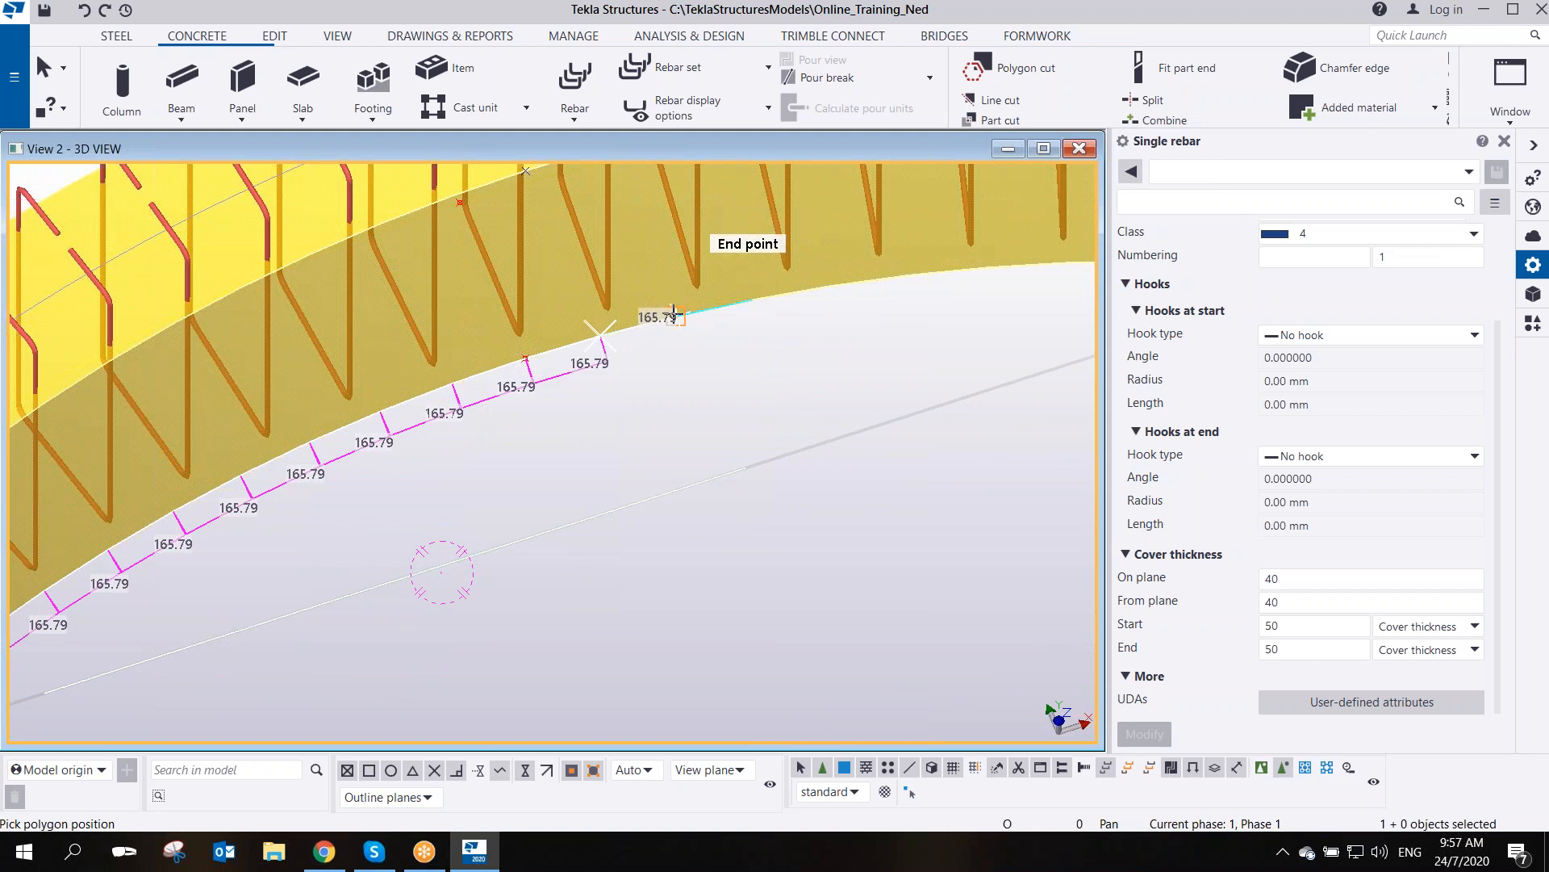
pyautogui.click(674, 315)
pyautogui.click(752, 295)
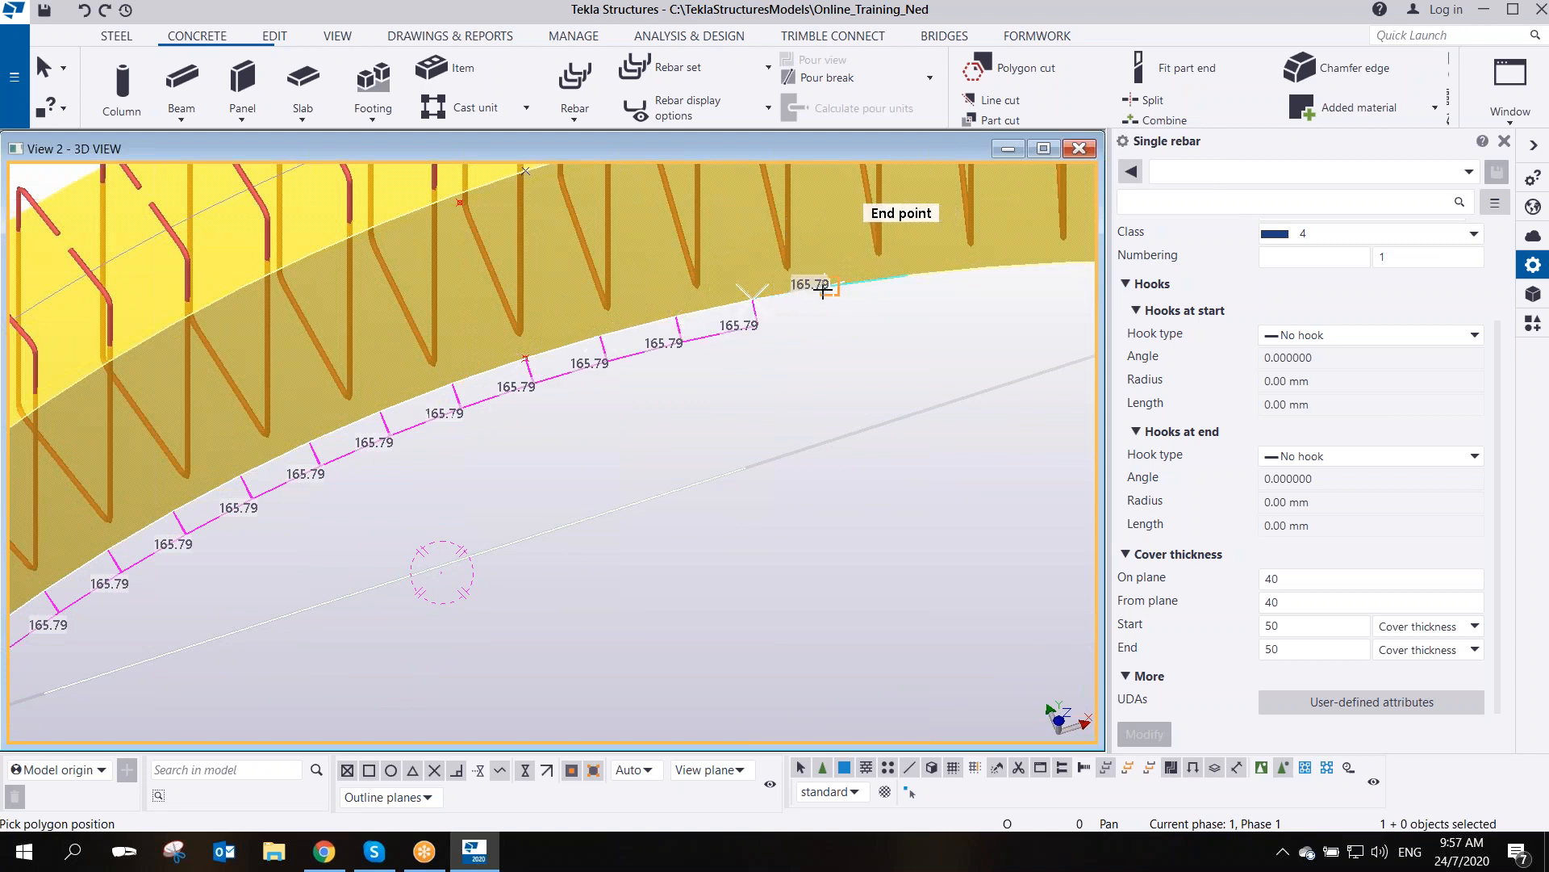
pyautogui.click(825, 287)
pyautogui.click(909, 278)
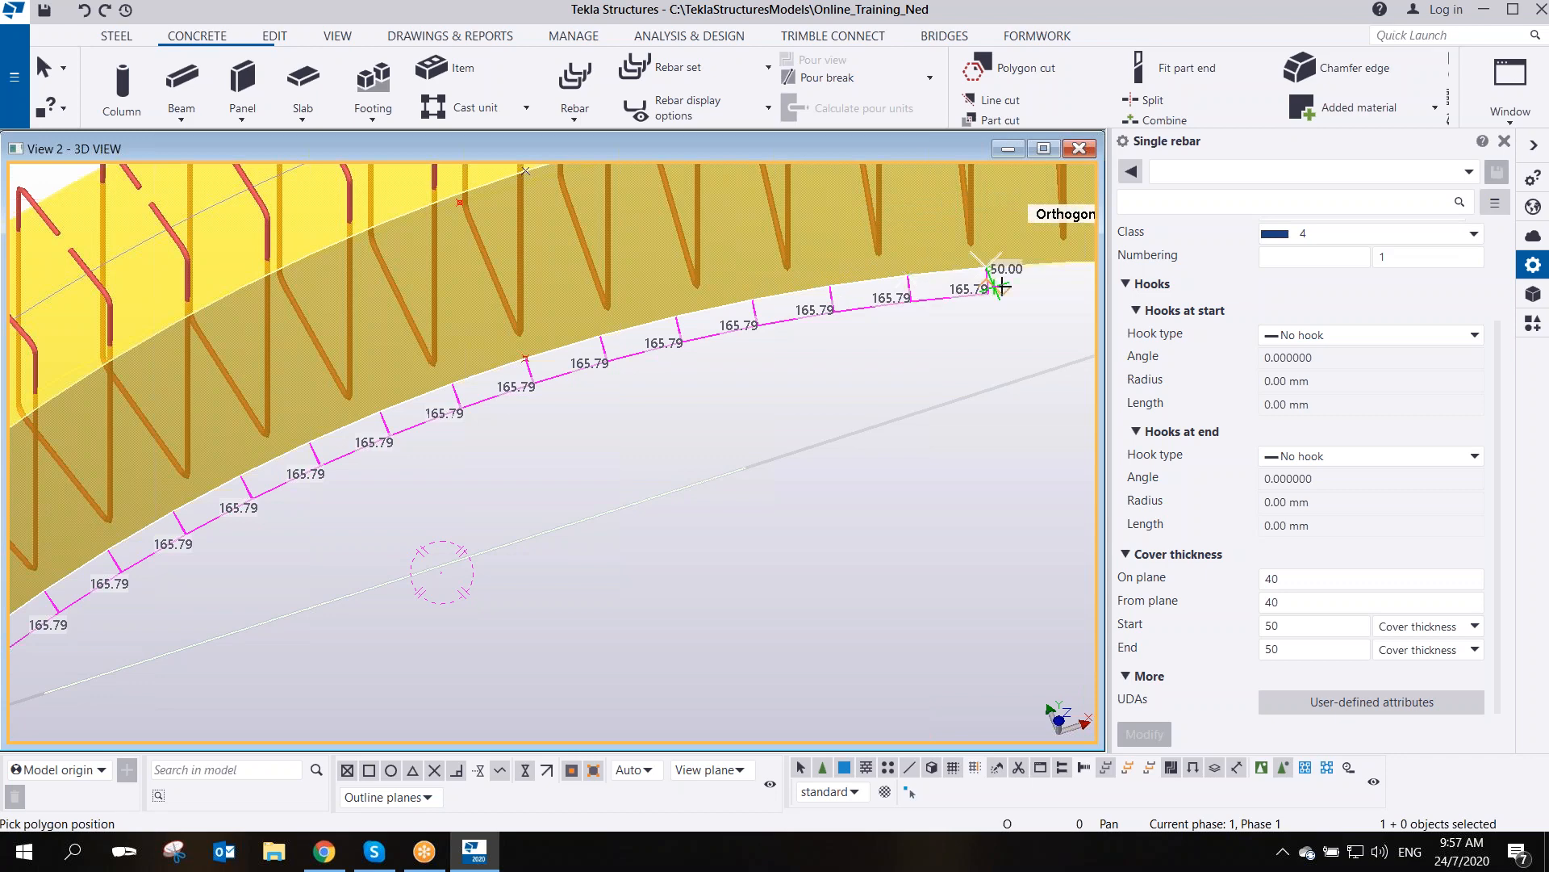
# - Complete the bar shape through the remaining edge points to the beam's far-end bottom inner corner and create the bar
pyautogui.moveTo(985, 269); pyautogui.dragTo(632, 271, button='middle')
pyautogui.click(631, 269)
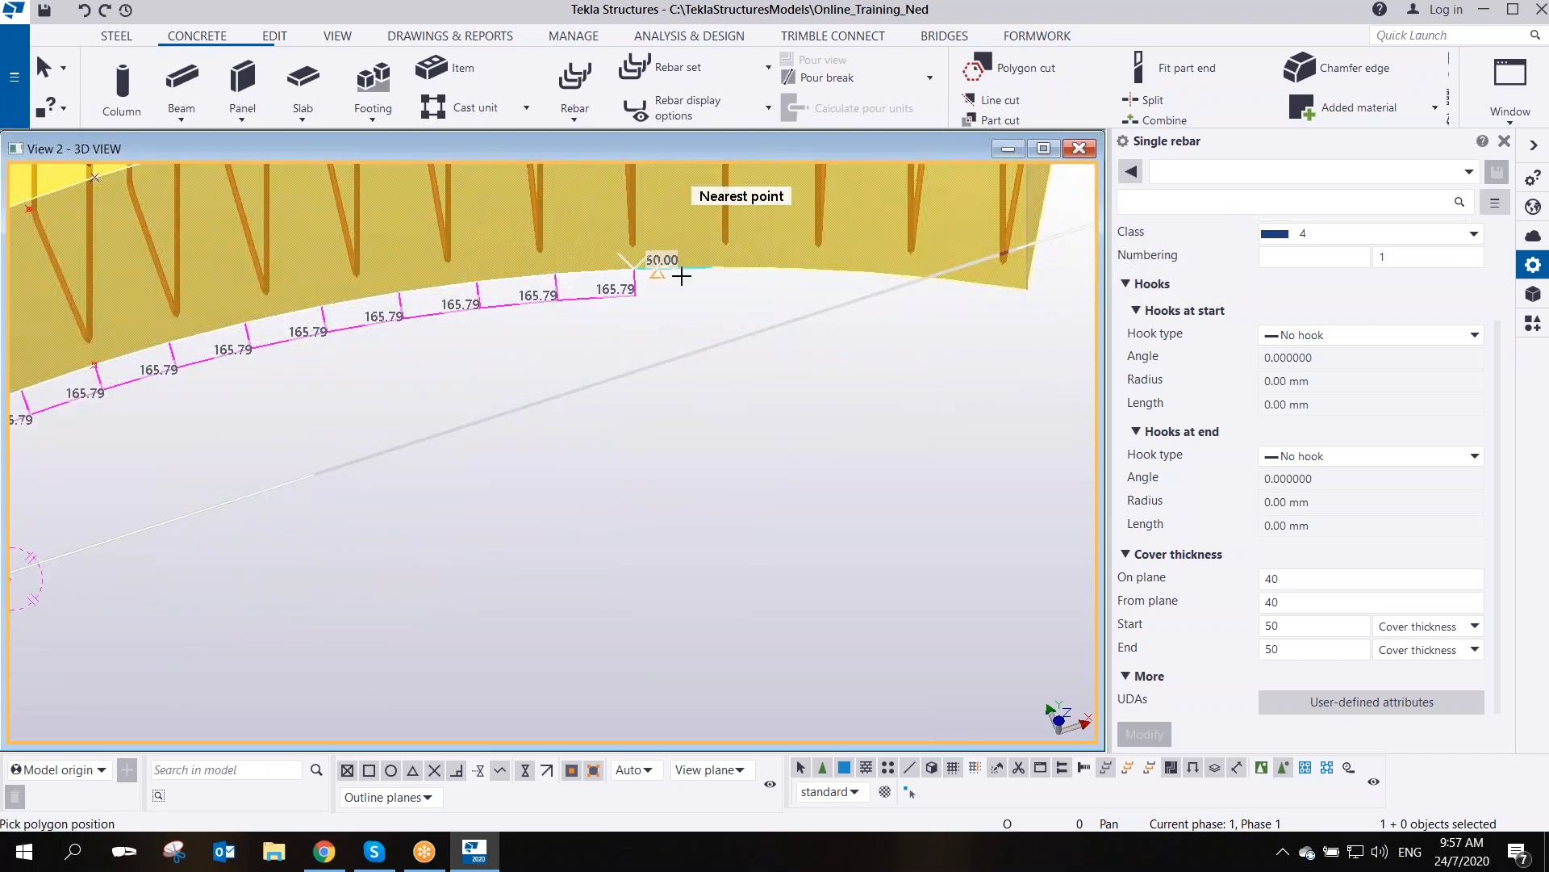
pyautogui.click(711, 268)
pyautogui.click(791, 266)
pyautogui.click(870, 272)
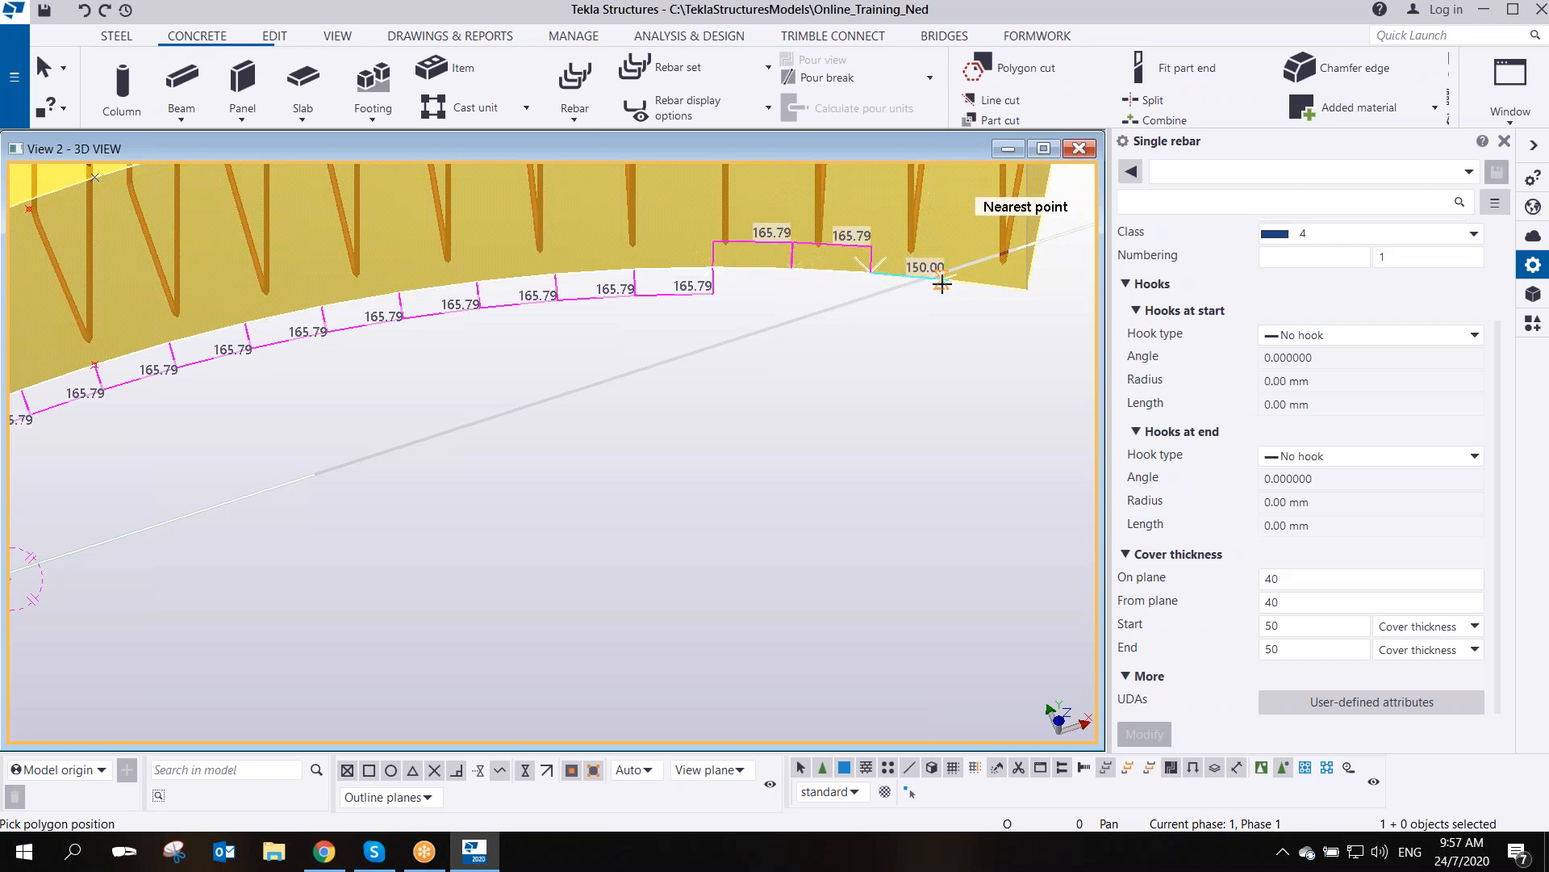
pyautogui.click(945, 276)
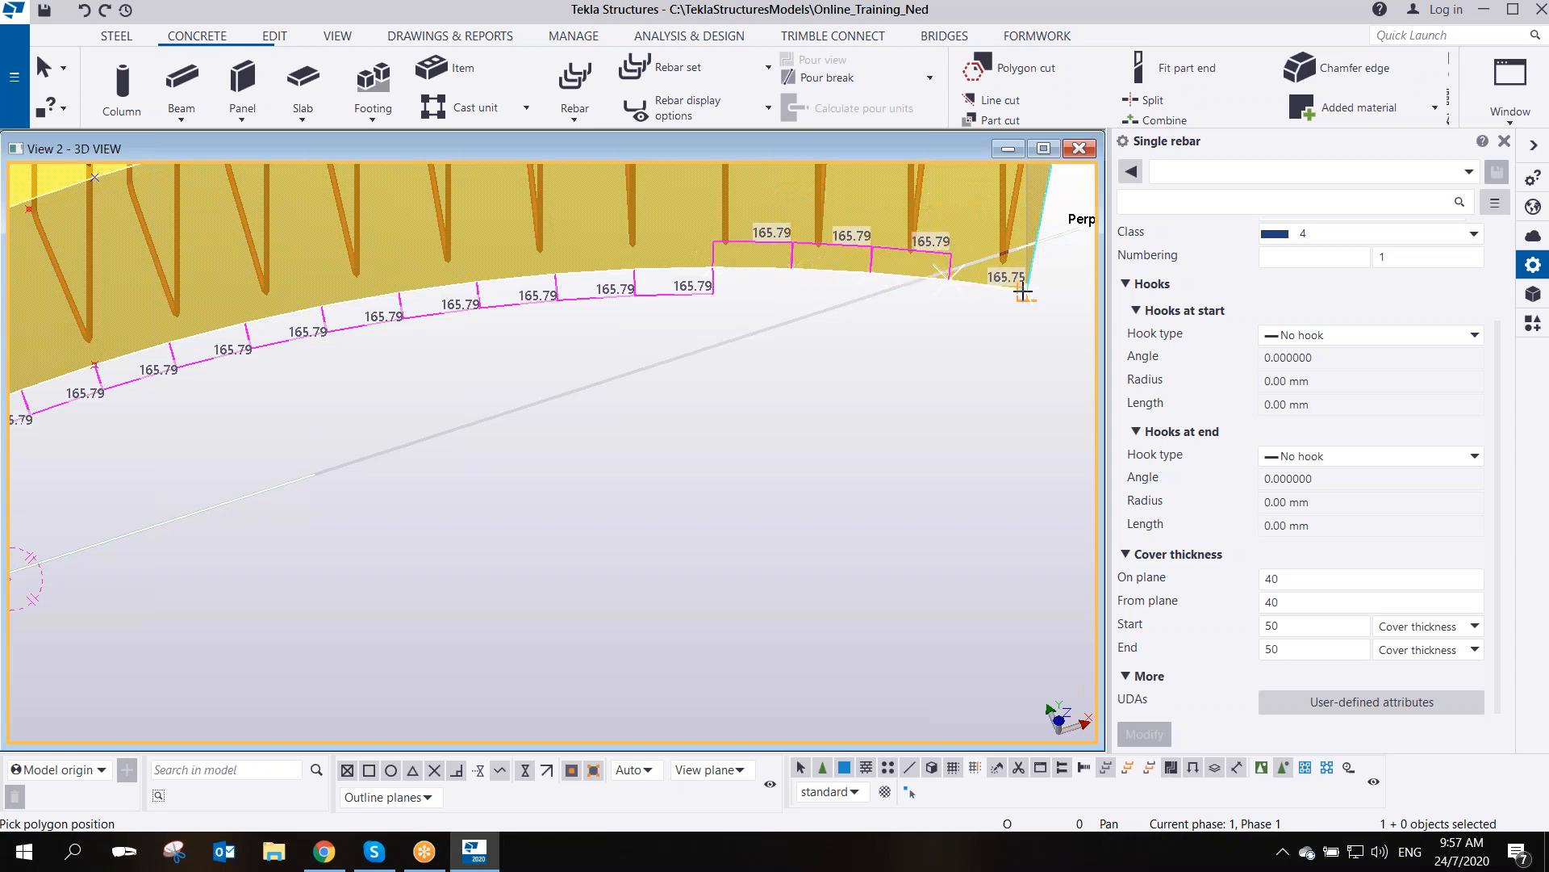
pyautogui.click(1026, 289)
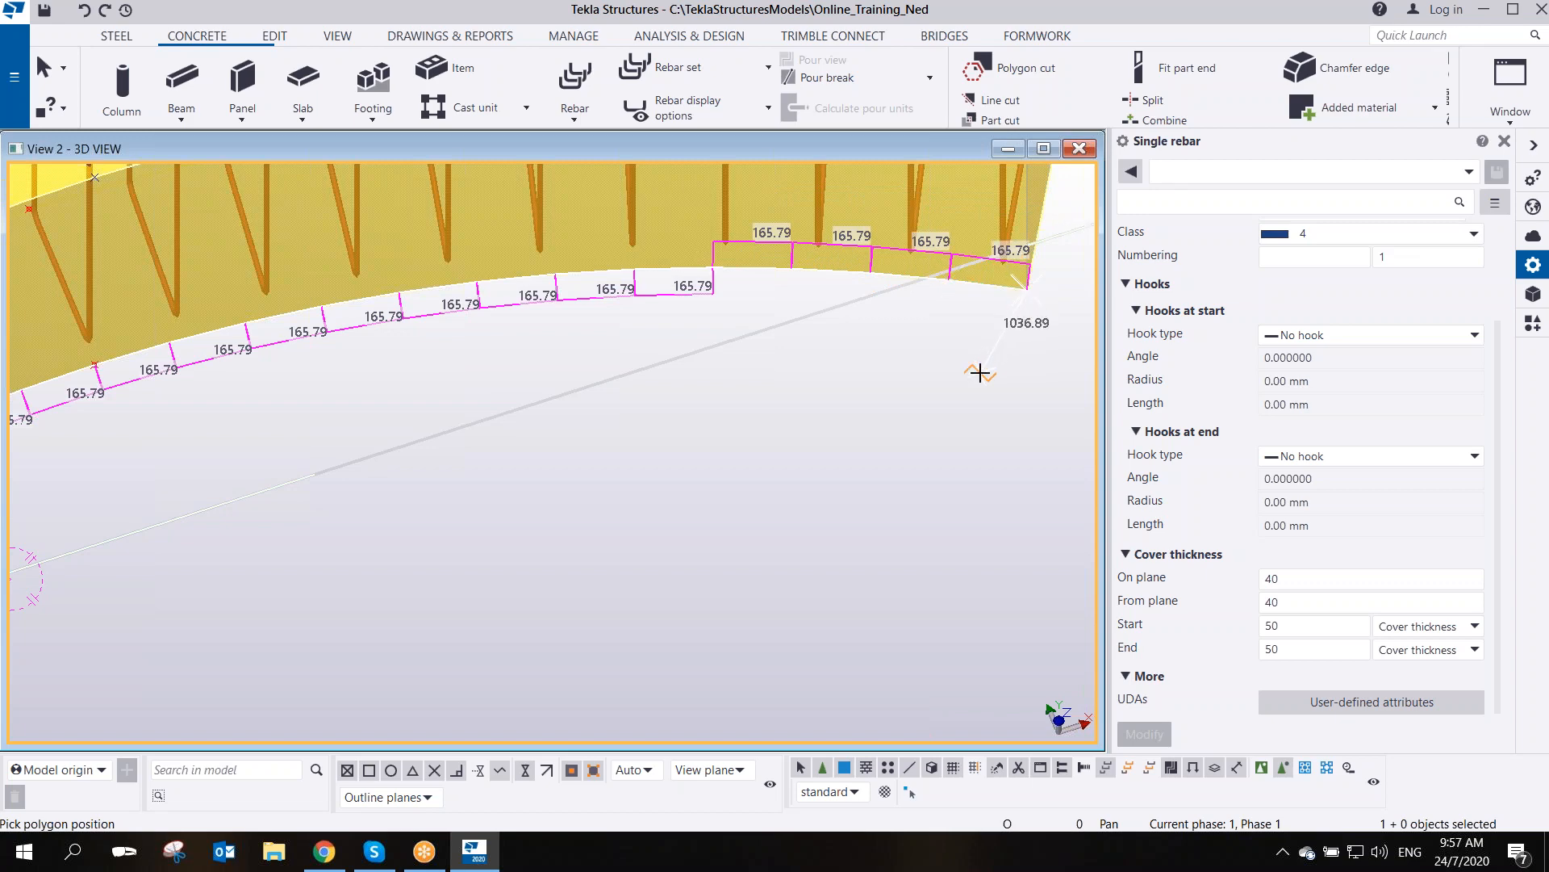
pyautogui.middleClick(980, 373)
pyautogui.rightClick(235, 325)
pyautogui.click(265, 327)
# - Set the inner bar's on-plane cover thickness to -40 and apply the change
pyautogui.scroll(-2, 320, 443)
pyautogui.moveTo(319, 443); pyautogui.dragTo(777, 342, button='middle')
pyautogui.scroll(2, 153, 587)
pyautogui.moveTo(154, 588); pyautogui.dragTo(350, 440, button='middle')
pyautogui.scroll(5, 363, 484)
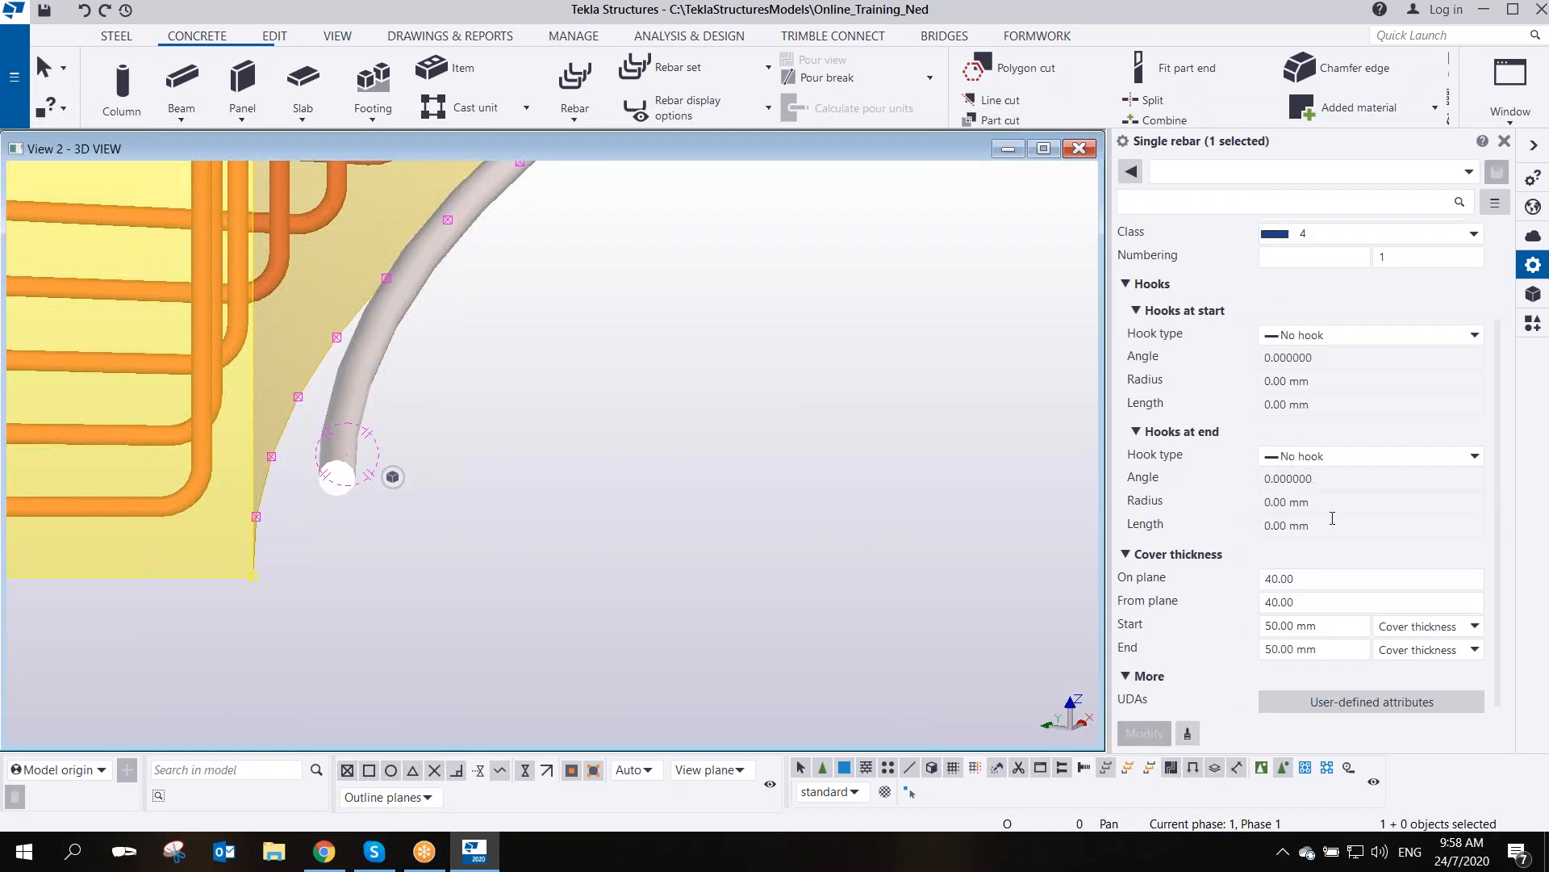
pyautogui.click(1265, 577)
pyautogui.write('-')
pyautogui.click(1144, 733)
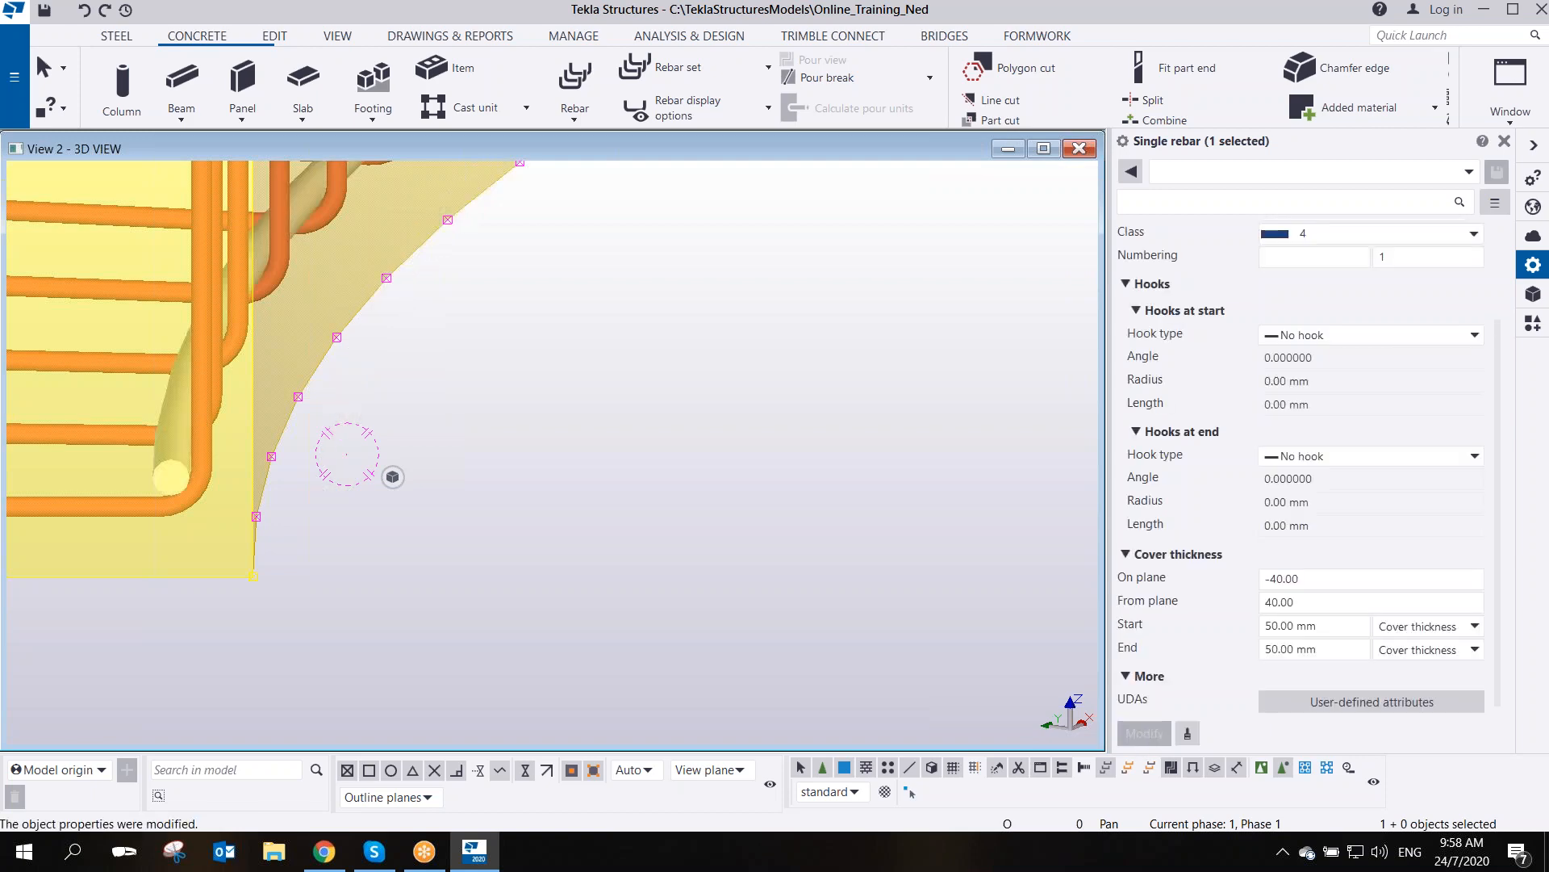
pyautogui.click(431, 469)
# - Set the inner bar's start and end cover thicknesses to -200 and apply the change
pyautogui.scroll(-2, 428, 467)
pyautogui.moveTo(555, 338); pyautogui.dragTo(467, 689, button='middle')
pyautogui.scroll(-3, 760, 347)
pyautogui.scroll(2, 768, 352)
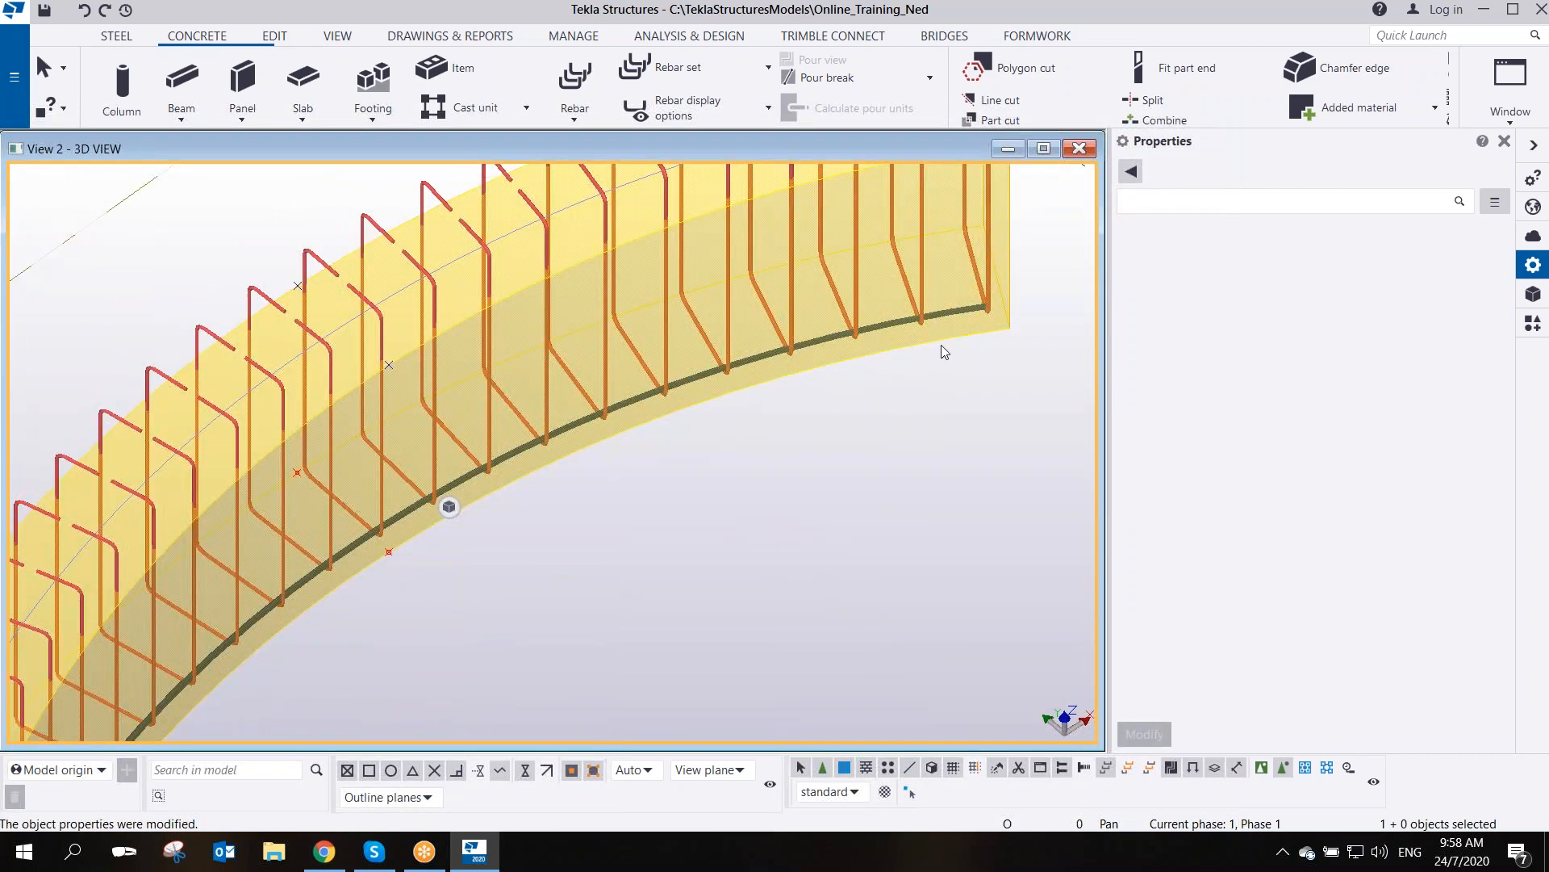
pyautogui.scroll(4, 952, 323)
pyautogui.click(971, 283)
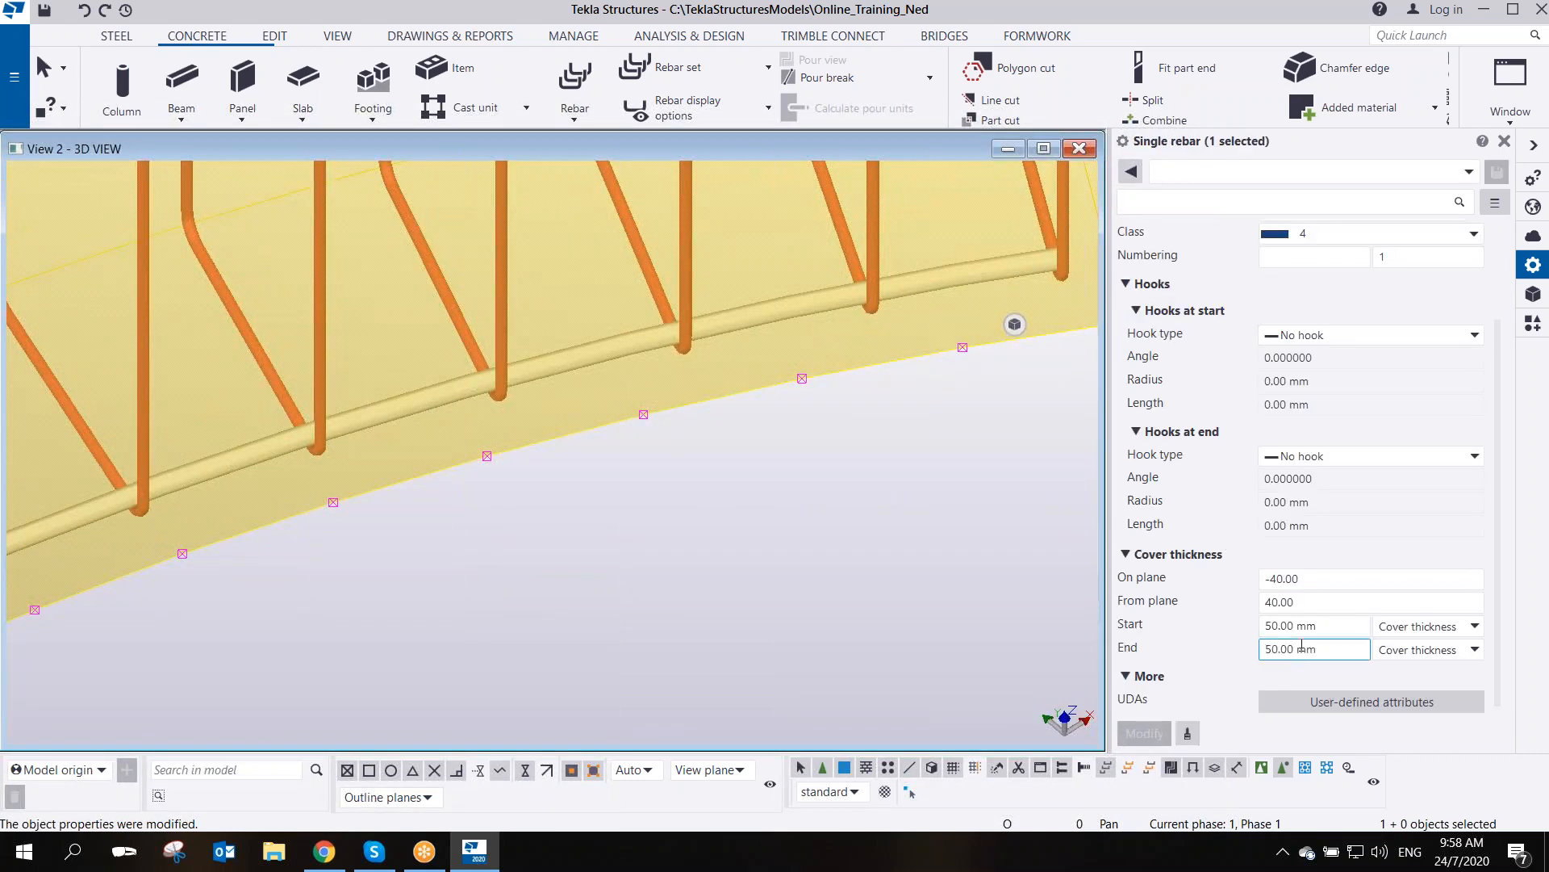
pyautogui.write('-200')
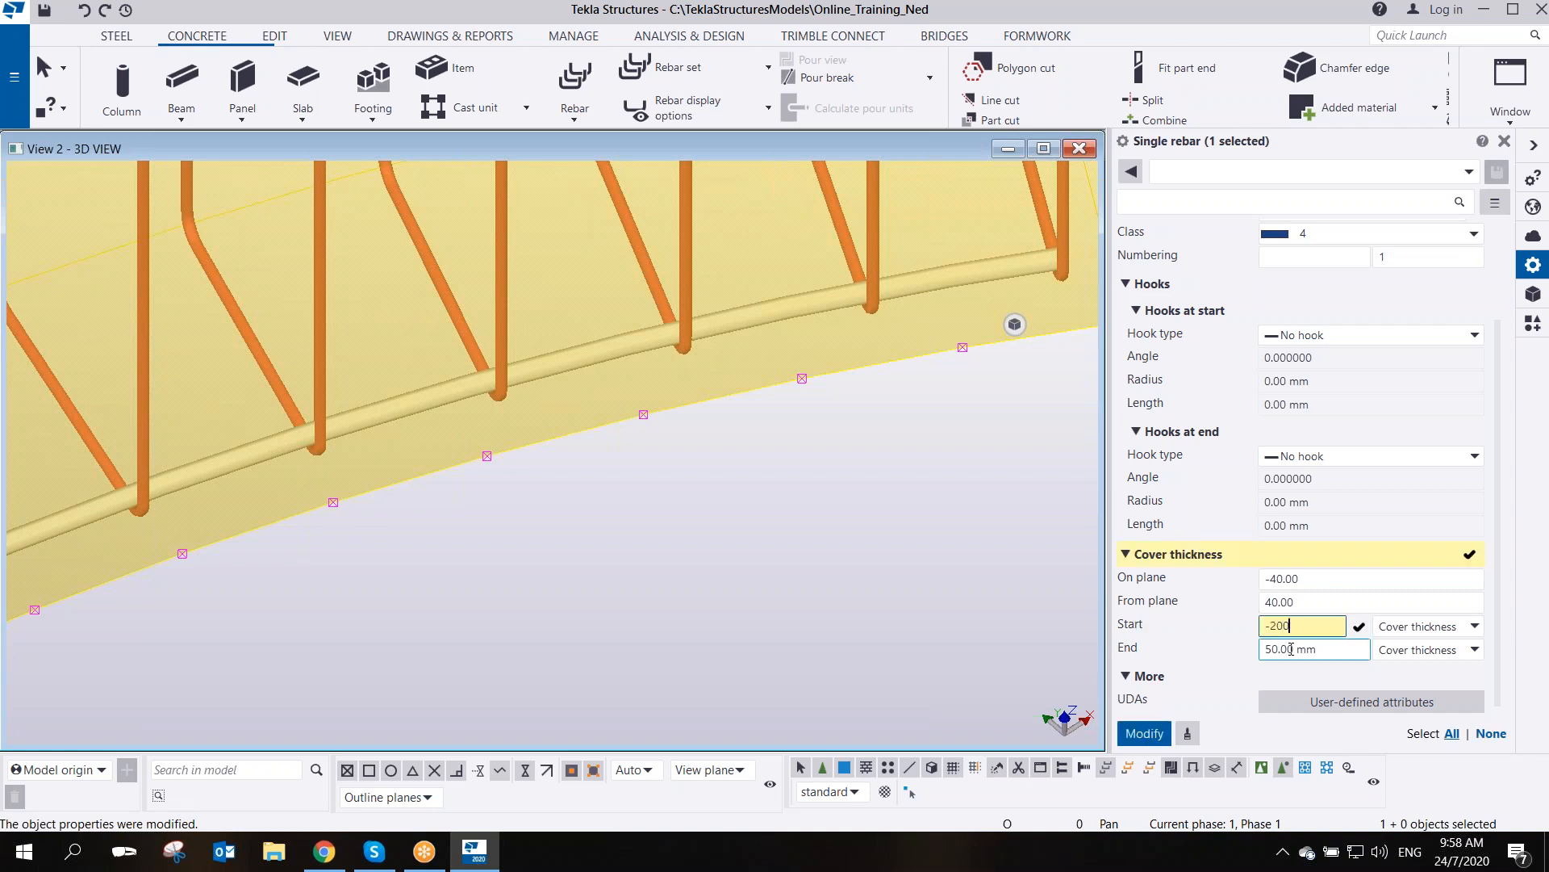
pyautogui.click(1292, 648)
pyautogui.write('-200')
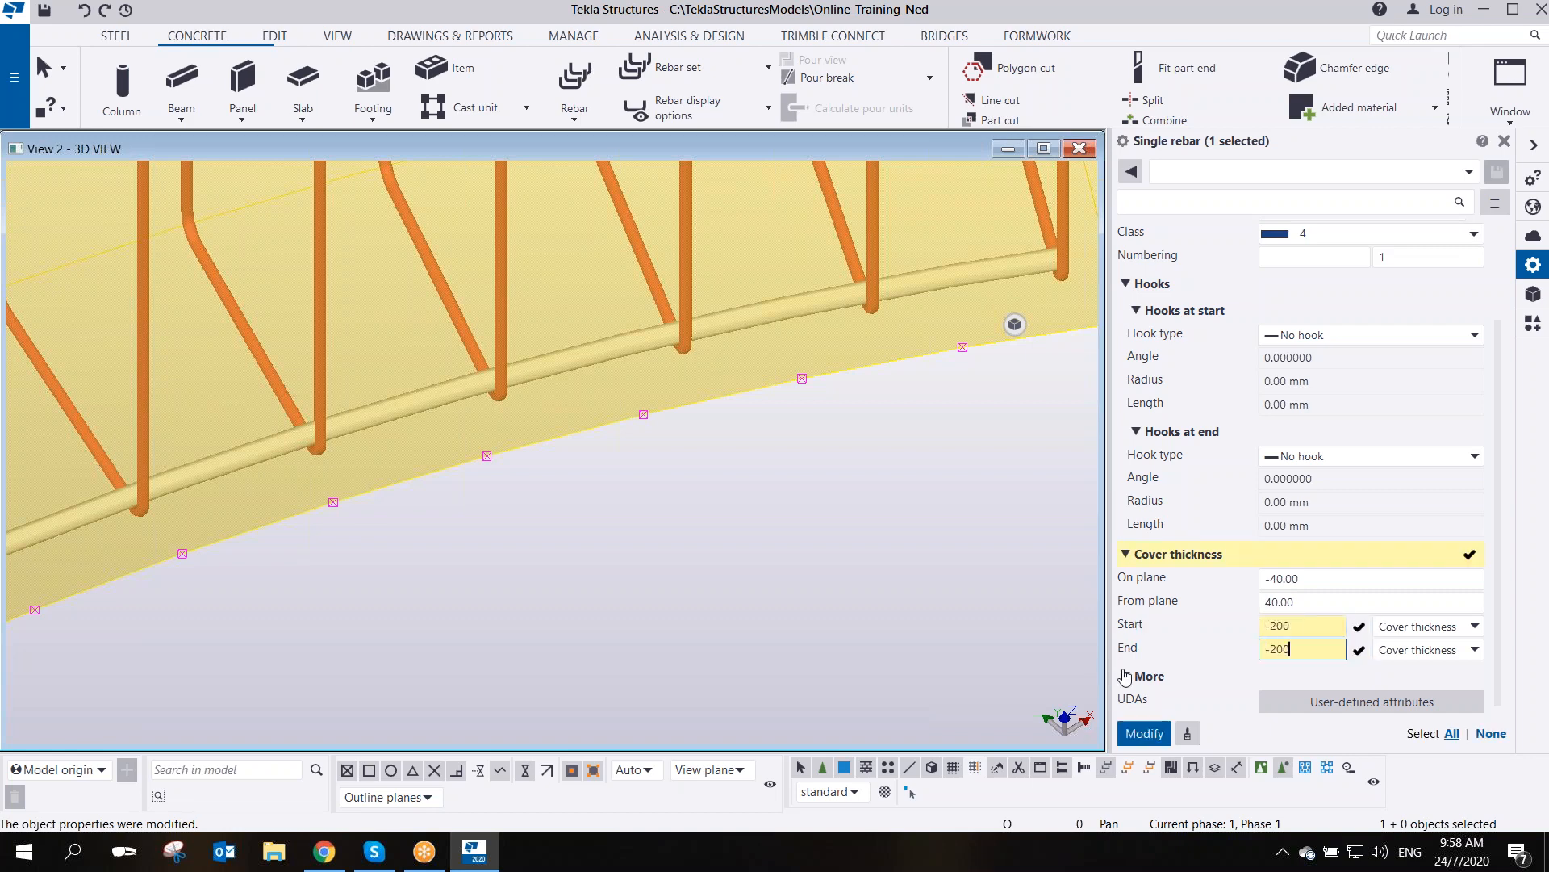
pyautogui.click(1144, 732)
# - Examine the inner main bar at both ends and along the length of the curved beam
pyautogui.scroll(-4, 752, 597)
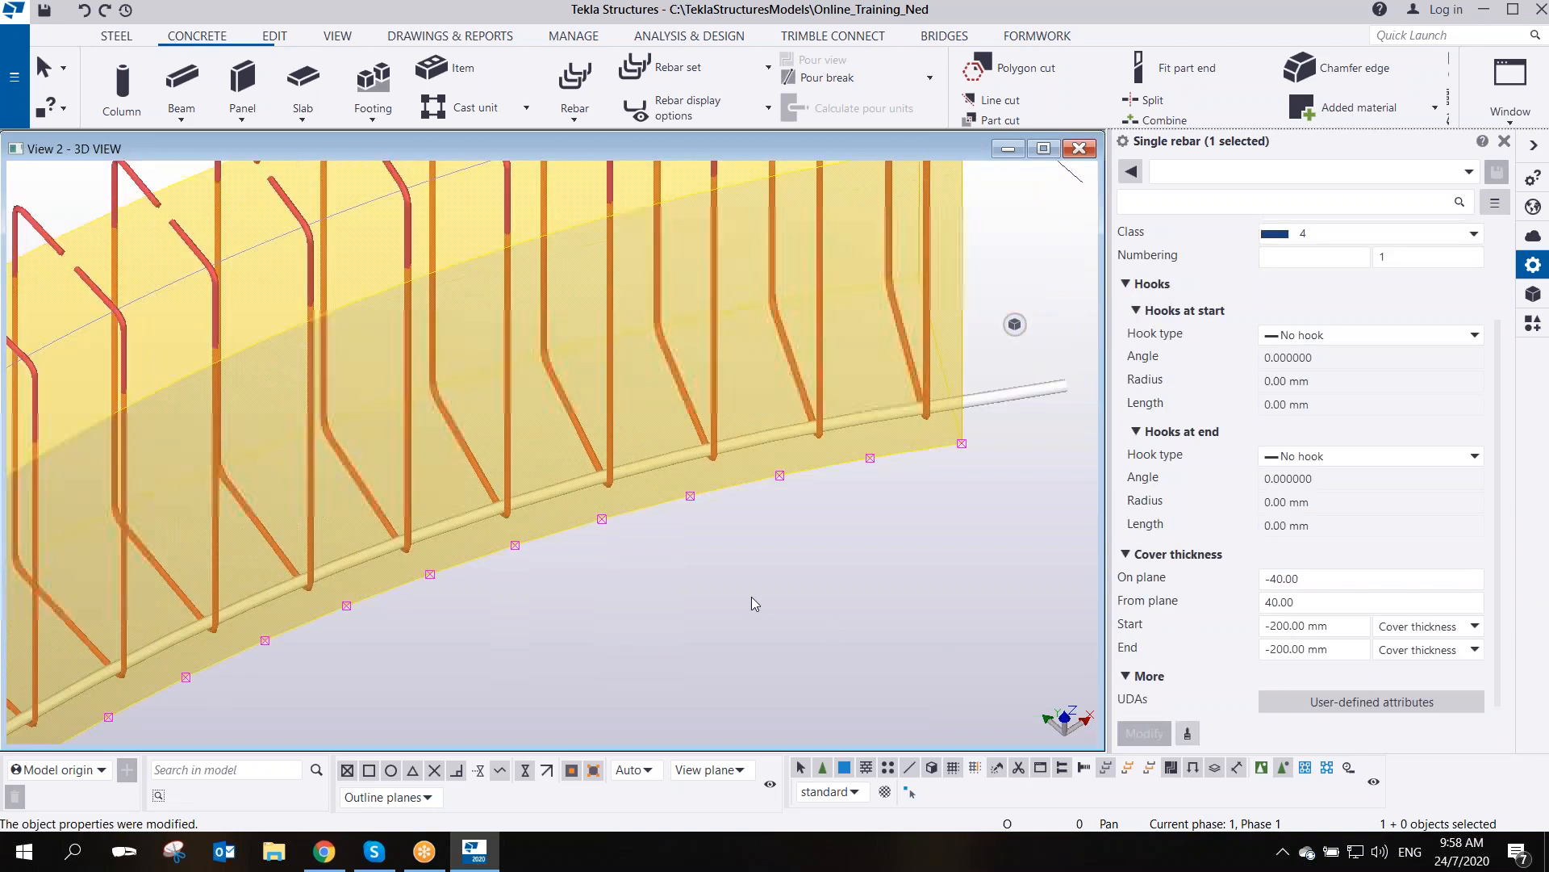
pyautogui.moveTo(484, 734); pyautogui.dragTo(663, 536, button='middle')
pyautogui.moveTo(429, 720); pyautogui.dragTo(567, 504, button='middle')
pyautogui.scroll(3, 566, 503)
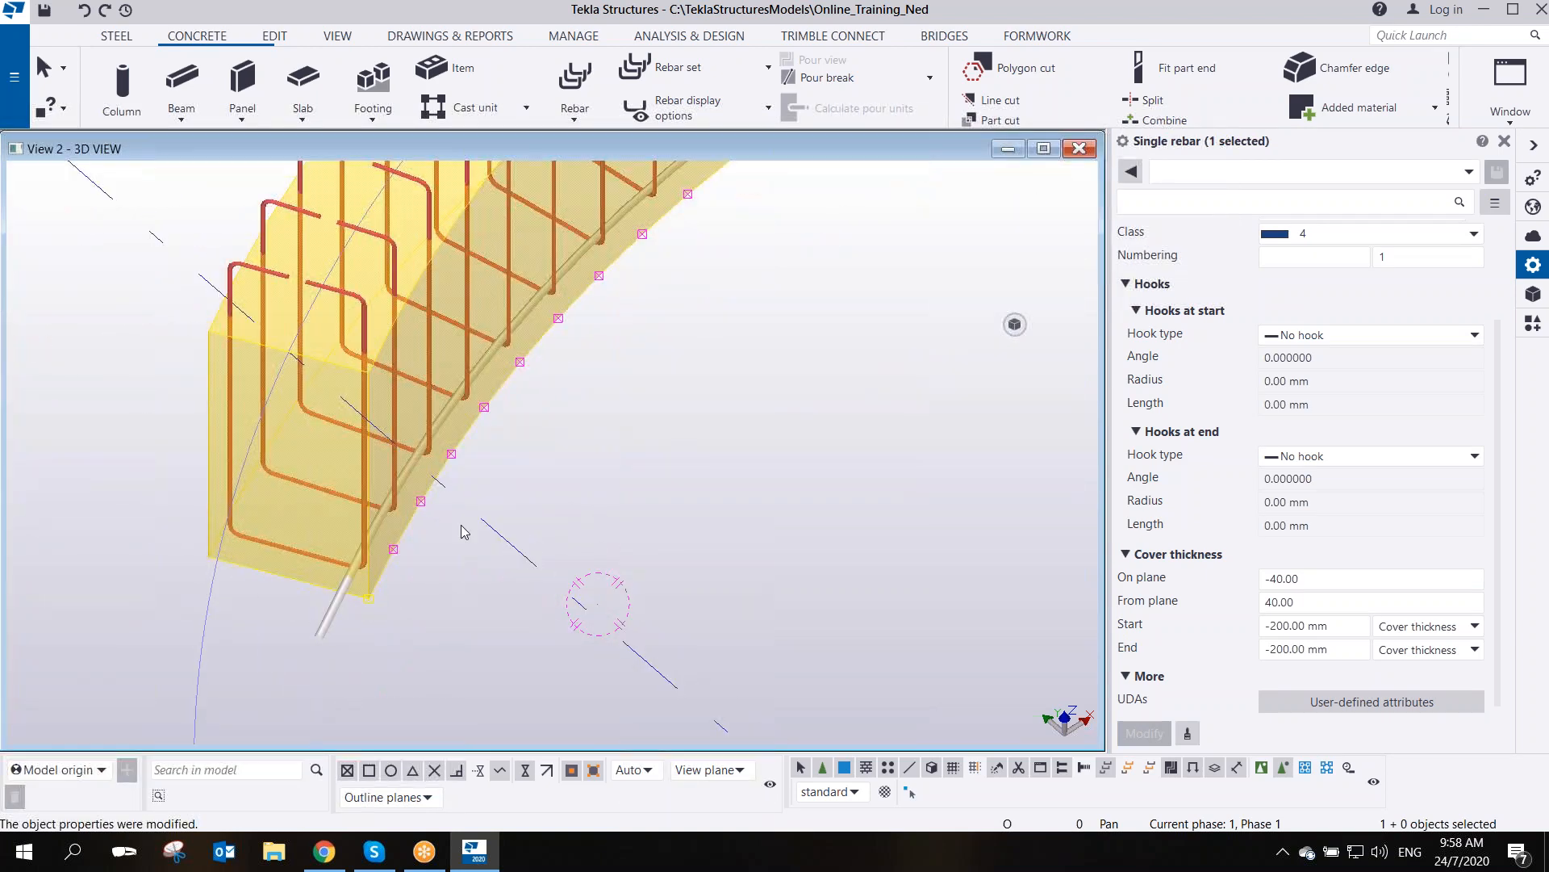
pyautogui.click(339, 606)
pyautogui.scroll(3, 328, 565)
pyautogui.keyDown('ctrl'); pyautogui.moveTo(327, 565); pyautogui.dragTo(307, 507, button='middle'); pyautogui.keyUp('ctrl')
pyautogui.scroll(-5, 310, 507)
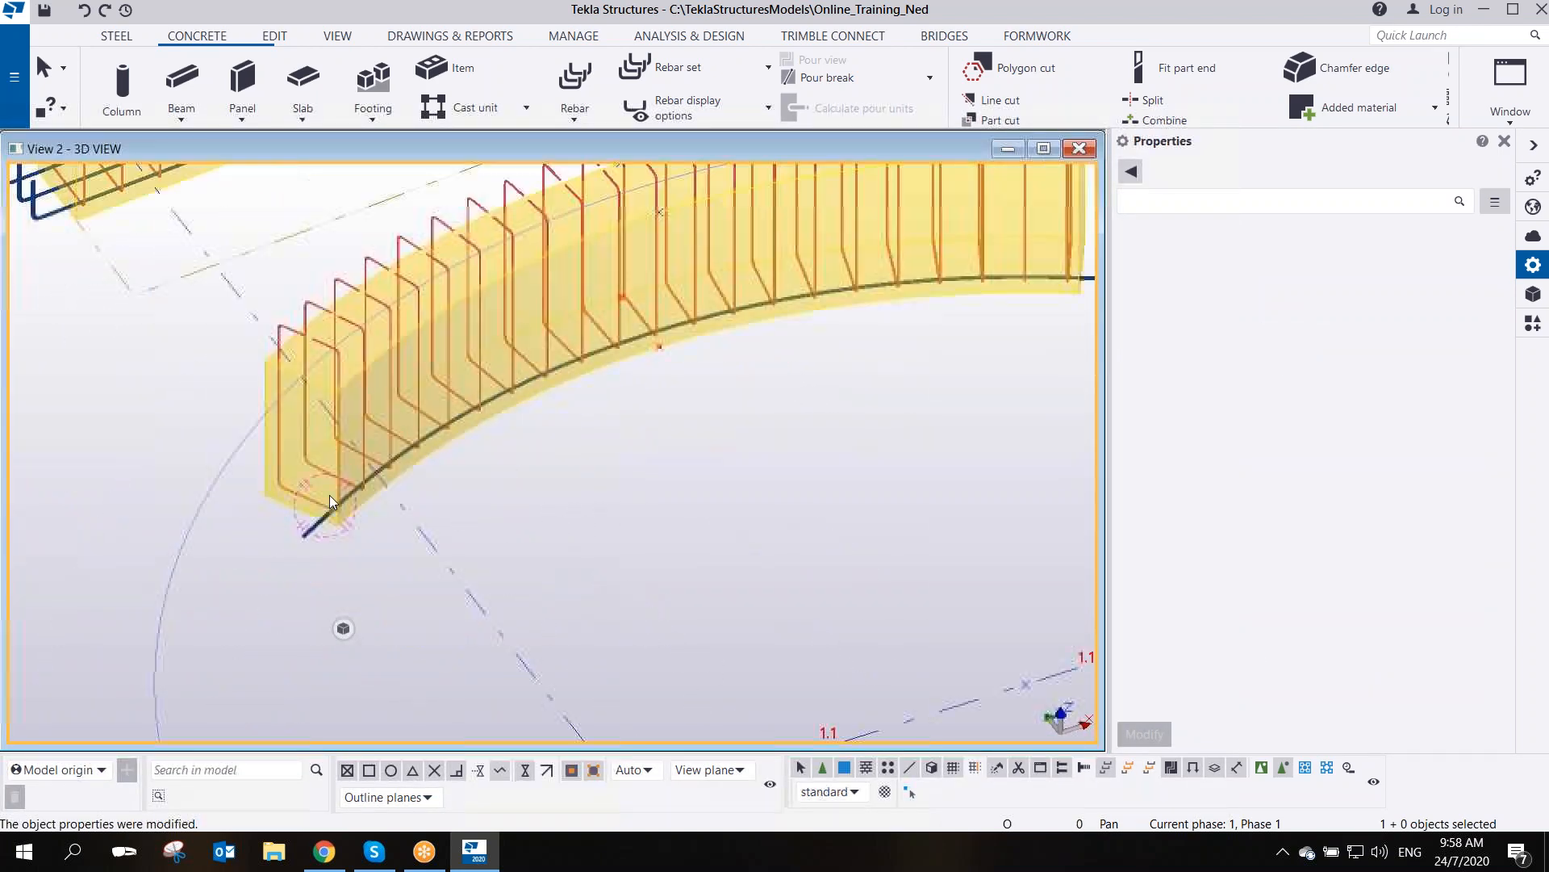
pyautogui.scroll(2, 660, 327)
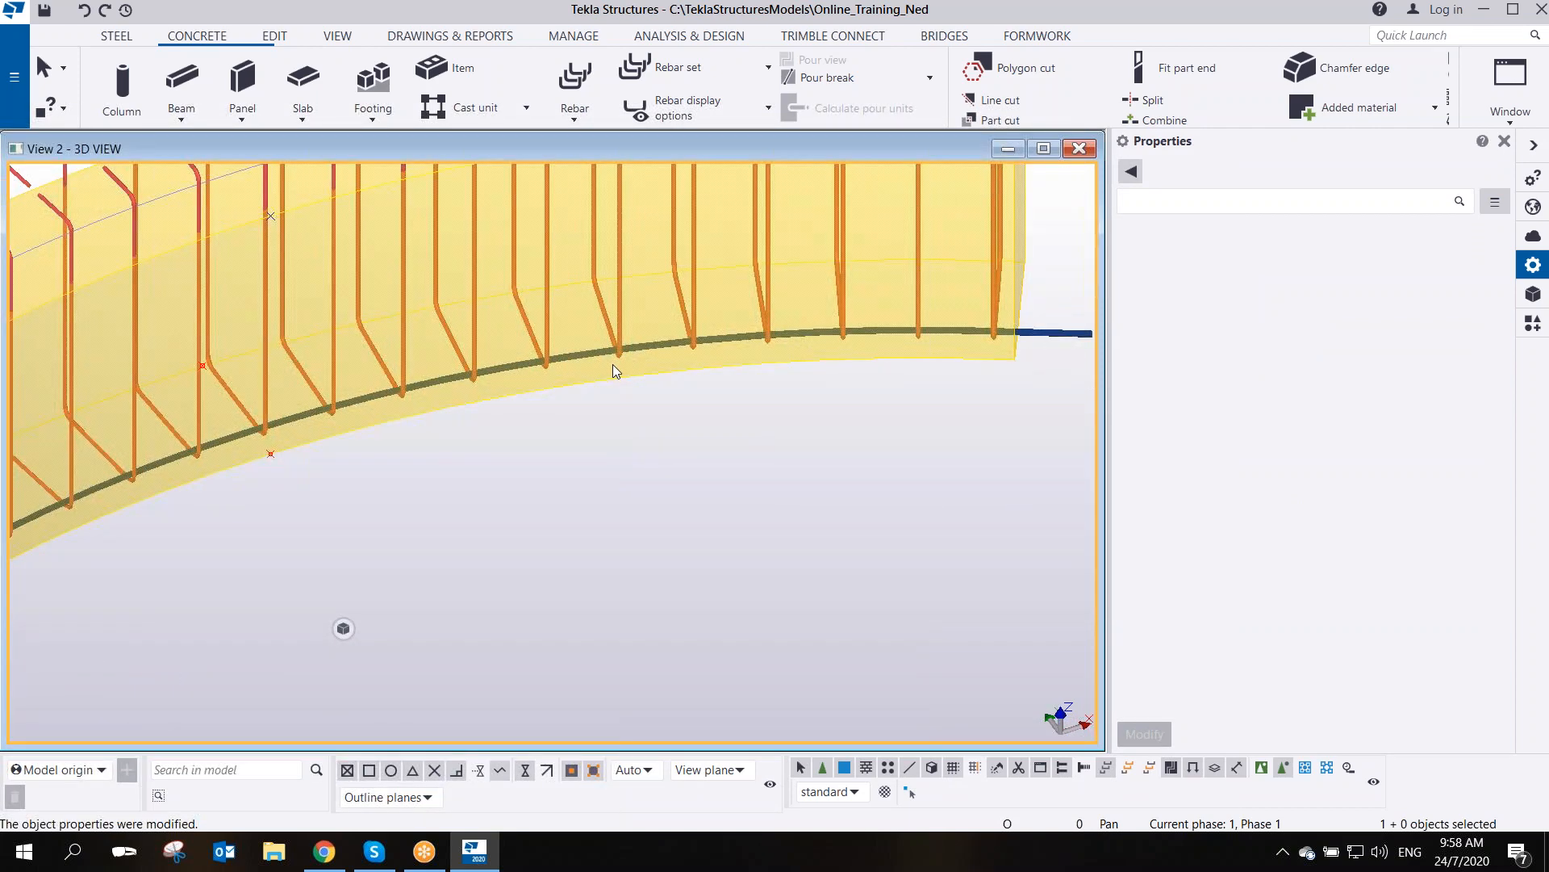
pyautogui.scroll(1, 612, 366)
pyautogui.keyDown('ctrl'); pyautogui.moveTo(437, 384); pyautogui.dragTo(523, 524, button='middle'); pyautogui.keyUp('ctrl')
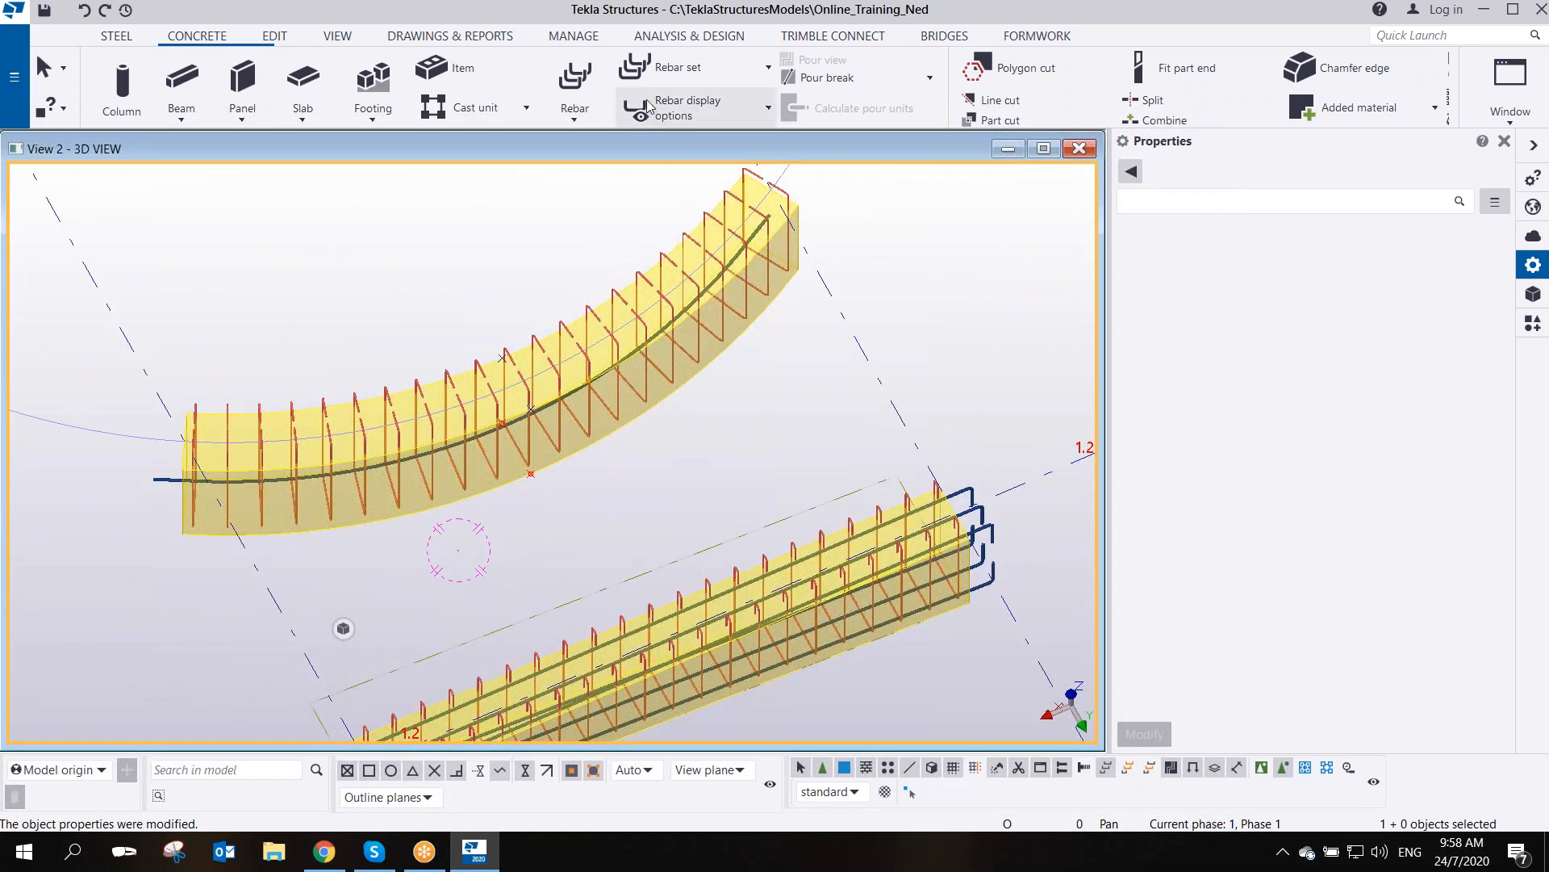
# - Start another single bar in the curved beam, beginning its shape at an end bottom corner of the outer edge
pyautogui.click(593, 106)
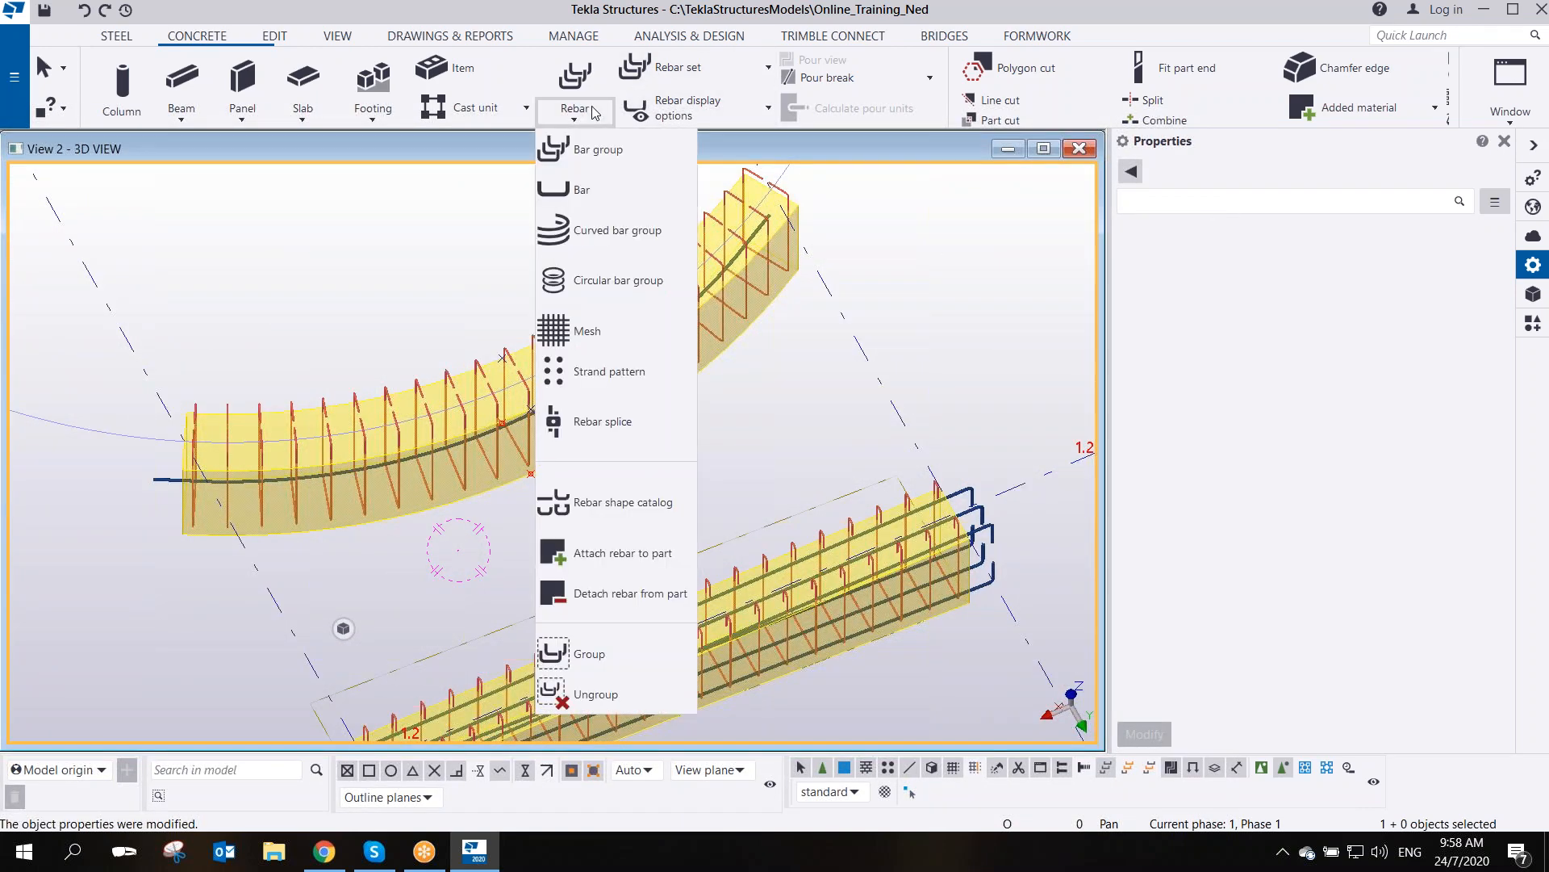
pyautogui.click(593, 191)
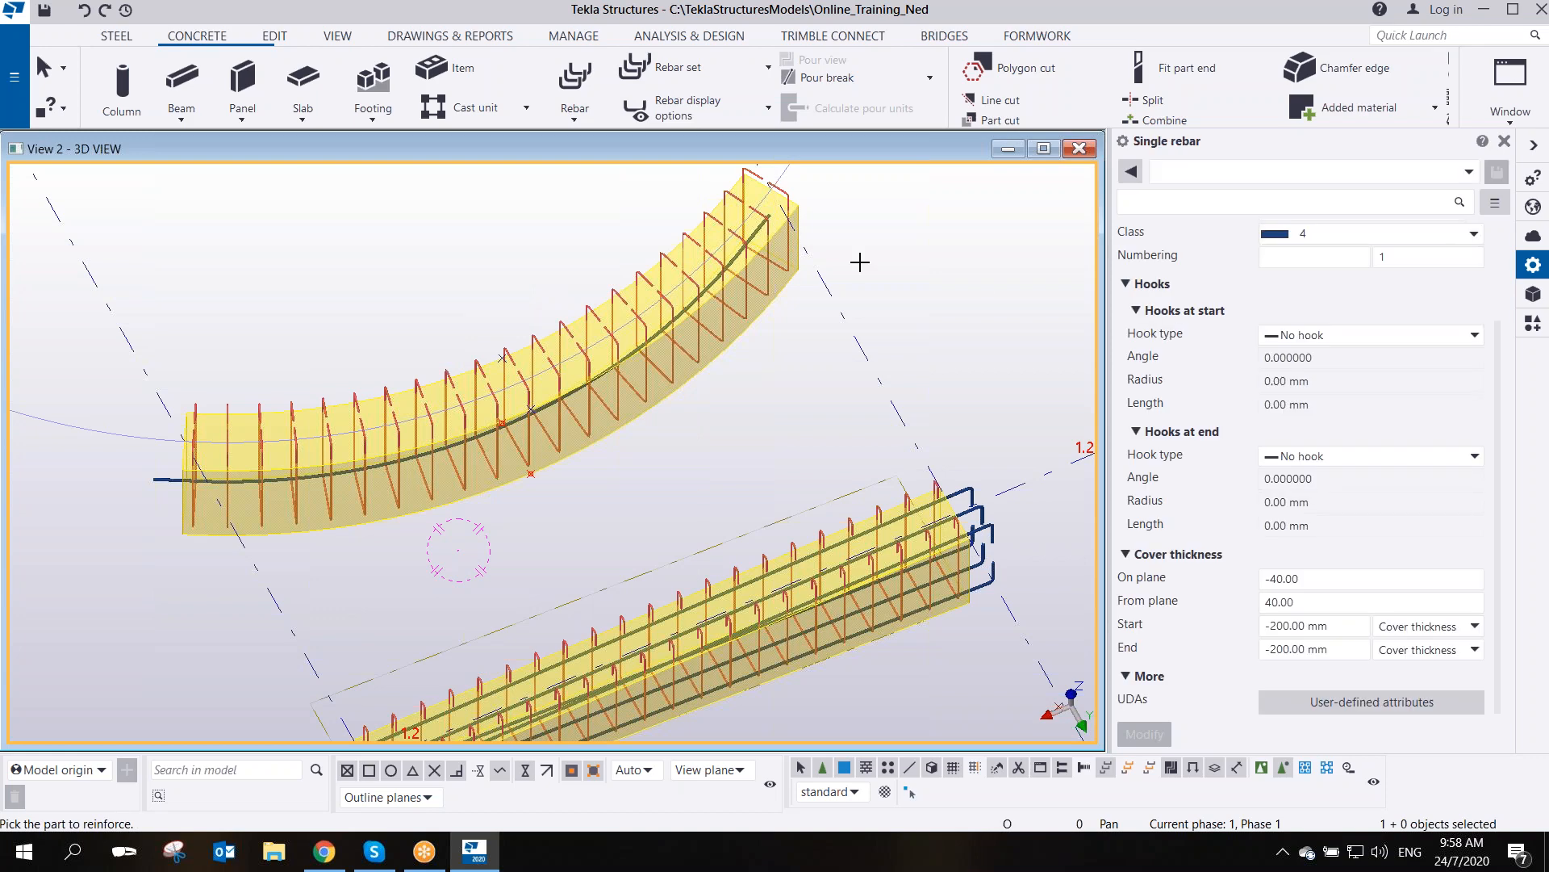
pyautogui.click(631, 422)
pyautogui.scroll(5, 138, 546)
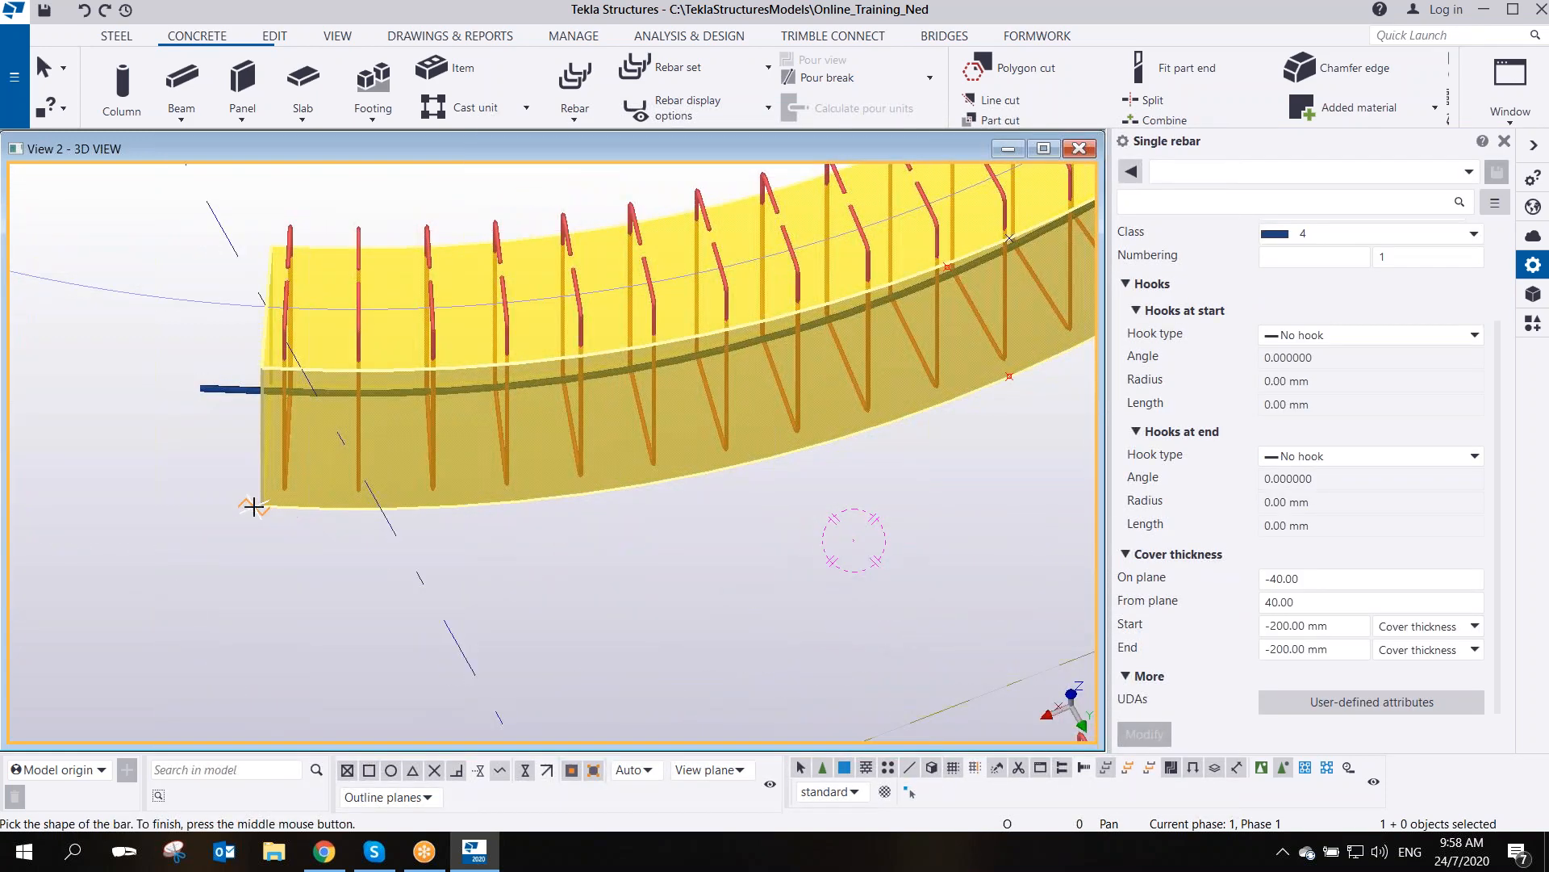
pyautogui.click(264, 509)
# - Run the bar shape through the outer edge's mid-length point to the opposite end corner and create the bar
pyautogui.moveTo(766, 560); pyautogui.dragTo(314, 598, button='middle')
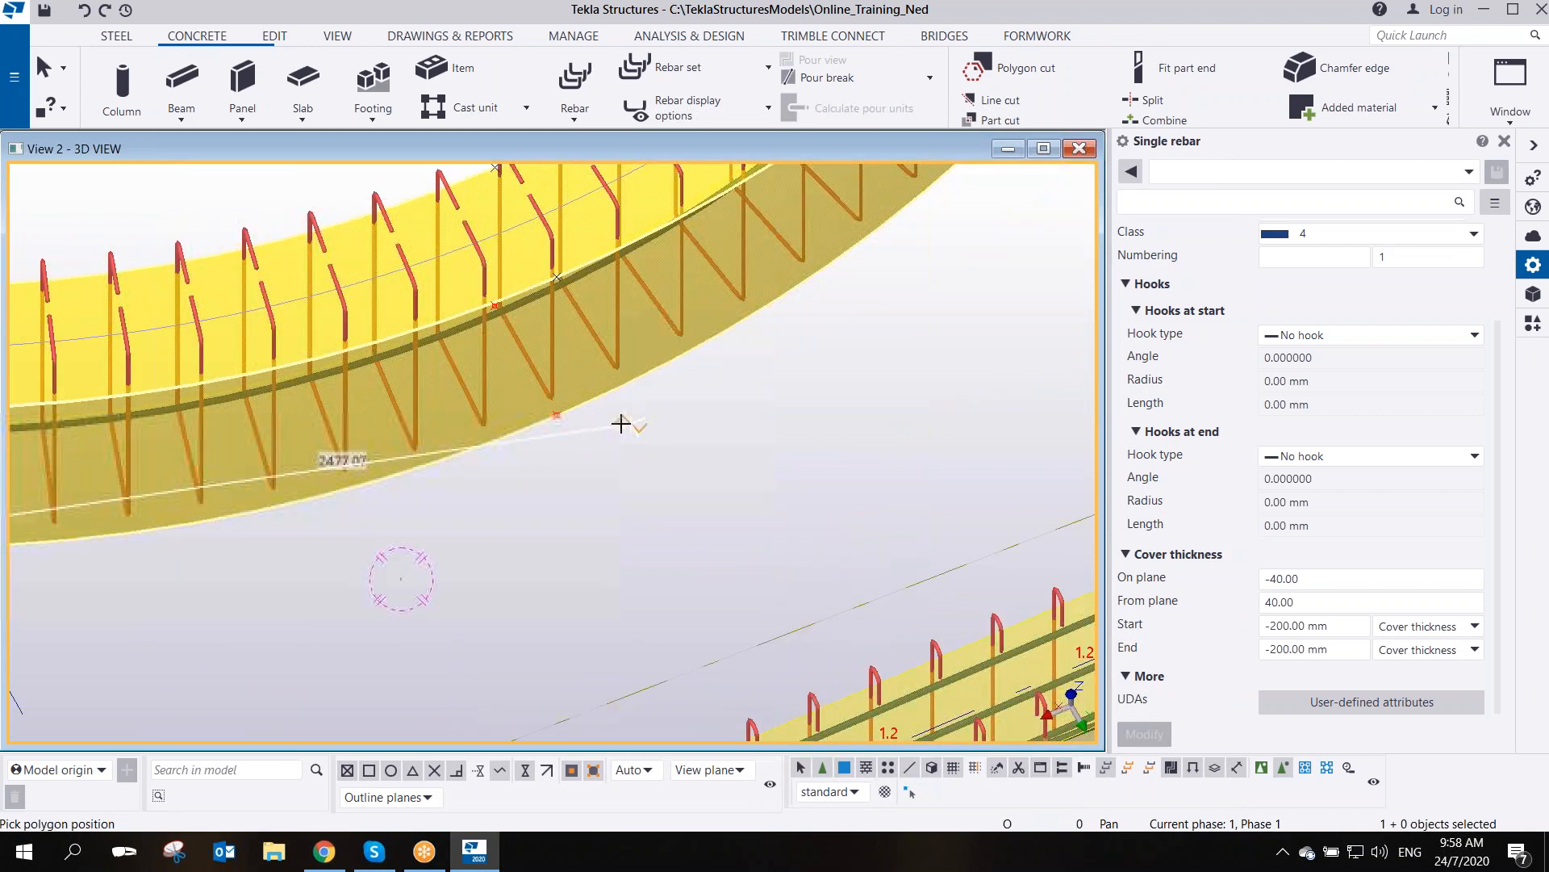
pyautogui.click(556, 414)
pyautogui.moveTo(880, 330); pyautogui.dragTo(484, 594, button='middle')
pyautogui.scroll(-1, 699, 314)
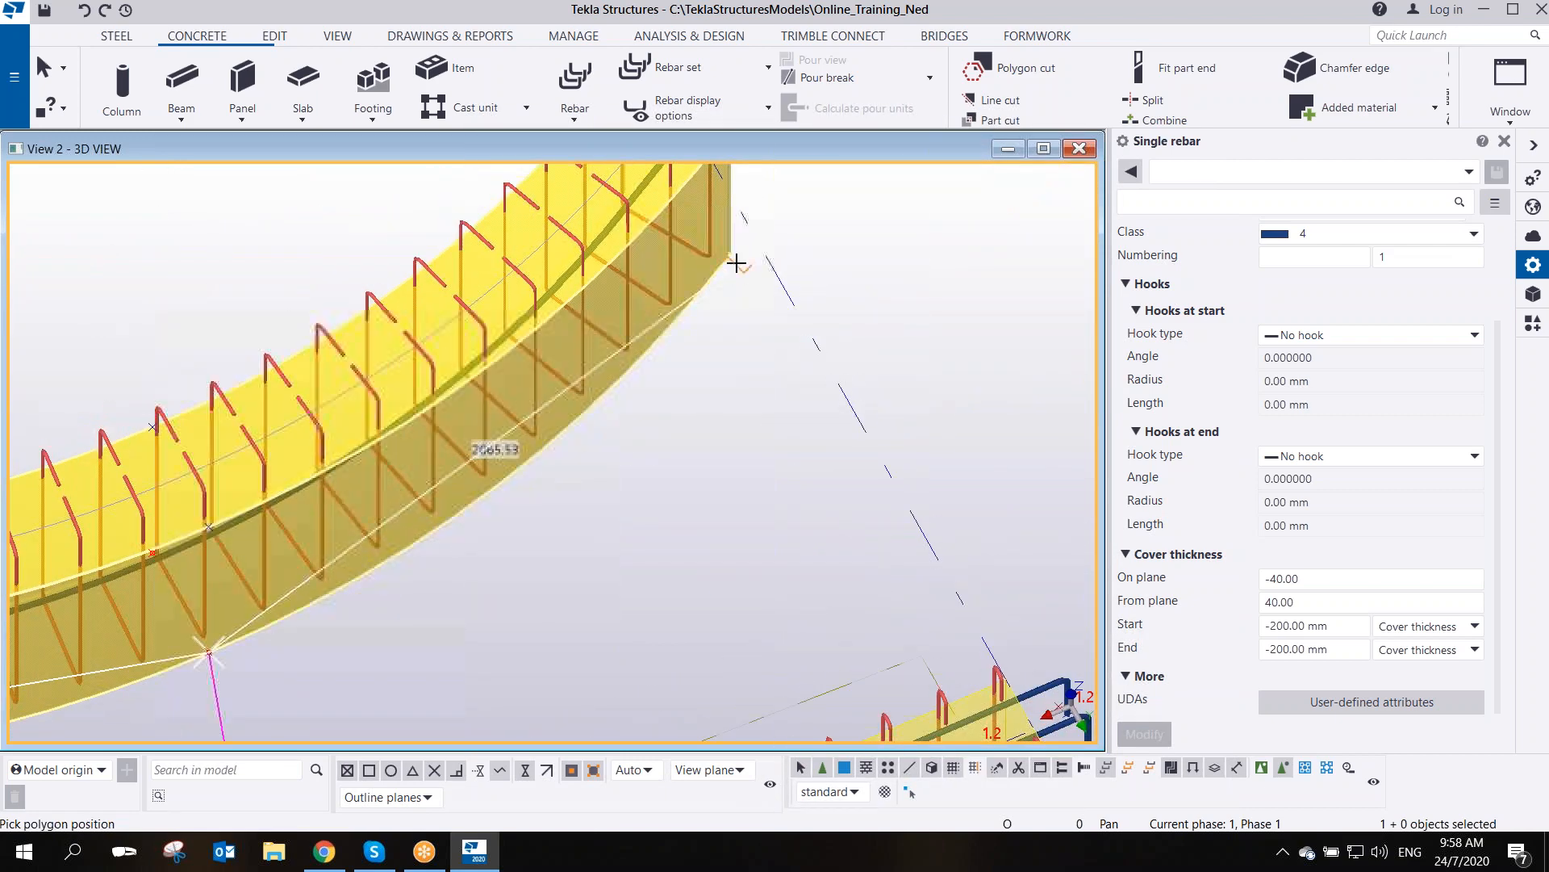
pyautogui.click(733, 247)
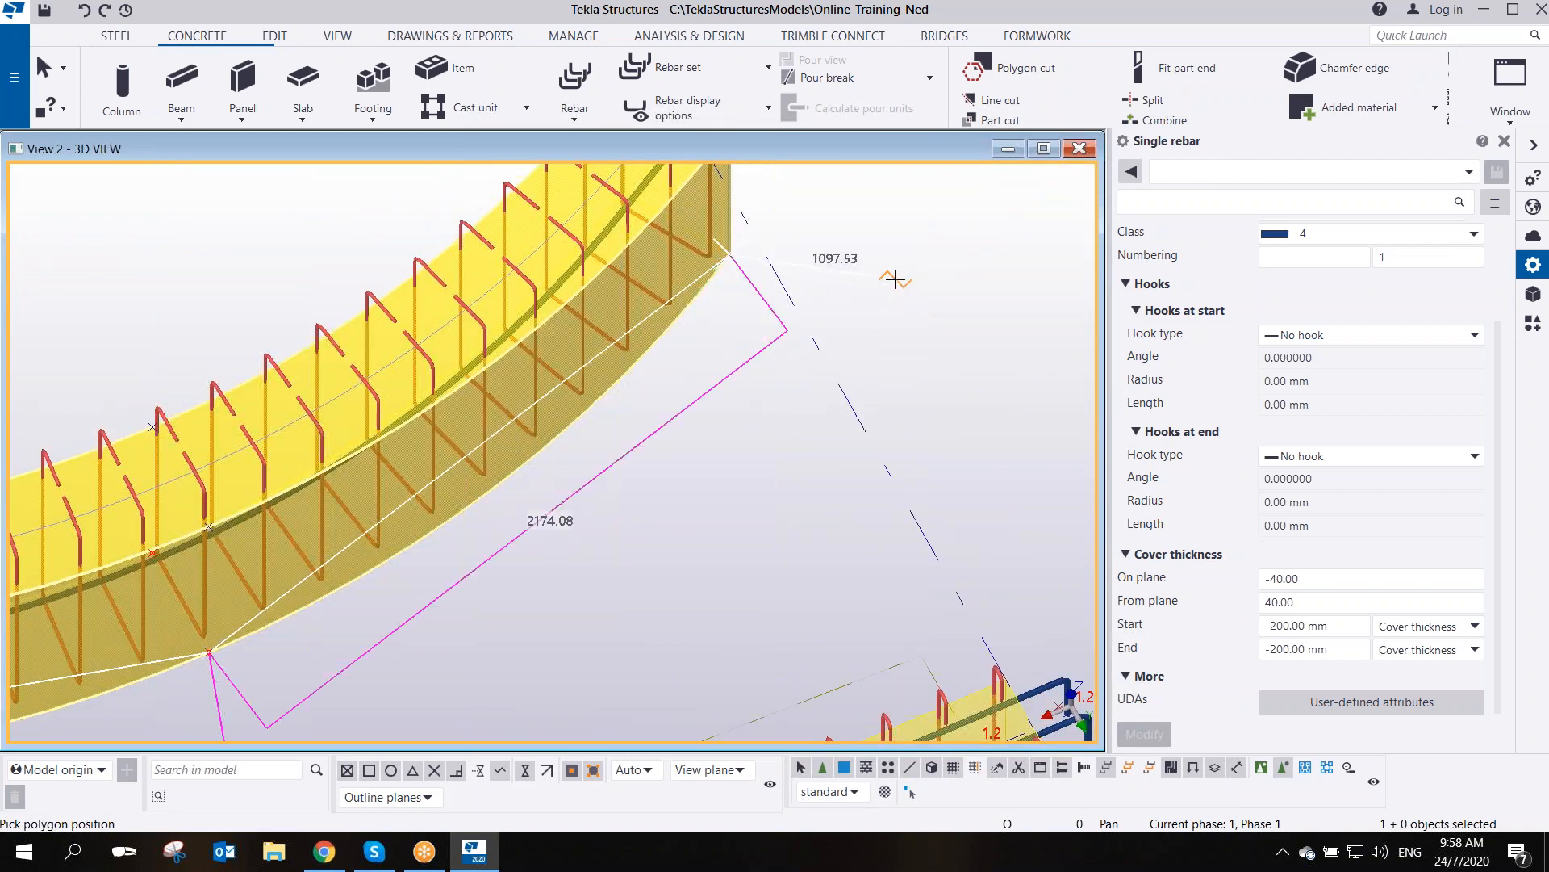
pyautogui.middleClick(896, 279)
pyautogui.rightClick(873, 282)
pyautogui.click(905, 298)
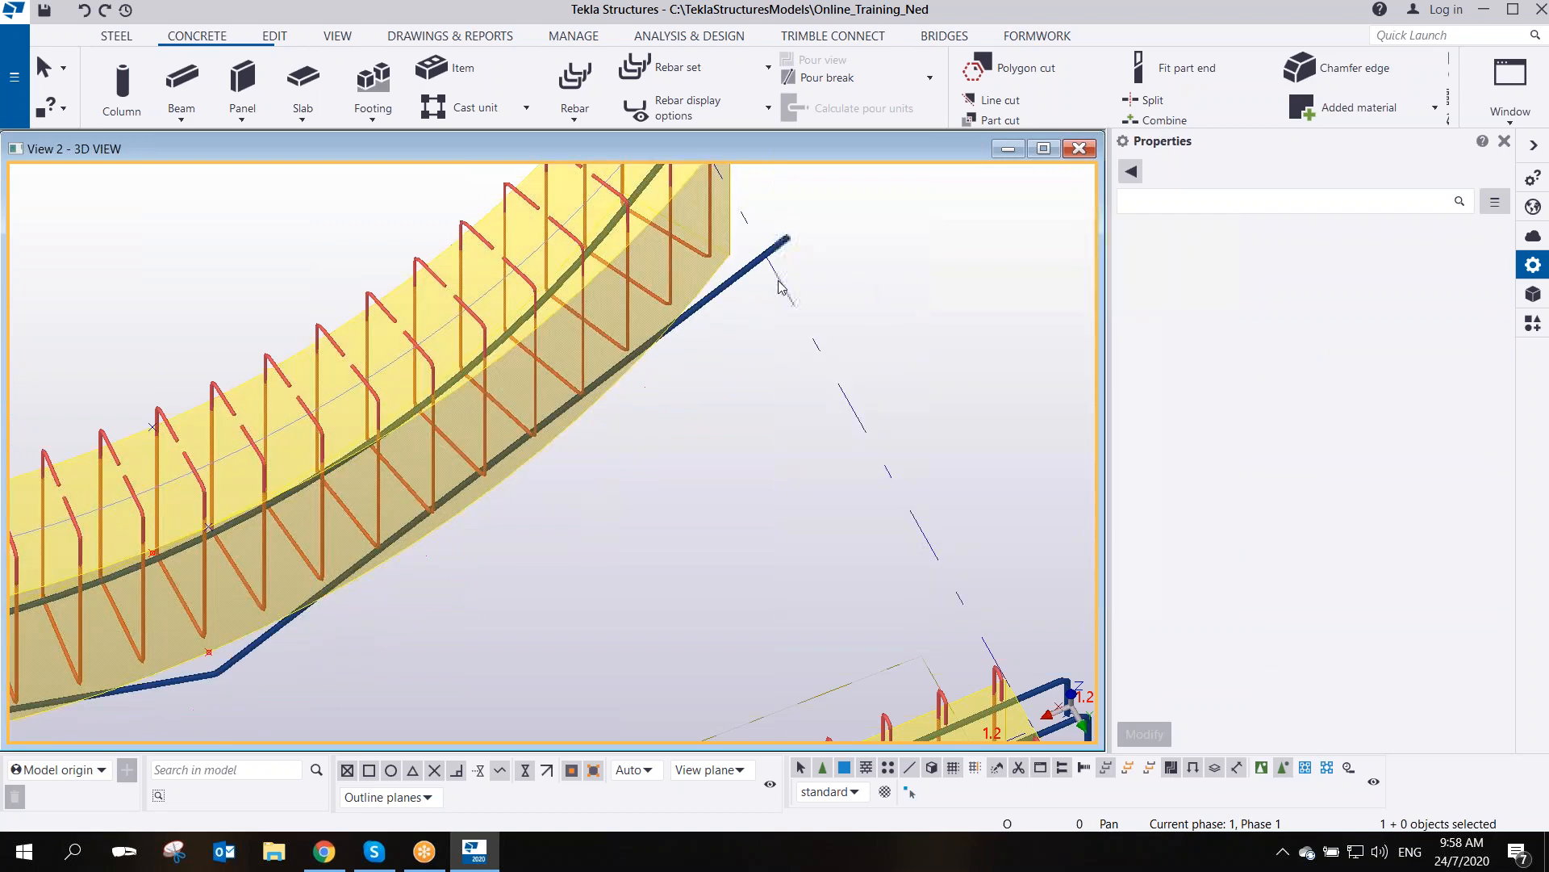
# - Set the new outer bar's on-plane cover thickness to 40 and apply the change
pyautogui.click(753, 266)
pyautogui.scroll(-2, 749, 304)
pyautogui.keyDown('ctrl'); pyautogui.moveTo(520, 516); pyautogui.dragTo(376, 604, button='middle'); pyautogui.keyUp('ctrl')
pyautogui.scroll(5, 464, 511)
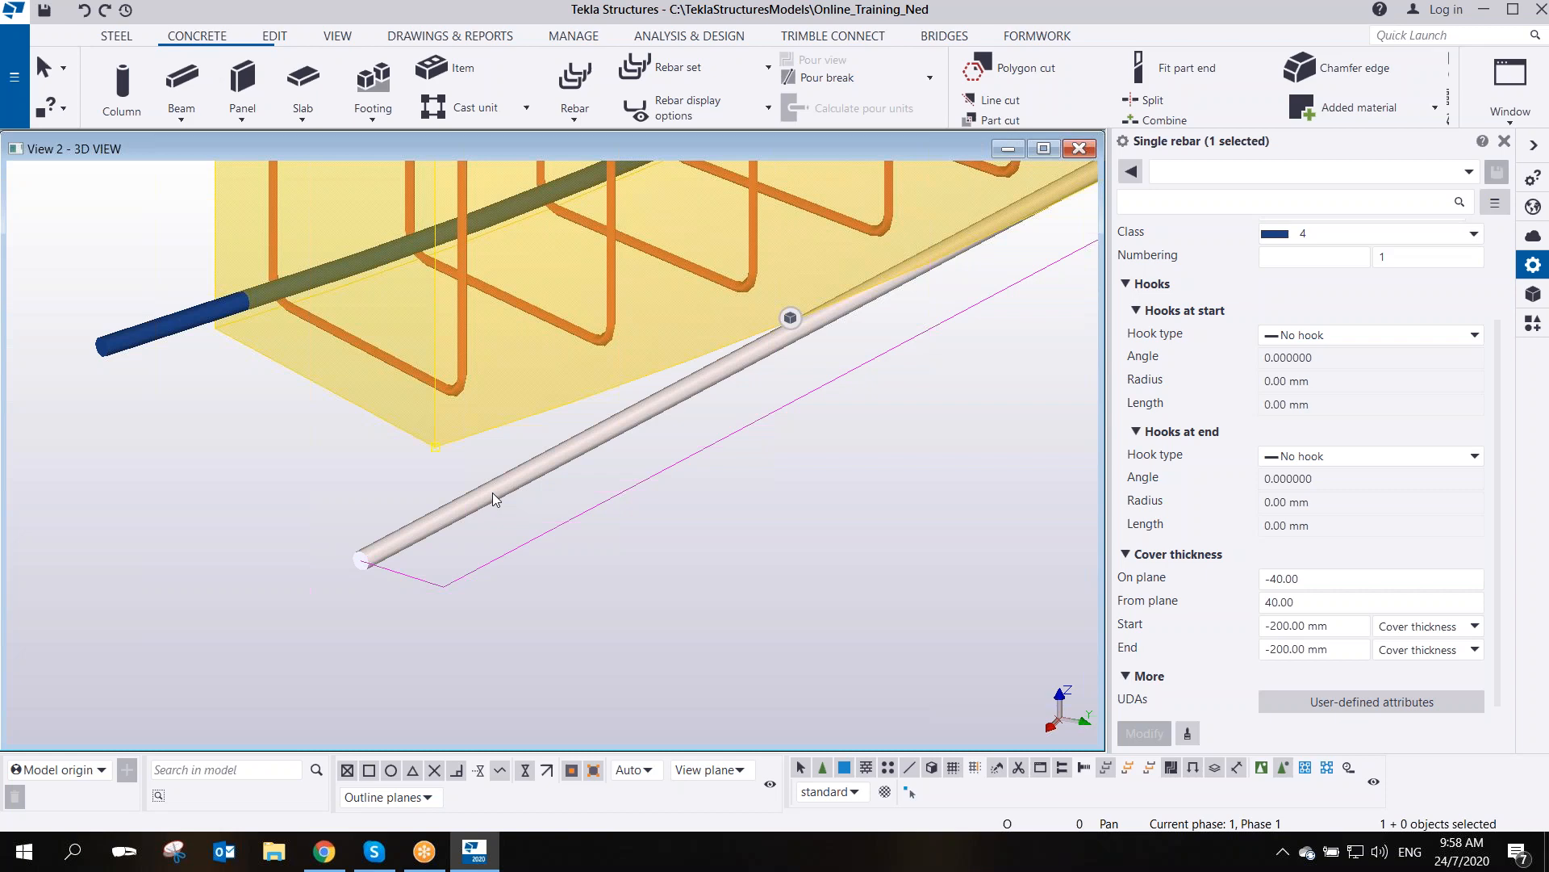
pyautogui.keyDown('ctrl'); pyautogui.moveTo(565, 525); pyautogui.dragTo(781, 381, button='middle'); pyautogui.keyUp('ctrl')
pyautogui.scroll(-2, 651, 602)
pyautogui.keyDown('ctrl'); pyautogui.moveTo(418, 588); pyautogui.dragTo(739, 271, button='middle'); pyautogui.keyUp('ctrl')
pyautogui.scroll(-3, 773, 433)
pyautogui.scroll(1, 521, 534)
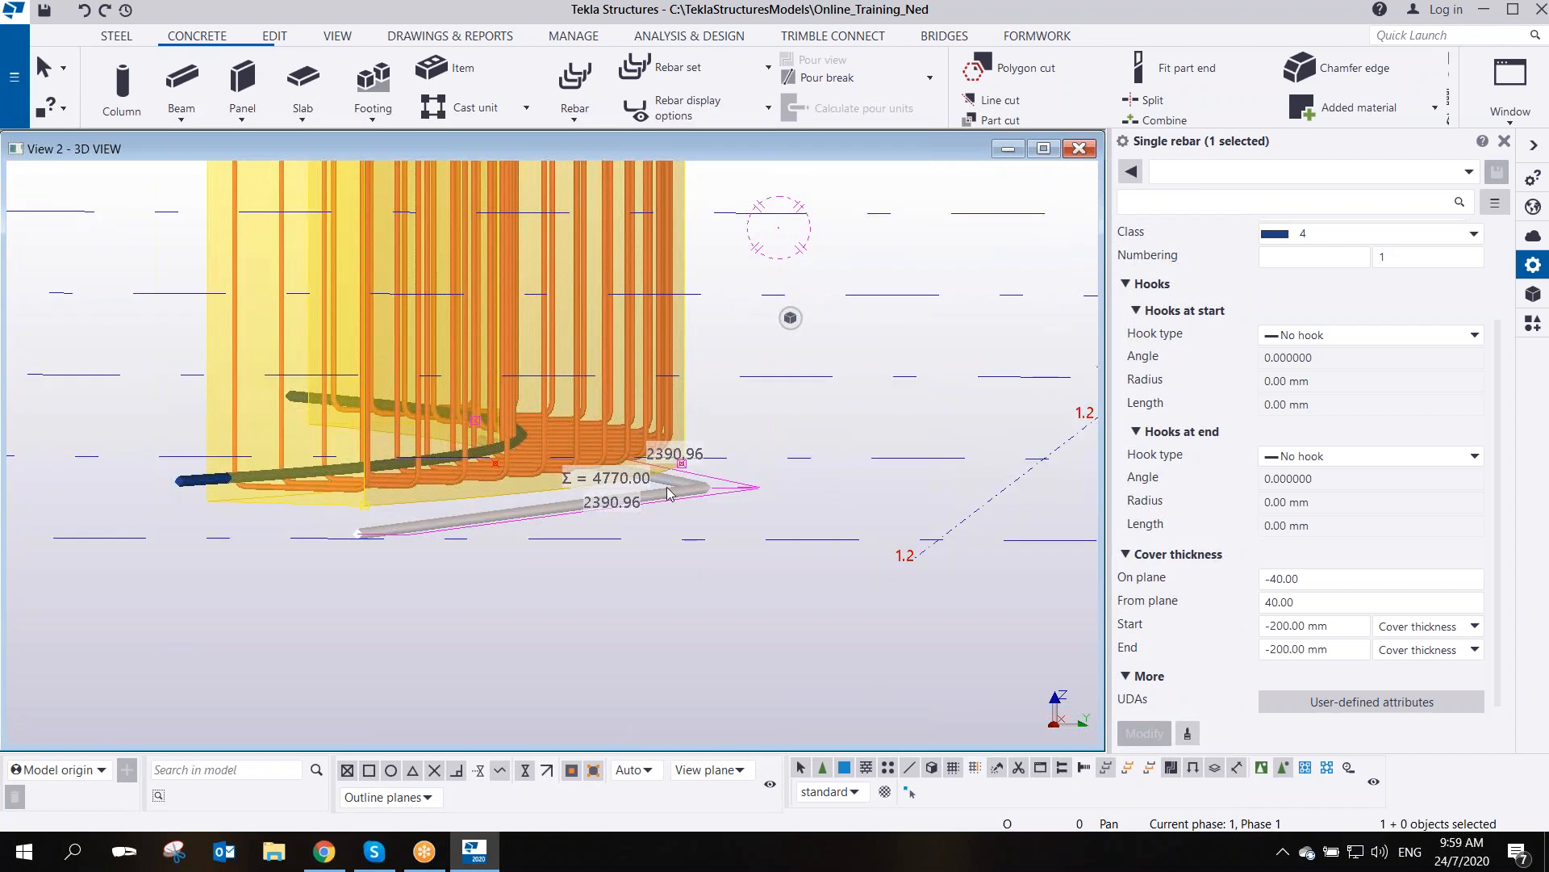
pyautogui.scroll(3, 1253, 446)
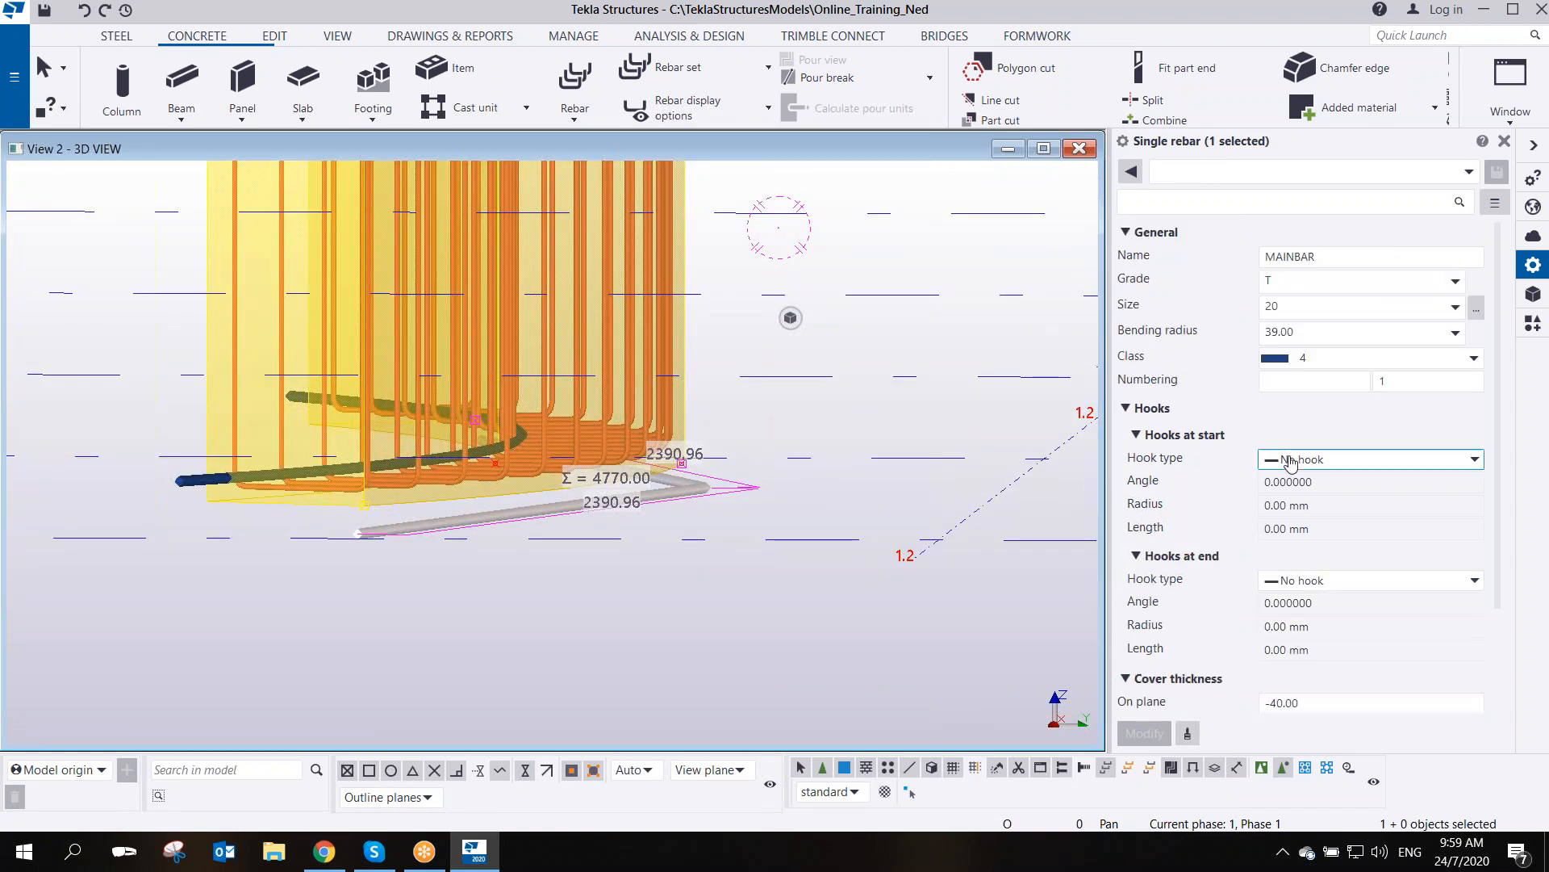
pyautogui.scroll(-3, 1289, 498)
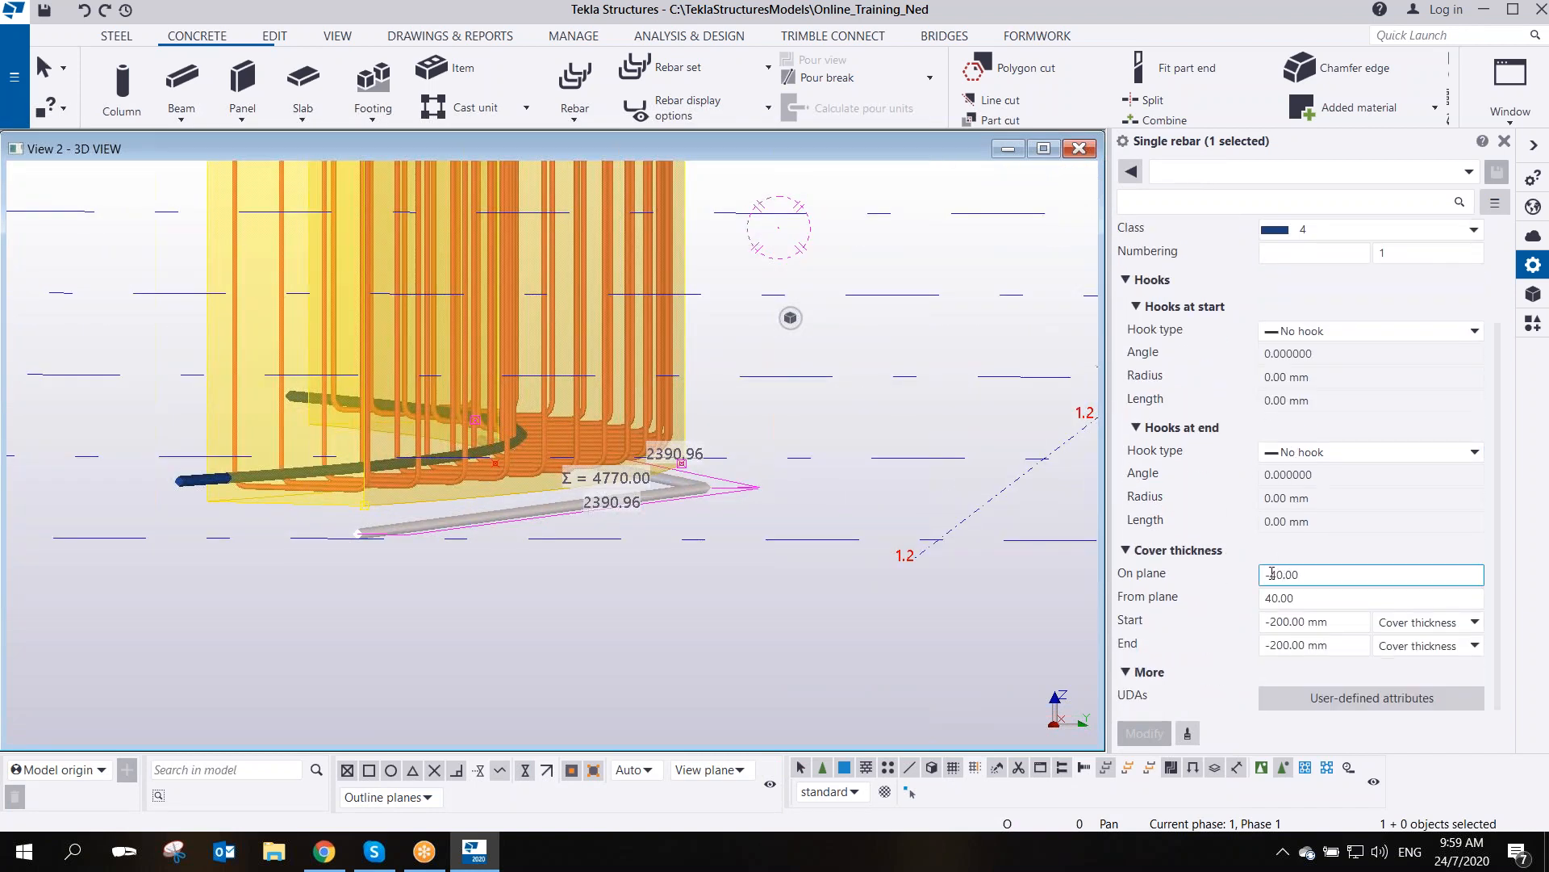
pyautogui.click(1271, 574)
pyautogui.press('BackSpace')
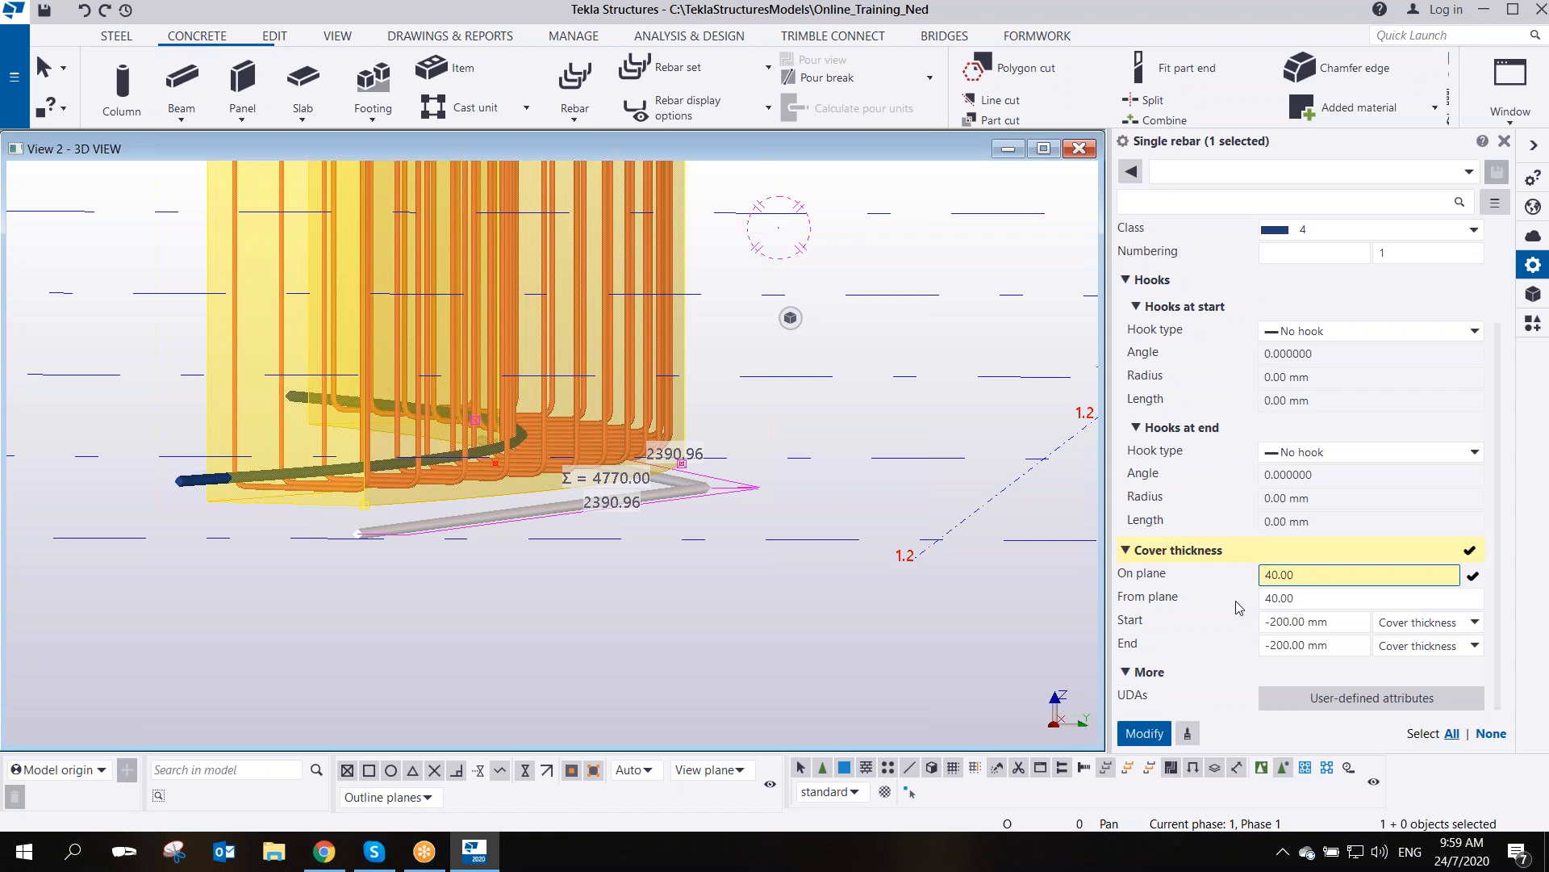
pyautogui.press('Return')
# - Set the outer bar's from-plane cover thickness to -40 and apply the change
pyautogui.click(1267, 598)
pyautogui.write('-')
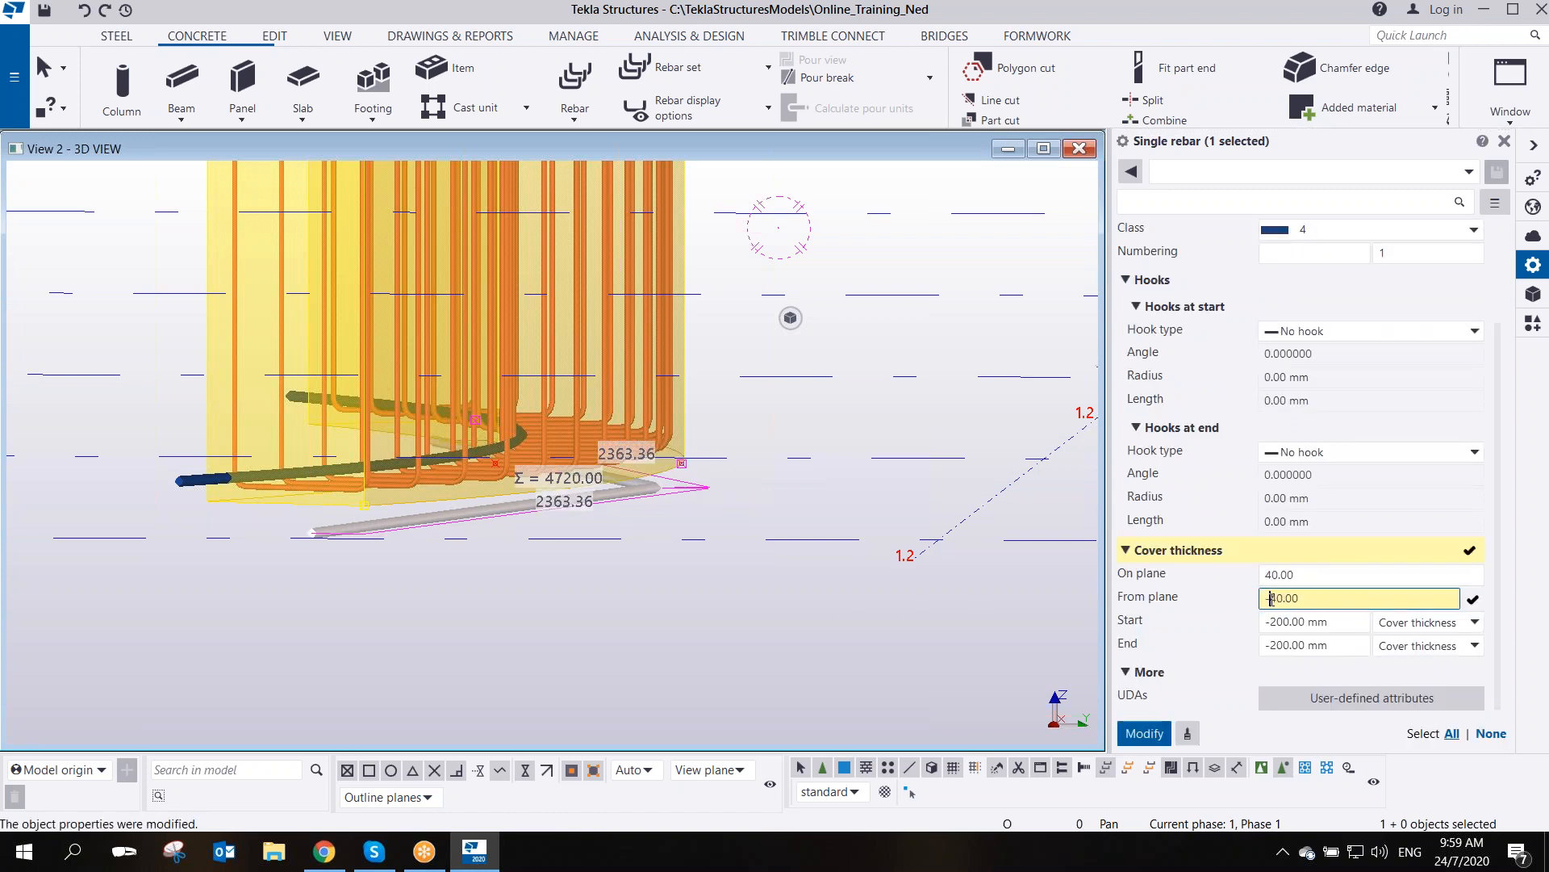
pyautogui.press('Return')
pyautogui.click(944, 565)
# - Switch the 3D model view to plan view and bring the whole curved beam into view
pyautogui.keyDown('ctrl'); pyautogui.moveTo(662, 414); pyautogui.dragTo(436, 484, button='middle'); pyautogui.keyUp('ctrl')
pyautogui.moveTo(937, 476); pyautogui.dragTo(566, 392, button='middle')
pyautogui.scroll(3, 676, 390)
pyautogui.scroll(-3, 568, 389)
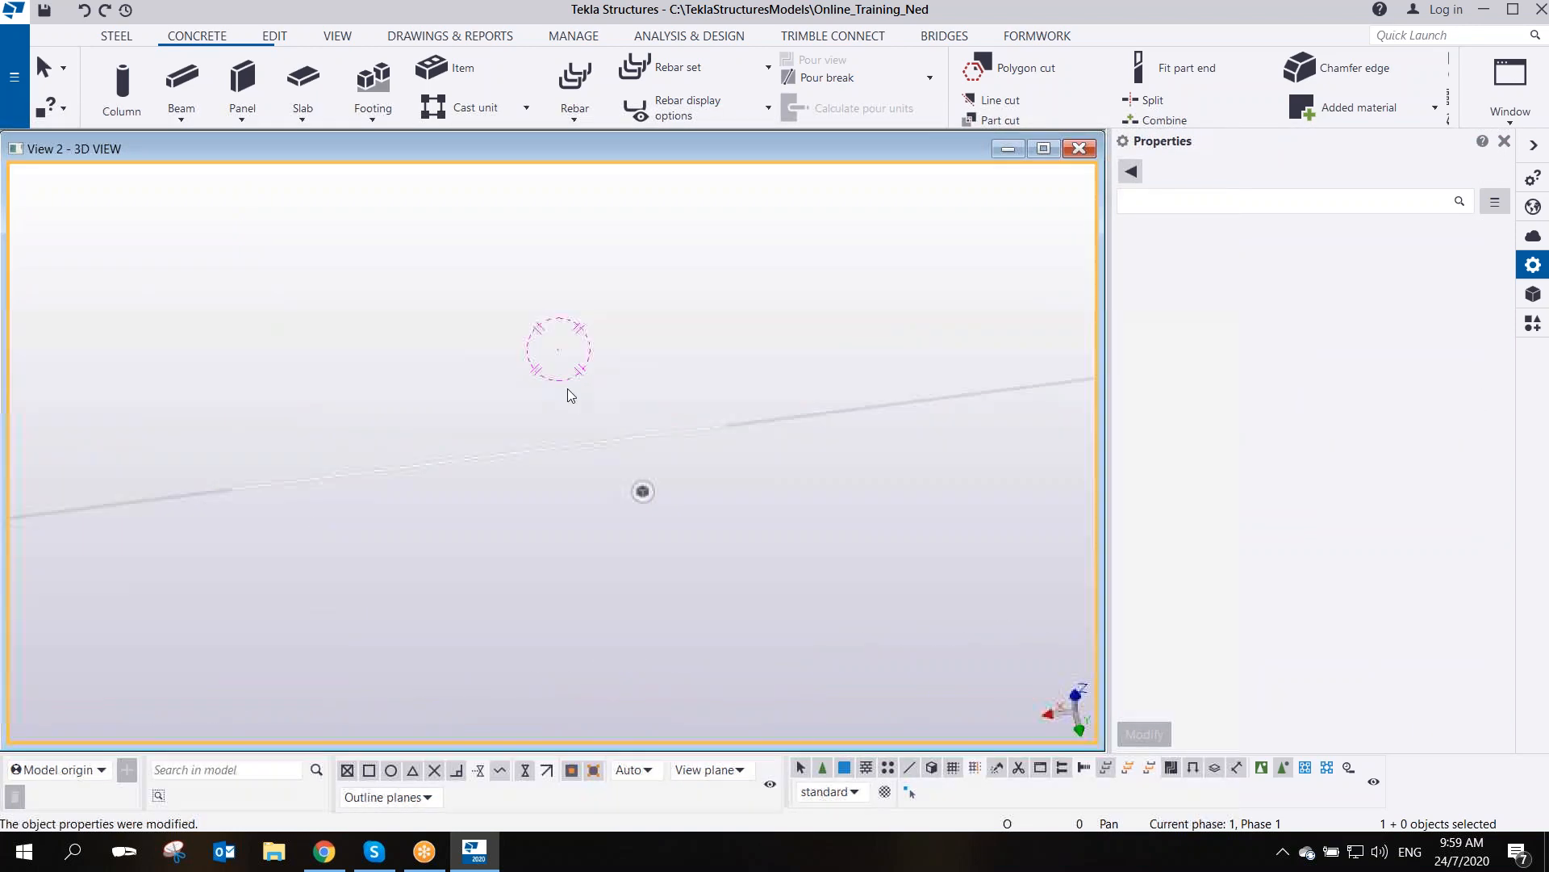
pyautogui.hotkey('ctrl', 'p')
pyautogui.click(642, 491)
pyautogui.scroll(10, 607, 540)
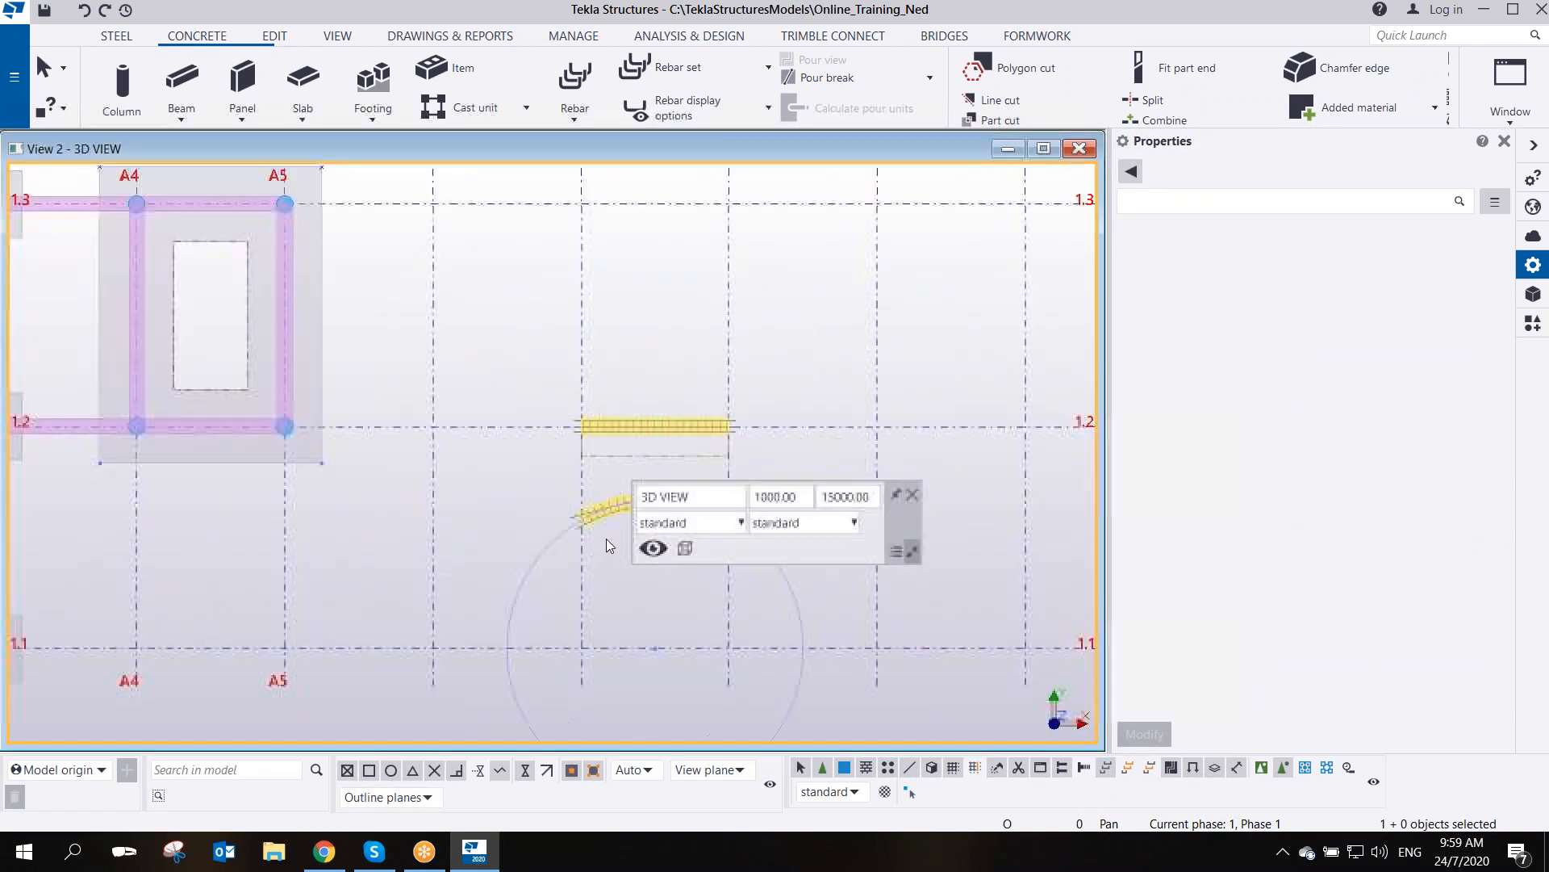
pyautogui.scroll(-3, 406, 434)
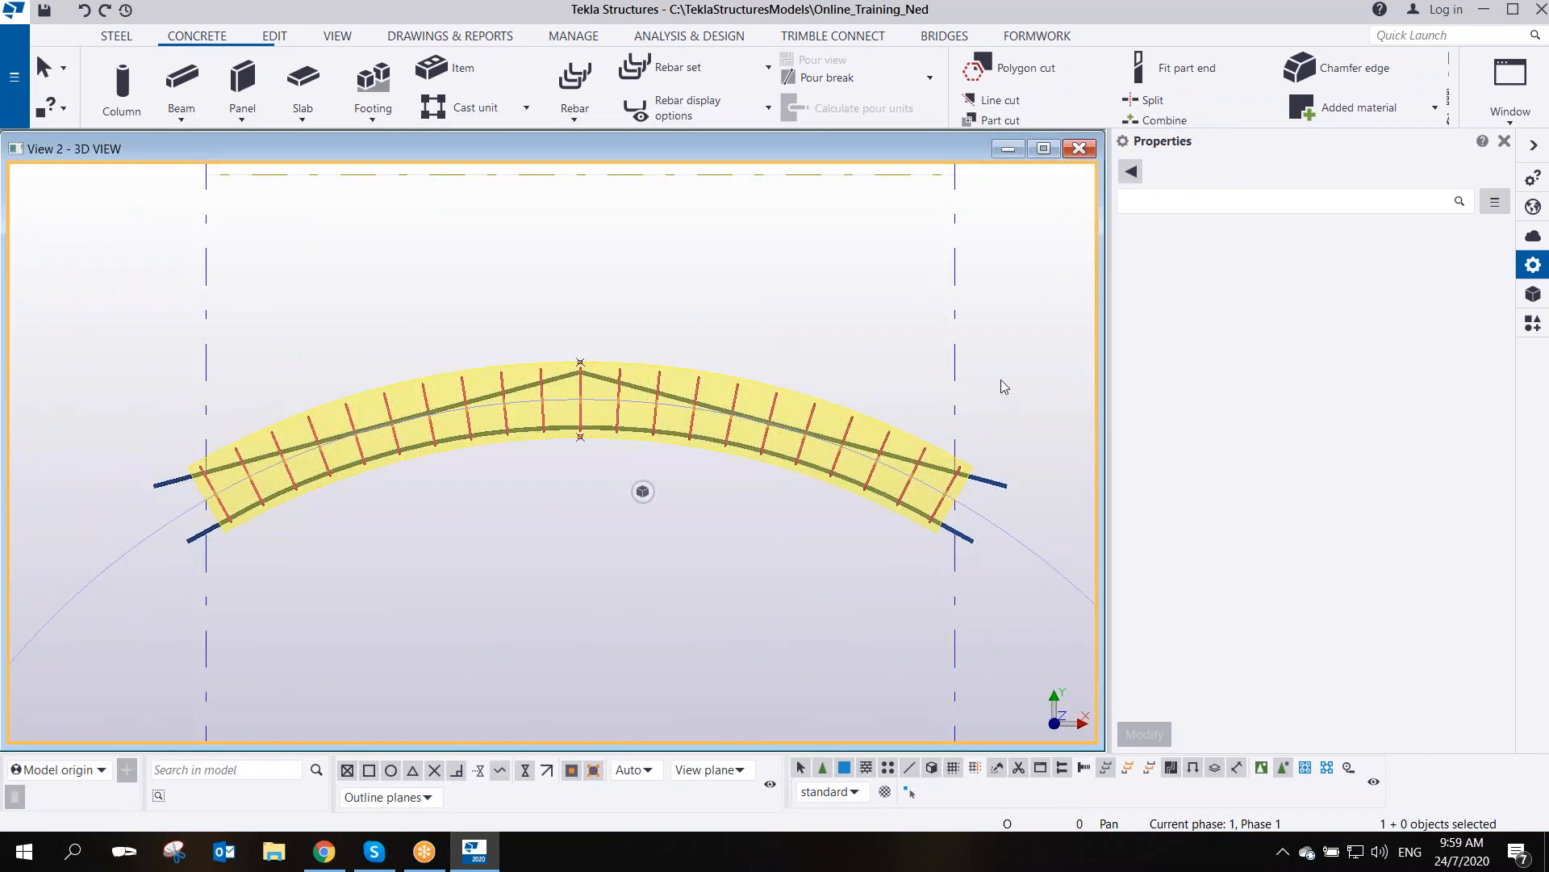
# - Turn on direct modification and select the outer main bar of the curved beam
pyautogui.scroll(2, 678, 416)
pyautogui.click(585, 362)
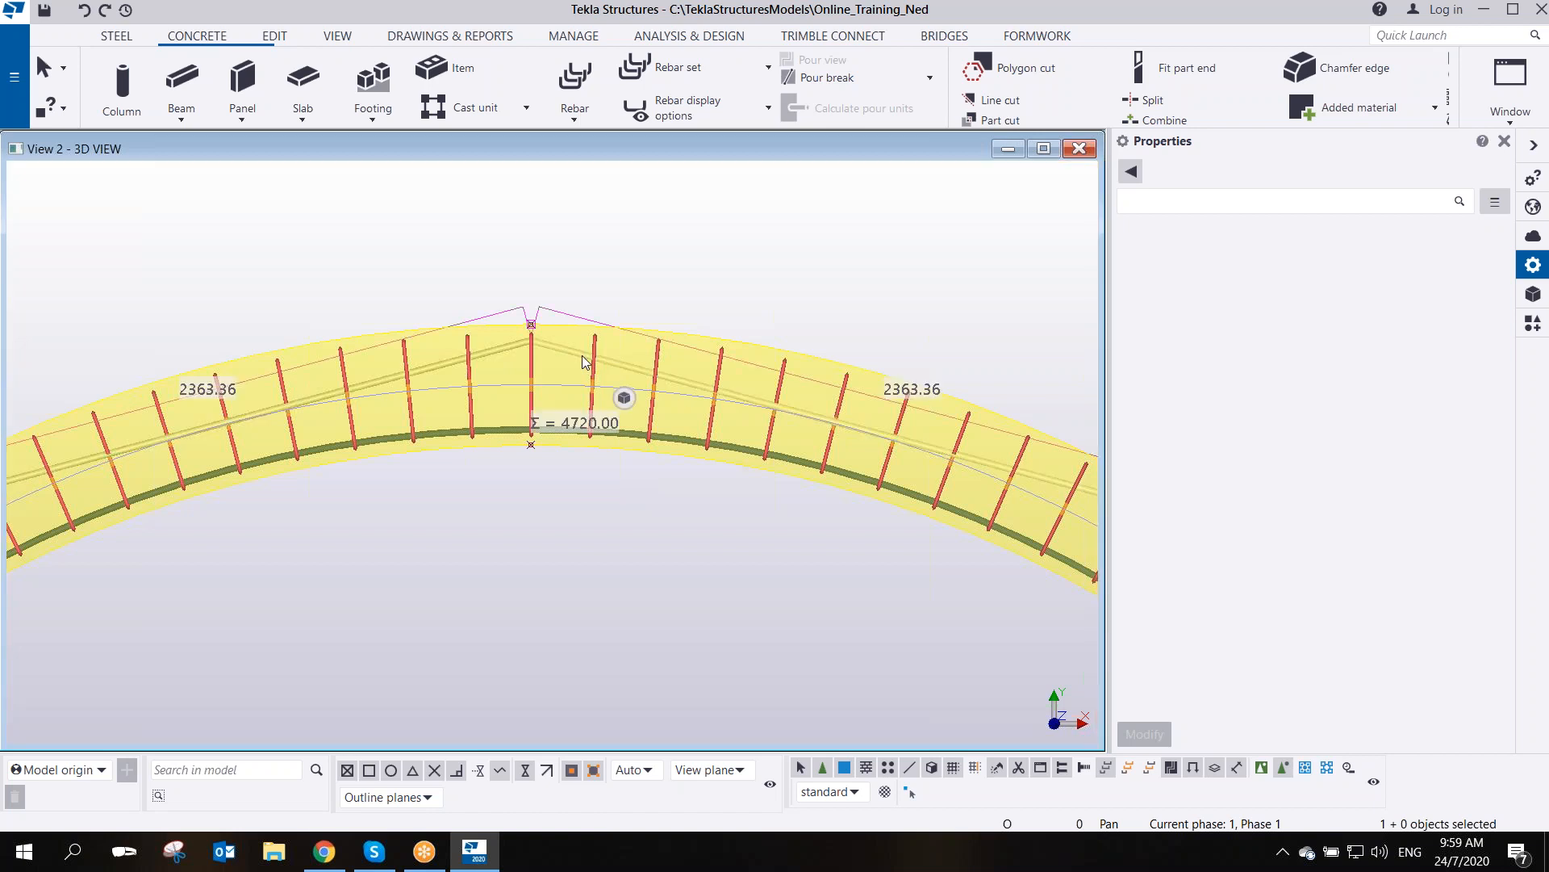
pyautogui.click(696, 257)
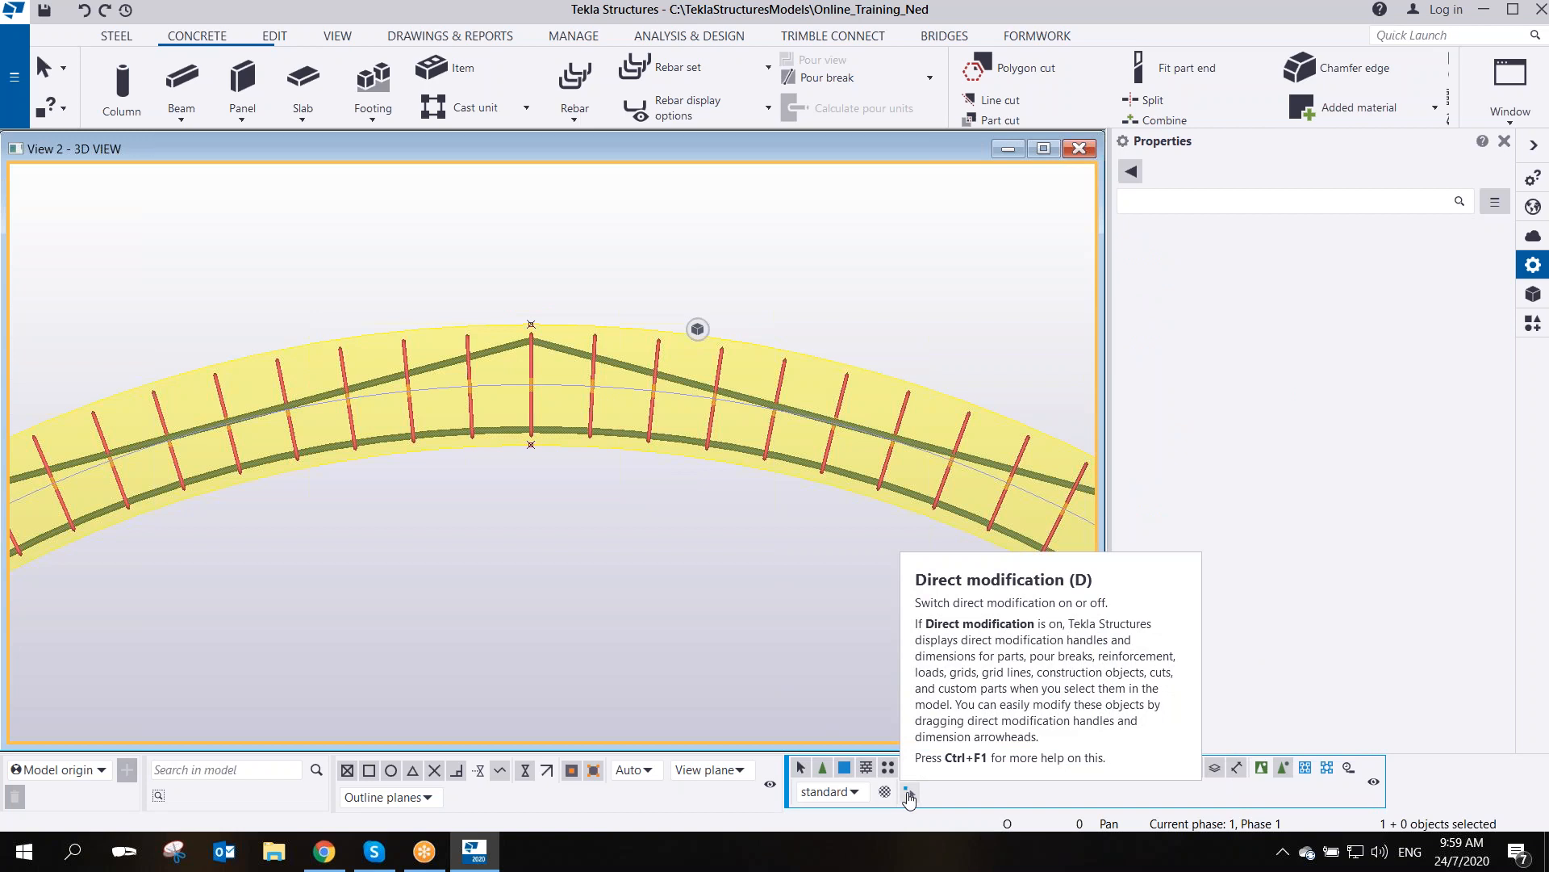
pyautogui.click(908, 792)
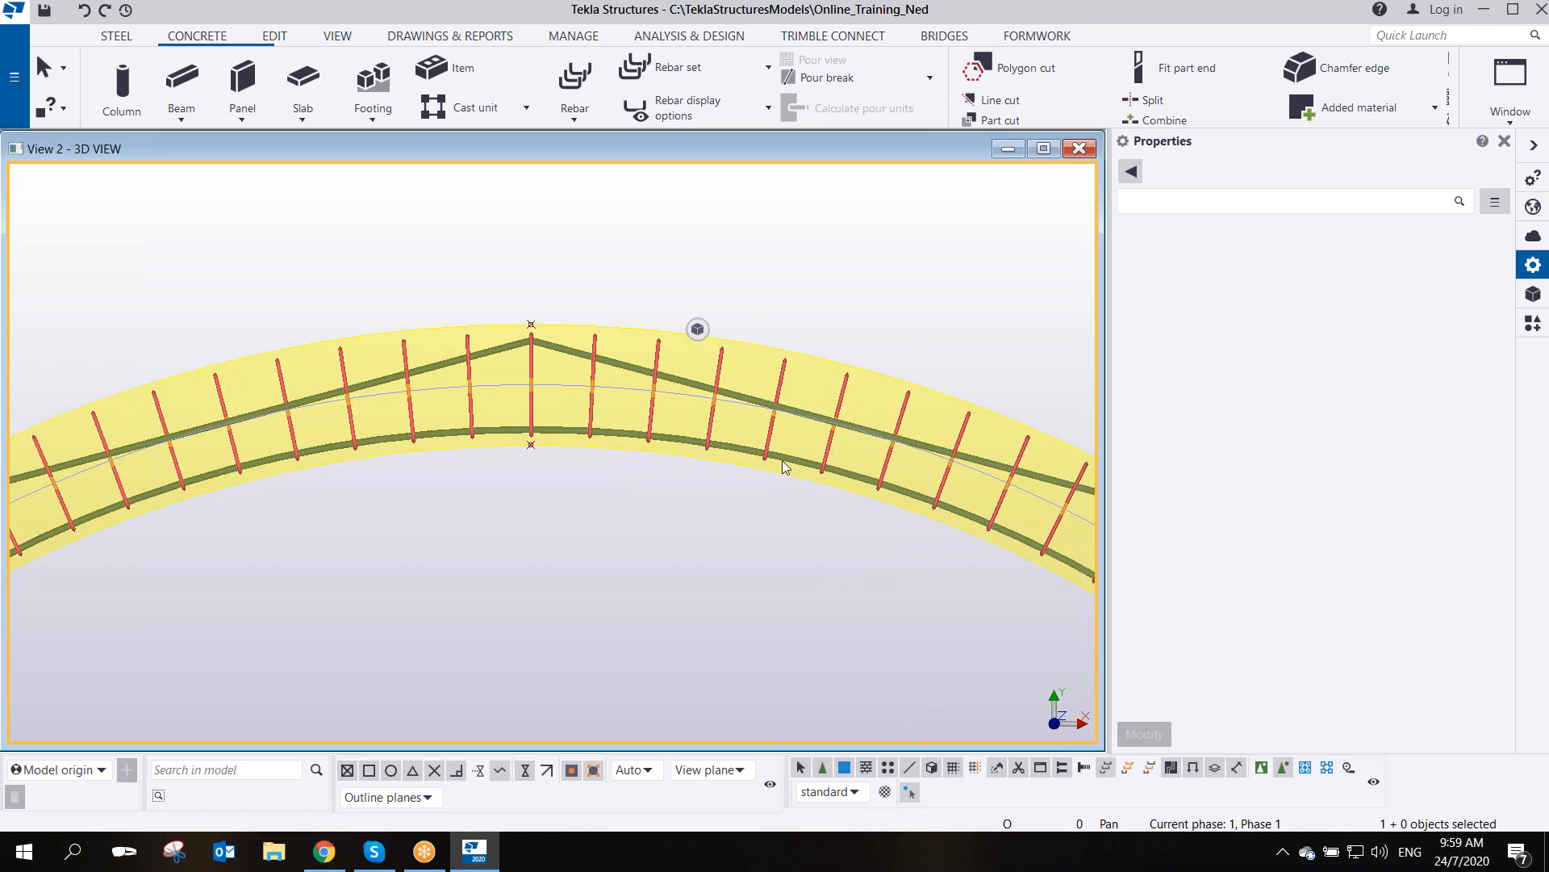
pyautogui.click(676, 380)
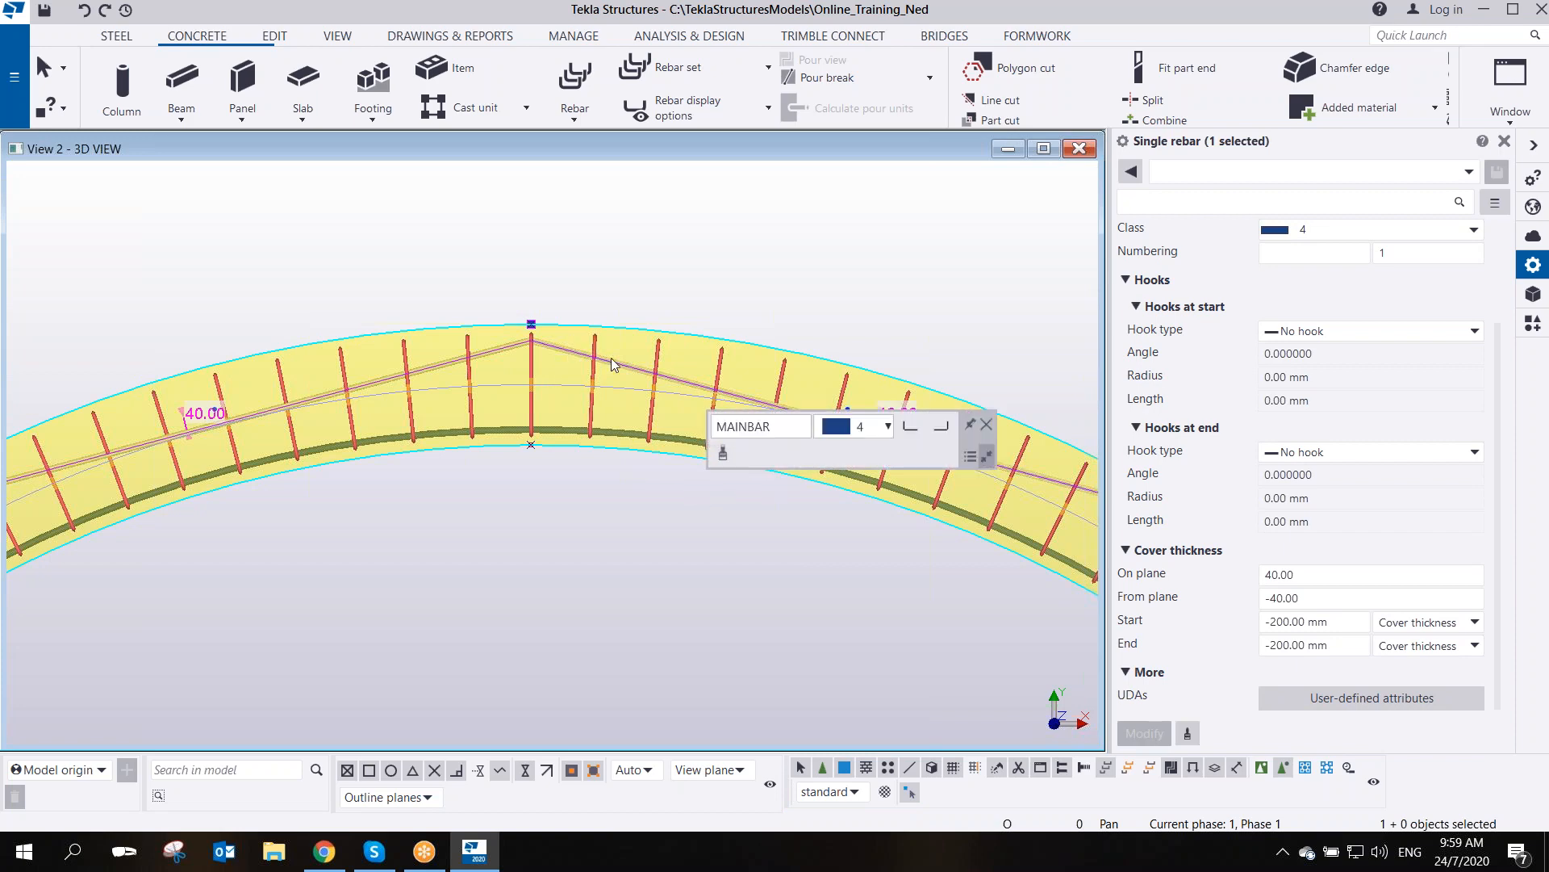
# - Add bend points between the outer bar's mid-length point and one end, snapping each onto the beam's outer edge
pyautogui.scroll(6, 737, 537)
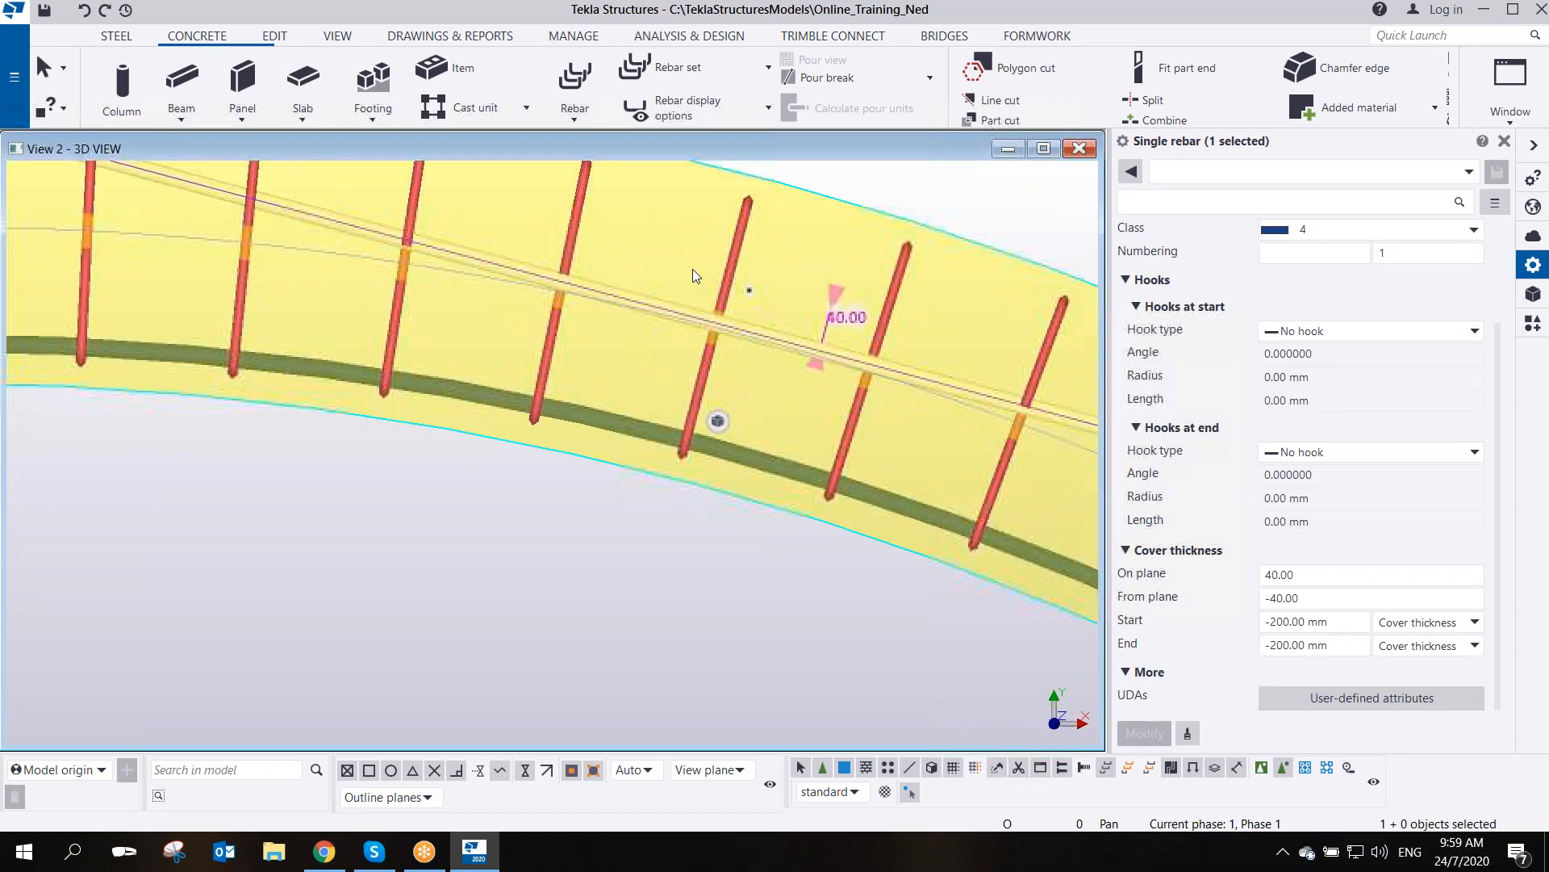
pyautogui.scroll(2, 739, 452)
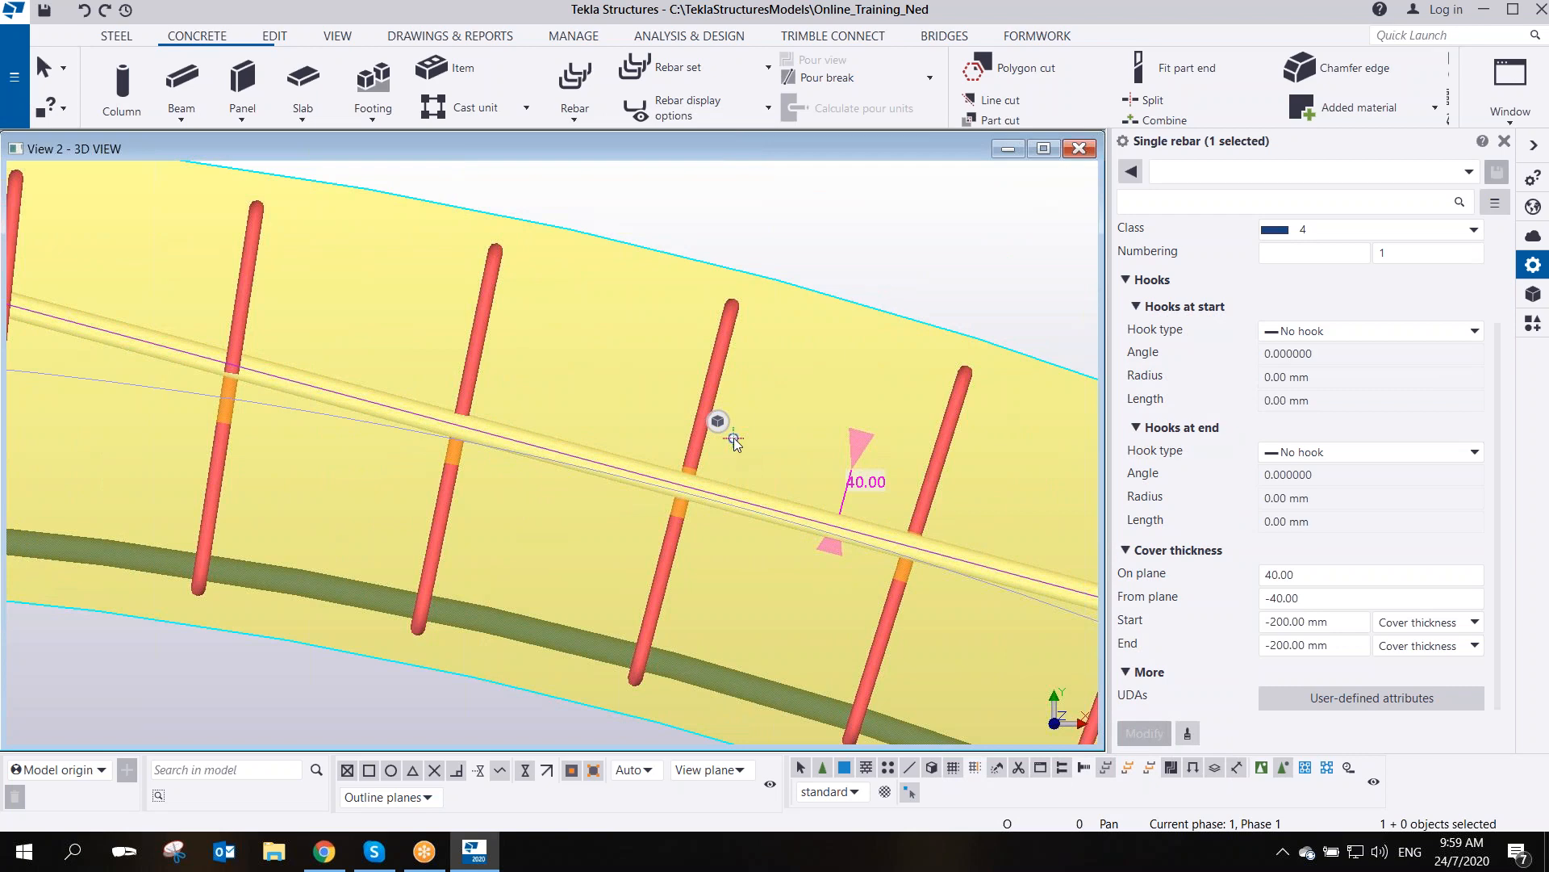
pyautogui.moveTo(733, 437); pyautogui.dragTo(779, 280)
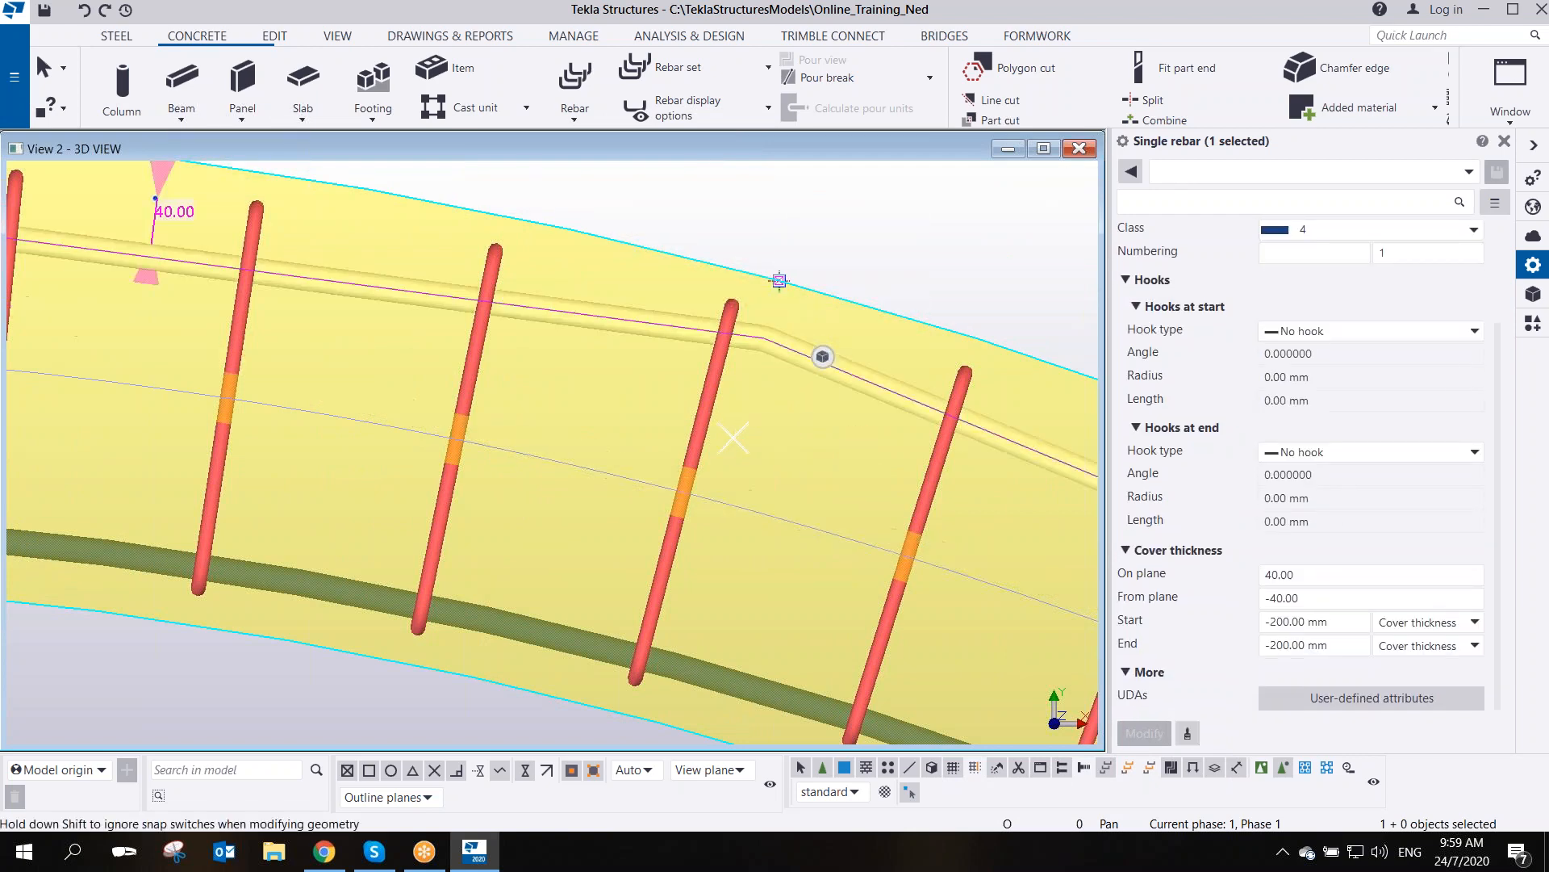
pyautogui.moveTo(894, 437); pyautogui.dragTo(244, 303, button='middle')
pyautogui.scroll(-3, 244, 303)
pyautogui.scroll(2, 479, 352)
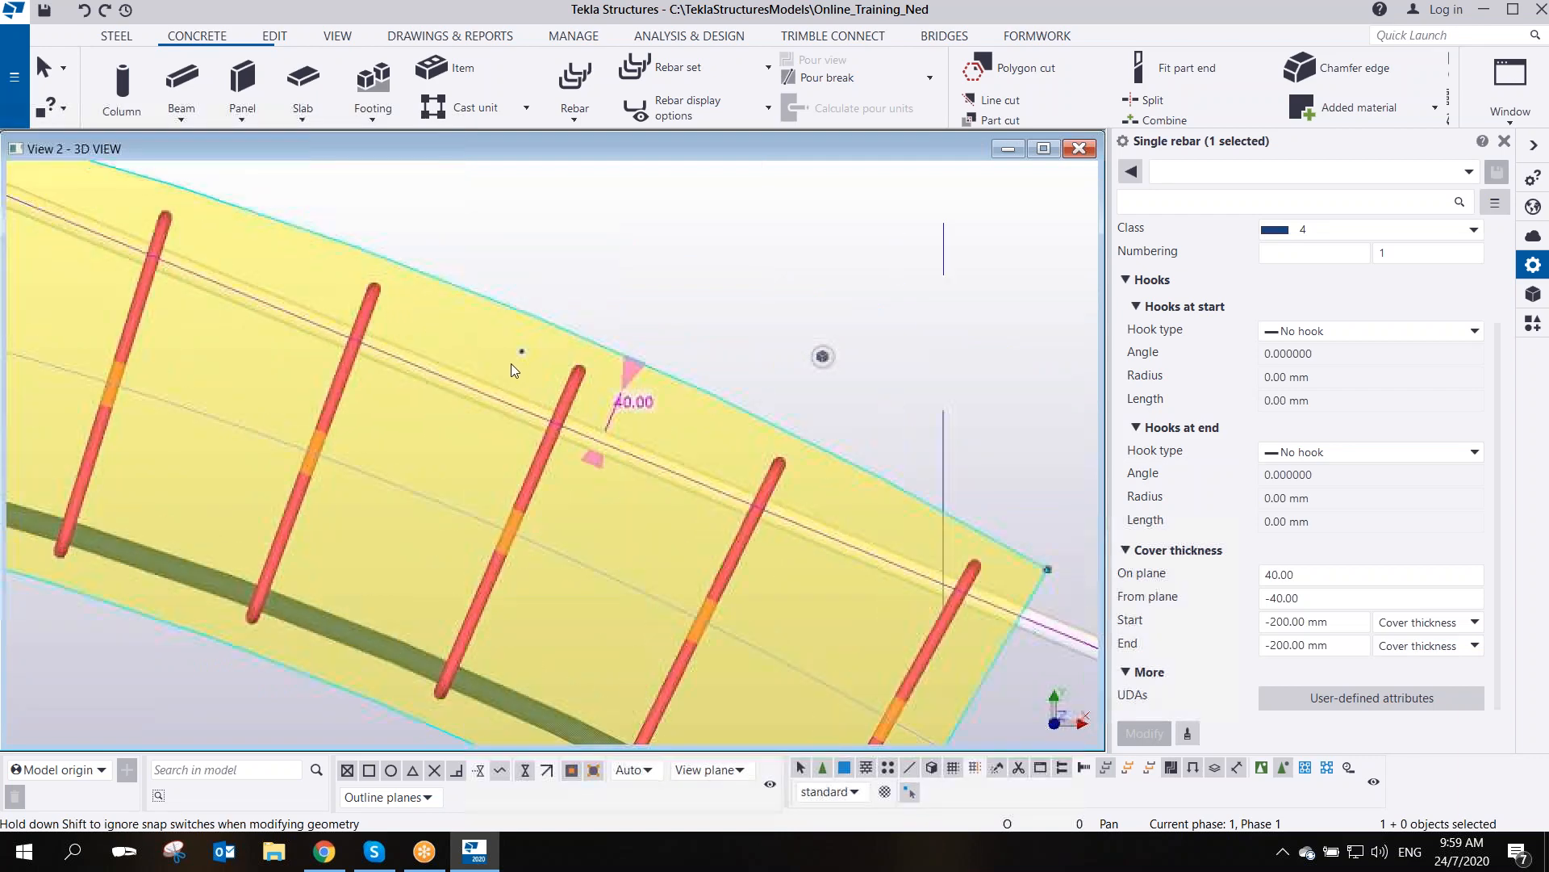
pyautogui.moveTo(521, 351); pyautogui.dragTo(536, 317)
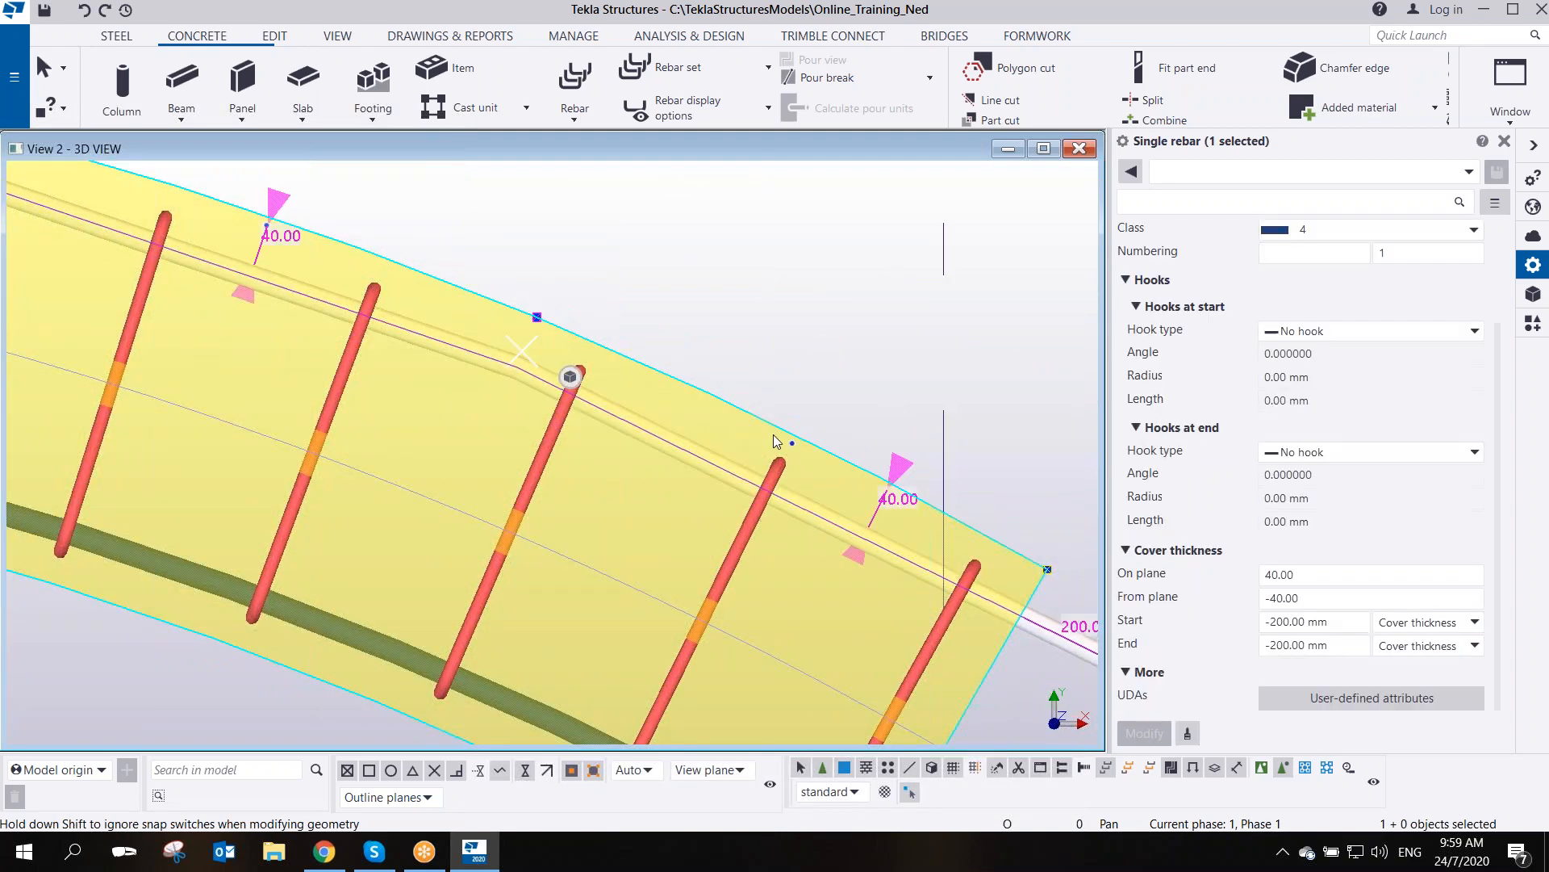
pyautogui.scroll(2, 787, 447)
pyautogui.moveTo(793, 439); pyautogui.dragTo(796, 427)
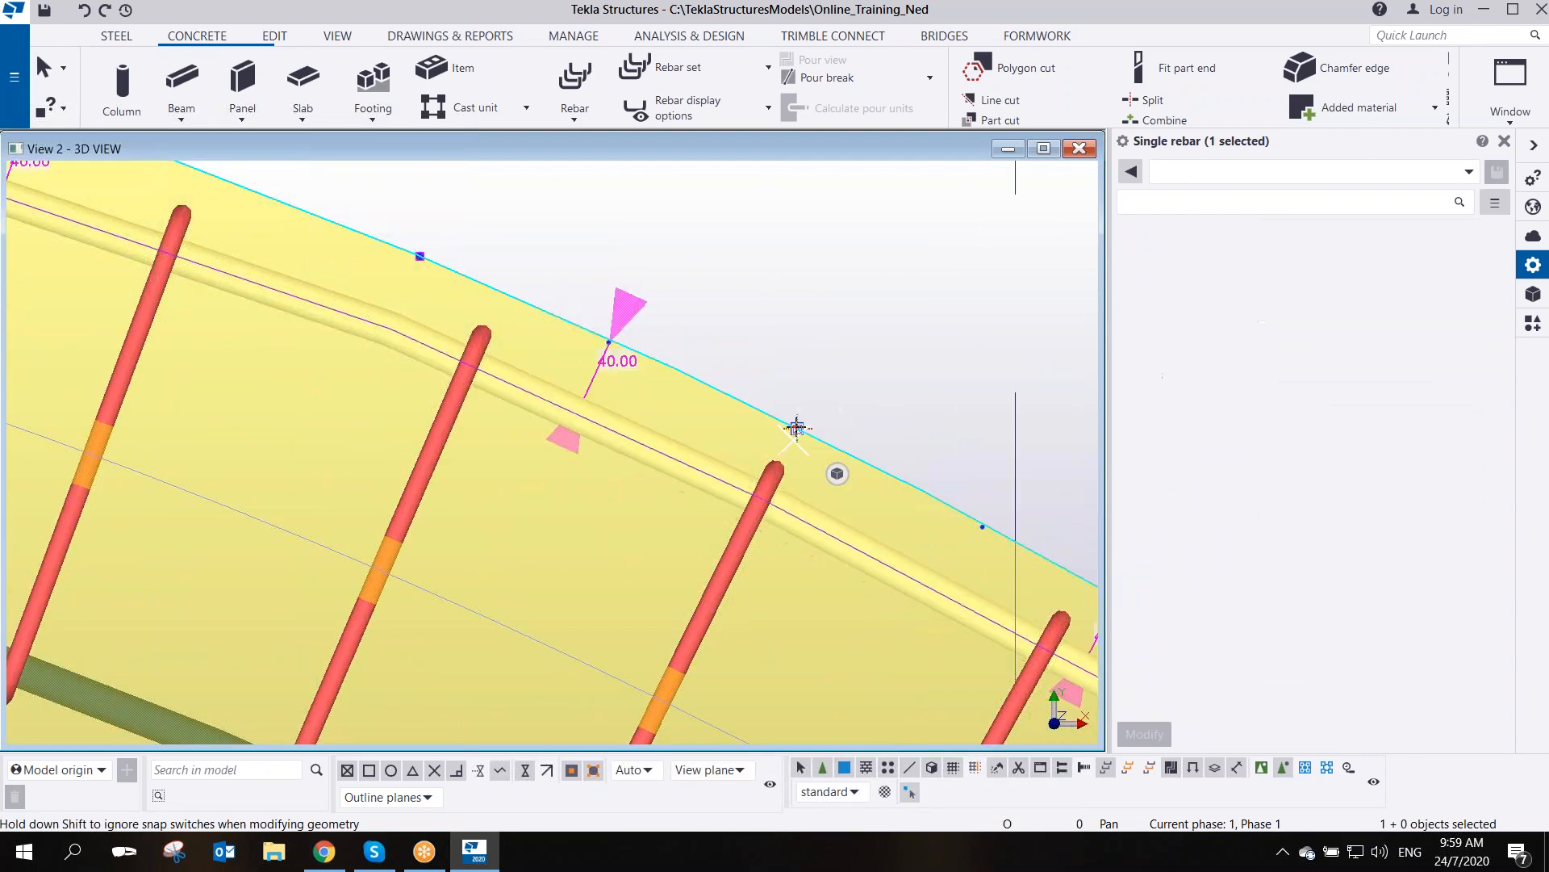
# - Snap the remaining midpoints on that half of the outer bar onto the beam's outer edge, working back to mid-length
pyautogui.moveTo(351, 275); pyautogui.dragTo(665, 421, button='middle')
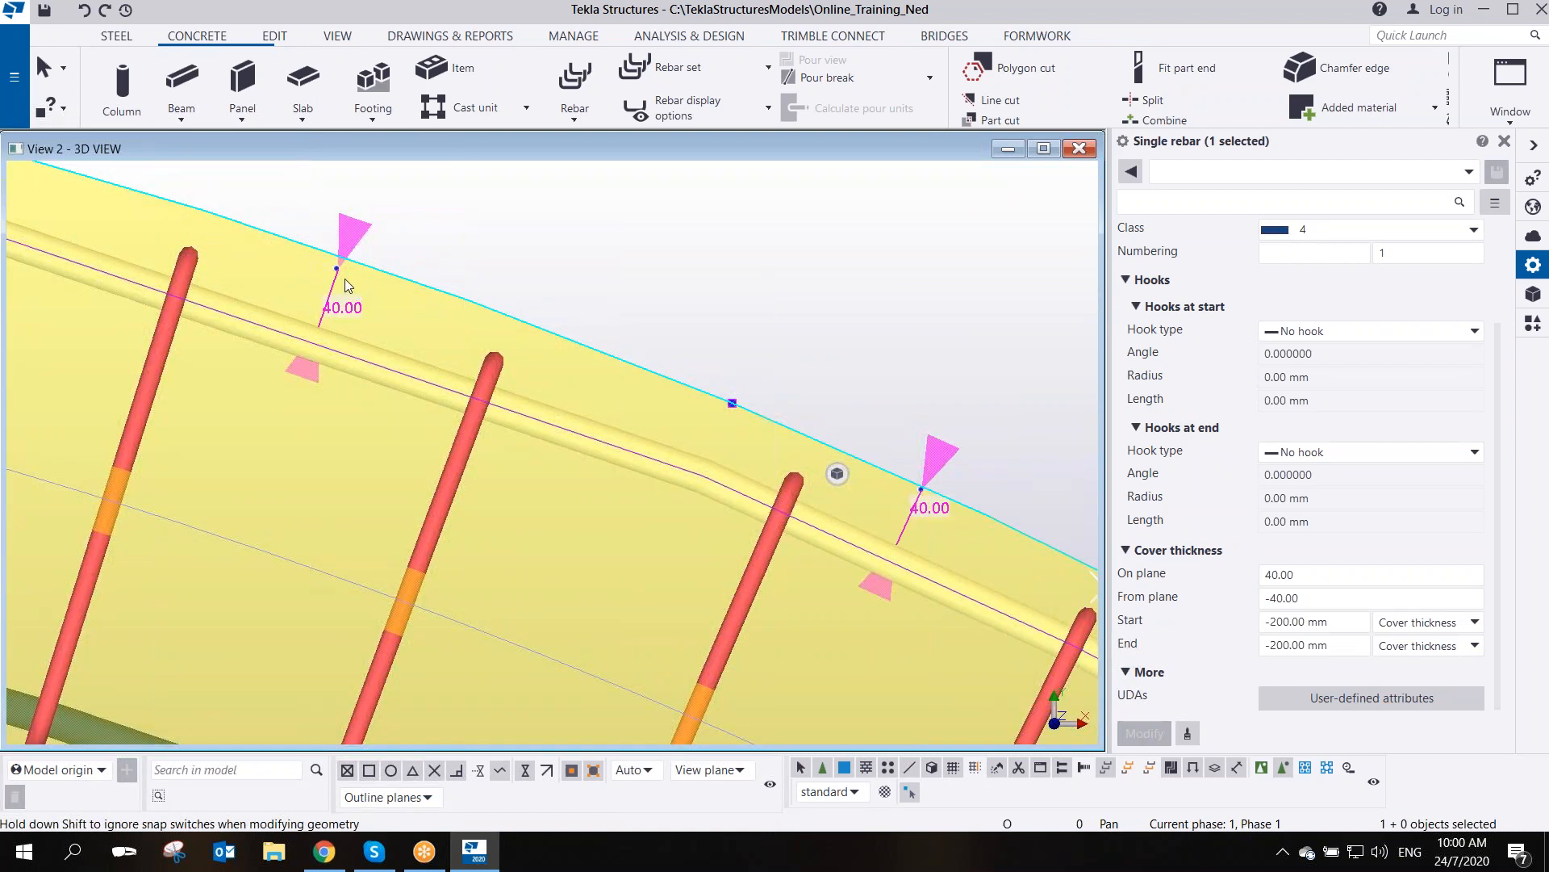
pyautogui.moveTo(336, 268); pyautogui.dragTo(340, 257)
pyautogui.moveTo(342, 263); pyautogui.dragTo(879, 324, button='middle')
pyautogui.moveTo(279, 266); pyautogui.dragTo(917, 515, button='middle')
pyautogui.moveTo(287, 334); pyautogui.dragTo(293, 294)
pyautogui.moveTo(705, 361); pyautogui.dragTo(702, 346)
pyautogui.moveTo(266, 275); pyautogui.dragTo(918, 360, button='middle')
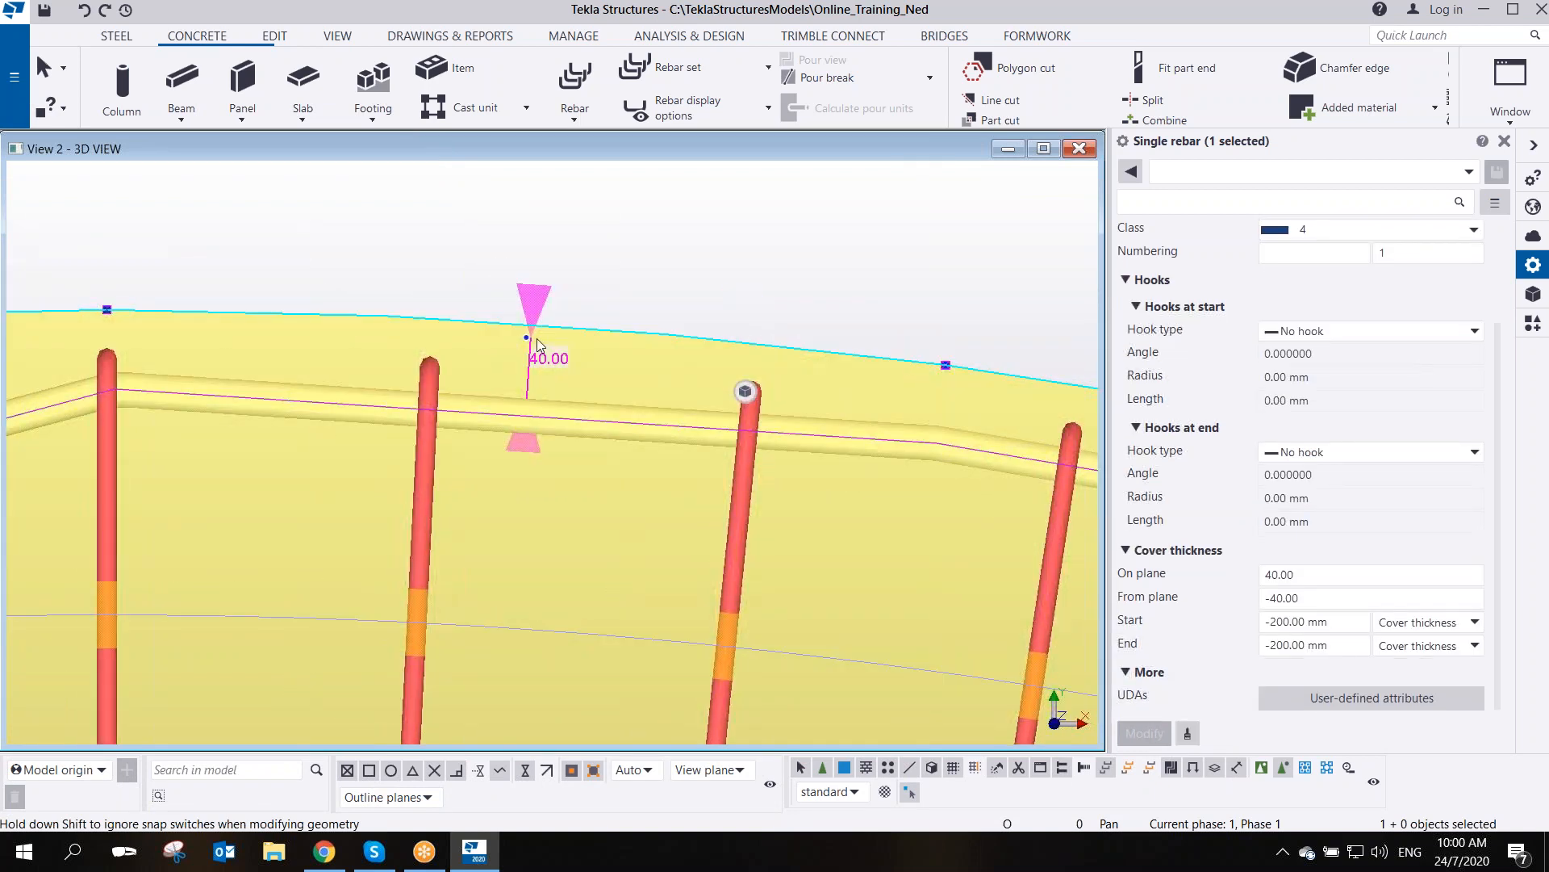
pyautogui.moveTo(527, 337); pyautogui.dragTo(527, 325)
# - Move the first midpoints of the outer bar's opposite half onto the beam's outer edge
pyautogui.moveTo(400, 369); pyautogui.dragTo(965, 386, button='middle')
pyautogui.moveTo(387, 452); pyautogui.dragTo(747, 349, button='middle')
pyautogui.scroll(-2, 747, 349)
pyautogui.scroll(-2, 516, 422)
pyautogui.moveTo(496, 431); pyautogui.dragTo(588, 432, button='middle')
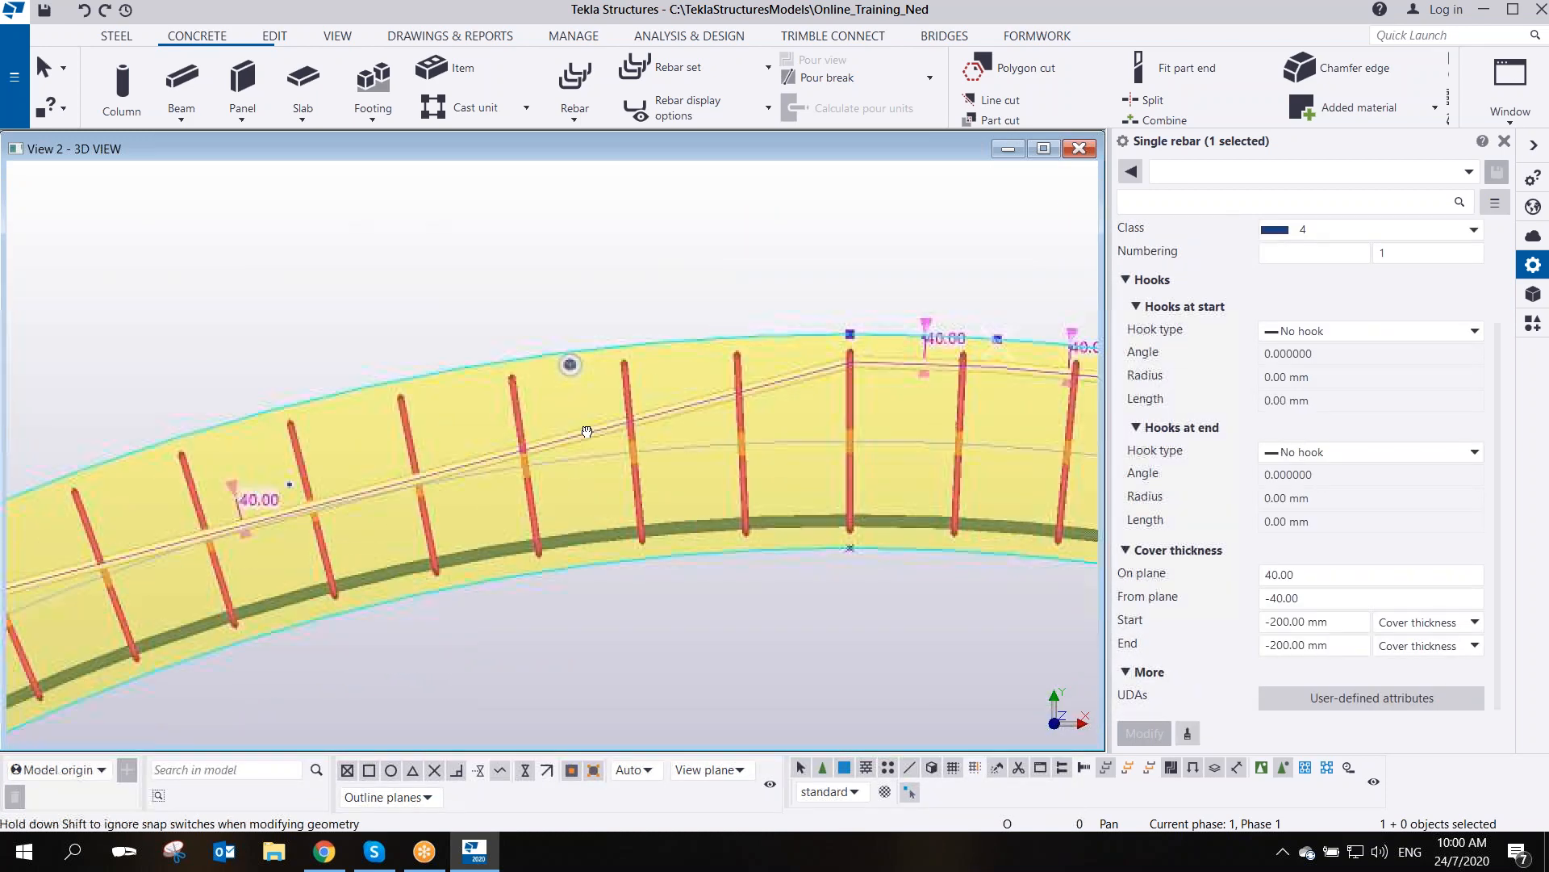
pyautogui.scroll(2, 593, 443)
pyautogui.moveTo(691, 429); pyautogui.dragTo(655, 312)
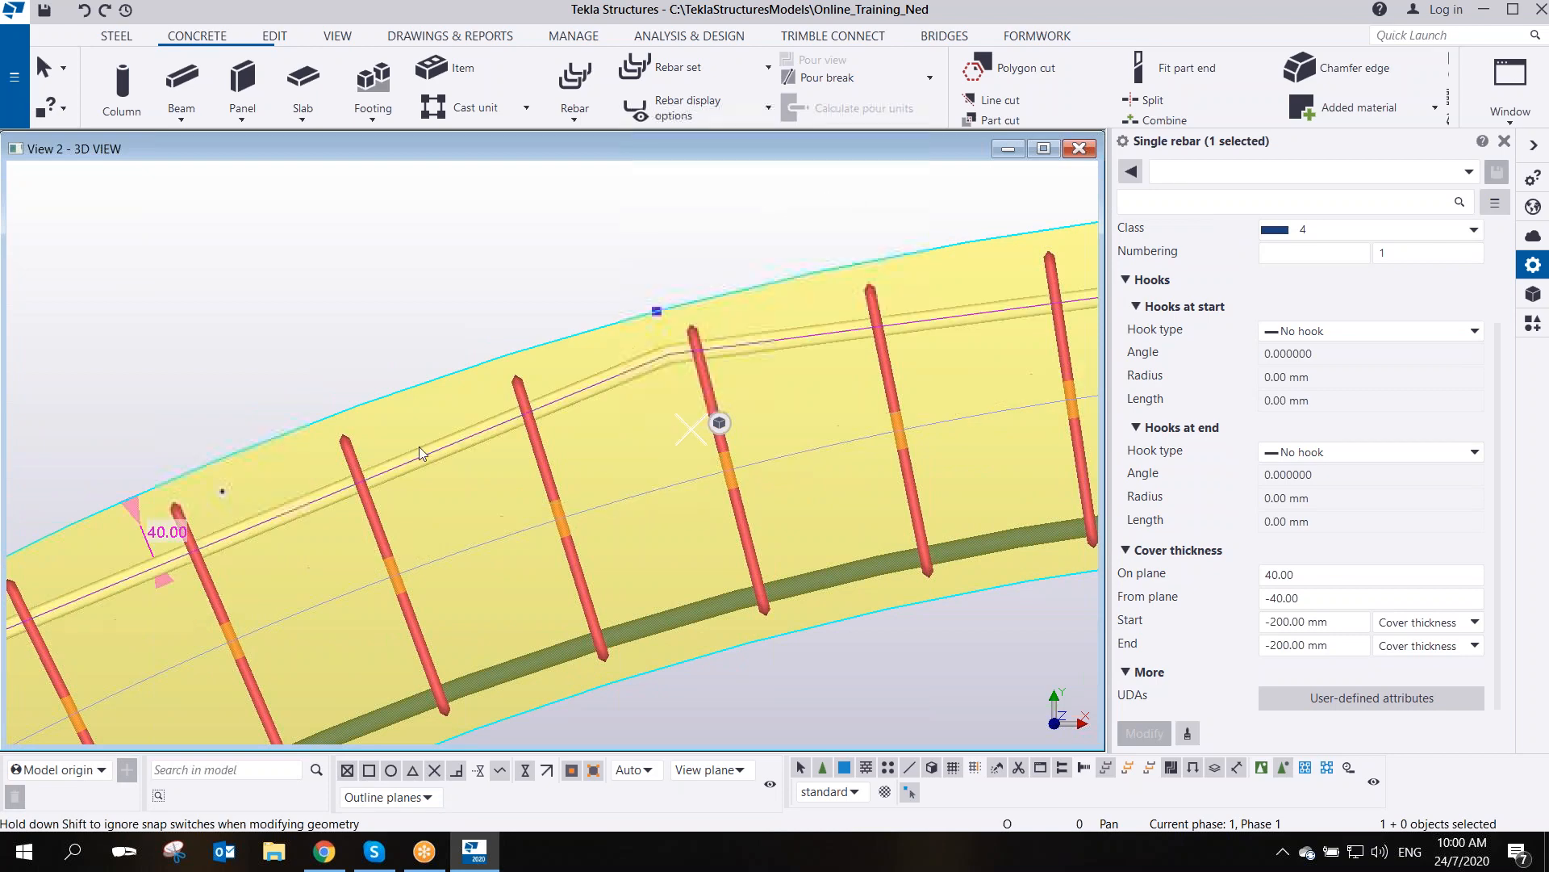
pyautogui.moveTo(221, 487); pyautogui.dragTo(211, 463)
# - Snap the remaining midpoints of the opposite half onto the outer edge so the bar follows the full curve
pyautogui.moveTo(692, 364); pyautogui.dragTo(413, 429, button='middle')
pyautogui.moveTo(847, 318); pyautogui.dragTo(842, 284)
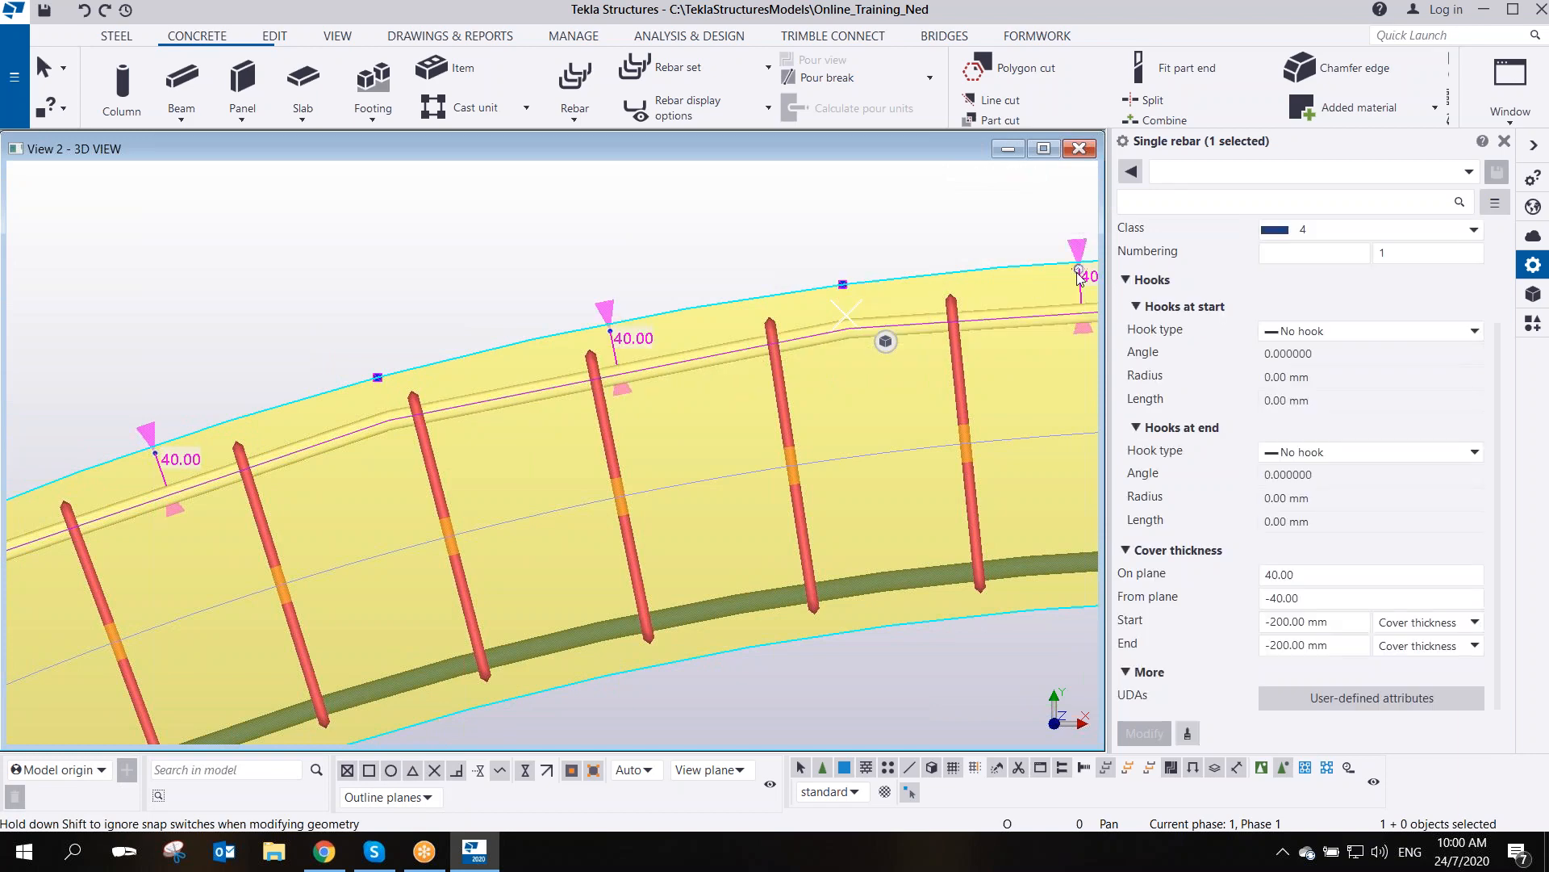
pyautogui.moveTo(1079, 270); pyautogui.dragTo(1078, 261)
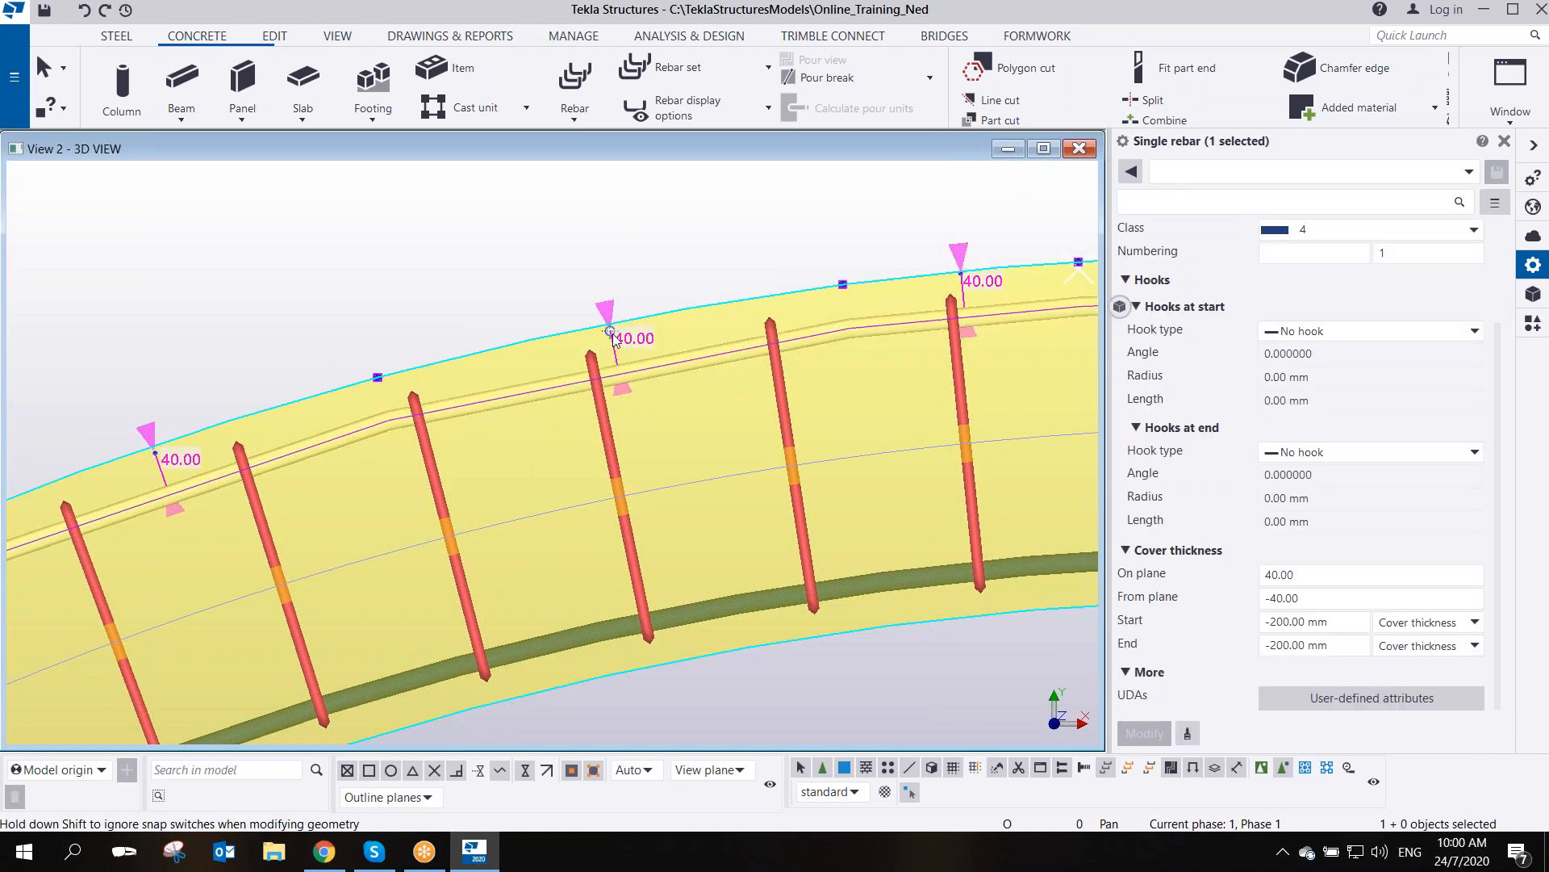
pyautogui.moveTo(612, 331); pyautogui.dragTo(611, 323)
pyautogui.moveTo(166, 456); pyautogui.dragTo(685, 326, button='middle')
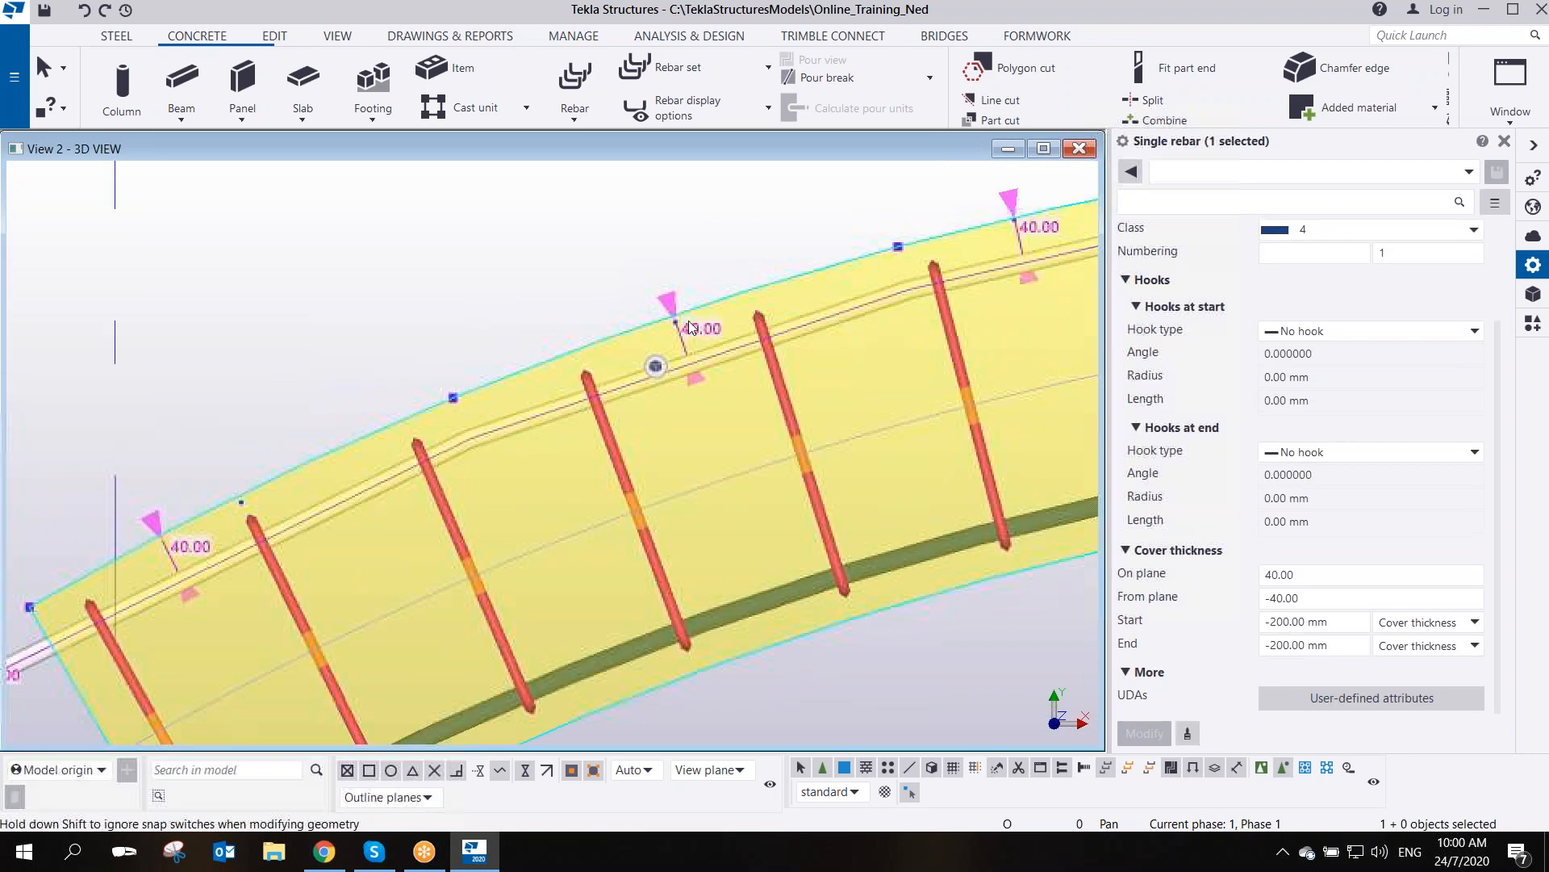
pyautogui.moveTo(675, 322); pyautogui.dragTo(673, 314)
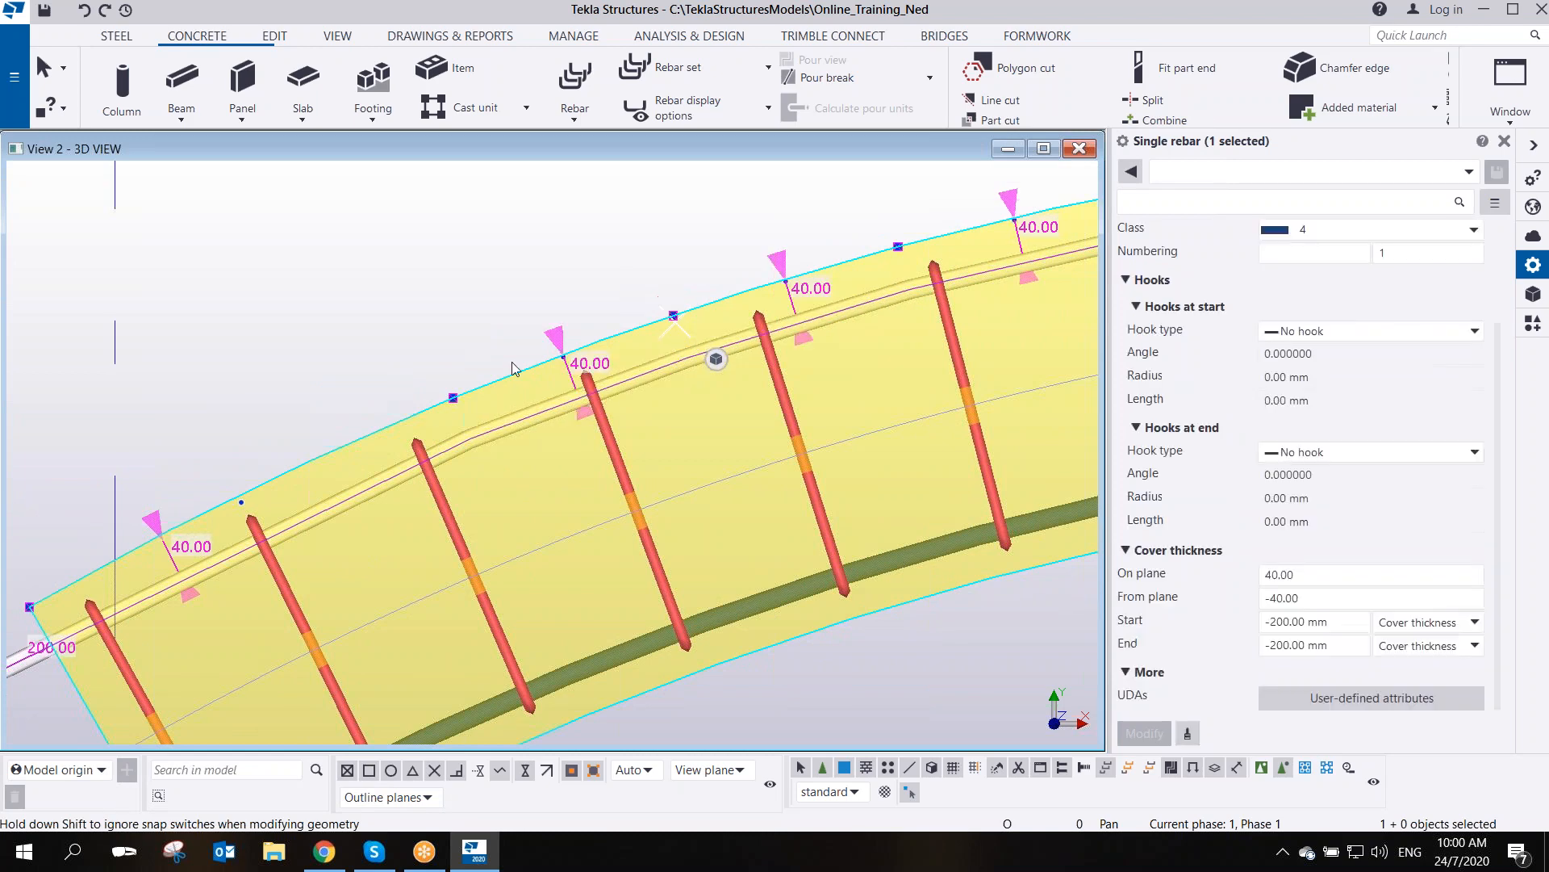
pyautogui.moveTo(239, 497); pyautogui.dragTo(238, 496)
# - Examine the reshaped outer bar against the beam's outer edge in plan and in 3D
pyautogui.scroll(-3, 575, 457)
pyautogui.click(762, 459)
pyautogui.scroll(3, 773, 467)
pyautogui.moveTo(774, 467); pyautogui.dragTo(631, 384, button='middle')
pyautogui.scroll(-3, 631, 384)
pyautogui.moveTo(778, 374); pyautogui.dragTo(516, 307, button='middle')
pyautogui.scroll(-2, 912, 321)
pyautogui.keyDown('ctrl'); pyautogui.moveTo(910, 367); pyautogui.dragTo(581, 410, button='middle'); pyautogui.keyUp('ctrl')
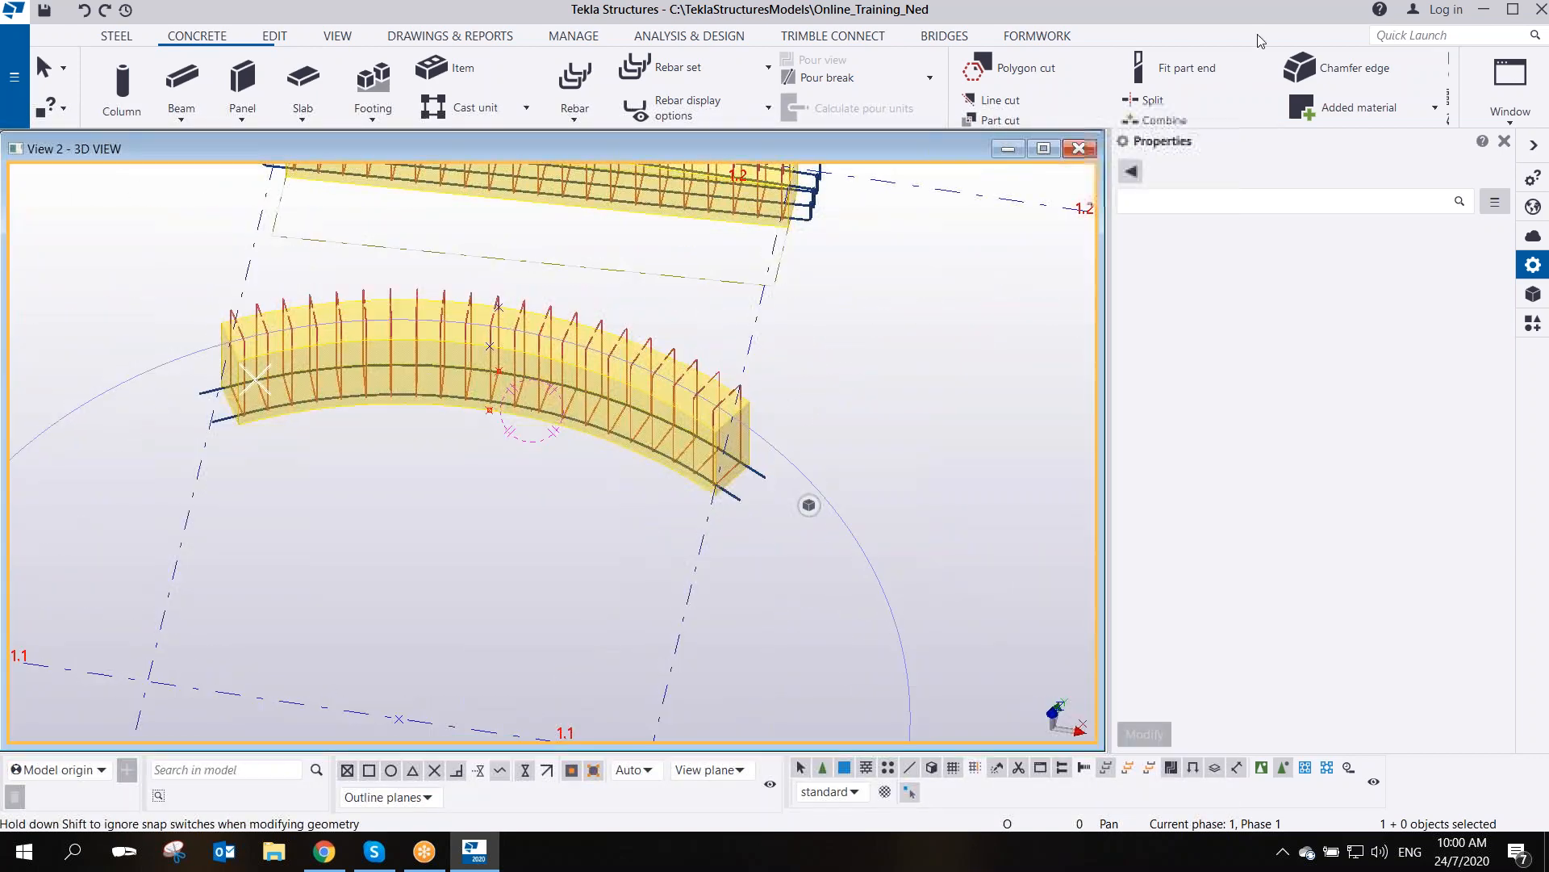
pyautogui.click(1133, 32)
pyautogui.scroll(5, 603, 447)
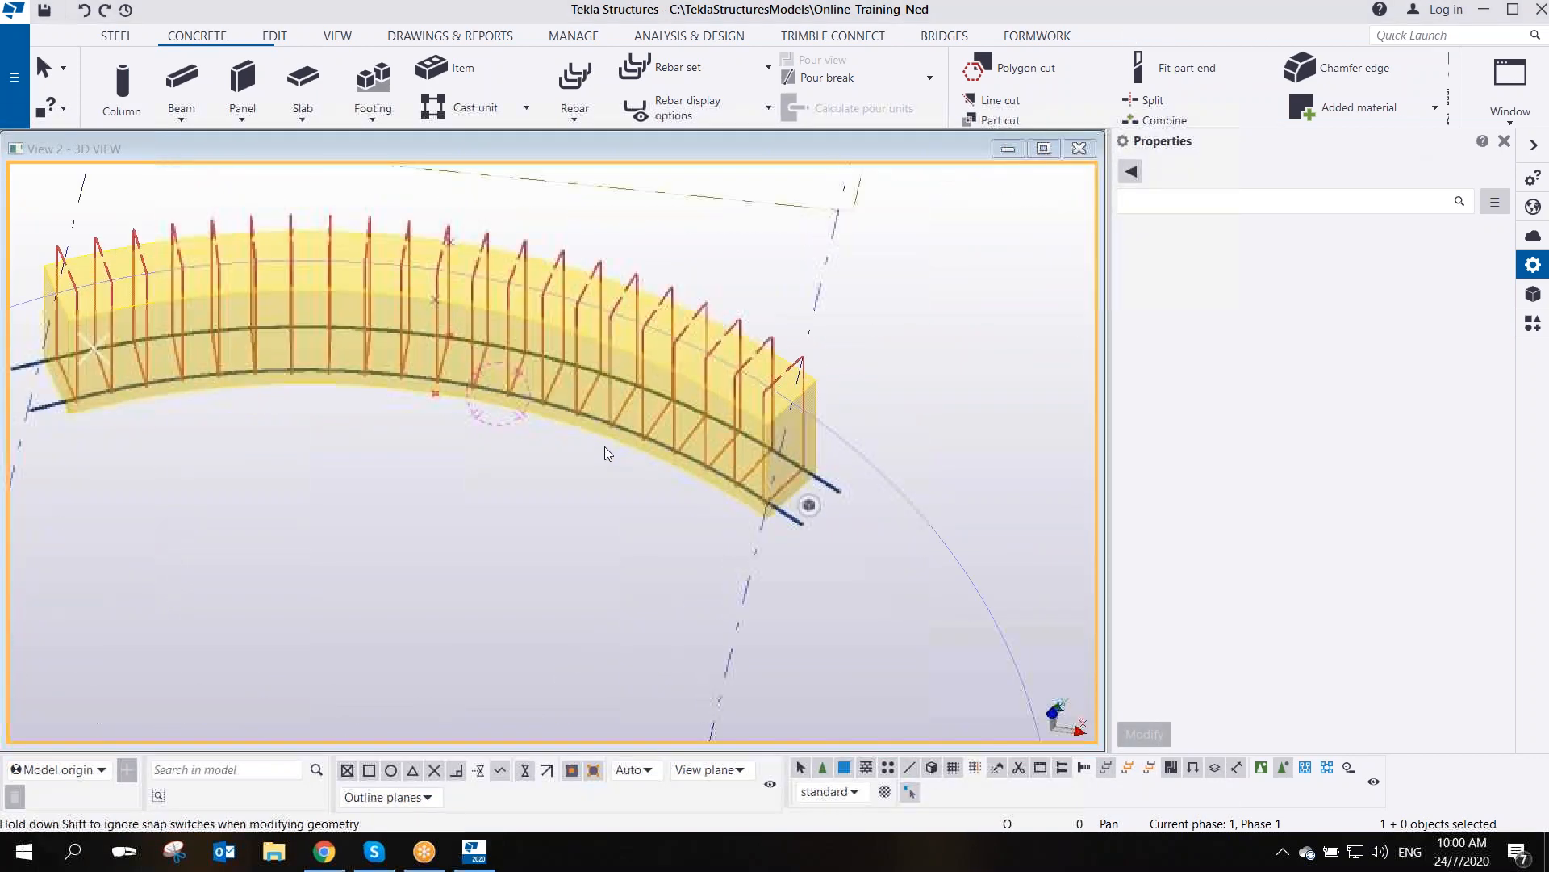
pyautogui.scroll(-3, 476, 471)
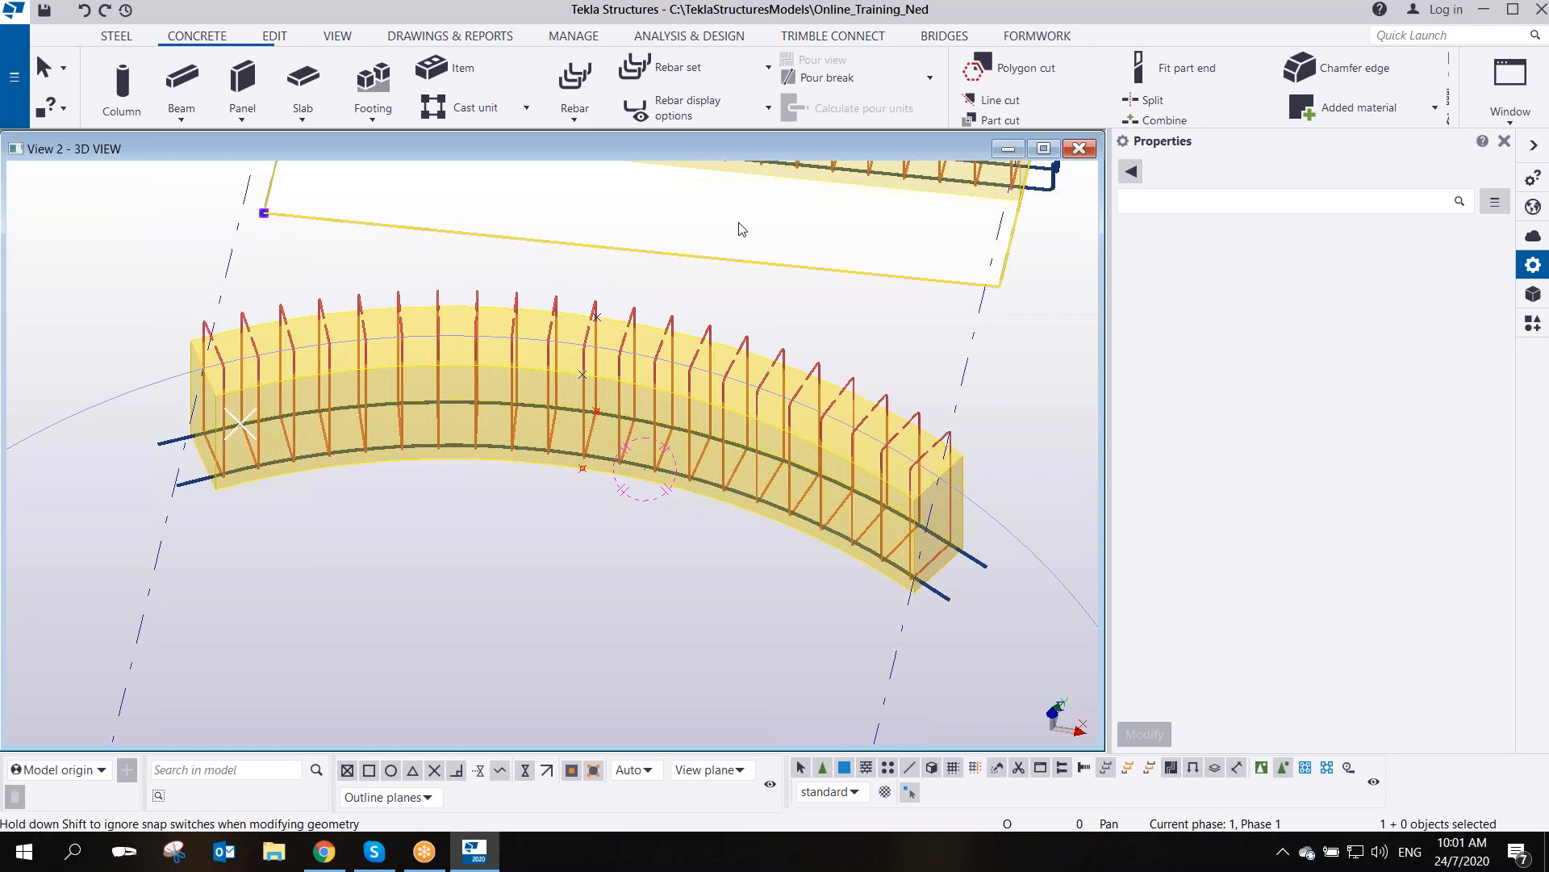
pyautogui.scroll(-8, 743, 230)
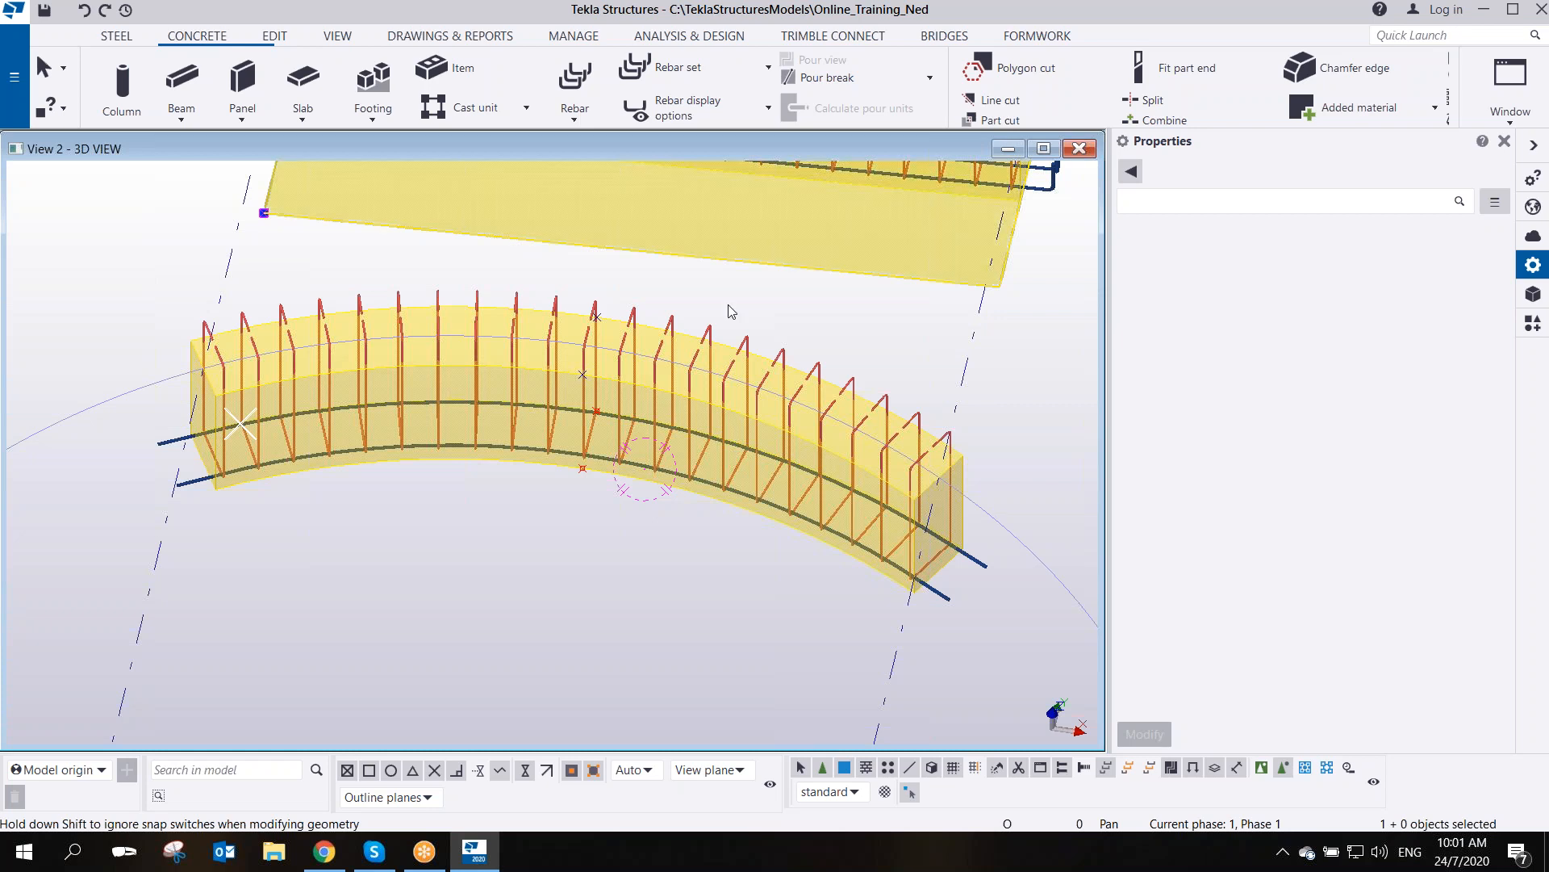
pyautogui.scroll(2, 696, 363)
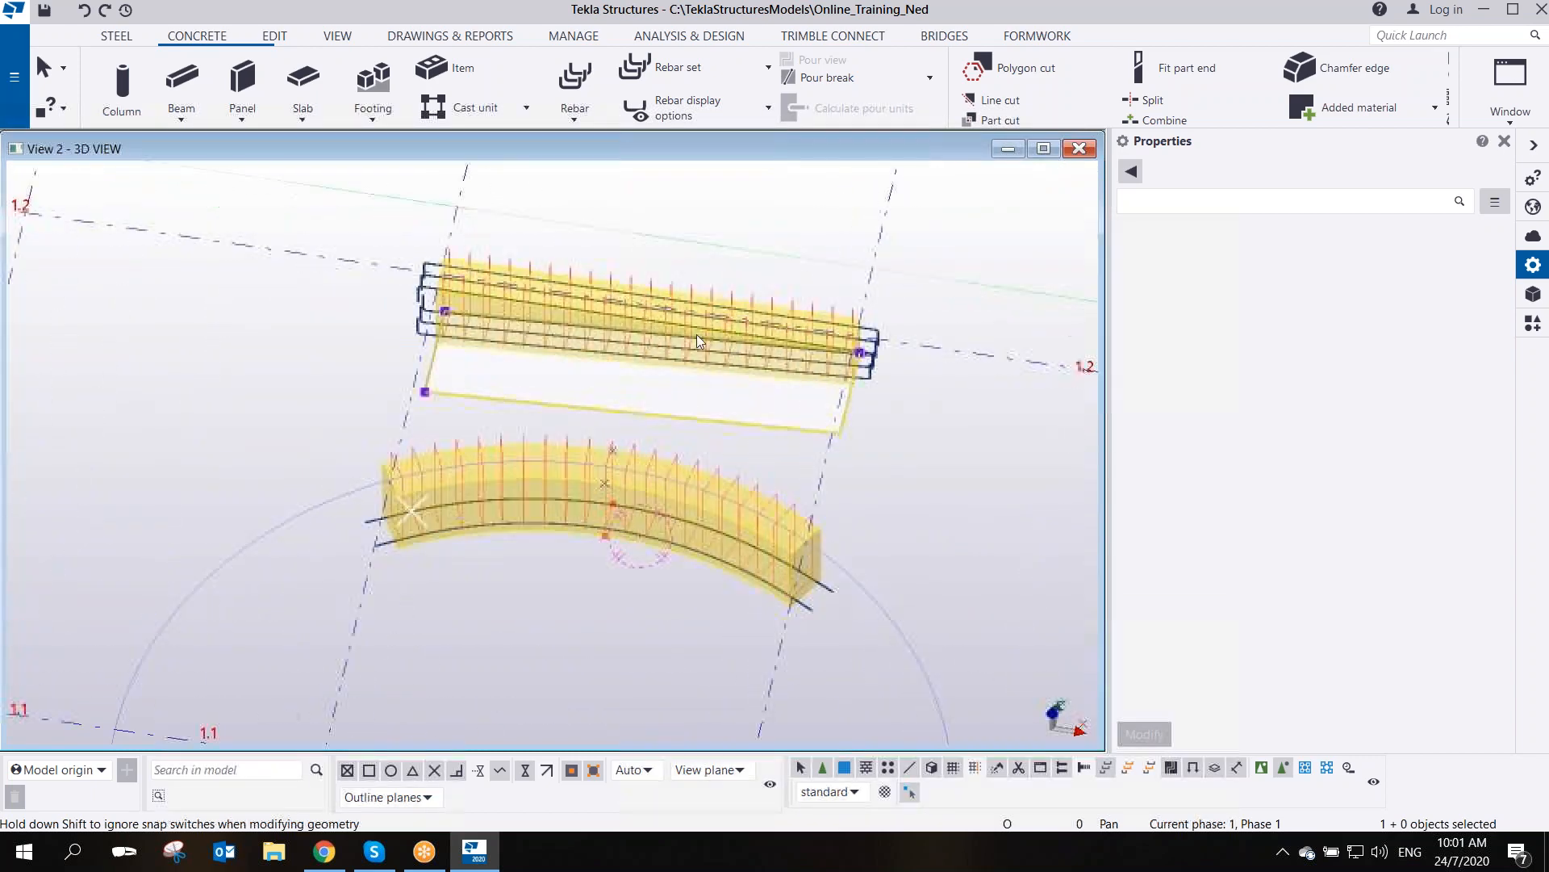
# - Clear the selection and turn off direct modification
pyautogui.rightClick(733, 251)
pyautogui.click(768, 263)
pyautogui.click(777, 229)
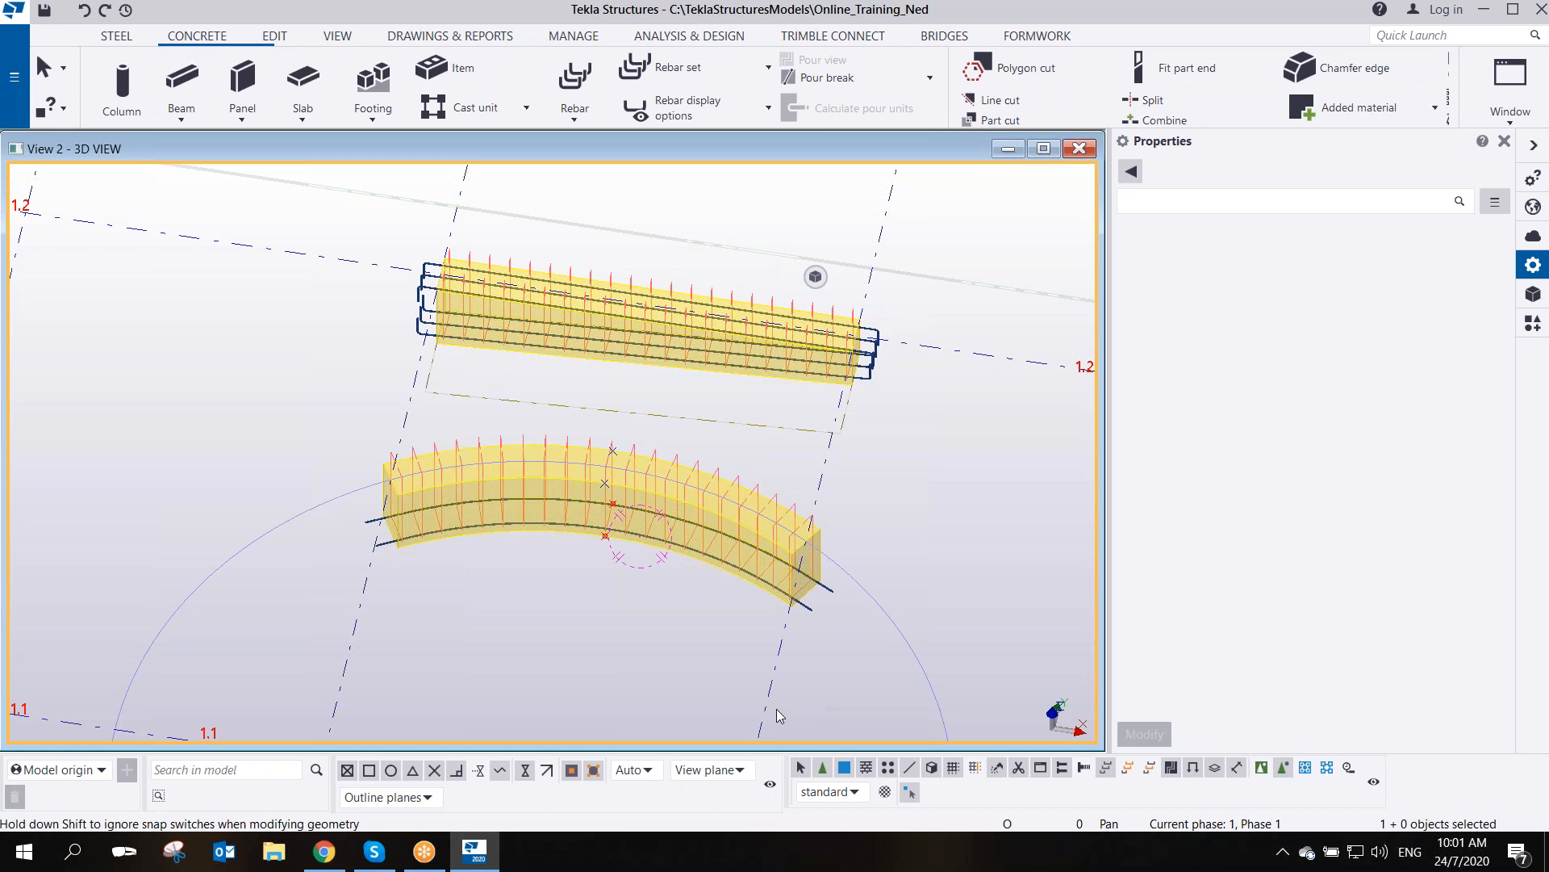
pyautogui.click(909, 791)
# - Examine the hand-drawn panel sketch for its dimensions, opening, lifting anchors, demoulders, propping points and grout tubes
pyautogui.scroll(6, 637, 511)
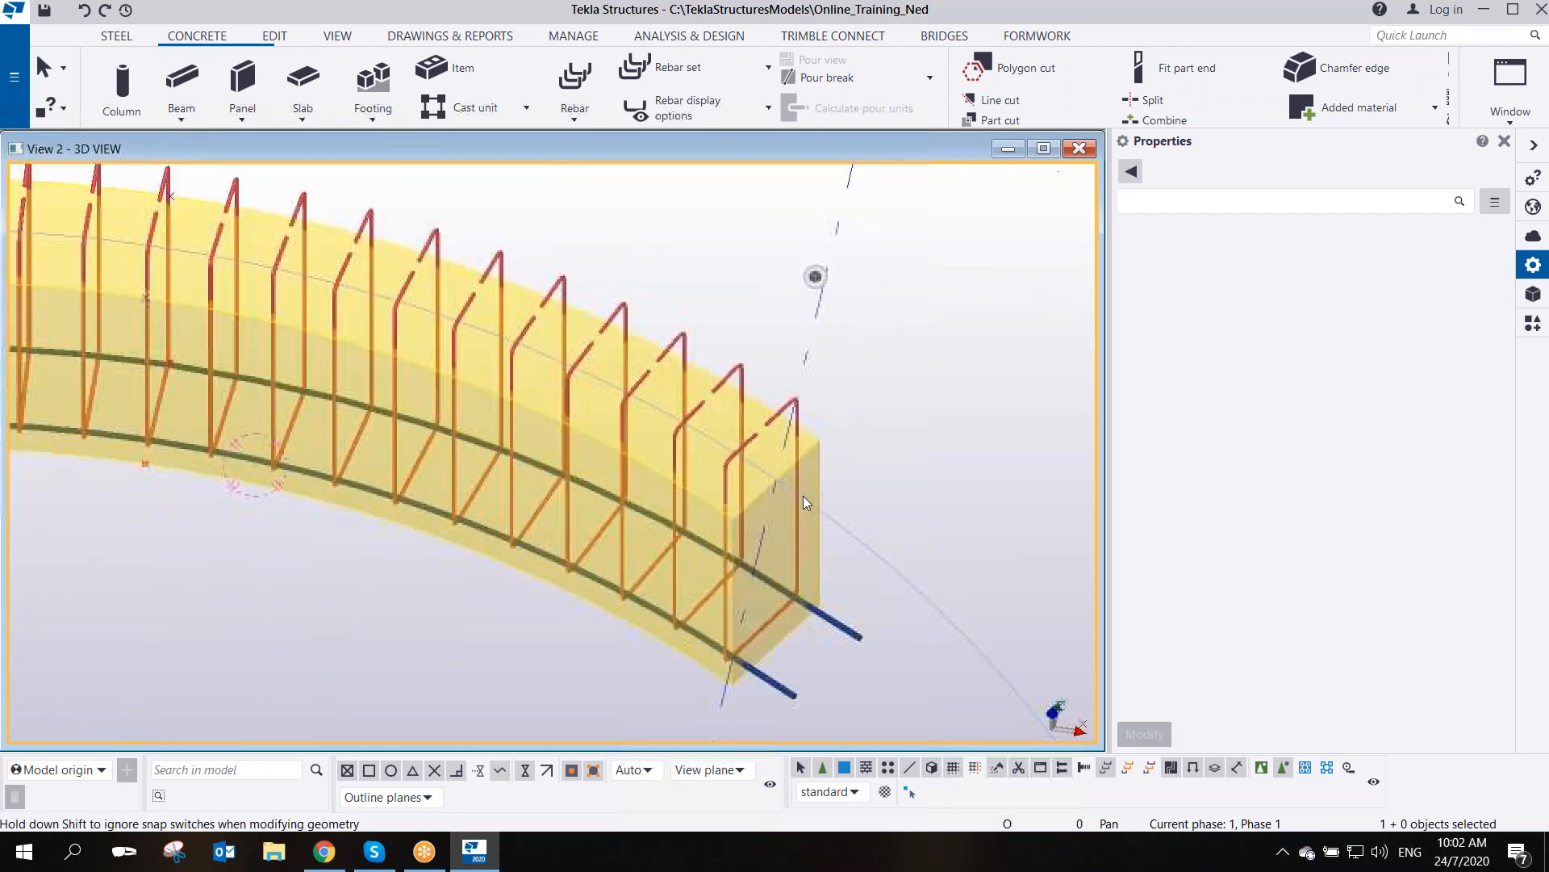
pyautogui.scroll(-8, 825, 451)
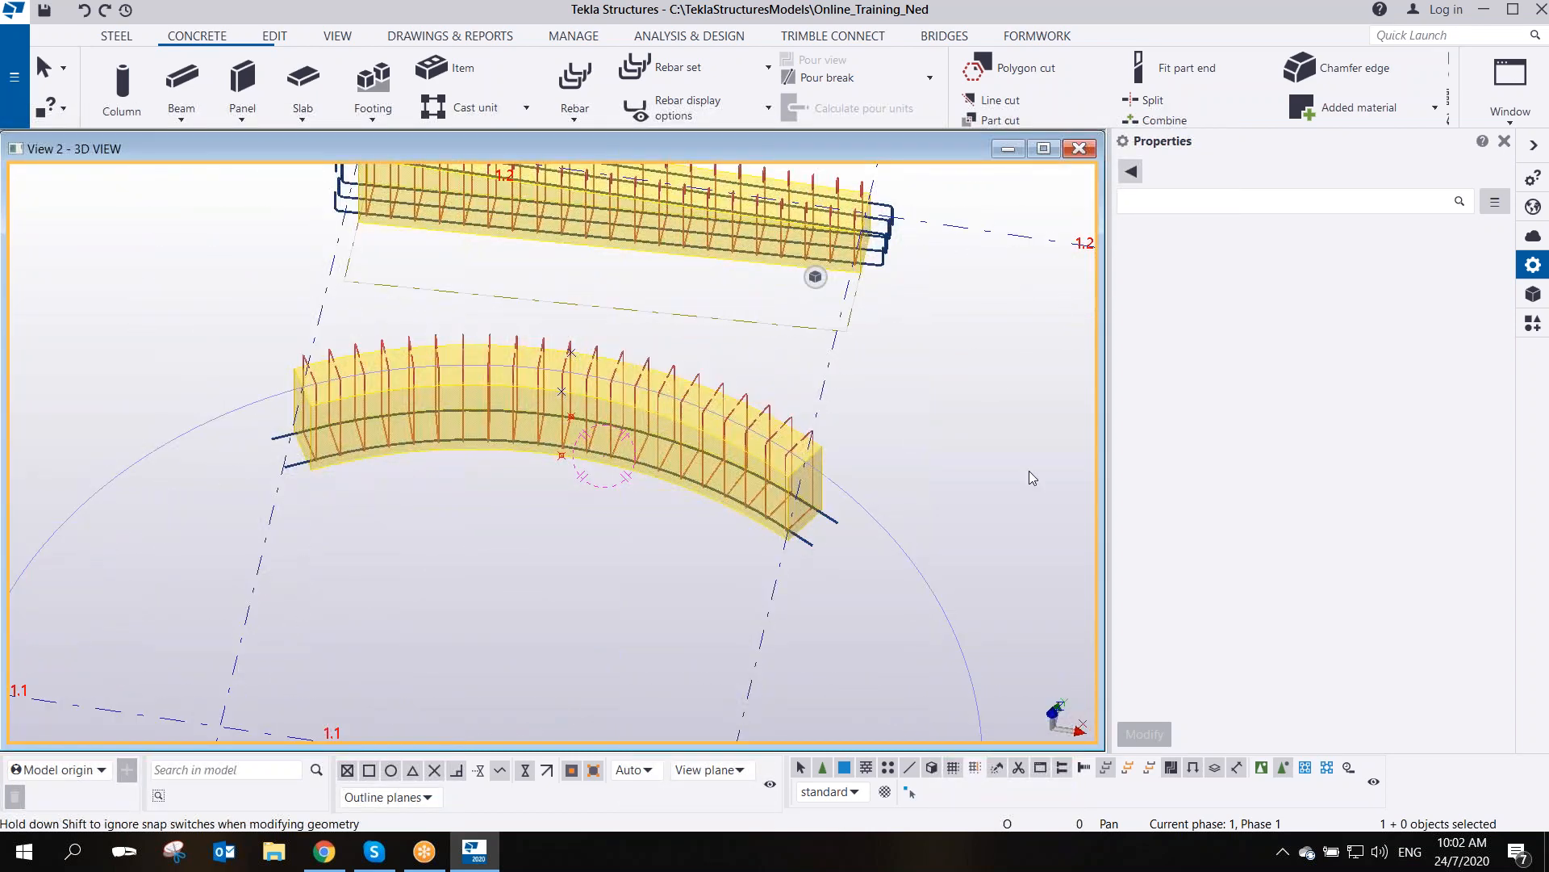
pyautogui.moveTo(691, 498); pyautogui.dragTo(779, 567, button='middle')
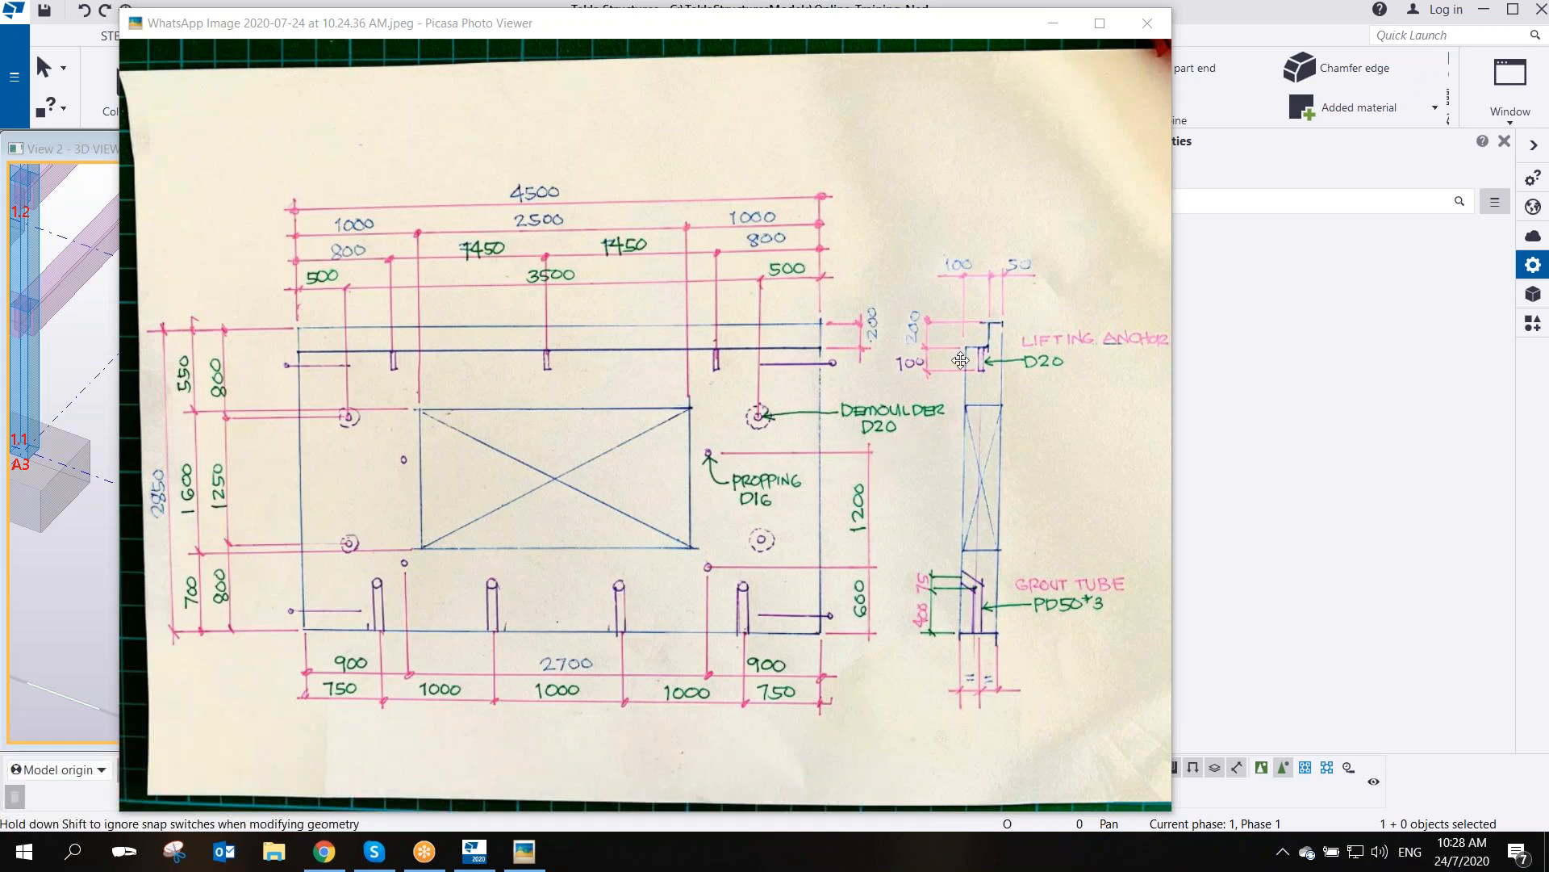
pyautogui.moveTo(460, 37); pyautogui.dragTo(430, 42)
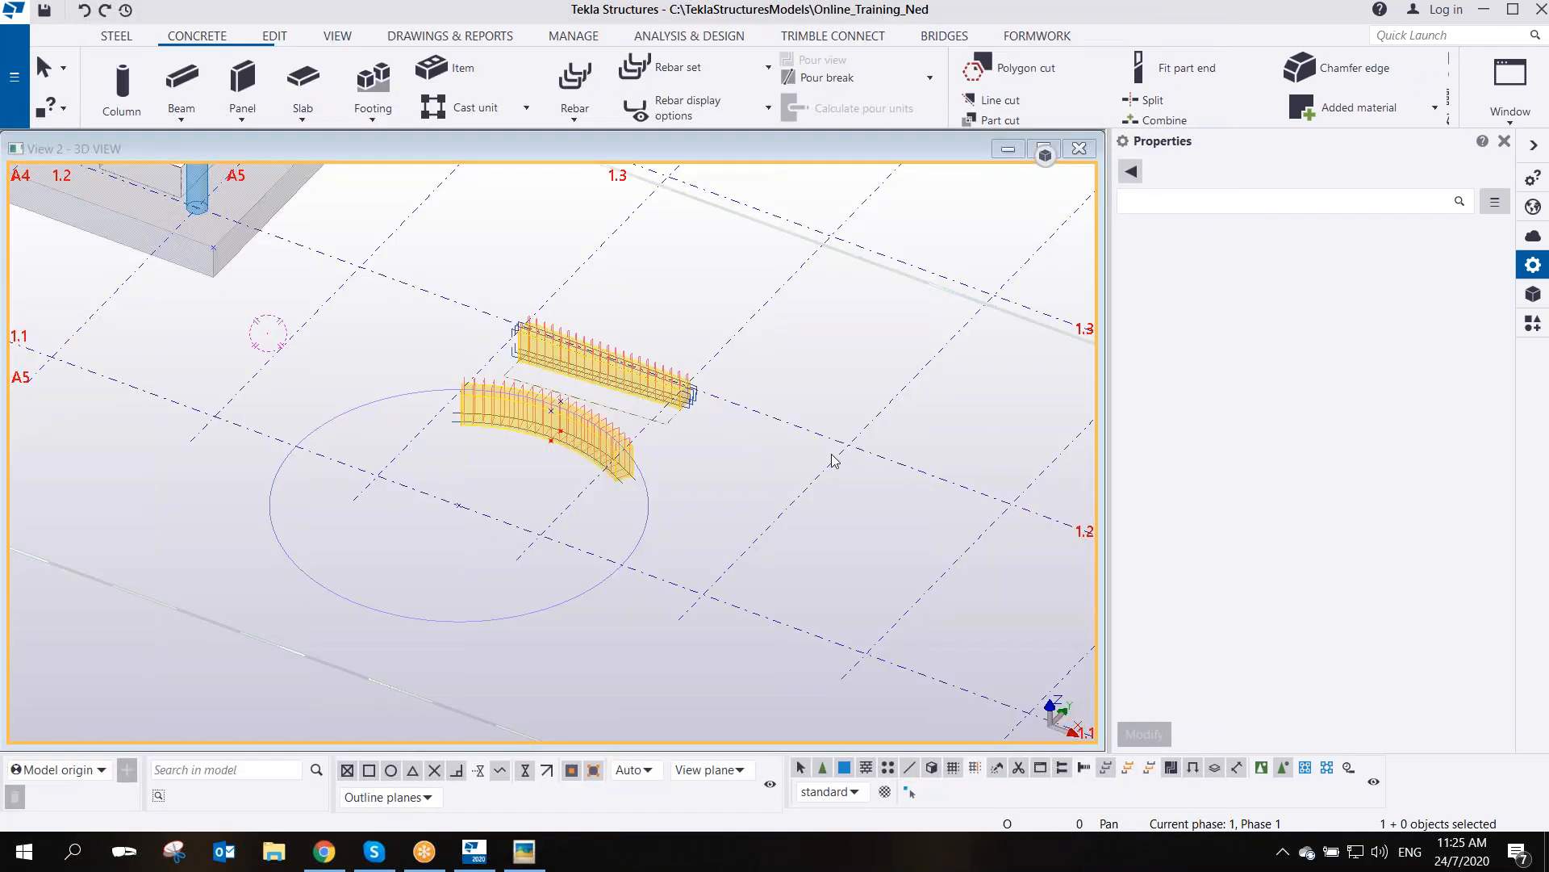
# - Start a concrete panel named PRECAST WALL with the profile 2850*150
pyautogui.click(835, 460)
pyautogui.moveTo(898, 419); pyautogui.dragTo(689, 460, button='middle')
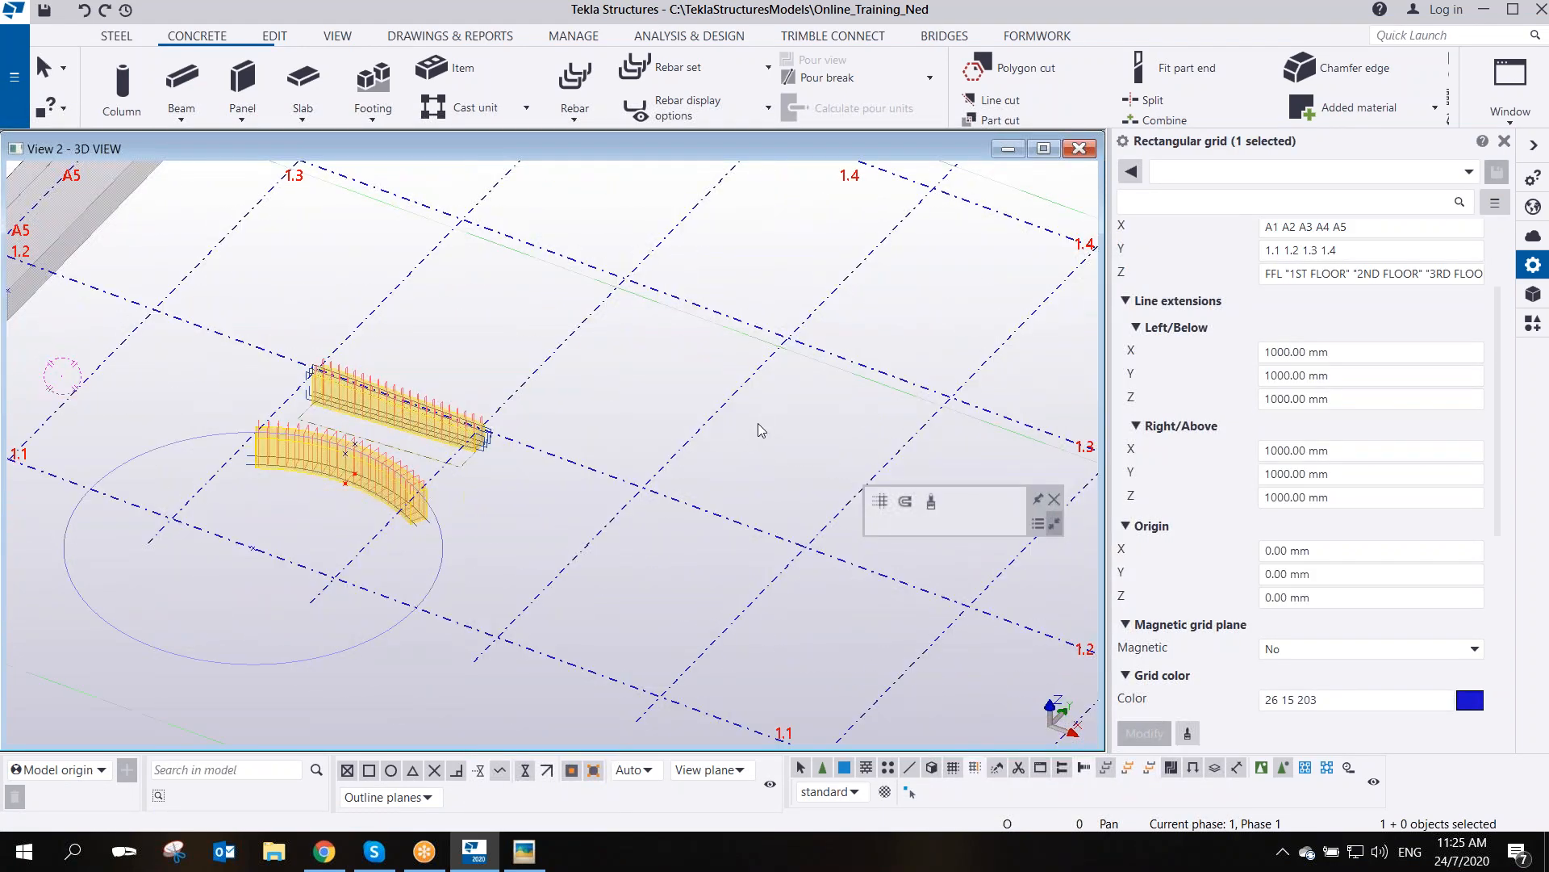
pyautogui.scroll(8, 670, 444)
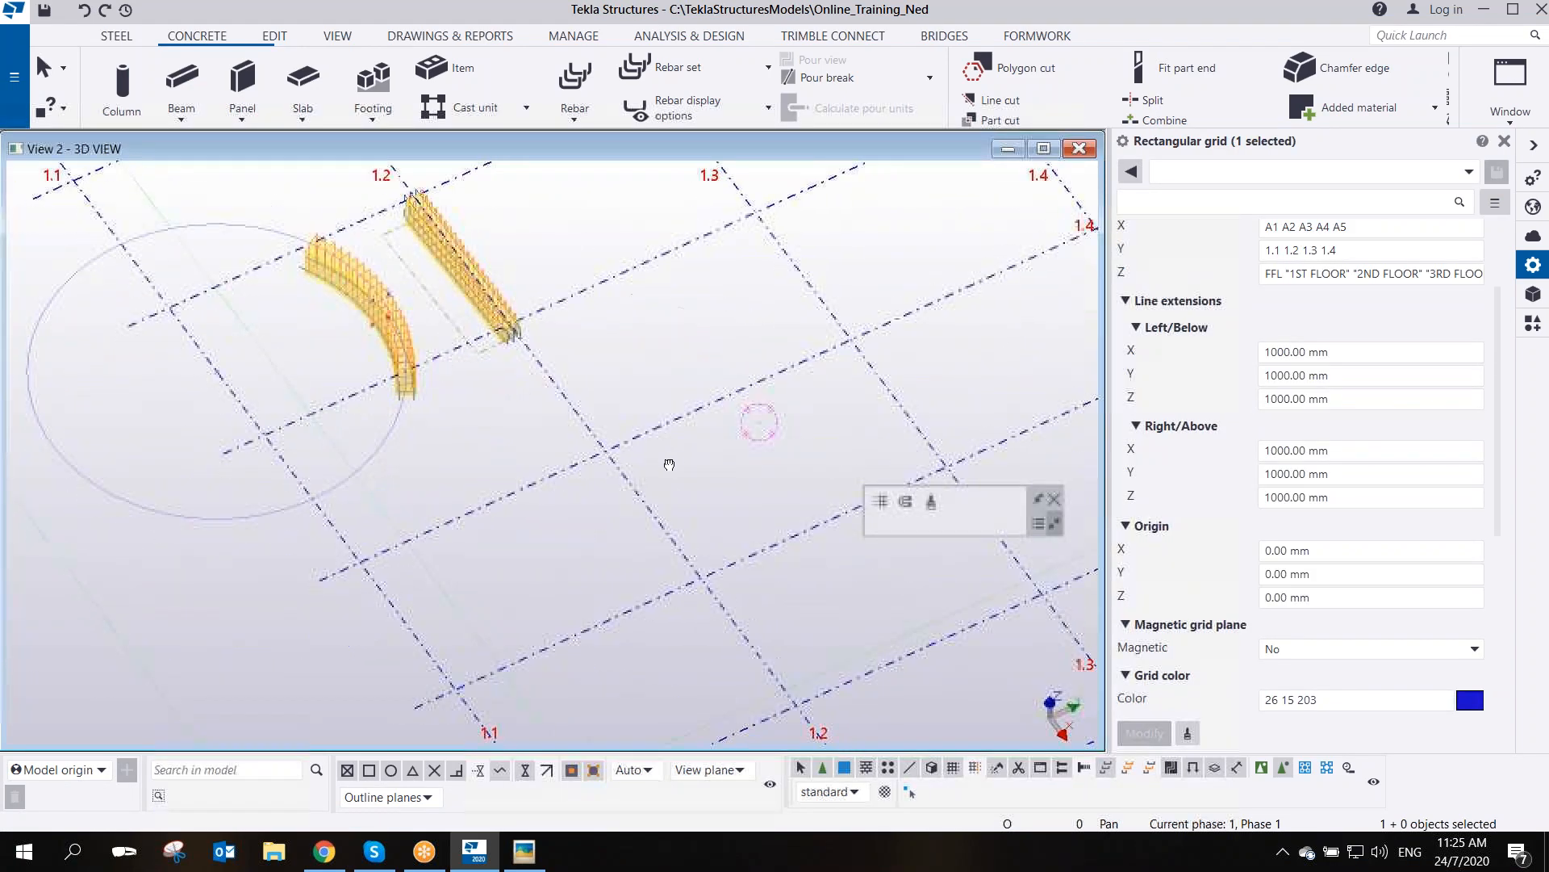
pyautogui.click(228, 66)
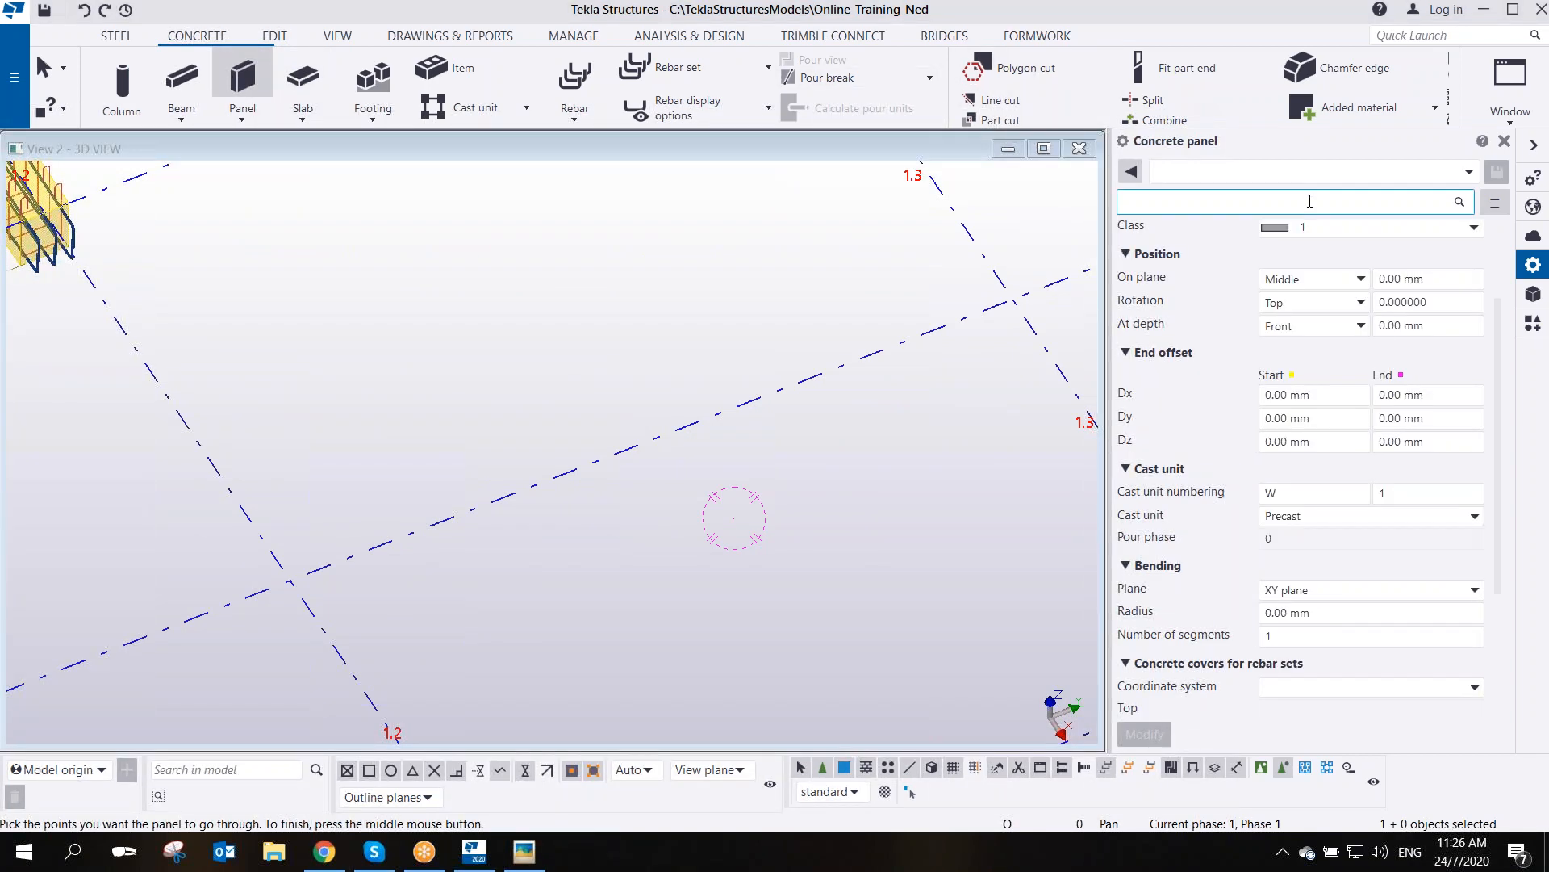
pyautogui.moveTo(1314, 256); pyautogui.dragTo(1141, 284)
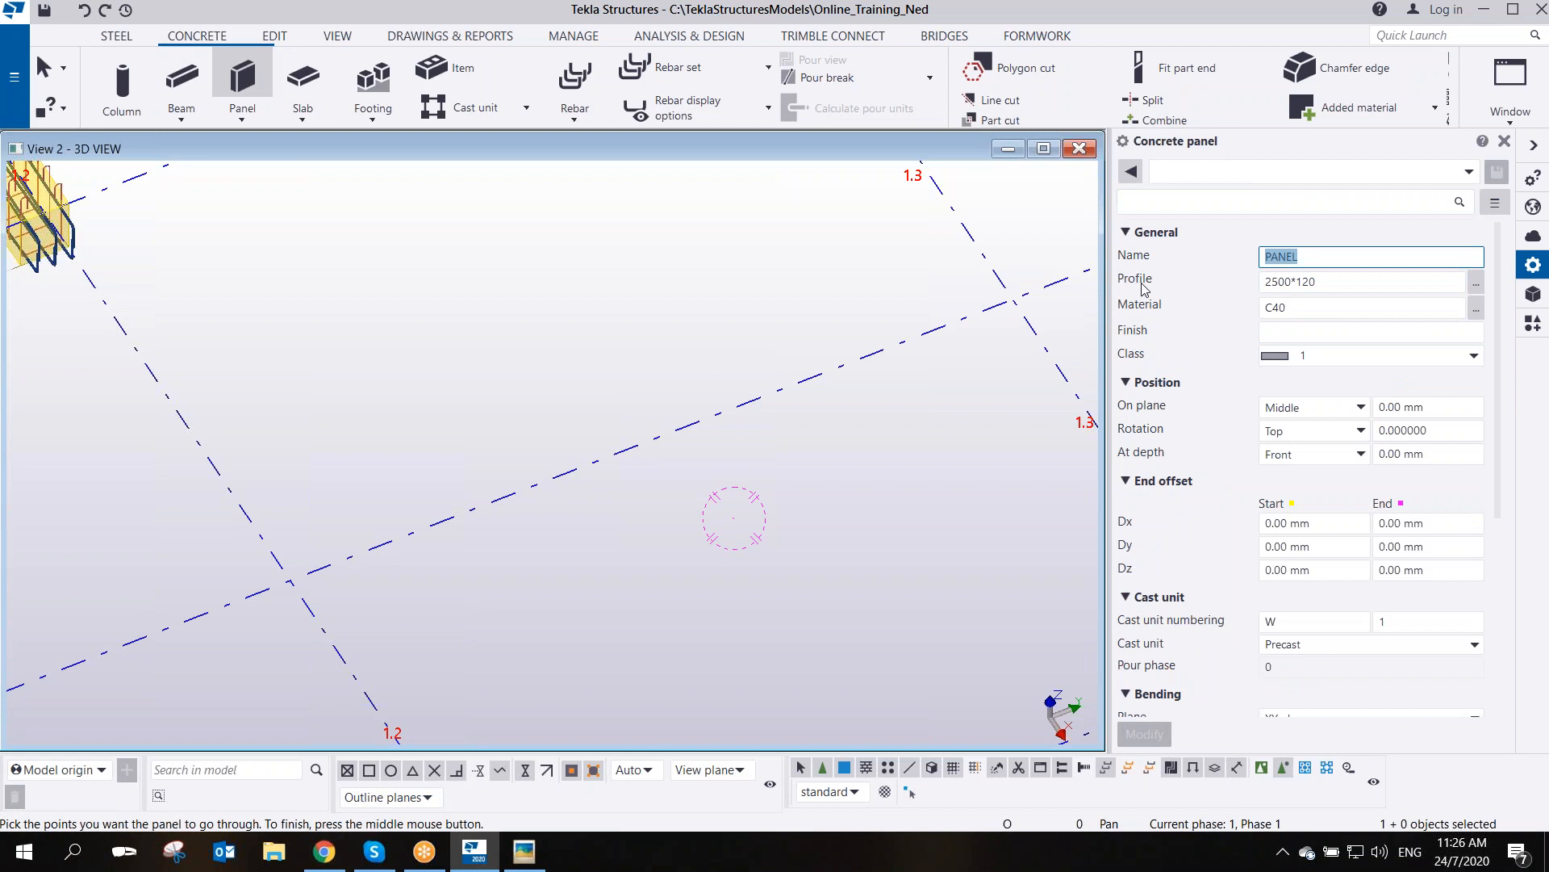
pyautogui.write('PRECAST WALL')
pyautogui.press('Tab')
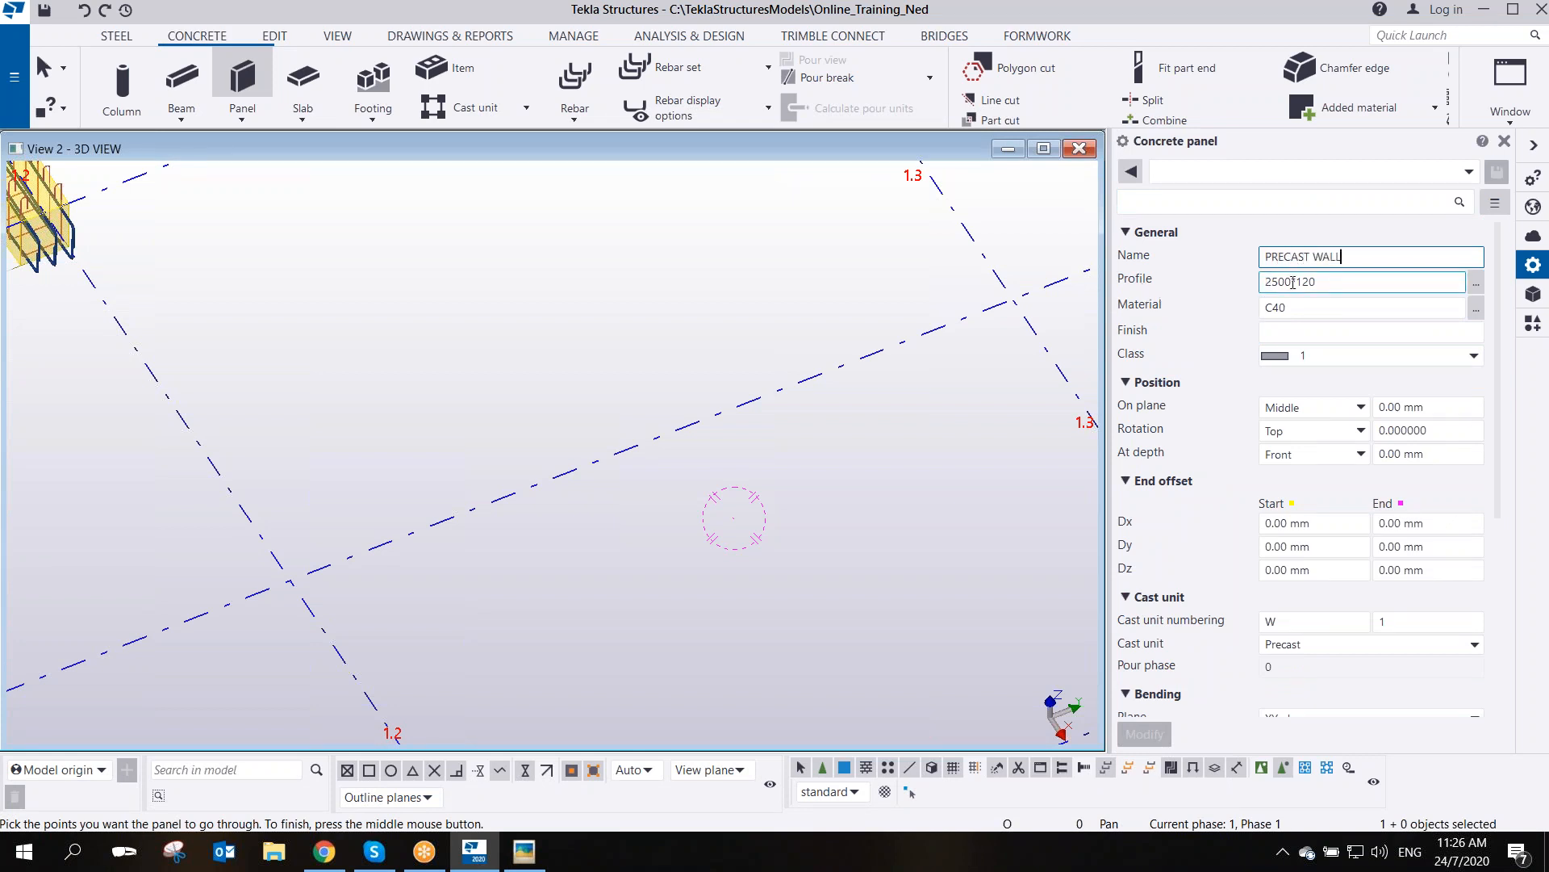
pyautogui.write('2')
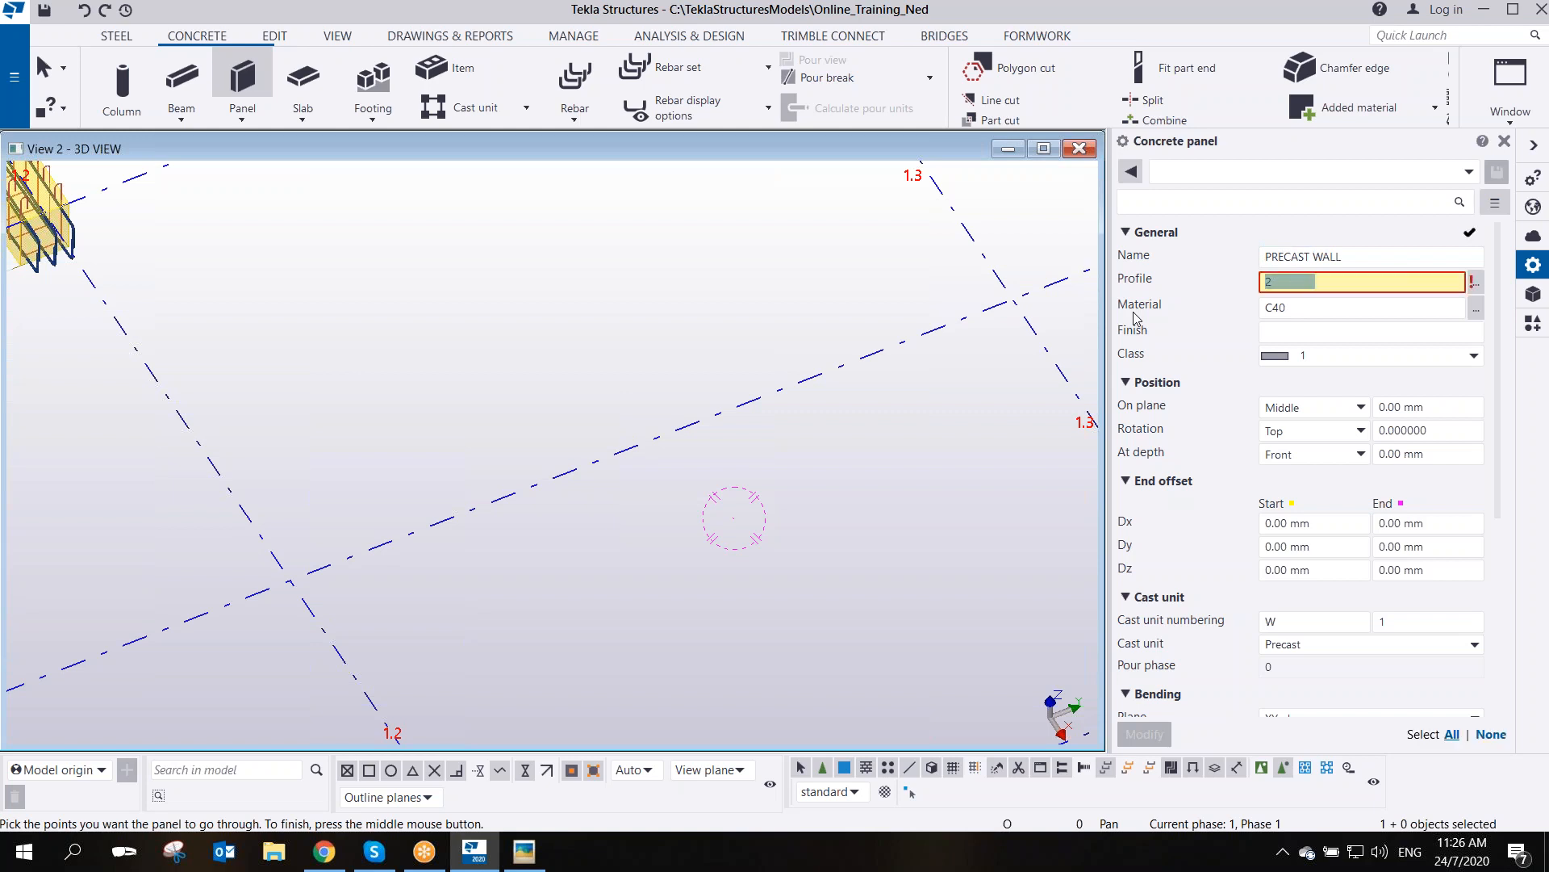
pyautogui.write('850*150')
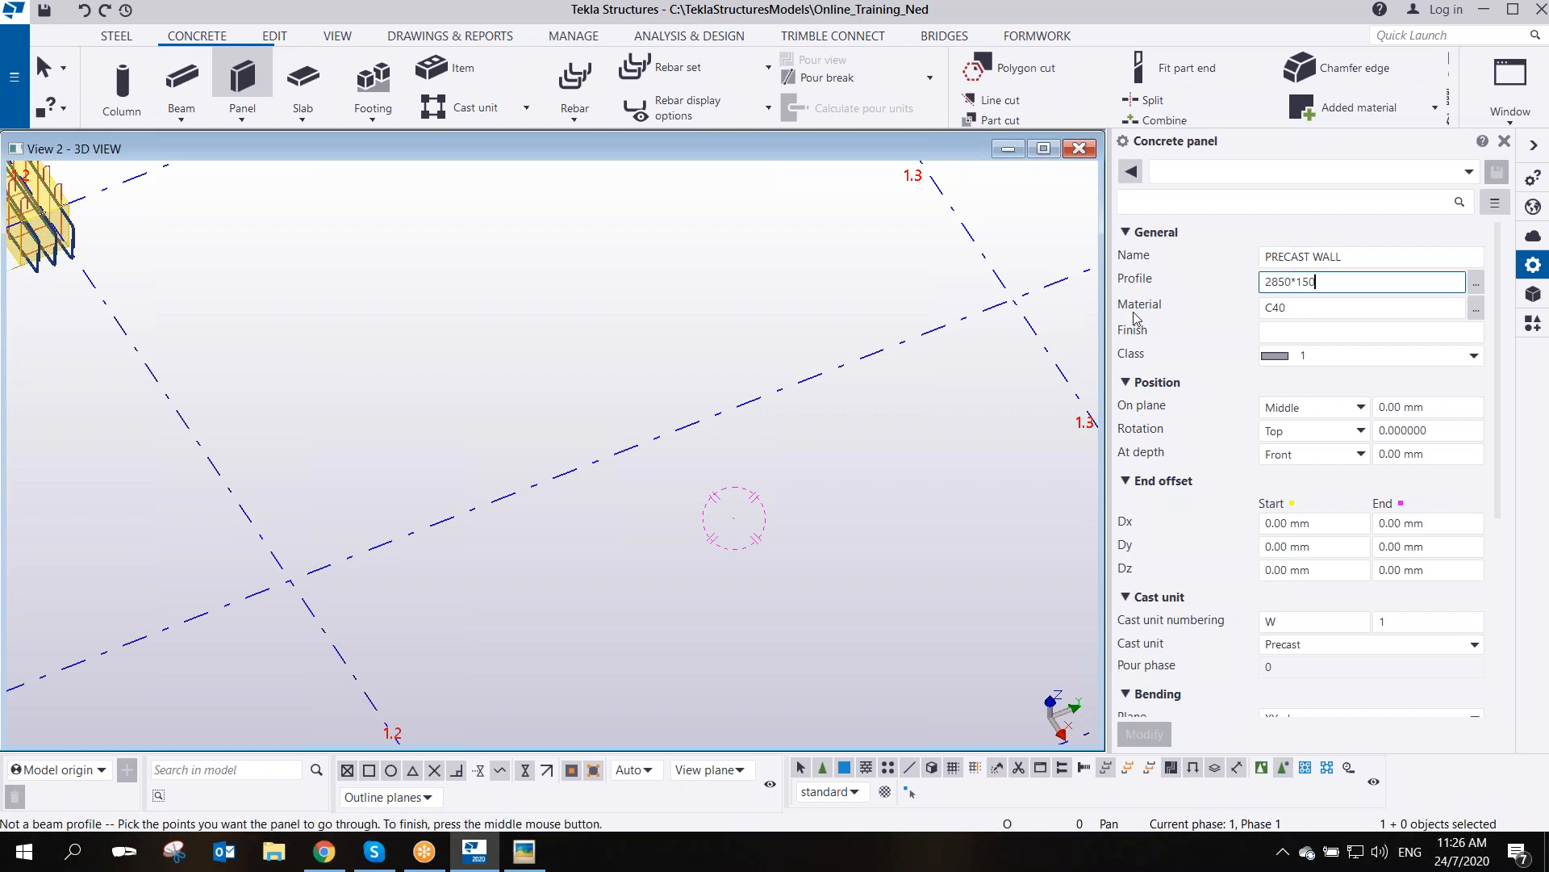
# - Set the new panel's on-plane position to Left
pyautogui.click(1331, 456)
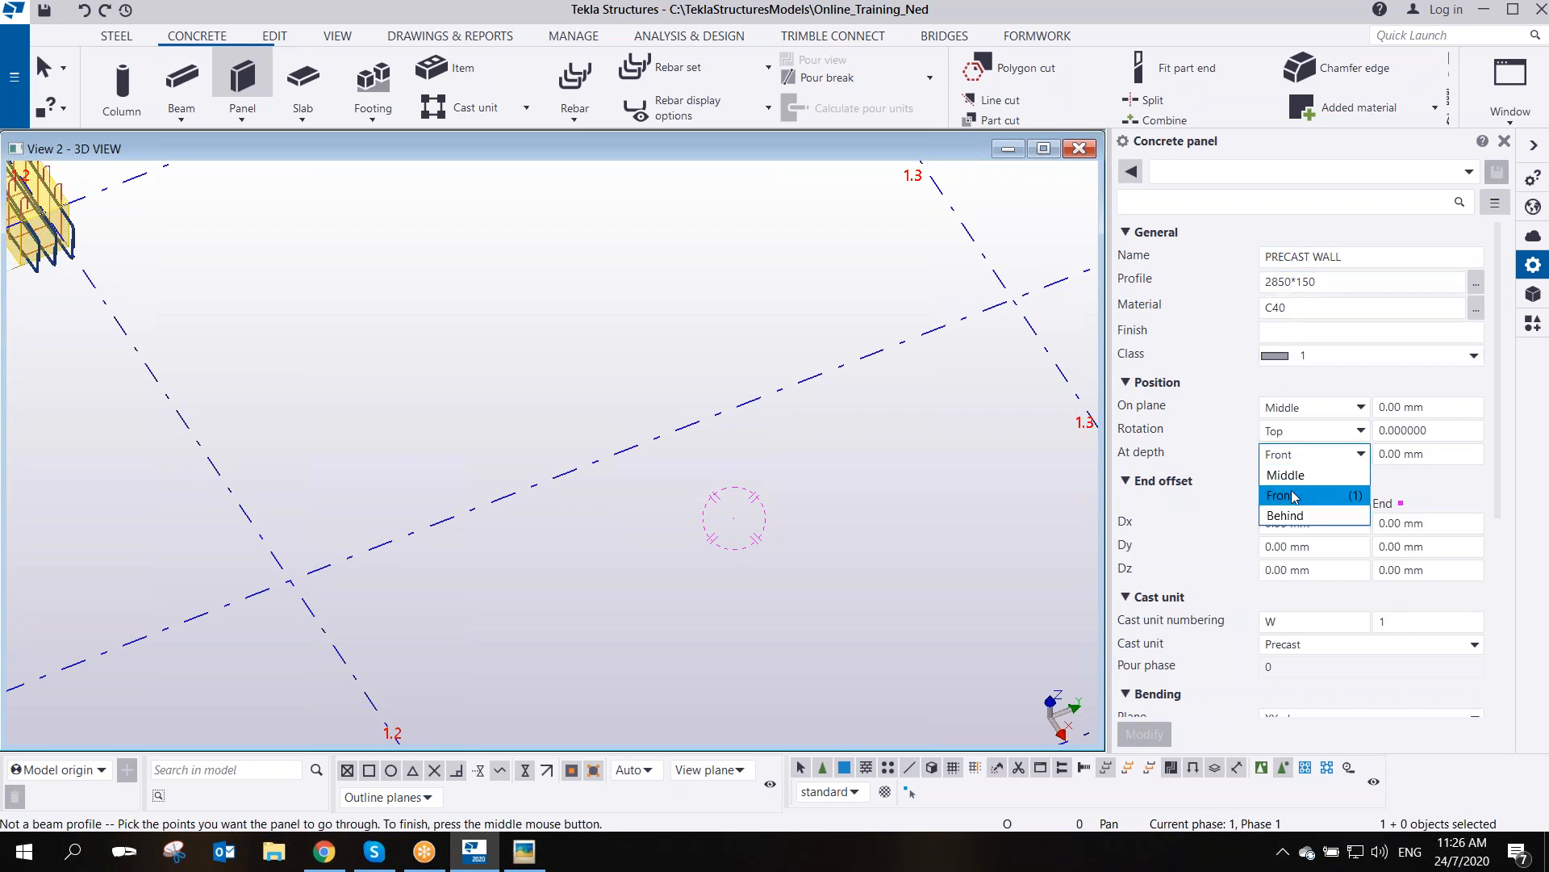
pyautogui.click(1240, 430)
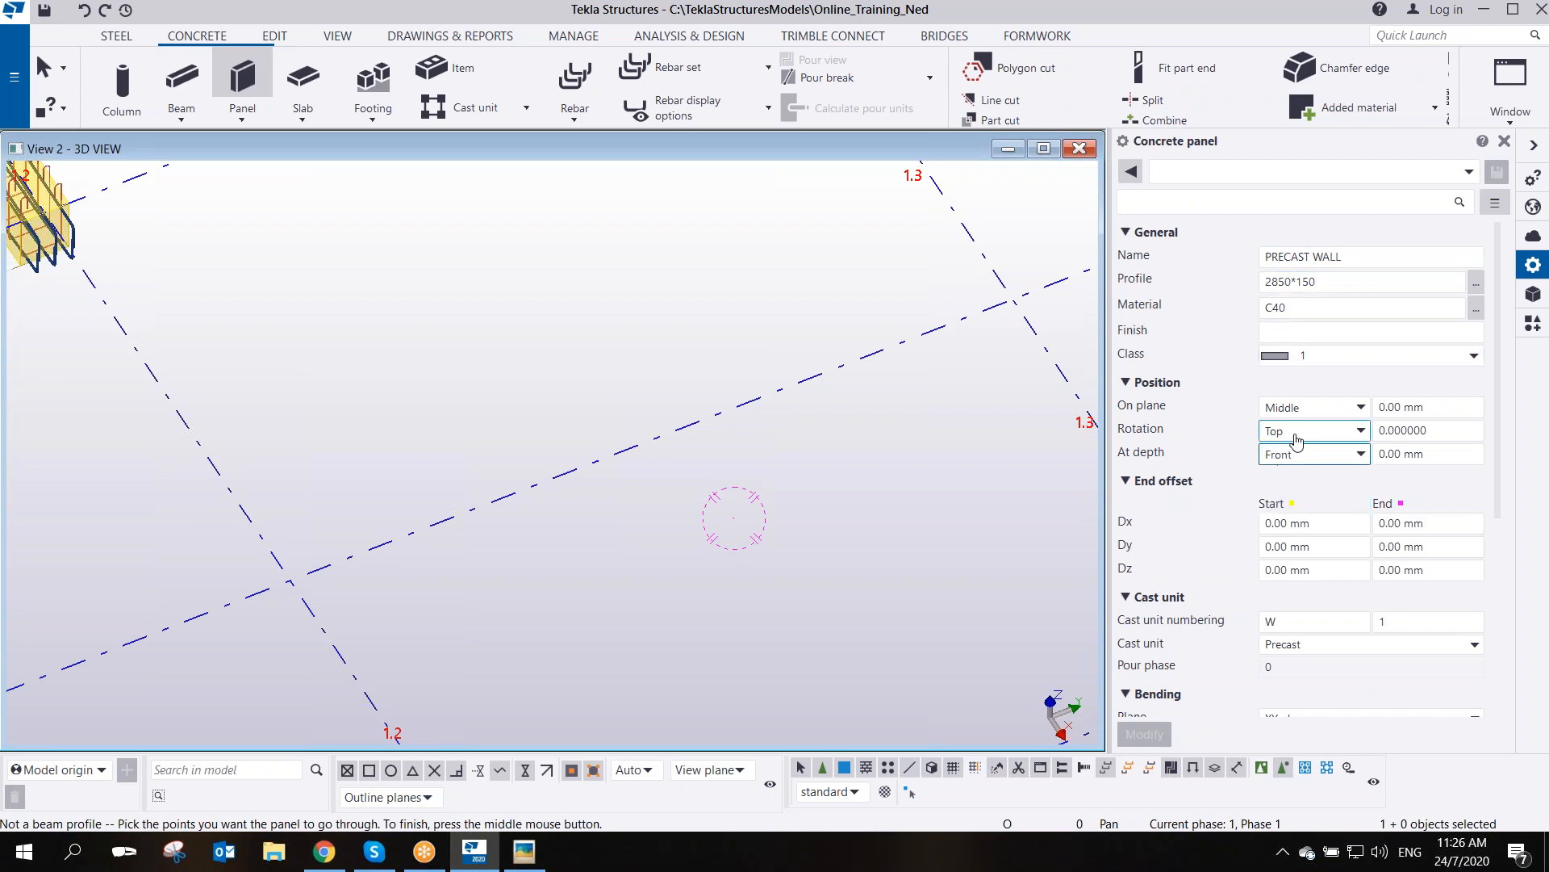
pyautogui.click(1309, 410)
pyautogui.click(1291, 468)
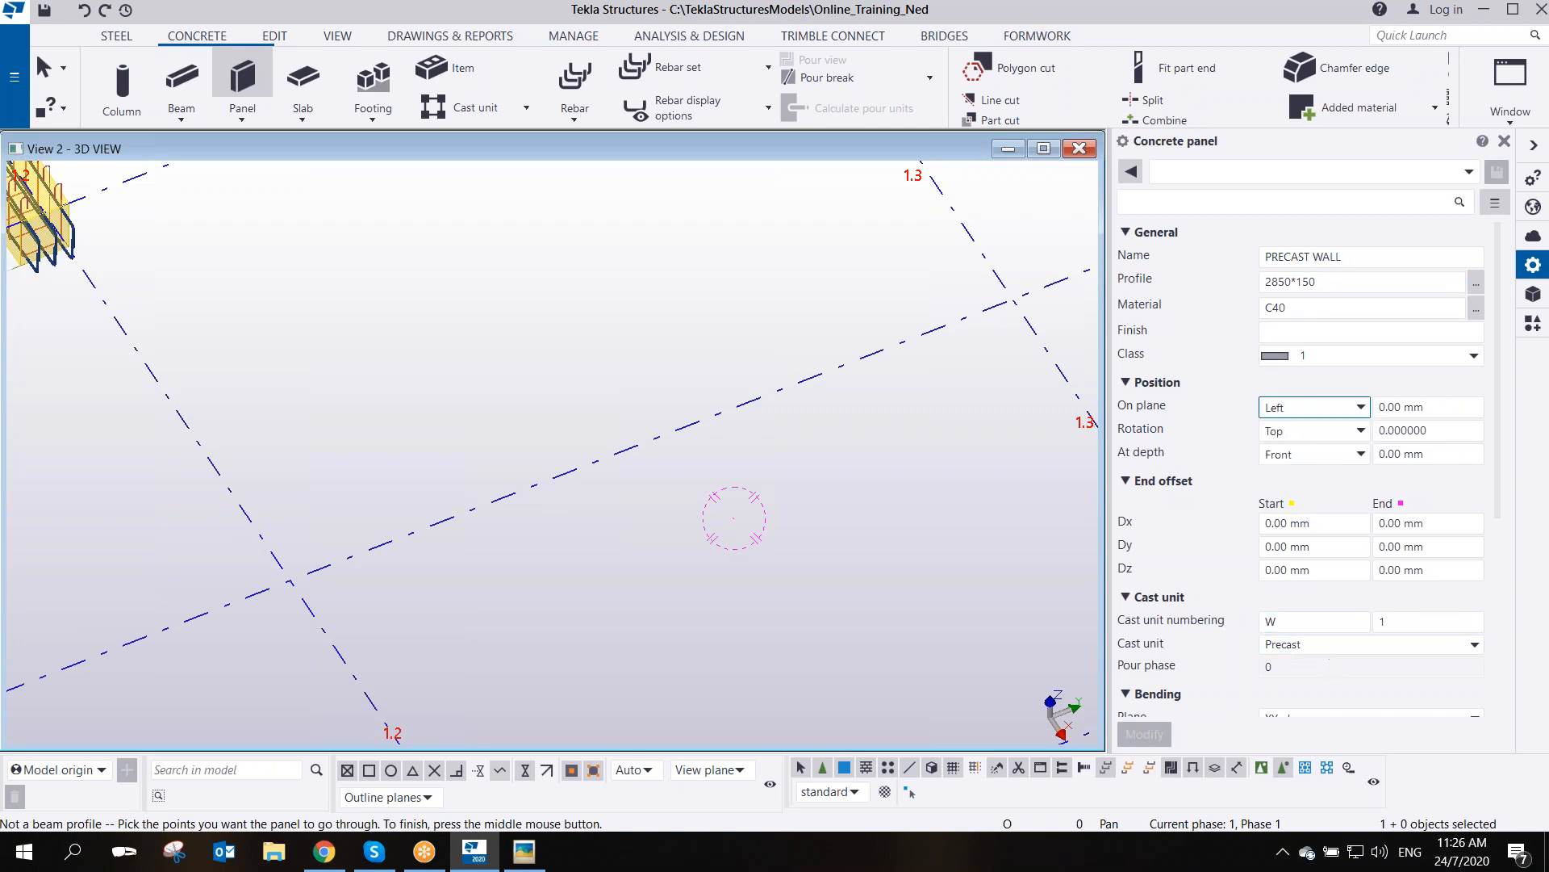
# - Place the wall panel from the intersection on grid line 1.2, running 4500 mm along the crossing grid line towards 1.3
pyautogui.moveTo(567, 539); pyautogui.dragTo(653, 500, button='middle')
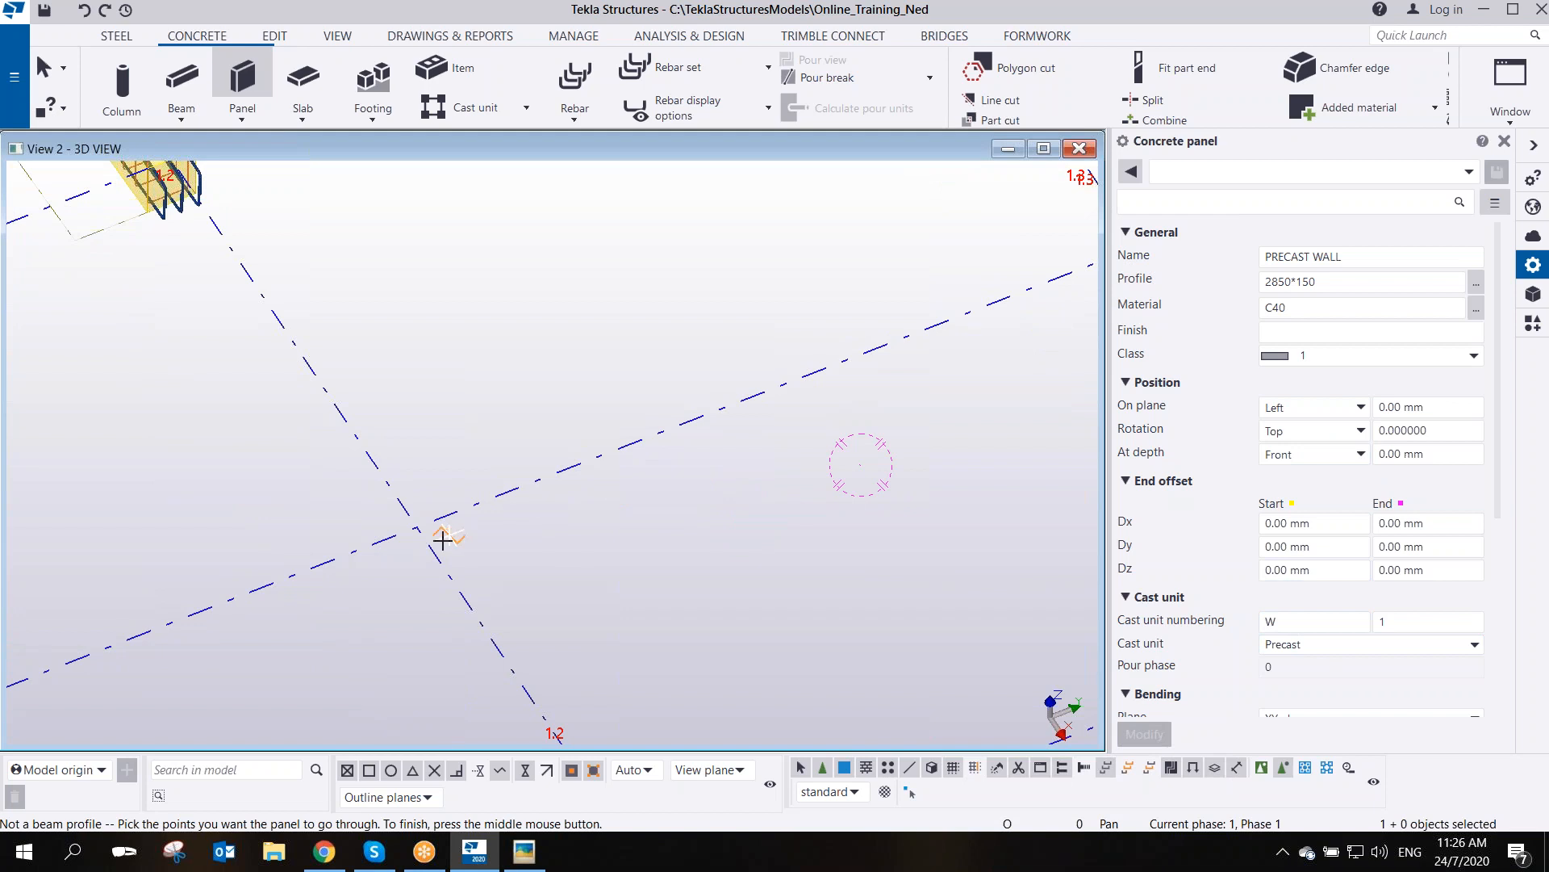
pyautogui.click(417, 529)
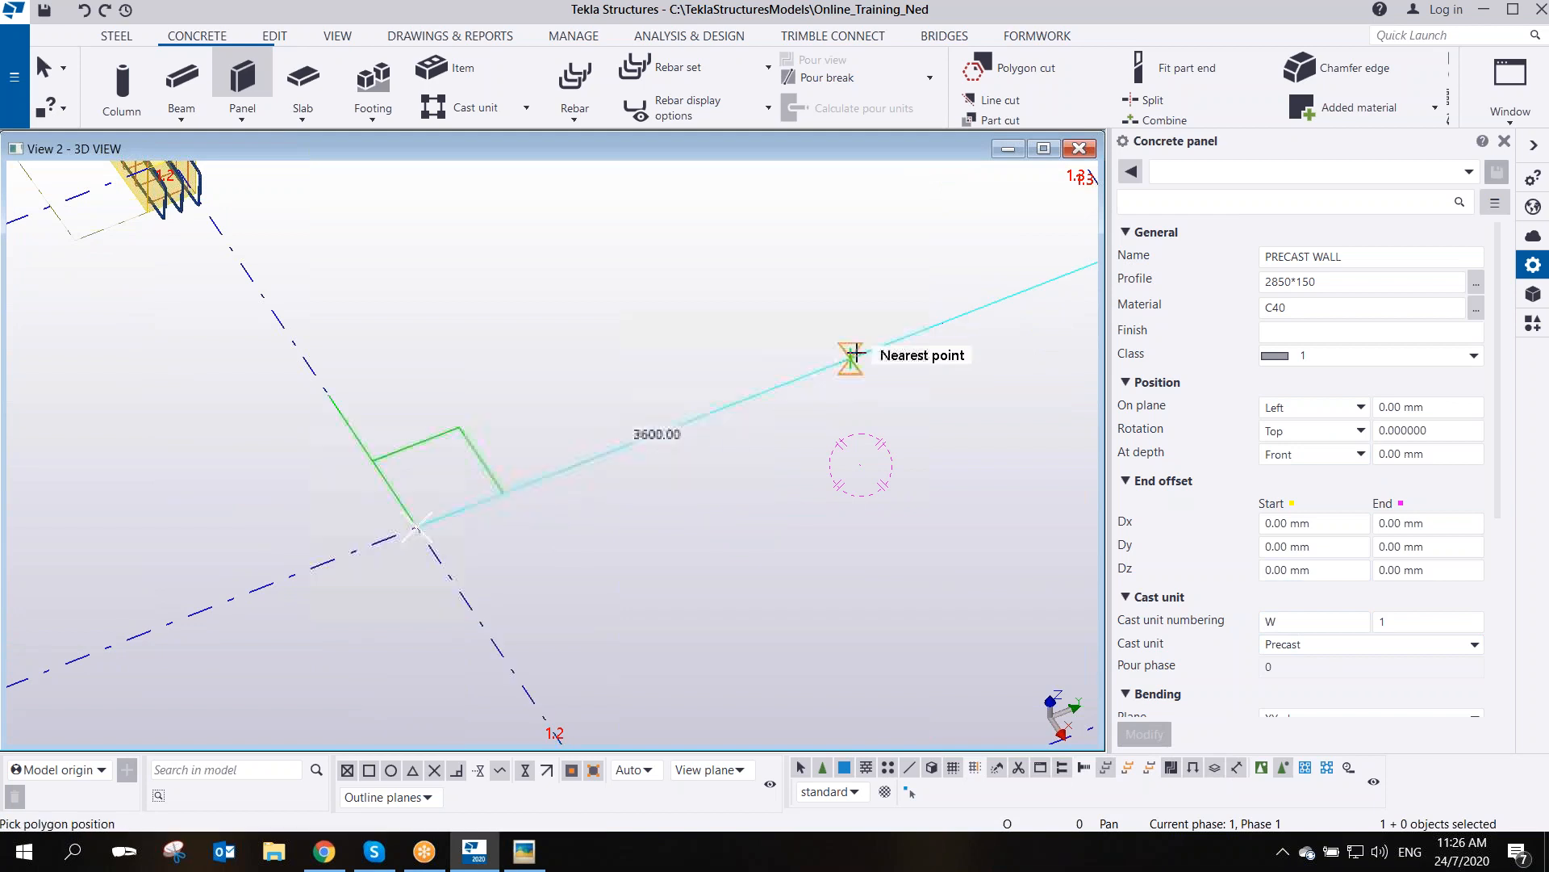
pyautogui.moveTo(851, 356); pyautogui.dragTo(651, 450, button='middle')
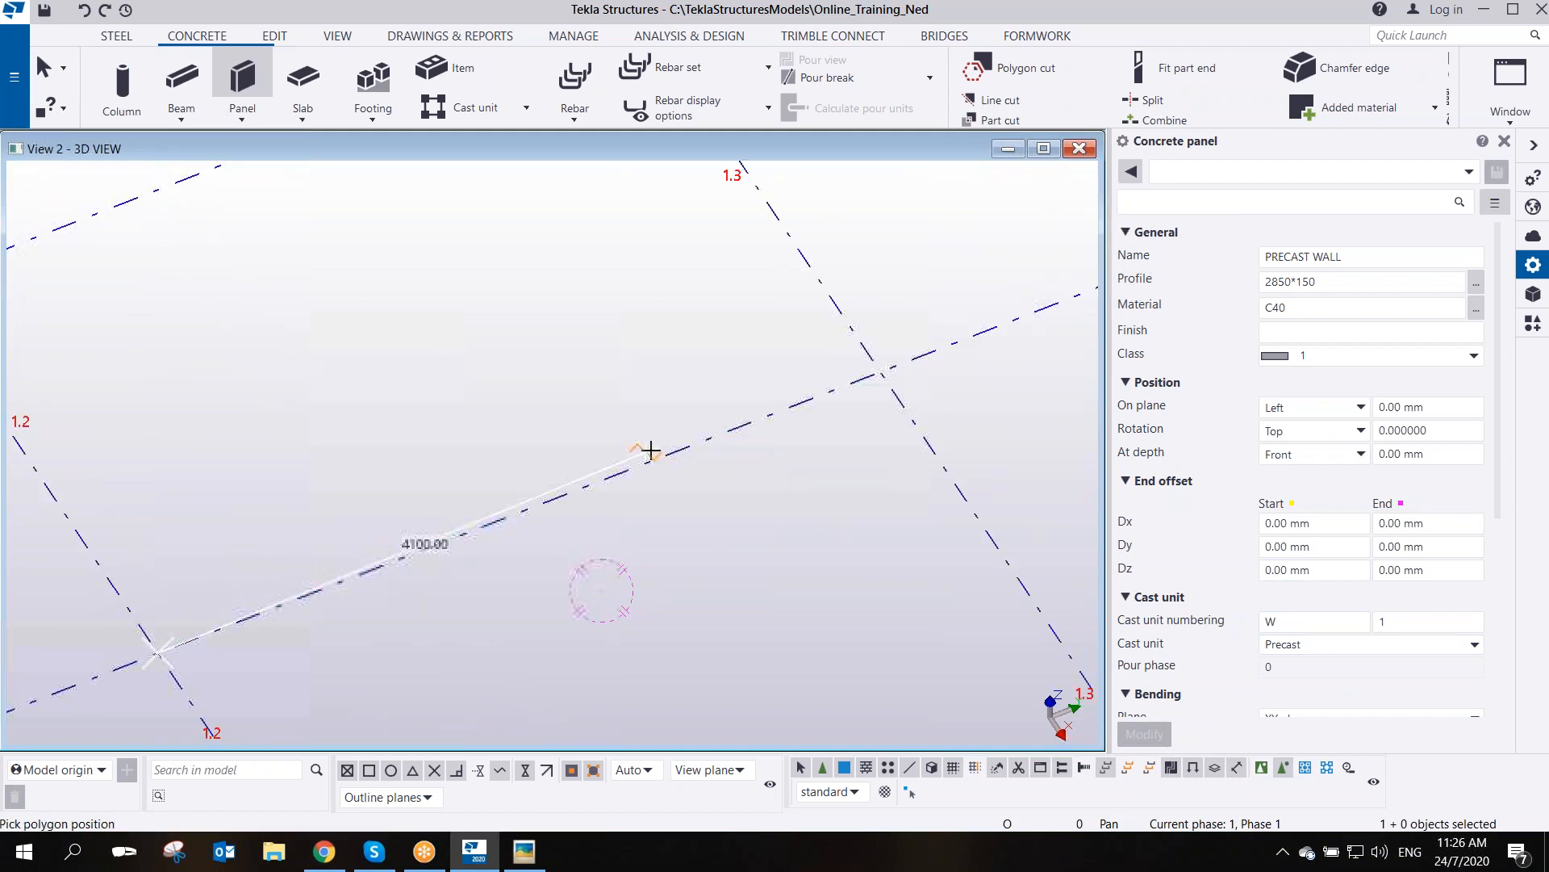
pyautogui.click(699, 441)
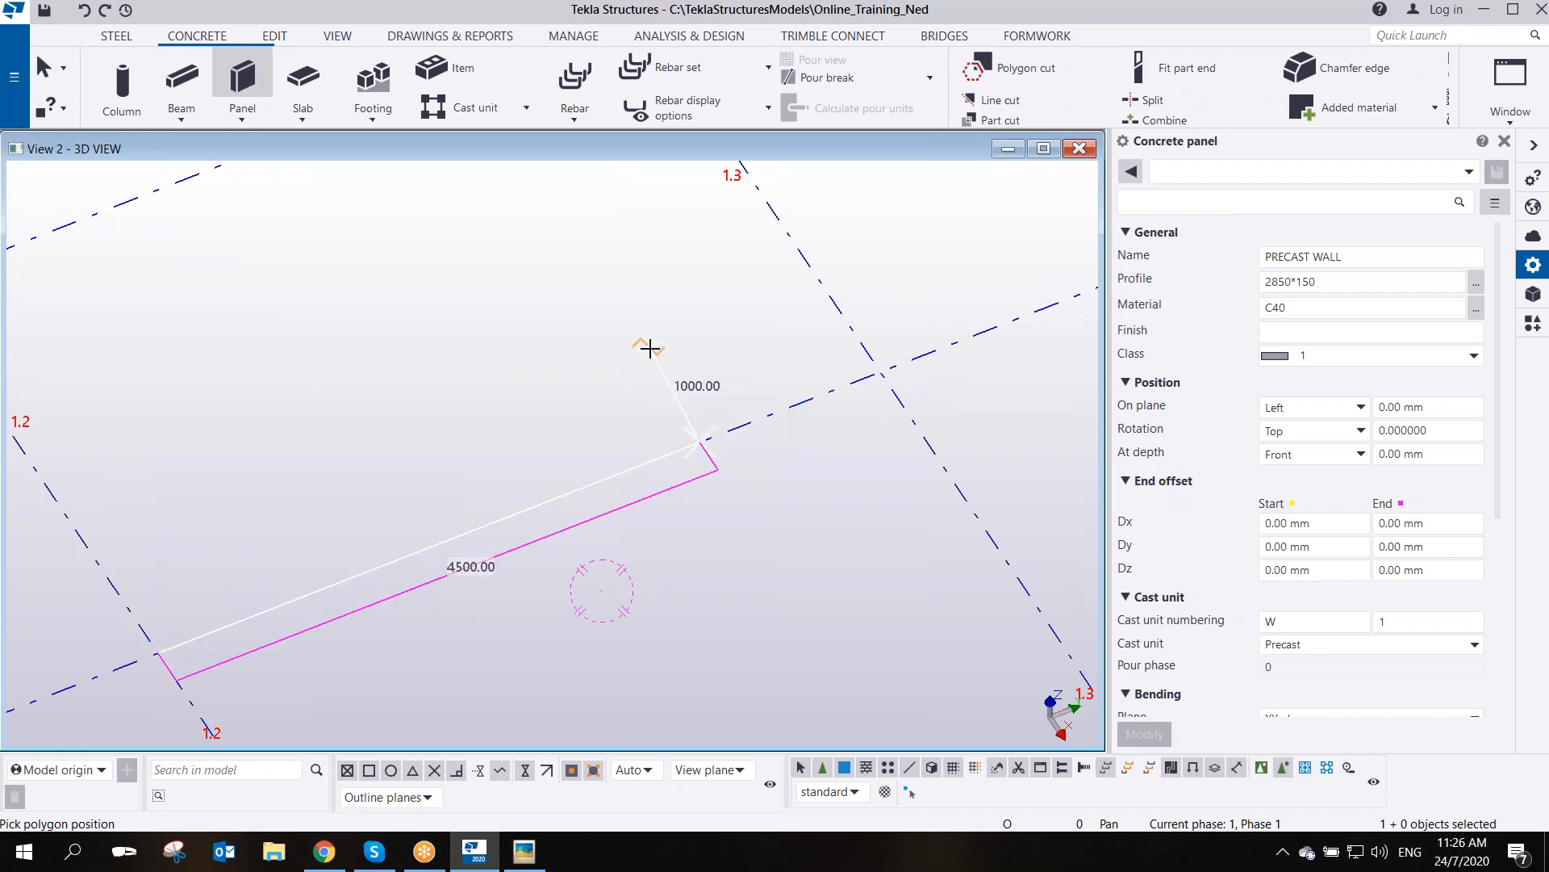
pyautogui.middleClick(650, 348)
pyautogui.moveTo(568, 453); pyautogui.dragTo(724, 460, button='middle')
pyautogui.press('Escape')
# - Create a 3D part view of the new precast wall panel
pyautogui.click(460, 508)
pyautogui.keyDown('ctrl'); pyautogui.moveTo(460, 509); pyautogui.dragTo(541, 332, button='middle'); pyautogui.keyUp('ctrl')
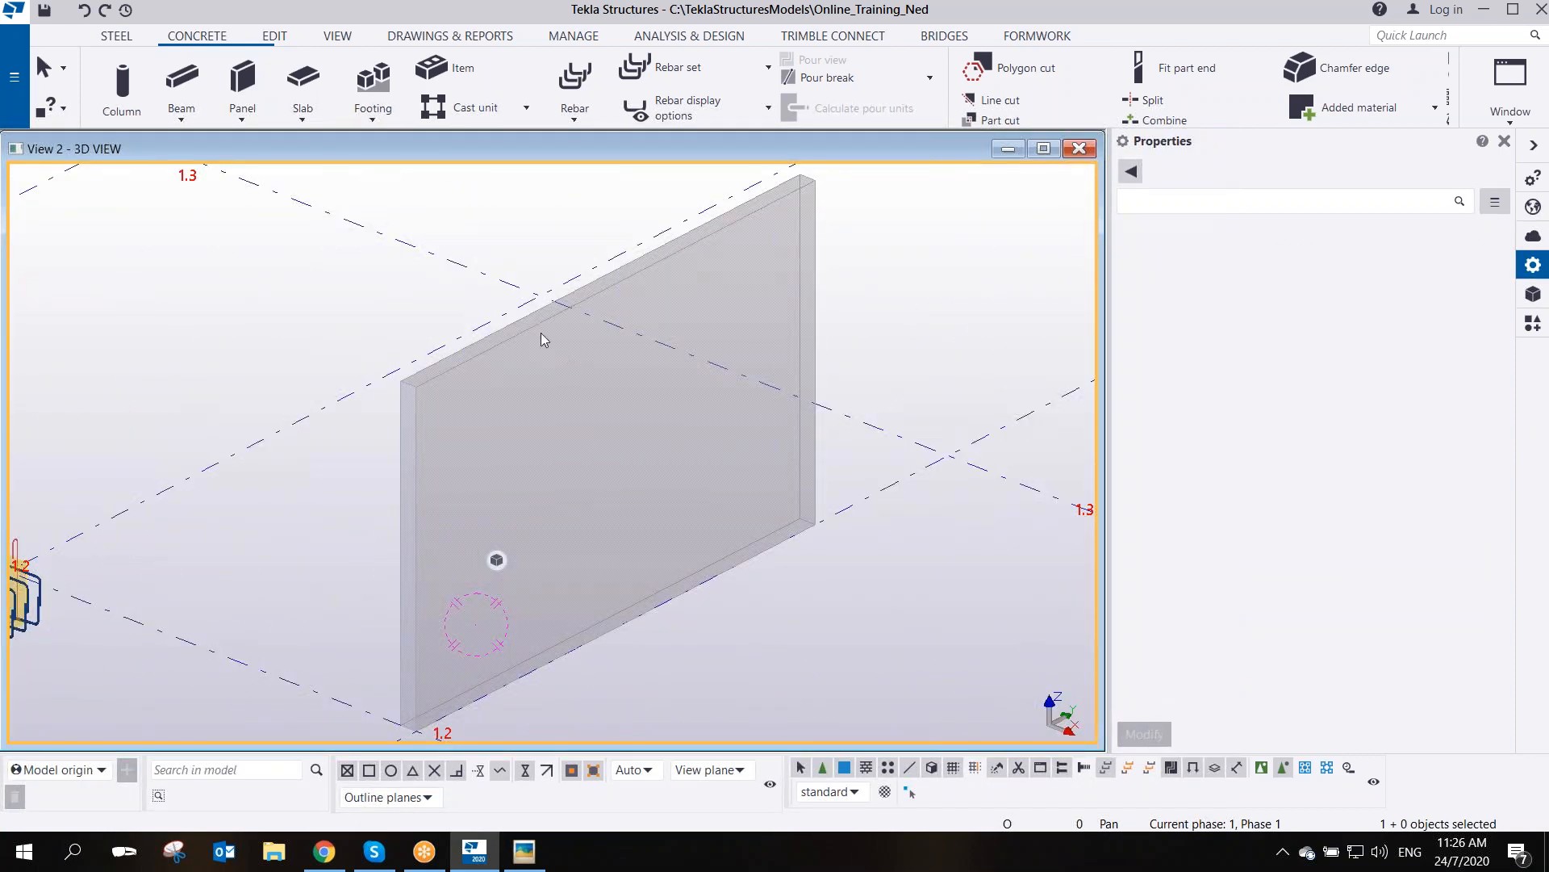
pyautogui.rightClick(539, 323)
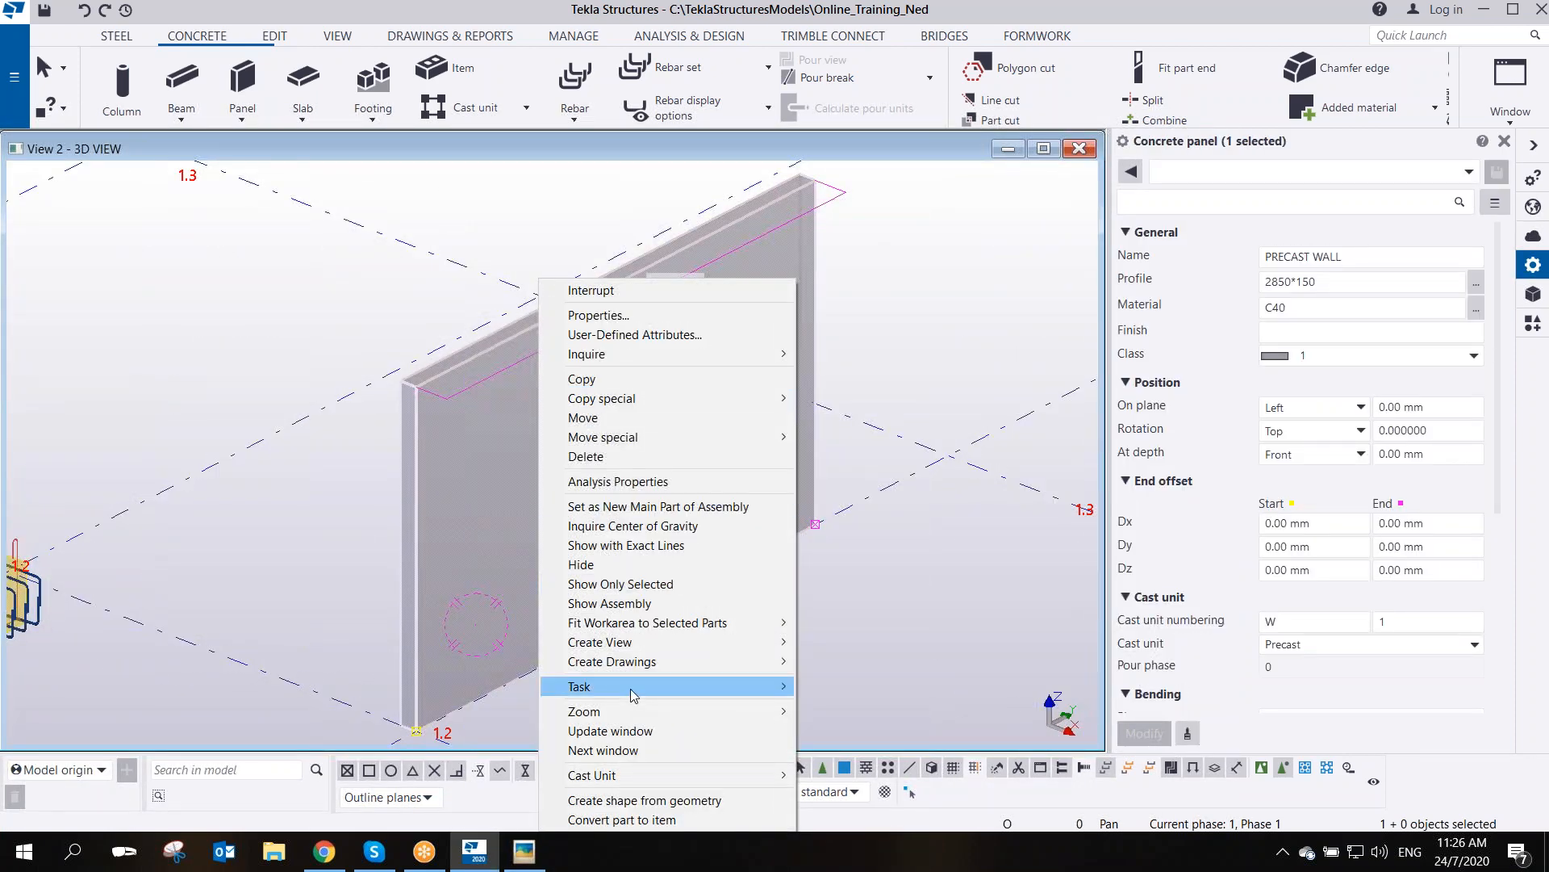
pyautogui.moveTo(662, 651)
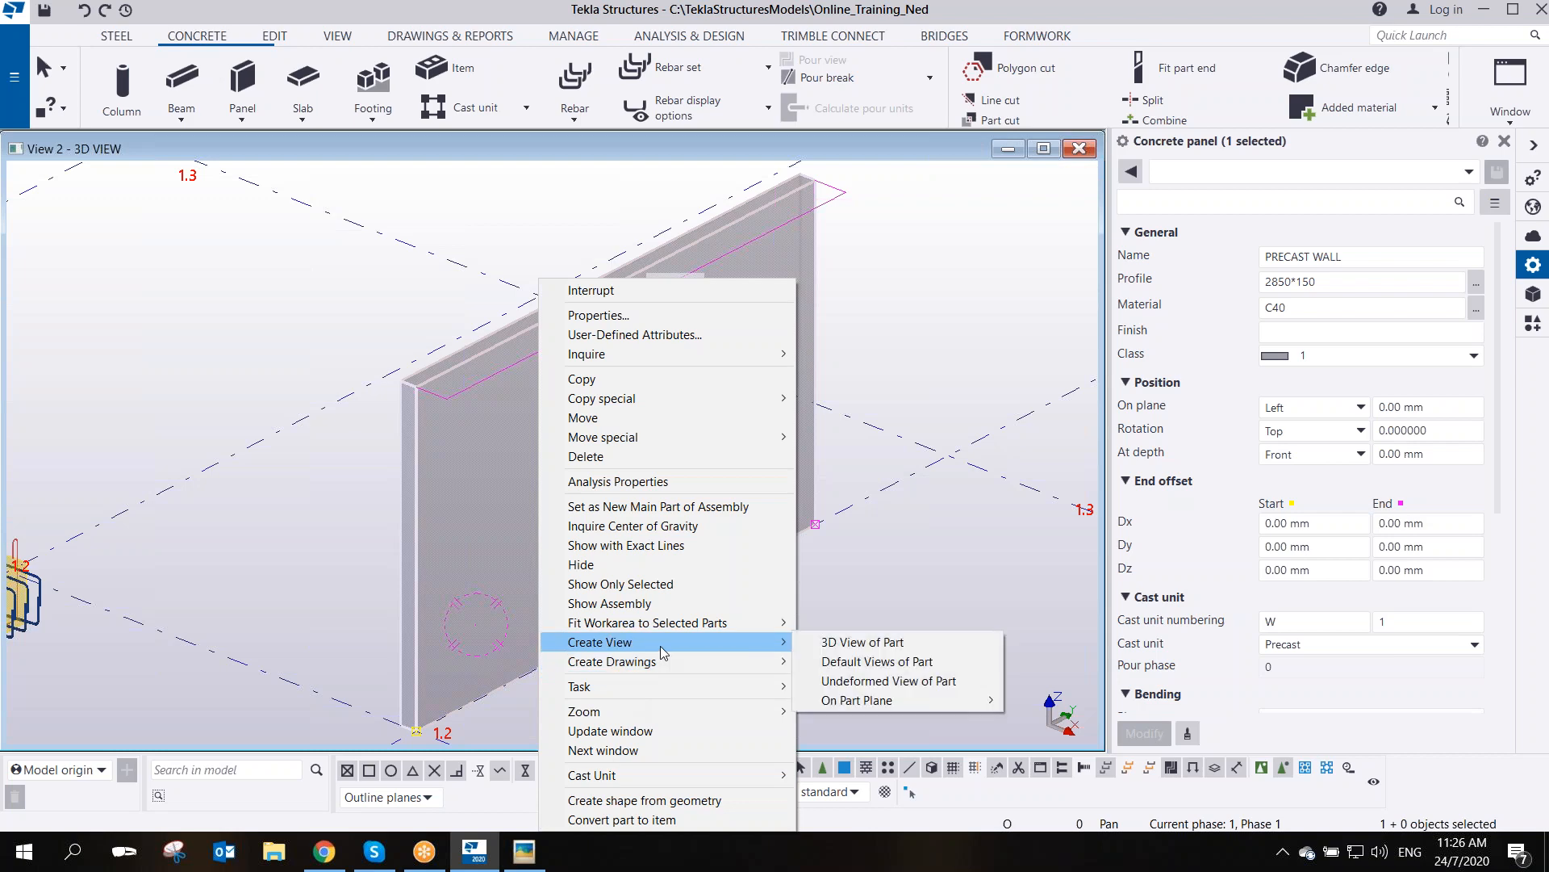
pyautogui.click(854, 647)
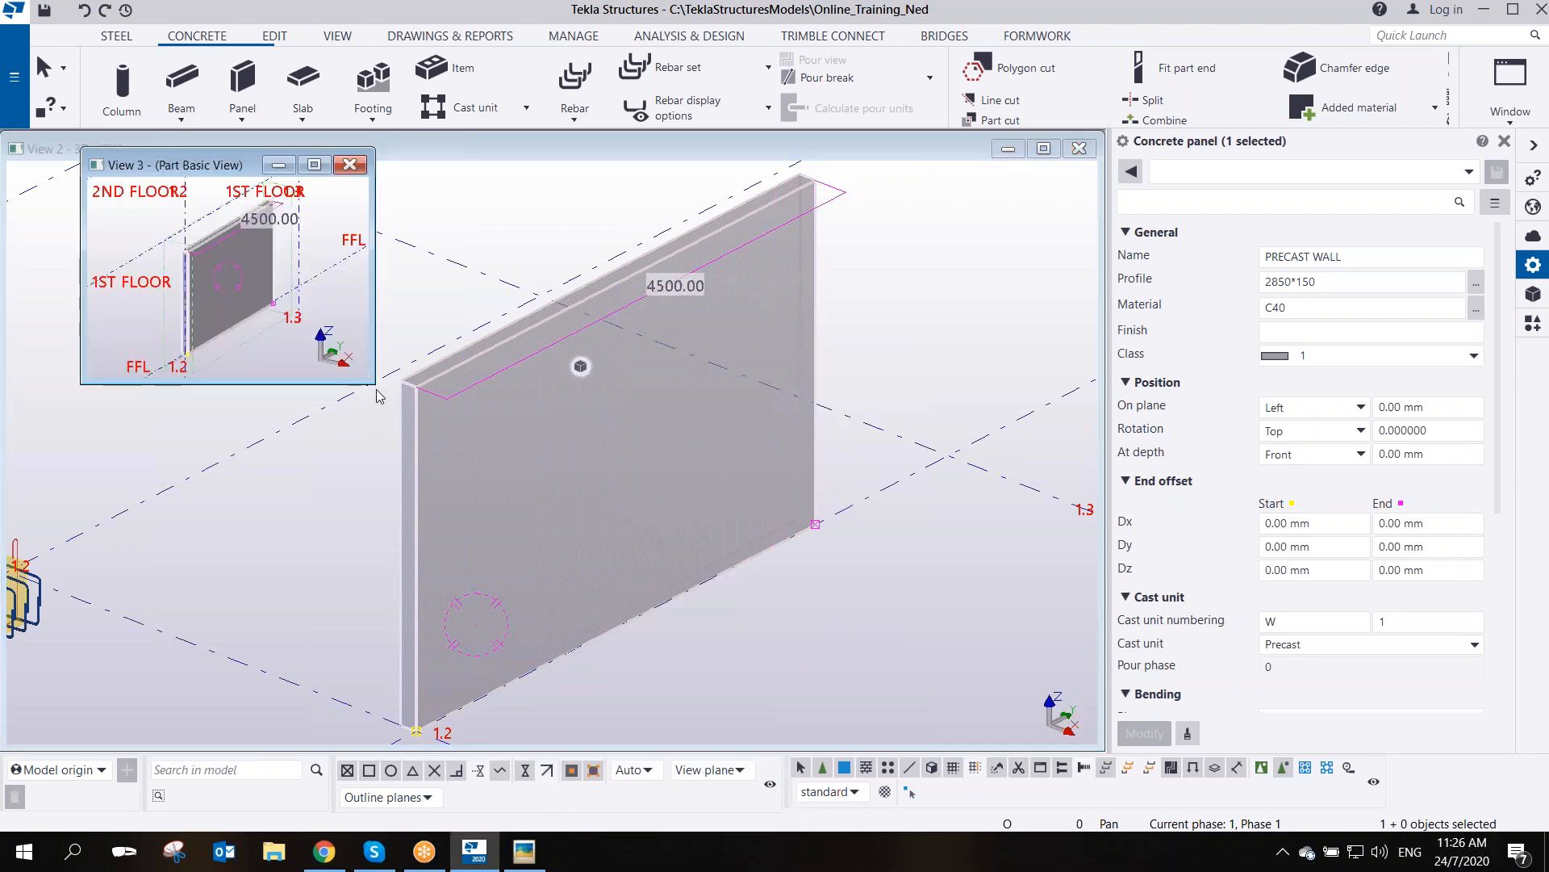
# - Enlarge the part view's window to fill the modelling area and switch it to plane view
pyautogui.moveTo(370, 379); pyautogui.dragTo(1098, 748)
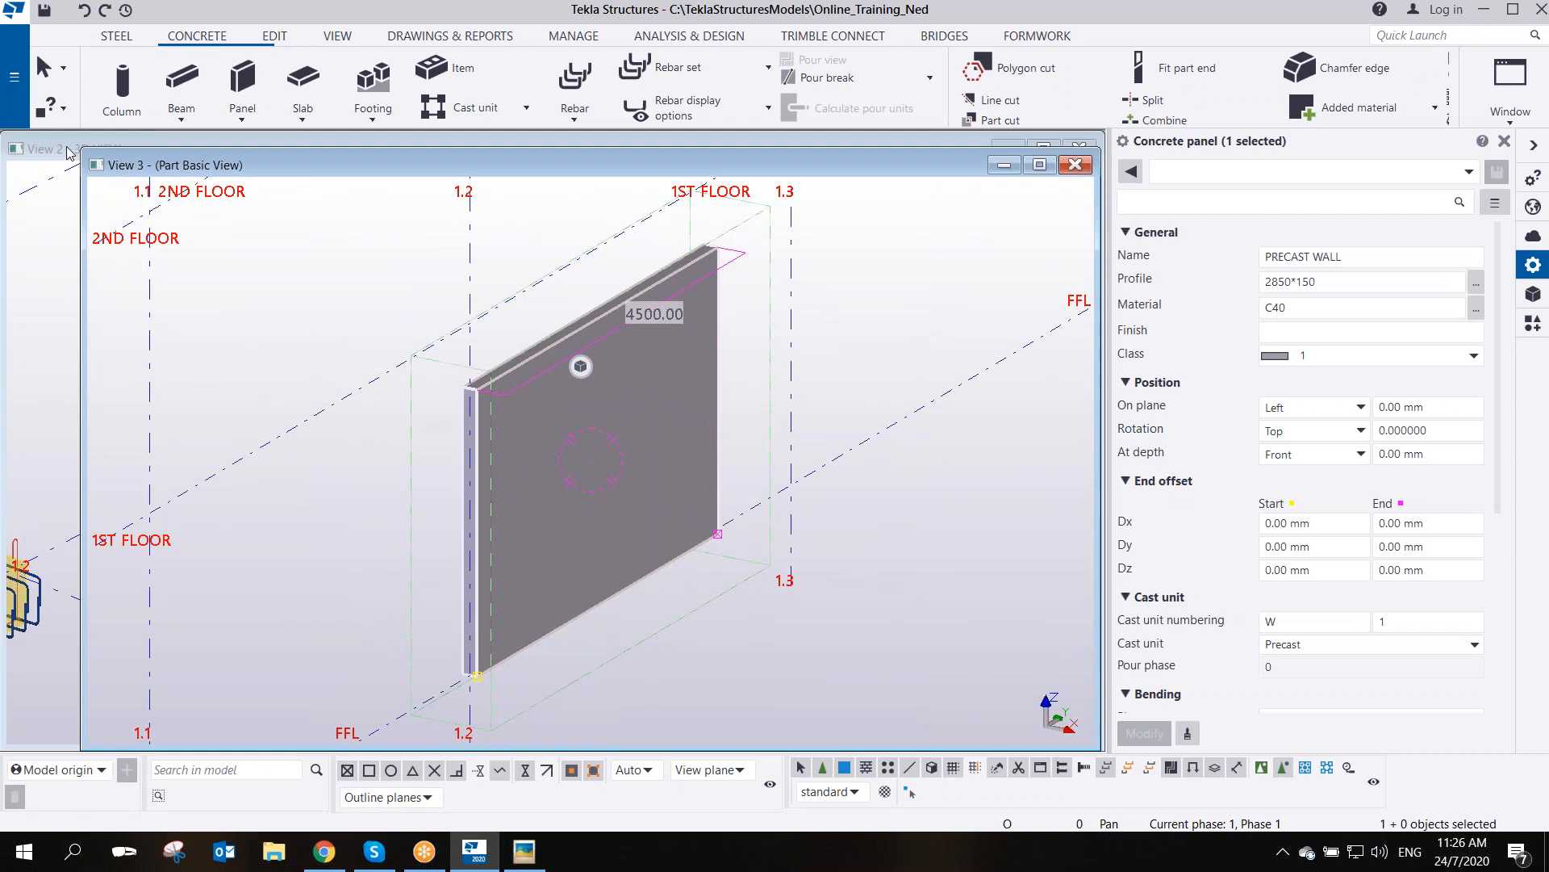
pyautogui.moveTo(82, 149); pyautogui.dragTo(2, 130)
pyautogui.moveTo(507, 443); pyautogui.dragTo(540, 408, button='middle')
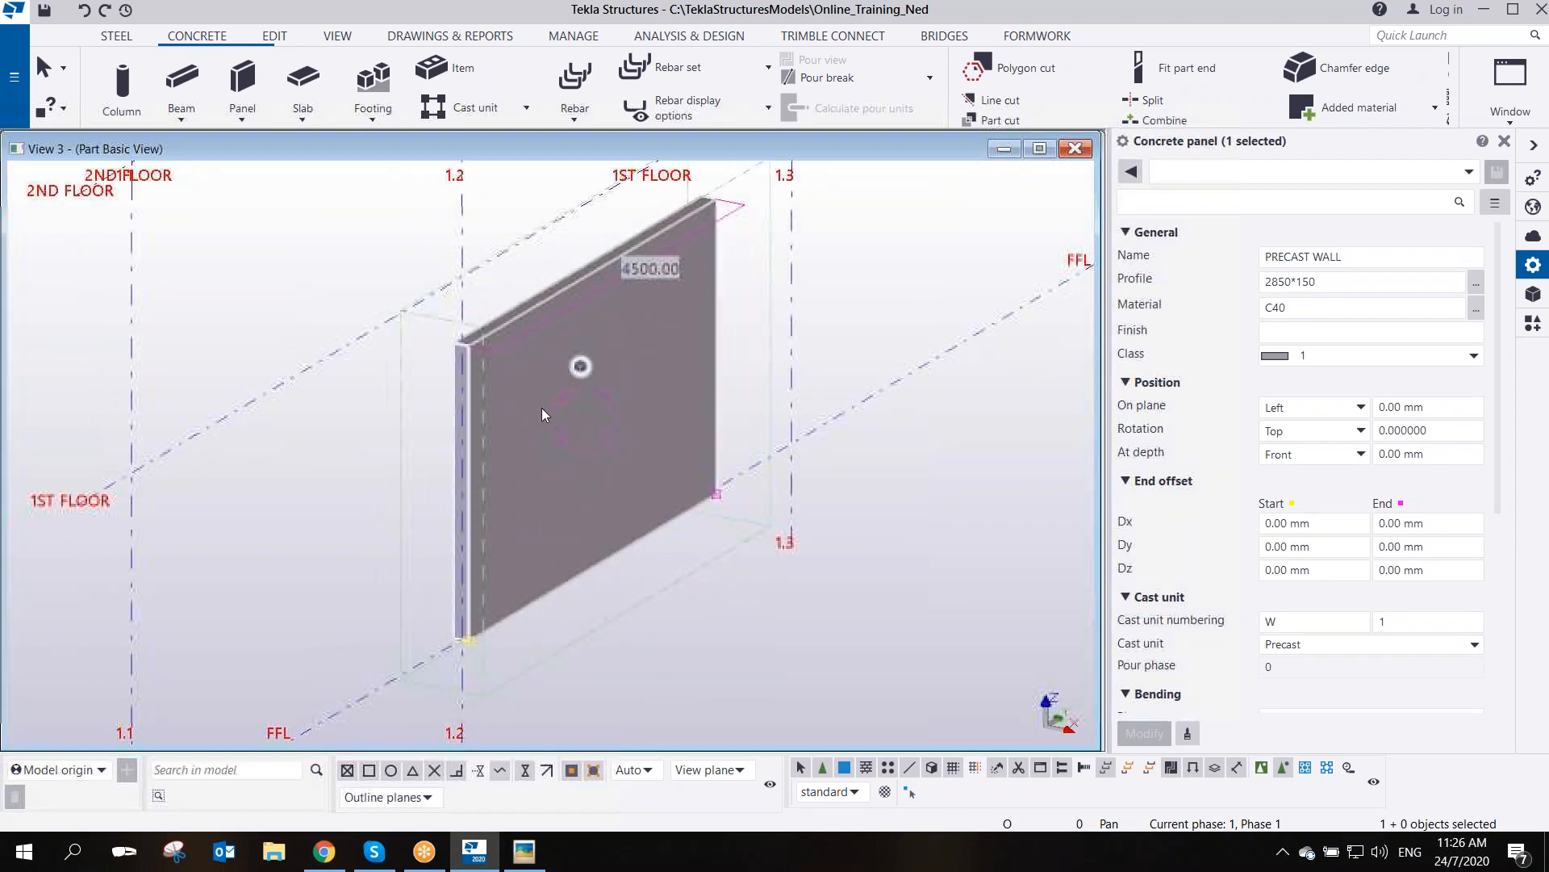
pyautogui.hotkey('ctrl', 'p')
pyautogui.click(1041, 389)
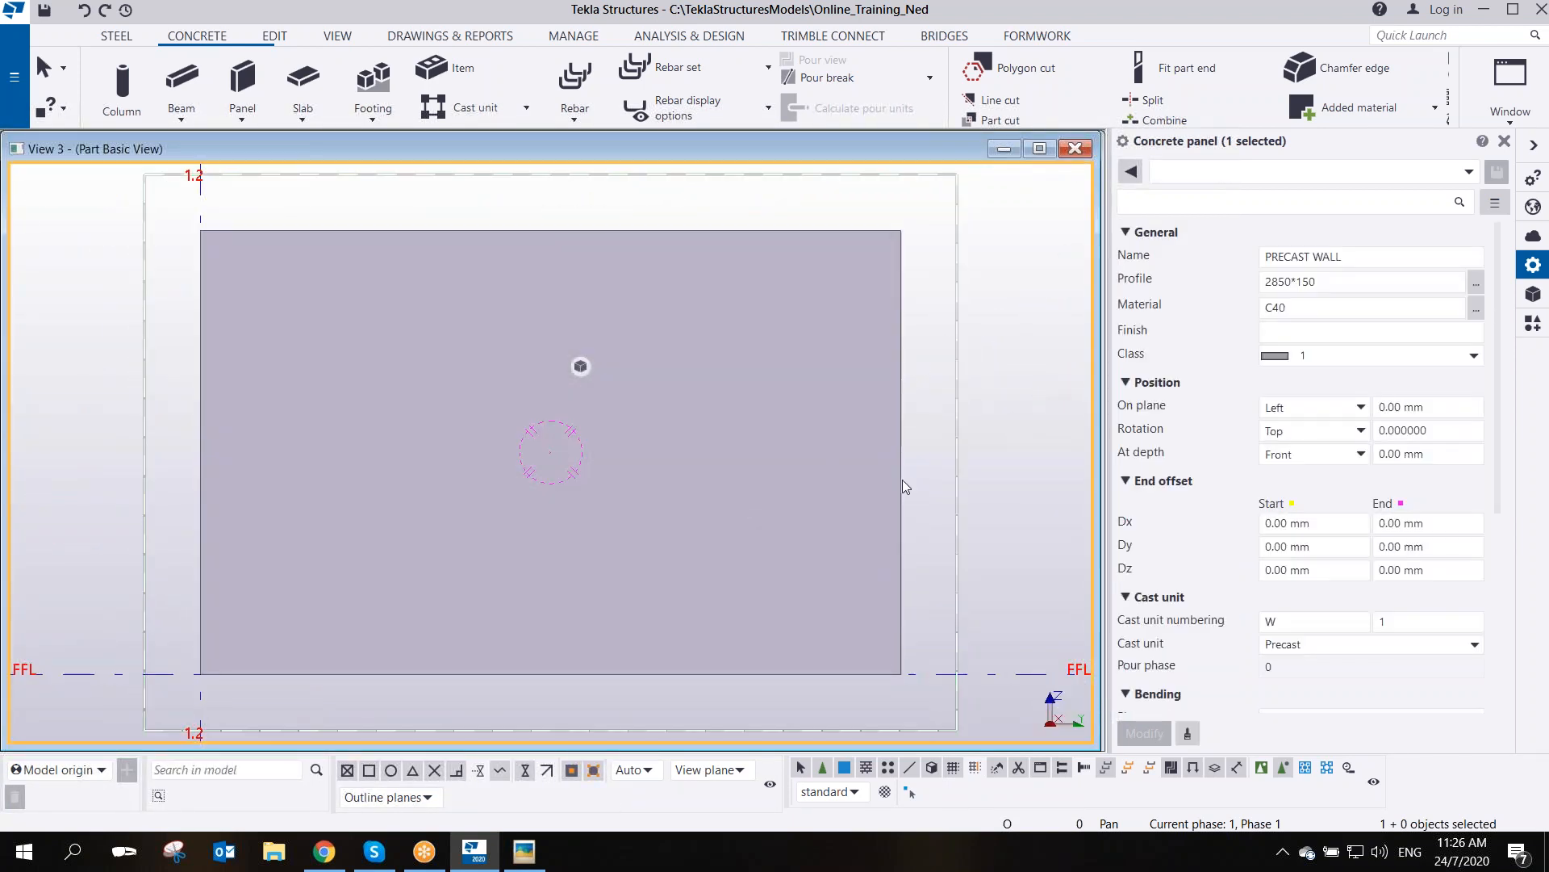
pyautogui.moveTo(757, 508); pyautogui.dragTo(820, 533, button='middle')
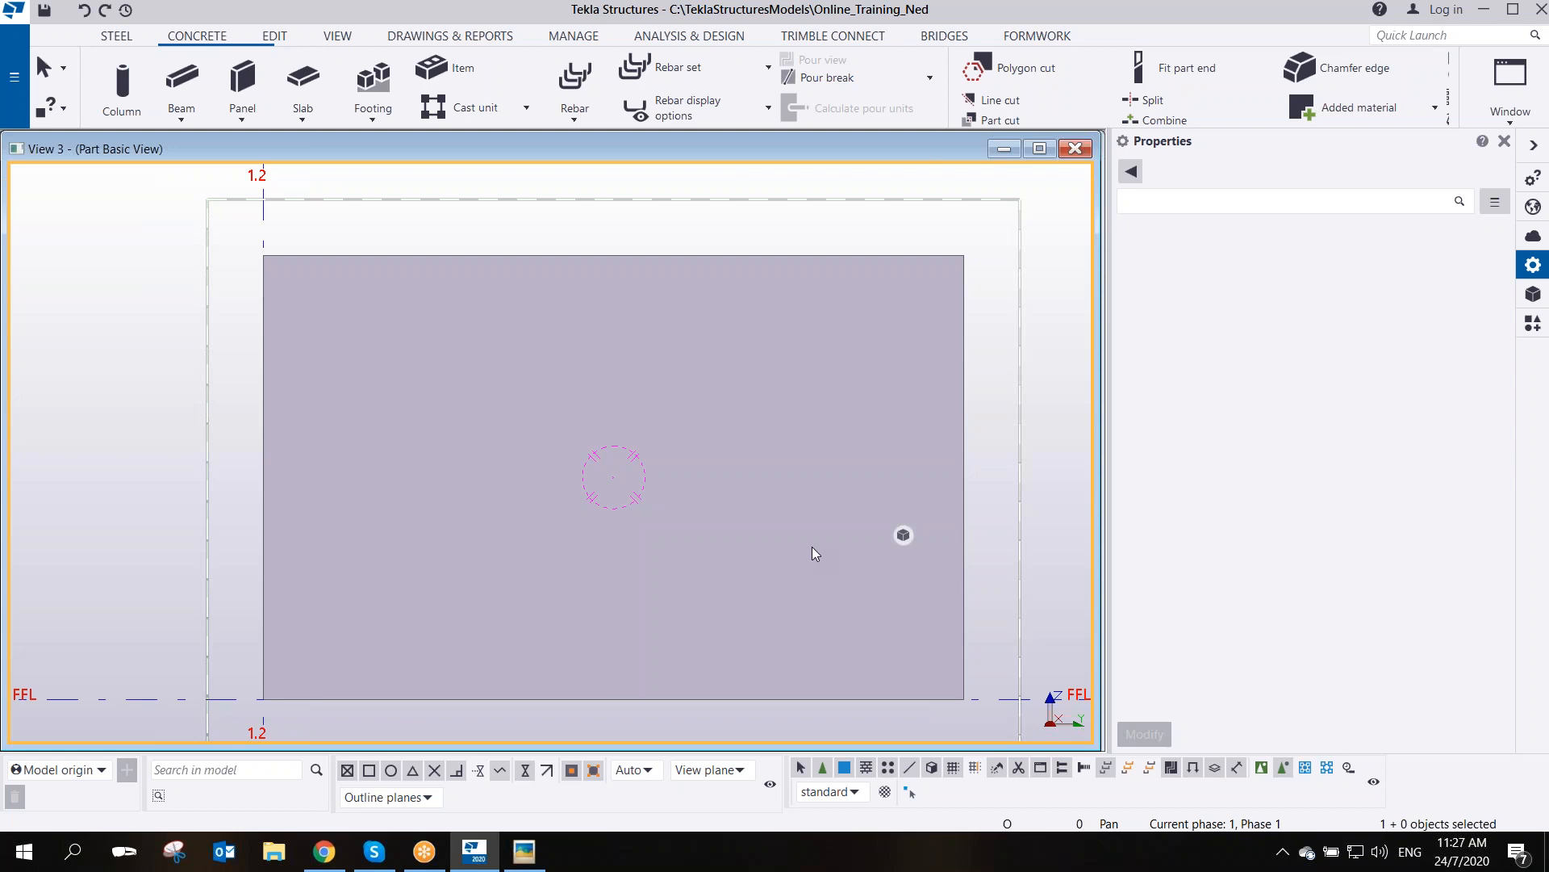
pyautogui.moveTo(796, 583); pyautogui.dragTo(660, 578, button='middle')
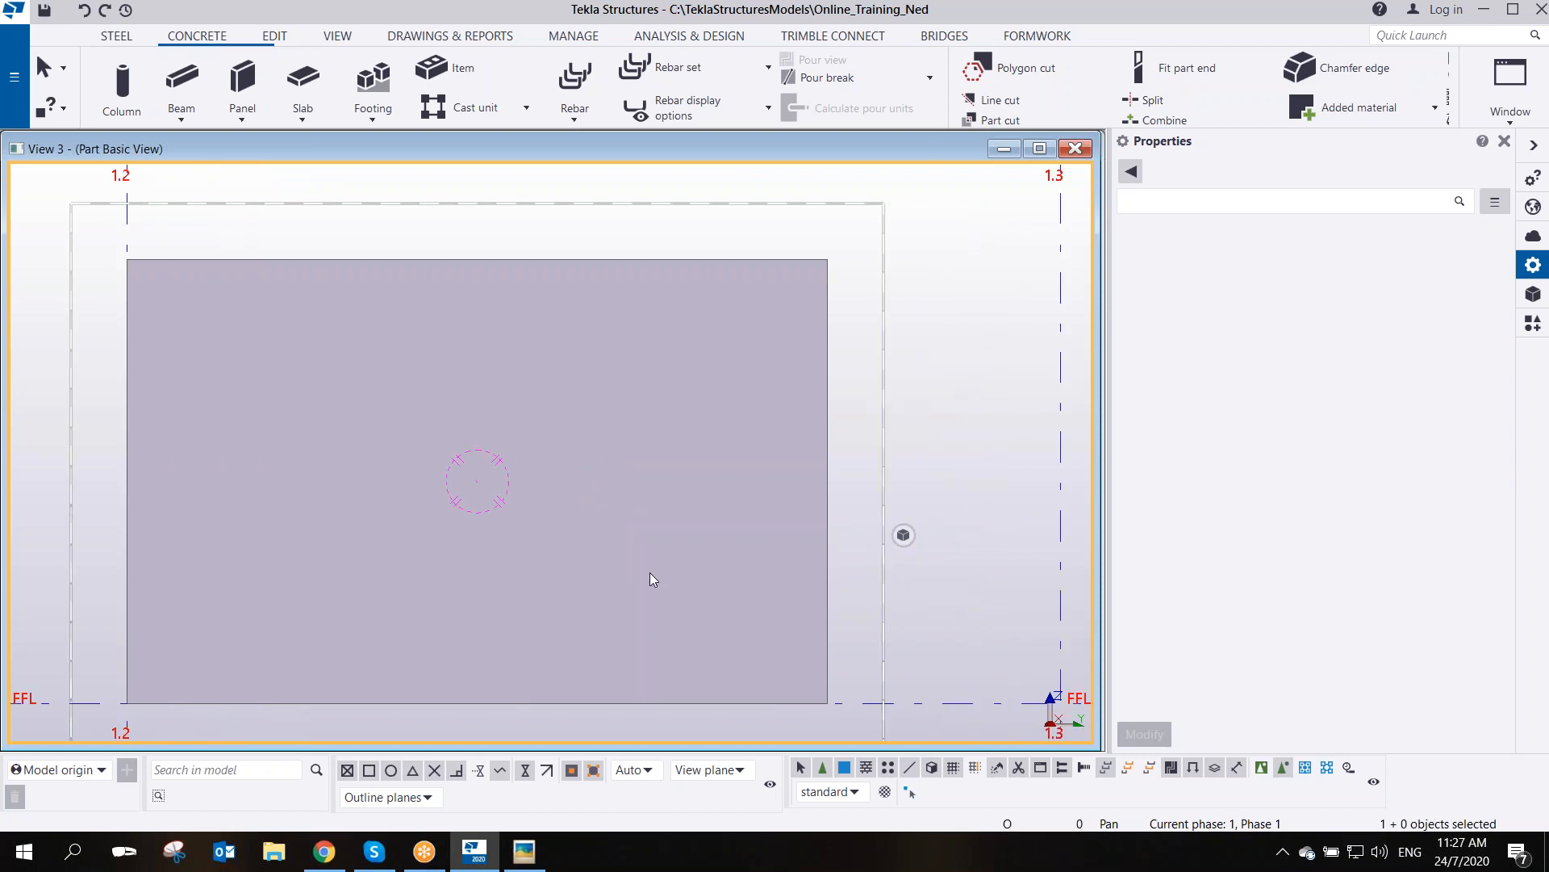
pyautogui.click(1129, 41)
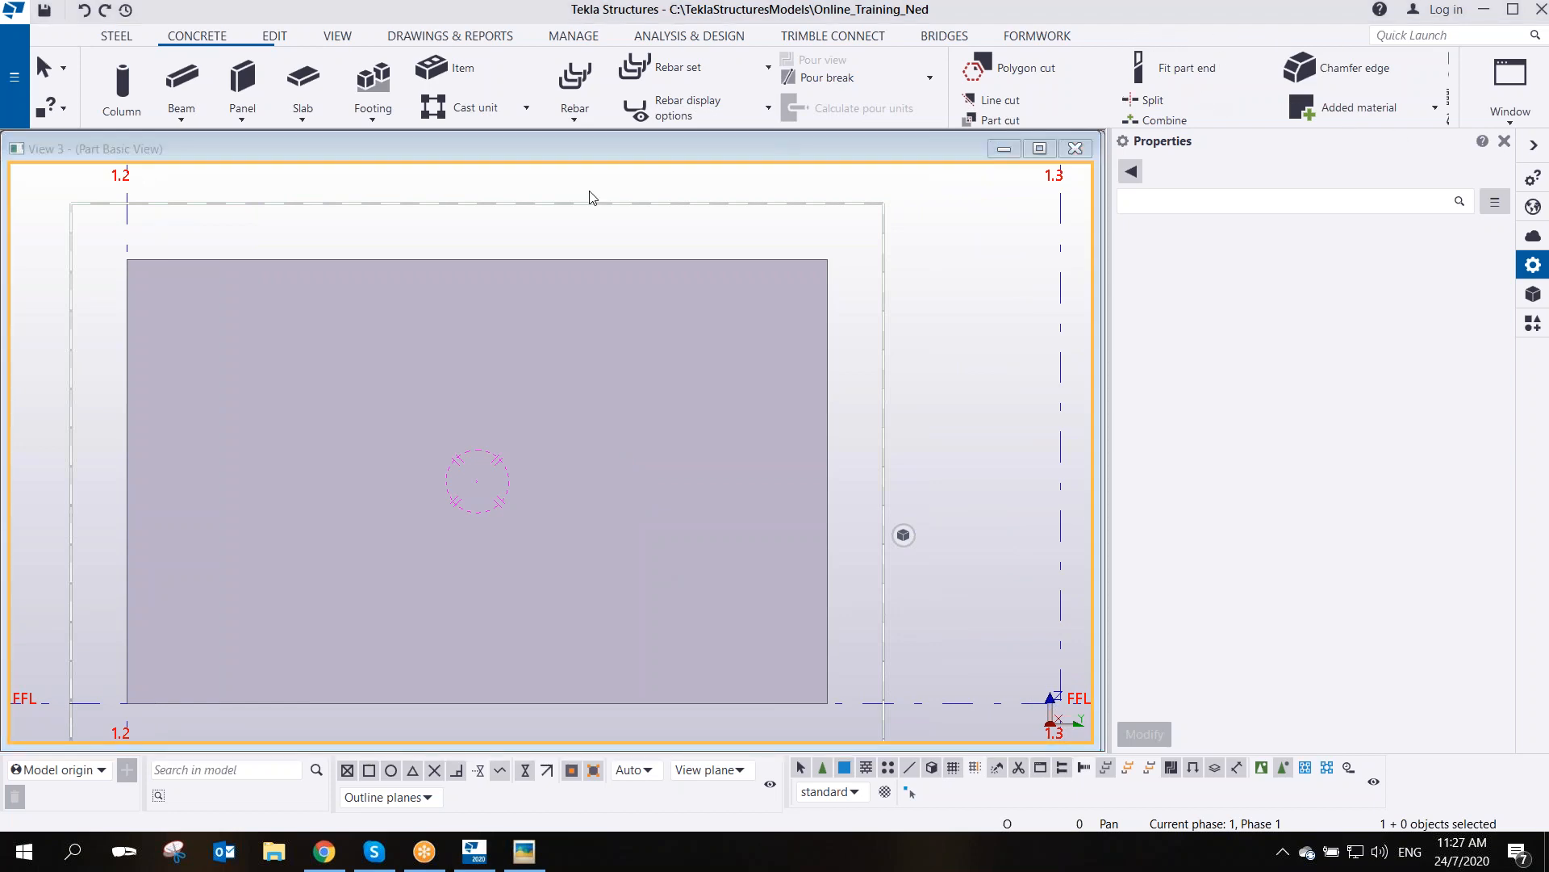
pyautogui.click(438, 319)
pyautogui.moveTo(360, 404); pyautogui.dragTo(419, 394, button='middle')
pyautogui.click(466, 242)
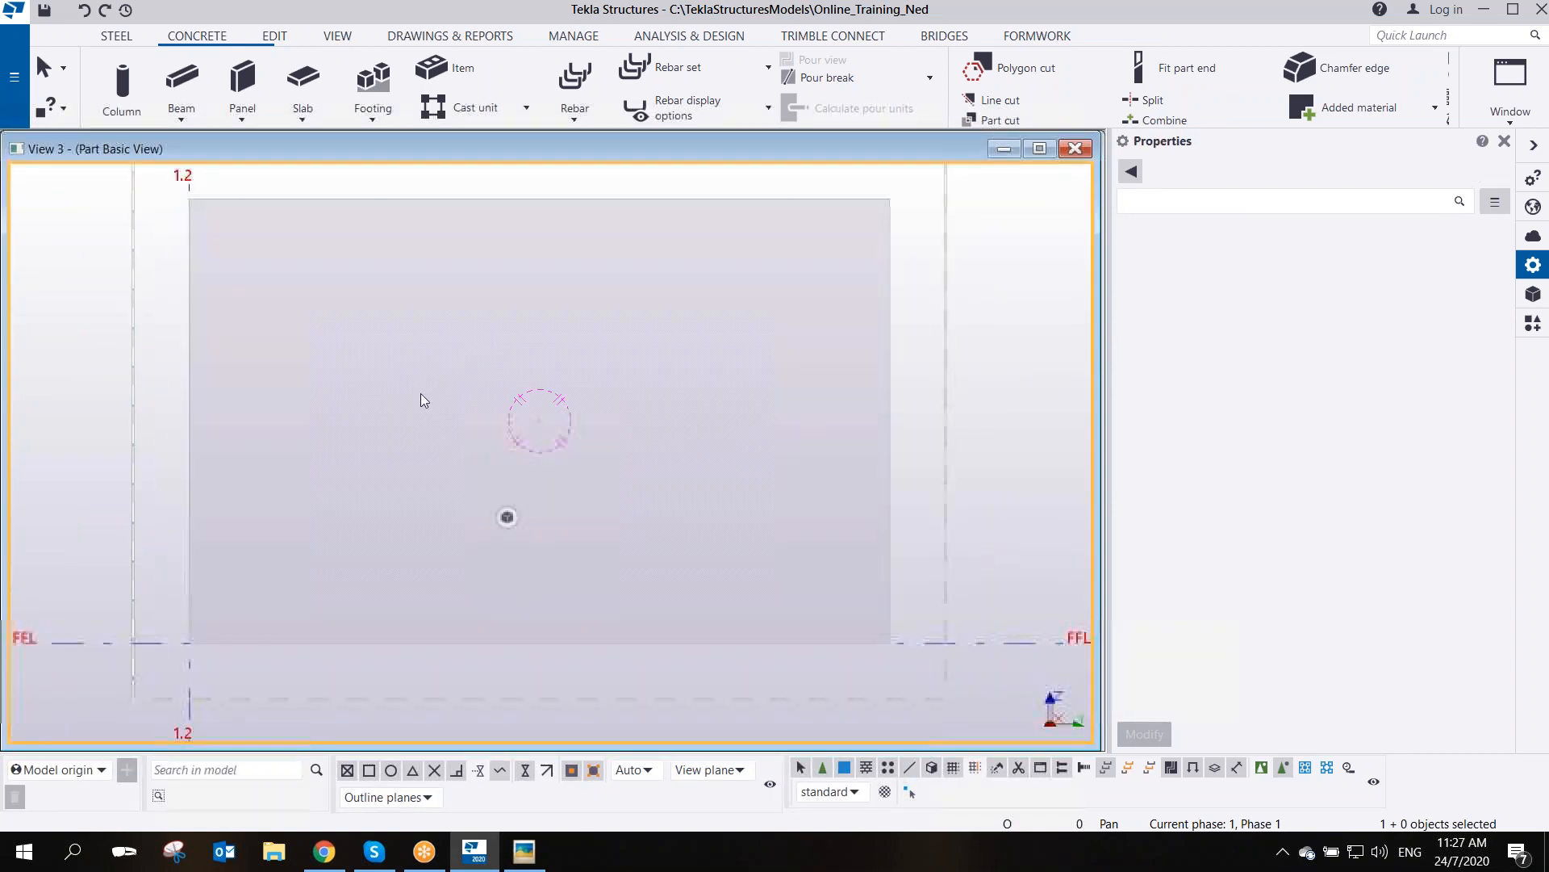
pyautogui.moveTo(536, 422); pyautogui.dragTo(512, 401, button='middle')
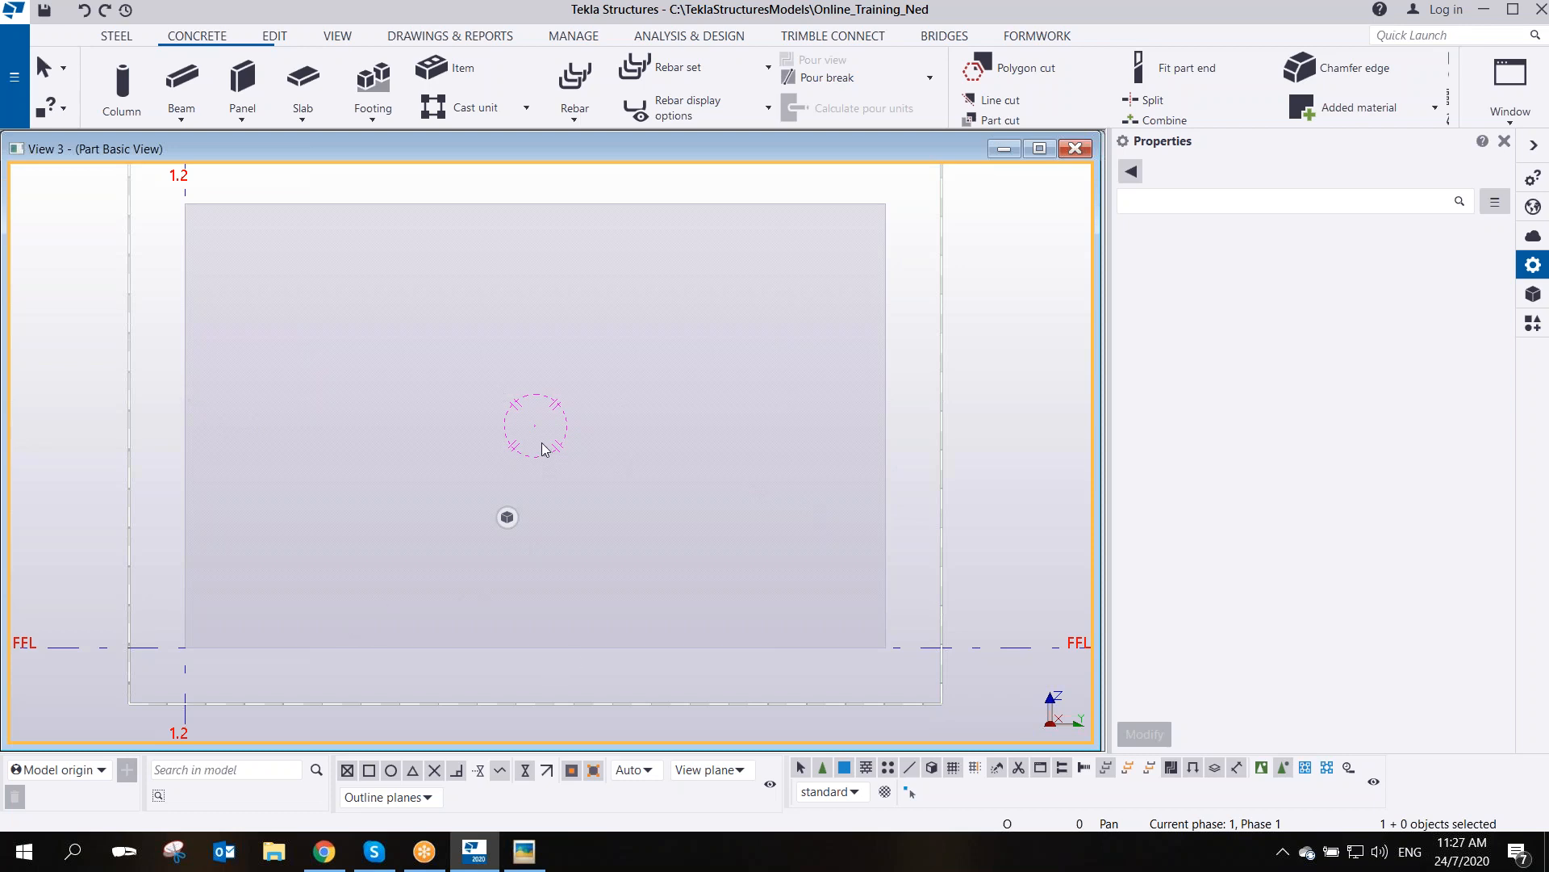
# - Start a polygon cut on the wall panel, locating its first corner 700 mm above and 1000 mm across from the grid 1.2/FFL intersection
pyautogui.click(274, 38)
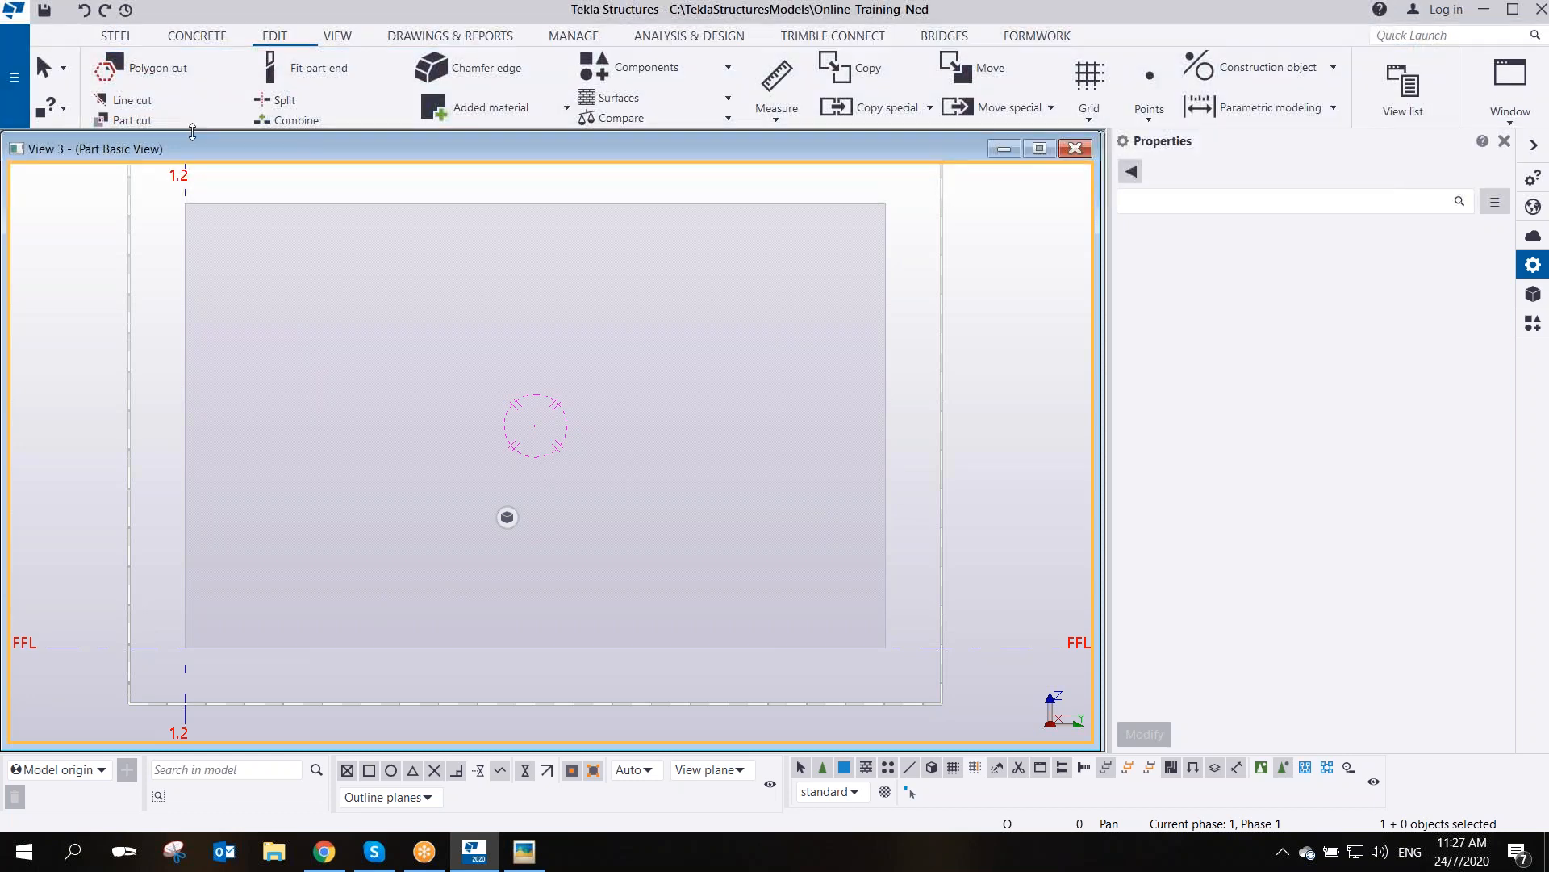
pyautogui.click(173, 71)
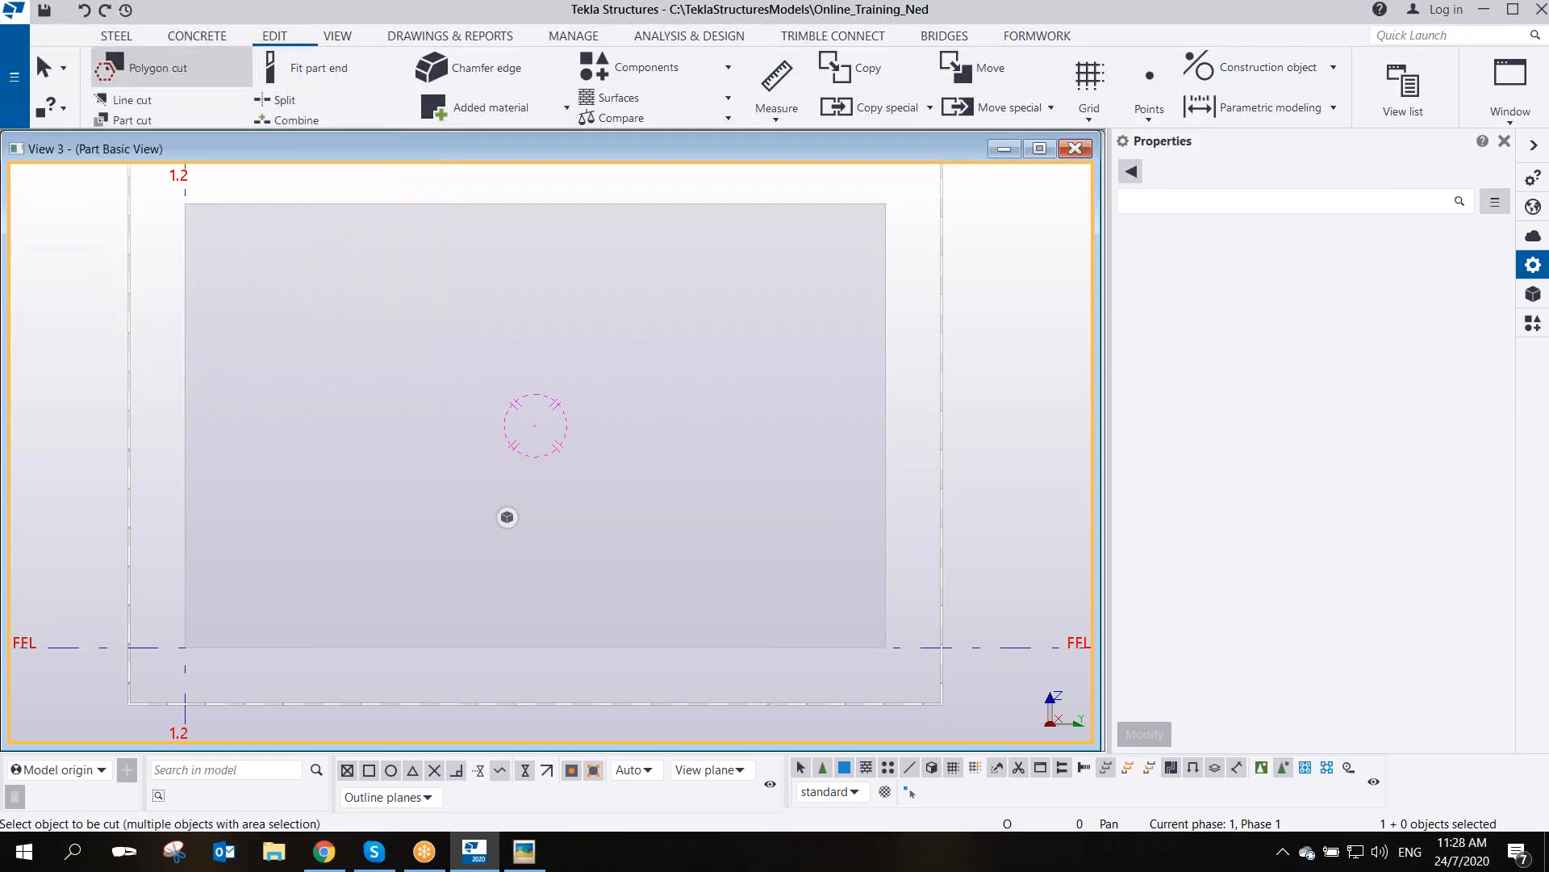
pyautogui.click(185, 348)
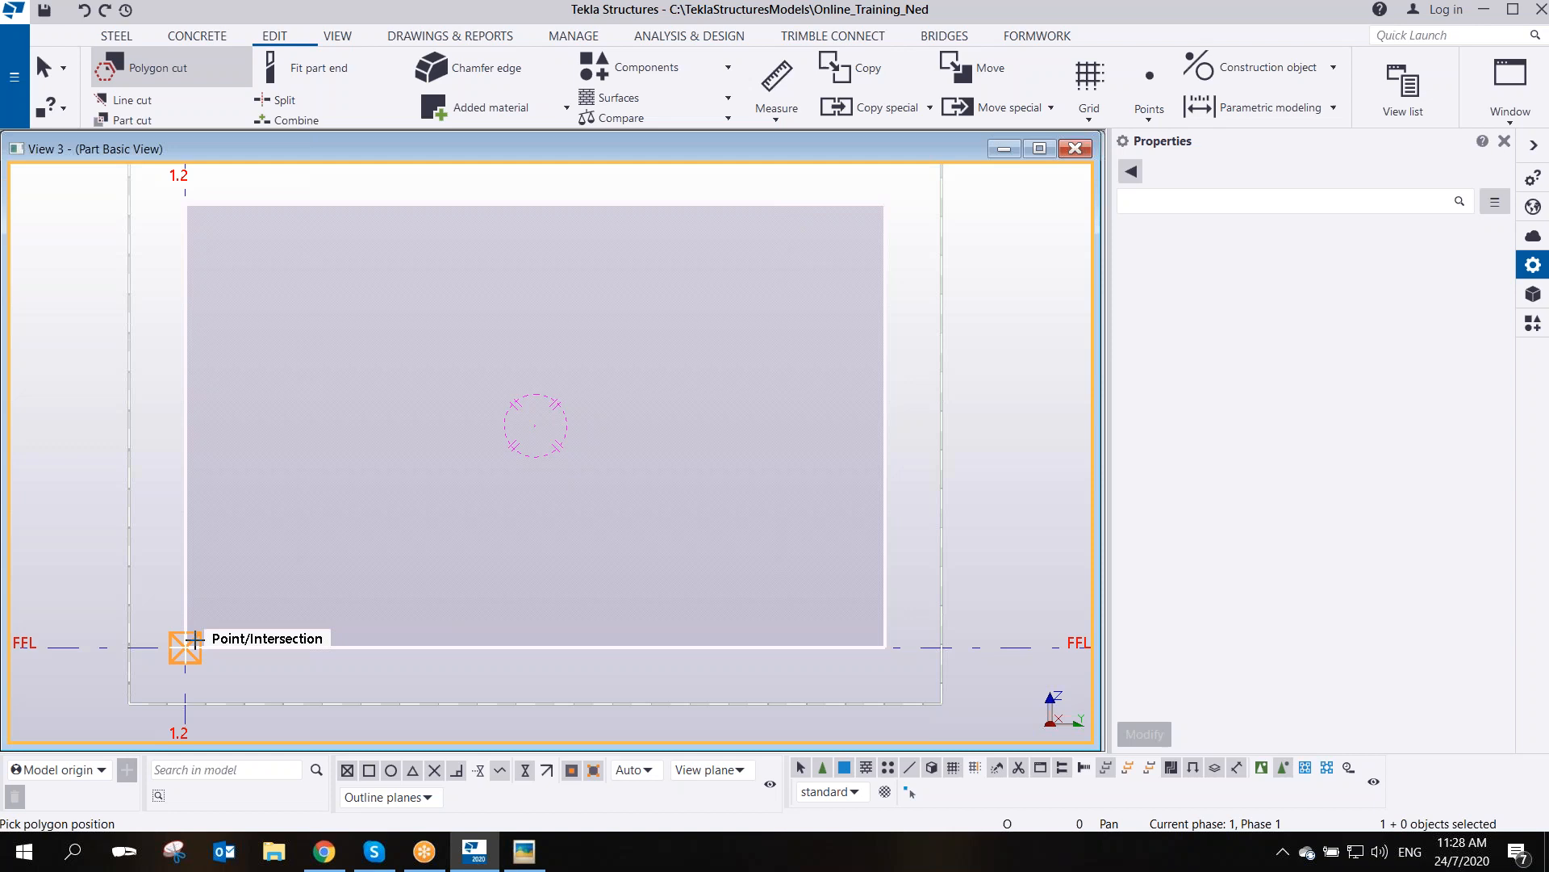
pyautogui.click(189, 648)
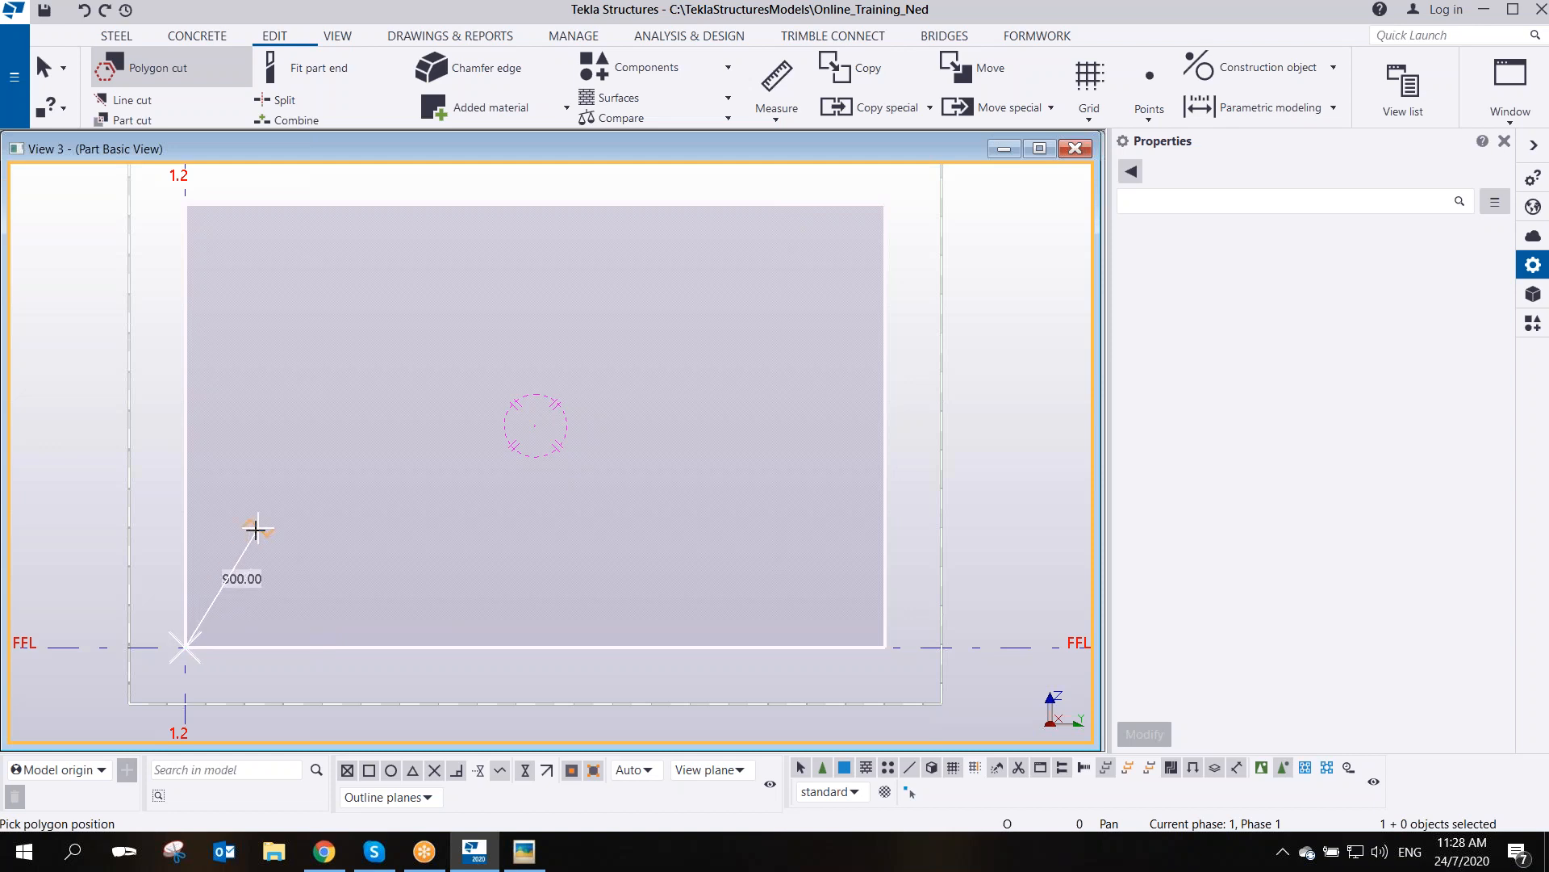
pyautogui.click(185, 534)
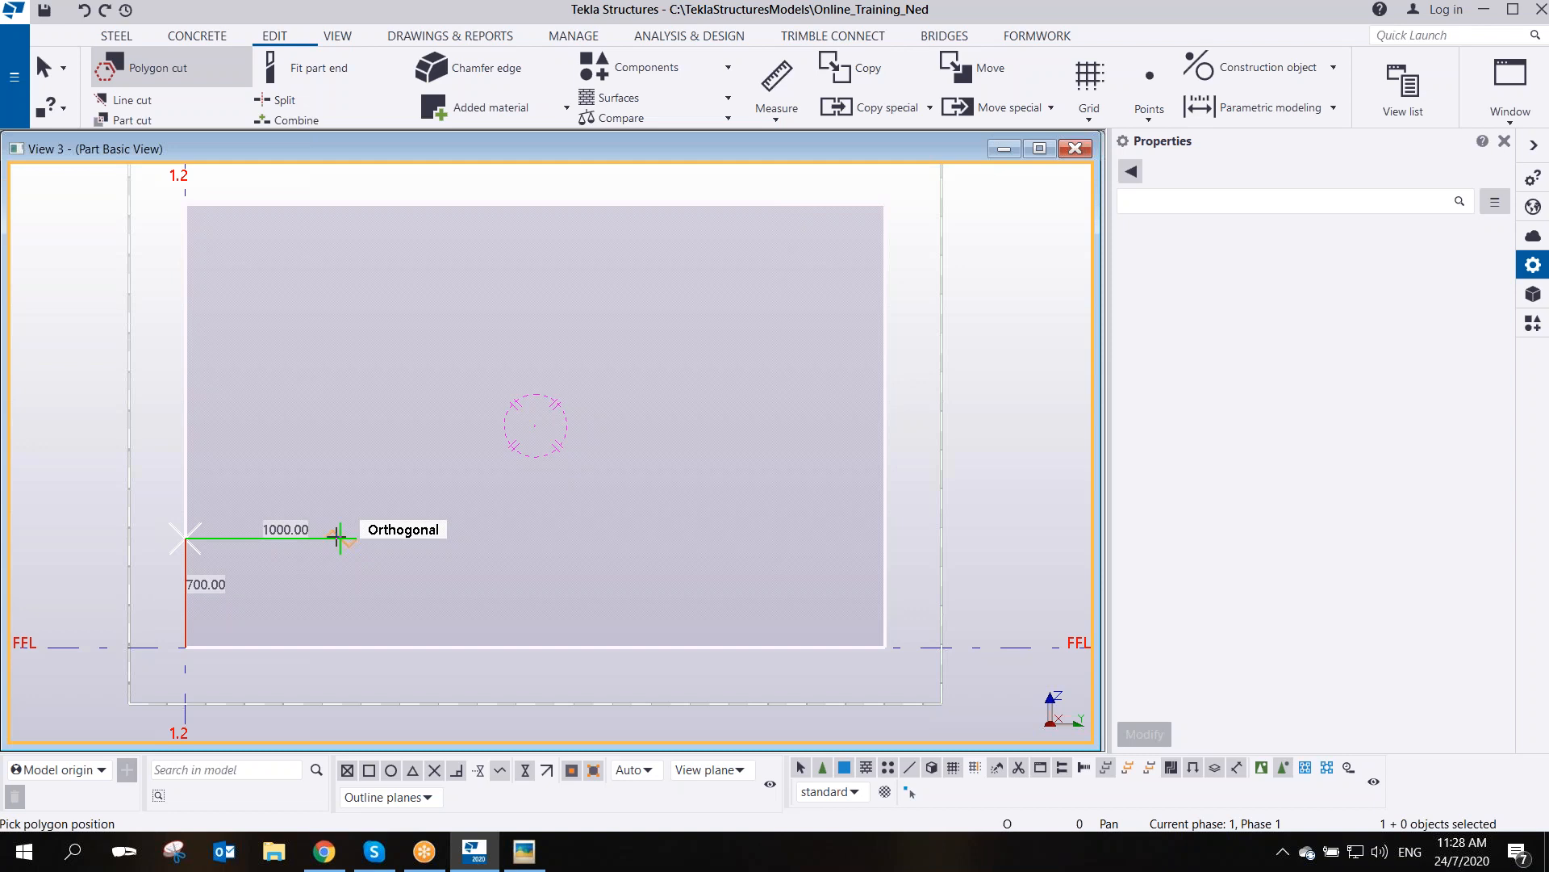
pyautogui.click(339, 535)
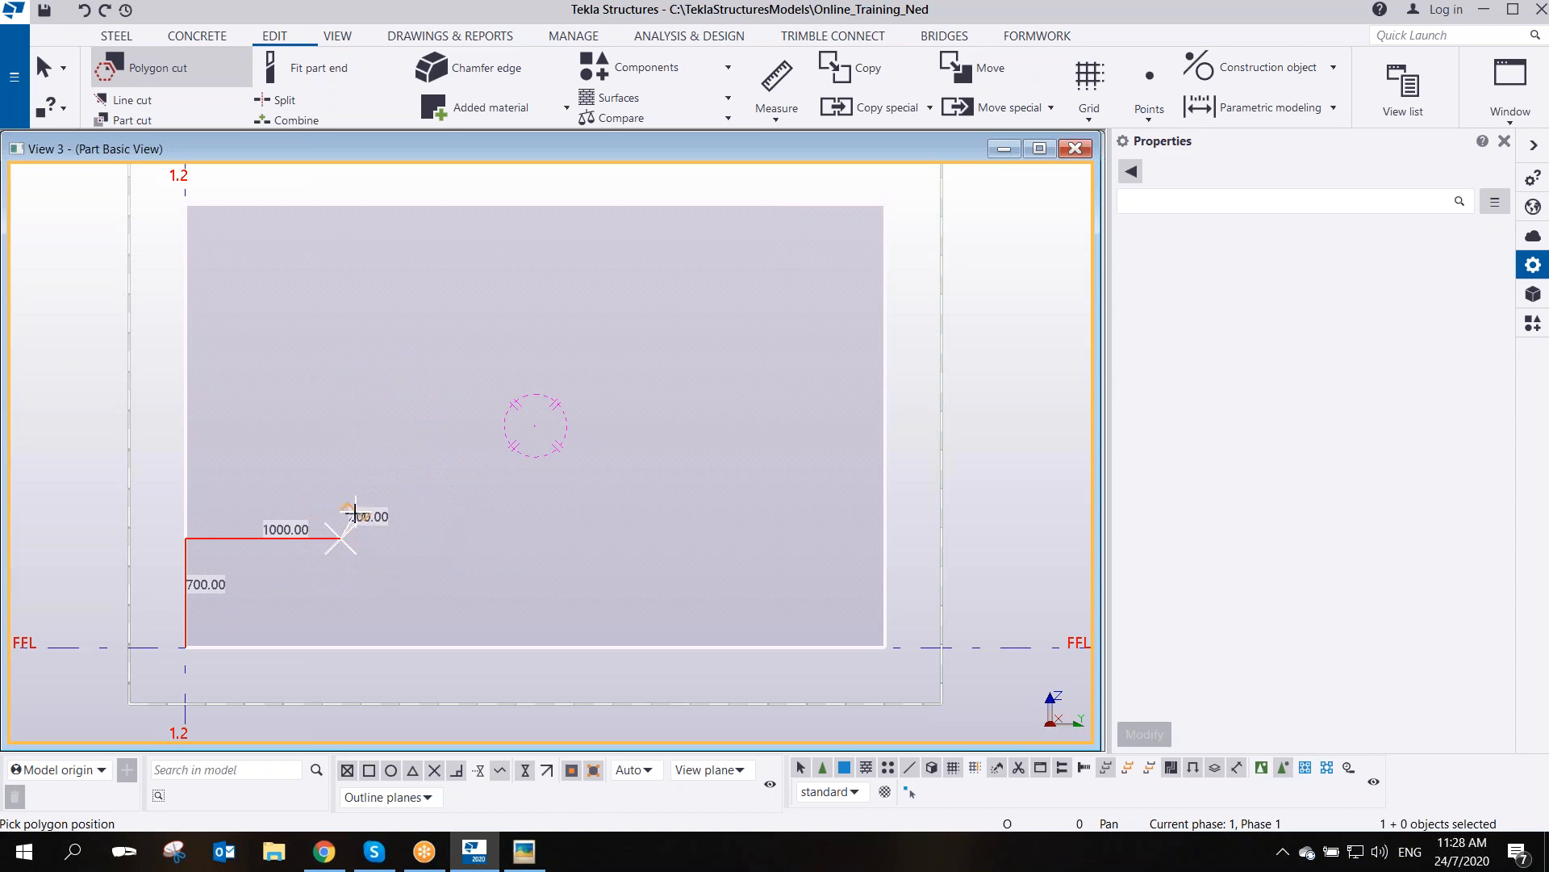
pyautogui.press('BackSpace')
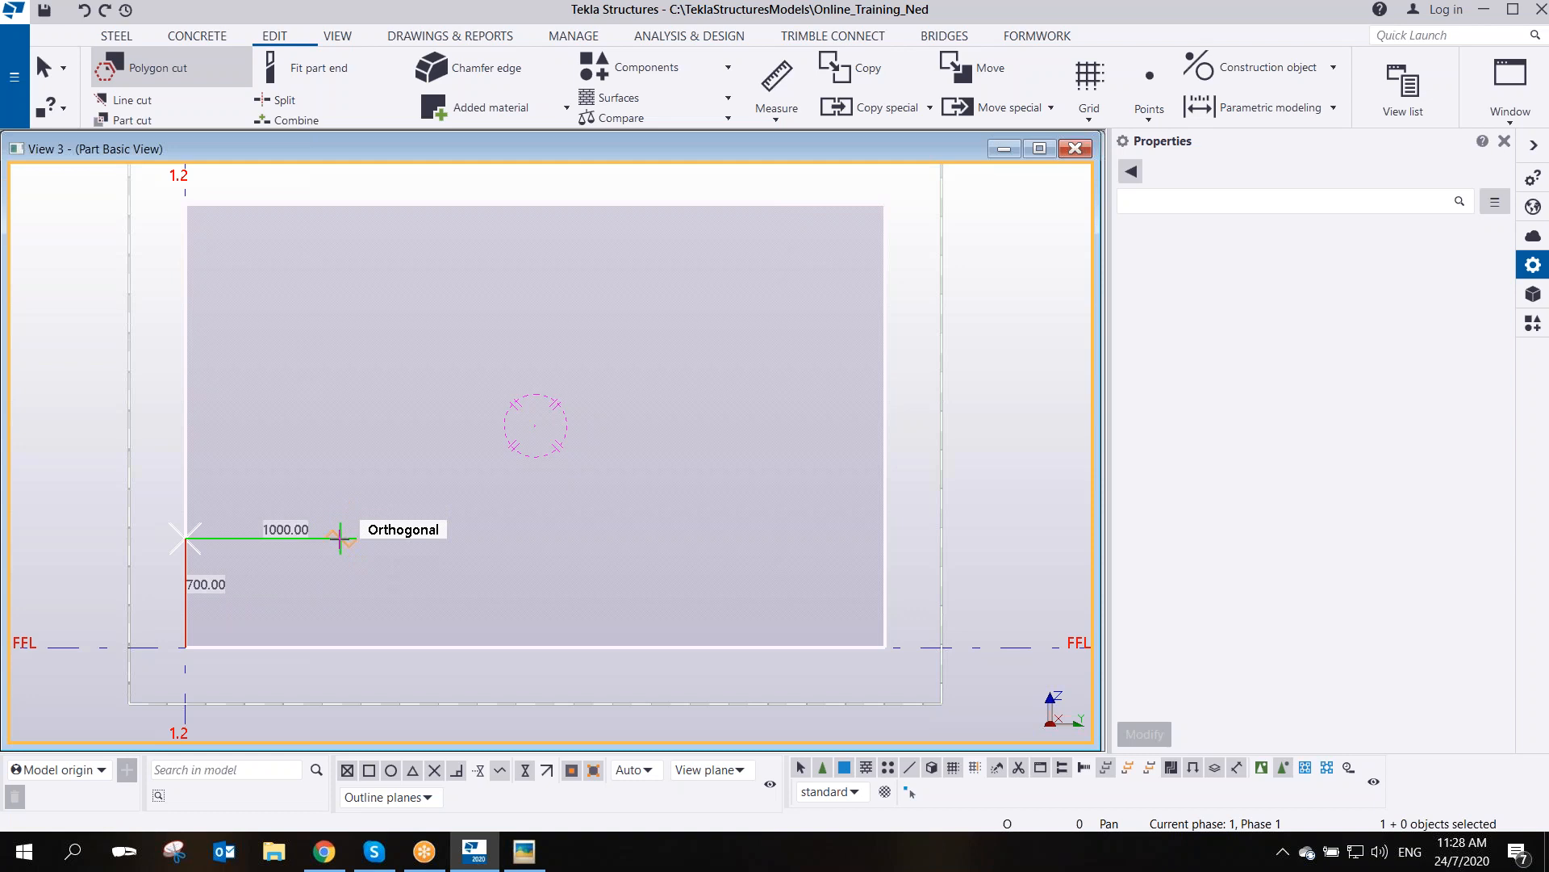
pyautogui.click(340, 538)
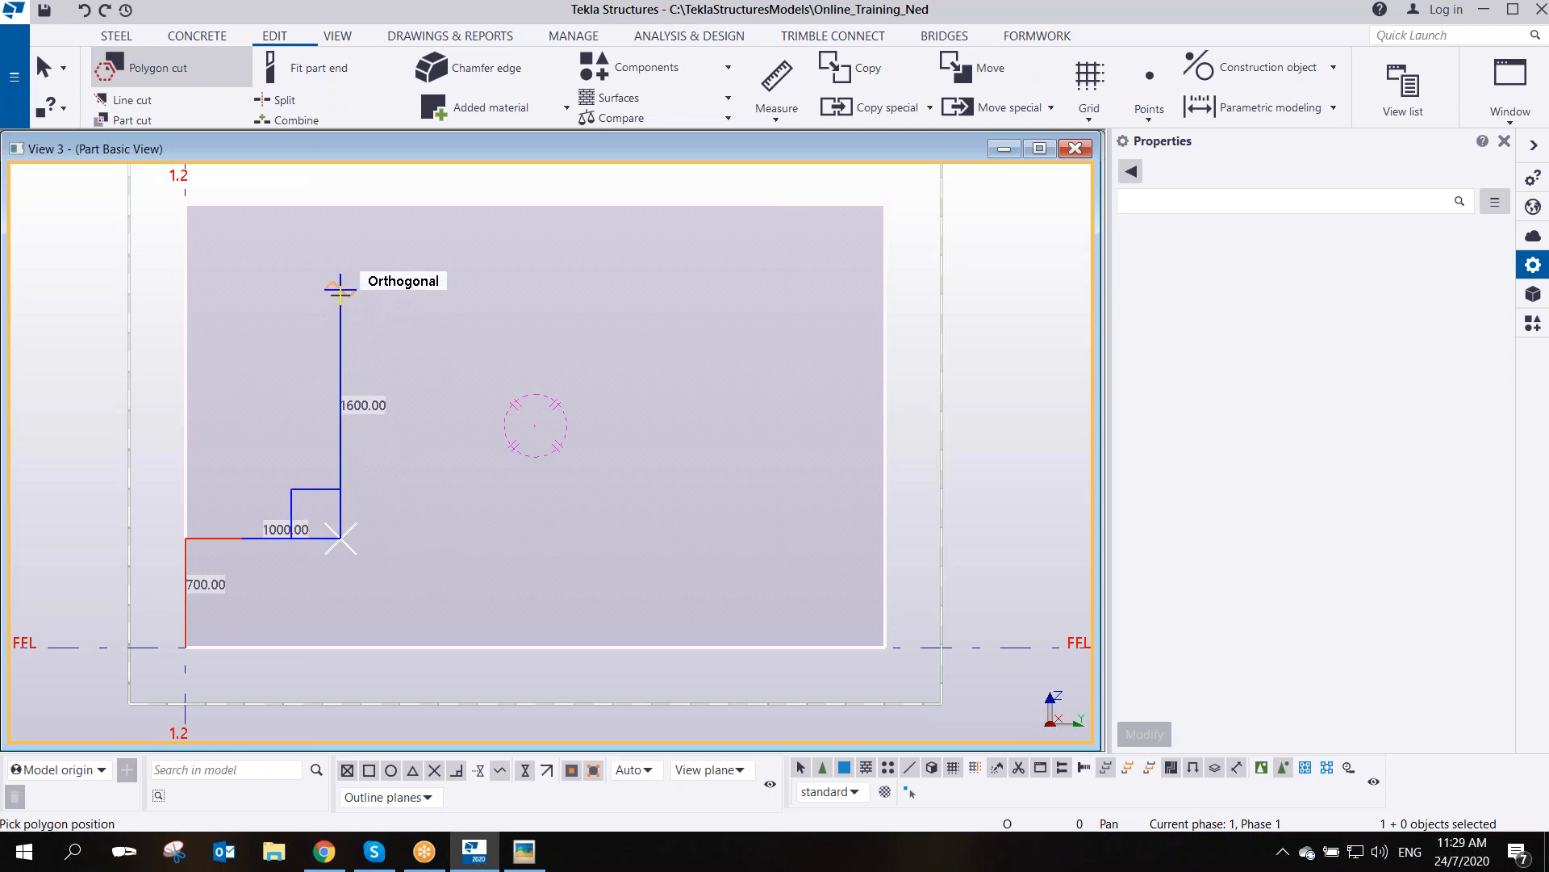
# - Outline the opening 1600 mm high and 2500 mm wide, then close the polygon to cut it and end the command
pyautogui.click(339, 291)
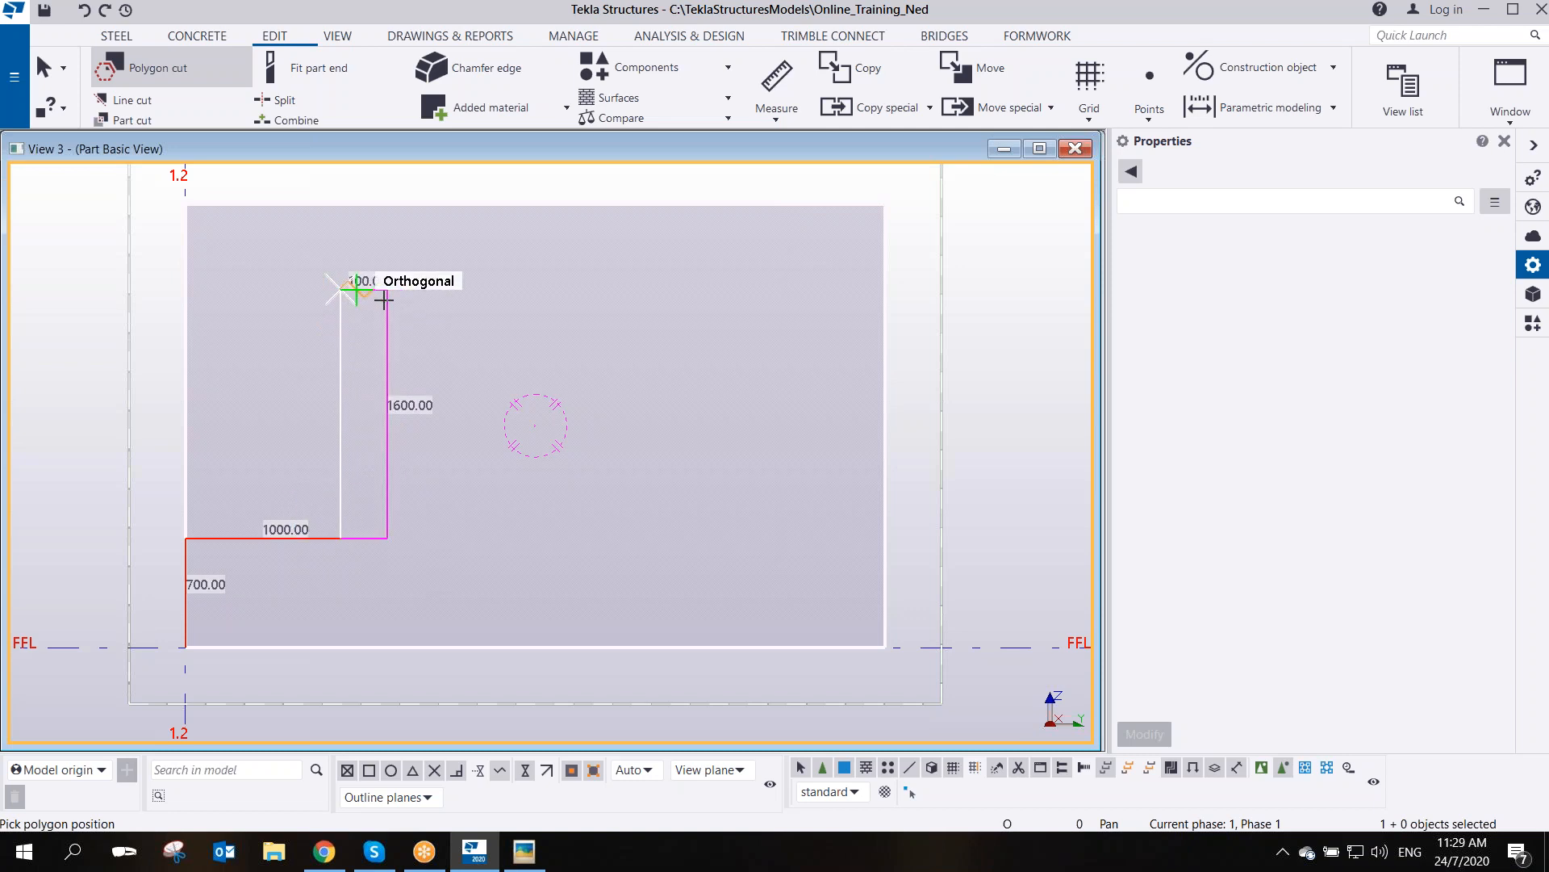
pyautogui.click(727, 287)
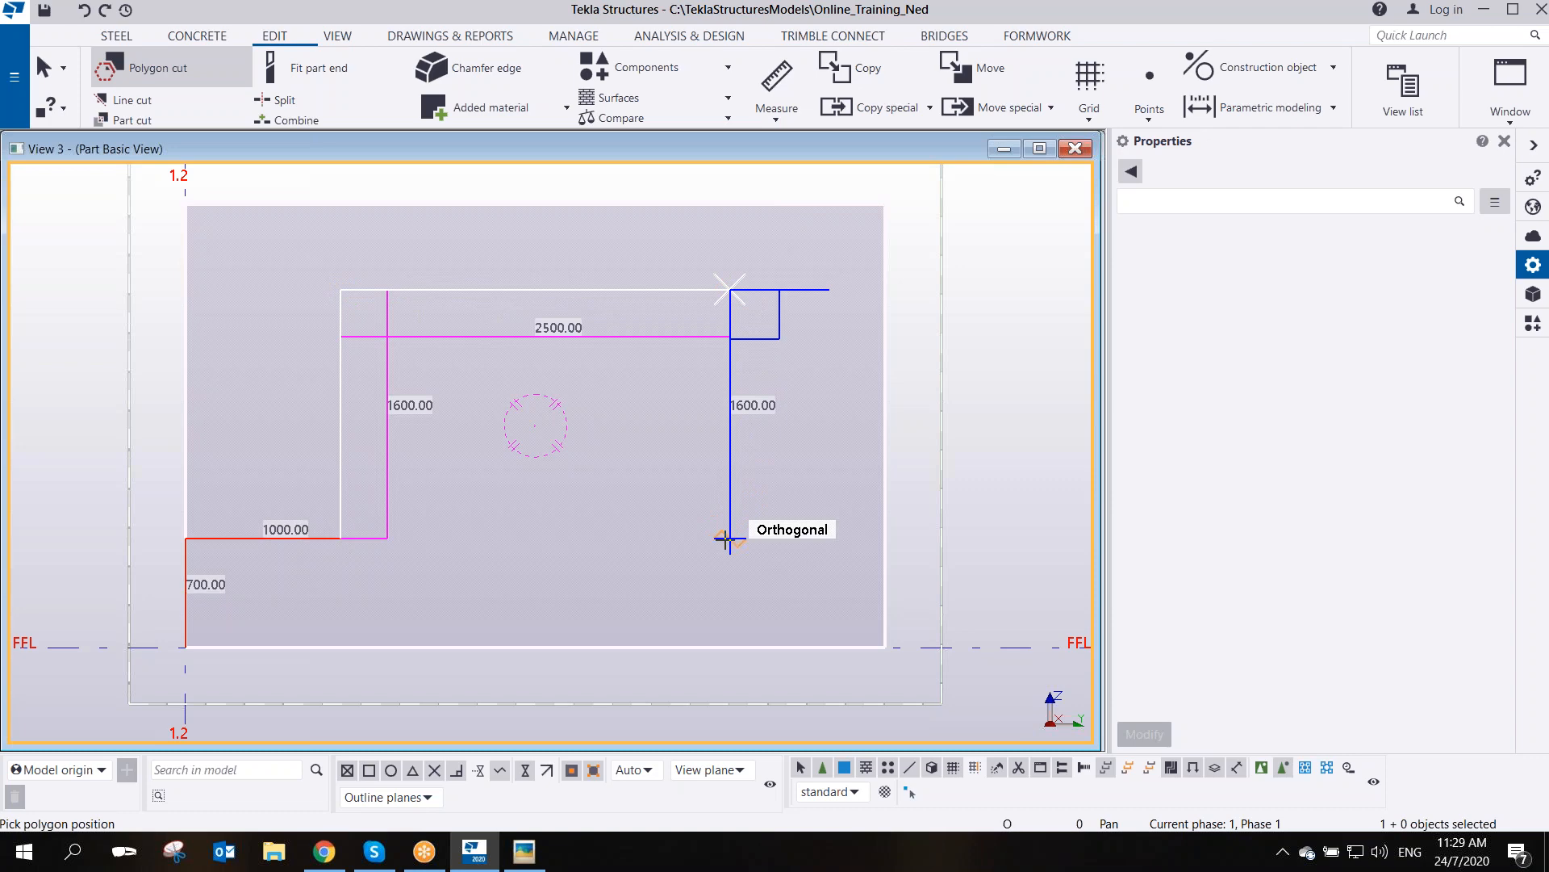
pyautogui.click(727, 537)
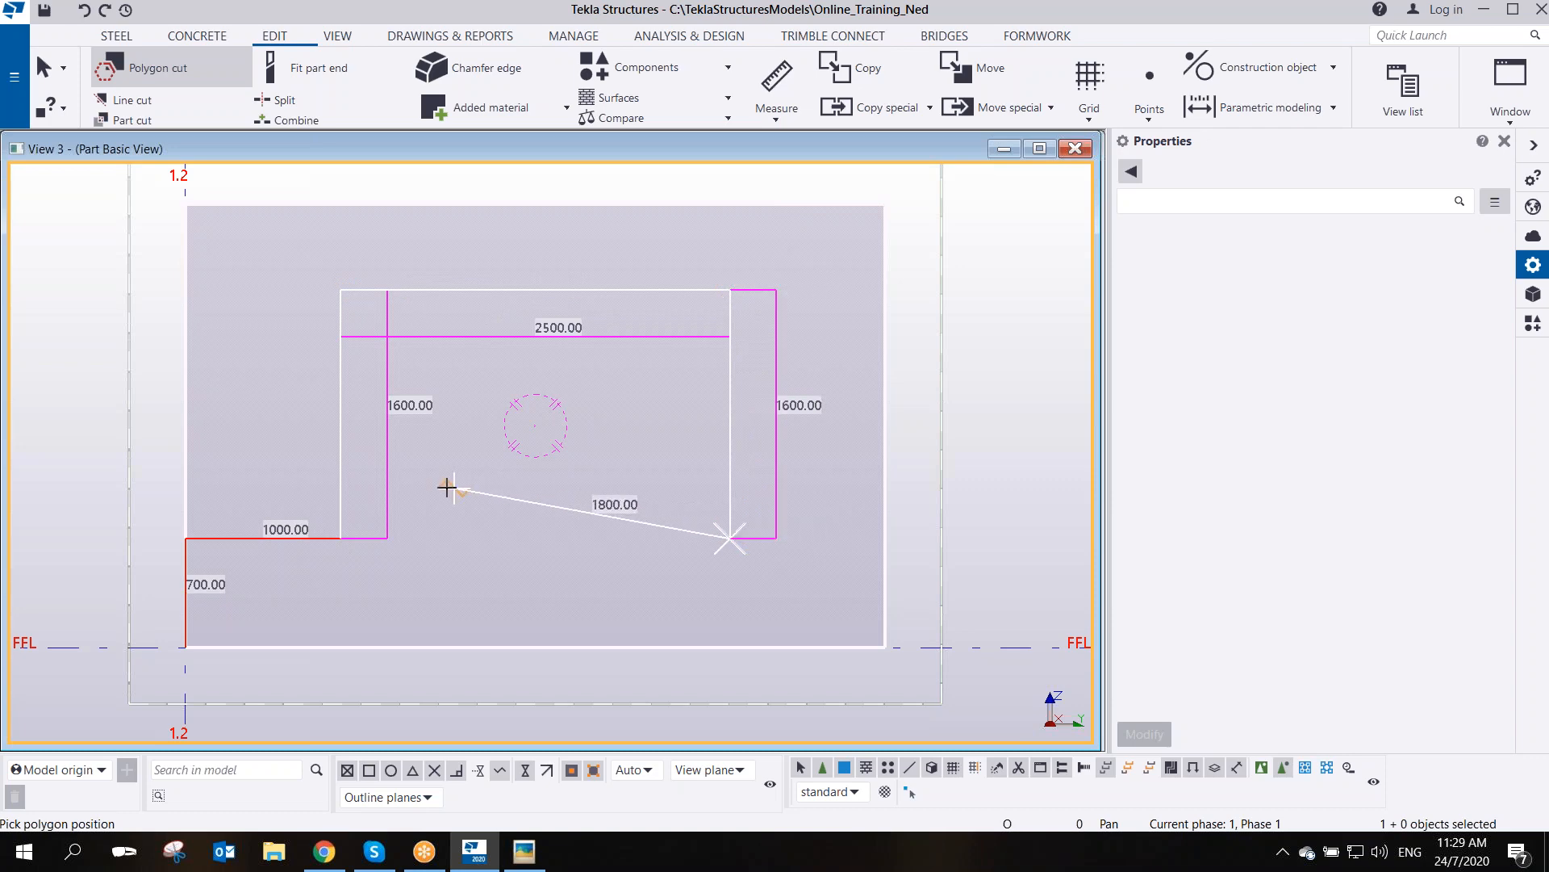
pyautogui.middleClick(415, 560)
pyautogui.rightClick(474, 429)
pyautogui.click(520, 437)
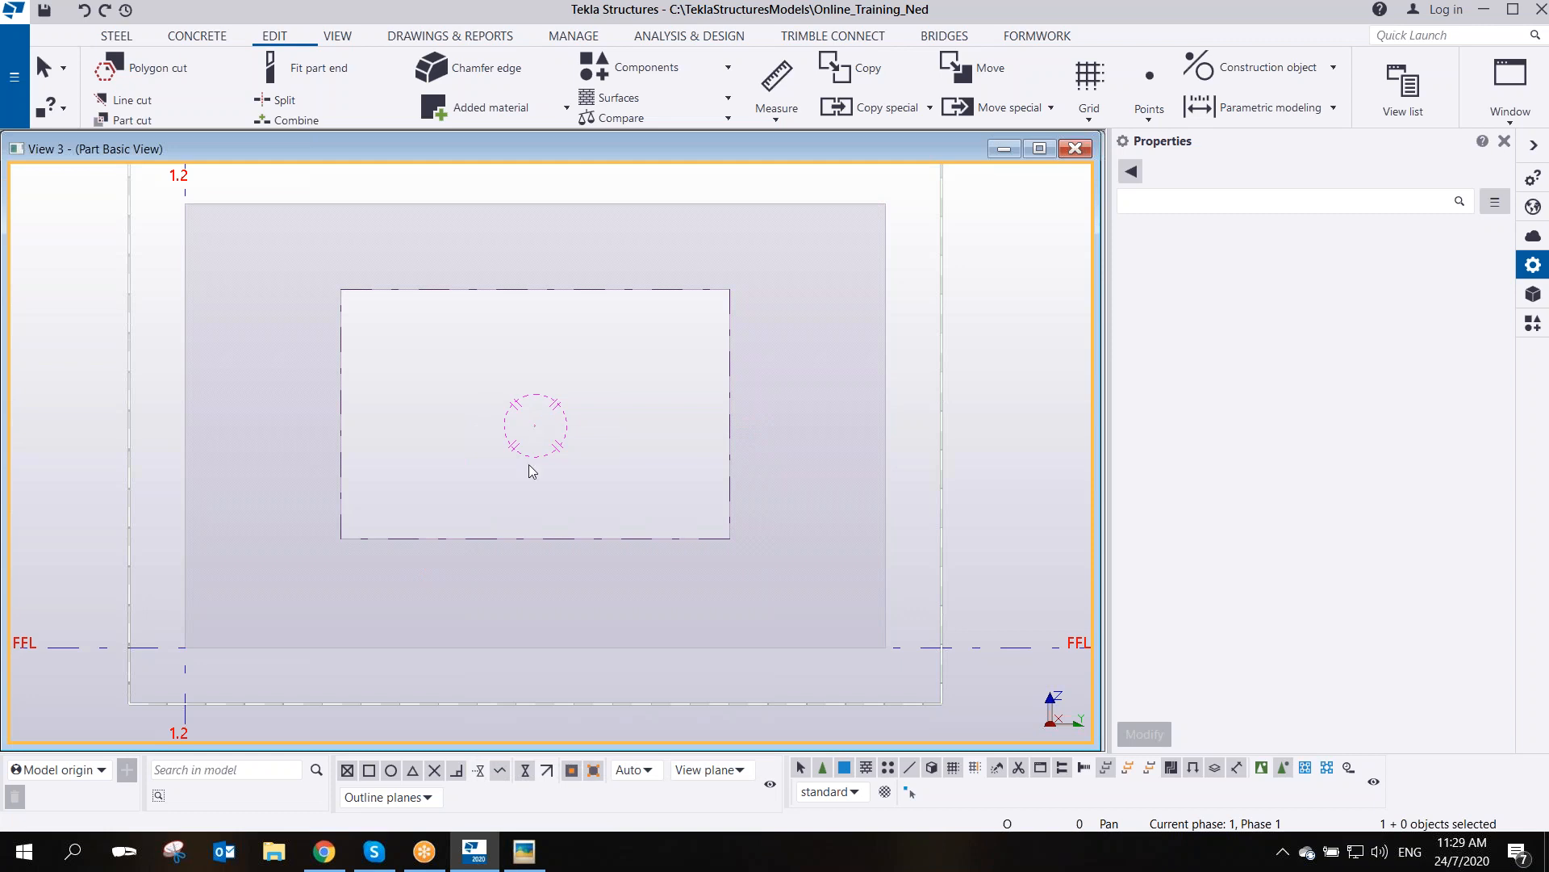
pyautogui.scroll(-1, 533, 461)
pyautogui.scroll(1, 532, 461)
pyautogui.scroll(-2, 532, 462)
pyautogui.scroll(1, 533, 464)
pyautogui.scroll(-1, 532, 464)
pyautogui.scroll(-1, 533, 459)
pyautogui.scroll(1, 533, 458)
pyautogui.scroll(-1, 533, 459)
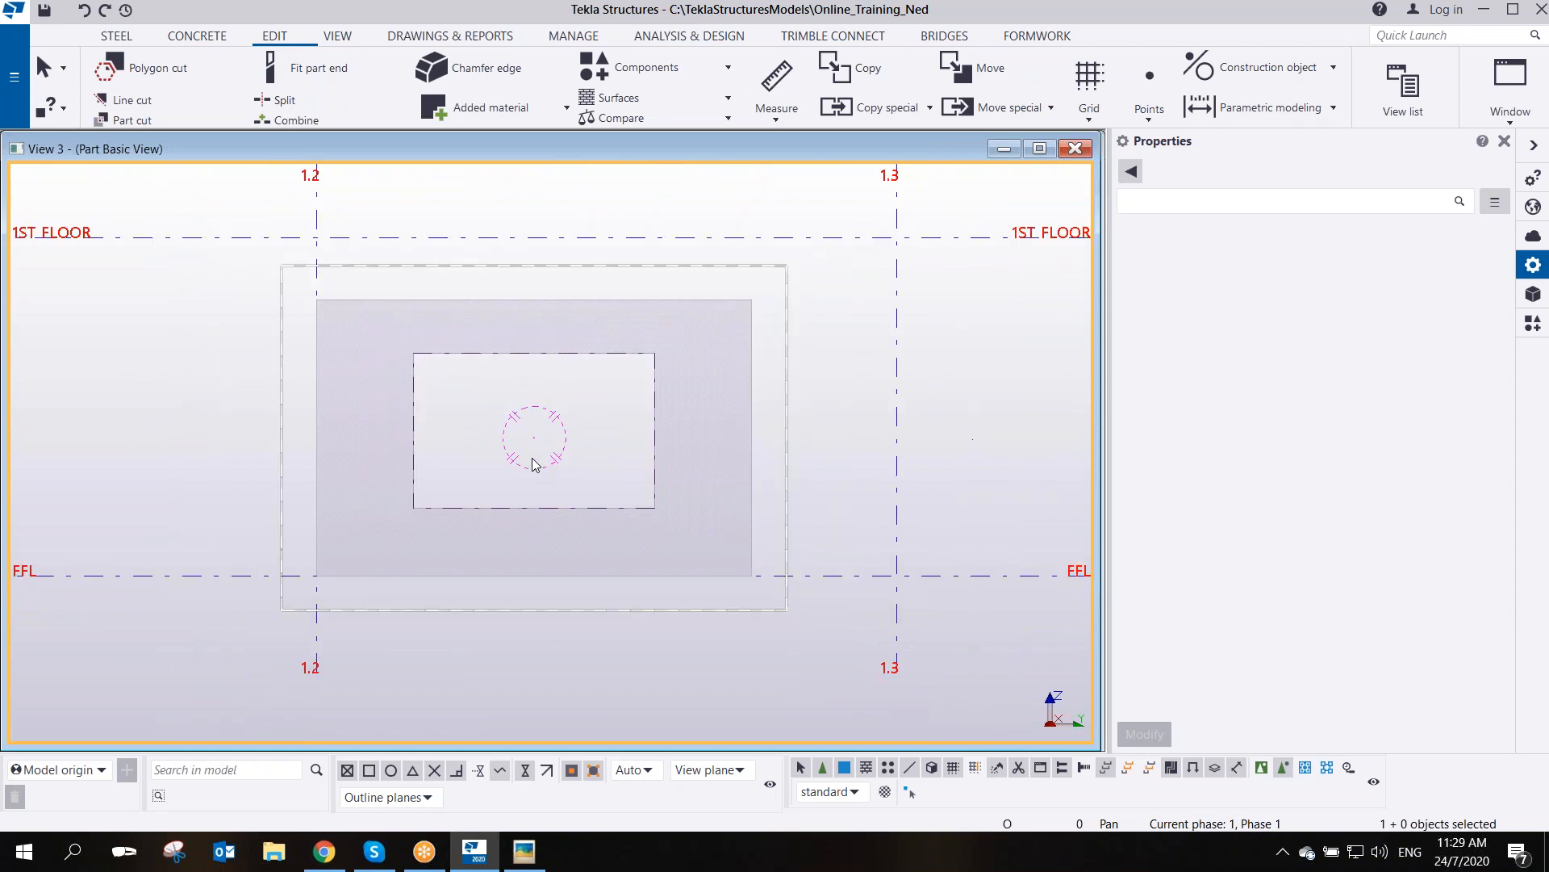
pyautogui.scroll(1, 532, 458)
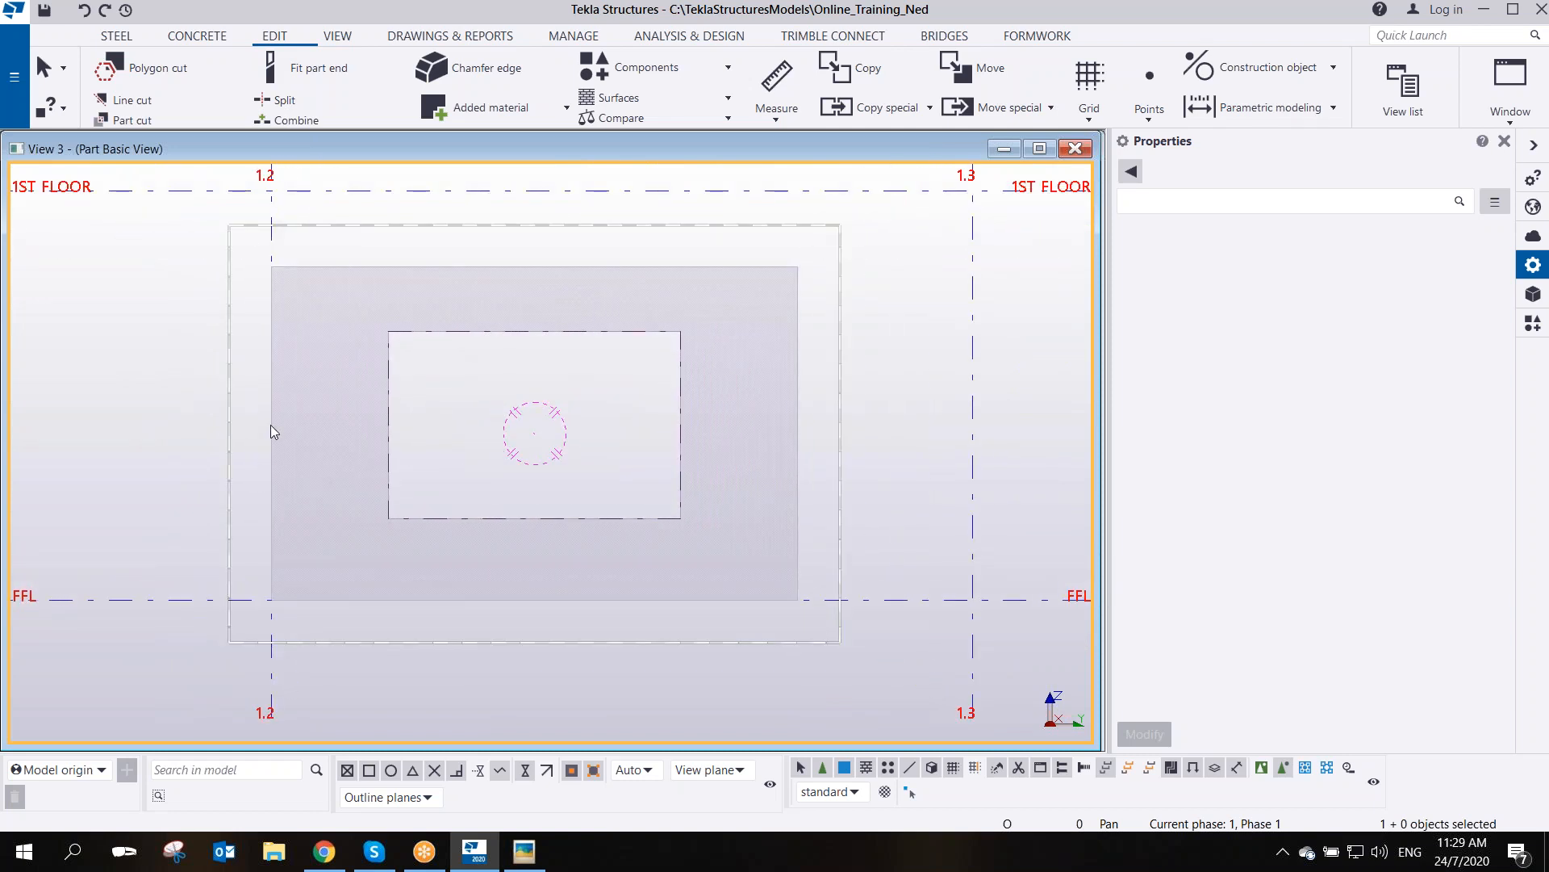
# - Polygon-cut a rebate 100 mm wide and 200 mm deep along the panel's top edge, outlined on the end face at grid line 1.2
pyautogui.keyDown('ctrl'); pyautogui.moveTo(352, 457); pyautogui.dragTo(543, 461, button='middle'); pyautogui.keyUp('ctrl')
pyautogui.moveTo(327, 281); pyautogui.dragTo(513, 346, button='middle')
pyautogui.scroll(3, 513, 346)
pyautogui.scroll(3, 513, 346)
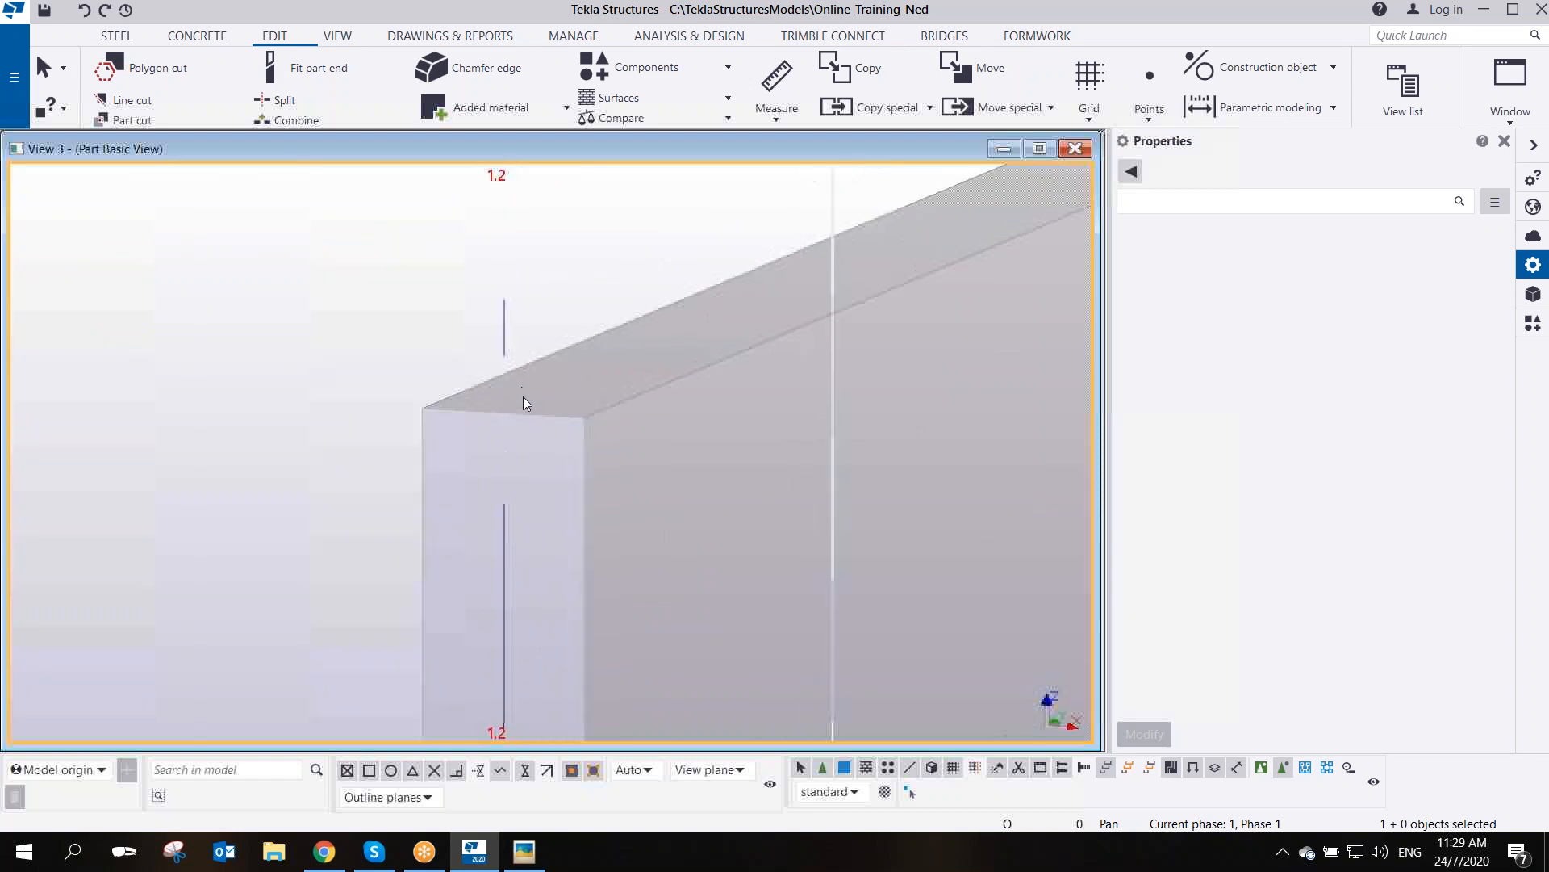
pyautogui.moveTo(512, 460); pyautogui.dragTo(544, 352, button='middle')
pyautogui.scroll(1, 529, 338)
pyautogui.scroll(-2, 529, 363)
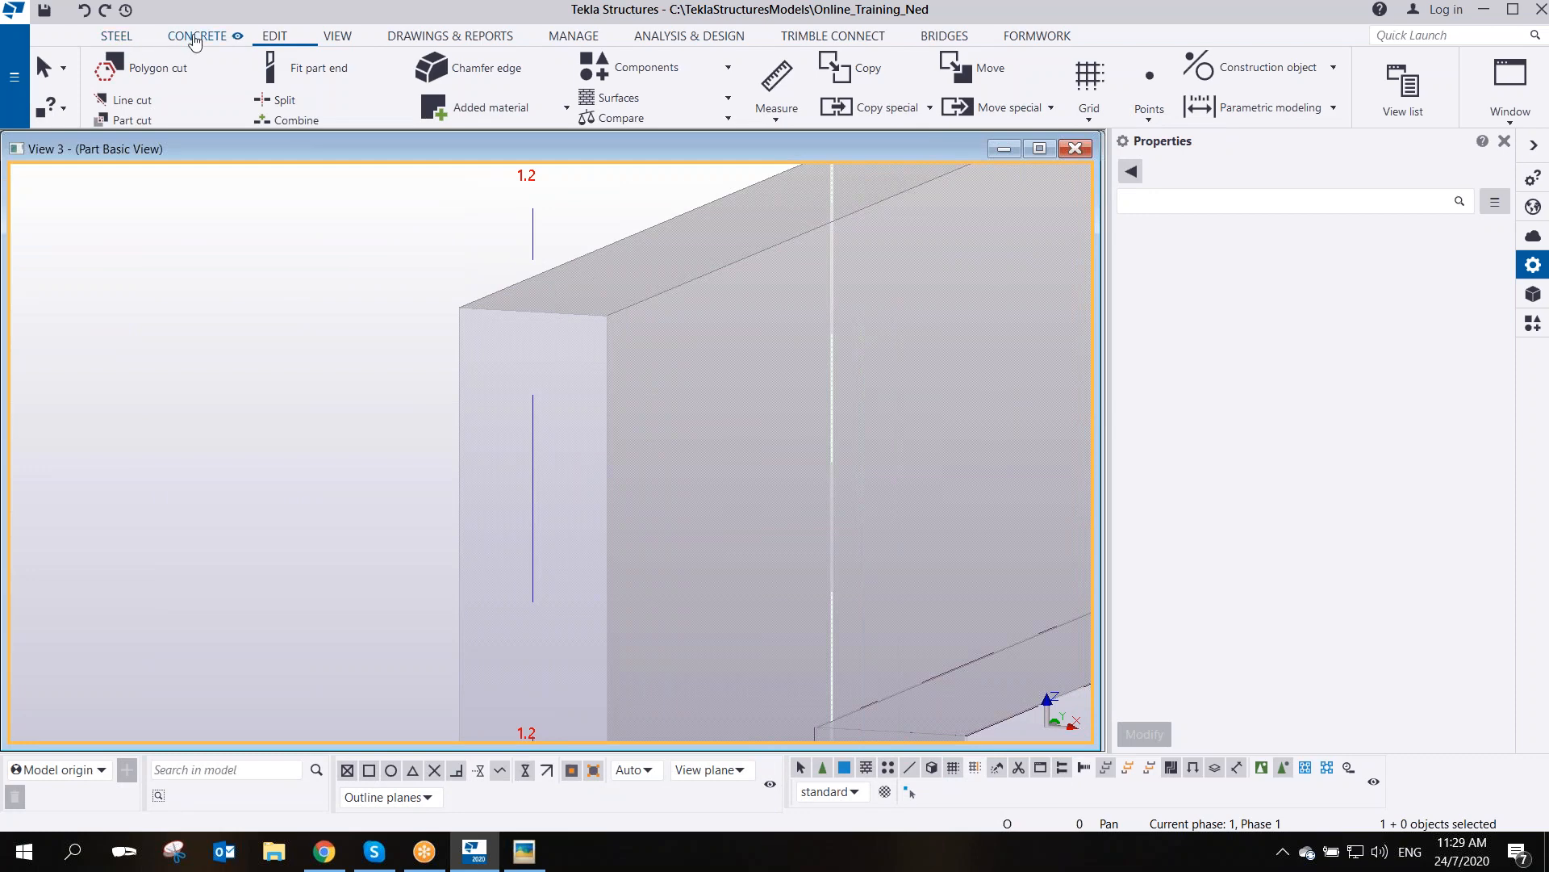
pyautogui.click(166, 68)
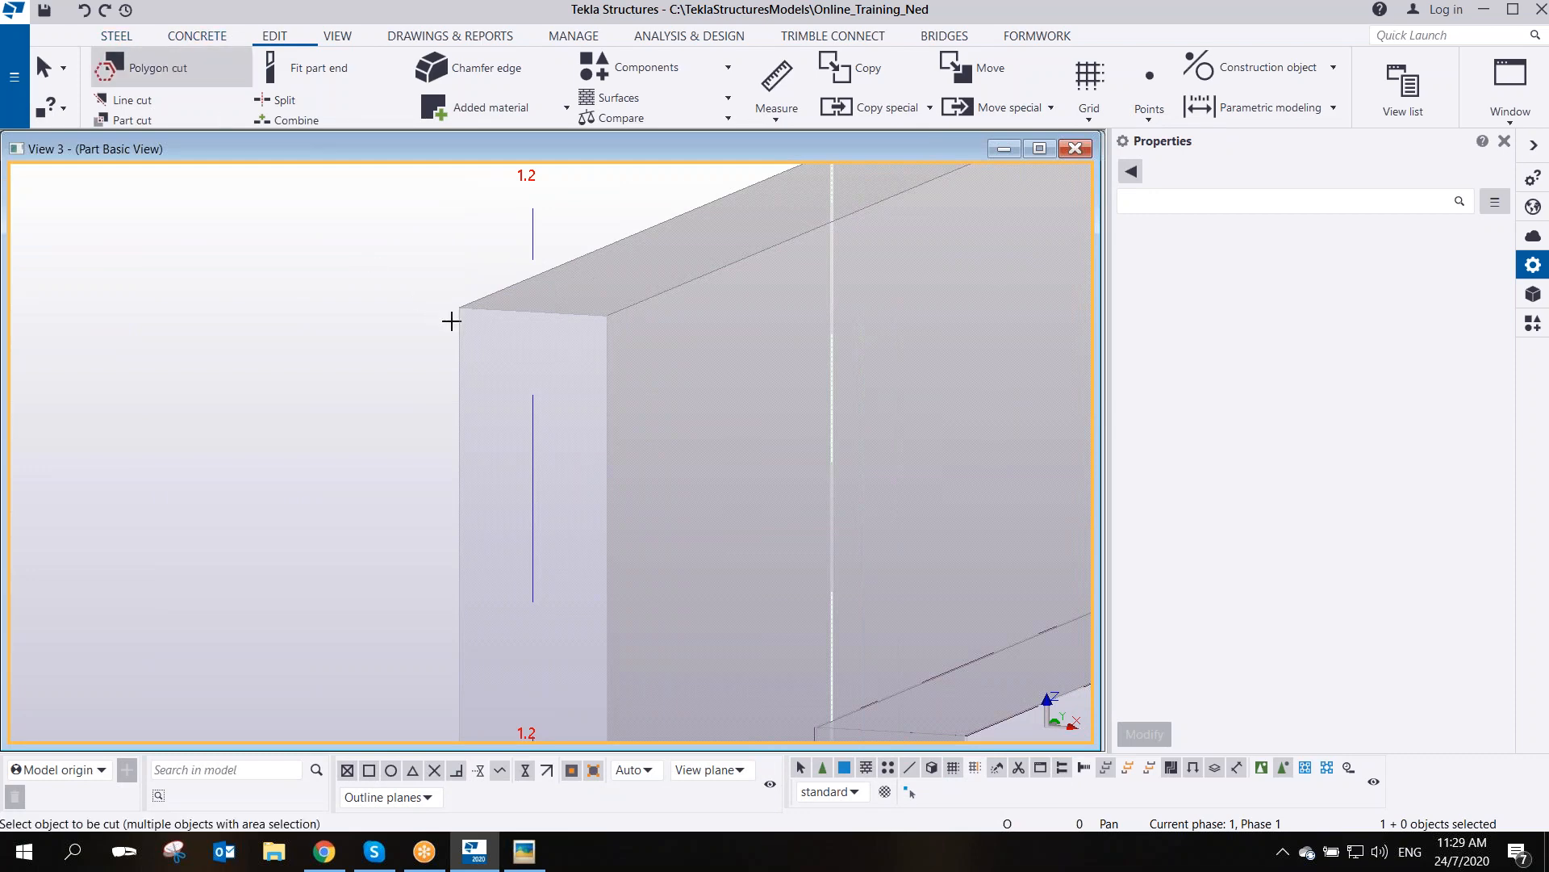
pyautogui.click(495, 311)
pyautogui.click(458, 307)
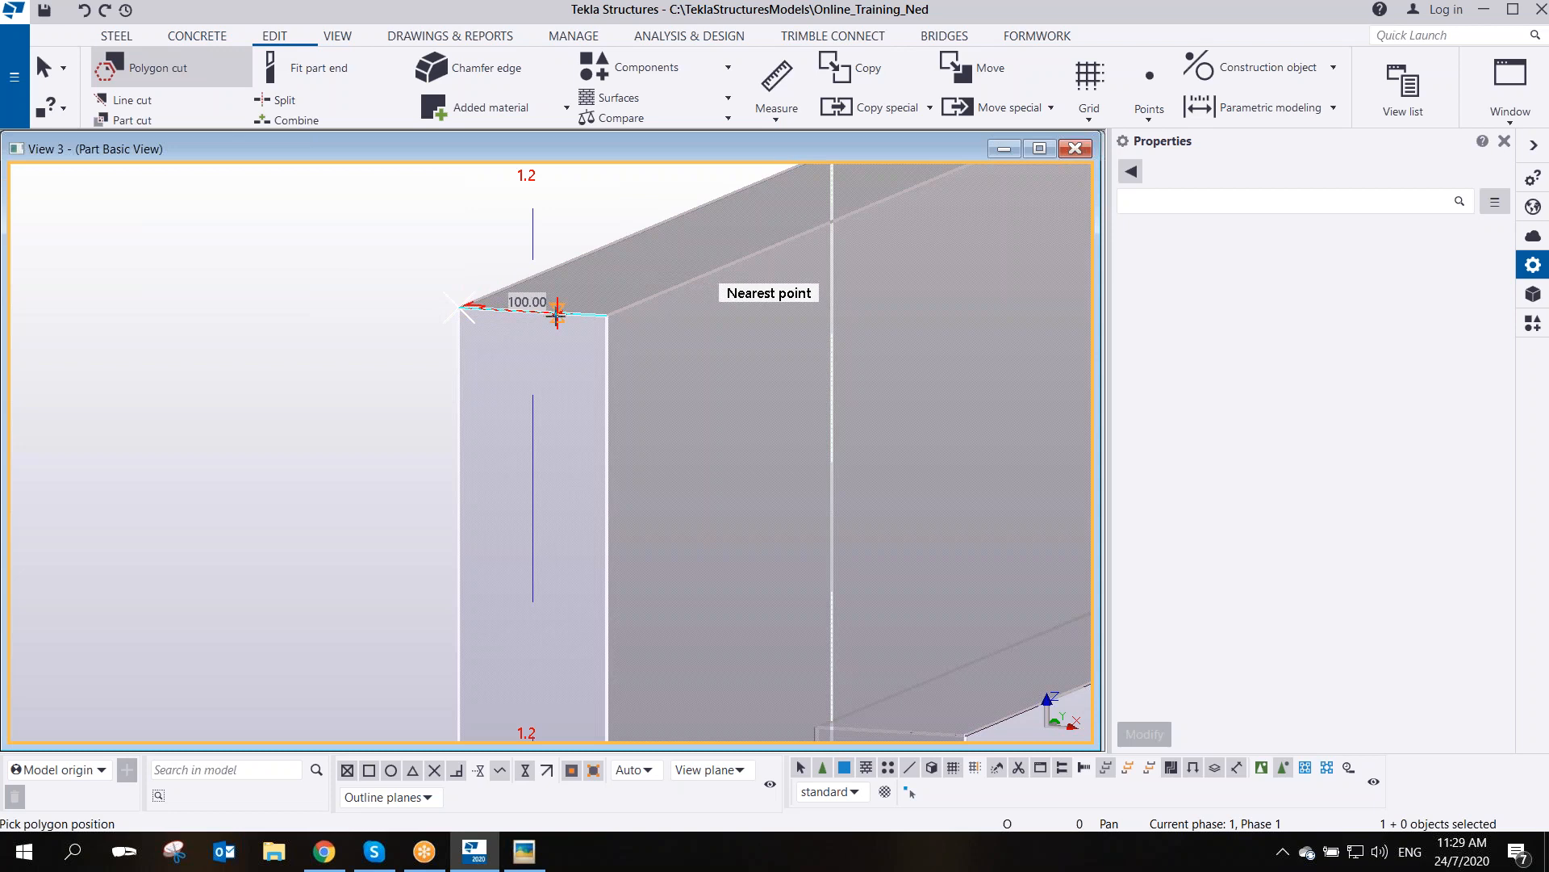
pyautogui.click(557, 314)
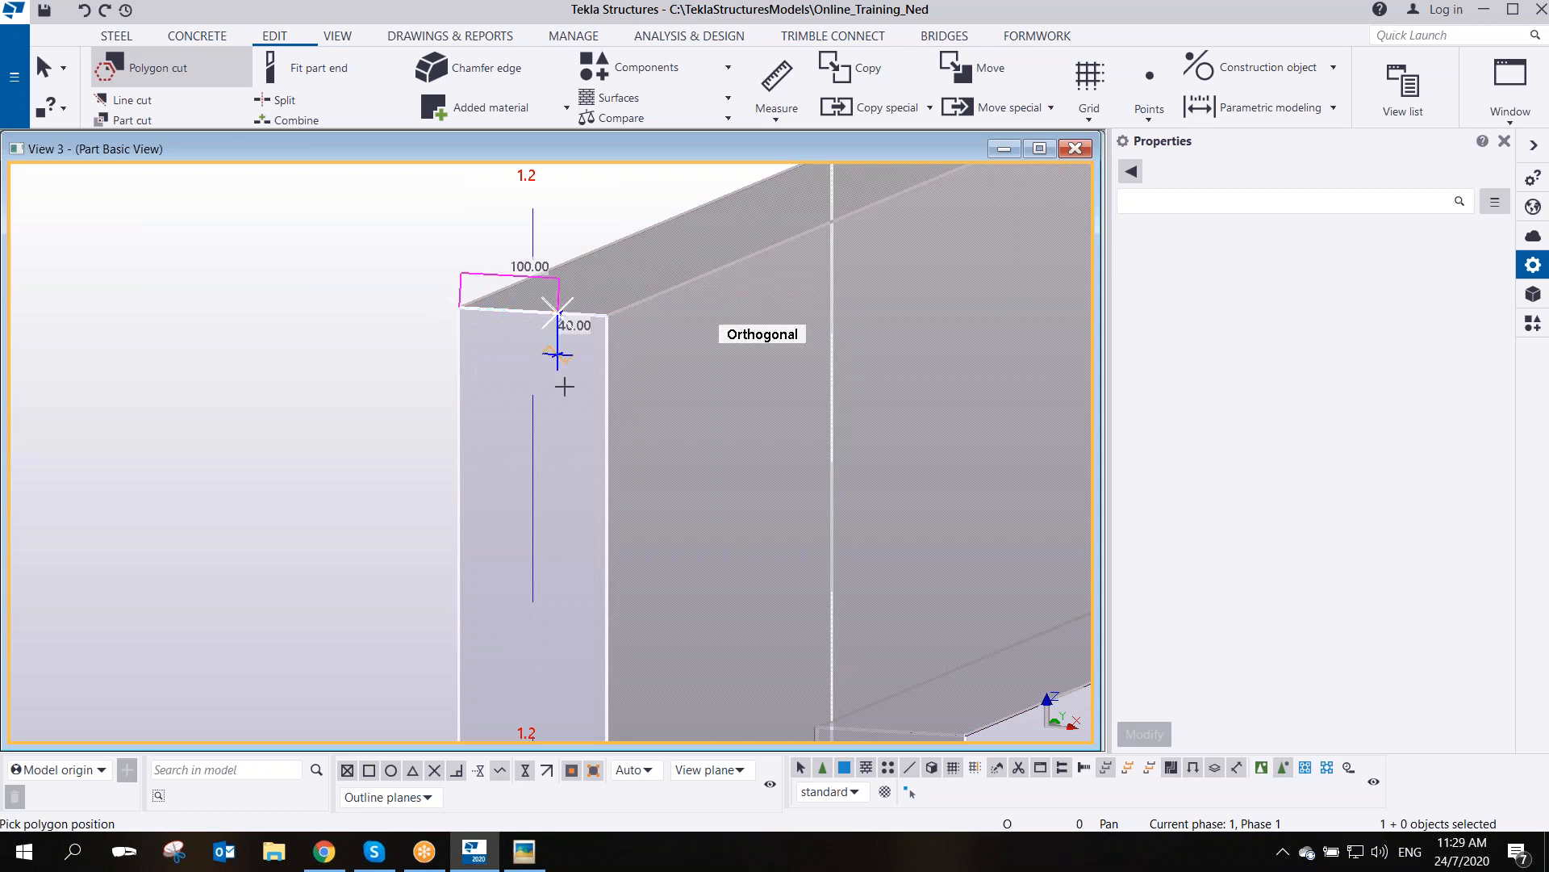
pyautogui.click(558, 521)
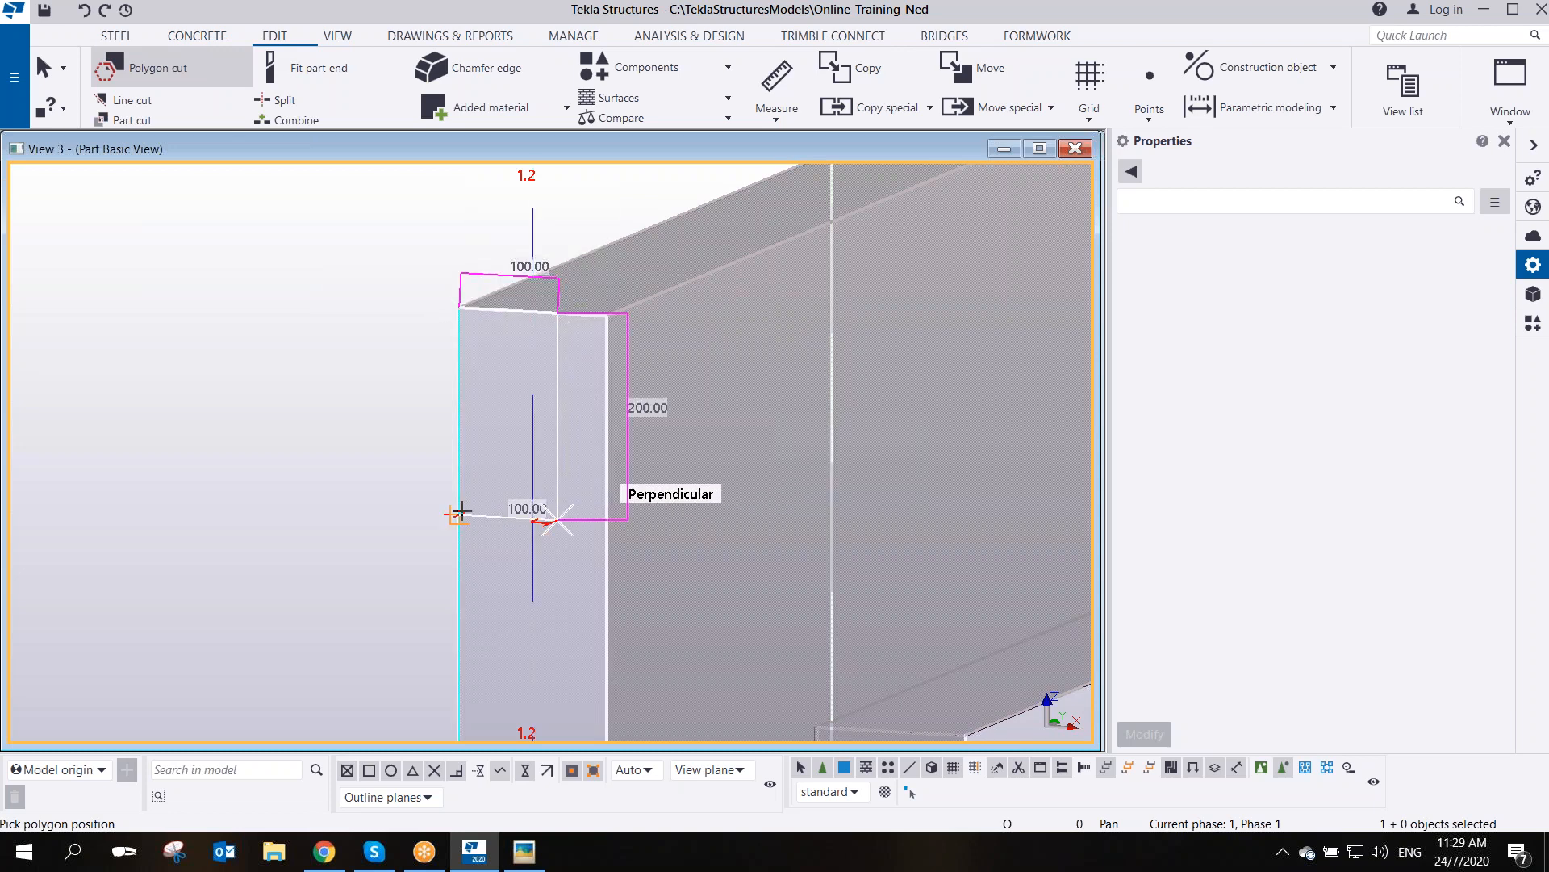
pyautogui.click(460, 511)
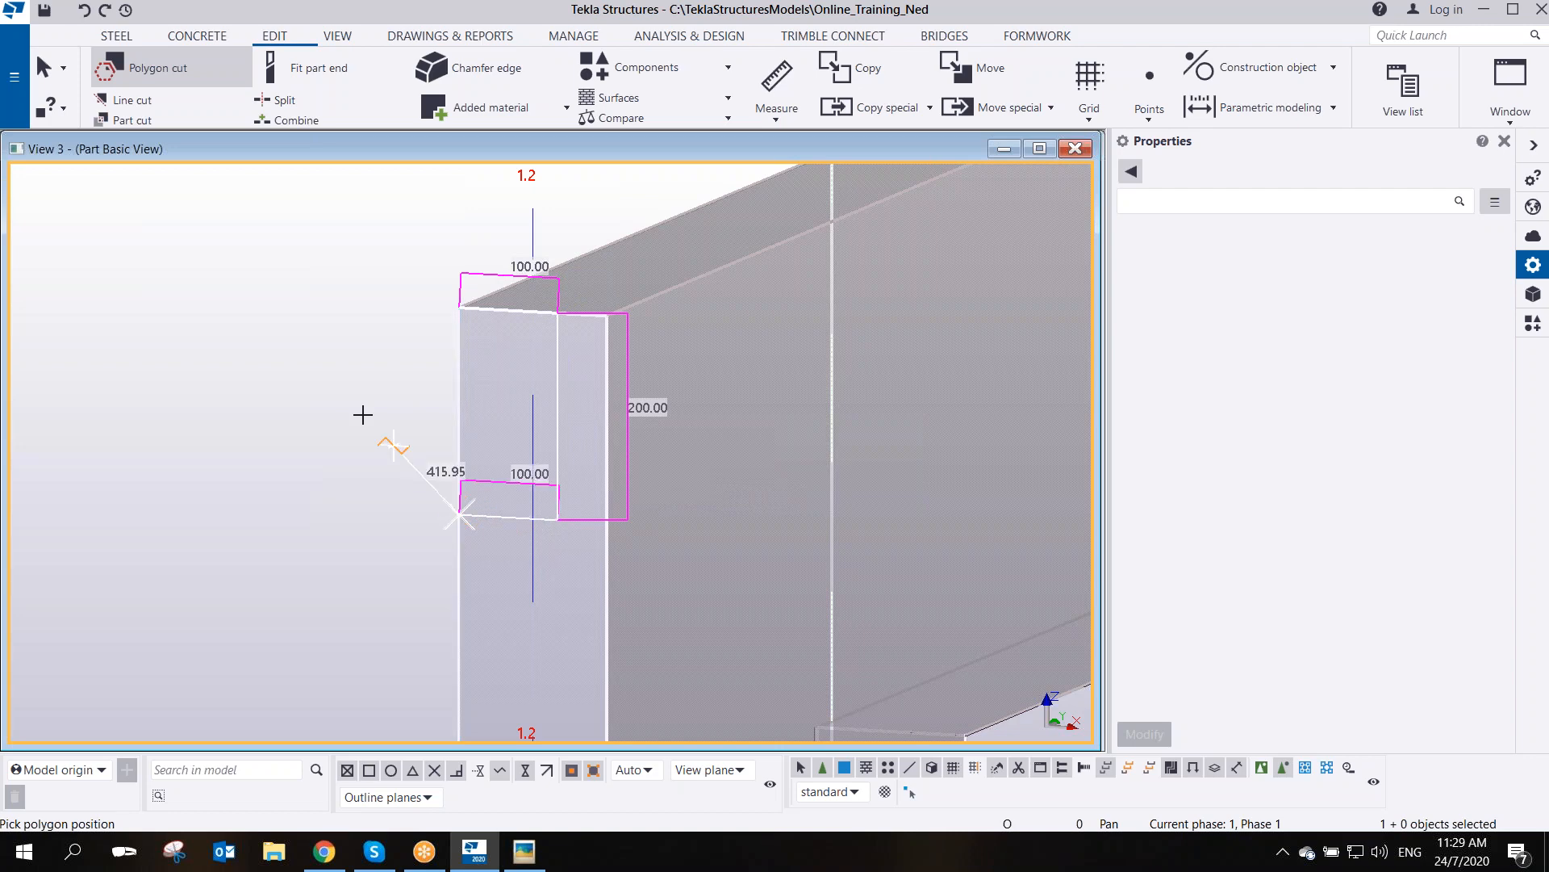
pyautogui.middleClick(321, 363)
pyautogui.rightClick(274, 259)
pyautogui.click(327, 273)
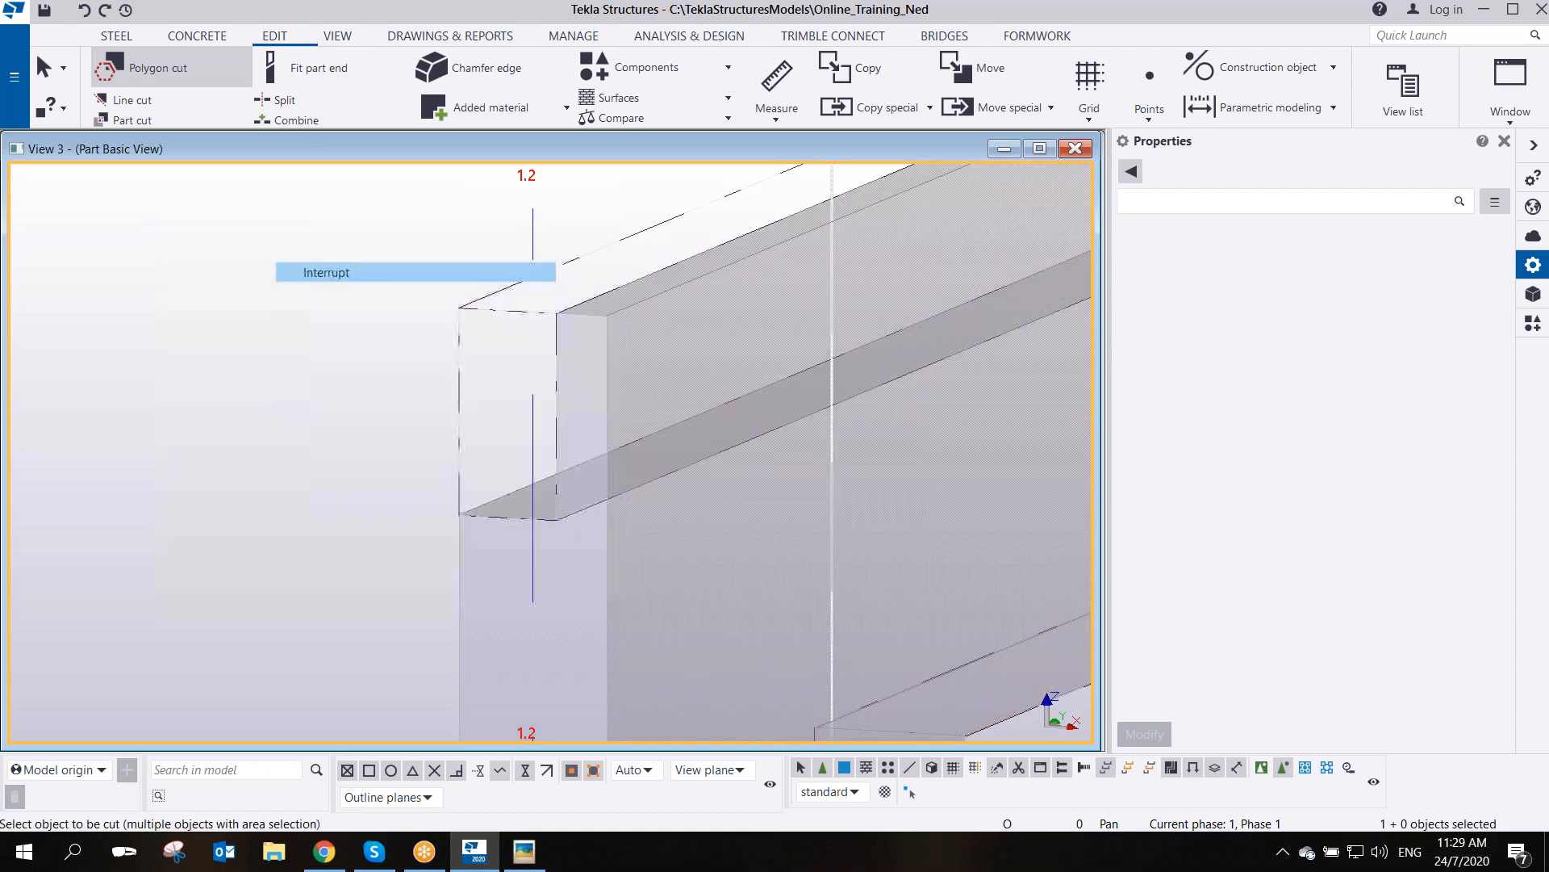
# - Inspect the whole panel with its opening and top rebate, then its bottom end at grid line 1.2
pyautogui.scroll(-4, 343, 330)
pyautogui.keyDown('ctrl'); pyautogui.moveTo(491, 418); pyautogui.dragTo(391, 417, button='middle'); pyautogui.keyUp('ctrl')
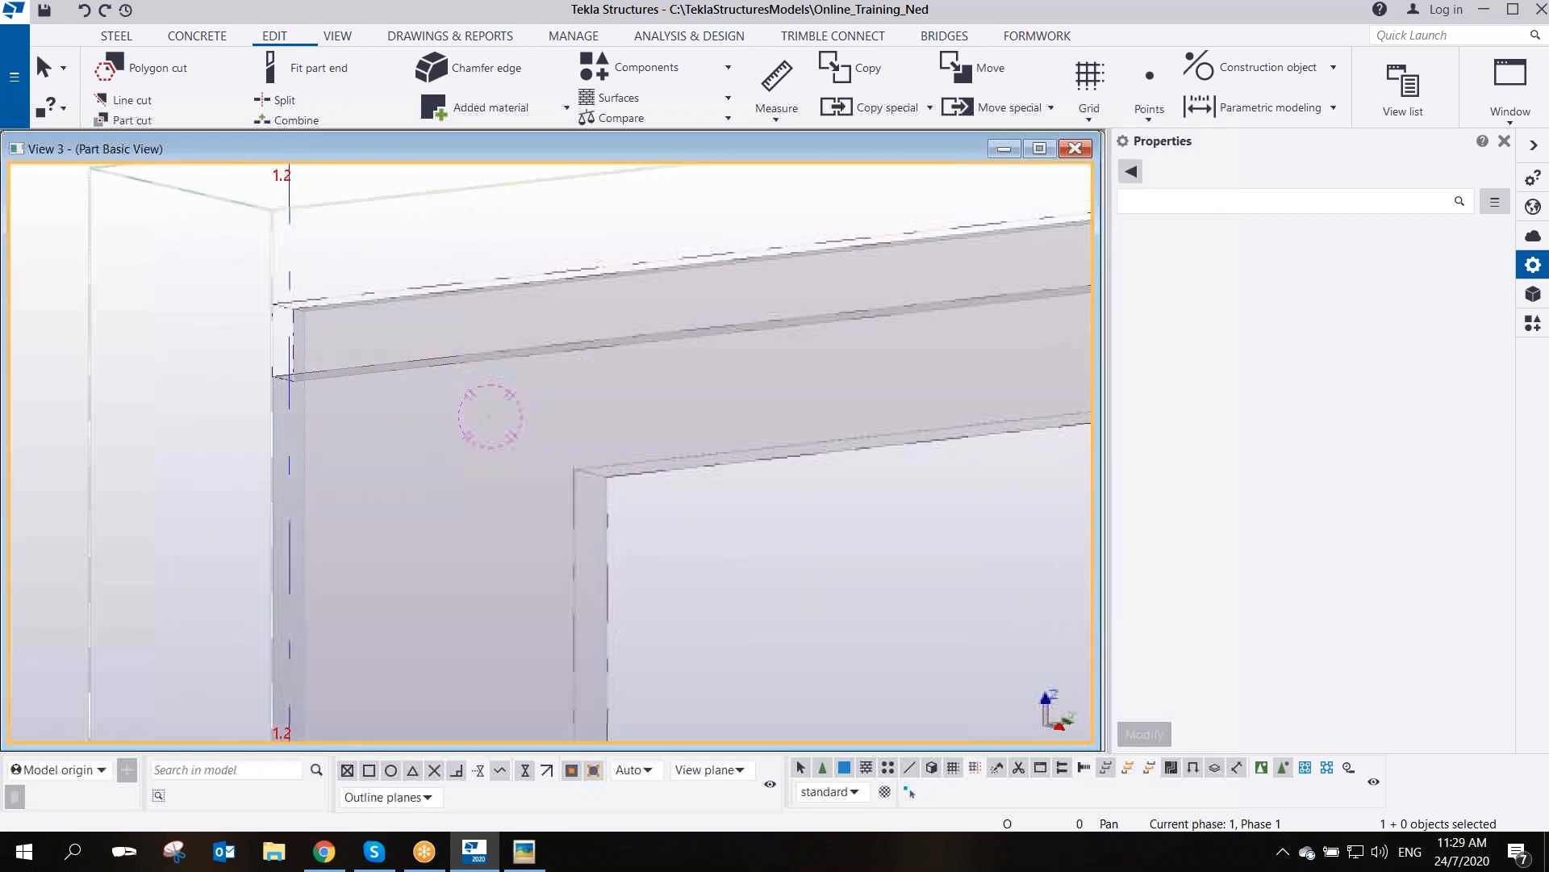
pyautogui.scroll(-6, 390, 416)
pyautogui.scroll(4, 468, 613)
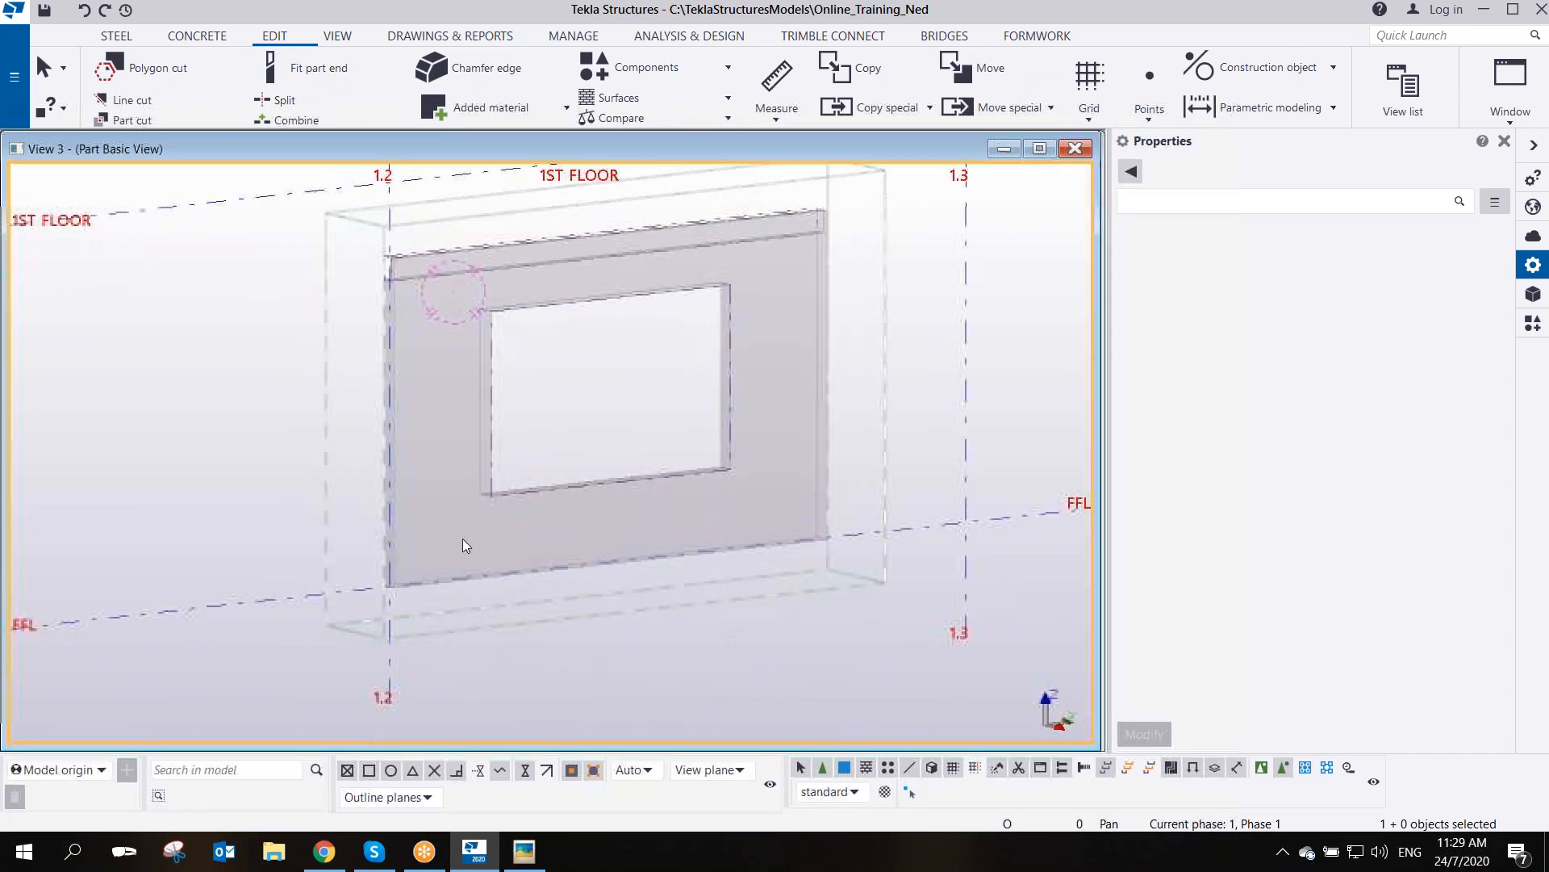
pyautogui.scroll(-2, 428, 512)
pyautogui.scroll(-2, 525, 496)
pyautogui.moveTo(524, 496); pyautogui.dragTo(612, 607, button='middle')
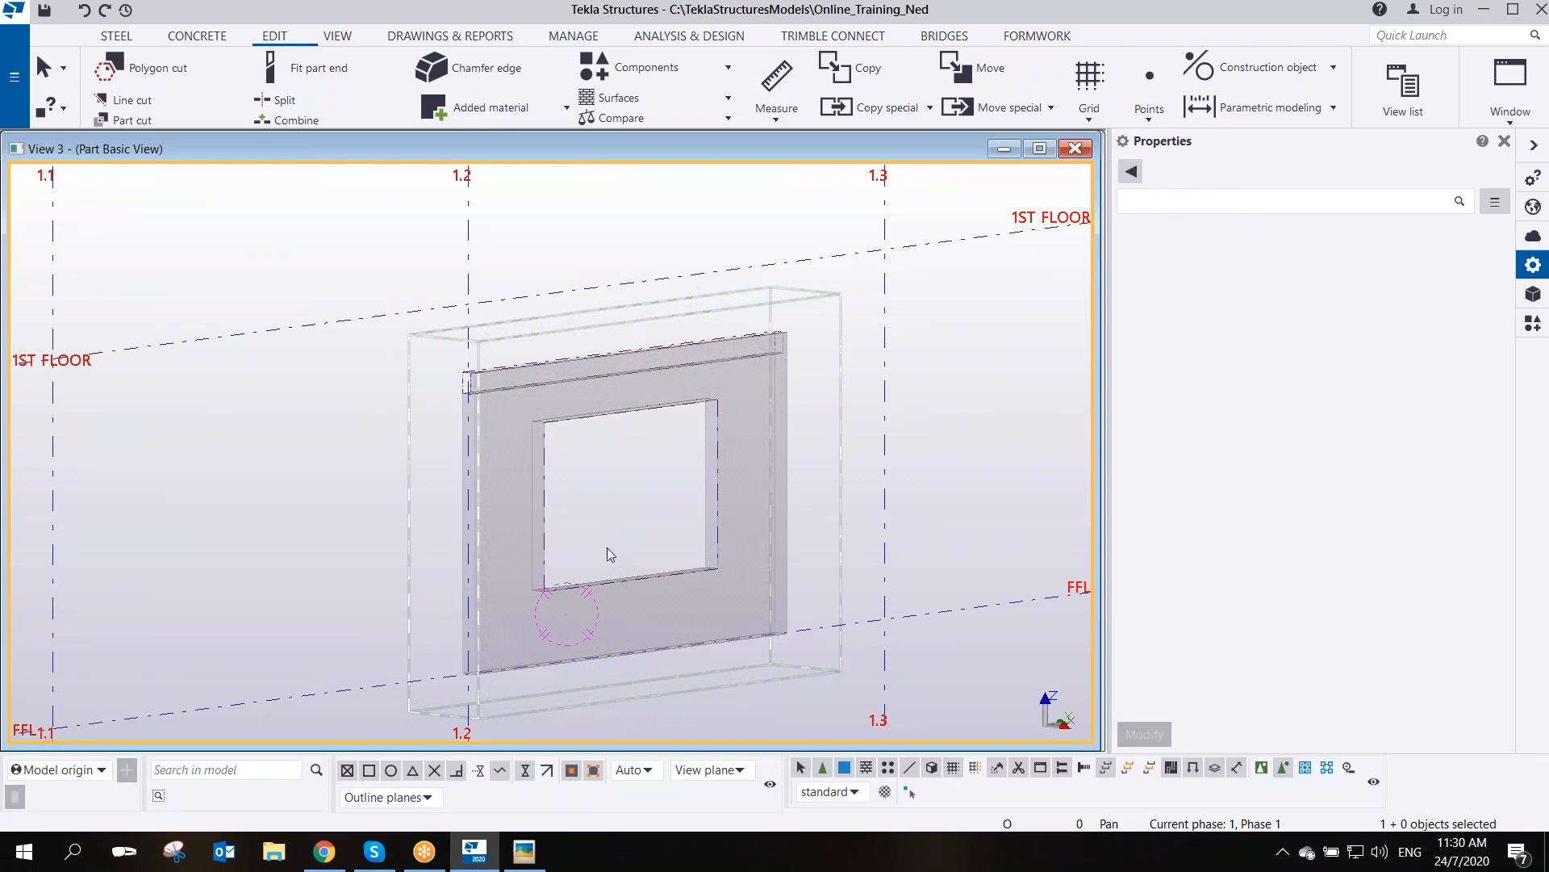
pyautogui.scroll(5, 484, 669)
pyautogui.moveTo(512, 651); pyautogui.dragTo(564, 477, button='middle')
pyautogui.scroll(2, 486, 518)
pyautogui.scroll(1, 605, 614)
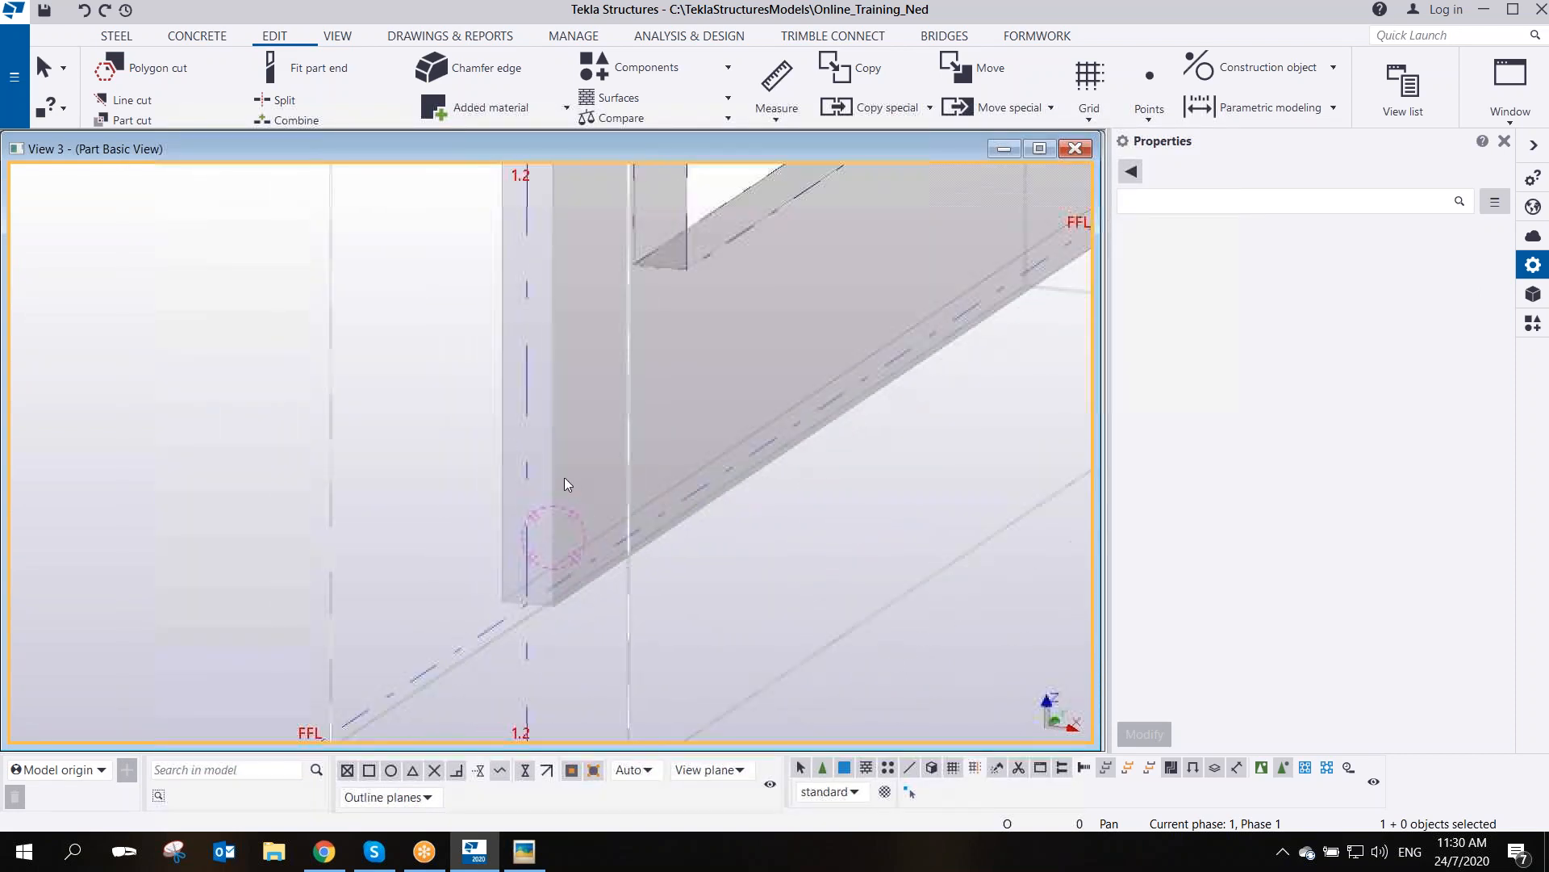
# - Create the default part views of the wall panel and enlarge the part end view to examine the panel's profile
pyautogui.rightClick(553, 404)
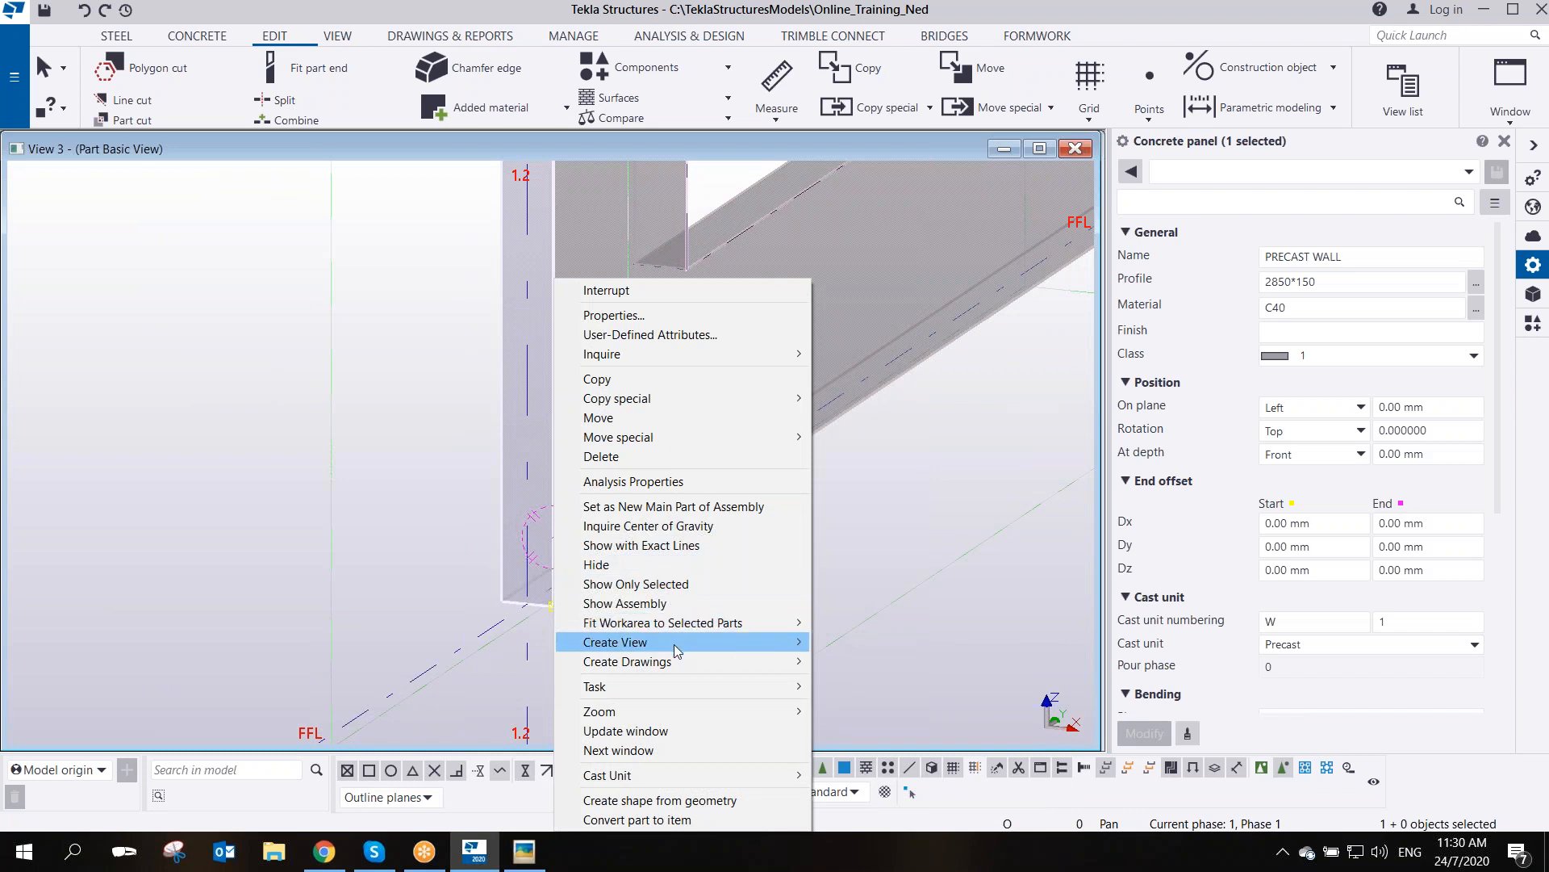
pyautogui.moveTo(645, 641)
pyautogui.click(875, 670)
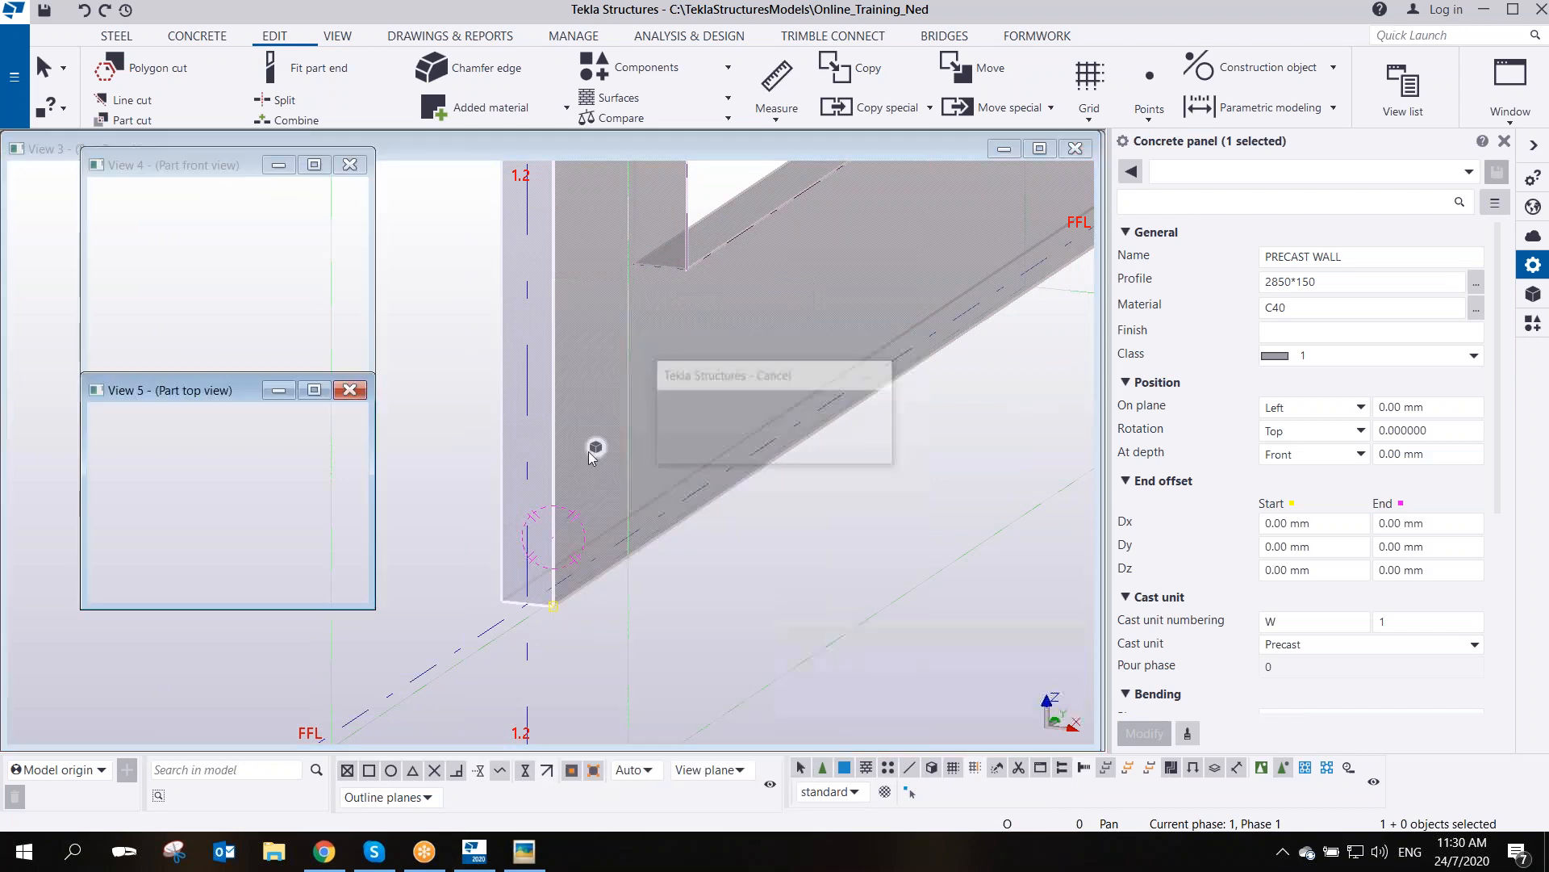
pyautogui.click(555, 313)
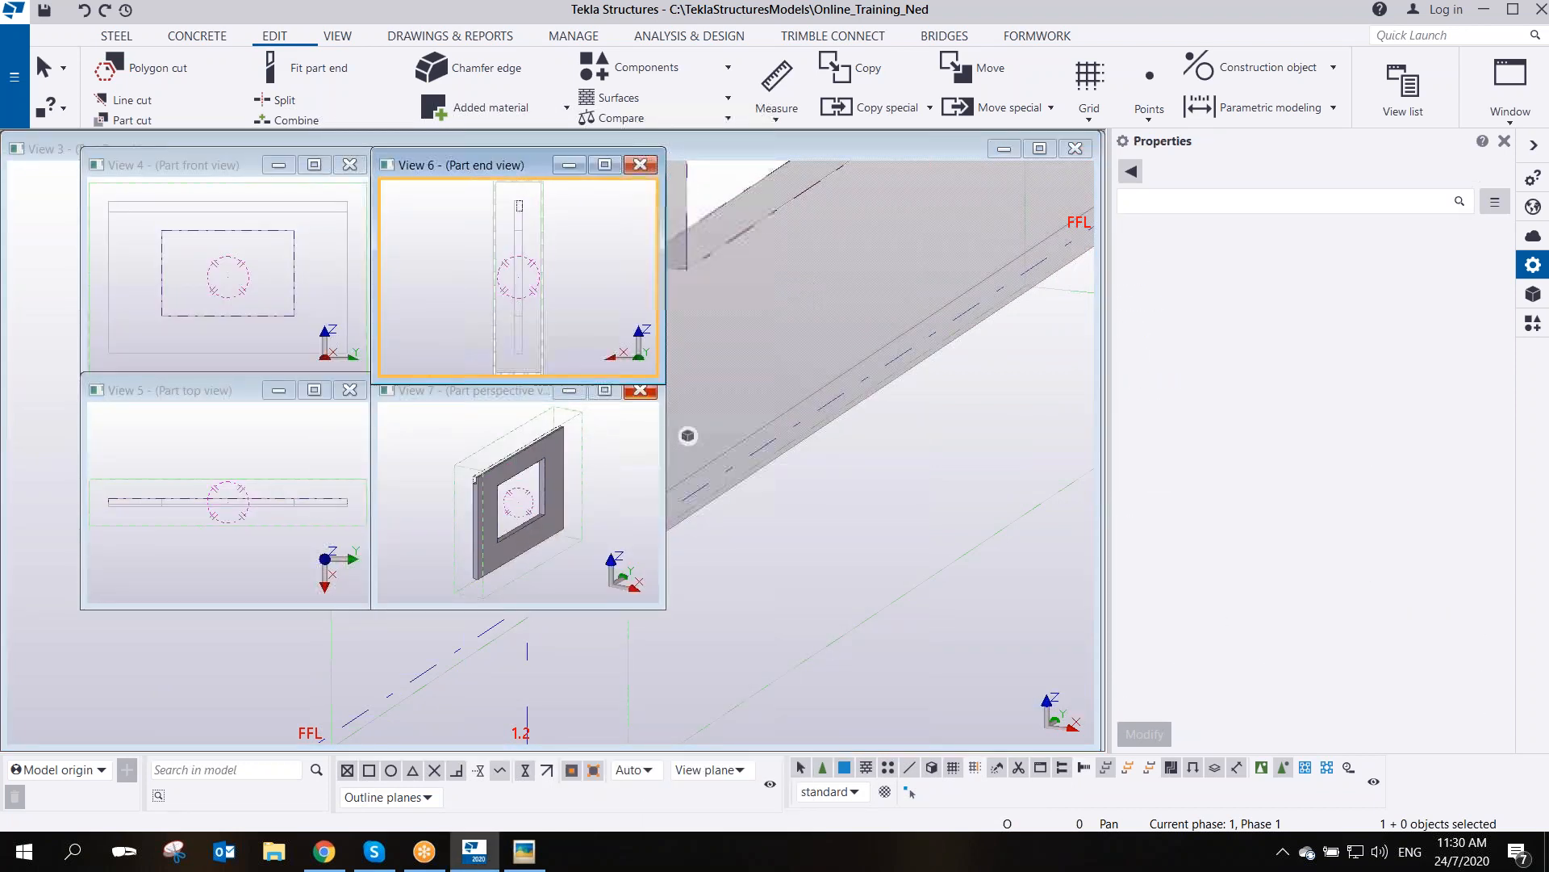
pyautogui.moveTo(663, 382); pyautogui.dragTo(1102, 731)
pyautogui.scroll(3, 858, 598)
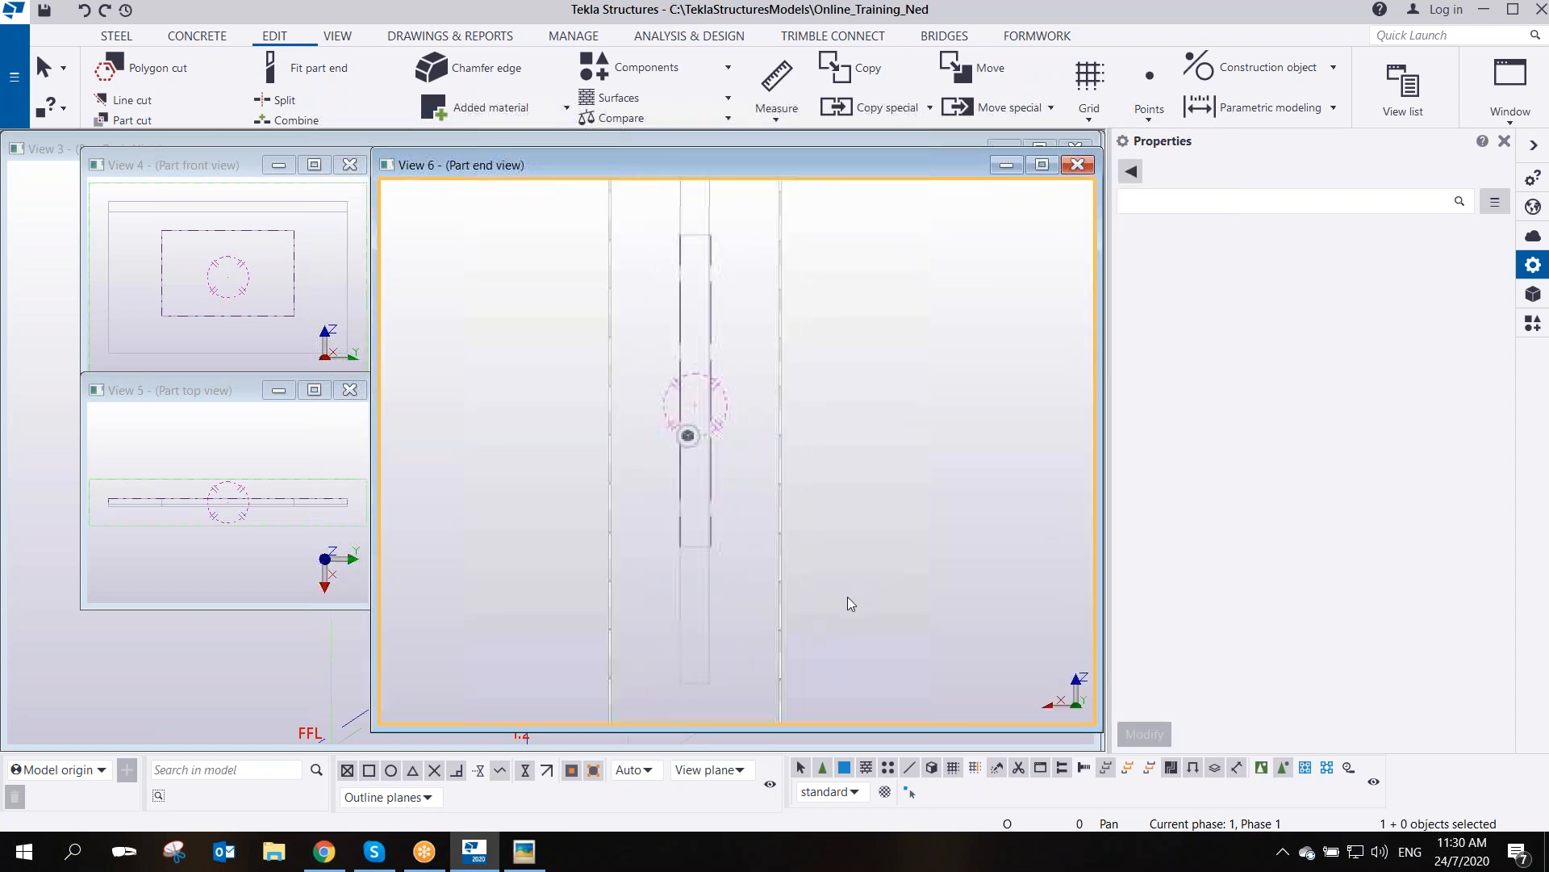
pyautogui.moveTo(741, 594); pyautogui.dragTo(710, 510, button='middle')
pyautogui.scroll(6, 667, 542)
pyautogui.scroll(-6, 657, 552)
pyautogui.scroll(-3, 658, 552)
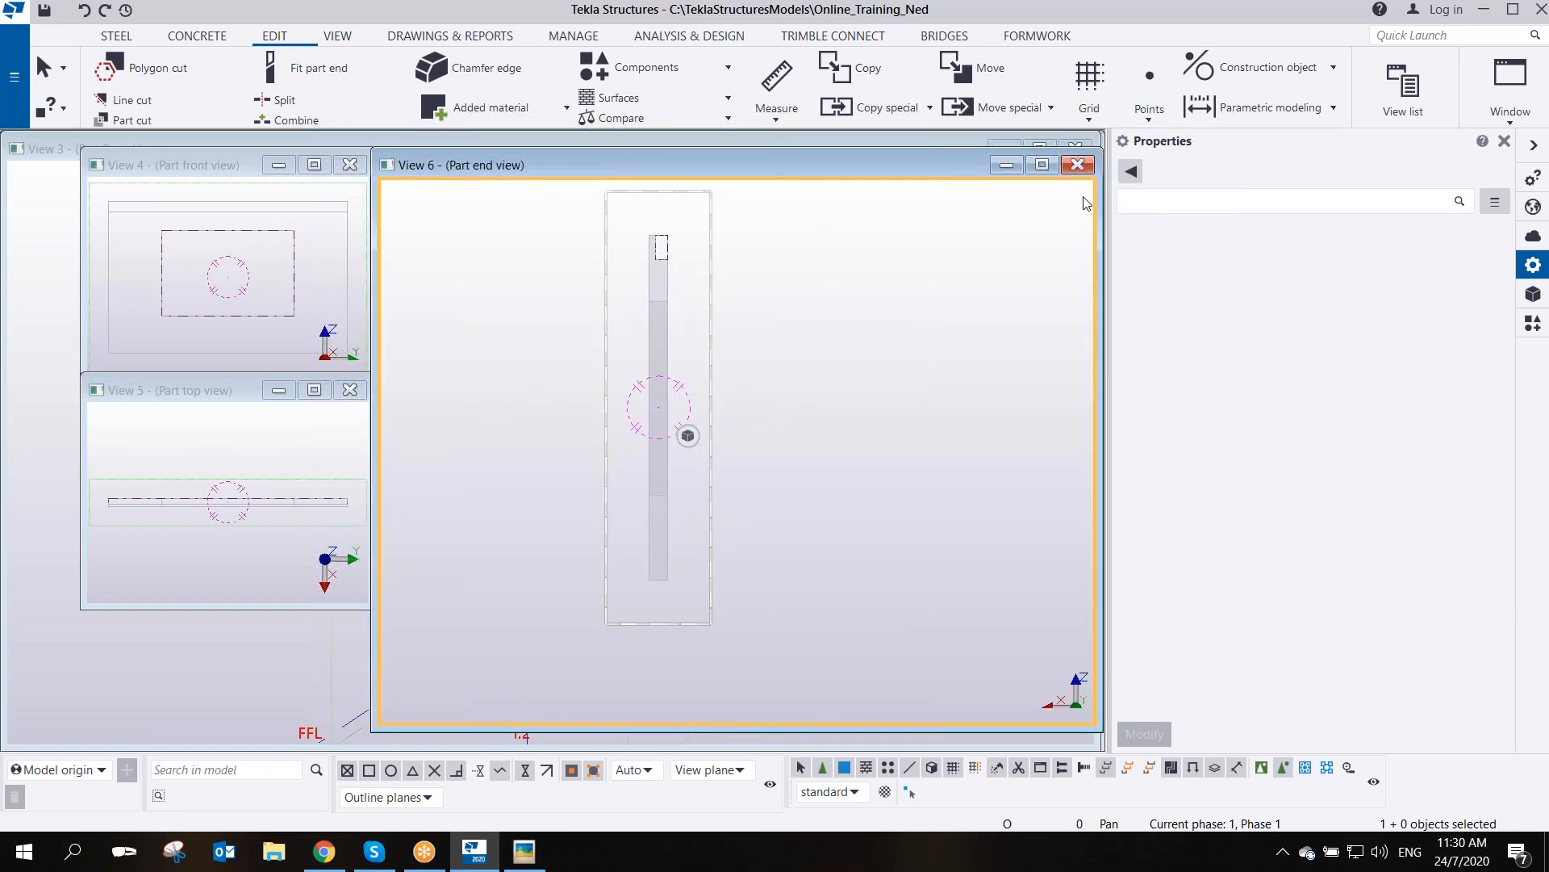
# - Close the end, perspective, top and front part views
pyautogui.click(1078, 166)
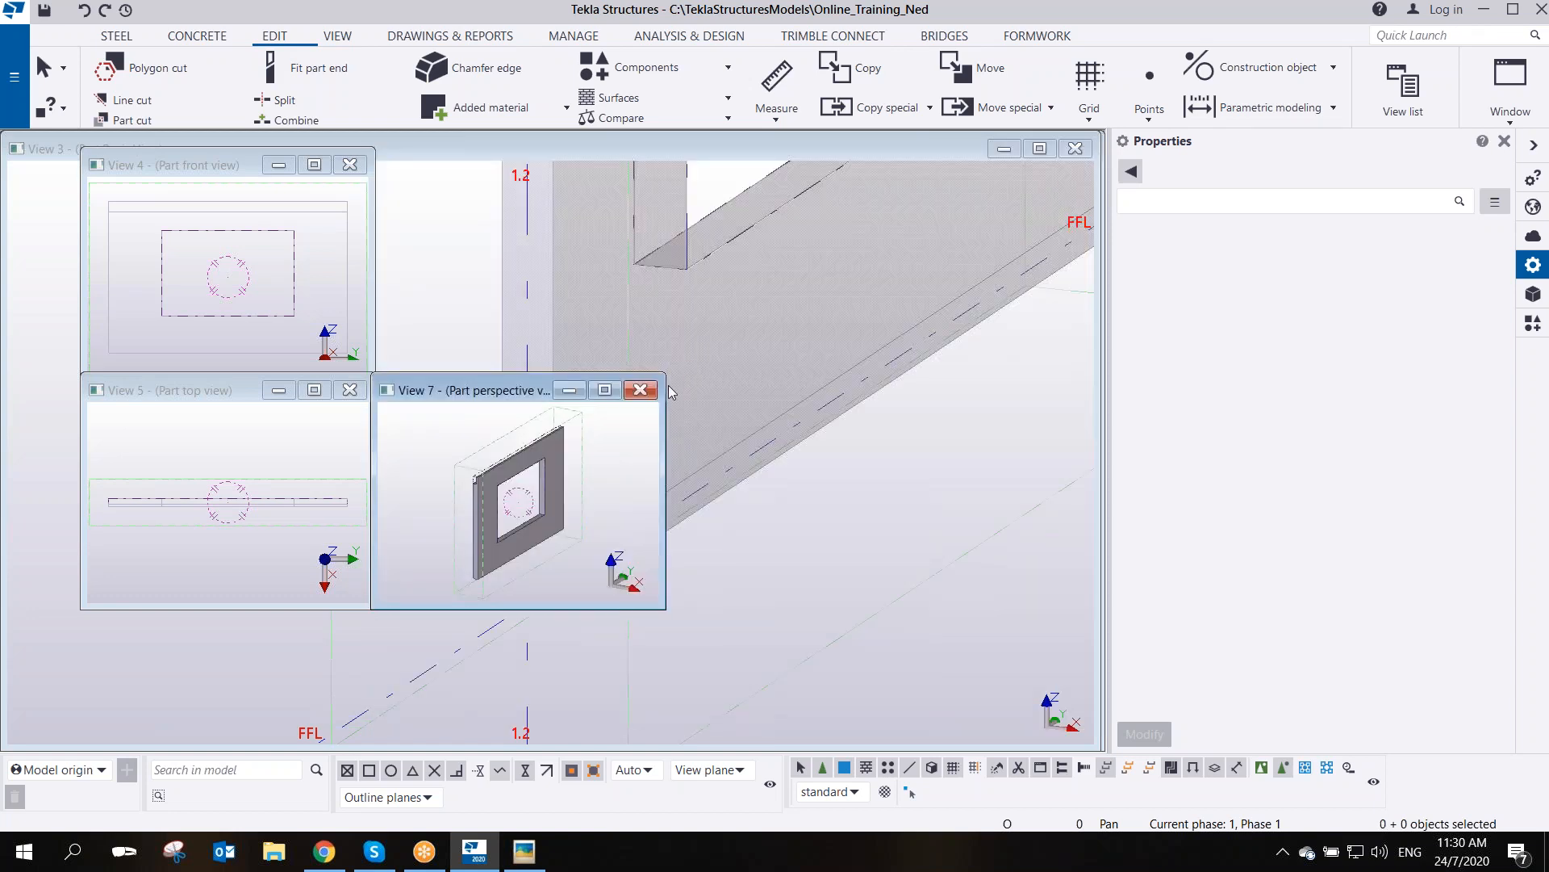
pyautogui.click(641, 389)
pyautogui.click(350, 390)
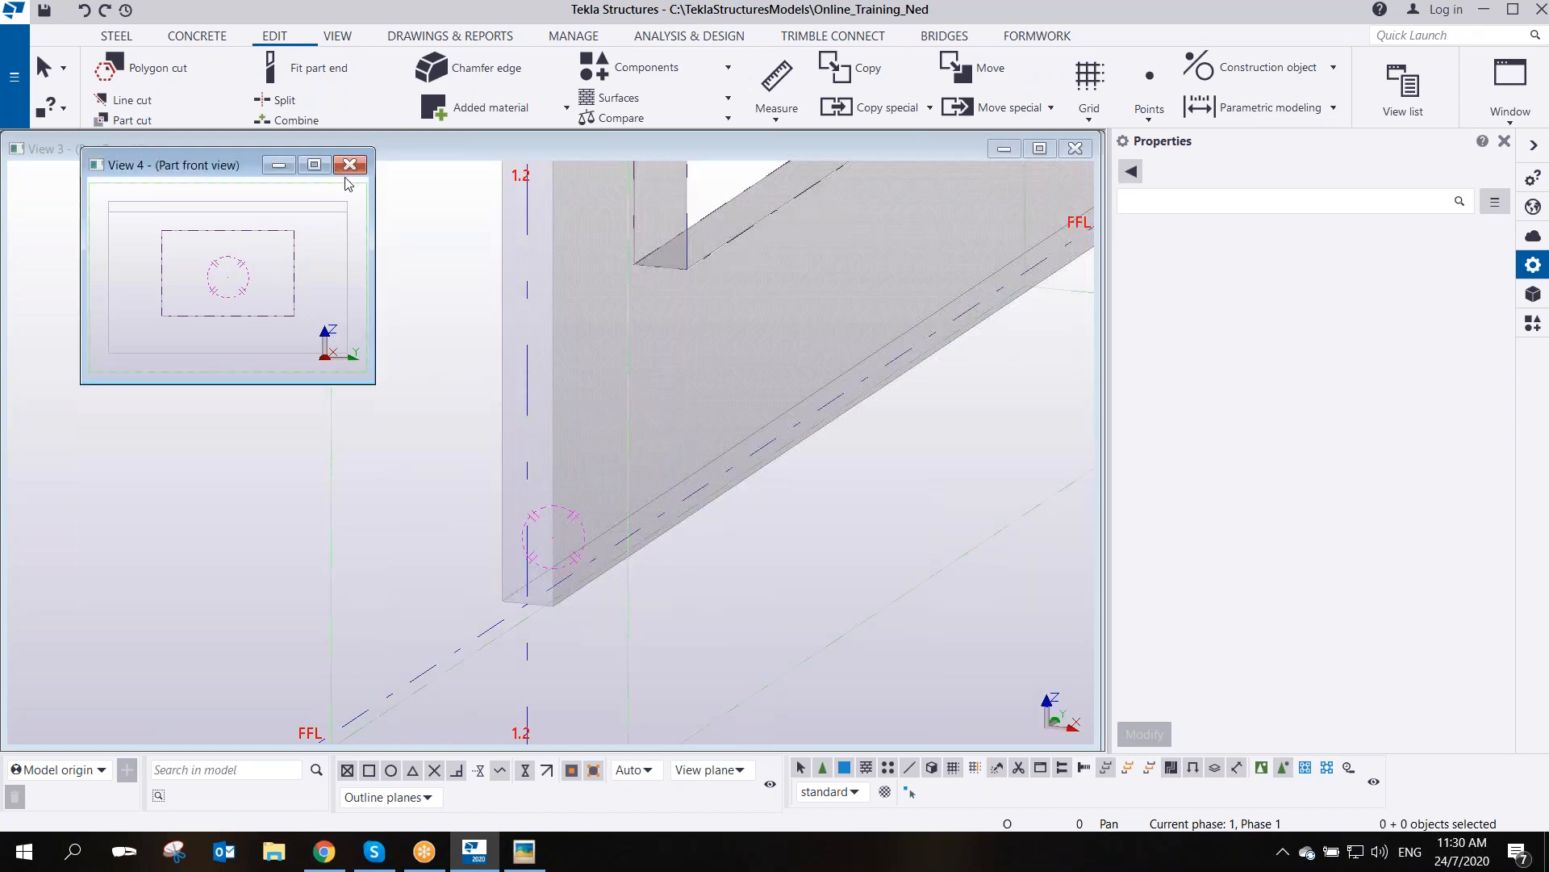
pyautogui.click(350, 165)
# - Start a steel polybeam for the panel's bottom end at grid line 1.2, named GROUT TUBE with profile PD50*3
pyautogui.click(439, 423)
pyautogui.scroll(2, 571, 615)
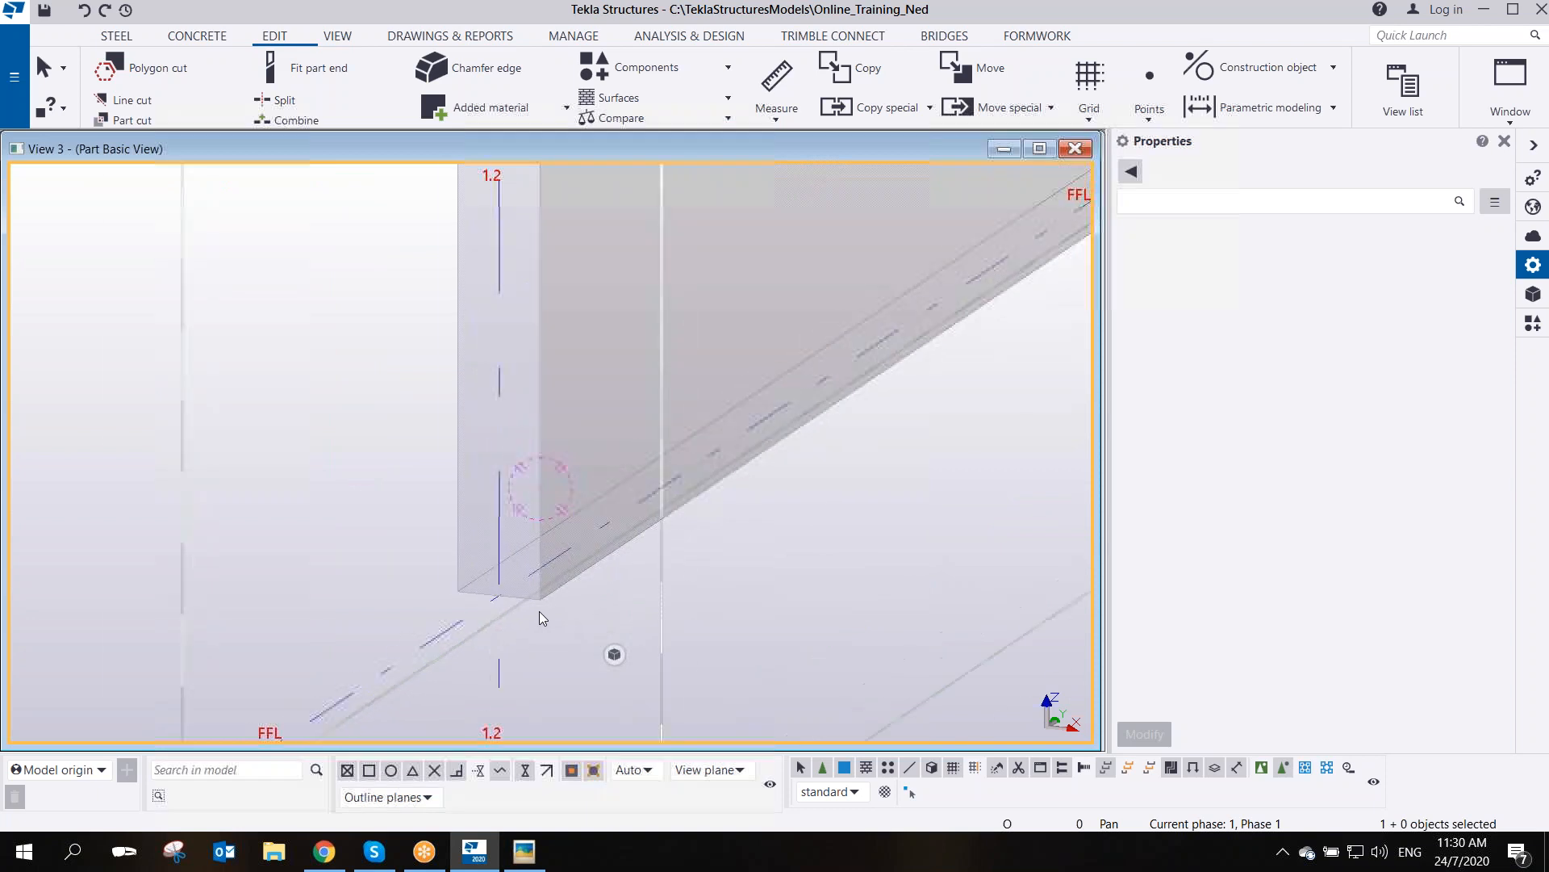
pyautogui.scroll(1, 542, 609)
pyautogui.moveTo(564, 553); pyautogui.dragTo(643, 546, button='middle')
pyautogui.scroll(2, 660, 529)
pyautogui.moveTo(562, 580); pyautogui.dragTo(672, 569, button='middle')
pyautogui.scroll(-1, 310, 199)
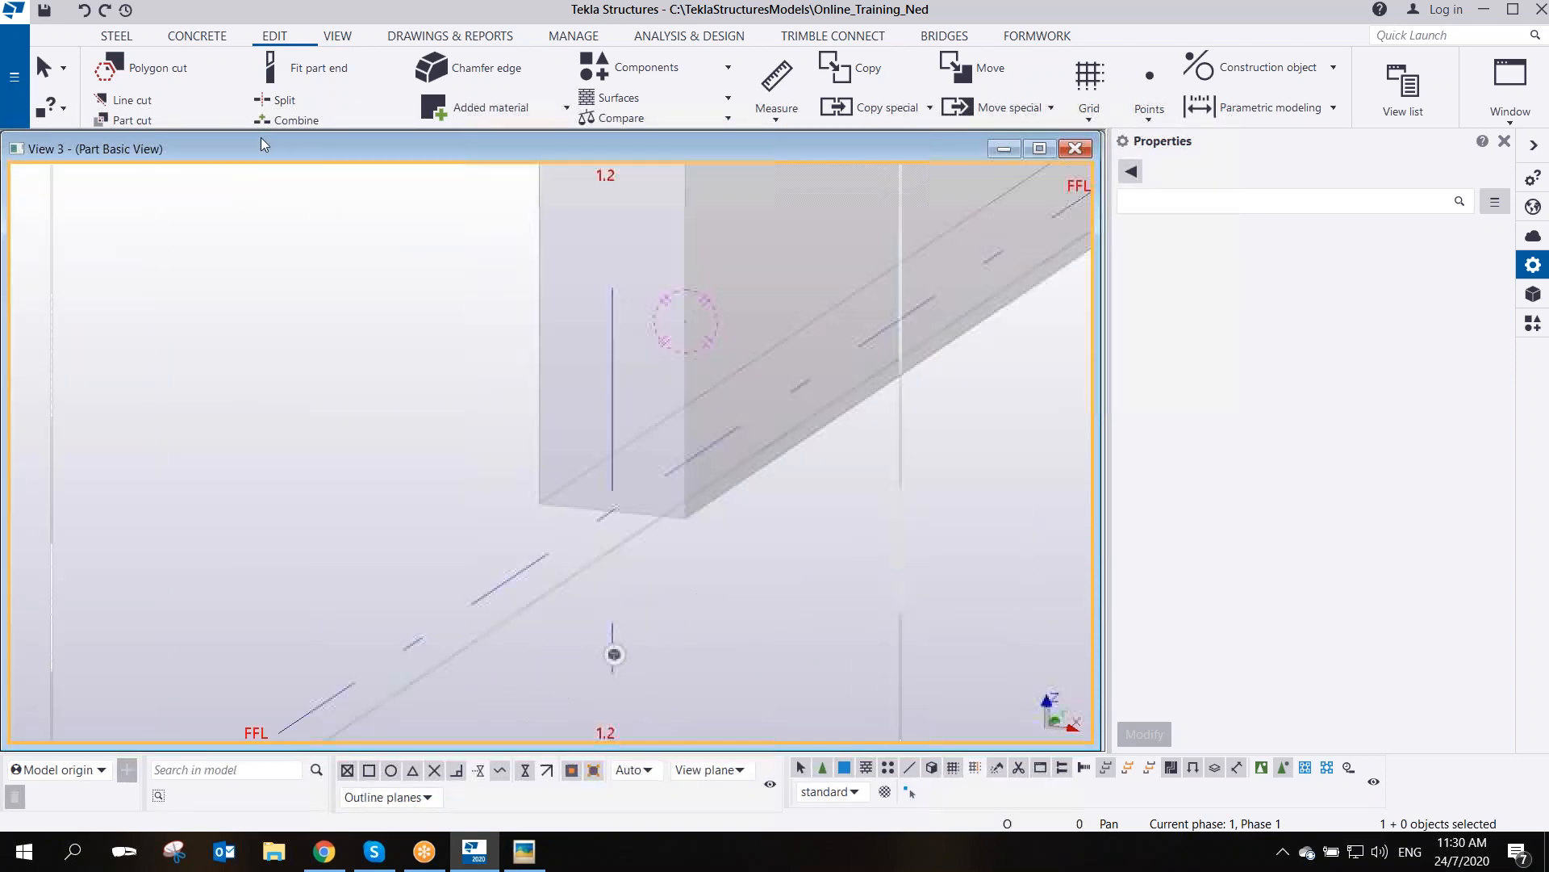
pyautogui.click(119, 37)
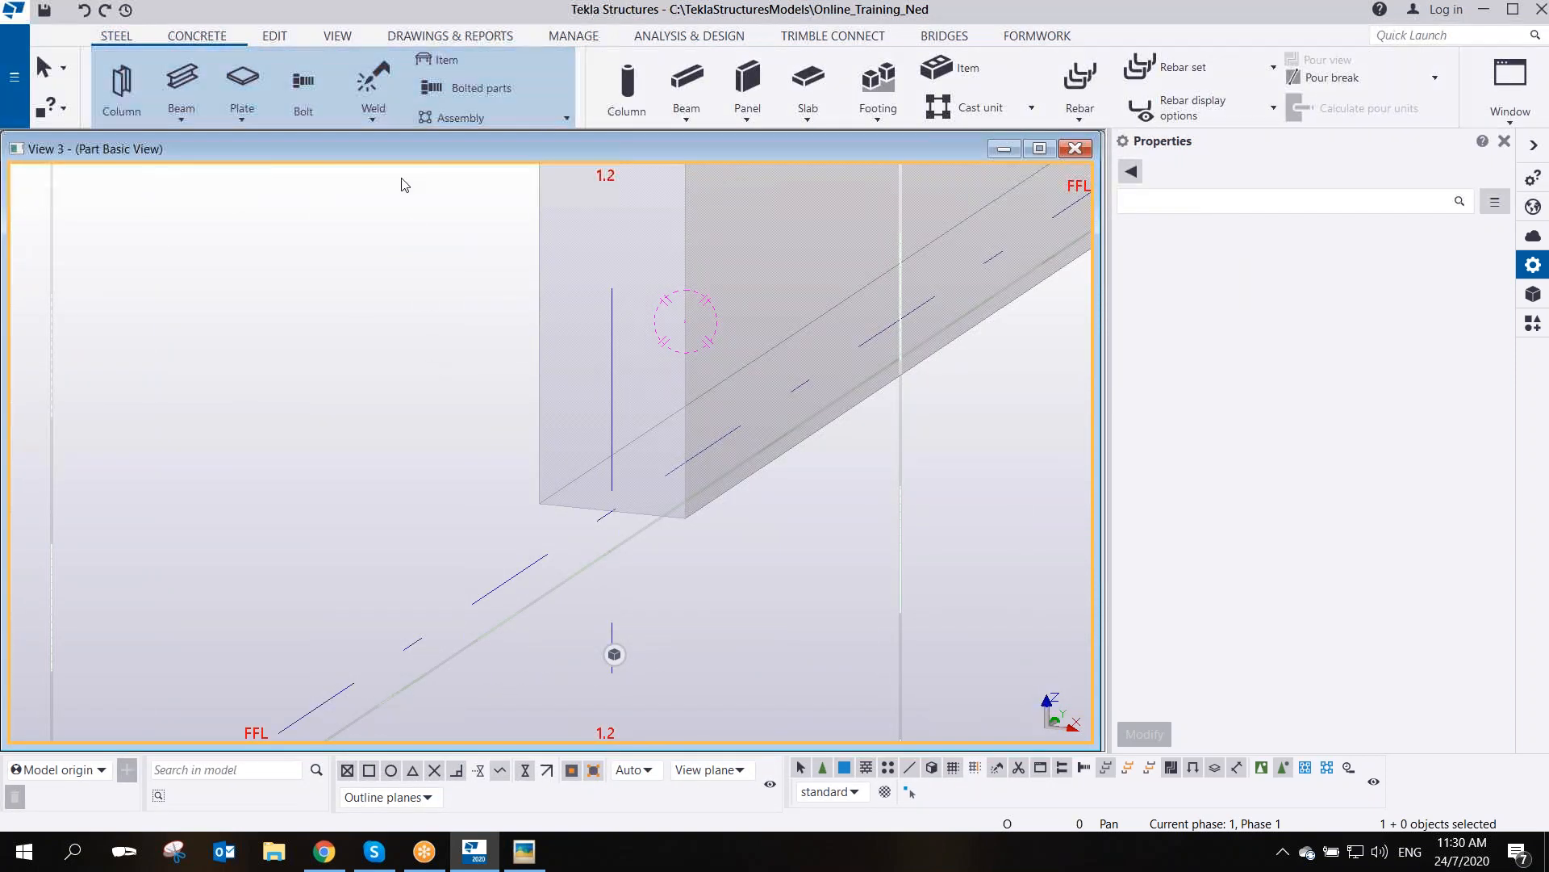
pyautogui.click(179, 121)
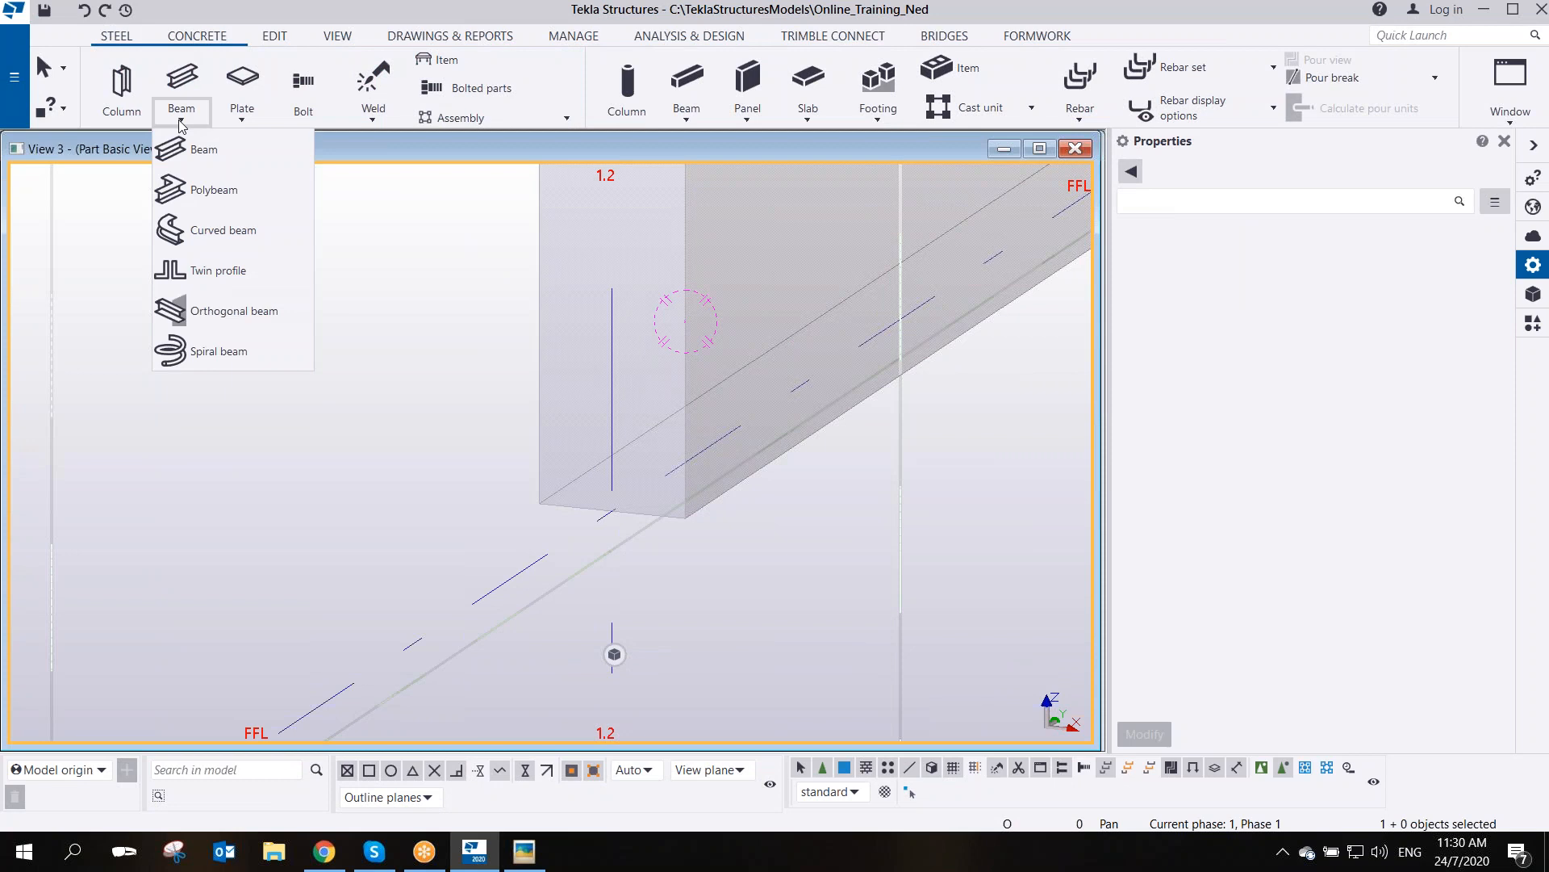
pyautogui.click(211, 192)
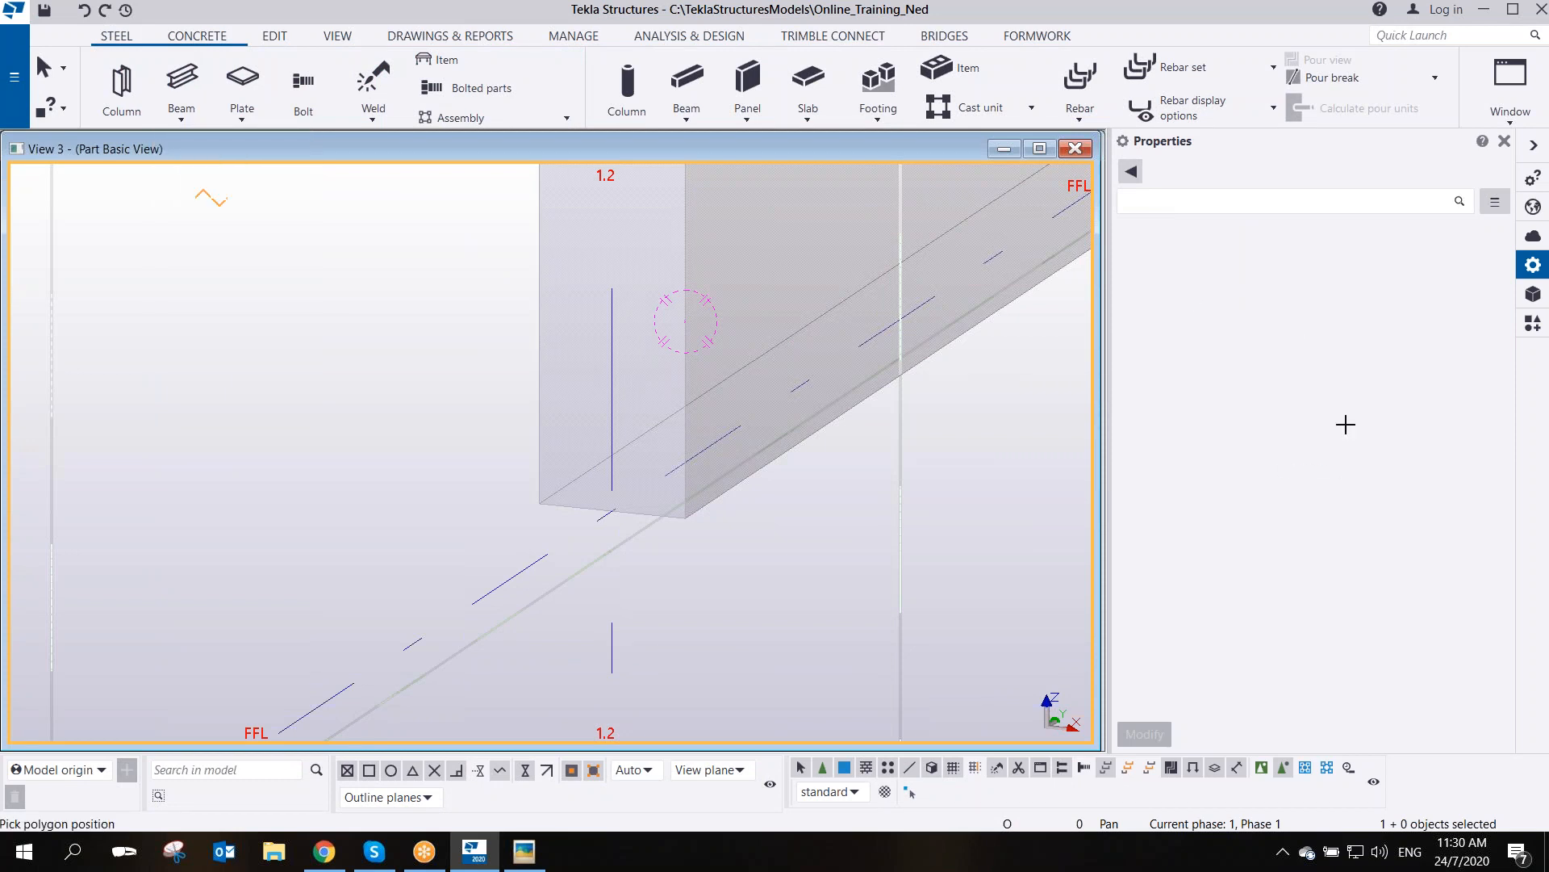
pyautogui.click(1307, 257)
pyautogui.write('G')
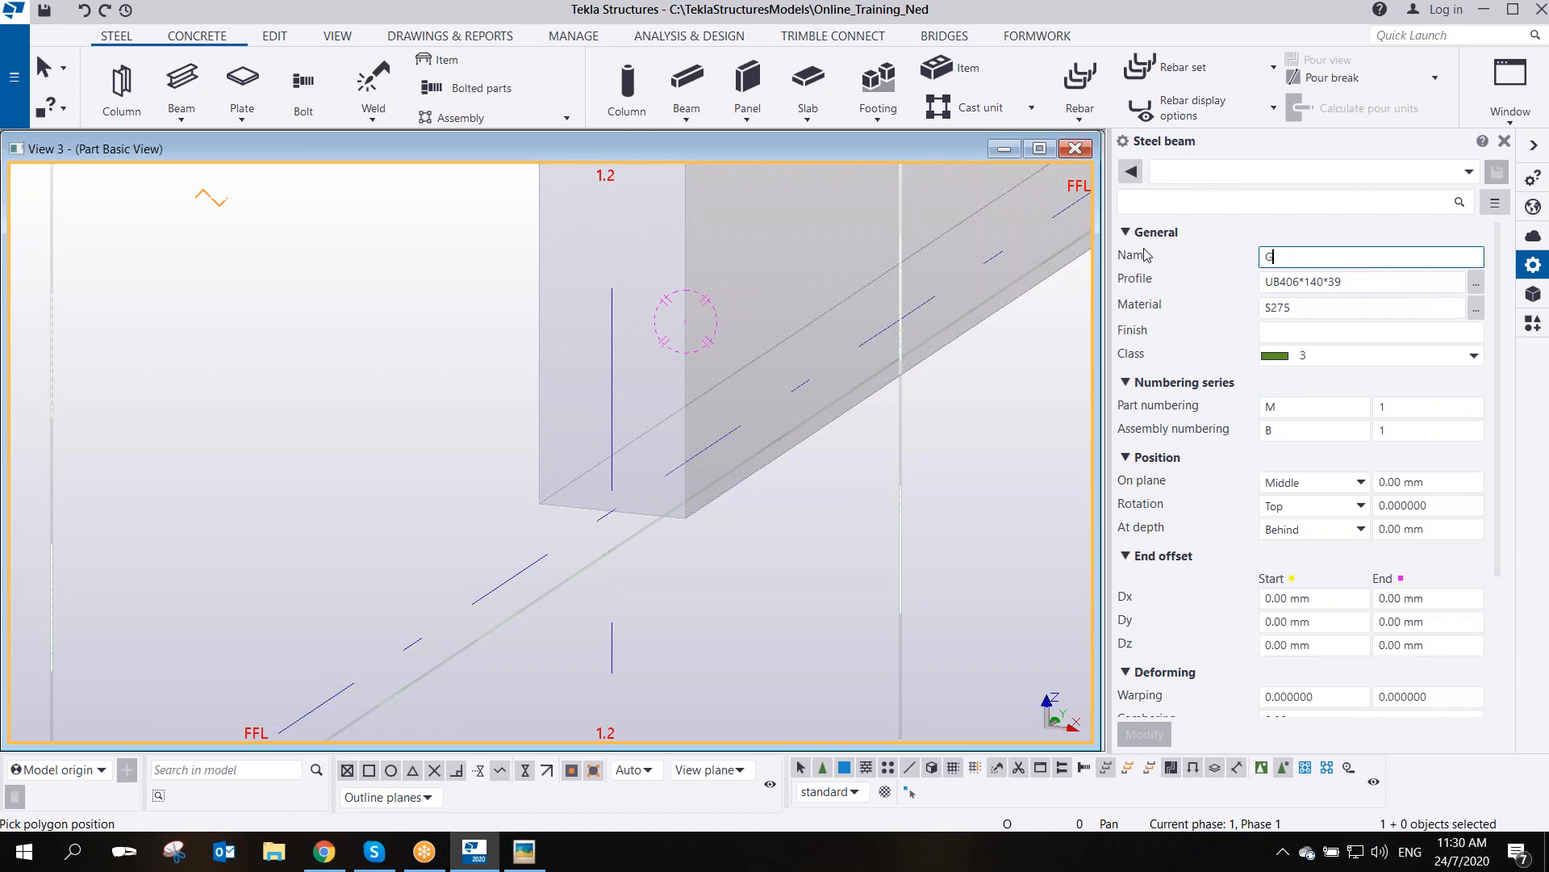
pyautogui.write('ROUT TUBE')
pyautogui.moveTo(1370, 282); pyautogui.dragTo(1227, 290)
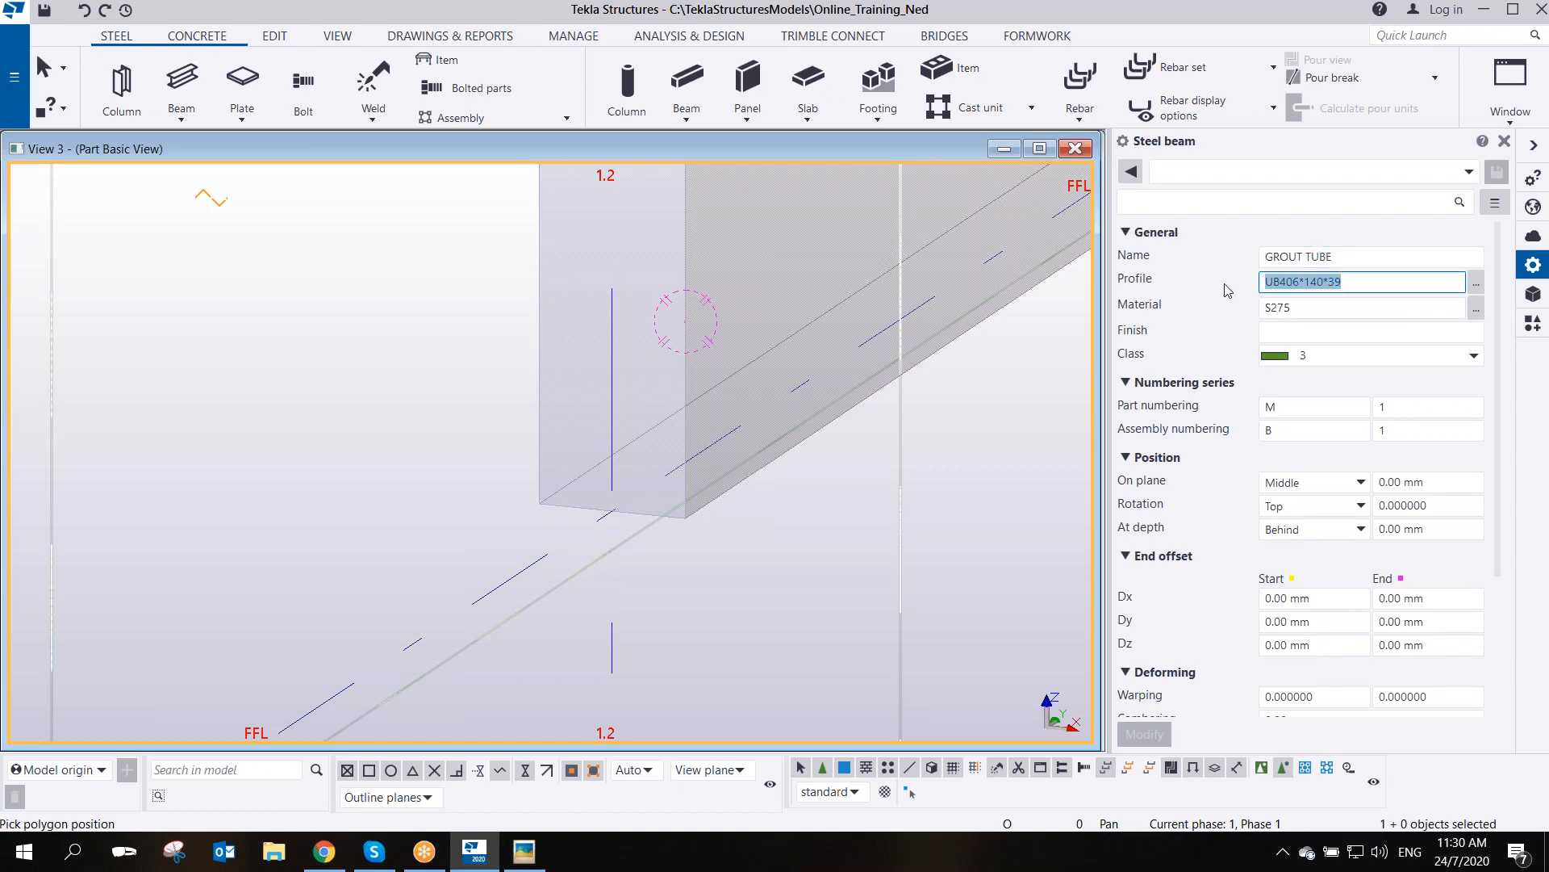
pyautogui.write('PD')
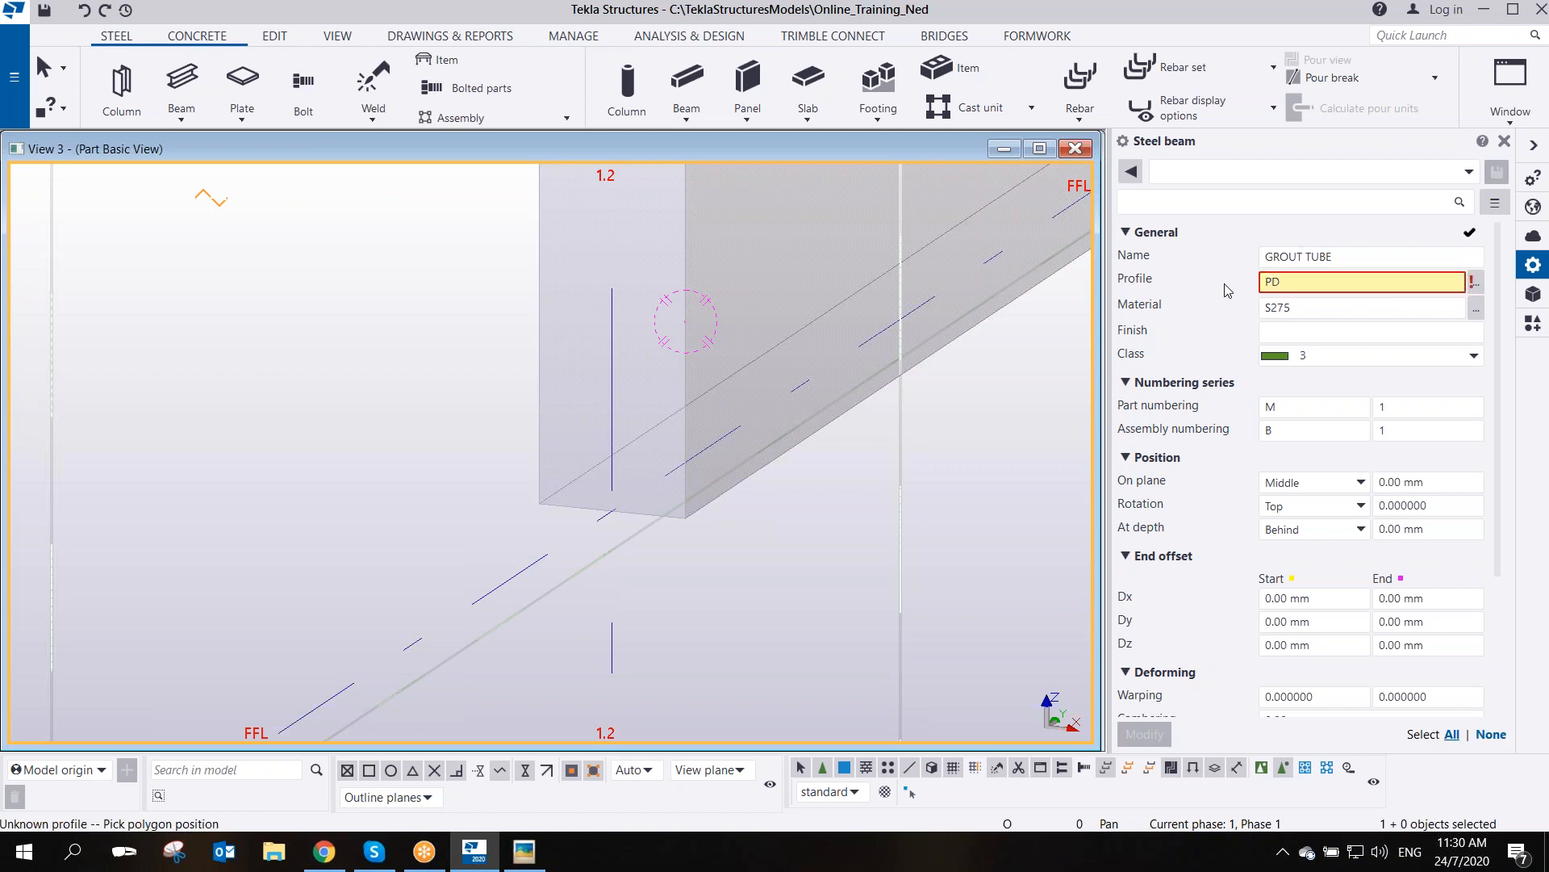
pyautogui.write('50*3')
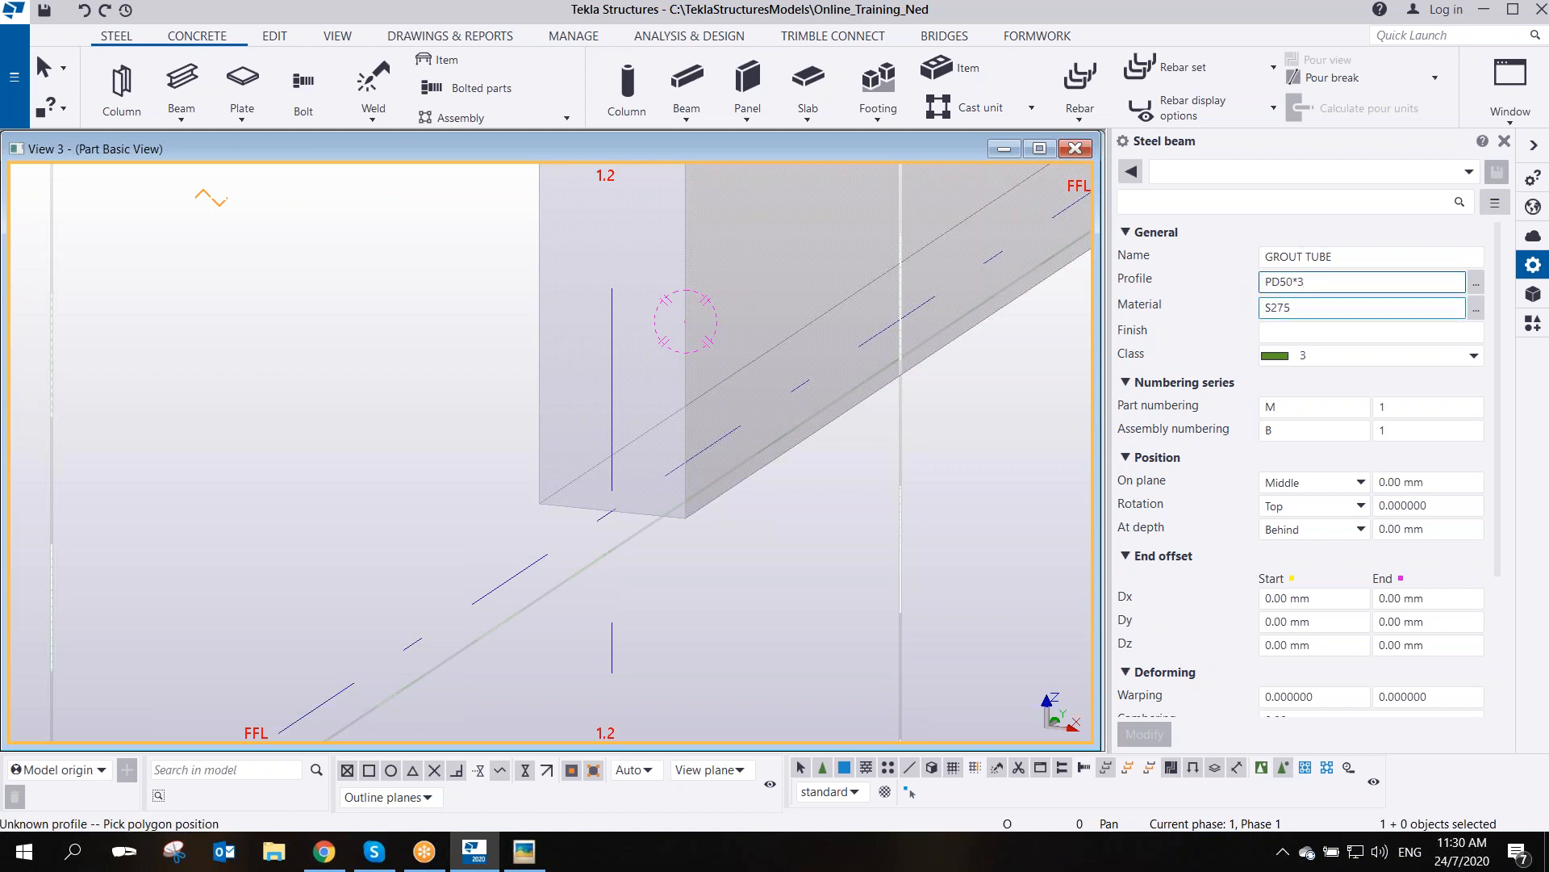
# - Set the grout tube's class to 2 and its depth position to Middle
pyautogui.click(1332, 354)
pyautogui.click(1276, 417)
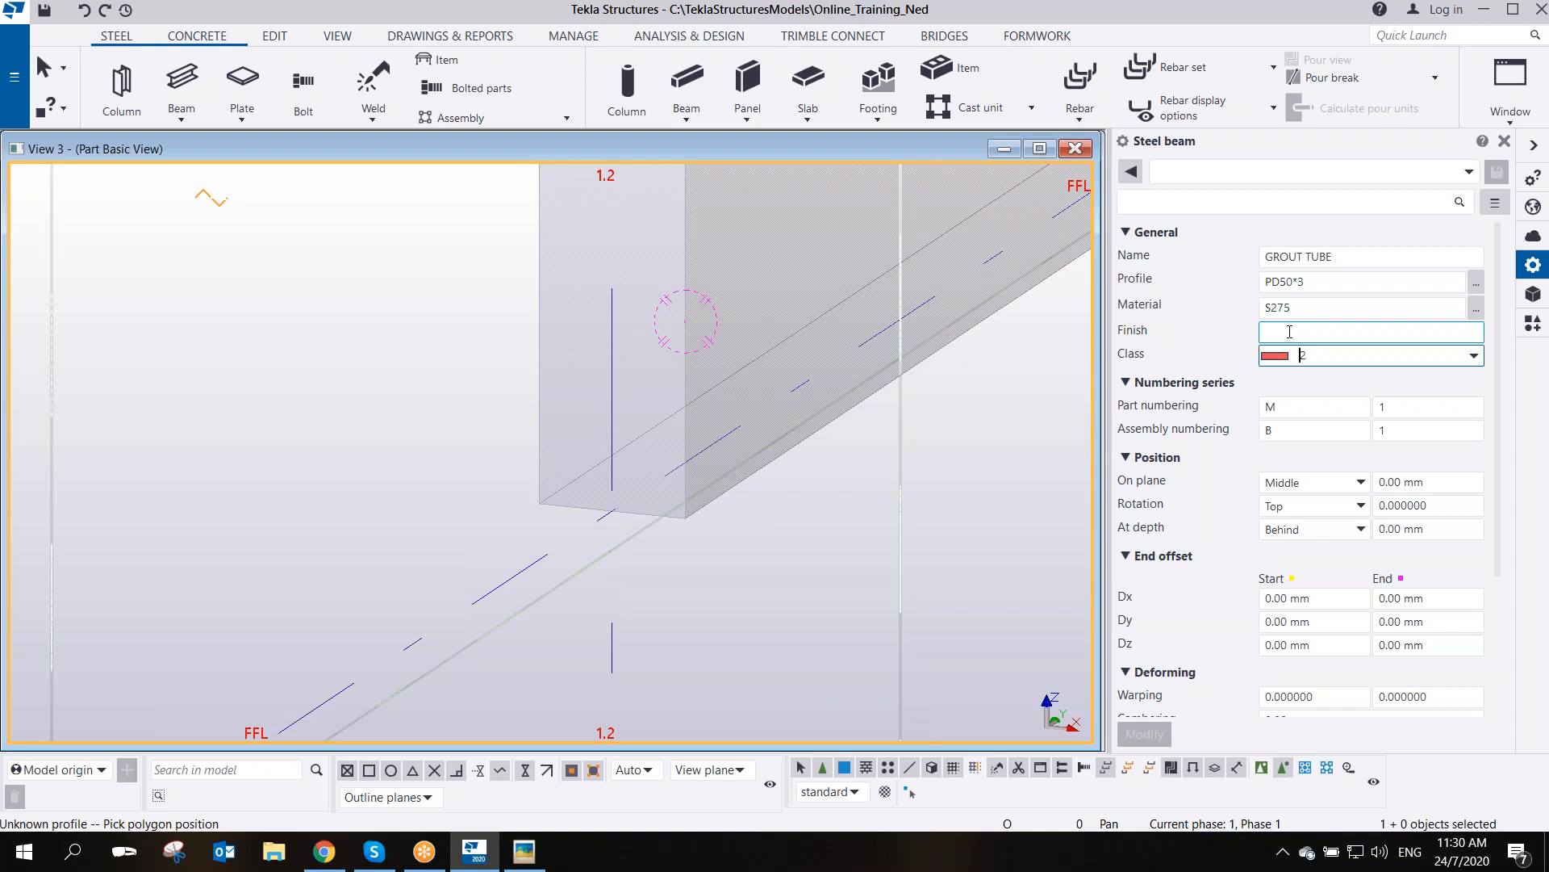
pyautogui.click(1291, 529)
pyautogui.click(1283, 548)
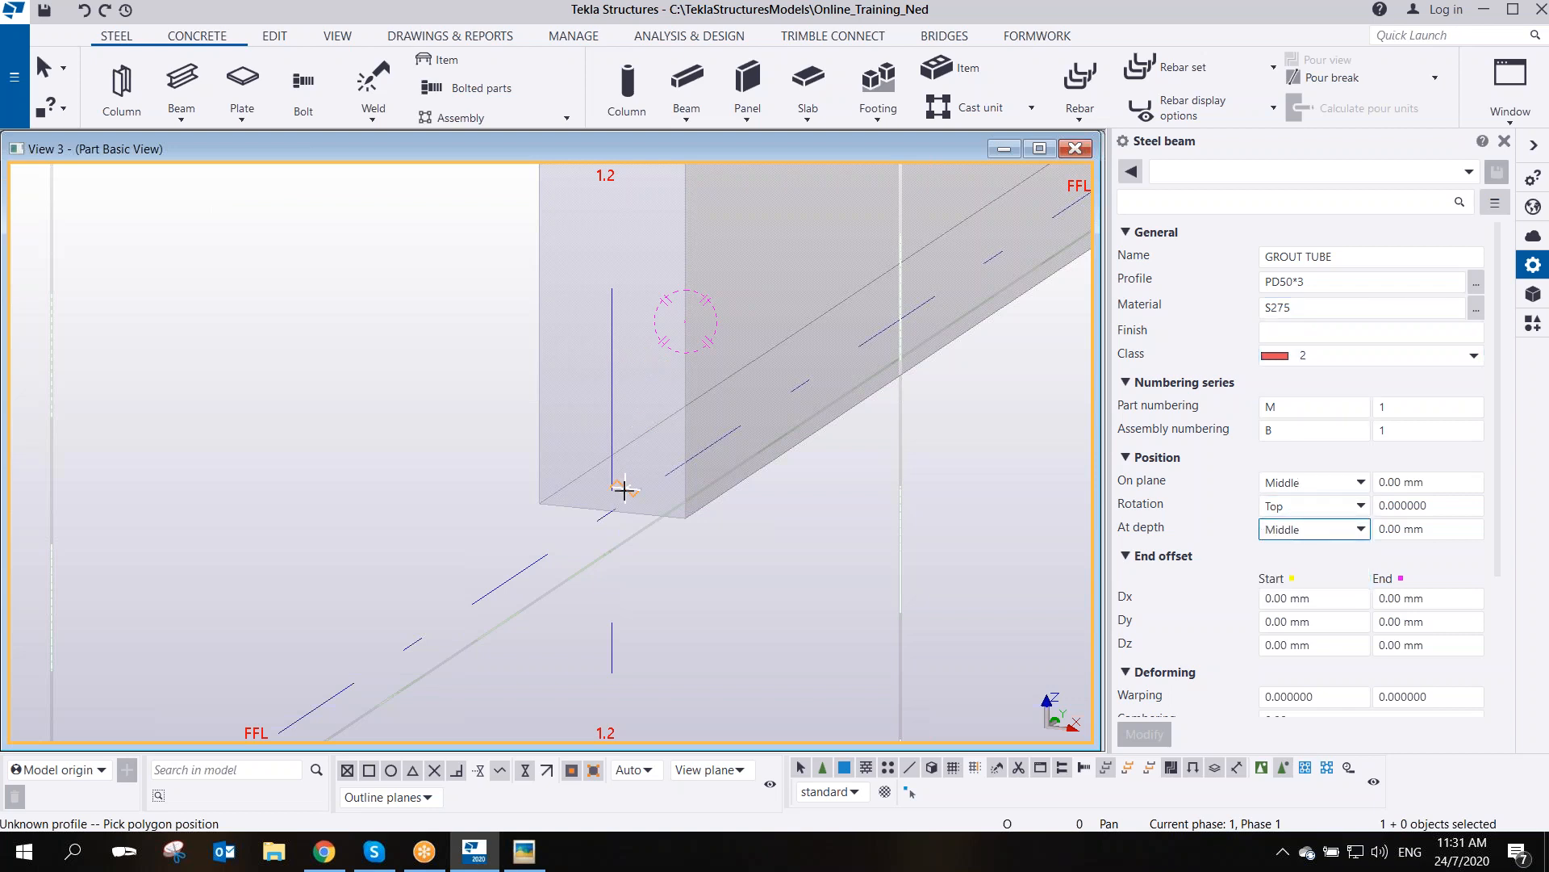
# - Draw the grout tube up from the midpoint of the panel's bottom end, then bend it 75 mm sideways and 75 mm up to the panel face
pyautogui.click(612, 510)
pyautogui.moveTo(606, 265); pyautogui.dragTo(639, 422, button='middle')
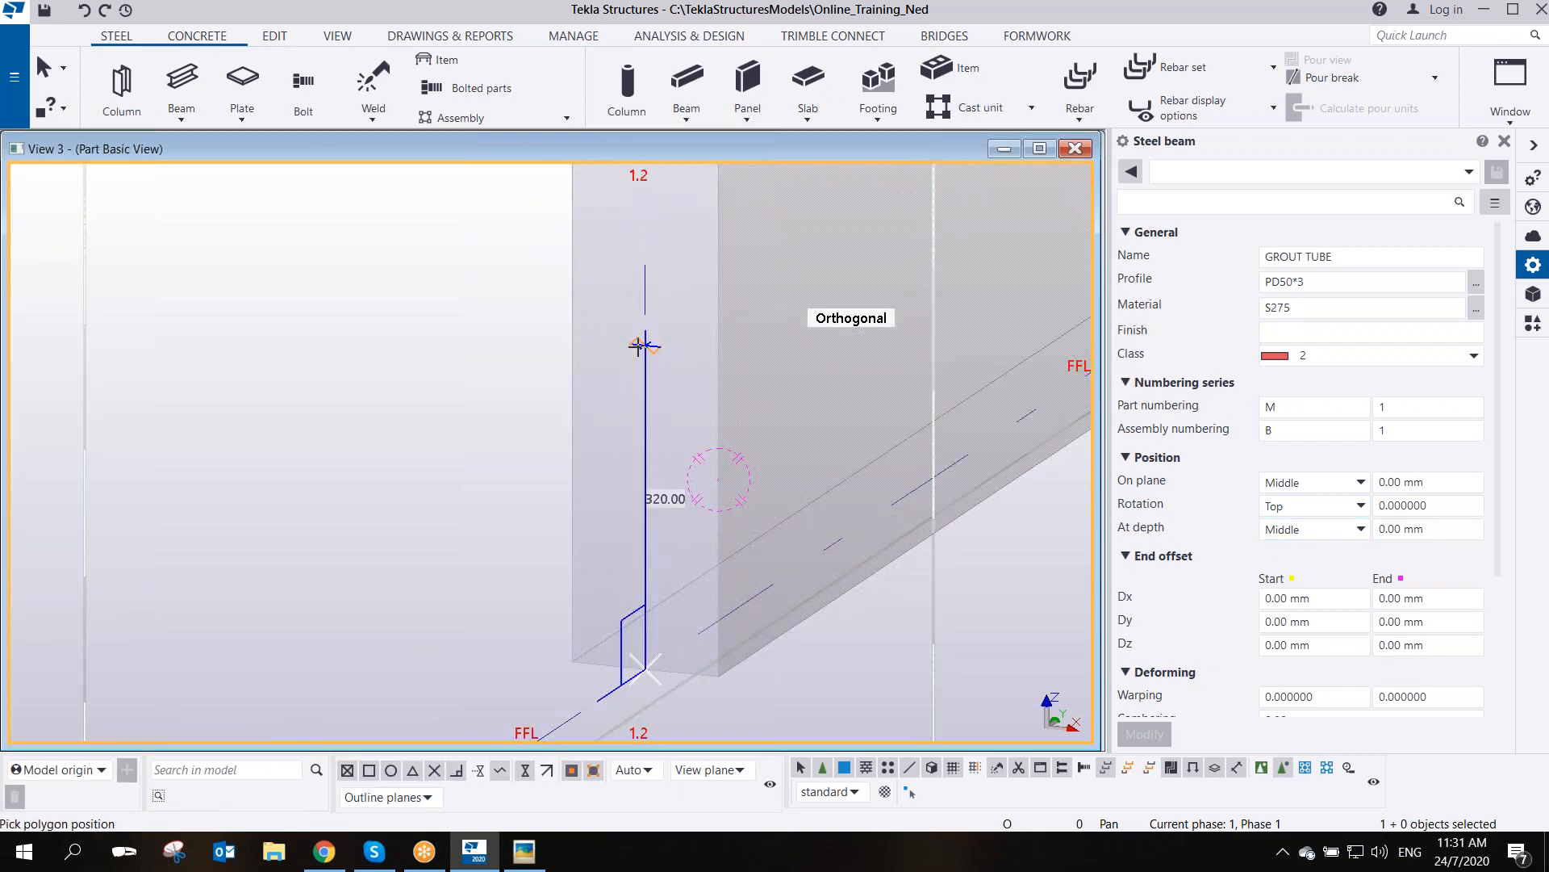
pyautogui.click(646, 262)
pyautogui.scroll(5, 629, 244)
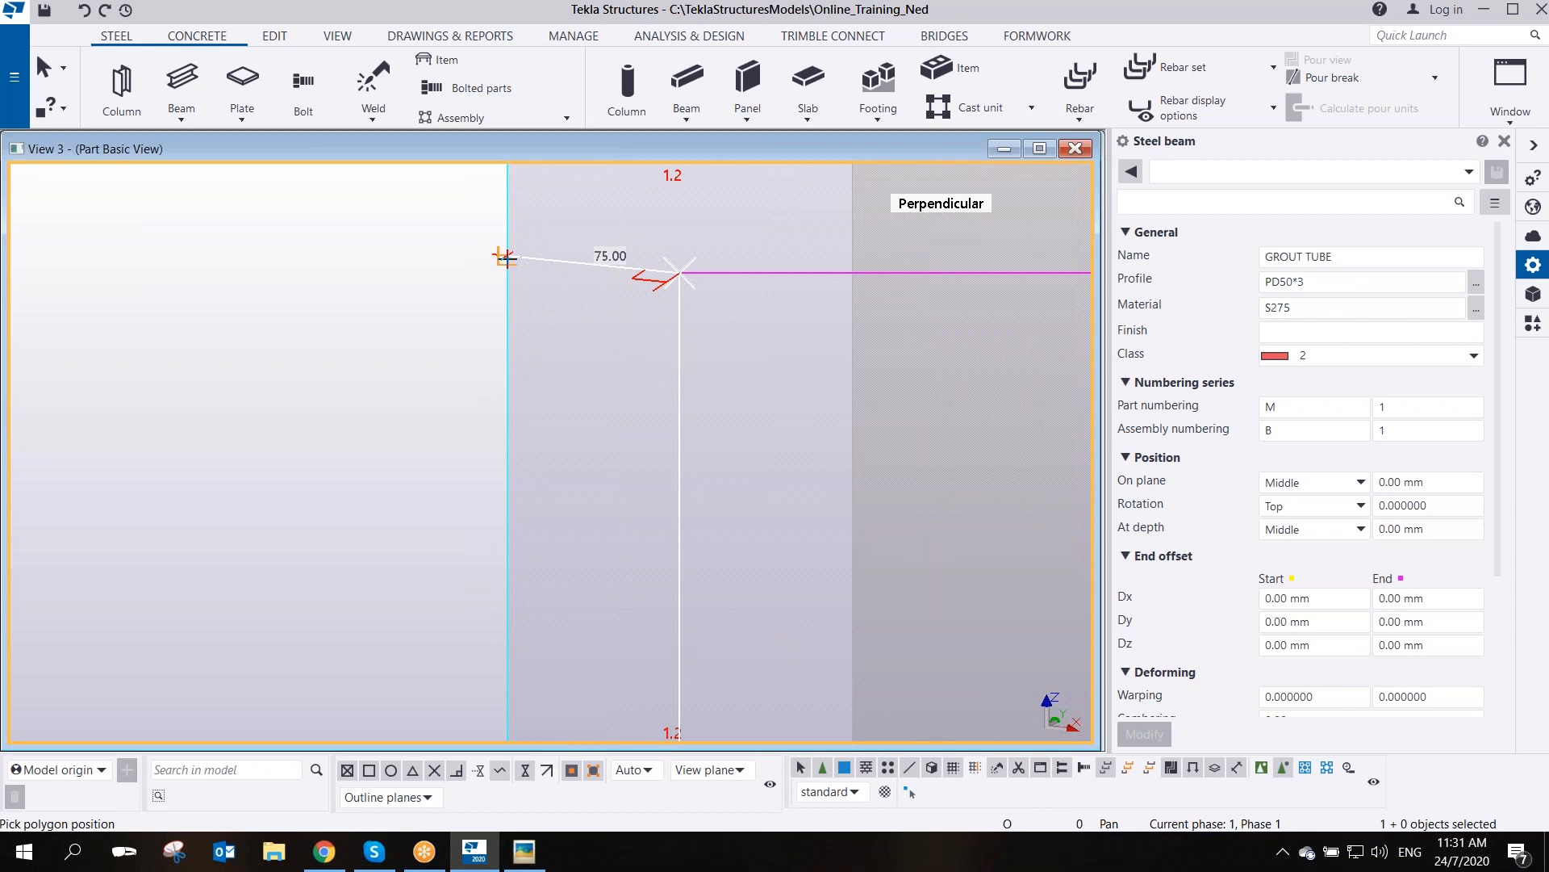
pyautogui.click(507, 257)
pyautogui.moveTo(505, 219); pyautogui.dragTo(499, 369, button='middle')
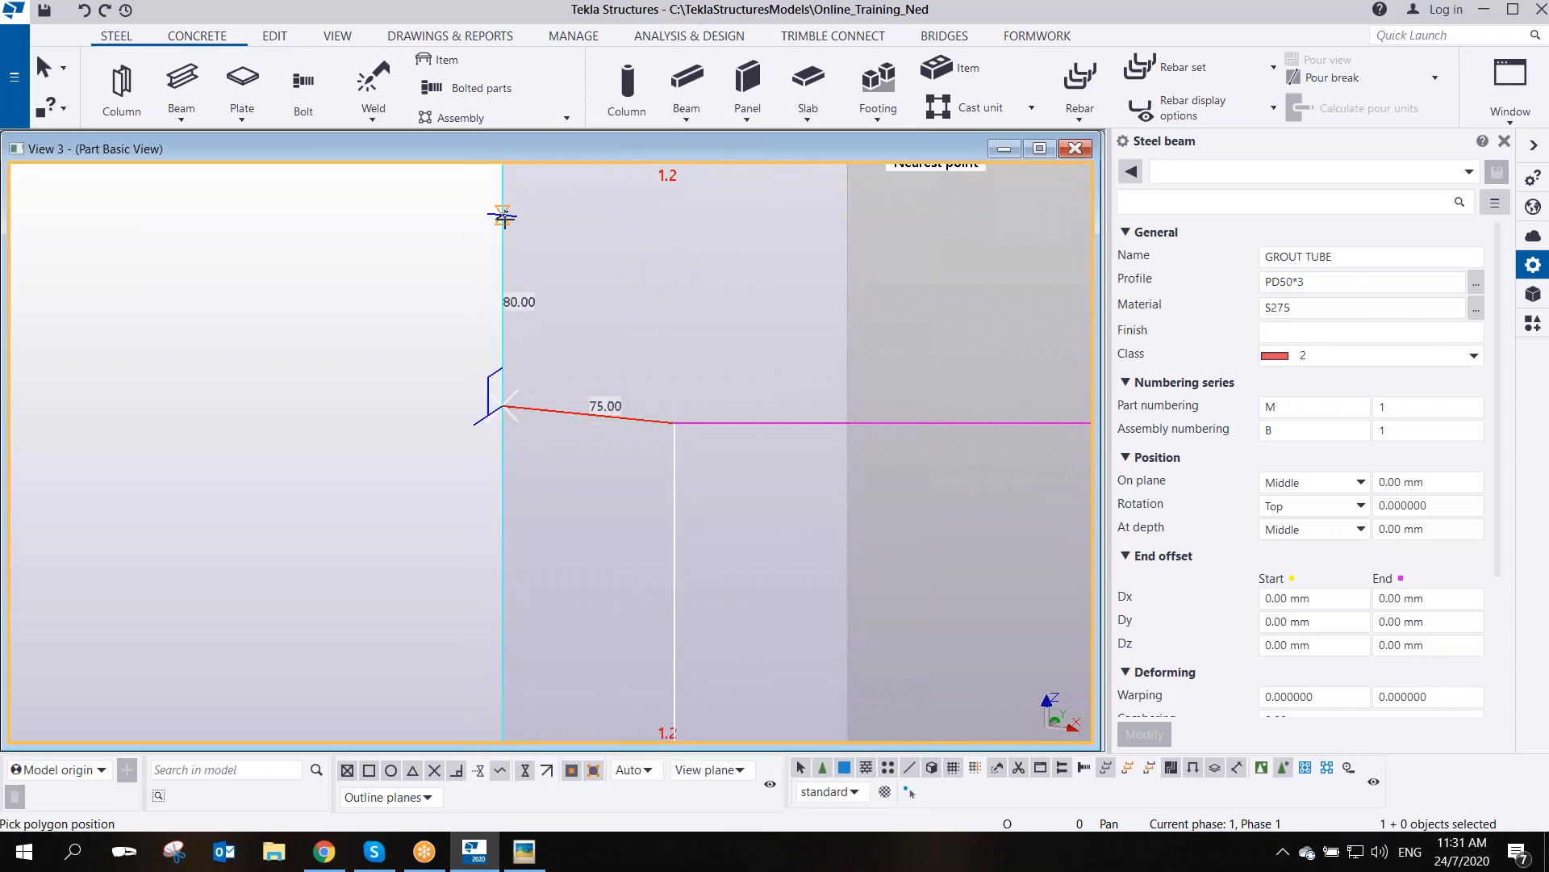
pyautogui.scroll(3, 507, 226)
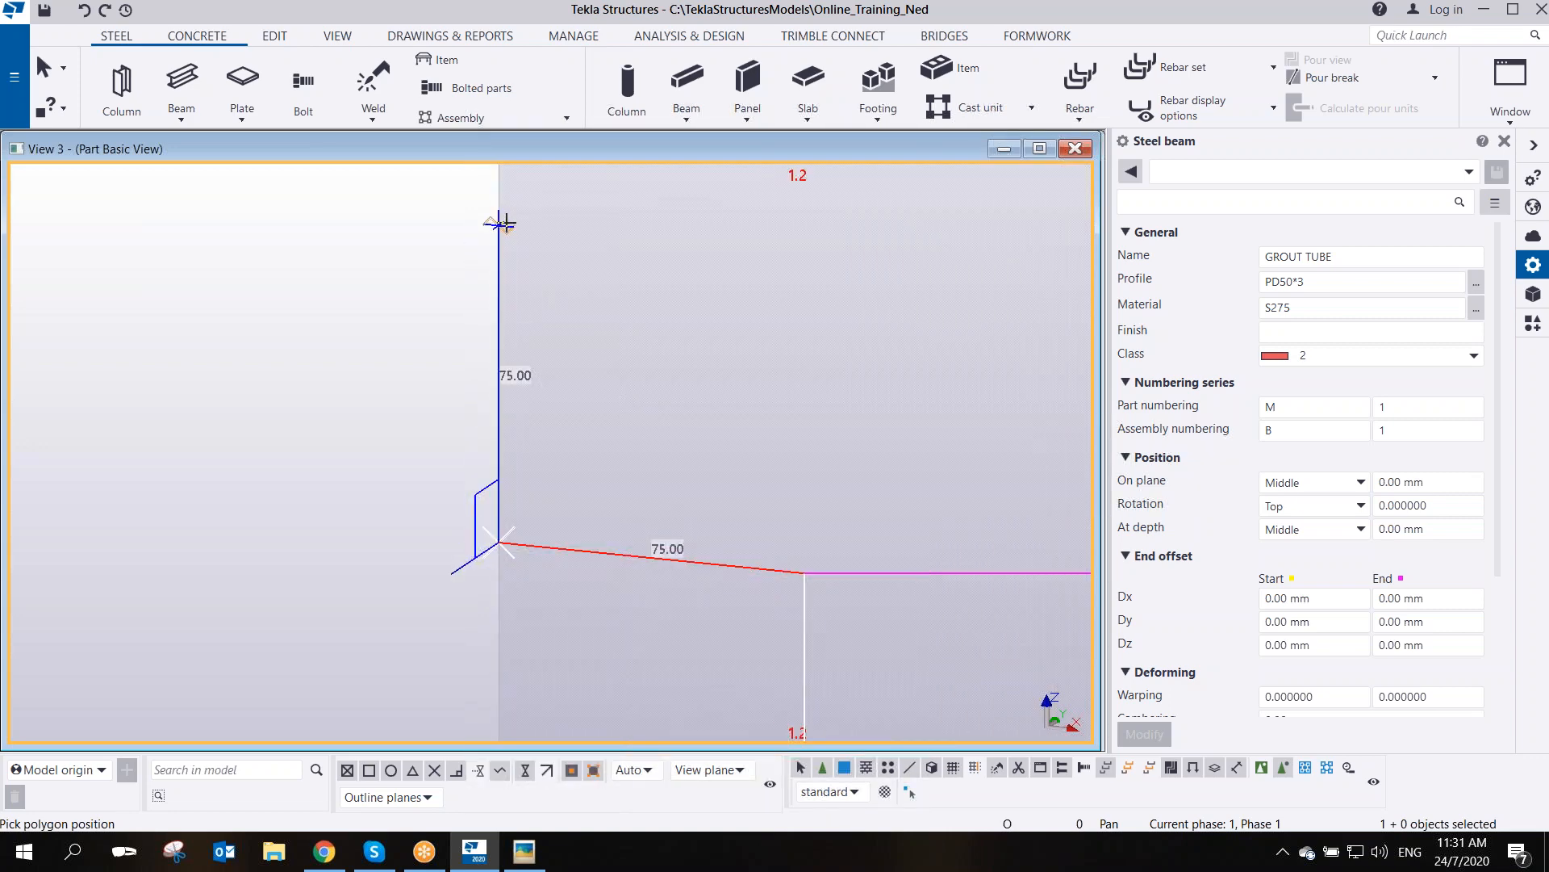
pyautogui.click(506, 224)
pyautogui.middleClick(355, 367)
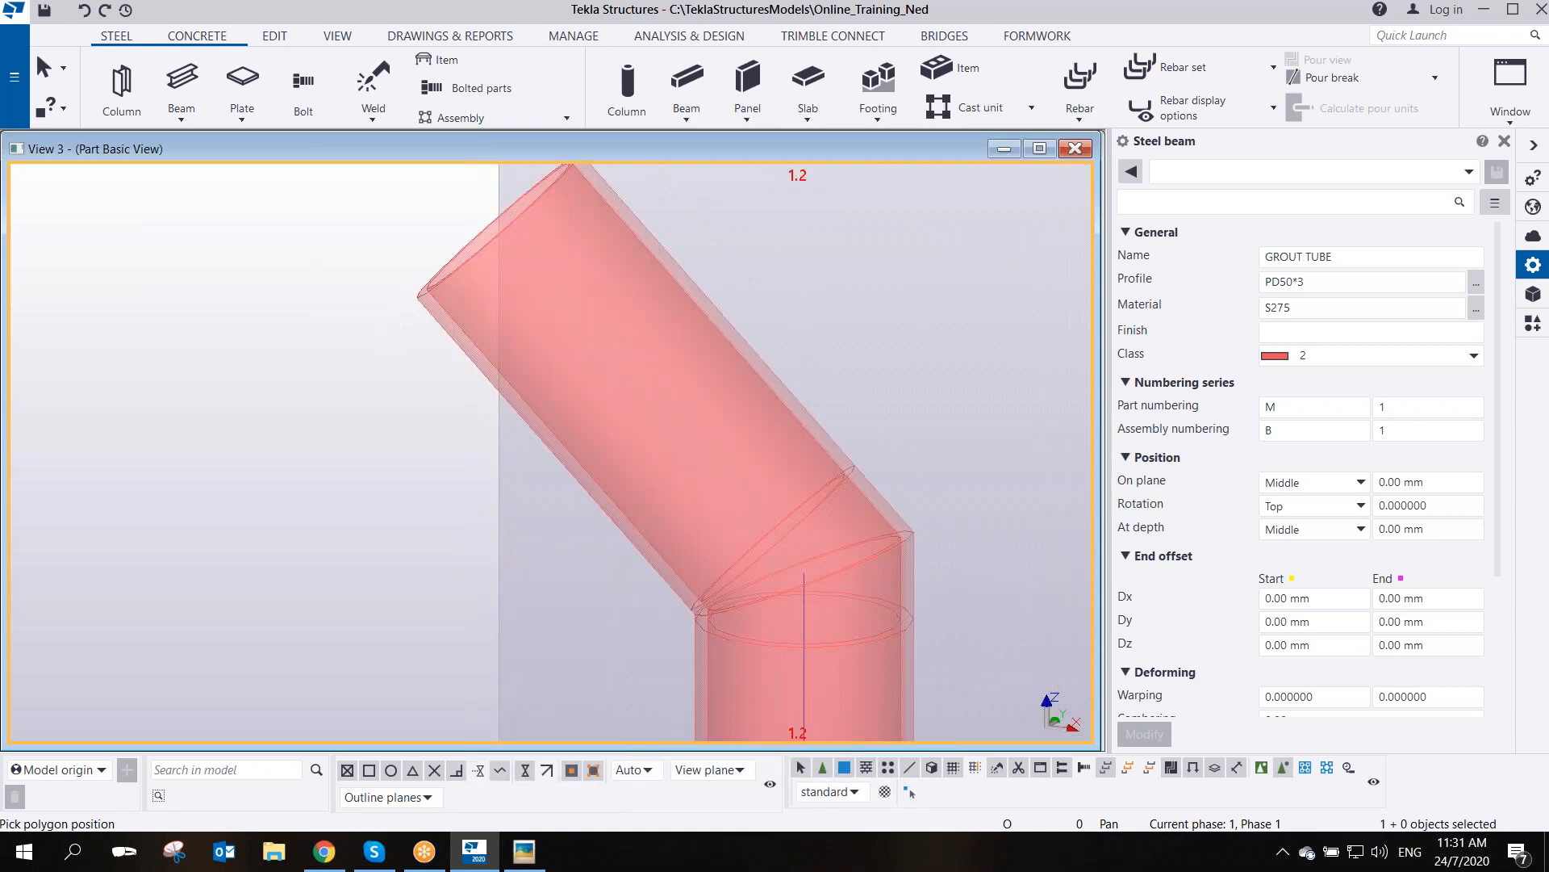
pyautogui.scroll(-3, 356, 369)
pyautogui.rightClick(341, 337)
pyautogui.click(367, 346)
pyautogui.scroll(-5, 416, 422)
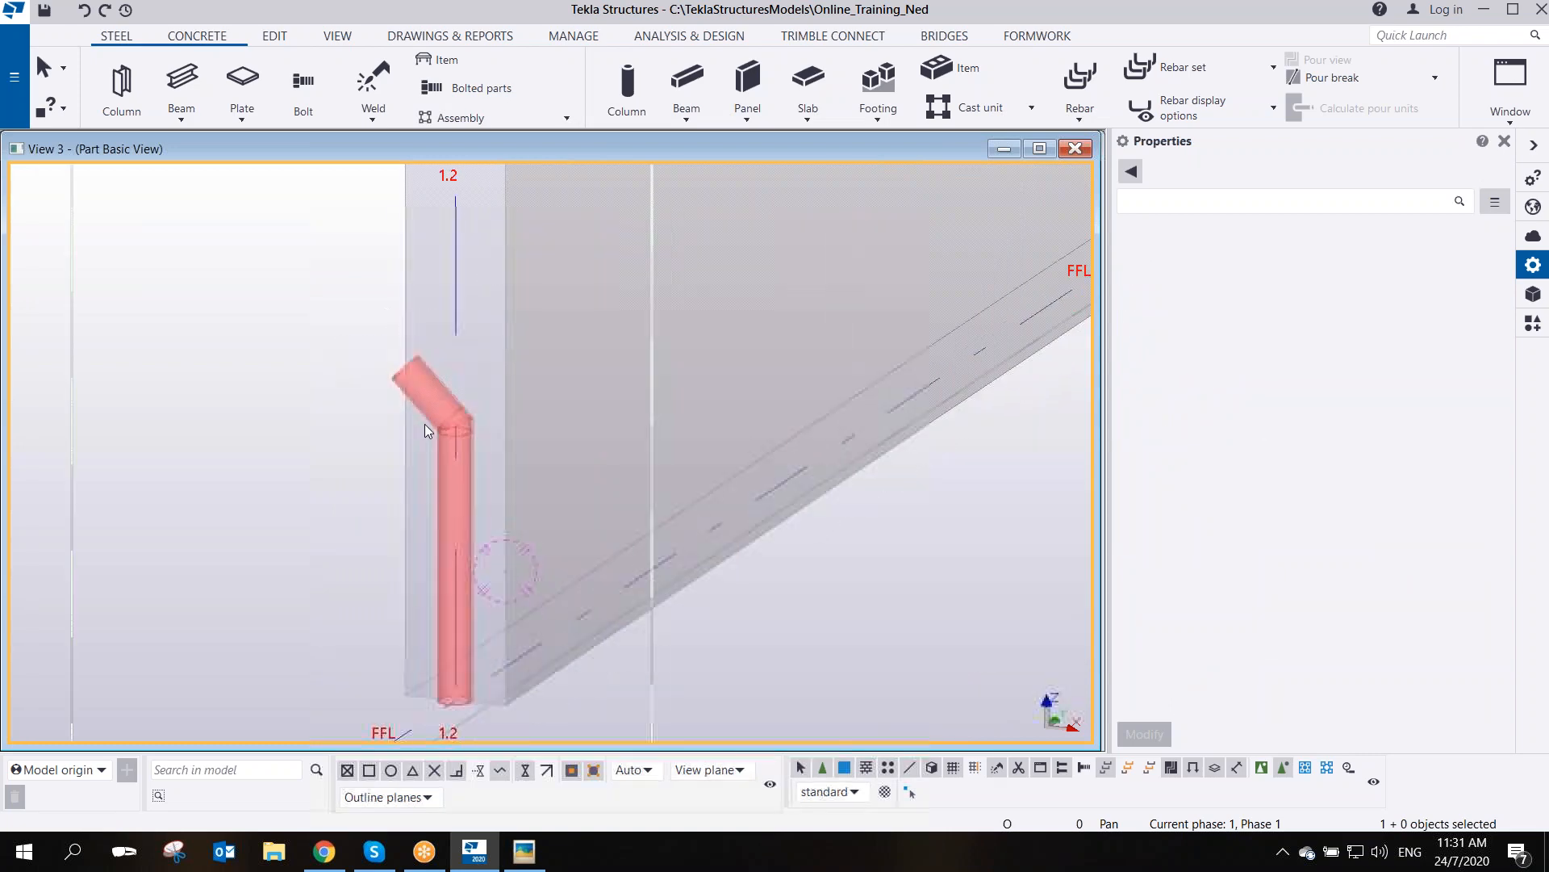
pyautogui.keyDown('ctrl'); pyautogui.moveTo(448, 432); pyautogui.dragTo(512, 395, button='middle'); pyautogui.keyUp('ctrl')
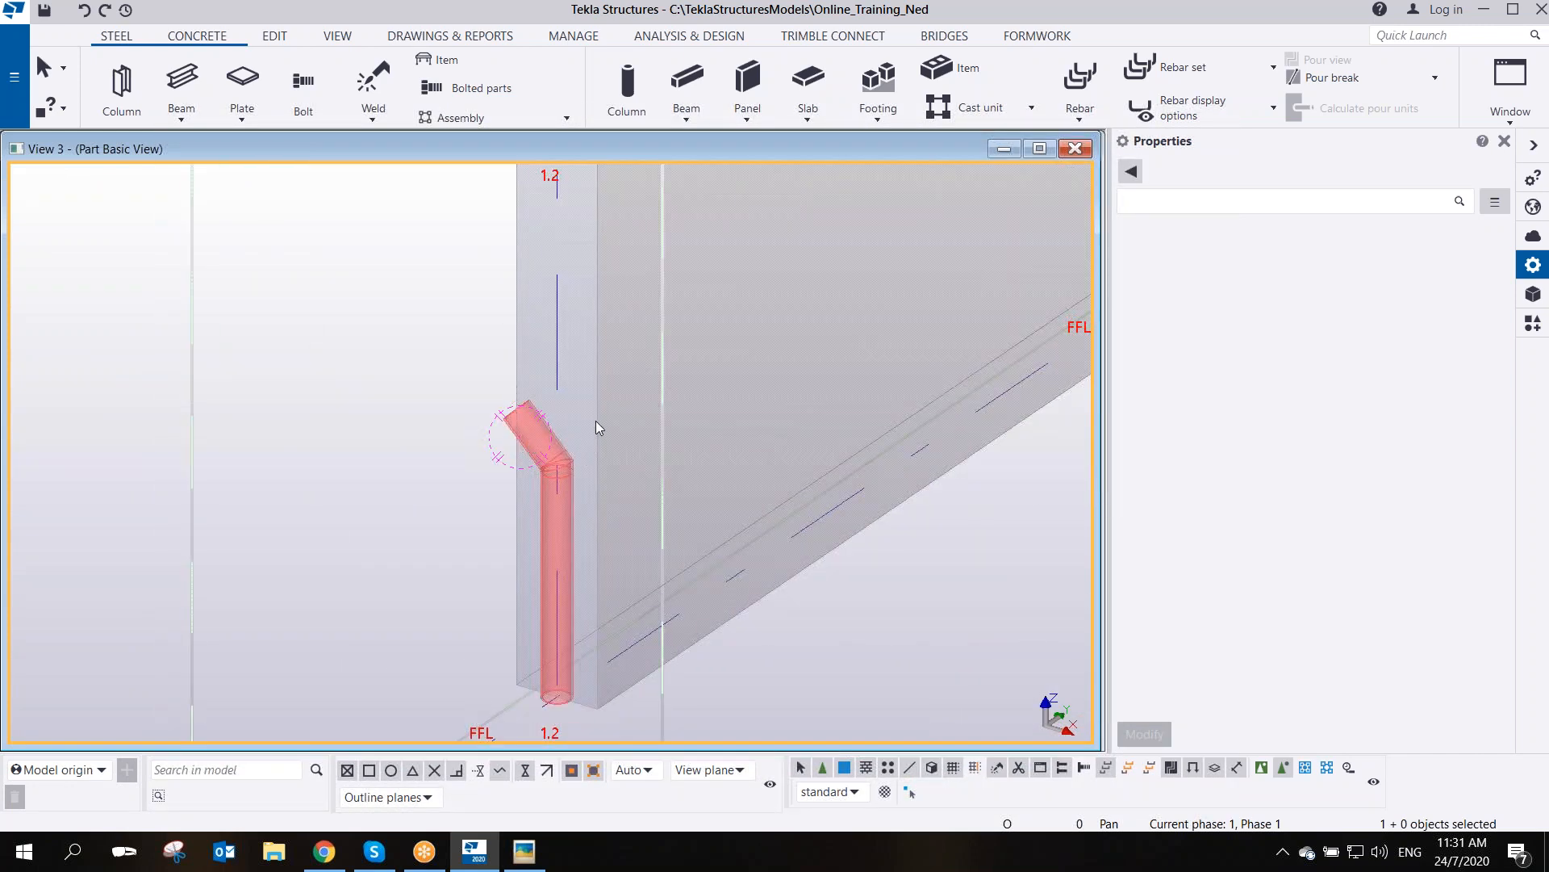
# - Create the default part views of the grout tube, keep only the front view and enlarge it around the tube's bend
pyautogui.click(509, 423)
pyautogui.rightClick(509, 423)
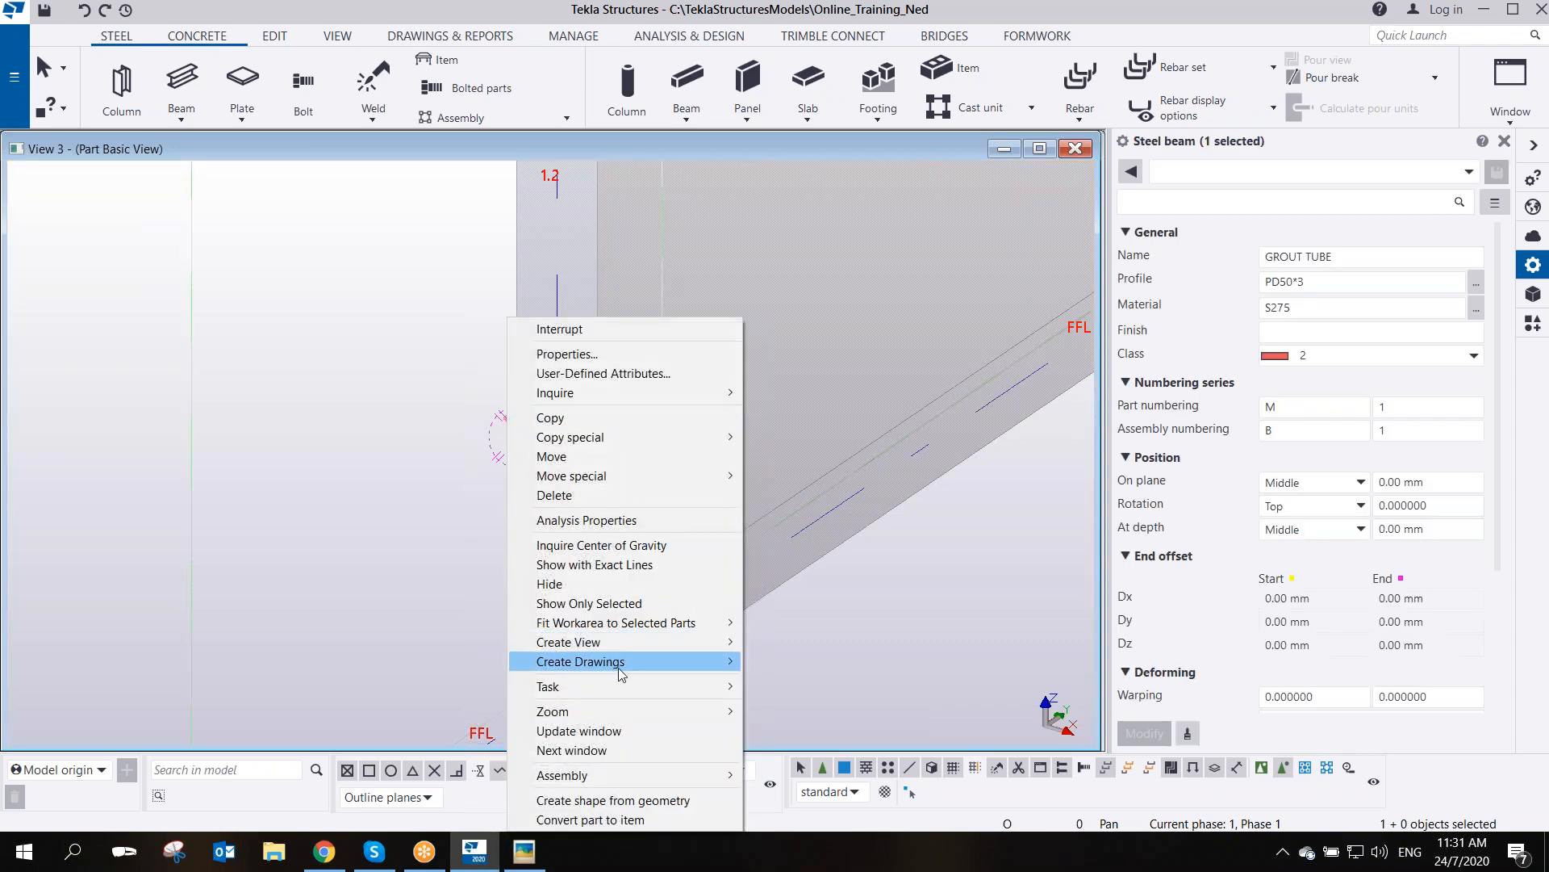
pyautogui.moveTo(627, 646)
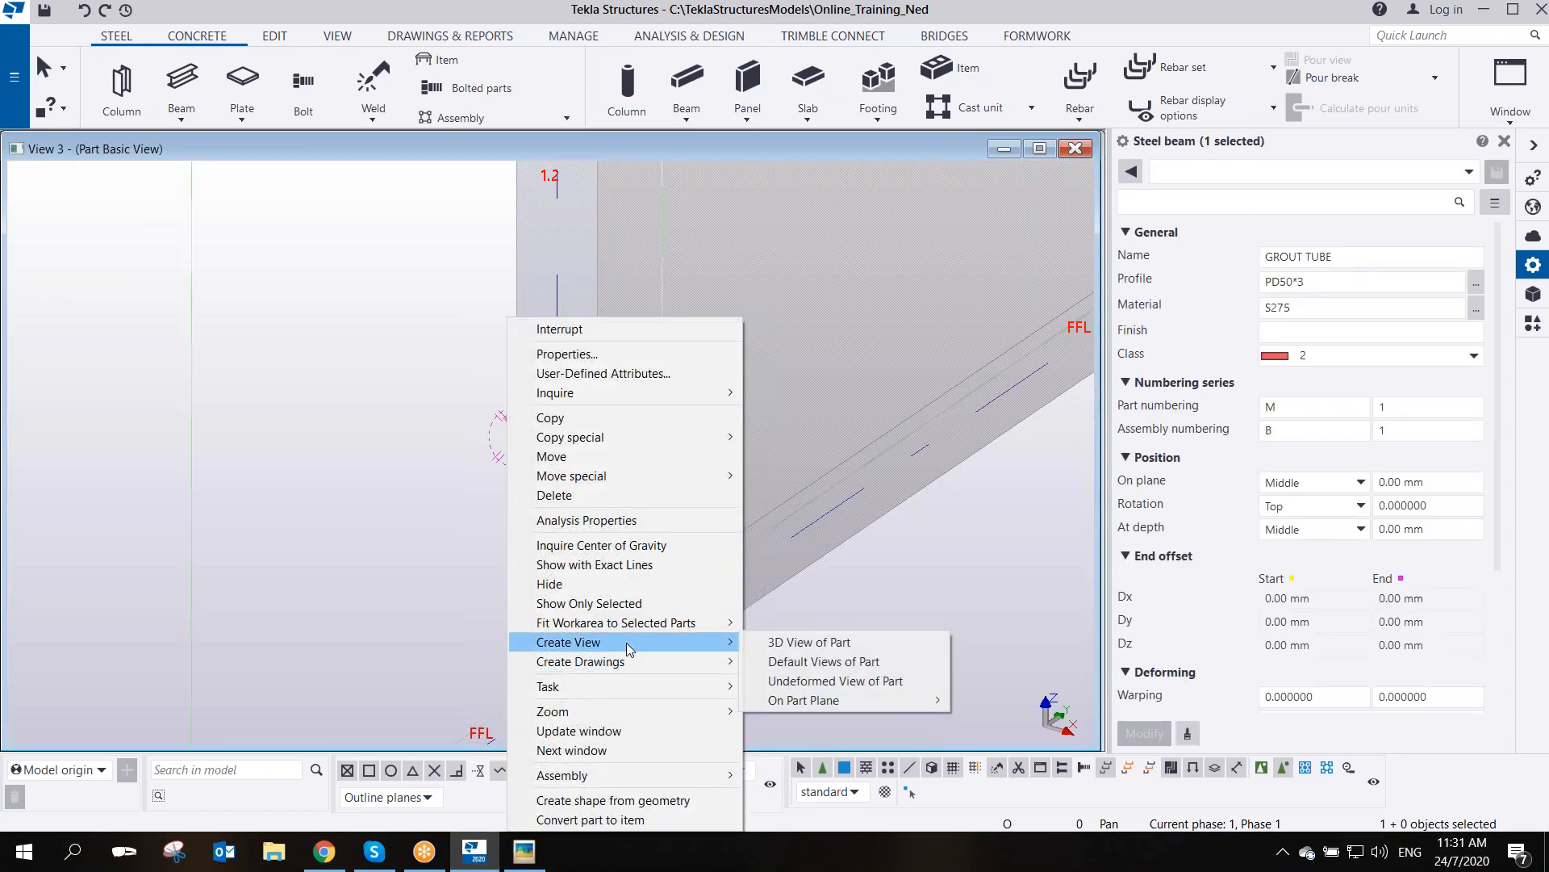
pyautogui.click(810, 661)
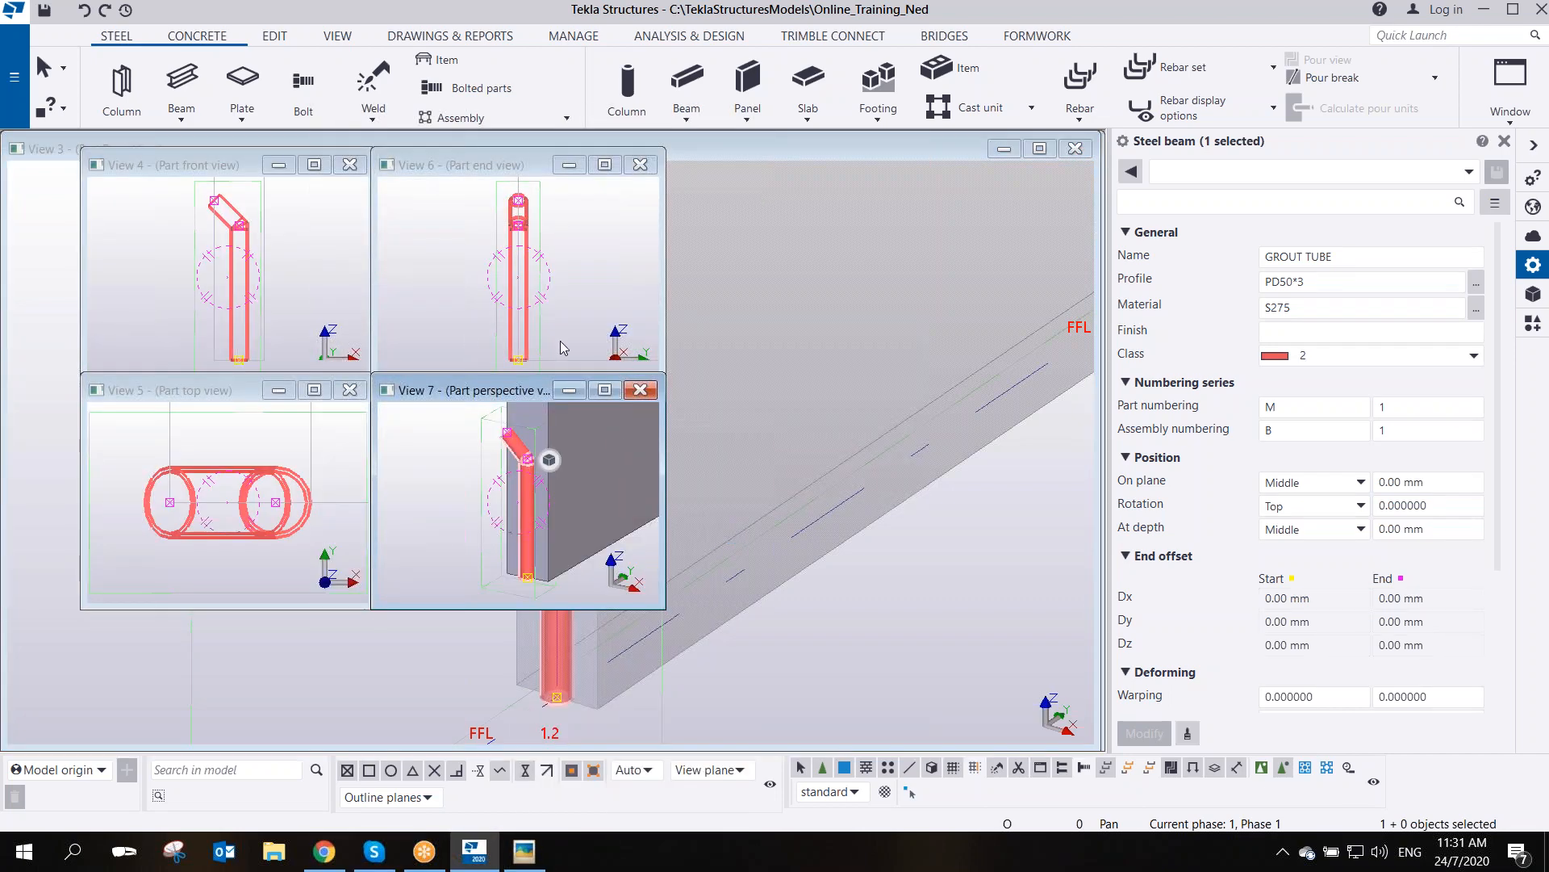
pyautogui.click(641, 165)
pyautogui.click(641, 390)
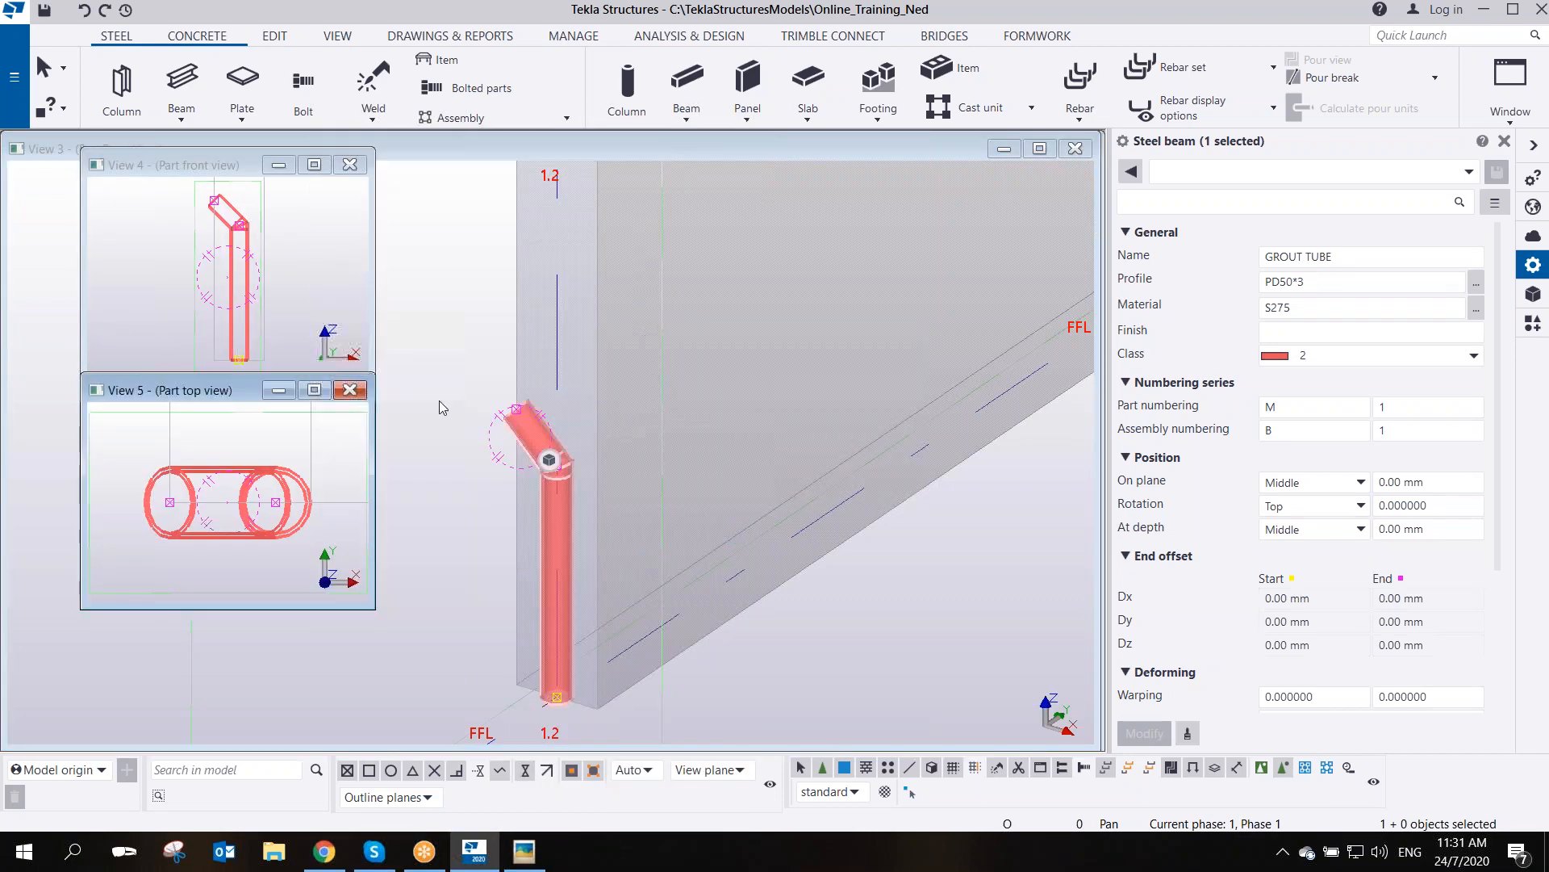
pyautogui.click(349, 390)
pyautogui.moveTo(371, 381); pyautogui.dragTo(1025, 723)
pyautogui.moveTo(602, 383); pyautogui.dragTo(654, 554, button='middle')
pyautogui.scroll(4, 550, 404)
pyautogui.moveTo(597, 432); pyautogui.dragTo(602, 316, button='middle')
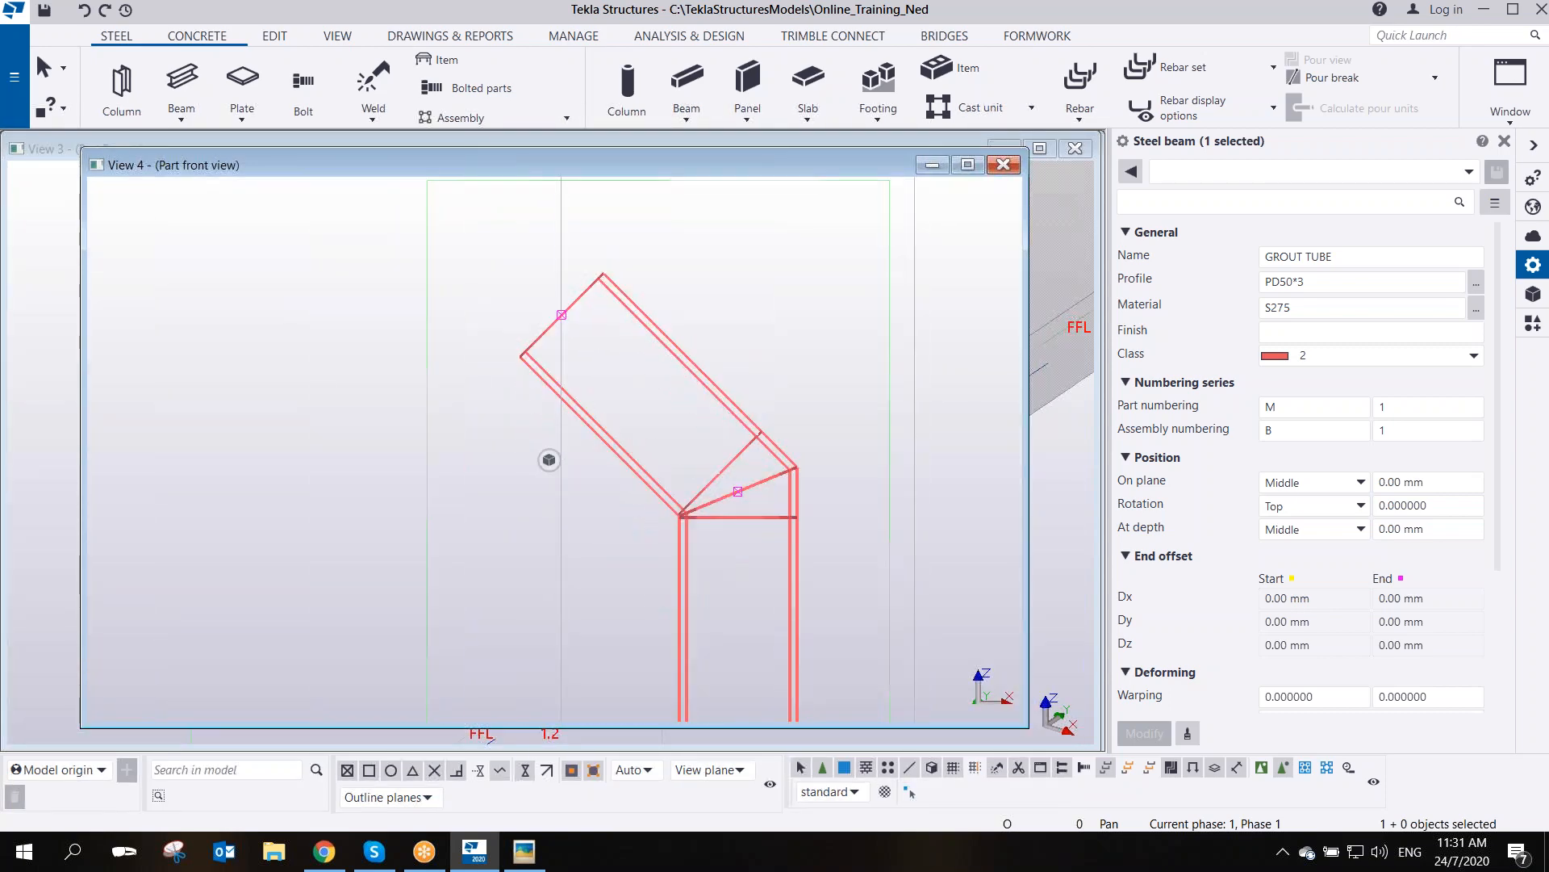
# - Fit the inclined upper end of the grout tube flush to the panel's vertical face
pyautogui.click(269, 39)
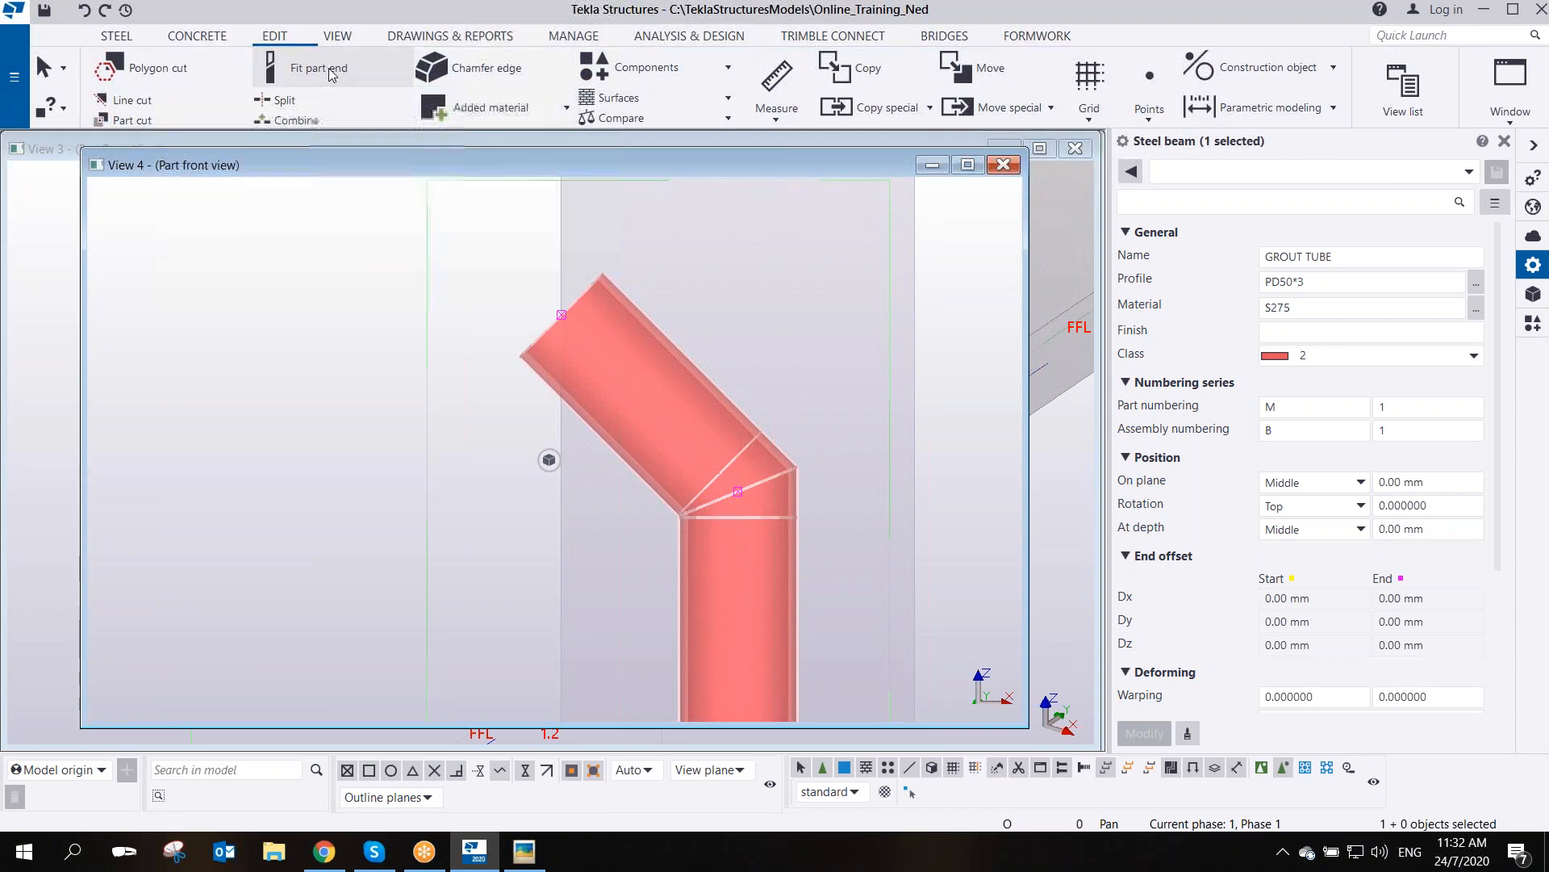
pyautogui.click(331, 71)
pyautogui.click(561, 311)
pyautogui.click(560, 439)
pyautogui.rightClick(450, 336)
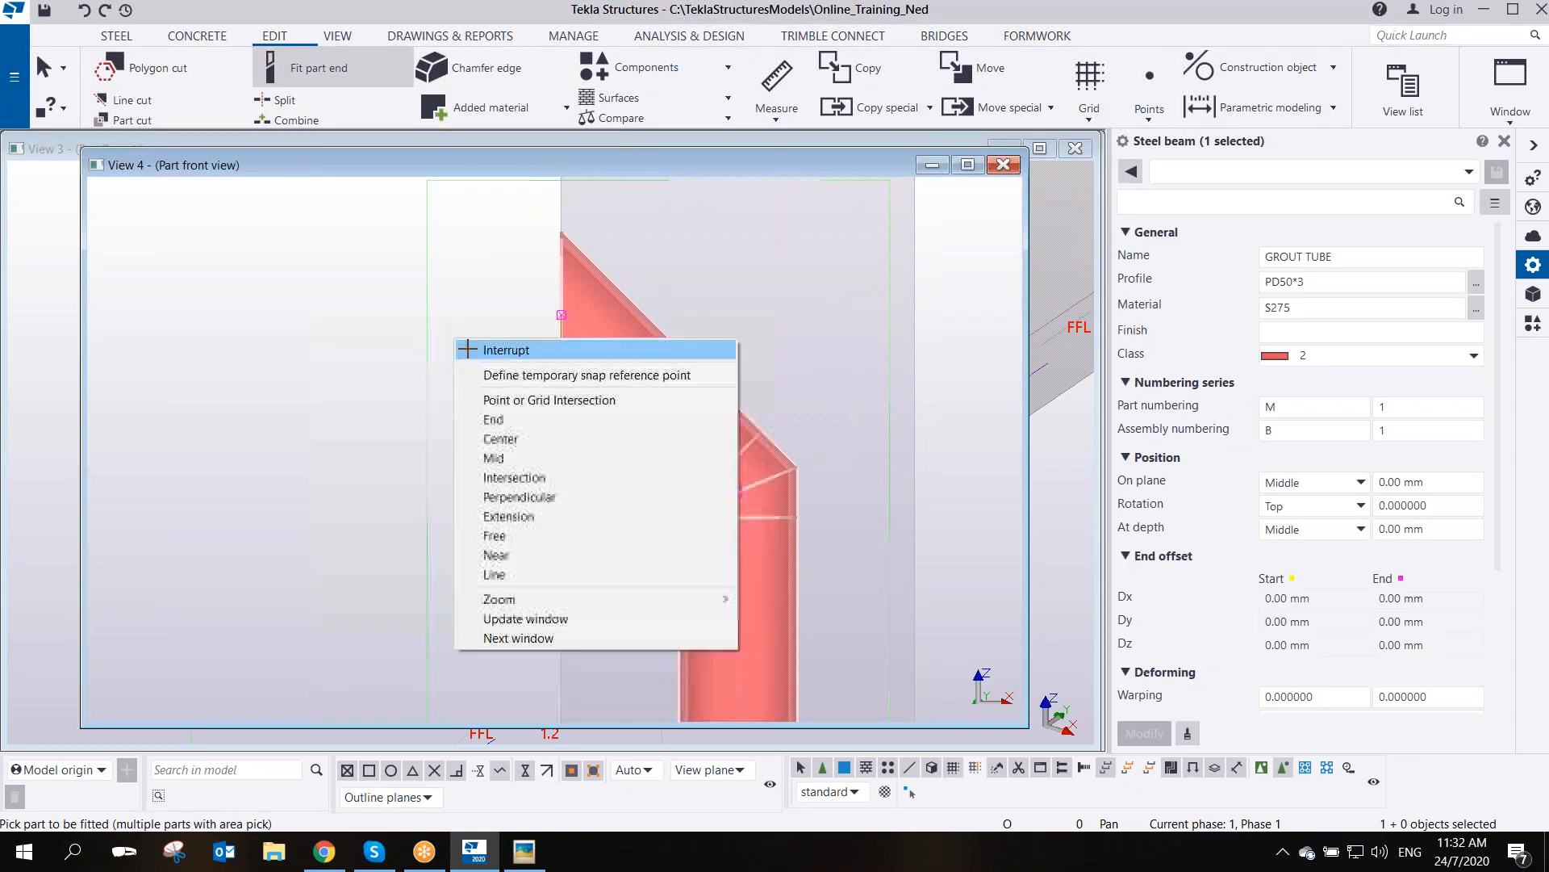
pyautogui.click(476, 347)
pyautogui.scroll(-3, 518, 380)
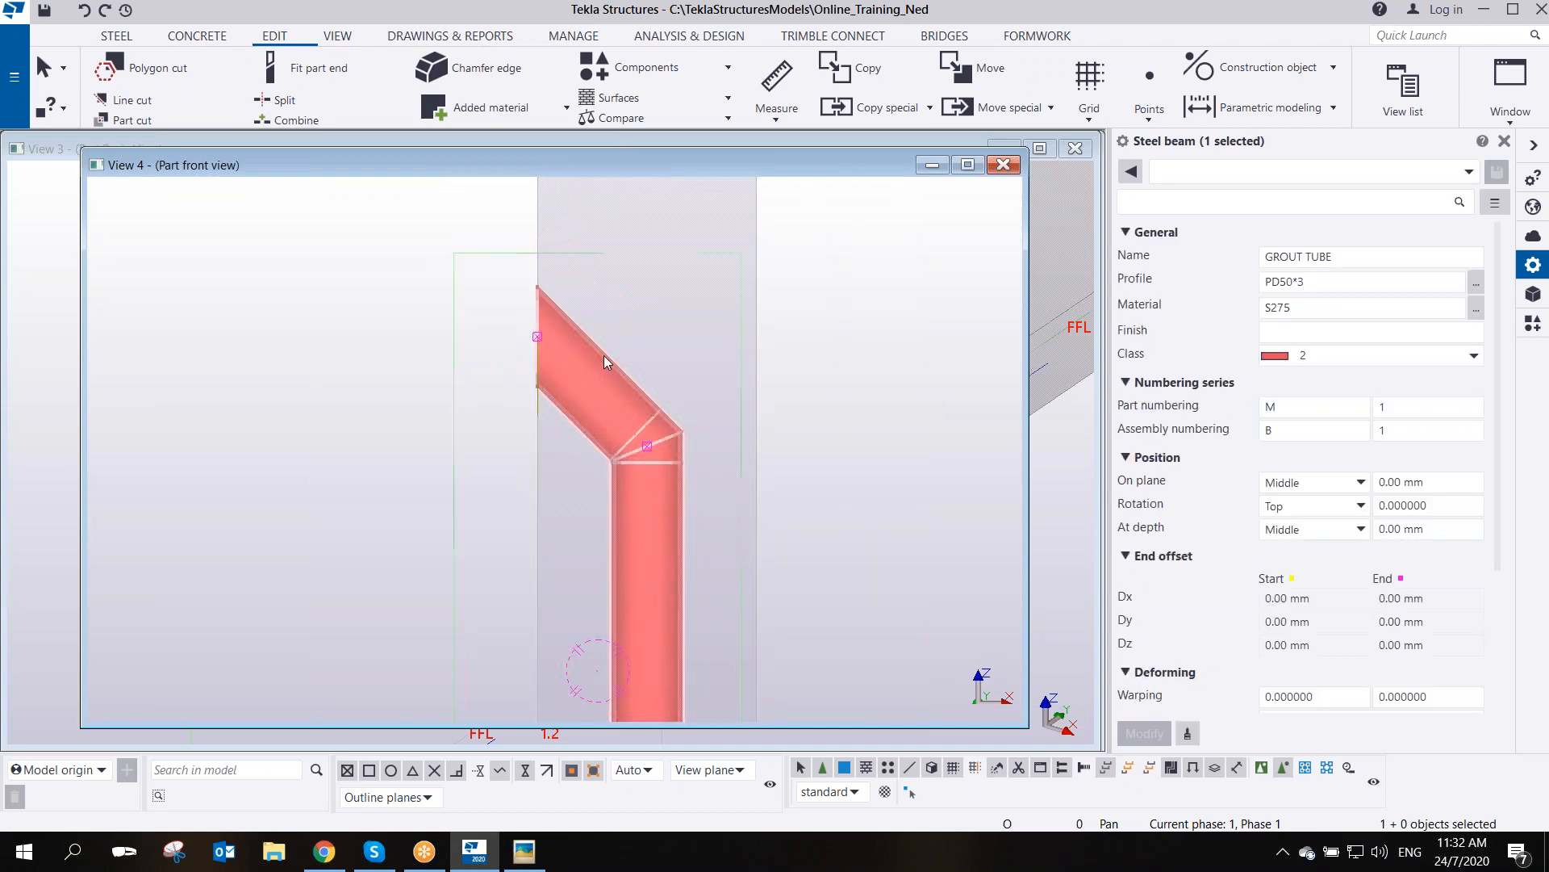
# - Add the grout tube to the wall panel's assembly and close the part front view
pyautogui.rightClick(603, 356)
pyautogui.moveTo(710, 779)
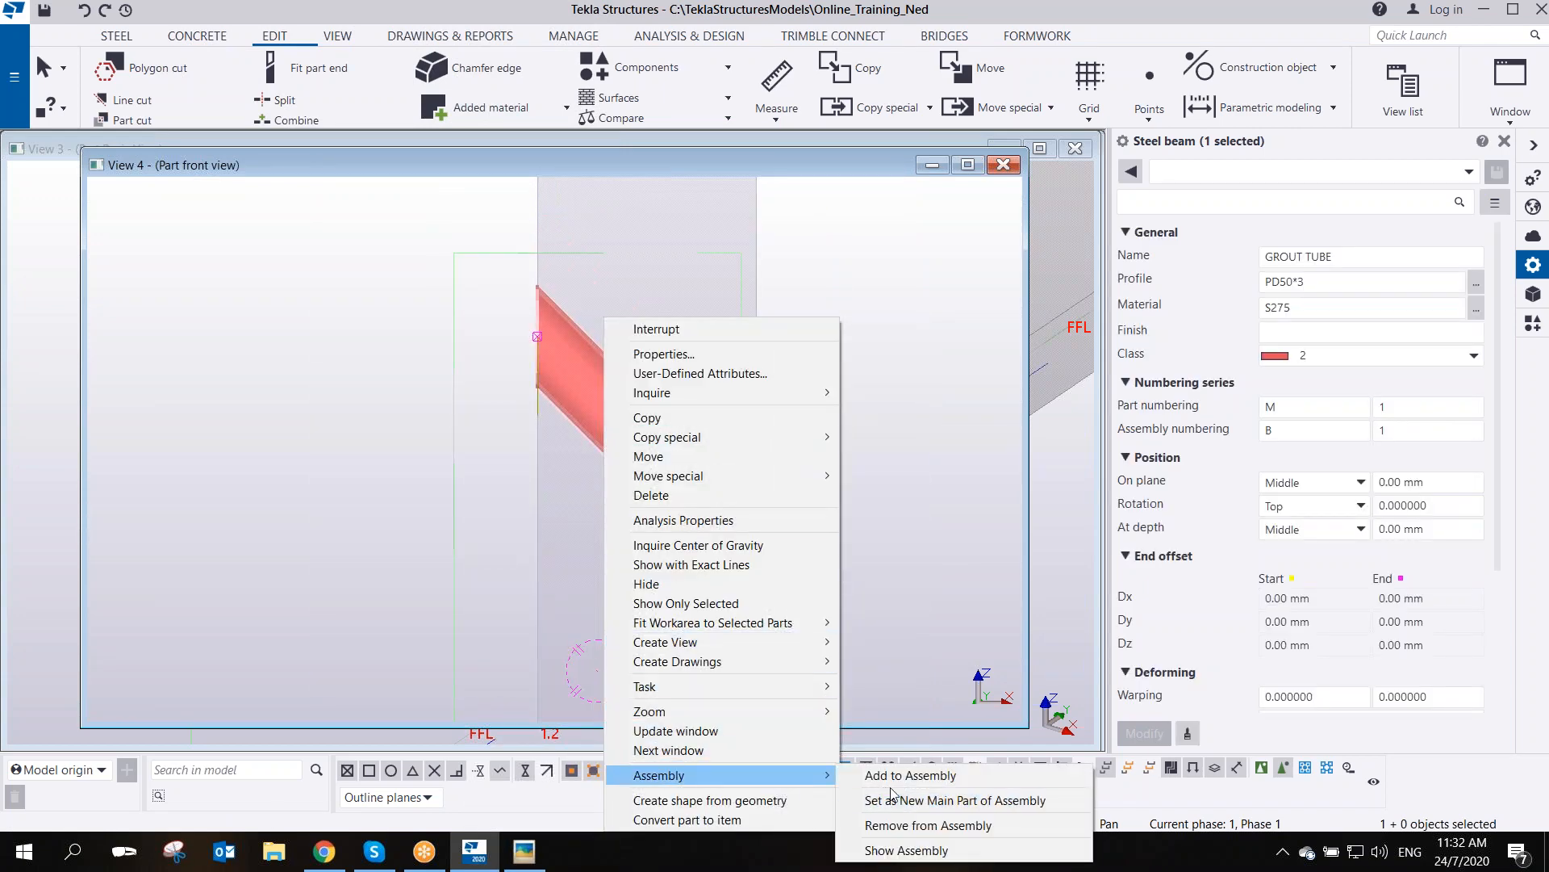
pyautogui.click(888, 775)
pyautogui.click(754, 383)
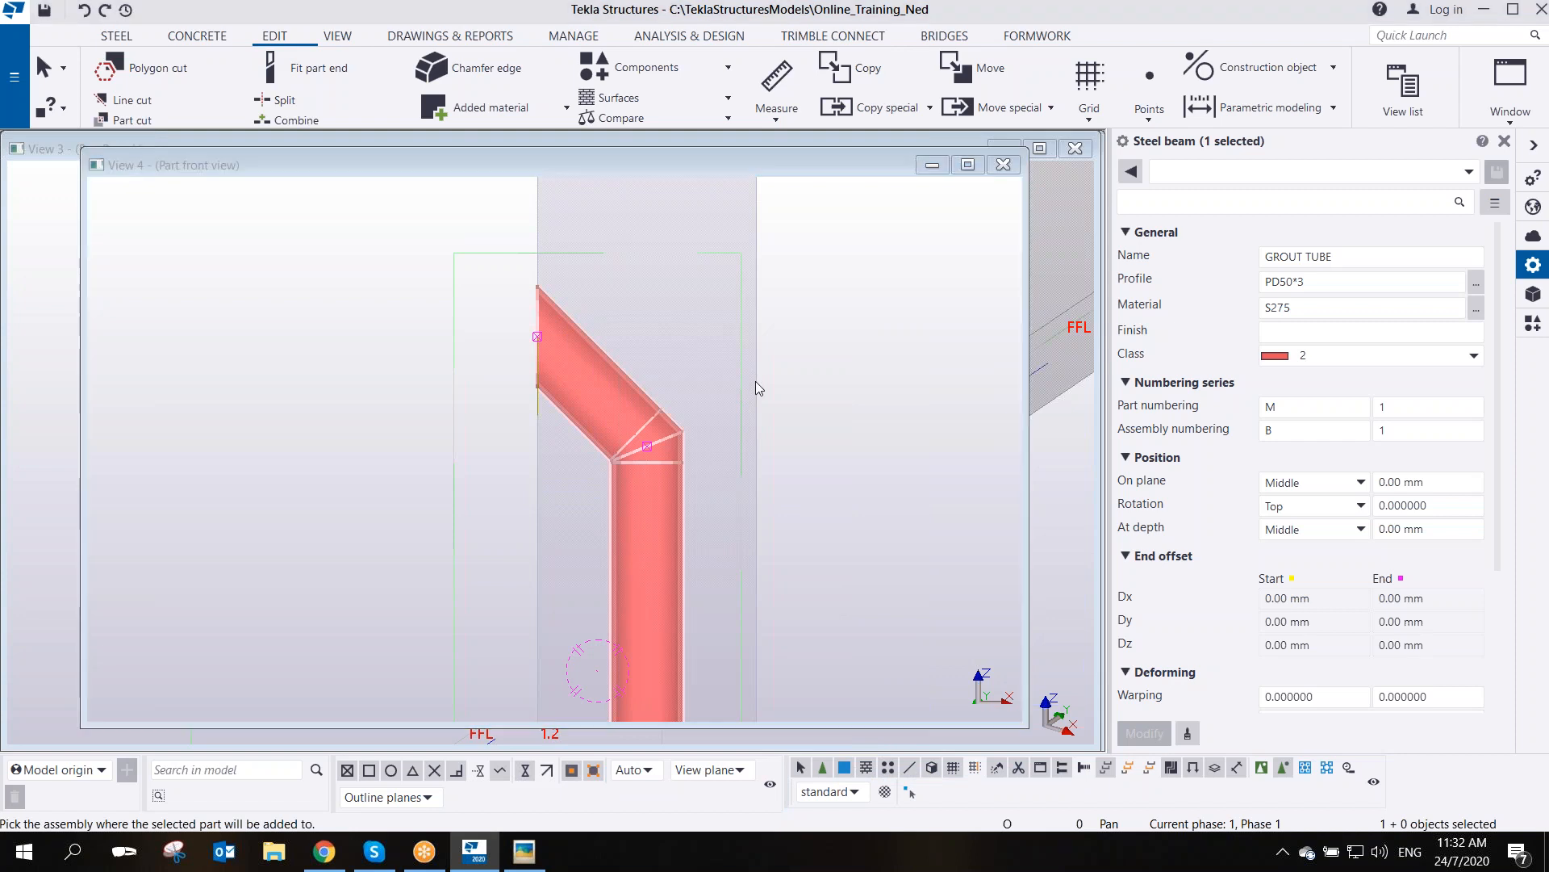
pyautogui.click(739, 455)
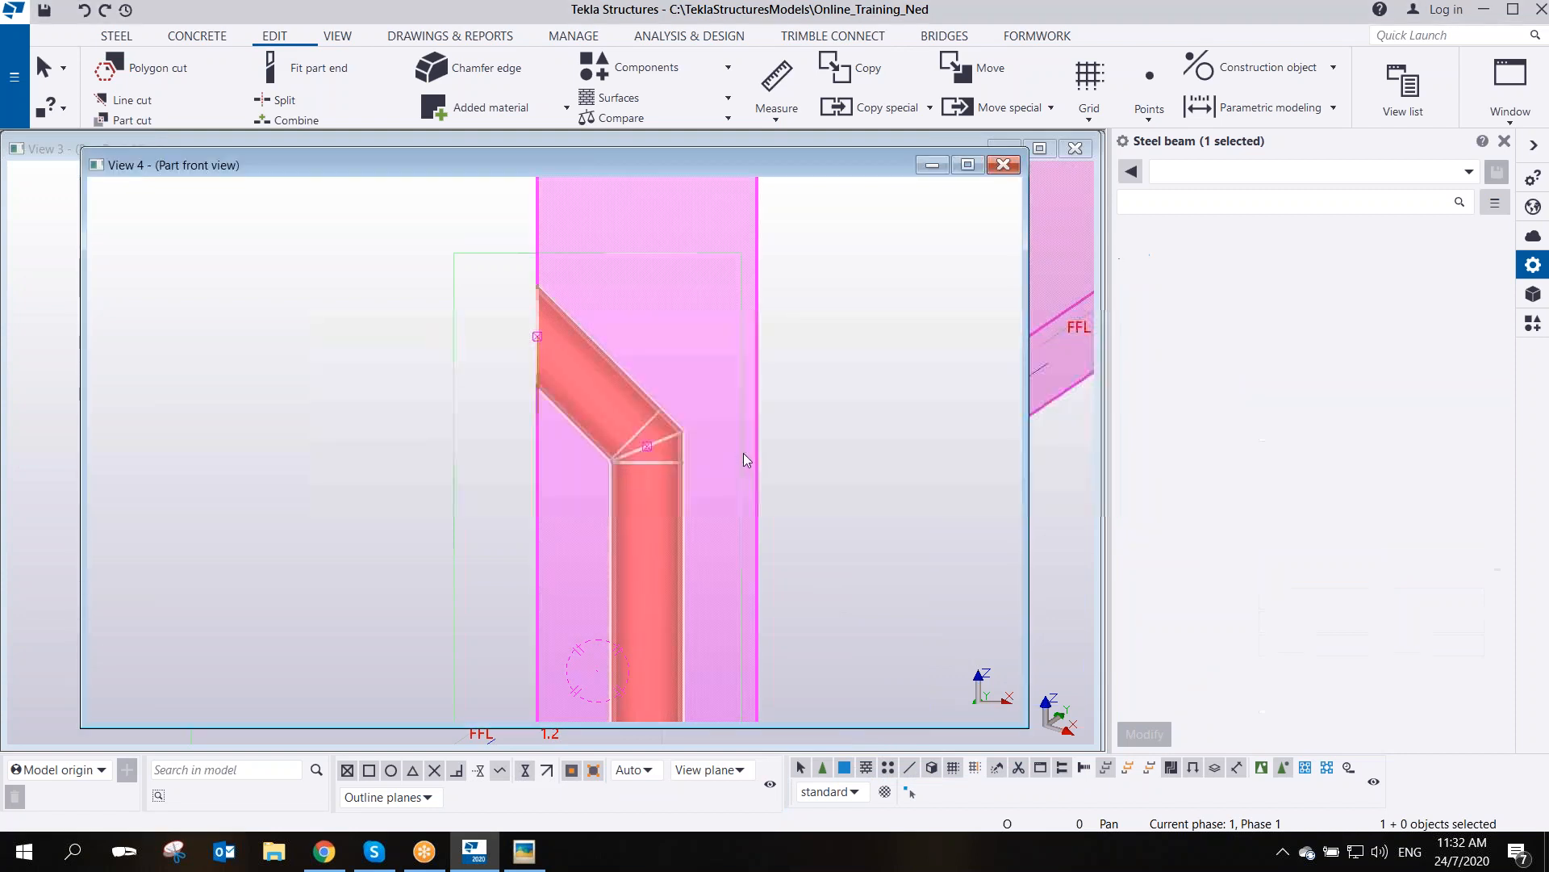
pyautogui.scroll(-6, 744, 457)
pyautogui.scroll(-2, 660, 471)
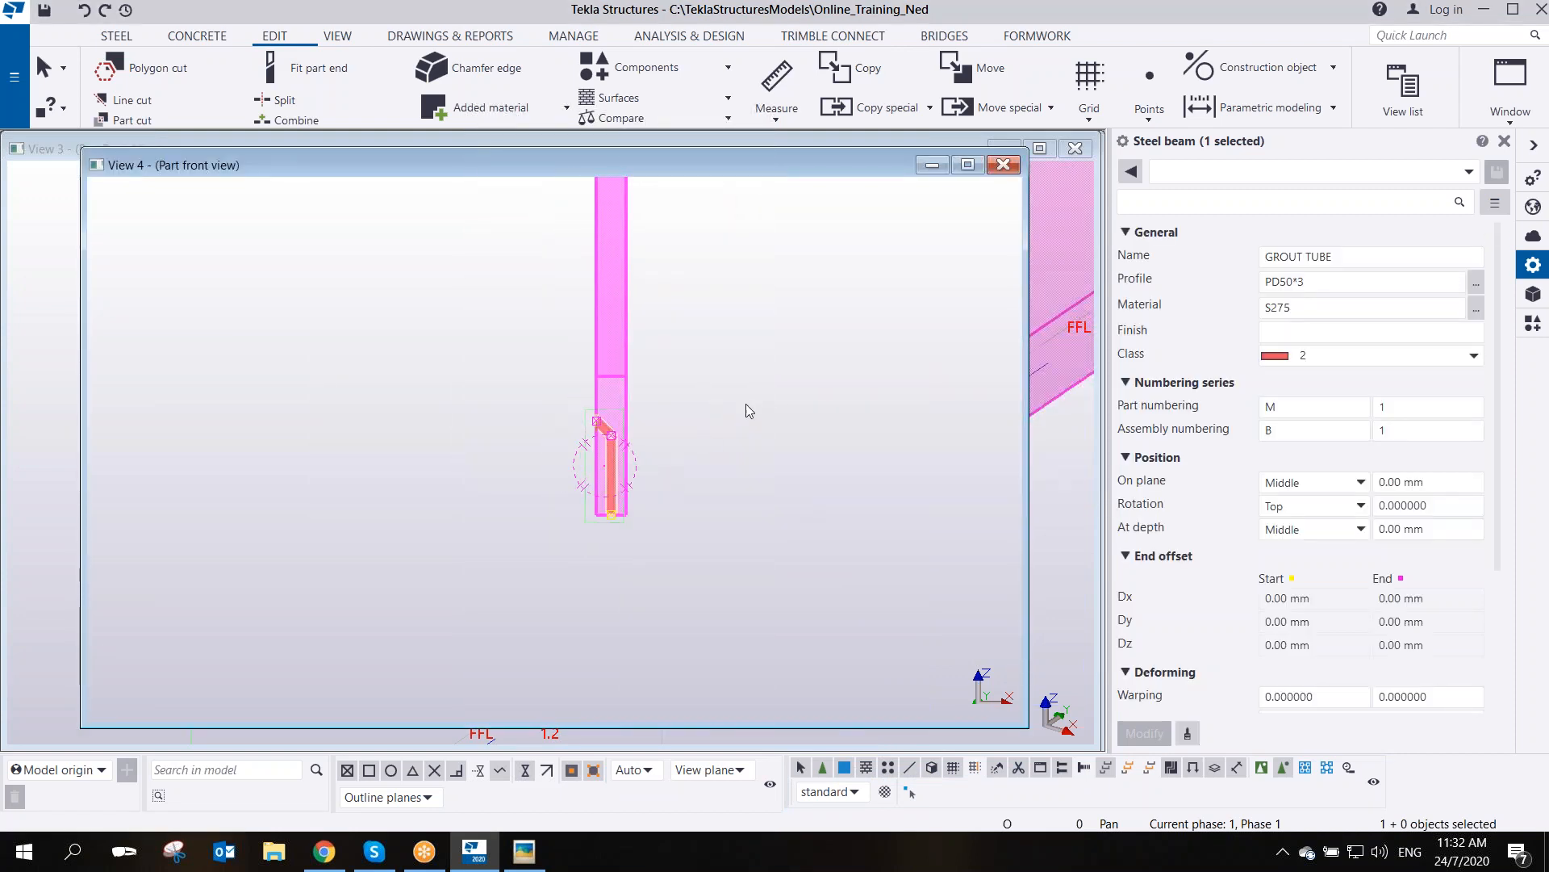
pyautogui.click(1004, 165)
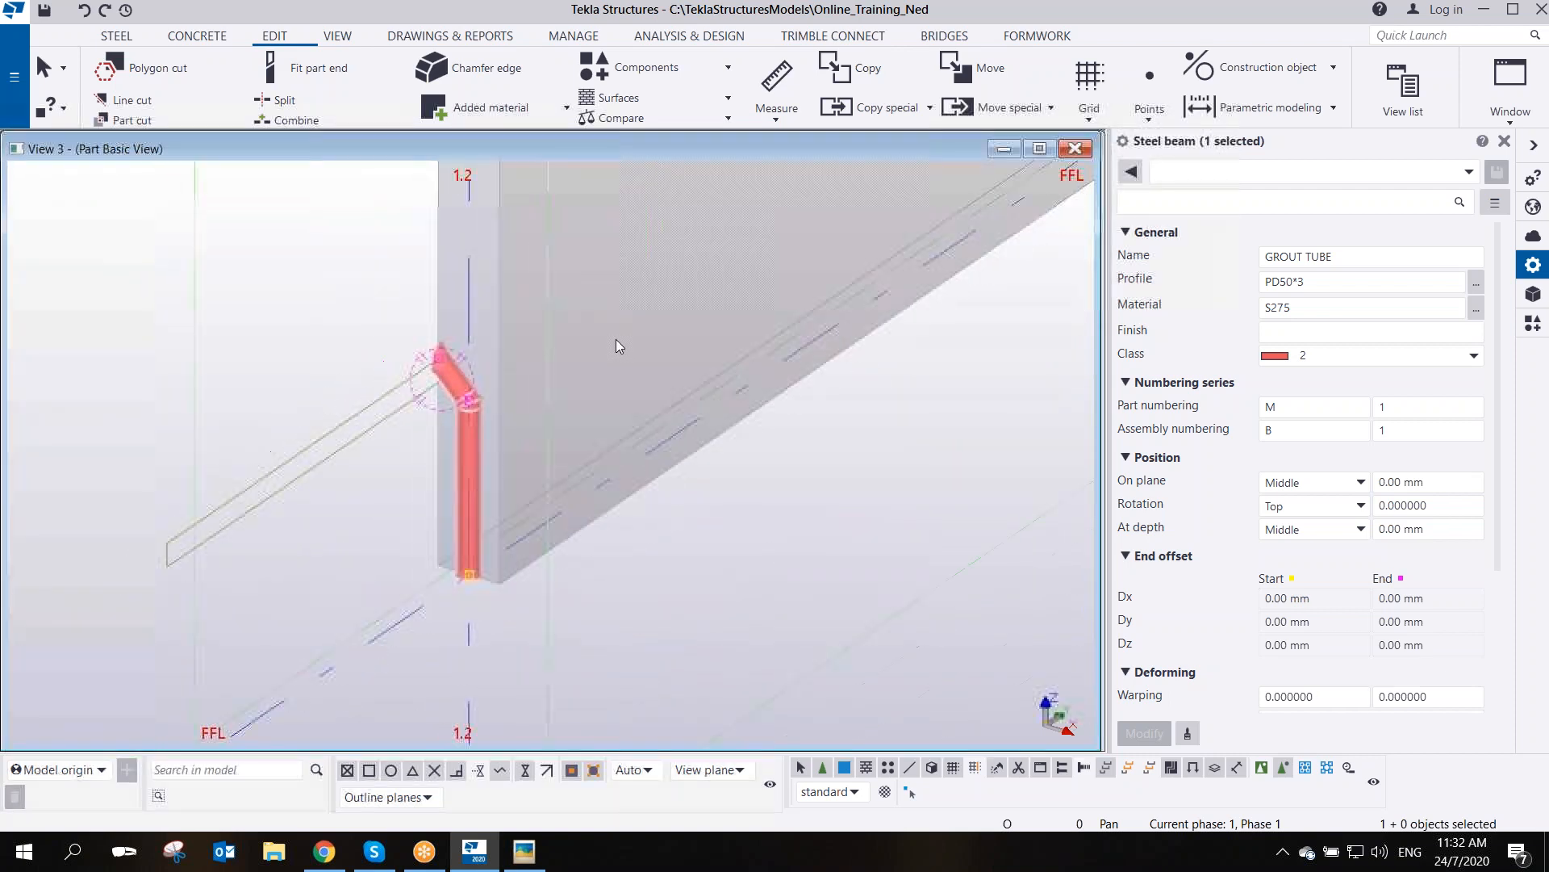
# - Switch to the plane view and move the grout tube 750 mm from grid line 1.2 along the panel's bottom edge
pyautogui.hotkey('ctrl', 'p')
pyautogui.moveTo(176, 632); pyautogui.dragTo(203, 415, button='middle')
pyautogui.scroll(4, 201, 417)
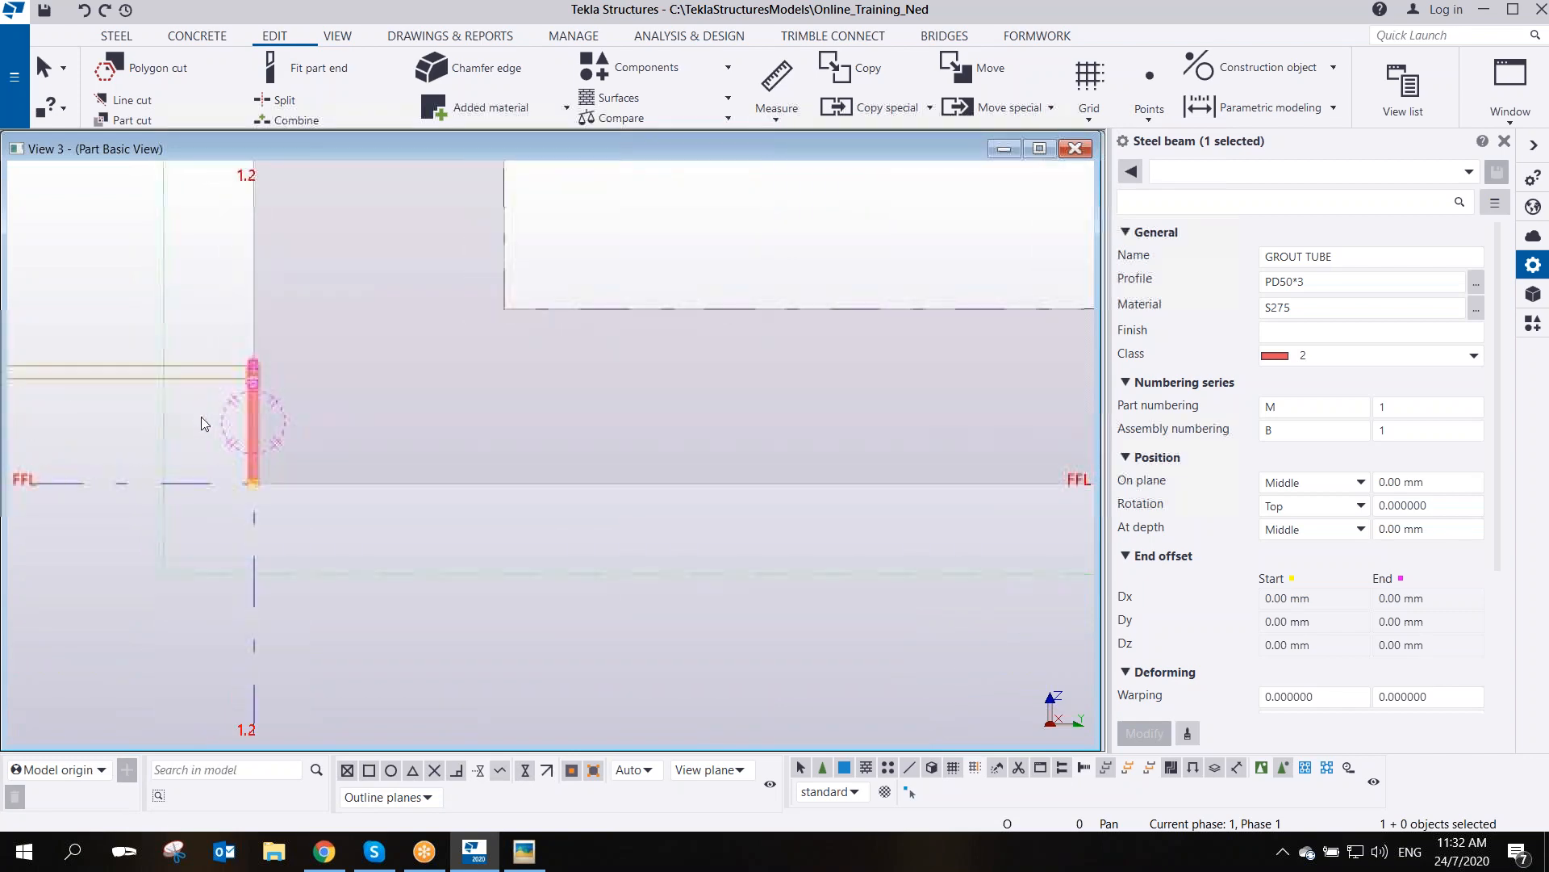
pyautogui.rightClick(262, 440)
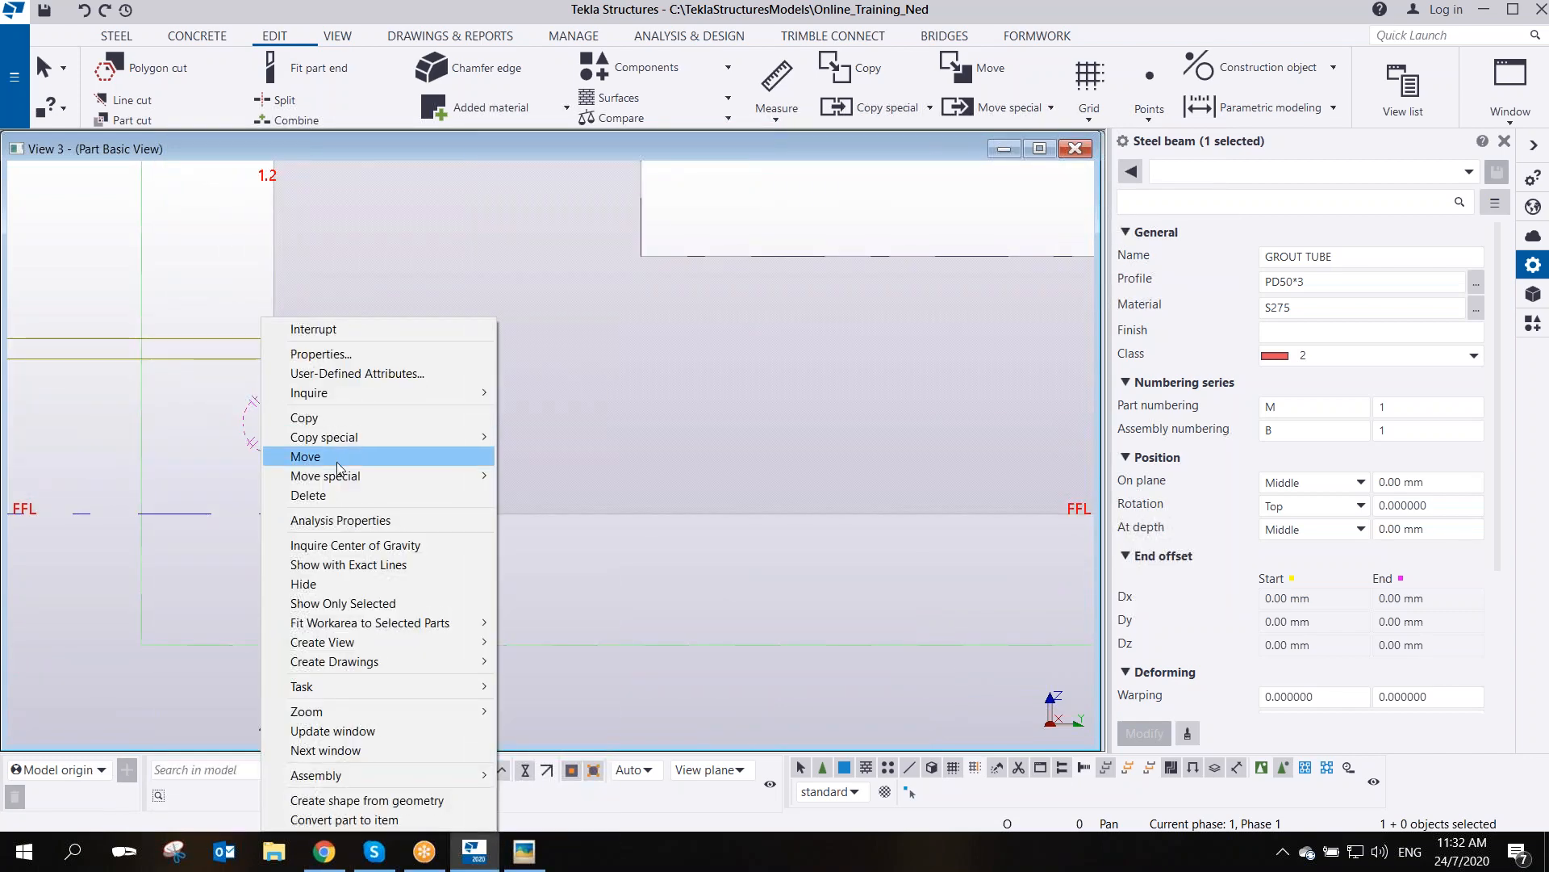
pyautogui.click(323, 454)
pyautogui.click(272, 512)
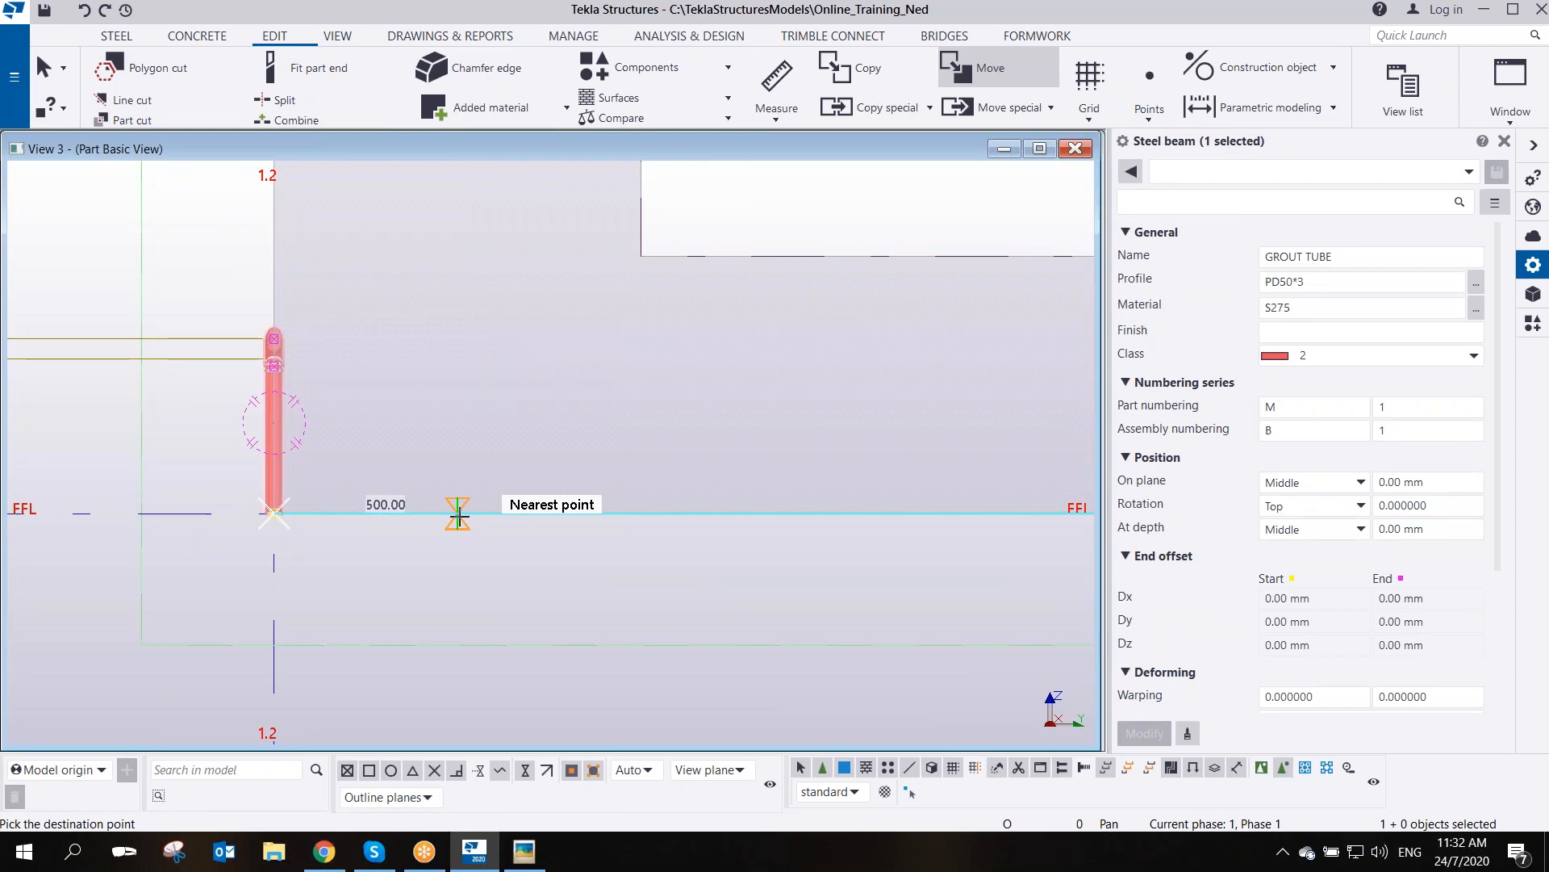
pyautogui.write('750')
pyautogui.press('Return')
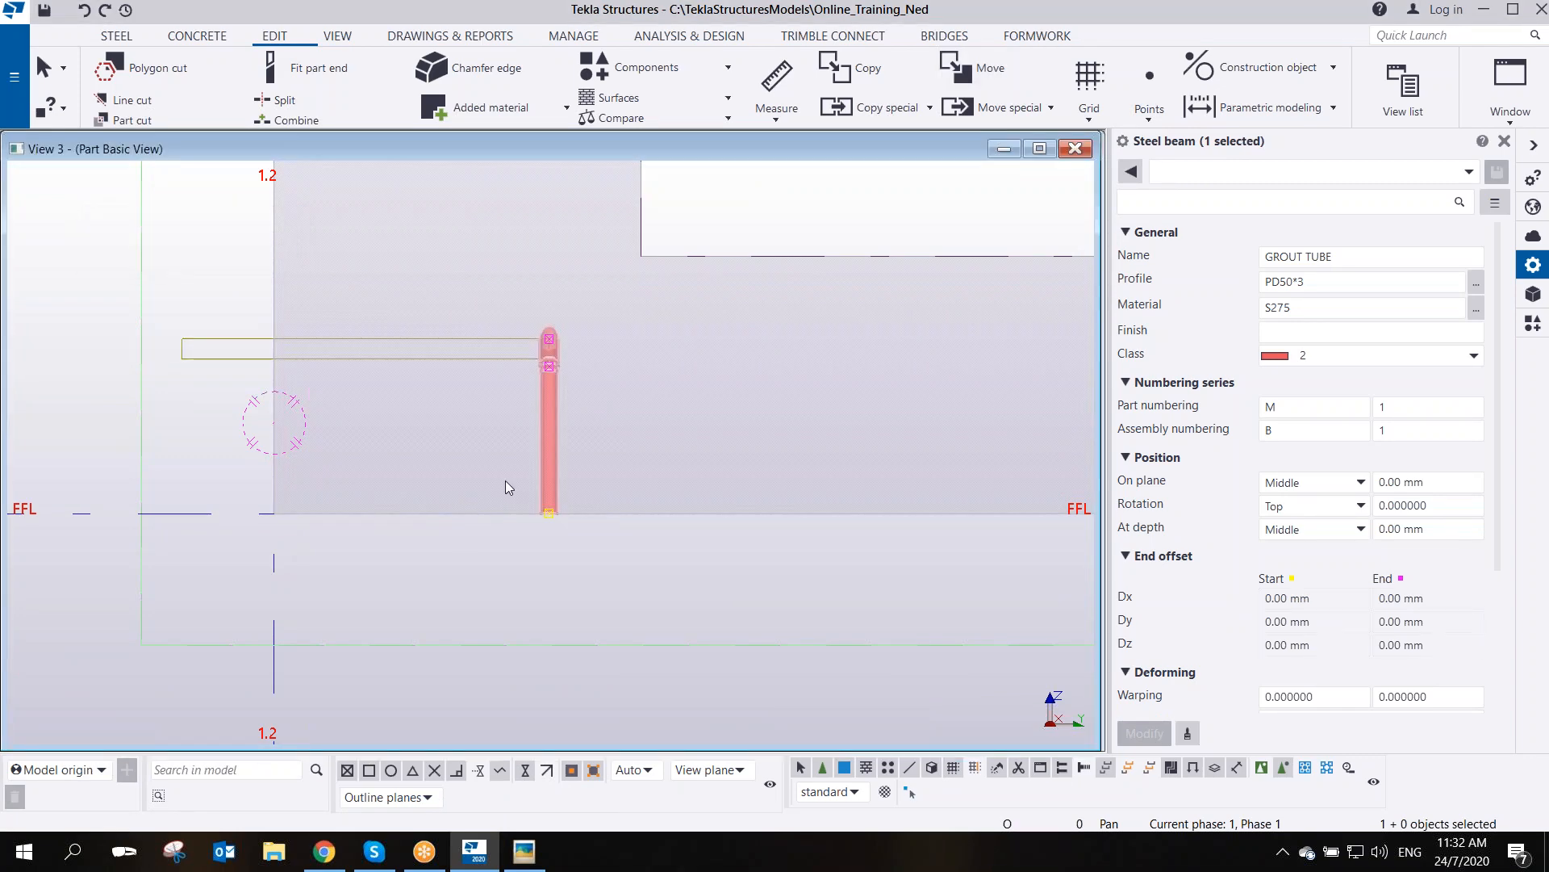
# - Make three linear copies of the grout tube along the panel's base at 1000 mm spacing in Y
pyautogui.rightClick(547, 442)
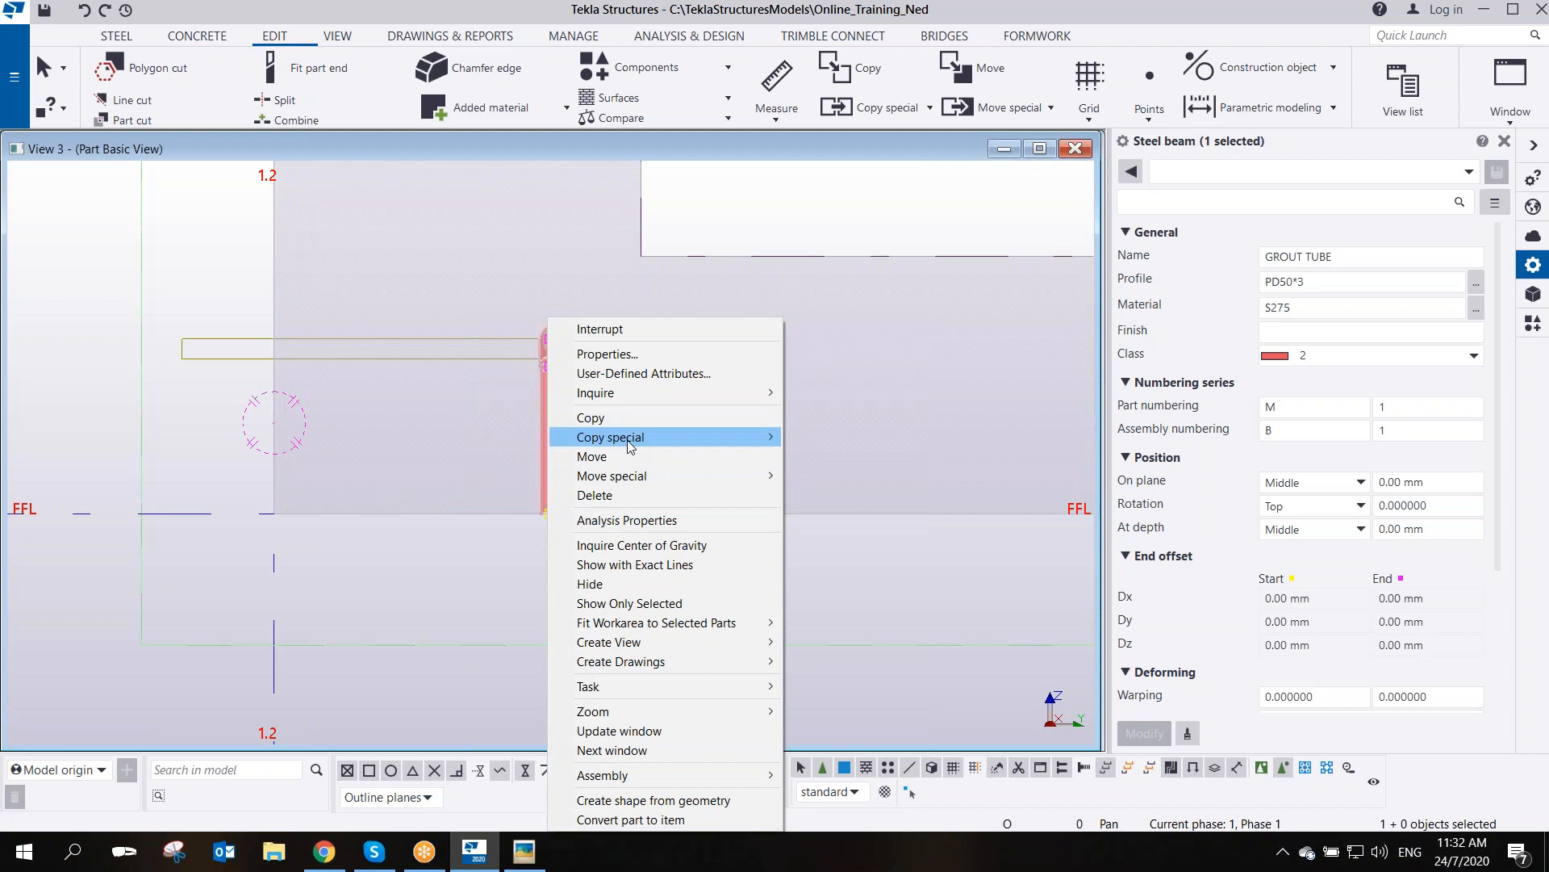
pyautogui.moveTo(629, 445)
pyautogui.click(825, 436)
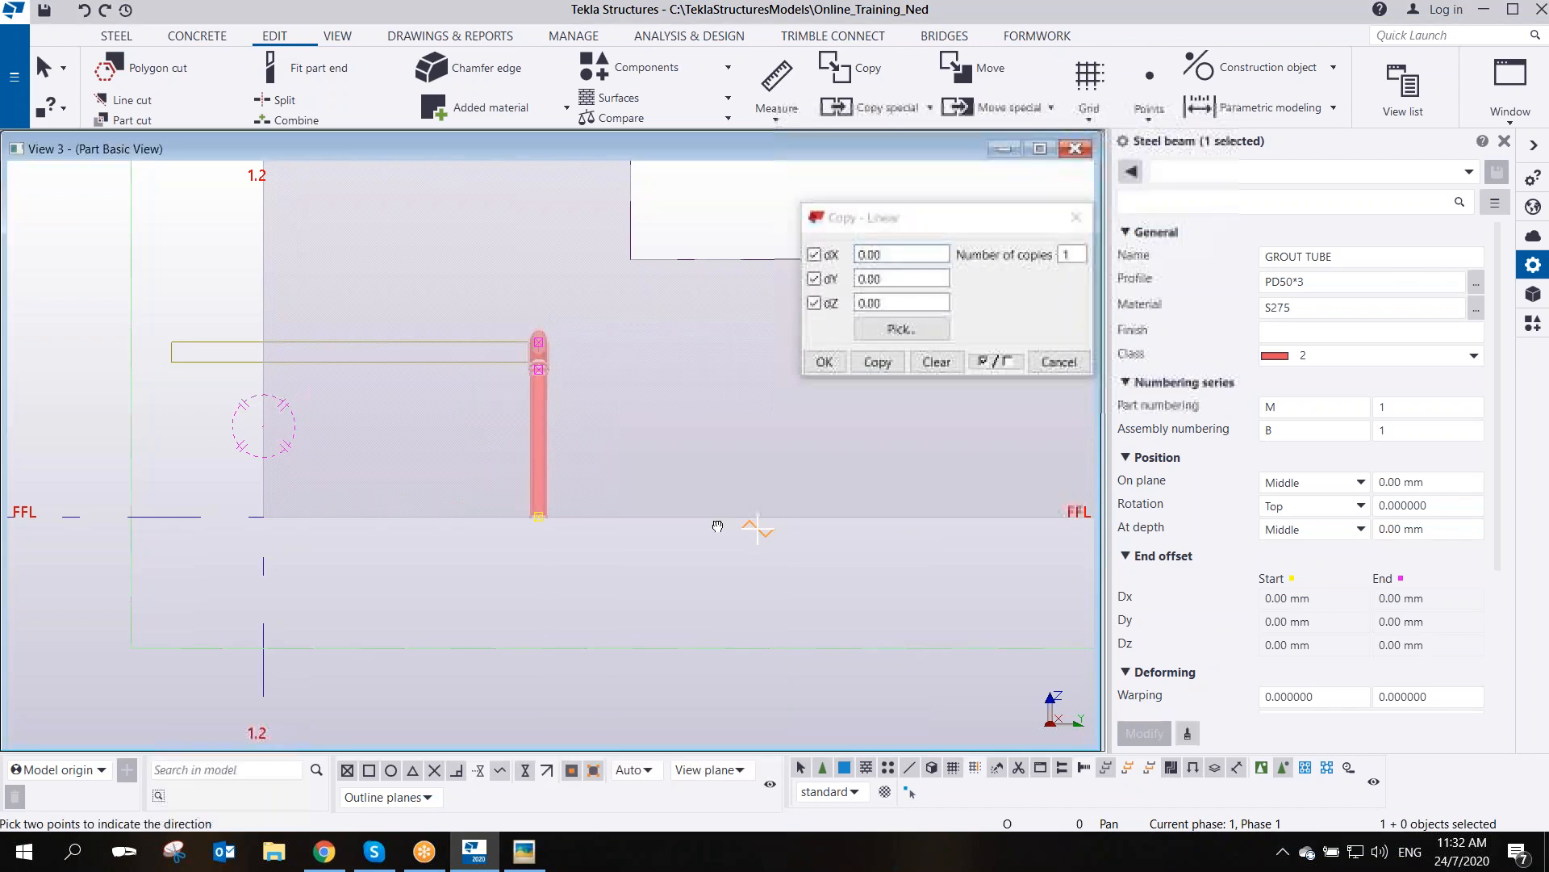
pyautogui.moveTo(718, 526); pyautogui.dragTo(482, 481, button='middle')
pyautogui.doubleClick(916, 278)
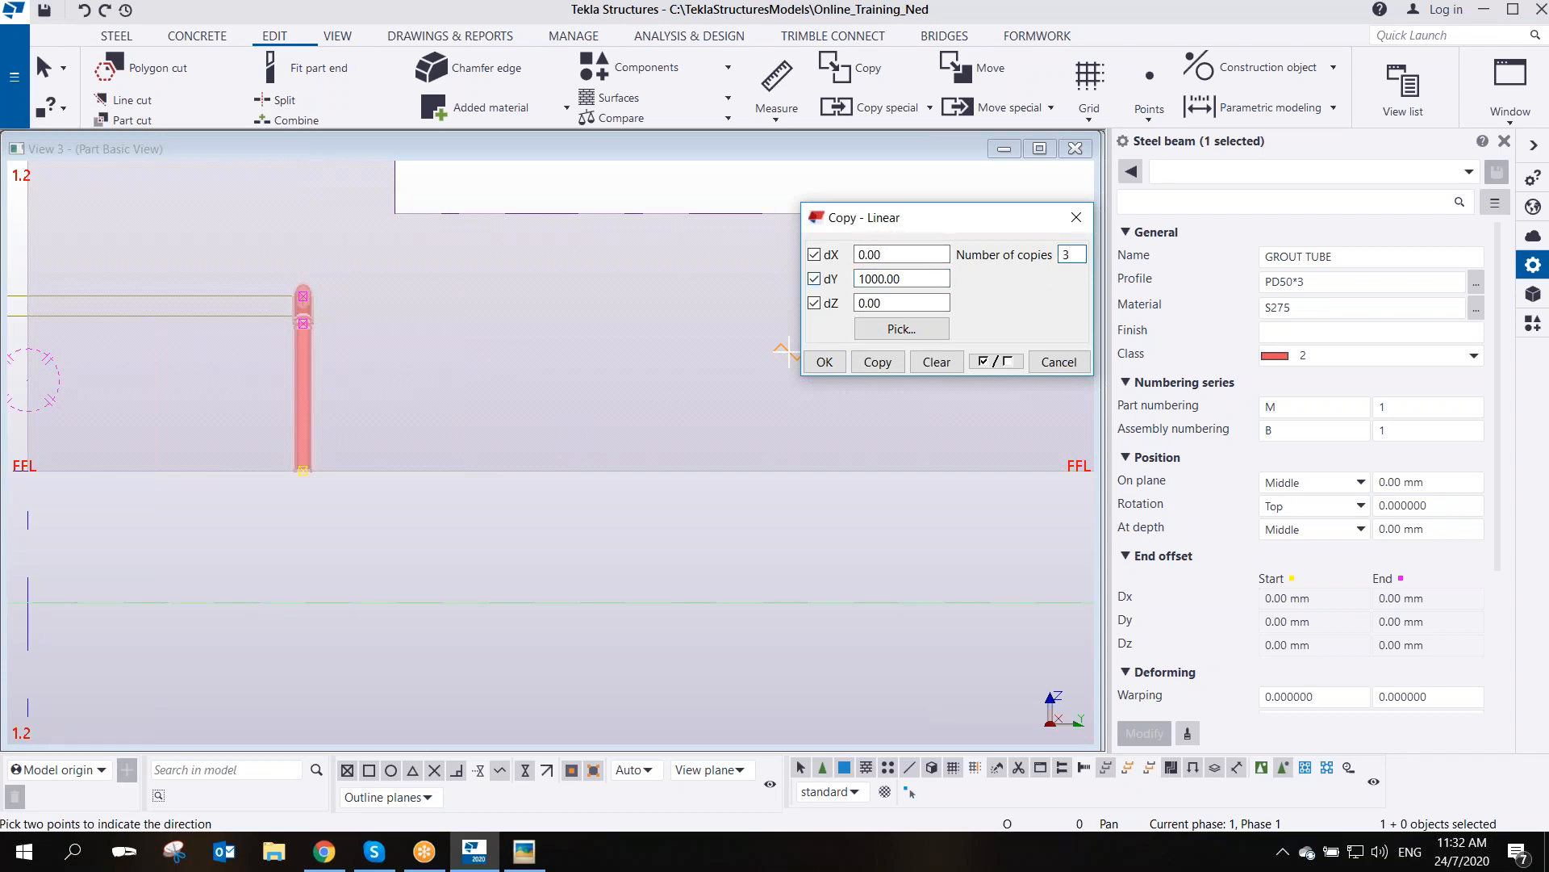
pyautogui.click(876, 364)
pyautogui.click(824, 361)
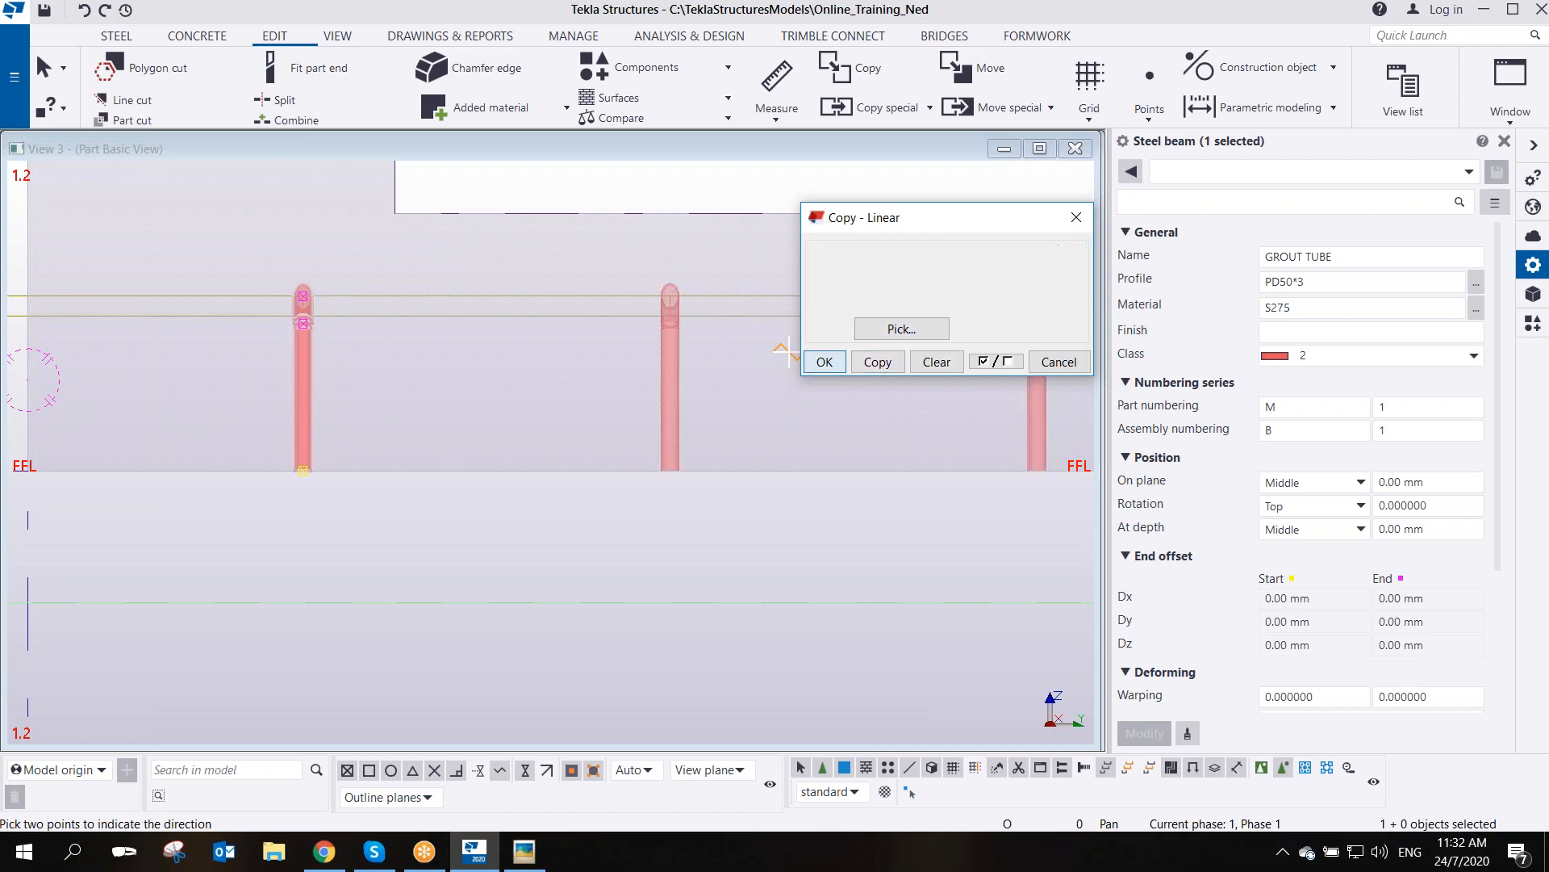
pyautogui.moveTo(805, 408); pyautogui.dragTo(660, 545, button='middle')
pyautogui.scroll(-5, 661, 545)
pyautogui.rightClick(692, 400)
pyautogui.click(710, 406)
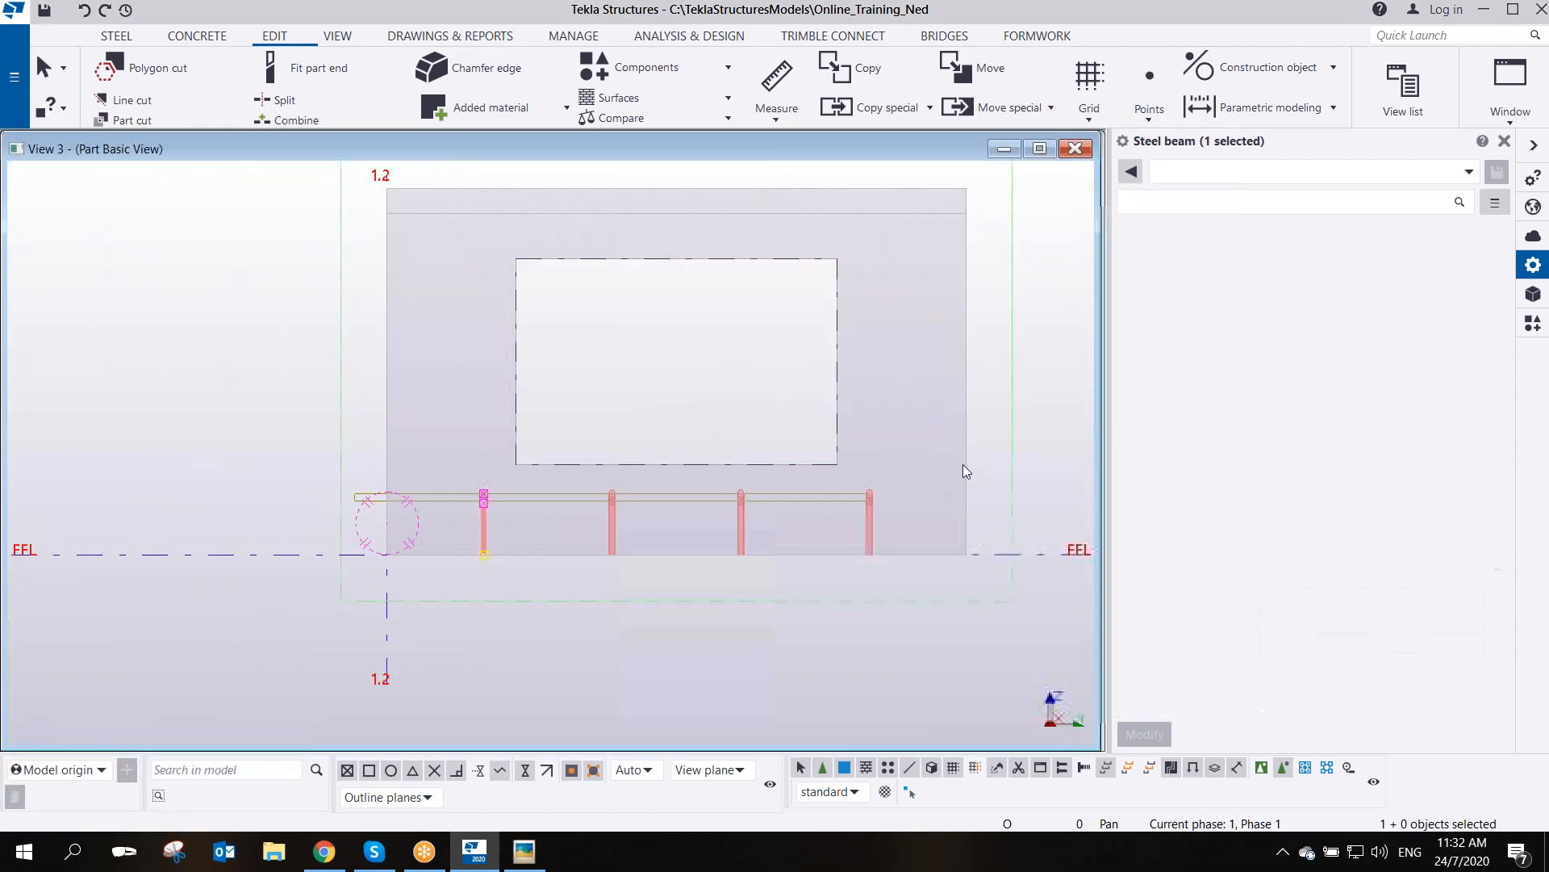
# - Inquire the precast wall's cast unit and review its parts and embedded objects
pyautogui.click(966, 458)
pyautogui.rightClick(967, 461)
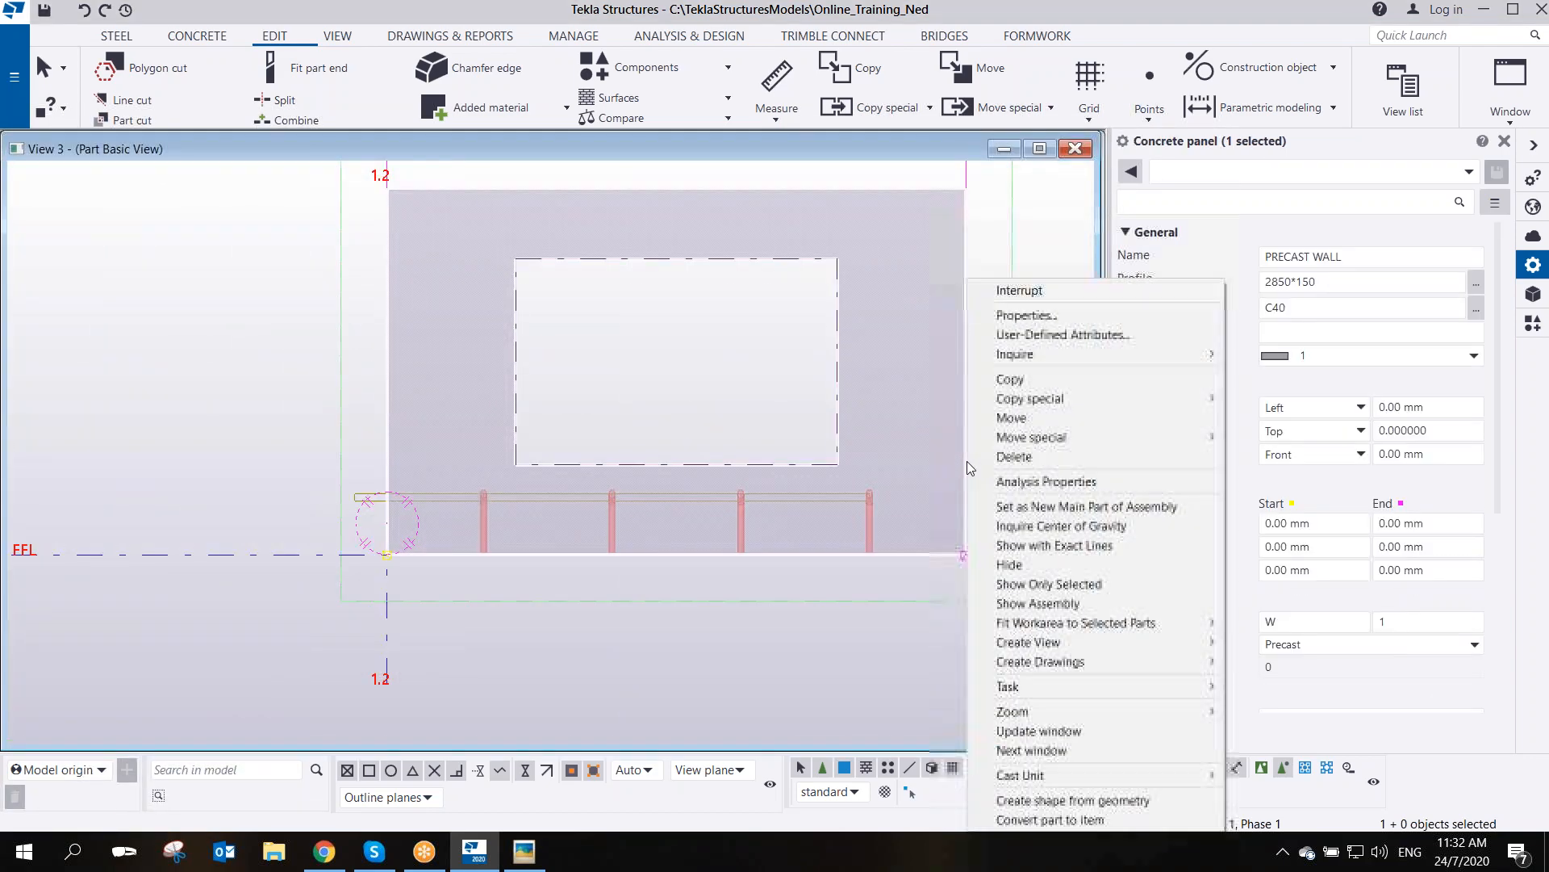
pyautogui.moveTo(1041, 358)
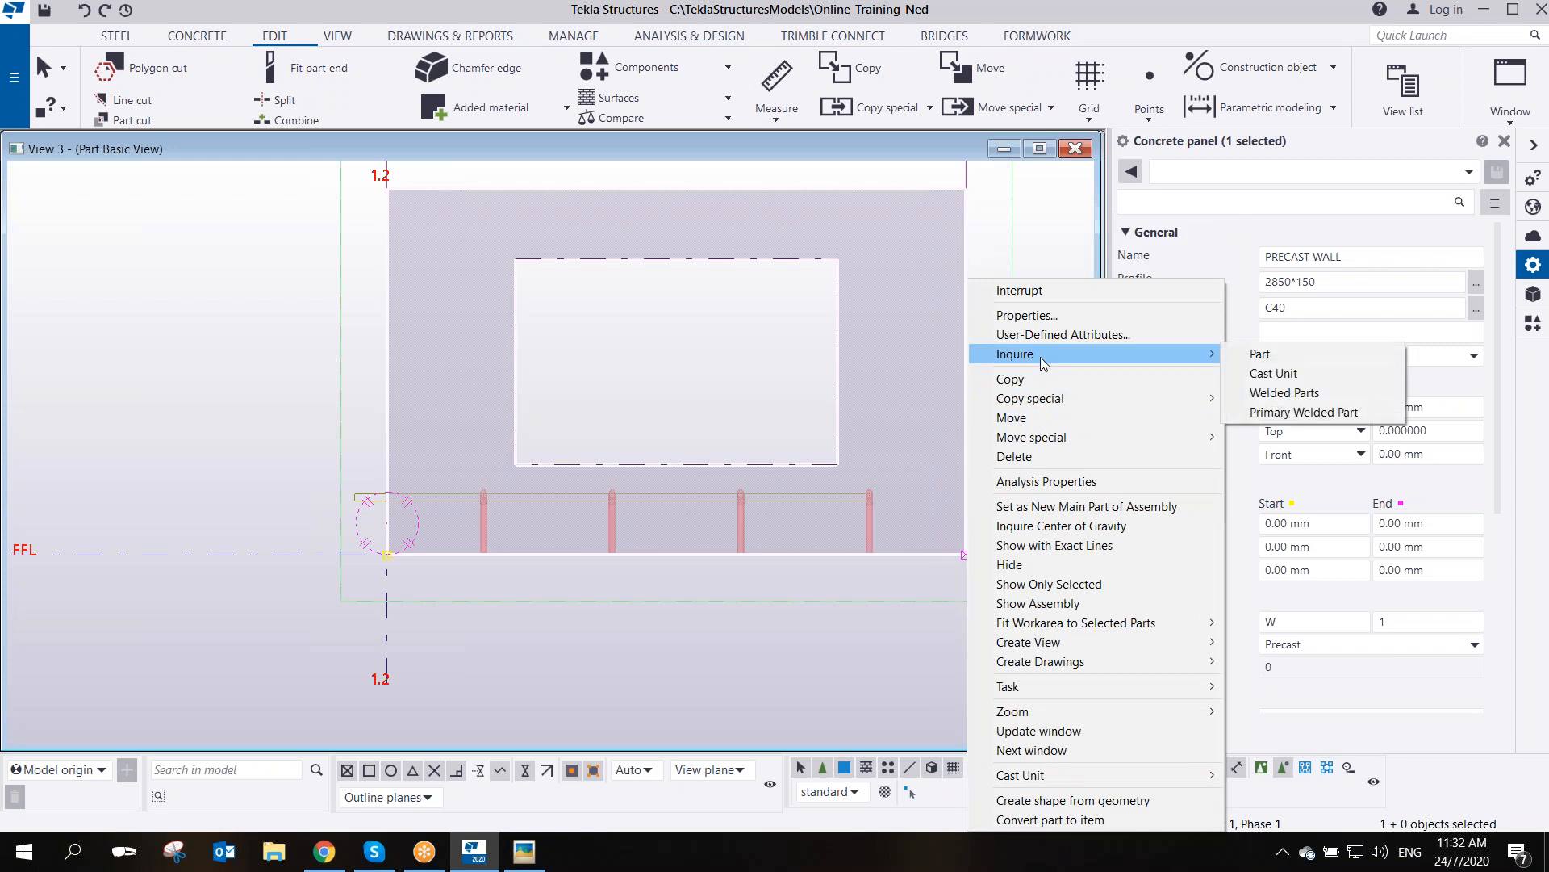
pyautogui.click(1334, 376)
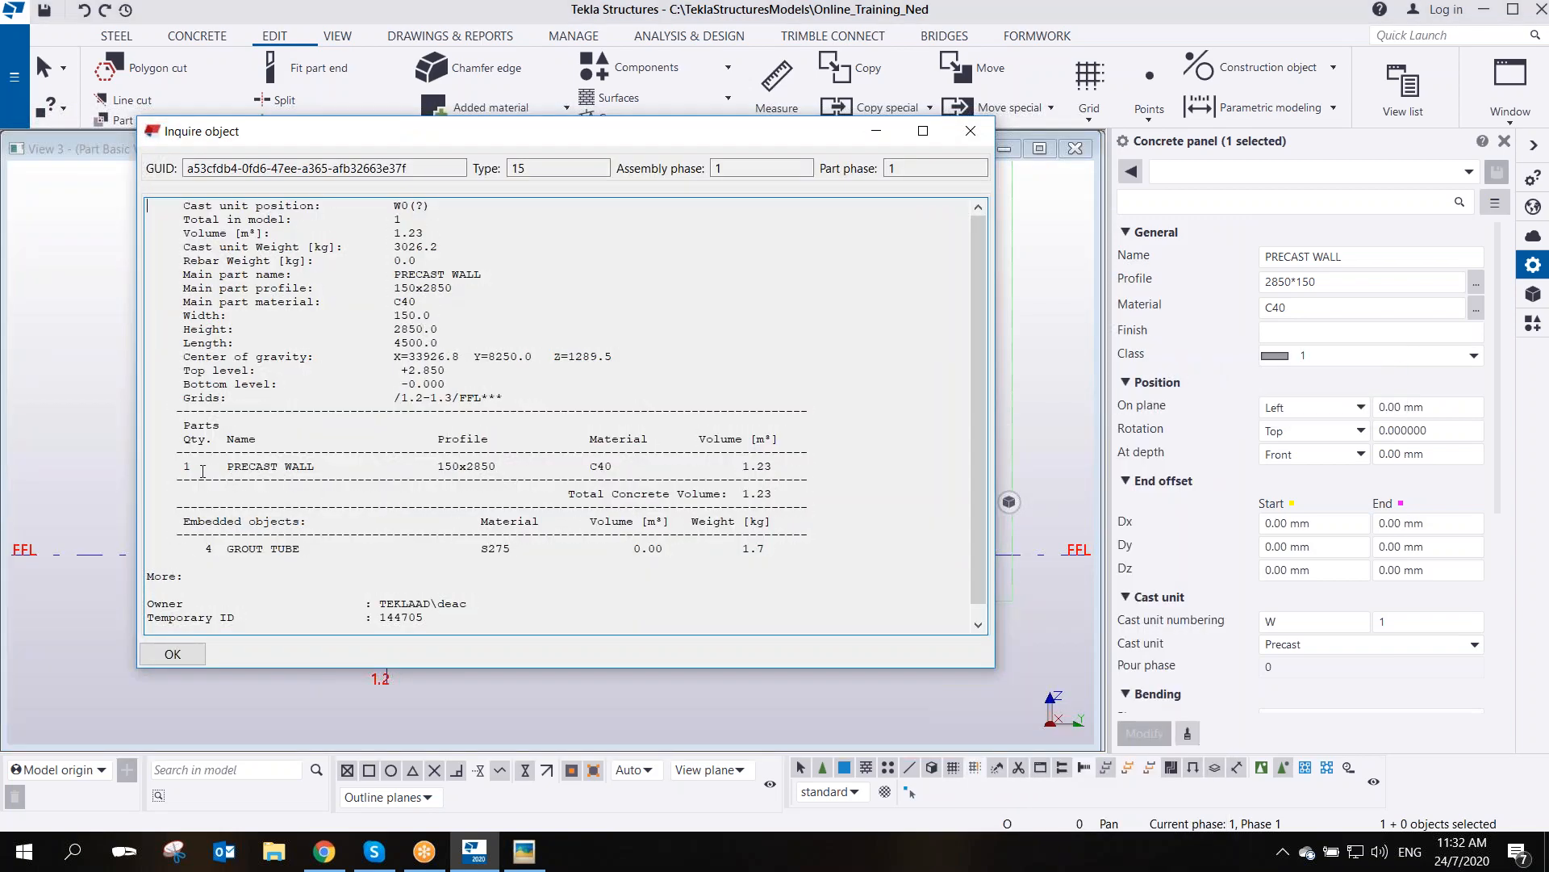
pyautogui.moveTo(151, 461); pyautogui.dragTo(881, 562)
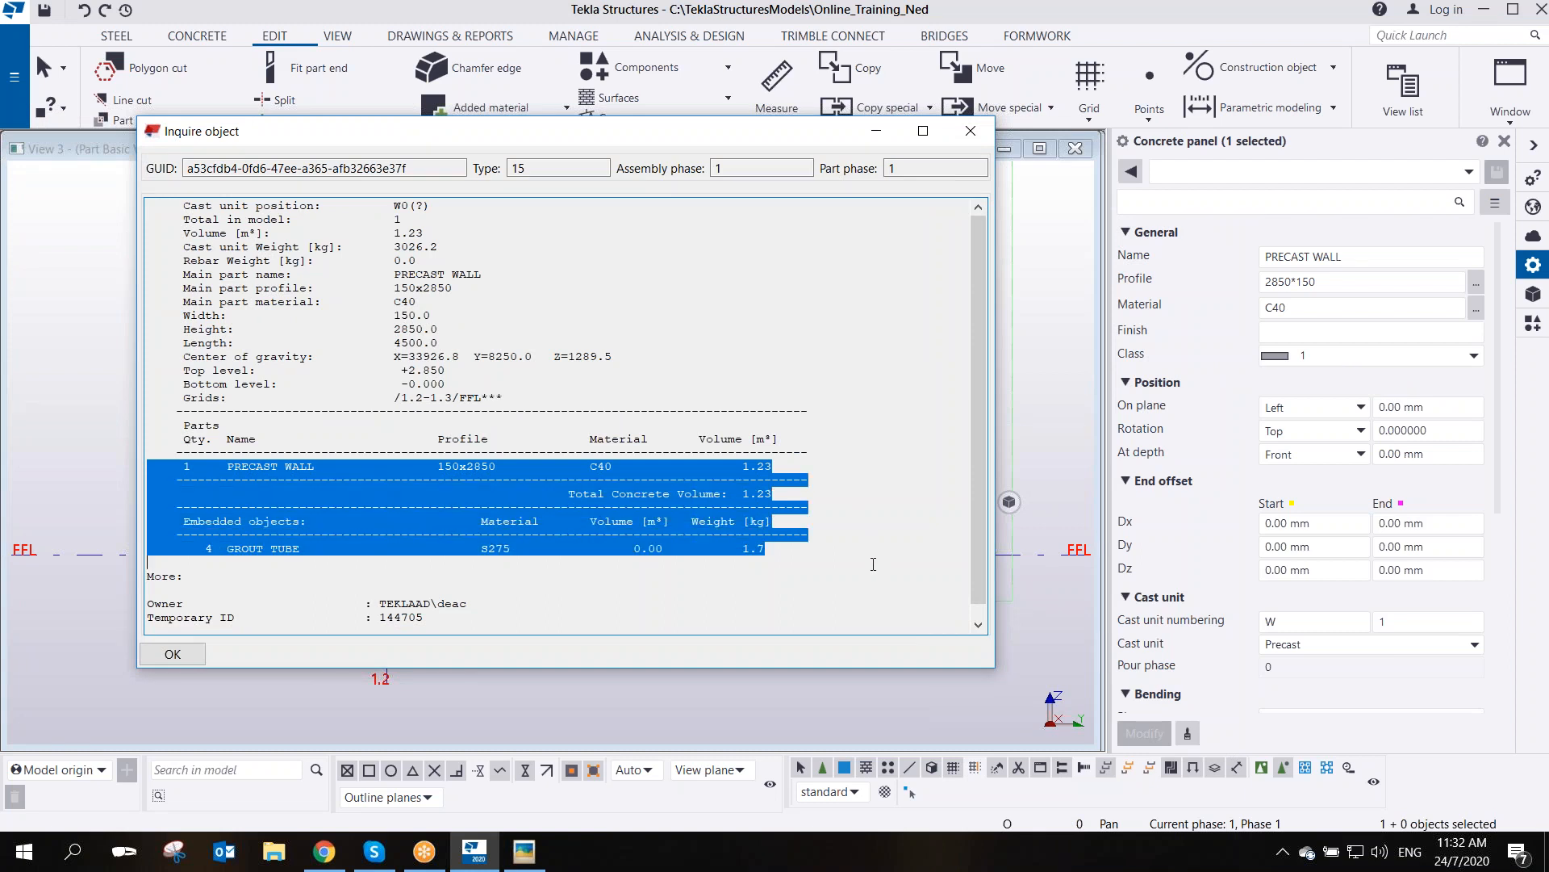
pyautogui.click(971, 131)
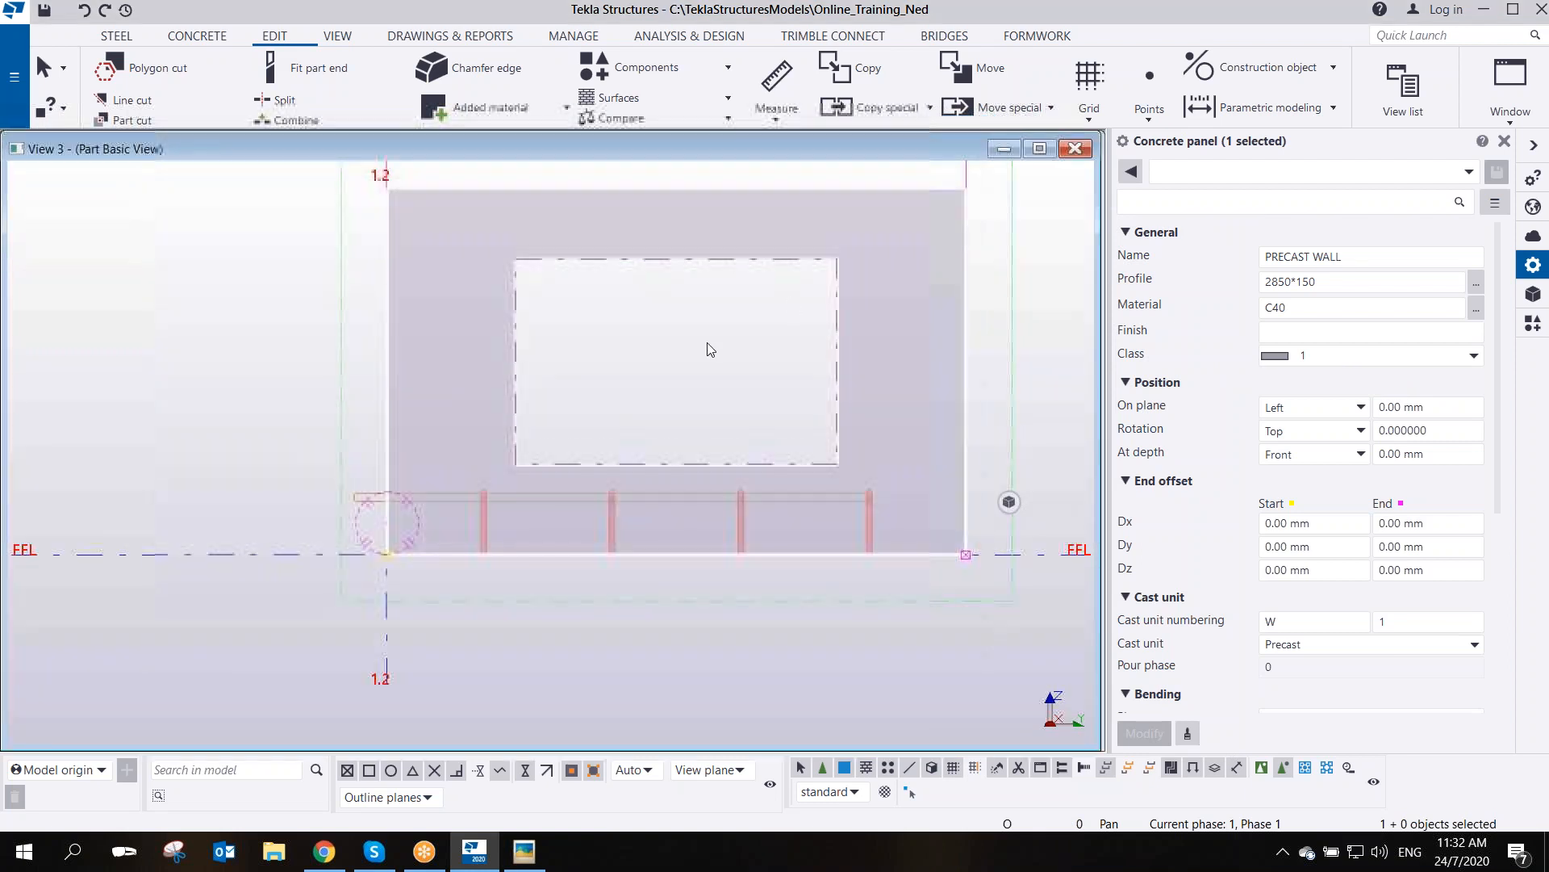
pyautogui.rightClick(708, 339)
pyautogui.click(764, 292)
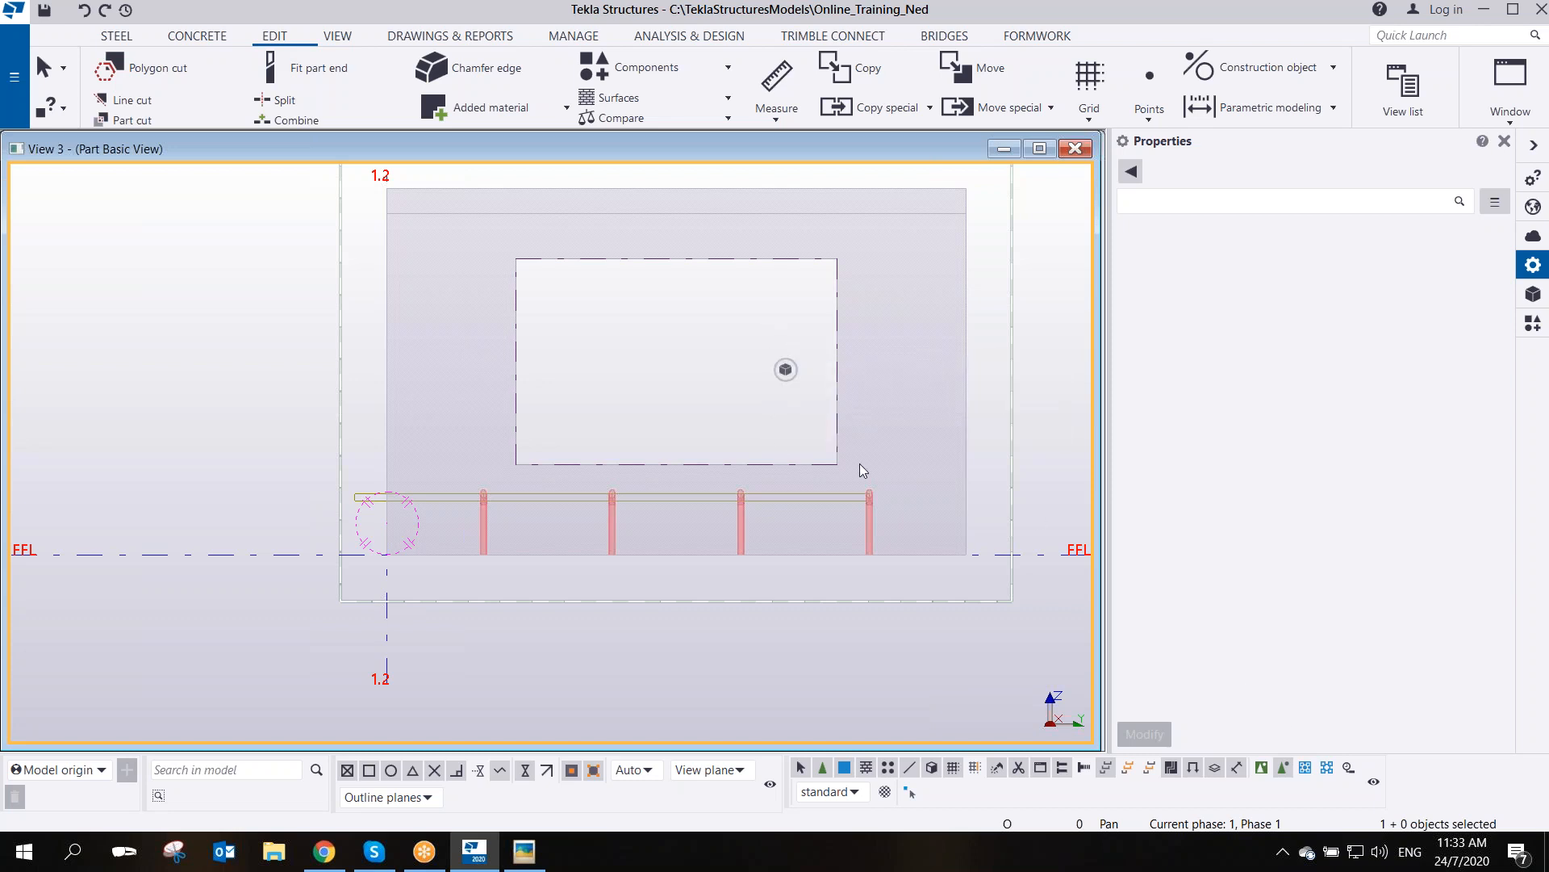
# - Start a steel beam at the panel's upper rebate with the name LIFTING ANCHOR and profile D20
pyautogui.moveTo(620, 303); pyautogui.dragTo(446, 426, button='middle')
pyautogui.scroll(5, 329, 343)
pyautogui.scroll(2, 322, 396)
pyautogui.moveTo(309, 419); pyautogui.dragTo(472, 376, button='middle')
pyautogui.scroll(-1, 327, 389)
pyautogui.scroll(-6, 456, 331)
pyautogui.scroll(5, 459, 276)
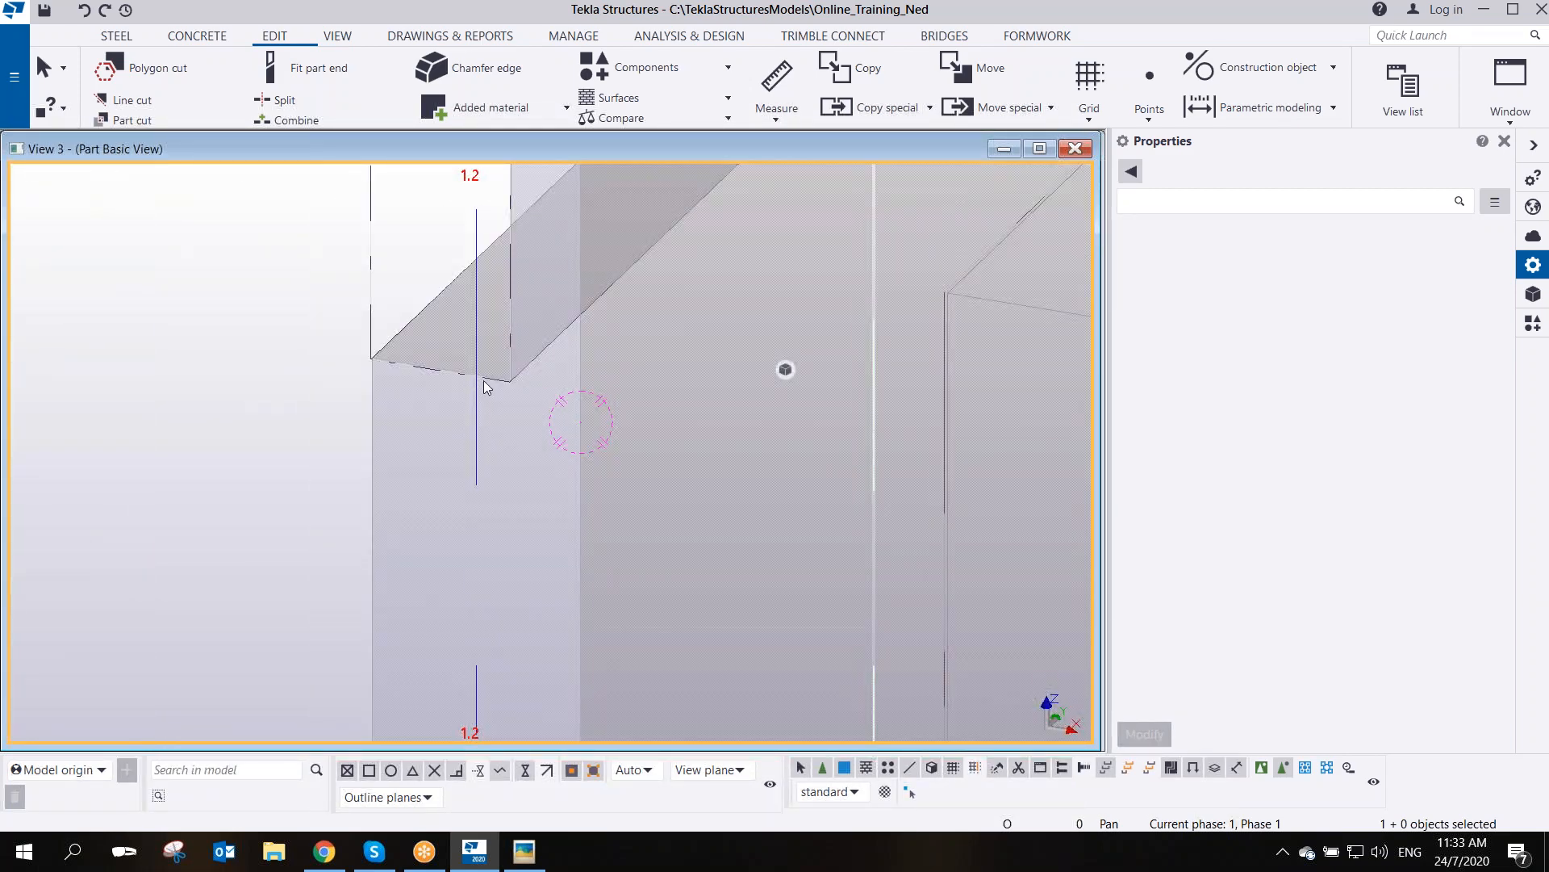
pyautogui.scroll(-3, 481, 412)
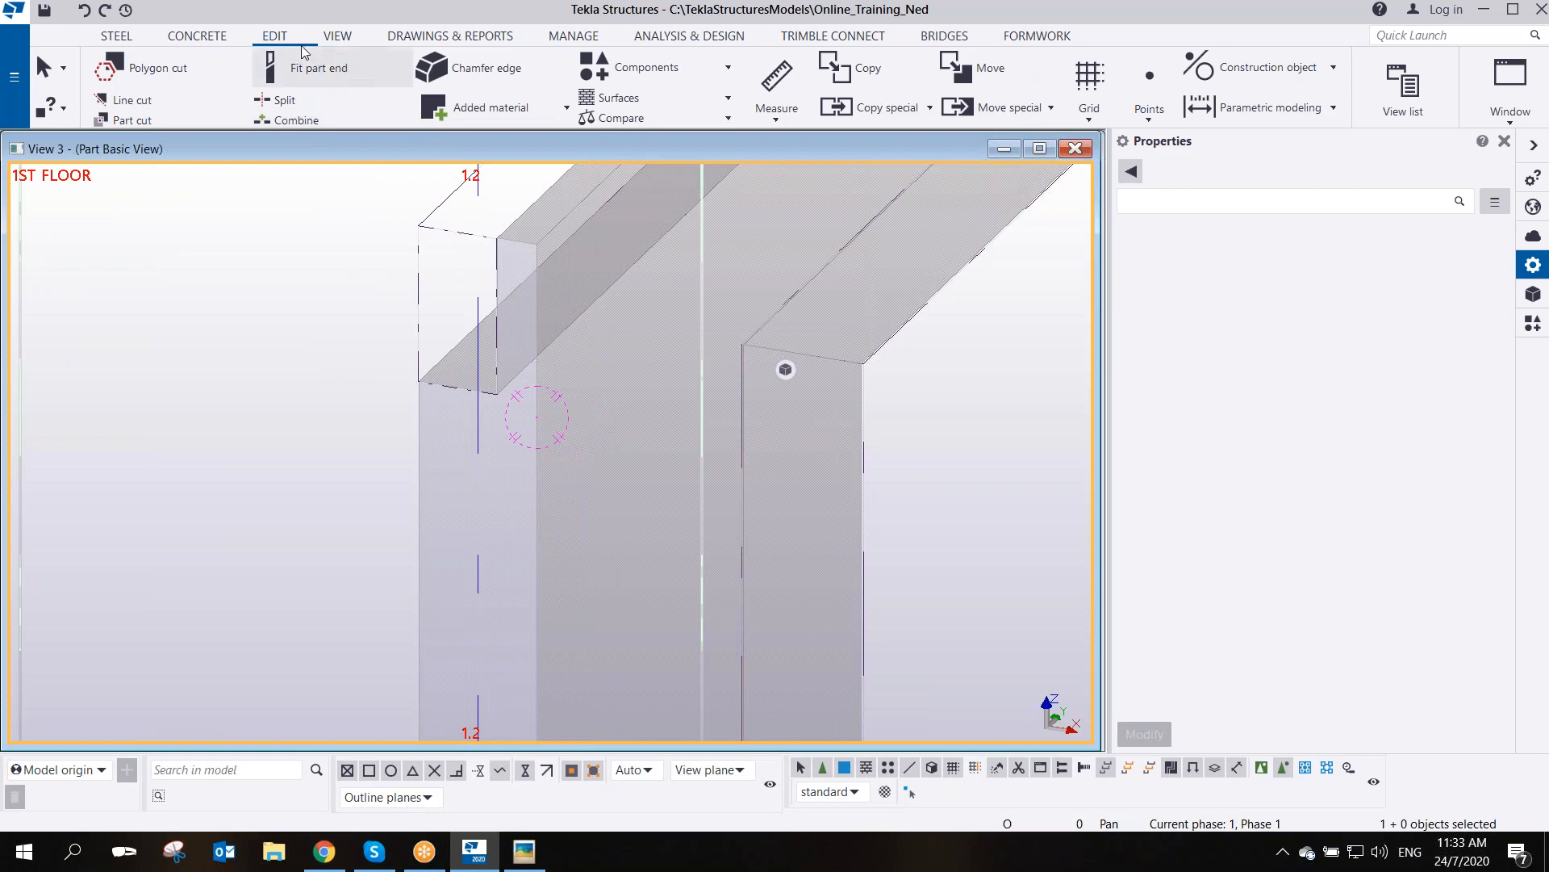
pyautogui.click(117, 37)
pyautogui.click(182, 120)
pyautogui.click(198, 148)
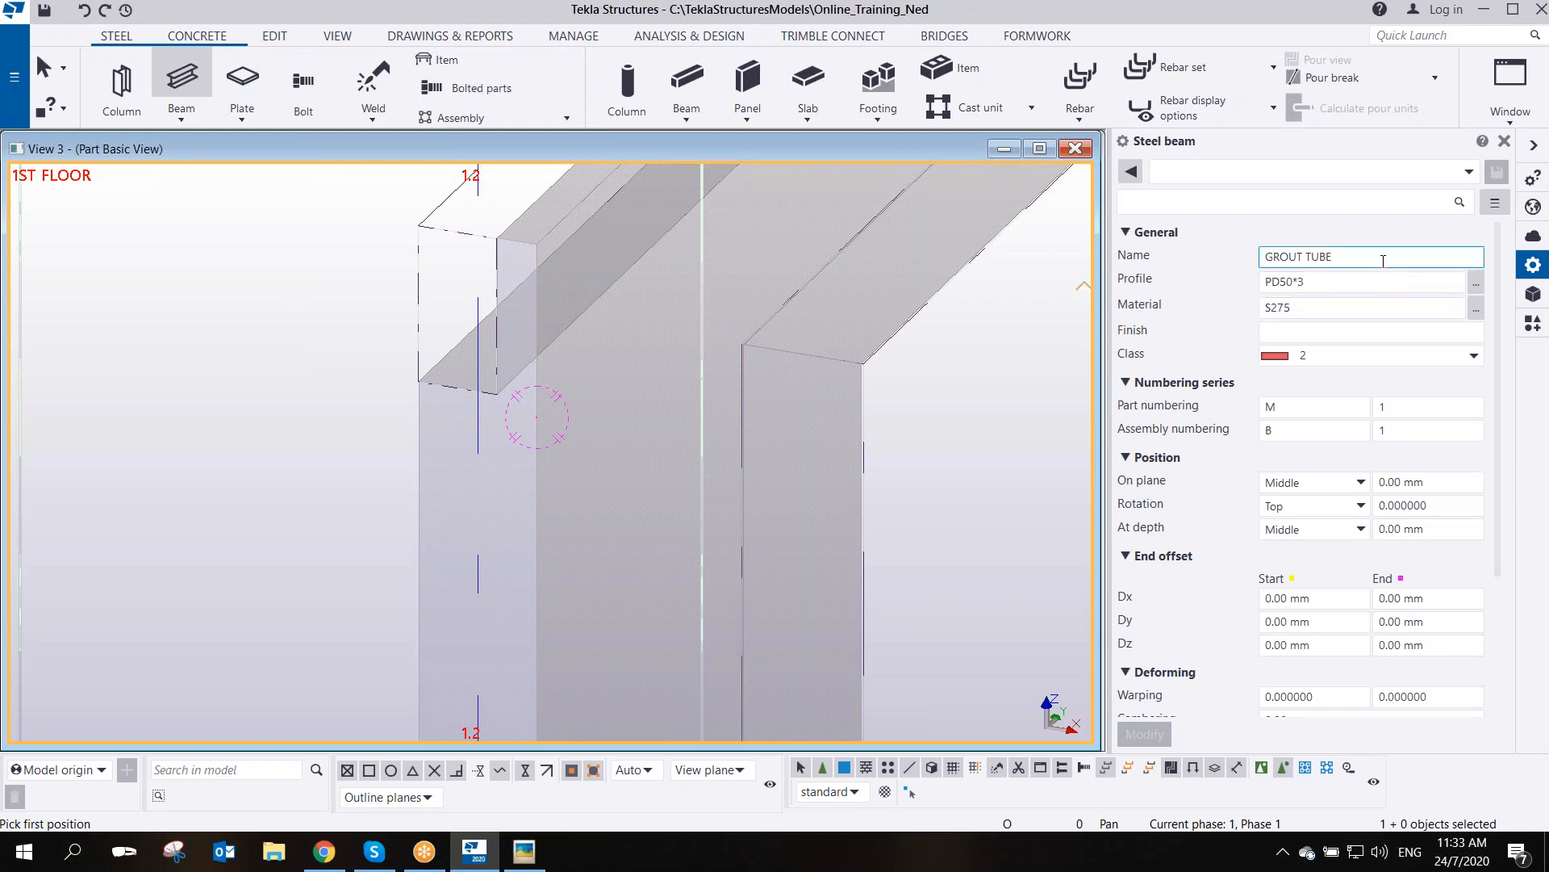
pyautogui.click(1389, 257)
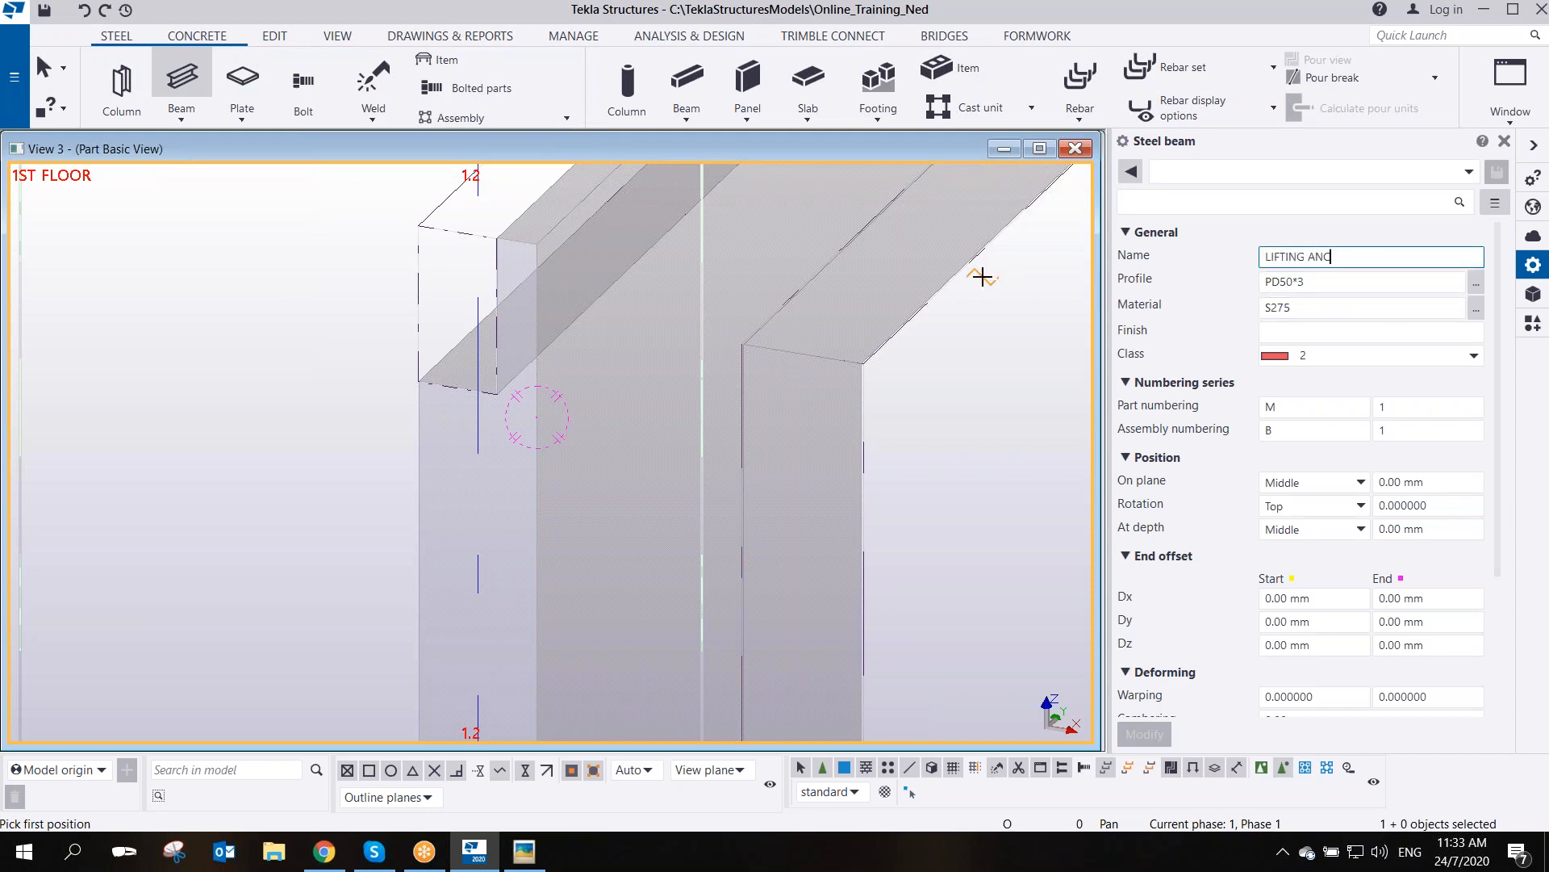
pyautogui.click(1328, 283)
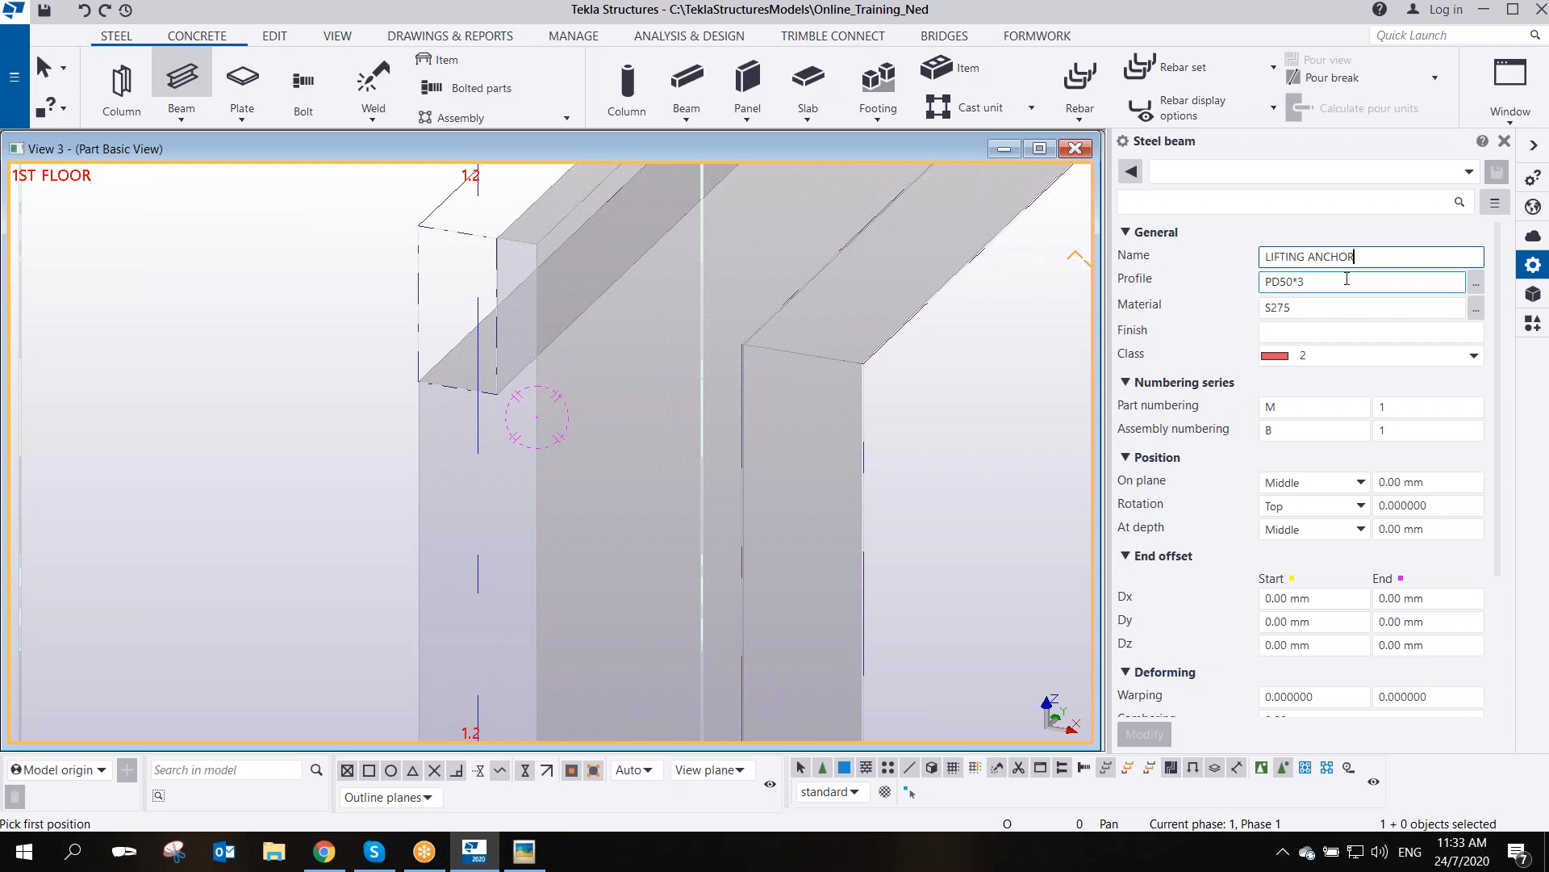
pyautogui.write('D20')
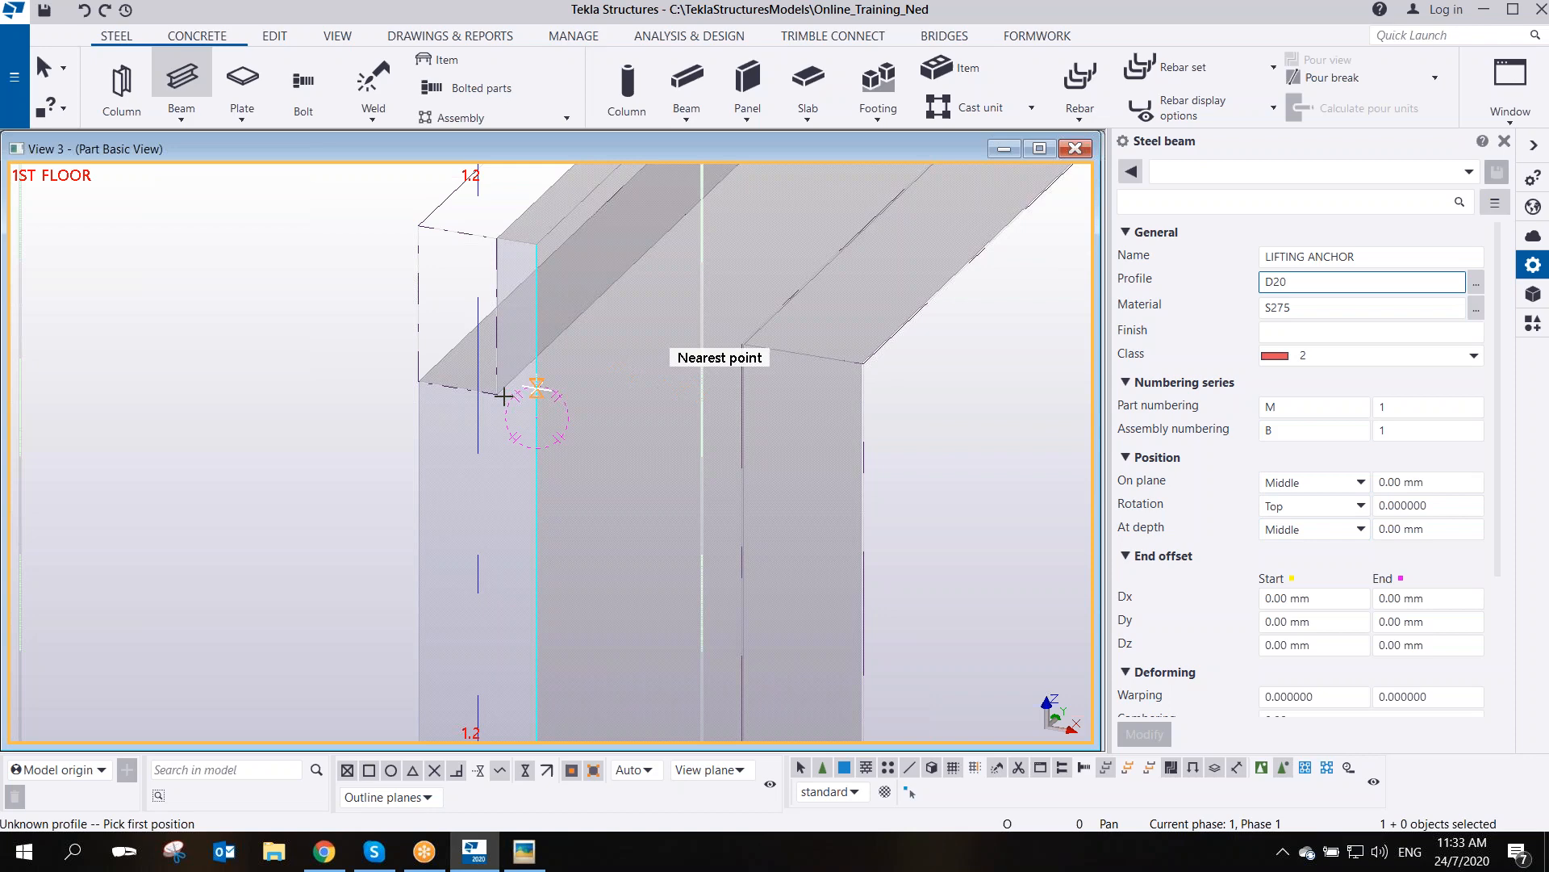
# - Model the lifting anchor 100 mm straight down from the rebate ledge at the panel's end on grid line 1.2
pyautogui.click(477, 394)
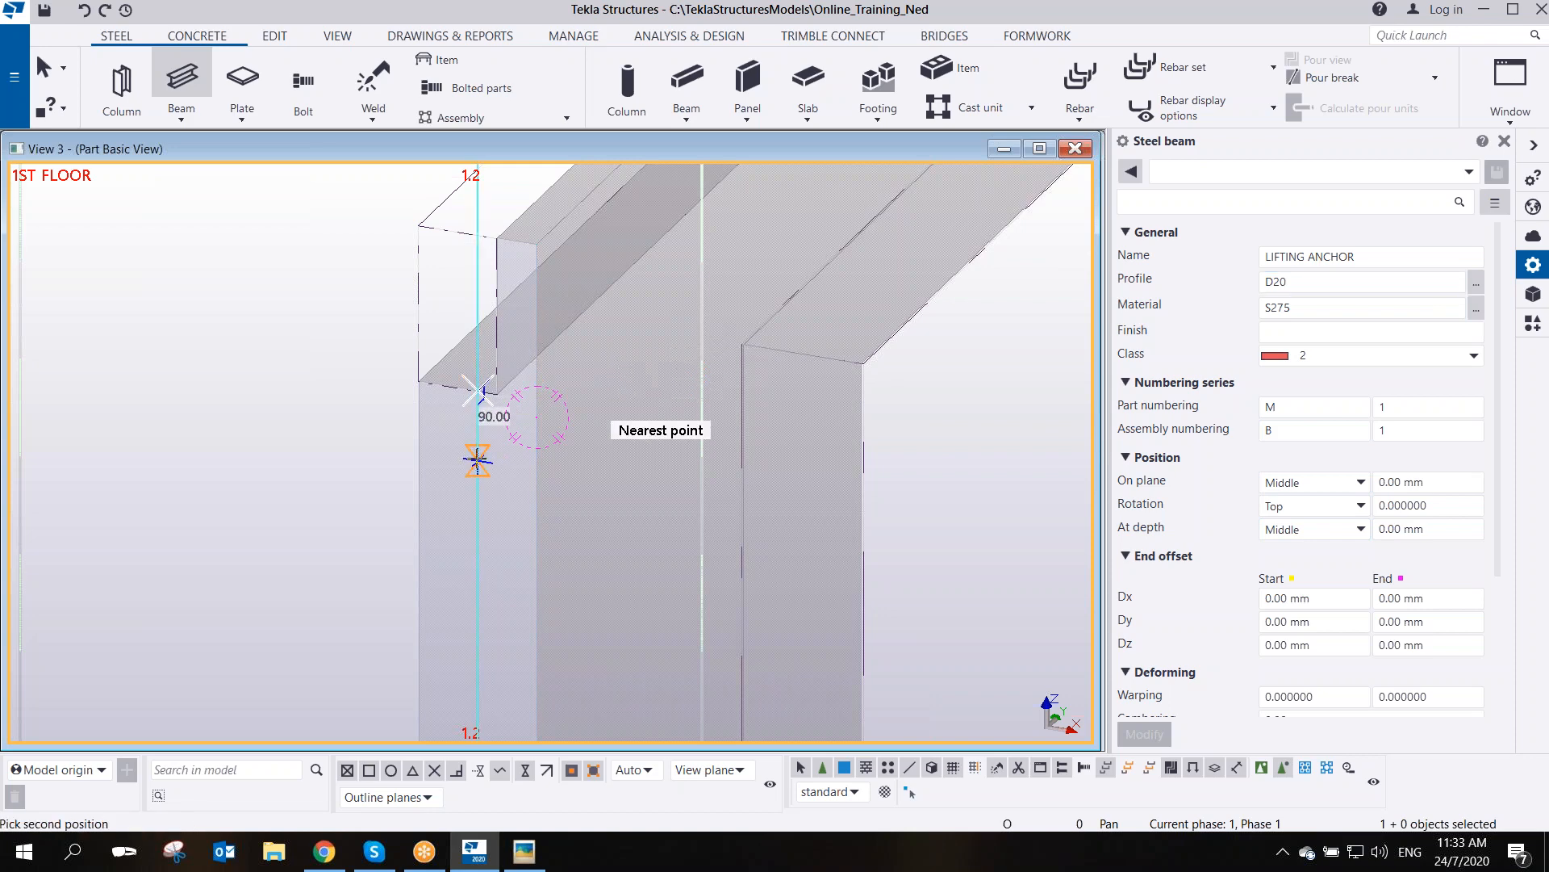
pyautogui.click(477, 470)
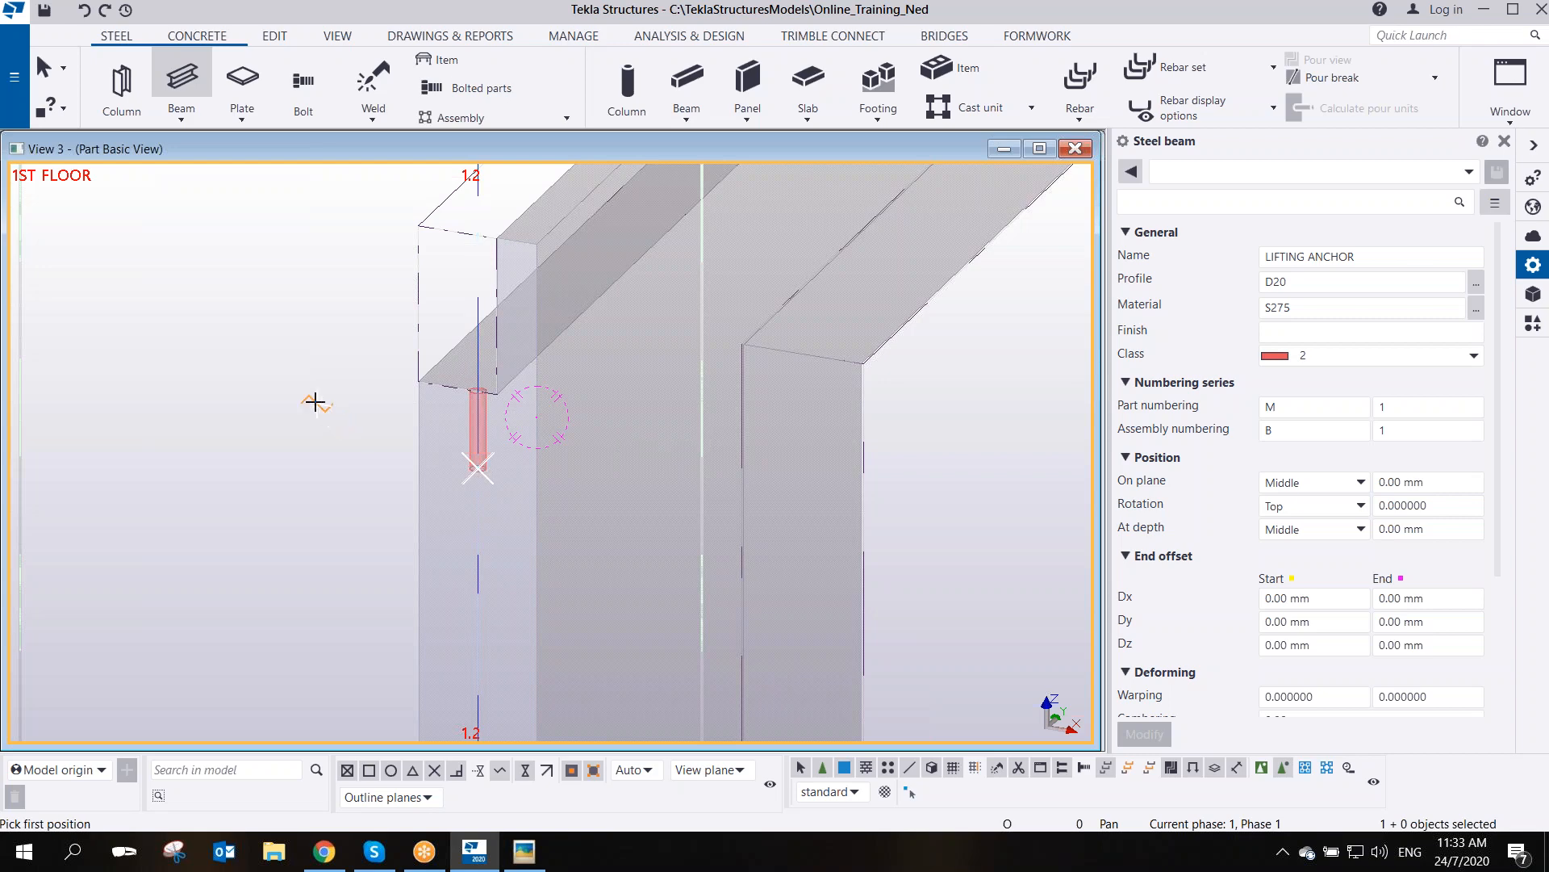
pyautogui.press('Escape')
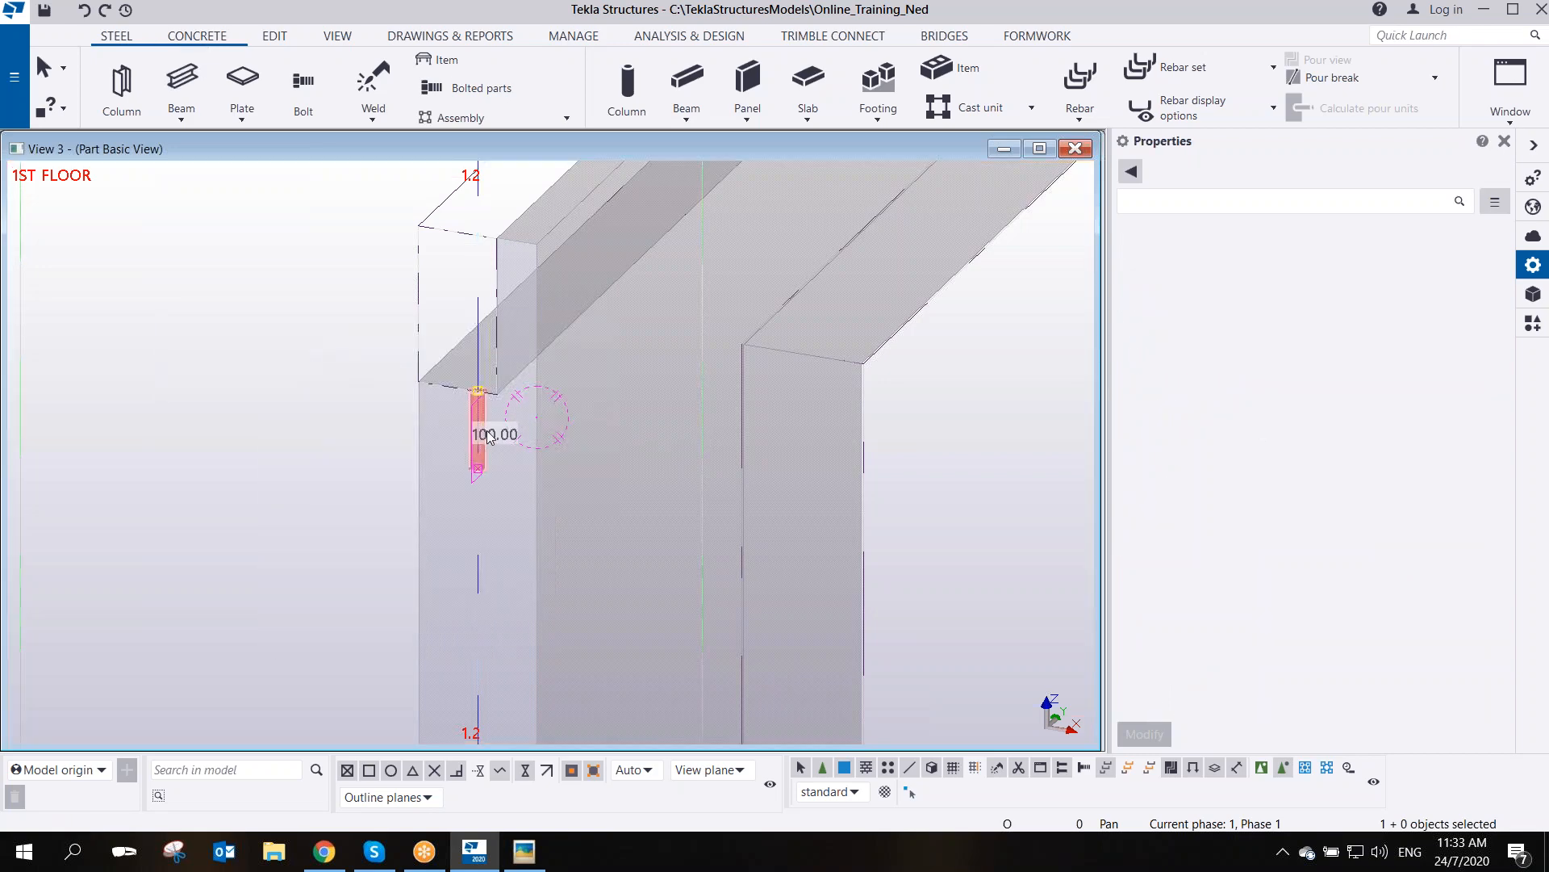
# - Add the lifting anchor to the precast wall panel's assembly
pyautogui.rightClick(485, 430)
pyautogui.moveTo(599, 776)
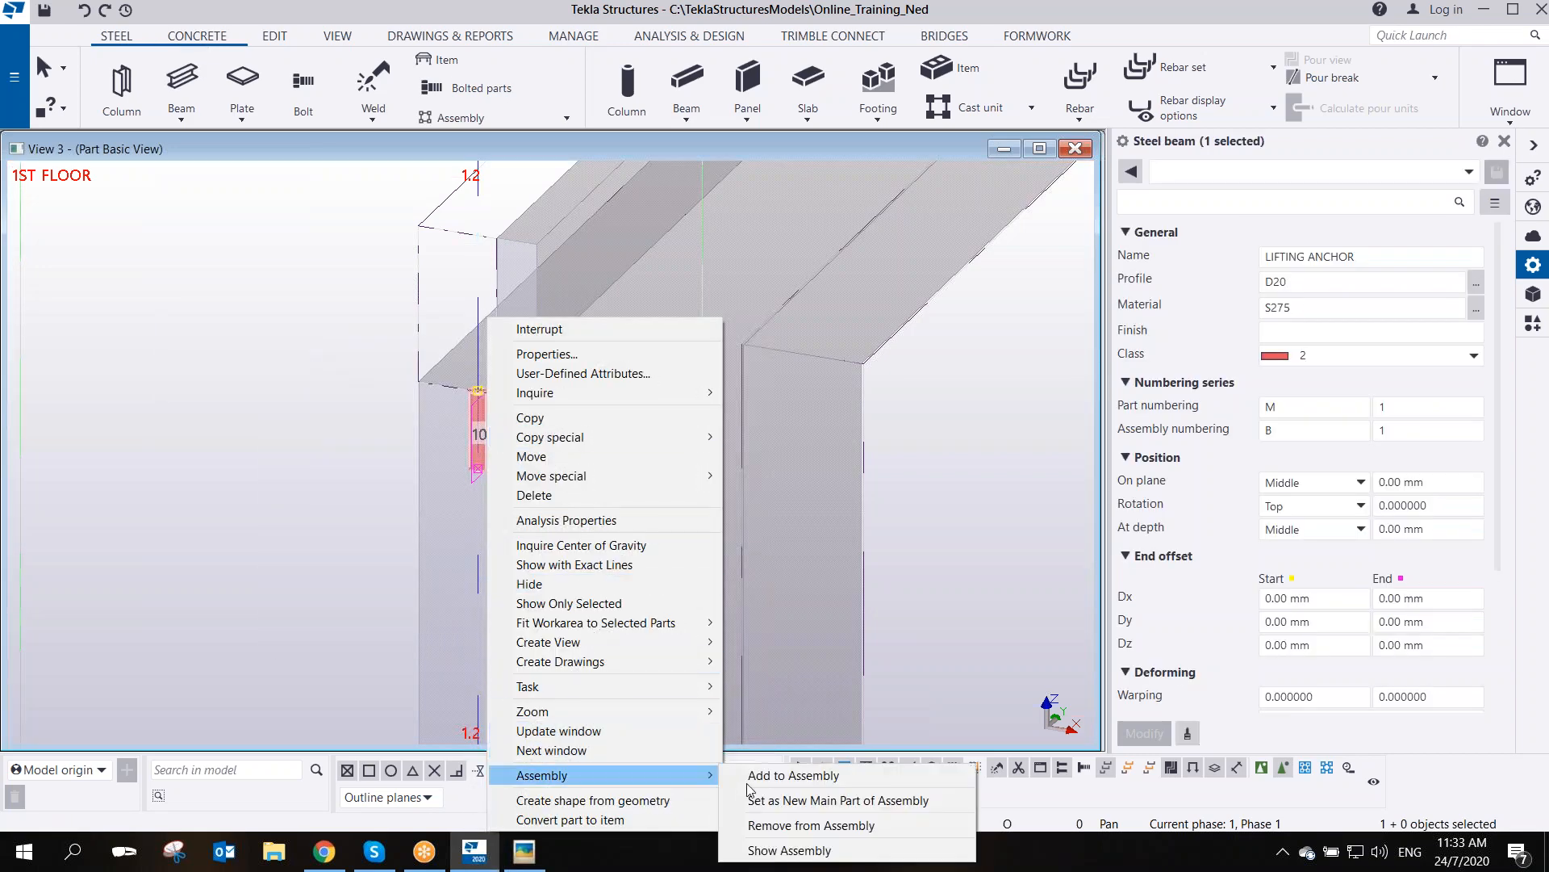
pyautogui.click(775, 775)
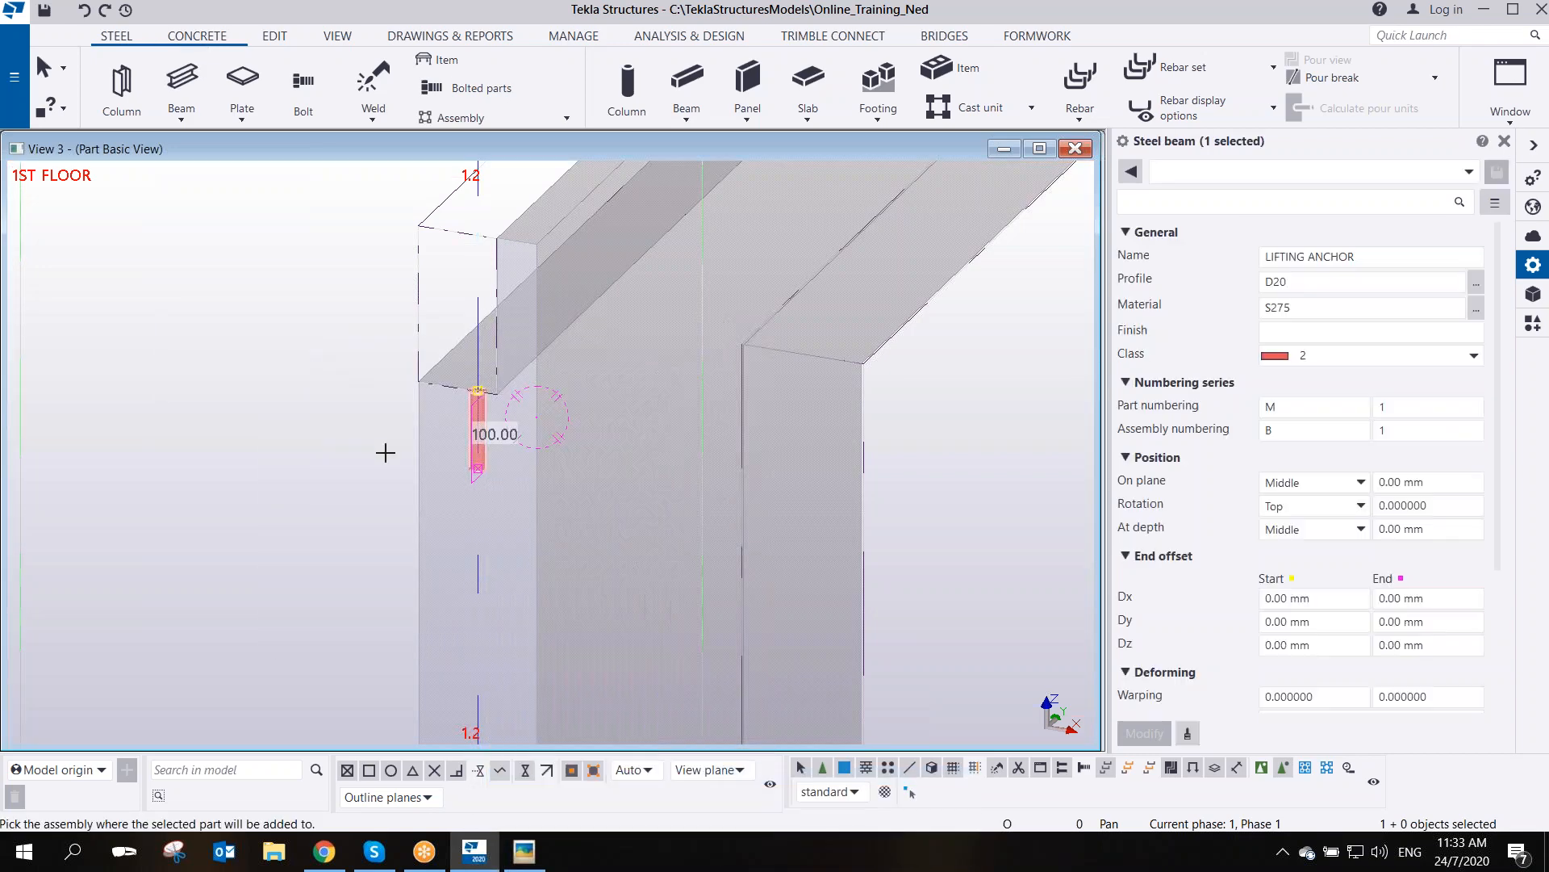
pyautogui.click(418, 493)
pyautogui.click(731, 454)
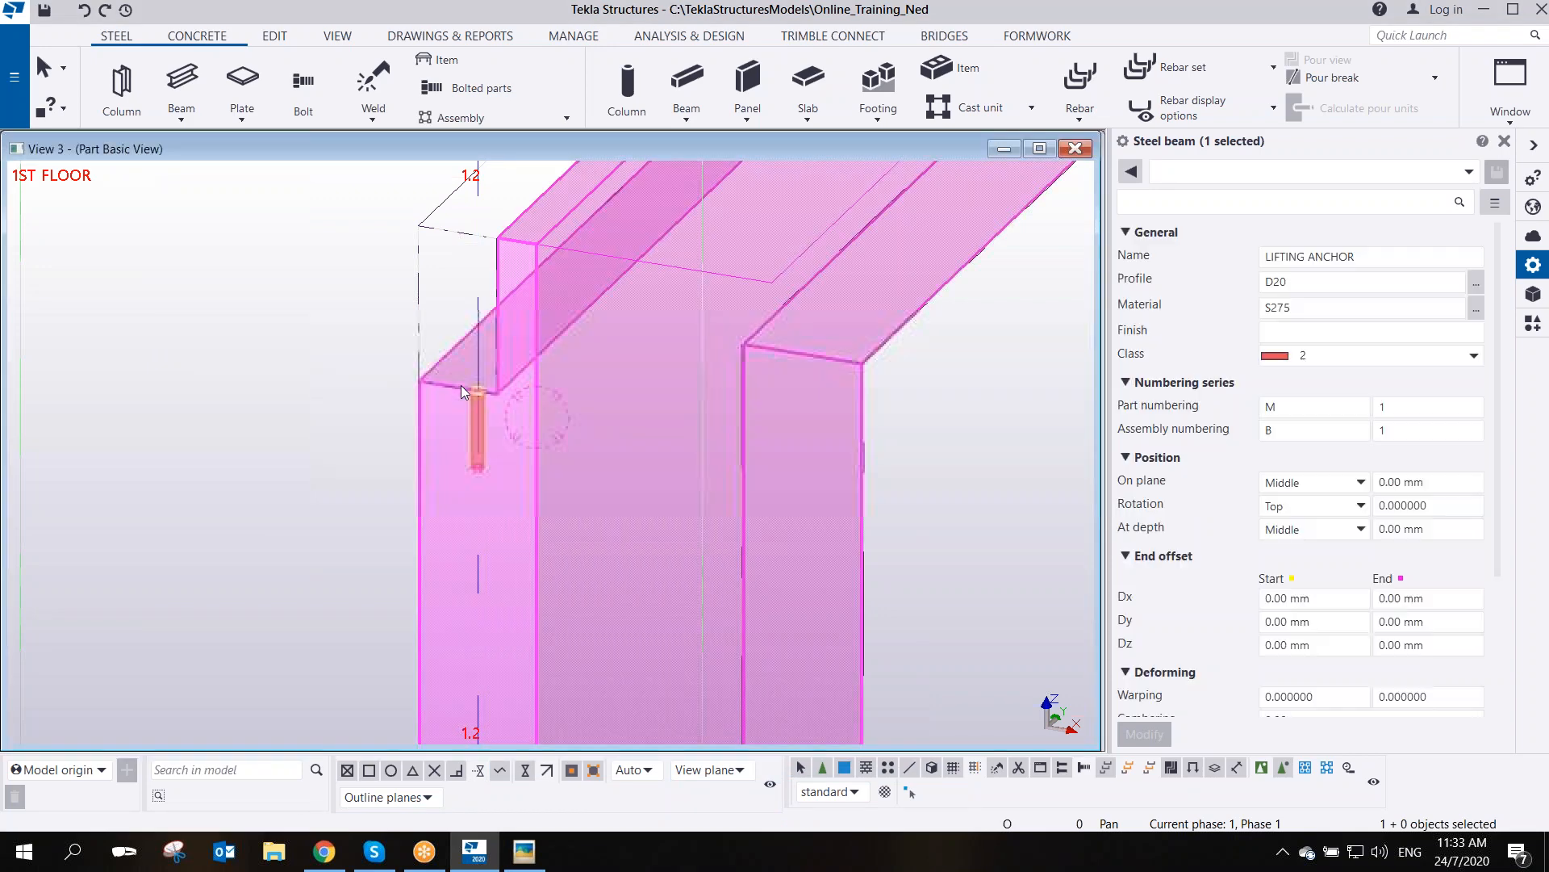
# - Switch to the plane view and move the lifting anchor horizontally from grid line 1.2 to just short of the opening's near edge
pyautogui.hotkey('ctrl', 'p')
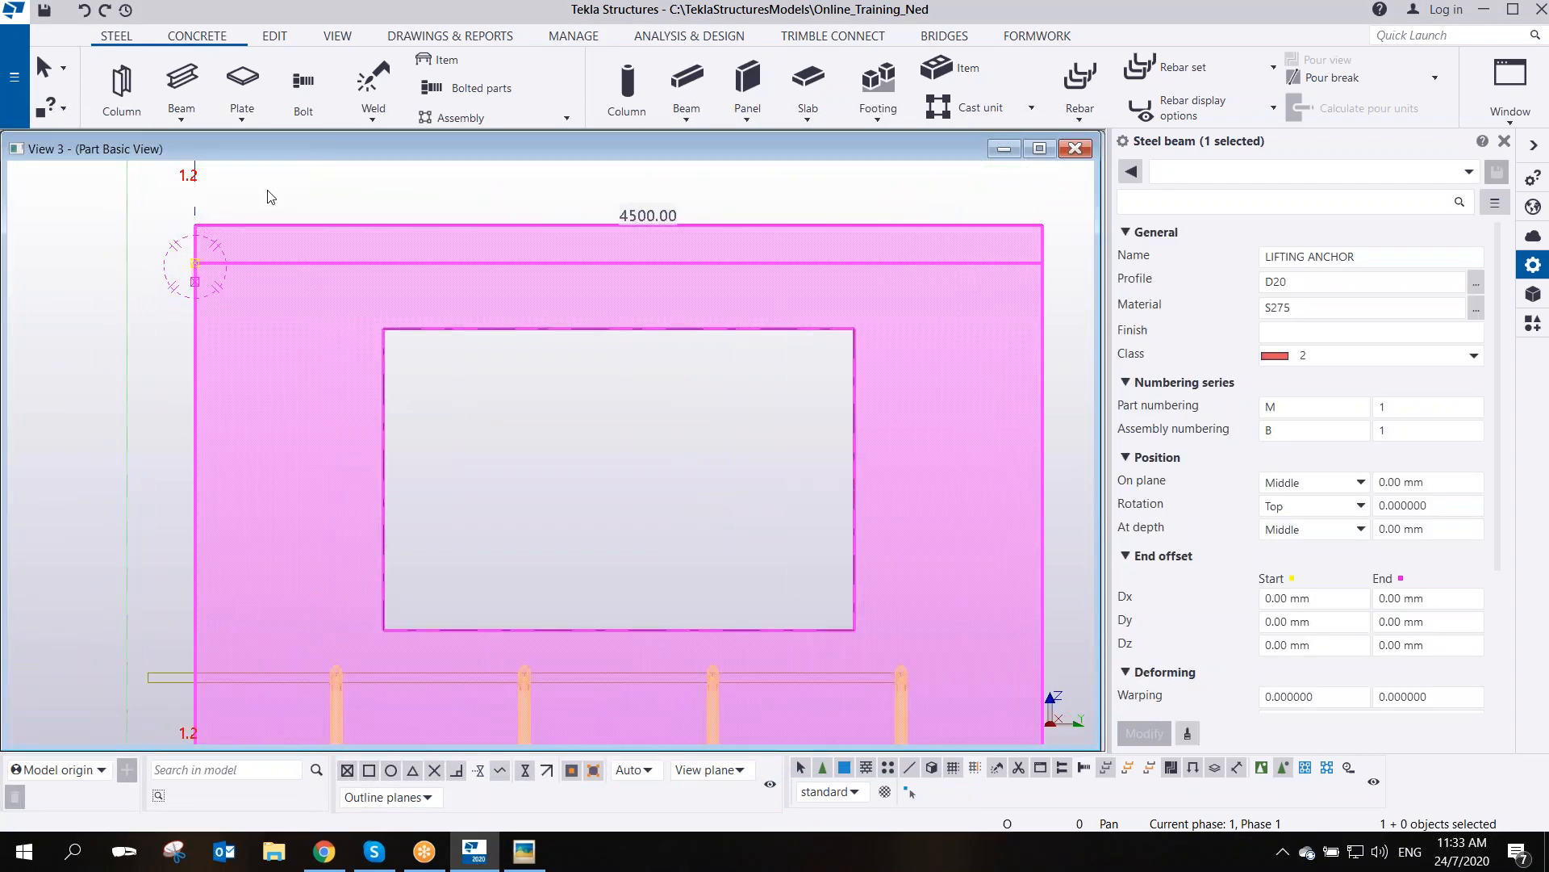
pyautogui.scroll(3, 190, 270)
pyautogui.rightClick(204, 277)
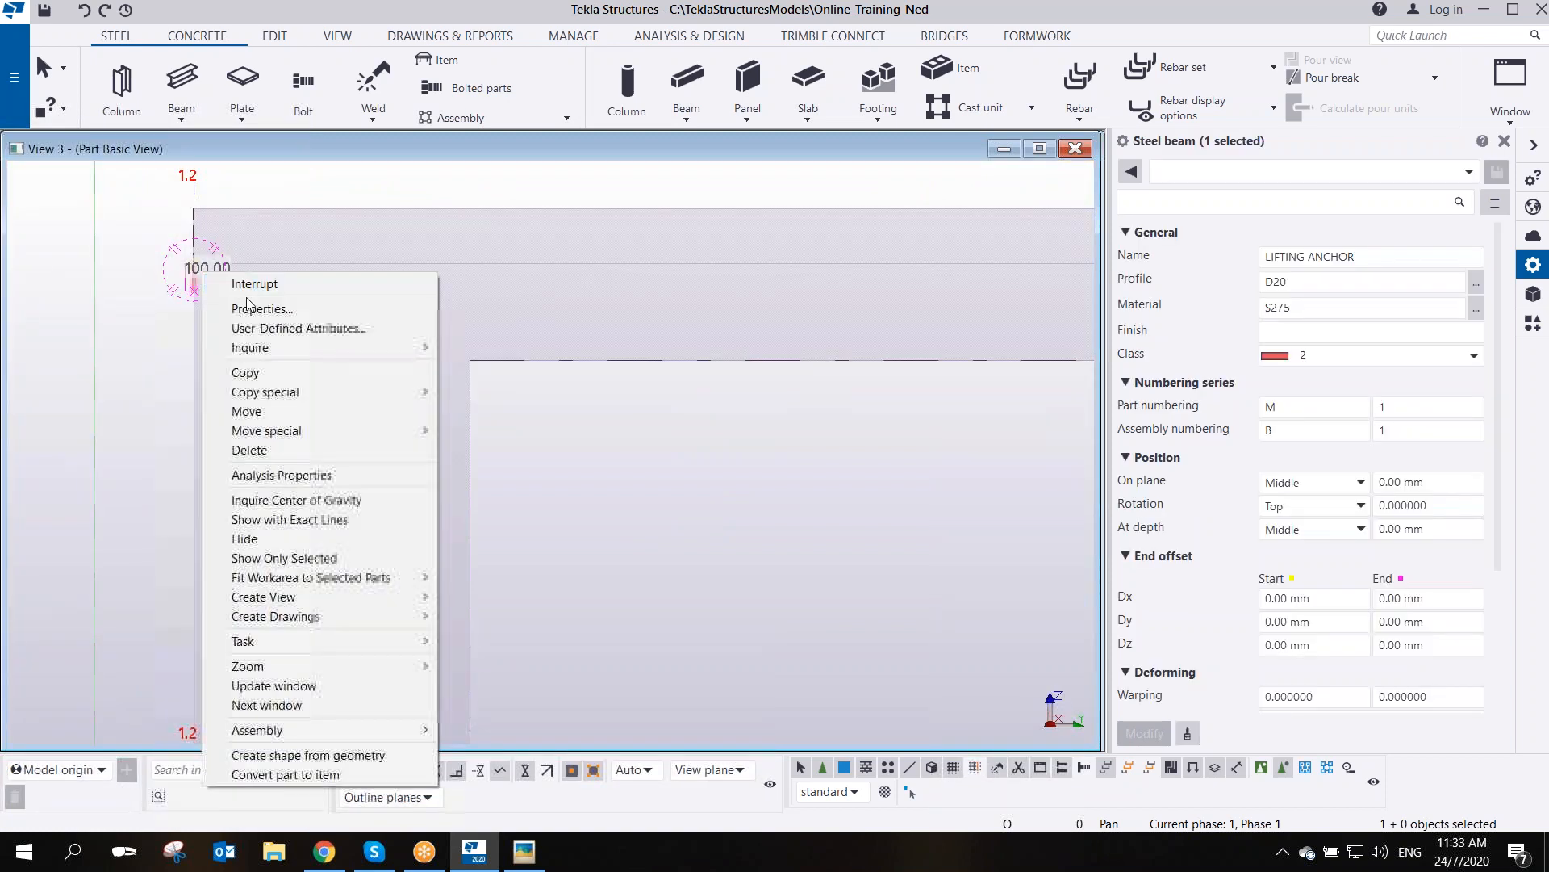
pyautogui.click(230, 408)
pyautogui.click(195, 288)
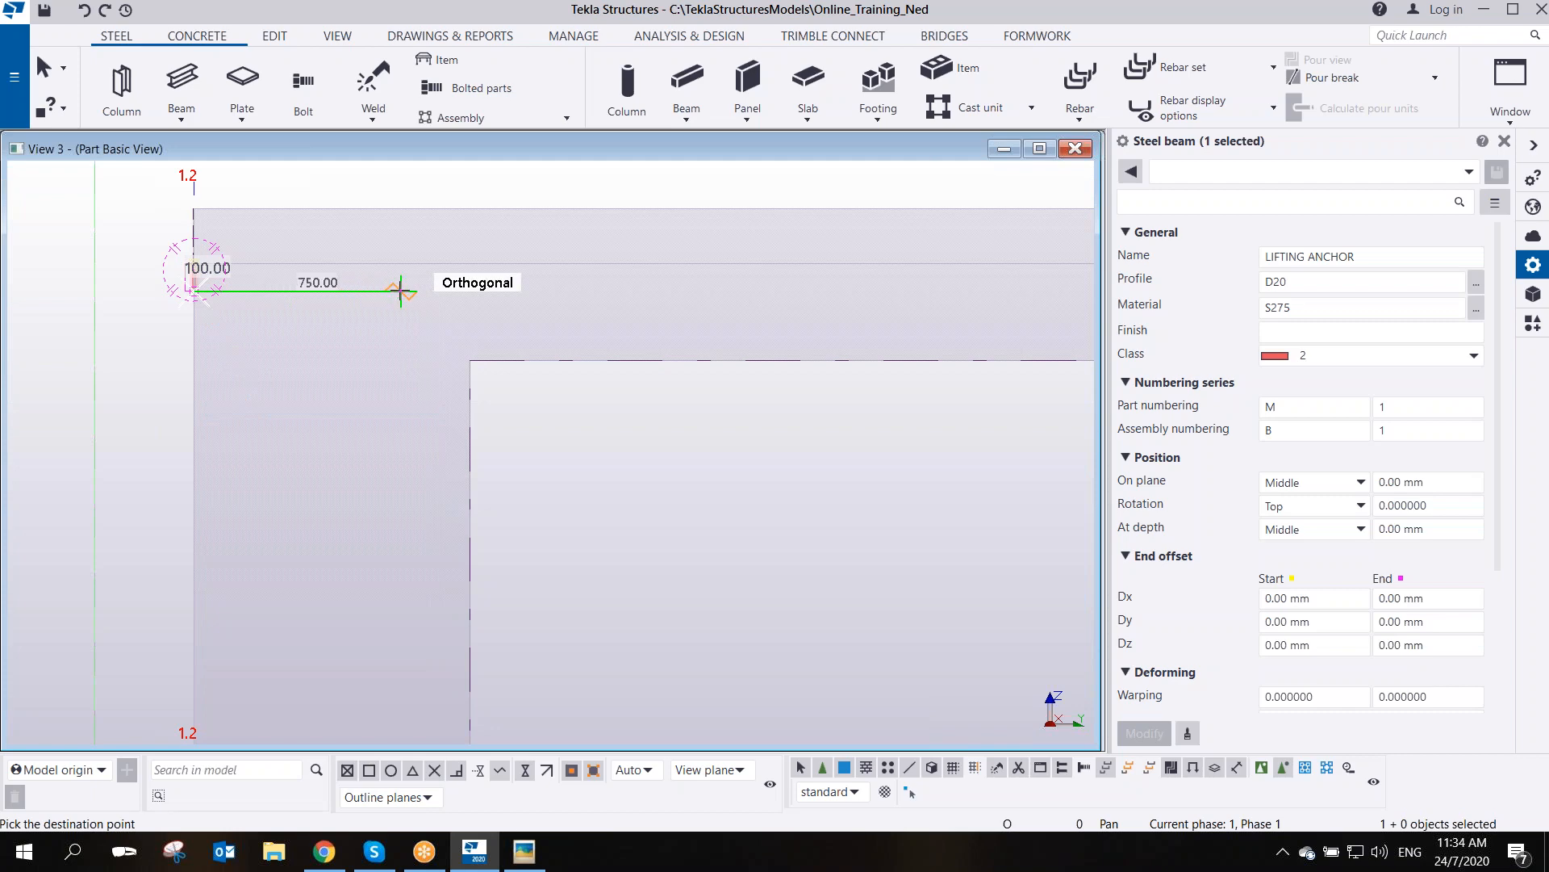
pyautogui.click(415, 290)
# - Make two linear copies of the lifting anchor along the panel's upper rebate at 1450 mm spacing in Y
pyautogui.rightClick(438, 284)
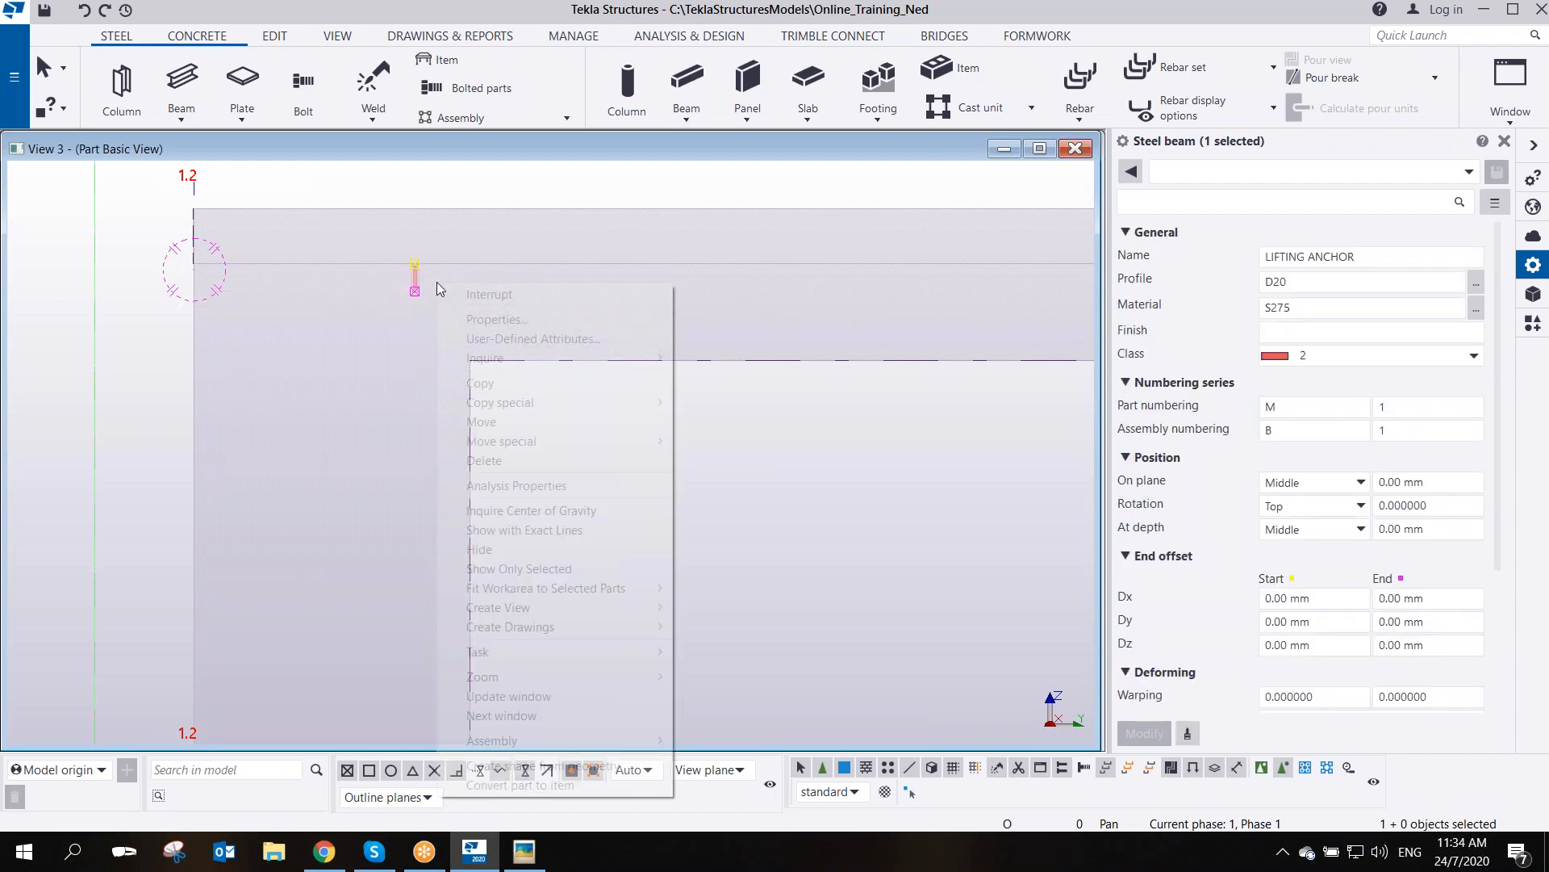
pyautogui.moveTo(520, 402)
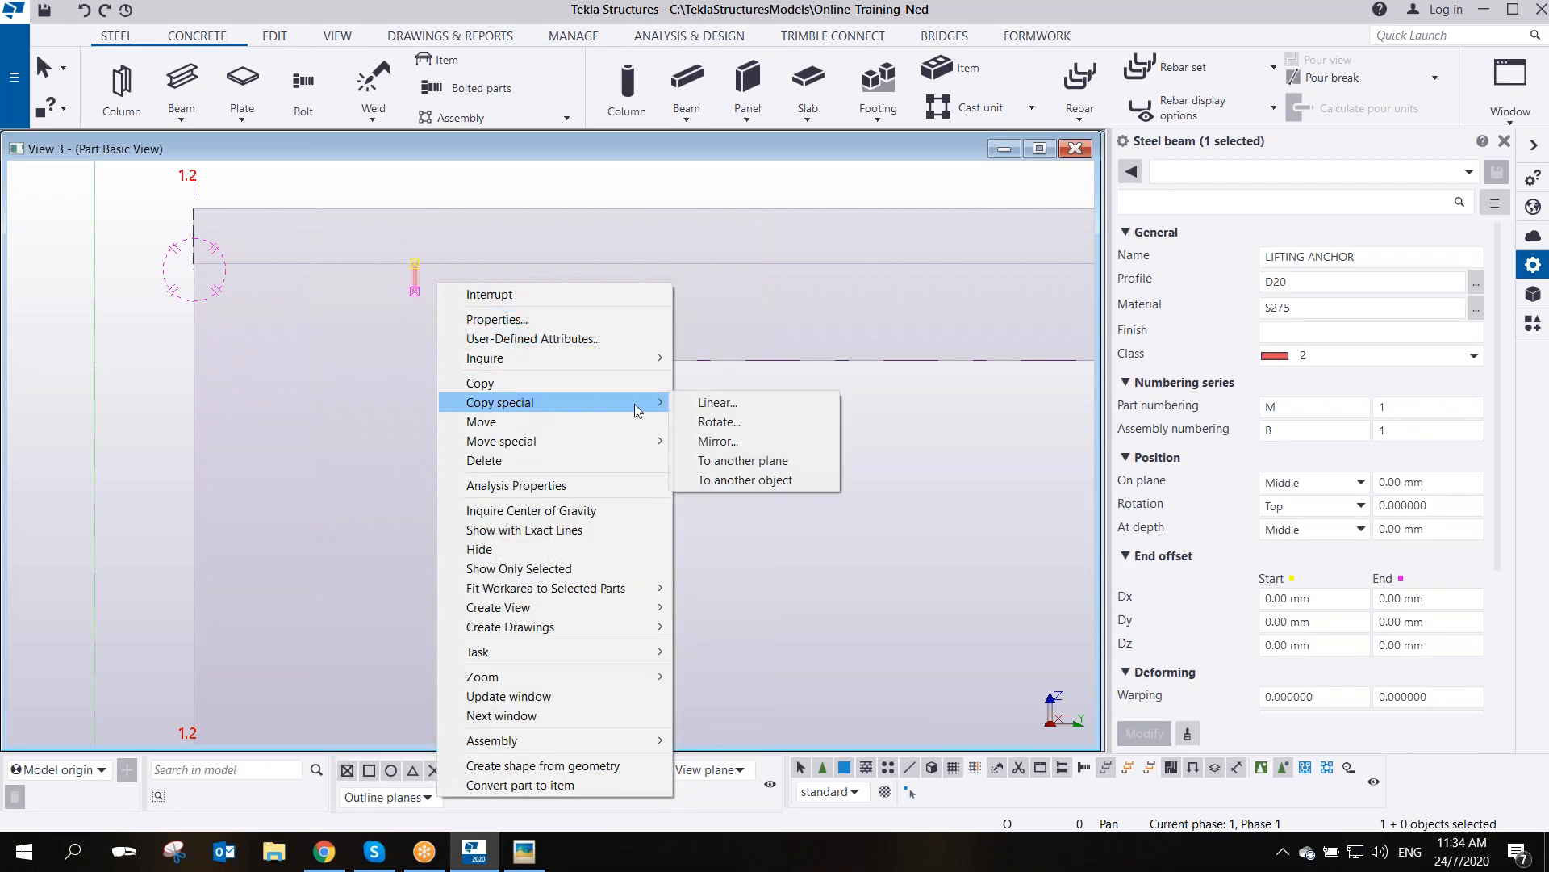
pyautogui.click(714, 403)
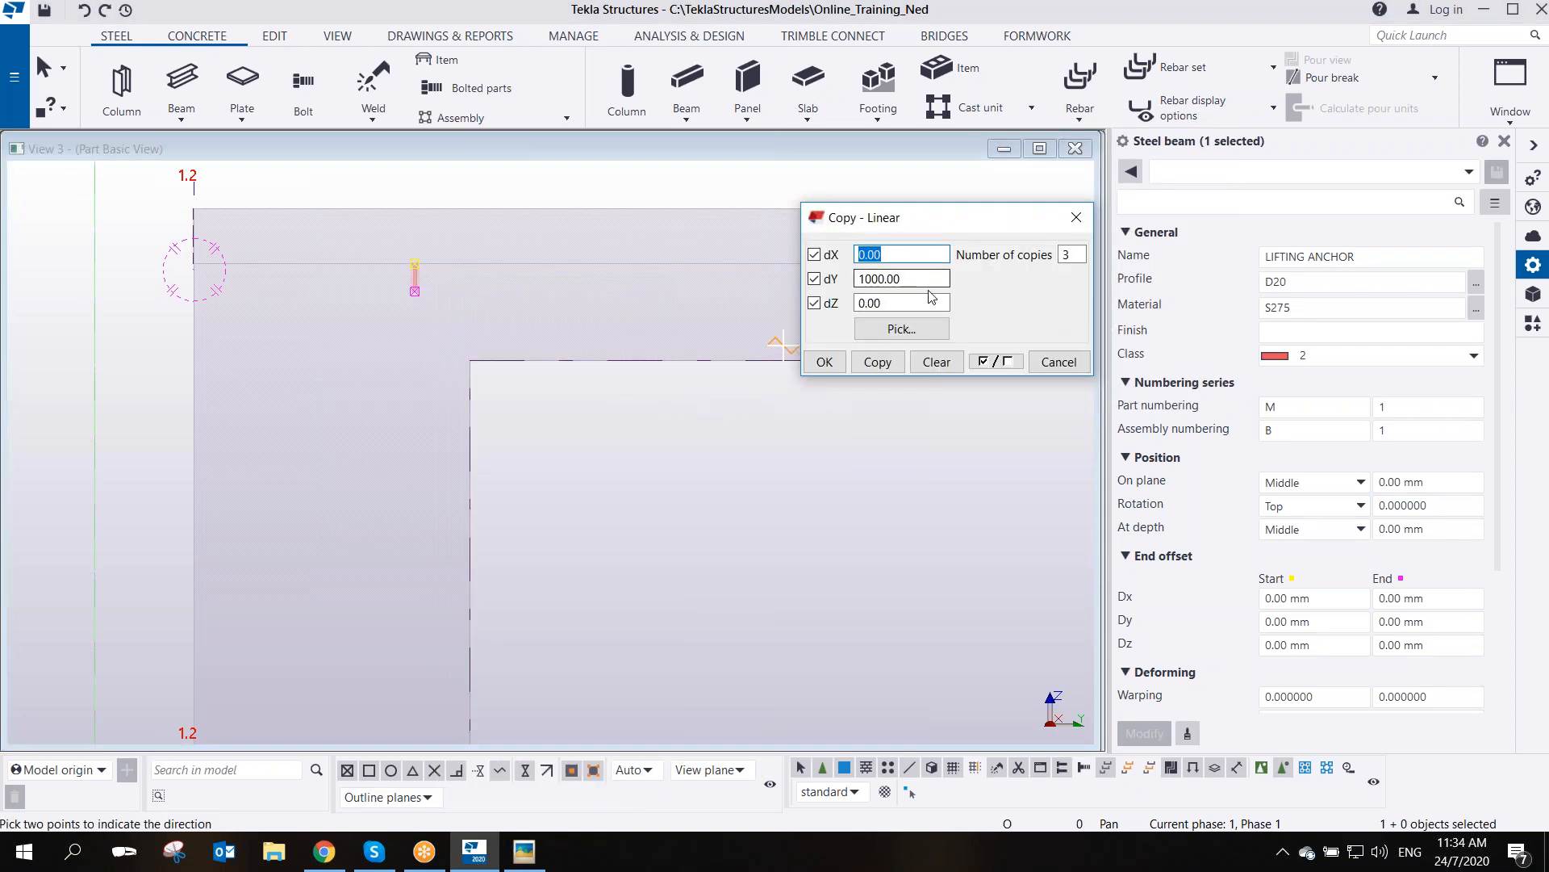
pyautogui.press('Tab')
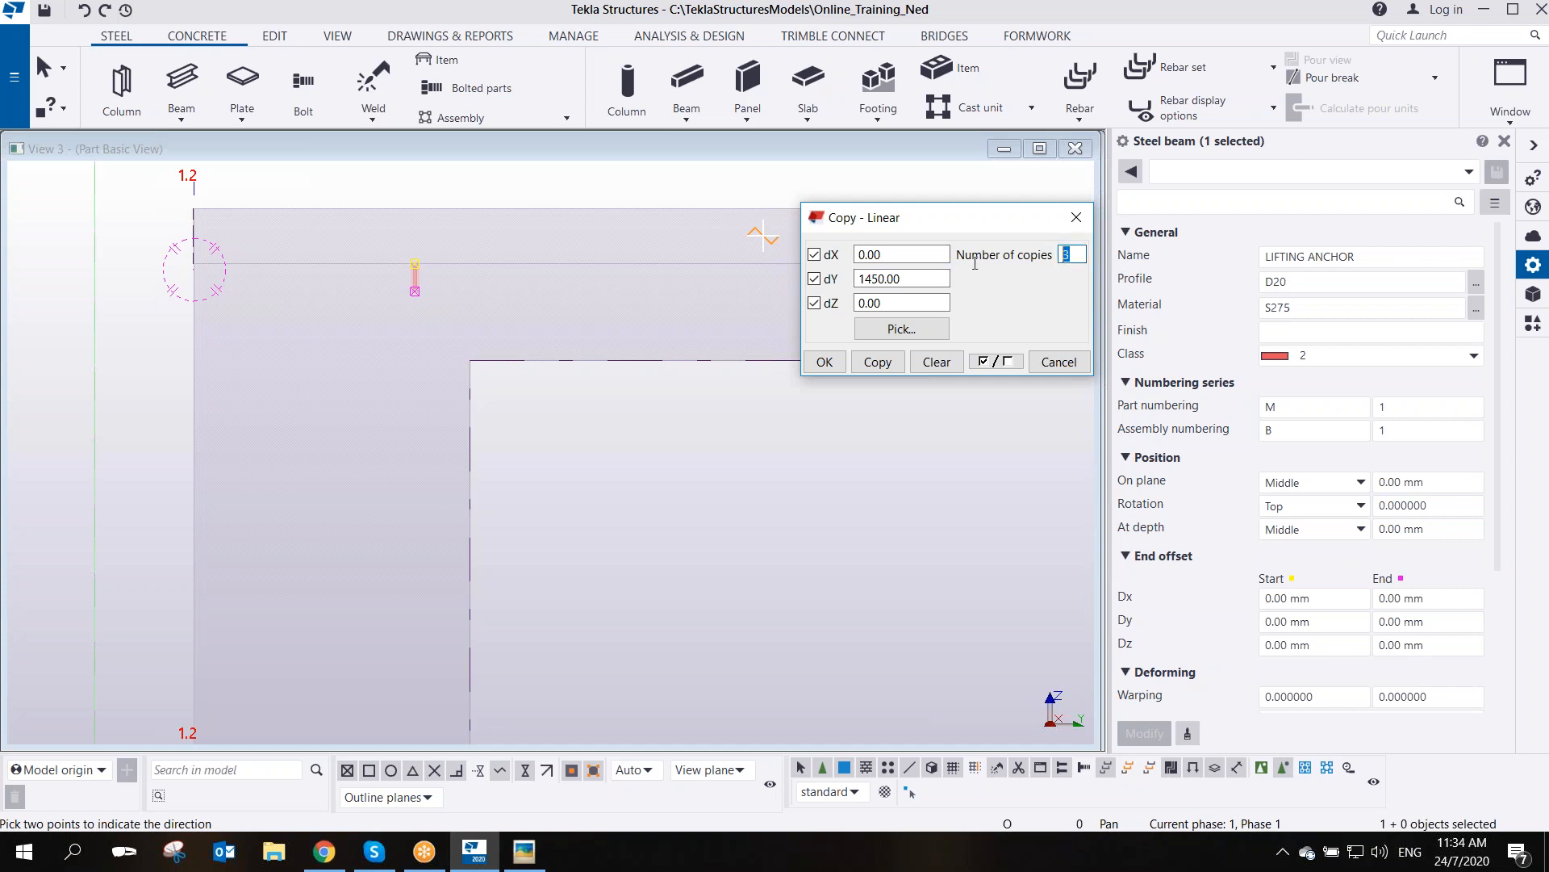
pyautogui.click(877, 361)
pyautogui.click(824, 363)
pyautogui.rightClick(636, 317)
pyautogui.click(660, 326)
# - Inquire the wall's cast unit again to check the embedded lifting anchors alongside the grout tubes
pyautogui.scroll(-2, 660, 414)
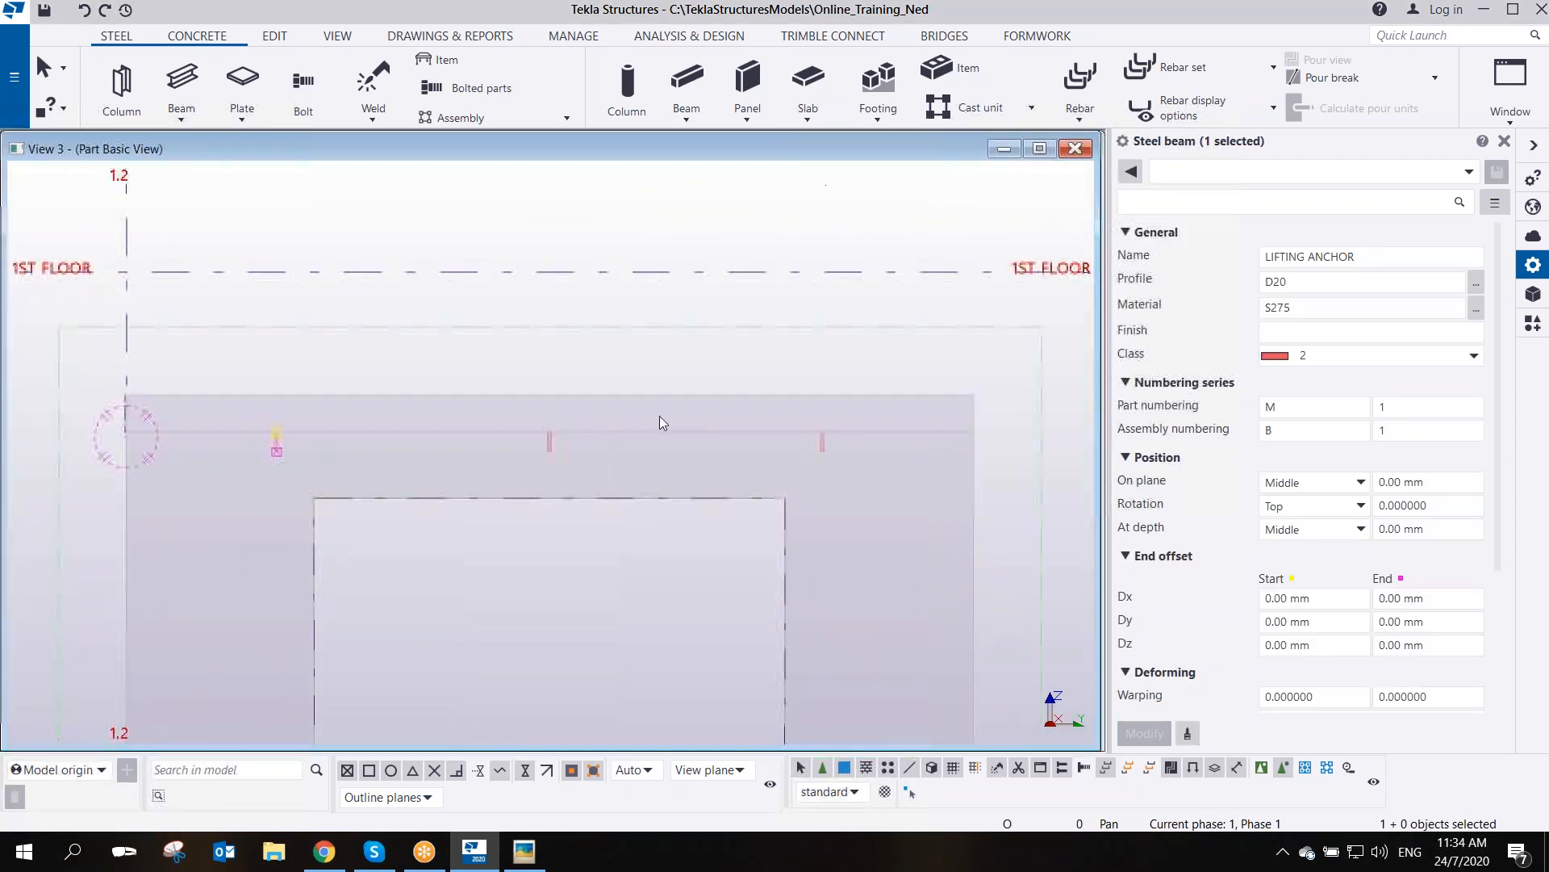
pyautogui.click(675, 397)
pyautogui.rightClick(675, 397)
pyautogui.moveTo(789, 356)
pyautogui.click(1007, 372)
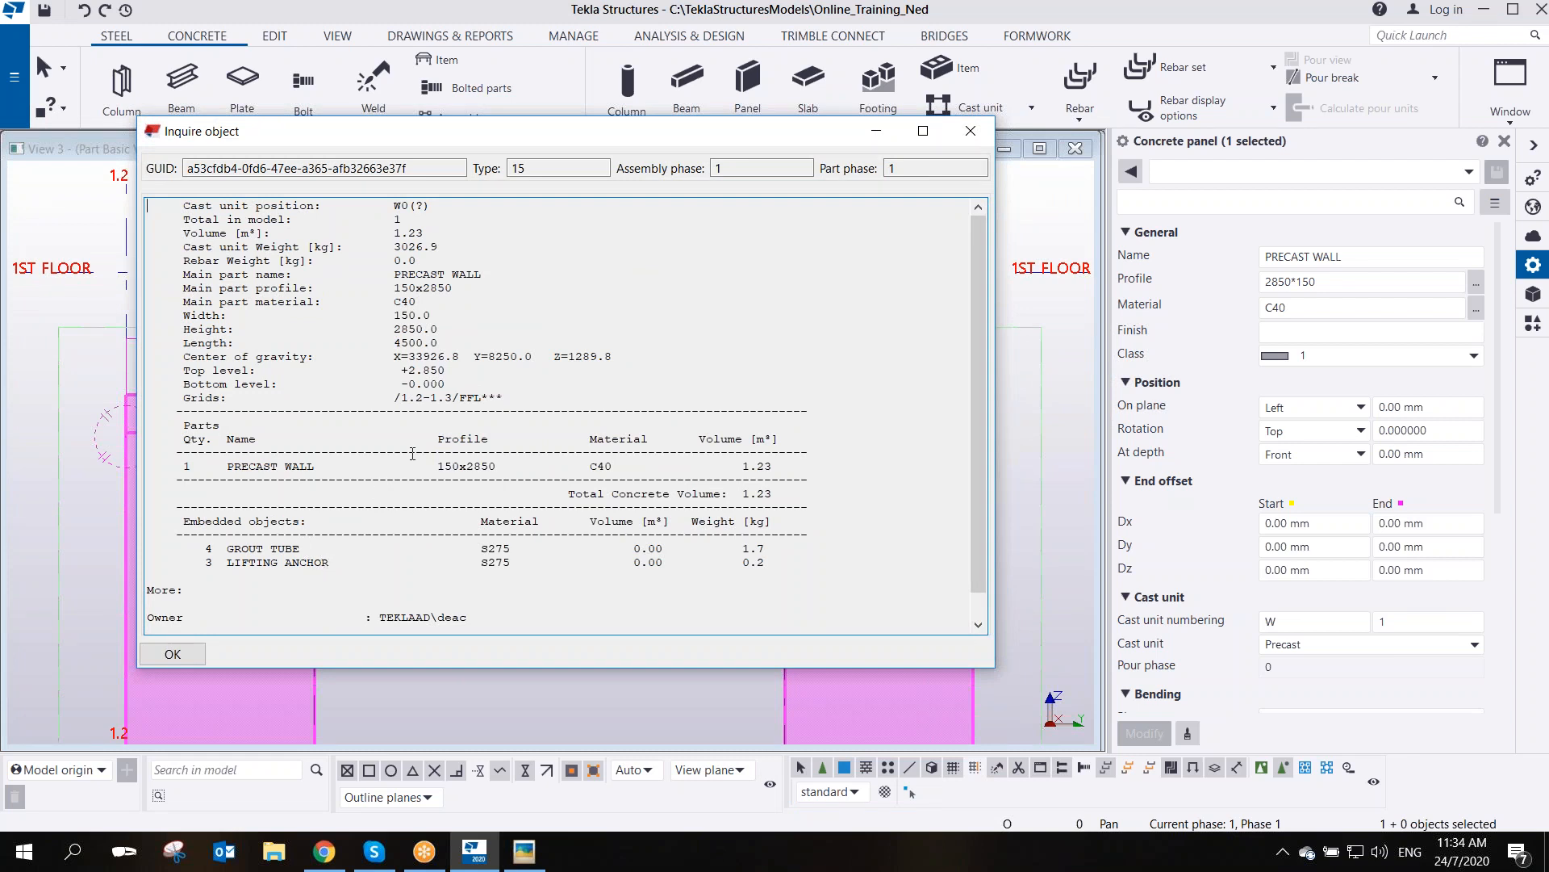
pyautogui.click(971, 130)
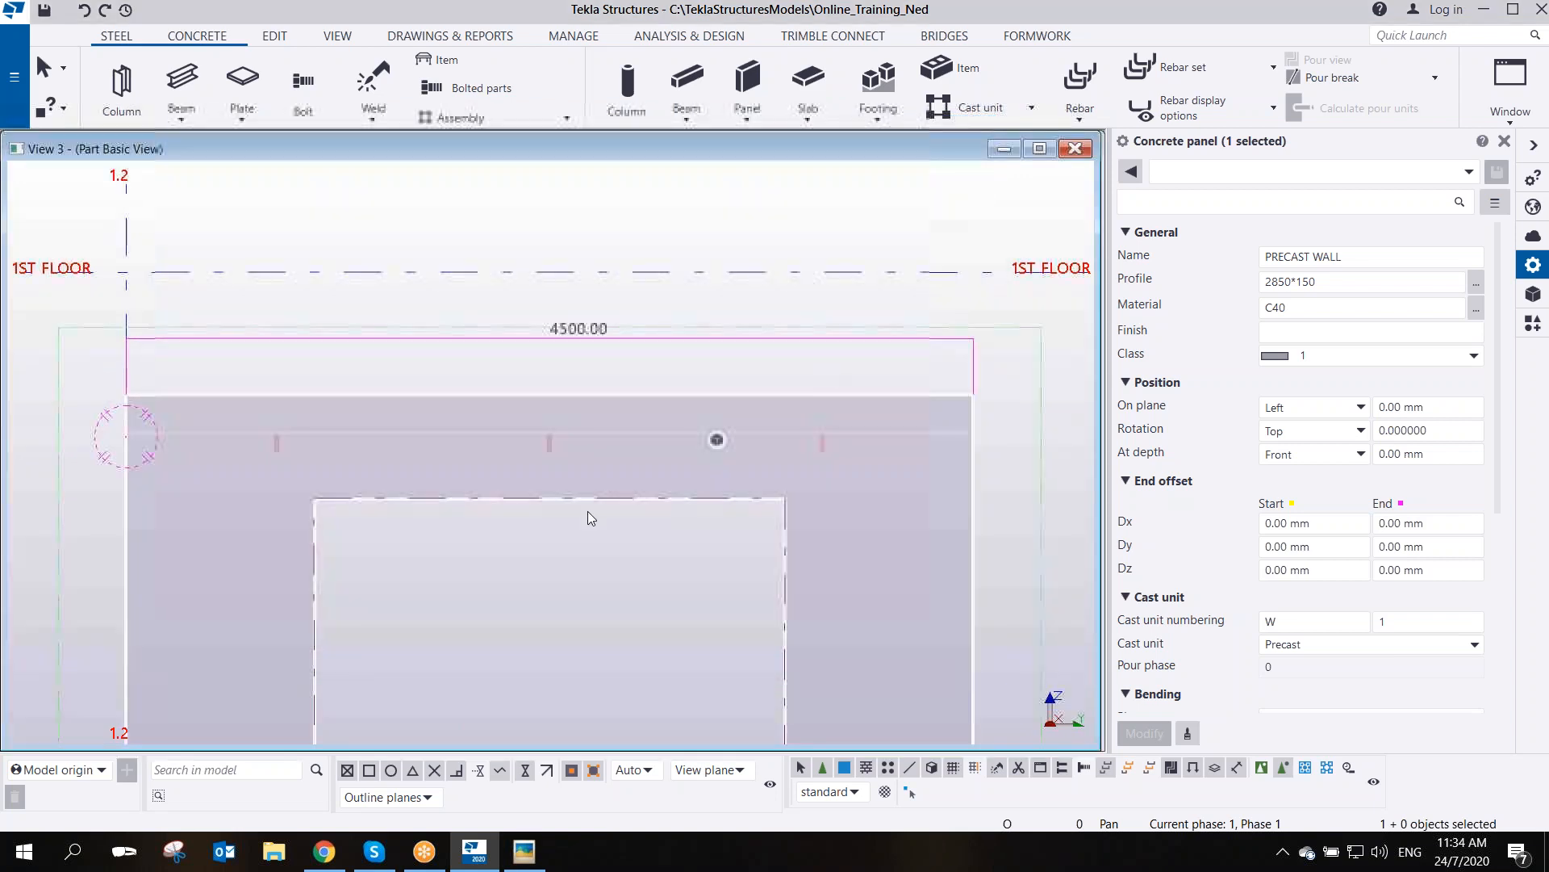
pyautogui.click(652, 516)
pyautogui.scroll(-2, 652, 516)
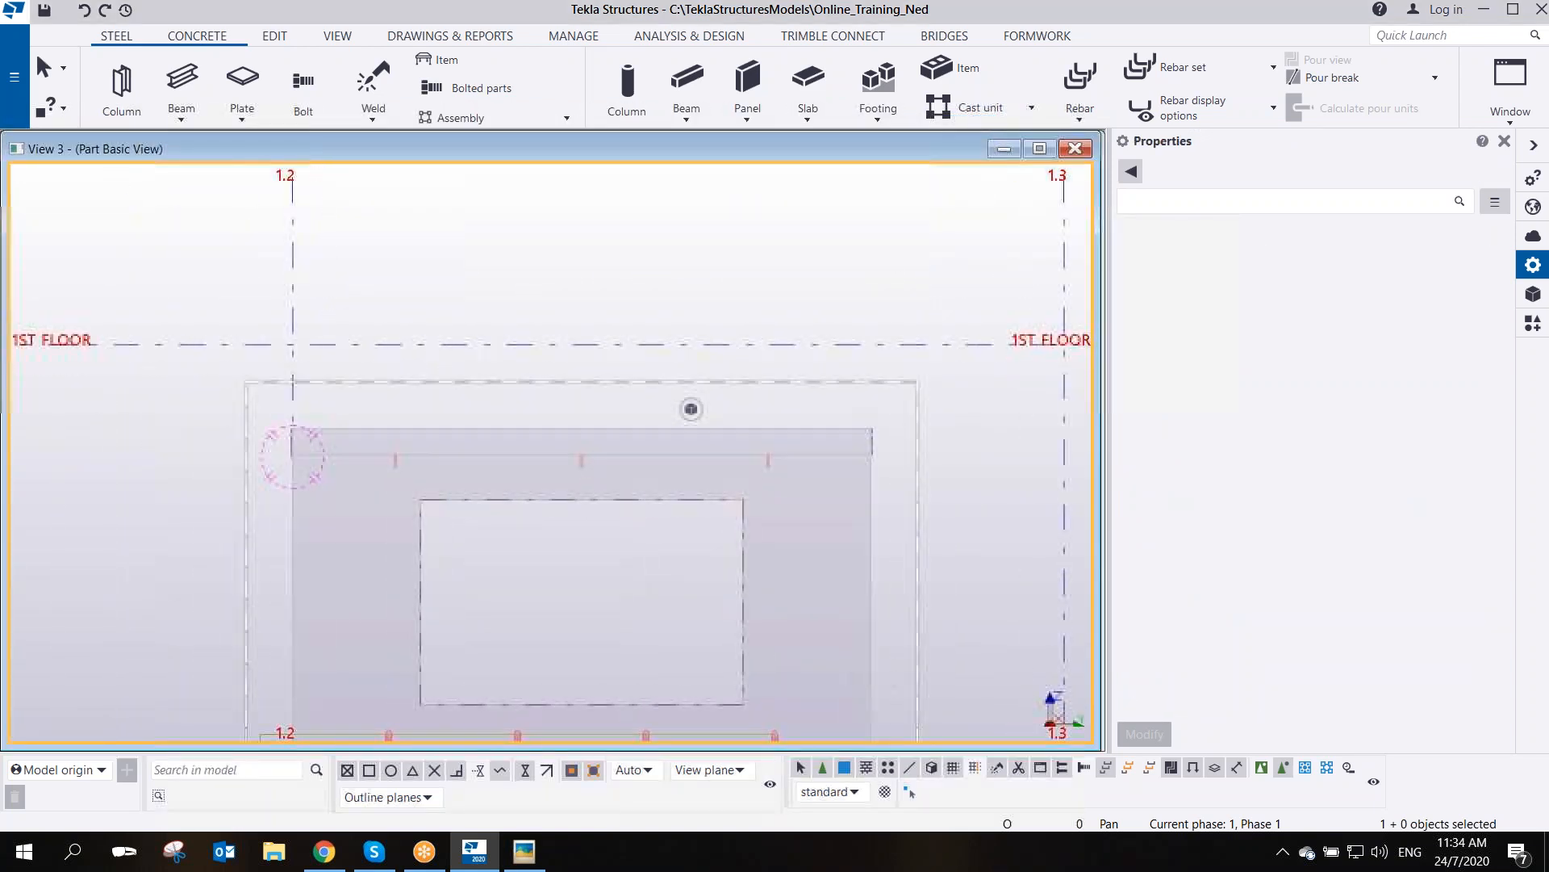
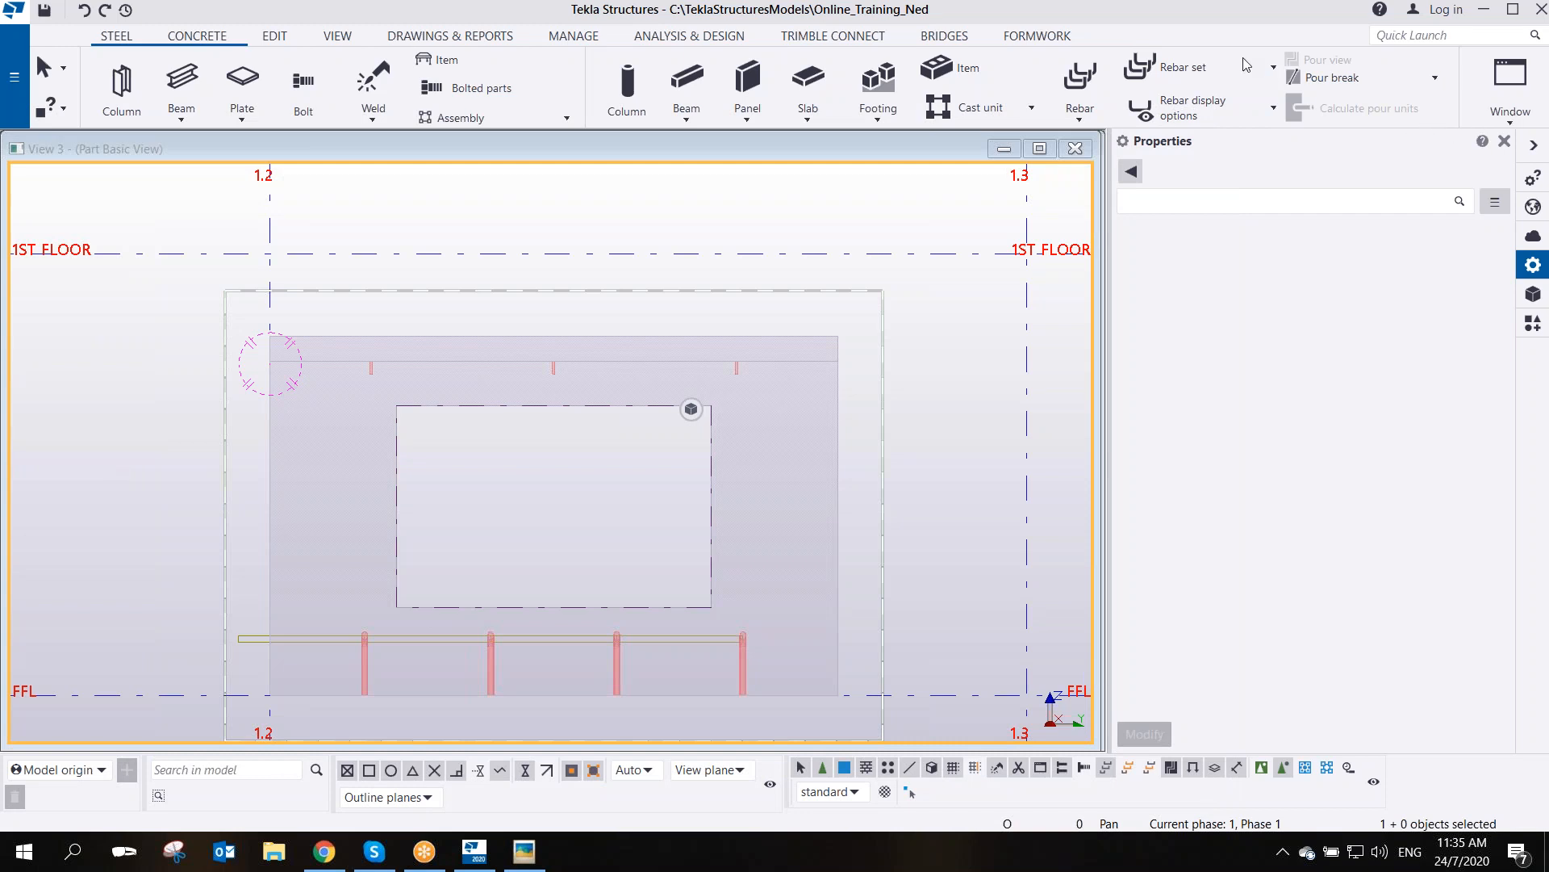
# - Model a D20 steel beam named DEMOULDER, 100 mm long across the panel's thickness, from its lower corner at grid line 1.2
pyautogui.moveTo(281, 529); pyautogui.dragTo(446, 457, button='middle')
pyautogui.scroll(5, 446, 456)
pyautogui.scroll(-4, 442, 399)
pyautogui.keyDown('ctrl'); pyautogui.moveTo(431, 627); pyautogui.dragTo(592, 663, button='middle'); pyautogui.keyUp('ctrl')
pyautogui.scroll(1, 508, 648)
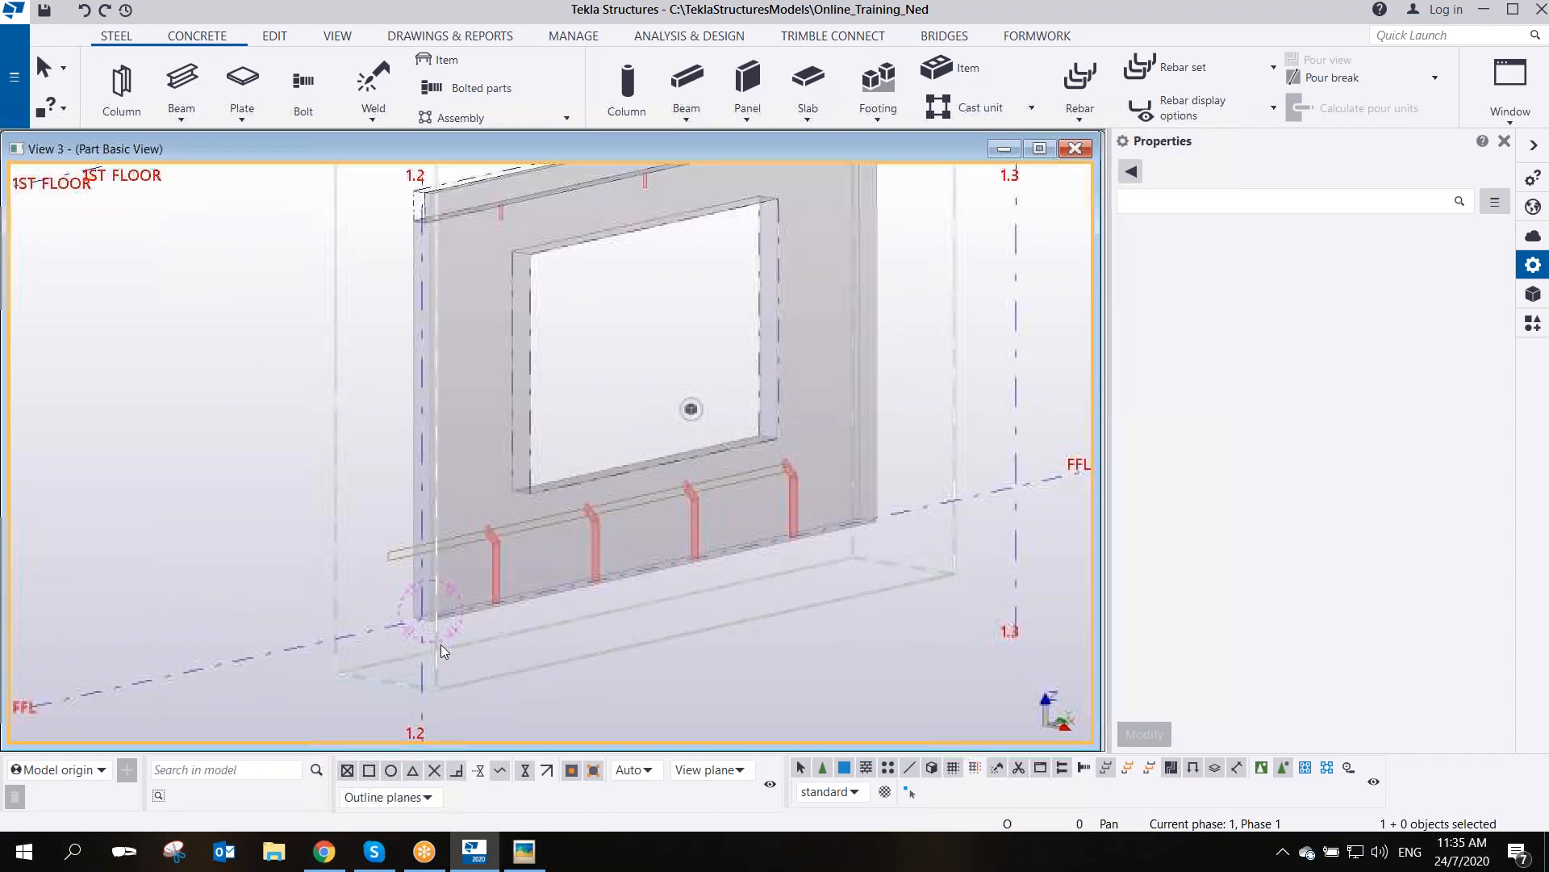
pyautogui.scroll(4, 460, 632)
pyautogui.keyDown('ctrl'); pyautogui.moveTo(443, 567); pyautogui.dragTo(598, 466, button='middle'); pyautogui.keyUp('ctrl')
pyautogui.scroll(16, 528, 492)
pyautogui.moveTo(518, 537); pyautogui.dragTo(480, 554, button='middle')
pyautogui.scroll(-3, 481, 560)
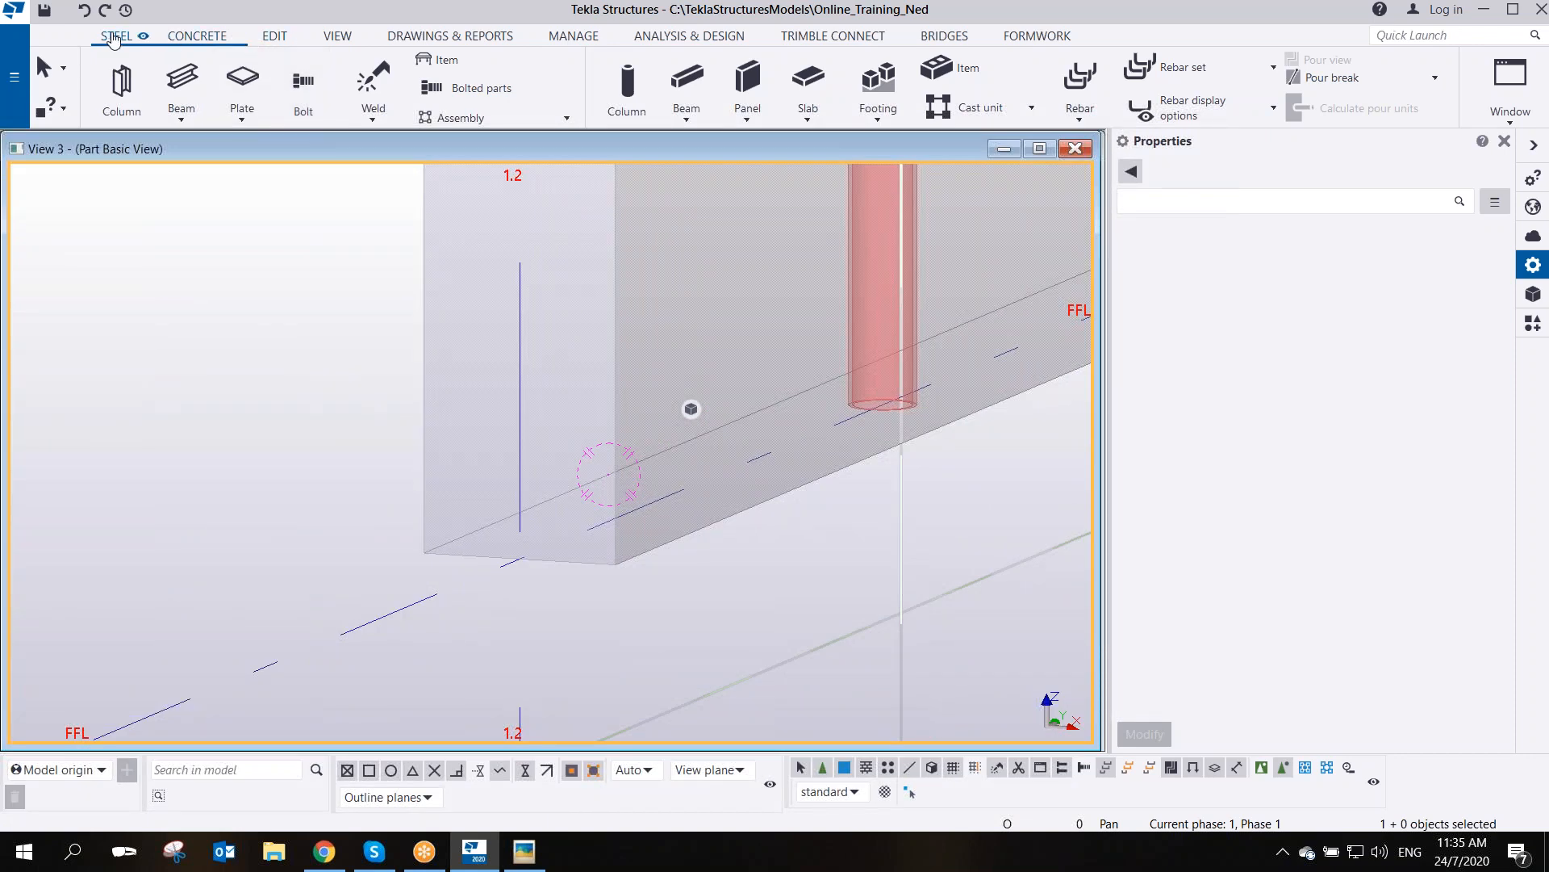
pyautogui.click(182, 81)
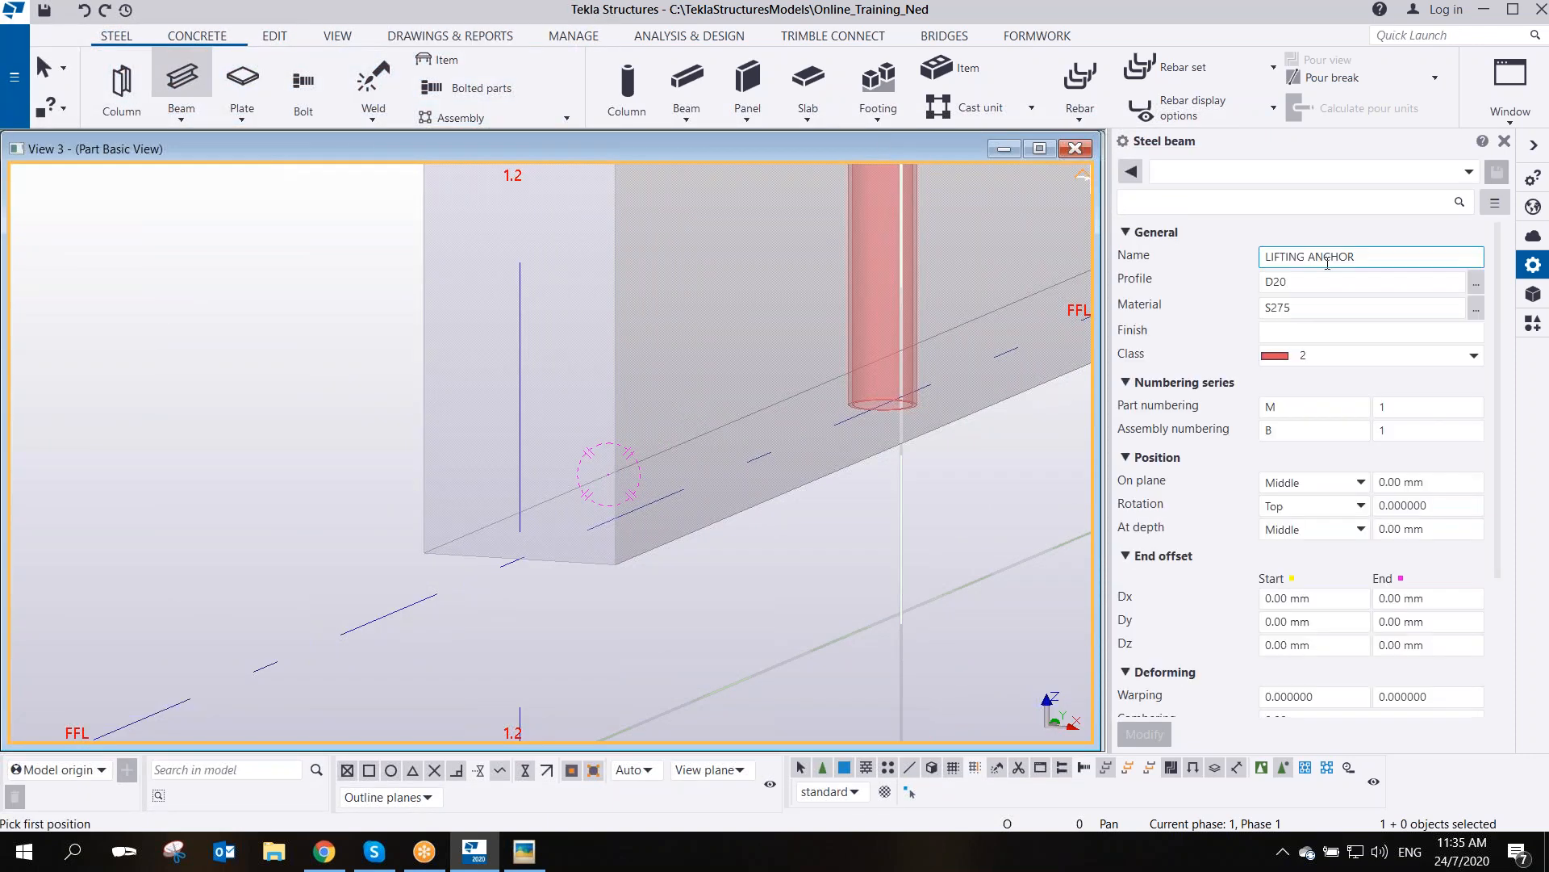
pyautogui.click(1328, 258)
pyautogui.write('DE')
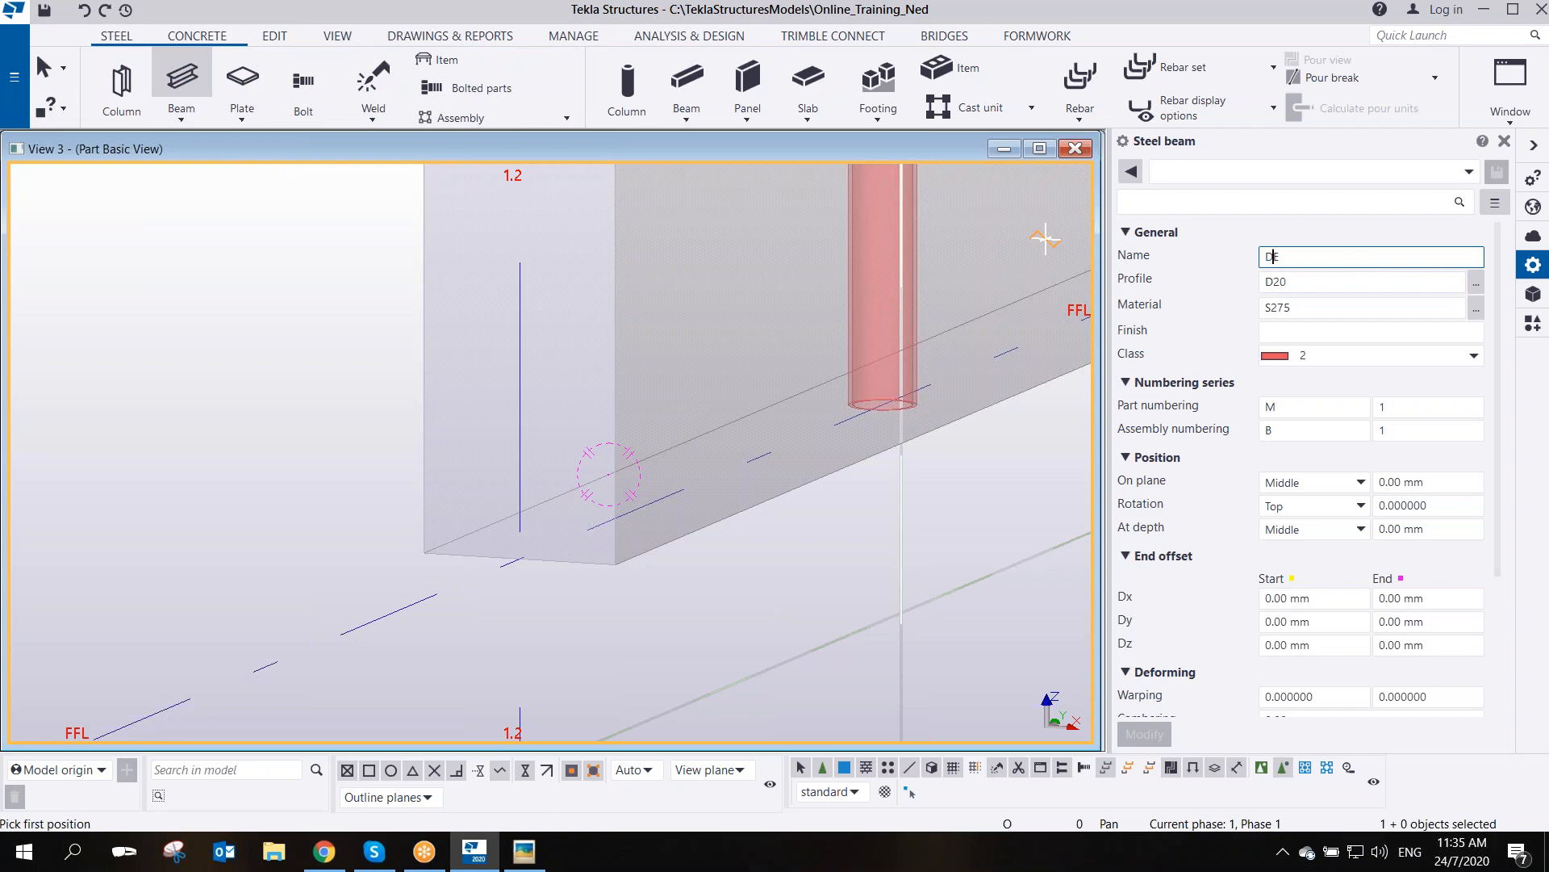
pyautogui.write('MOULDER')
pyautogui.click(424, 552)
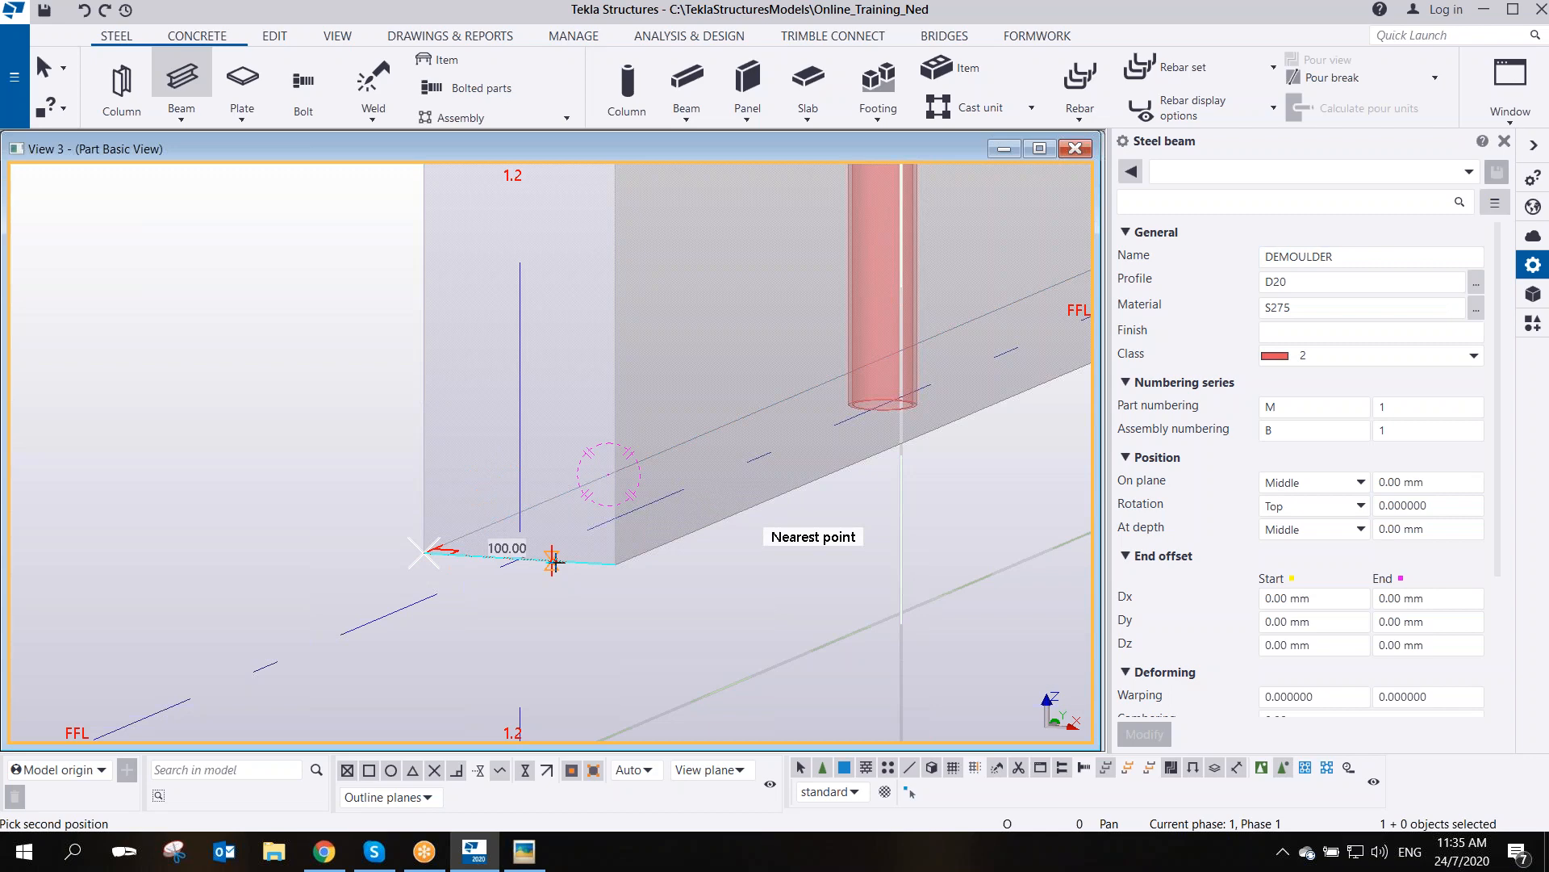
pyautogui.click(554, 560)
pyautogui.rightClick(565, 543)
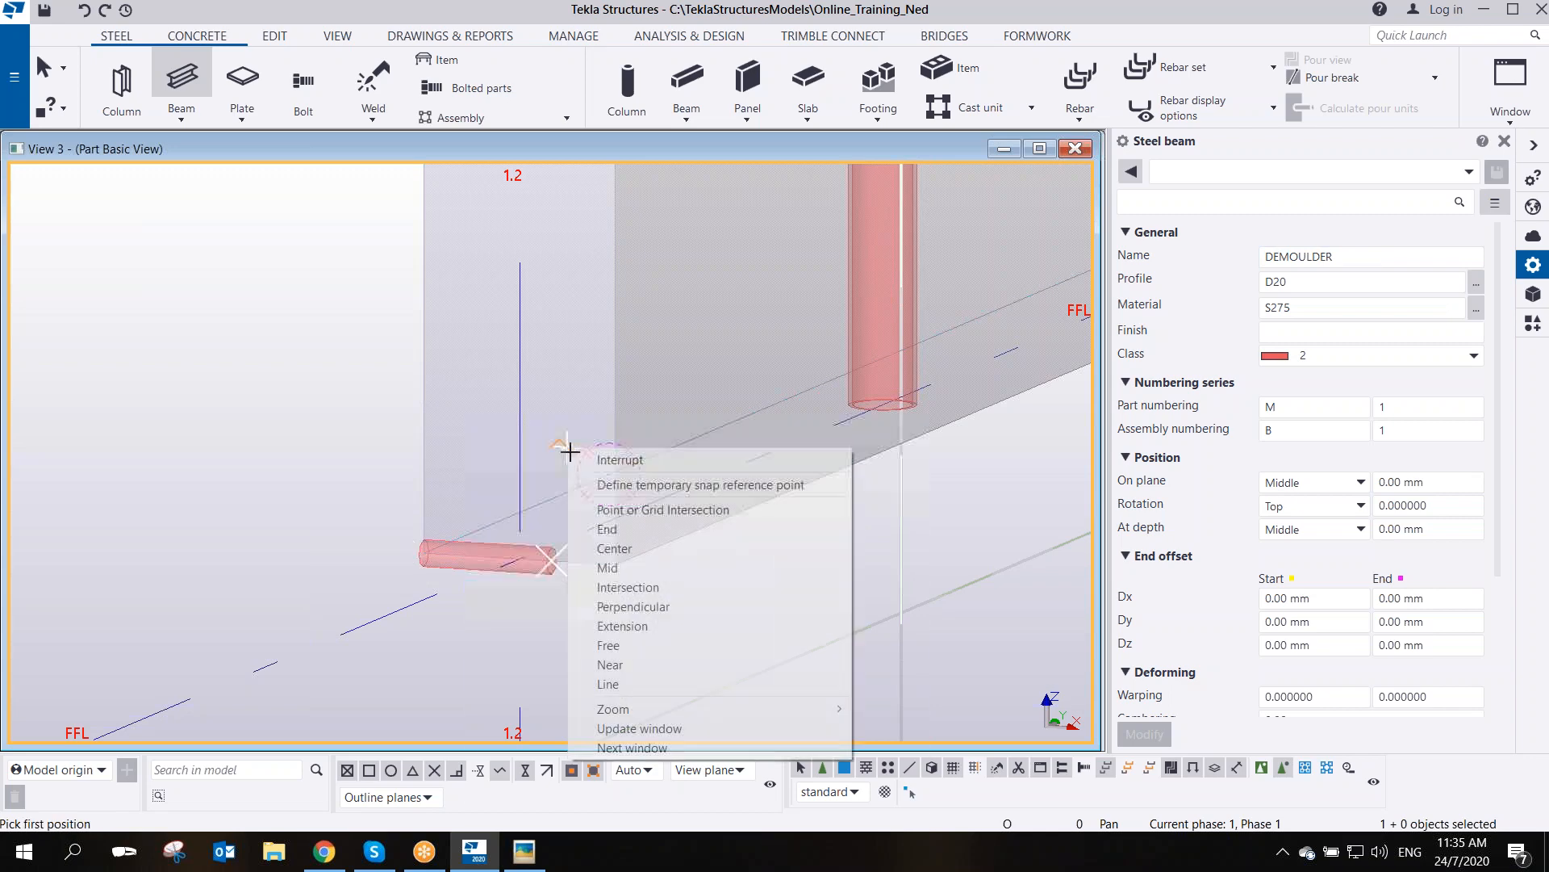
pyautogui.press('Escape')
# - Add the demoulder to the precast wall panel's cast unit as a subassembly
pyautogui.rightClick(551, 572)
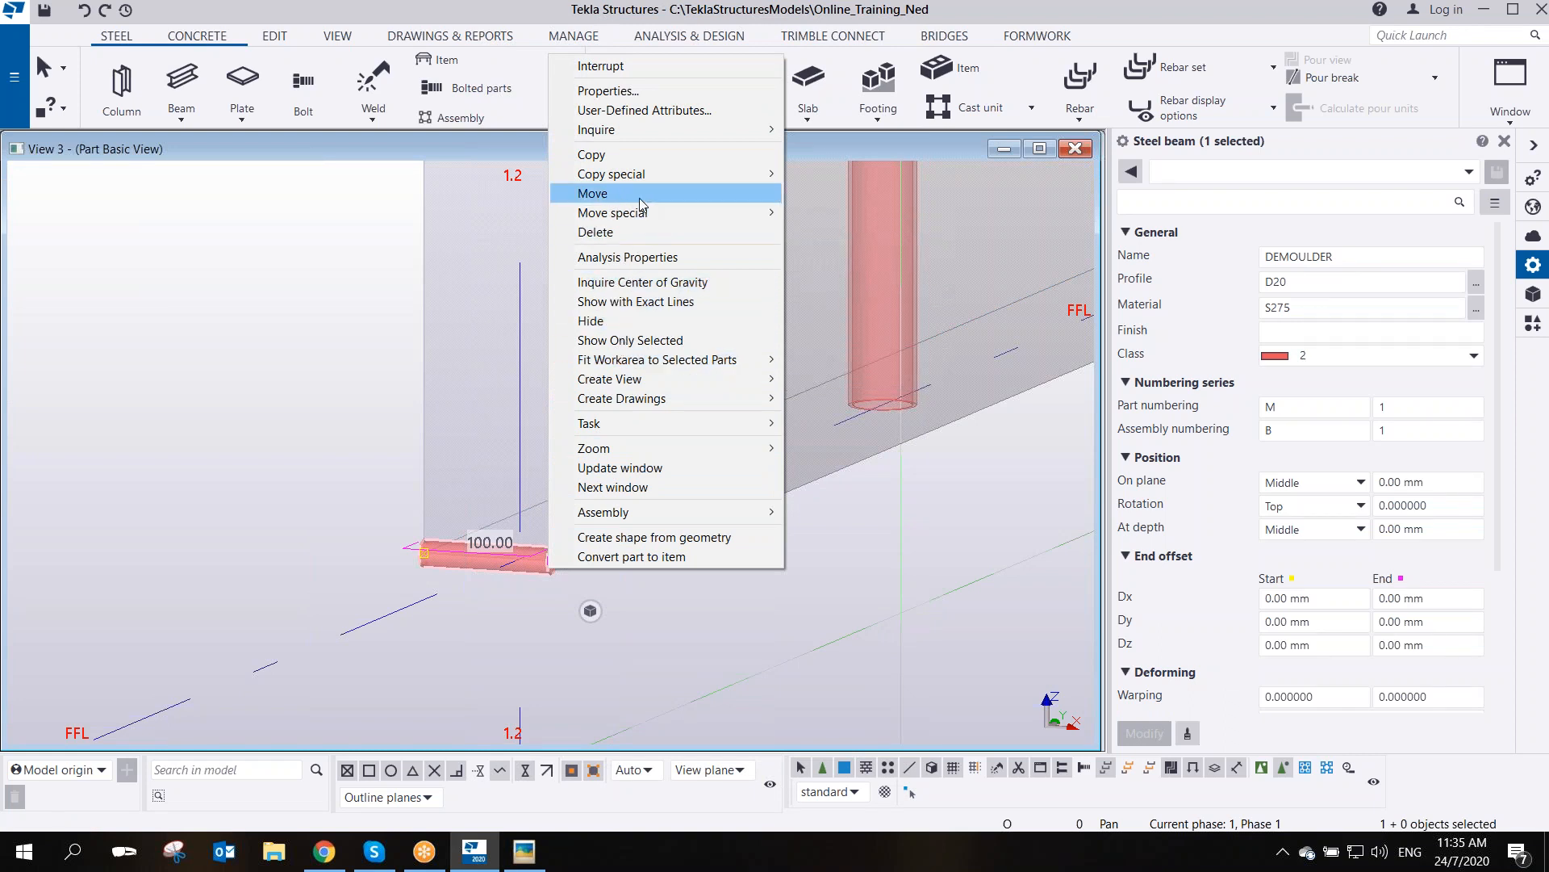
pyautogui.moveTo(637, 176)
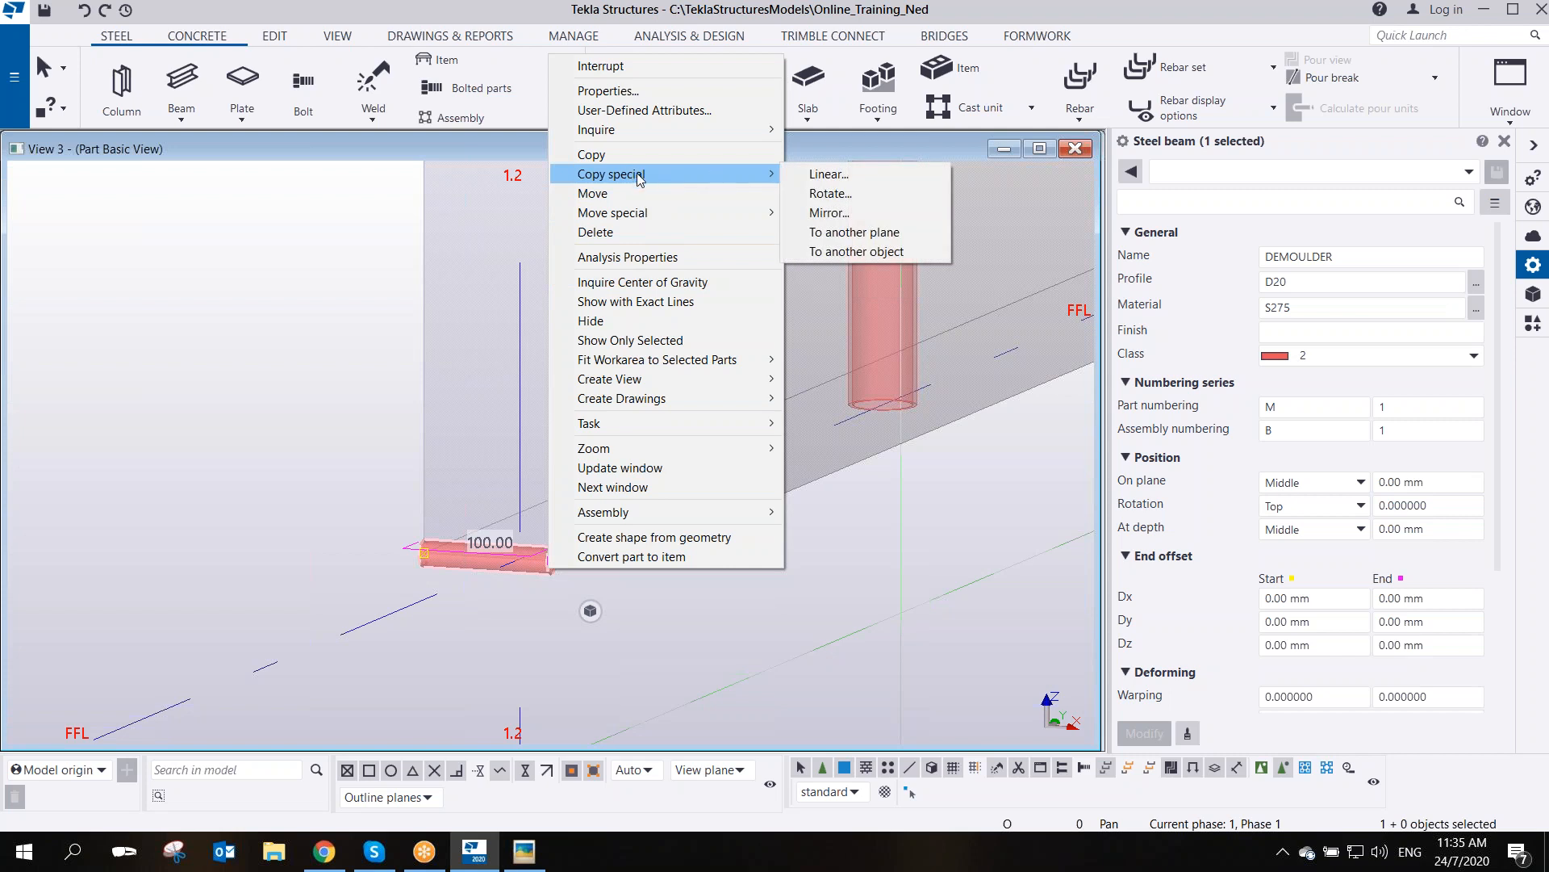
pyautogui.moveTo(767, 512)
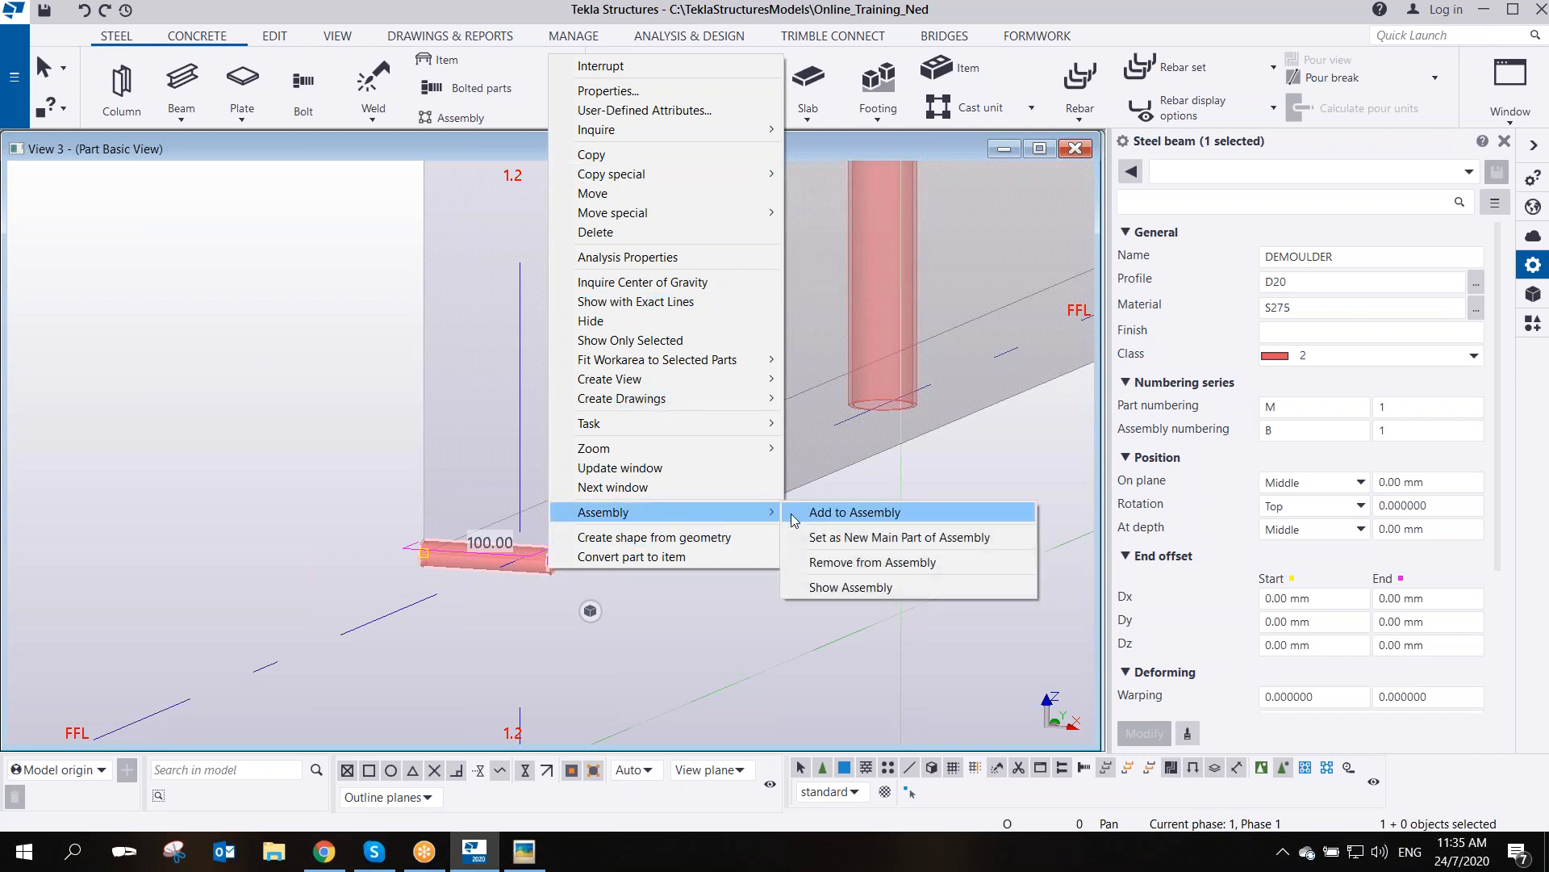
pyautogui.click(831, 513)
pyautogui.click(615, 536)
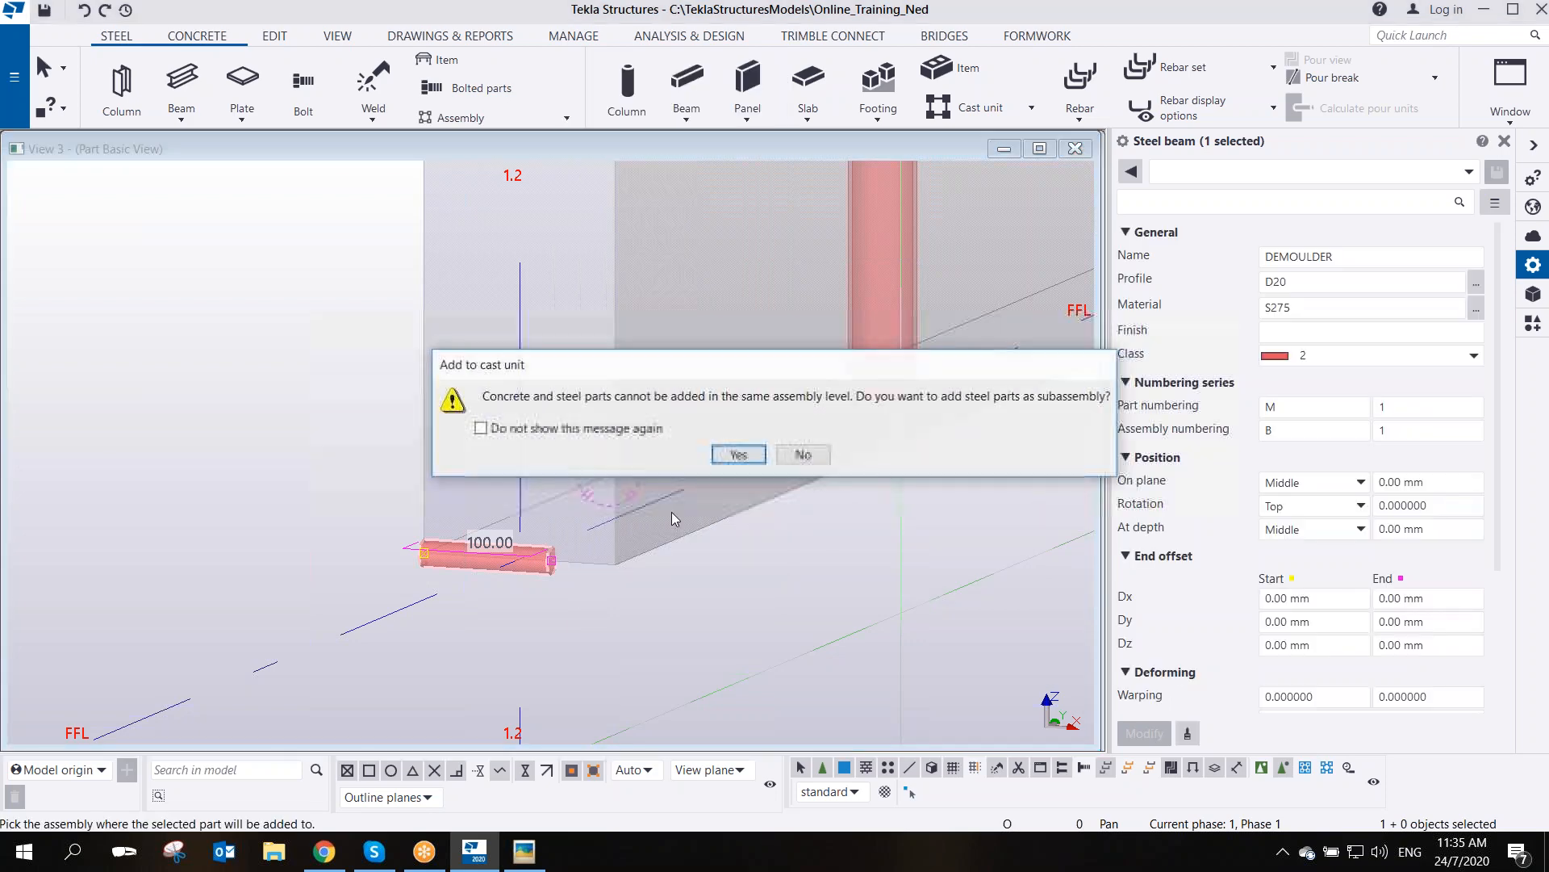
pyautogui.click(757, 453)
pyautogui.rightClick(690, 299)
pyautogui.click(737, 320)
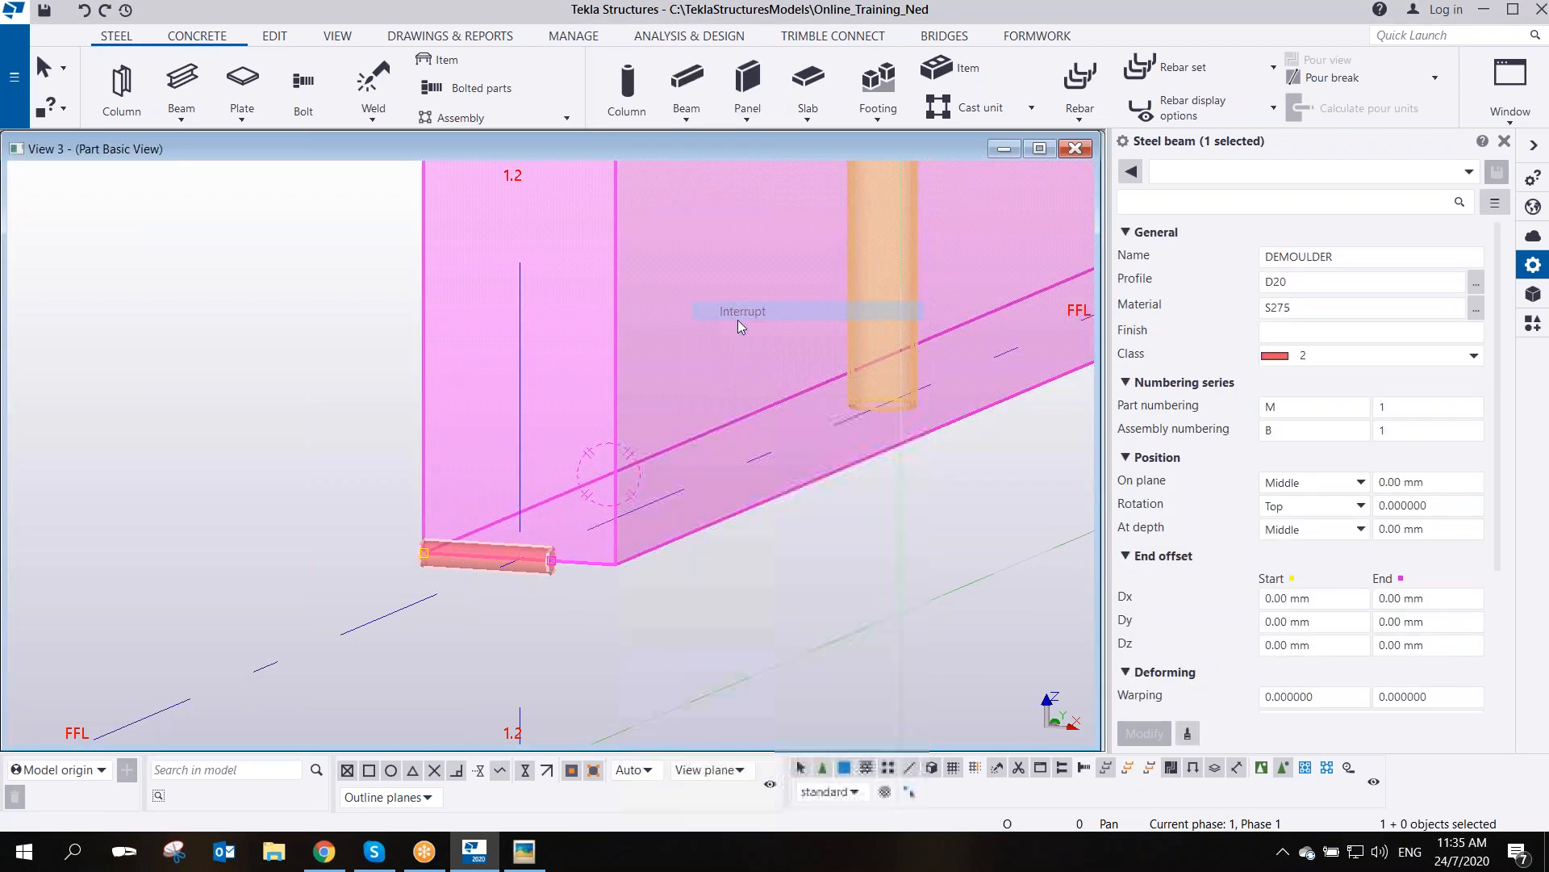
# - Switch to the plane view and move the demoulder linearly by 500 mm in Y and 800 mm in Z
pyautogui.moveTo(736, 323); pyautogui.dragTo(645, 370, button='middle')
pyautogui.hotkey('ctrl', 'p')
pyautogui.moveTo(278, 652); pyautogui.dragTo(489, 499, button='middle')
pyautogui.scroll(4, 418, 527)
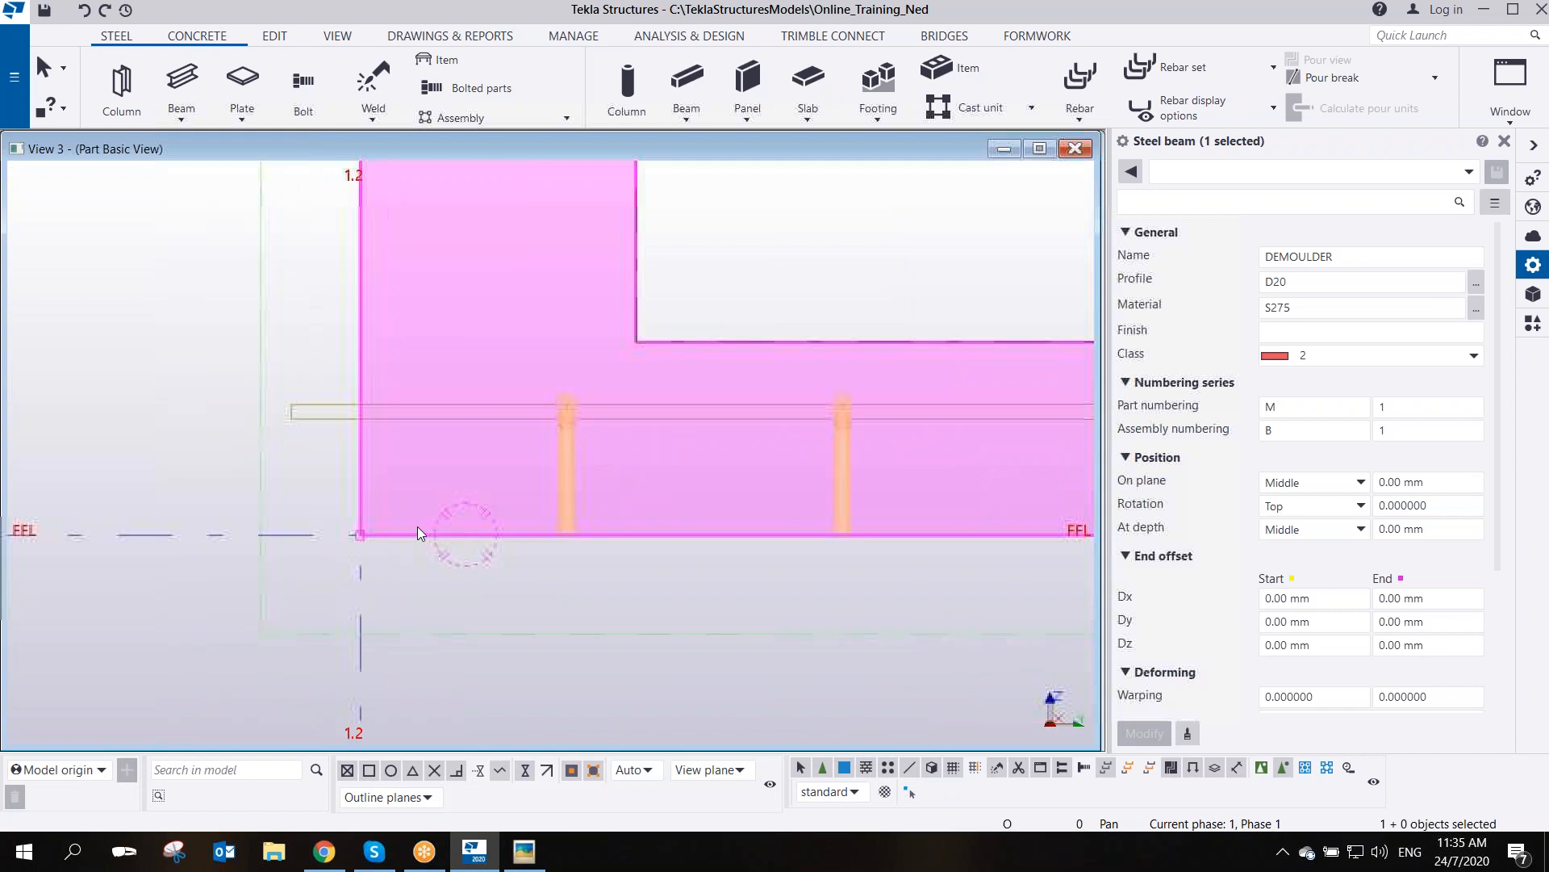
pyautogui.scroll(3, 349, 551)
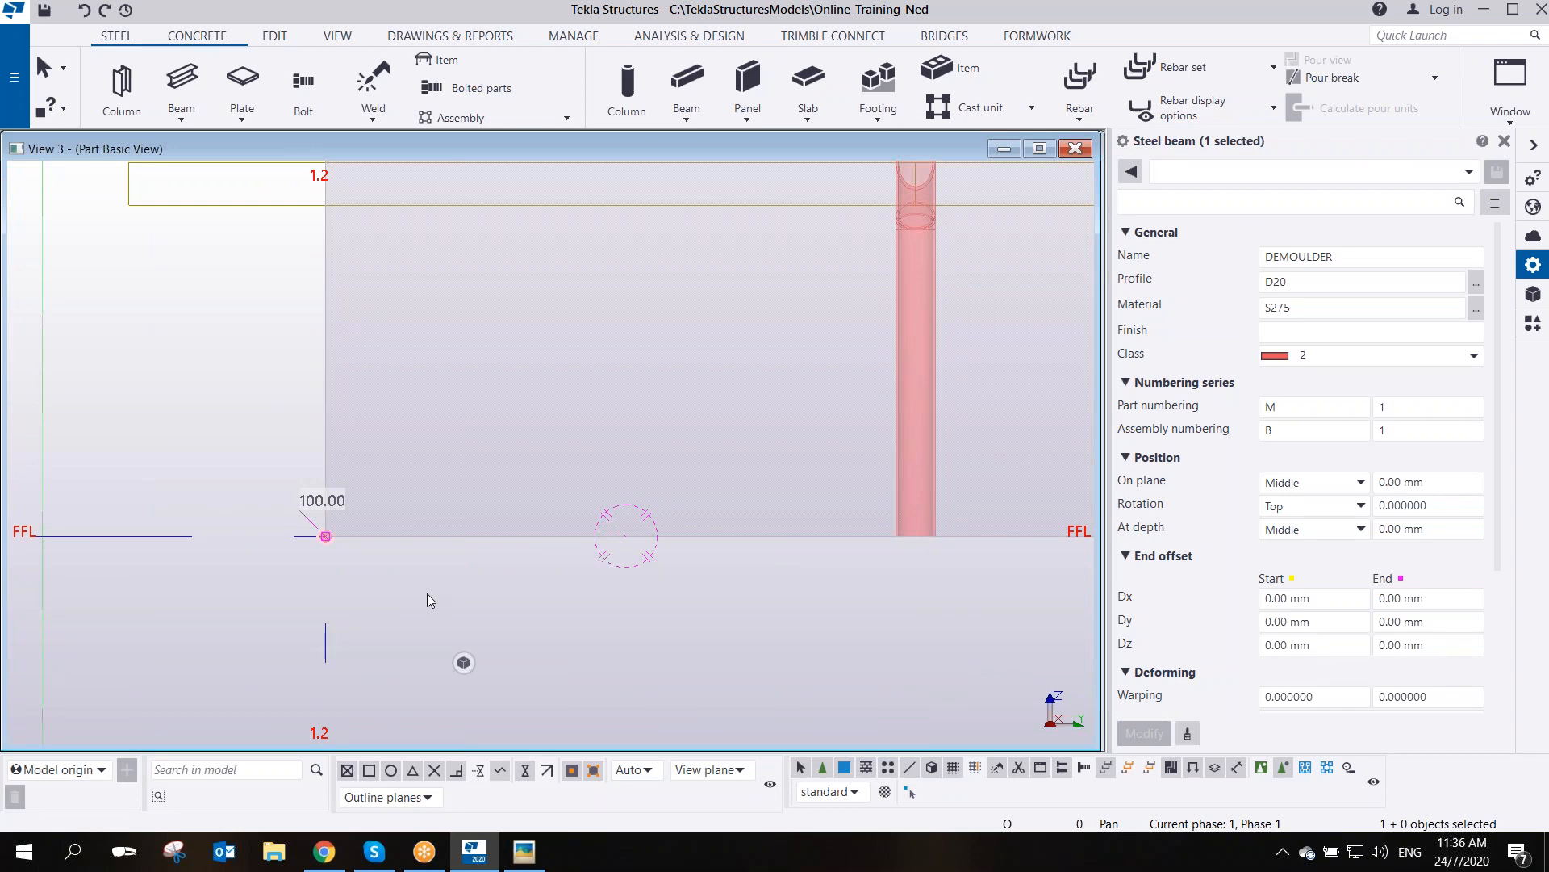
pyautogui.rightClick(395, 552)
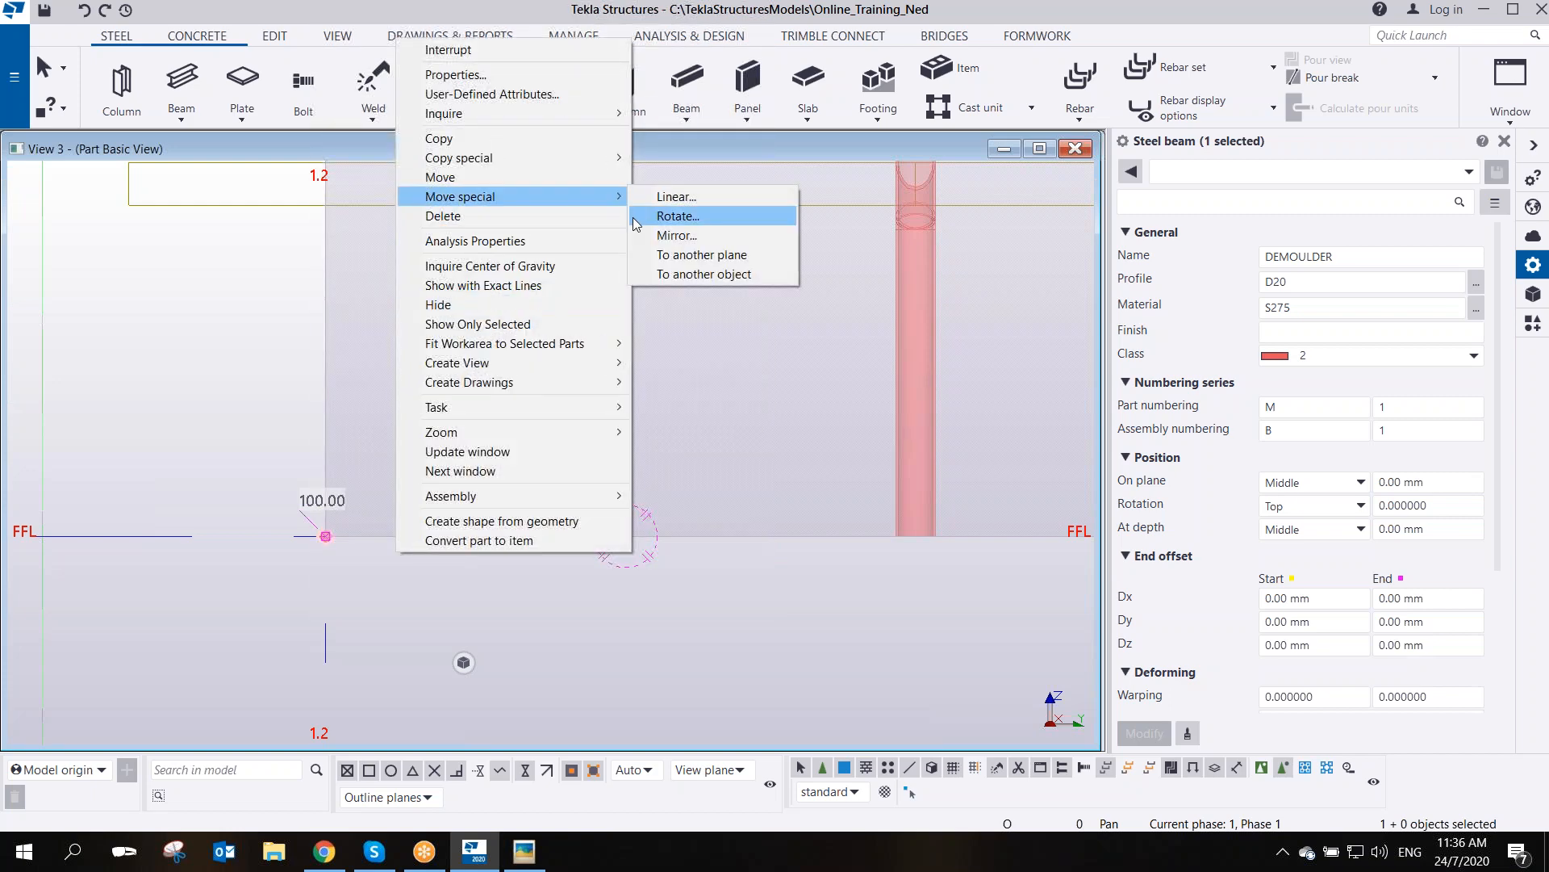
pyautogui.click(670, 196)
pyautogui.press('Tab')
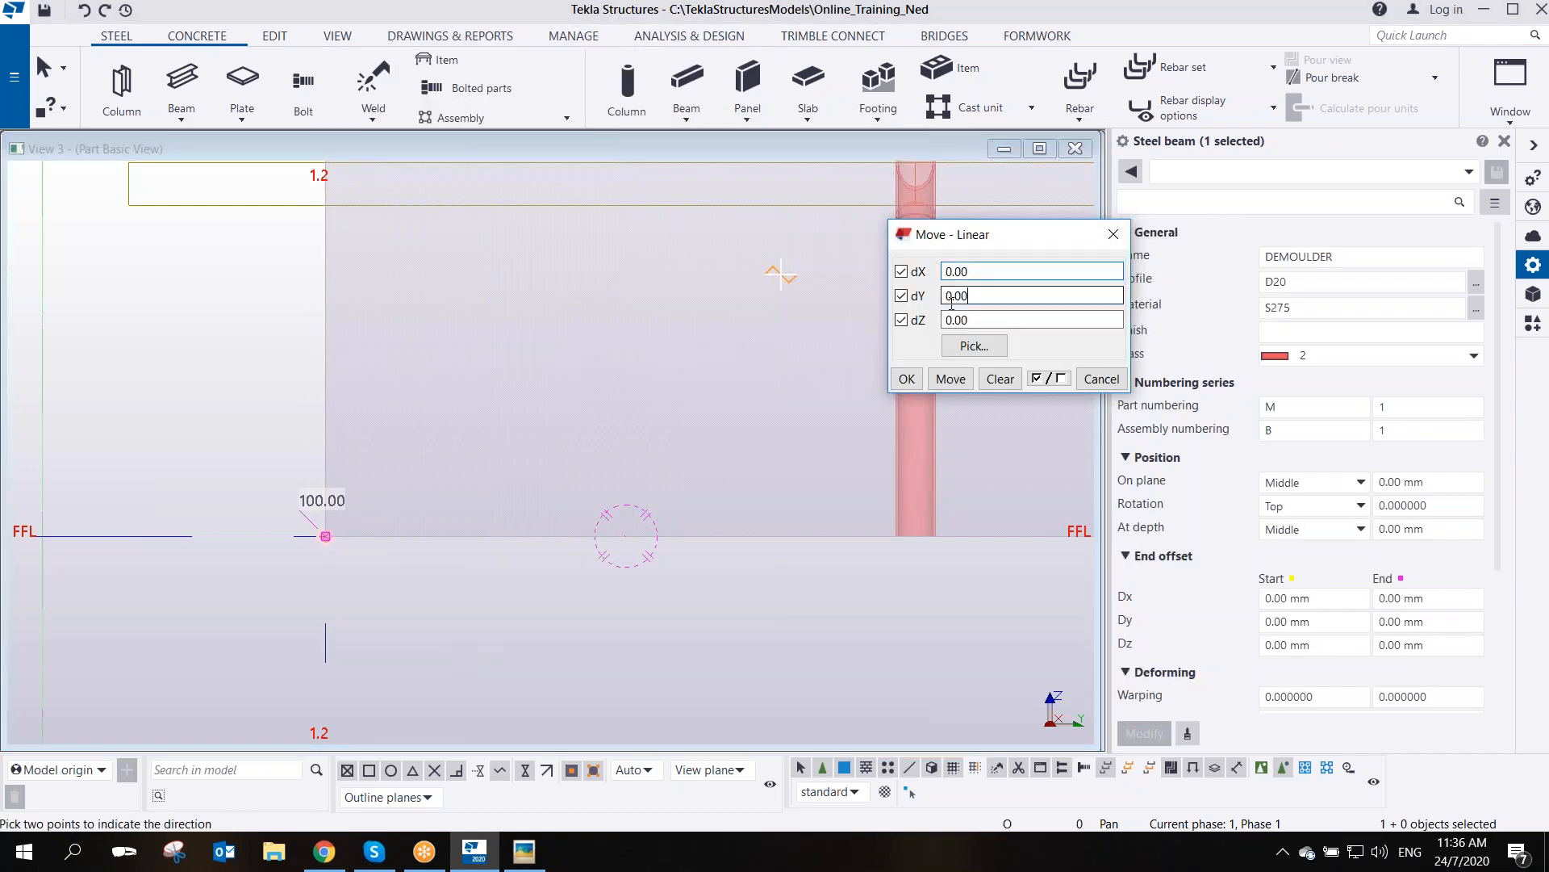
pyautogui.write('500')
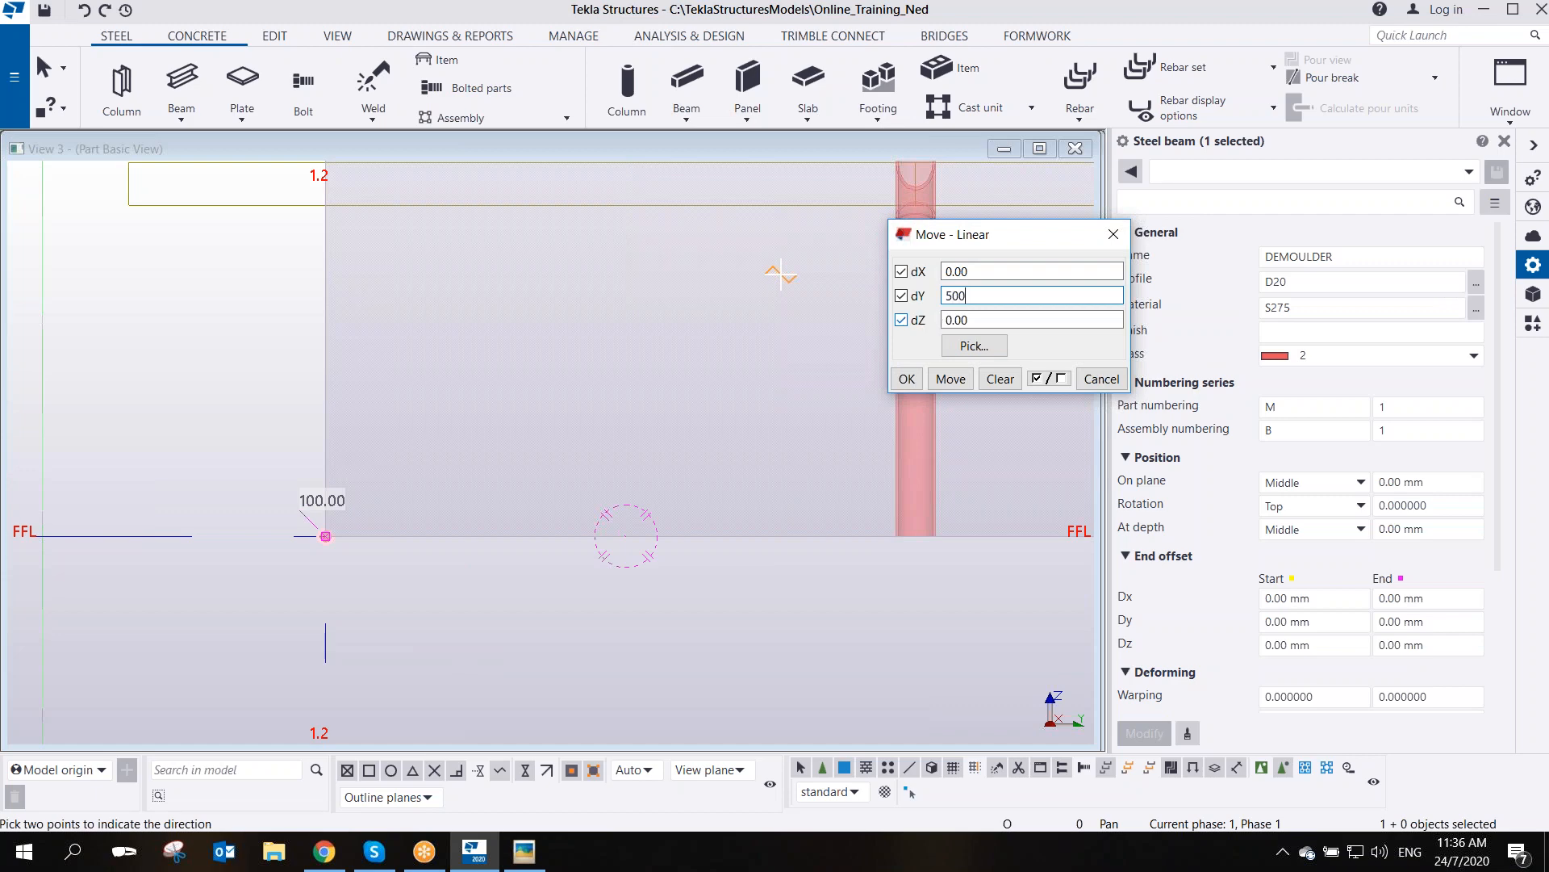
pyautogui.press('Tab')
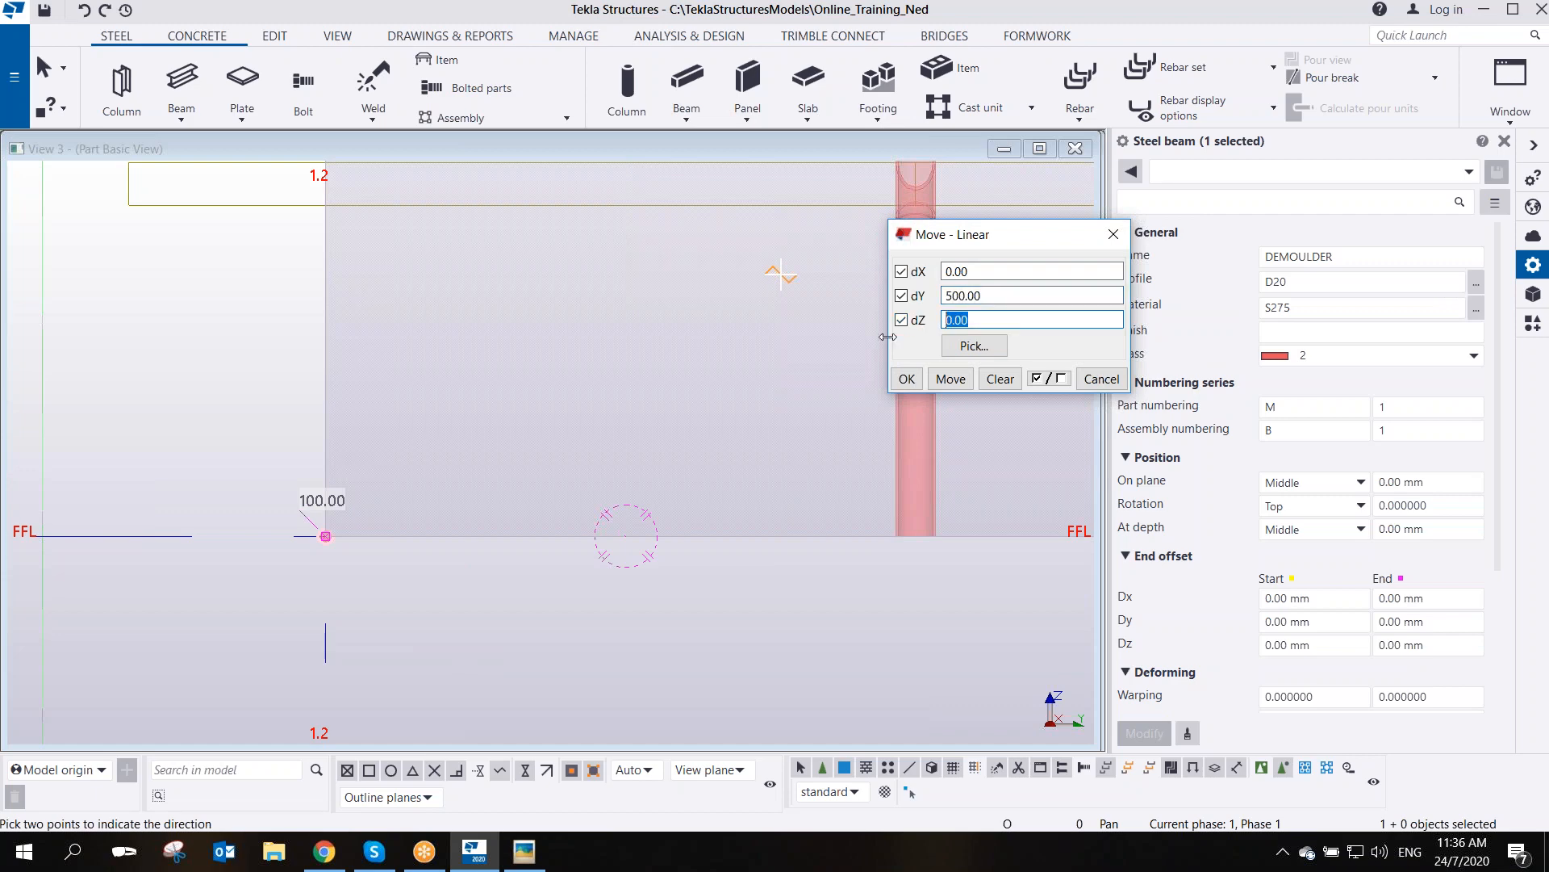
pyautogui.write('800')
pyautogui.click(951, 379)
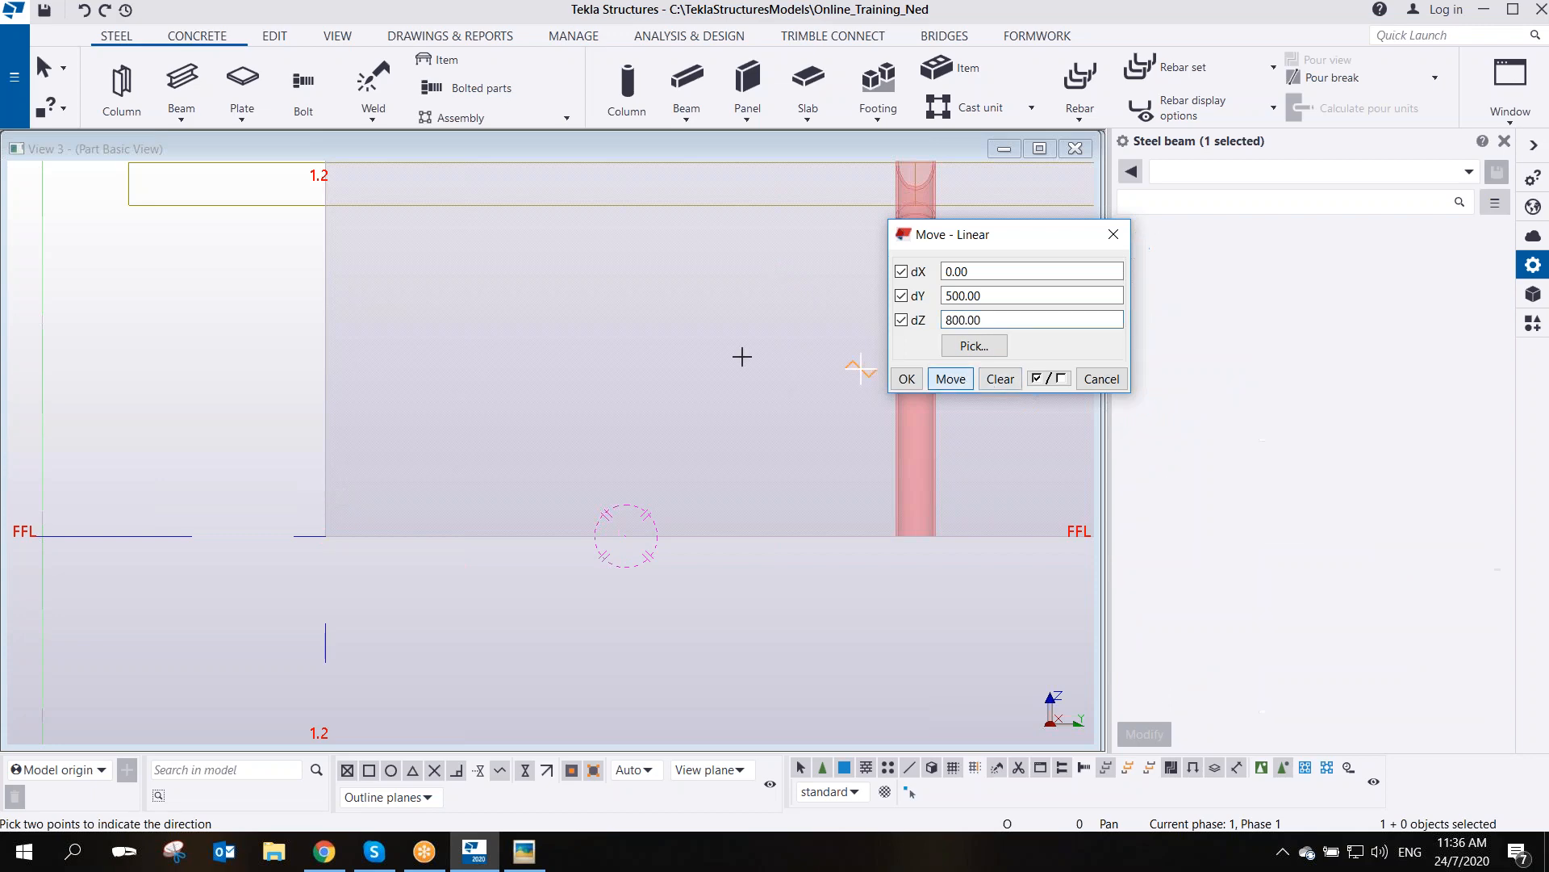
pyautogui.rightClick(630, 300)
pyautogui.click(682, 328)
pyautogui.scroll(7, 615, 331)
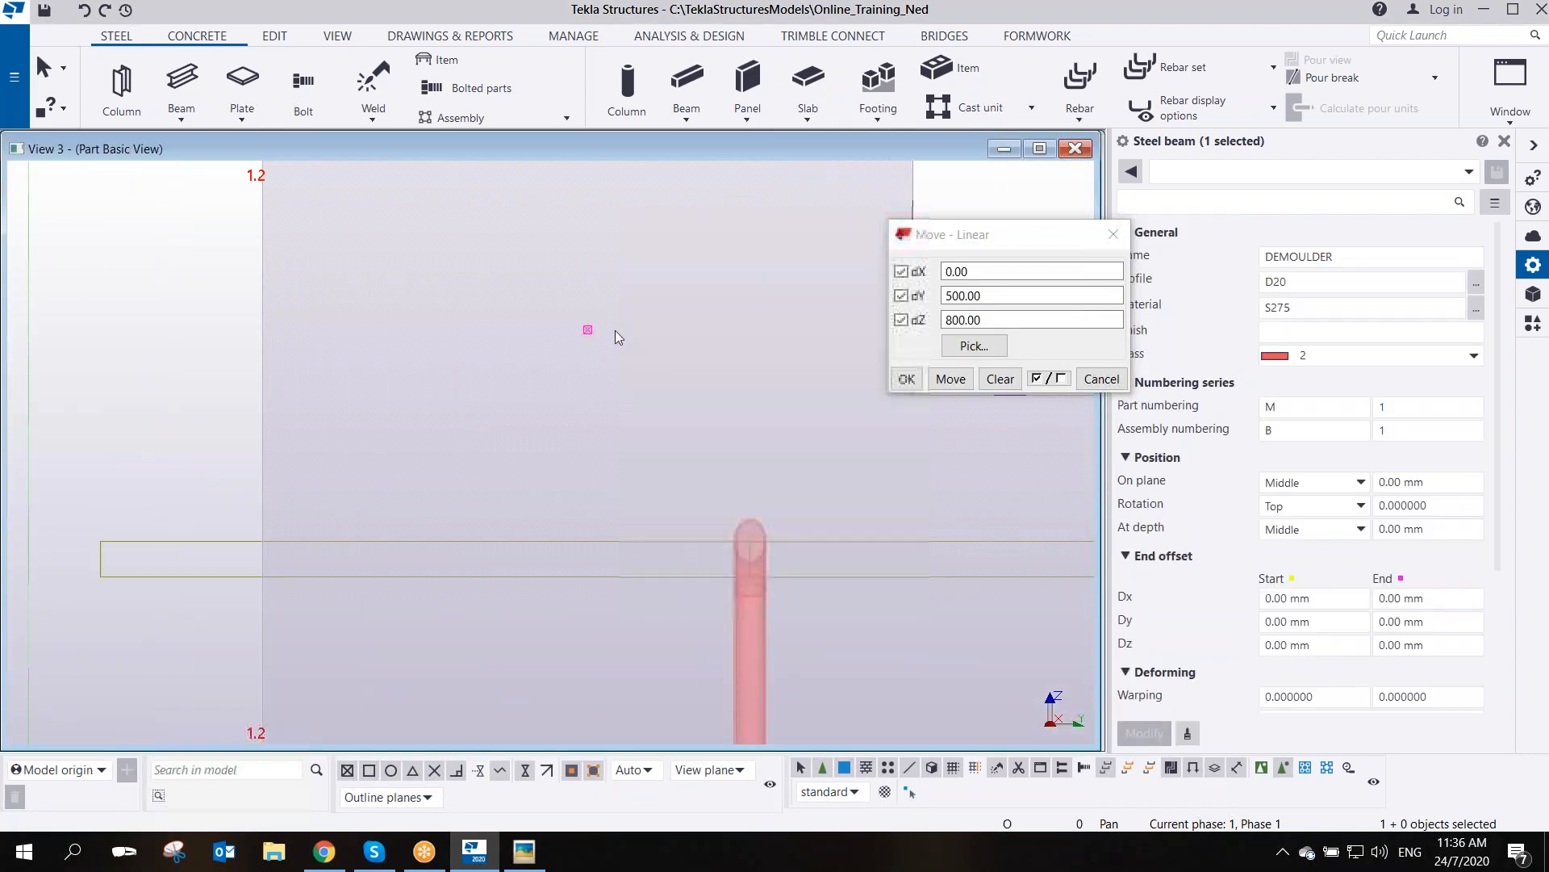
pyautogui.click(589, 334)
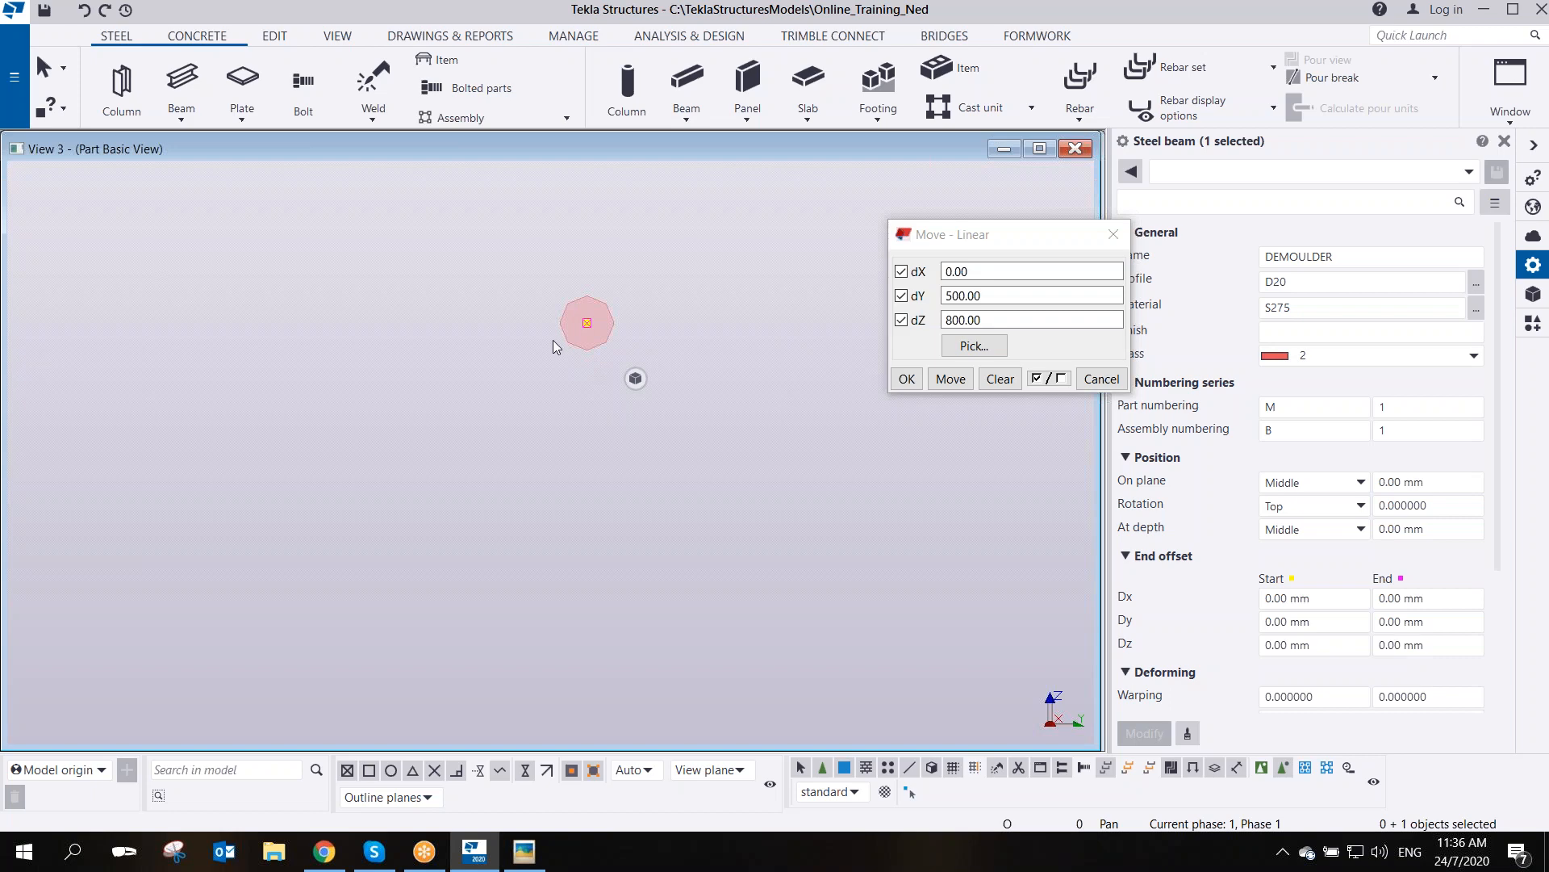
pyautogui.scroll(-5, 554, 340)
pyautogui.scroll(-5, 762, 412)
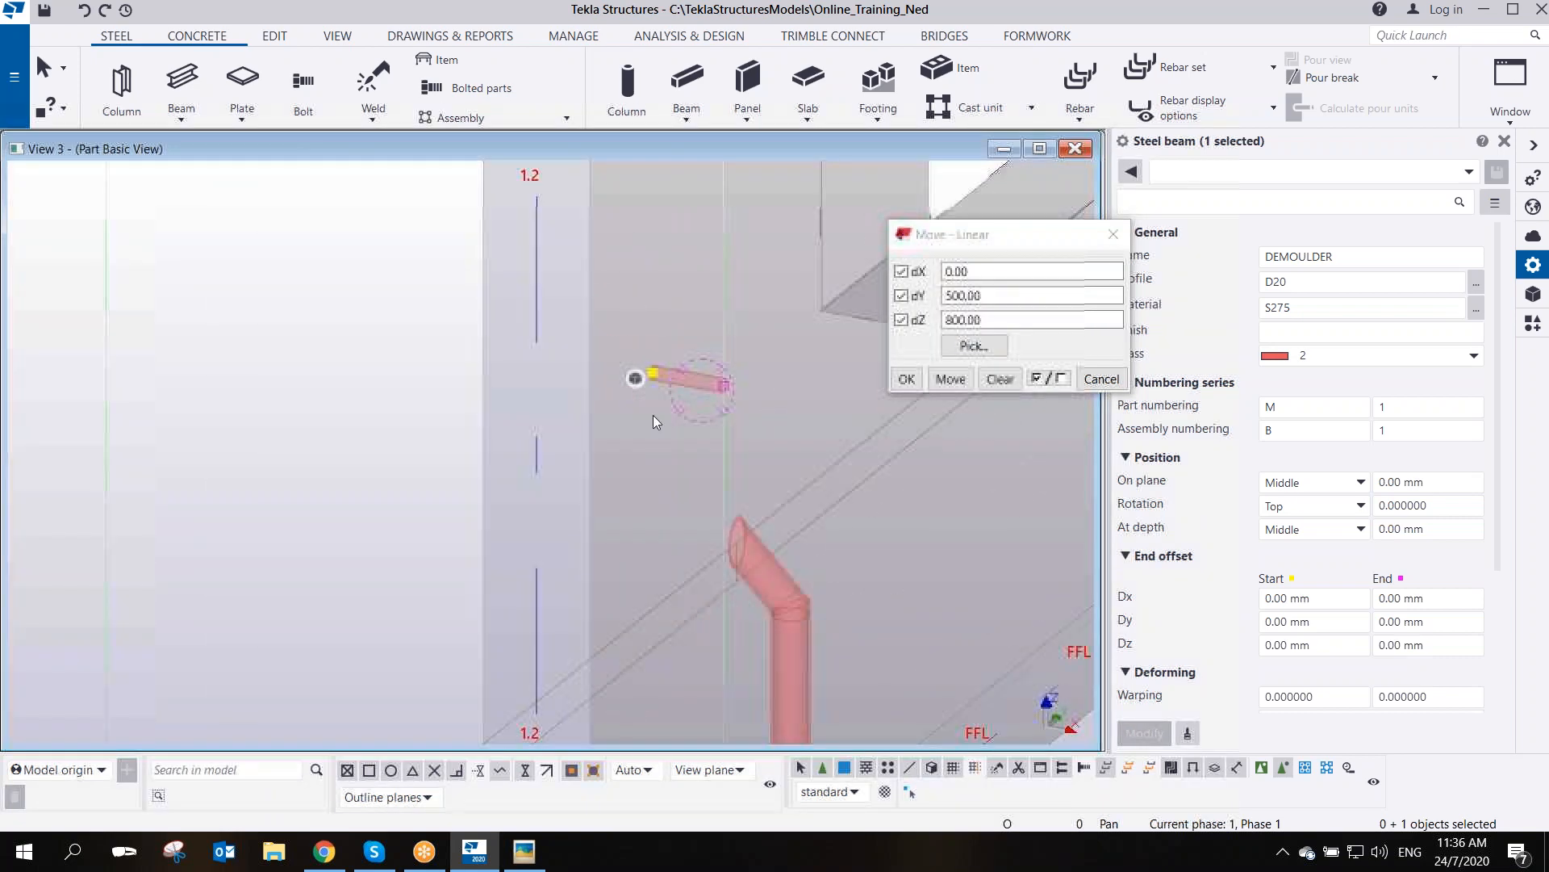
pyautogui.scroll(3, 720, 411)
pyautogui.keyDown('ctrl'); pyautogui.moveTo(720, 411); pyautogui.dragTo(574, 401, button='middle'); pyautogui.keyUp('ctrl')
pyautogui.scroll(3, 734, 375)
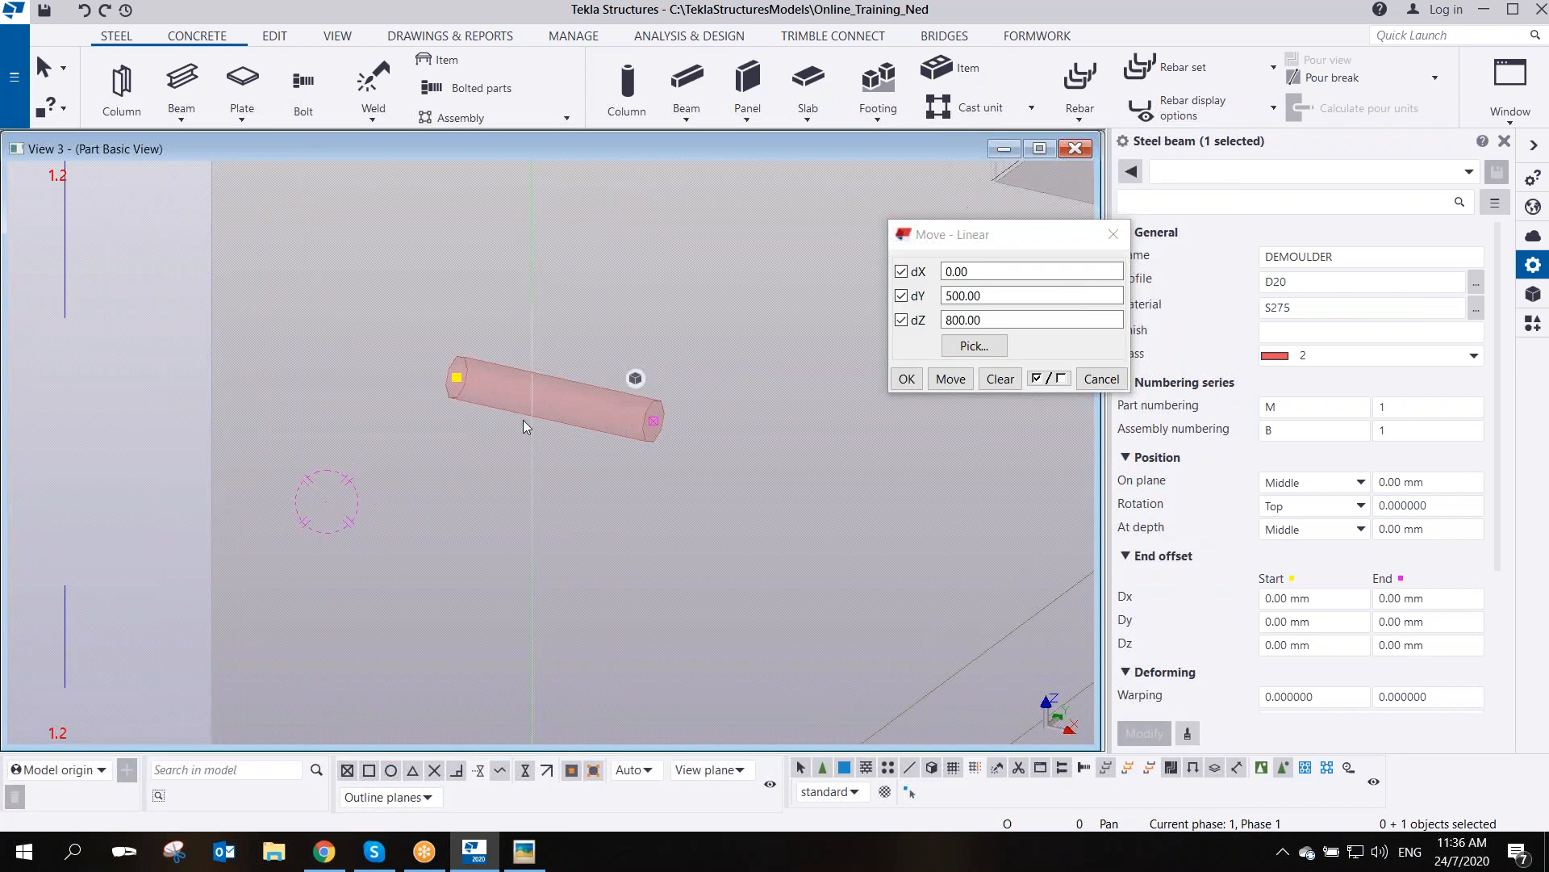
pyautogui.click(1113, 234)
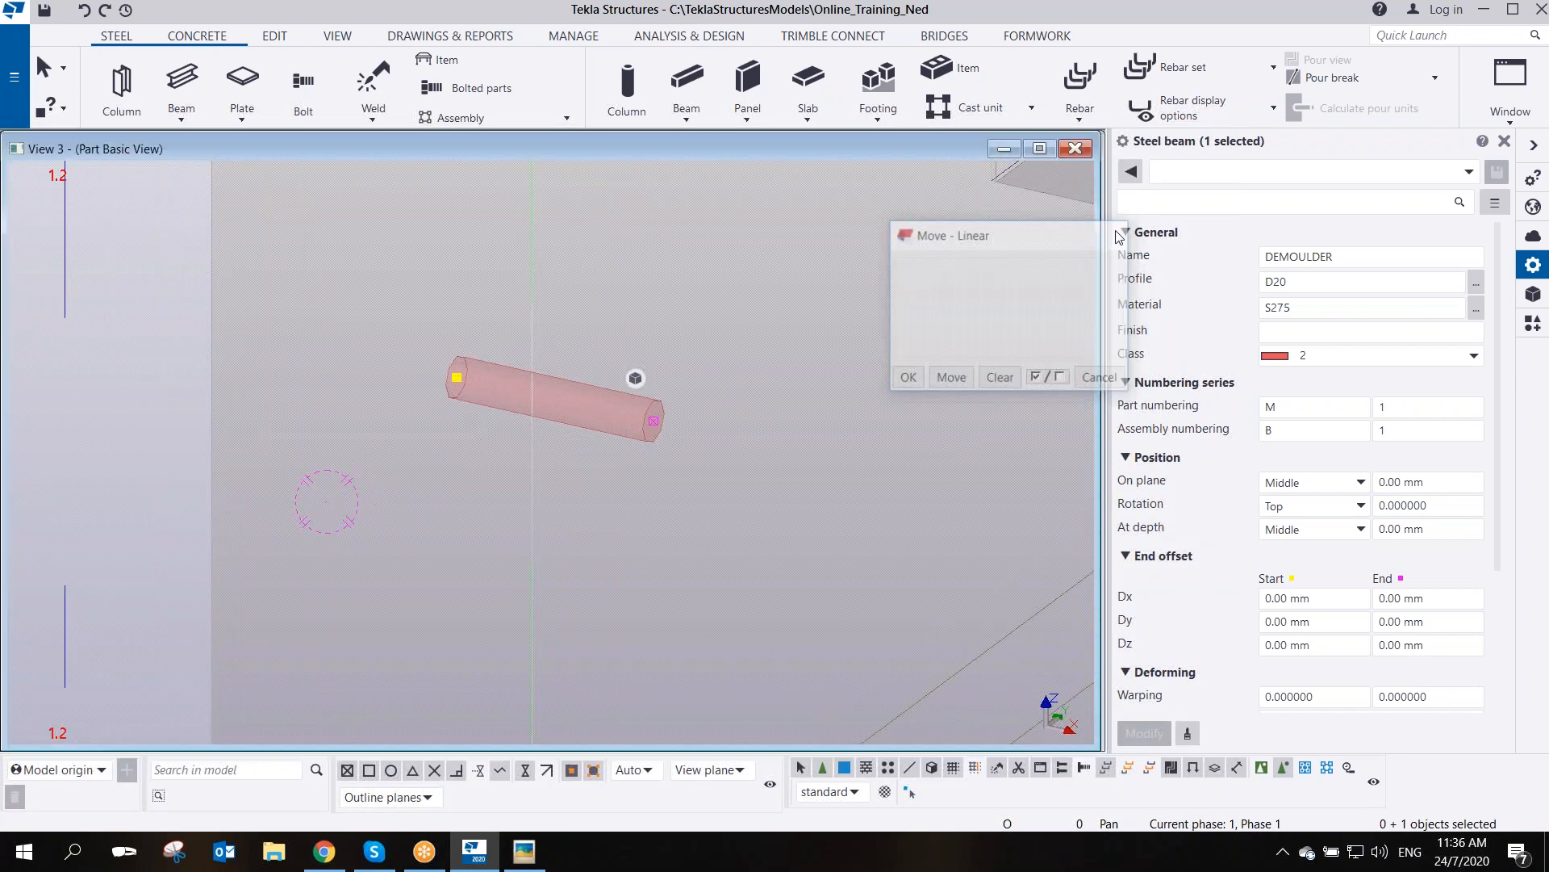
# - Model a D80 DEMOULDER beam about 50 mm long along the D20 demoulder's axis, starting at its start point
pyautogui.moveTo(1276, 281); pyautogui.dragTo(1356, 303)
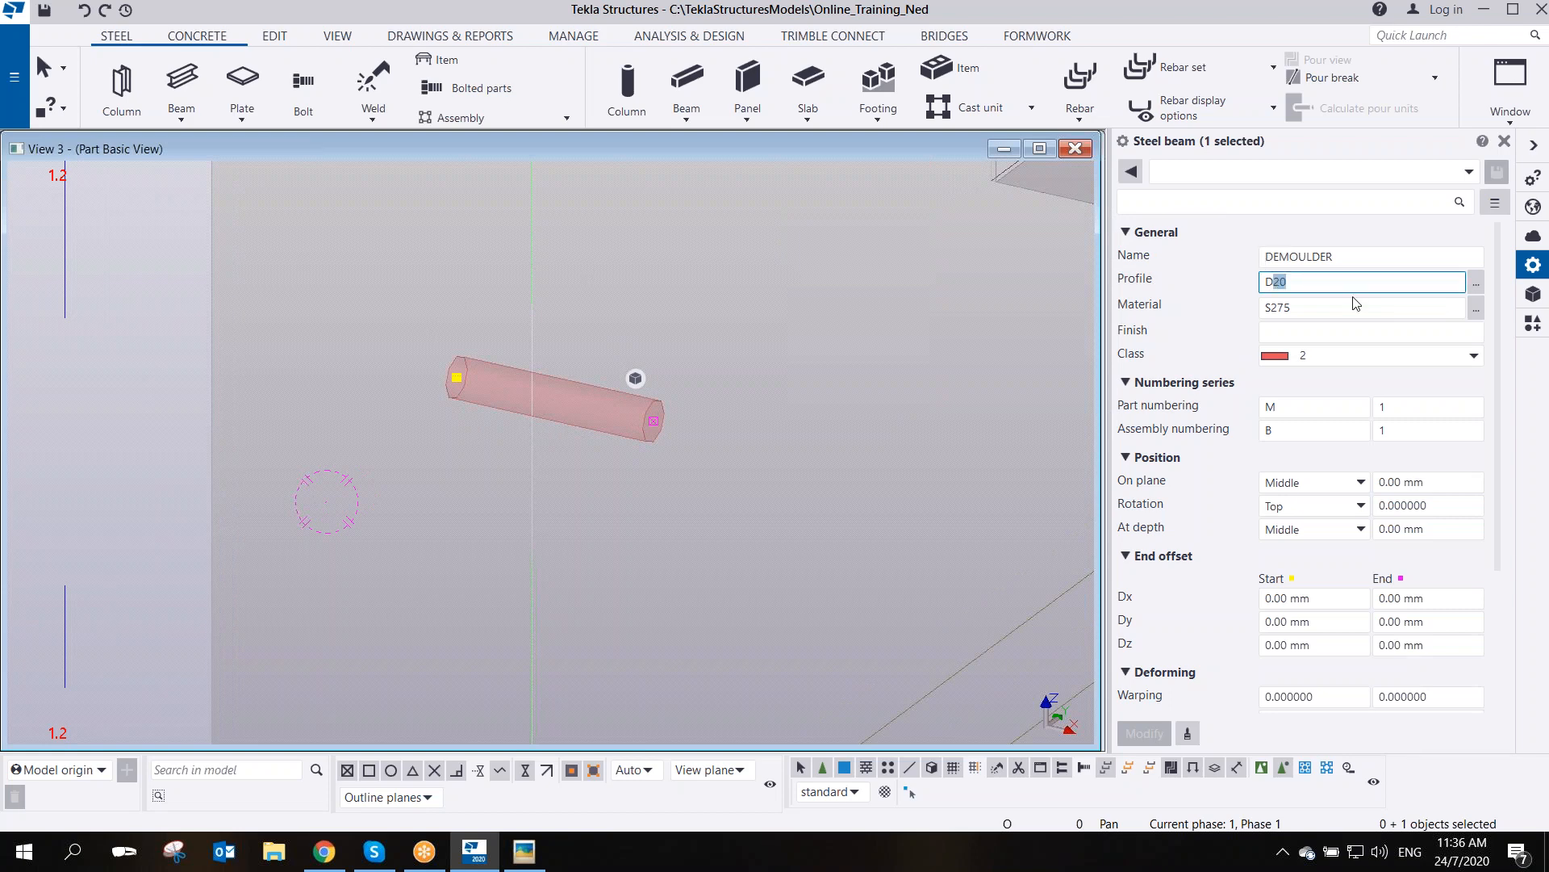
pyautogui.write('80')
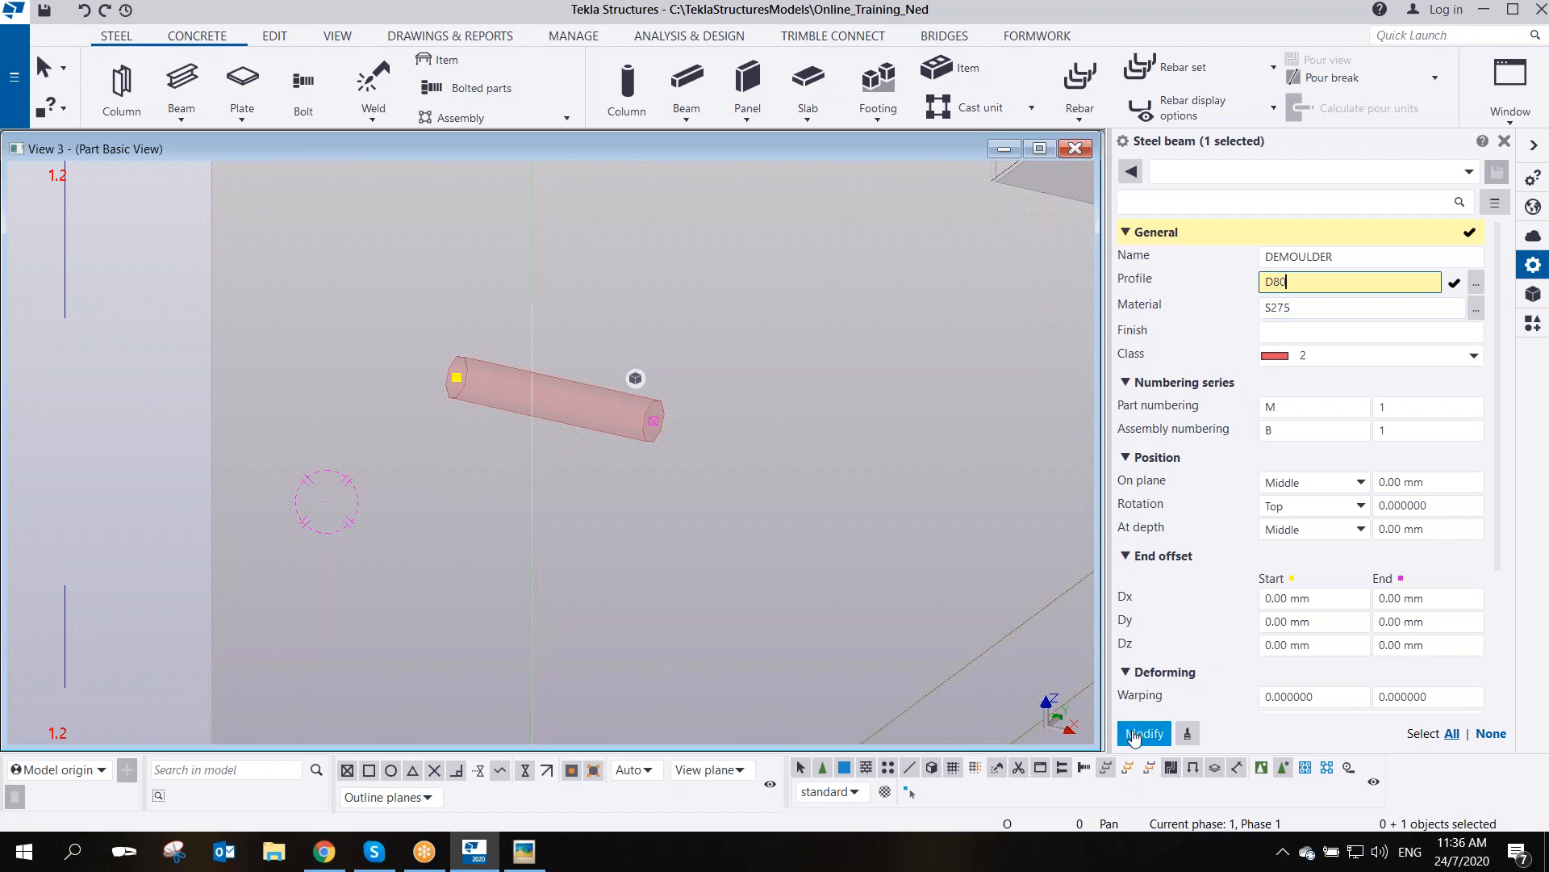
pyautogui.click(179, 77)
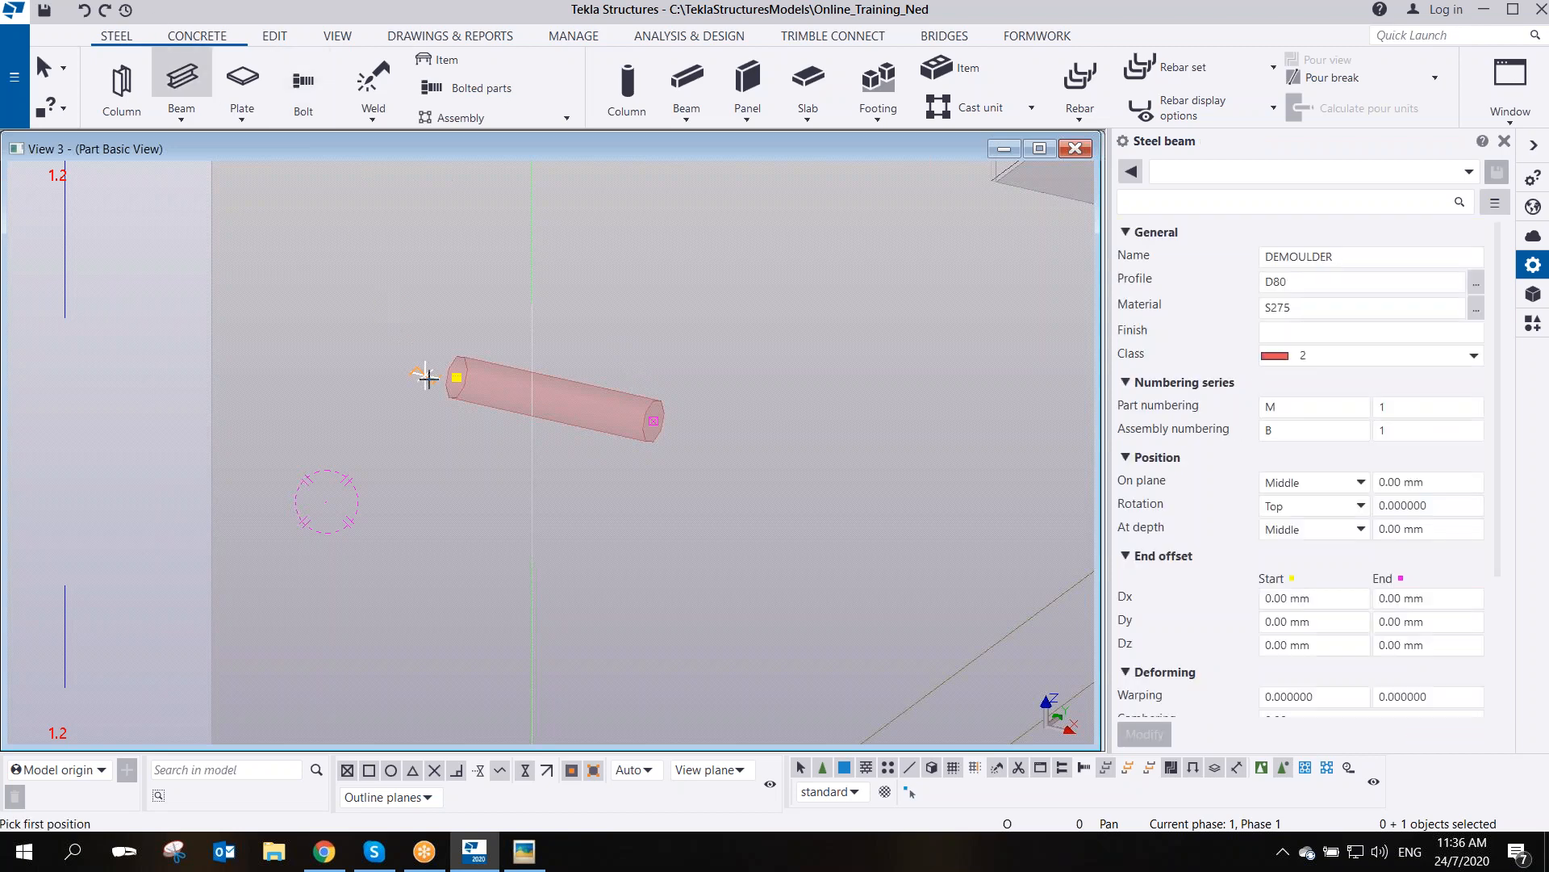
pyautogui.click(457, 377)
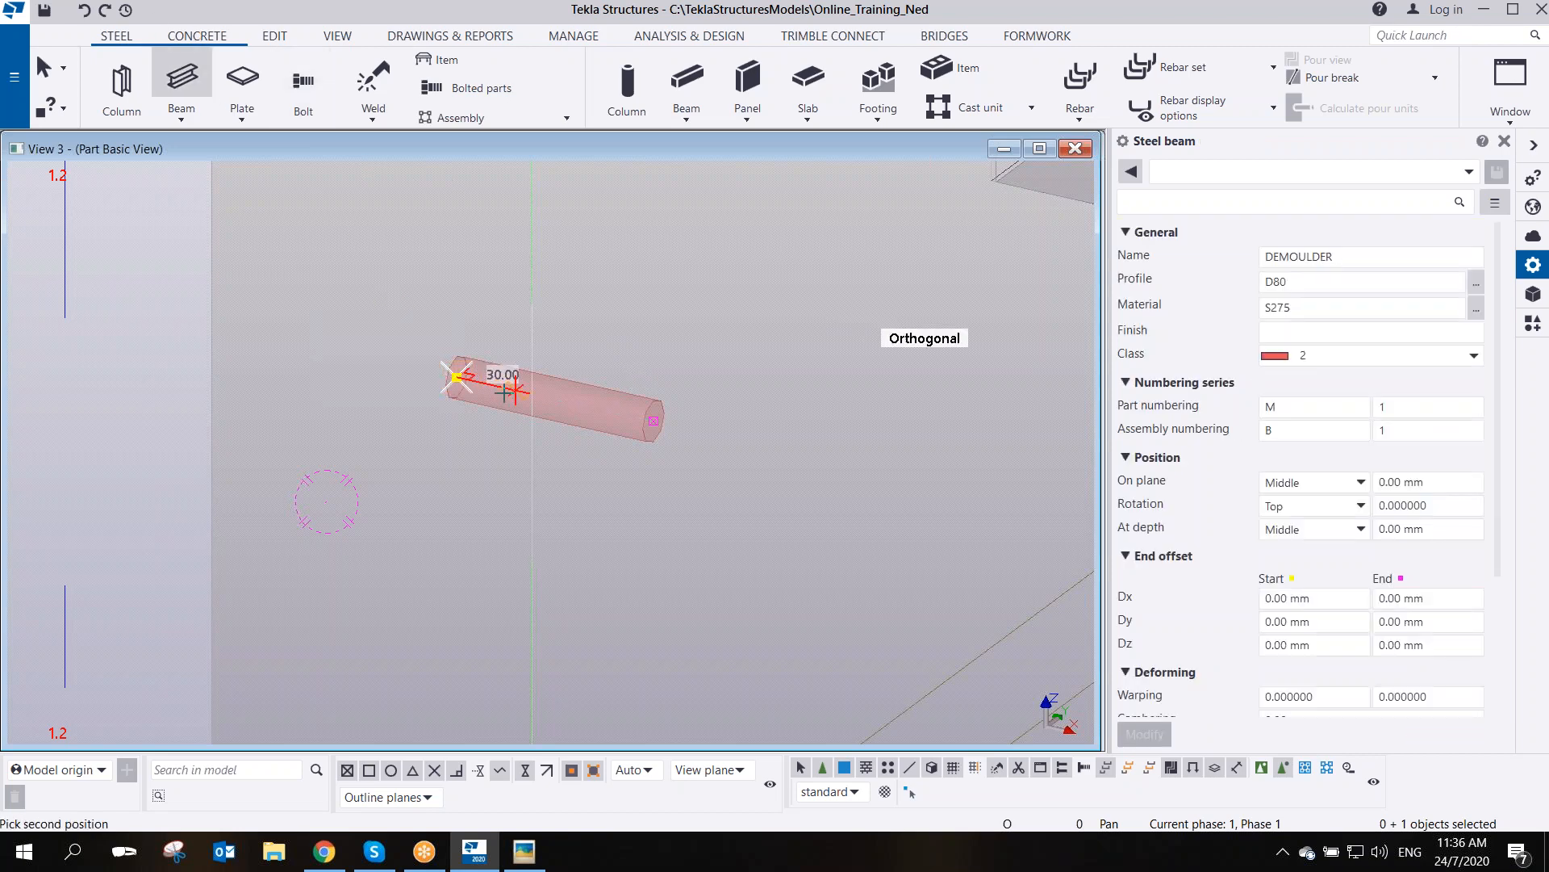
pyautogui.click(554, 399)
pyautogui.rightClick(598, 313)
pyautogui.click(638, 322)
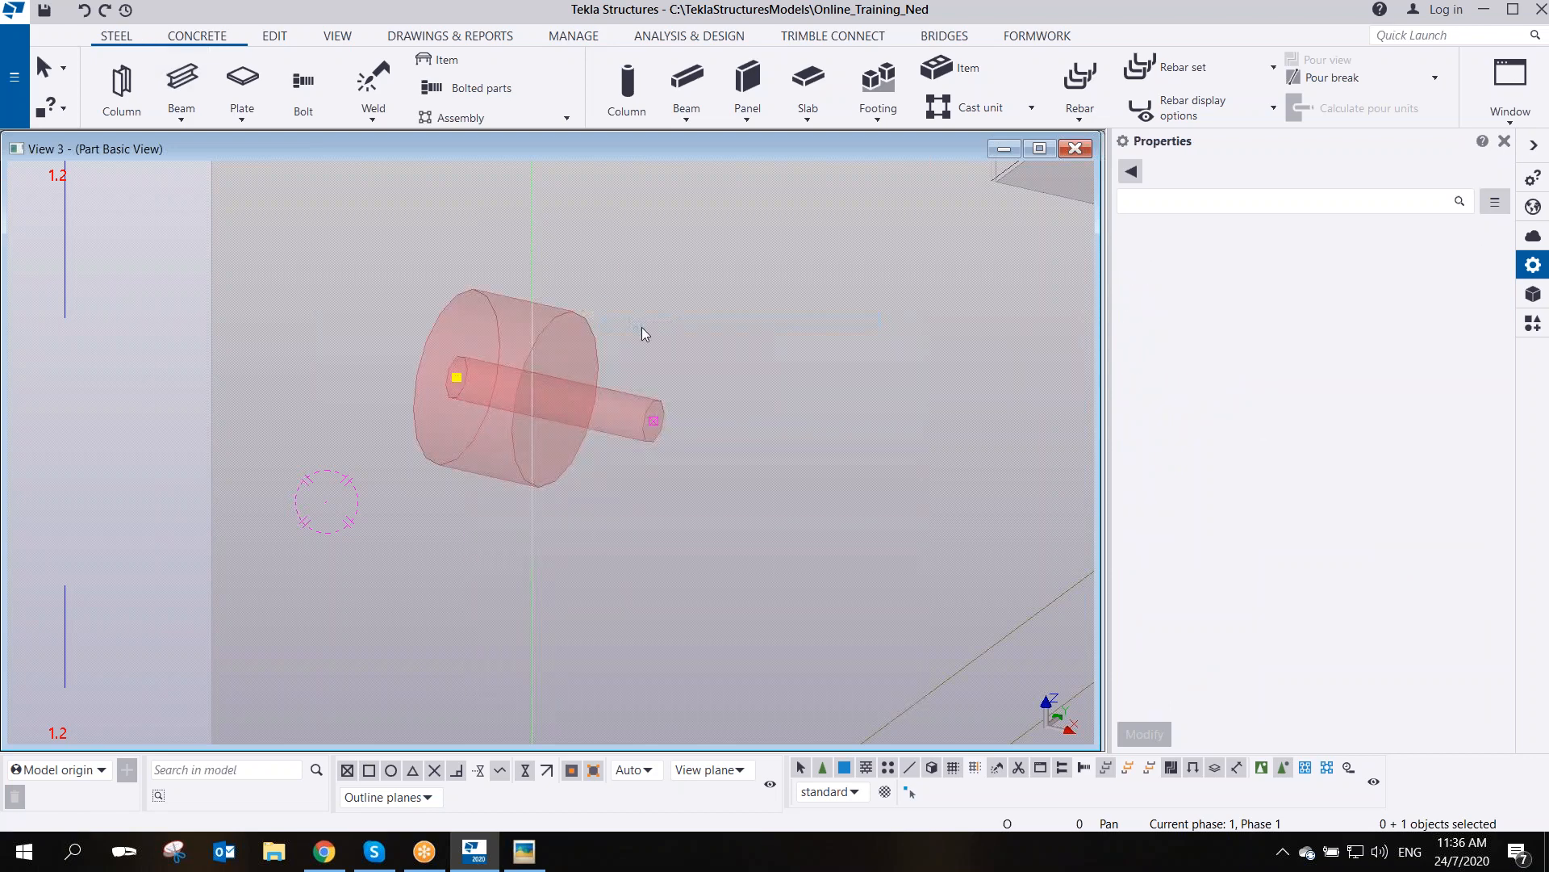
# - Part-cut the wall panel with the D80 cylinder to form a recess around the demoulder
pyautogui.scroll(-5, 642, 329)
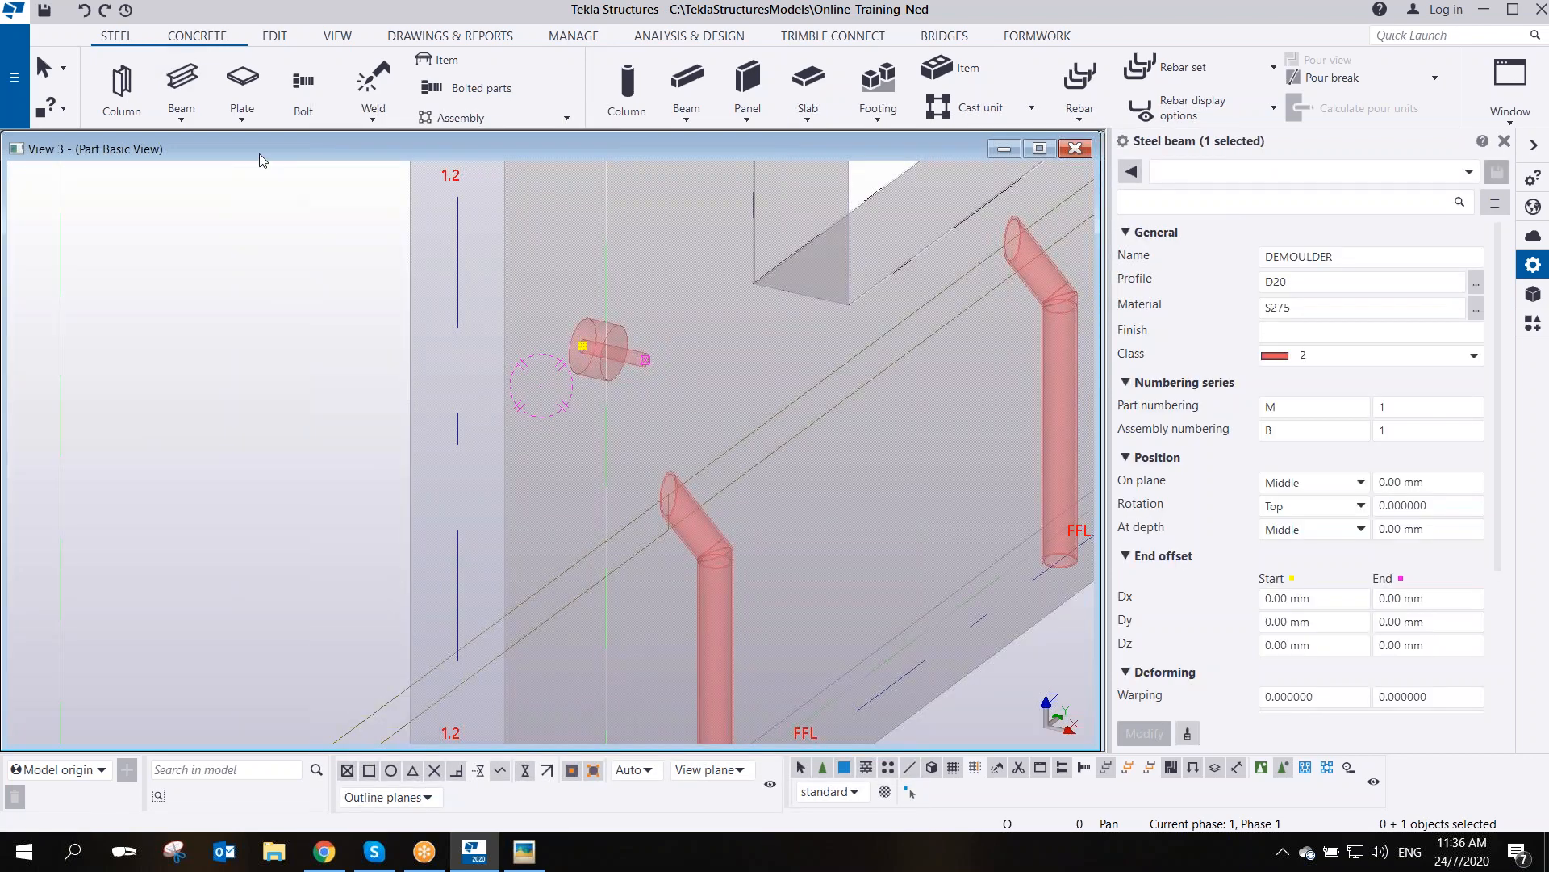
pyautogui.click(278, 36)
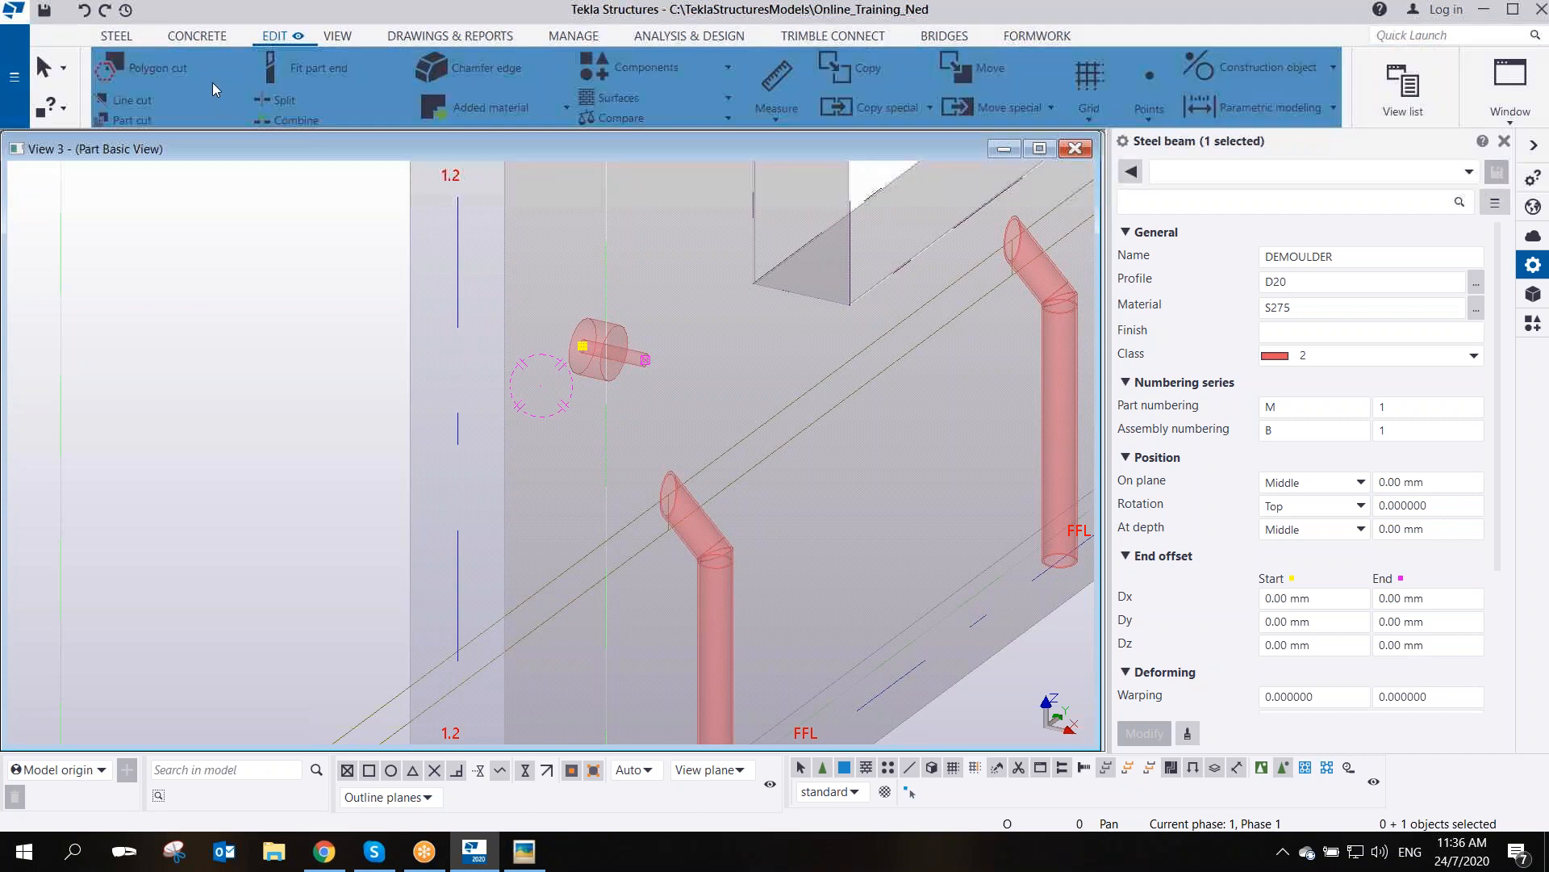
pyautogui.click(163, 118)
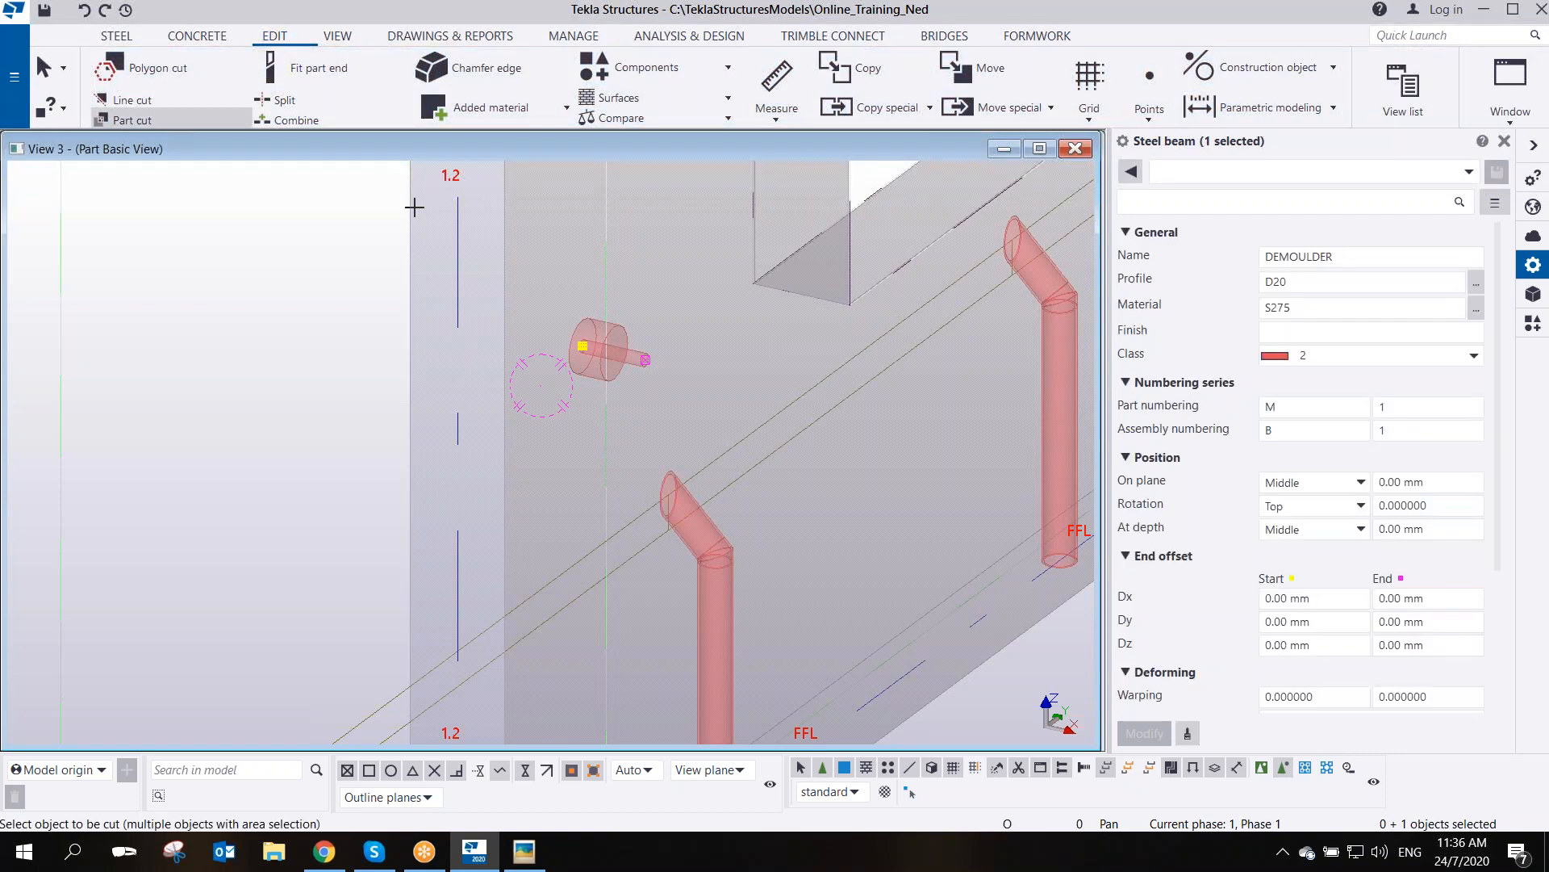
pyautogui.click(465, 297)
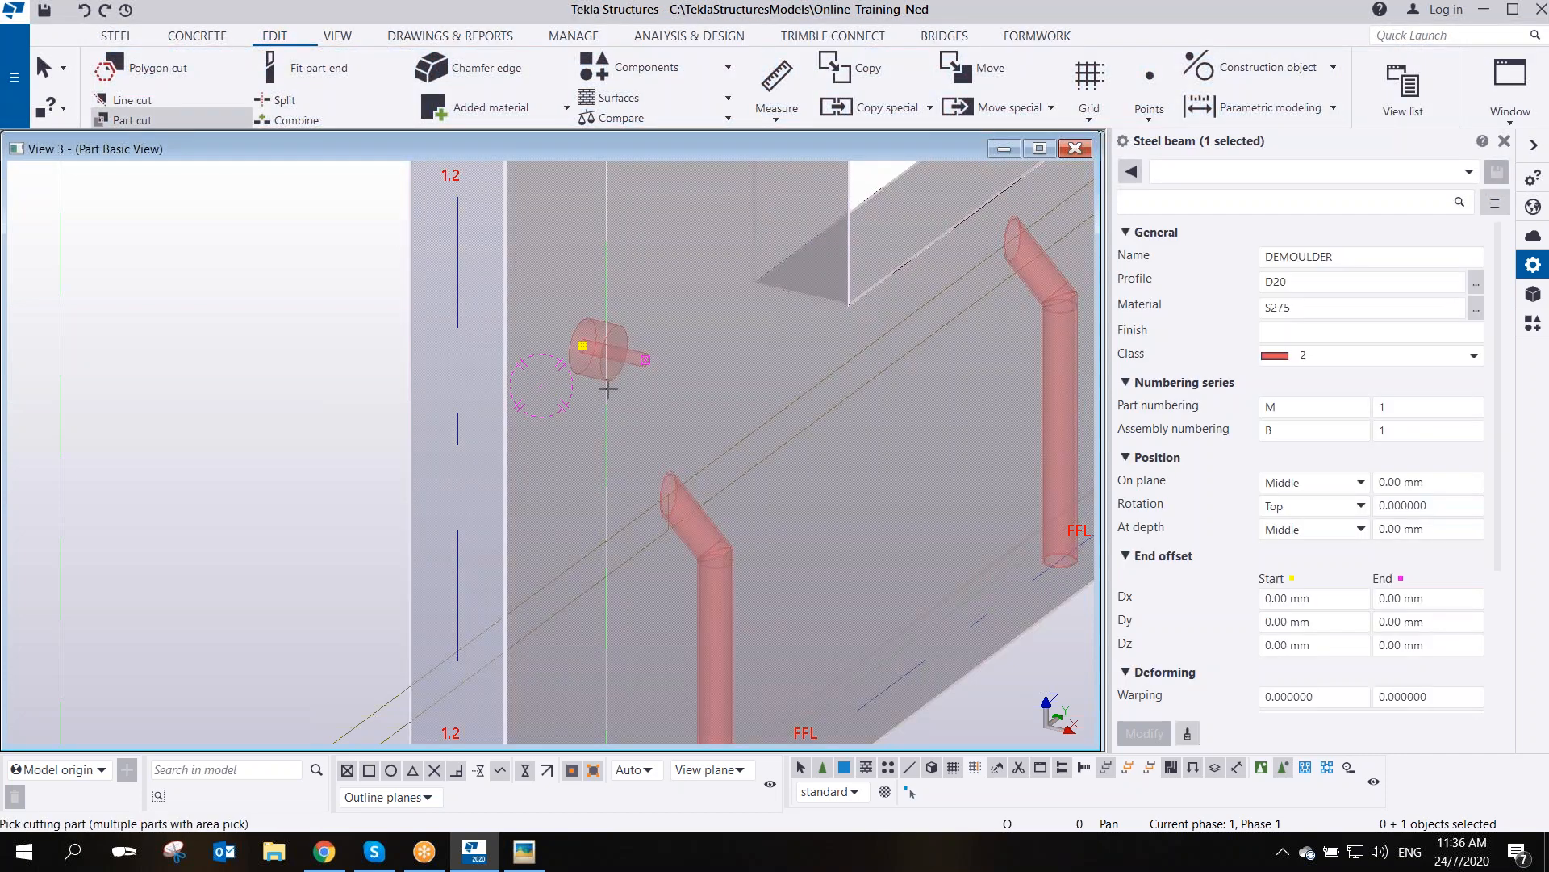
pyautogui.scroll(3, 609, 388)
pyautogui.click(602, 363)
pyautogui.rightClick(679, 295)
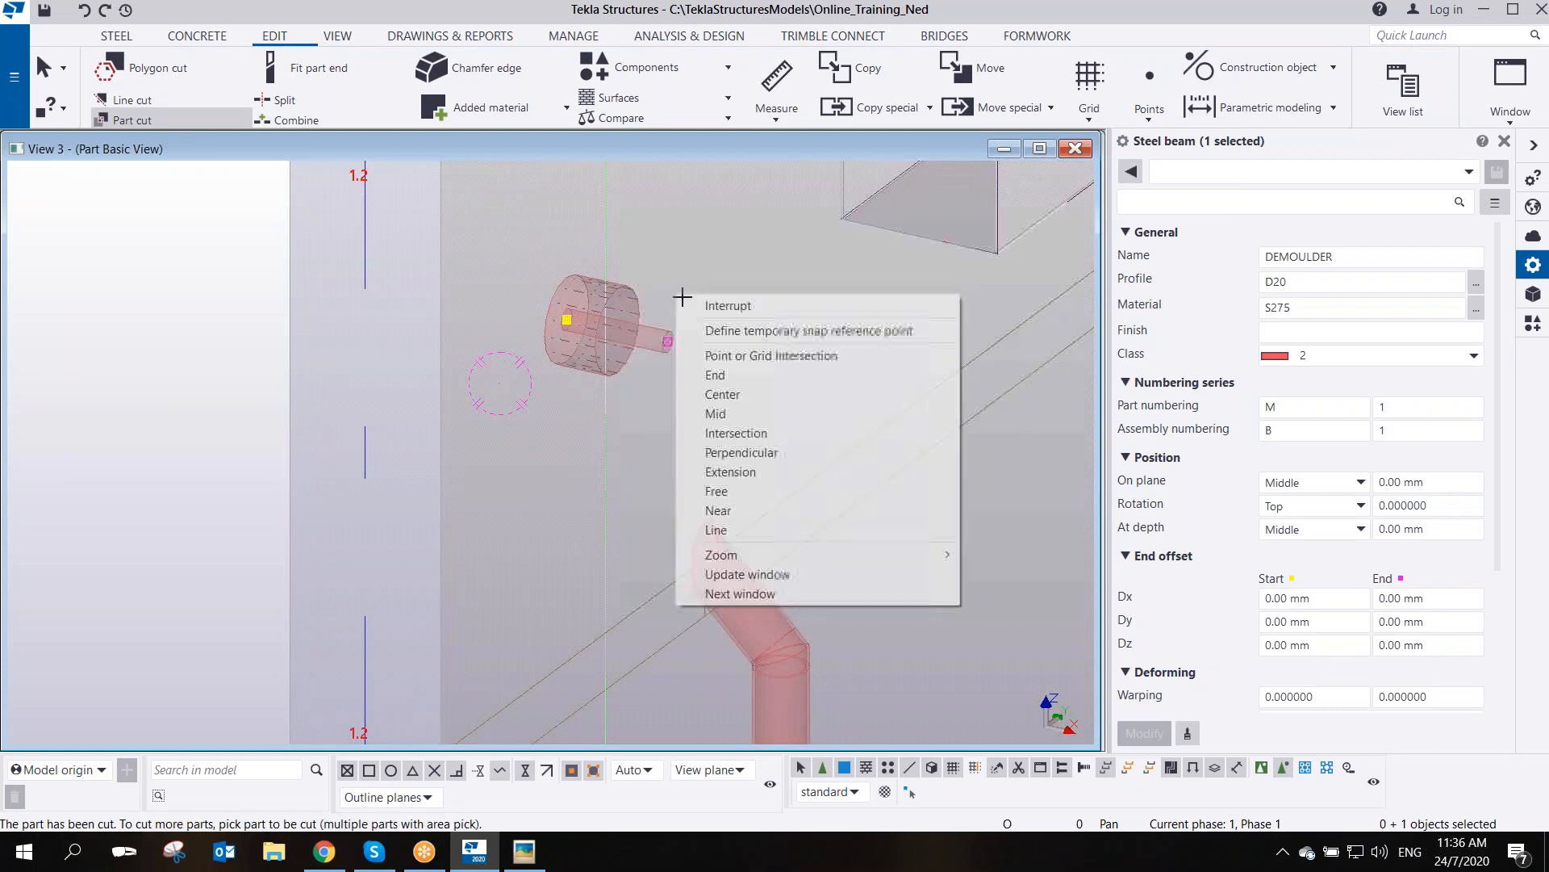
pyautogui.click(715, 305)
# - Select the D80 cutting cylinder around the demoulder and switch back to the plane view of the whole panel
pyautogui.click(532, 342)
pyautogui.moveTo(532, 341)
pyautogui.keyDown('ctrl'); pyautogui.mouseDown(button='middle')
pyautogui.moveTo(787, 344)
pyautogui.moveTo(527, 351)
pyautogui.mouseUp(button='middle'); pyautogui.keyUp('ctrl')
pyautogui.click(546, 355)
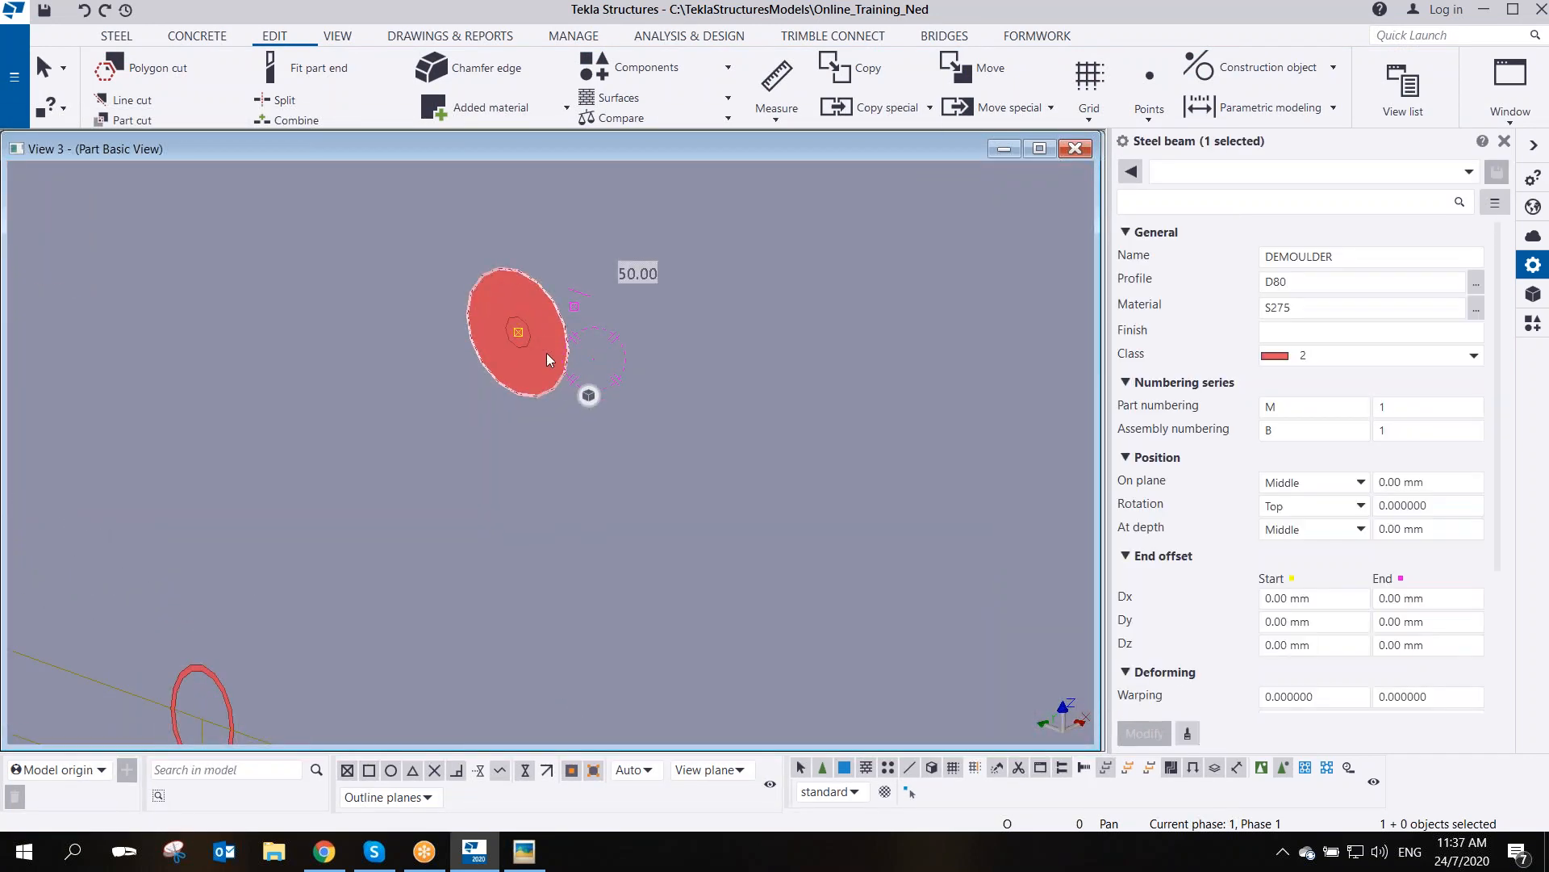
pyautogui.keyDown('ctrl'); pyautogui.moveTo(546, 353); pyautogui.dragTo(523, 375, button='middle'); pyautogui.keyUp('ctrl')
pyautogui.hotkey('ctrl', 'p')
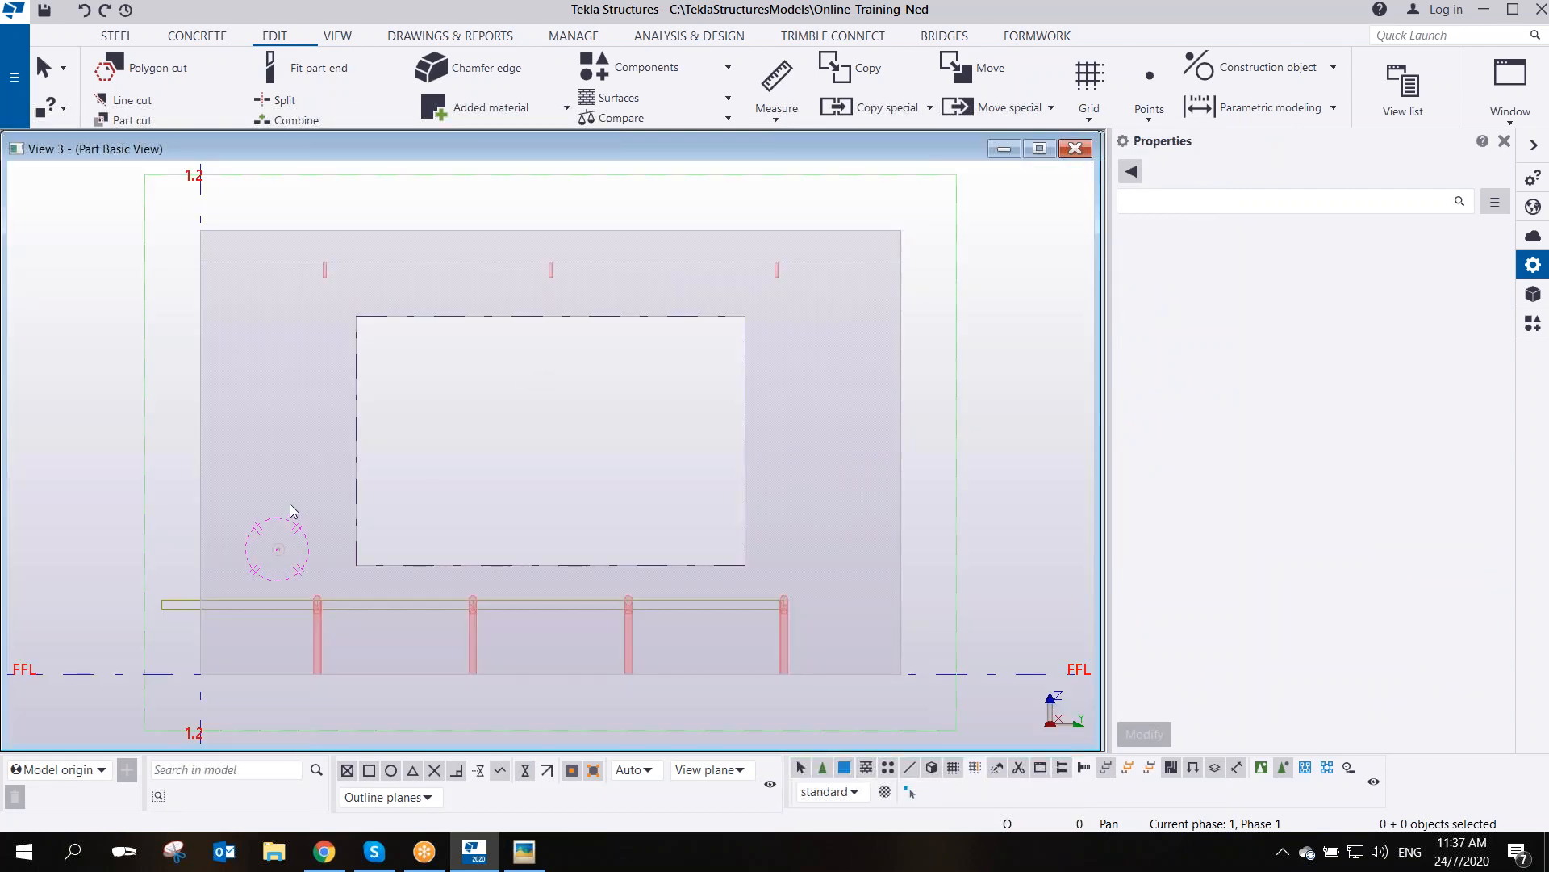
# - Copy the demoulder and its D80 recess cylinder vertically upward to a point beside the upper part of the opening
pyautogui.scroll(5, 431, 443)
pyautogui.moveTo(86, 382); pyautogui.dragTo(518, 545)
pyautogui.moveTo(324, 425); pyautogui.dragTo(525, 581)
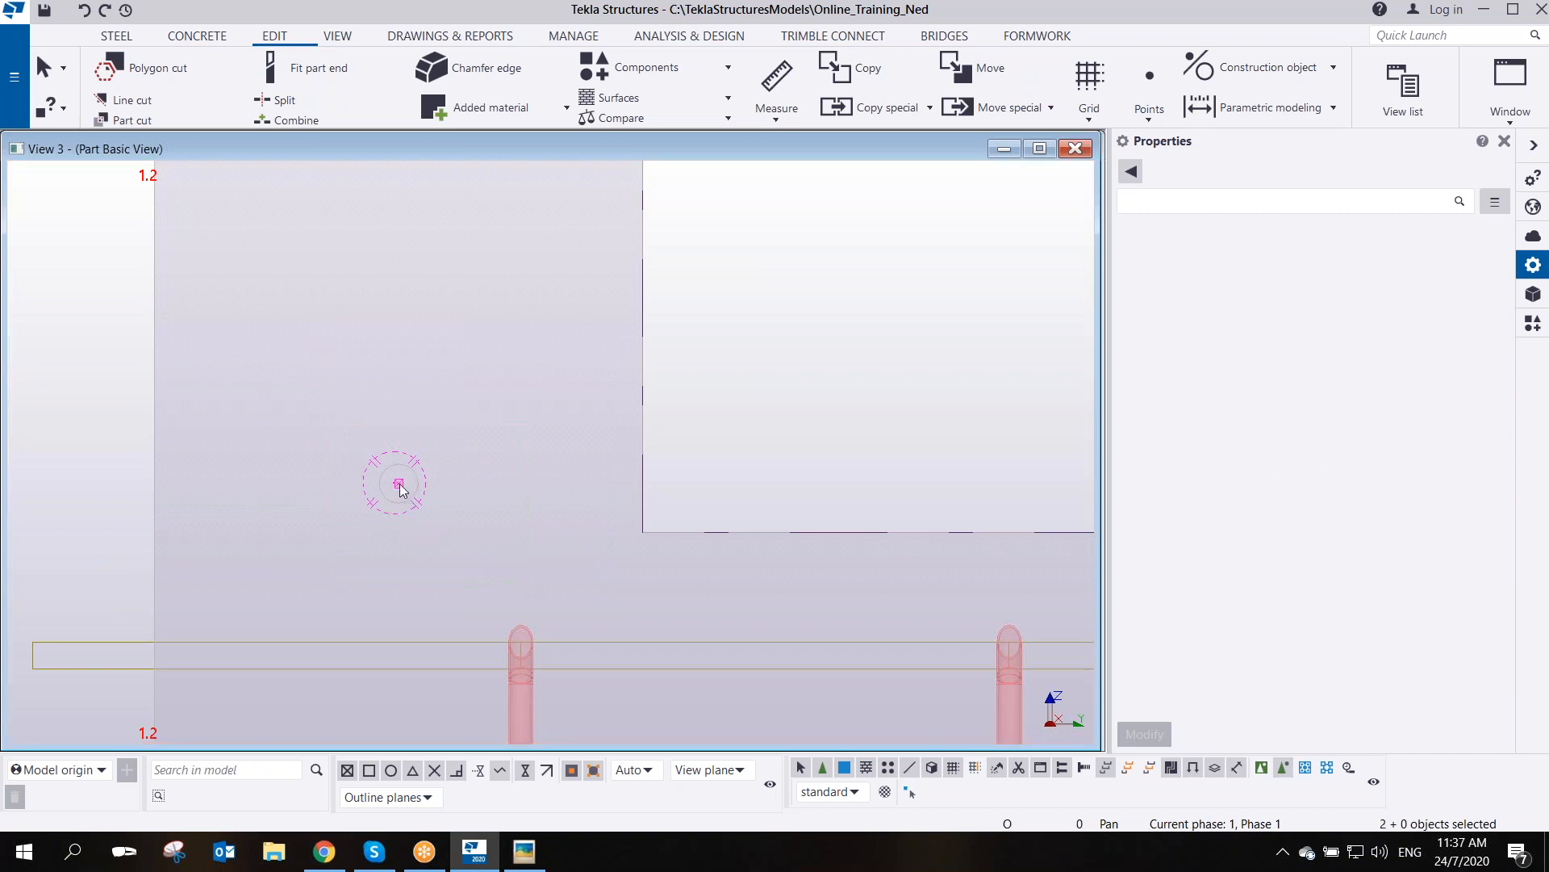
pyautogui.scroll(5, 407, 464)
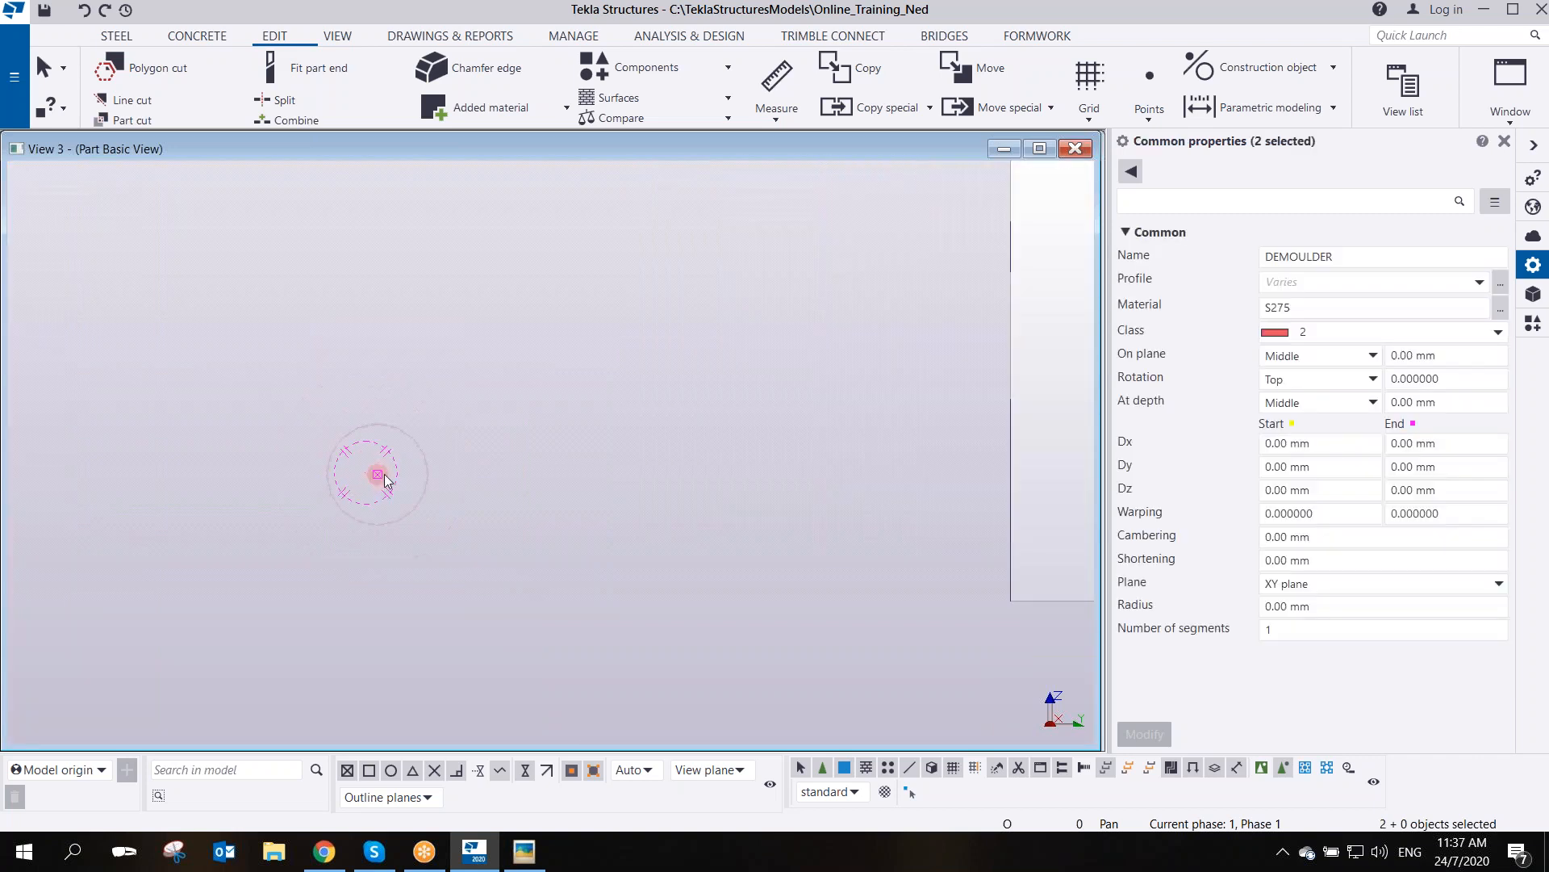
pyautogui.rightClick(416, 418)
pyautogui.click(464, 455)
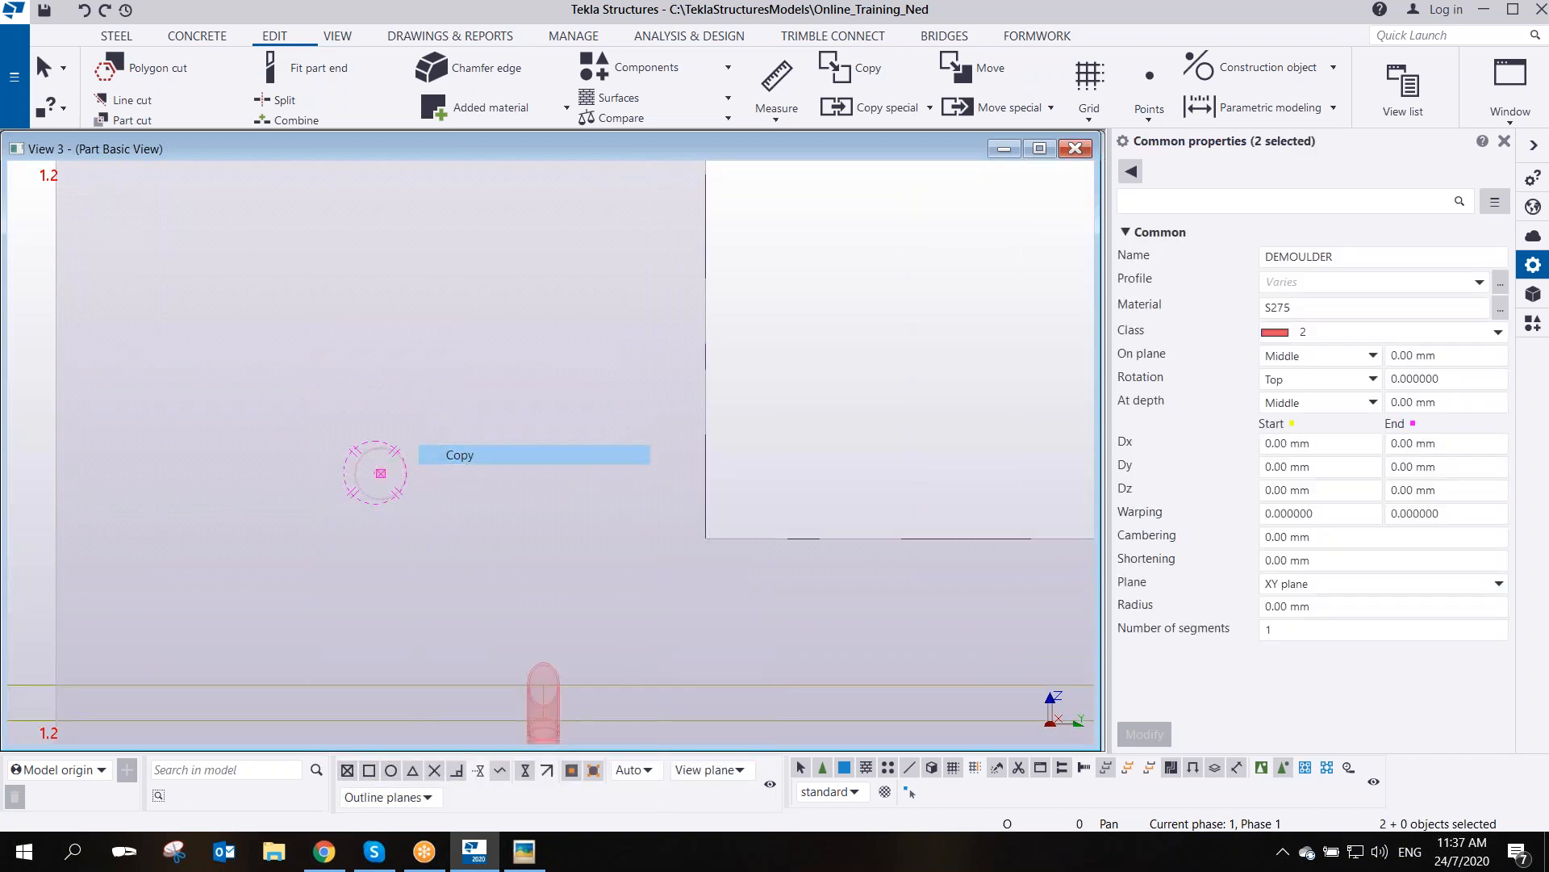
pyautogui.click(380, 473)
pyautogui.scroll(-2, 481, 519)
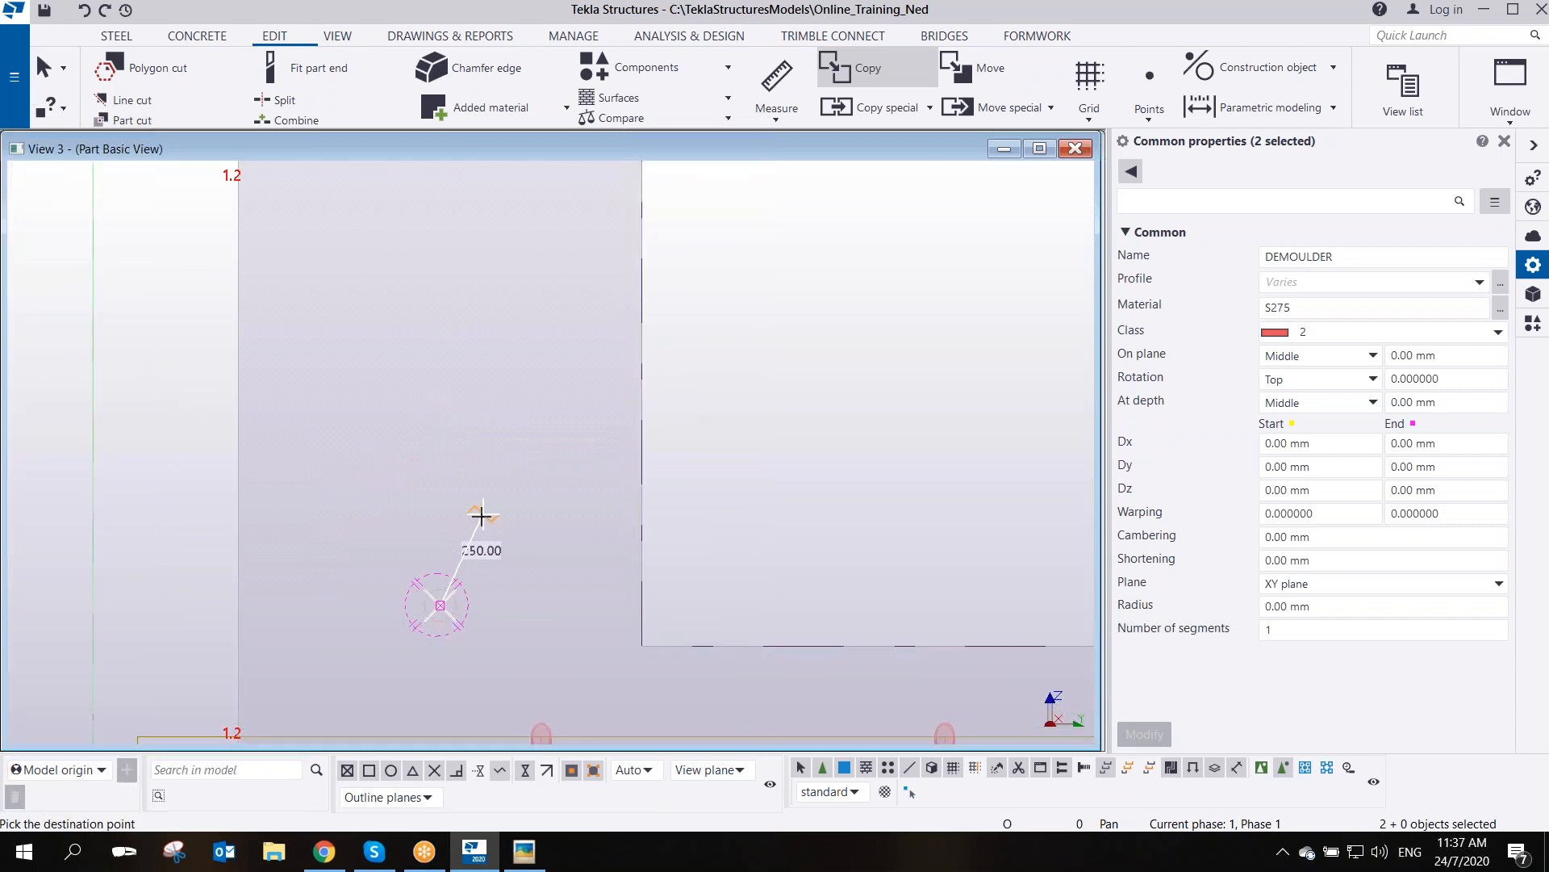
pyautogui.moveTo(449, 371); pyautogui.dragTo(460, 536, button='middle')
pyautogui.scroll(-2, 460, 536)
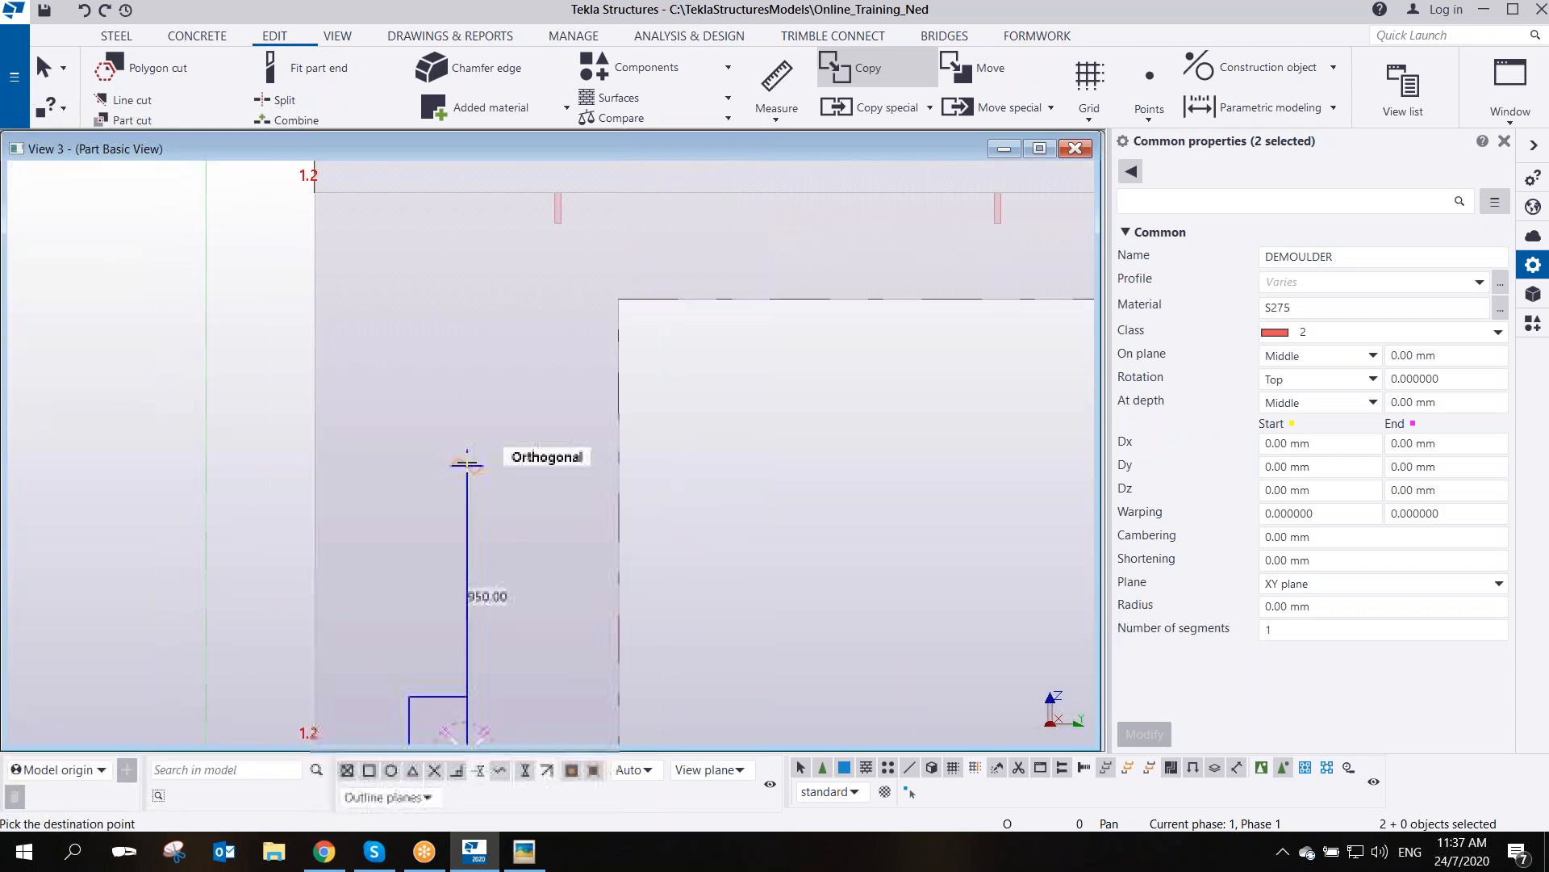
pyautogui.scroll(-2, 454, 388)
pyautogui.rightClick(454, 387)
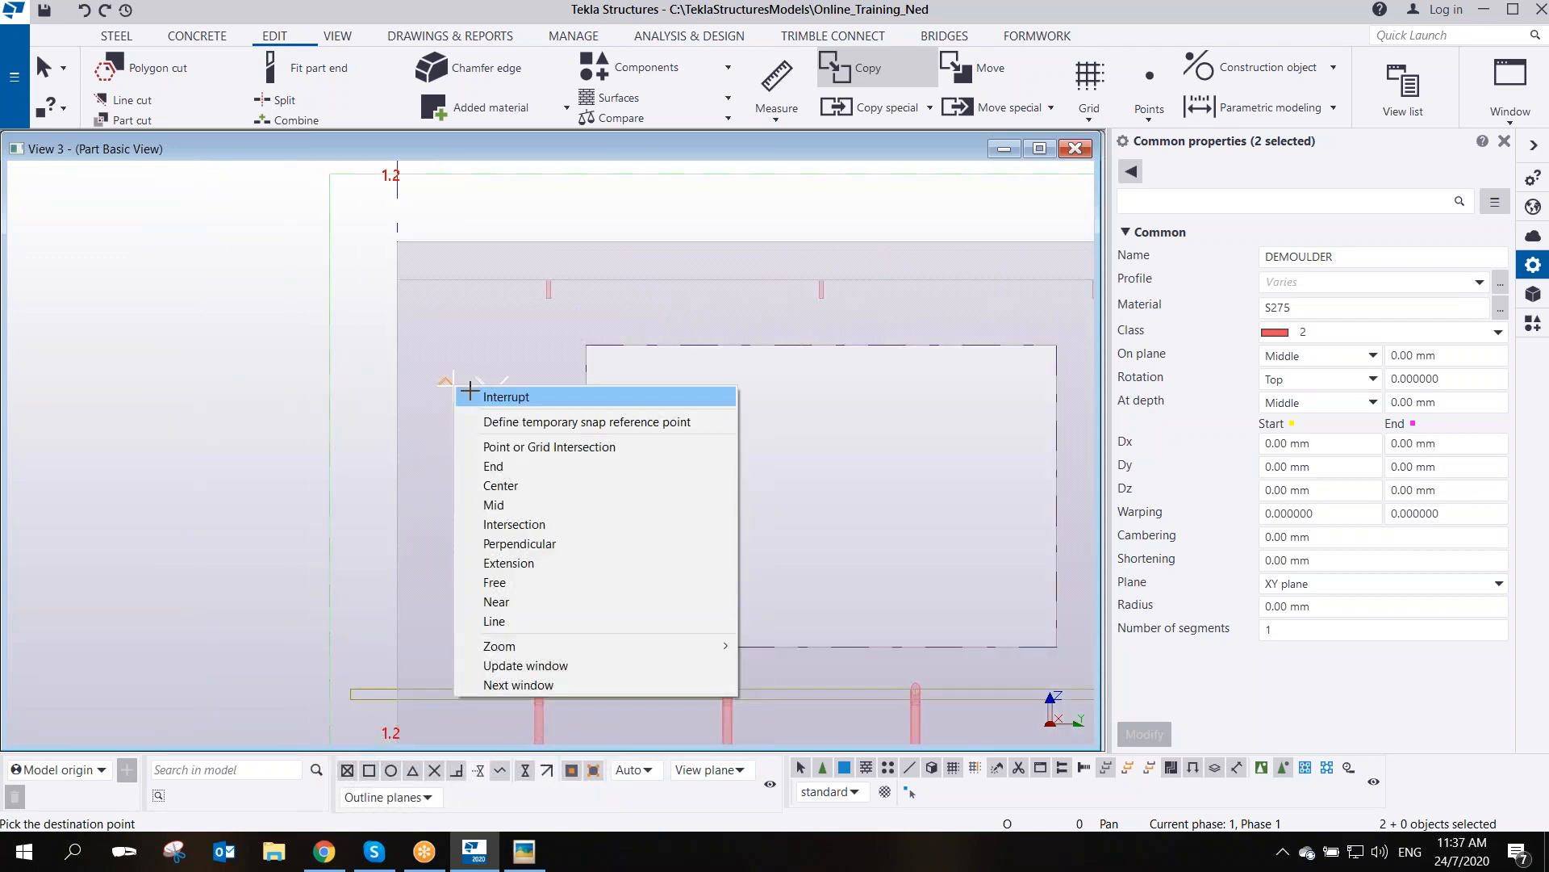
pyautogui.click(487, 399)
# - Copy both demoulders with their recess cylinders horizontally across the opening to the panel's opposite side
pyautogui.moveTo(473, 376); pyautogui.dragTo(535, 648)
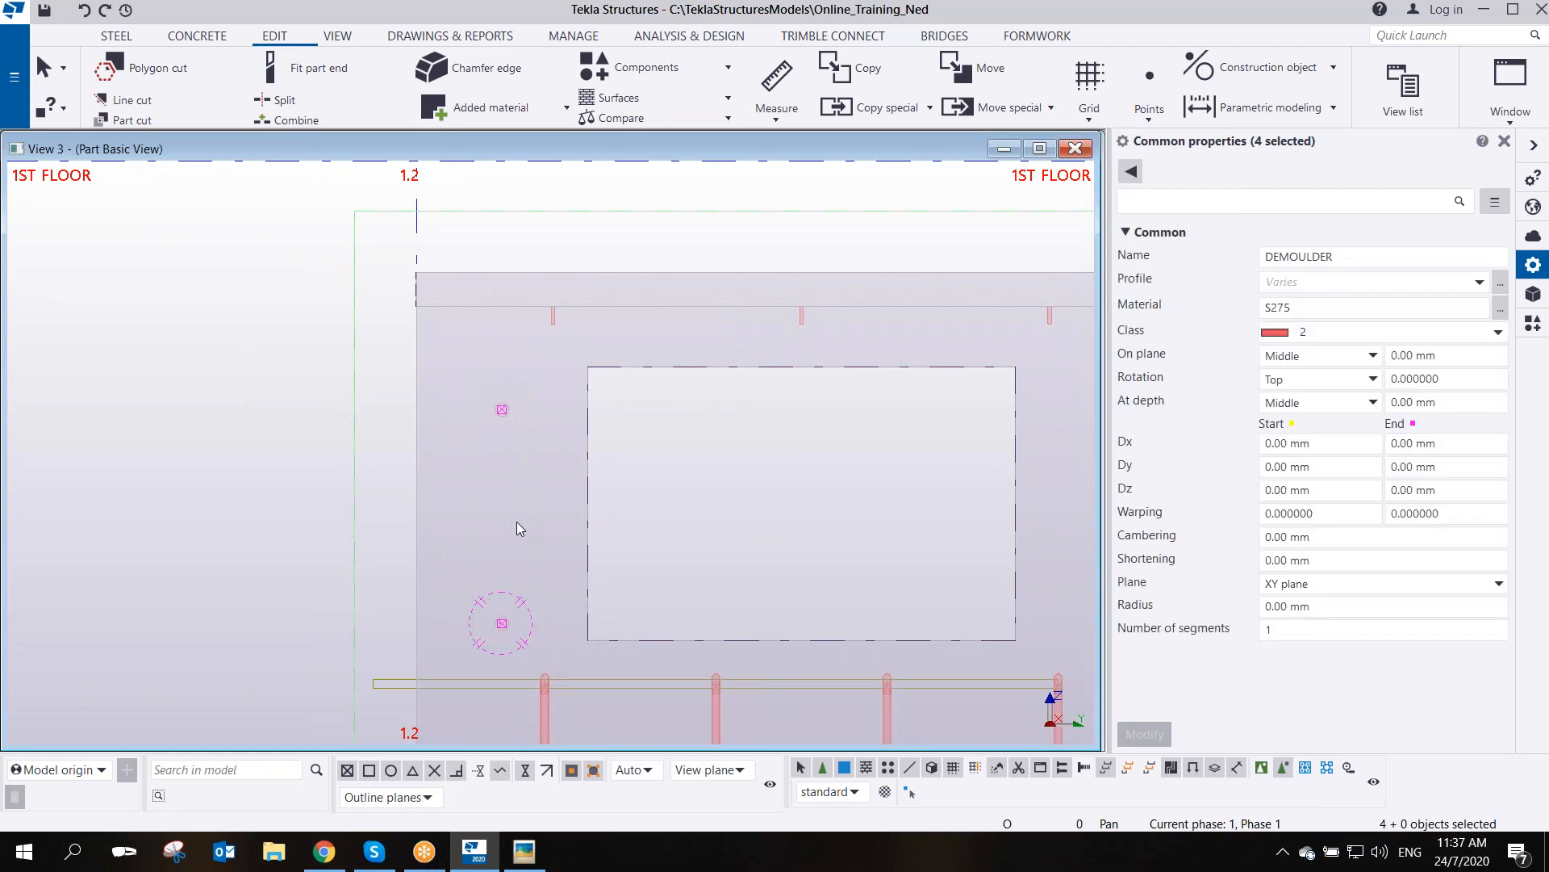
pyautogui.rightClick(511, 412)
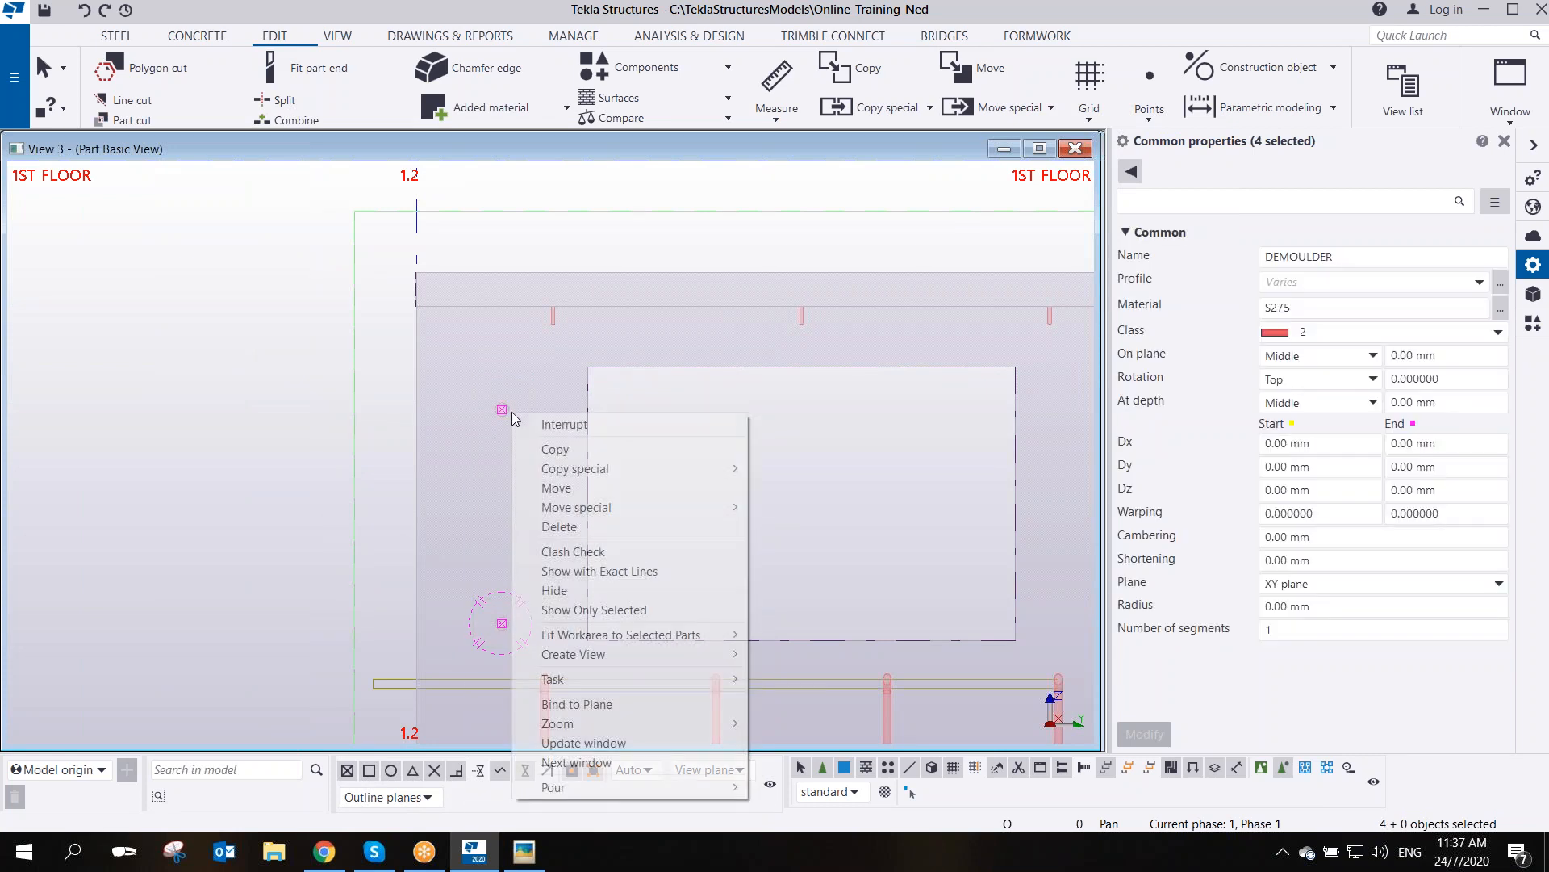
pyautogui.click(550, 445)
pyautogui.click(502, 410)
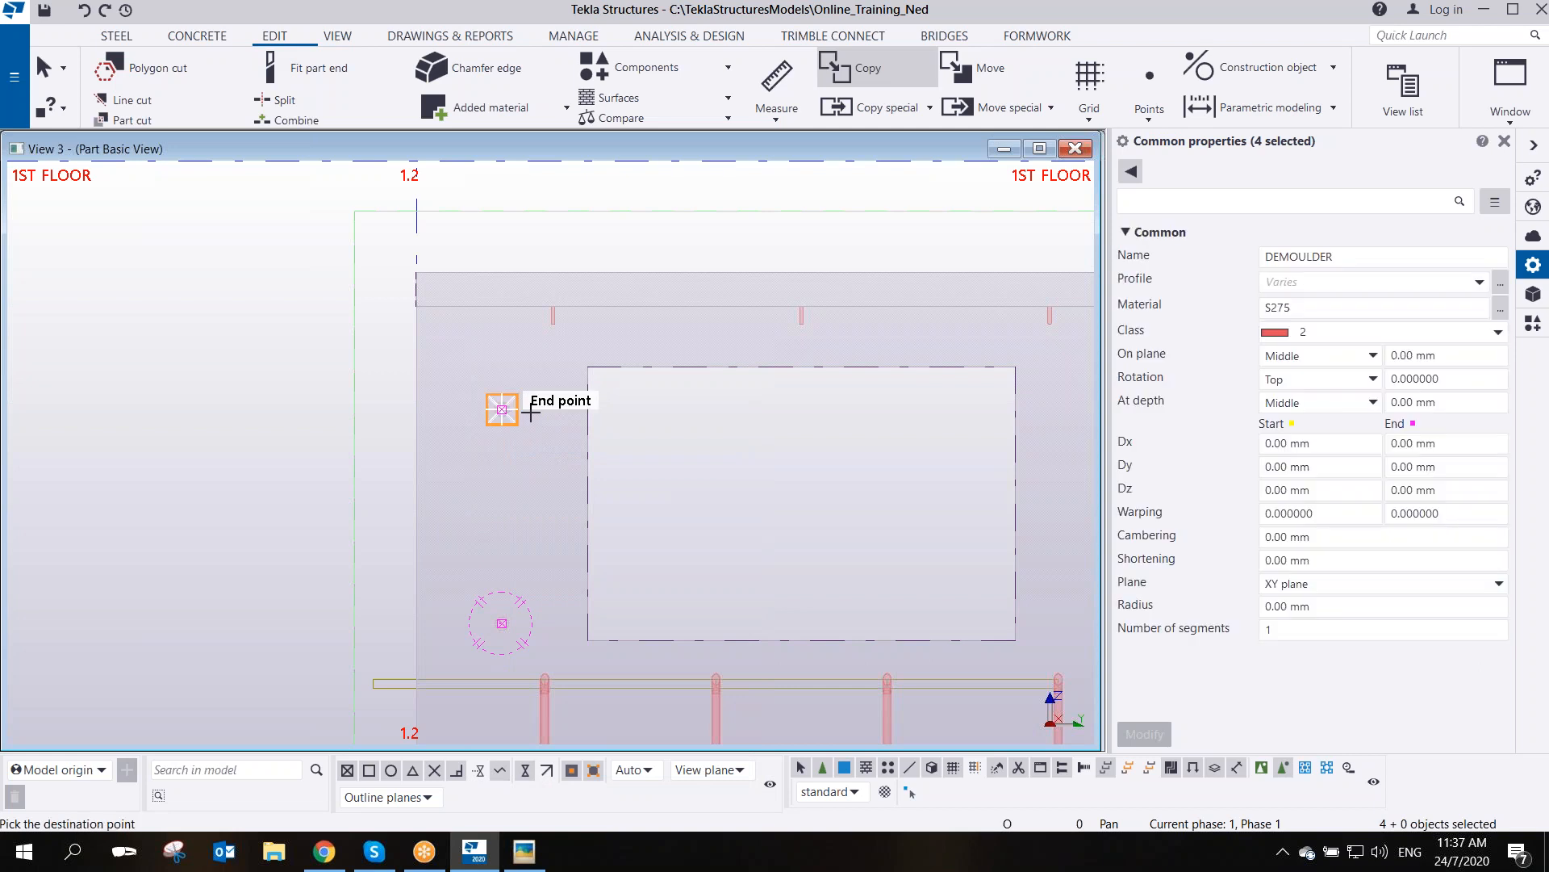
pyautogui.moveTo(860, 424); pyautogui.dragTo(588, 401, button='middle')
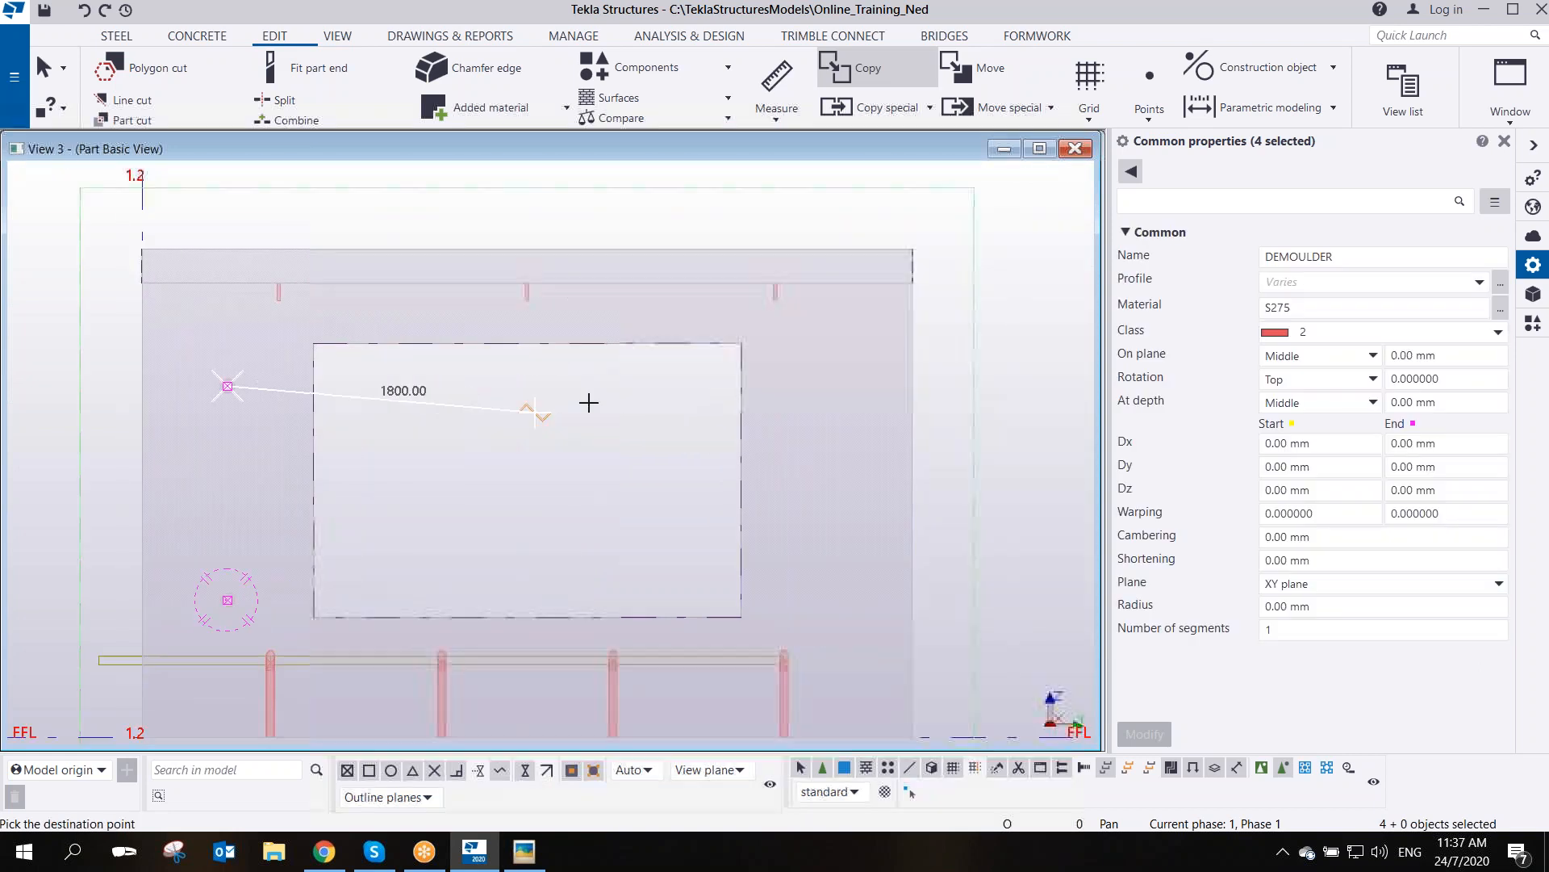
pyautogui.click(829, 385)
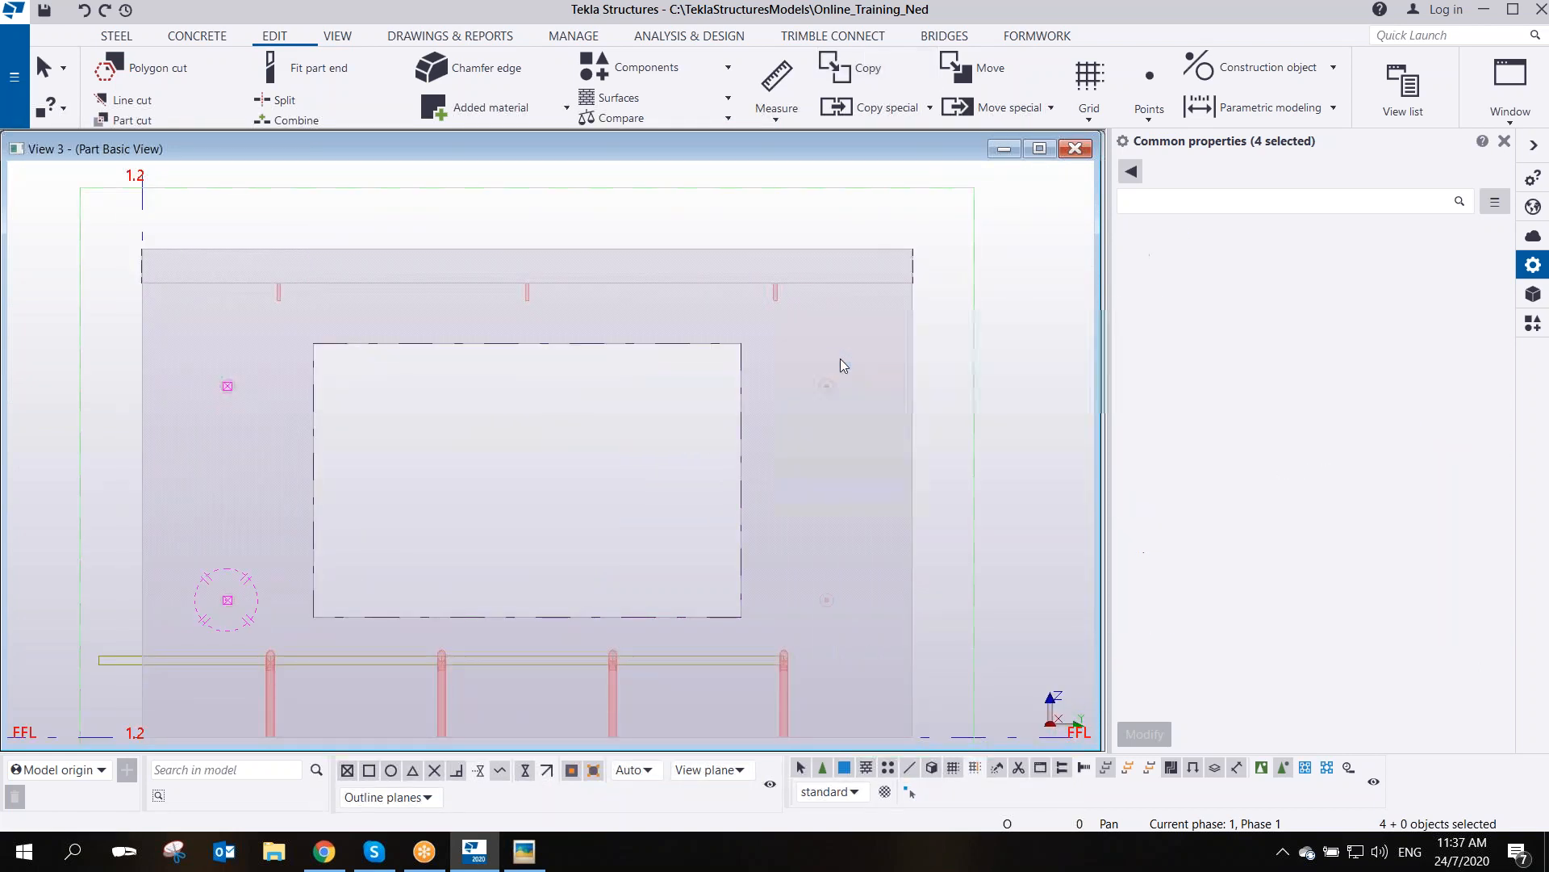
# - Inquire the precast wall's cast unit to check its embedded objects, and close the report
pyautogui.scroll(-2, 893, 502)
pyautogui.click(903, 403)
pyautogui.rightClick(902, 404)
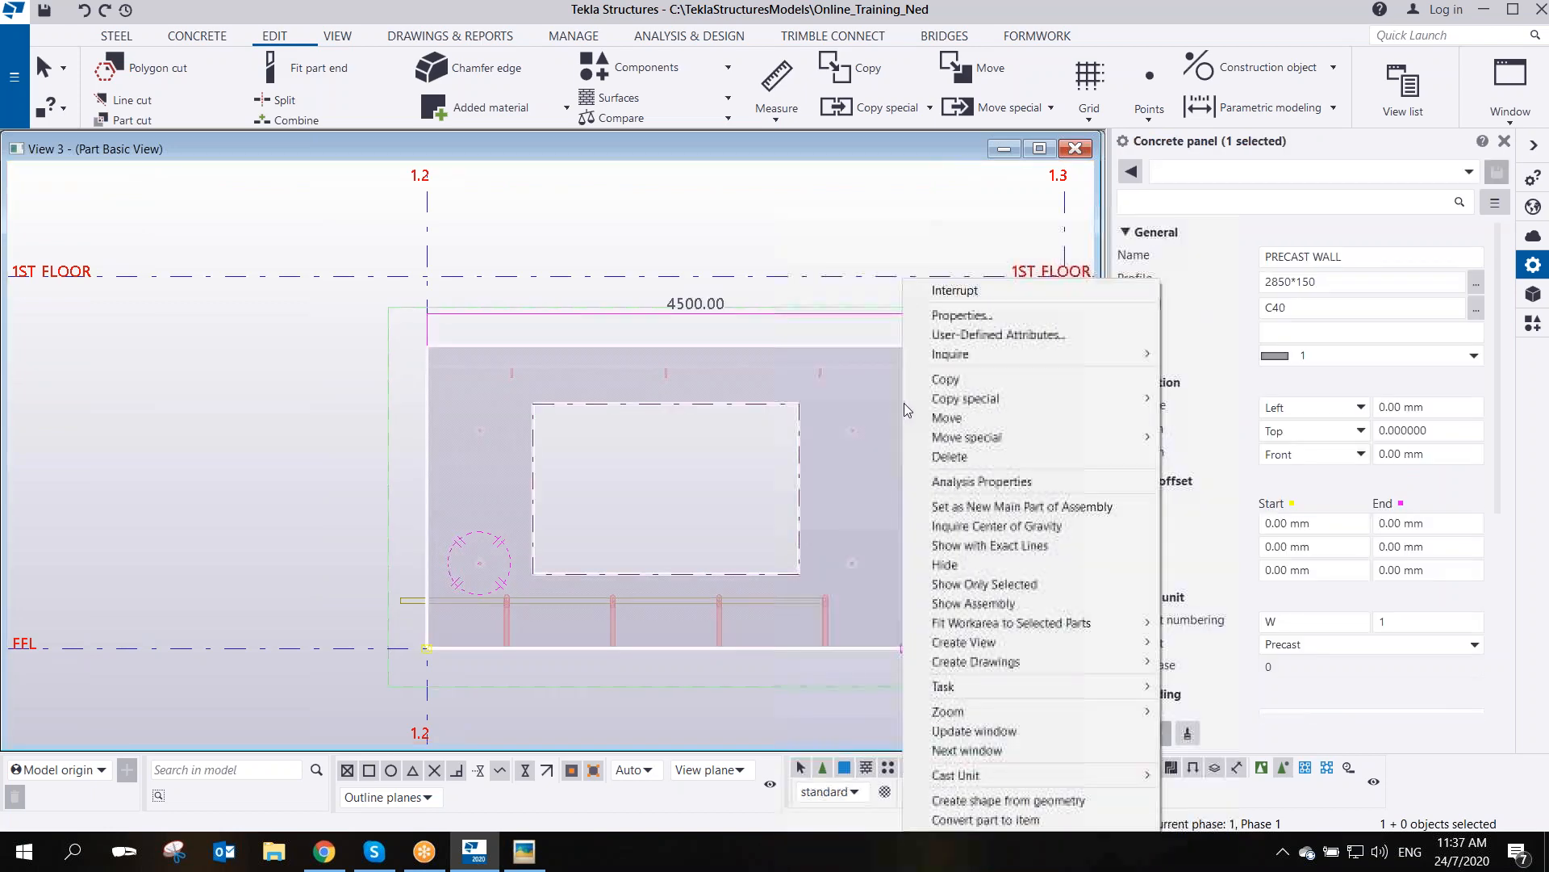
pyautogui.moveTo(961, 357)
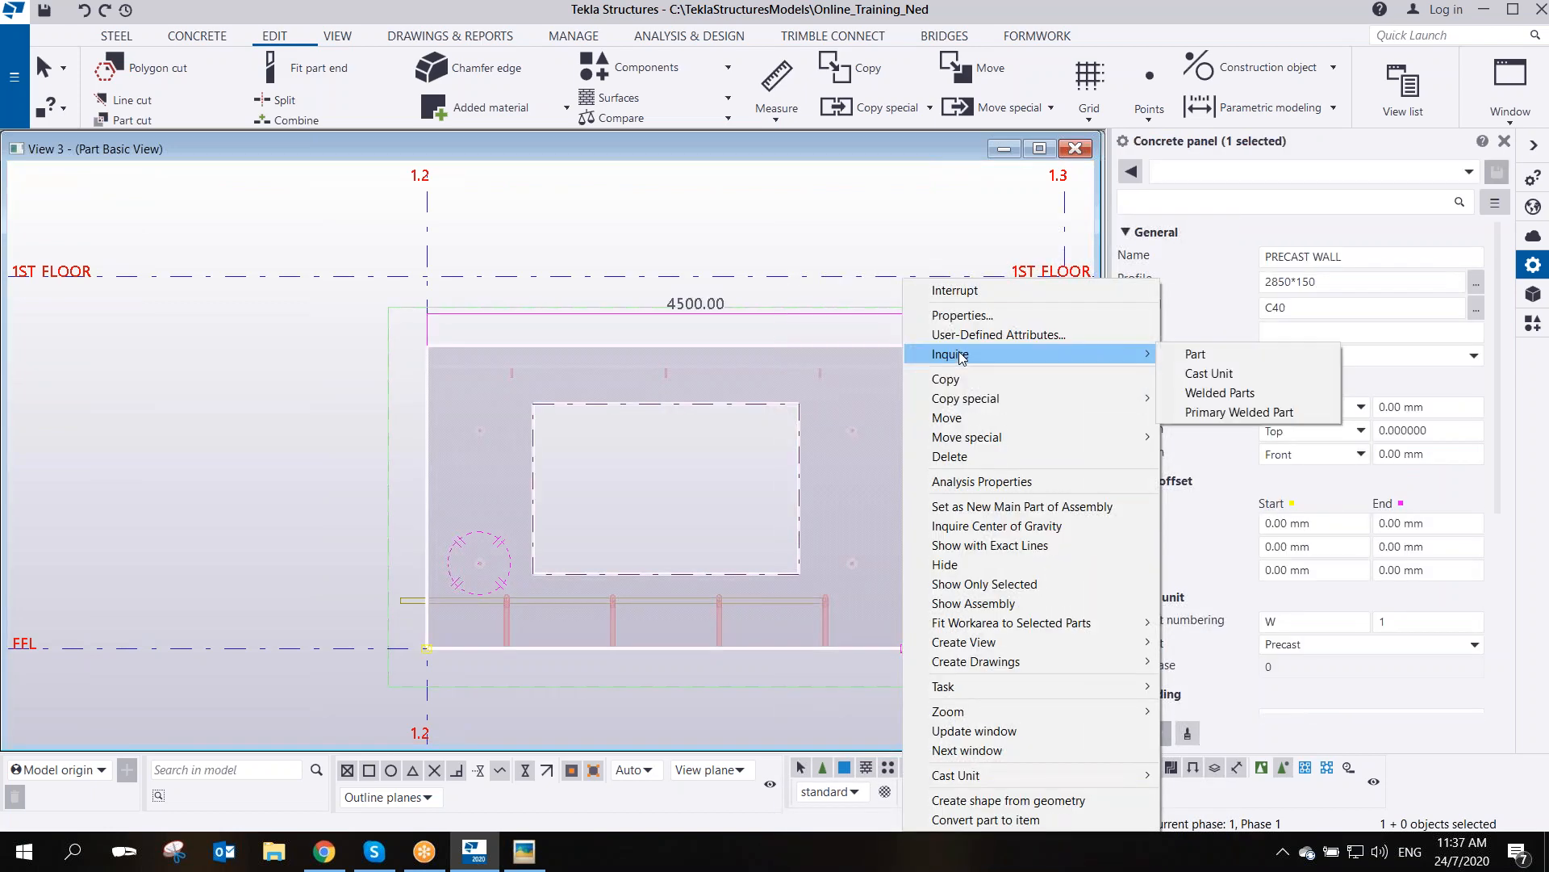
pyautogui.click(1208, 373)
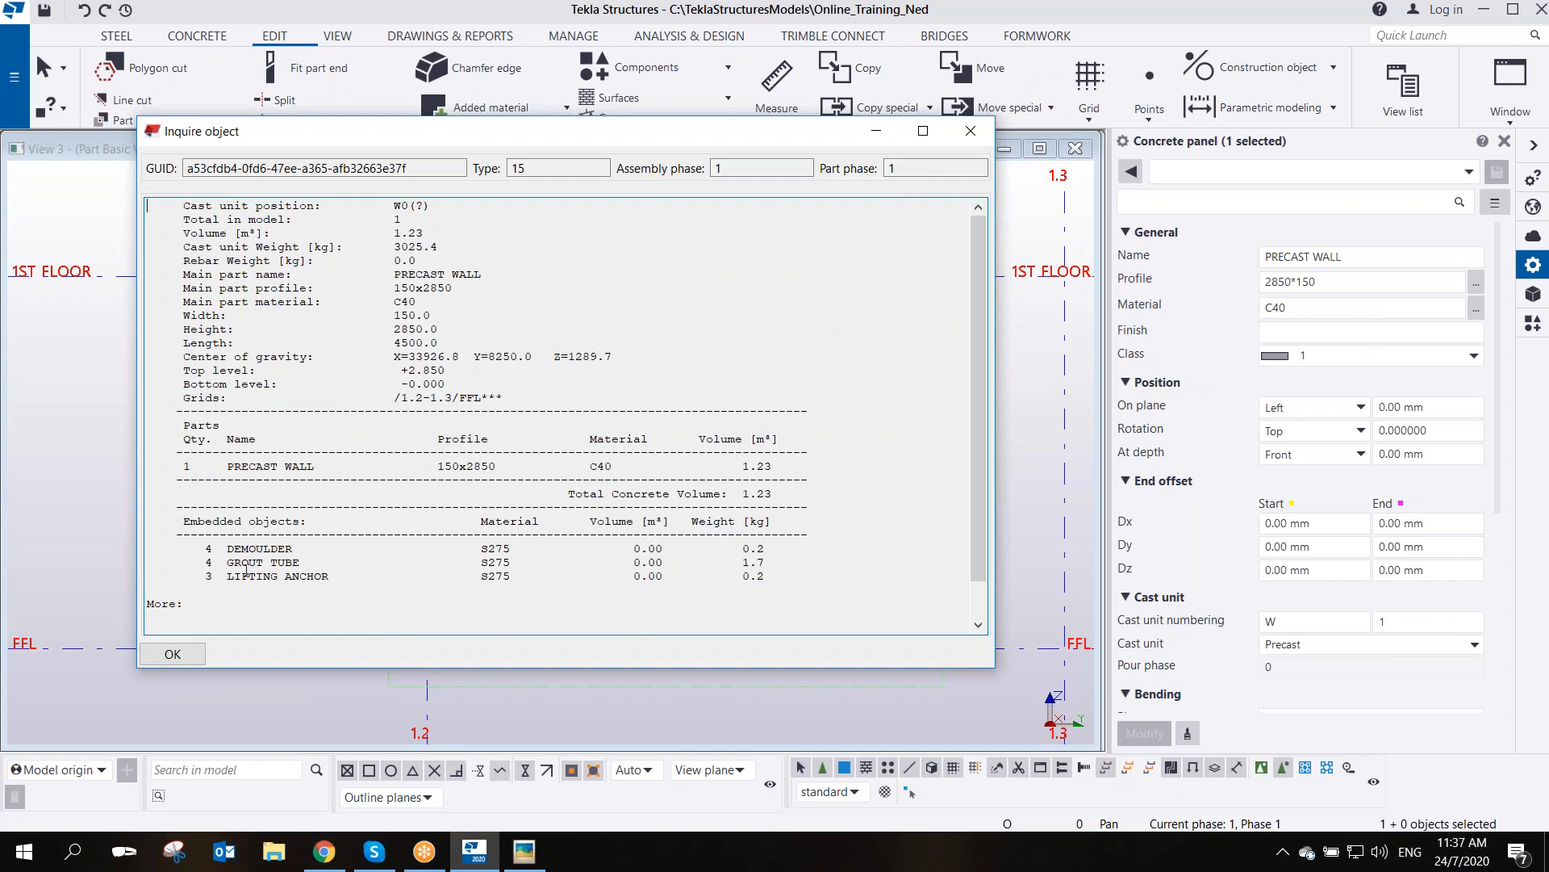
pyautogui.click(970, 131)
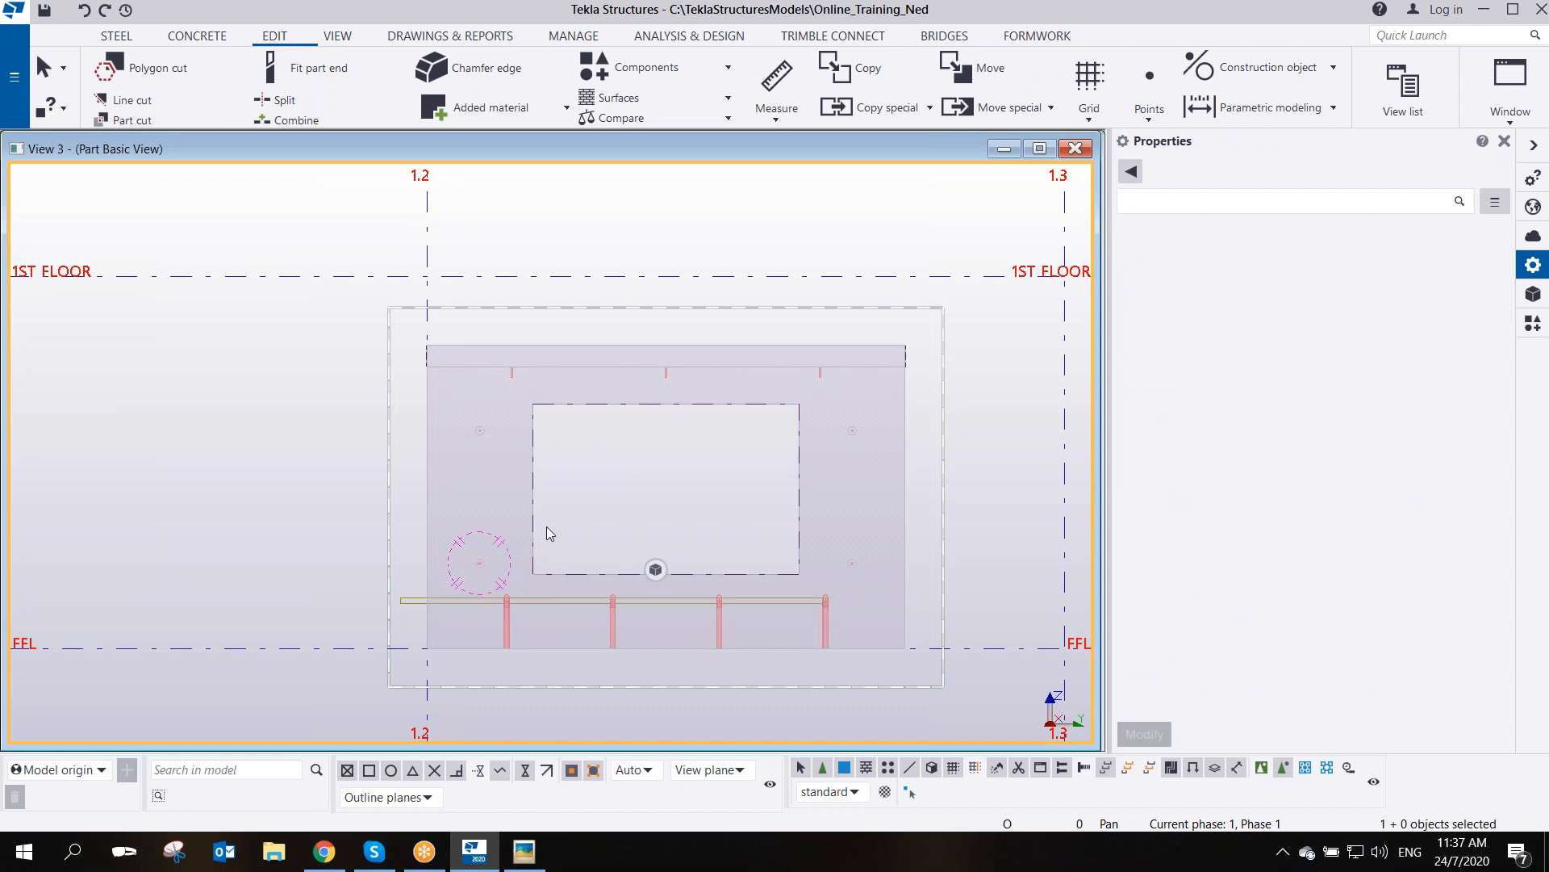
pyautogui.scroll(5, 835, 598)
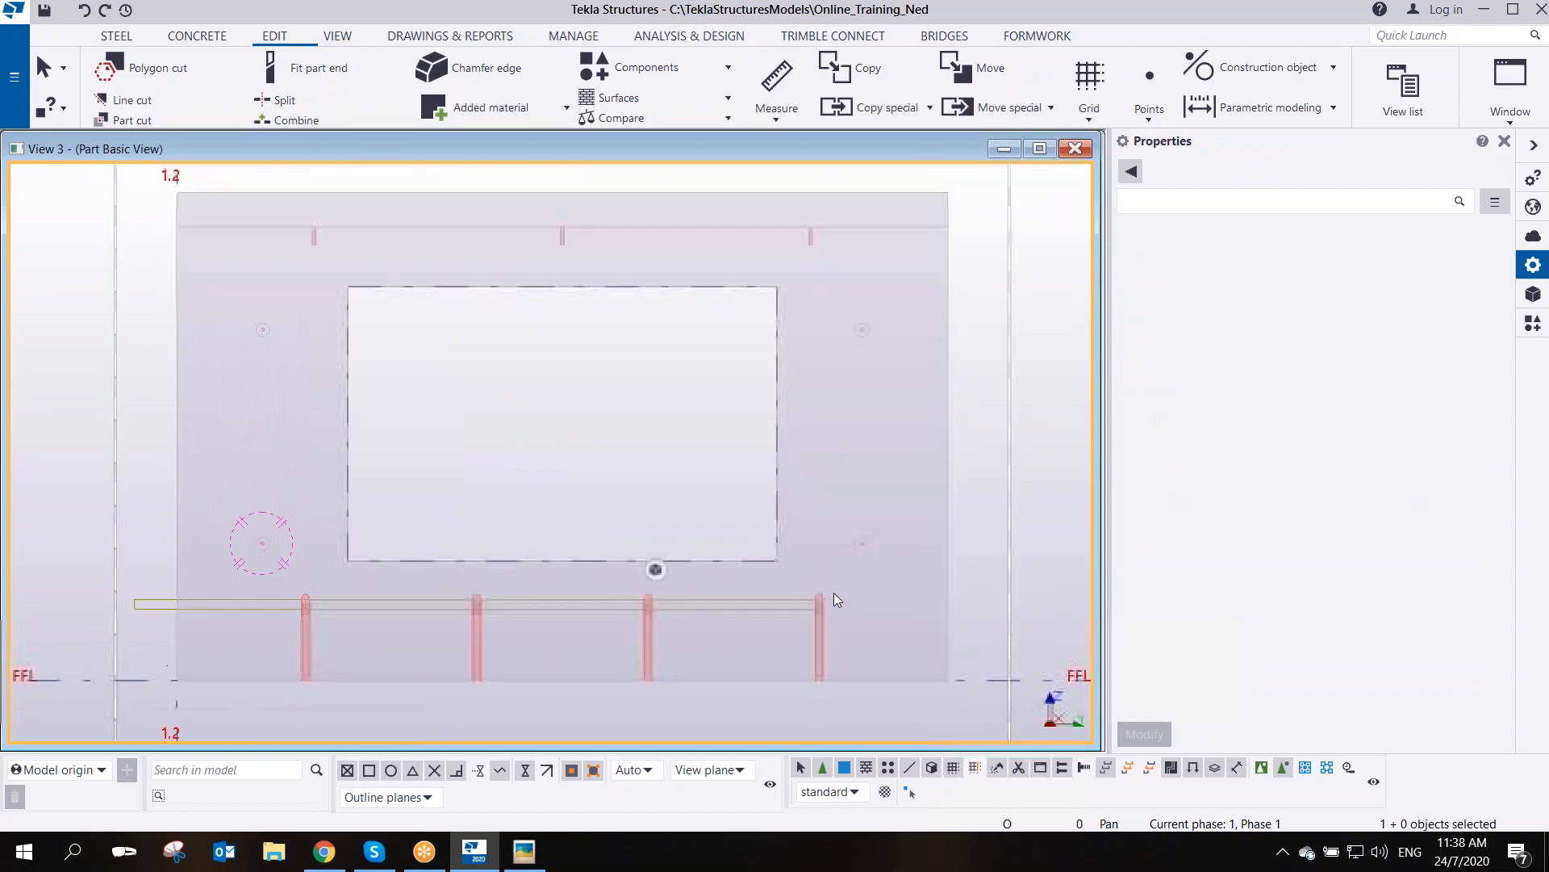
# - Set up a new steel beam named PROPPING with profile D16
pyautogui.moveTo(811, 580); pyautogui.dragTo(565, 425, button='middle')
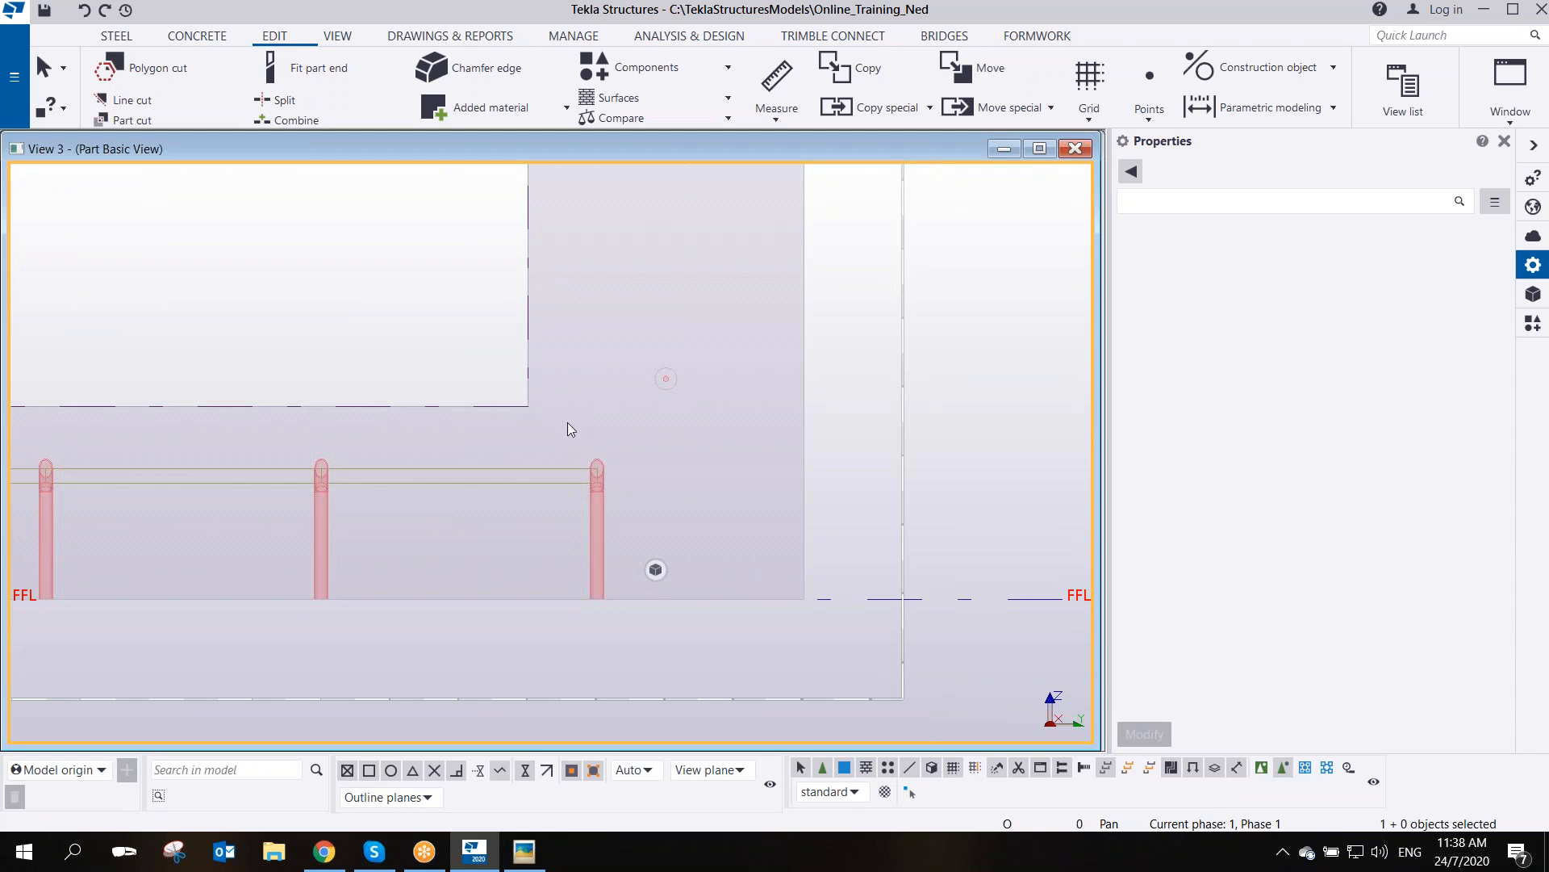
pyautogui.keyDown('ctrl'); pyautogui.moveTo(574, 443); pyautogui.dragTo(488, 387, button='middle'); pyautogui.keyUp('ctrl')
pyautogui.scroll(6, 529, 508)
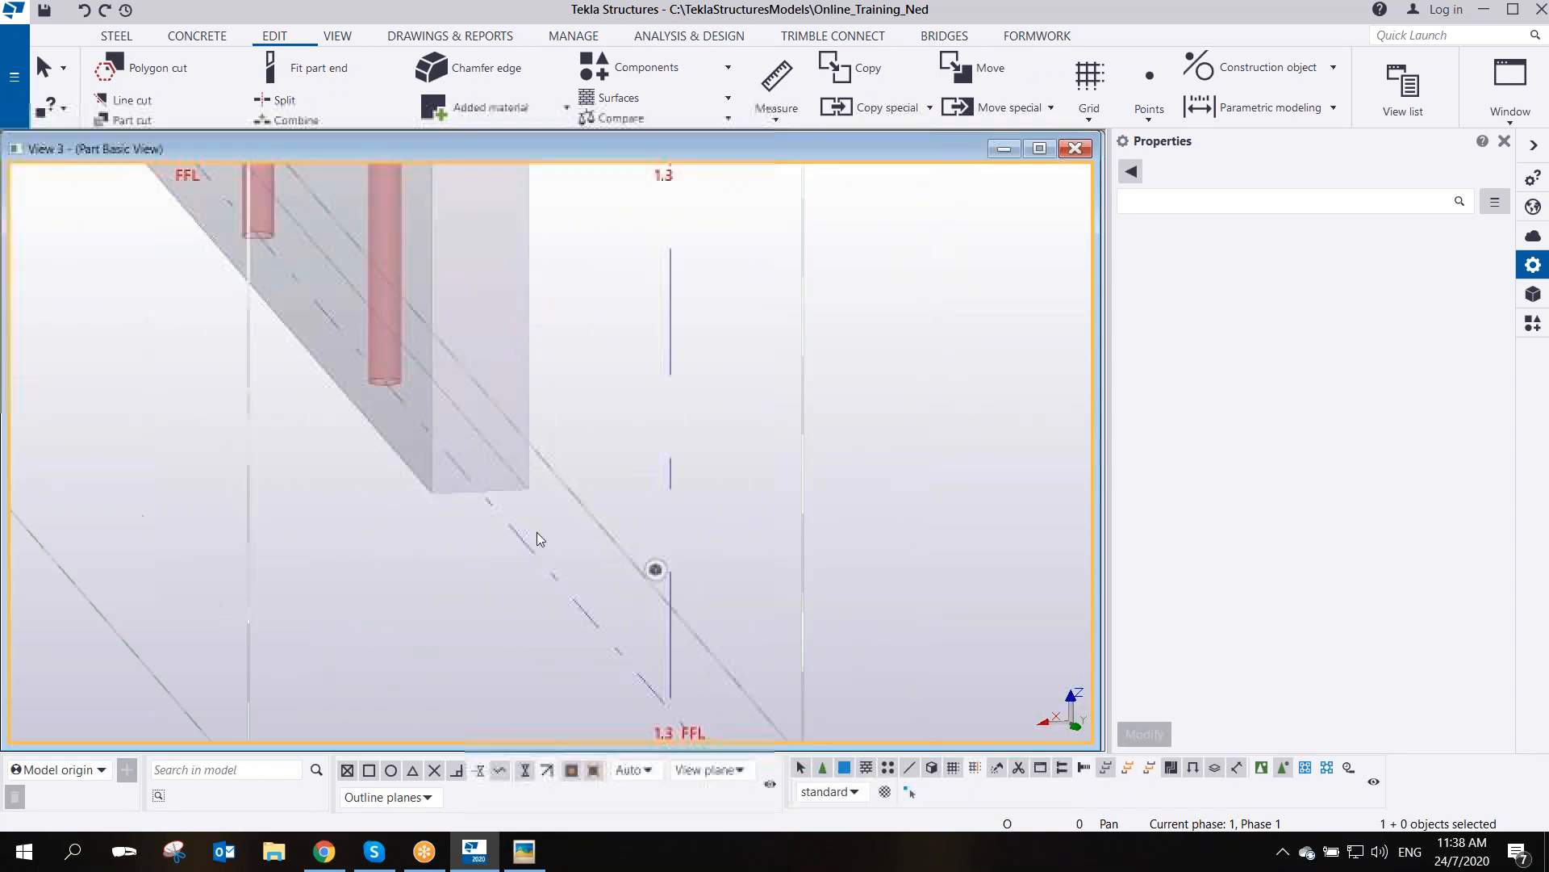
pyautogui.click(125, 38)
pyautogui.click(182, 81)
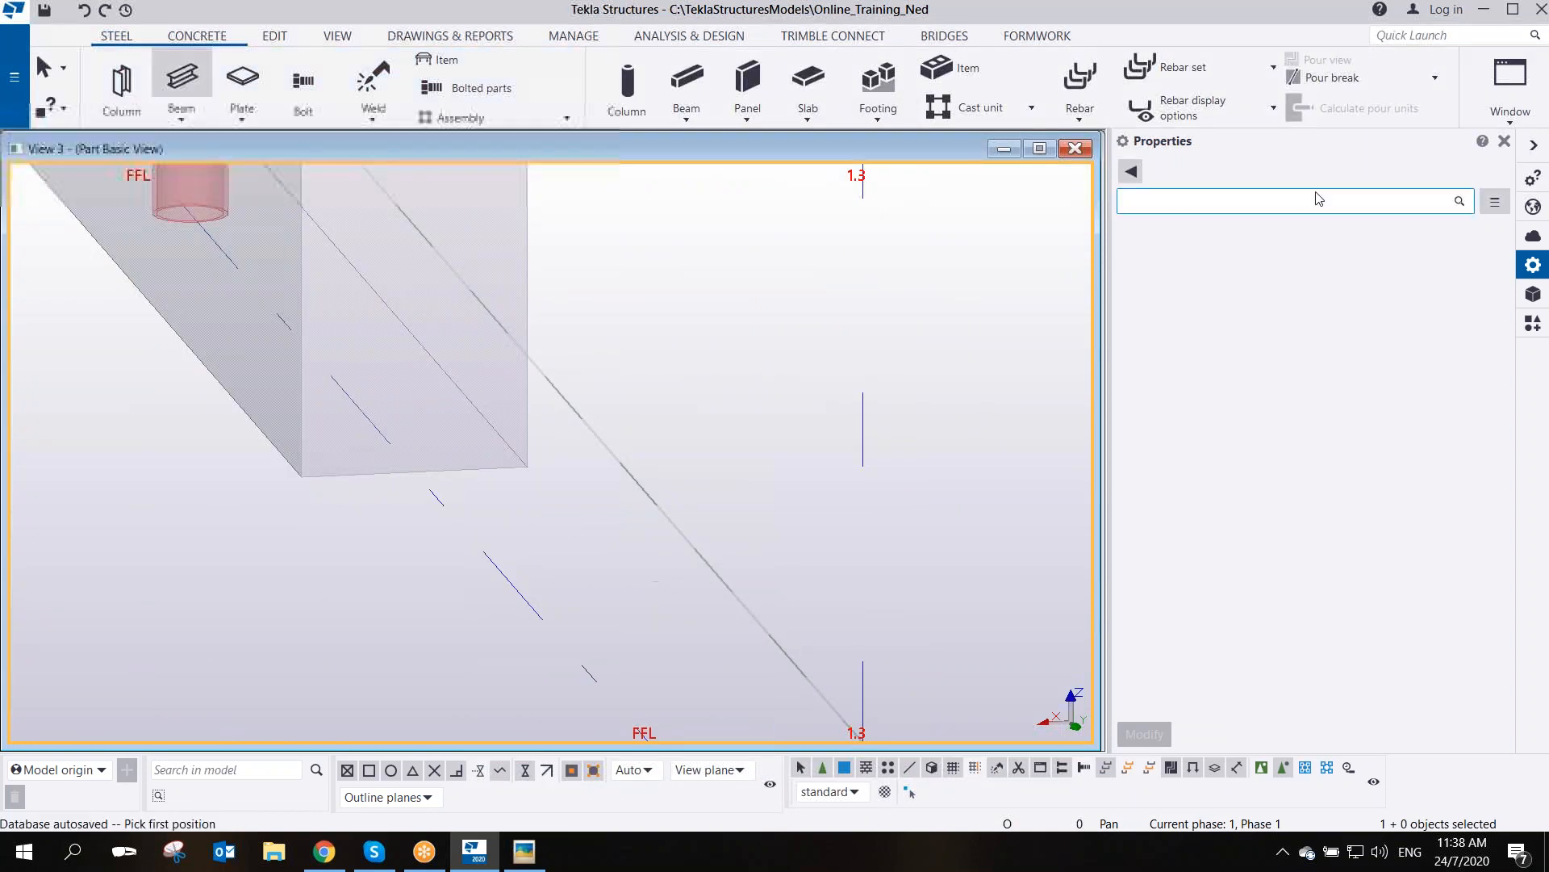
pyautogui.doubleClick(1315, 256)
pyautogui.write('P')
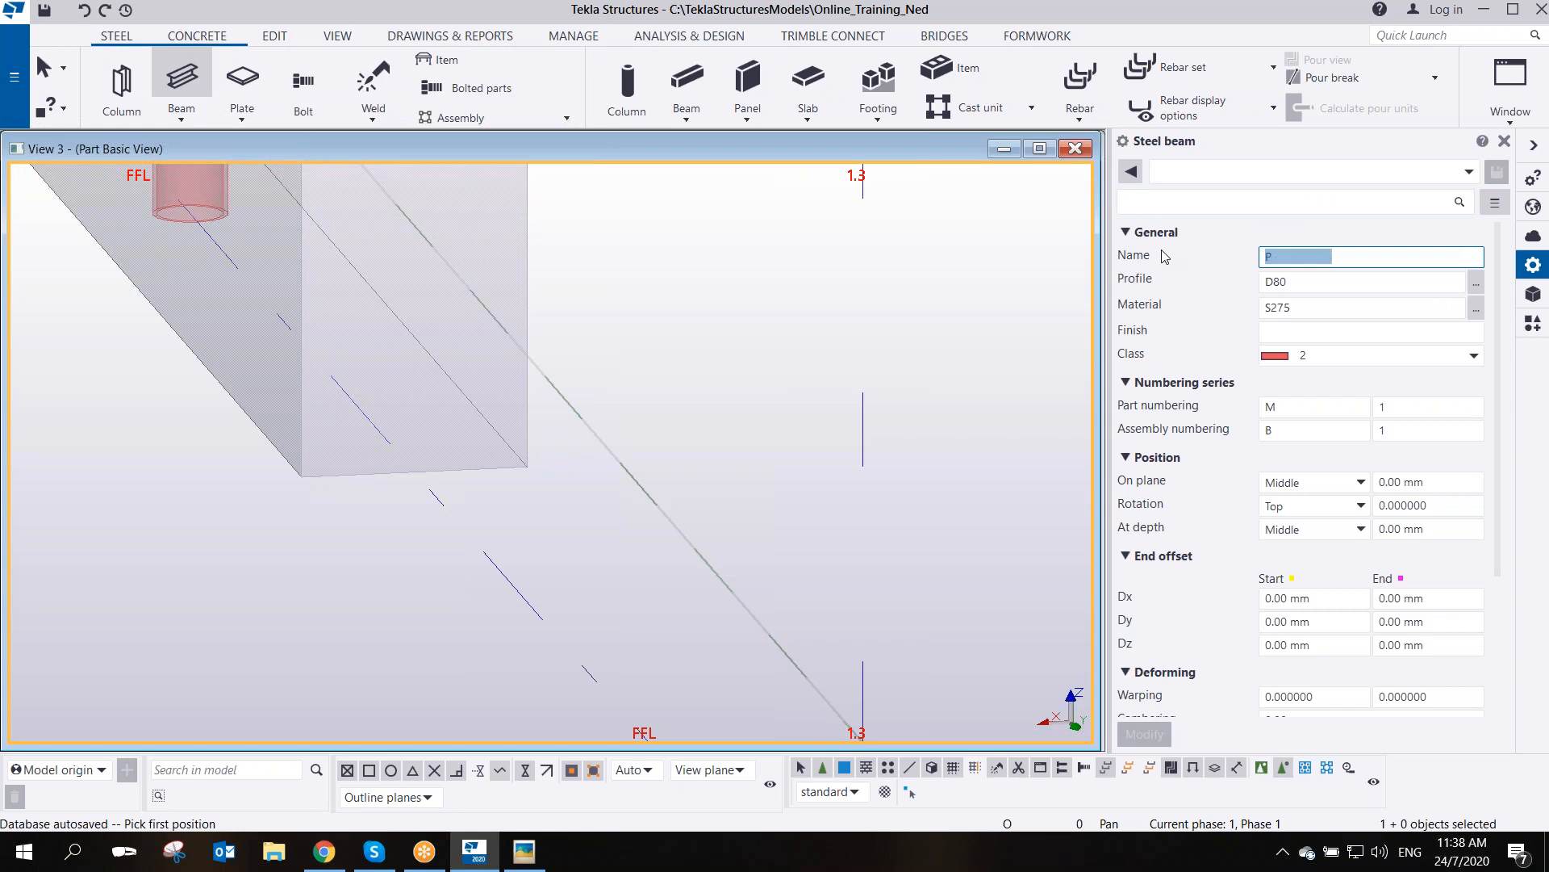
pyautogui.write('ROPPING')
pyautogui.doubleClick(1275, 281)
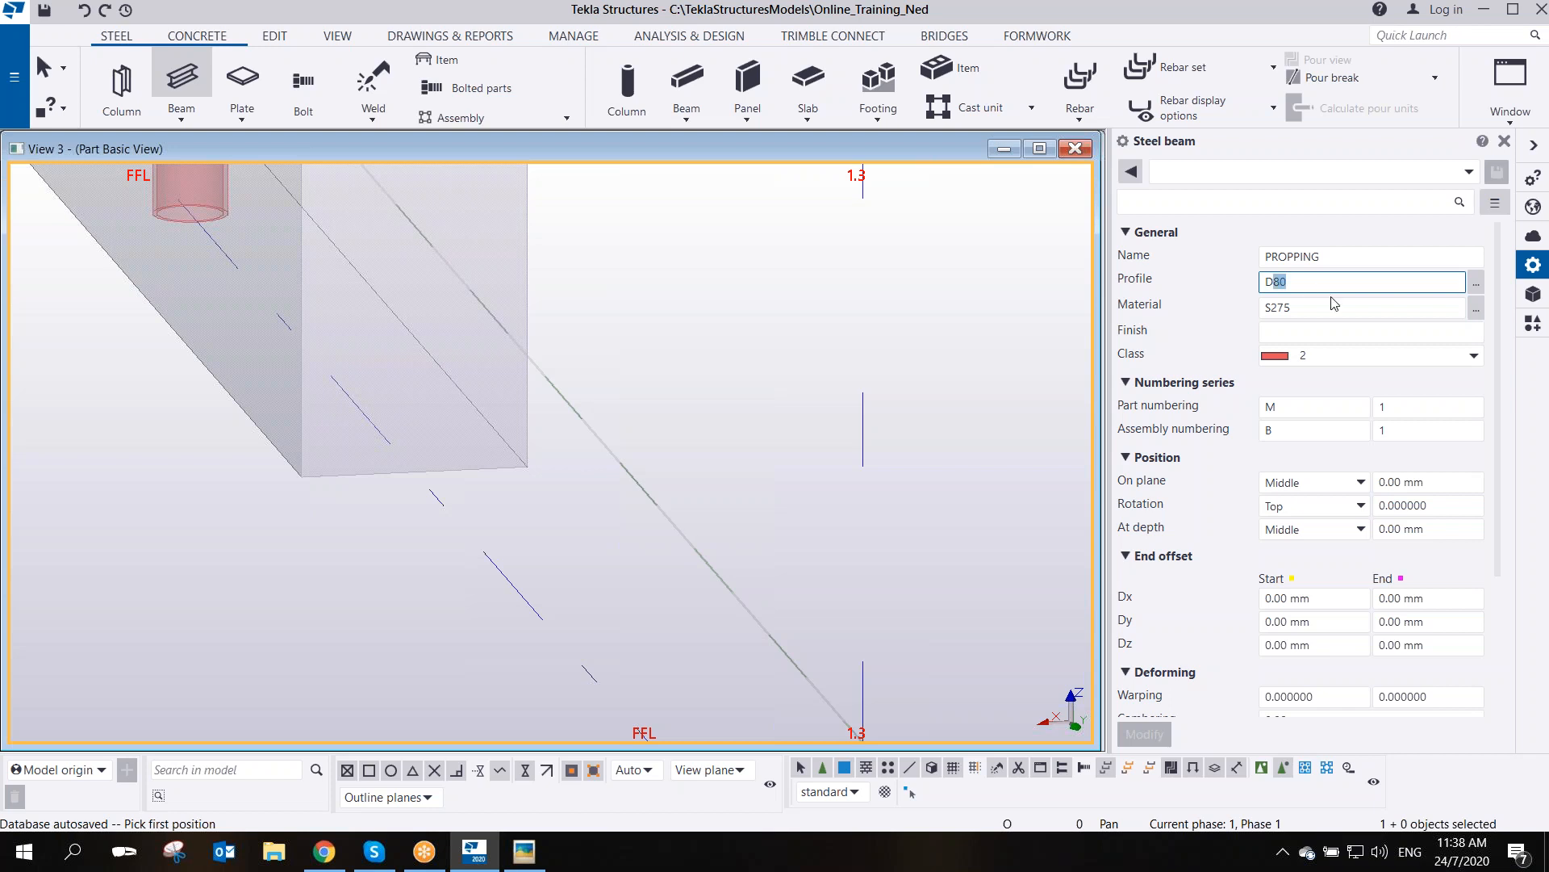
pyautogui.write('D16')
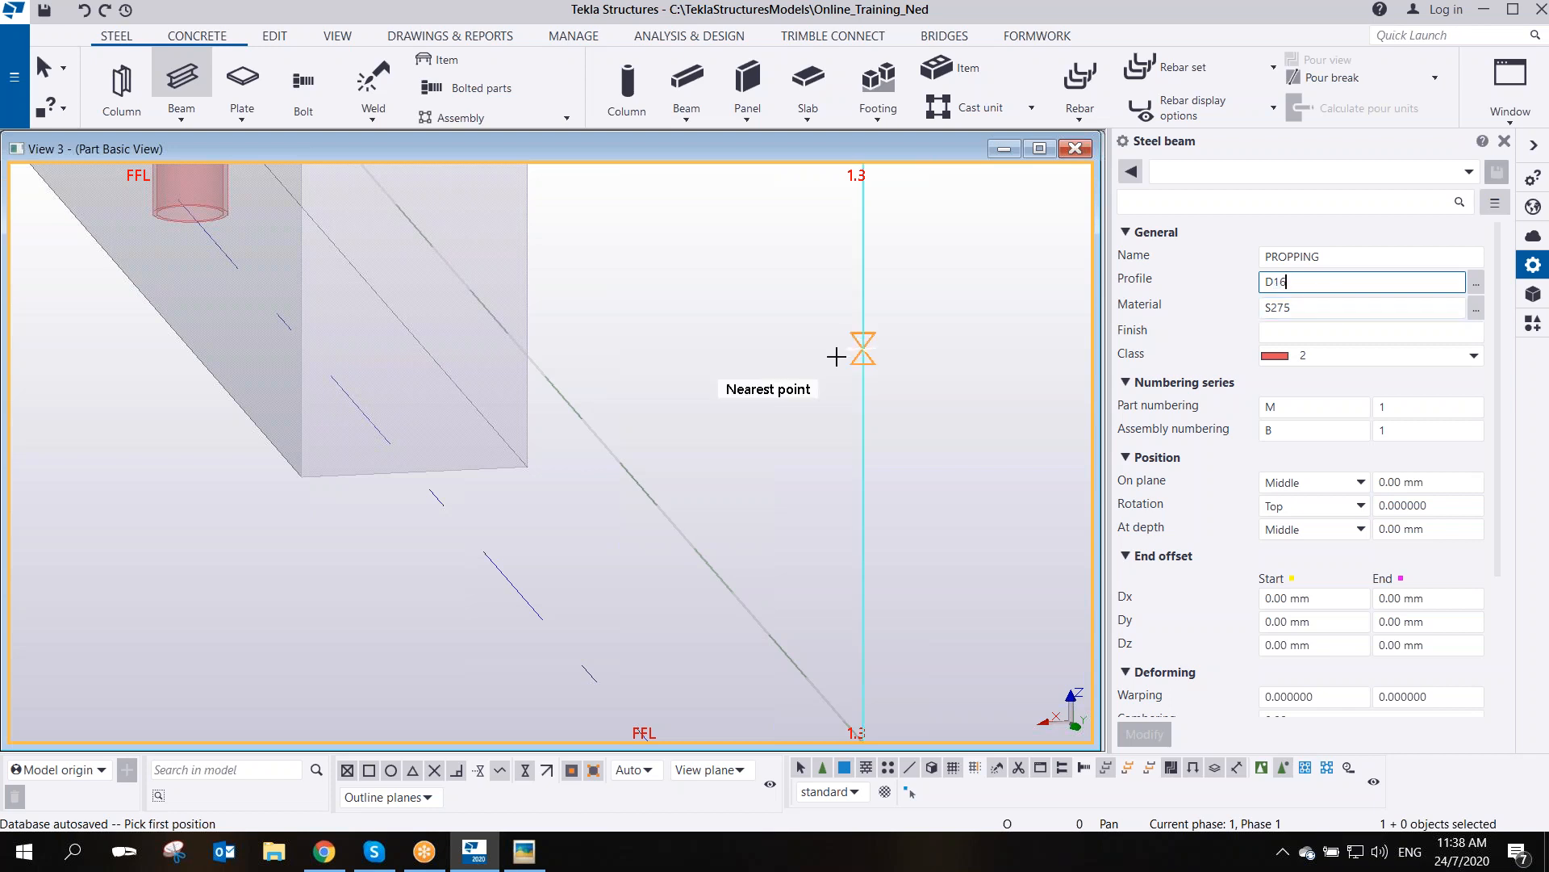
# - Place the PROPPING beam about 60 mm long along the wall's bottom end edge, starting from the corner and running into the thickness
pyautogui.scroll(2, 528, 467)
pyautogui.click(523, 463)
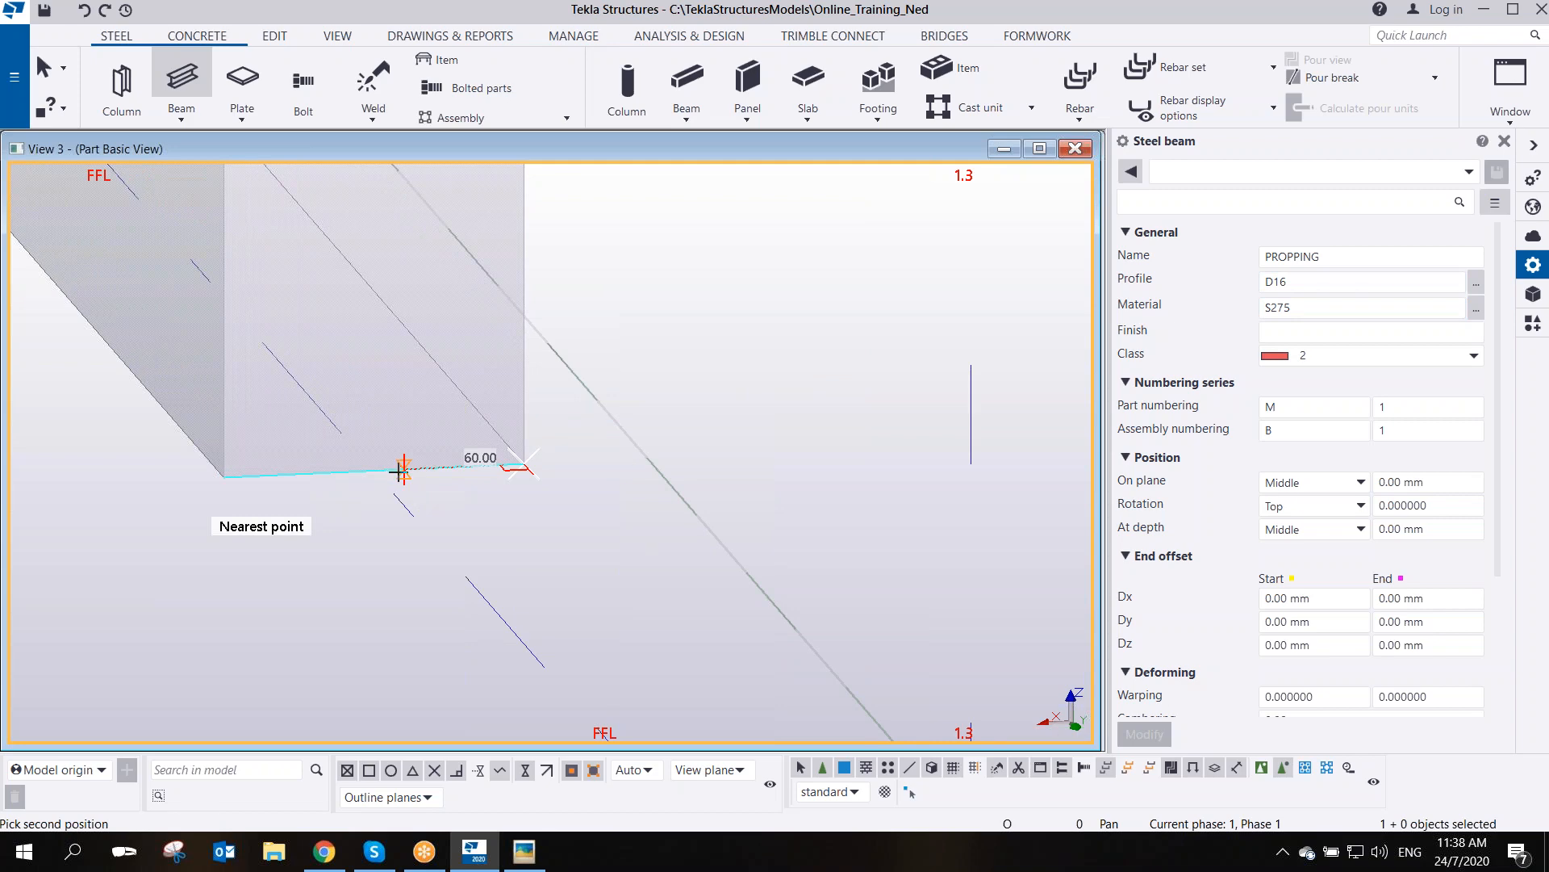
pyautogui.click(404, 474)
pyautogui.rightClick(595, 410)
pyautogui.click(621, 416)
# - Add the PROPPING beam to the precast wall's cast unit as a subassembly
pyautogui.rightClick(528, 476)
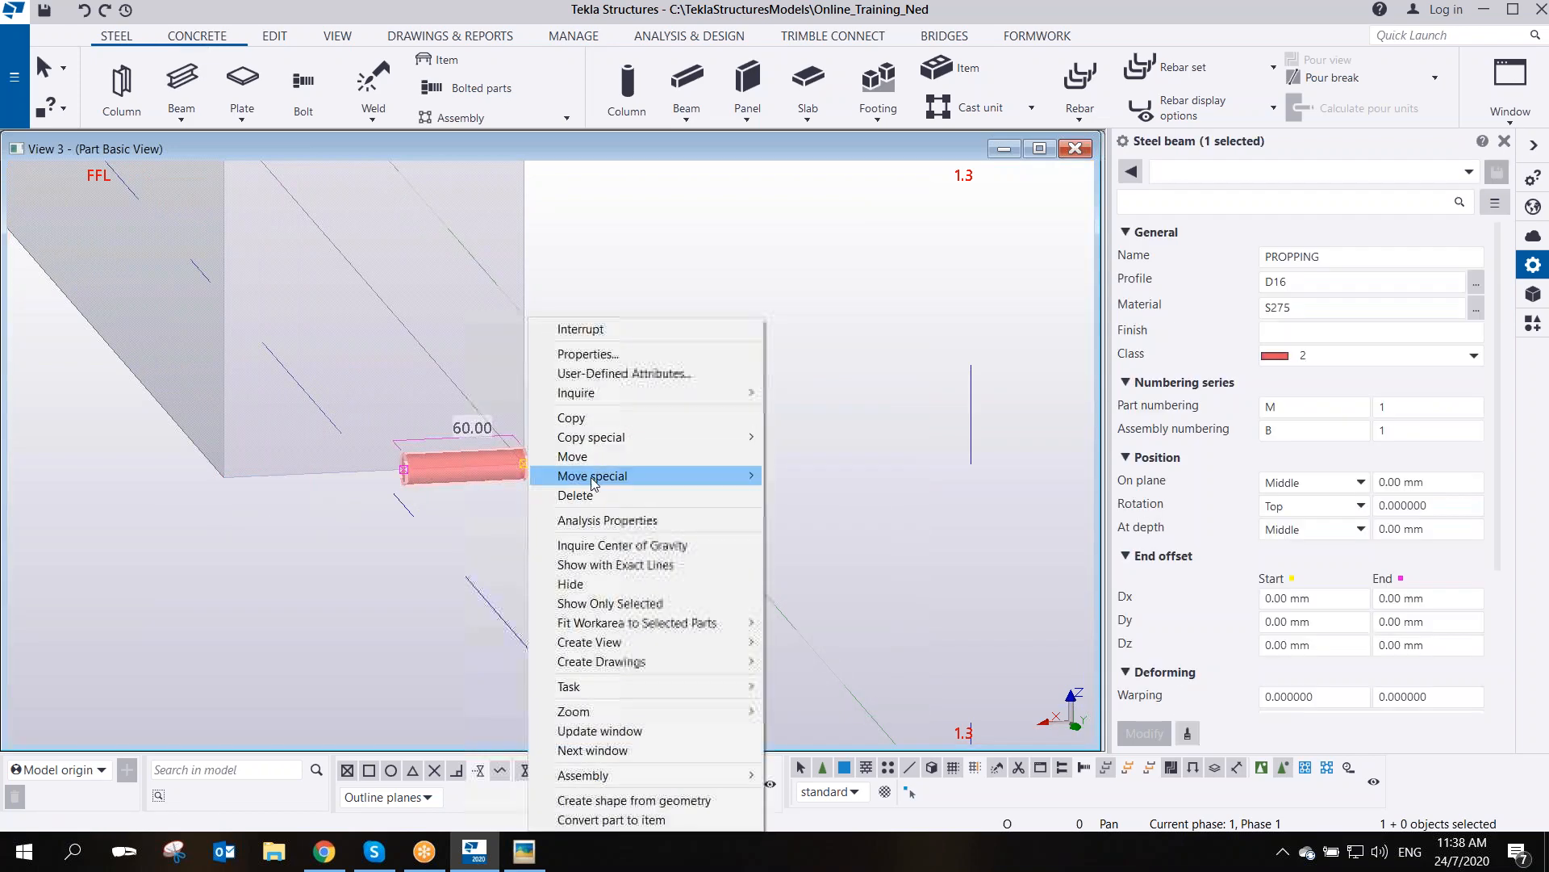
pyautogui.moveTo(649, 778)
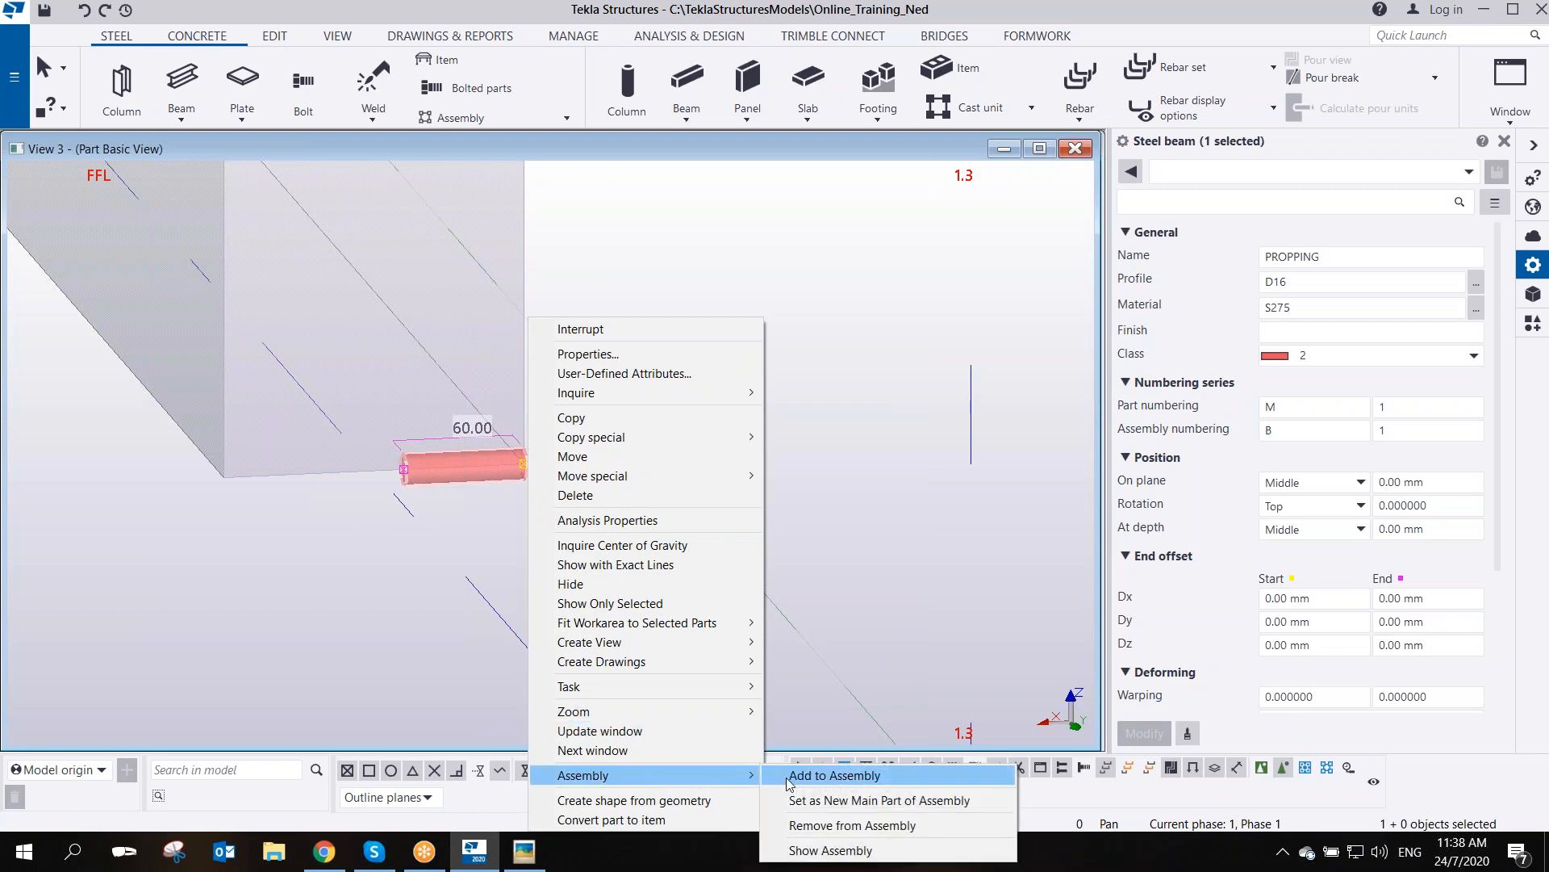
pyautogui.click(831, 775)
pyautogui.click(525, 398)
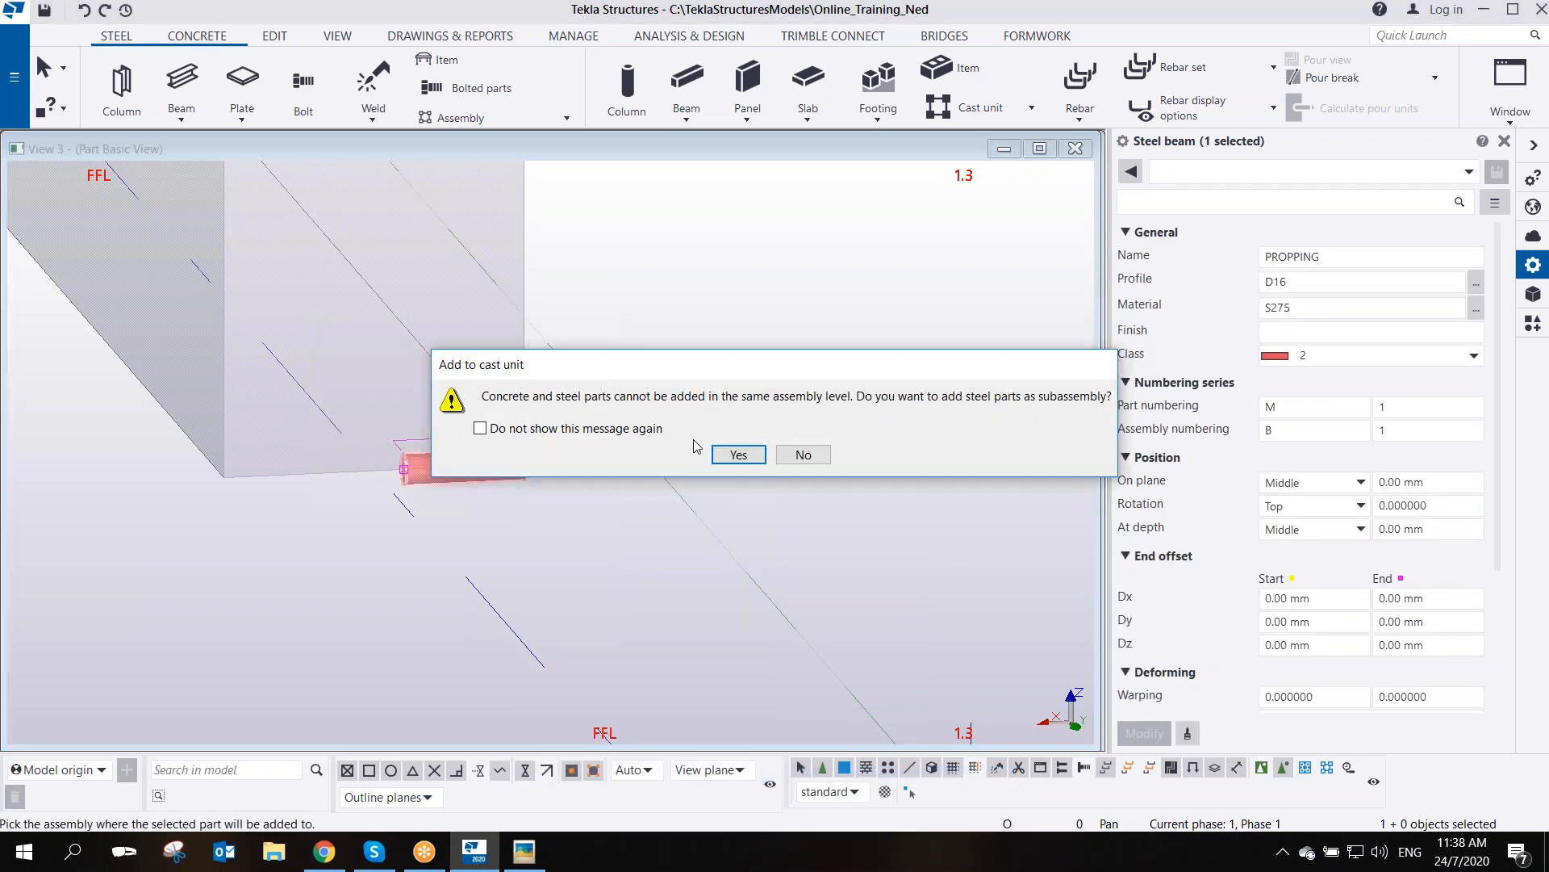
pyautogui.click(739, 452)
pyautogui.scroll(-2, 734, 414)
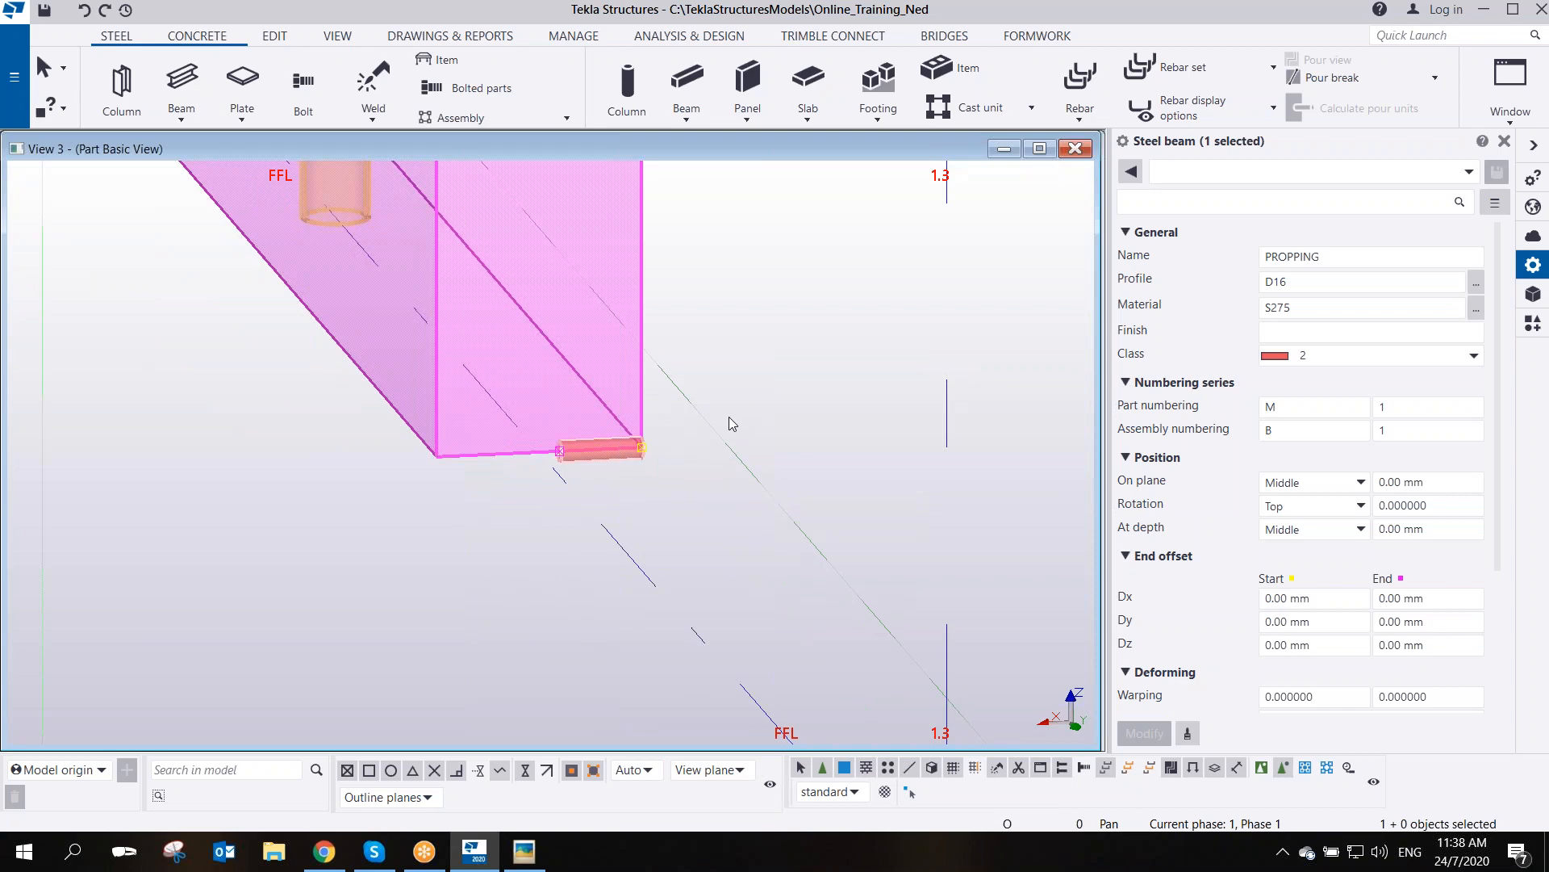
# - Move the PROPPING beam linearly by 0 in X, -900 mm in Y and 600 mm in Z
pyautogui.hotkey('ctrl', 'p')
pyautogui.scroll(2, 879, 662)
pyautogui.moveTo(907, 660); pyautogui.dragTo(832, 544, button='middle')
pyautogui.scroll(2, 813, 543)
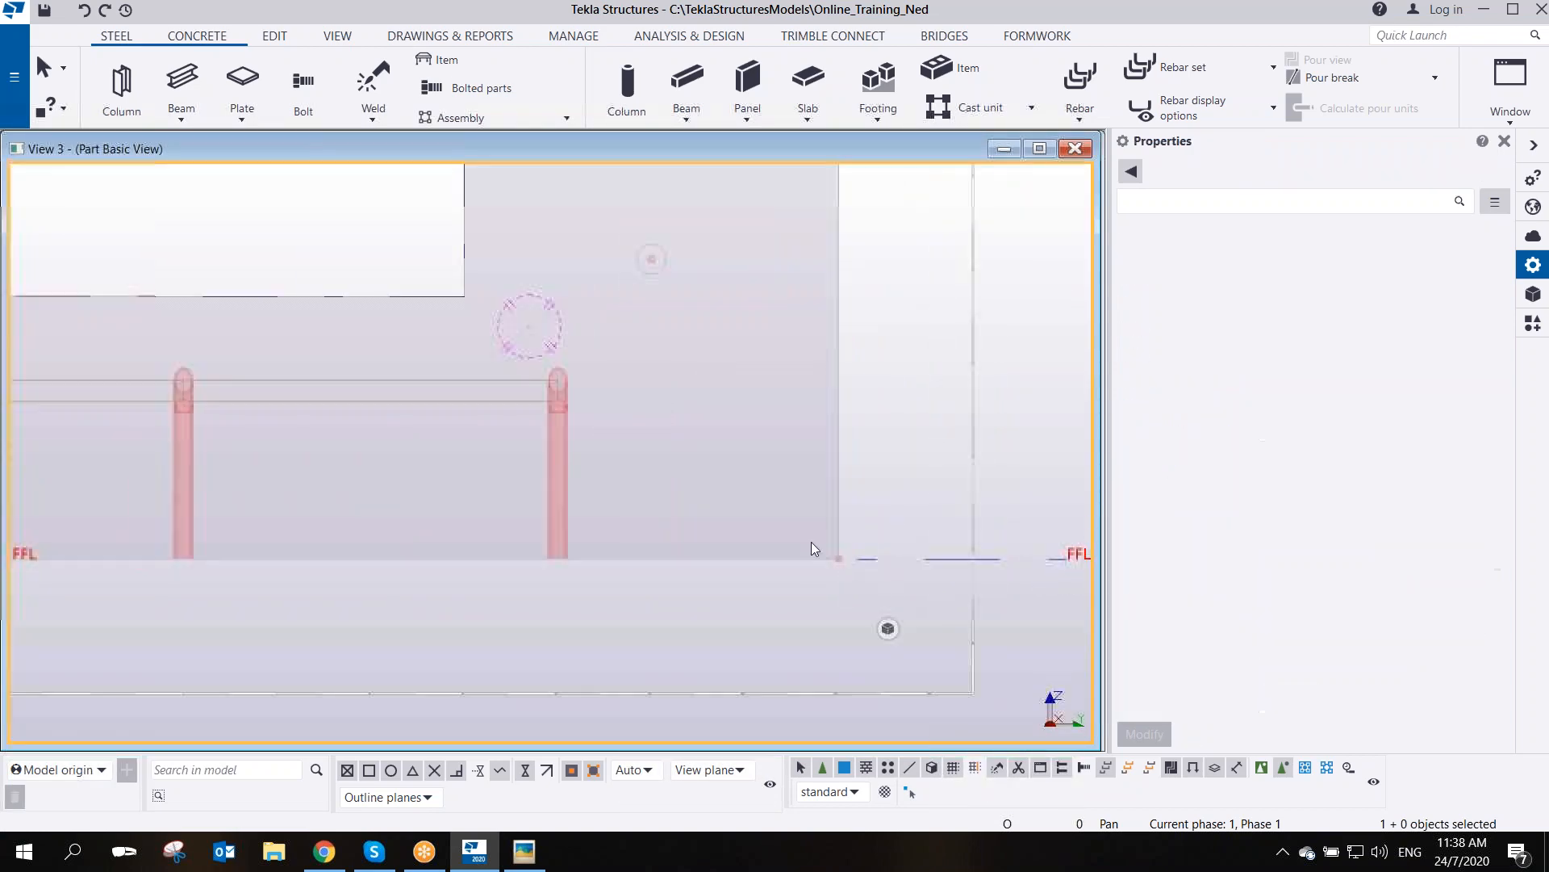
pyautogui.rightClick(879, 558)
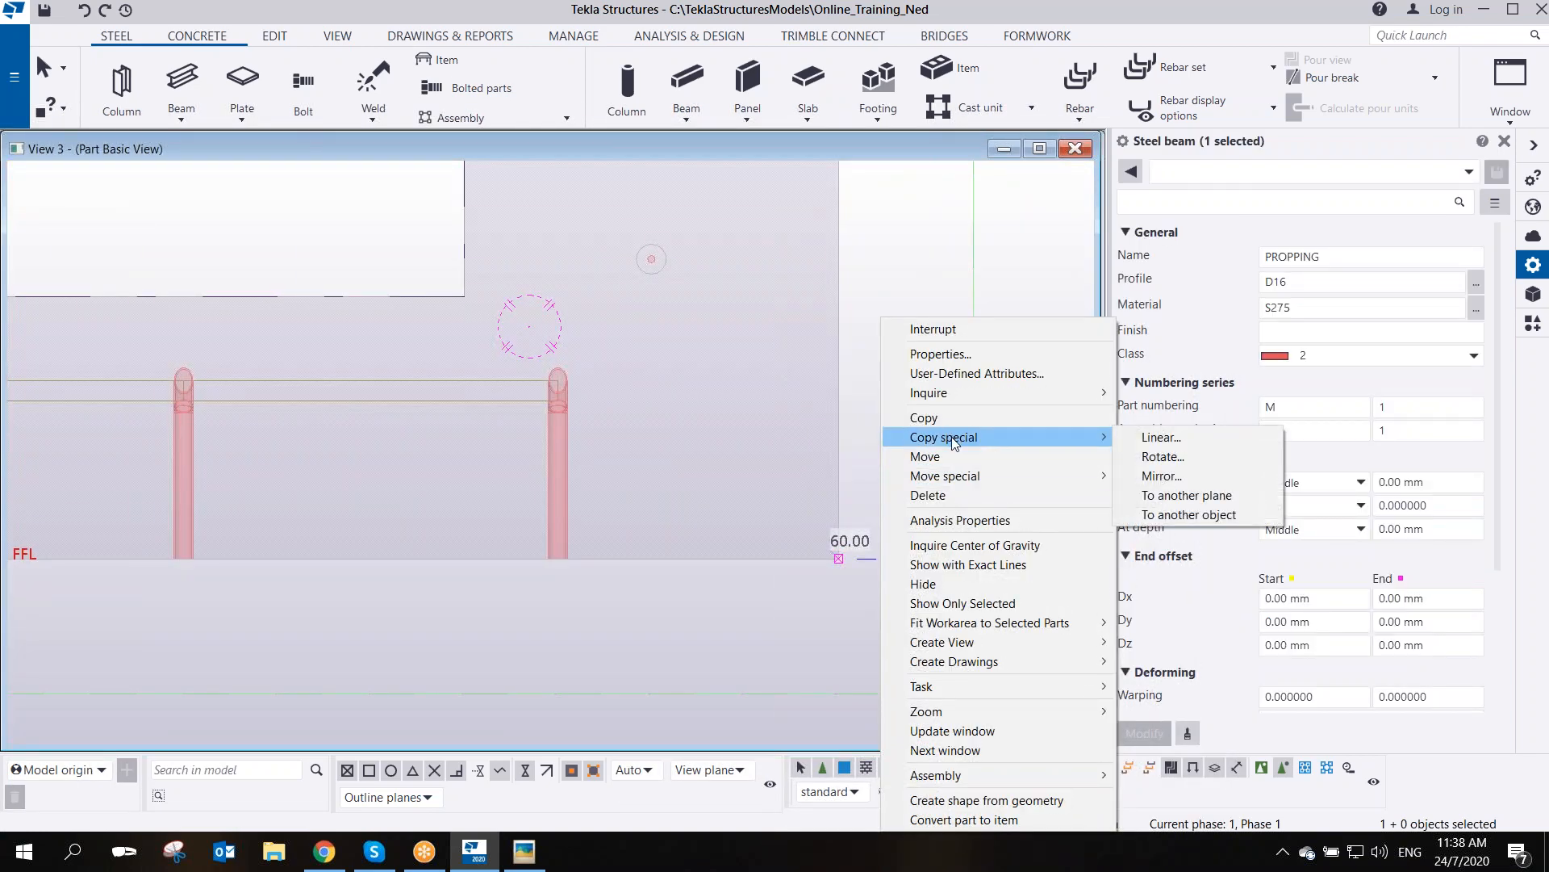
pyautogui.moveTo(968, 475)
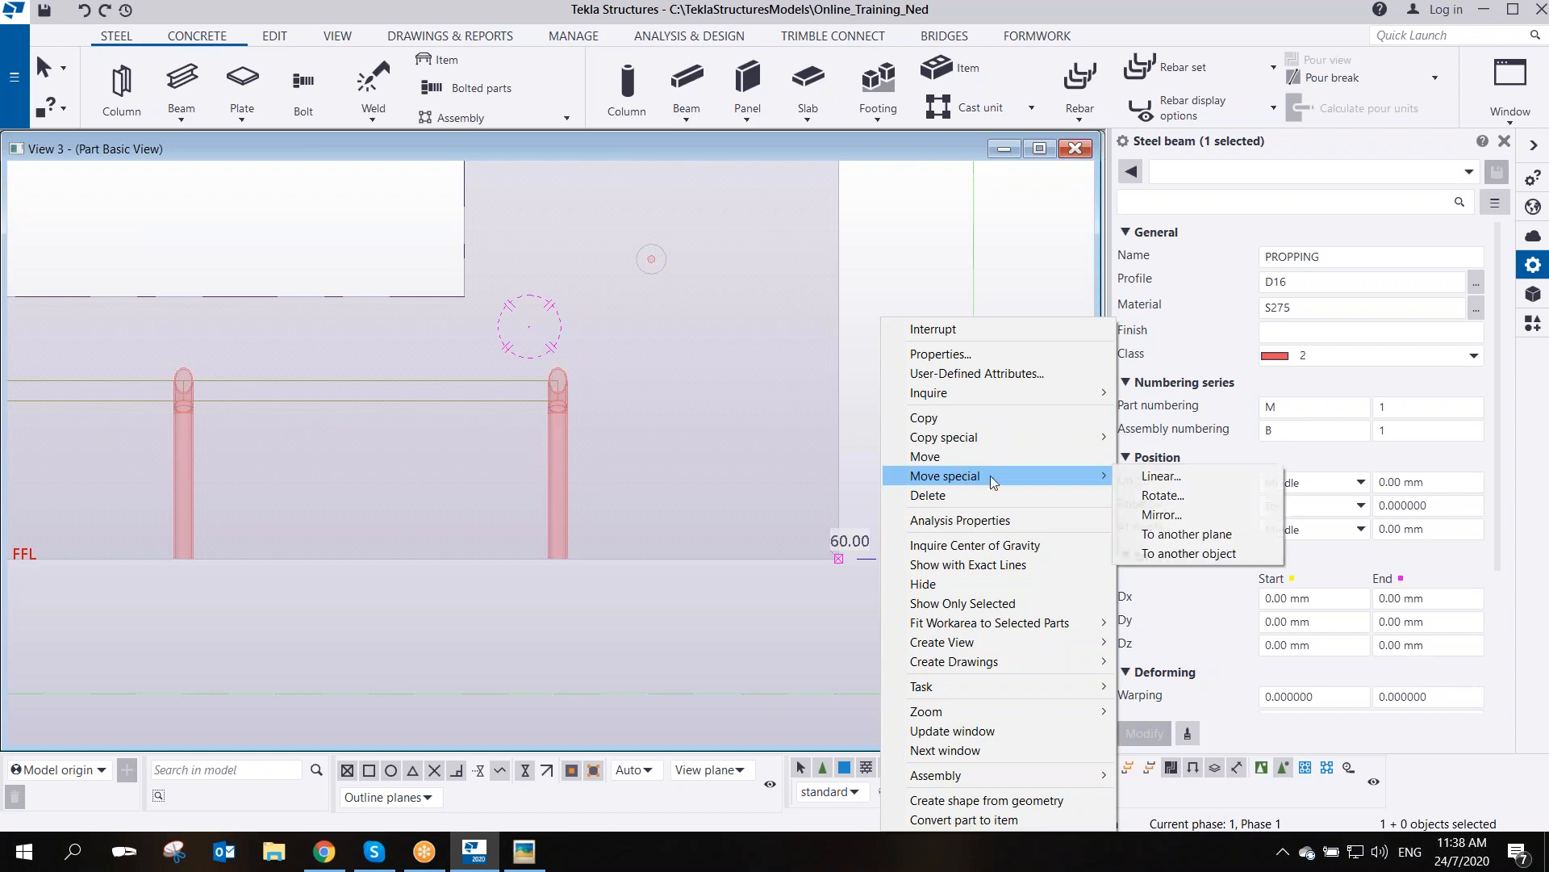
pyautogui.click(1142, 477)
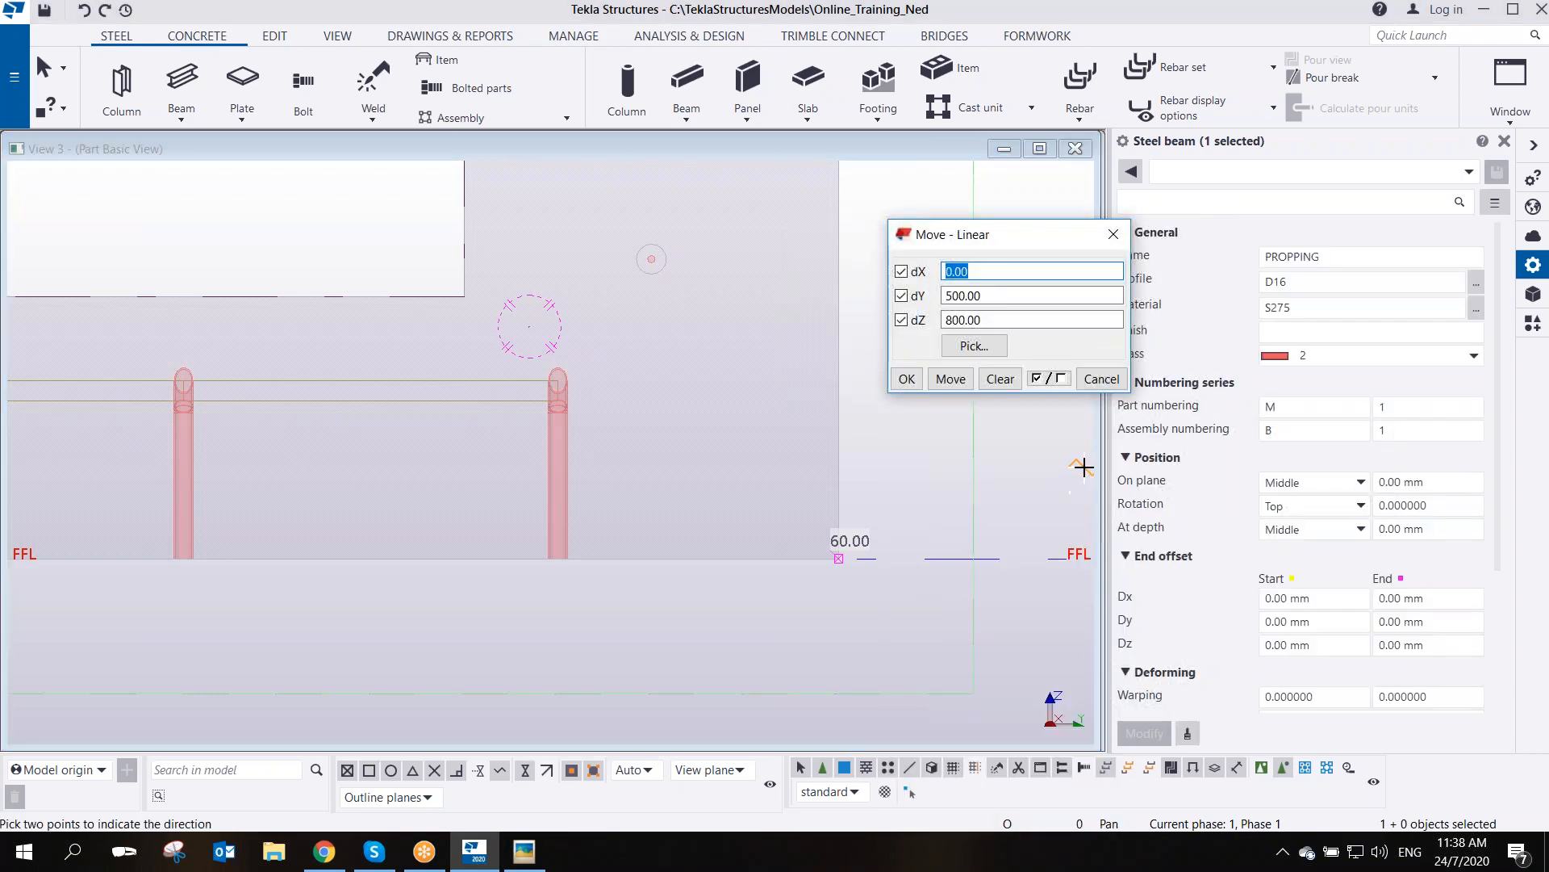
pyautogui.press('Tab')
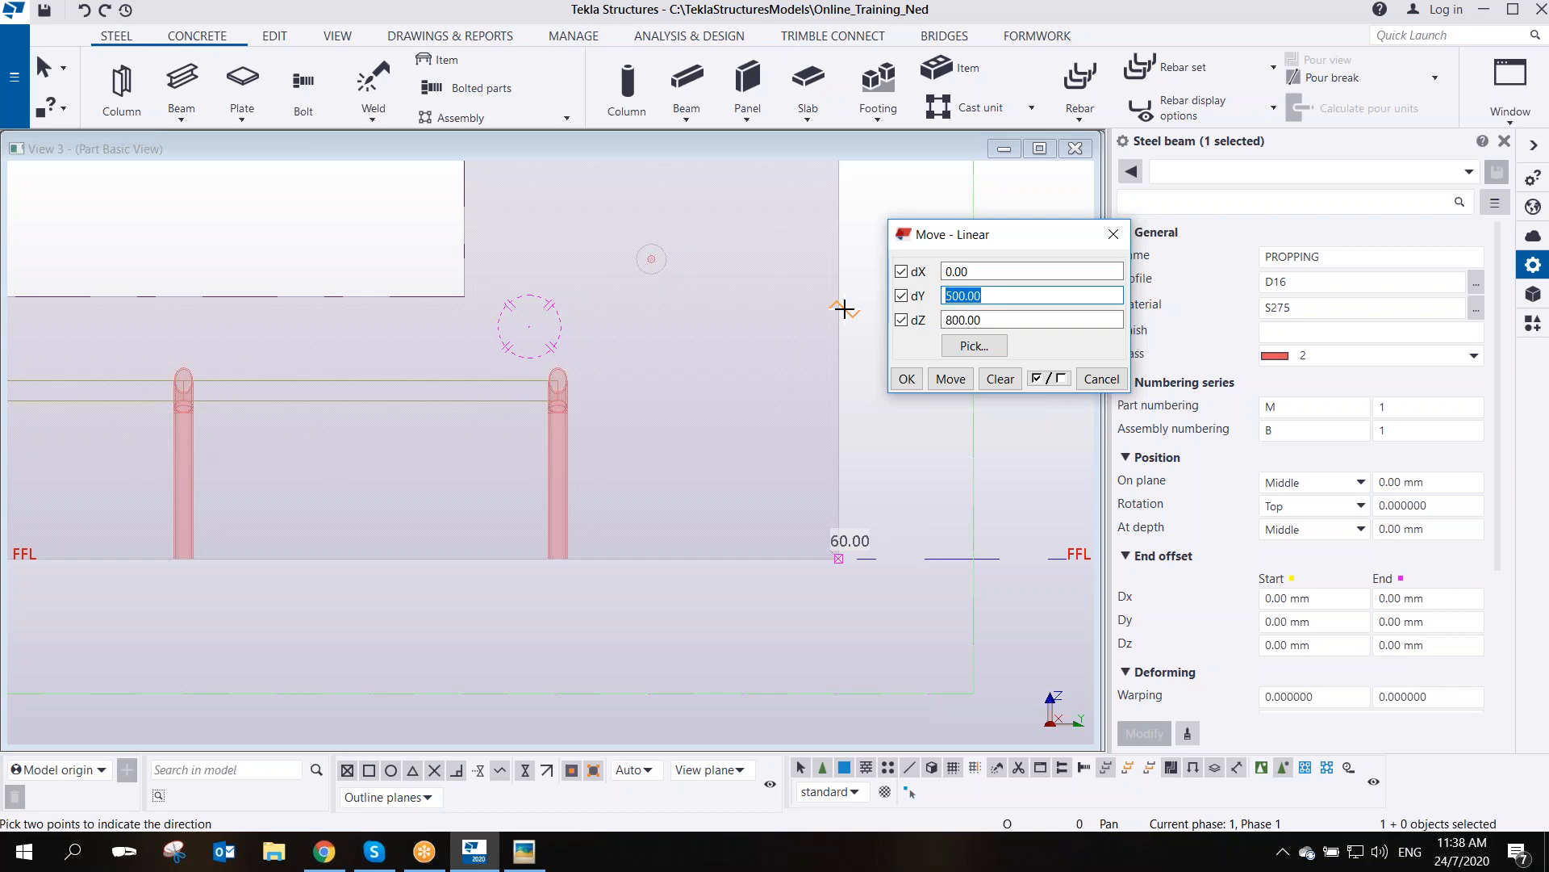
pyautogui.write('-900')
pyautogui.press('Tab')
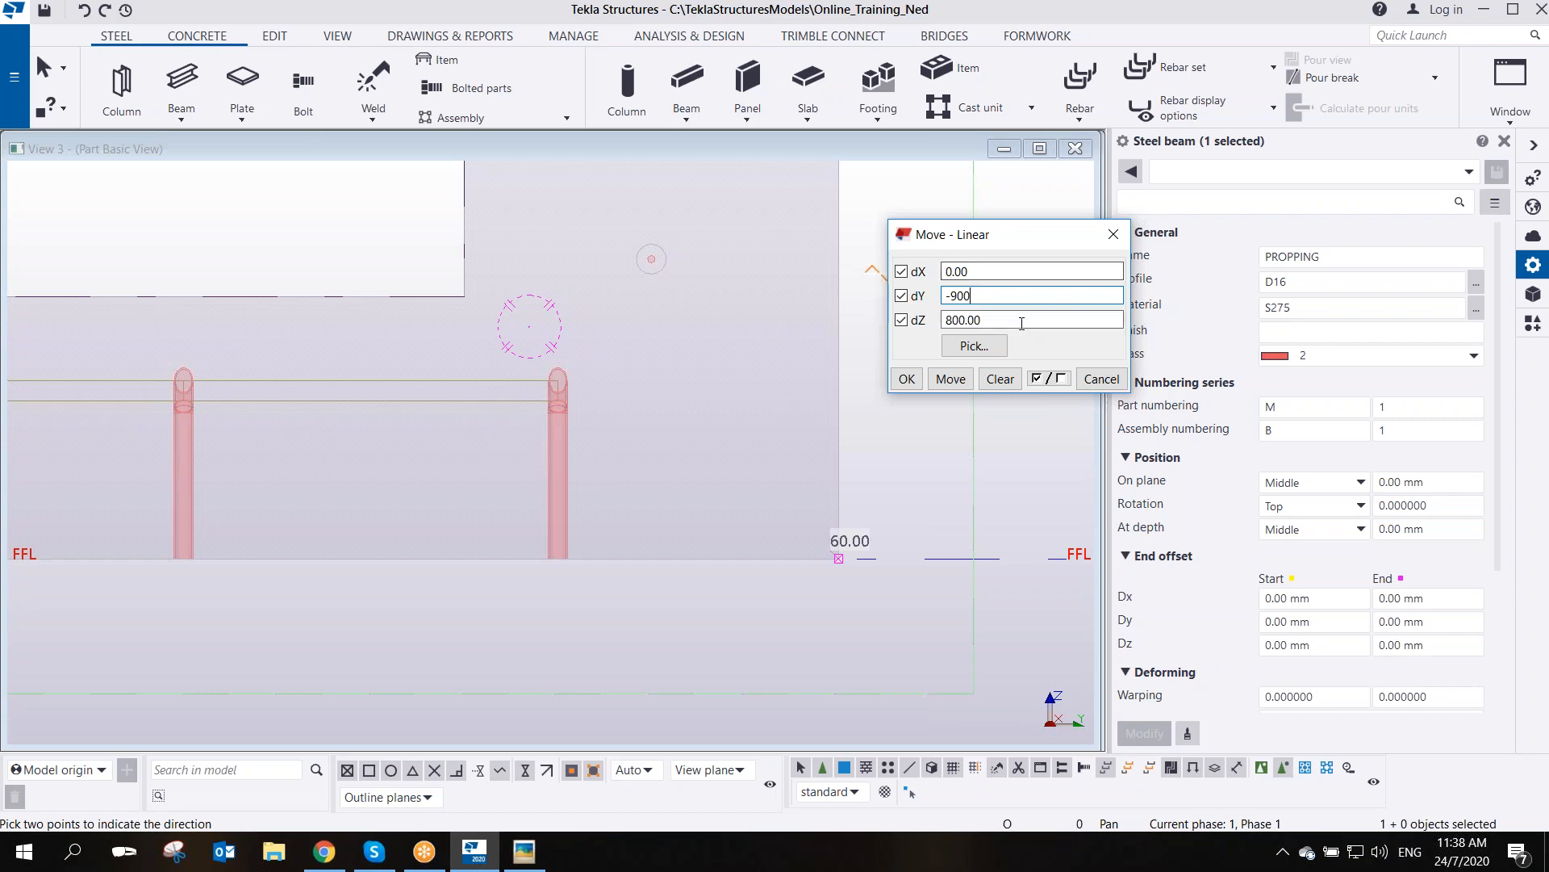
pyautogui.write('600')
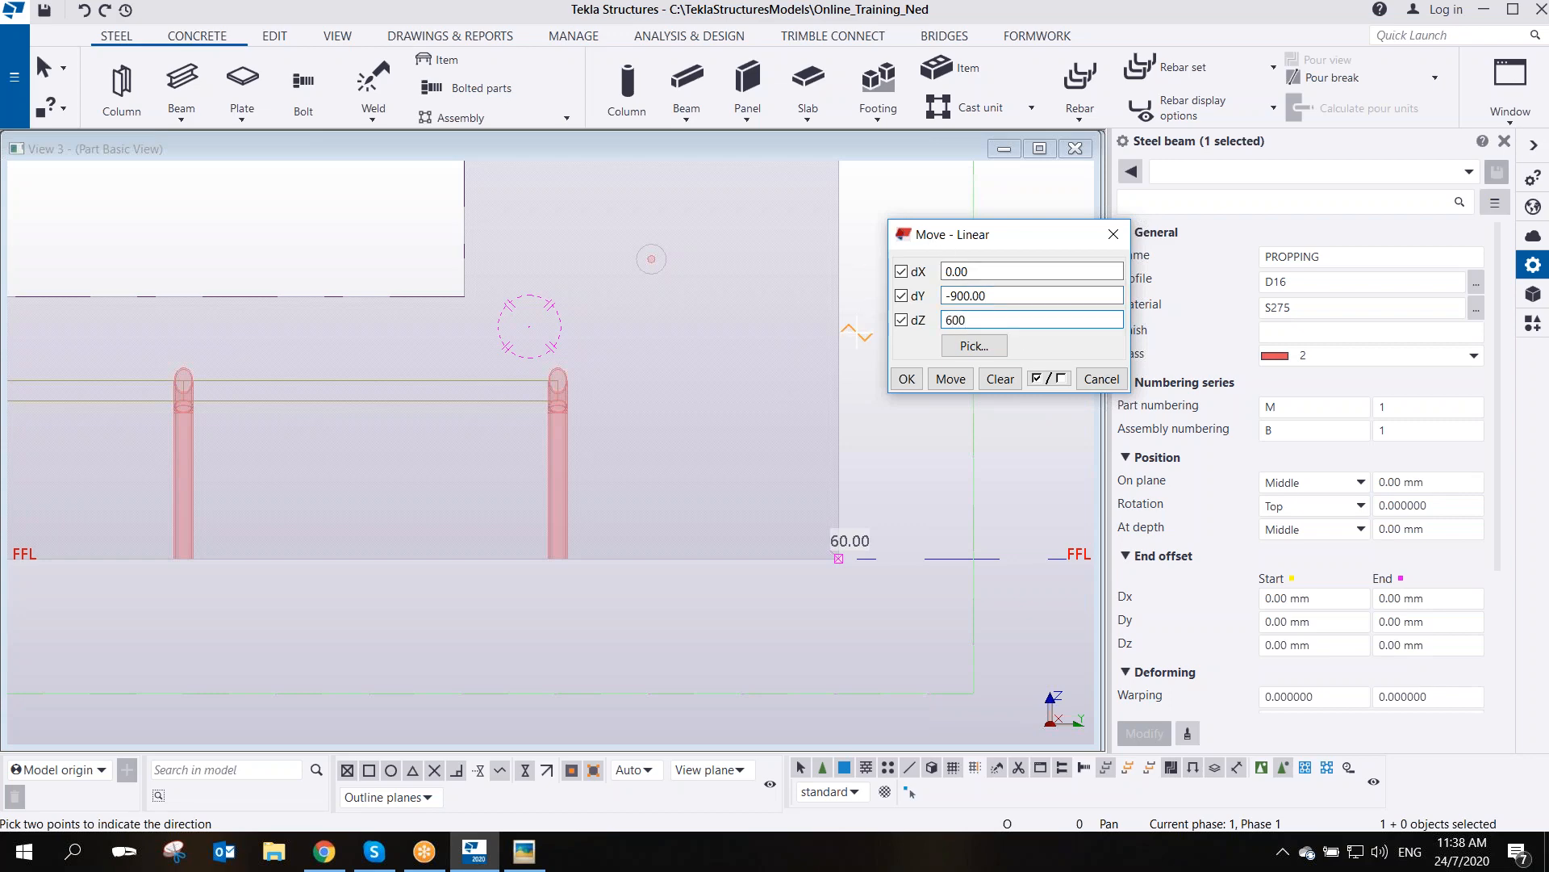
pyautogui.click(962, 383)
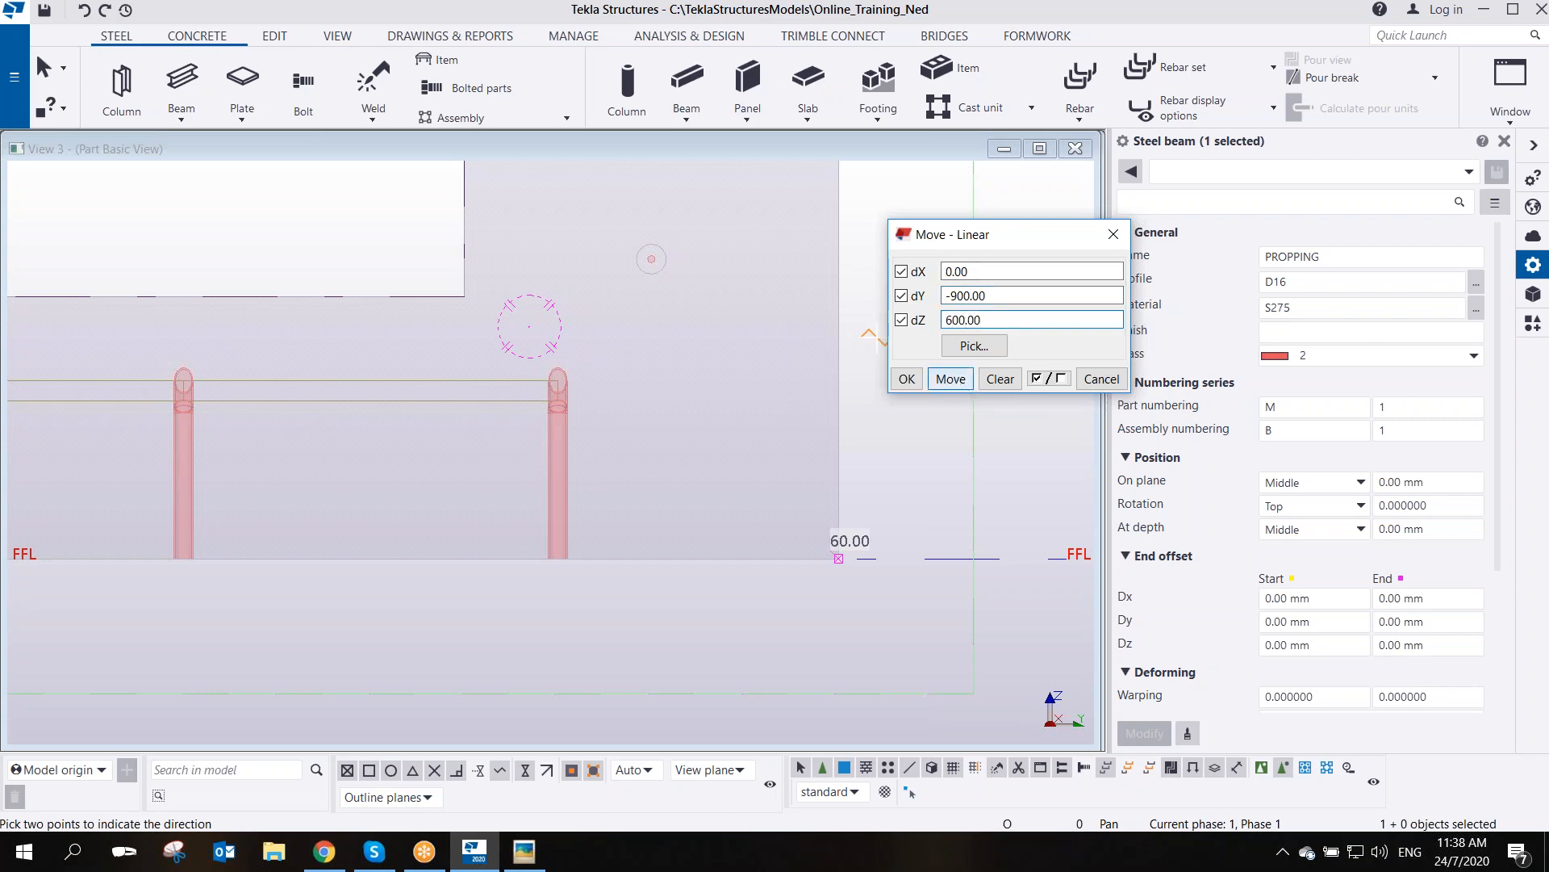
pyautogui.rightClick(507, 303)
pyautogui.click(544, 318)
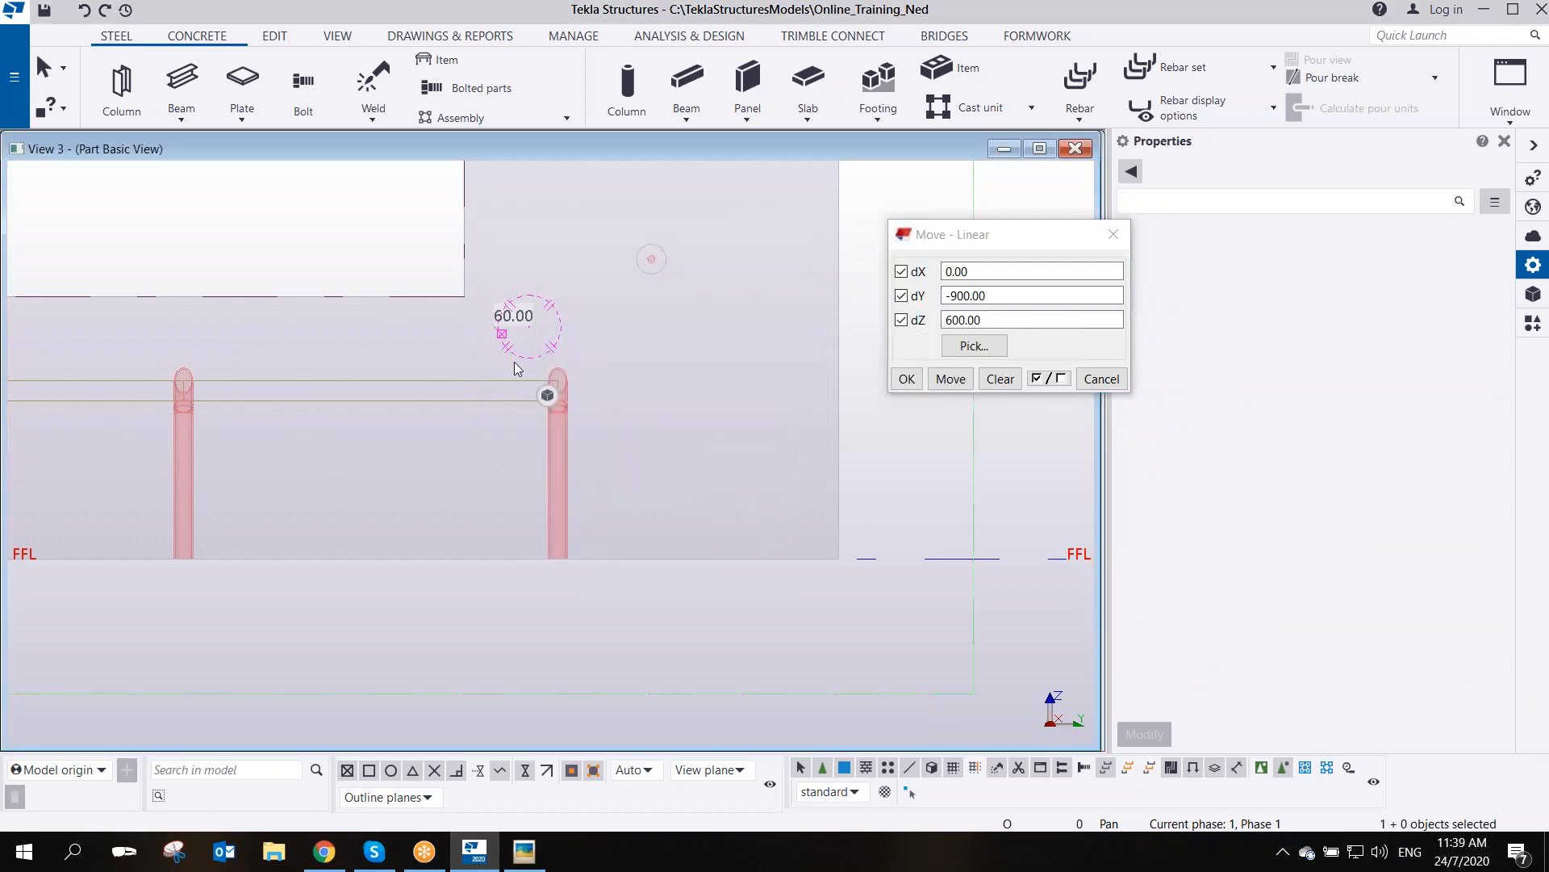
# - Copy the PROPPING beam vertically upward beside the window opening
pyautogui.rightClick(529, 323)
pyautogui.click(581, 423)
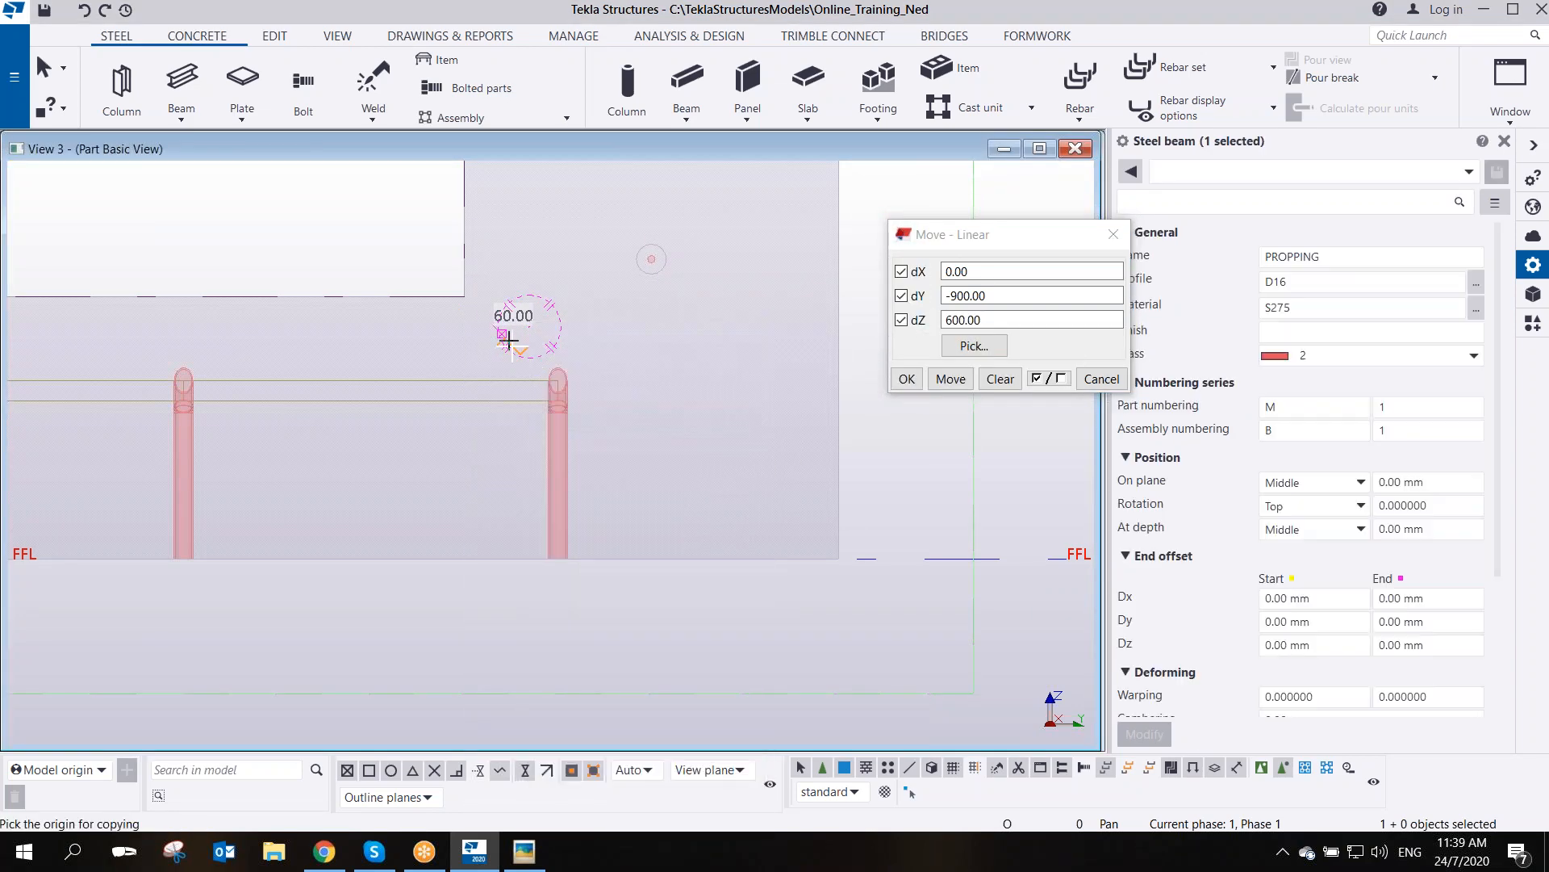
pyautogui.click(505, 334)
pyautogui.moveTo(506, 334); pyautogui.dragTo(560, 609, button='middle')
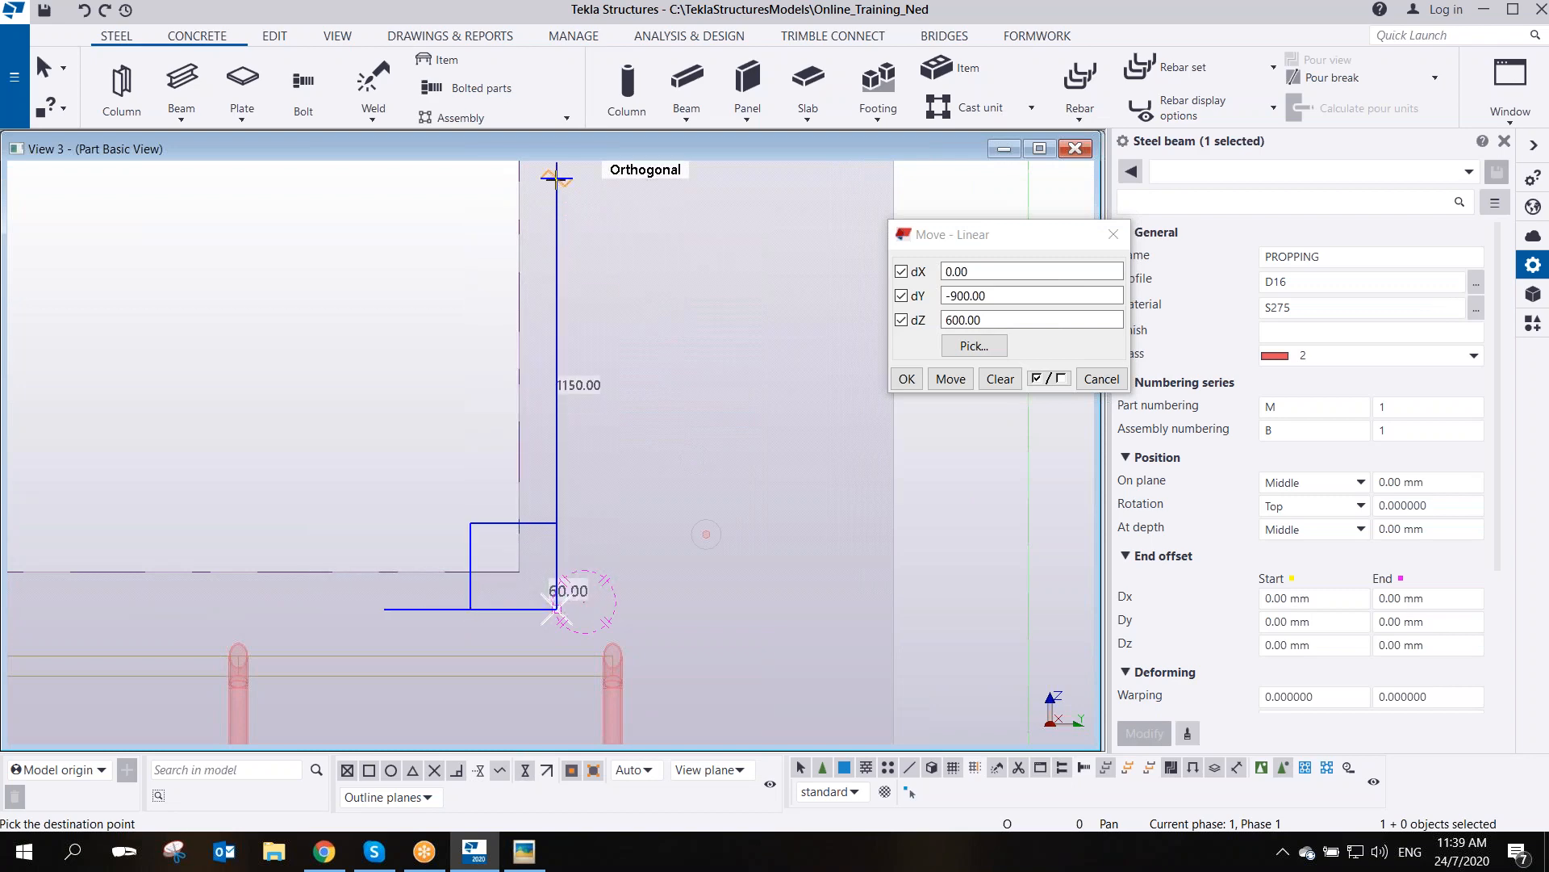
pyautogui.rightClick(627, 286)
pyautogui.click(649, 304)
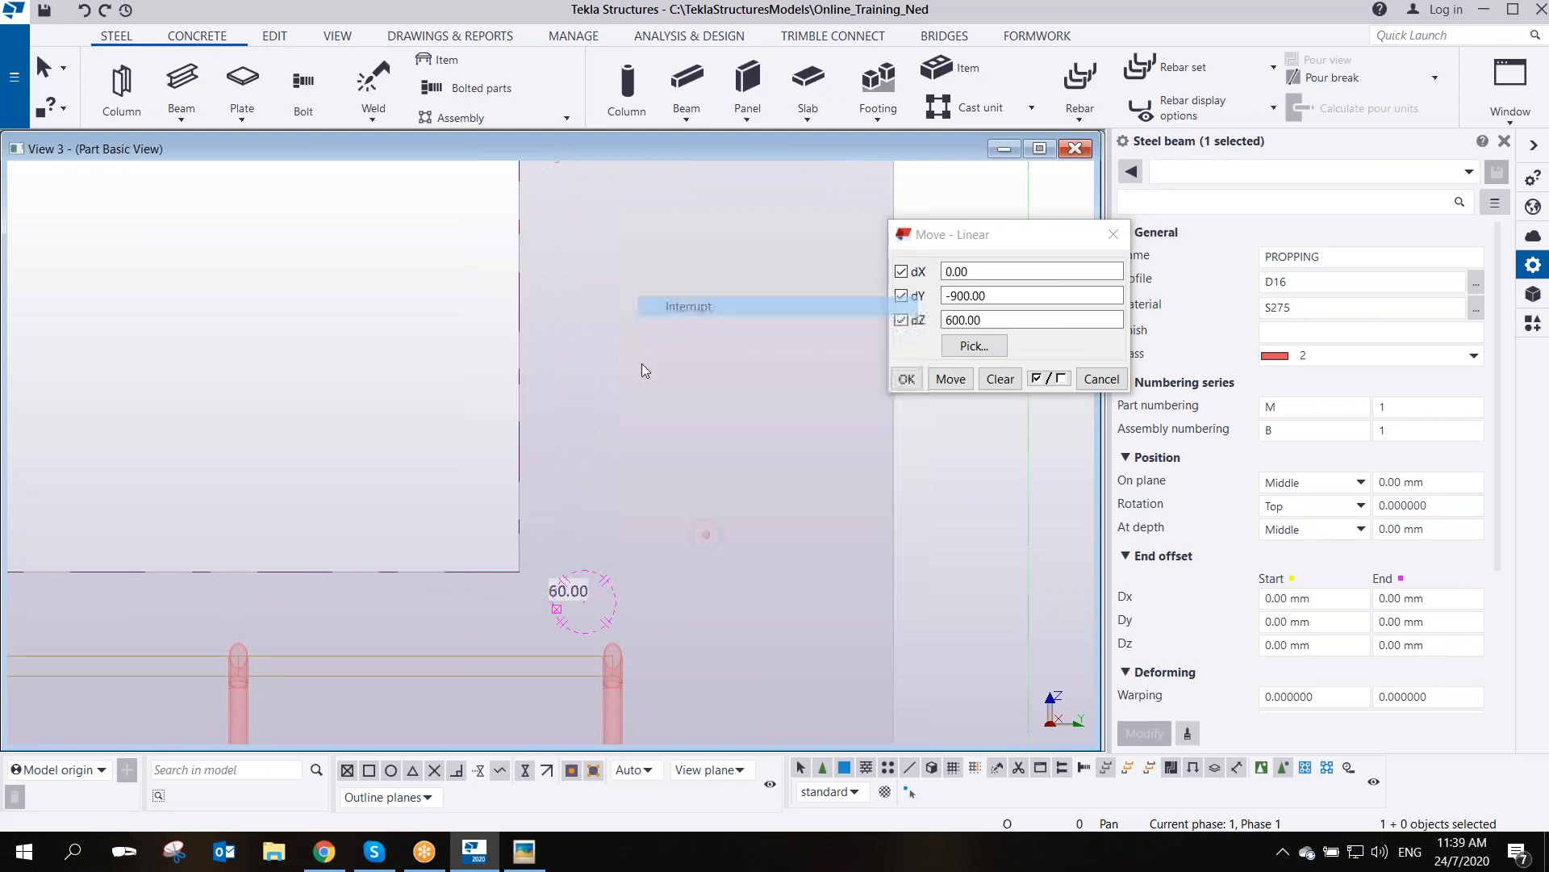
# - Copy both PROPPING beams horizontally to the opposite side of the window opening and dismiss the linear move settings
pyautogui.scroll(-2, 641, 363)
pyautogui.moveTo(578, 224); pyautogui.dragTo(613, 565)
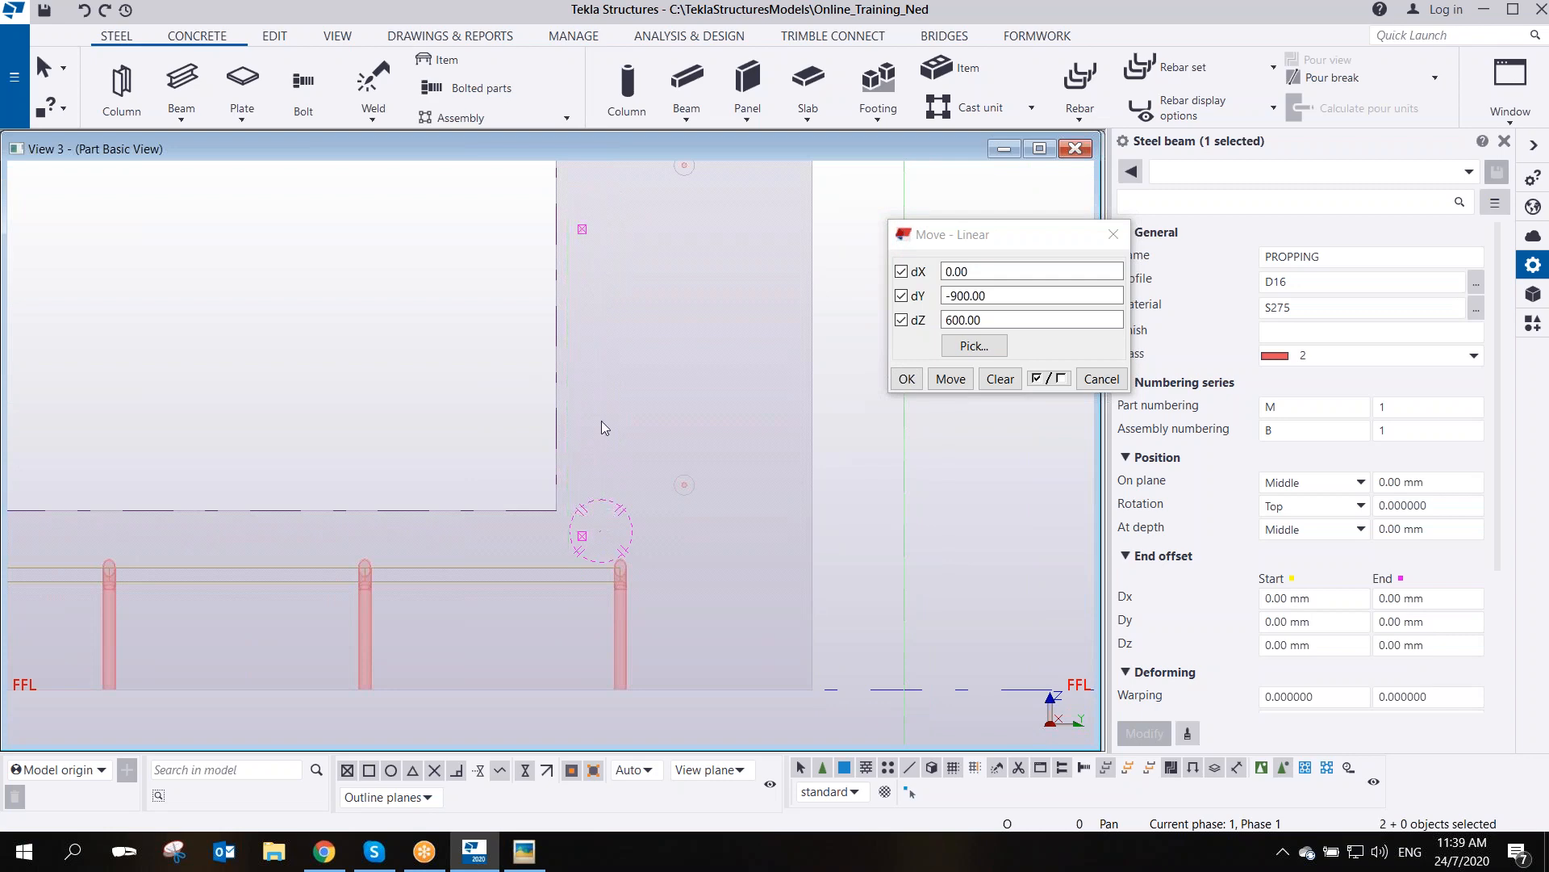
pyautogui.rightClick(611, 283)
pyautogui.click(655, 319)
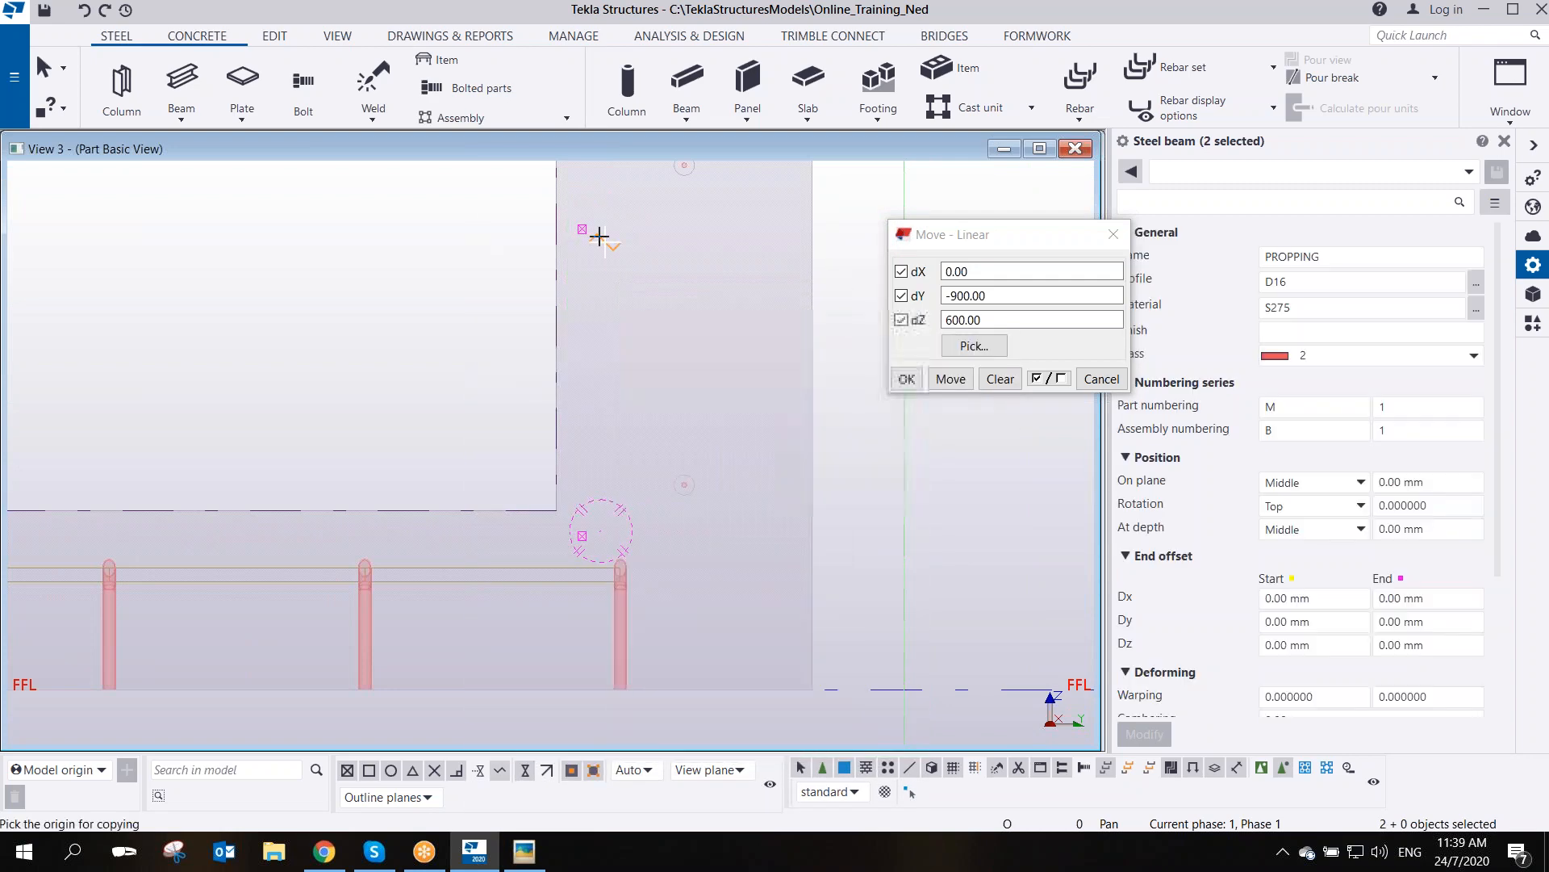
pyautogui.click(581, 229)
pyautogui.moveTo(456, 281); pyautogui.dragTo(561, 290, button='middle')
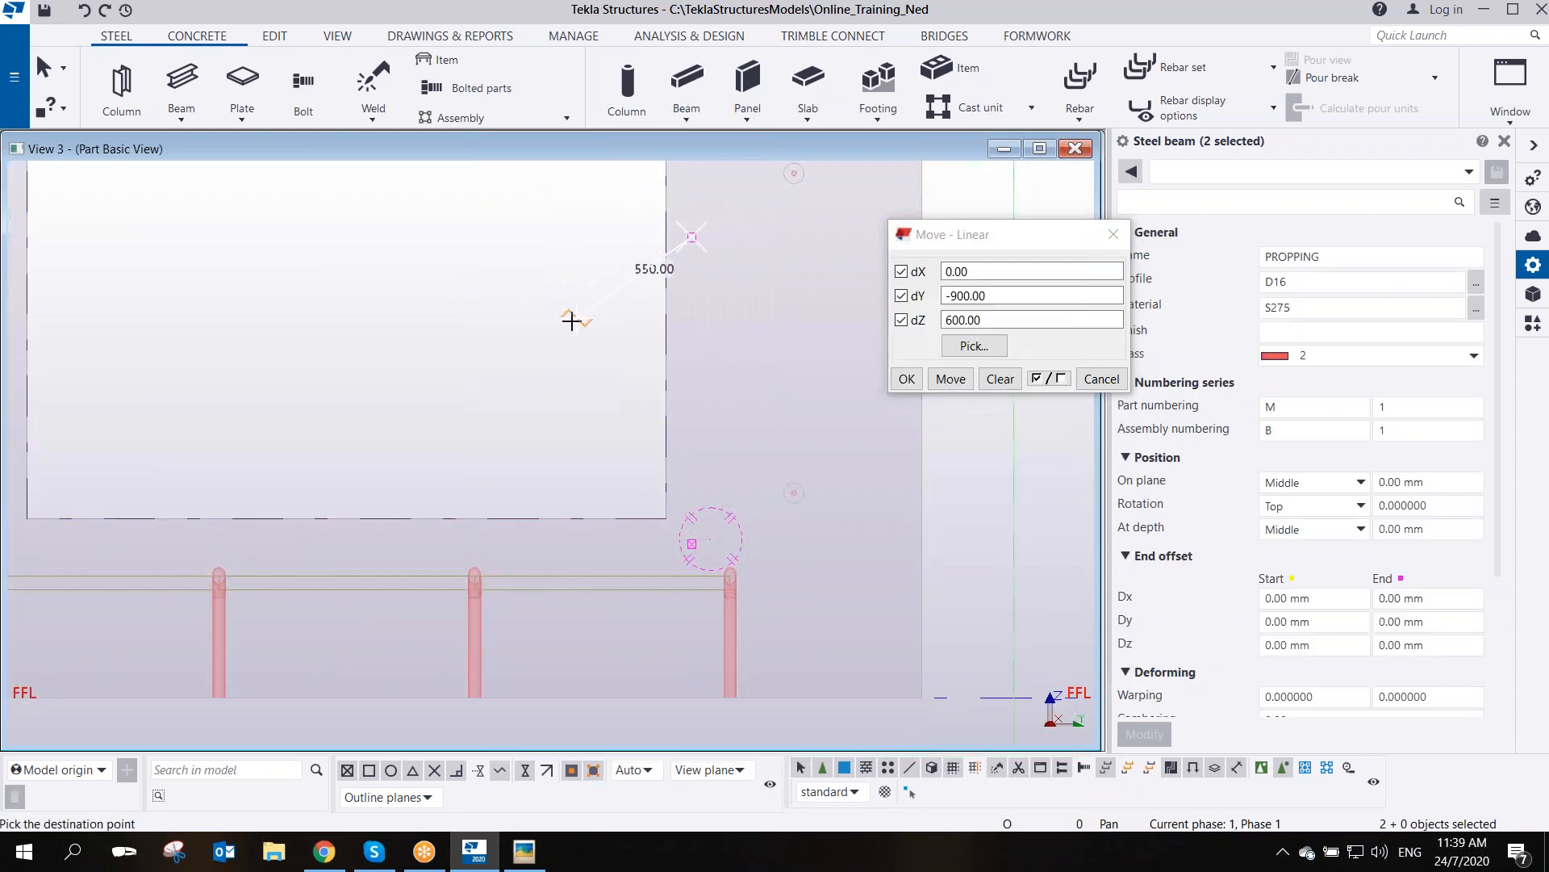
pyautogui.moveTo(388, 321); pyautogui.dragTo(554, 318, button='middle')
pyautogui.scroll(-2, 554, 318)
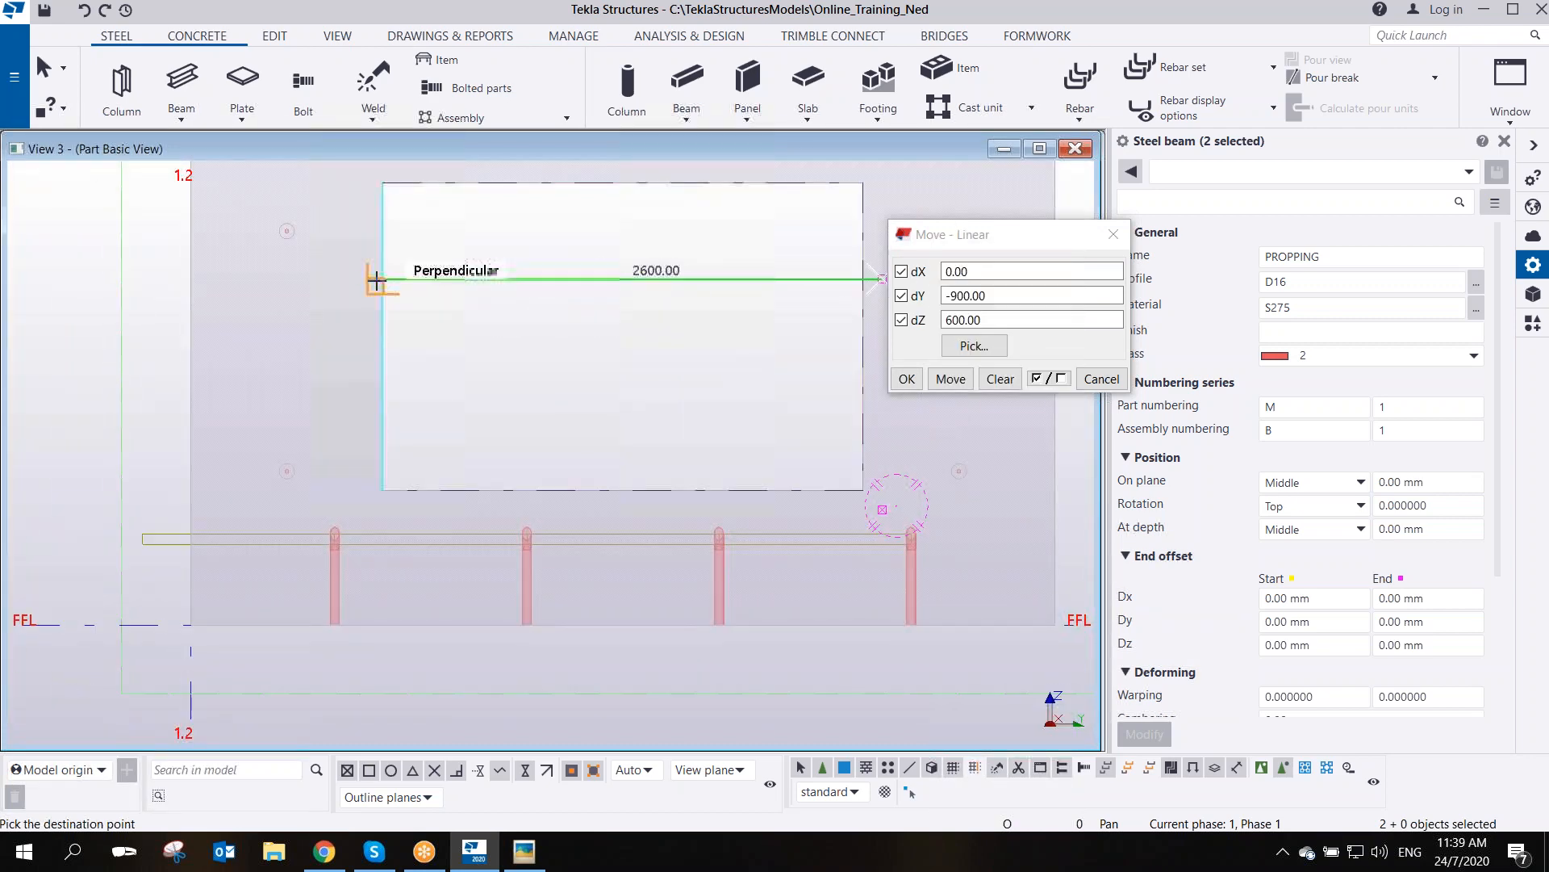
pyautogui.rightClick(432, 254)
pyautogui.click(473, 277)
pyautogui.click(542, 355)
pyautogui.scroll(-2, 529, 343)
pyautogui.click(1114, 234)
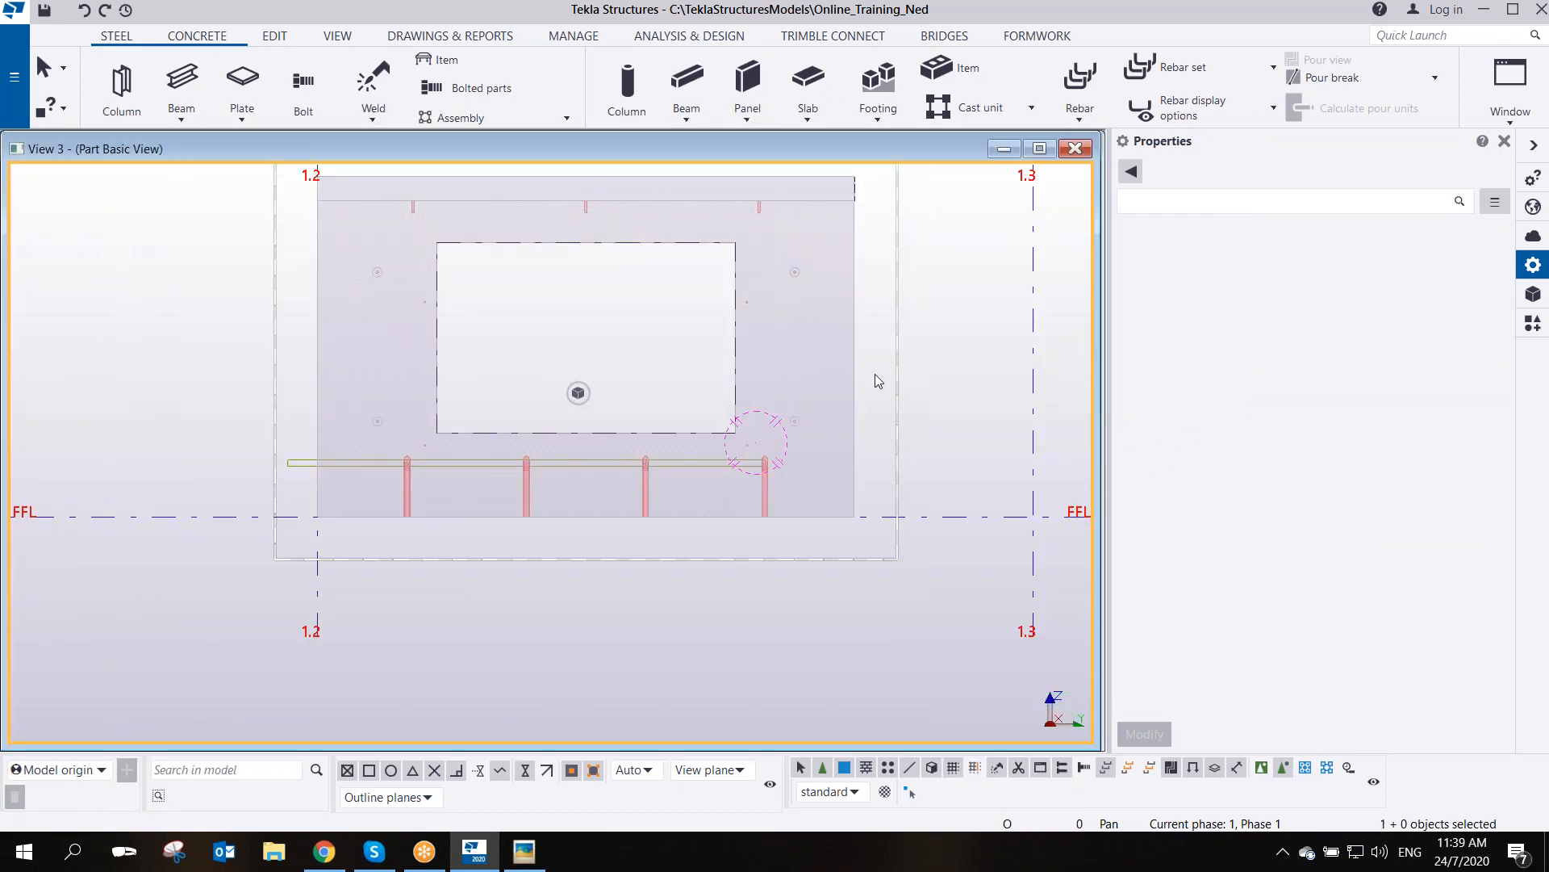
# - Inquire the precast wall's cast unit and check the PROPPING entry in its embedded objects list
pyautogui.rightClick(852, 342)
pyautogui.moveTo(912, 355)
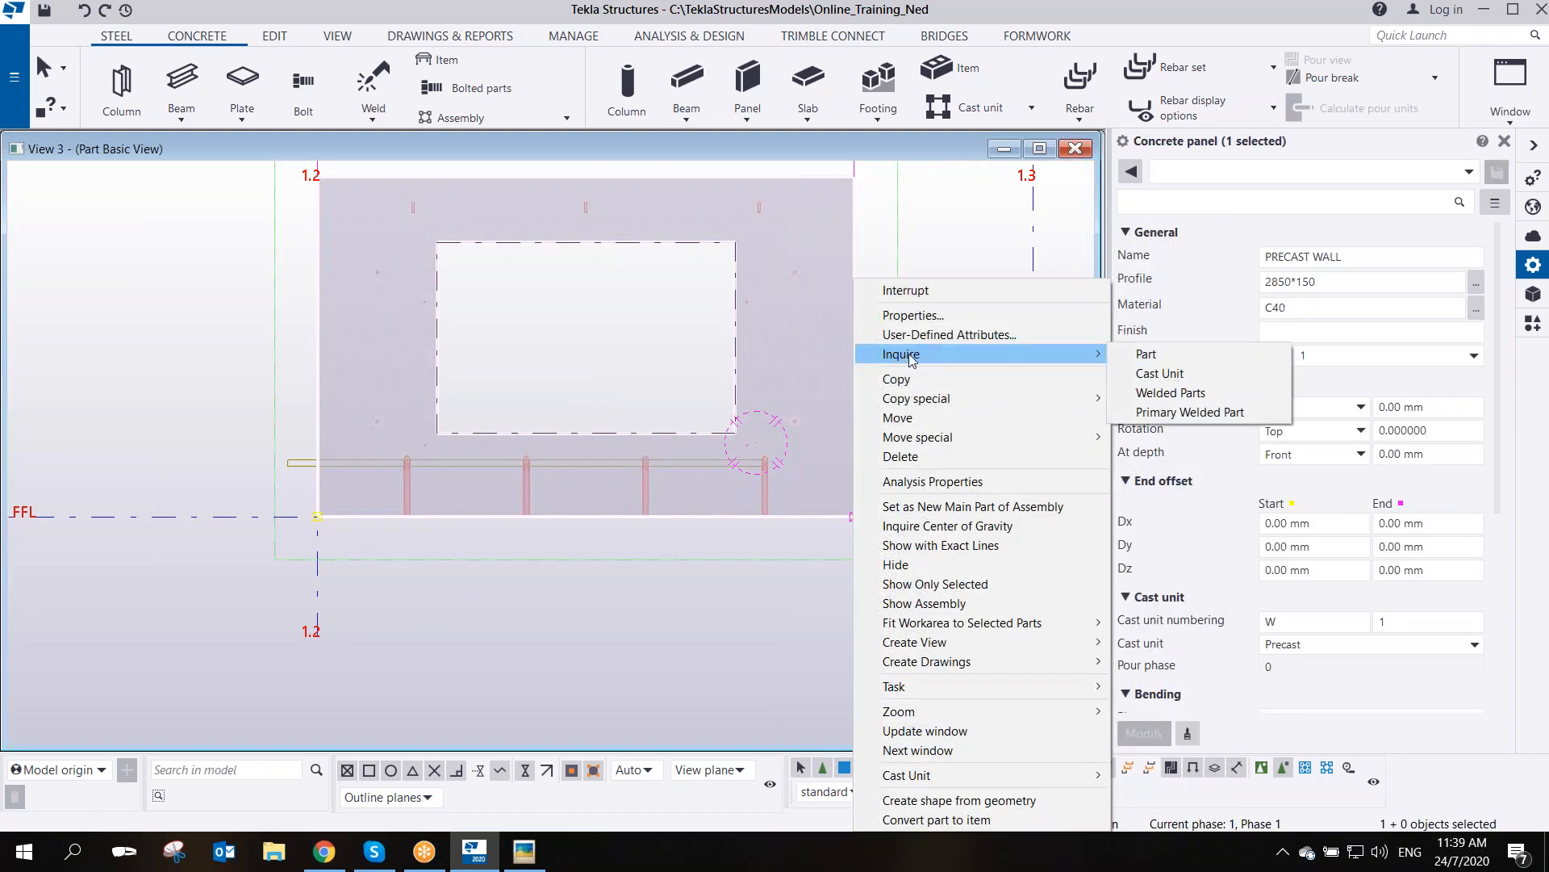
pyautogui.click(1178, 381)
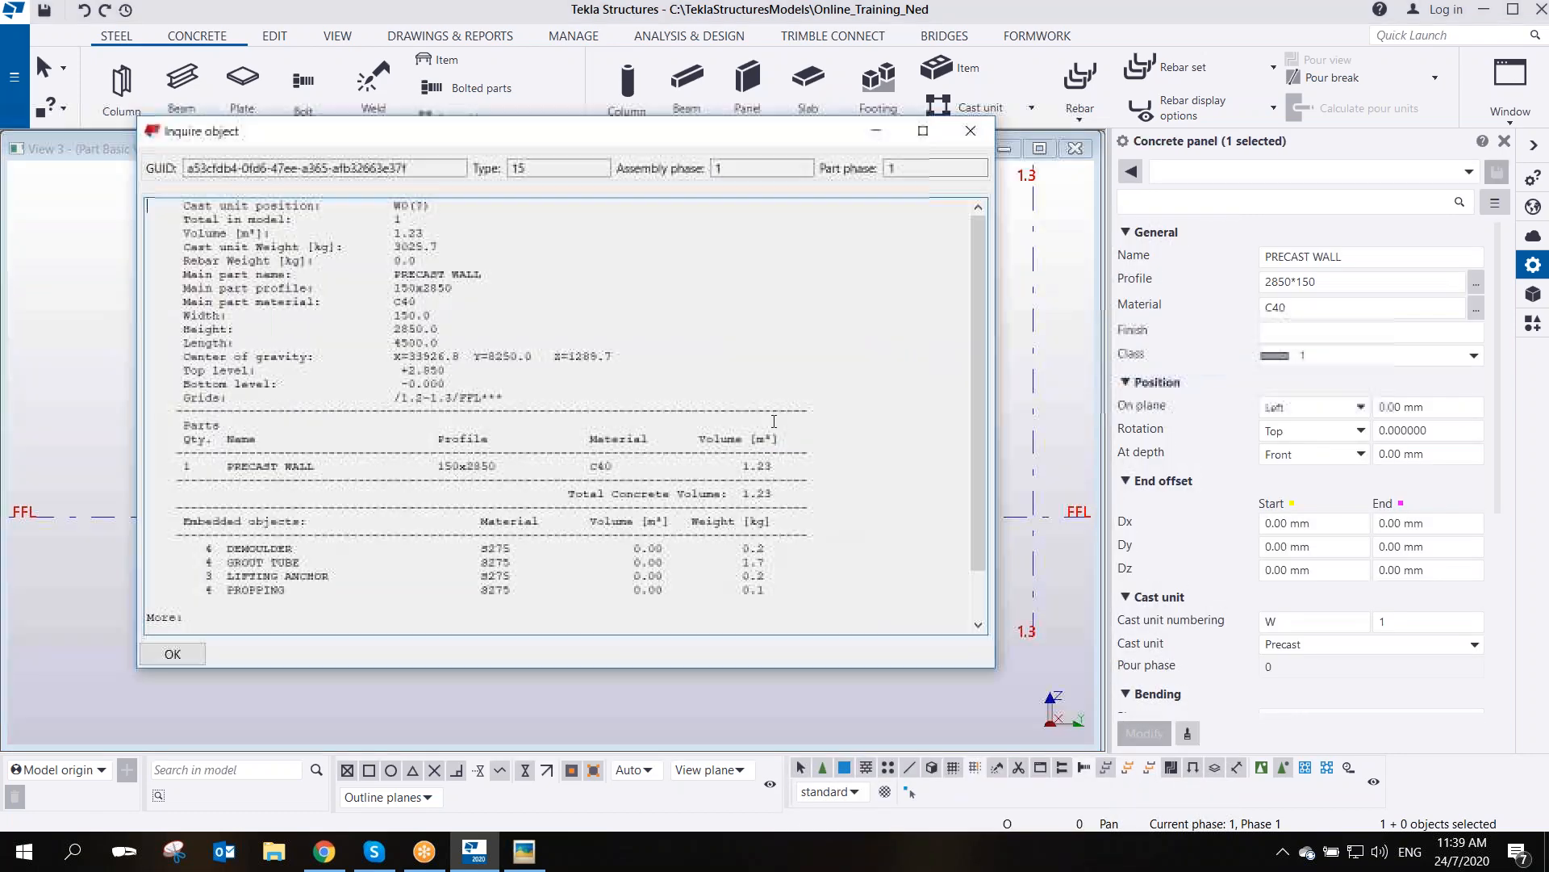
pyautogui.moveTo(289, 588); pyautogui.dragTo(165, 606)
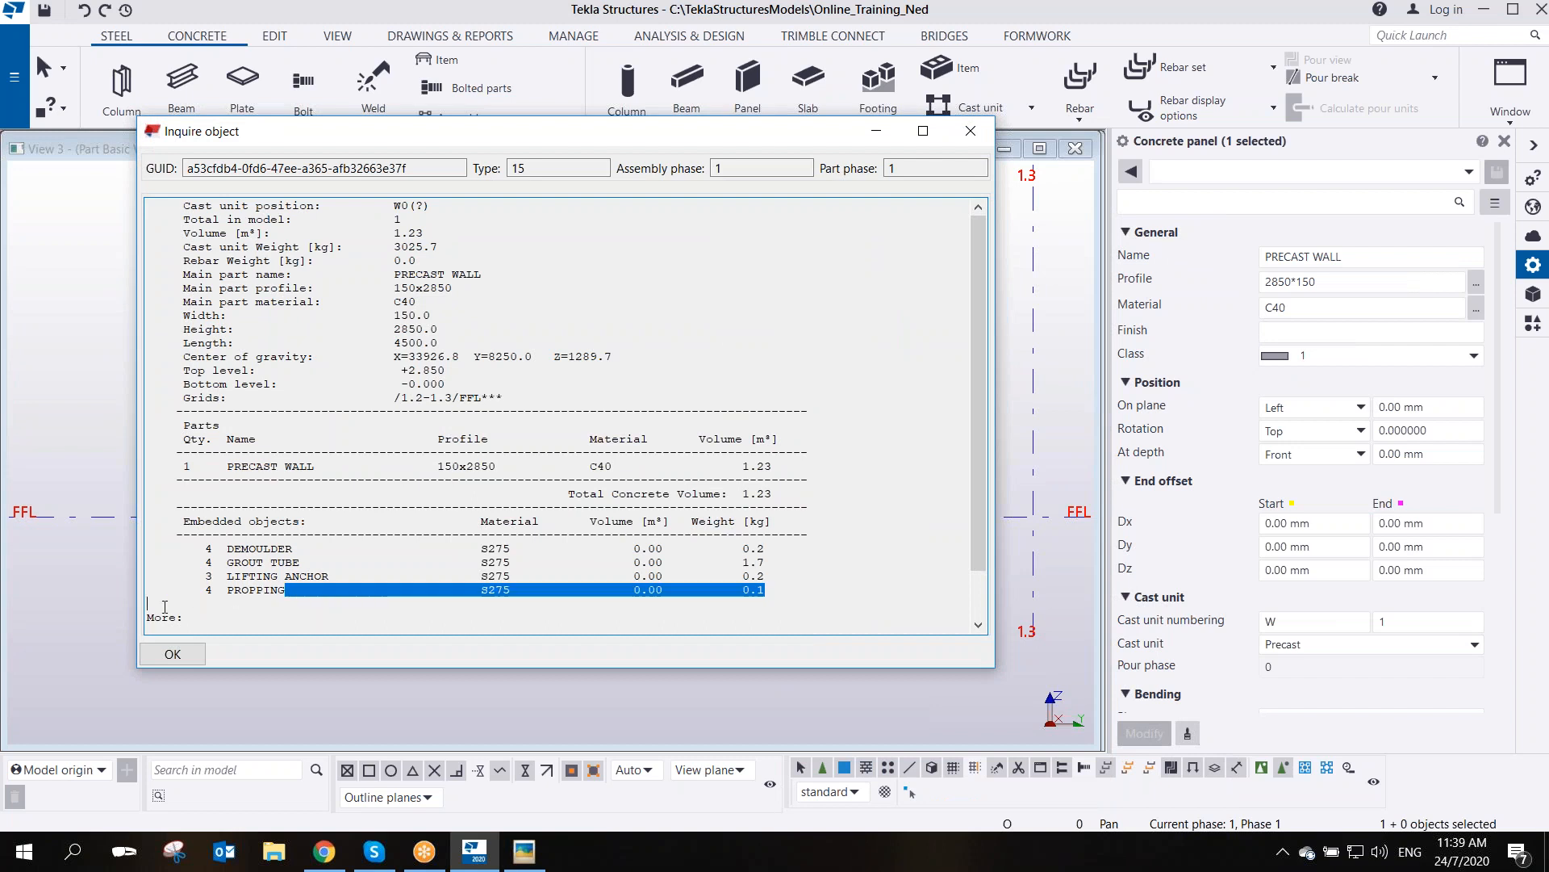
pyautogui.click(222, 576)
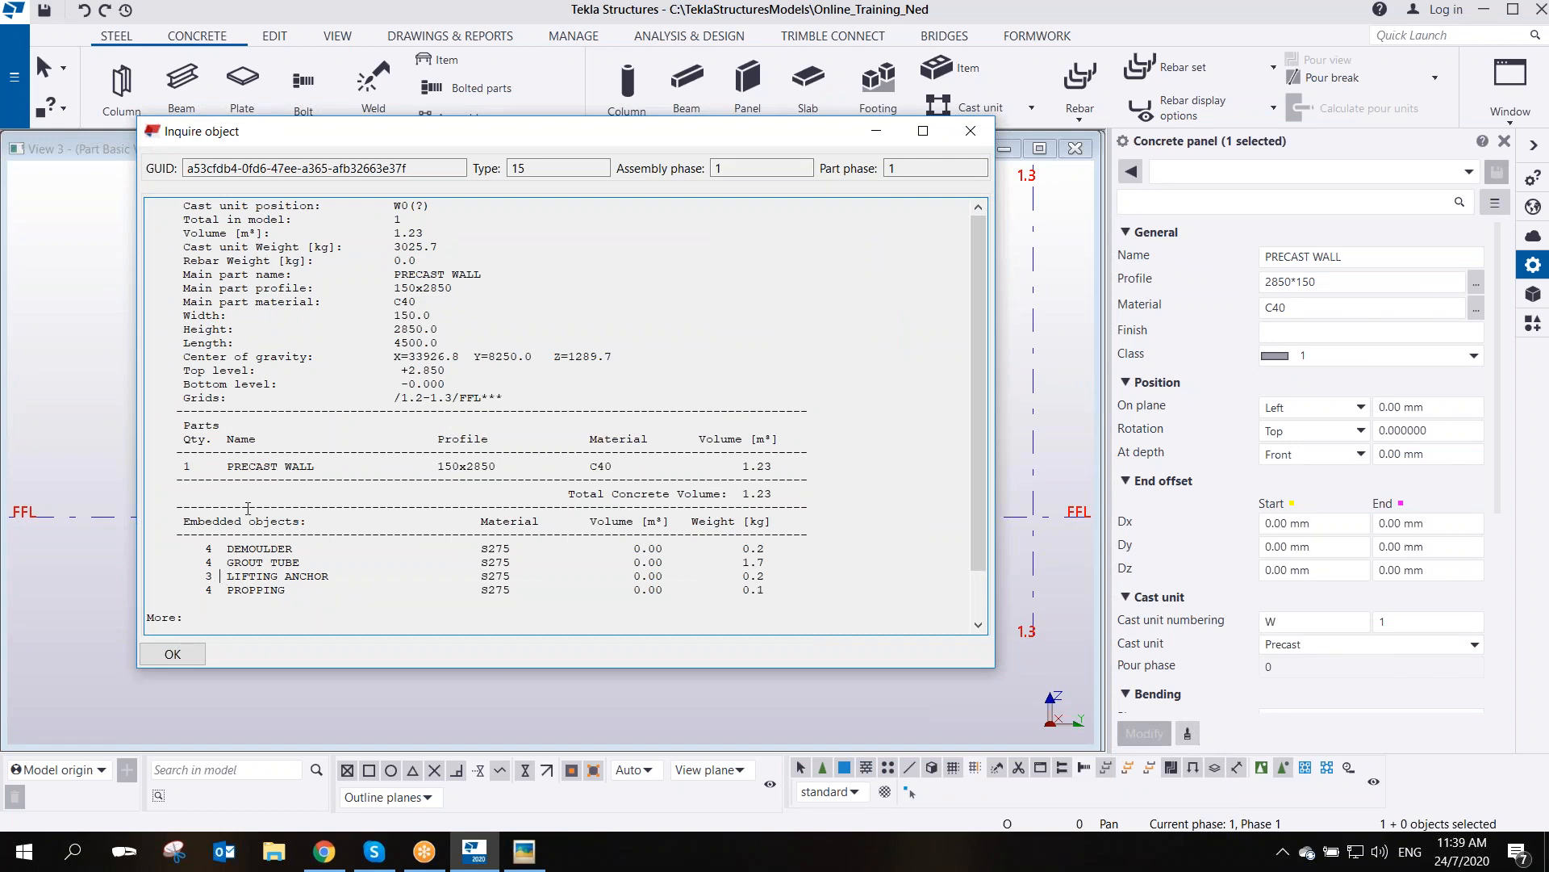
pyautogui.click(970, 131)
pyautogui.rightClick(898, 267)
pyautogui.click(931, 279)
# - Examine the precast wall panel and its embedded objects from the front and in 3D
pyautogui.moveTo(565, 350); pyautogui.dragTo(549, 438, button='middle')
pyautogui.scroll(-3, 549, 438)
pyautogui.scroll(1, 552, 432)
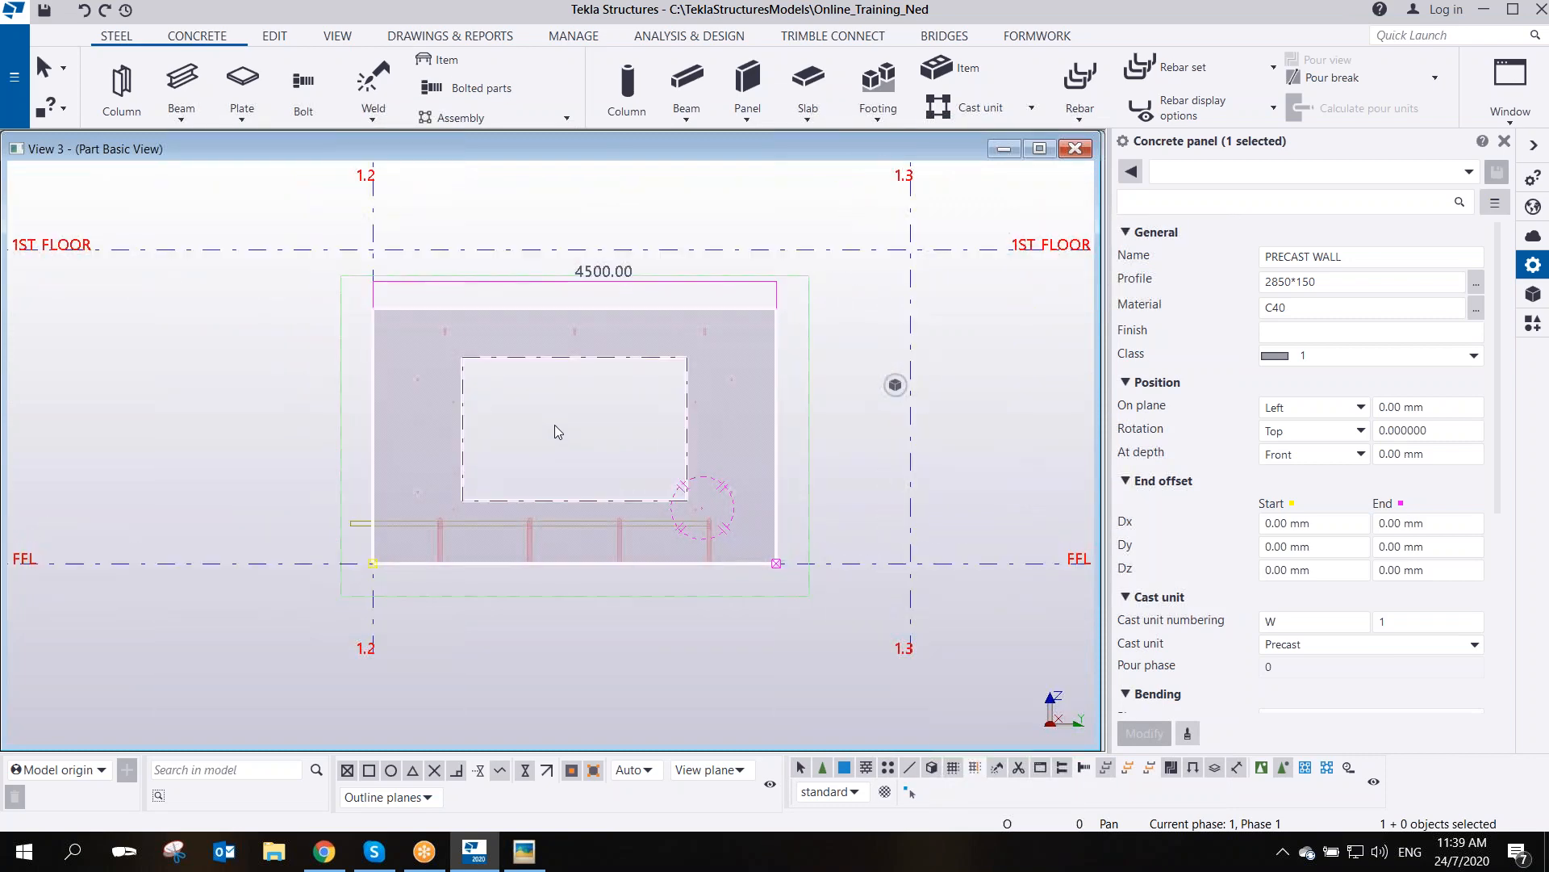
pyautogui.scroll(4, 563, 390)
pyautogui.scroll(-4, 507, 385)
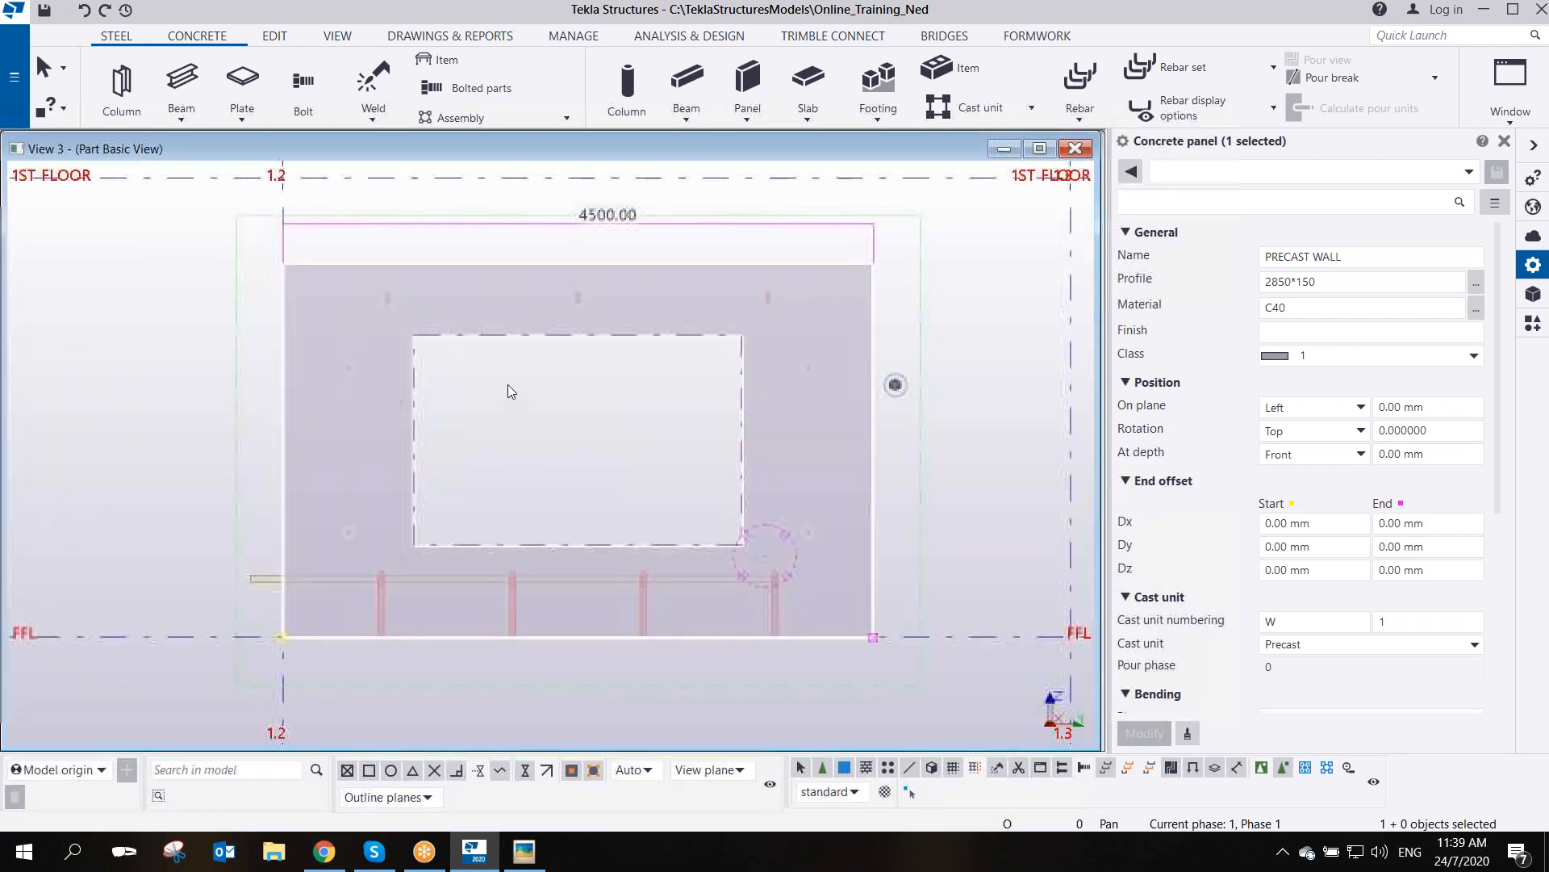
pyautogui.keyDown('ctrl'); pyautogui.moveTo(502, 386); pyautogui.dragTo(677, 419, button='middle'); pyautogui.keyUp('ctrl')
pyautogui.scroll(3, 497, 390)
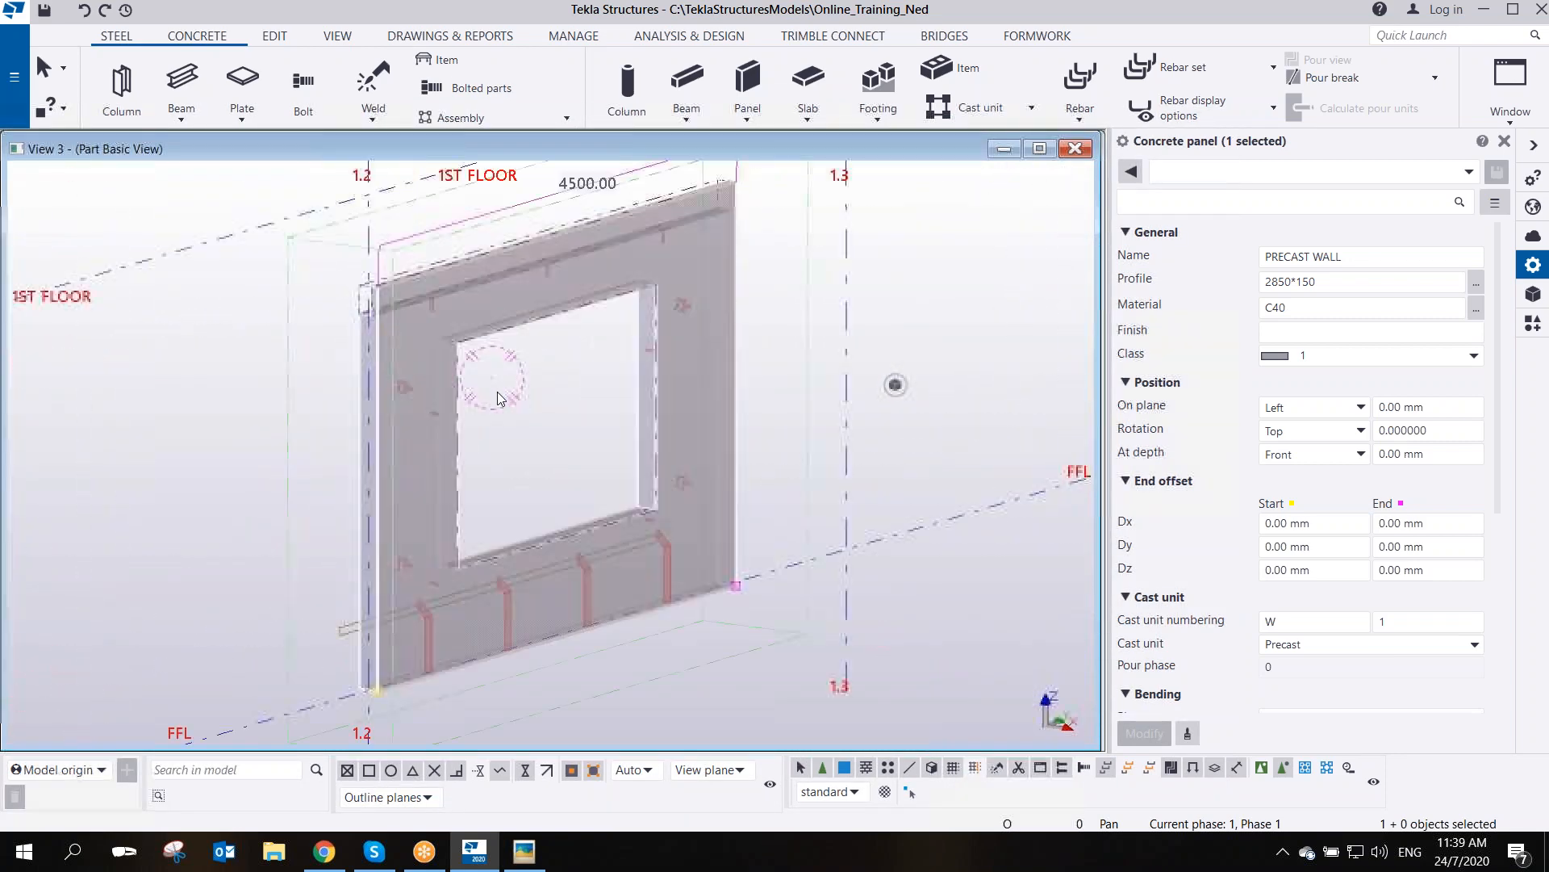
# - Review the wall's propping inserts and dowel tubes around the window opening in 3D and in the front view
pyautogui.keyDown('ctrl'); pyautogui.moveTo(518, 405); pyautogui.dragTo(642, 396, button='middle'); pyautogui.keyUp('ctrl')
pyautogui.scroll(-3, 642, 395)
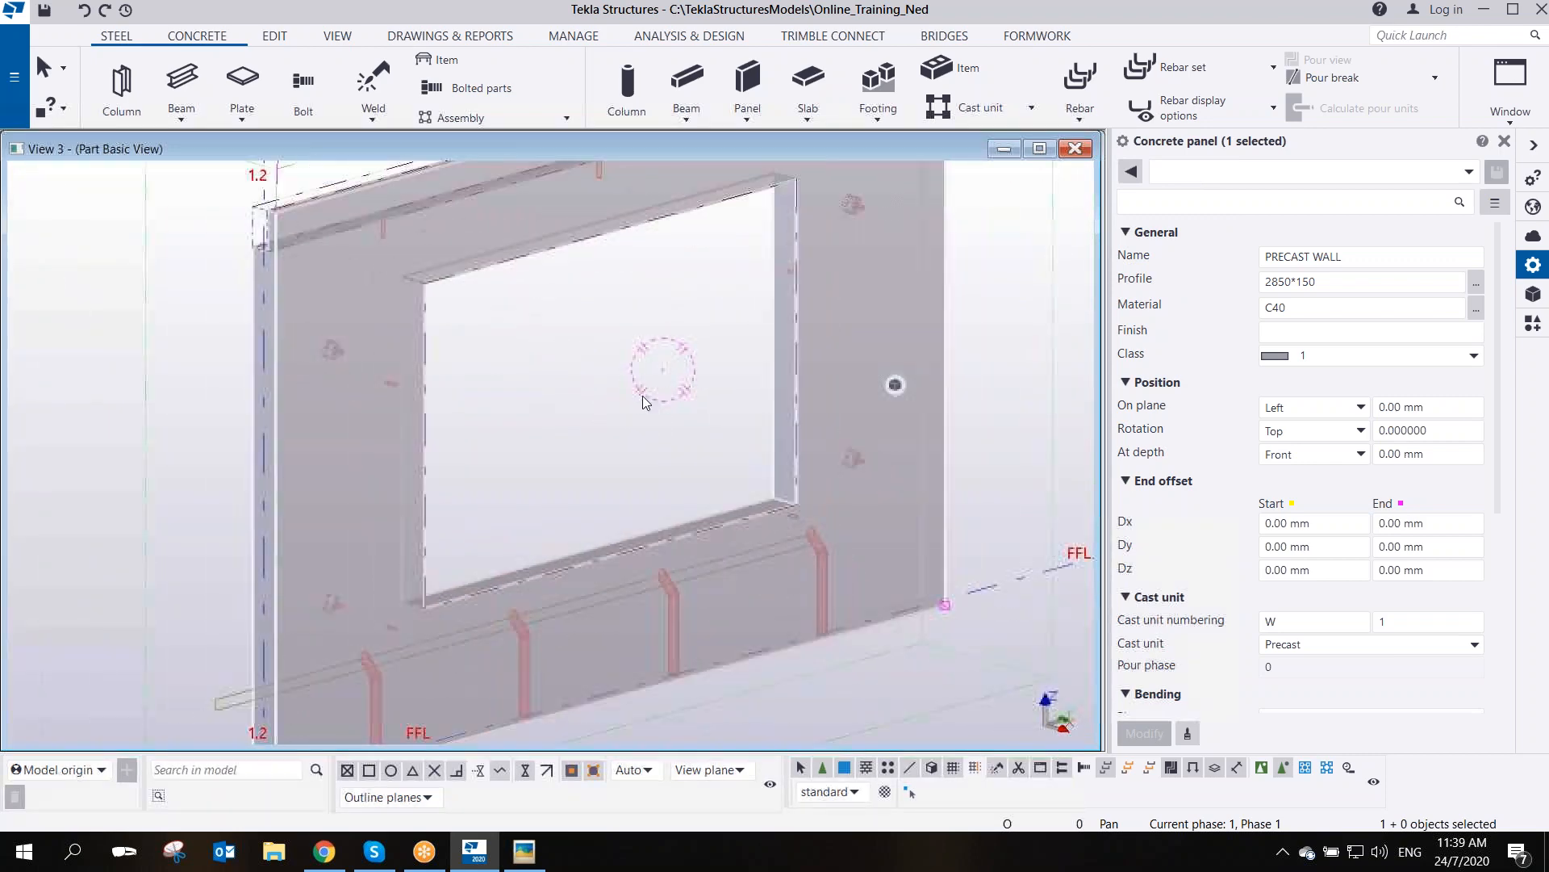
pyautogui.keyDown('ctrl'); pyautogui.moveTo(730, 460); pyautogui.dragTo(657, 442, button='middle'); pyautogui.keyUp('ctrl')
pyautogui.hotkey('ctrl', 'p')
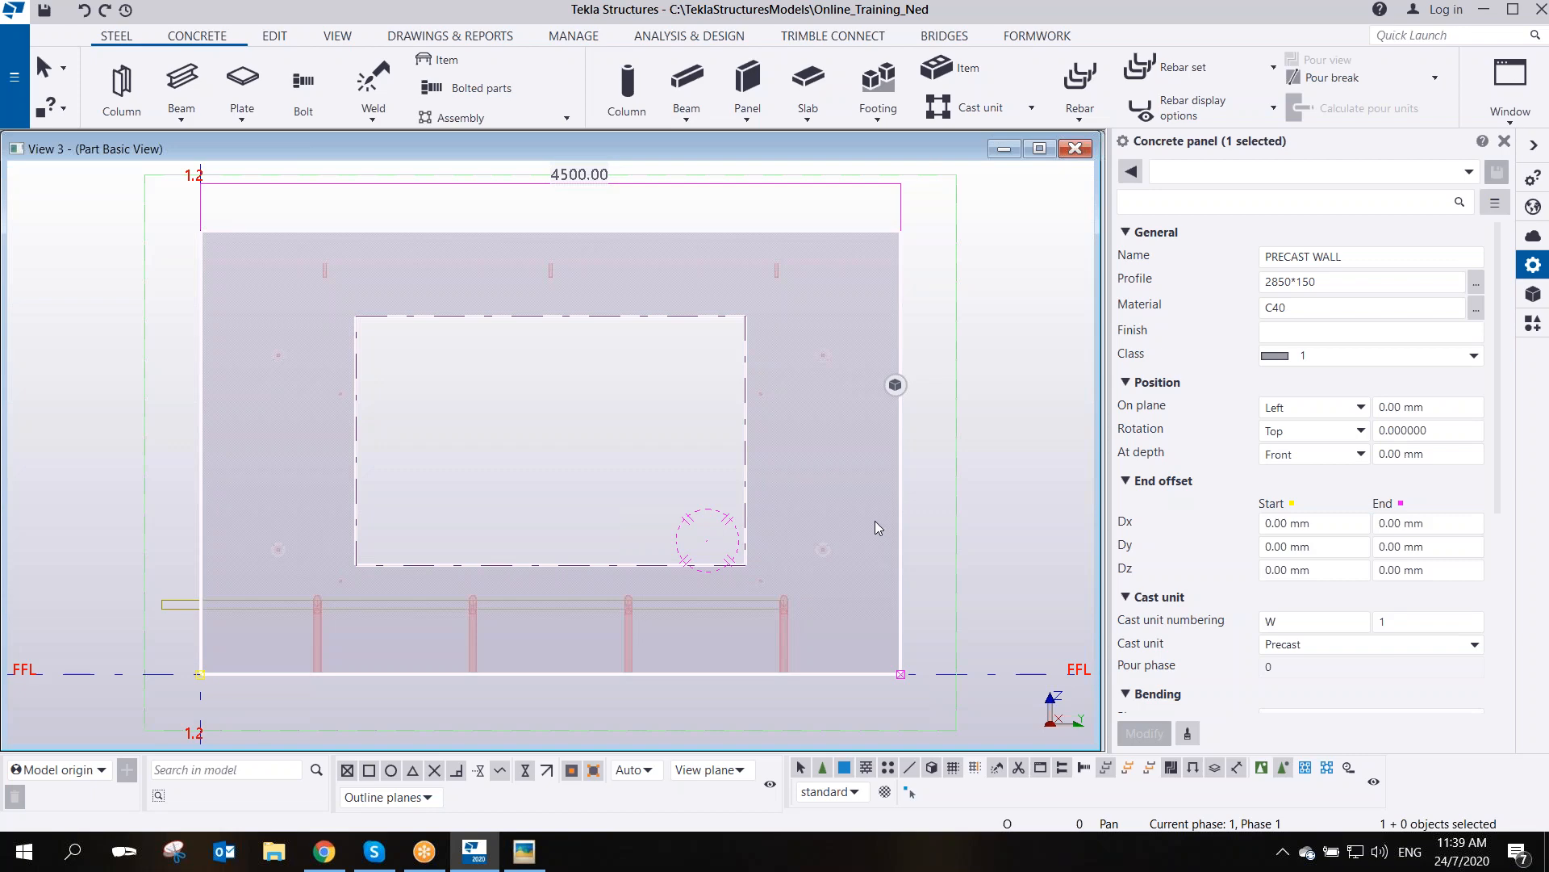
pyautogui.moveTo(475, 537); pyautogui.dragTo(610, 529, button='middle')
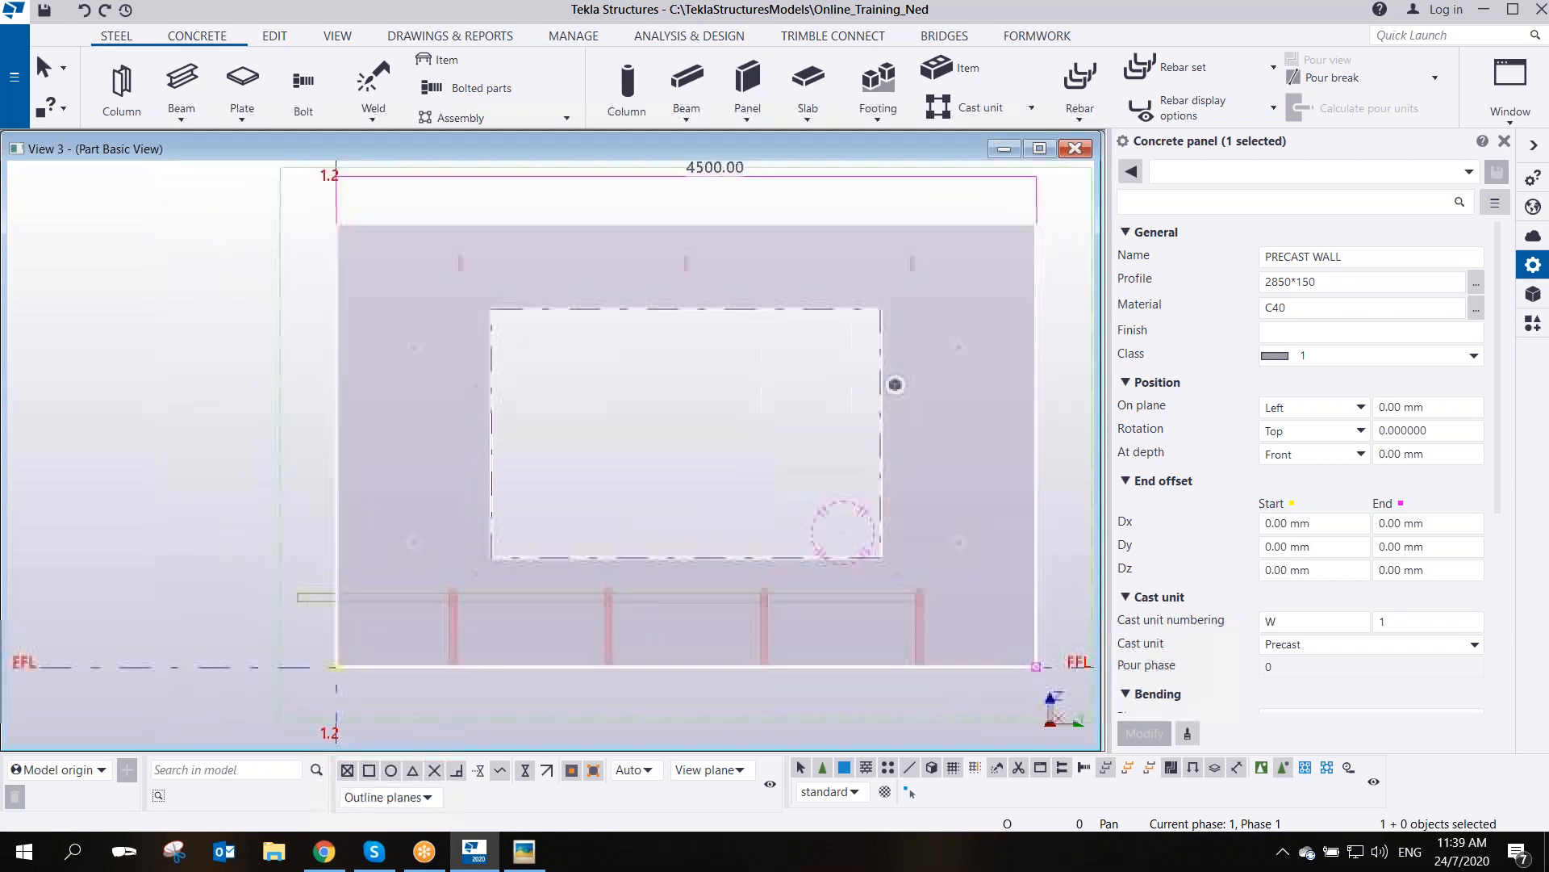
pyautogui.scroll(2, 366, 652)
pyautogui.scroll(-3, 384, 601)
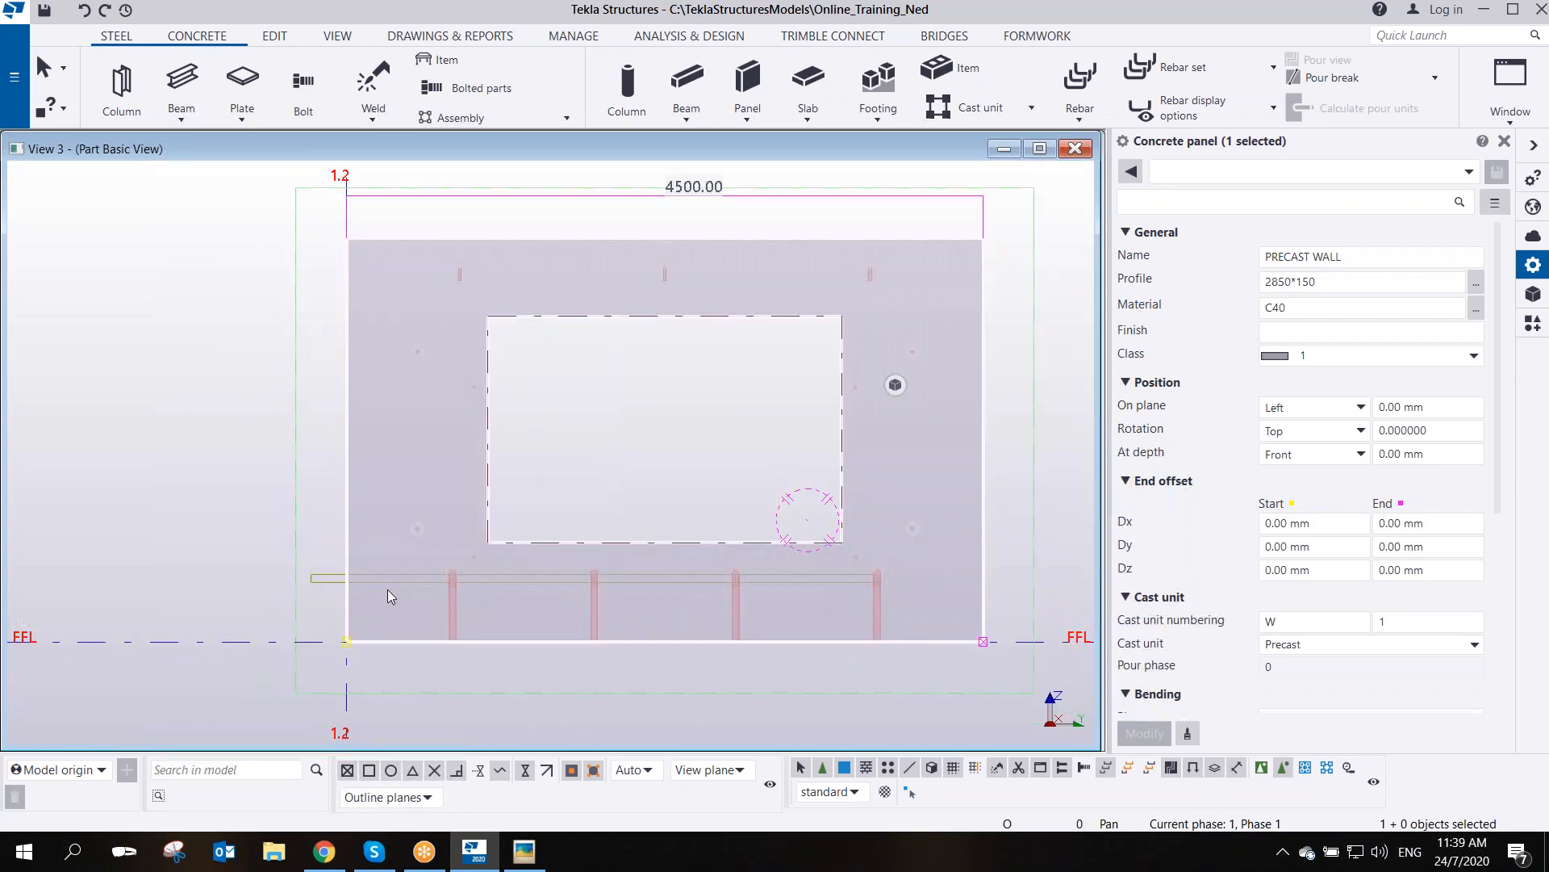
pyautogui.scroll(2, 466, 413)
pyautogui.scroll(-2, 462, 408)
# - Start a reinforcing bar group and set its type to Normal and its class to 6
pyautogui.click(187, 38)
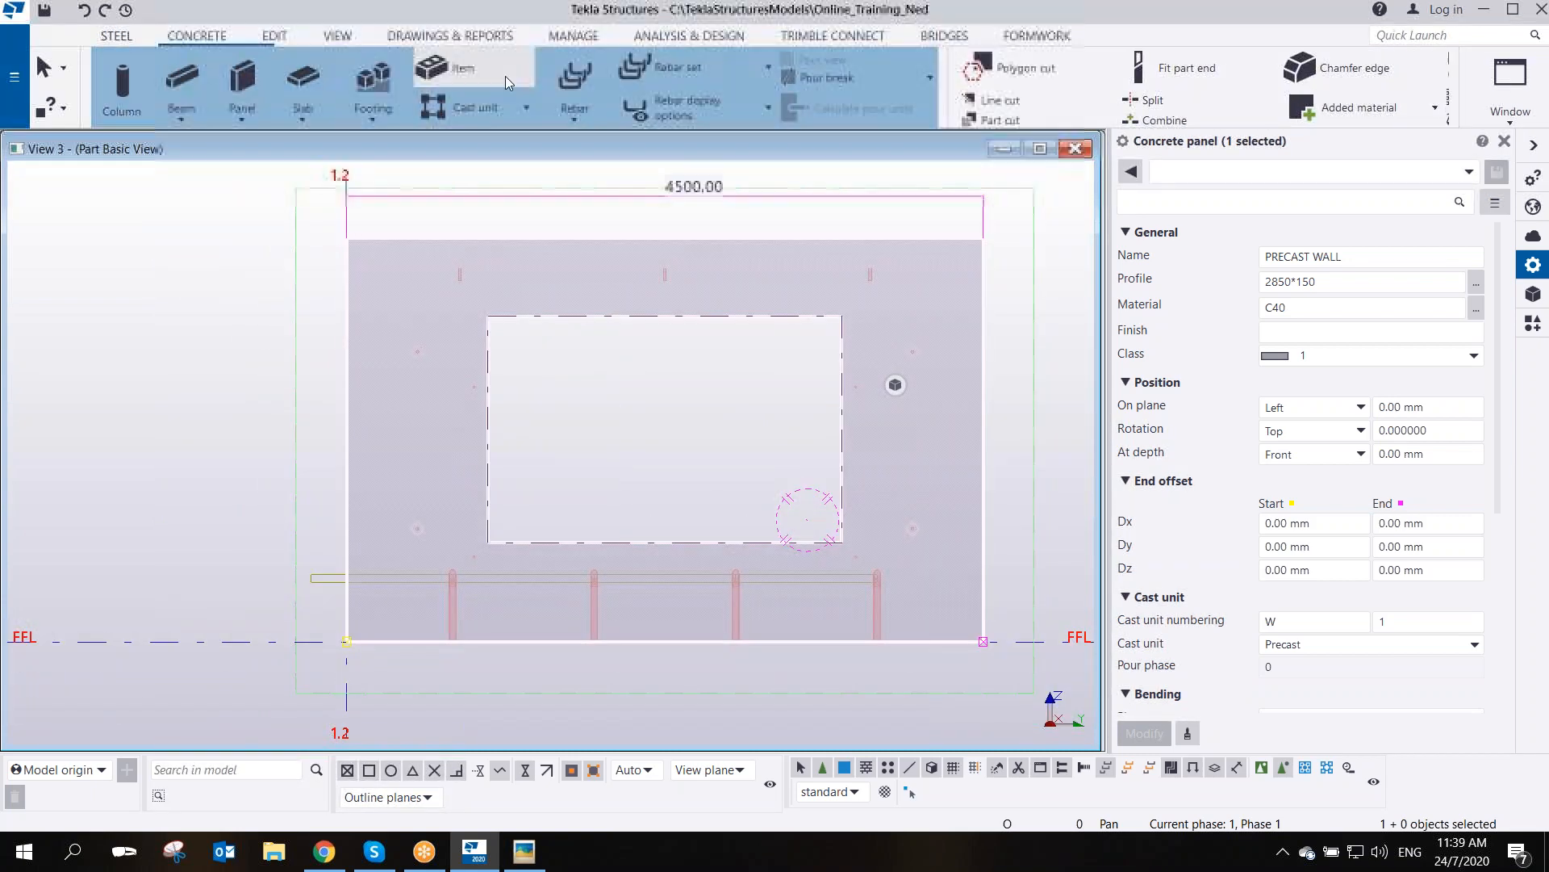
pyautogui.click(578, 119)
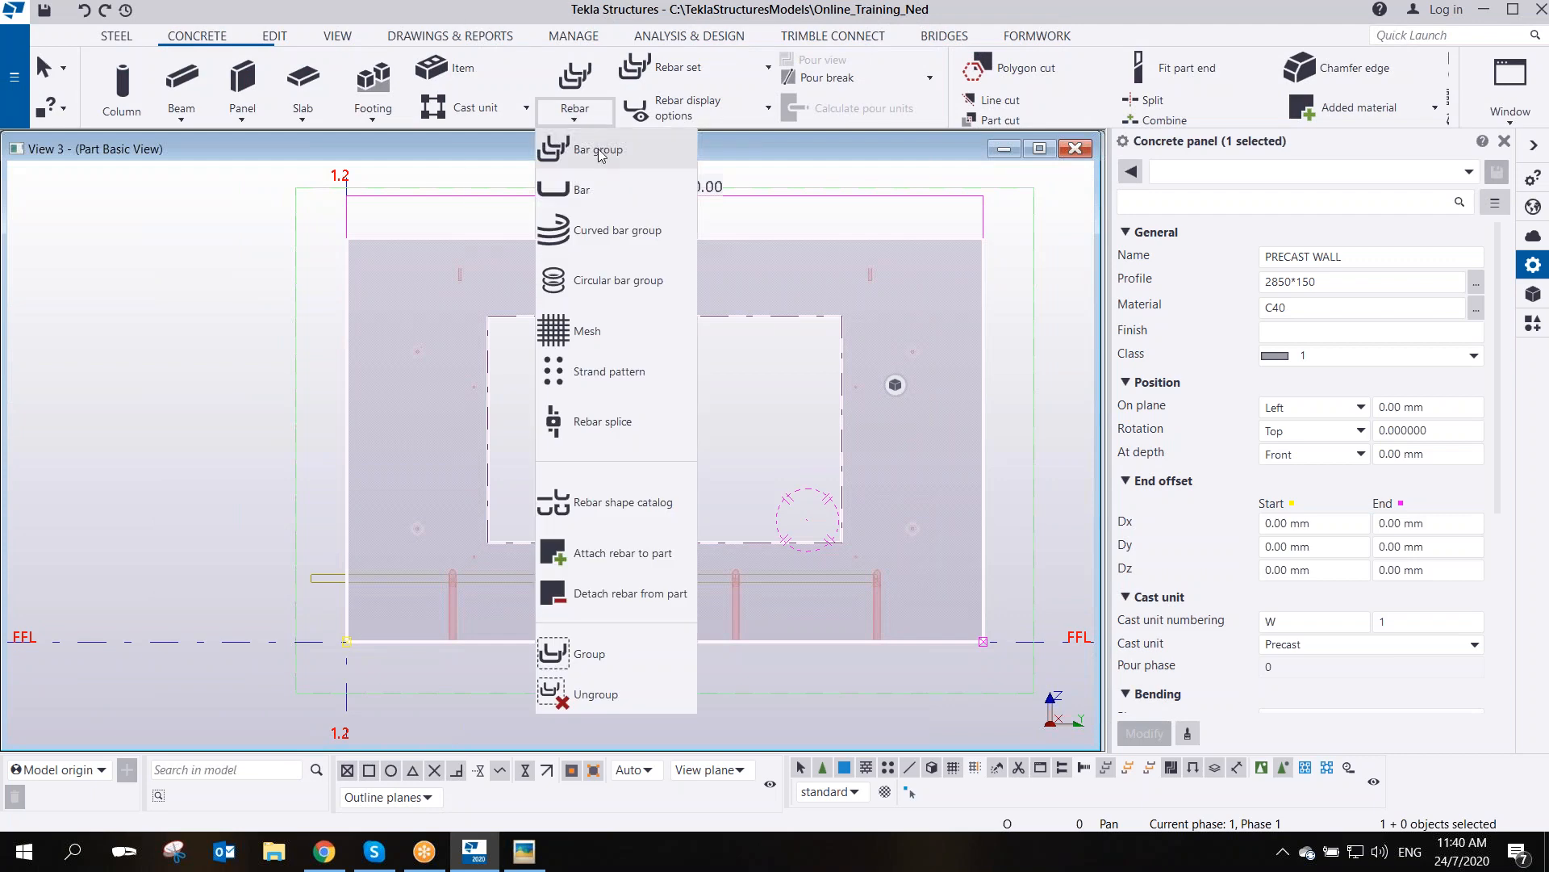
pyautogui.click(599, 153)
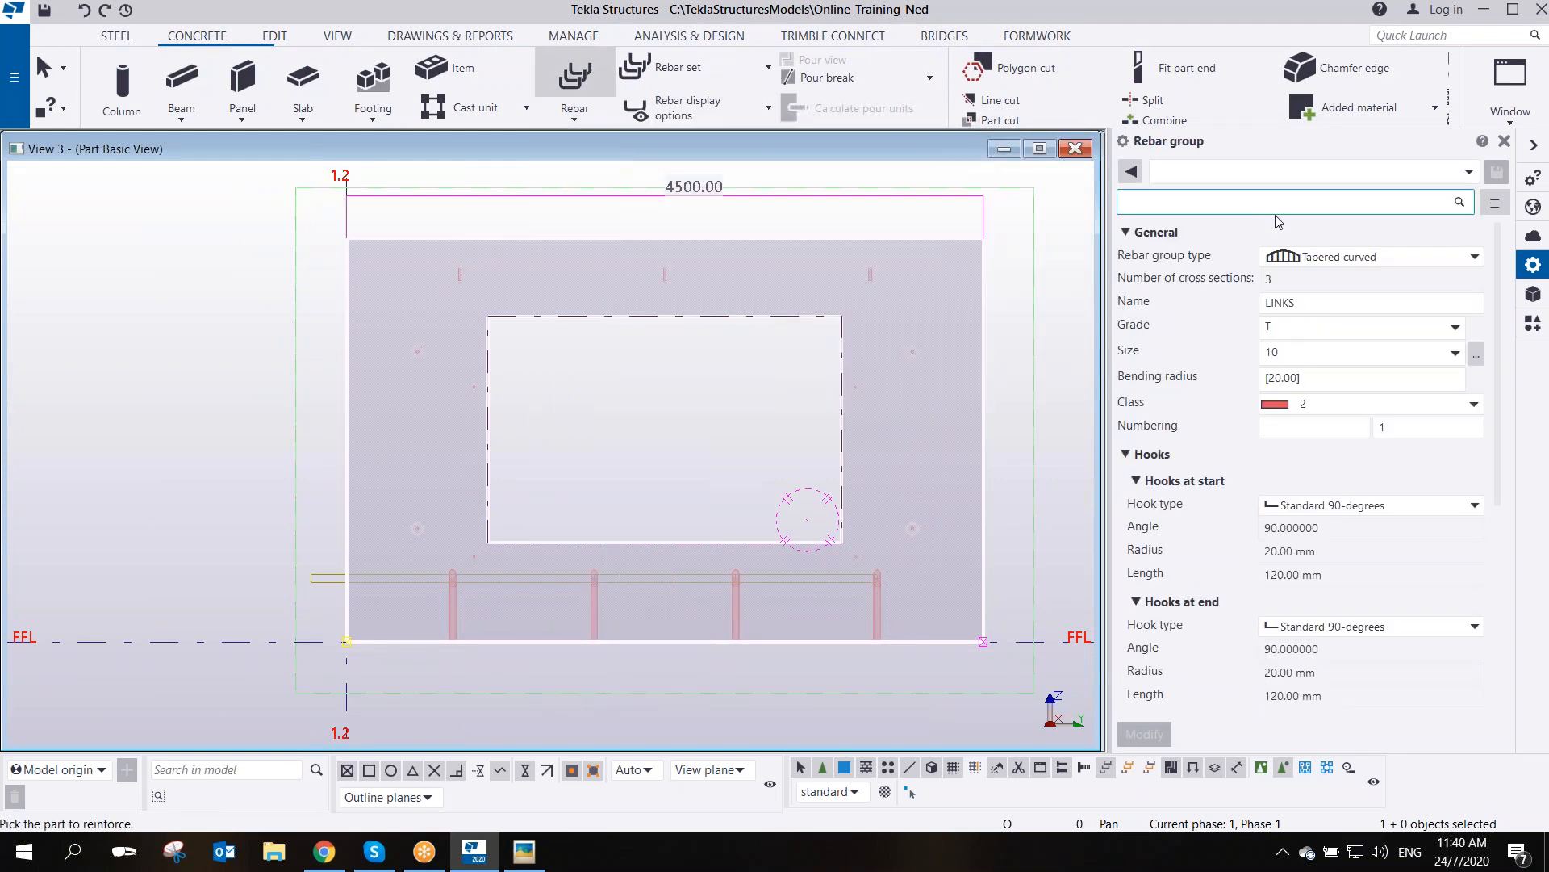
pyautogui.click(1365, 256)
pyautogui.click(1356, 280)
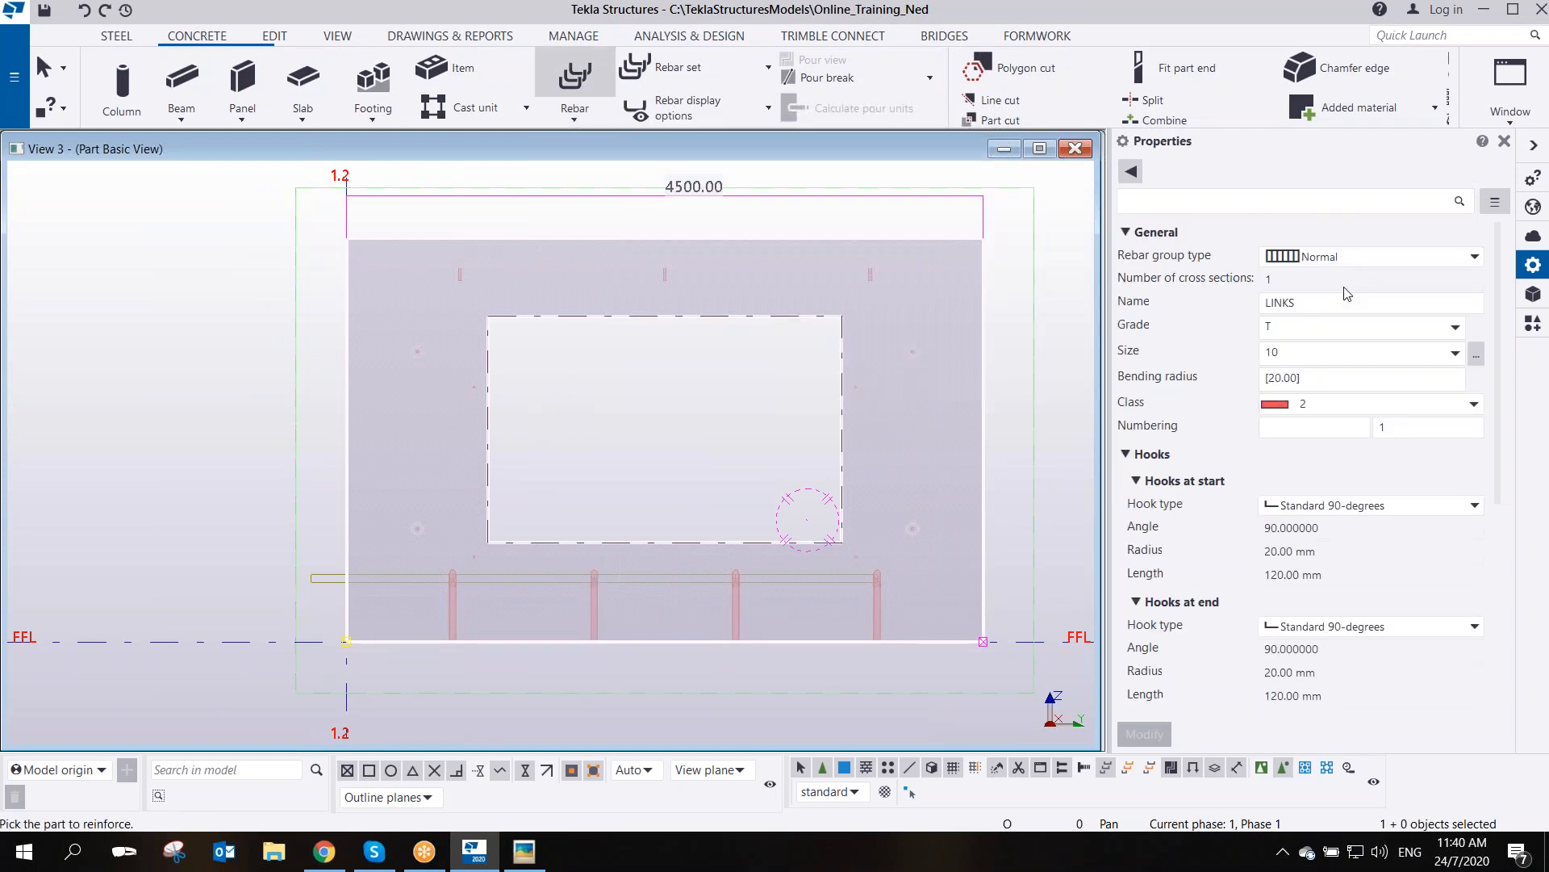
pyautogui.doubleClick(1337, 304)
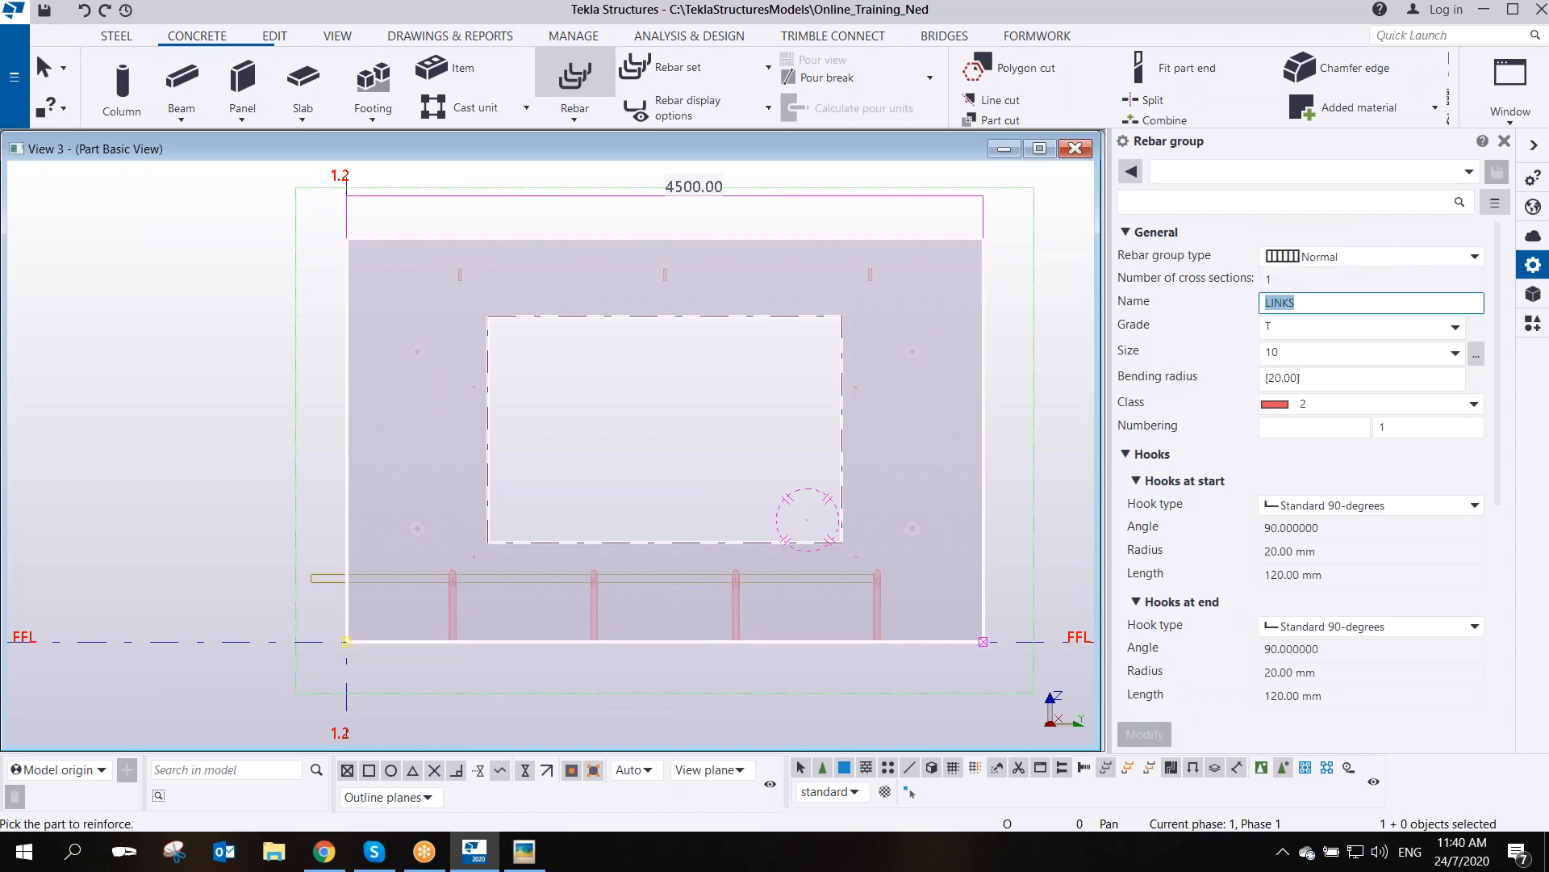
pyautogui.click(1327, 402)
pyautogui.click(1313, 545)
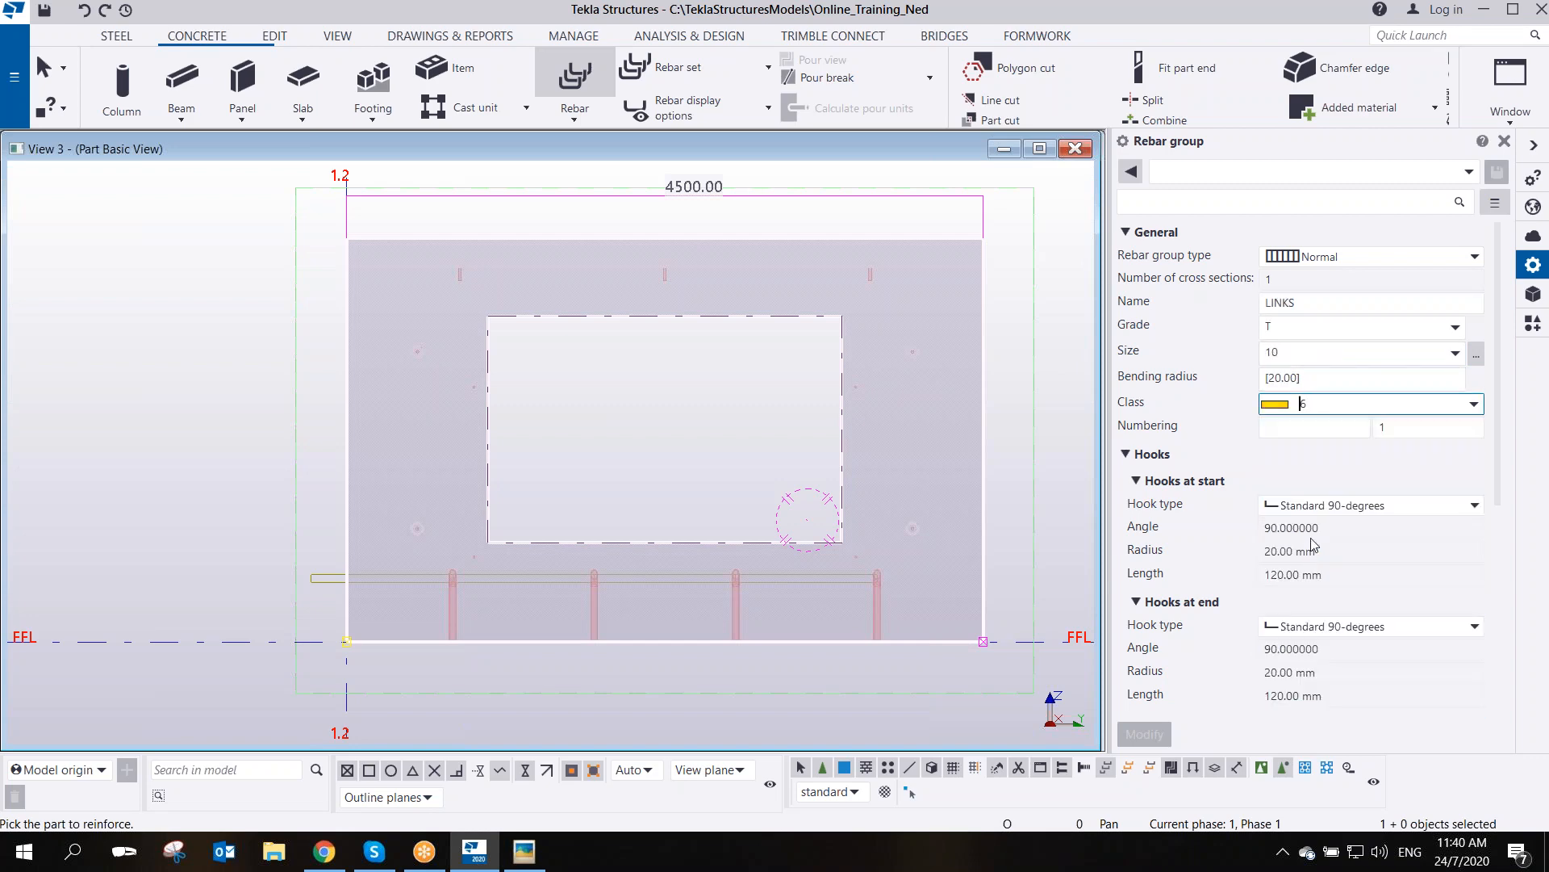
# - Set the hook type at both the start and end of the rebar group to No hook
pyautogui.click(1340, 502)
pyautogui.click(1291, 526)
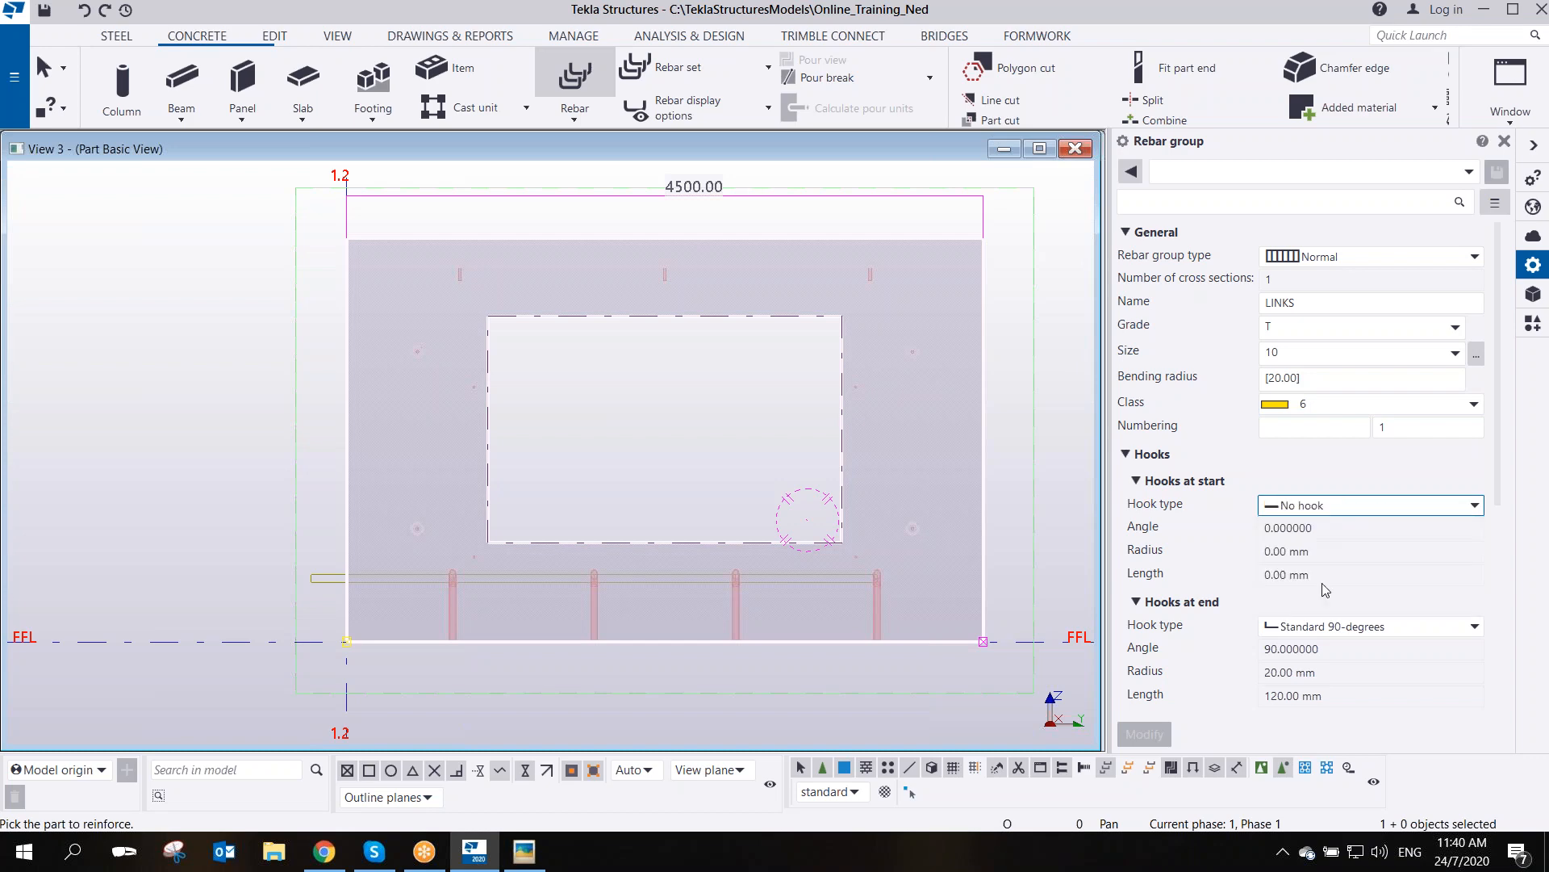
pyautogui.click(1332, 628)
pyautogui.click(1324, 646)
pyautogui.scroll(-6, 1335, 530)
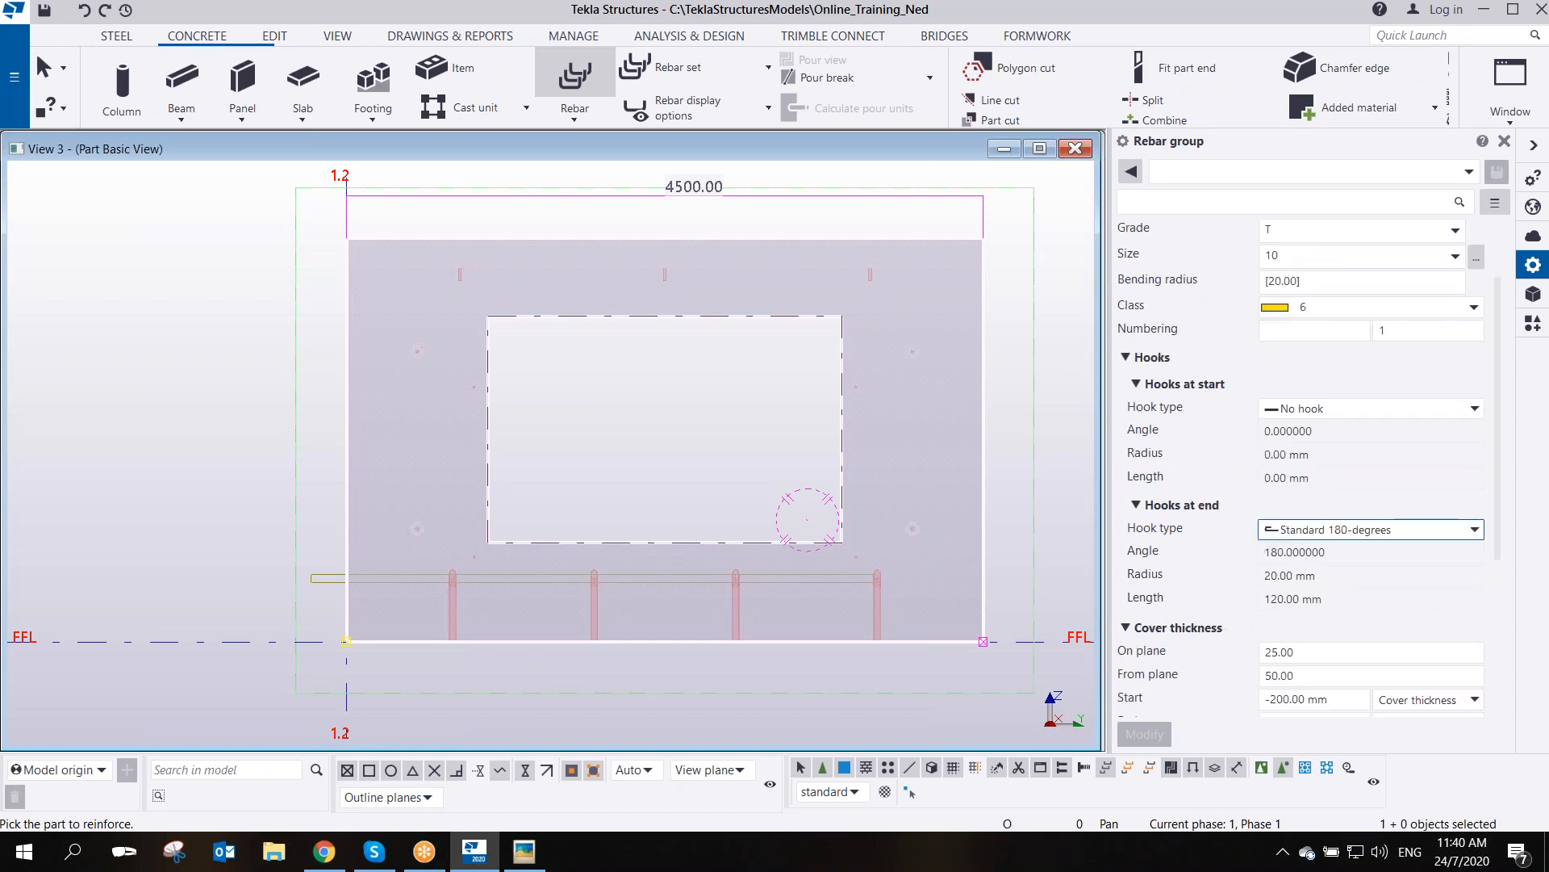
pyautogui.click(1307, 530)
pyautogui.click(1291, 543)
# - Set the rebar group's from-plane cover to 100 mm and its start and end cover thickness to 0
pyautogui.click(1300, 652)
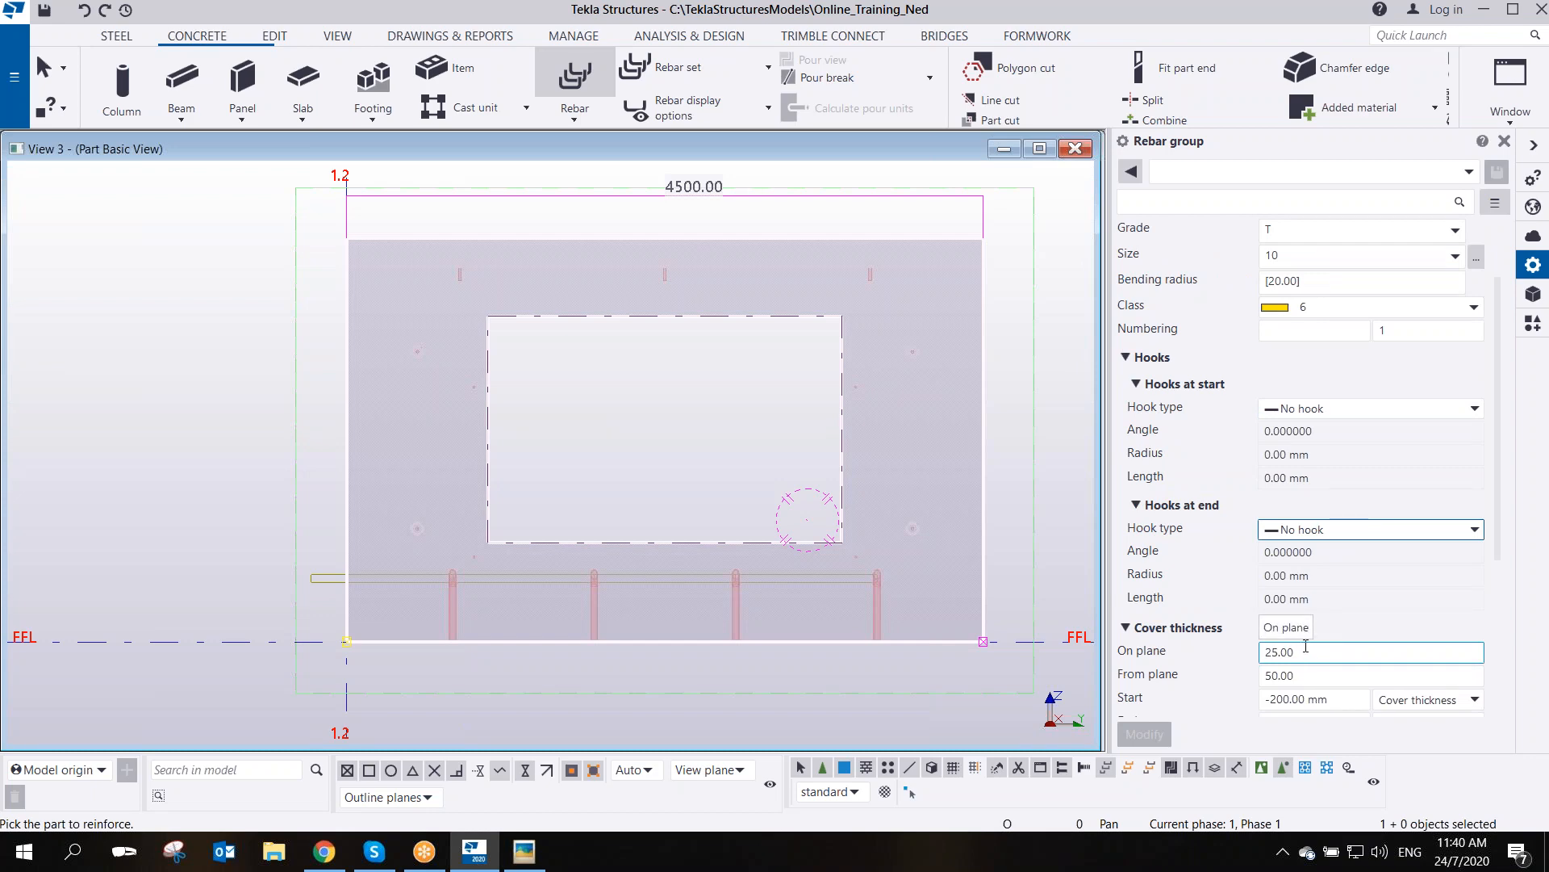
pyautogui.press('Tab')
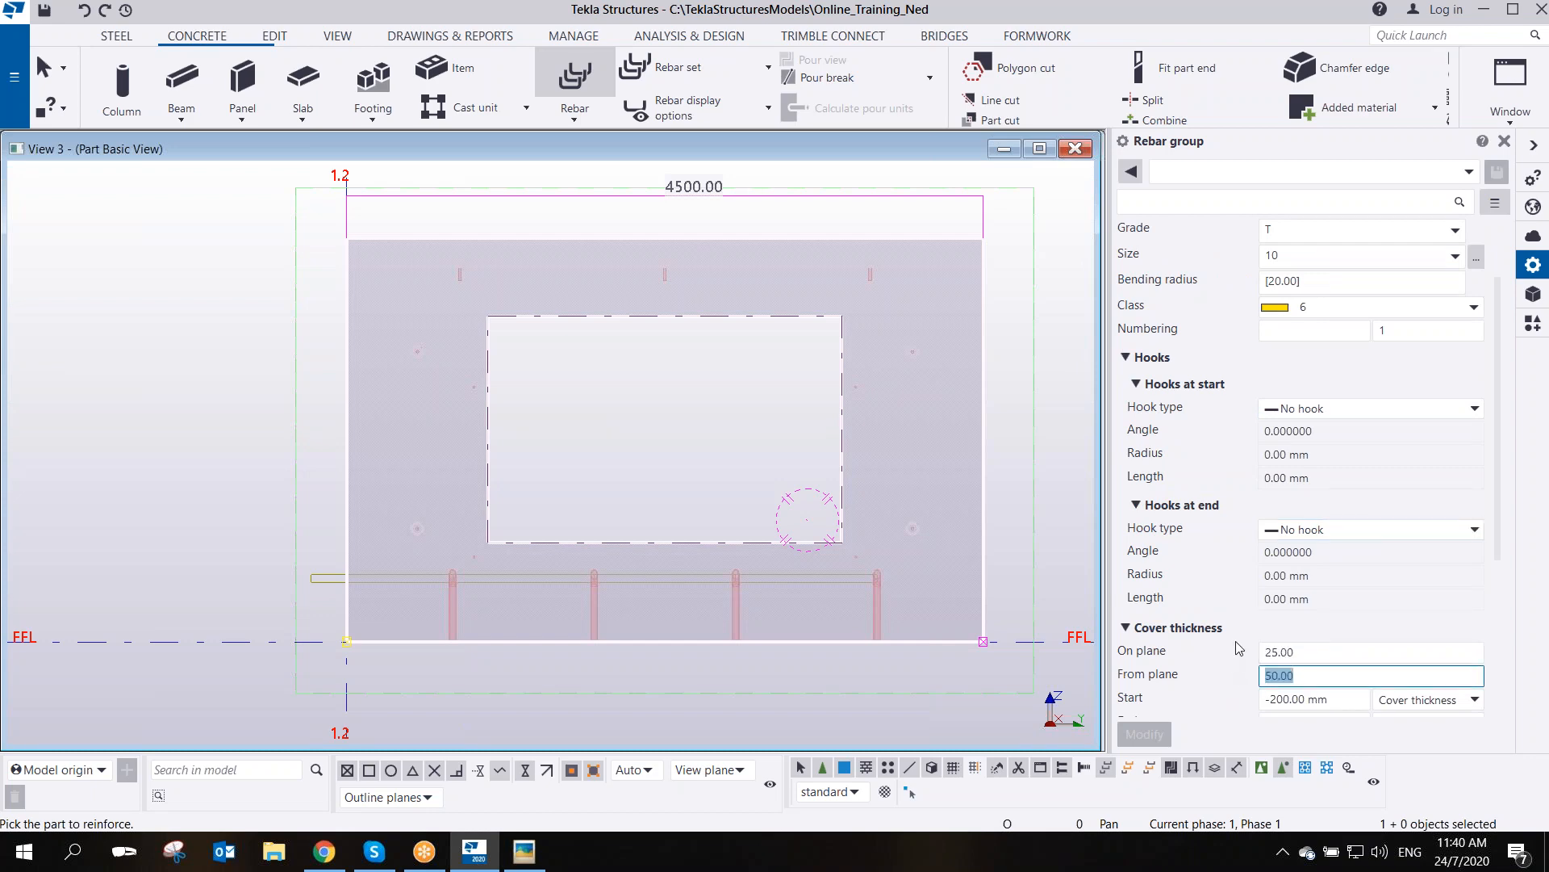
pyautogui.press('BackSpace')
pyautogui.click(1347, 701)
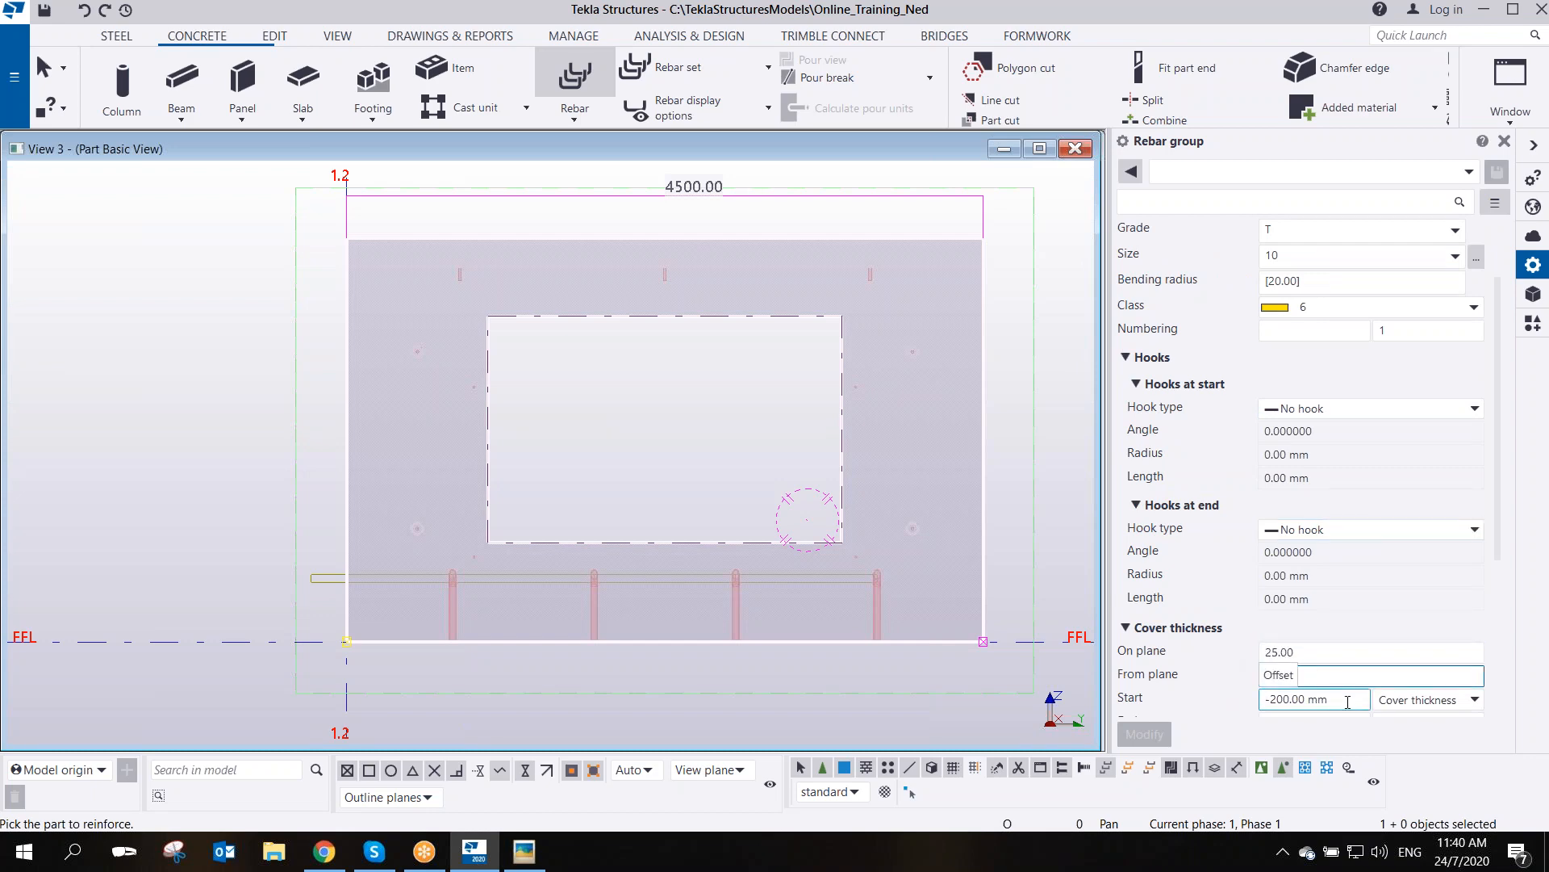
pyautogui.write('100')
pyautogui.press('Tab')
pyautogui.press('BackSpace')
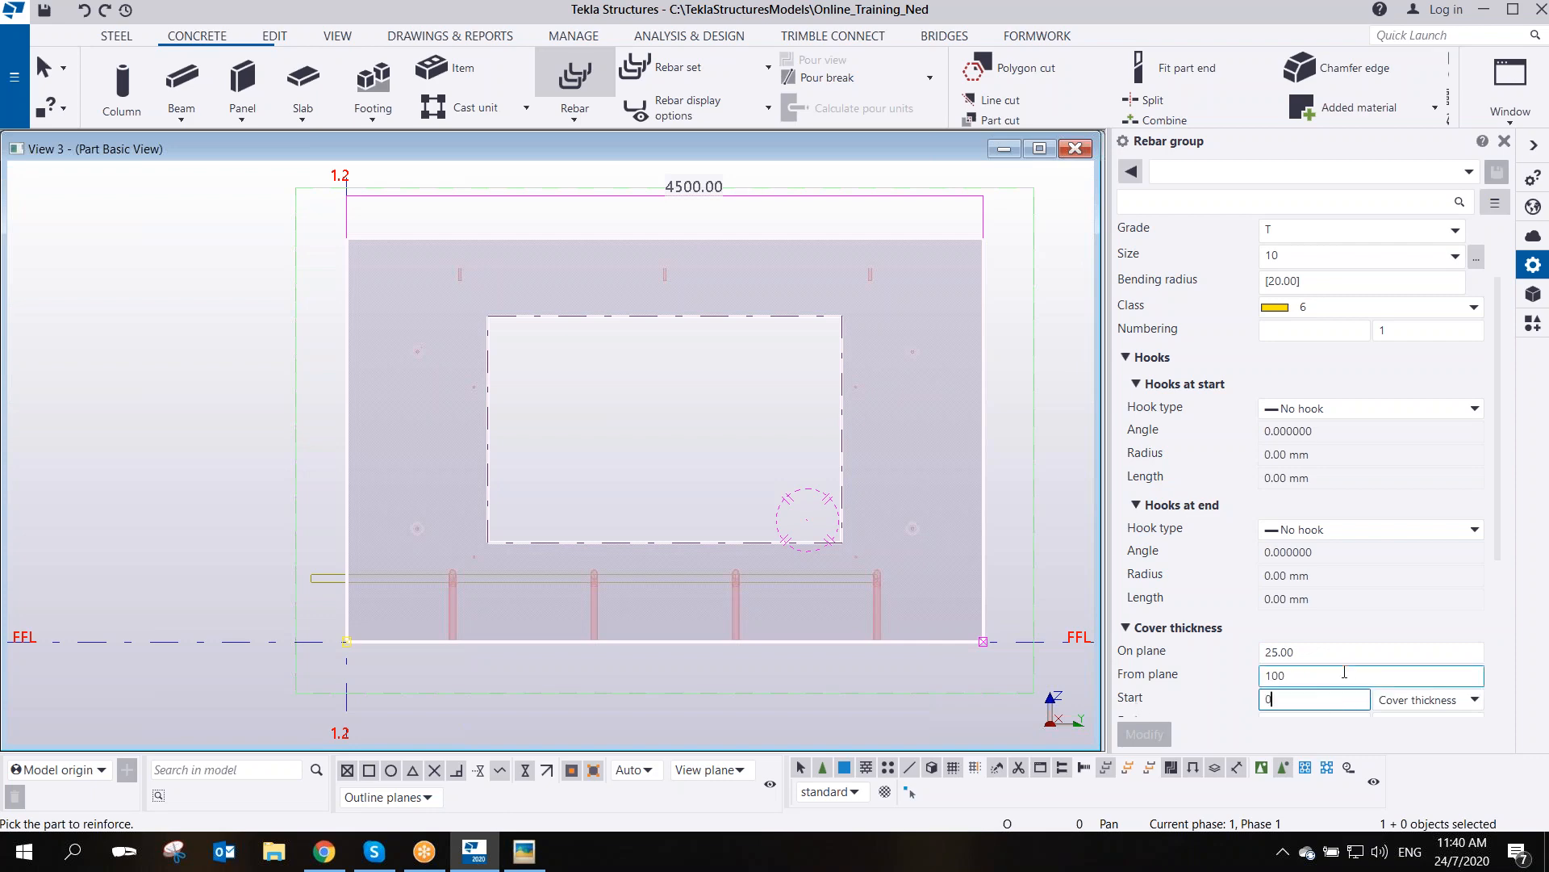
pyautogui.scroll(-1, 1344, 678)
pyautogui.write('0')
pyautogui.press('Tab')
pyautogui.write('0')
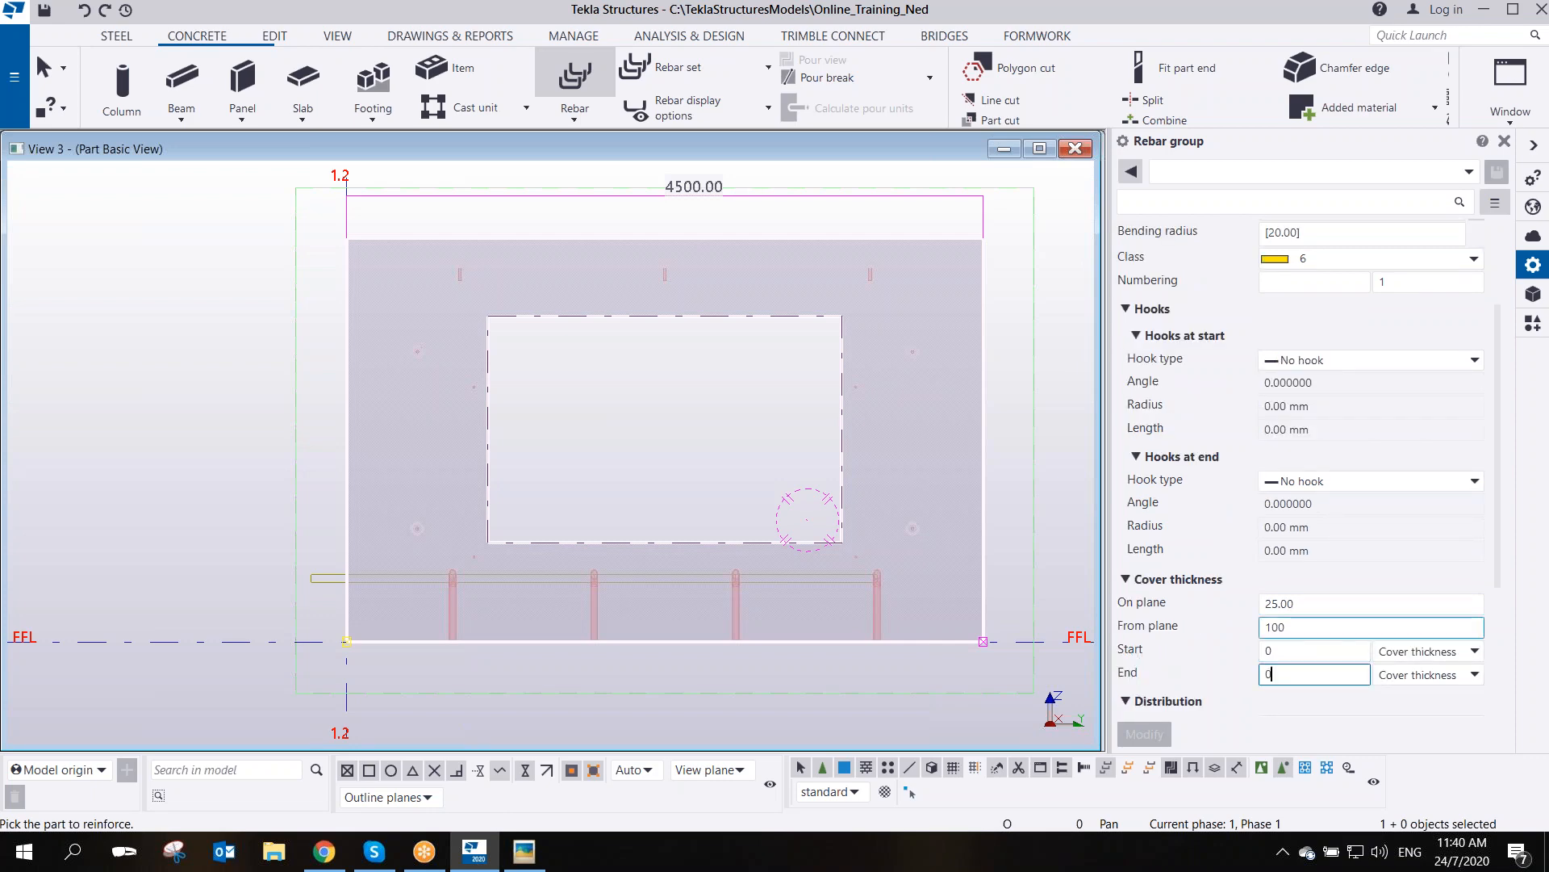
pyautogui.scroll(-4, 1314, 634)
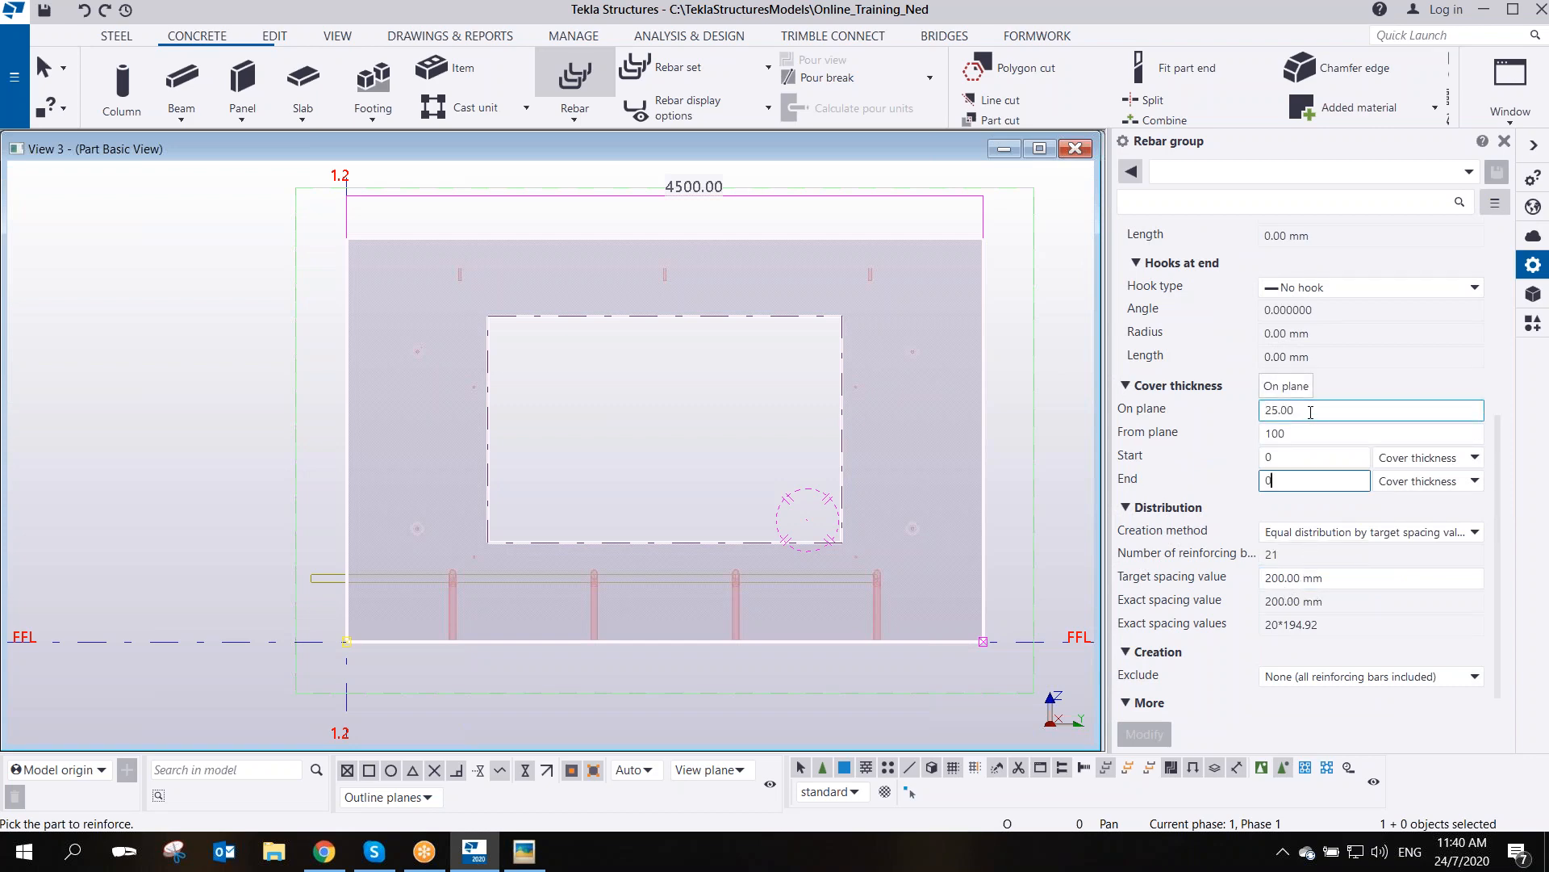
# - Pick the precast wall and define a U-shaped bar at its bottom corner with 600 mm legs and 150 mm width, starting 500 mm inside the wall end
pyautogui.scroll(4, 363, 622)
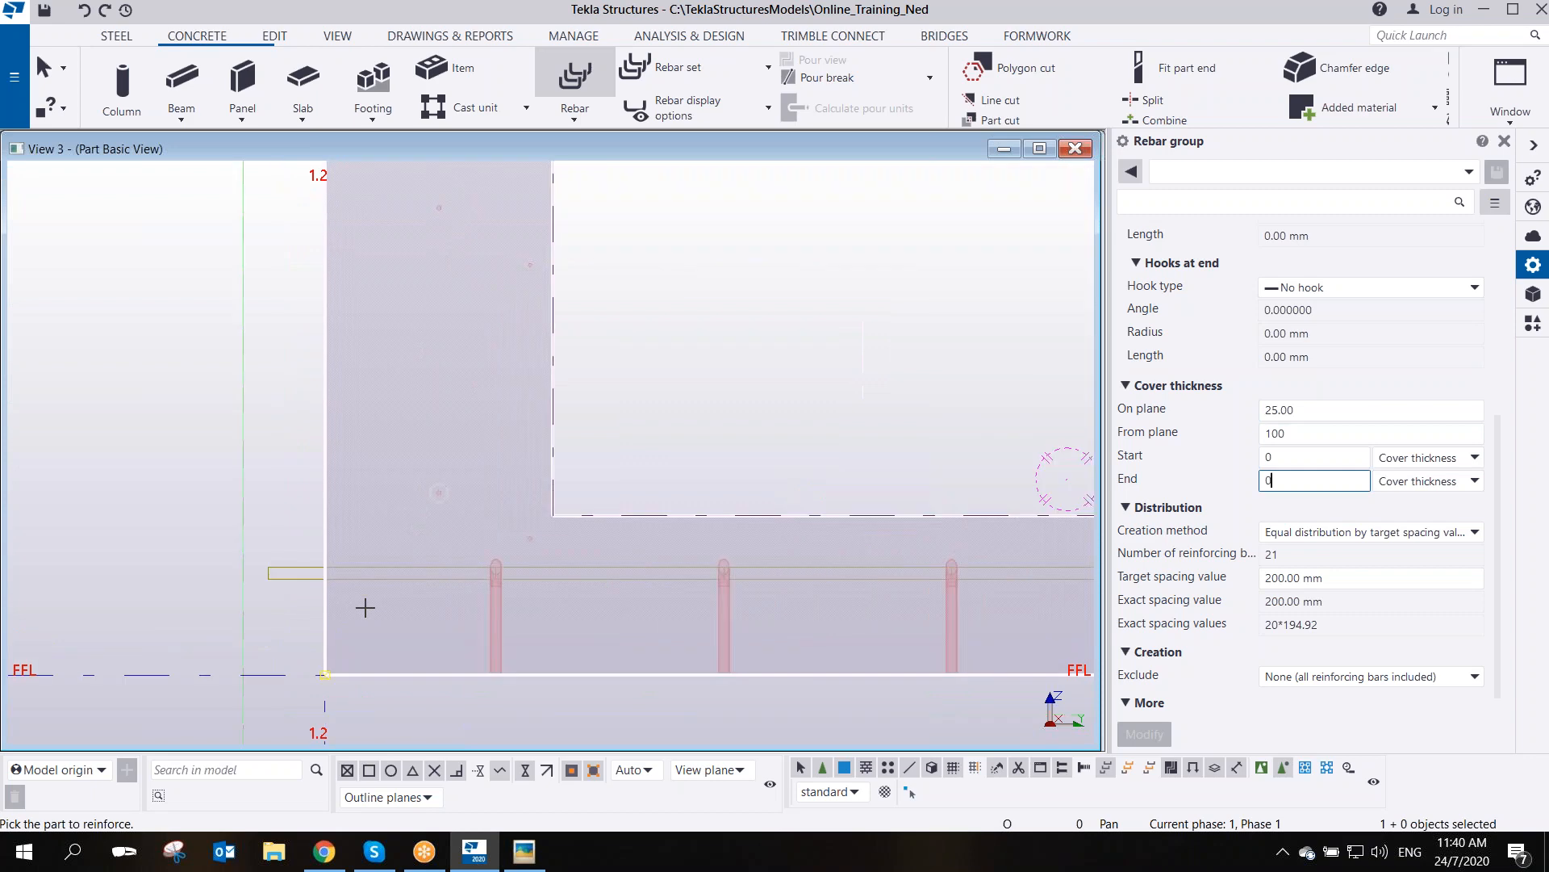
pyautogui.click(321, 603)
pyautogui.keyDown('ctrl'); pyautogui.moveTo(419, 605); pyautogui.dragTo(601, 677, button='middle'); pyautogui.keyUp('ctrl')
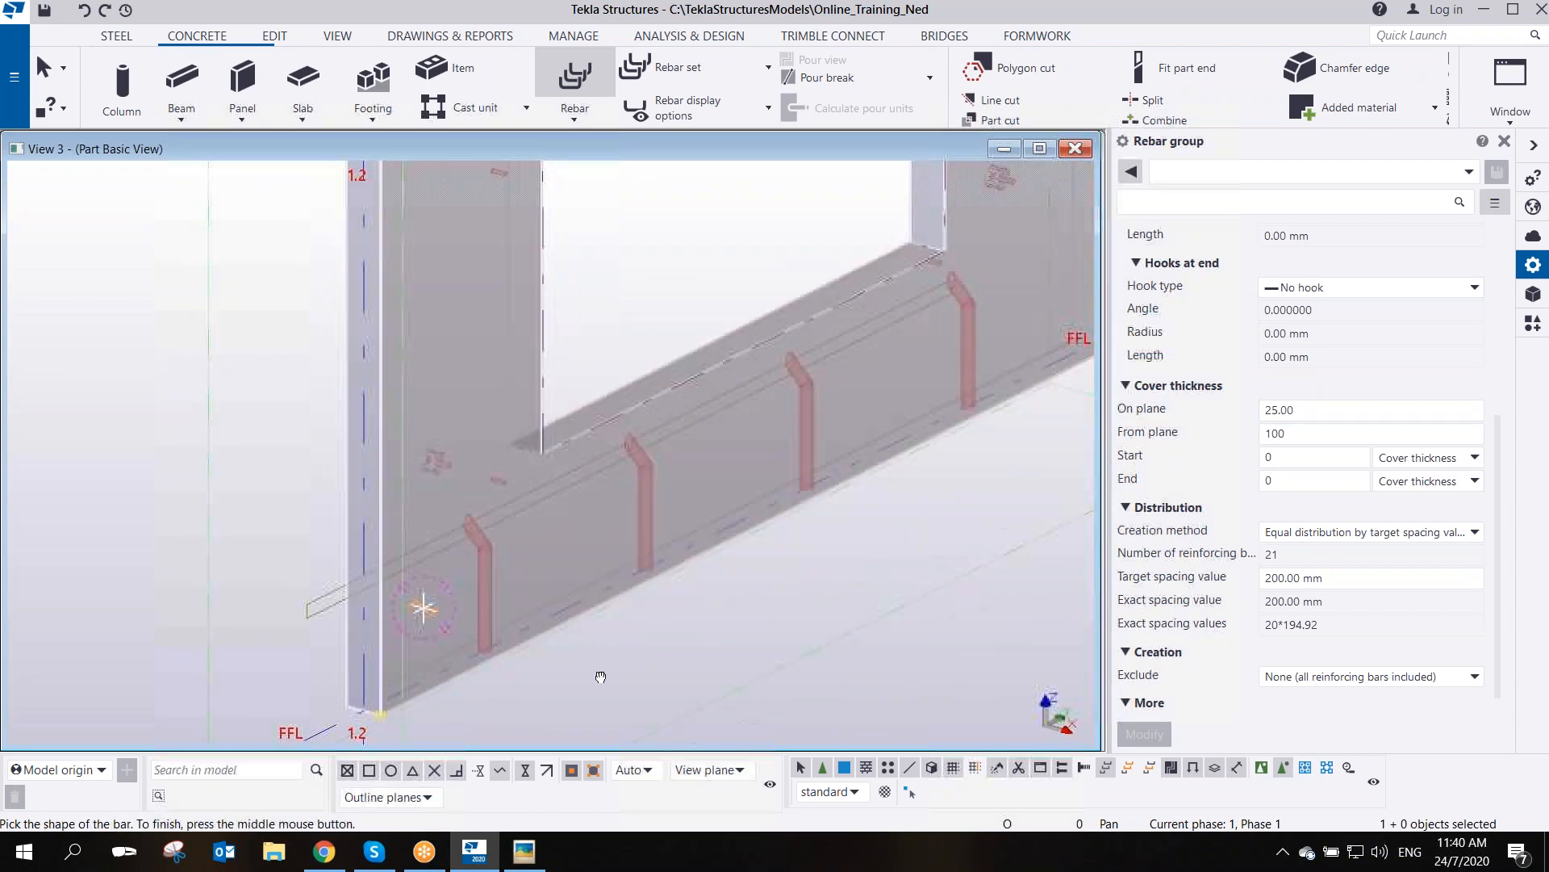
pyautogui.scroll(6, 468, 525)
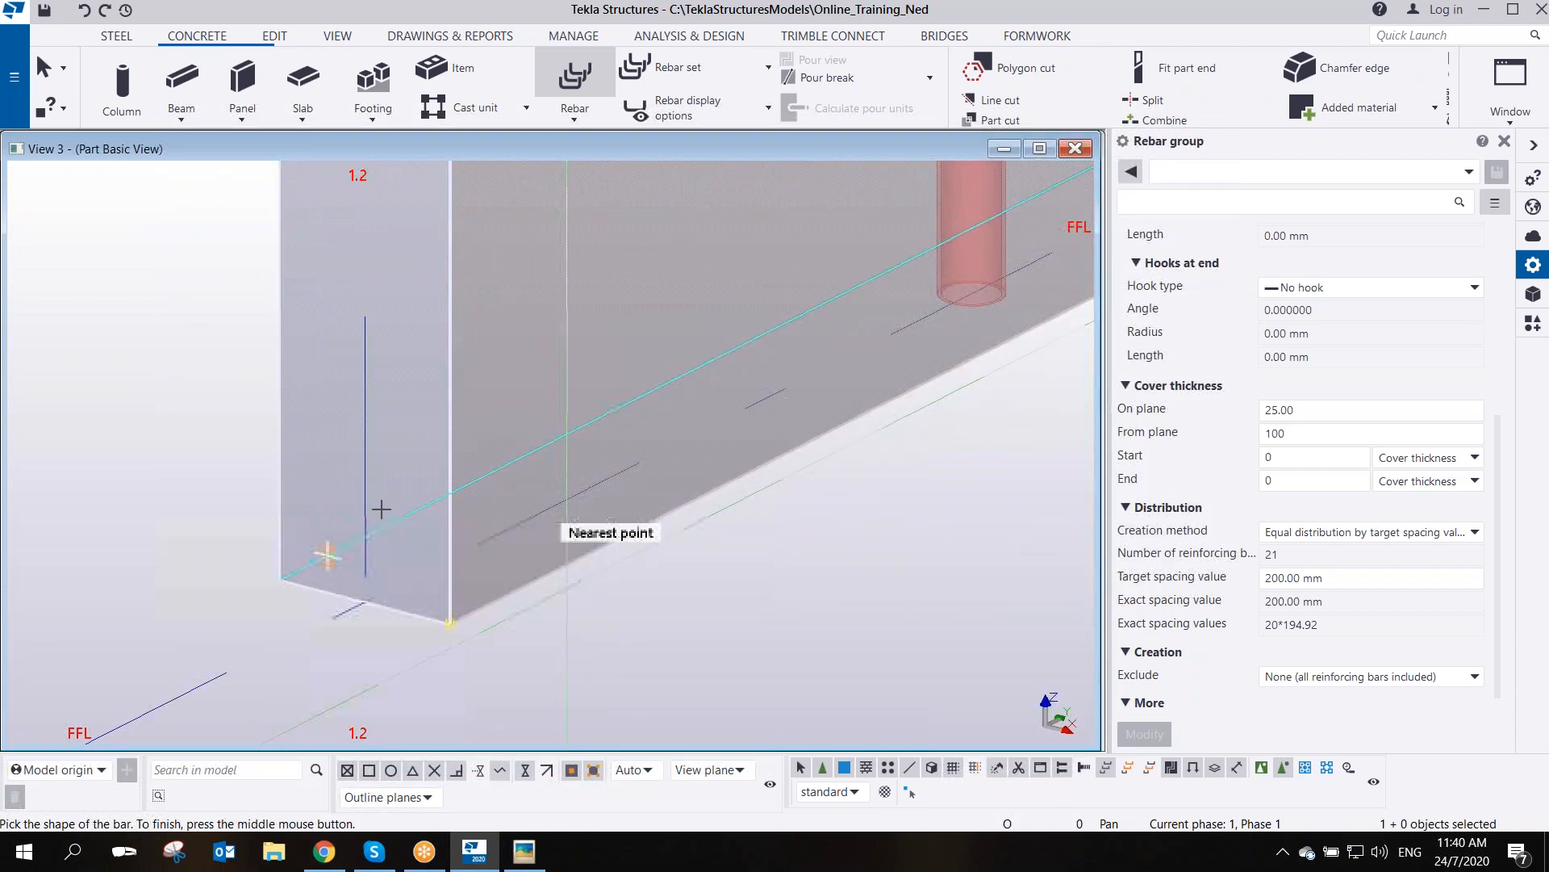
pyautogui.click(280, 581)
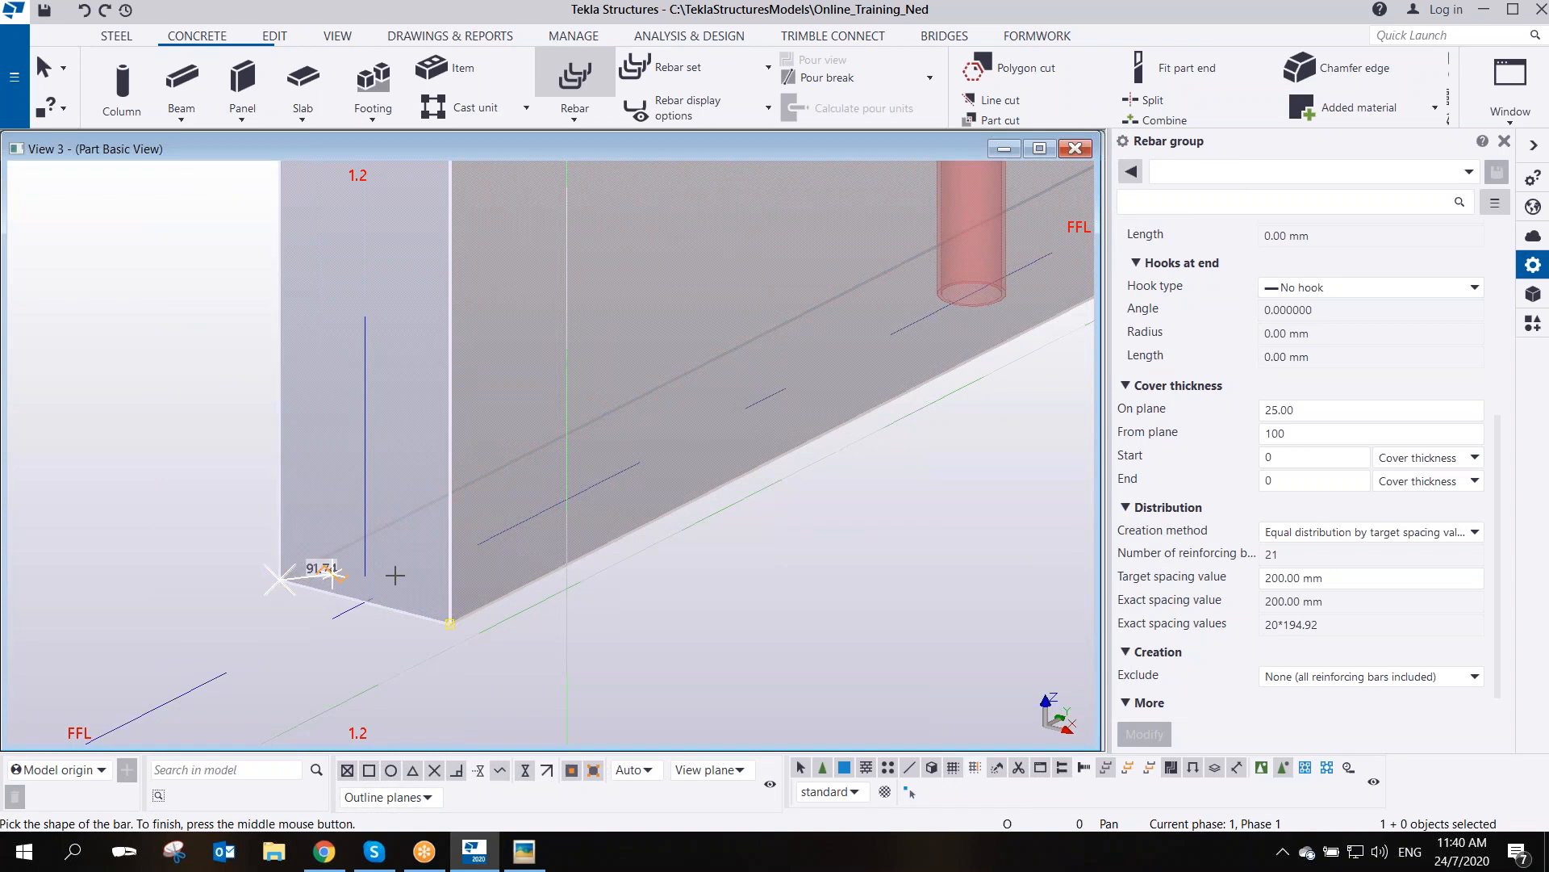
pyautogui.click(684, 372)
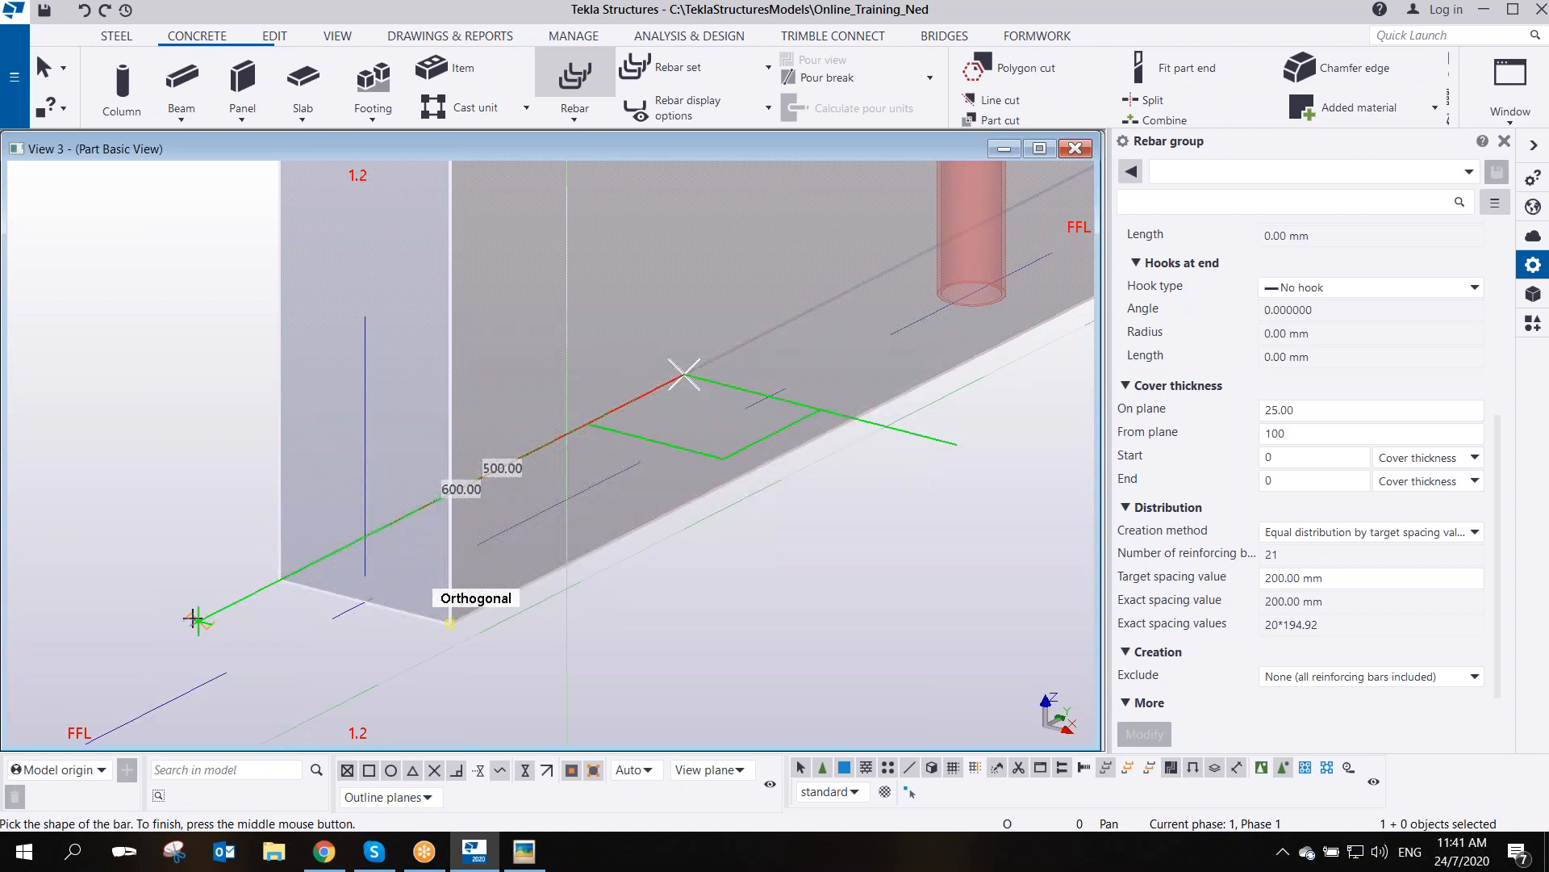
pyautogui.click(194, 619)
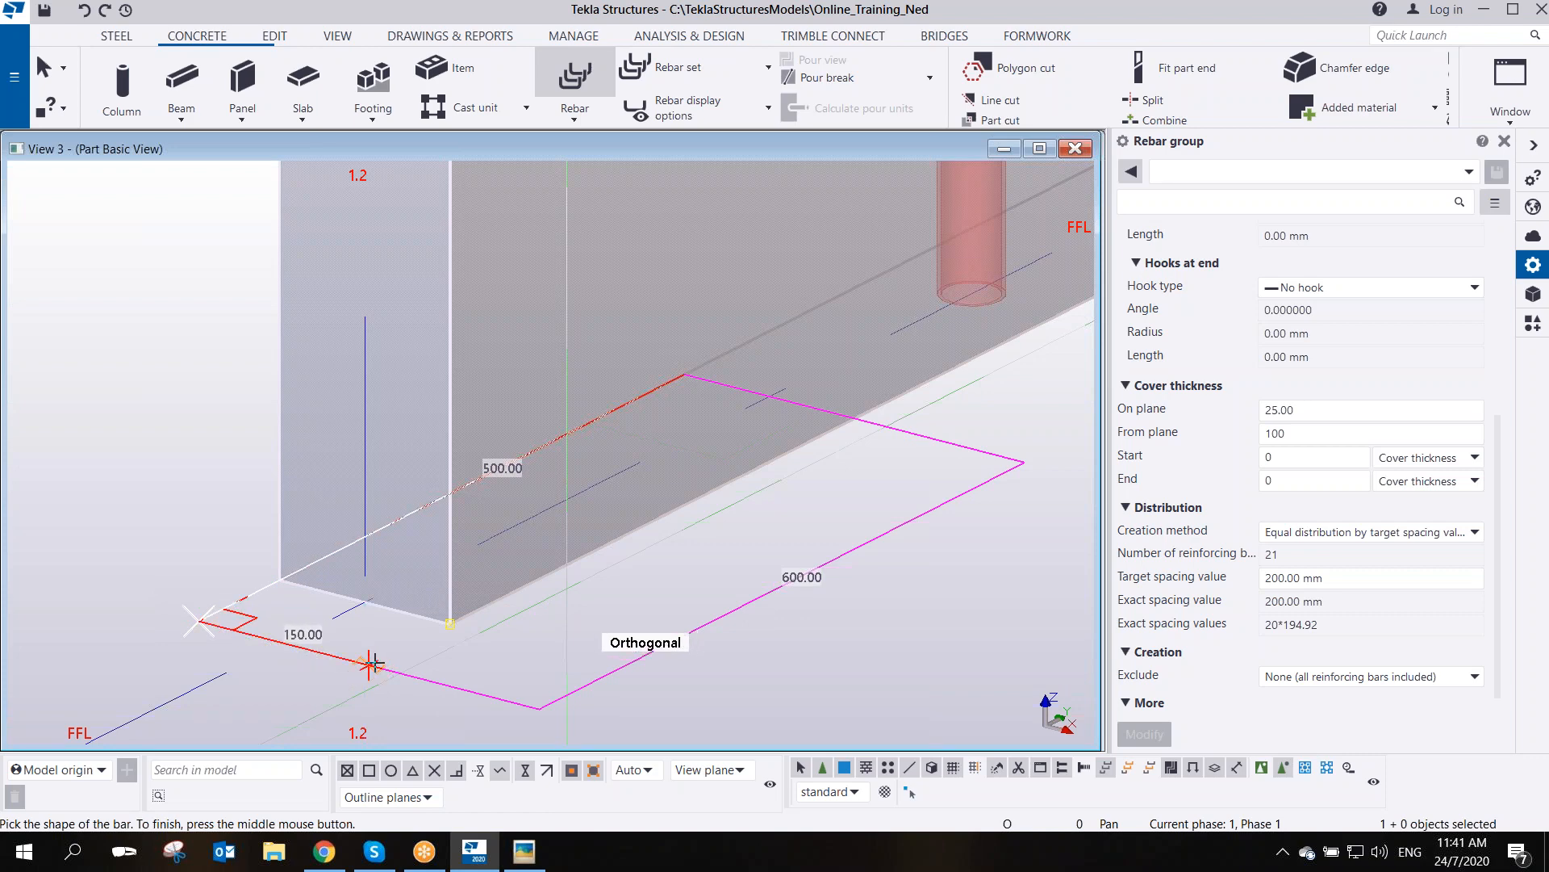
pyautogui.click(370, 663)
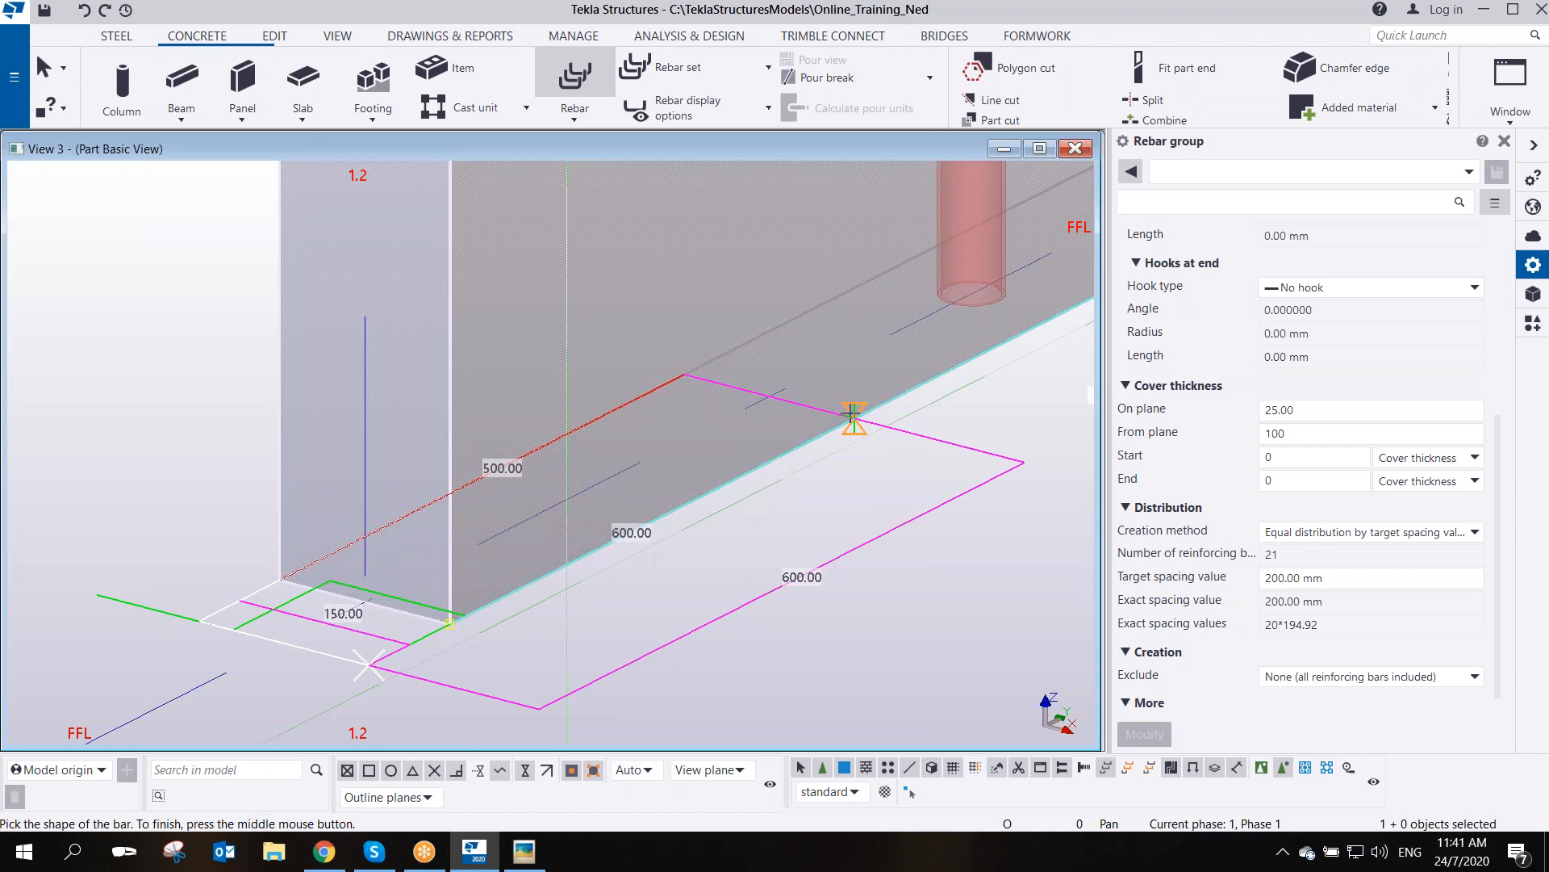
pyautogui.click(853, 417)
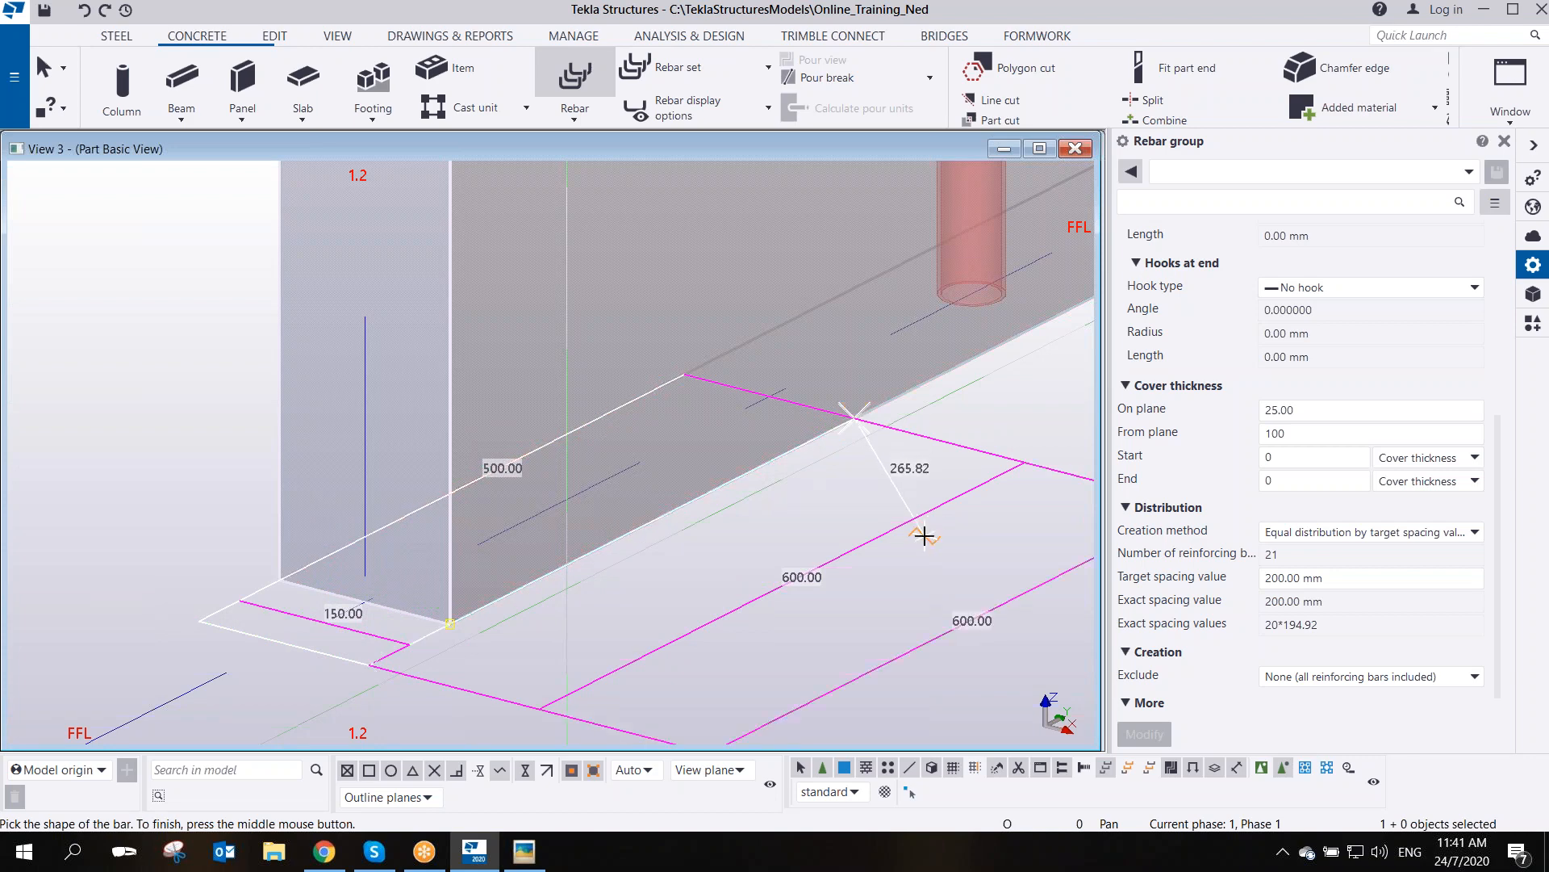
pyautogui.middleClick(925, 536)
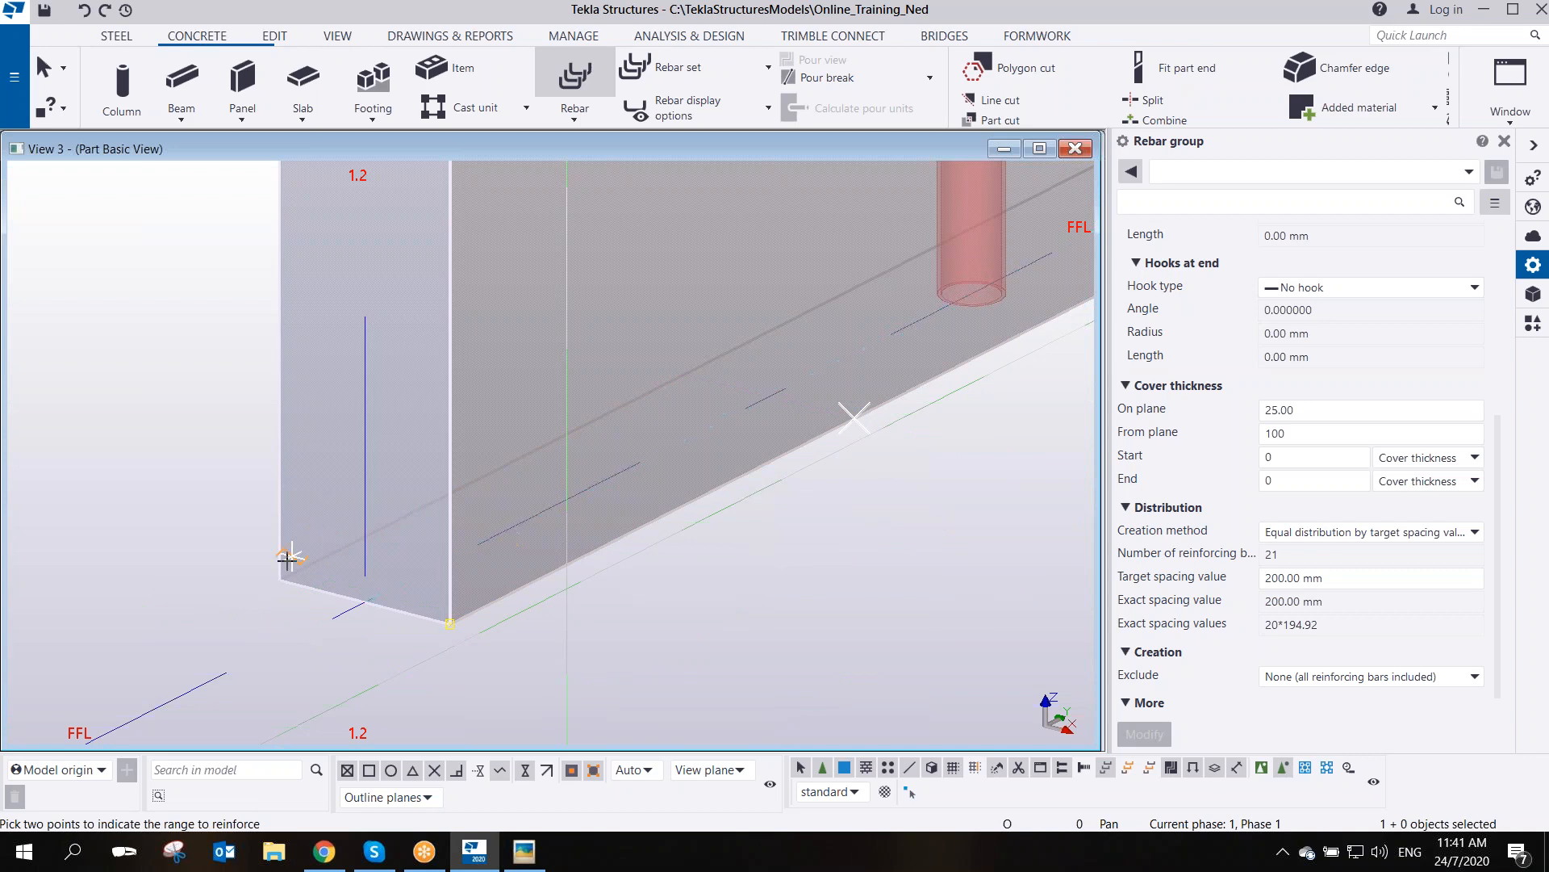
# - Distribute the U-bars up the wall's end edge, from the bottom corner to the end point 2650 mm above
pyautogui.click(280, 578)
pyautogui.scroll(-5, 331, 577)
pyautogui.moveTo(350, 549); pyautogui.dragTo(411, 687, button='middle')
pyautogui.scroll(3, 371, 366)
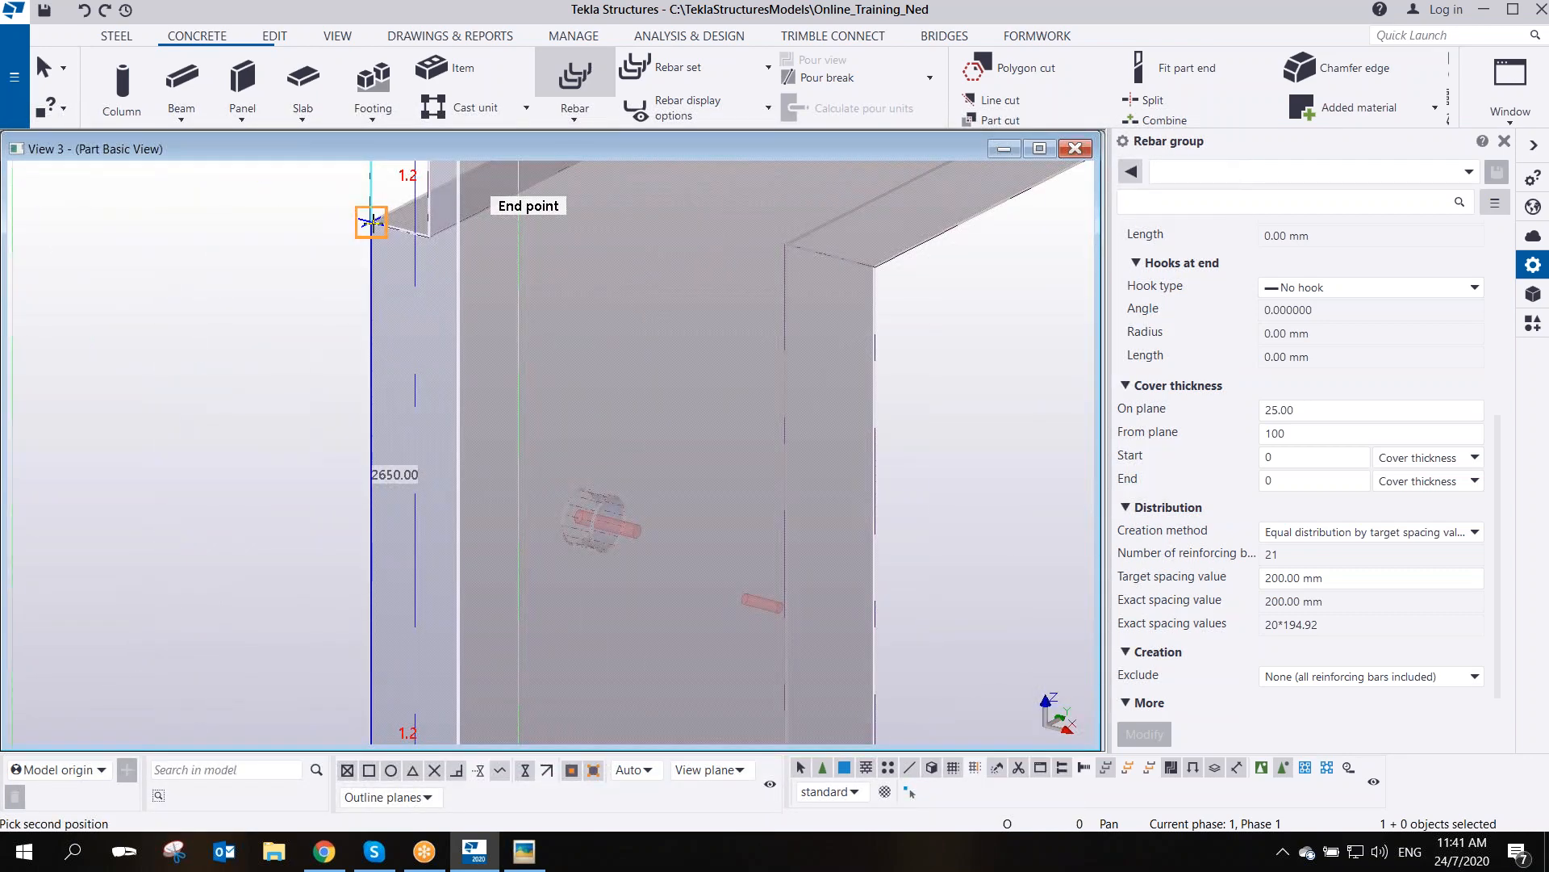
pyautogui.click(370, 222)
# - Examine the U-bars along the wall end in 3D and from the front
pyautogui.scroll(3, 294, 332)
pyautogui.keyDown('ctrl'); pyautogui.moveTo(426, 353); pyautogui.dragTo(474, 332, button='middle'); pyautogui.keyUp('ctrl')
pyautogui.scroll(4, 500, 347)
pyautogui.keyDown('ctrl'); pyautogui.moveTo(543, 385); pyautogui.dragTo(643, 425, button='middle'); pyautogui.keyUp('ctrl')
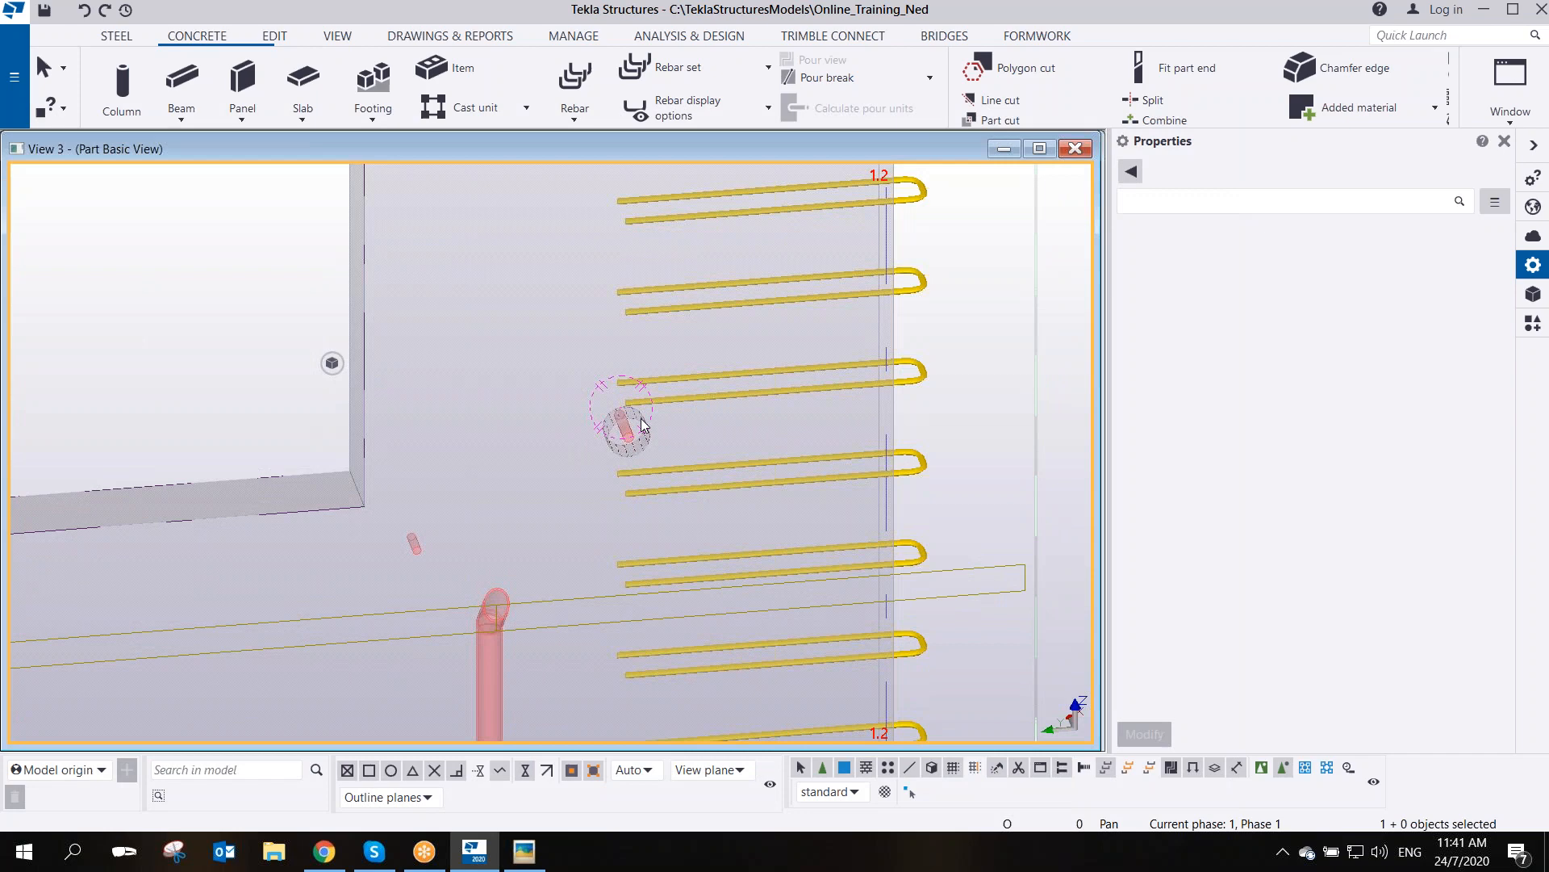
pyautogui.hotkey('ctrl', 'p')
pyautogui.scroll(1, 239, 451)
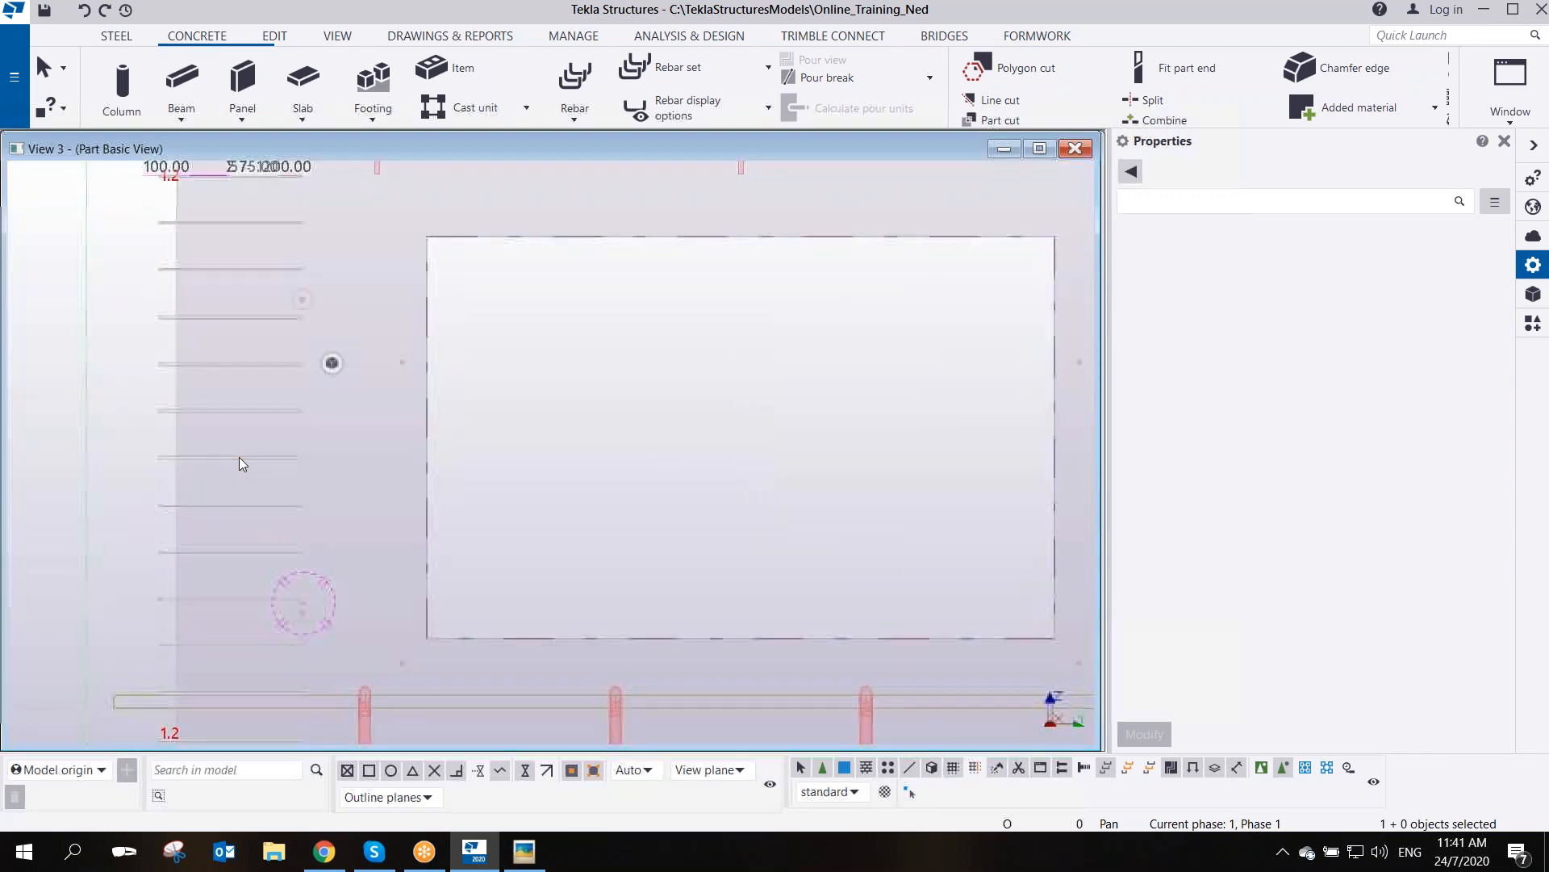
pyautogui.scroll(-2, 239, 457)
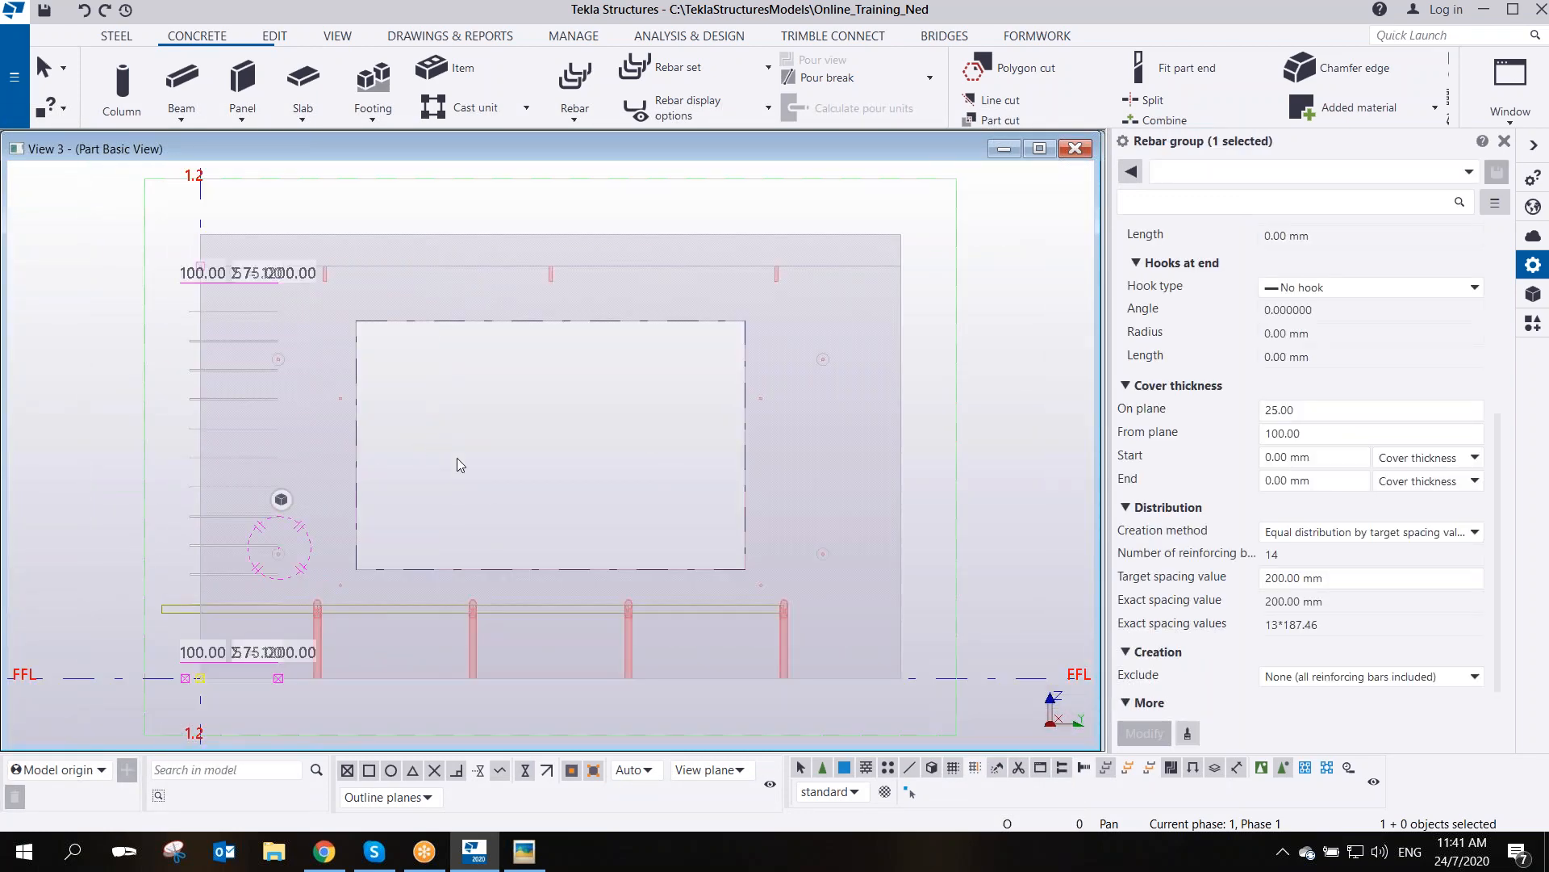
pyautogui.hotkey('ctrl', 'p')
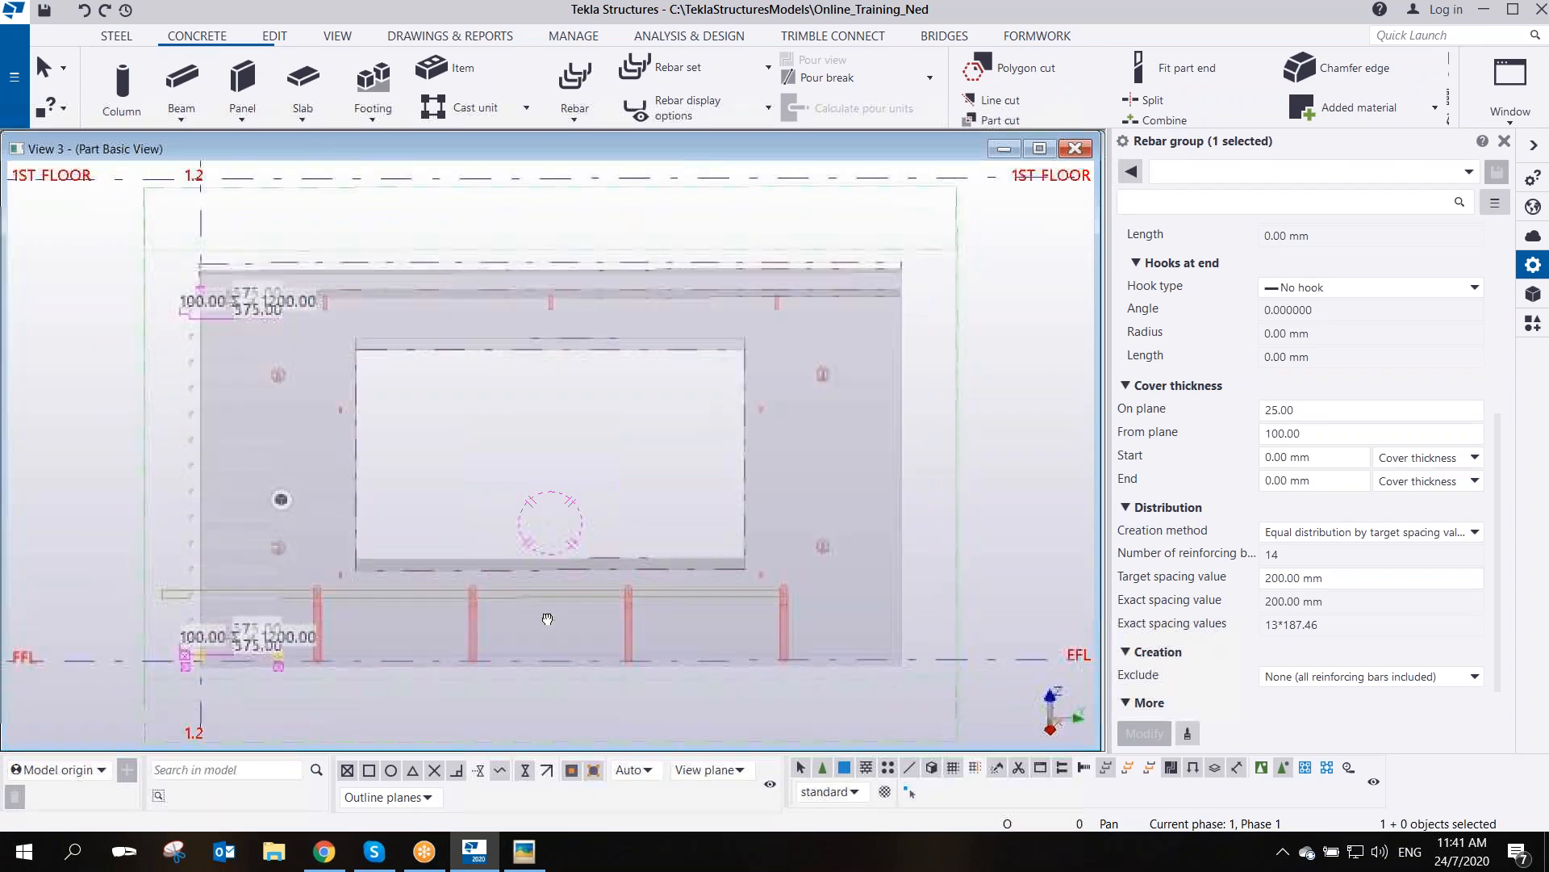
pyautogui.rightClick(216, 326)
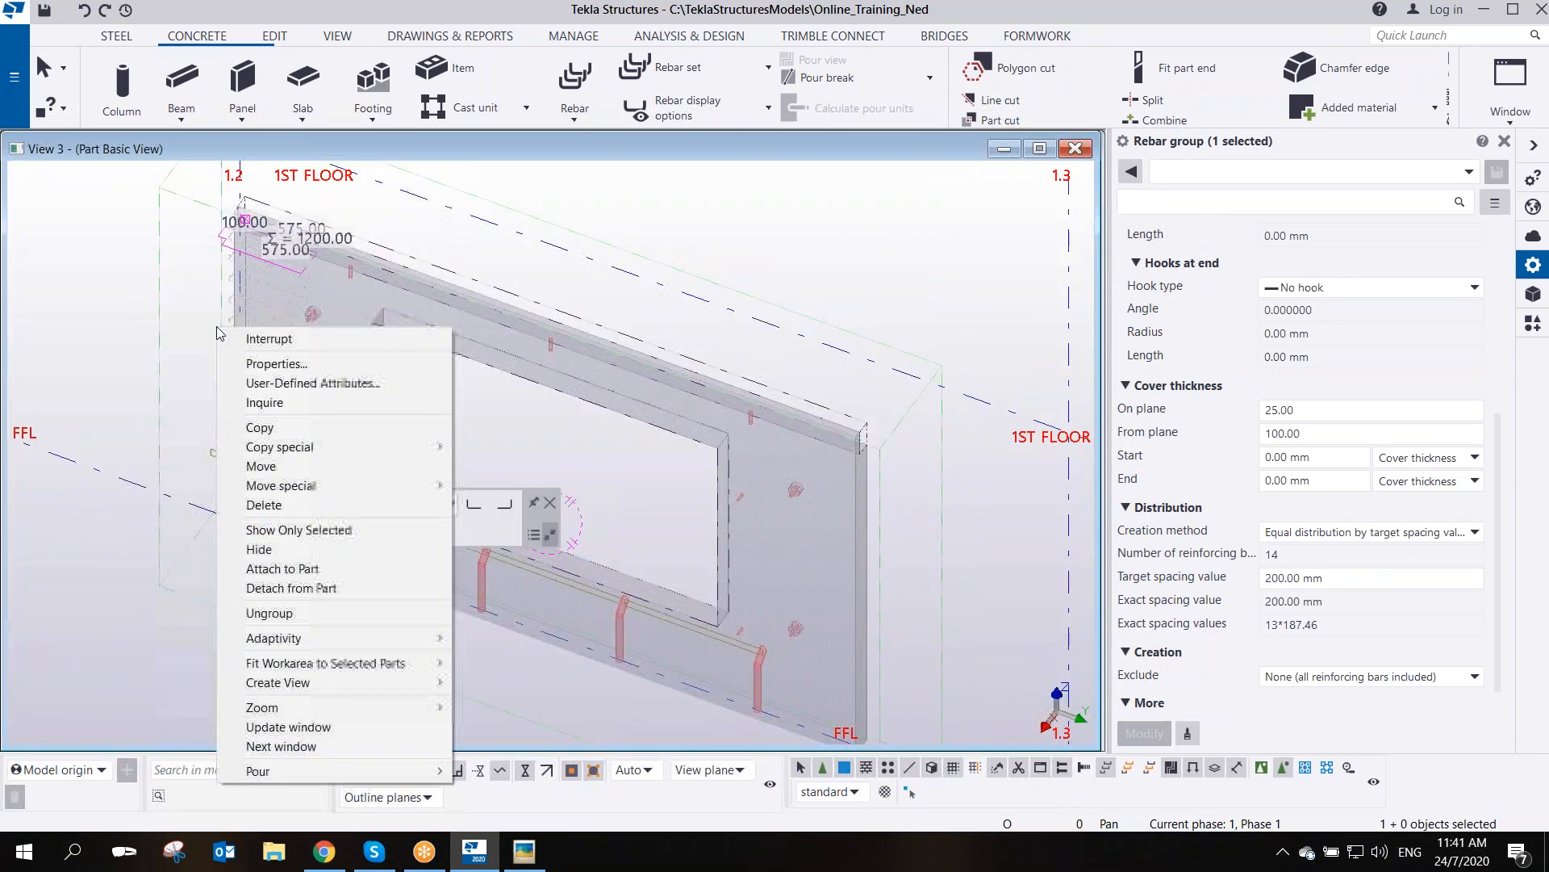
pyautogui.click(563, 243)
# - Select the U-bar group at the wall end in the plan view and start a mirrored special copy of it
pyautogui.hotkey('ctrl', 'Tab')
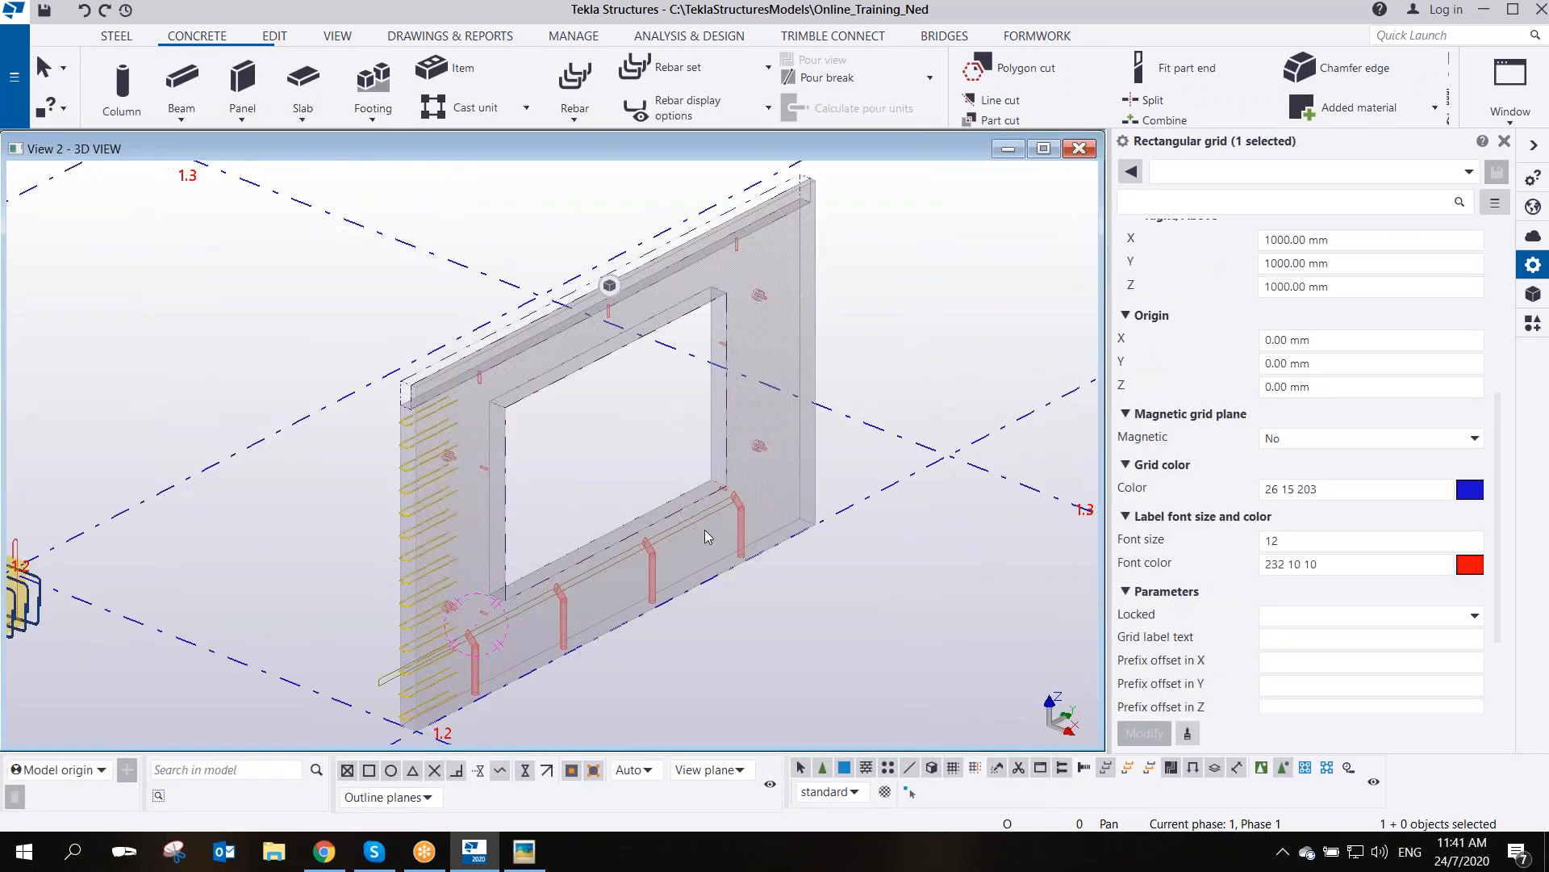
pyautogui.moveTo(705, 529); pyautogui.dragTo(562, 448, button='middle')
pyautogui.hotkey('ctrl', 'p')
pyautogui.scroll(1, 670, 481)
pyautogui.scroll(5, 746, 454)
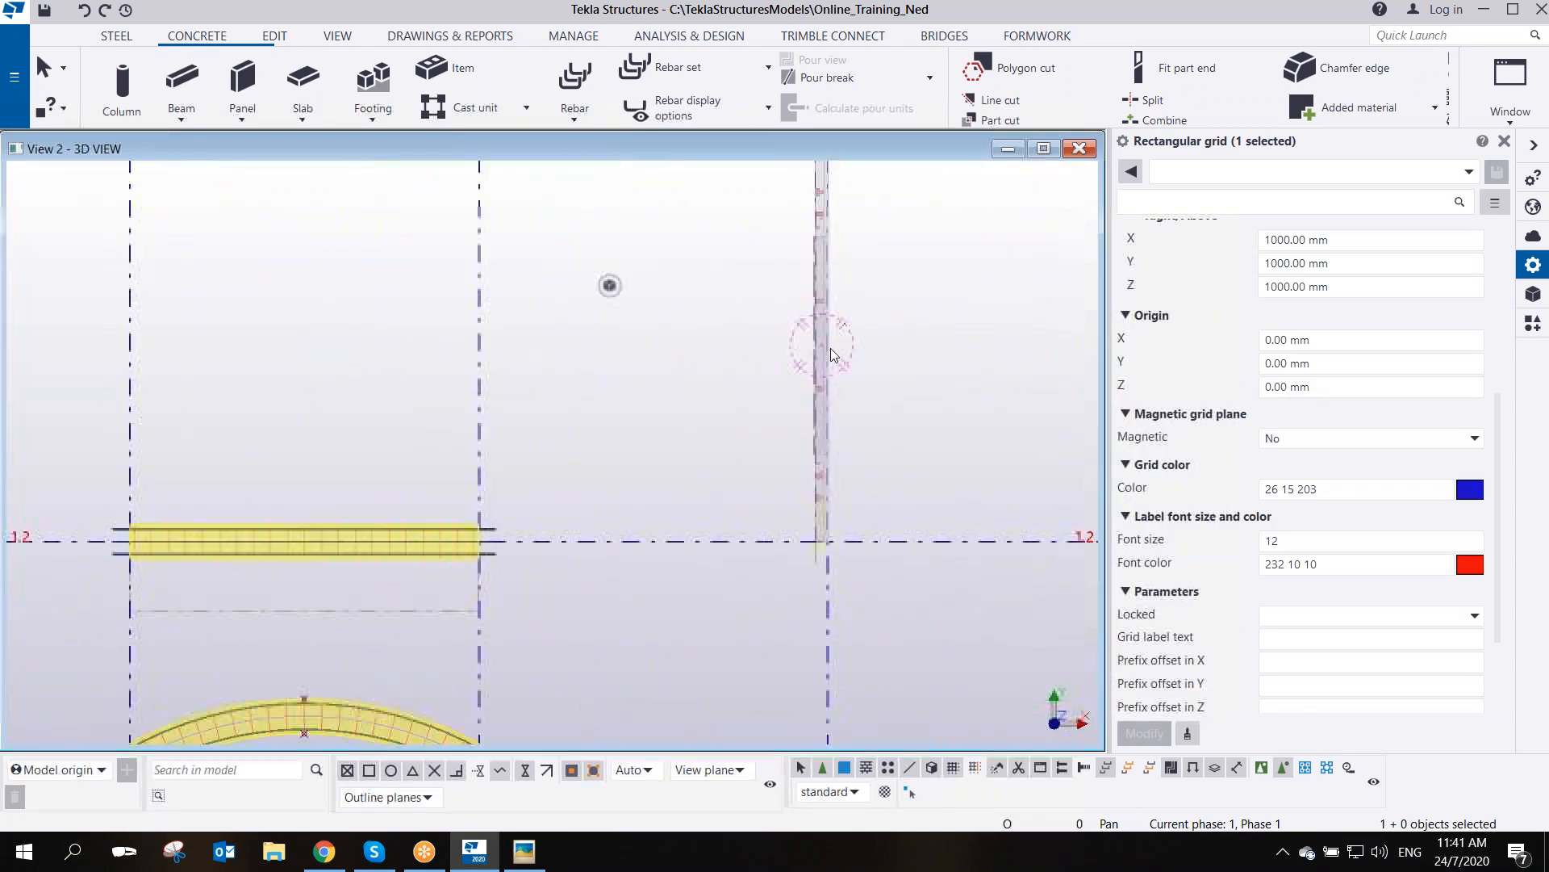
pyautogui.moveTo(844, 658); pyautogui.dragTo(582, 355, button='middle')
pyautogui.scroll(1, 586, 501)
pyautogui.click(509, 482)
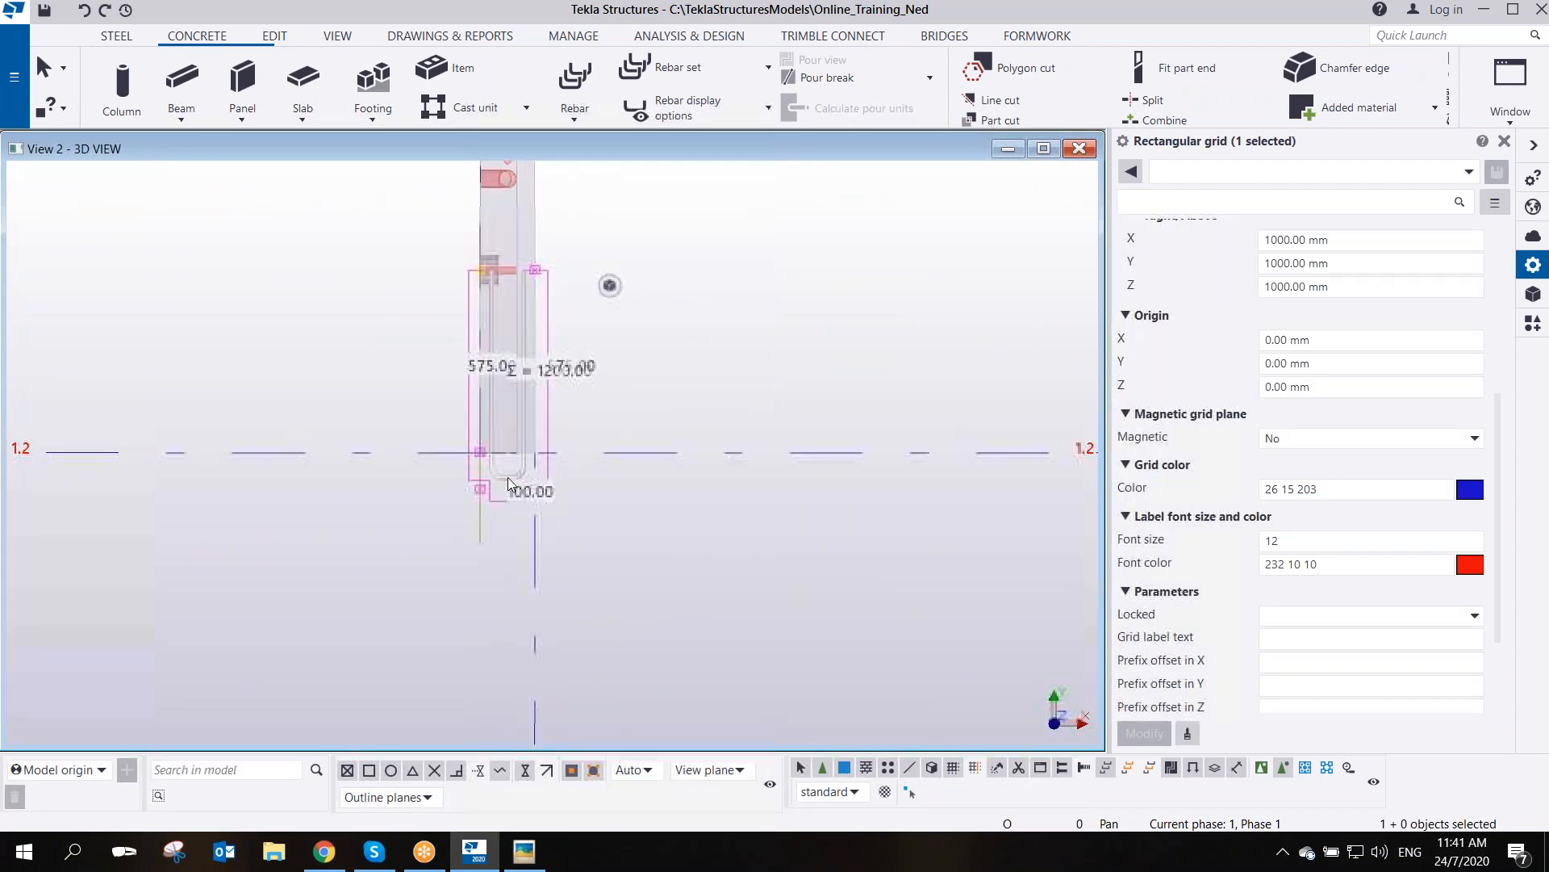
pyautogui.rightClick(509, 483)
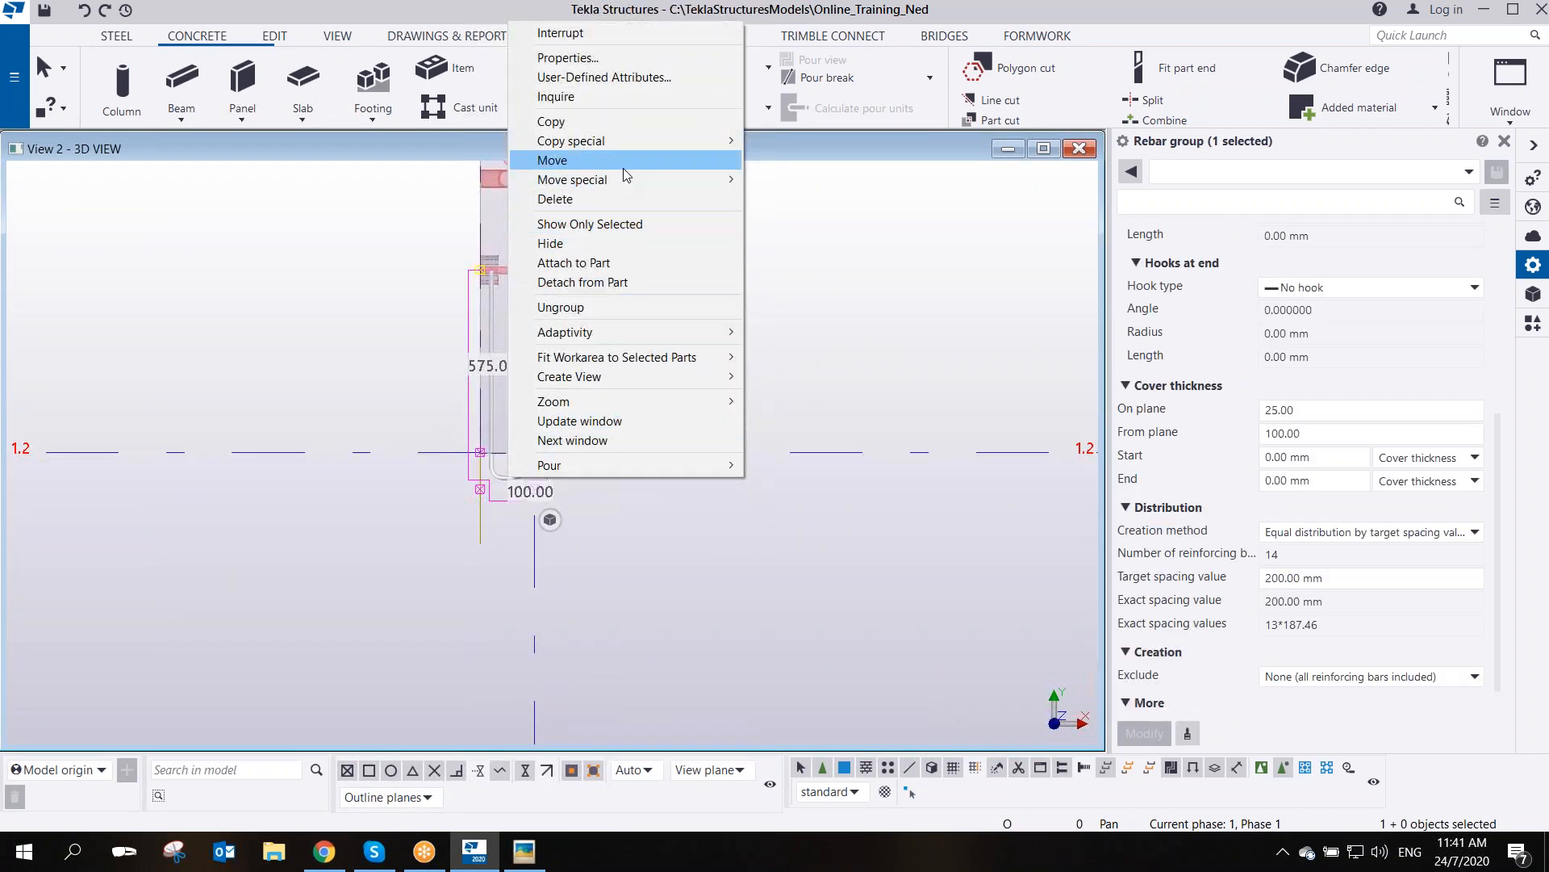
pyautogui.moveTo(656, 143)
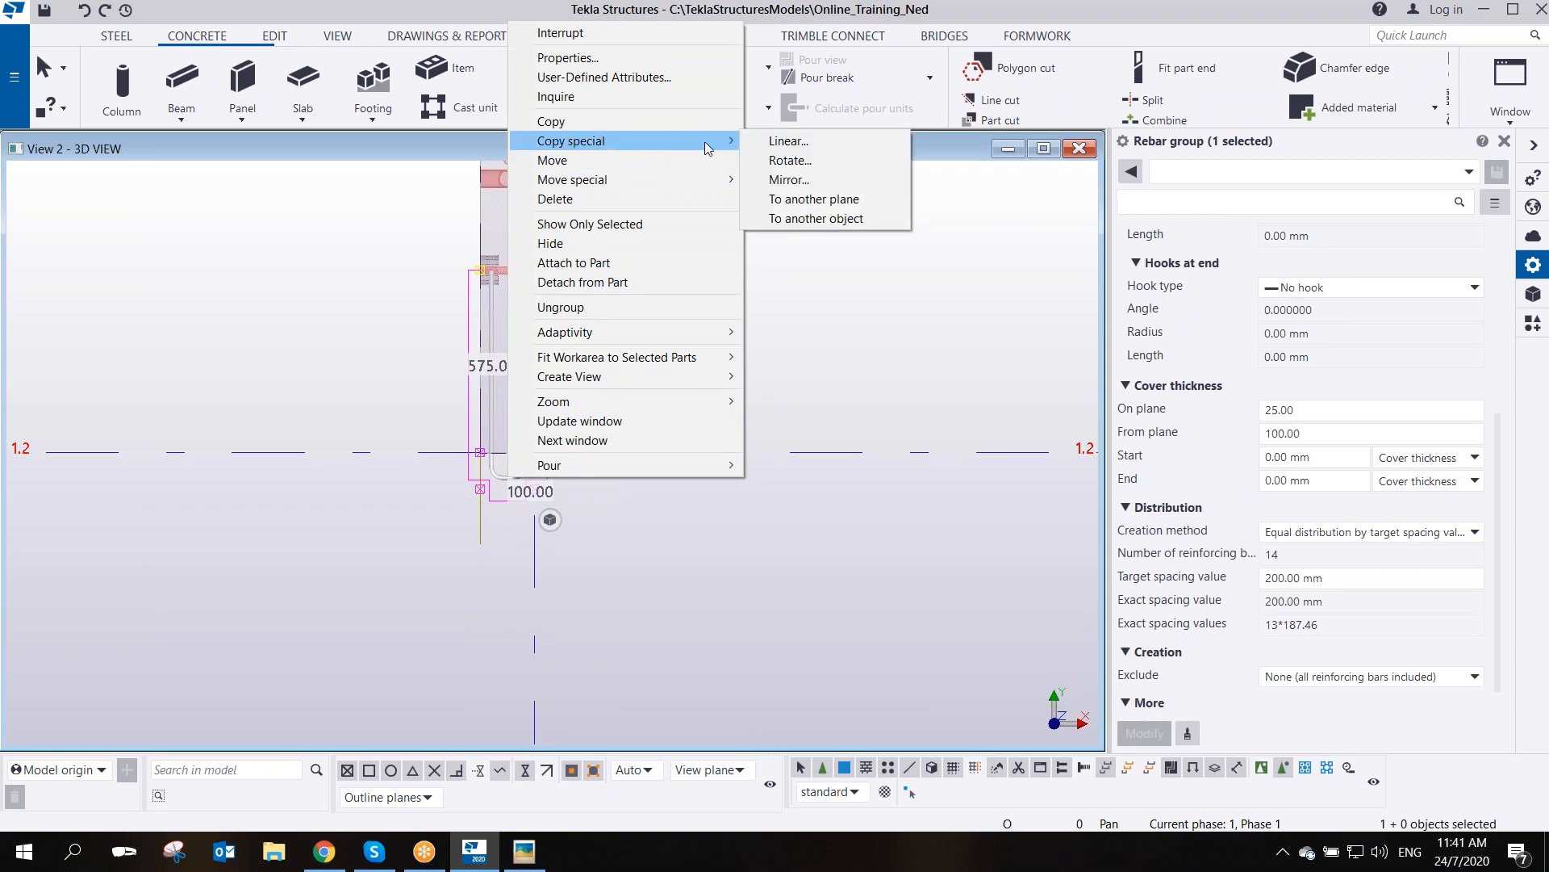
pyautogui.click(770, 181)
# - Mirror-copy the U-bars to the opposite wall end about a line through the wall's midpoint, with X0 34000, Y0 8250 and angle 180
pyautogui.moveTo(633, 251); pyautogui.dragTo(719, 512, button='middle')
pyautogui.scroll(-4, 719, 510)
pyautogui.moveTo(723, 363); pyautogui.dragTo(726, 427, button='middle')
pyautogui.scroll(2, 724, 403)
pyautogui.scroll(2, 723, 407)
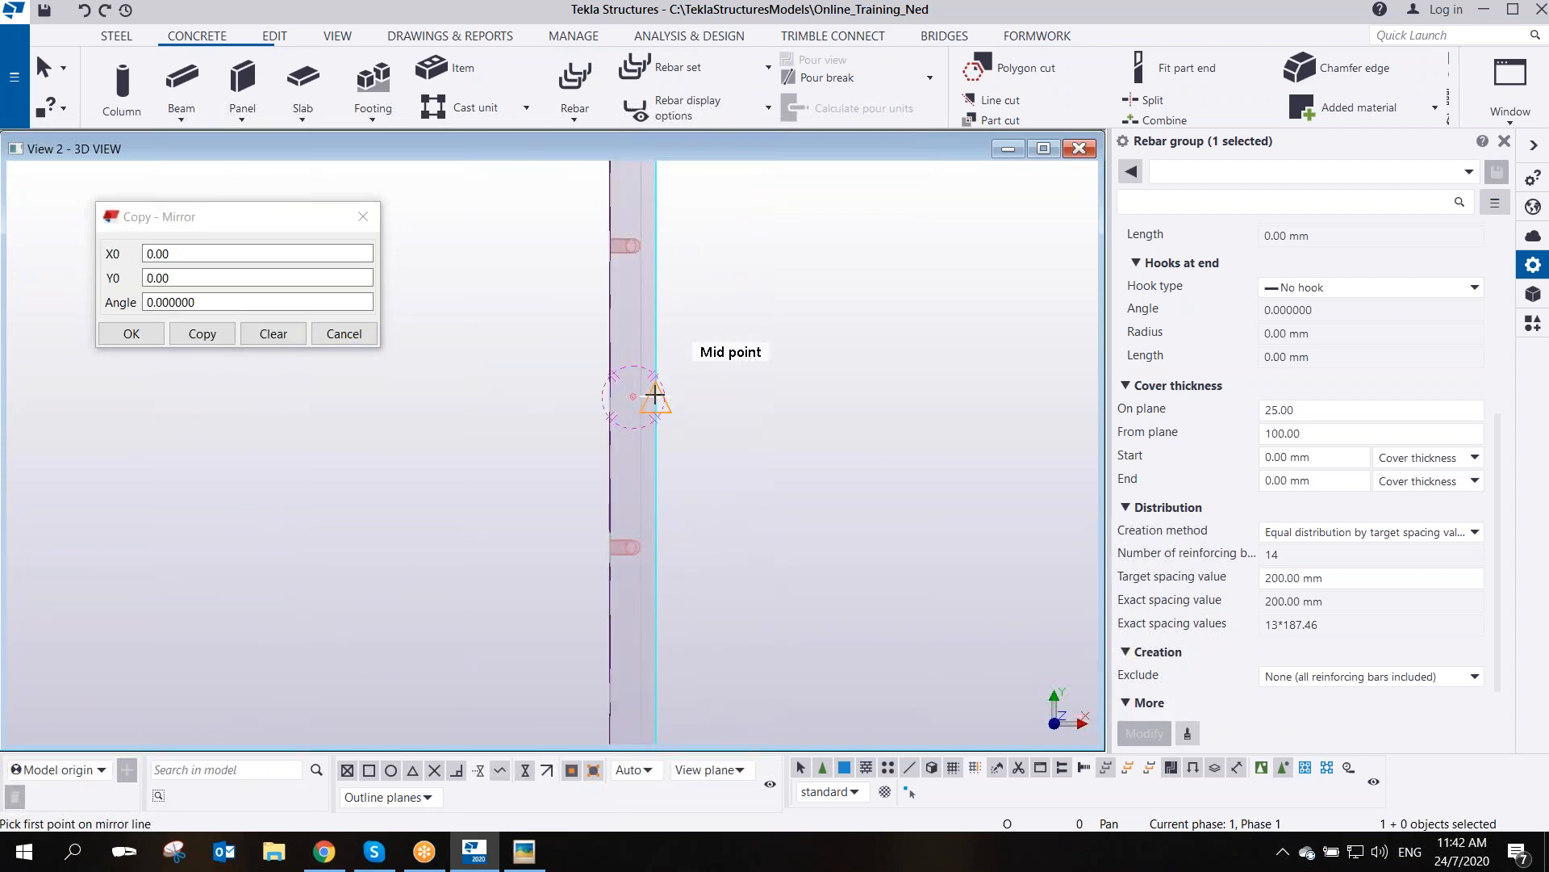
pyautogui.click(655, 396)
pyautogui.click(414, 395)
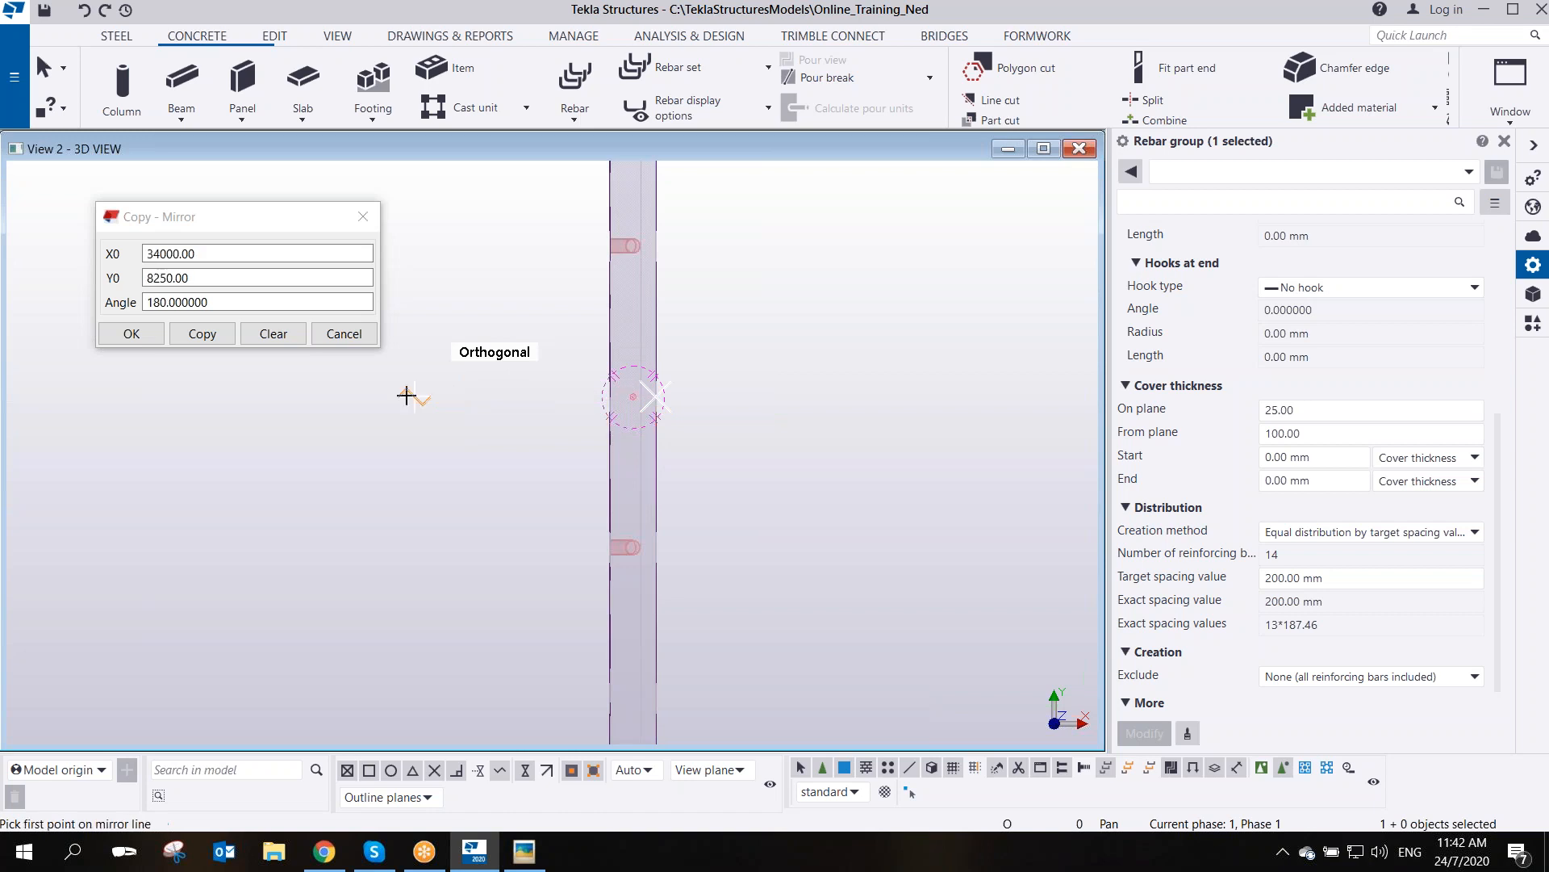
pyautogui.scroll(-4, 360, 465)
pyautogui.moveTo(473, 283); pyautogui.dragTo(543, 491, button='middle')
pyautogui.scroll(4, 542, 484)
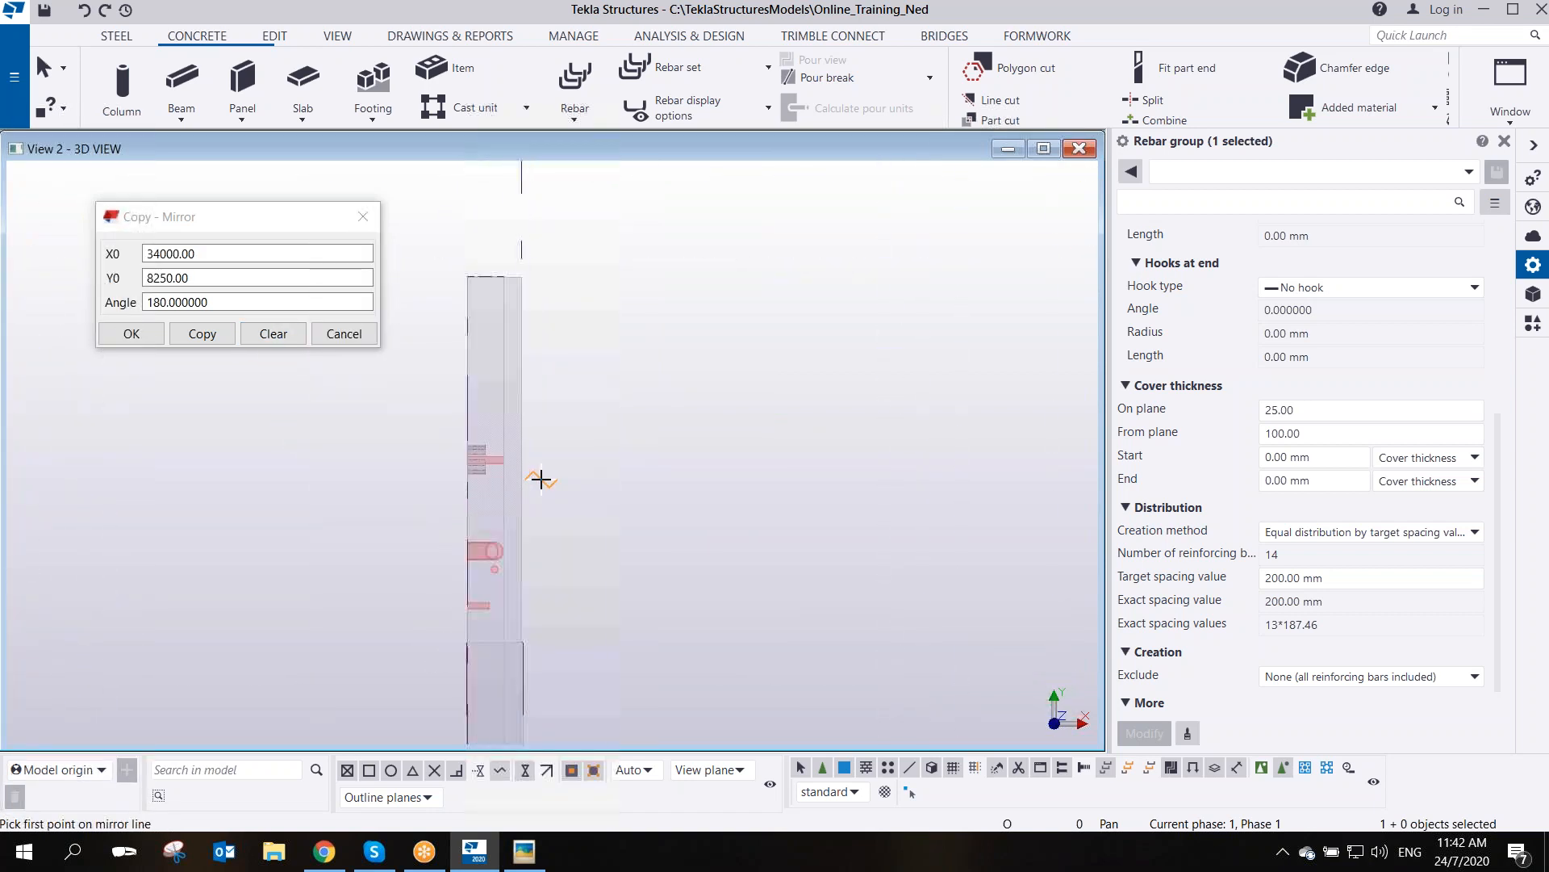
pyautogui.click(202, 334)
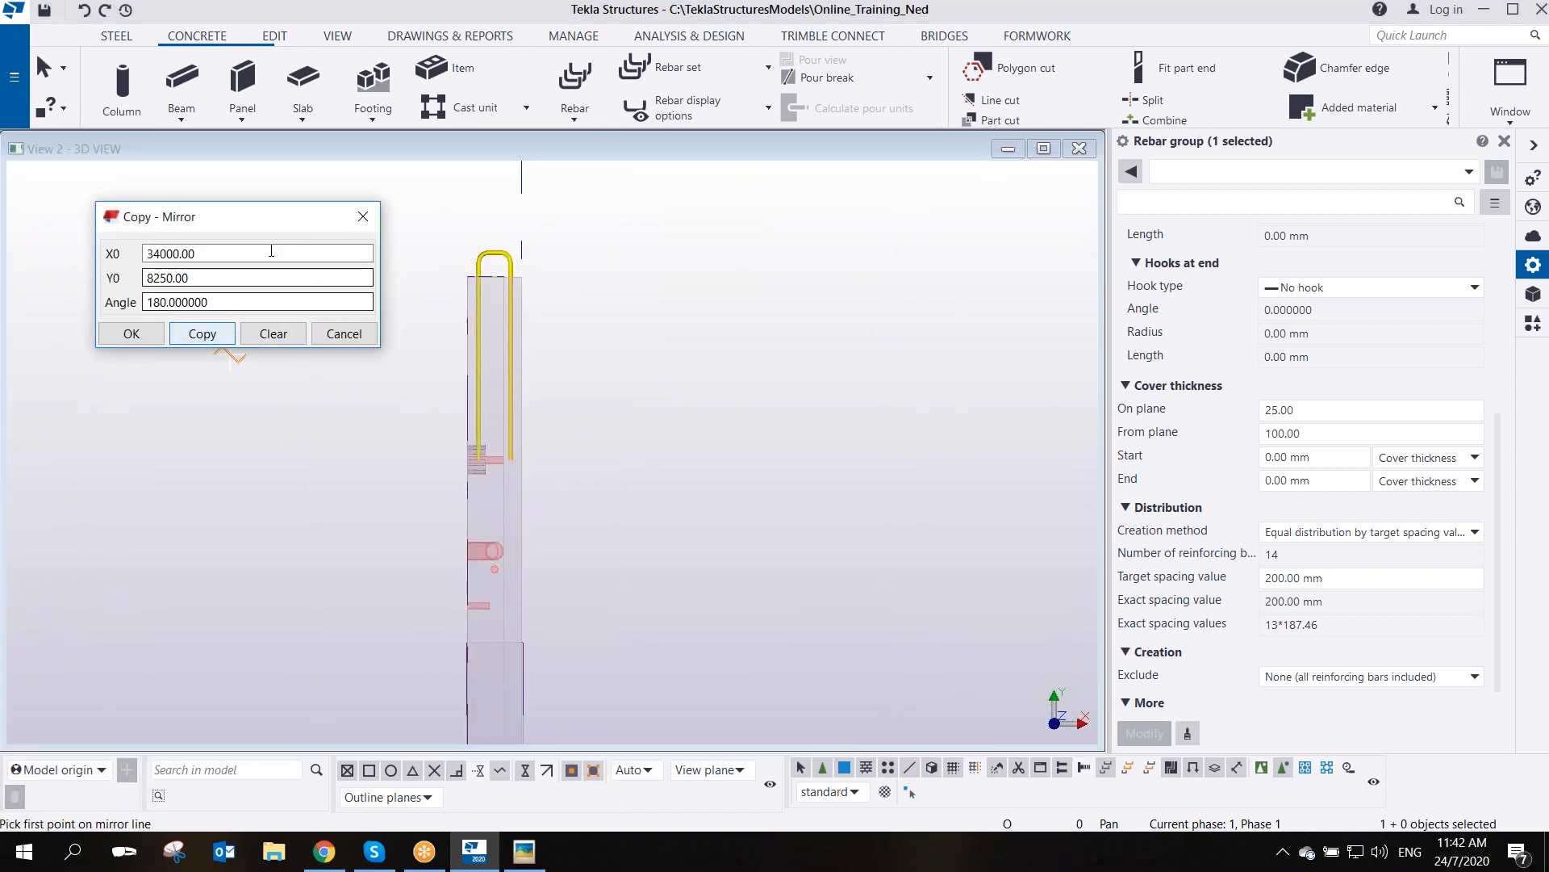
pyautogui.click(362, 216)
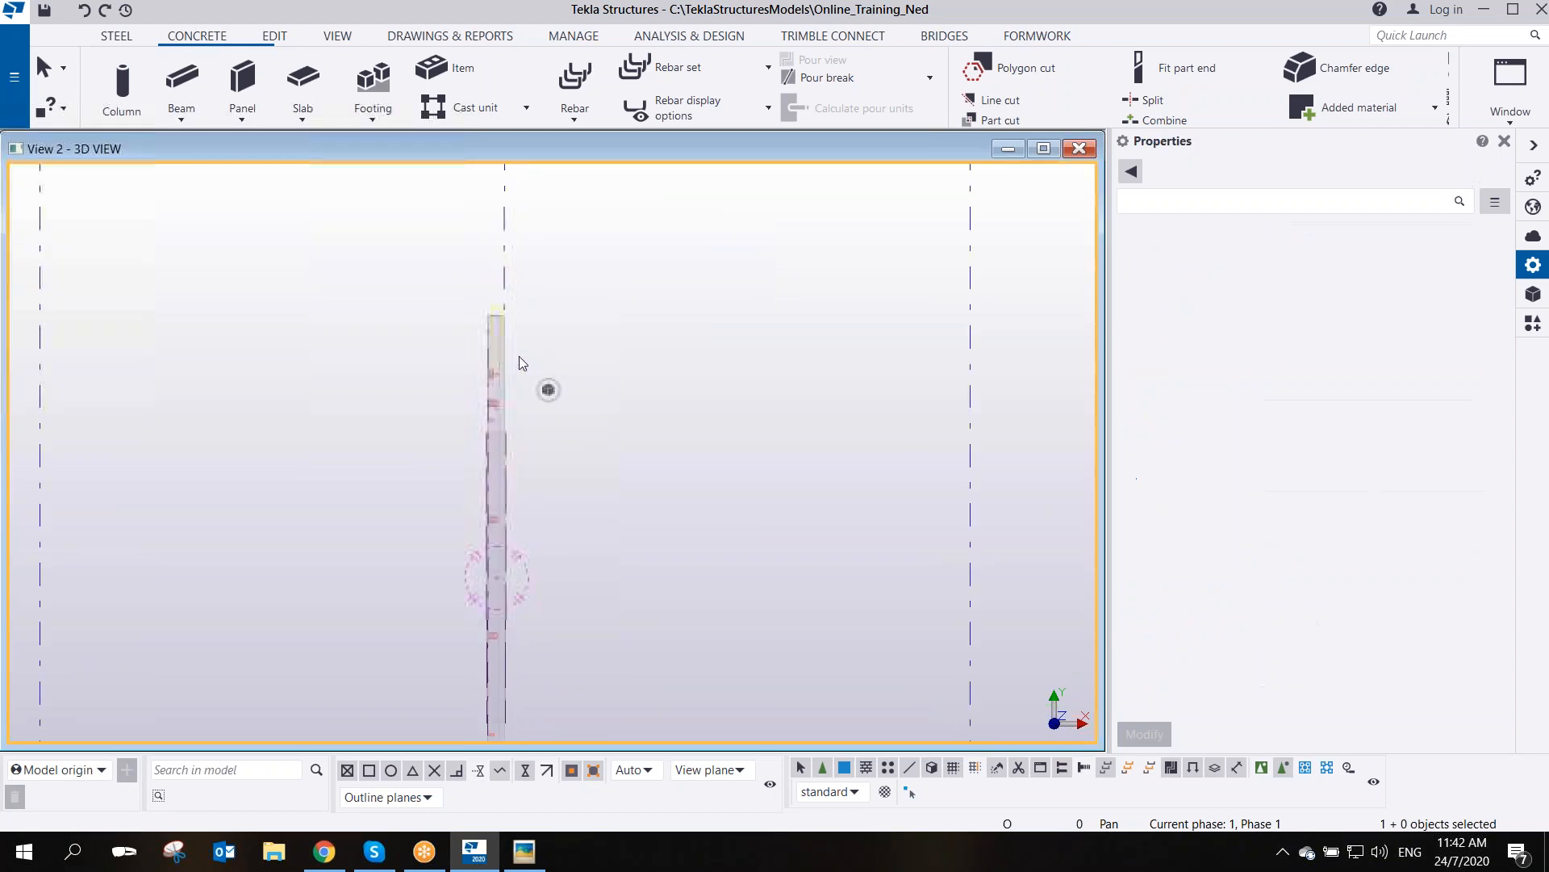
# - View the wall in 3D and inquire its cast unit to review the reinforcing bars and embedded objects
pyautogui.hotkey('ctrl', 'p')
pyautogui.click(340, 143)
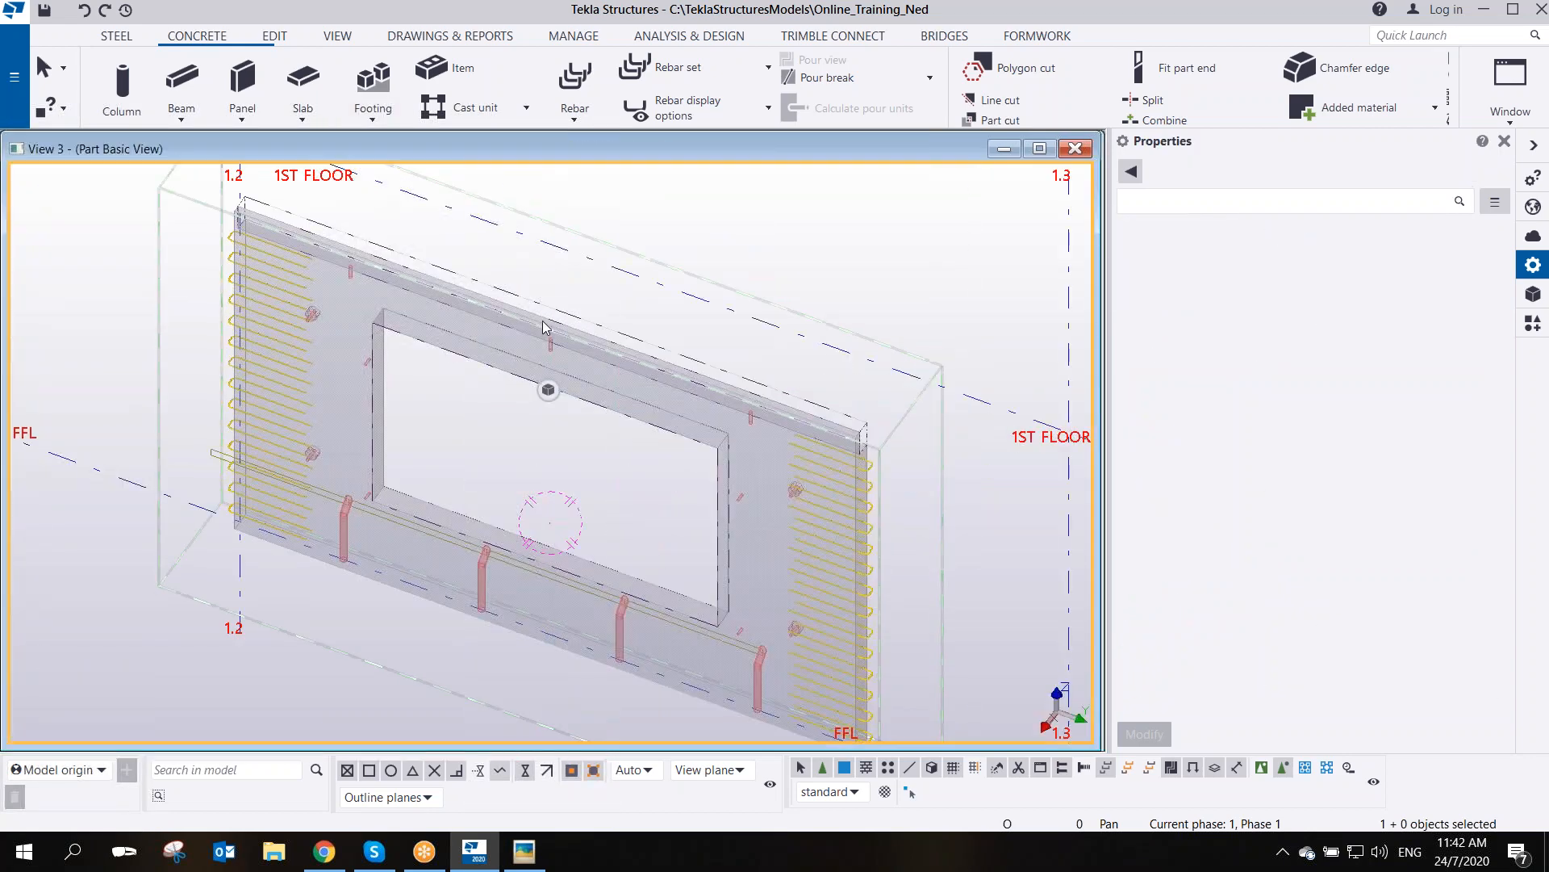
pyautogui.keyDown('ctrl'); pyautogui.moveTo(554, 467); pyautogui.dragTo(716, 505, button='middle'); pyautogui.keyUp('ctrl')
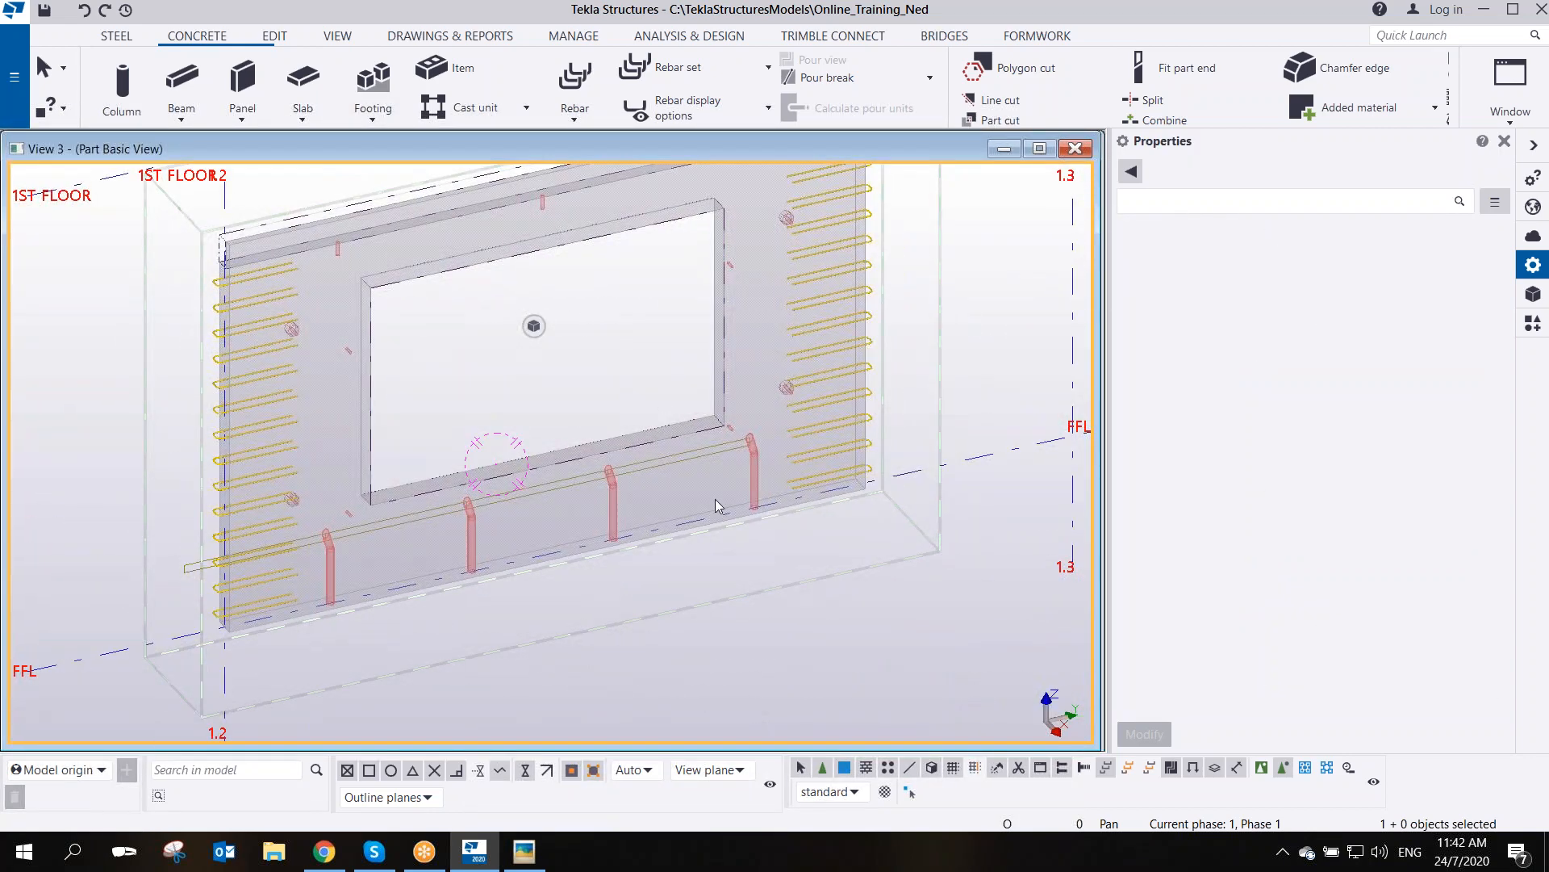
pyautogui.rightClick(715, 533)
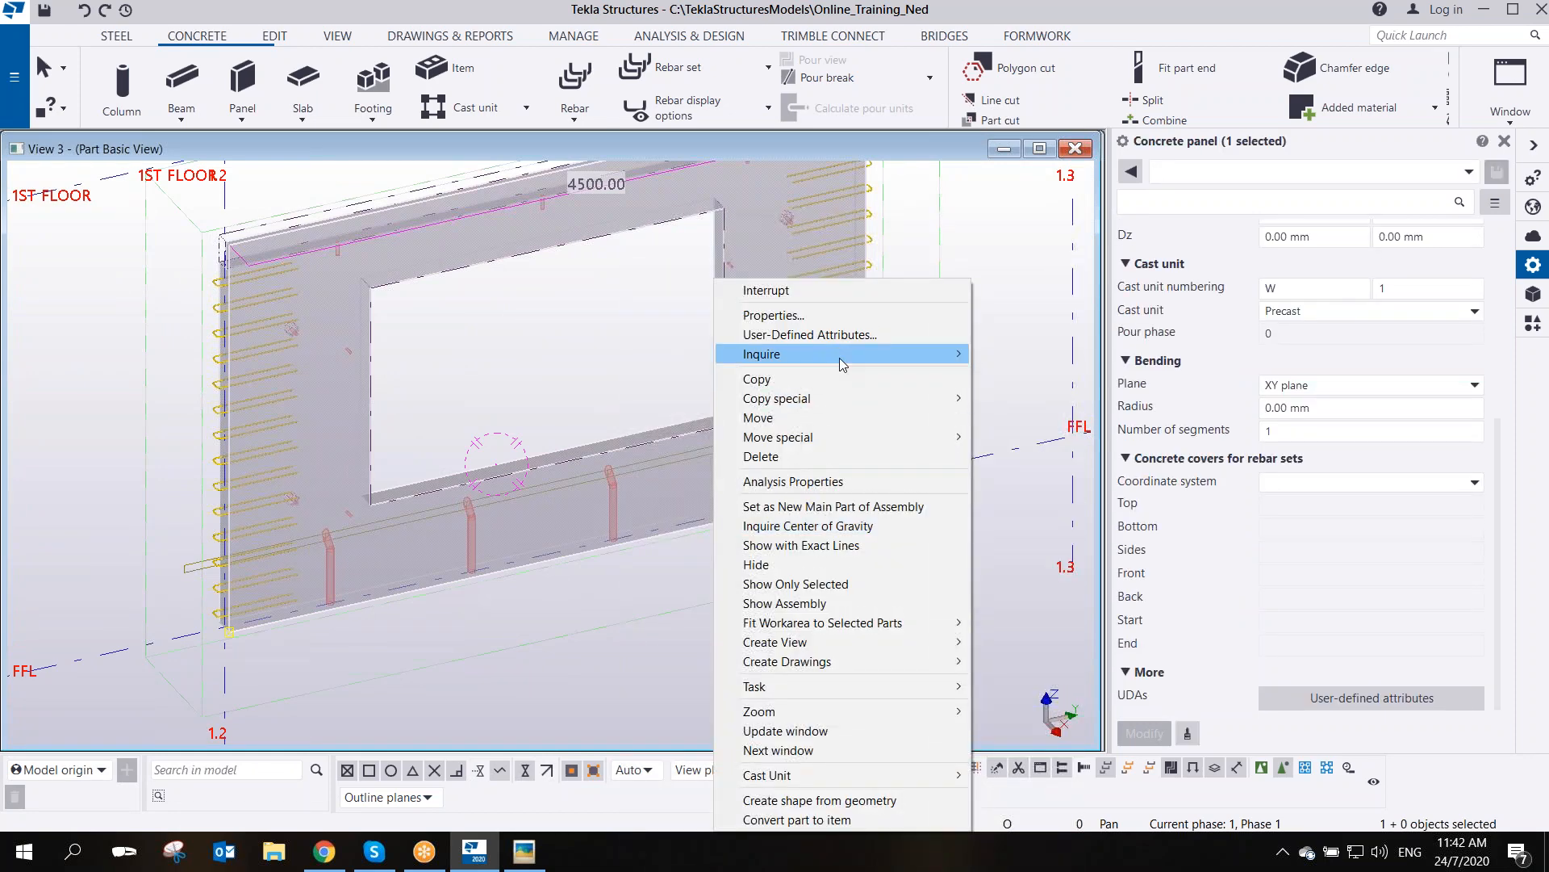
pyautogui.moveTo(840, 359)
pyautogui.click(1050, 375)
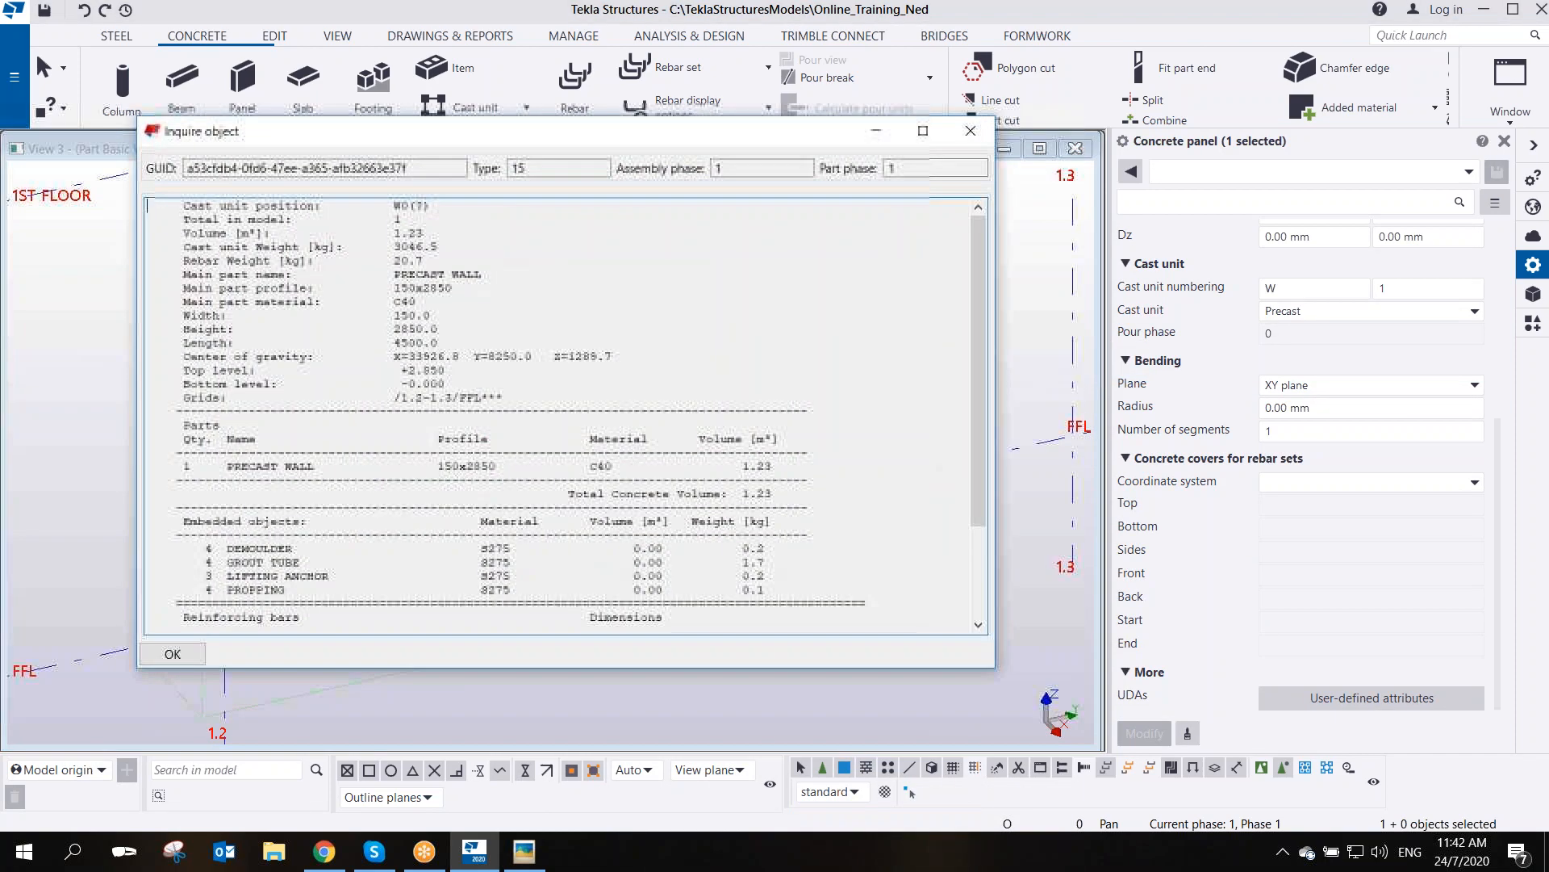
pyautogui.scroll(-3, 573, 469)
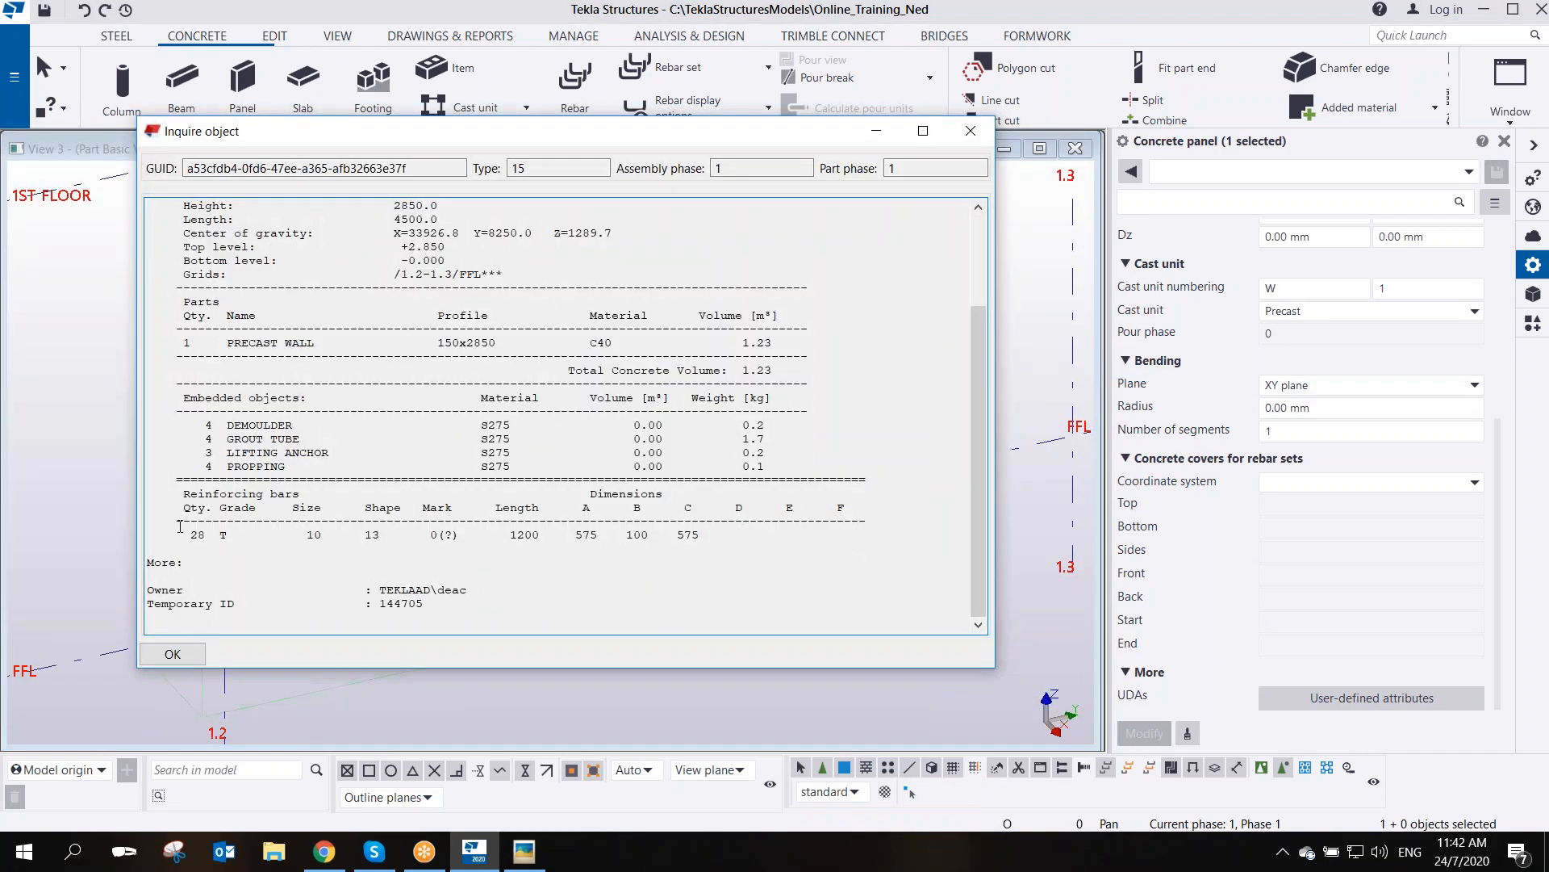
pyautogui.moveTo(180, 533); pyautogui.dragTo(728, 548)
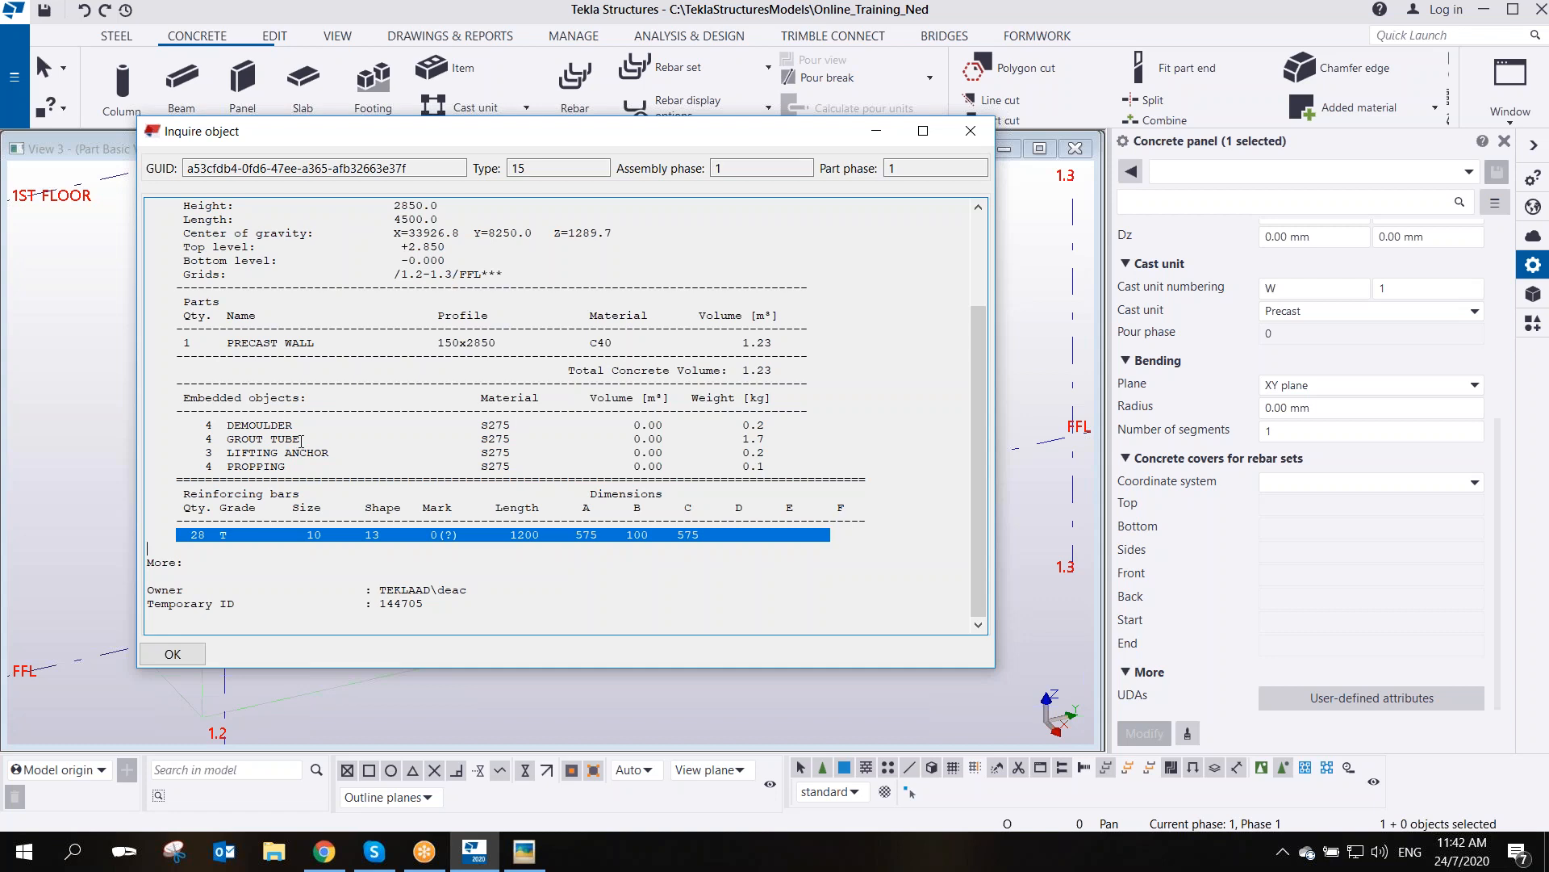
pyautogui.click(971, 131)
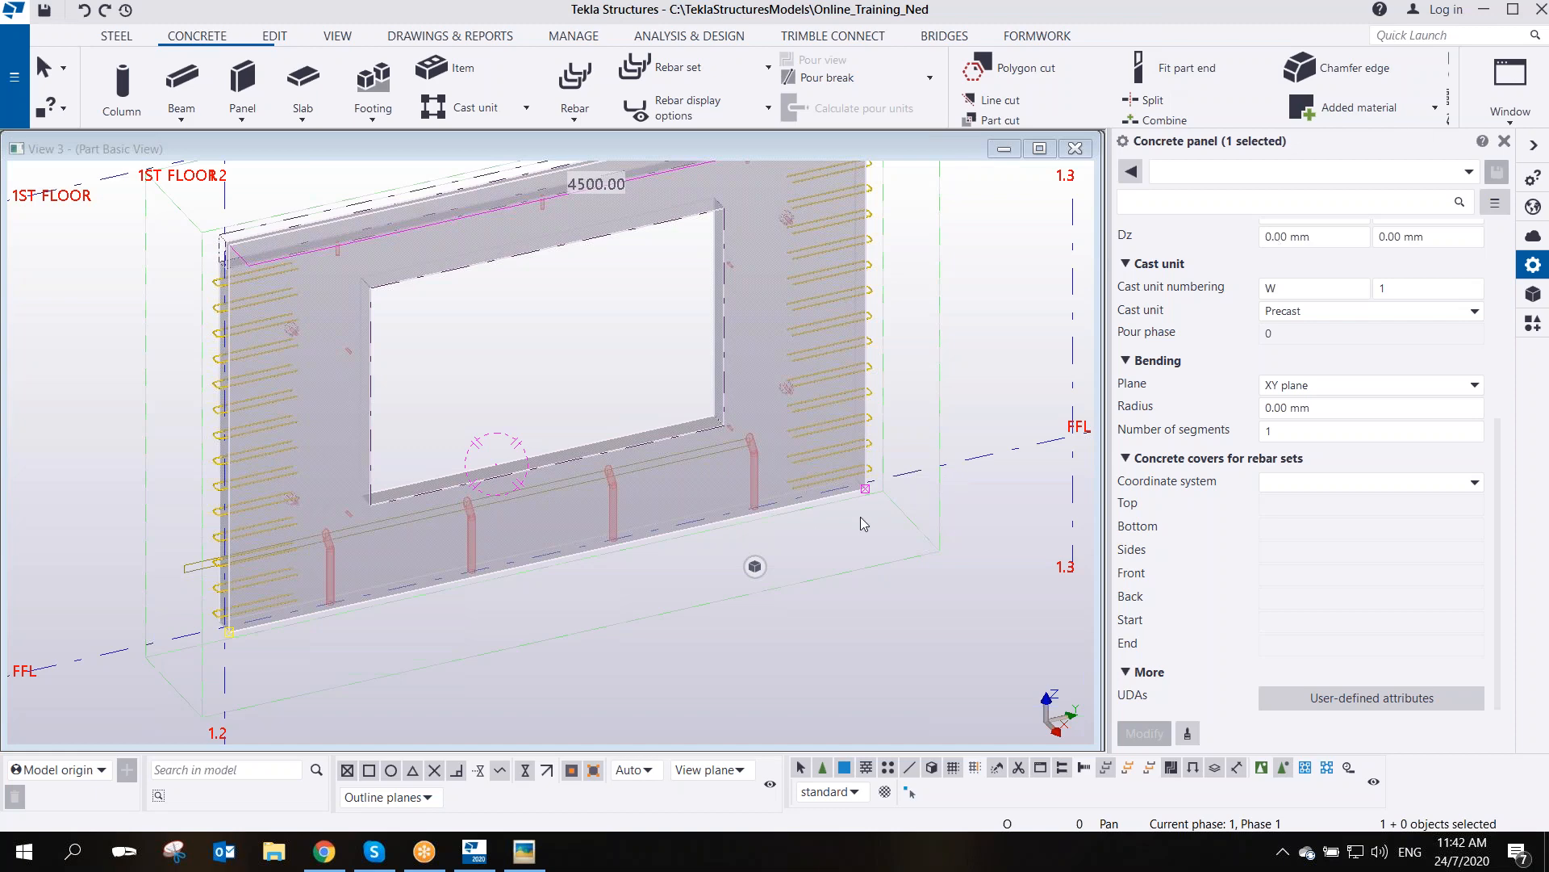
pyautogui.scroll(-1, 732, 521)
pyautogui.moveTo(646, 471); pyautogui.dragTo(665, 526, button='middle')
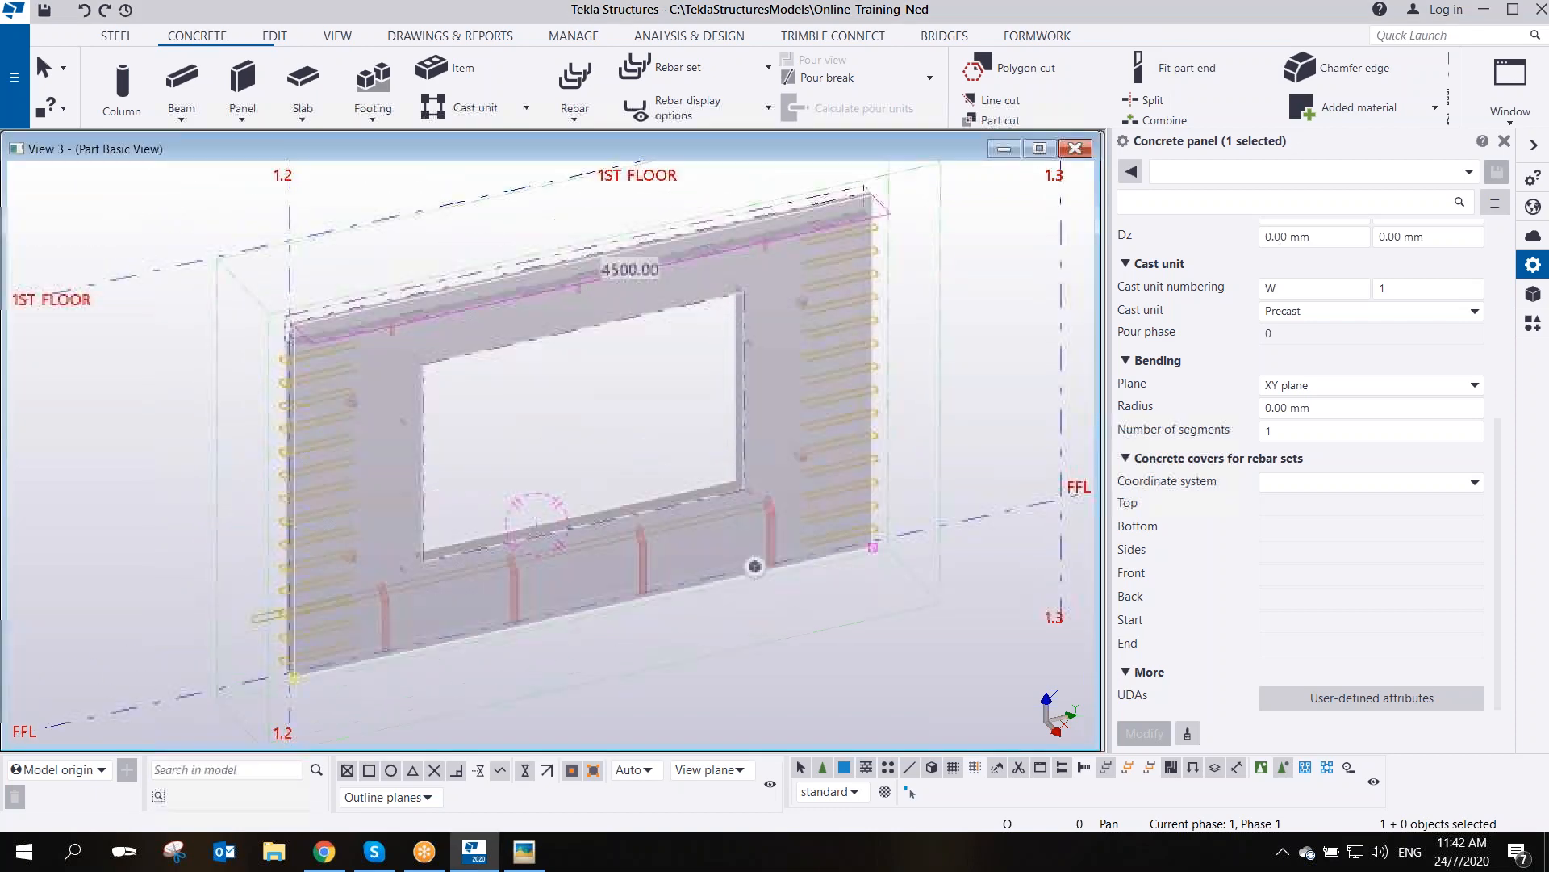
pyautogui.keyDown('ctrl'); pyautogui.moveTo(547, 519); pyautogui.dragTo(574, 487, button='middle'); pyautogui.keyUp('ctrl')
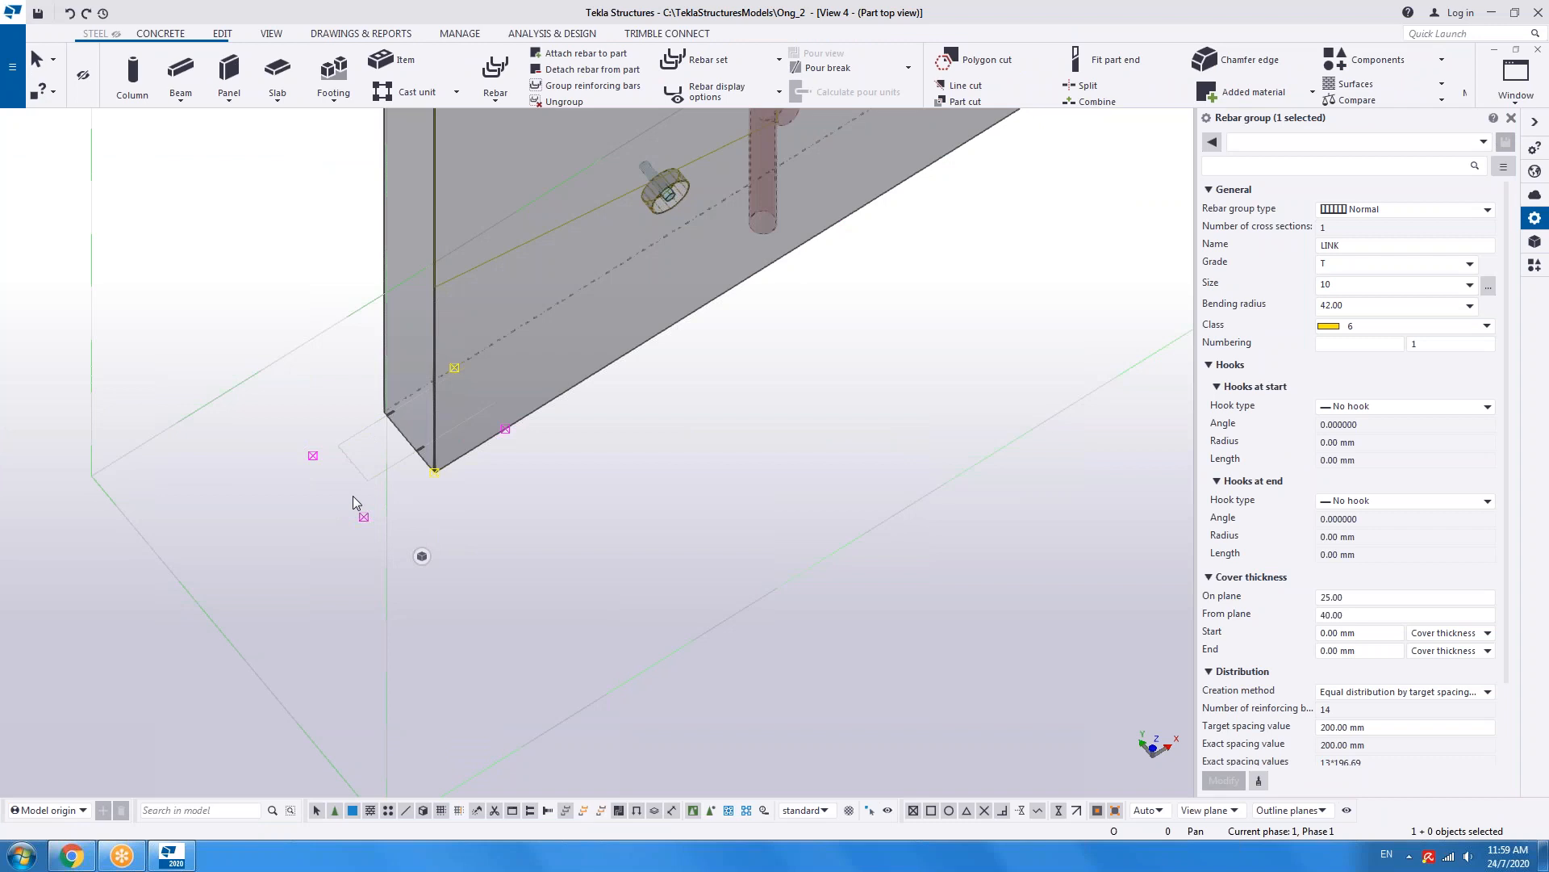
# - Examine the LINK rebar group at the wall's bottom corner and its properties
pyautogui.moveTo(352, 496); pyautogui.dragTo(360, 701, button='middle')
pyautogui.scroll(-1, 369, 701)
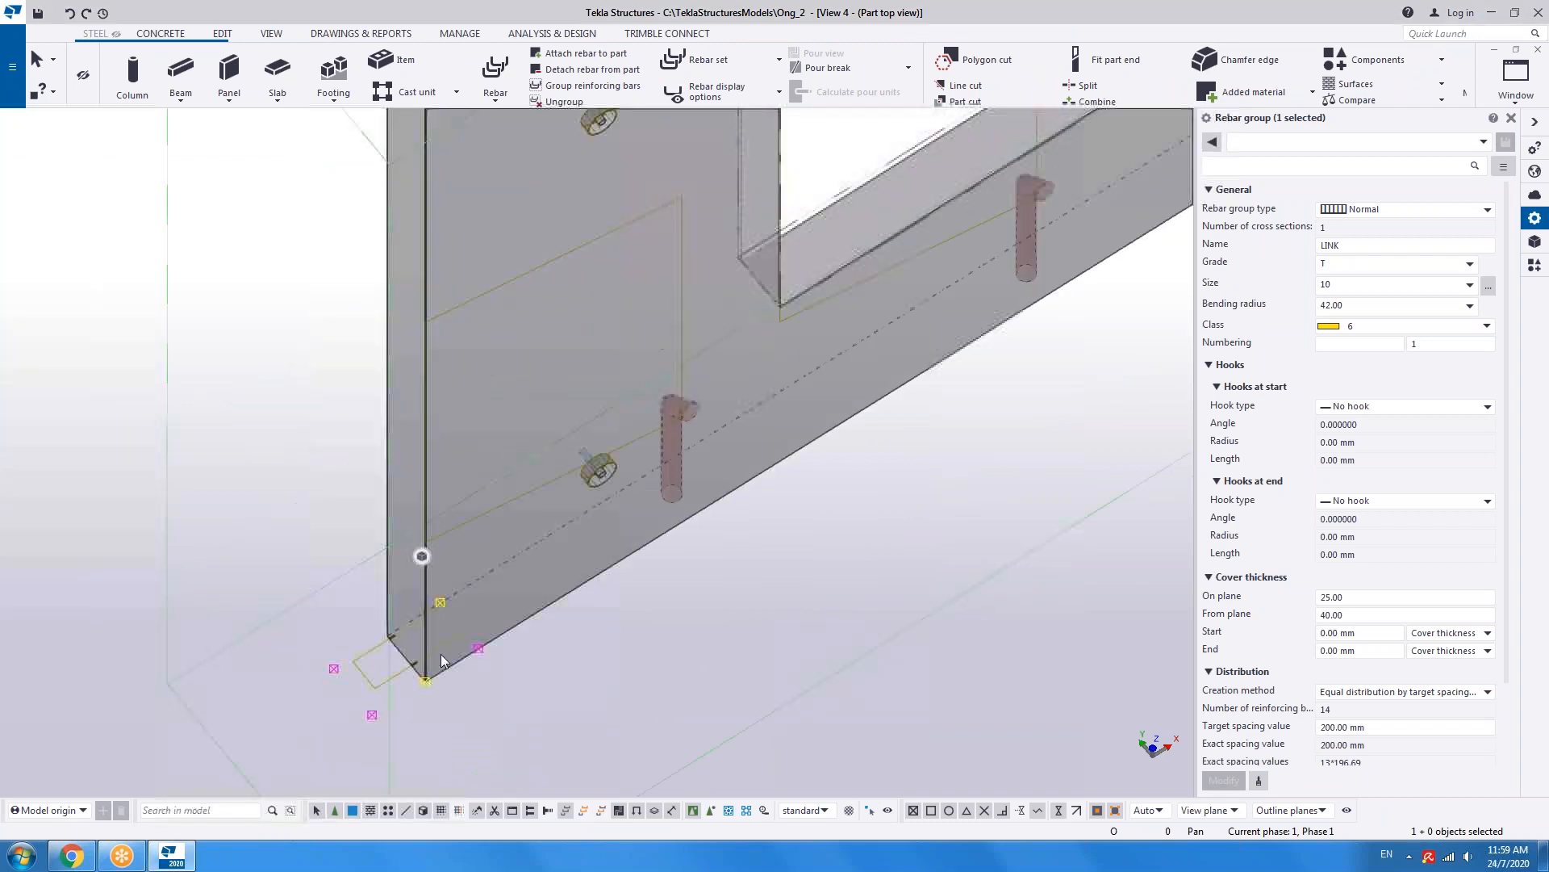
pyautogui.scroll(-1, 443, 661)
pyautogui.scroll(2, 435, 686)
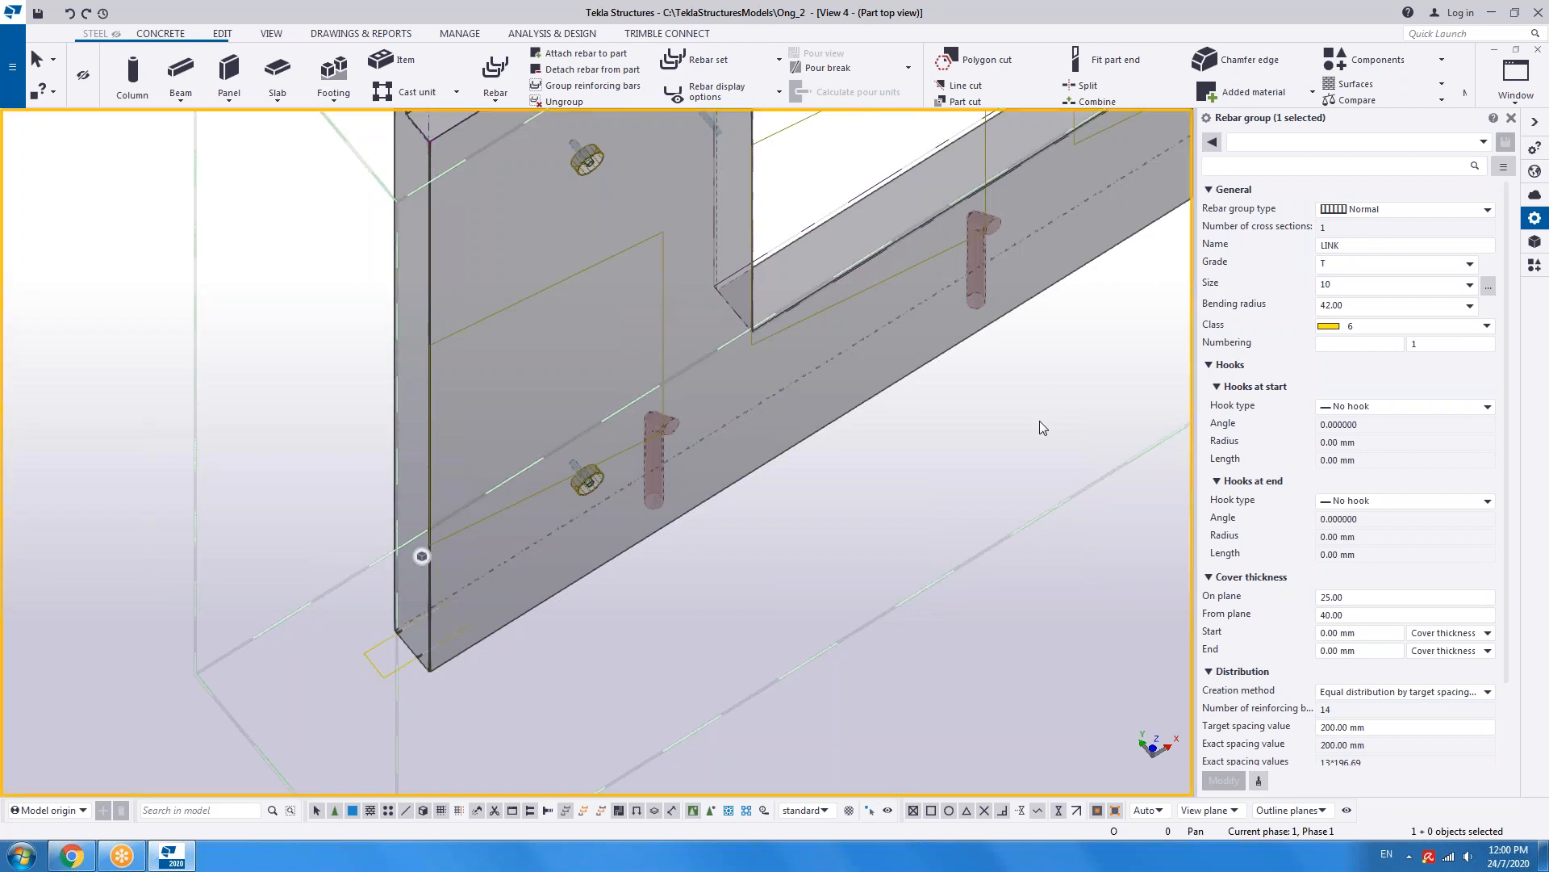
pyautogui.click(1040, 420)
pyautogui.scroll(-1, 1179, 590)
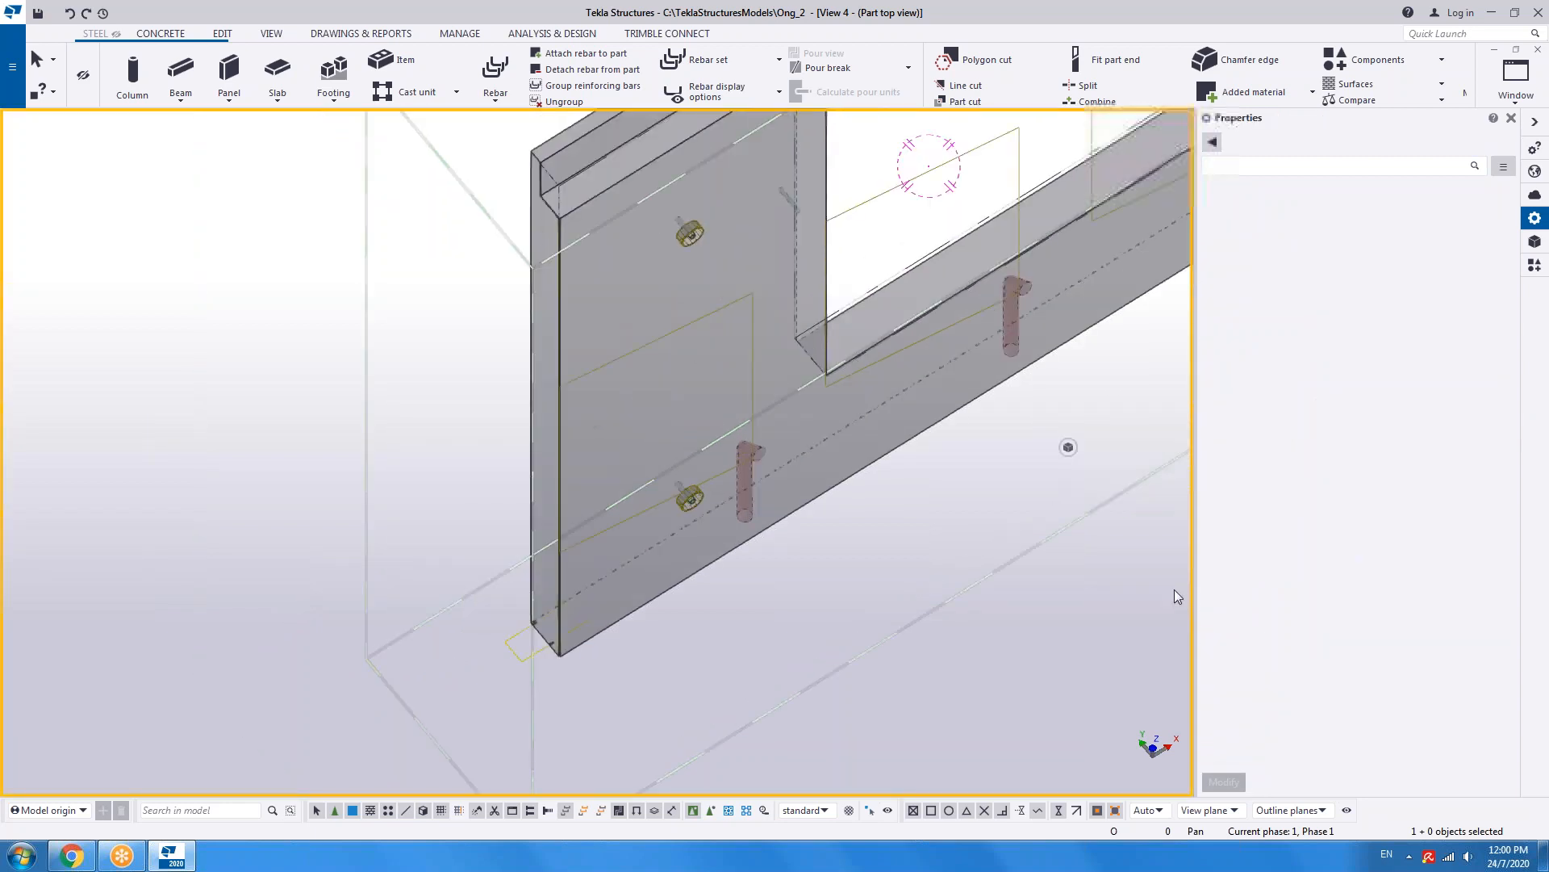
pyautogui.scroll(-1, 1174, 593)
pyautogui.scroll(-1, 827, 549)
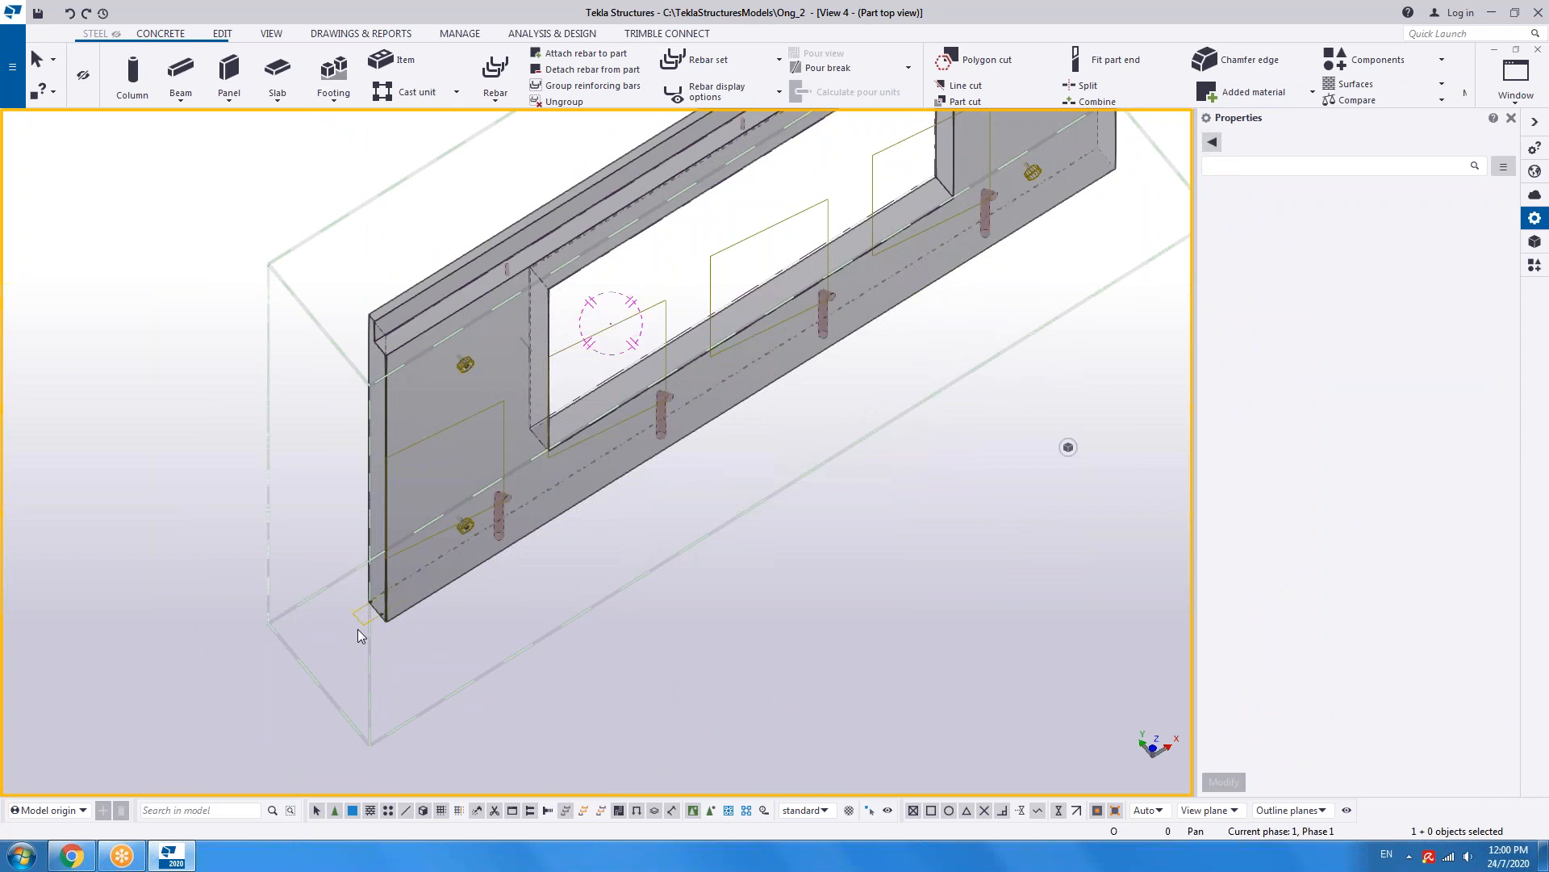
pyautogui.click(358, 618)
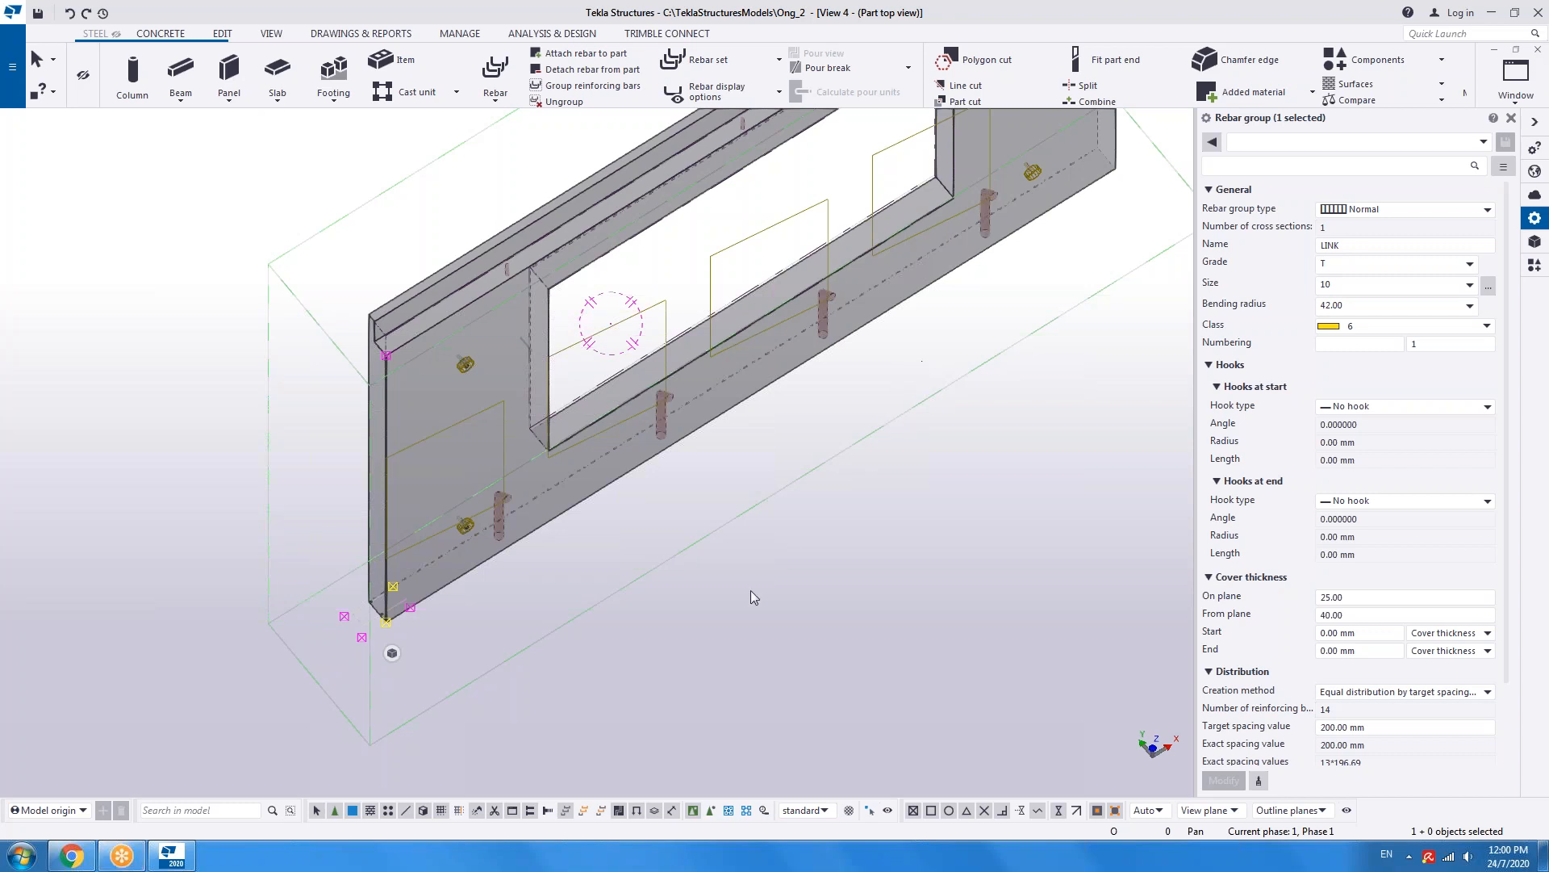
pyautogui.moveTo(394, 654)
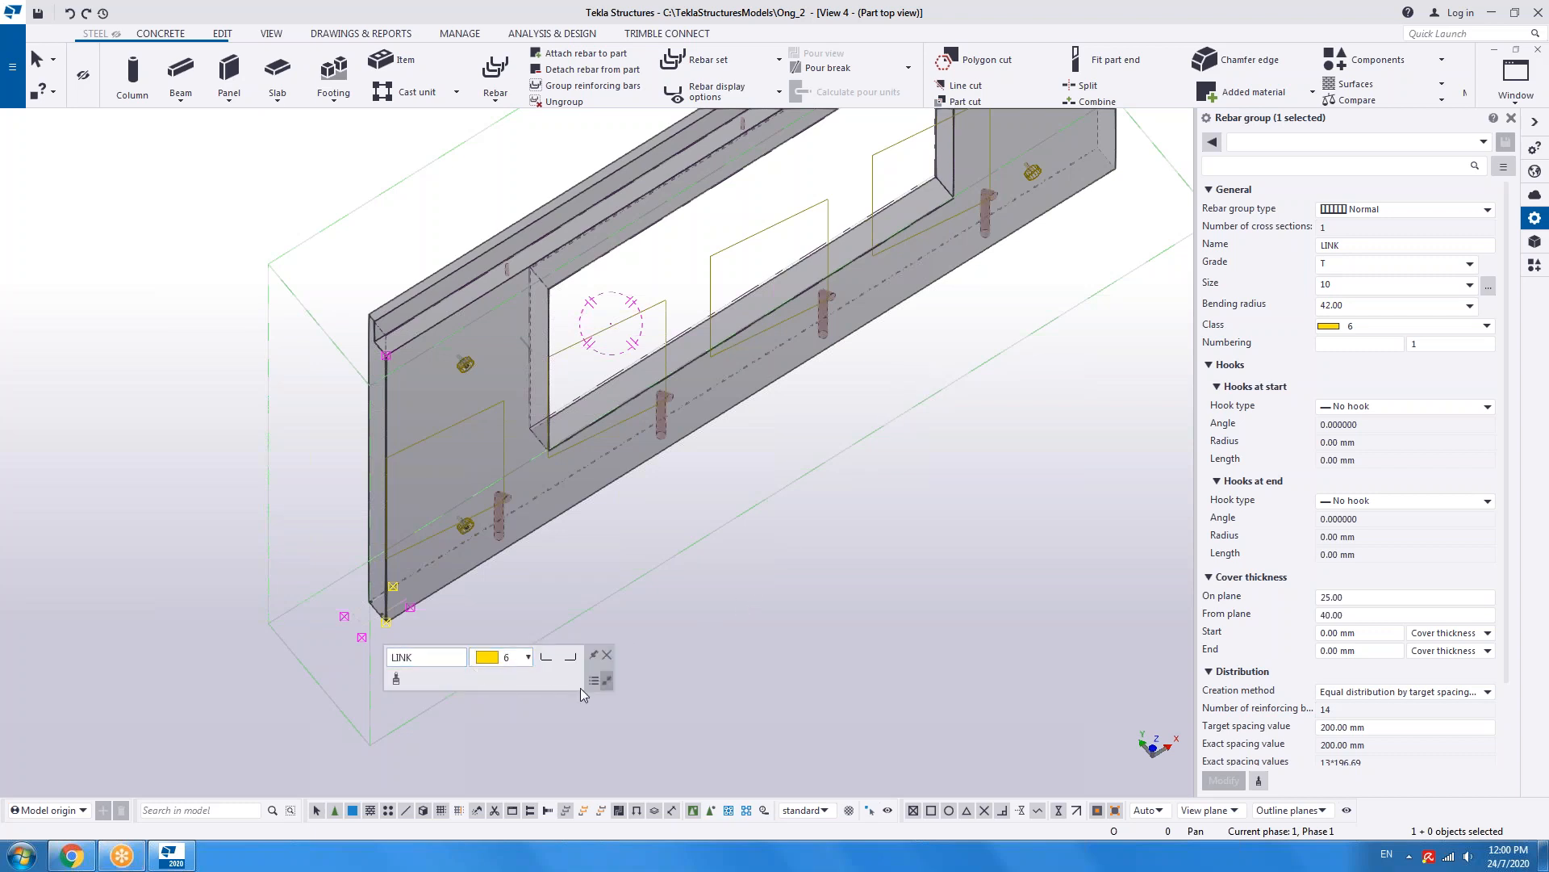
pyautogui.click(972, 586)
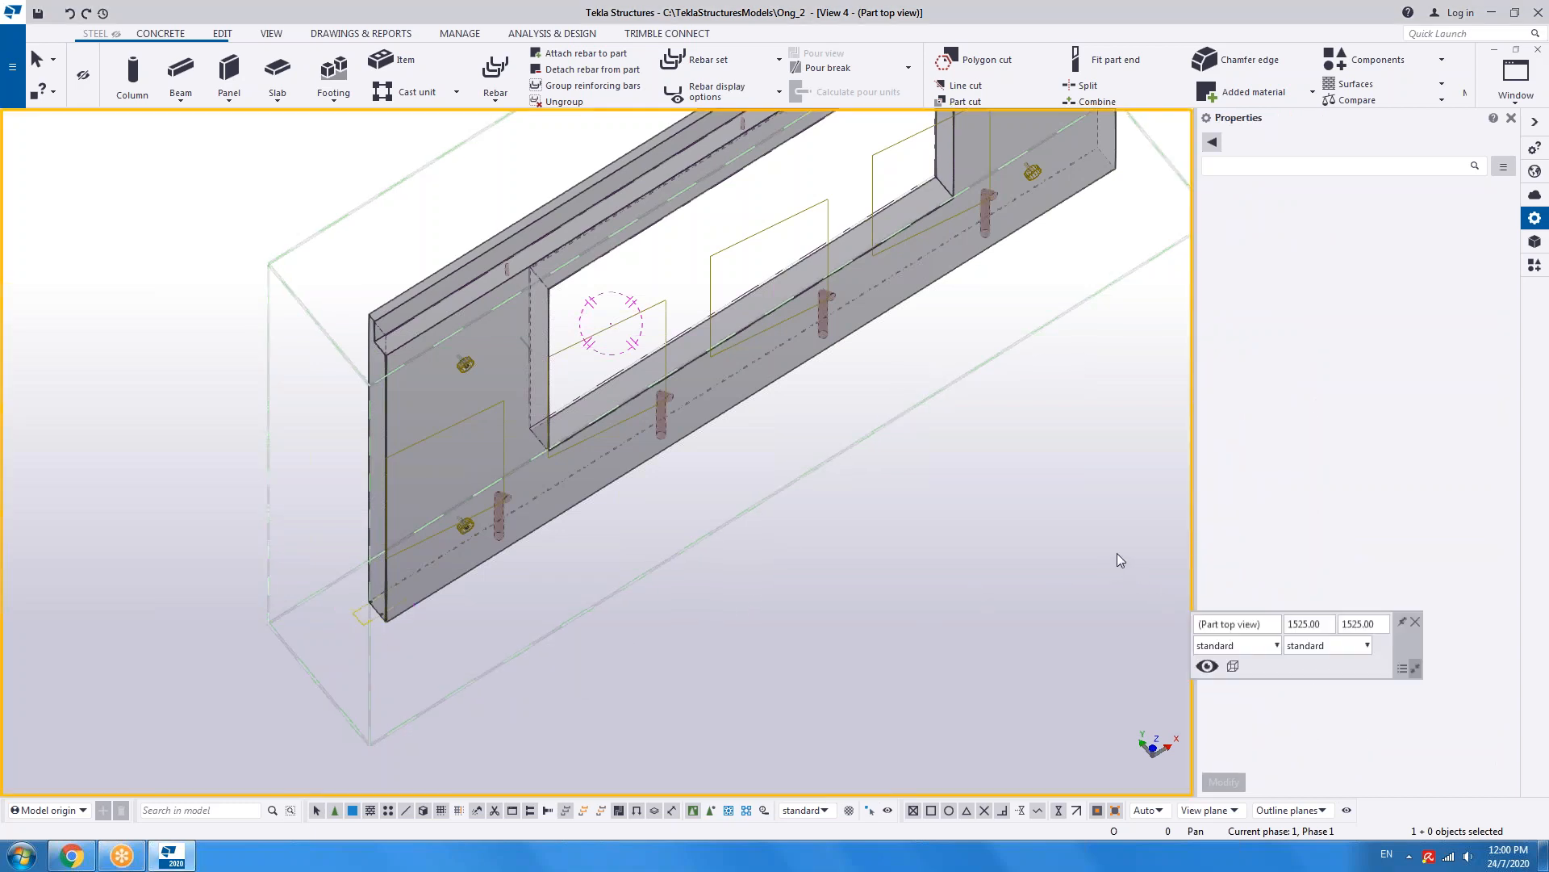
# - Shrink and widen the Tekla Structures window, list the applications and components, and bring the window back in front of the browser
pyautogui.moveTo(1107, 11); pyautogui.dragTo(523, 121)
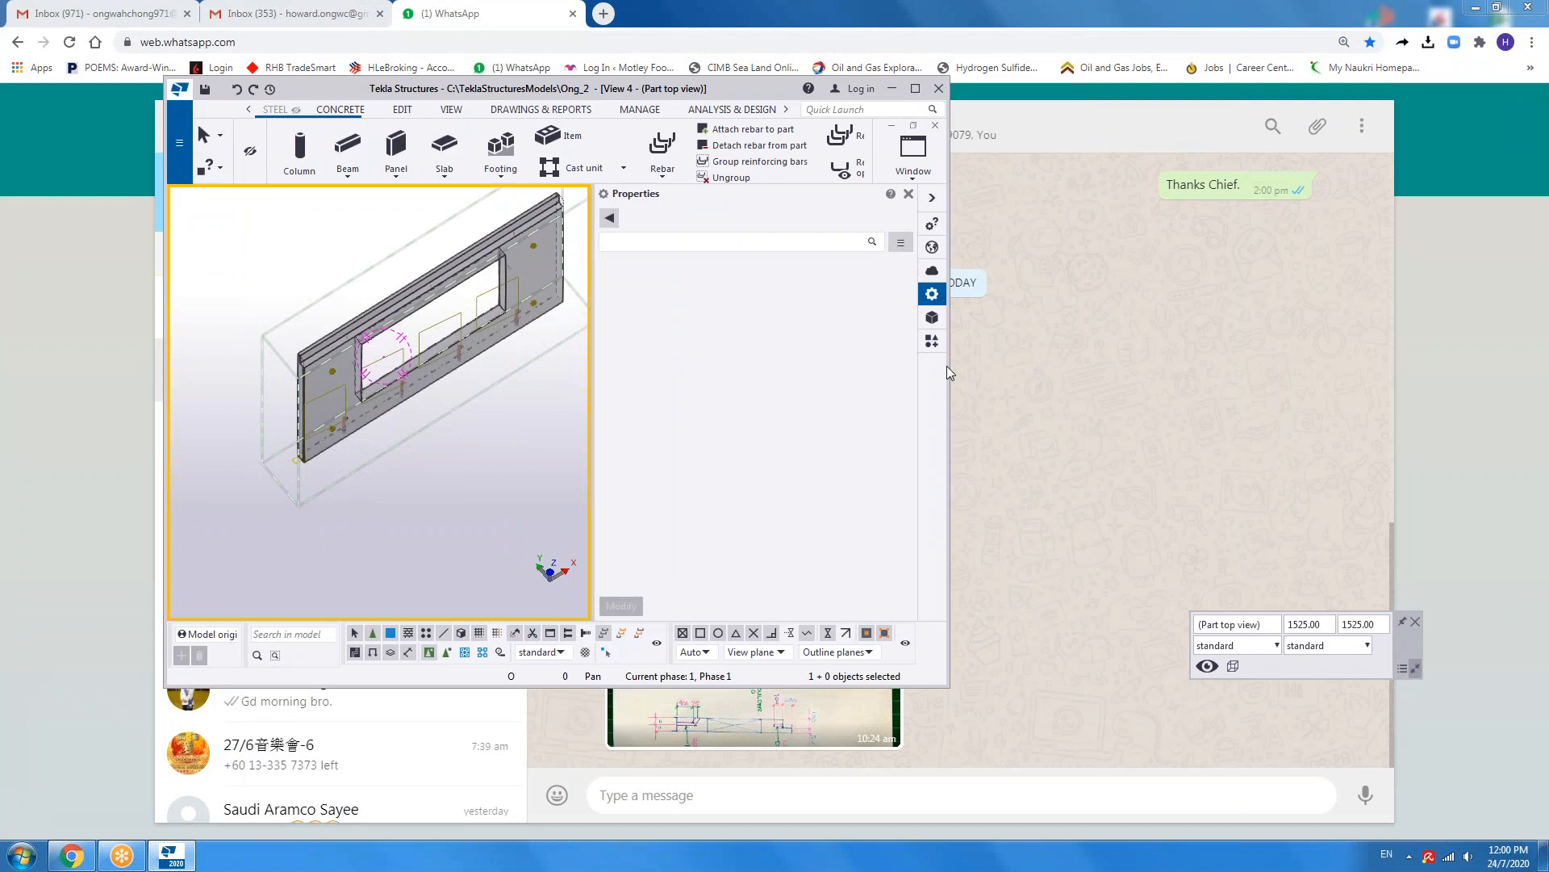
pyautogui.moveTo(951, 384); pyautogui.dragTo(1262, 385)
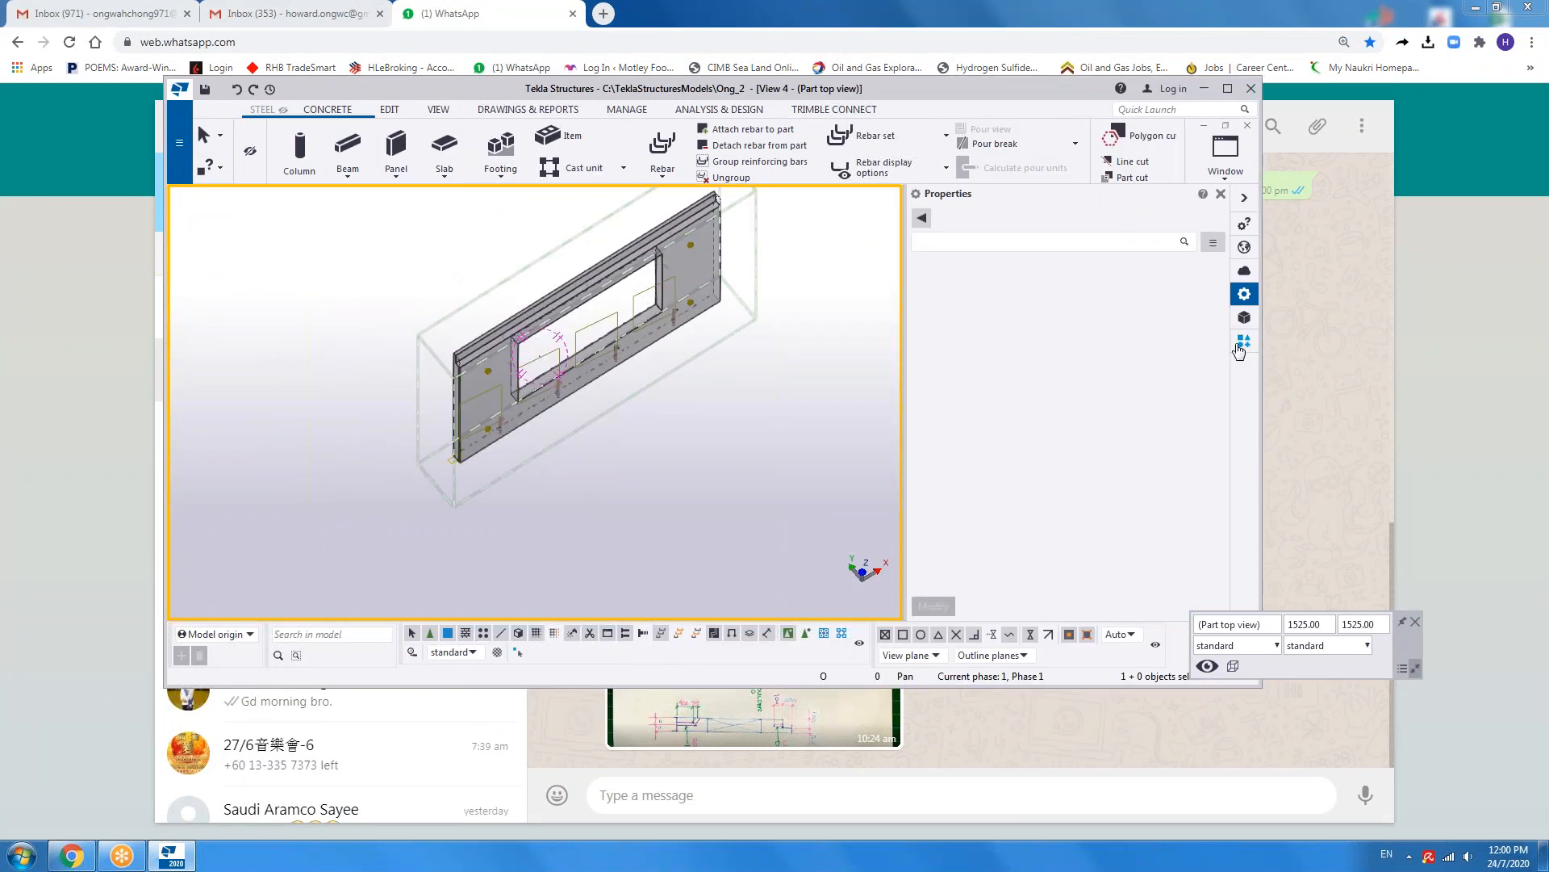
pyautogui.click(1242, 345)
pyautogui.click(1081, 45)
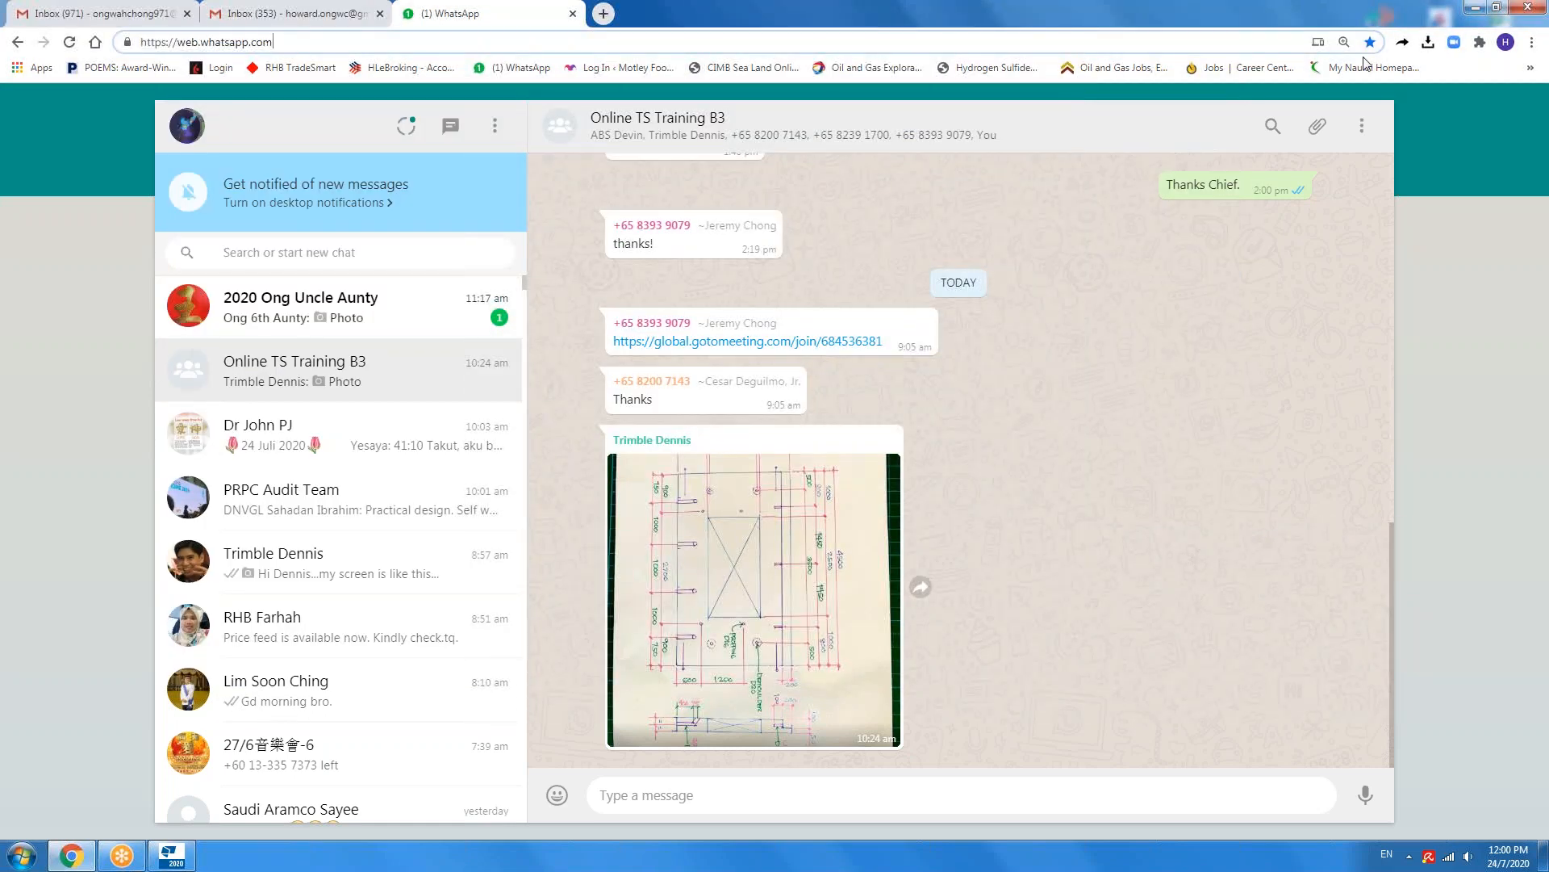
pyautogui.click(181, 855)
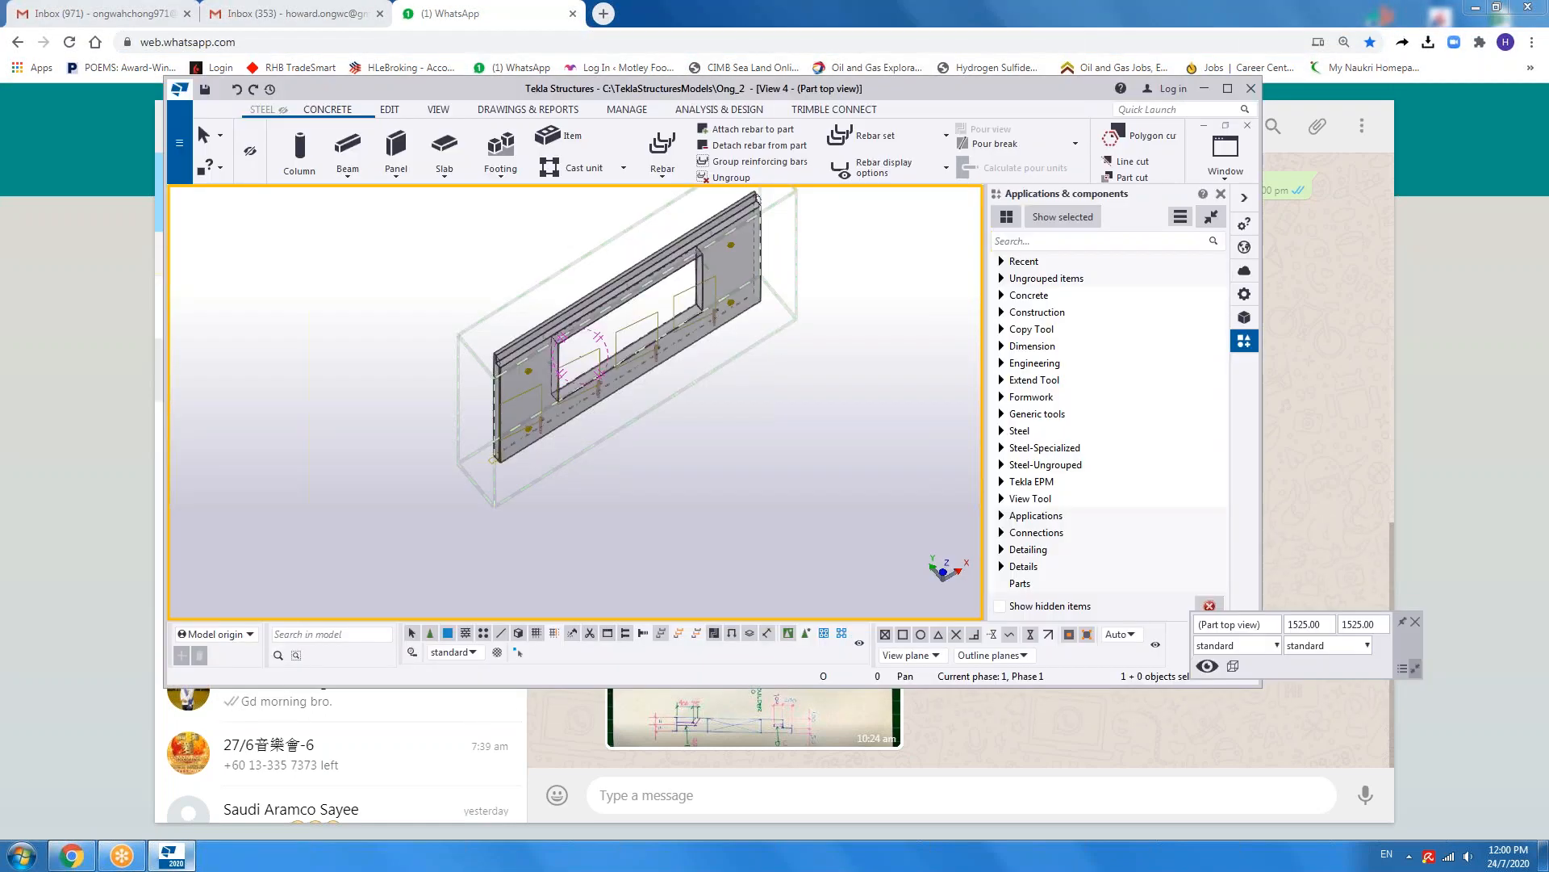
# - Set the bending radius of the LINK rebar group at the wall's end to 20
pyautogui.scroll(4, 473, 473)
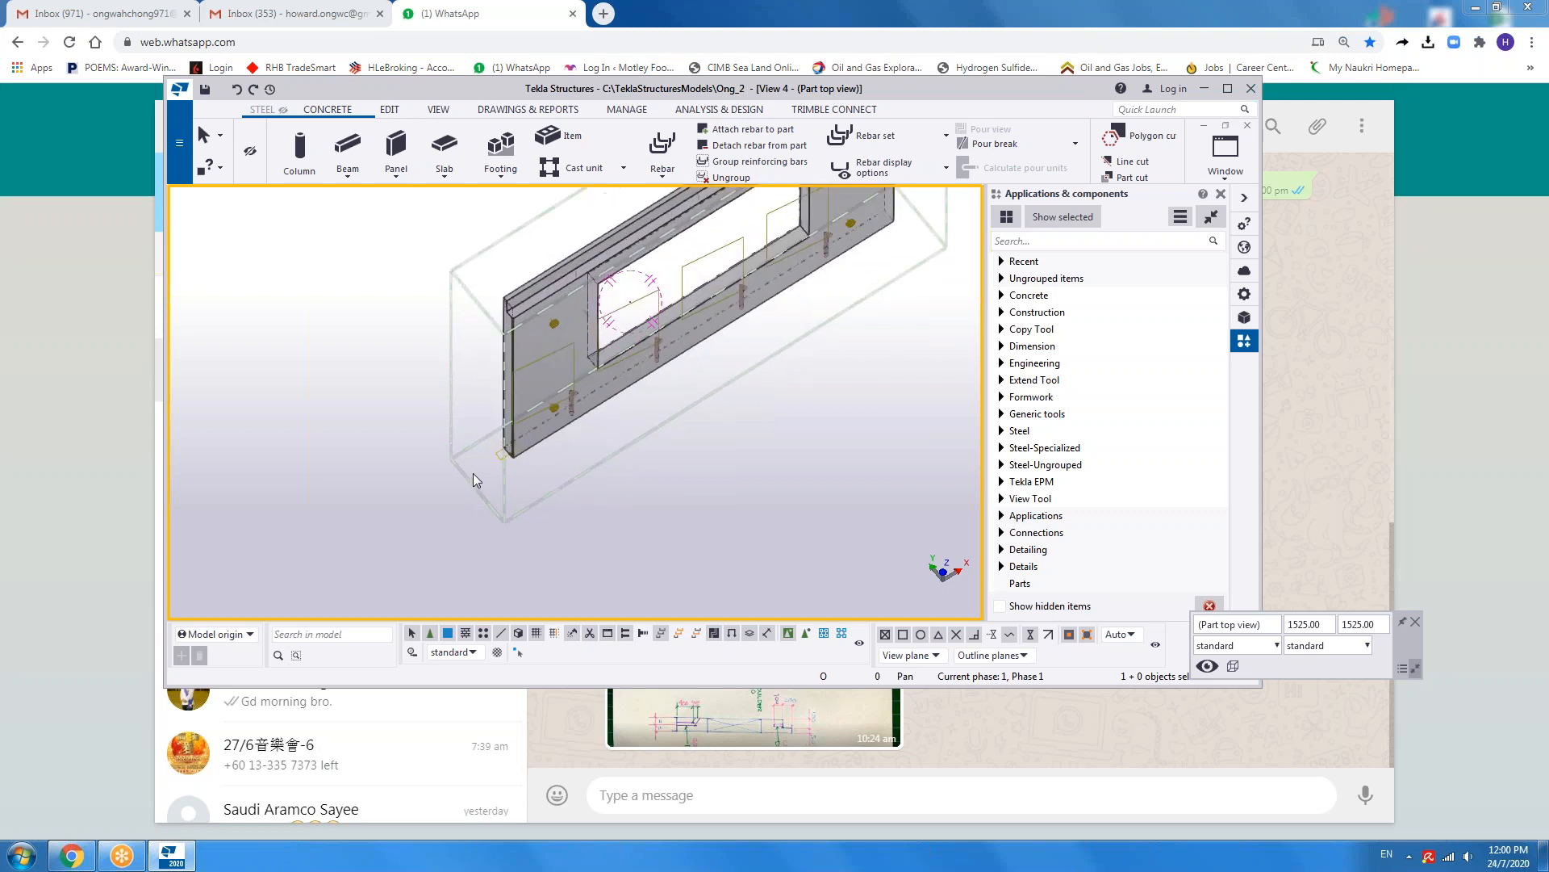
pyautogui.scroll(3, 507, 452)
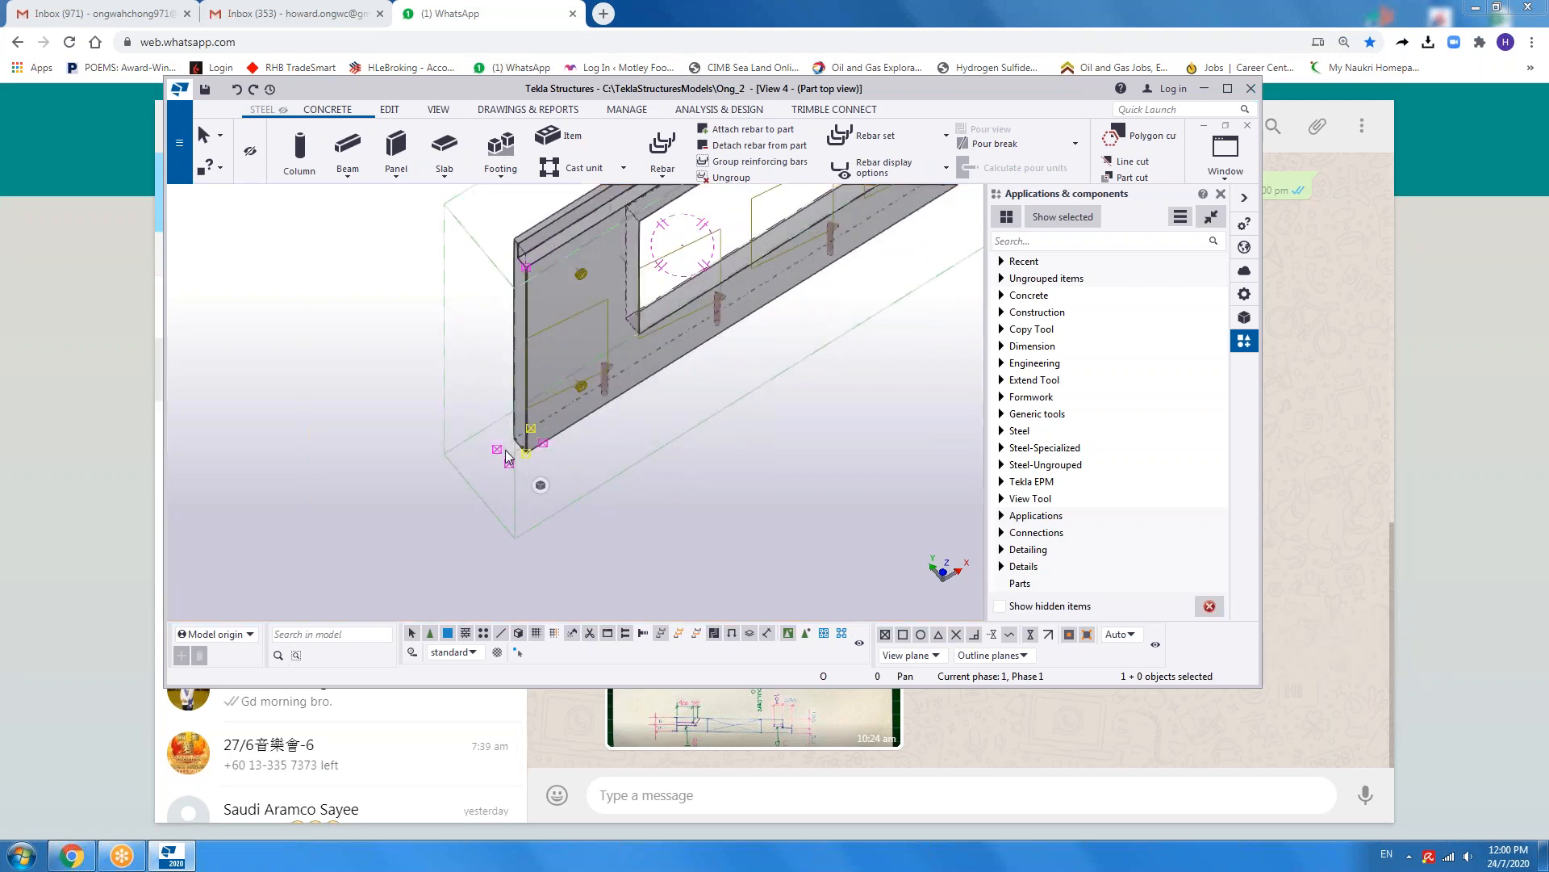
pyautogui.doubleClick(506, 452)
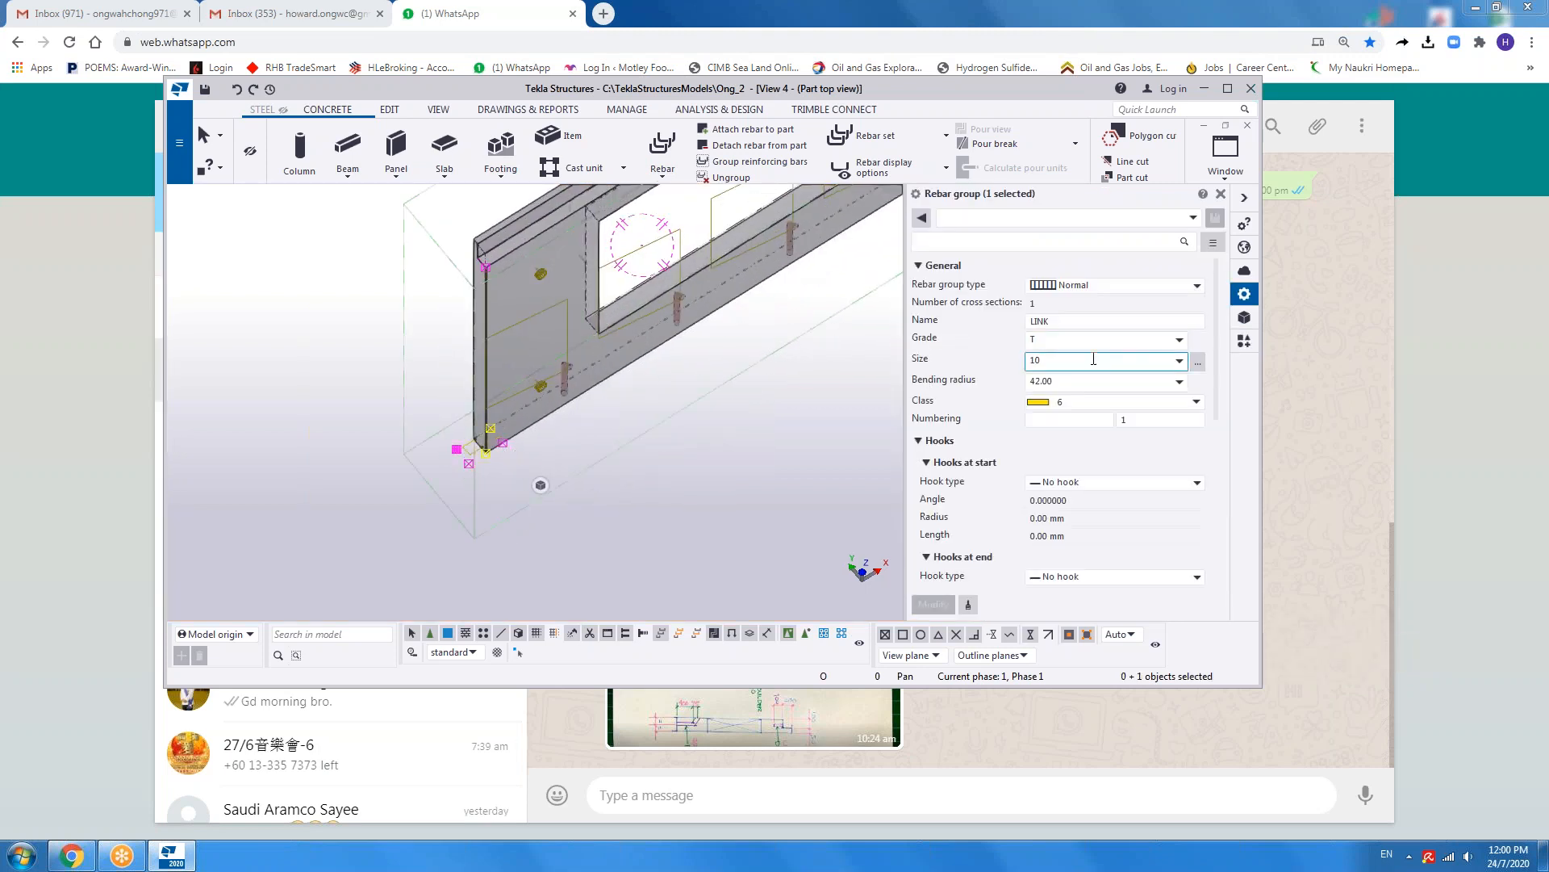
pyautogui.scroll(-2, 1138, 479)
pyautogui.scroll(-1, 1063, 421)
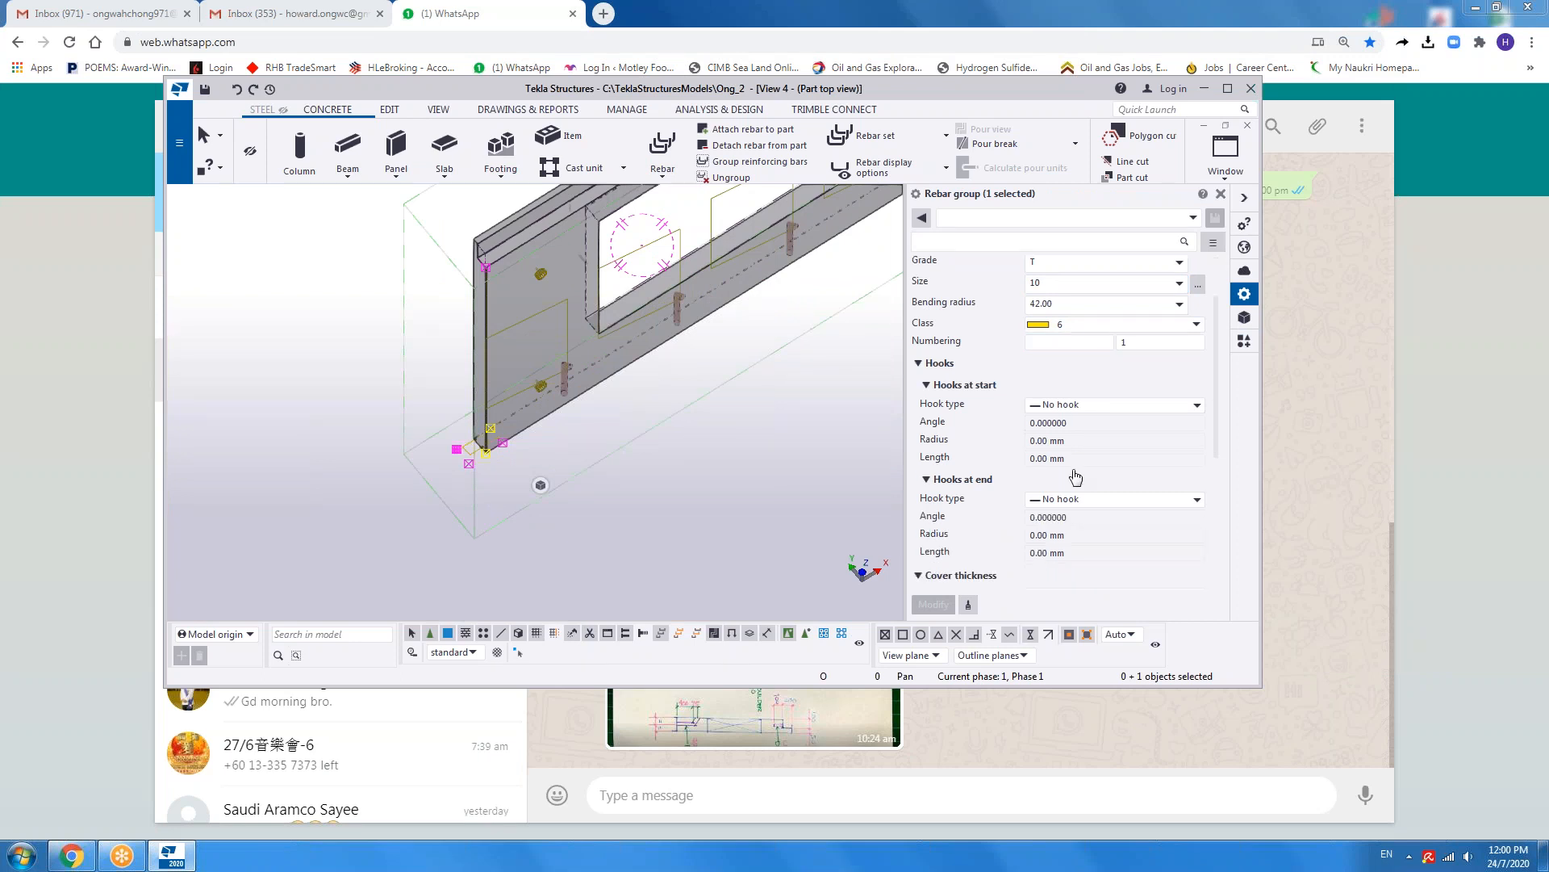
pyautogui.click(1082, 303)
pyautogui.write('20')
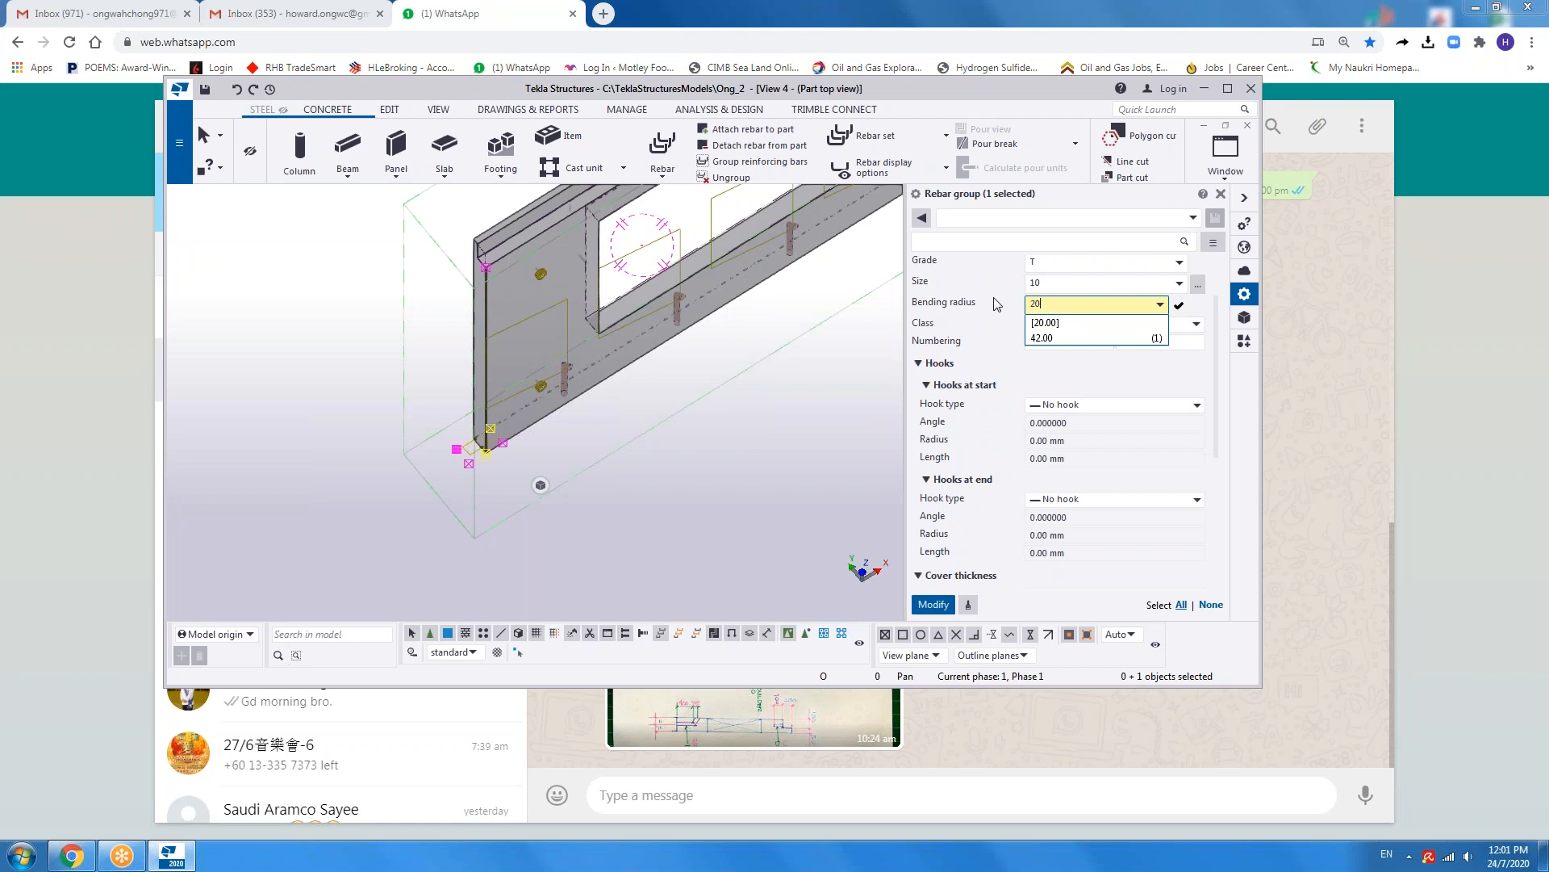
pyautogui.press('Return')
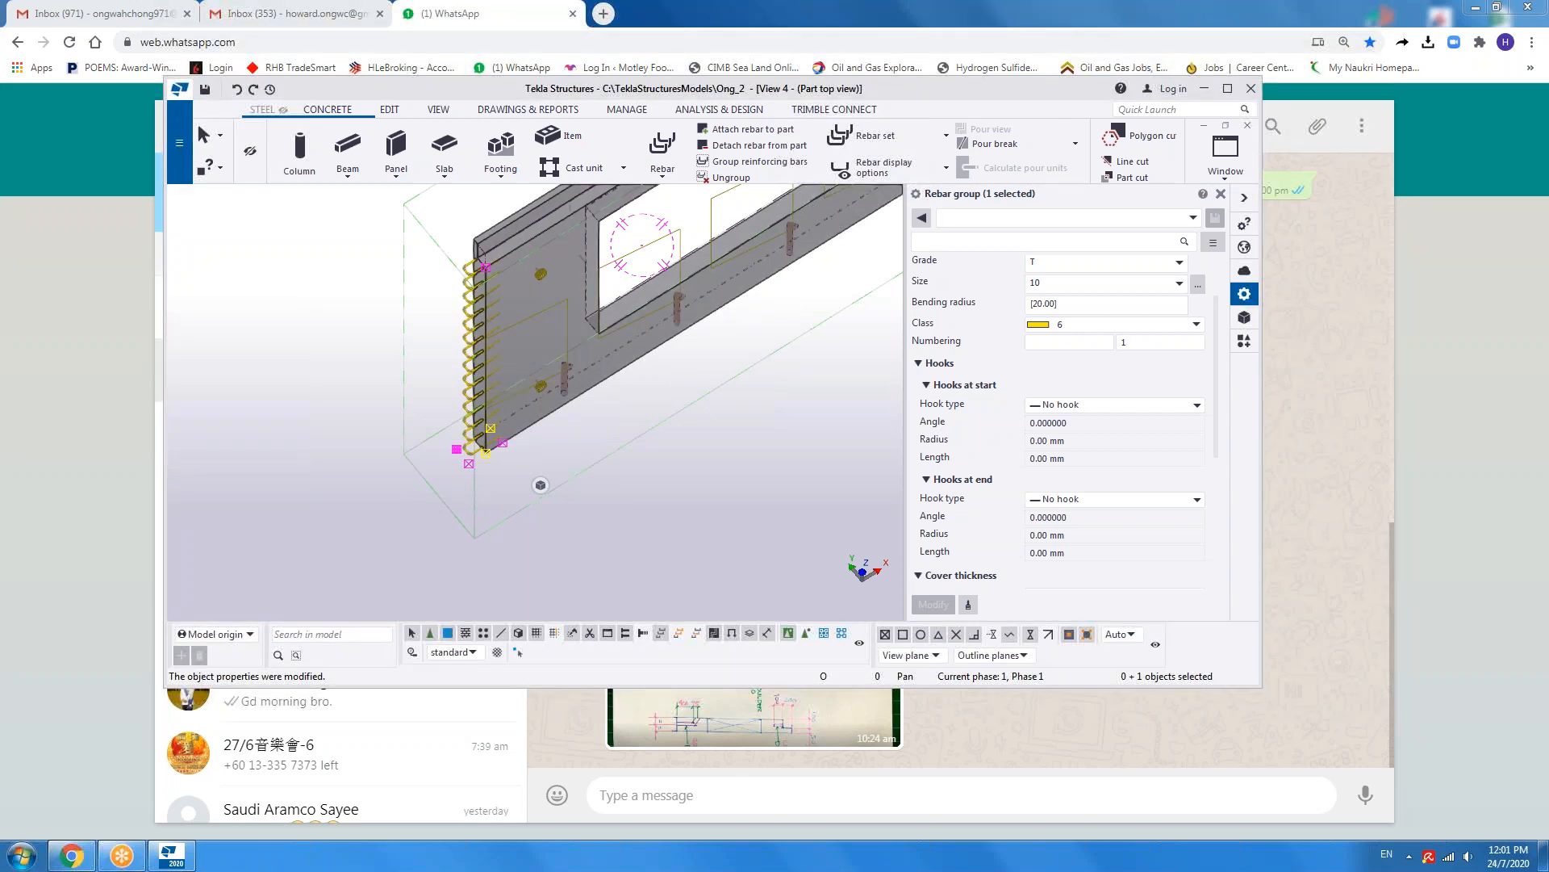
pyautogui.click(1030, 22)
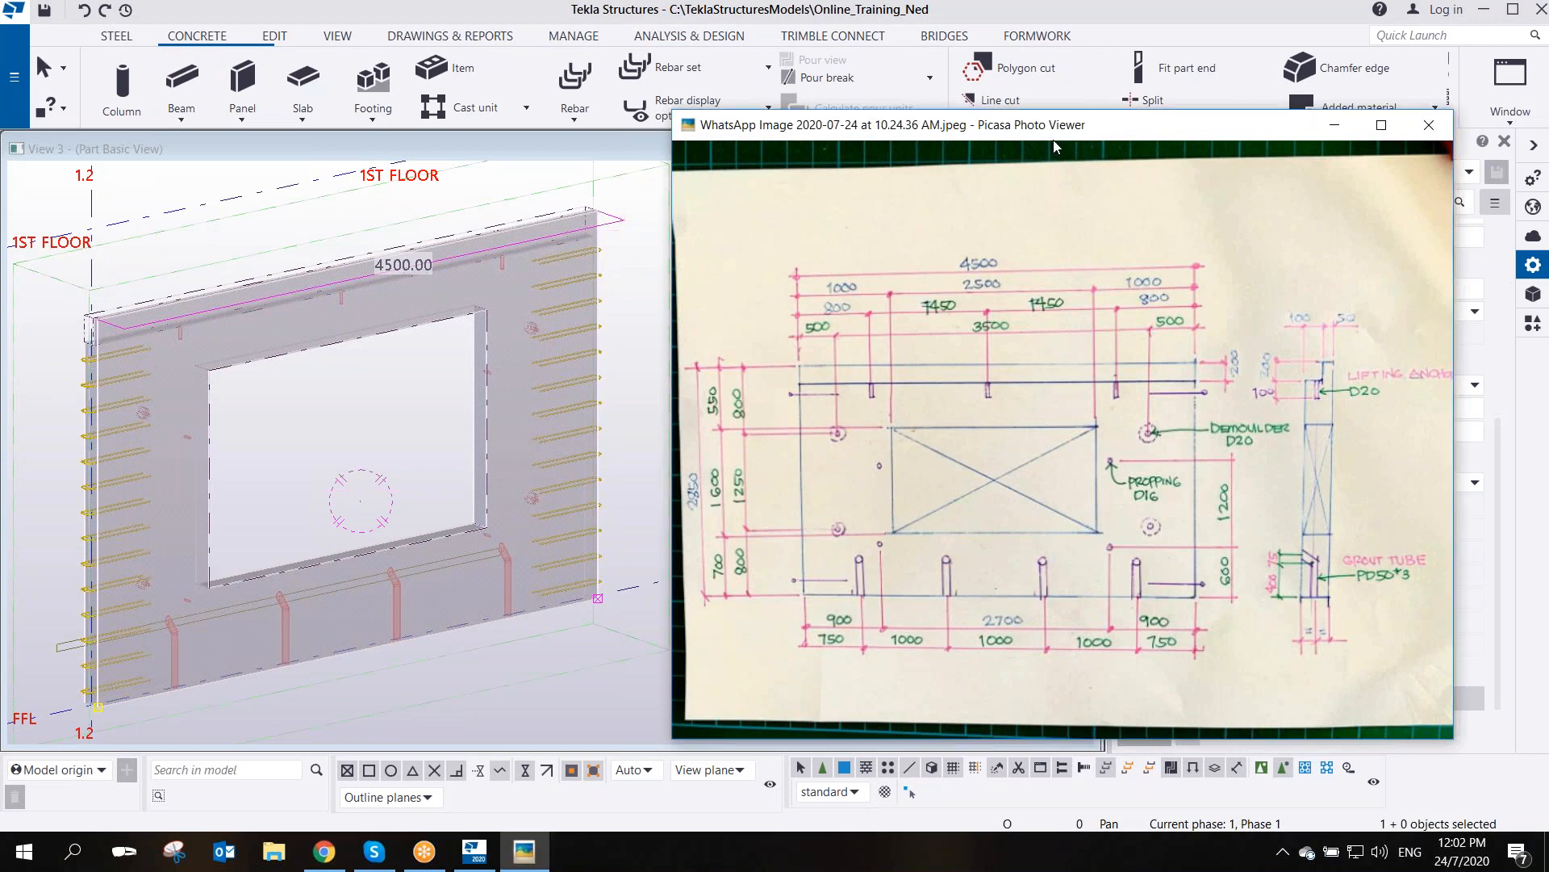
# - Close the wall's reference sketch in the photo viewer and bring the whole precast wall into view
pyautogui.moveTo(1082, 140); pyautogui.dragTo(569, 176)
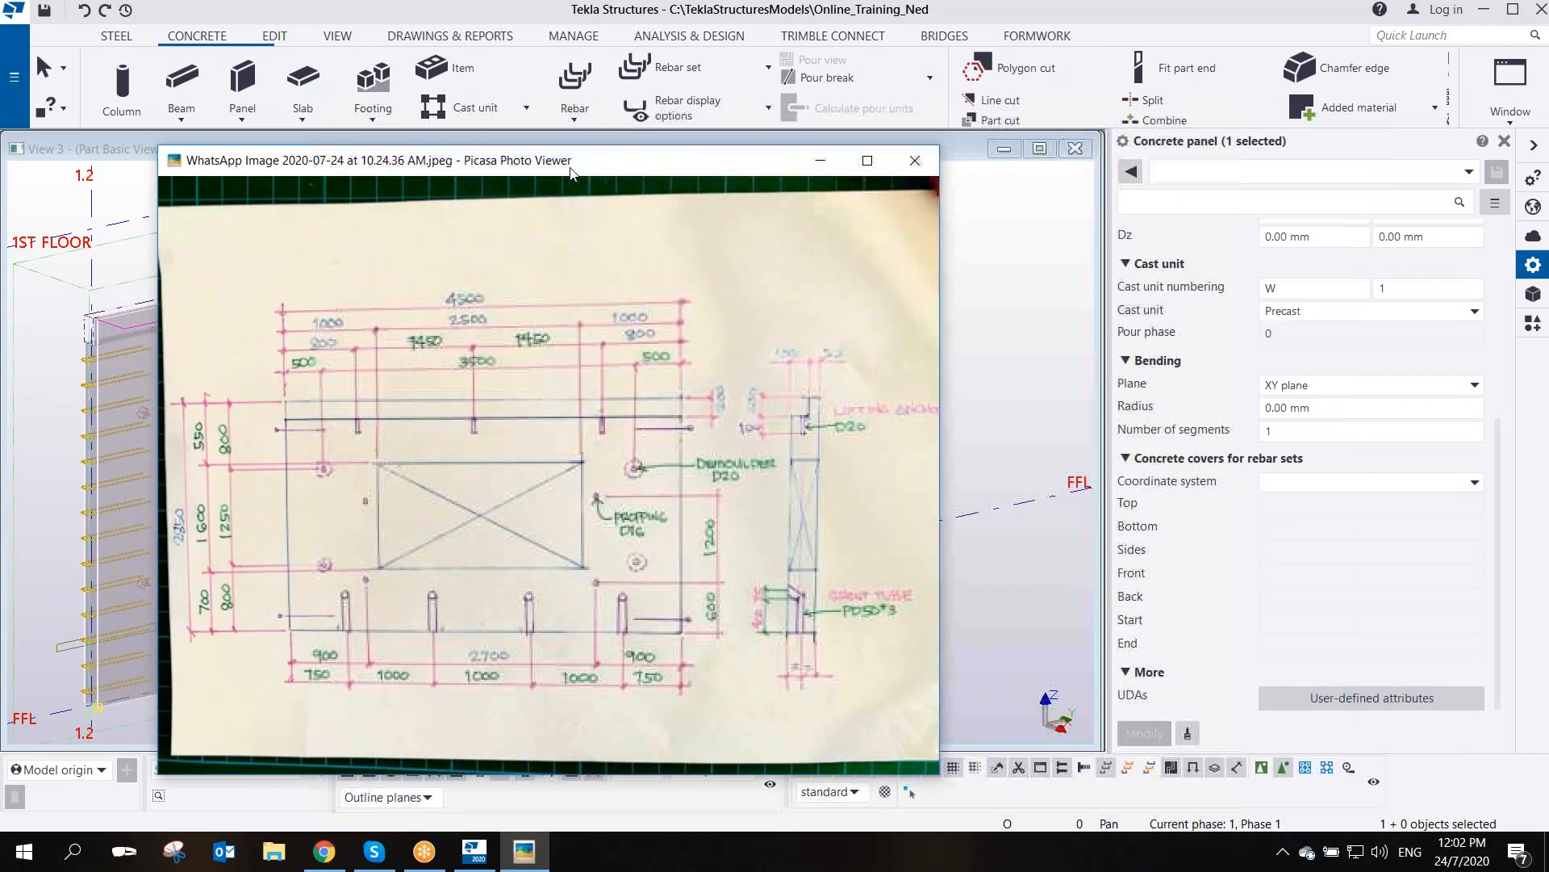
pyautogui.click(913, 163)
pyautogui.moveTo(677, 385); pyautogui.dragTo(1021, 393, button='middle')
pyautogui.scroll(2, 659, 534)
pyautogui.scroll(-3, 659, 534)
pyautogui.keyDown('ctrl'); pyautogui.moveTo(660, 534); pyautogui.dragTo(698, 450, button='middle'); pyautogui.keyUp('ctrl')
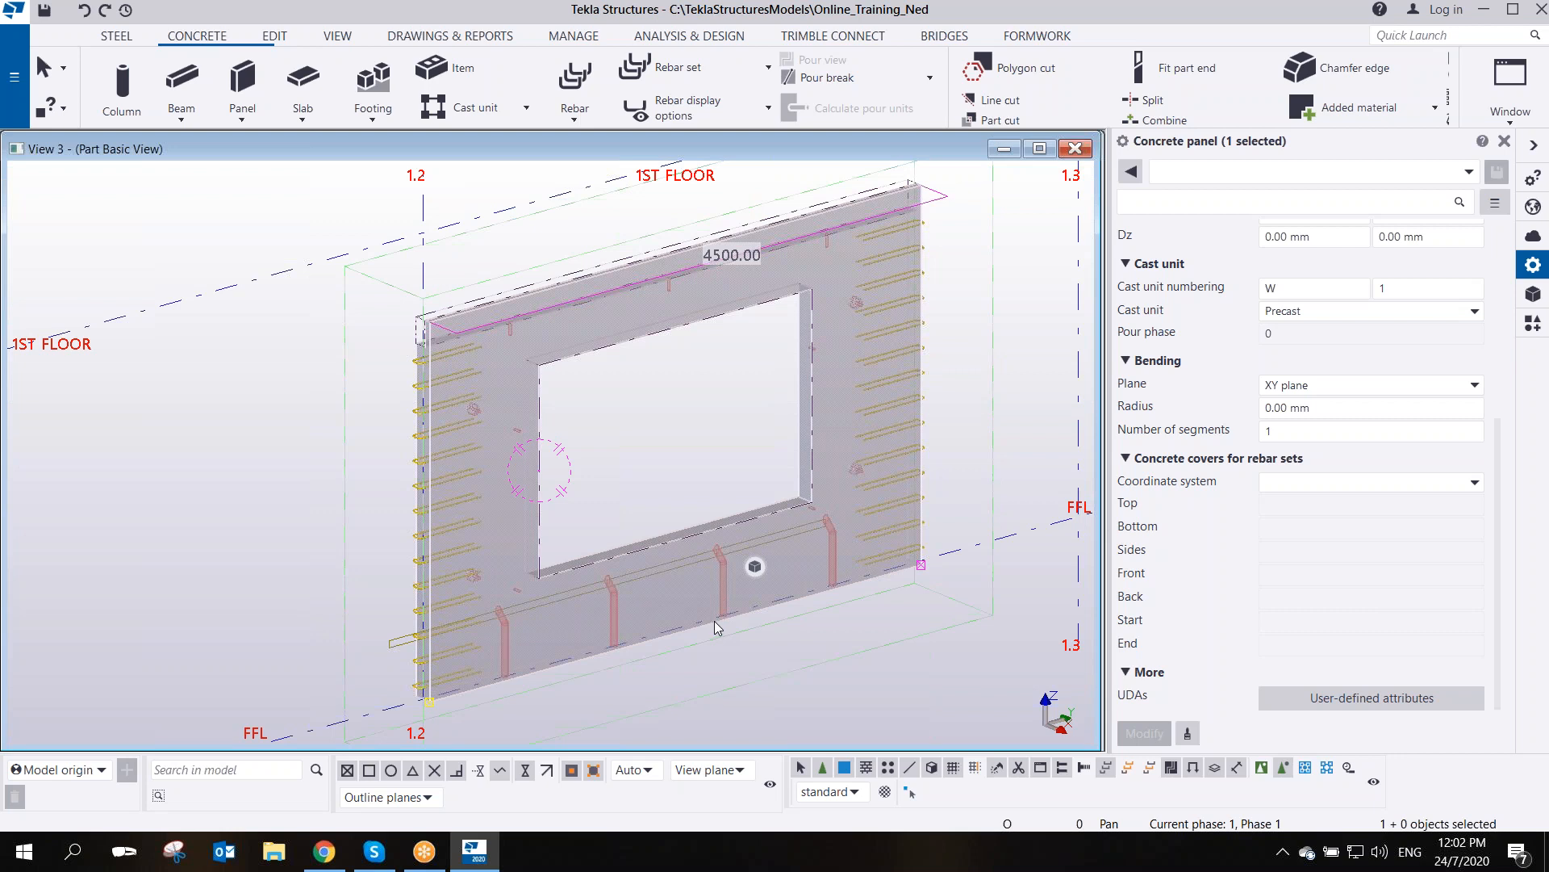
# - Inquire the precast wall's cast unit and review its embedded objects and reinforcing bars
pyautogui.rightClick(927, 393)
pyautogui.moveTo(994, 356)
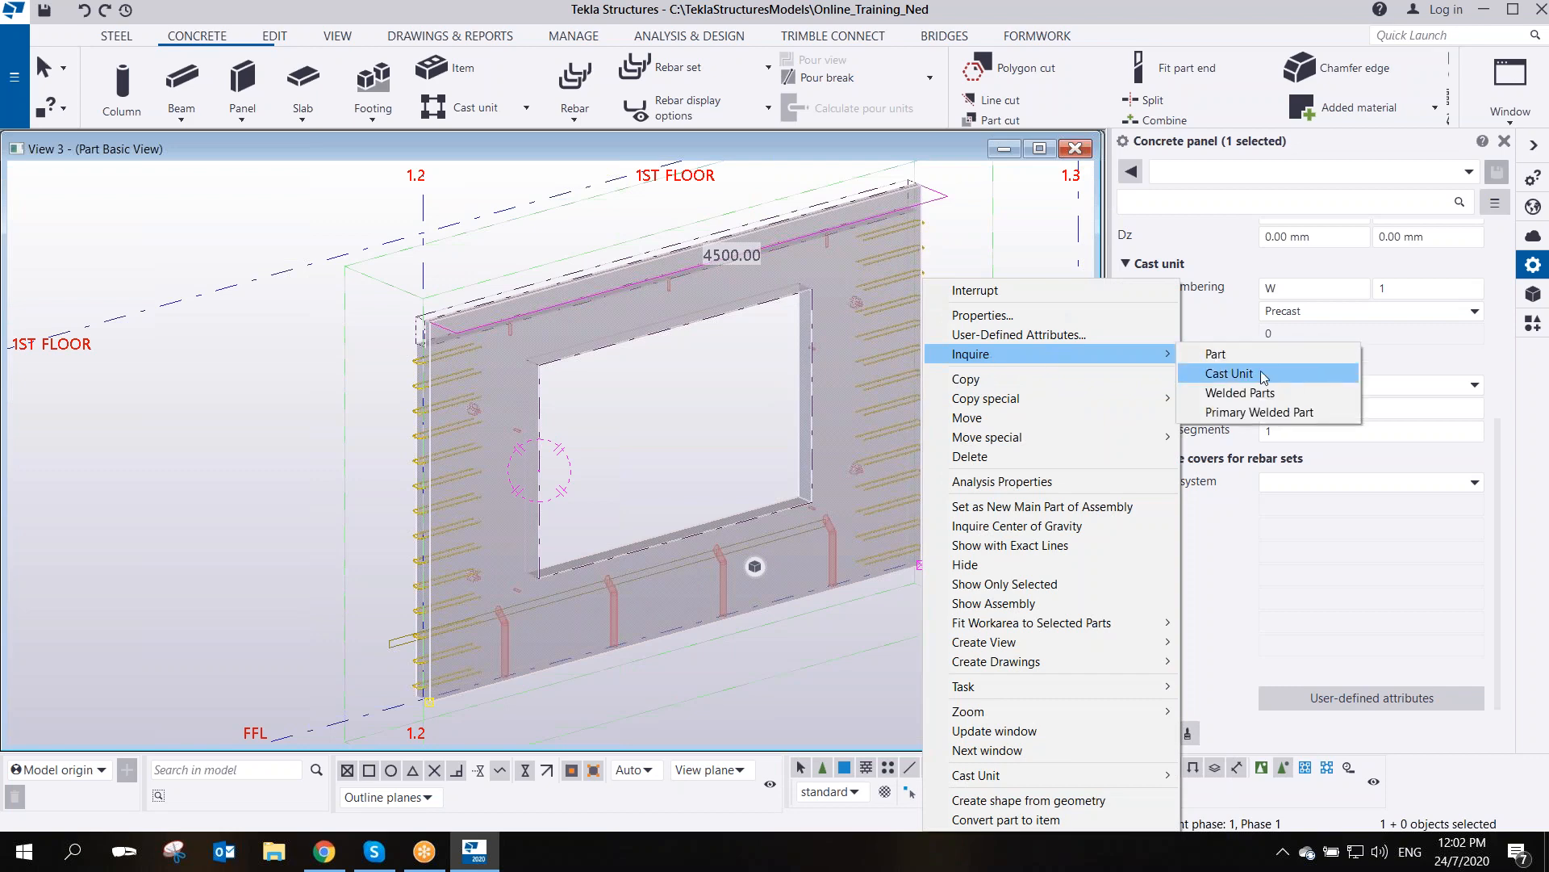
pyautogui.click(1235, 374)
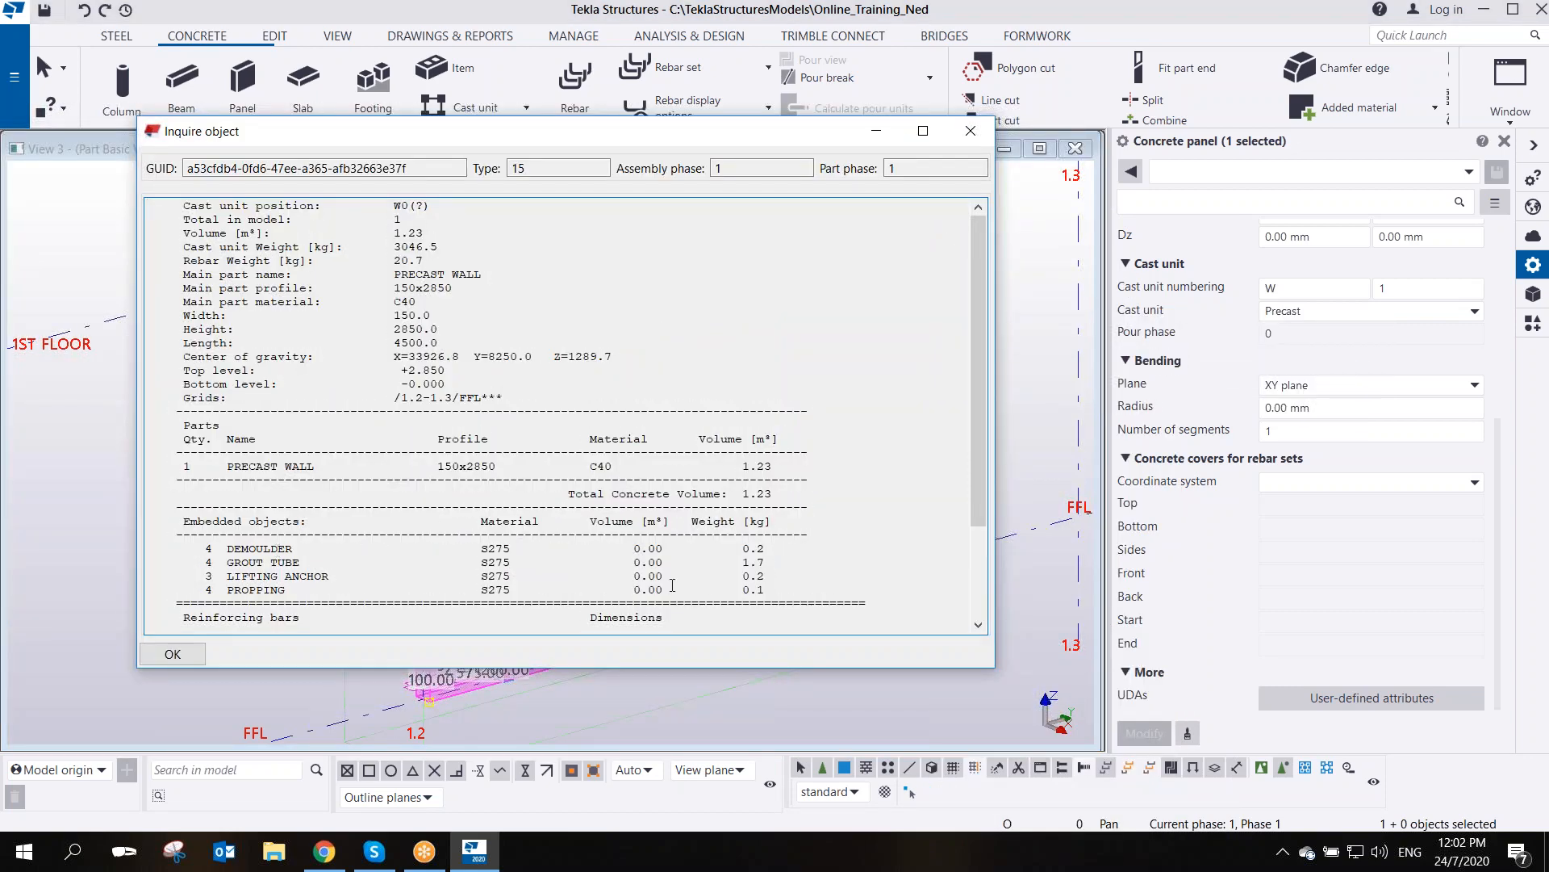
pyautogui.moveTo(767, 588); pyautogui.dragTo(142, 549)
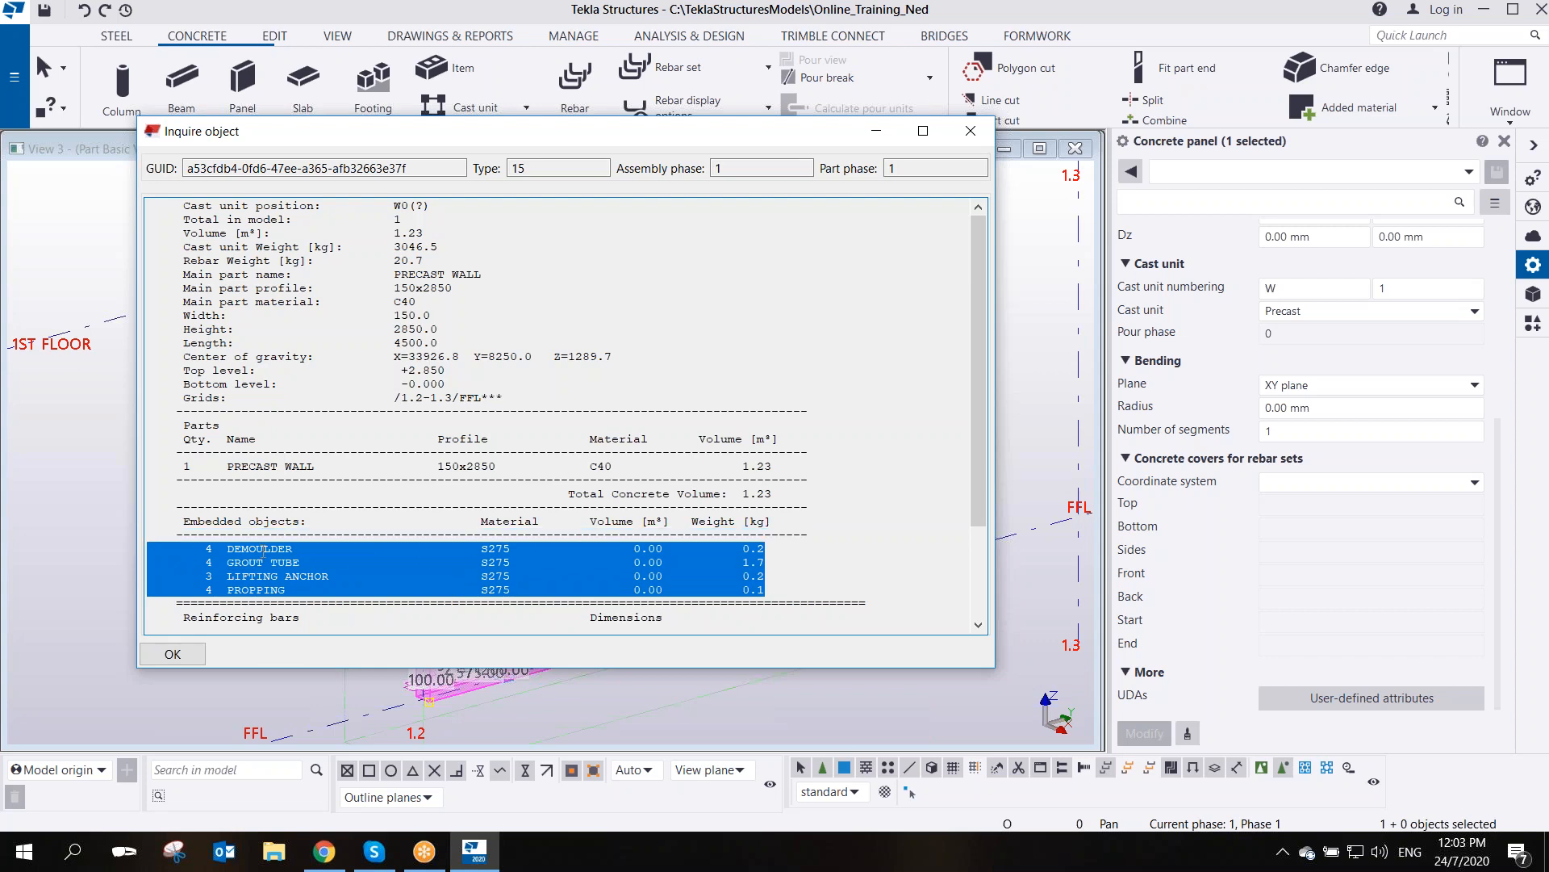
pyautogui.scroll(-2, 339, 553)
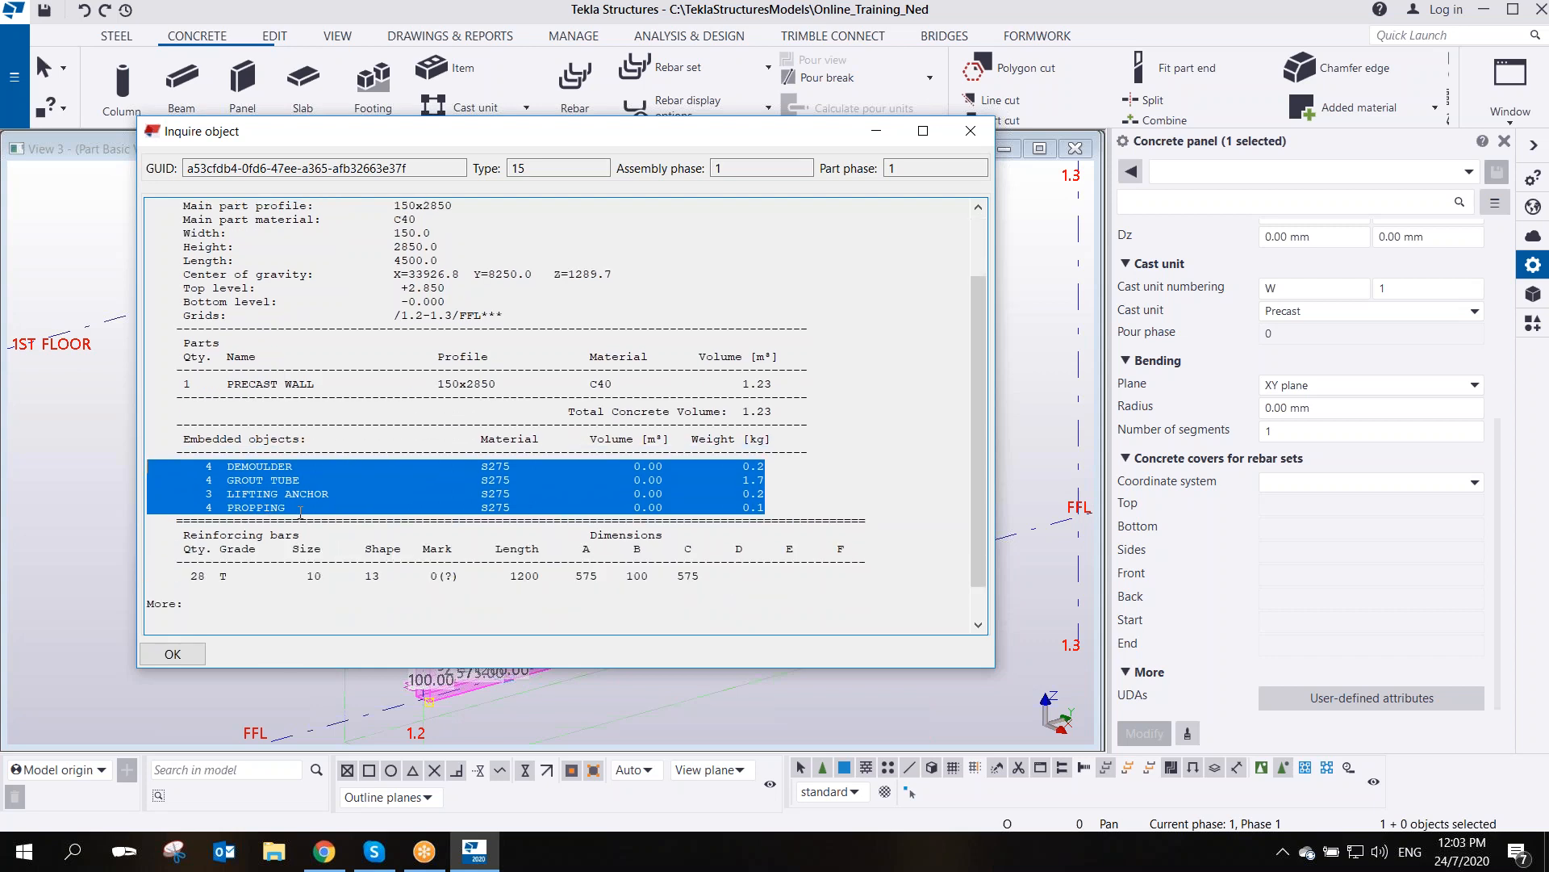
pyautogui.click(304, 472)
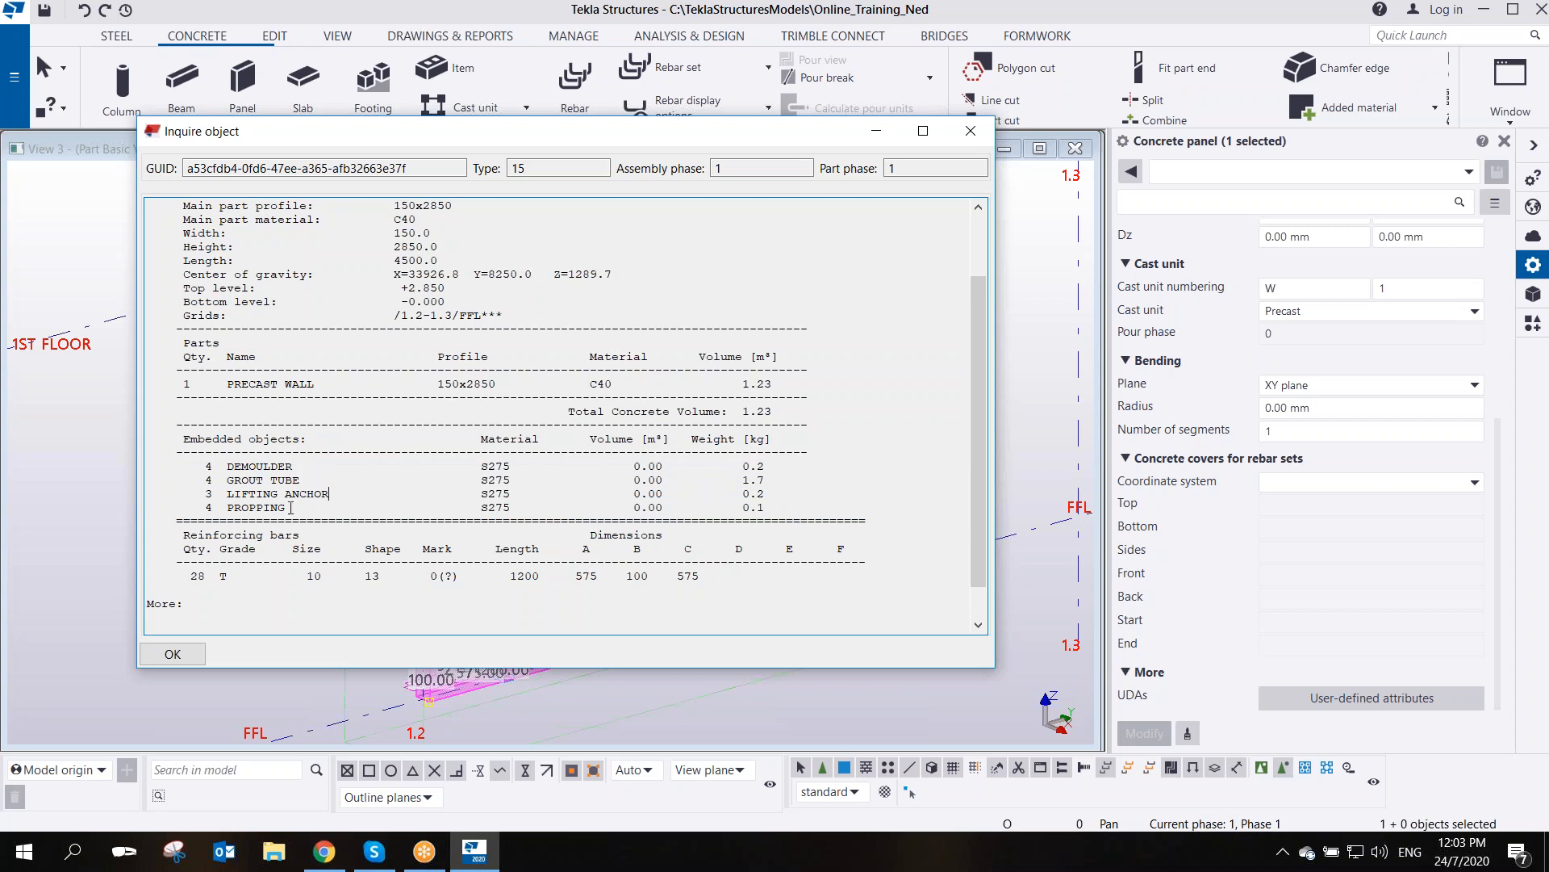
pyautogui.moveTo(343, 519); pyautogui.dragTo(182, 456)
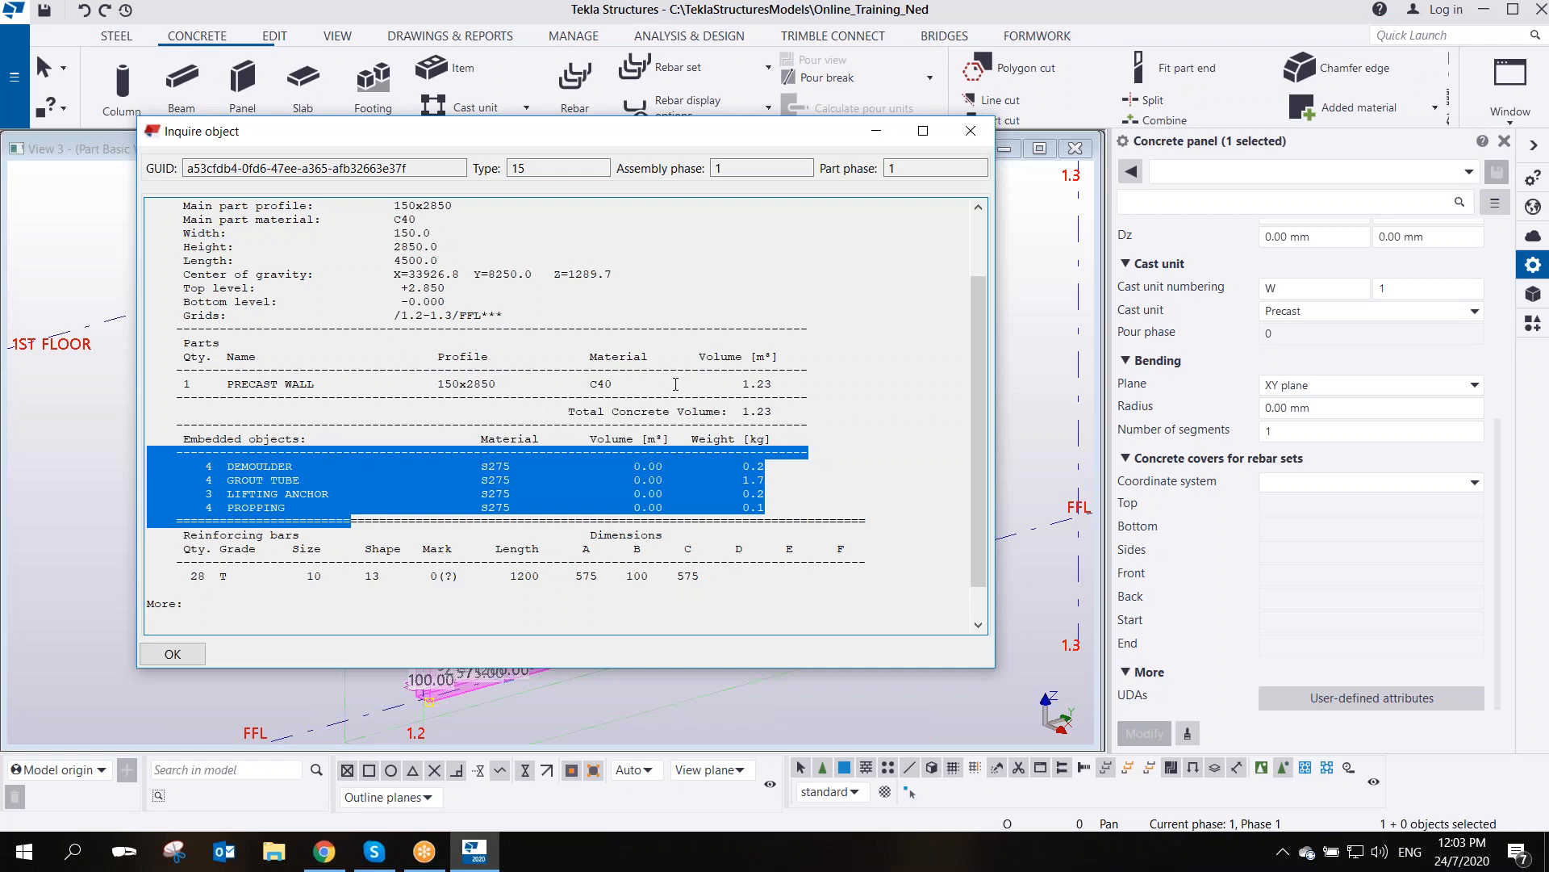
pyautogui.click(970, 131)
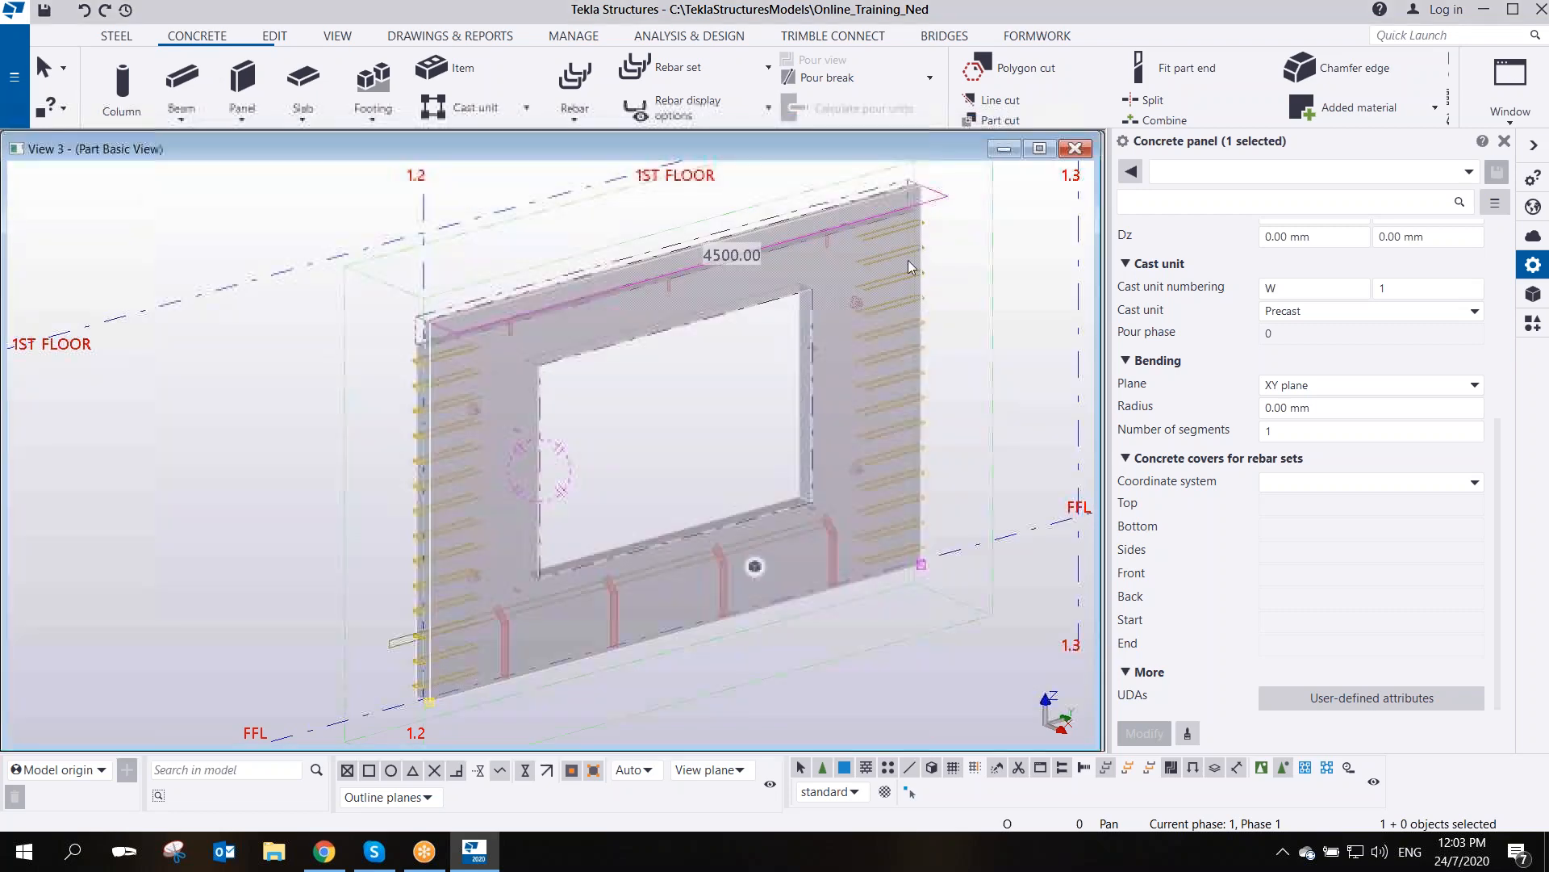
# - Deselect the wall and save the model
pyautogui.scroll(-3, 766, 551)
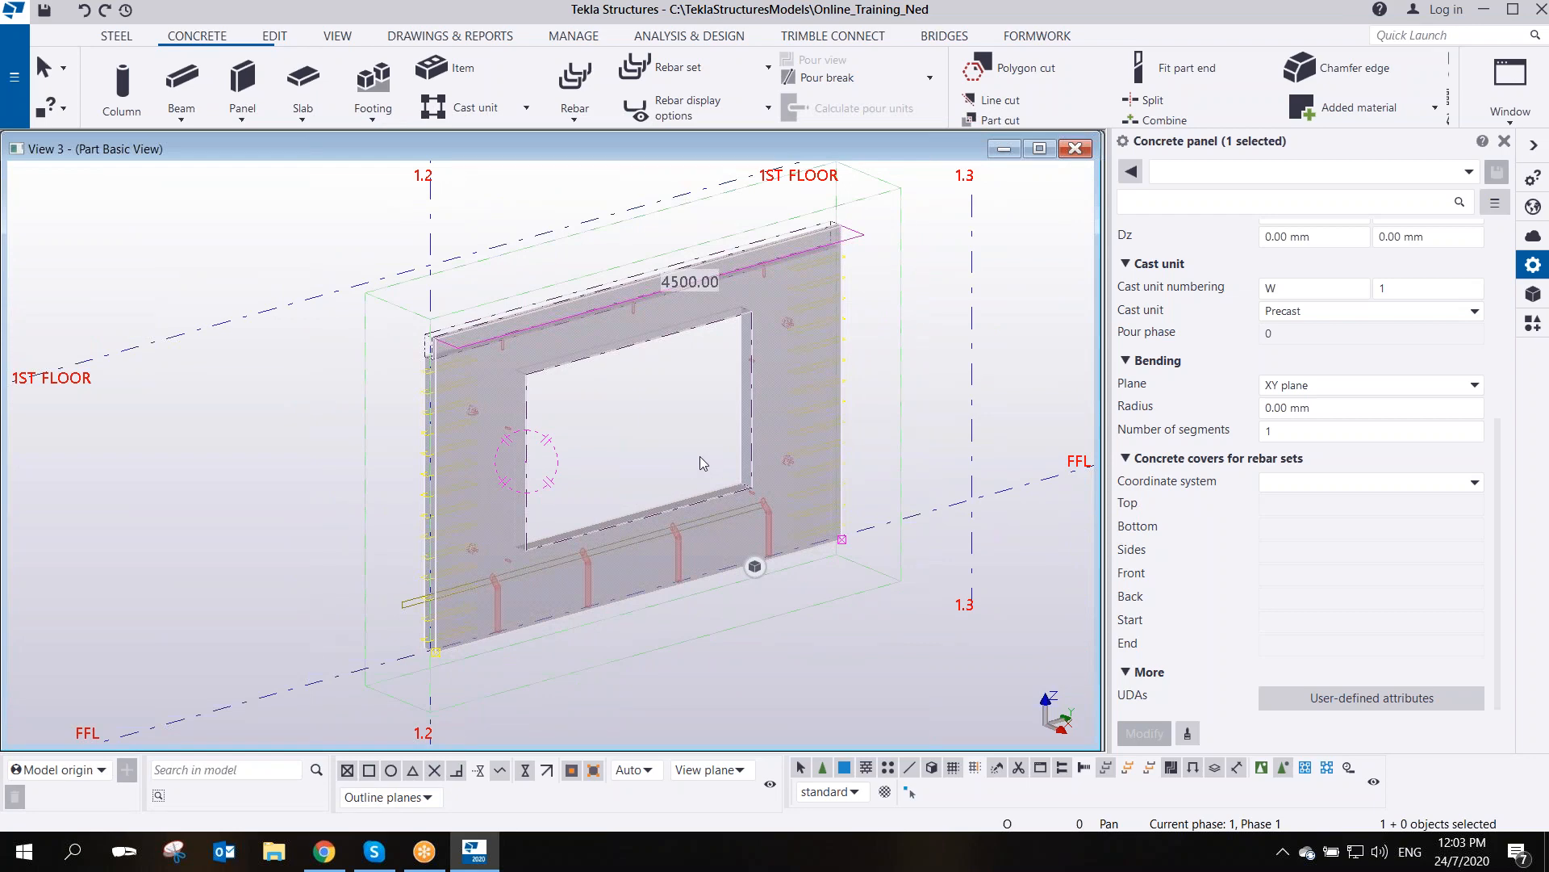
pyautogui.scroll(2, 700, 456)
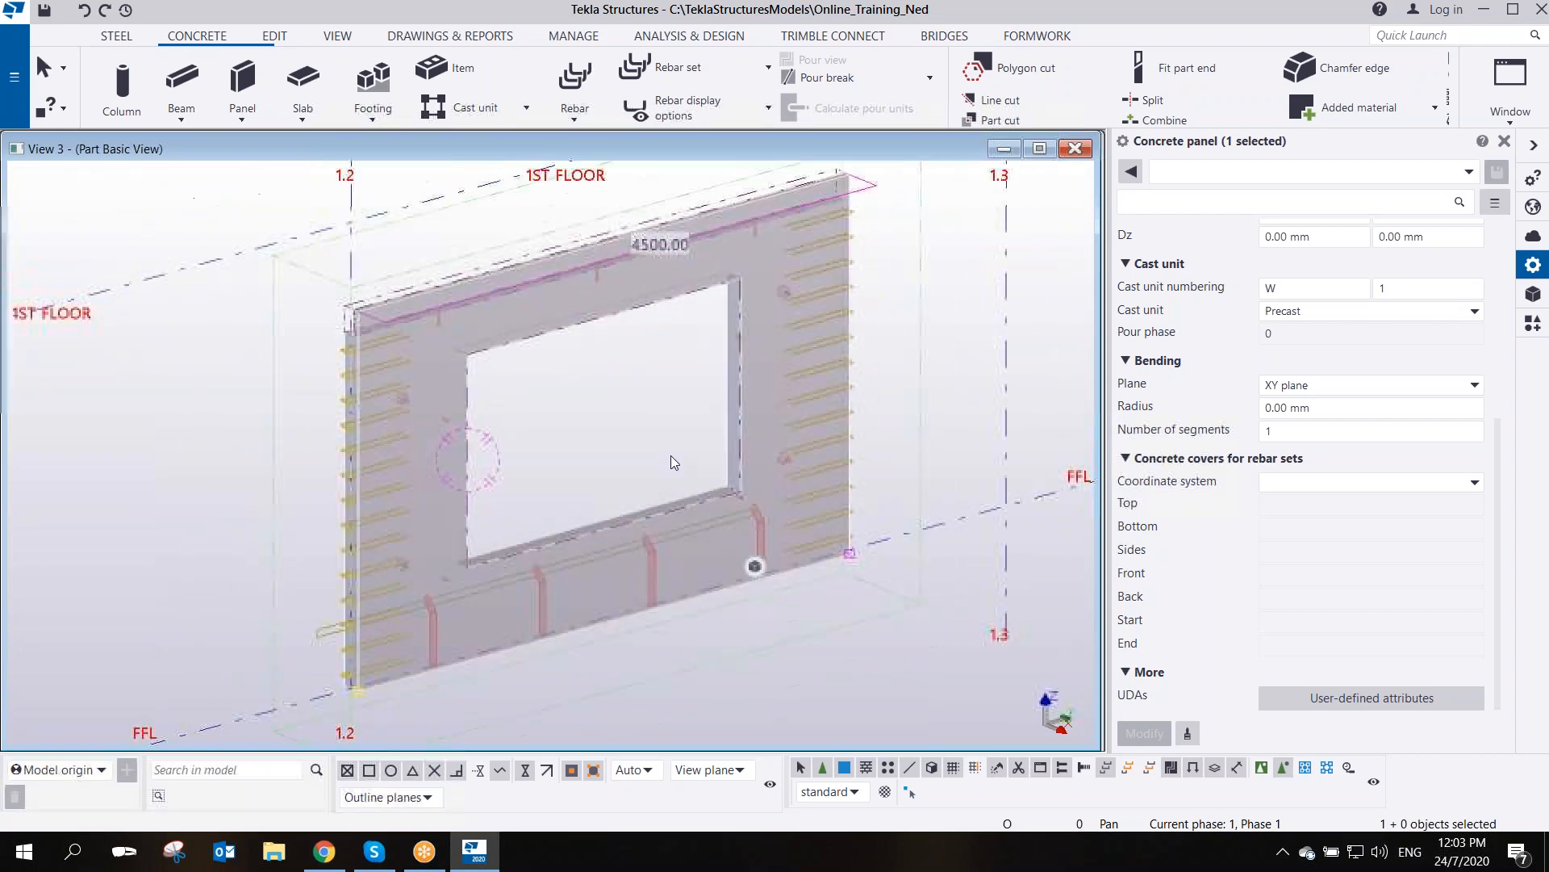
pyautogui.click(658, 452)
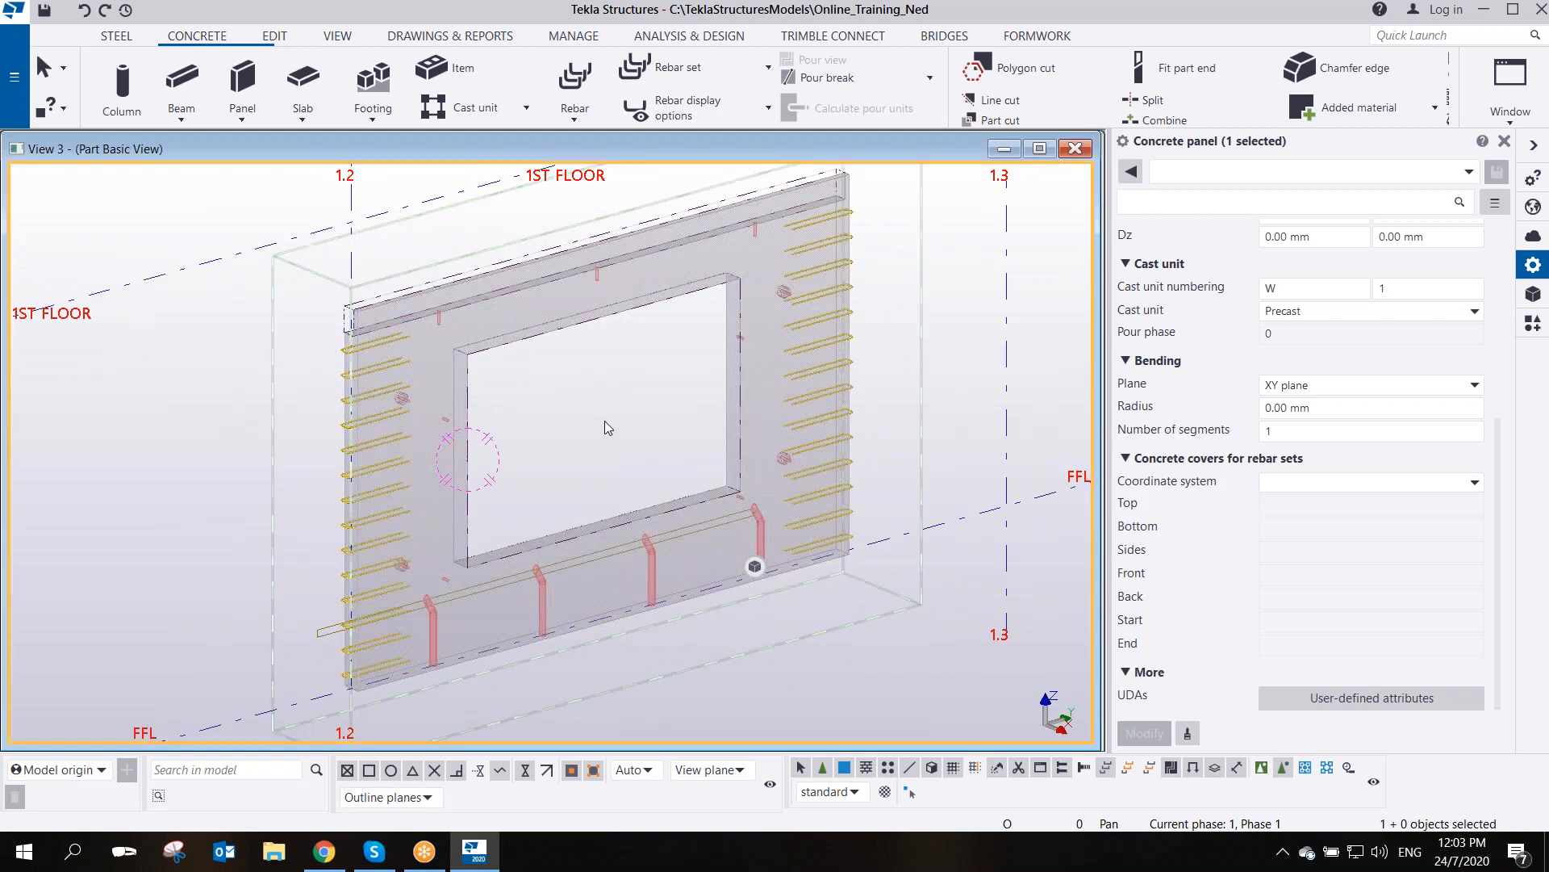
pyautogui.click(44, 12)
# - Look over the numbering commands for selected series, welds and modified objects
pyautogui.click(449, 36)
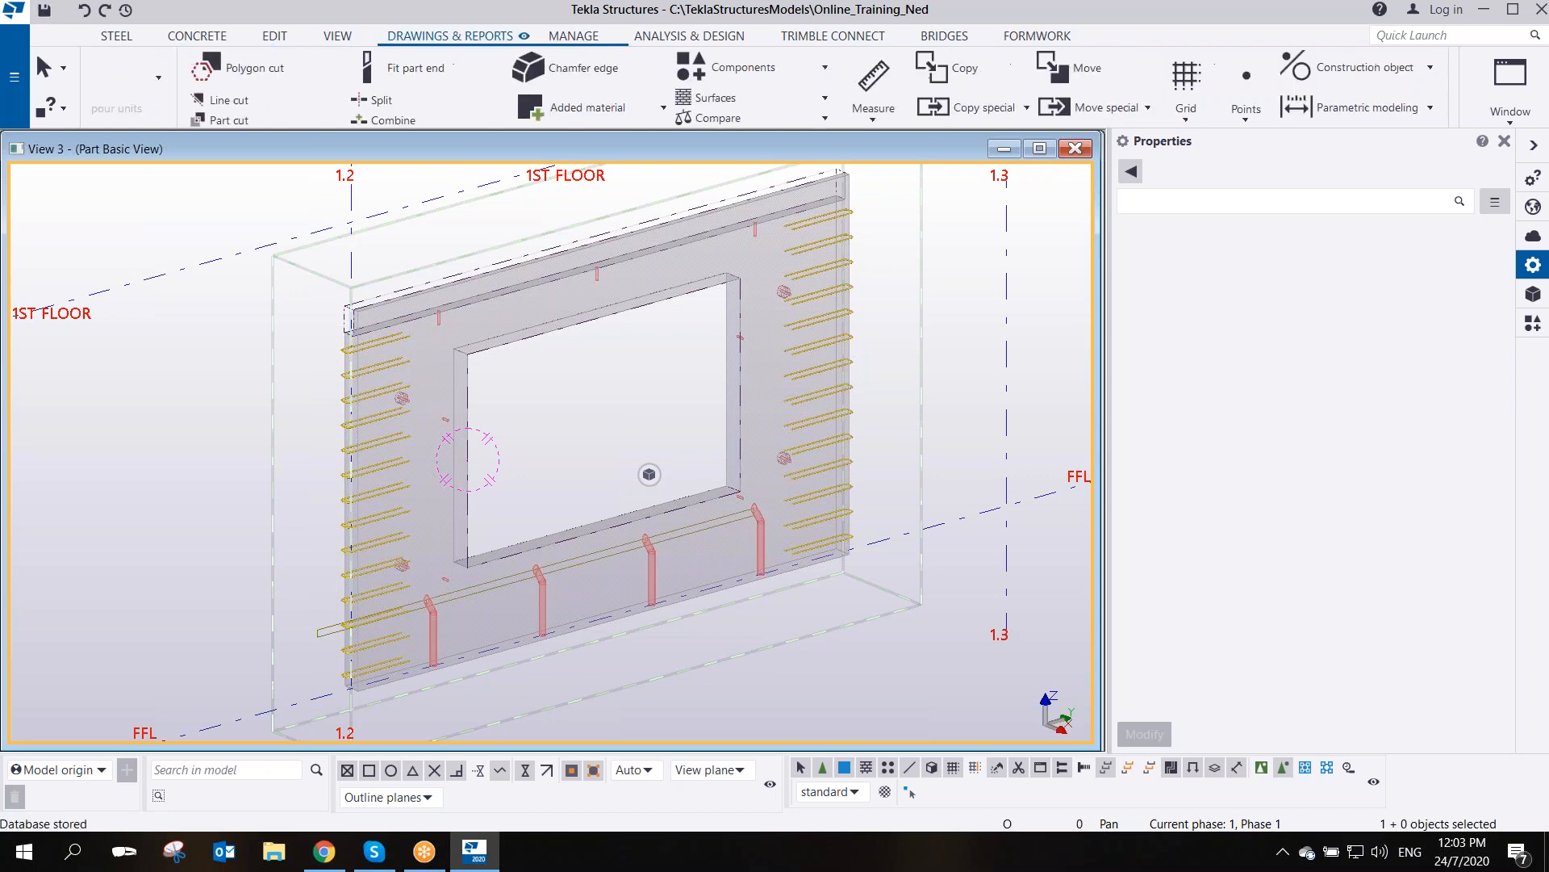
pyautogui.click(469, 39)
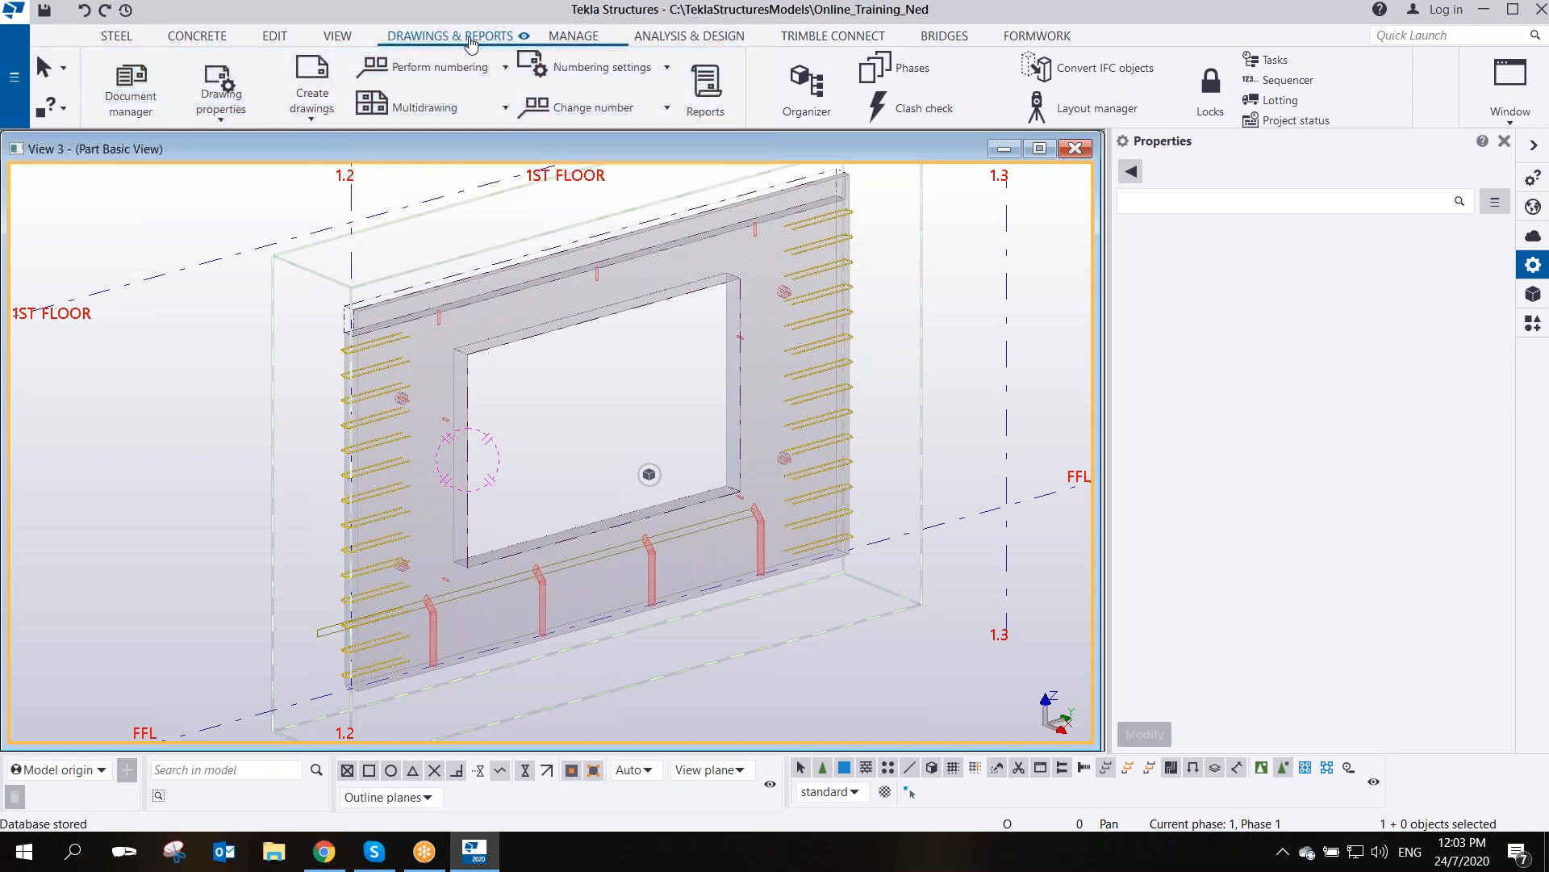
pyautogui.click(506, 68)
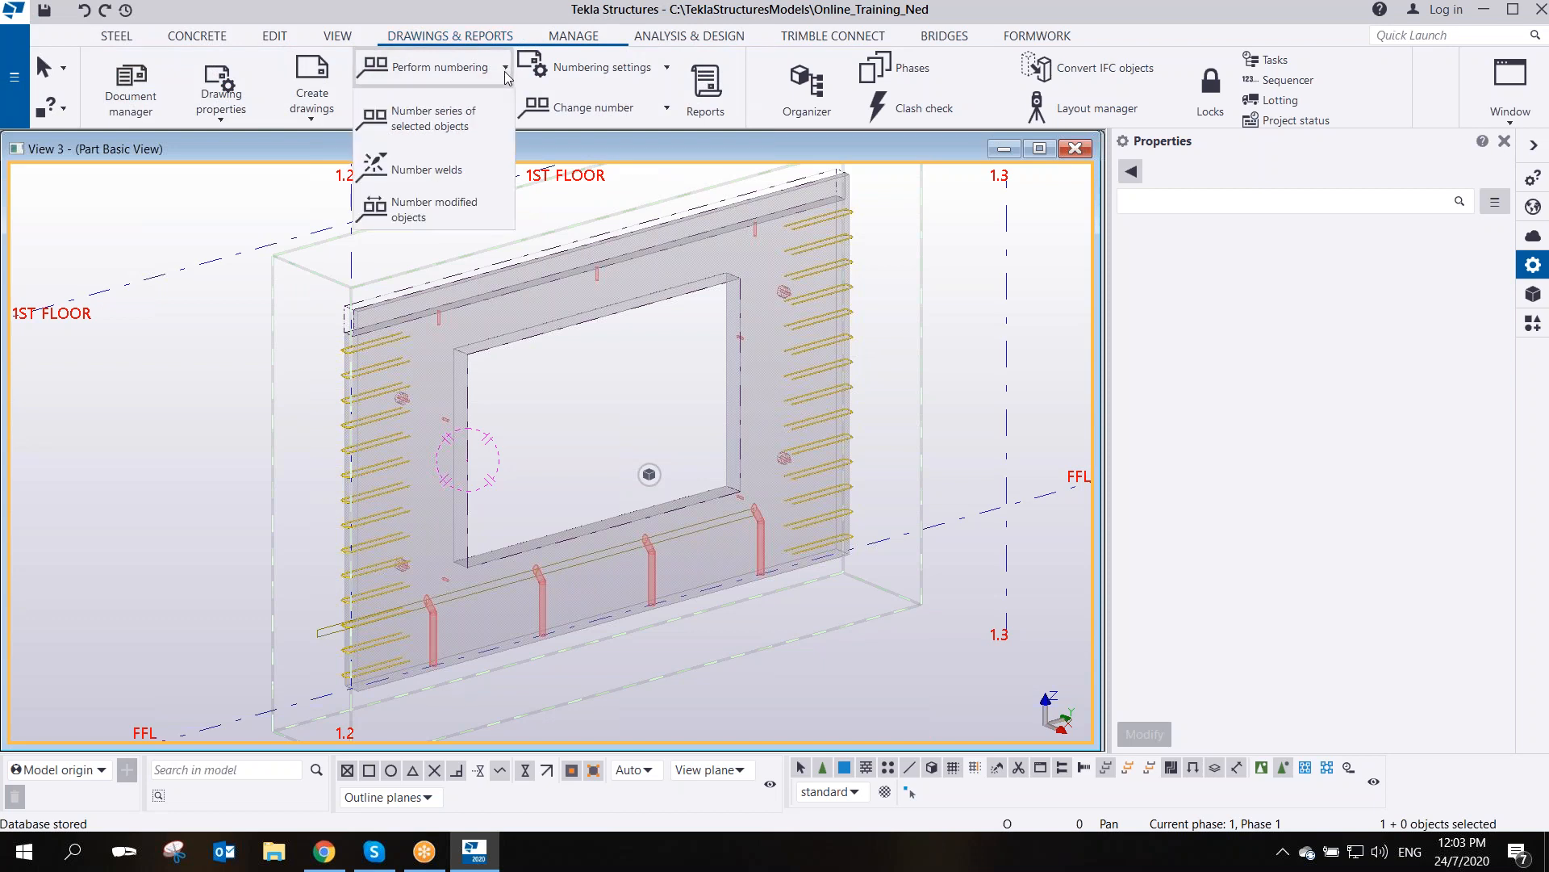
pyautogui.click(431, 222)
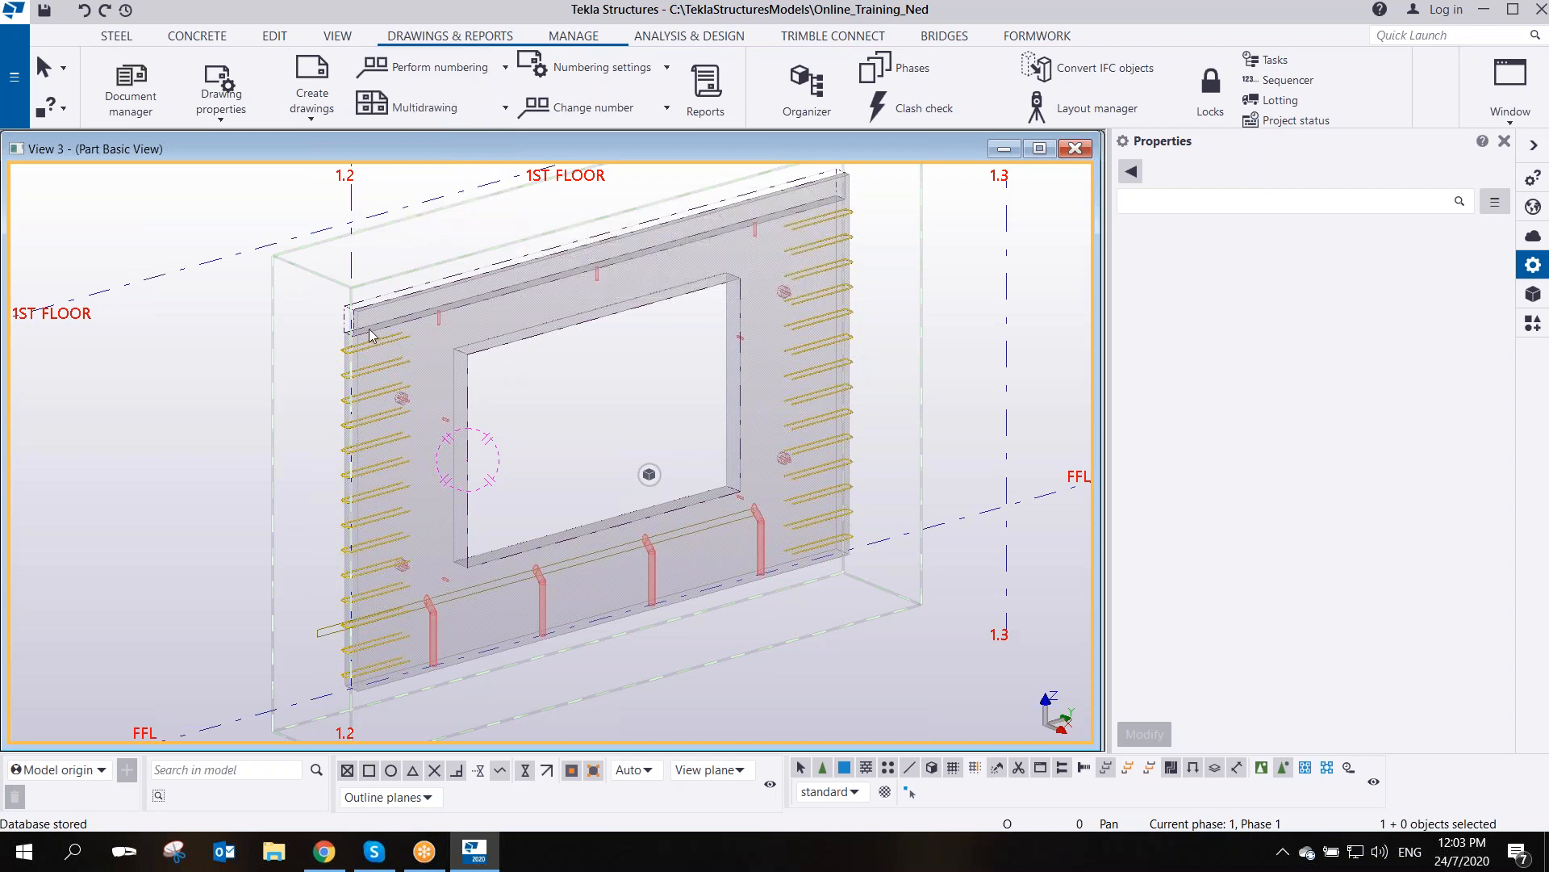
# - Inquire the wall's cast unit and check its cast unit position and the reinforcing bars' mark
pyautogui.click(356, 369)
pyautogui.rightClick(356, 370)
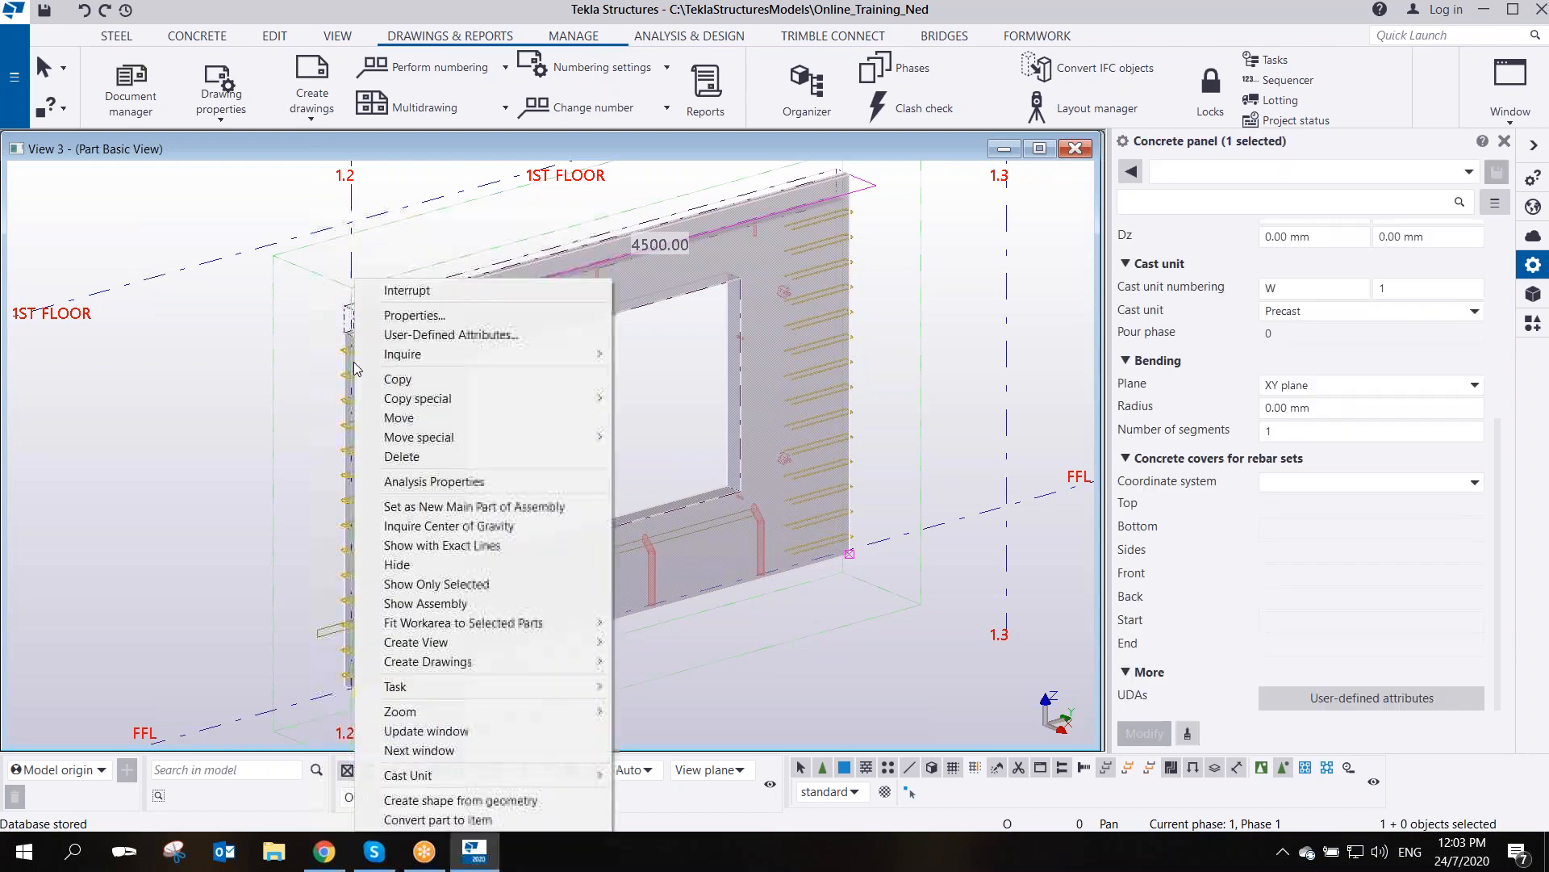
pyautogui.moveTo(452, 356)
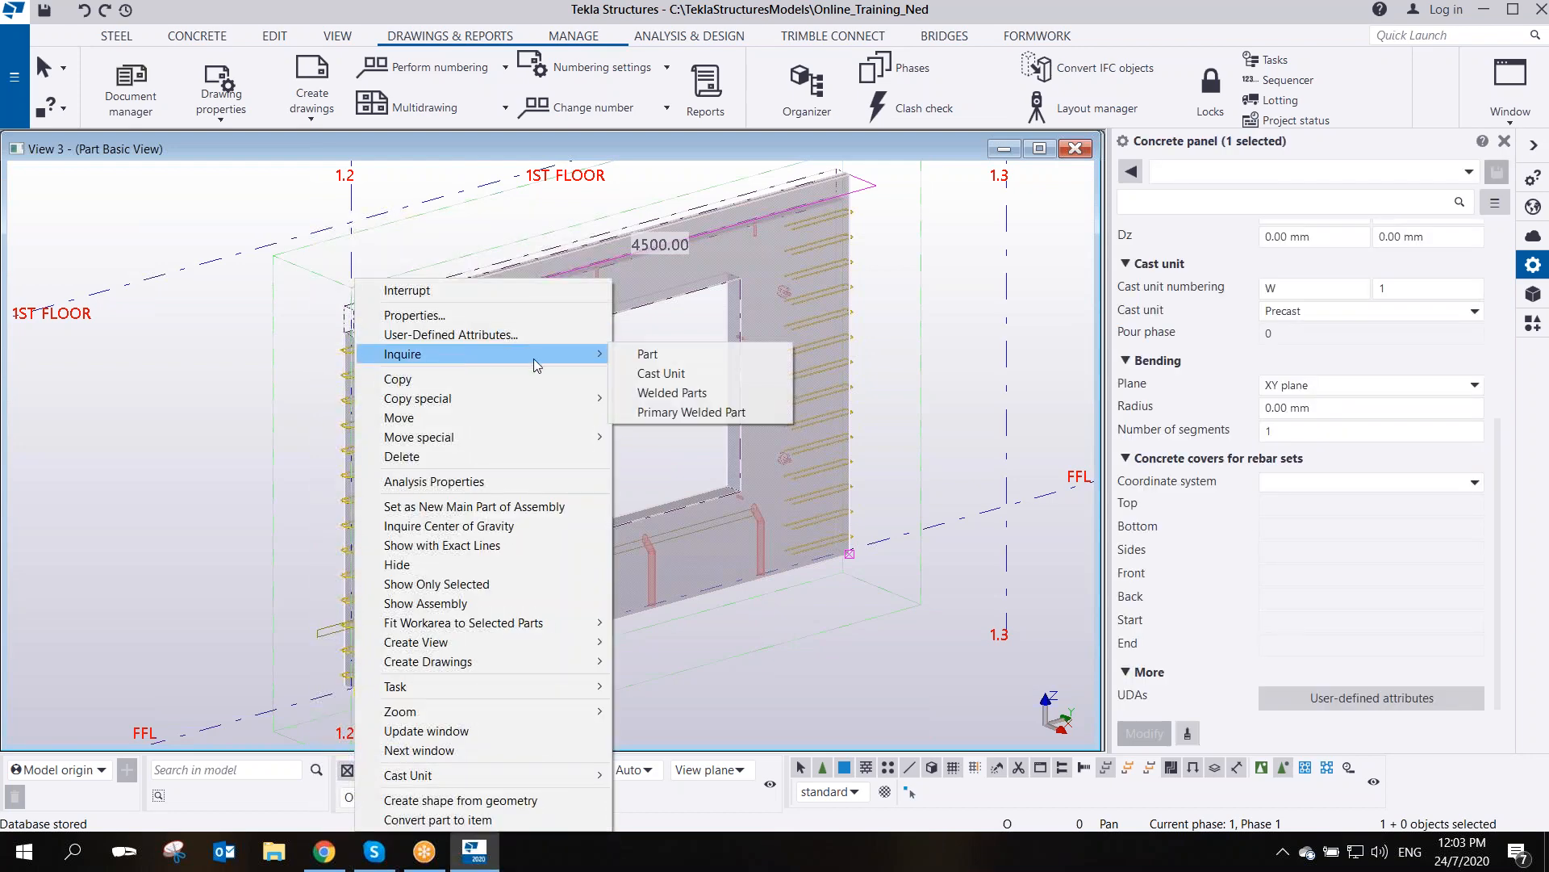
pyautogui.click(675, 374)
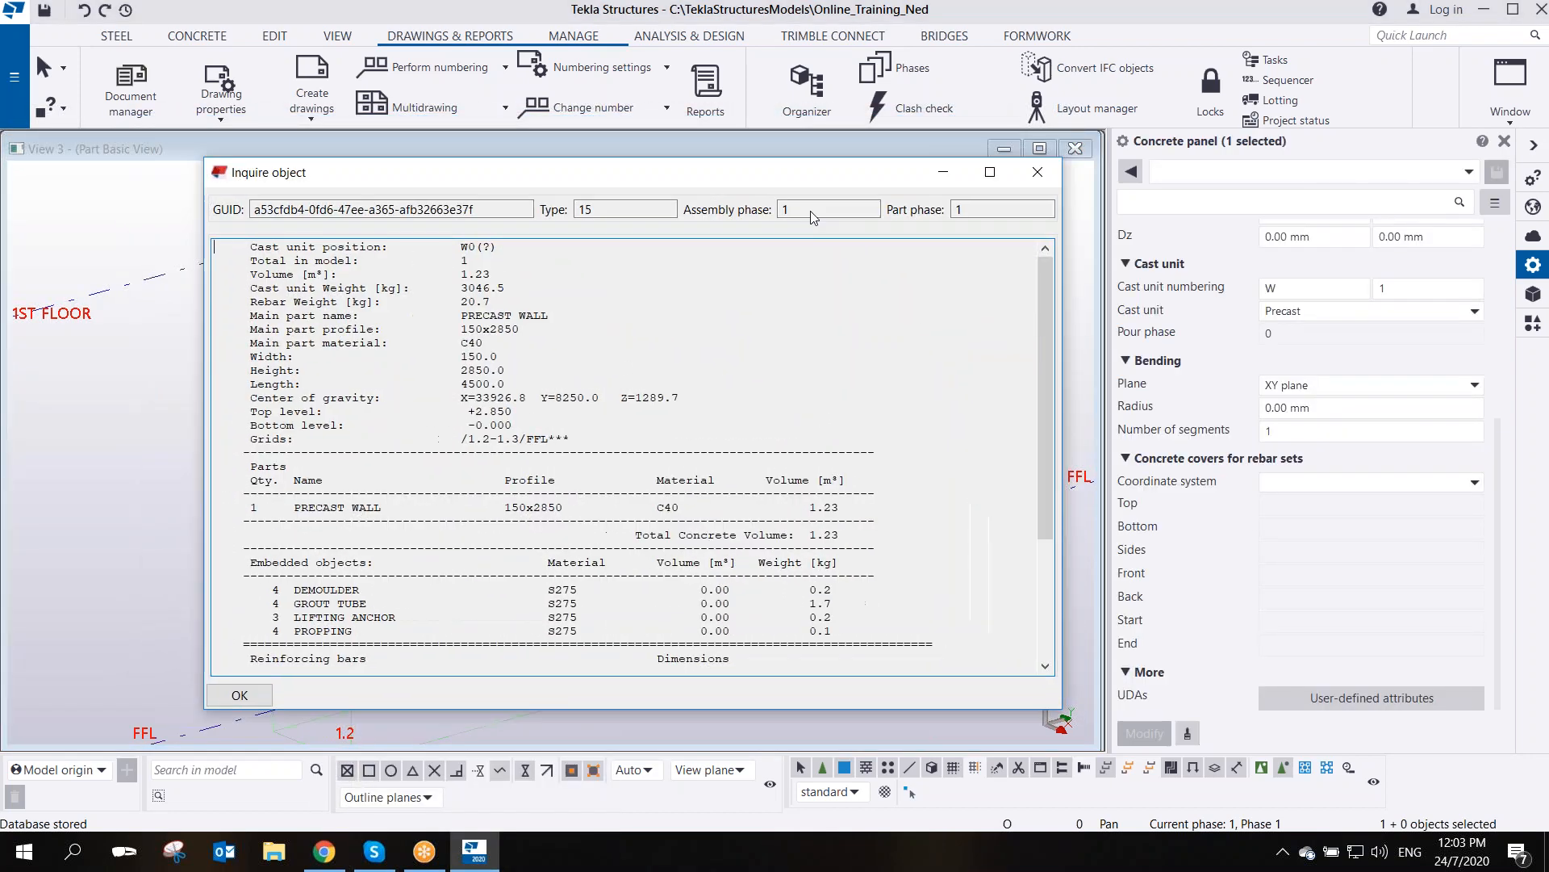
pyautogui.moveTo(671, 324); pyautogui.dragTo(632, 323)
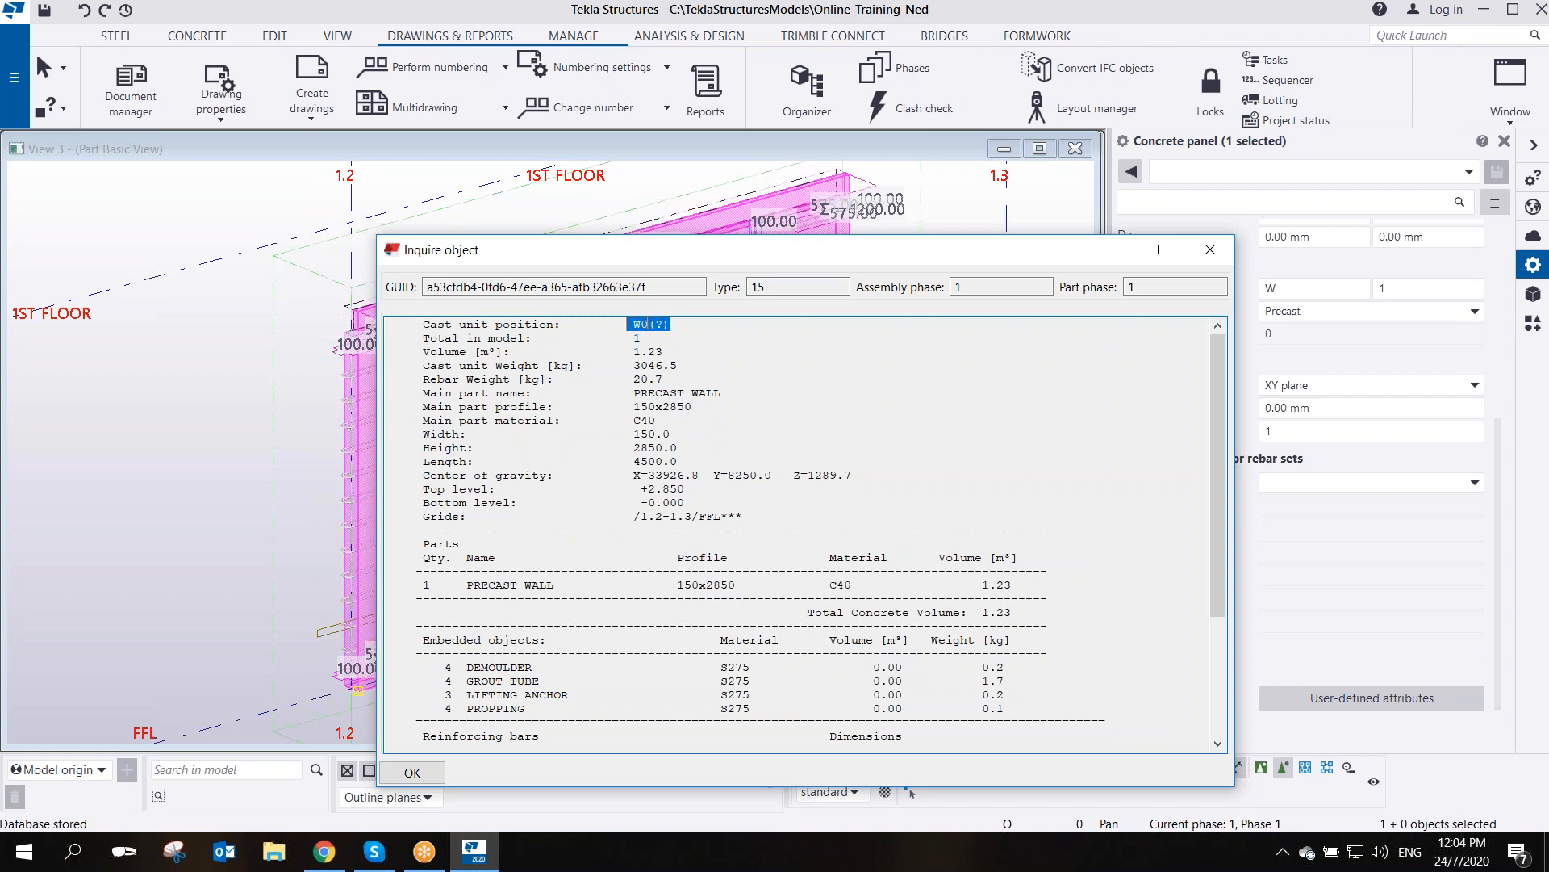
pyautogui.moveTo(761, 257); pyautogui.dragTo(622, 252)
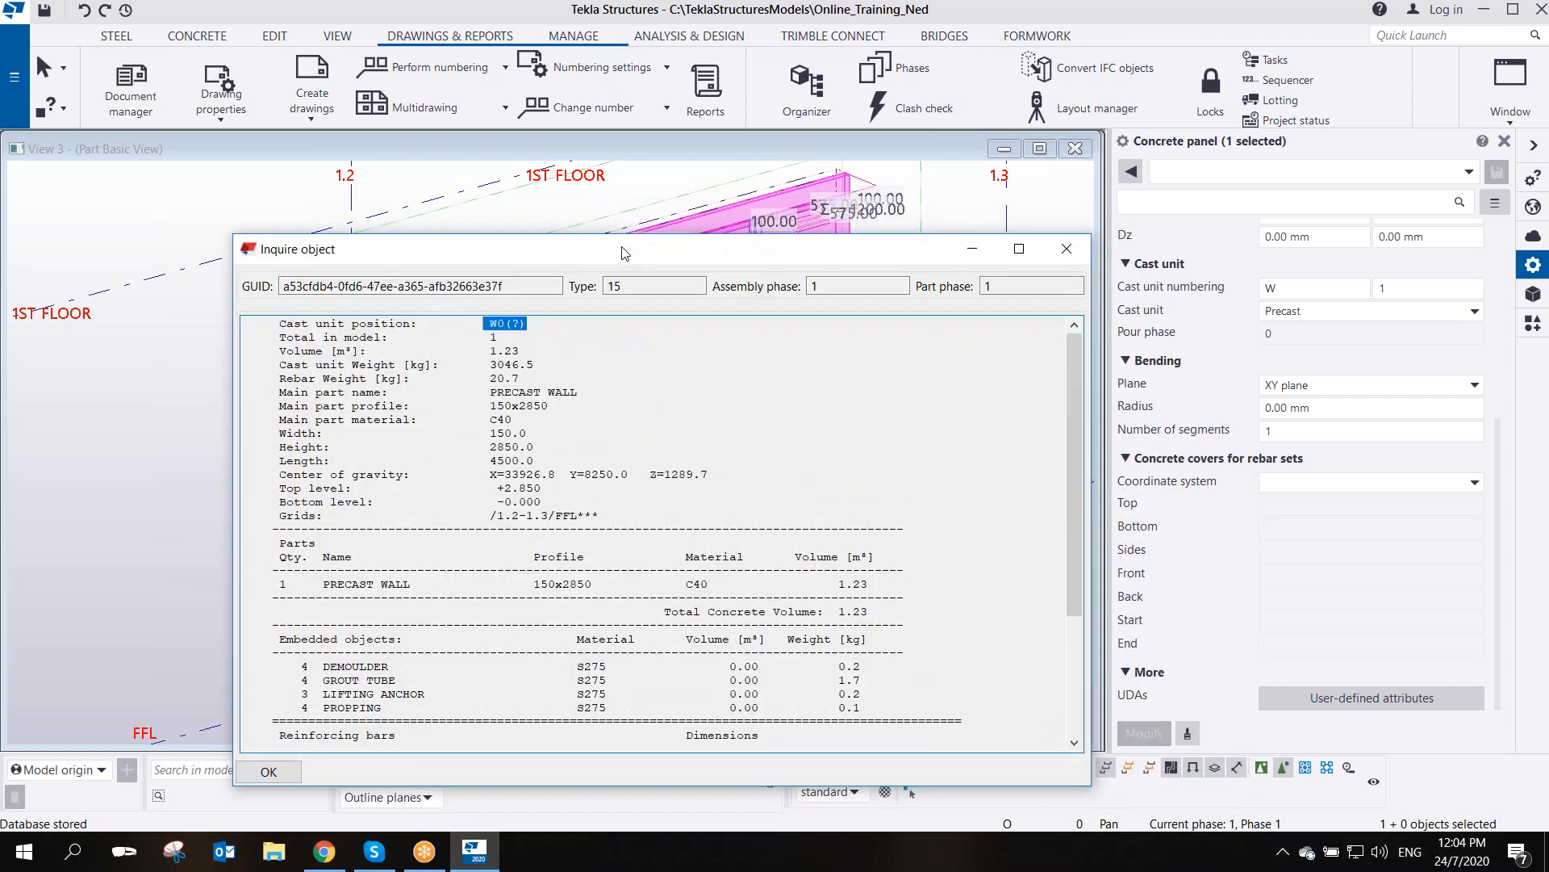
pyautogui.click(520, 323)
pyautogui.tripleClick(520, 324)
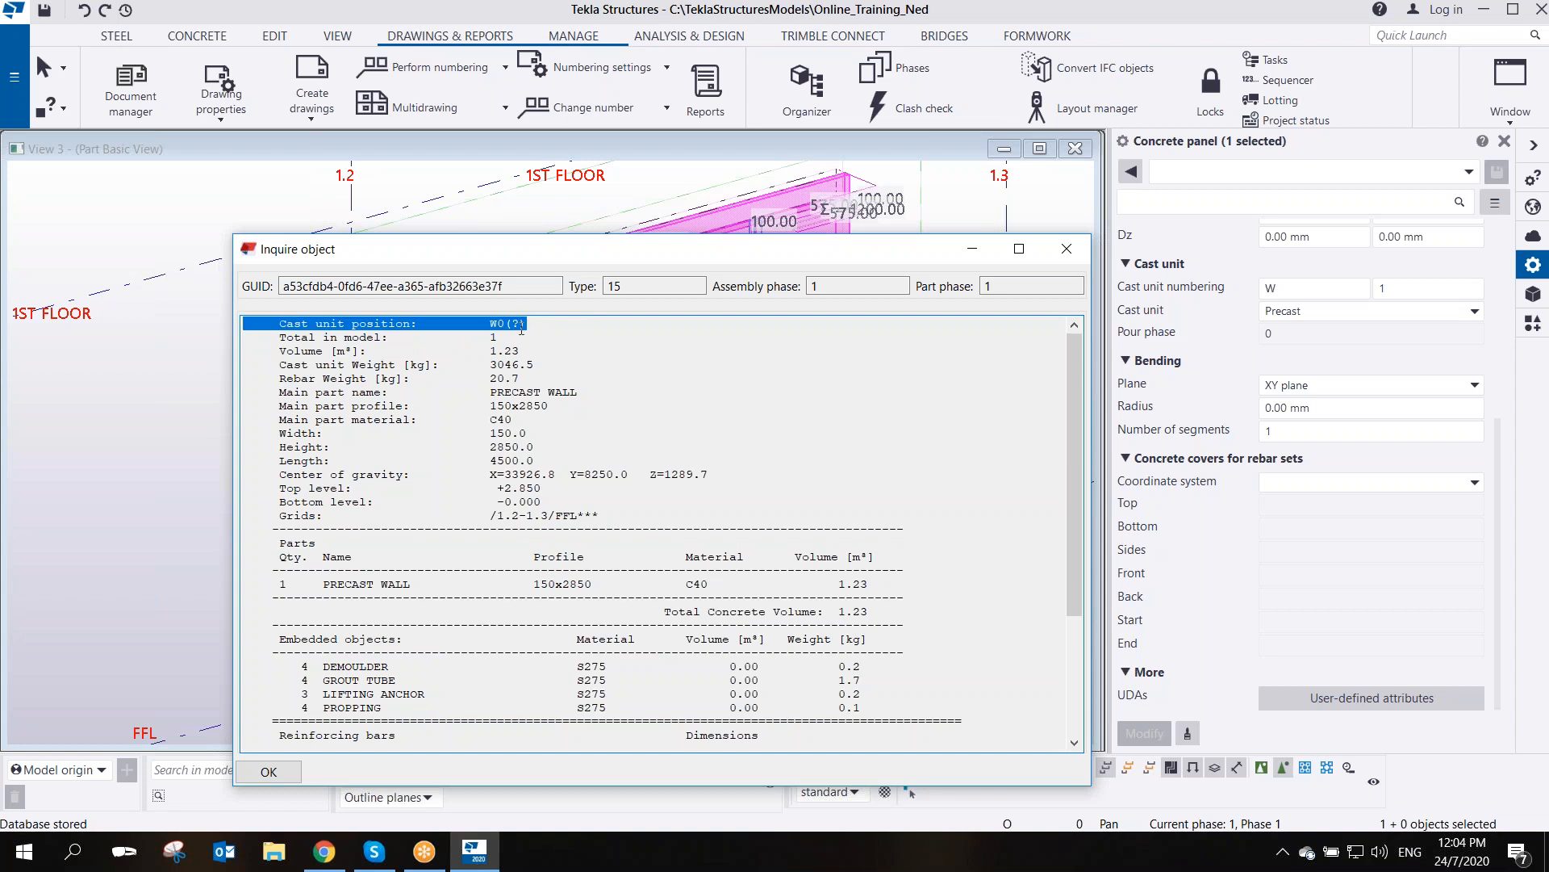
pyautogui.scroll(-4, 348, 636)
pyautogui.moveTo(284, 610); pyautogui.dragTo(530, 613)
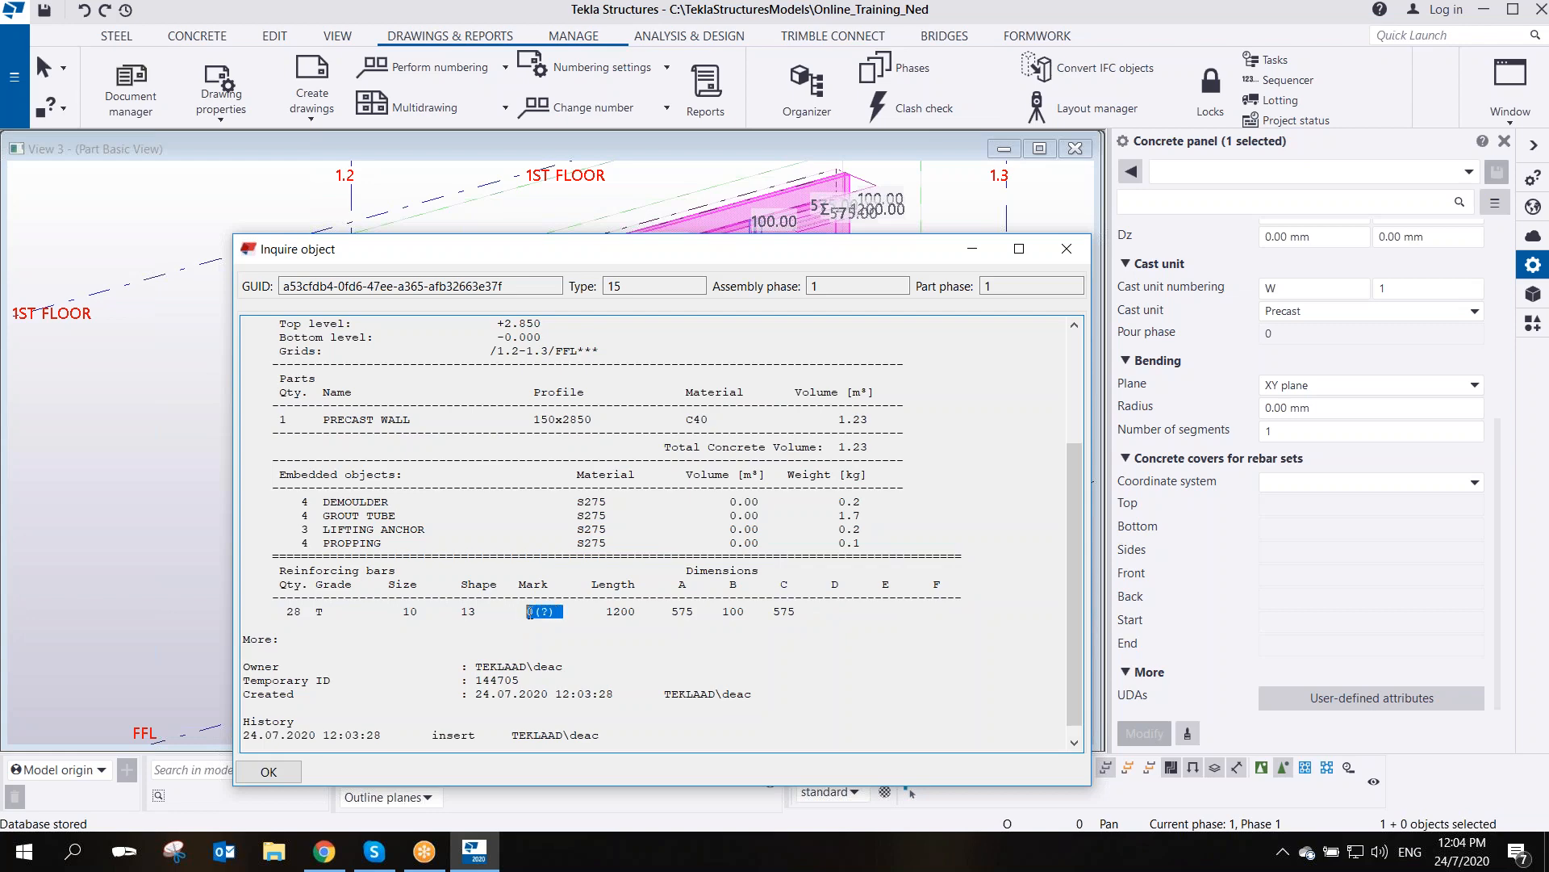
pyautogui.click(1071, 253)
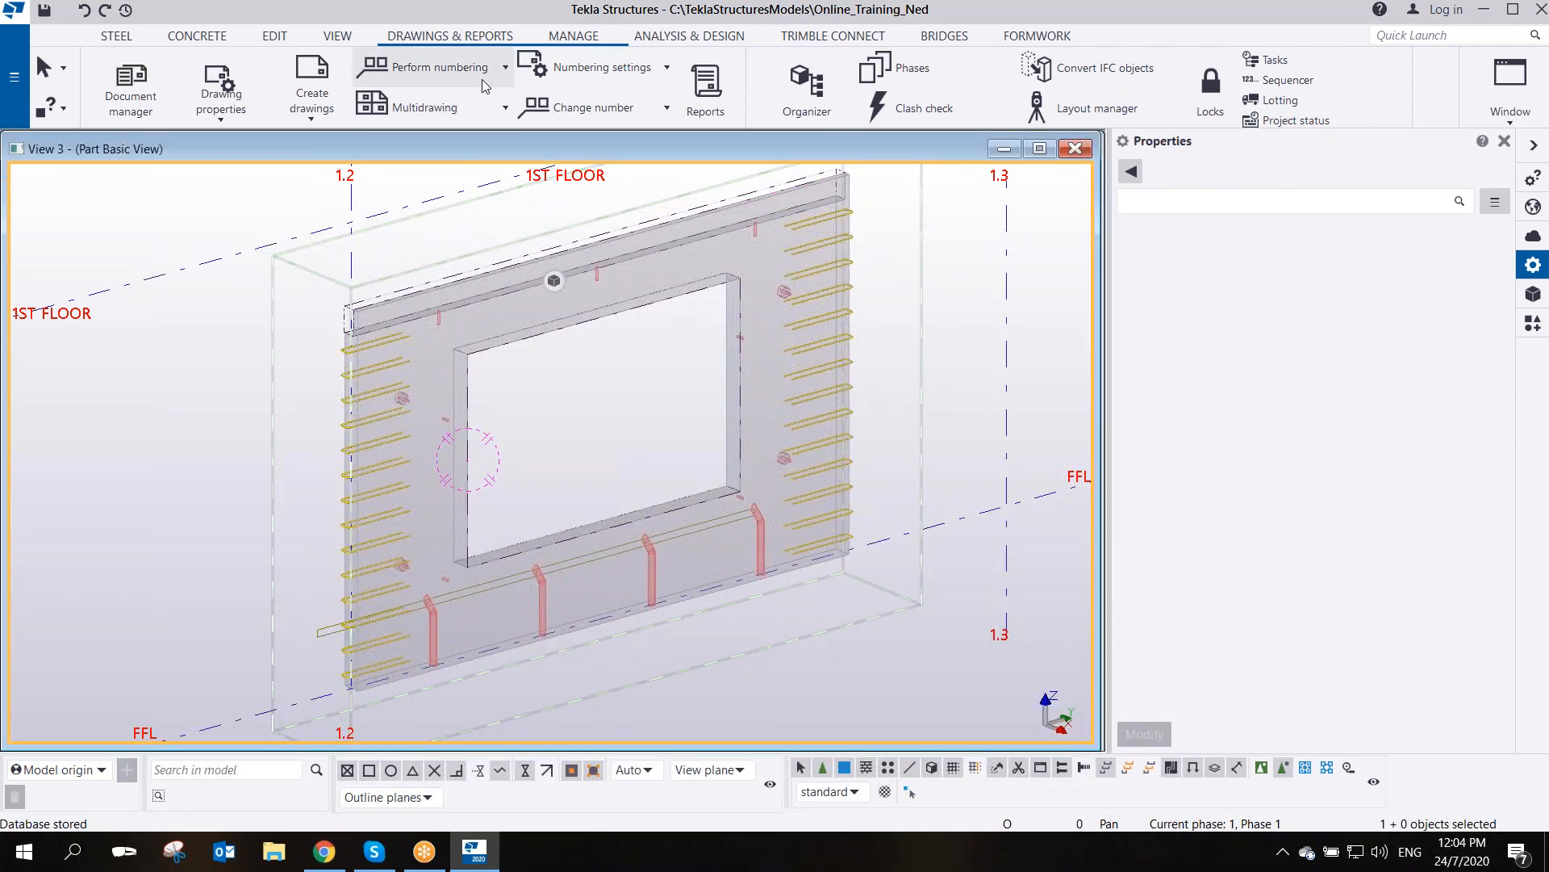
# - Number the modified objects in the model
pyautogui.click(502, 69)
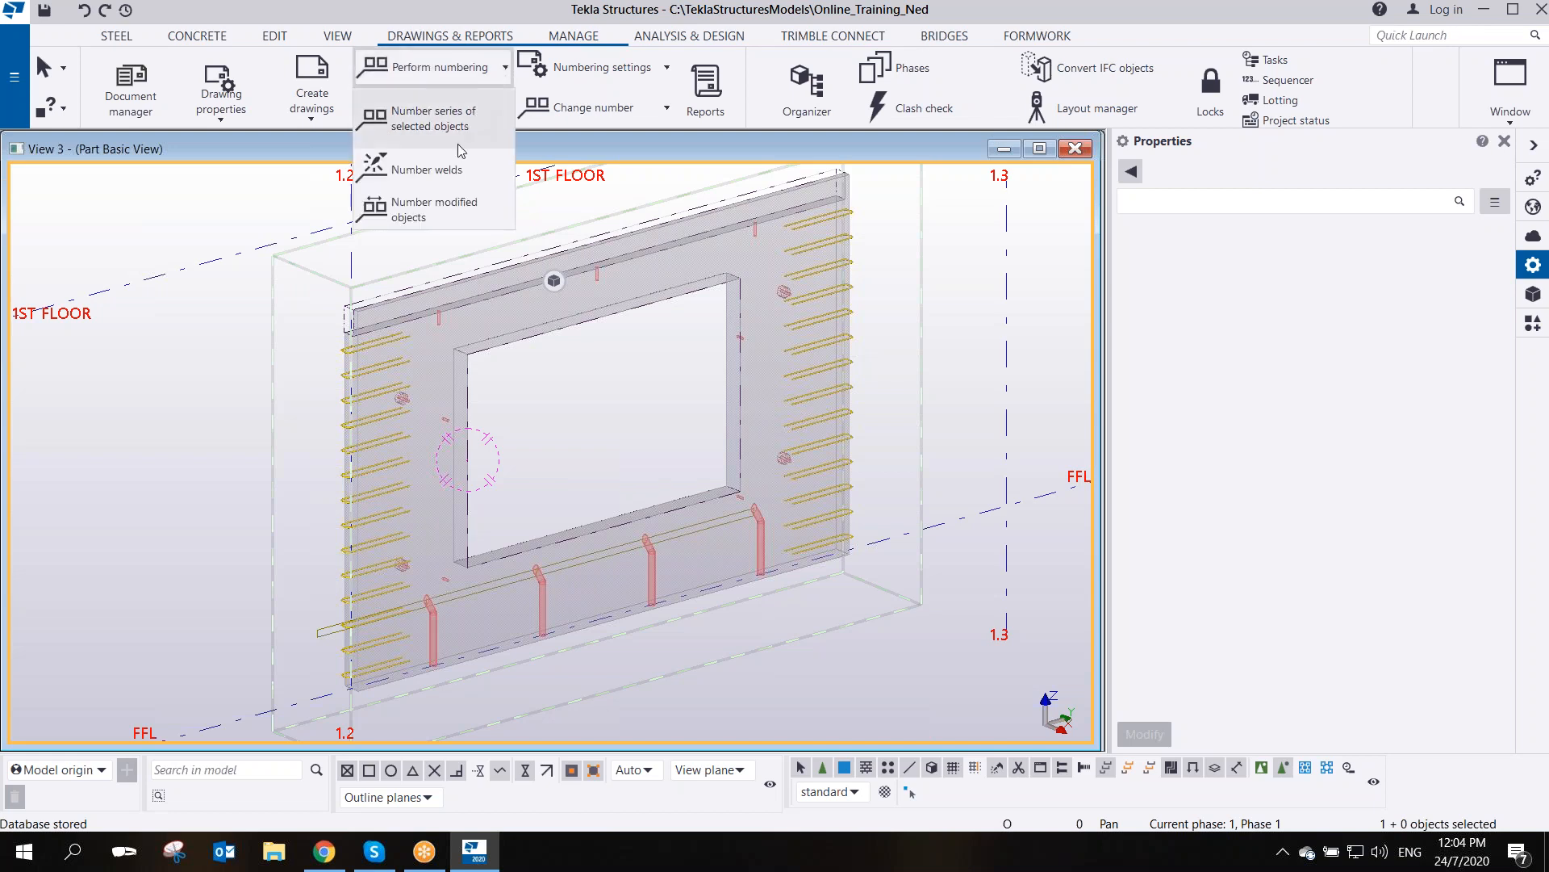
pyautogui.click(428, 208)
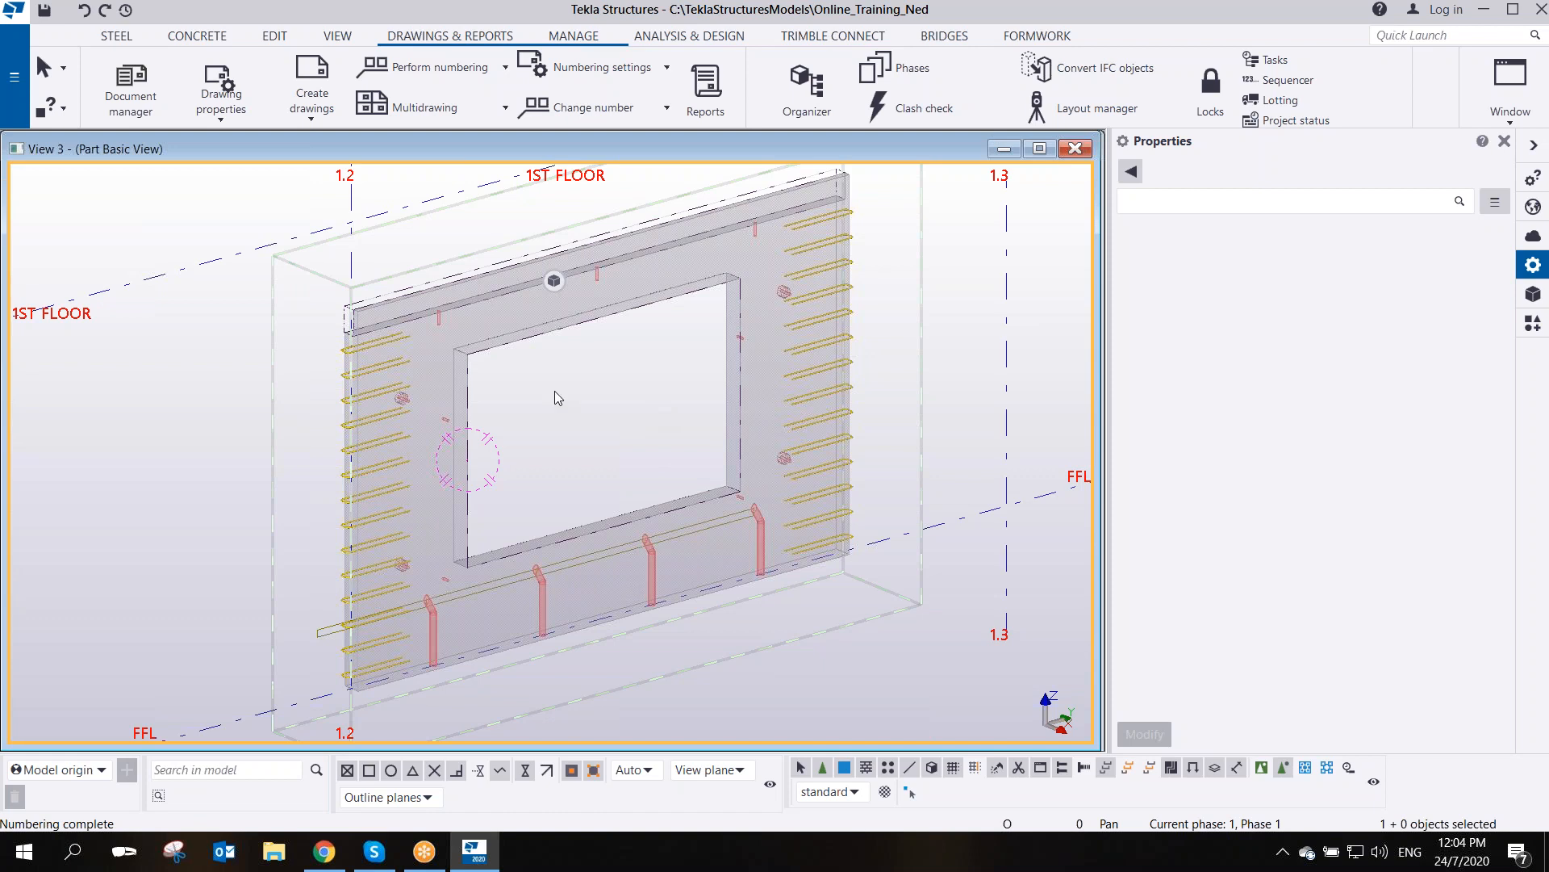
pyautogui.click(353, 360)
pyautogui.rightClick(355, 357)
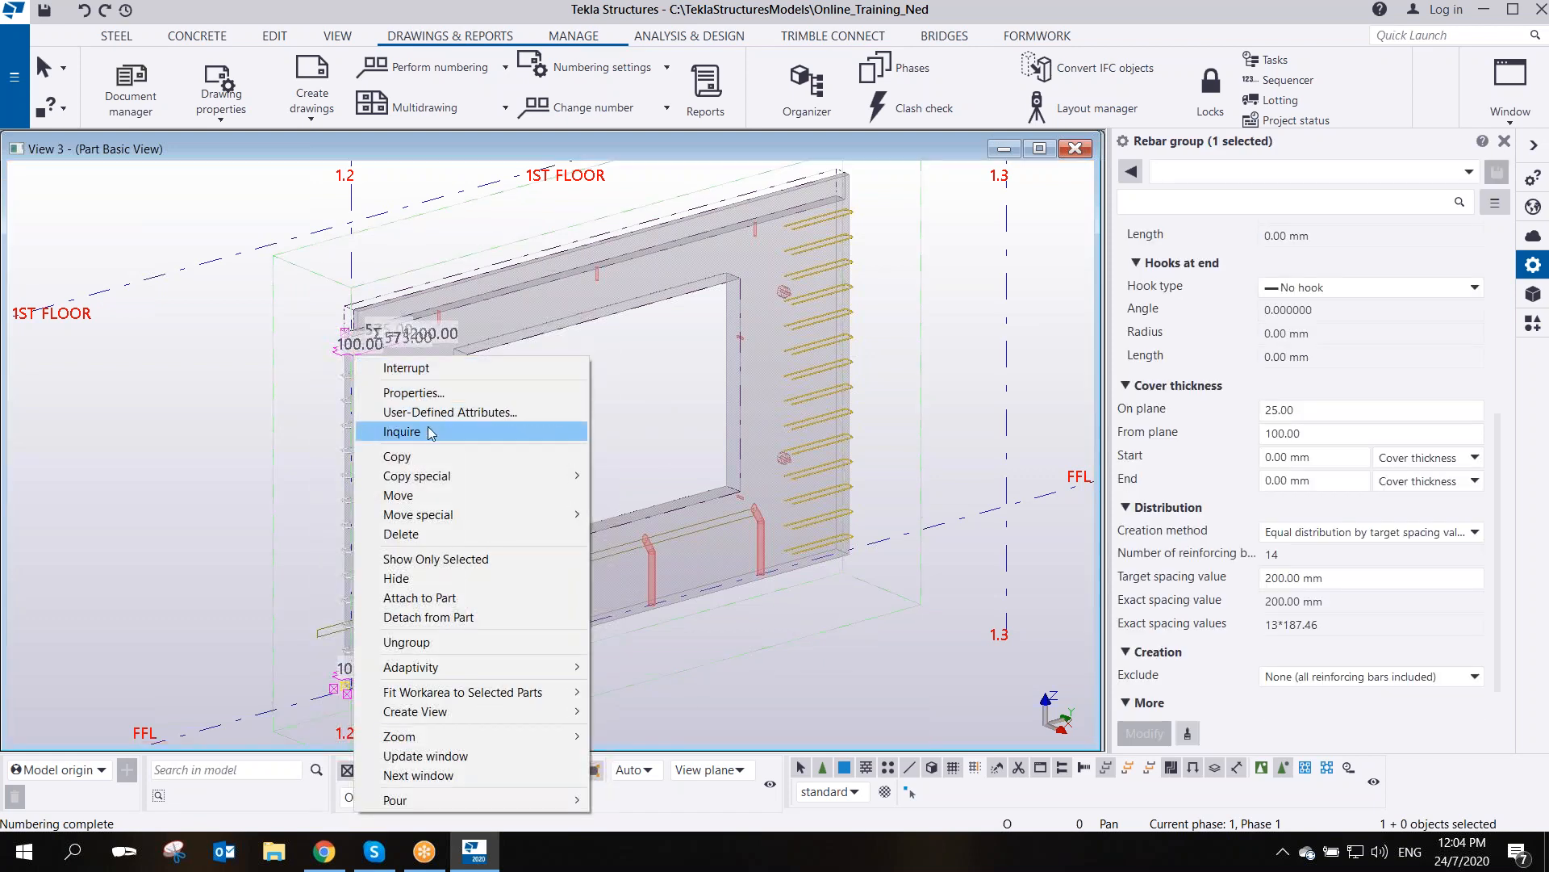
pyautogui.click(966, 274)
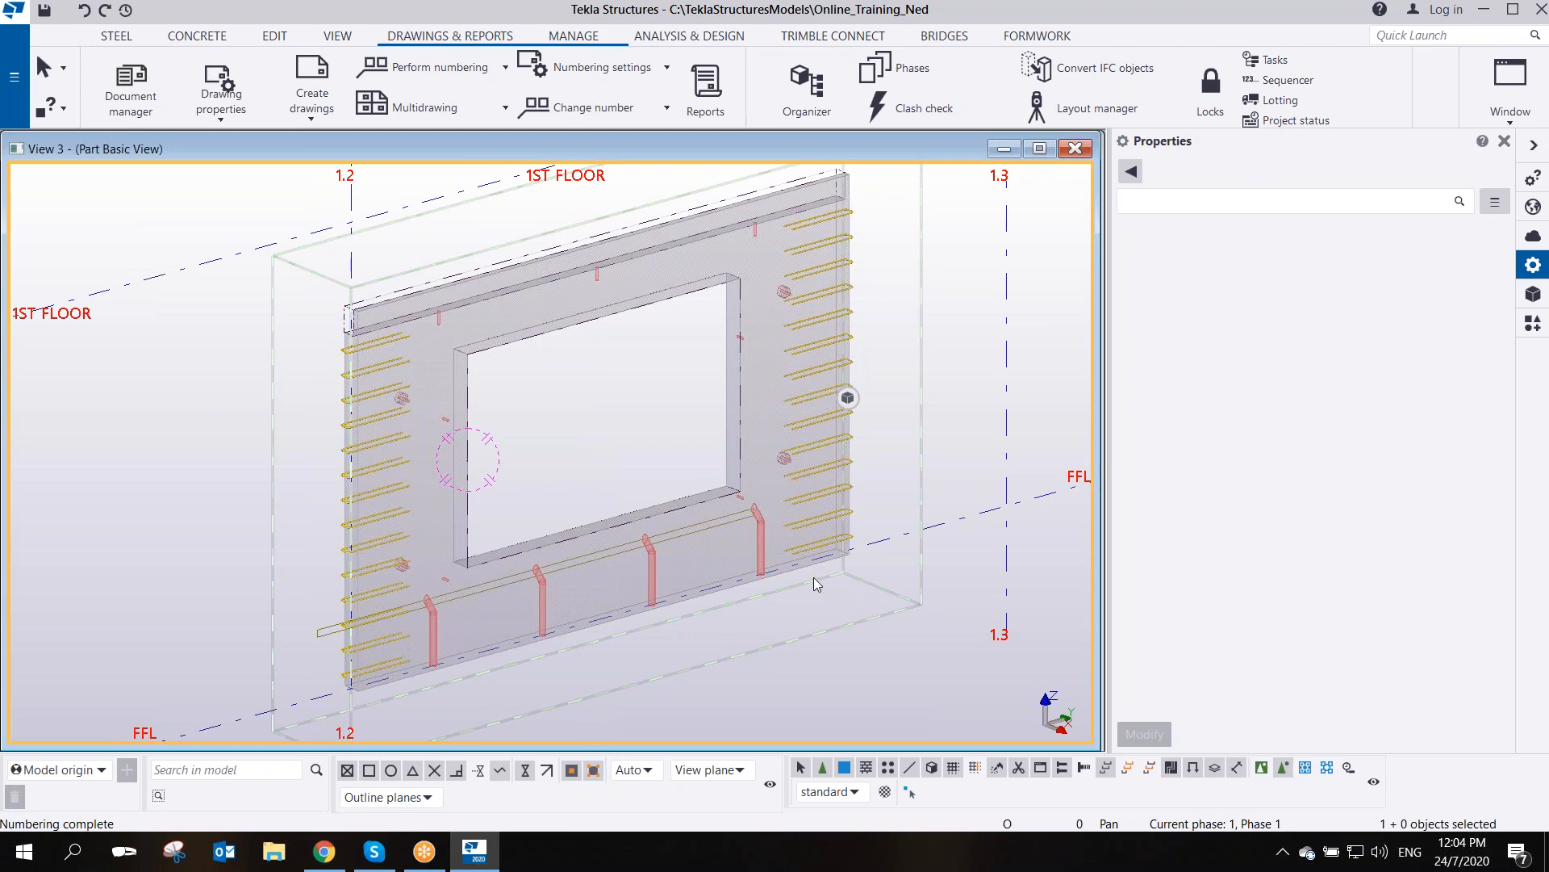
# - Inquire the wall's cast unit and check its cast unit position and rebar mark after numbering
pyautogui.click(810, 565)
pyautogui.rightClick(810, 565)
pyautogui.moveTo(920, 87)
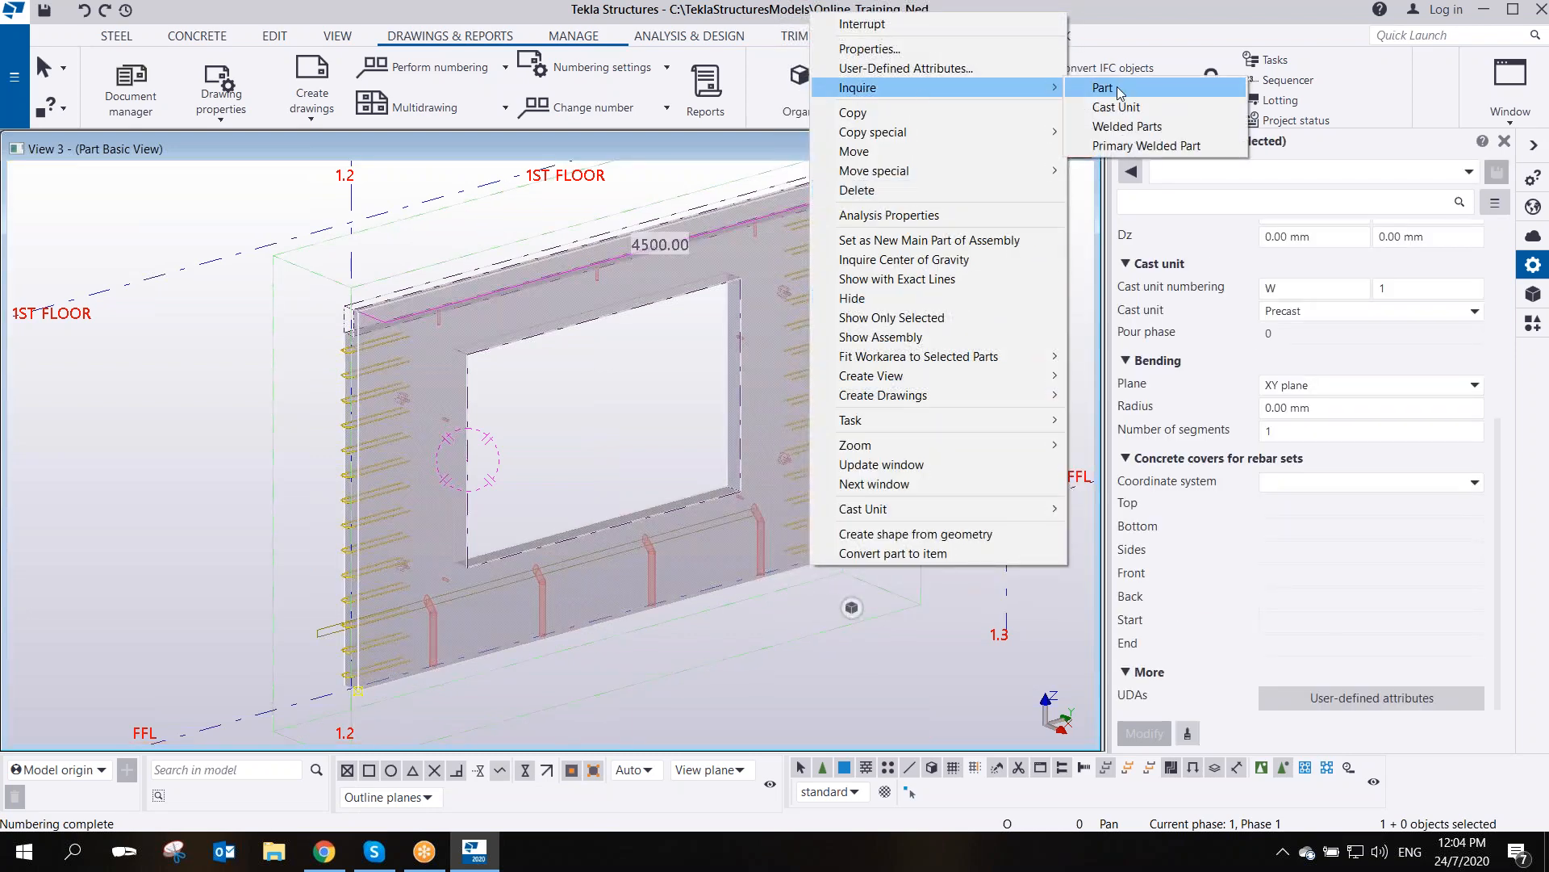
pyautogui.click(1118, 108)
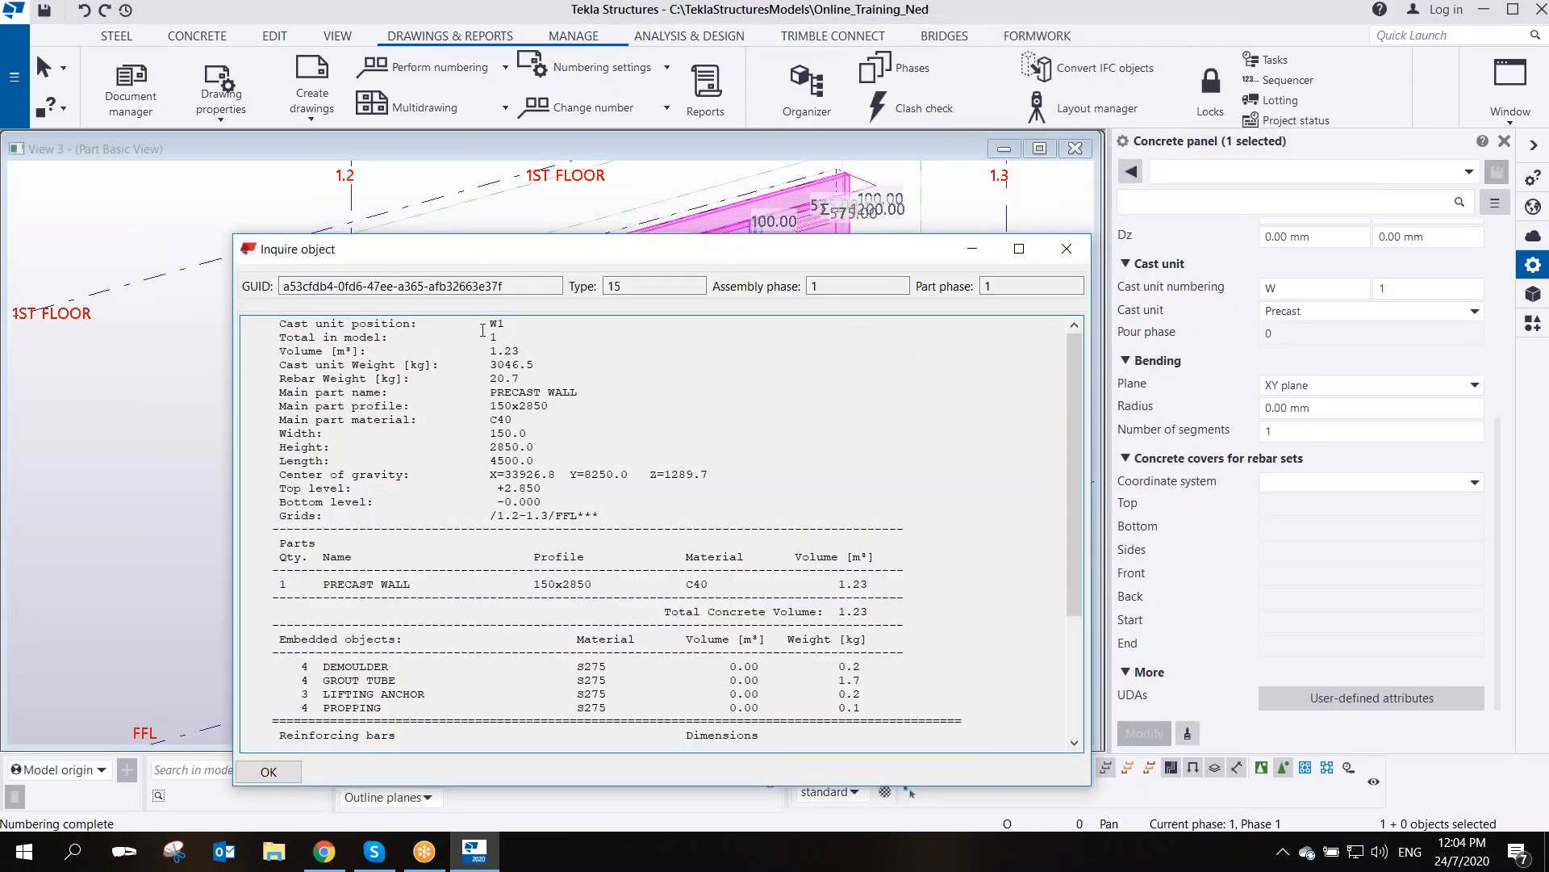
pyautogui.moveTo(506, 323); pyautogui.dragTo(279, 323)
pyautogui.click(500, 323)
pyautogui.scroll(-4, 533, 352)
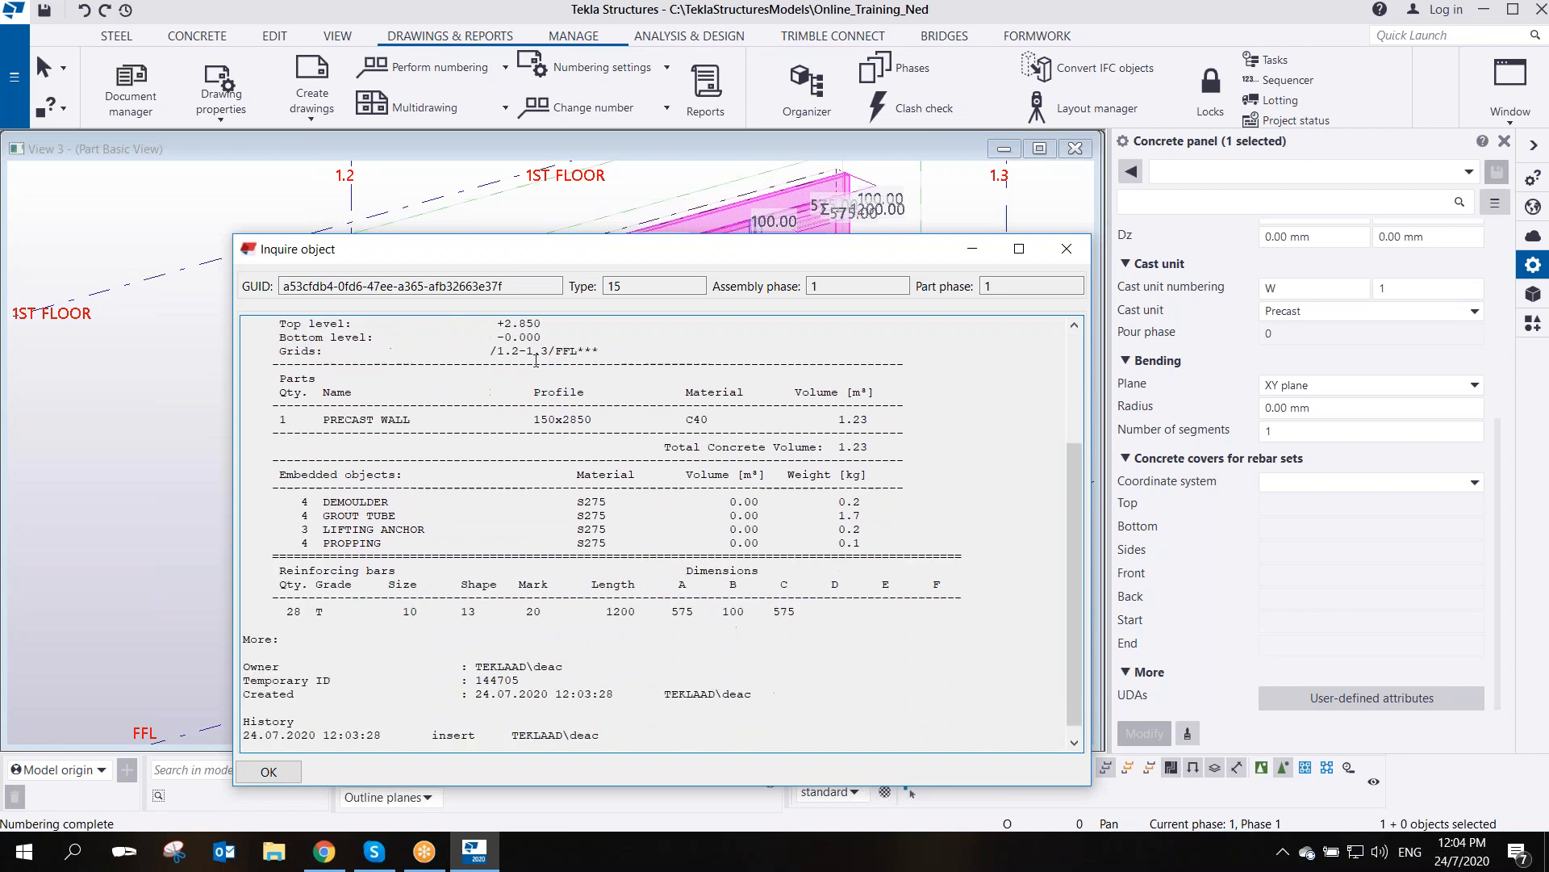
pyautogui.doubleClick(531, 613)
pyautogui.click(1067, 248)
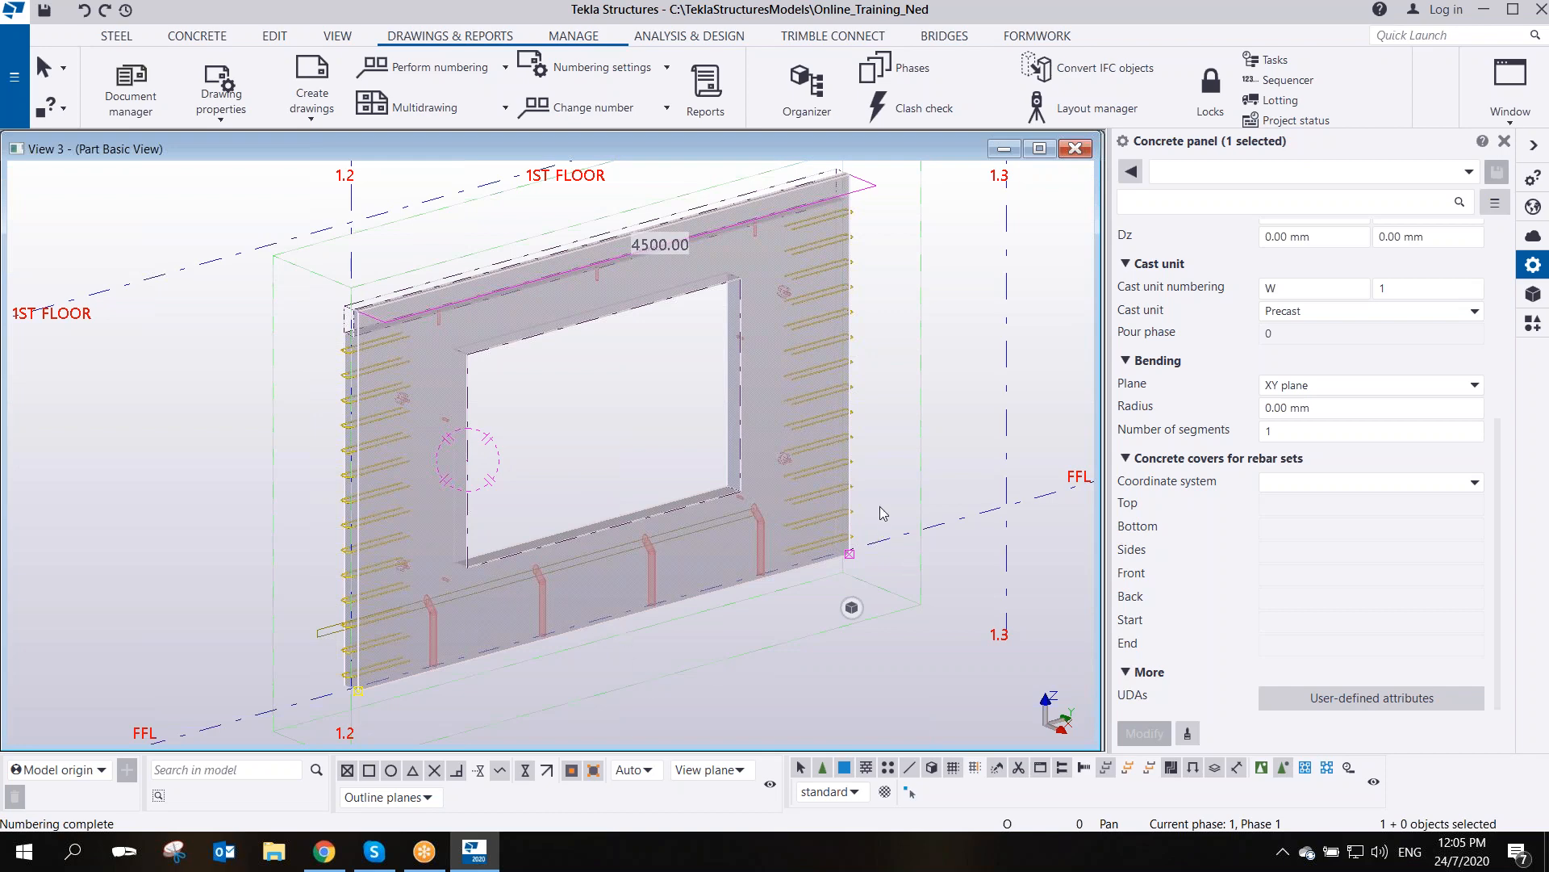
# - Inquire the stirrup group and then the main bar group of the 2nd floor beam in the Grid A1 view to check their marks
pyautogui.scroll(-7, 880, 507)
pyautogui.scroll(3, 881, 507)
pyautogui.scroll(-2, 881, 507)
pyautogui.scroll(3, 881, 507)
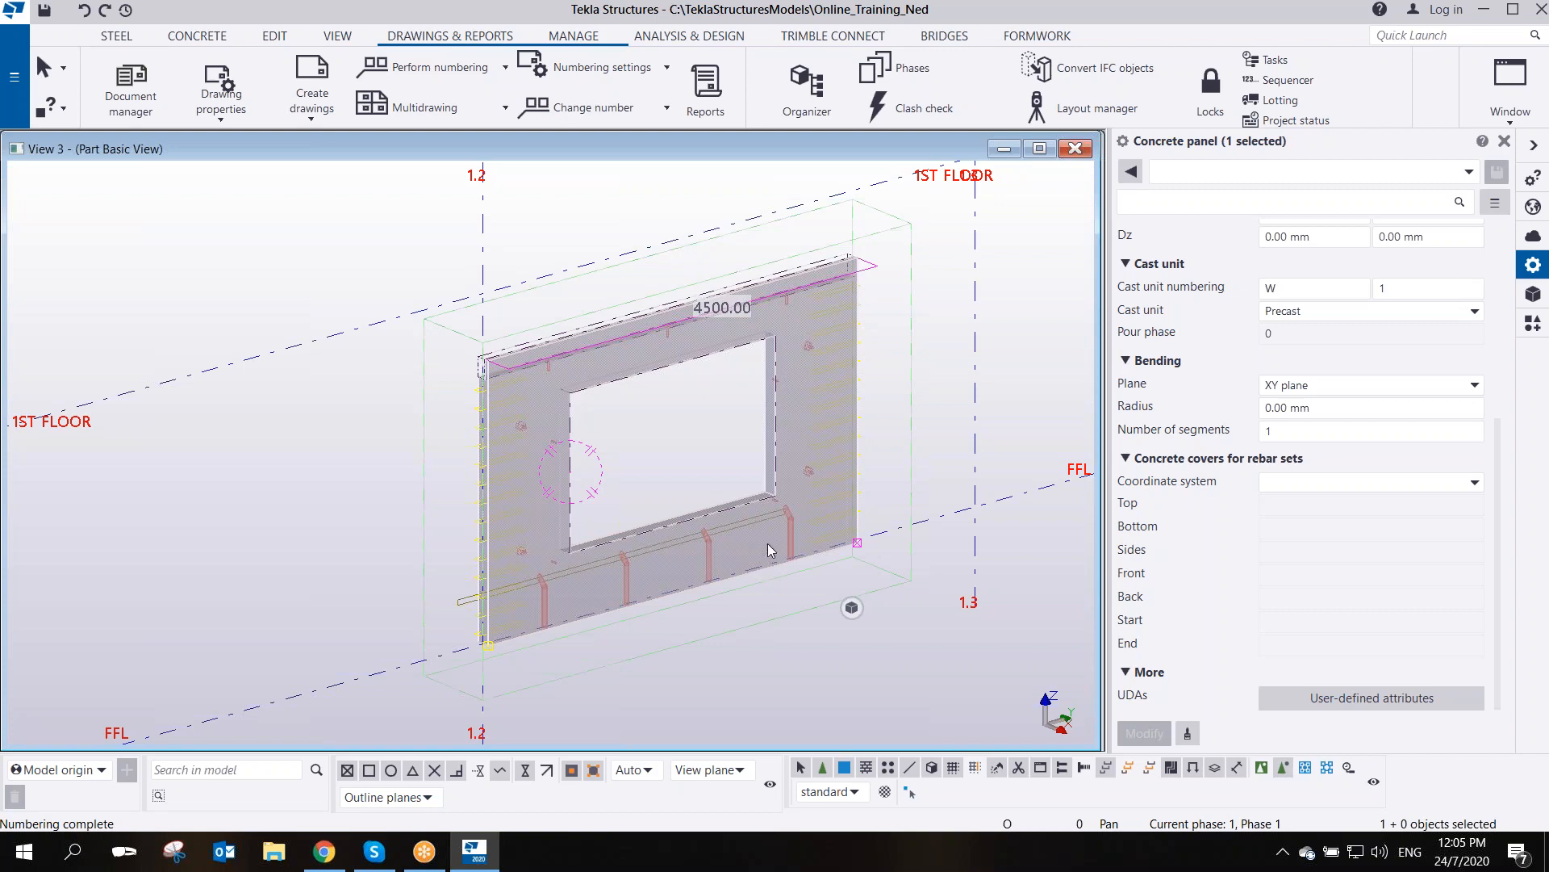
pyautogui.hotkey('ctrl', 'Tab')
pyautogui.scroll(-2, 767, 542)
pyautogui.scroll(8, 756, 465)
pyautogui.scroll(6, 775, 499)
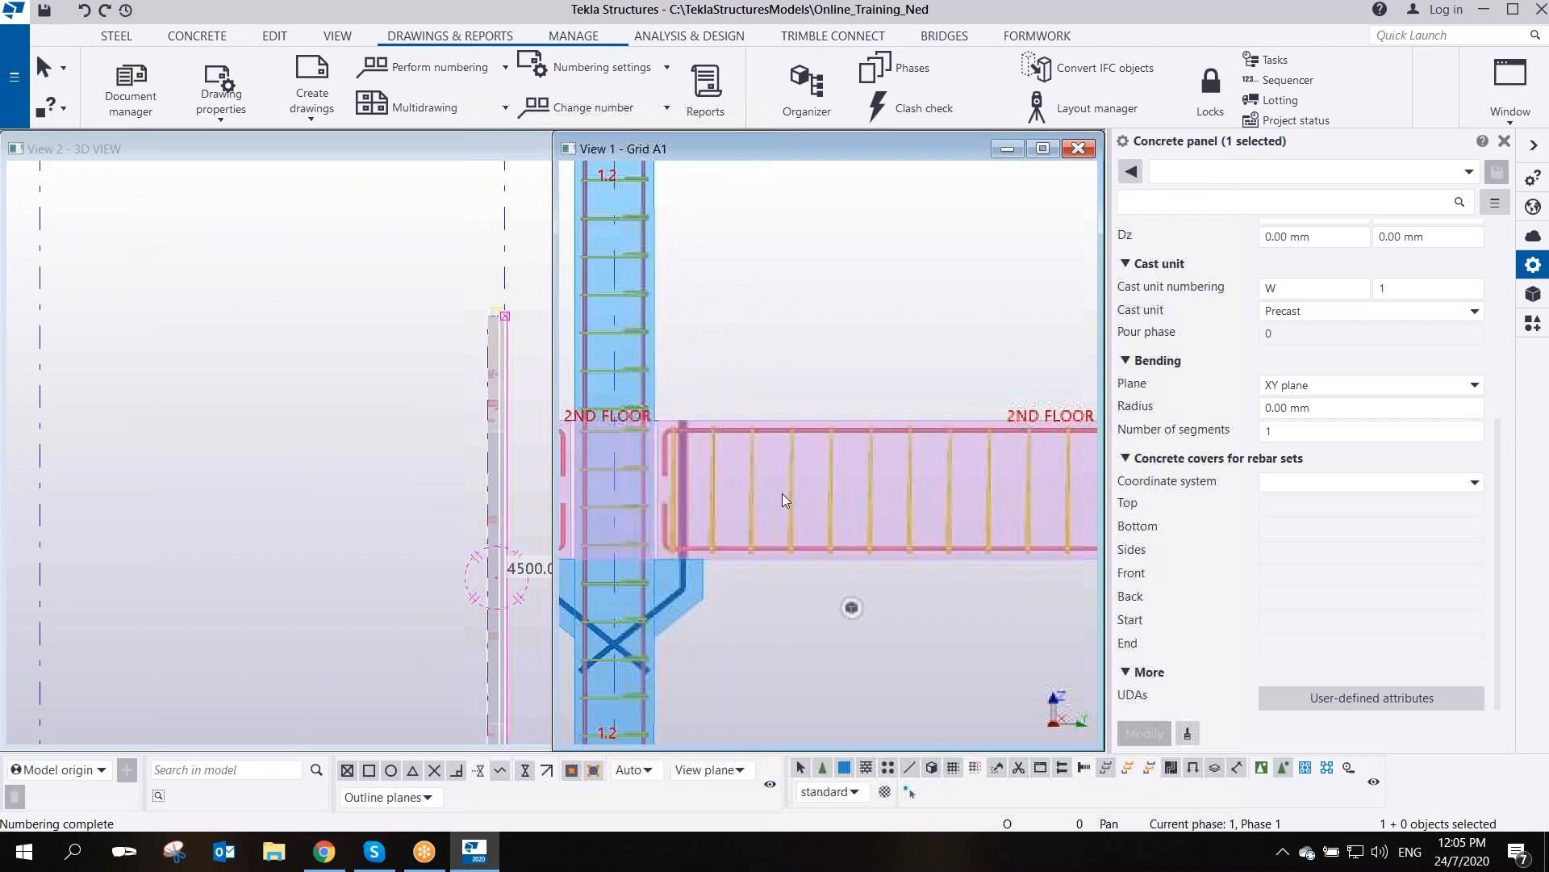
pyautogui.rightClick(801, 453)
pyautogui.click(868, 450)
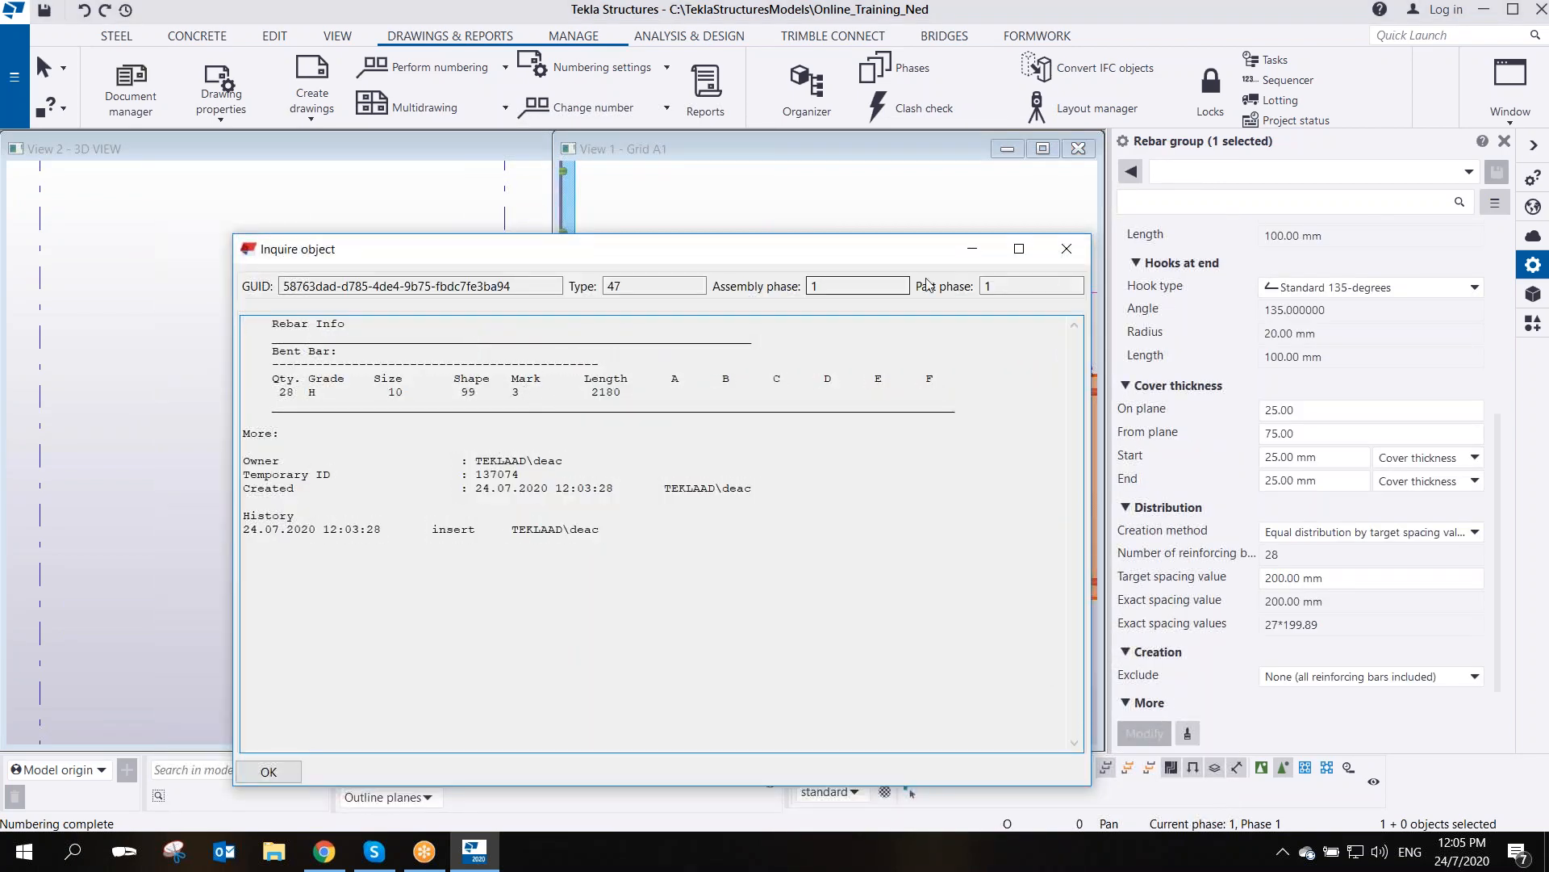
pyautogui.click(1064, 255)
pyautogui.rightClick(839, 394)
pyautogui.click(891, 452)
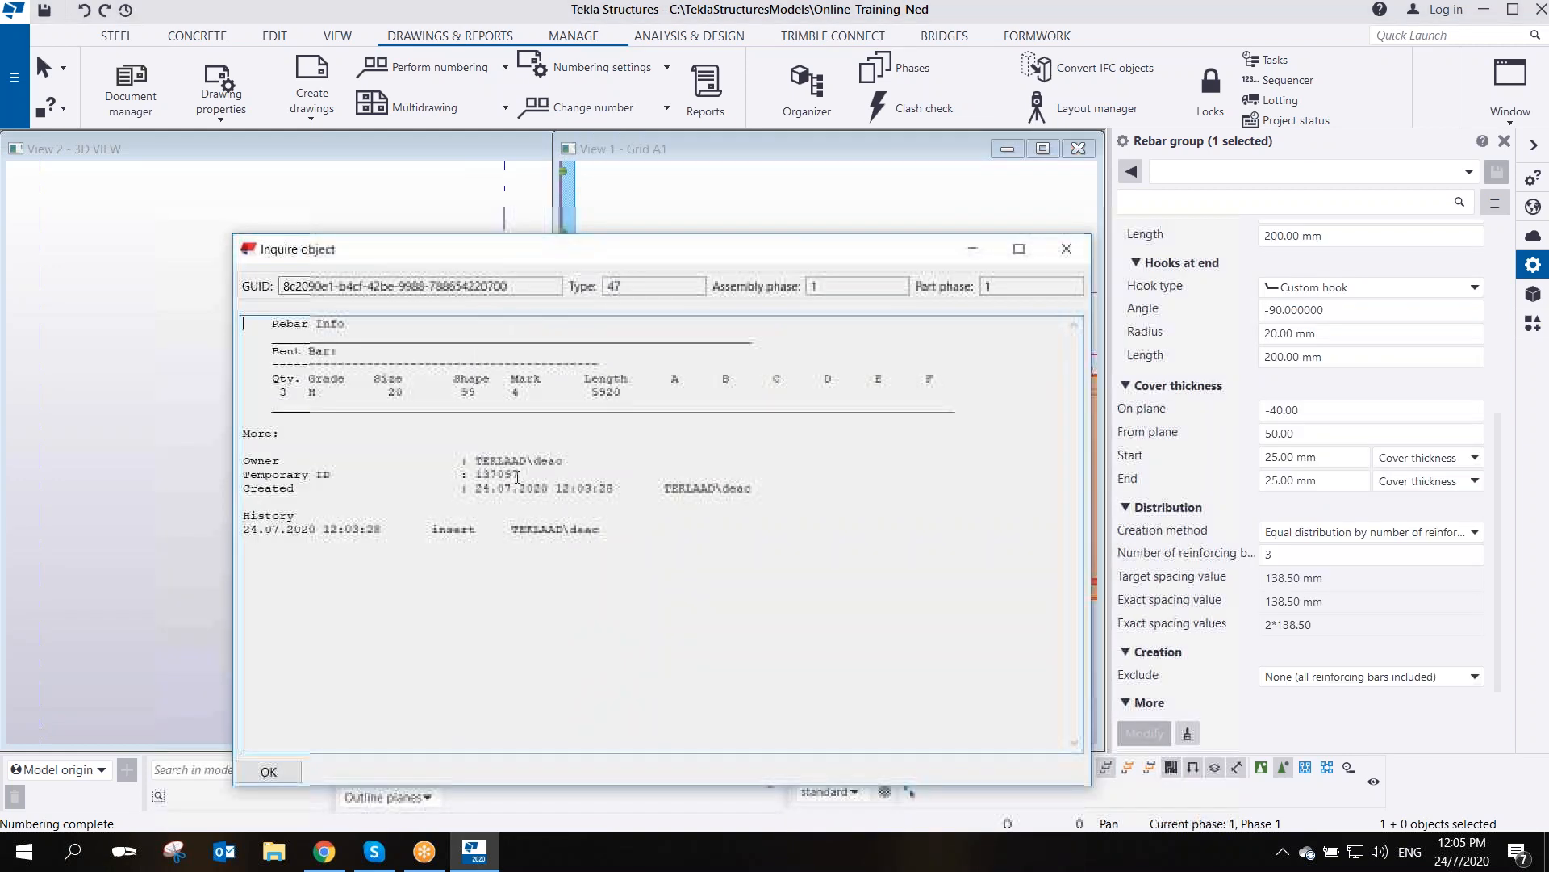
pyautogui.click(1068, 250)
# - Look over the frame's beams, columns and footings in the Grid A1 view
pyautogui.scroll(-5, 693, 415)
pyautogui.scroll(-3, 703, 412)
pyautogui.moveTo(694, 429); pyautogui.dragTo(786, 455, button='middle')
pyautogui.scroll(3, 786, 456)
pyautogui.scroll(1, 788, 462)
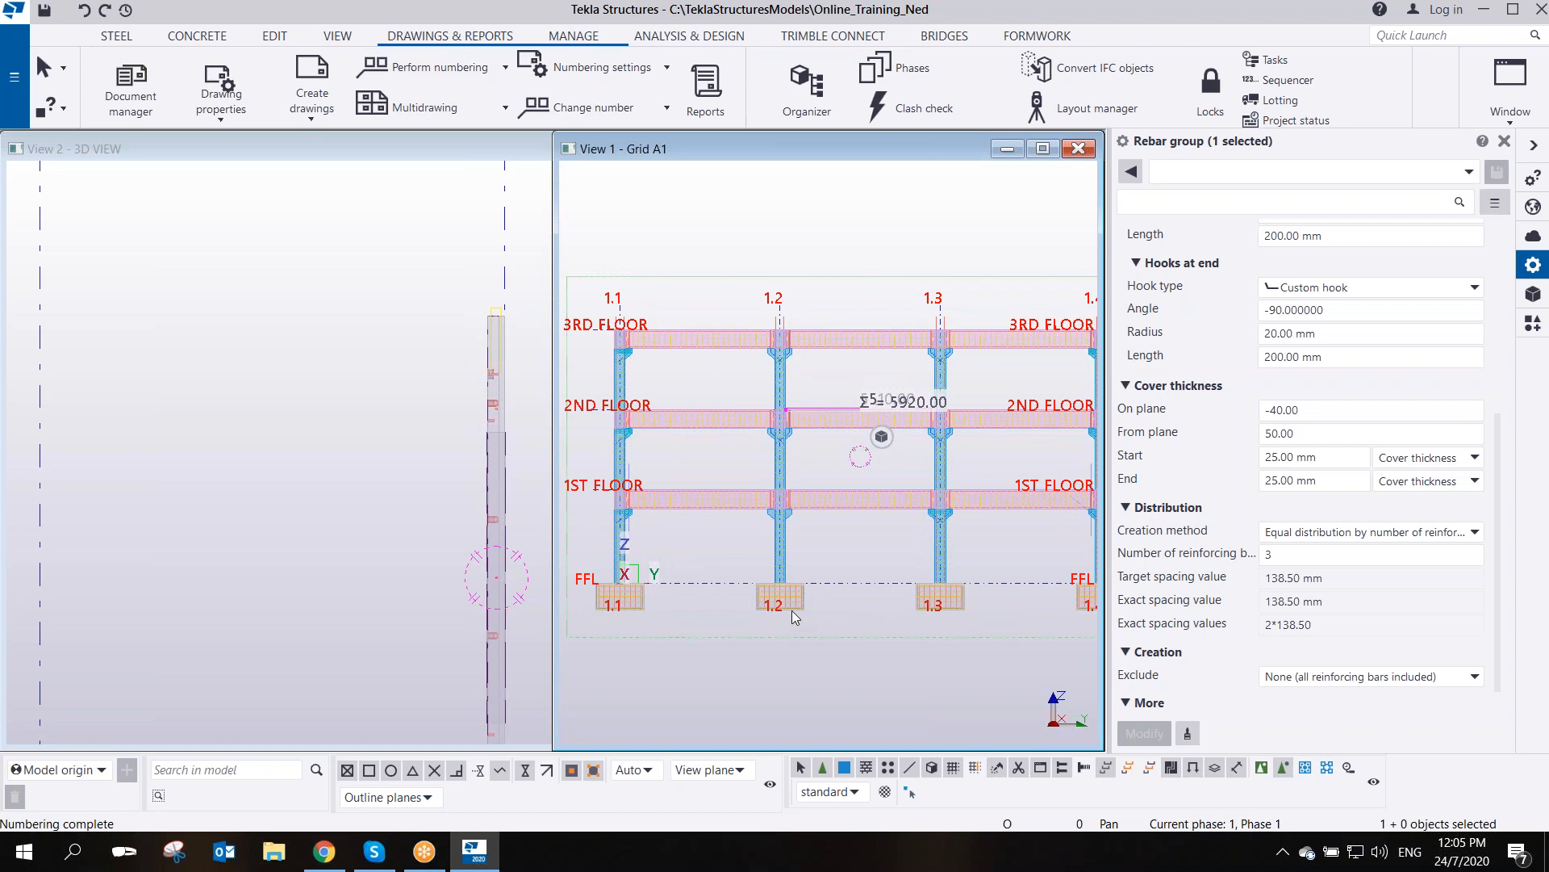
pyautogui.scroll(6, 807, 529)
pyautogui.scroll(-7, 840, 520)
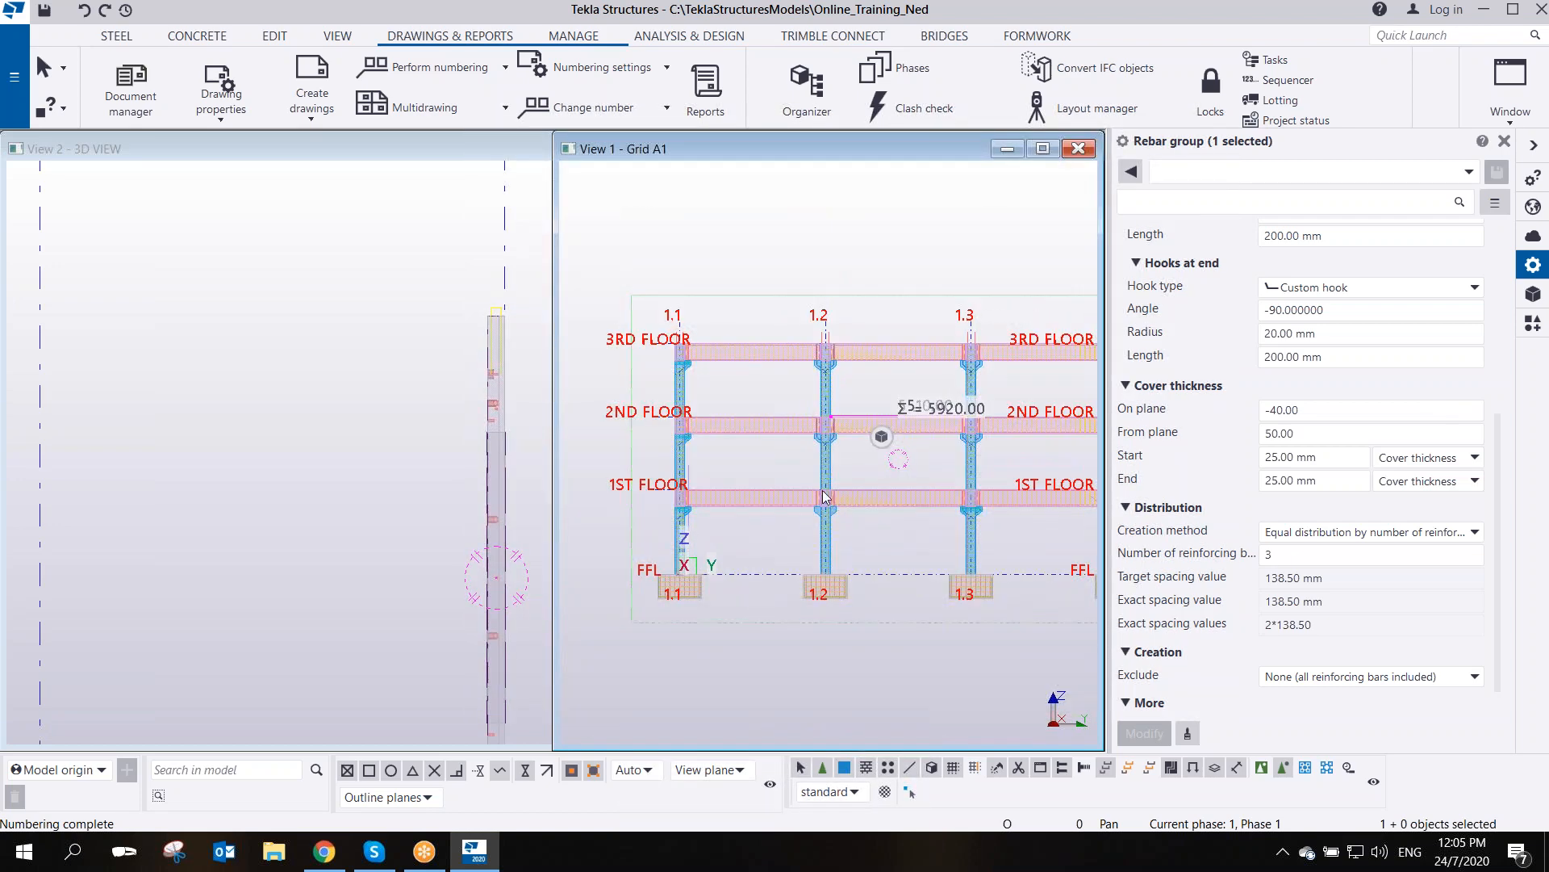
# - Return to the wall's part basic view and rotate it to see the wall more from the front
pyautogui.click(336, 425)
pyautogui.hotkey('ctrl', 'Tab')
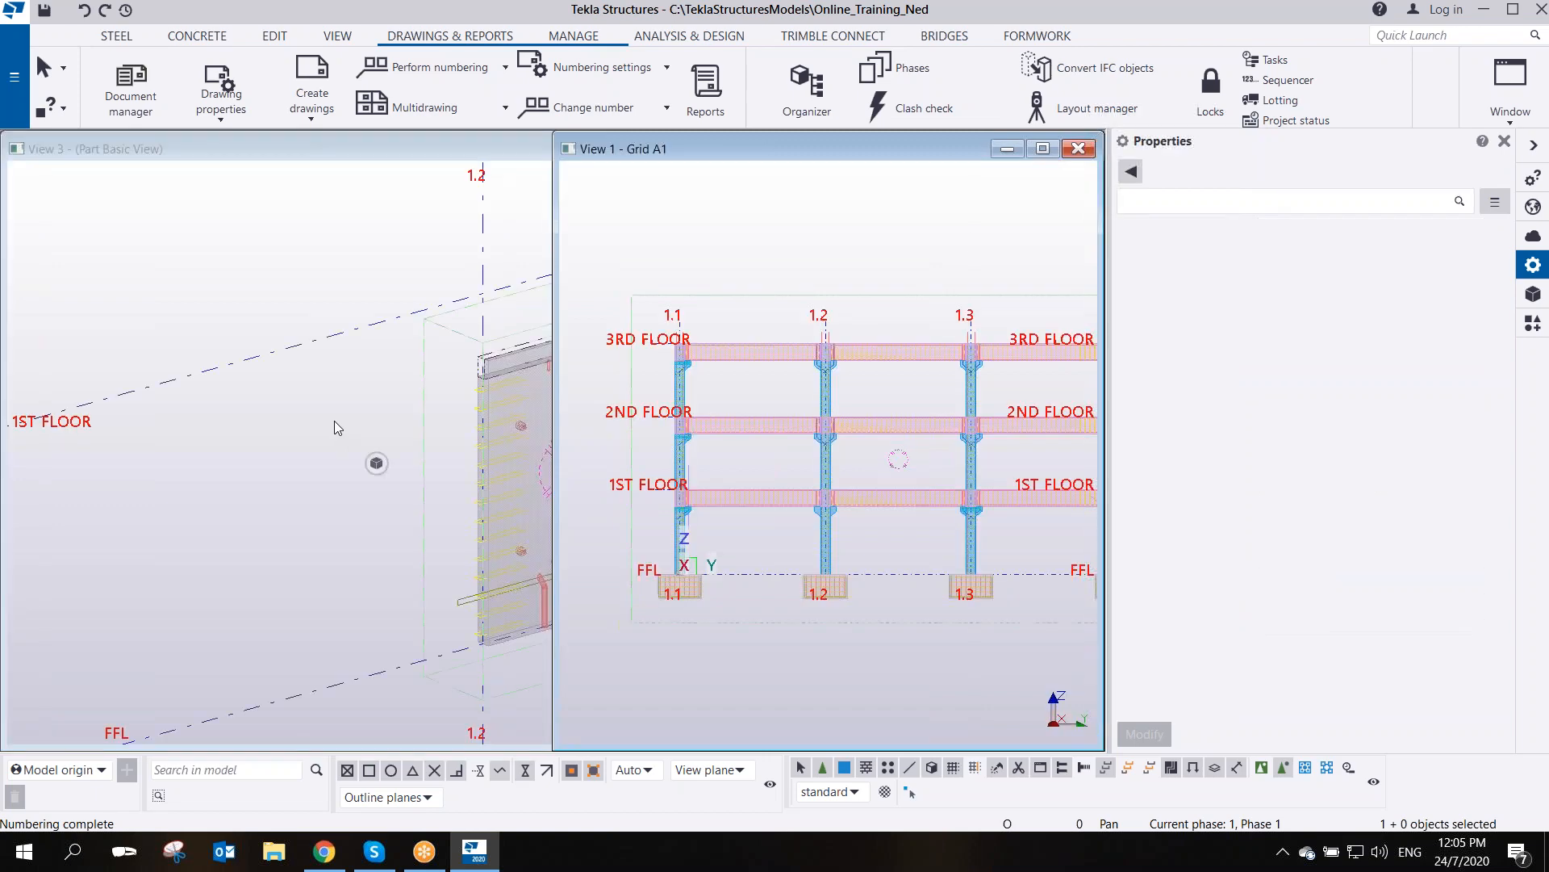
pyautogui.click(346, 379)
pyautogui.scroll(5, 638, 452)
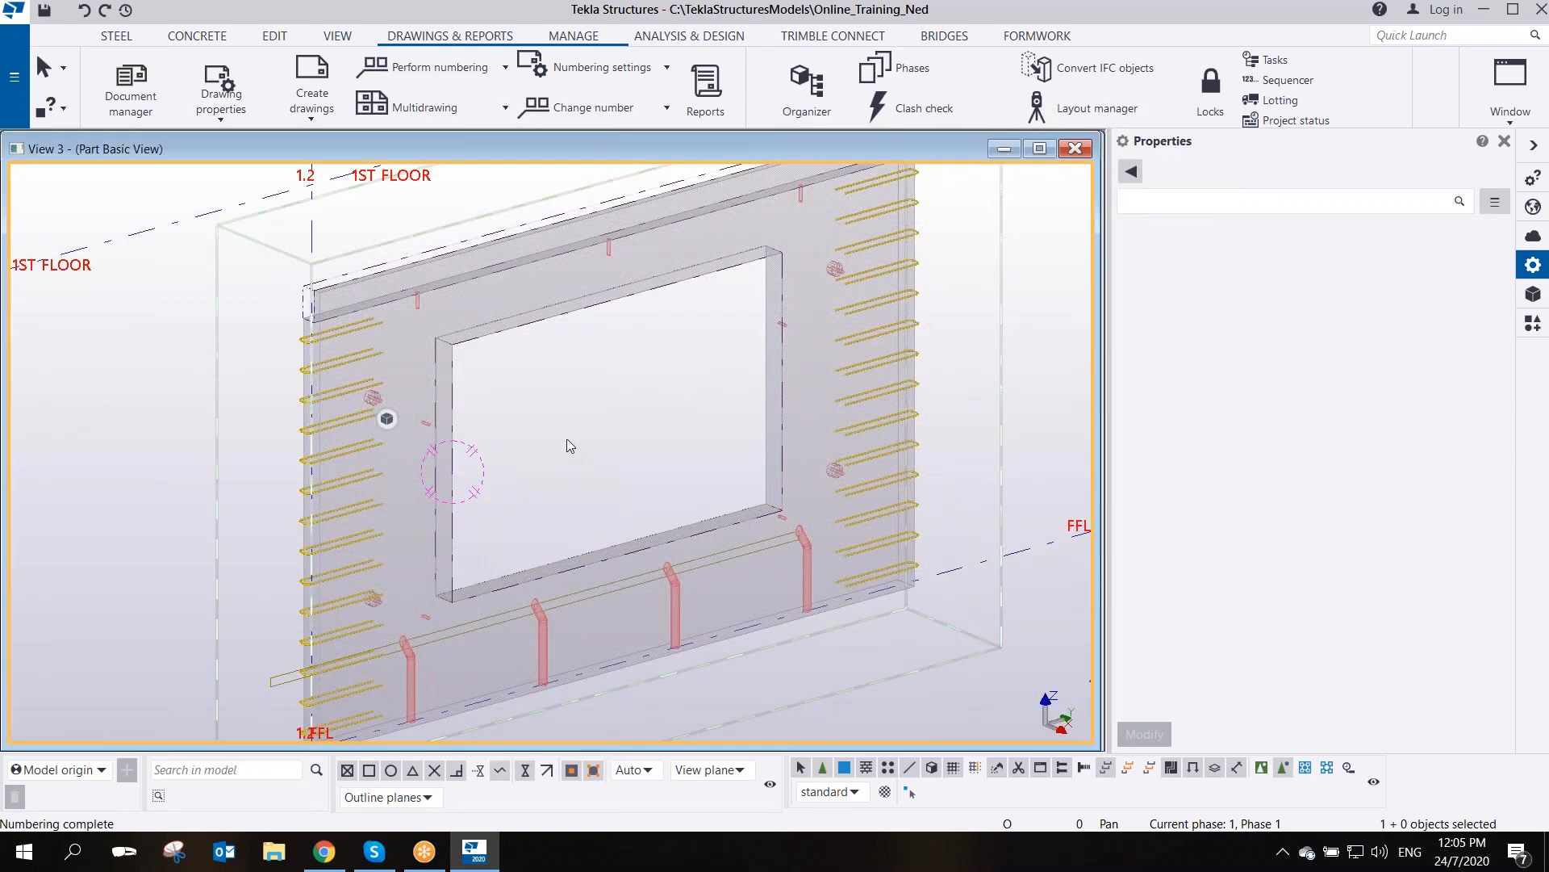
pyautogui.scroll(-3, 570, 390)
pyautogui.keyDown('ctrl'); pyautogui.moveTo(576, 395); pyautogui.dragTo(634, 448, button='middle'); pyautogui.keyUp('ctrl')
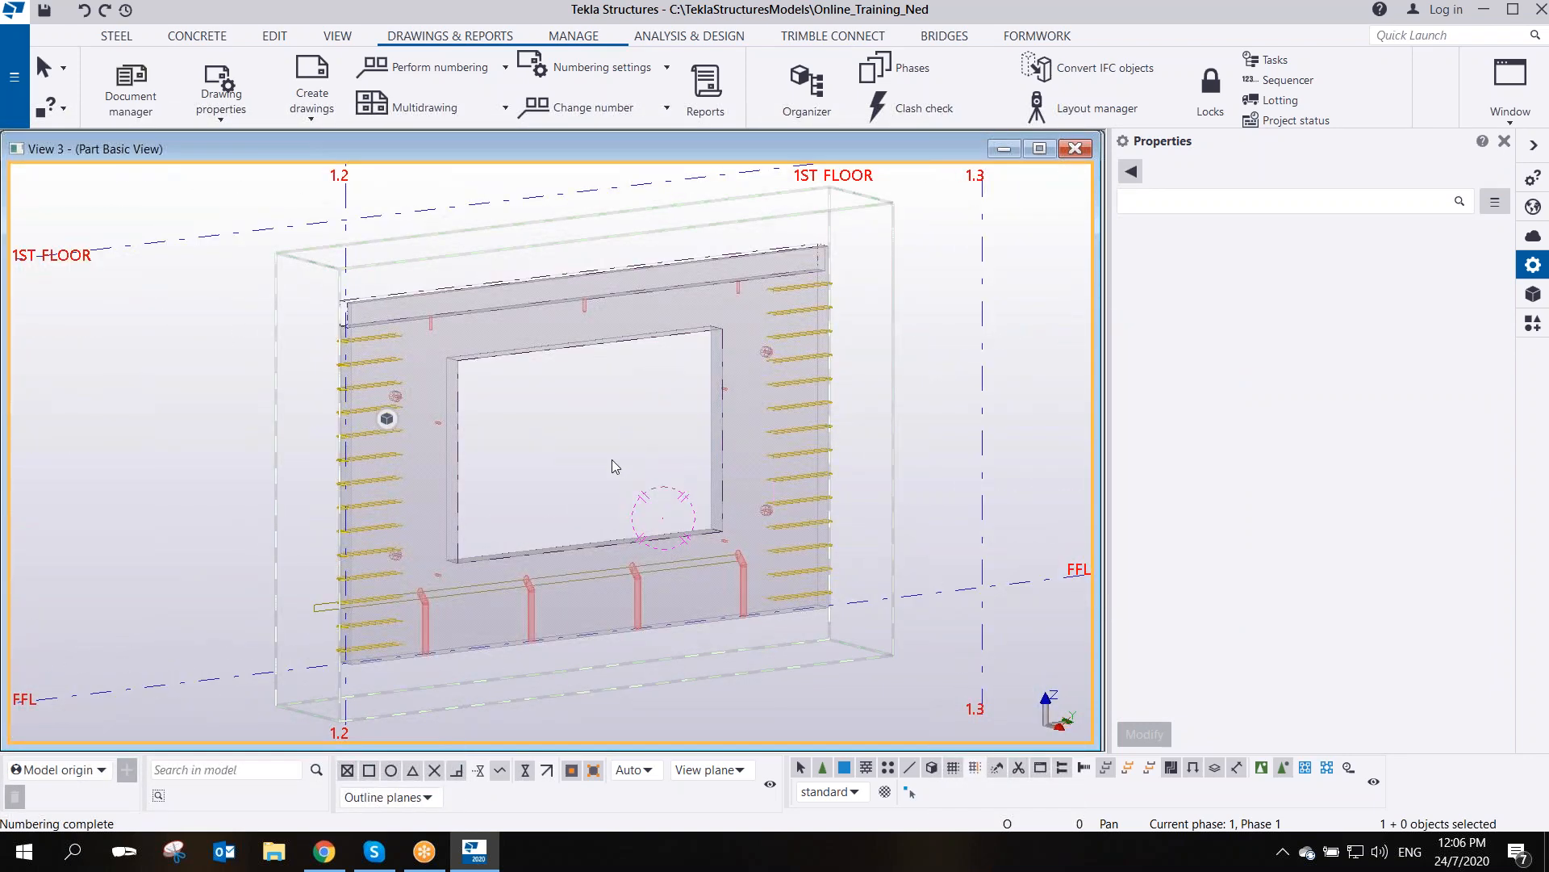
pyautogui.scroll(1, 610, 455)
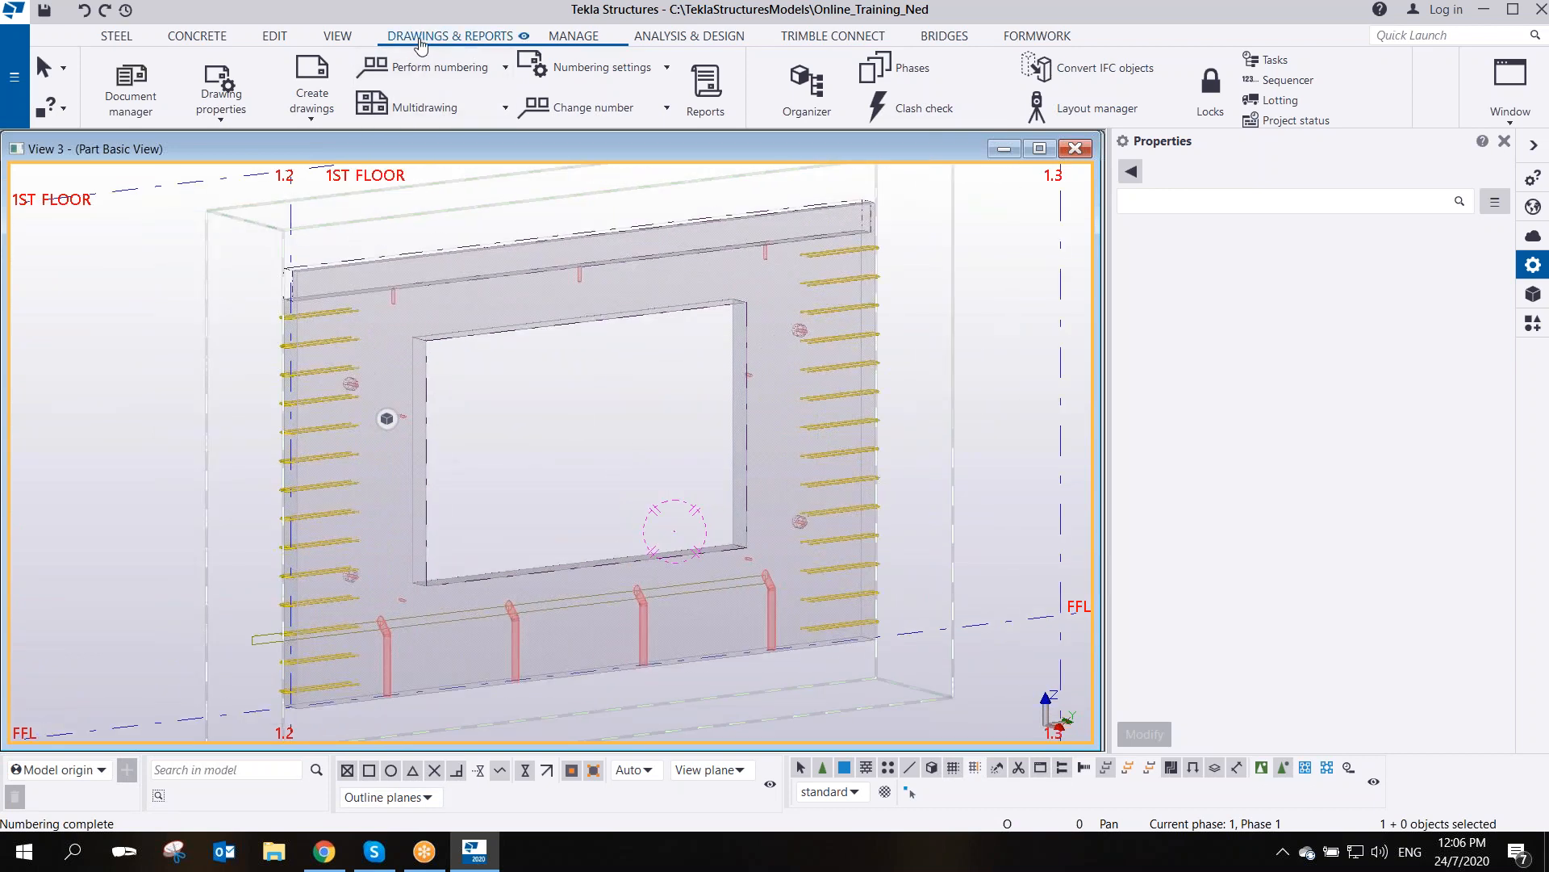
# - Number the modified objects in the model again before preparing drawings
pyautogui.click(235, 121)
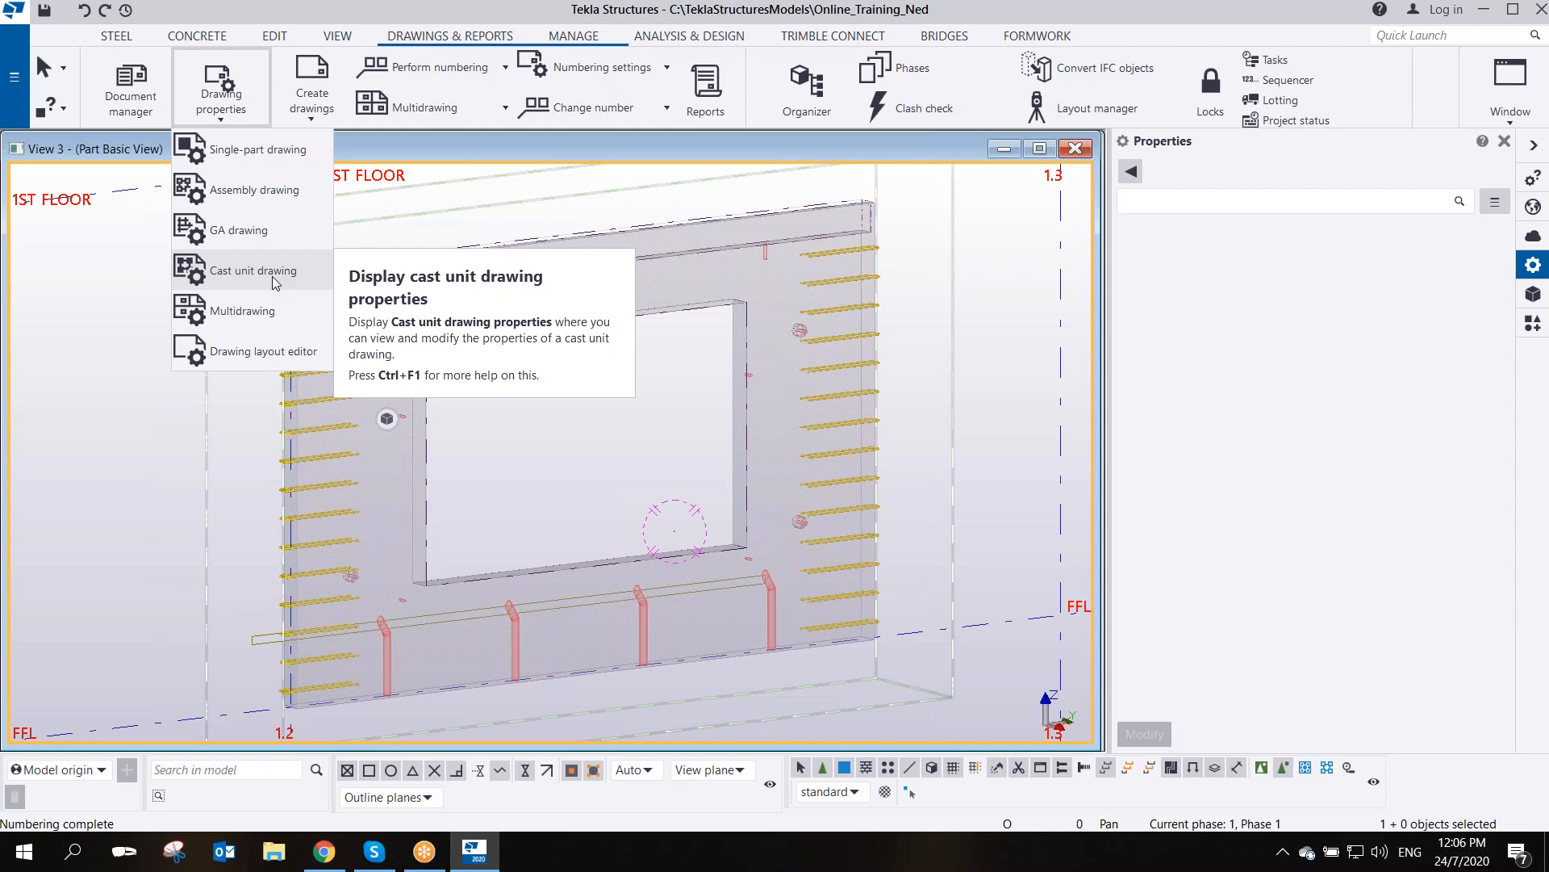
pyautogui.click(486, 72)
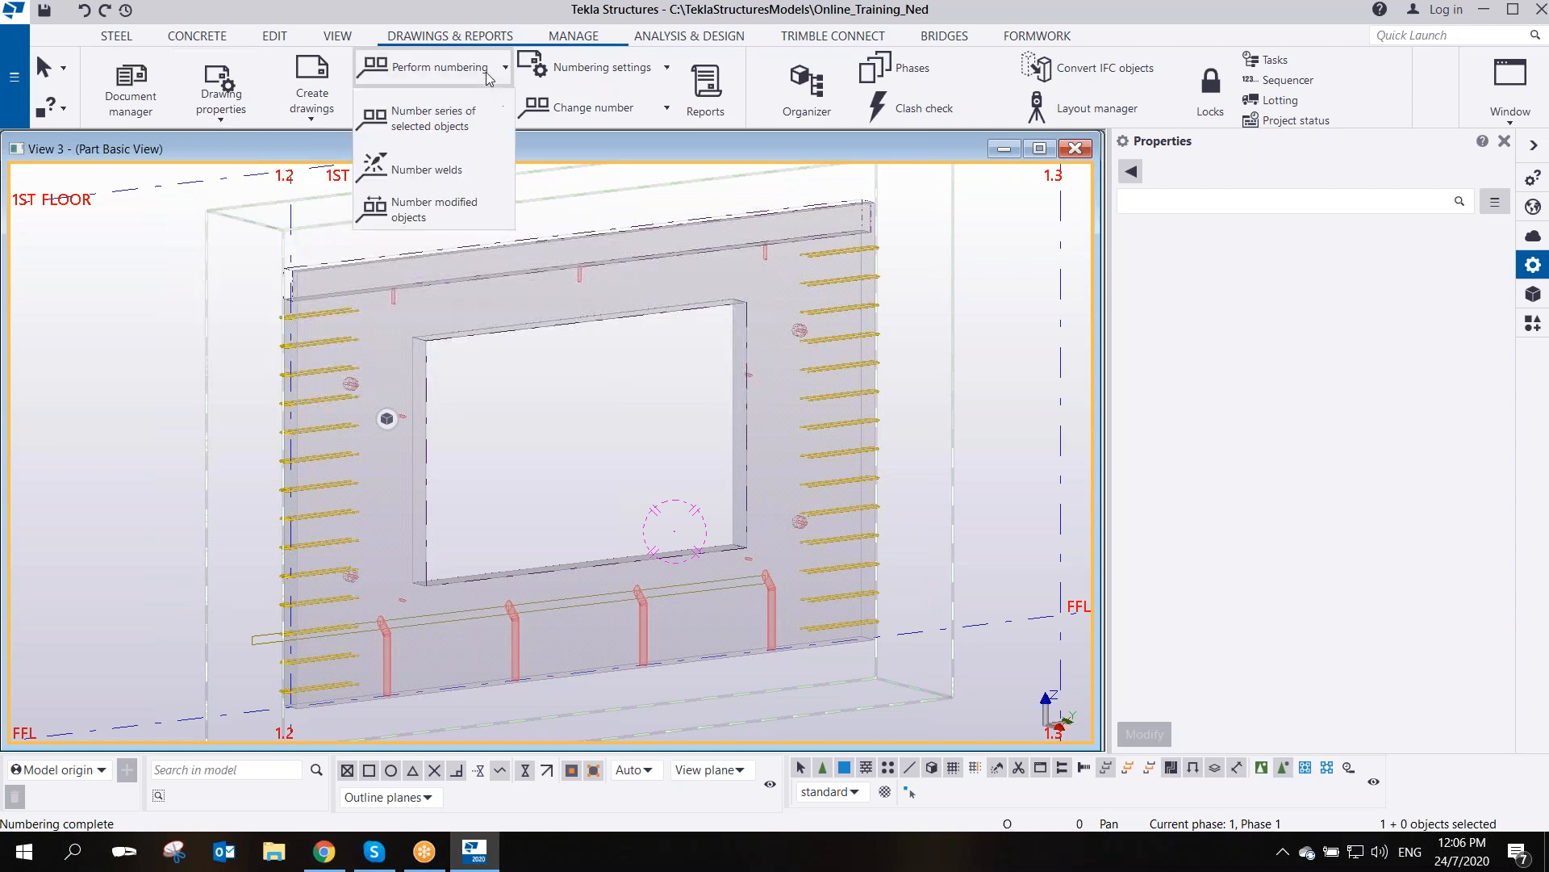
pyautogui.click(451, 209)
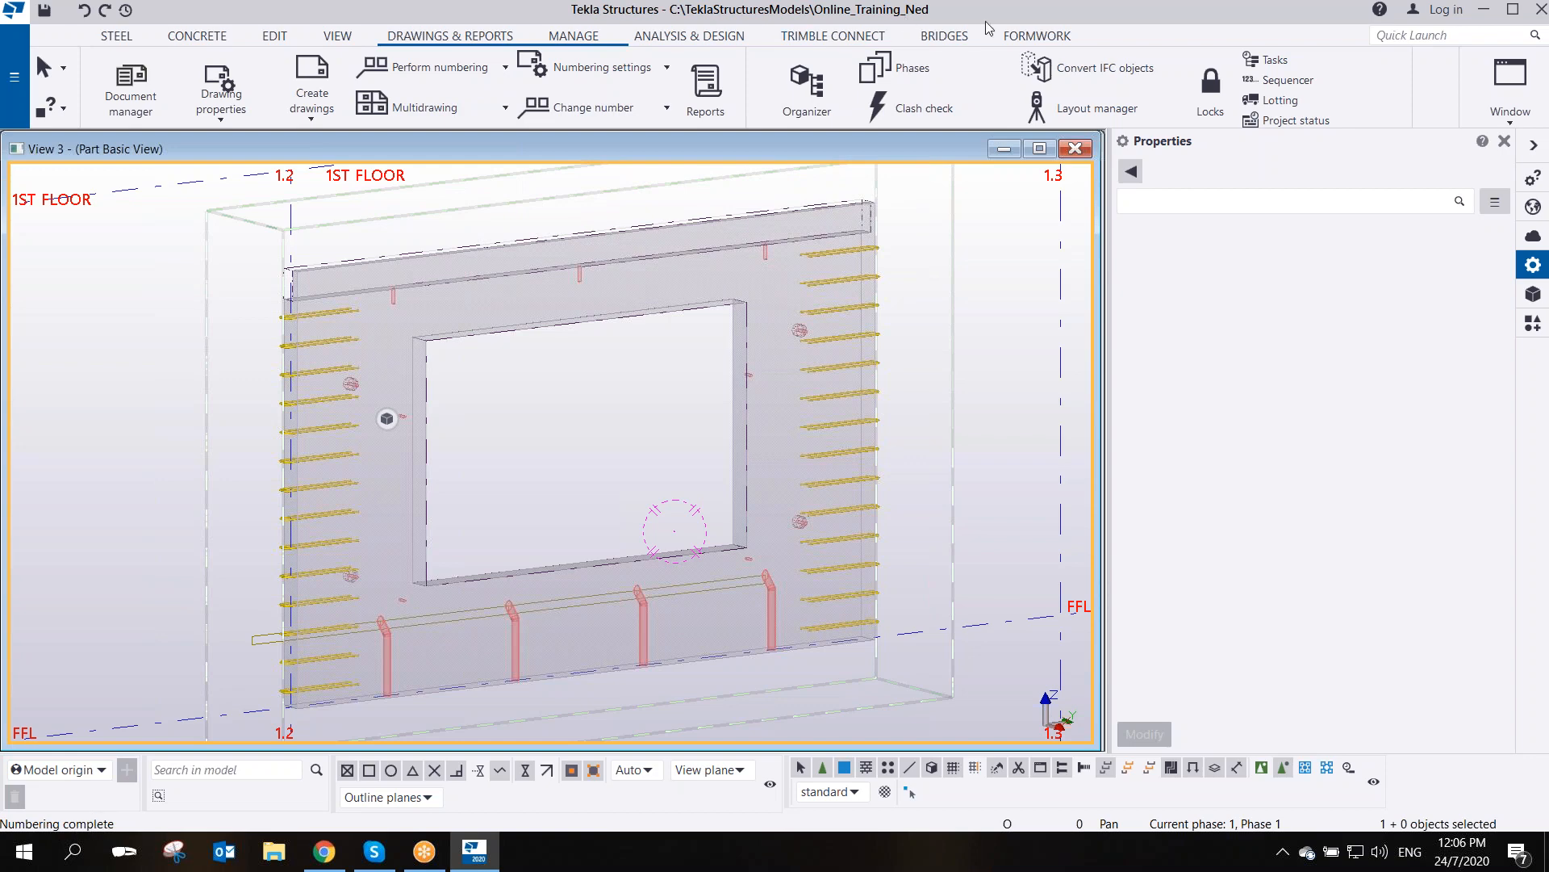
pyautogui.click(1026, 13)
pyautogui.moveTo(382, 440)
pyautogui.mouseDown()
pyautogui.moveTo(77, 802)
pyautogui.moveTo(116, 795)
pyautogui.moveTo(12, 800)
pyautogui.moveTo(145, 801)
pyautogui.moveTo(25, 831)
pyautogui.moveTo(93, 777)
pyautogui.mouseUp()
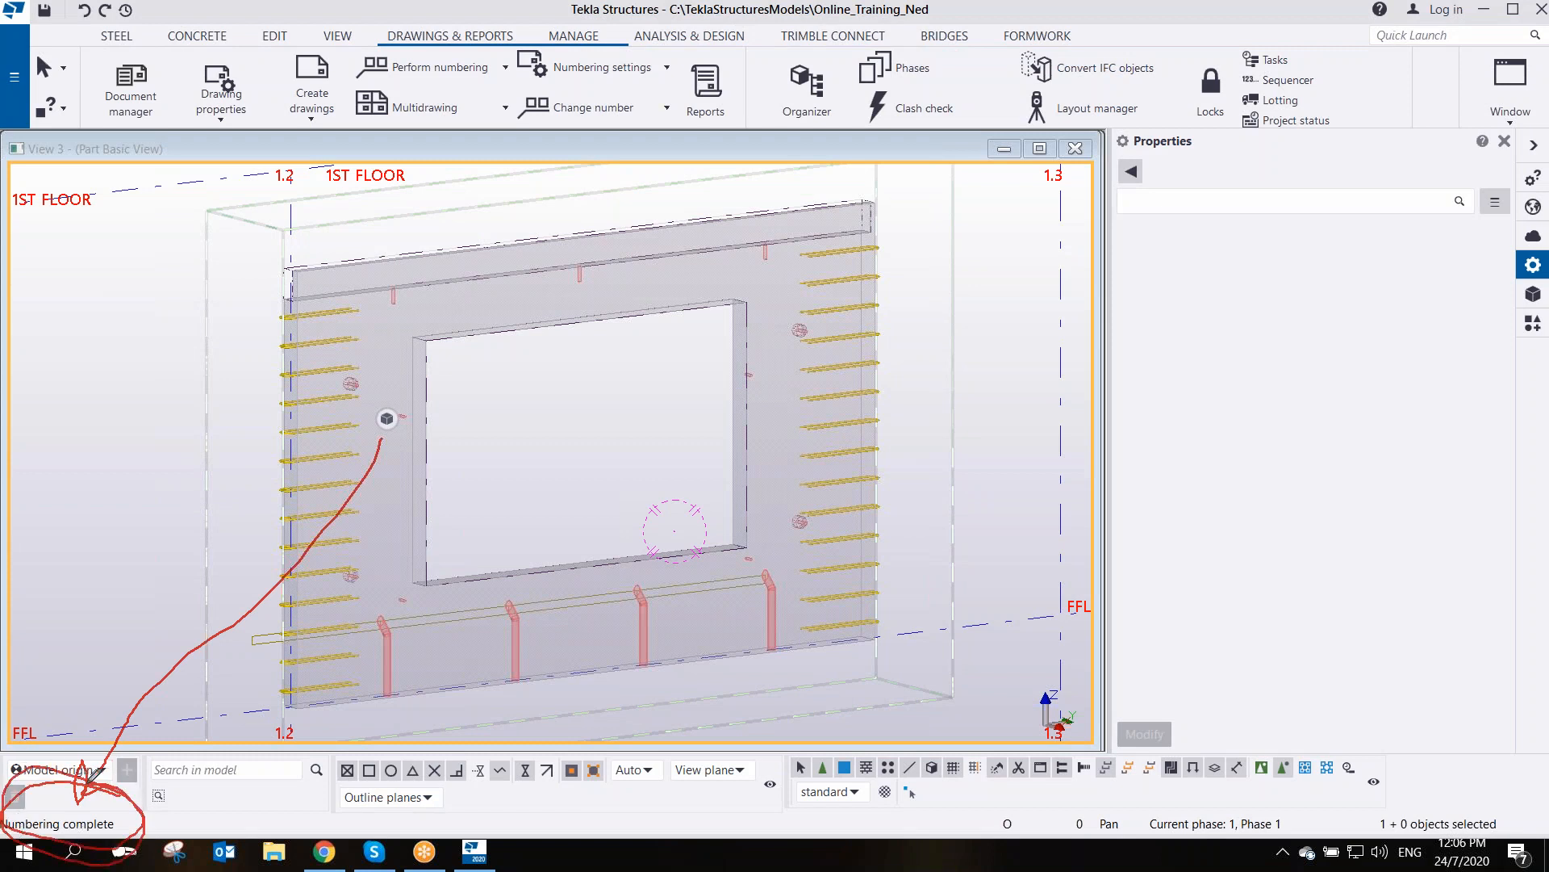
pyautogui.click(810, 516)
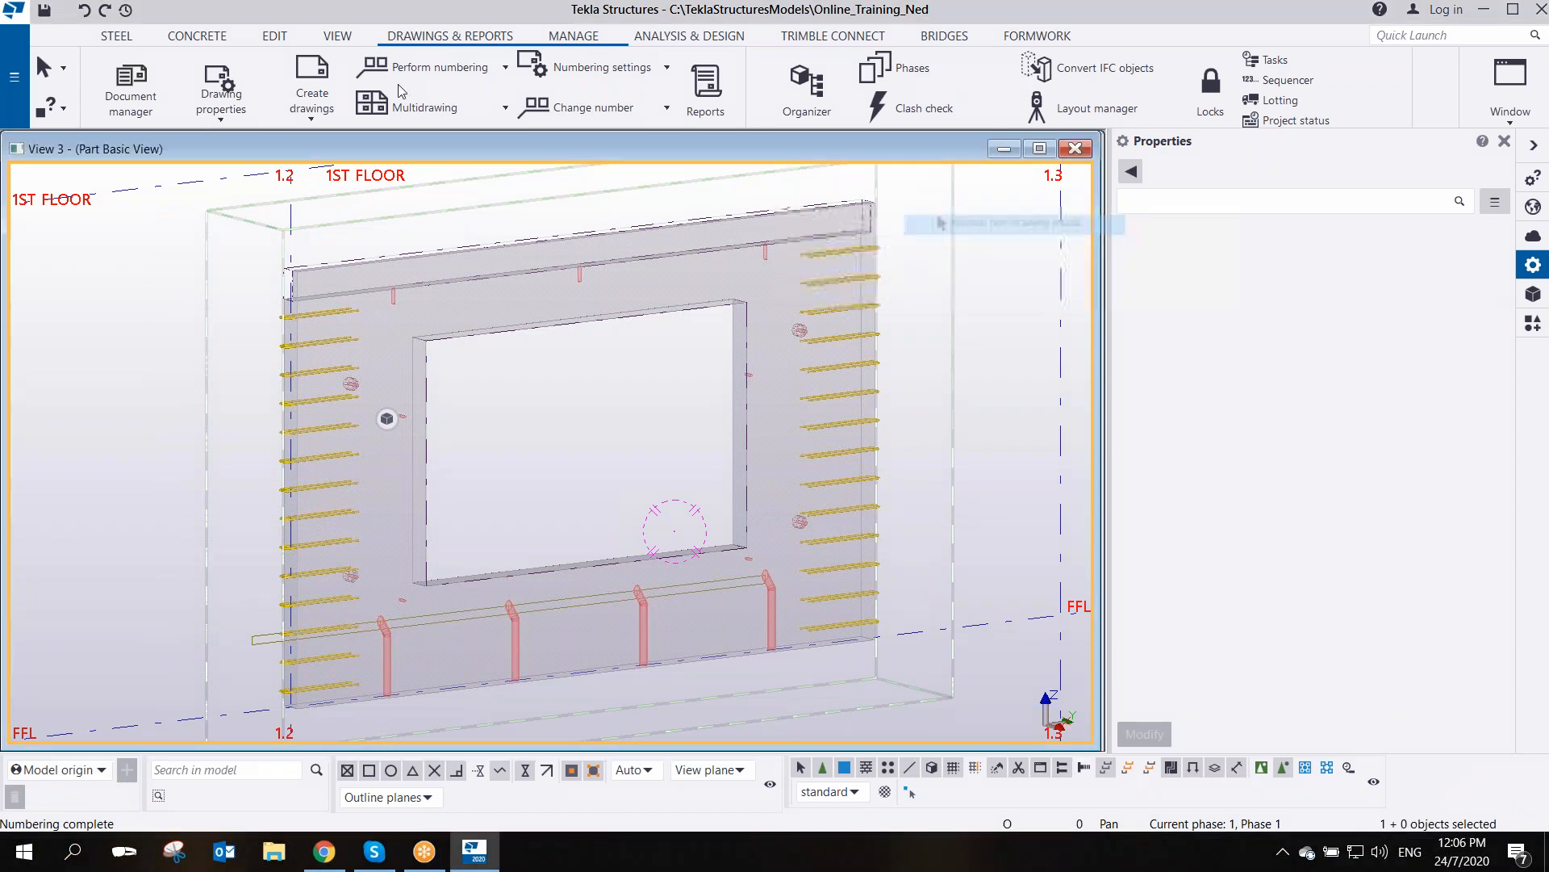
# - Open the cast unit drawing properties and set the drawing name to PRECAST WALL DETAILS
pyautogui.click(226, 113)
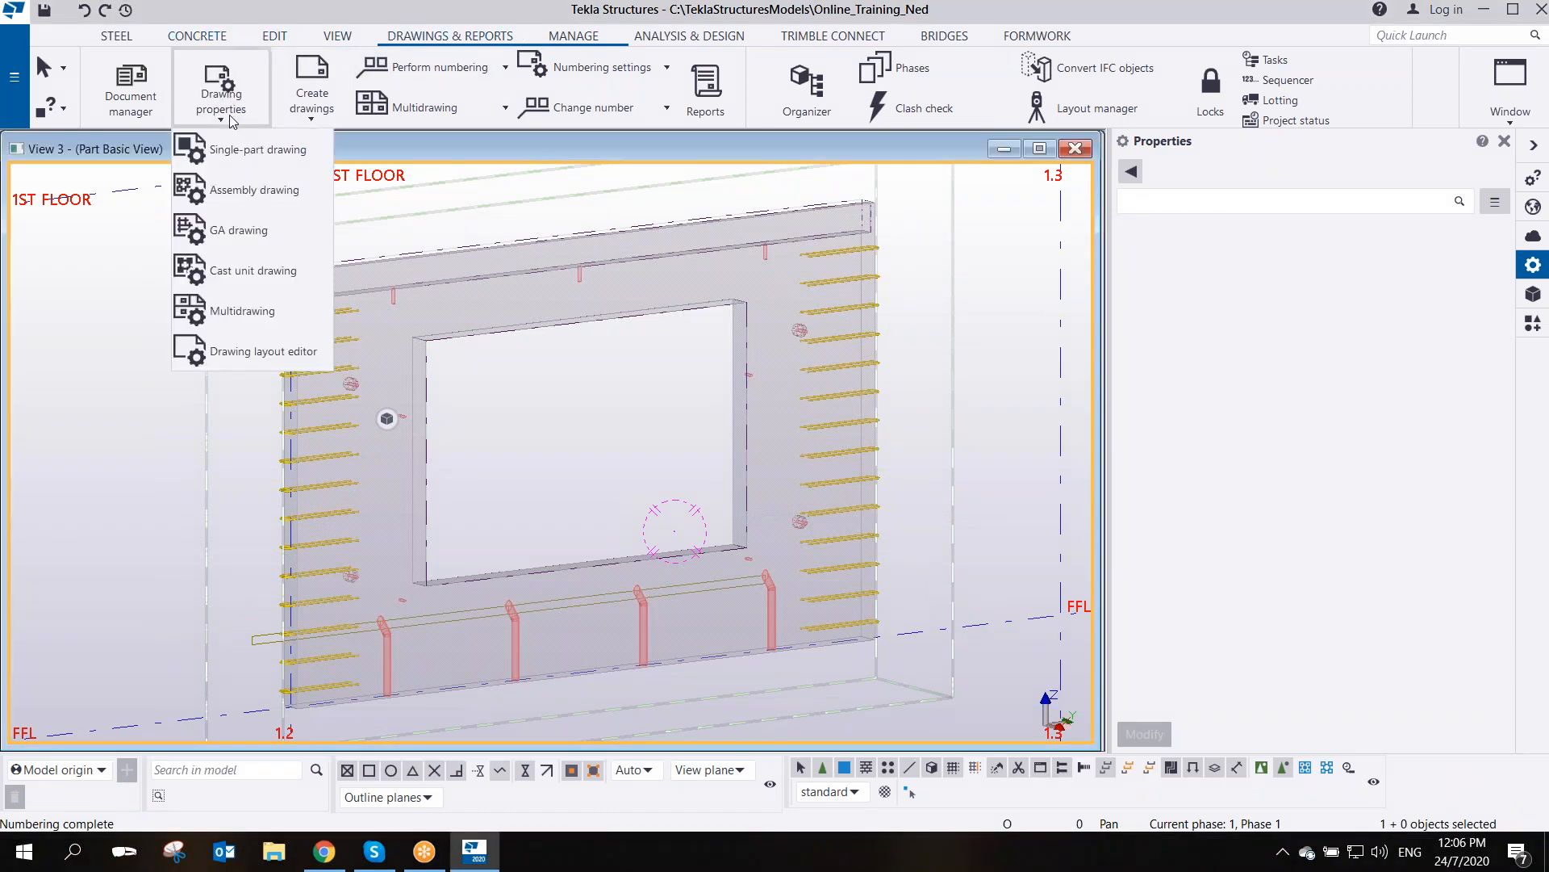
pyautogui.click(254, 273)
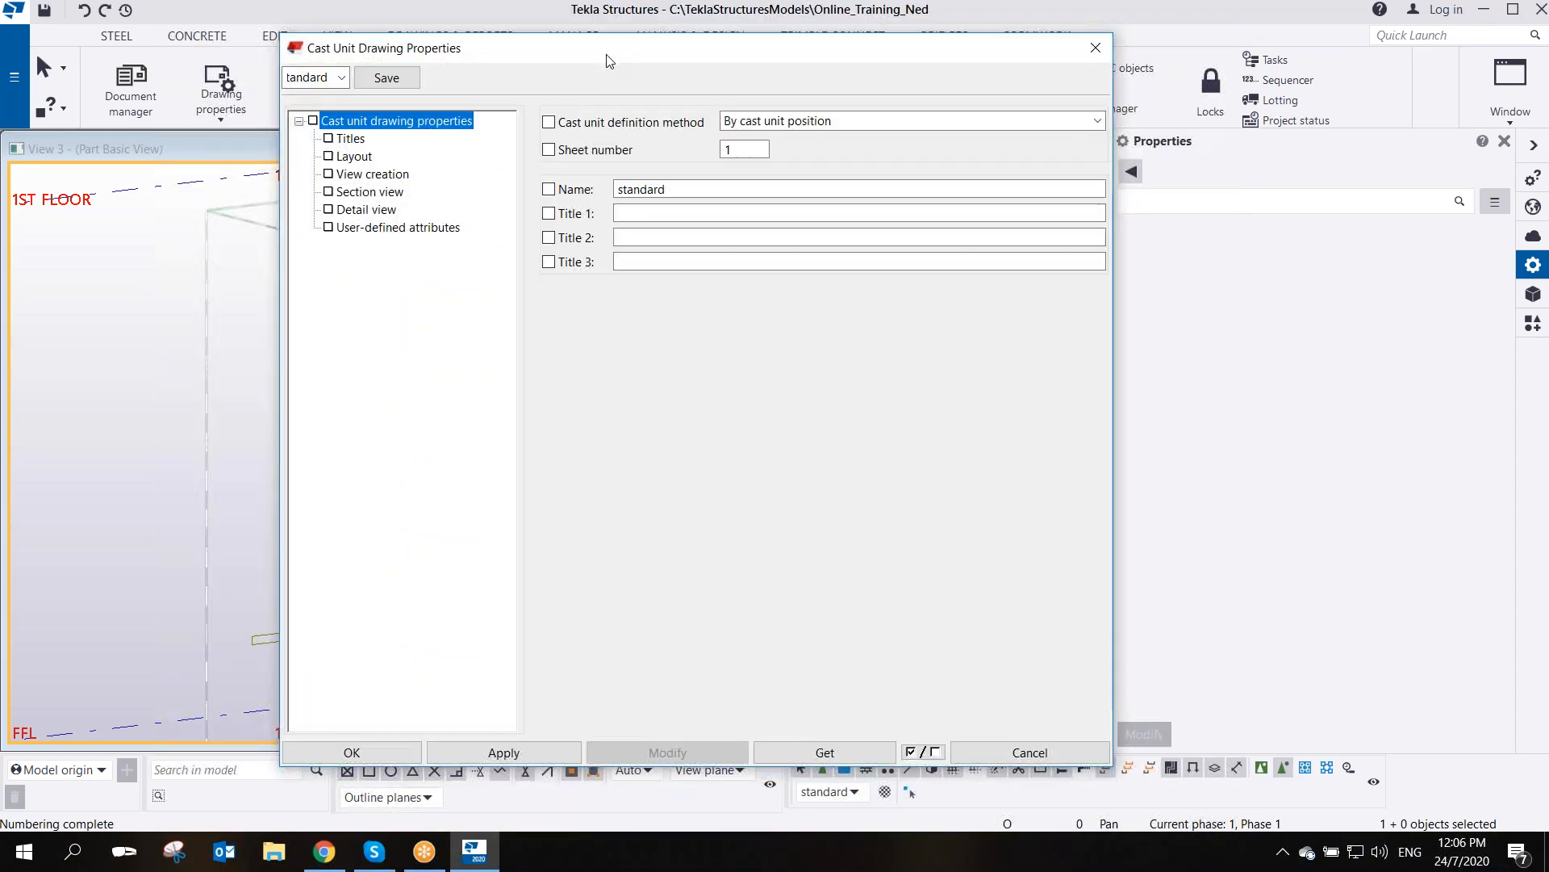
pyautogui.moveTo(685, 44); pyautogui.dragTo(683, 80)
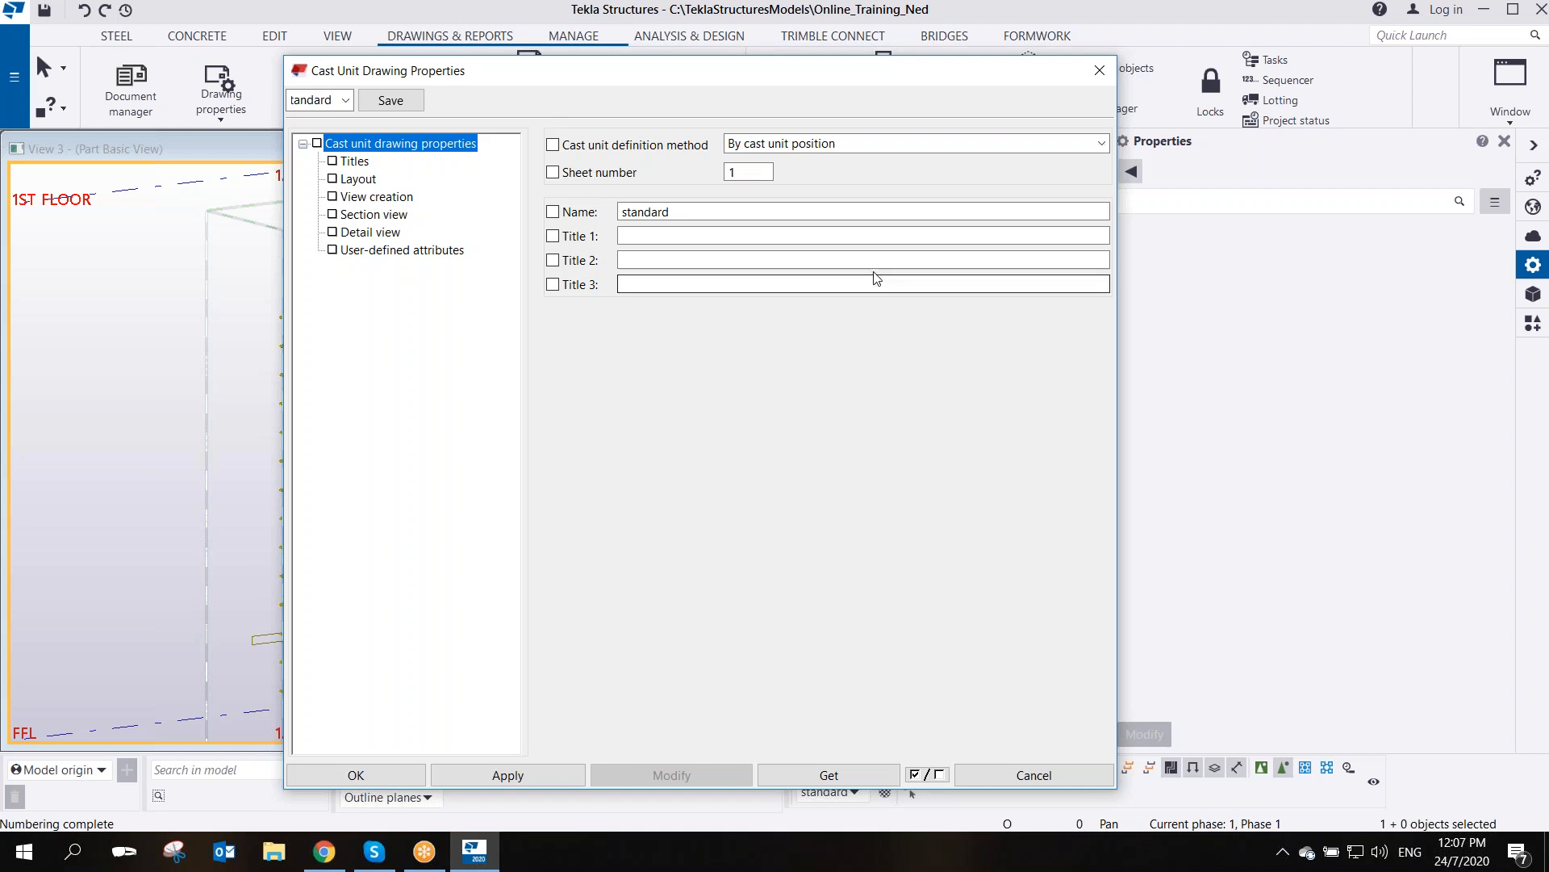
pyautogui.doubleClick(644, 211)
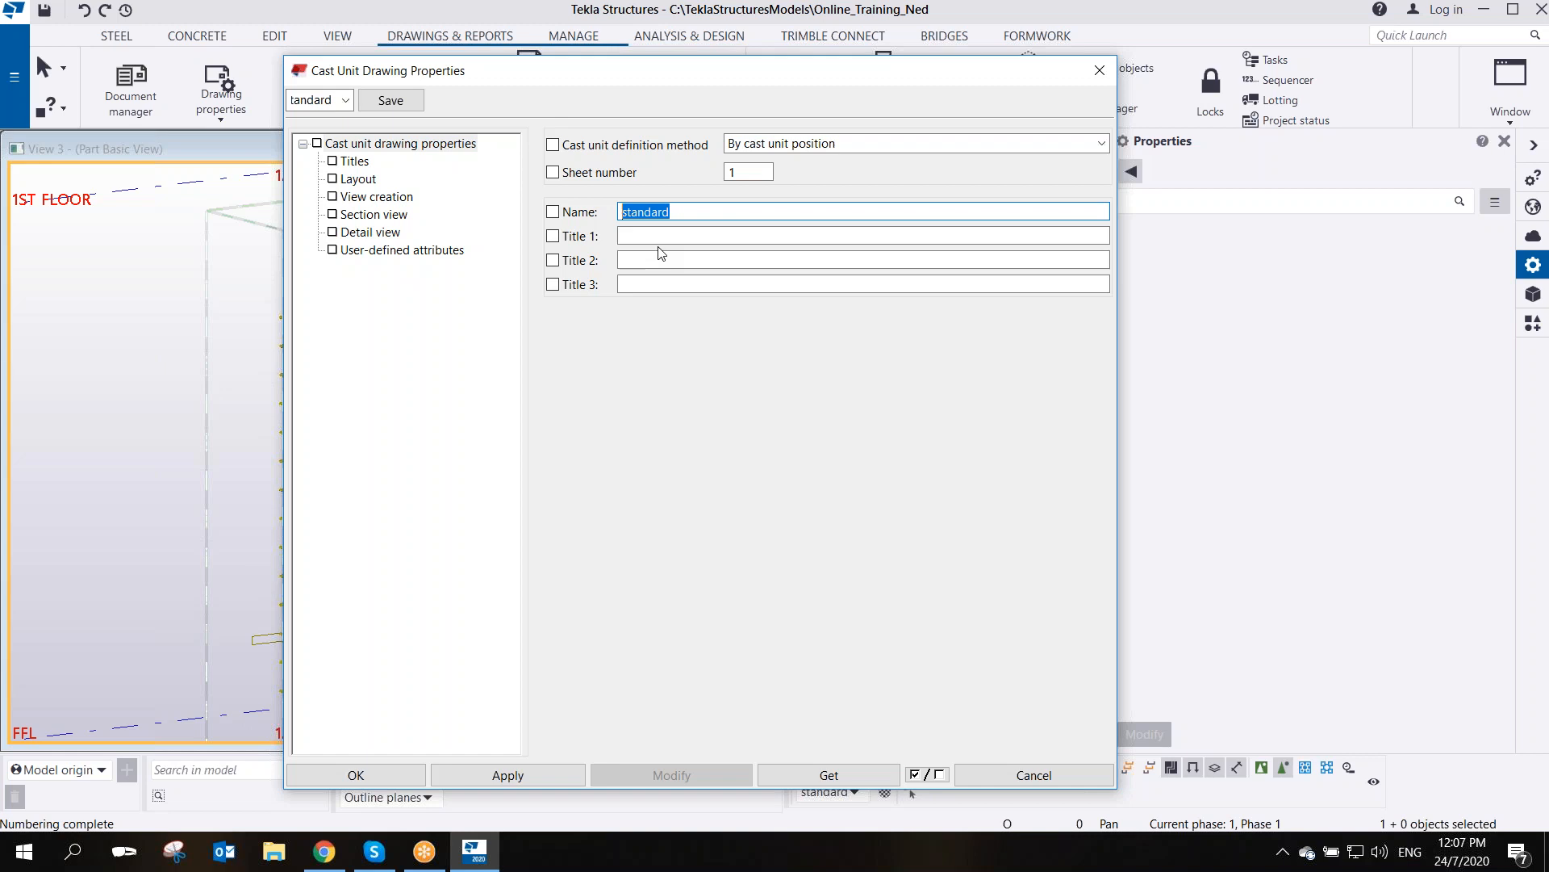
pyautogui.write('PRECAST WALL DE')
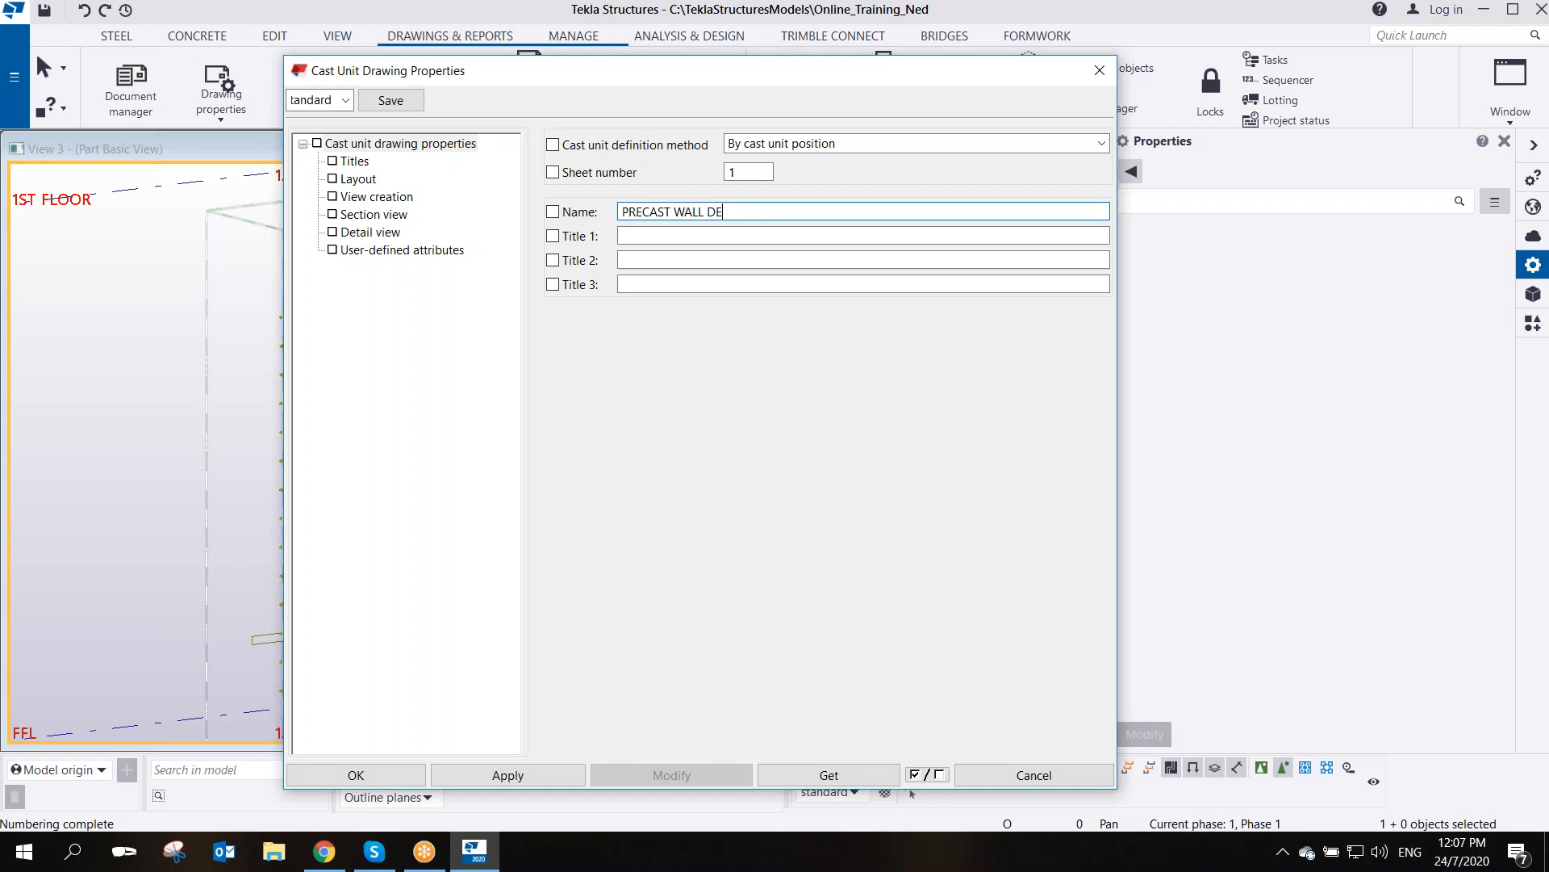
pyautogui.write('TAILS')
# - Save the cast unit drawing properties as a new settings file named ned_PW_mould_drawing
pyautogui.click(326, 99)
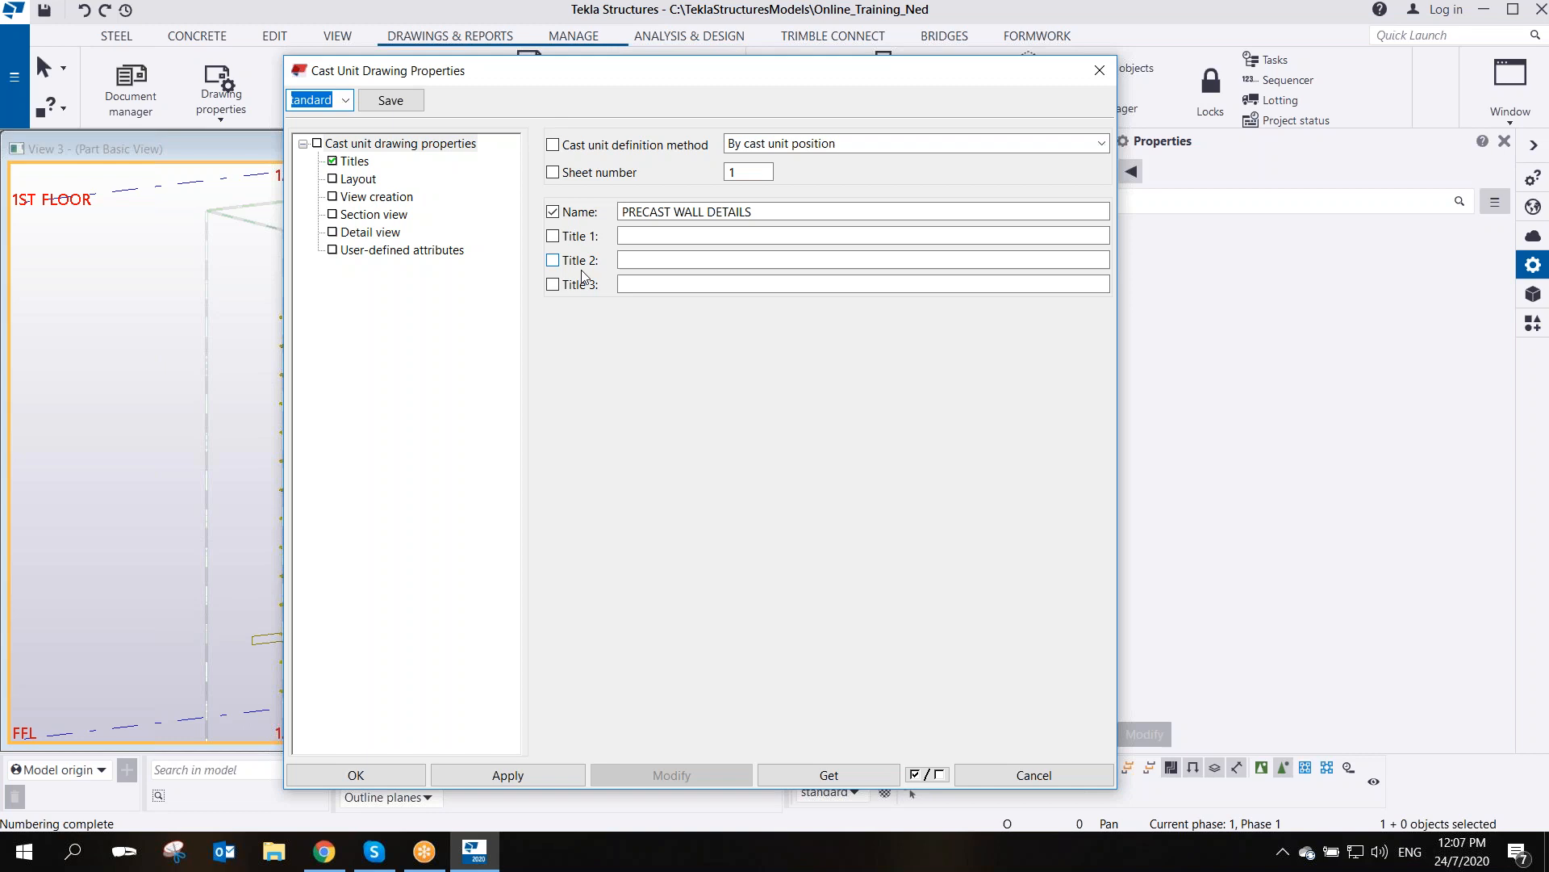
pyautogui.write('ned')
pyautogui.write('recast_wall')
pyautogui.press('BackSpace')
pyautogui.press('BackSpace')
pyautogui.press('BackSpace')
pyautogui.press('BackSpace')
pyautogui.press('BackSpace')
pyautogui.press('BackSpace')
pyautogui.press('BackSpace')
pyautogui.press('BackSpace')
pyautogui.press('BackSpace')
pyautogui.press('BackSpace')
pyautogui.write('PW_mould_drawing')
pyautogui.click(400, 100)
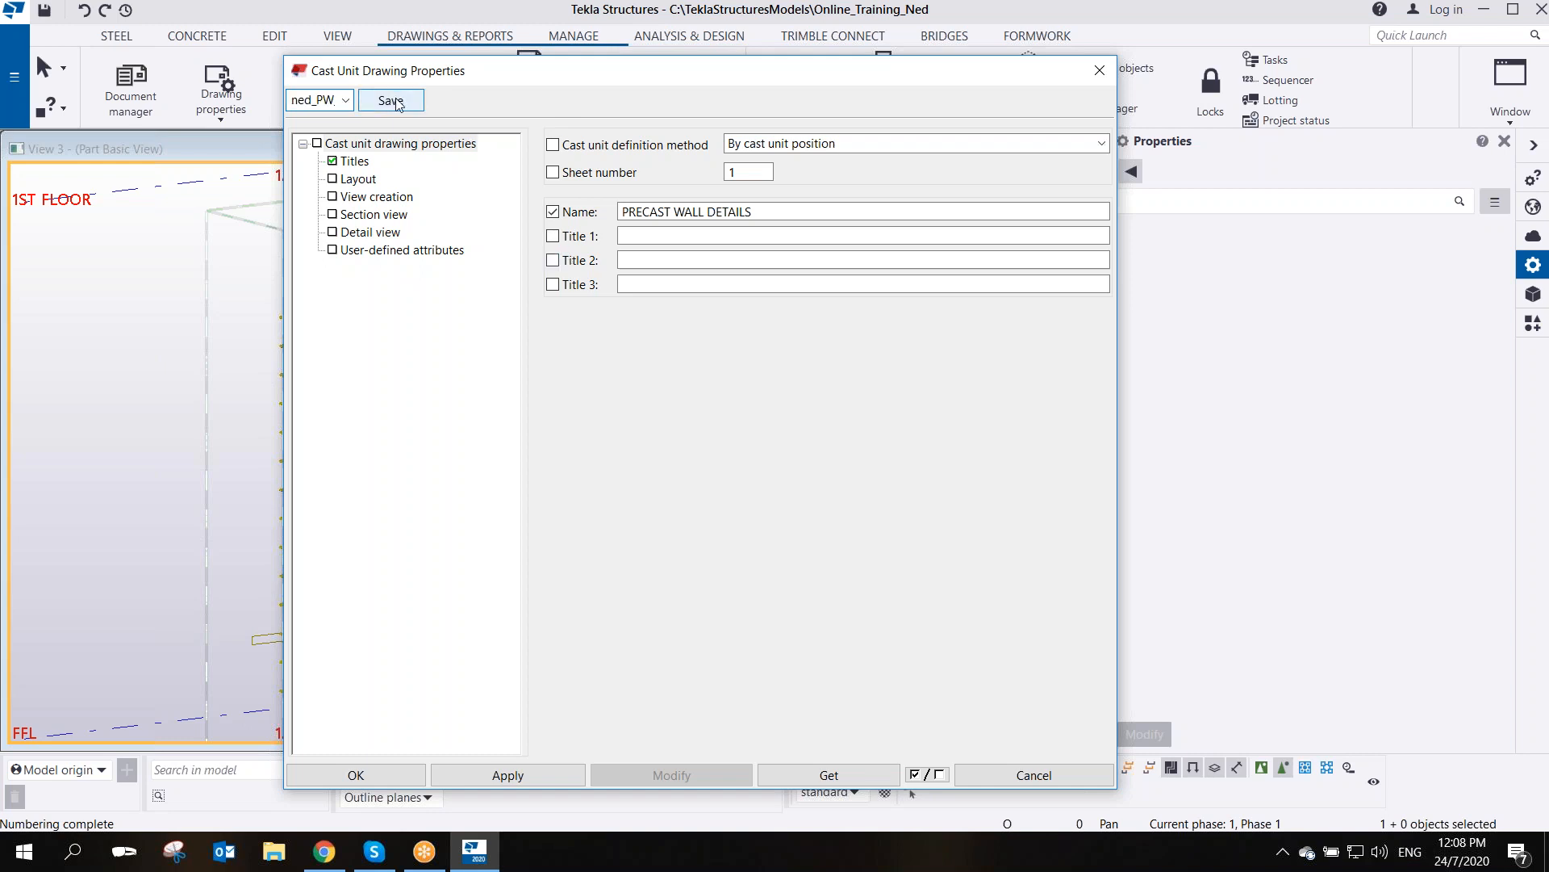
pyautogui.doubleClick(314, 110)
pyautogui.click(303, 106)
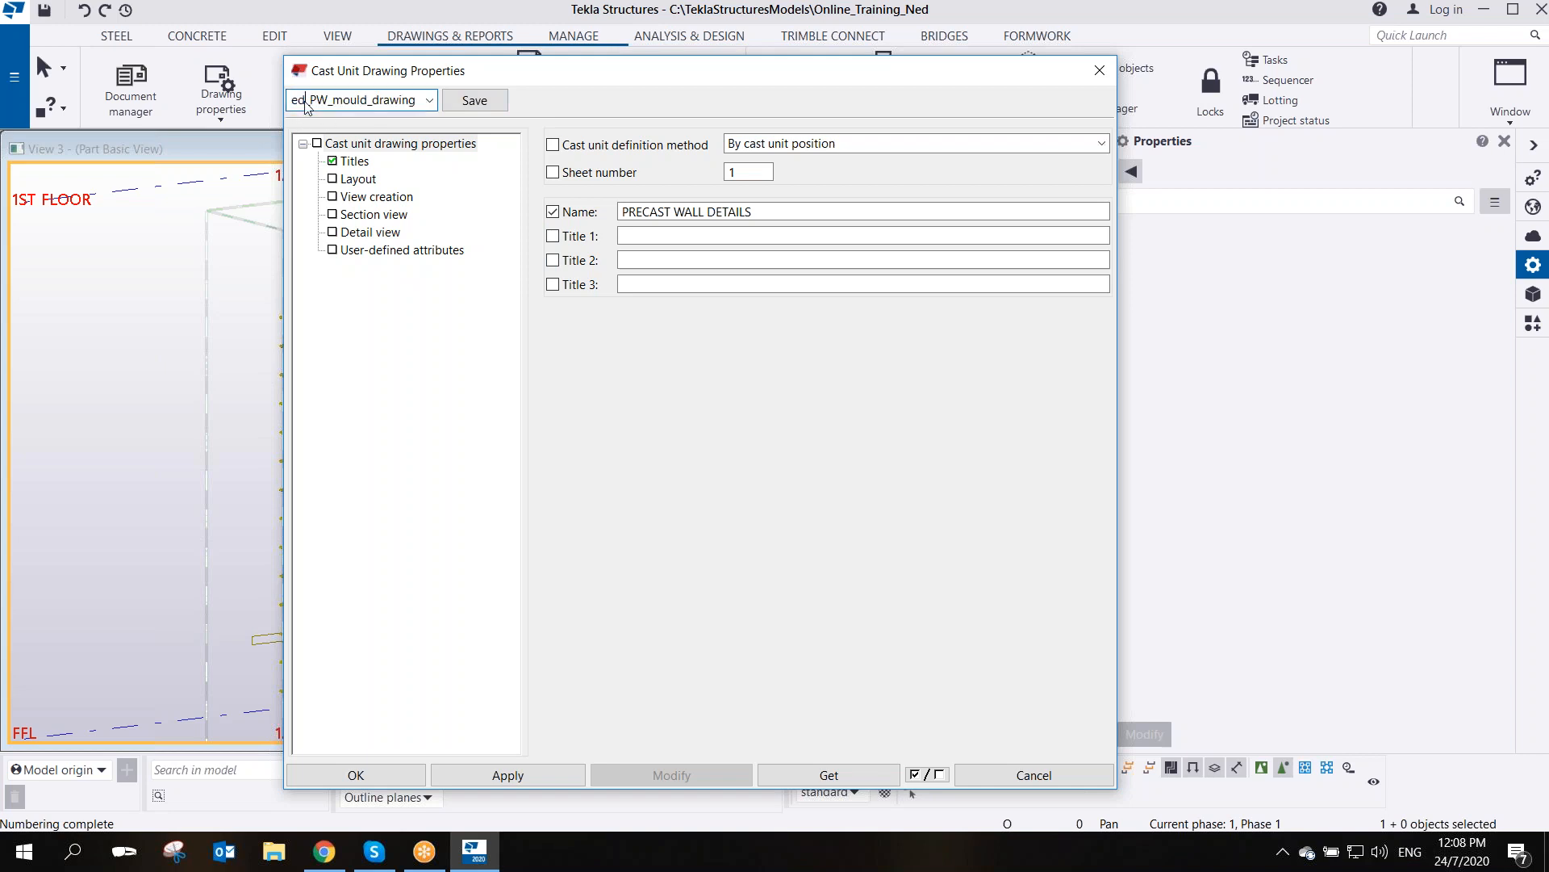
pyautogui.moveTo(298, 106); pyautogui.dragTo(272, 105)
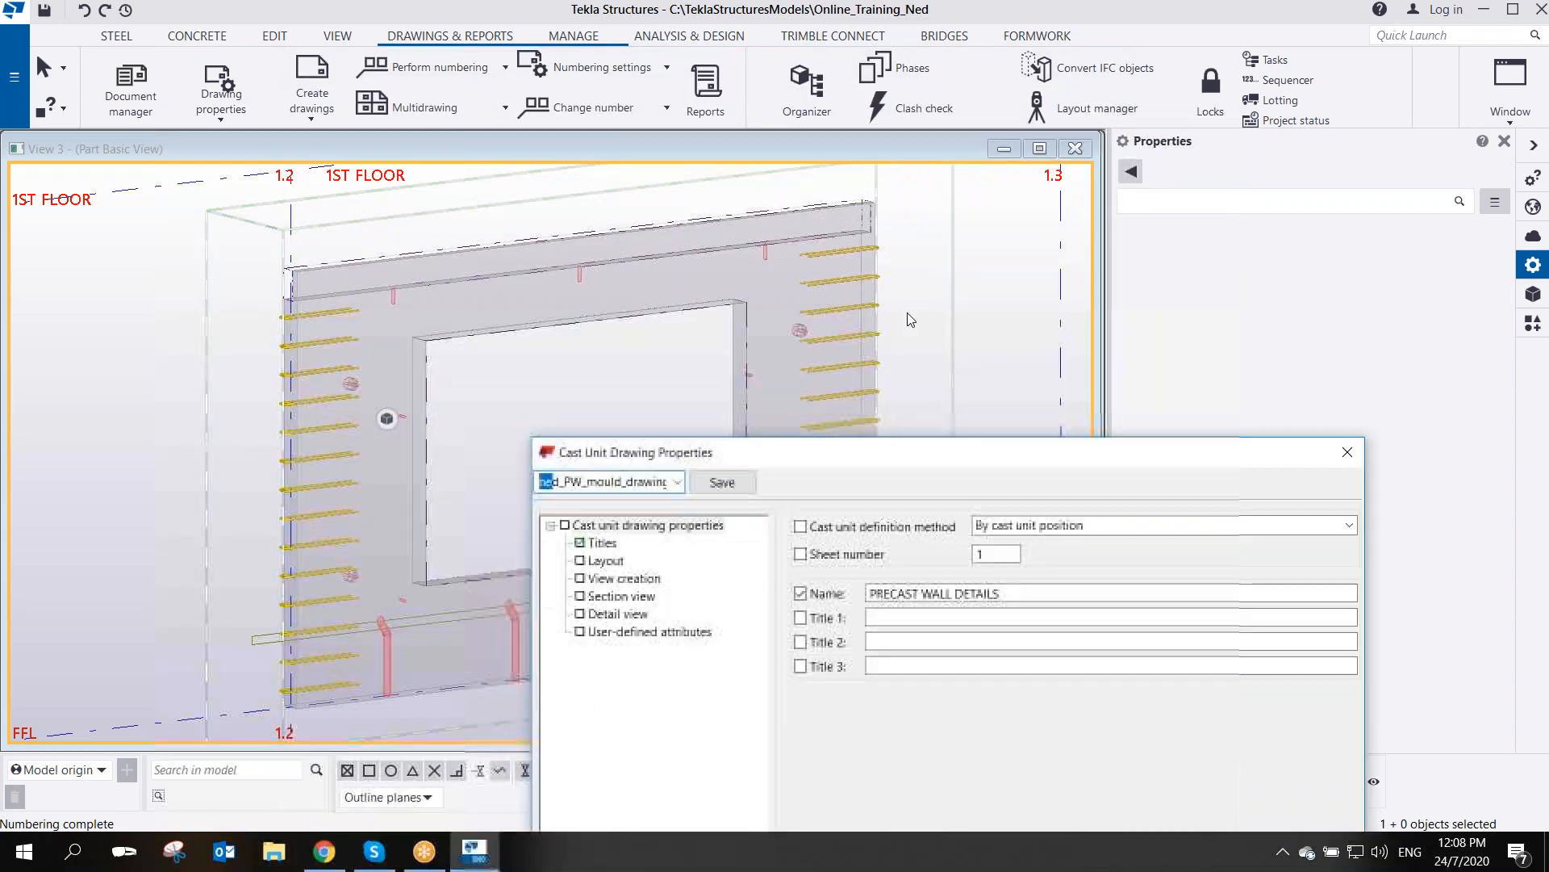
pyautogui.moveTo(907, 313)
pyautogui.mouseDown()
pyautogui.moveTo(758, 90)
pyautogui.moveTo(712, 458)
pyautogui.moveTo(629, 406)
pyautogui.moveTo(607, 535)
pyautogui.moveTo(571, 90)
pyautogui.moveTo(653, 49)
pyautogui.moveTo(650, 80)
pyautogui.mouseUp()
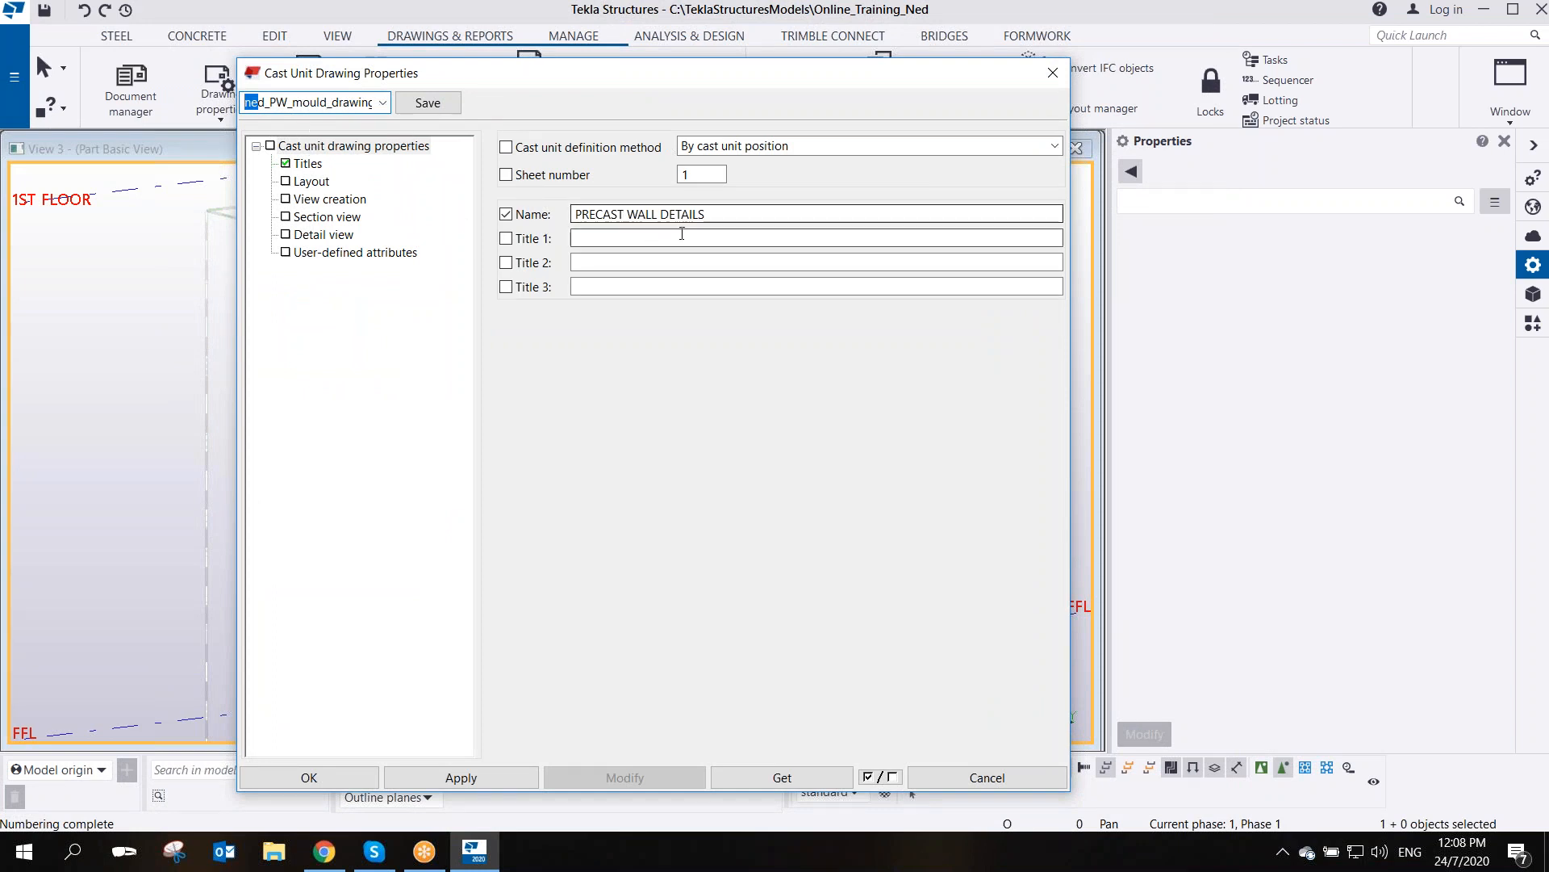
# - Change the drawing name to PRECAST WALL MOULD and save it to the ned_PW_mould_drawing settings
pyautogui.click(730, 213)
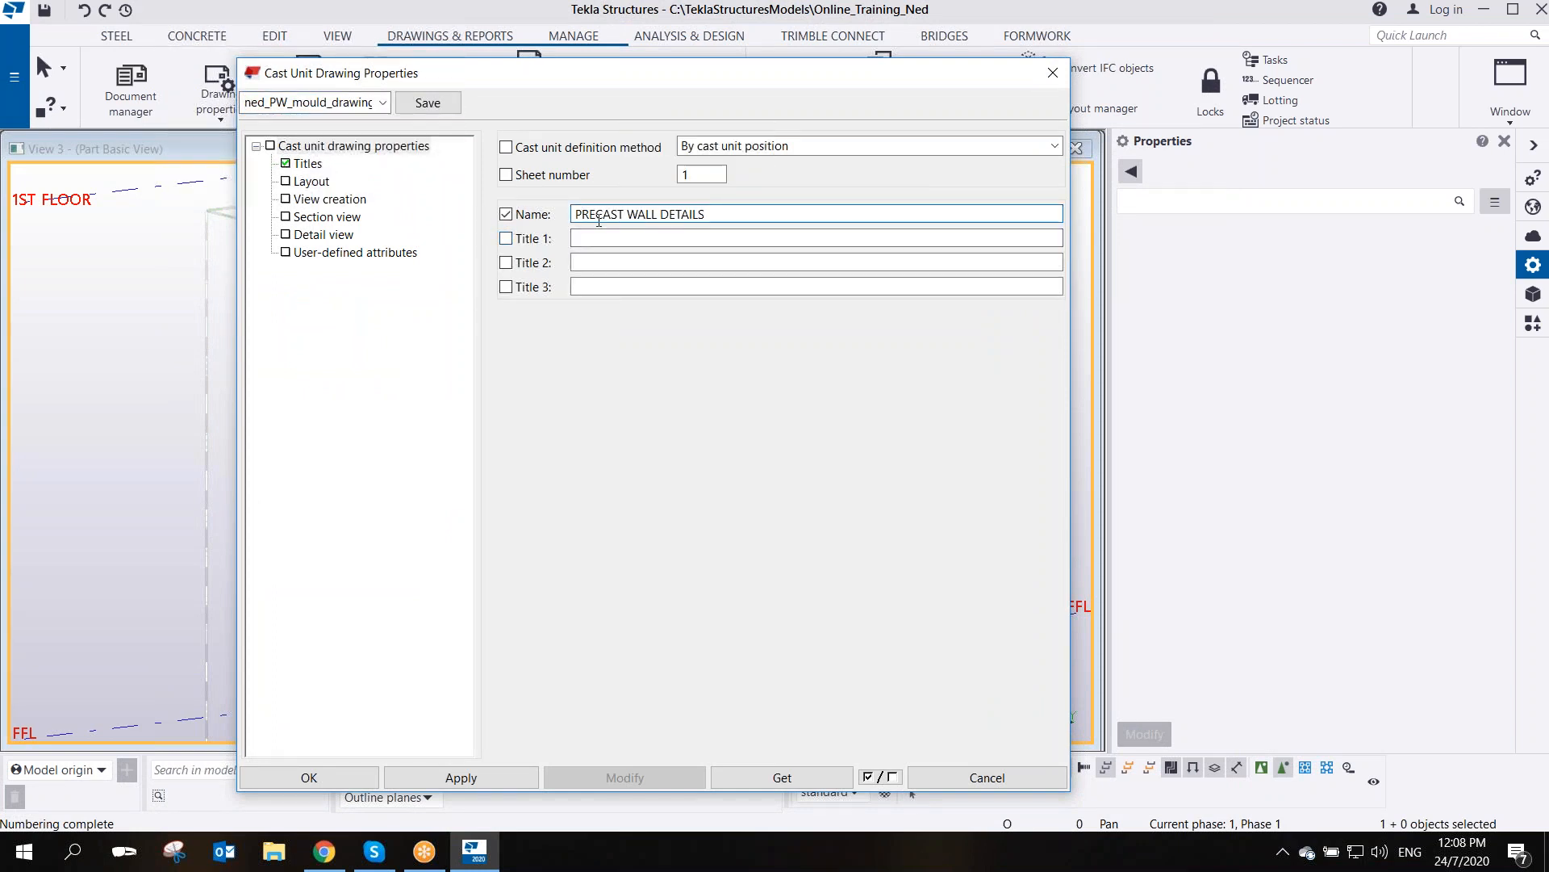
pyautogui.moveTo(662, 214); pyautogui.dragTo(999, 221)
pyautogui.write('MOULD')
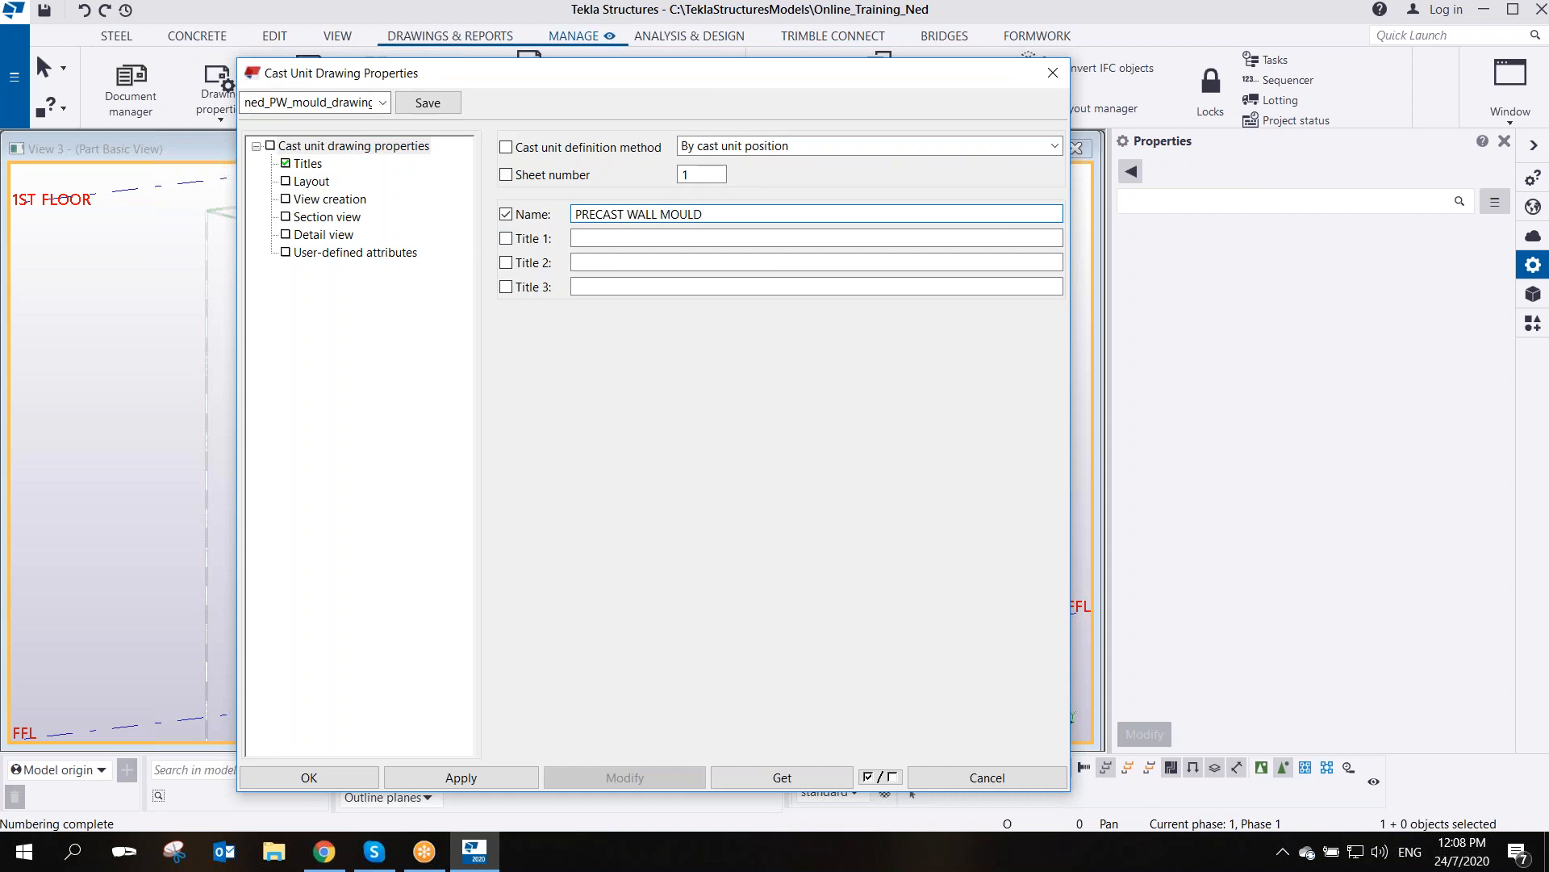
pyautogui.click(641, 237)
pyautogui.click(427, 103)
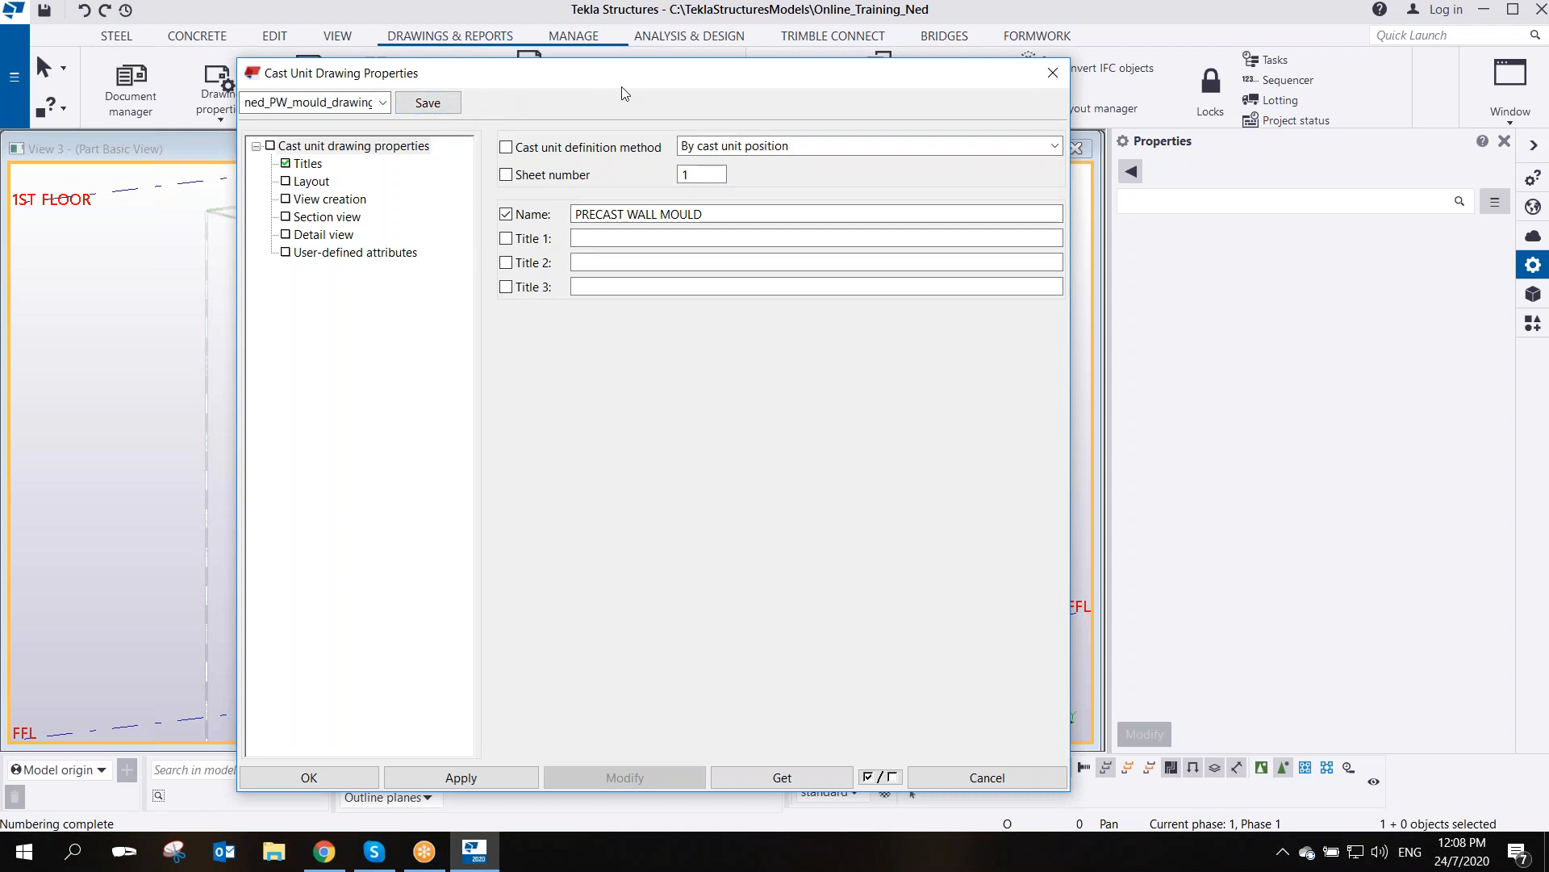
pyautogui.moveTo(621, 93)
pyautogui.mouseDown()
pyautogui.moveTo(658, 139)
pyautogui.moveTo(635, 99)
pyautogui.mouseUp()
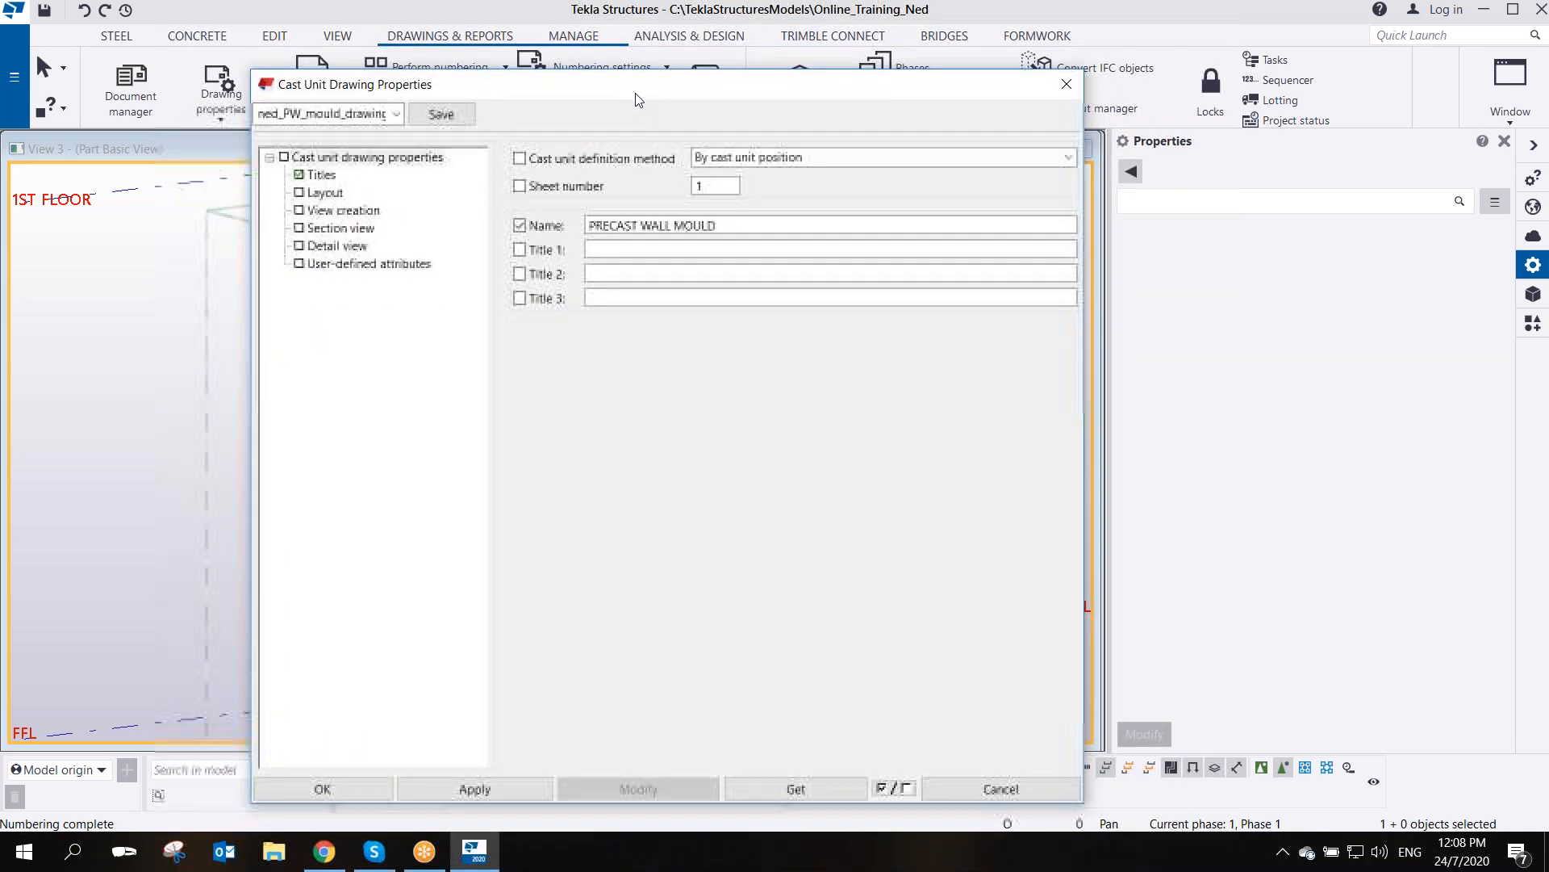
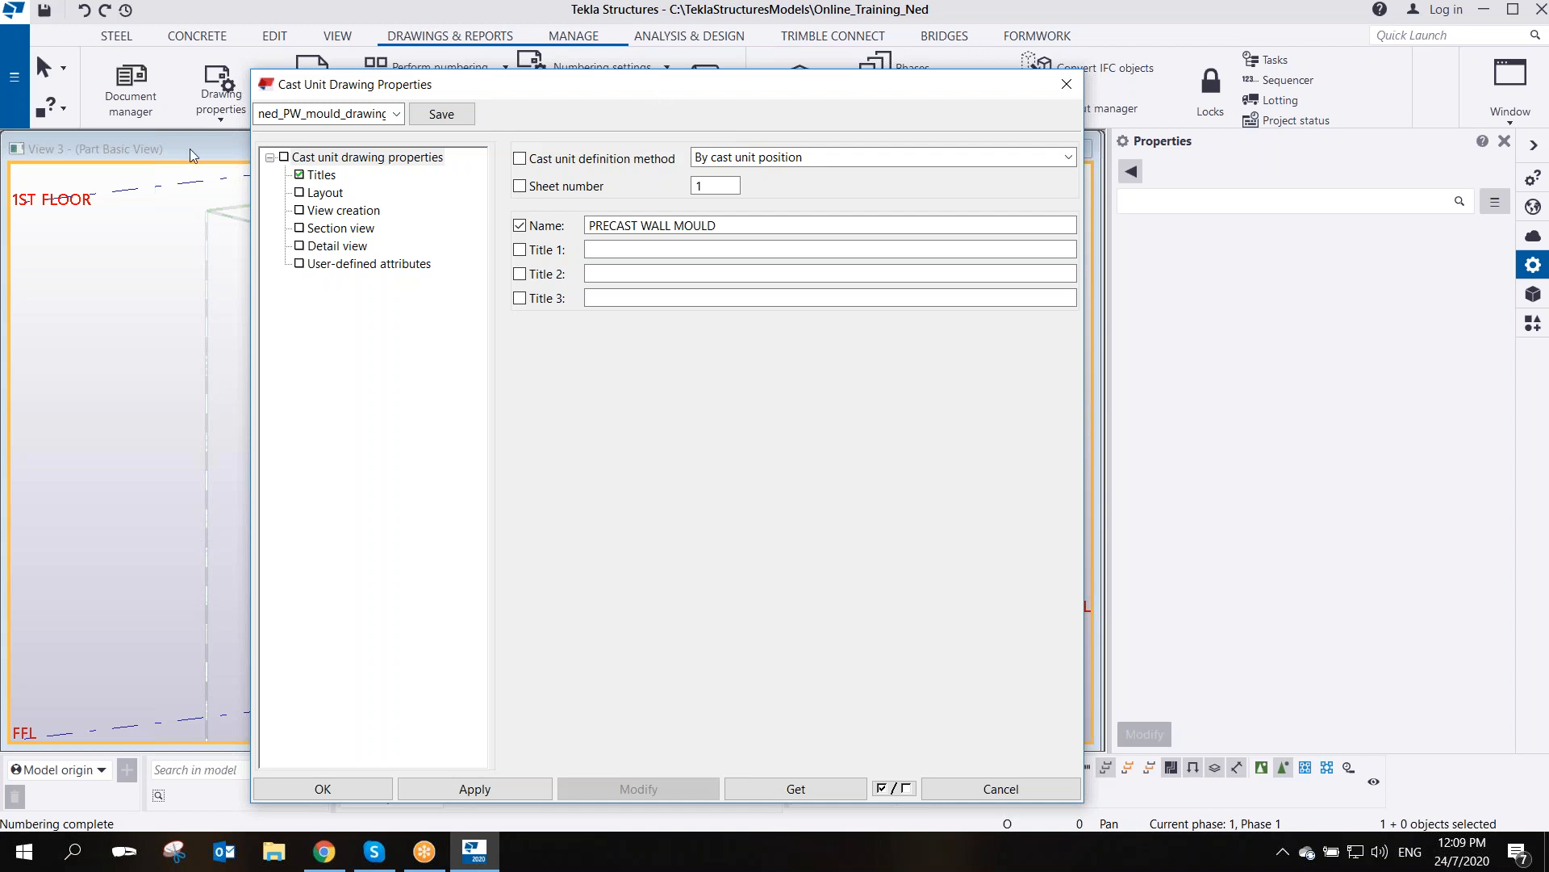
# - Set the layout of the cast unit drawing to Cast Unit Mould
pyautogui.click(335, 194)
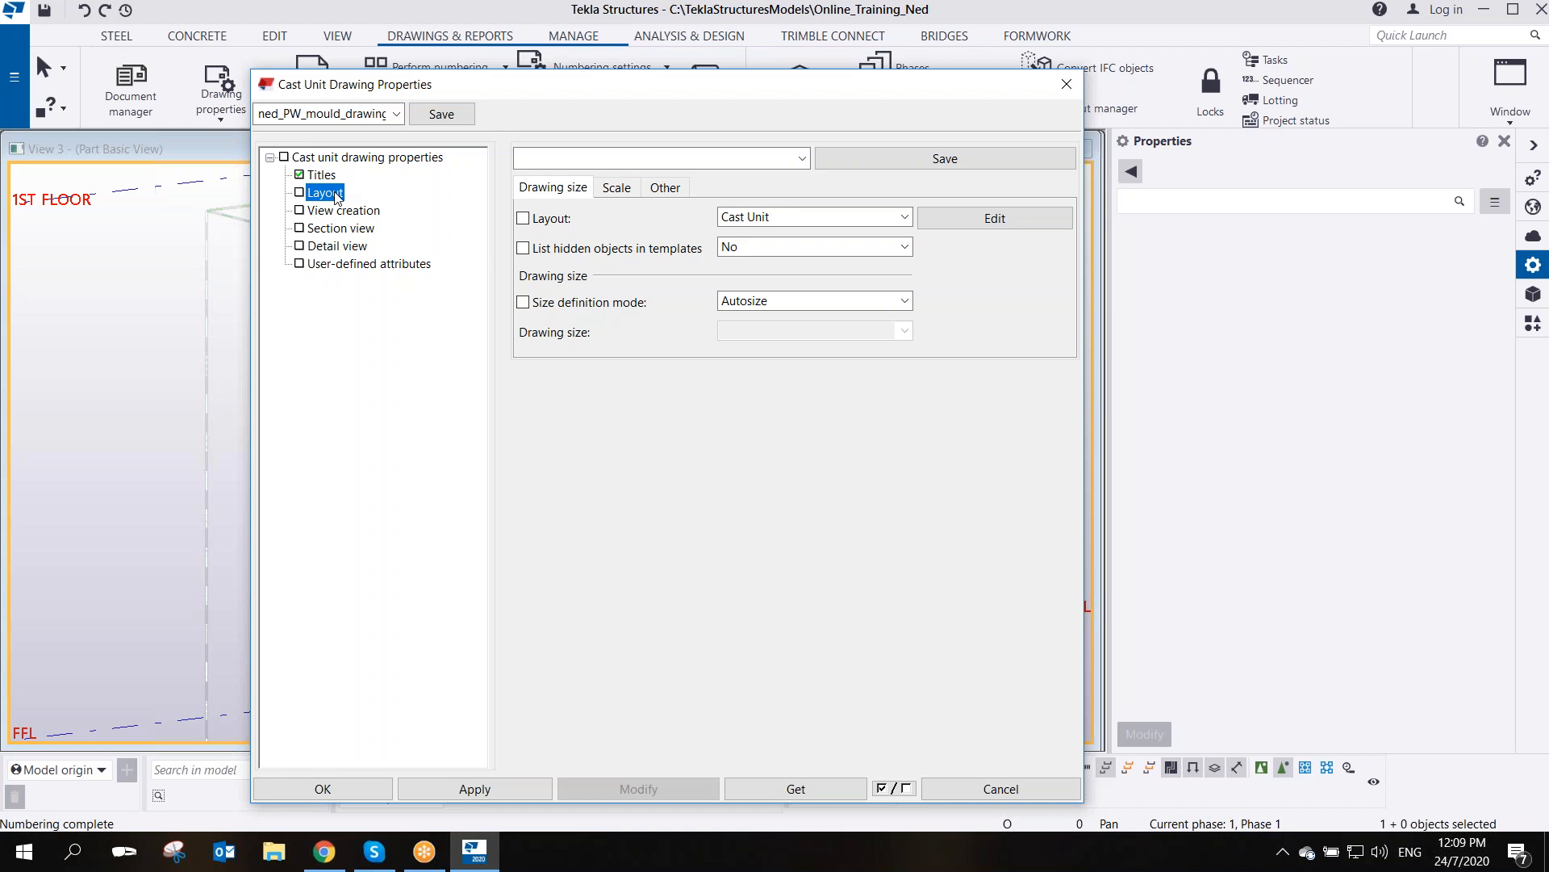
pyautogui.click(565, 197)
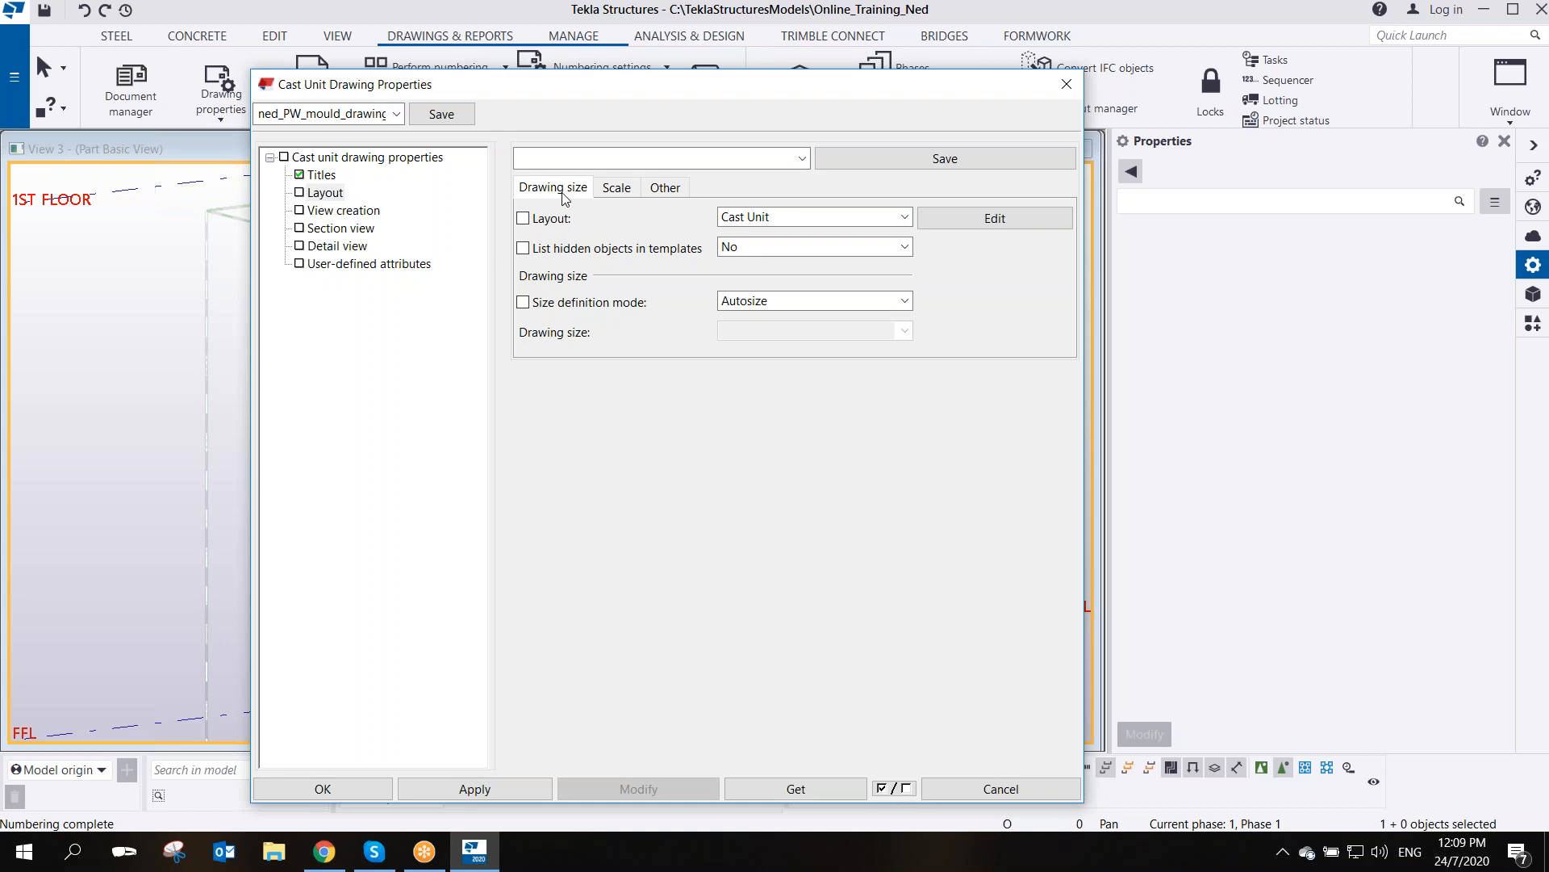
pyautogui.click(633, 192)
pyautogui.click(664, 194)
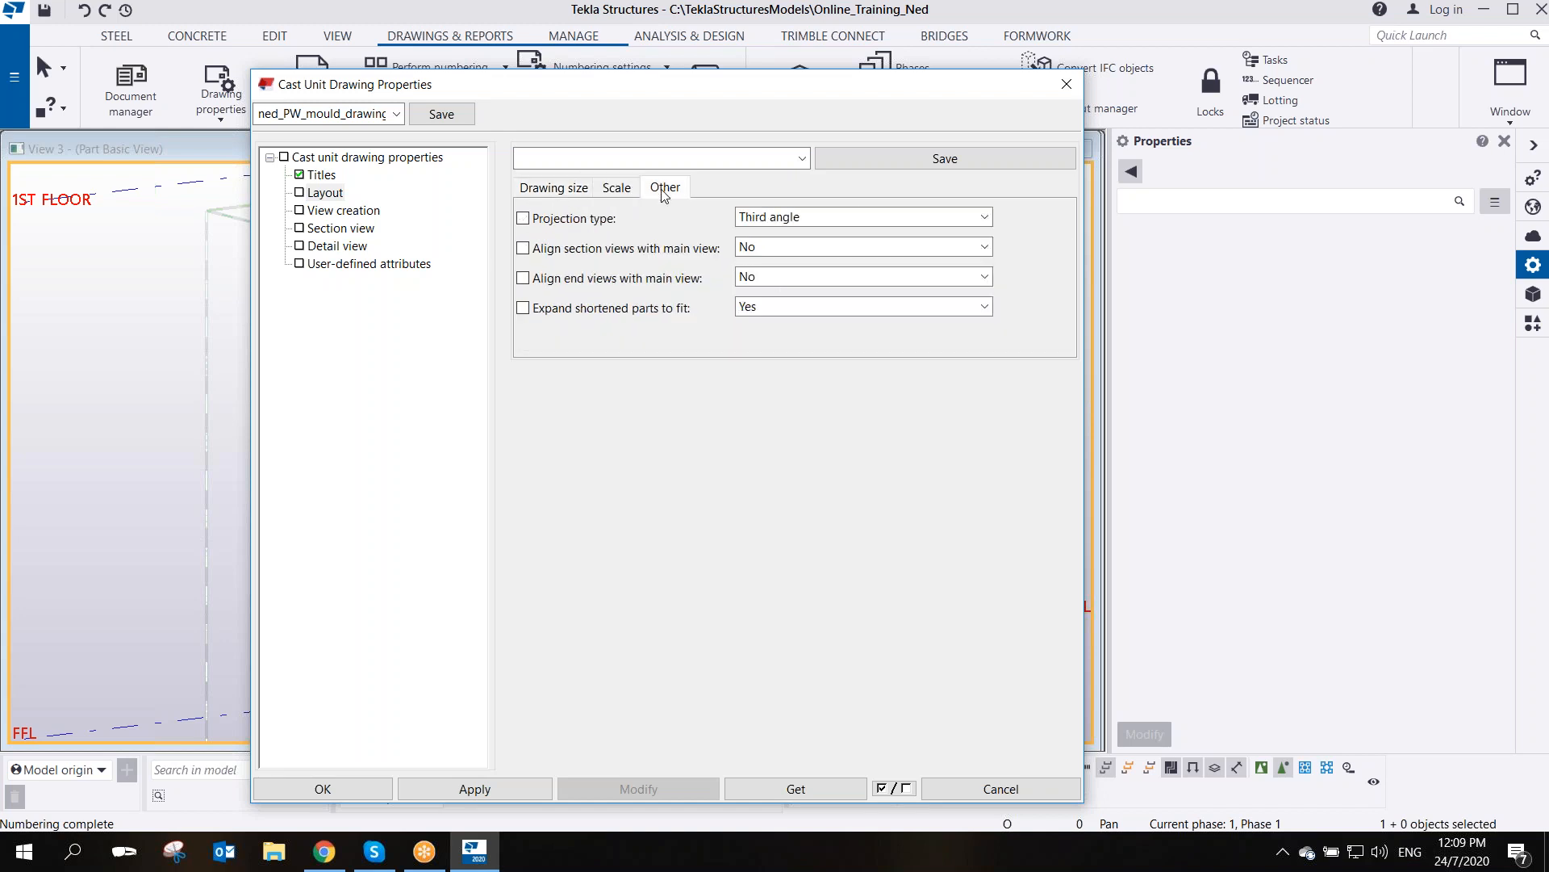
pyautogui.click(562, 194)
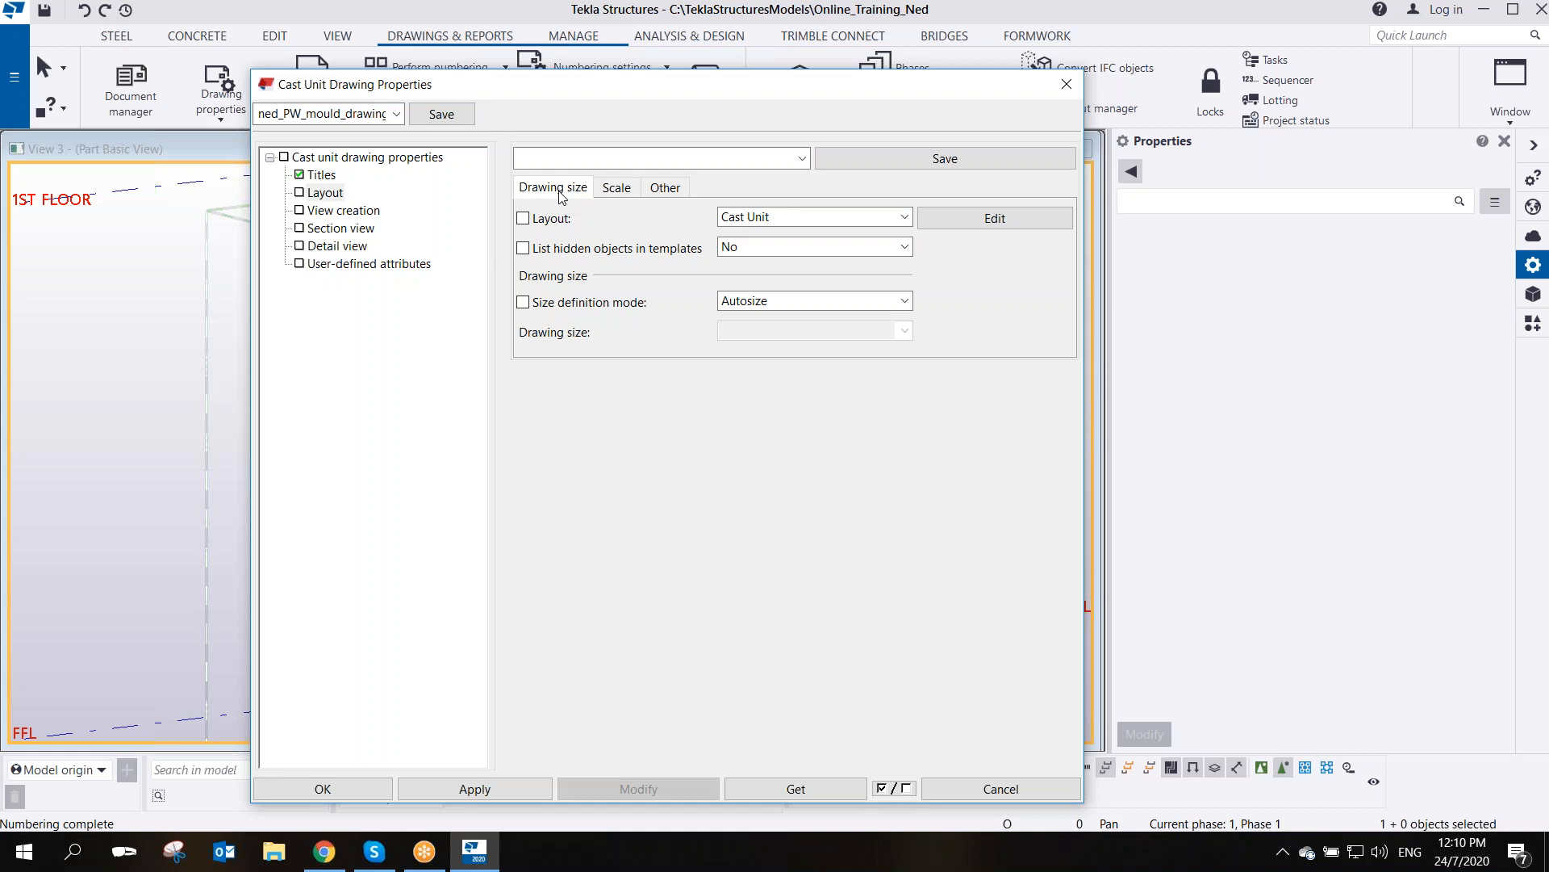
pyautogui.click(905, 218)
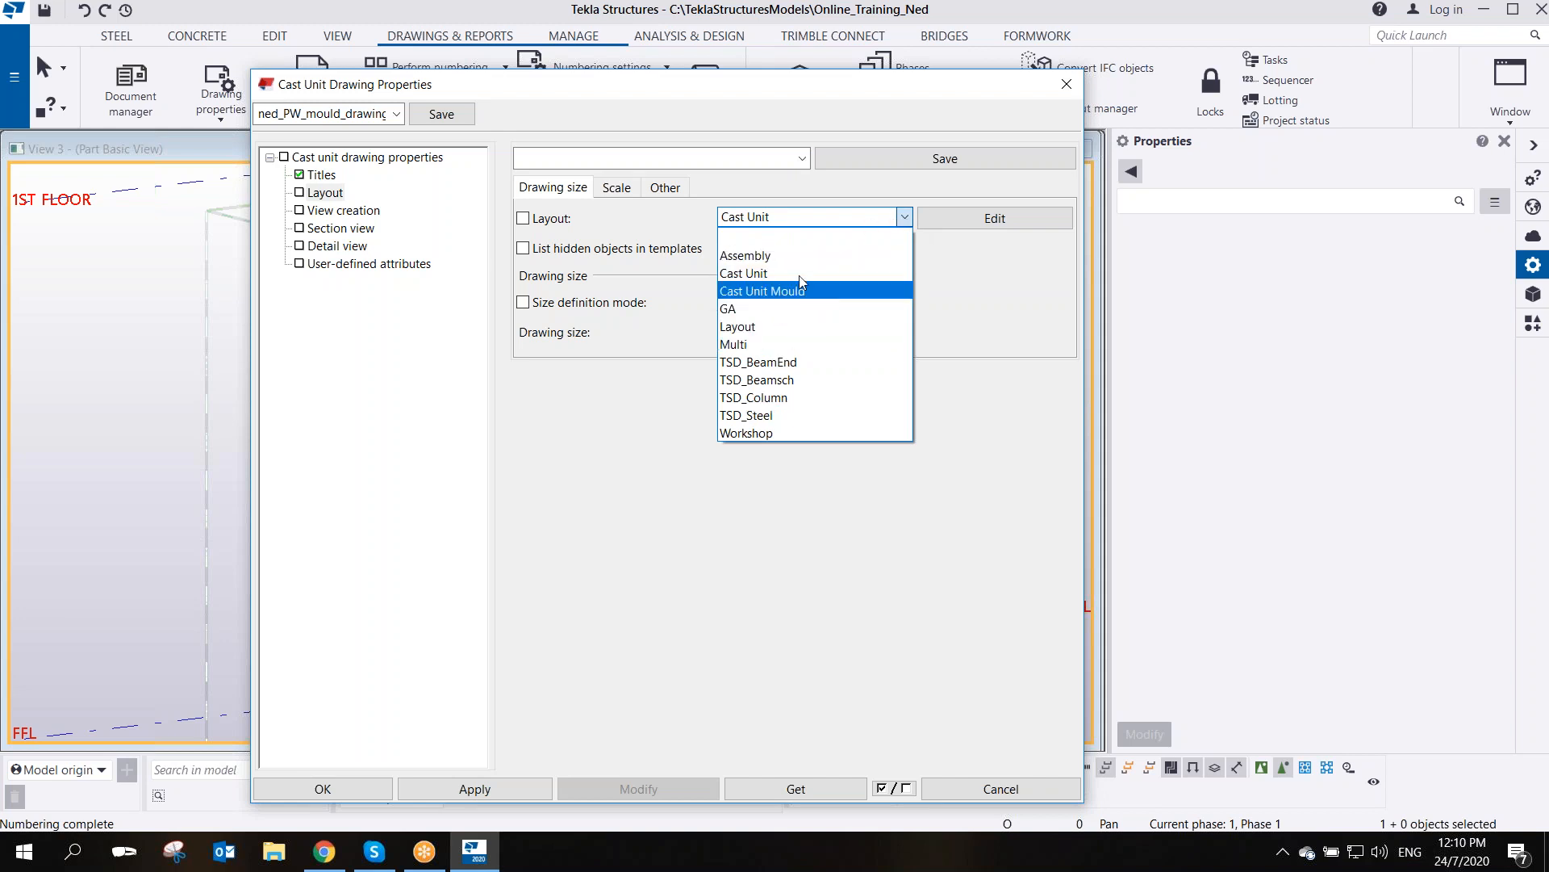
pyautogui.click(733, 292)
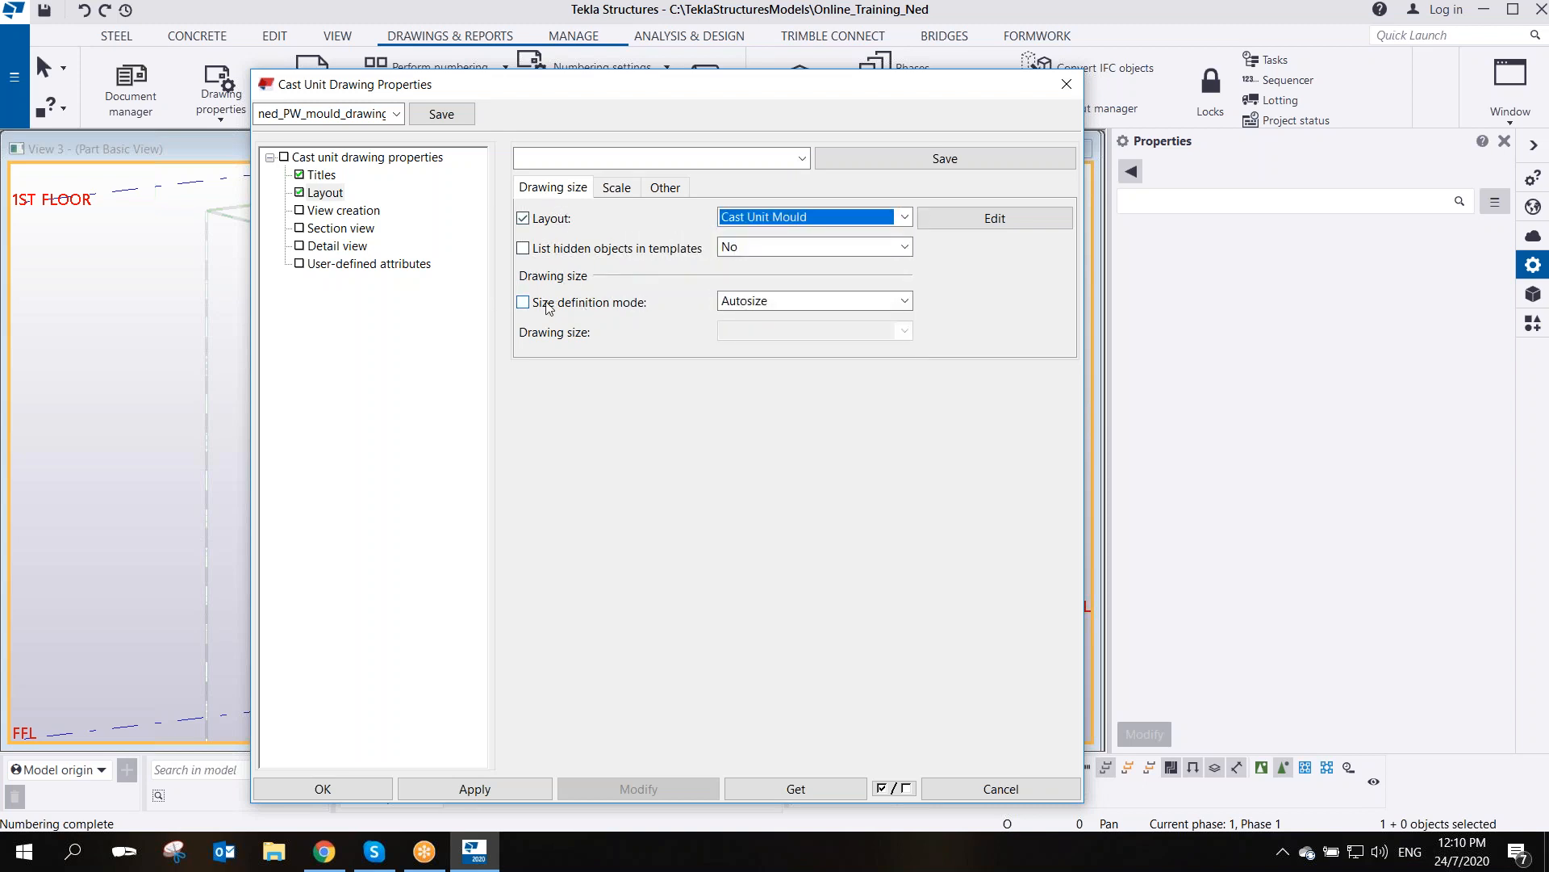
# - Set the drawing size definition to Specified size with A2 (560x410) and save it to the ned_PW_mould_drawing settings
pyautogui.click(906, 302)
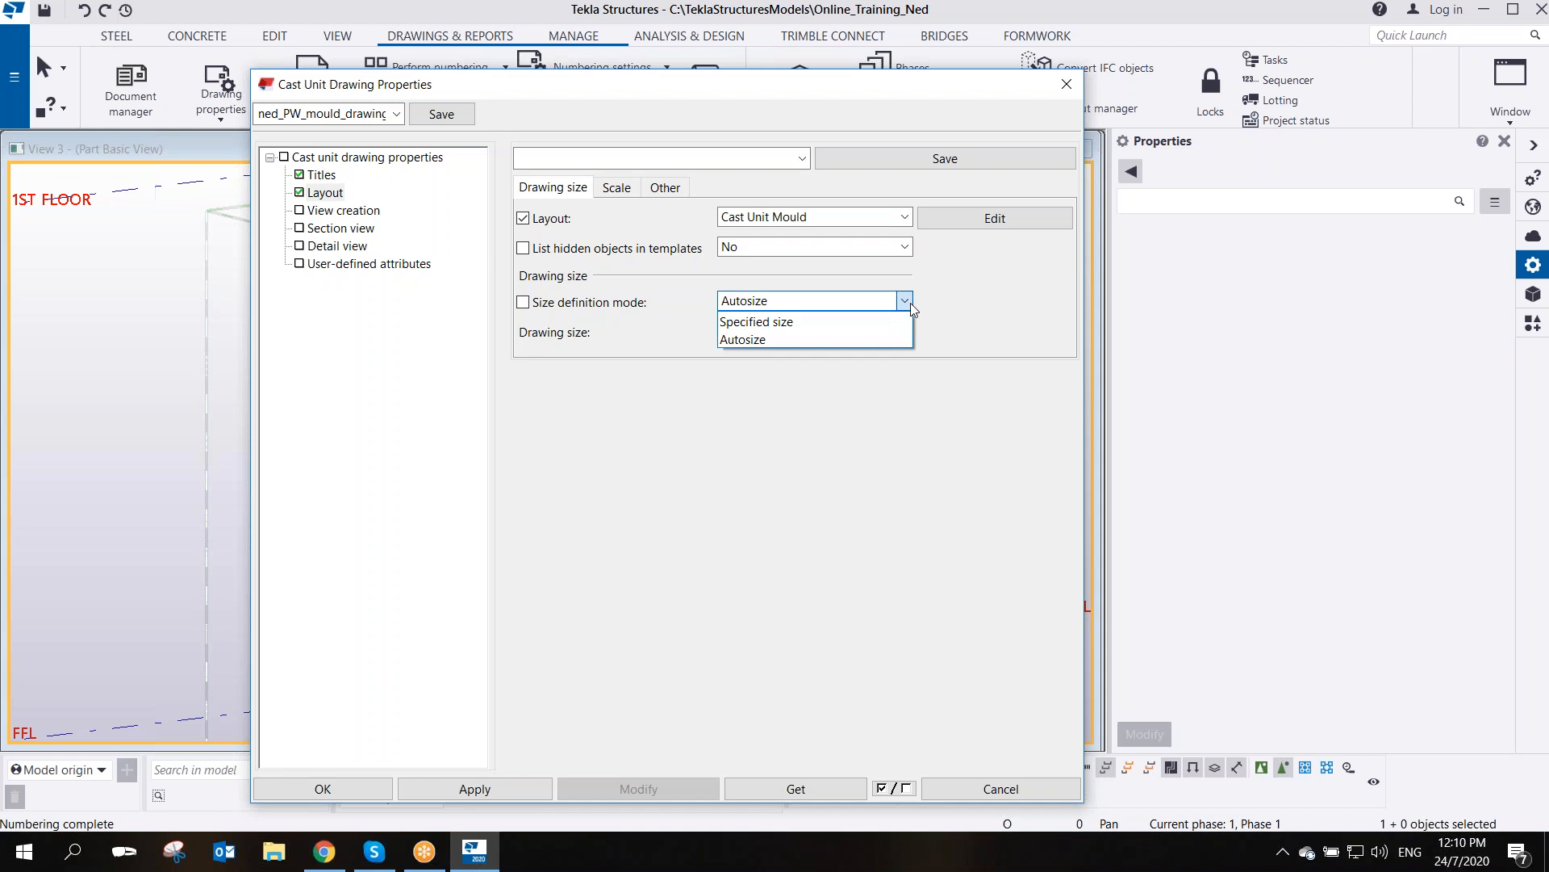
pyautogui.click(807, 322)
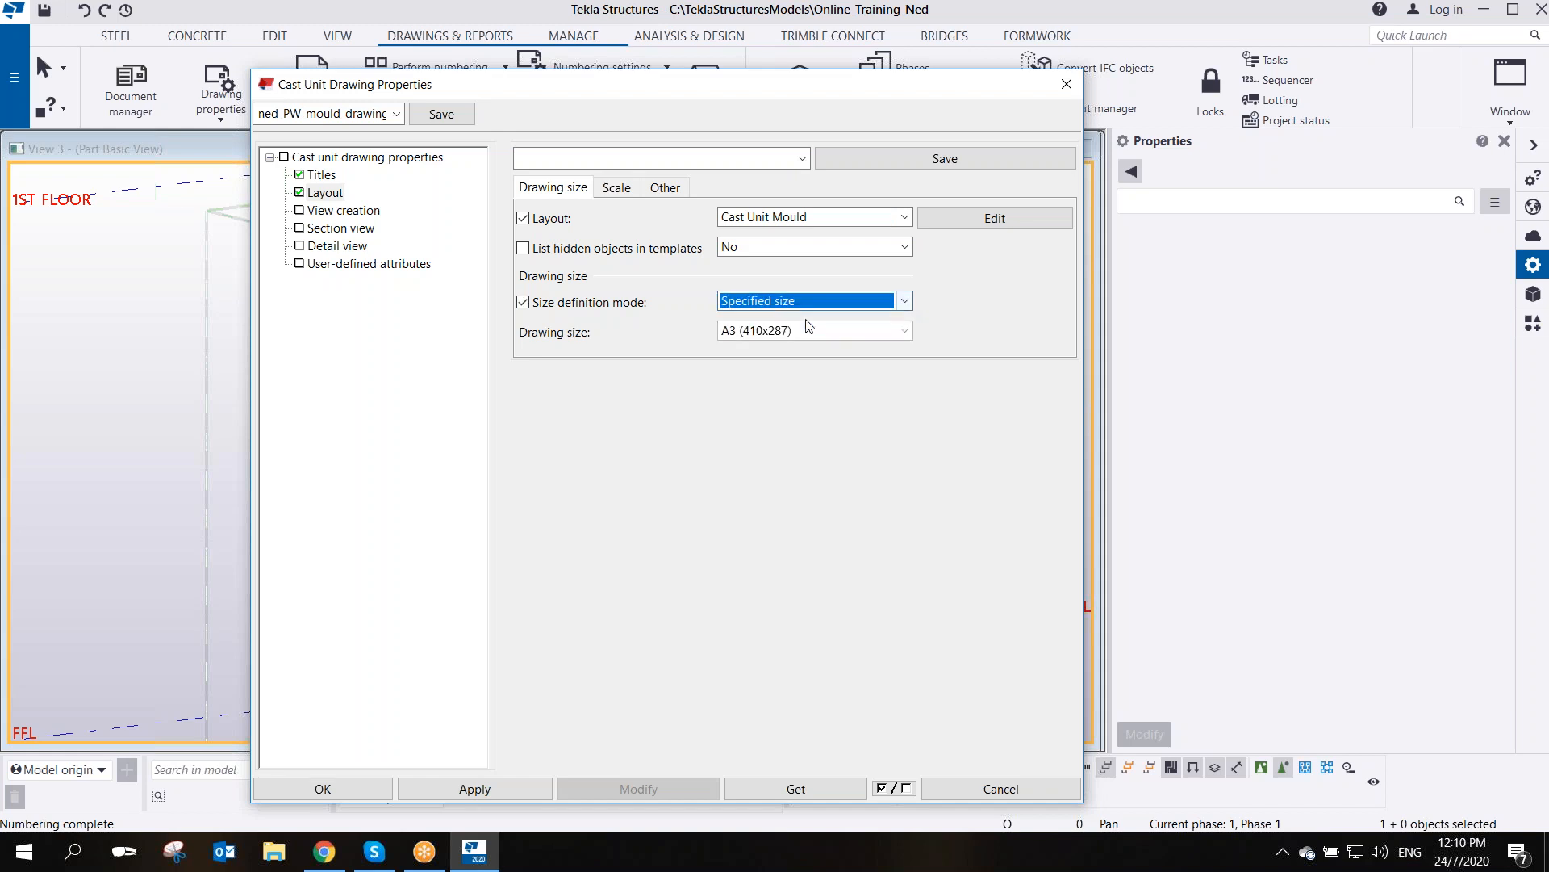
pyautogui.click(821, 308)
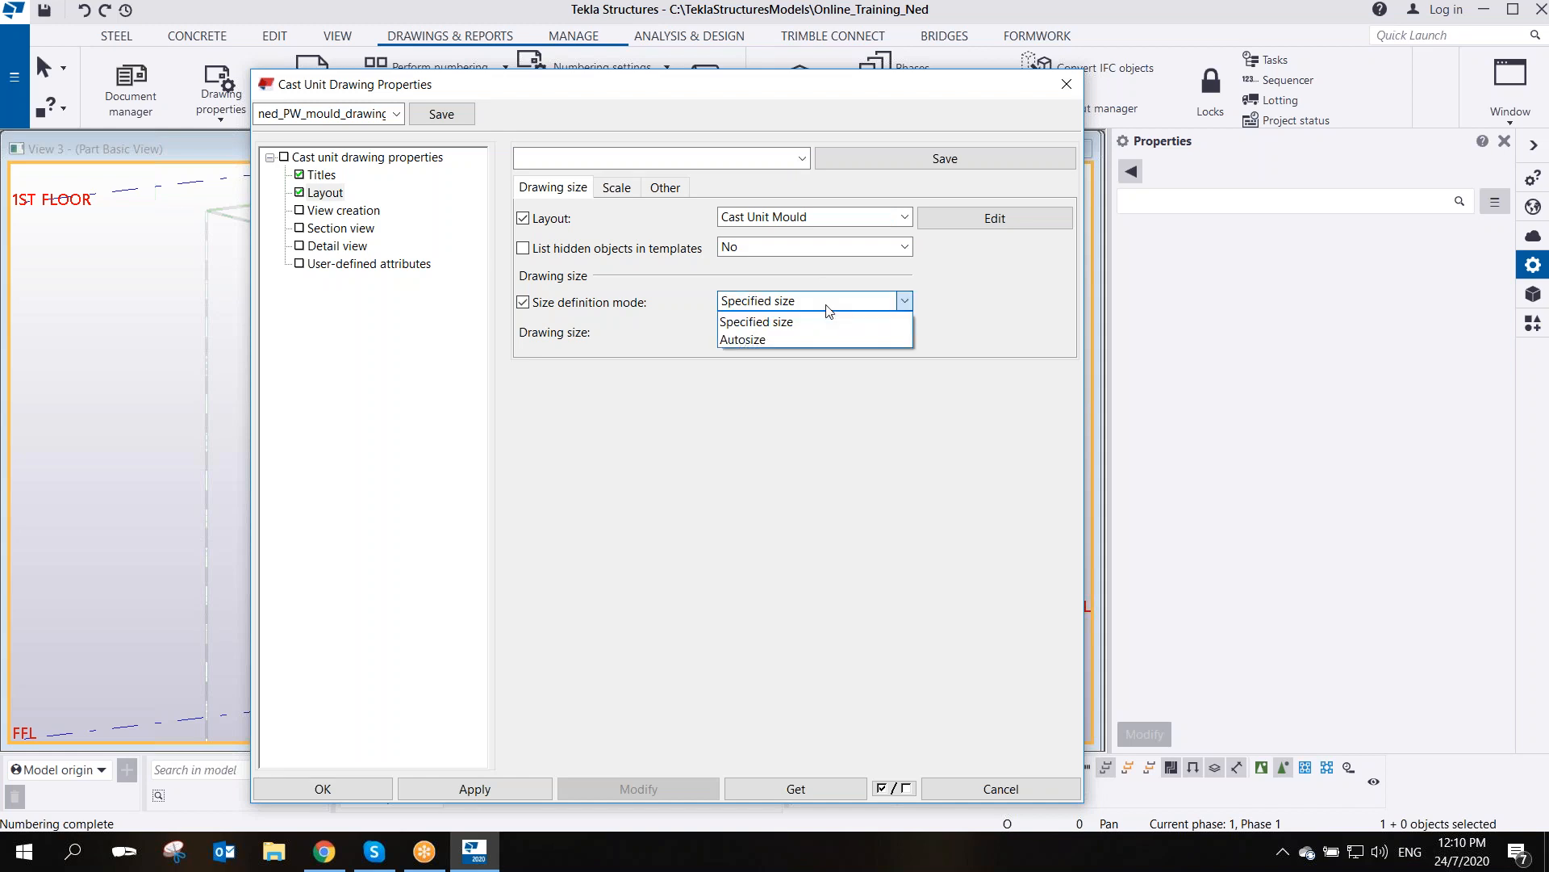
pyautogui.click(768, 322)
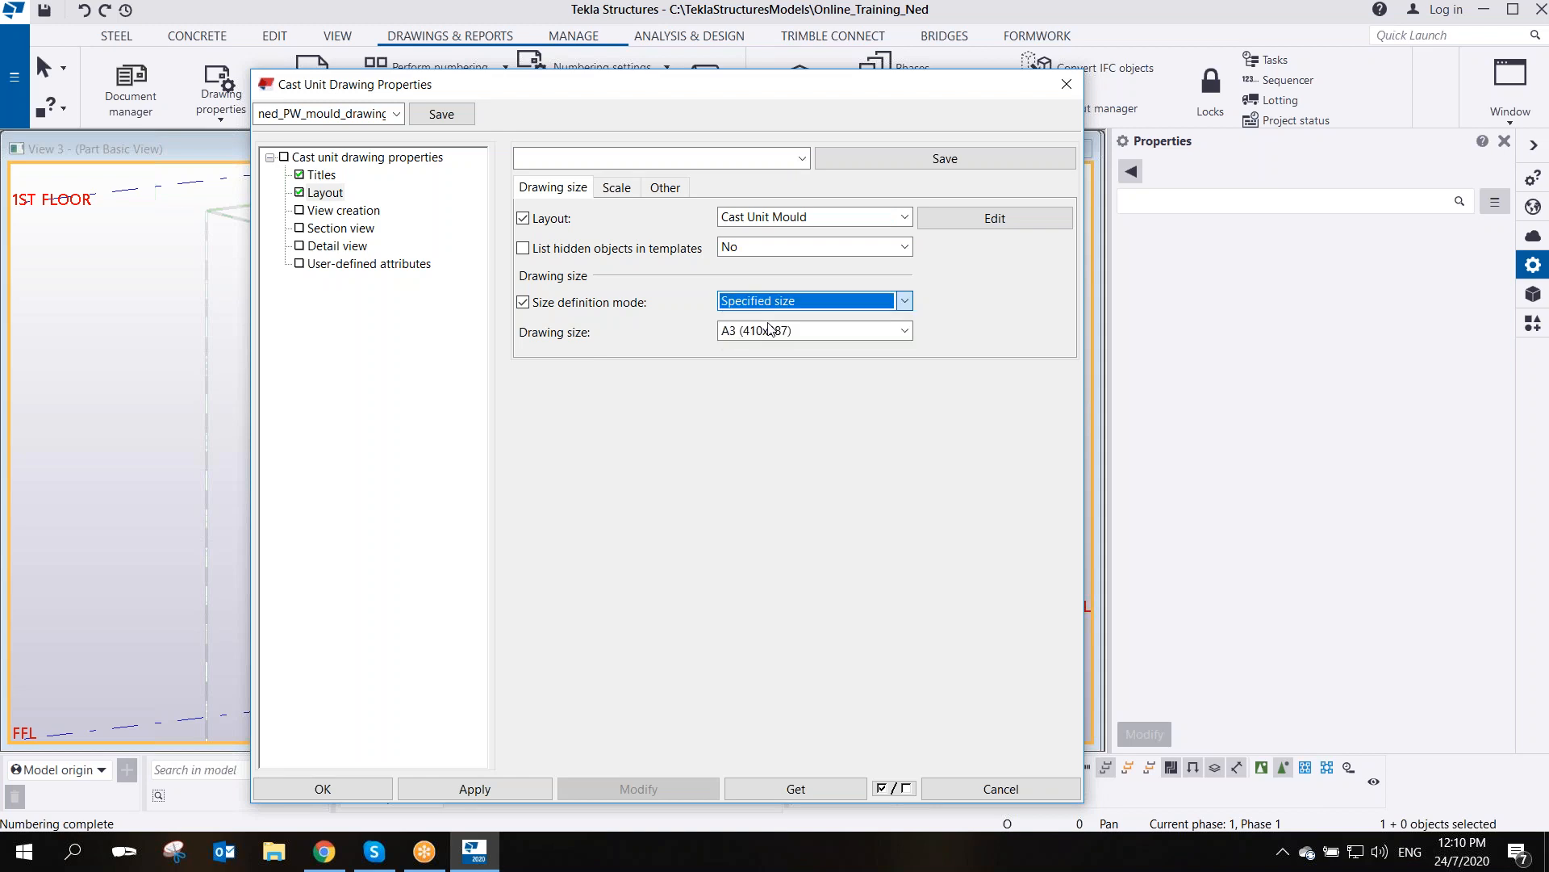
pyautogui.click(905, 331)
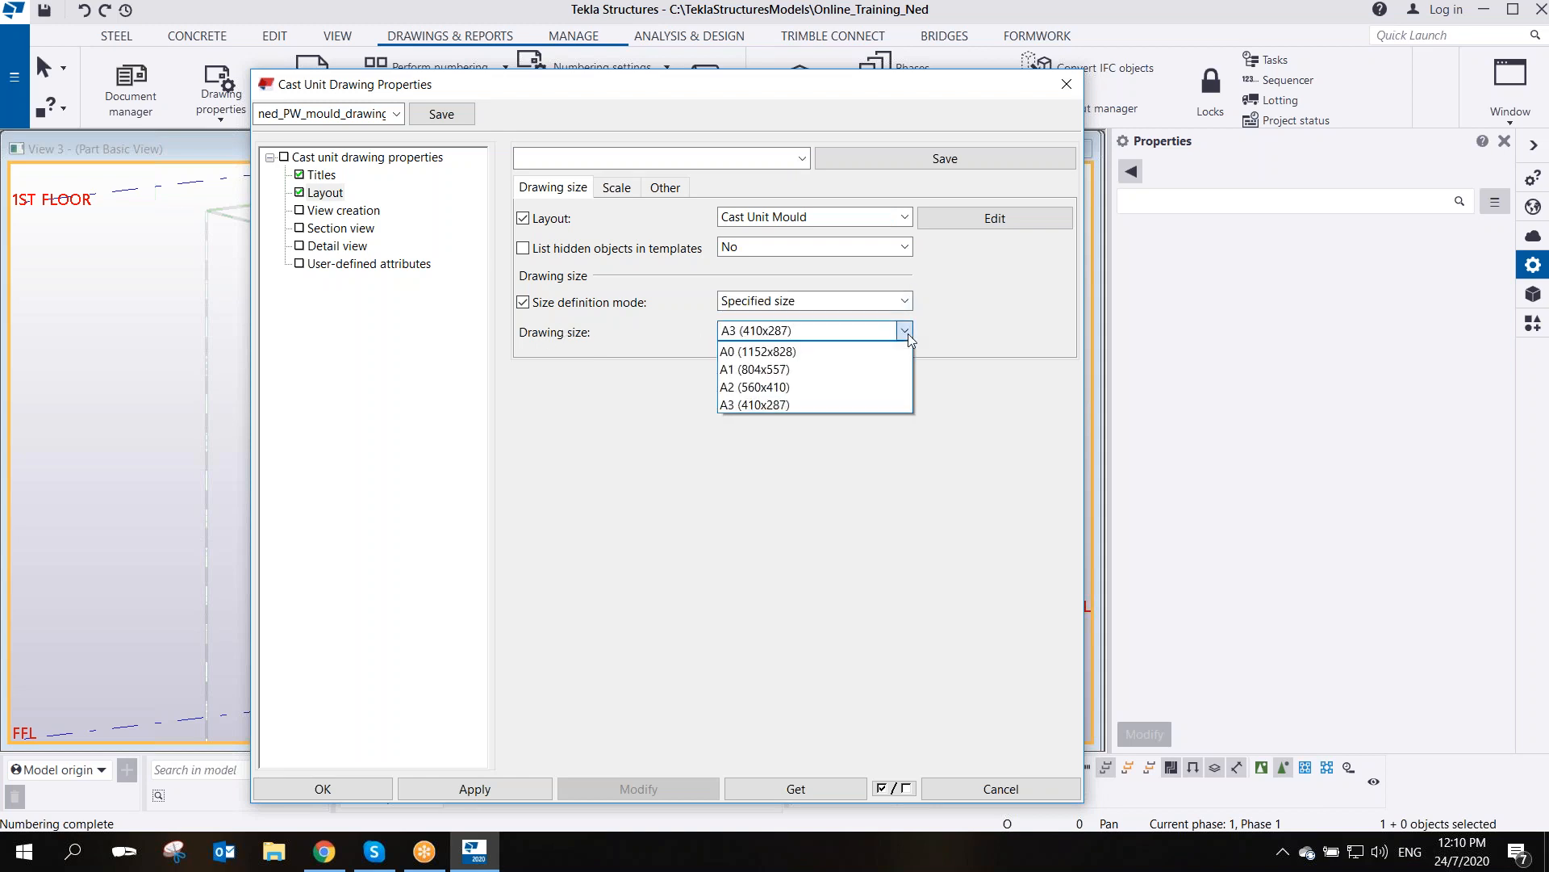
pyautogui.click(804, 389)
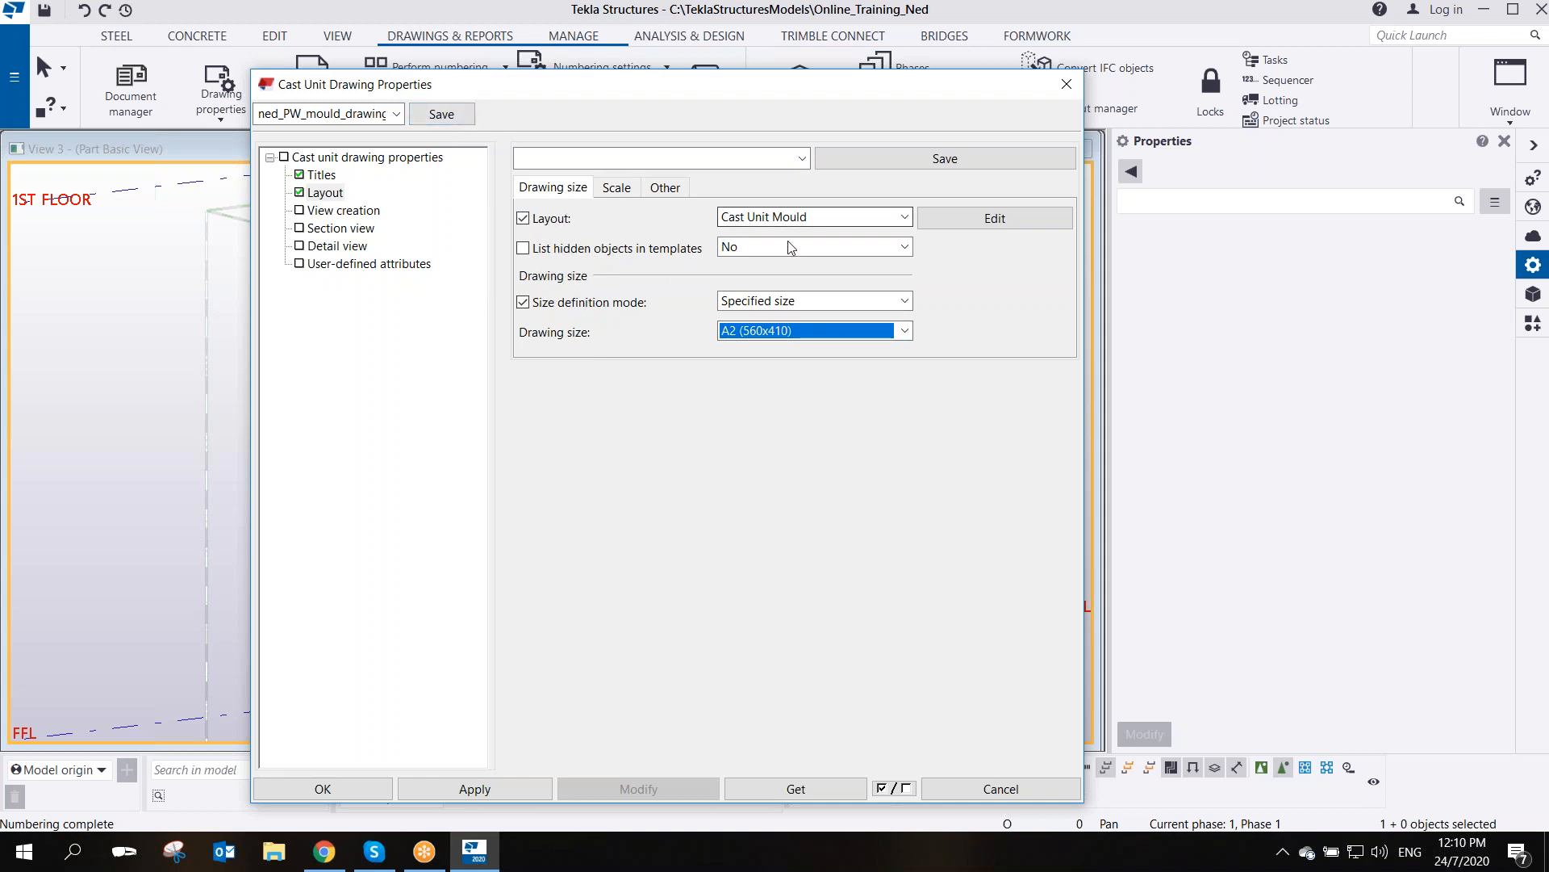
pyautogui.click(442, 117)
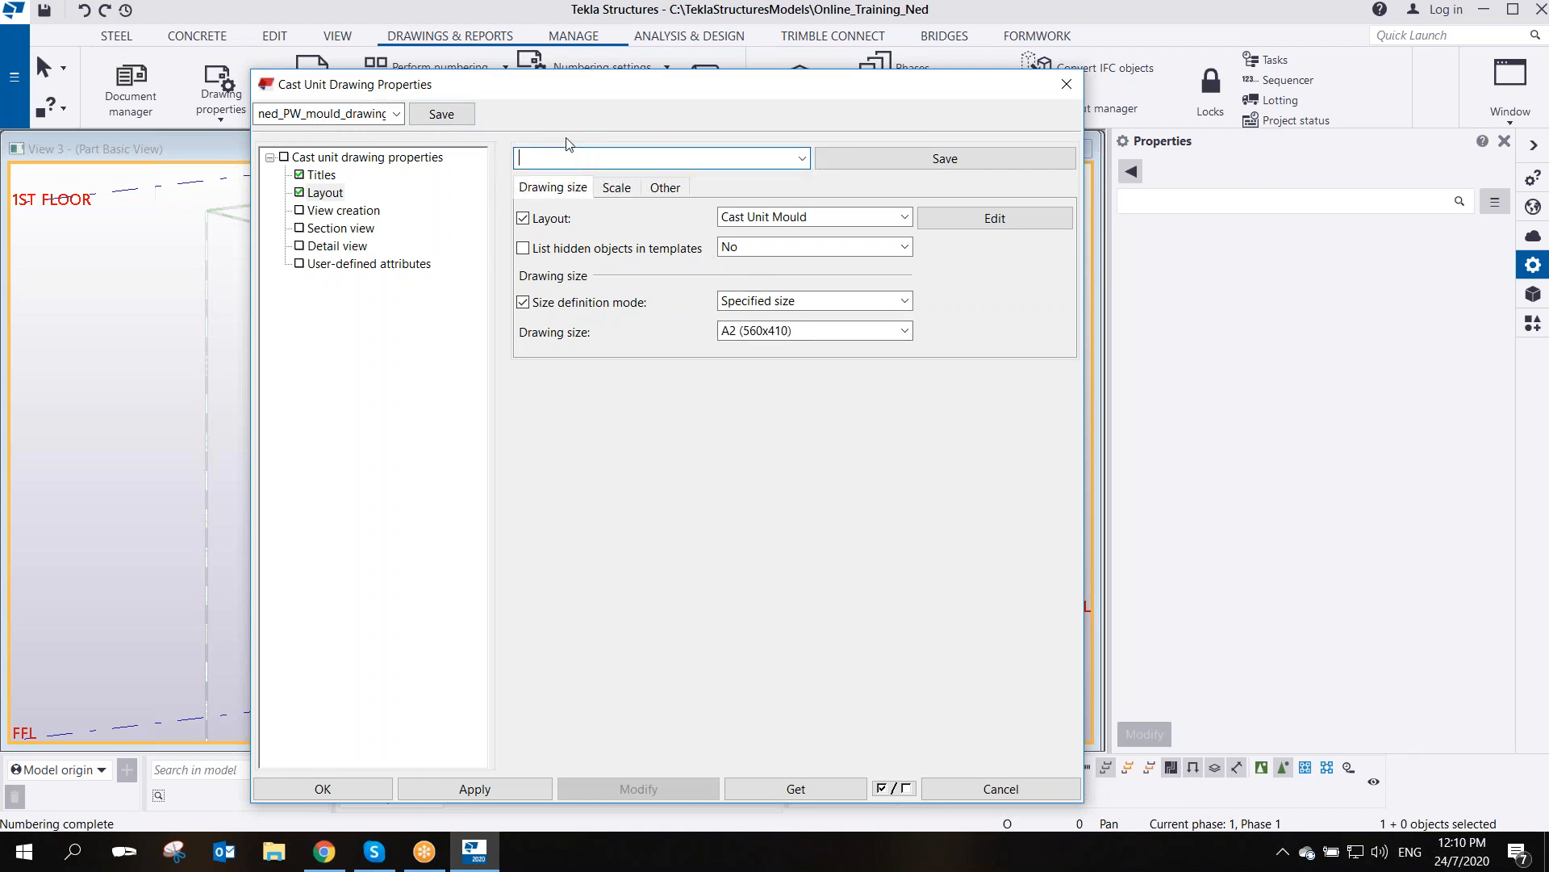
pyautogui.click(563, 167)
# - Turn off autoscaling for the cast unit drawing layout by setting Autoscale to No
pyautogui.click(619, 188)
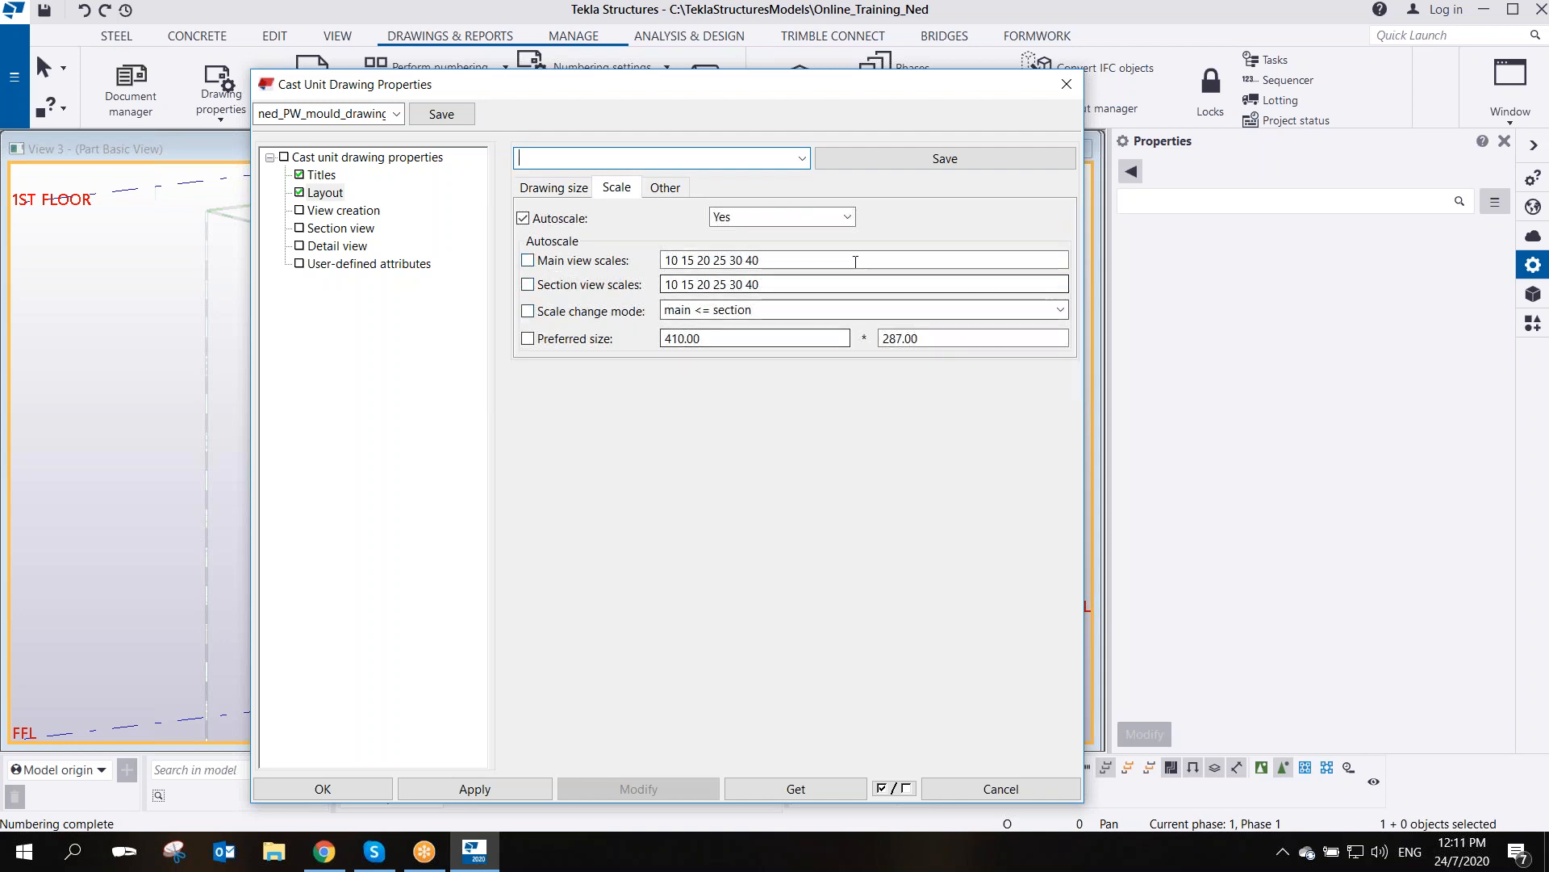
pyautogui.click(845, 216)
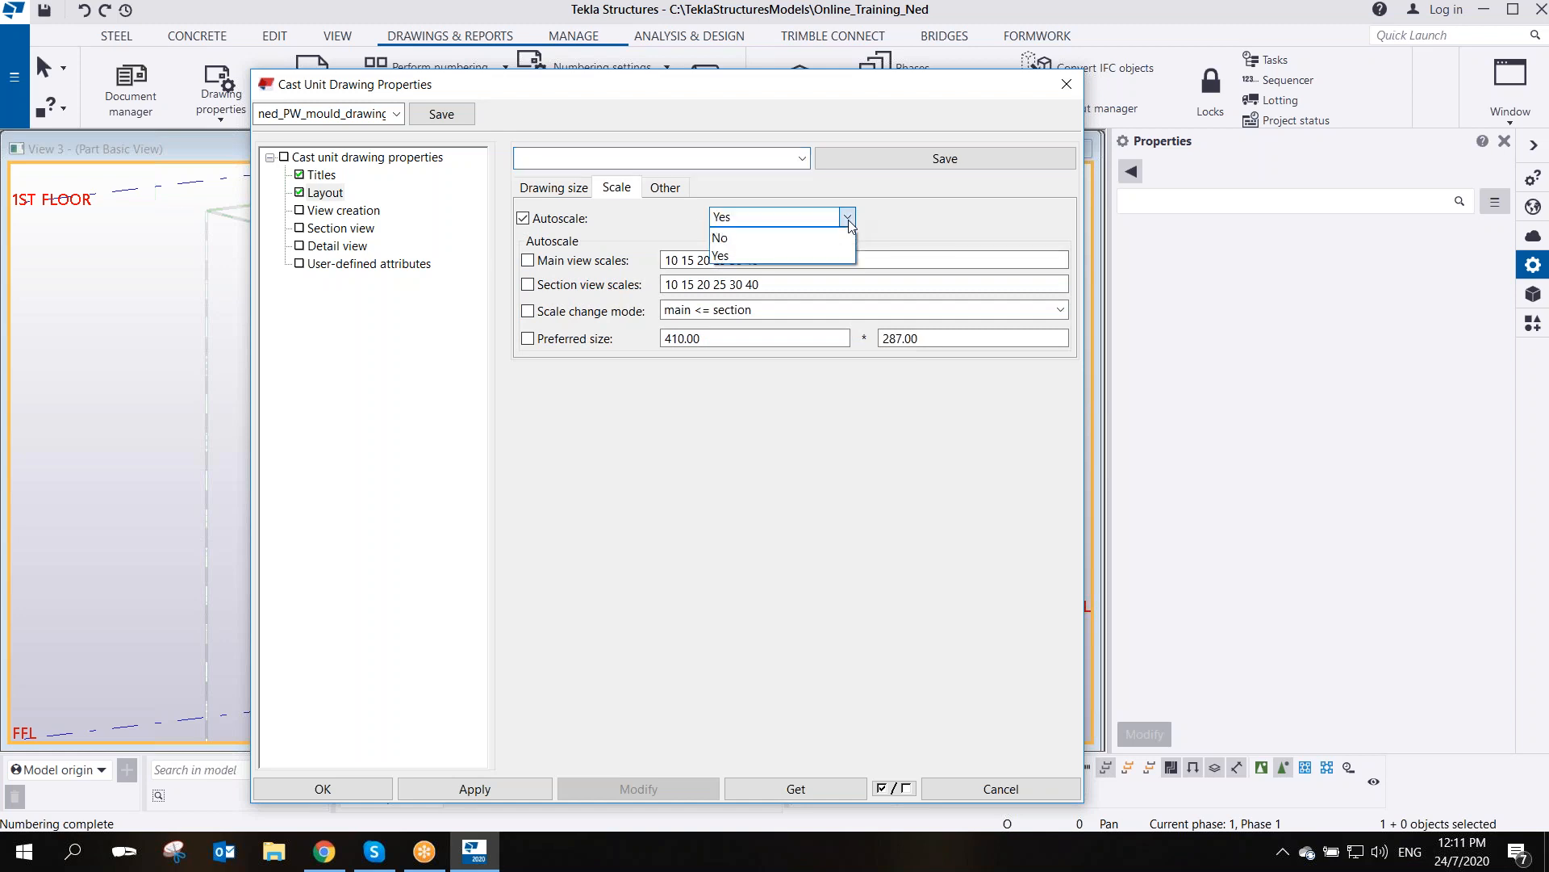
pyautogui.click(732, 239)
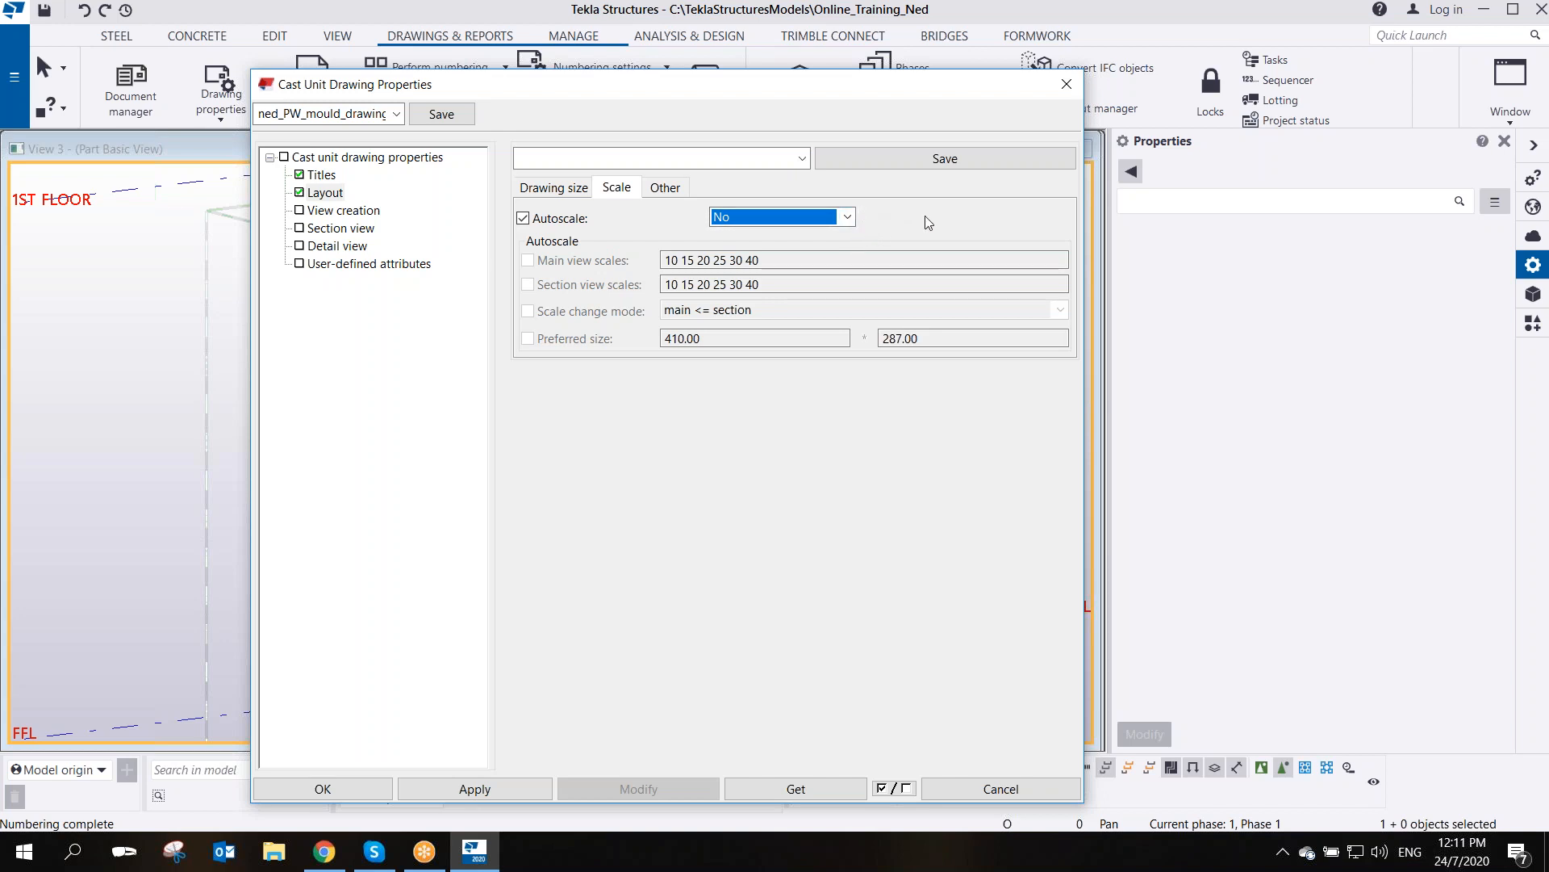
# - Choose Third angle as the layout's projection type and set the alignment of section views with the main view to Yes
pyautogui.click(676, 194)
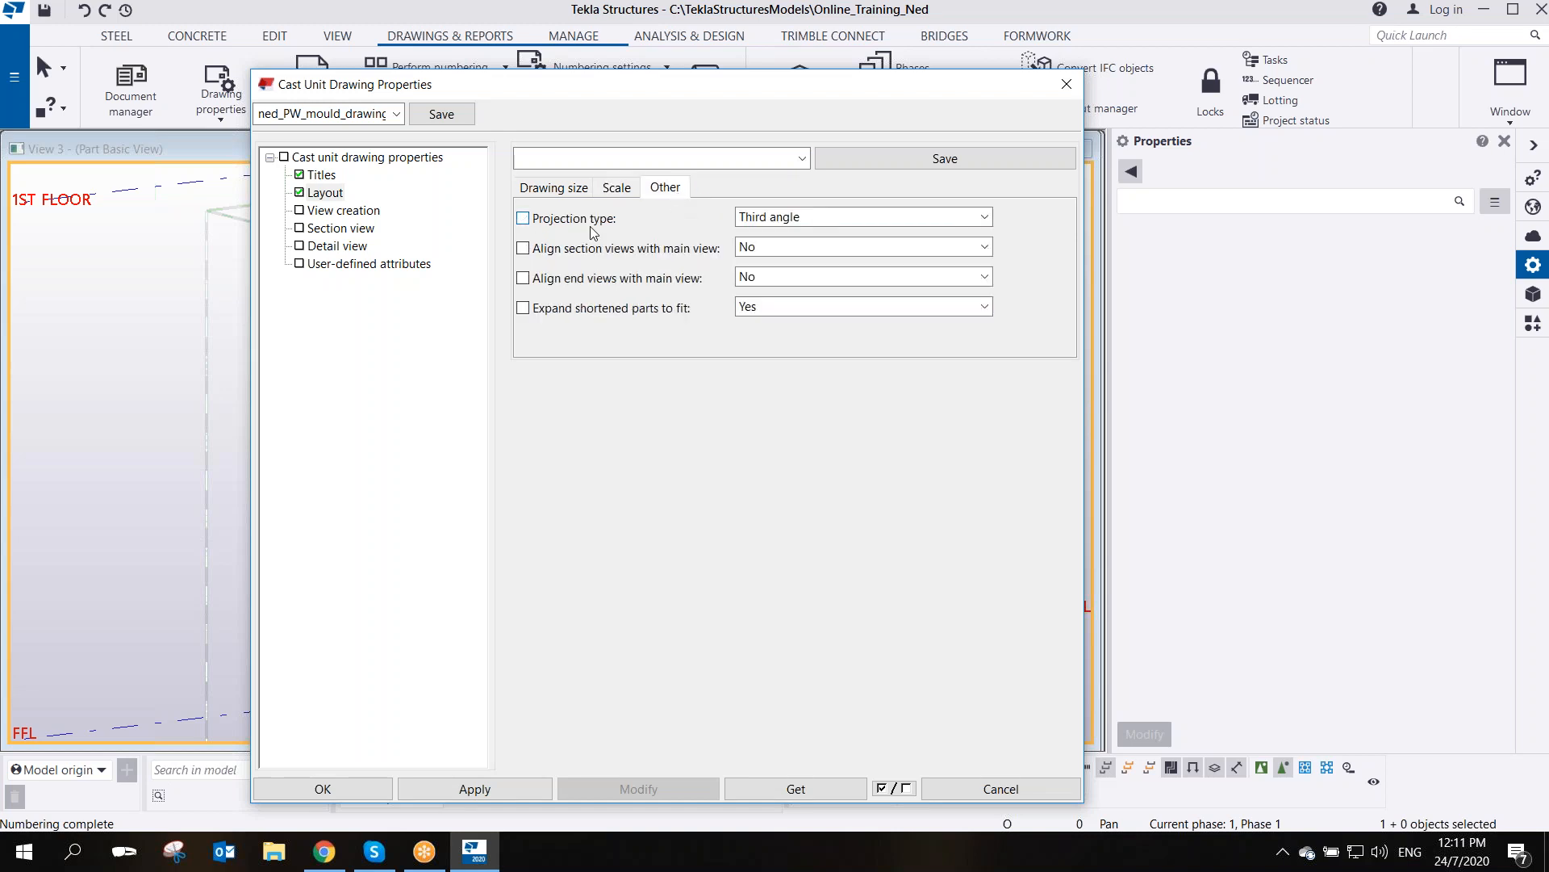
pyautogui.click(835, 224)
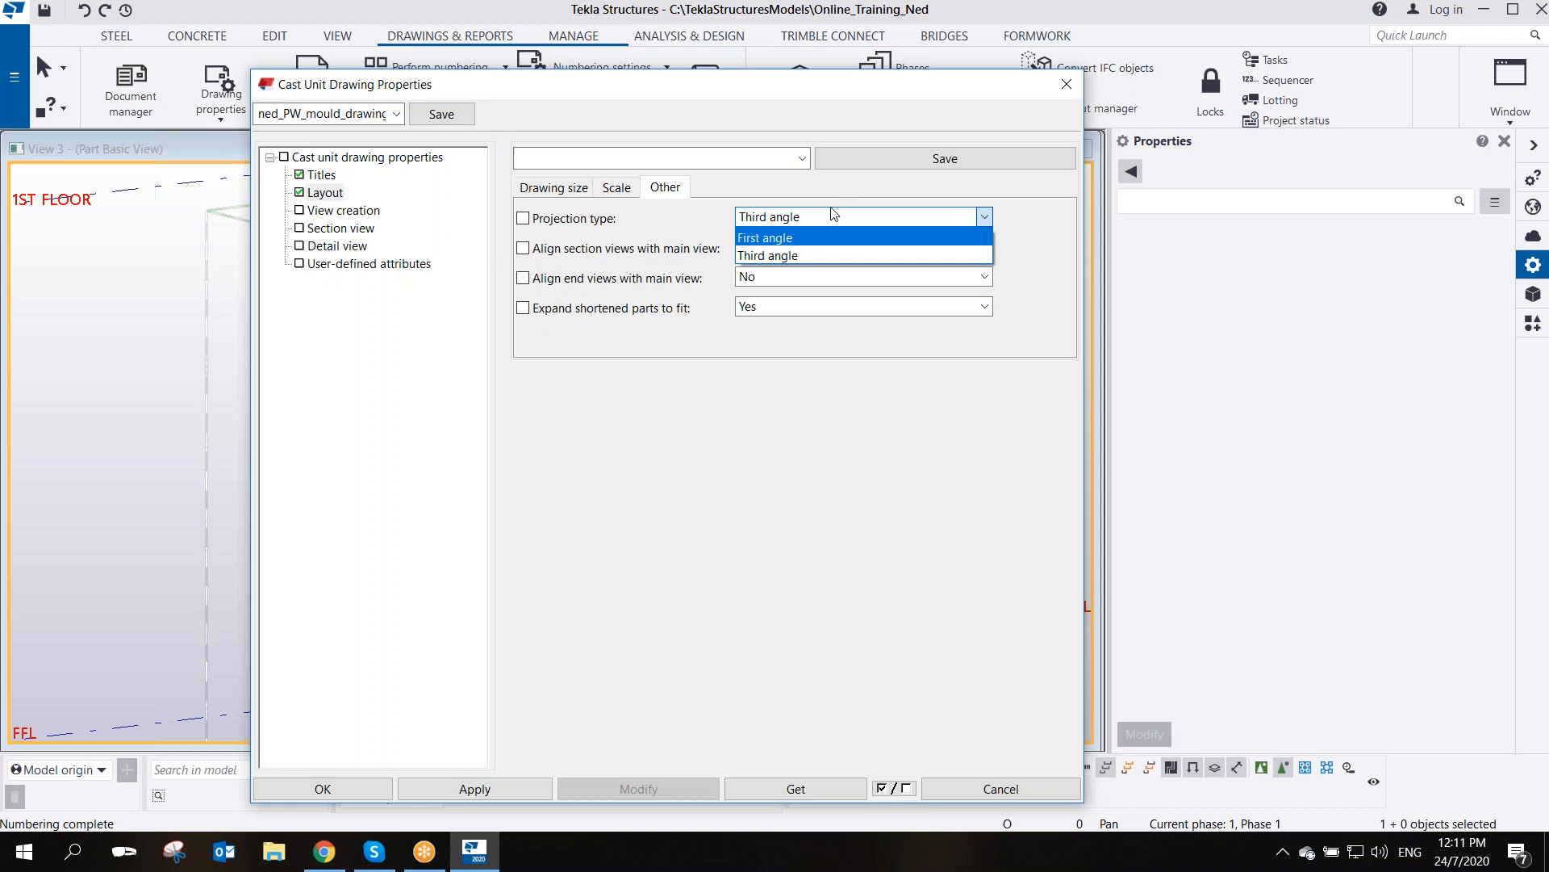
pyautogui.click(797, 257)
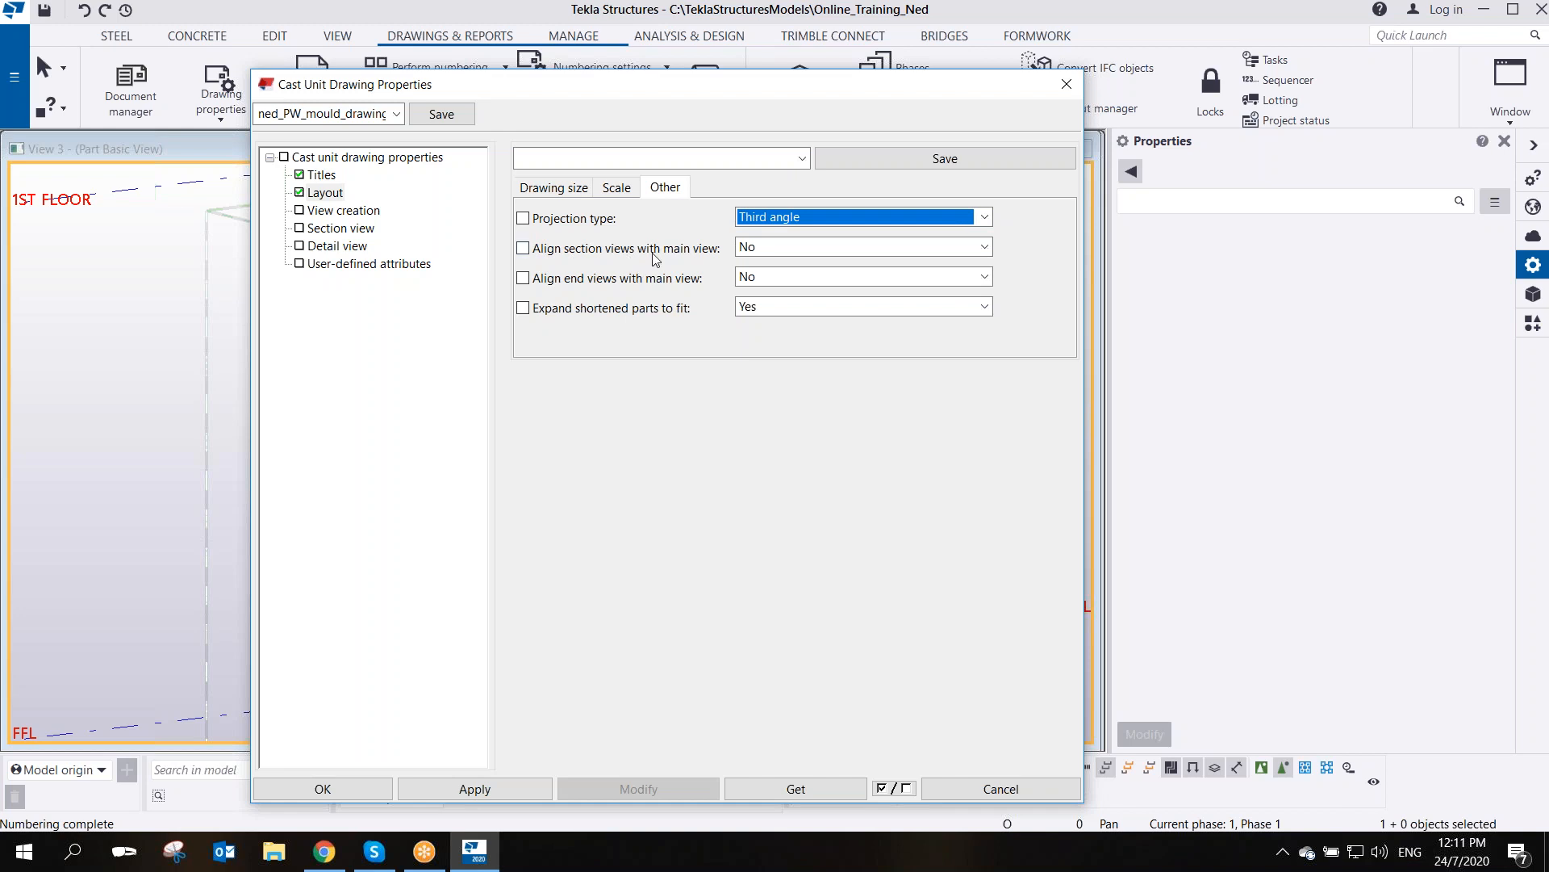
pyautogui.click(793, 256)
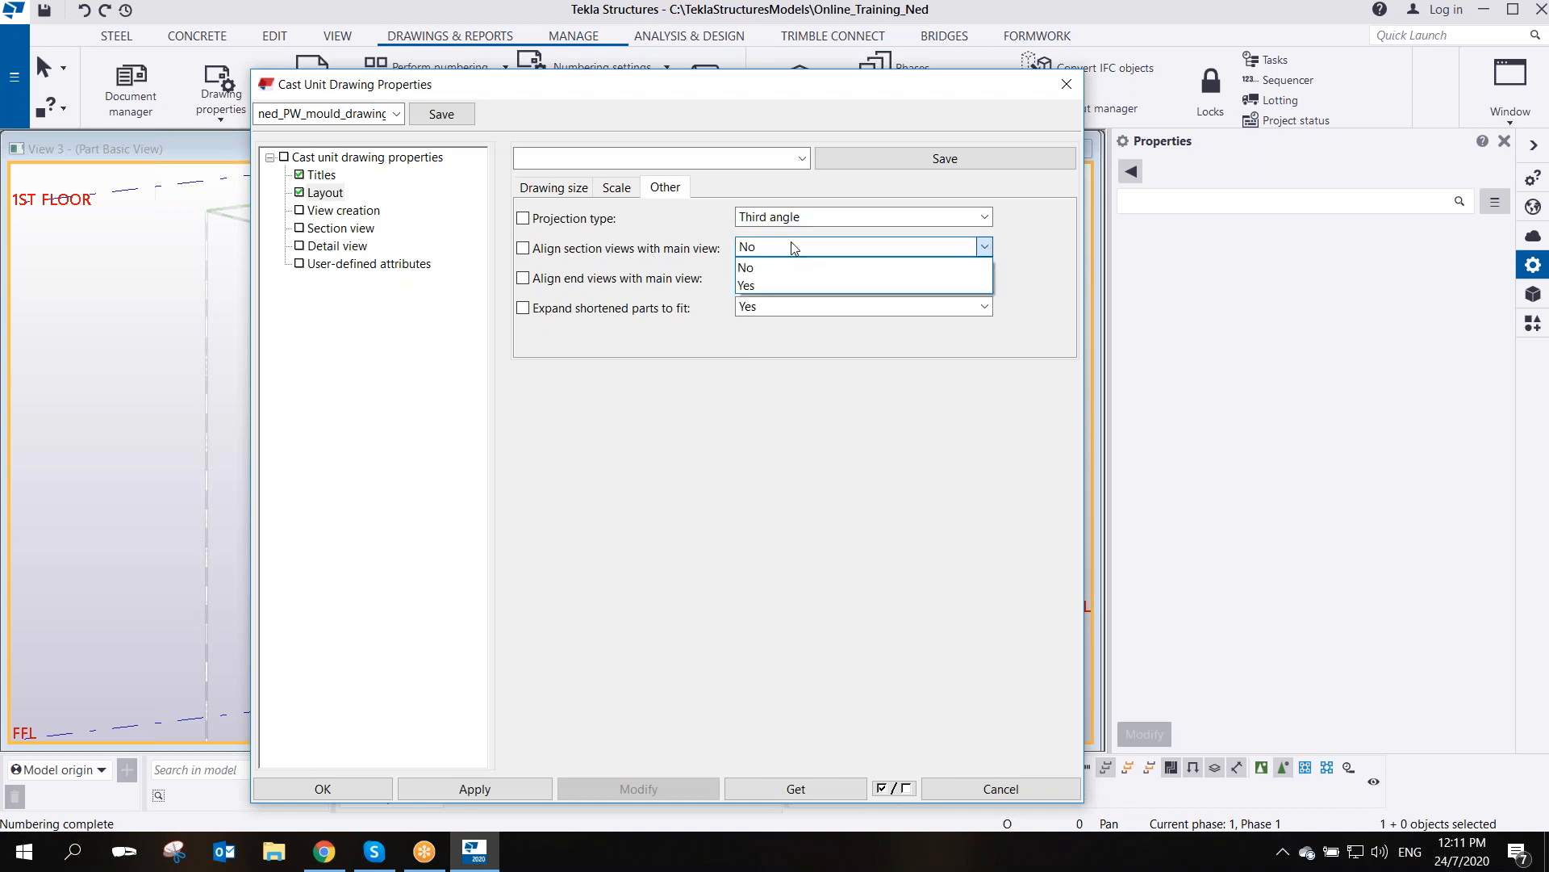
pyautogui.click(789, 291)
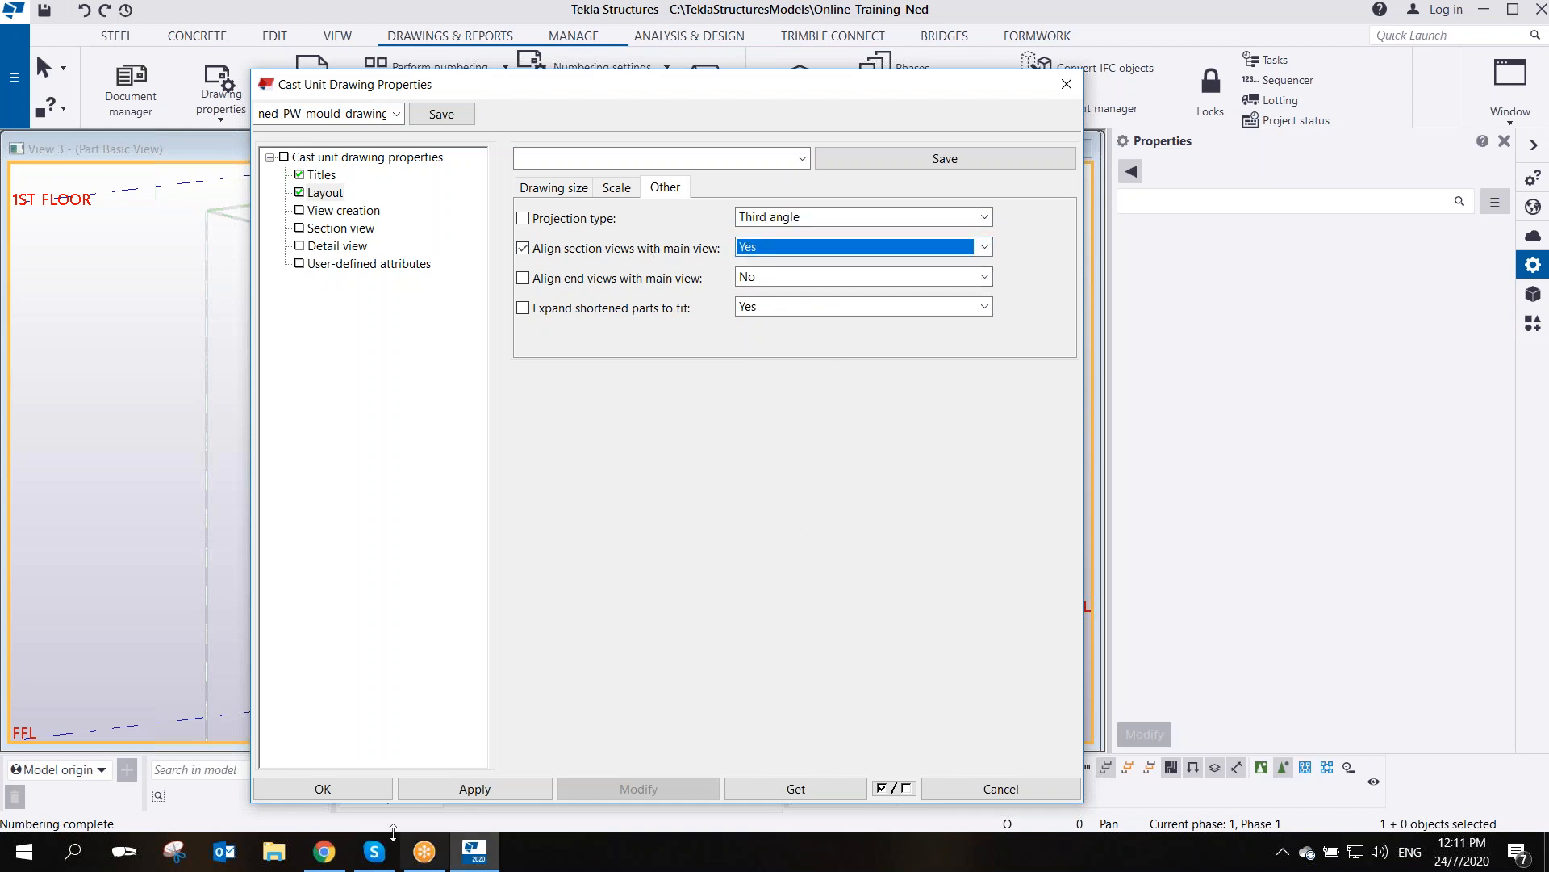
# - Switch to WhatsApp in Chrome, examine the hand-drawn wall sketch's elevation and section up close, and return to Tekla Structures
pyautogui.click(325, 856)
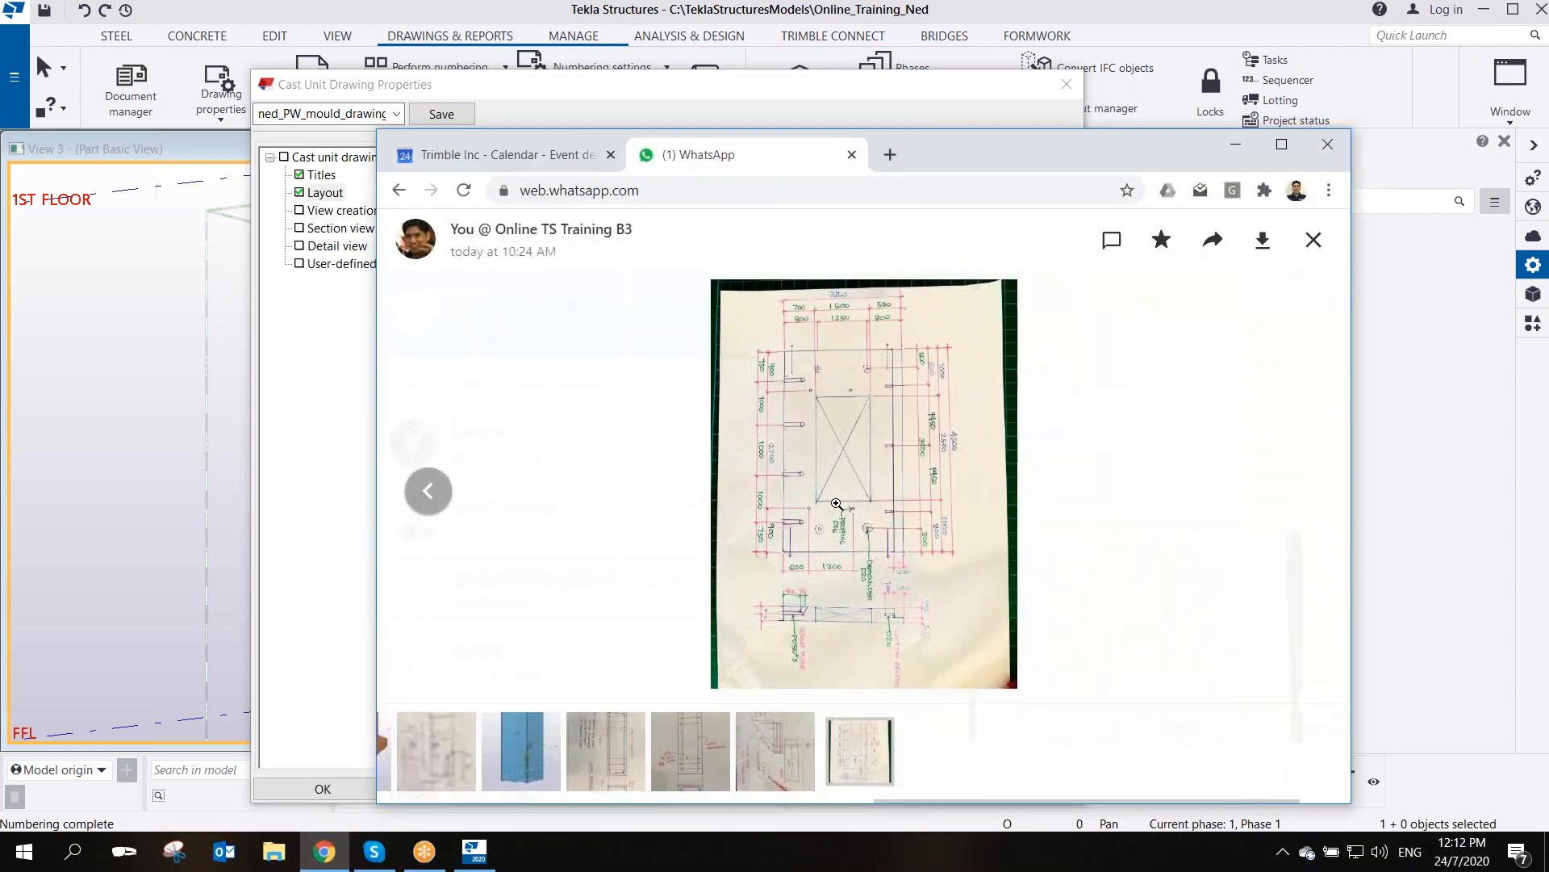
pyautogui.click(841, 493)
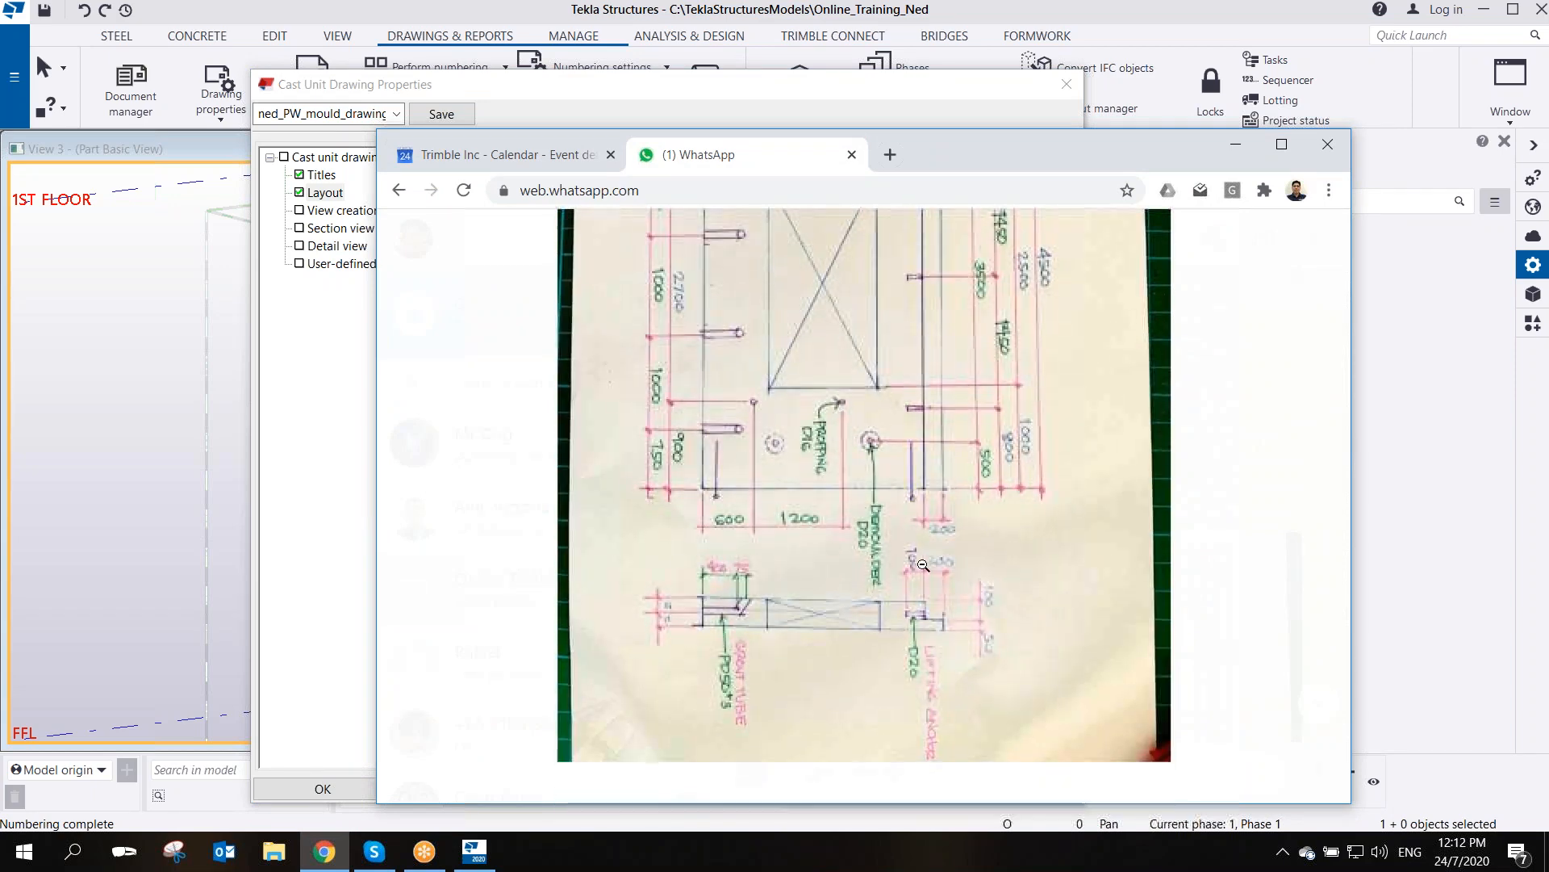
pyautogui.click(922, 293)
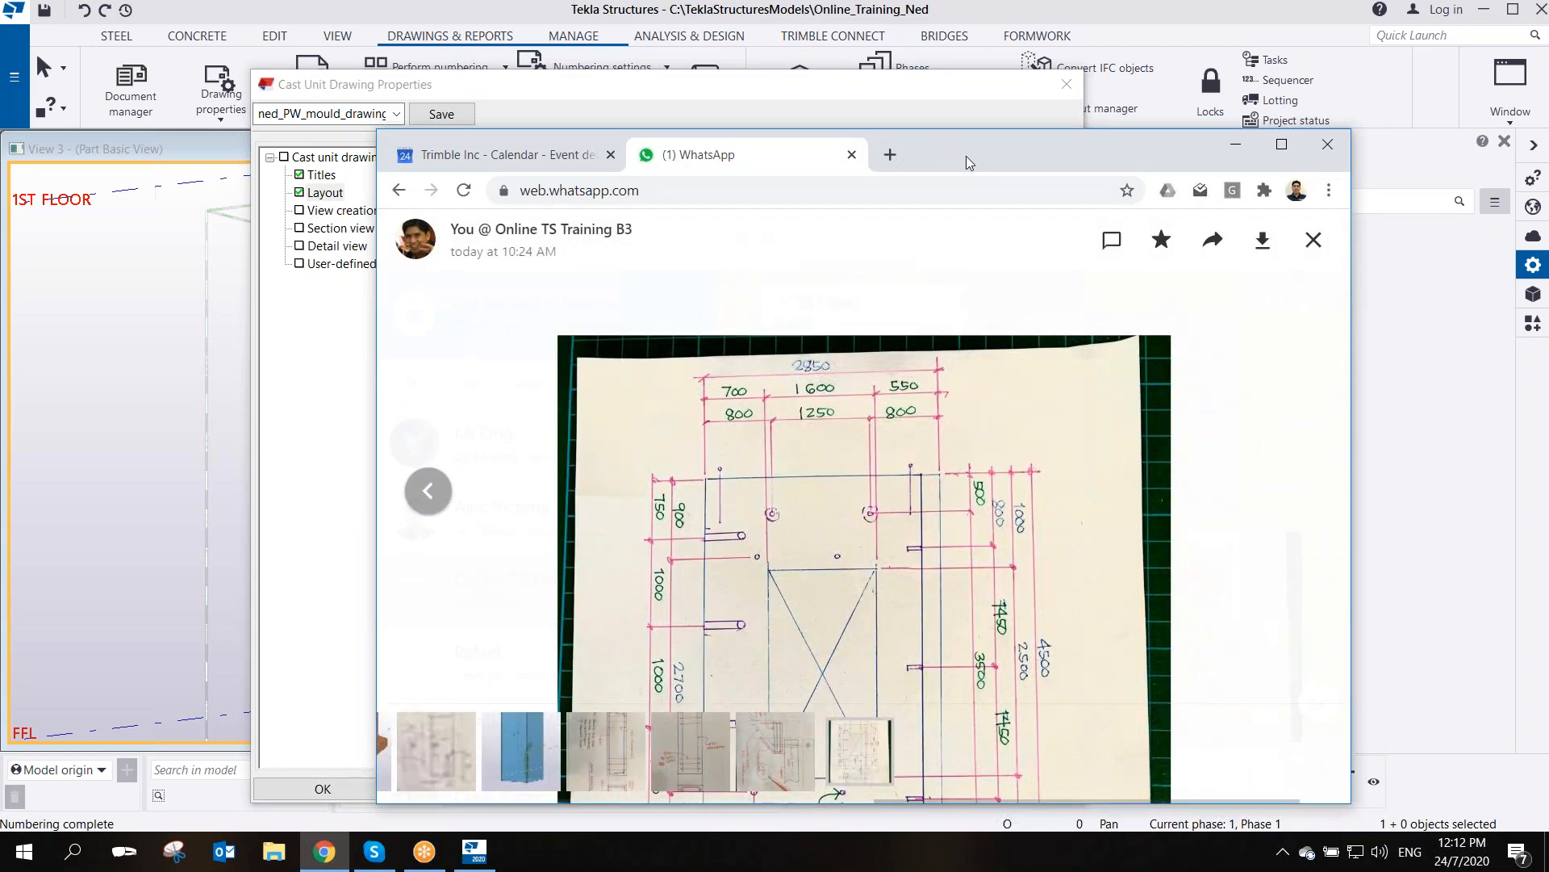
pyautogui.moveTo(968, 156); pyautogui.dragTo(740, 122)
pyautogui.click(1007, 111)
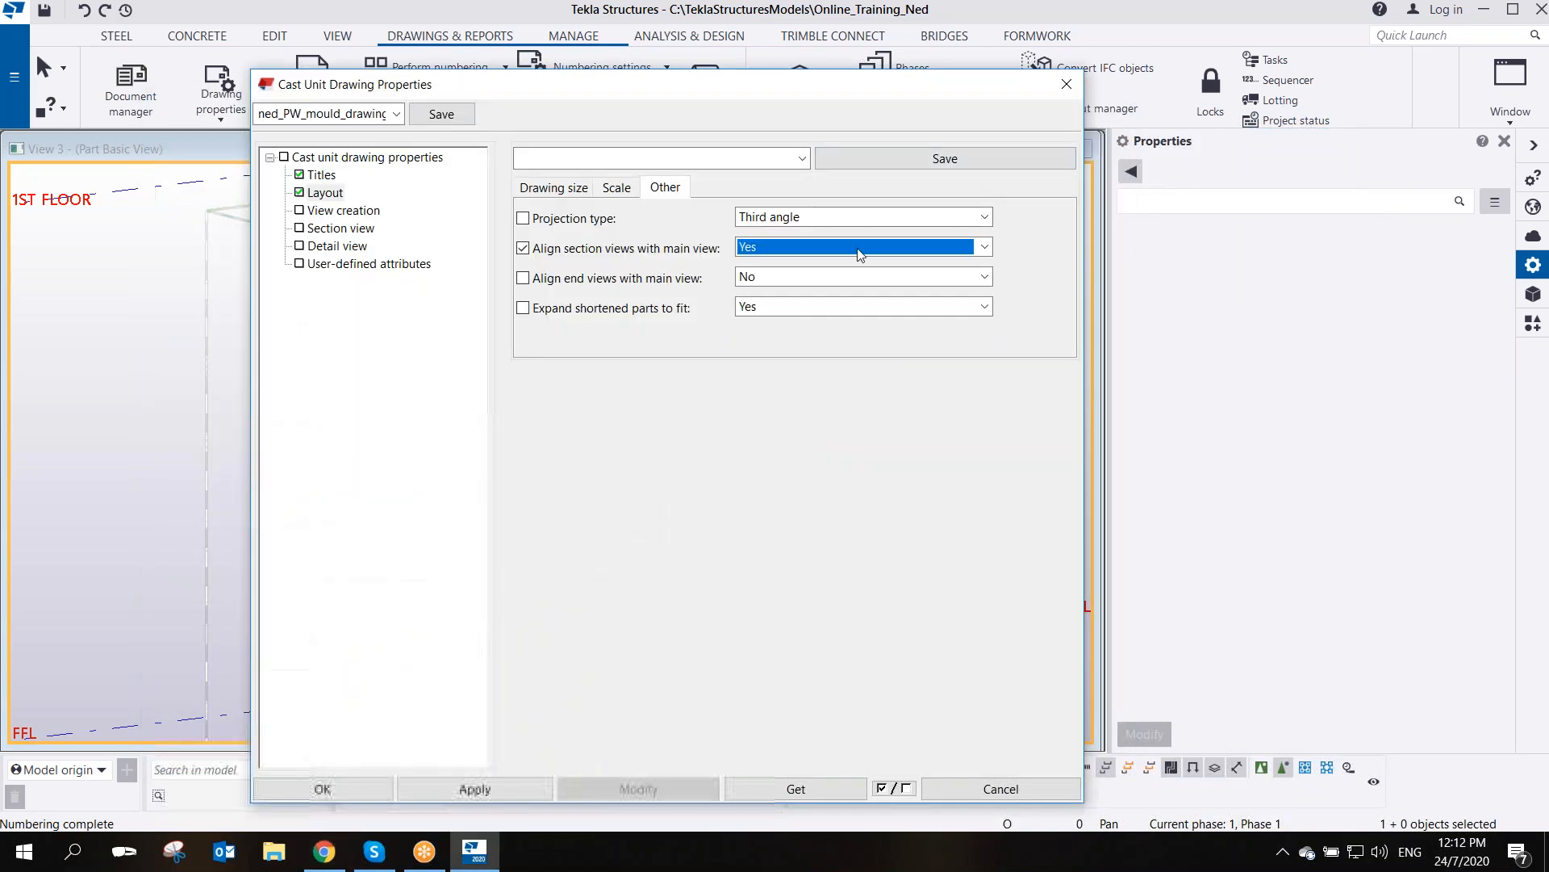
# - Set the alignment of end views with the main view to Yes and save the ned_PW_mould_drawing settings
pyautogui.click(804, 283)
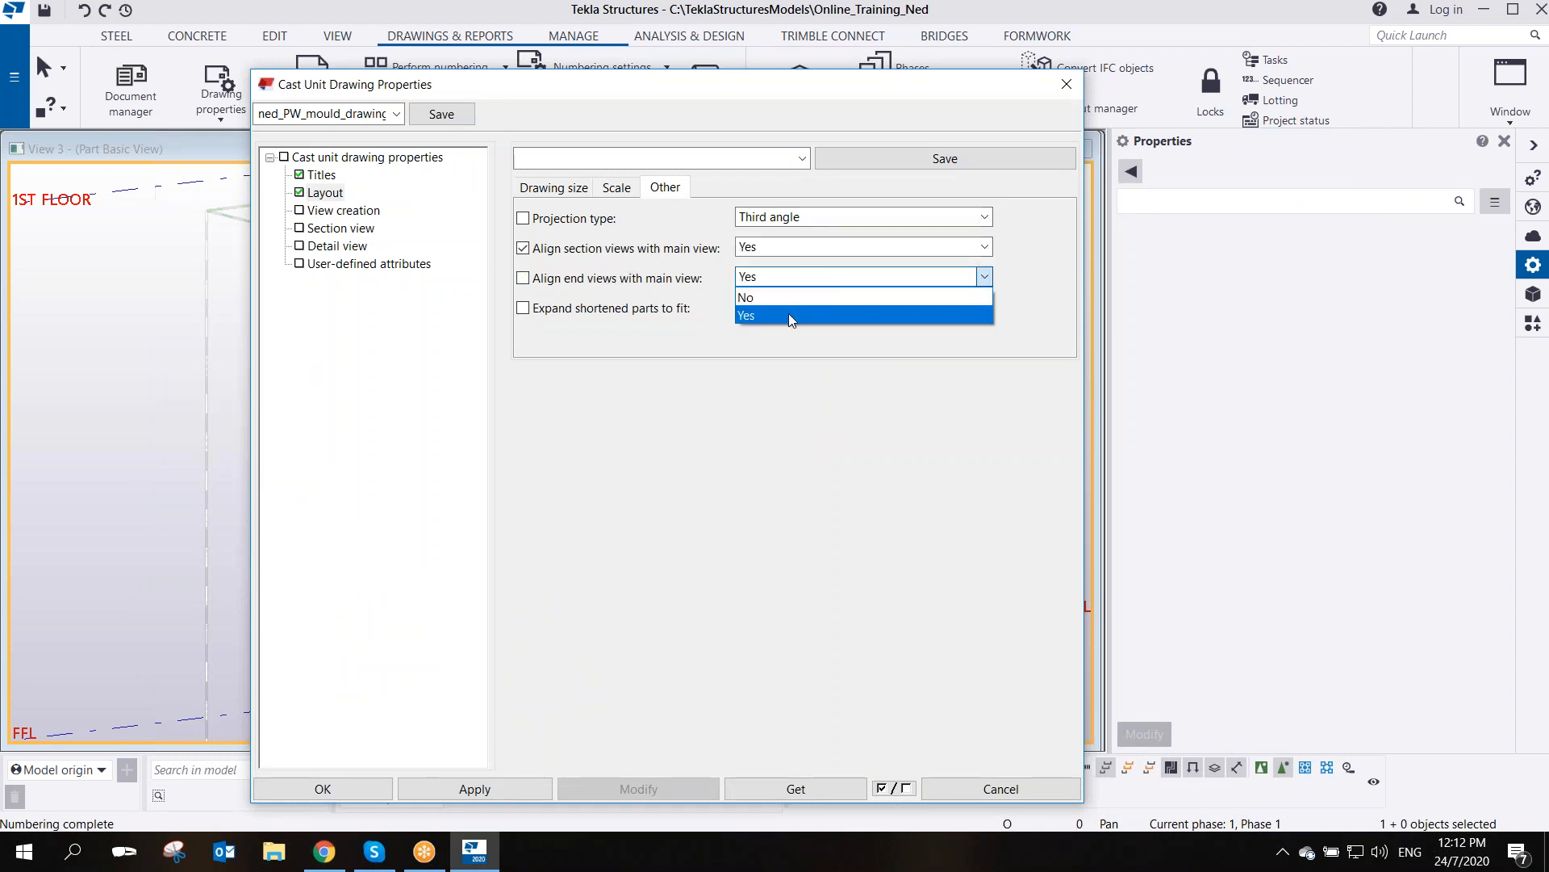
pyautogui.click(791, 319)
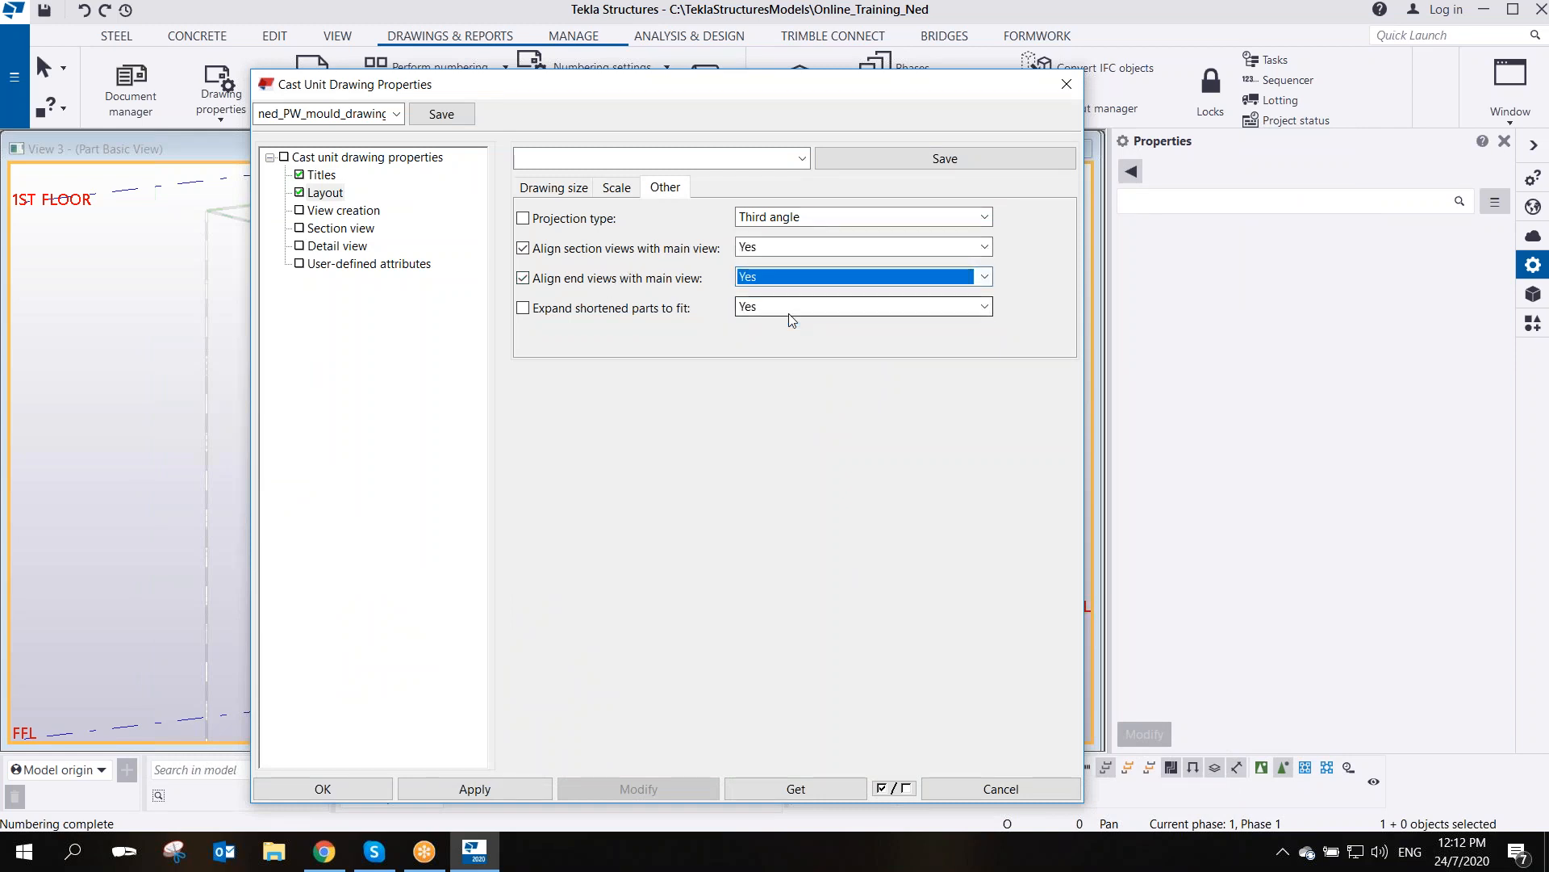
pyautogui.click(442, 115)
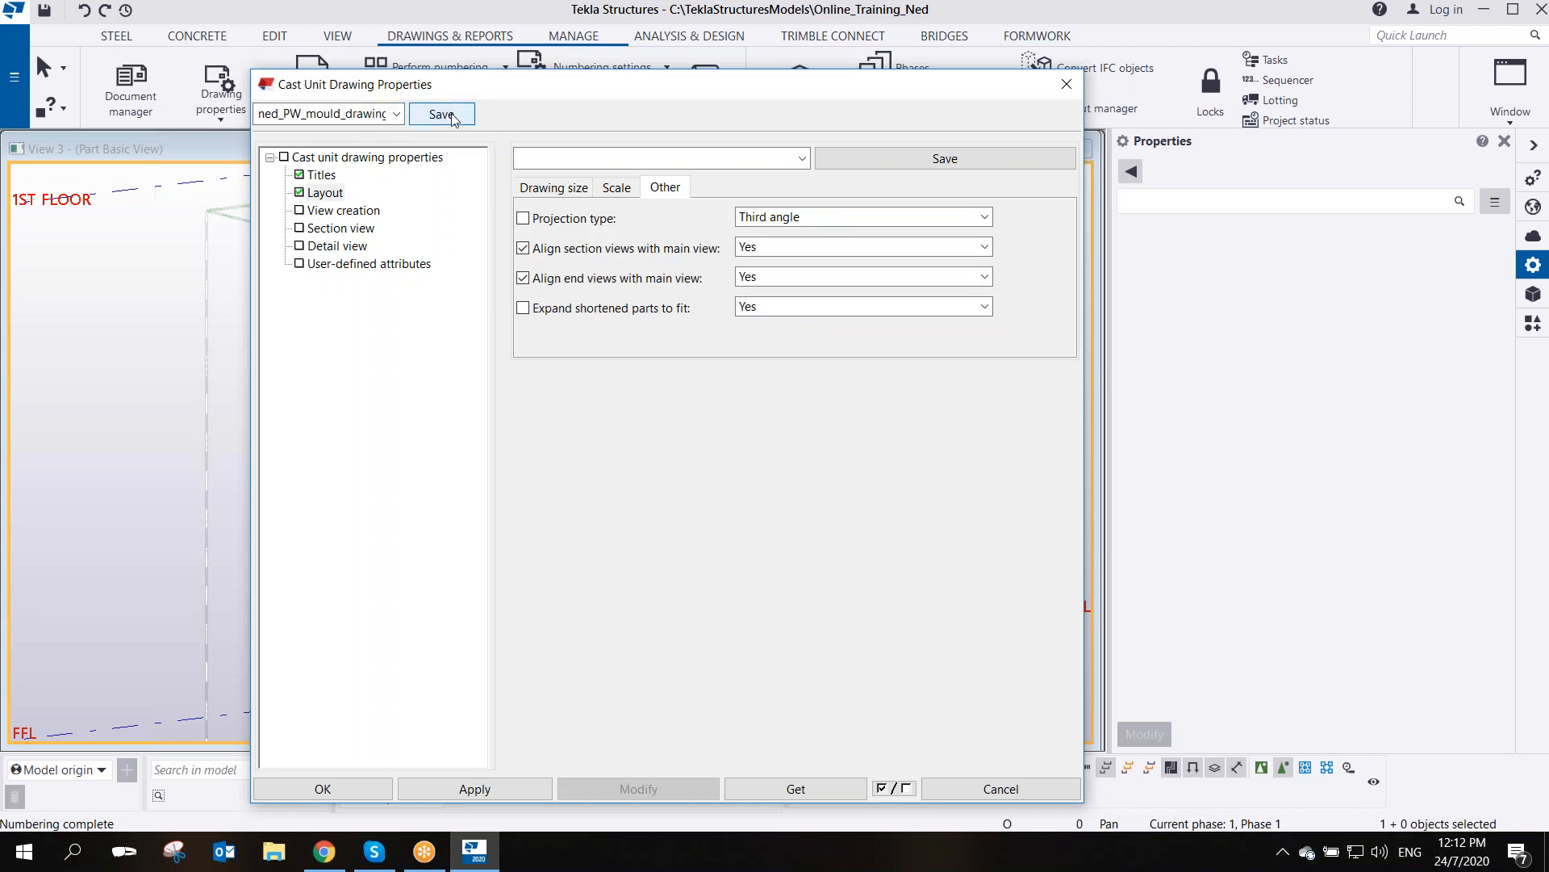
# - Review the cast unit layout's drawing size, autoscale, projection type and view alignment settings
pyautogui.click(580, 189)
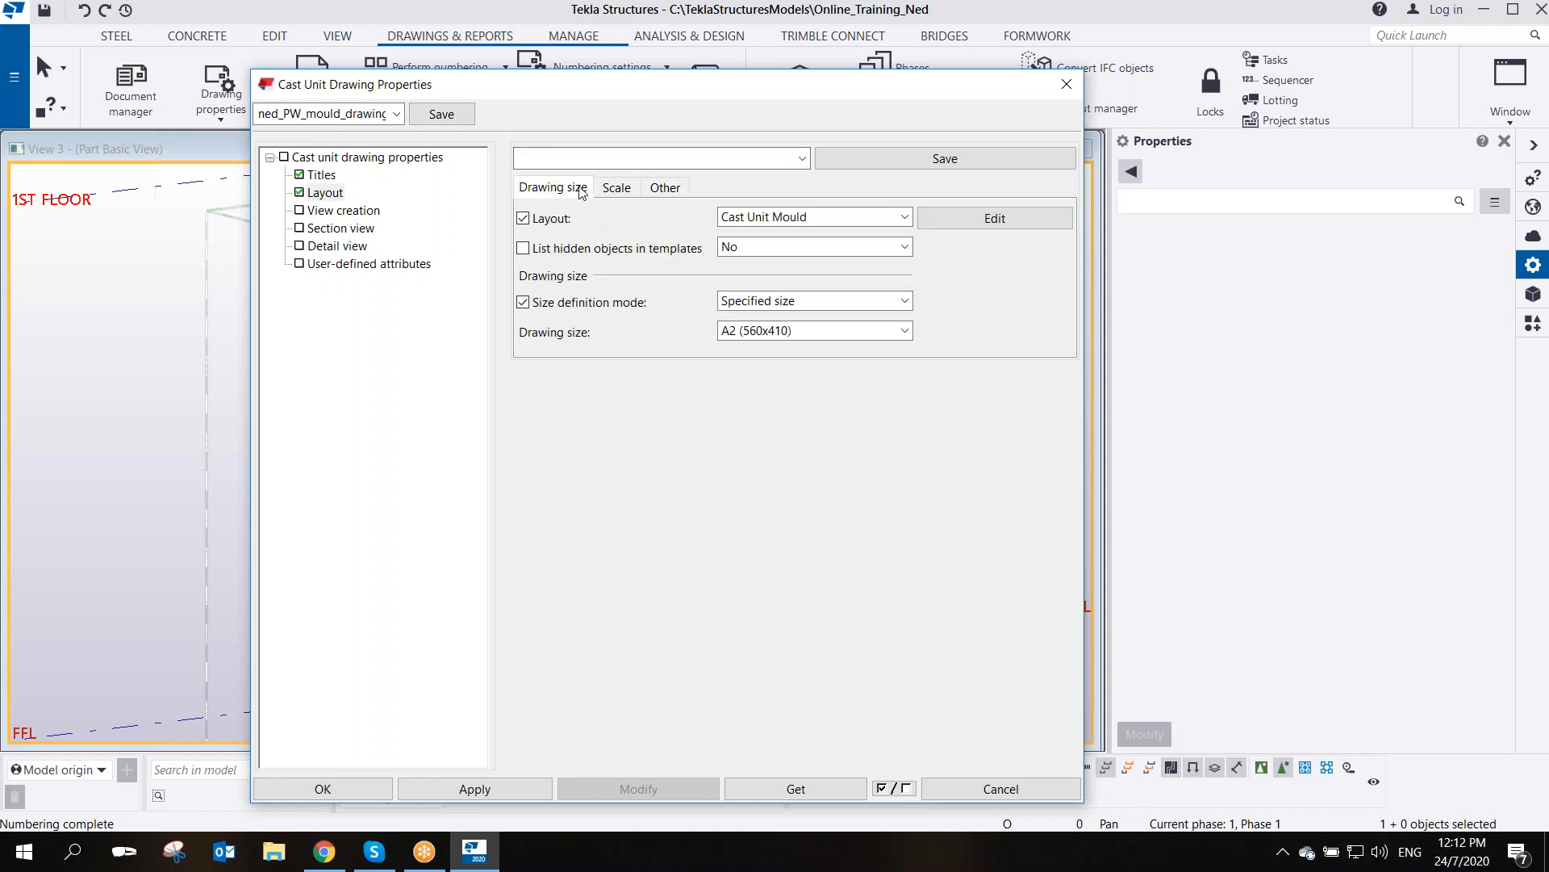
pyautogui.click(627, 193)
pyautogui.click(663, 191)
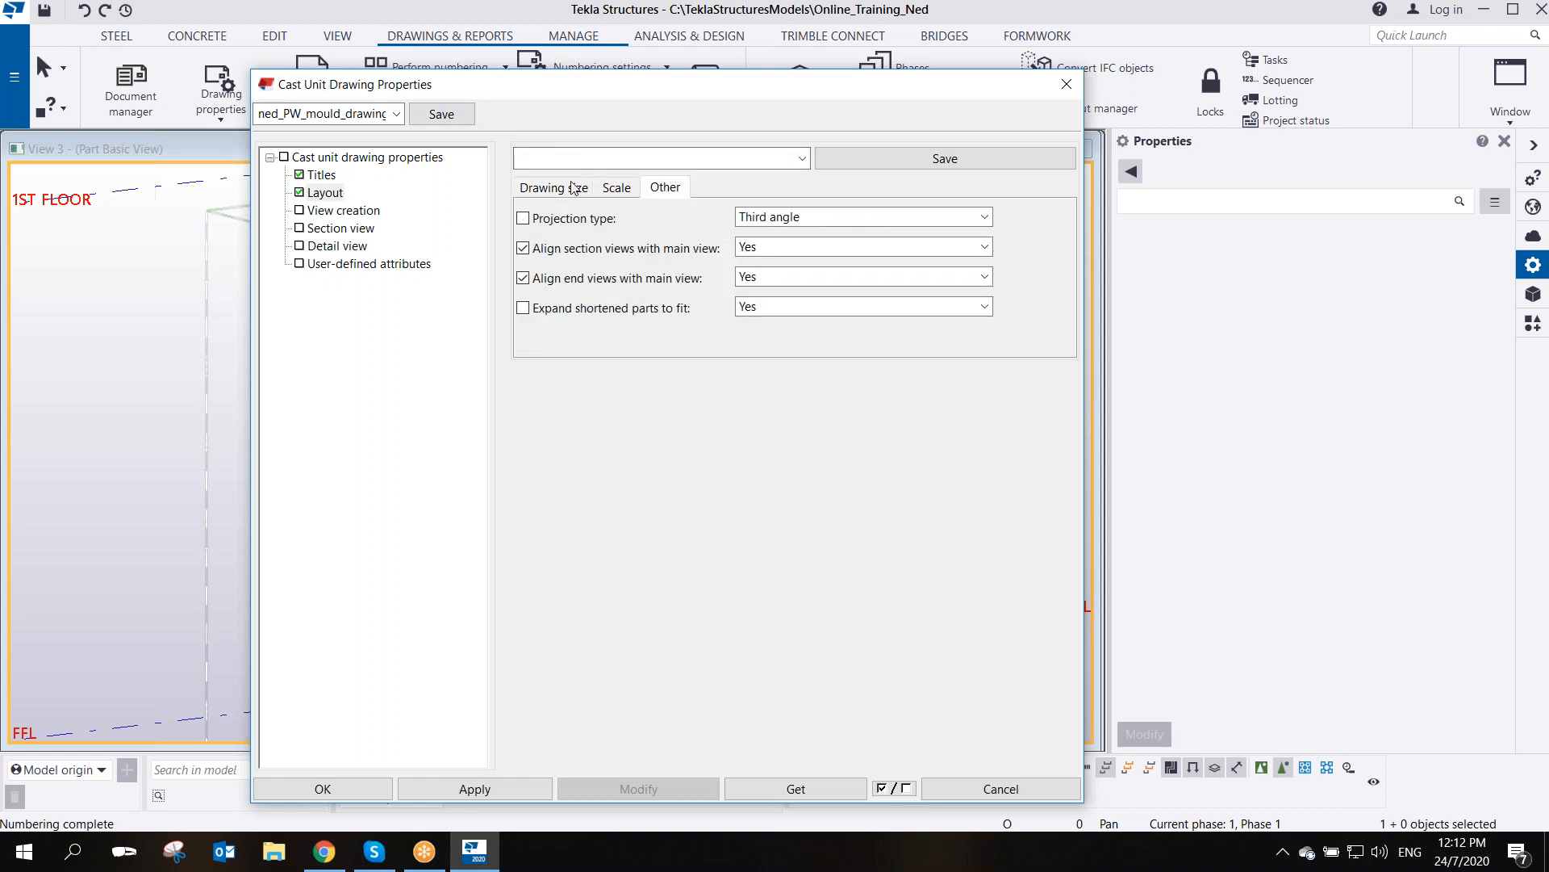
pyautogui.click(569, 191)
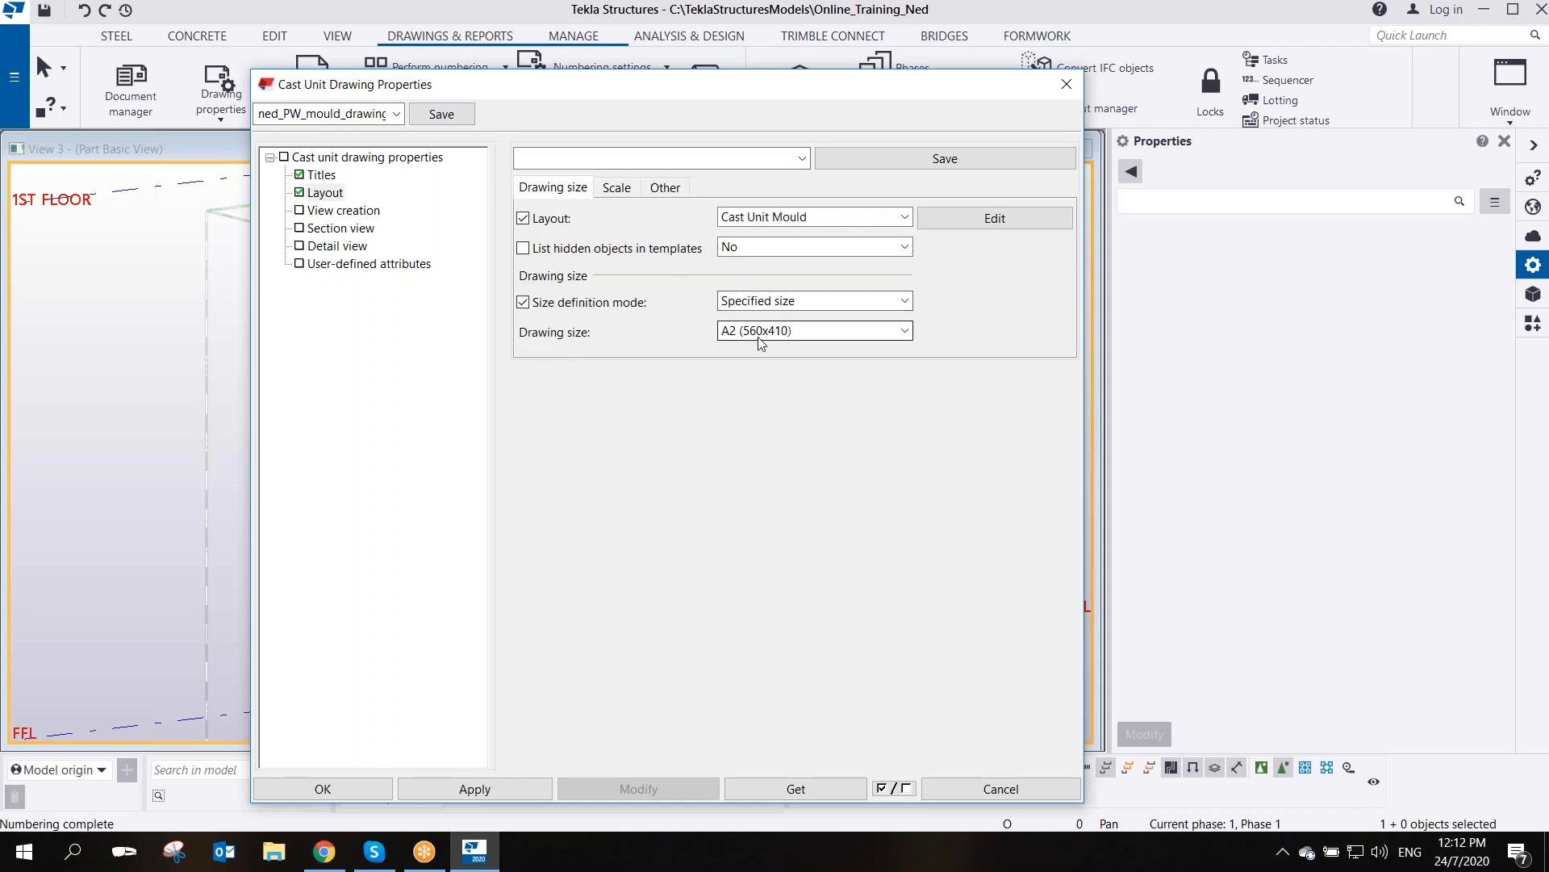
pyautogui.click(628, 194)
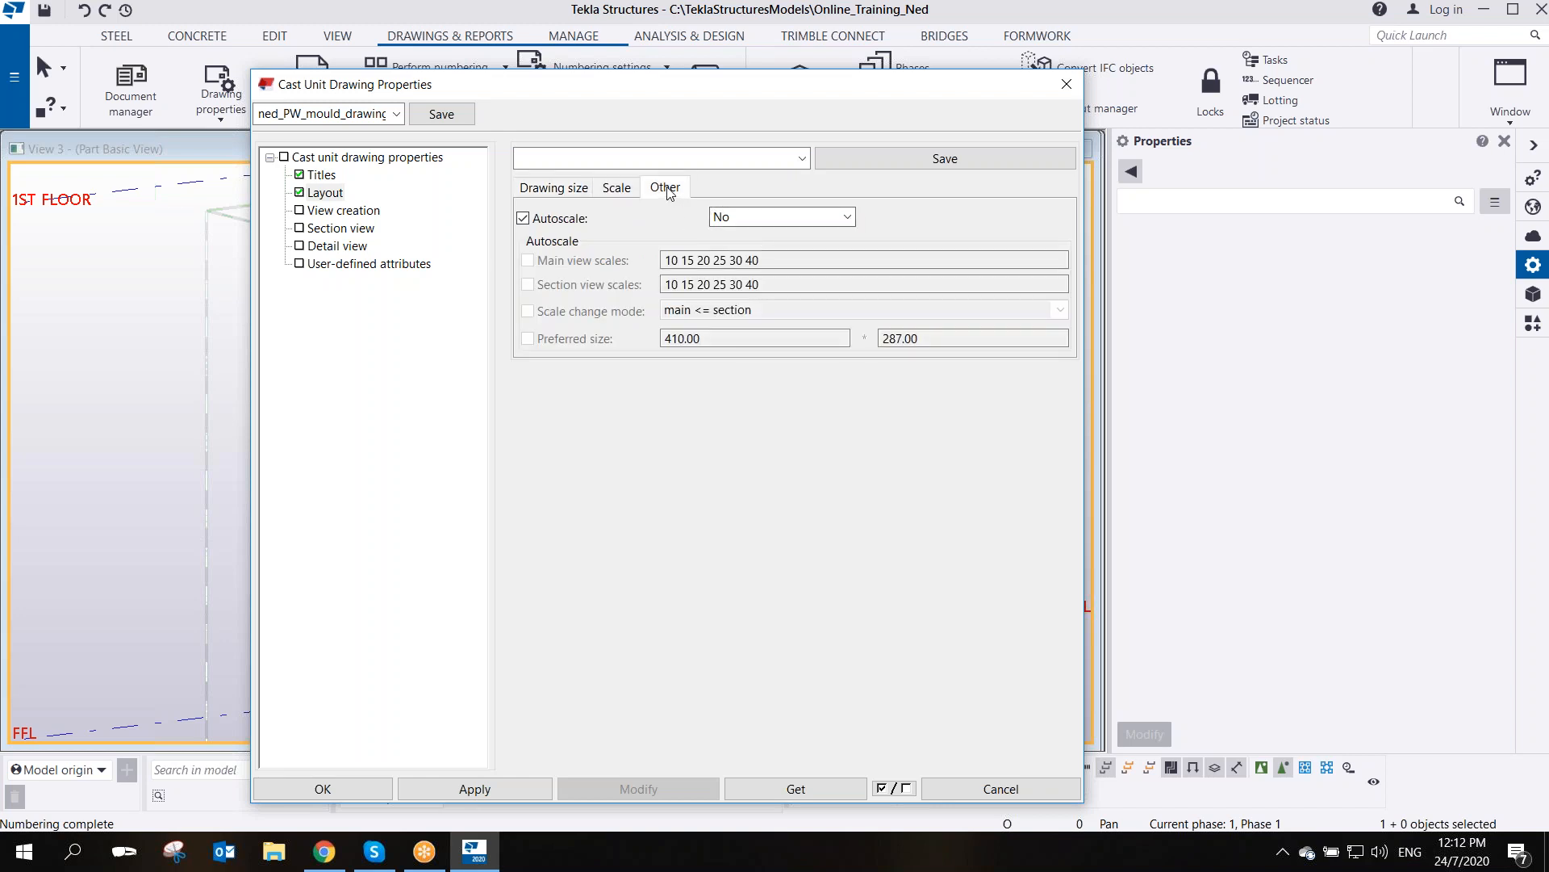
pyautogui.click(666, 191)
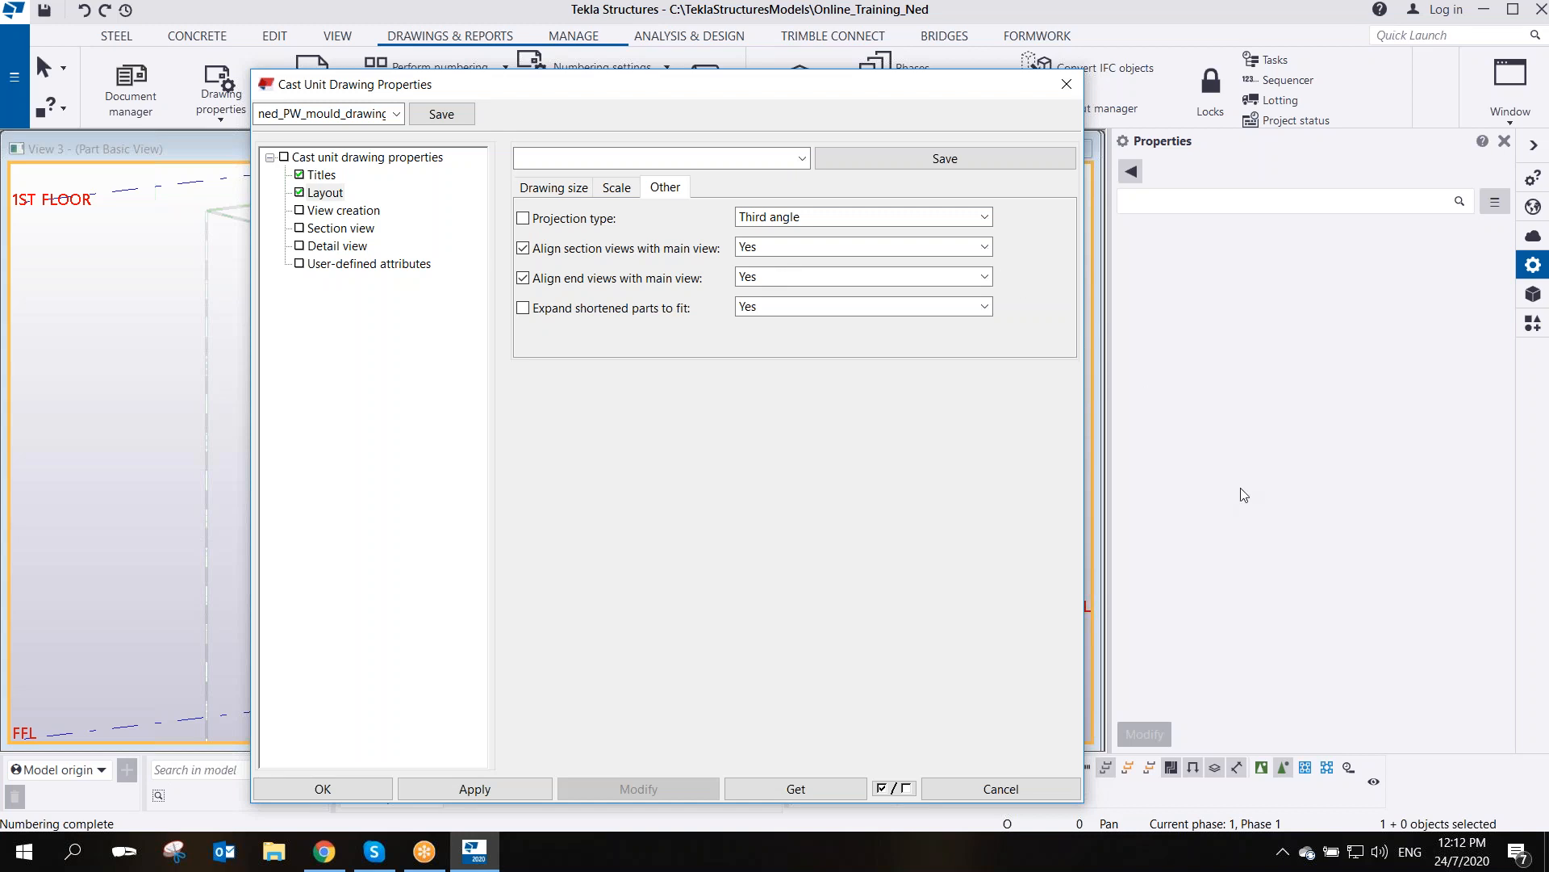
pyautogui.click(554, 187)
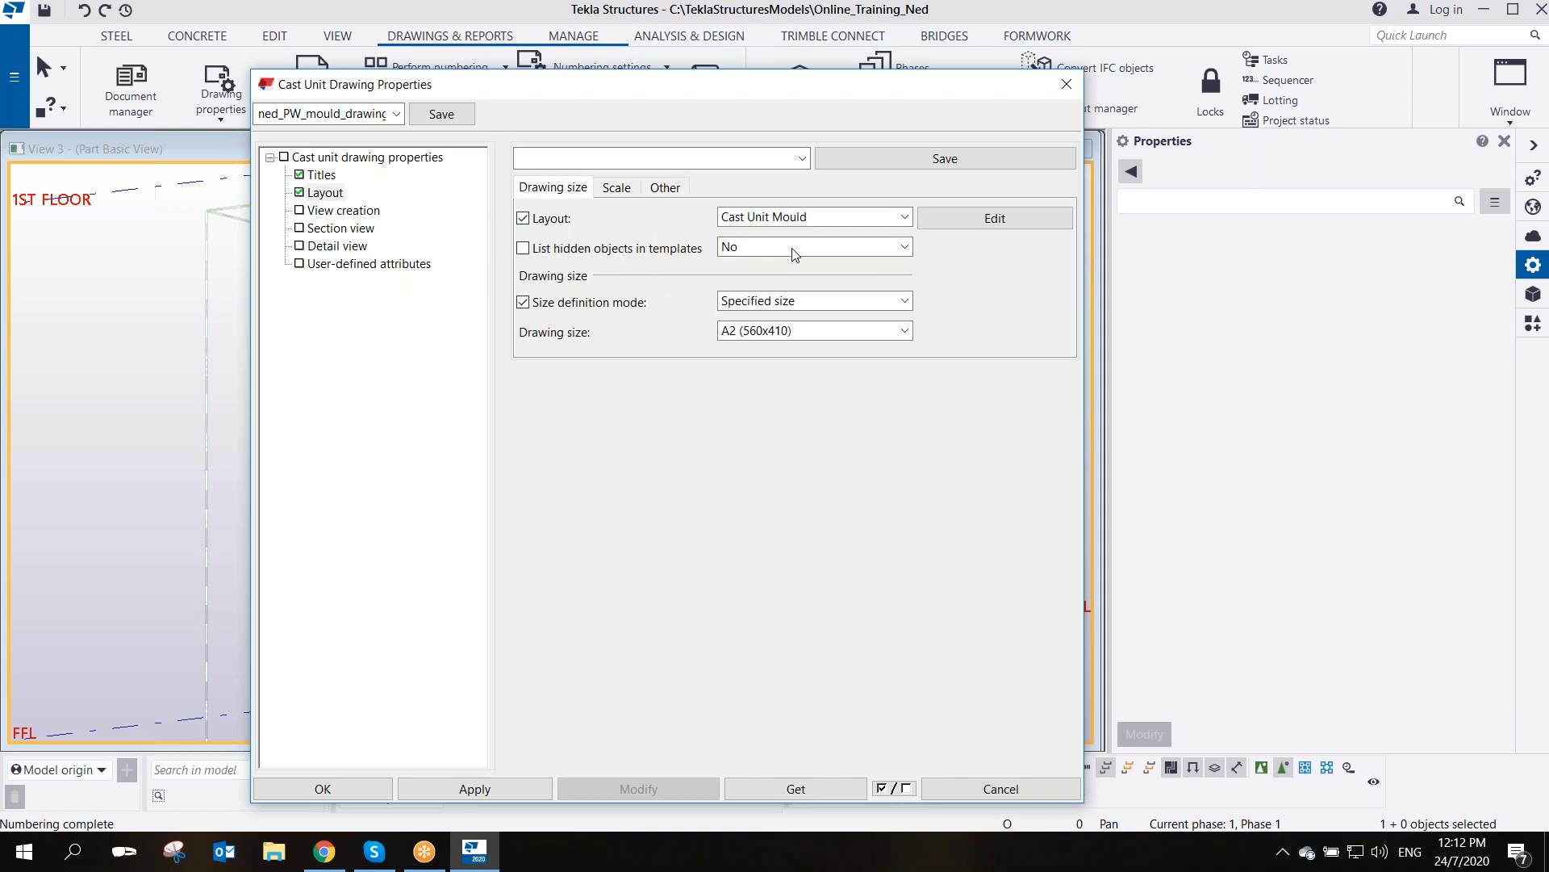
# - Choose Cast Unit Mould as the layout and use the Specified size mode to select the drawing size
pyautogui.click(821, 218)
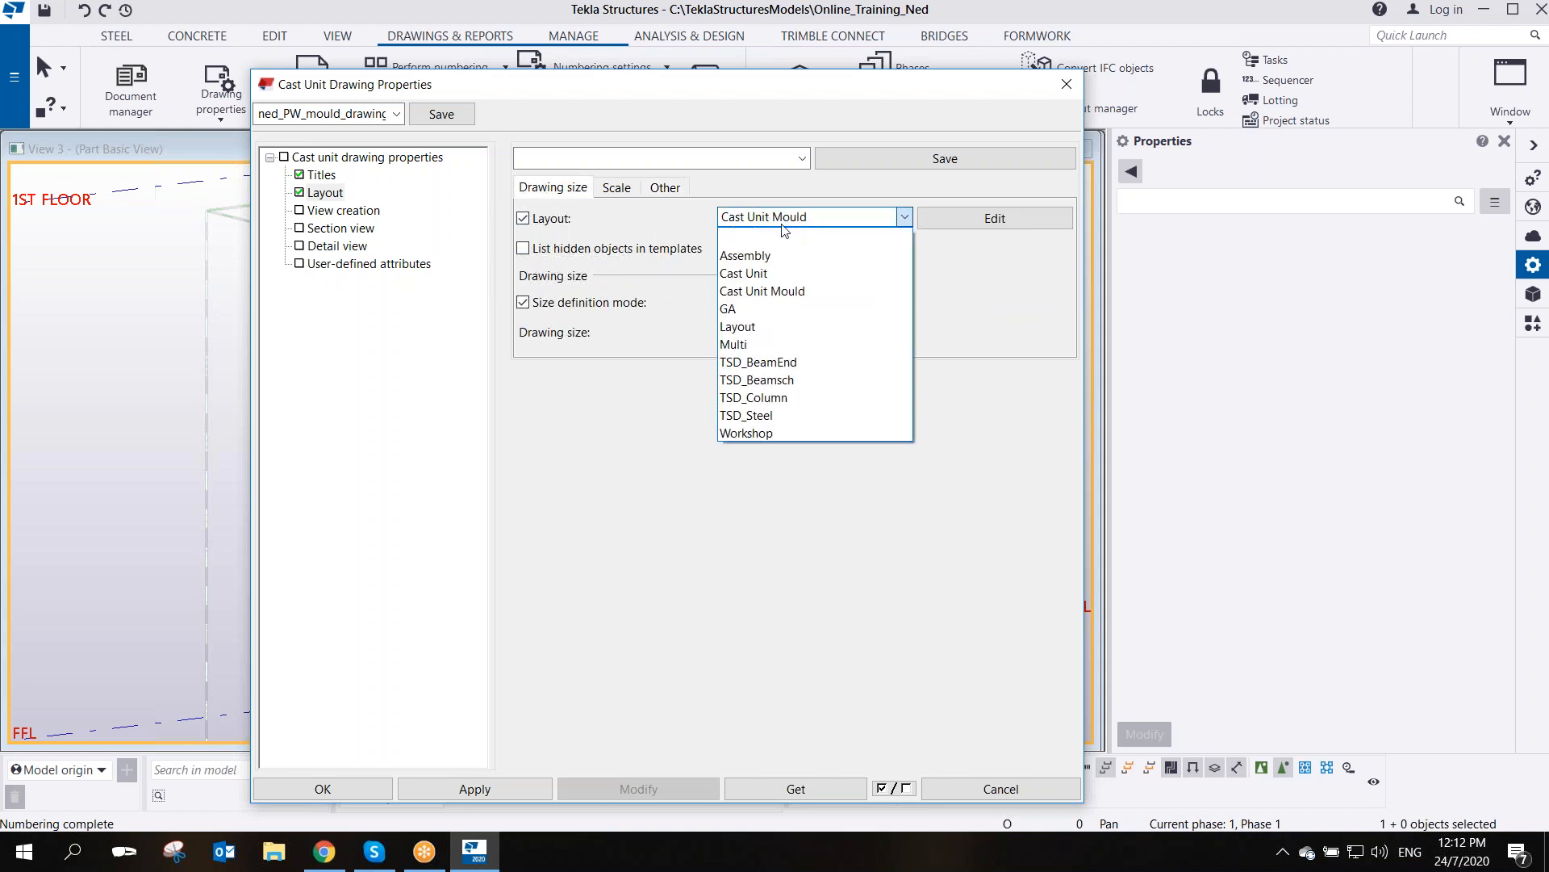
pyautogui.click(828, 291)
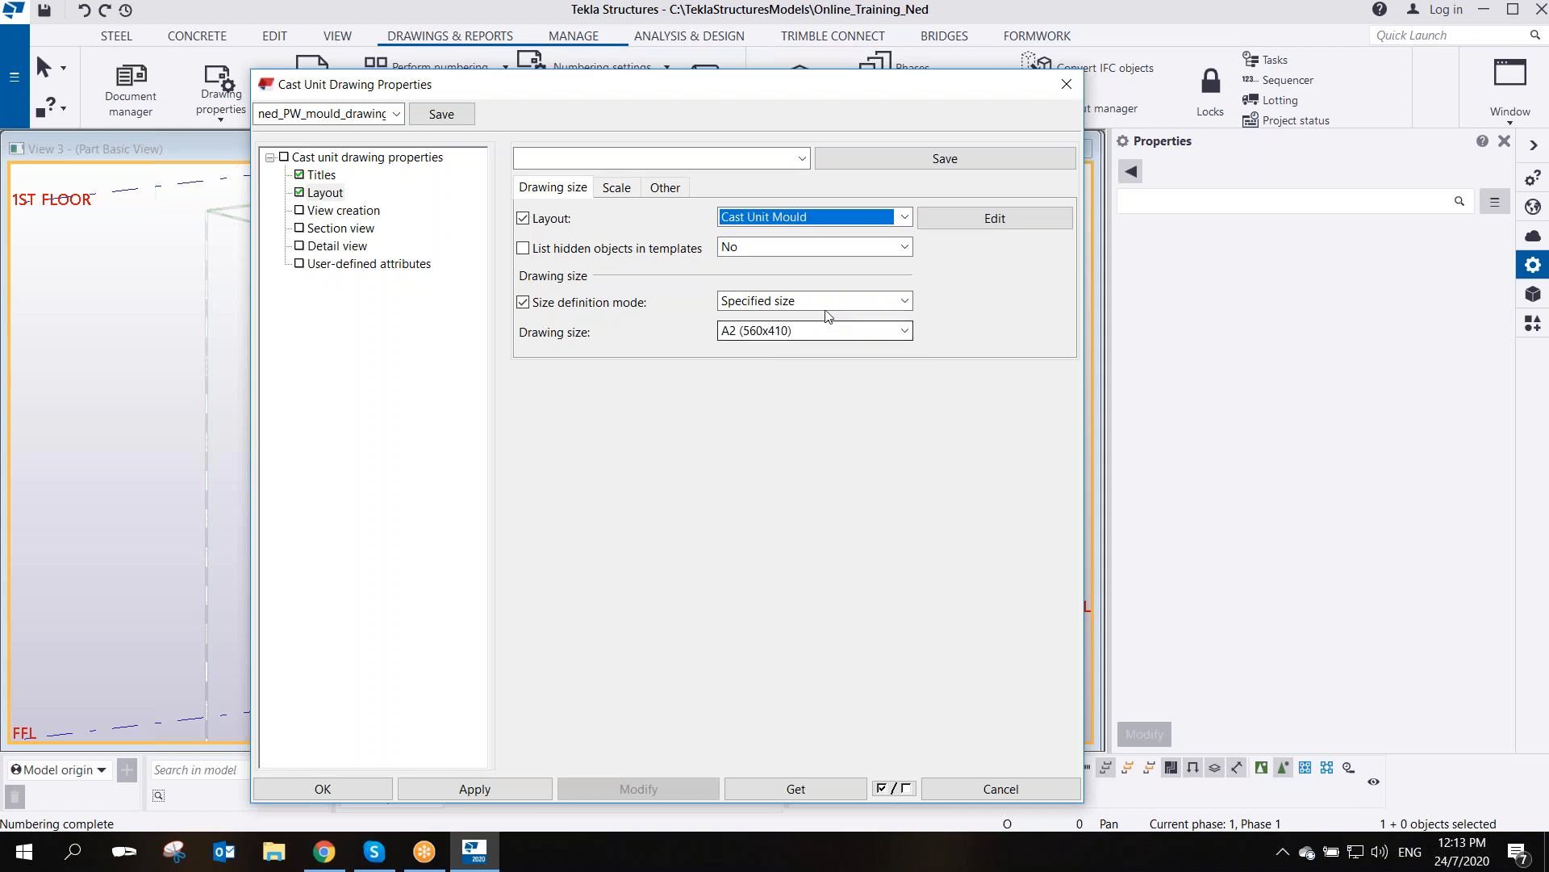
pyautogui.click(828, 304)
pyautogui.click(804, 322)
pyautogui.click(807, 334)
pyautogui.click(782, 386)
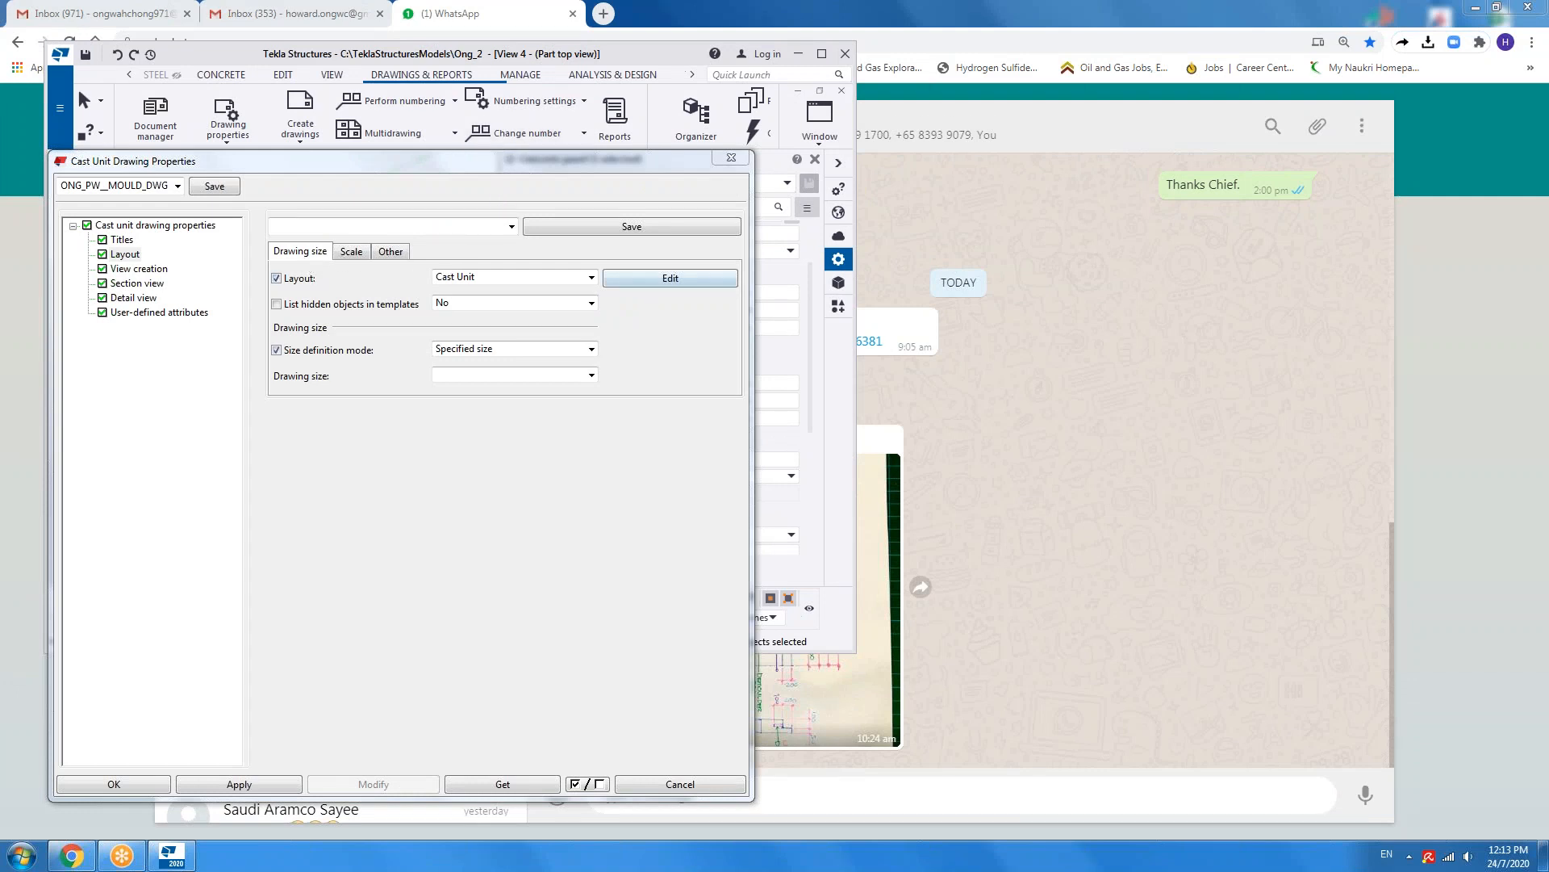
# - Widen the Cast Unit Drawing Properties dialog and move it clear of the main window's menu
pyautogui.click(753, 308)
pyautogui.moveTo(753, 308); pyautogui.dragTo(1004, 309)
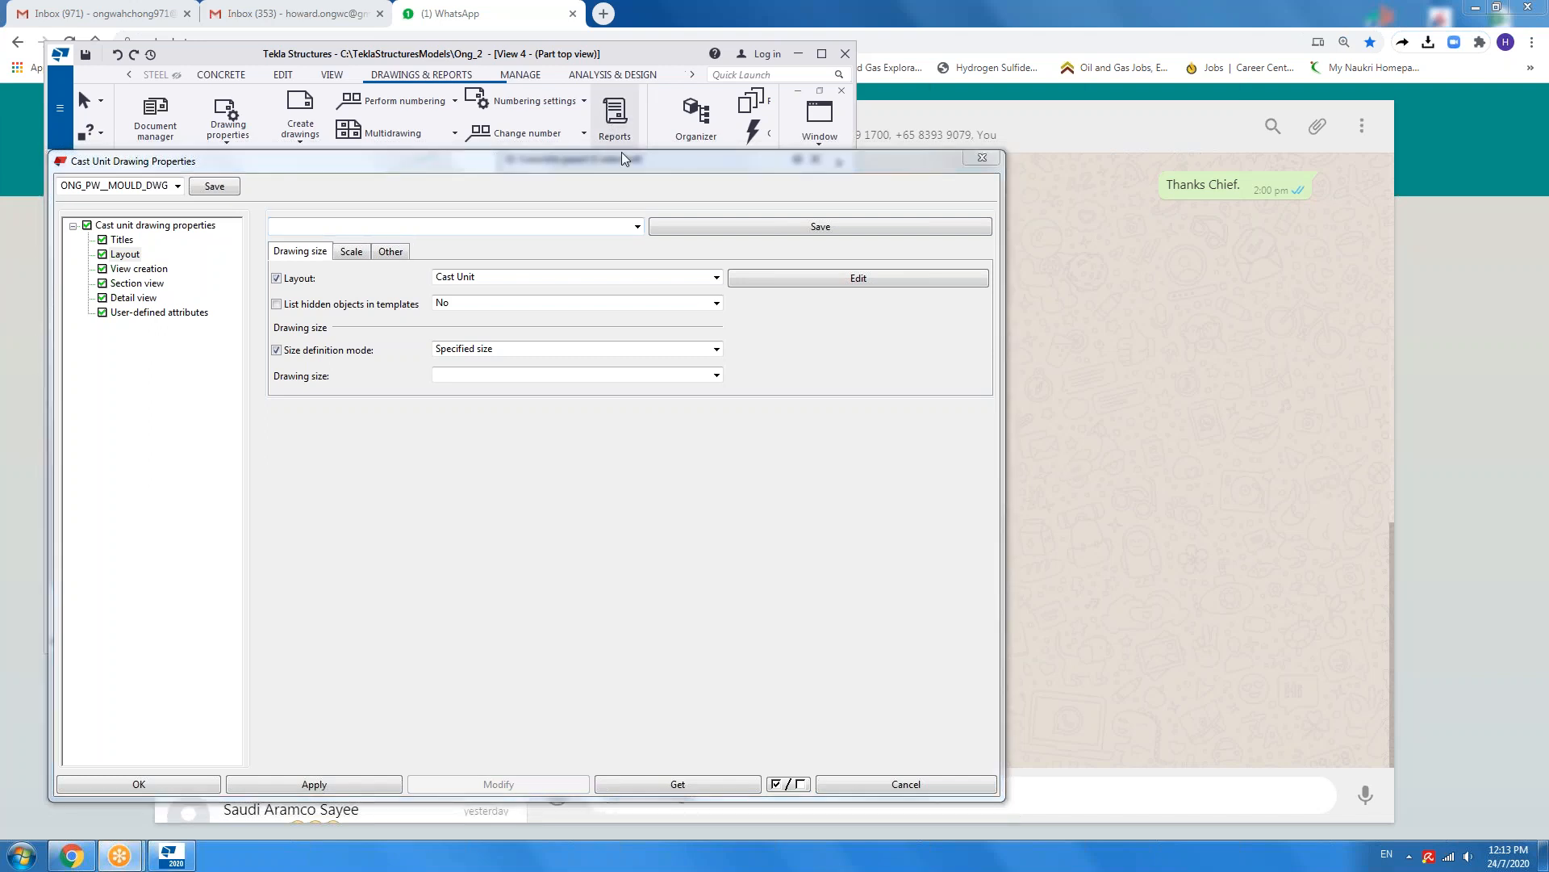
pyautogui.moveTo(628, 163); pyautogui.dragTo(795, 221)
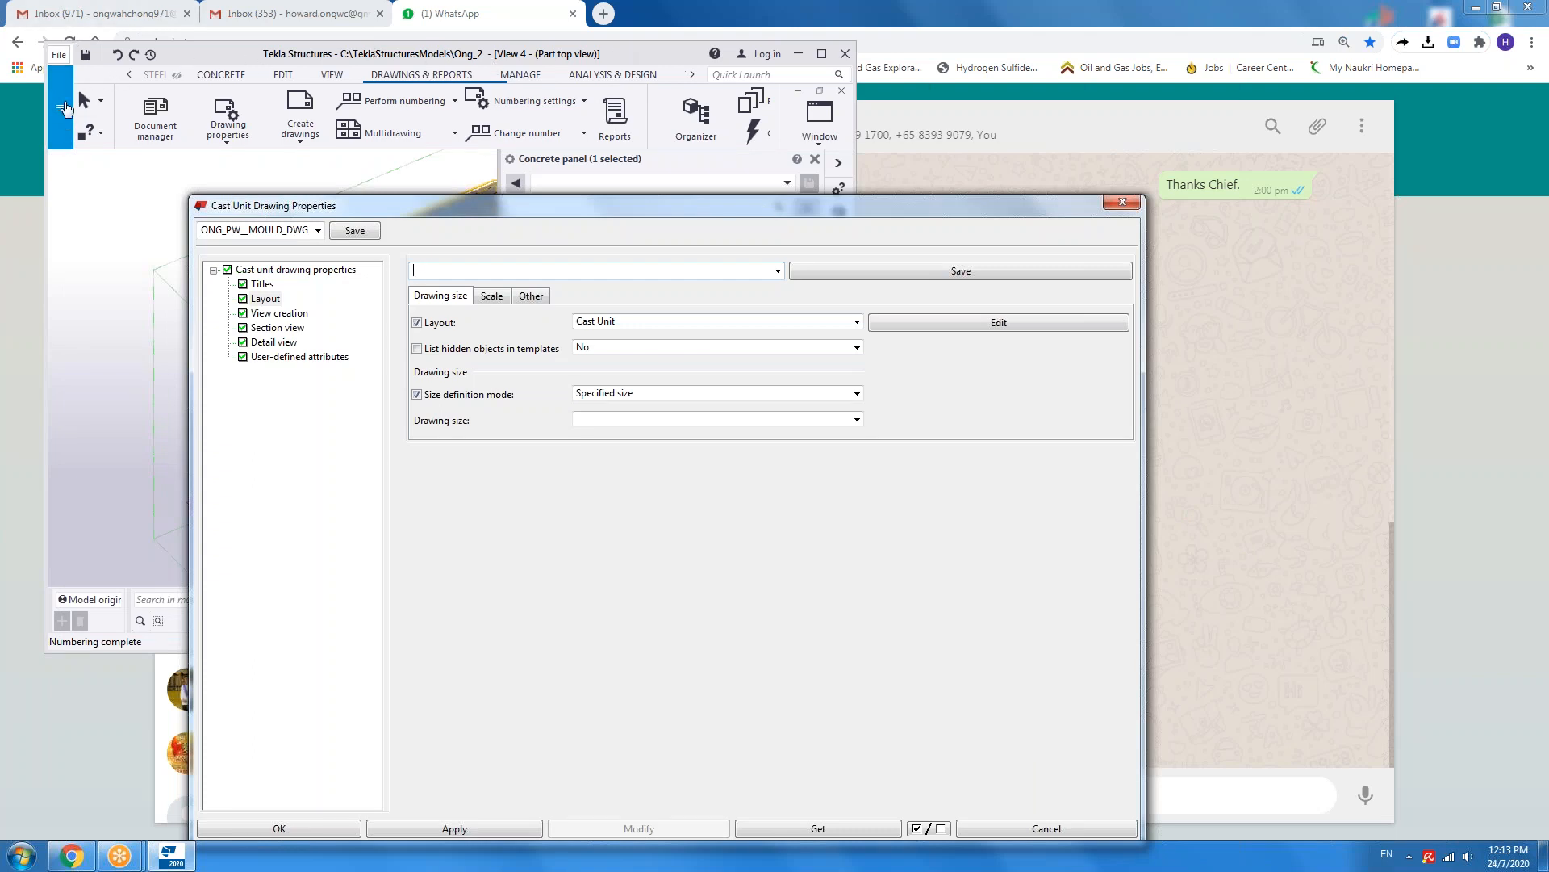
# - Check the software version and configuration in the About Tekla Structures information, and bring the Cast Unit Drawing Properties dialog back into view
pyautogui.click(65, 109)
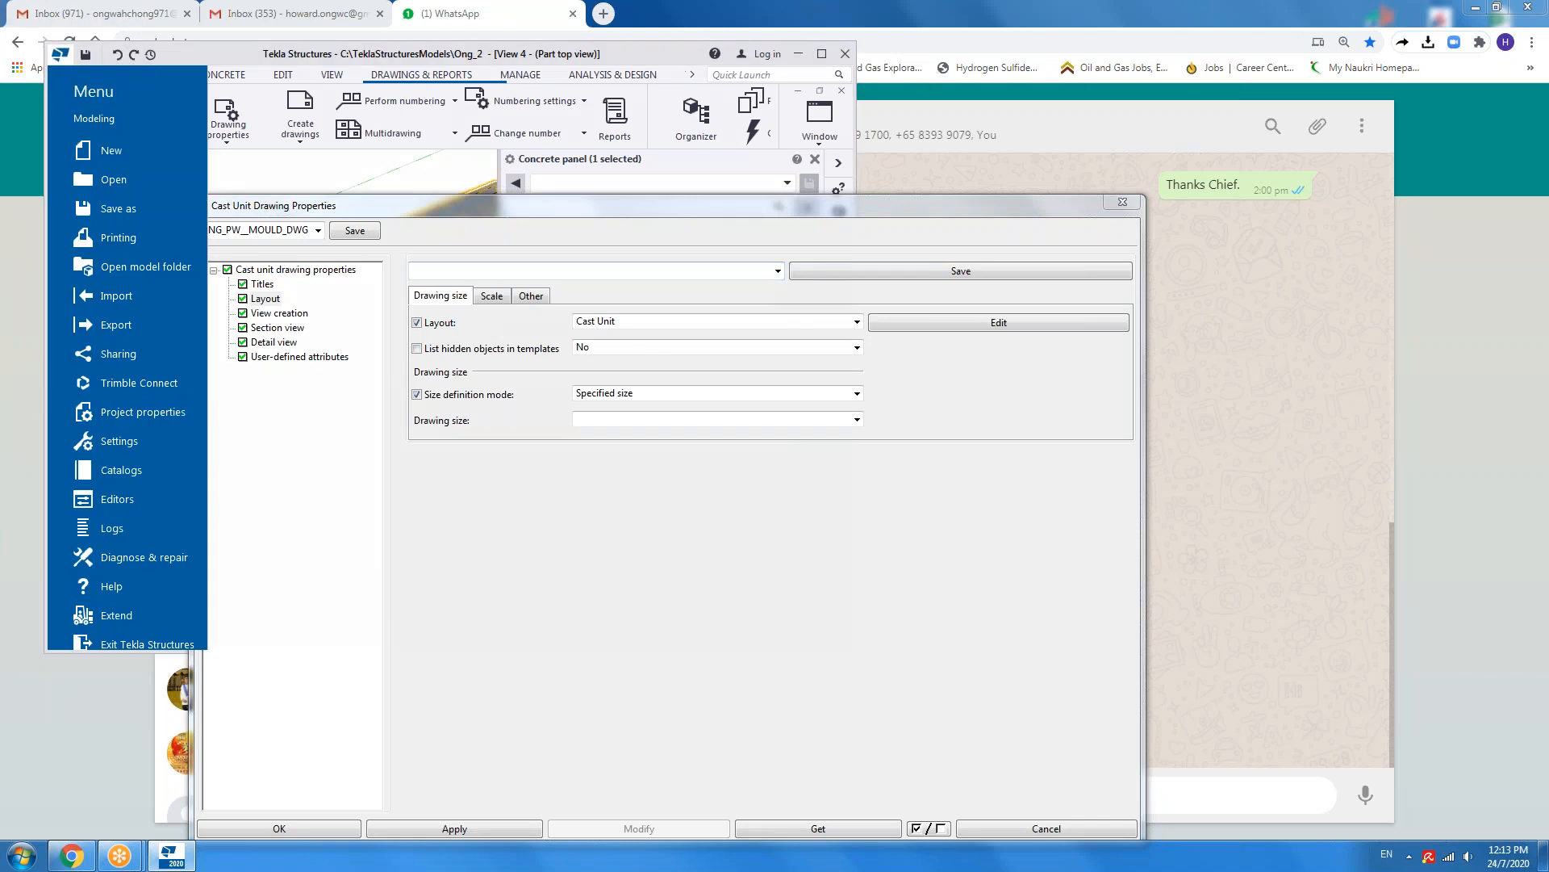
pyautogui.click(144, 588)
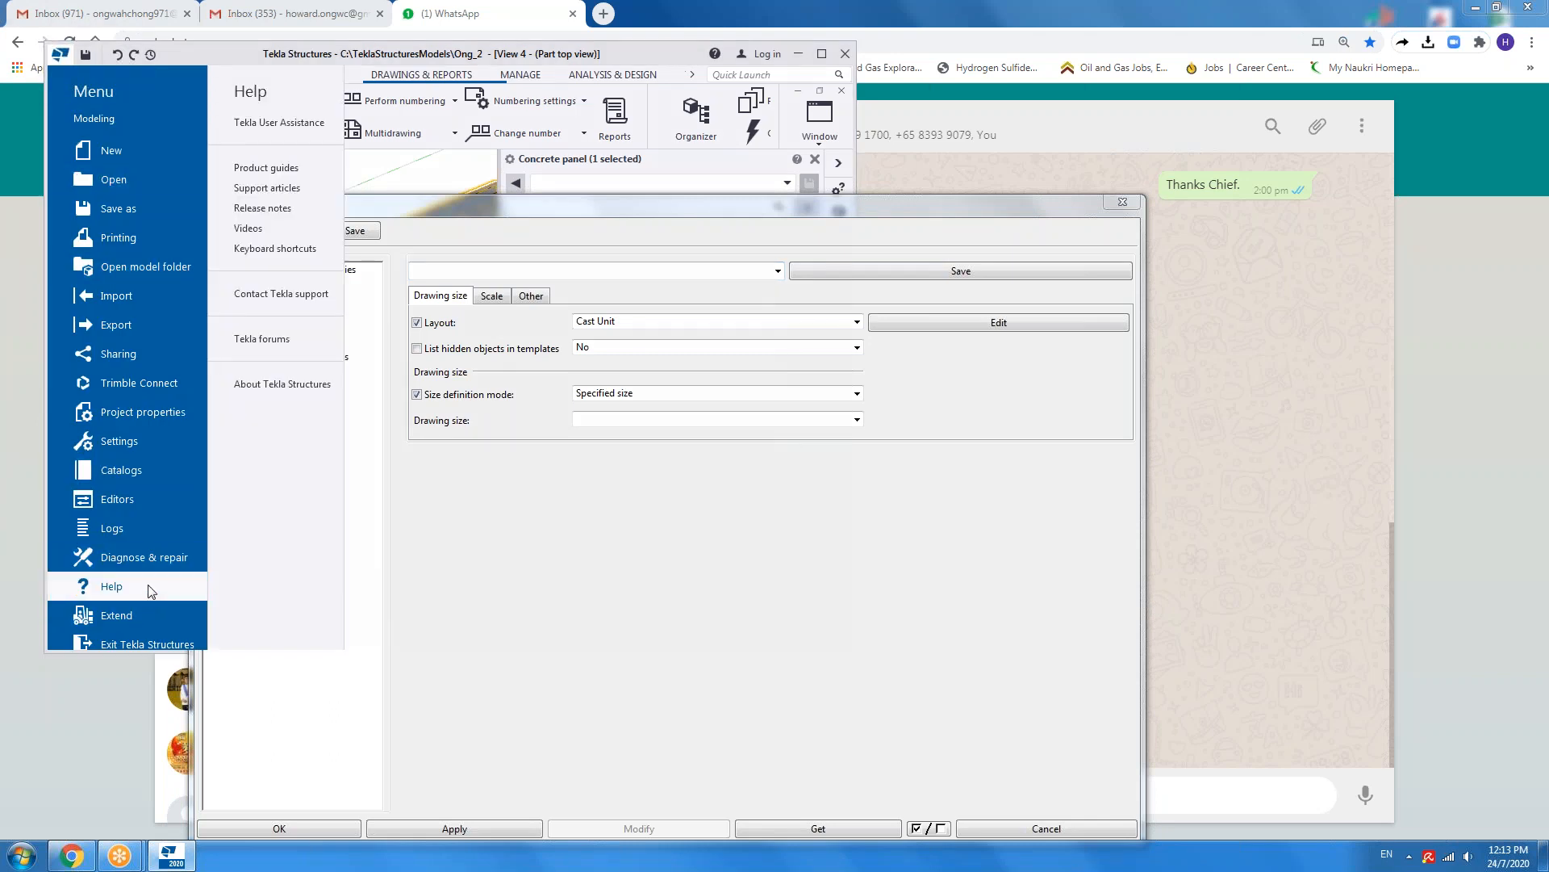
pyautogui.click(307, 385)
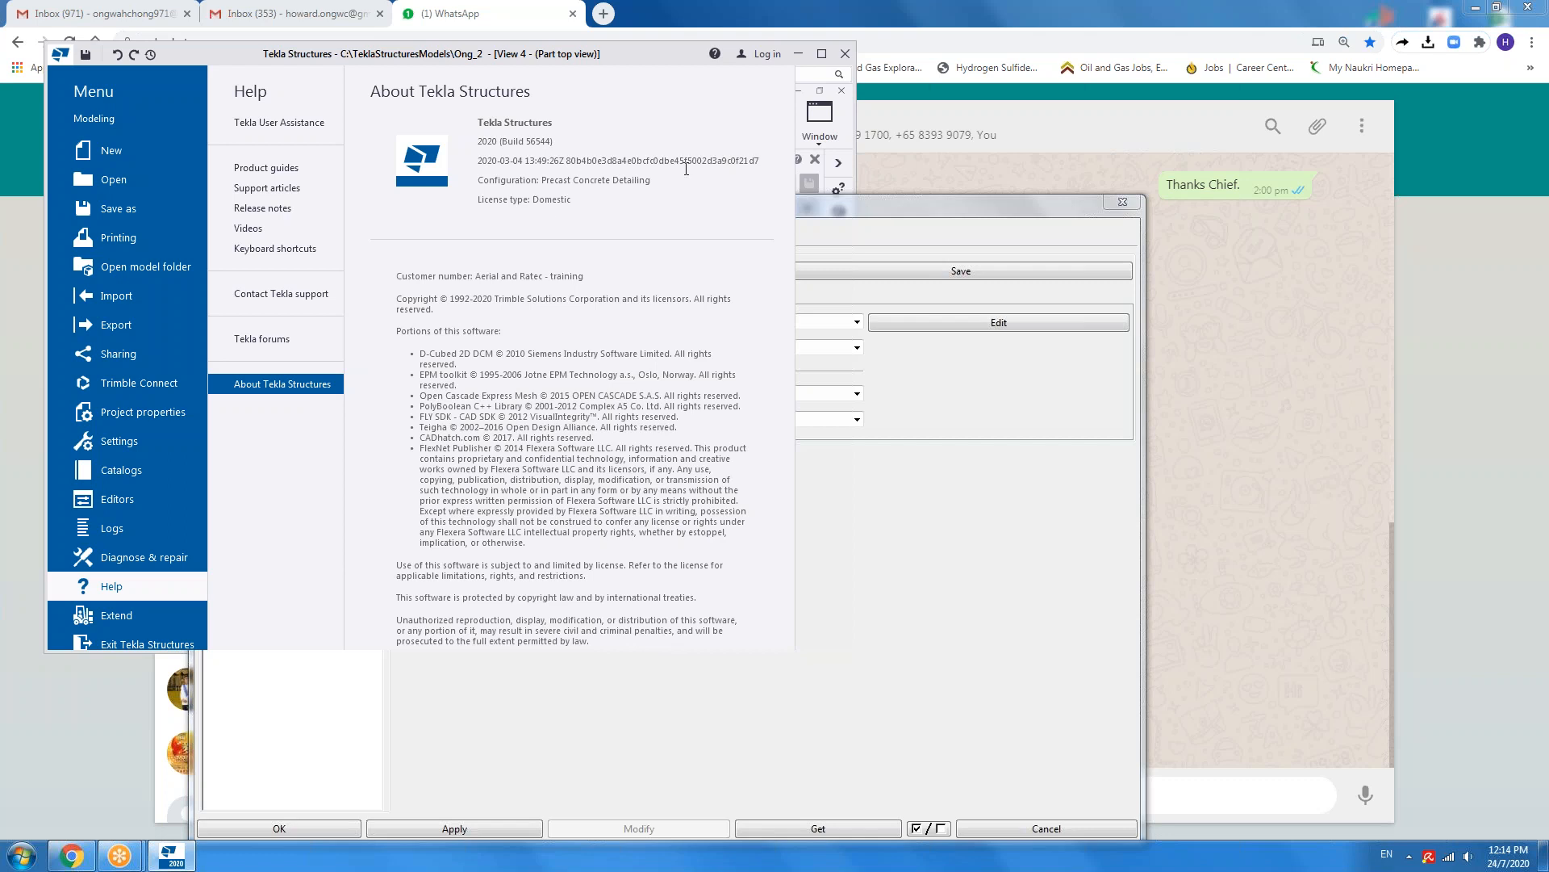
pyautogui.click(990, 189)
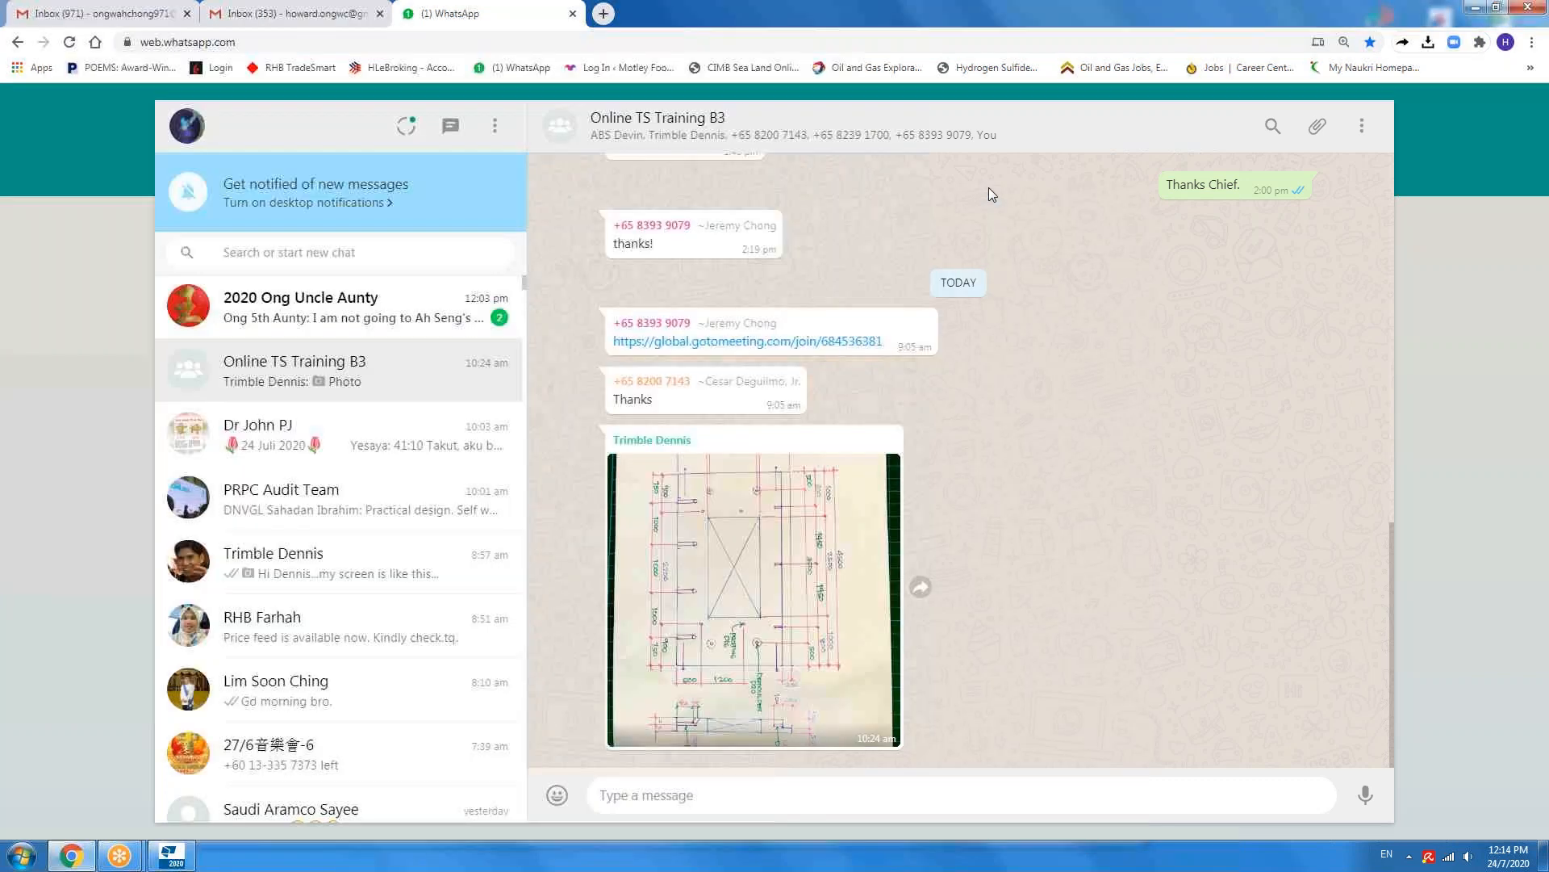
pyautogui.tripleClick(990, 194)
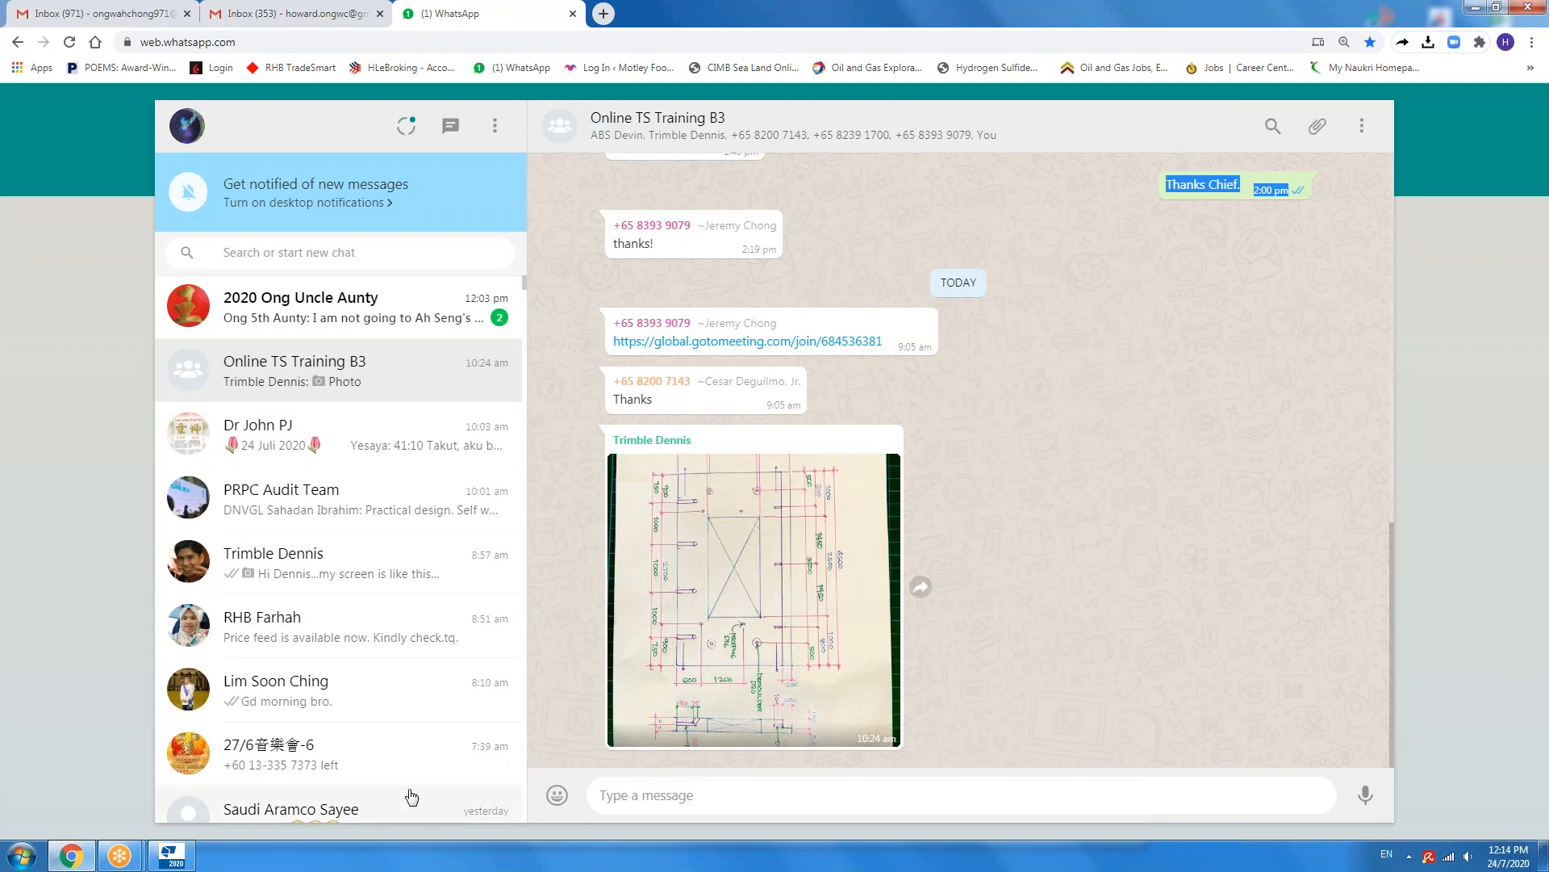
pyautogui.click(178, 862)
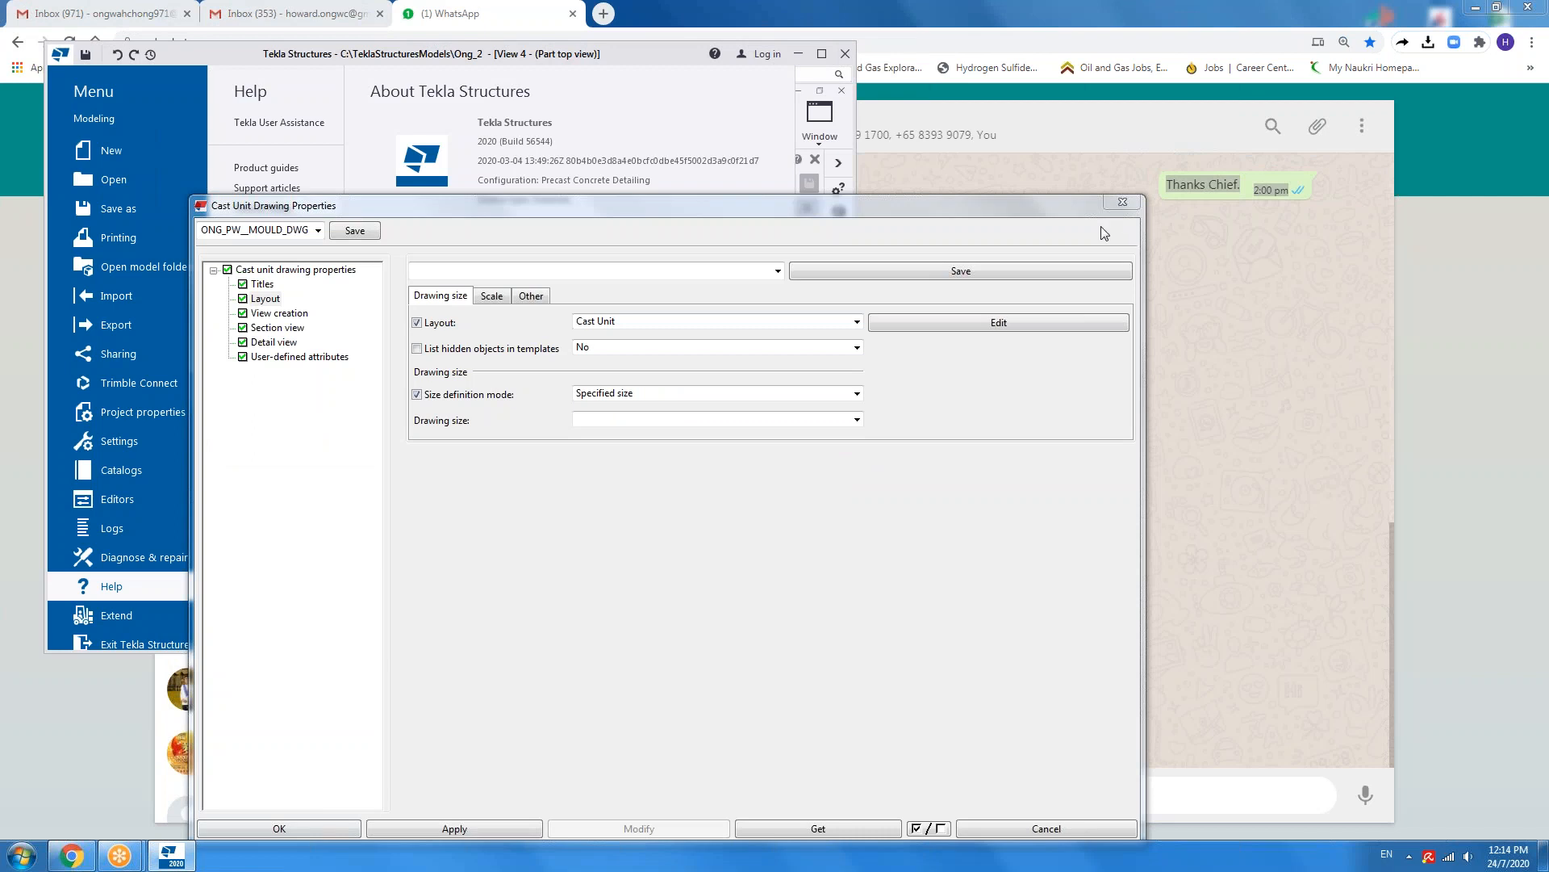
# - Examine which layouts are available for the ONG_PW__MOULD_DWG cast unit drawing properties
pyautogui.click(857, 323)
pyautogui.click(856, 323)
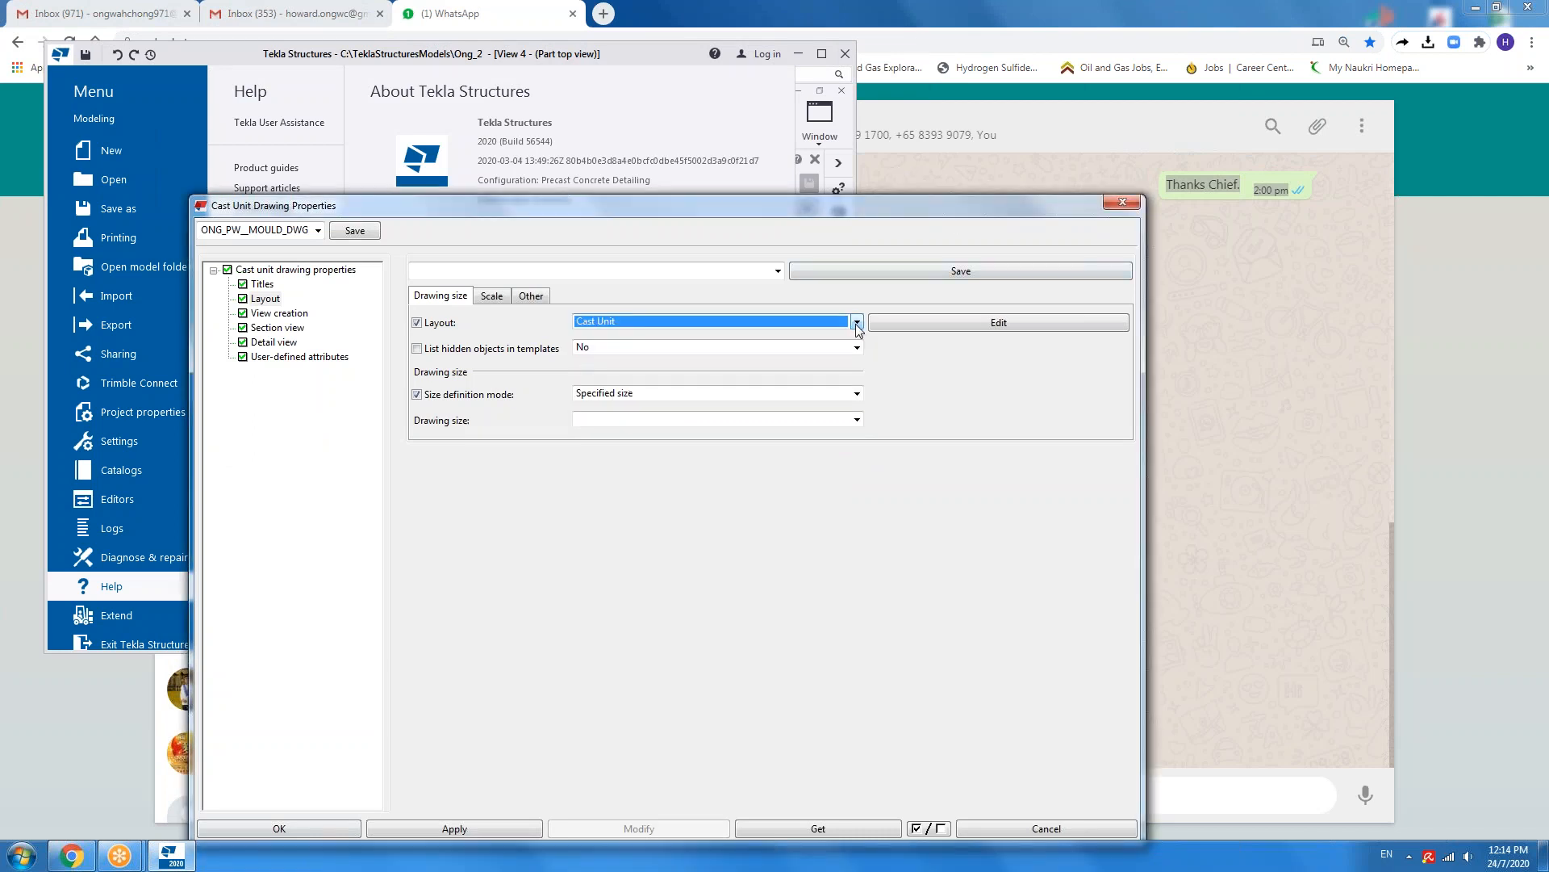
pyautogui.click(857, 323)
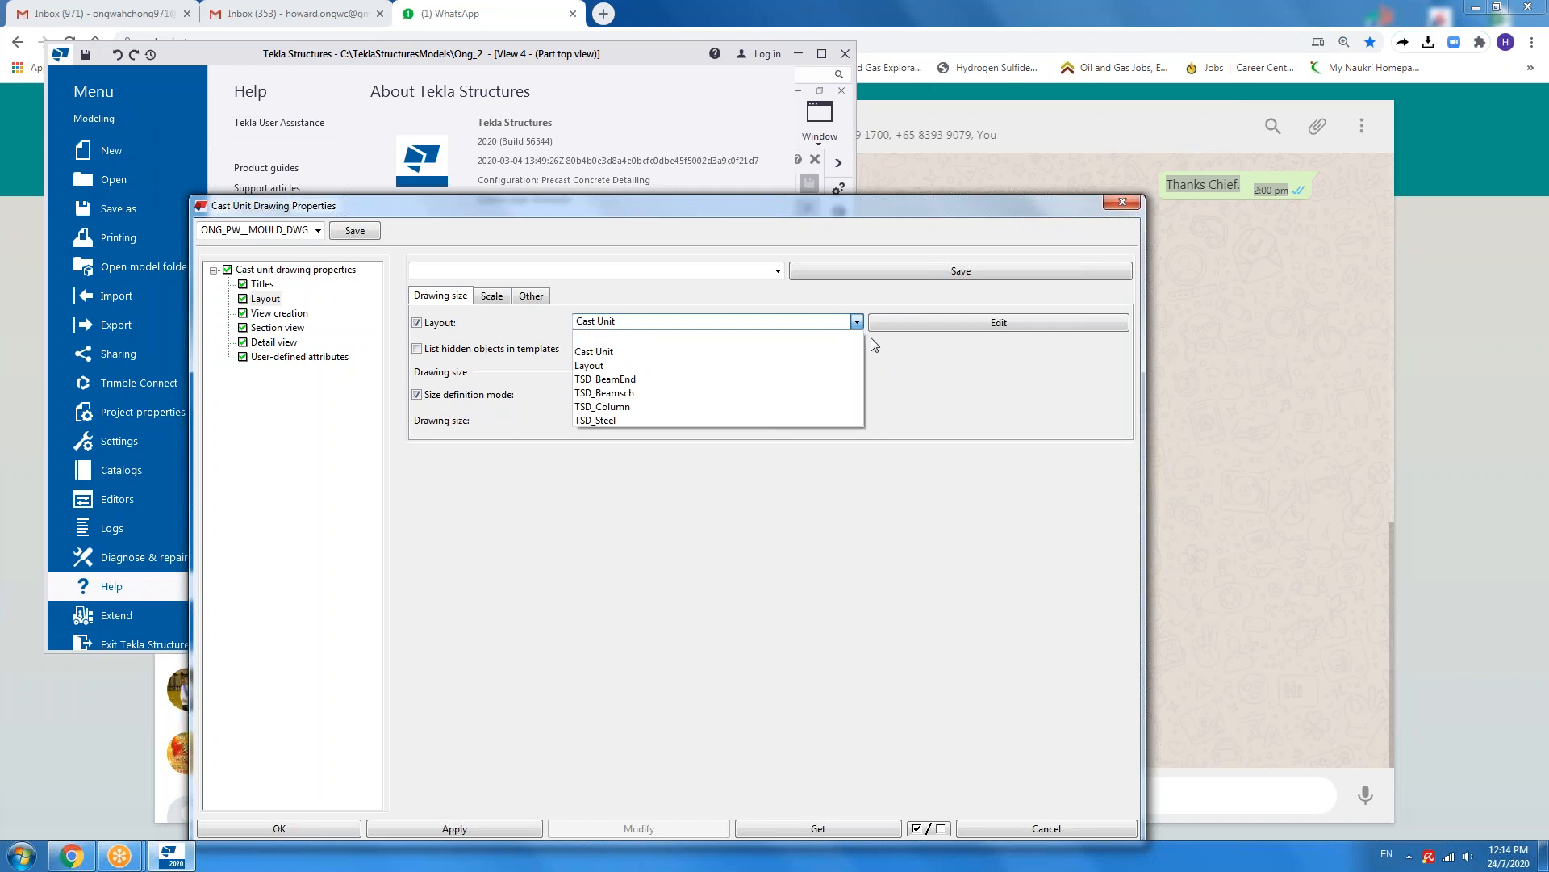
pyautogui.click(920, 393)
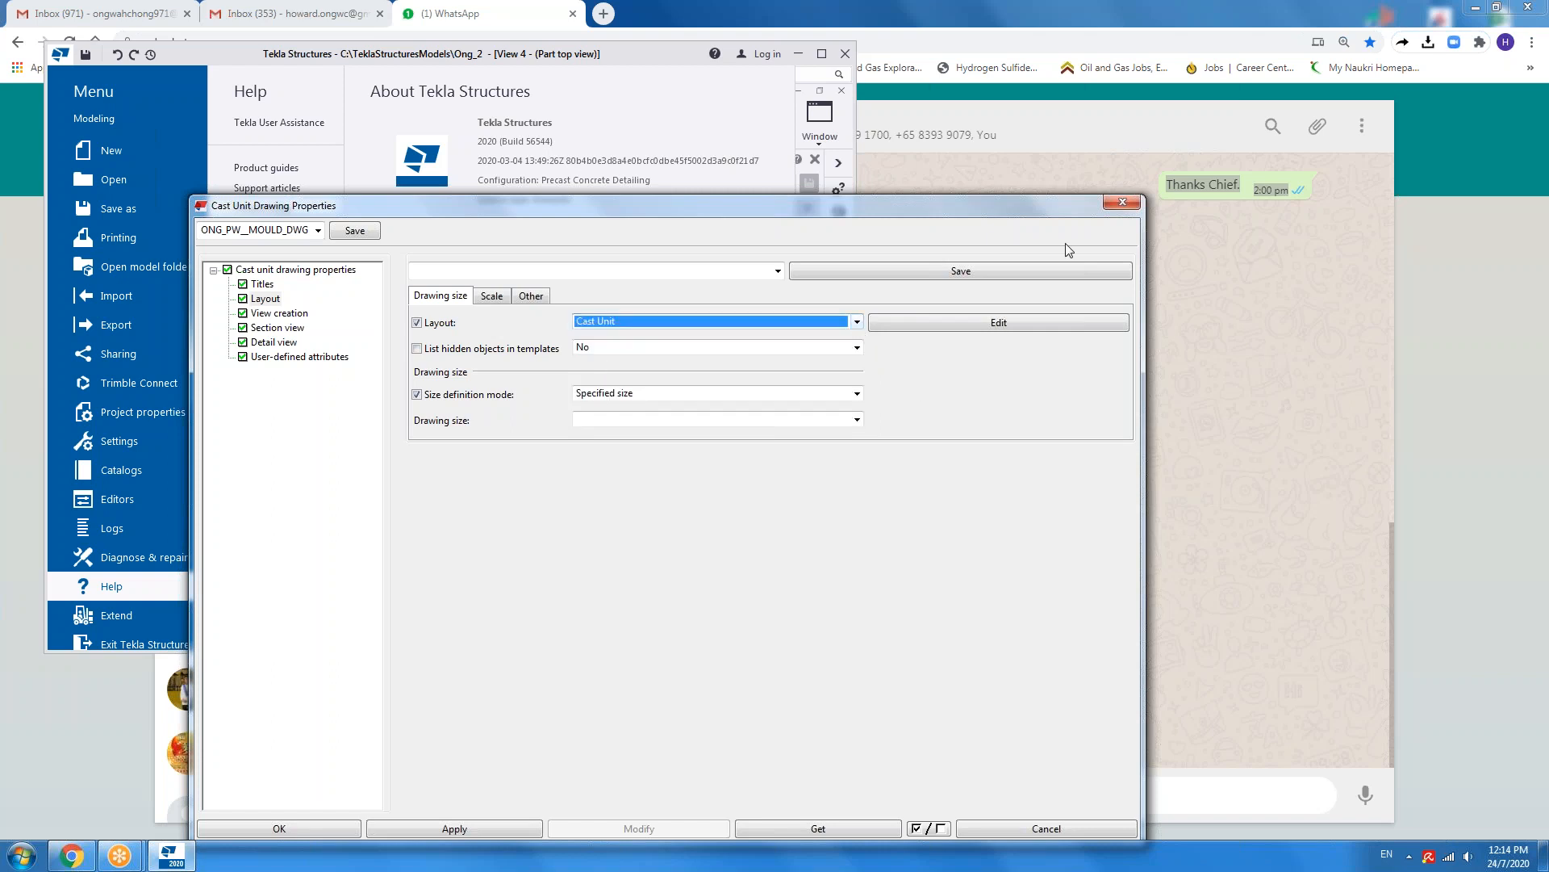
# - Close the Cast Unit Drawing Properties dialog, maximize the modelling window and leave the About Tekla Structures information
pyautogui.click(1124, 204)
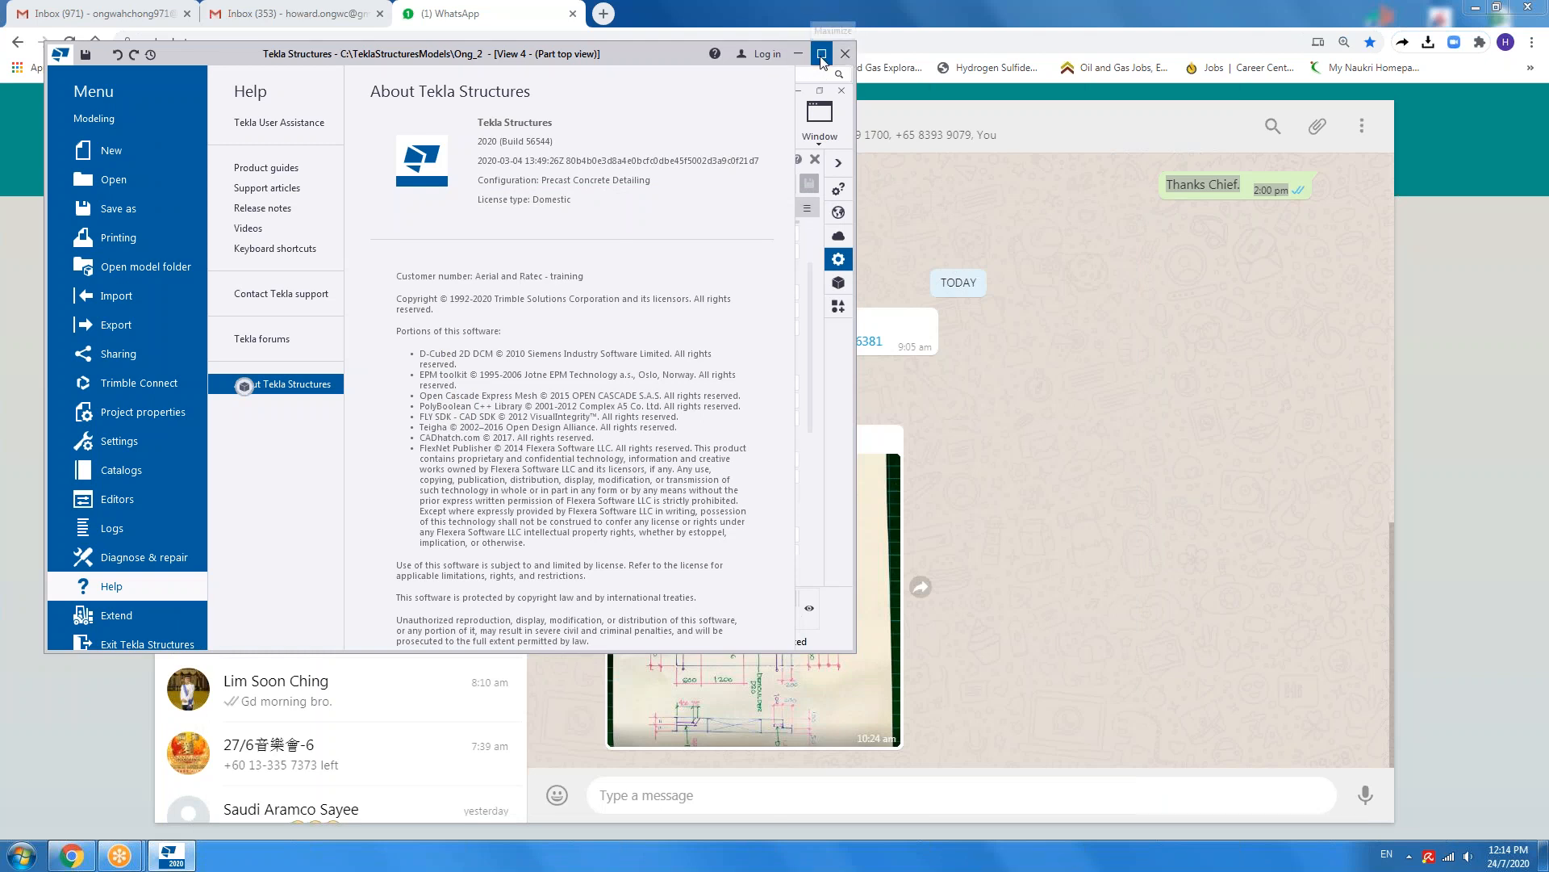
pyautogui.click(822, 54)
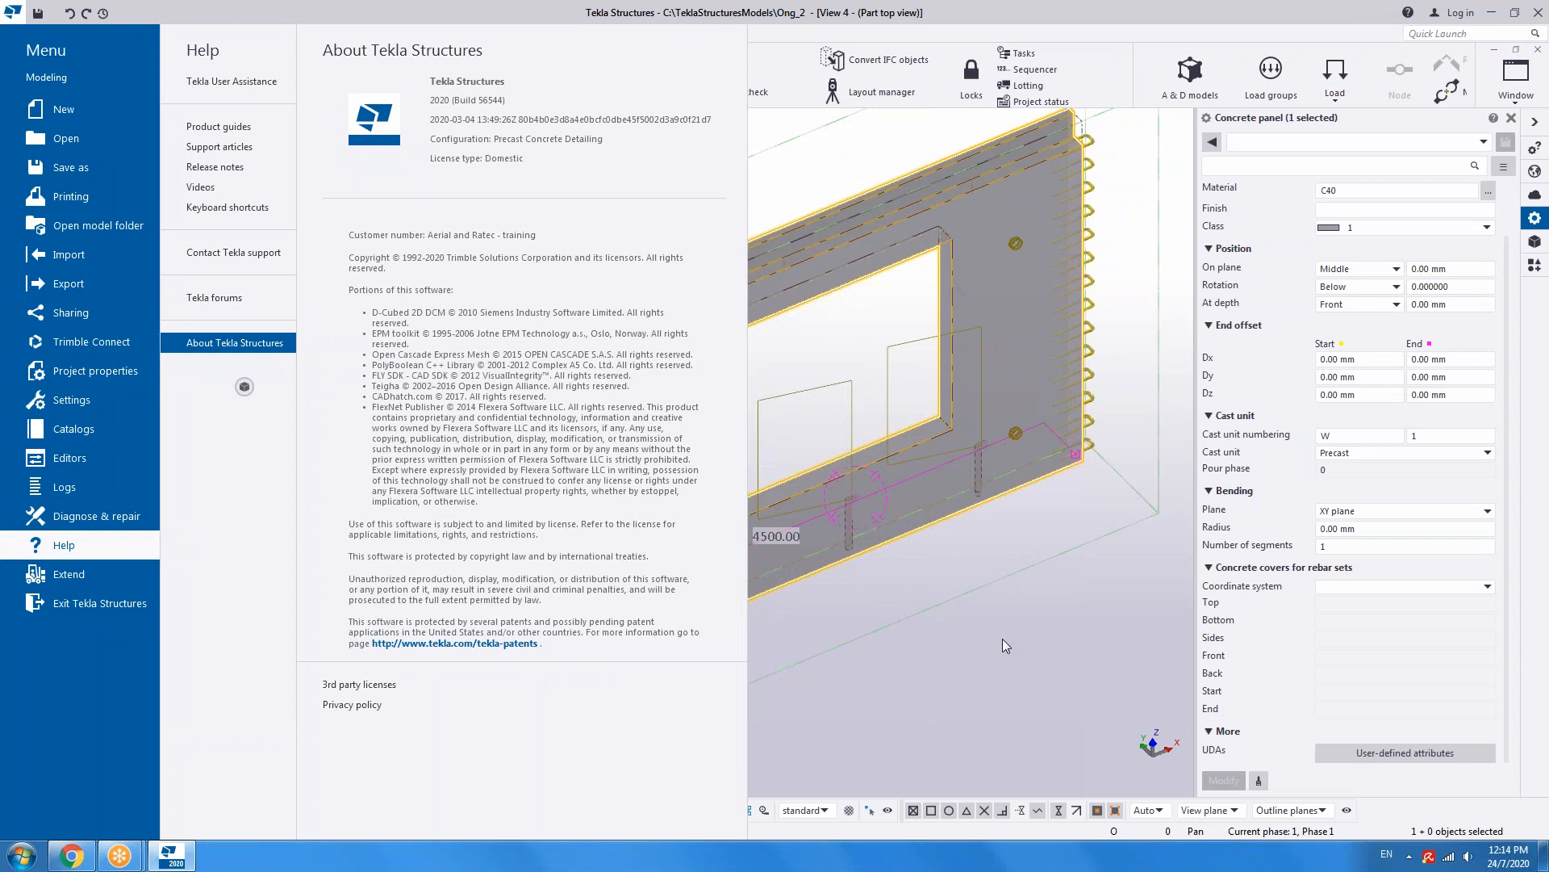
pyautogui.press('Escape')
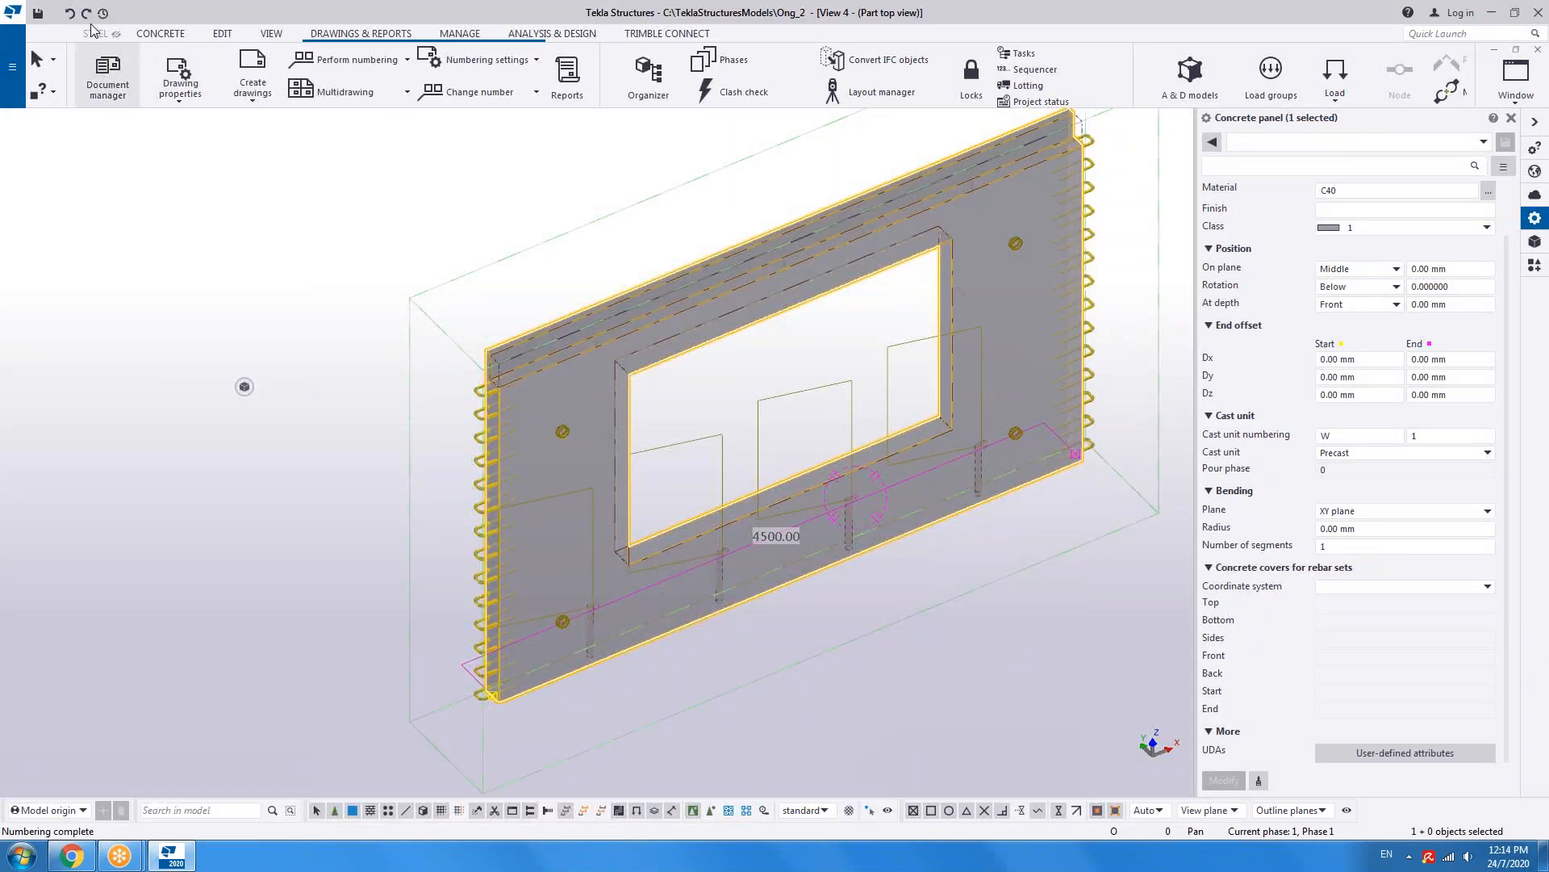
pyautogui.click(165, 35)
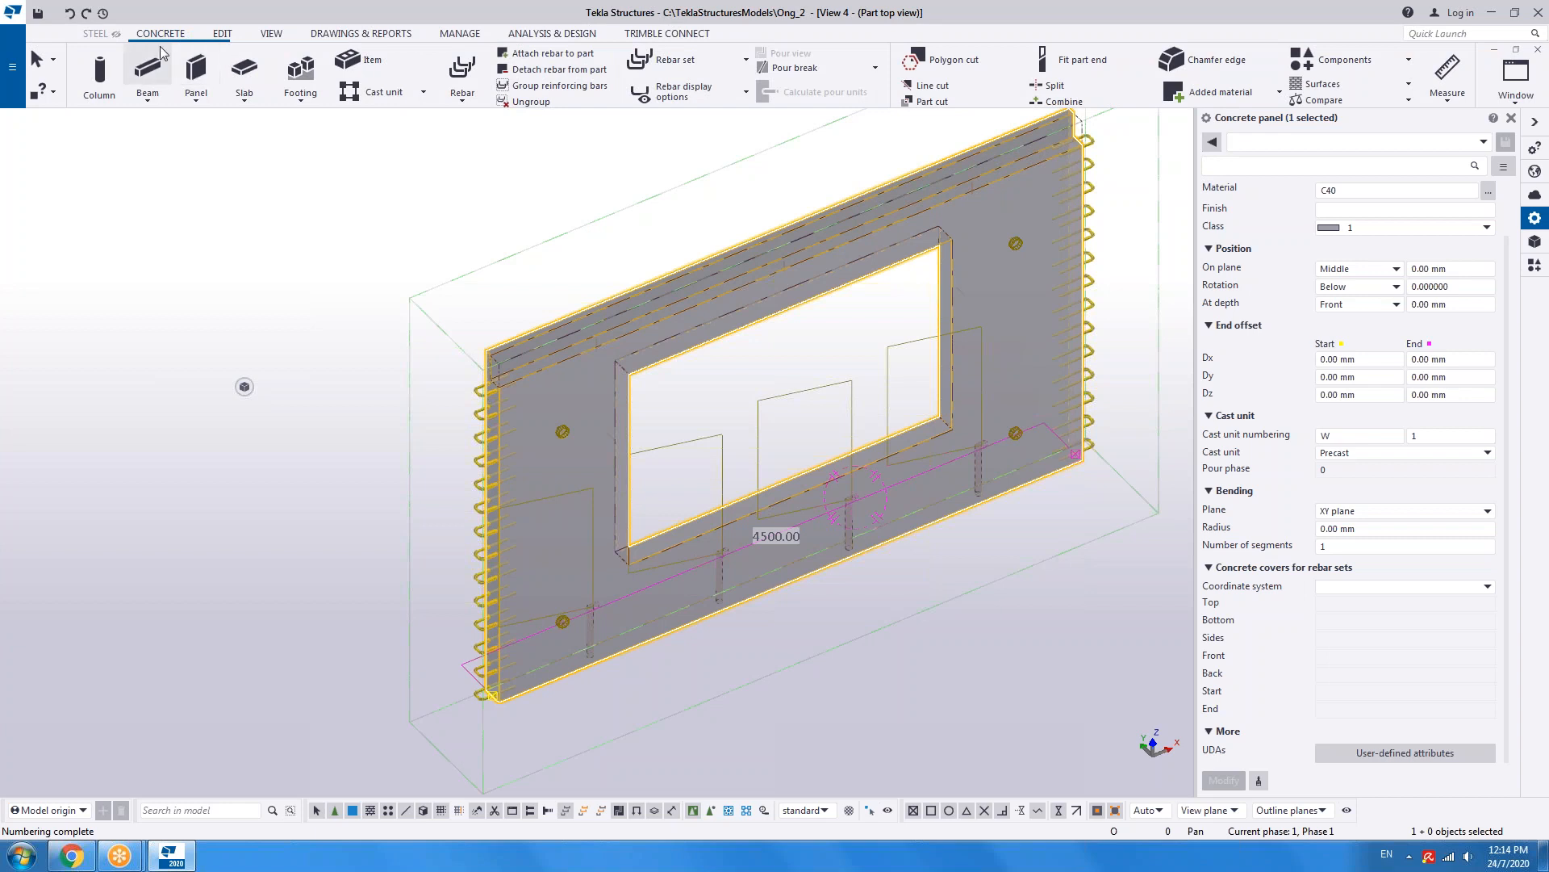
pyautogui.click(97, 35)
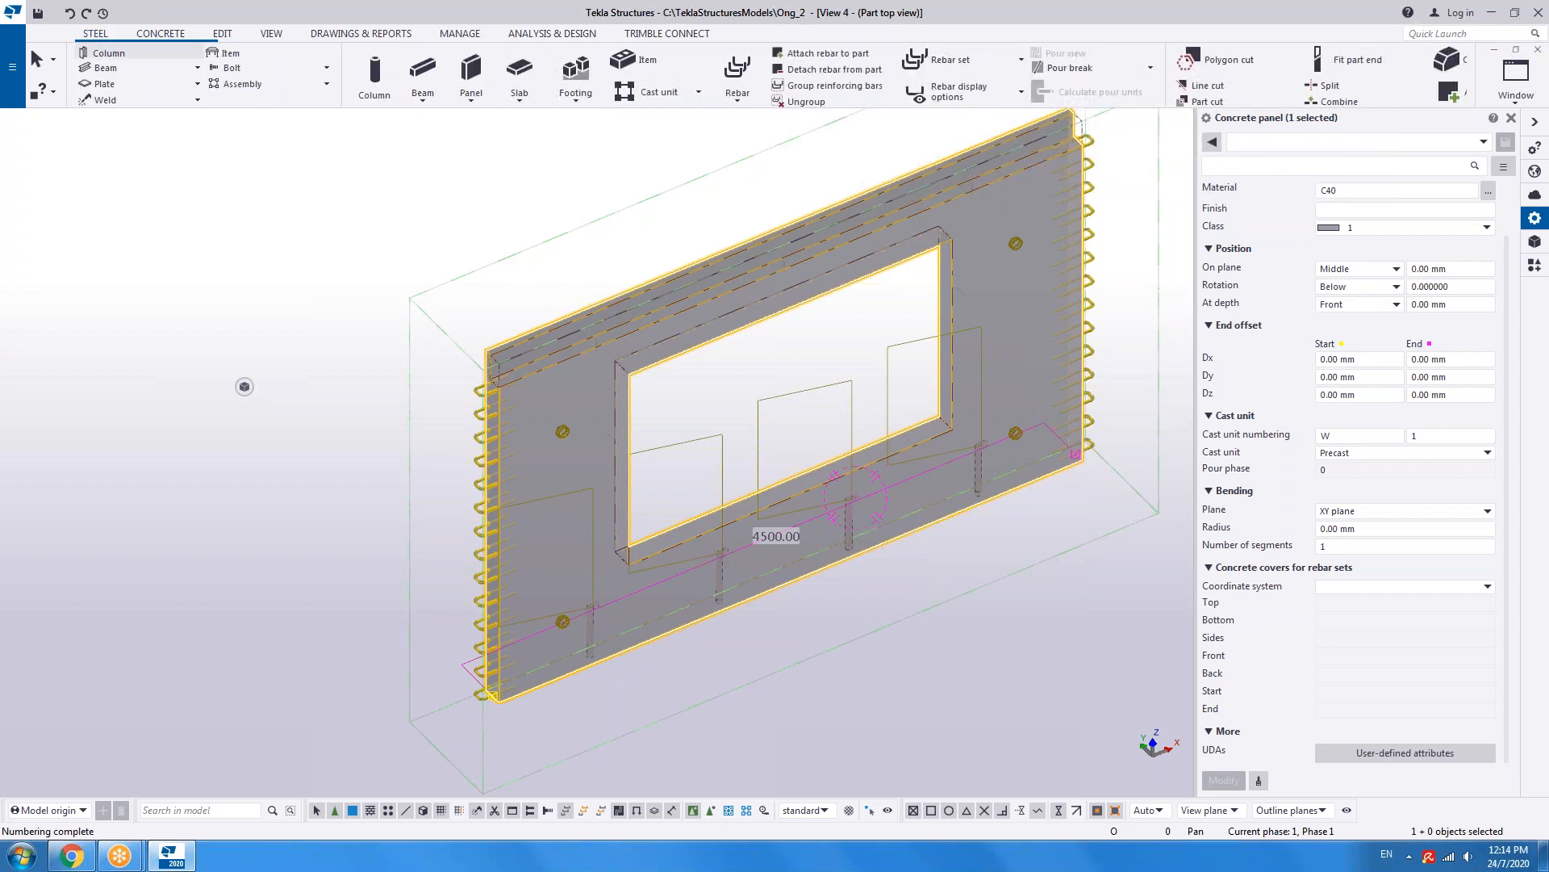
pyautogui.click(113, 69)
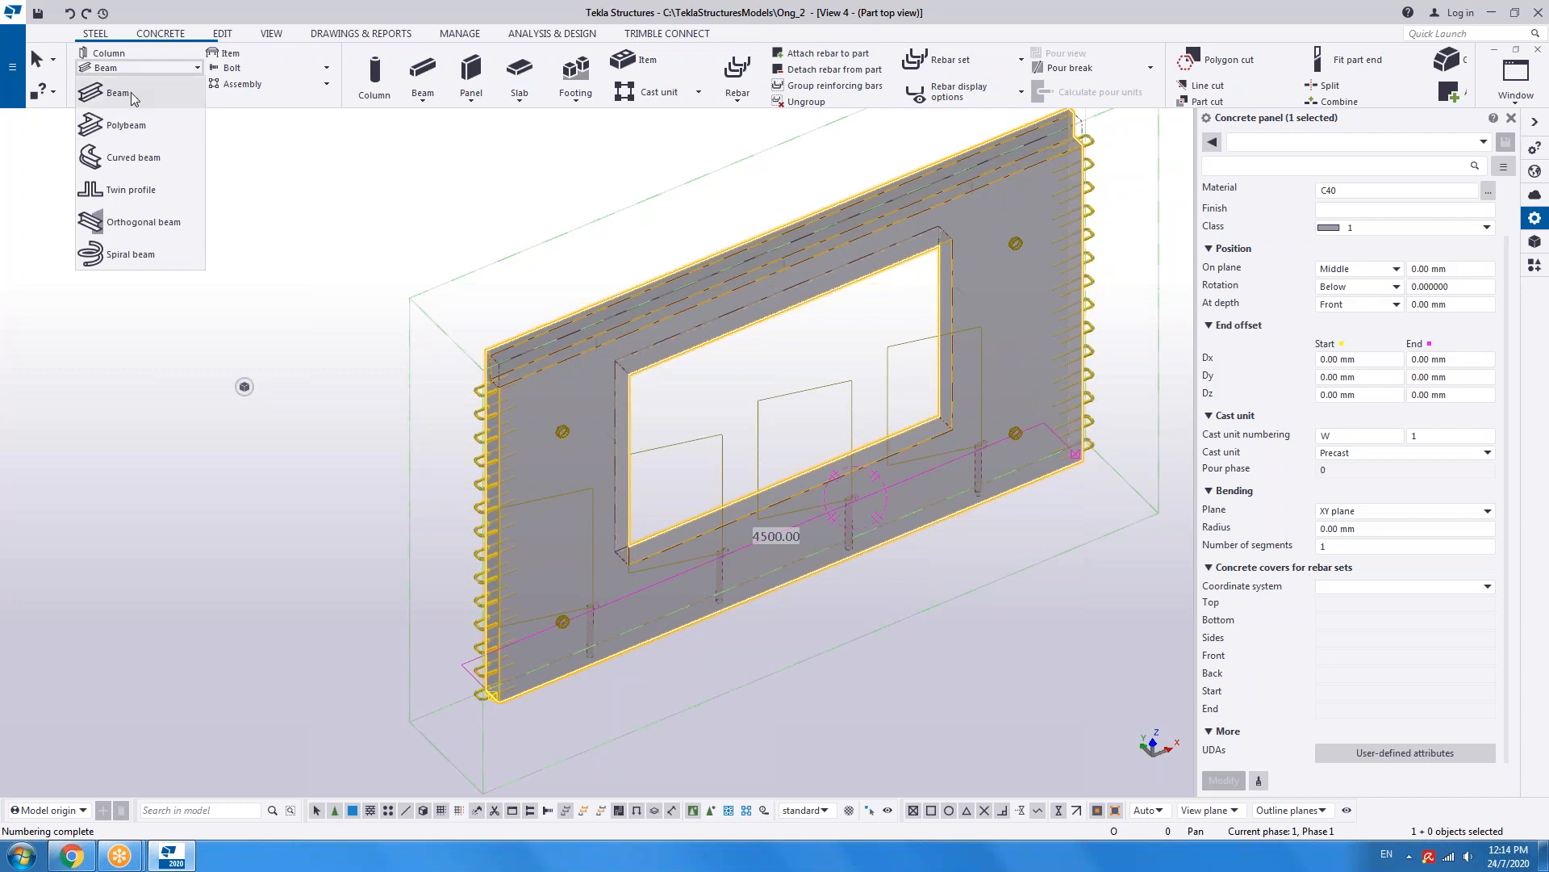
pyautogui.click(114, 92)
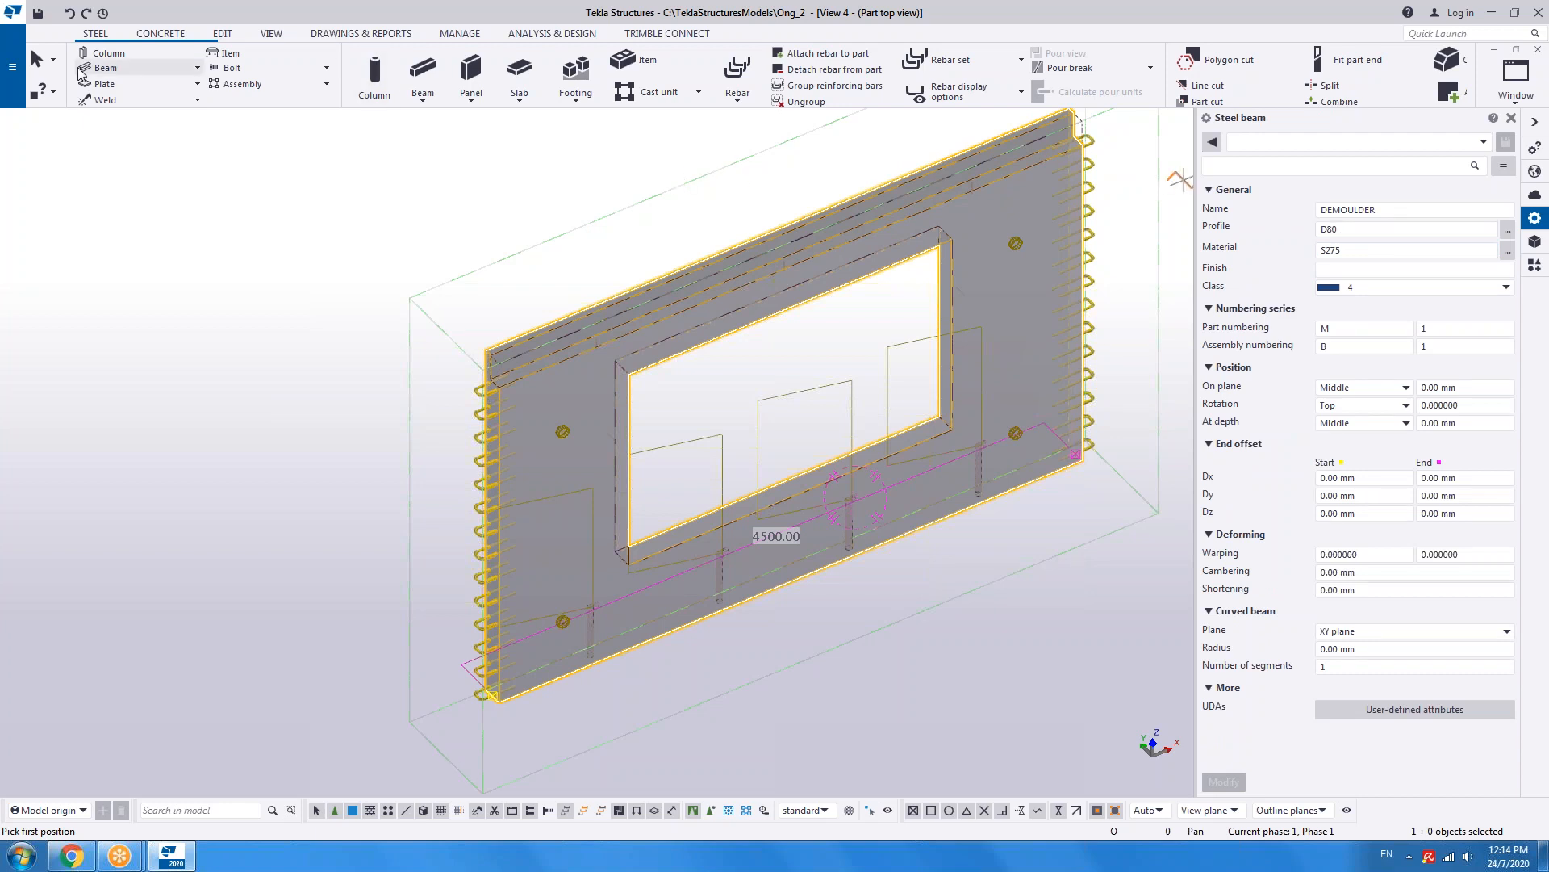
# - Examine the templates offered for a new model and the list of recently opened models
pyautogui.click(16, 76)
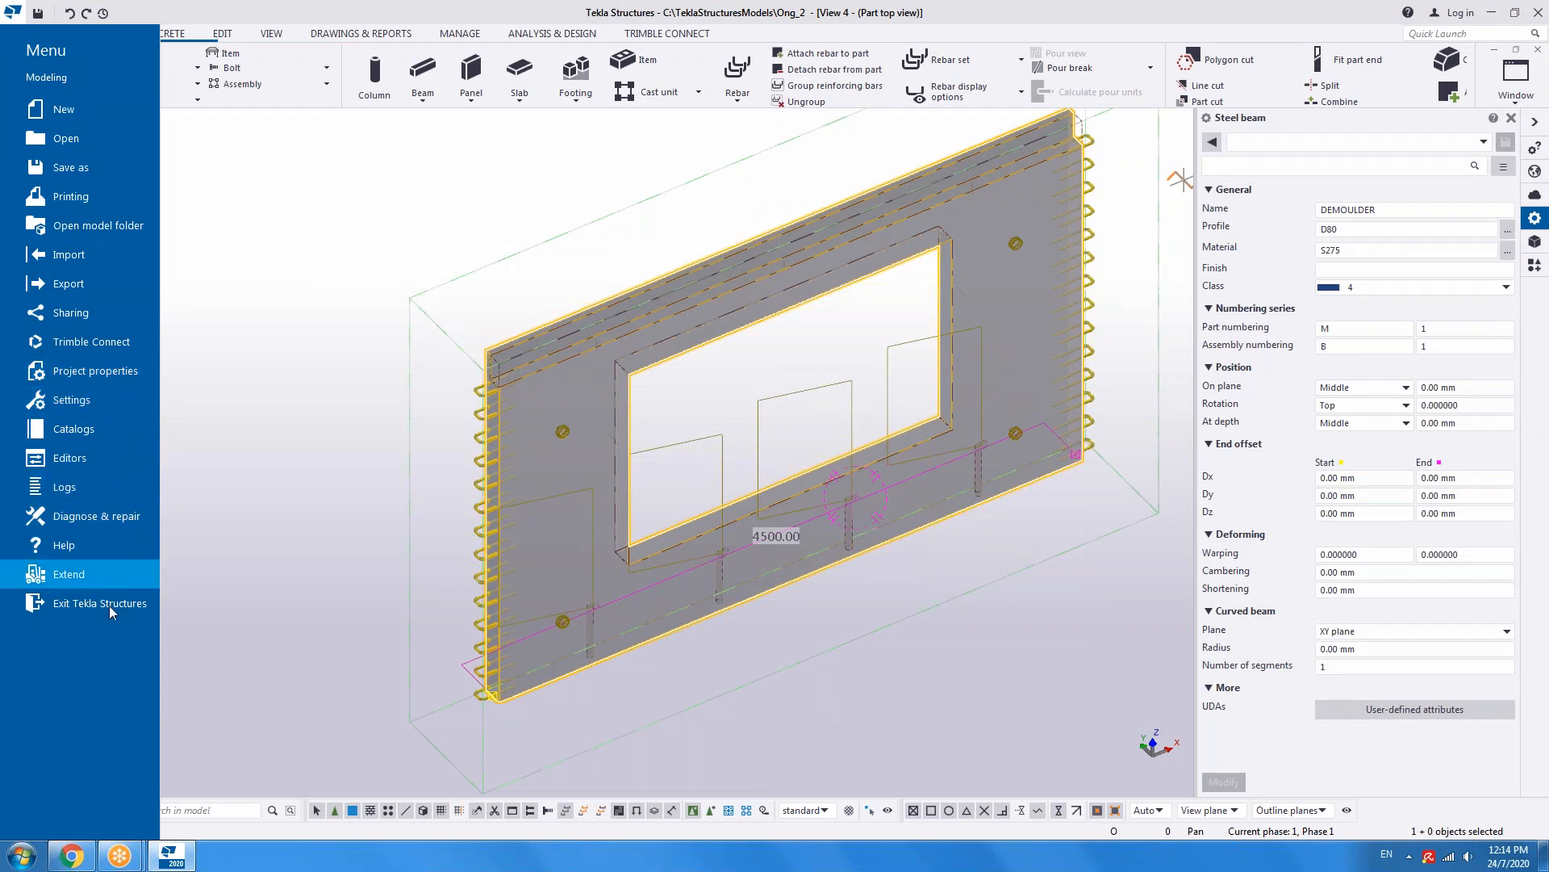
pyautogui.click(83, 113)
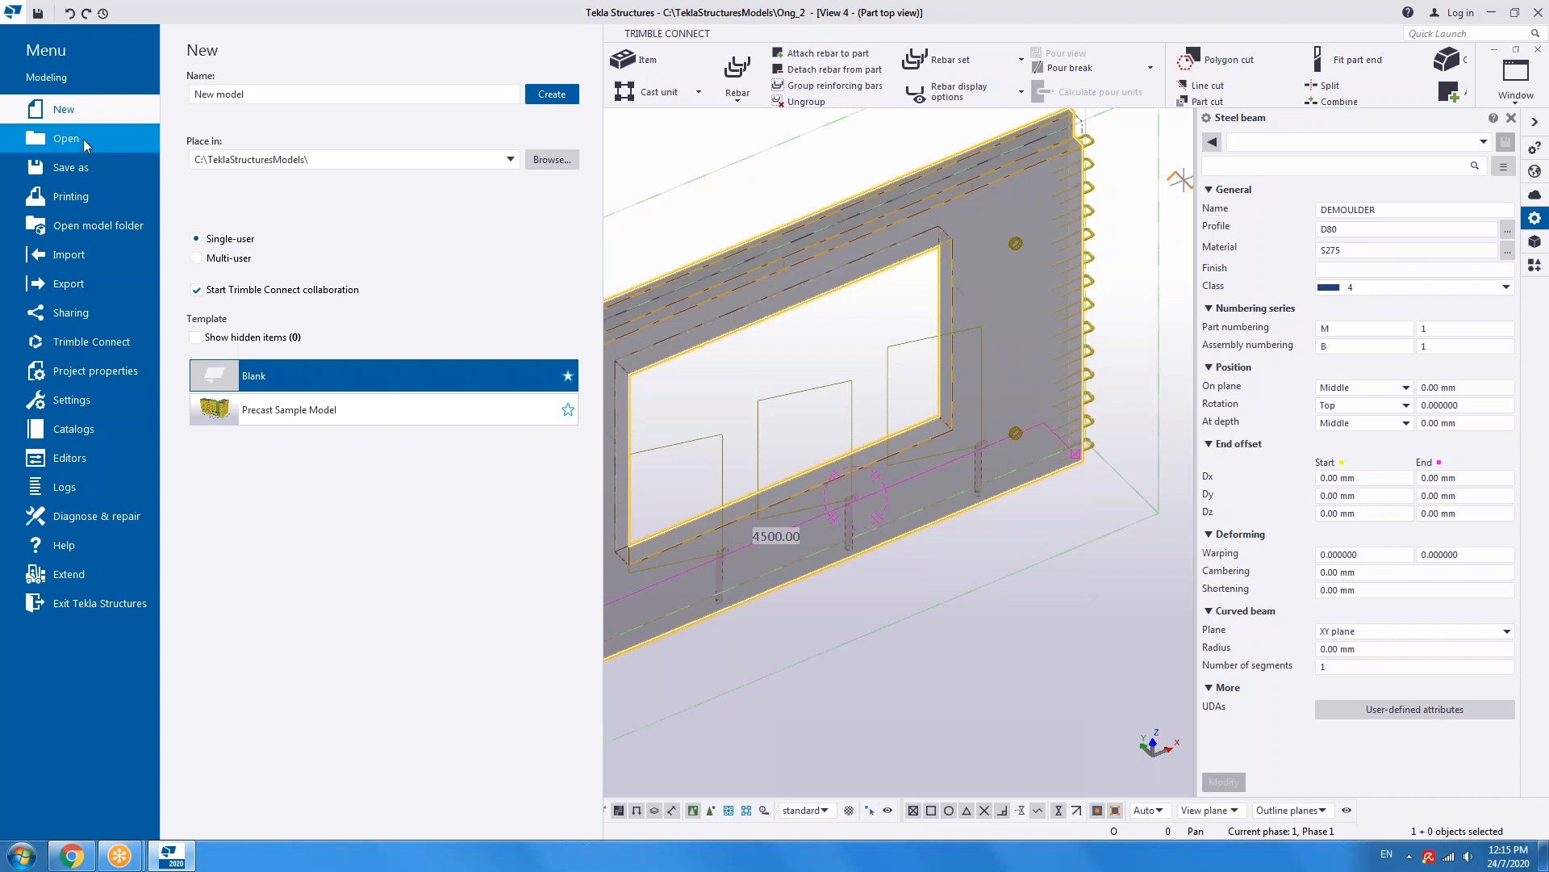
pyautogui.click(84, 142)
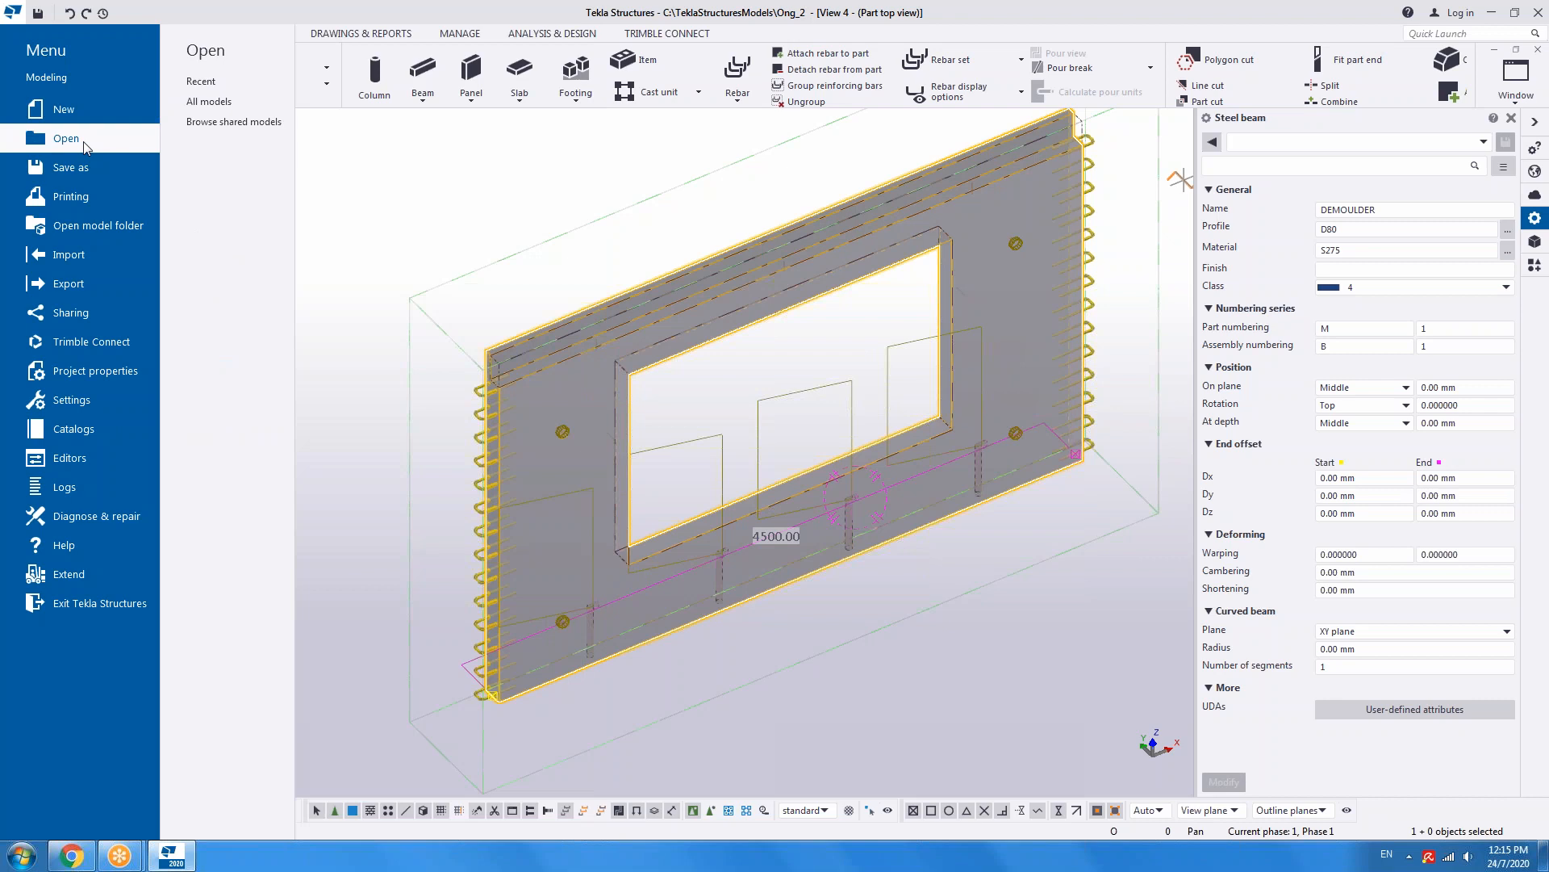
pyautogui.click(226, 85)
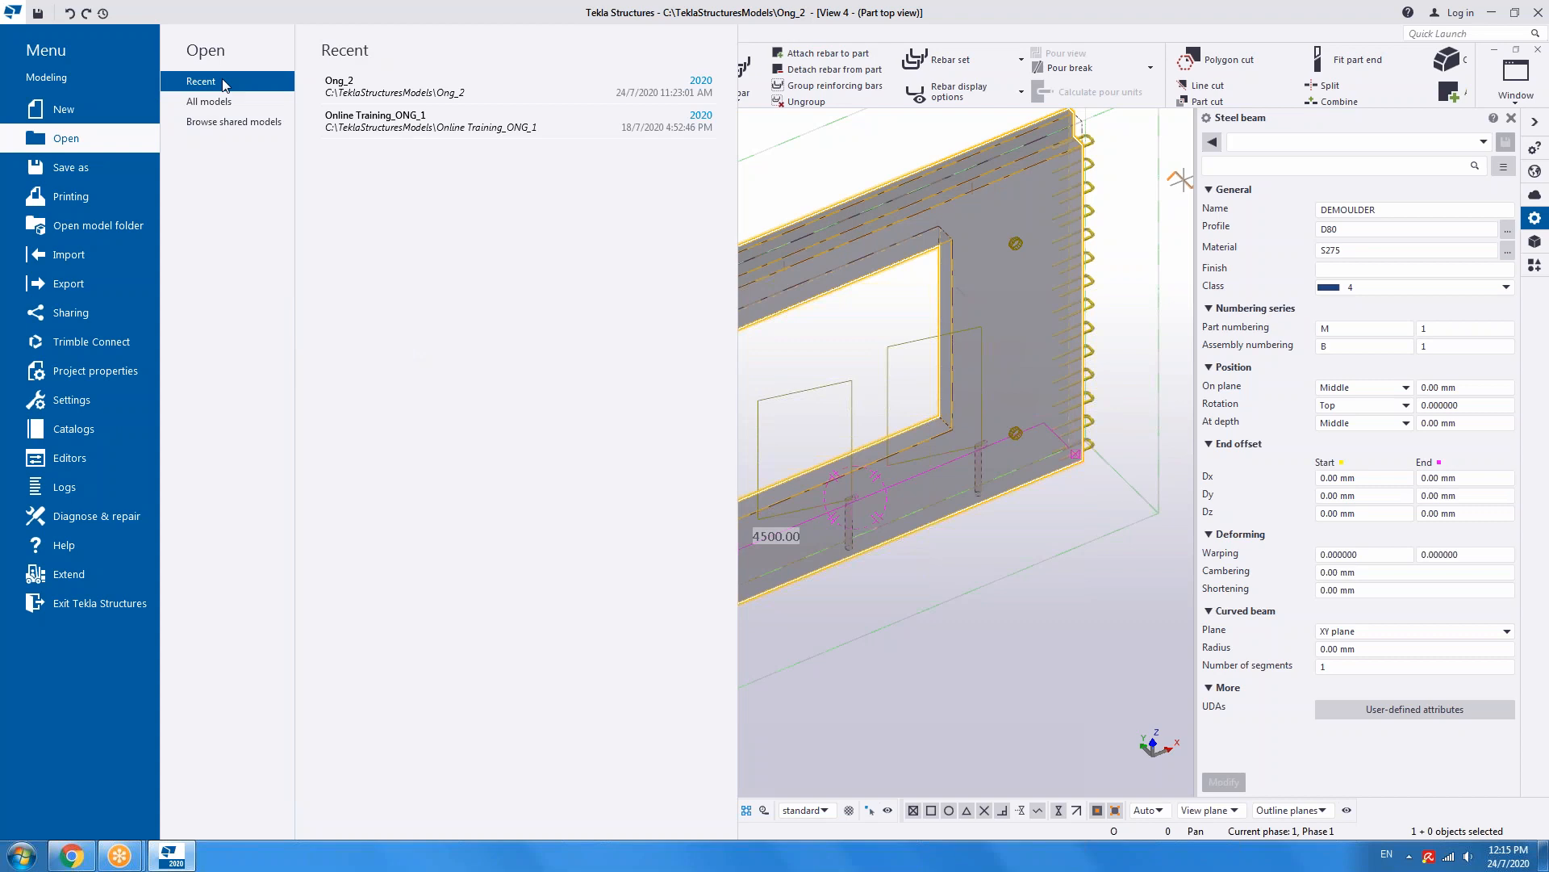
pyautogui.click(862, 313)
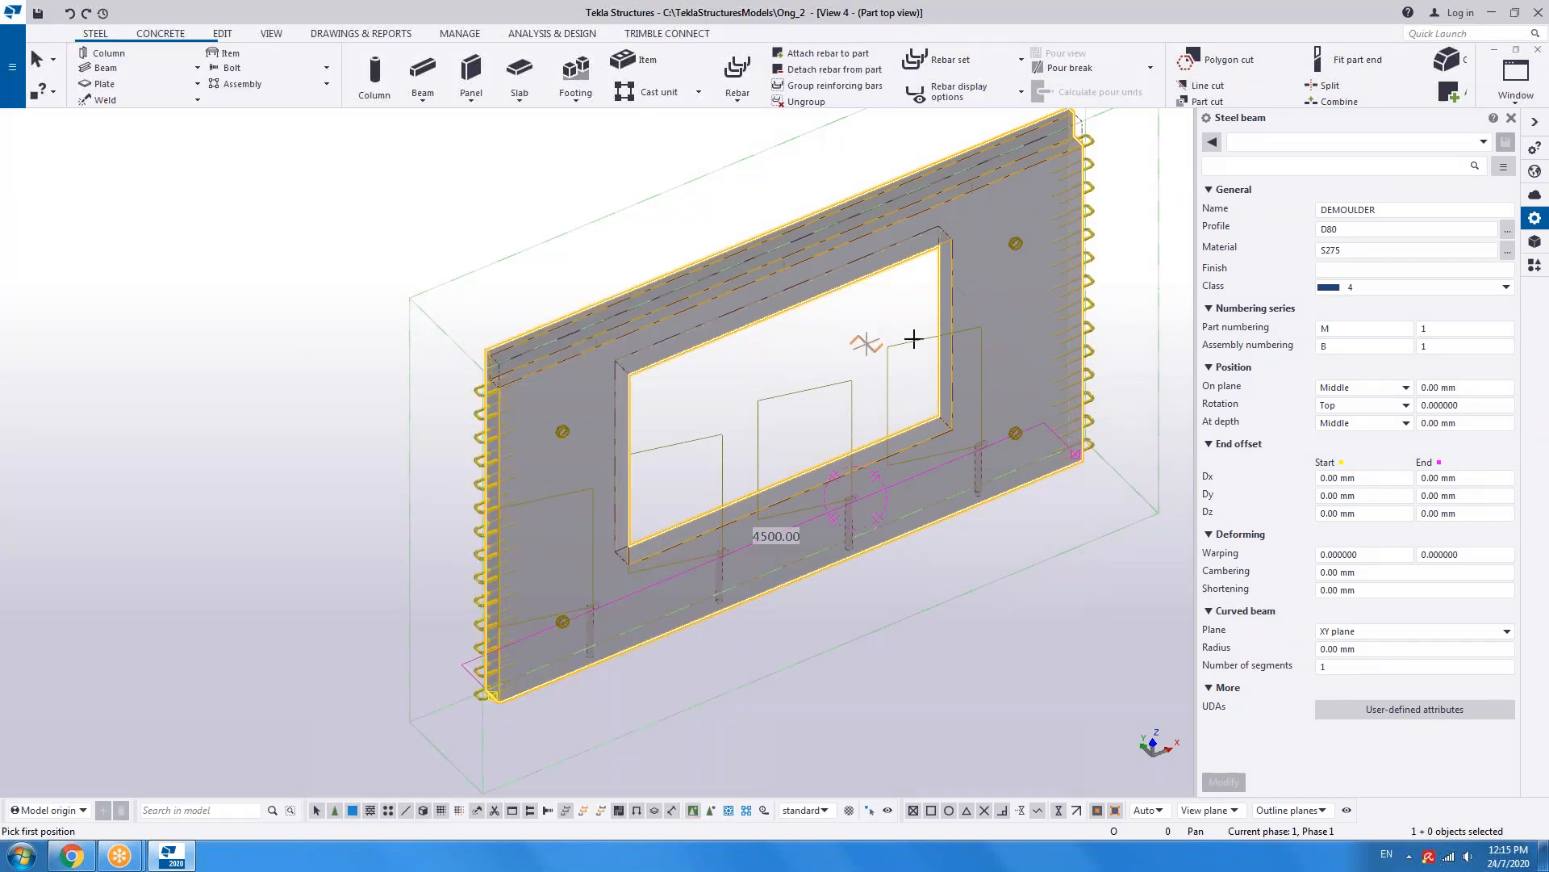
# - Interrupt the steel beam command and bring up the drawing and report tools
pyautogui.rightClick(484, 213)
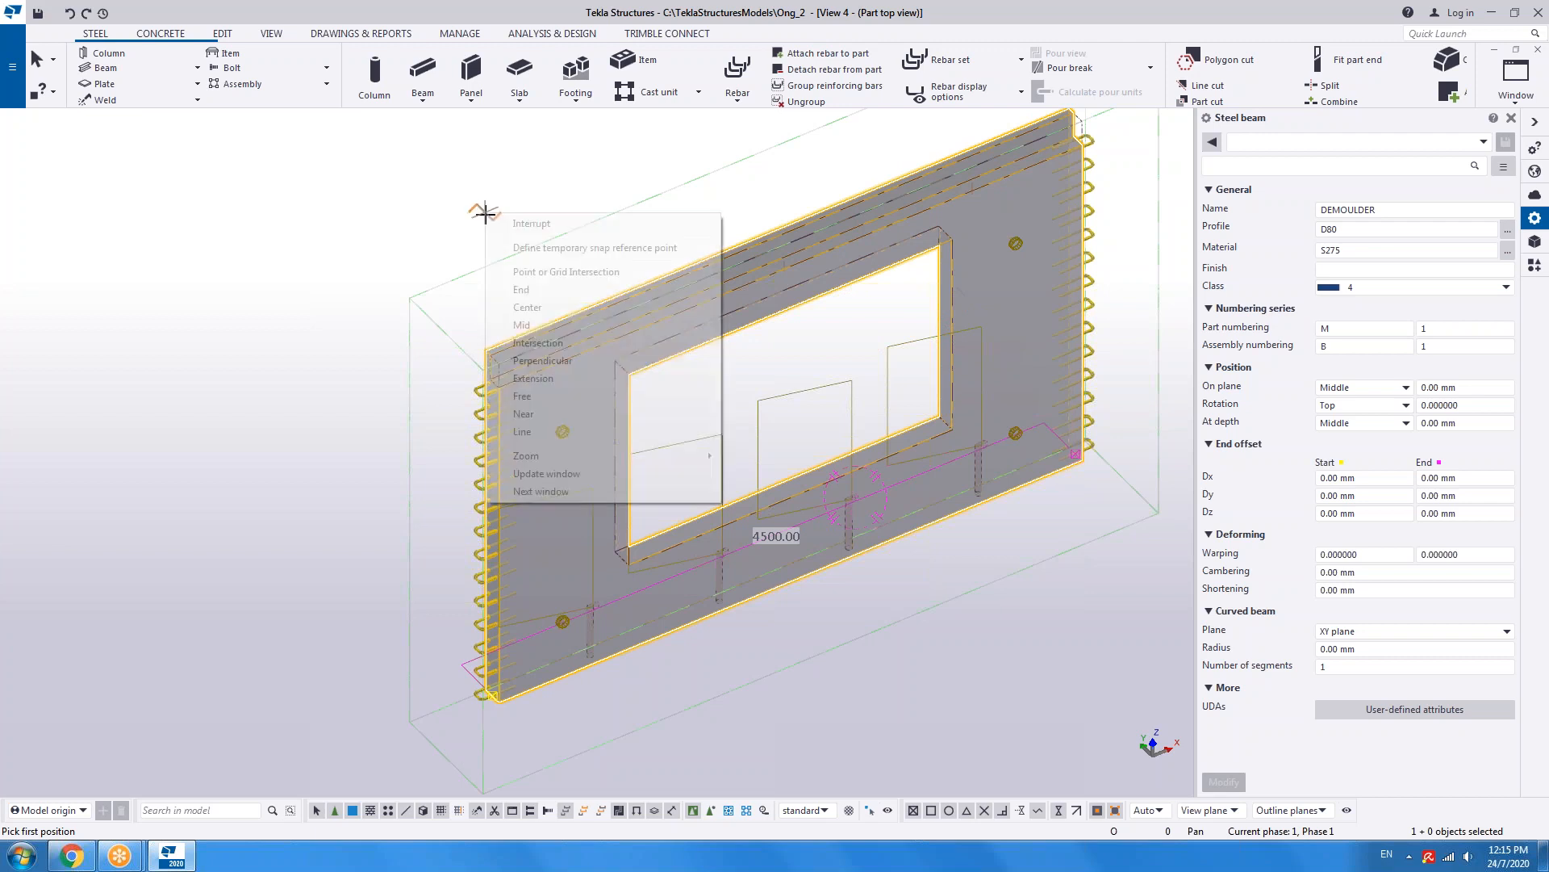
pyautogui.click(508, 223)
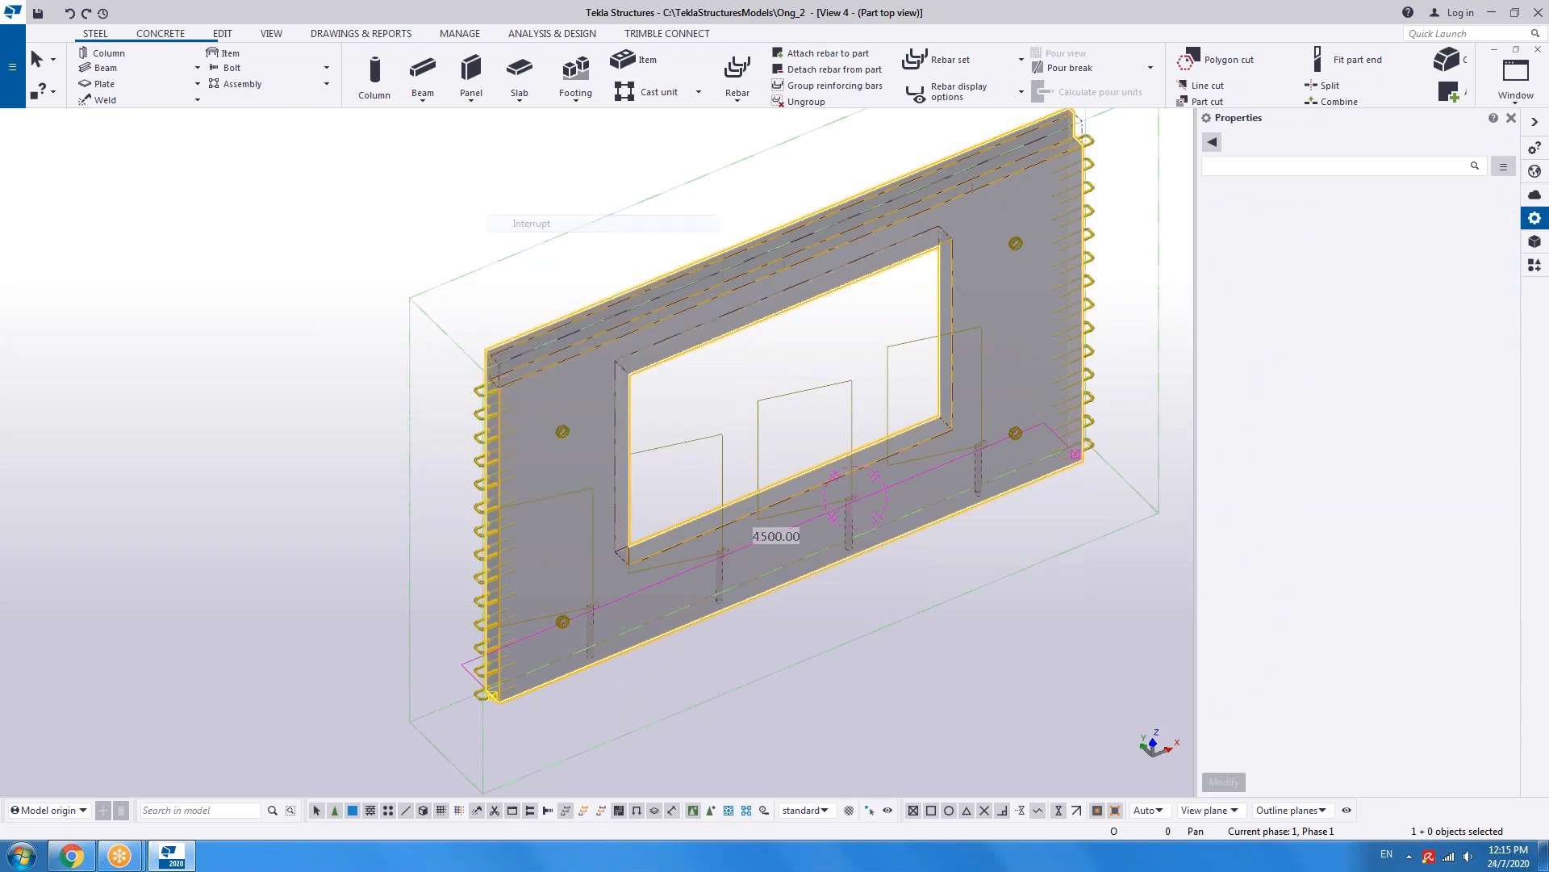
pyautogui.click(366, 35)
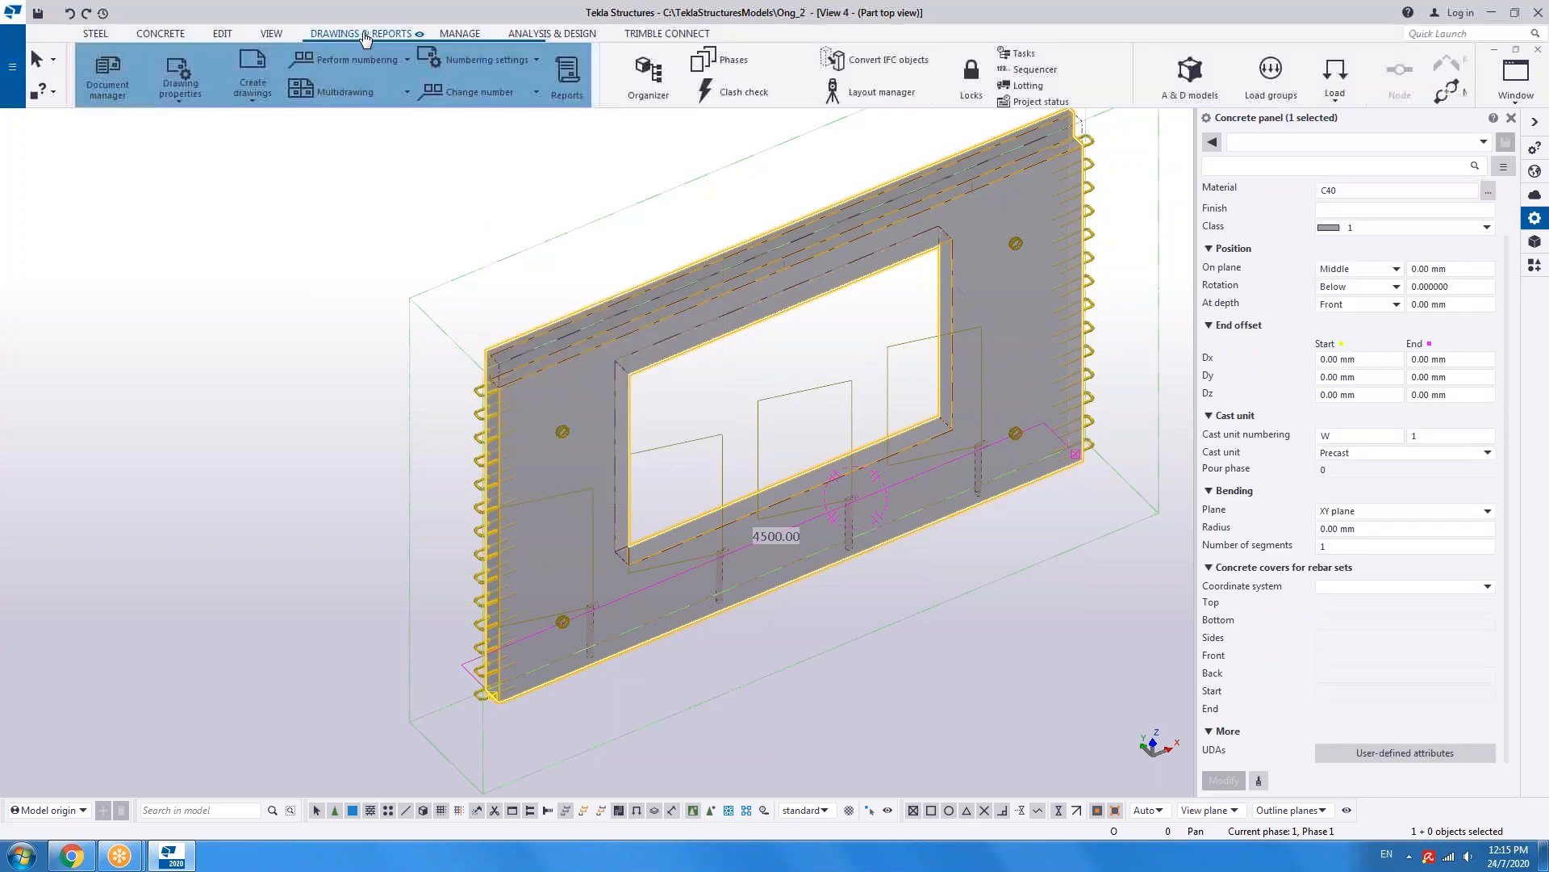
# - Load the ONG_PW__MOULD_DWG cast unit drawing properties and check which drawing layouts can be chosen
pyautogui.click(180, 91)
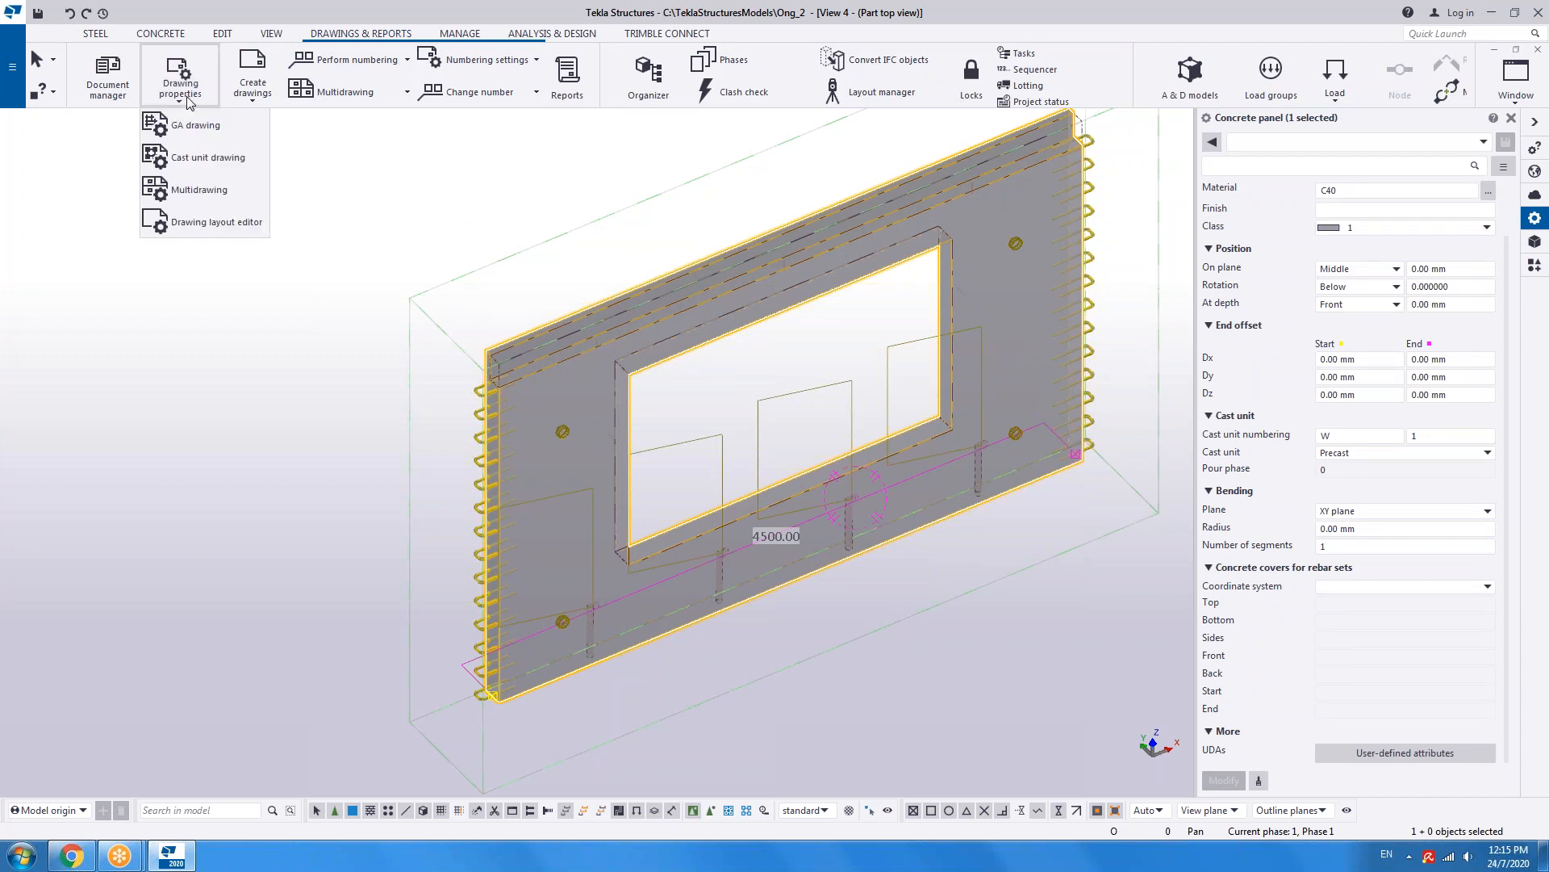
pyautogui.click(213, 161)
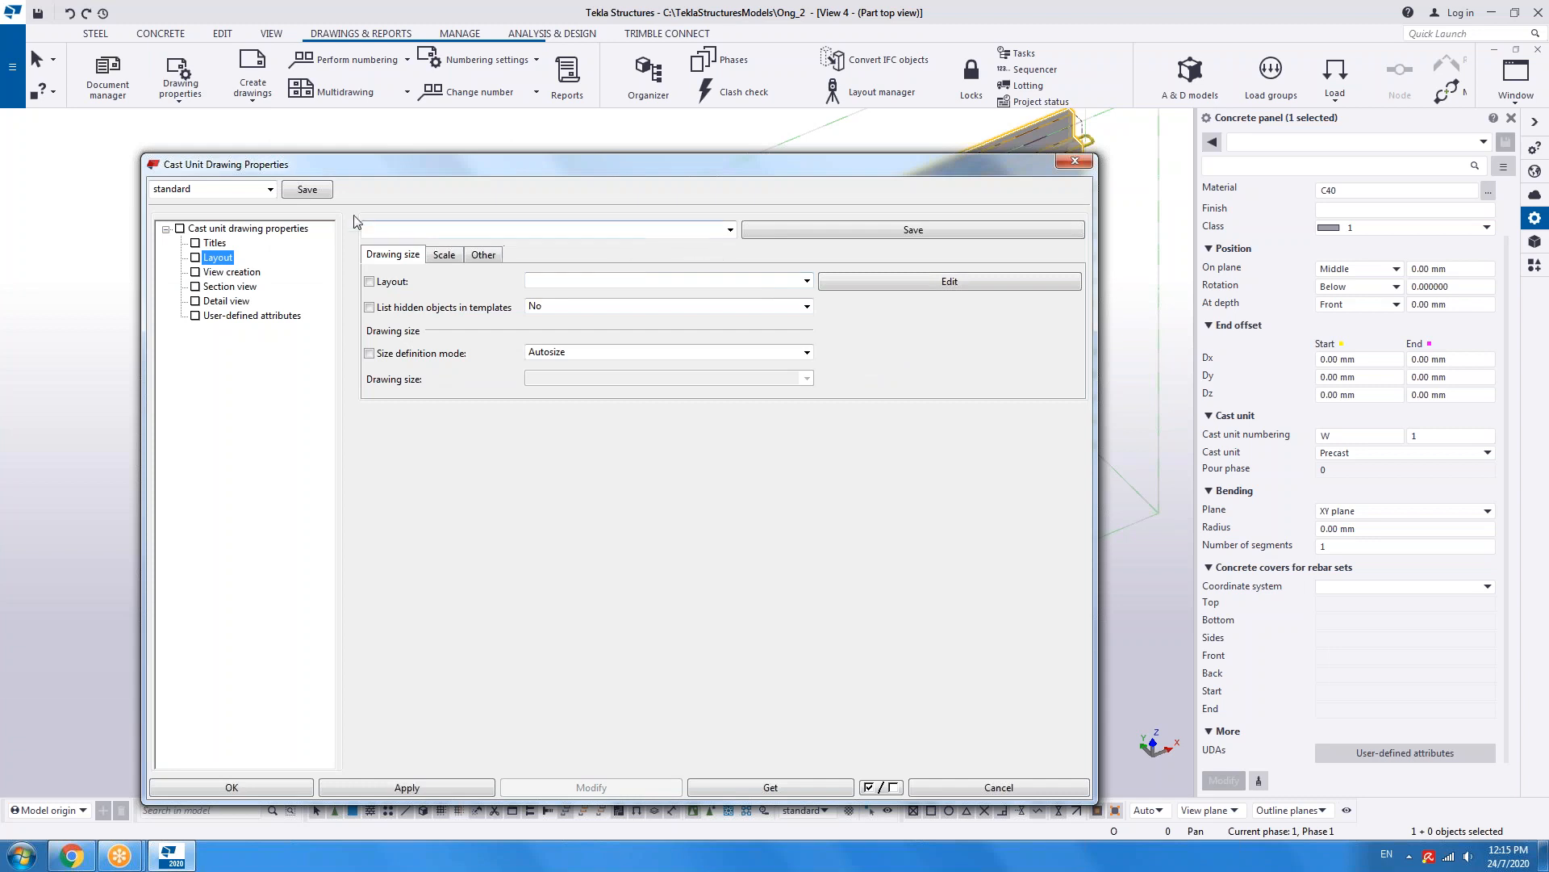
pyautogui.click(271, 190)
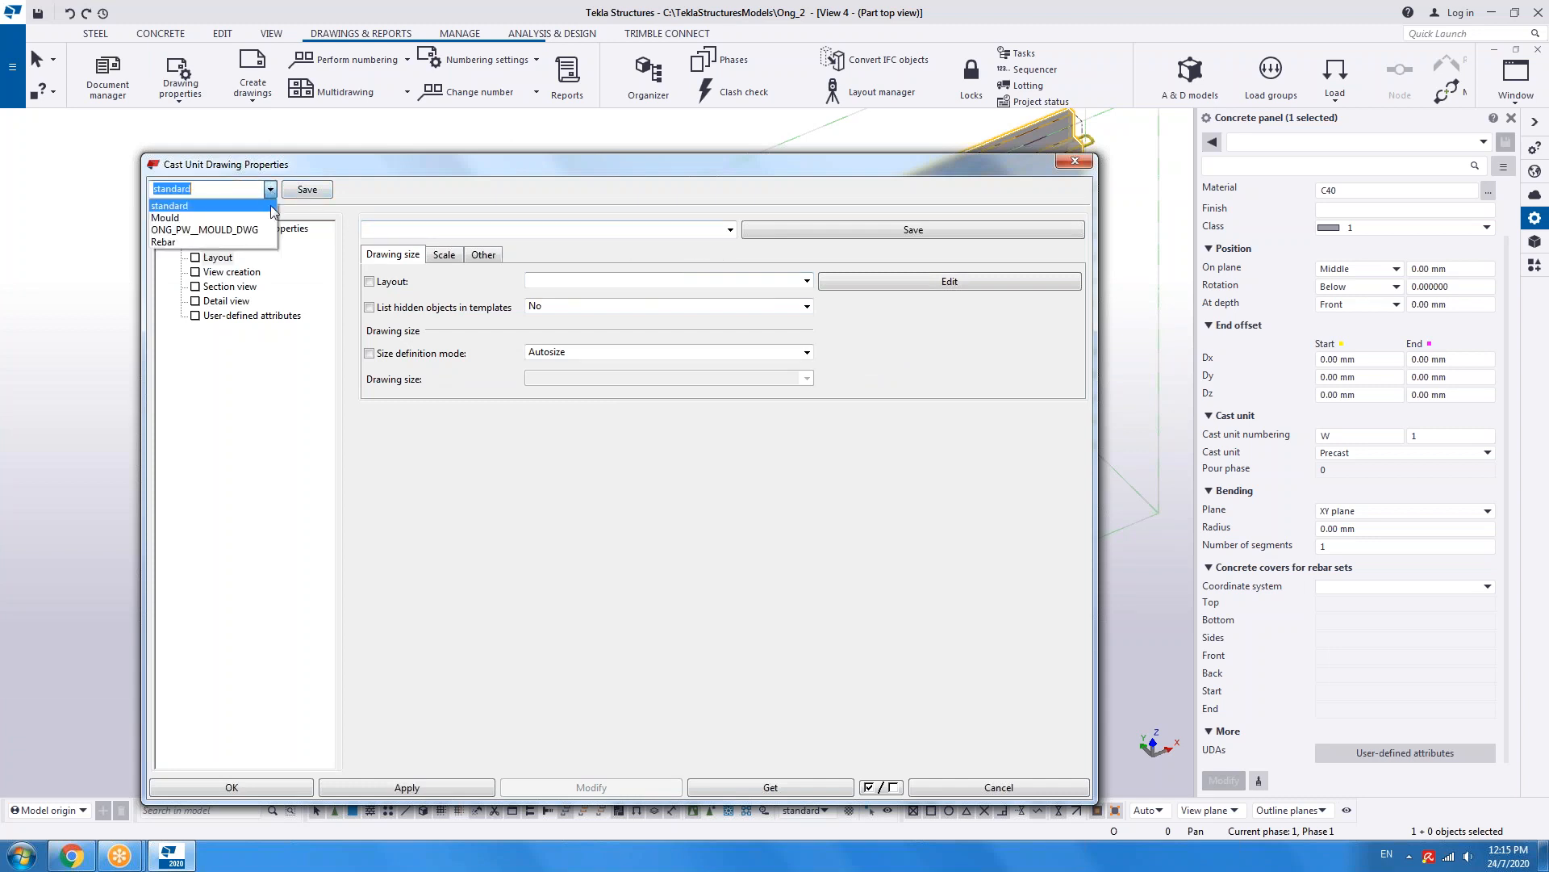
pyautogui.click(242, 231)
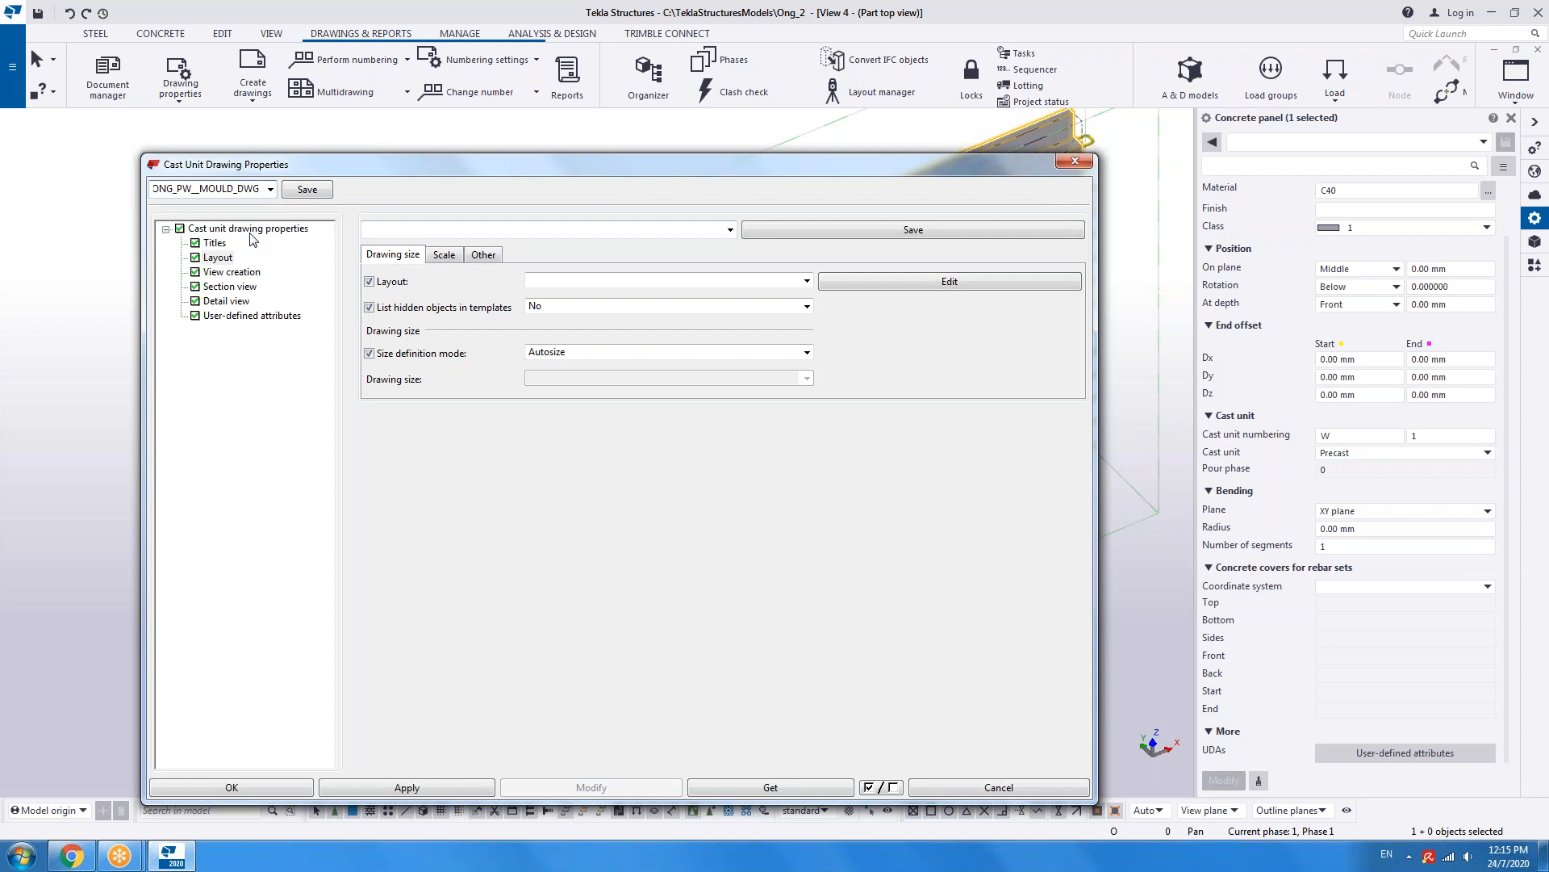
pyautogui.click(791, 284)
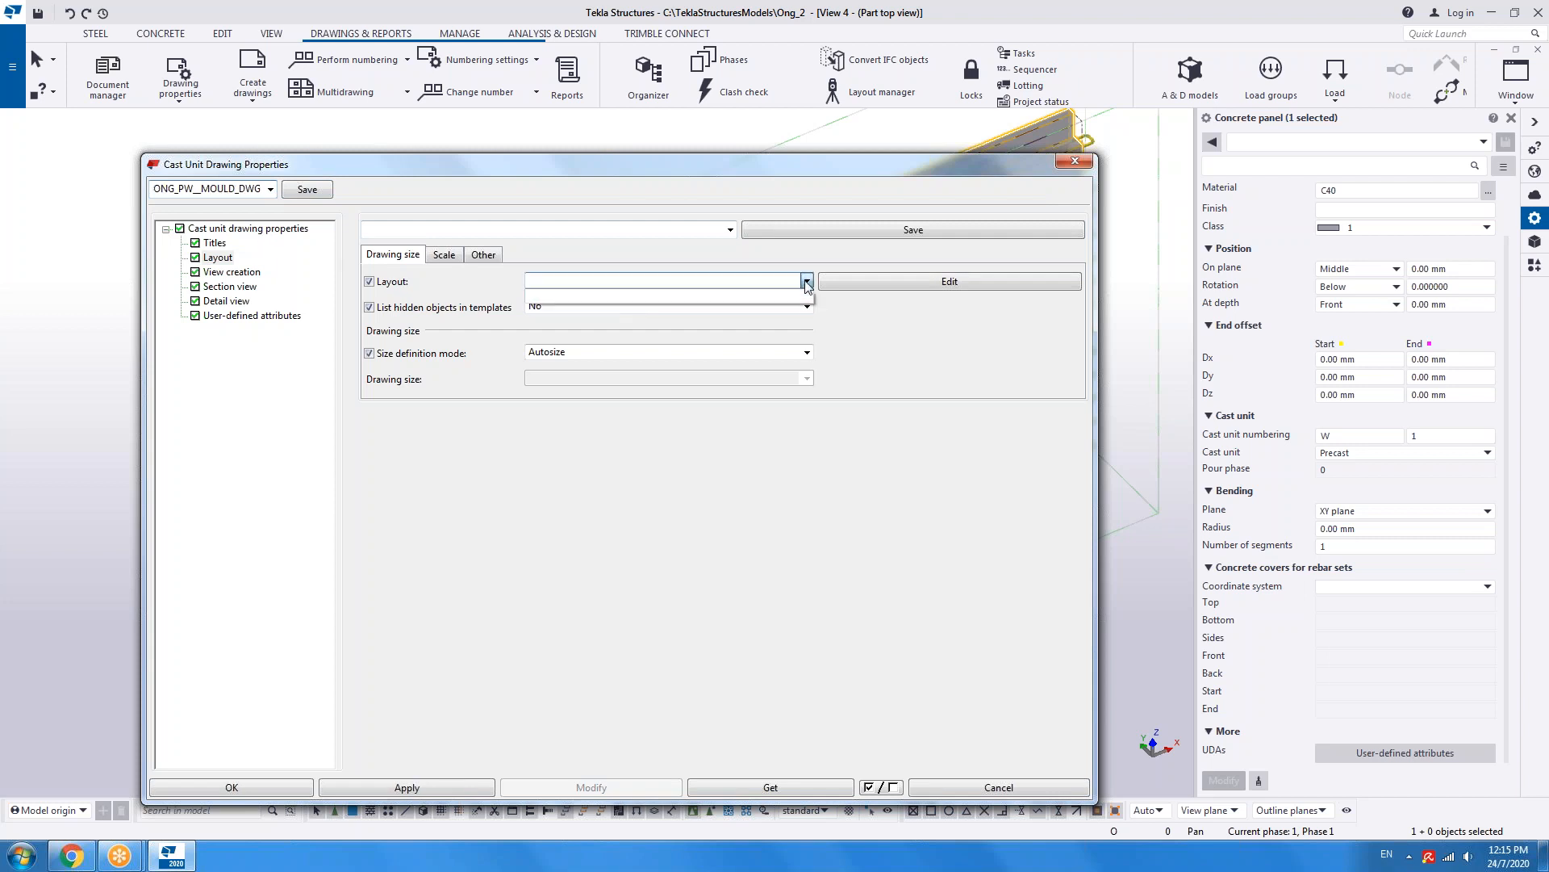
pyautogui.click(837, 352)
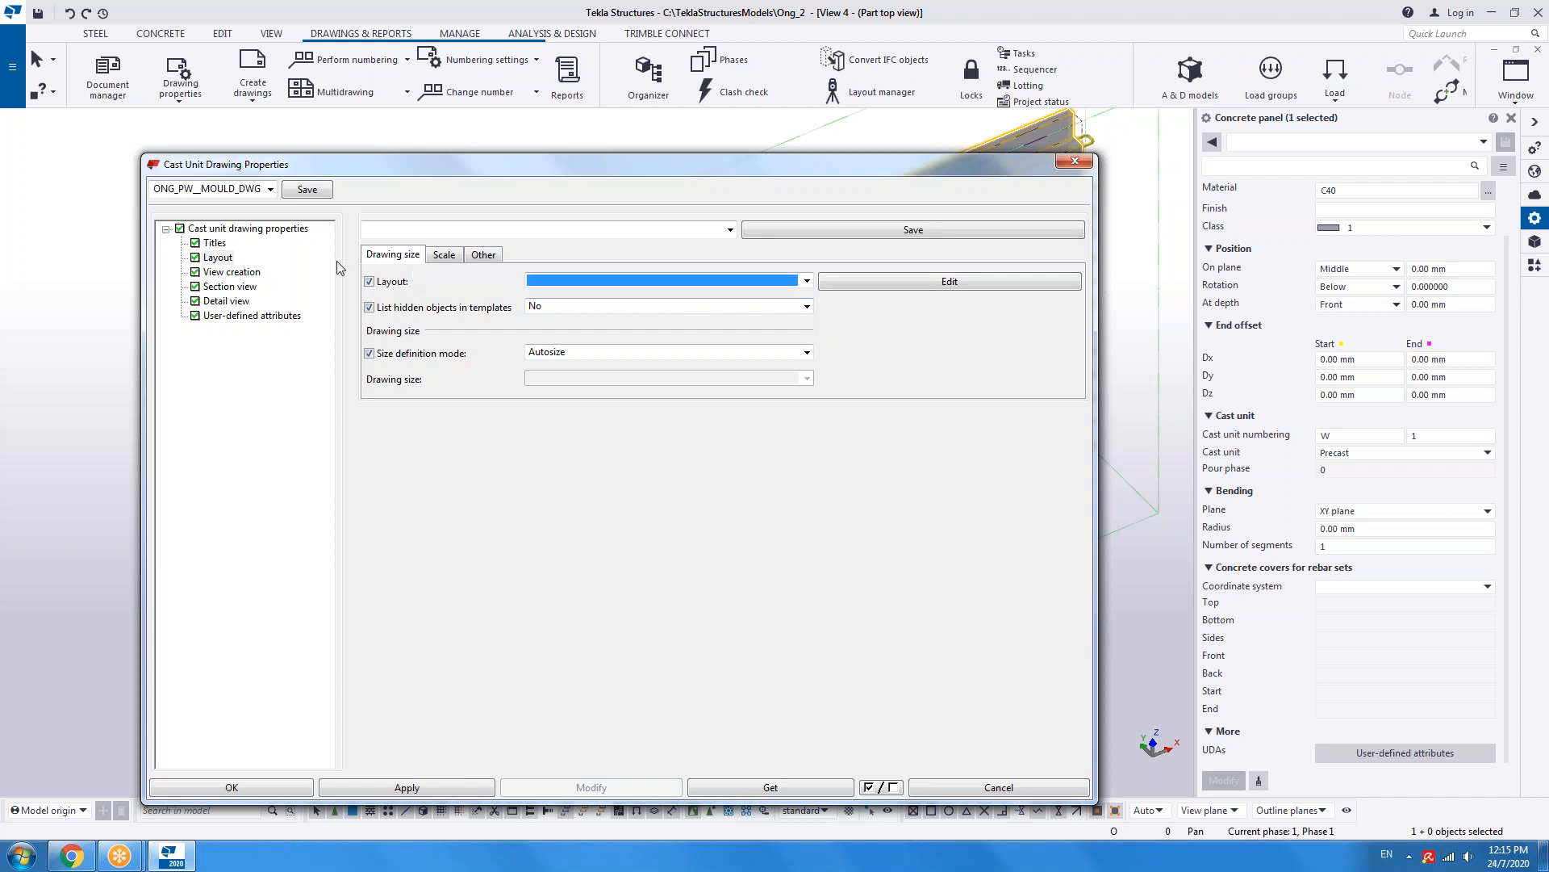
pyautogui.click(807, 283)
pyautogui.click(859, 302)
# - Set the drawing size definition mode to Specified size, start editing the layout and dismiss the drawing layout selection
pyautogui.click(807, 353)
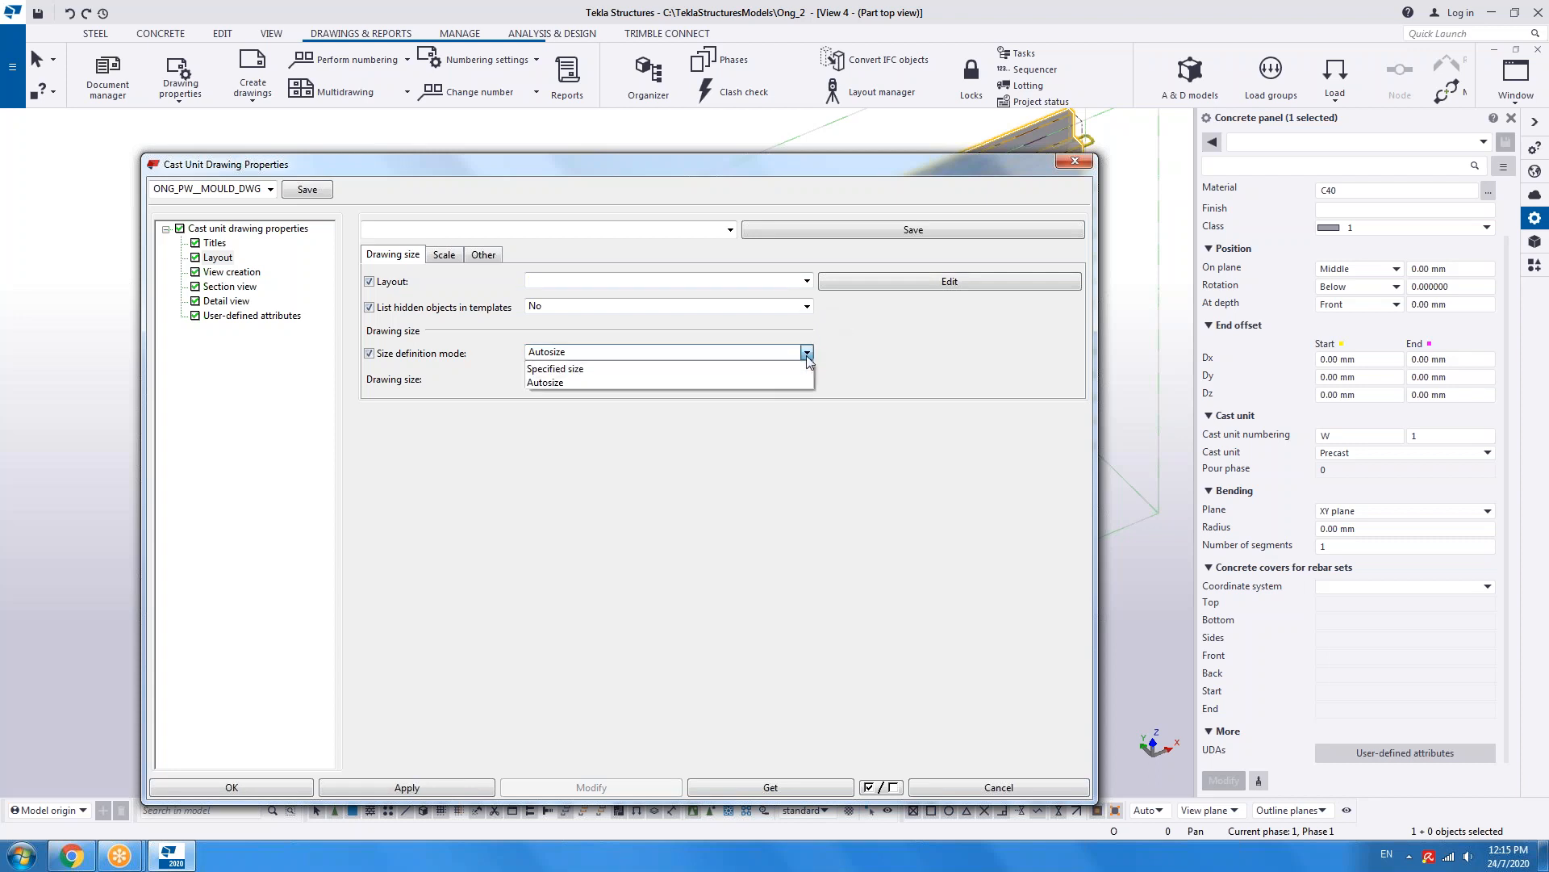
pyautogui.click(750, 371)
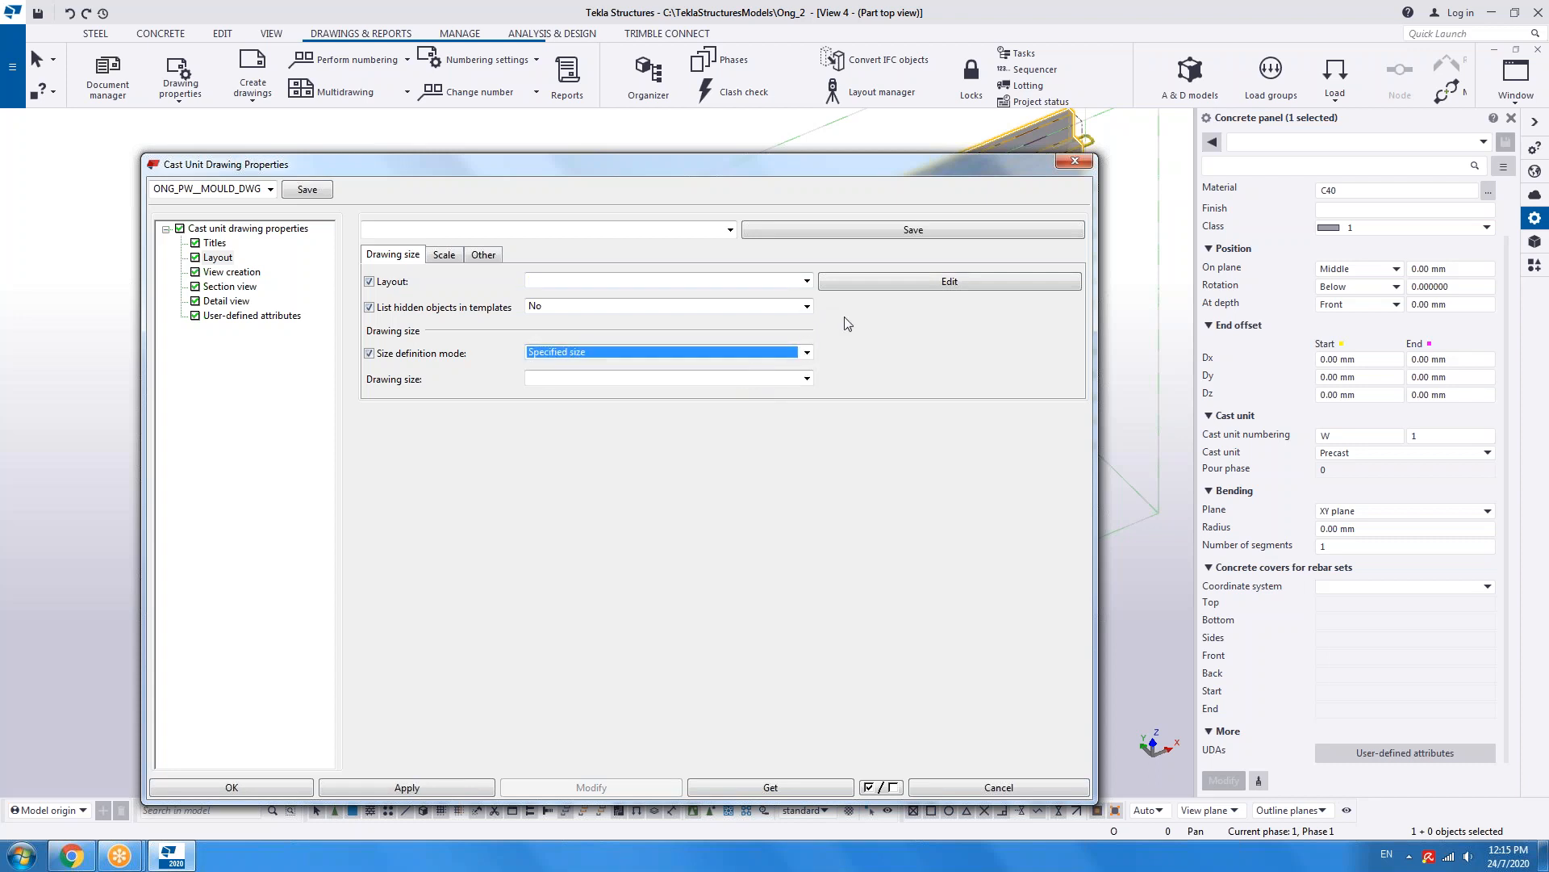
pyautogui.click(900, 281)
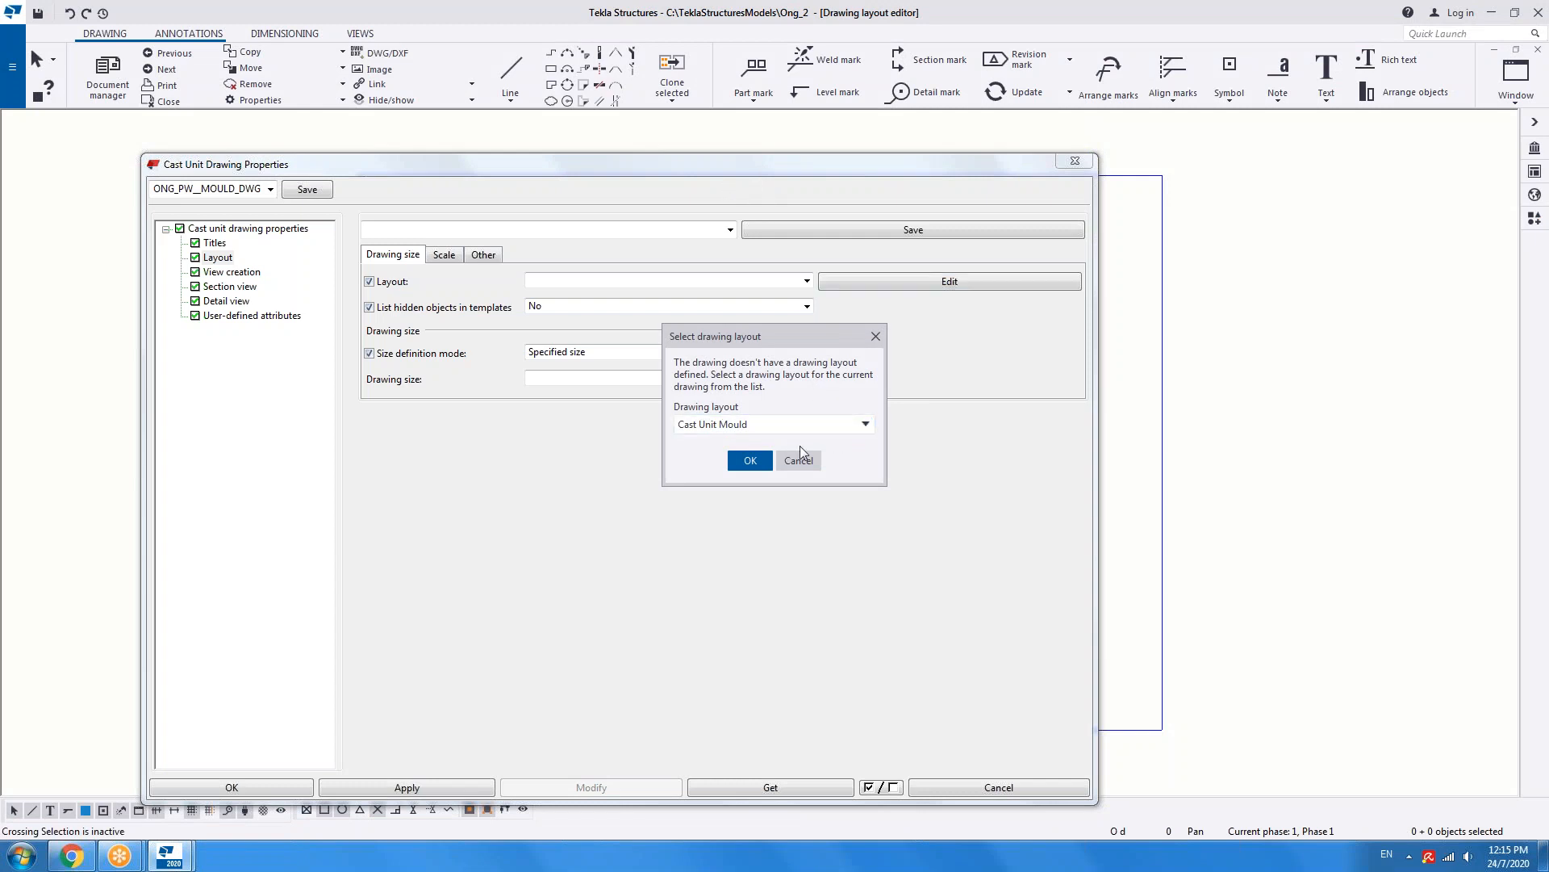
pyautogui.click(750, 461)
pyautogui.click(798, 460)
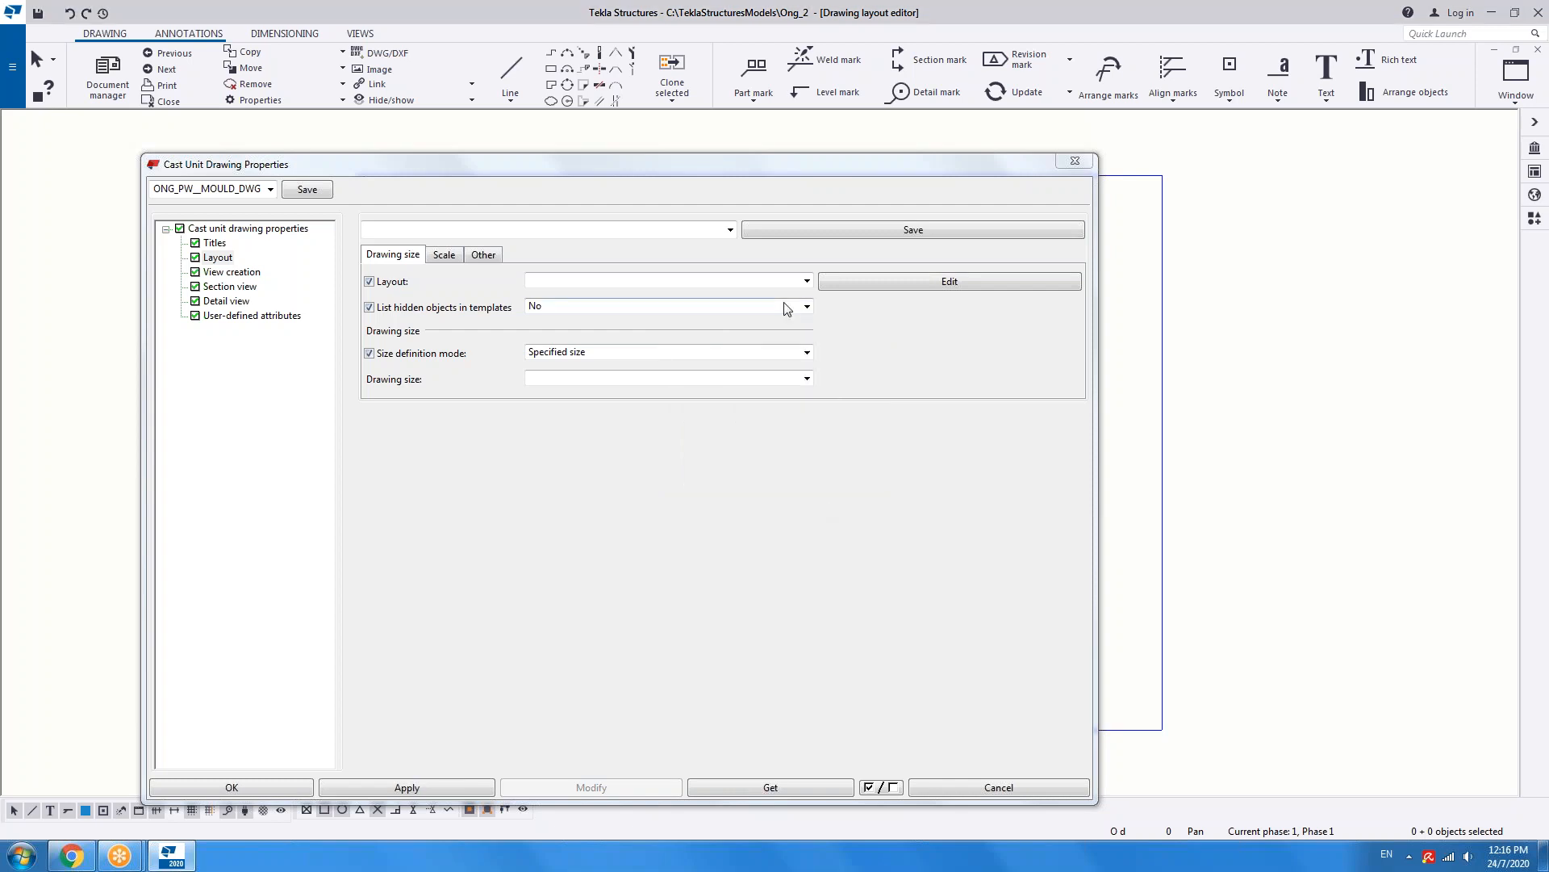
# - Recheck the available layouts, view the mould drawing's scale settings and close the cast unit drawing properties
pyautogui.click(807, 281)
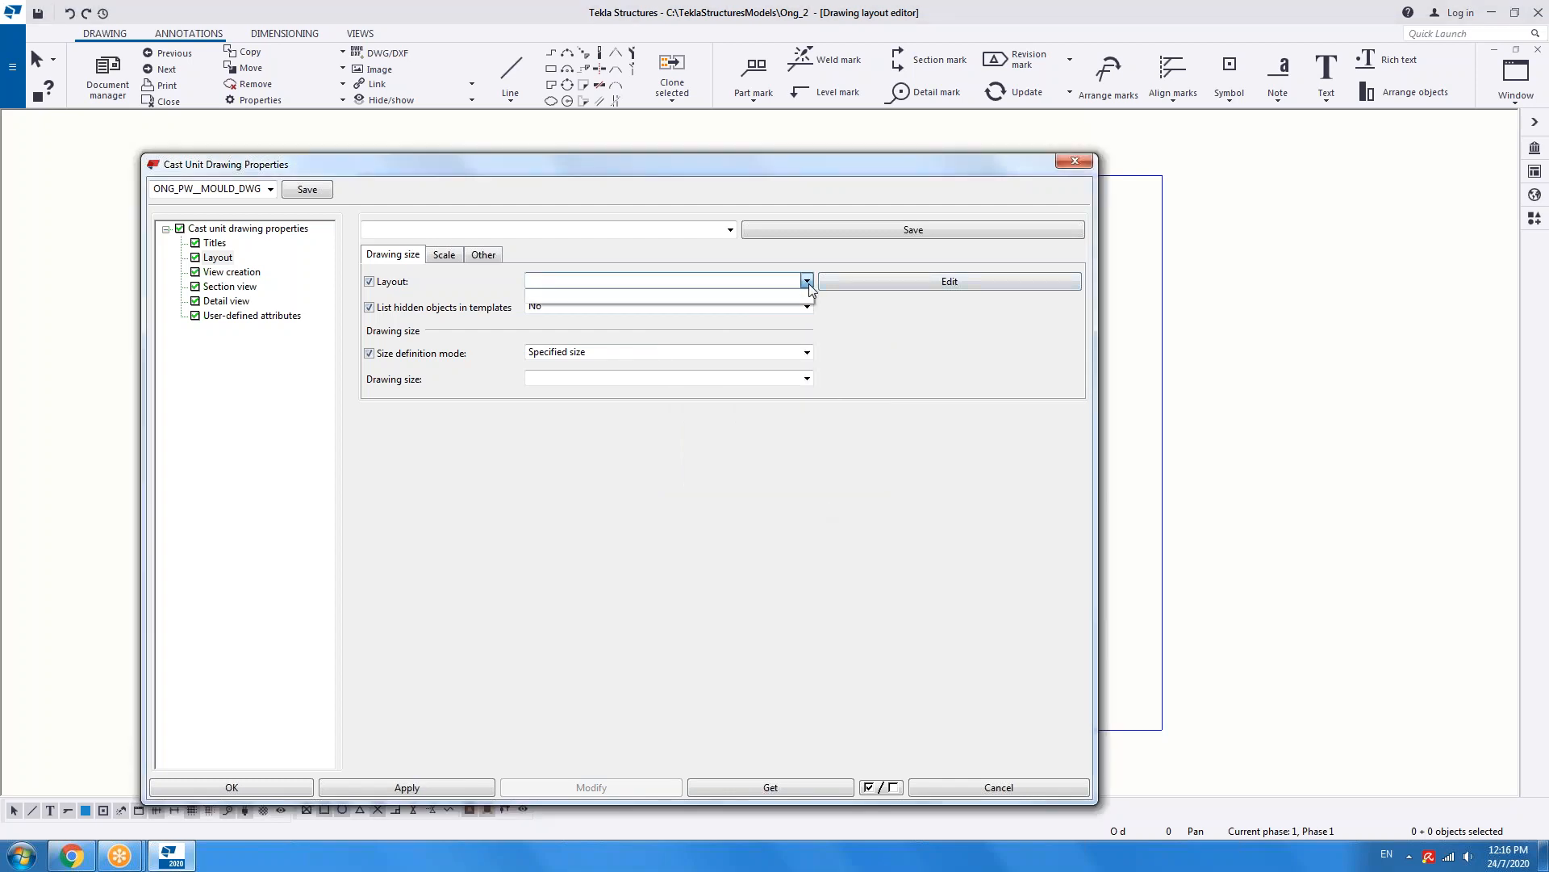
pyautogui.click(461, 270)
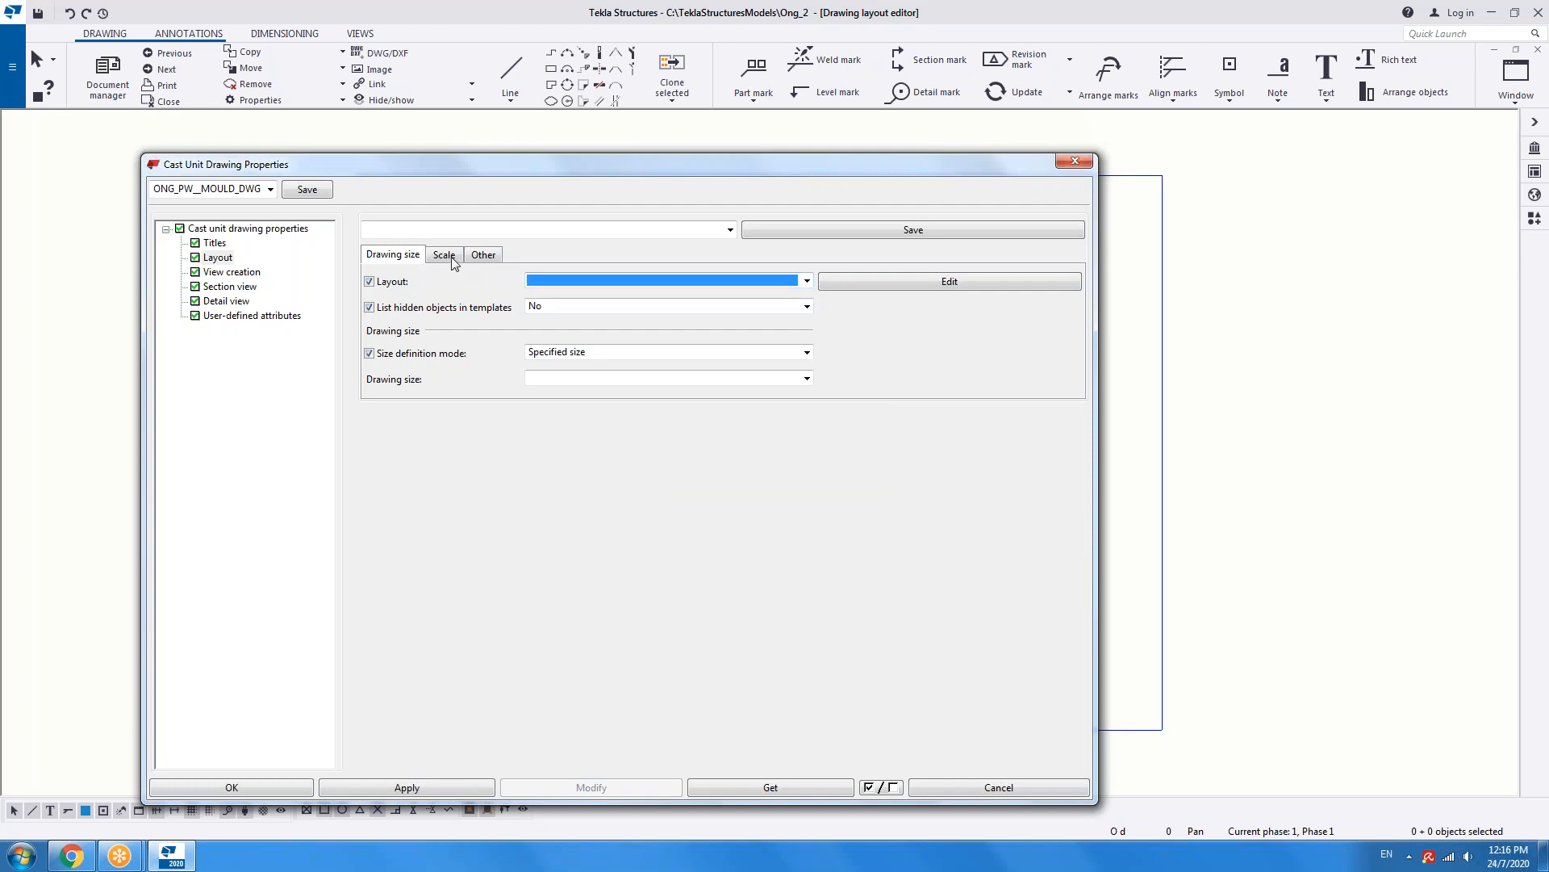
pyautogui.click(445, 256)
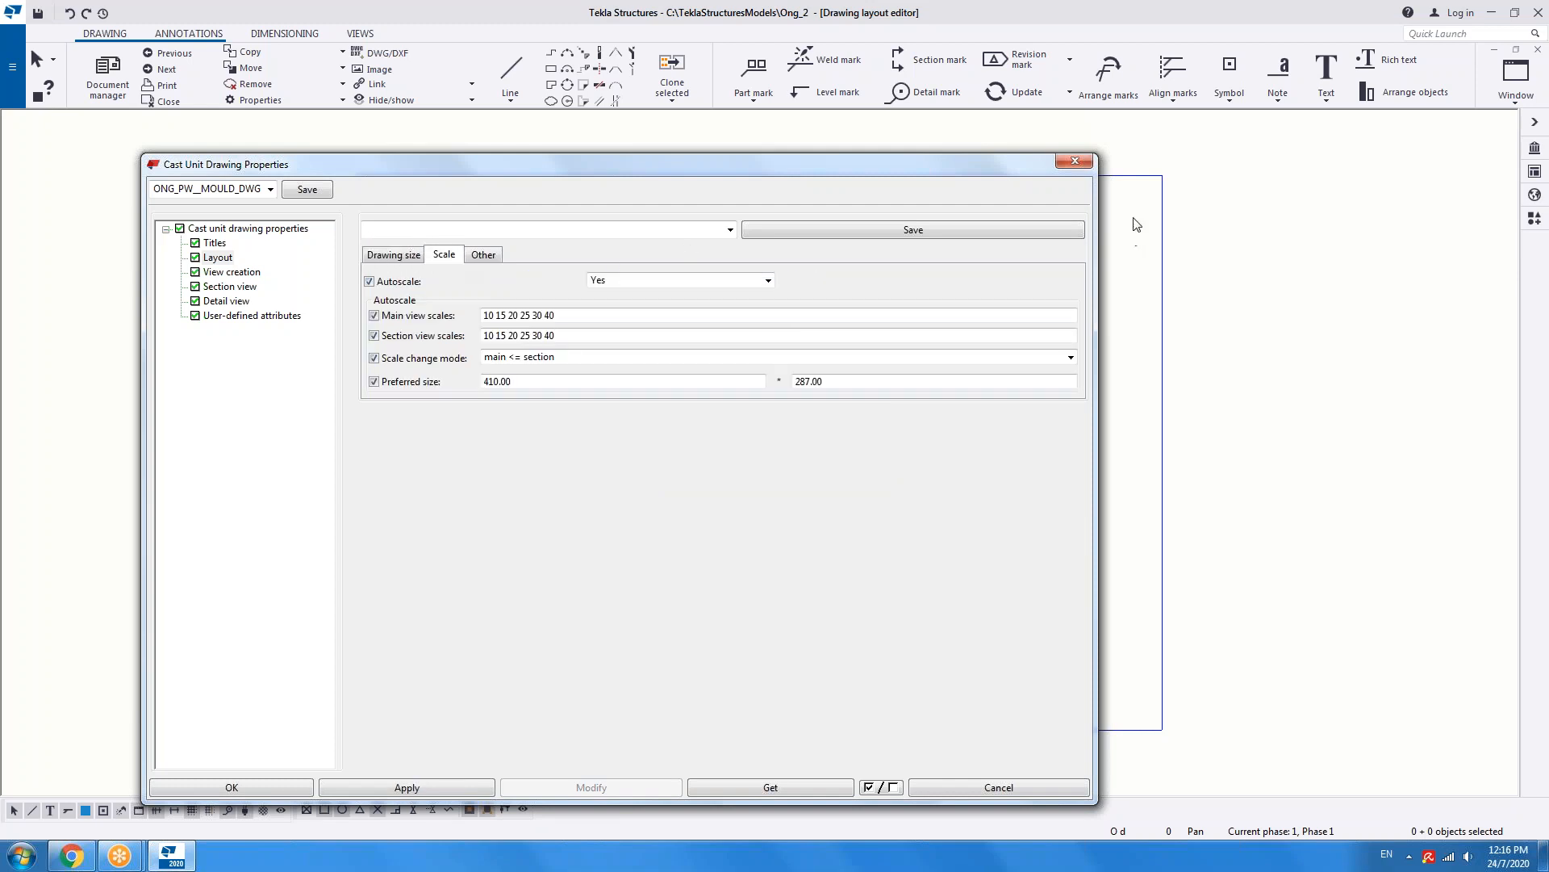
pyautogui.click(1075, 160)
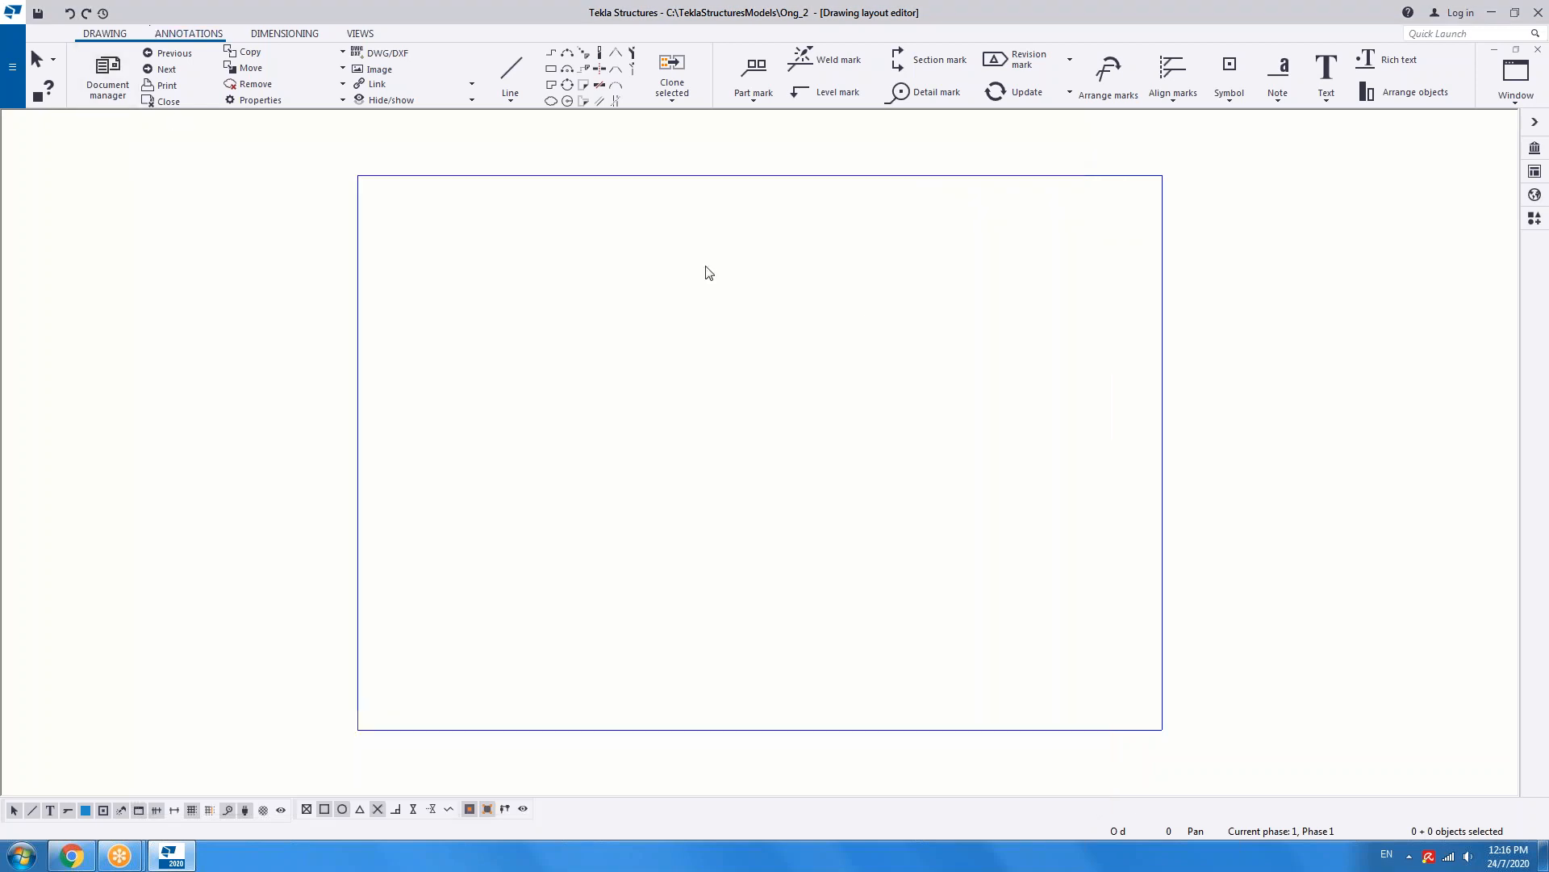
# - Leave the drawing layout editor without keeping changes to the drawing
pyautogui.scroll(-2, 860, 342)
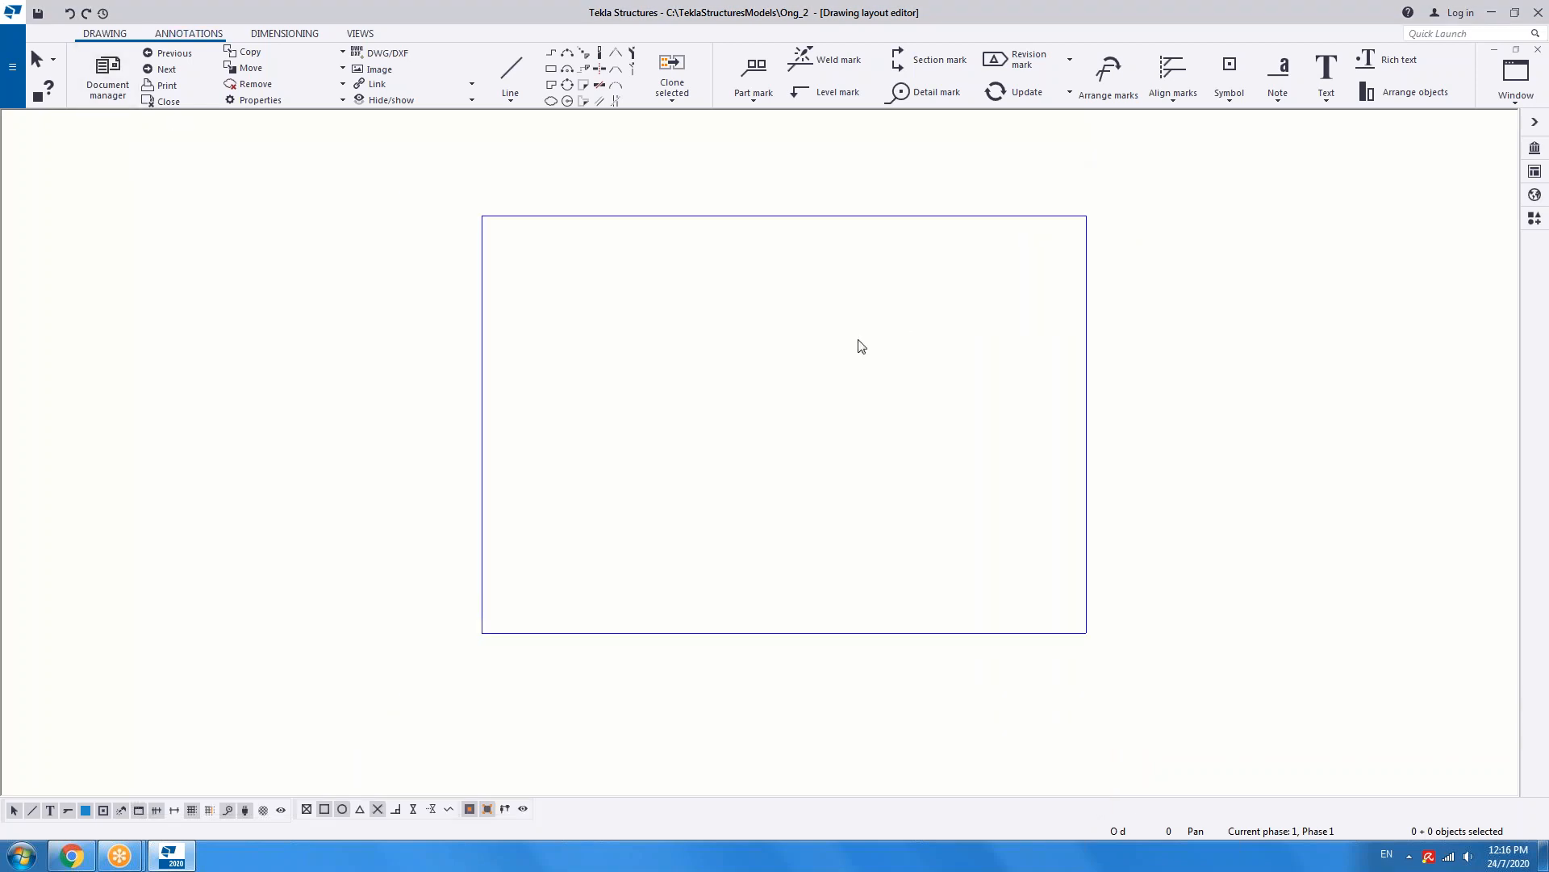
pyautogui.scroll(-1, 1205, 274)
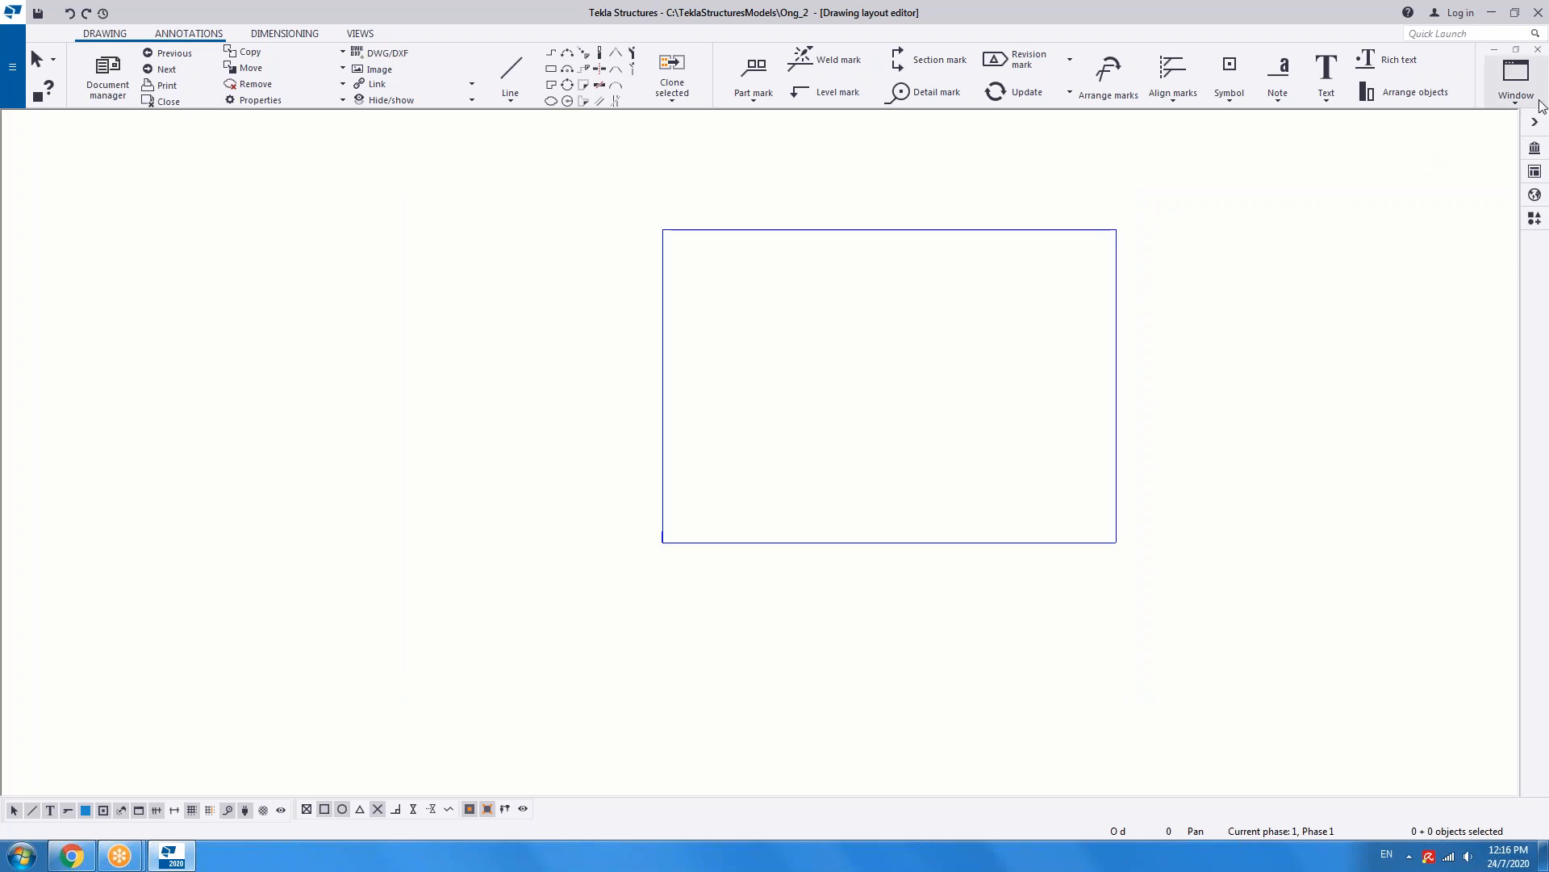
pyautogui.click(1538, 49)
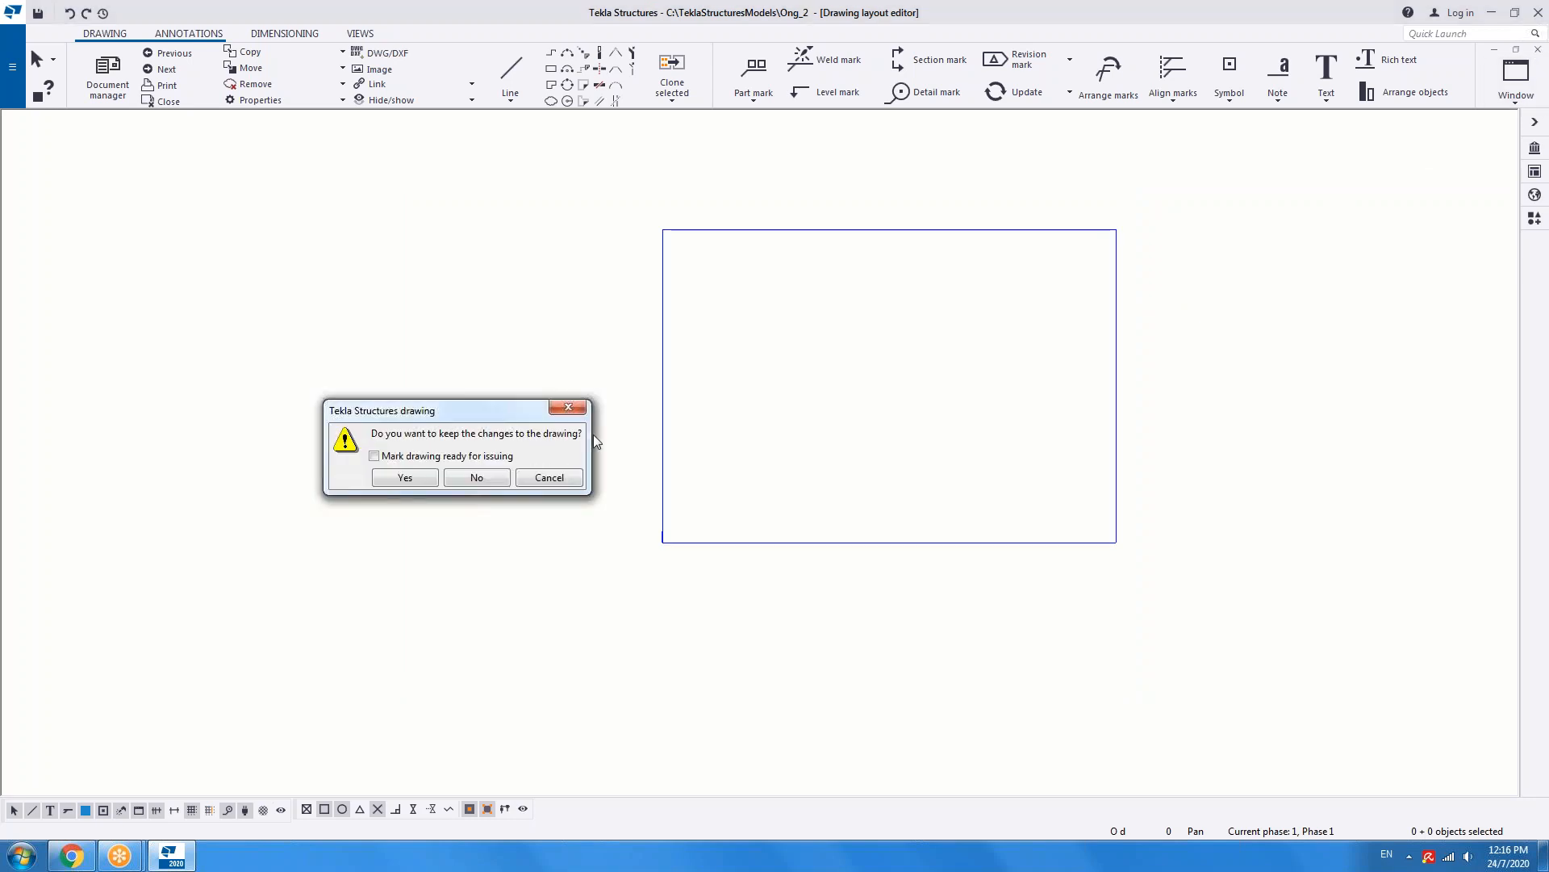
pyautogui.click(466, 478)
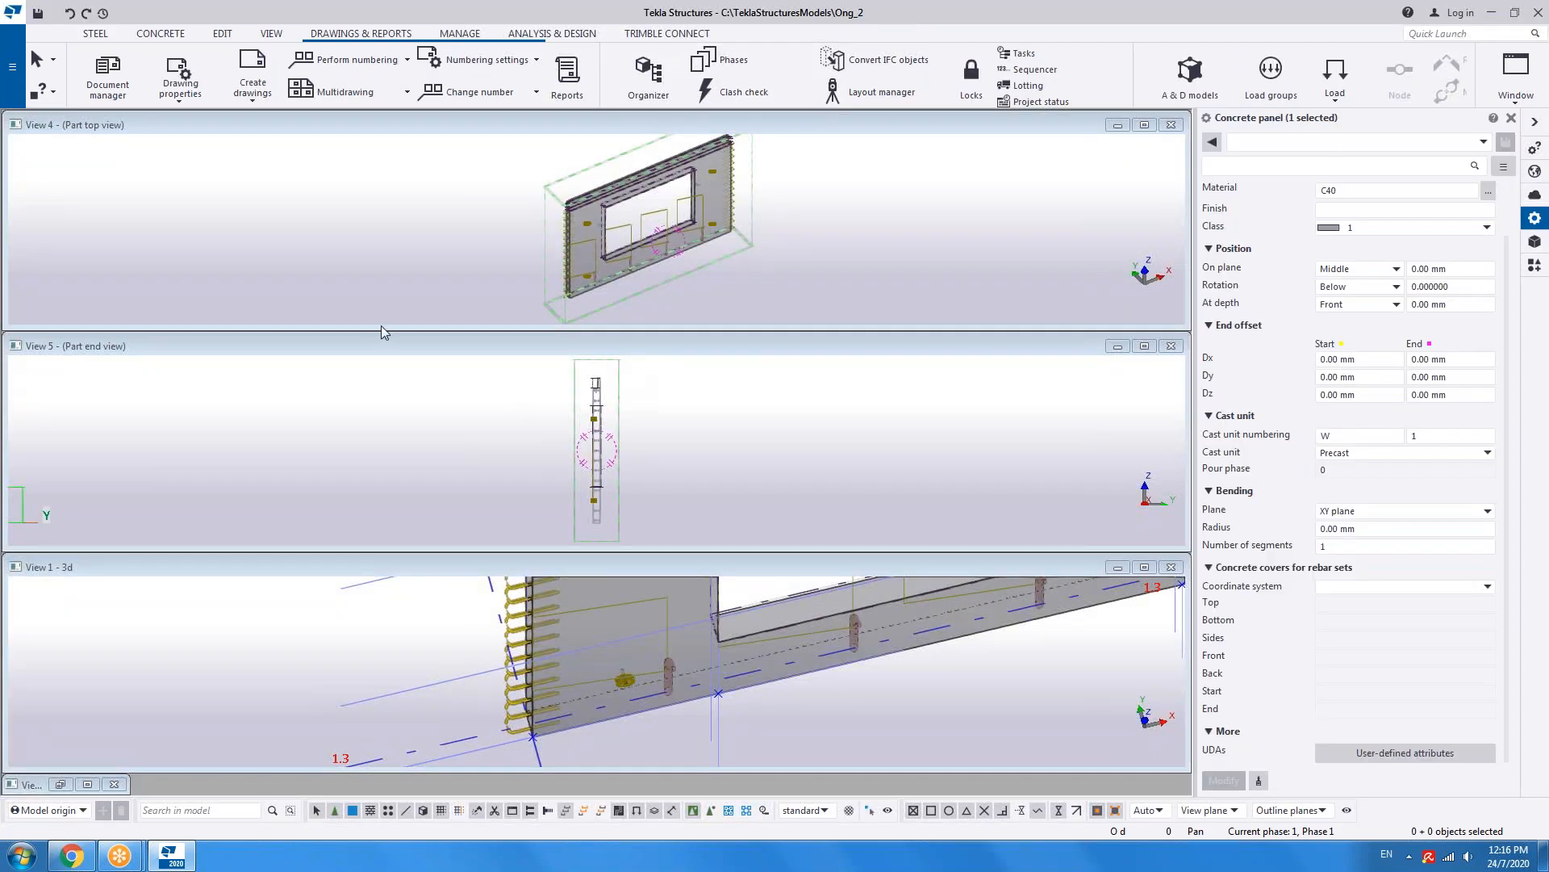
# - Reopen the Ong_2 model from the recent models, saving its unsaved changes
pyautogui.click(11, 71)
pyautogui.moveTo(73, 141)
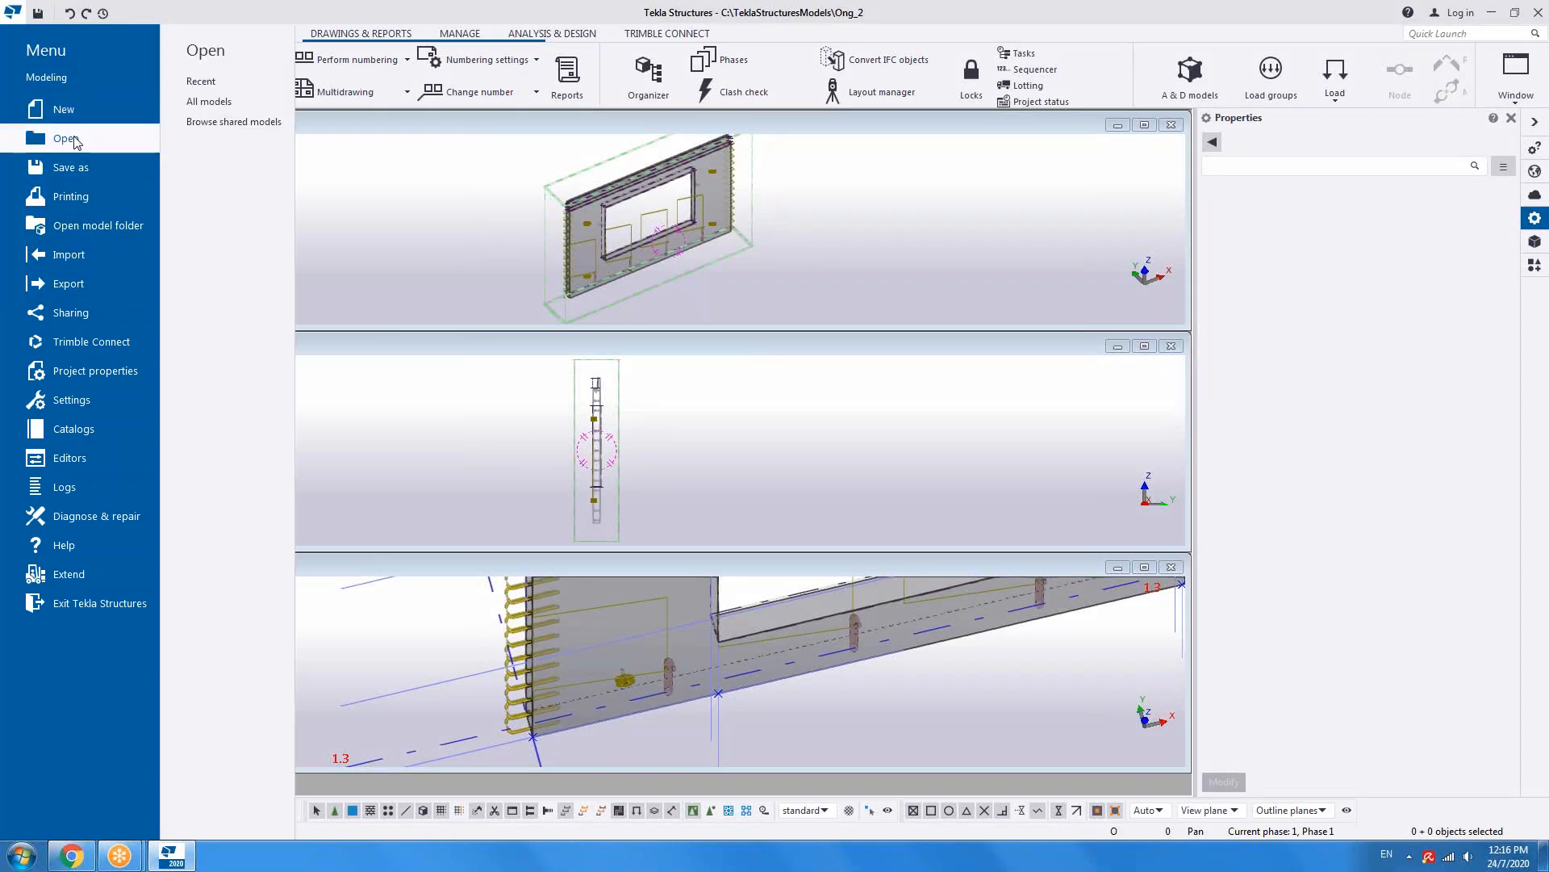
pyautogui.click(213, 85)
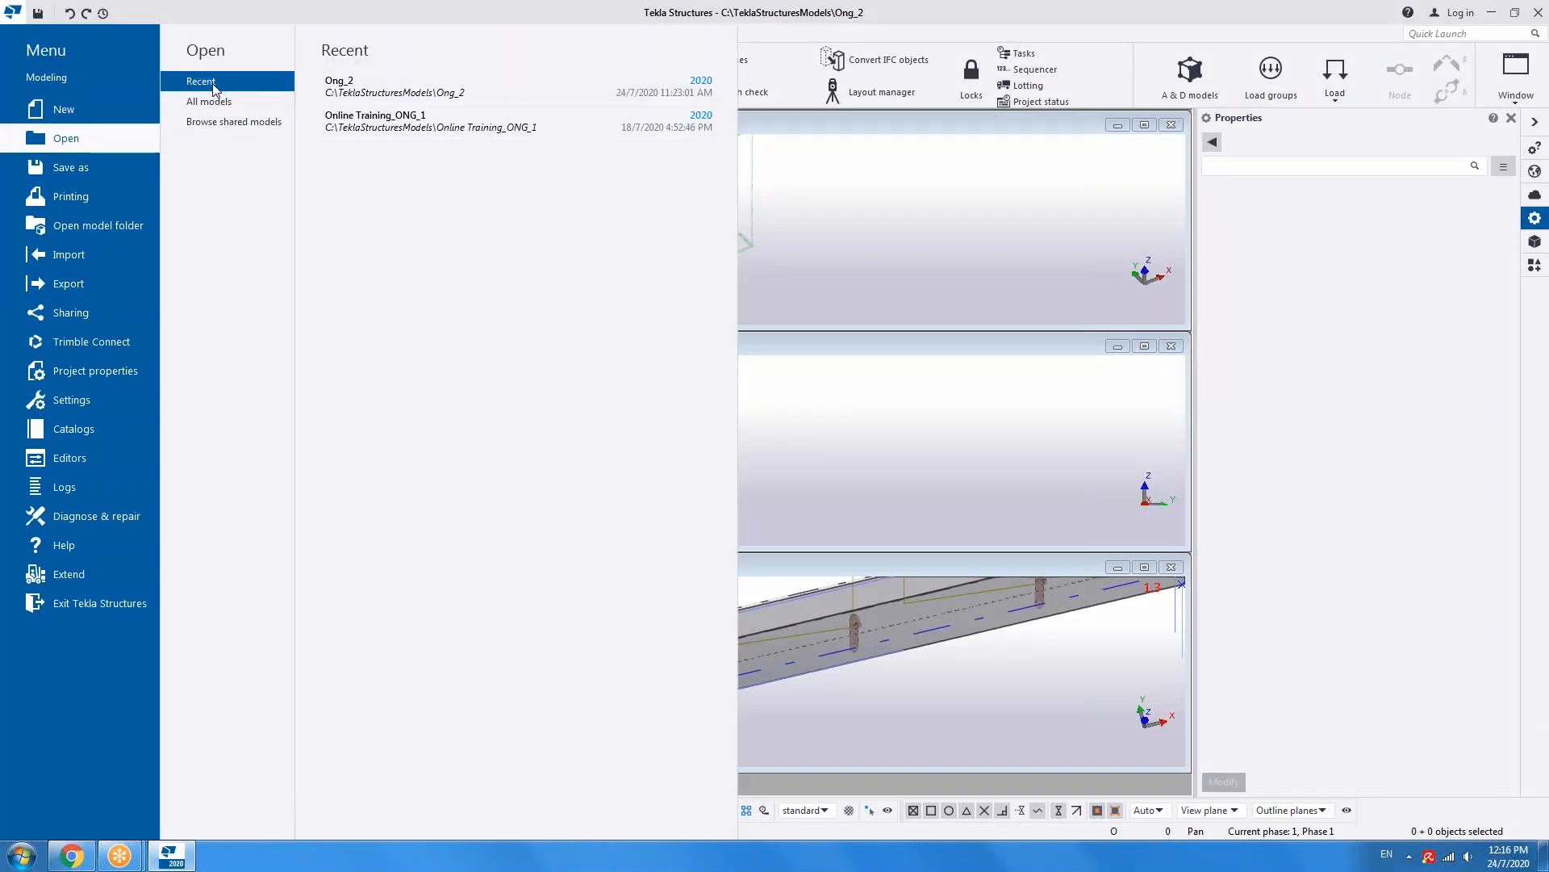
pyautogui.click(356, 95)
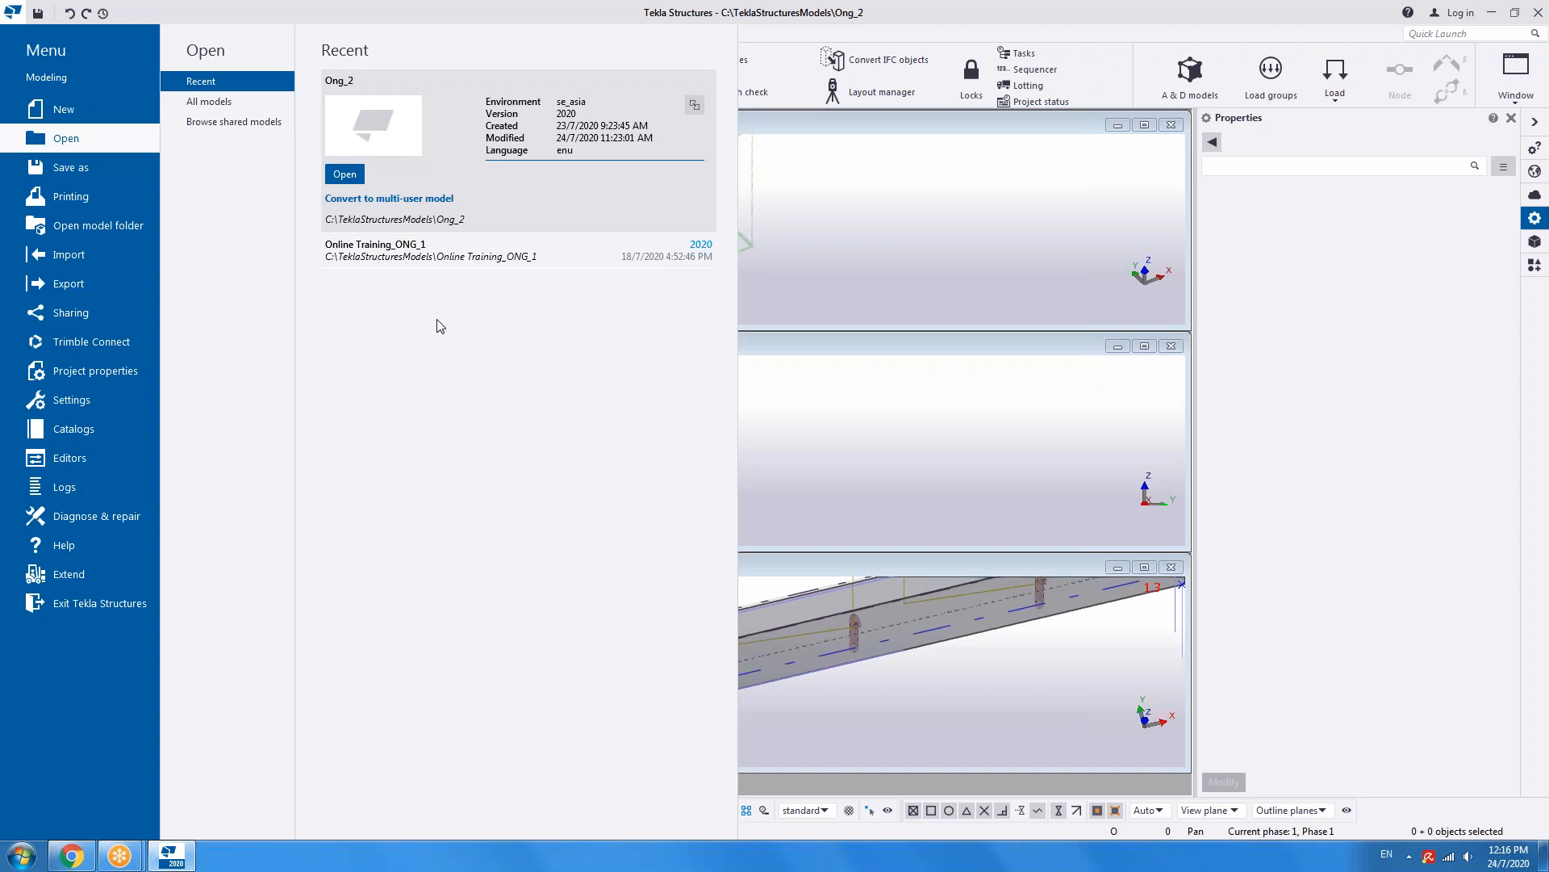
pyautogui.click(344, 174)
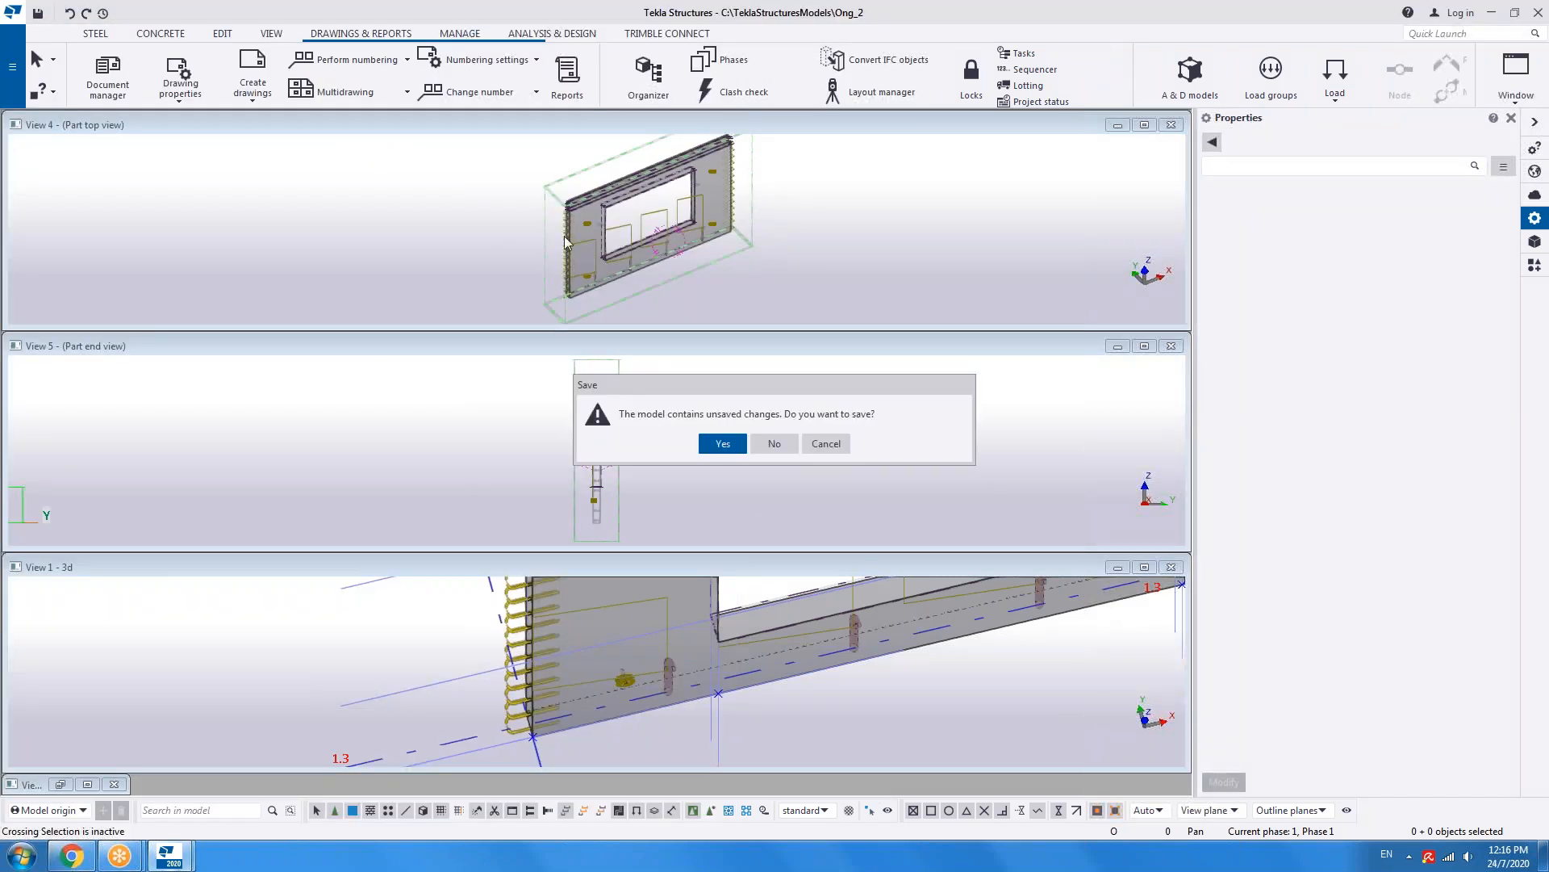
pyautogui.click(723, 444)
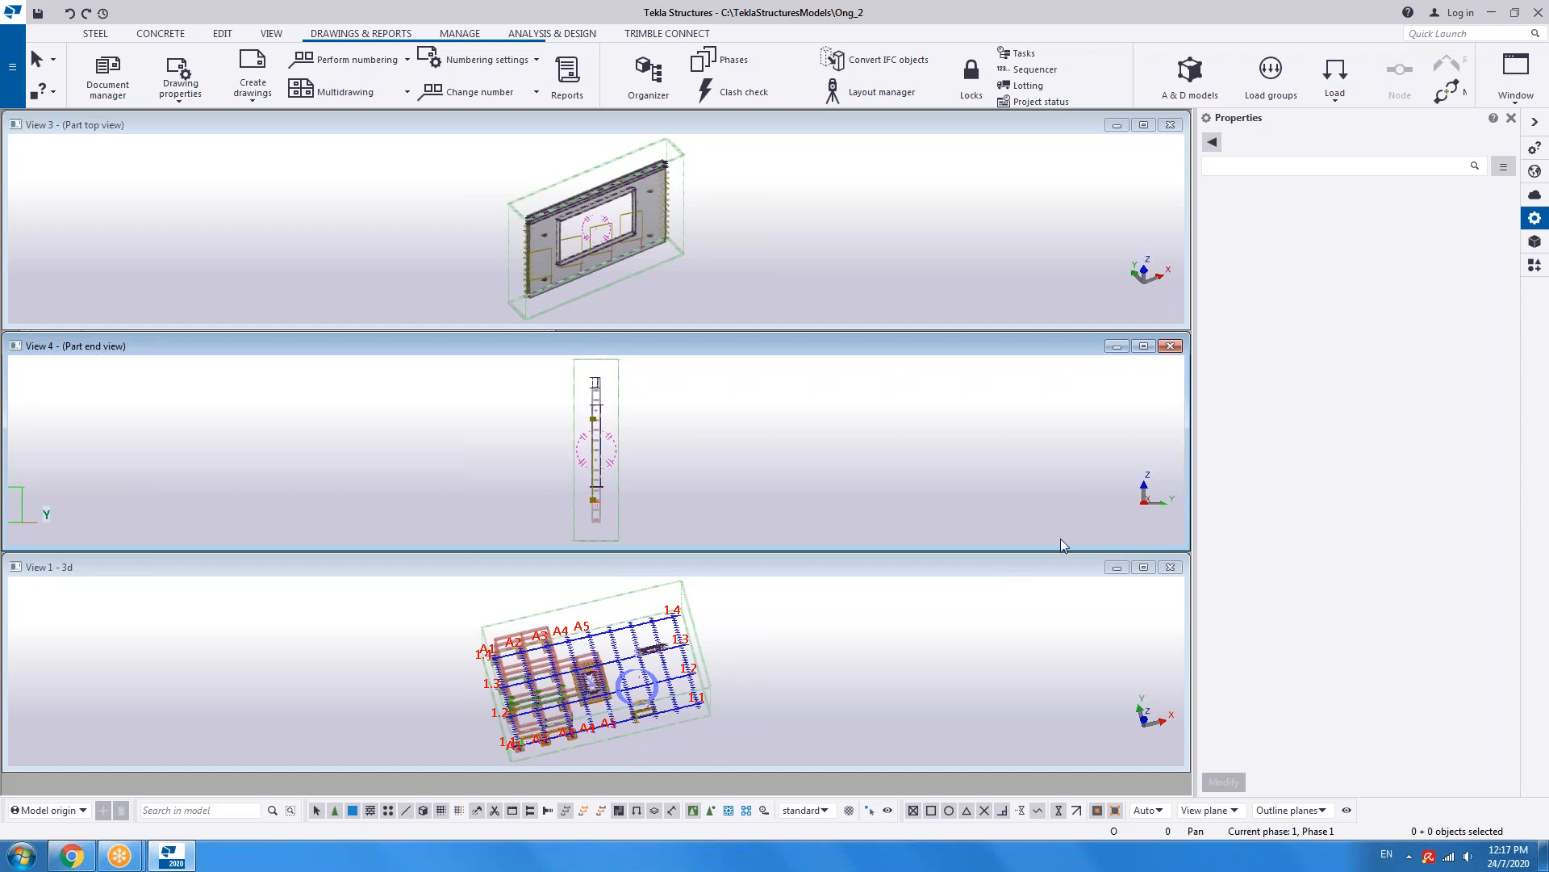
# - Check the layout choices and scale settings in the standard cast unit drawing properties, and close the dialog
pyautogui.click(190, 95)
pyautogui.click(215, 164)
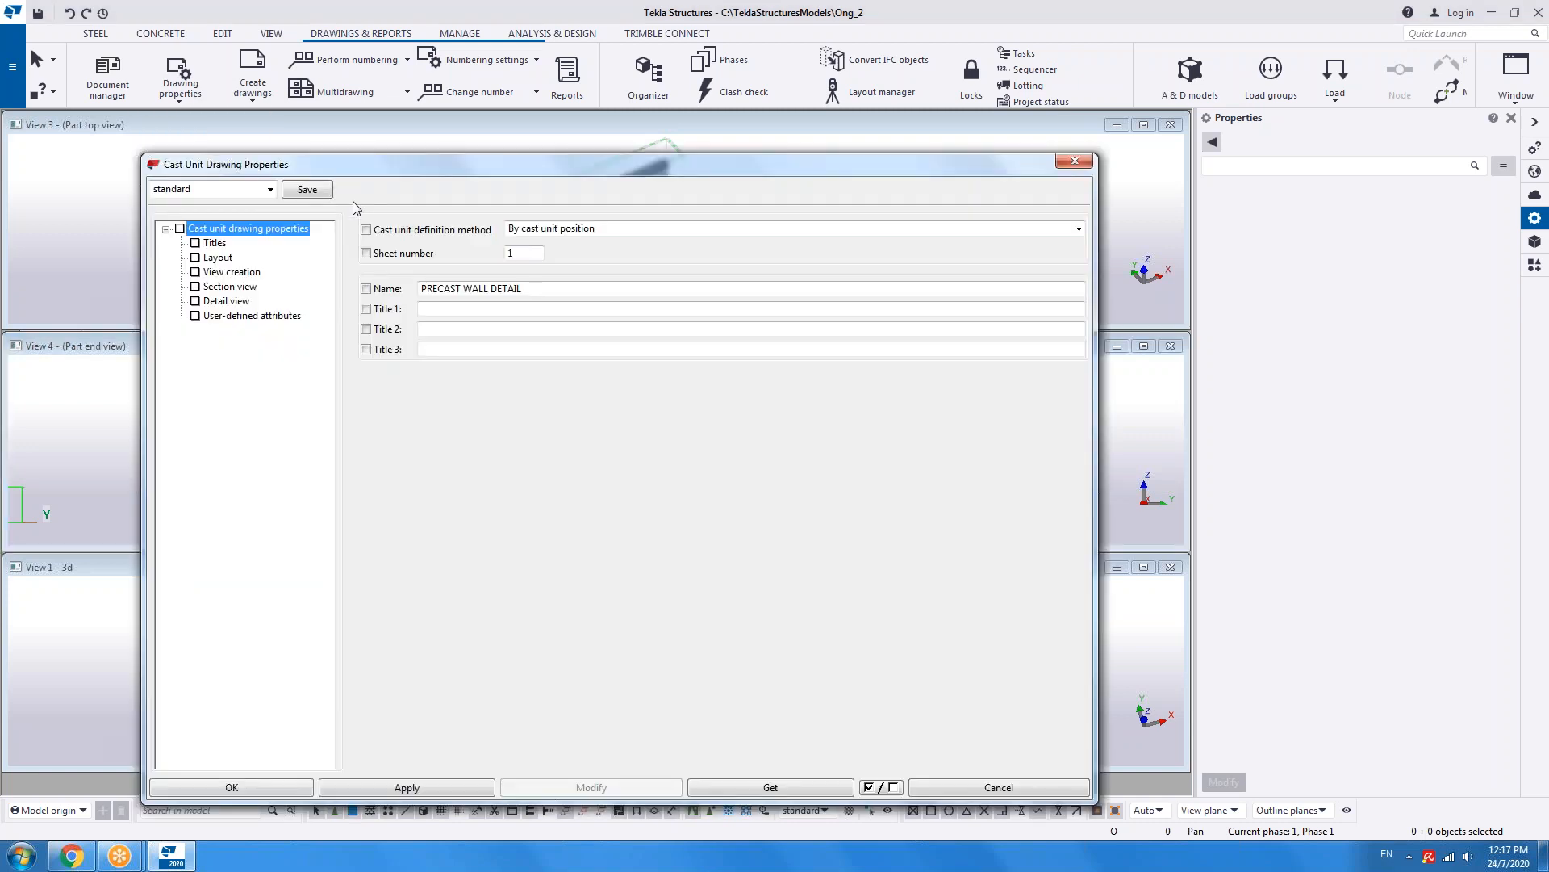
pyautogui.click(230, 258)
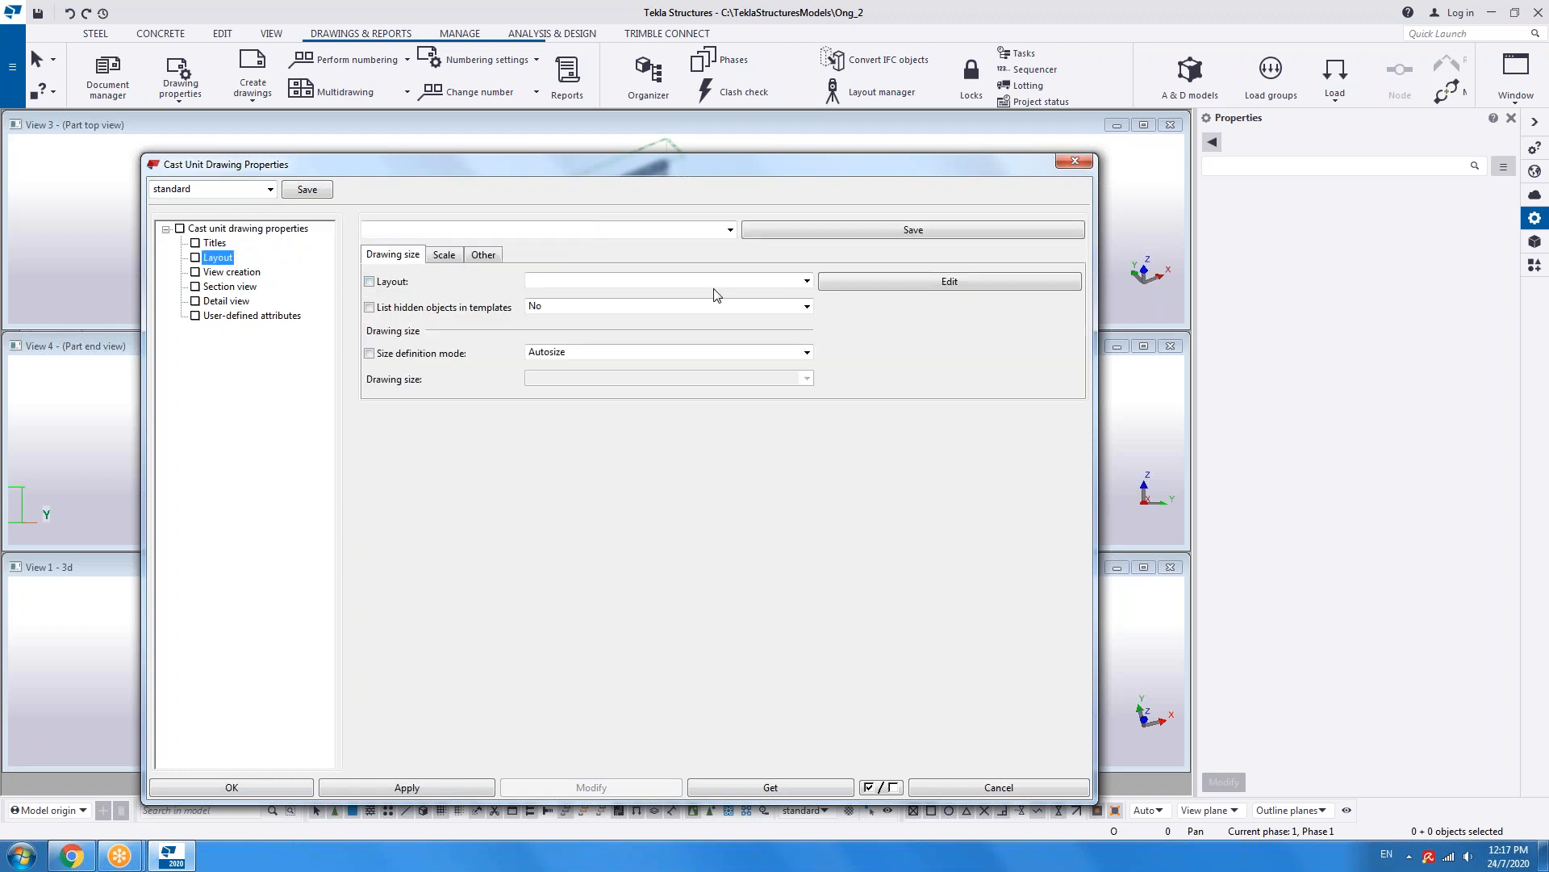
pyautogui.click(806, 281)
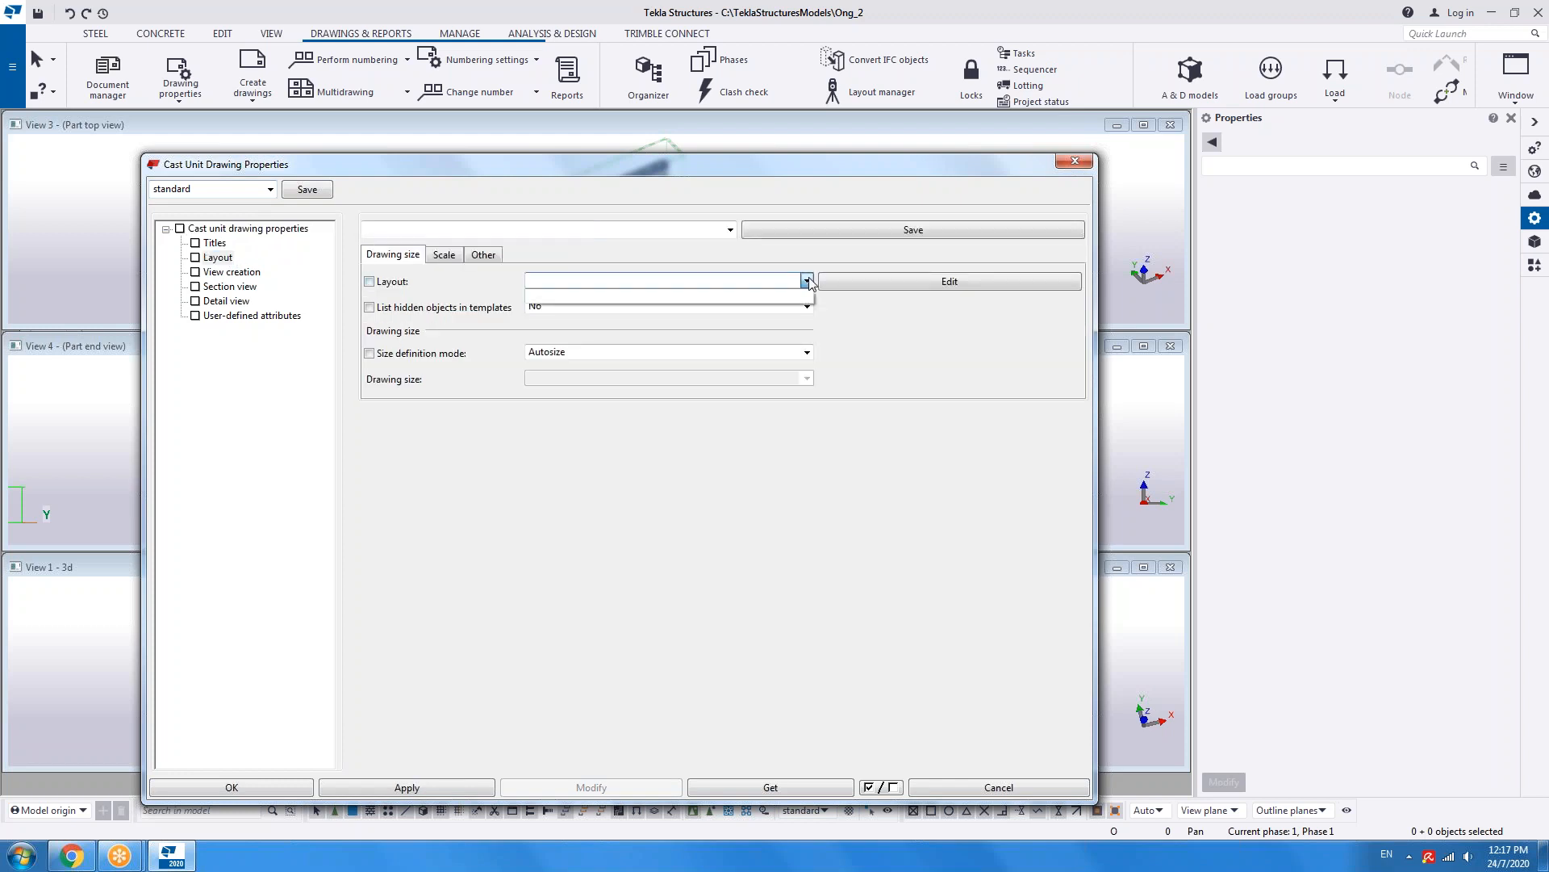
pyautogui.click(869, 327)
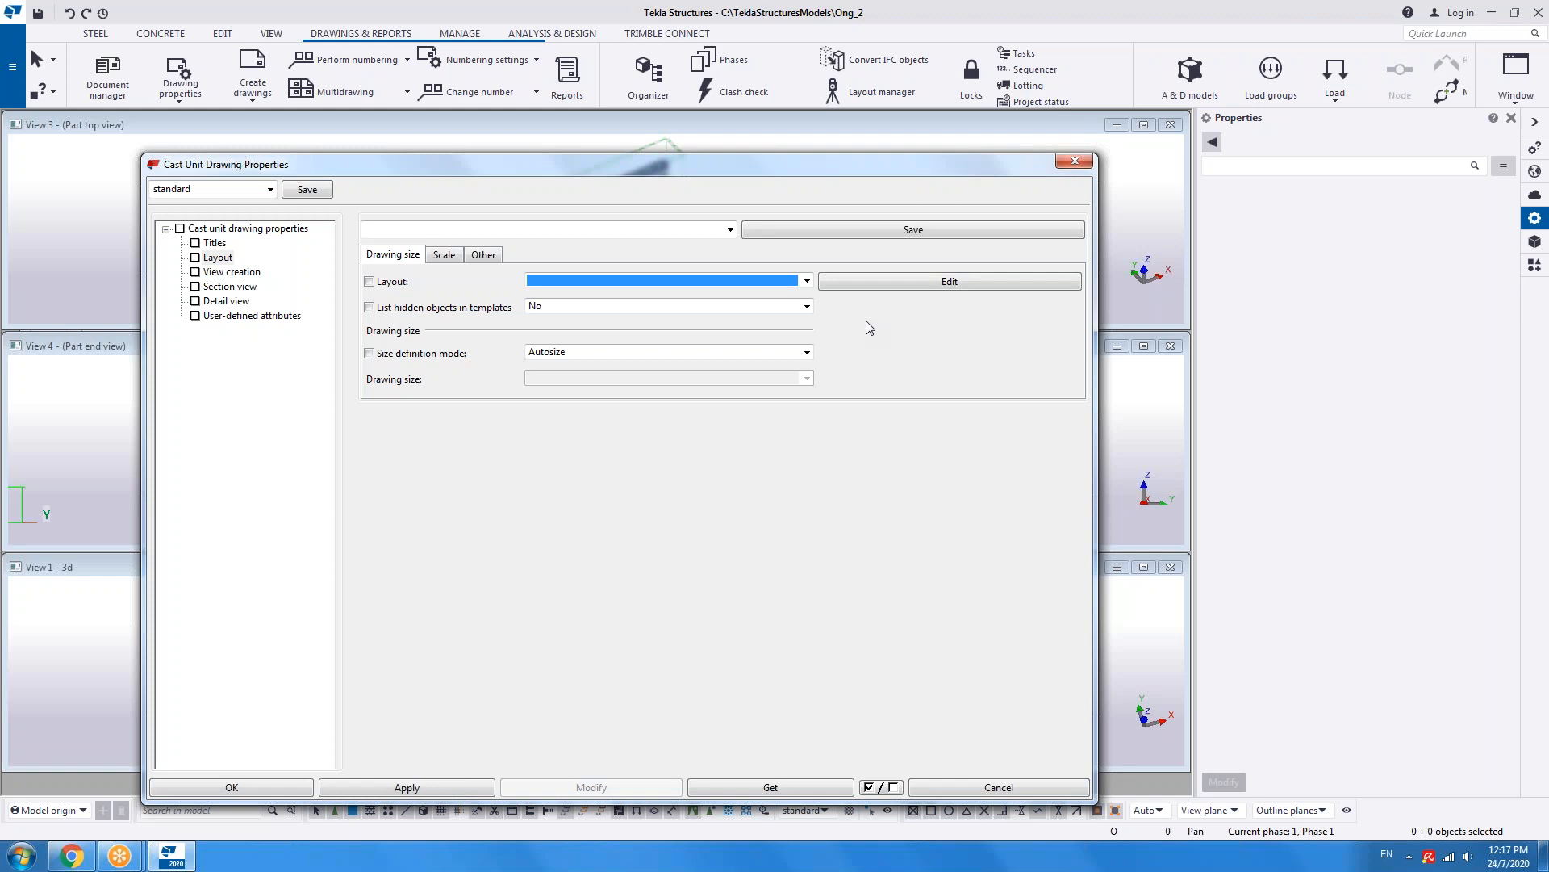
pyautogui.click(446, 255)
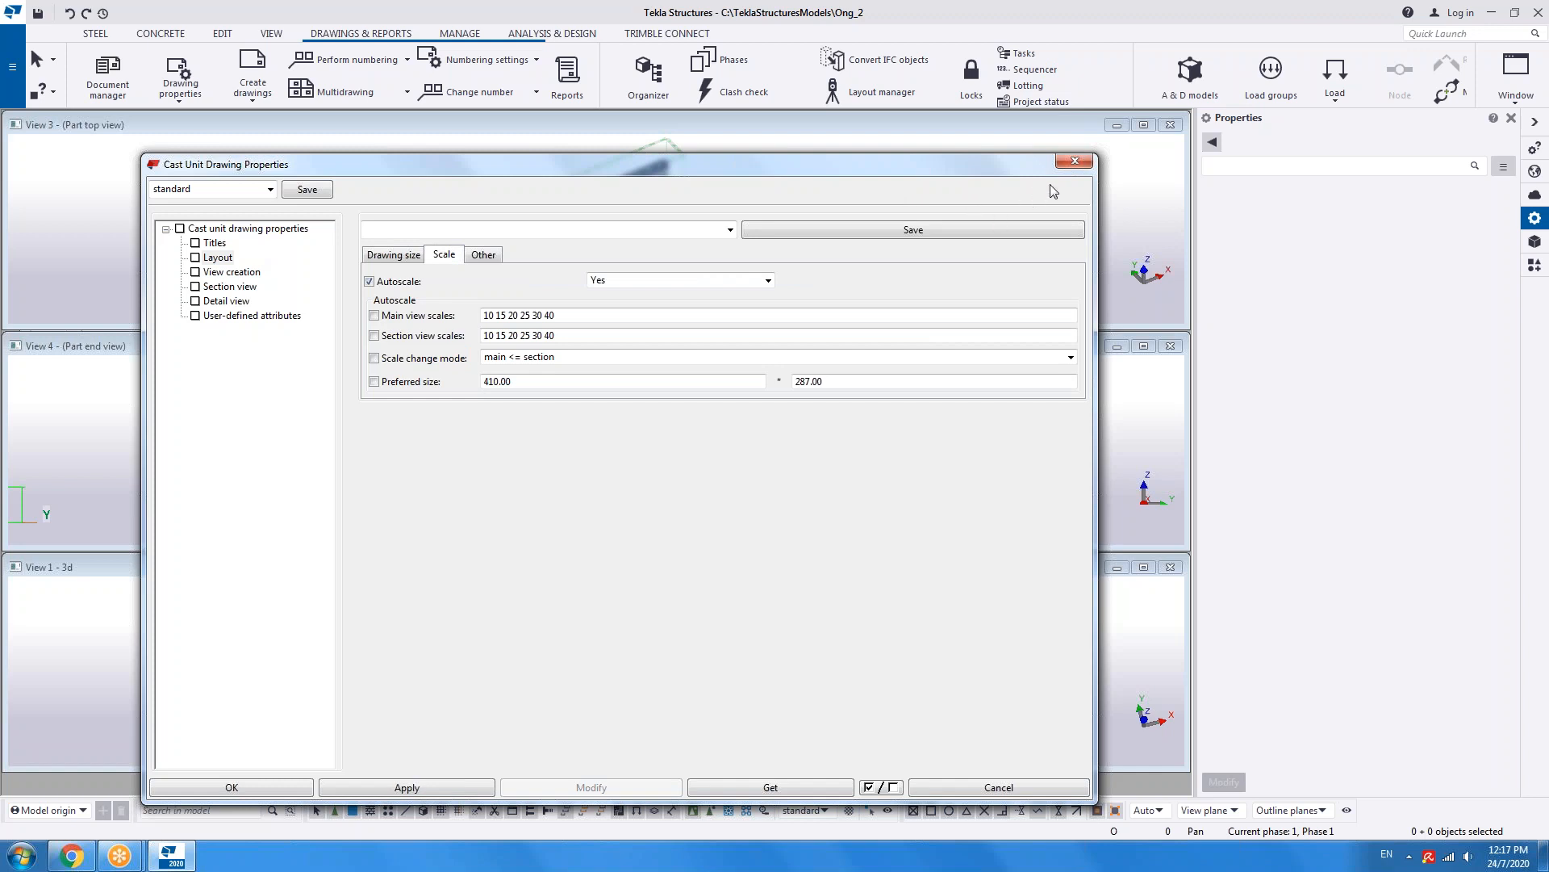
pyautogui.click(1074, 164)
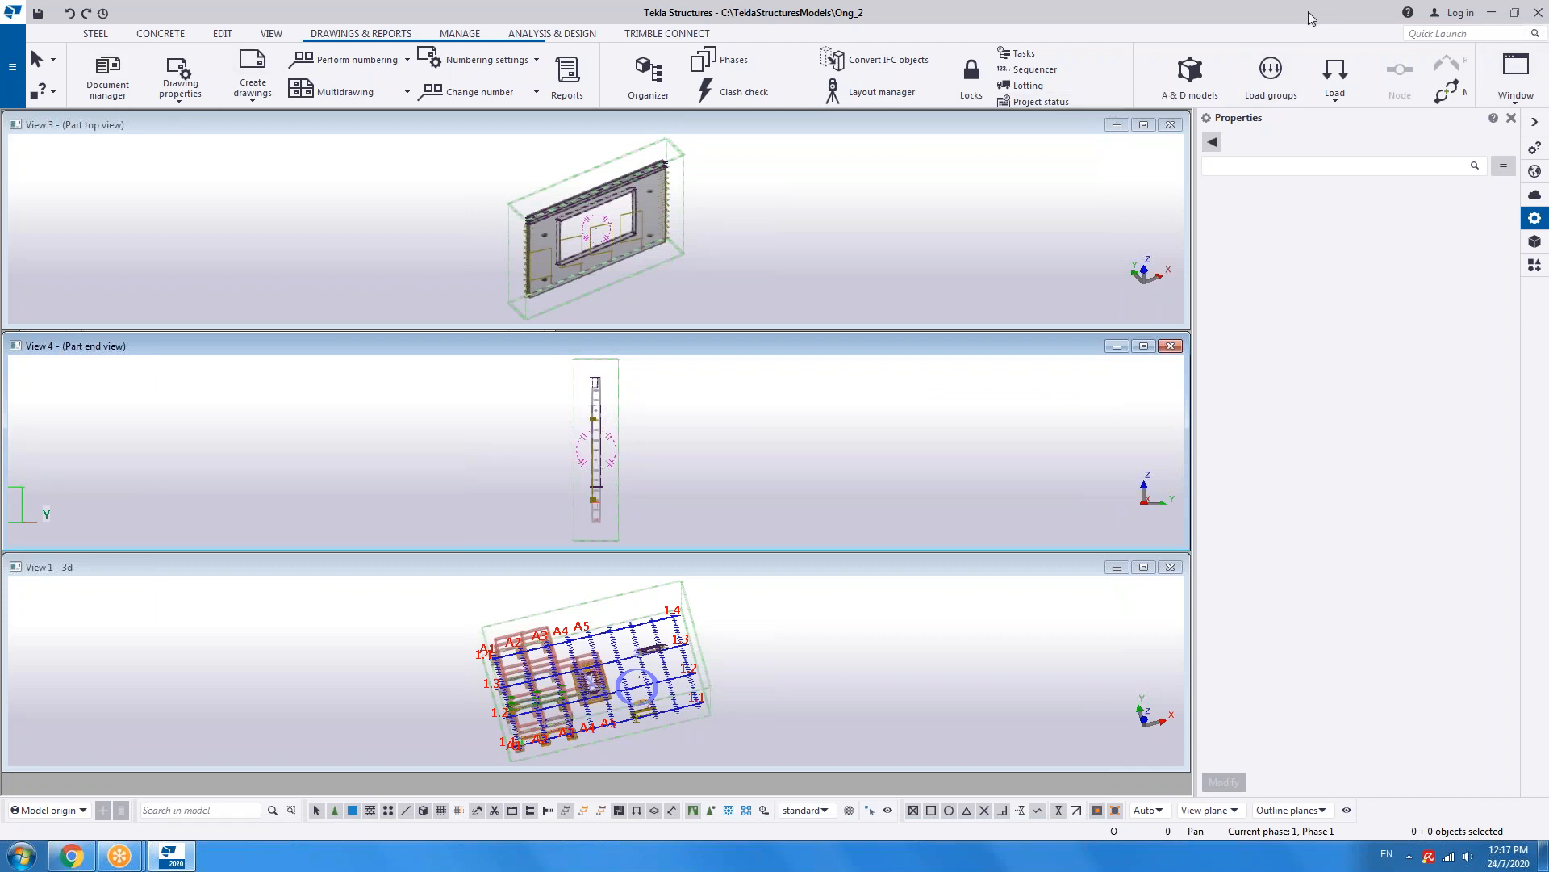
# - Exit Tekla Structures, saving the Ong_2 model
pyautogui.moveTo(1309, 11); pyautogui.dragTo(1159, 81)
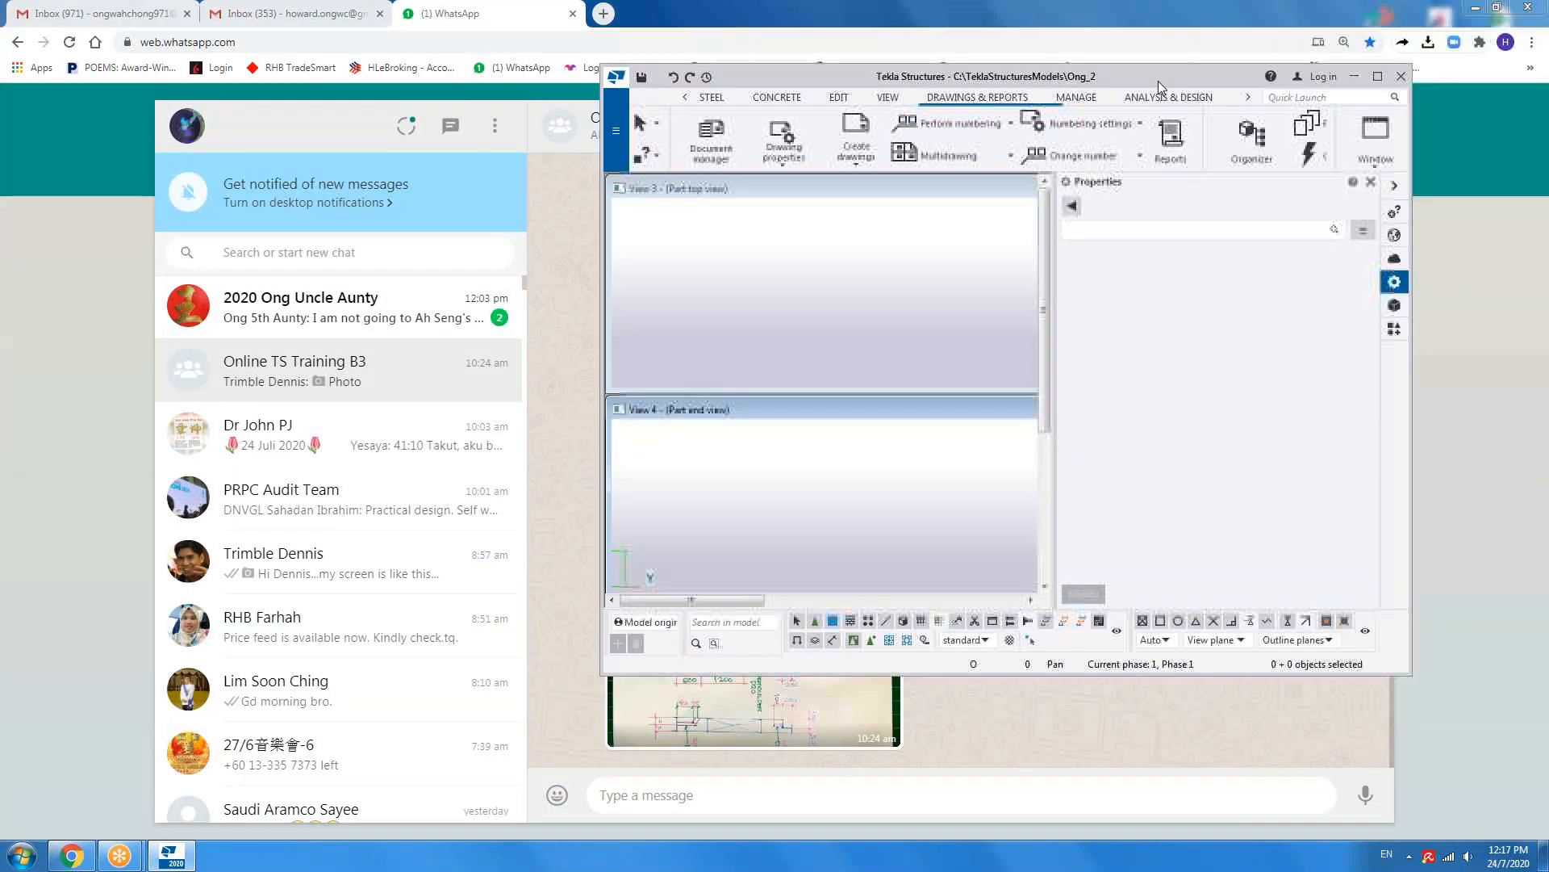
pyautogui.click(1400, 77)
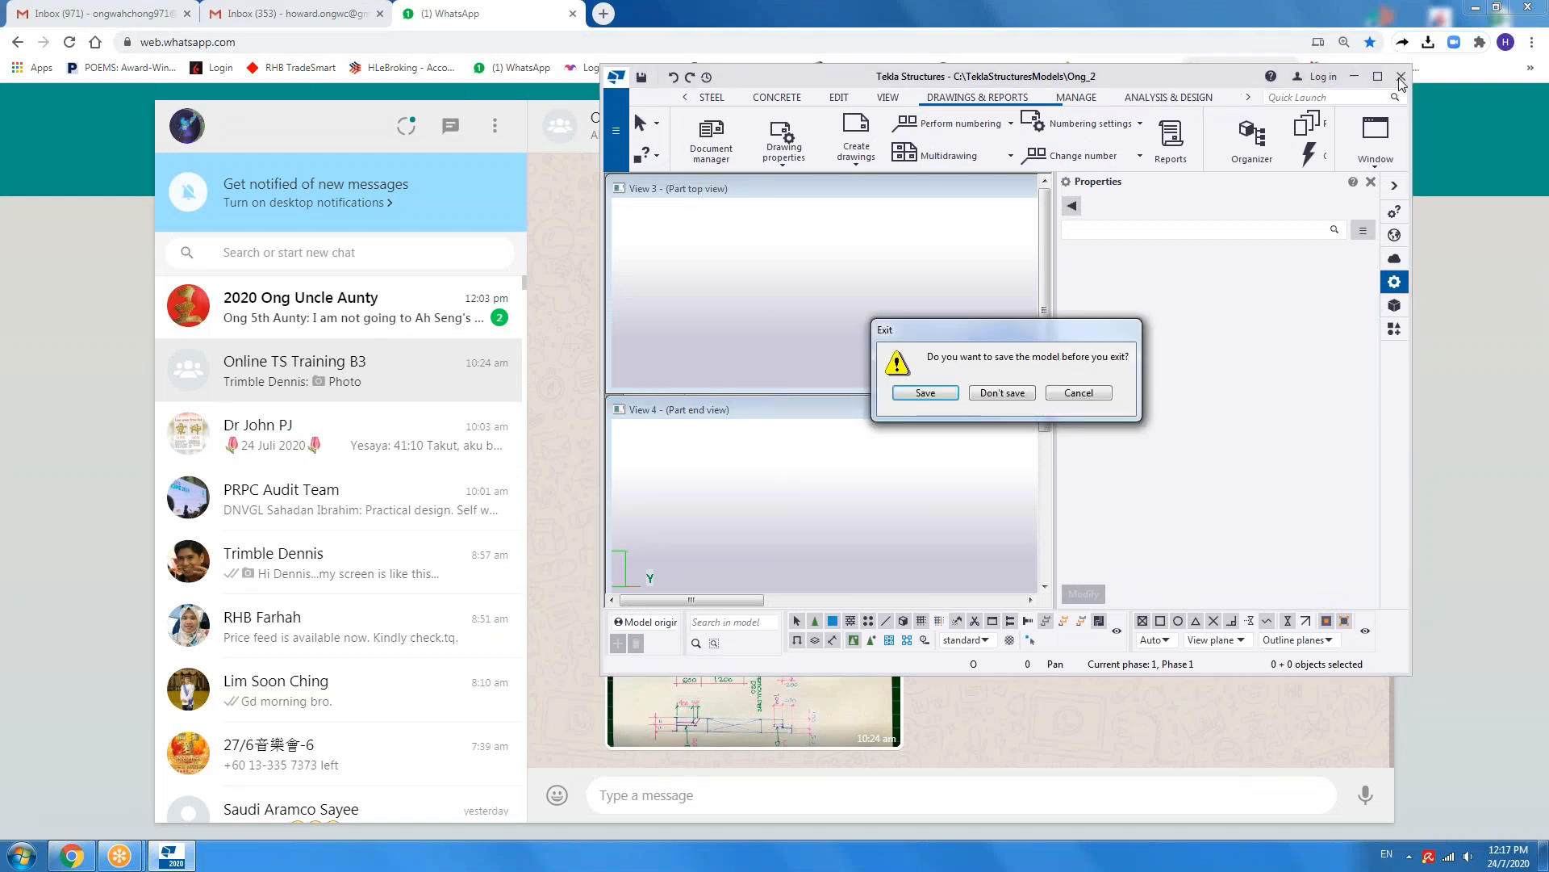
pyautogui.click(926, 393)
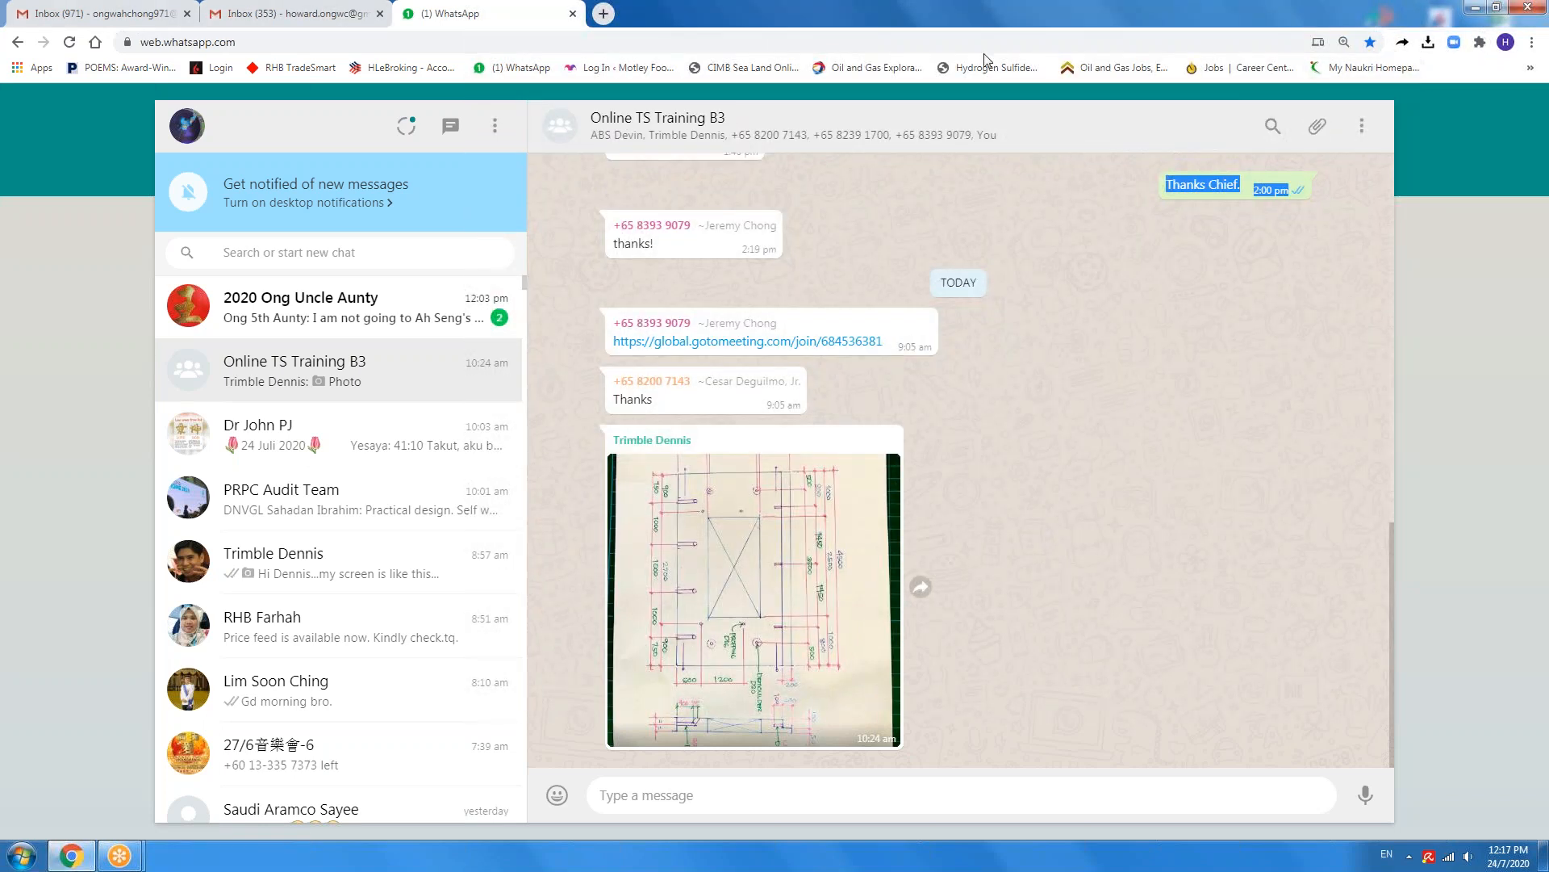
# - Restart Tekla Structures 2020 with the South-East Asia environment, Precast Concrete Detailer role and Precast Concrete Detailing configuration
pyautogui.click(1477, 9)
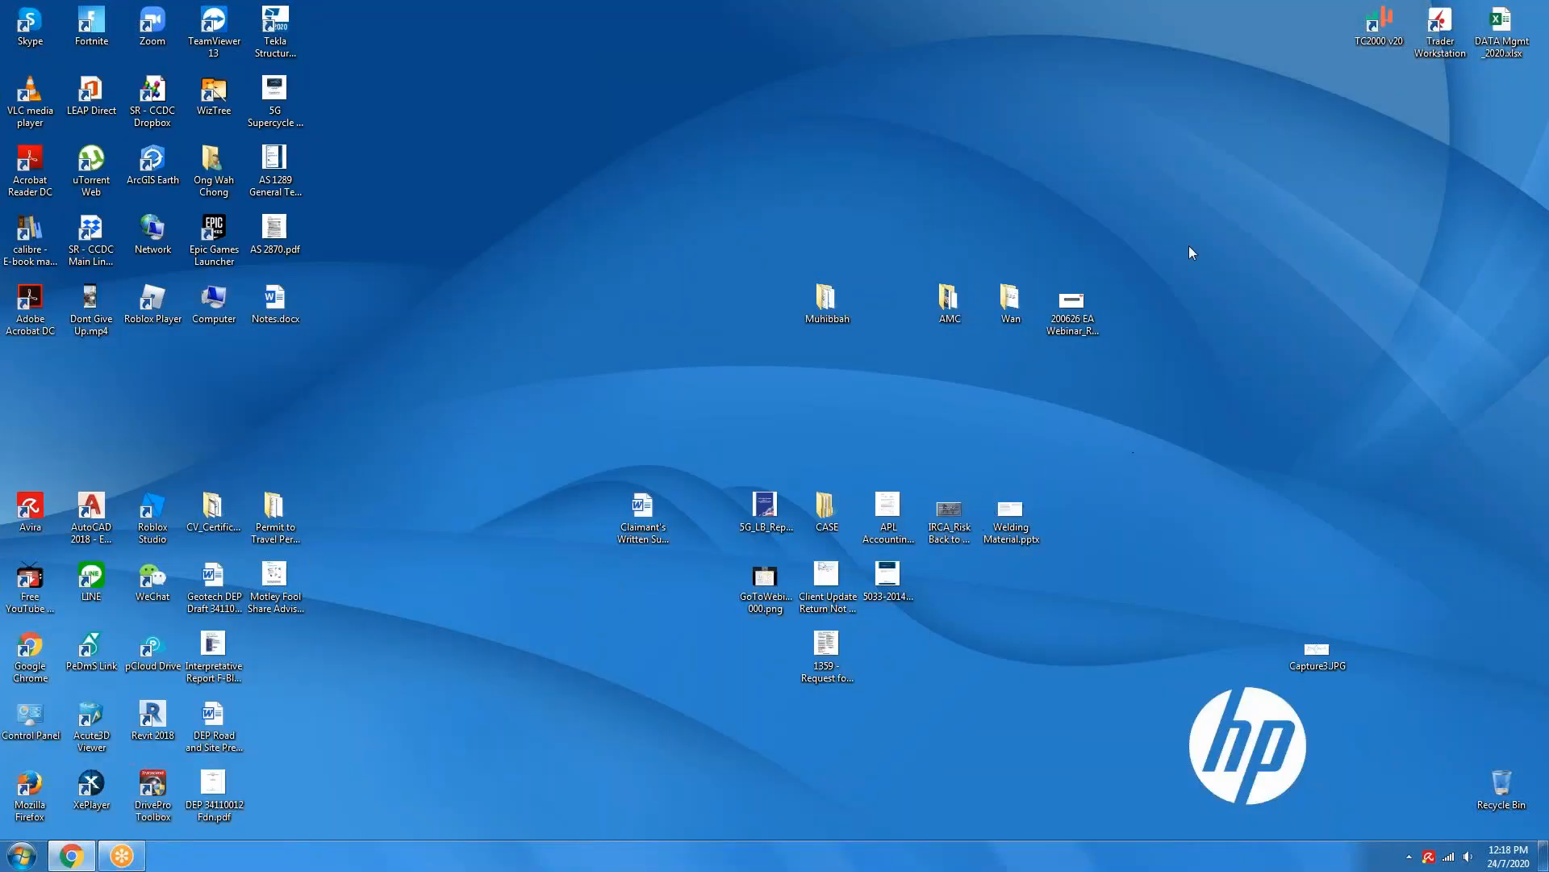
pyautogui.click(275, 25)
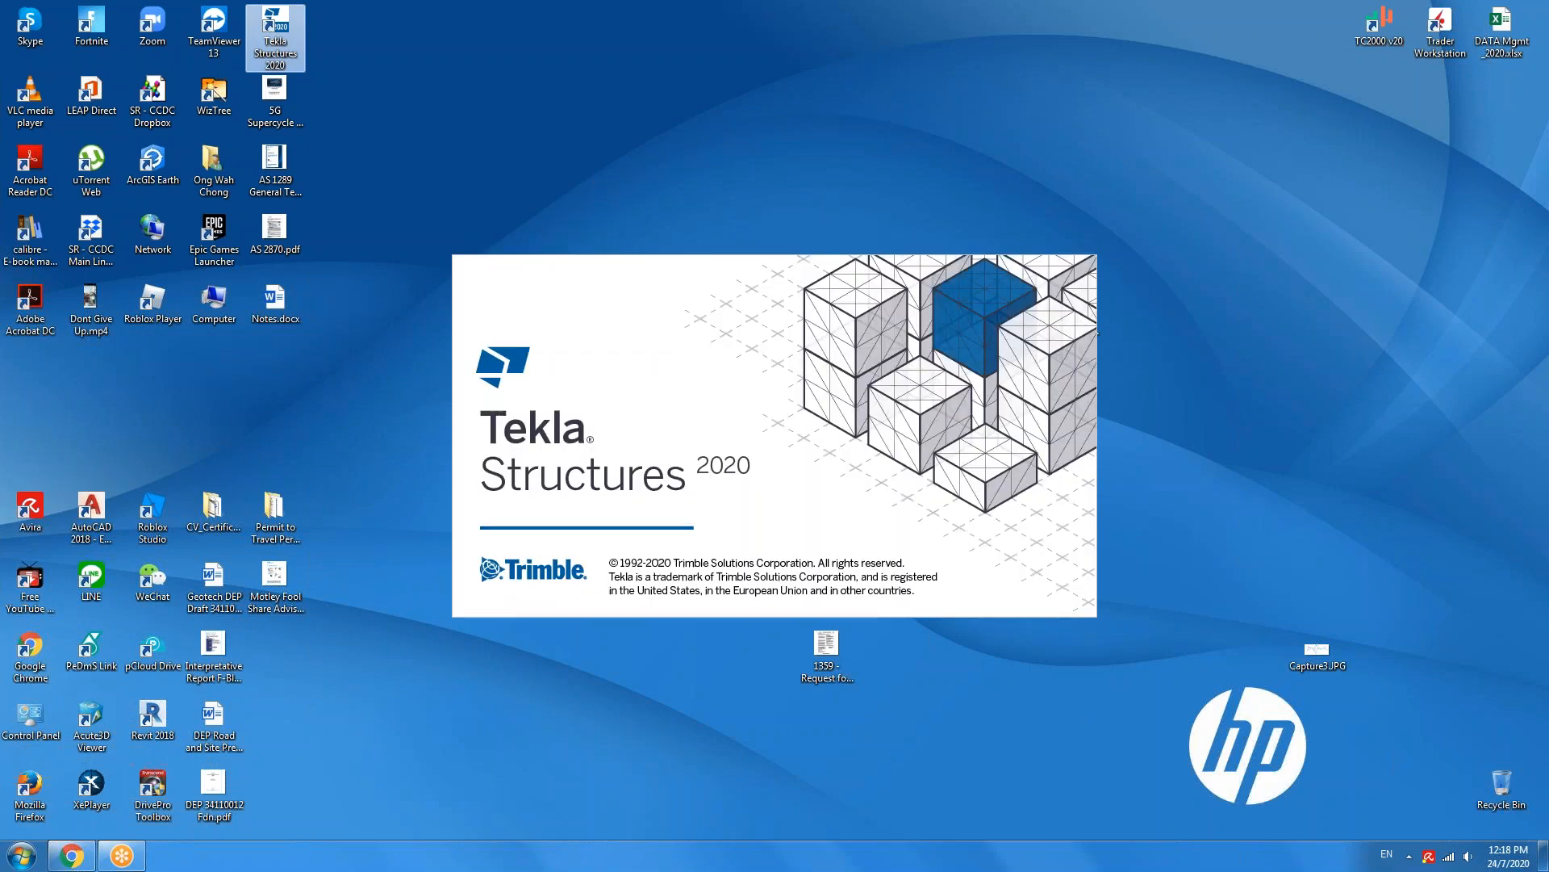
pyautogui.click(1007, 577)
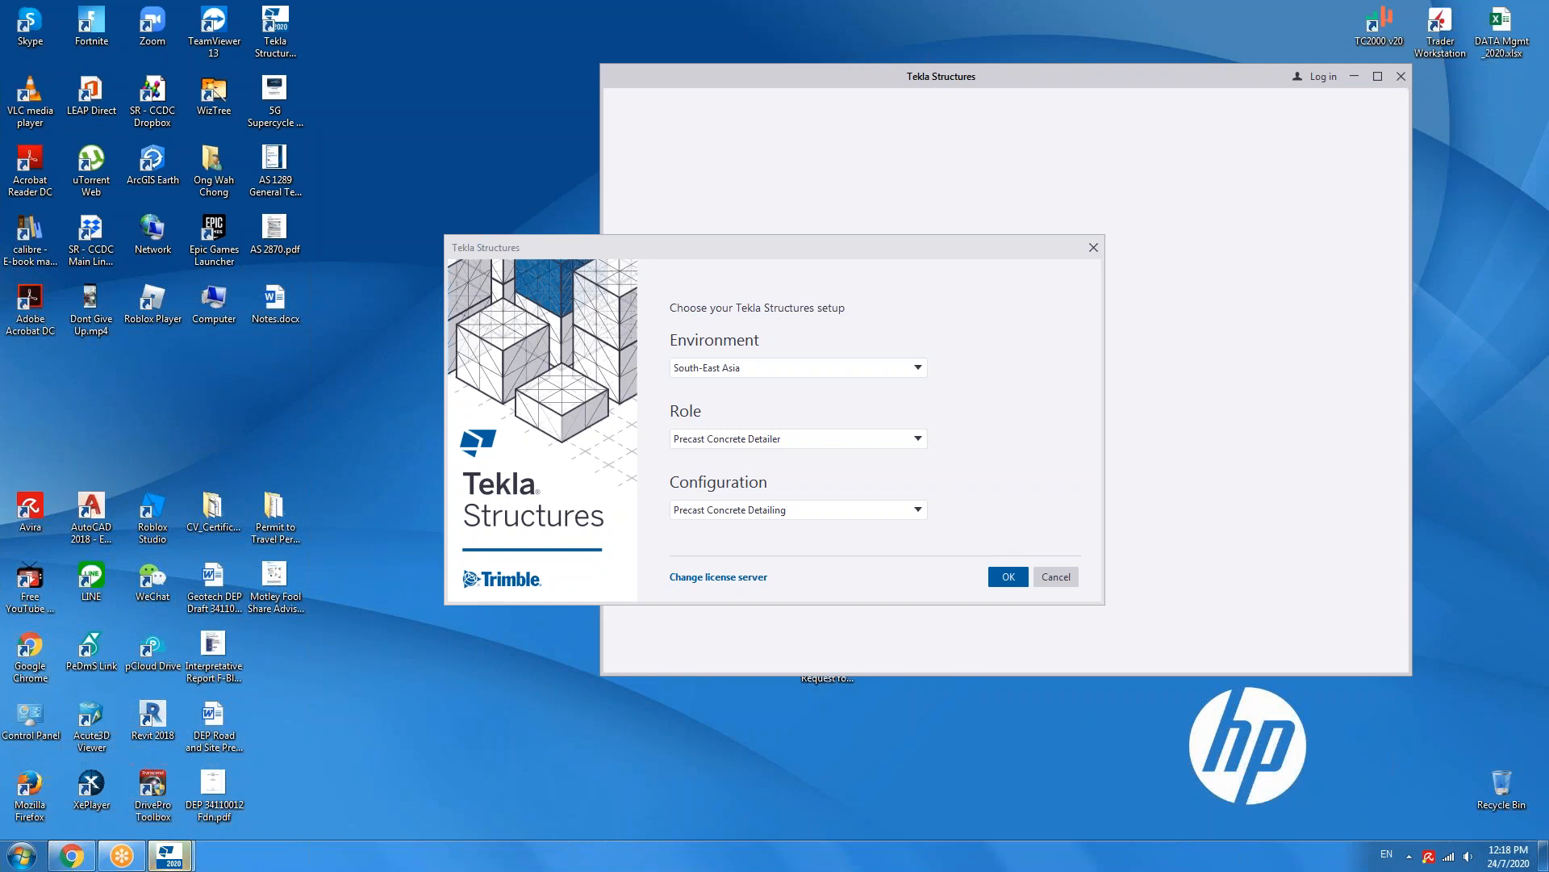
# - Start Tekla Structures with the All role, keeping the South-East Asia environment and Precast Concrete Detailing configuration
pyautogui.click(912, 443)
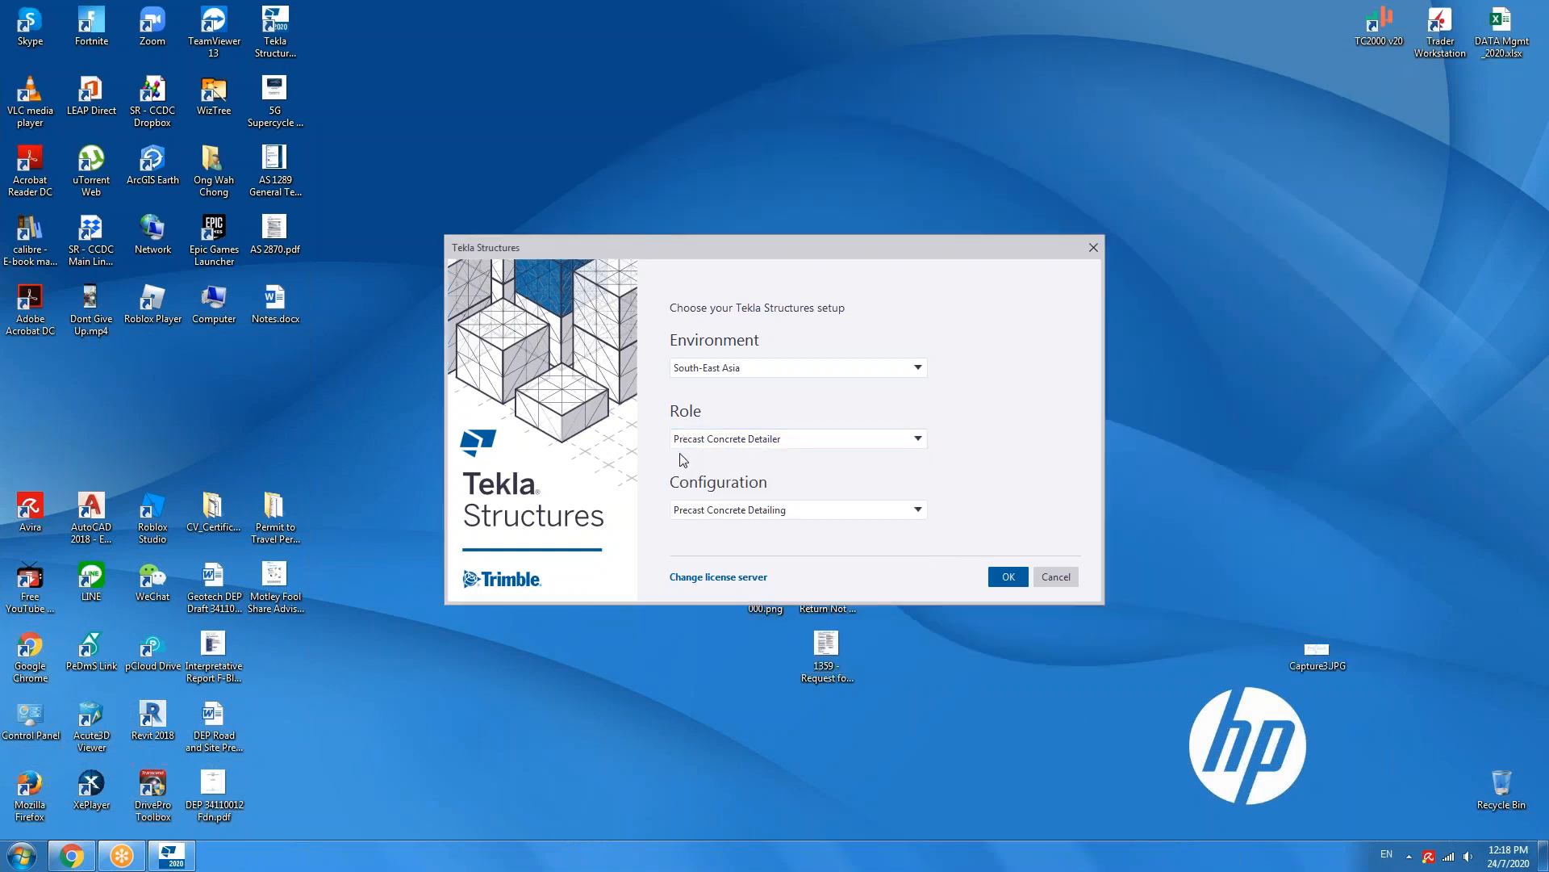
pyautogui.click(917, 443)
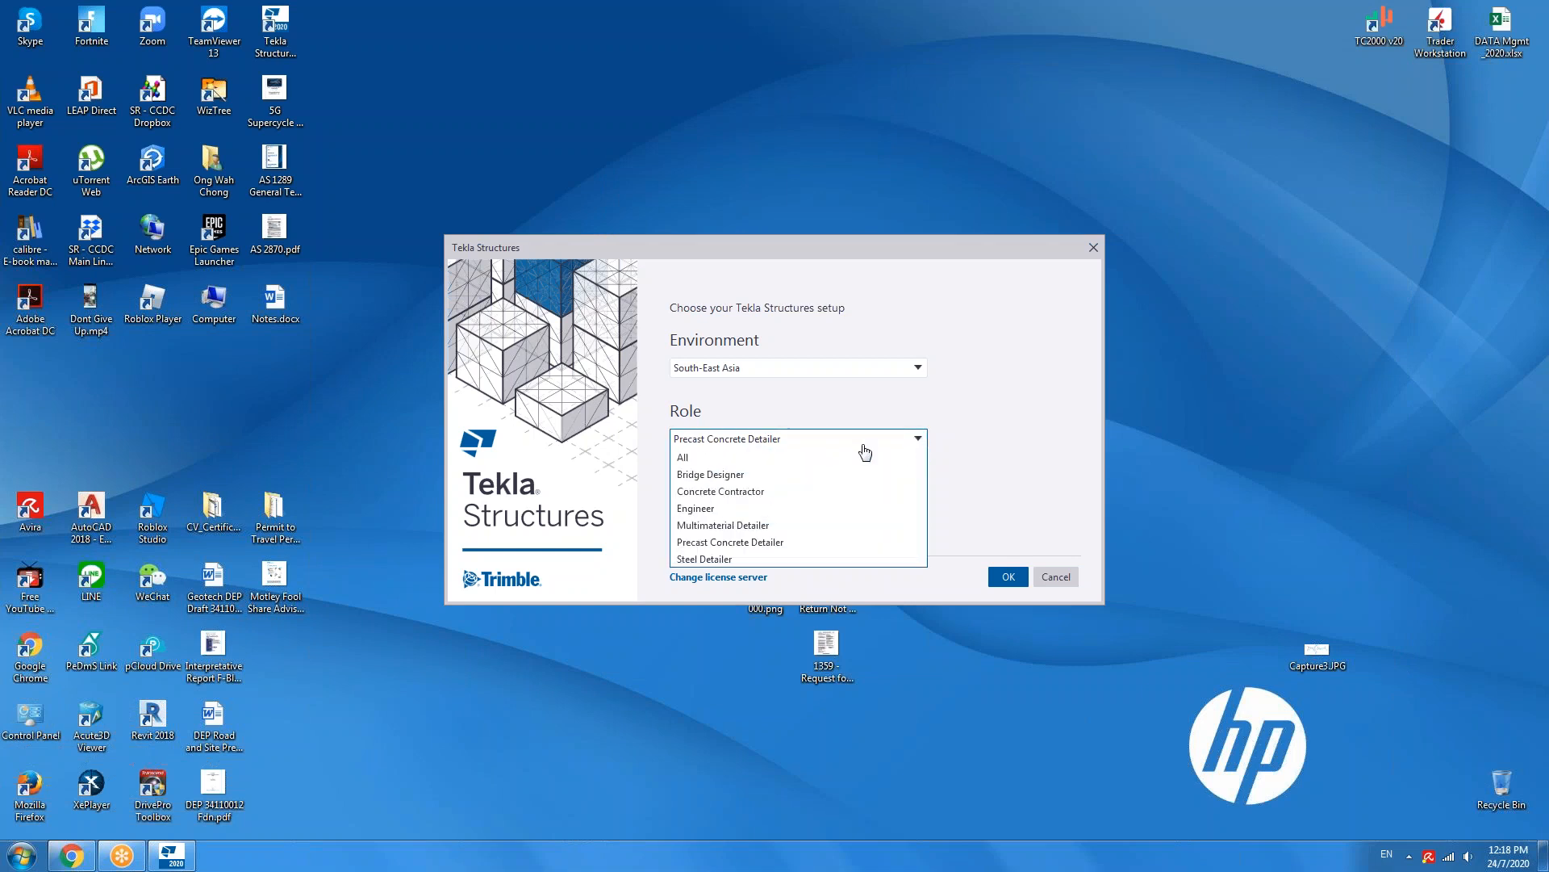
pyautogui.click(692, 458)
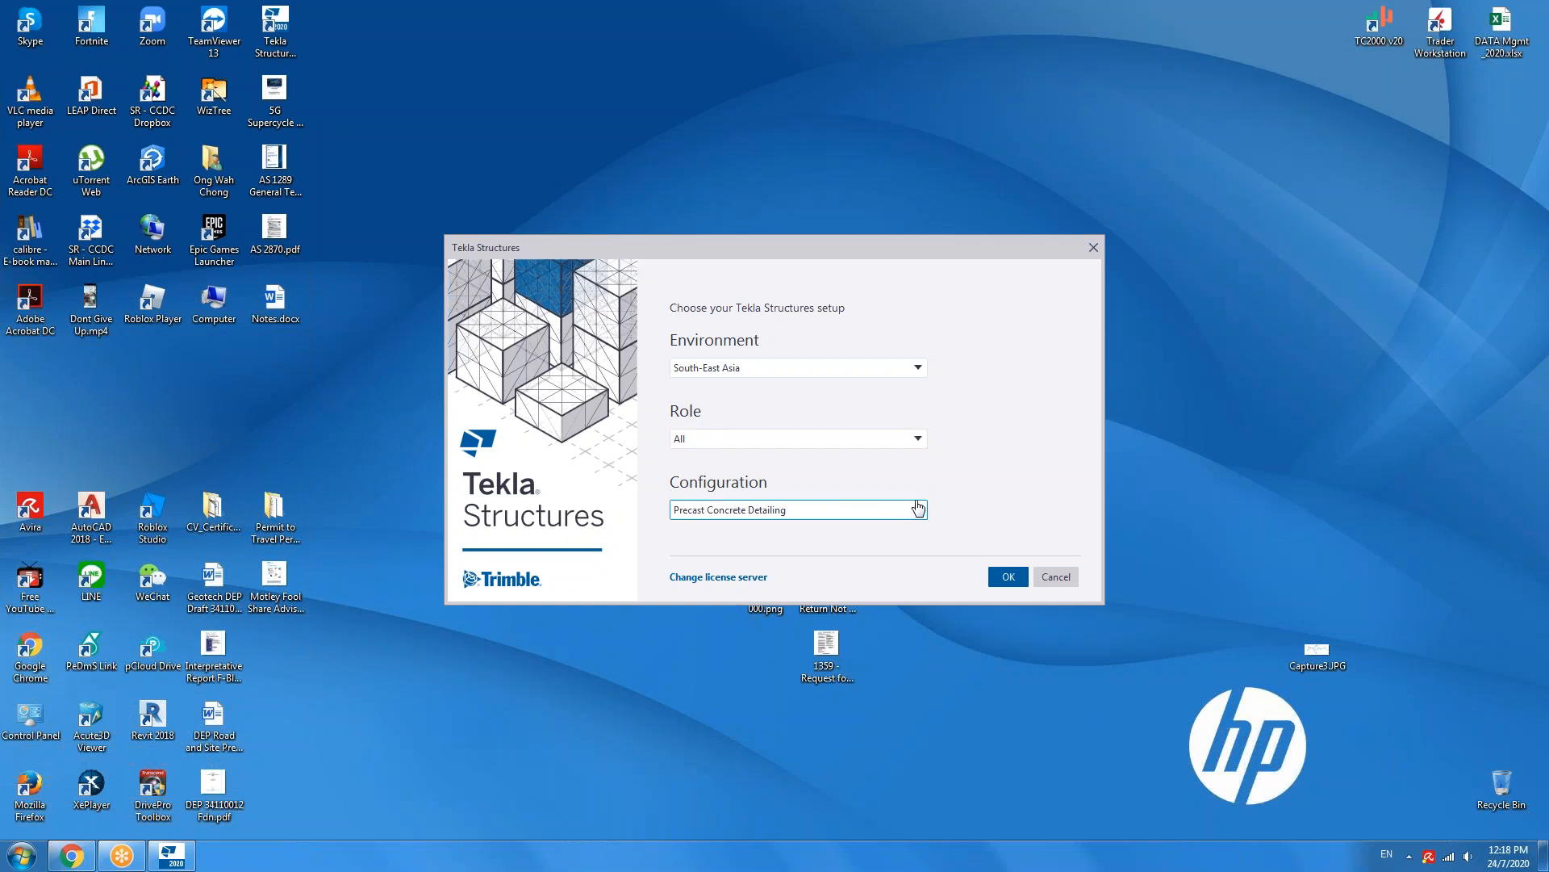
pyautogui.click(1012, 579)
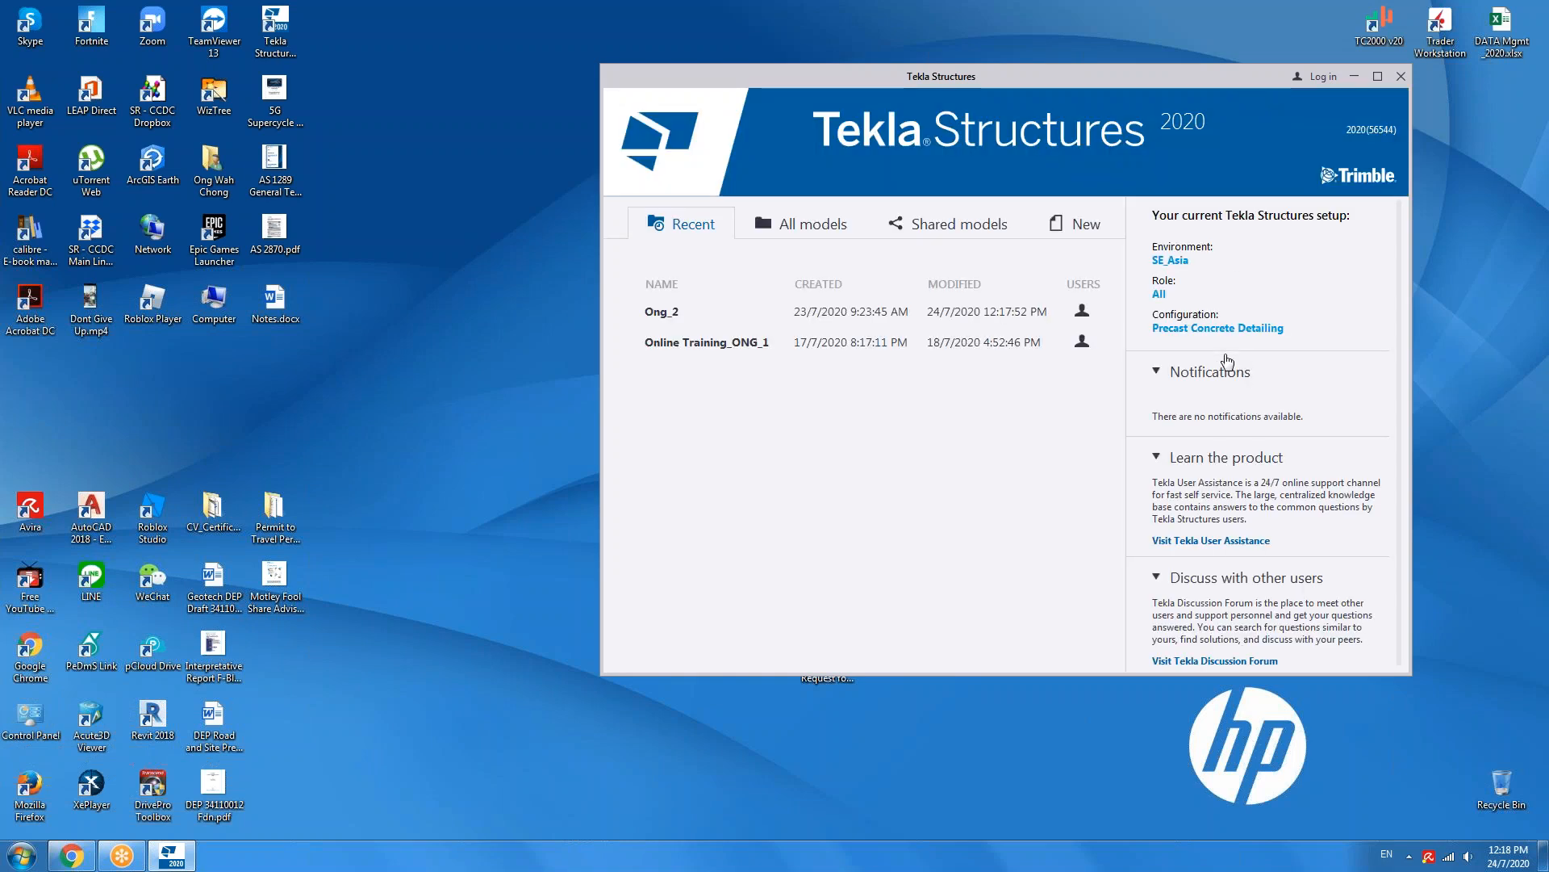
# - Open the recent Ong_2 model, acknowledge the licence notice, maximize the program window and close the part basic view
pyautogui.click(668, 319)
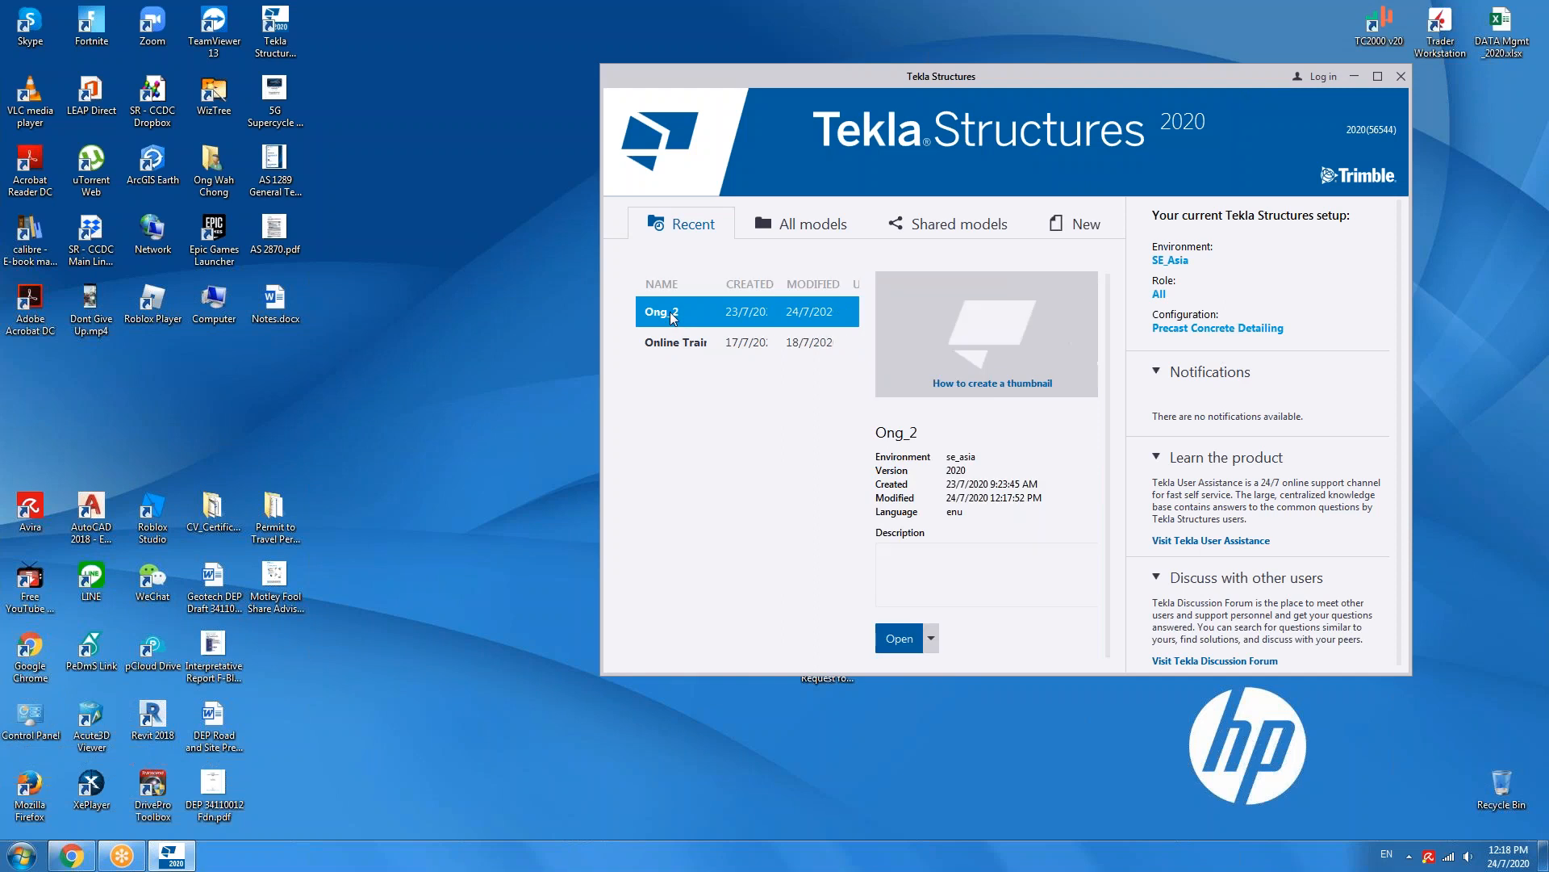
pyautogui.click(896, 637)
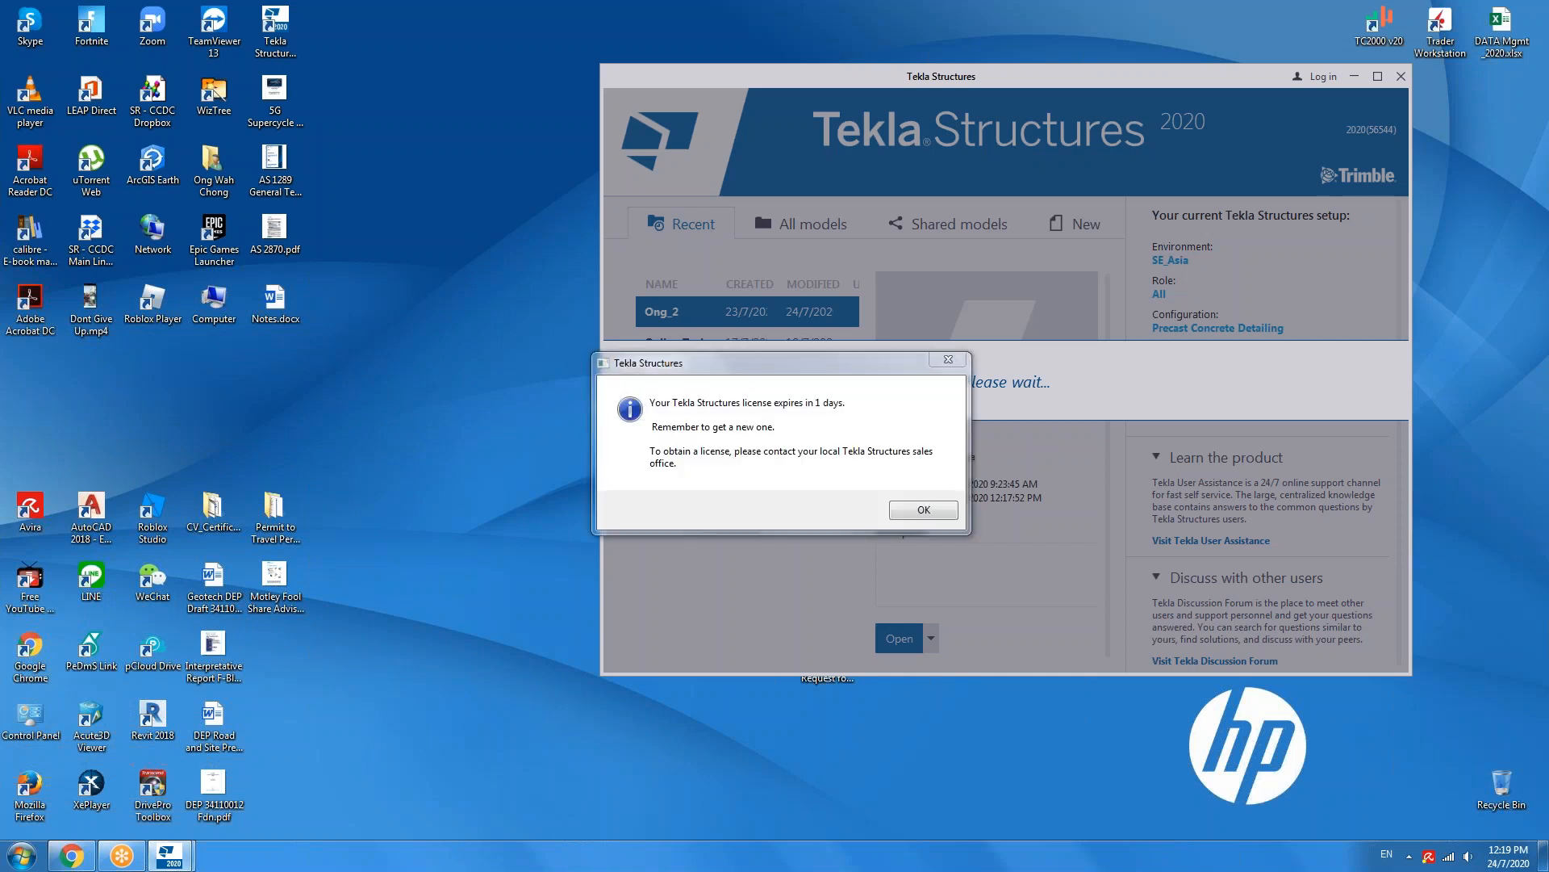
pyautogui.click(924, 510)
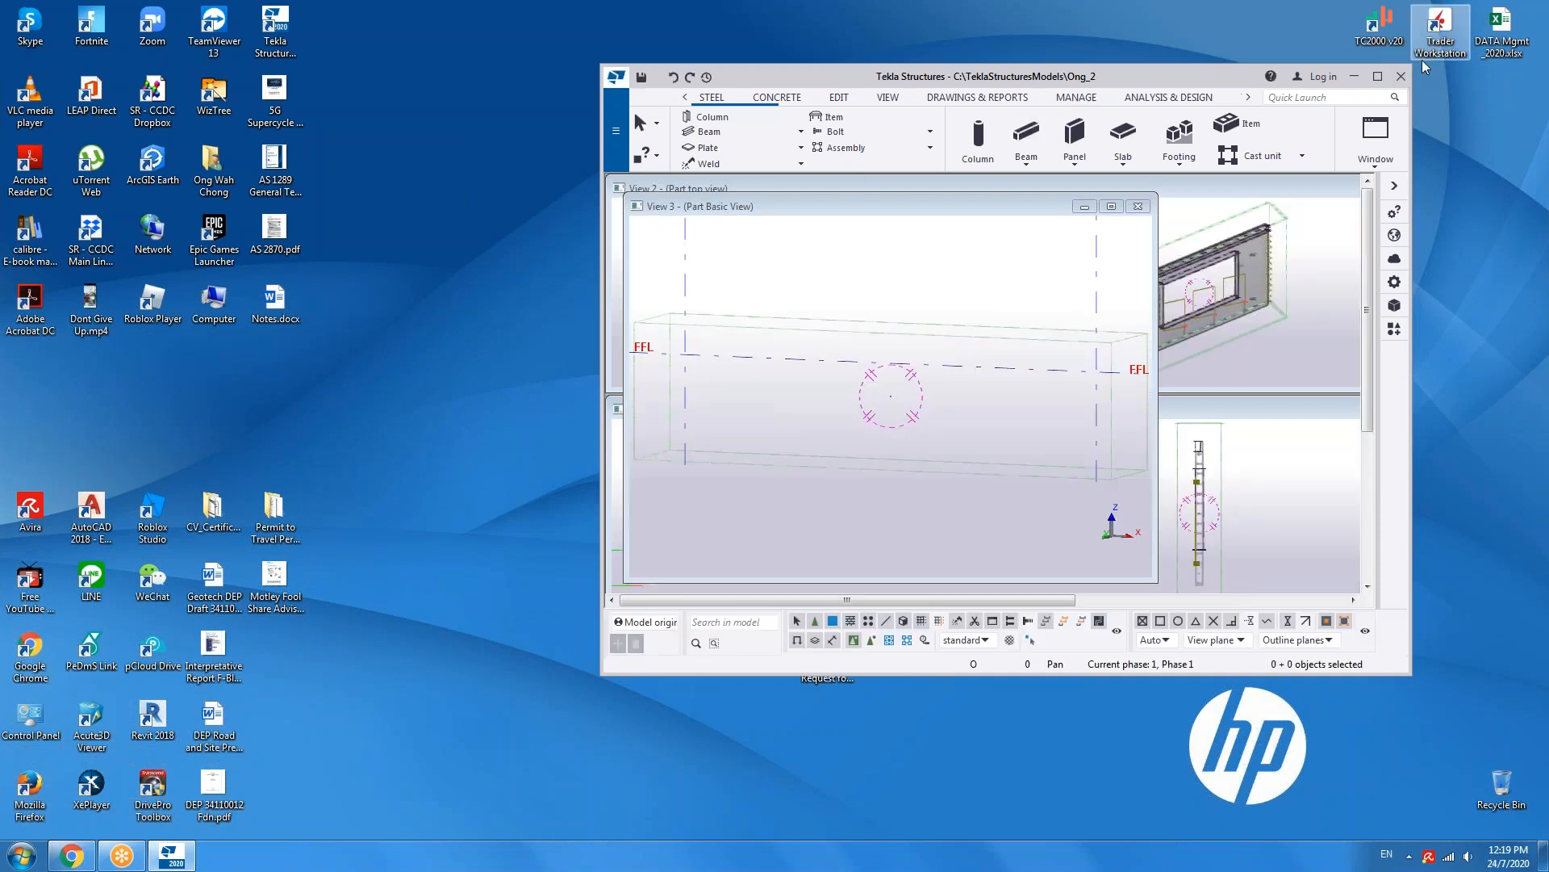
pyautogui.click(1378, 76)
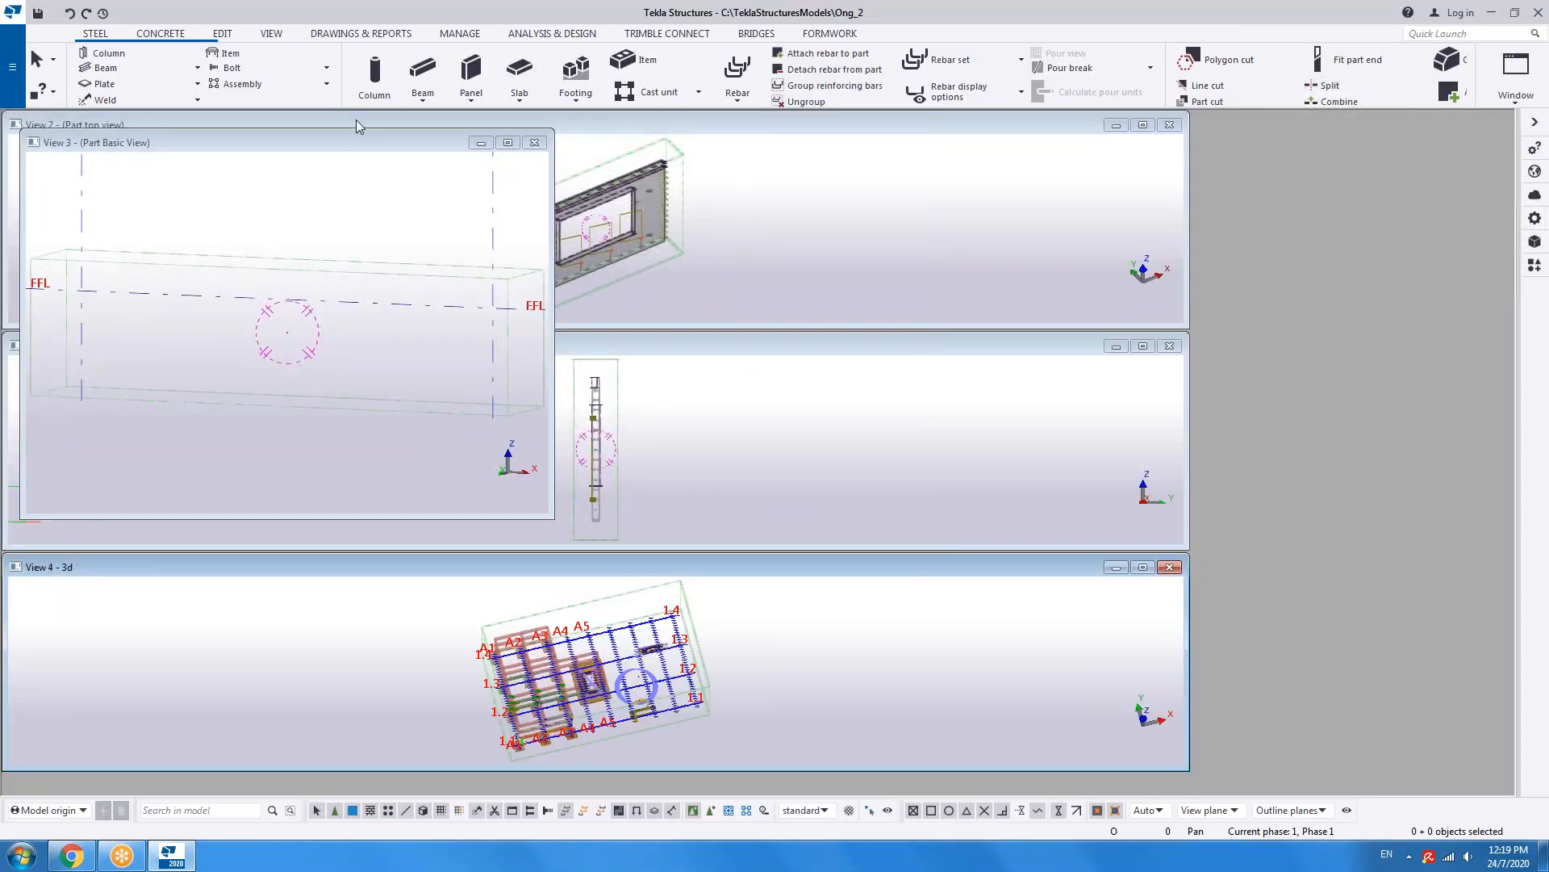
pyautogui.click(535, 144)
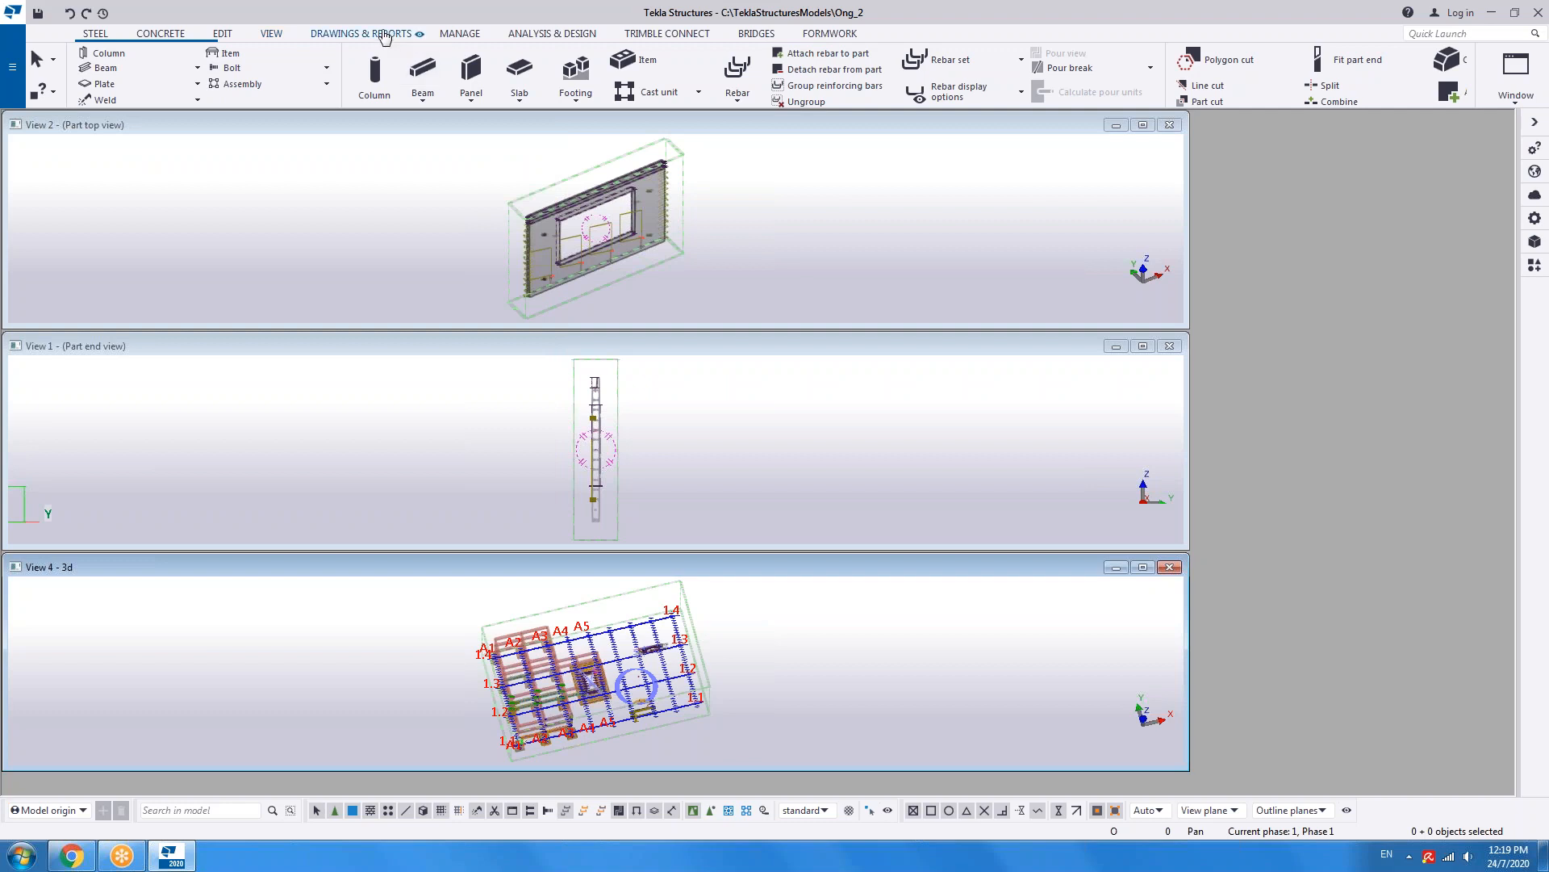
# - Open the standard cast unit drawing properties and check which drawing layouts can be chosen in the Layout settings
pyautogui.click(384, 37)
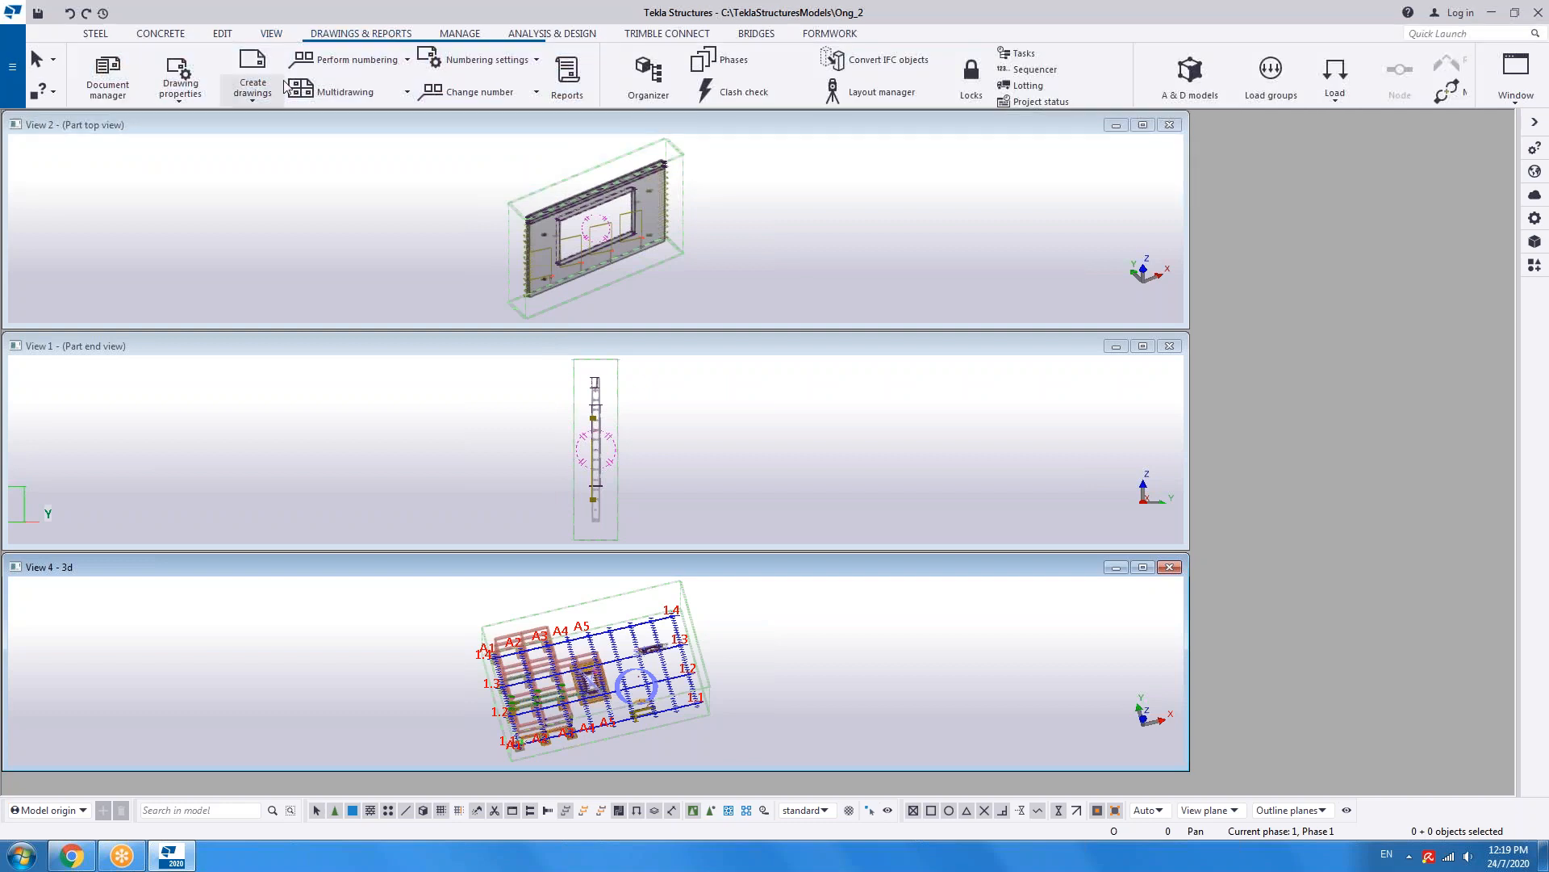
pyautogui.click(185, 101)
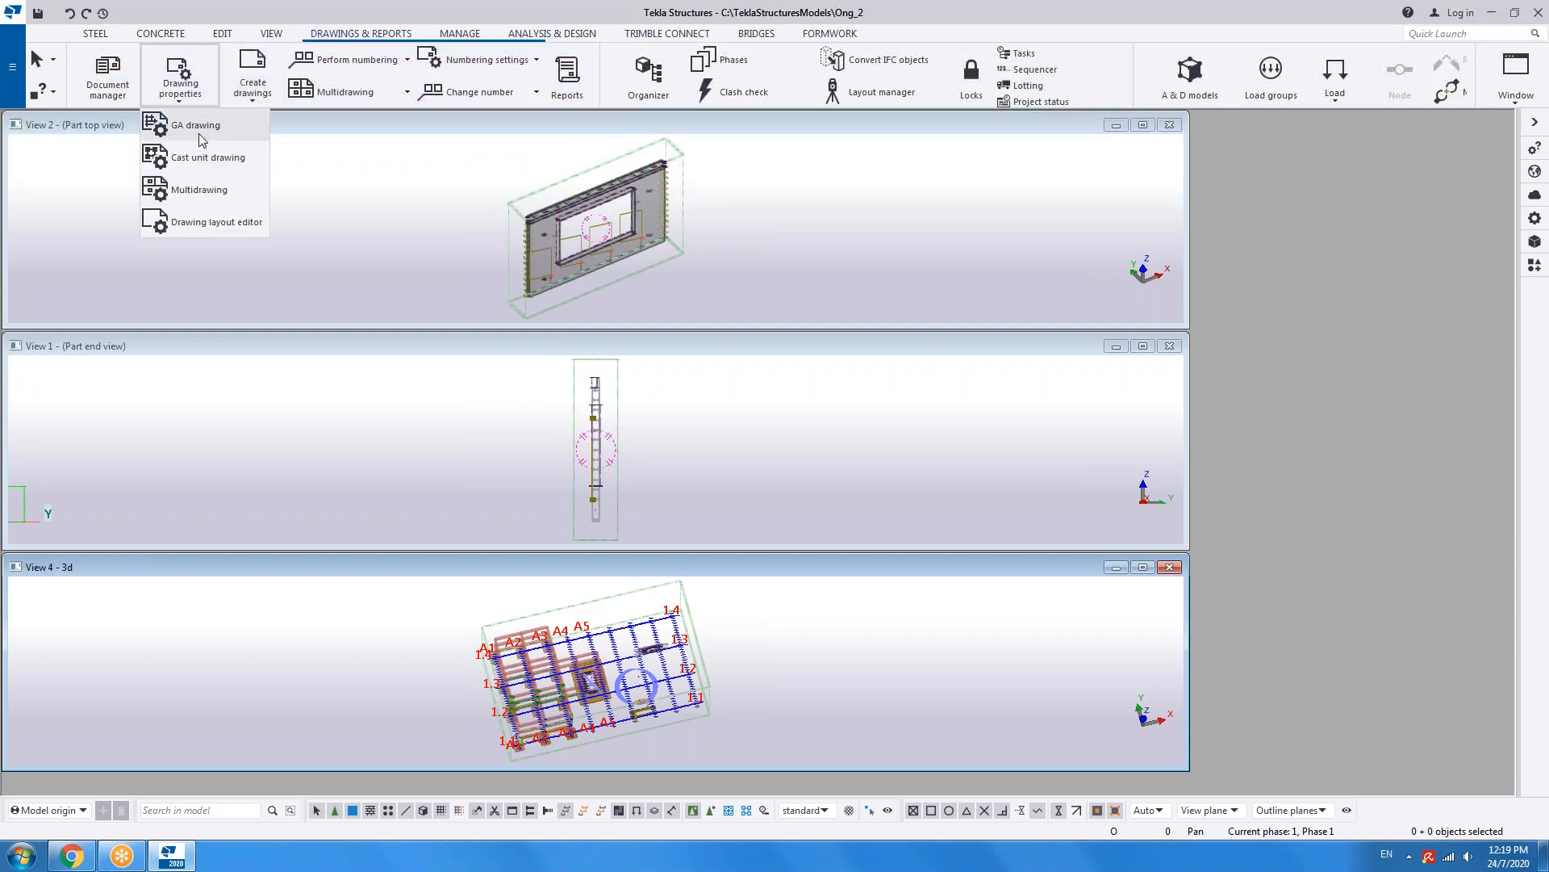
pyautogui.click(214, 169)
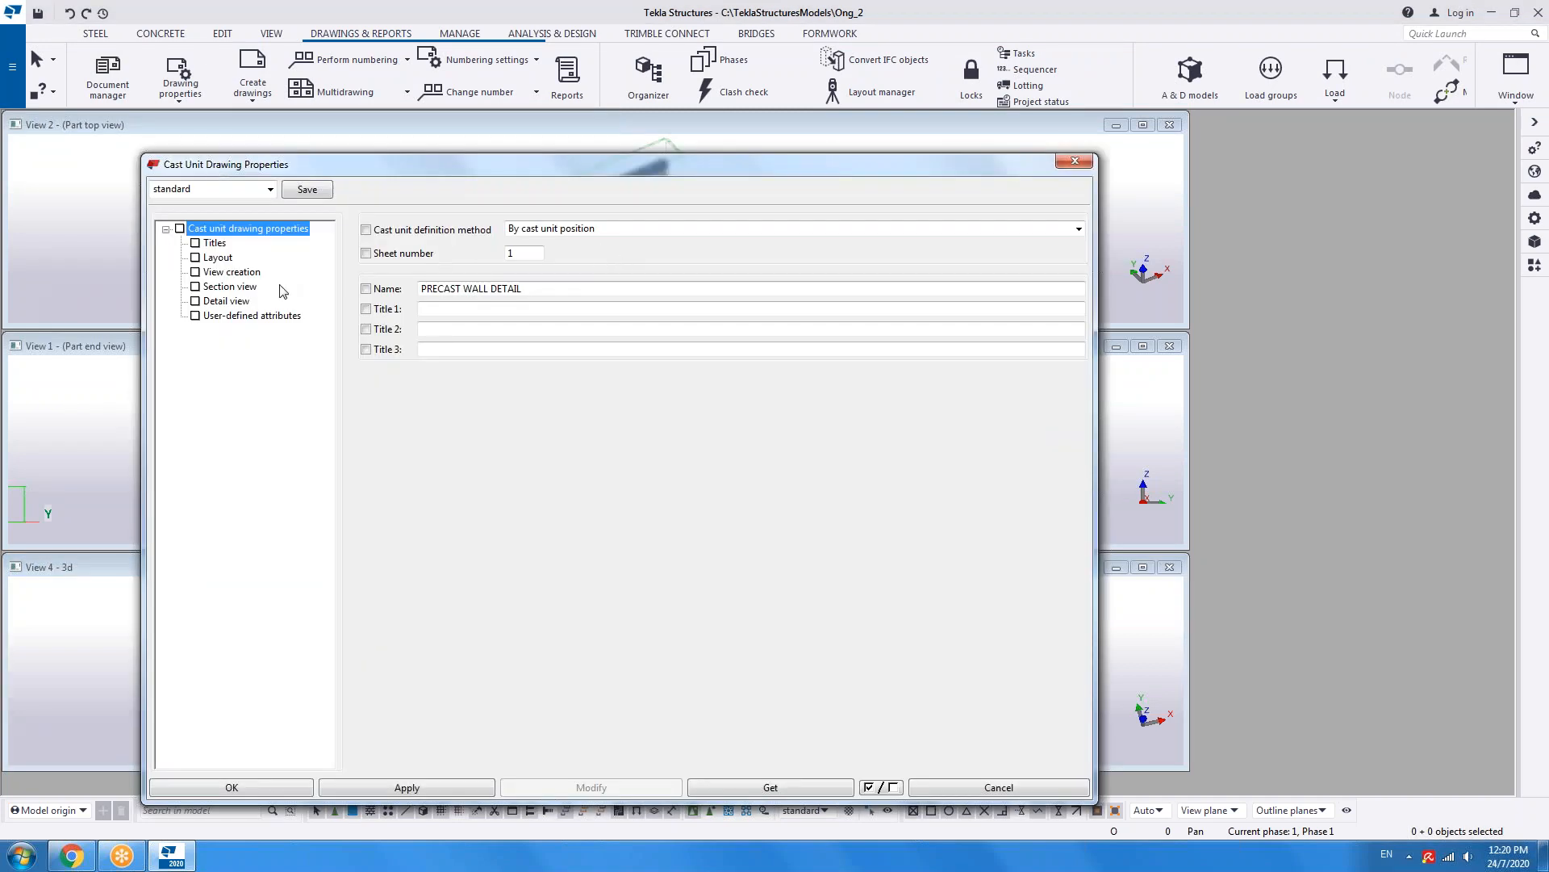
pyautogui.click(215, 243)
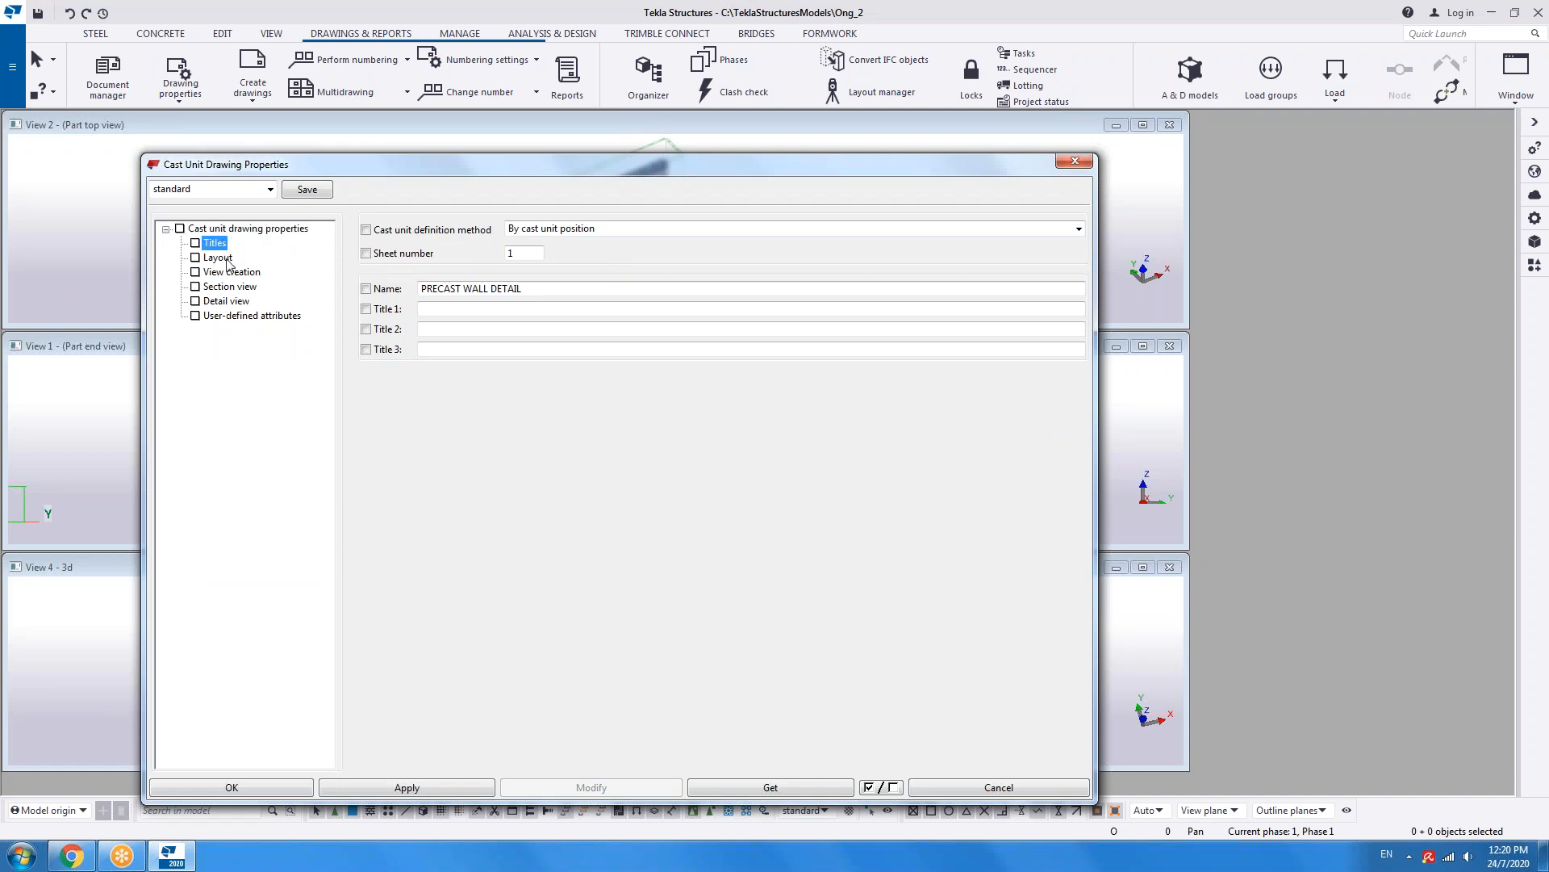
pyautogui.click(218, 258)
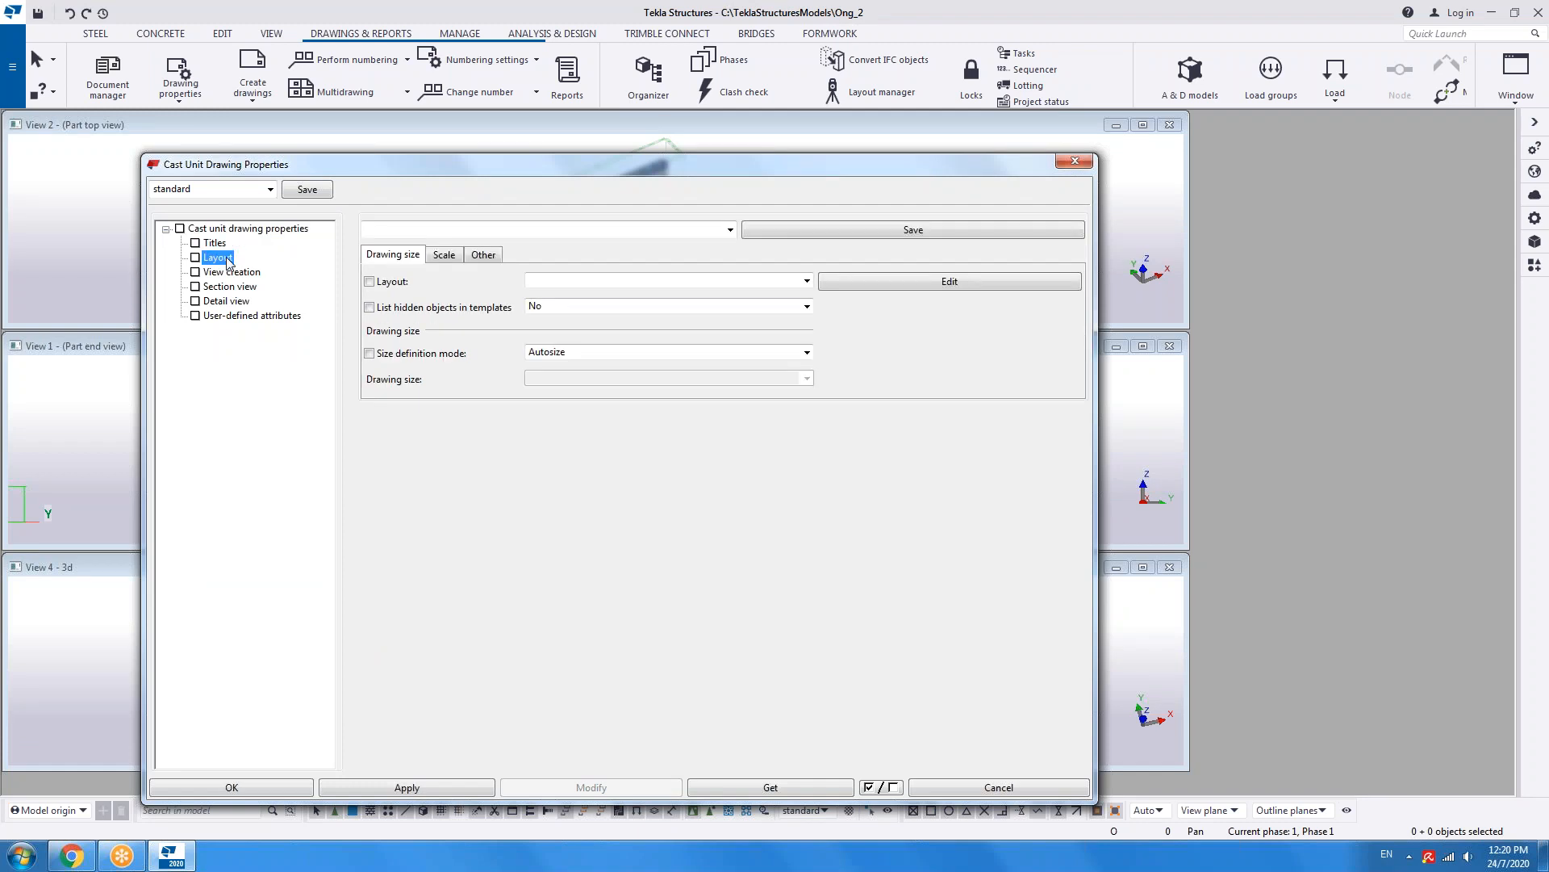
pyautogui.click(805, 282)
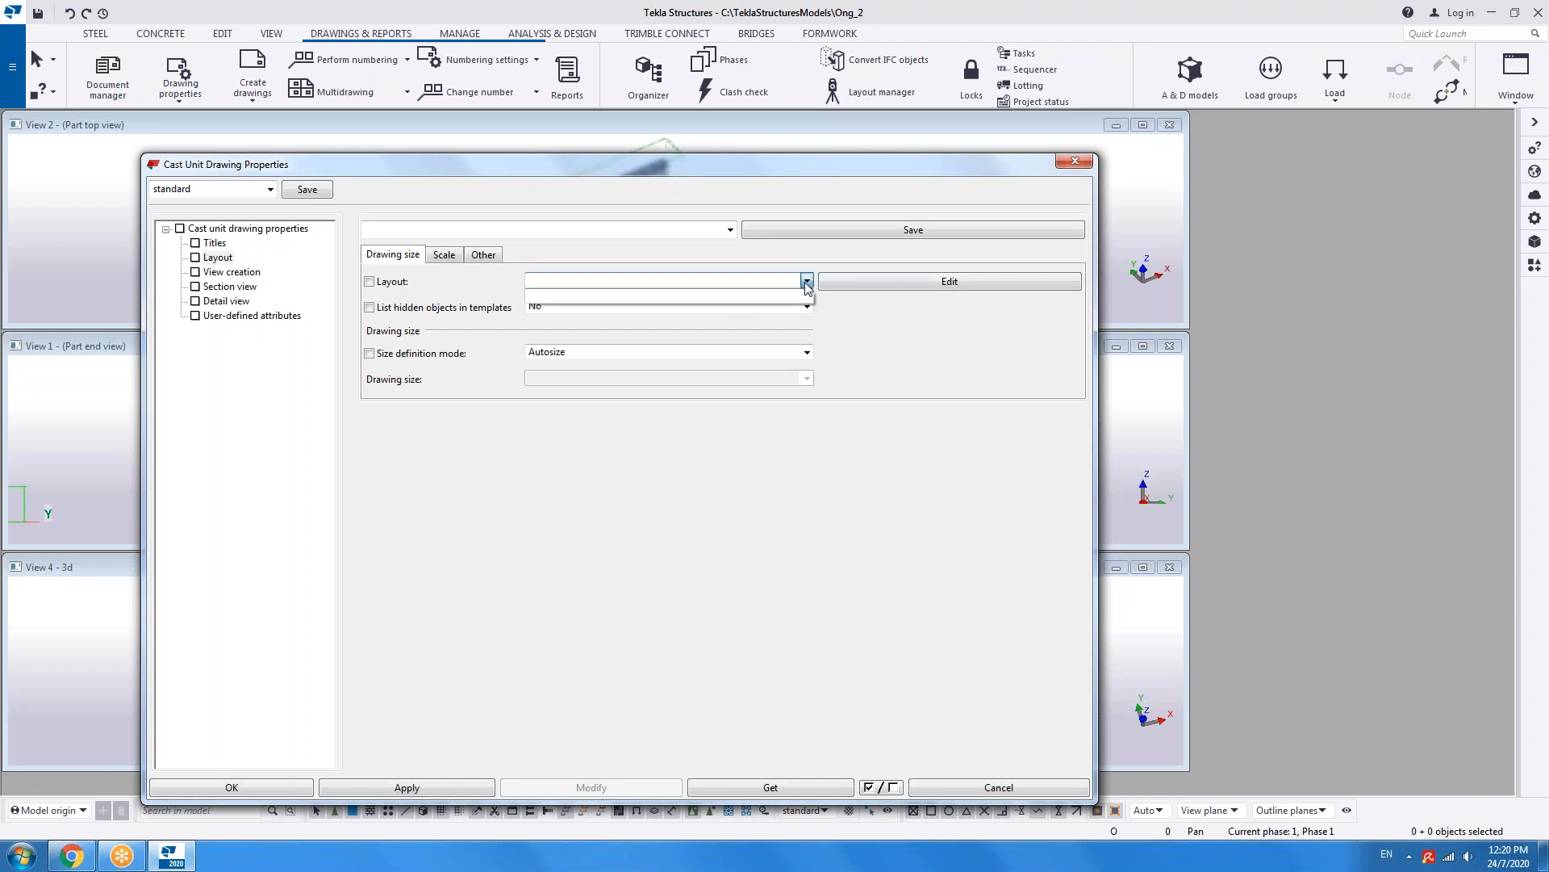
pyautogui.click(916, 382)
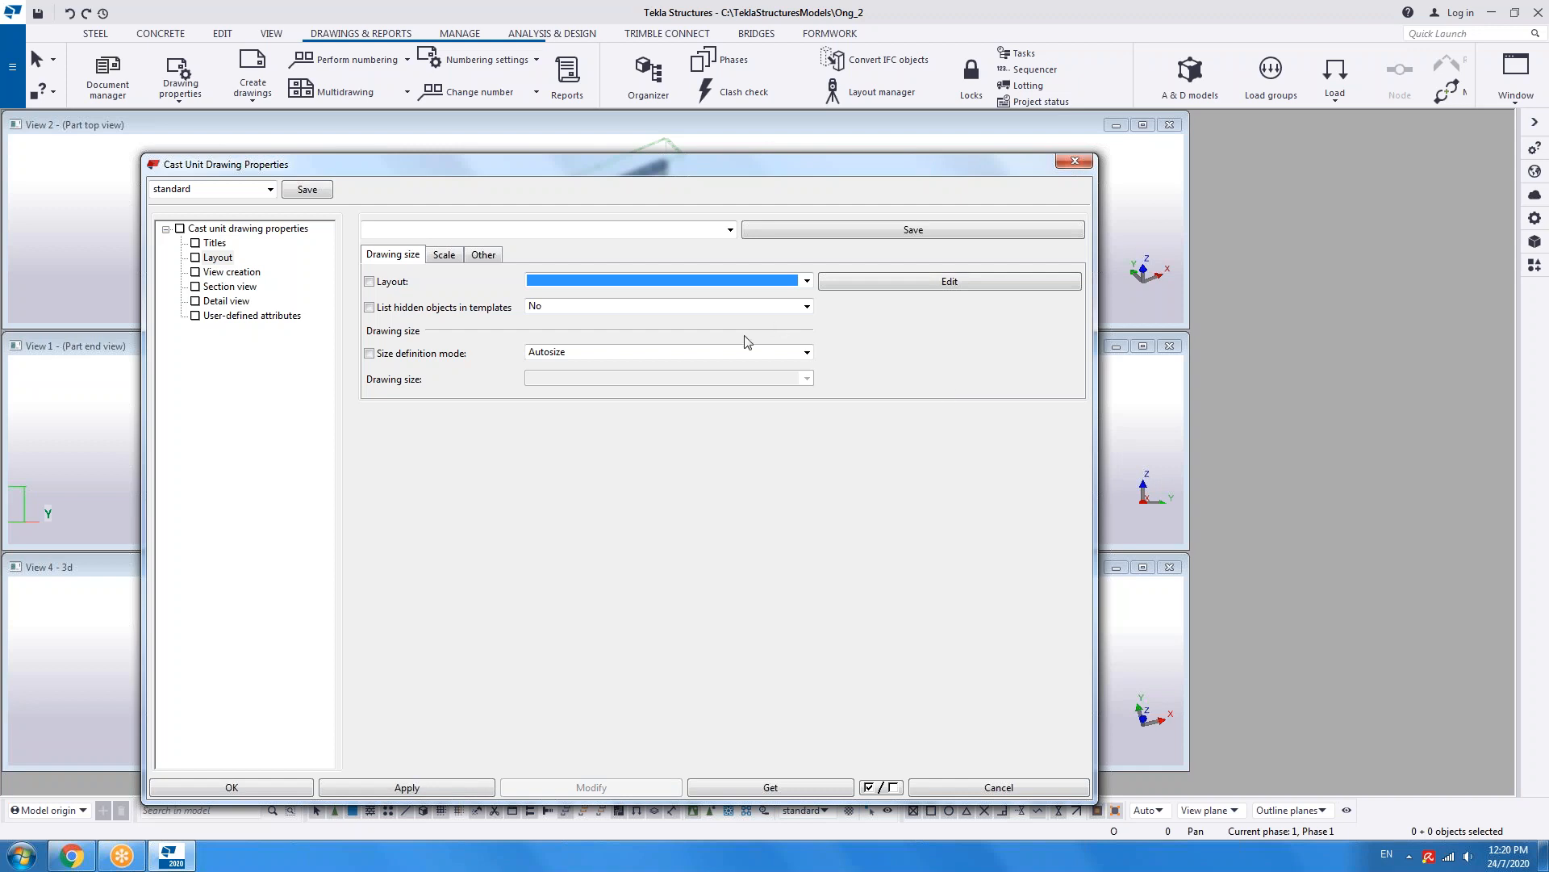
# - Try the Specified size definition mode, check the drawing size choices, and close the cast unit drawing properties without saving
pyautogui.click(807, 353)
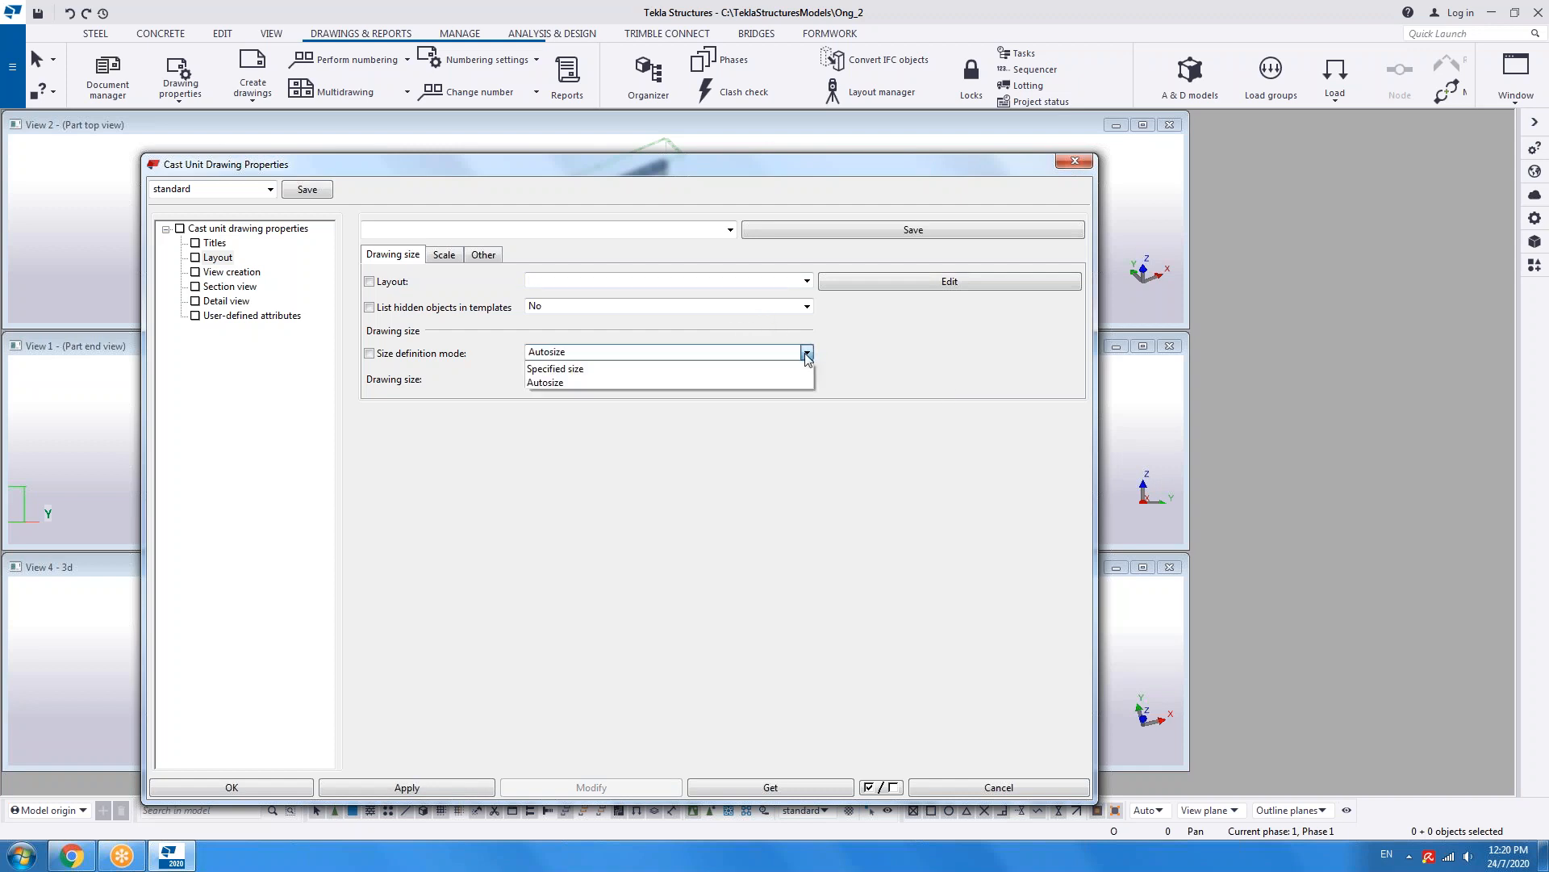
pyautogui.click(587, 369)
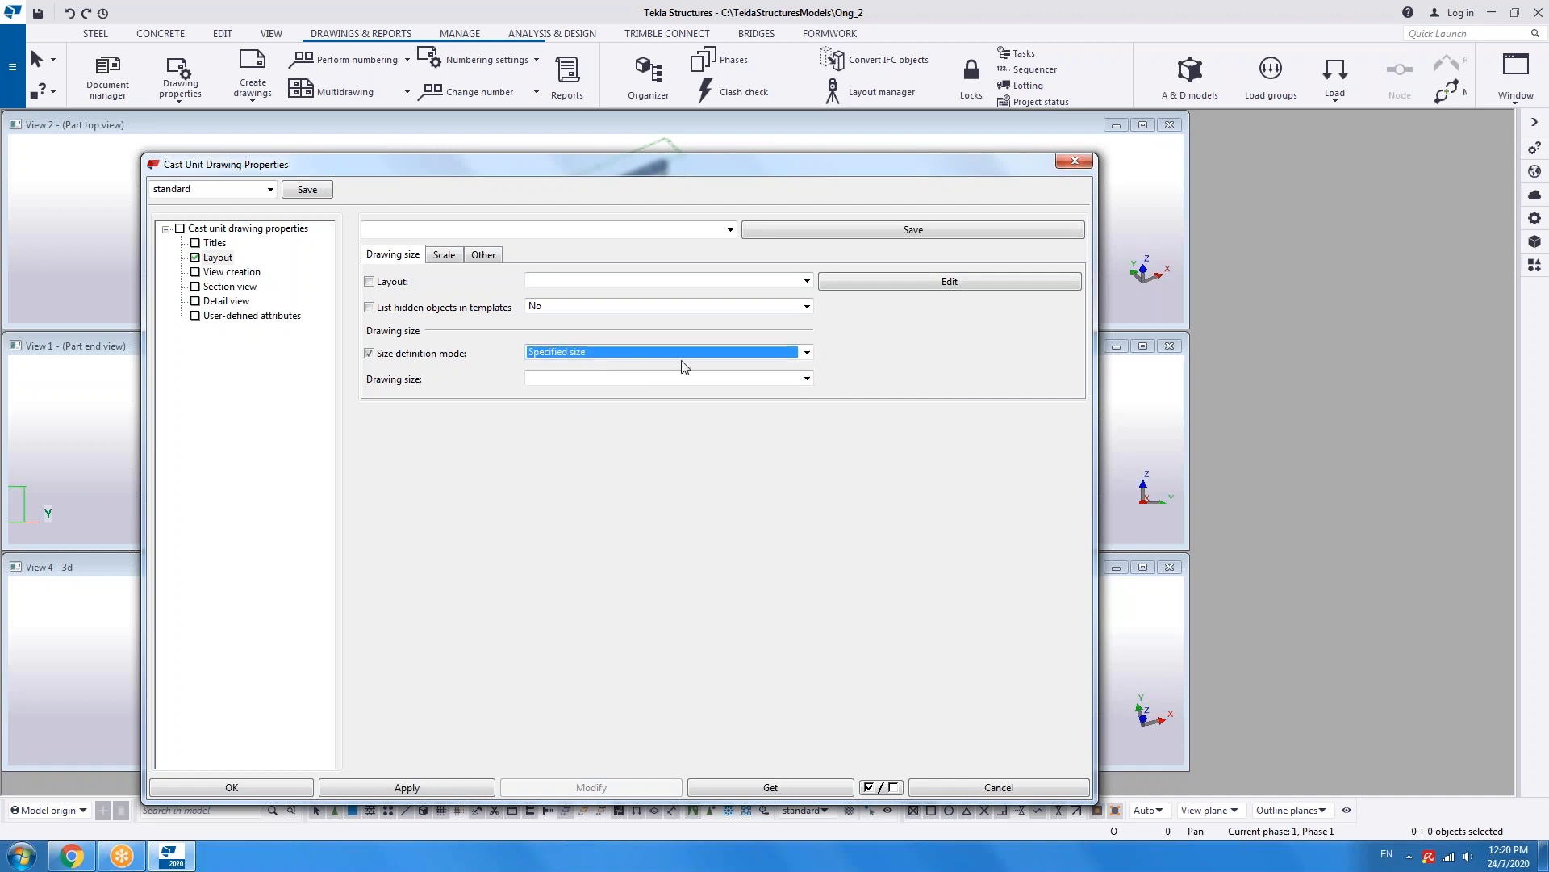
pyautogui.click(807, 380)
pyautogui.click(847, 381)
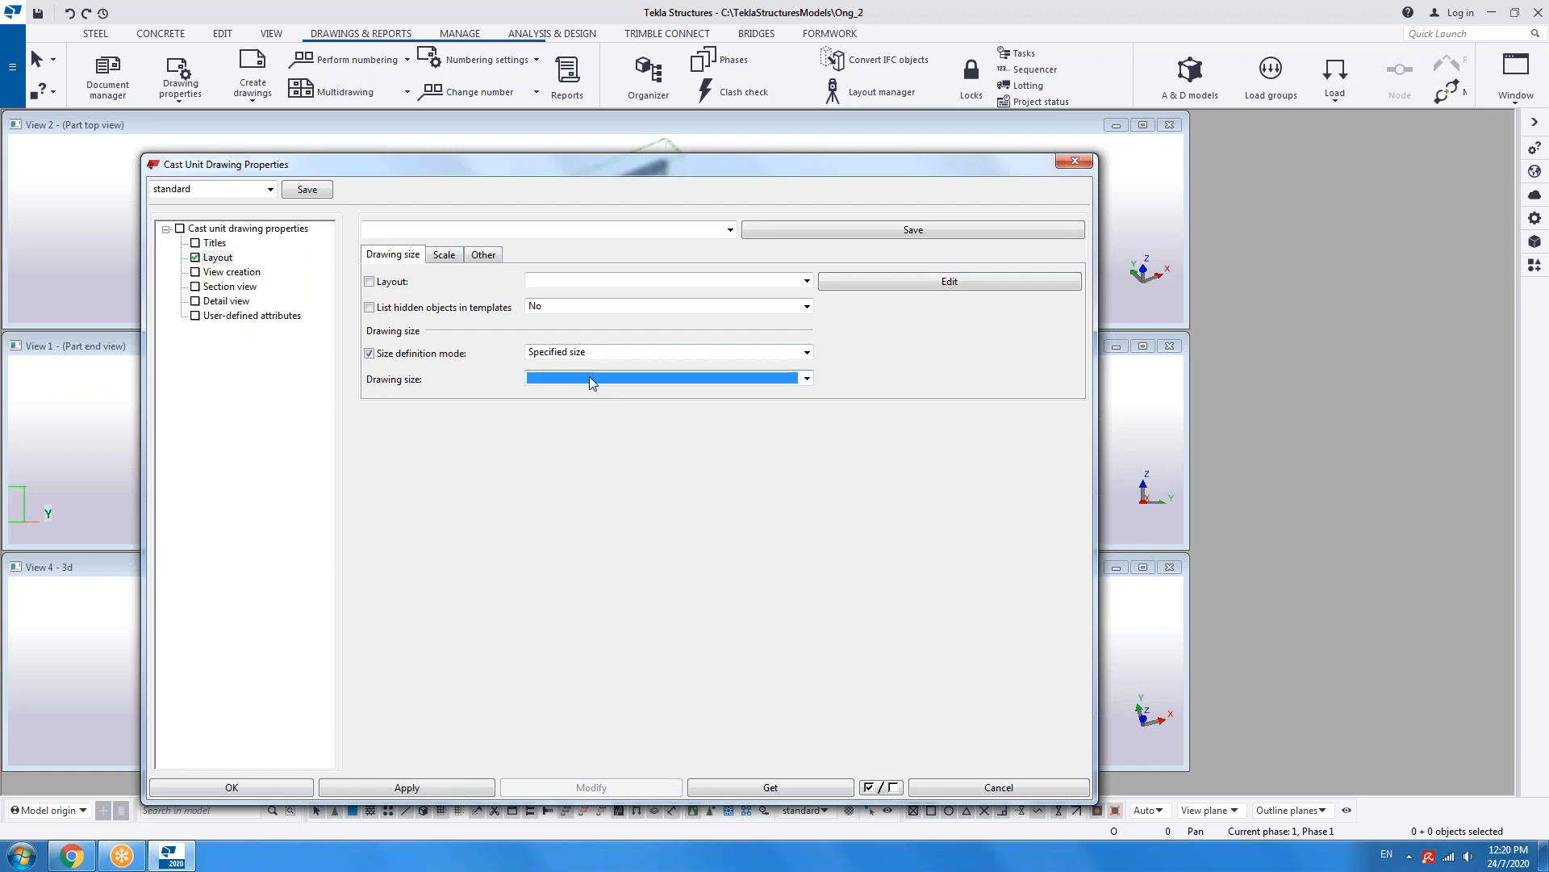
pyautogui.click(748, 385)
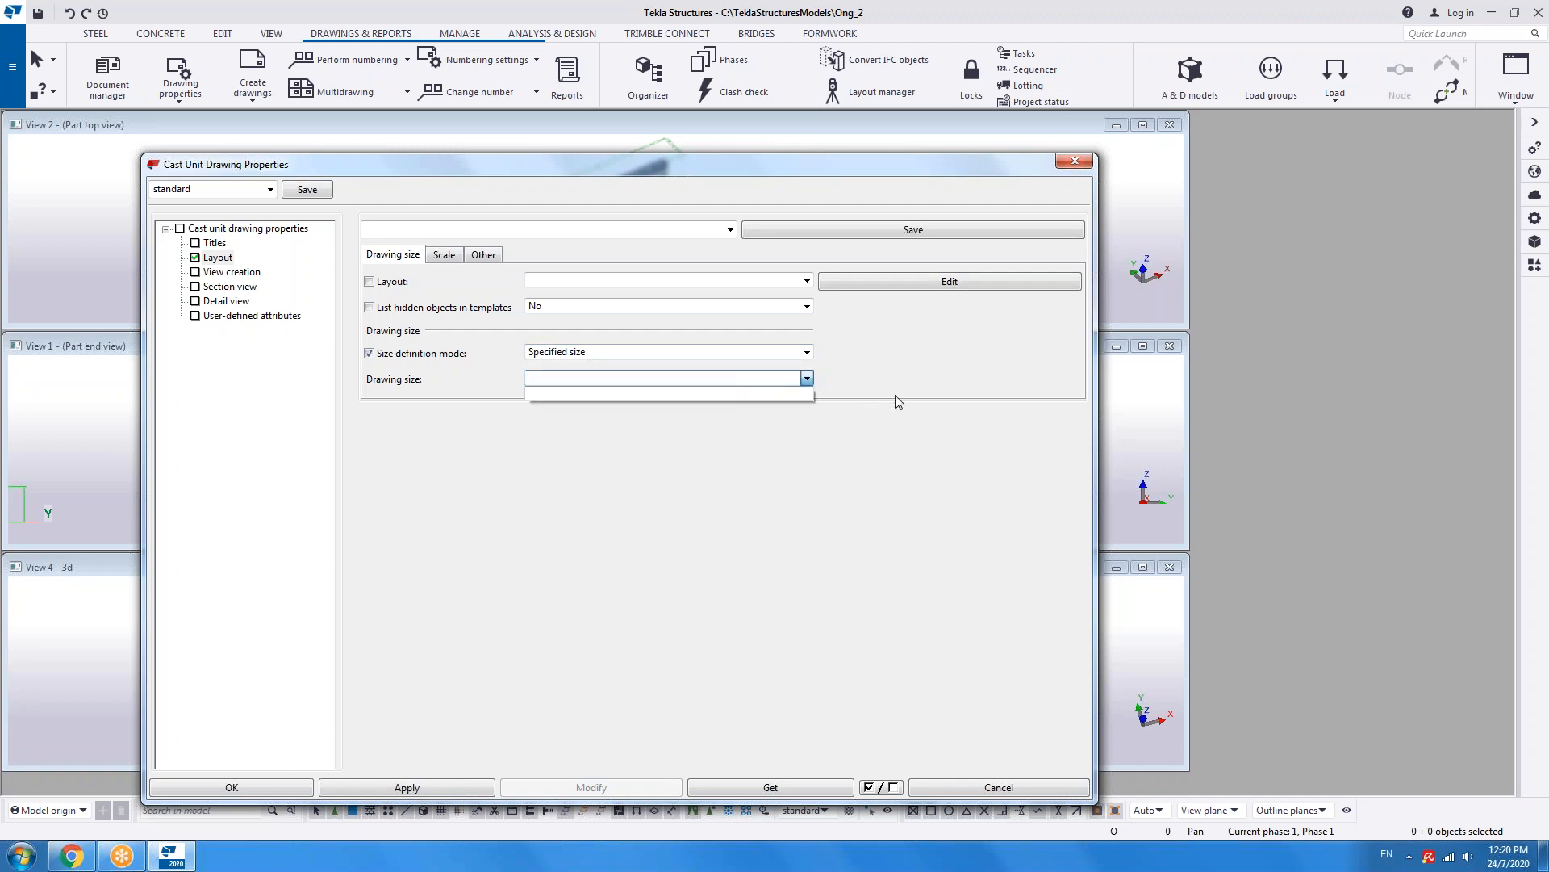
pyautogui.click(894, 370)
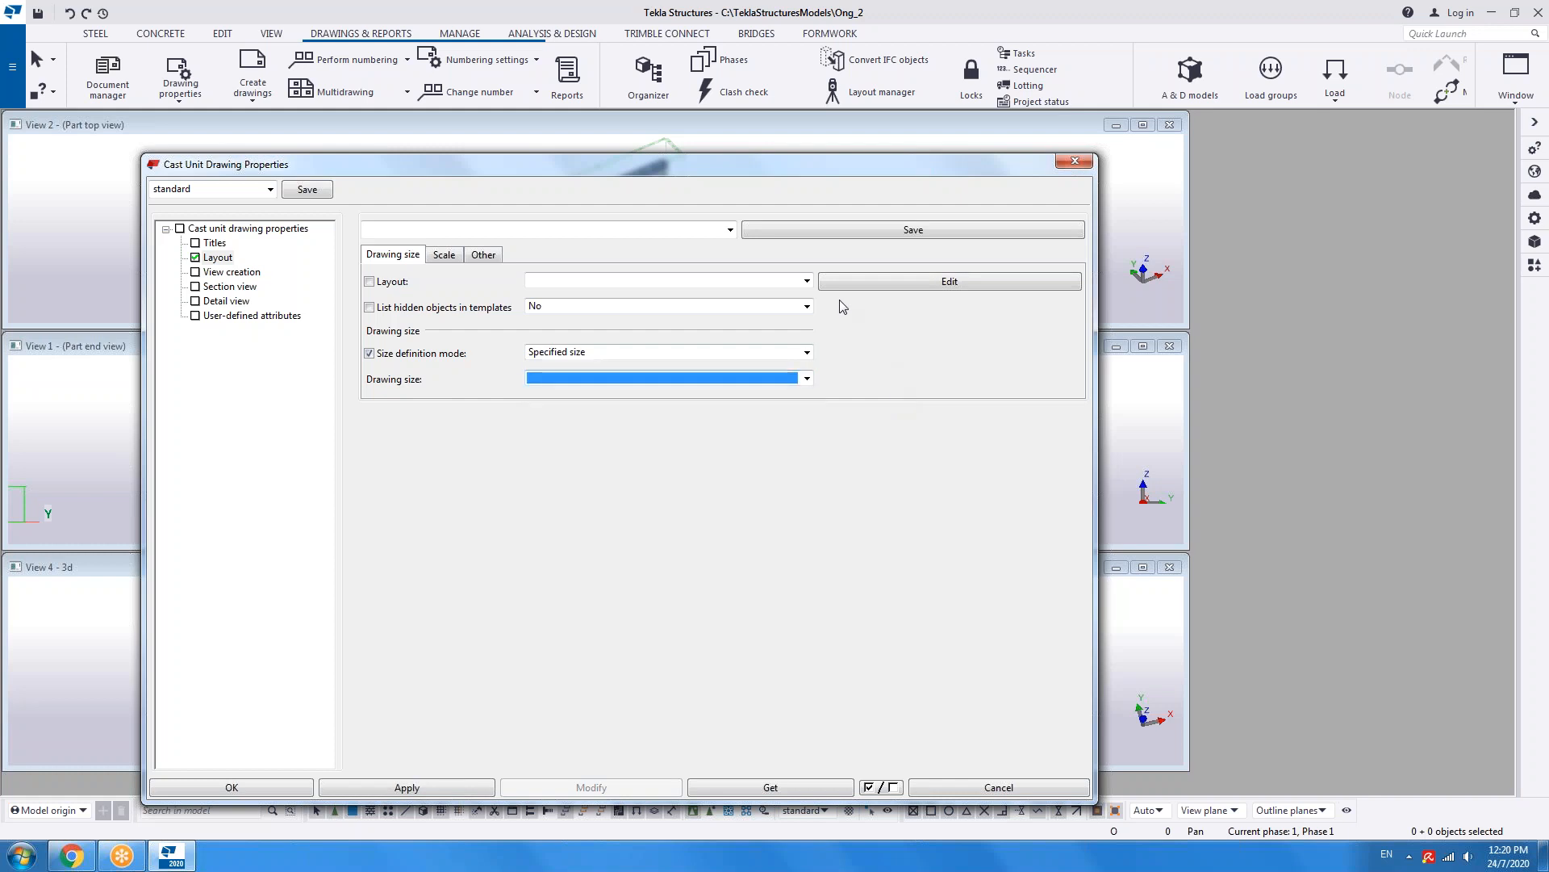
pyautogui.click(1072, 161)
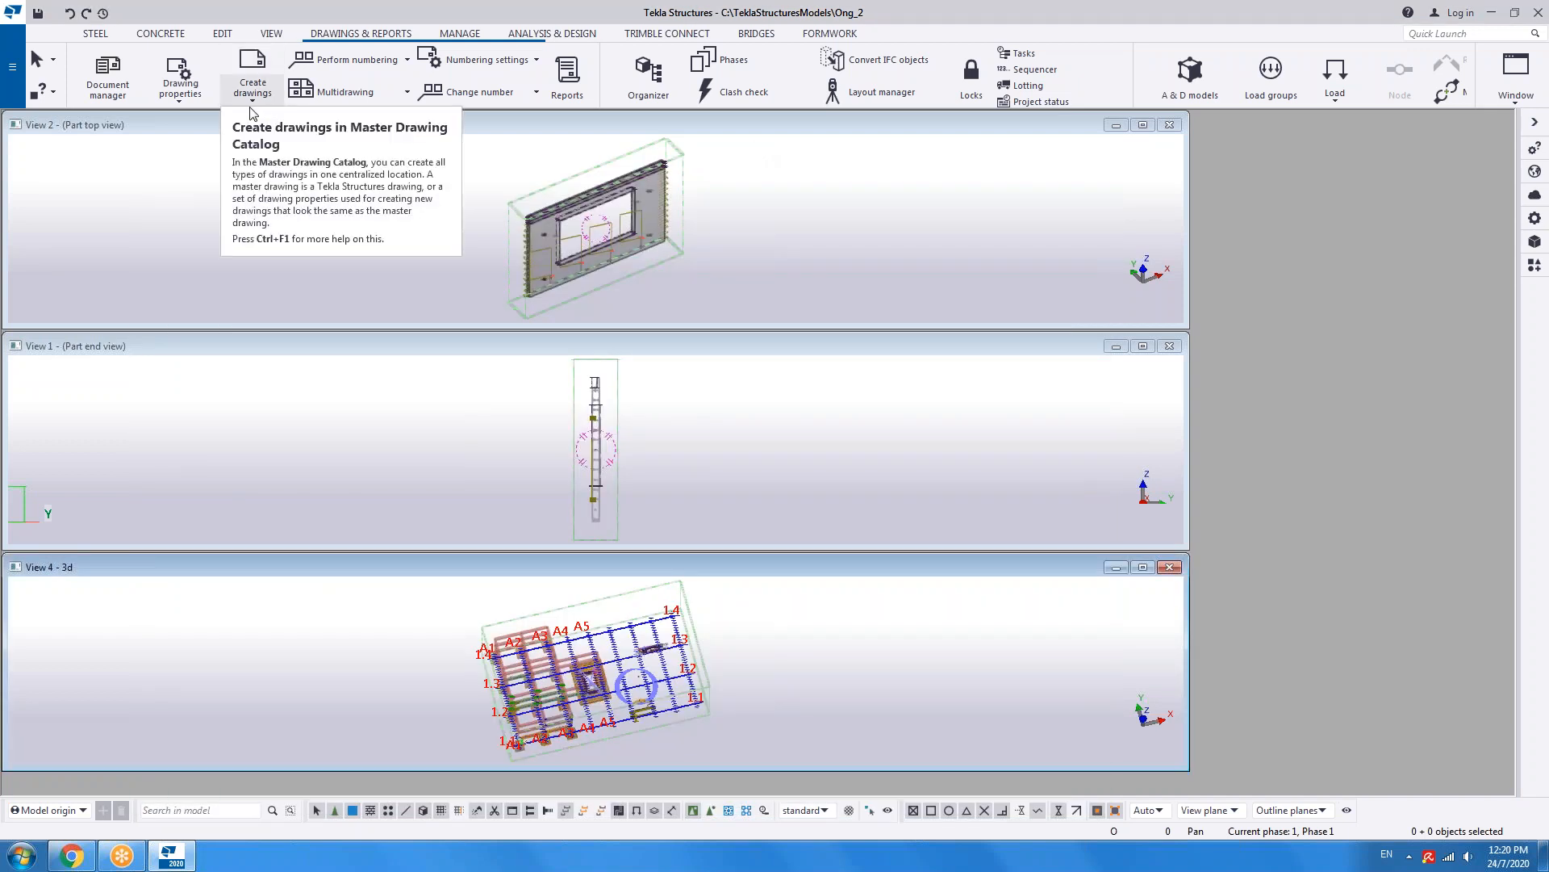
# - Open the drawing layout editor and try to assign the Cast Unit Mould layout to the drawing
pyautogui.click(179, 84)
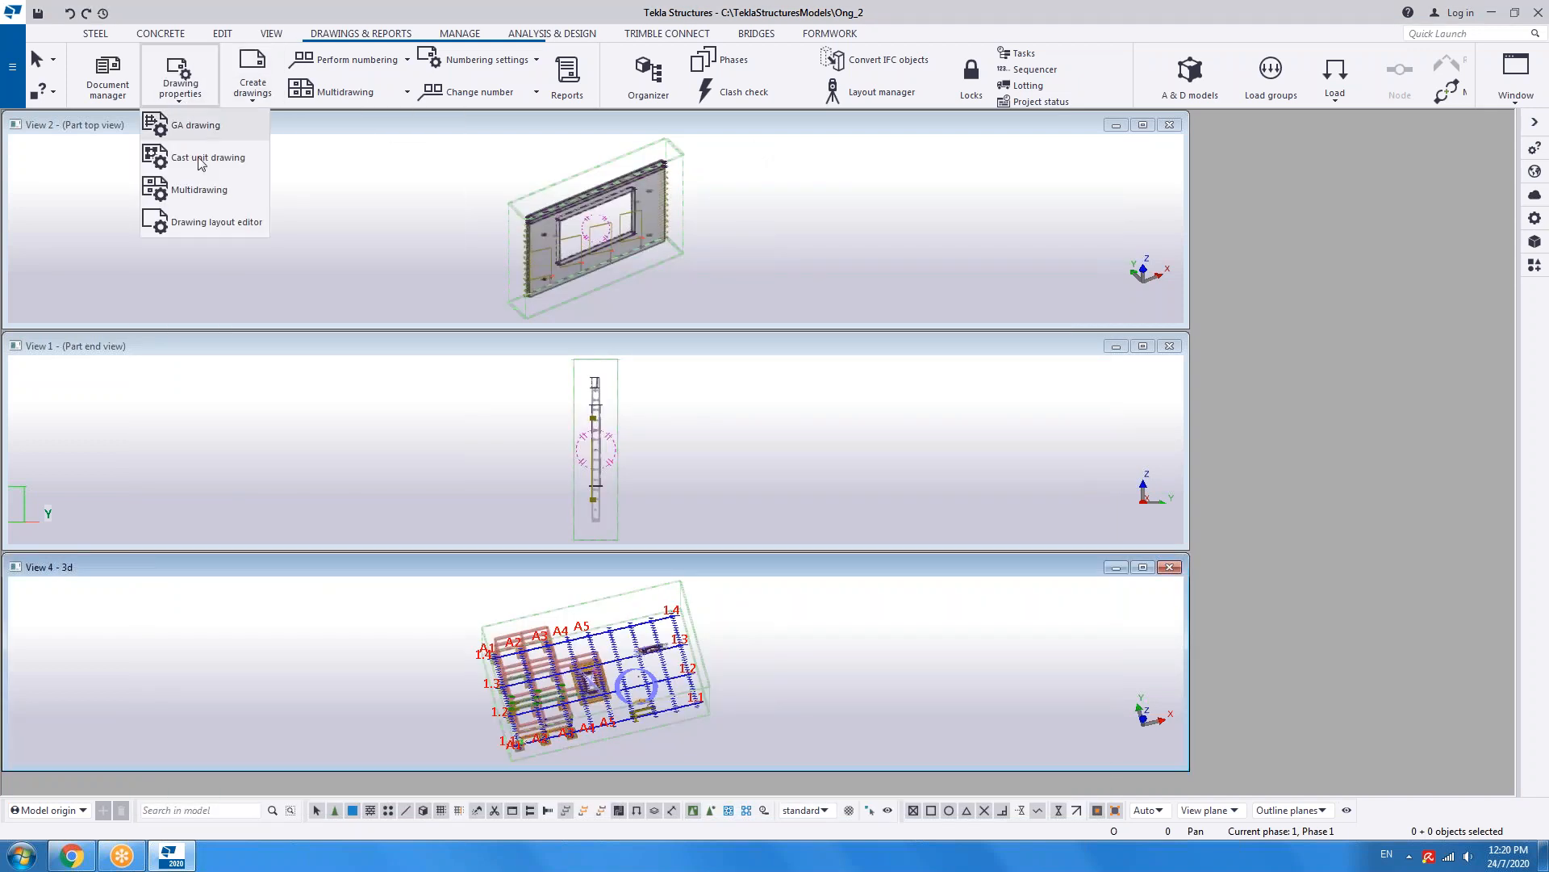
pyautogui.click(239, 222)
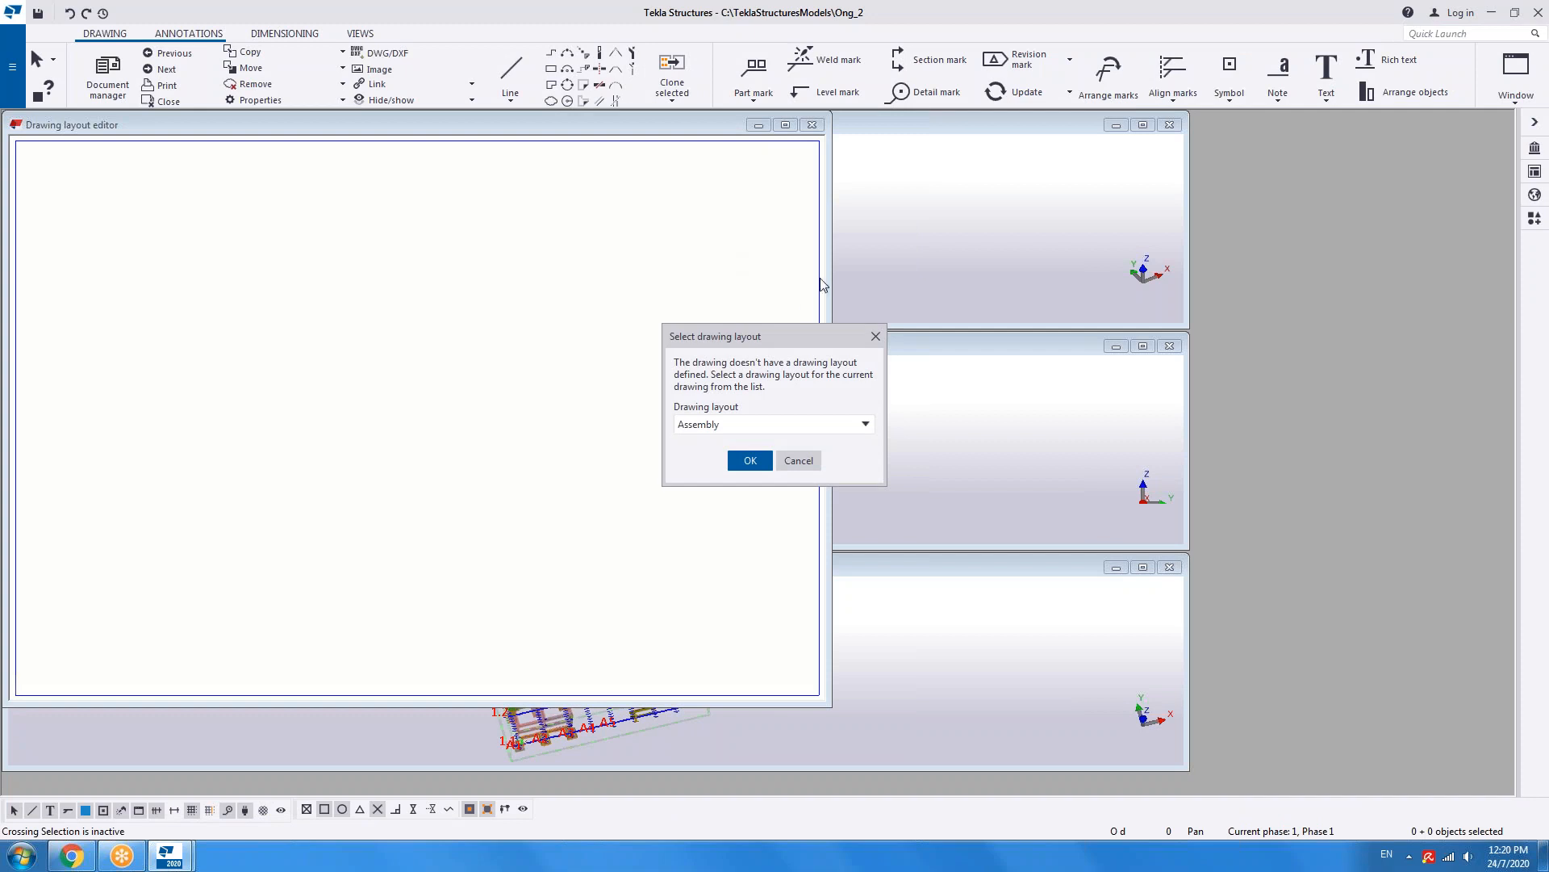
pyautogui.click(869, 430)
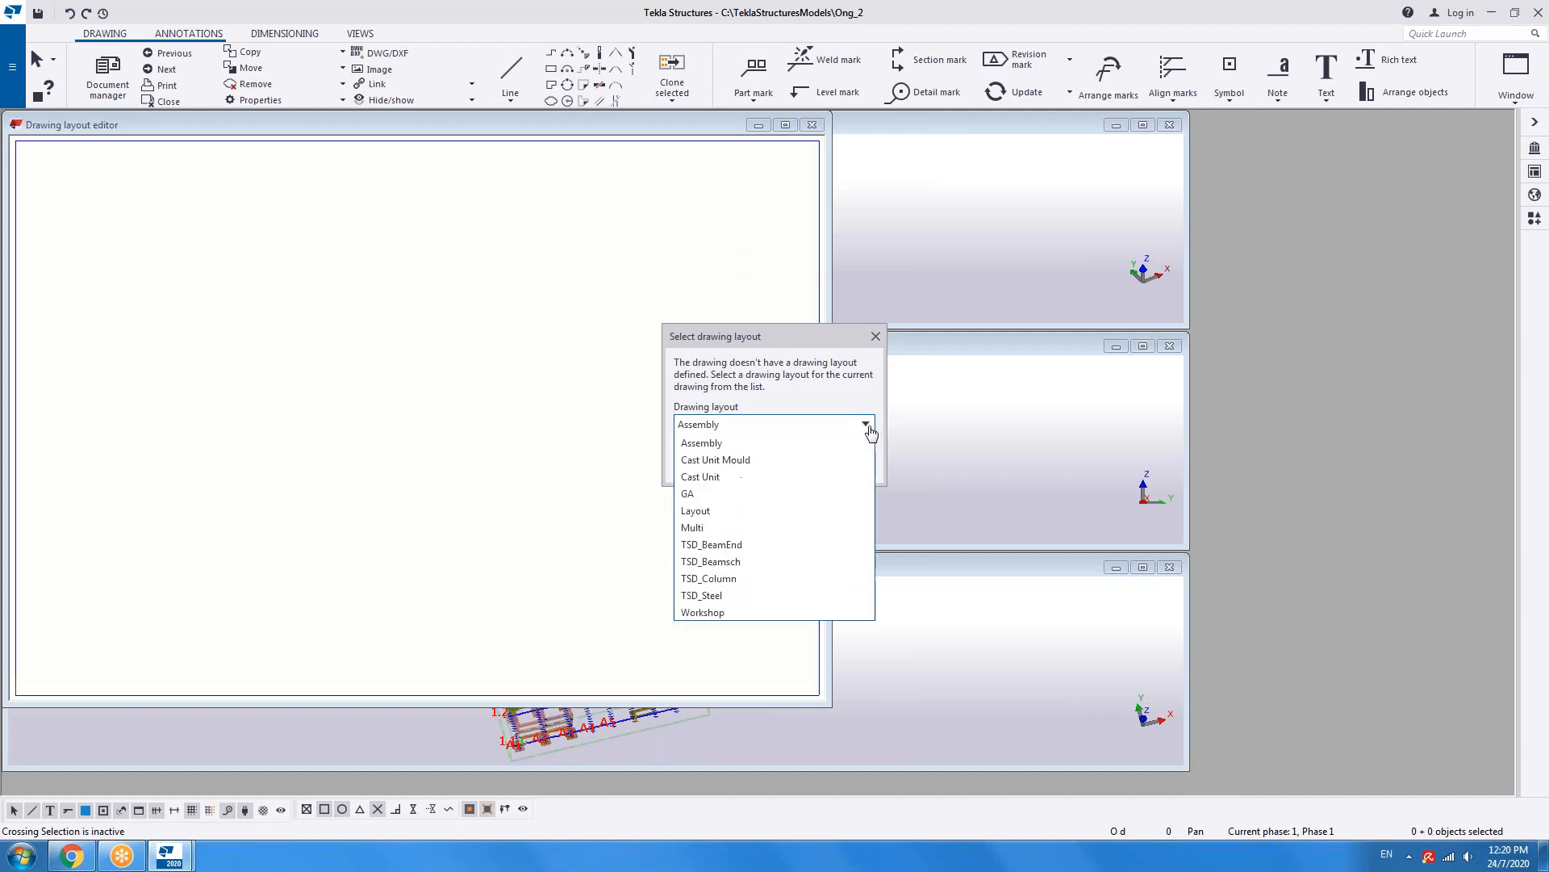
pyautogui.click(739, 458)
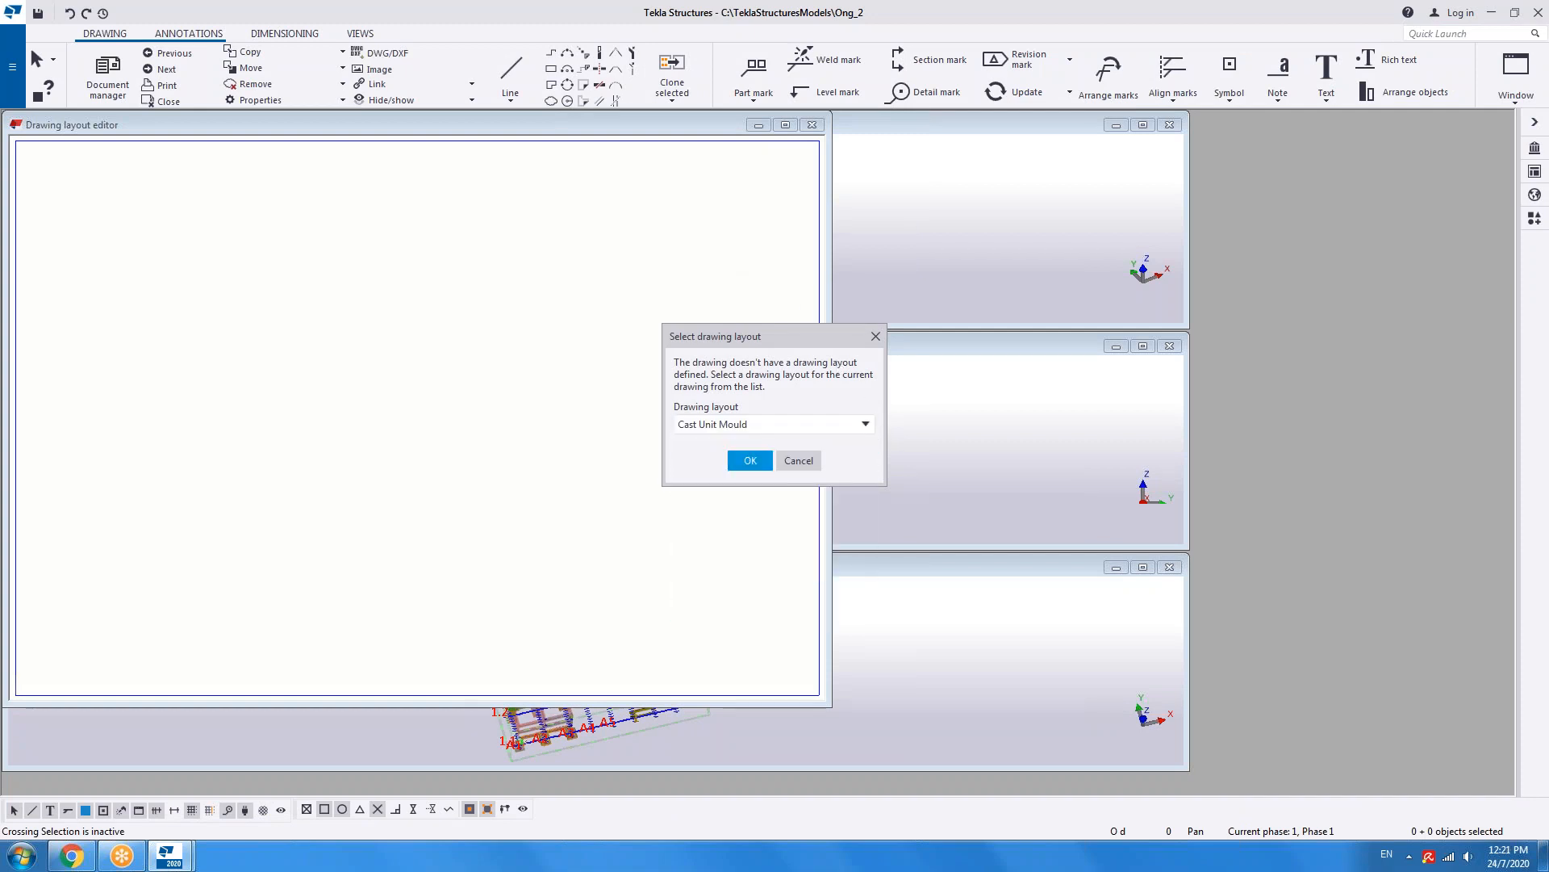
pyautogui.click(748, 463)
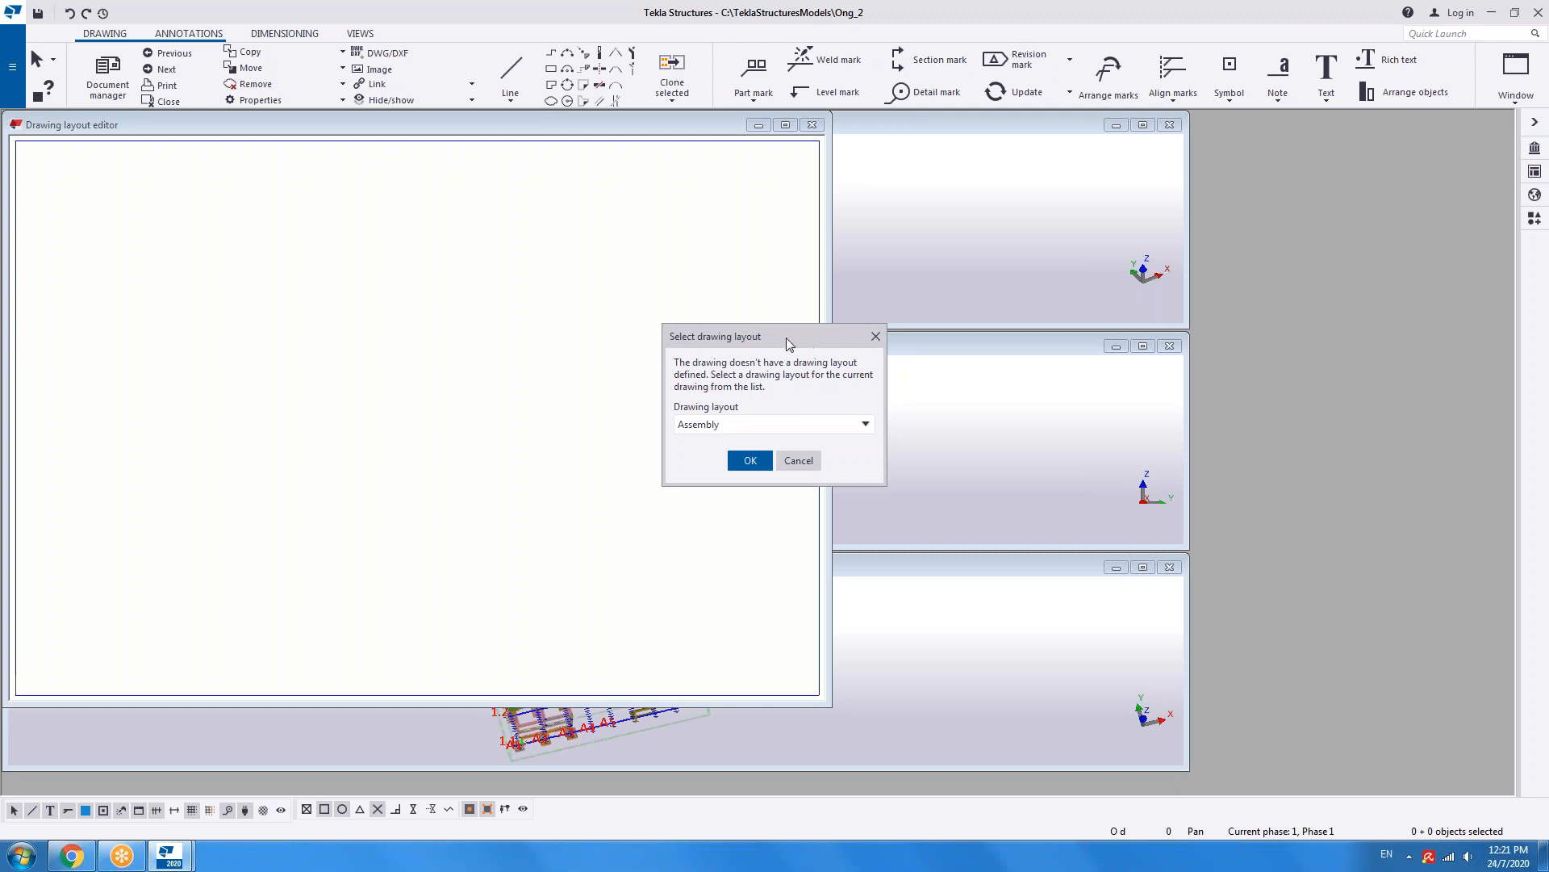
# - Retry assigning the Cast Unit Mould layout in the drawing layout editor, and dismiss the layout selection
pyautogui.moveTo(786, 337); pyautogui.dragTo(707, 298)
pyautogui.moveTo(706, 298); pyautogui.dragTo(705, 297)
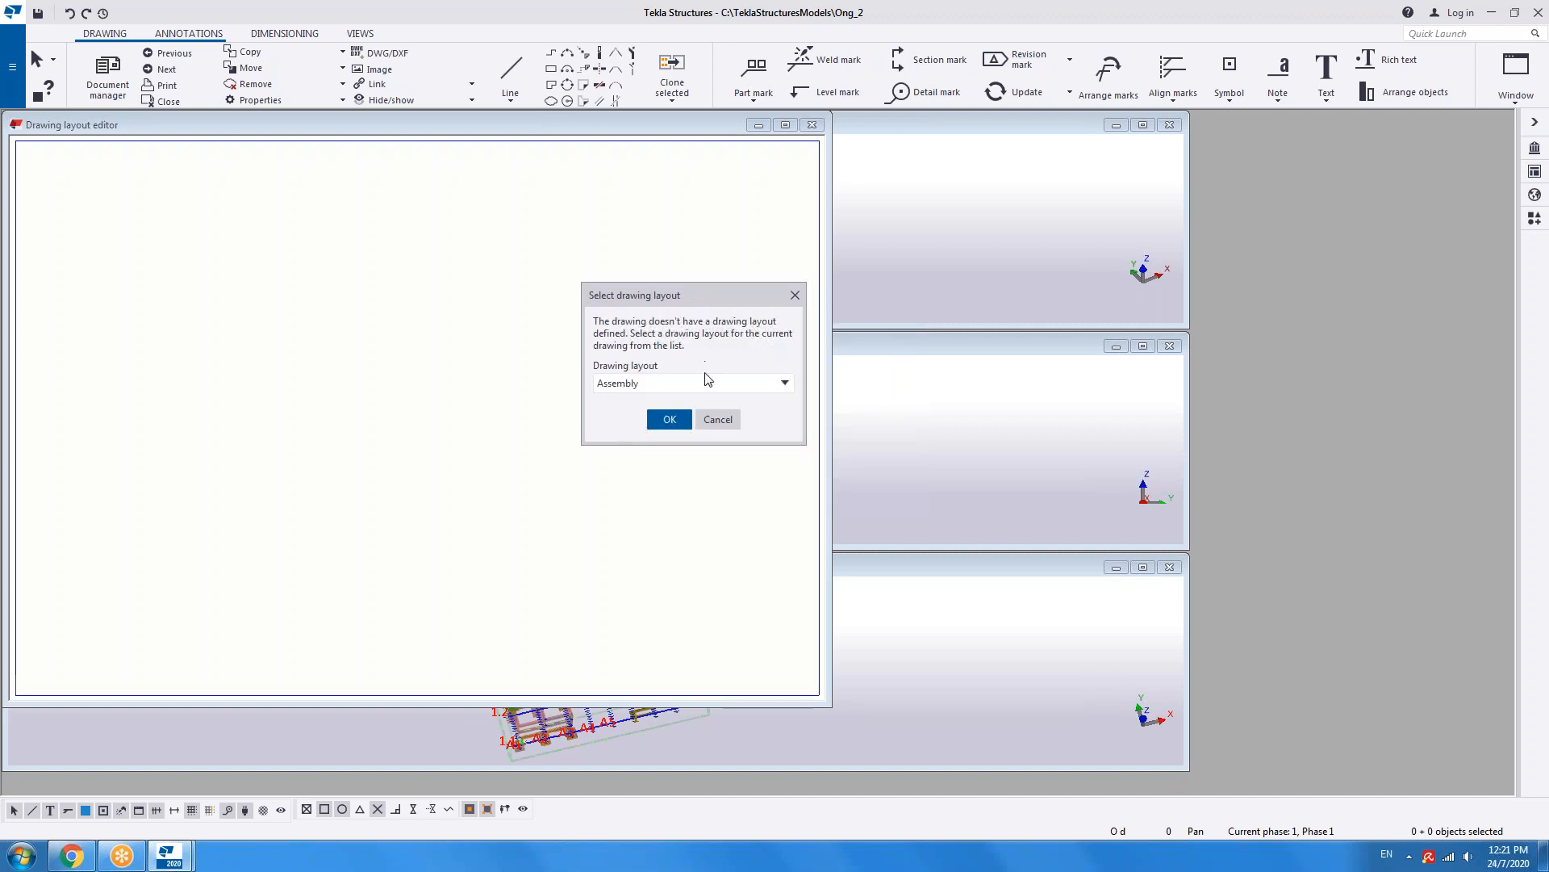
pyautogui.click(737, 384)
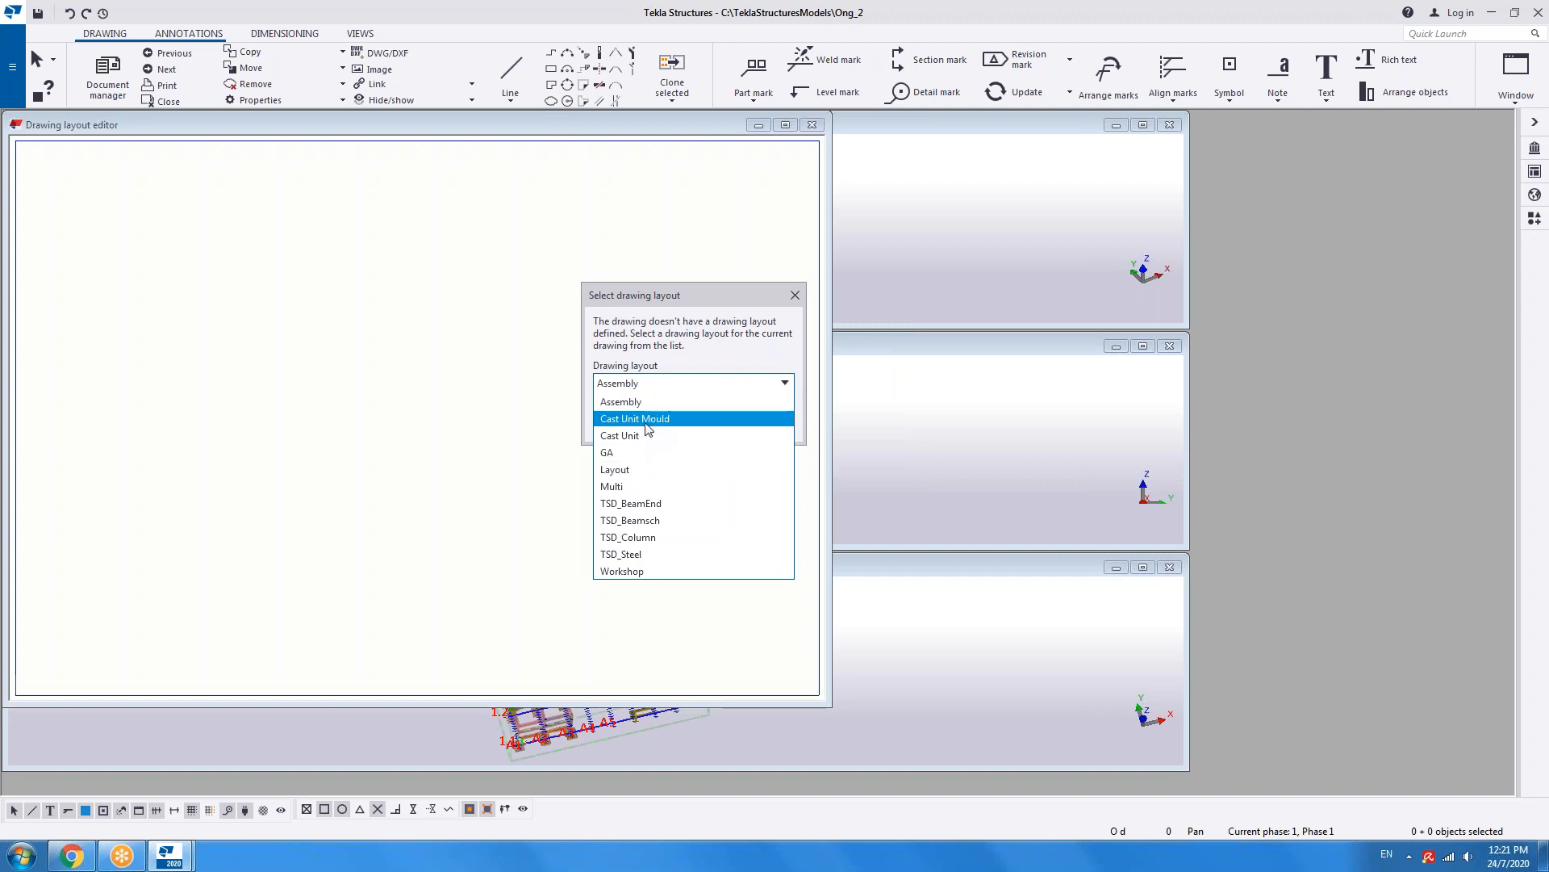
pyautogui.click(646, 422)
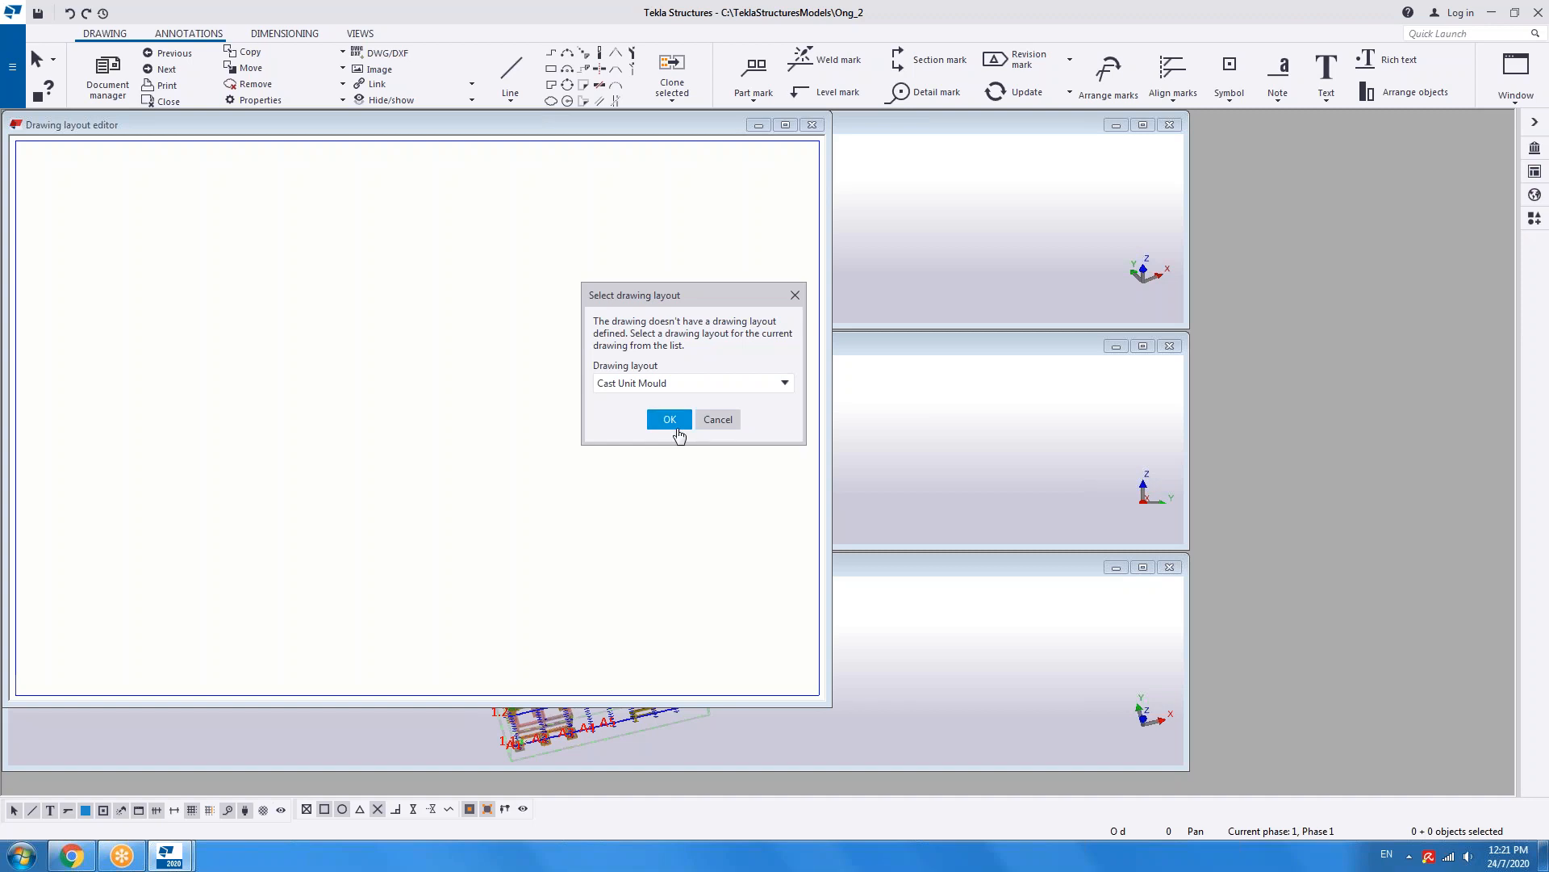
pyautogui.click(673, 425)
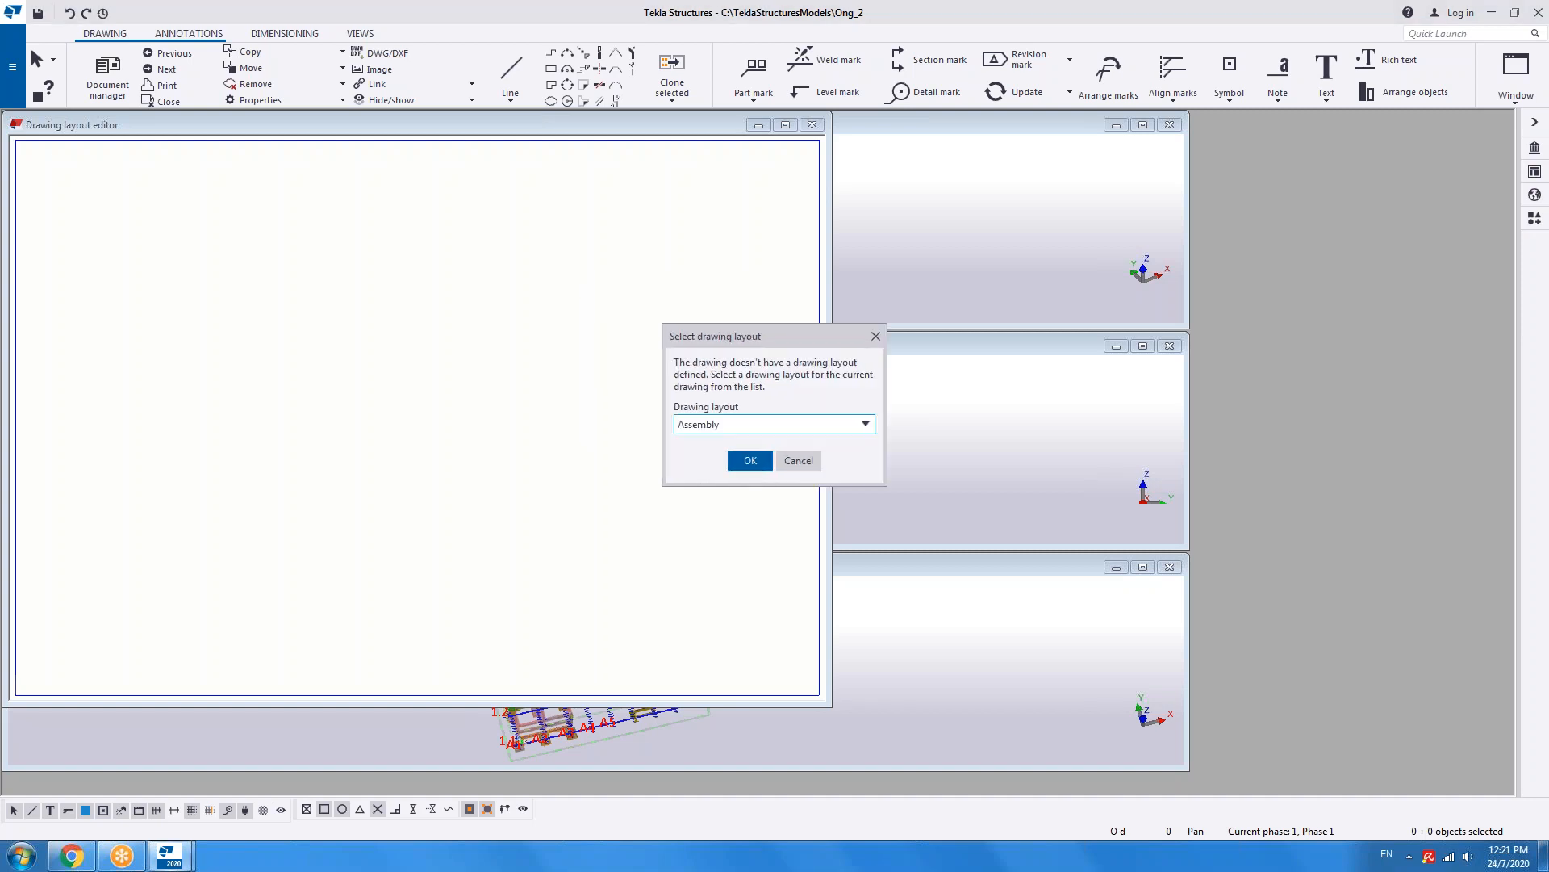
pyautogui.click(875, 337)
# - Move the drawing layout editor window toward the middle of the workspace
pyautogui.rightClick(569, 397)
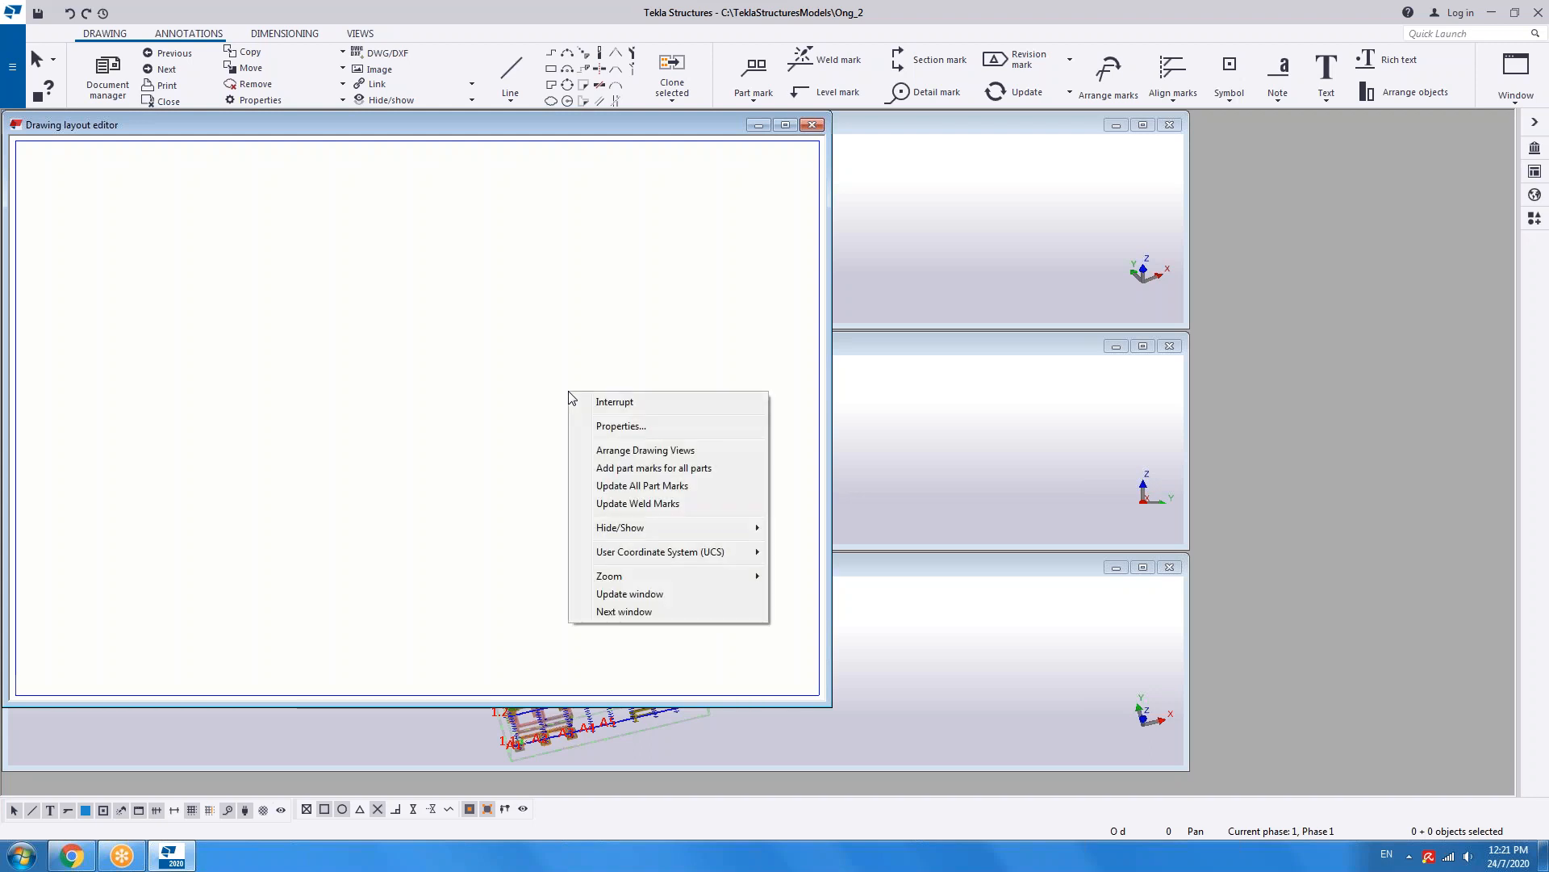
pyautogui.click(558, 375)
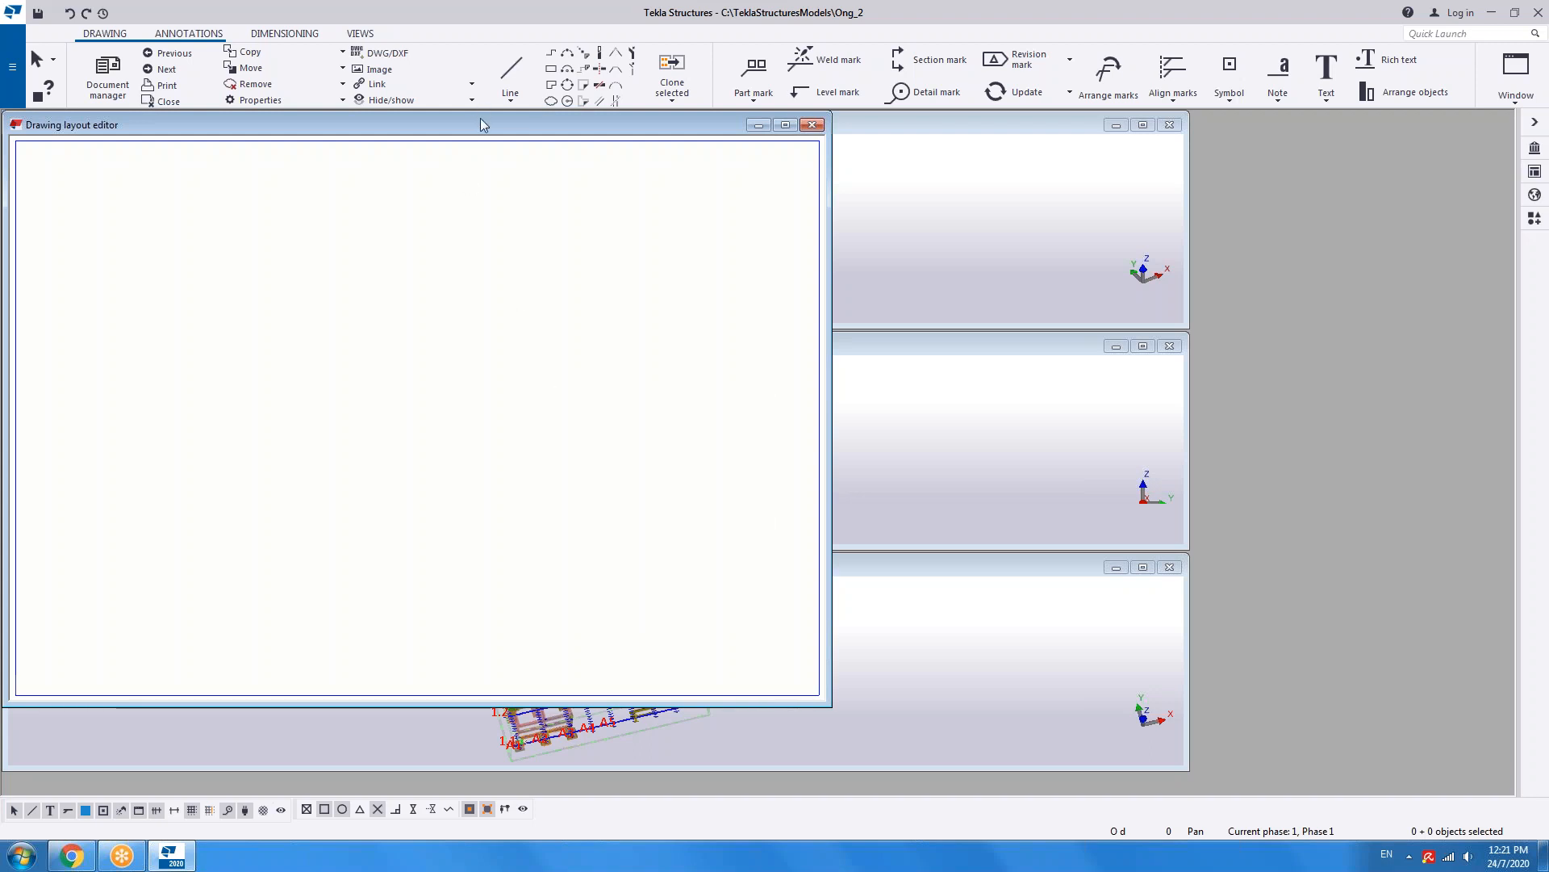
pyautogui.moveTo(485, 126); pyautogui.dragTo(776, 233)
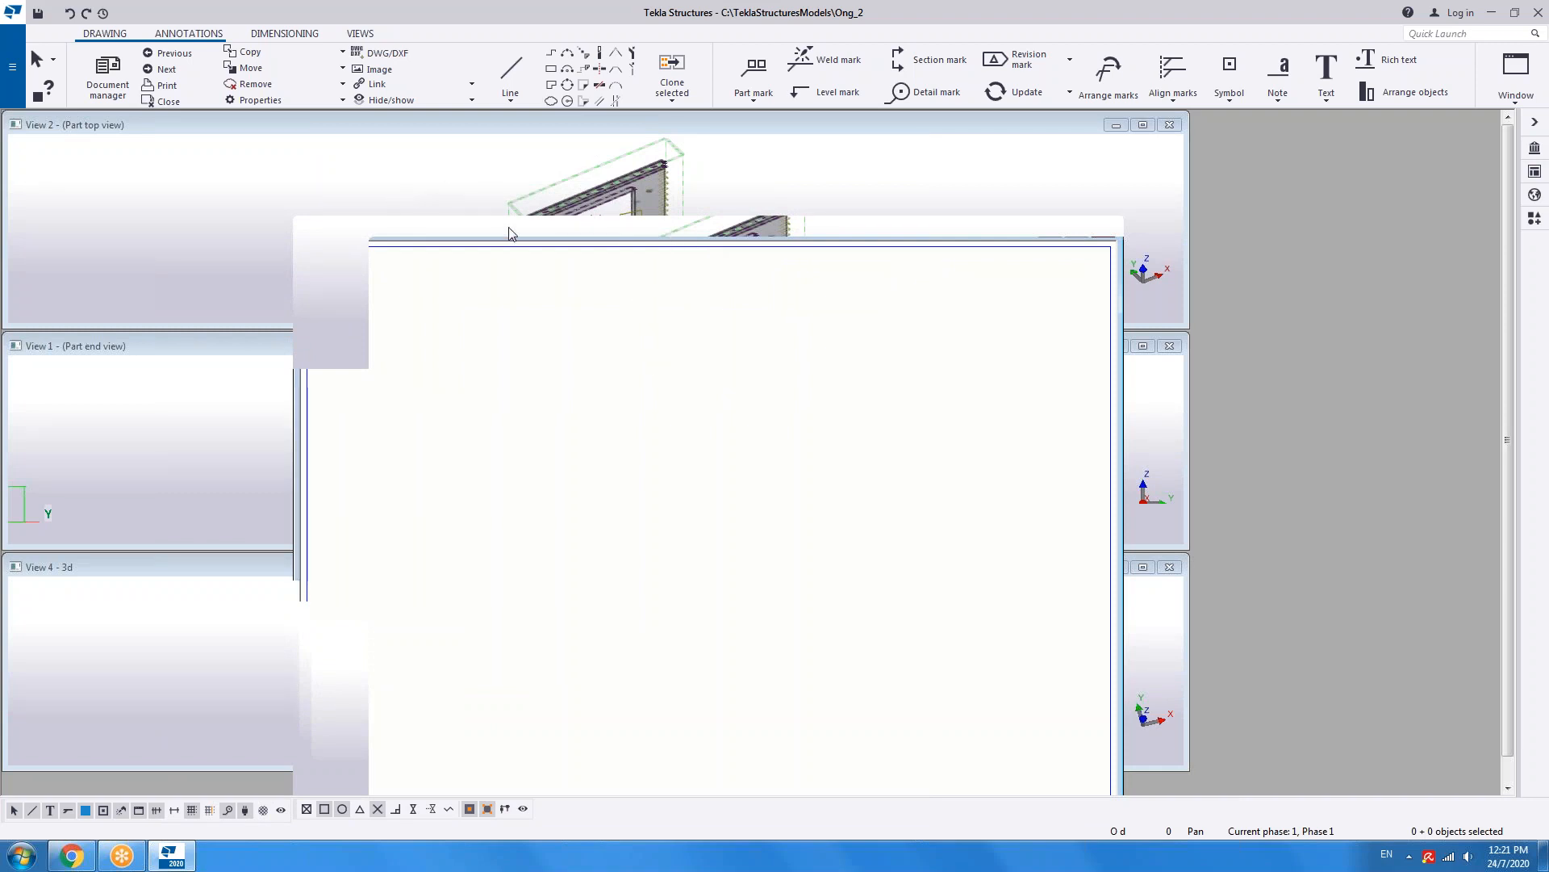
pyautogui.moveTo(500, 225); pyautogui.dragTo(426, 149)
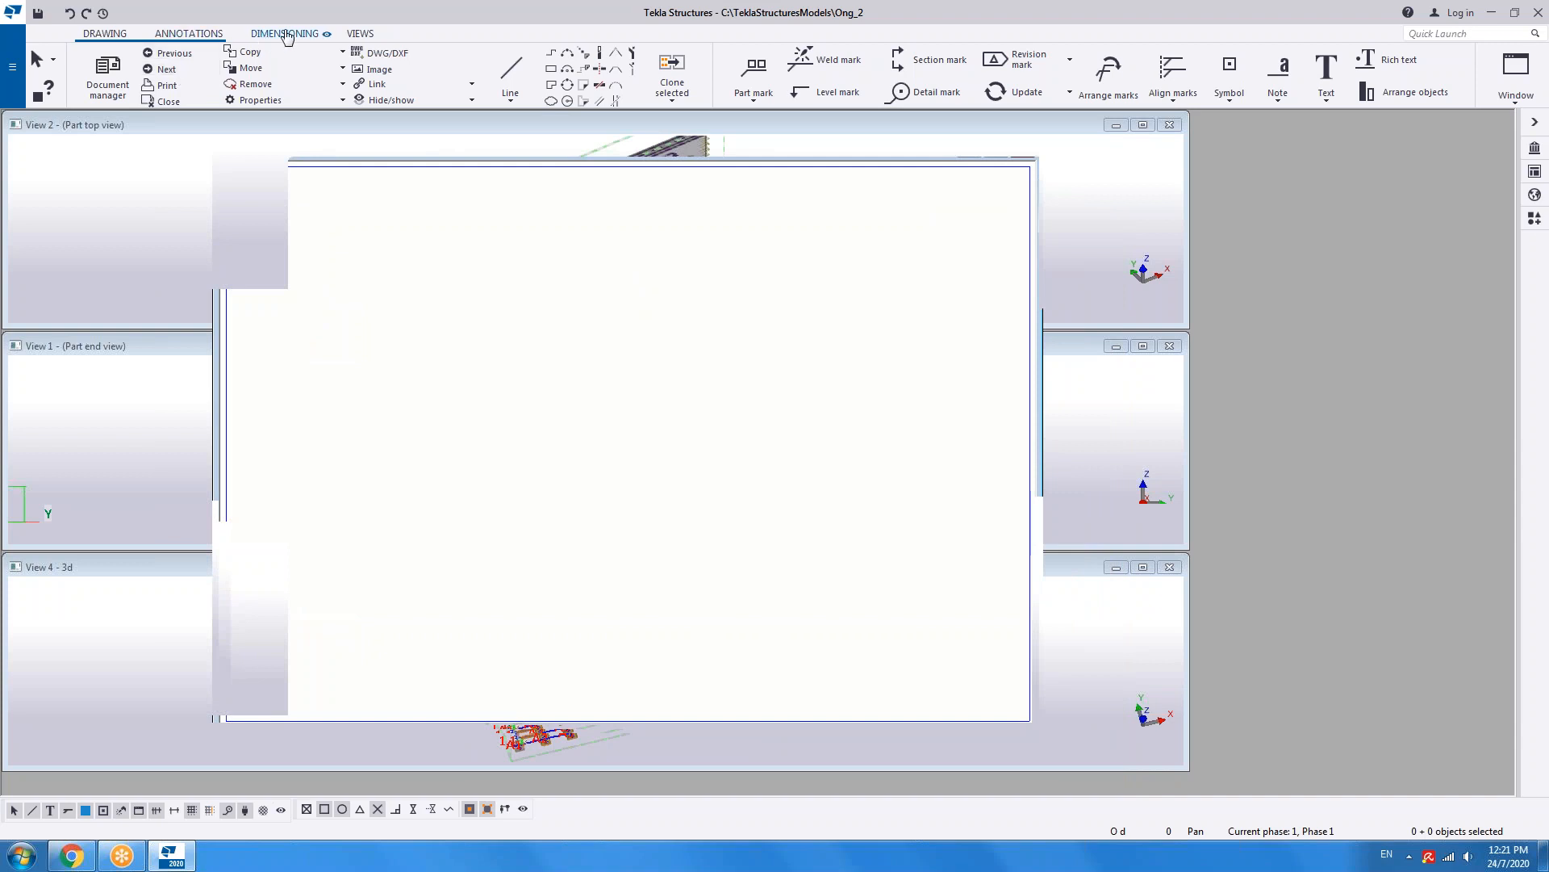
pyautogui.rightClick(480, 245)
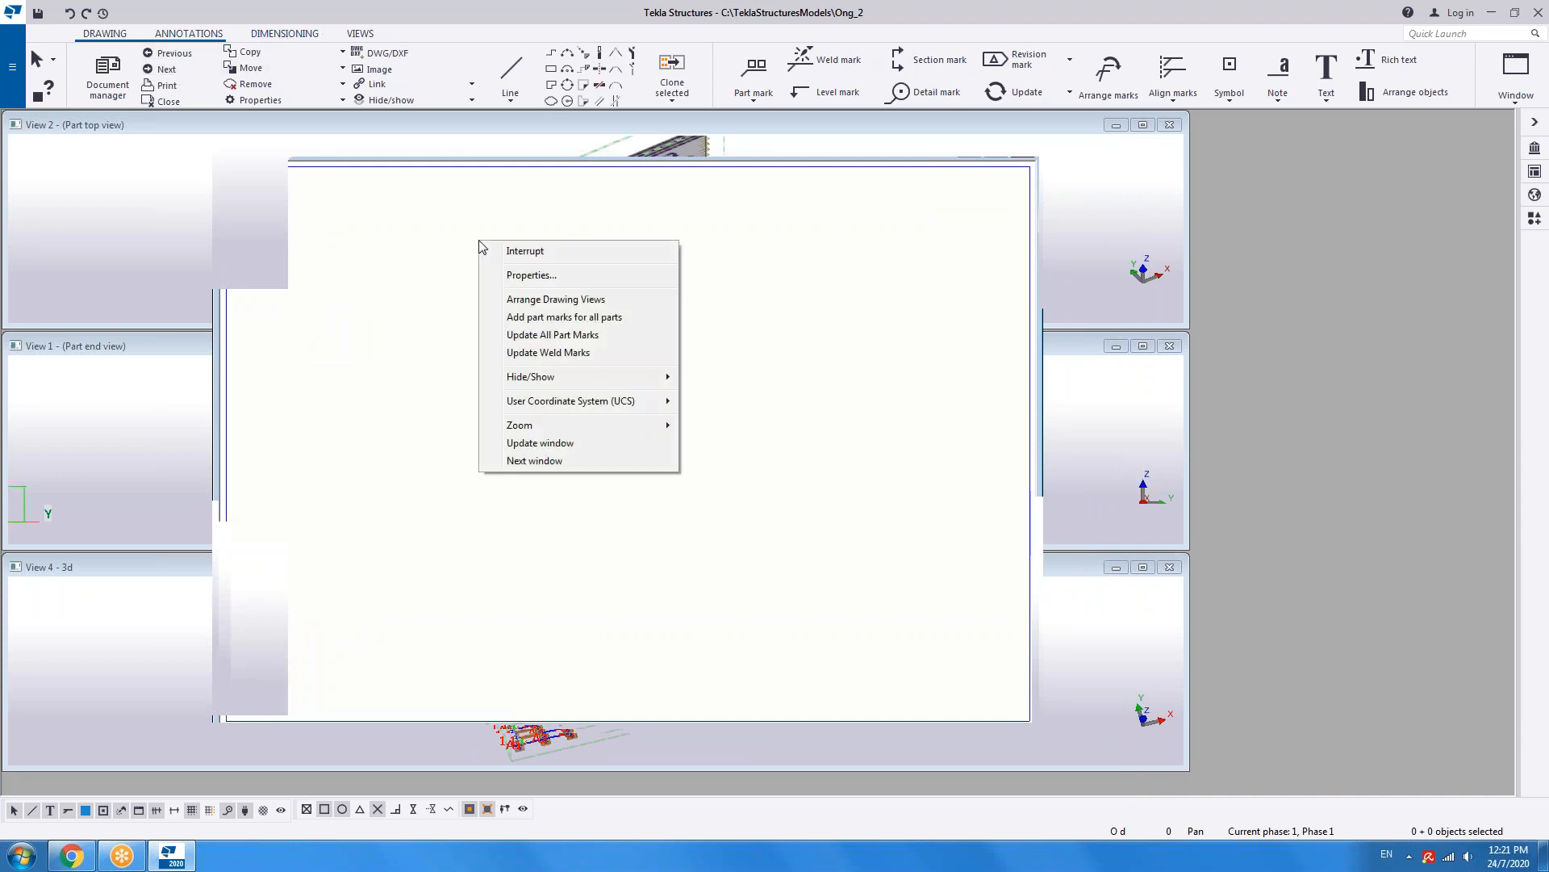
pyautogui.click(749, 359)
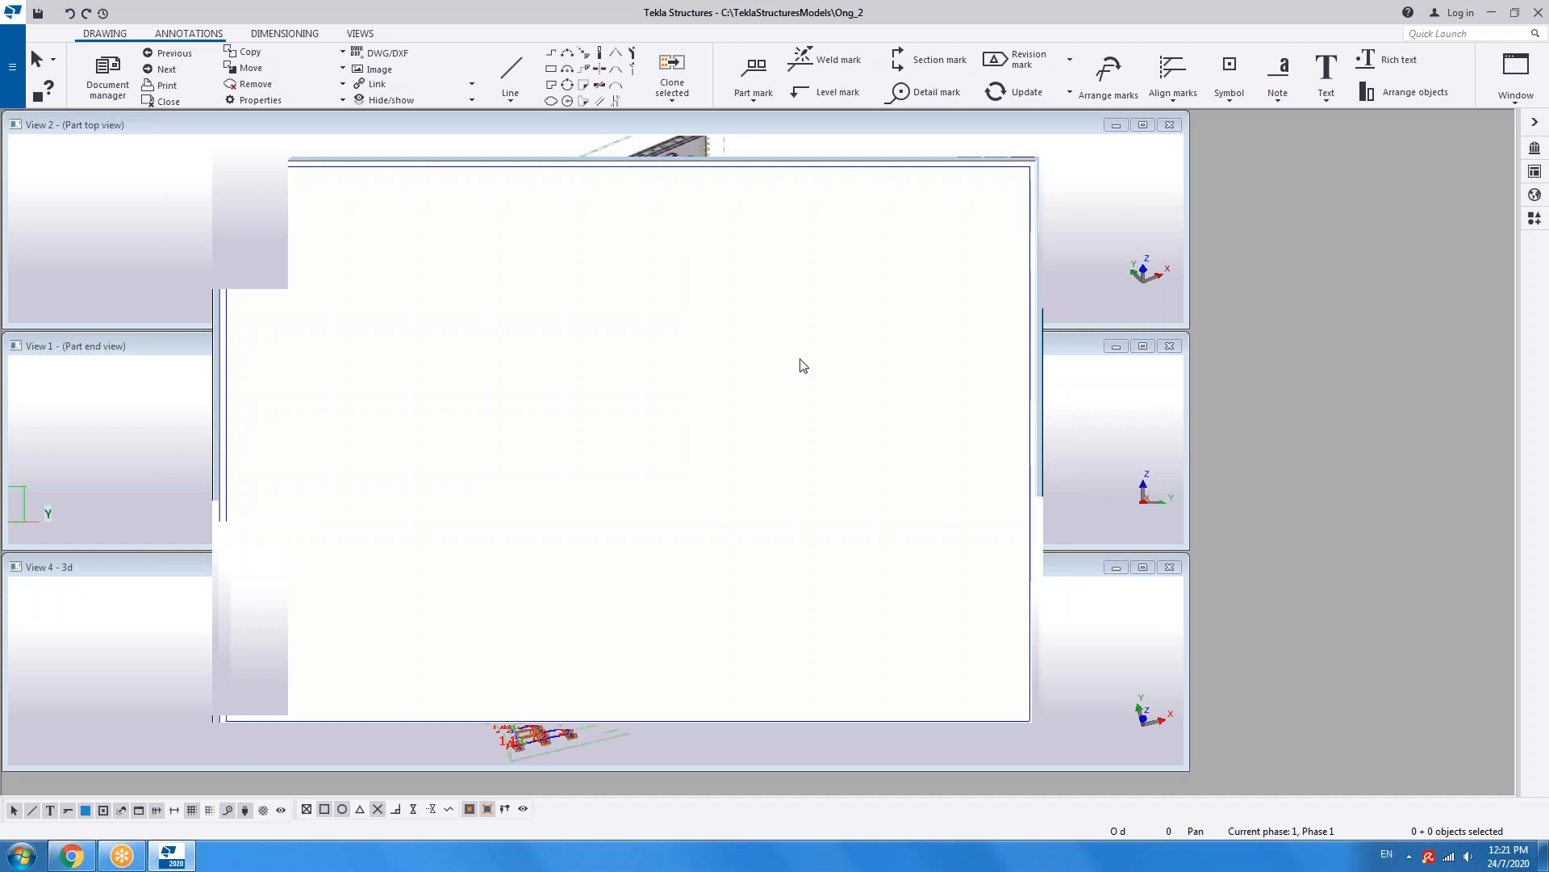
pyautogui.rightClick(861, 334)
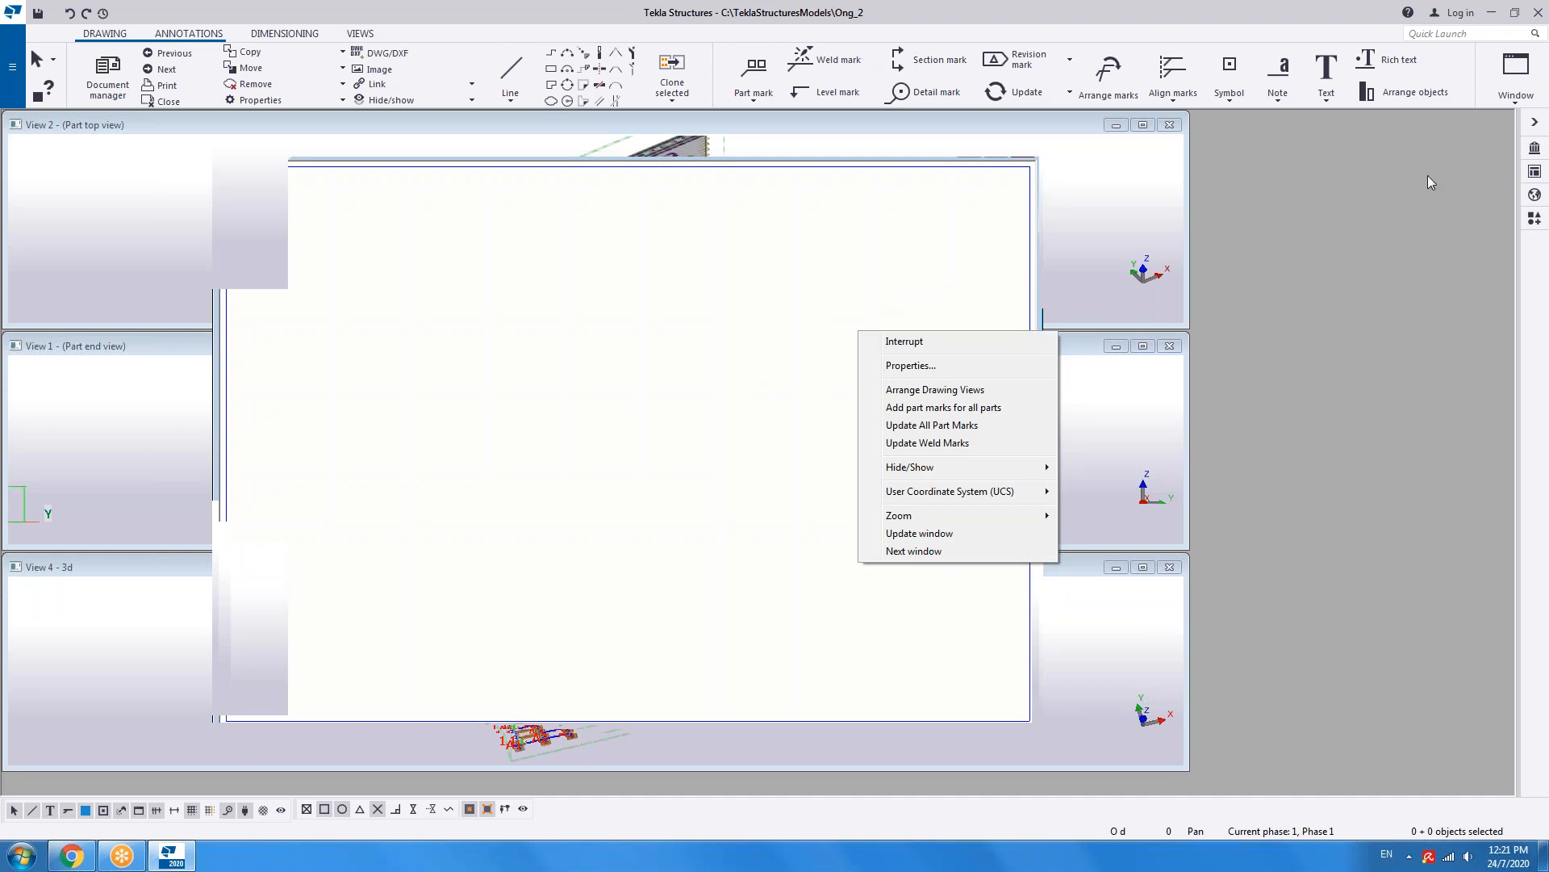
pyautogui.click(689, 273)
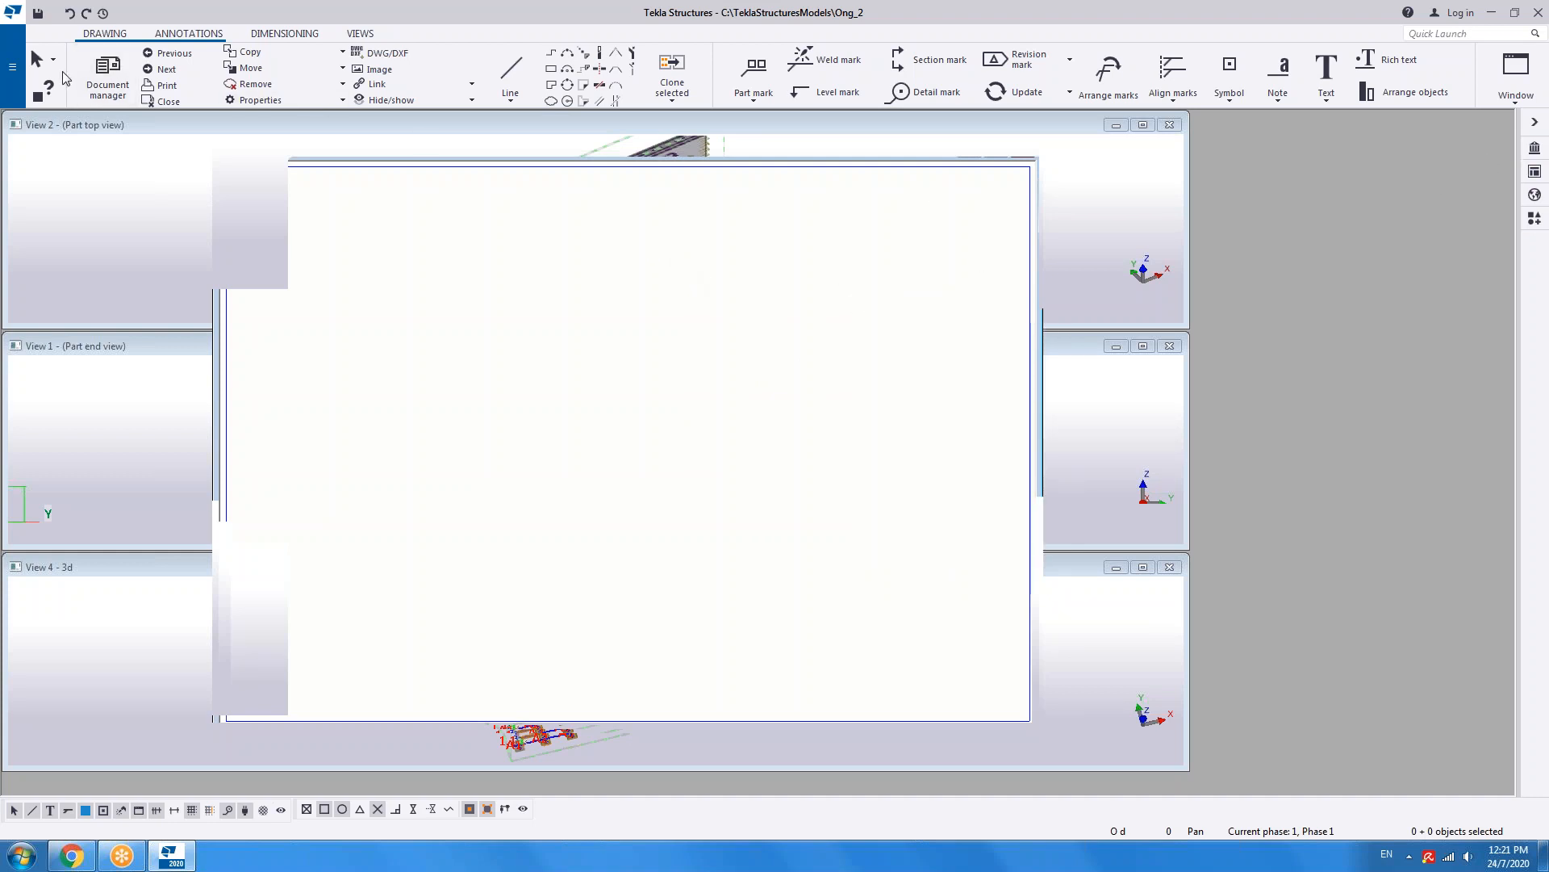
# - Close the drawing layout editor without keeping the changes to the drawing
pyautogui.click(1023, 151)
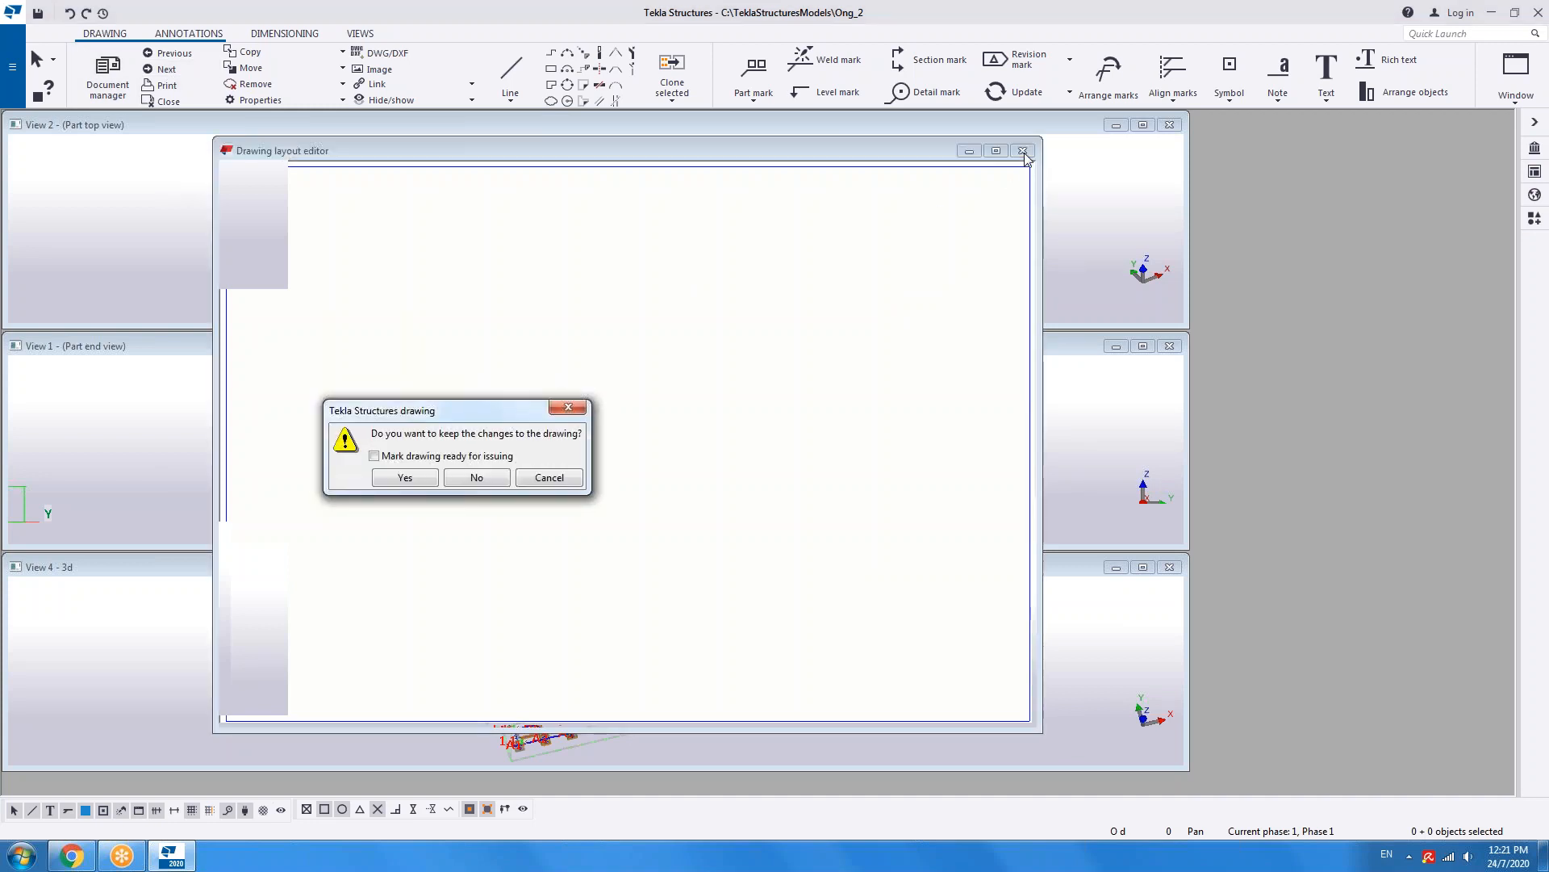
pyautogui.click(473, 478)
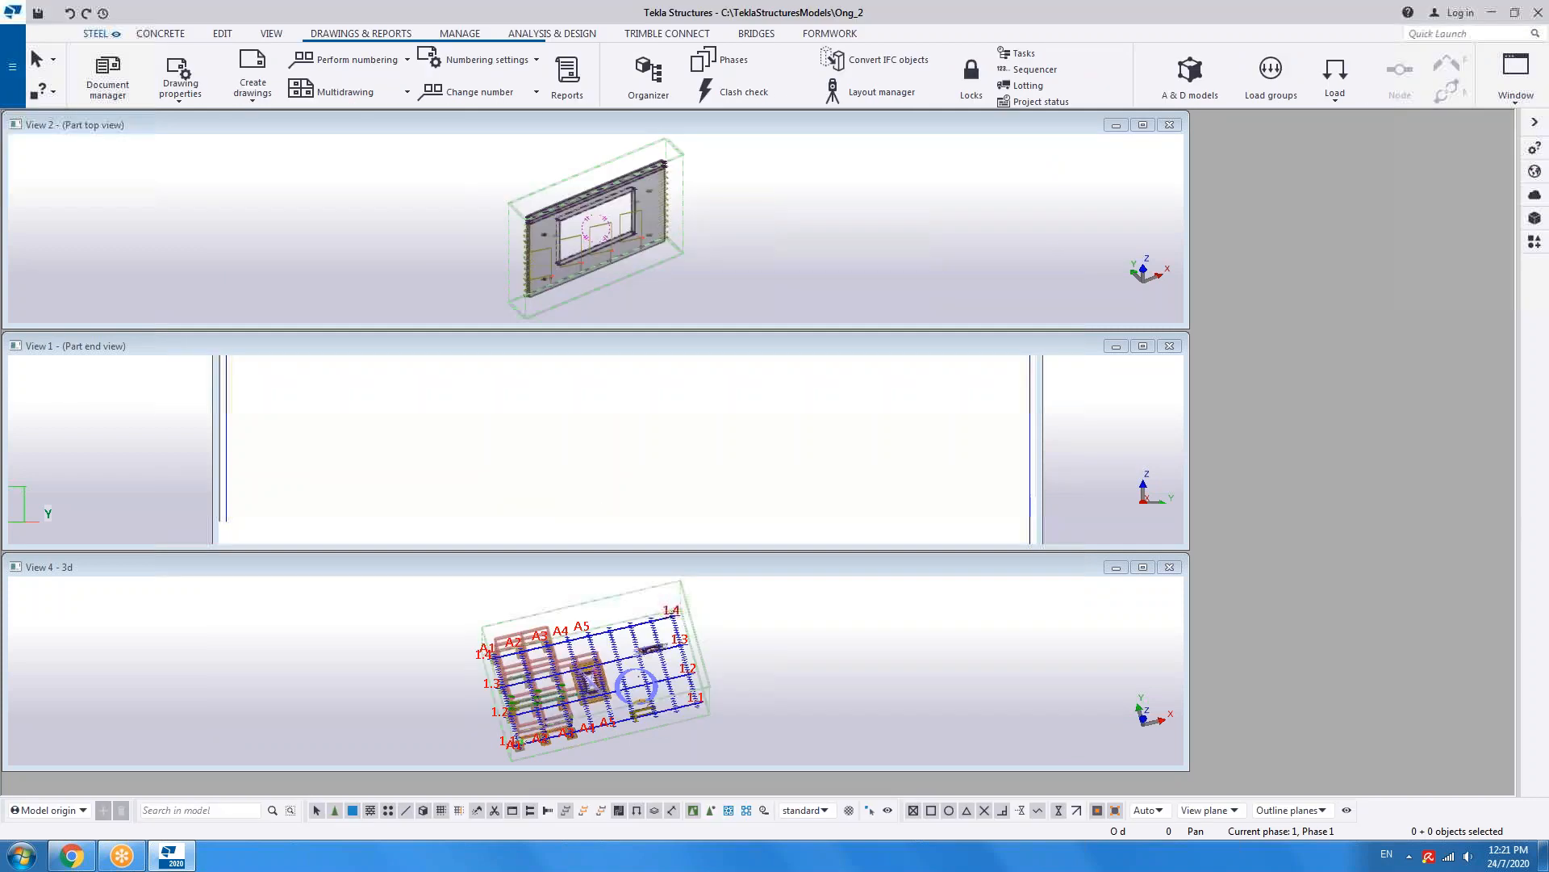
# - Delete the general arrangement drawing named Standard from the document manager, confirm the deletion, and close the document manager
pyautogui.click(111, 73)
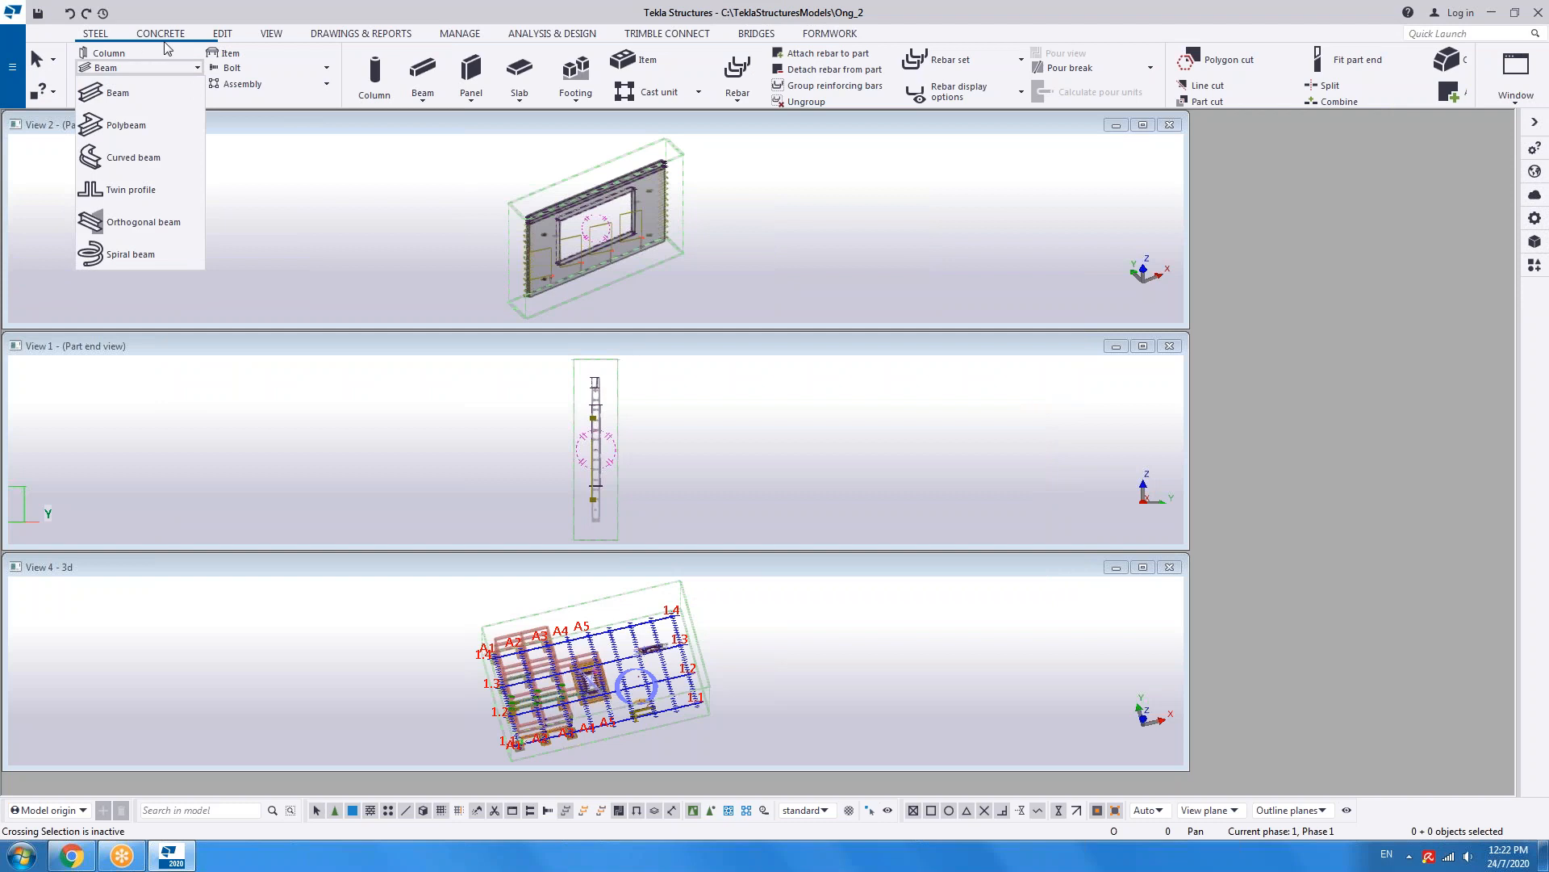
pyautogui.click(380, 34)
pyautogui.click(380, 34)
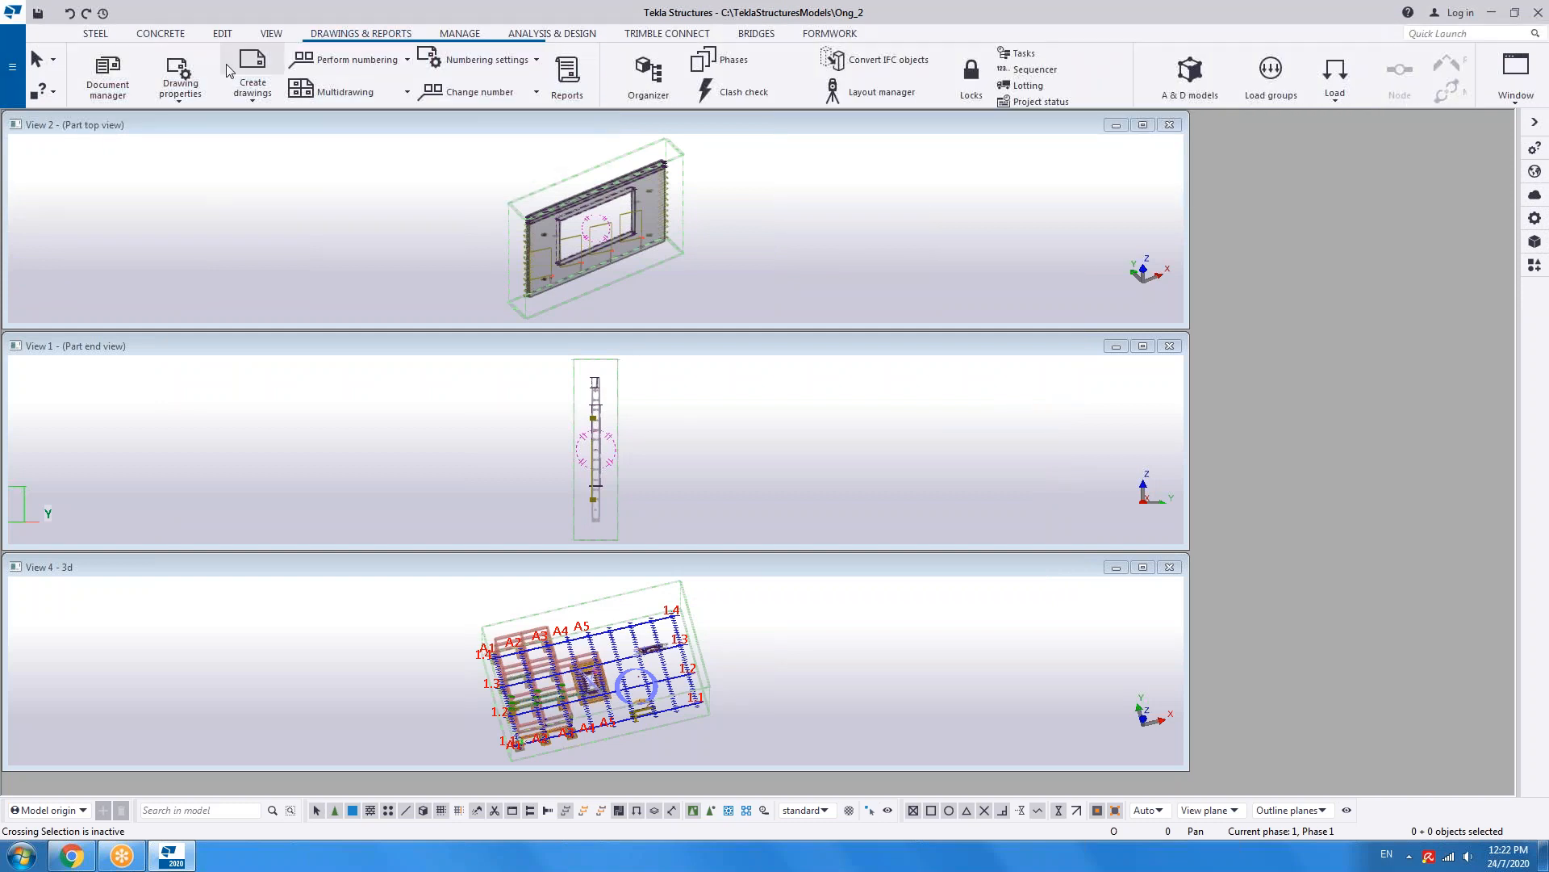
pyautogui.click(114, 86)
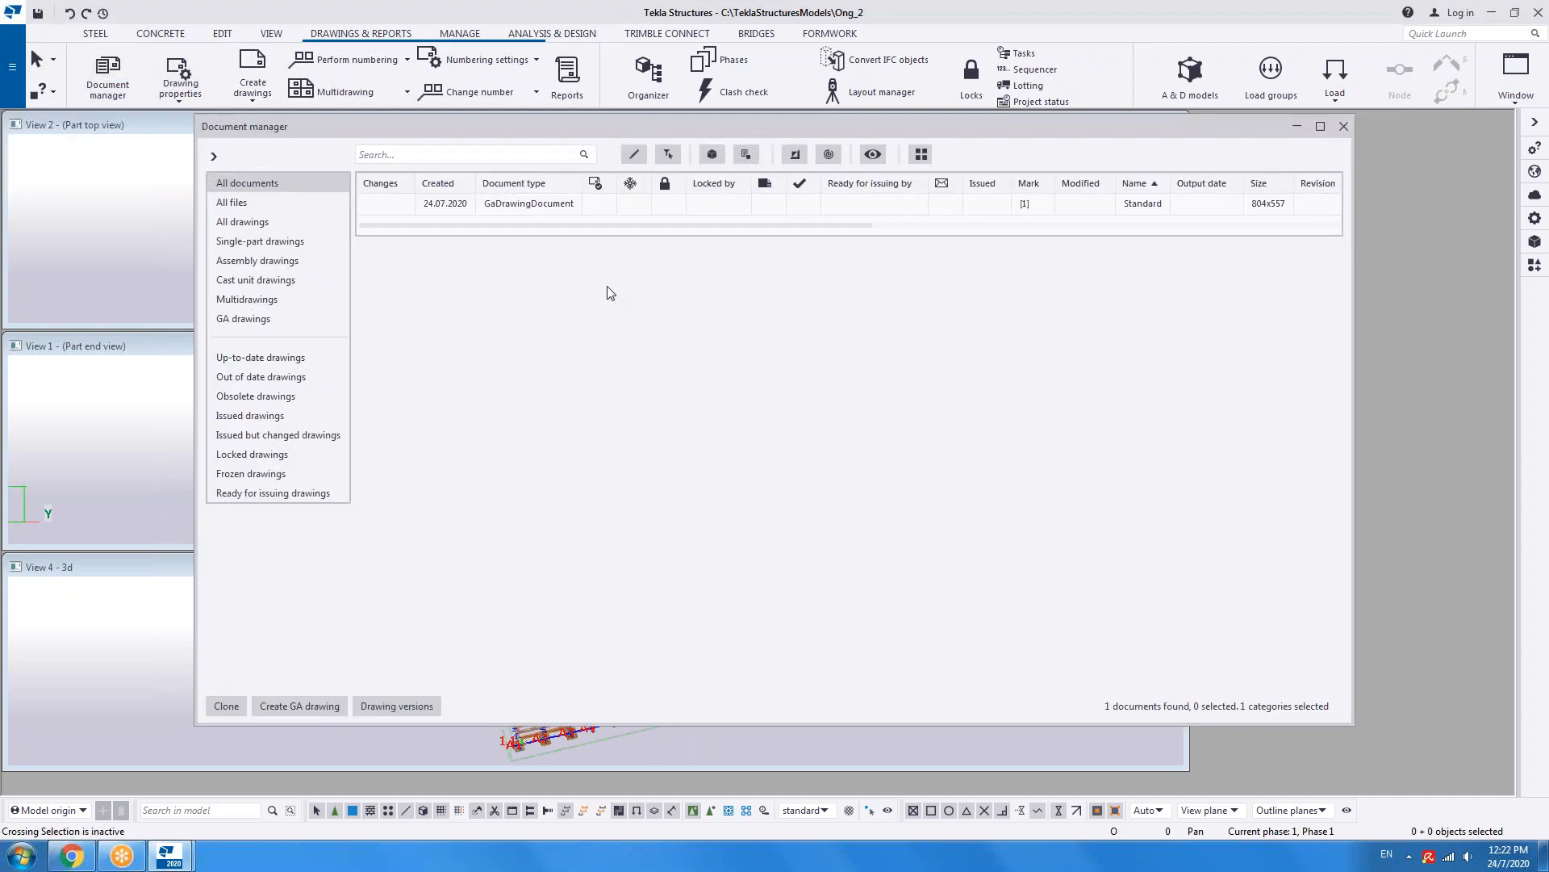
pyautogui.click(531, 207)
pyautogui.rightClick(532, 207)
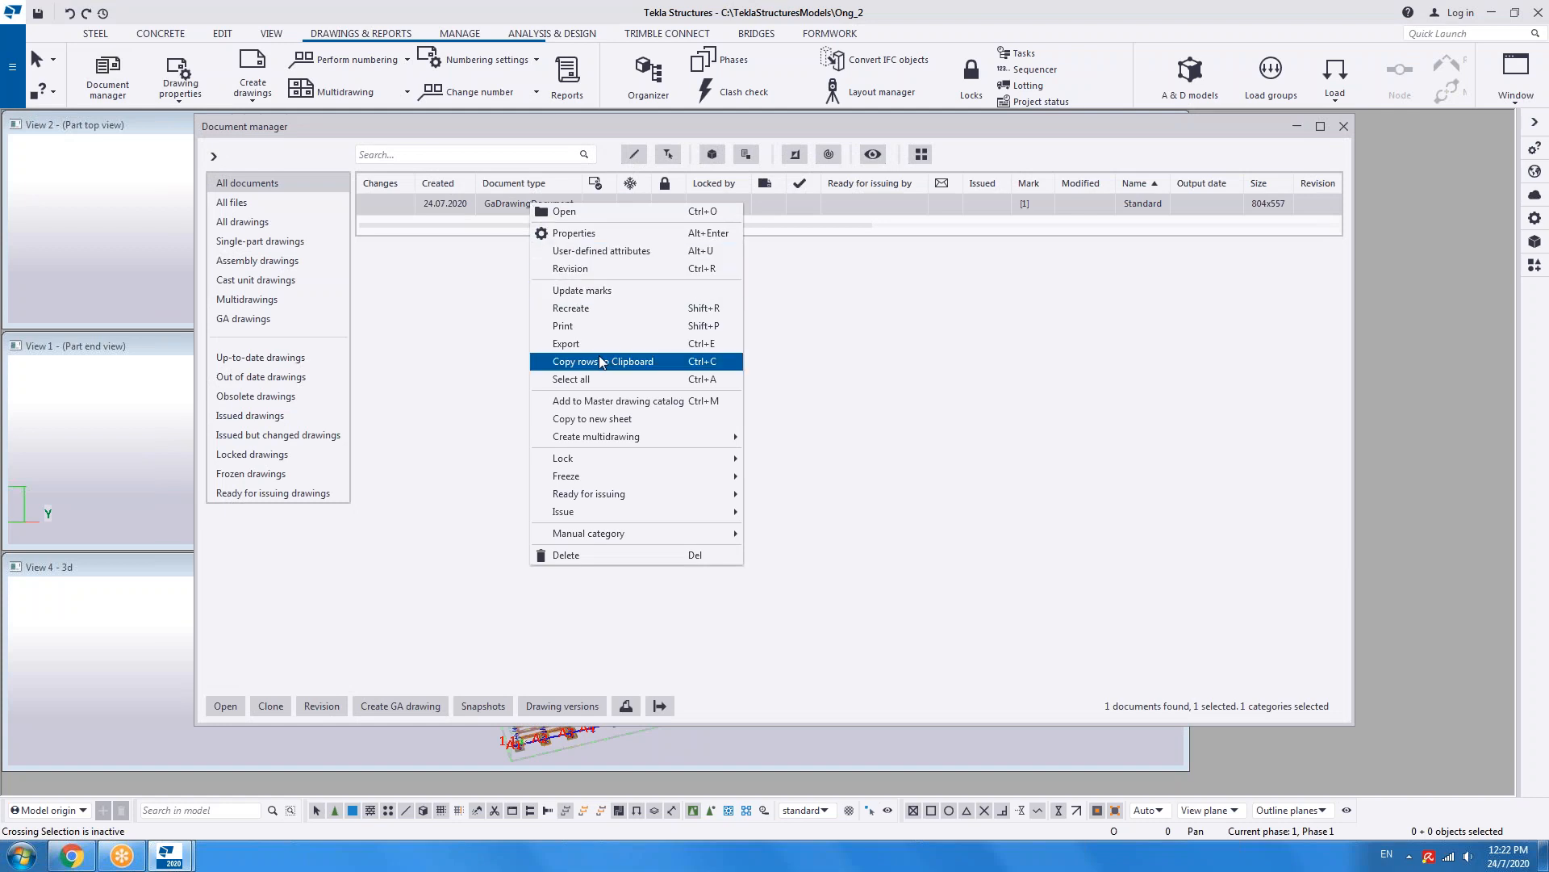
pyautogui.click(593, 555)
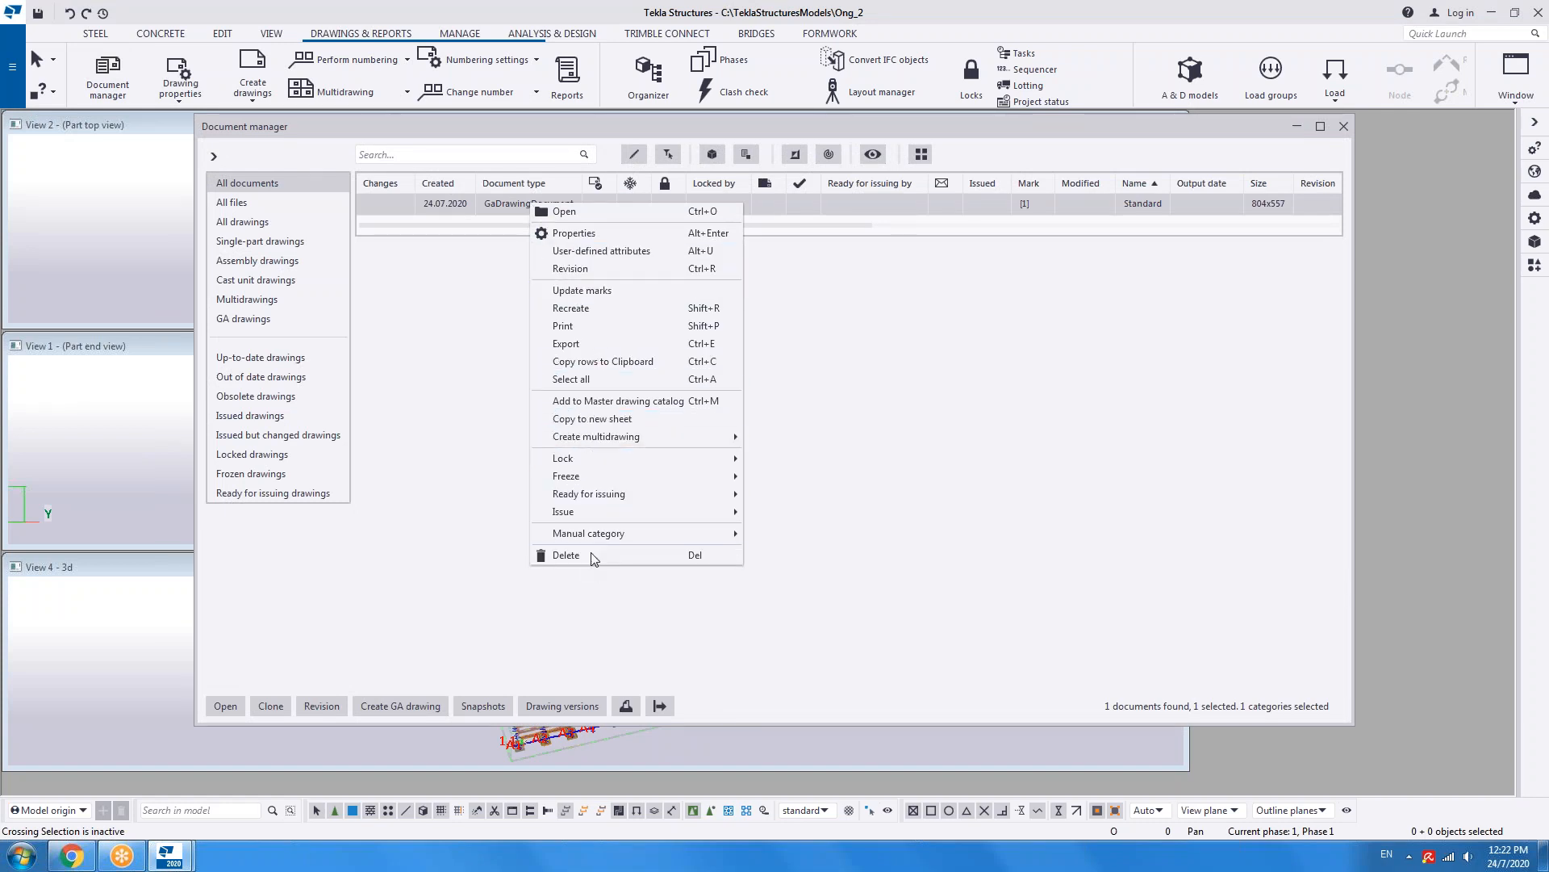
pyautogui.click(736, 443)
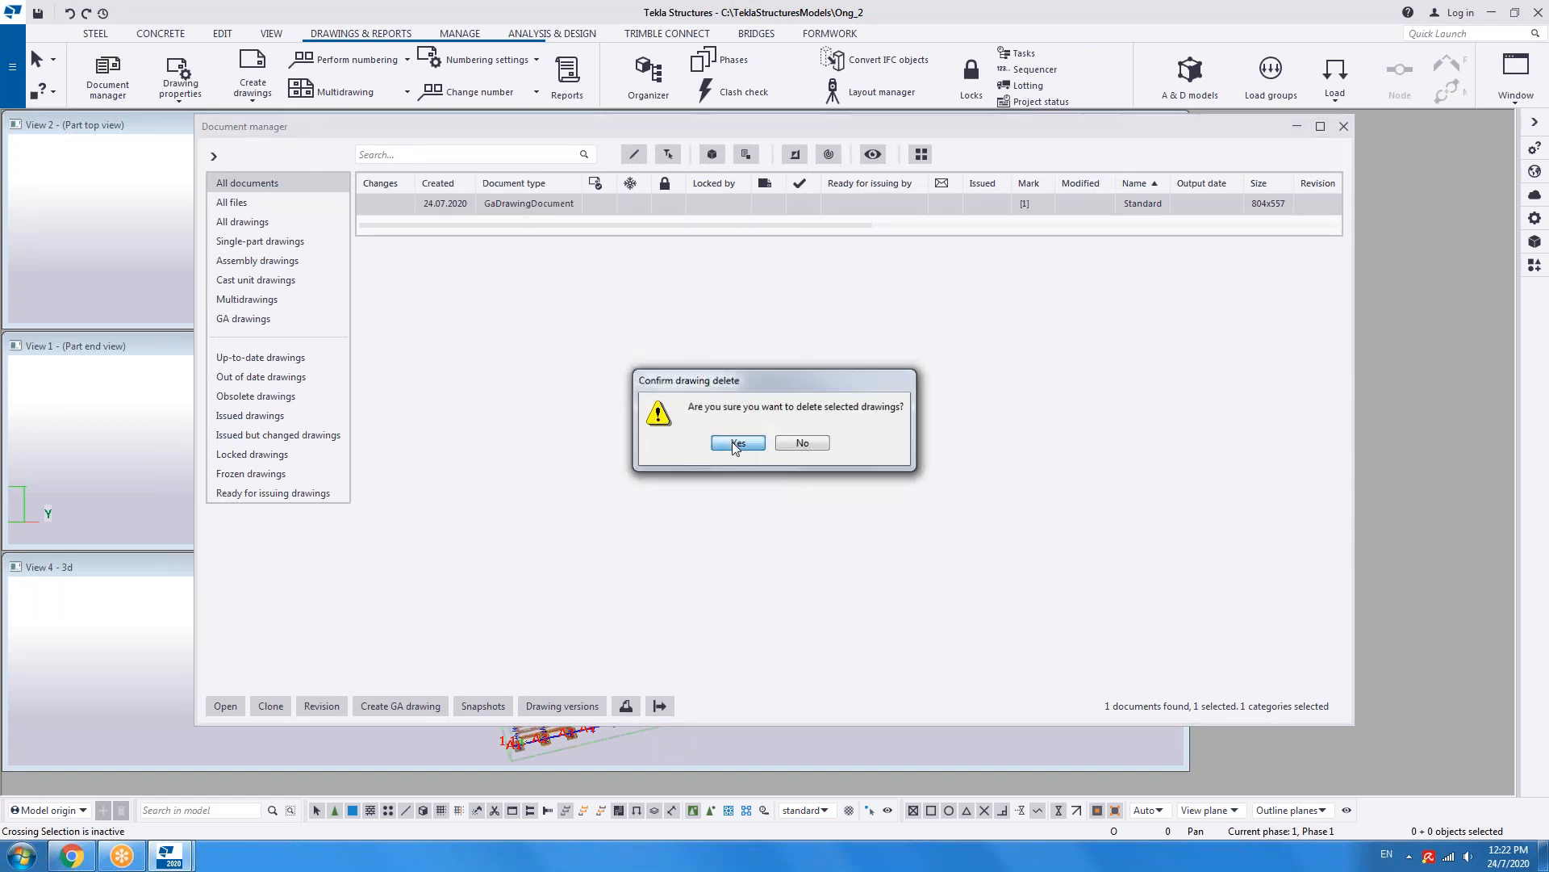
pyautogui.click(1344, 127)
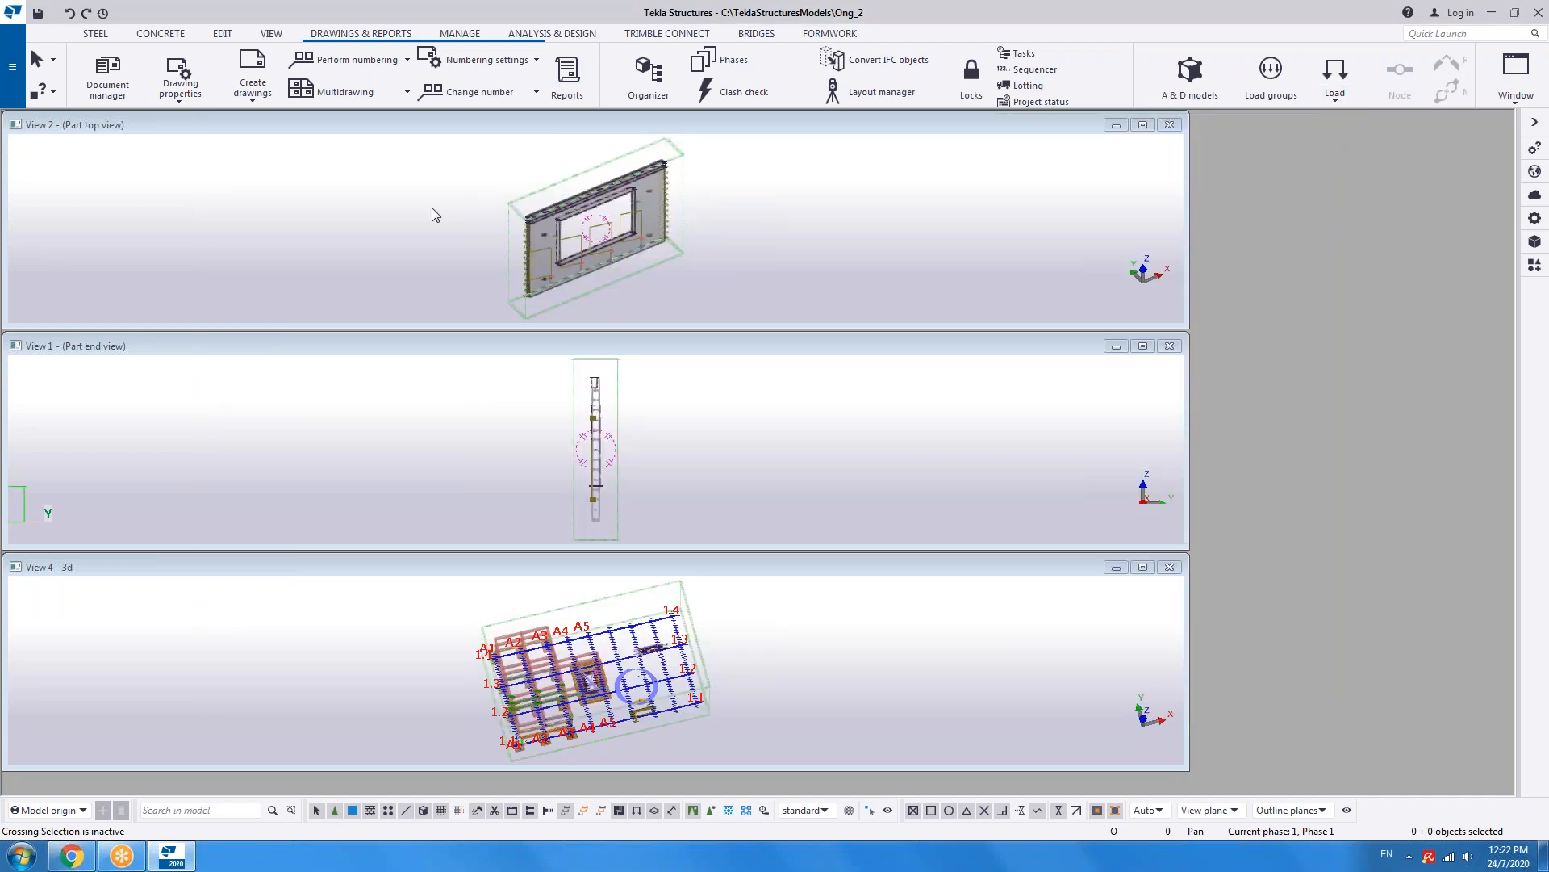
# - Load the ONG_PW__MOULD_DWG settings in the cast unit drawing properties and set the layout's size definition mode to Specified size
pyautogui.click(192, 97)
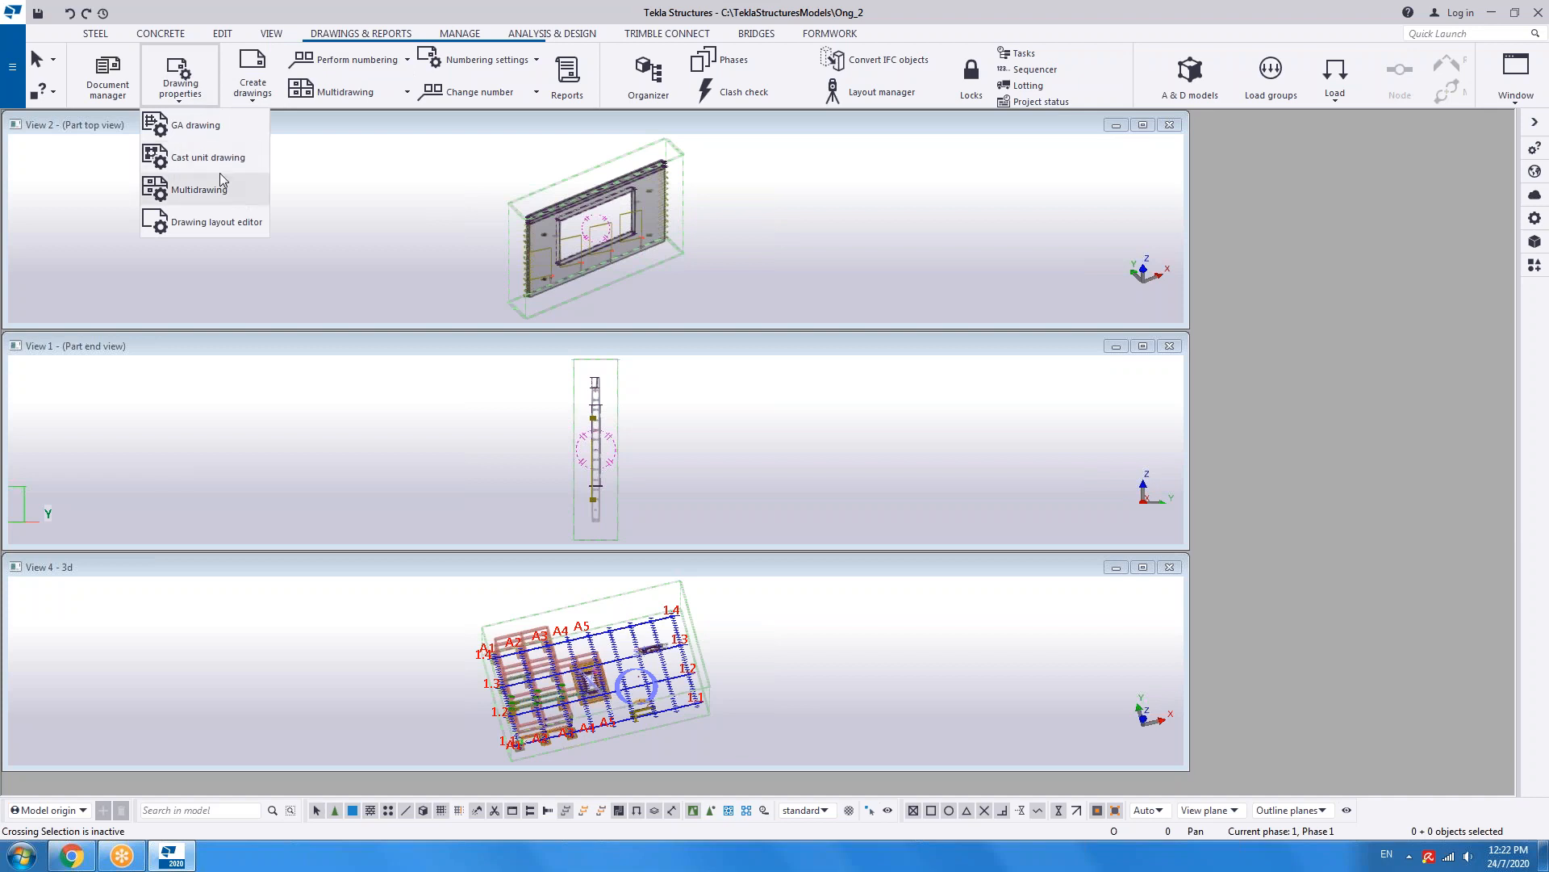
pyautogui.click(221, 159)
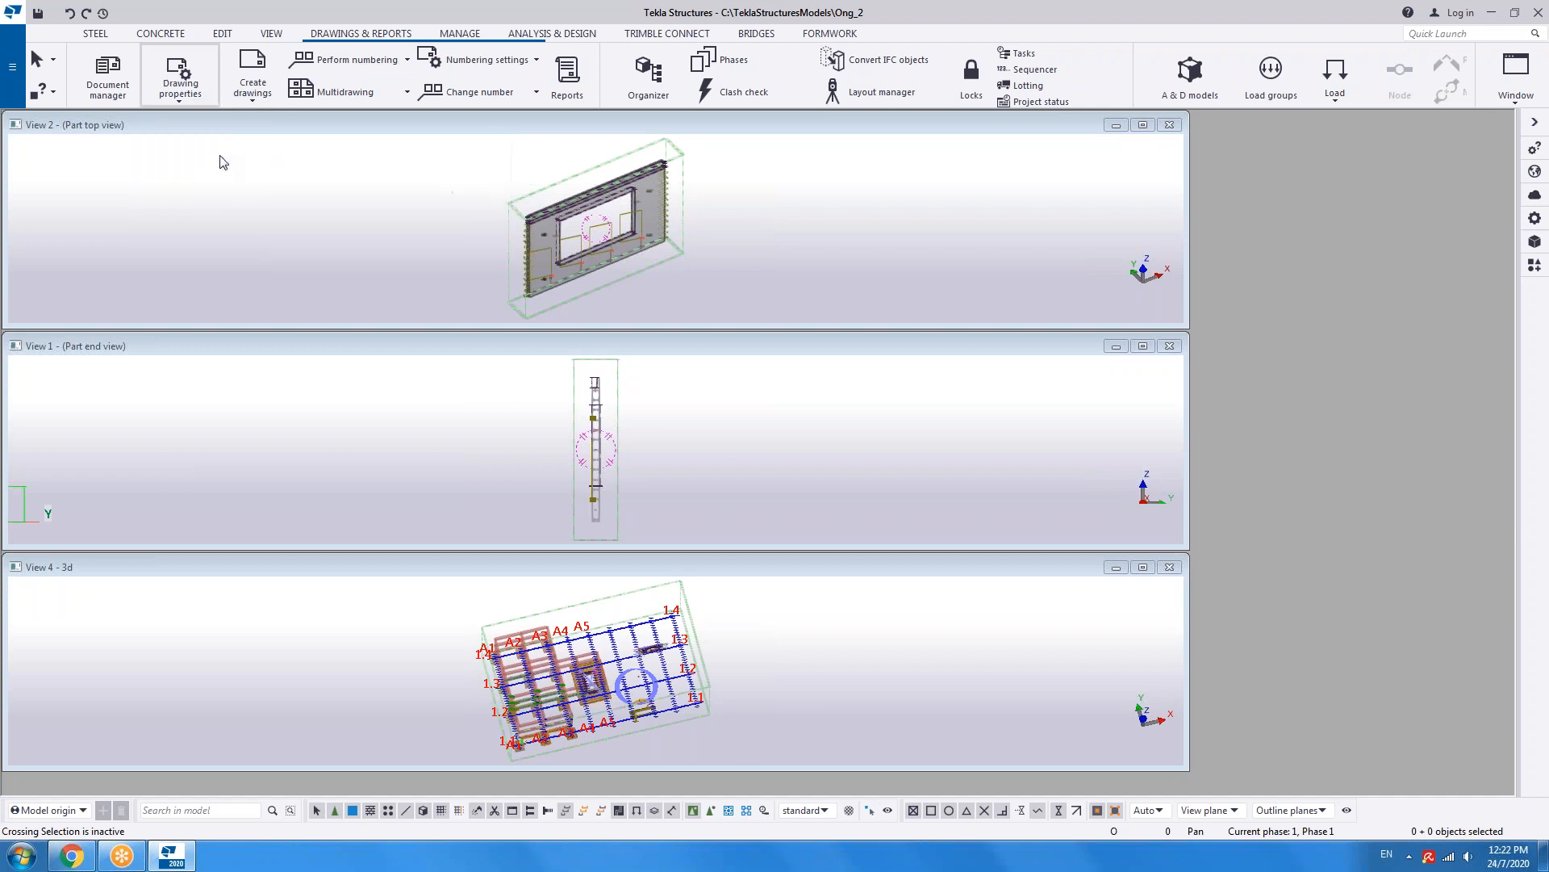
pyautogui.click(271, 189)
pyautogui.click(238, 230)
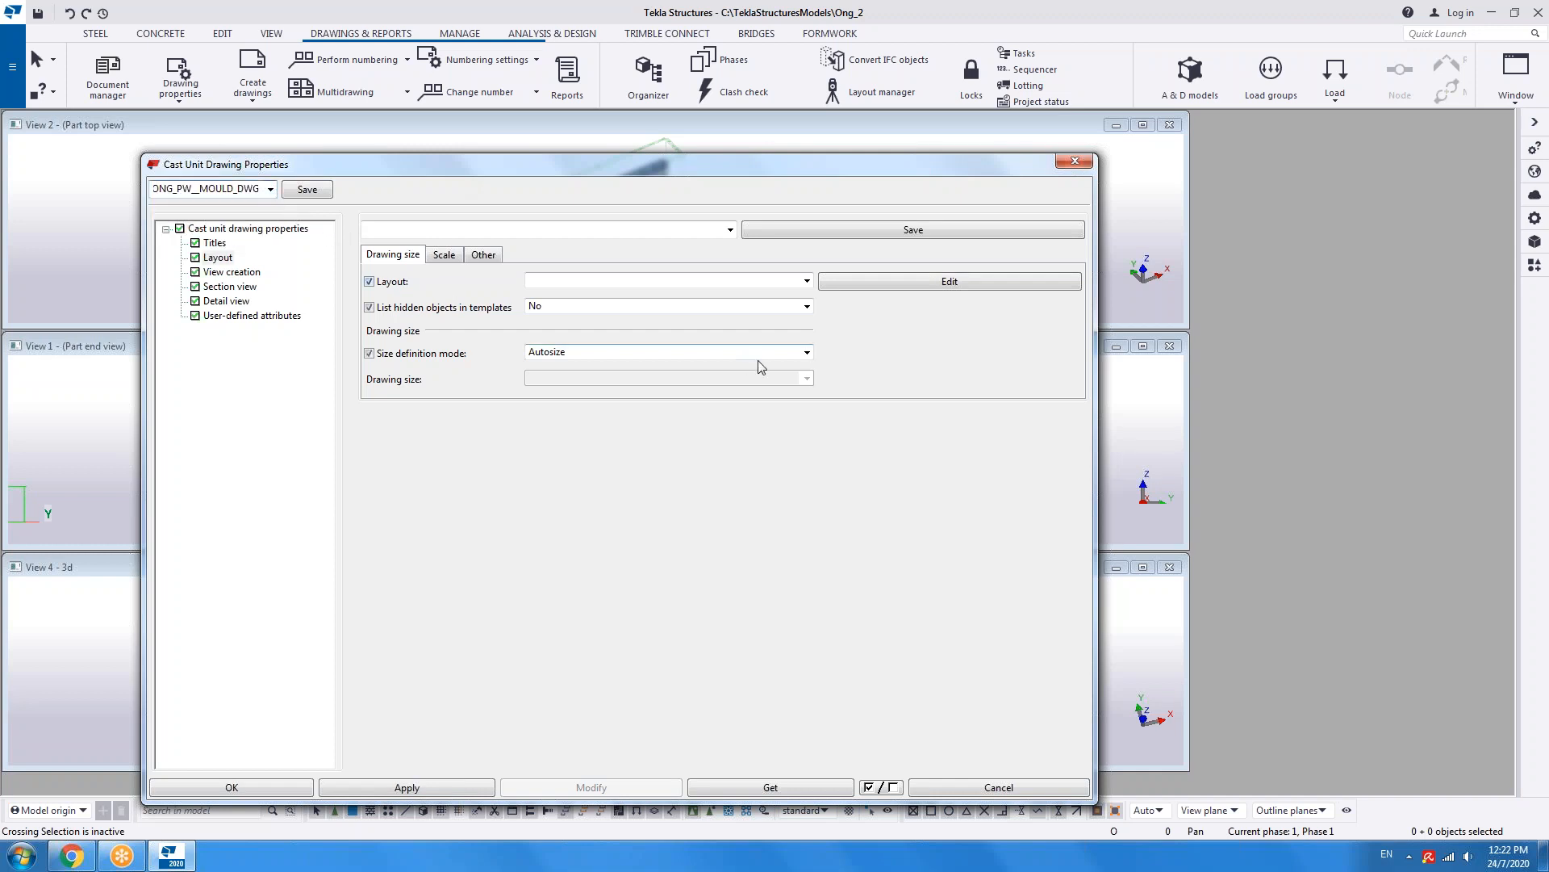
pyautogui.click(807, 353)
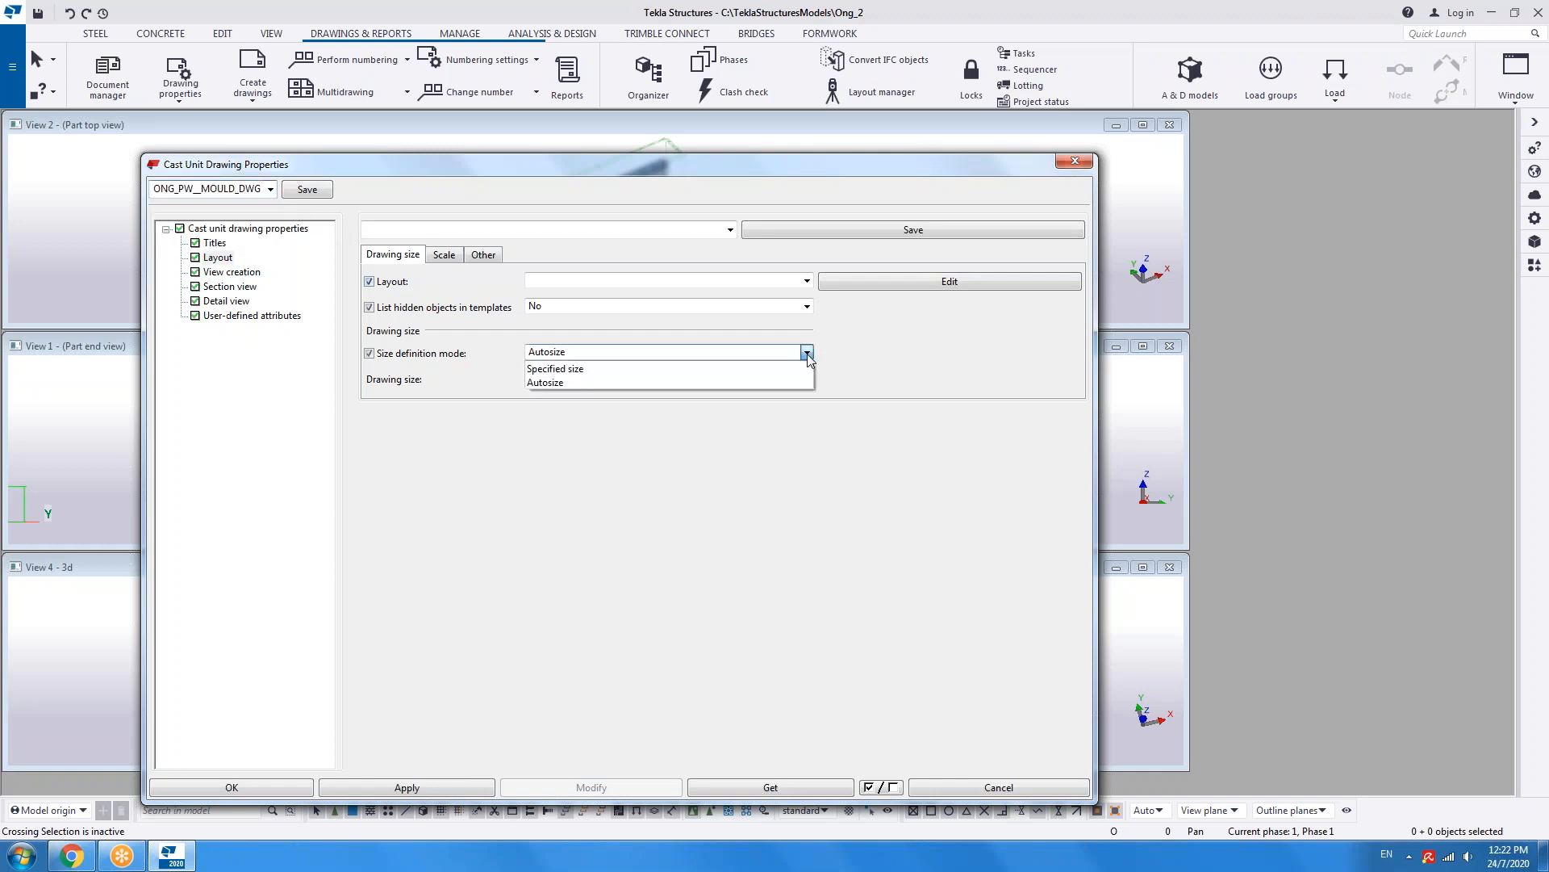
pyautogui.click(595, 369)
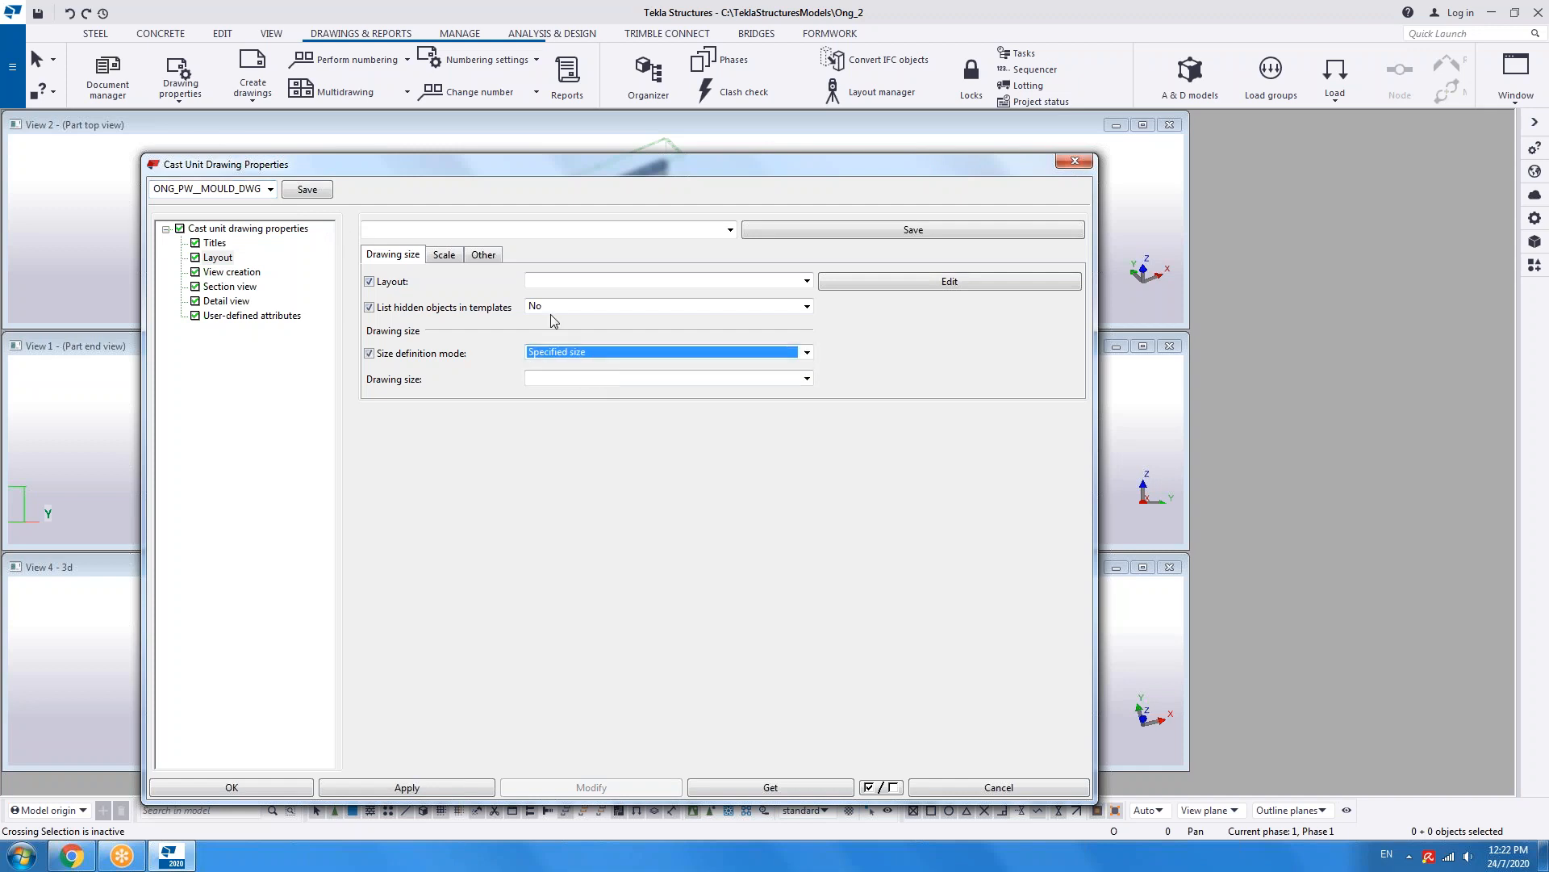
# - Set Autoscale to No in the layout's scale settings
pyautogui.click(444, 256)
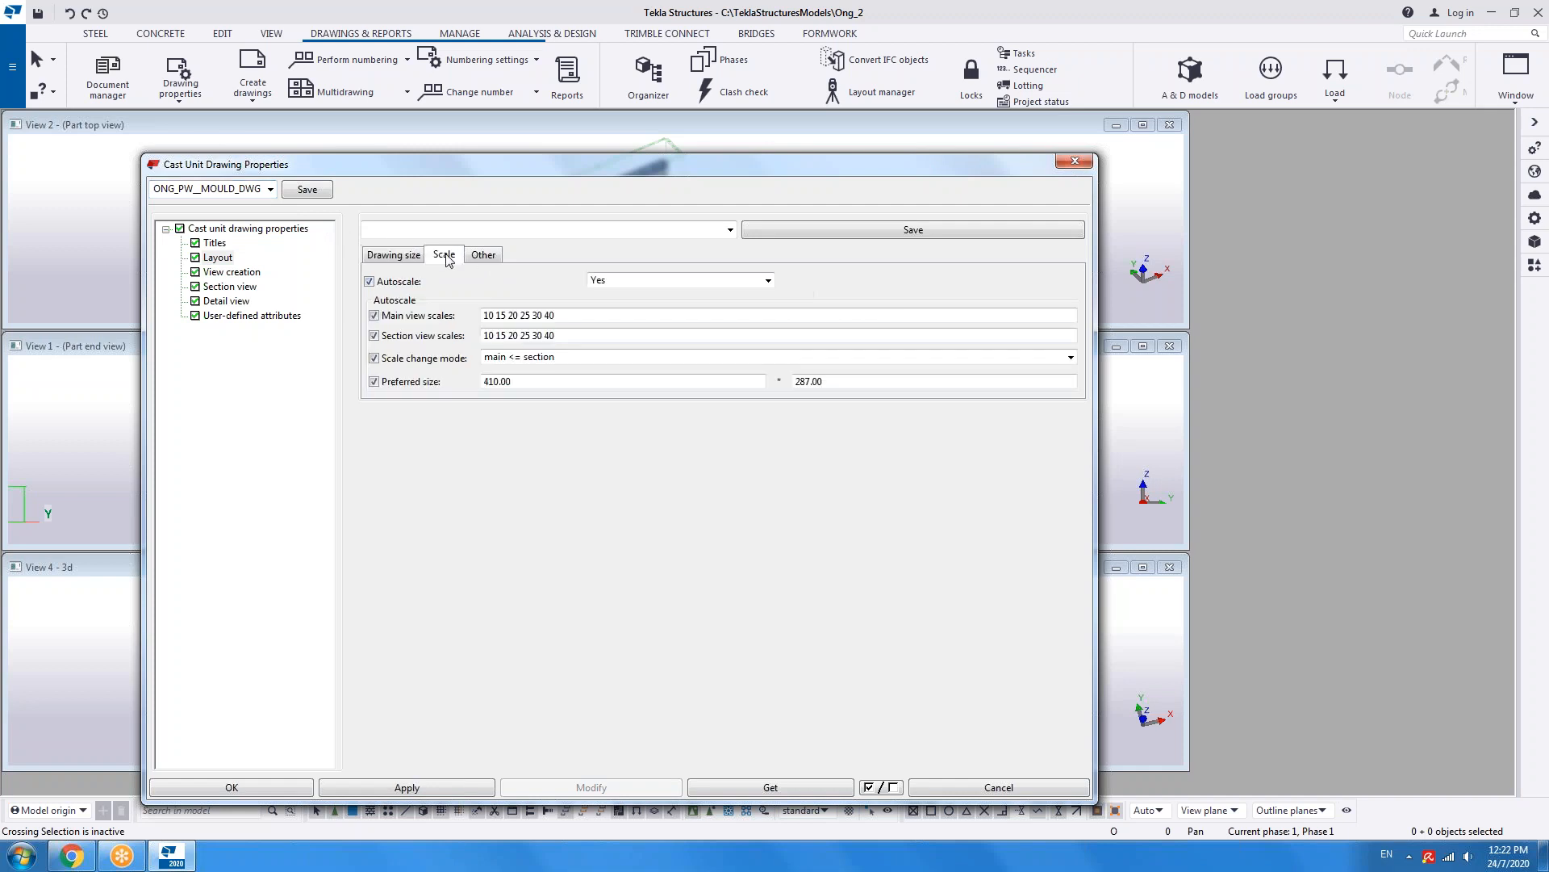
pyautogui.click(668, 283)
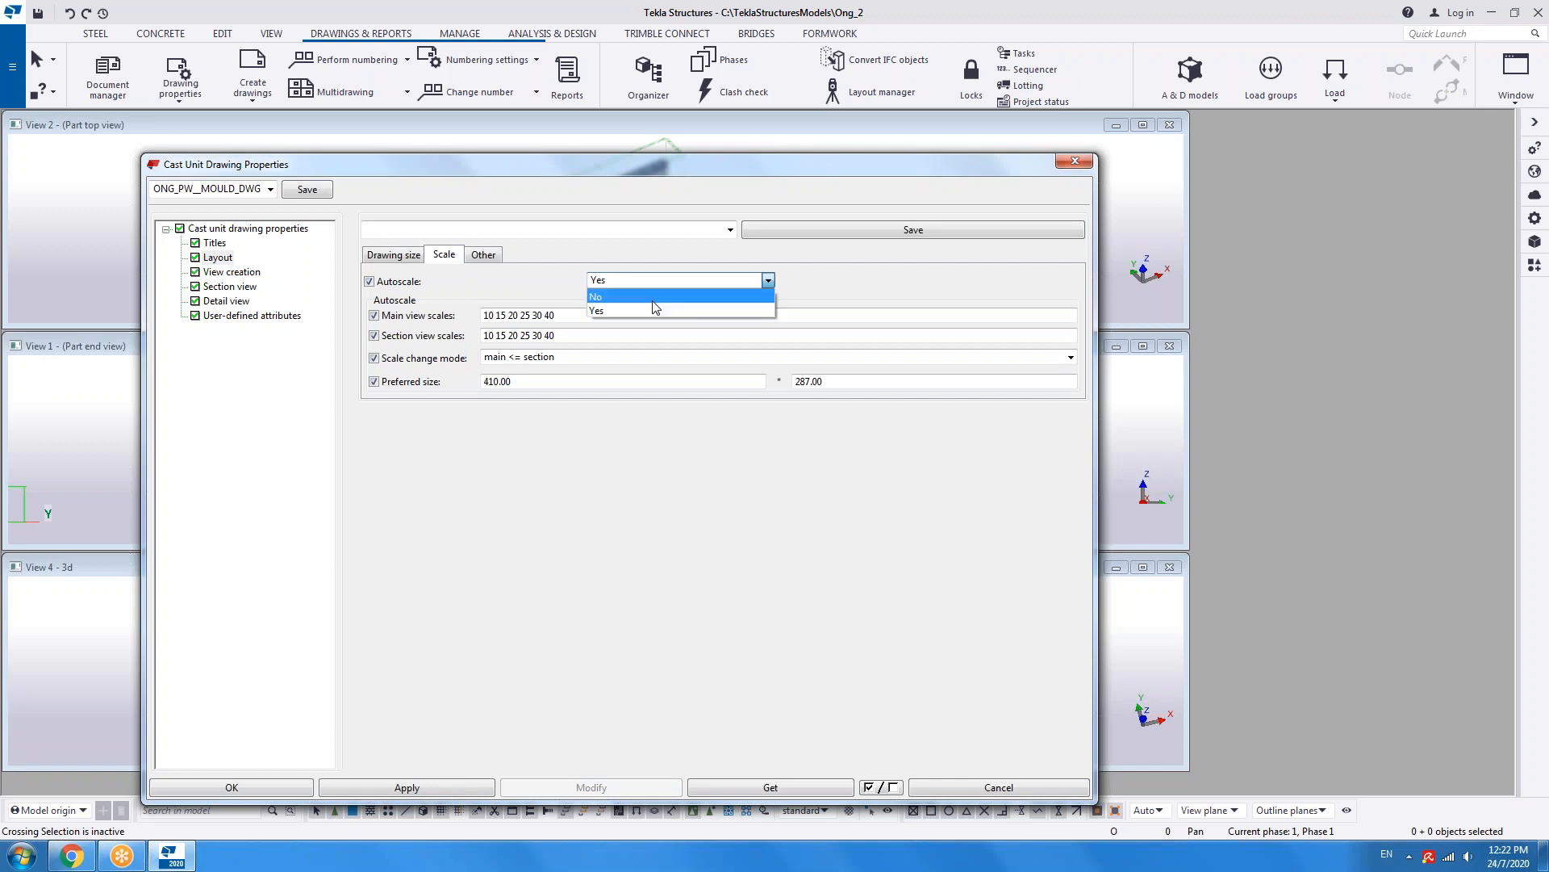
pyautogui.click(638, 296)
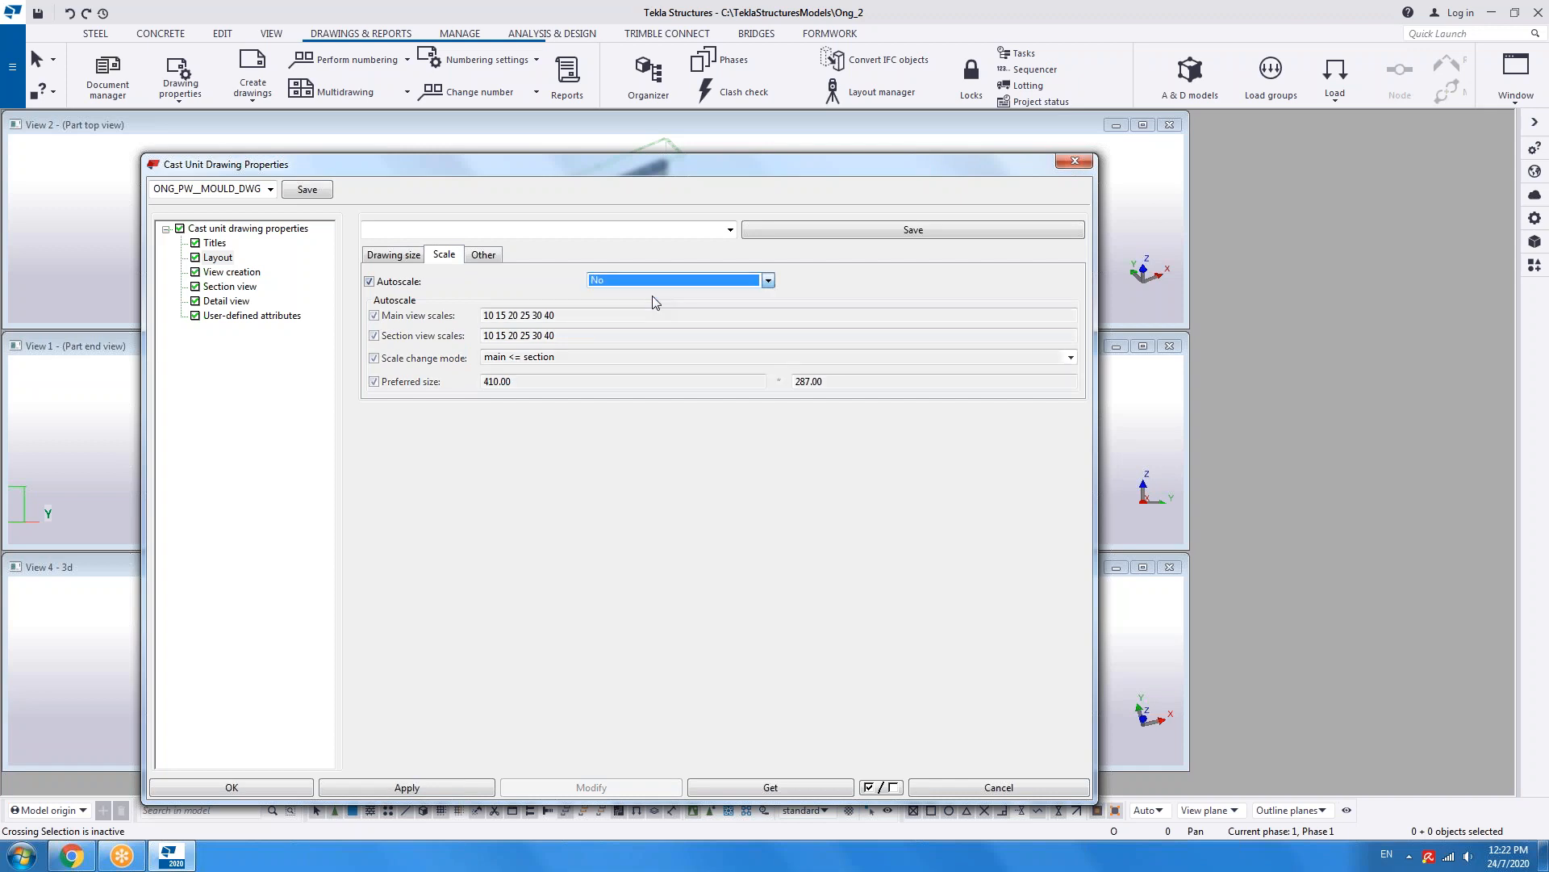
# - Set alignment of both section views and end views with the main view to Yes, and save the cast unit drawing properties
pyautogui.click(484, 255)
pyautogui.click(611, 308)
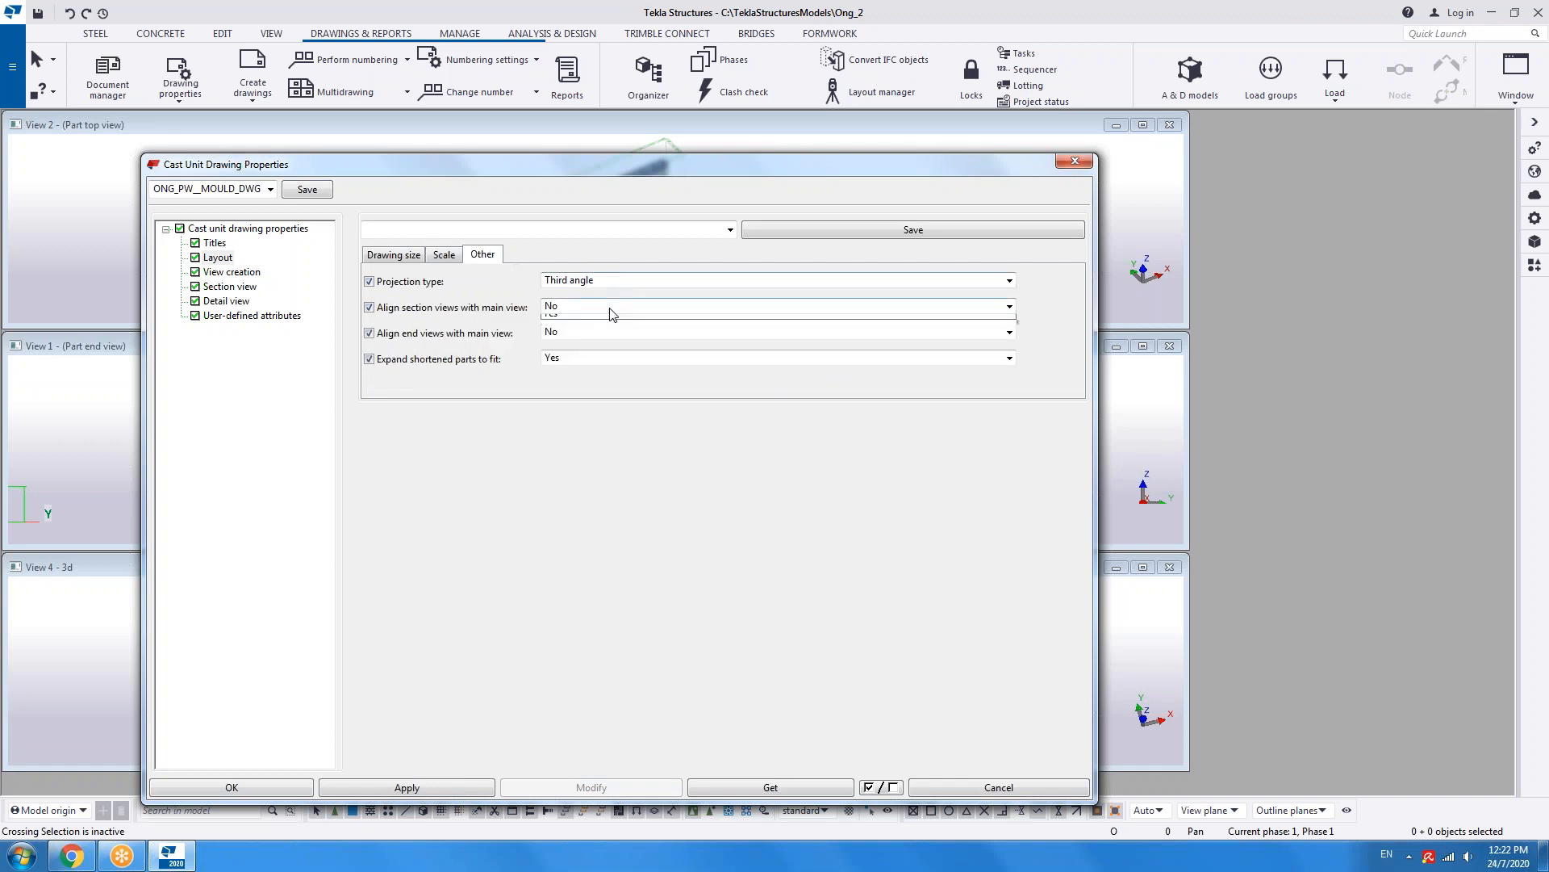
pyautogui.click(599, 337)
pyautogui.click(599, 334)
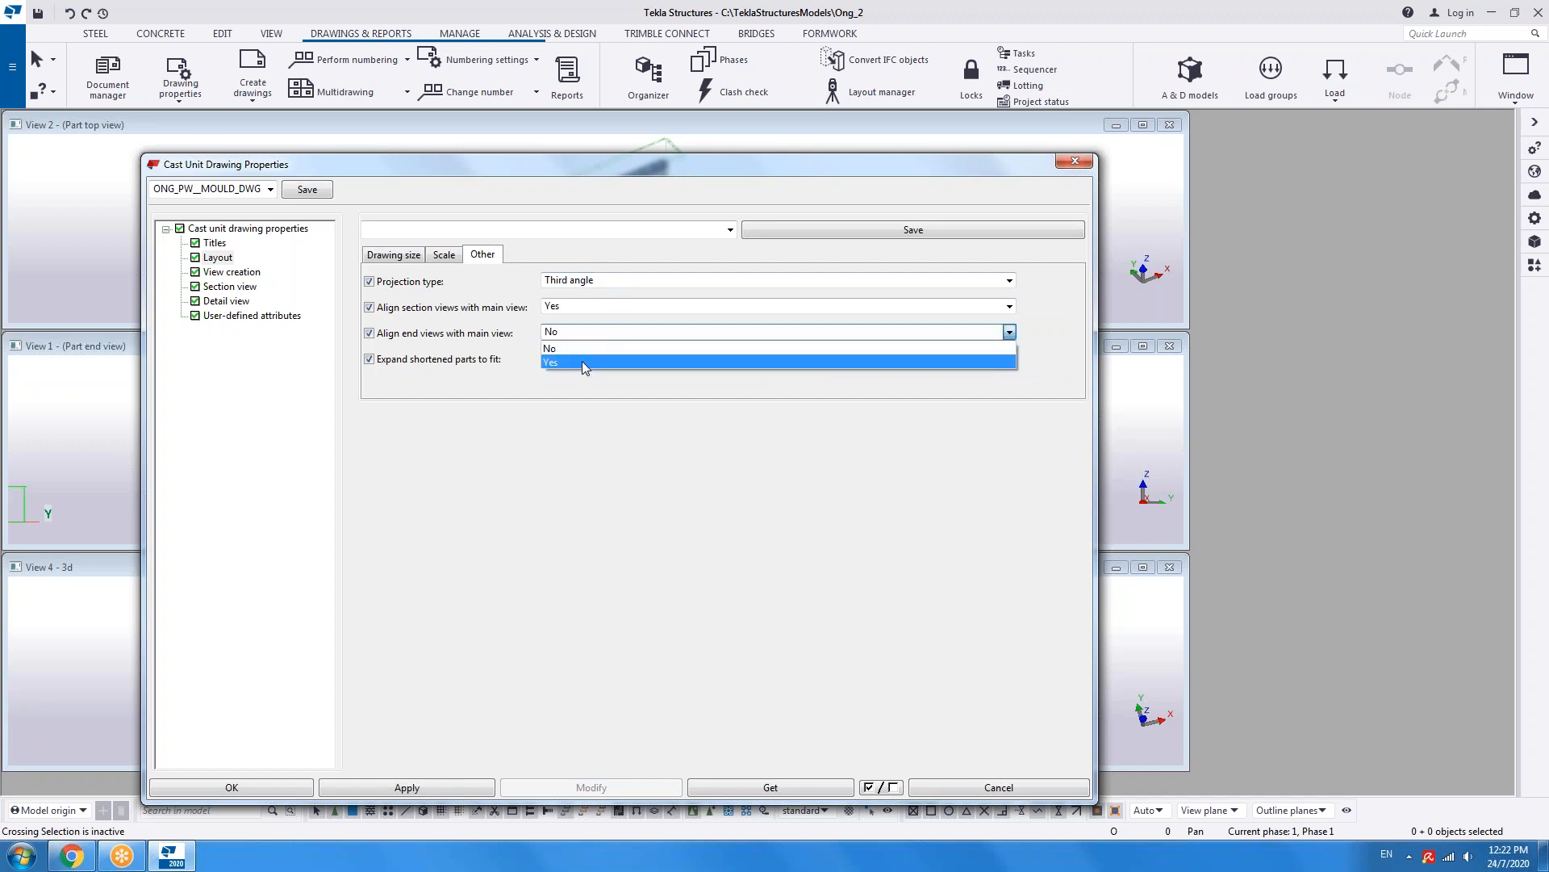
pyautogui.click(582, 361)
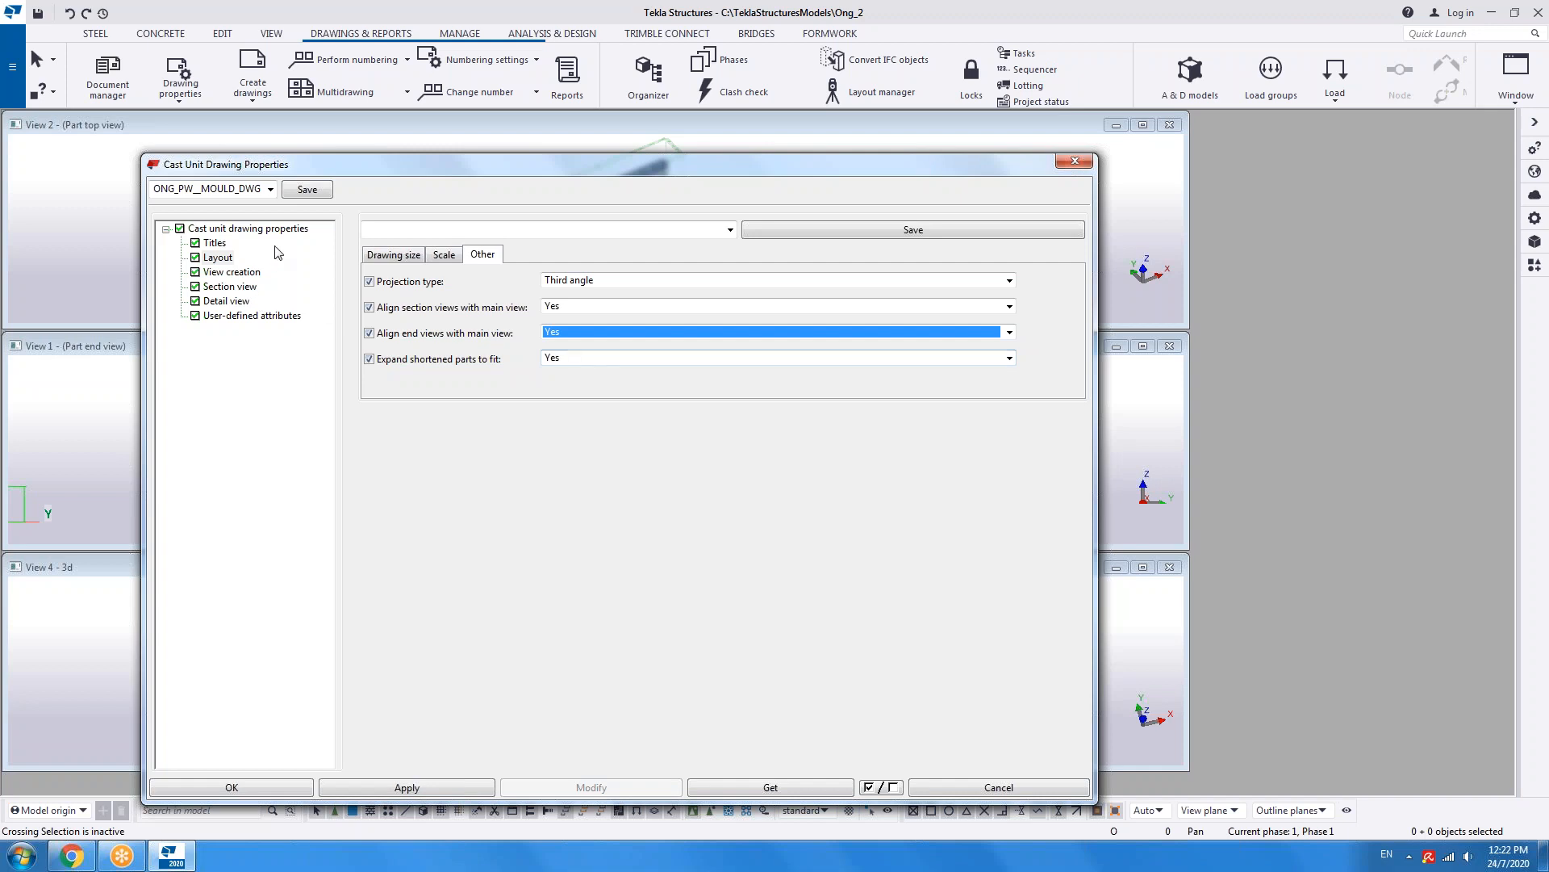
pyautogui.click(309, 195)
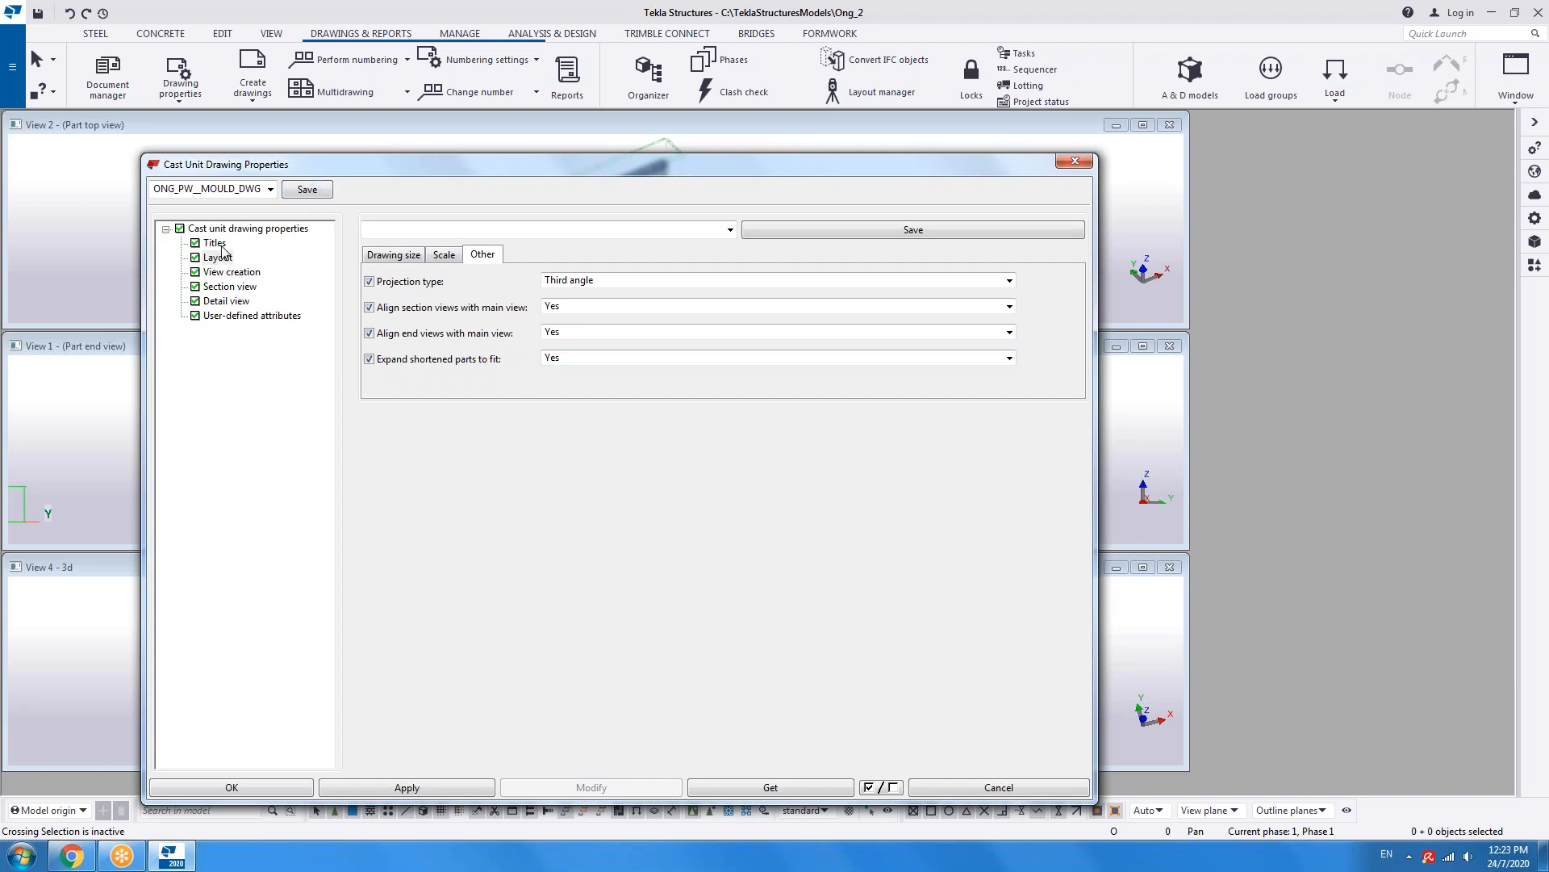
# - Save the mould drawing's cast unit drawing properties and open their view creation settings
pyautogui.click(234, 272)
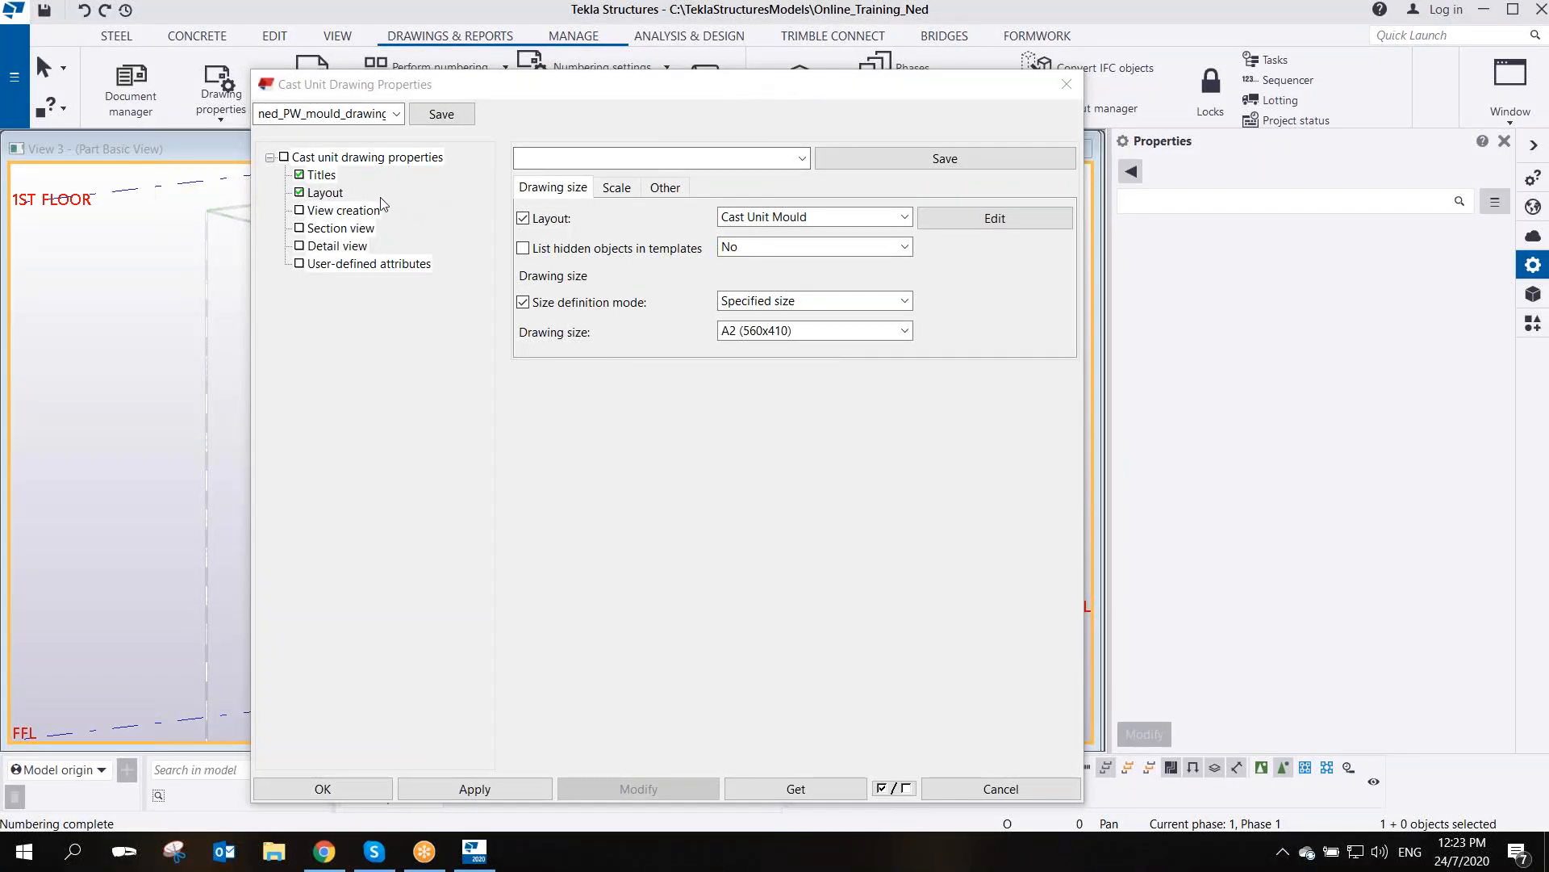
pyautogui.click(442, 114)
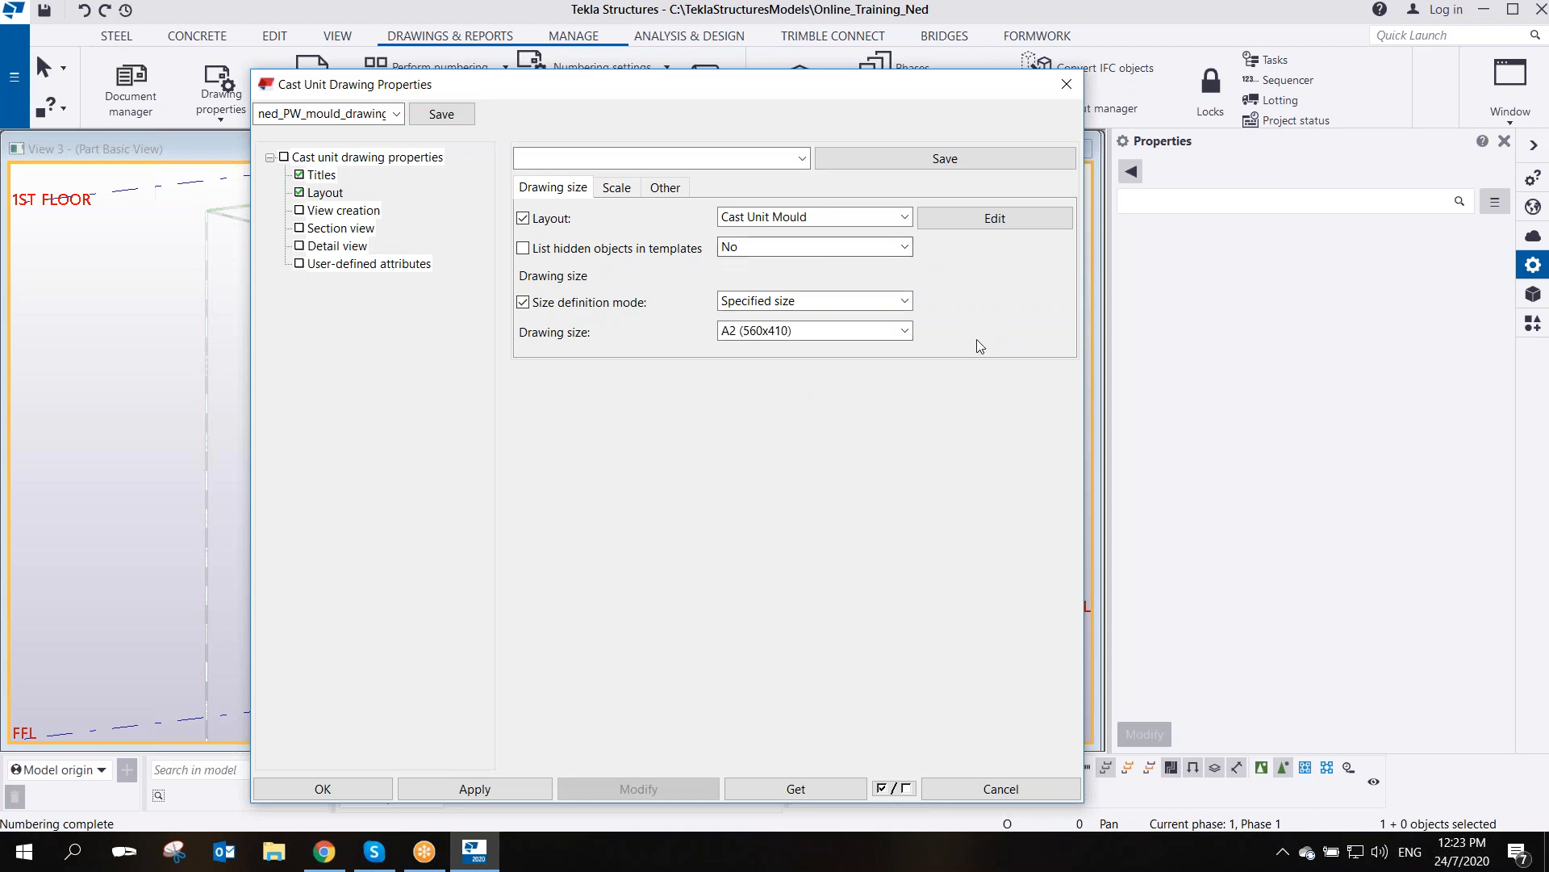
pyautogui.click(355, 211)
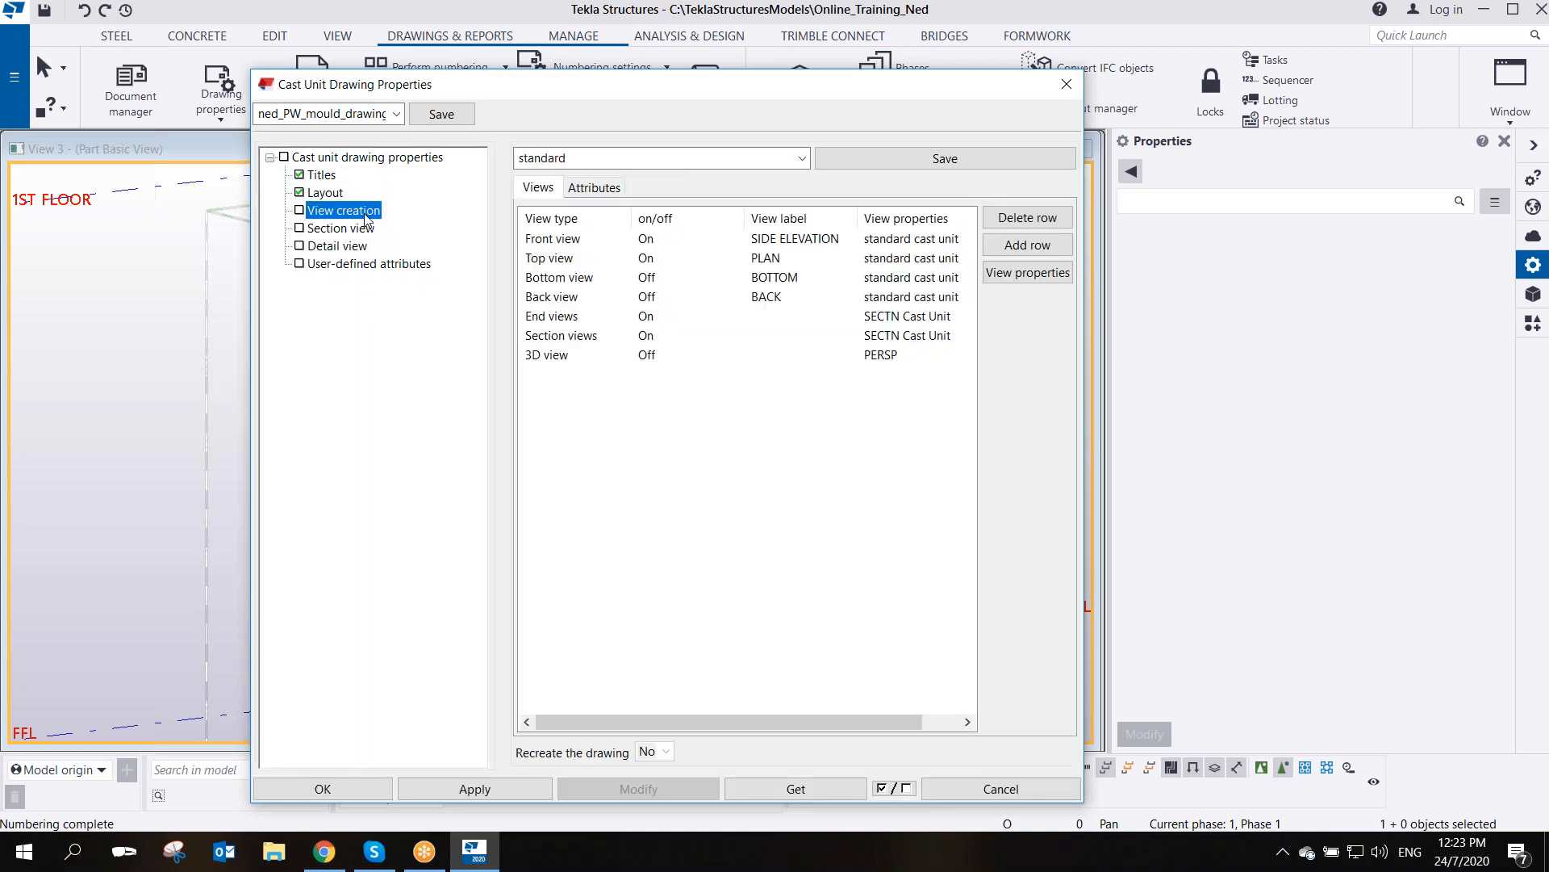
pyautogui.moveTo(699, 724); pyautogui.dragTo(648, 723)
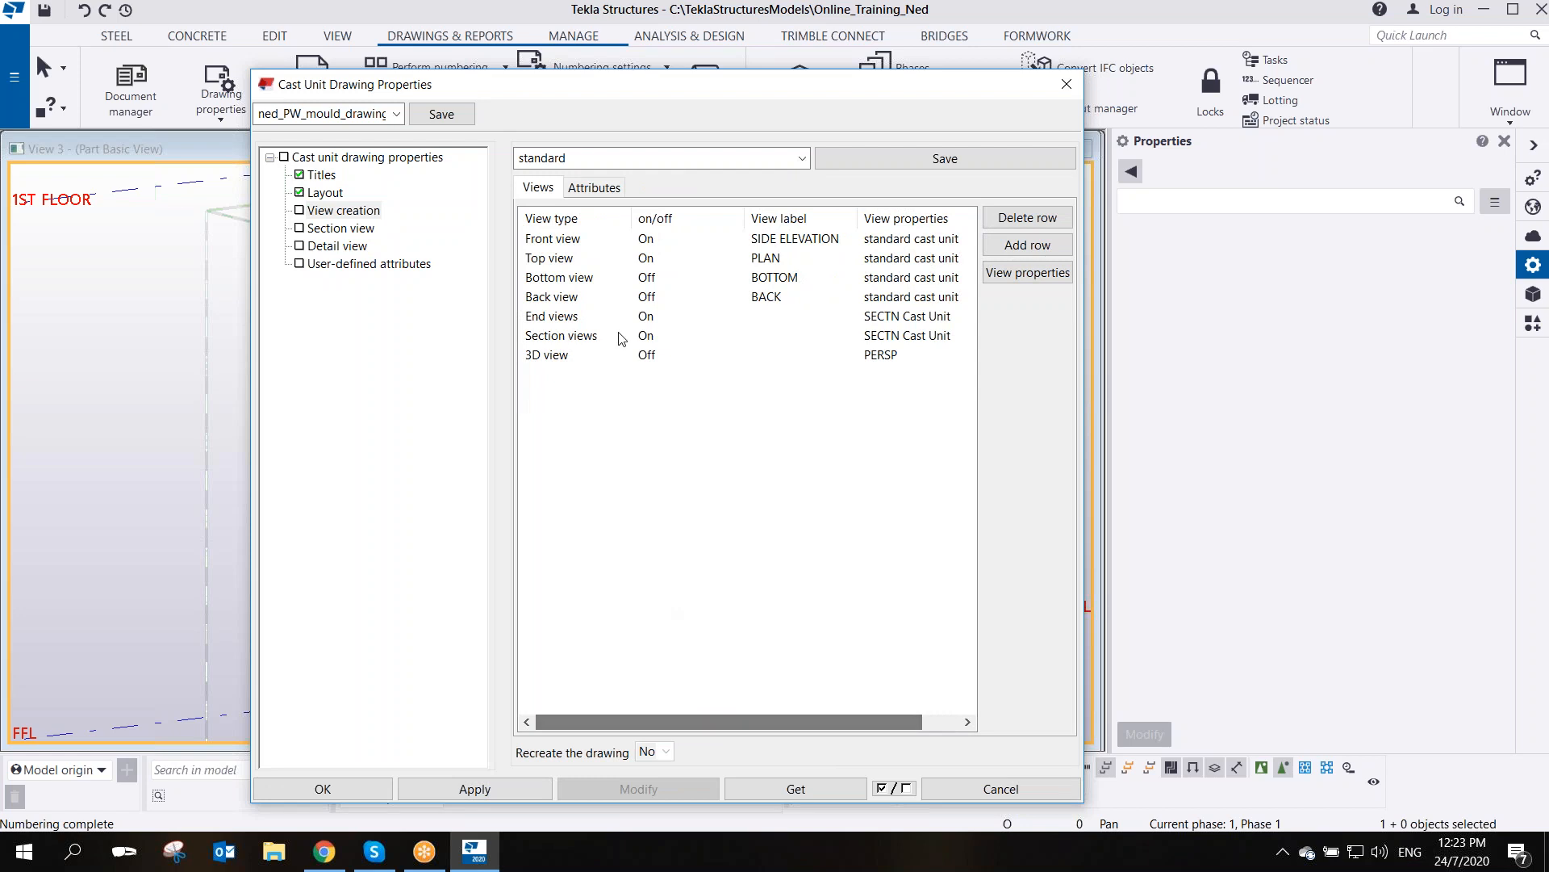
# - Change the front view's label to FRONT VIEW in the view creation list
pyautogui.click(571, 240)
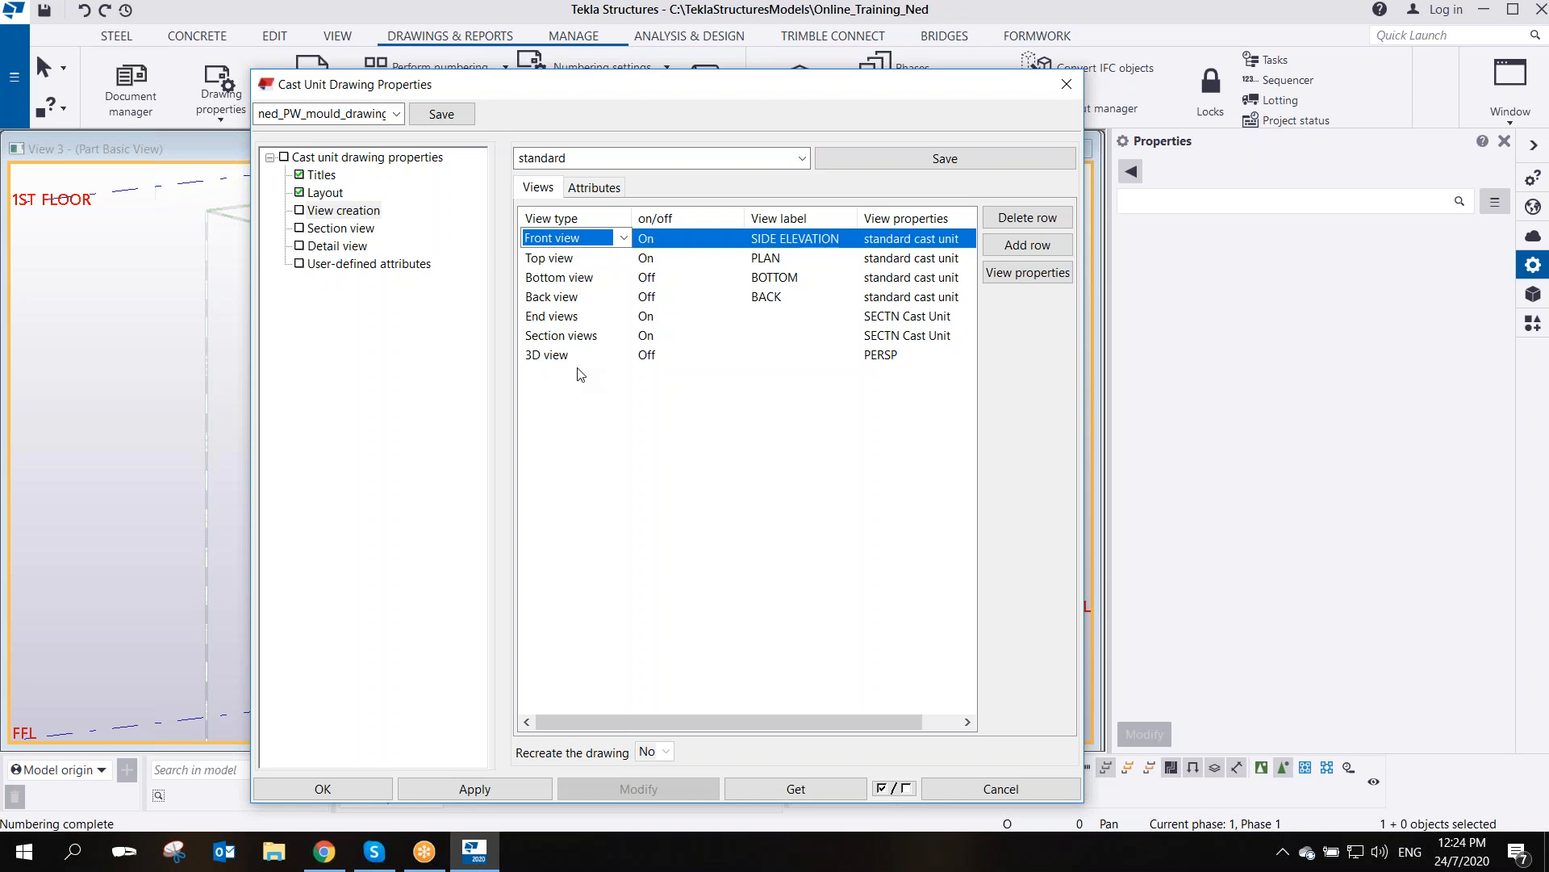
pyautogui.click(652, 244)
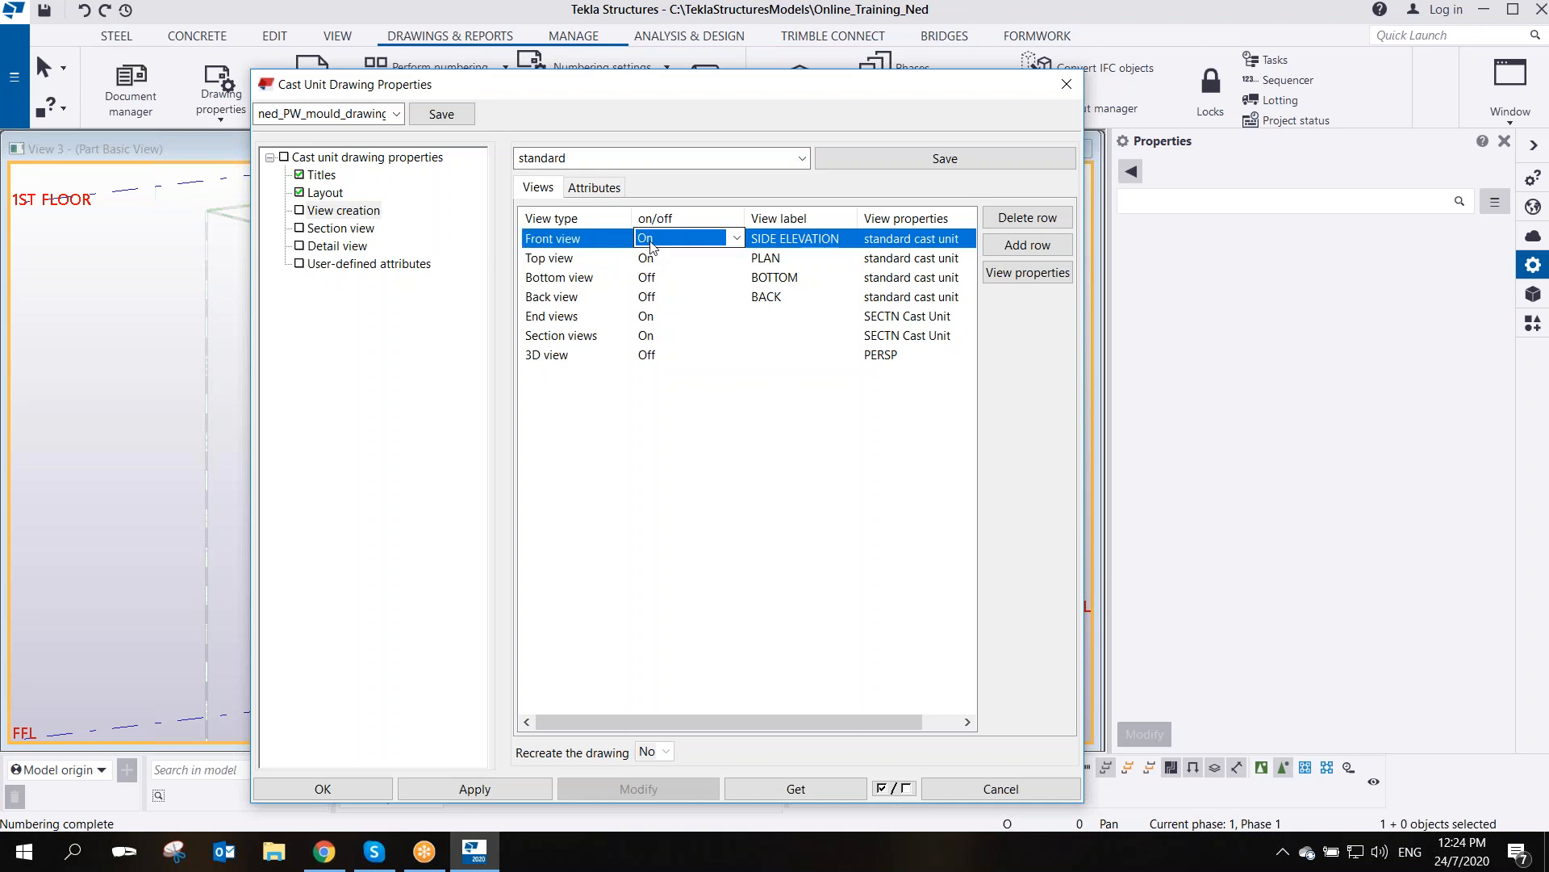
pyautogui.click(790, 239)
pyautogui.moveTo(847, 241); pyautogui.dragTo(744, 256)
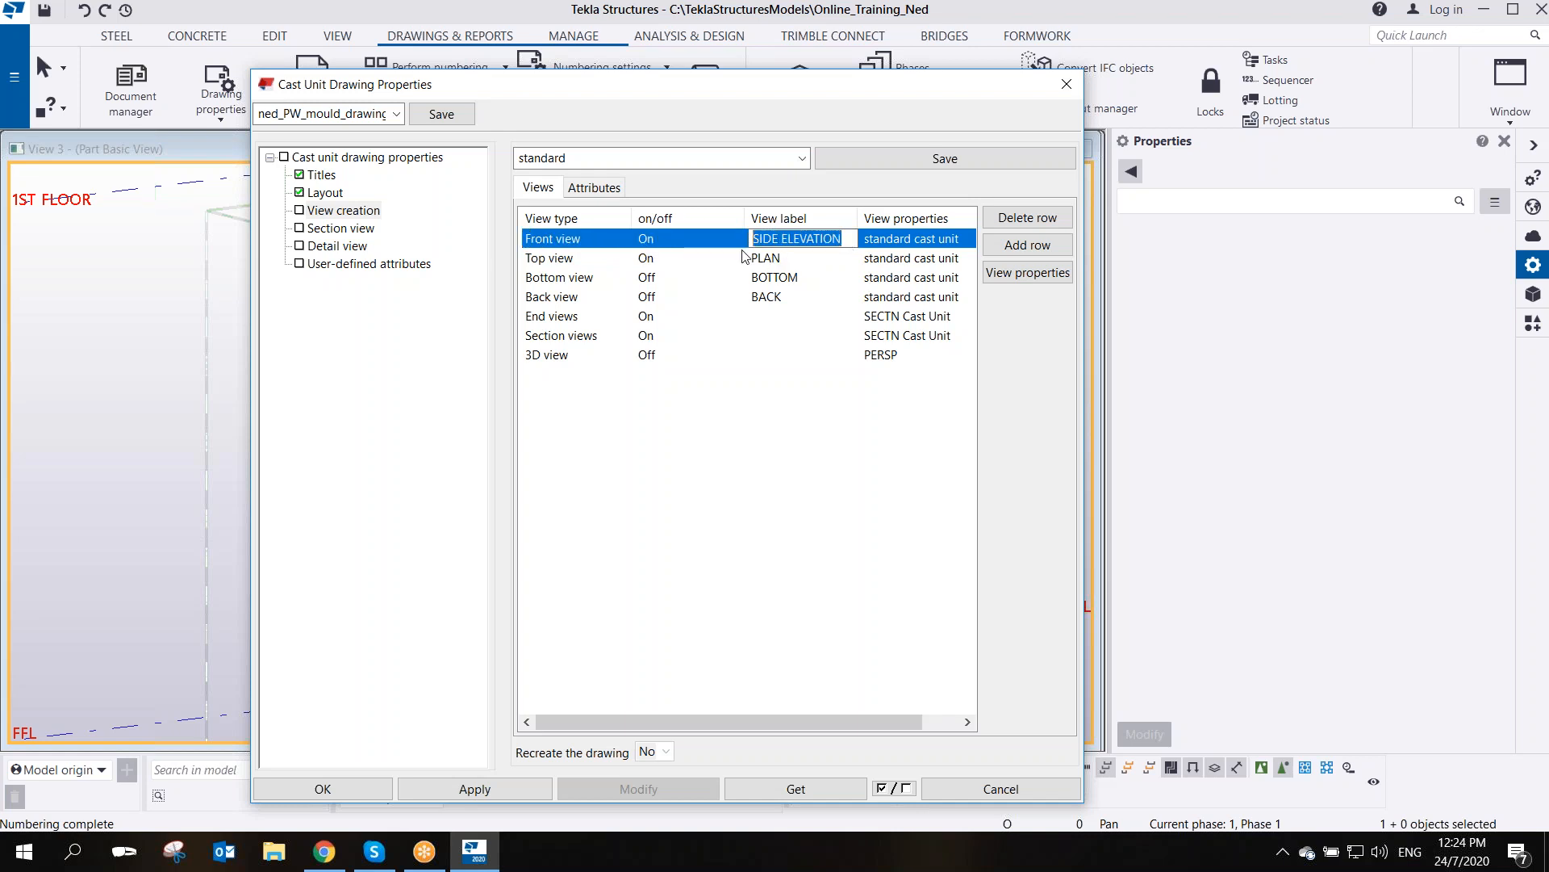
pyautogui.write('FRONT VIEW')
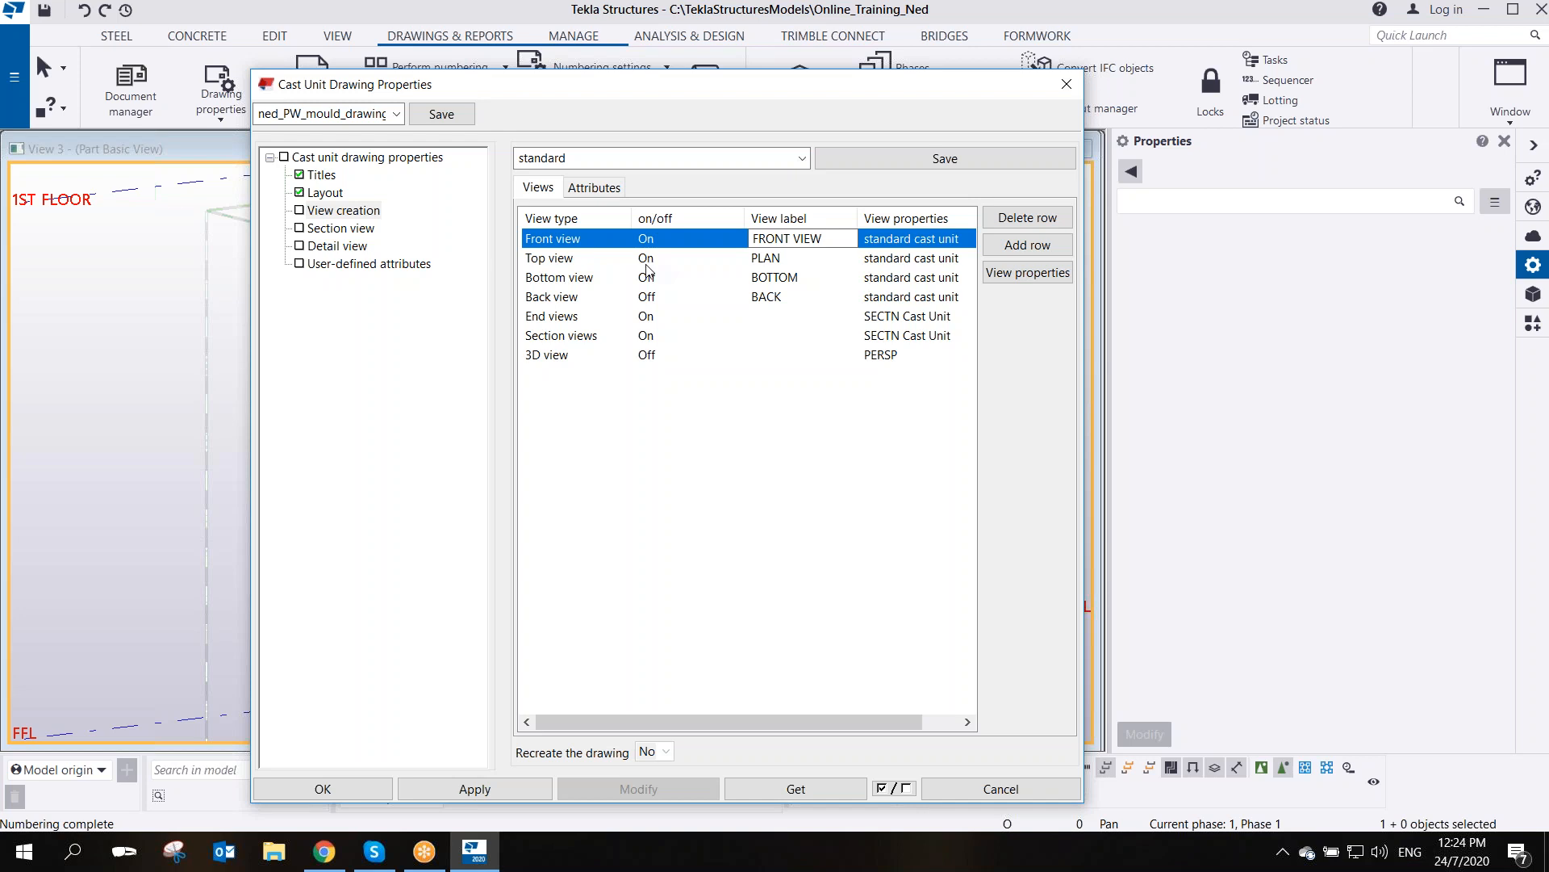
# - Change the top view's label to PLAN VIEW in the view creation list
pyautogui.click(795, 258)
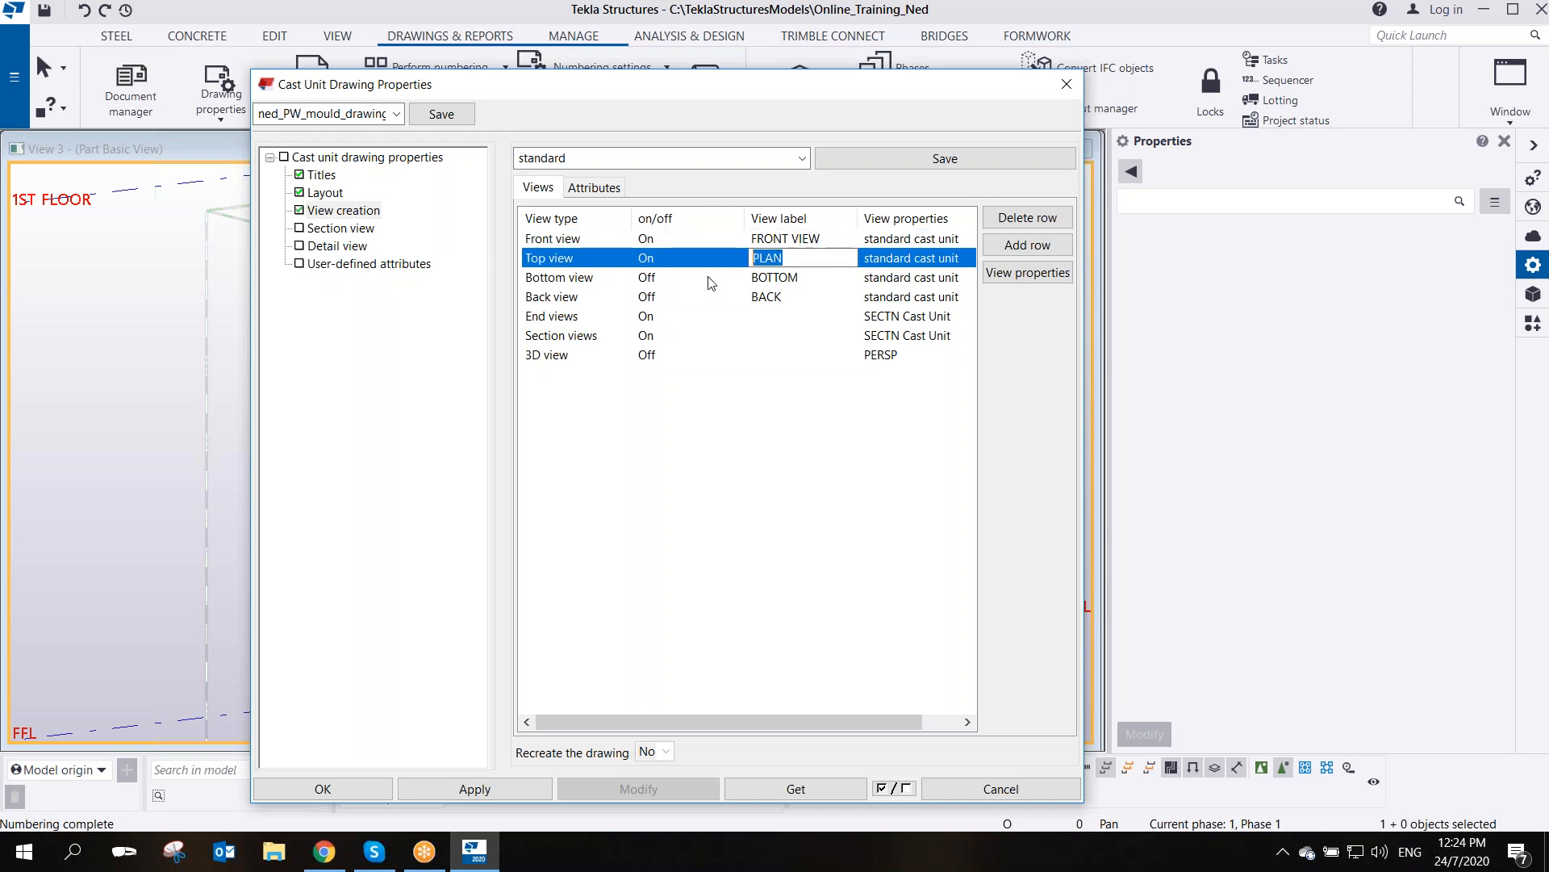
pyautogui.write('PL')
pyautogui.write('W')
pyautogui.click(669, 279)
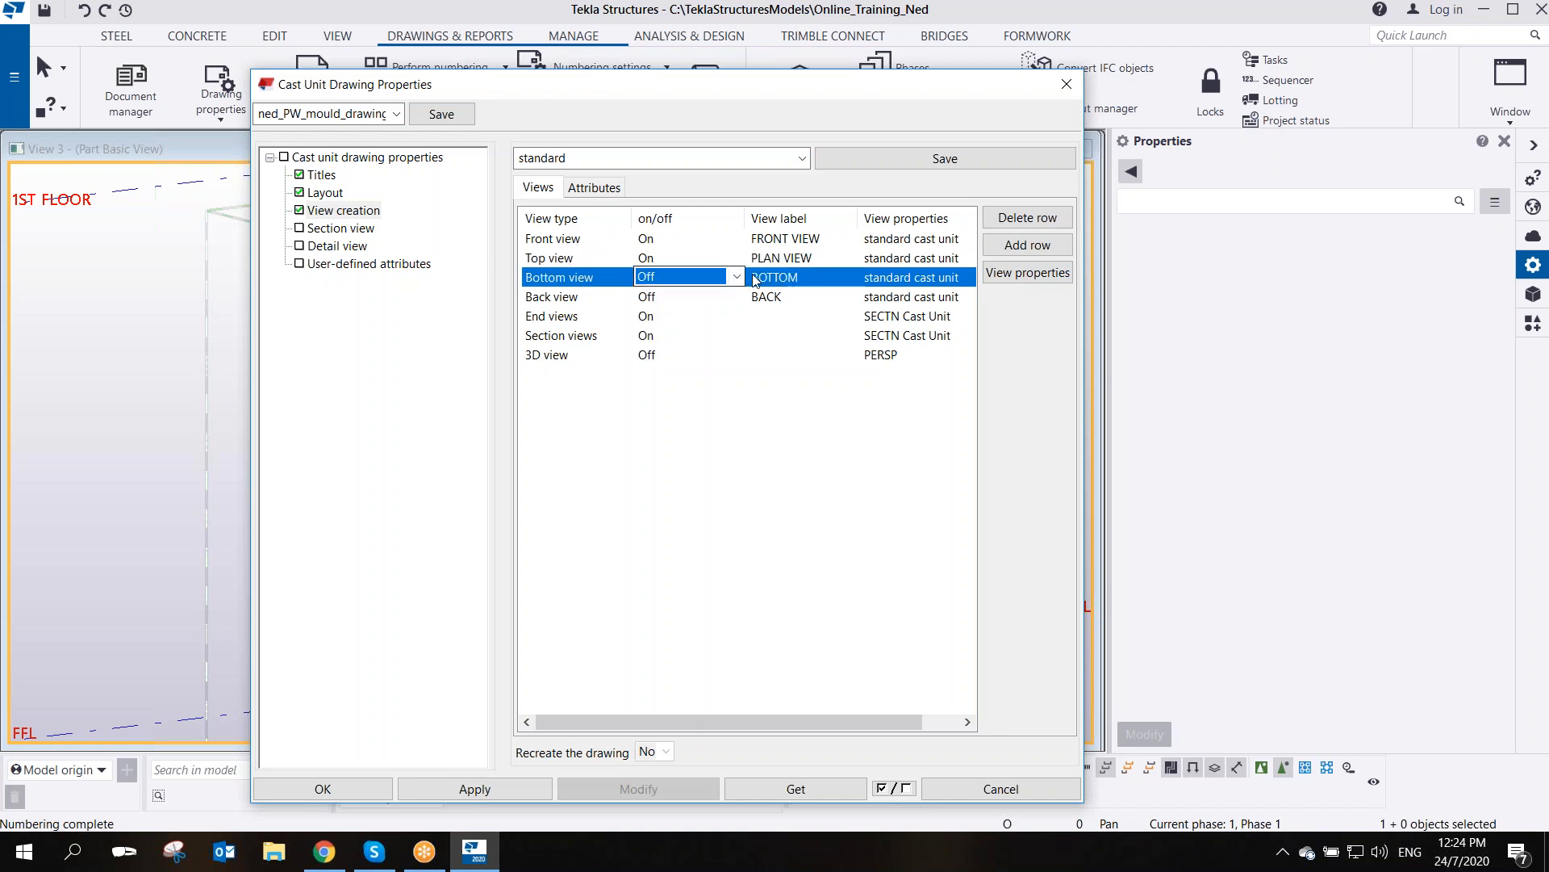
# - Delete the back view row from the view creation list
pyautogui.click(594, 297)
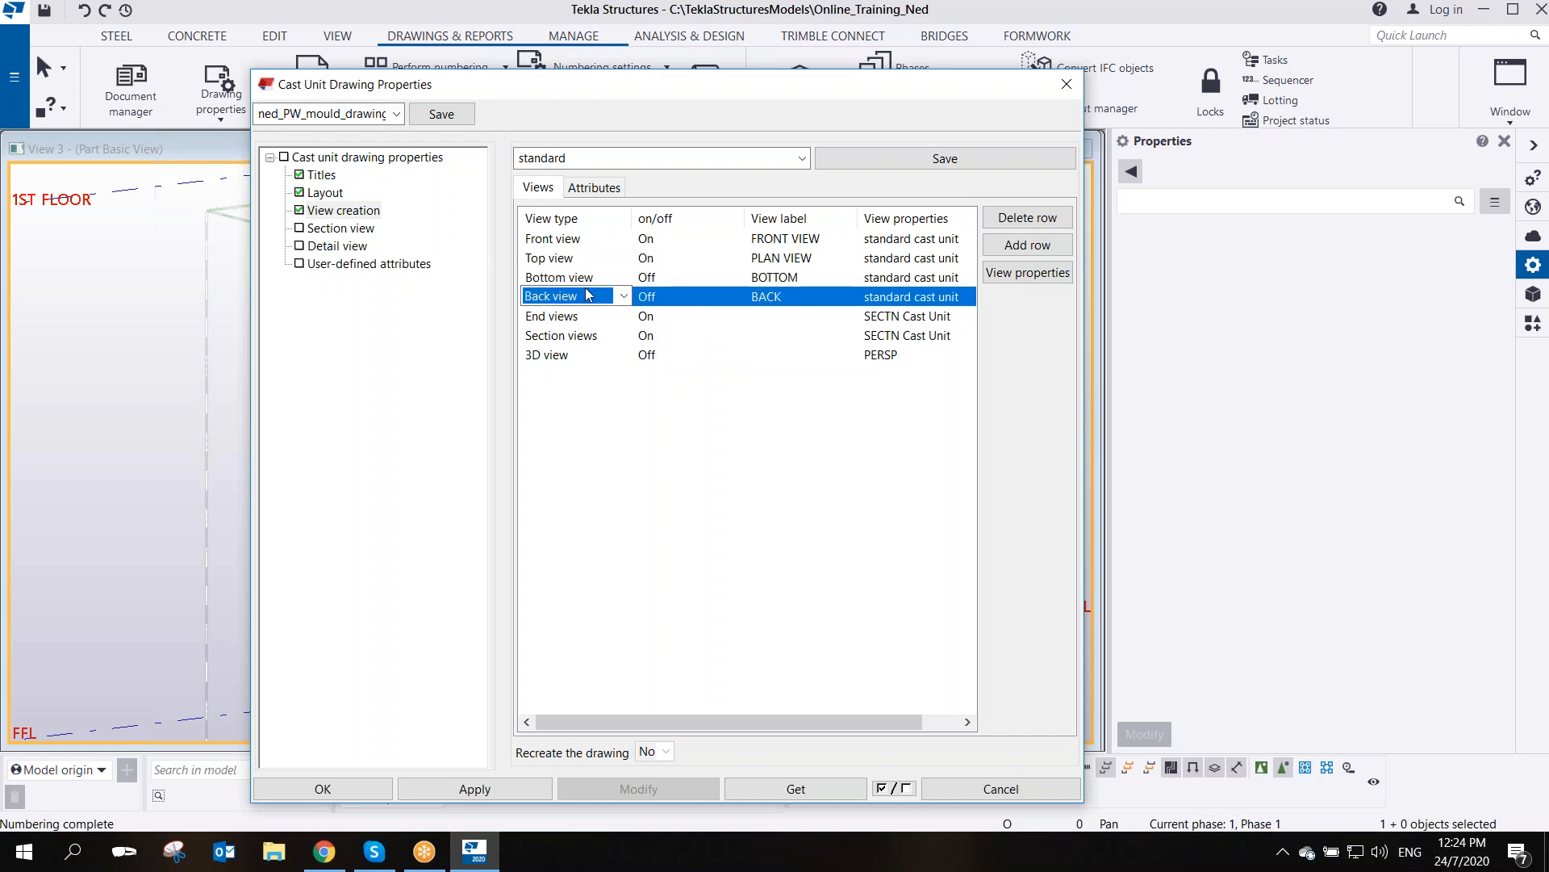
pyautogui.click(1012, 223)
pyautogui.click(1012, 219)
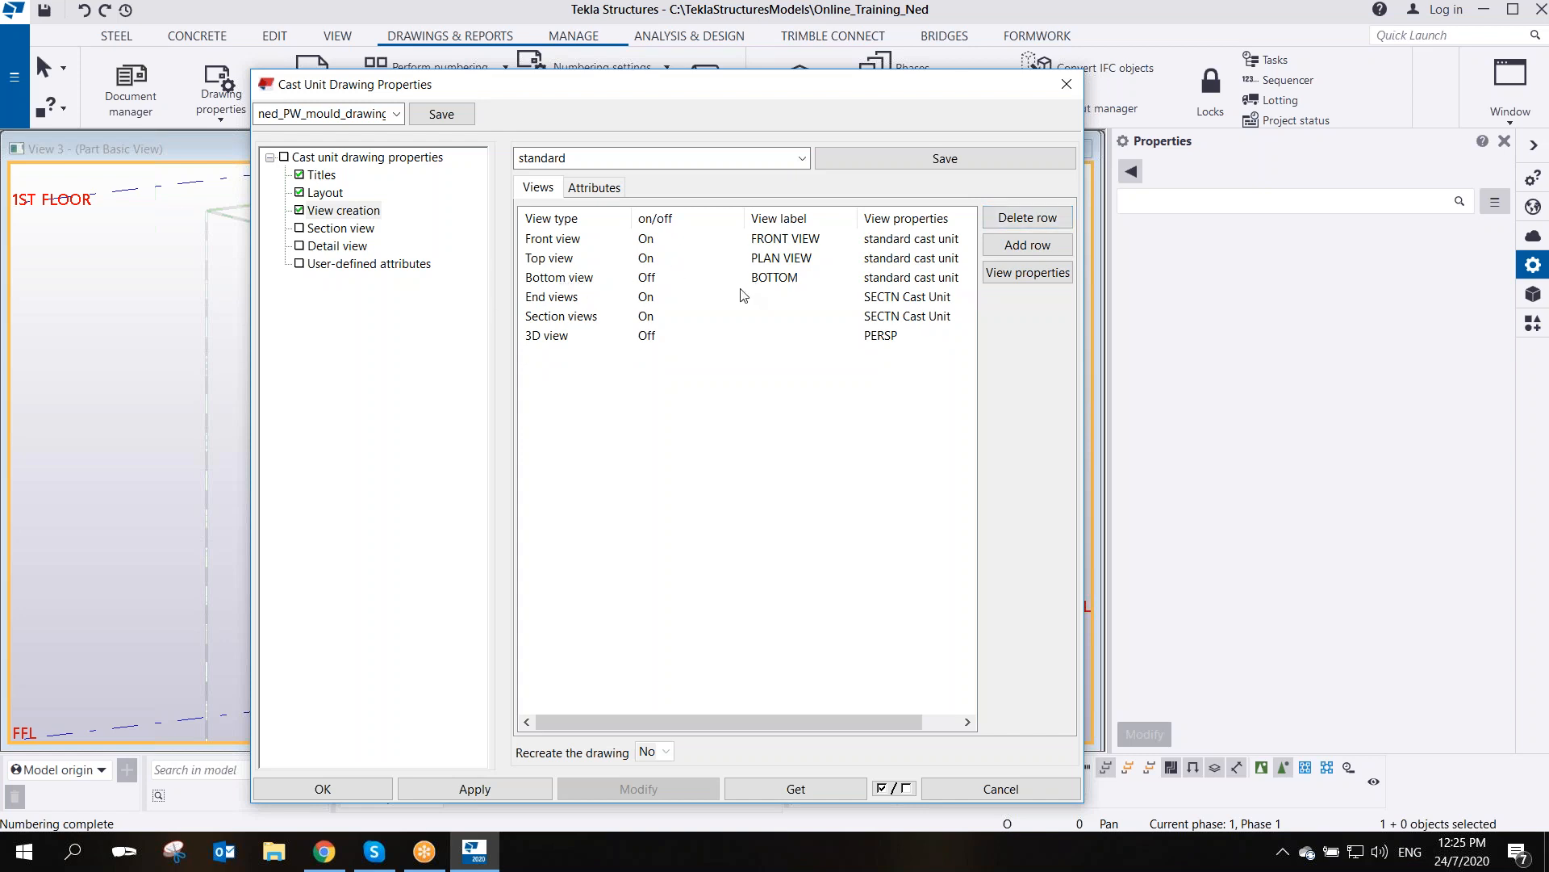
# - Go through the end, section and 3D view rows, and save and apply the mould drawing's cast unit drawing properties
pyautogui.click(573, 300)
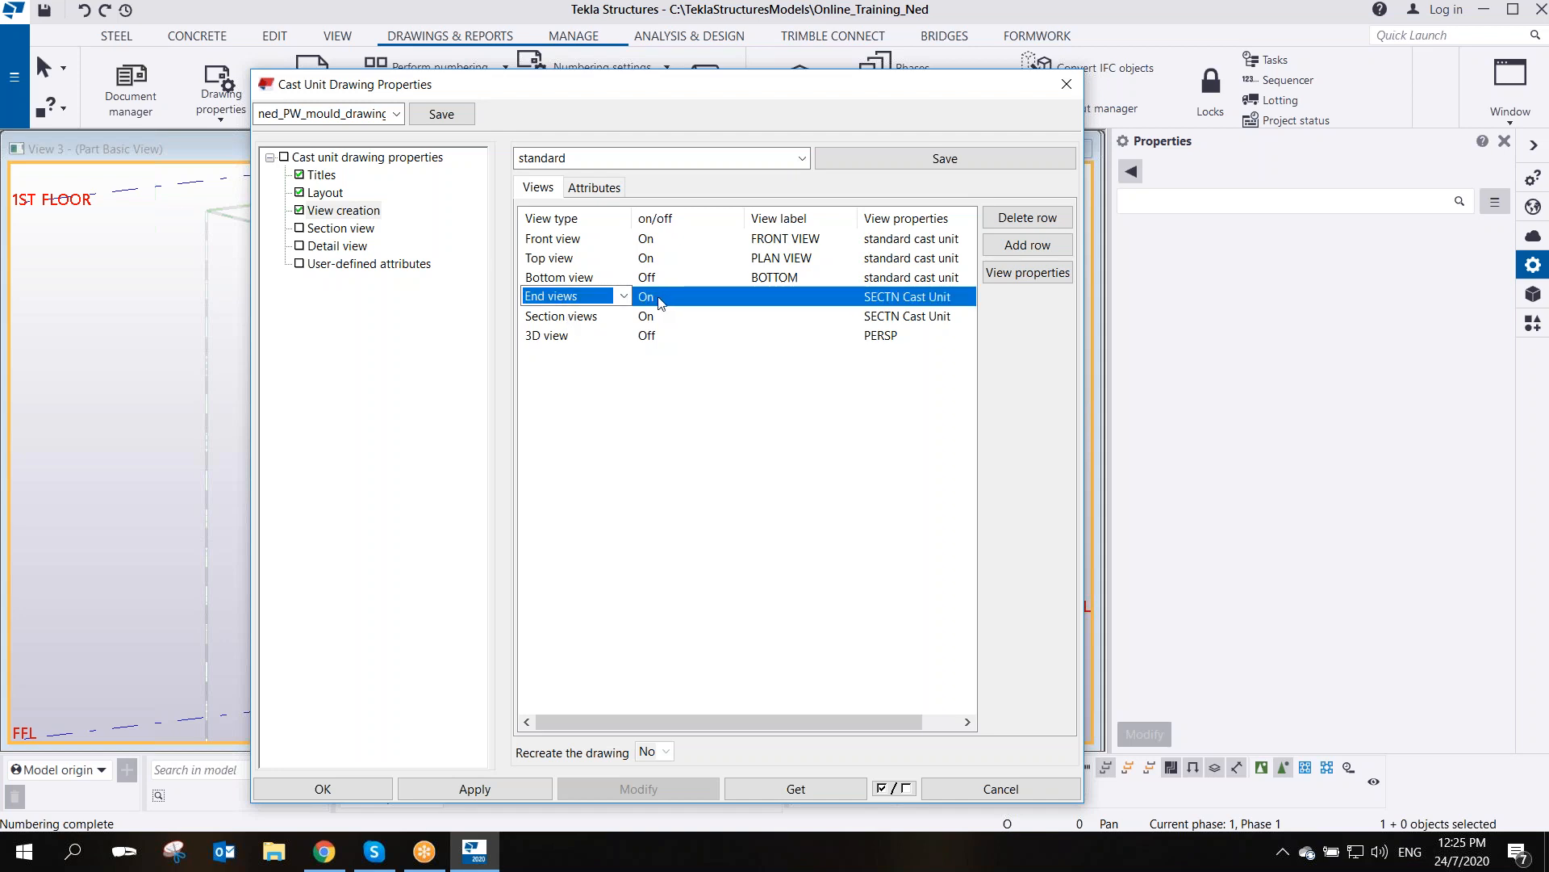
pyautogui.click(586, 320)
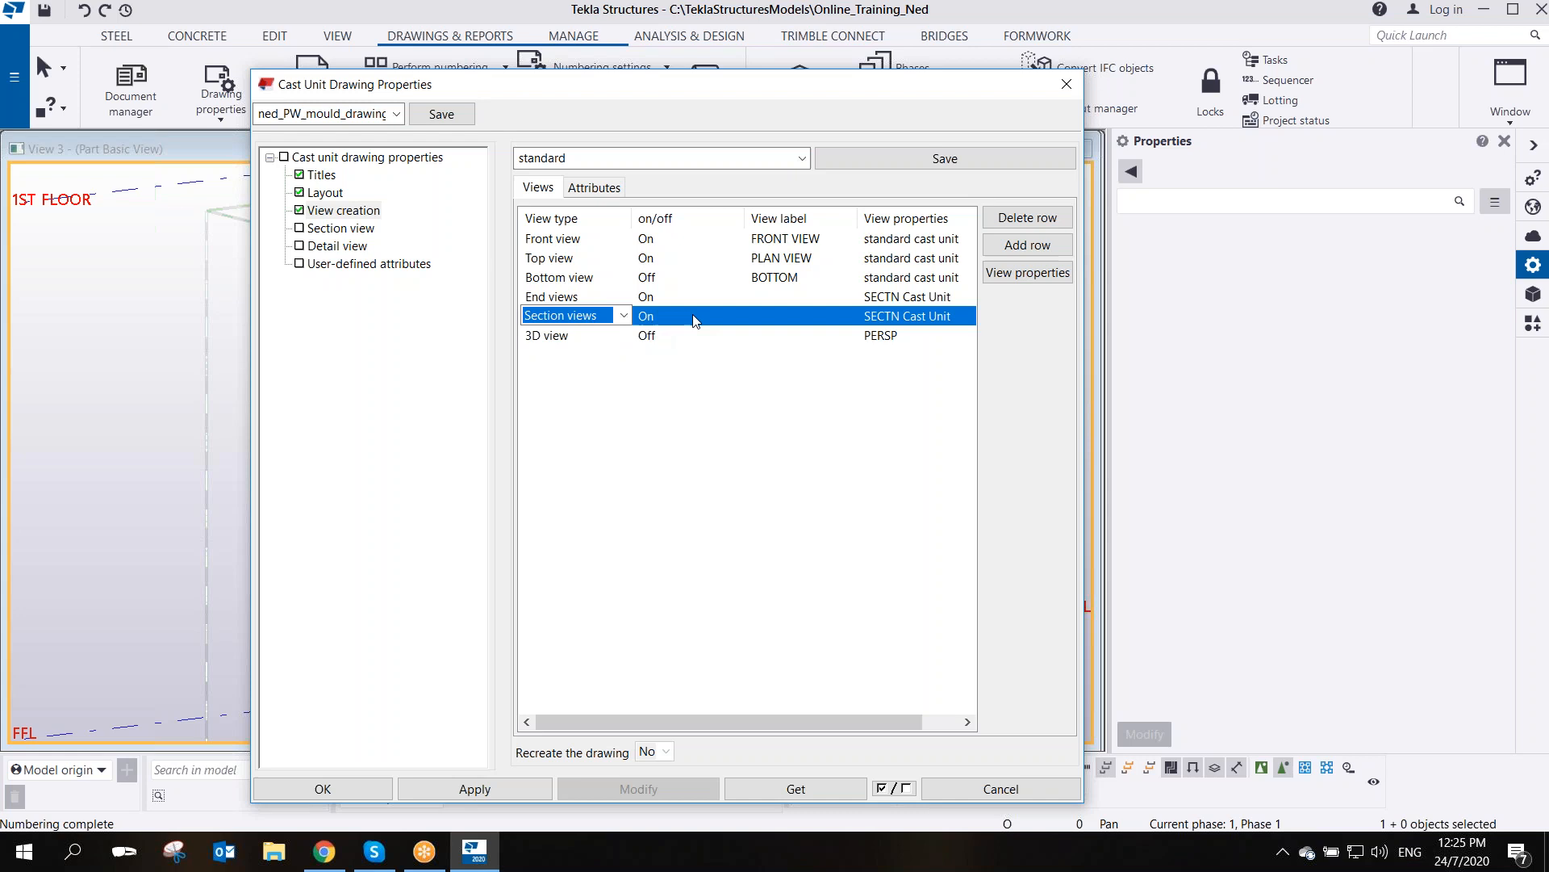
pyautogui.click(578, 339)
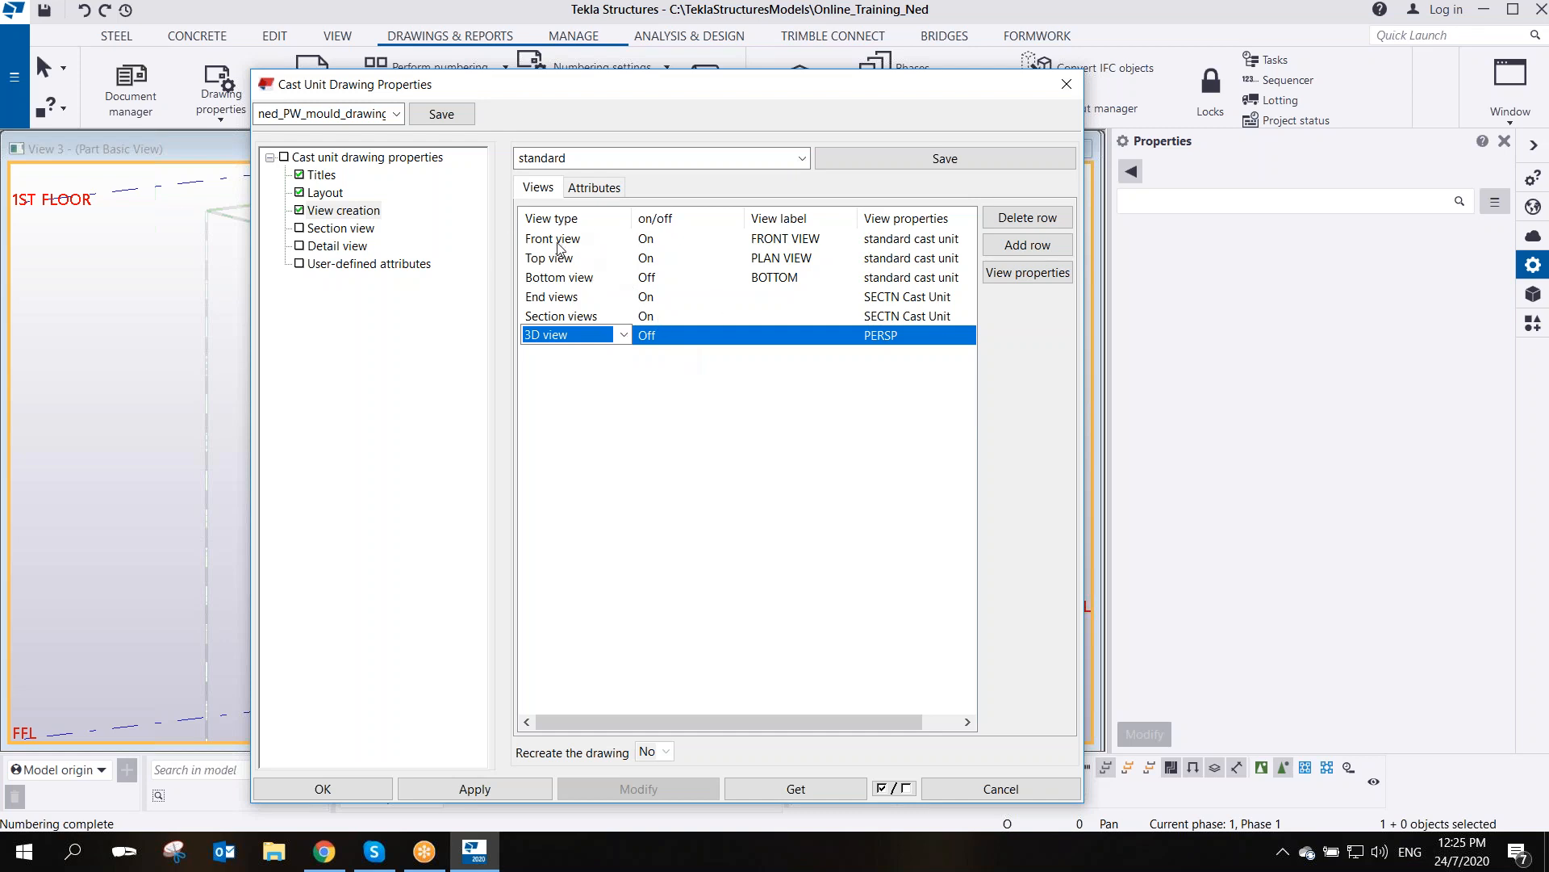
pyautogui.click(440, 116)
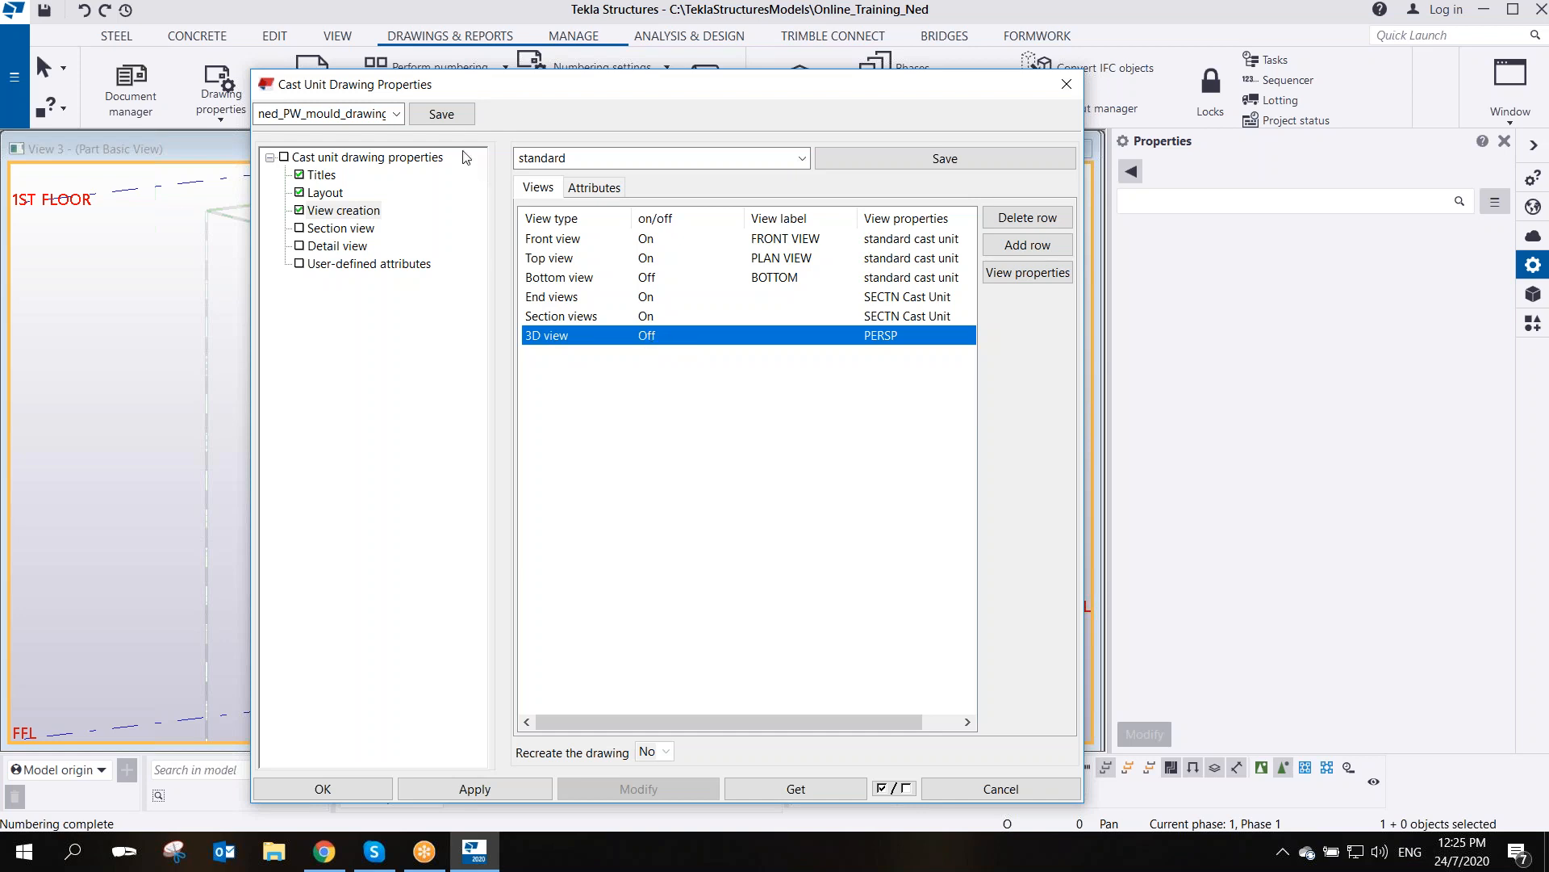
pyautogui.click(442, 113)
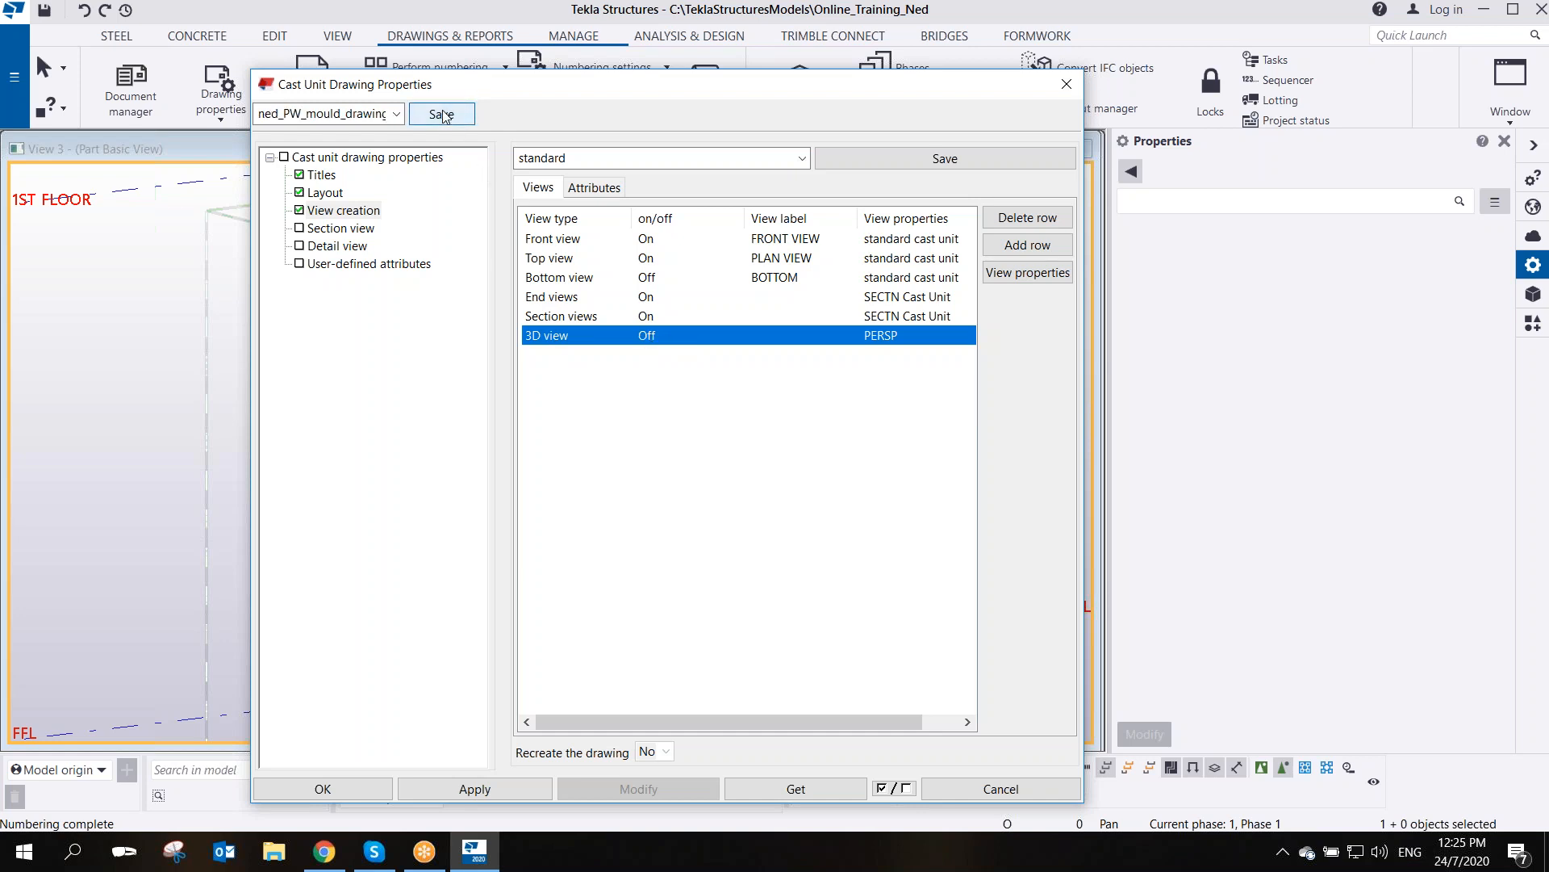
pyautogui.click(475, 788)
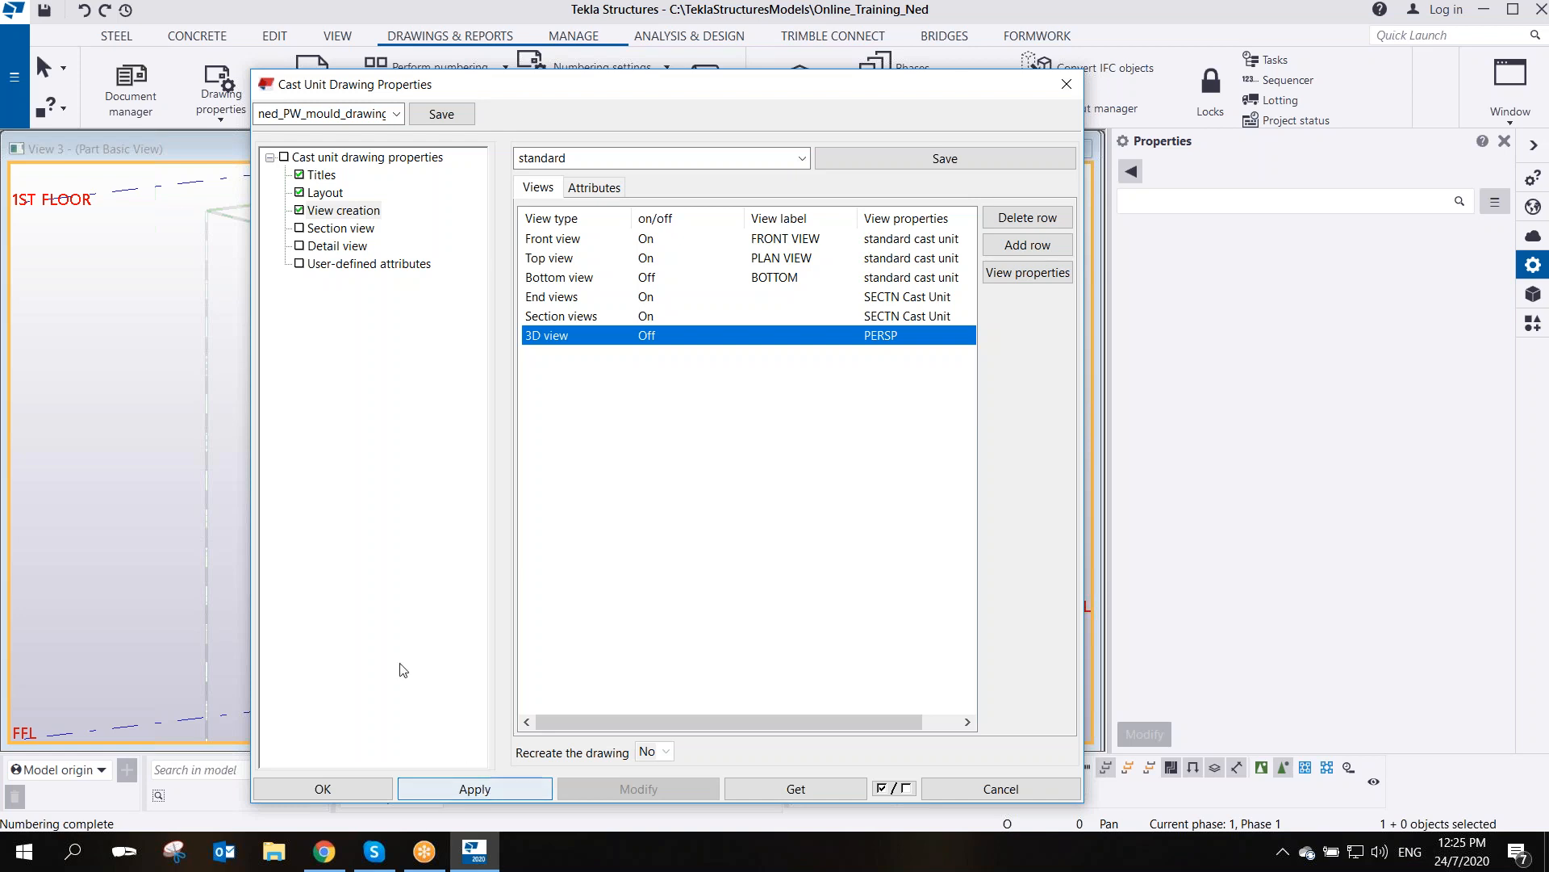
# - Examine the detail view, section view, titles and layout settings of the mould drawing properties and return to view creation
pyautogui.click(324, 231)
pyautogui.click(329, 249)
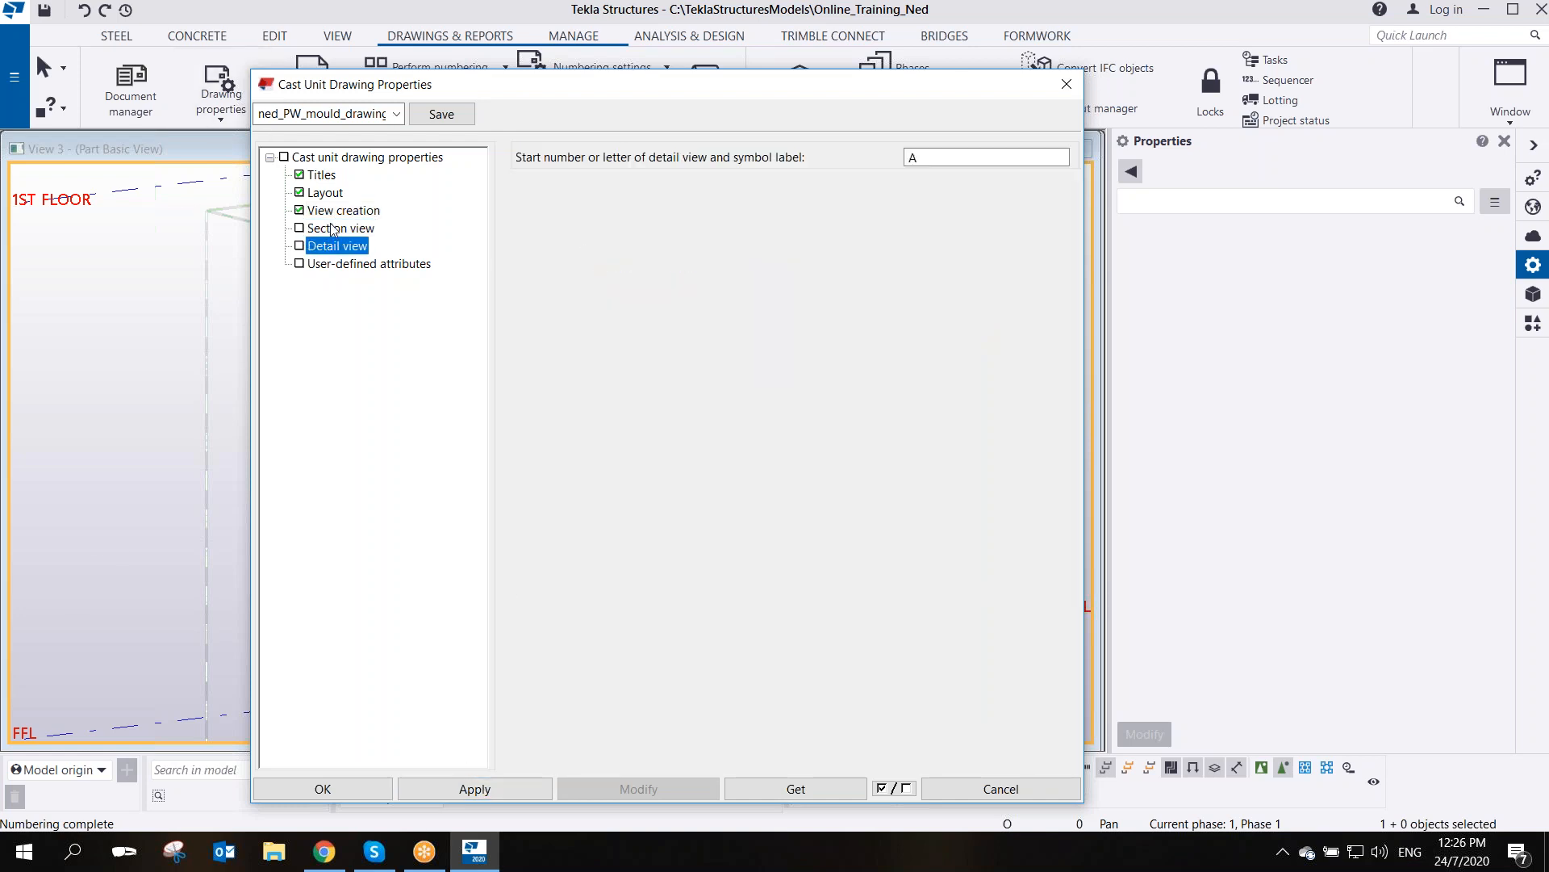
pyautogui.click(334, 235)
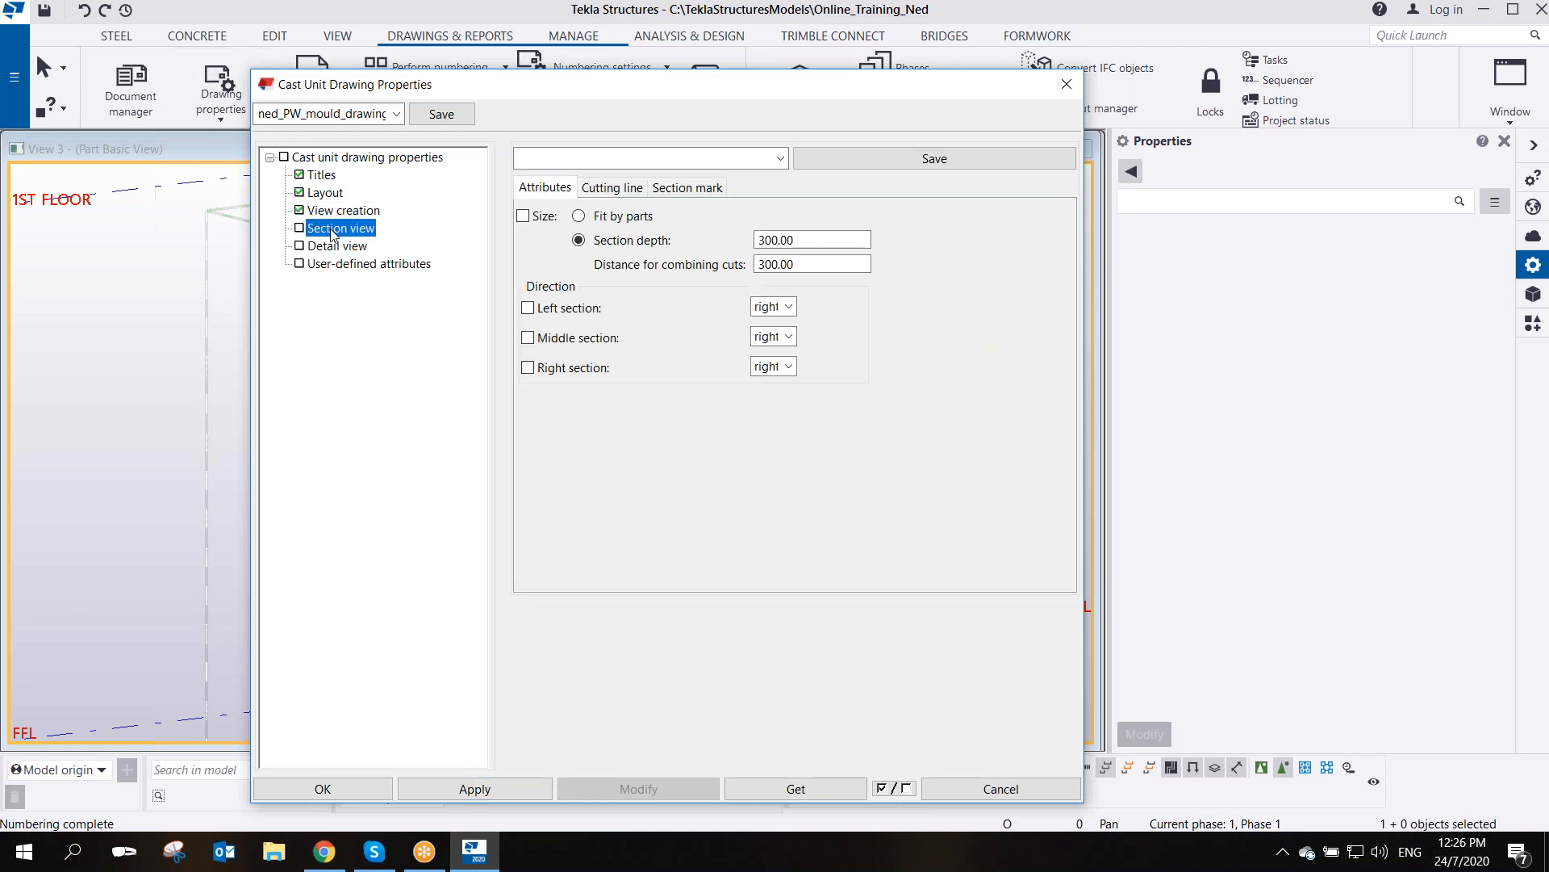
pyautogui.click(613, 187)
pyautogui.click(685, 192)
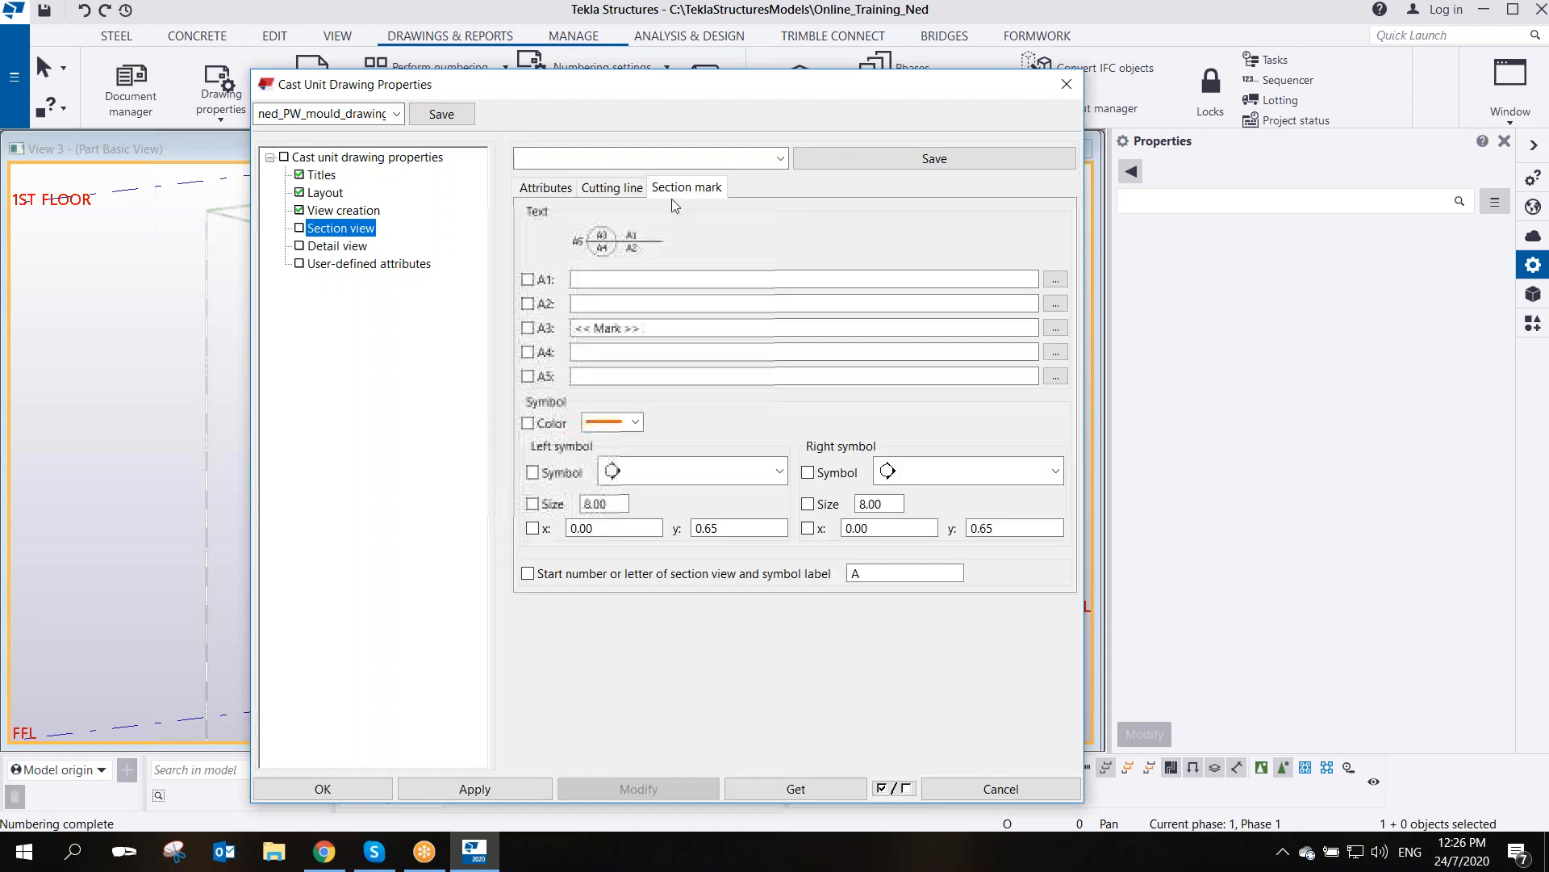
pyautogui.click(613, 191)
pyautogui.click(546, 186)
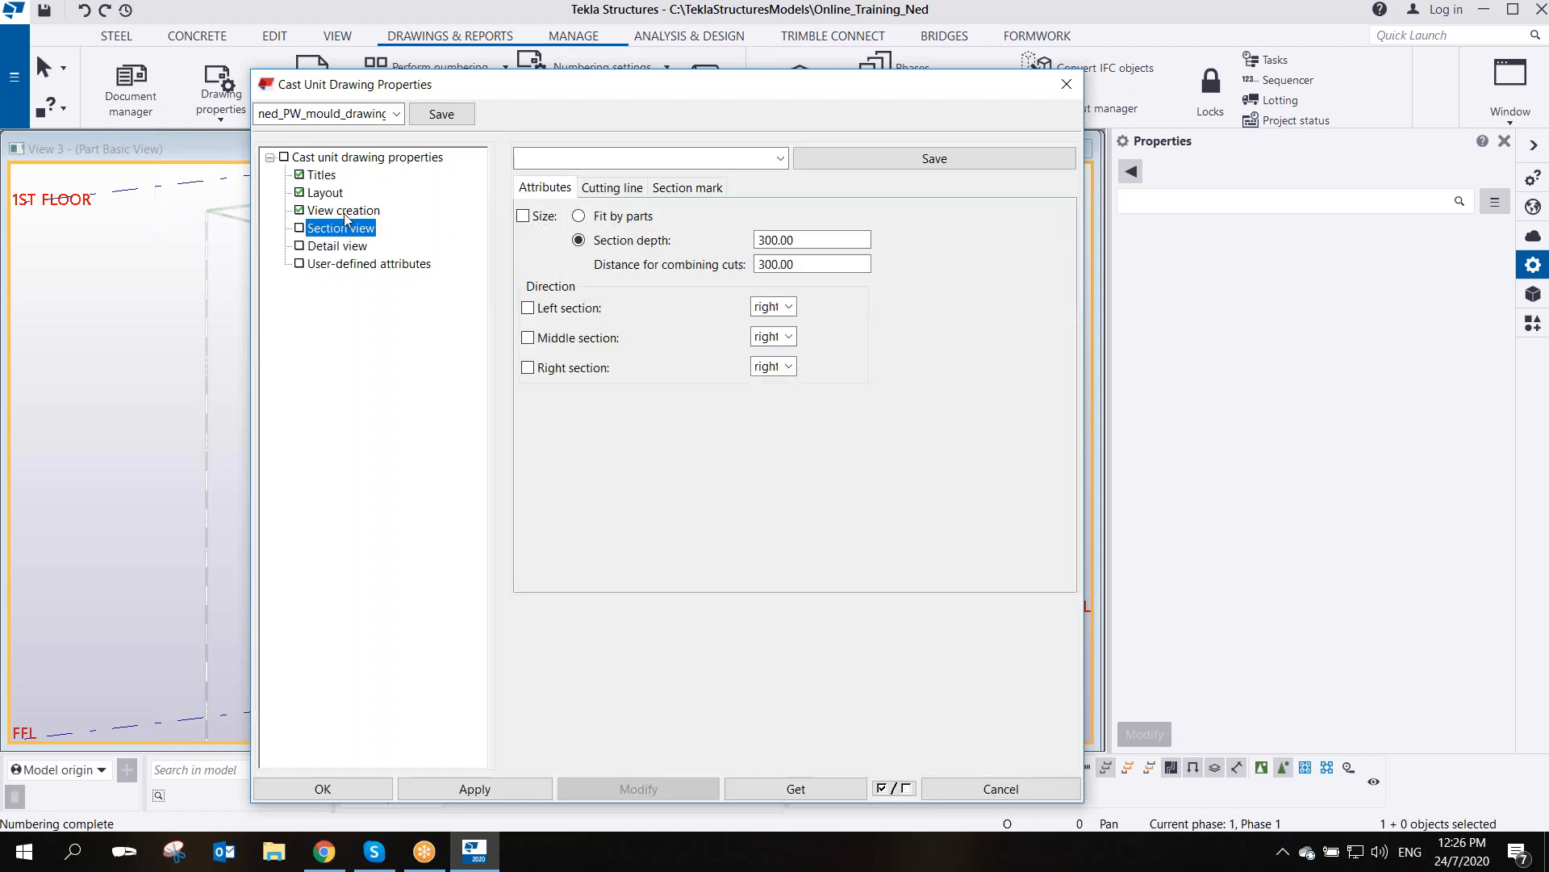
pyautogui.click(345, 211)
pyautogui.click(322, 176)
pyautogui.click(325, 193)
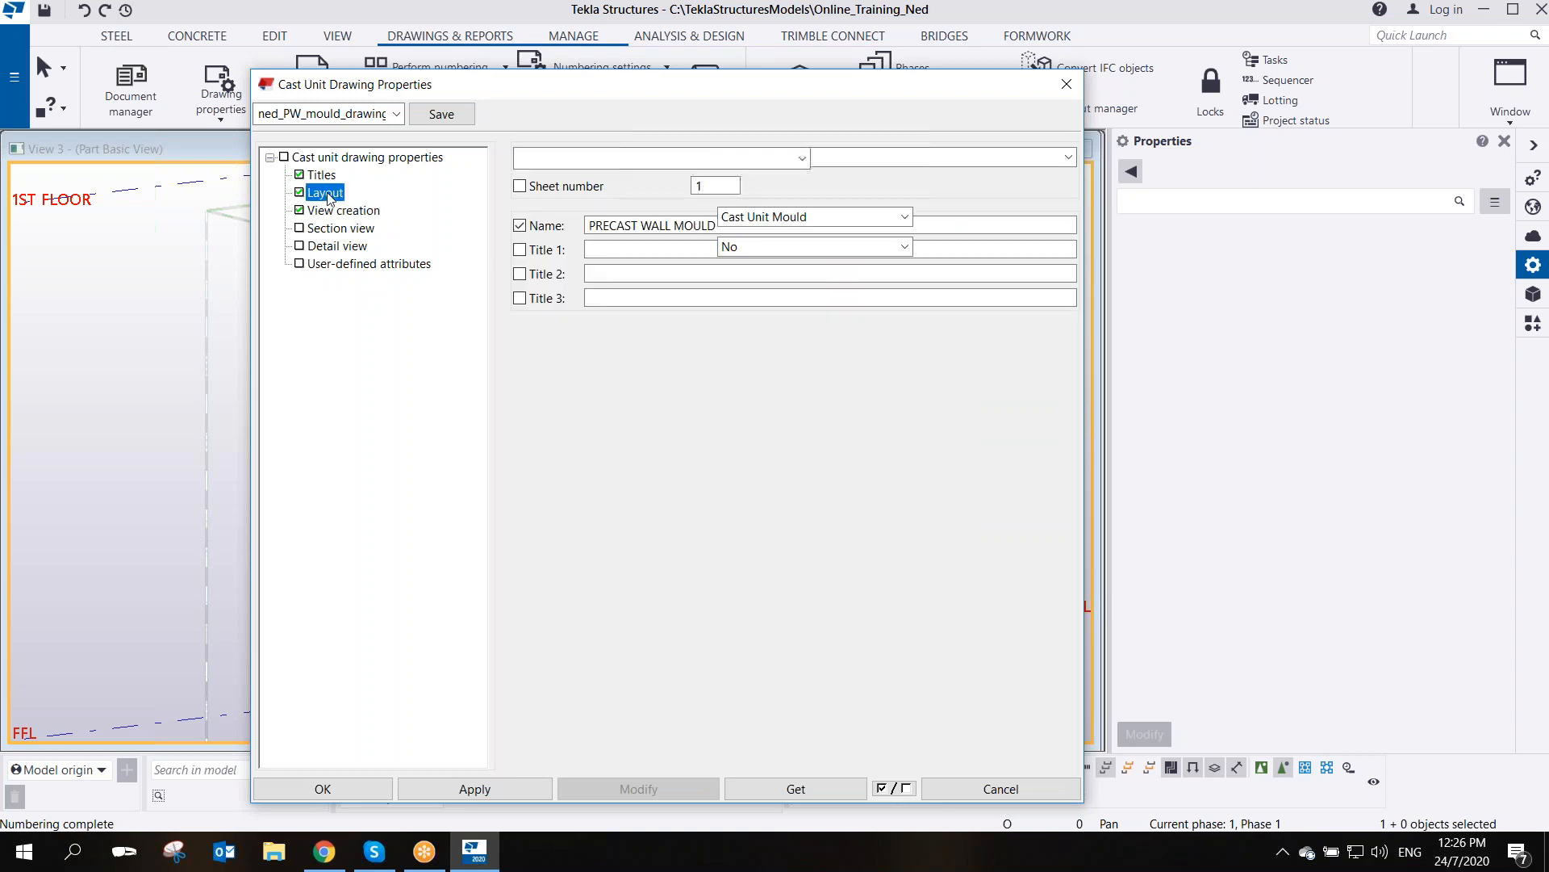
pyautogui.click(344, 214)
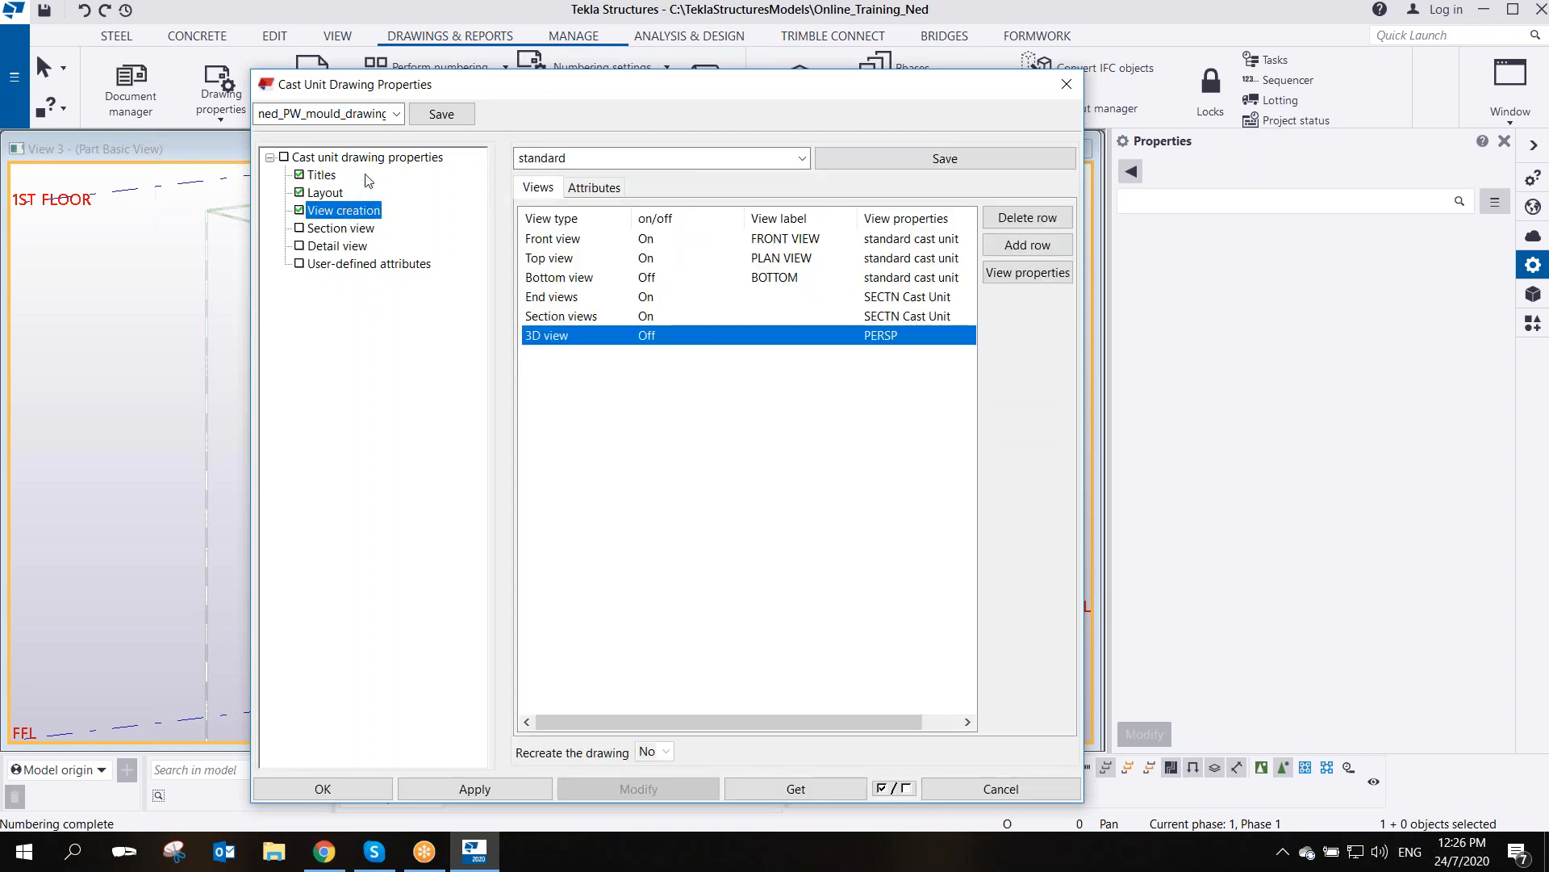
# - Save and apply the mould drawing properties and close the cast unit drawing properties
pyautogui.click(443, 116)
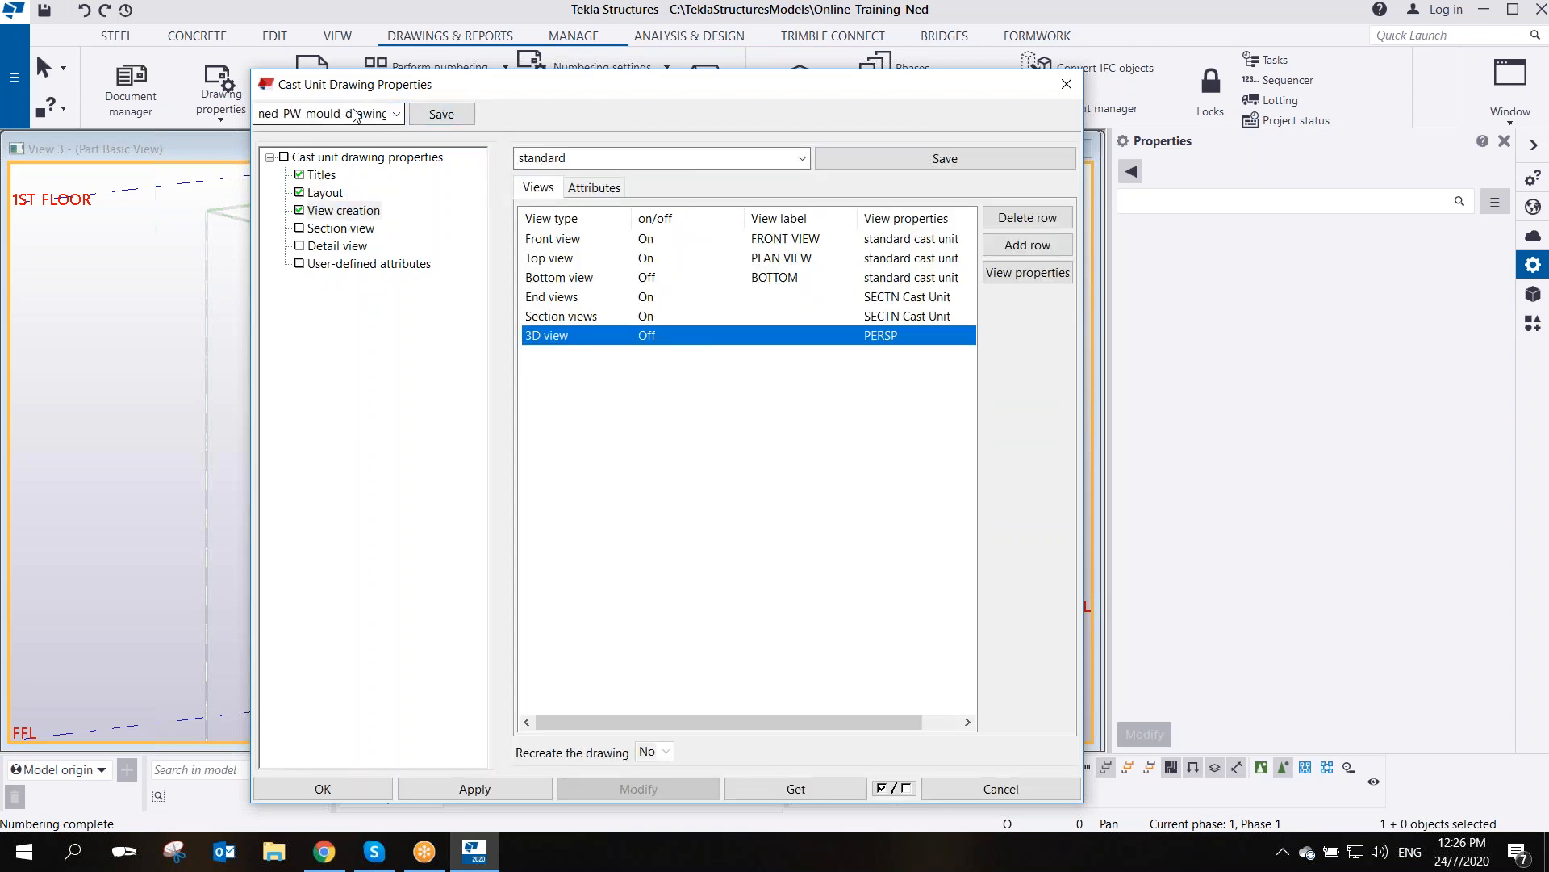
pyautogui.click(482, 789)
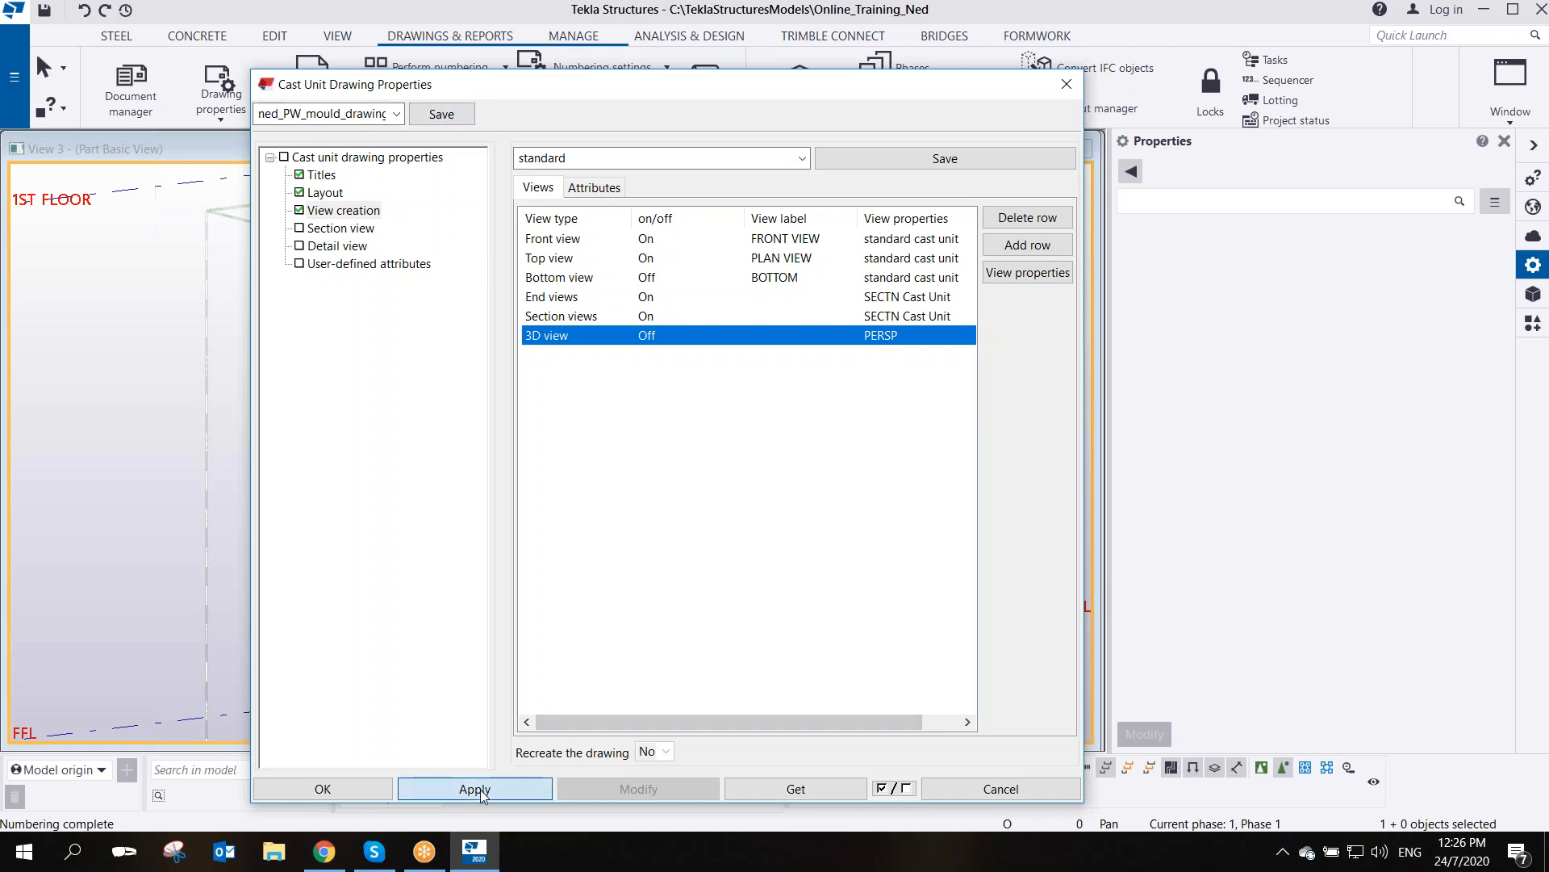
pyautogui.click(357, 787)
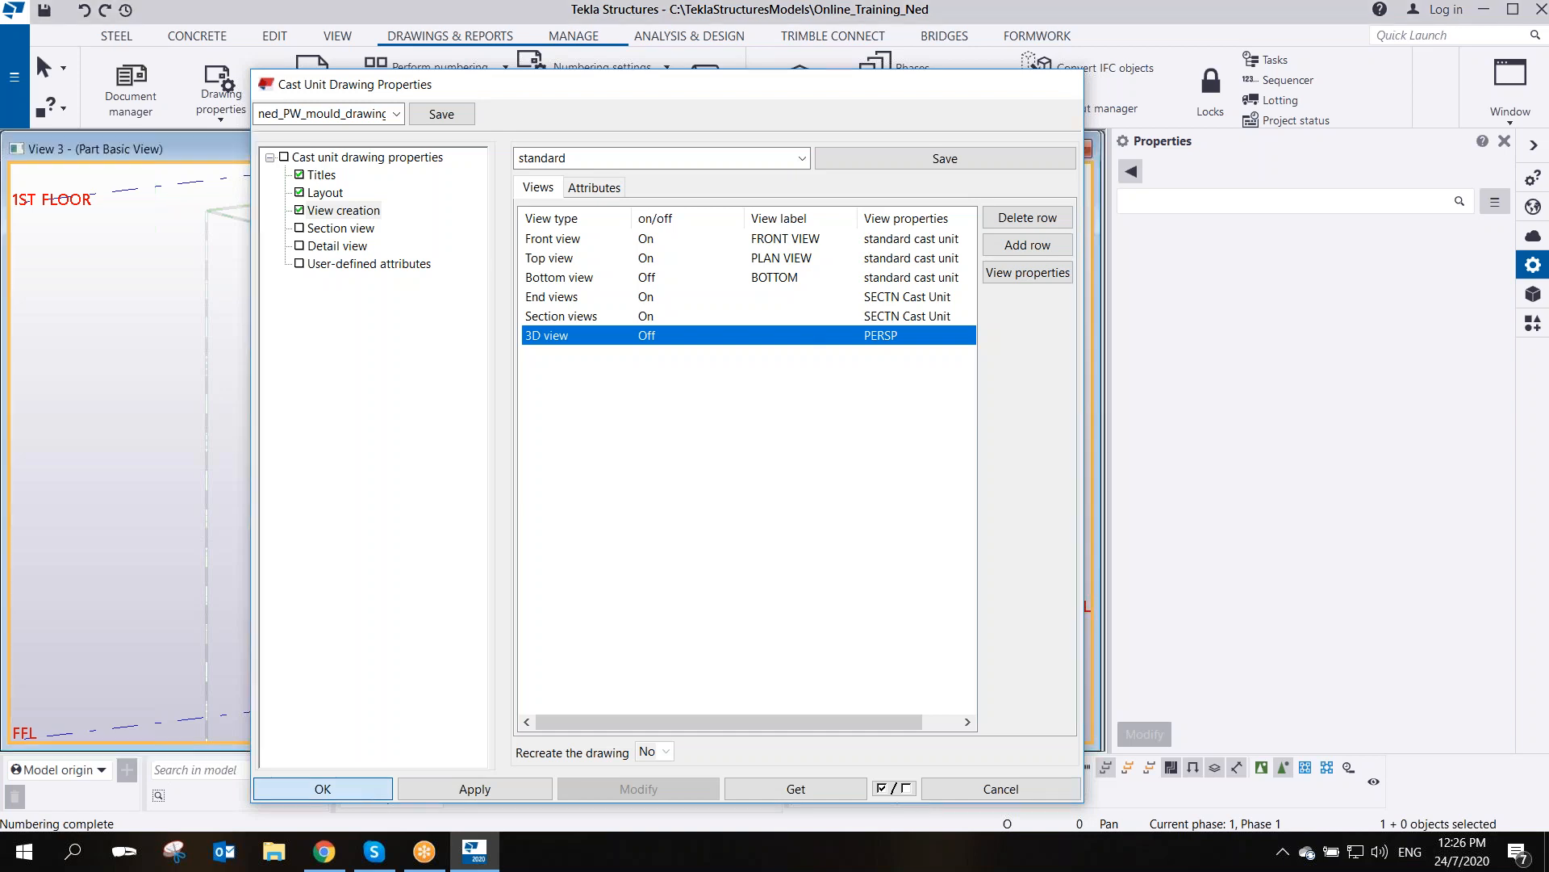
# - Open the document manager and move it clear of most of the wall in the model view
pyautogui.moveTo(865, 490); pyautogui.dragTo(820, 482, button='middle')
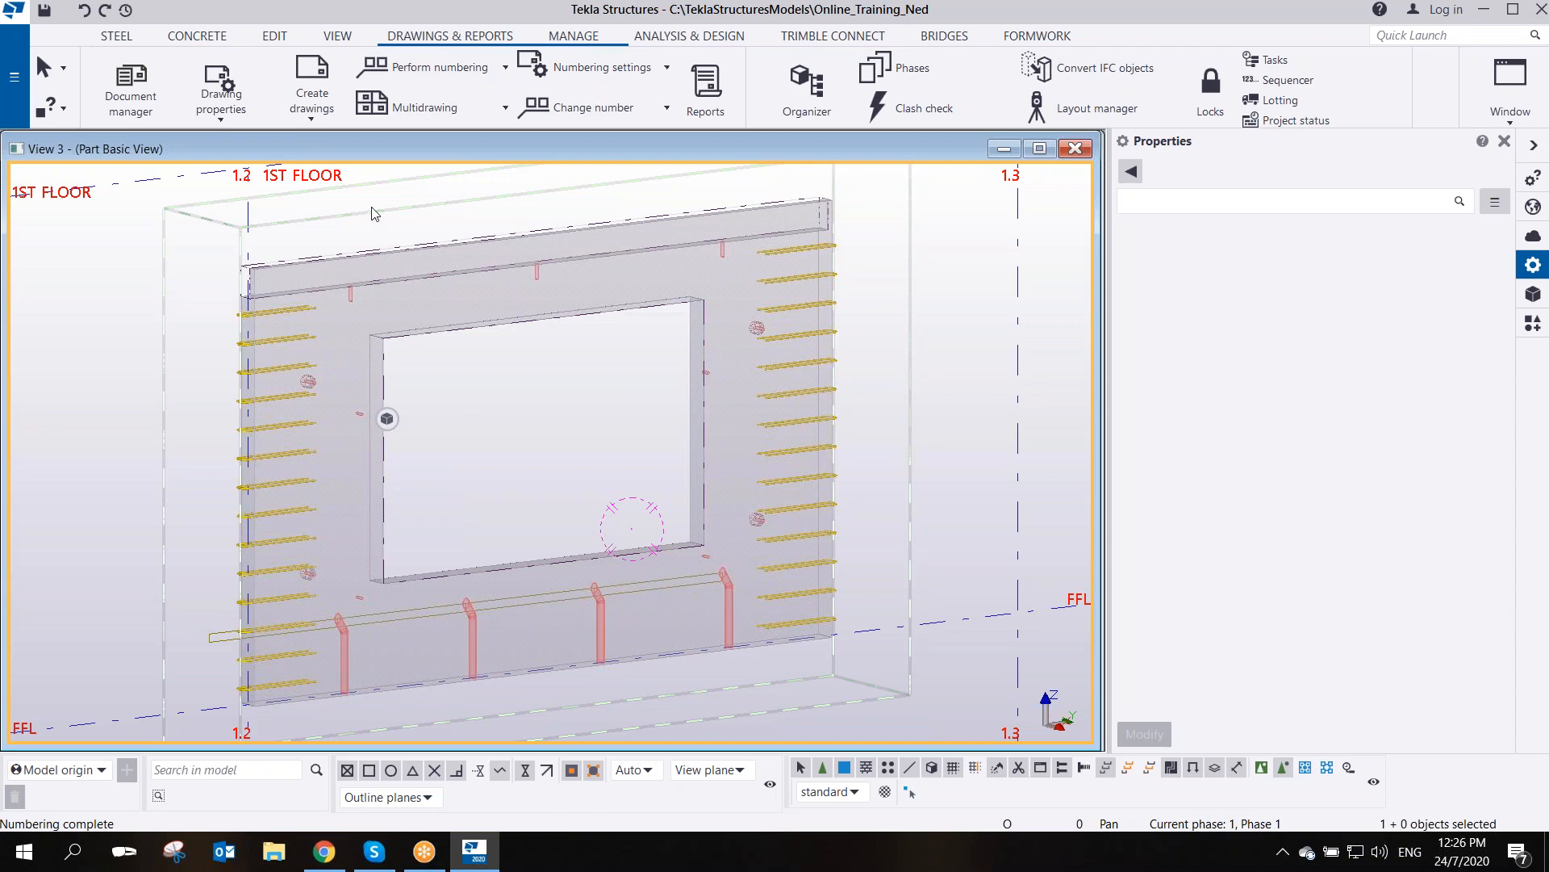
pyautogui.click(135, 85)
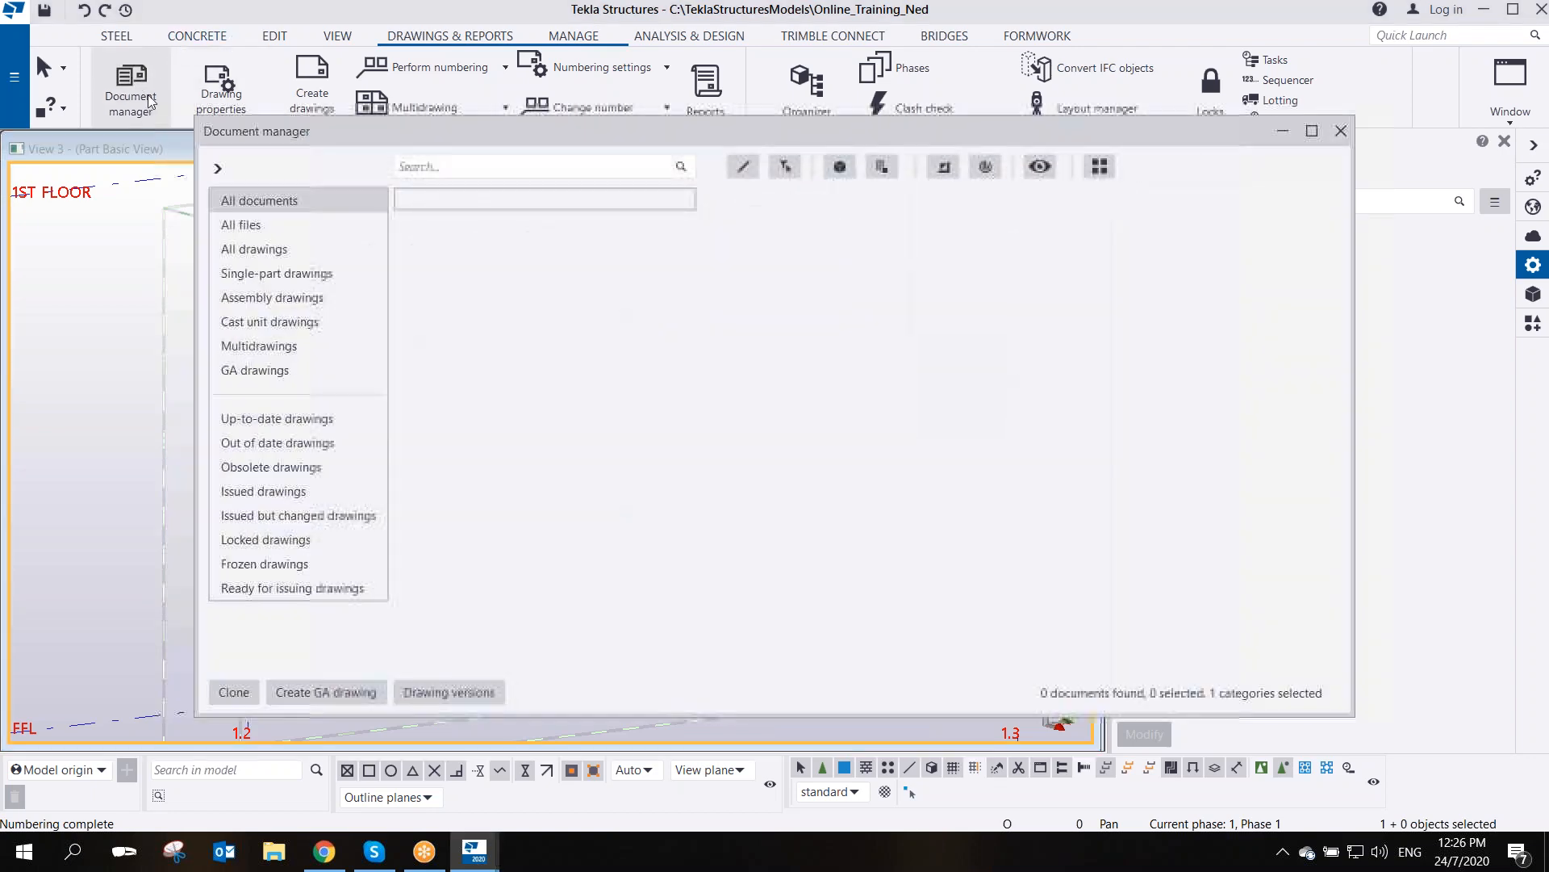
pyautogui.moveTo(602, 136); pyautogui.dragTo(419, 184)
pyautogui.moveTo(531, 166); pyautogui.dragTo(547, 552)
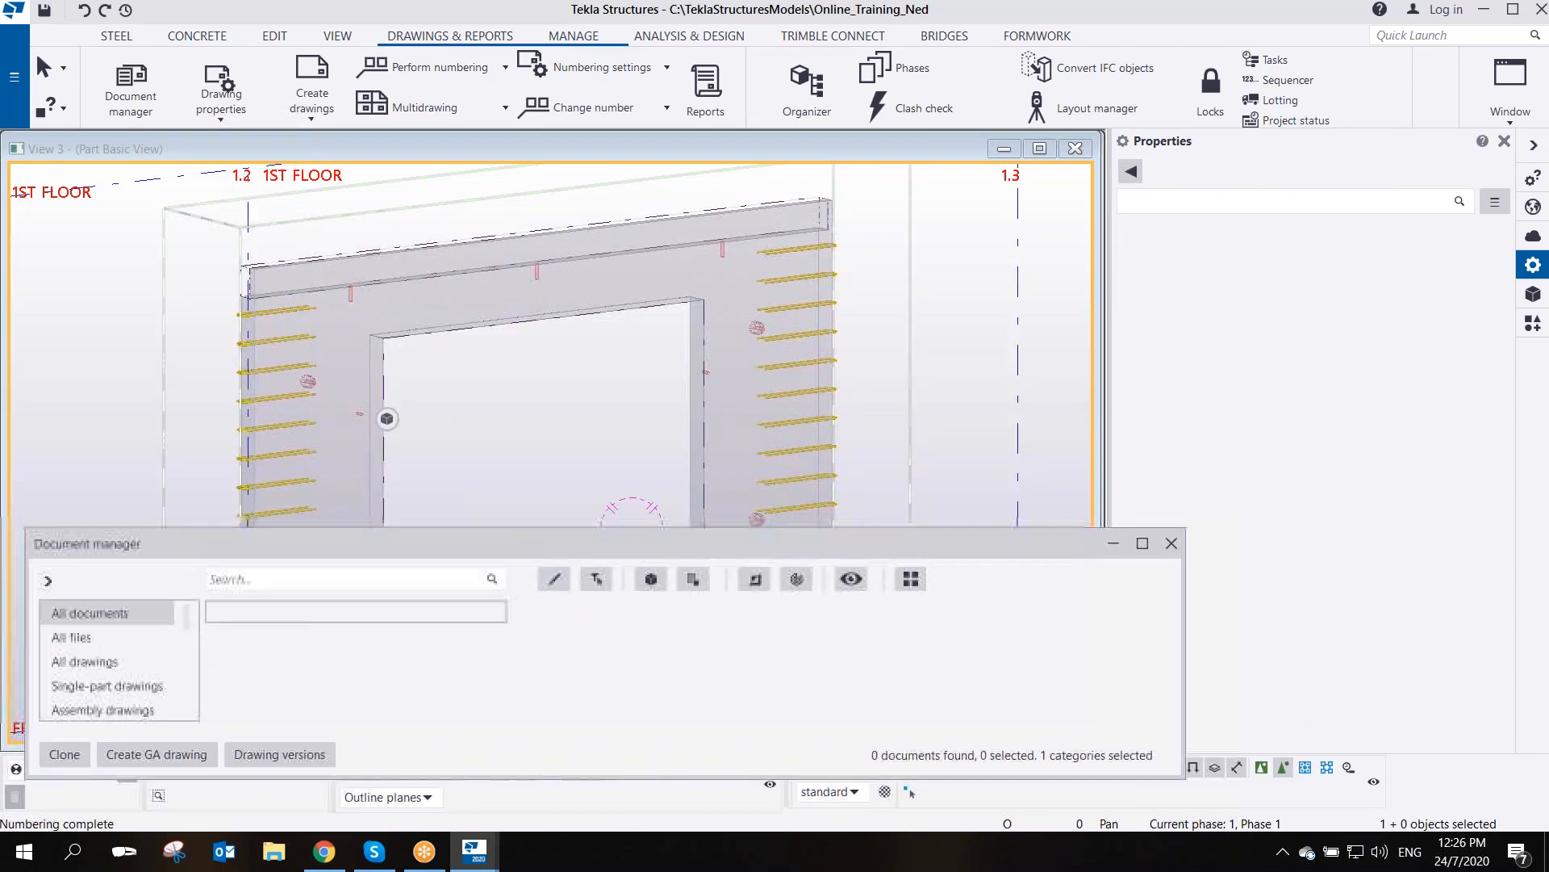
pyautogui.click(1170, 549)
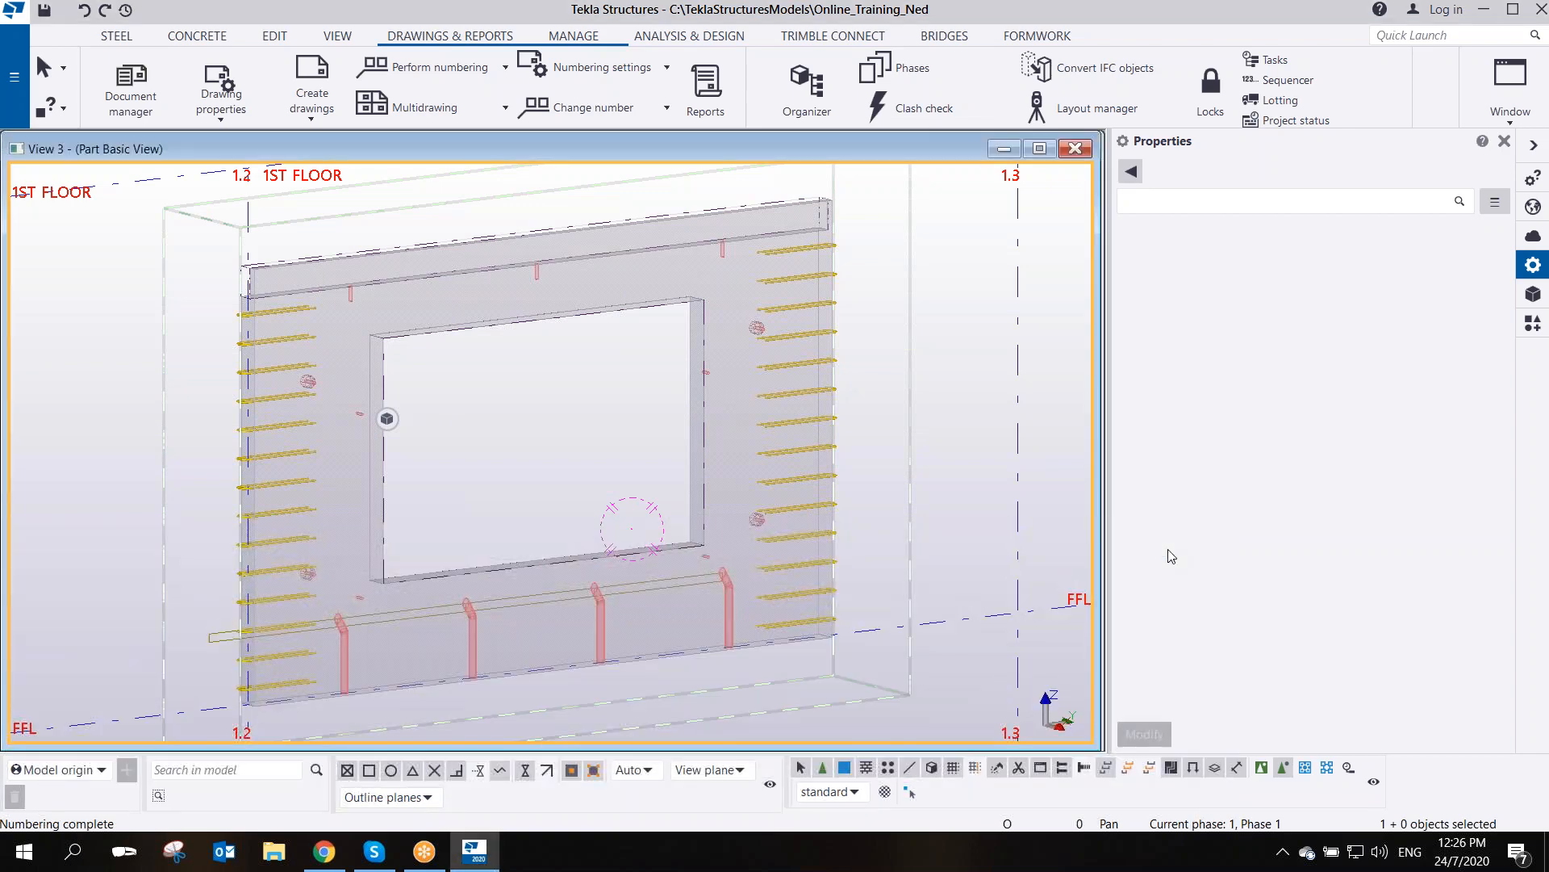
pyautogui.hotkey('ctrl', 'l')
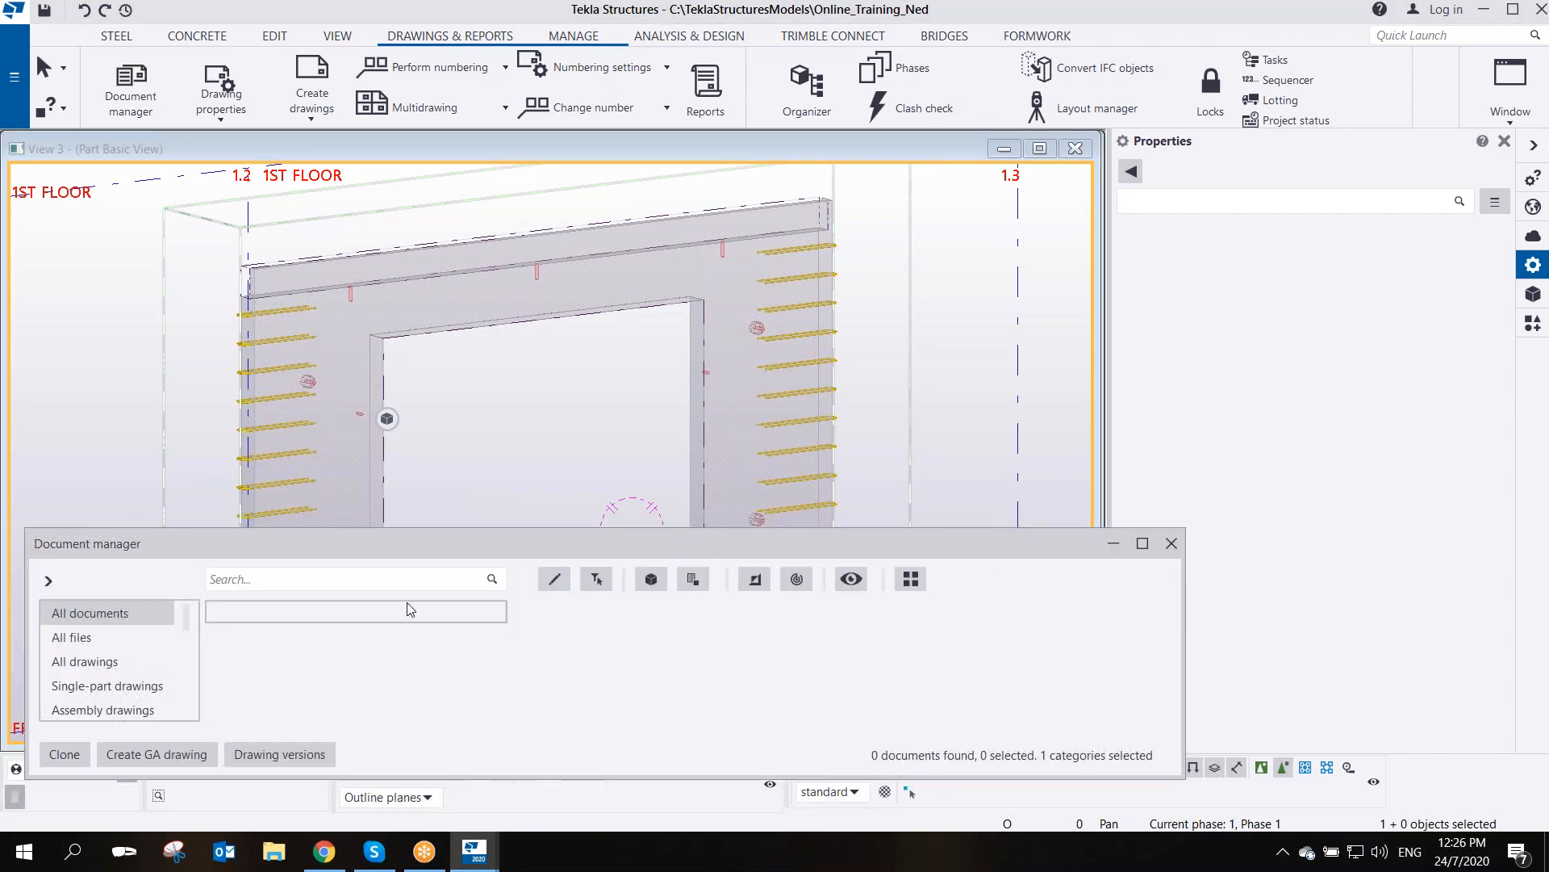
# - Examine the drawing creation commands available for the precast wall panel, including Cast Unit Drawing
pyautogui.scroll(-2, 602, 452)
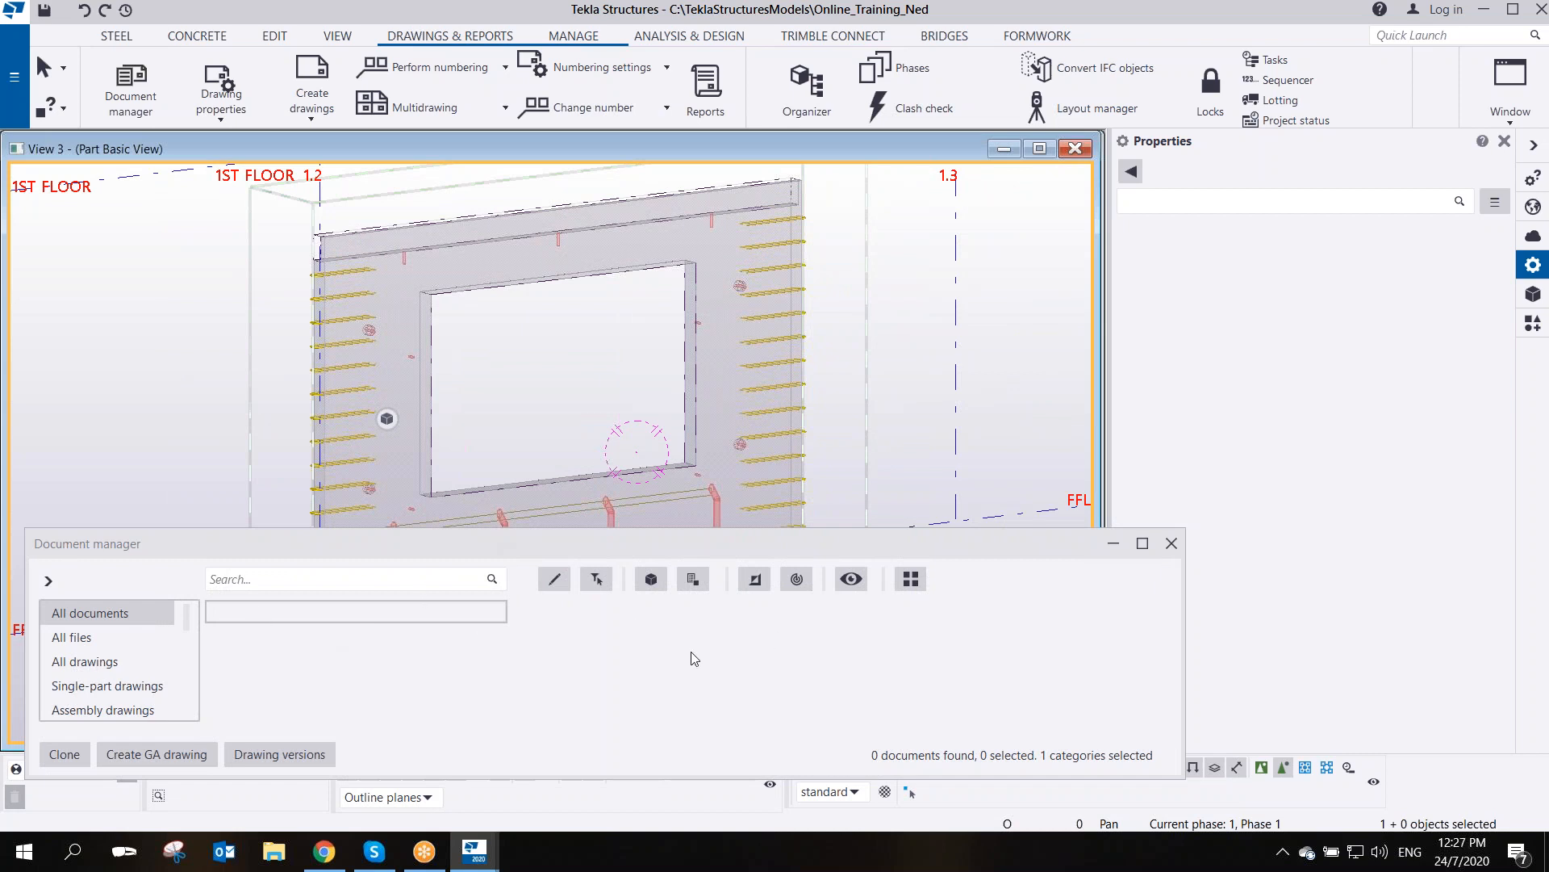
pyautogui.moveTo(663, 428); pyautogui.dragTo(651, 413, button='middle')
pyautogui.scroll(-2, 652, 415)
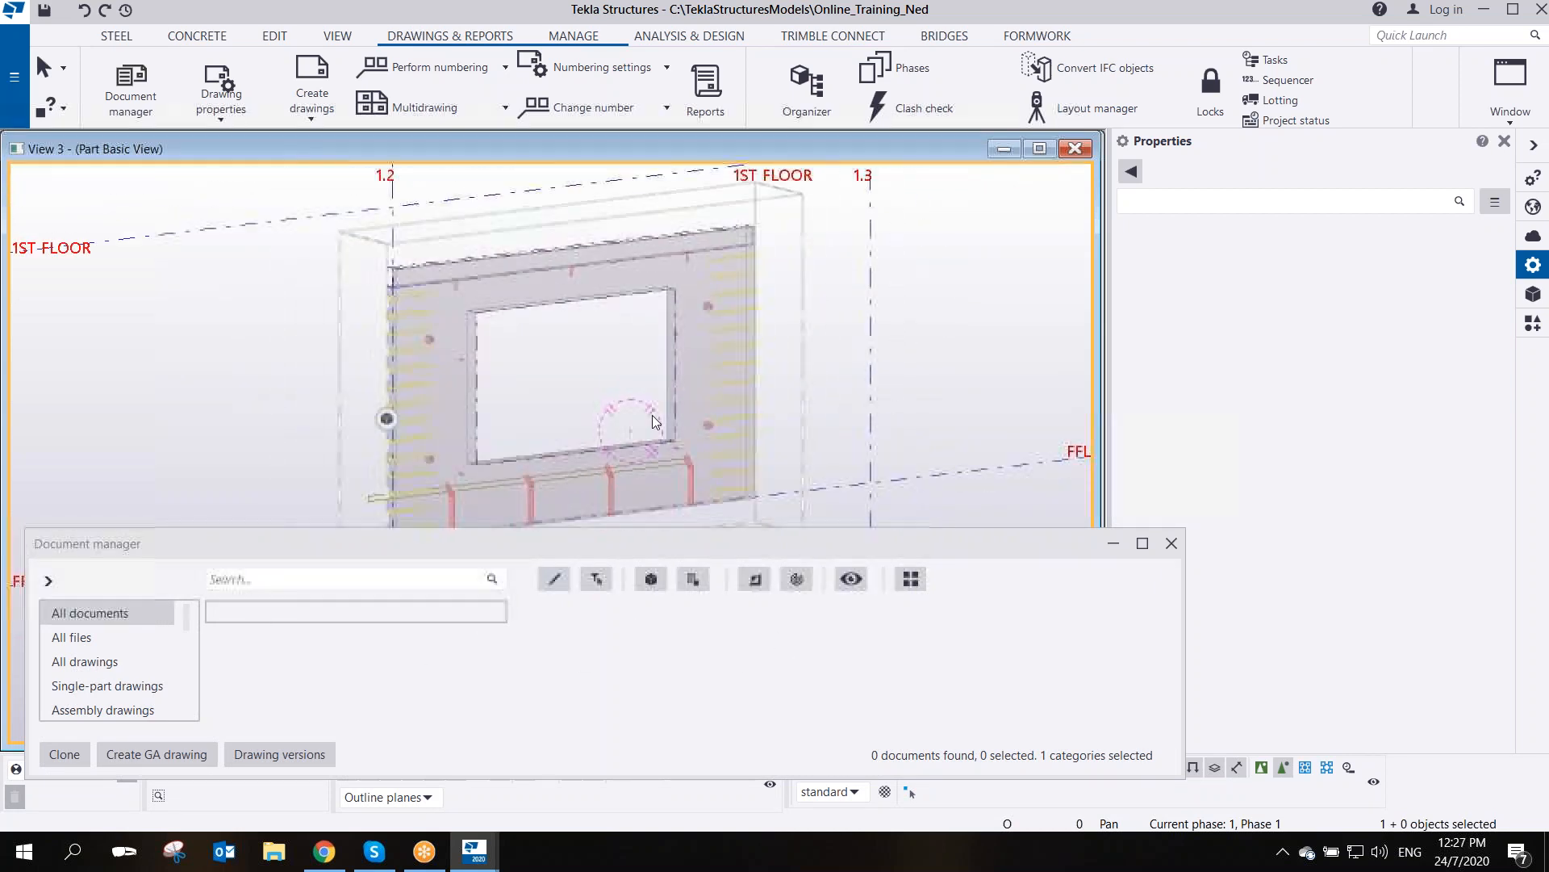
pyautogui.scroll(1, 682, 446)
pyautogui.click(744, 473)
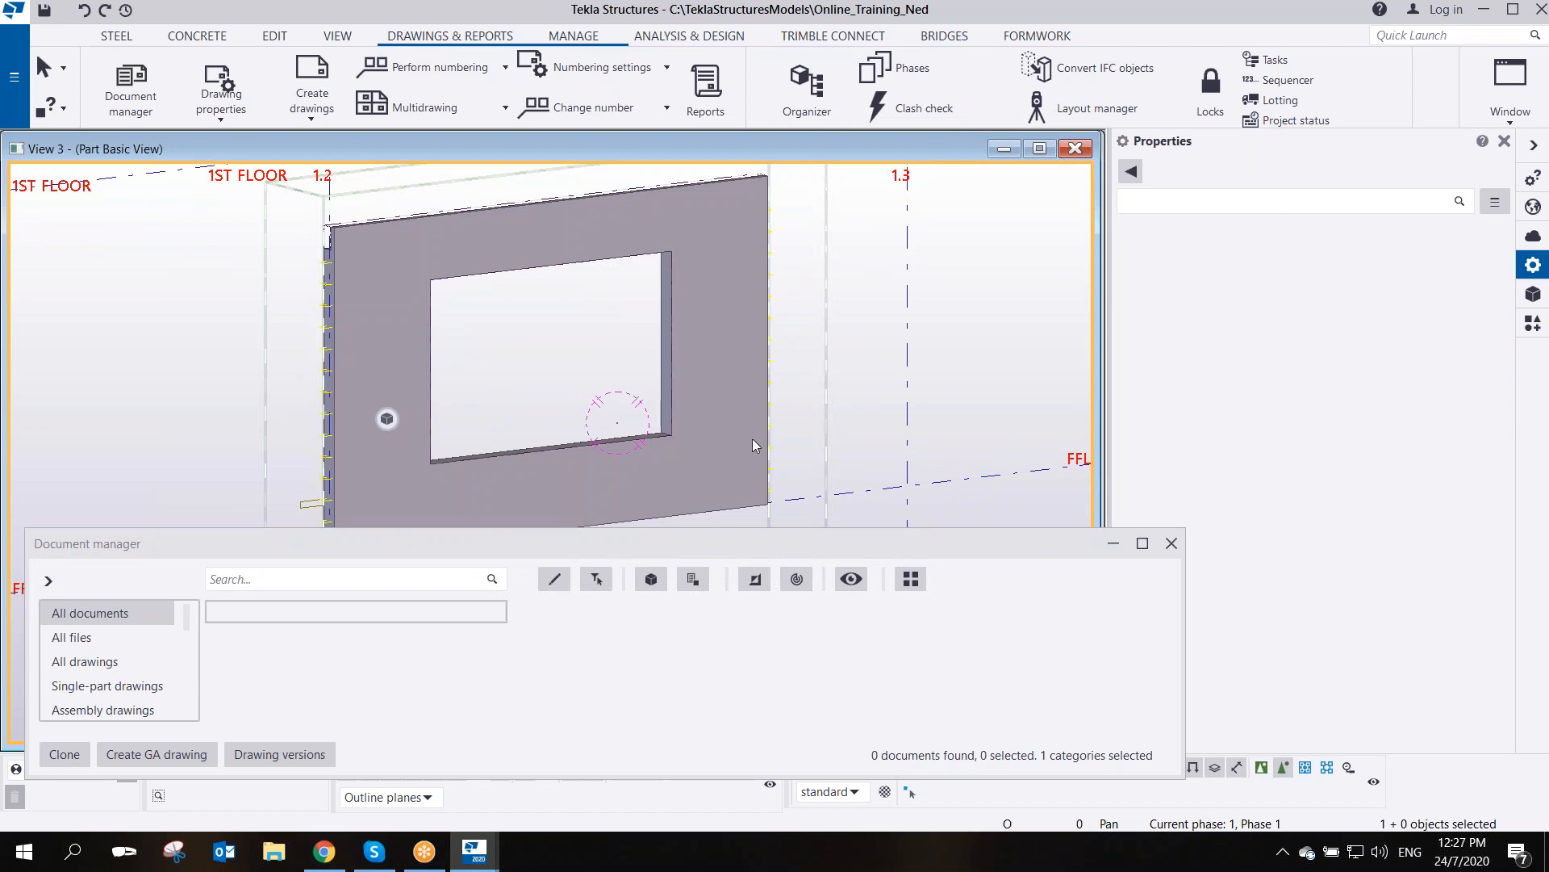
pyautogui.rightClick(711, 322)
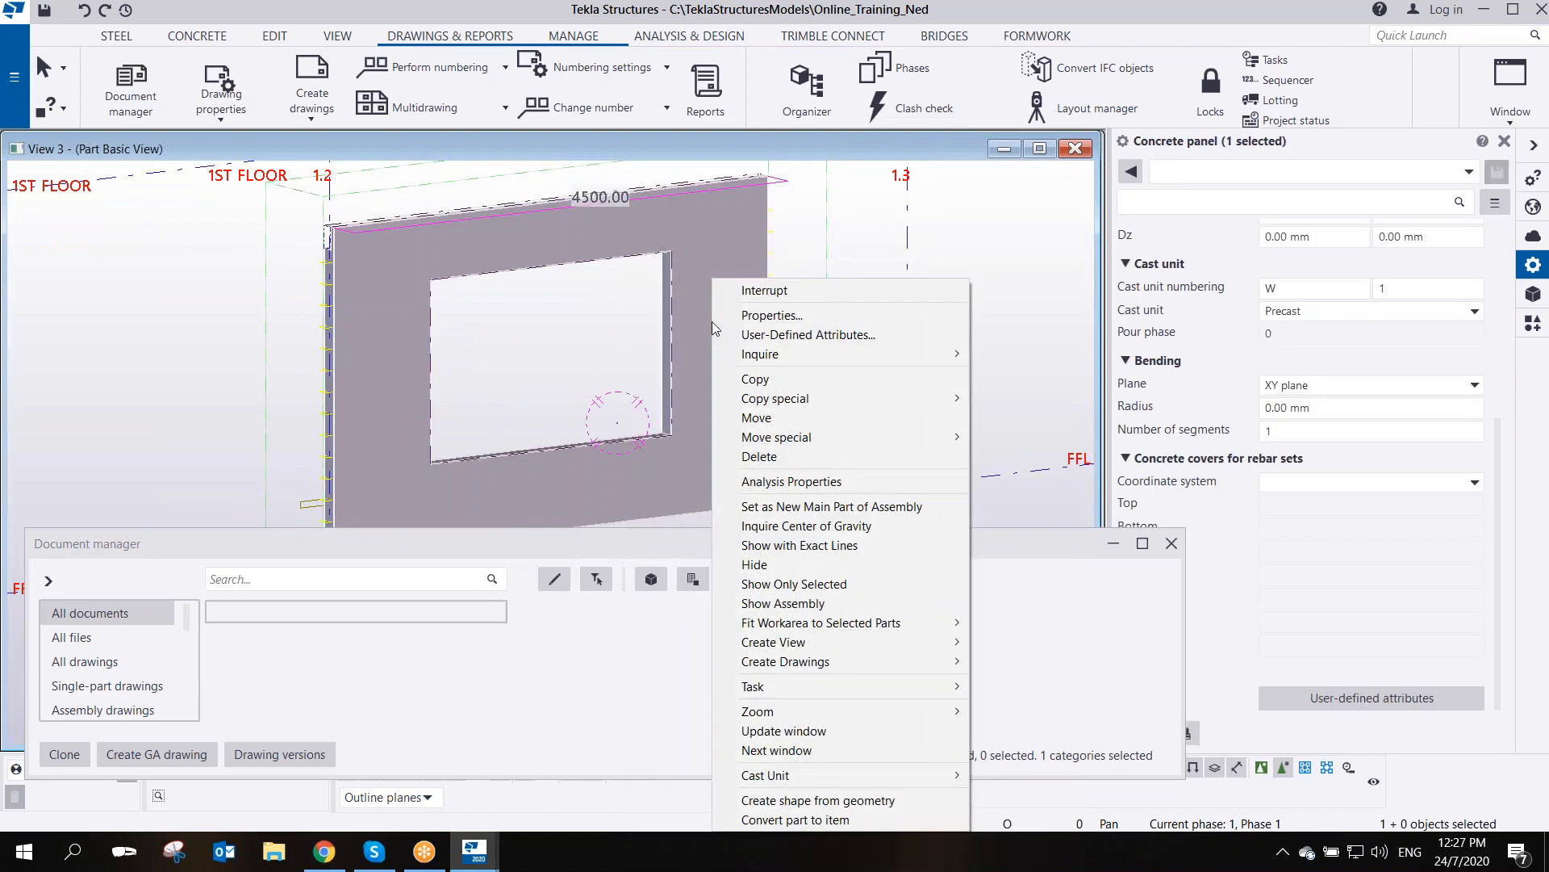
pyautogui.moveTo(874, 661)
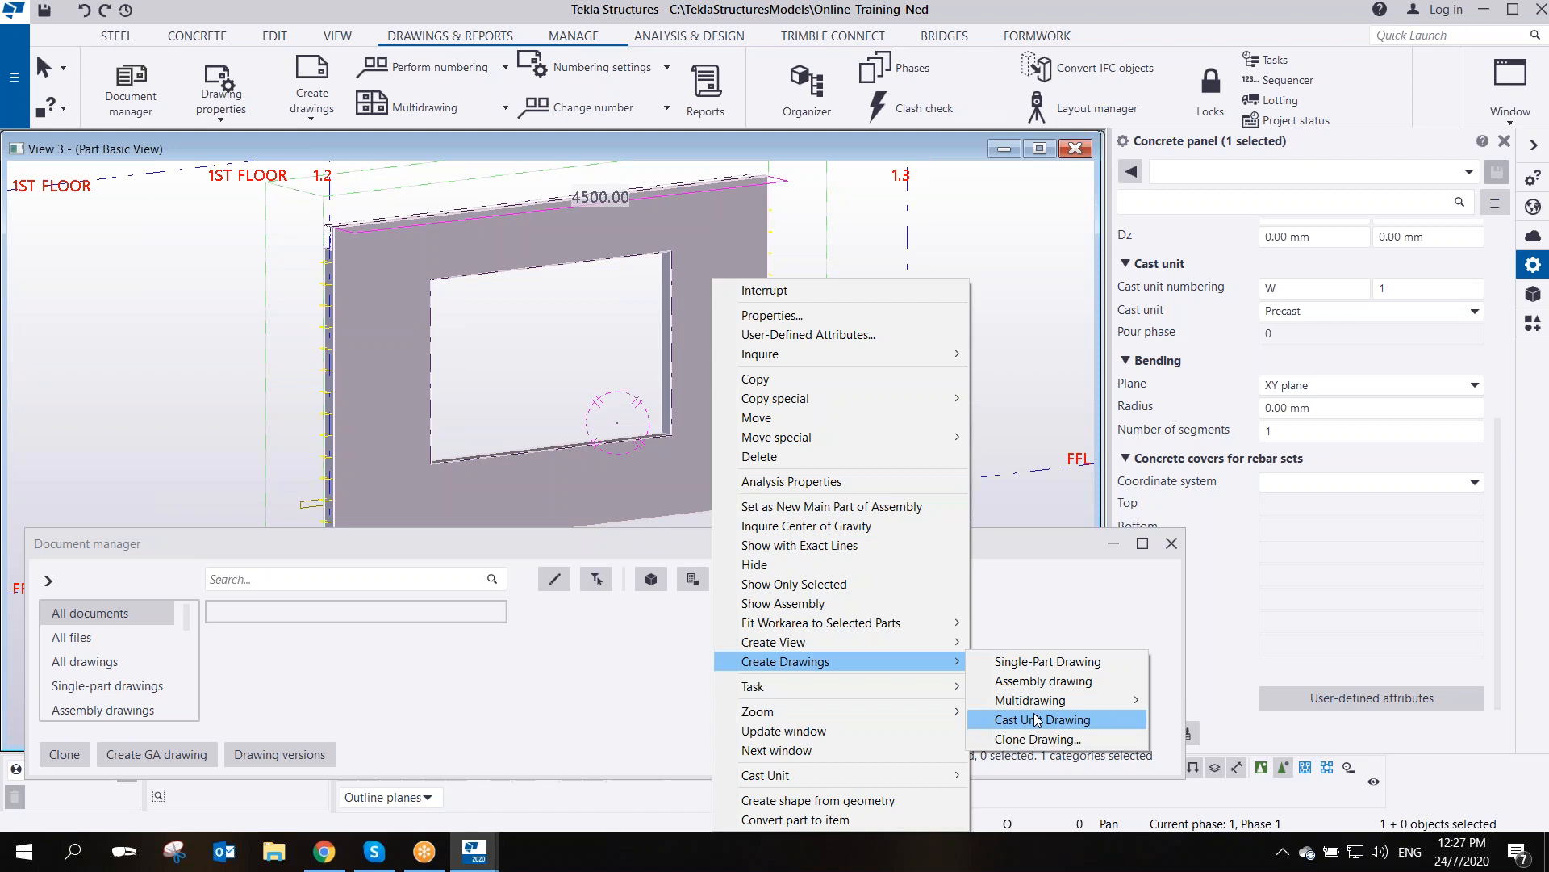
pyautogui.click(1028, 326)
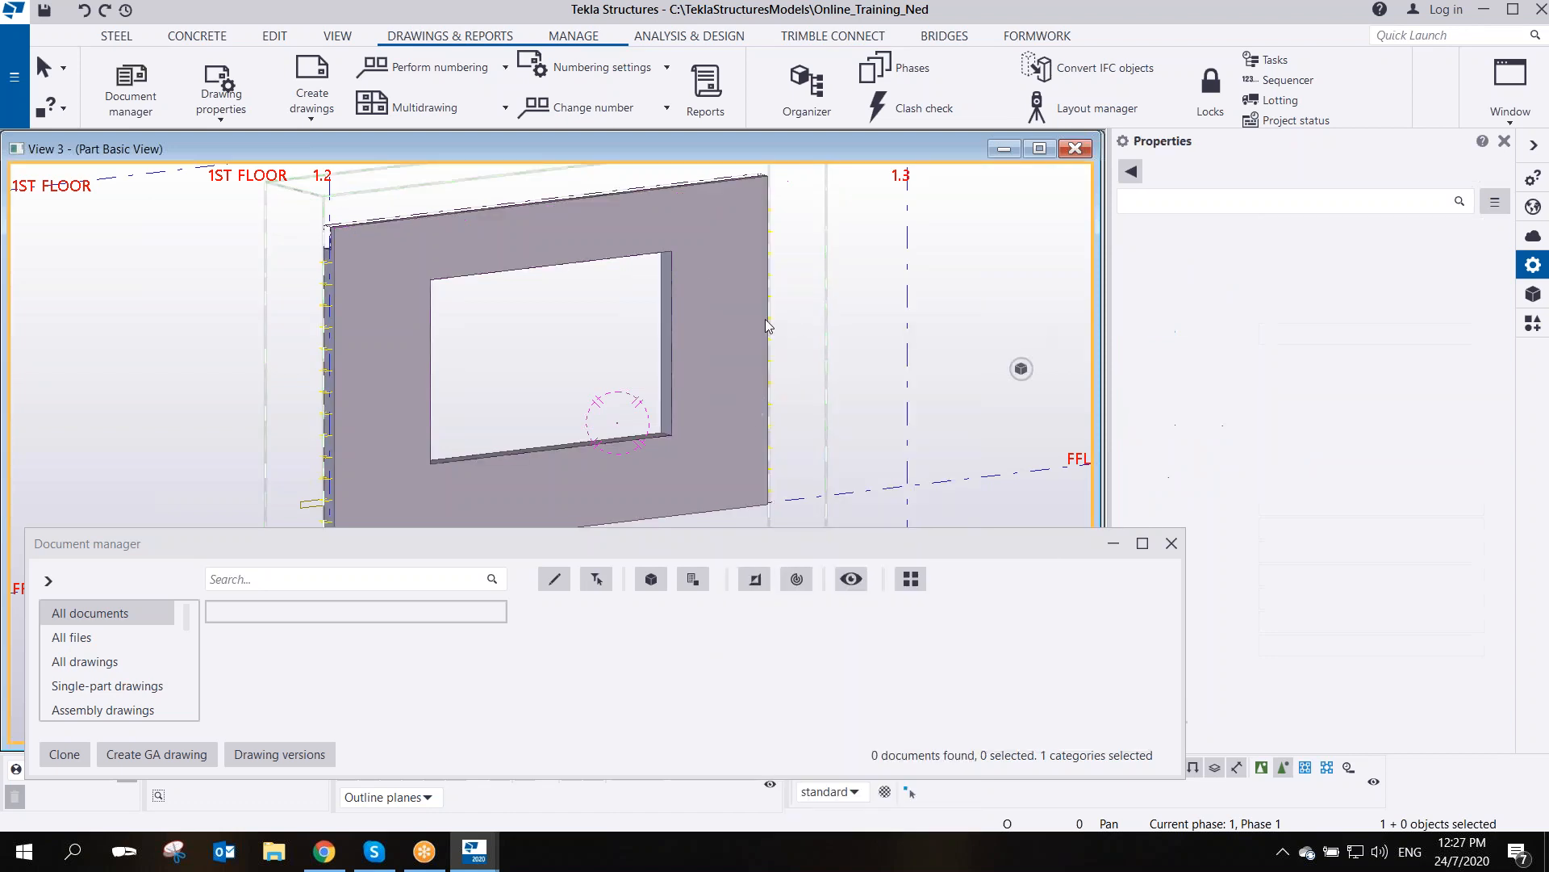
pyautogui.rightClick(717, 299)
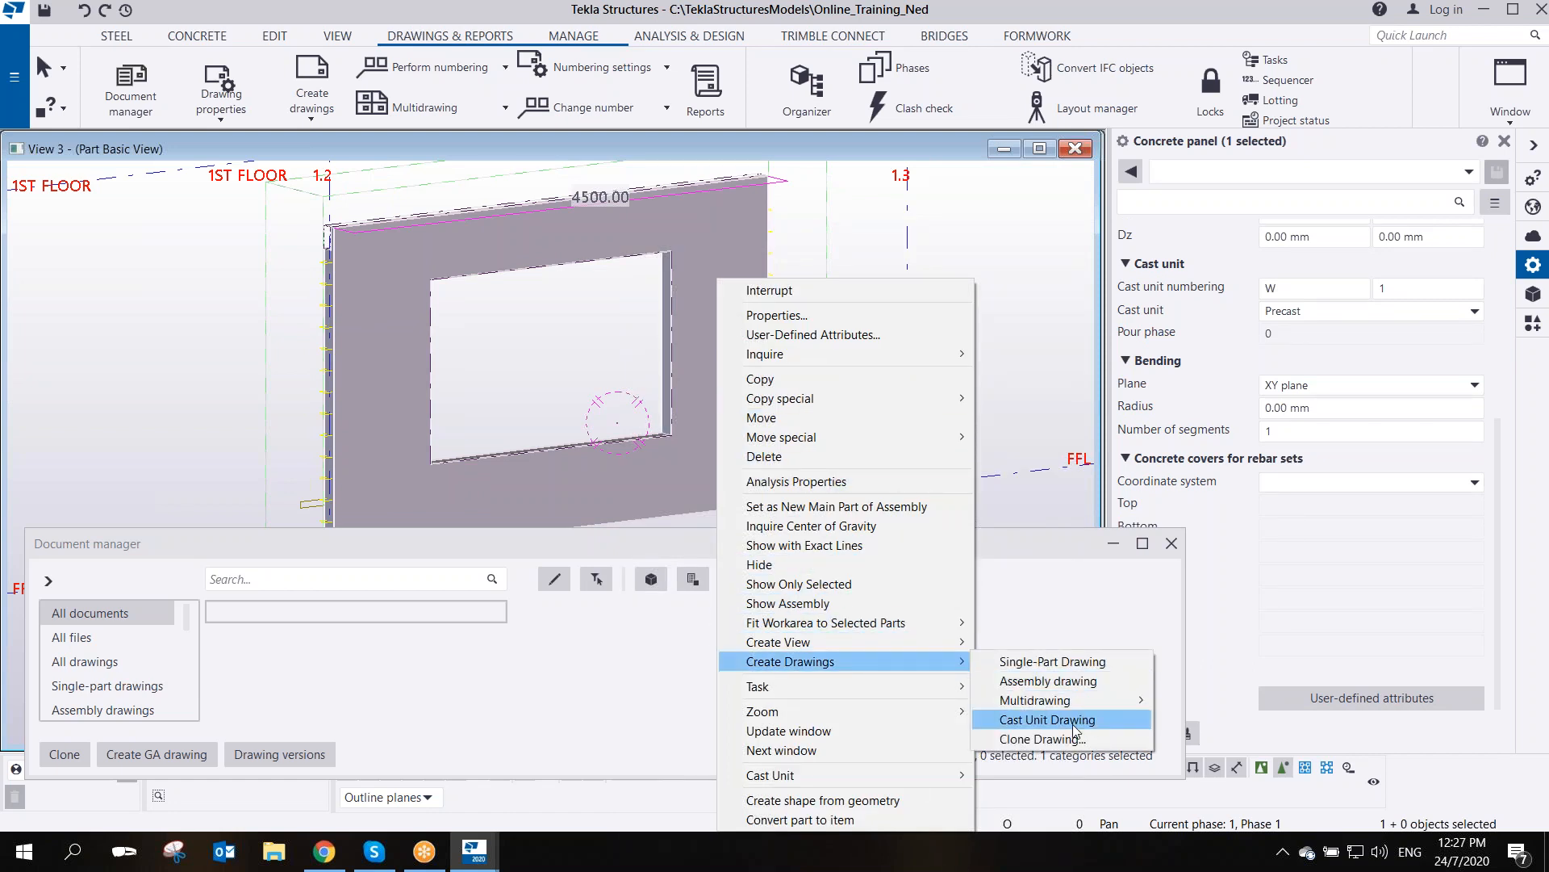
pyautogui.click(230, 452)
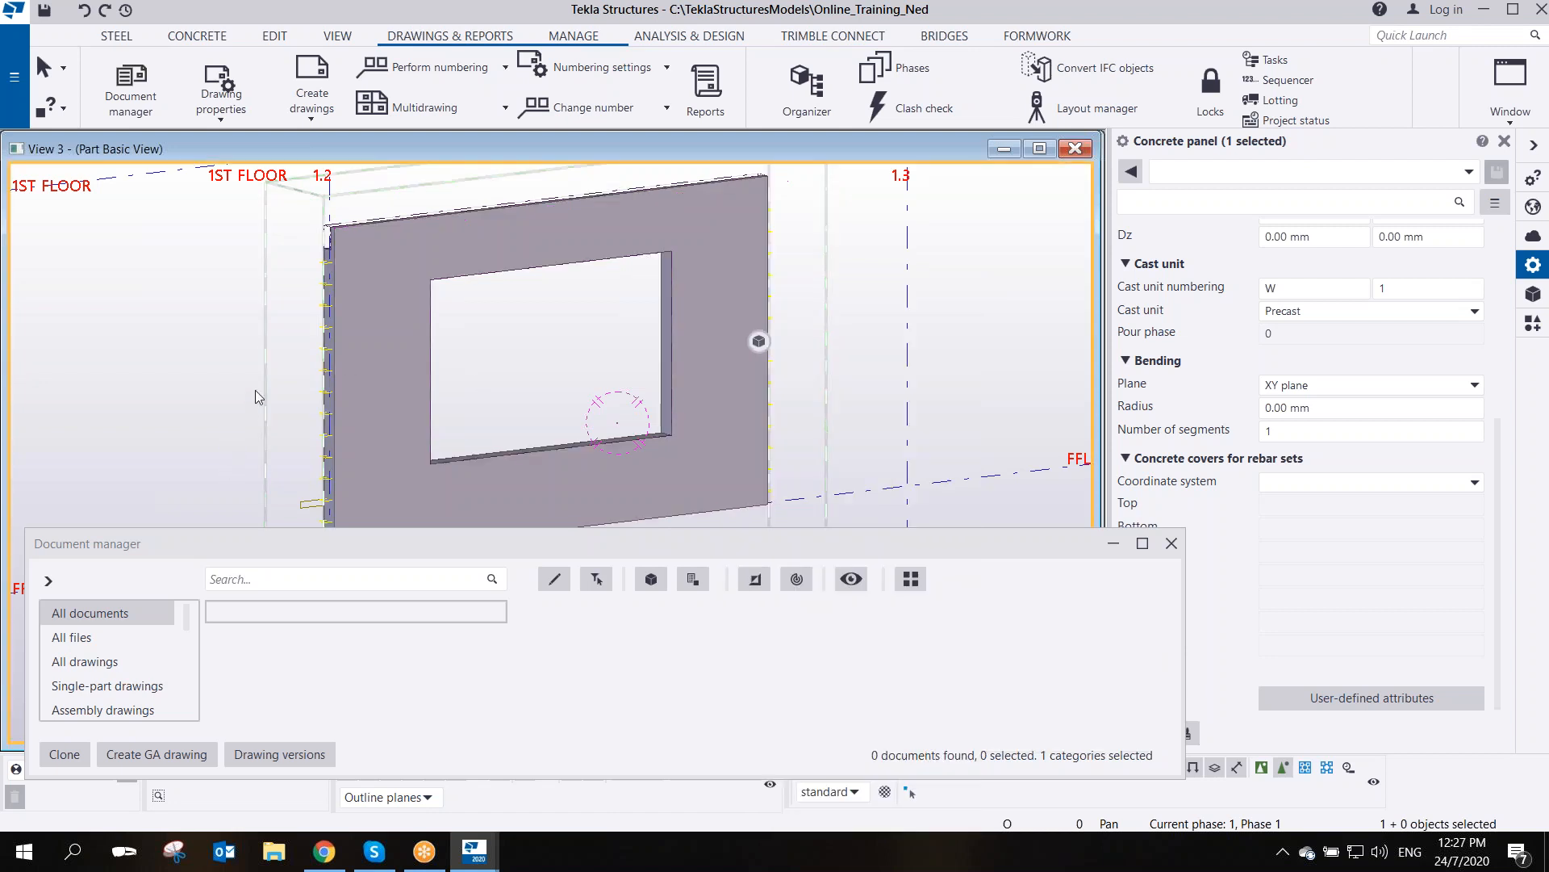
pyautogui.click(1171, 544)
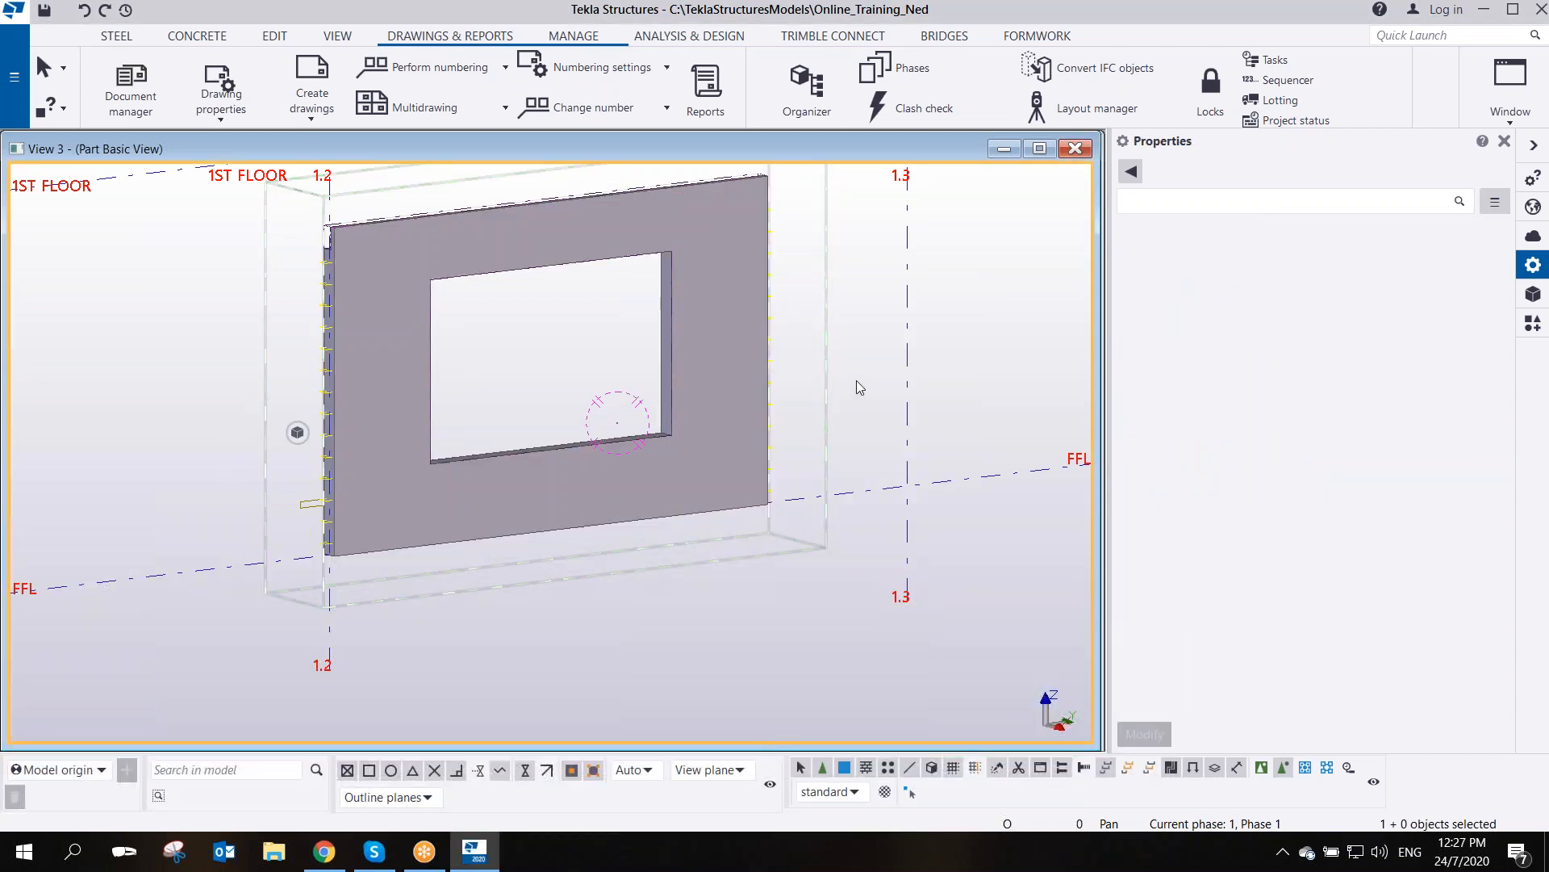
pyautogui.hotkey('ctrl', 'l')
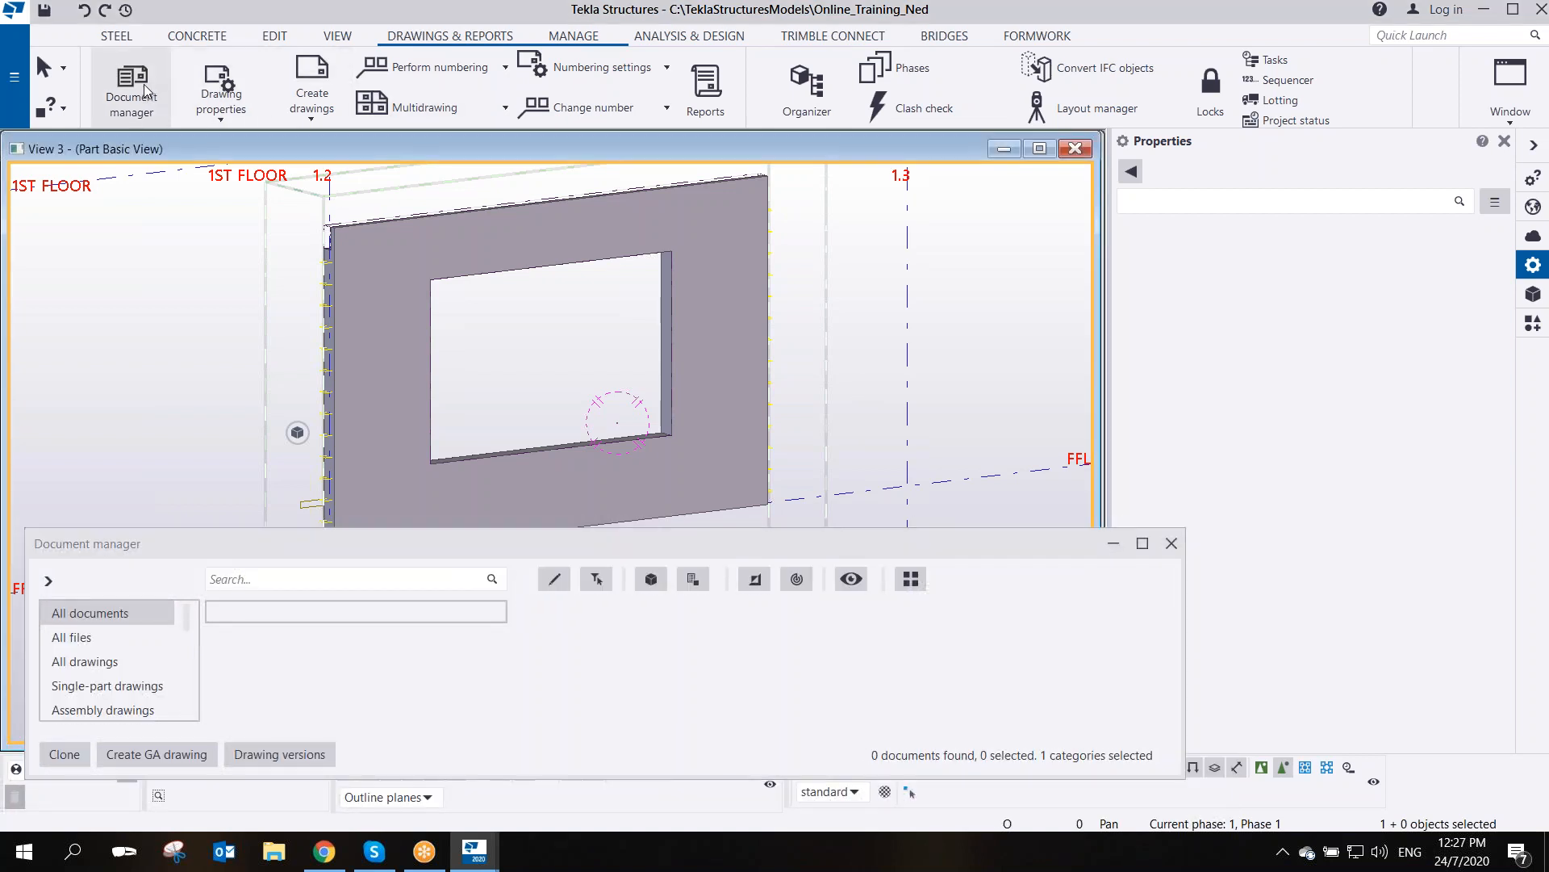
pyautogui.click(1171, 544)
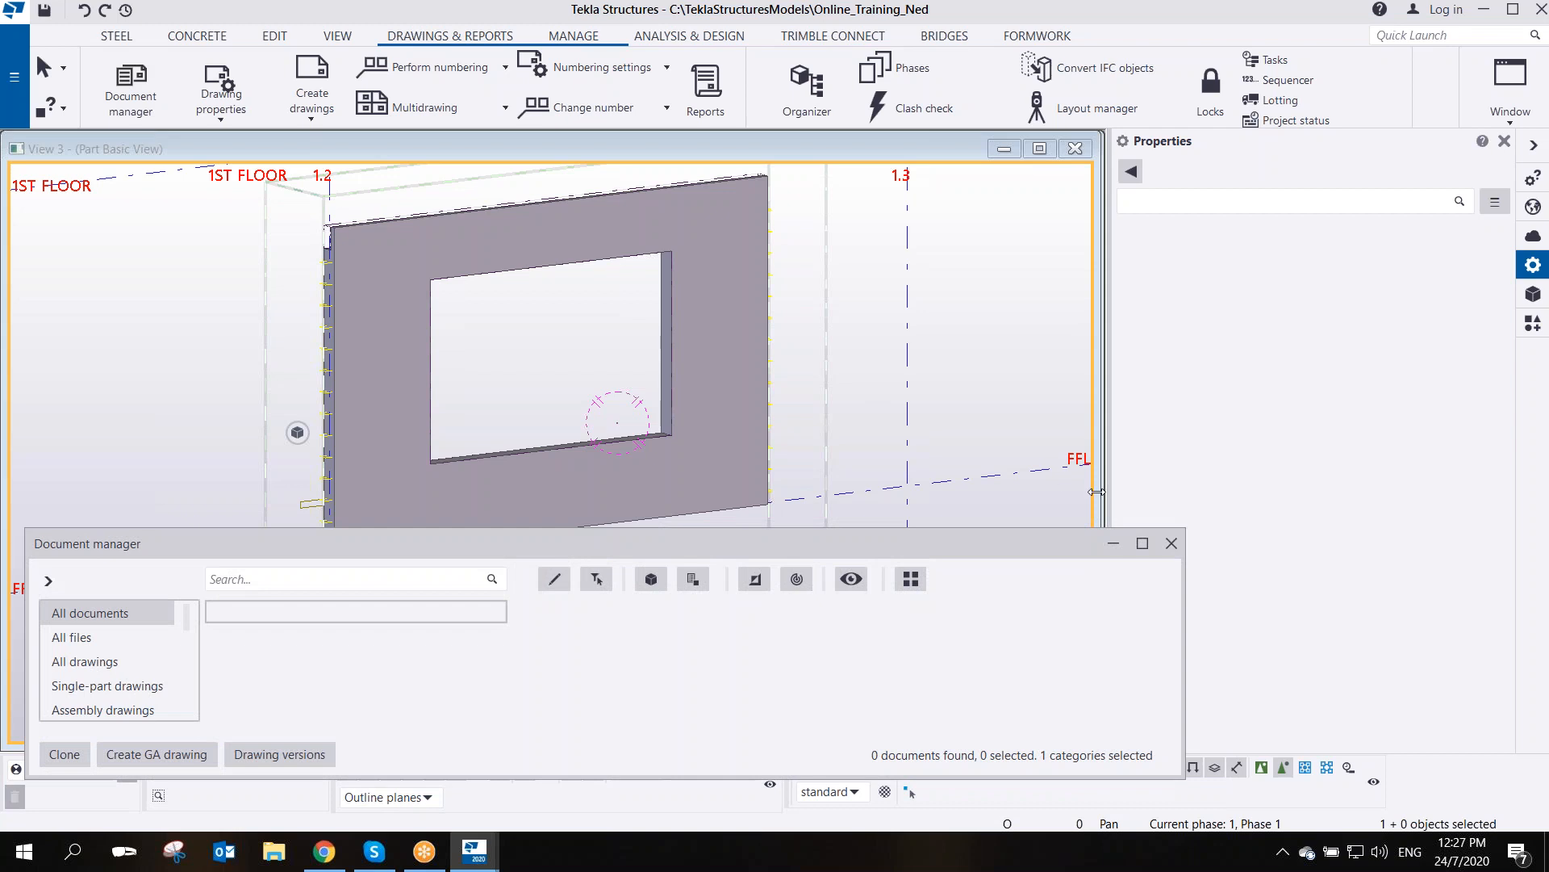
pyautogui.click(720, 315)
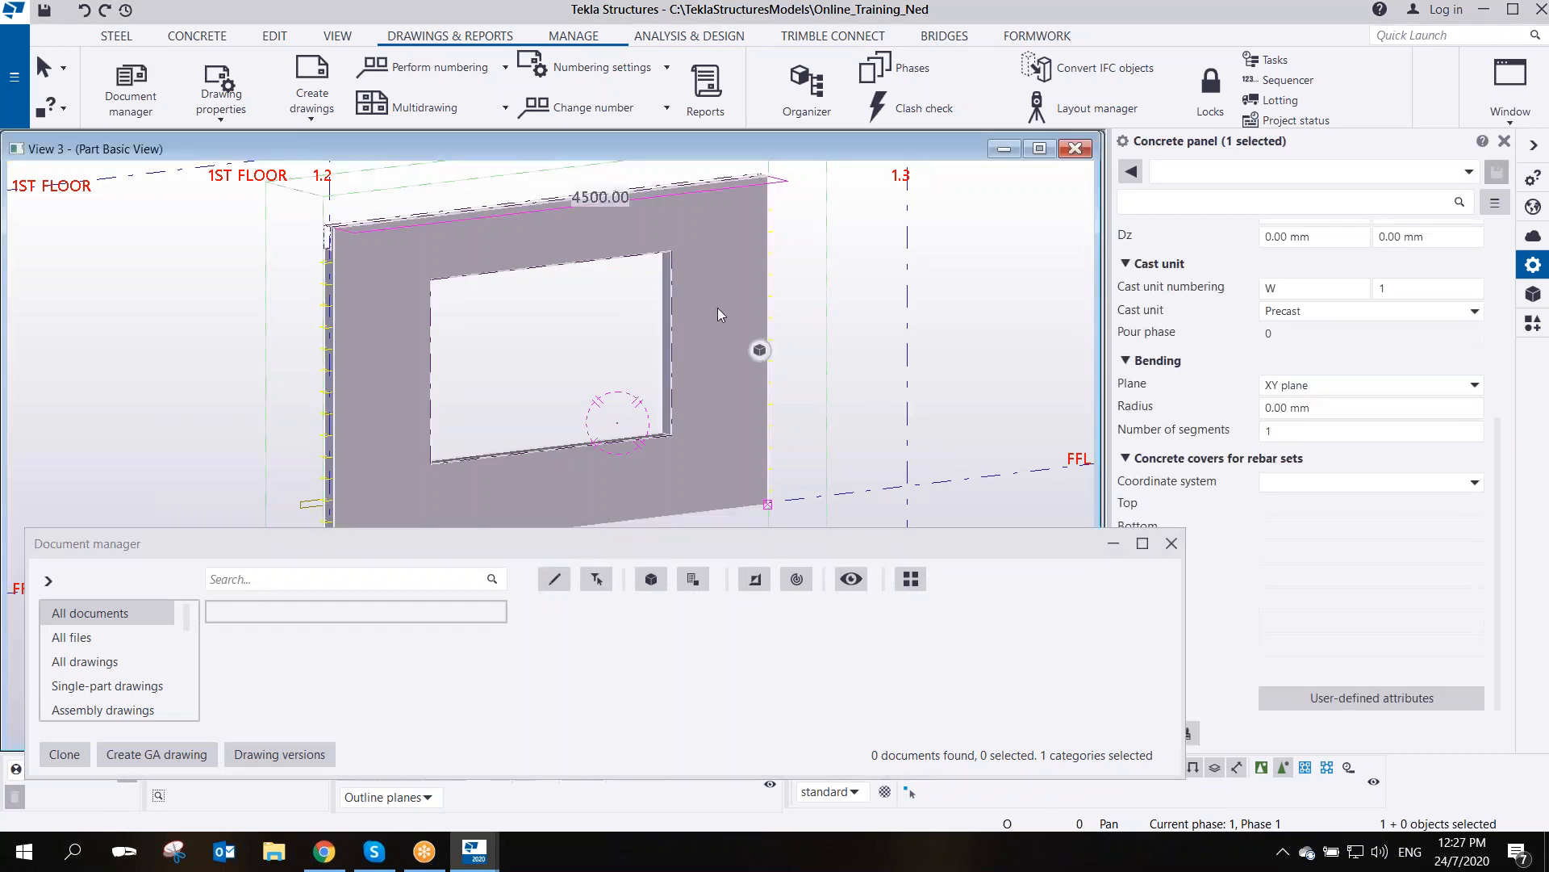
pyautogui.rightClick(721, 315)
pyautogui.moveTo(805, 668)
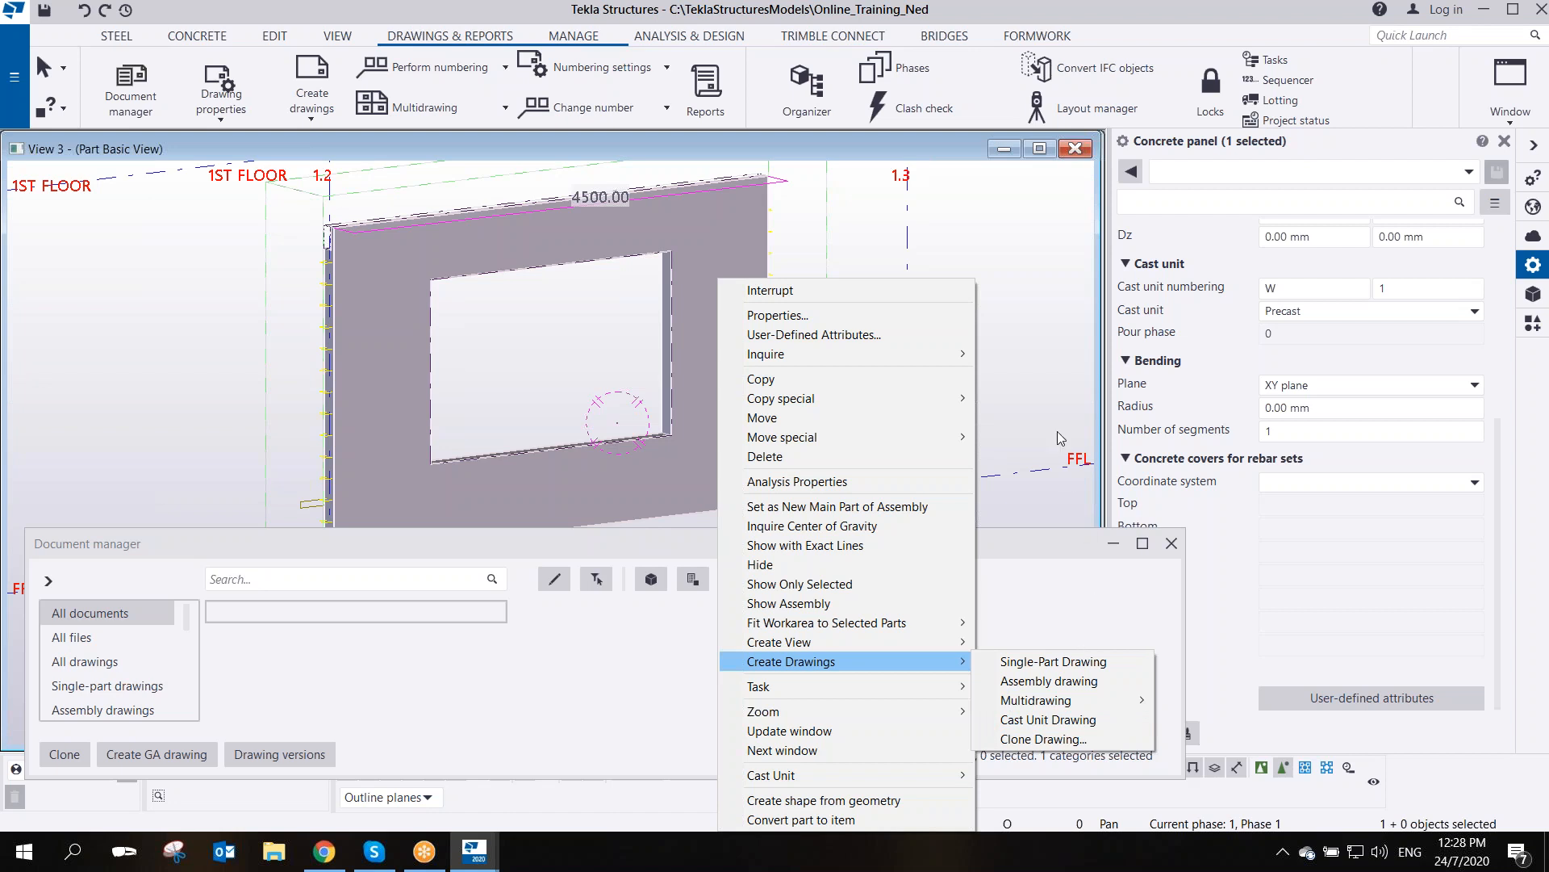
pyautogui.click(1038, 407)
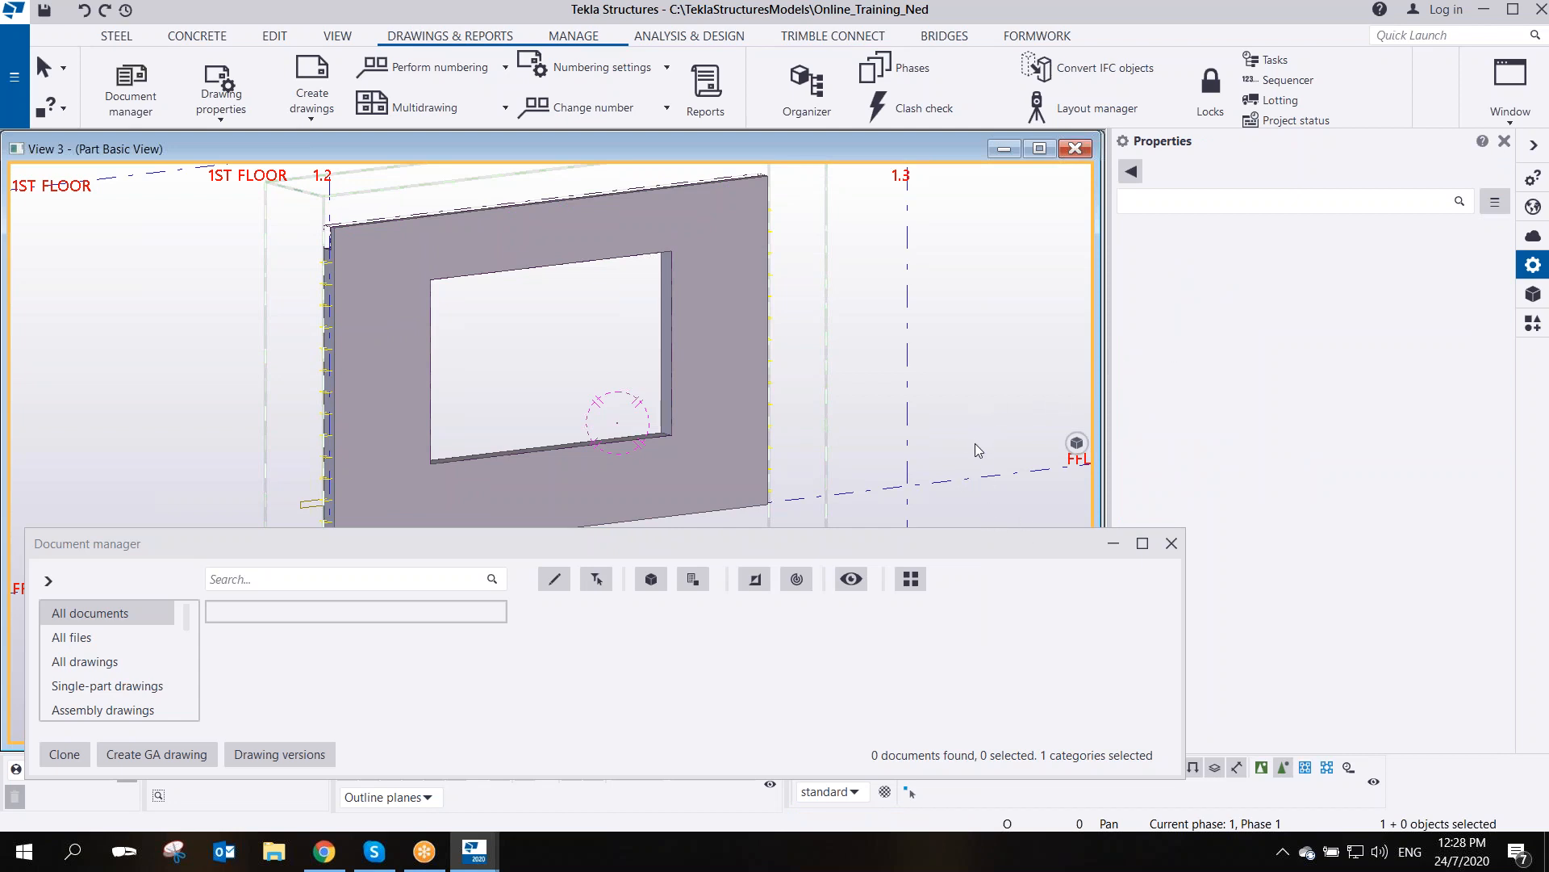
pyautogui.click(1171, 543)
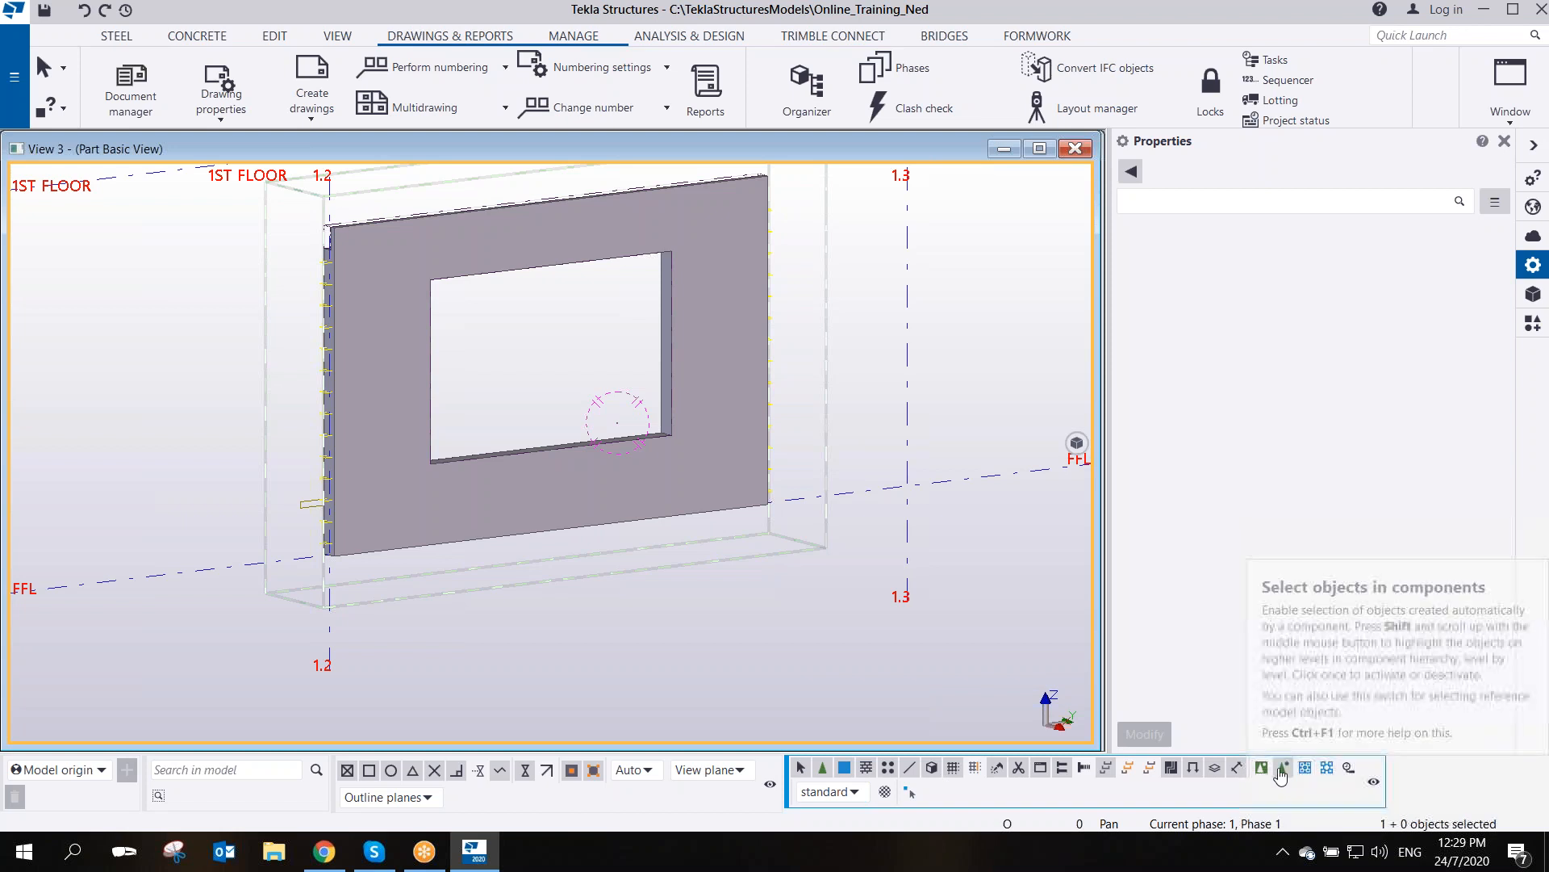
# - Select the precast wall panel and bring up its drawing creation commands
pyautogui.click(734, 337)
pyautogui.rightClick(732, 337)
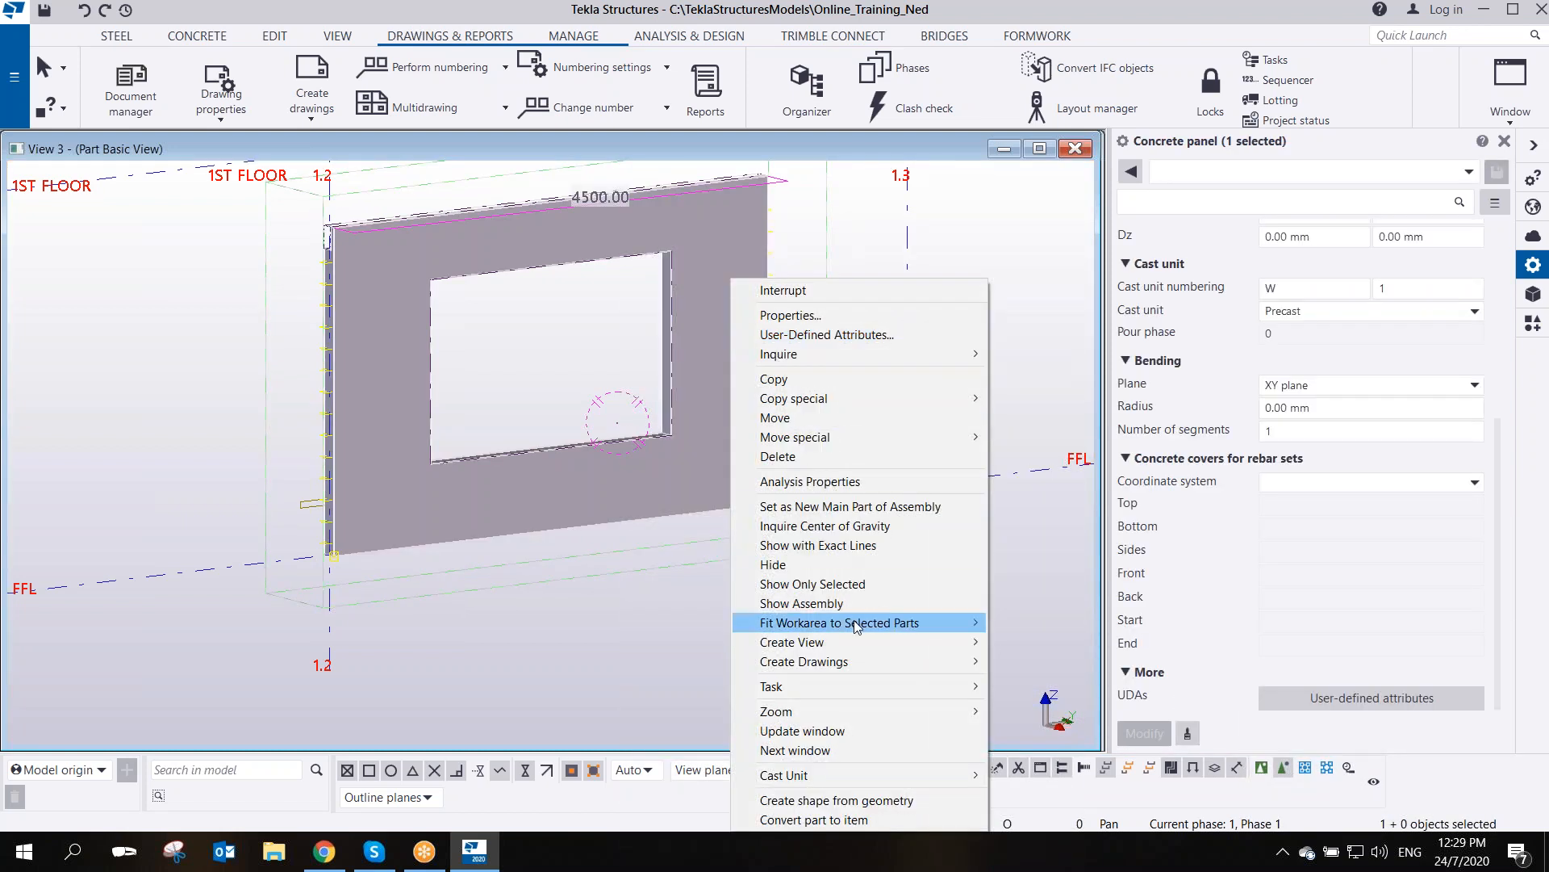
pyautogui.moveTo(969, 661)
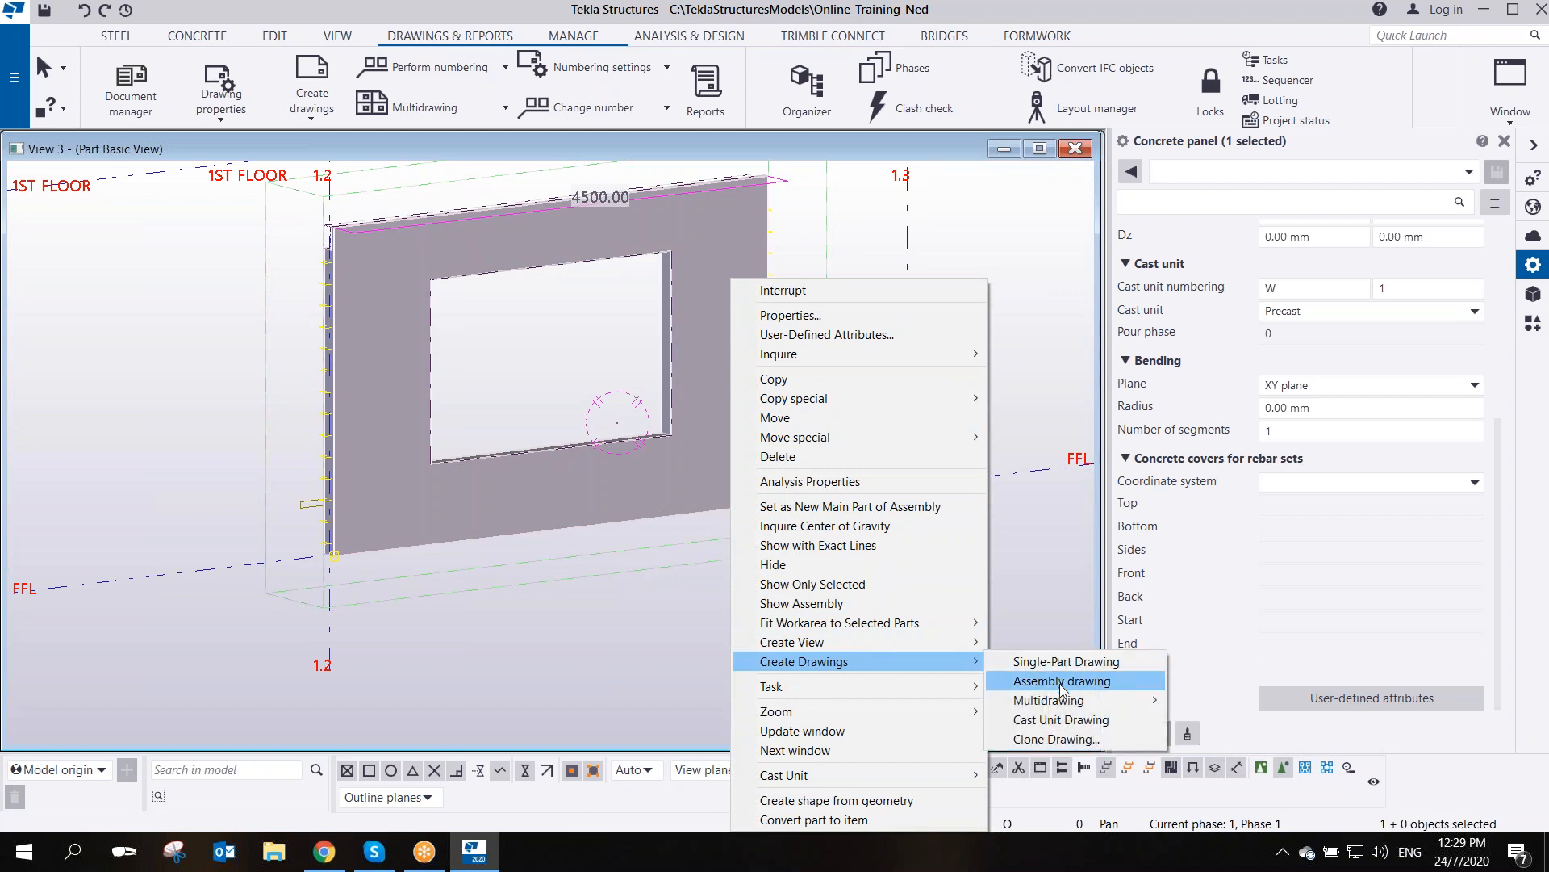
# - Open the document manager and create a cast unit drawing for the selected concrete panel
pyautogui.click(736, 222)
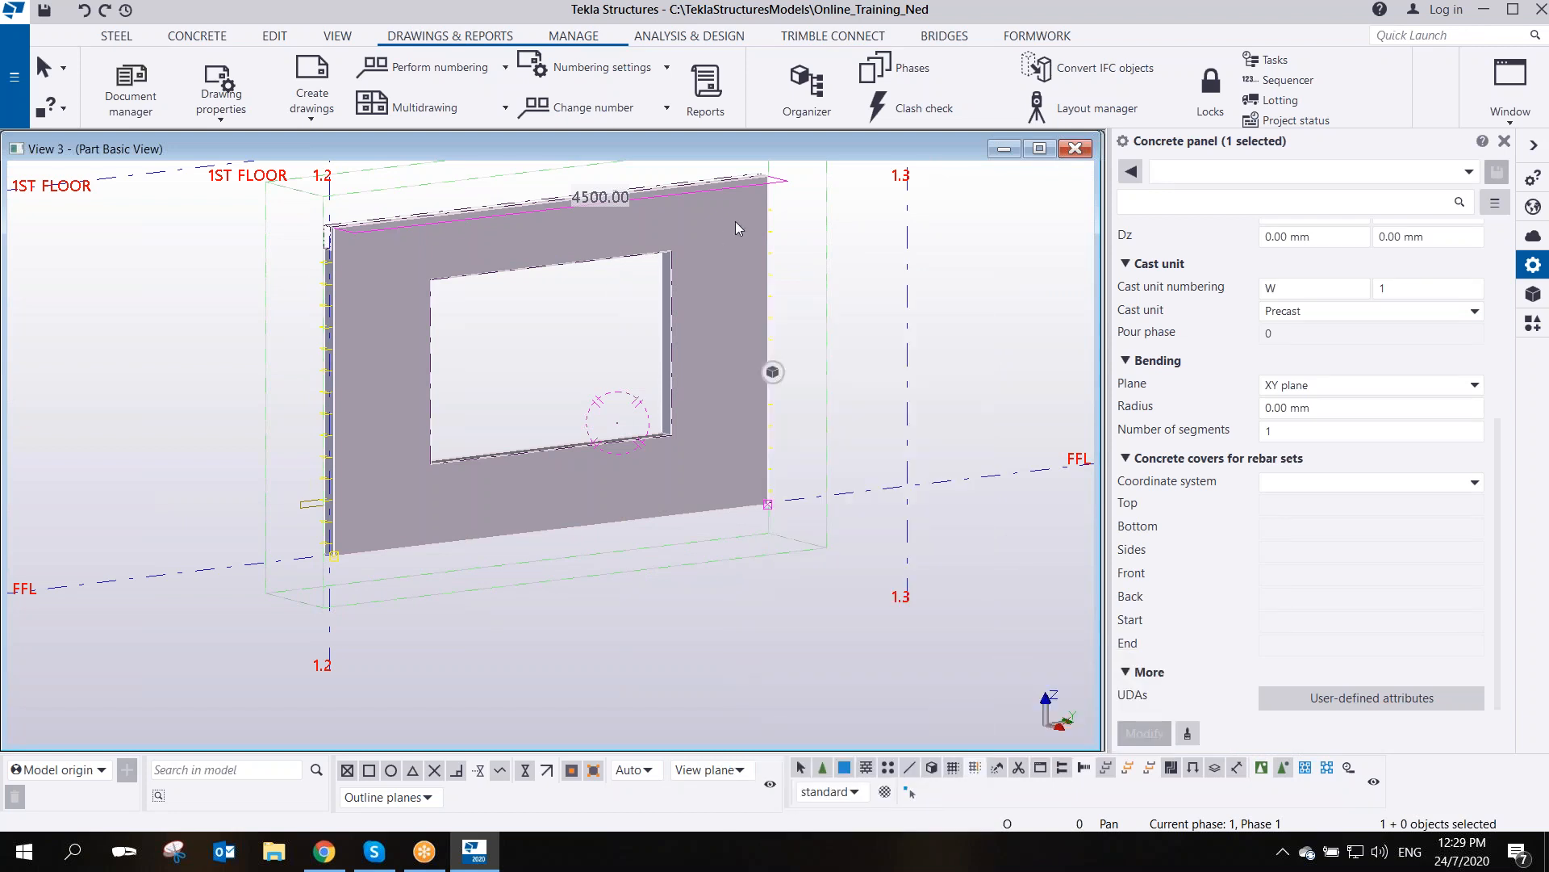
pyautogui.hotkey('ctrl', 'l')
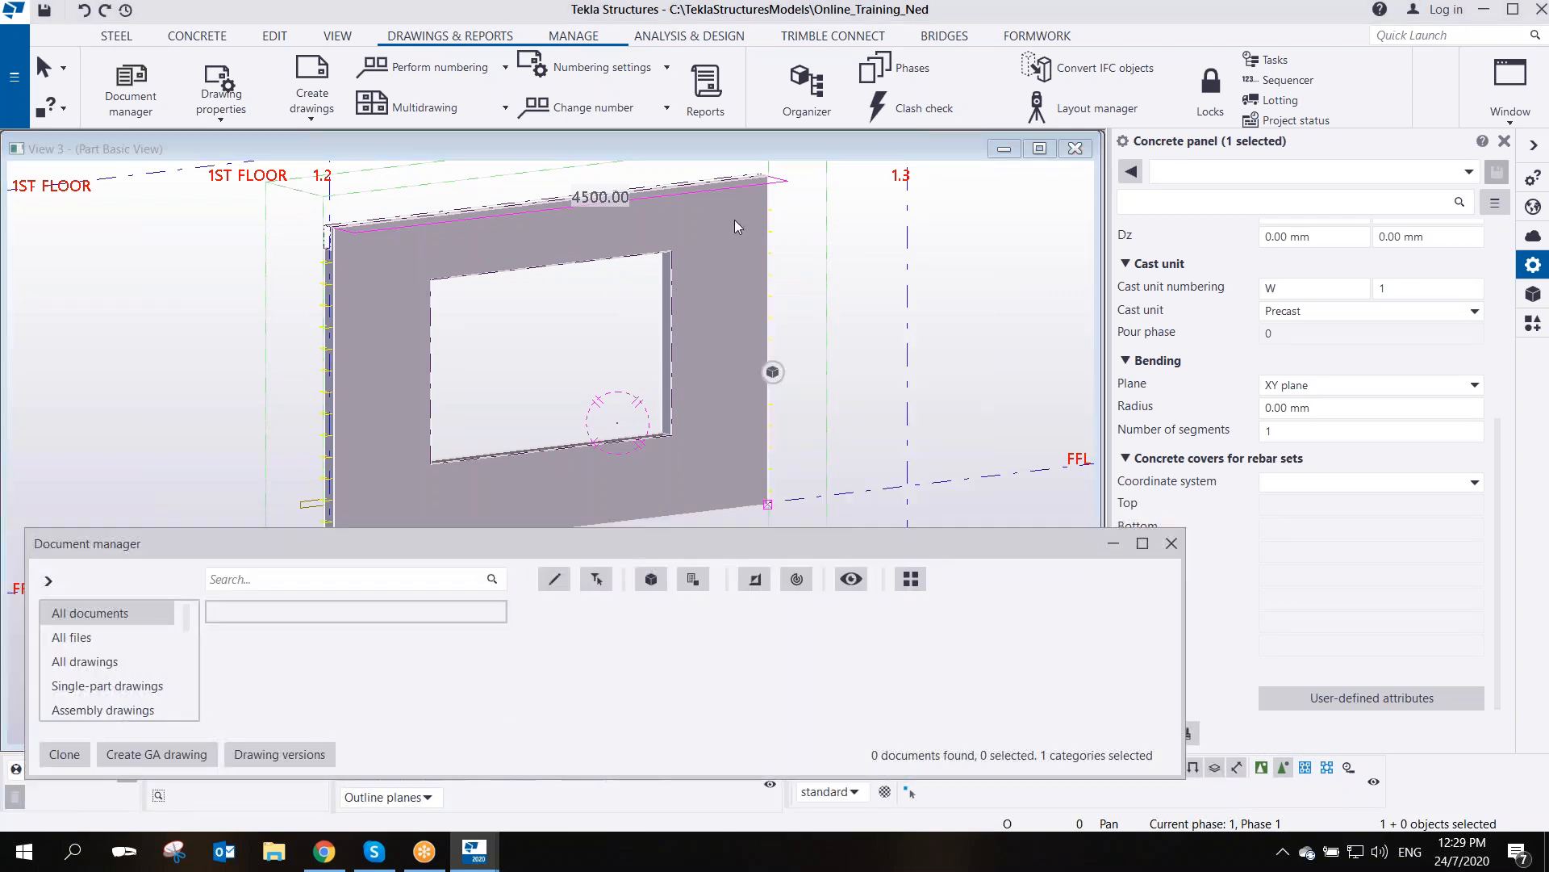
pyautogui.rightClick(736, 226)
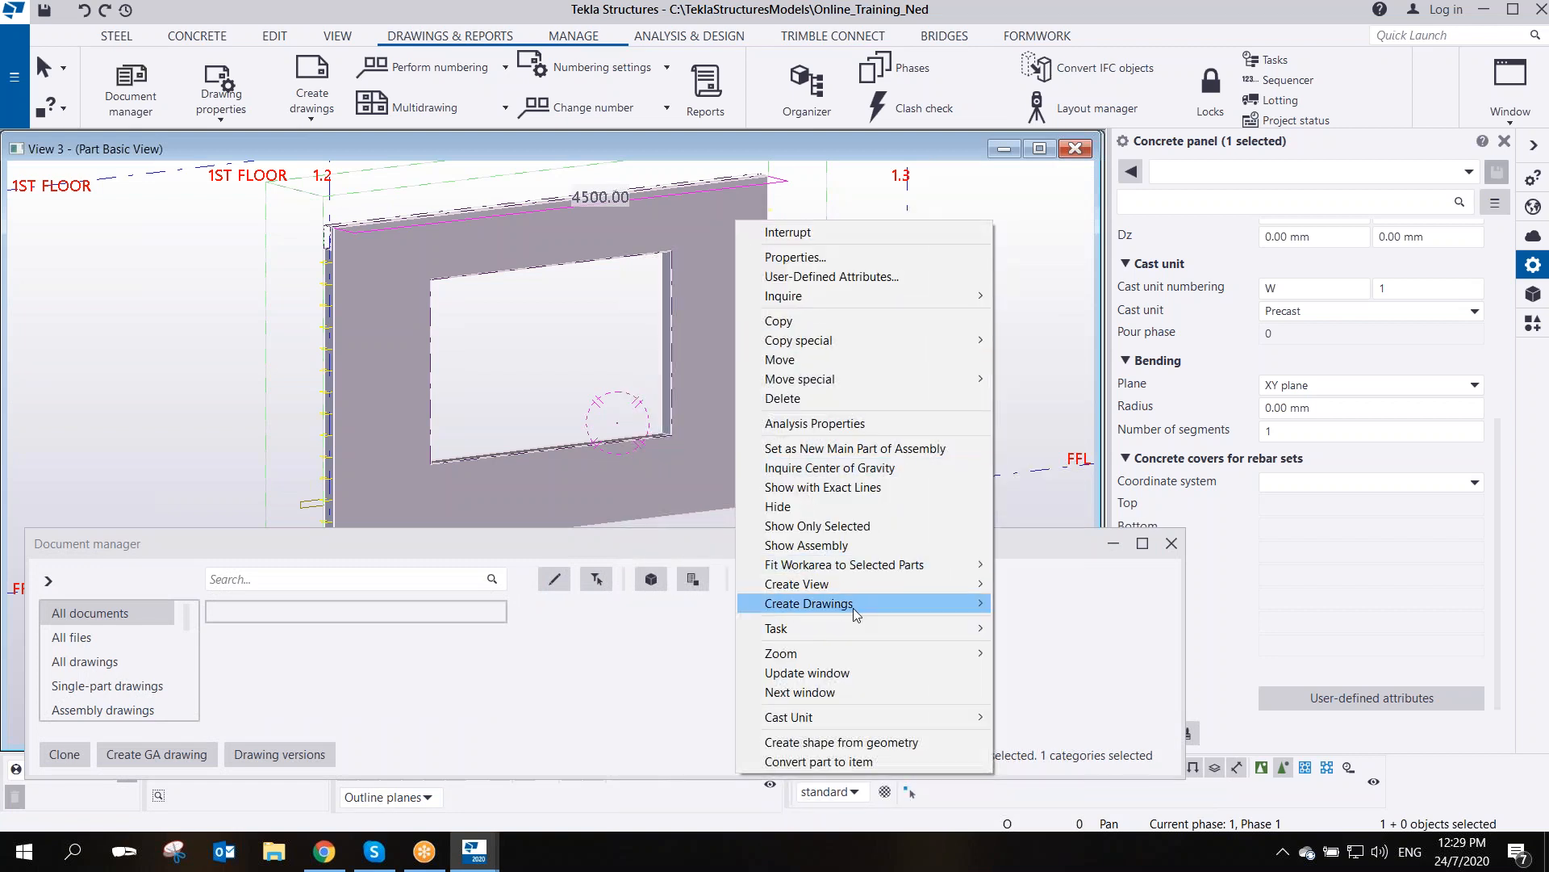
pyautogui.moveTo(968, 603)
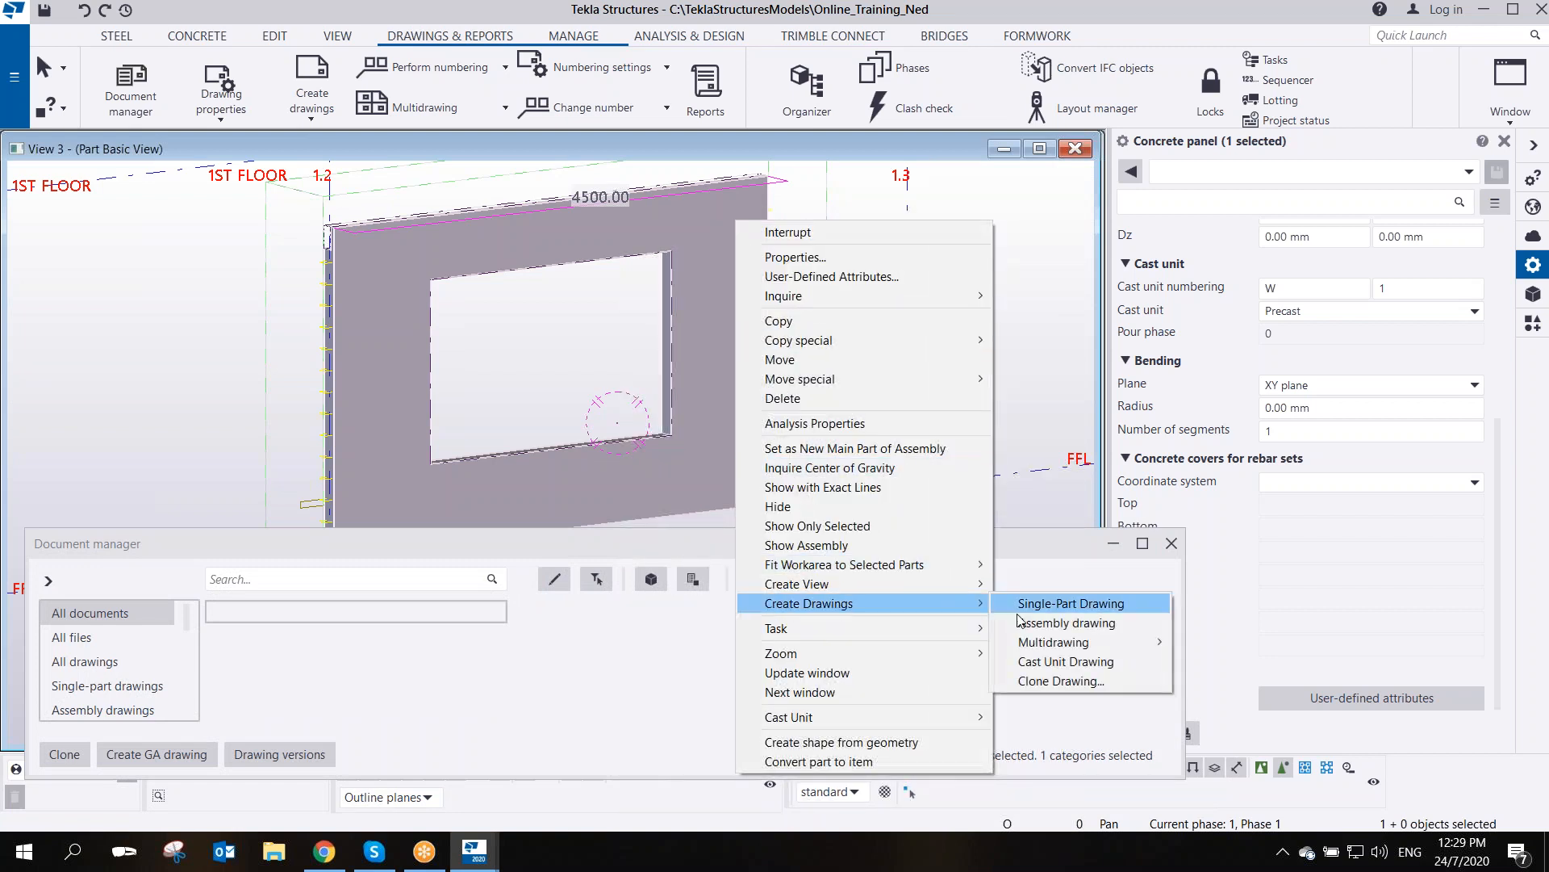
pyautogui.click(1057, 662)
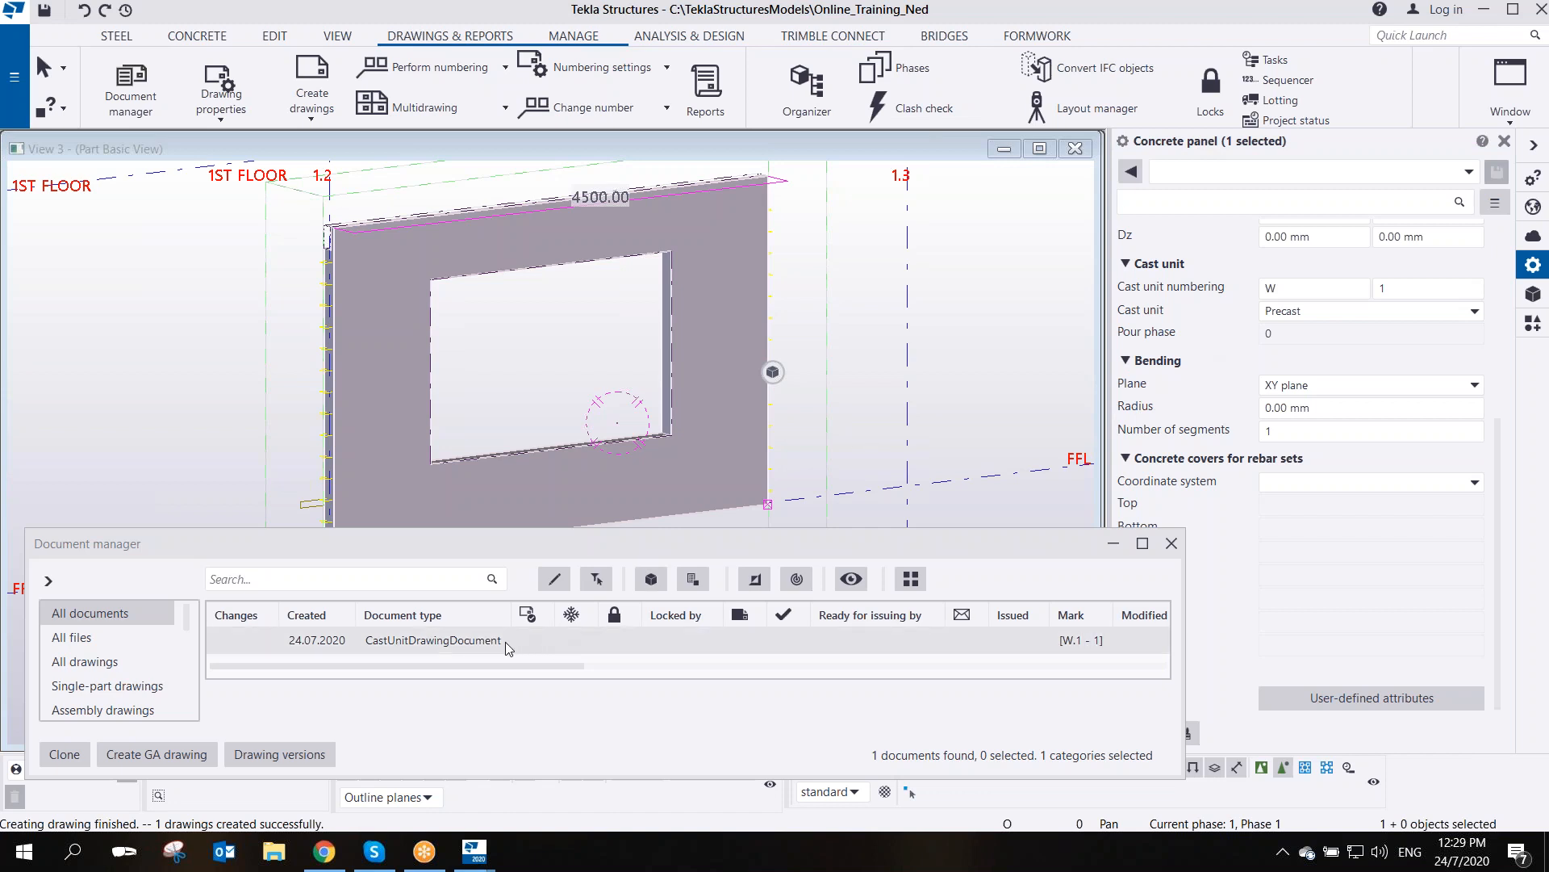
# - Open the cast unit drawing W.1 - 1 from the document manager and maximise its window
pyautogui.click(461, 643)
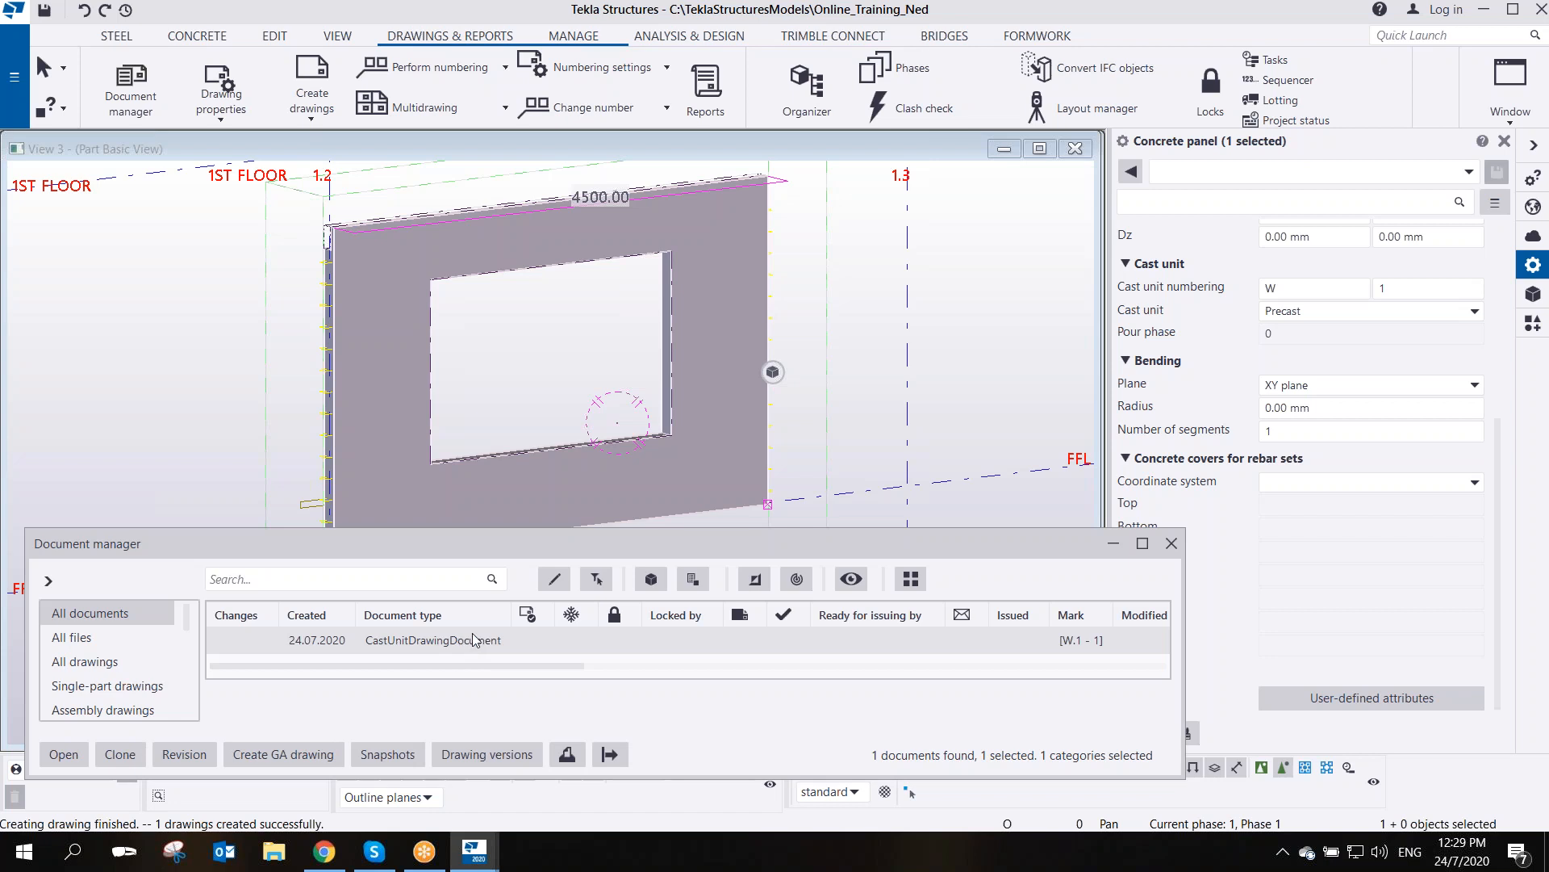
pyautogui.doubleClick(586, 636)
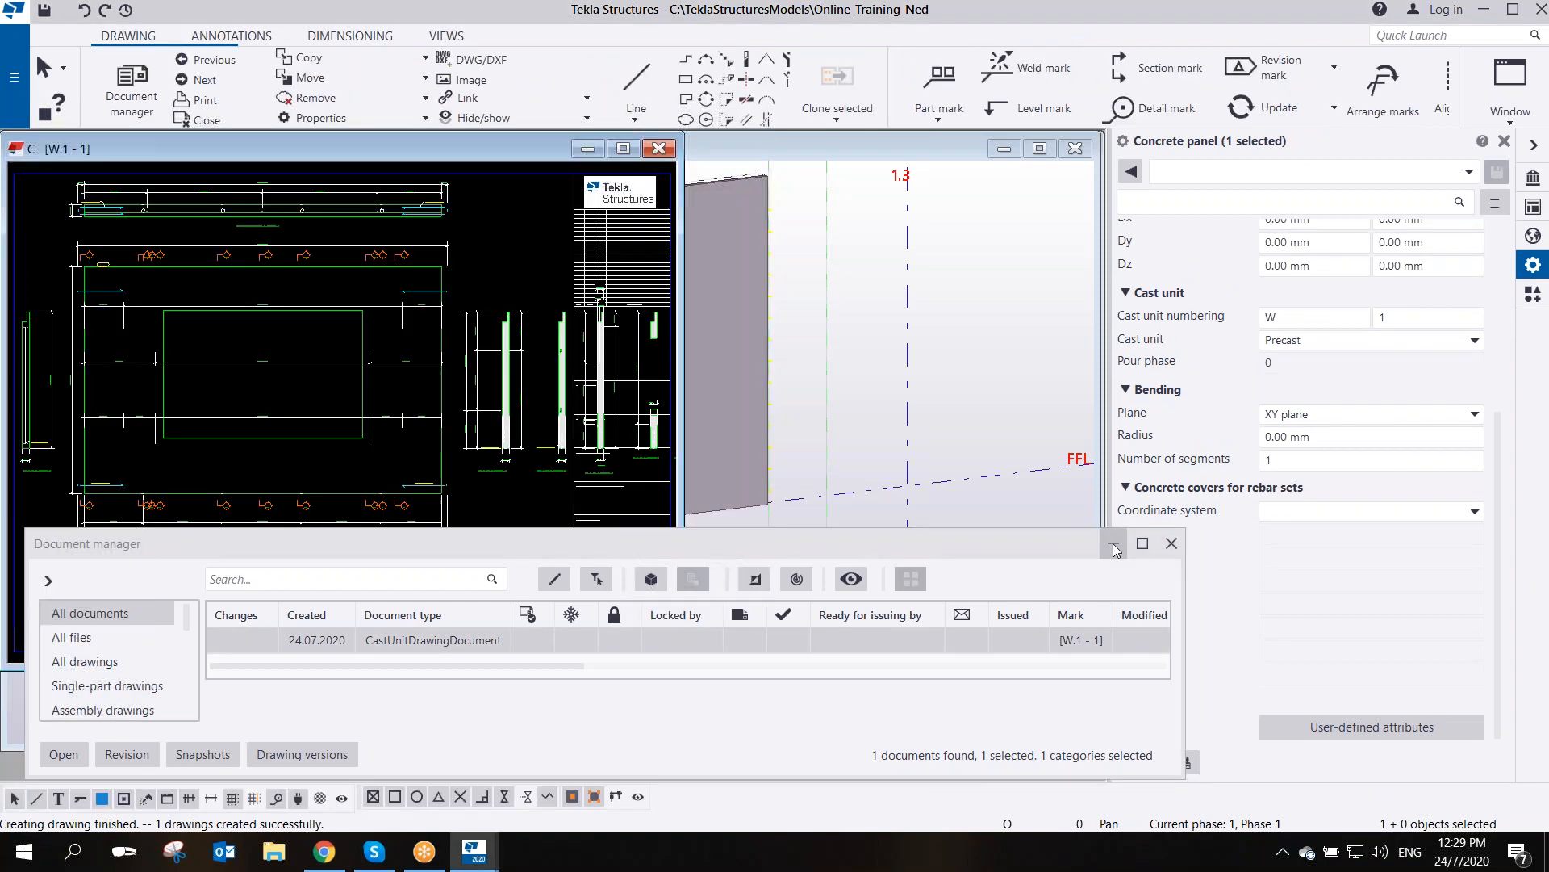
pyautogui.click(1114, 549)
pyautogui.click(625, 150)
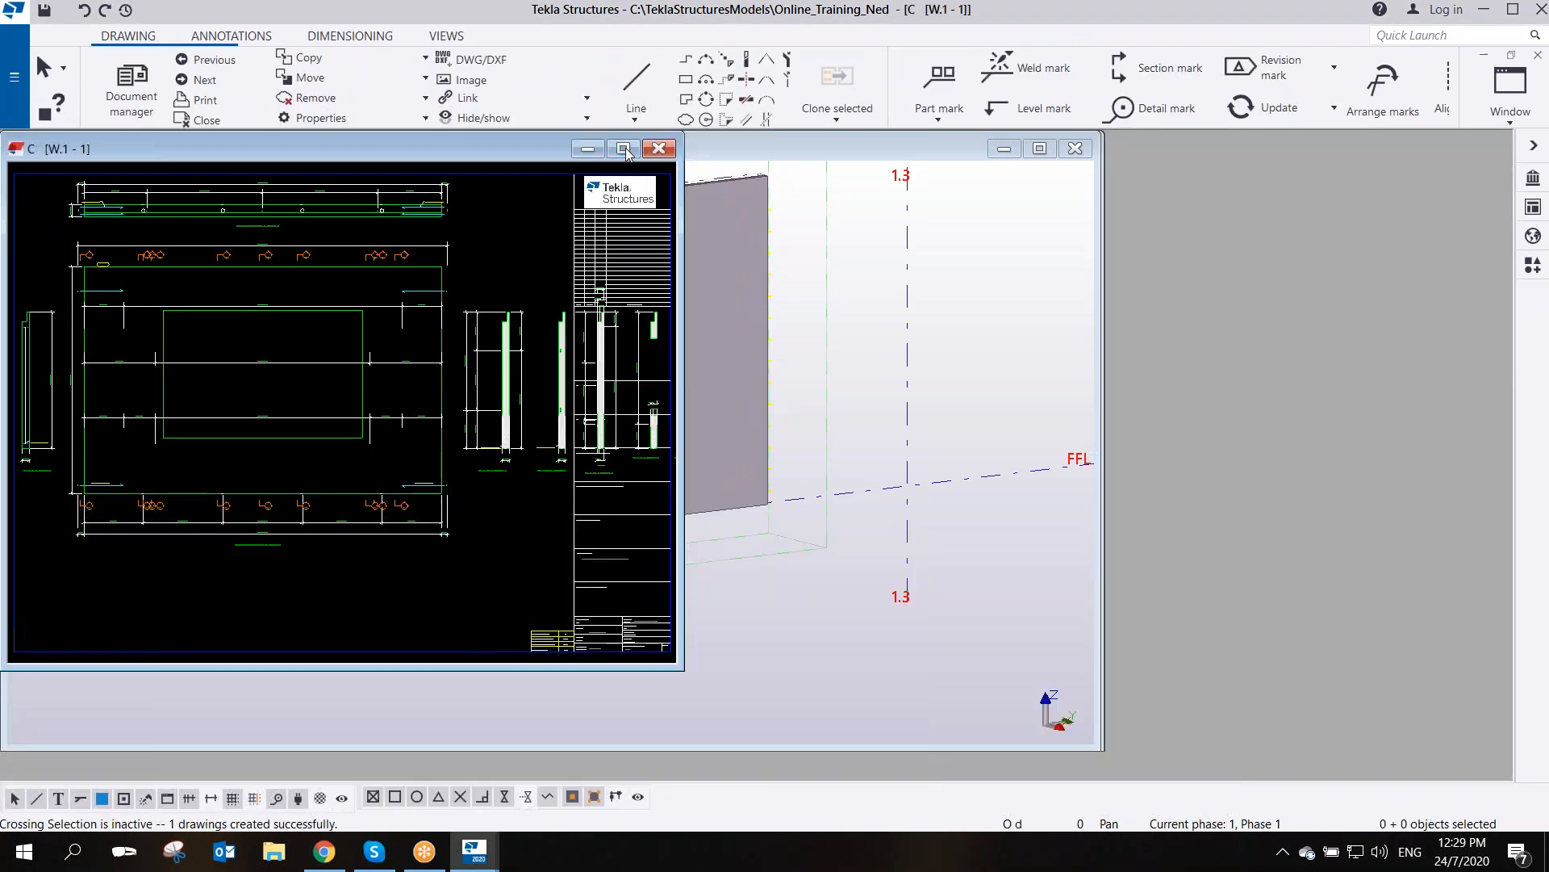
# - Select the plan view on the sheet and switch the drawing display to black lines on a white background
pyautogui.scroll(-4, 809, 467)
pyautogui.scroll(-4, 928, 438)
pyautogui.moveTo(916, 461); pyautogui.dragTo(818, 486, button='middle')
pyautogui.scroll(5, 708, 431)
pyautogui.scroll(3, 648, 397)
pyautogui.click(605, 281)
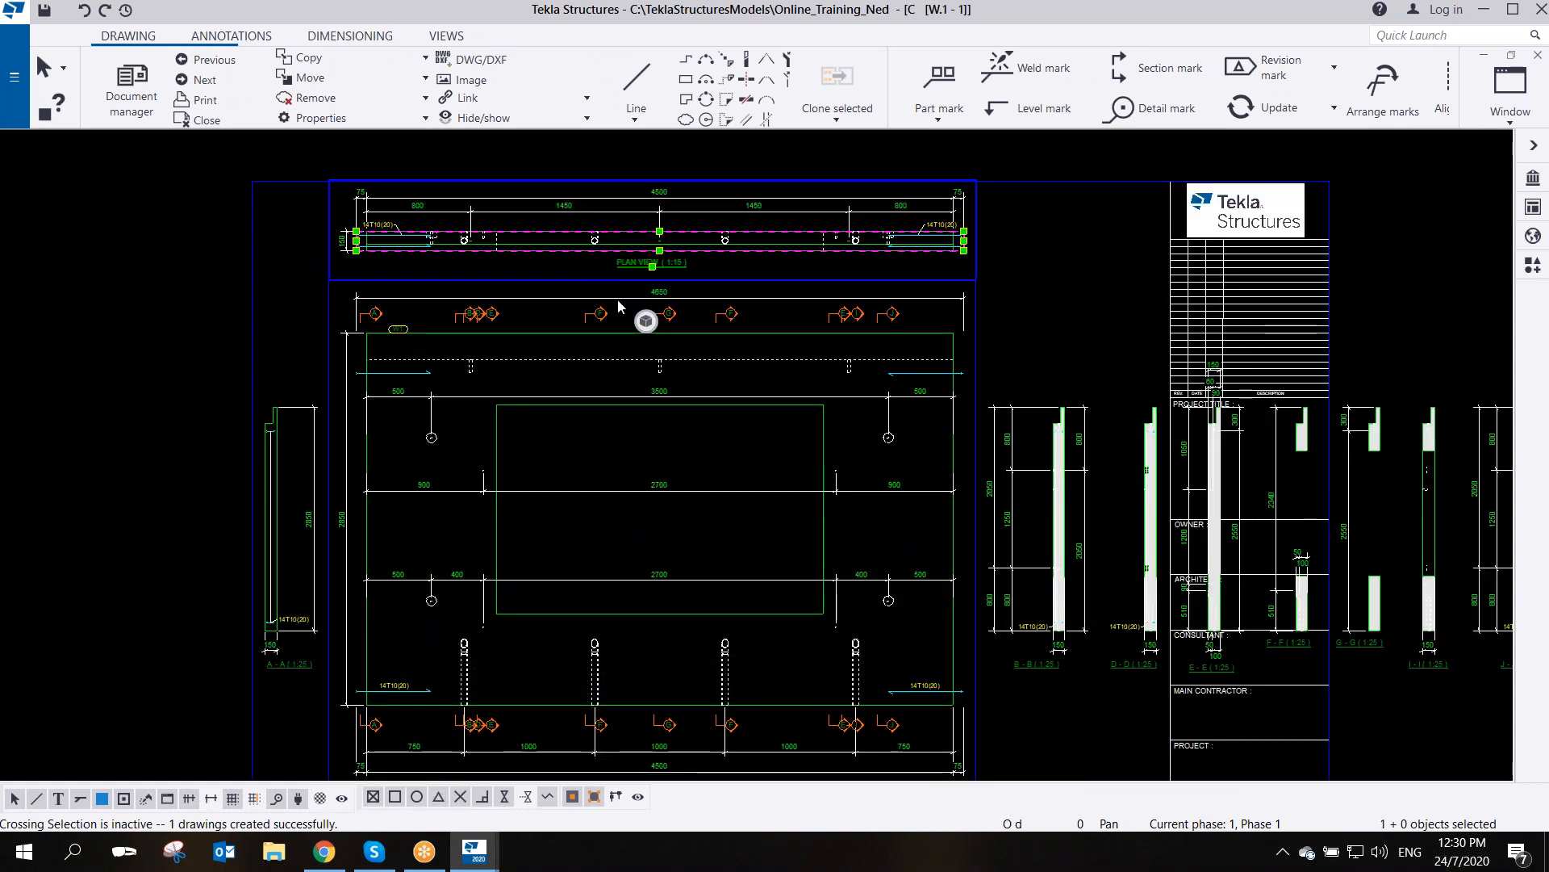
pyautogui.click(656, 380)
pyautogui.press('b')
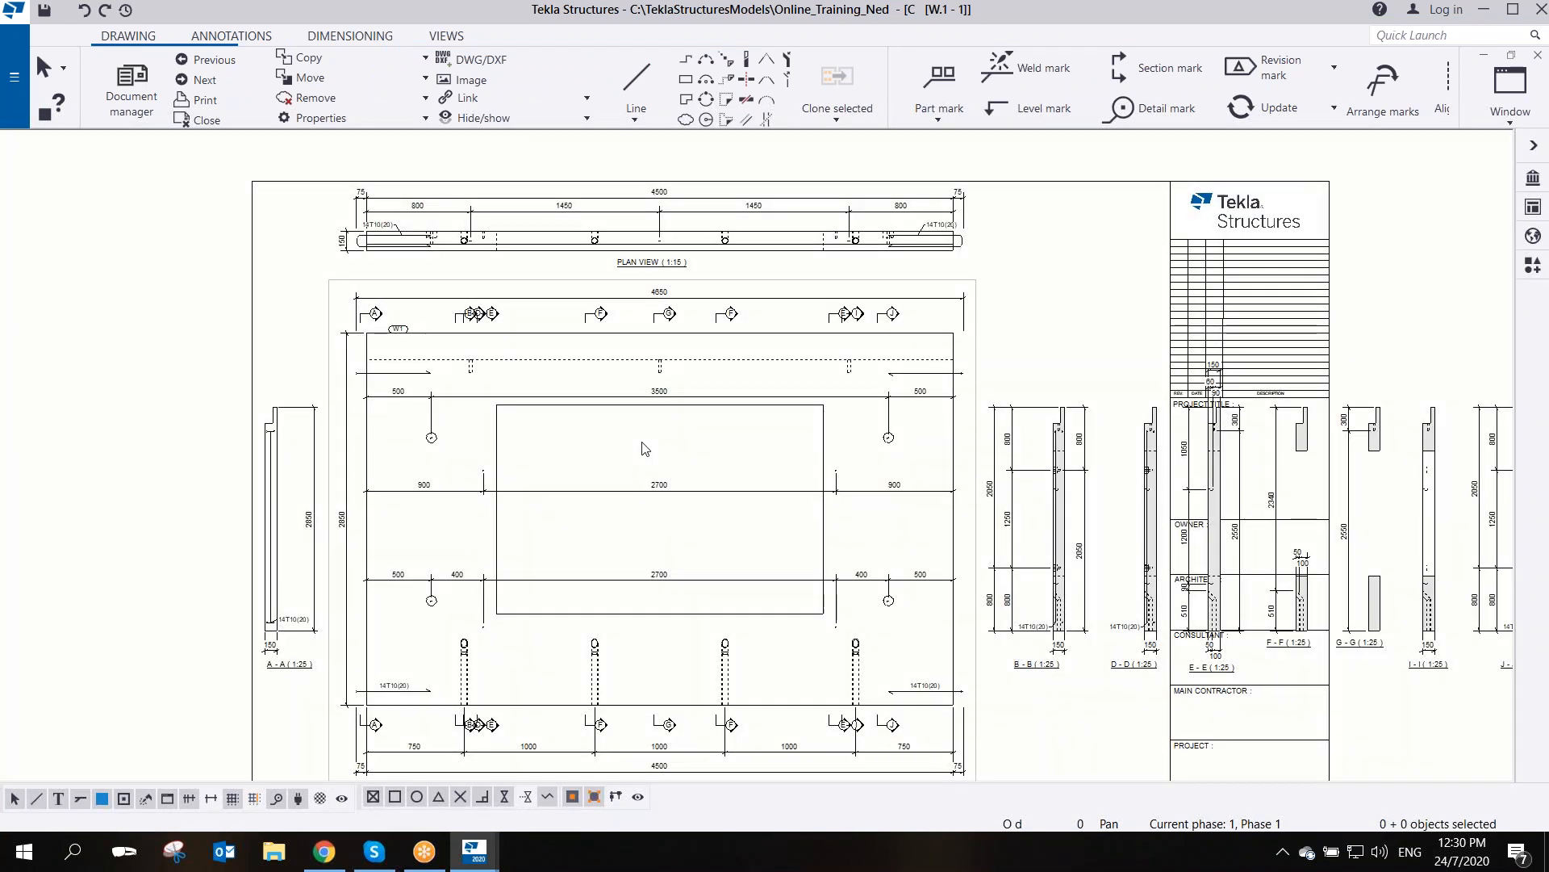
# - Examine the front view, section A-A and section B-B by selecting their view frames one after another
pyautogui.click(565, 286)
pyautogui.click(333, 297)
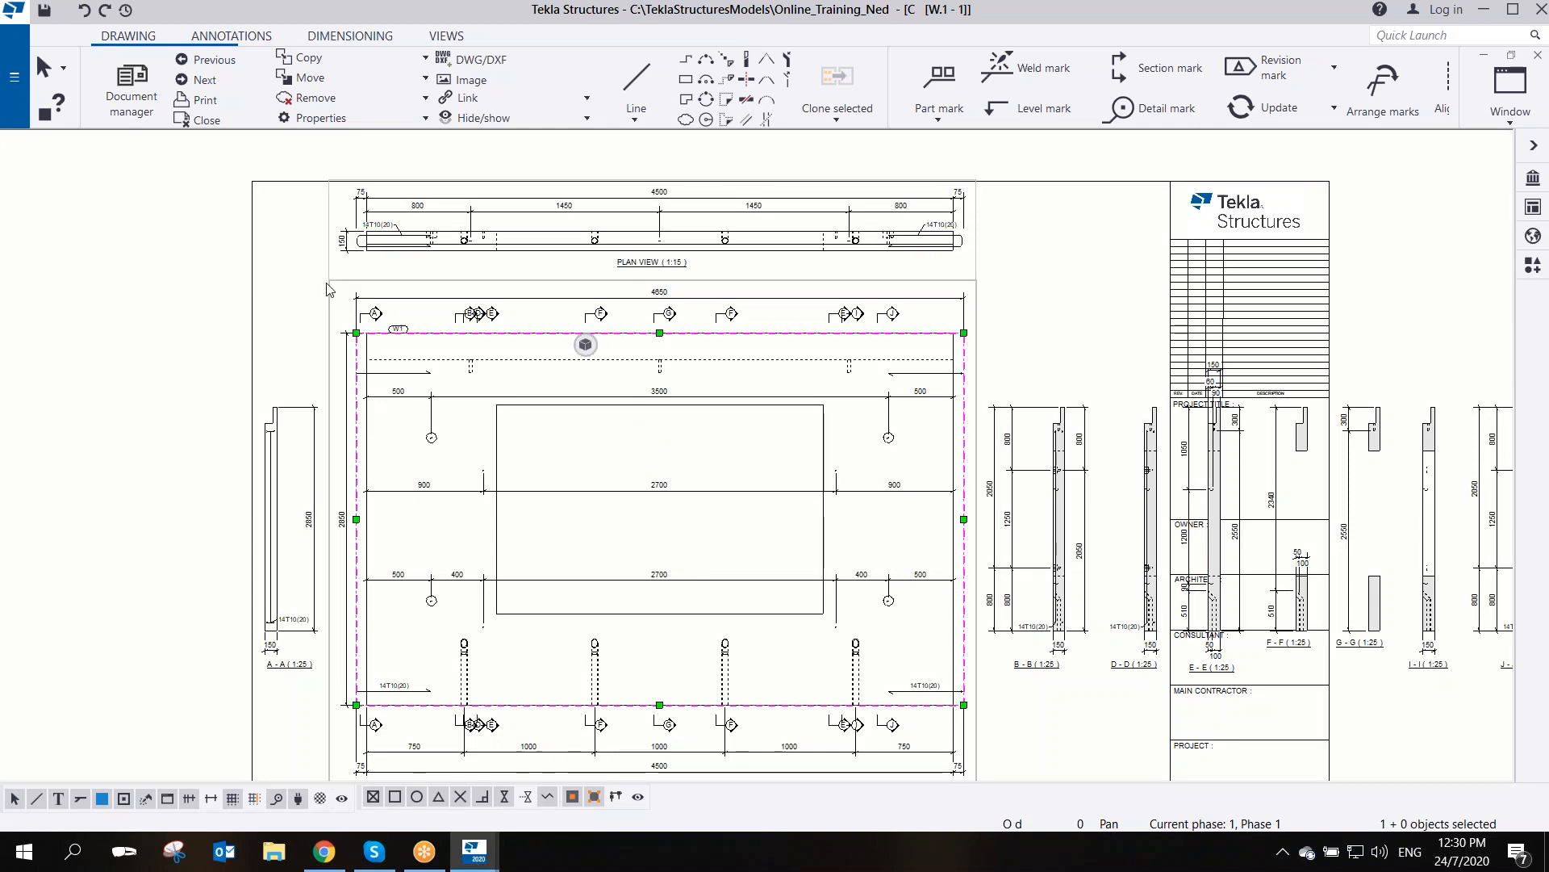
pyautogui.click(335, 233)
pyautogui.click(308, 394)
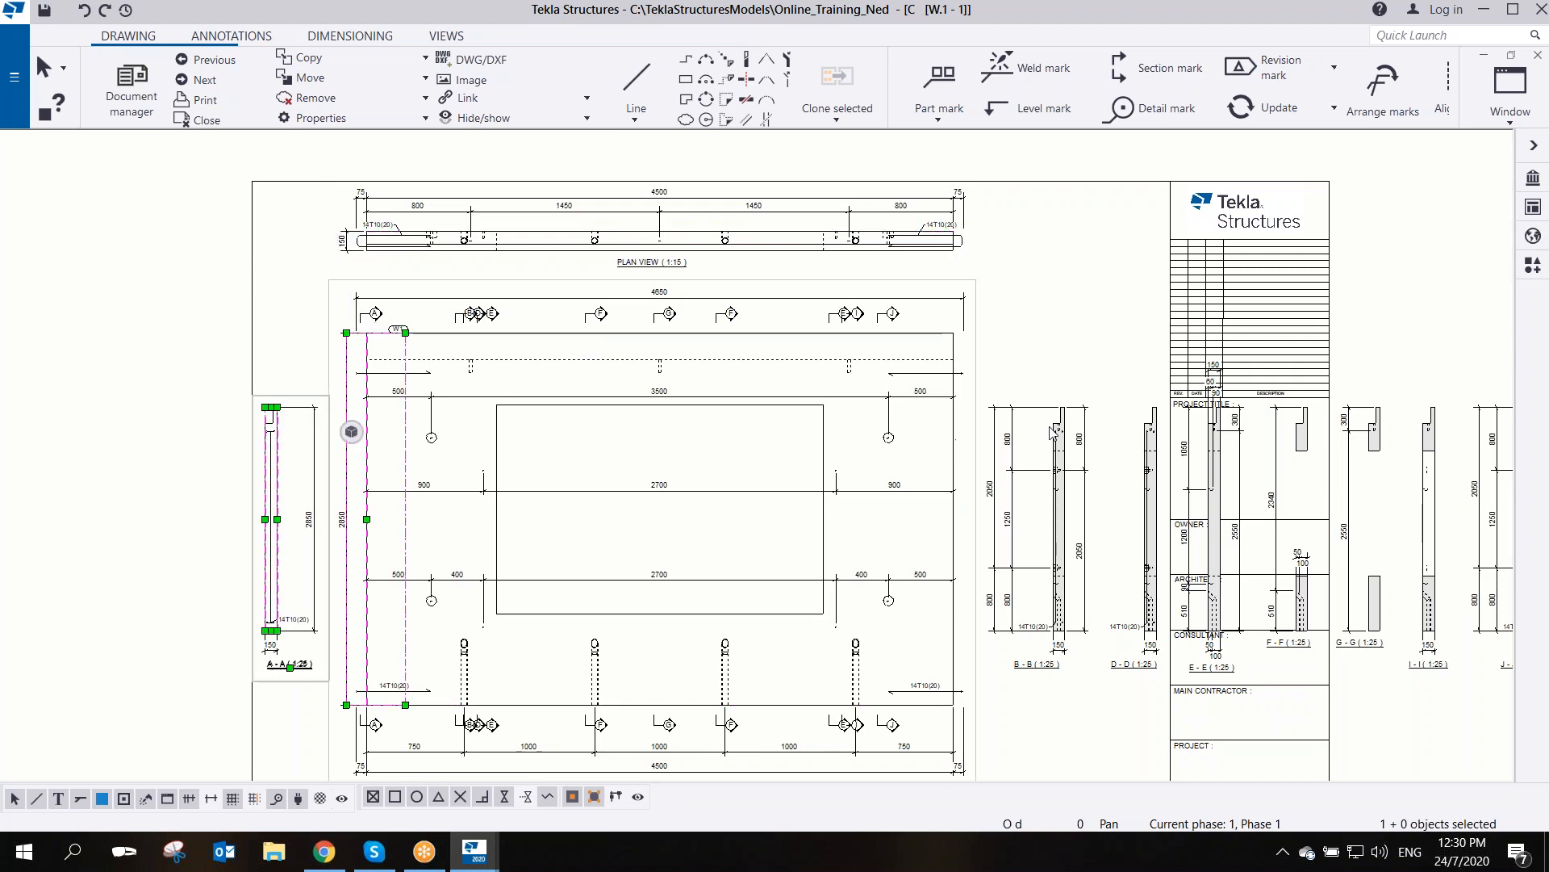
pyautogui.click(1084, 396)
pyautogui.moveTo(846, 485); pyautogui.dragTo(751, 462, button='middle')
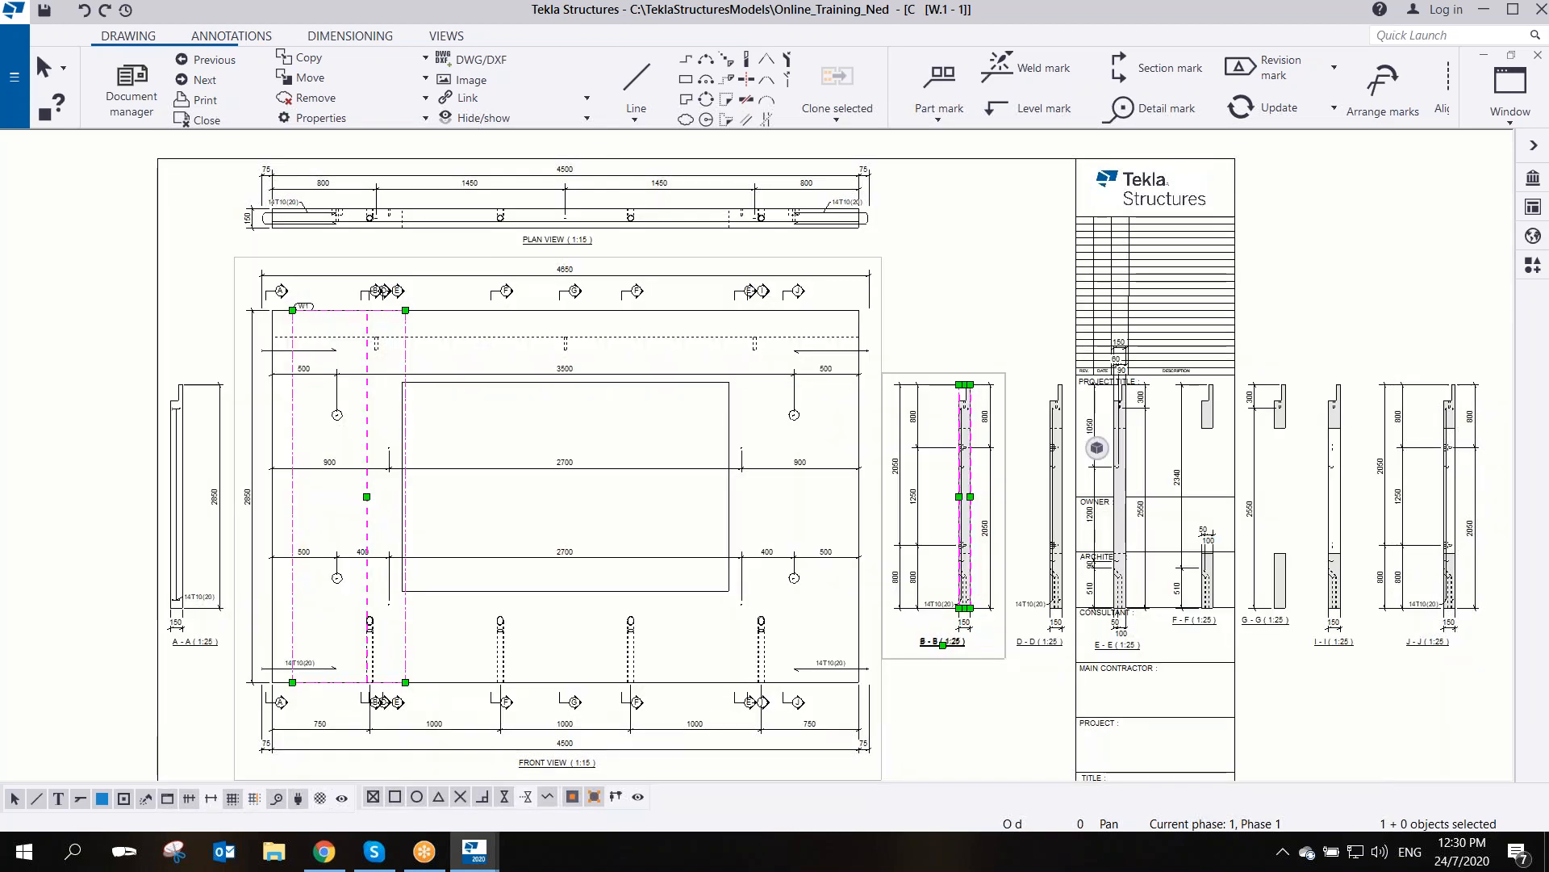
# - Switch the drawing display back to coloured lines on a black background
pyautogui.press('b')
pyautogui.scroll(-2, 725, 504)
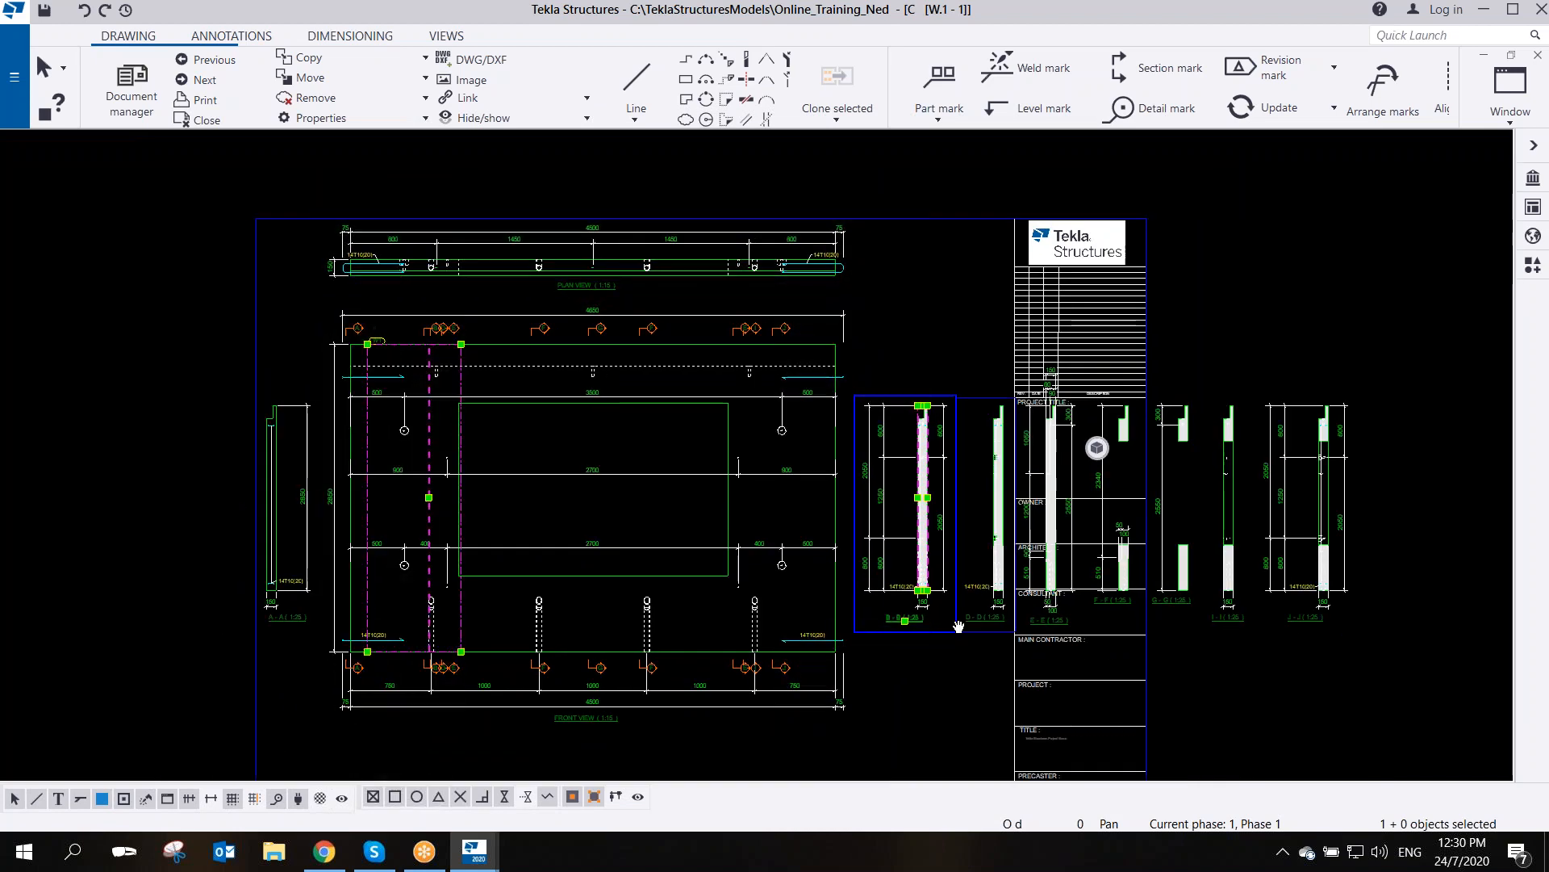
pyautogui.moveTo(986, 626); pyautogui.dragTo(764, 570, button='middle')
pyautogui.moveTo(501, 289); pyautogui.dragTo(553, 327, button='middle')
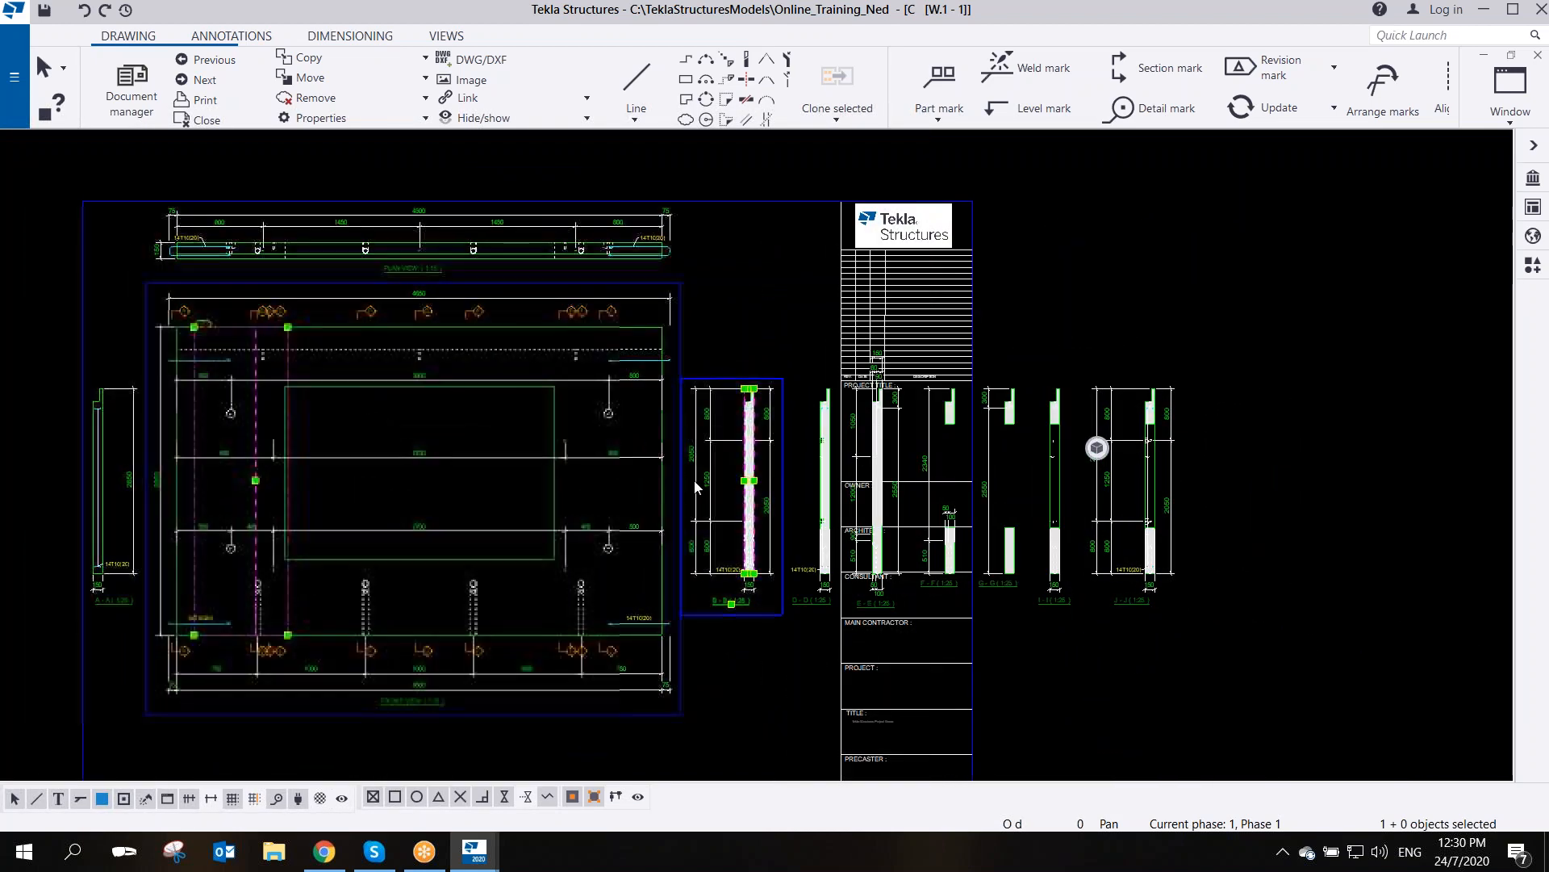
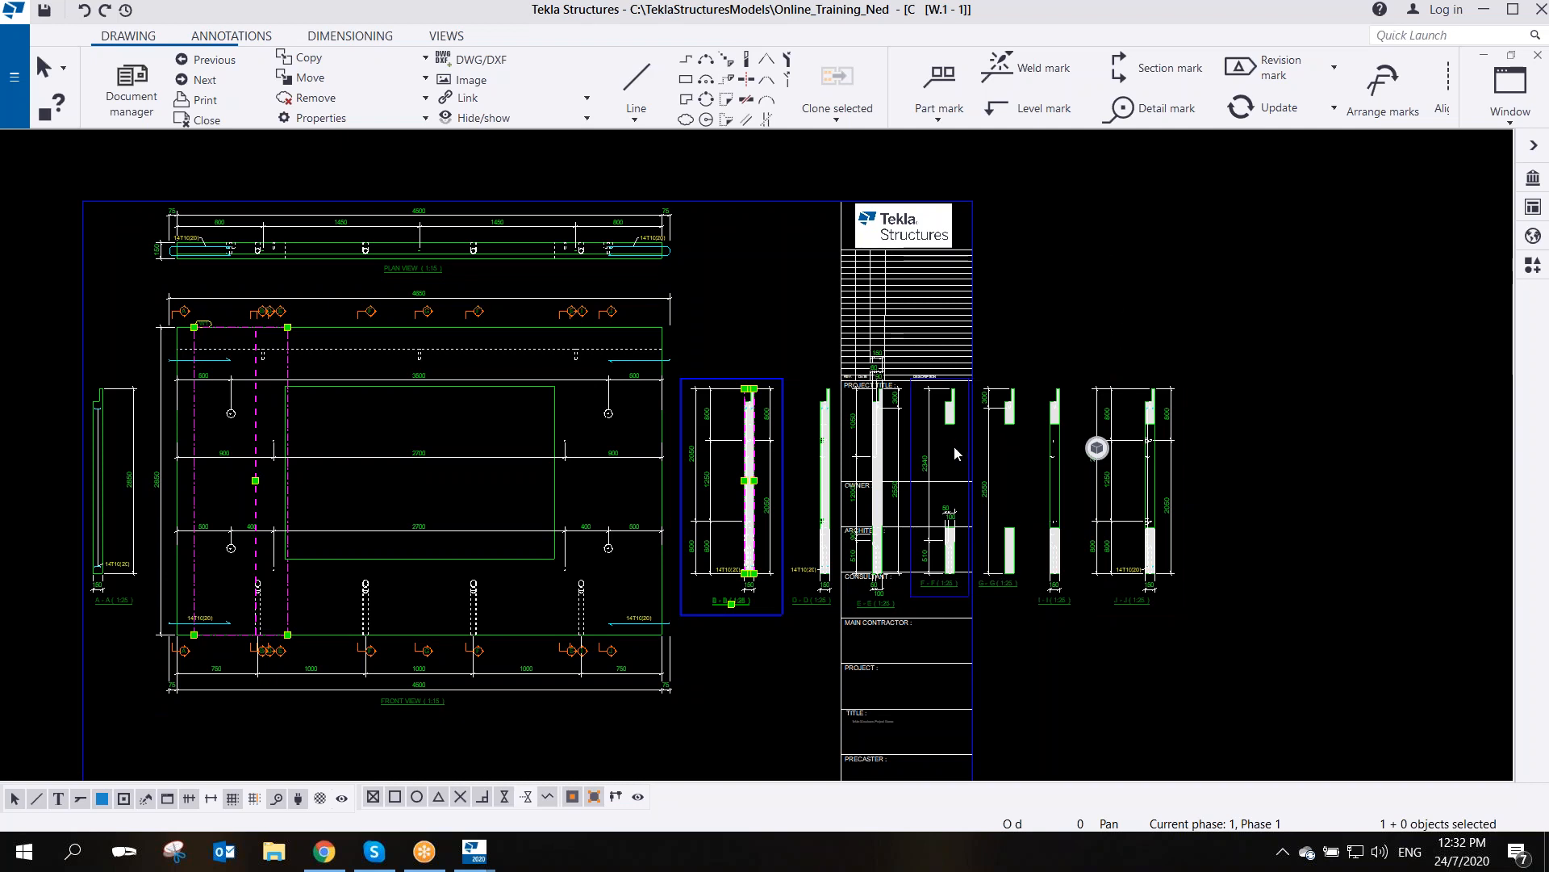
# - Deselect section B-B and show the drawing in black lines on a white background
pyautogui.click(749, 317)
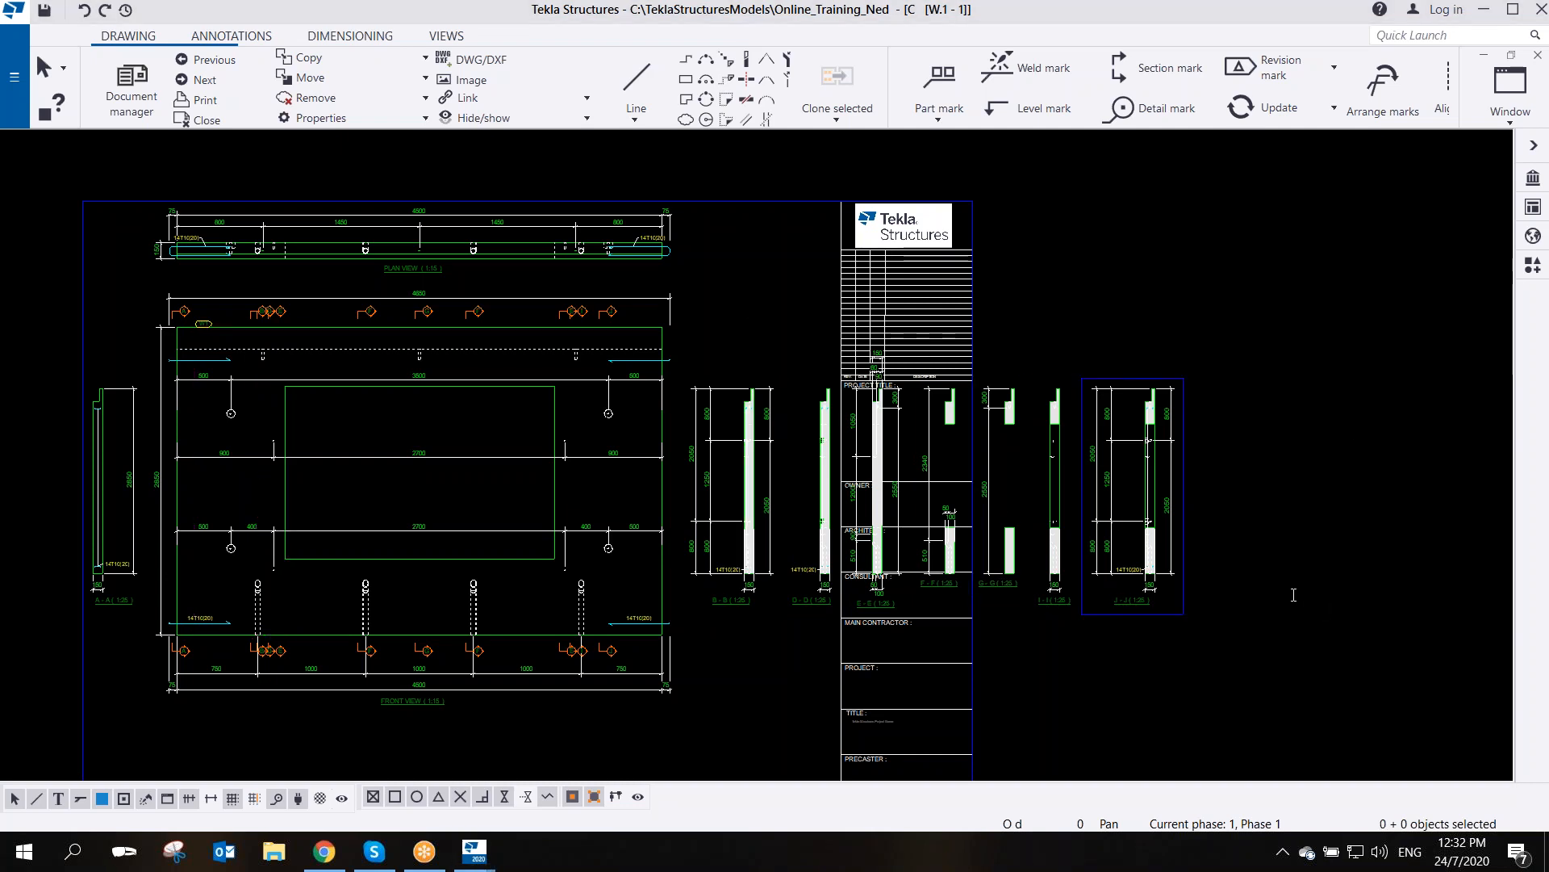
pyautogui.click(734, 324)
pyautogui.press('b')
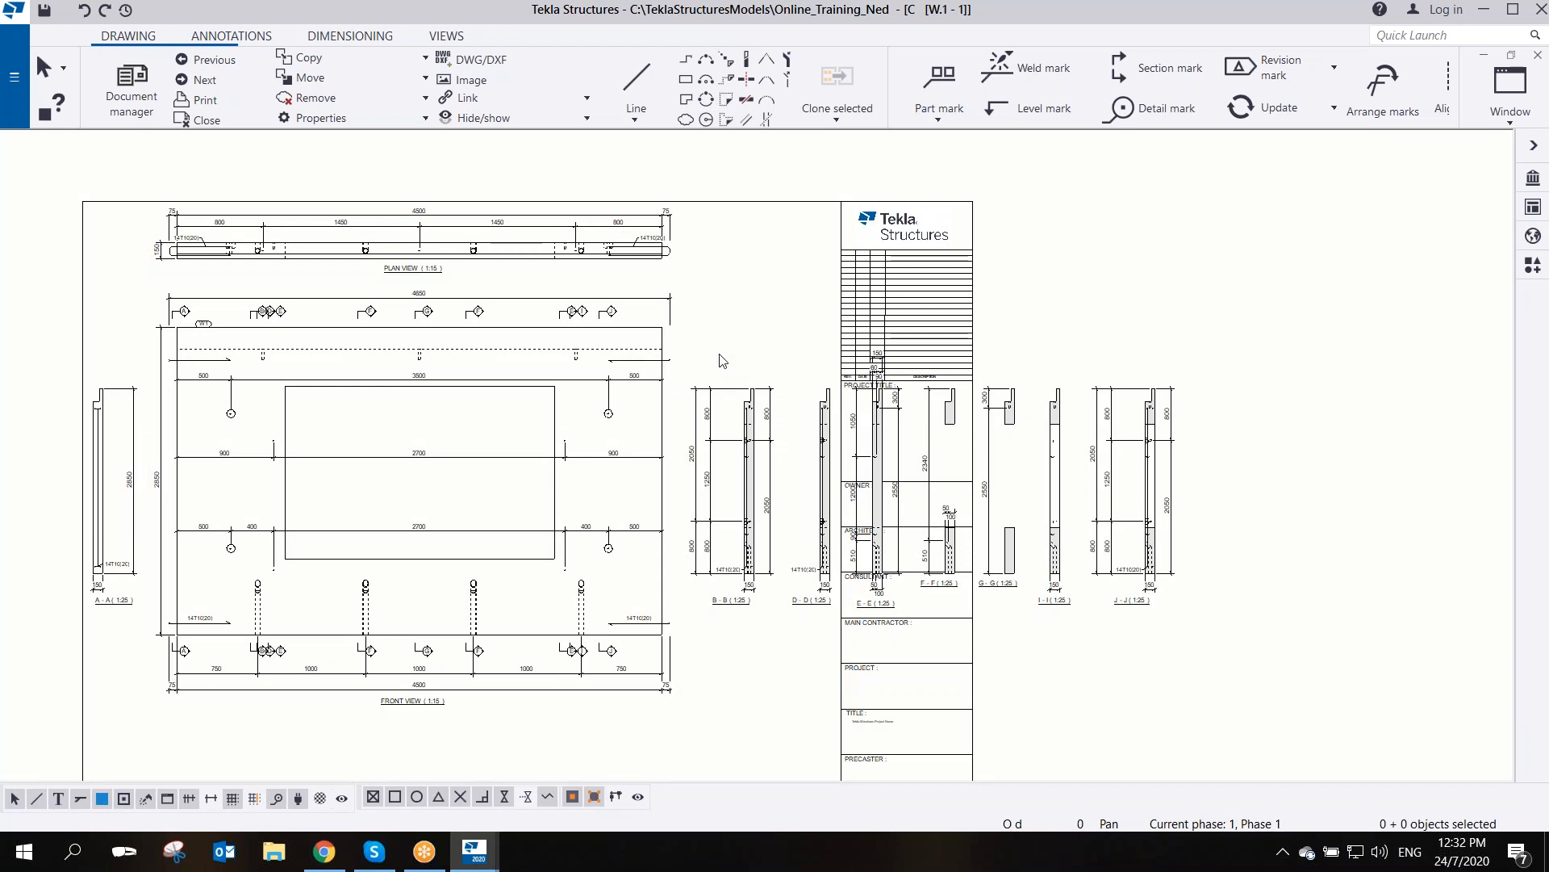
# - Set XS_BLACK_DRAWING_BACKGROUND to TRUE in the Drawing View category of the advanced options
pyautogui.hotkey('ctrl', 'e')
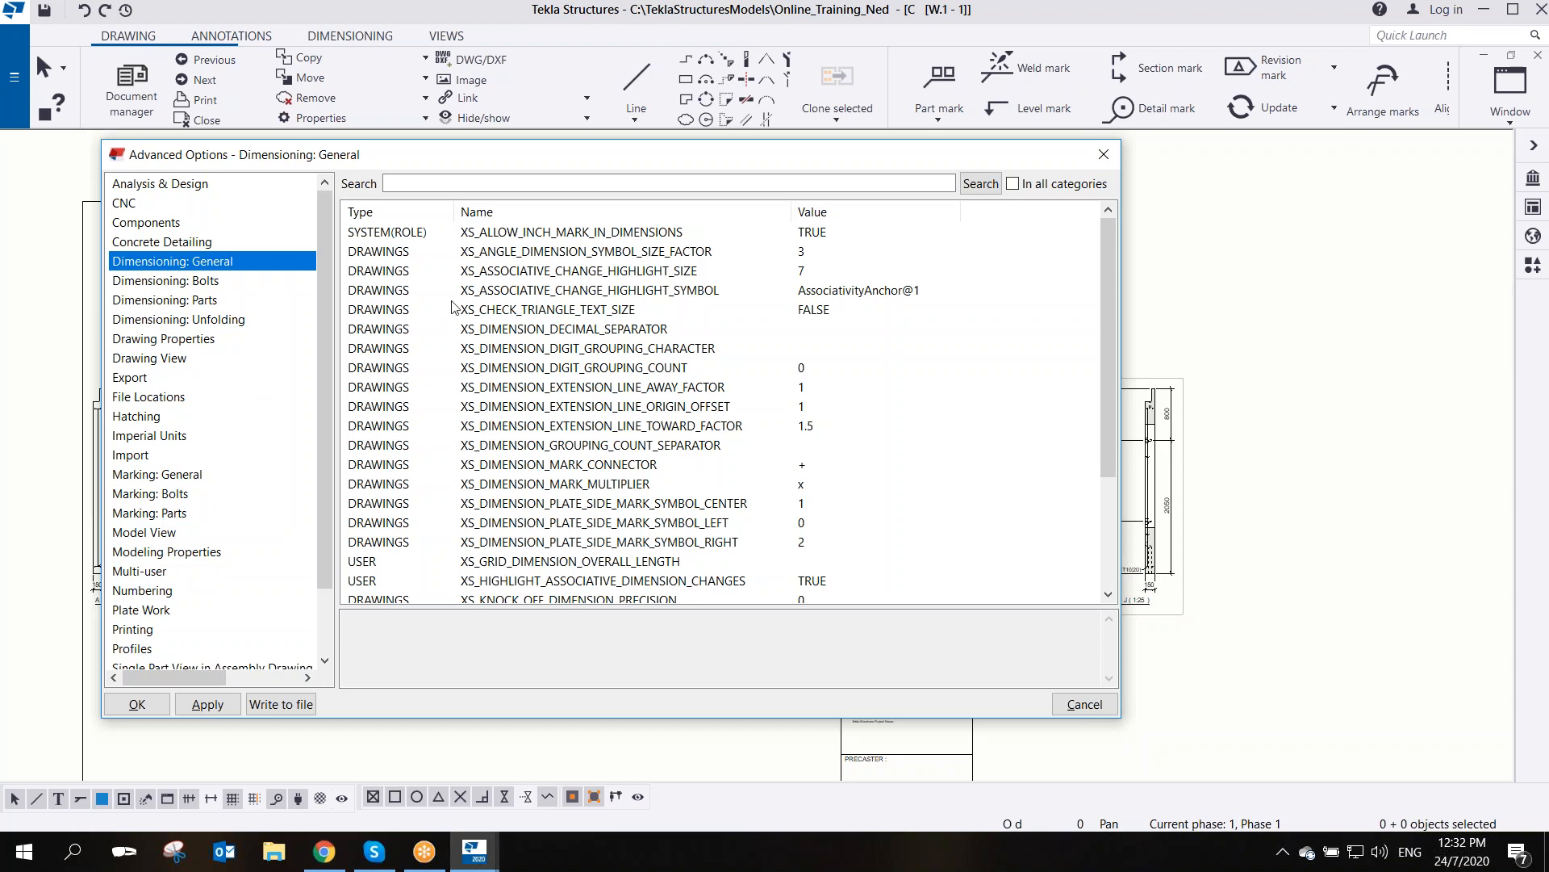
pyautogui.click(172, 360)
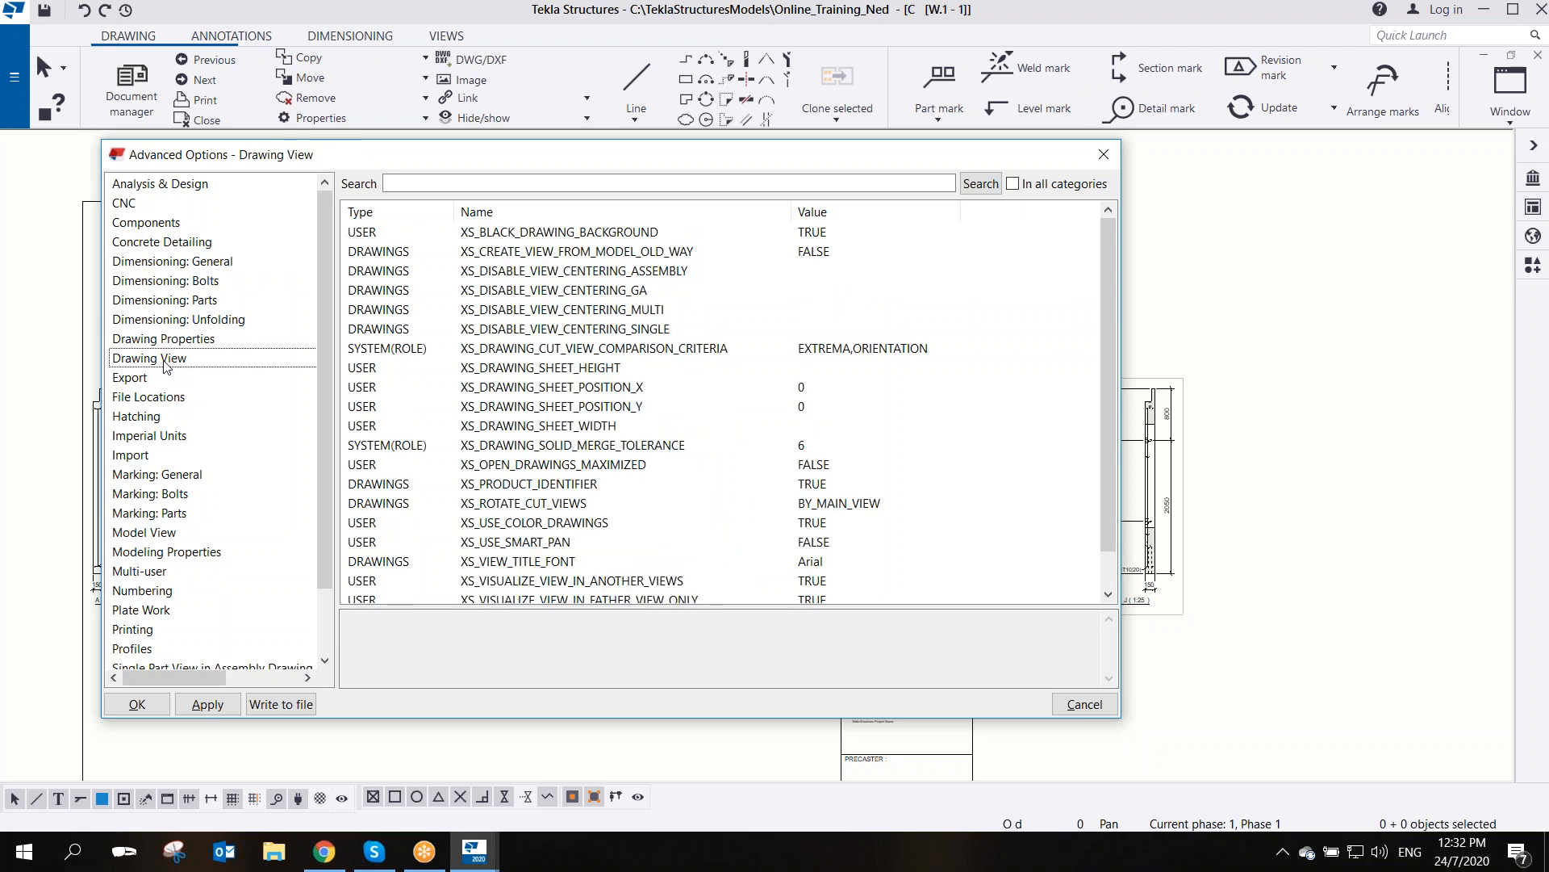
pyautogui.click(555, 234)
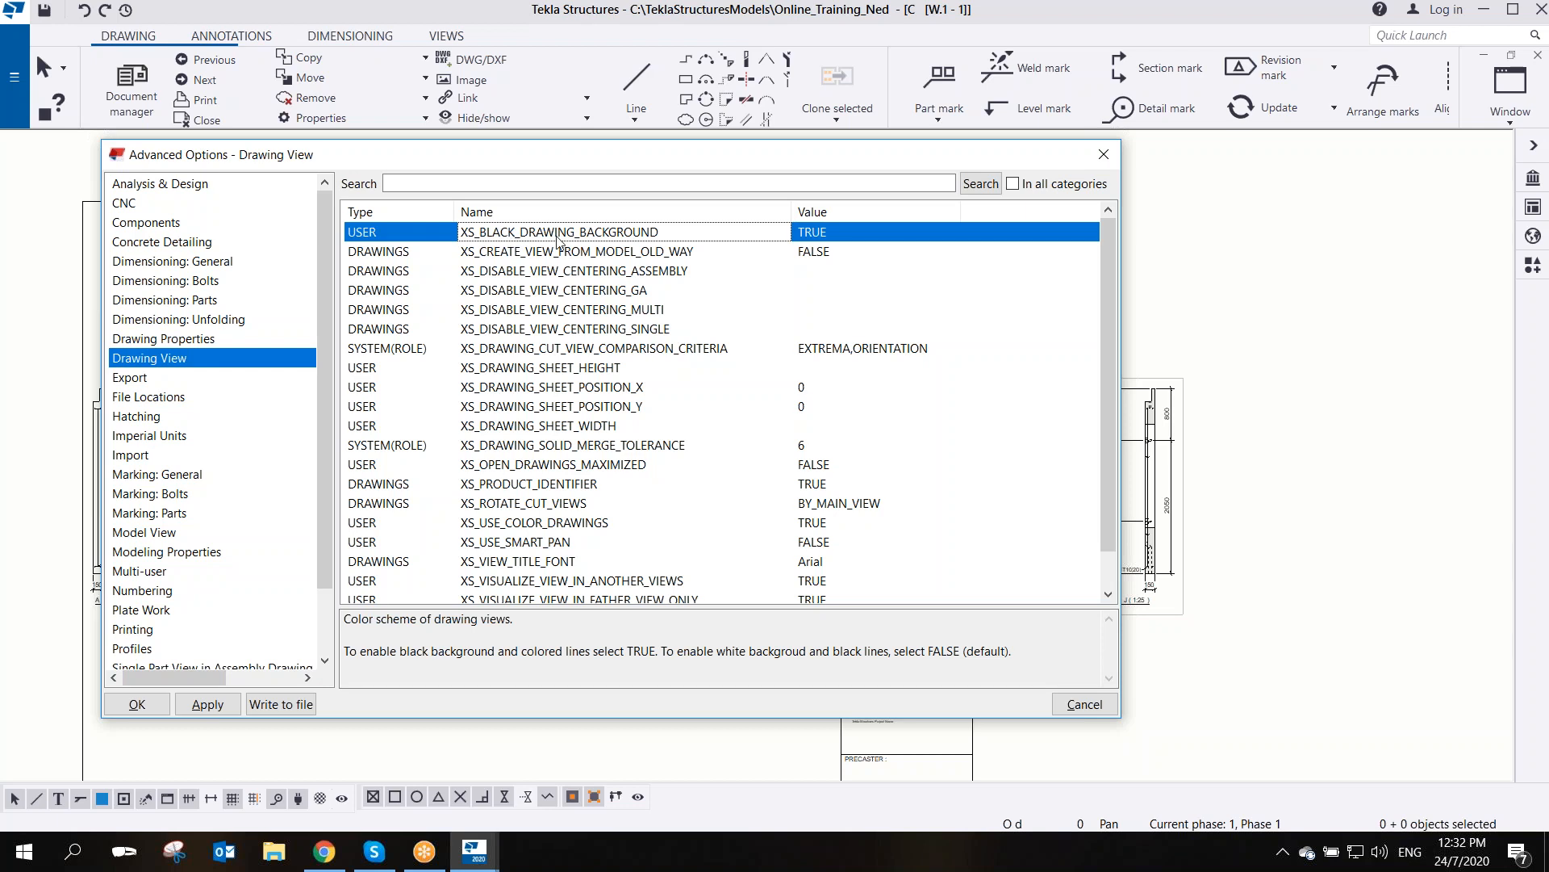
pyautogui.click(835, 235)
pyautogui.click(953, 231)
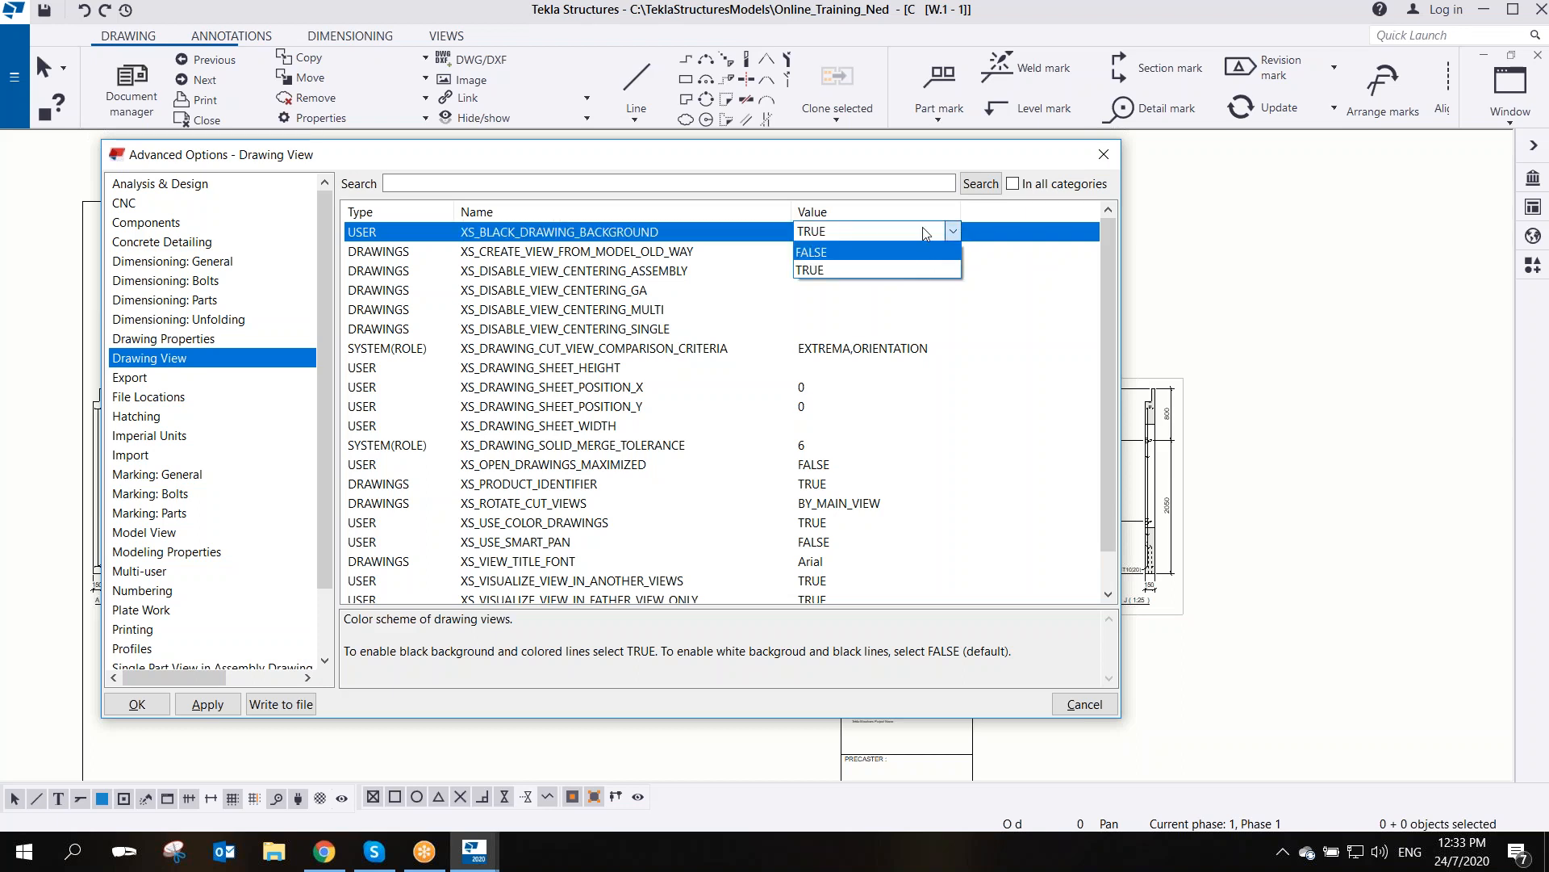
pyautogui.click(891, 272)
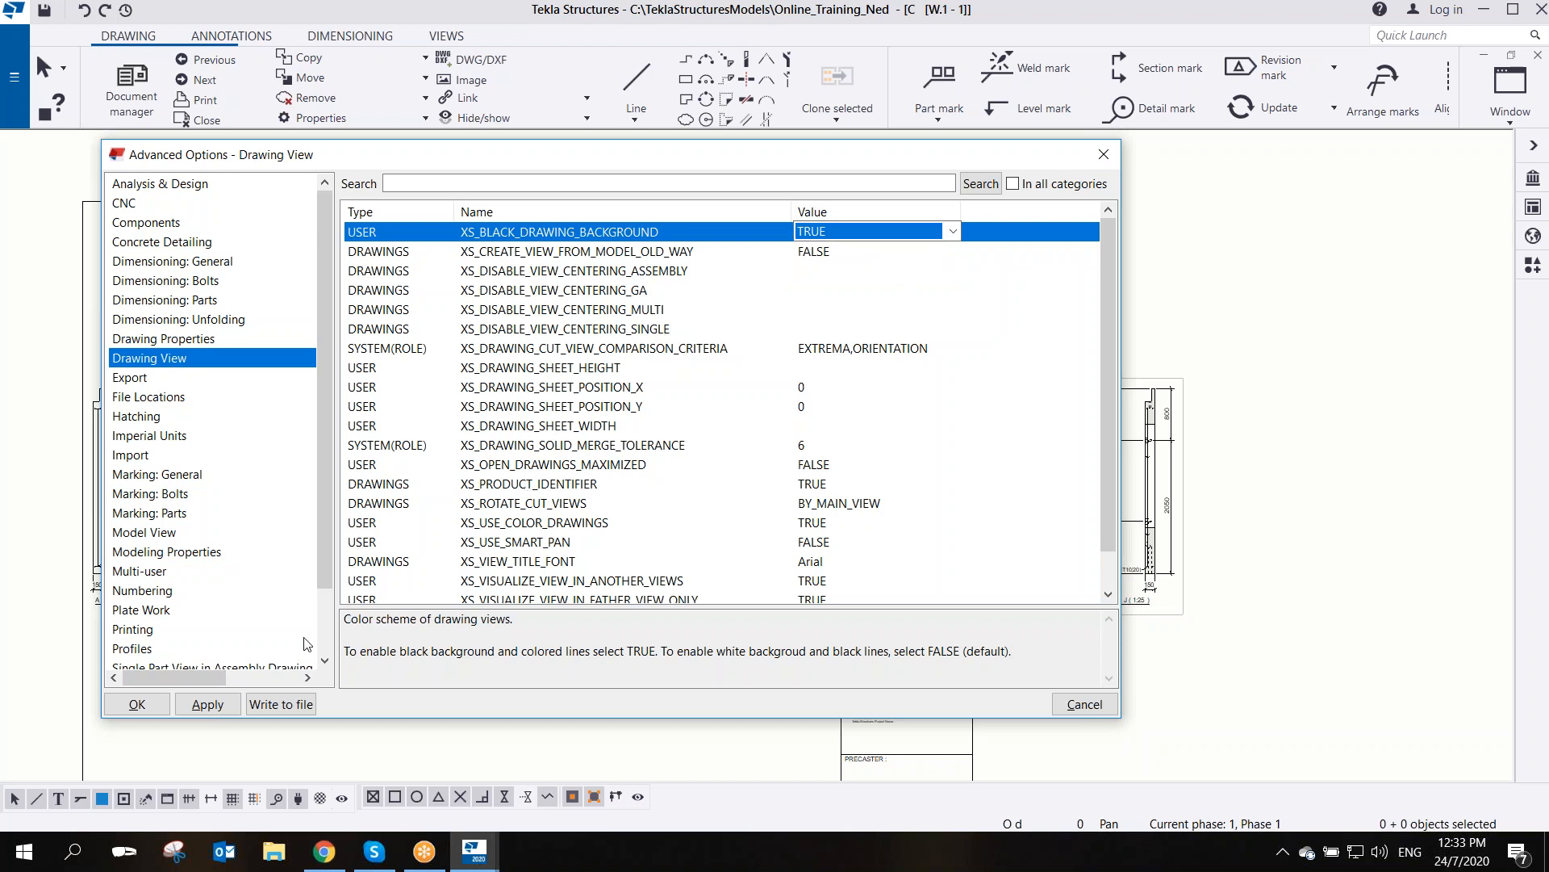
pyautogui.click(159, 714)
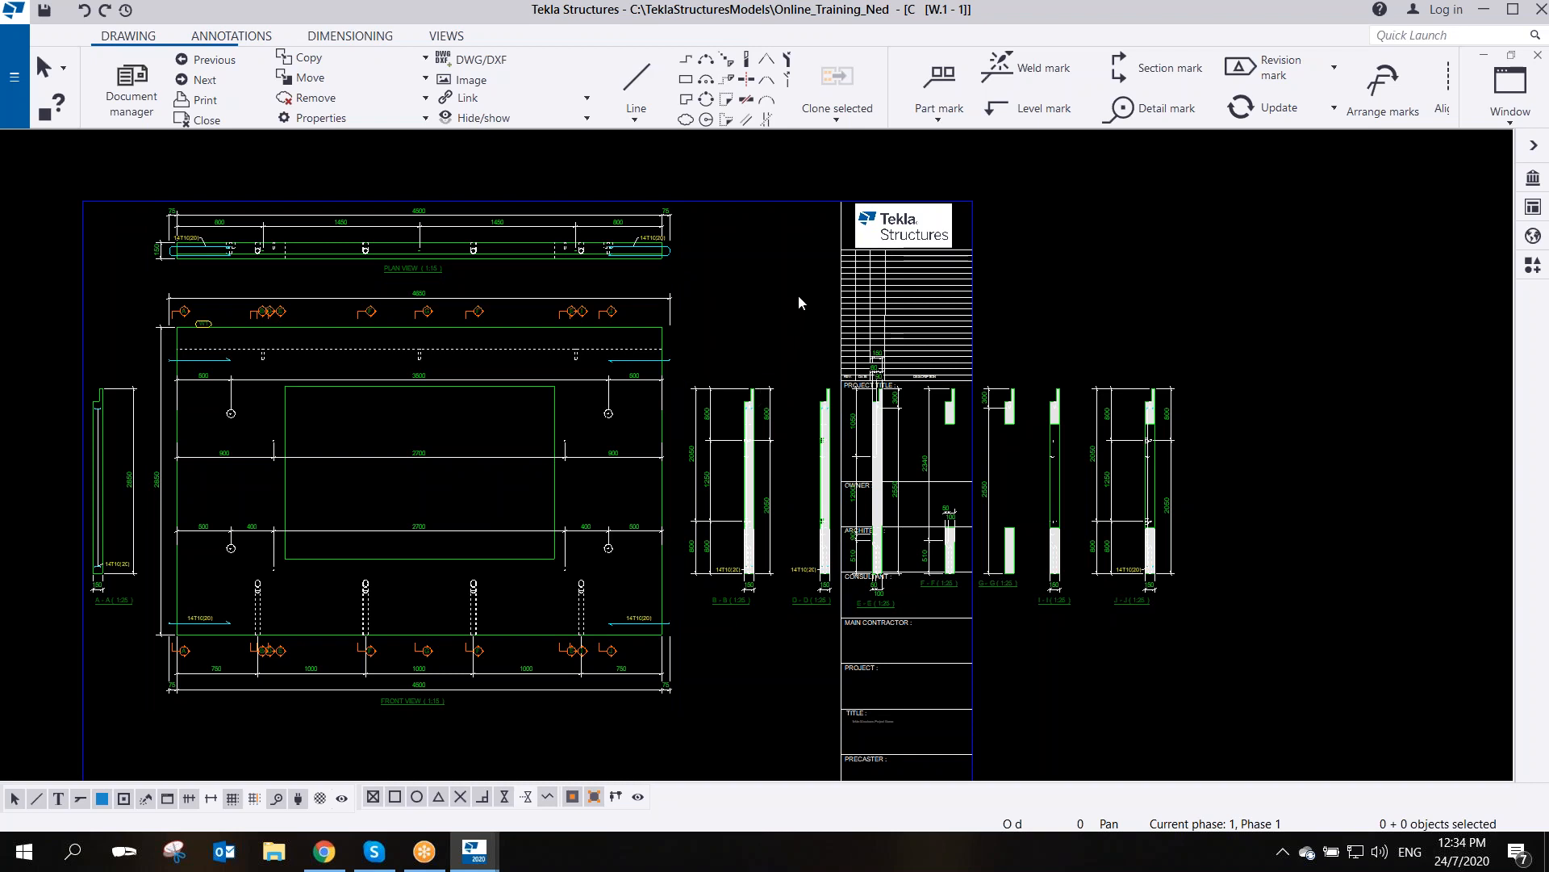
# - Look over the whole cast unit drawing sheet, including the section views around the title block
pyautogui.scroll(-1, 799, 297)
pyautogui.scroll(1, 799, 297)
pyautogui.moveTo(678, 456); pyautogui.dragTo(696, 413, button='middle')
pyautogui.scroll(-2, 696, 412)
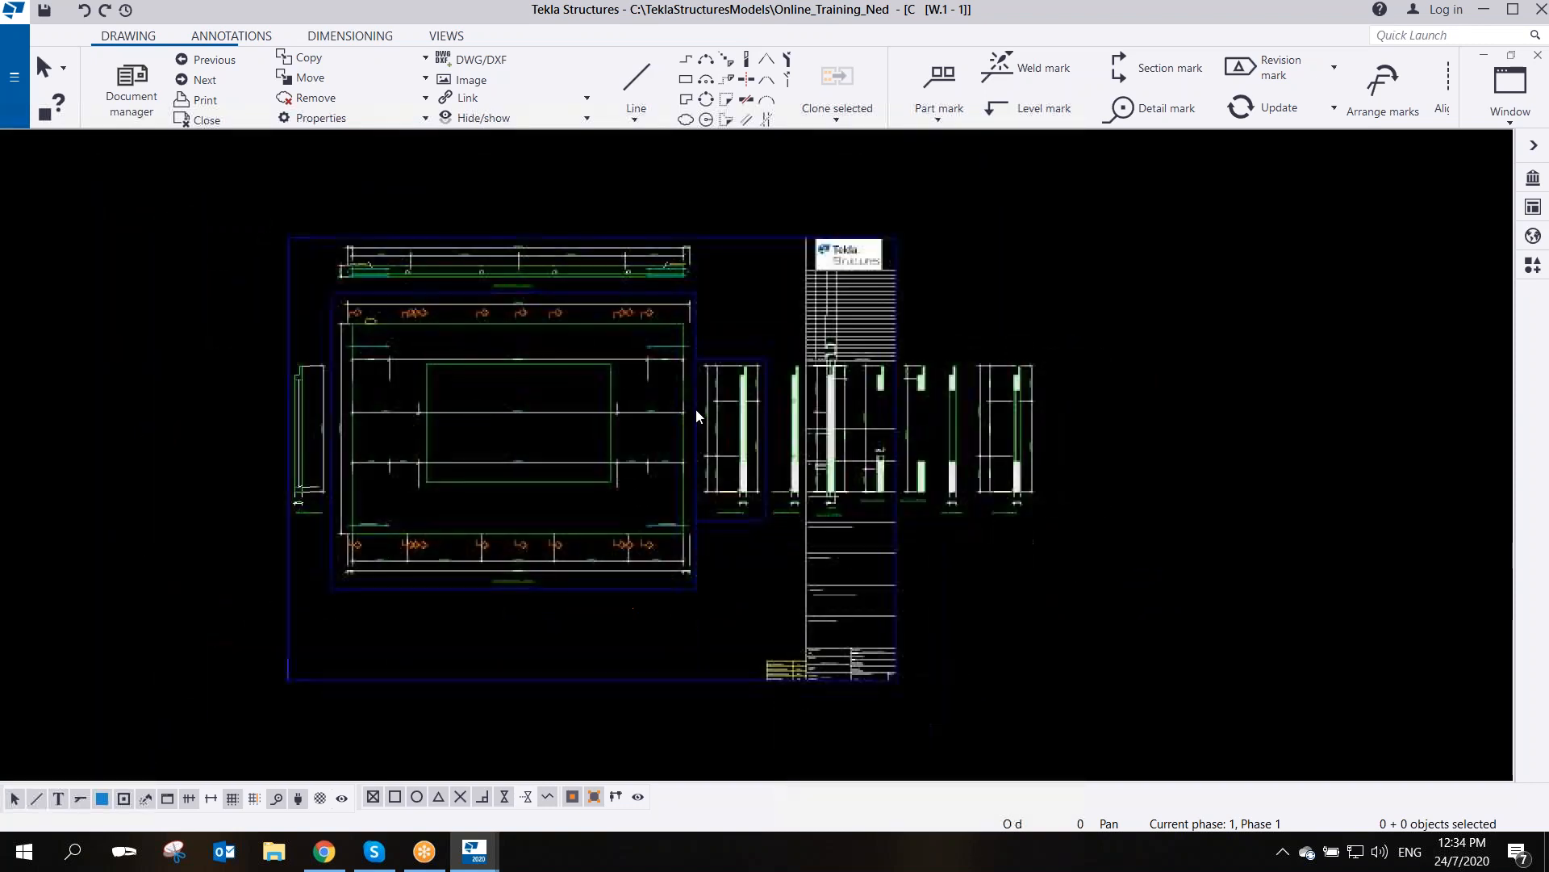
pyautogui.scroll(1, 749, 446)
pyautogui.moveTo(812, 474); pyautogui.dragTo(672, 472, button='middle')
pyautogui.scroll(-1, 682, 347)
pyautogui.scroll(1, 682, 347)
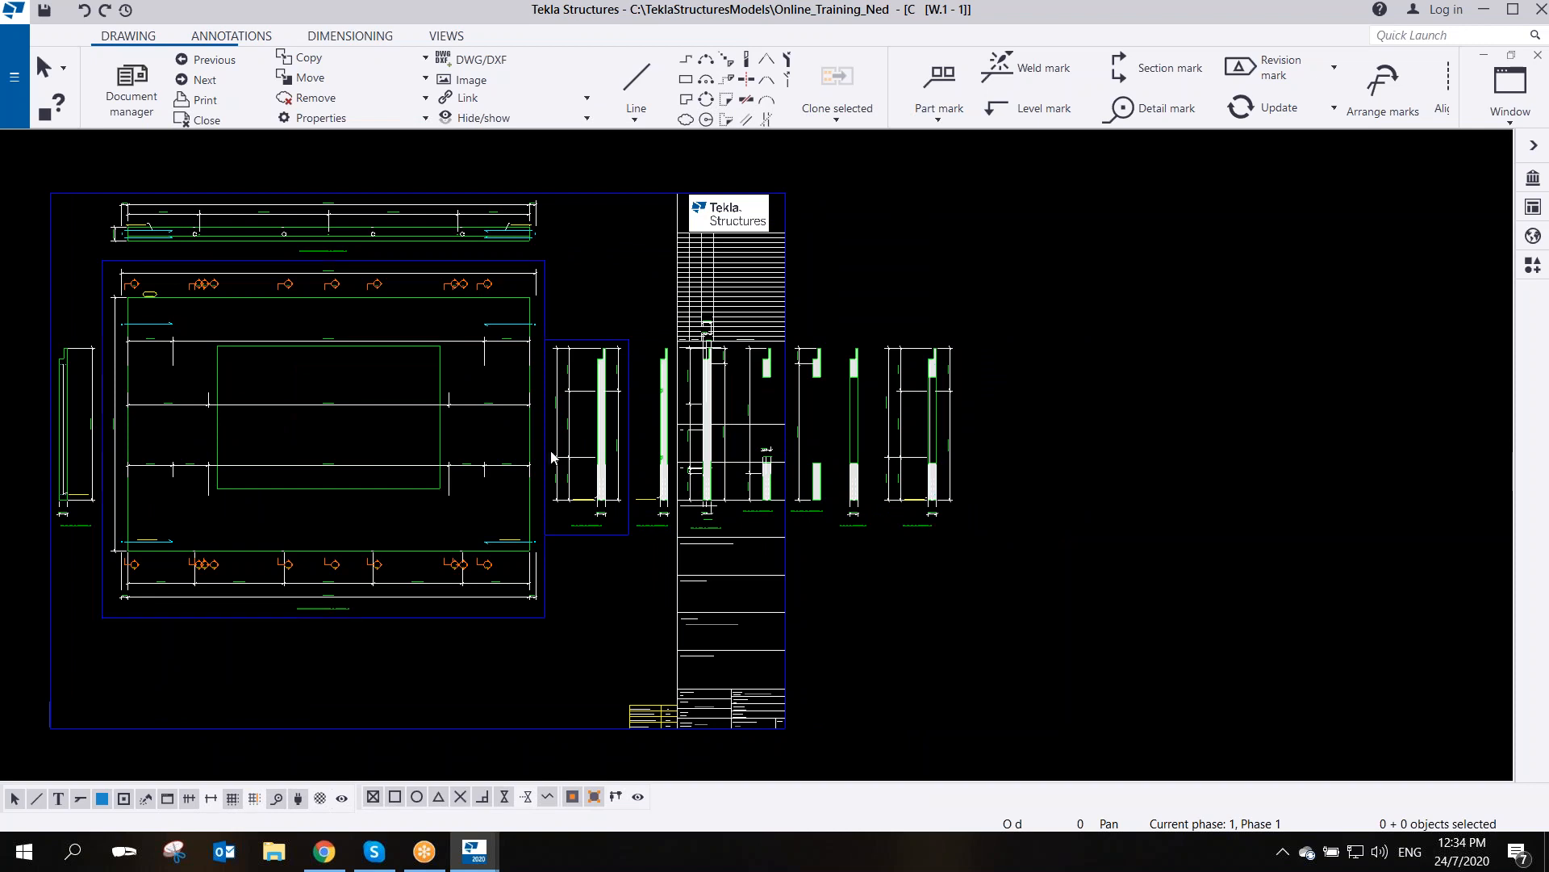
# - Move the front view off the sheet into the empty area to the left of the drawing frame
pyautogui.moveTo(554, 450); pyautogui.dragTo(832, 449, button='middle')
pyautogui.scroll(-1, 814, 374)
pyautogui.moveTo(664, 577); pyautogui.dragTo(826, 555, button='middle')
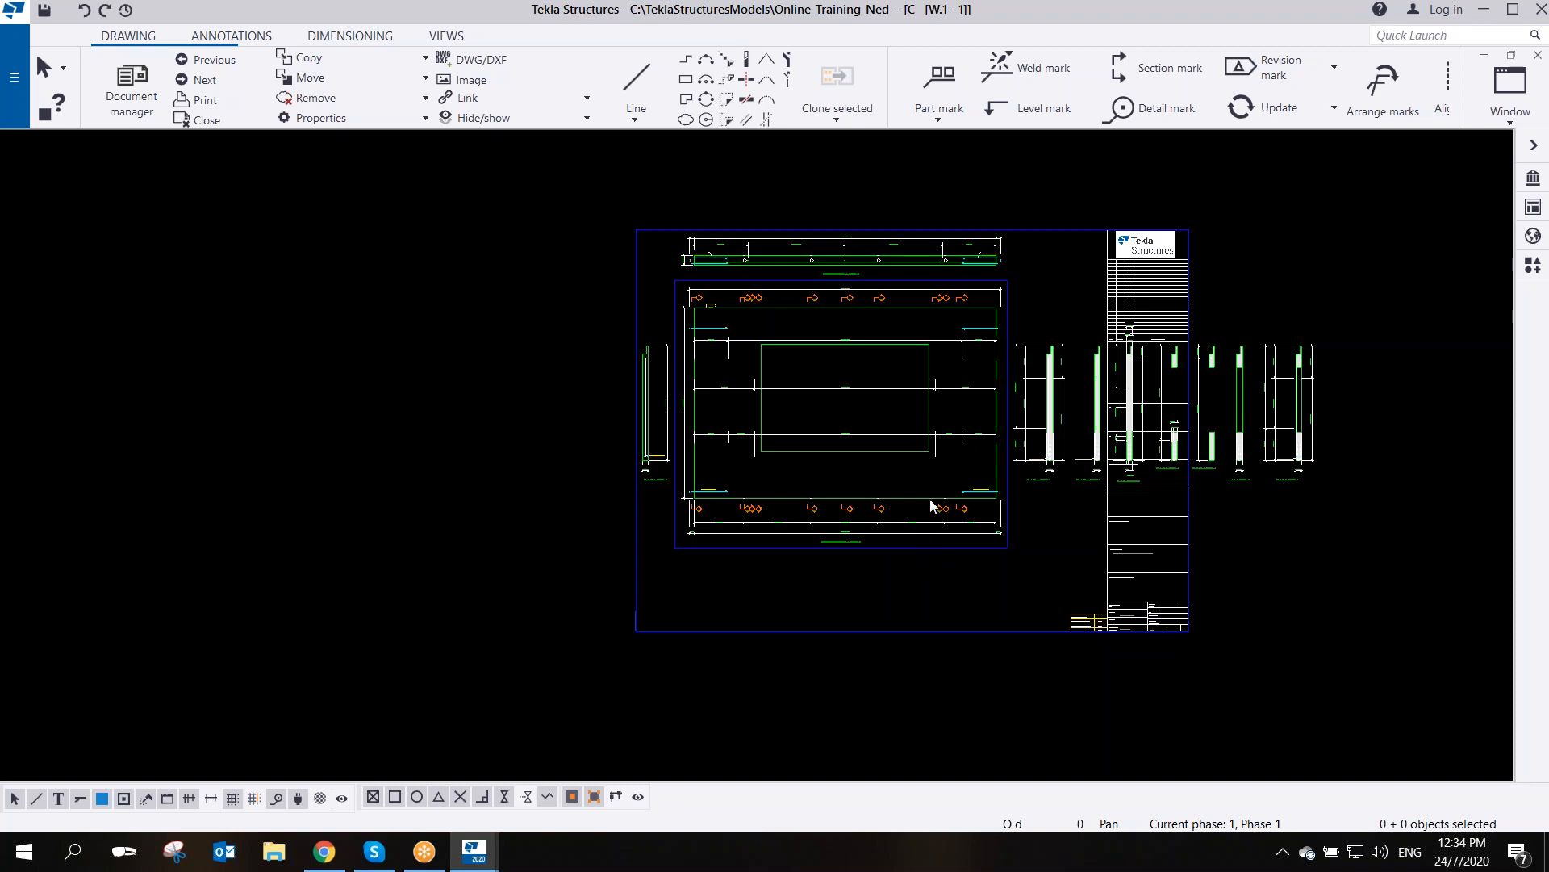
pyautogui.click(939, 552)
pyautogui.moveTo(938, 555)
pyautogui.mouseDown()
pyautogui.moveTo(978, 578)
pyautogui.moveTo(954, 546)
pyautogui.moveTo(936, 551)
pyautogui.mouseUp()
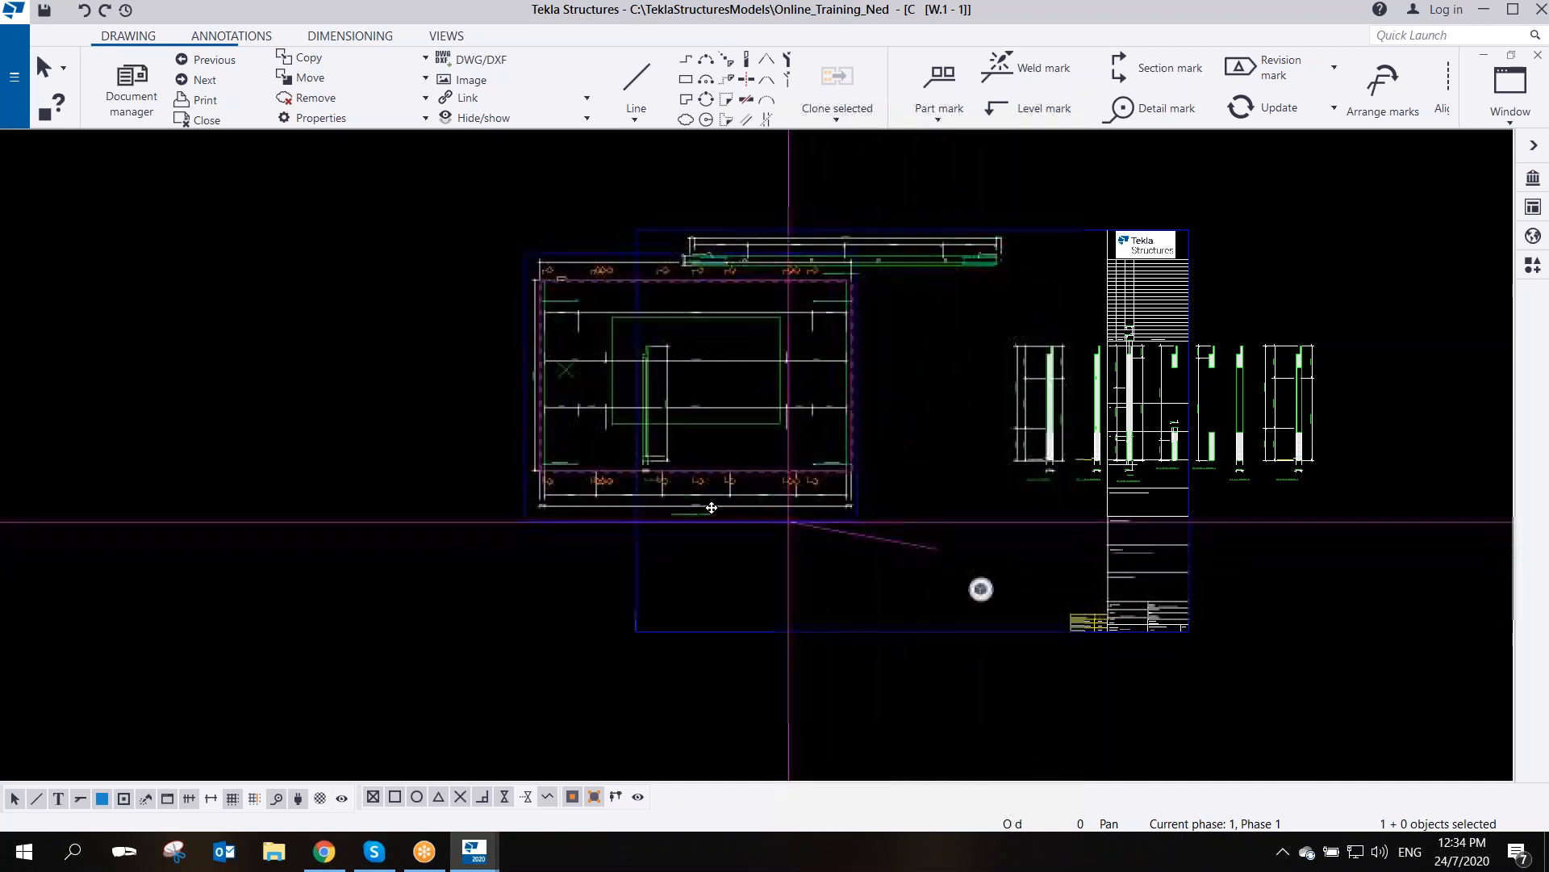
pyautogui.click(393, 581)
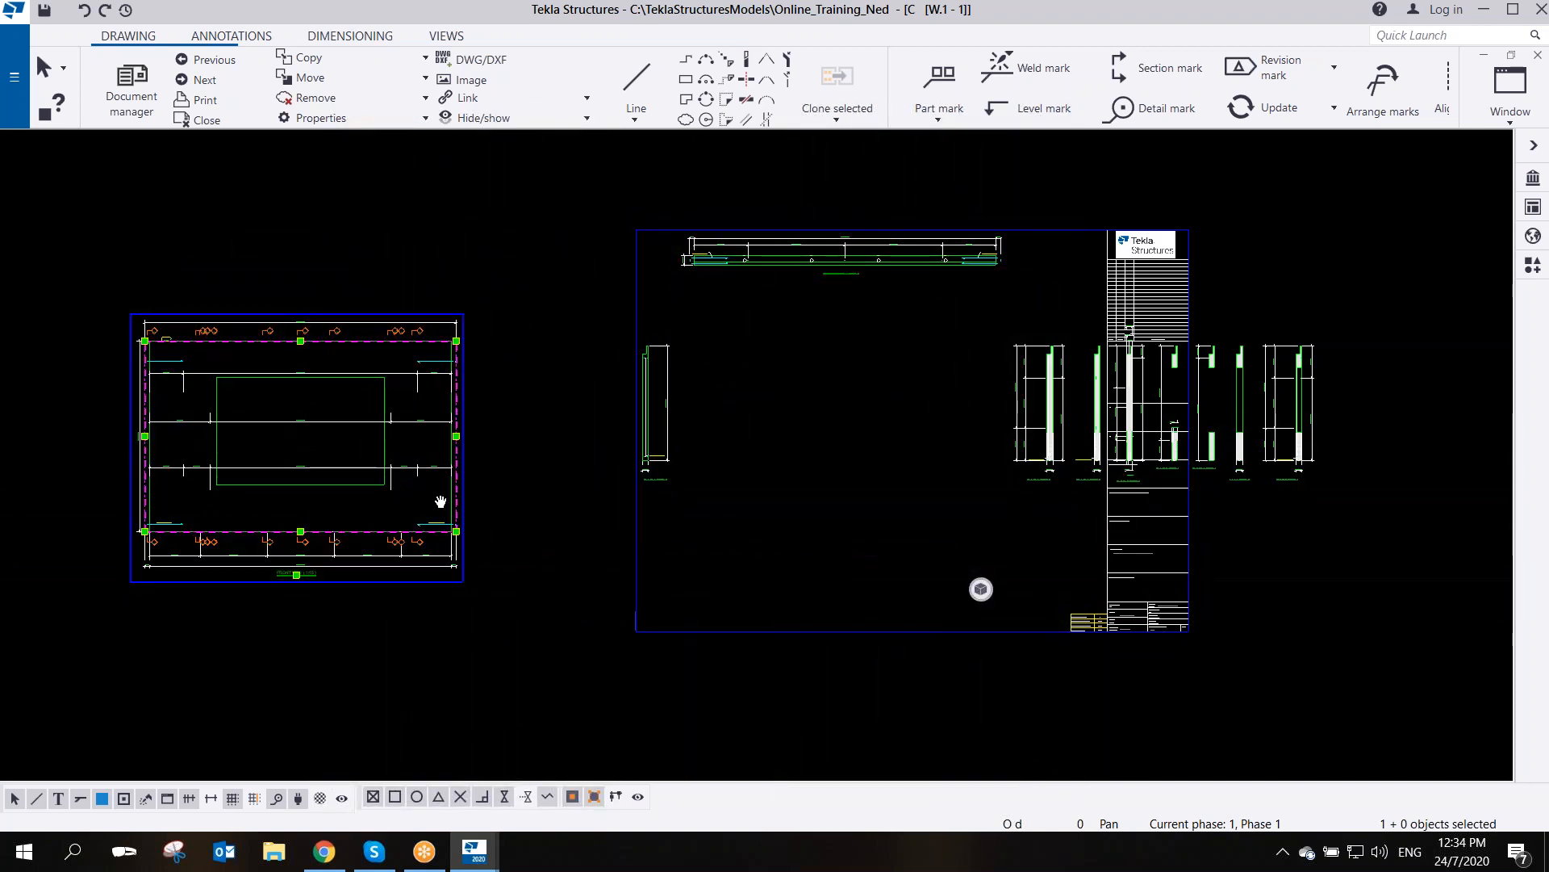
# - Examine the dimensions, embed positions and section marks of the front view up close
pyautogui.scroll(3, 684, 415)
pyautogui.moveTo(549, 502); pyautogui.dragTo(459, 474, button='middle')
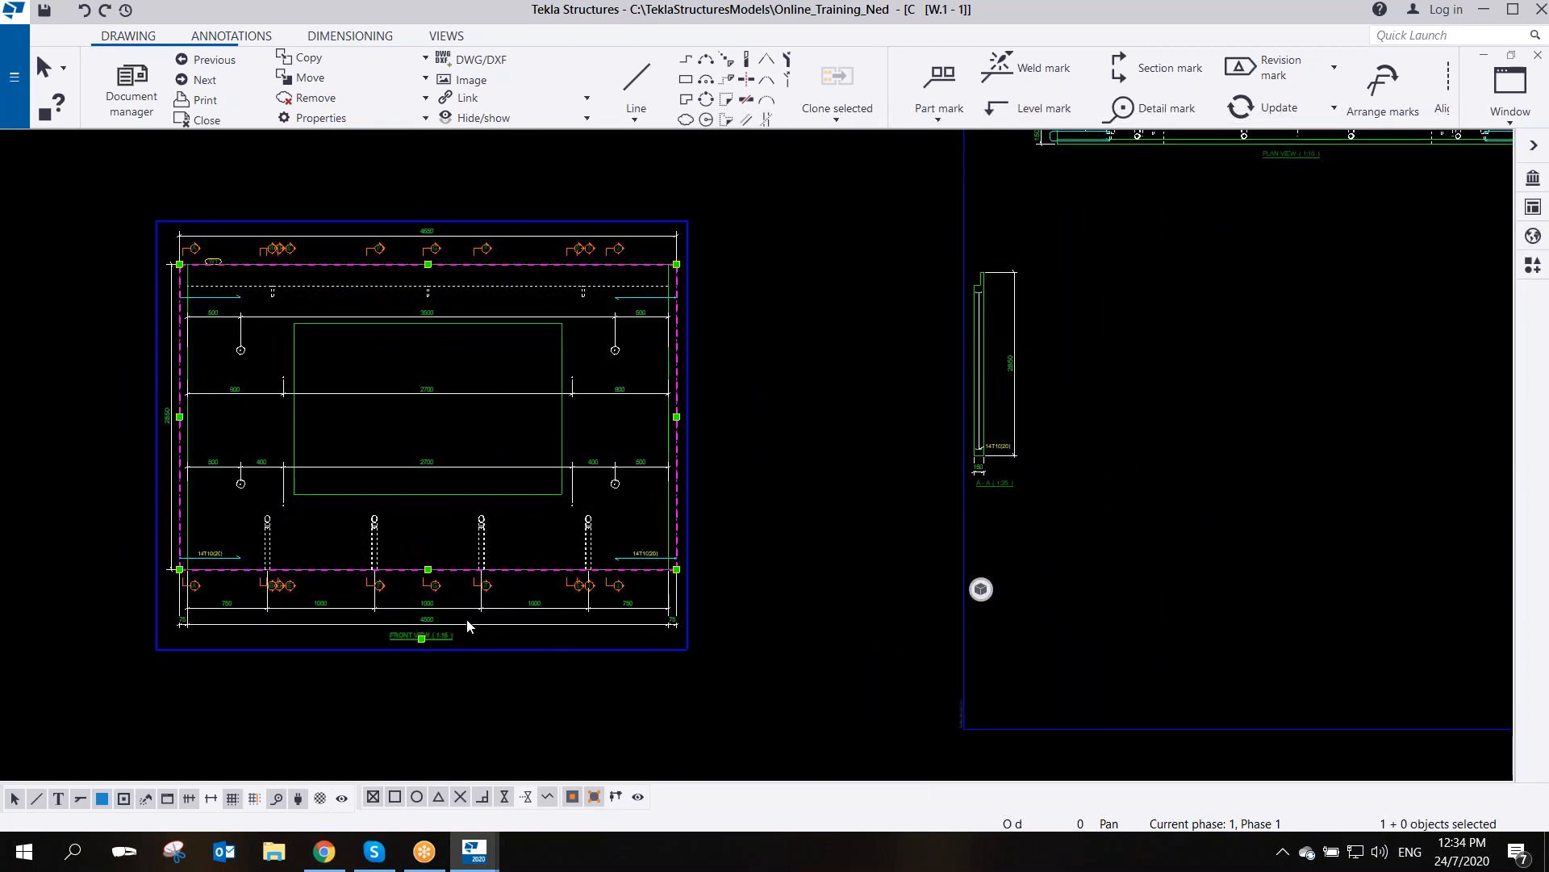
pyautogui.moveTo(505, 649)
pyautogui.mouseDown()
pyautogui.moveTo(493, 662)
pyautogui.moveTo(522, 659)
pyautogui.moveTo(486, 665)
pyautogui.mouseUp()
pyautogui.scroll(5, 402, 435)
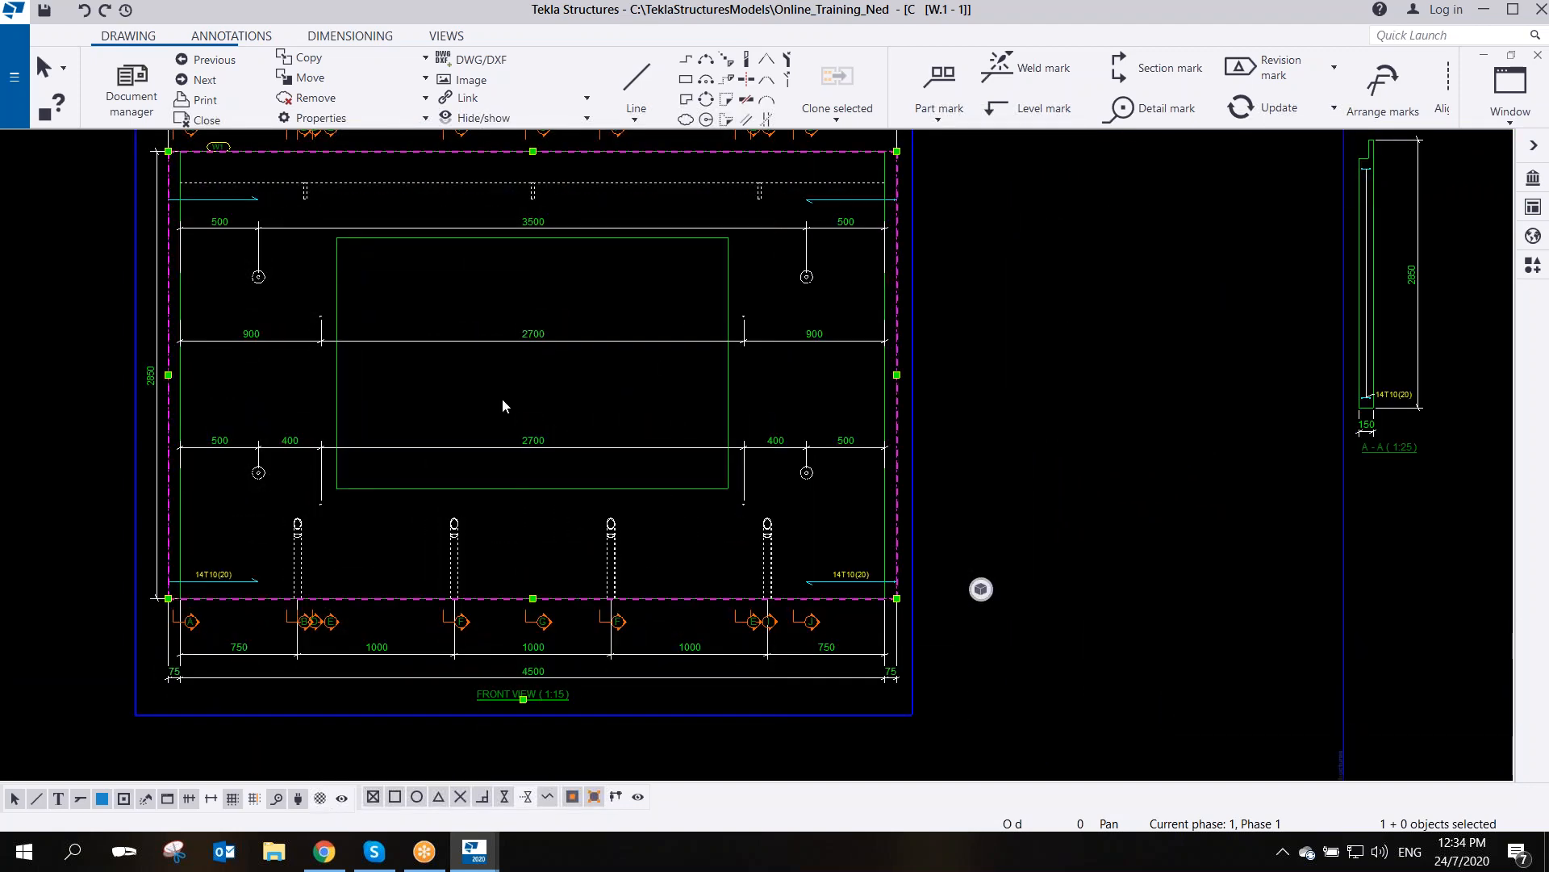
pyautogui.scroll(-4, 502, 399)
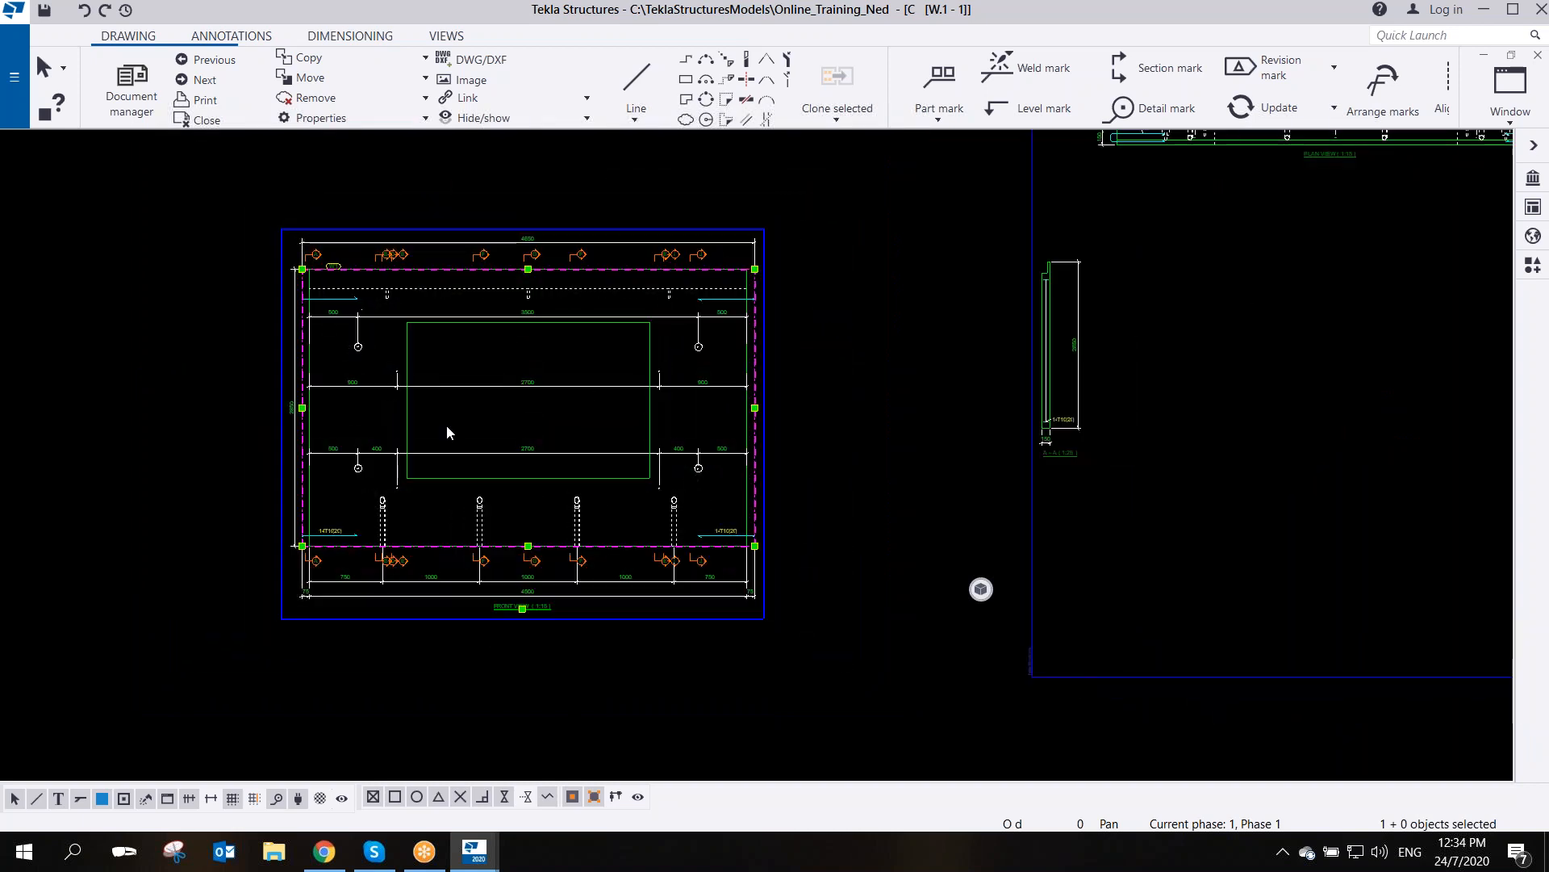
pyautogui.scroll(4, 323, 342)
pyautogui.scroll(-5, 326, 343)
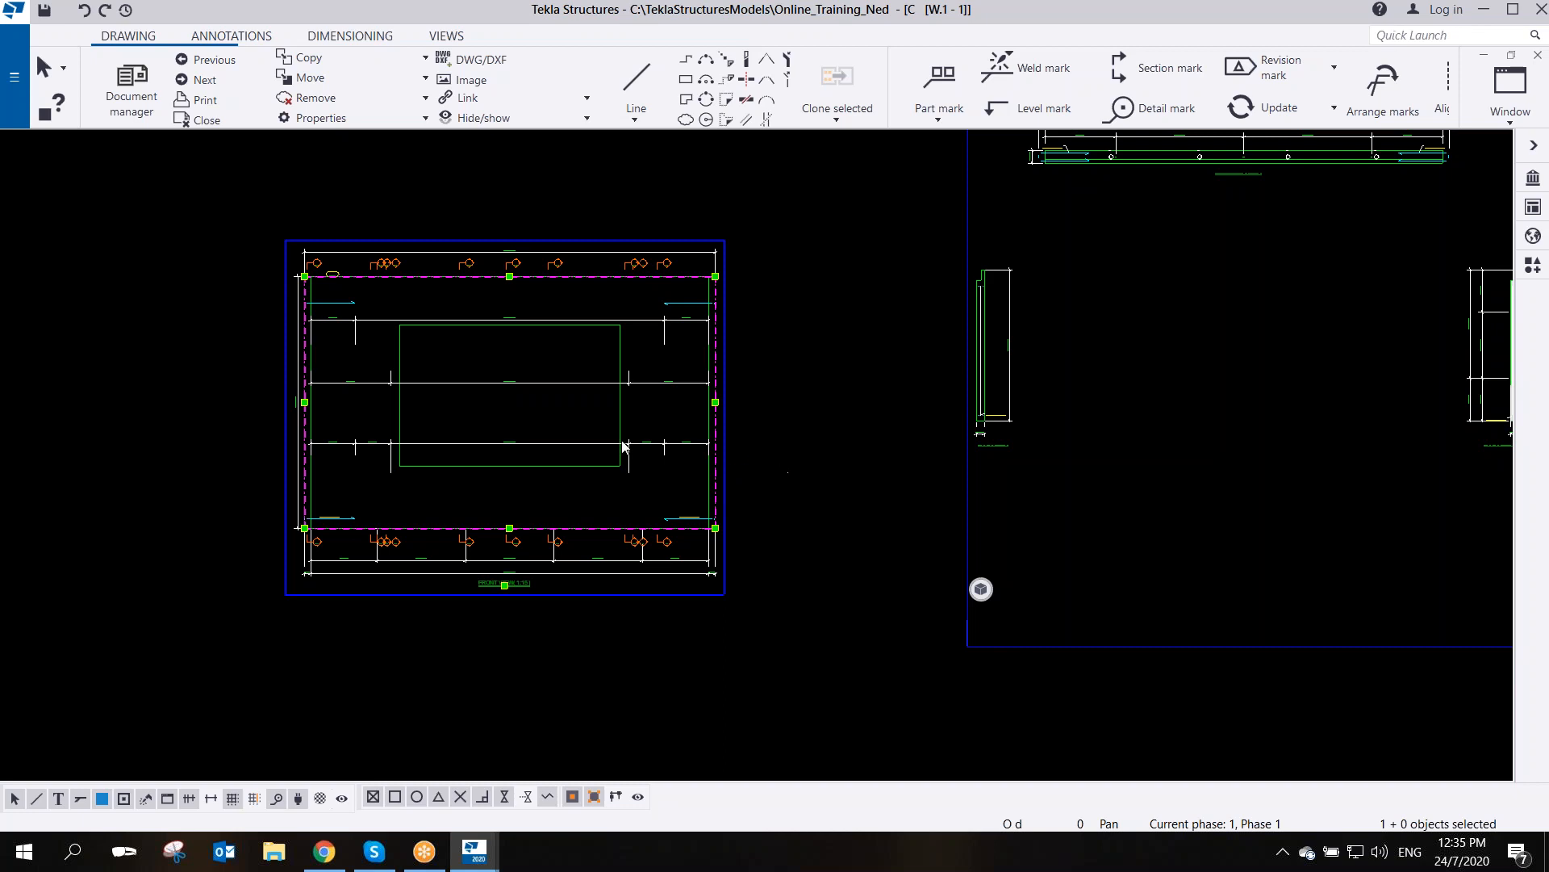
# - Open the front view's View Properties and move the dialog clear of the view
pyautogui.moveTo(750, 480); pyautogui.dragTo(611, 484, button='middle')
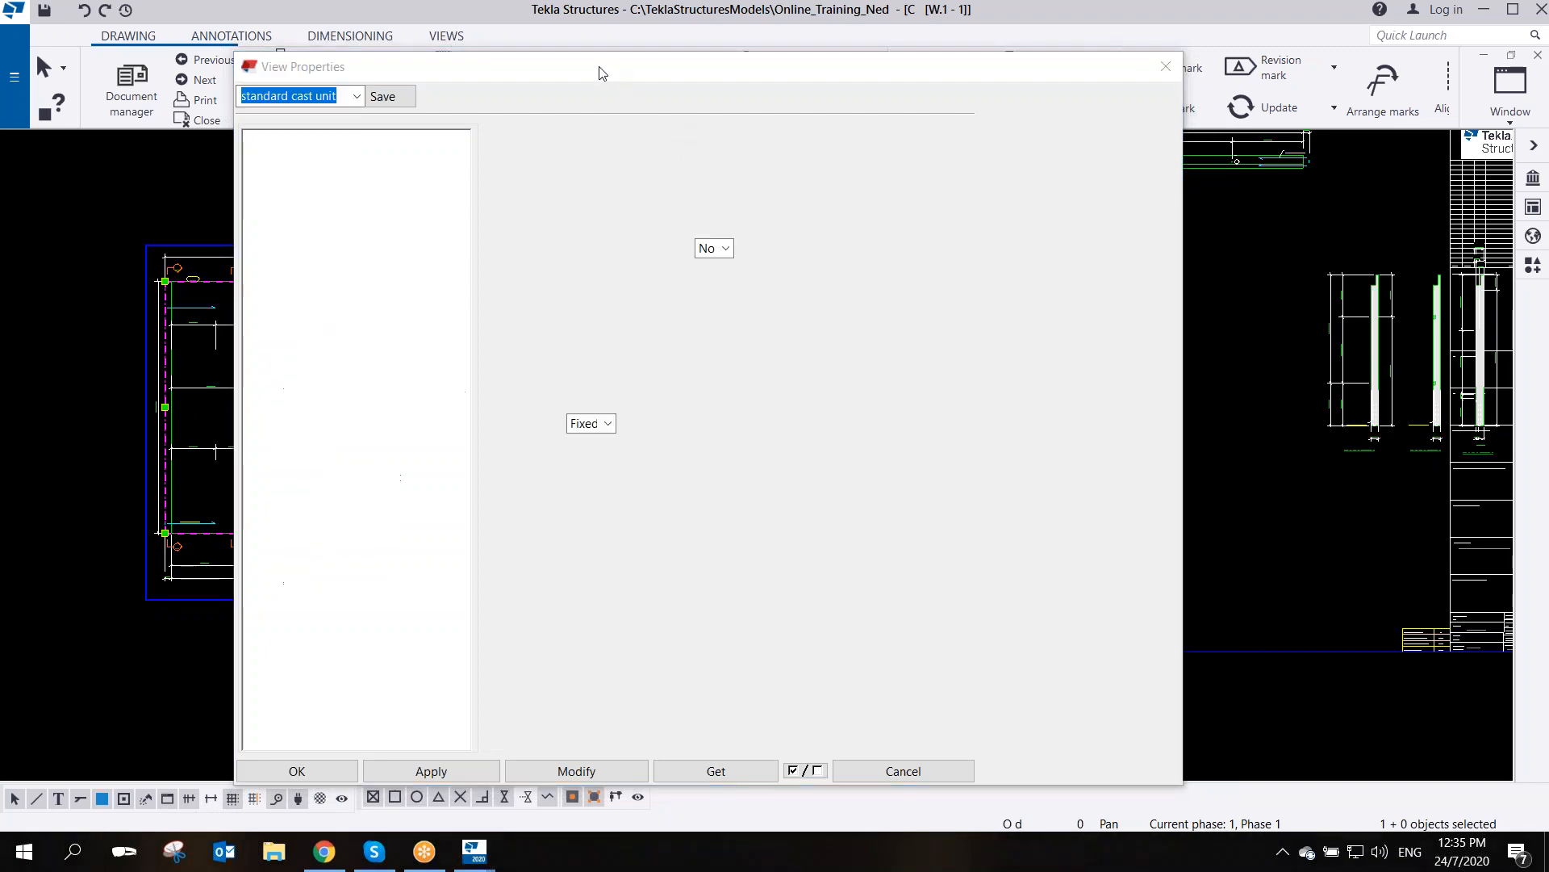
pyautogui.moveTo(608, 74); pyautogui.dragTo(879, 95)
pyautogui.moveTo(301, 380); pyautogui.dragTo(165, 413, button='middle')
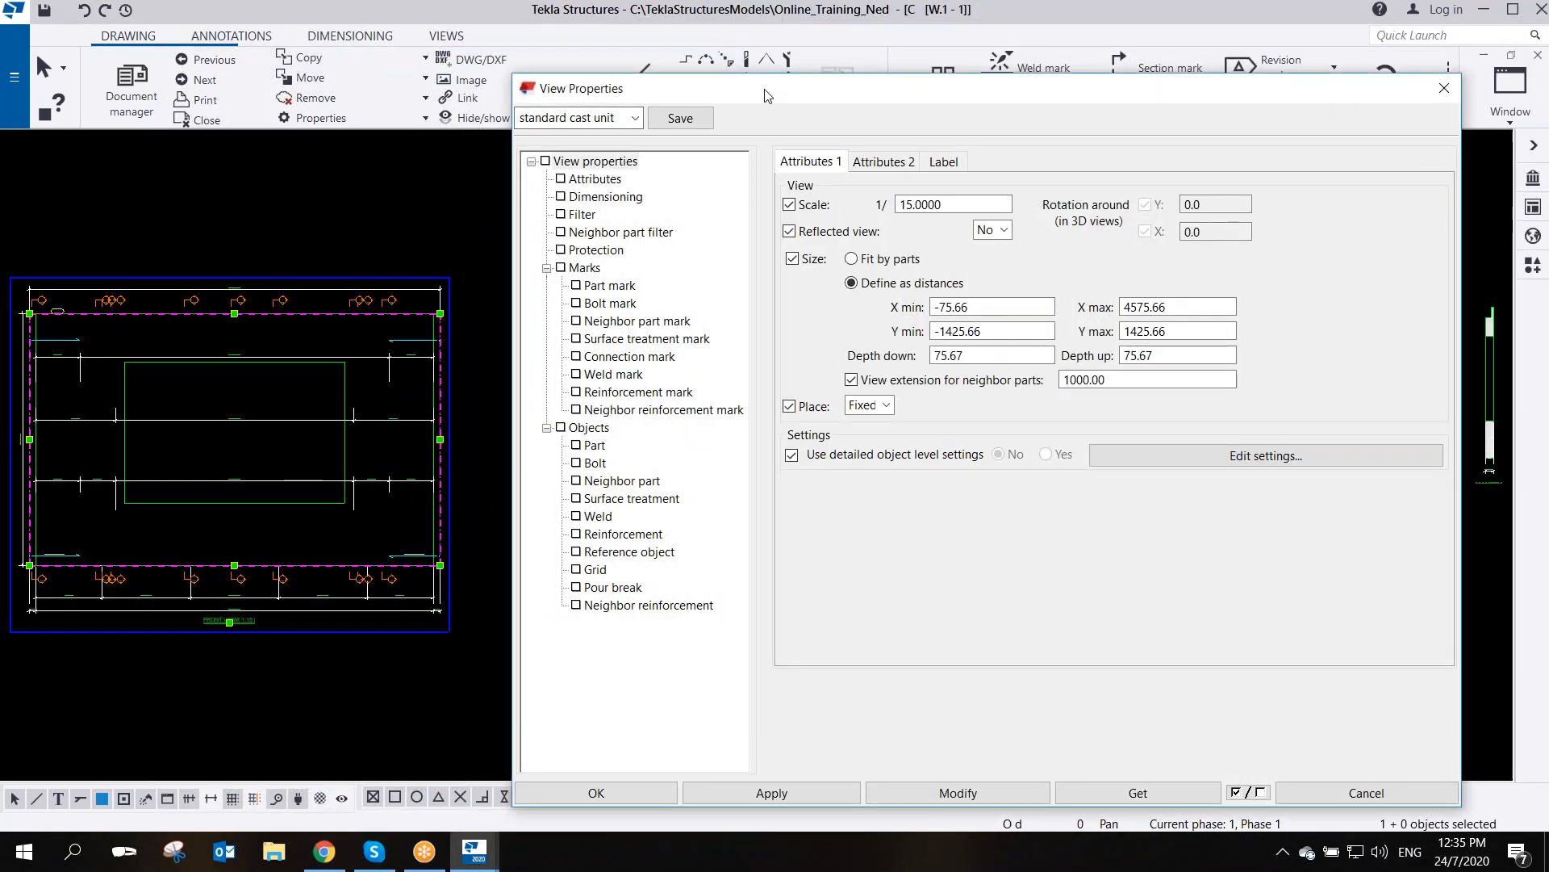
# - Open the cast unit drawing properties, review the view creation settings, and close them without changes
pyautogui.moveTo(706, 95); pyautogui.dragTo(667, 74)
pyautogui.moveTo(995, 70); pyautogui.dragTo(1066, 103)
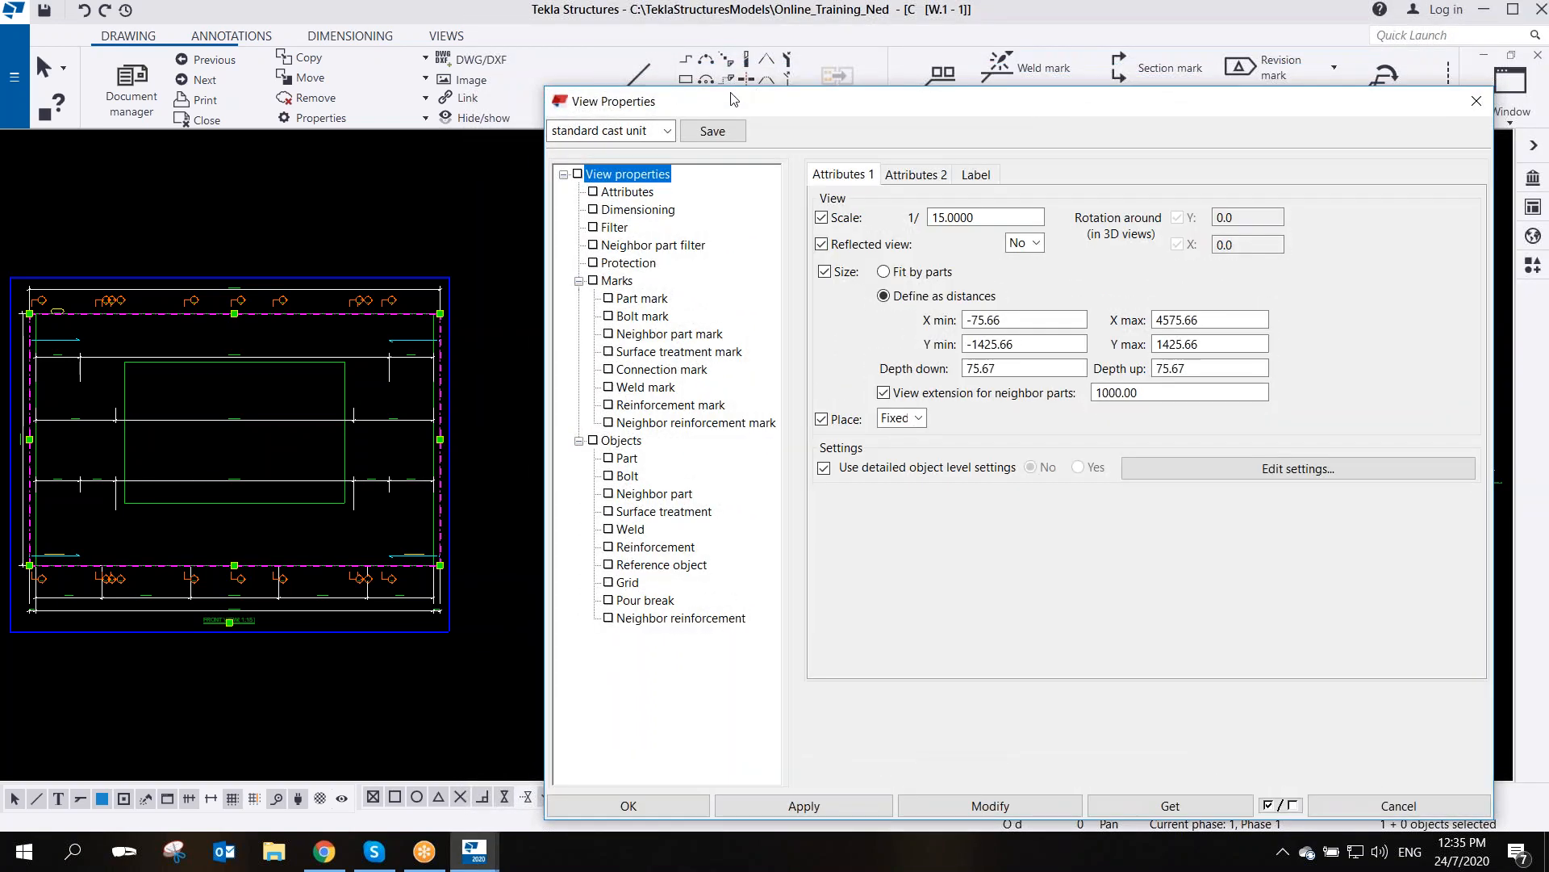
pyautogui.doubleClick(230, 192)
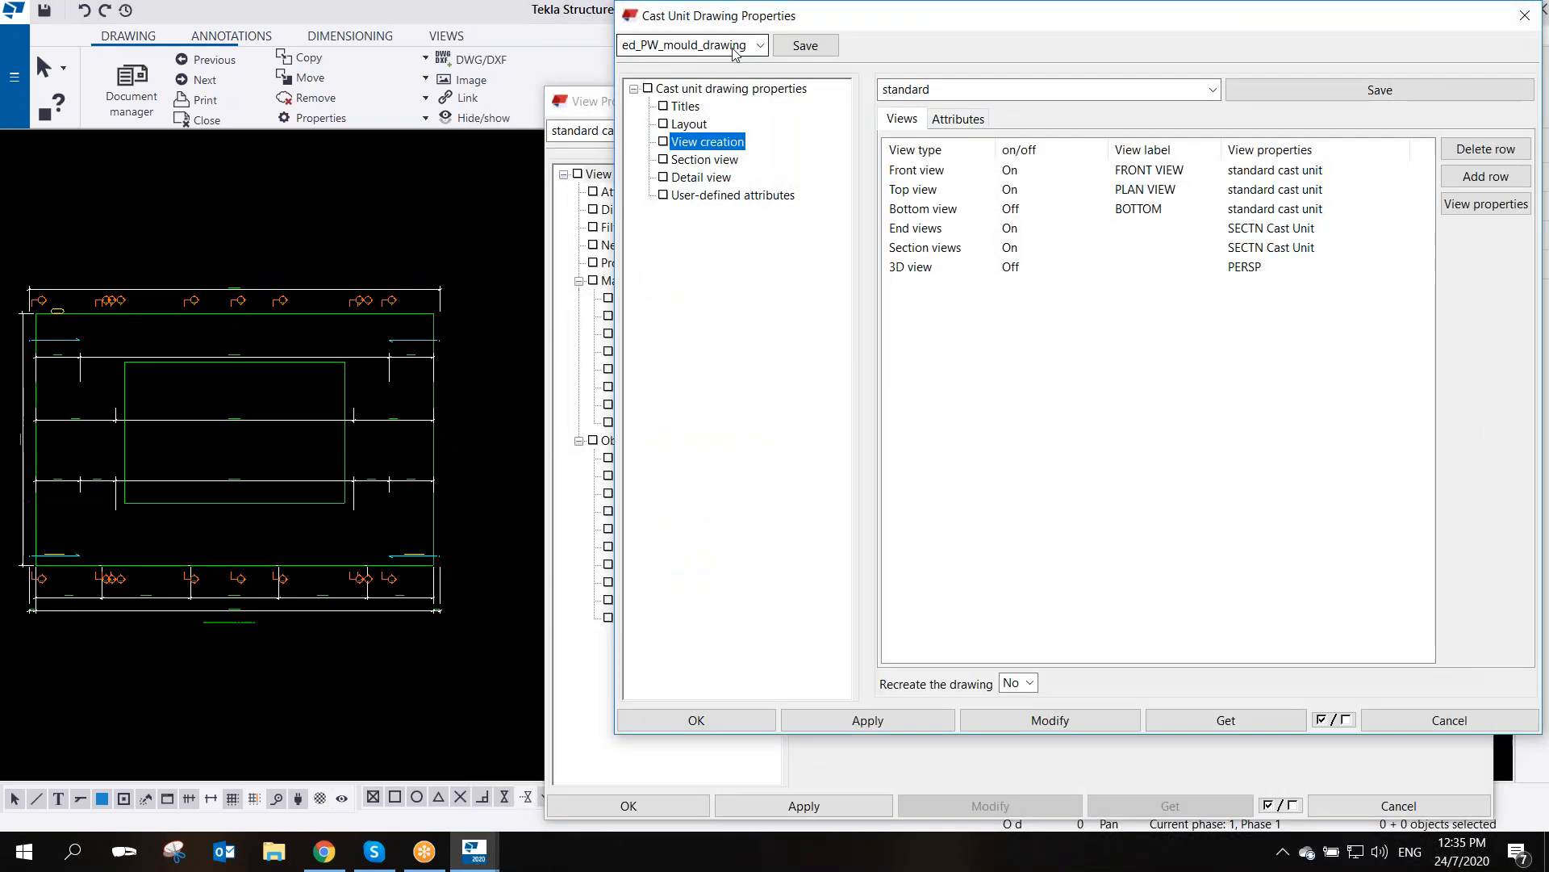
pyautogui.moveTo(1065, 30); pyautogui.dragTo(1057, 131)
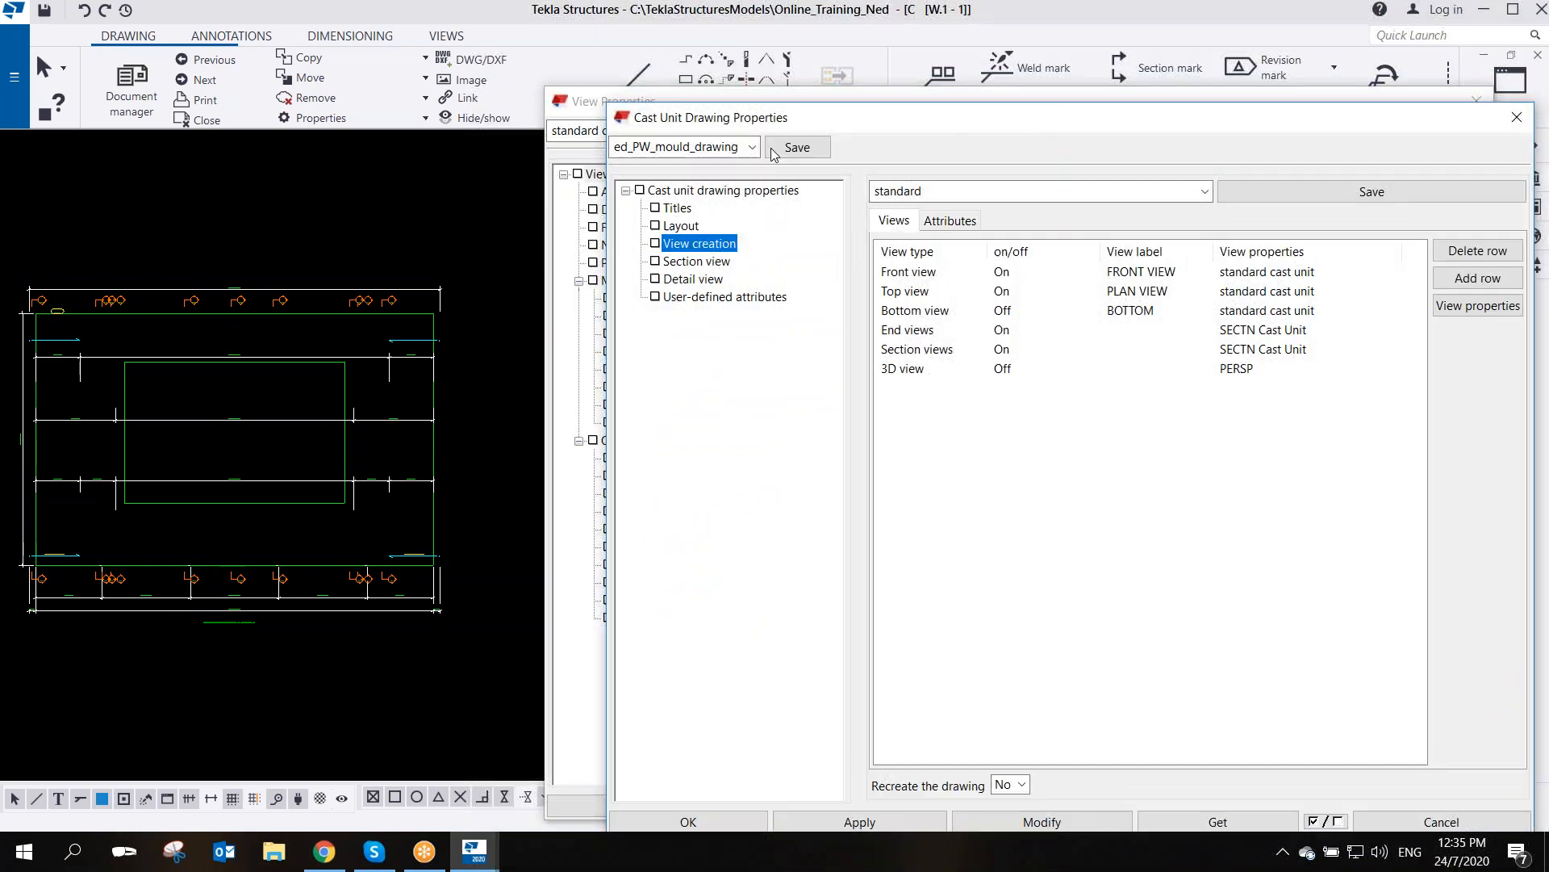
pyautogui.moveTo(745, 115)
pyautogui.mouseDown()
pyautogui.moveTo(816, 128)
pyautogui.moveTo(684, 112)
pyautogui.moveTo(778, 136)
pyautogui.moveTo(685, 309)
pyautogui.moveTo(656, 264)
pyautogui.mouseUp()
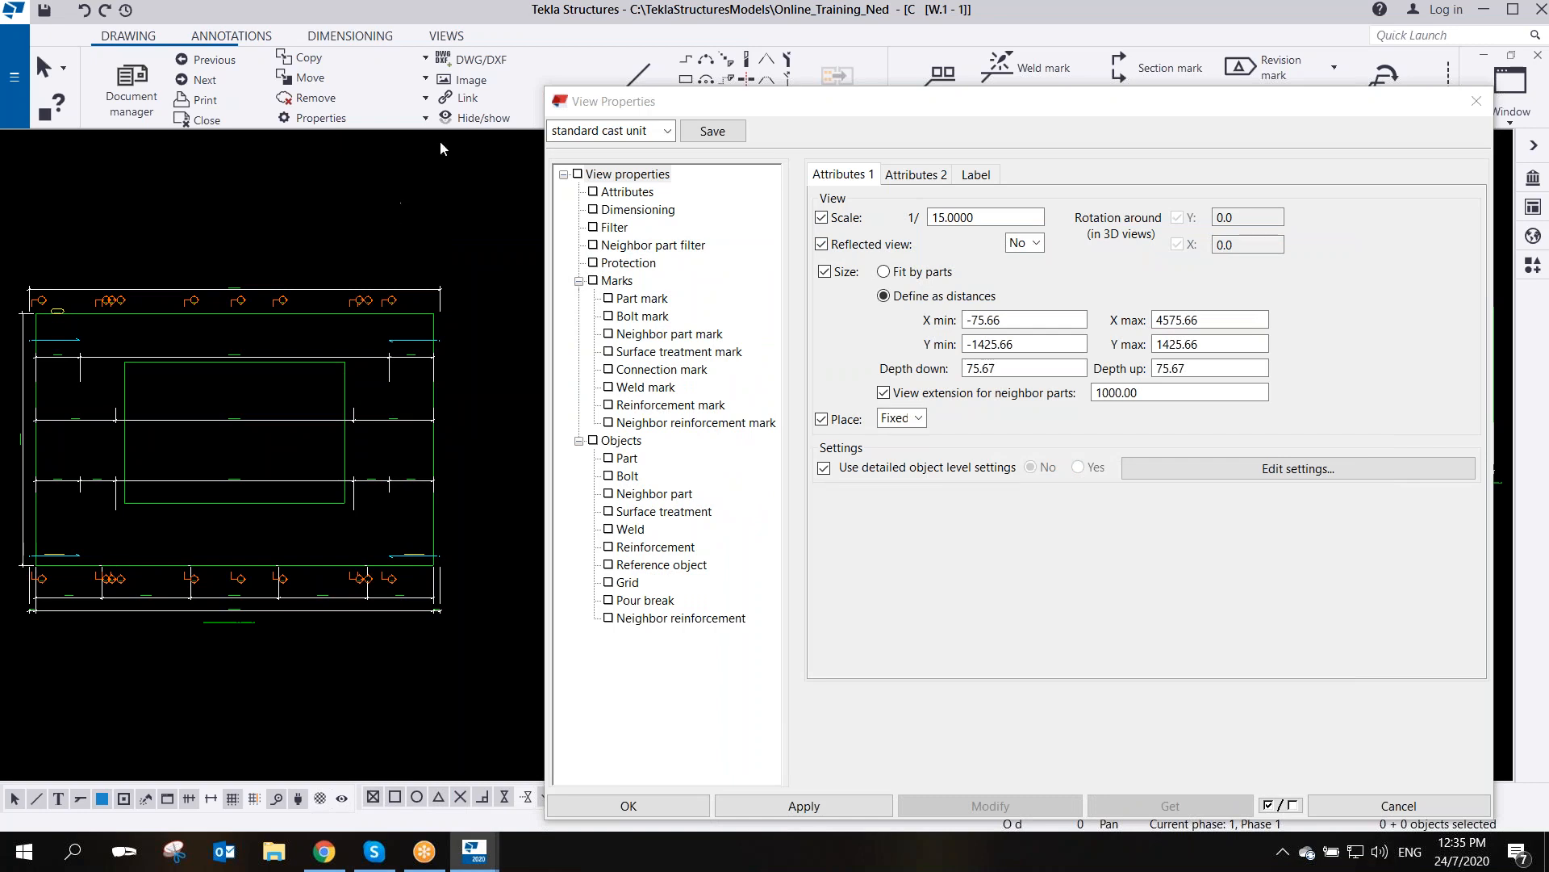
# - Set the front view's scale to 1/25 and apply the modification to the selected view
pyautogui.click(397, 284)
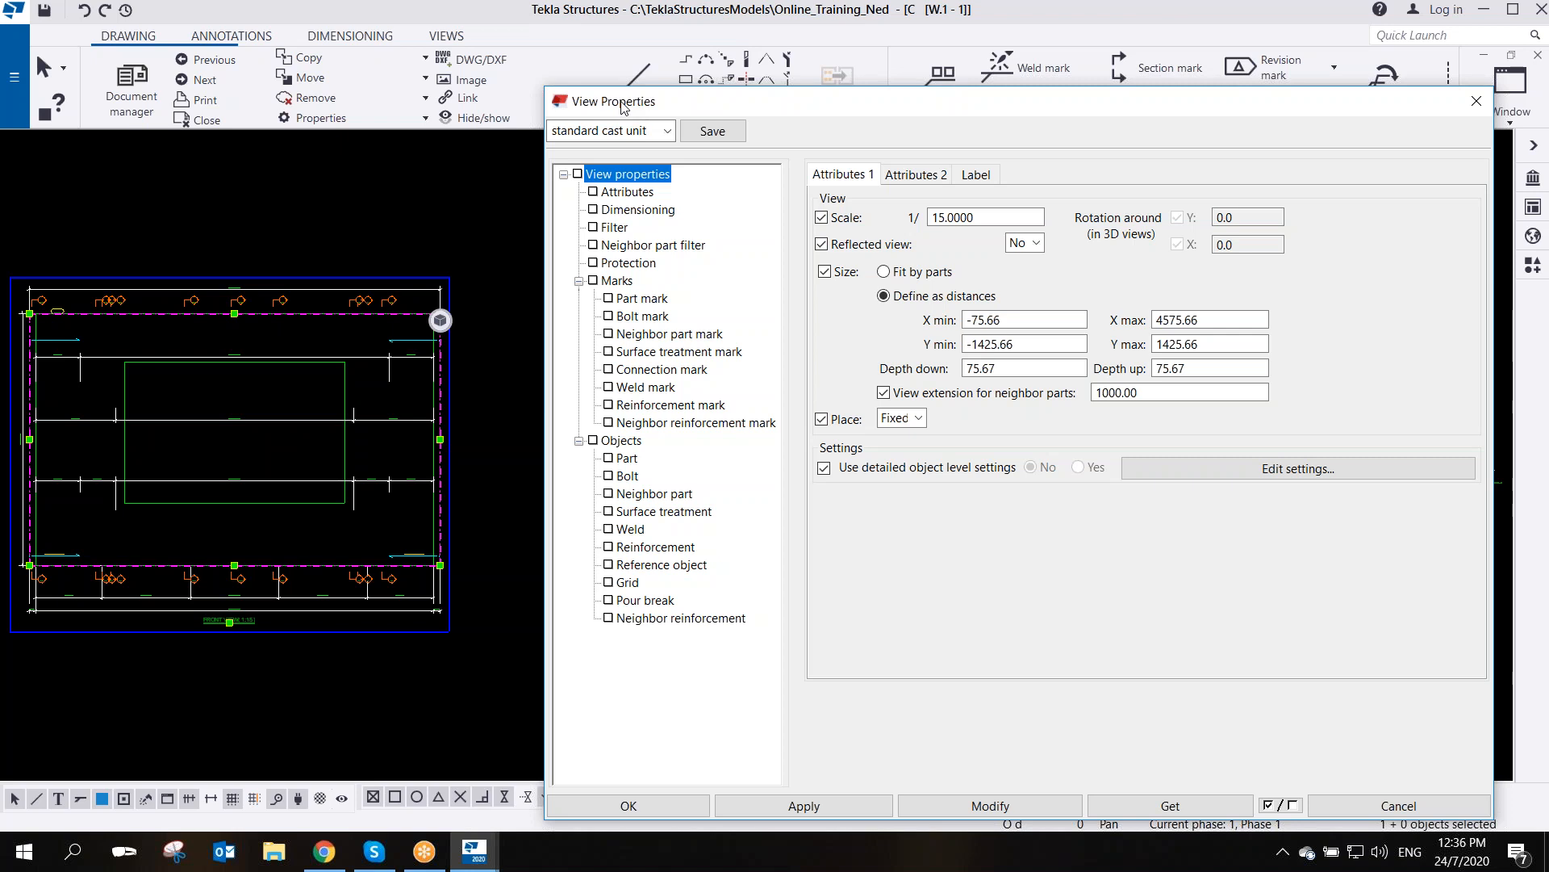
pyautogui.moveTo(372, 253)
pyautogui.mouseDown(button='middle')
pyautogui.moveTo(448, 215)
pyautogui.moveTo(392, 252)
pyautogui.mouseUp(button='middle')
pyautogui.scroll(-1, 435, 226)
pyautogui.scroll(2, 436, 226)
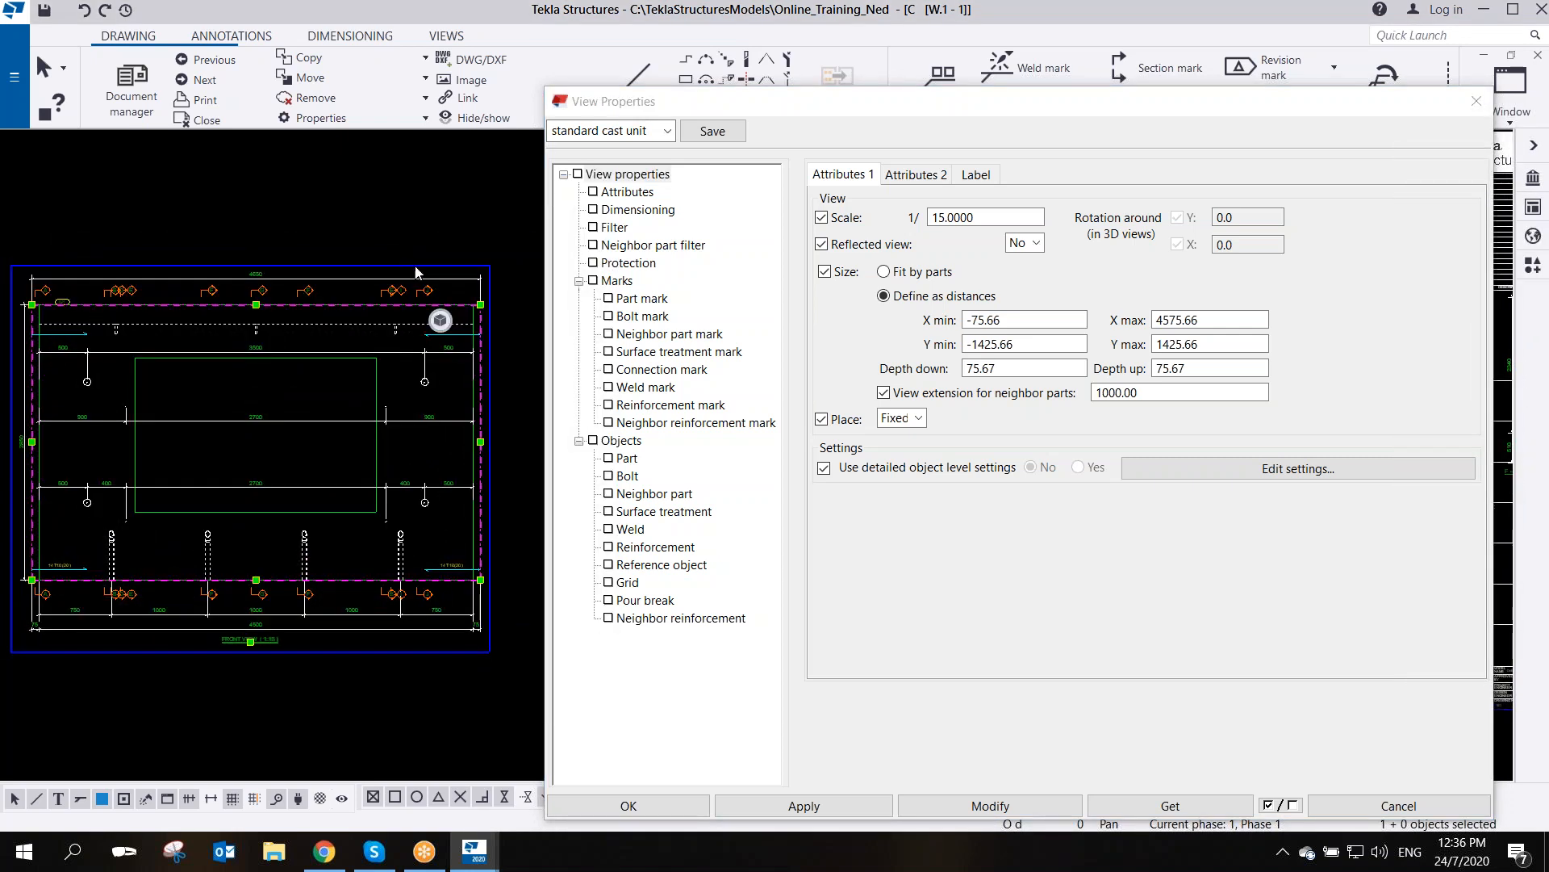
pyautogui.moveTo(1014, 222); pyautogui.dragTo(871, 228)
pyautogui.write('25')
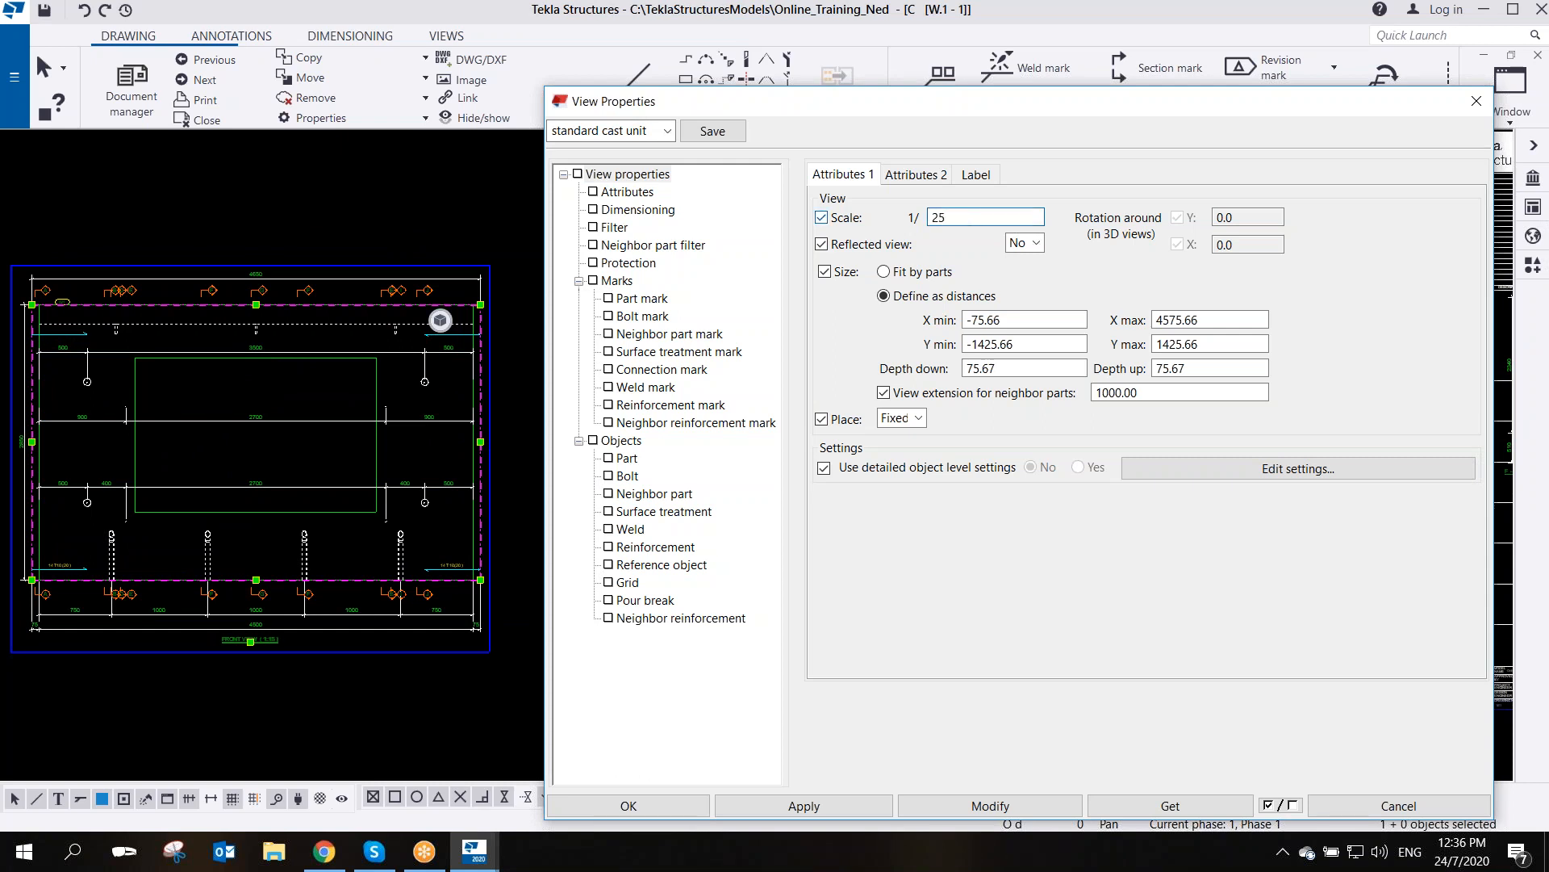
pyautogui.click(1001, 807)
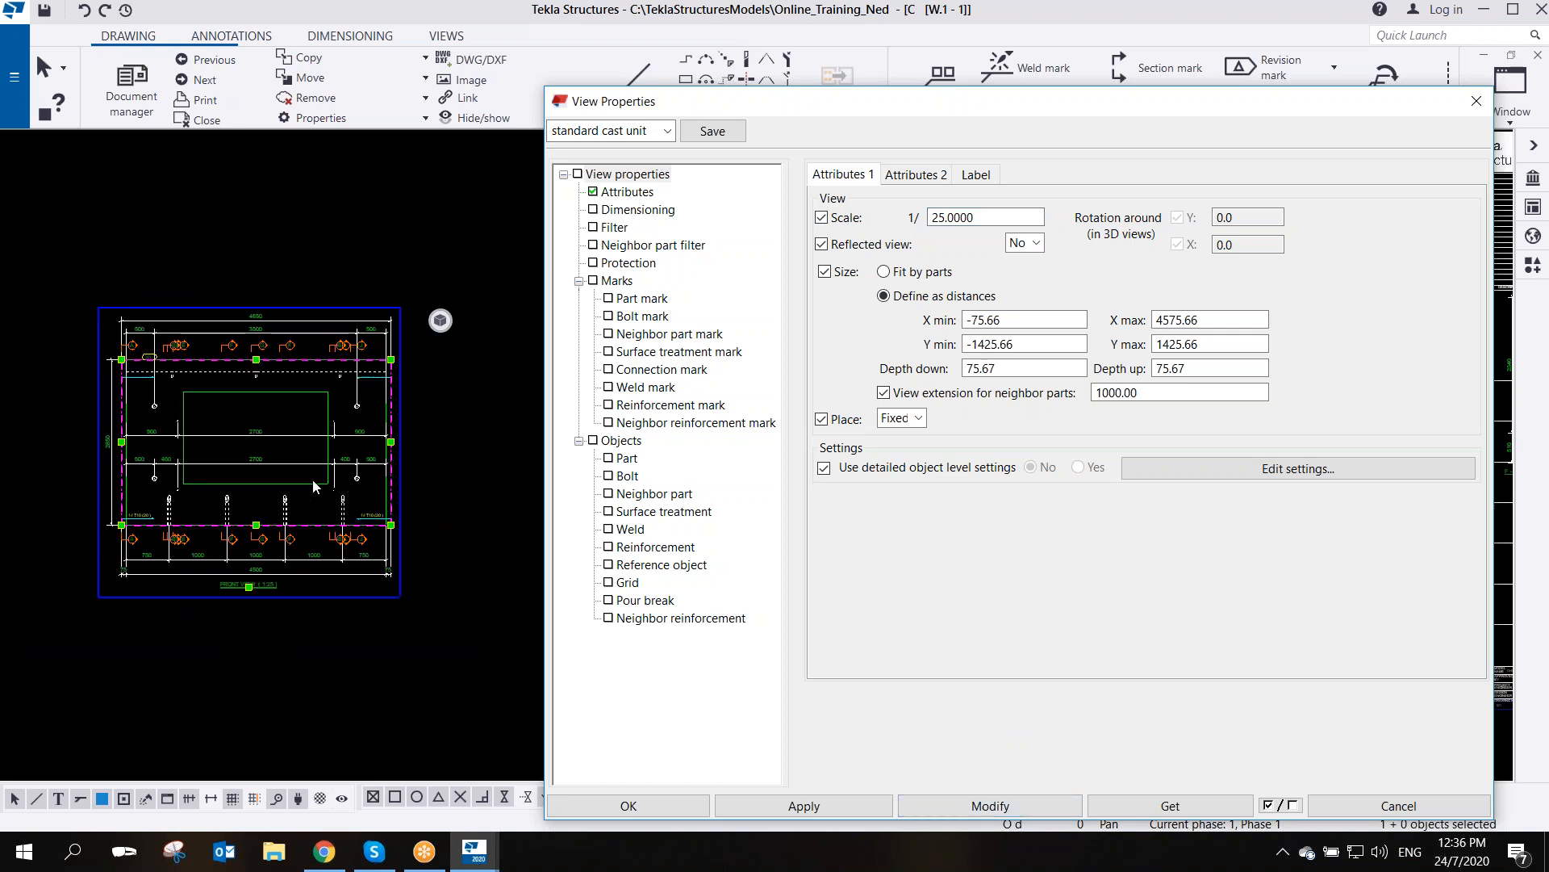
pyautogui.scroll(4, 330, 444)
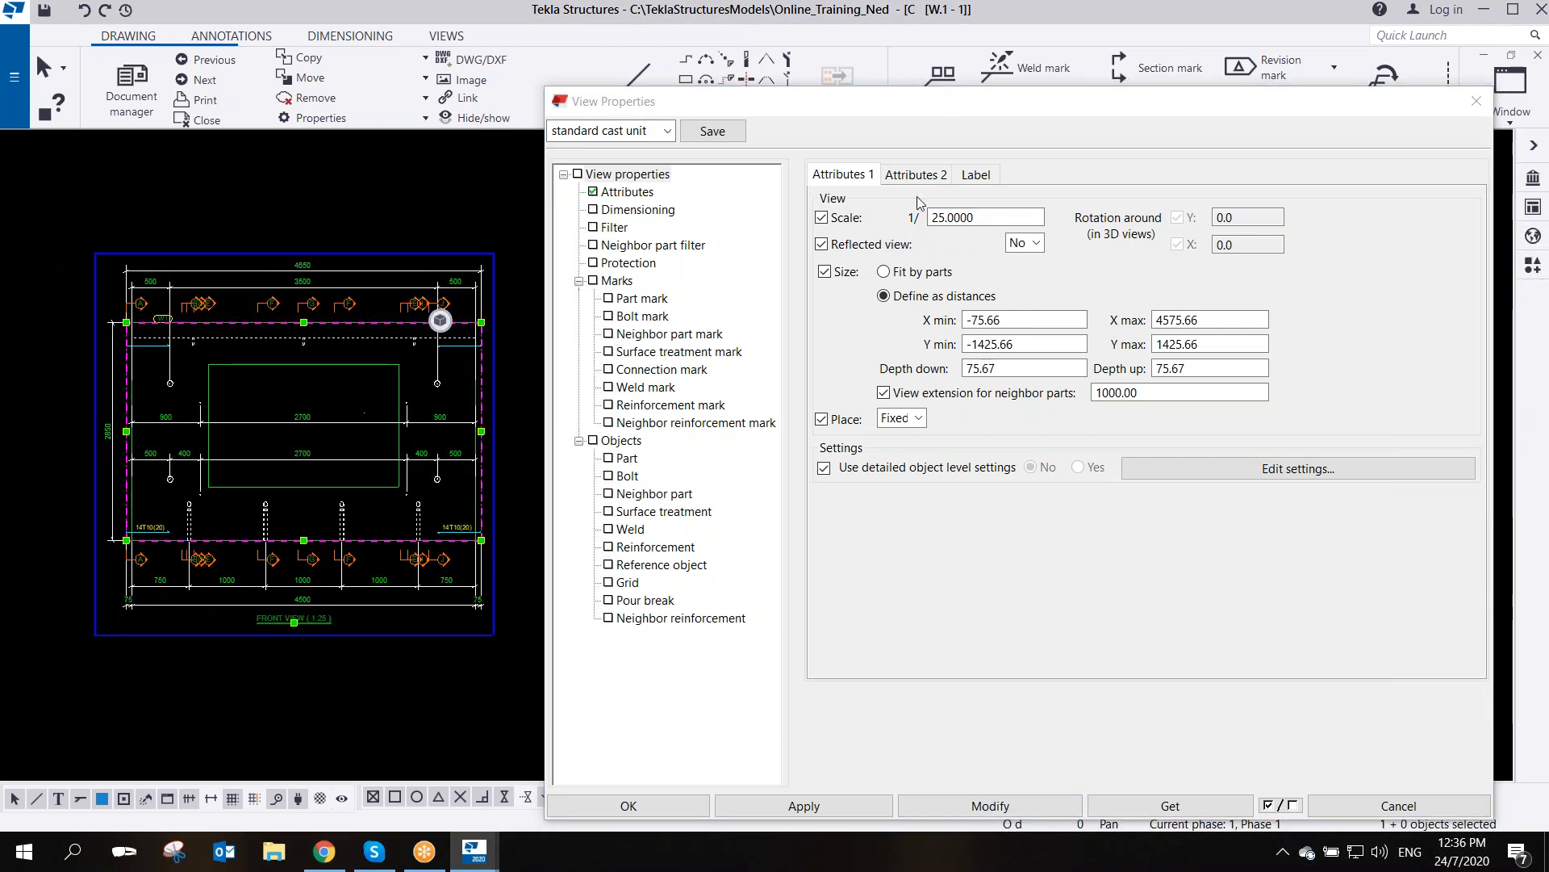
# - Delete both integrated dimensions rules from the front view's dimensioning settings and apply the modification to the view
pyautogui.moveTo(982, 118)
pyautogui.mouseDown()
pyautogui.moveTo(1004, 155)
pyautogui.moveTo(951, 102)
pyautogui.moveTo(996, 107)
pyautogui.mouseUp()
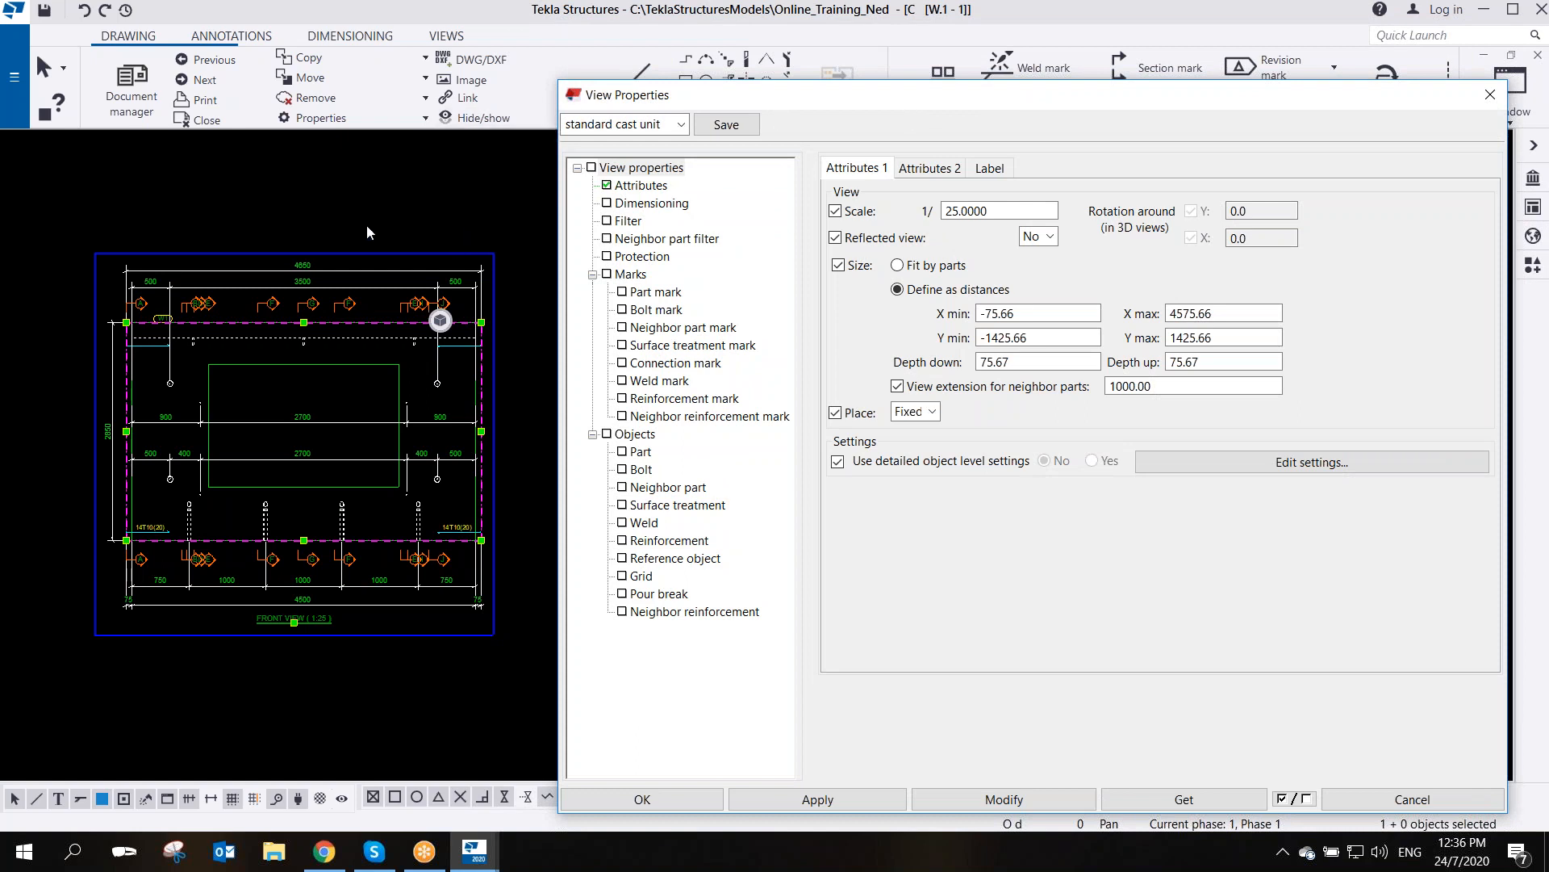
pyautogui.moveTo(367, 224); pyautogui.dragTo(371, 246, button='middle')
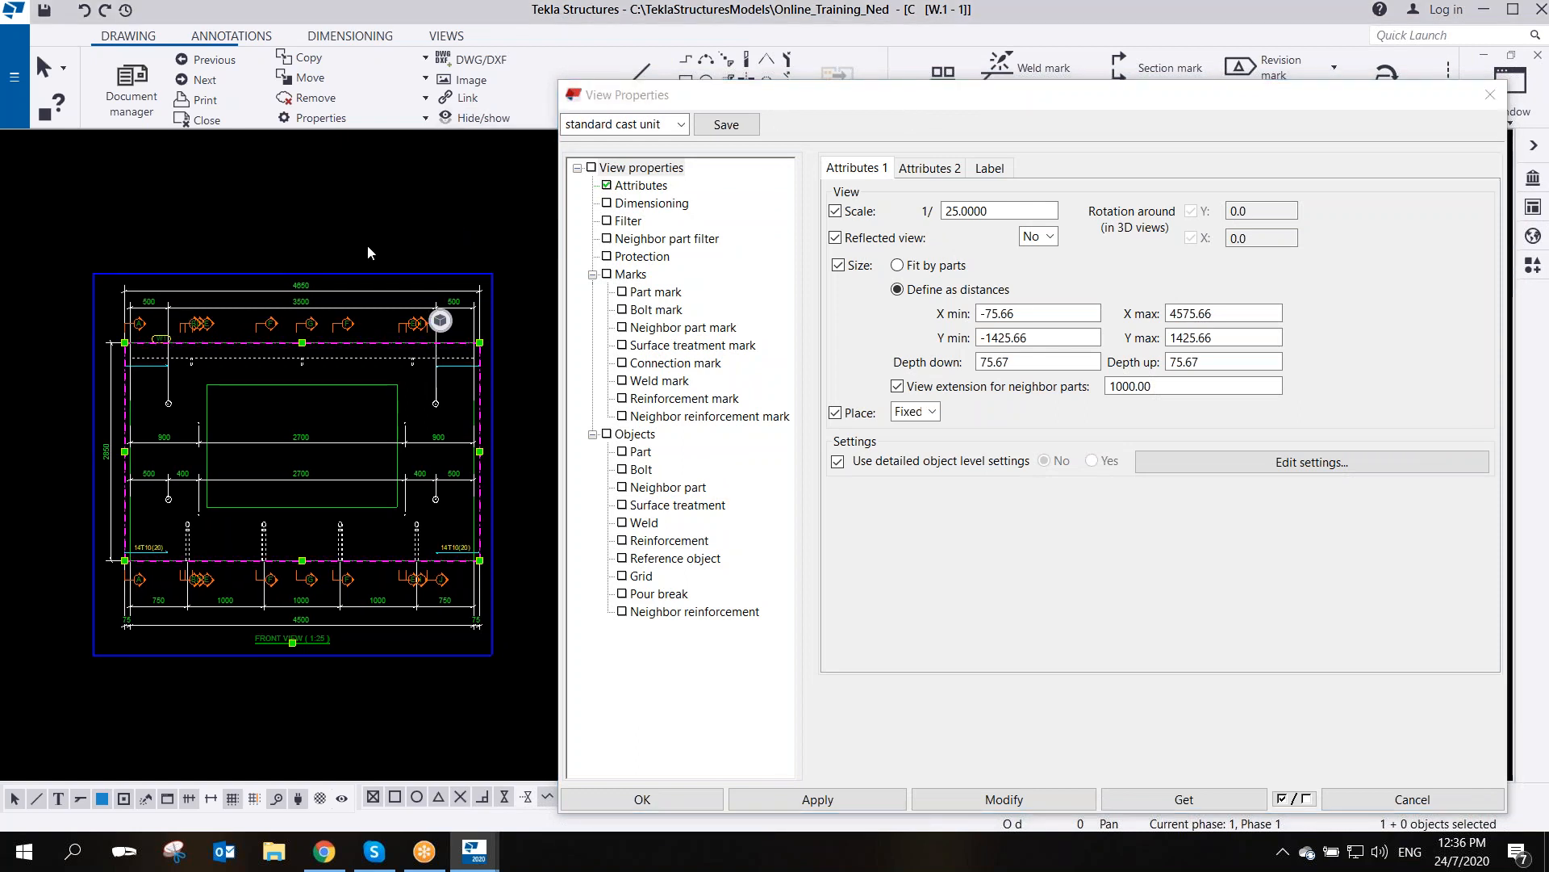
pyautogui.click(664, 207)
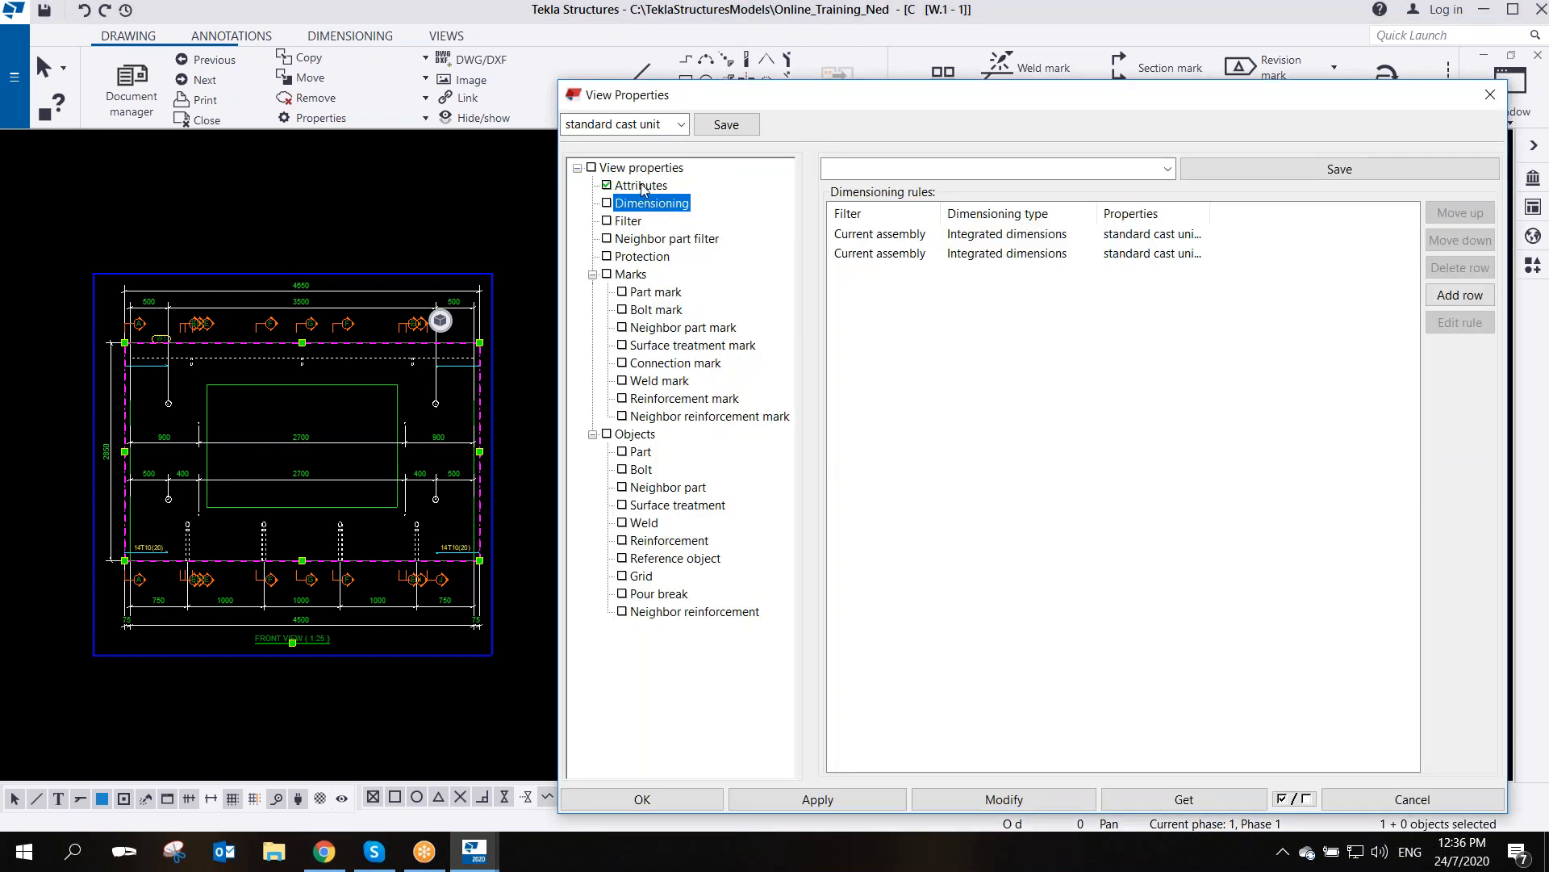
pyautogui.click(643, 186)
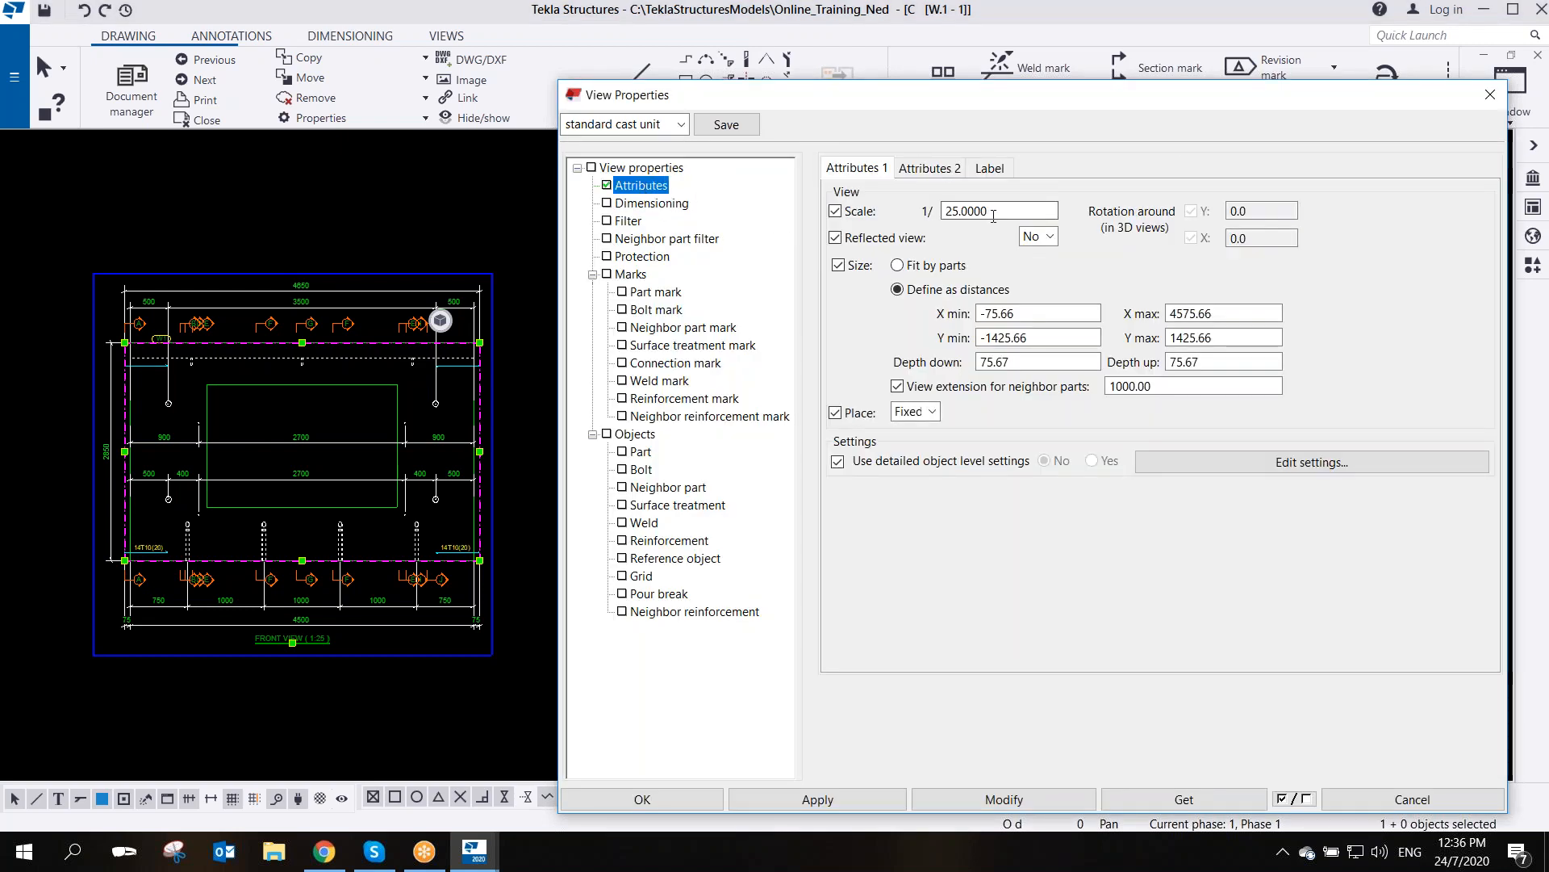
pyautogui.click(994, 215)
pyautogui.click(648, 204)
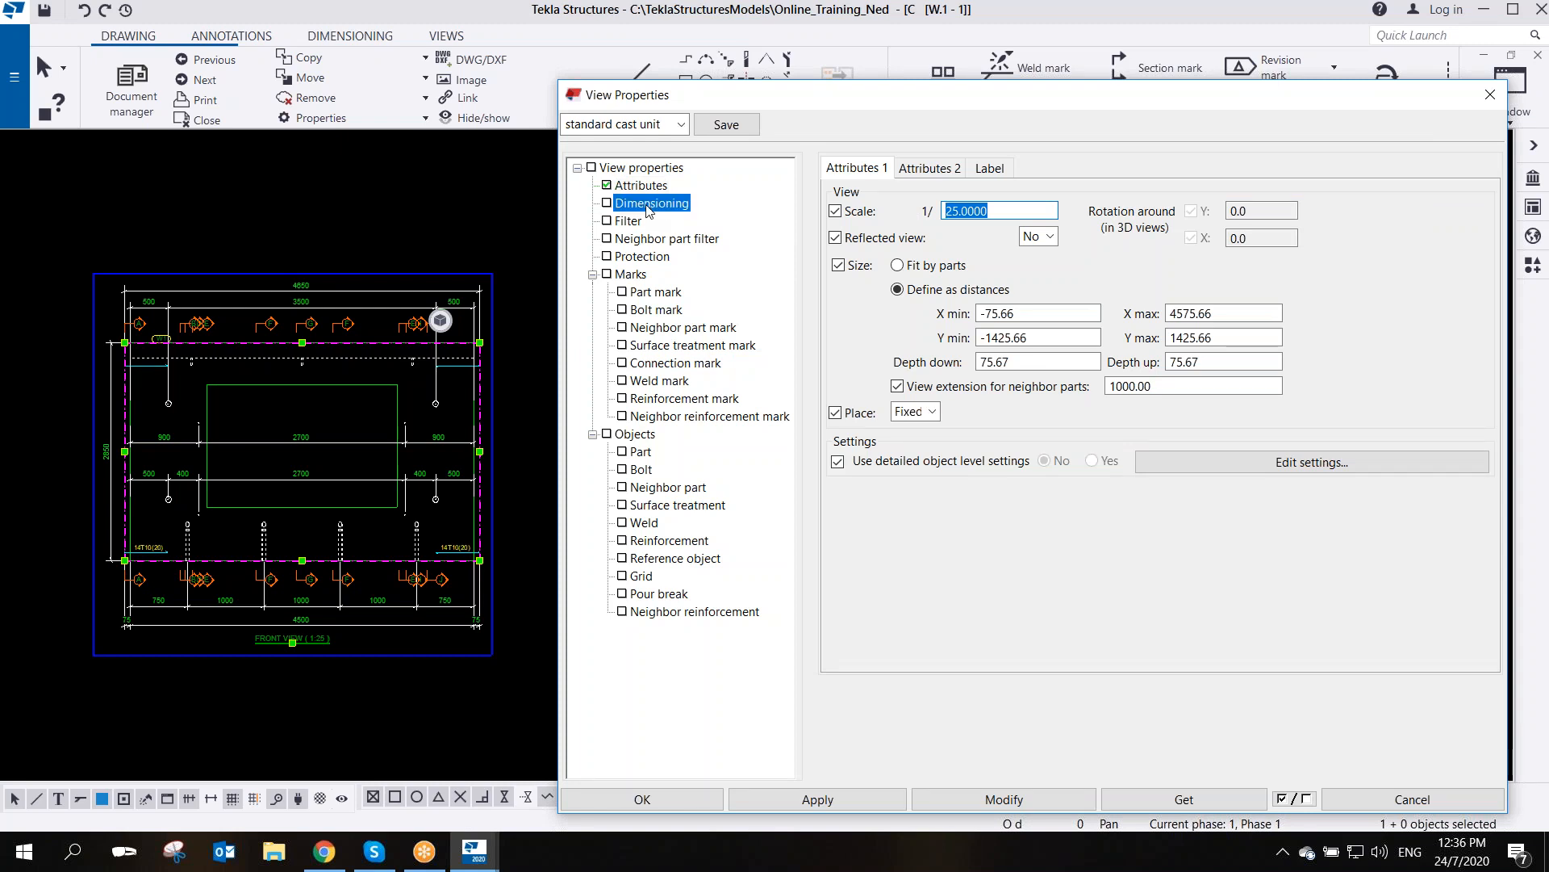
pyautogui.click(979, 254)
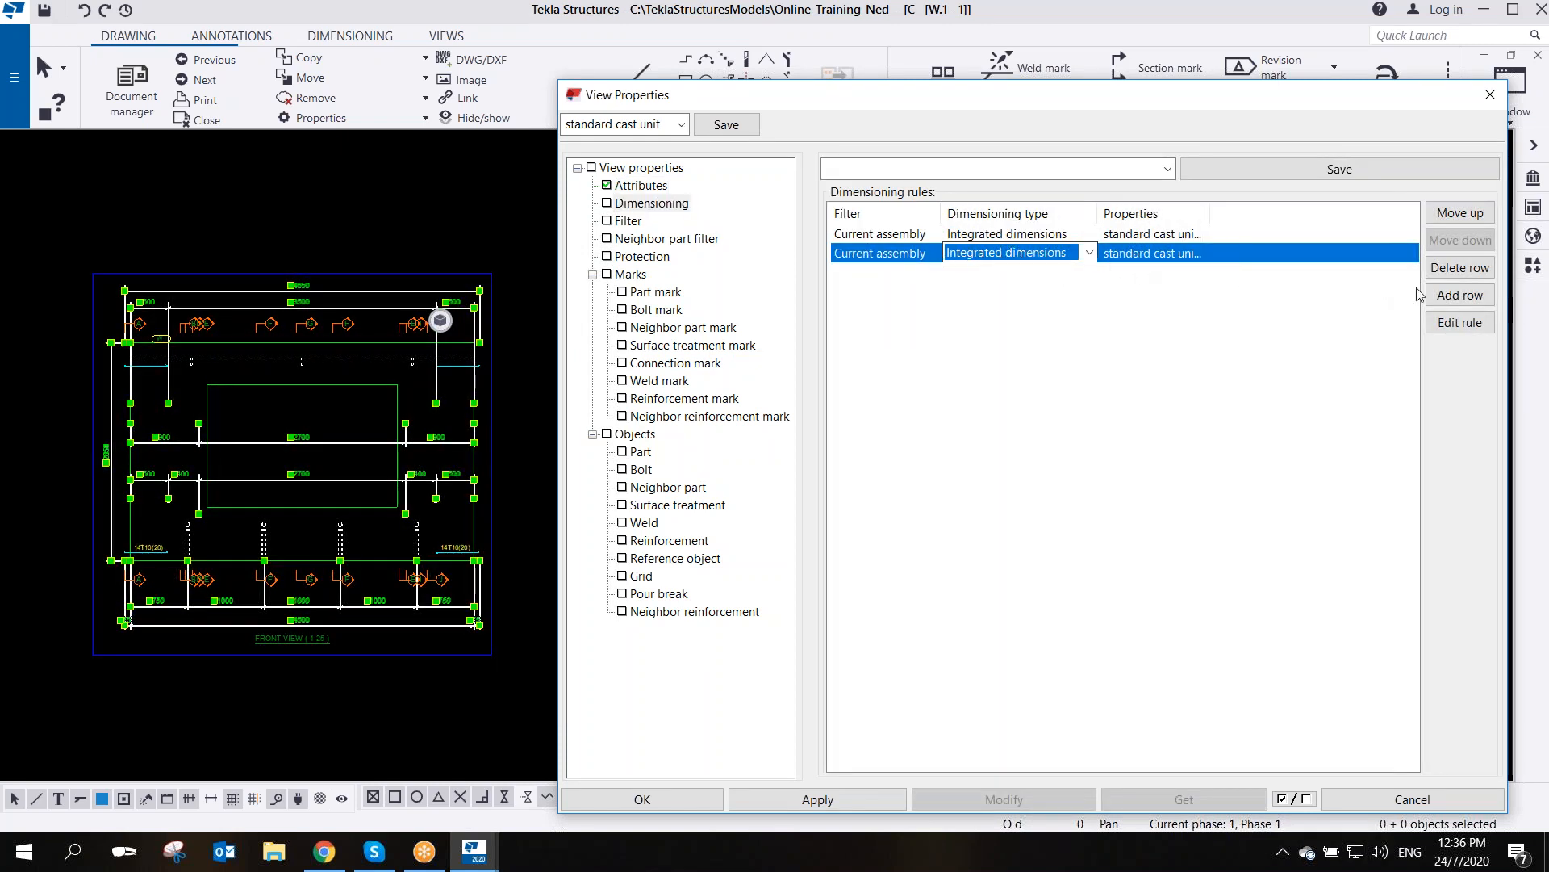
pyautogui.click(1453, 271)
pyautogui.click(1455, 274)
pyautogui.click(1455, 274)
pyautogui.moveTo(505, 645); pyautogui.dragTo(471, 681)
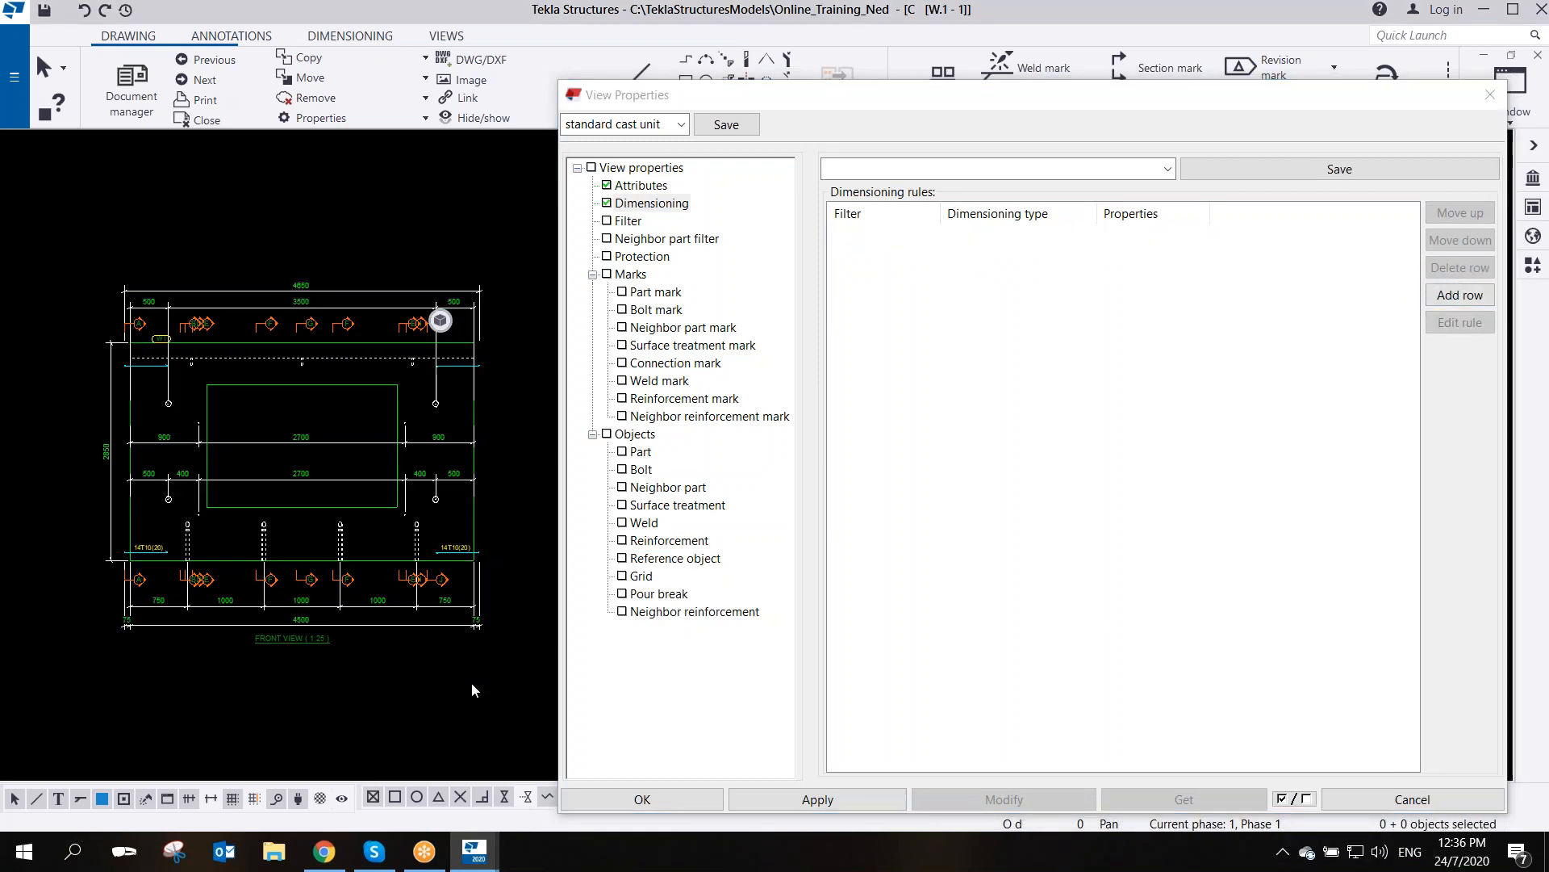
pyautogui.click(976, 803)
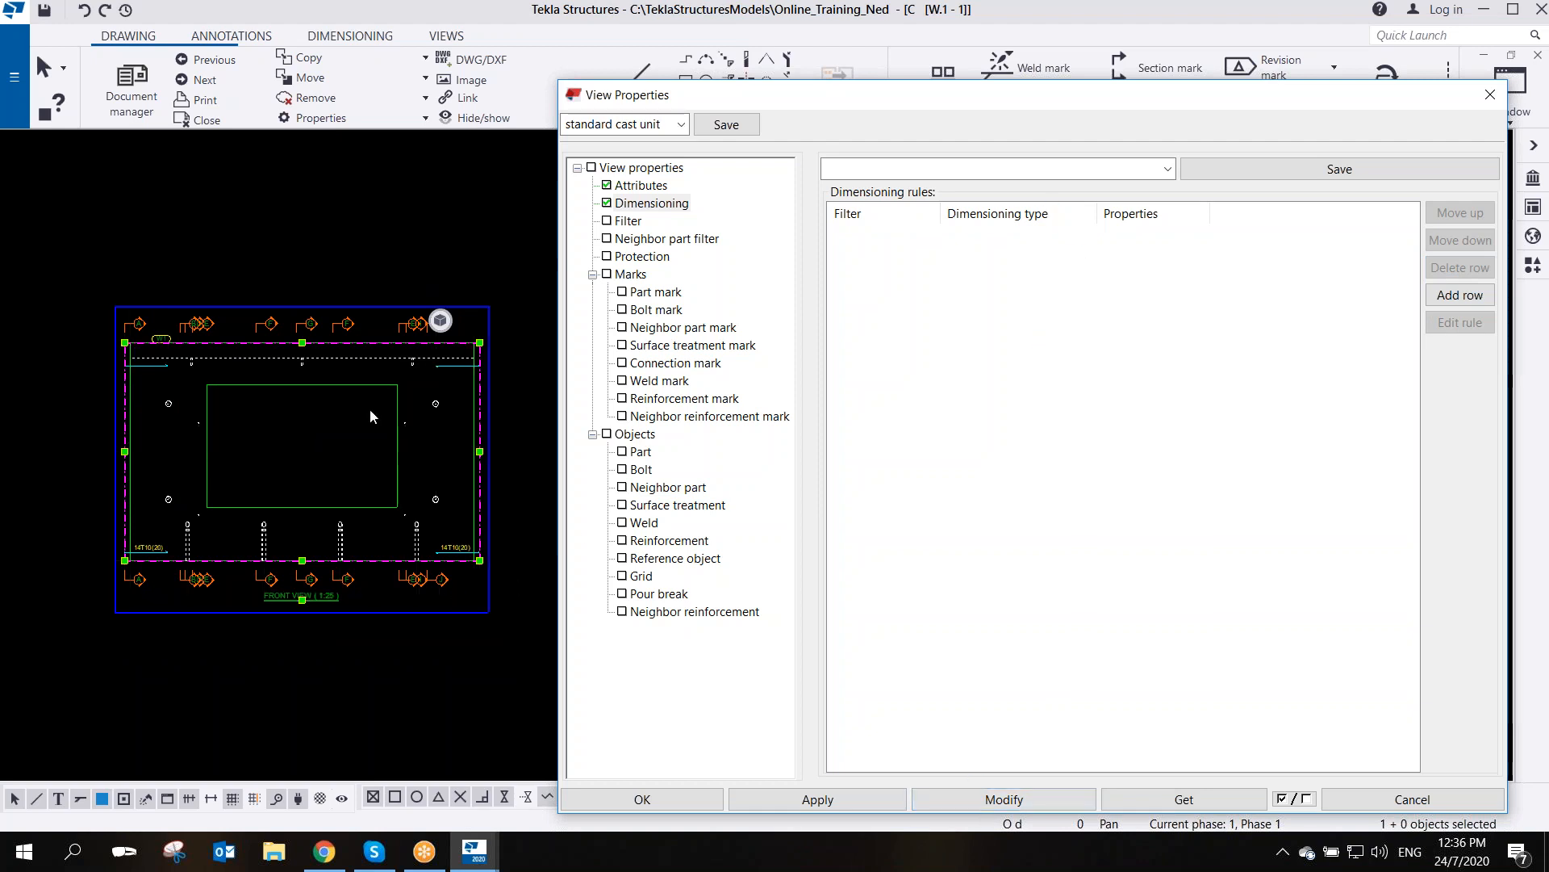
# - Examine the front view's panel outline, embeds and section marks without dimensions, and close its View Properties
pyautogui.scroll(3, 342, 415)
pyautogui.scroll(3, 69, 382)
pyautogui.scroll(-4, 70, 382)
pyautogui.scroll(3, 143, 463)
pyautogui.scroll(-4, 237, 438)
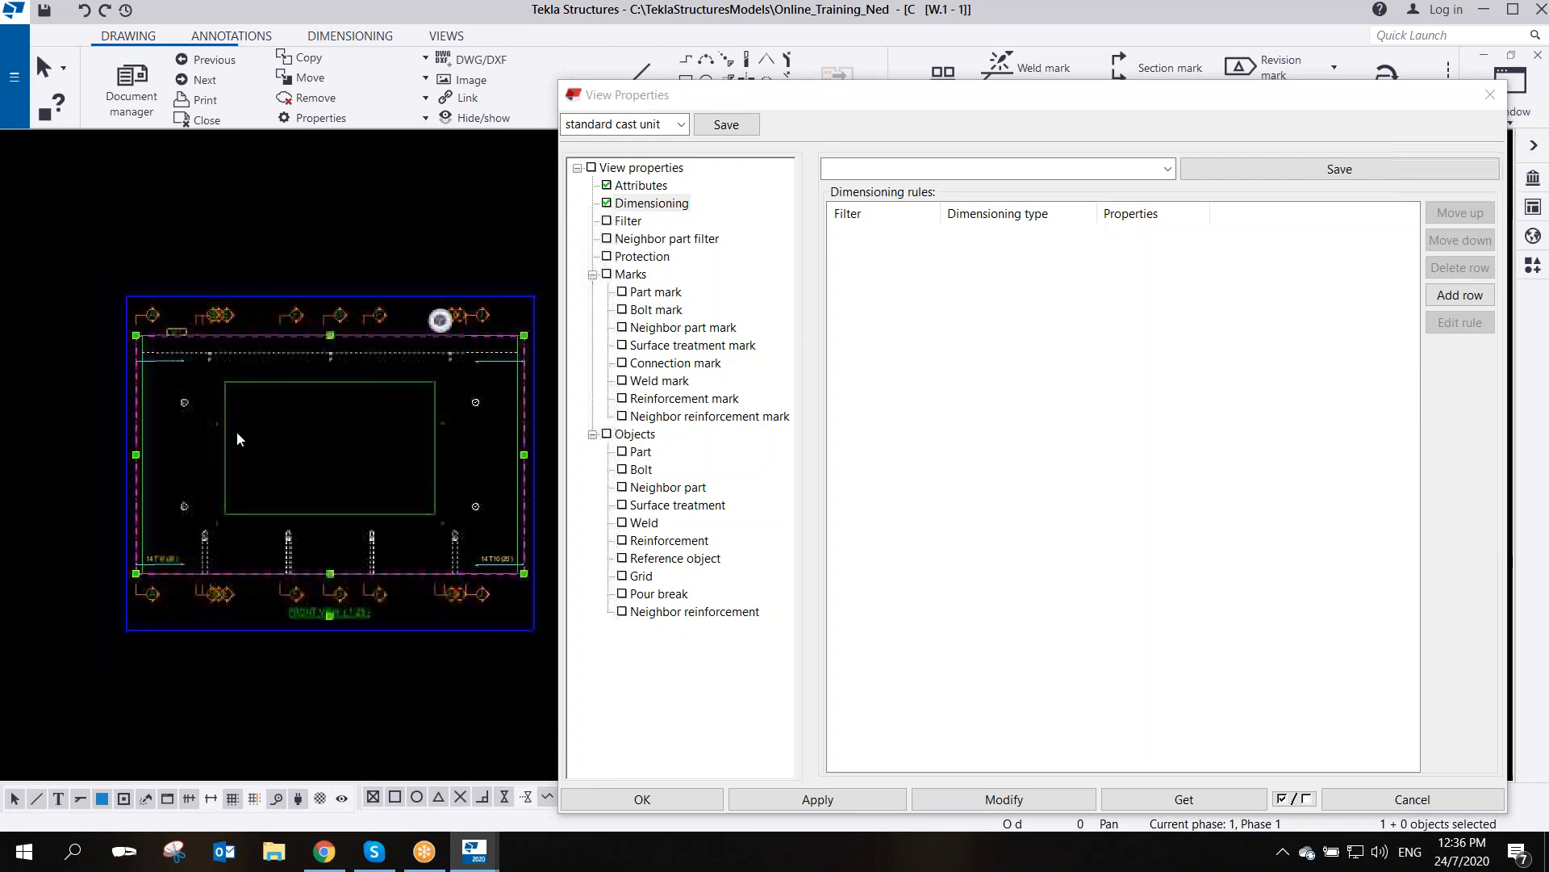
pyautogui.click(366, 235)
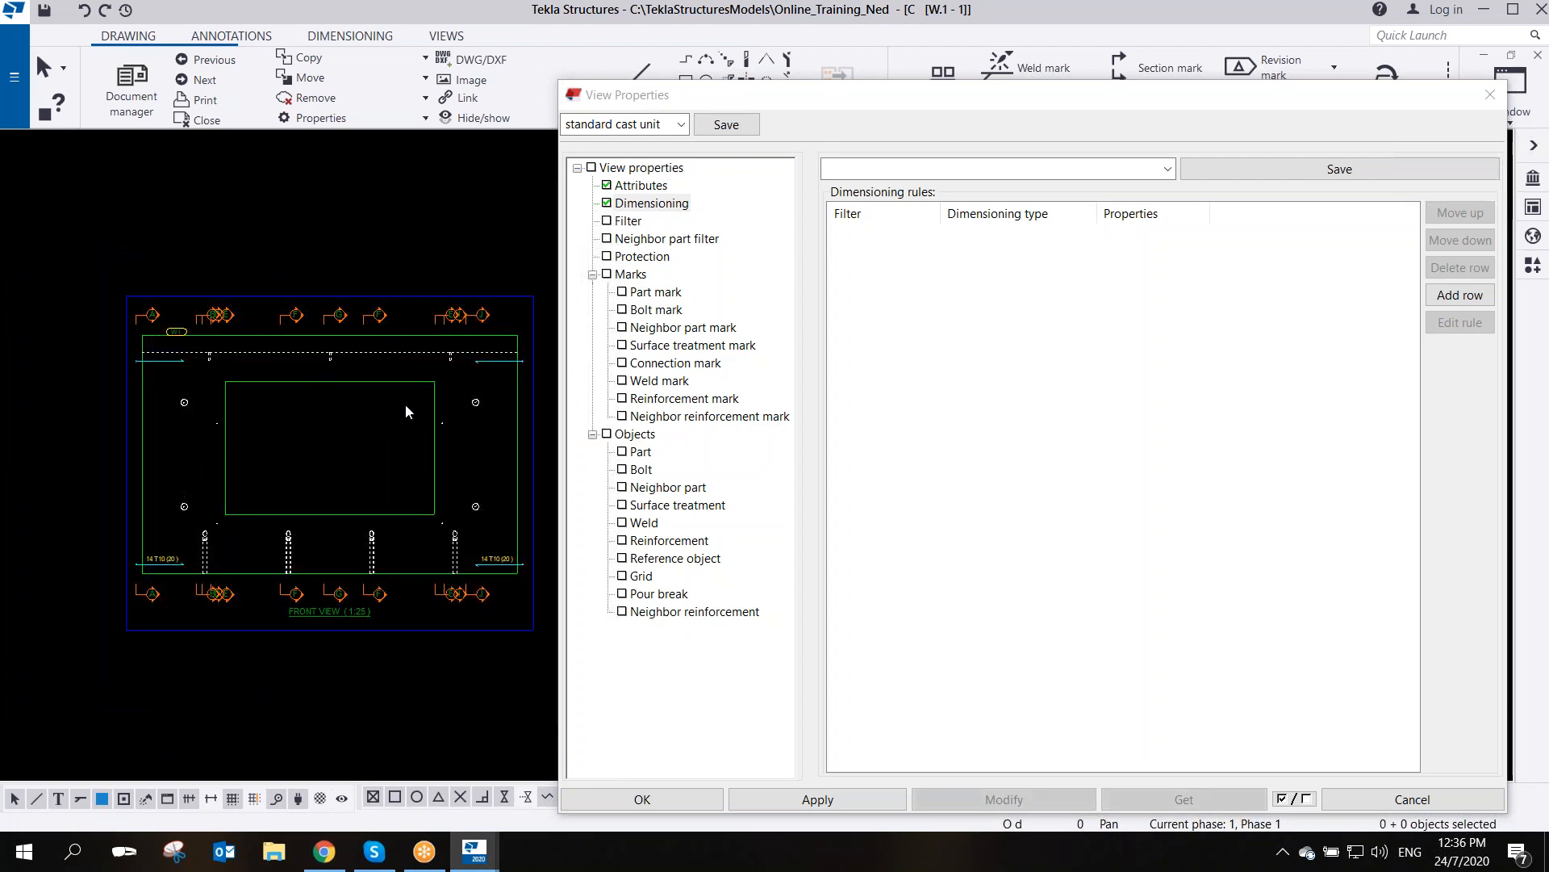
pyautogui.moveTo(1042, 108); pyautogui.dragTo(1039, 100)
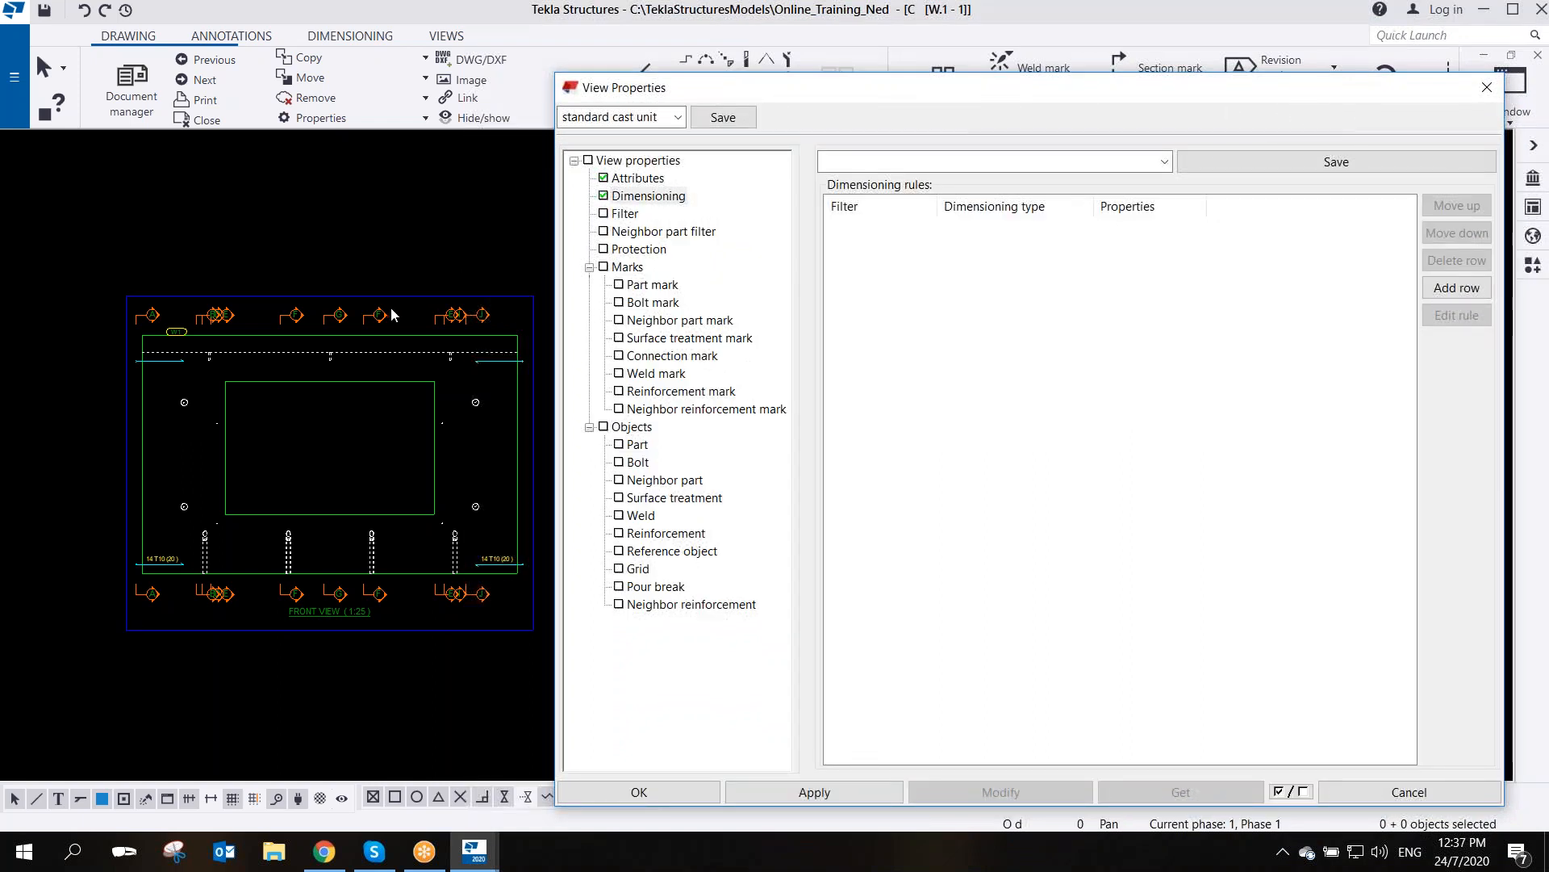
pyautogui.moveTo(391, 313); pyautogui.dragTo(429, 298, button='middle')
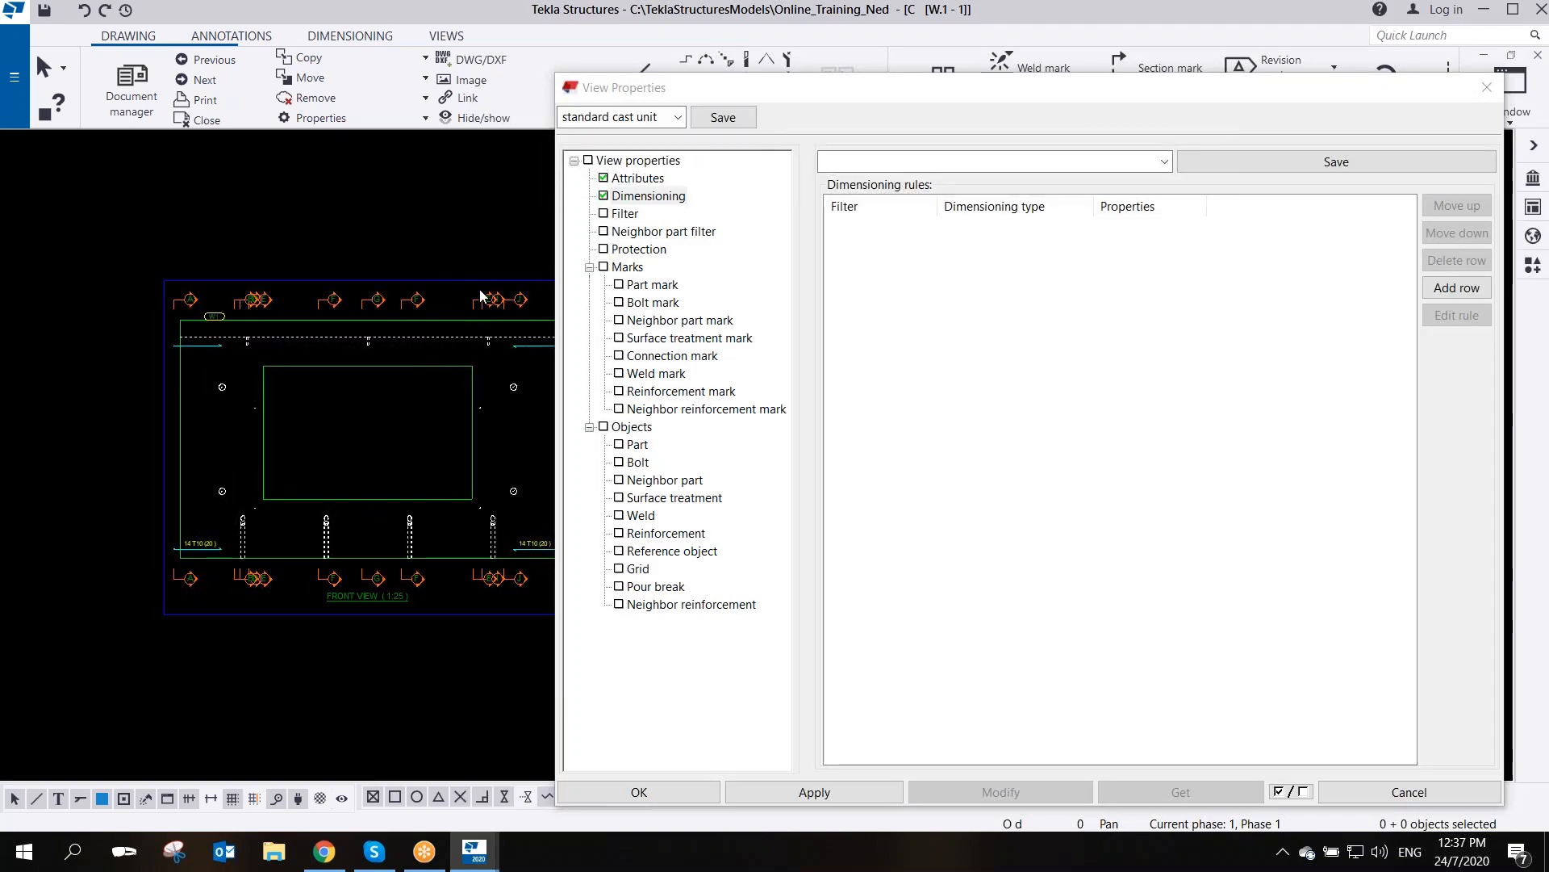
pyautogui.moveTo(944, 94)
pyautogui.mouseDown()
pyautogui.moveTo(968, 123)
pyautogui.moveTo(1000, 123)
pyautogui.moveTo(971, 91)
pyautogui.mouseUp()
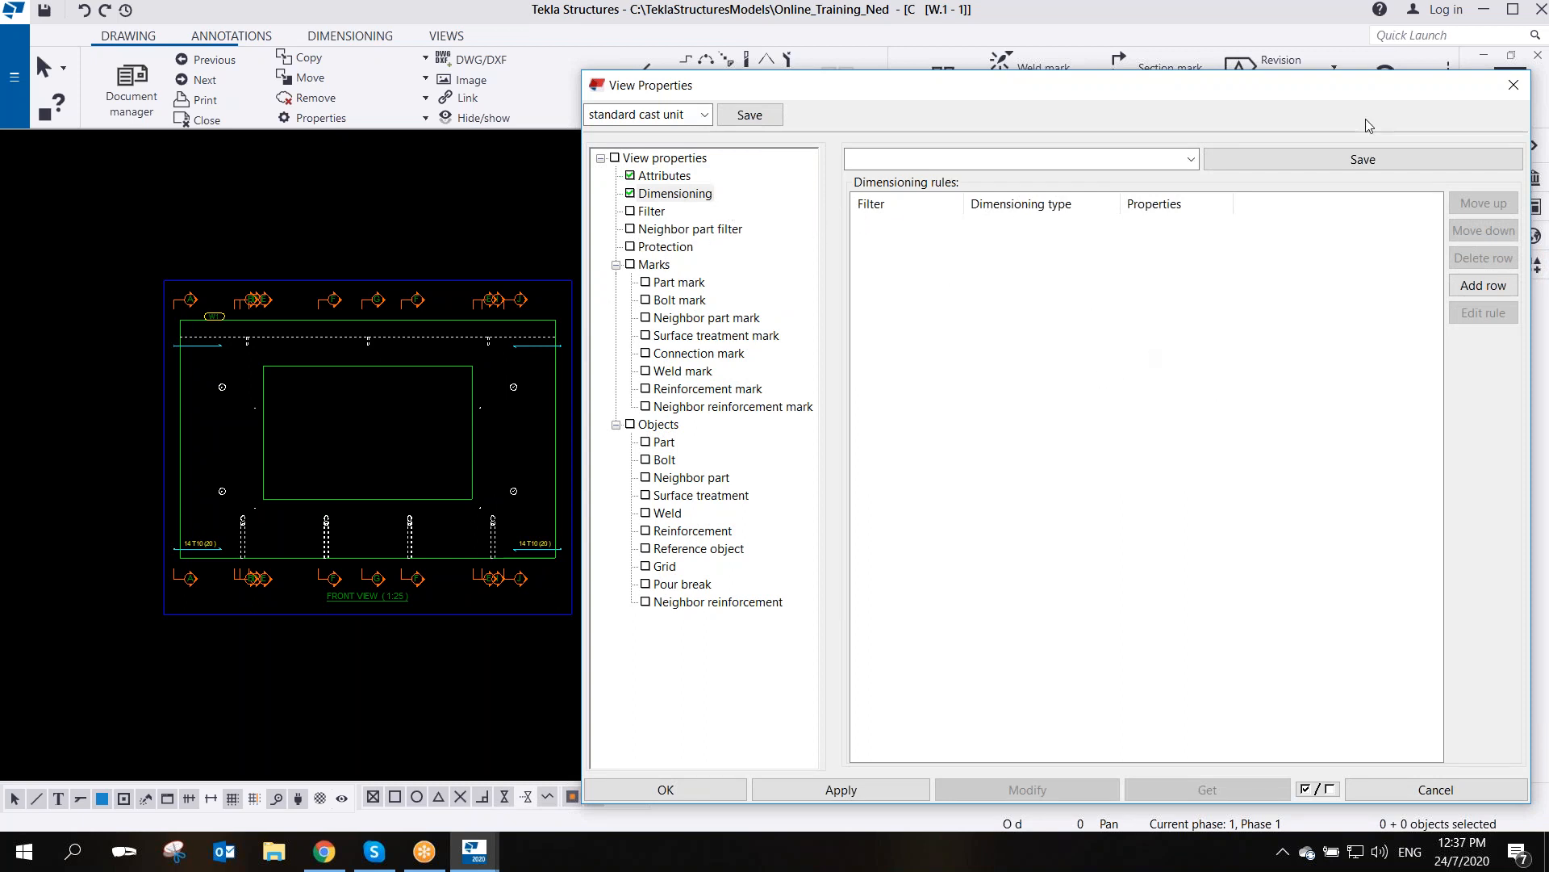
pyautogui.click(1512, 85)
pyautogui.moveTo(558, 482)
pyautogui.mouseDown(button='middle')
pyautogui.moveTo(869, 526)
pyautogui.moveTo(779, 540)
pyautogui.mouseUp(button='middle')
pyautogui.scroll(5, 489, 467)
pyautogui.scroll(-3, 694, 539)
pyautogui.scroll(2, 759, 583)
pyautogui.scroll(-1, 800, 538)
pyautogui.moveTo(804, 475); pyautogui.dragTo(789, 540, button='middle')
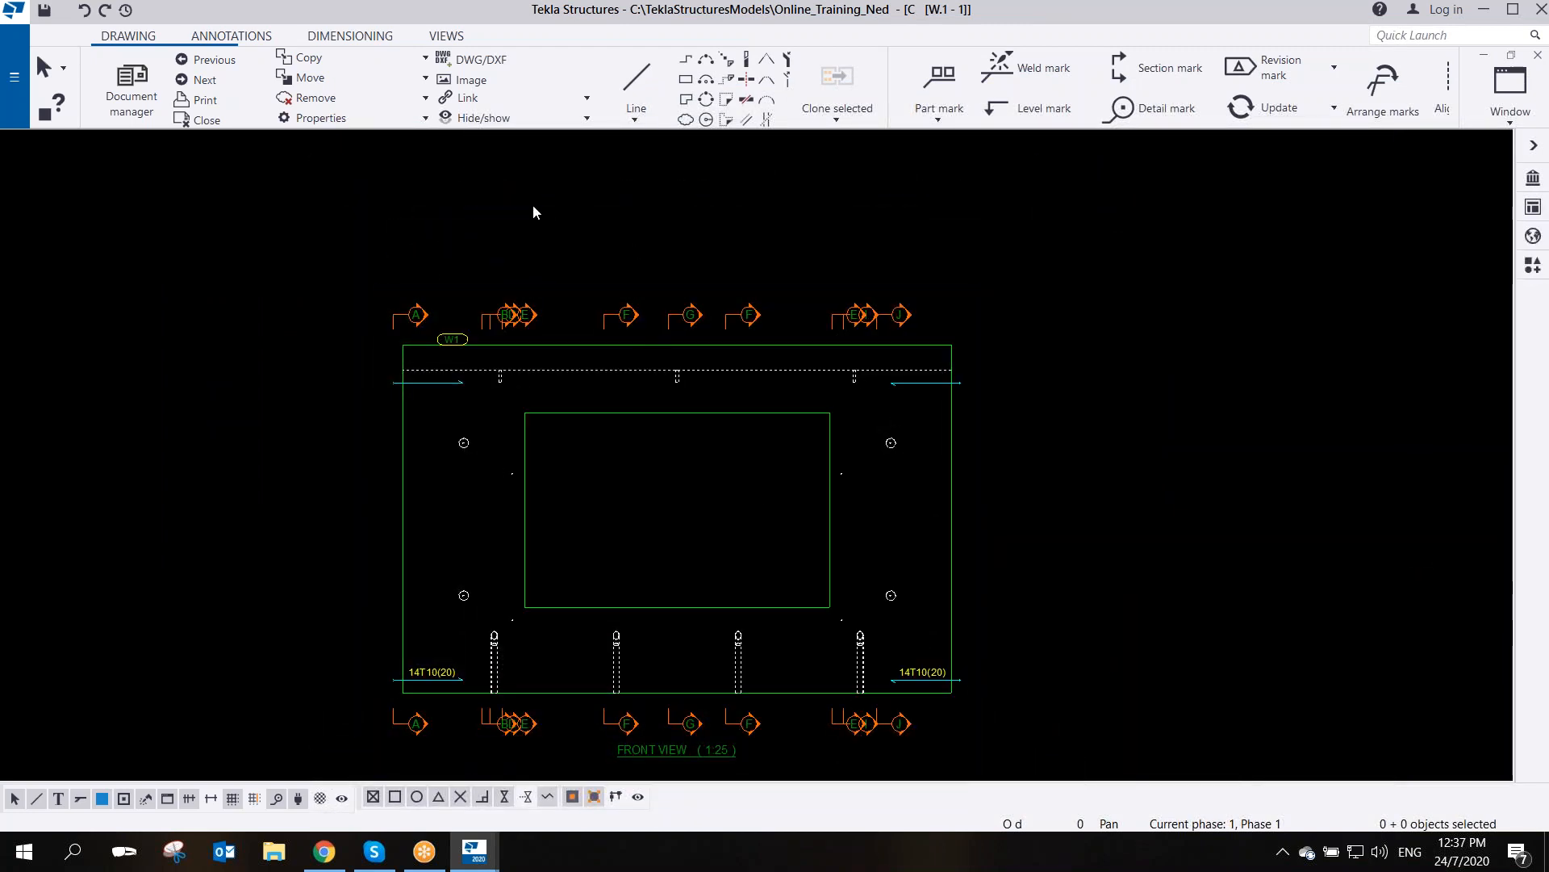
# - Add an overall horizontal dimension between the panel's upper corners and move its line well above the section marks
pyautogui.click(327, 40)
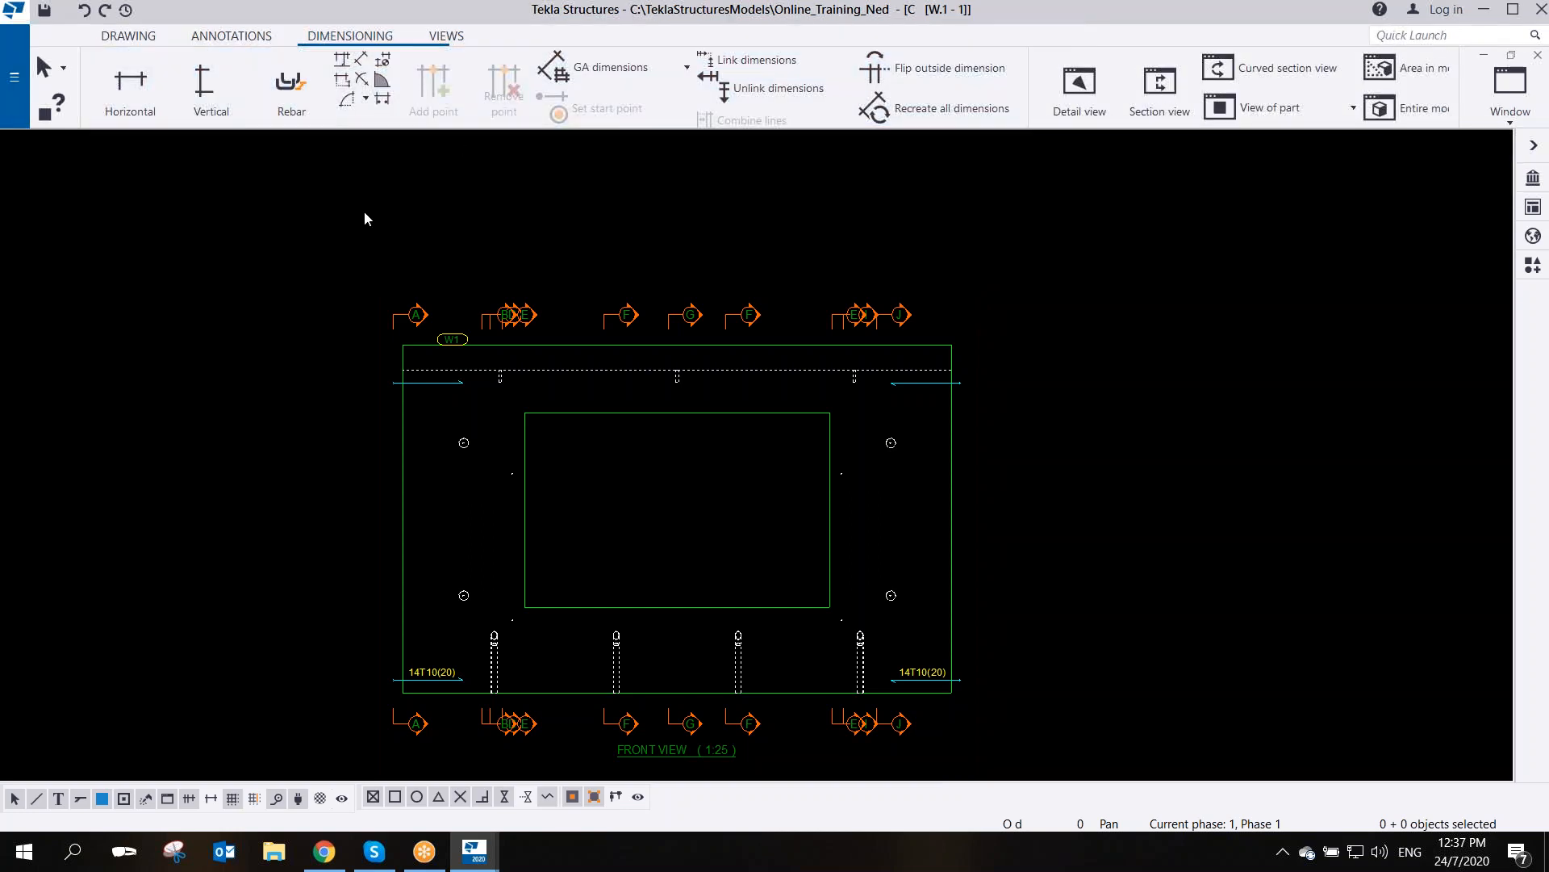
pyautogui.moveTo(377, 224); pyautogui.dragTo(372, 245, button='middle')
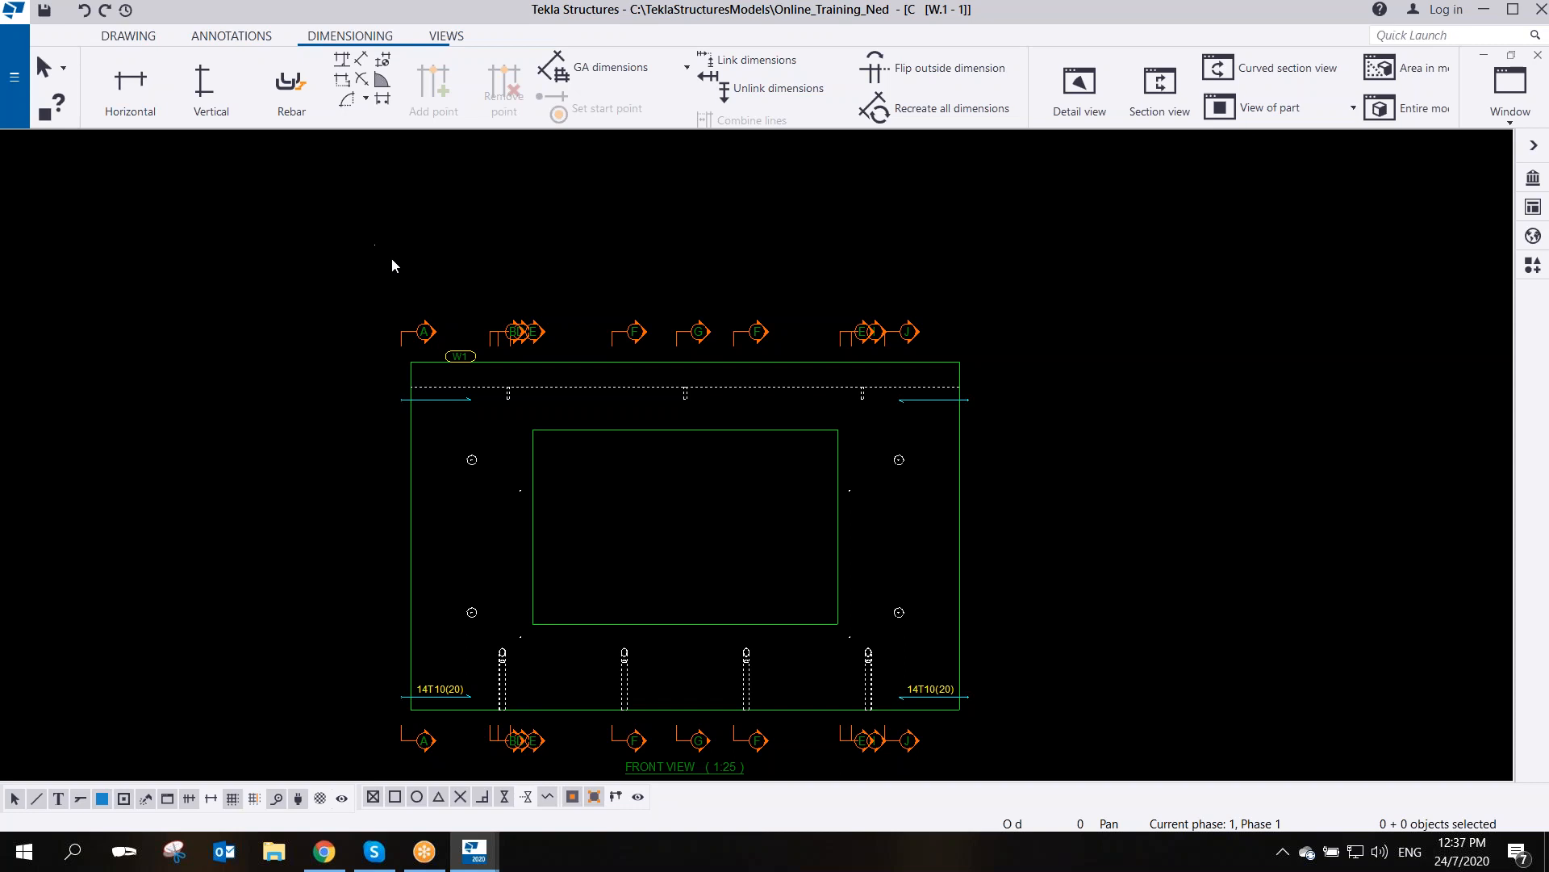
pyautogui.moveTo(249, 181); pyautogui.dragTo(328, 220, button='middle')
pyautogui.moveTo(634, 323); pyautogui.dragTo(557, 243, button='middle')
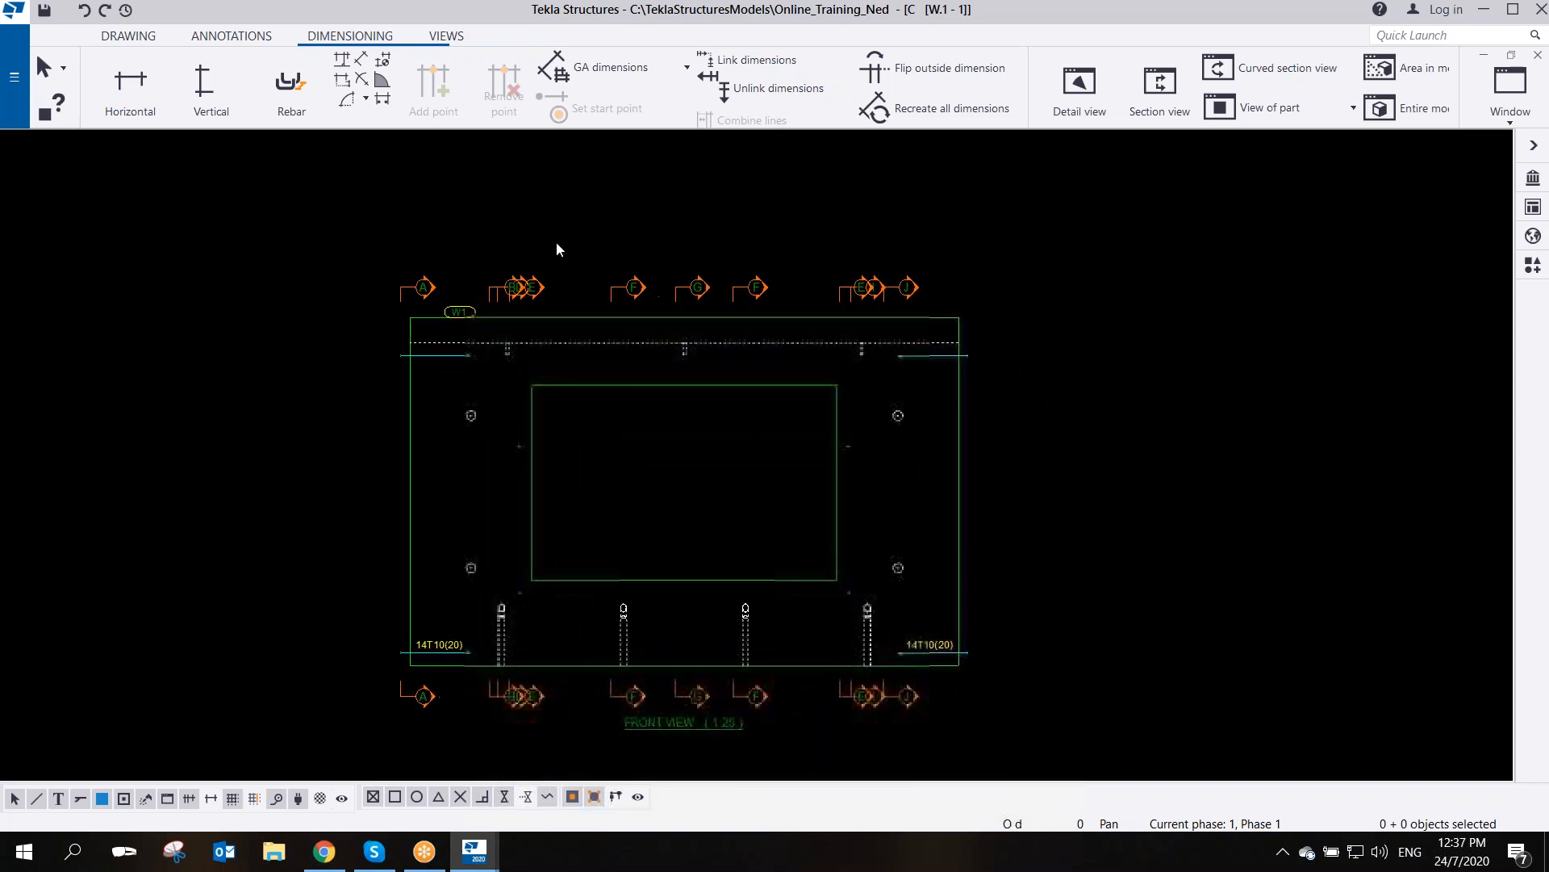
pyautogui.click(136, 90)
pyautogui.scroll(2, 406, 320)
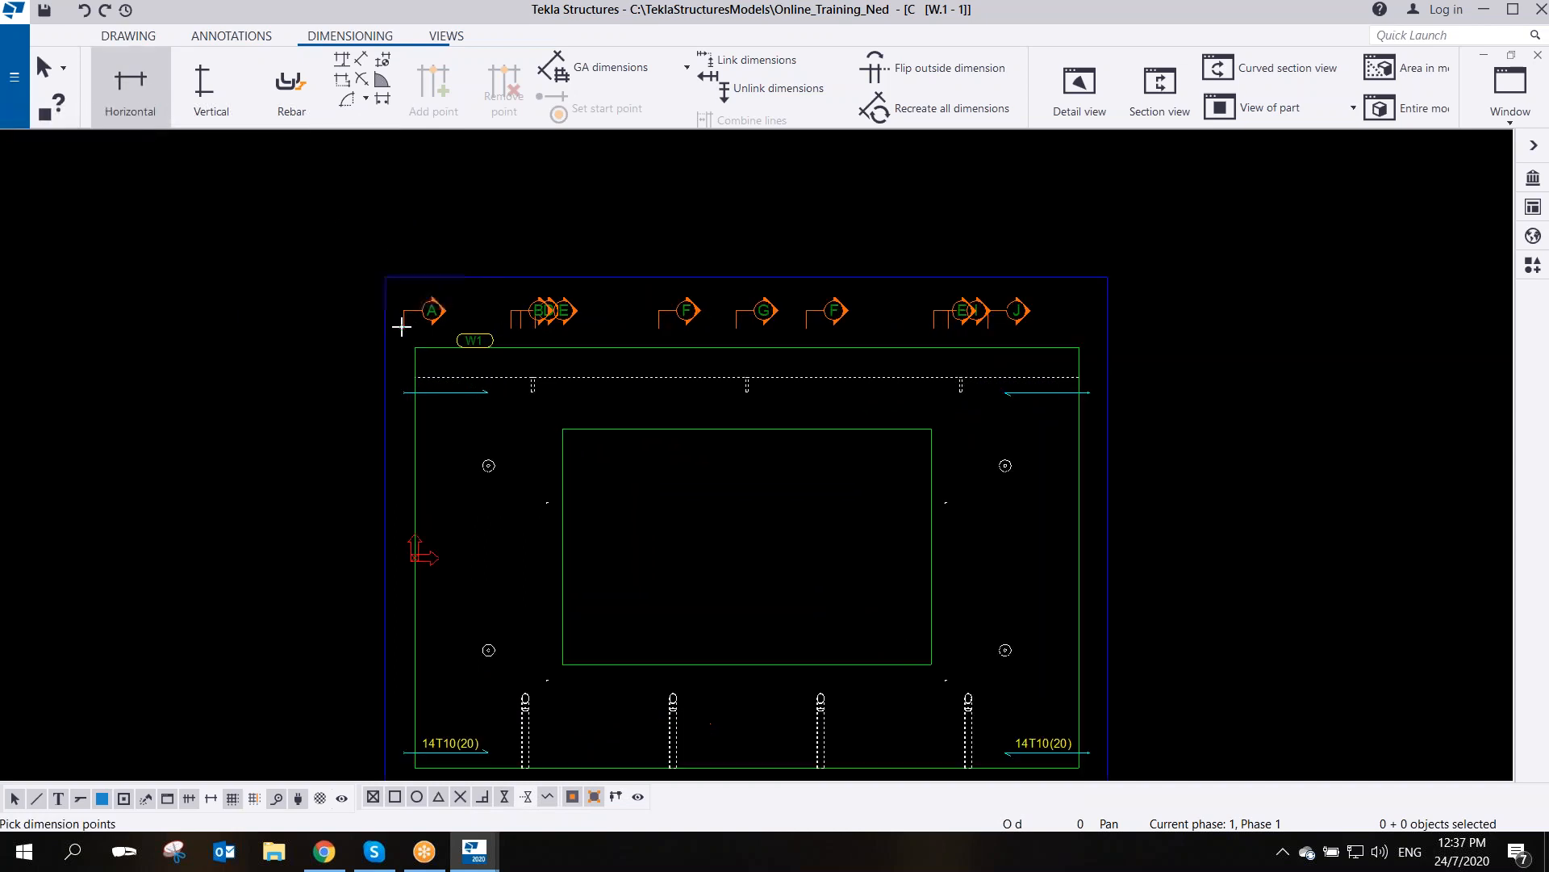
pyautogui.click(421, 336)
pyautogui.click(1145, 350)
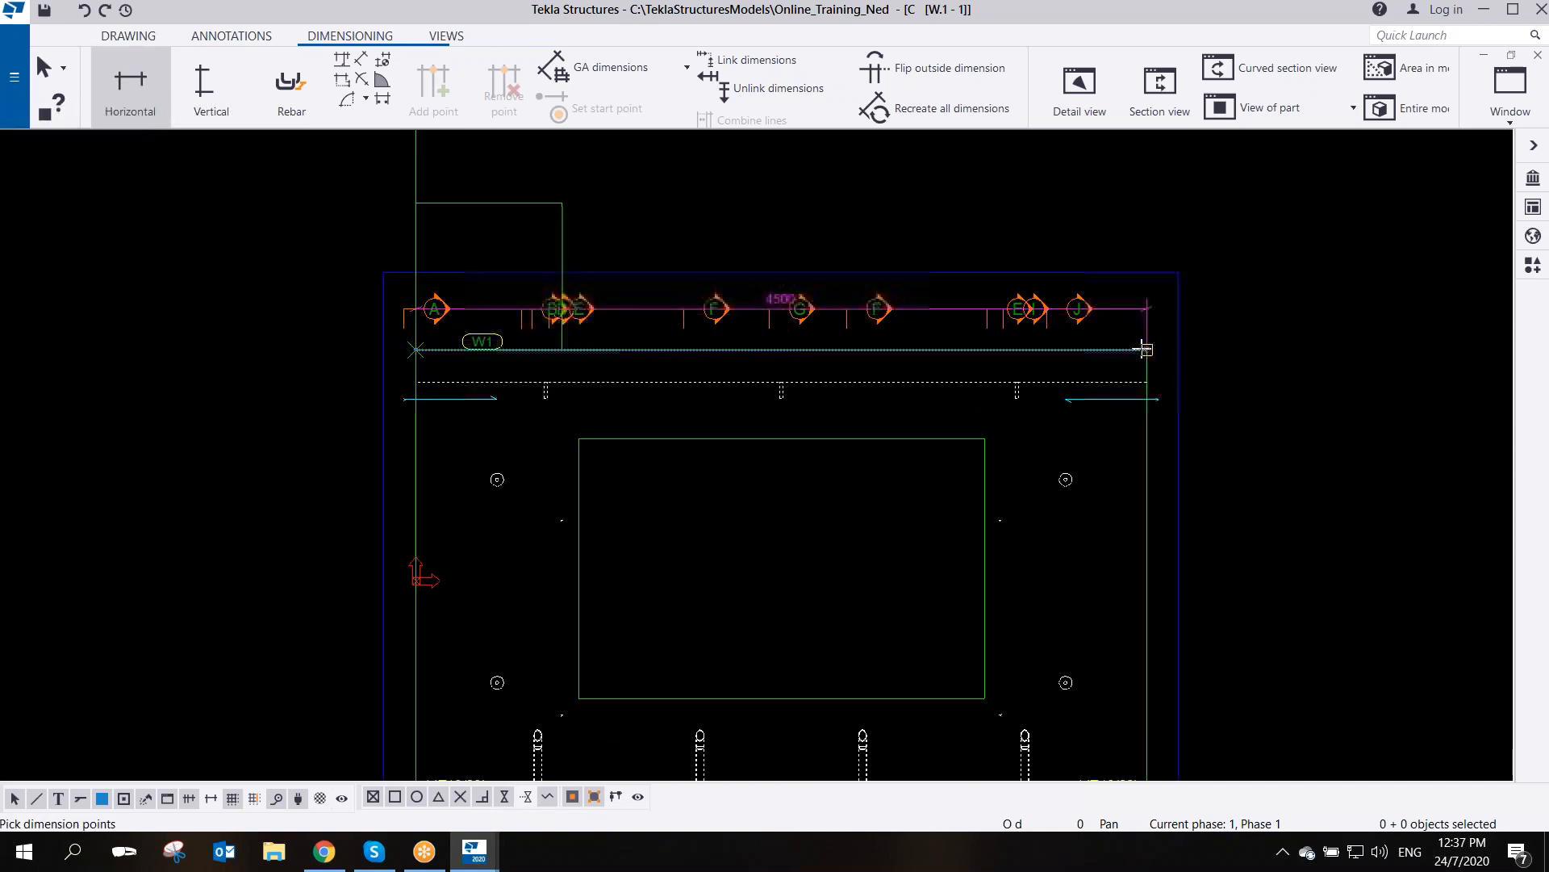
pyautogui.middleClick(1037, 192)
pyautogui.rightClick(843, 199)
pyautogui.click(896, 216)
pyautogui.click(763, 276)
pyautogui.moveTo(763, 276); pyautogui.dragTo(749, 190)
# - Add a horizontal dimension chain from panel edge to panel edge through both opening corners, and place it just below the overall dimension
pyautogui.click(130, 85)
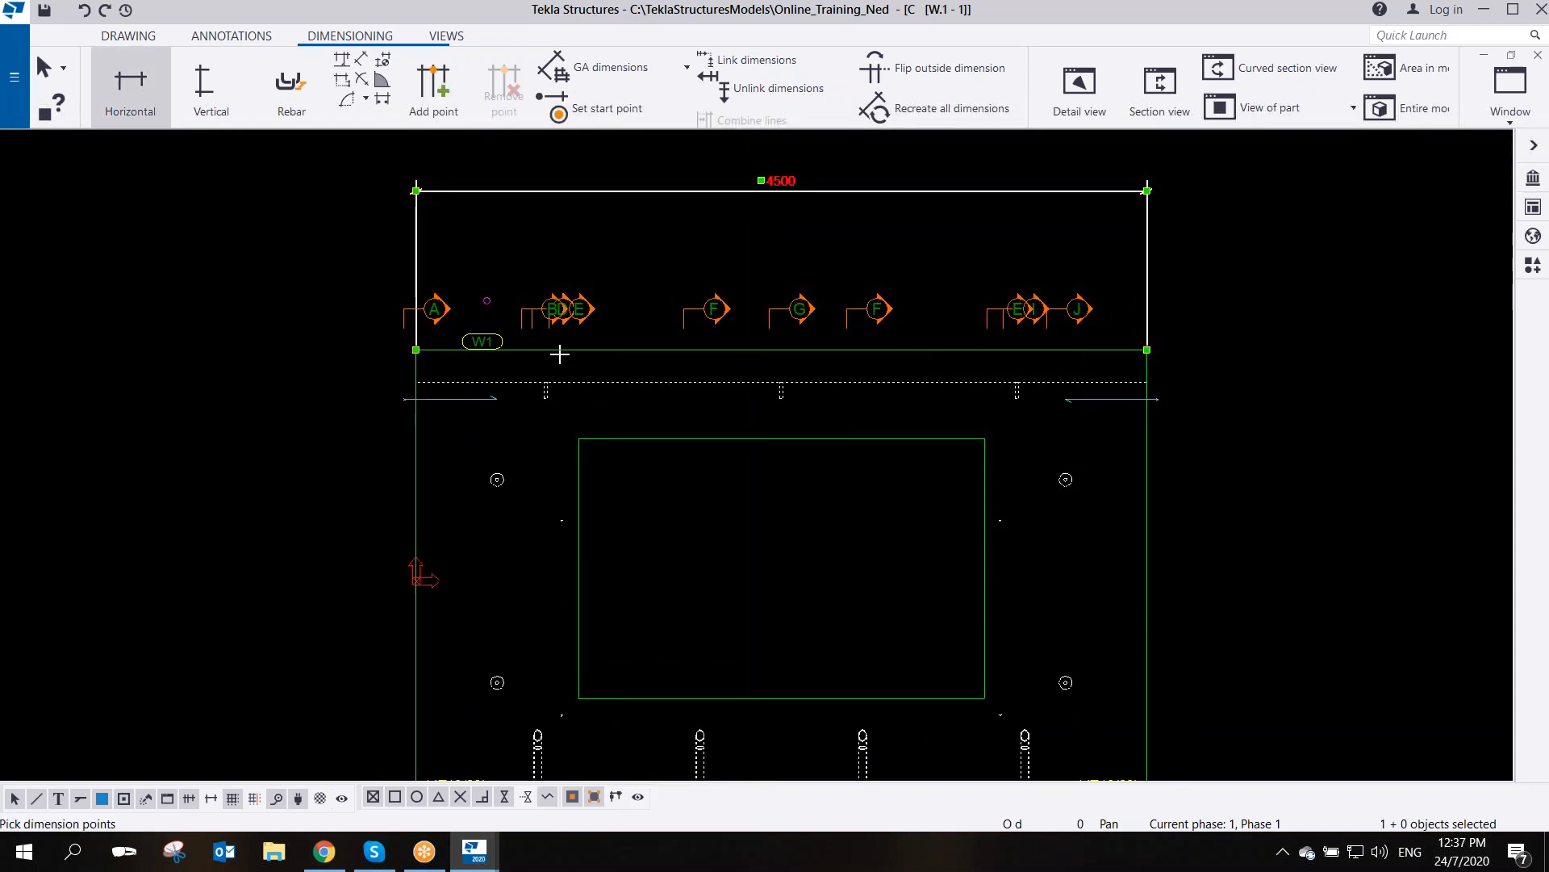
pyautogui.click(416, 349)
pyautogui.click(578, 438)
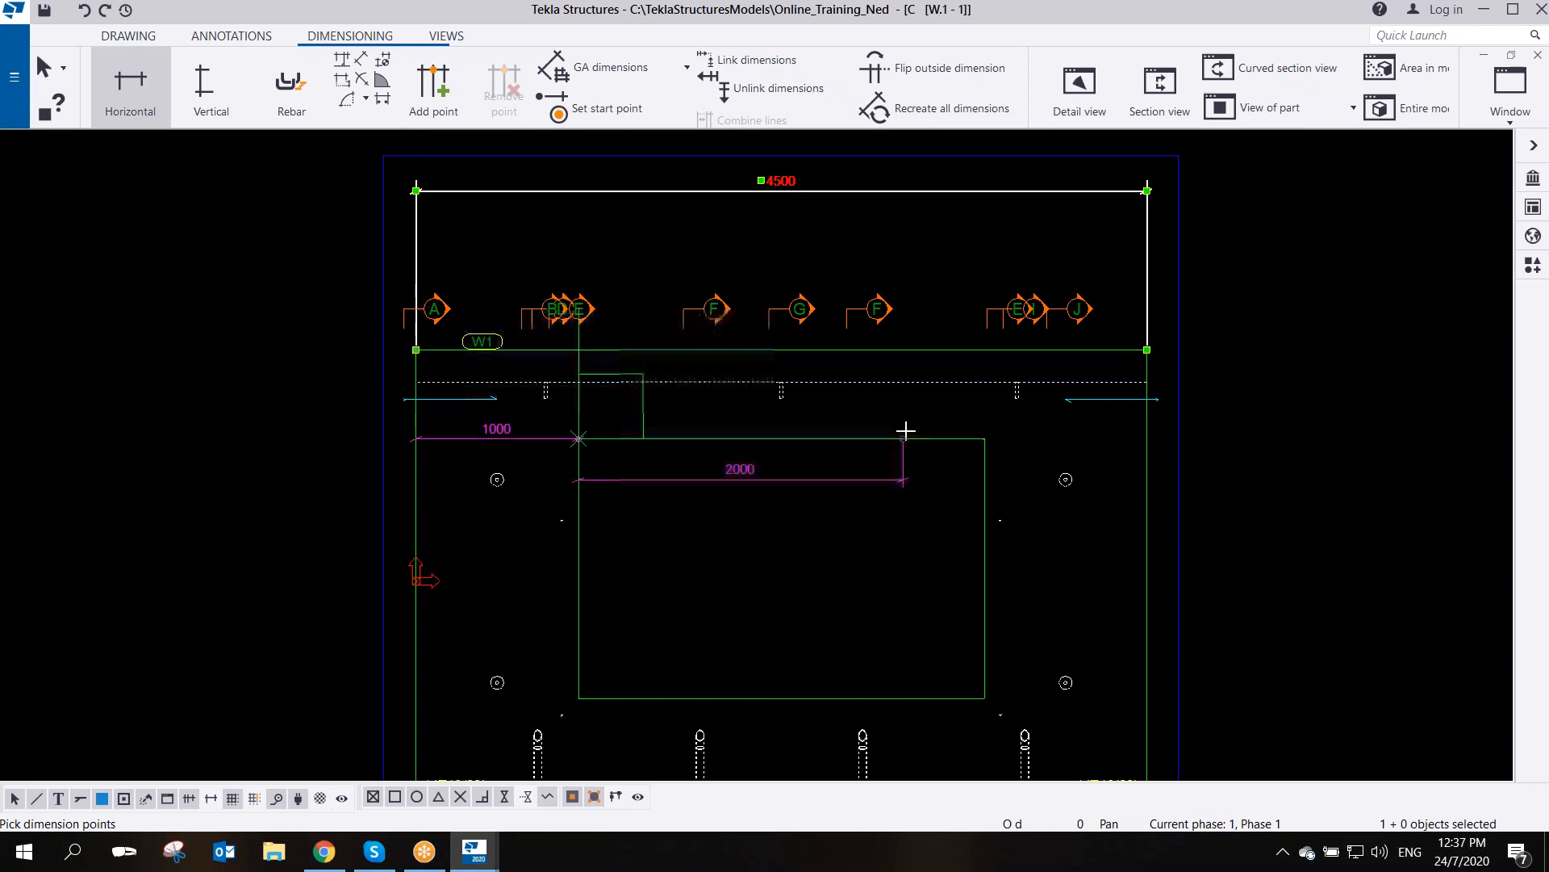
pyautogui.click(984, 439)
pyautogui.click(1147, 349)
pyautogui.middleClick(1093, 242)
pyautogui.rightClick(875, 226)
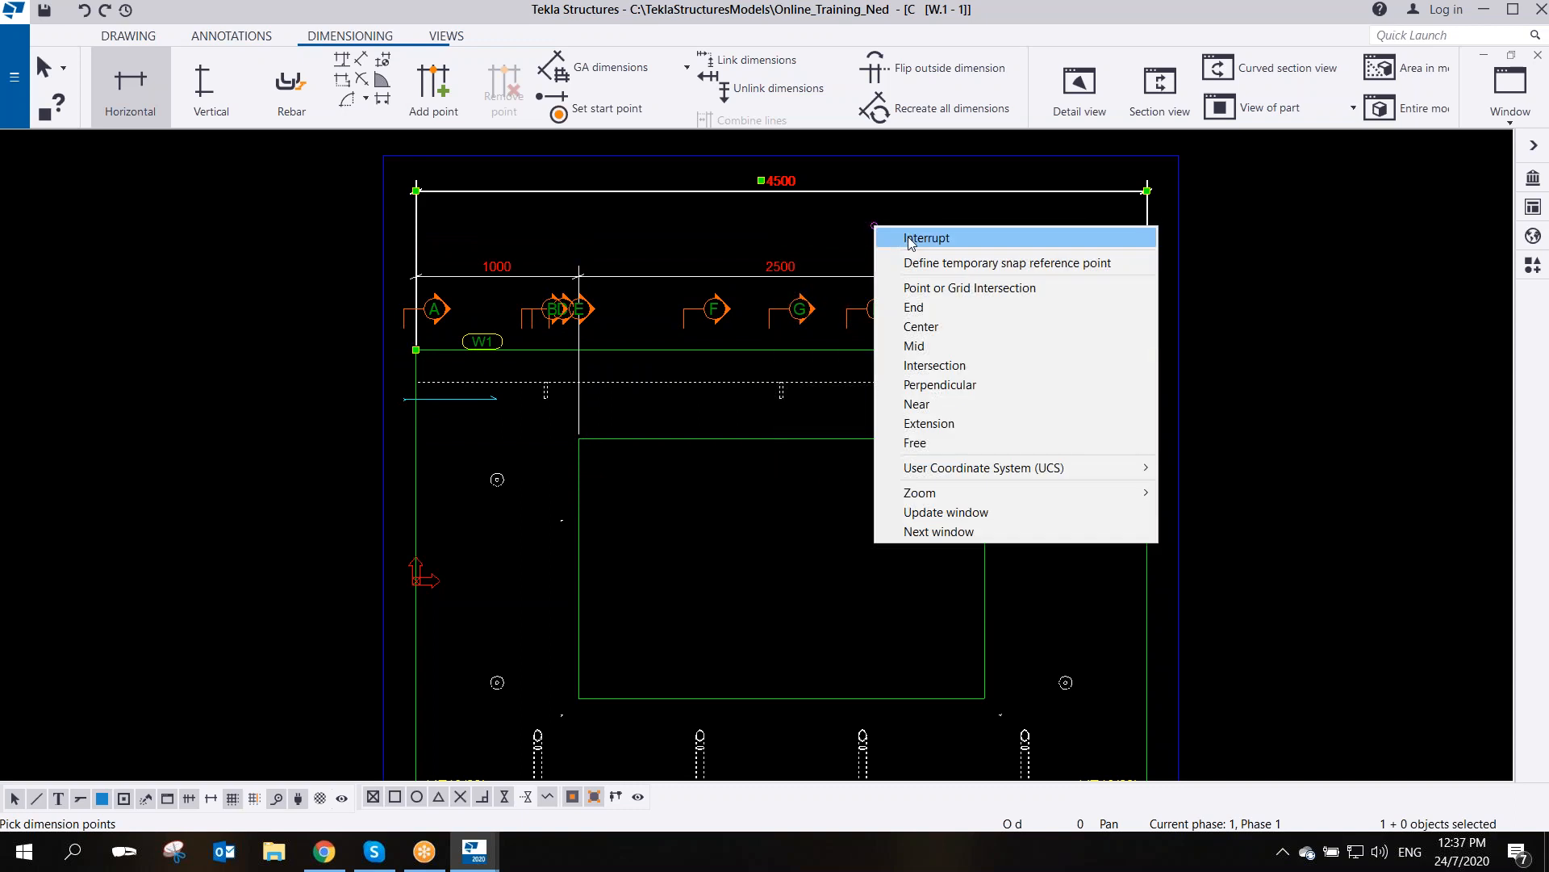
pyautogui.click(909, 239)
pyautogui.click(827, 276)
pyautogui.moveTo(806, 276); pyautogui.dragTo(803, 219)
# - Add another horizontal dimension between the panel's upper corners and place it between the opening dimension chain and the section marks
pyautogui.click(129, 85)
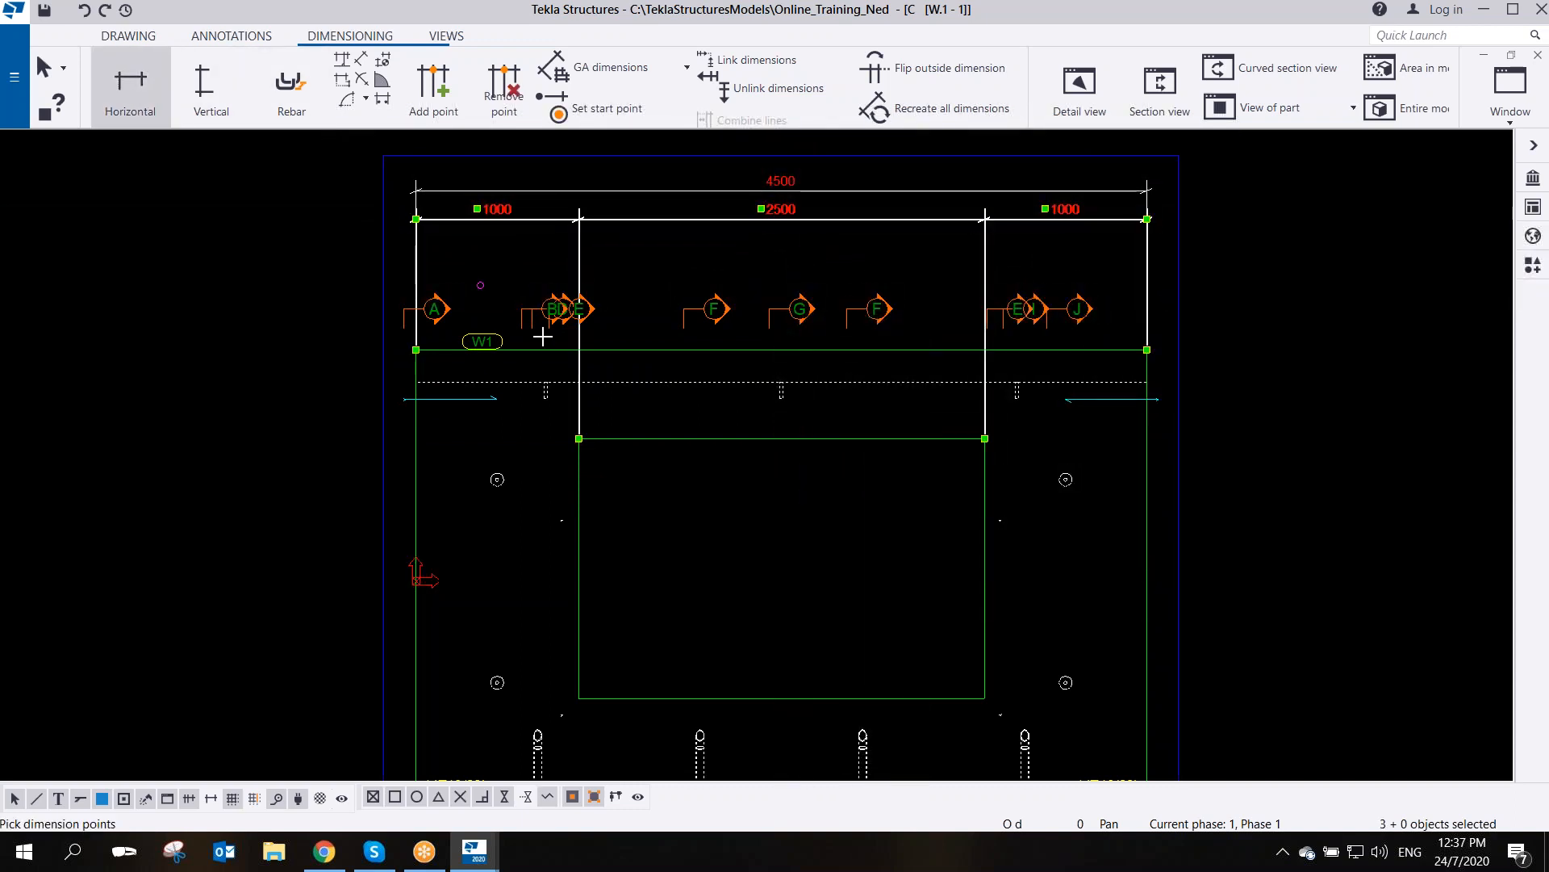
pyautogui.click(415, 350)
pyautogui.click(1147, 350)
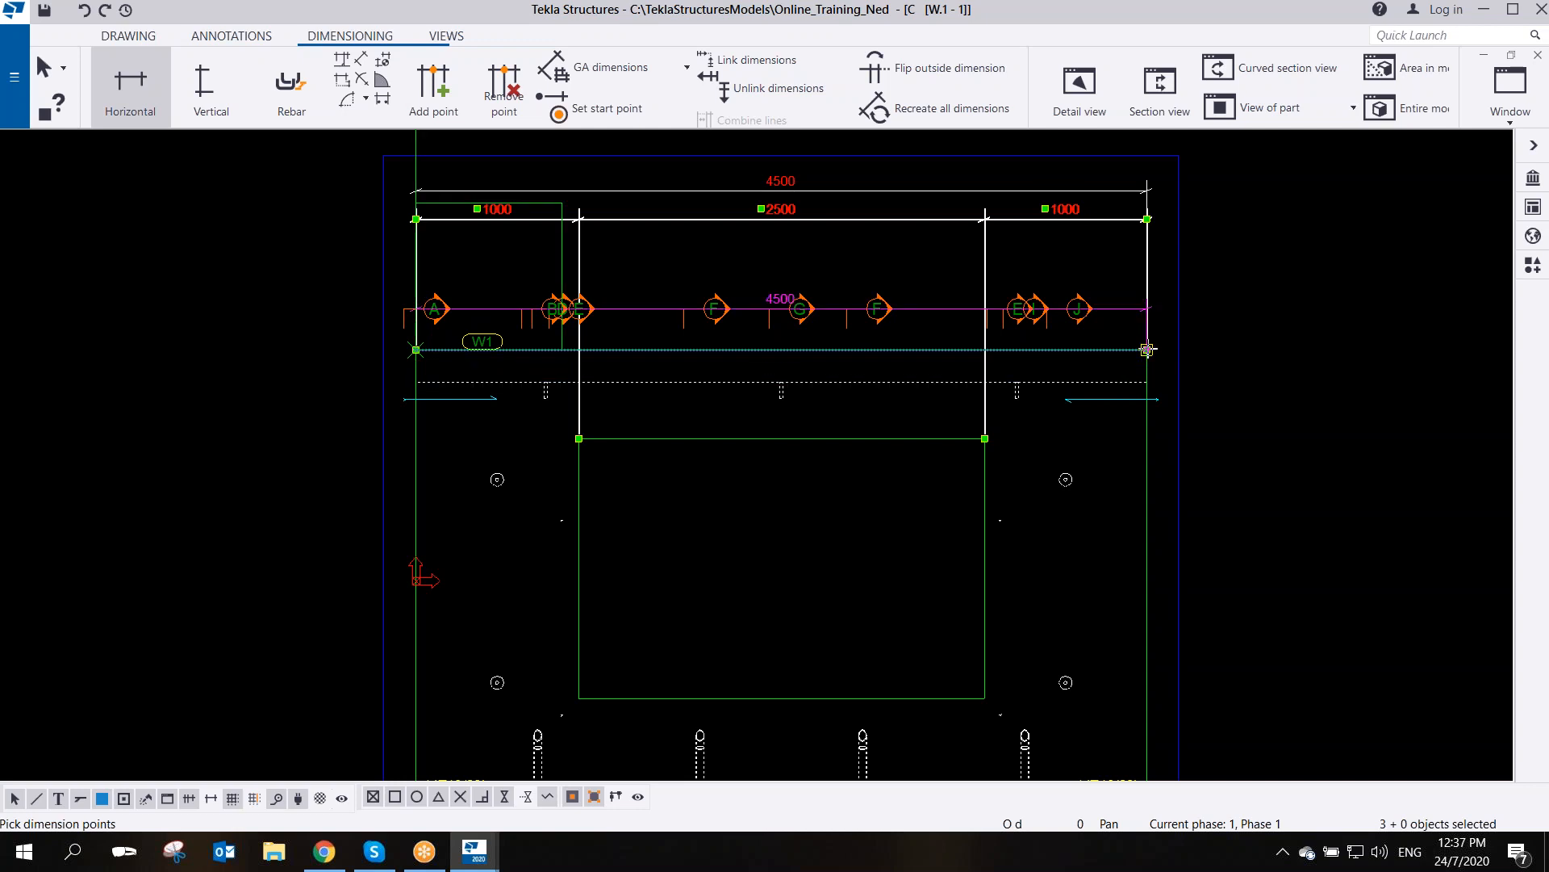
pyautogui.middleClick(1107, 288)
pyautogui.rightClick(955, 242)
pyautogui.click(1000, 255)
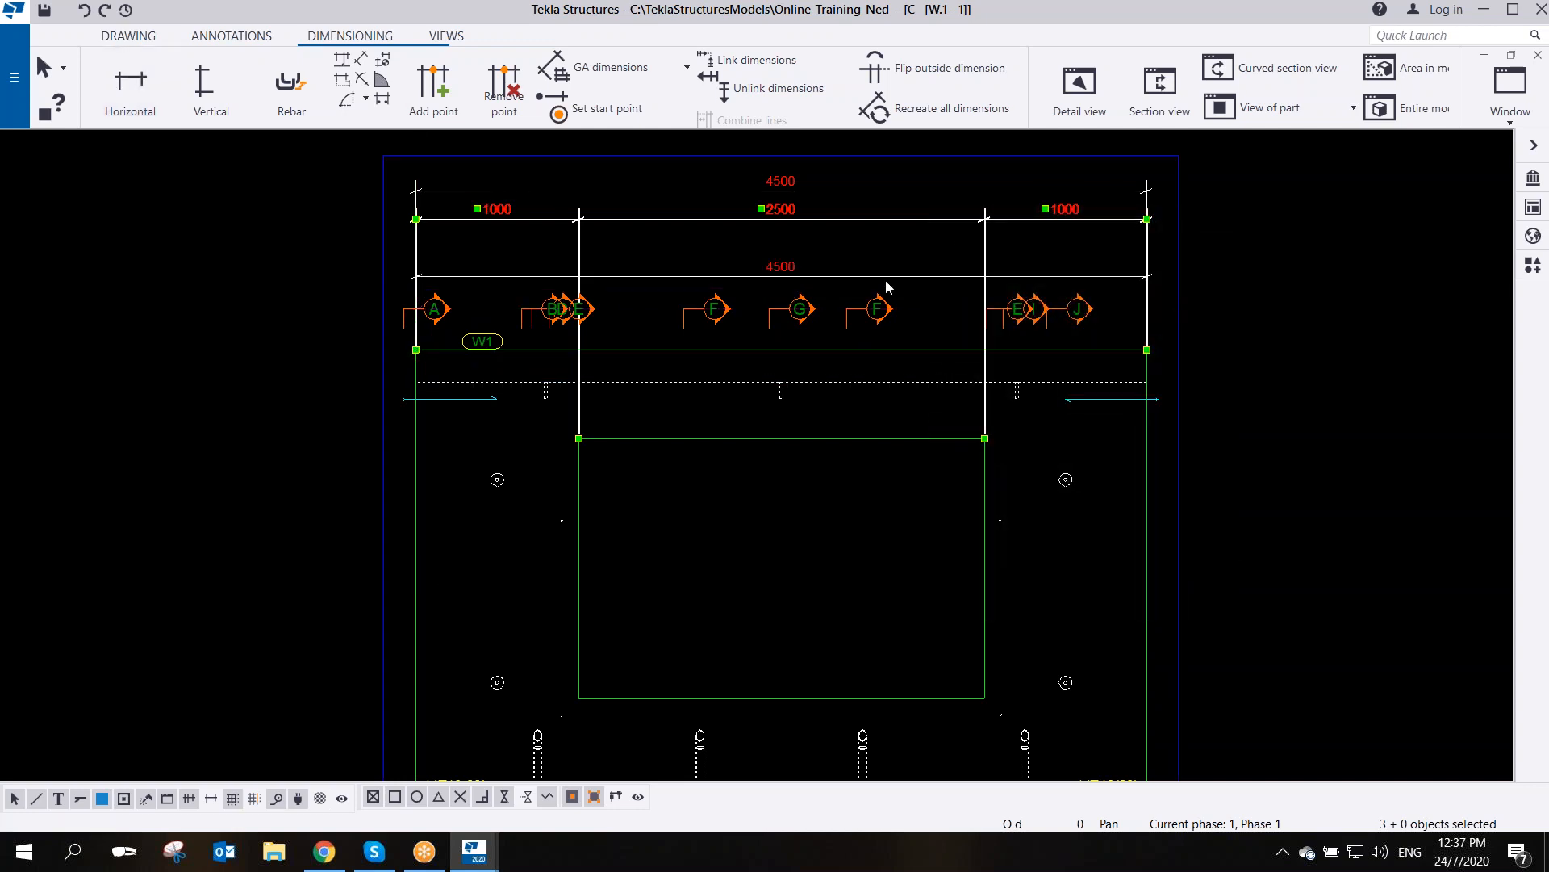
pyautogui.click(860, 276)
pyautogui.moveTo(860, 277); pyautogui.dragTo(861, 257)
pyautogui.scroll(4, 541, 394)
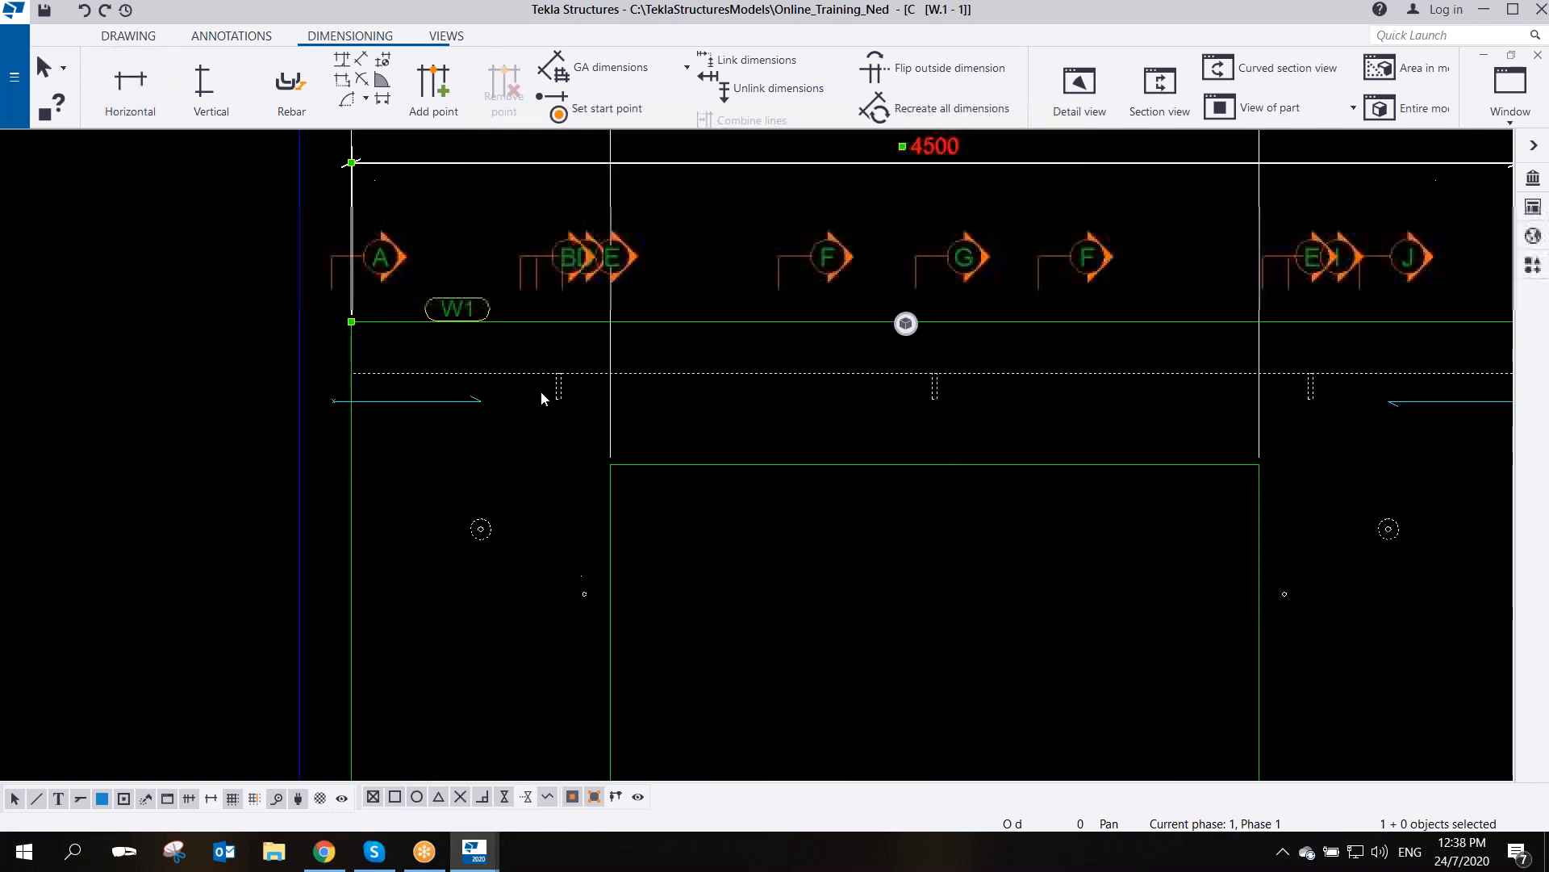
# - Add dimension points at the three lifting anchors to the horizontal dimension just above the section marks
pyautogui.scroll(-2, 568, 398)
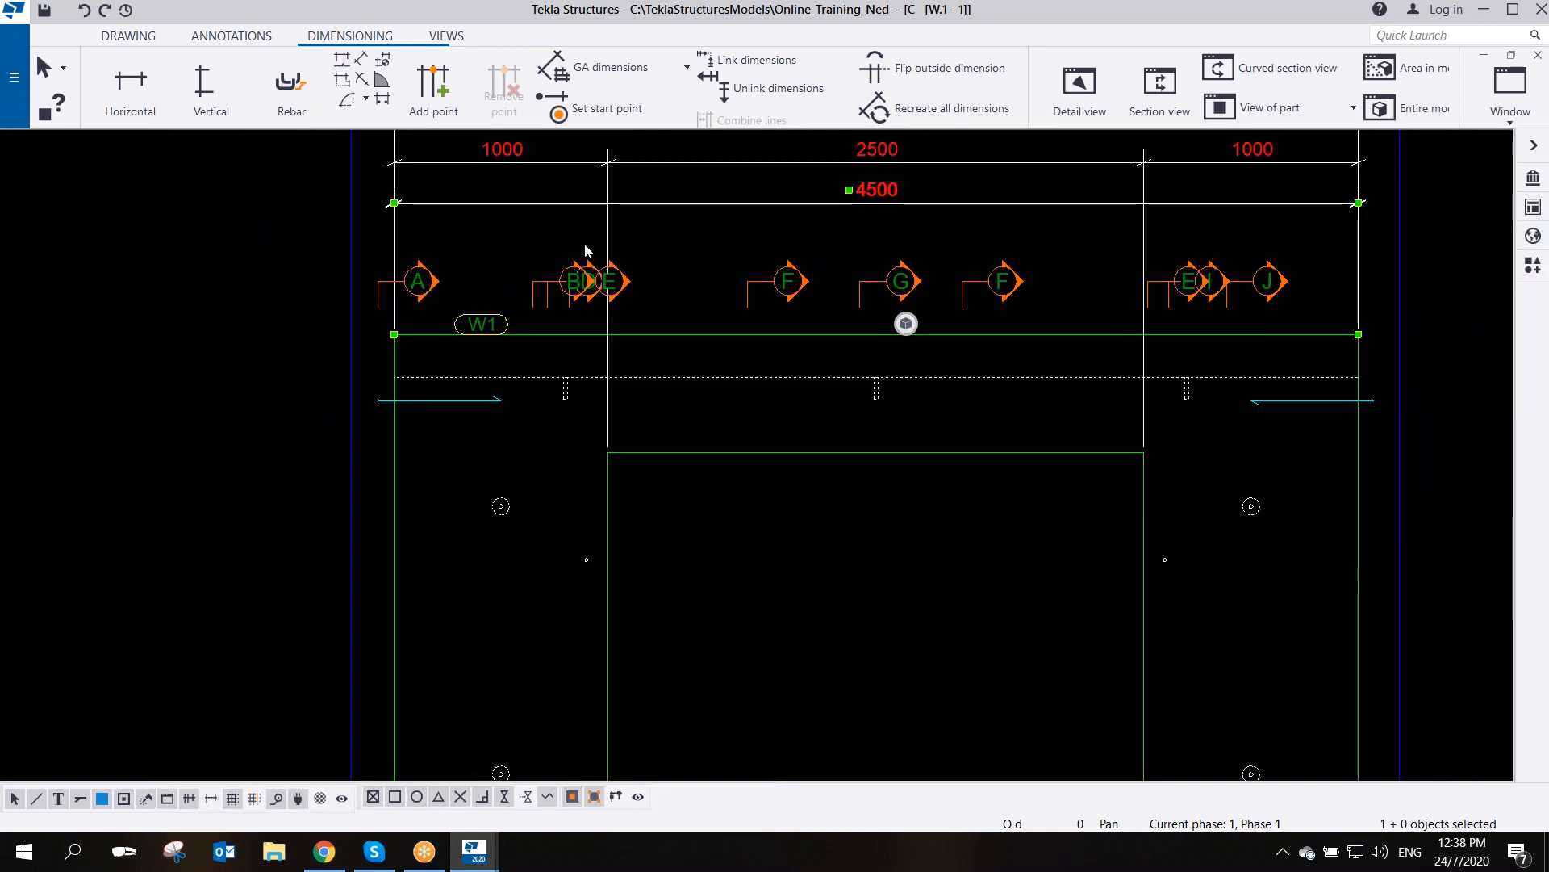
pyautogui.rightClick(588, 207)
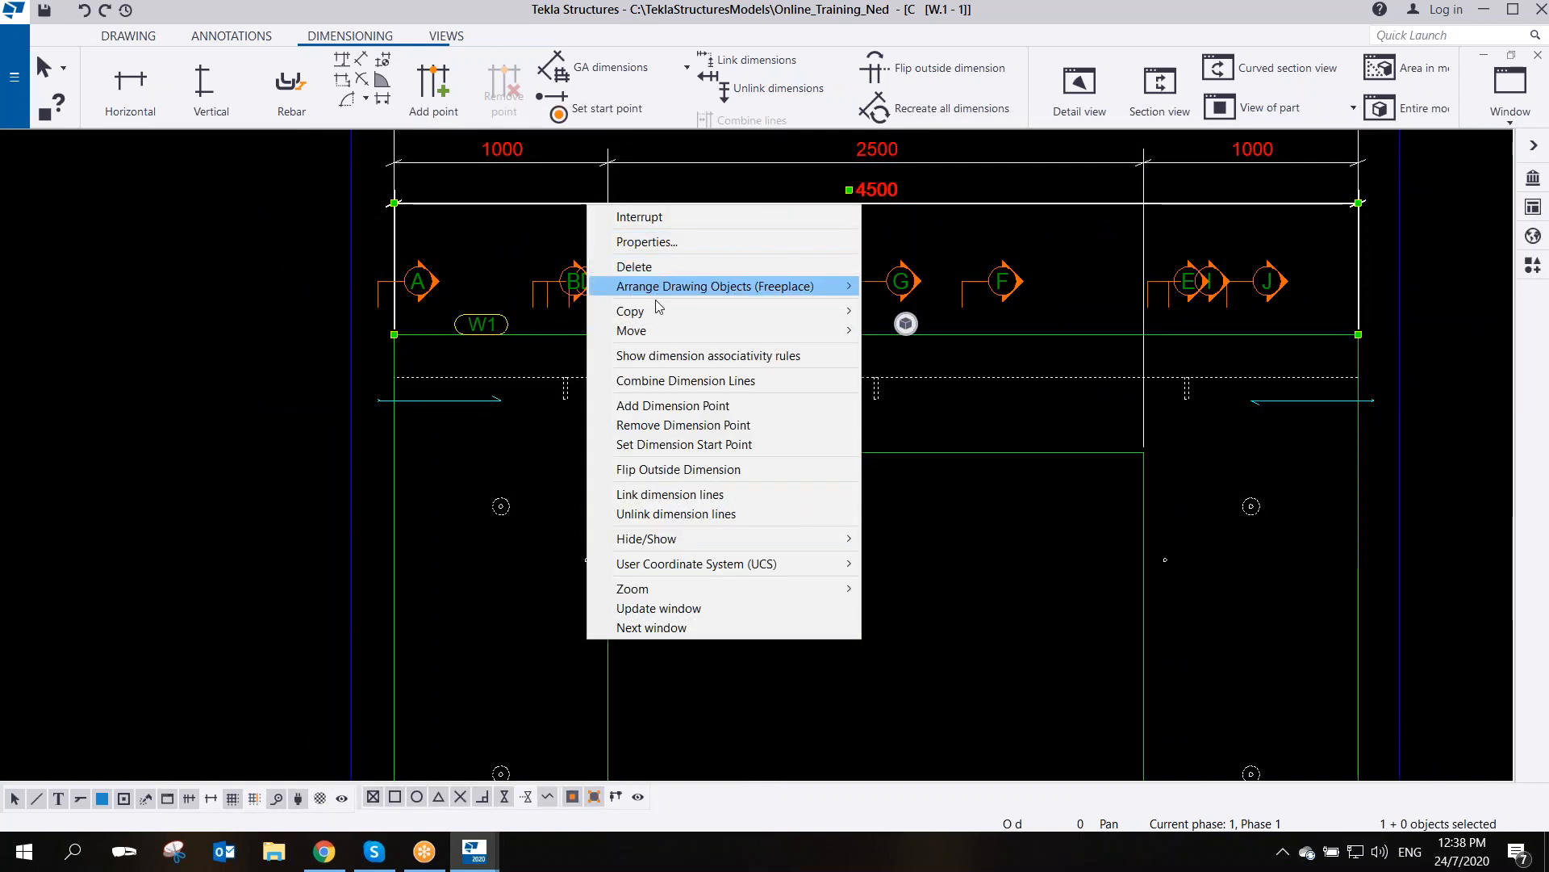
pyautogui.click(674, 406)
pyautogui.click(565, 398)
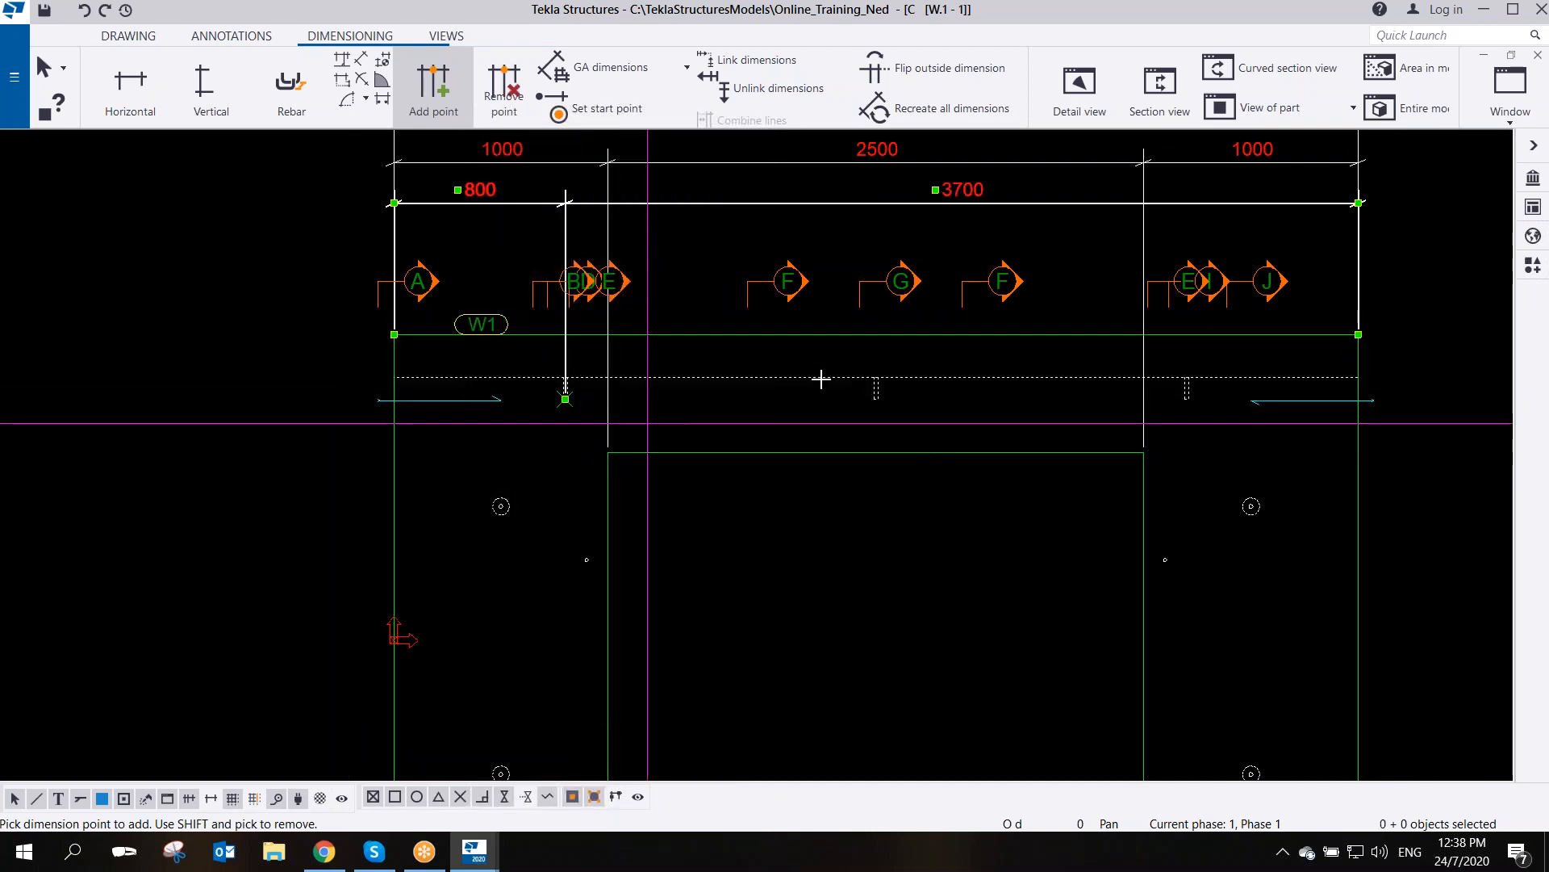
pyautogui.click(876, 399)
pyautogui.click(1186, 399)
pyautogui.scroll(-3, 1004, 440)
pyautogui.scroll(2, 884, 349)
pyautogui.scroll(2, 1092, 425)
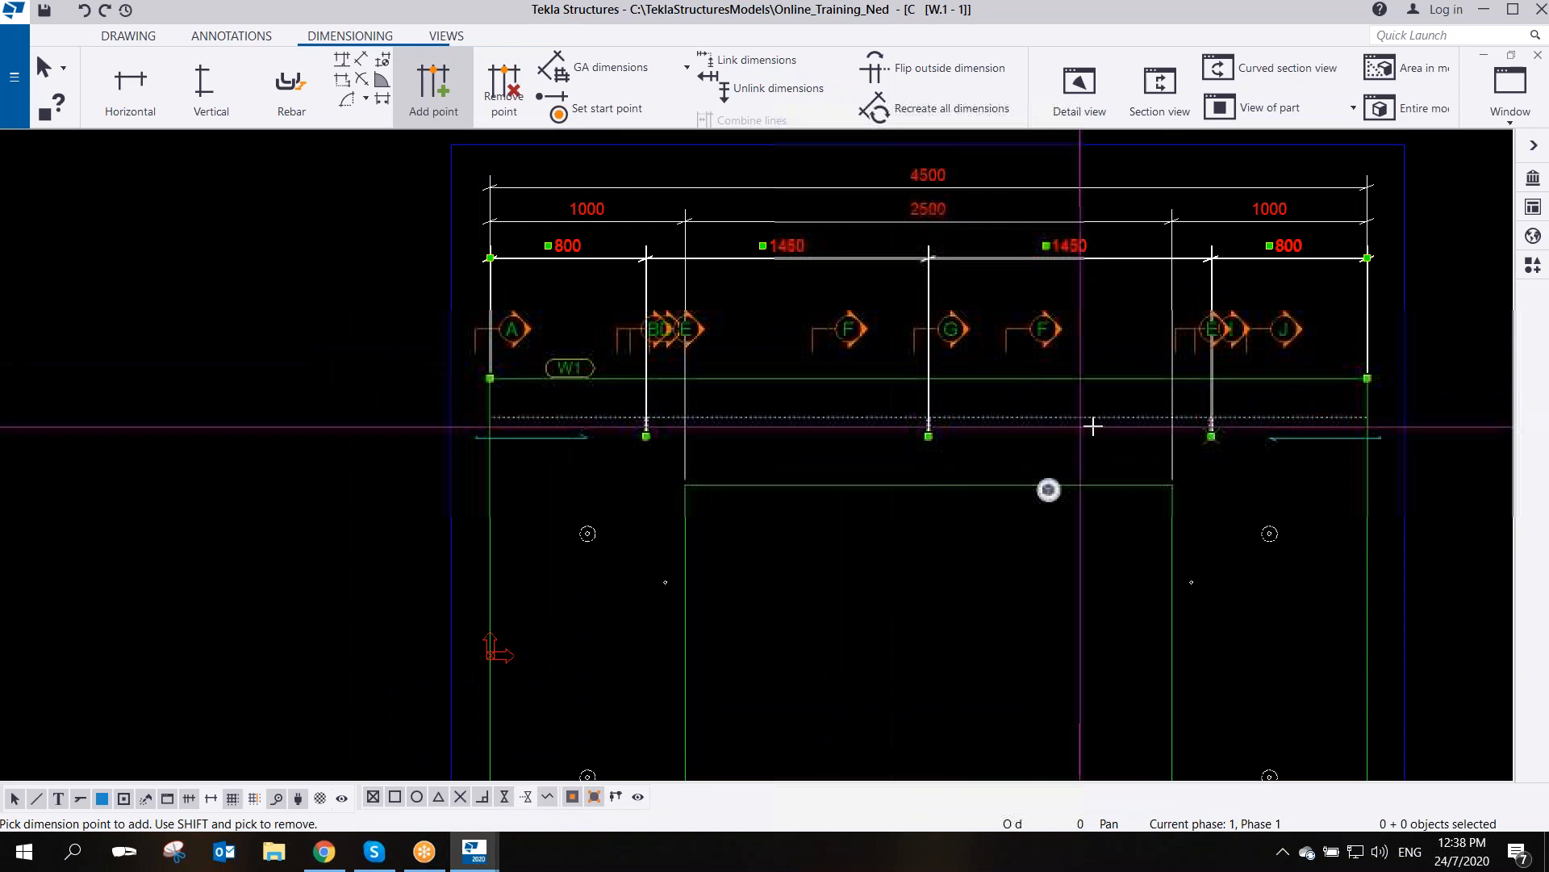
pyautogui.scroll(-3, 765, 394)
pyautogui.rightClick(569, 293)
pyautogui.click(597, 297)
# - Add an overall vertical dimension between the panel's upper and lower left corners, placed outside the left edge
pyautogui.click(222, 95)
pyautogui.click(528, 357)
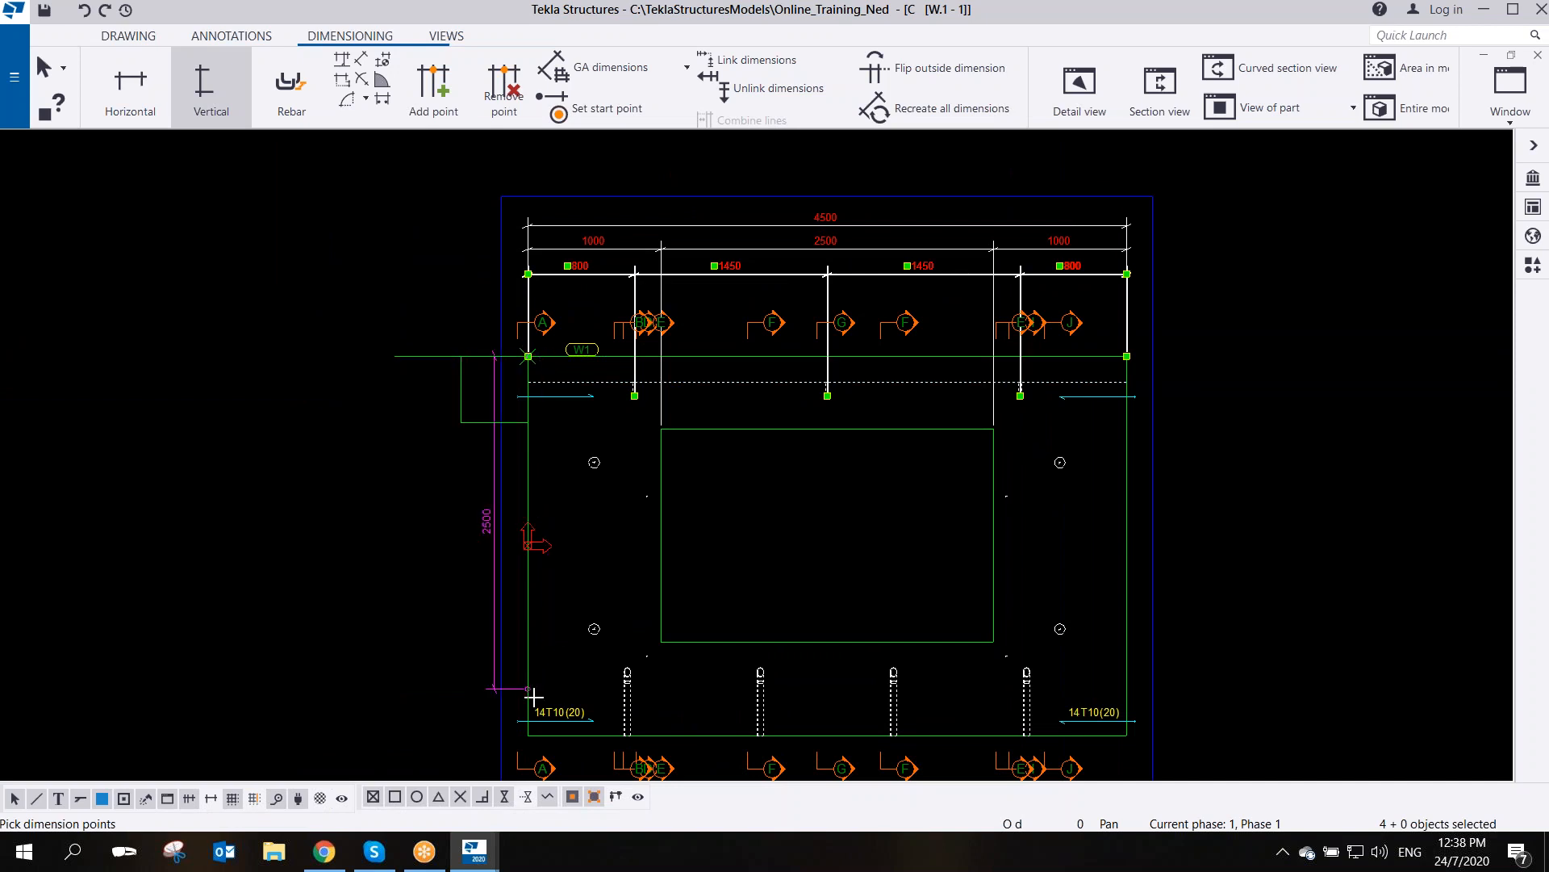
pyautogui.click(528, 735)
pyautogui.click(405, 671)
# - Add a vertical dimension chain through the opening's corners left of the panel, and move the overall height dimension outside it
pyautogui.click(528, 356)
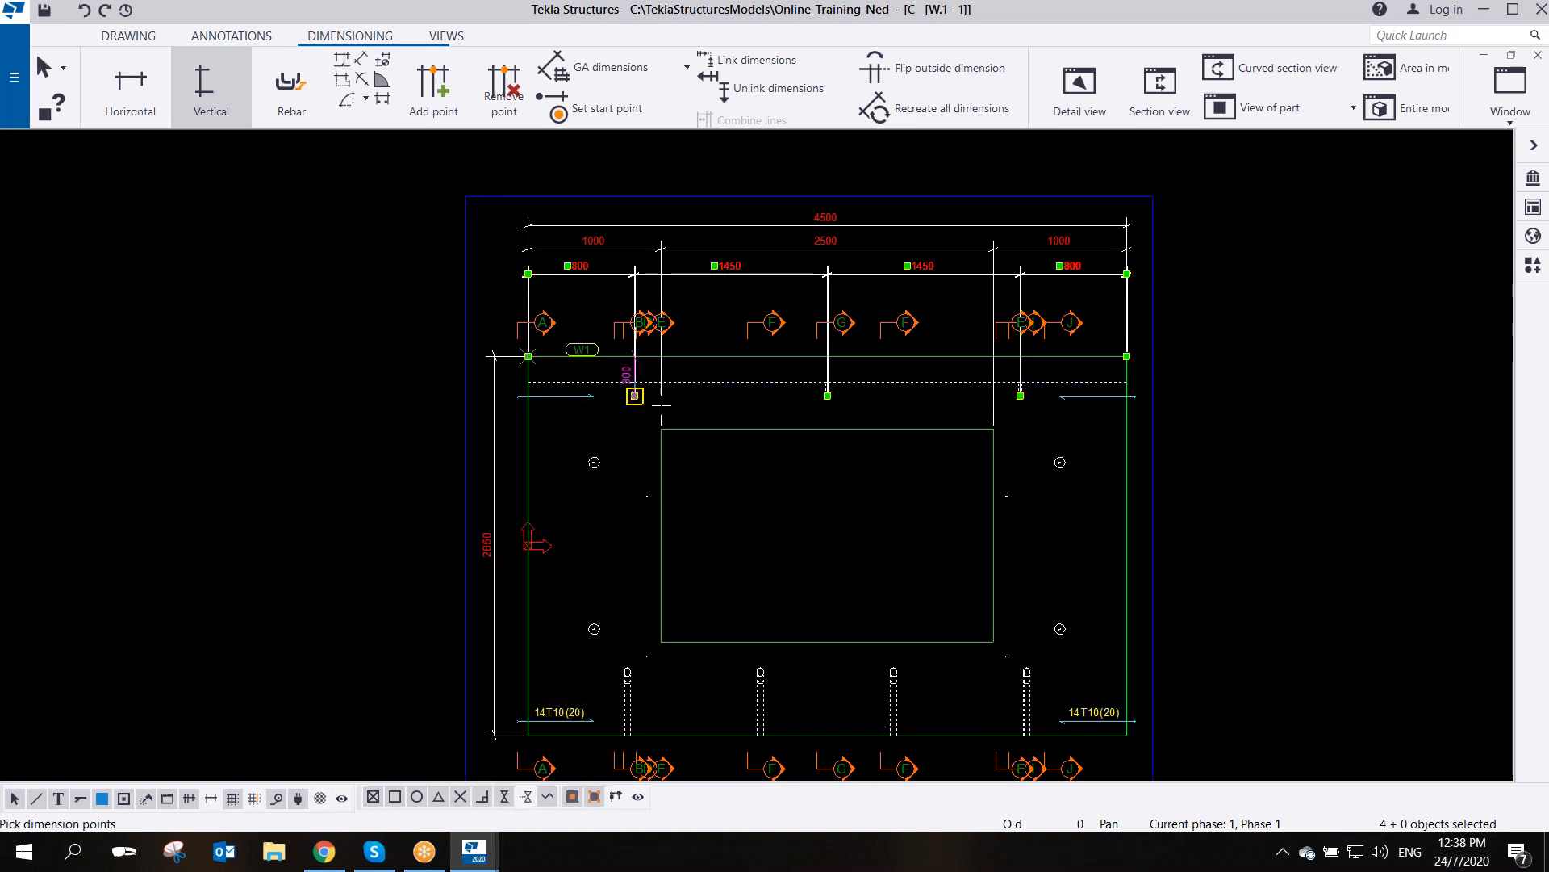
pyautogui.click(661, 428)
pyautogui.click(657, 641)
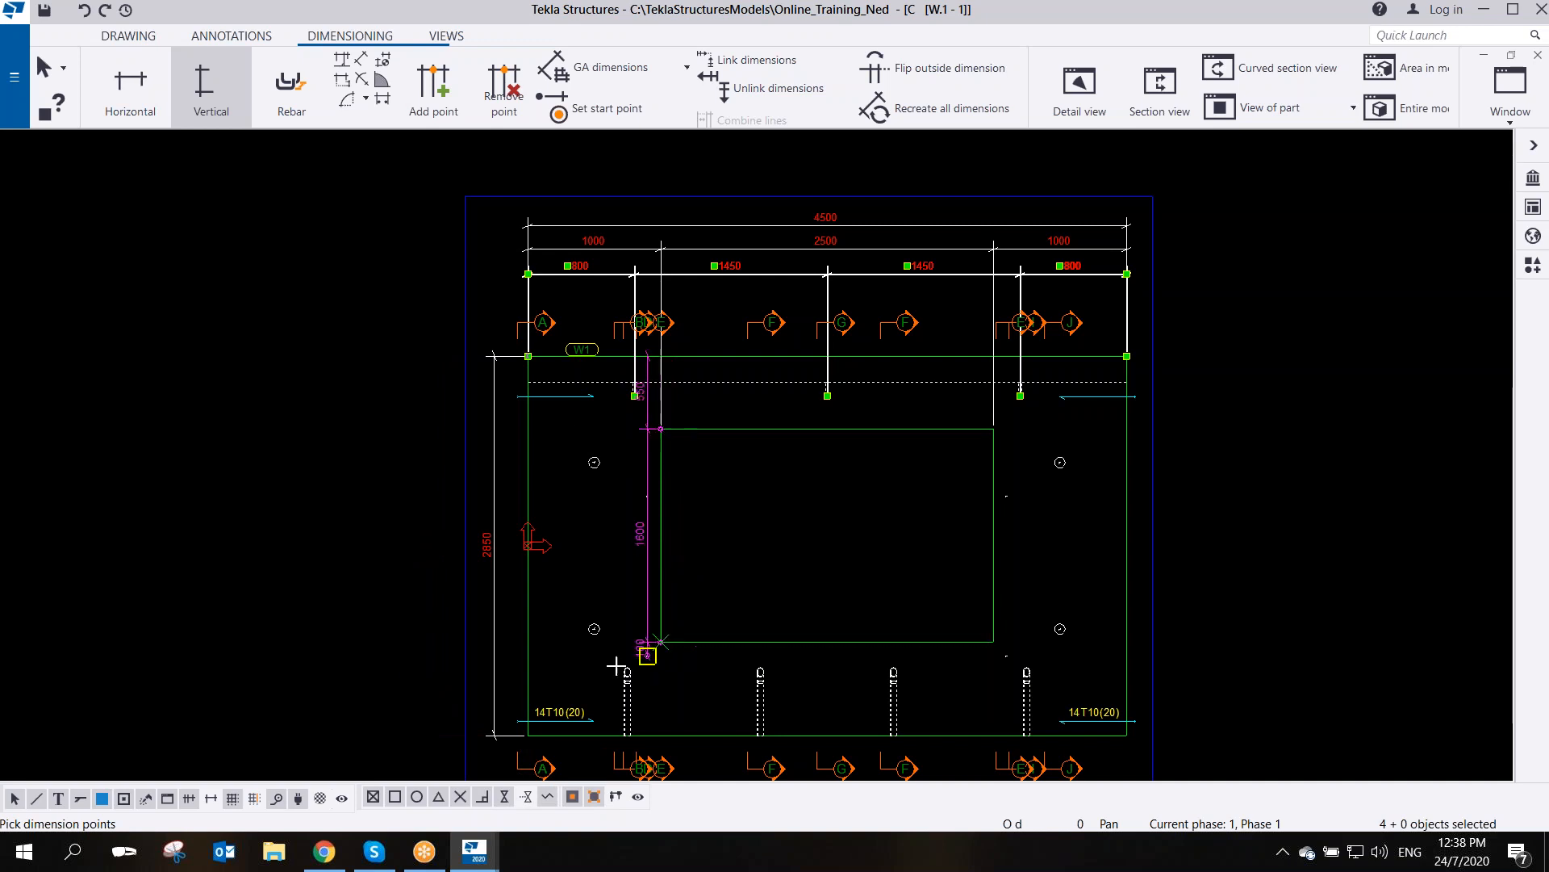
pyautogui.click(528, 736)
pyautogui.middleClick(433, 682)
pyautogui.rightClick(417, 560)
pyautogui.click(469, 255)
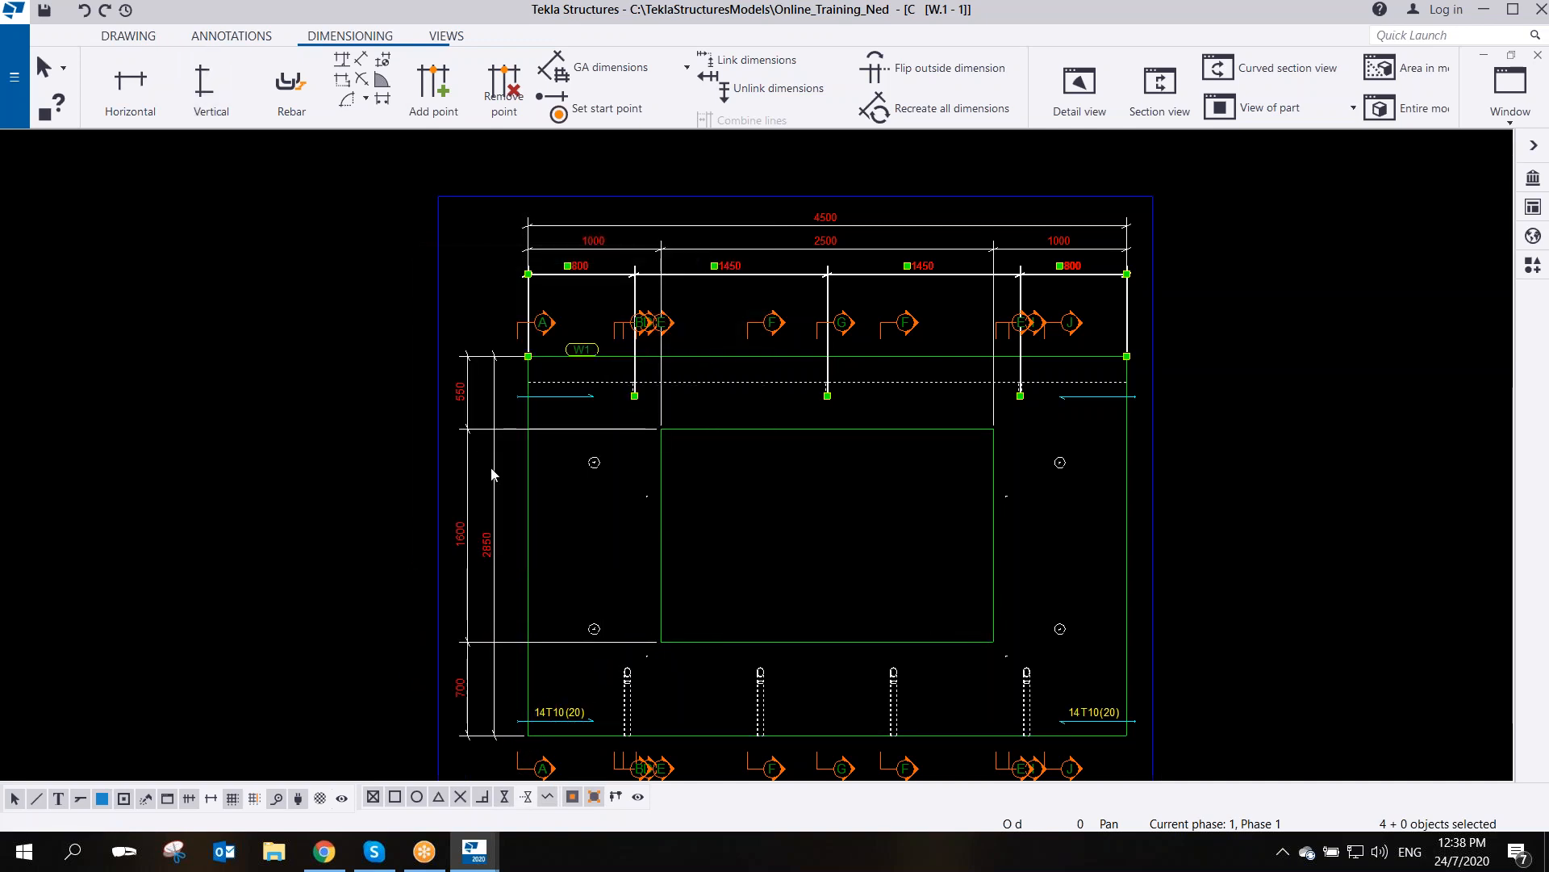
pyautogui.moveTo(442, 496); pyautogui.dragTo(440, 495)
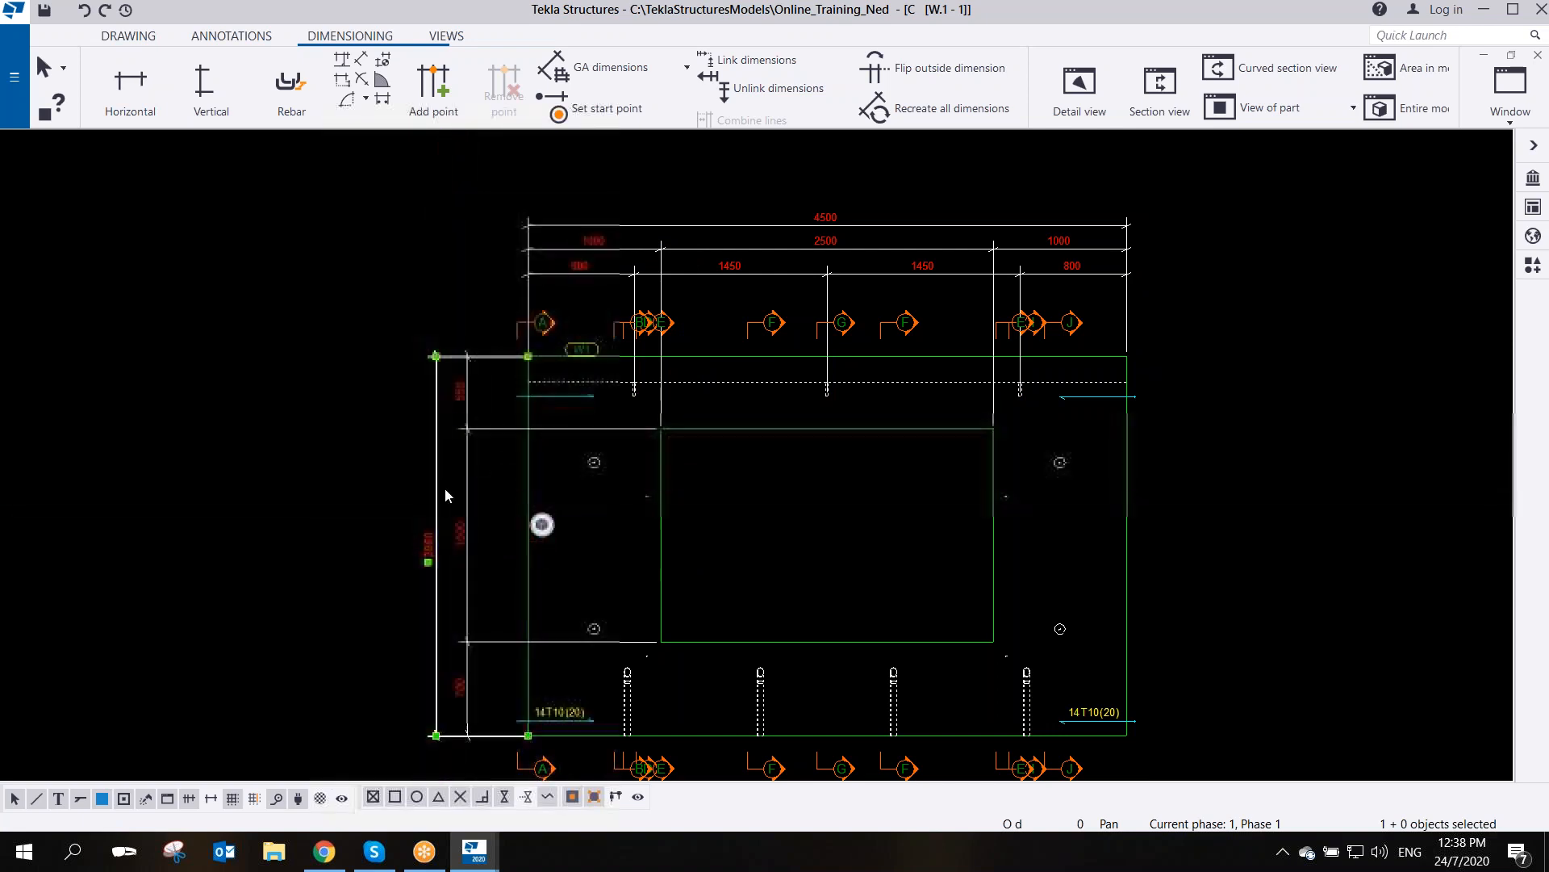
# - Add a vertical dimension chain through the left circular embeds and the small embed below the opening, and place it nearest the panel's left edge
pyautogui.click(208, 86)
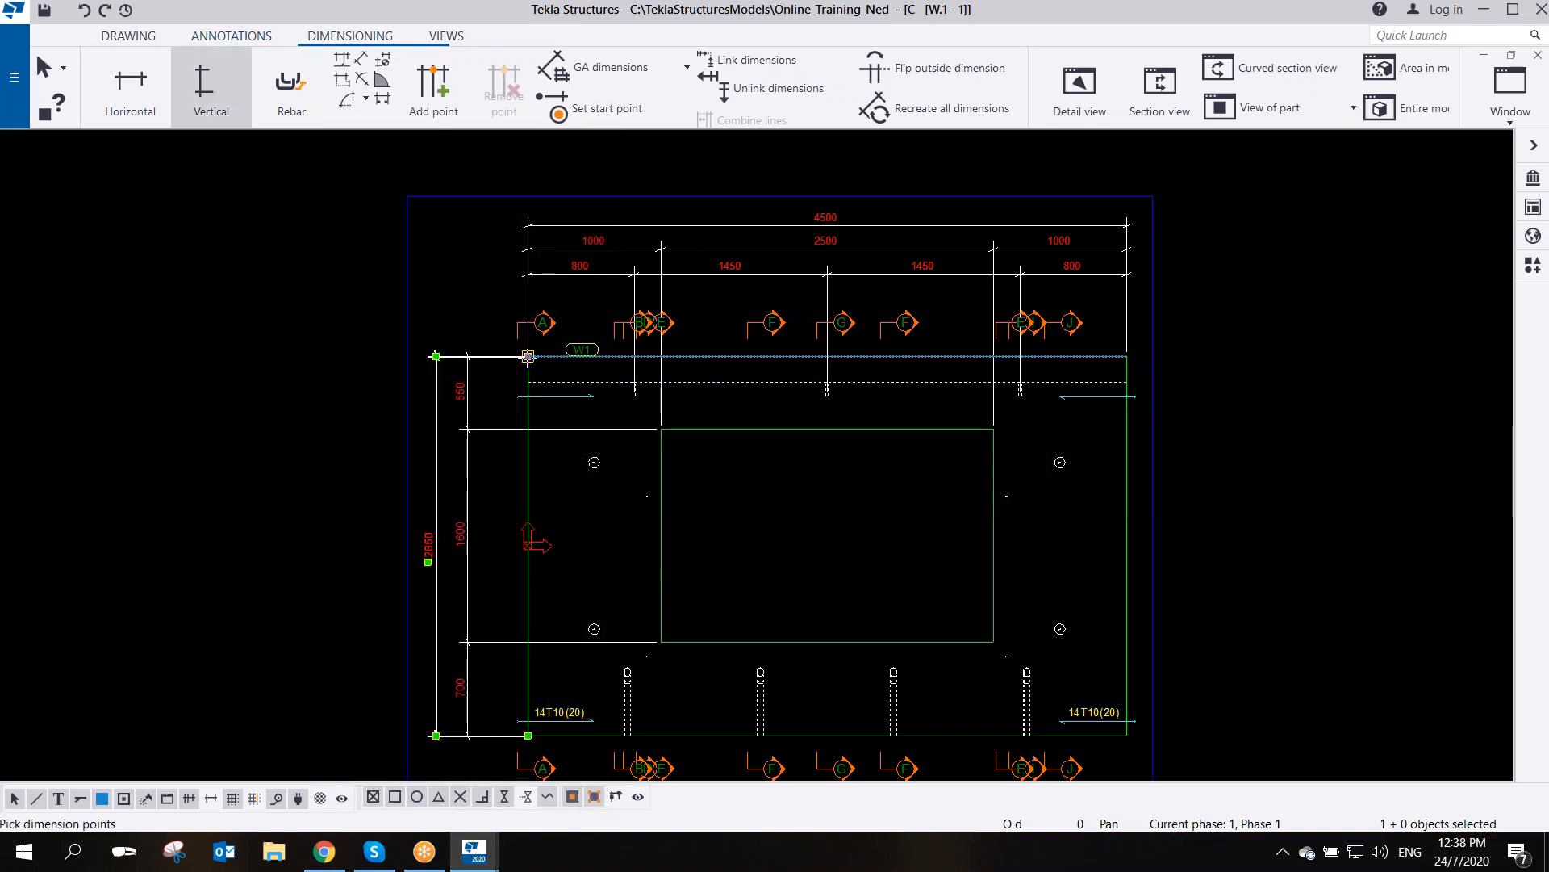
pyautogui.click(595, 356)
pyautogui.click(594, 463)
pyautogui.click(594, 628)
pyautogui.click(647, 655)
pyautogui.click(536, 735)
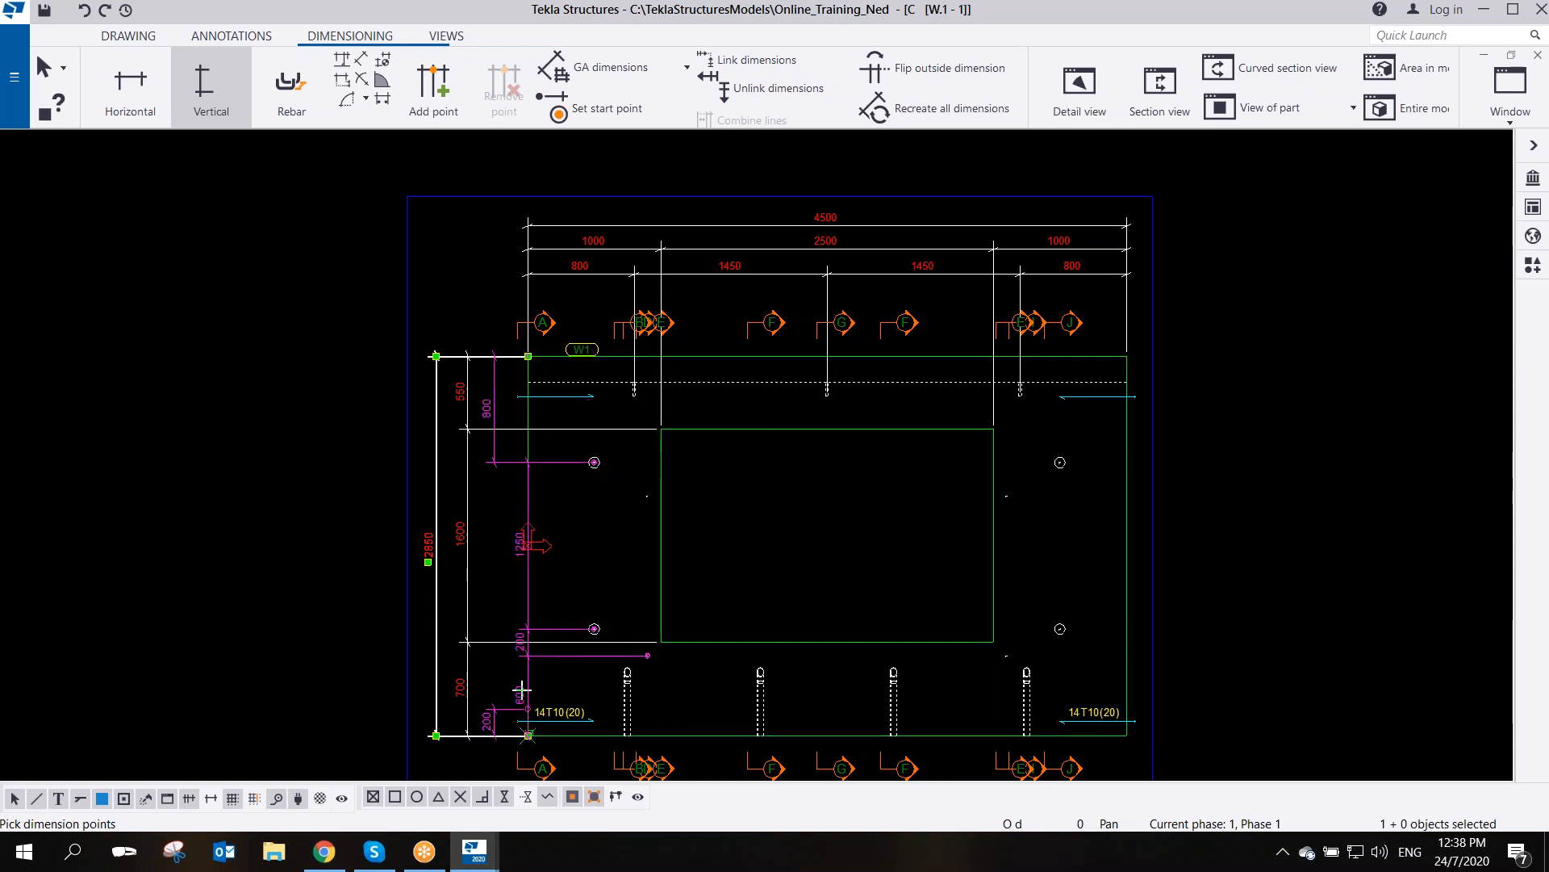
pyautogui.middleClick(525, 615)
pyautogui.rightClick(661, 513)
pyautogui.click(712, 526)
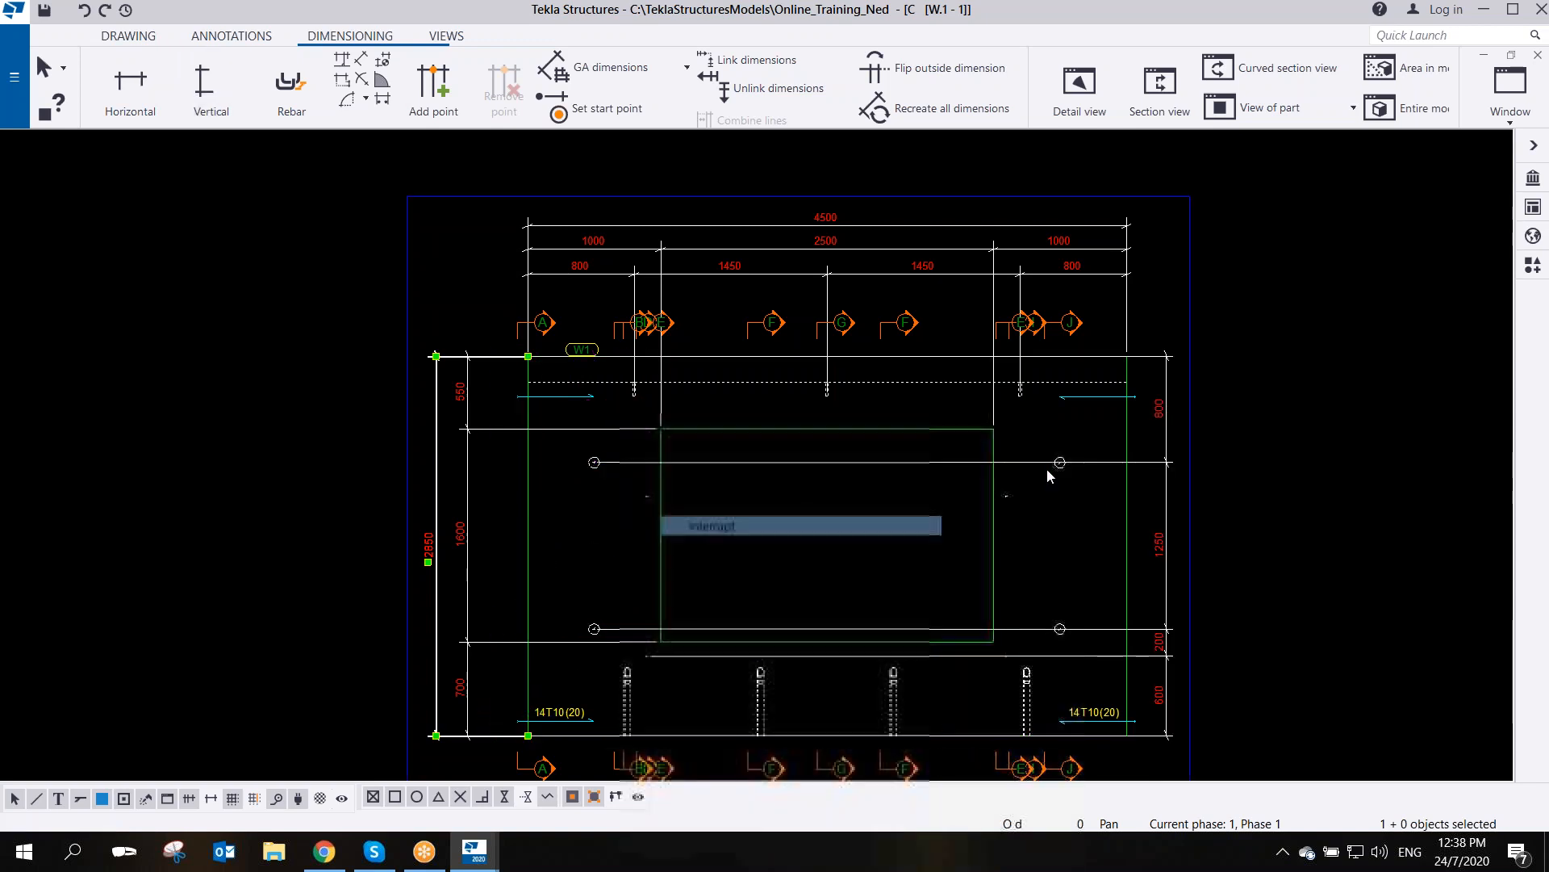
pyautogui.click(1164, 457)
pyautogui.moveTo(1164, 457); pyautogui.dragTo(484, 530)
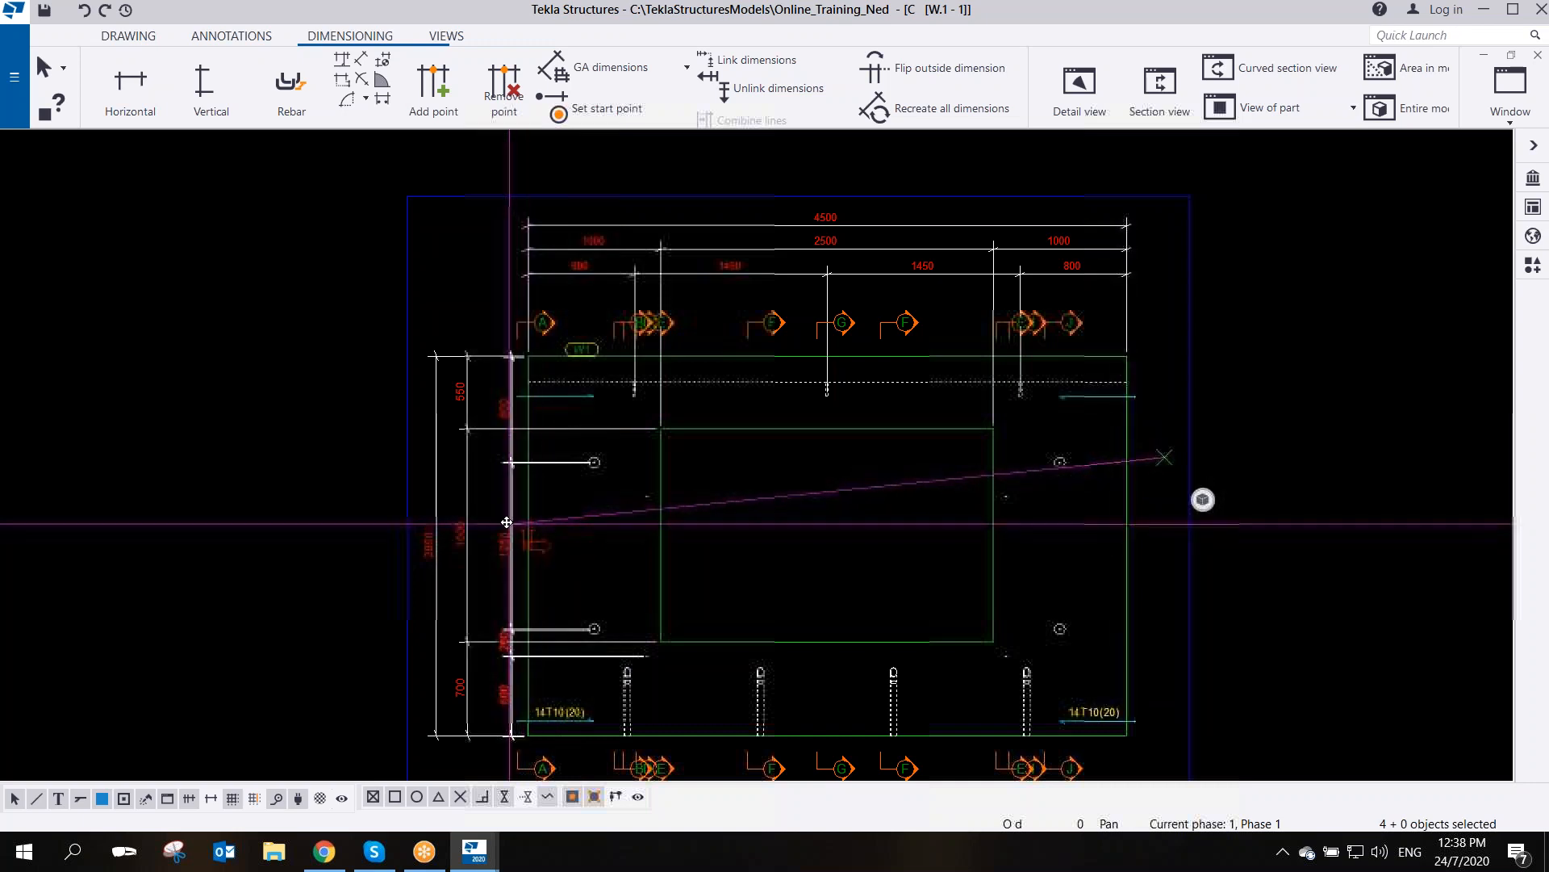
# - Remove the small embed's point below the opening from the innermost vertical dimension chain
pyautogui.scroll(2, 590, 658)
pyautogui.rightClick(593, 654)
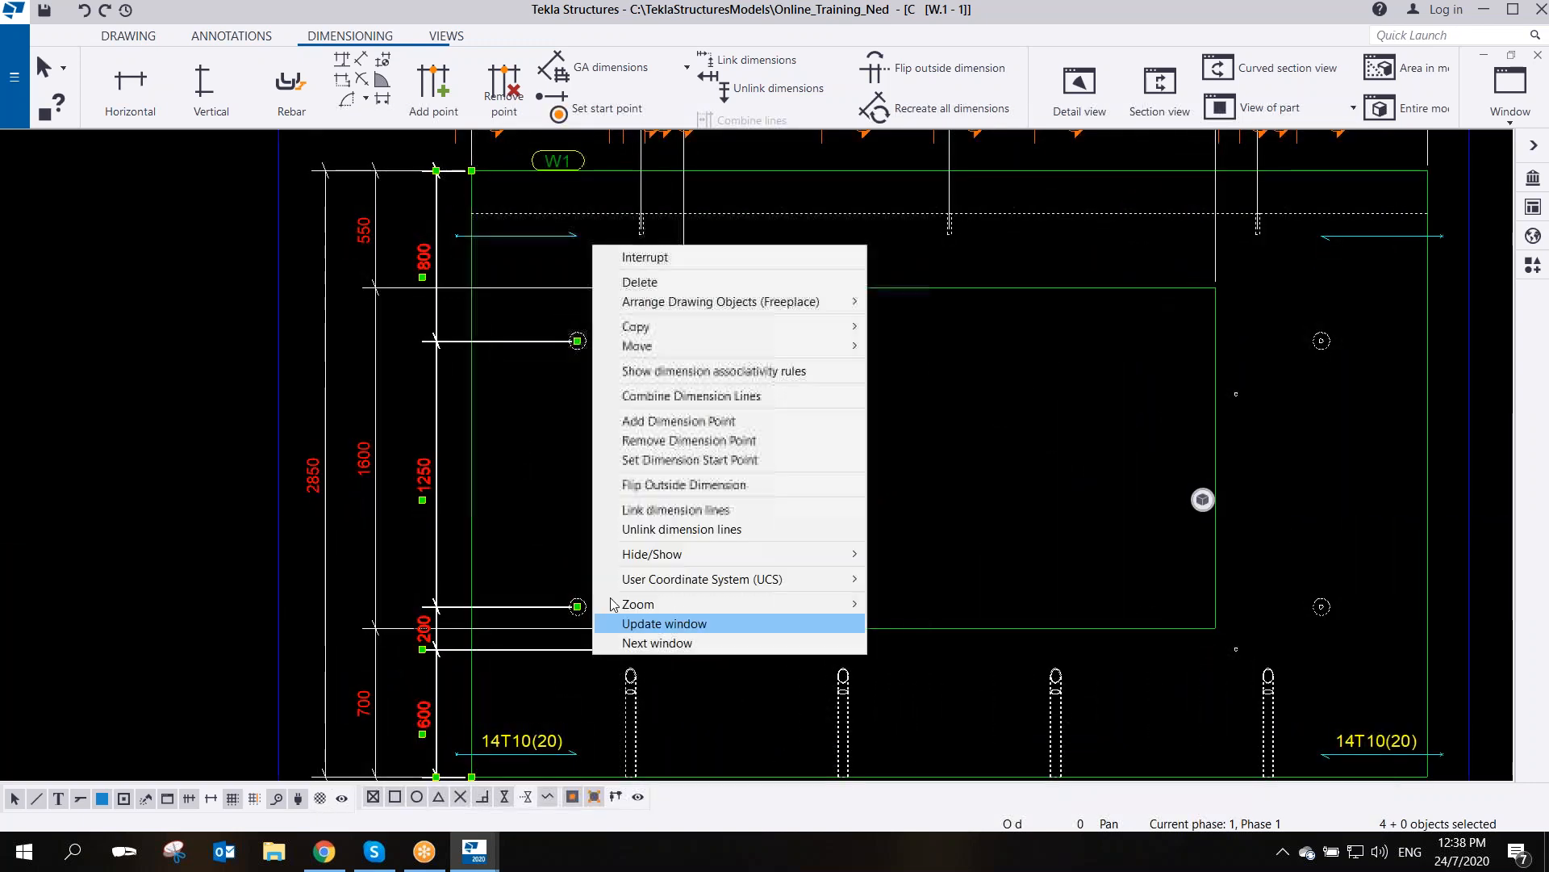
pyautogui.click(661, 441)
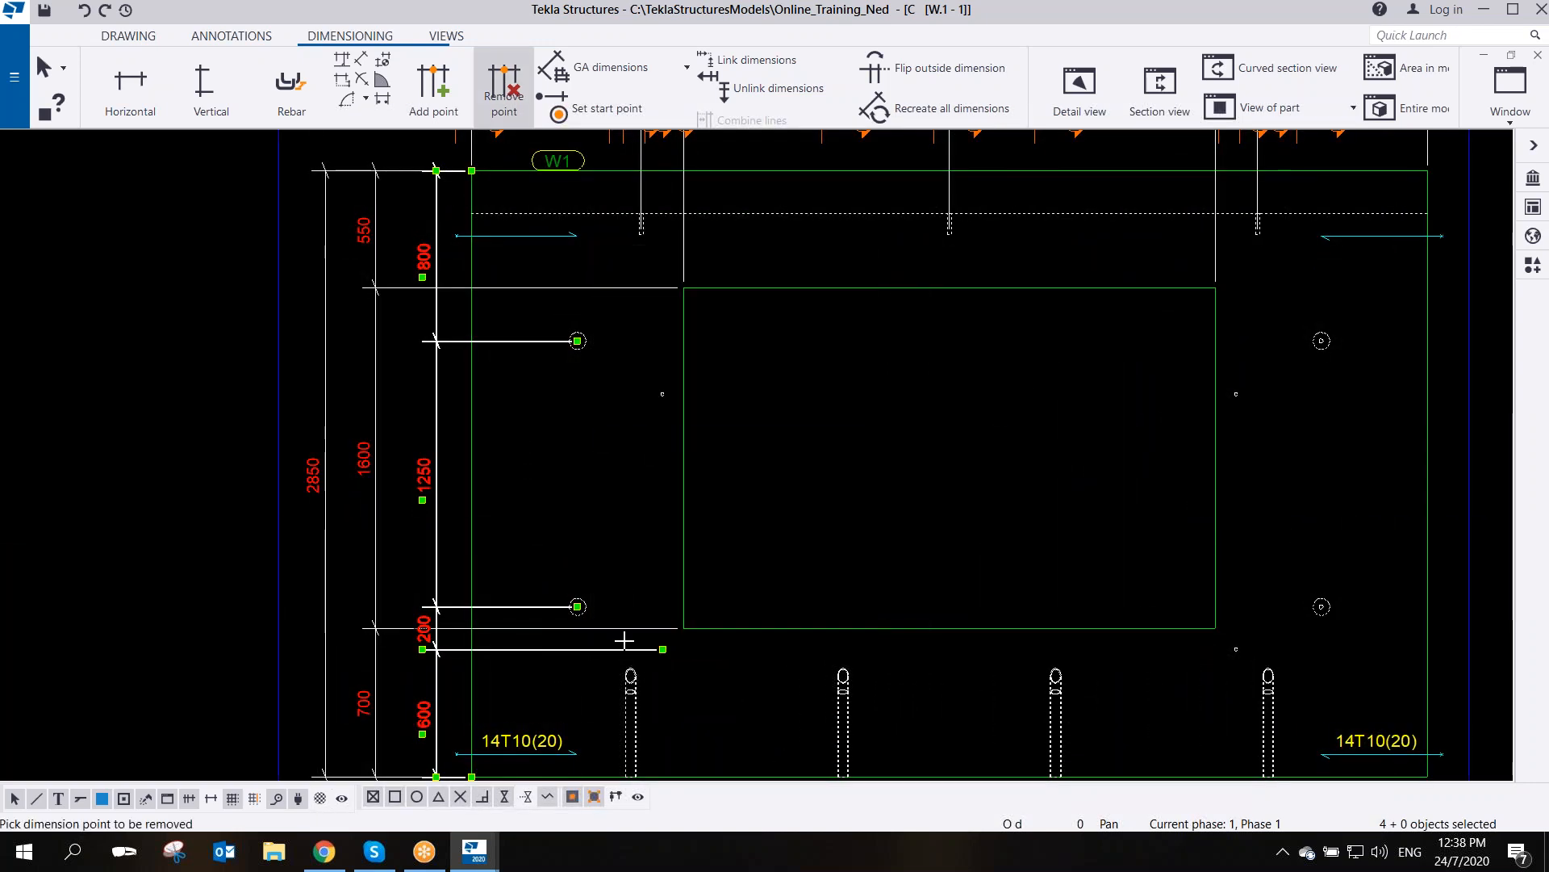
pyautogui.click(630, 649)
pyautogui.rightClick(502, 452)
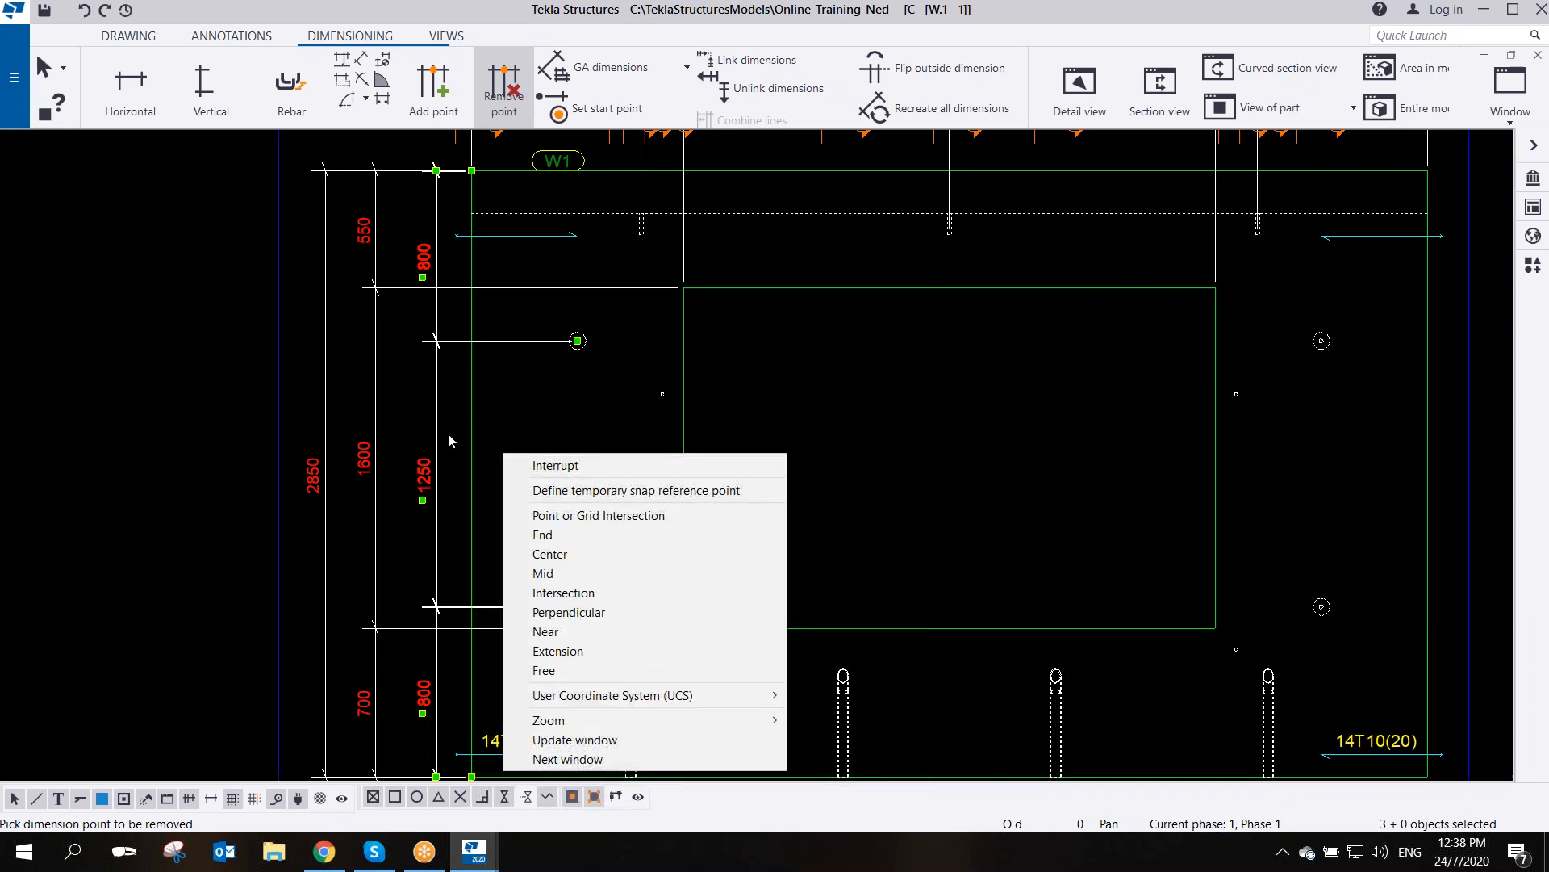
pyautogui.click(517, 466)
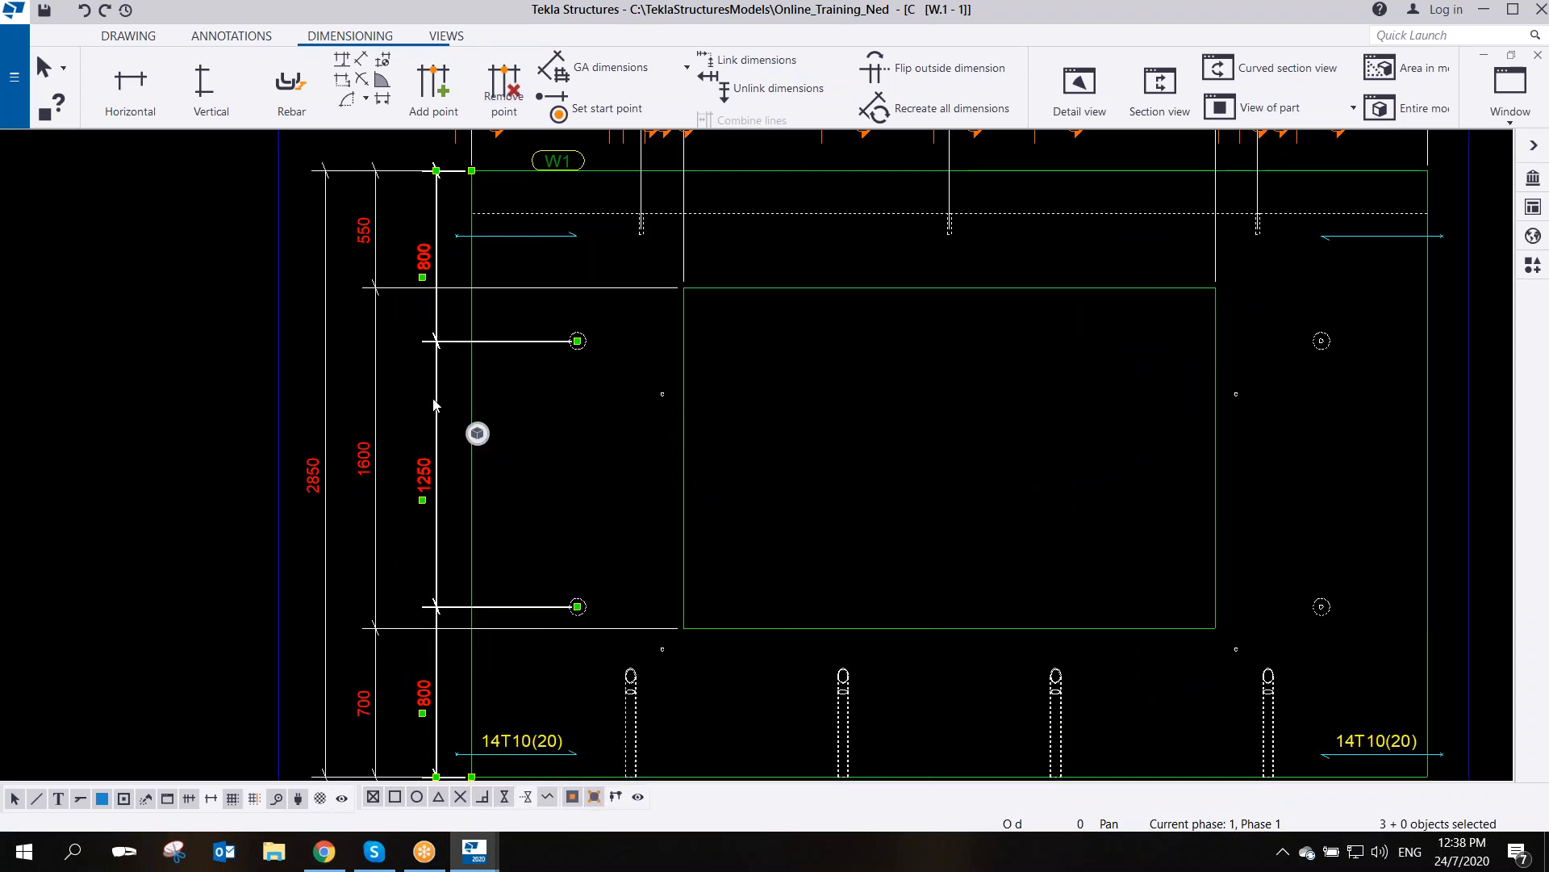
# - Add a horizontal dimension chain from edge to edge through the four vertical tubes, placed below the lower section marks
pyautogui.scroll(-5, 584, 452)
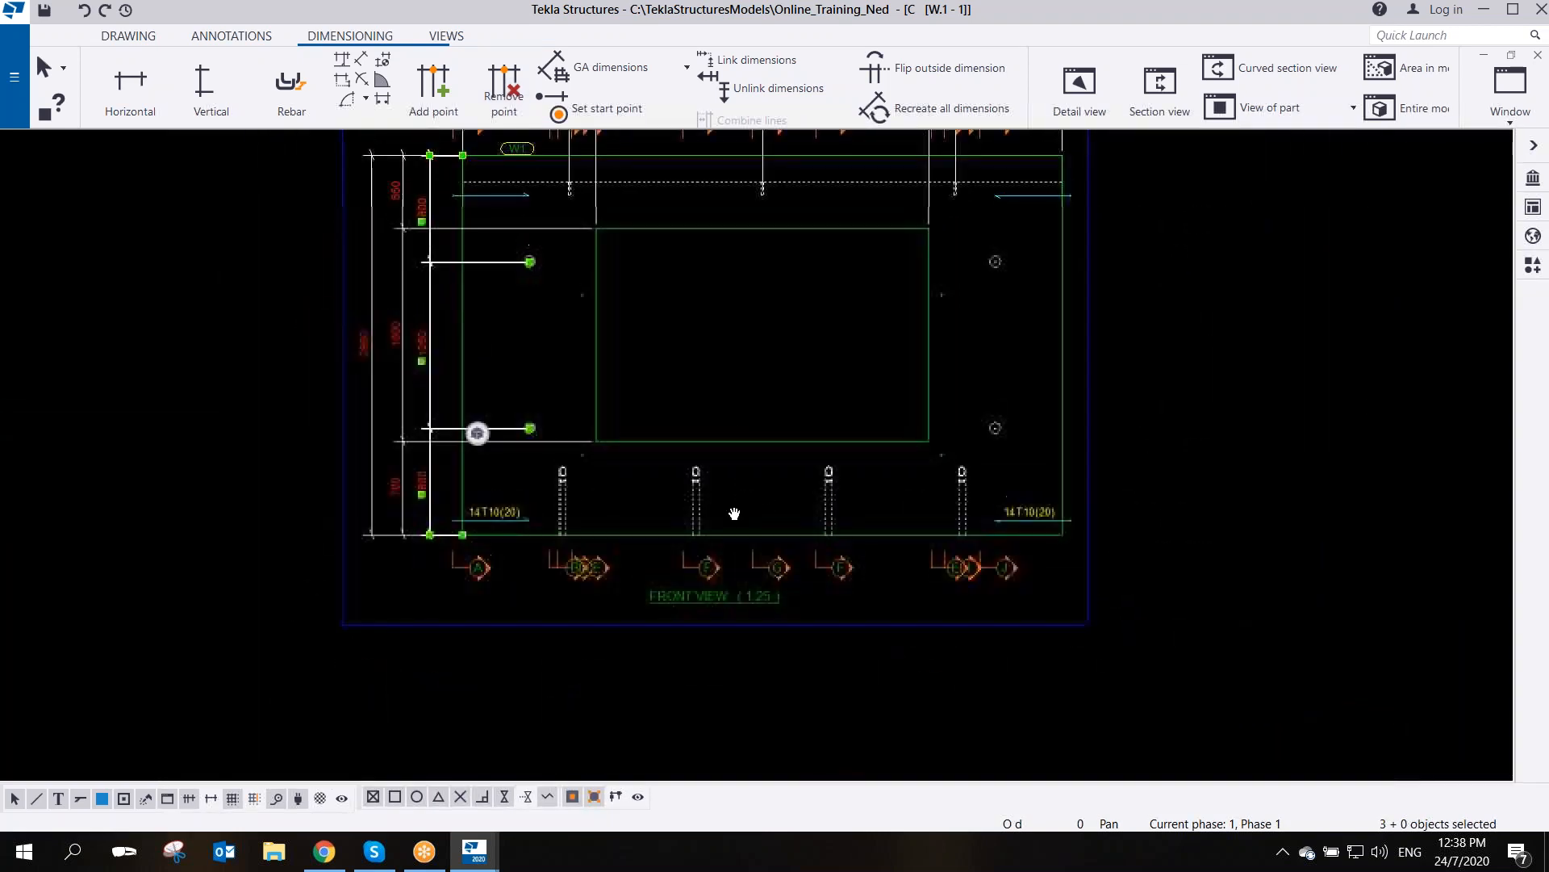
pyautogui.scroll(-2, 735, 514)
pyautogui.click(130, 89)
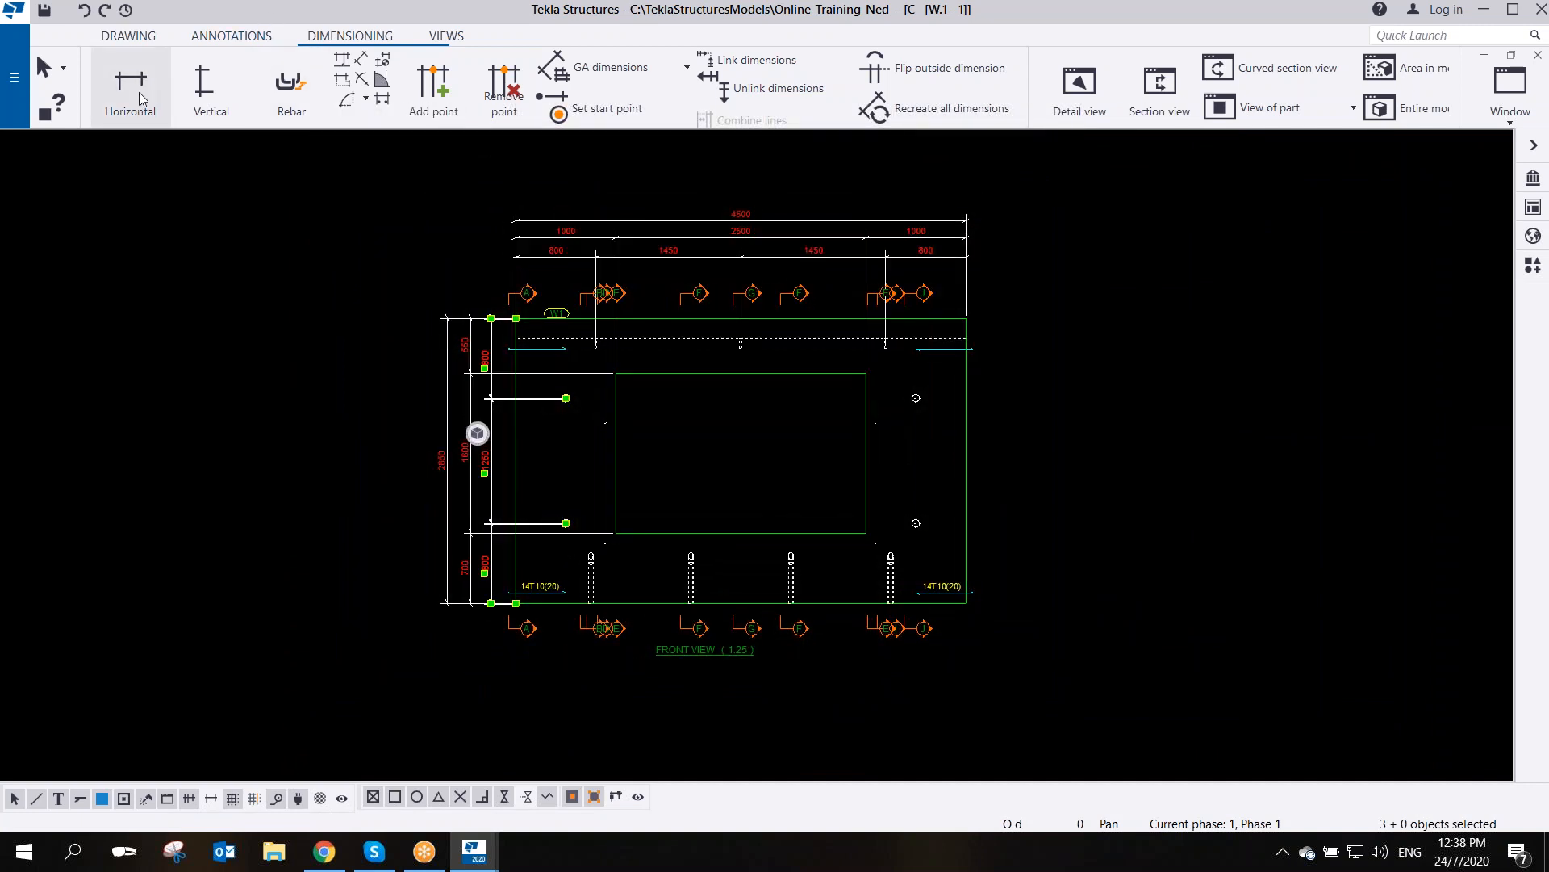
pyautogui.click(591, 603)
pyautogui.click(691, 602)
pyautogui.click(792, 603)
pyautogui.click(891, 602)
pyautogui.click(967, 605)
pyautogui.middleClick(948, 669)
pyautogui.rightClick(1075, 560)
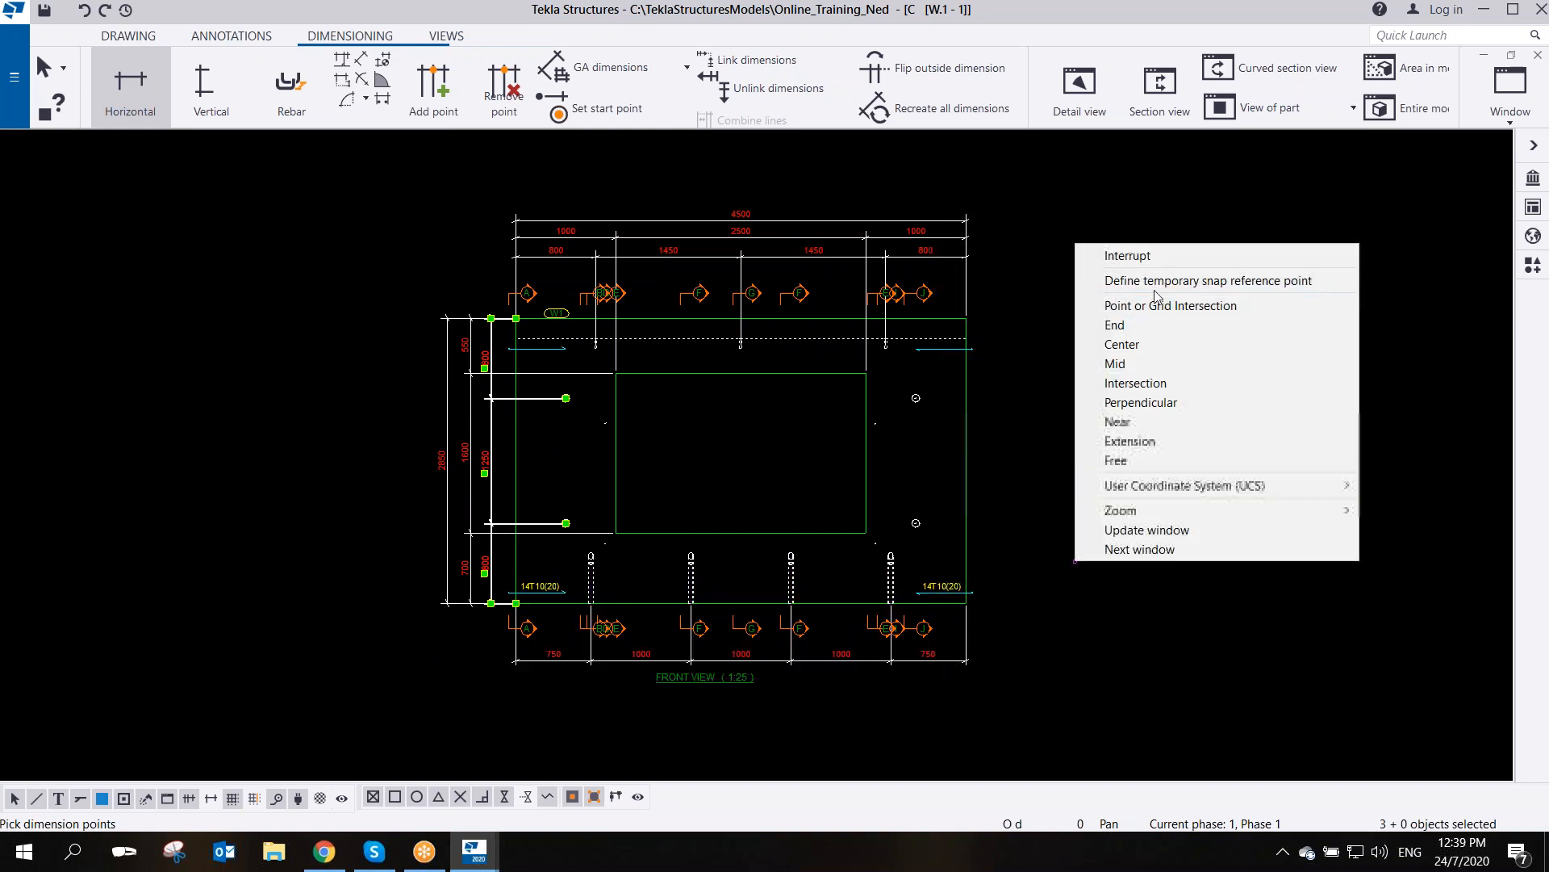
pyautogui.click(1130, 256)
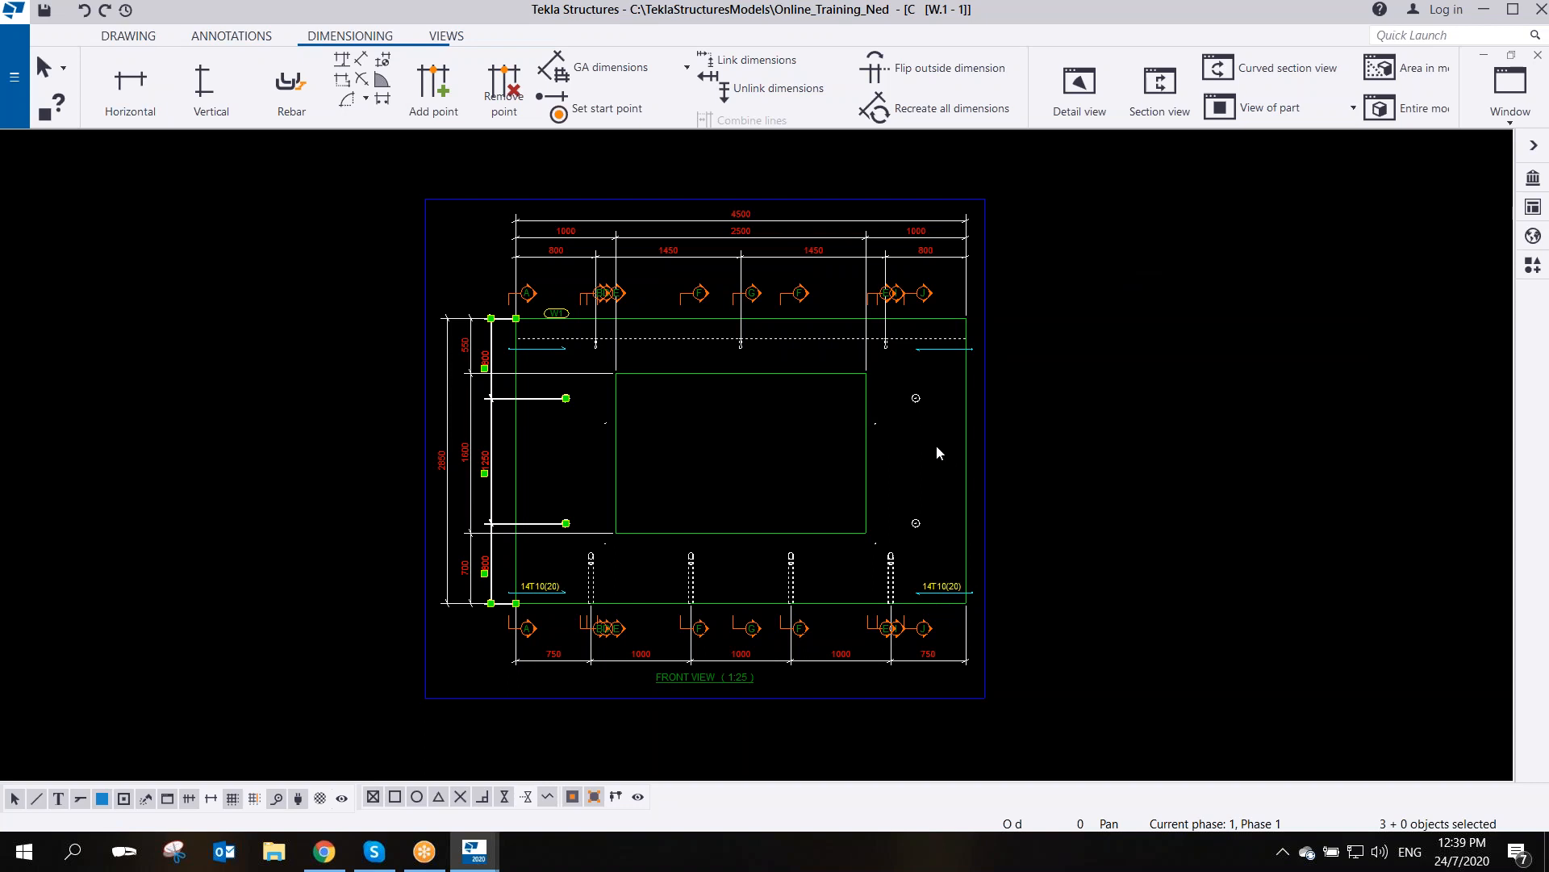
# - Open the tag properties of the horizontal dimension chain through the lifting anchors
pyautogui.scroll(2, 776, 310)
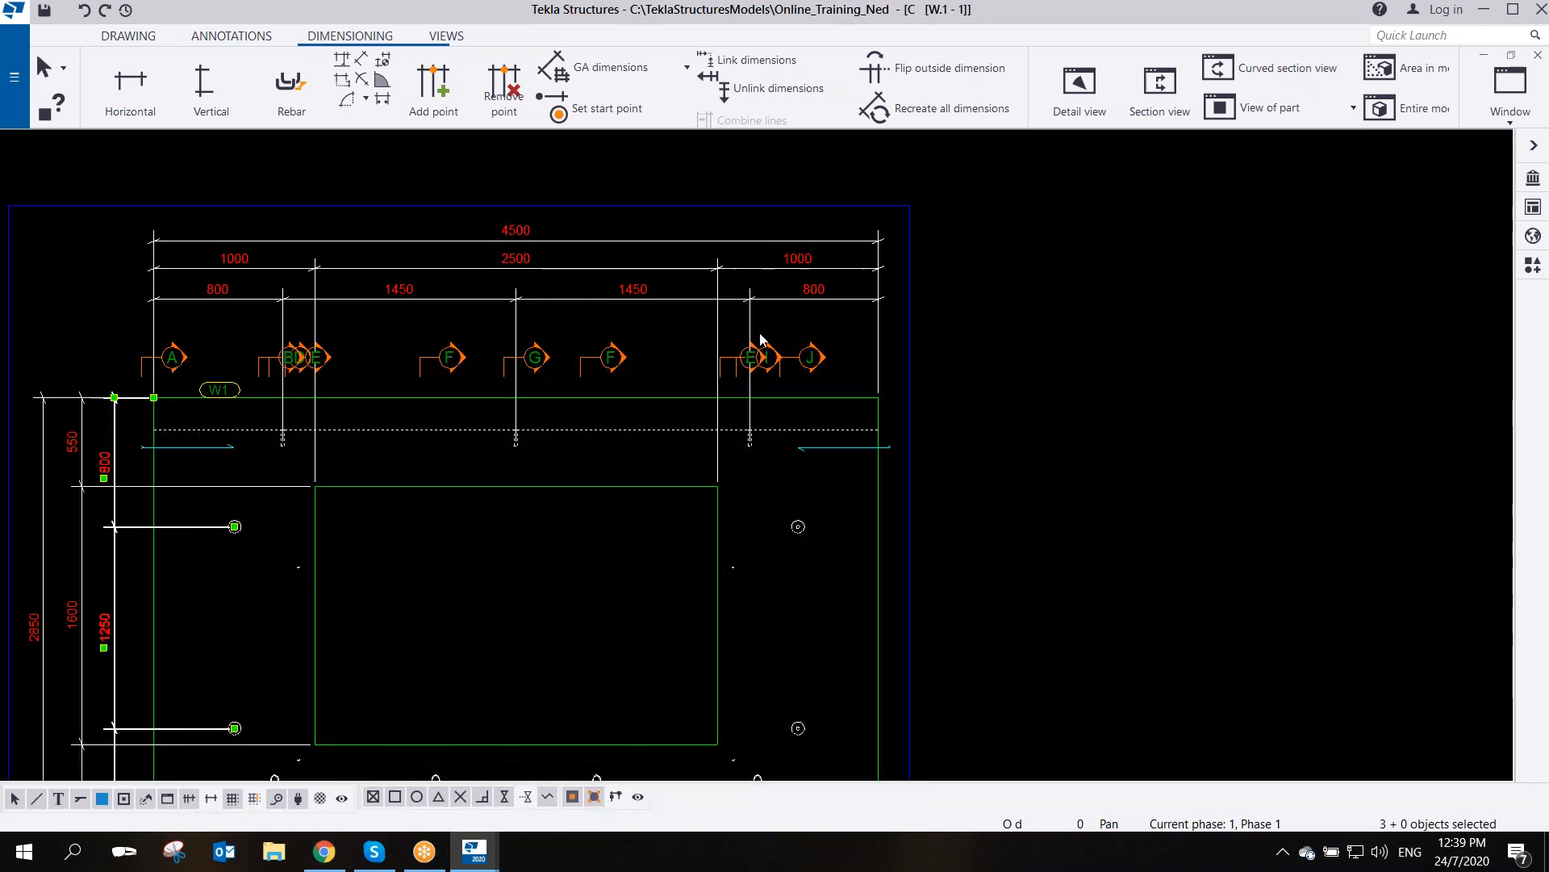
pyautogui.scroll(4, 708, 350)
pyautogui.click(852, 313)
pyautogui.doubleClick(852, 314)
pyautogui.moveTo(498, 282); pyautogui.dragTo(280, 264, button='middle')
pyautogui.click(961, 226)
pyautogui.moveTo(505, 317)
pyautogui.mouseDown(button='middle')
pyautogui.moveTo(332, 329)
pyautogui.moveTo(151, 312)
pyautogui.mouseUp(button='middle')
pyautogui.scroll(-1, 436, 460)
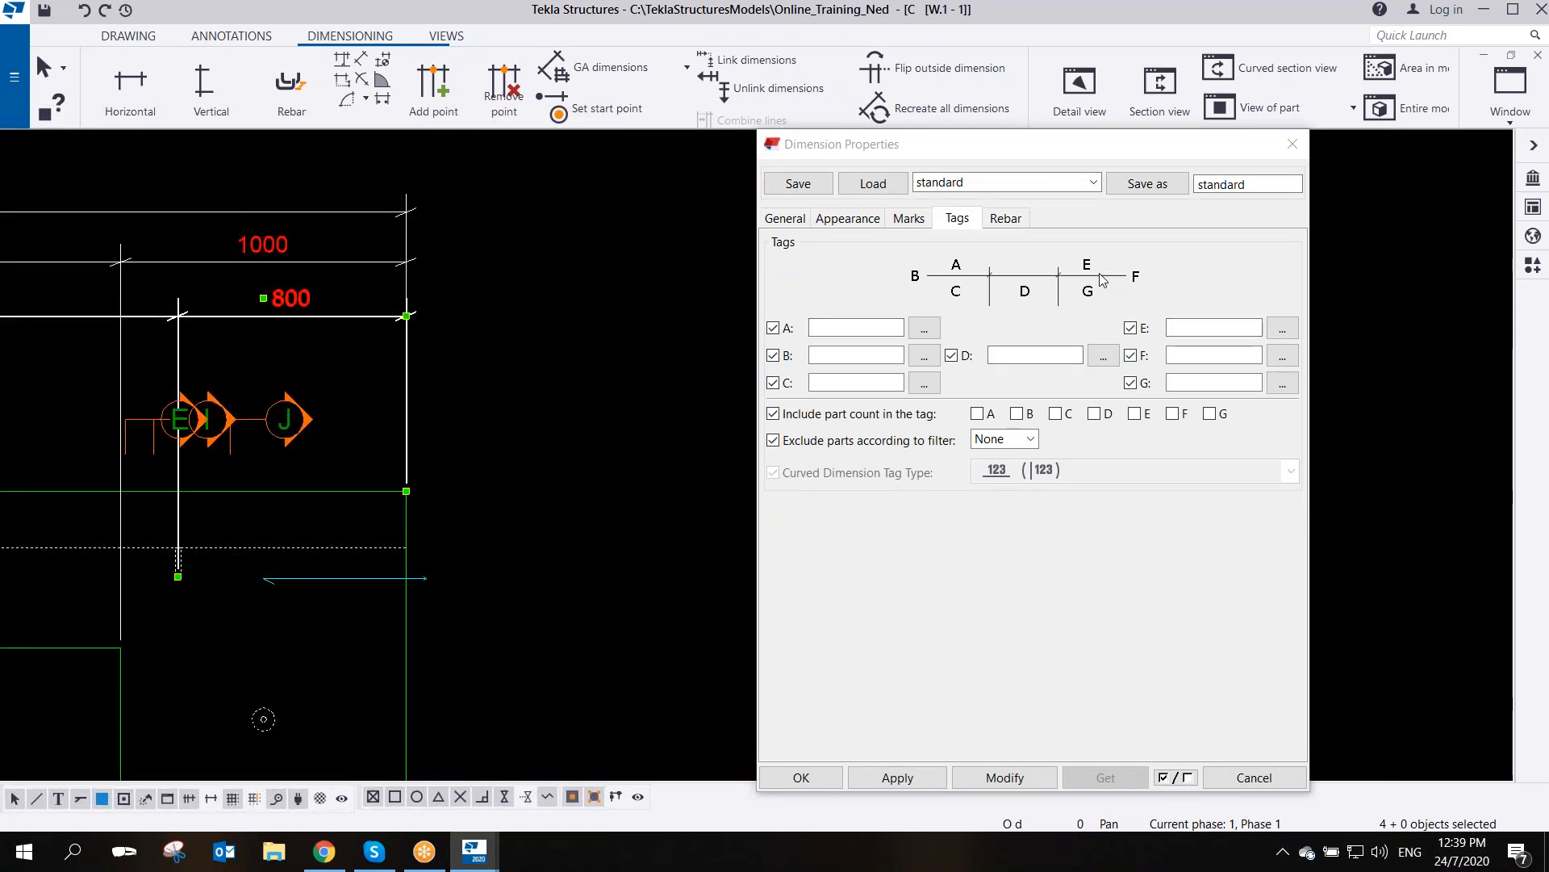
# - Add the Name element to upper-right tag E and apply it to the lifting anchor dimension chain
pyautogui.click(1189, 326)
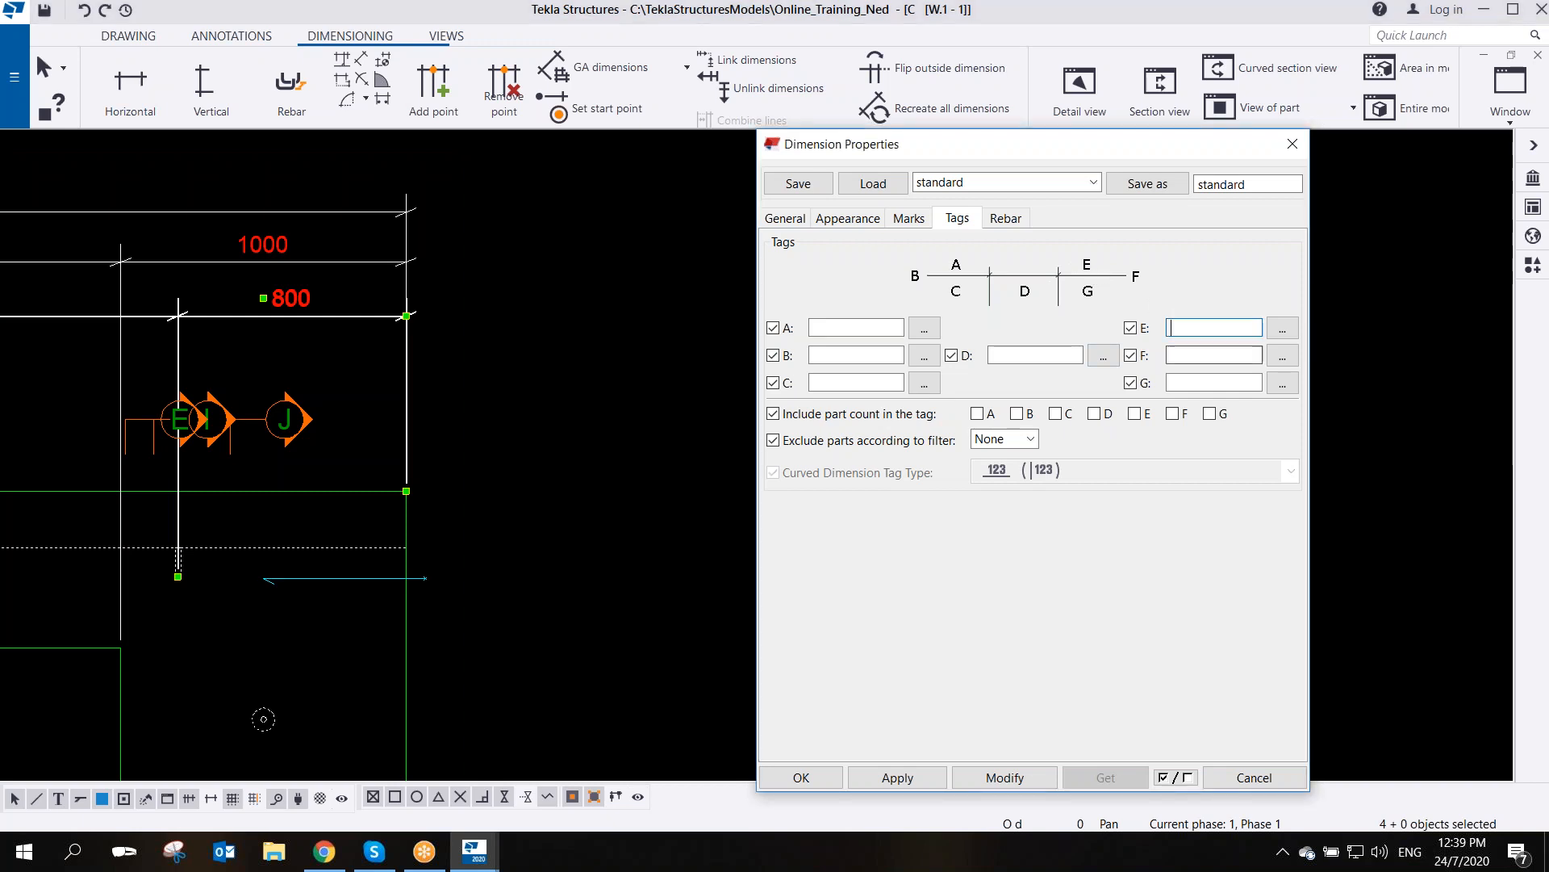
pyautogui.click(1282, 328)
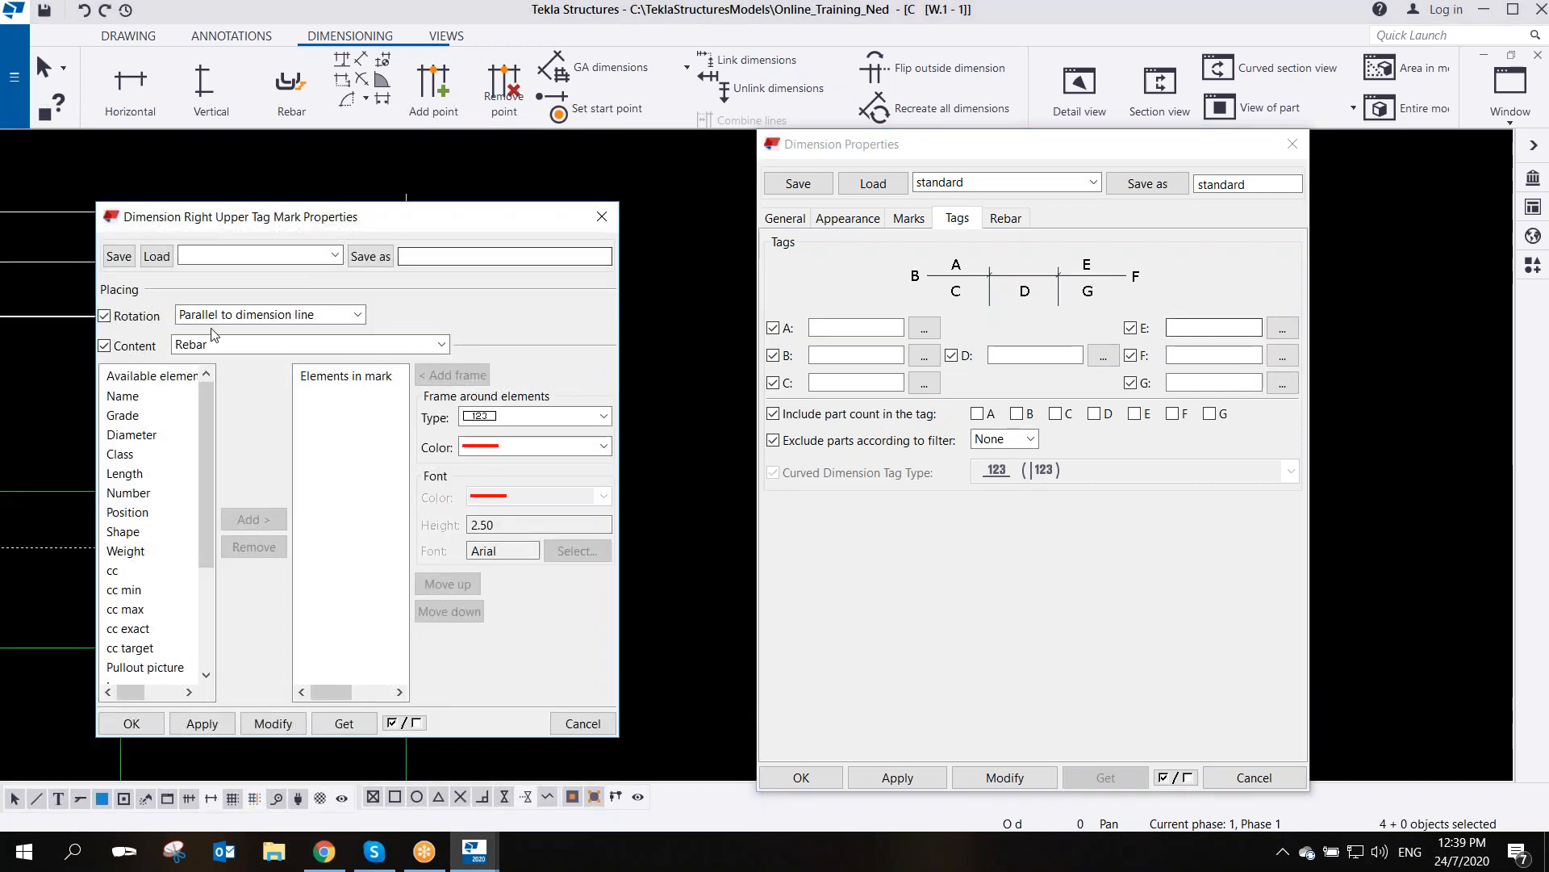
pyautogui.click(130, 396)
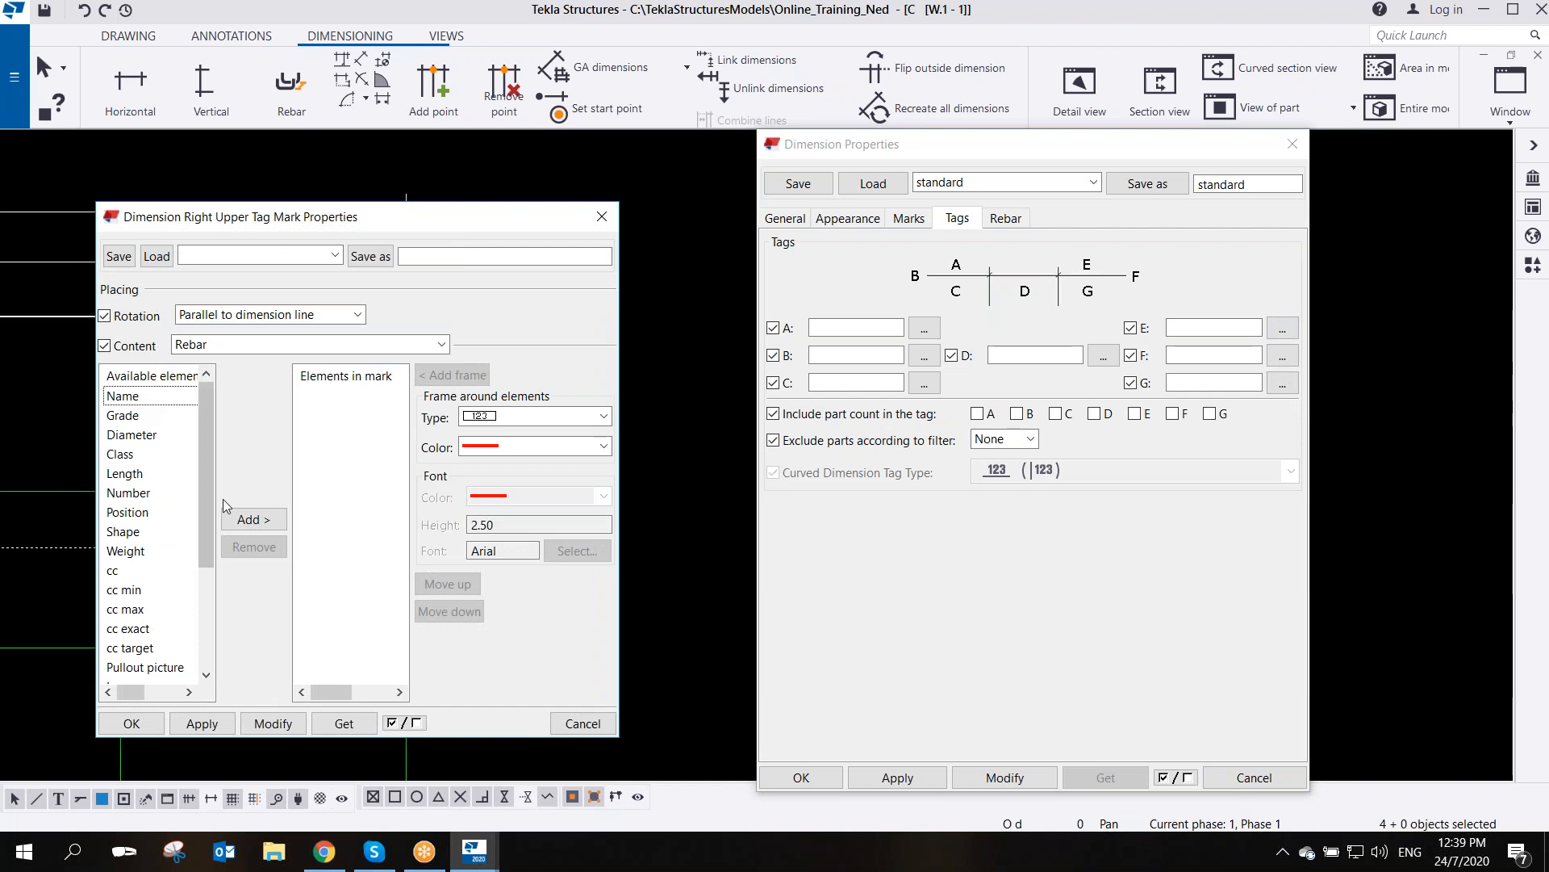
pyautogui.click(202, 723)
pyautogui.click(132, 723)
pyautogui.click(994, 781)
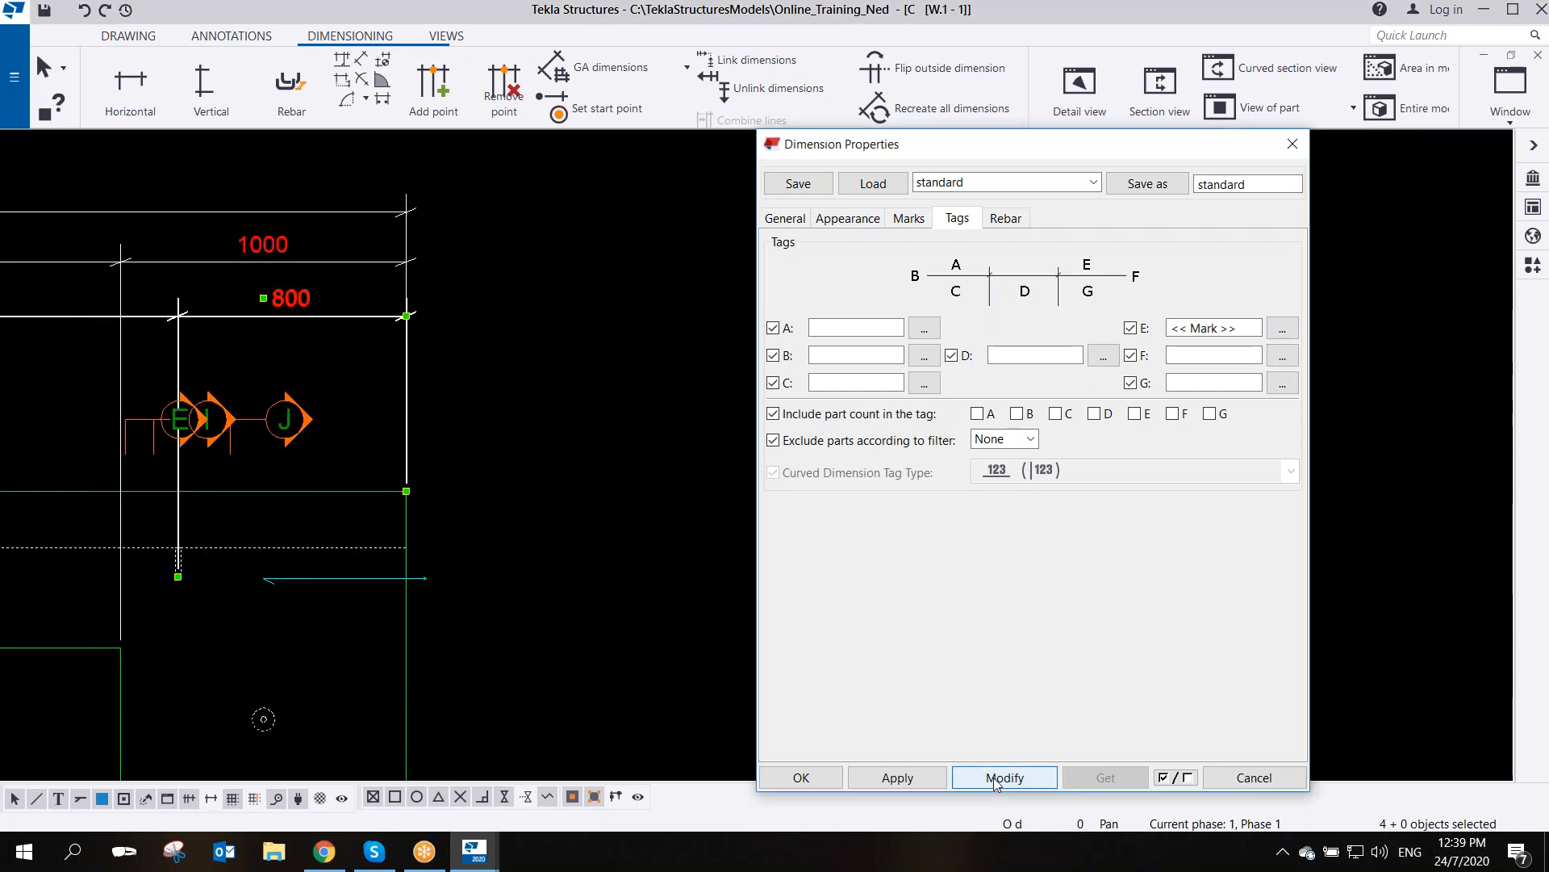
pyautogui.scroll(-3, 442, 369)
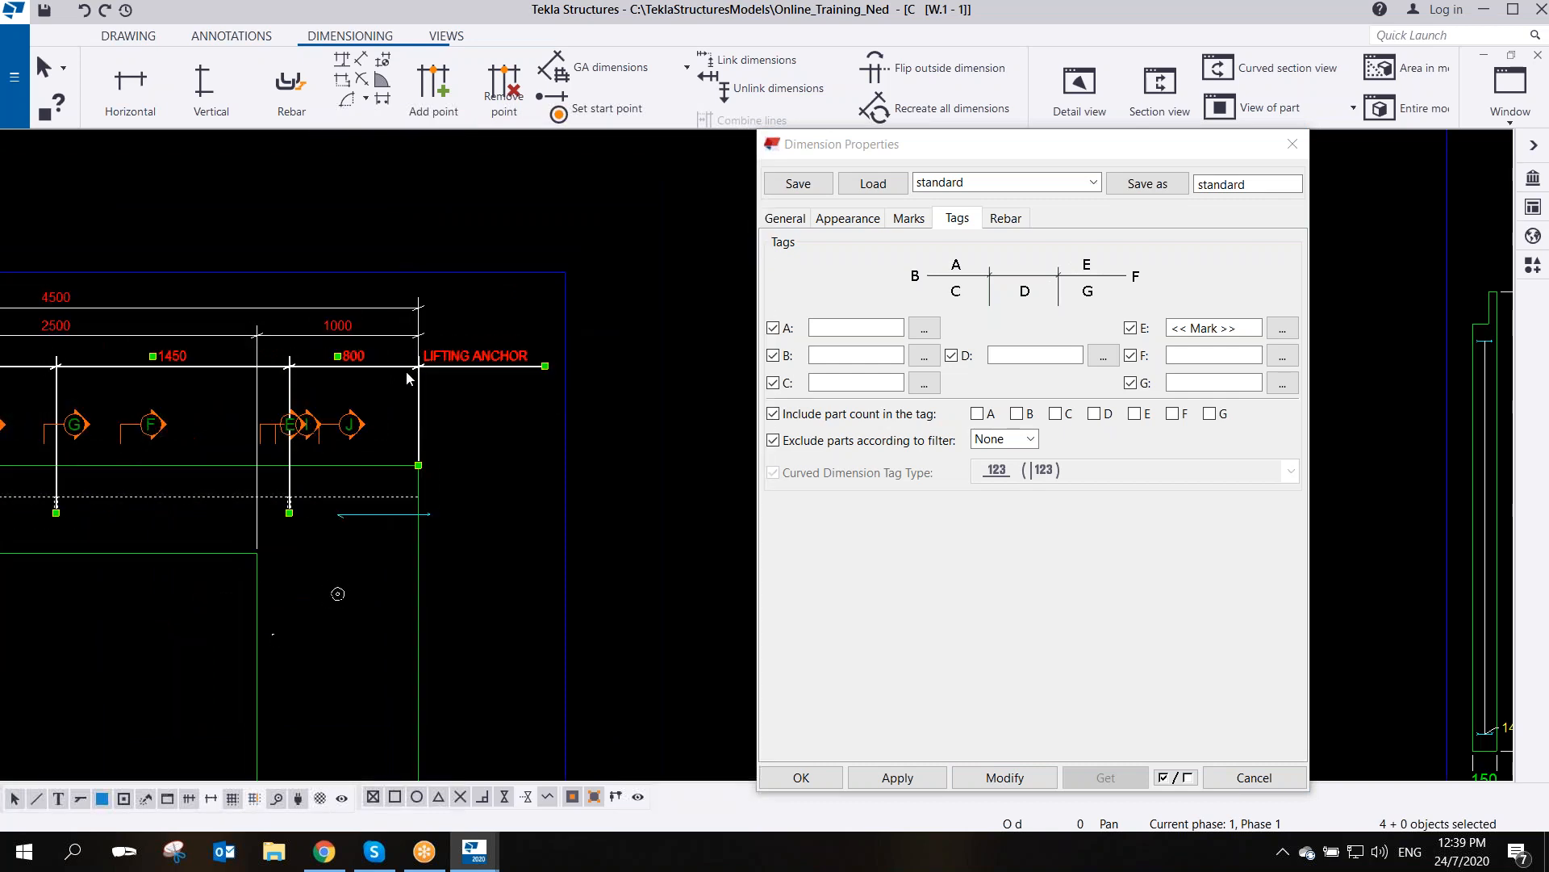
# - Apply the same name tag to the vertical dimension chain through the left circular embeds
pyautogui.scroll(-4, 448, 403)
pyautogui.moveTo(168, 507); pyautogui.dragTo(308, 439, button='middle')
pyautogui.scroll(5, 305, 438)
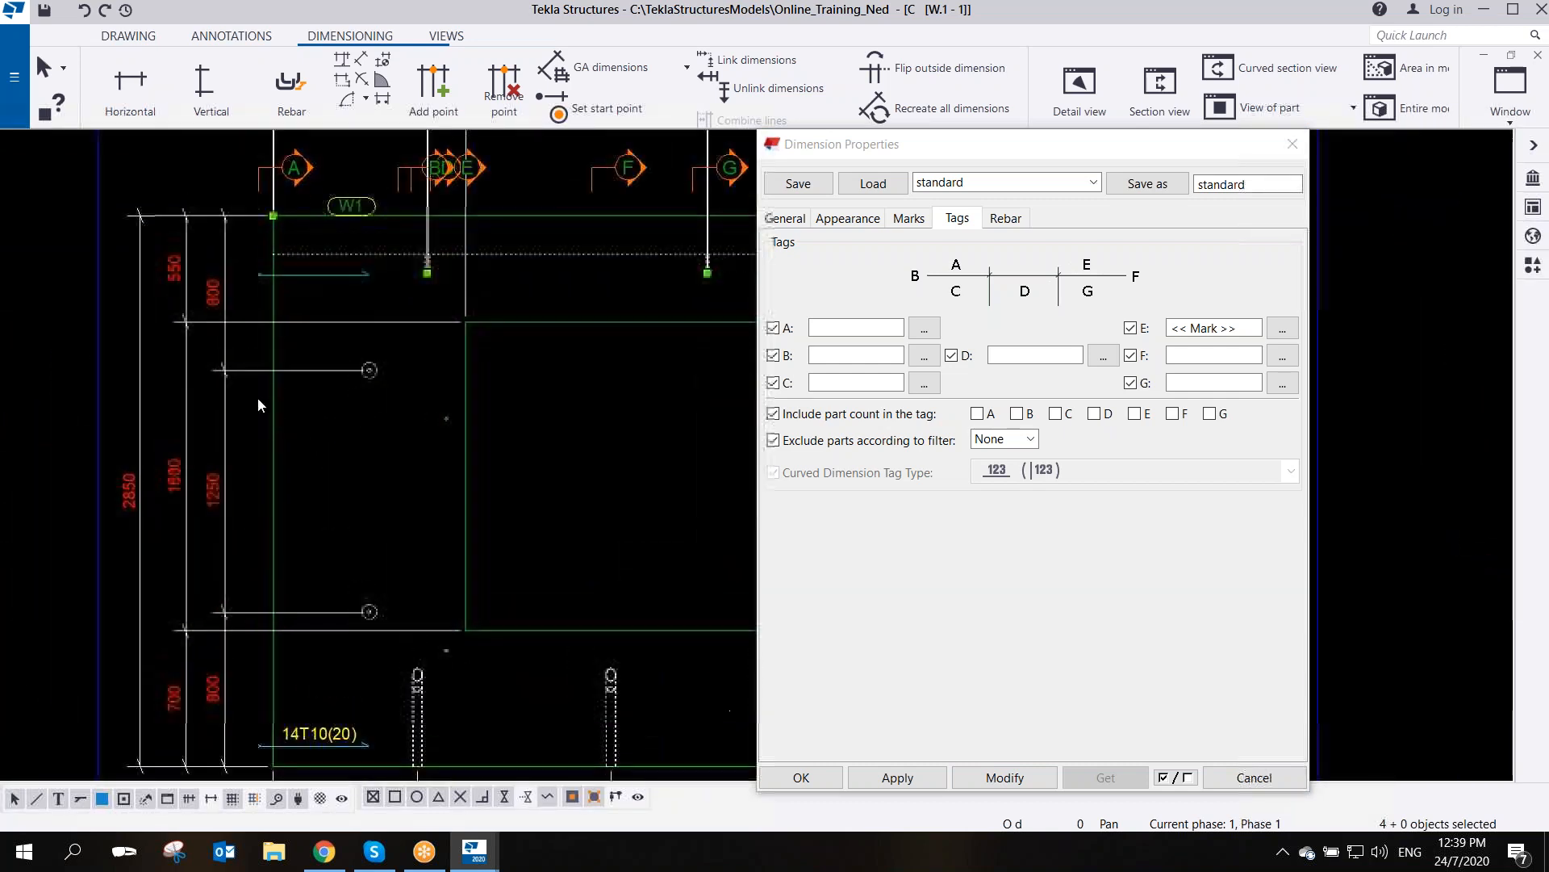
pyautogui.click(235, 369)
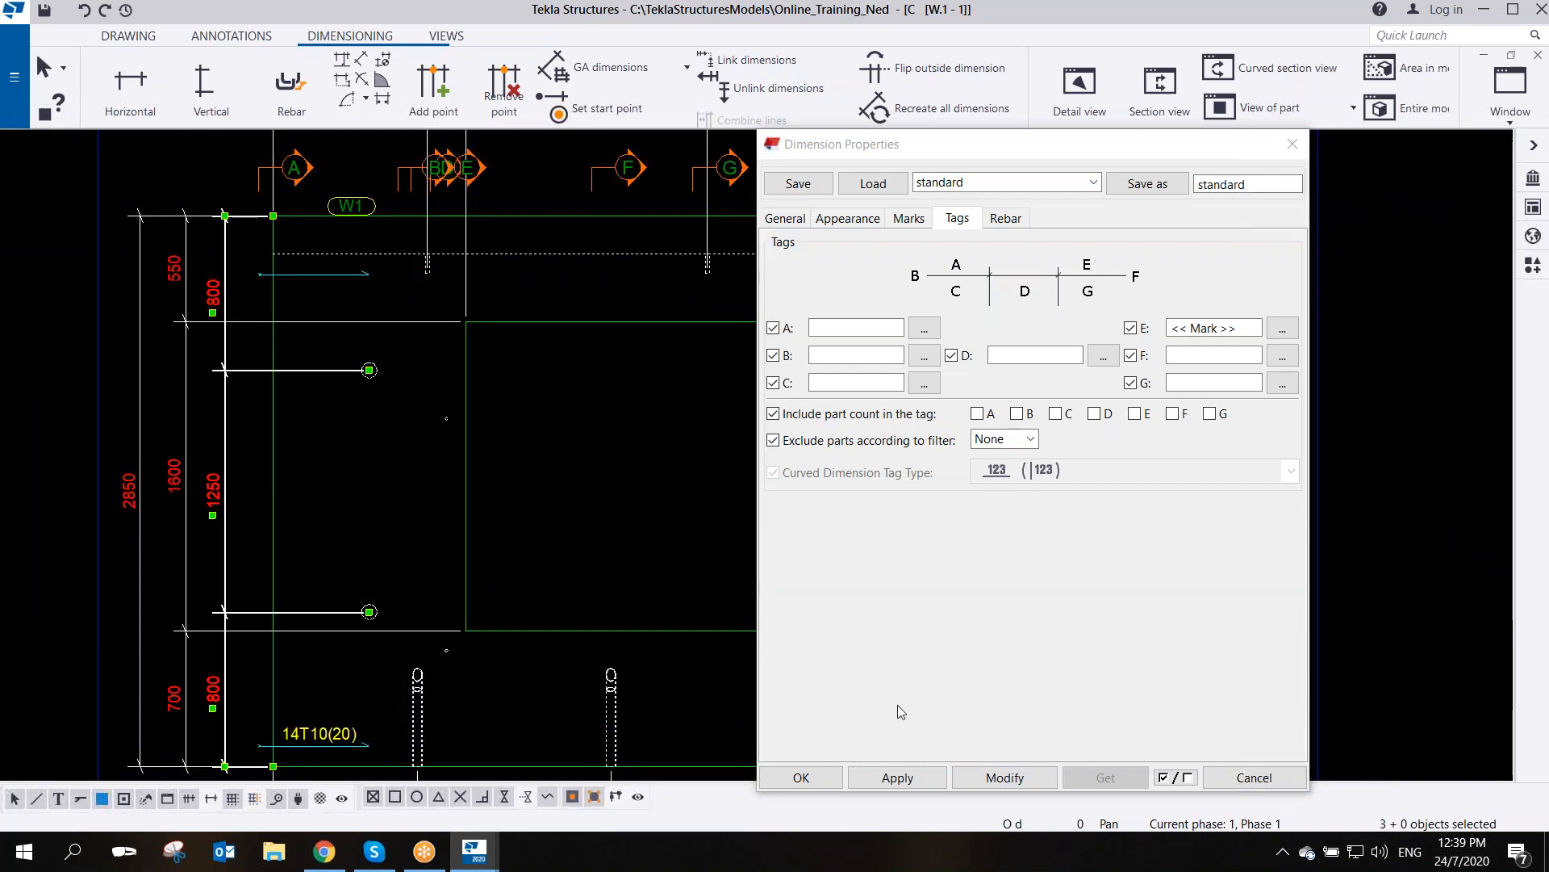
pyautogui.scroll(-4, 266, 428)
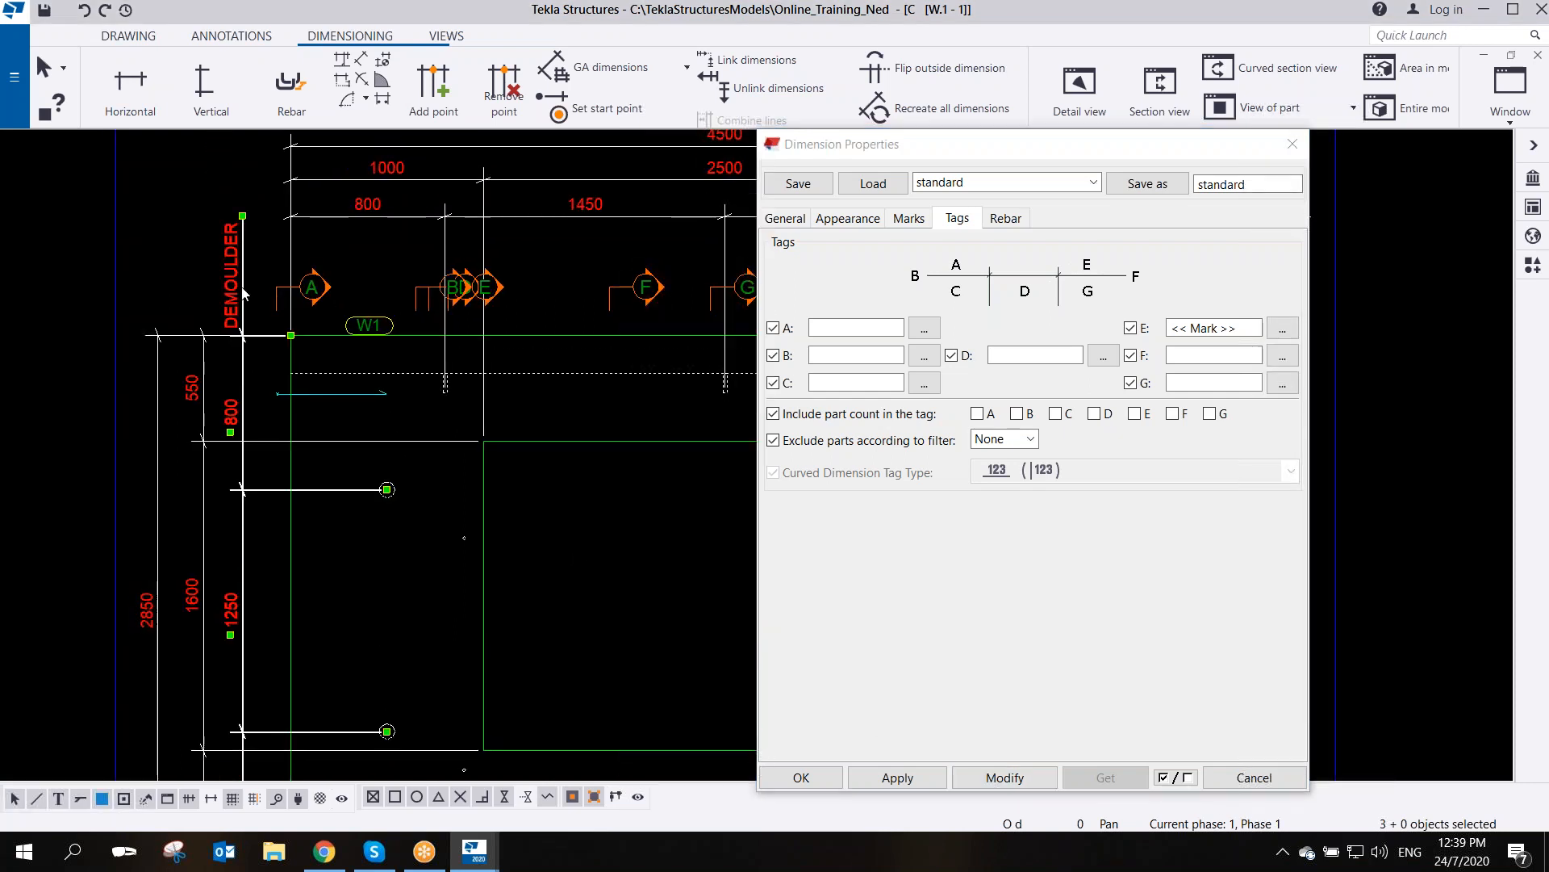
# - Apply the same name tag to the horizontal dimension chain below the panel through the four vertical tubes
pyautogui.moveTo(427, 370); pyautogui.dragTo(389, 145, button='middle')
pyautogui.click(486, 466)
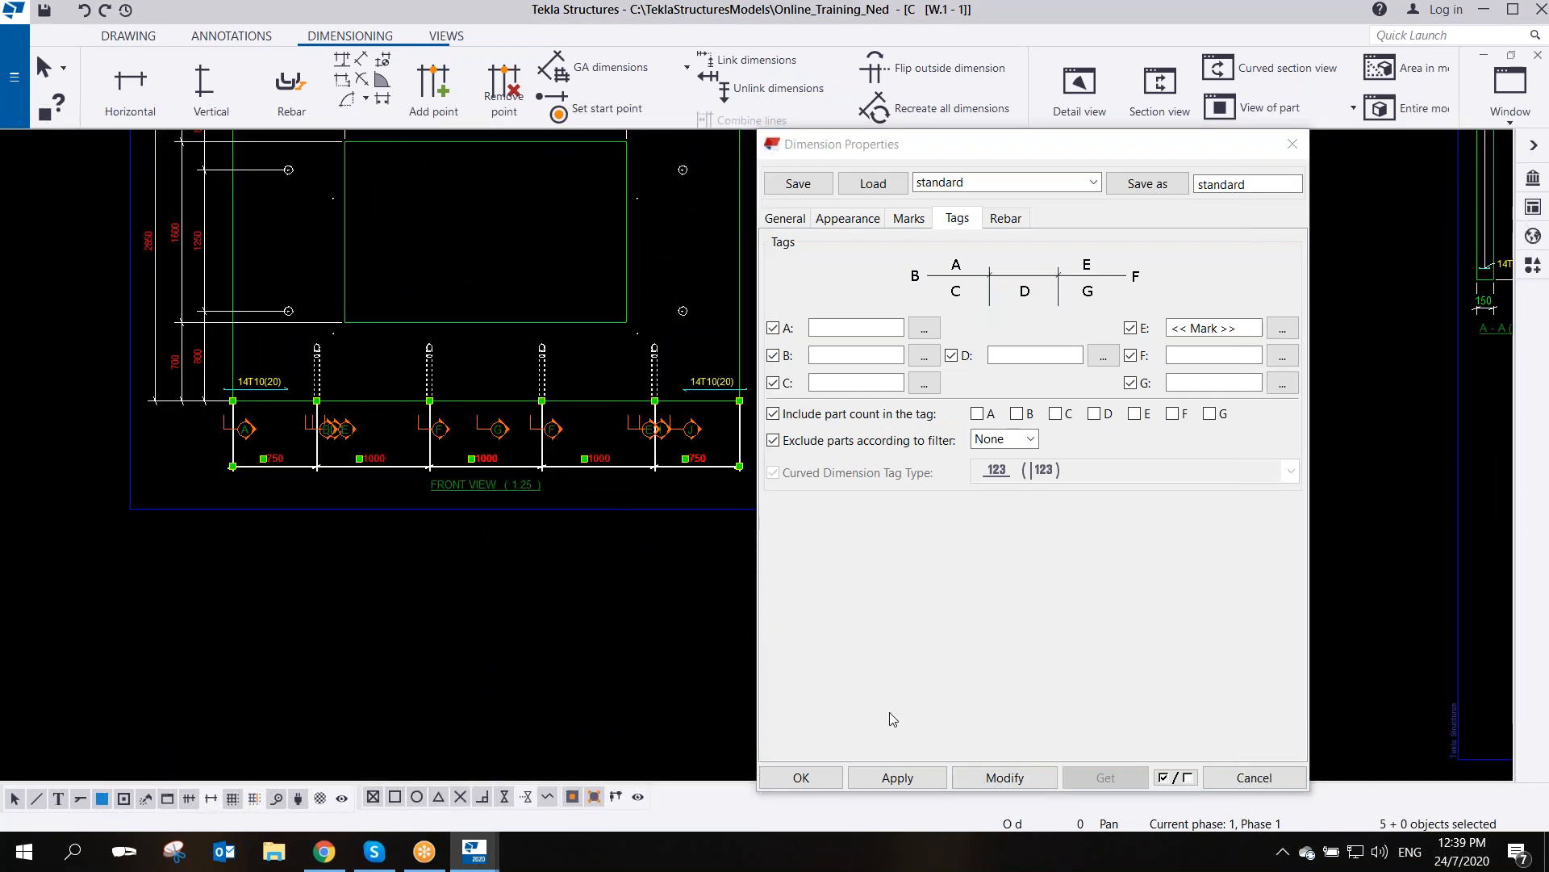
pyautogui.click(1014, 779)
pyautogui.scroll(4, 569, 470)
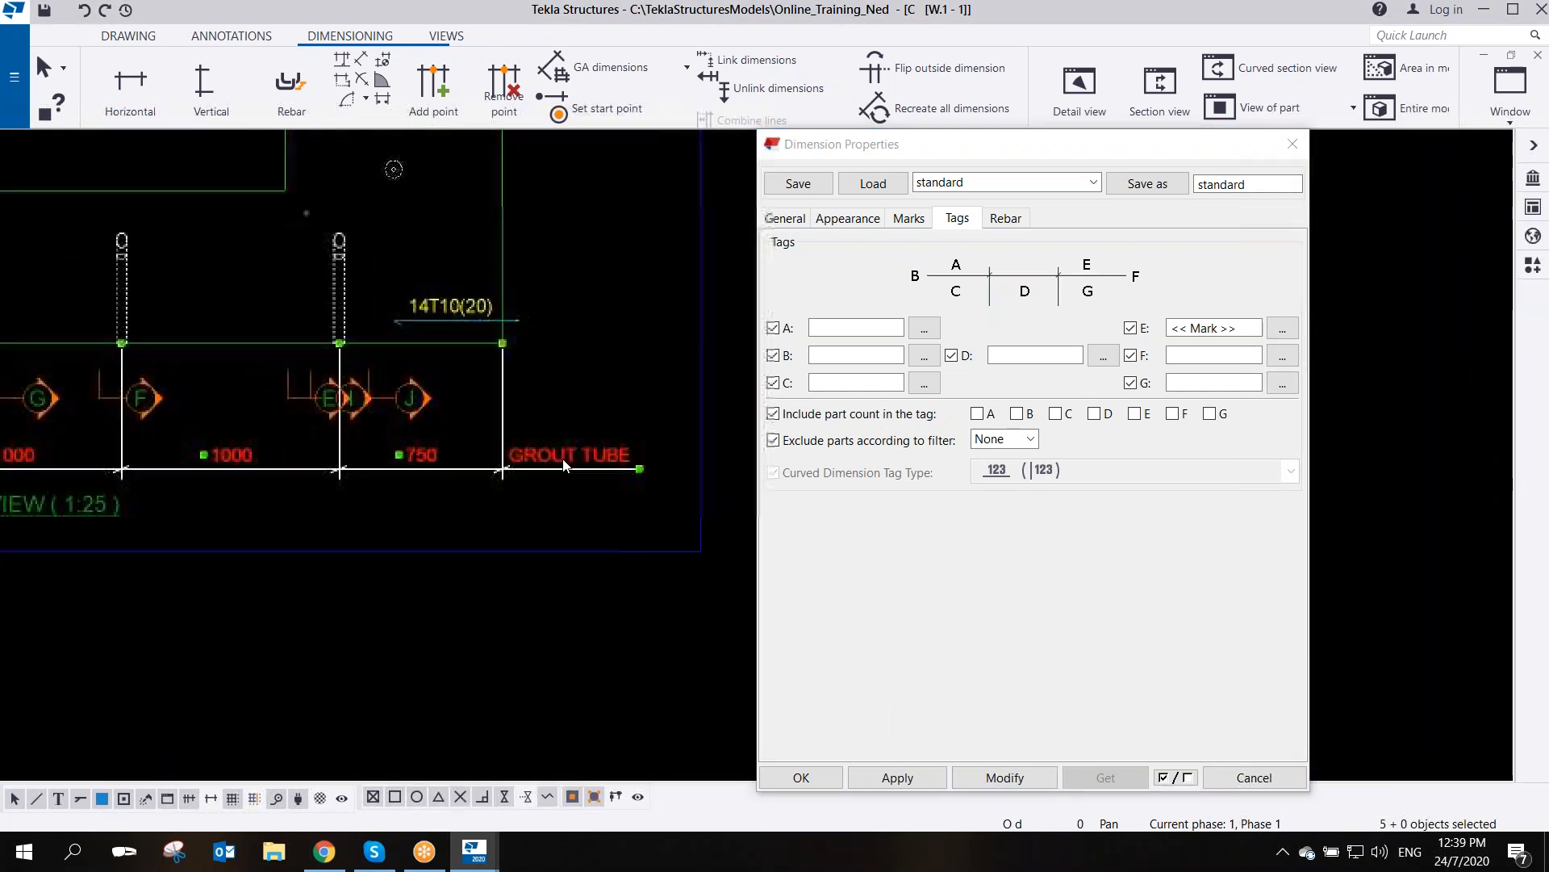
pyautogui.scroll(-5, 568, 471)
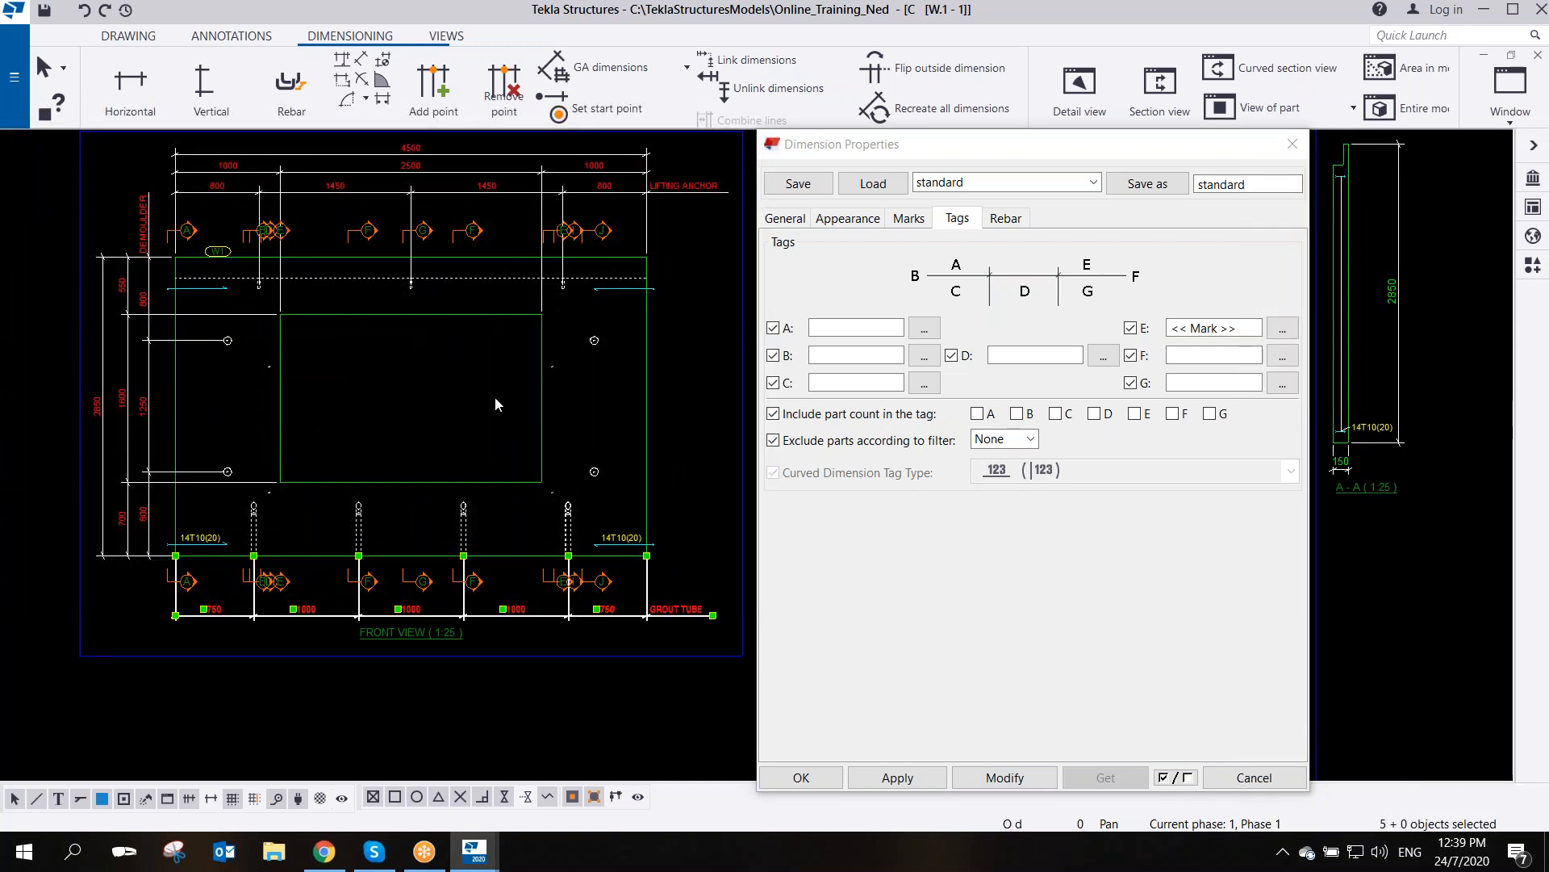
pyautogui.moveTo(607, 538); pyautogui.dragTo(544, 492, button='middle')
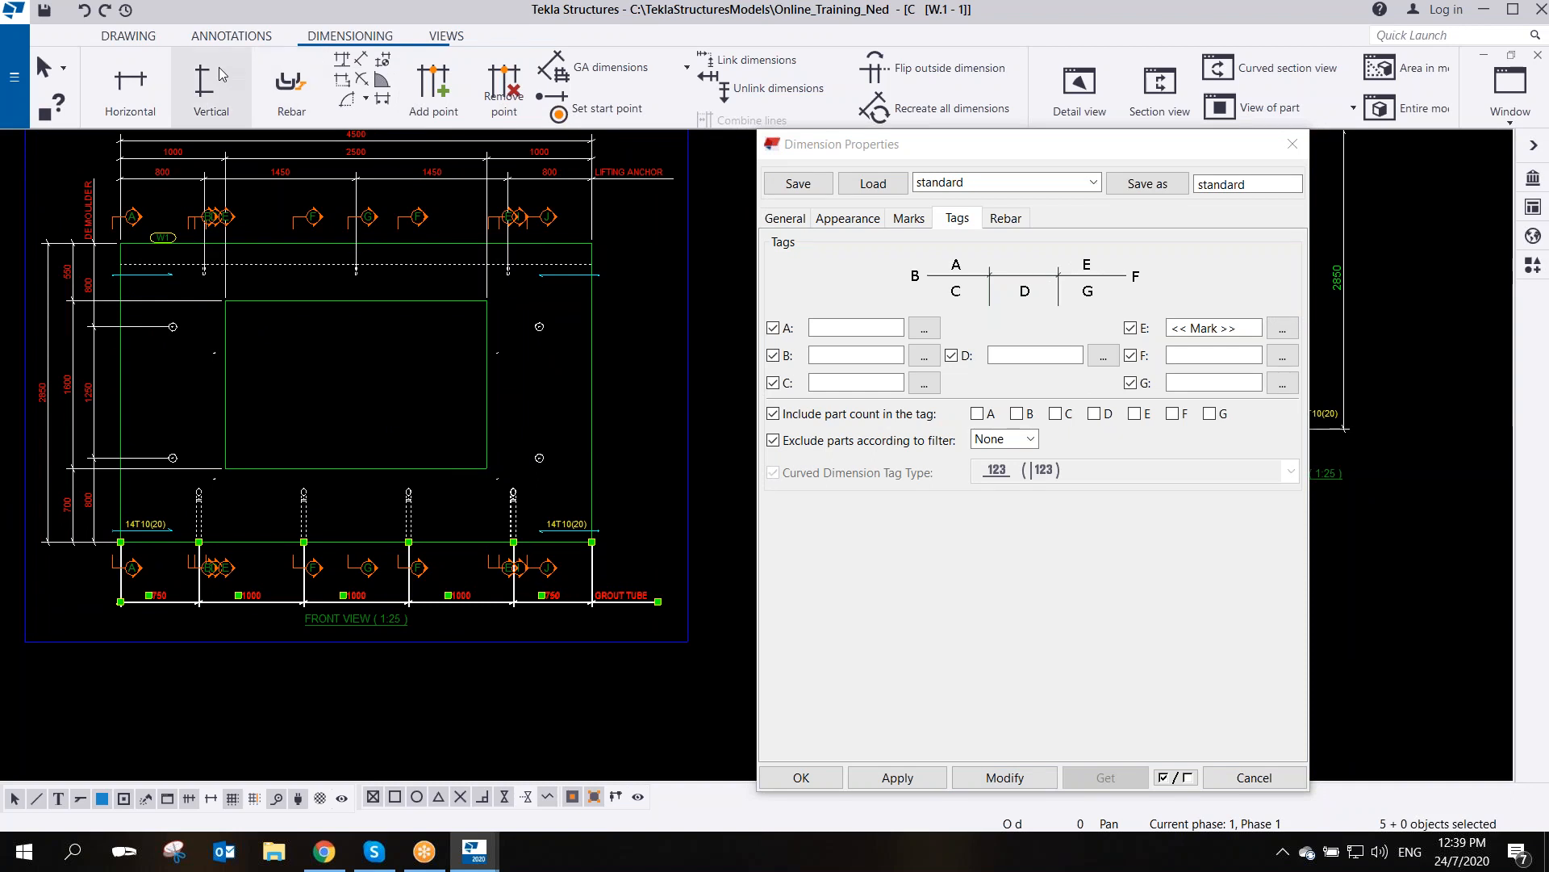
# - Add a vertical dimension chain right of the panel through the two propping points beside the opening and the bottom-right corner
pyautogui.click(205, 90)
pyautogui.click(503, 385)
pyautogui.click(498, 478)
pyautogui.click(592, 540)
pyautogui.middleClick(653, 521)
pyautogui.rightClick(652, 376)
pyautogui.click(675, 394)
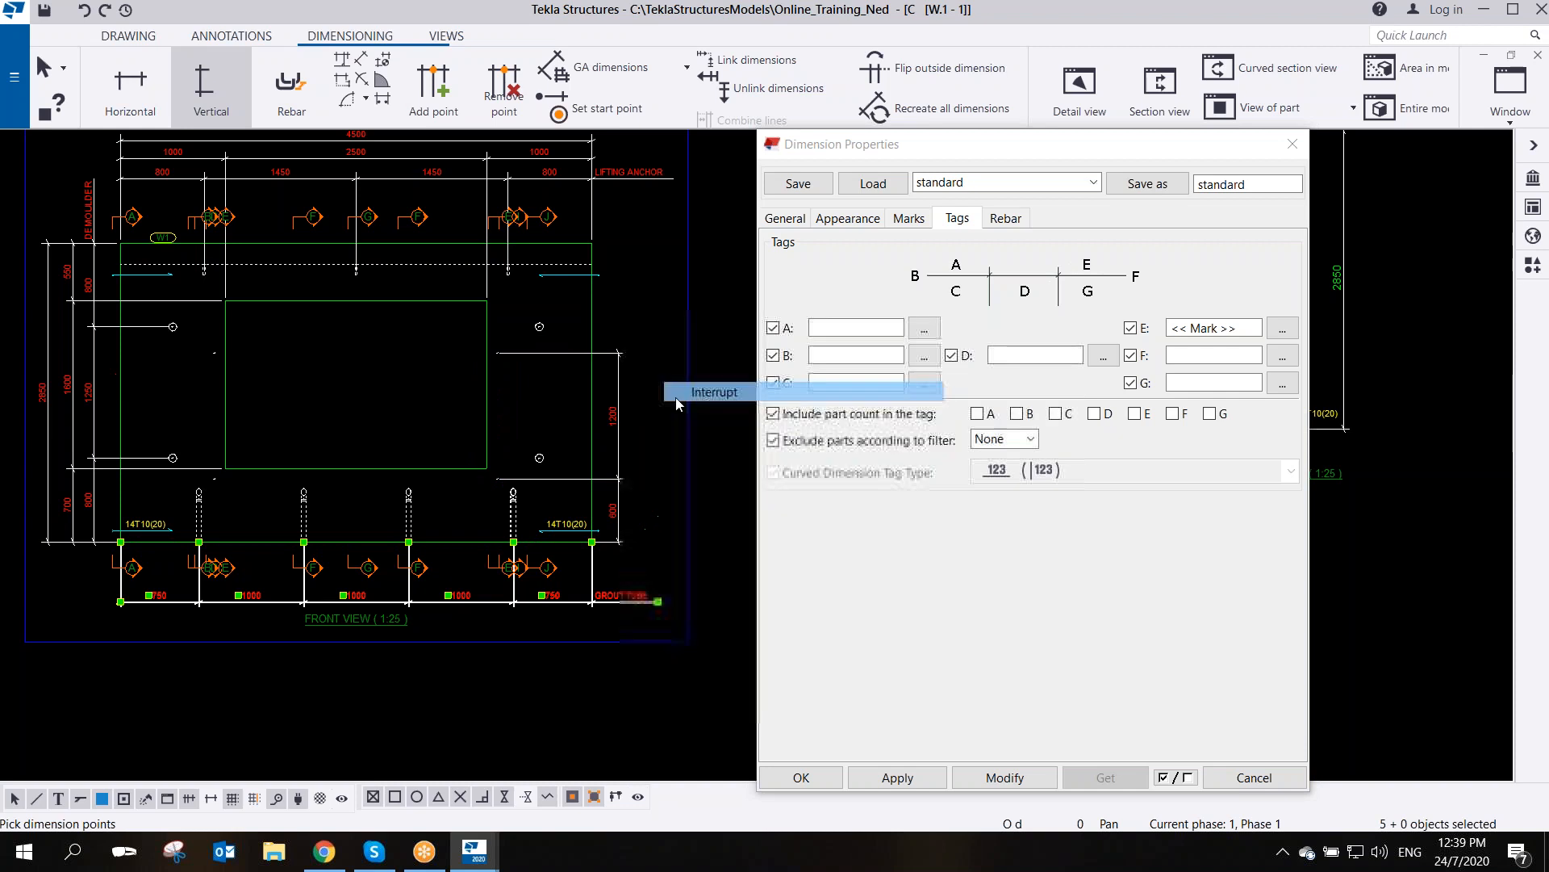
# - Apply the same name tag to the propping dimension chain and move the chain farther from the panel's right edge
pyautogui.click(619, 377)
pyautogui.click(1013, 777)
pyautogui.moveTo(618, 400)
pyautogui.mouseDown()
pyautogui.moveTo(613, 377)
pyautogui.moveTo(647, 400)
pyautogui.mouseUp()
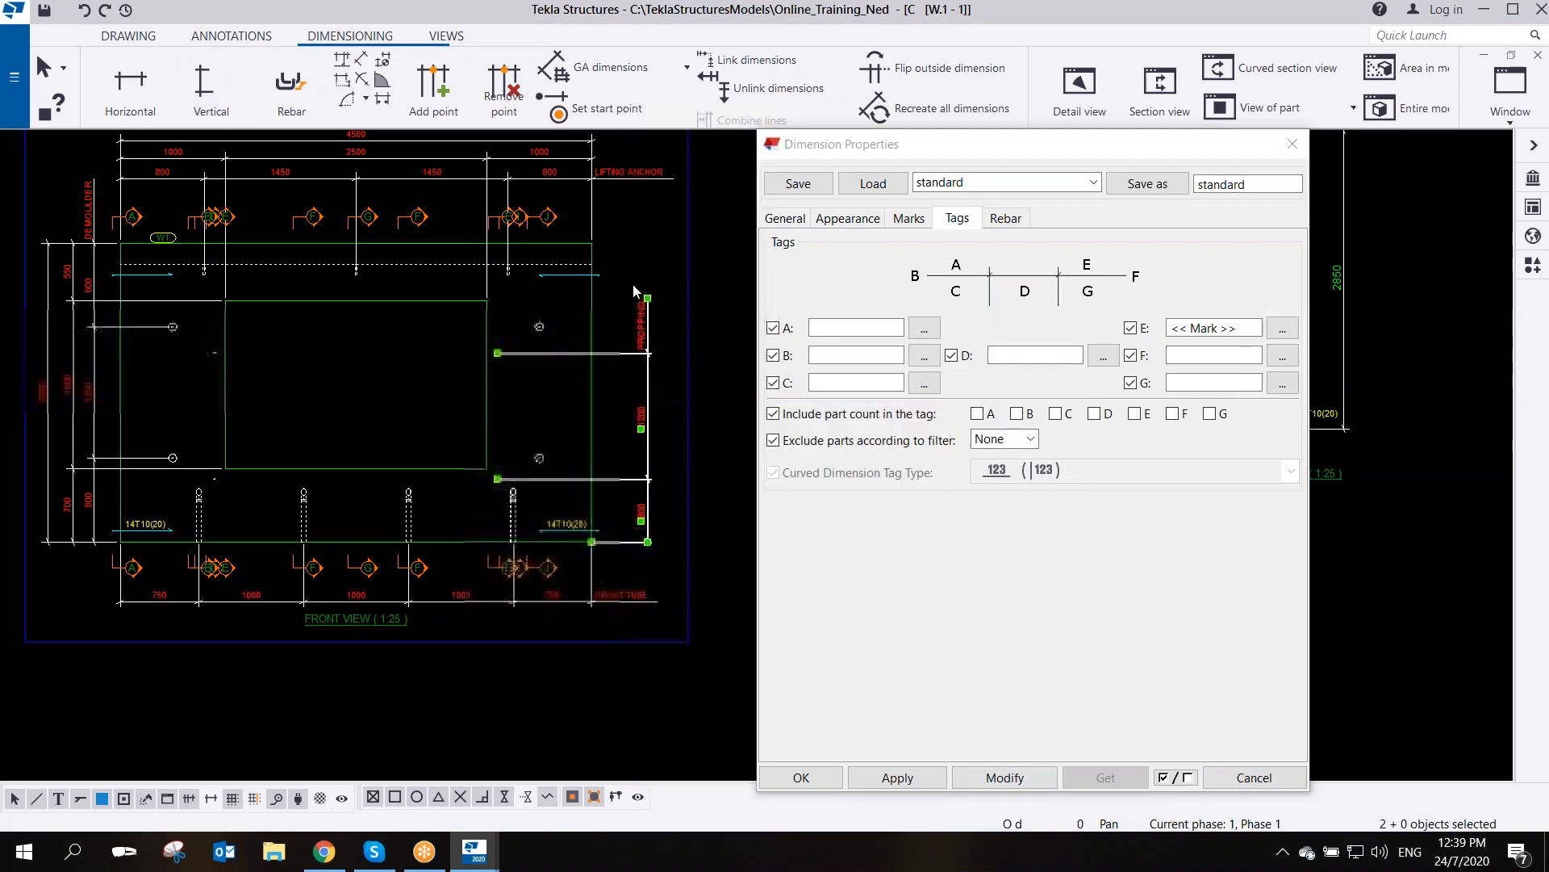
pyautogui.click(641, 456)
# - Examine the dimension chains and name tags around the front view
pyautogui.moveTo(643, 458); pyautogui.dragTo(585, 434, button='middle')
pyautogui.scroll(-2, 591, 436)
pyautogui.moveTo(489, 365); pyautogui.dragTo(480, 429, button='middle')
pyautogui.scroll(1, 446, 402)
pyautogui.moveTo(957, 150); pyautogui.dragTo(1003, 149)
pyautogui.moveTo(470, 378)
pyautogui.mouseDown(button='middle')
pyautogui.moveTo(612, 350)
pyautogui.moveTo(526, 371)
pyautogui.mouseUp(button='middle')
pyautogui.scroll(1, 611, 351)
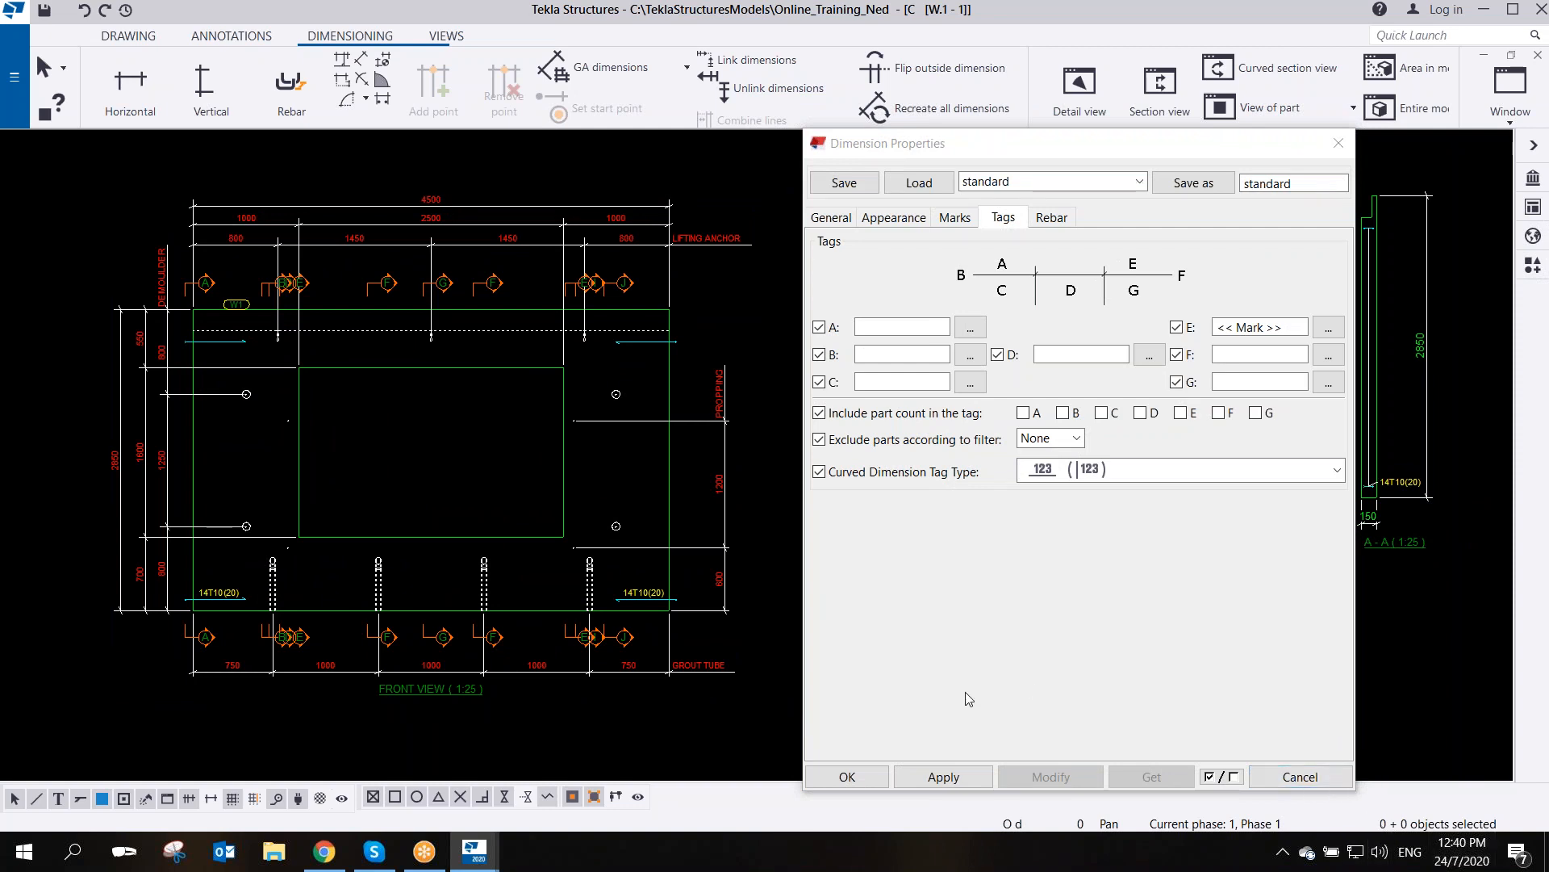
pyautogui.moveTo(467, 540); pyautogui.dragTo(507, 523, button='middle')
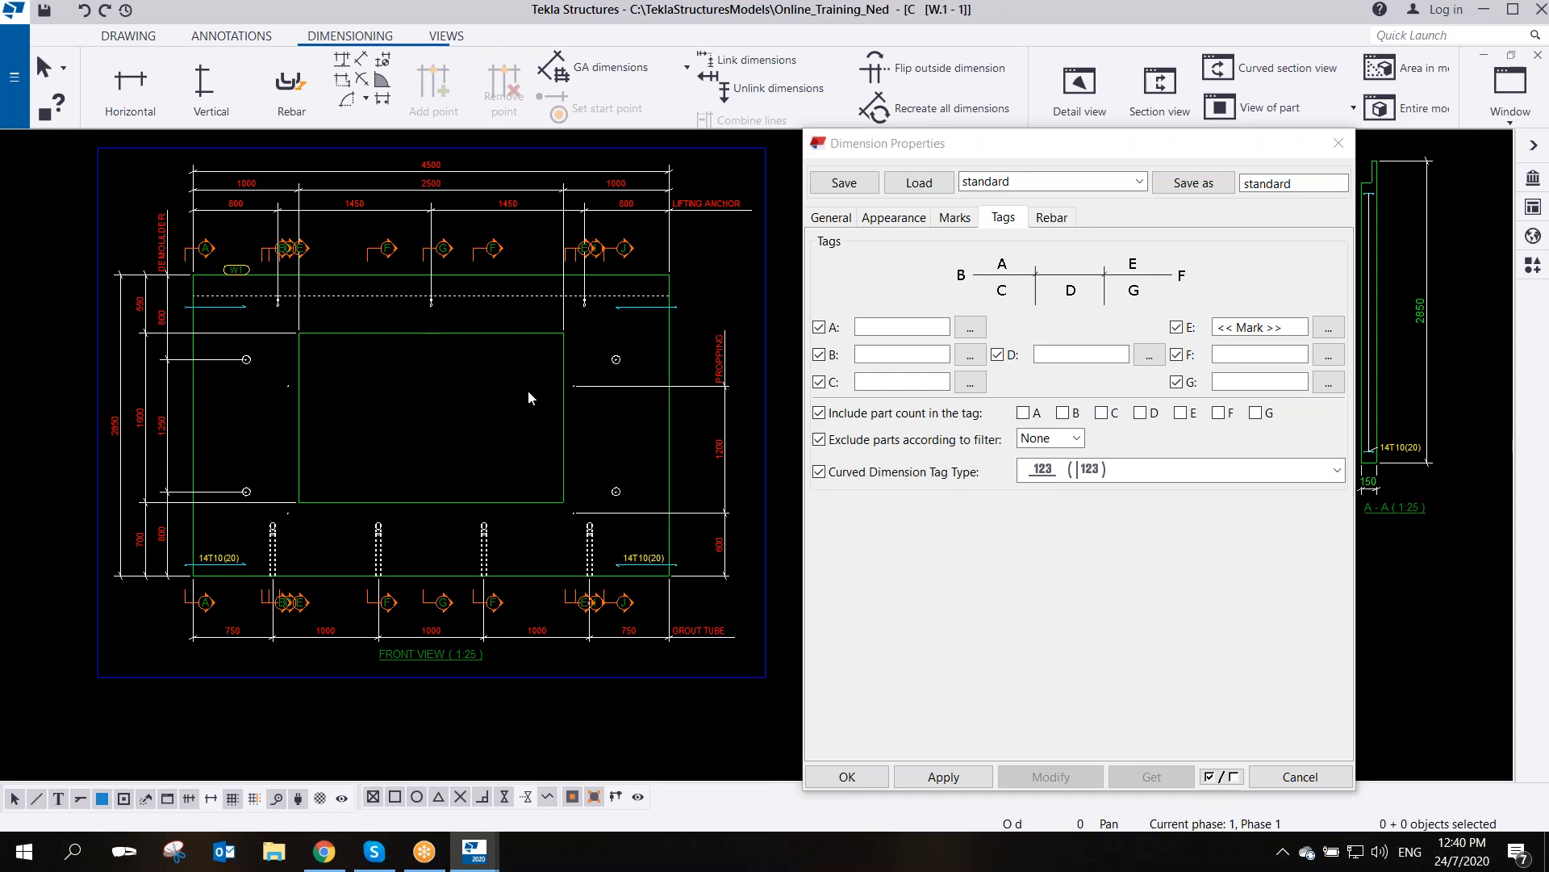
pyautogui.moveTo(528, 391); pyautogui.dragTo(544, 401, button='middle')
pyautogui.moveTo(940, 153); pyautogui.dragTo(975, 158)
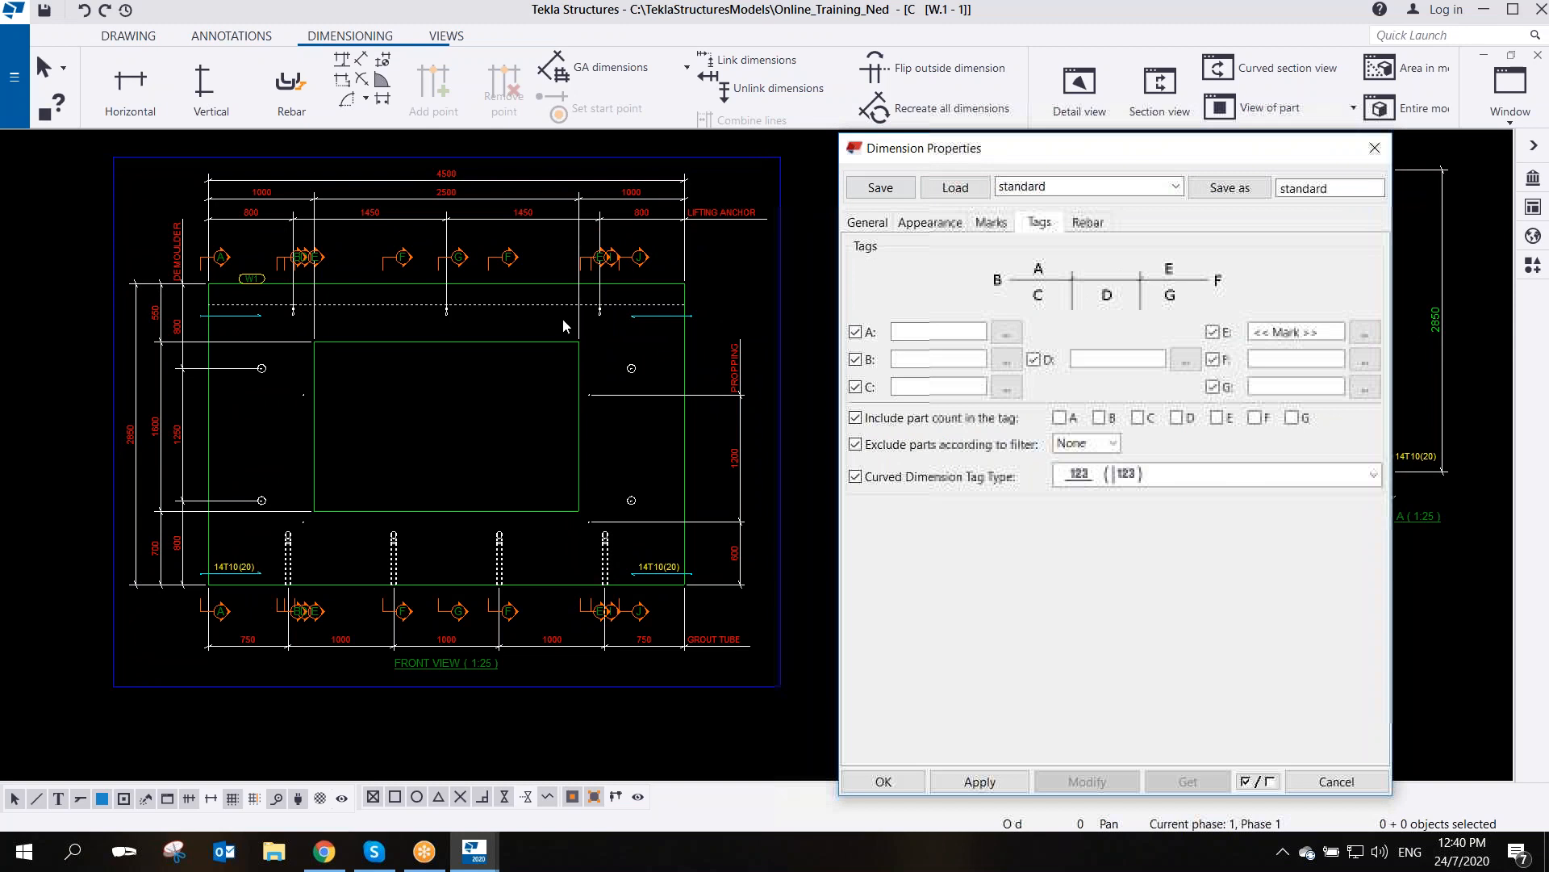
pyautogui.moveTo(517, 358); pyautogui.dragTo(533, 380, button='middle')
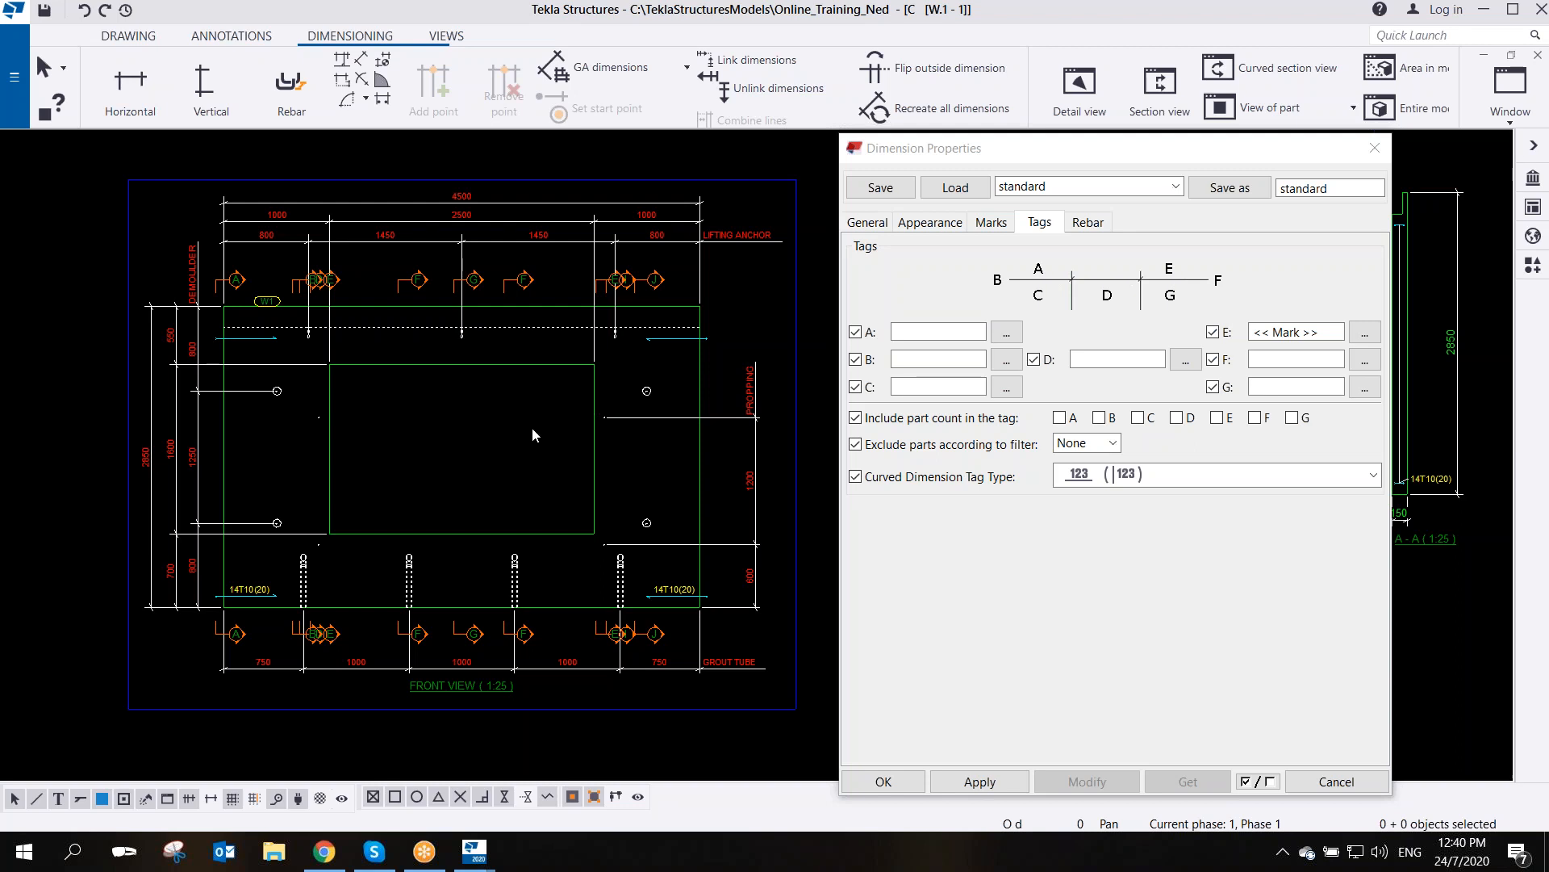
# - Close the dimension properties and open the Dimensioning settings in the plan view's properties
pyautogui.rightClick(515, 386)
pyautogui.click(557, 391)
pyautogui.scroll(-2, 487, 427)
pyautogui.moveTo(507, 431); pyautogui.dragTo(279, 415, button='middle')
pyautogui.moveTo(672, 447); pyautogui.dragTo(628, 448, button='middle')
pyautogui.scroll(1, 644, 290)
pyautogui.moveTo(644, 290); pyautogui.dragTo(432, 403, button='middle')
pyautogui.scroll(2, 700, 358)
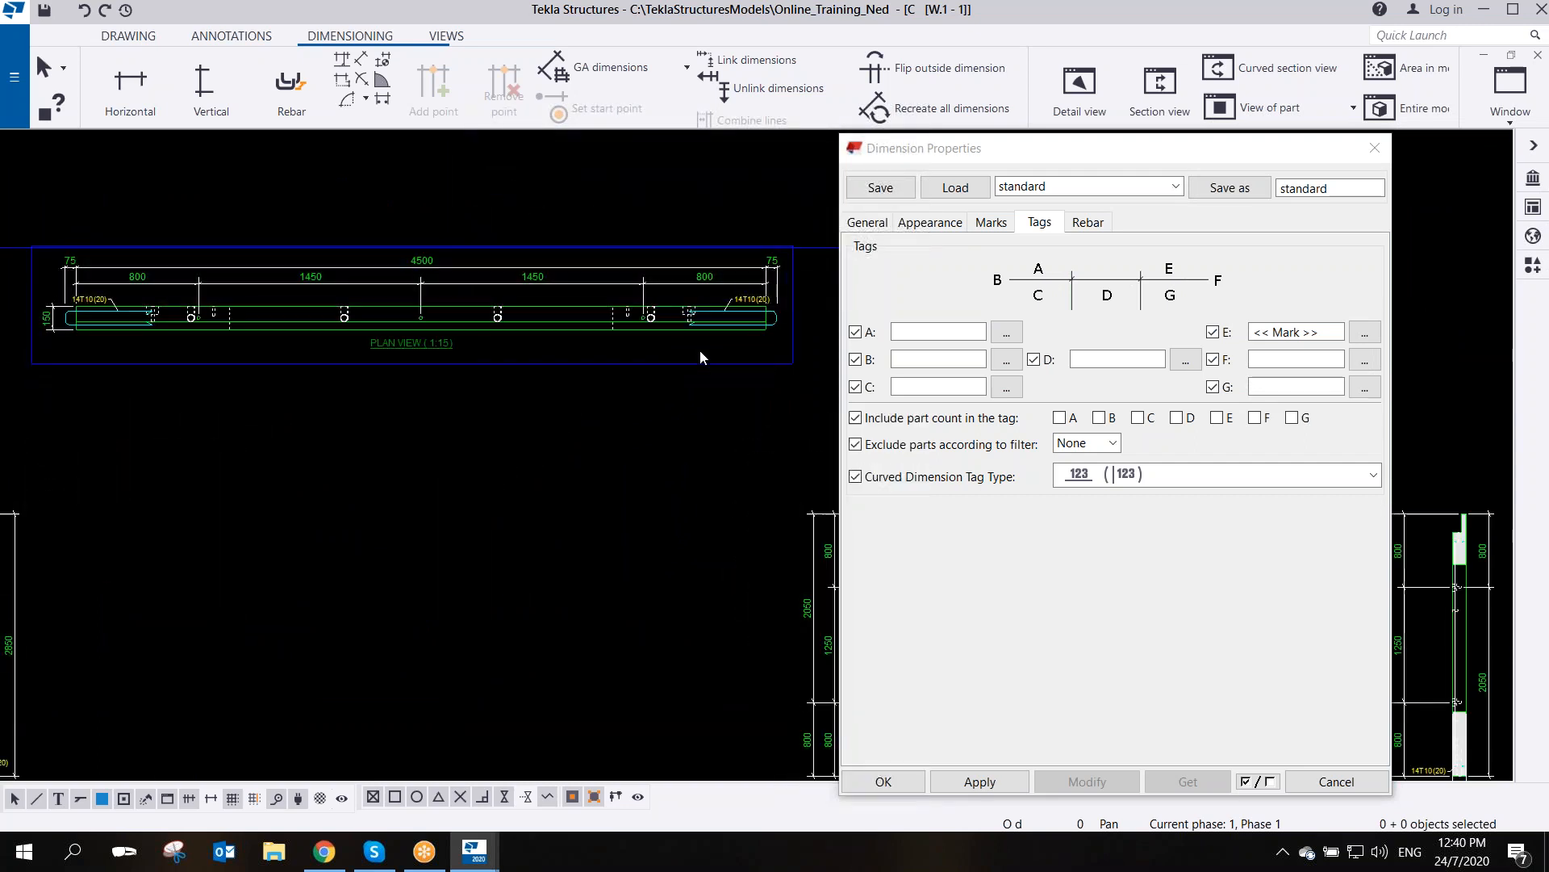
pyautogui.moveTo(1063, 161)
pyautogui.mouseDown()
pyautogui.moveTo(963, 135)
pyautogui.moveTo(676, 129)
pyautogui.mouseUp()
pyautogui.click(987, 116)
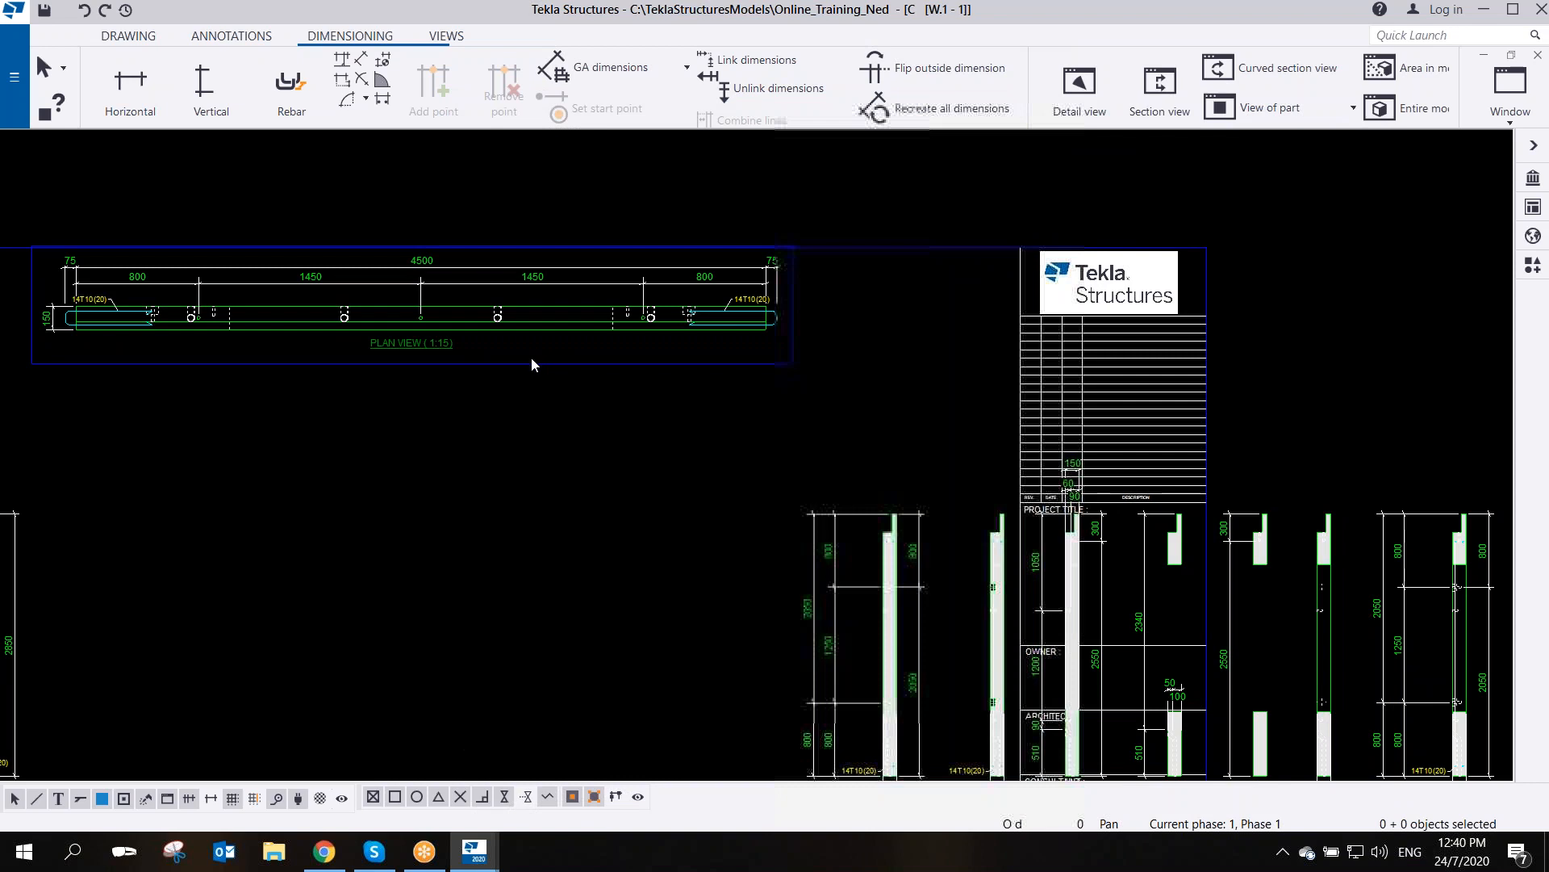
pyautogui.click(535, 366)
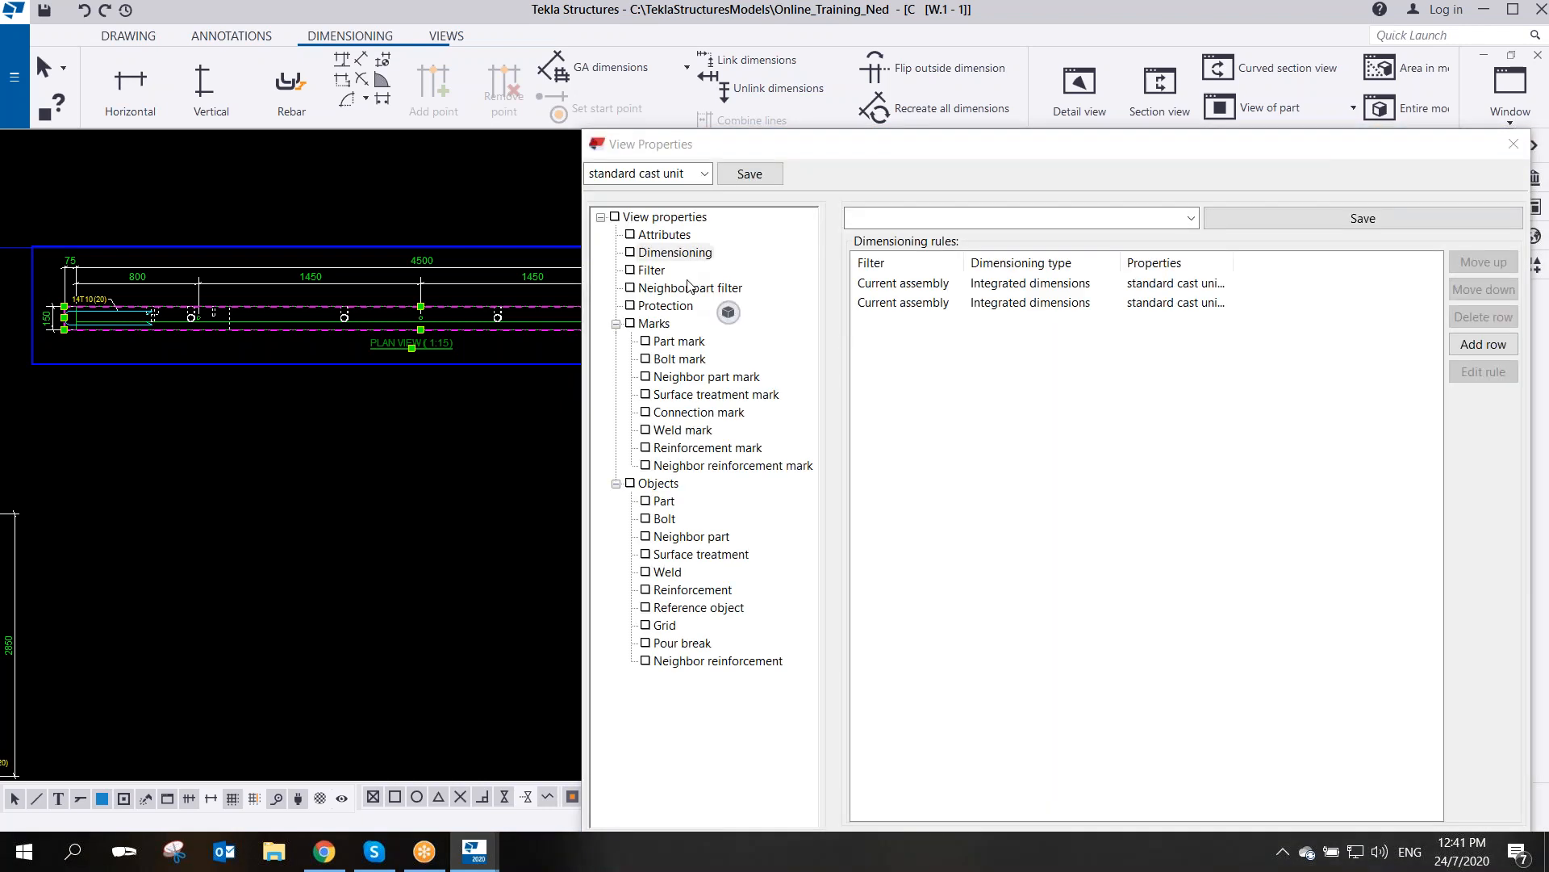
pyautogui.click(670, 252)
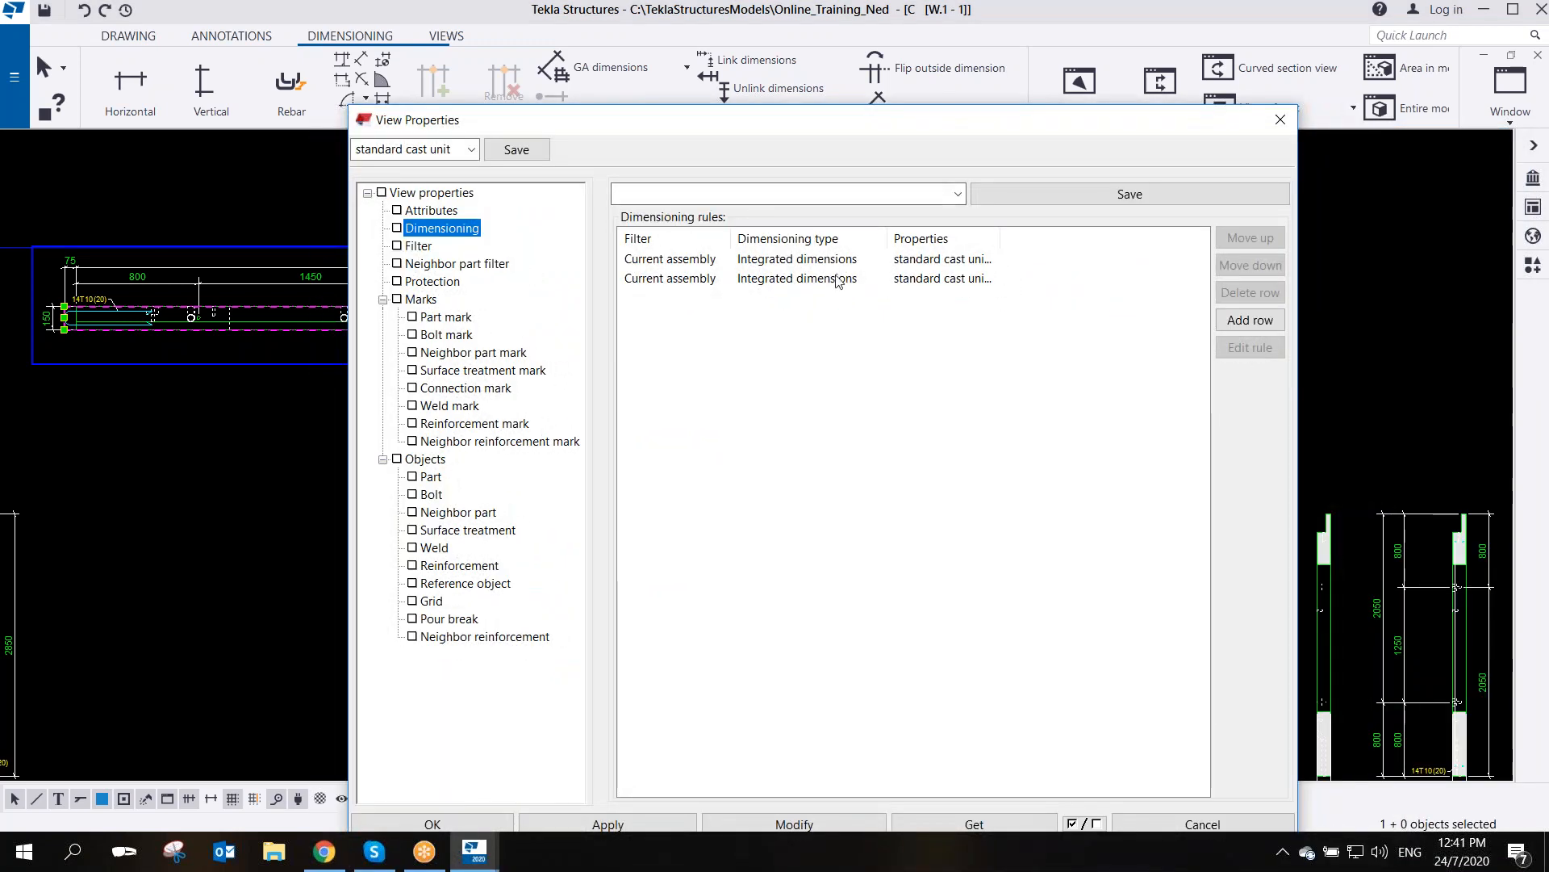
# - Delete both Integrated dimensions rules for the current assembly and apply the change to the plan view
pyautogui.click(839, 279)
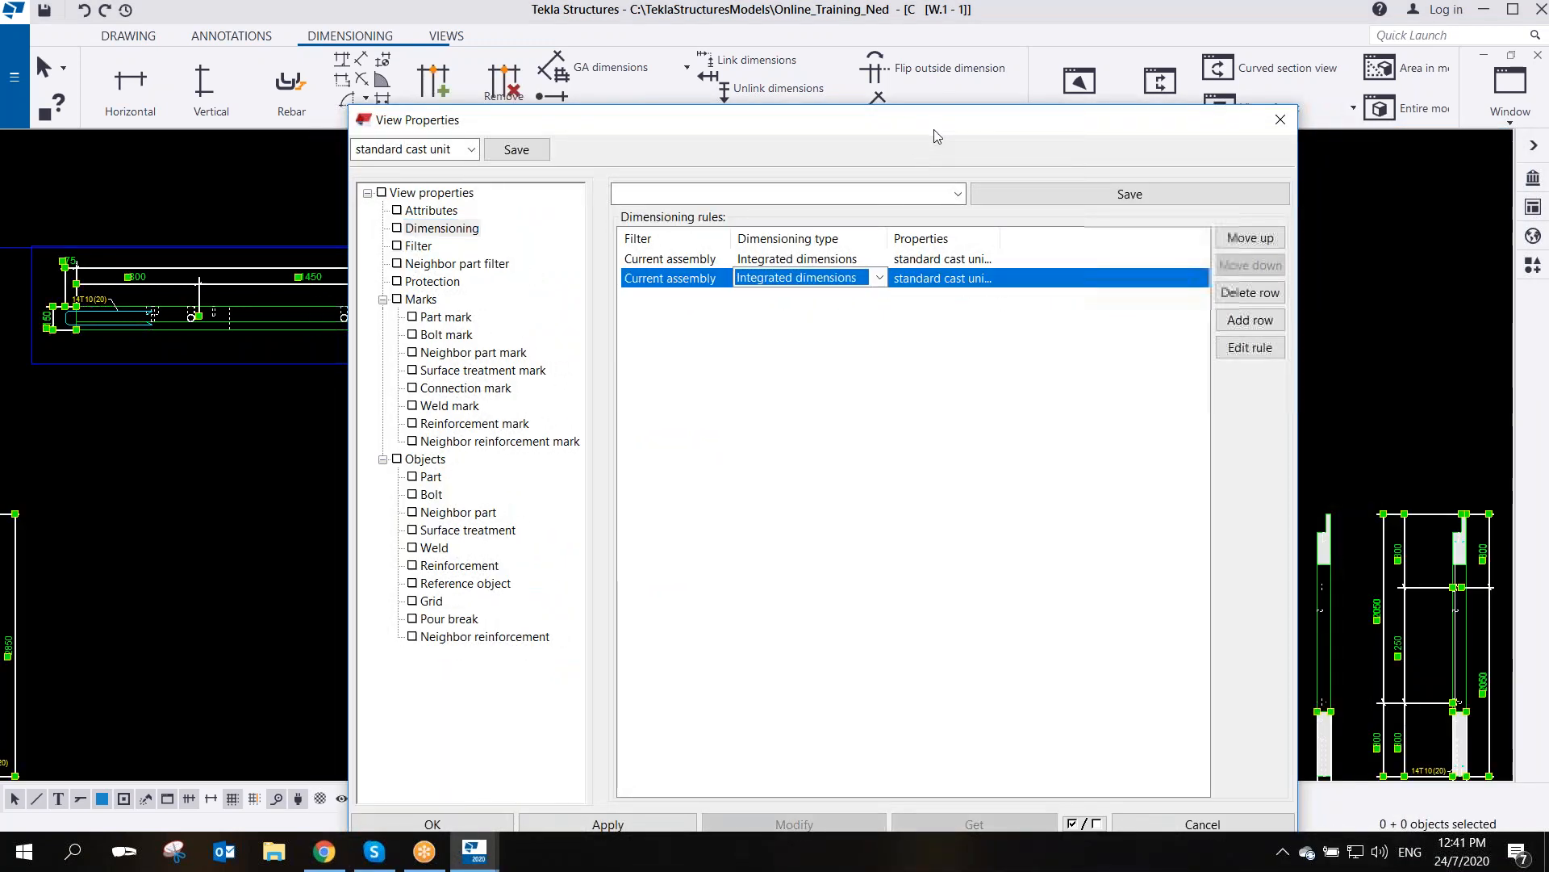
pyautogui.moveTo(936, 129); pyautogui.dragTo(717, 108)
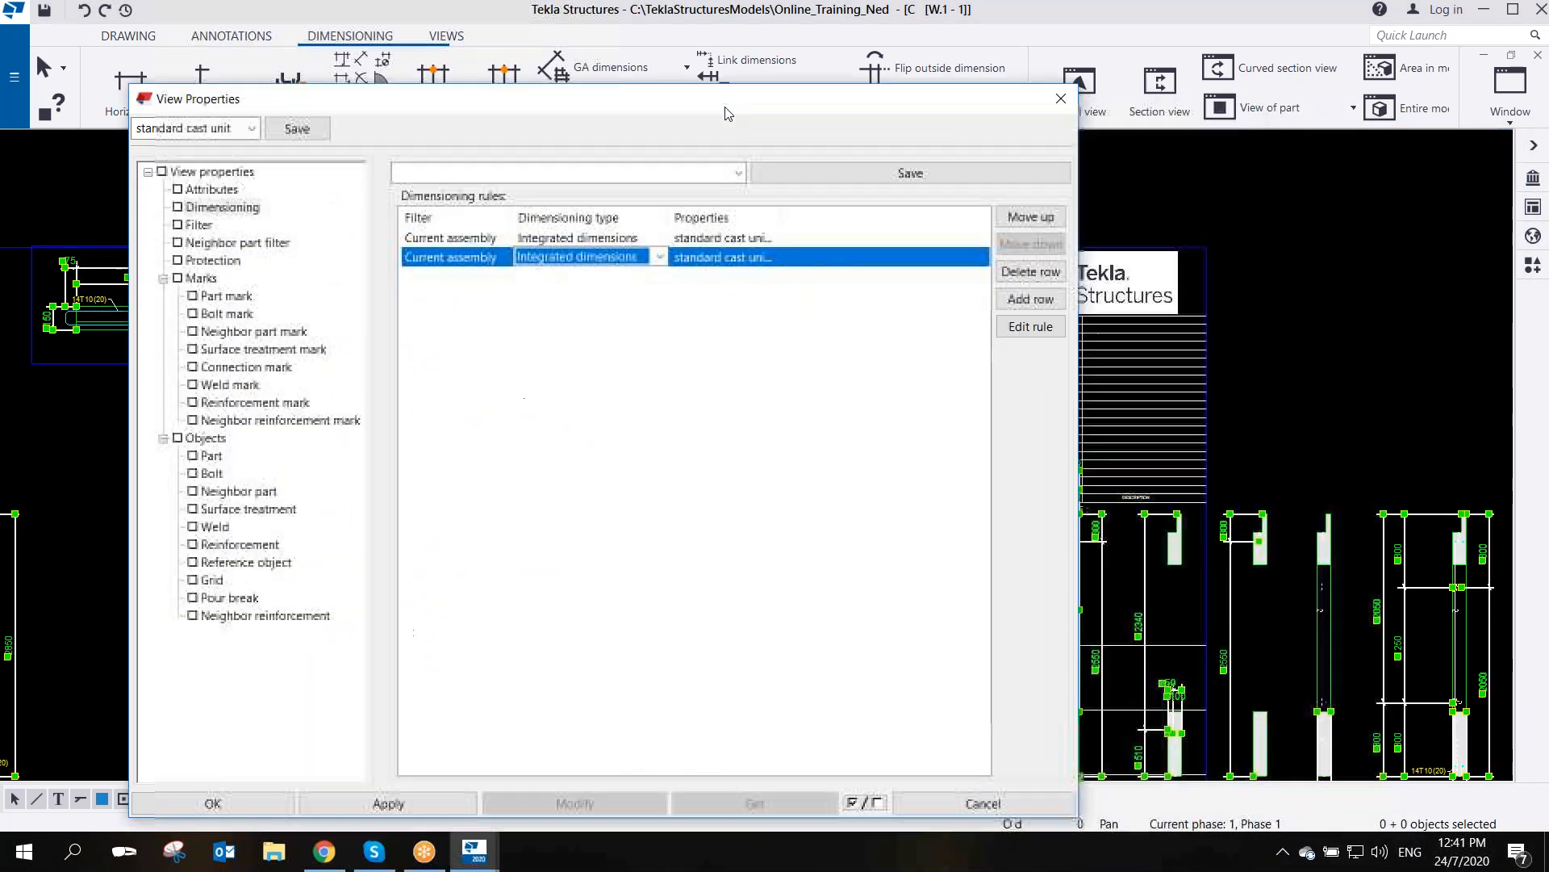
pyautogui.click(1038, 274)
pyautogui.click(1037, 273)
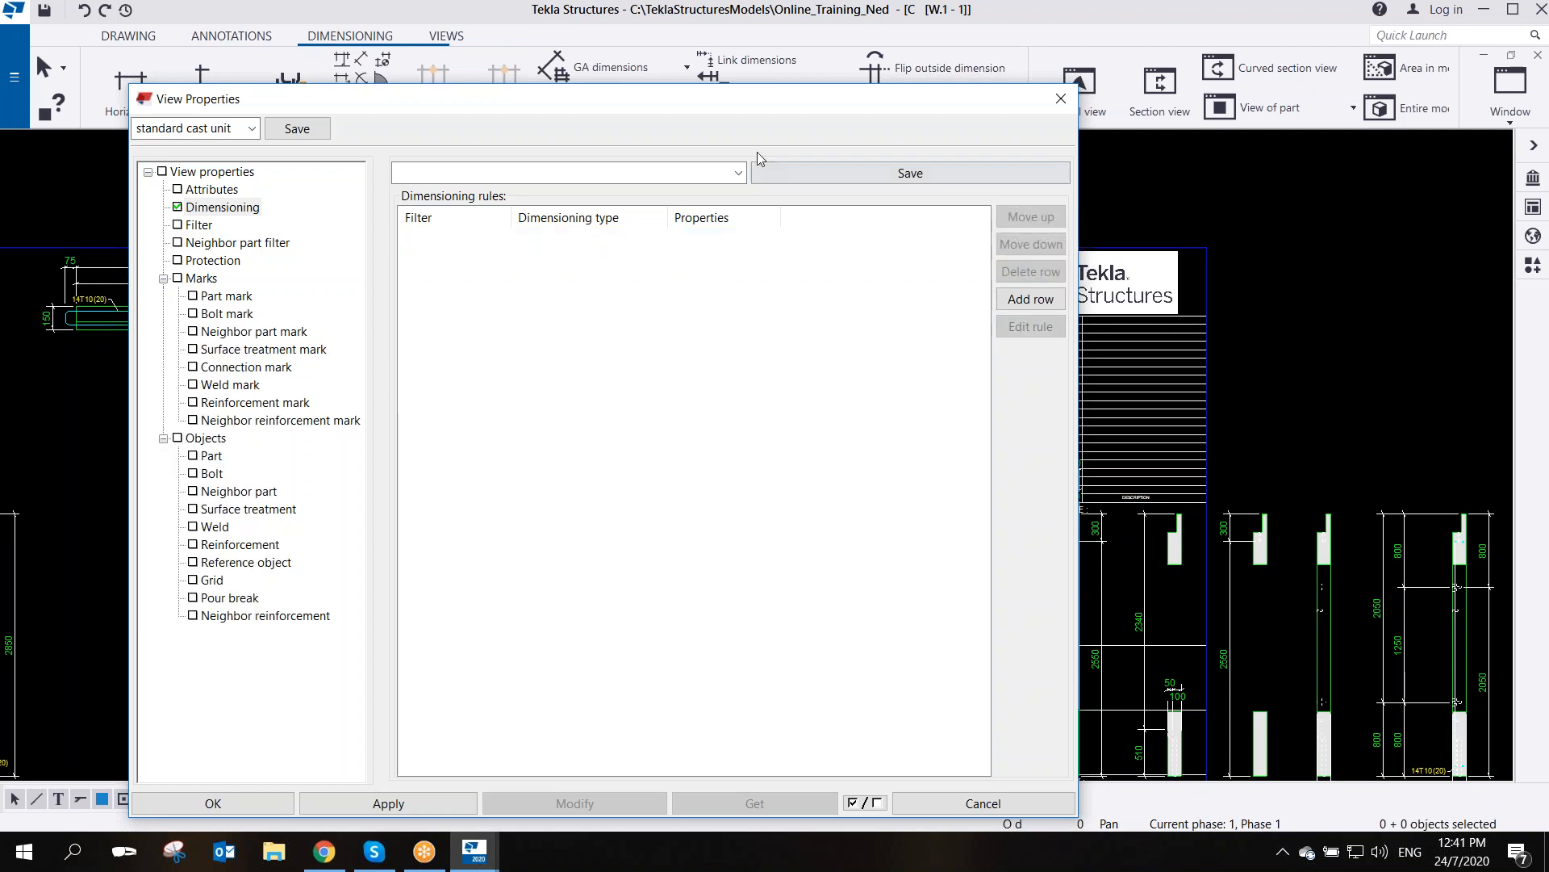
pyautogui.moveTo(732, 108)
pyautogui.mouseDown()
pyautogui.moveTo(973, 73)
pyautogui.moveTo(1011, 37)
pyautogui.mouseUp()
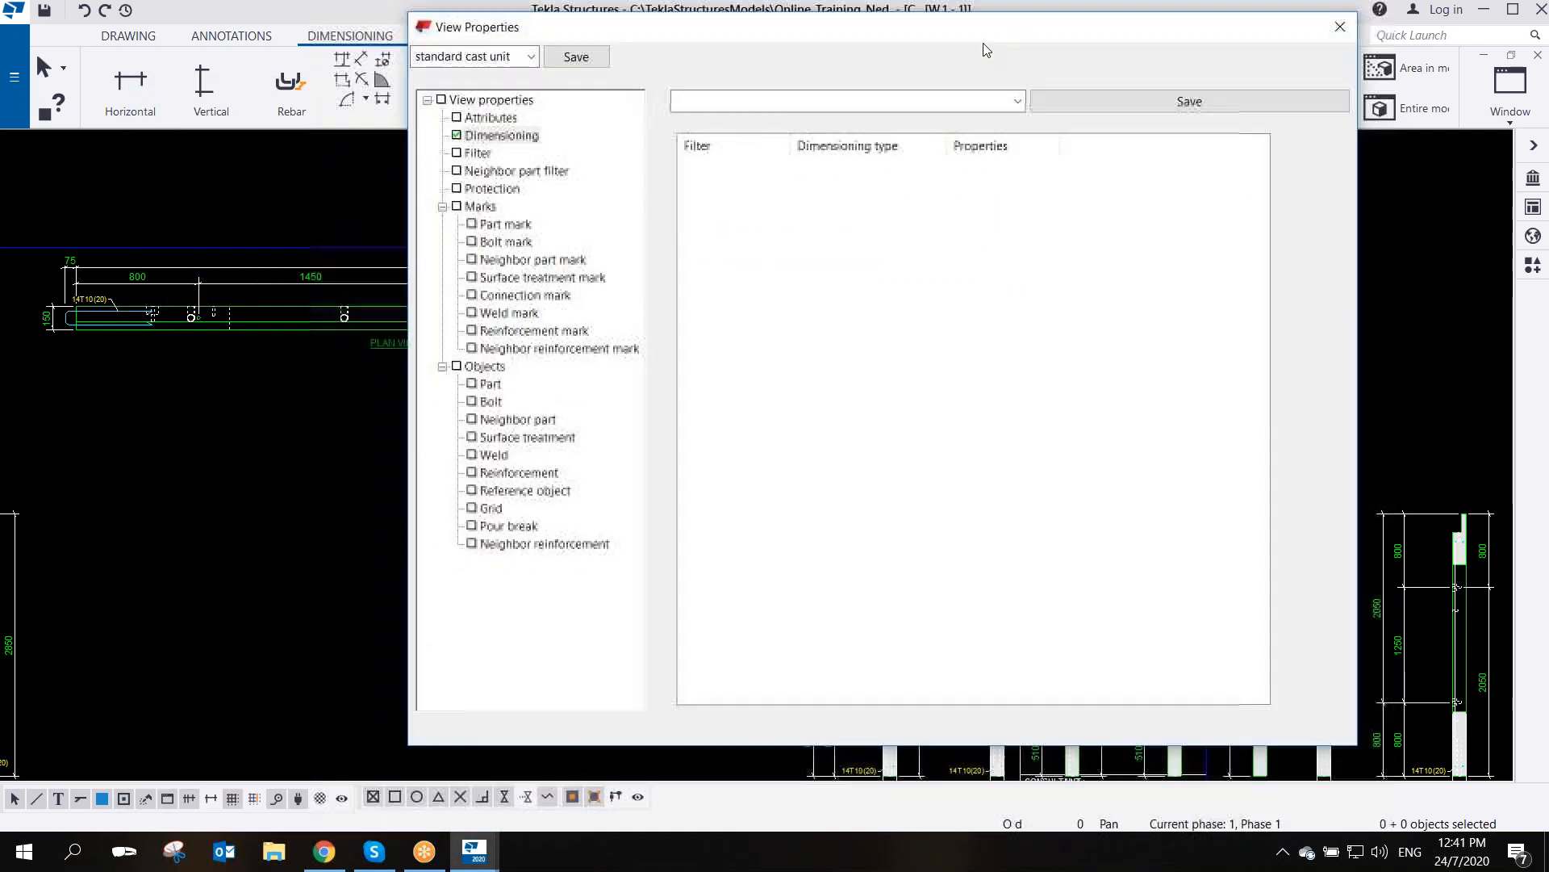
pyautogui.click(304, 349)
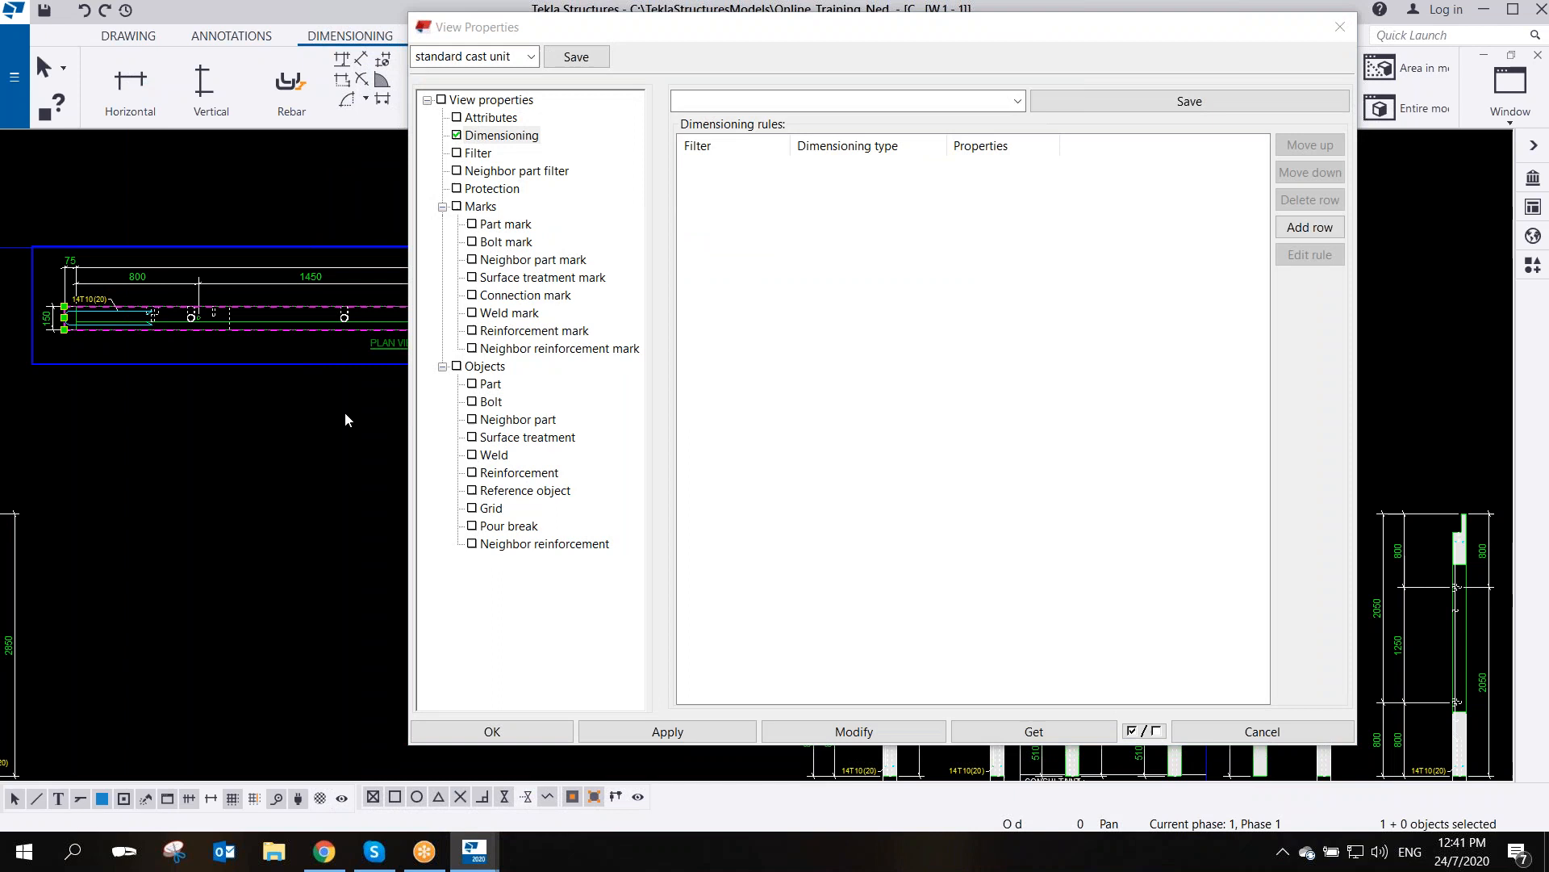
pyautogui.click(807, 733)
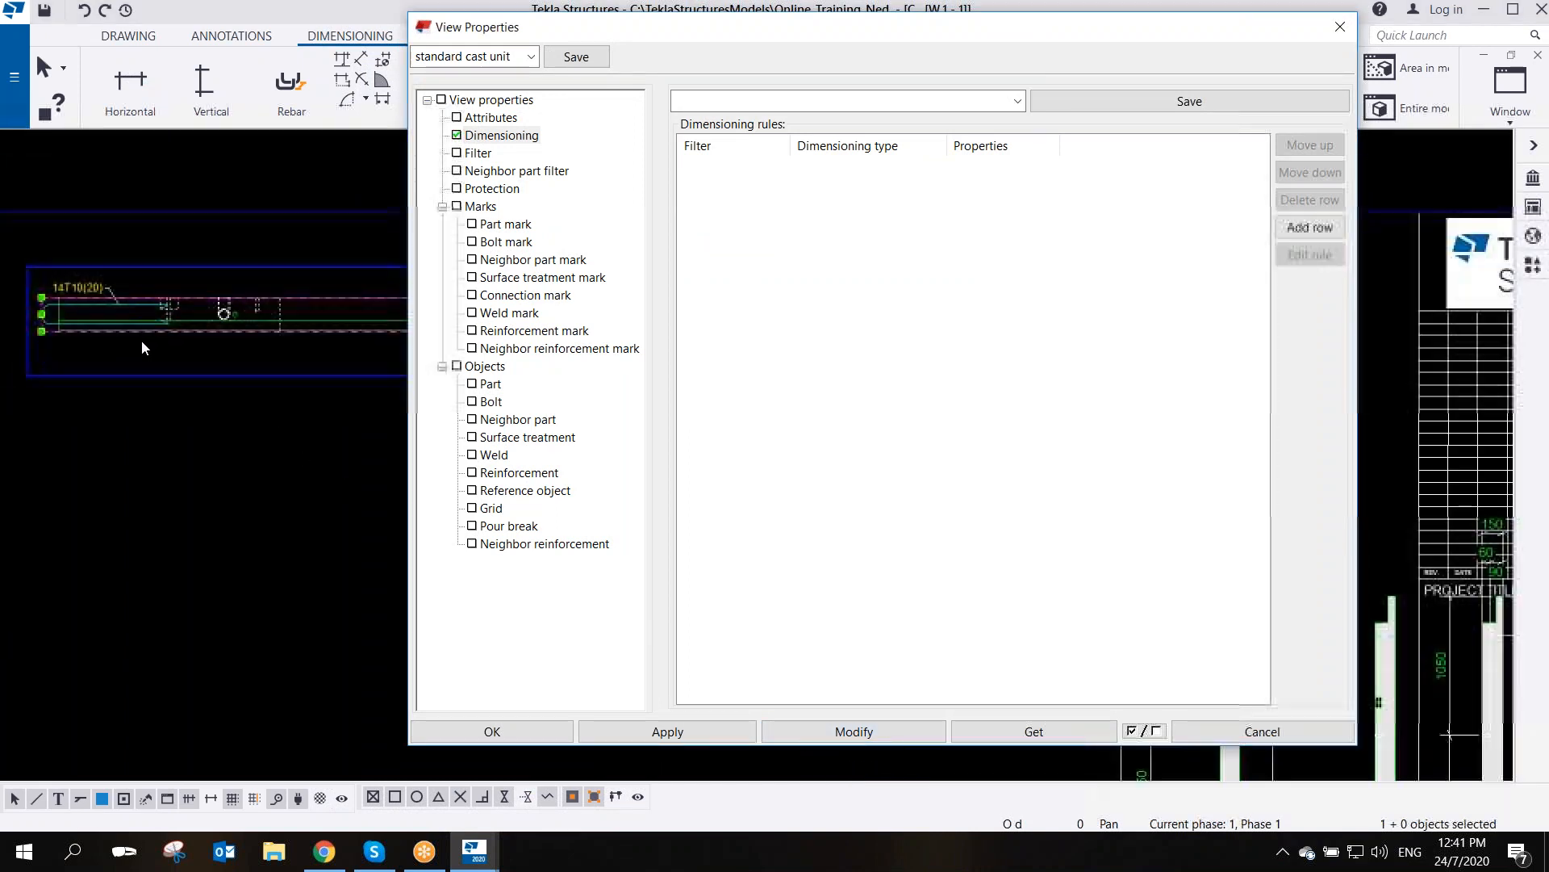
# - Reapply the empty dimensioning rules to the plan view and close the view properties
pyautogui.moveTo(690, 34); pyautogui.dragTo(888, 183)
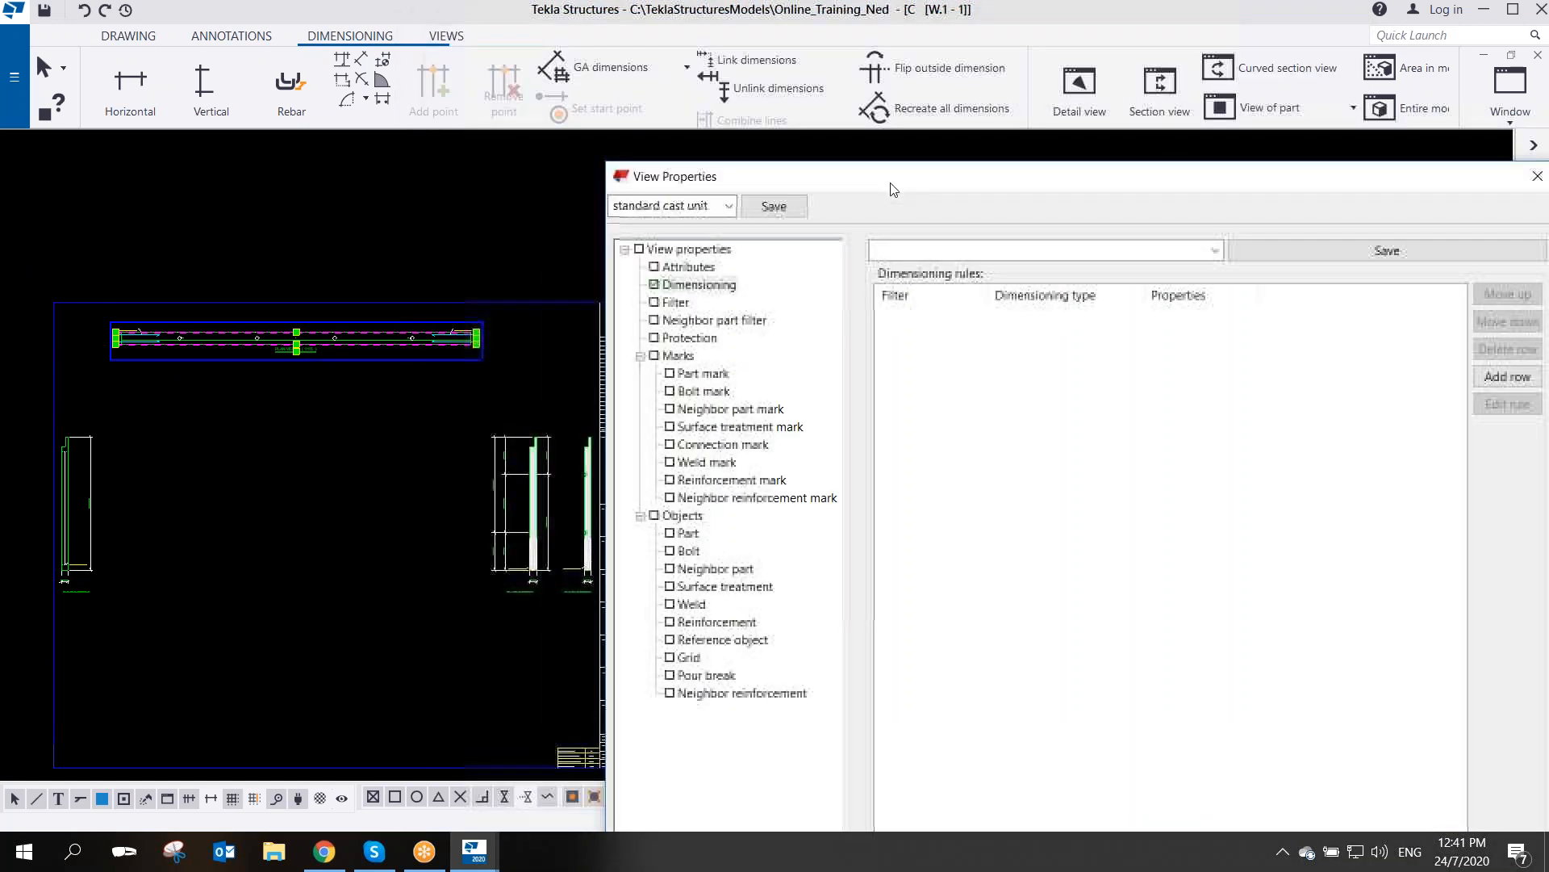
pyautogui.scroll(3, 347, 384)
pyautogui.moveTo(432, 363); pyautogui.dragTo(407, 418)
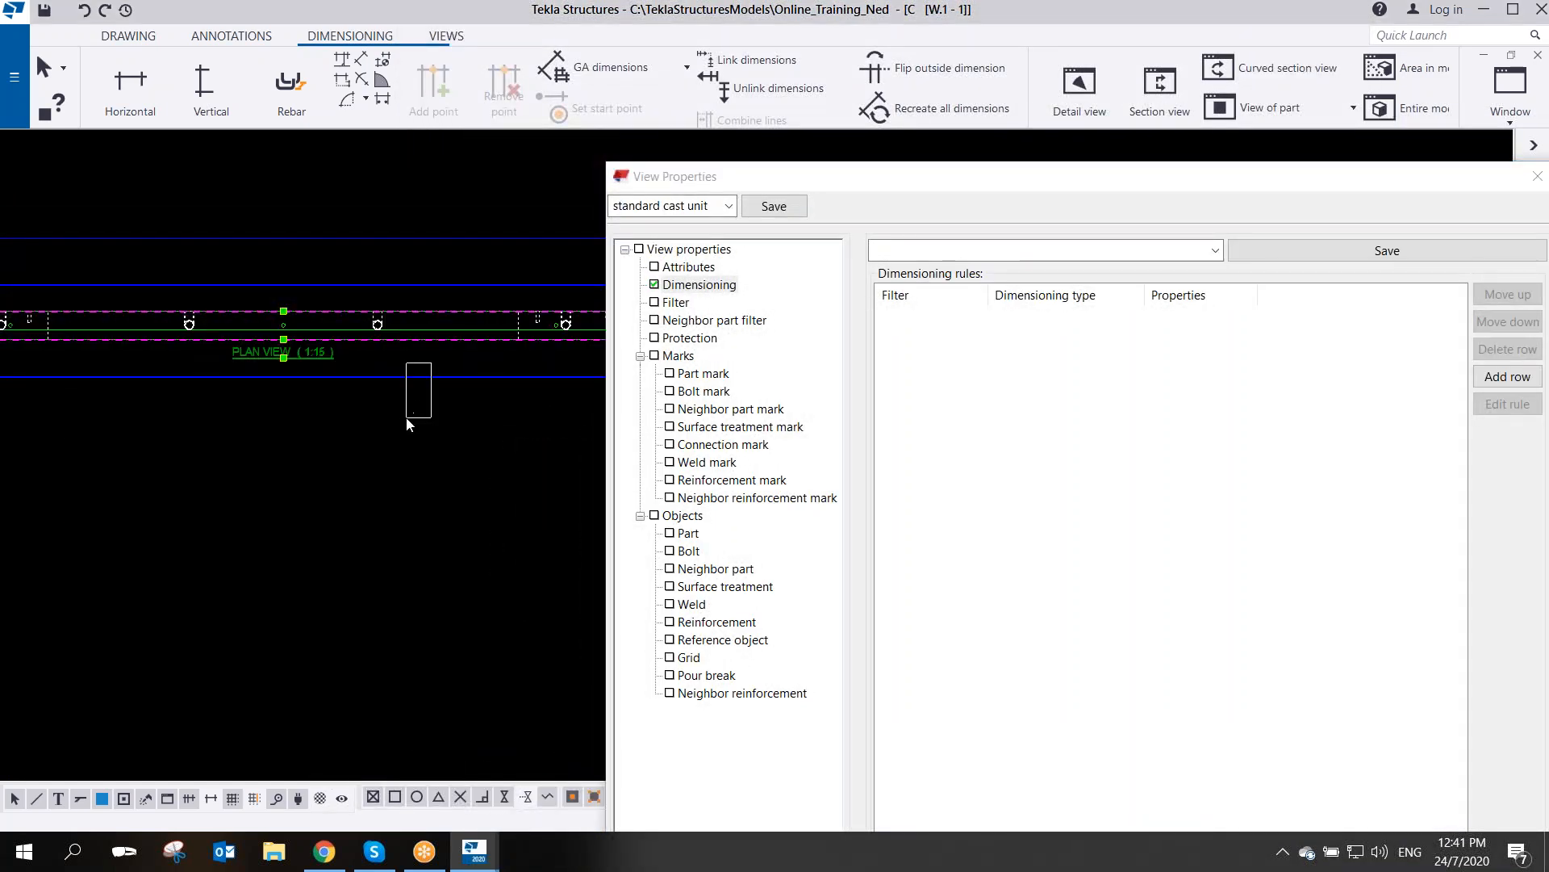
pyautogui.moveTo(950, 176); pyautogui.dragTo(854, 140)
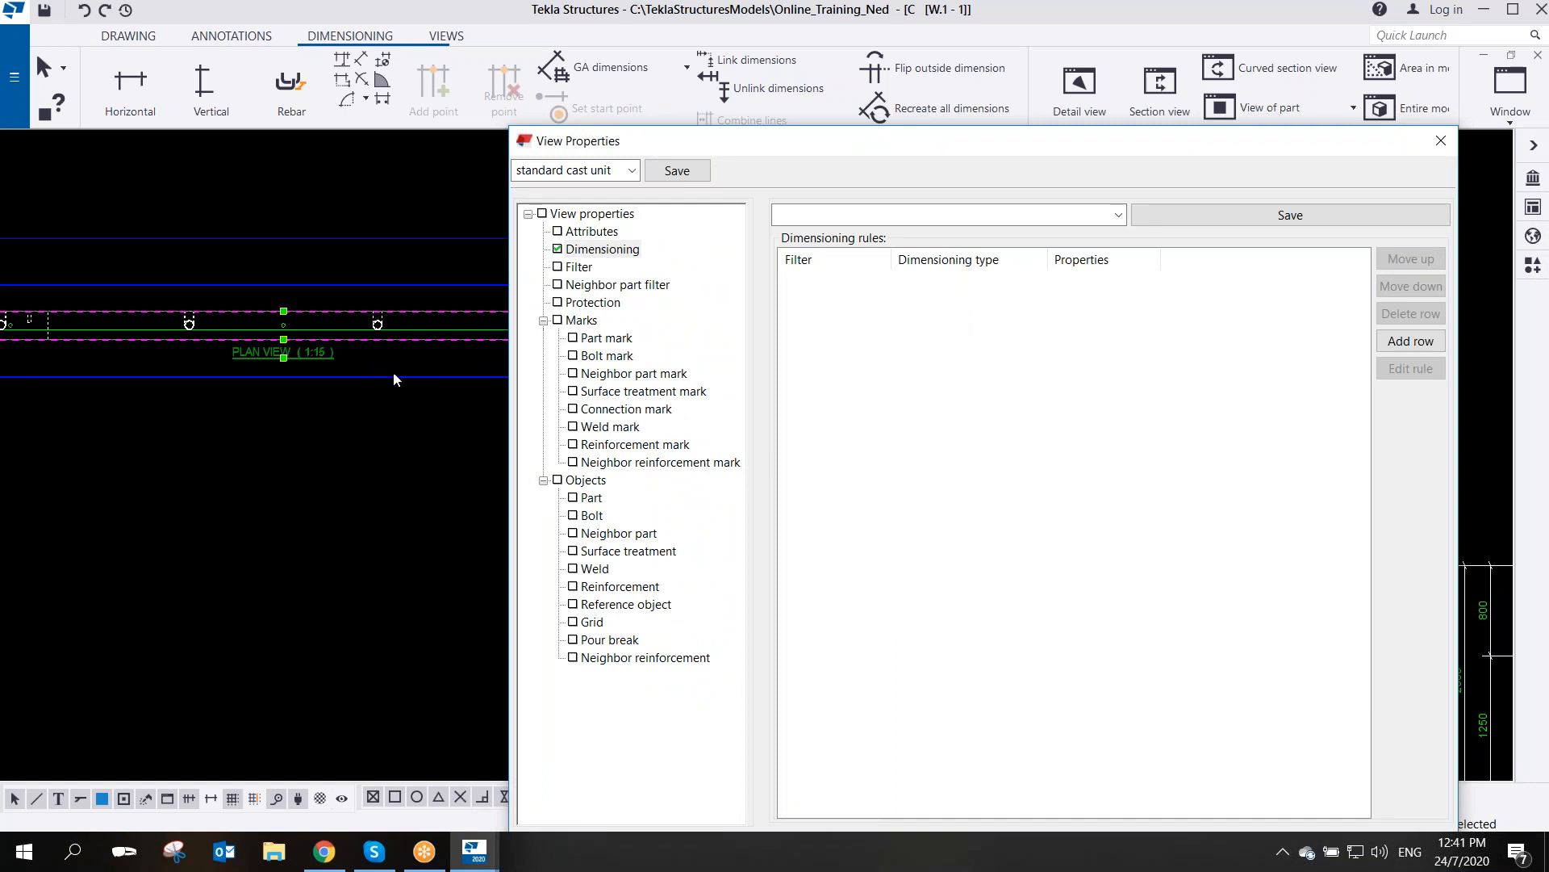
pyautogui.moveTo(973, 155); pyautogui.dragTo(900, 70)
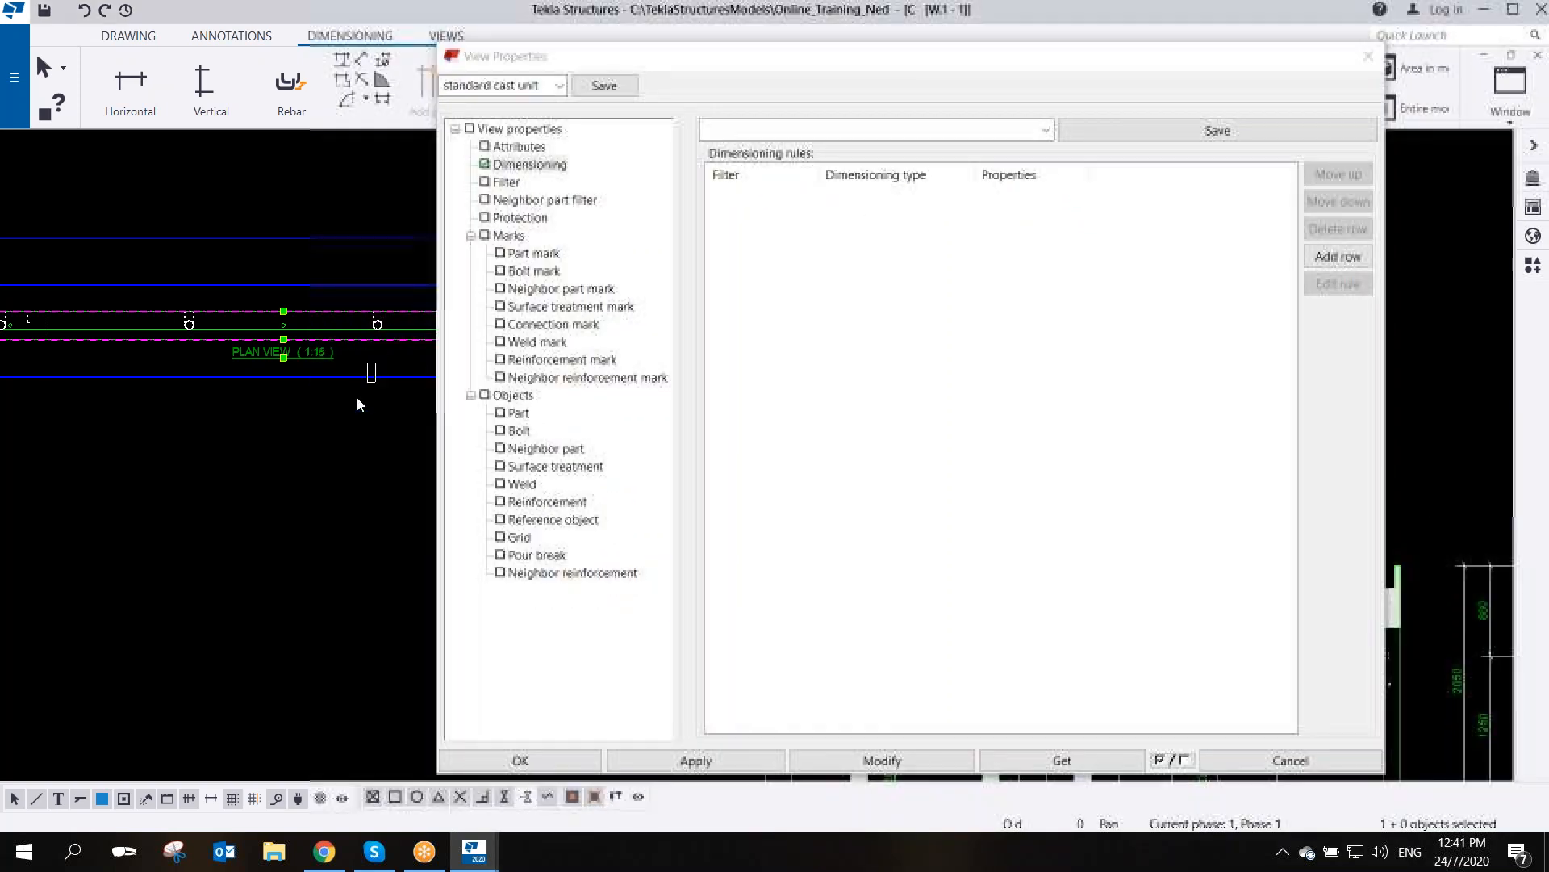
pyautogui.click(882, 760)
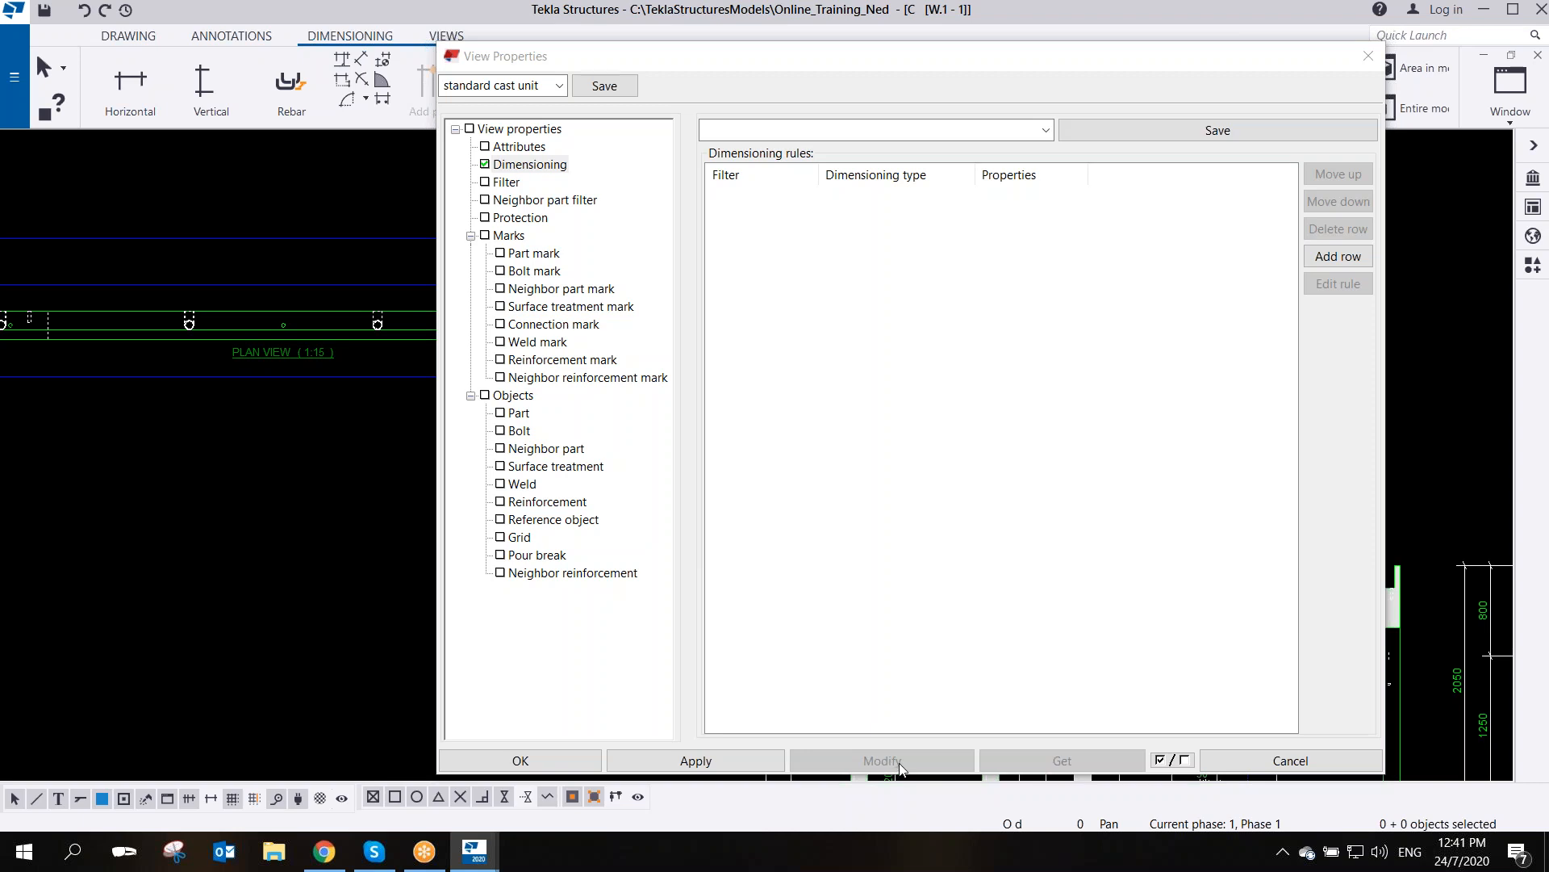
pyautogui.moveTo(1073, 65); pyautogui.dragTo(723, 58)
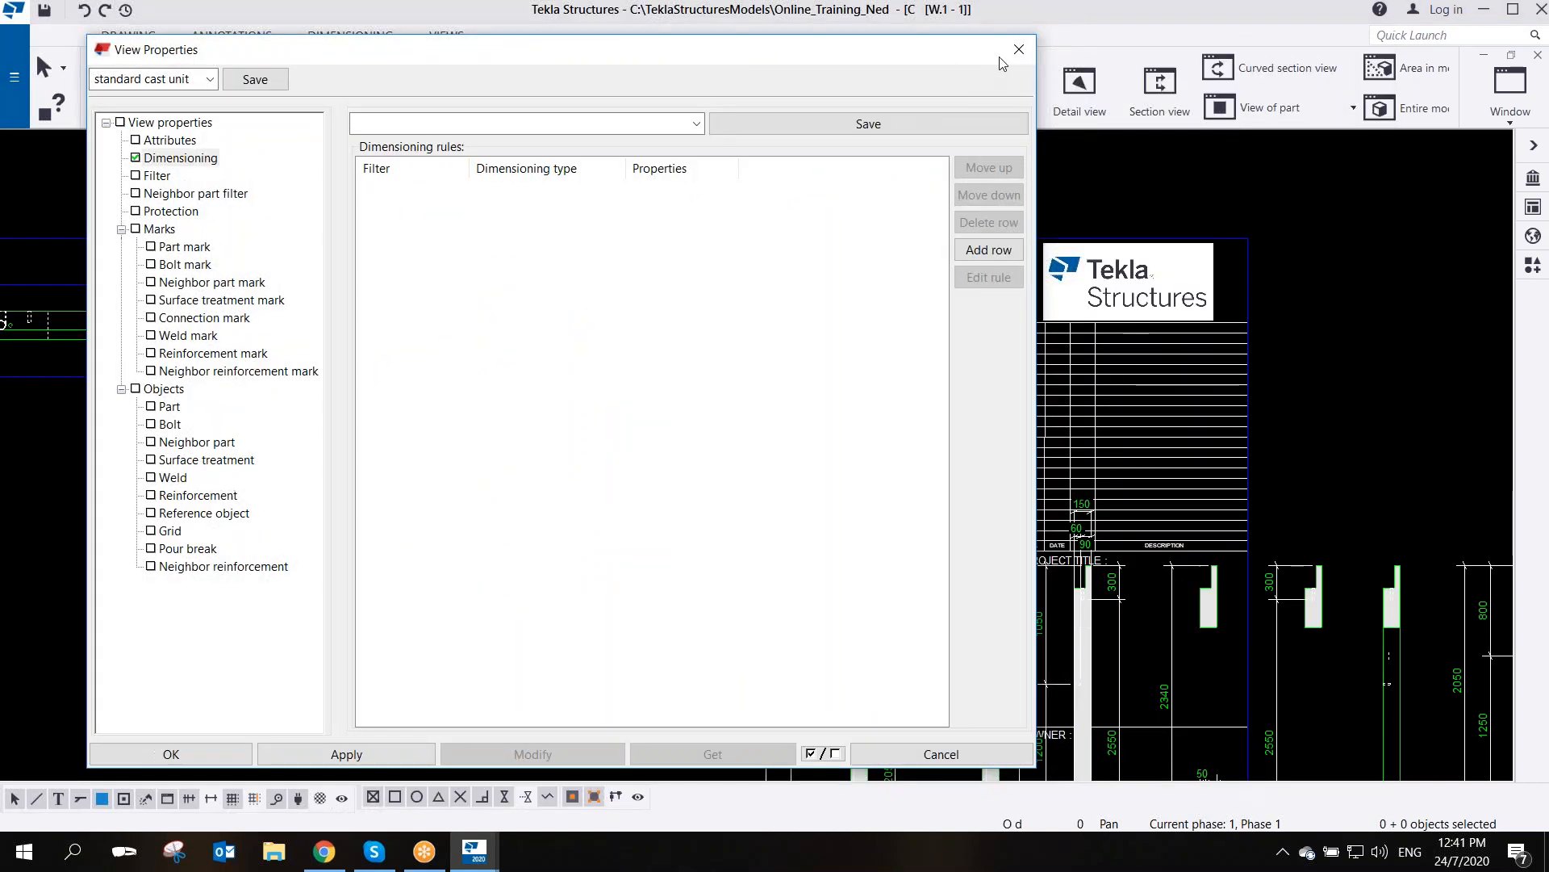
pyautogui.click(906, 757)
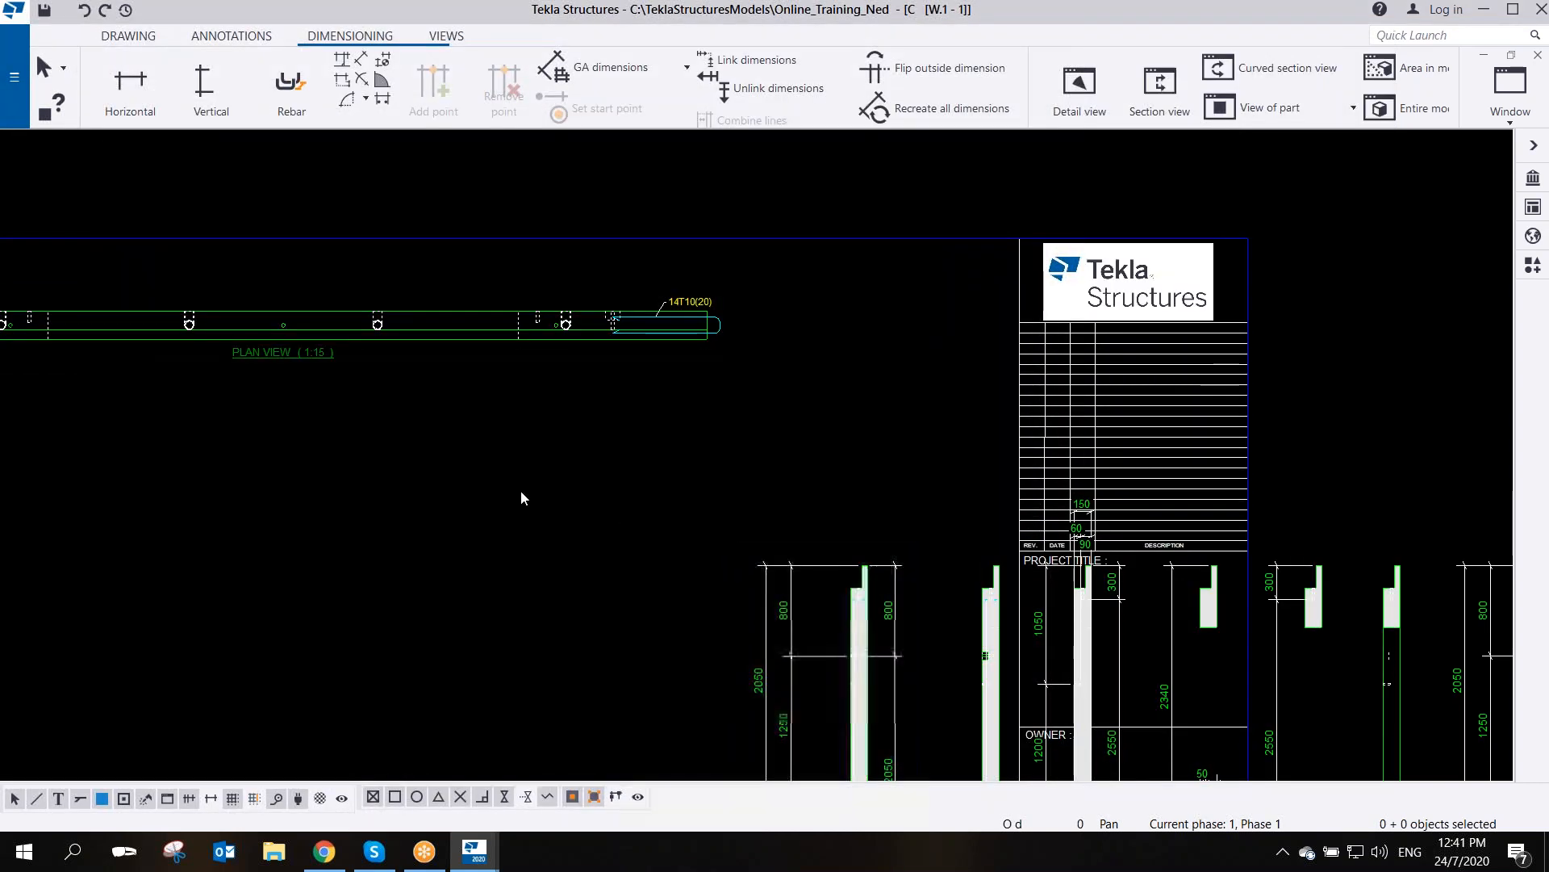
# - Move the front view up and closer to the drawing sheet, just outside its left edge beside section A-A
pyautogui.moveTo(520, 491); pyautogui.dragTo(664, 471, button='middle')
pyautogui.scroll(-1, 650, 477)
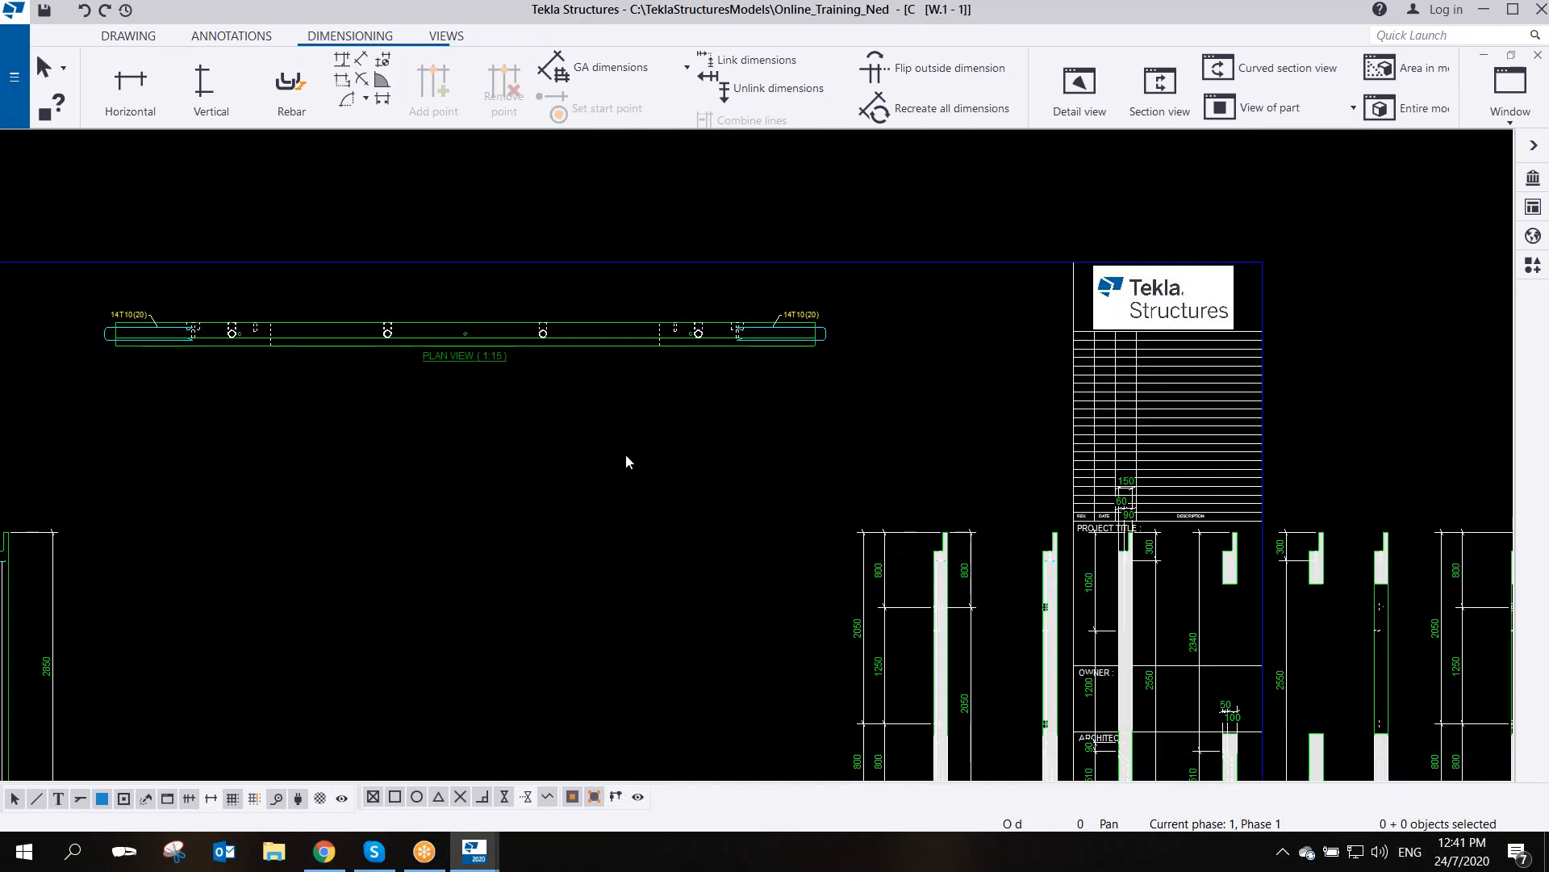
pyautogui.scroll(-3, 609, 491)
pyautogui.moveTo(730, 530); pyautogui.dragTo(923, 523, button='middle')
pyautogui.moveTo(488, 487)
pyautogui.mouseDown(button='middle')
pyautogui.moveTo(692, 480)
pyautogui.moveTo(935, 411)
pyautogui.mouseUp(button='middle')
pyautogui.click(521, 428)
pyautogui.moveTo(519, 429); pyautogui.dragTo(798, 250)
pyautogui.scroll(3, 857, 418)
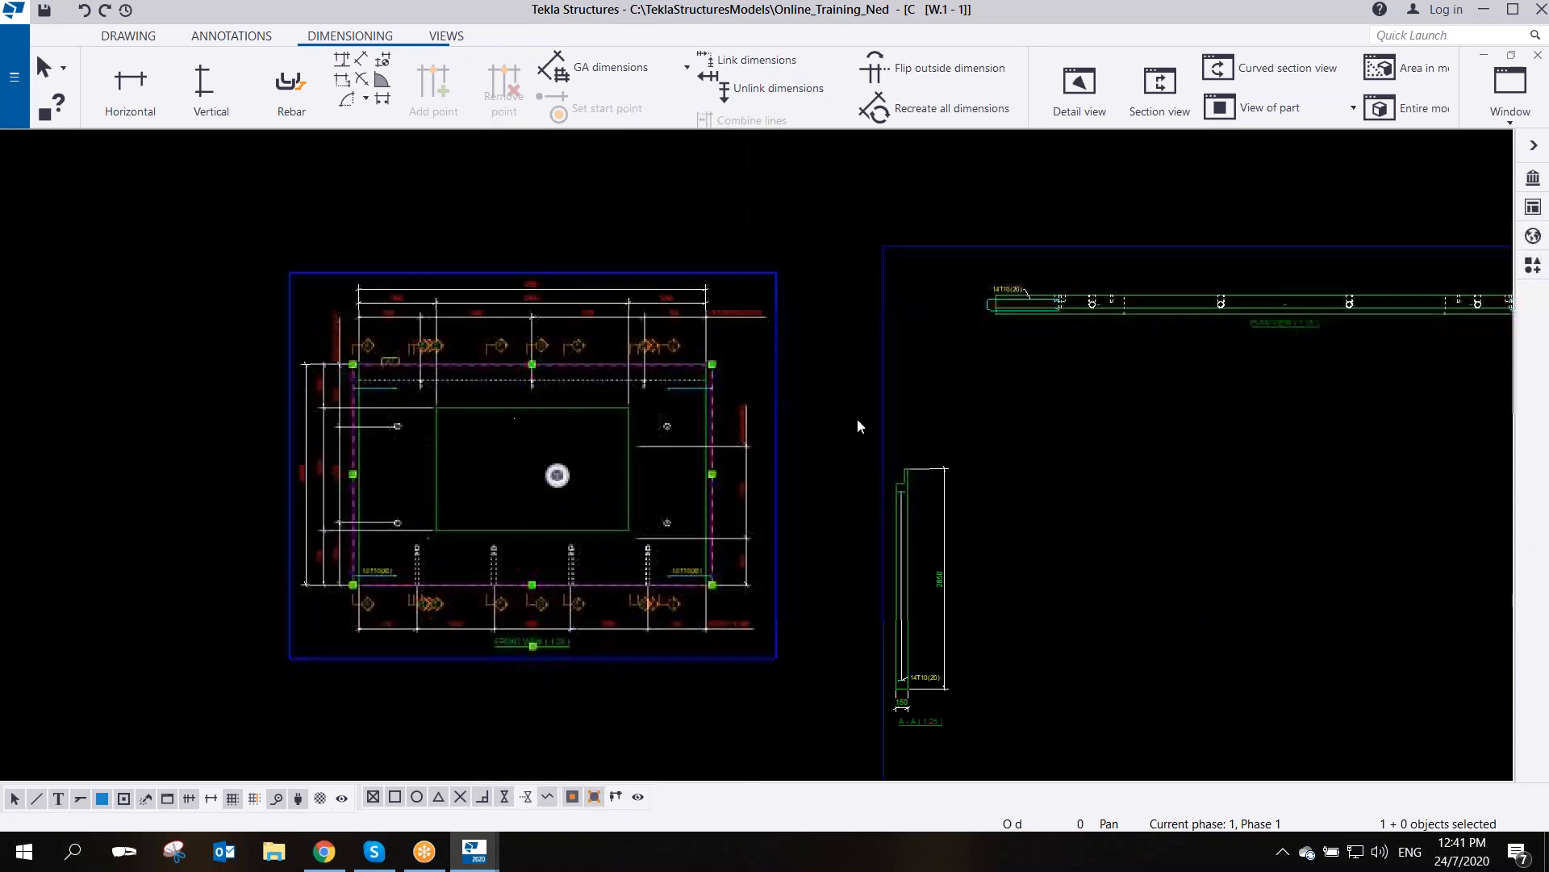
# - Examine the arrangement of the front, plan and section views around the drawing sheet
pyautogui.moveTo(713, 577); pyautogui.dragTo(587, 527, button='middle')
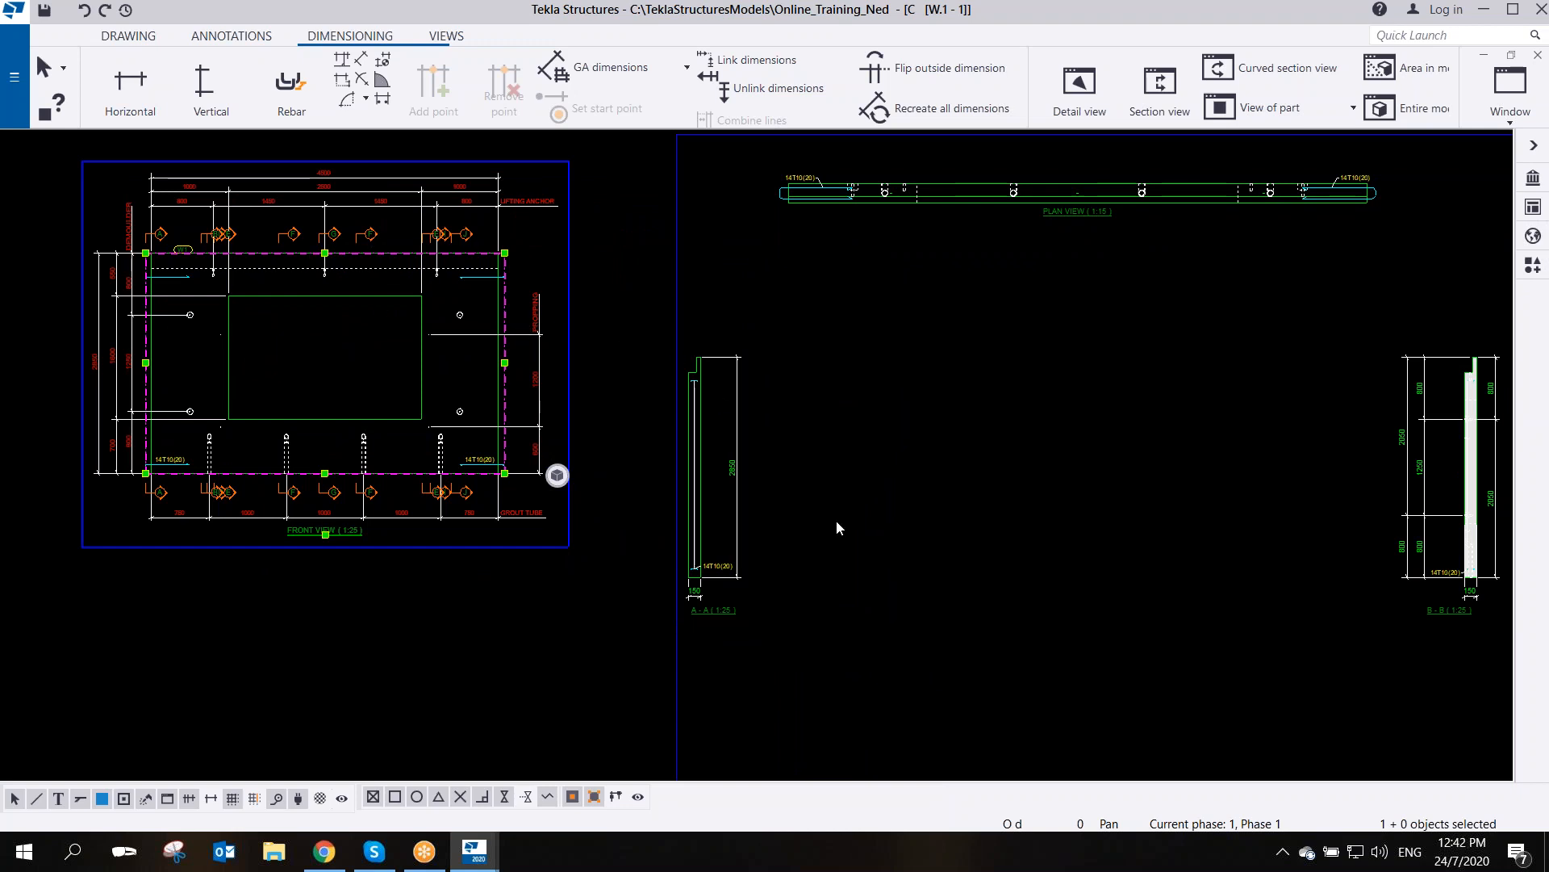
pyautogui.moveTo(847, 487); pyautogui.dragTo(801, 507, button='middle')
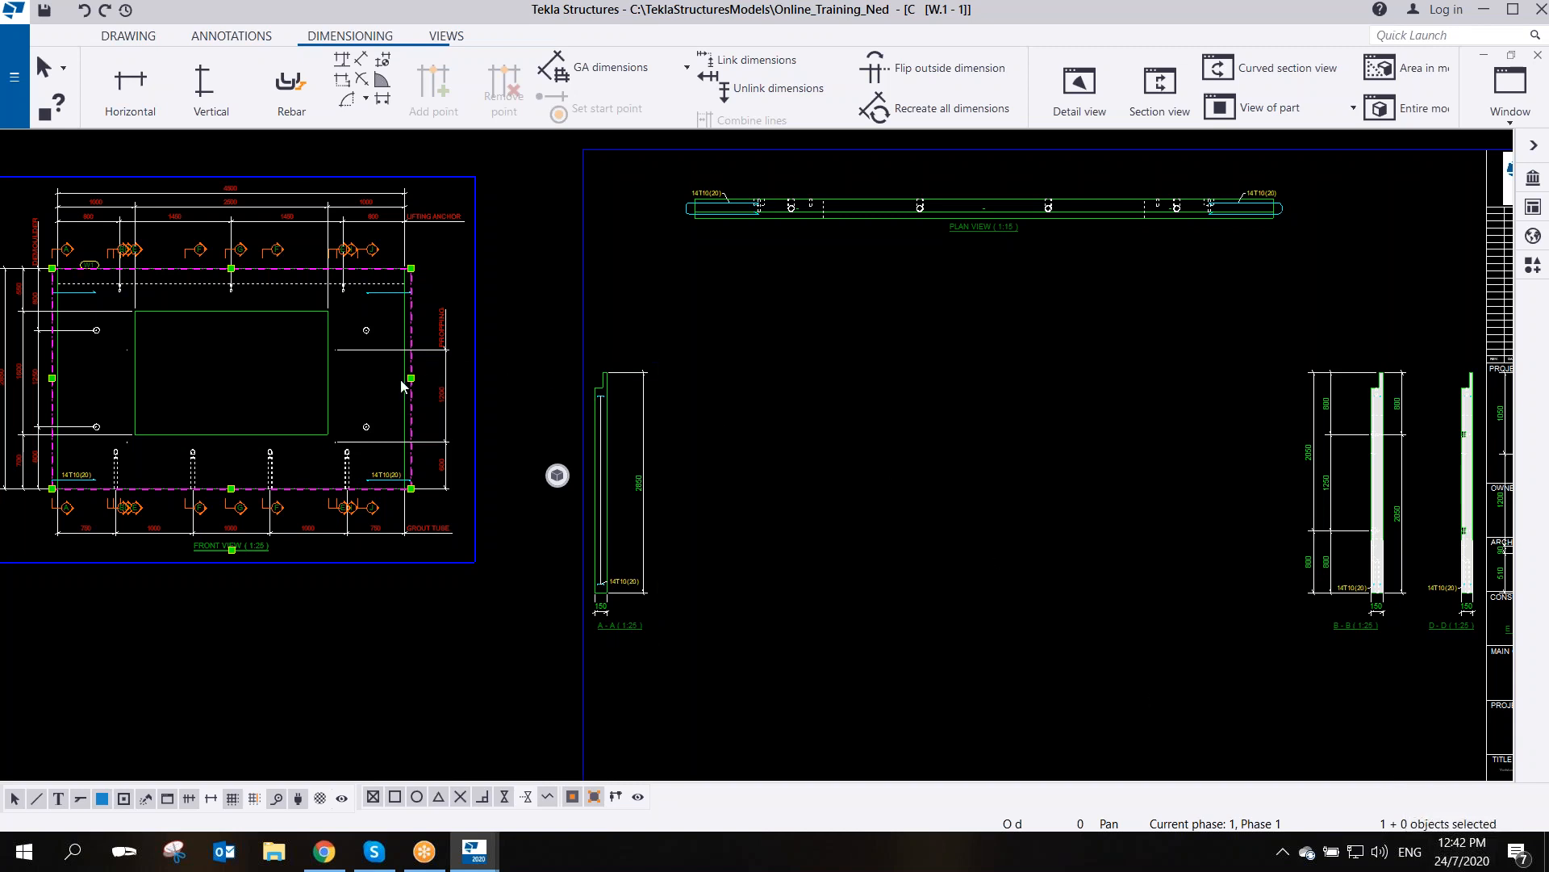
pyautogui.scroll(-2, 530, 386)
pyautogui.scroll(1, 531, 393)
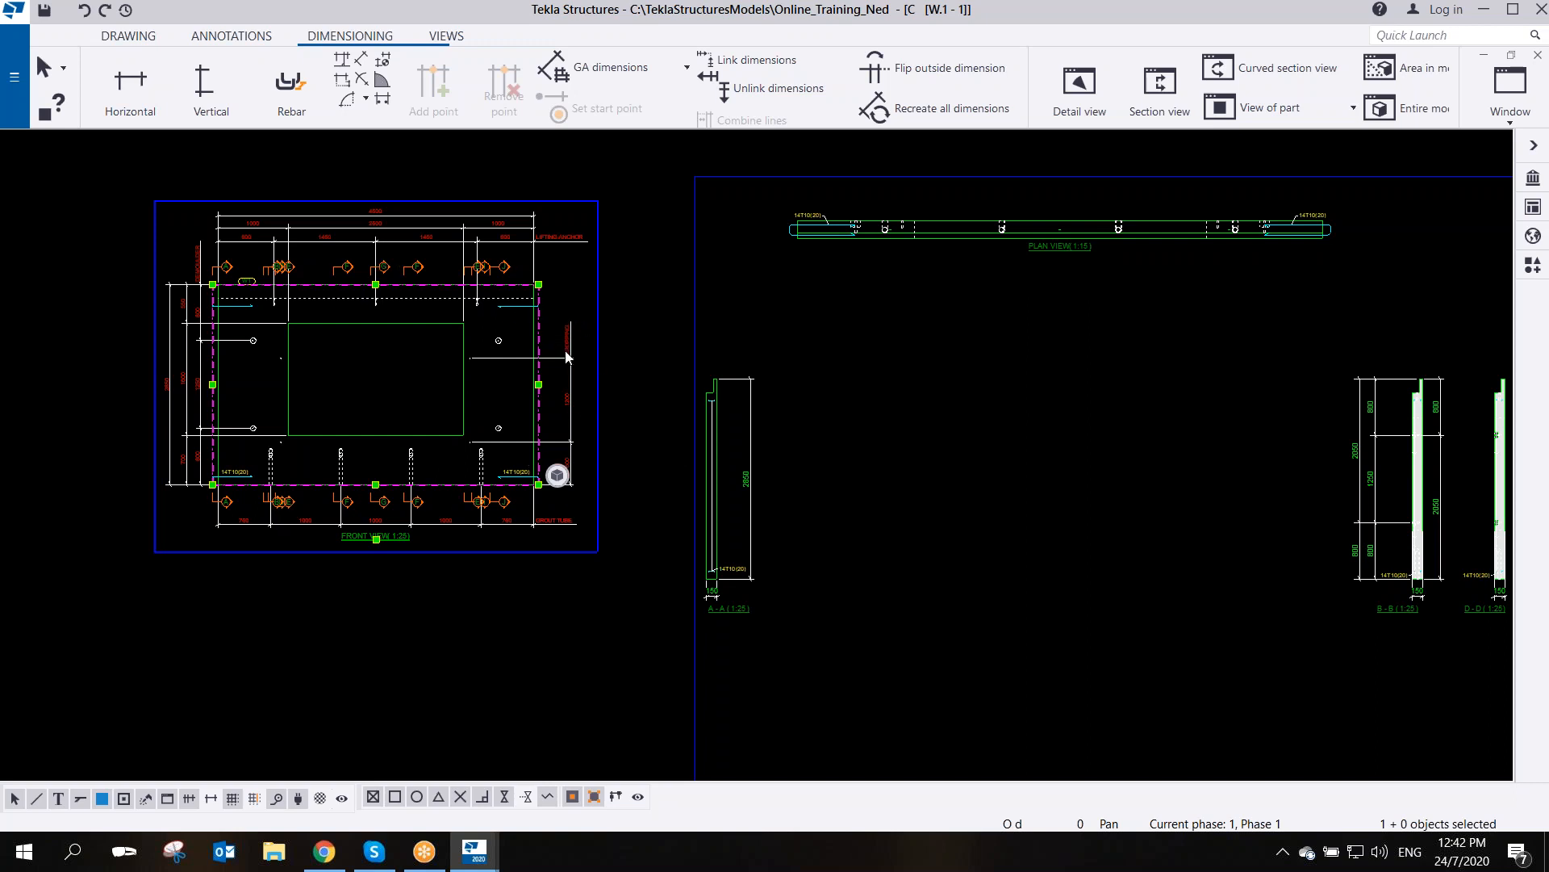
pyautogui.click(617, 380)
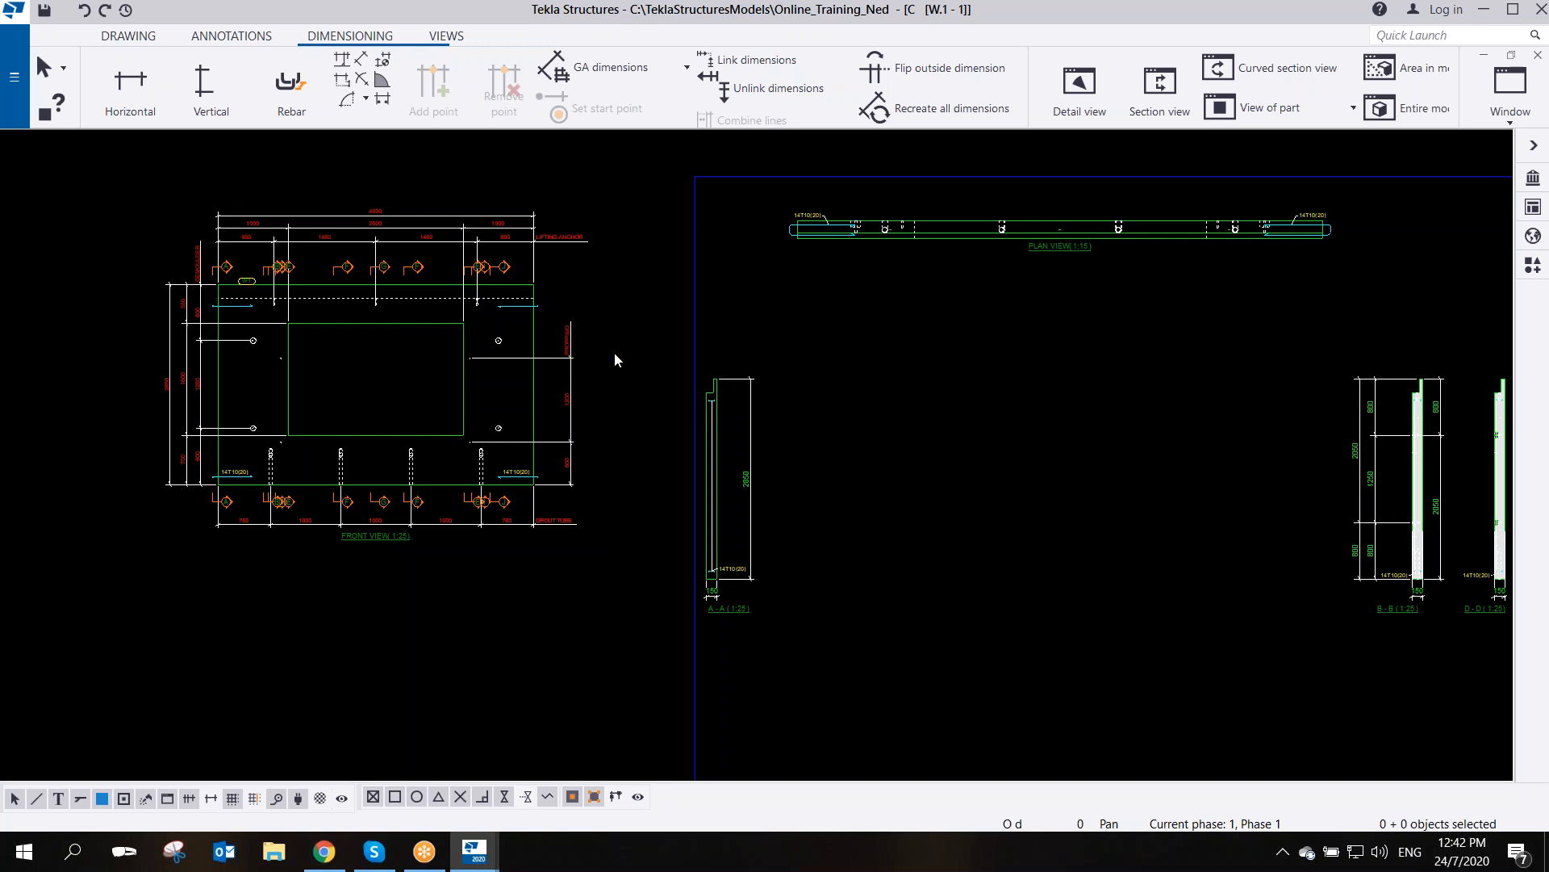
pyautogui.scroll(2, 498, 339)
pyautogui.scroll(-1, 496, 368)
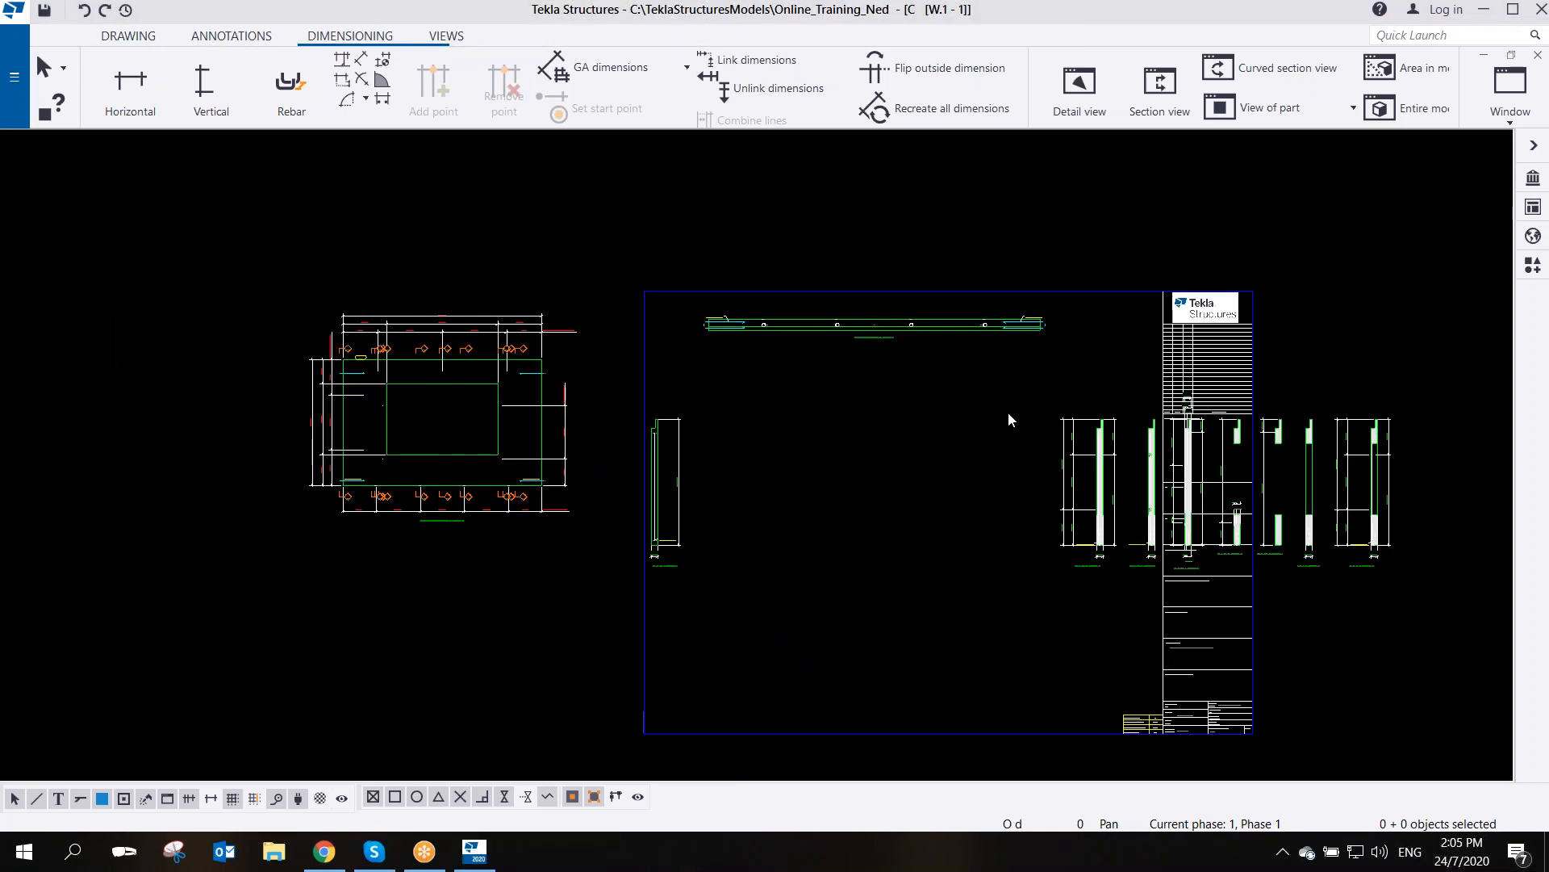
# - Delete the lifting anchor dimension line above the panel in the front view
pyautogui.scroll(5, 389, 404)
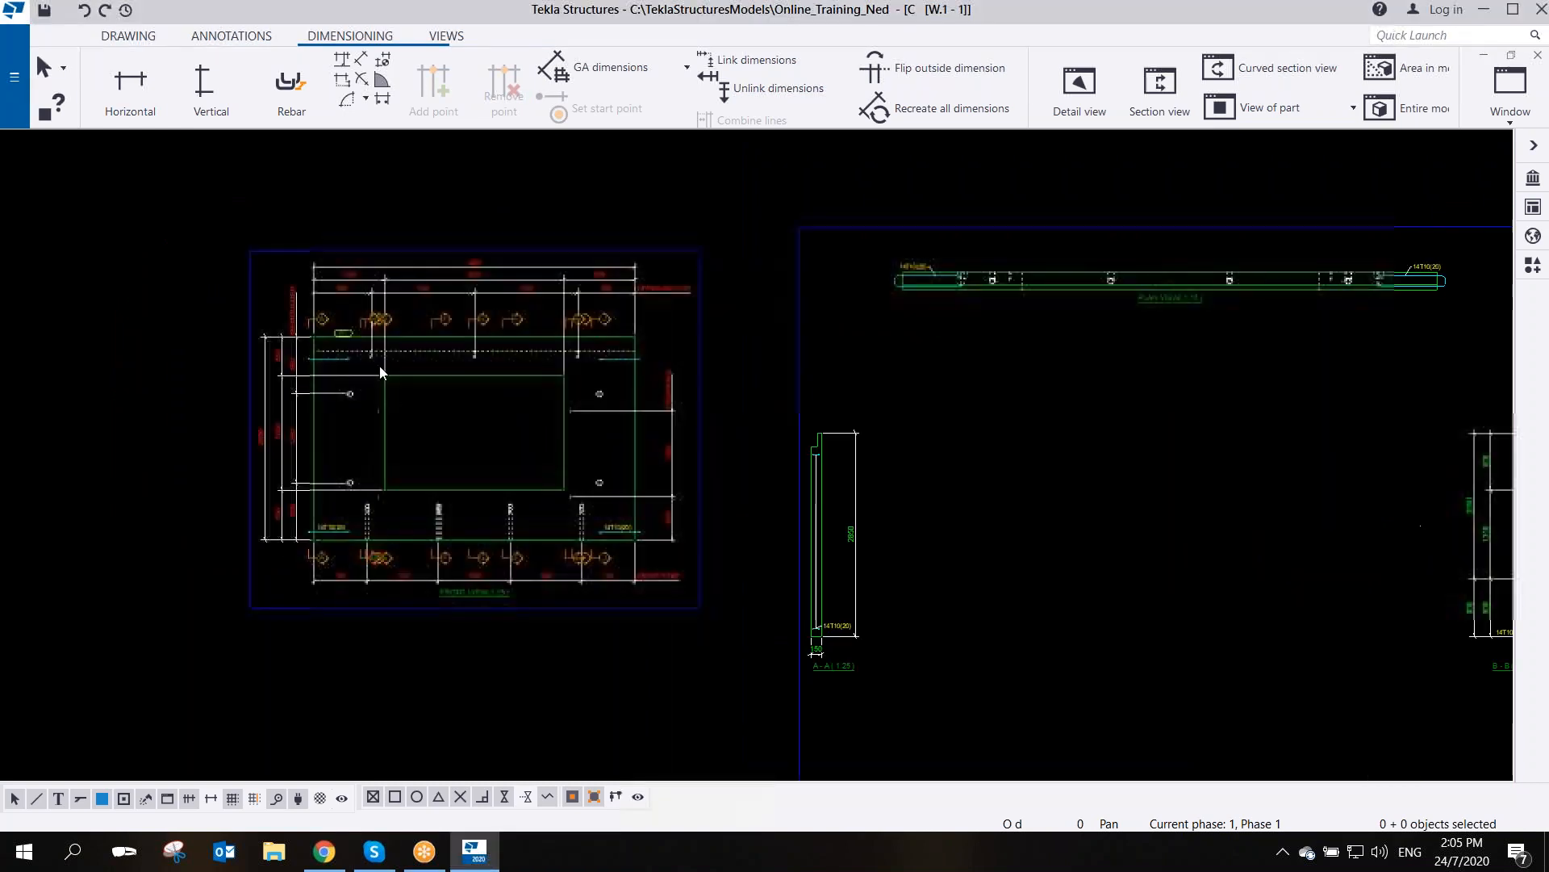
pyautogui.moveTo(613, 601); pyautogui.dragTo(579, 486, button='middle')
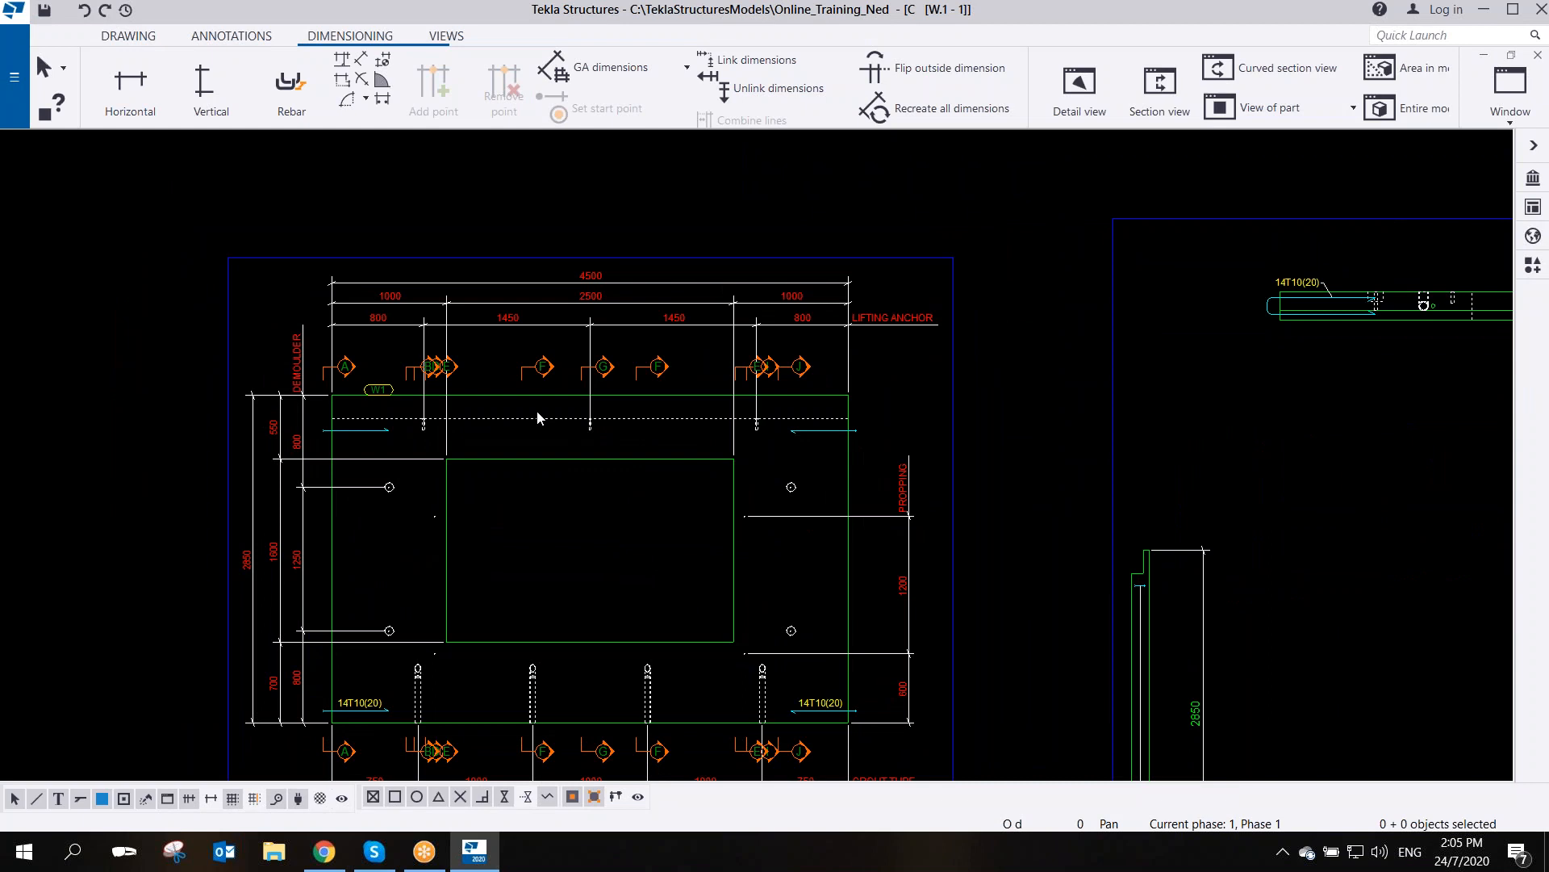
pyautogui.scroll(-1, 615, 457)
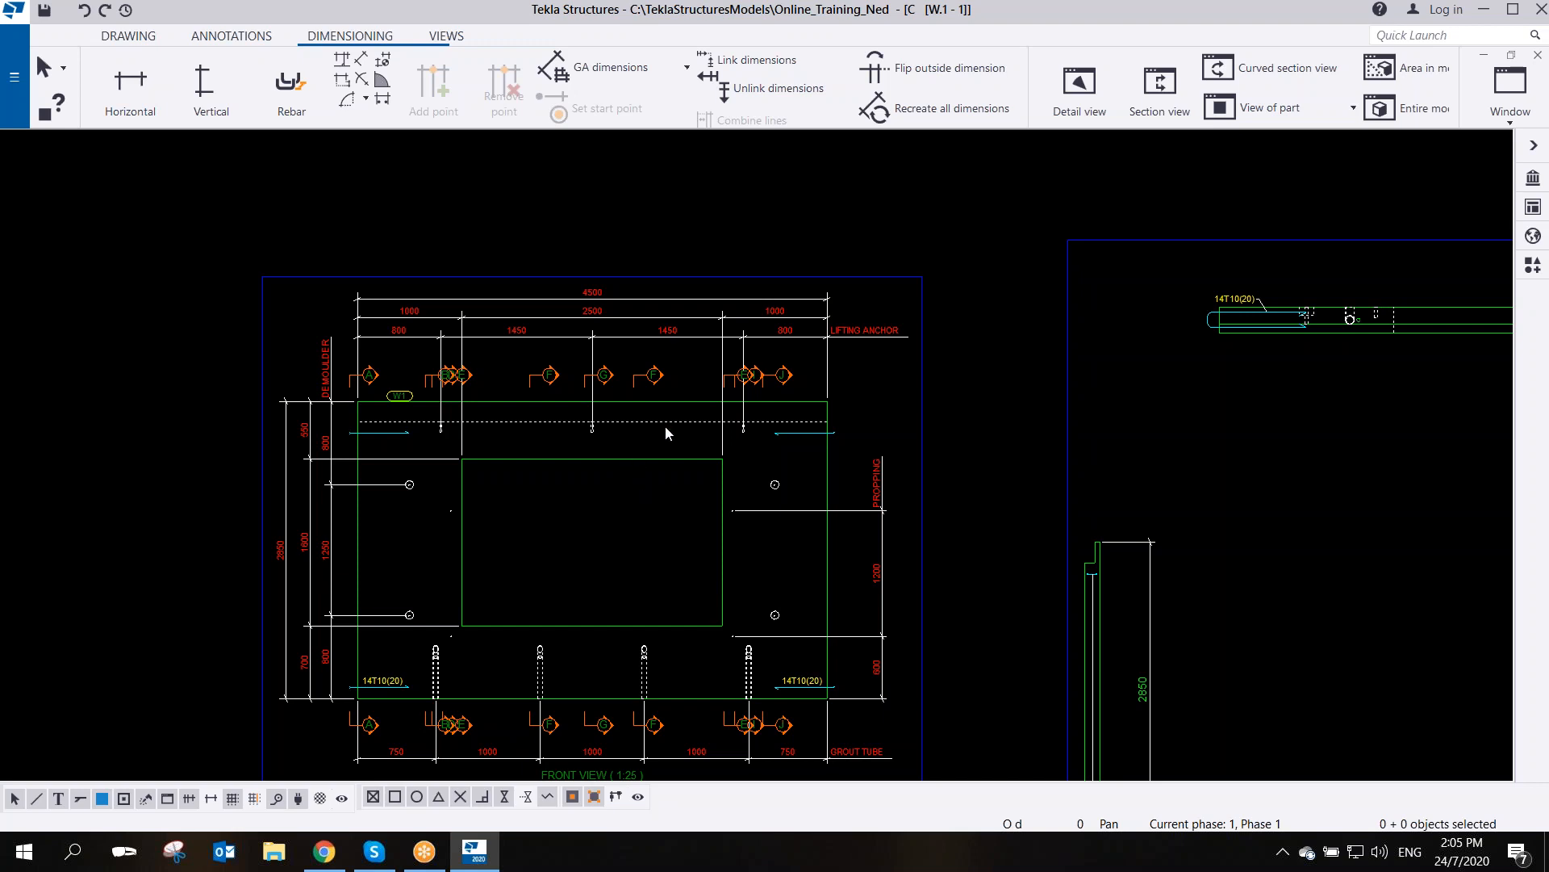
pyautogui.scroll(1, 636, 344)
pyautogui.scroll(3, 627, 351)
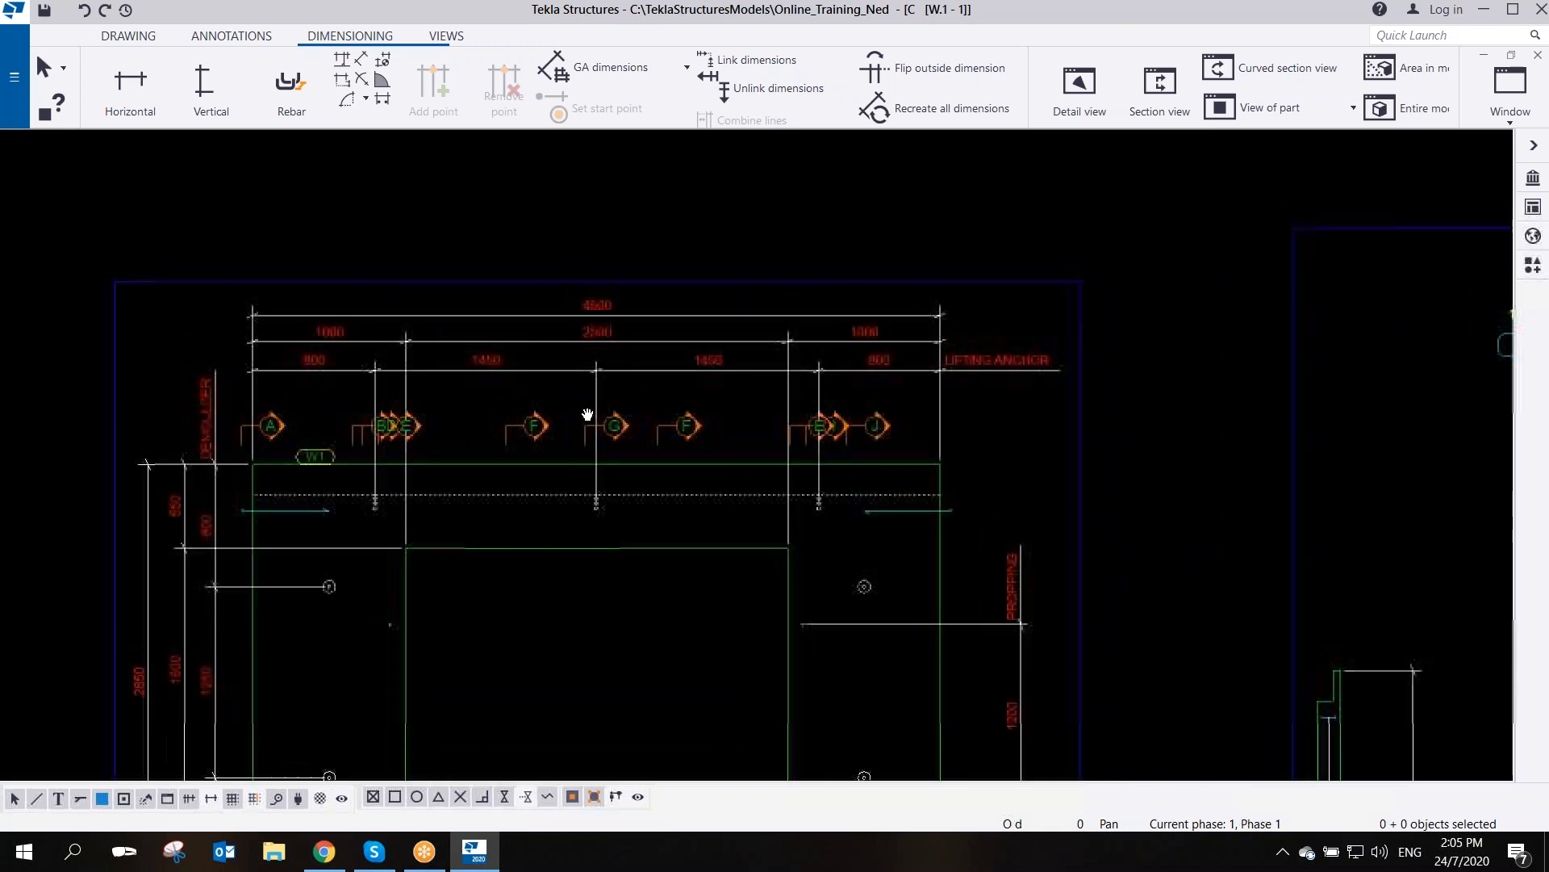
pyautogui.click(839, 377)
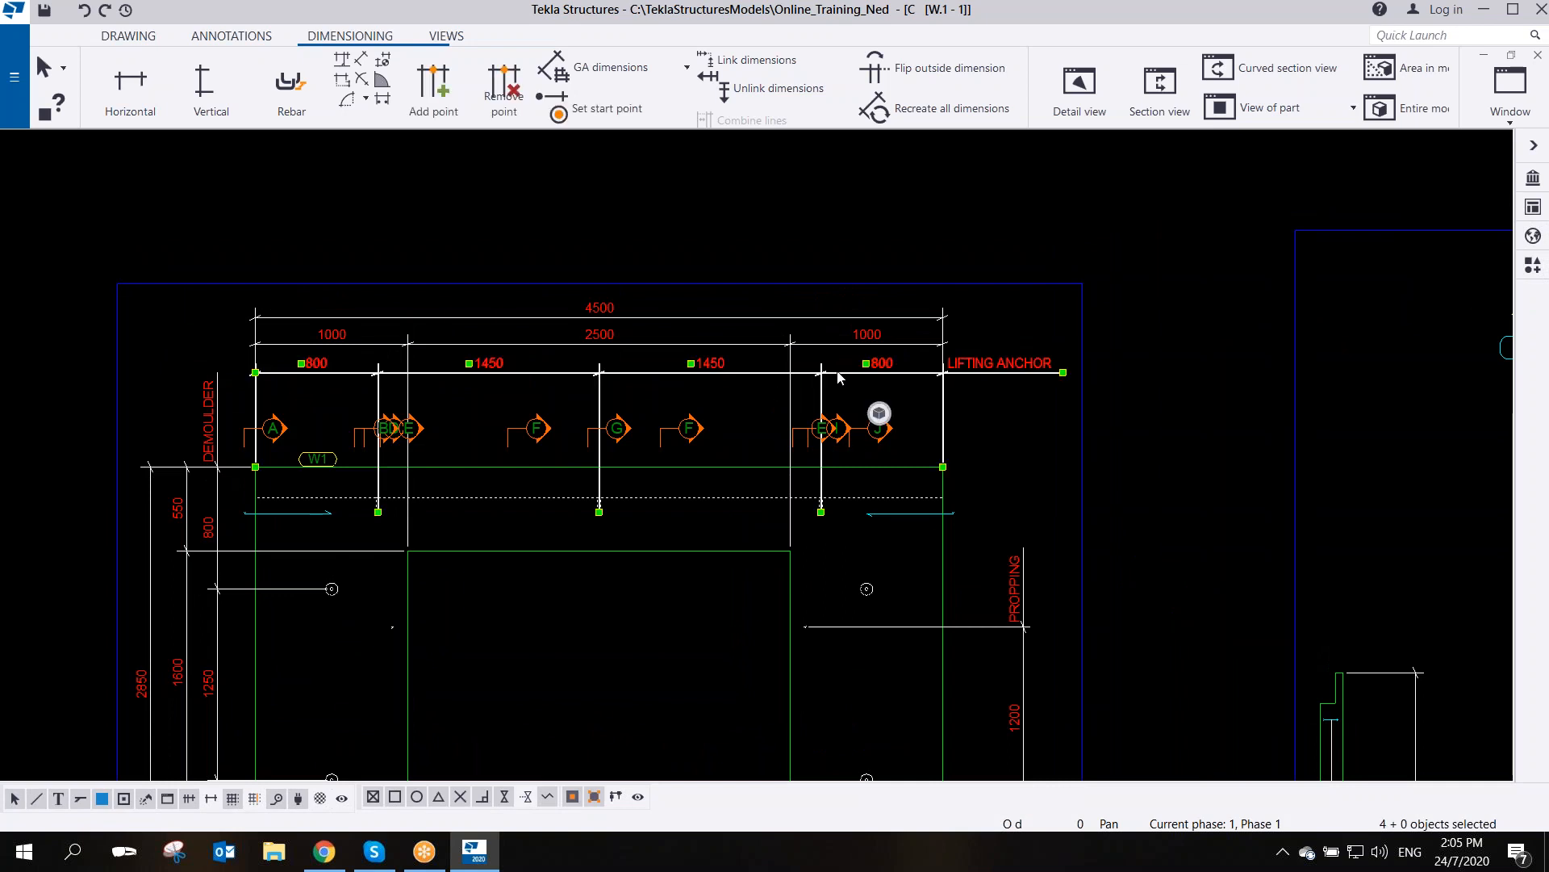
pyautogui.press('Delete')
# - Open the dimension properties of the horizontal dimension line that locates the window opening above the front view's panel
pyautogui.click(563, 345)
pyautogui.scroll(4, 450, 348)
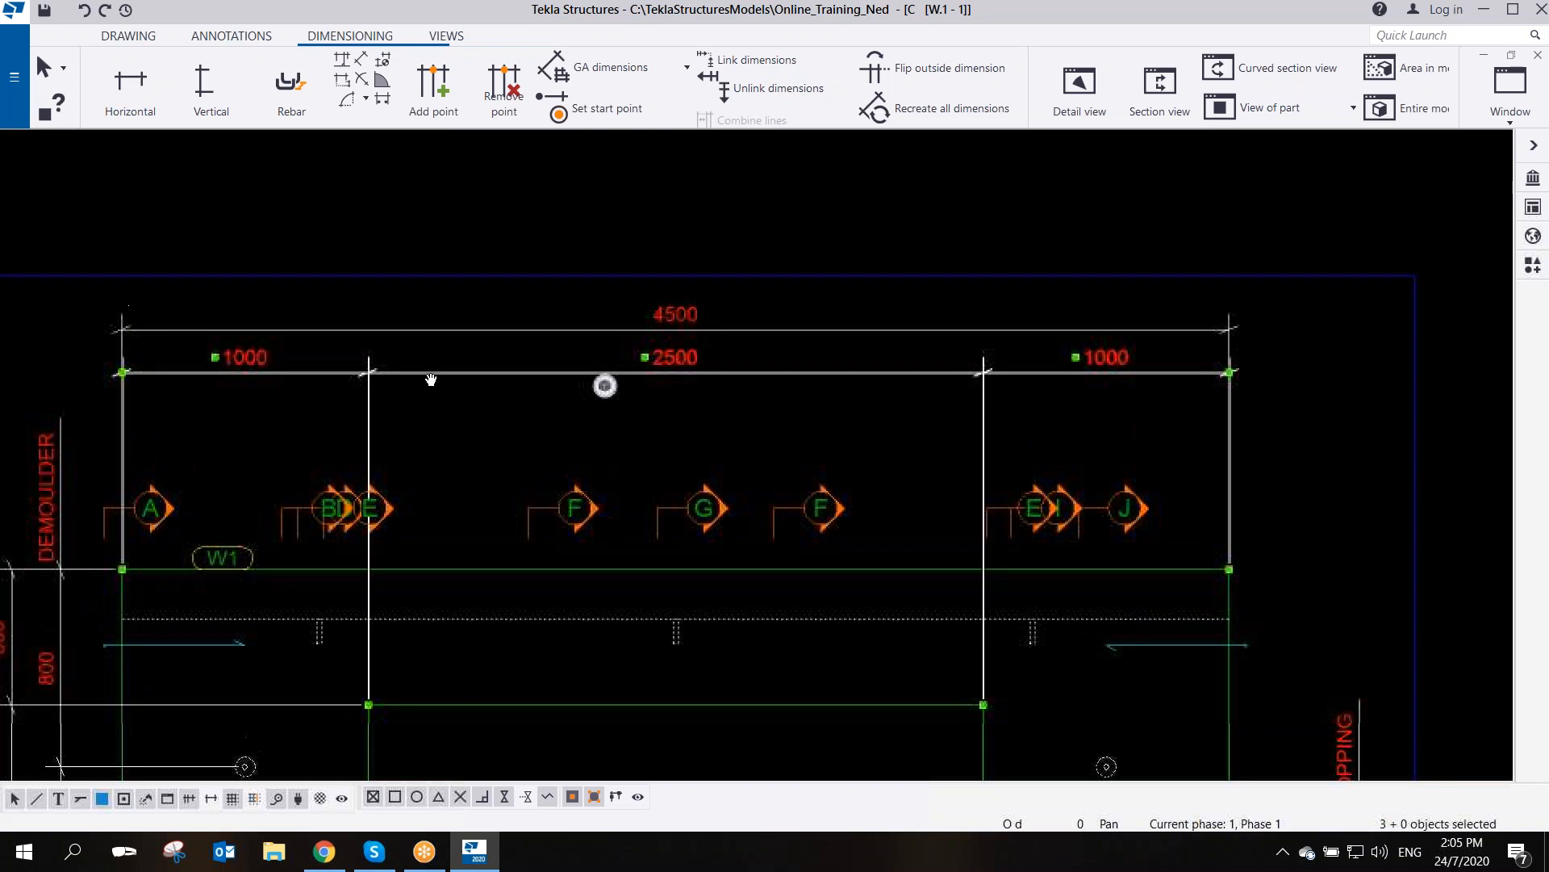
pyautogui.moveTo(605, 386)
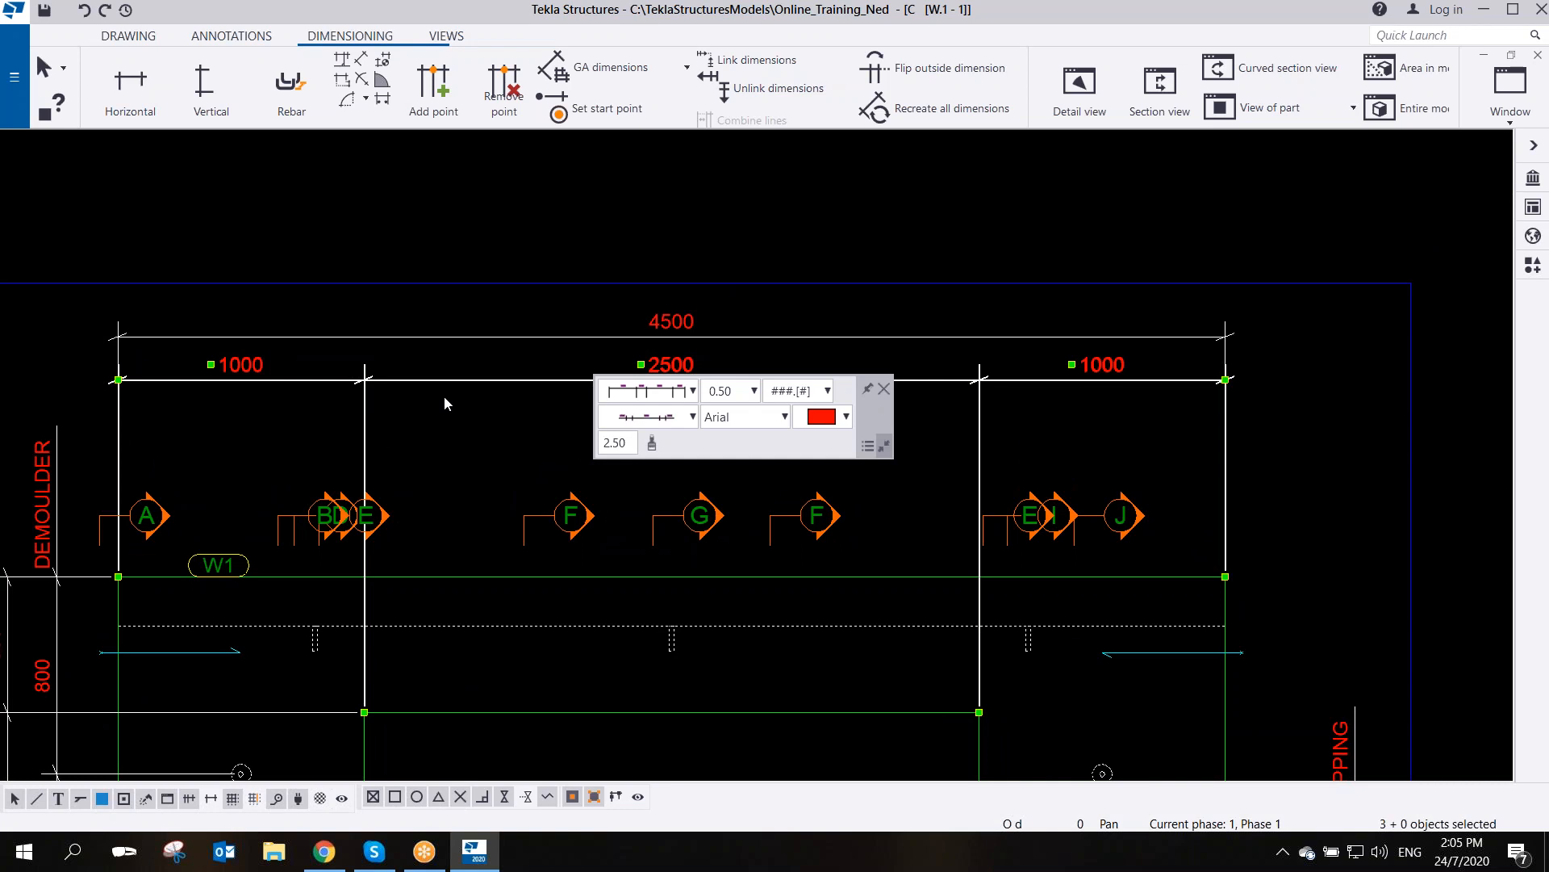
pyautogui.moveTo(360, 406); pyautogui.dragTo(399, 423, button='middle')
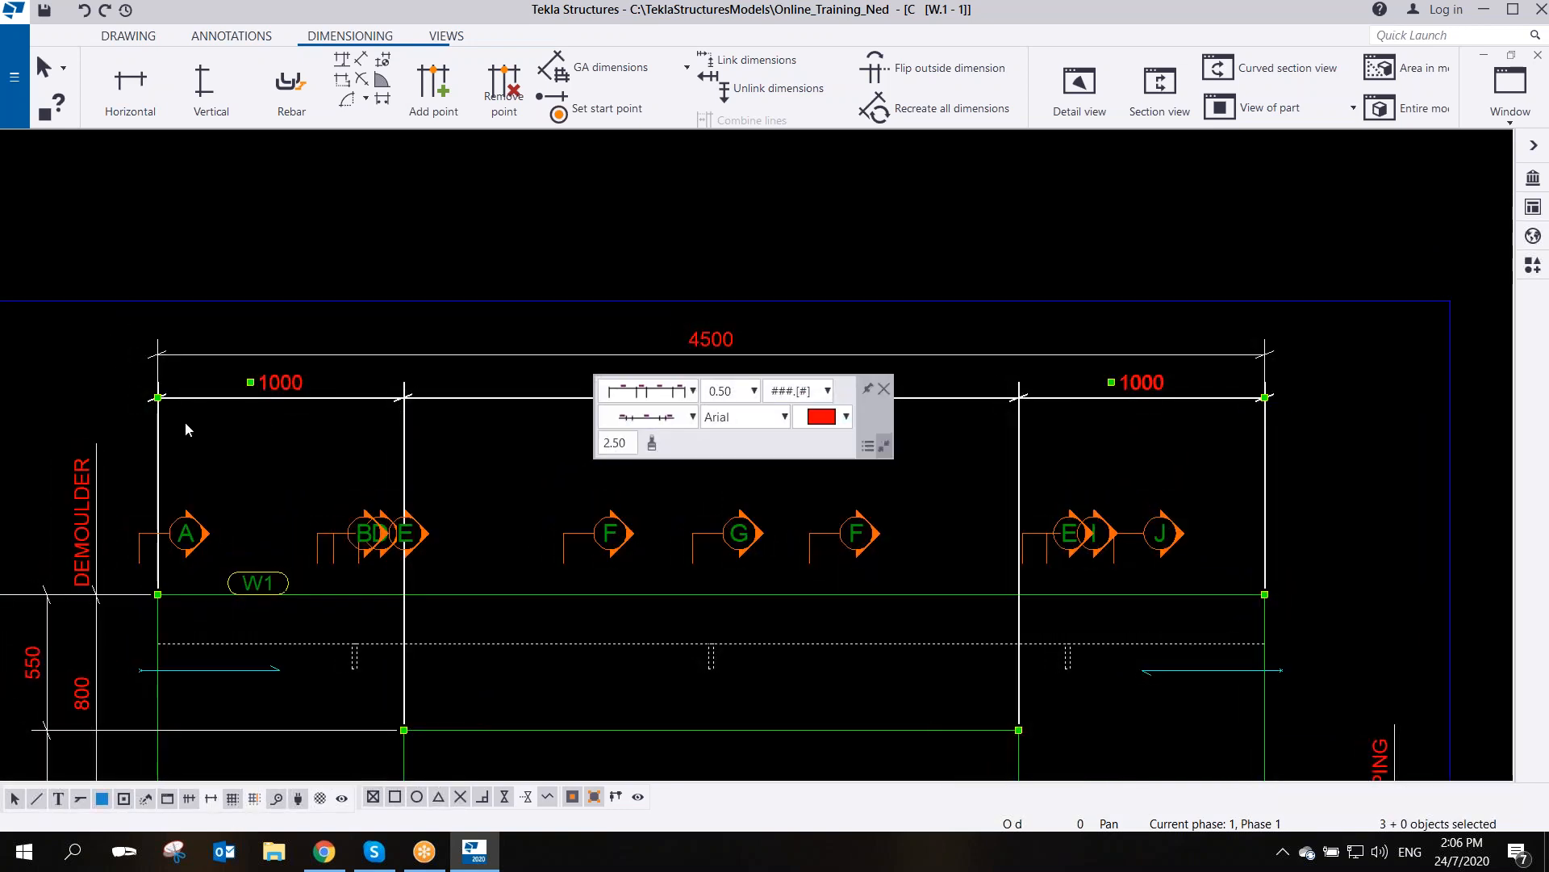
pyautogui.scroll(4, 186, 422)
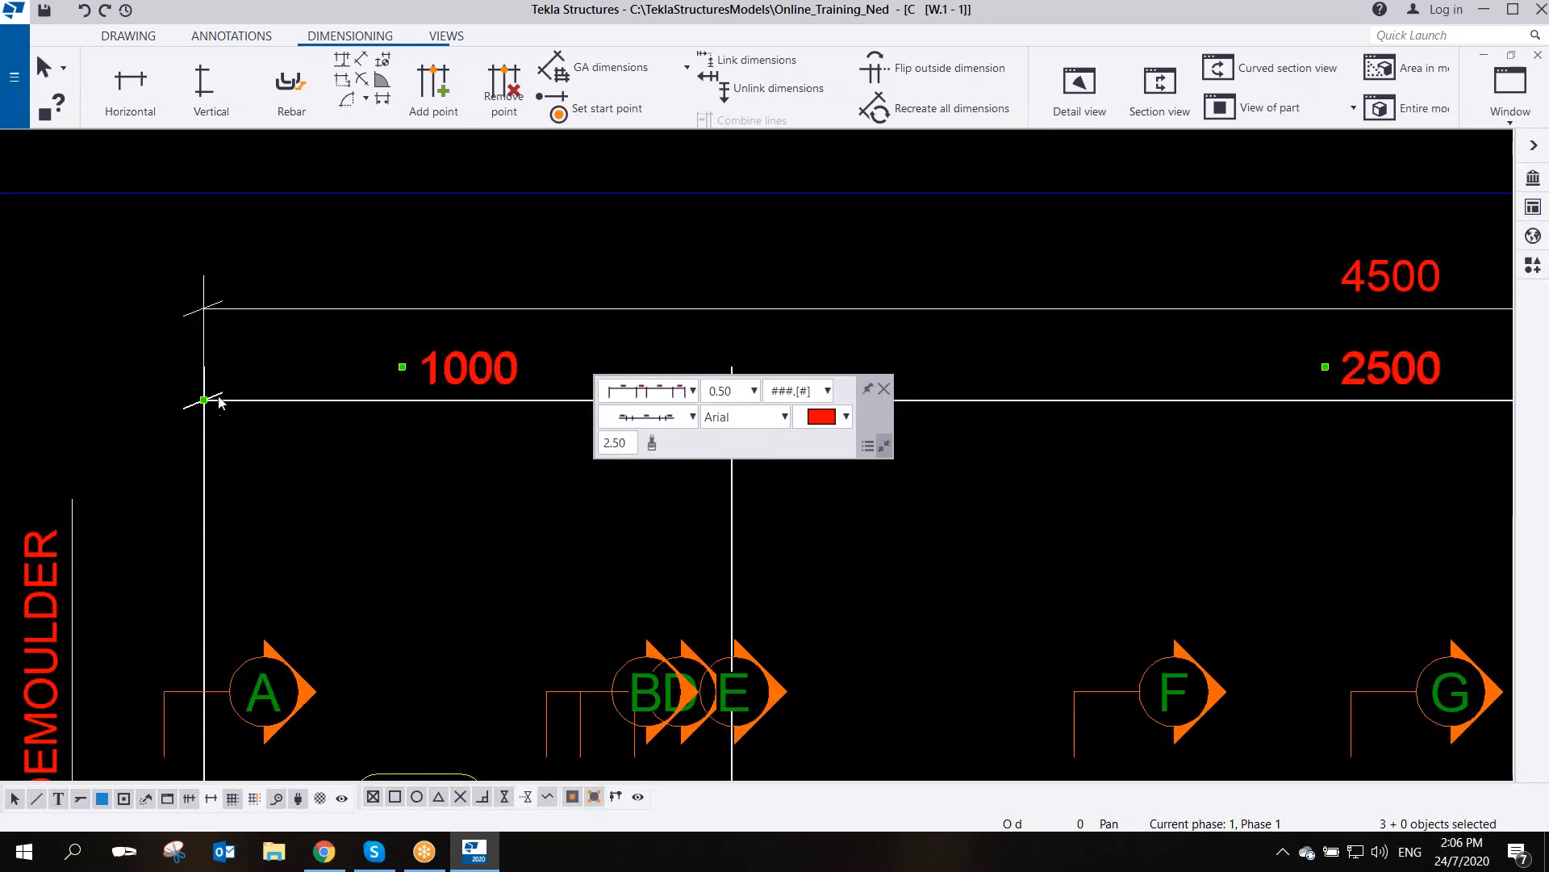
pyautogui.scroll(-2, 270, 401)
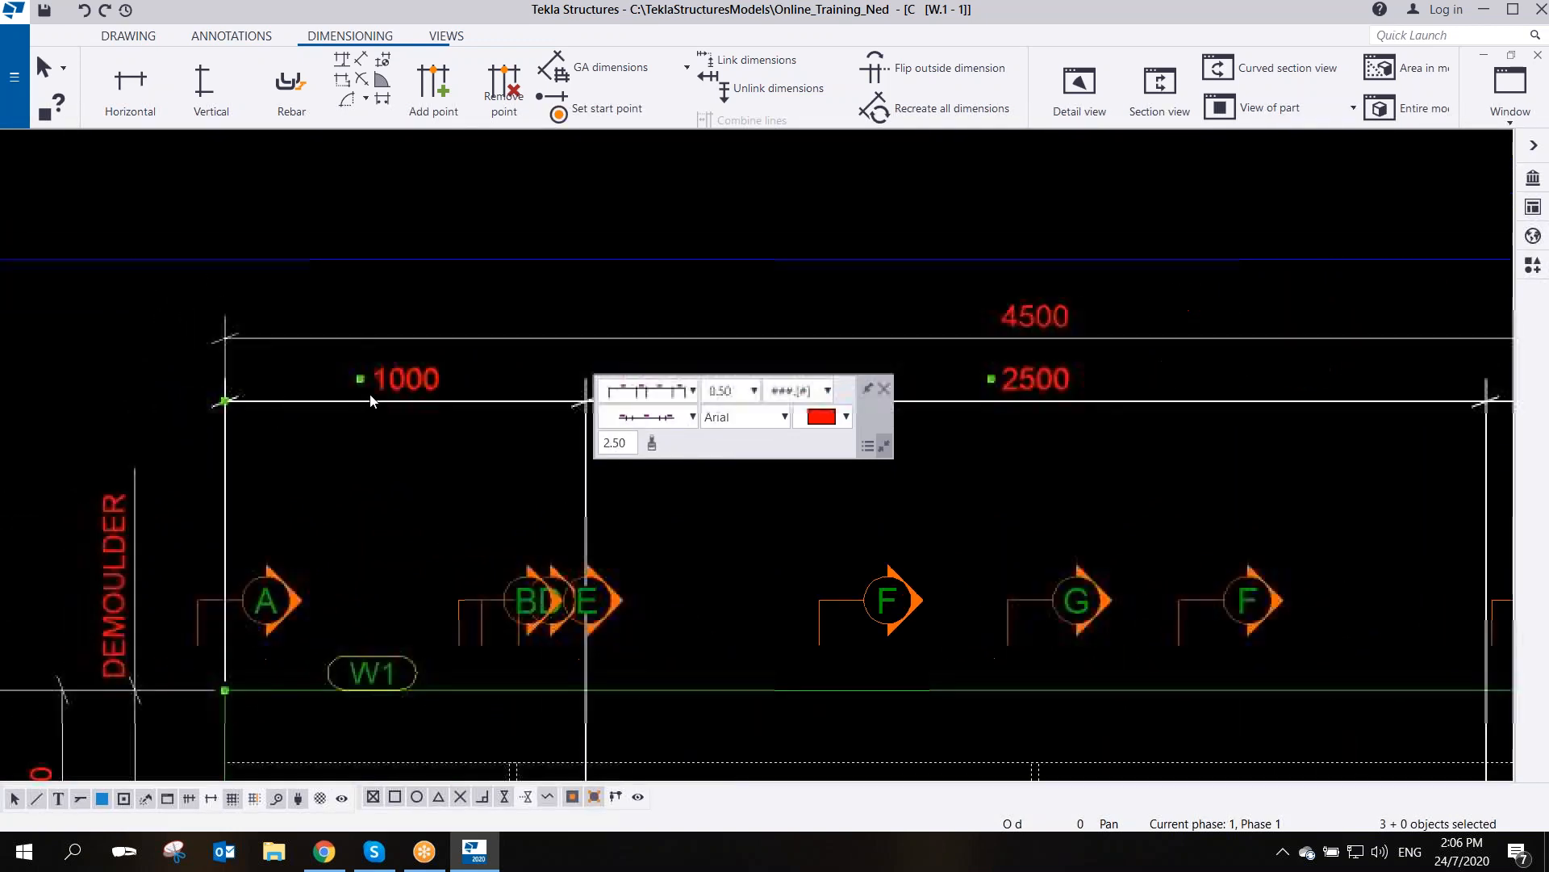
pyautogui.doubleClick(399, 388)
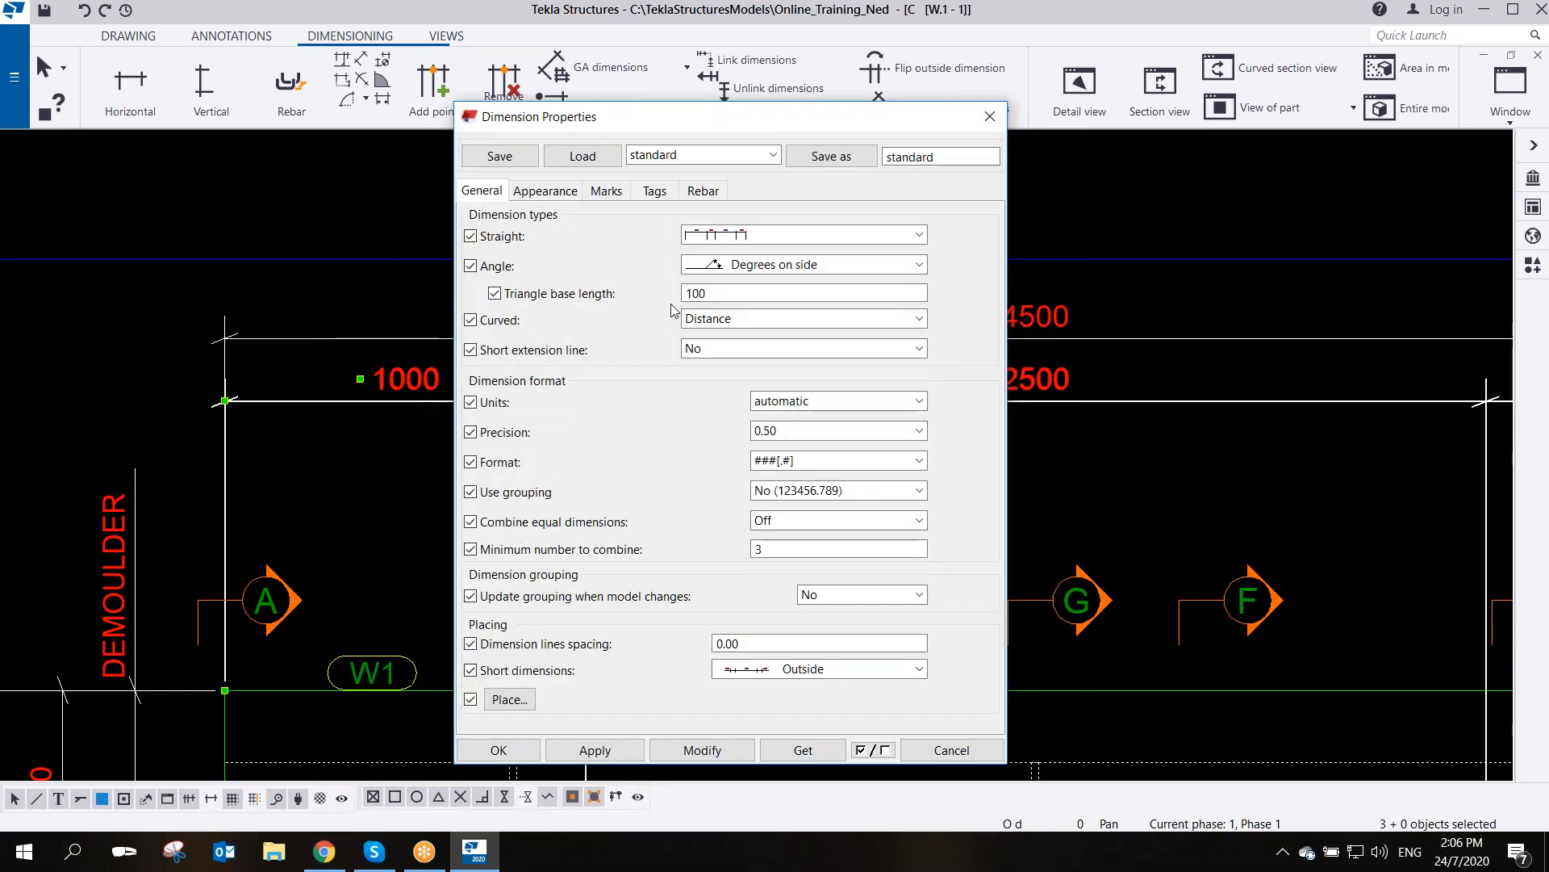
pyautogui.moveTo(767, 125)
pyautogui.mouseDown()
pyautogui.moveTo(866, 162)
pyautogui.moveTo(949, 164)
pyautogui.mouseUp()
pyautogui.moveTo(574, 398)
pyautogui.mouseDown(button='middle')
pyautogui.moveTo(418, 380)
pyautogui.moveTo(461, 404)
pyautogui.mouseUp(button='middle')
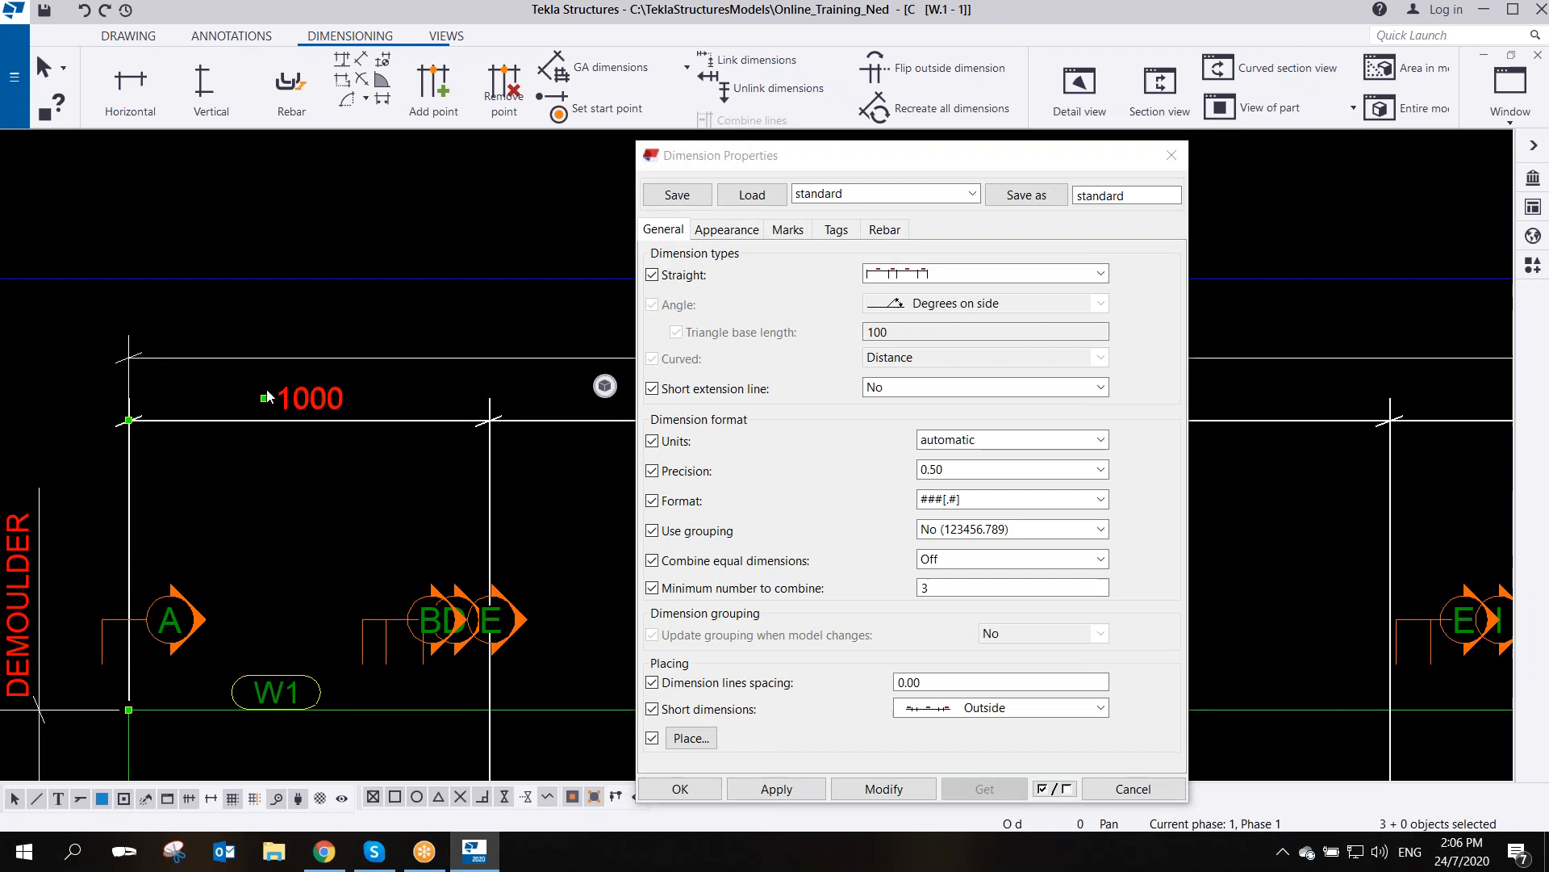
pyautogui.moveTo(854, 159); pyautogui.dragTo(765, 145)
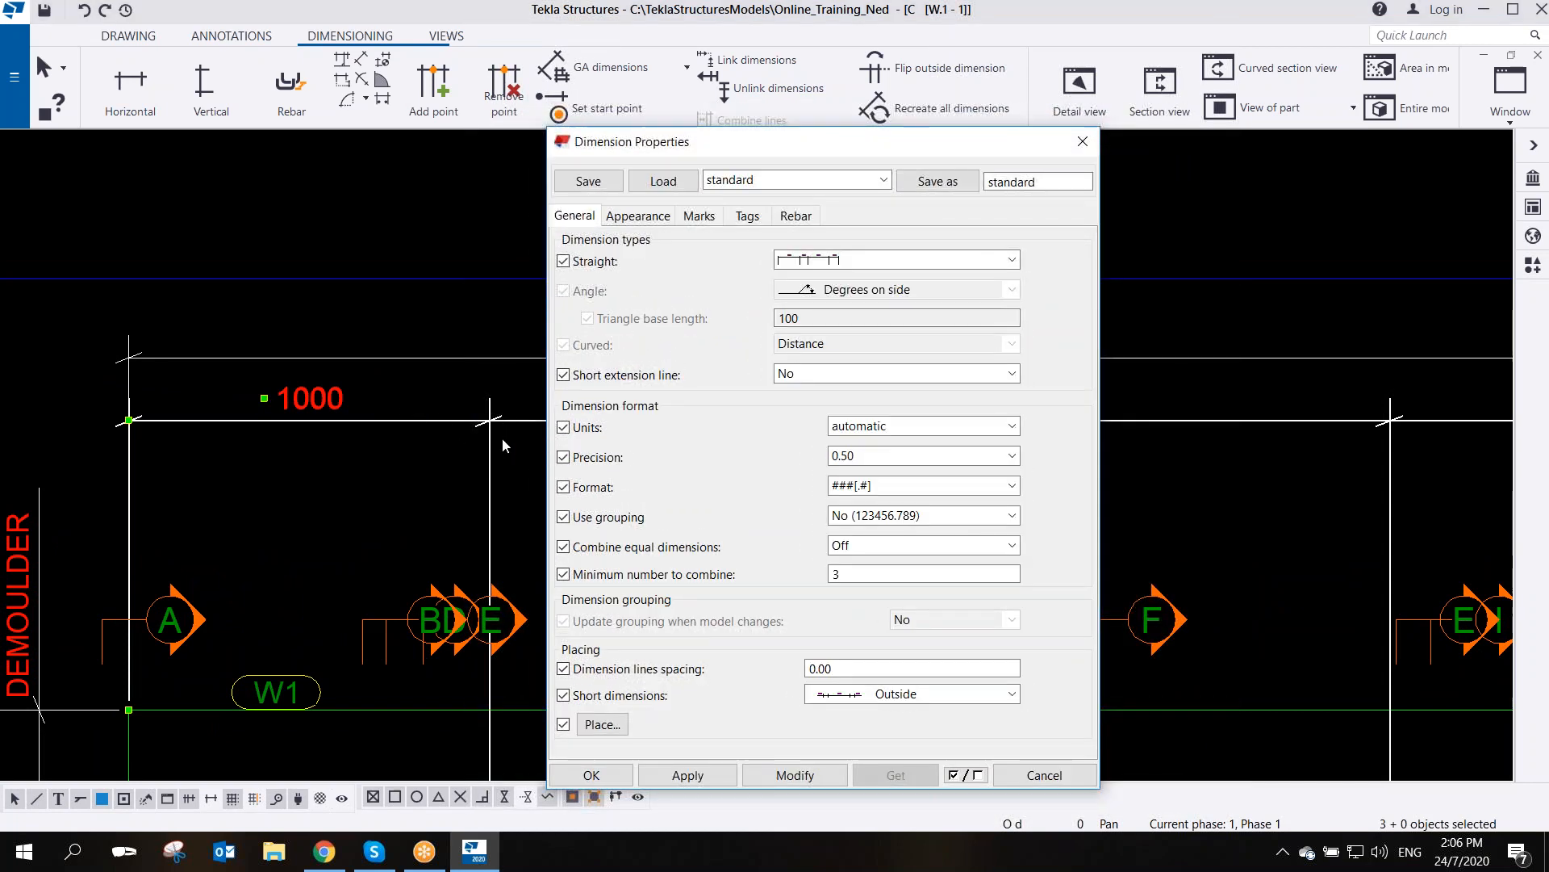
# - Set the opening dimension line's arrow shape to the filled dot and apply it
pyautogui.click(644, 217)
pyautogui.click(729, 482)
pyautogui.click(706, 537)
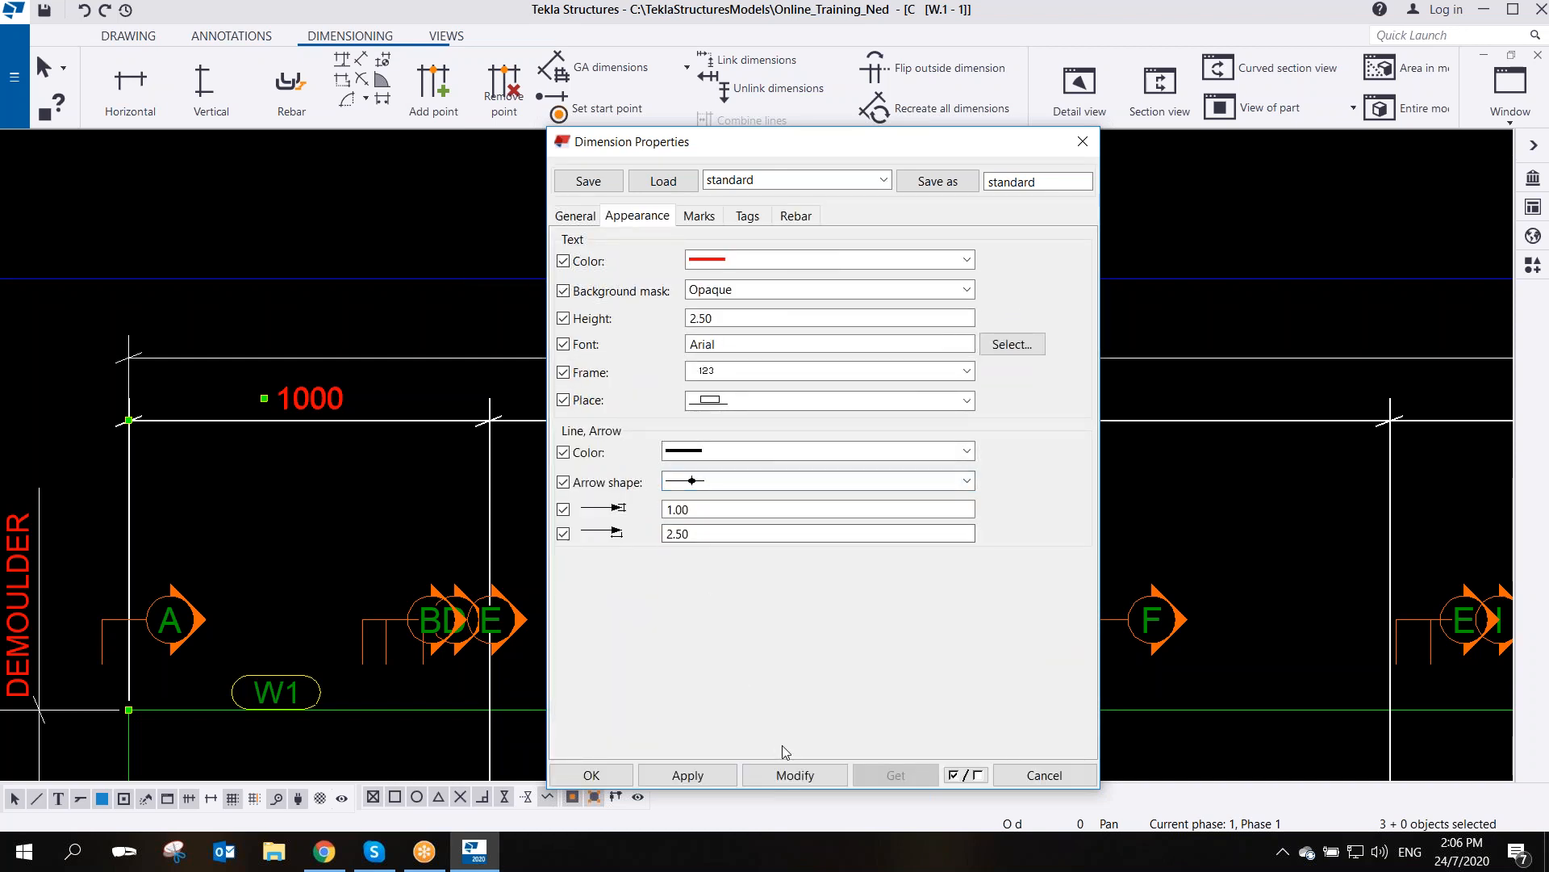
pyautogui.click(795, 774)
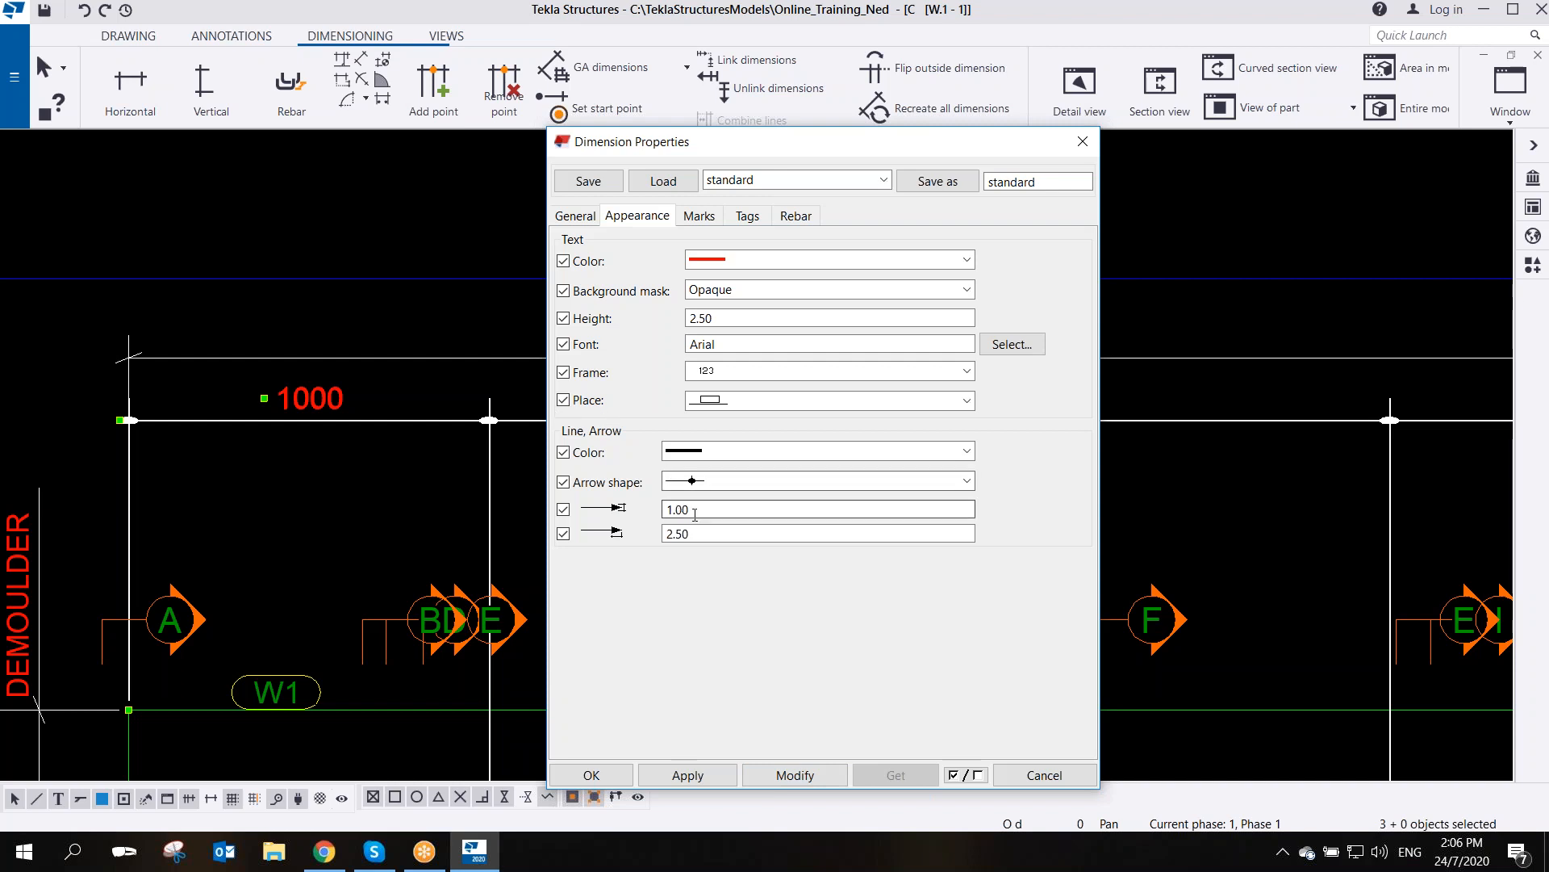
# - Change the dimension line's arrow shape to the solid arrowhead and apply an arrow length of 2
pyautogui.click(704, 482)
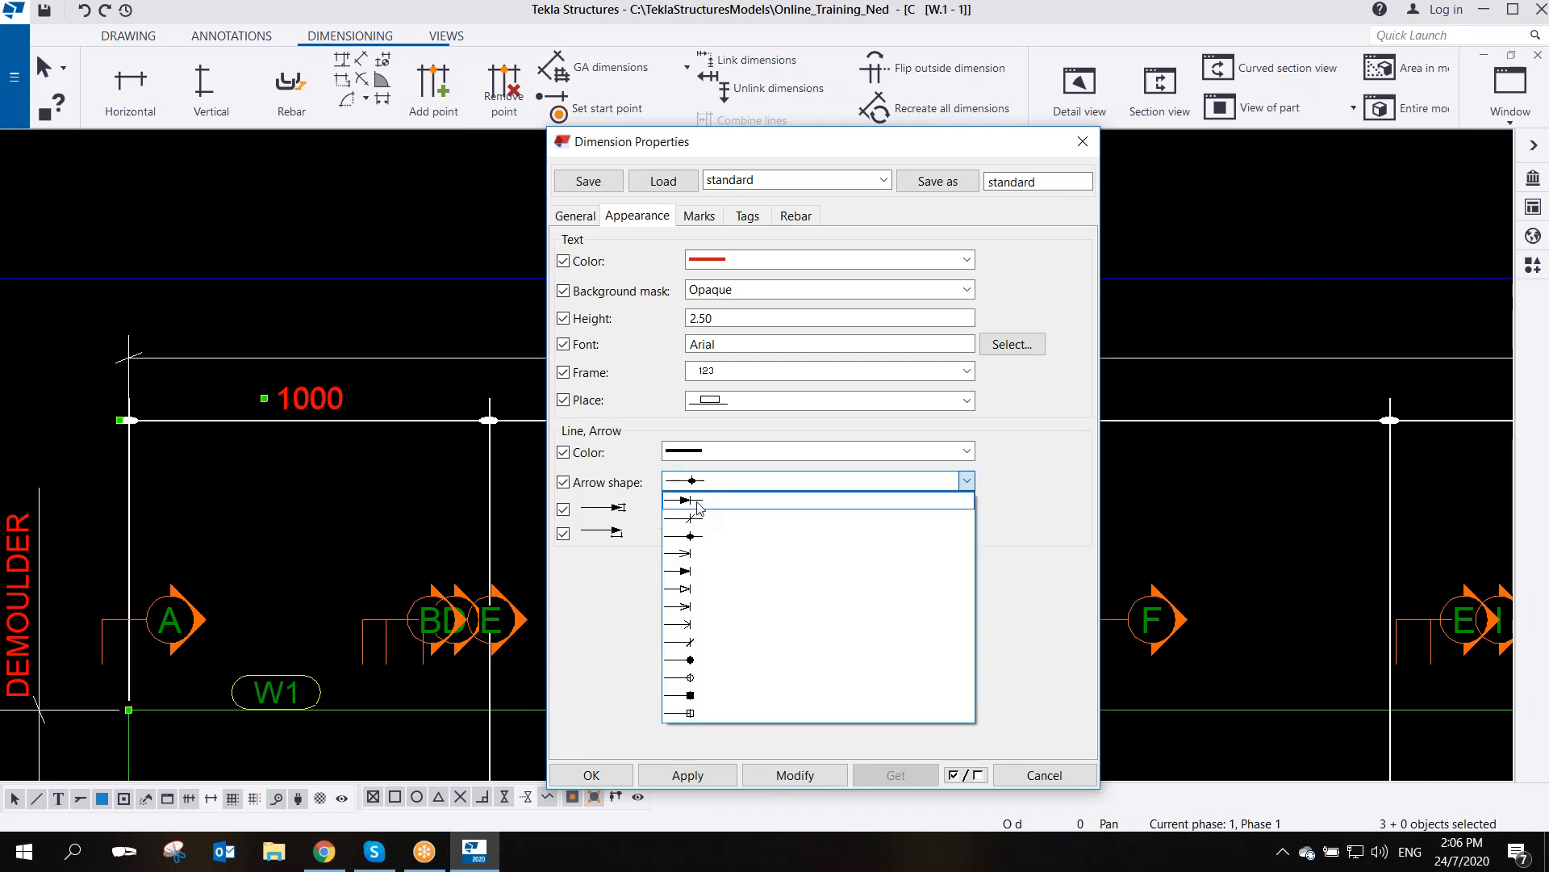
pyautogui.click(703, 500)
pyautogui.click(796, 776)
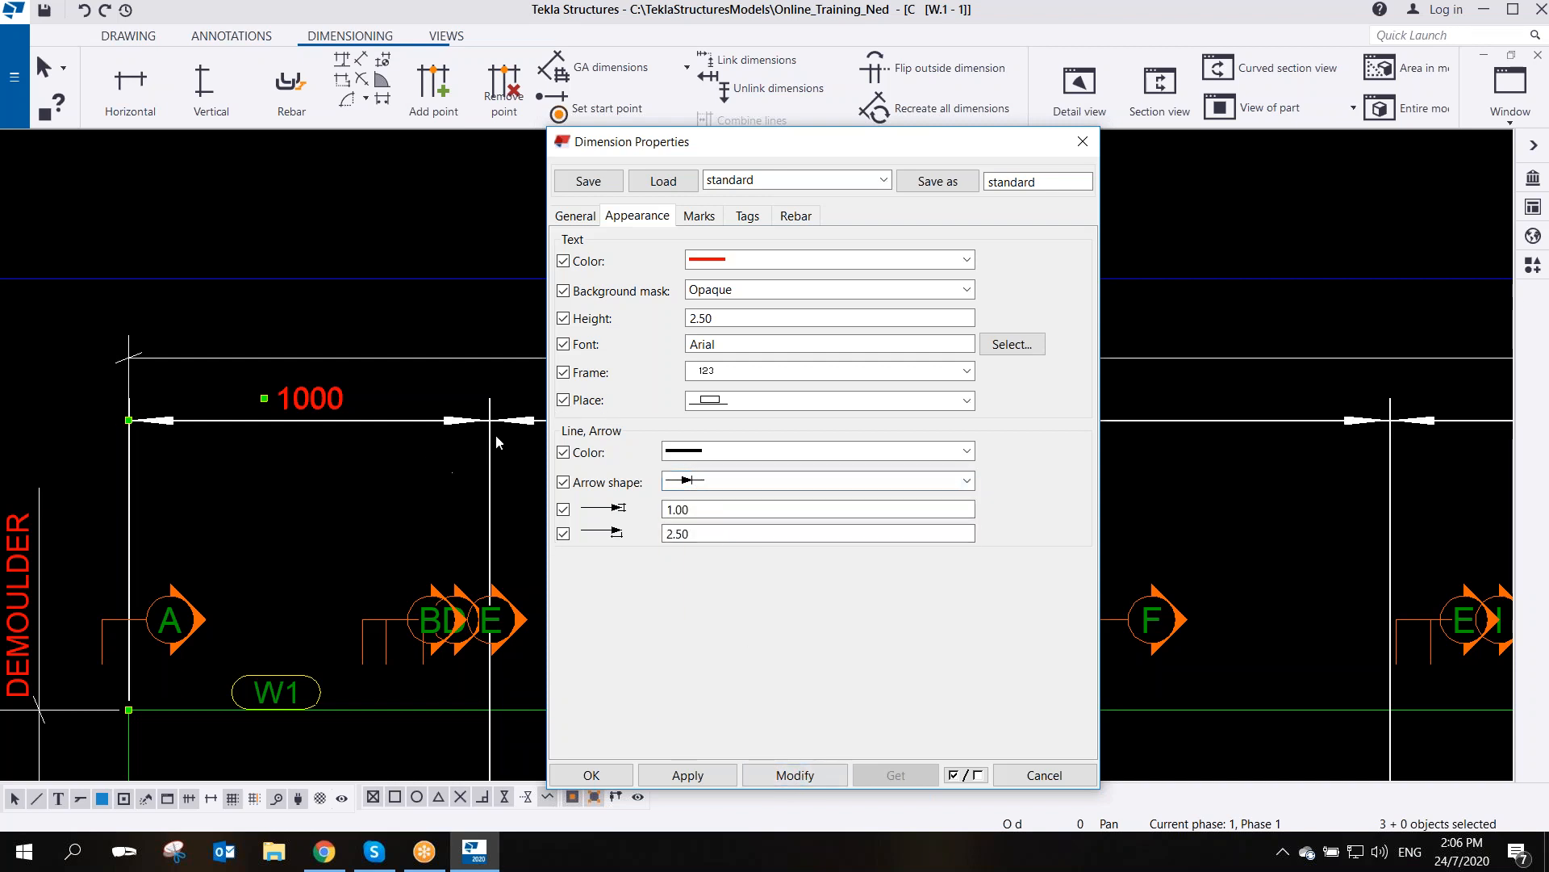
pyautogui.moveTo(696, 533); pyautogui.dragTo(556, 547)
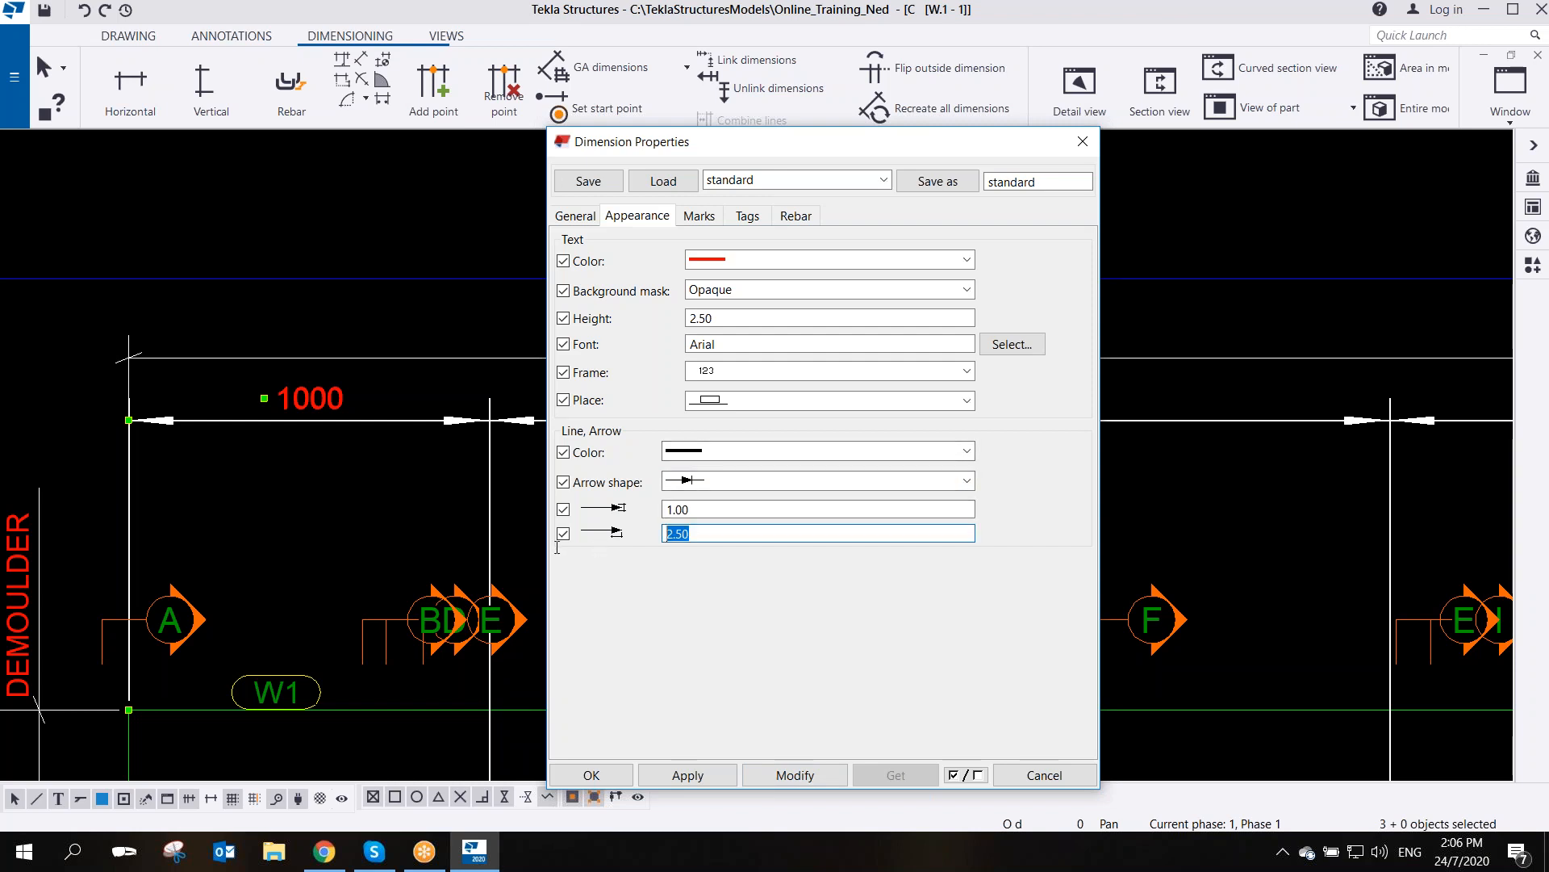
pyautogui.write('2')
pyautogui.click(751, 781)
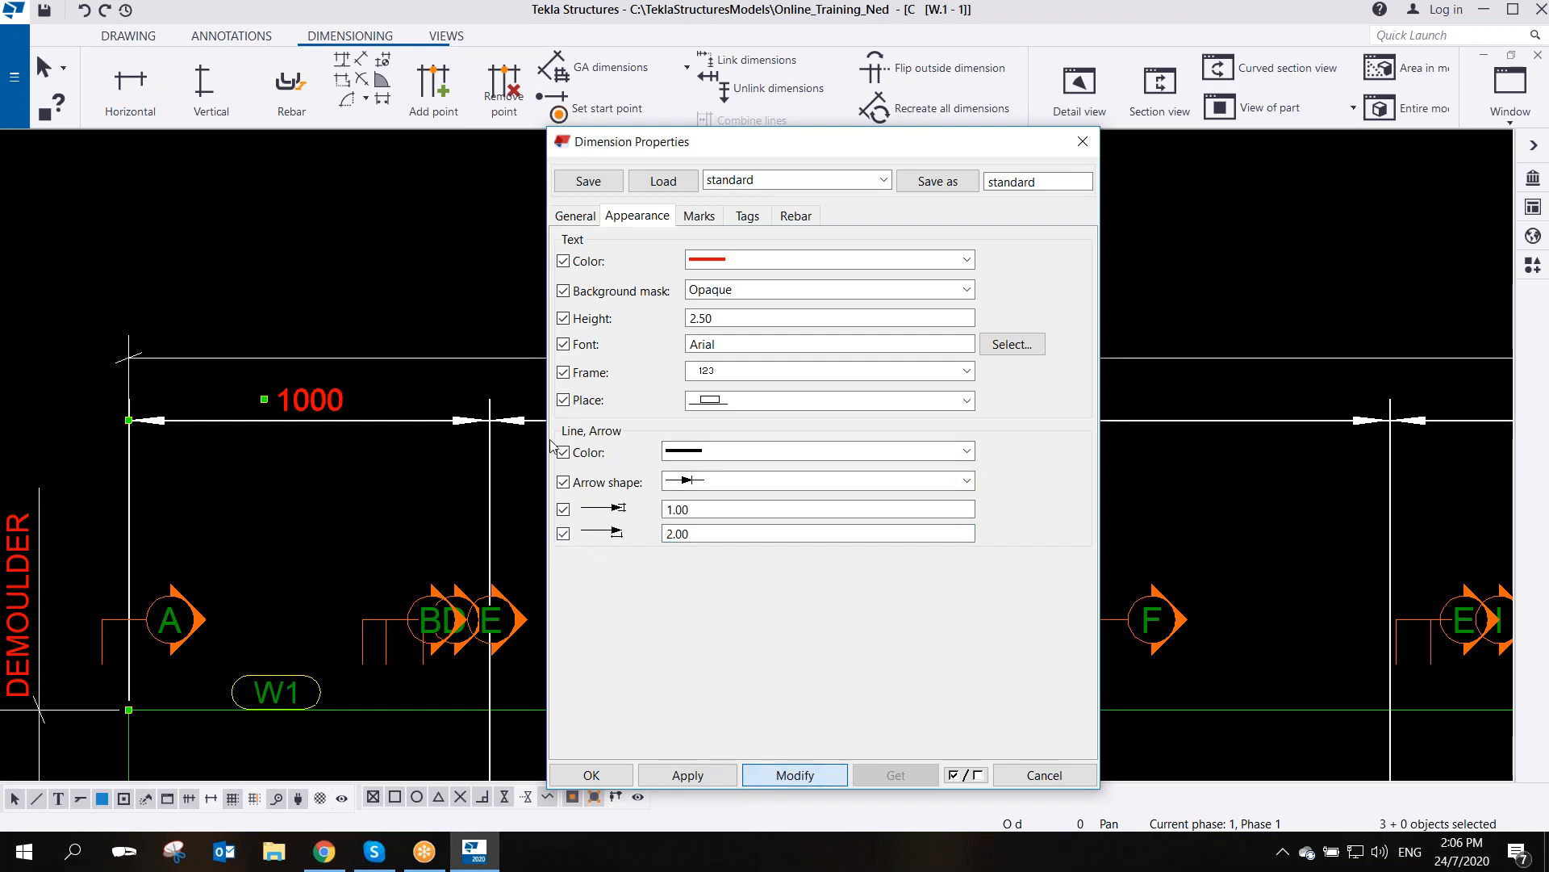
# - Set the dimension line's arrow length to 1.5, apply it and check the arrowheads up close
pyautogui.moveTo(695, 533); pyautogui.dragTo(631, 559)
pyautogui.write('1.5')
pyautogui.click(795, 774)
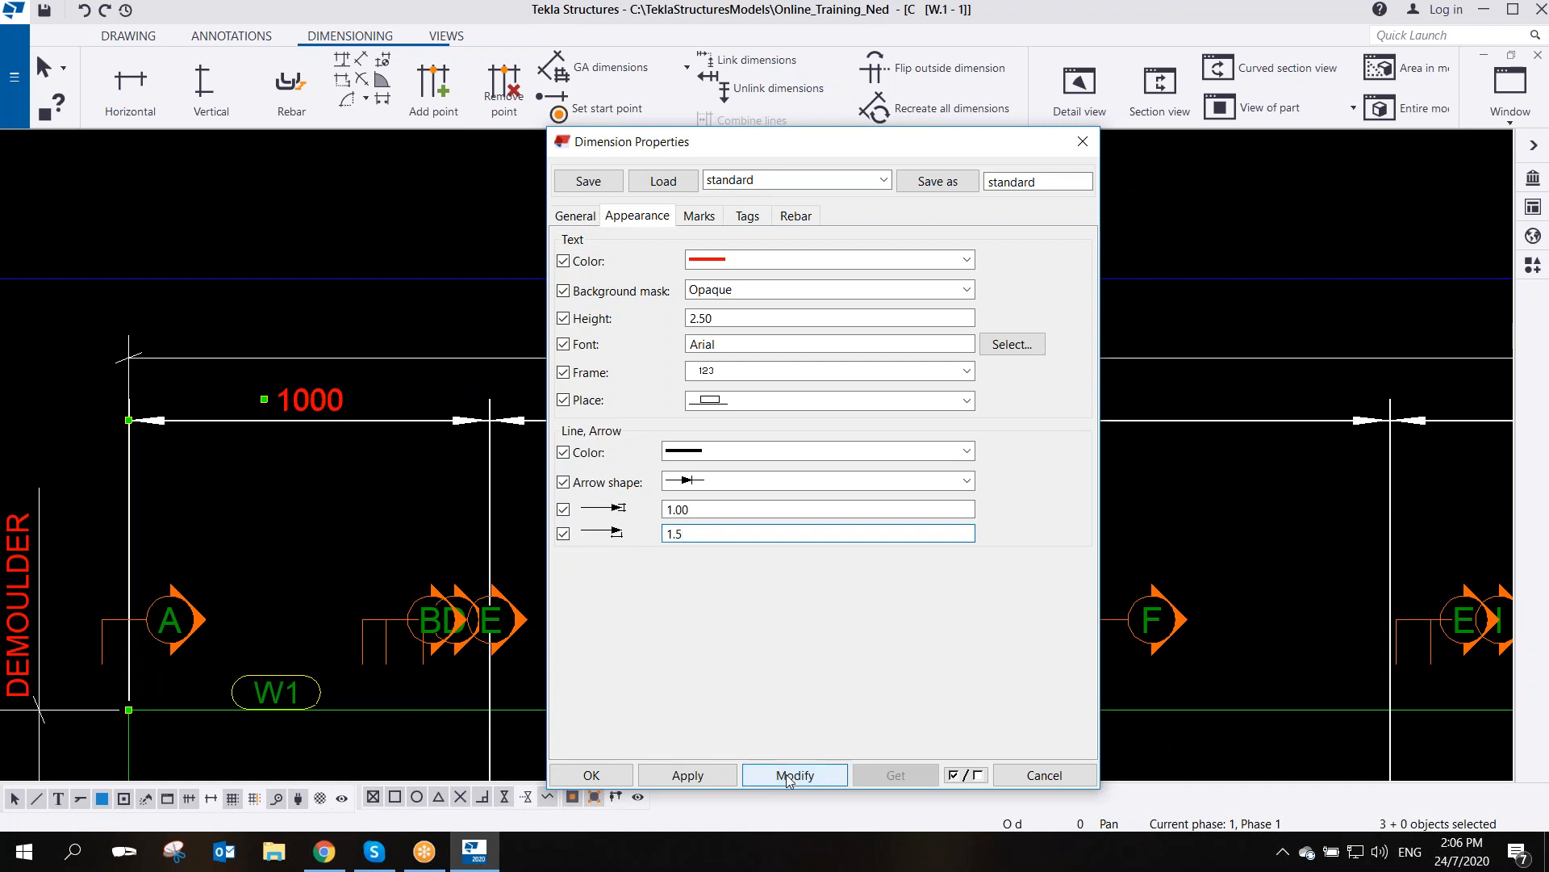
pyautogui.scroll(5, 507, 458)
pyautogui.moveTo(484, 413); pyautogui.dragTo(384, 424, button='middle')
pyautogui.scroll(-5, 383, 423)
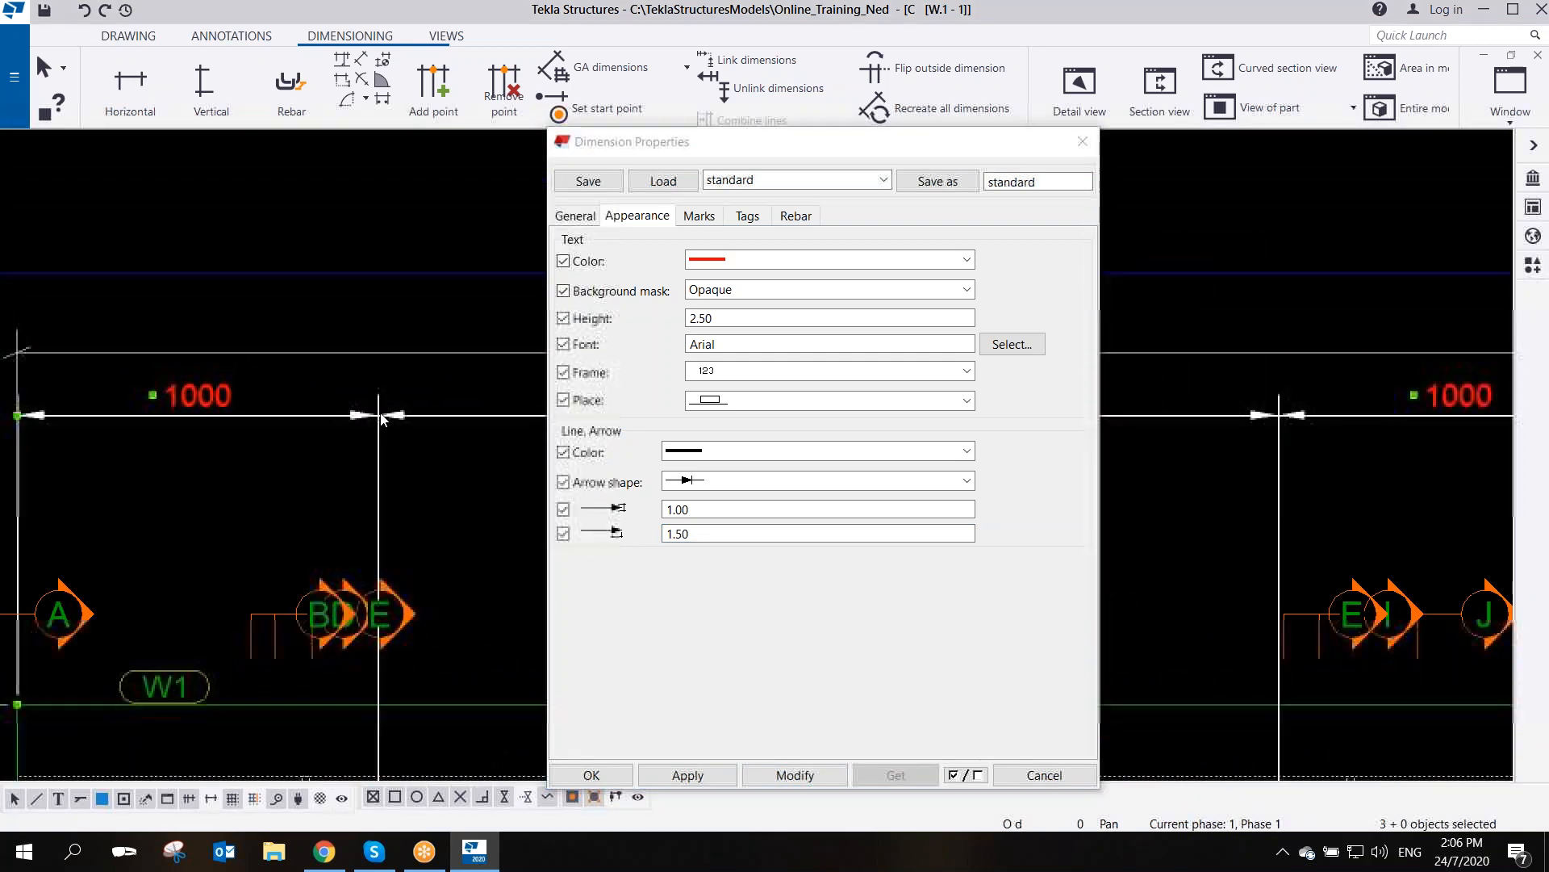
pyautogui.scroll(5, 384, 424)
pyautogui.moveTo(291, 443); pyautogui.dragTo(431, 457, button='middle')
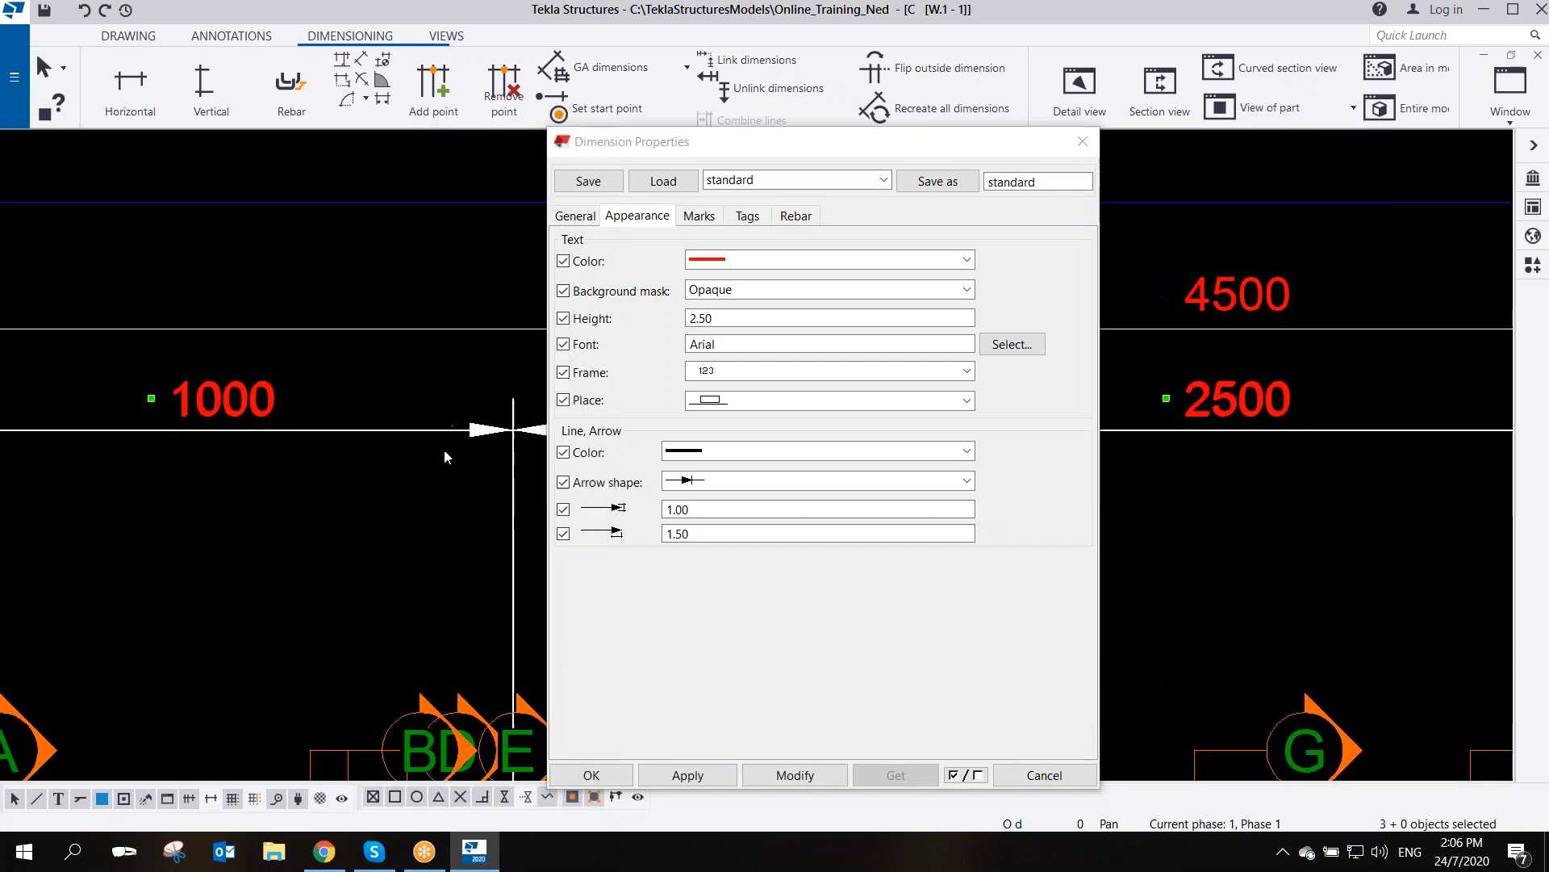
# - Switch the opening dimension line's arrow shape back to the filled dot and apply it
pyautogui.click(711, 481)
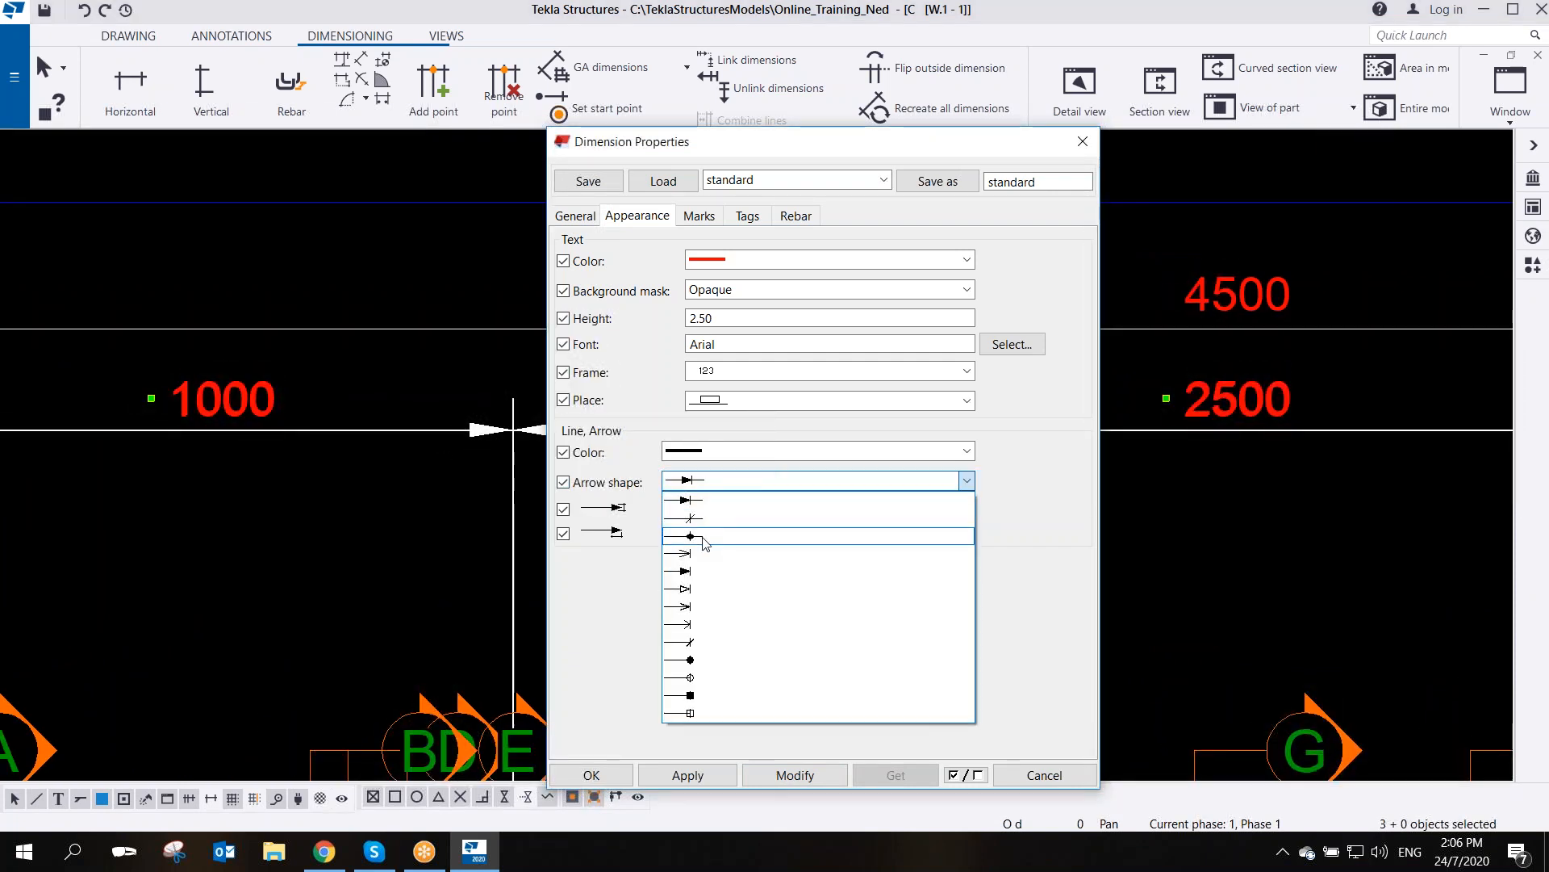
pyautogui.click(708, 537)
pyautogui.click(793, 773)
pyautogui.scroll(5, 408, 434)
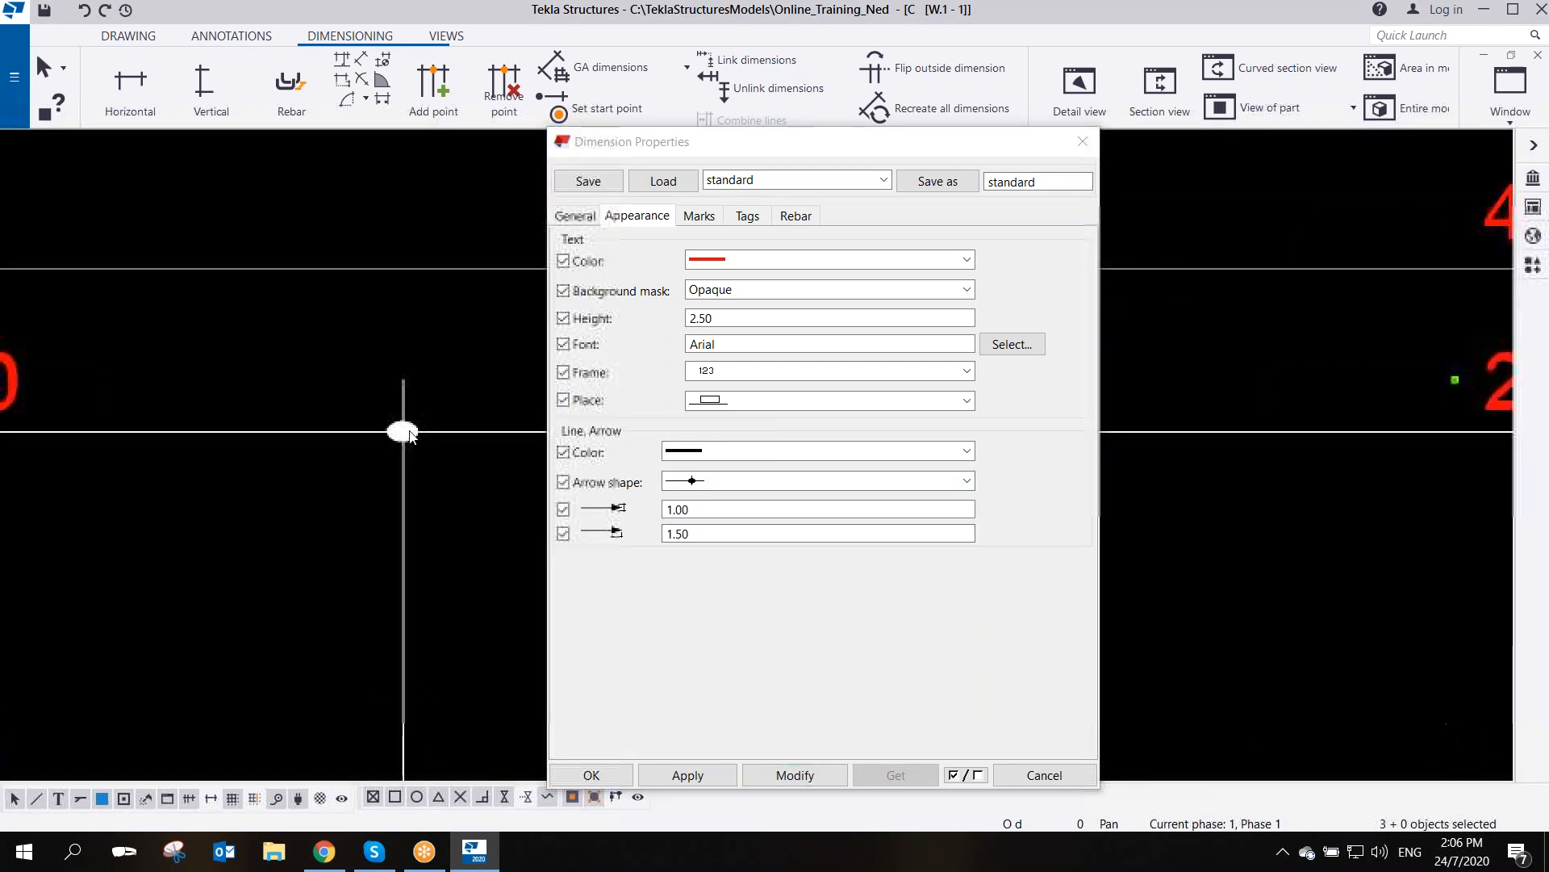
pyautogui.scroll(-5, 411, 437)
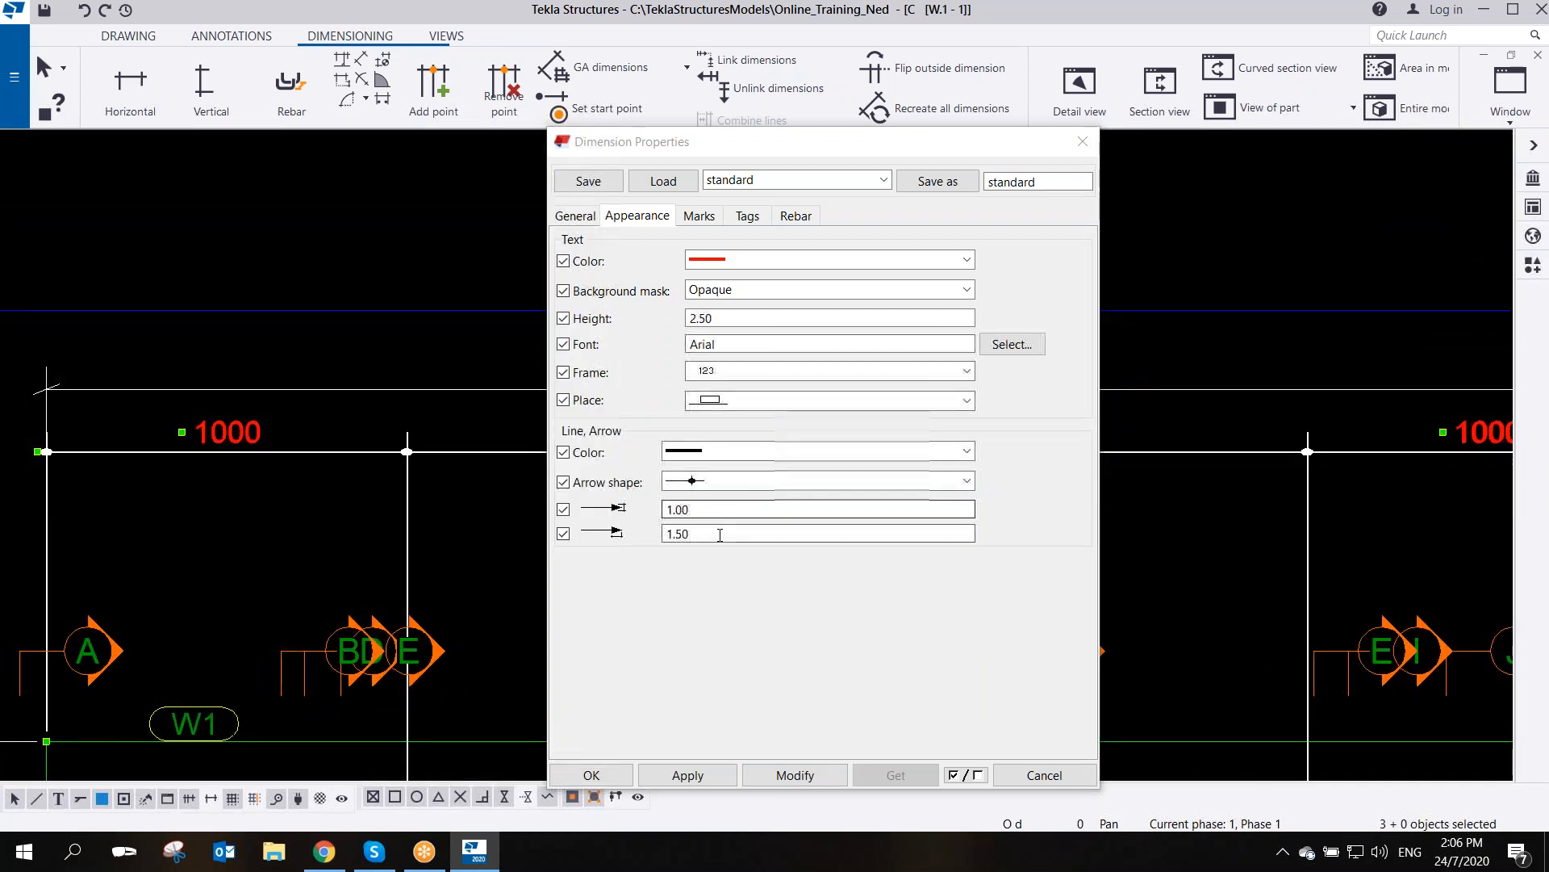
pyautogui.moveTo(414, 447)
pyautogui.mouseDown(button='middle')
pyautogui.moveTo(492, 448)
pyautogui.moveTo(460, 474)
pyautogui.moveTo(447, 457)
pyautogui.mouseUp(button='middle')
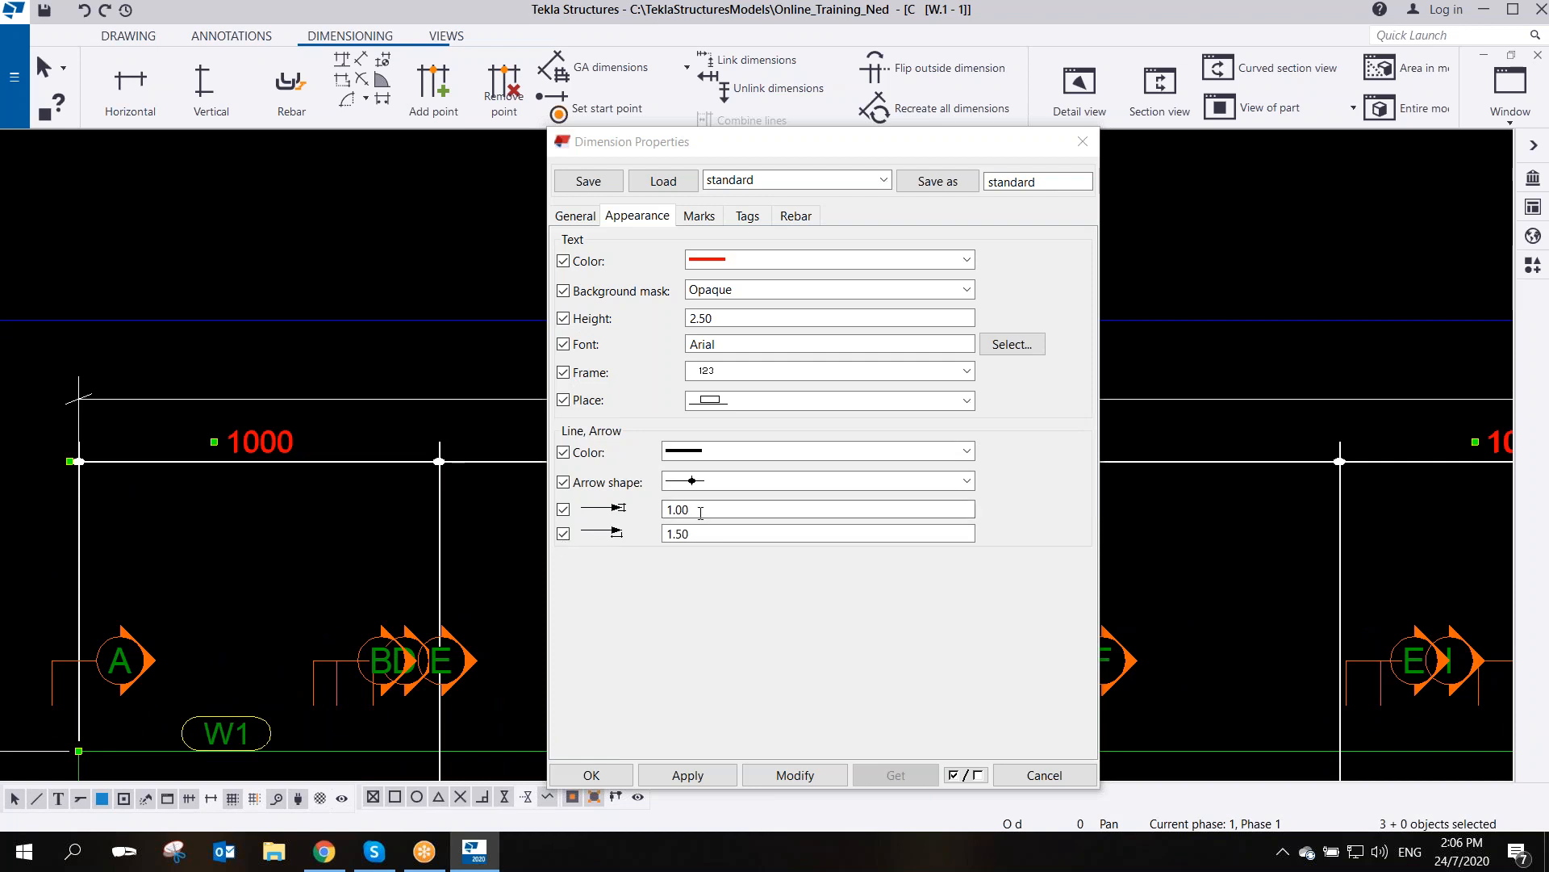
# - Set the arrow height of the opening dimension line to 1.5 and apply it
pyautogui.click(627, 523)
pyautogui.write('1.5')
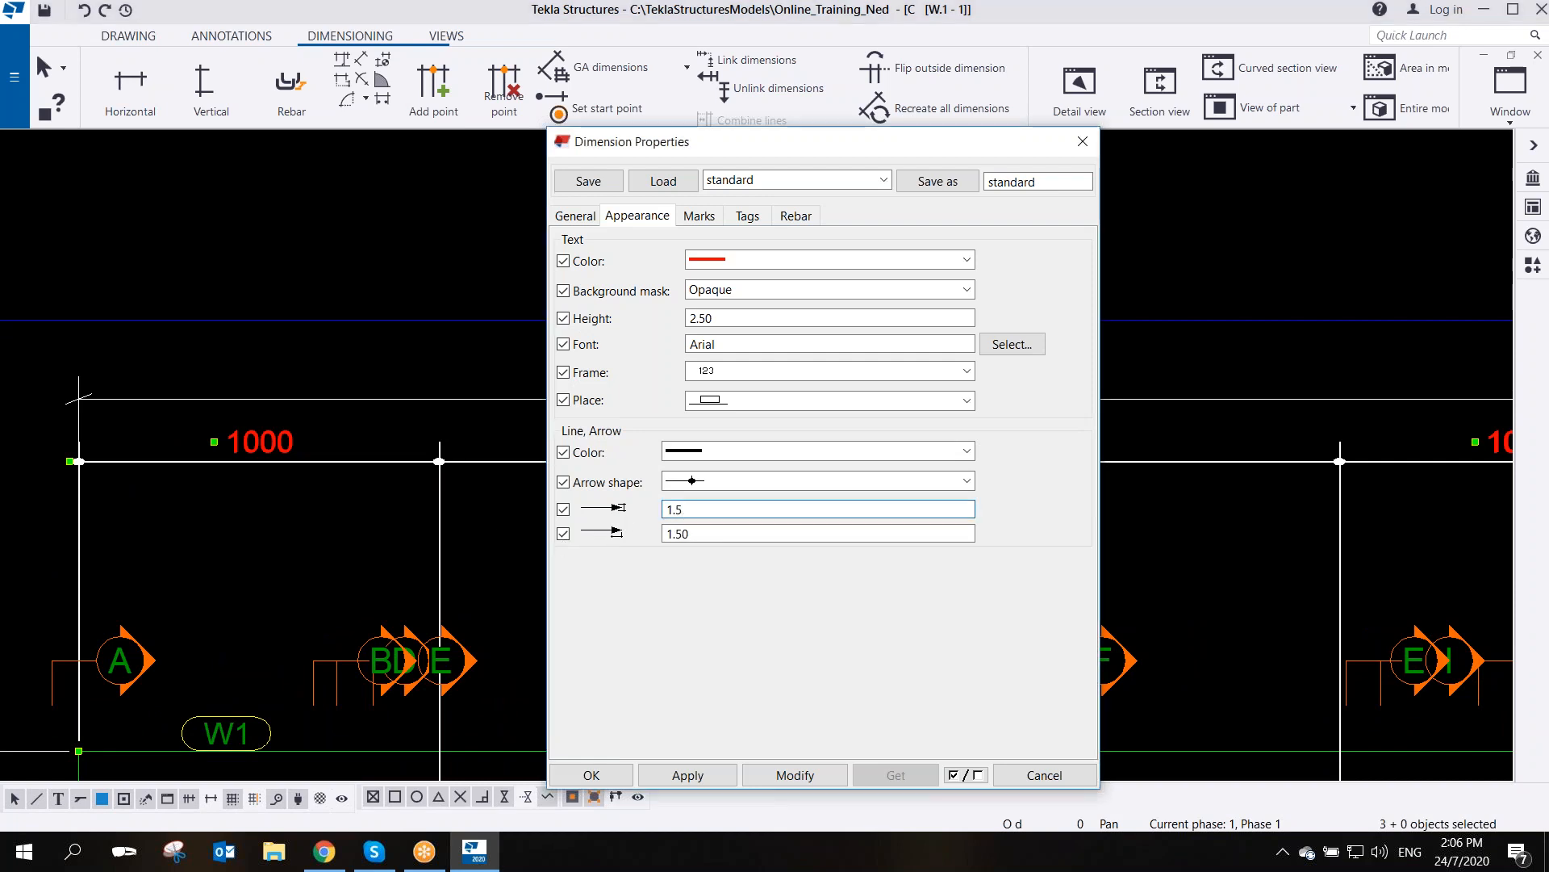
pyautogui.click(795, 775)
pyautogui.scroll(2, 440, 463)
pyautogui.scroll(2, 444, 464)
pyautogui.scroll(-2, 444, 471)
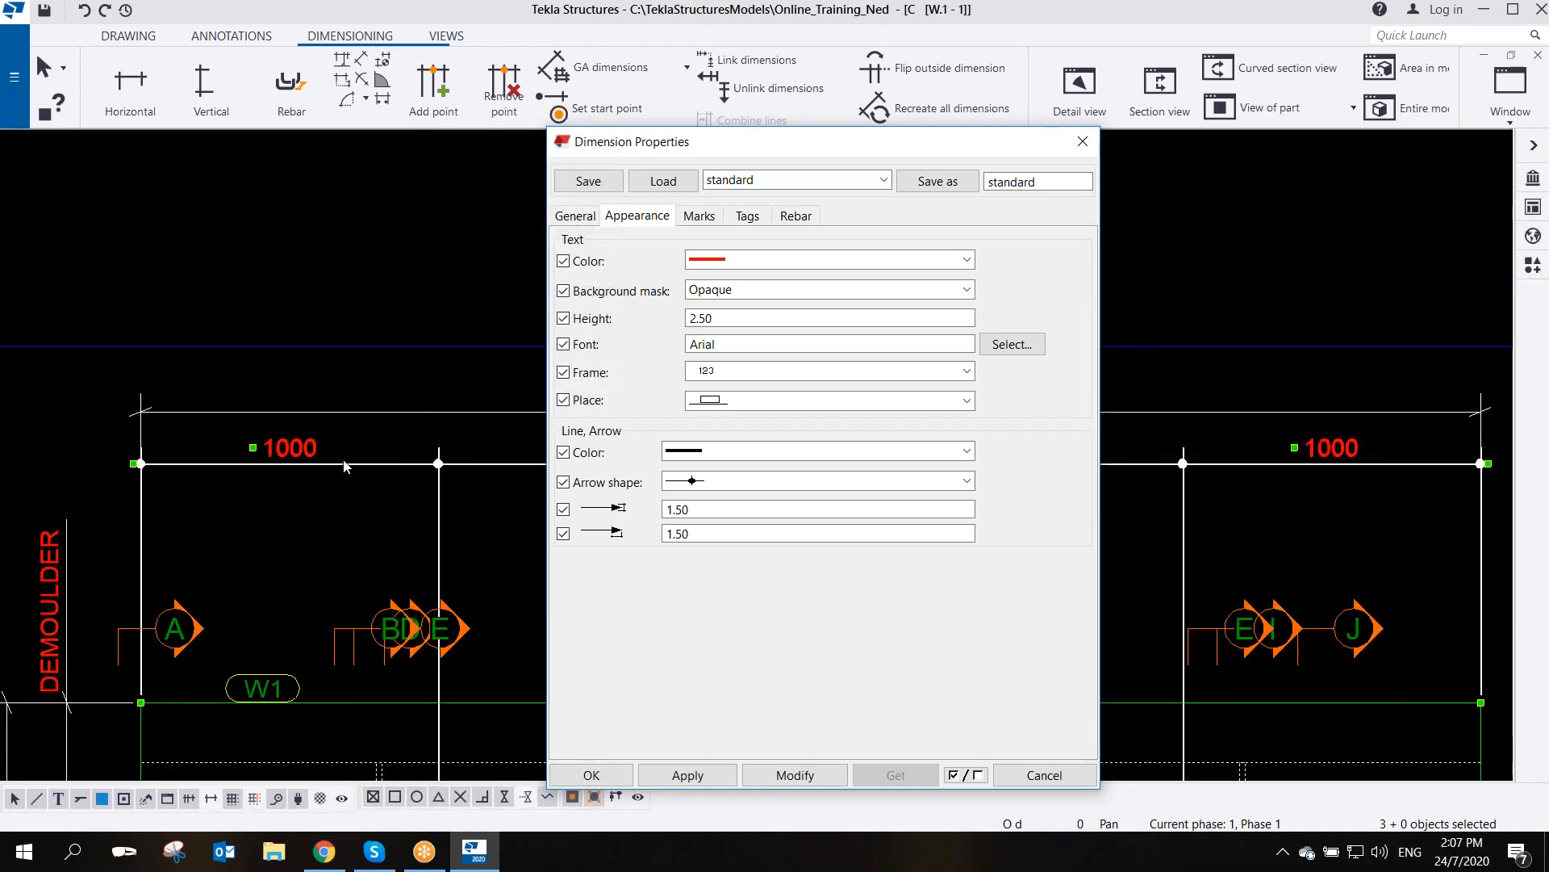
pyautogui.scroll(-2, 355, 493)
pyautogui.scroll(1, 370, 510)
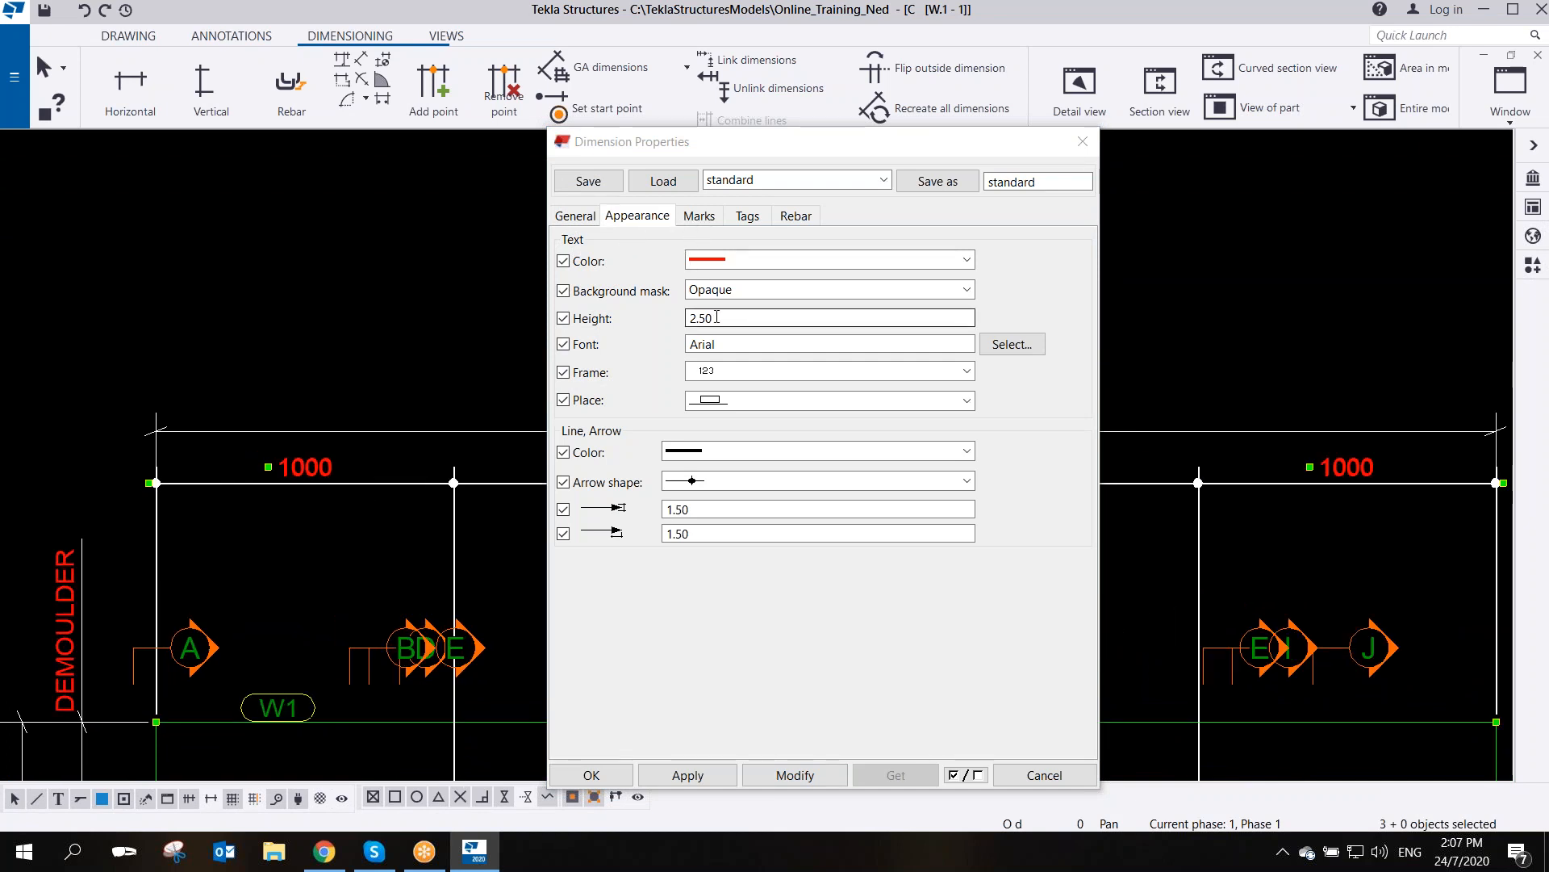
# - Try a text height of 2 on the opening dimension line, and restore it to 2.50 for comparison
pyautogui.moveTo(384, 512); pyautogui.dragTo(402, 401, button='middle')
pyautogui.scroll(-2, 397, 391)
pyautogui.scroll(2, 313, 413)
pyautogui.scroll(2, 334, 373)
pyautogui.click(618, 310)
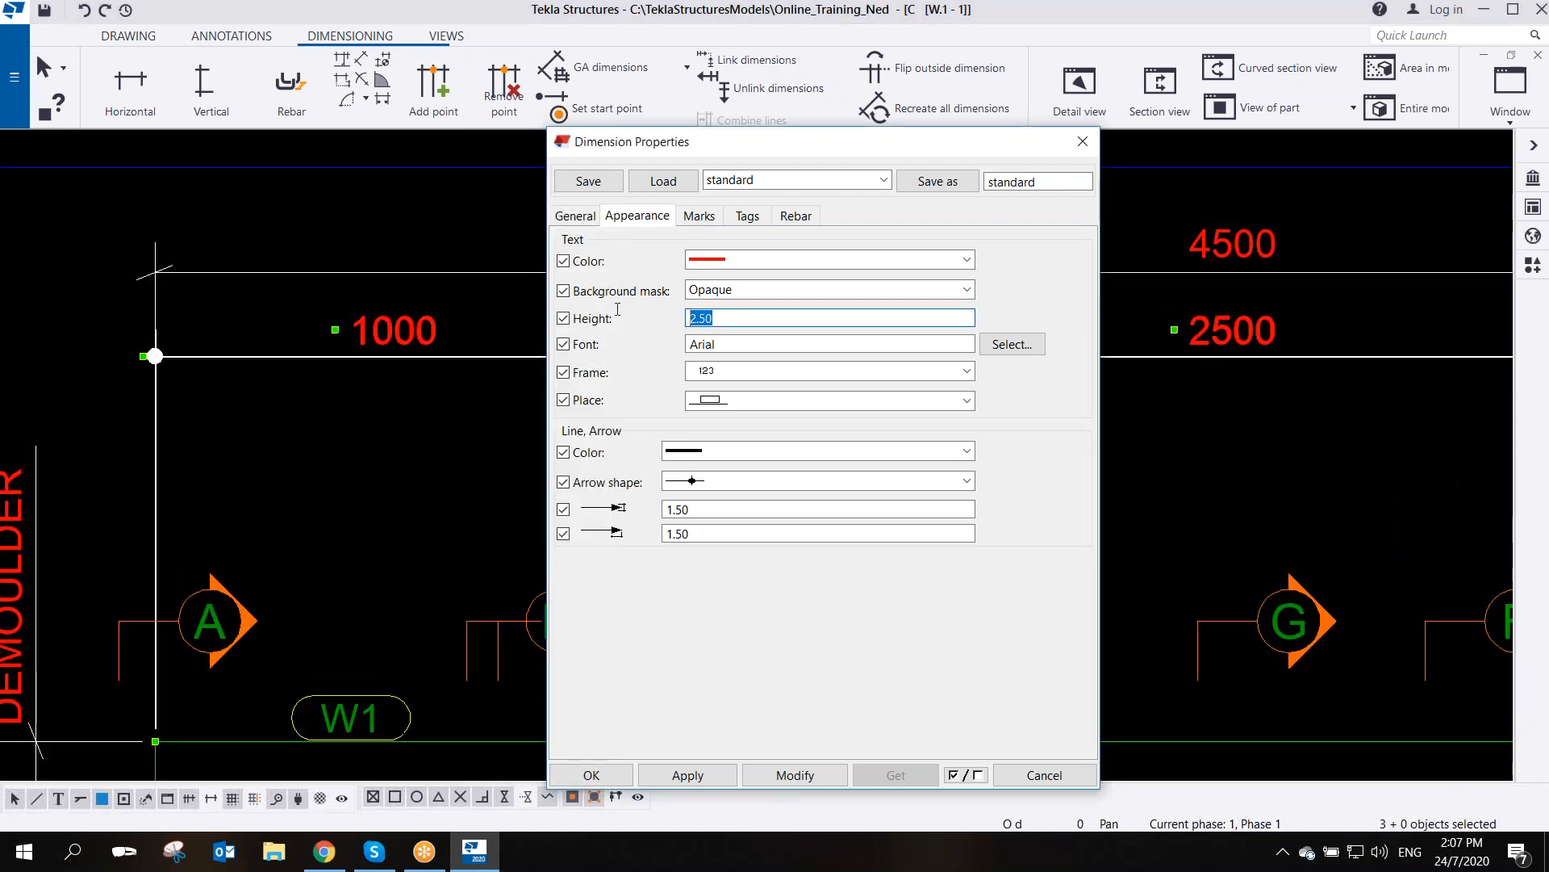
pyautogui.write('2')
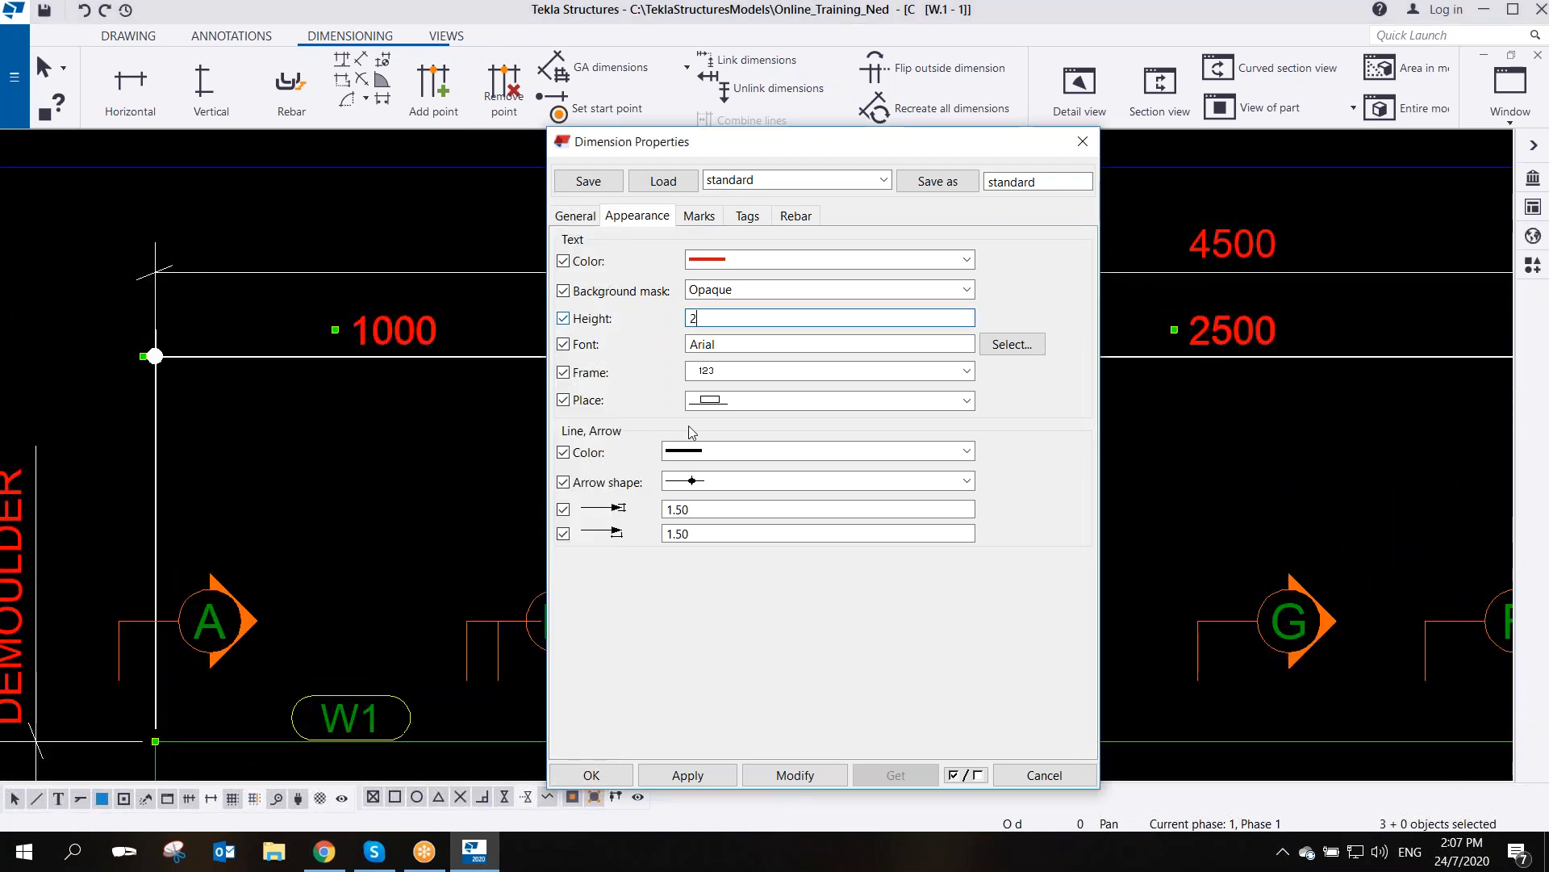
pyautogui.click(780, 776)
pyautogui.moveTo(759, 321); pyautogui.dragTo(533, 304)
pyautogui.write('2.50')
pyautogui.click(787, 773)
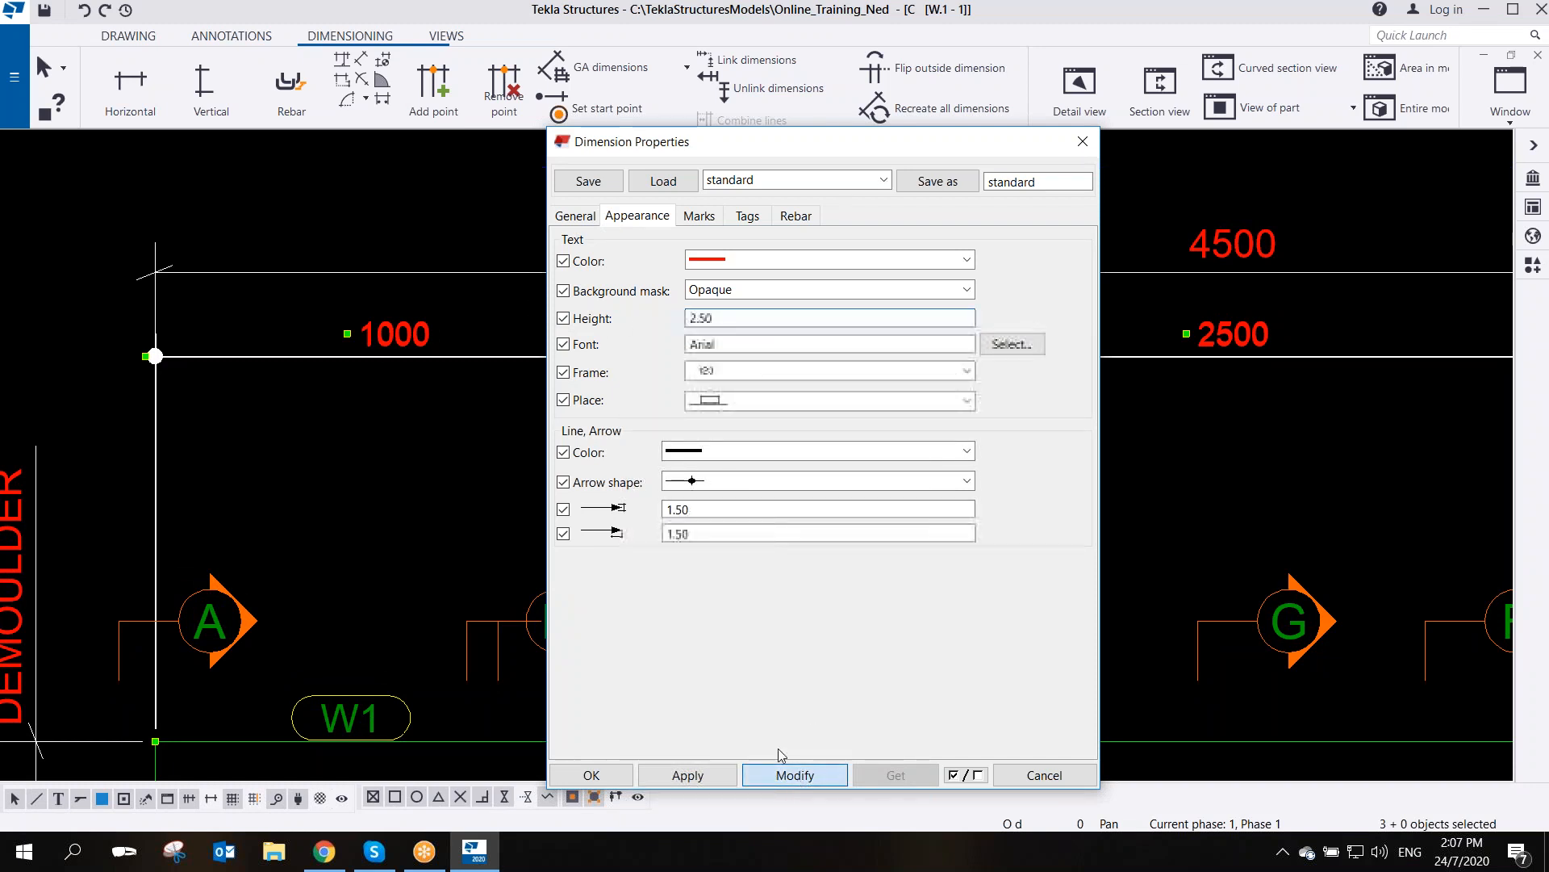
# - Set the text height of the opening dimension line to 2 and apply it
pyautogui.moveTo(724, 318); pyautogui.dragTo(595, 303)
pyautogui.write('2')
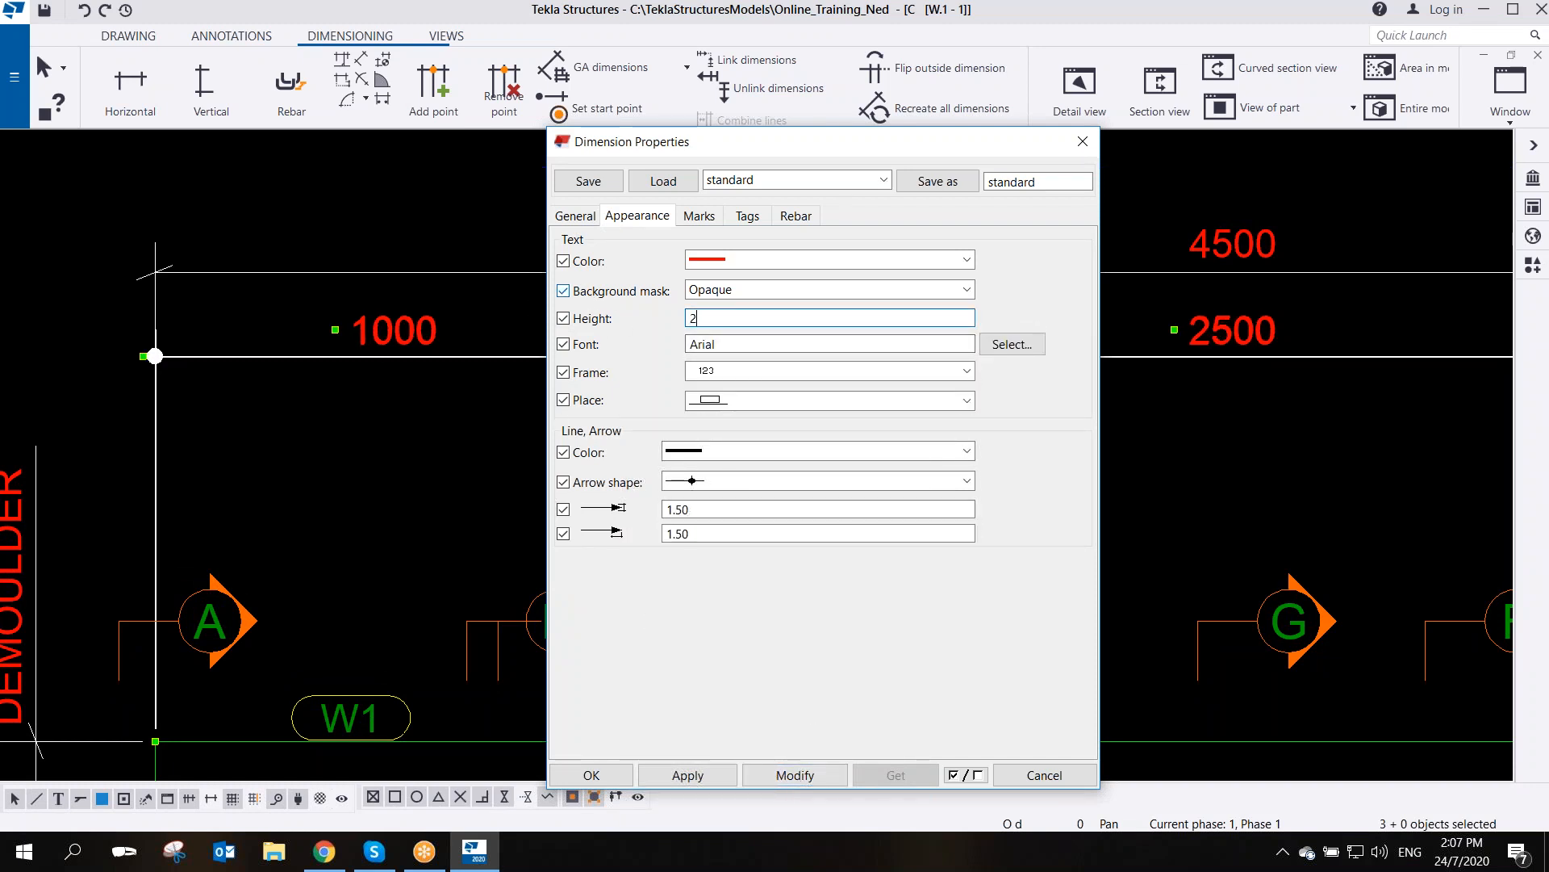
pyautogui.click(794, 775)
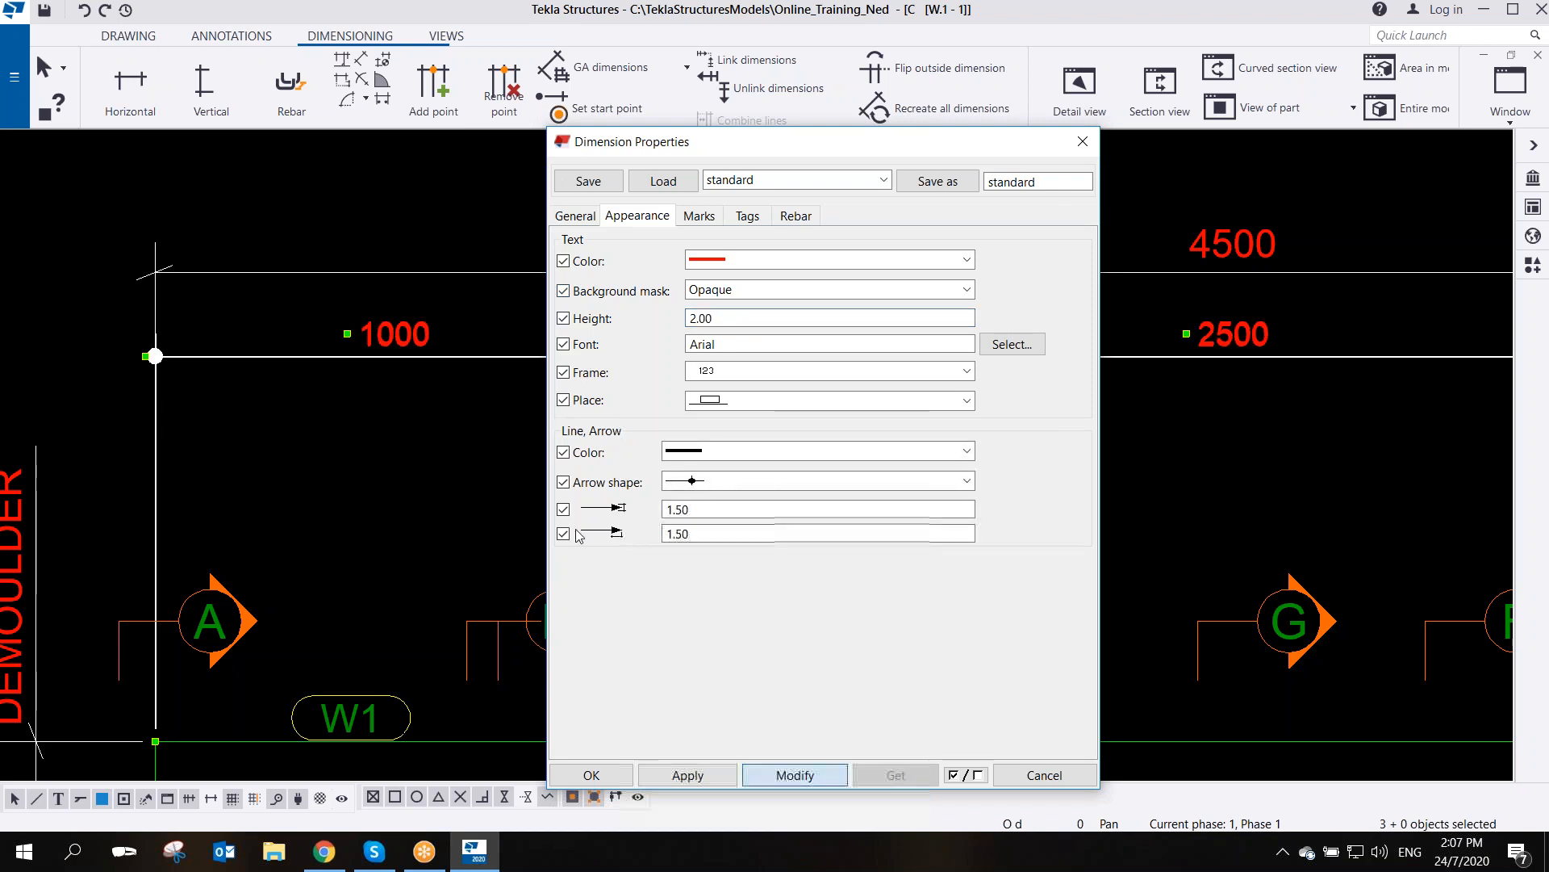
pyautogui.scroll(-5, 163, 355)
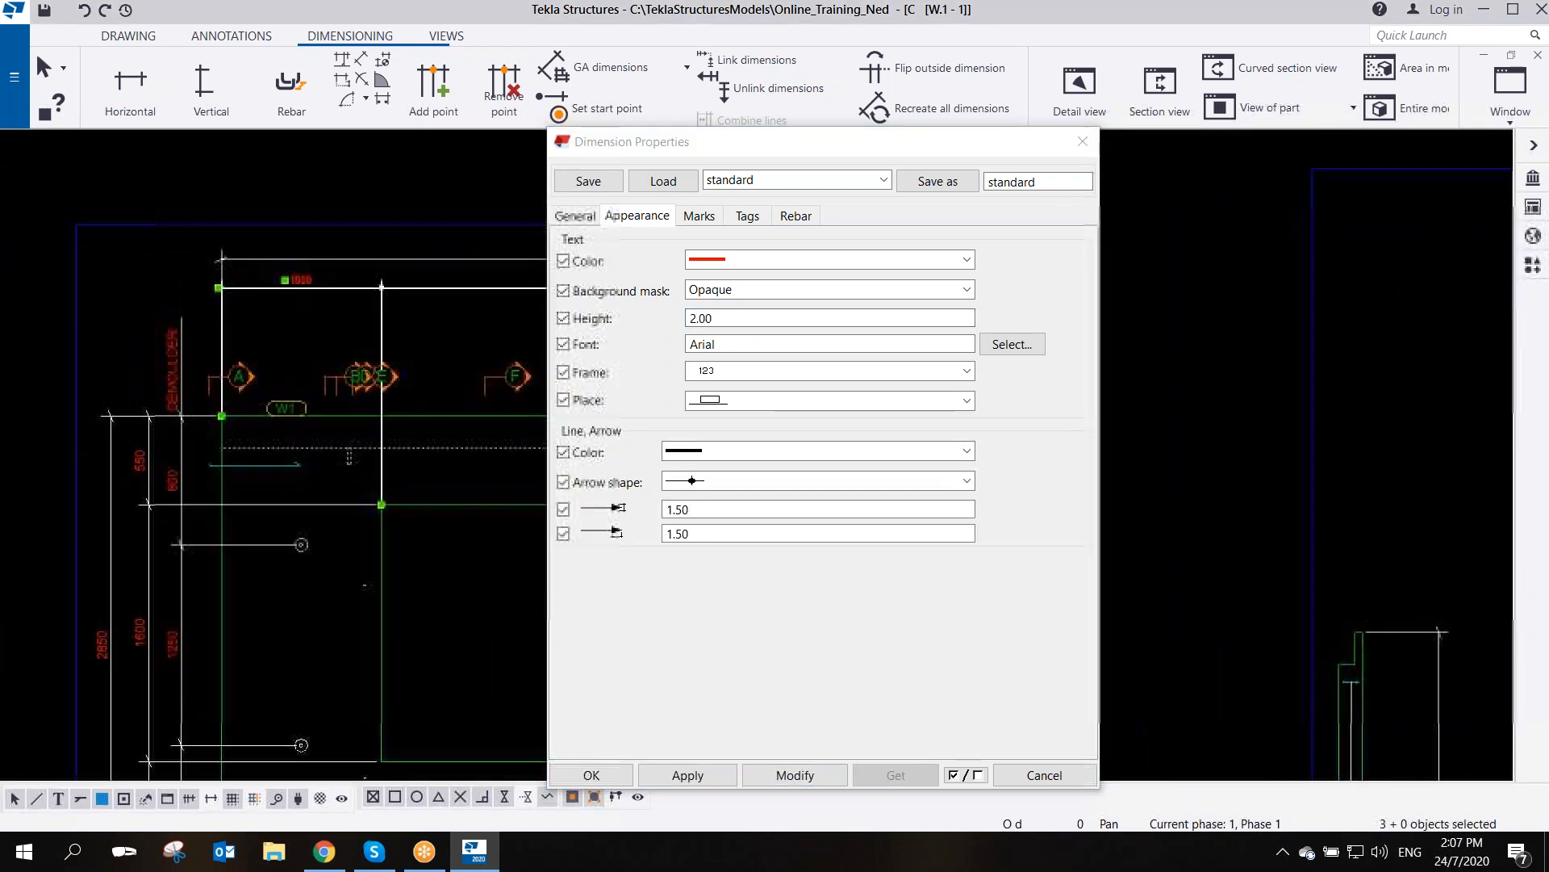
# - Set the text height of the opening dimension line back to 2.50 and apply it
pyautogui.scroll(7, 336, 298)
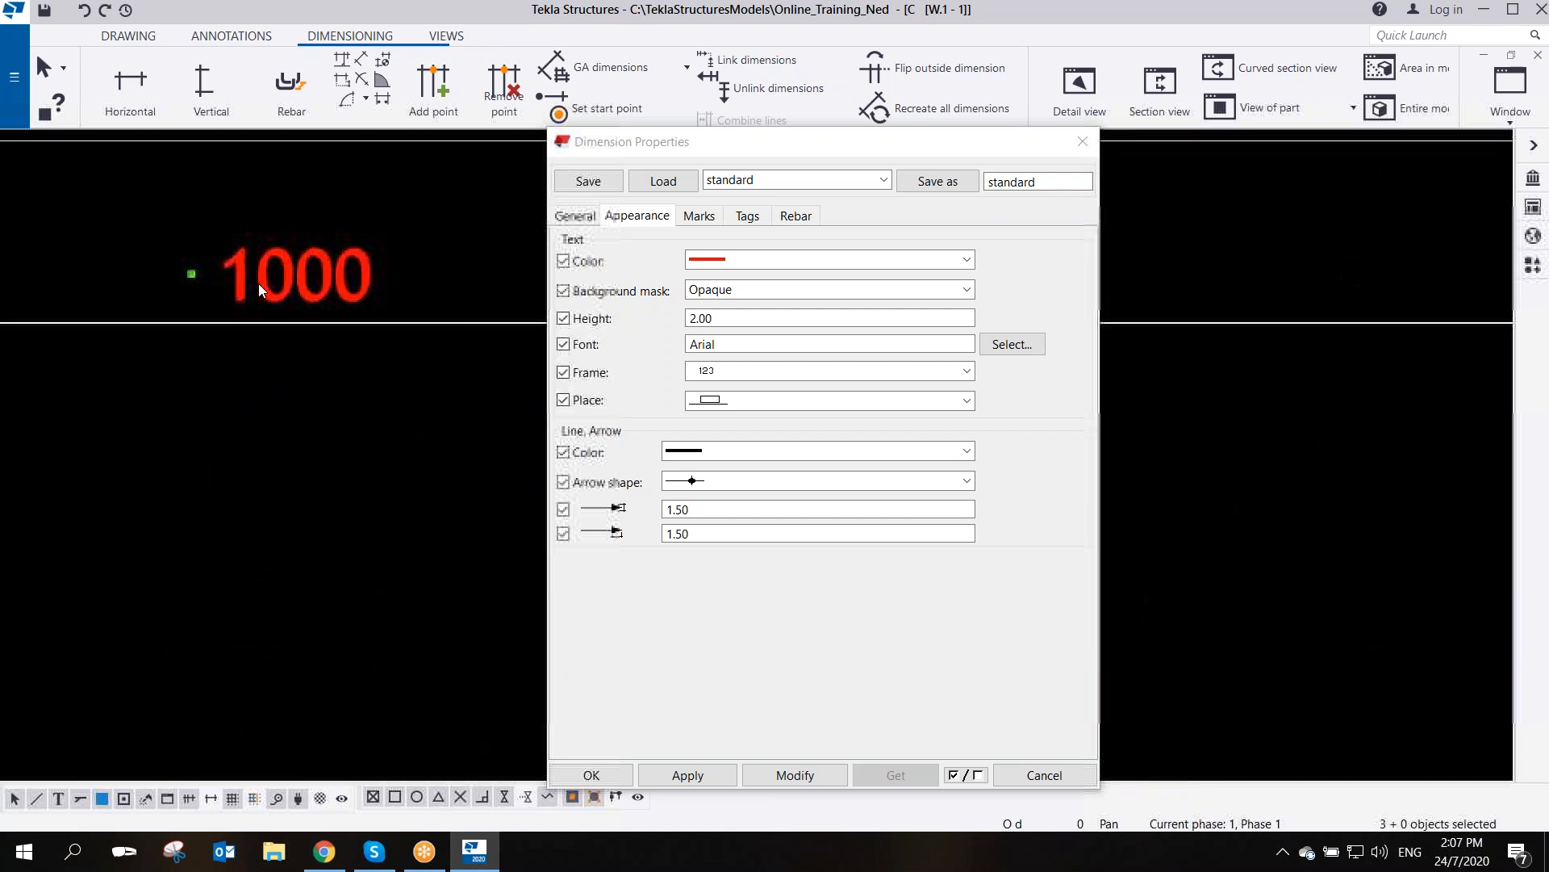
pyautogui.moveTo(259, 283); pyautogui.dragTo(416, 420, button='middle')
pyautogui.moveTo(718, 318); pyautogui.dragTo(690, 318)
pyautogui.write('2.')
pyautogui.click(795, 775)
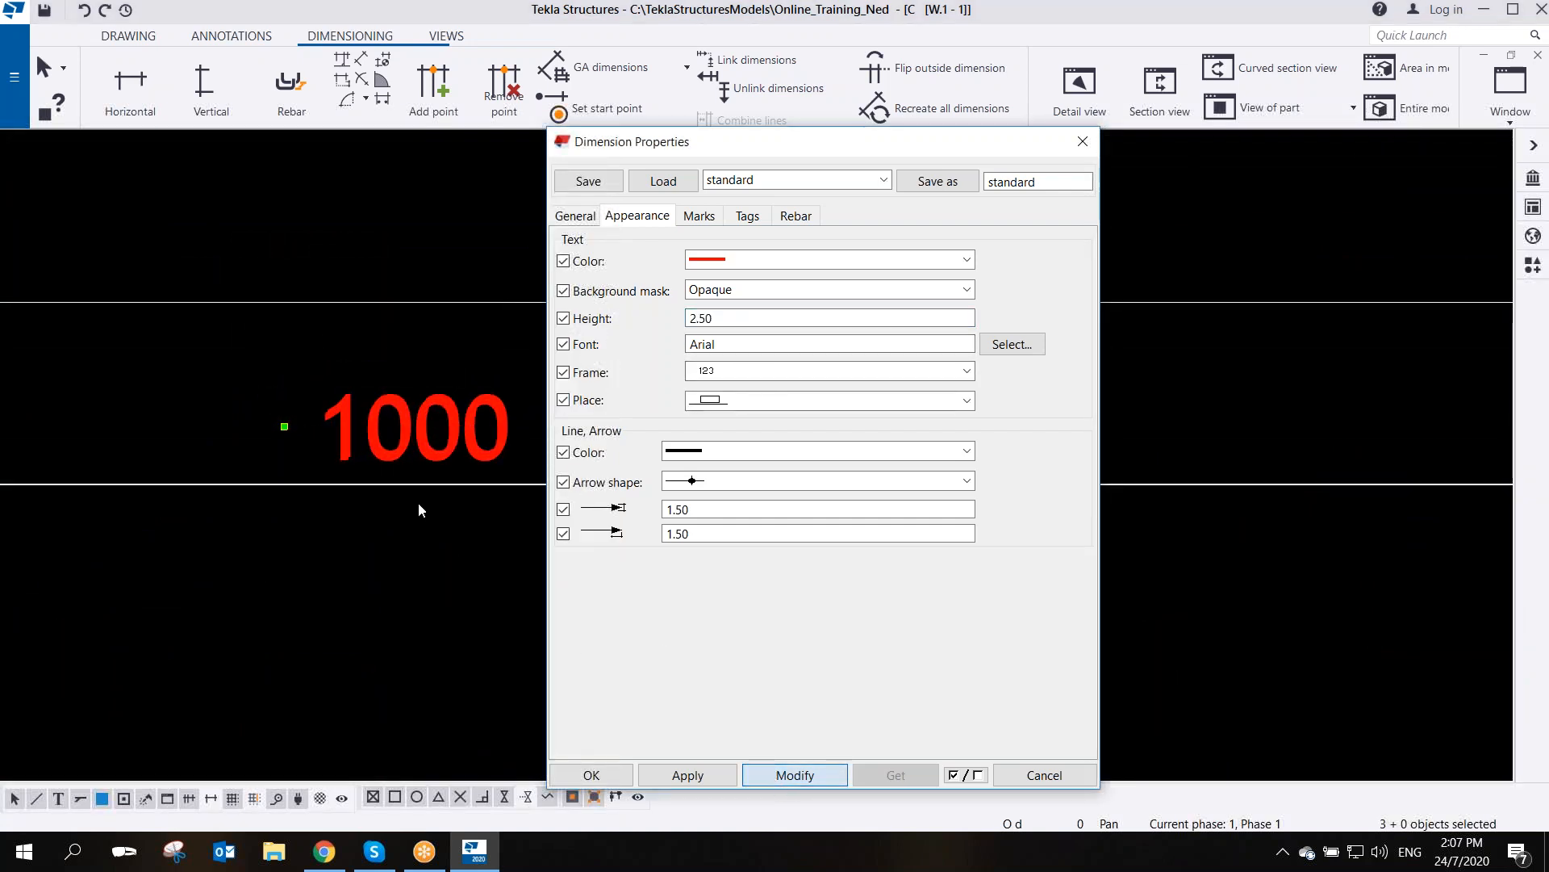
pyautogui.scroll(-4, 205, 371)
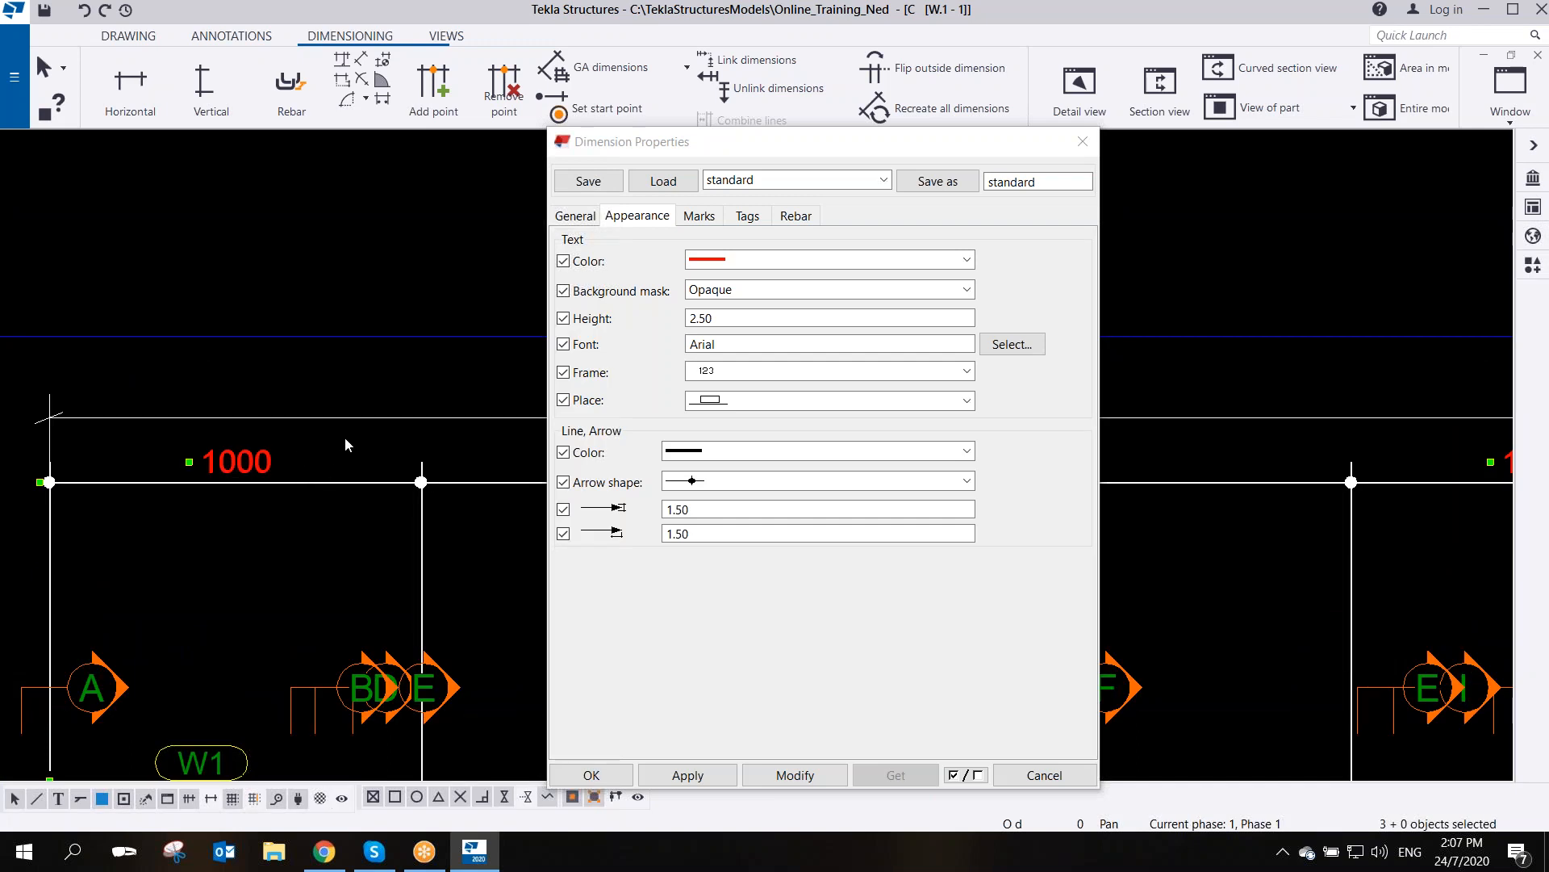
pyautogui.scroll(-1, 419, 482)
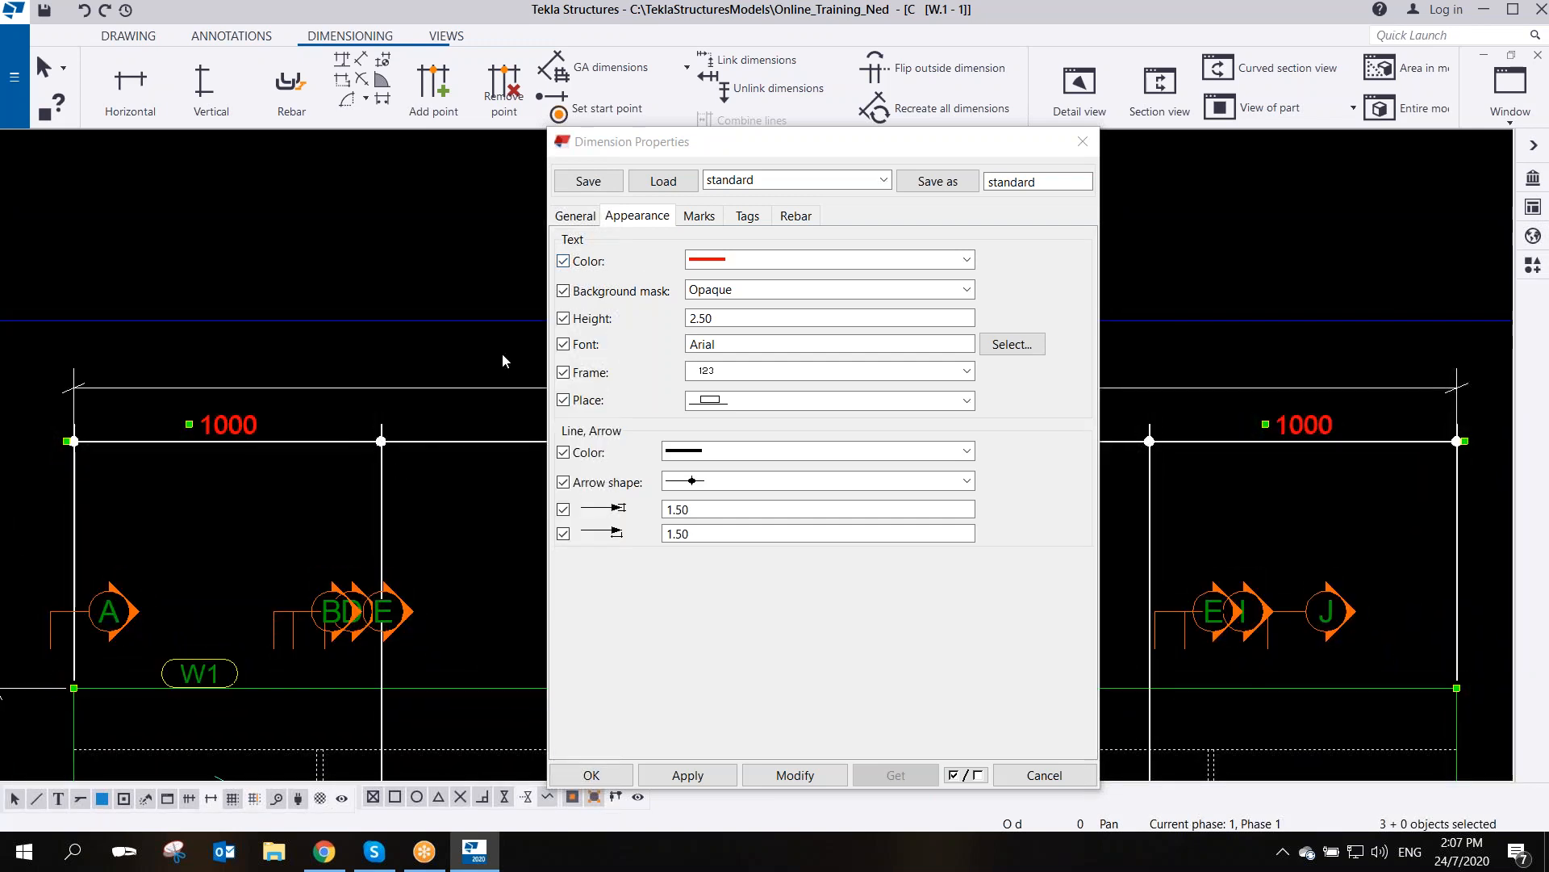
# - Save the current dimension properties as a new settings file named ned_dim_2.5_type1
pyautogui.doubleClick(1058, 182)
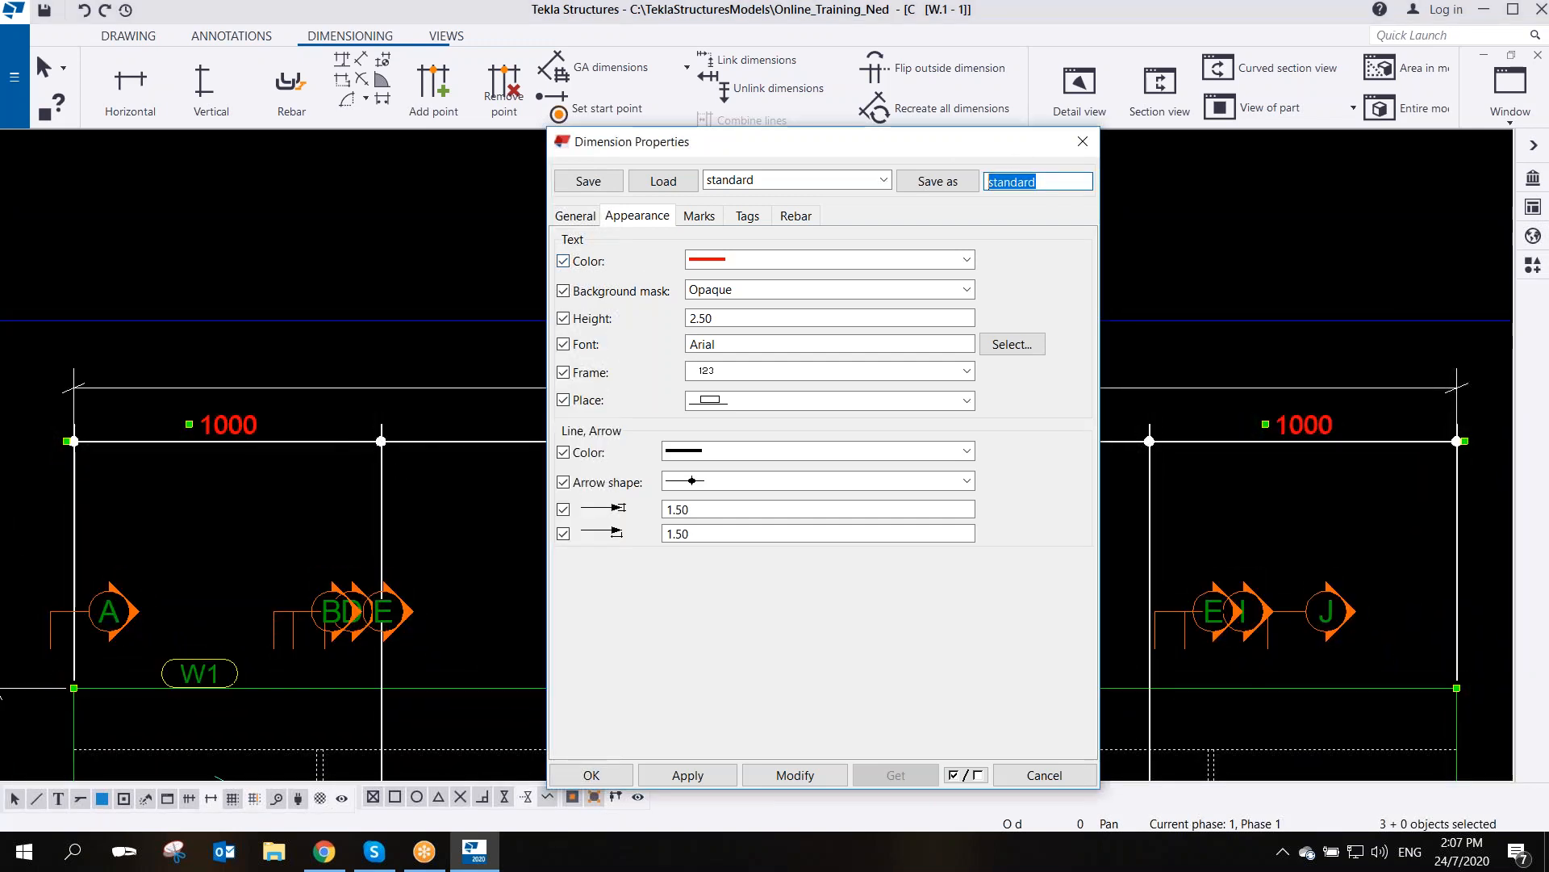
pyautogui.write('ned_dim_2.5_type')
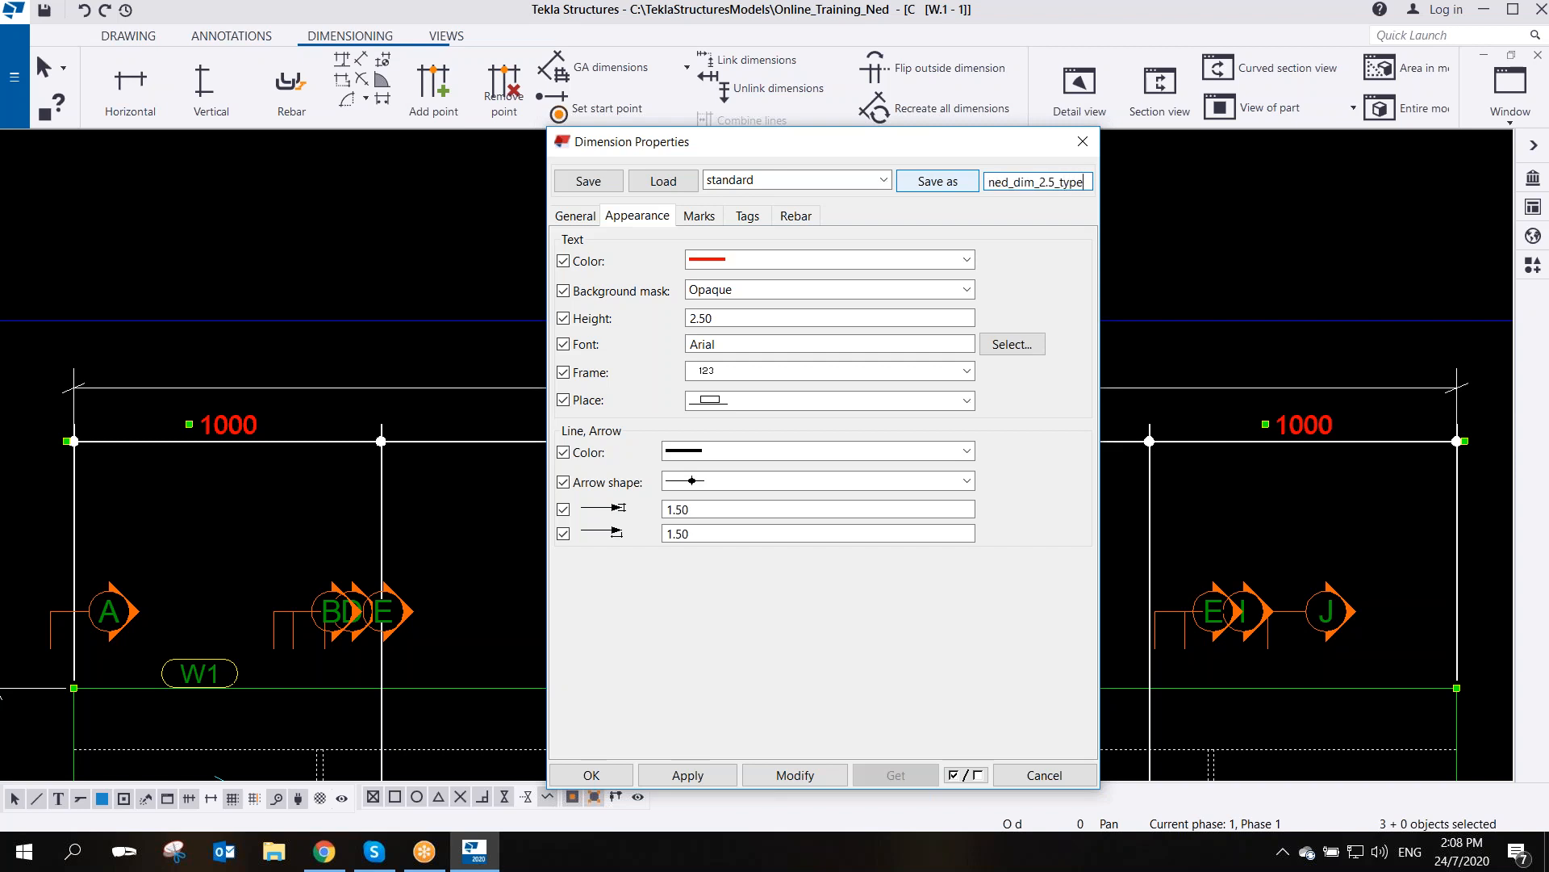
pyautogui.write('1')
pyautogui.click(946, 184)
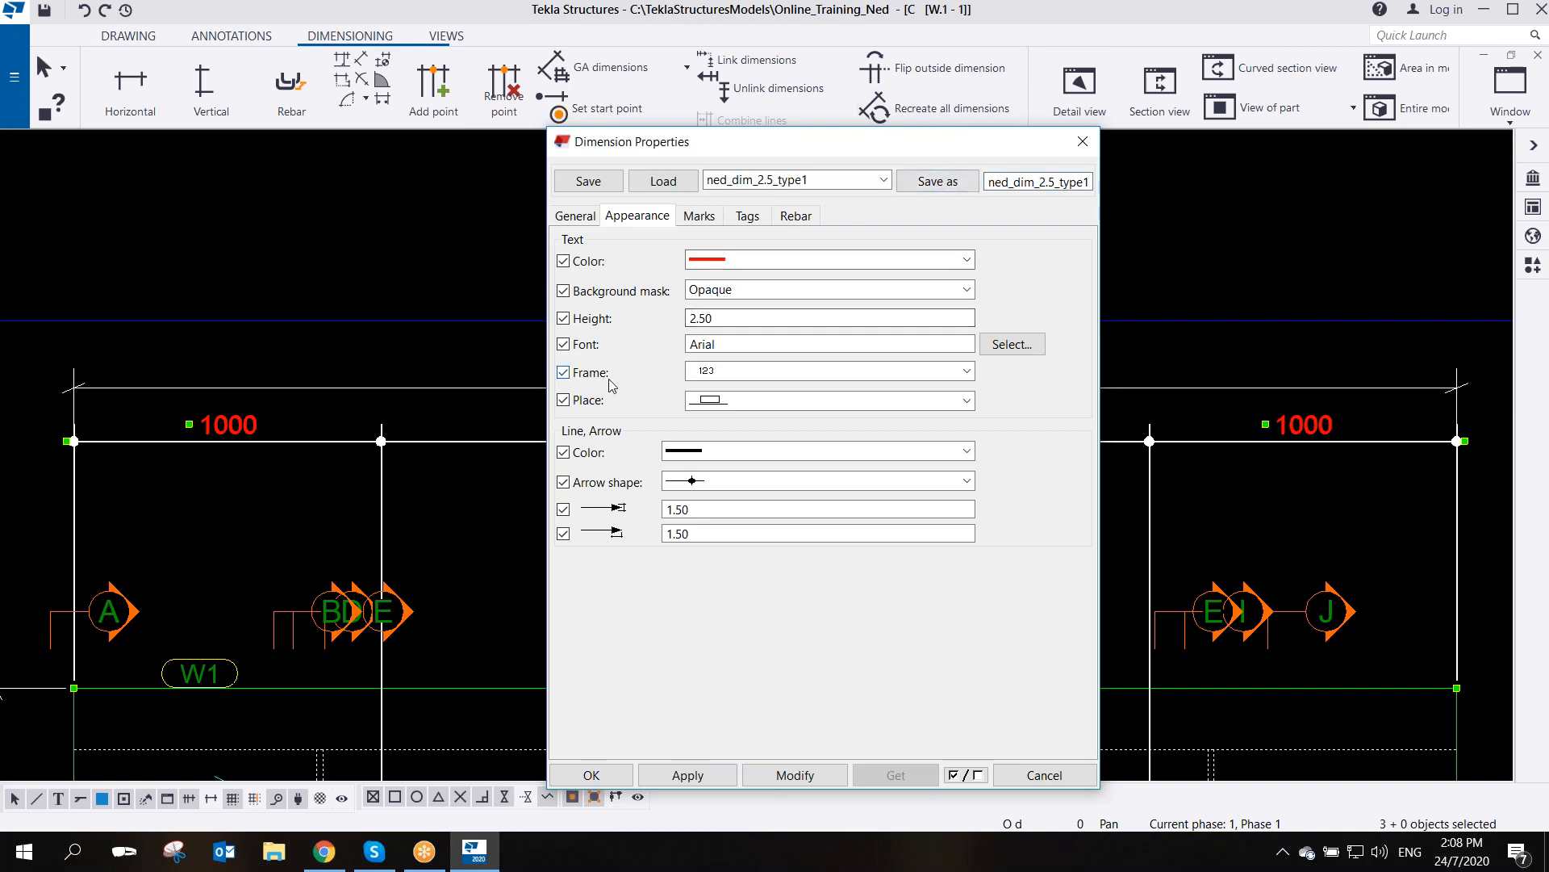
# - Set the short extension line option of the opening dimension line to Yes and apply it
pyautogui.click(576, 217)
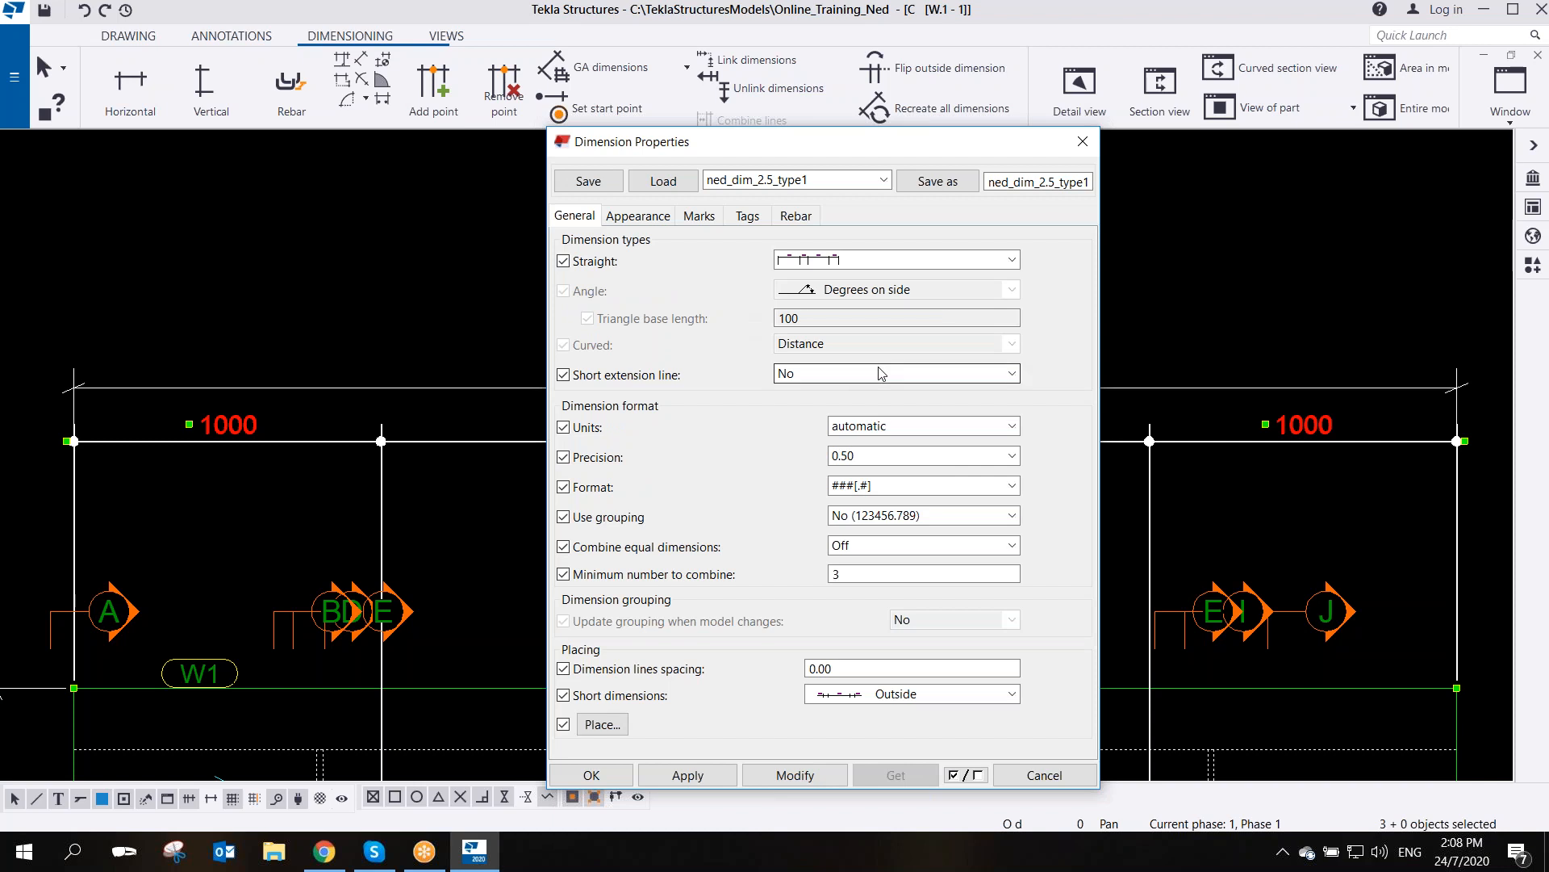
pyautogui.click(828, 374)
pyautogui.click(806, 394)
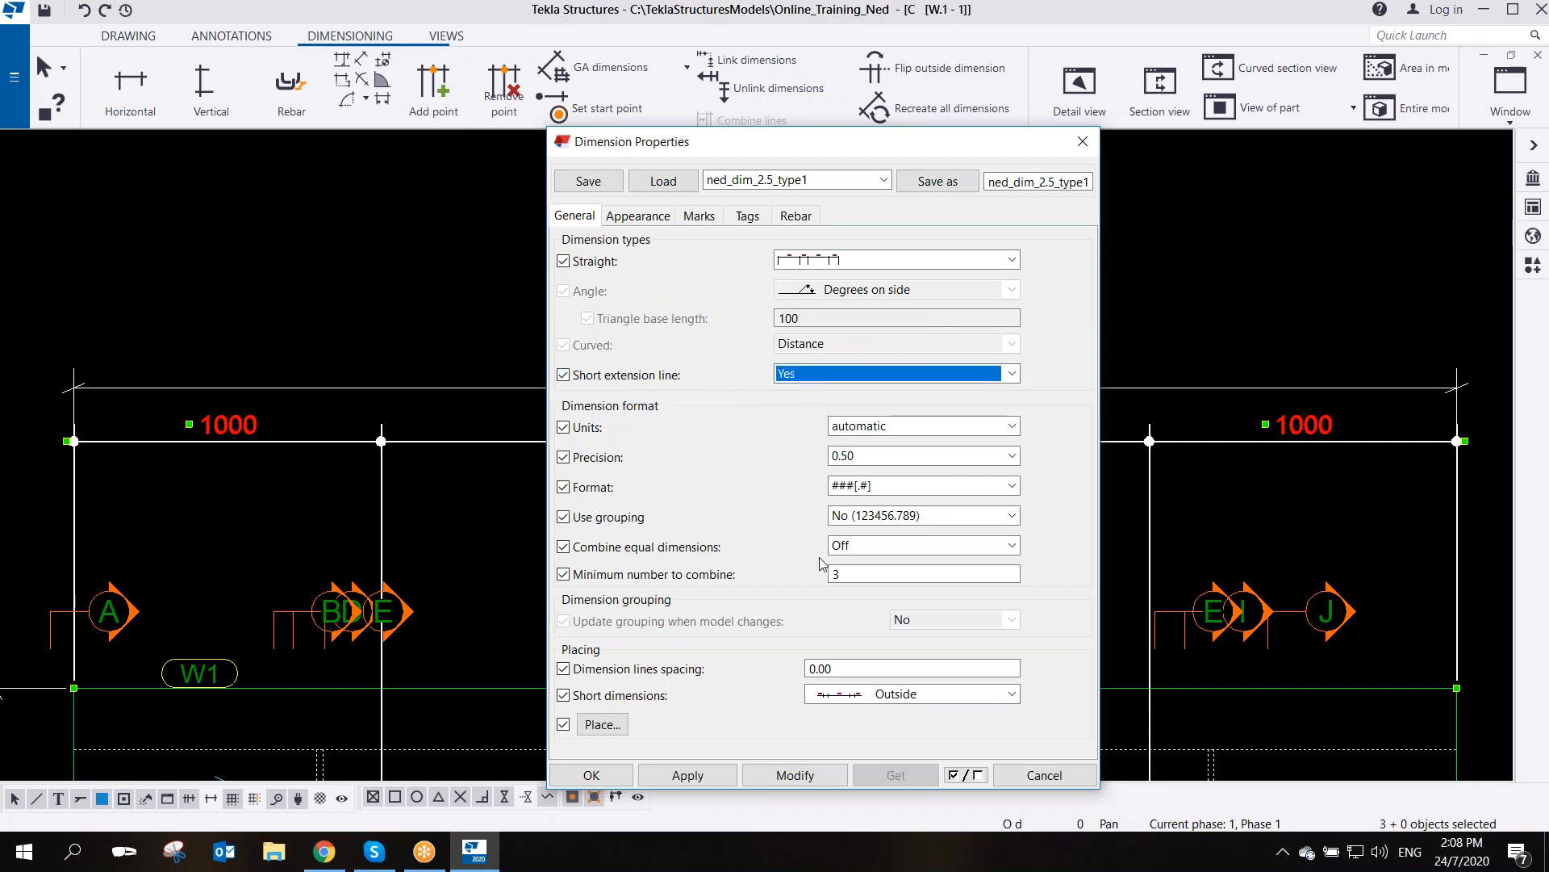
pyautogui.click(791, 772)
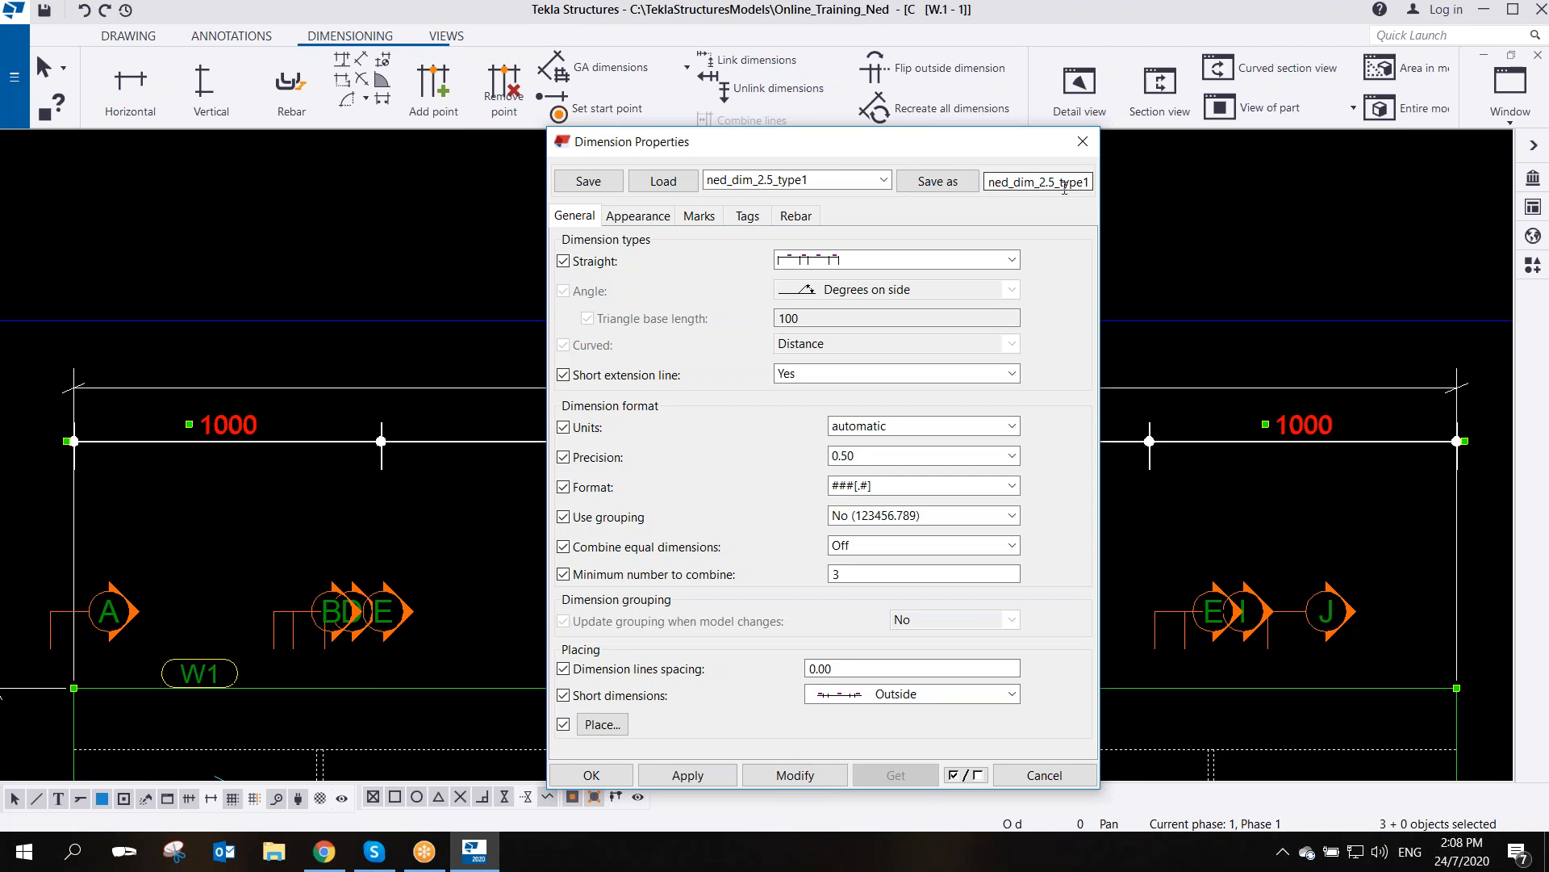
# - Save the dimension properties with short extension lines as a second settings file named ned_dim_2.5_type2
pyautogui.moveTo(1079, 183); pyautogui.dragTo(1096, 183)
pyautogui.write('2')
pyautogui.click(936, 181)
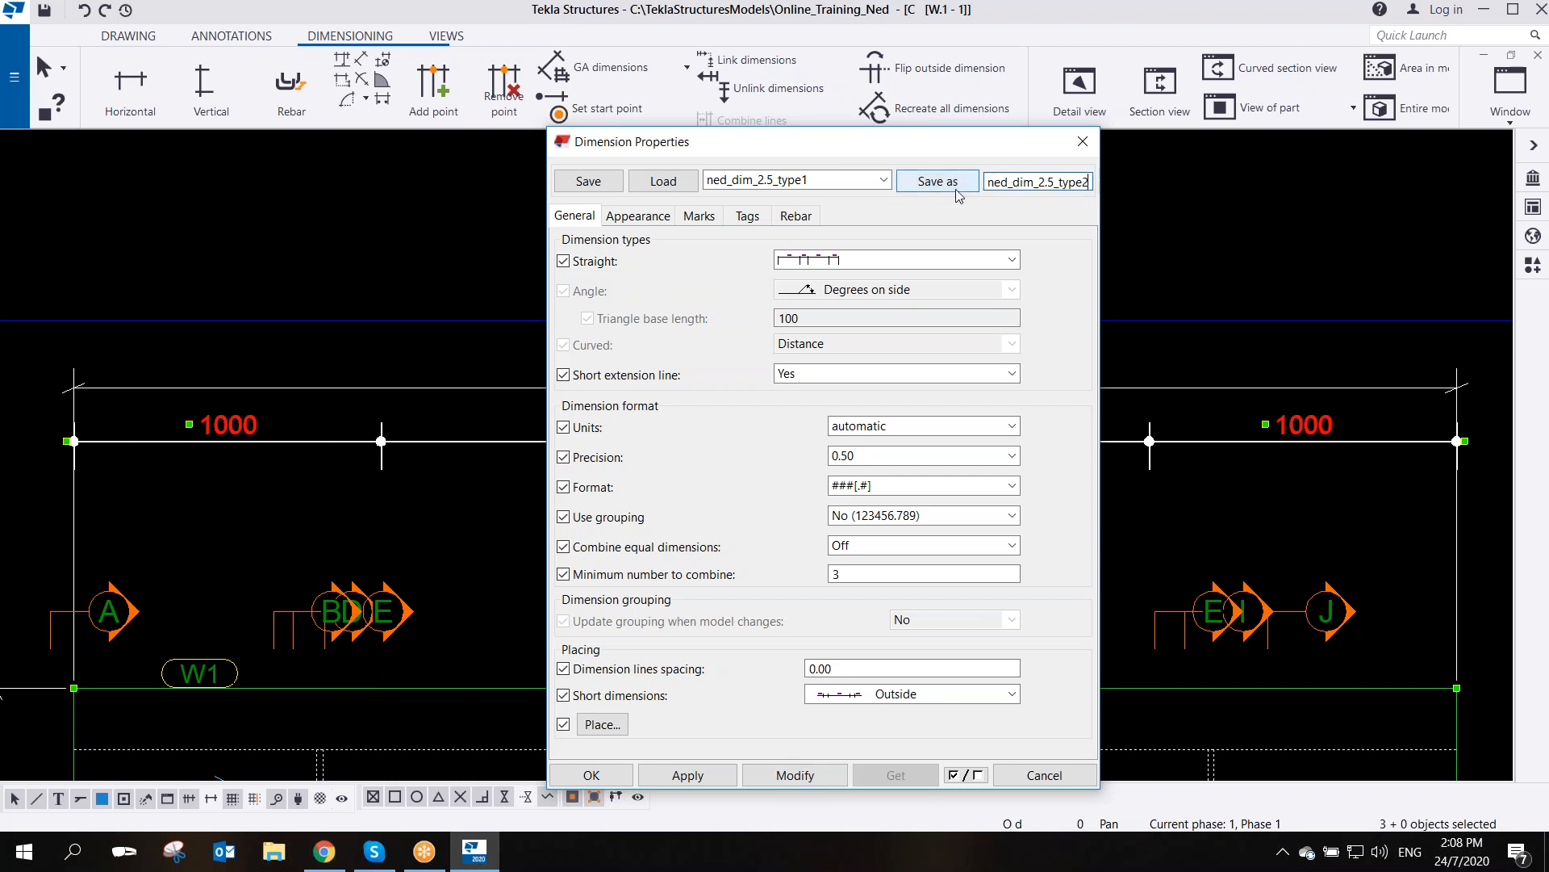
# - Examine the extension lines, dots and text of the opening dimension line above the front view
pyautogui.scroll(-2, 253, 432)
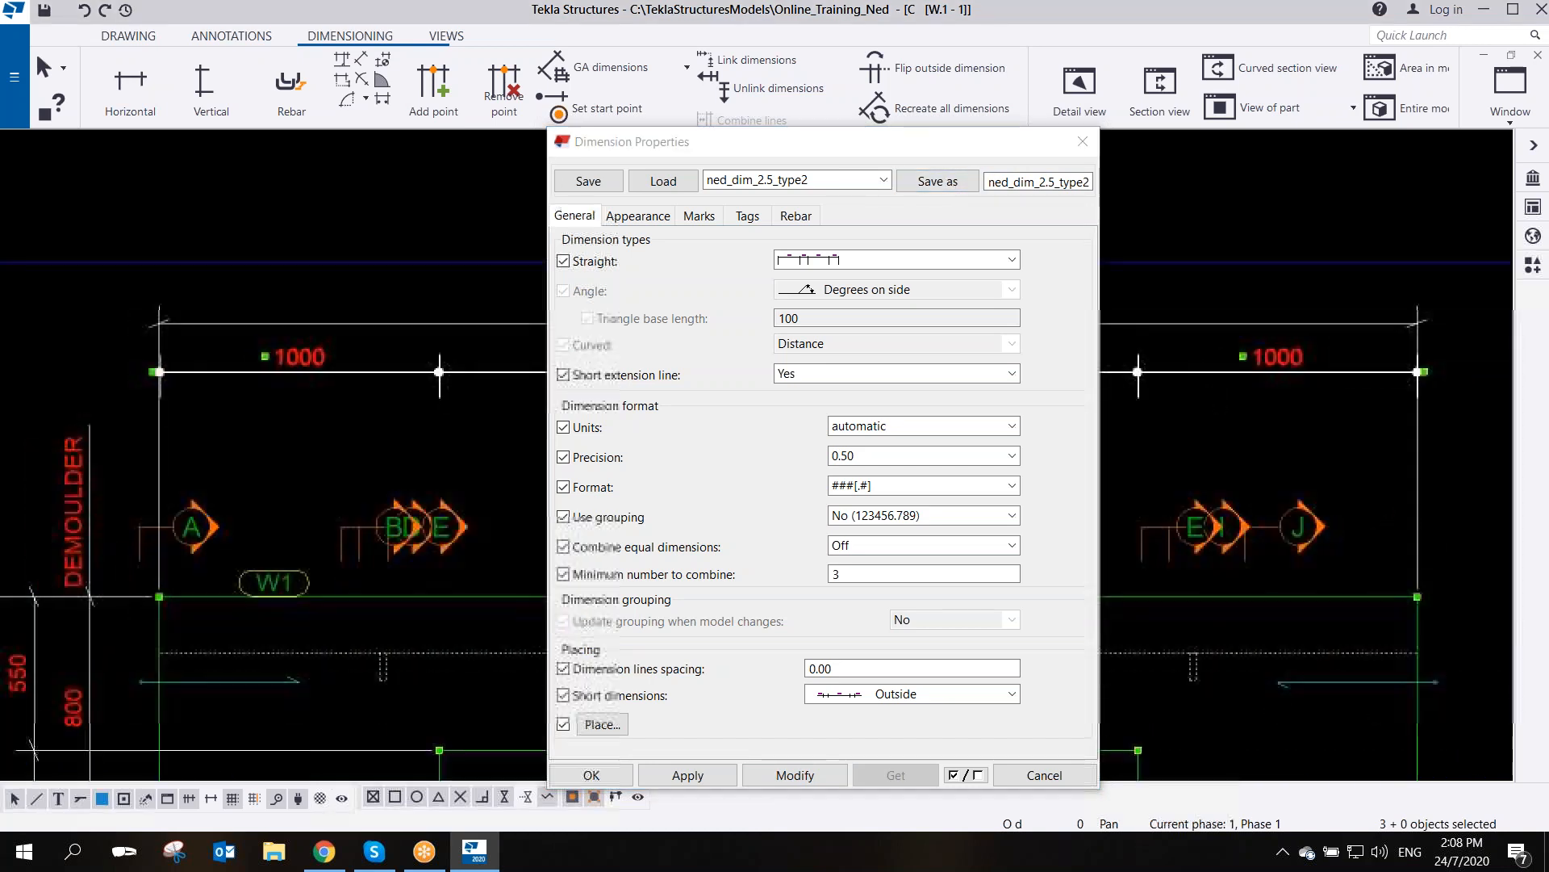
pyautogui.scroll(2, 351, 458)
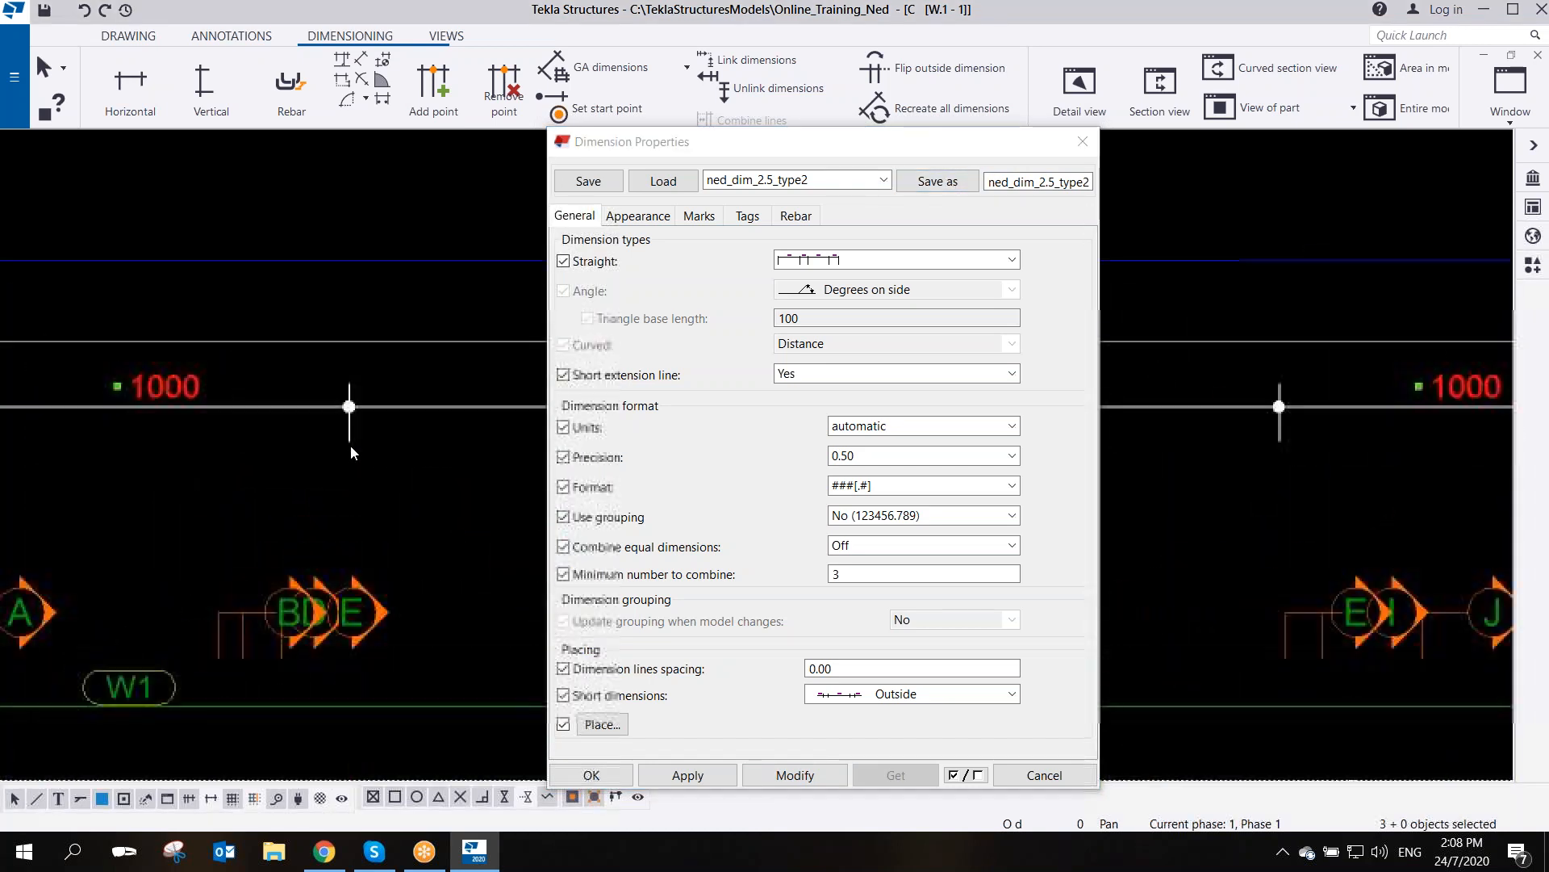
pyautogui.scroll(-3, 324, 450)
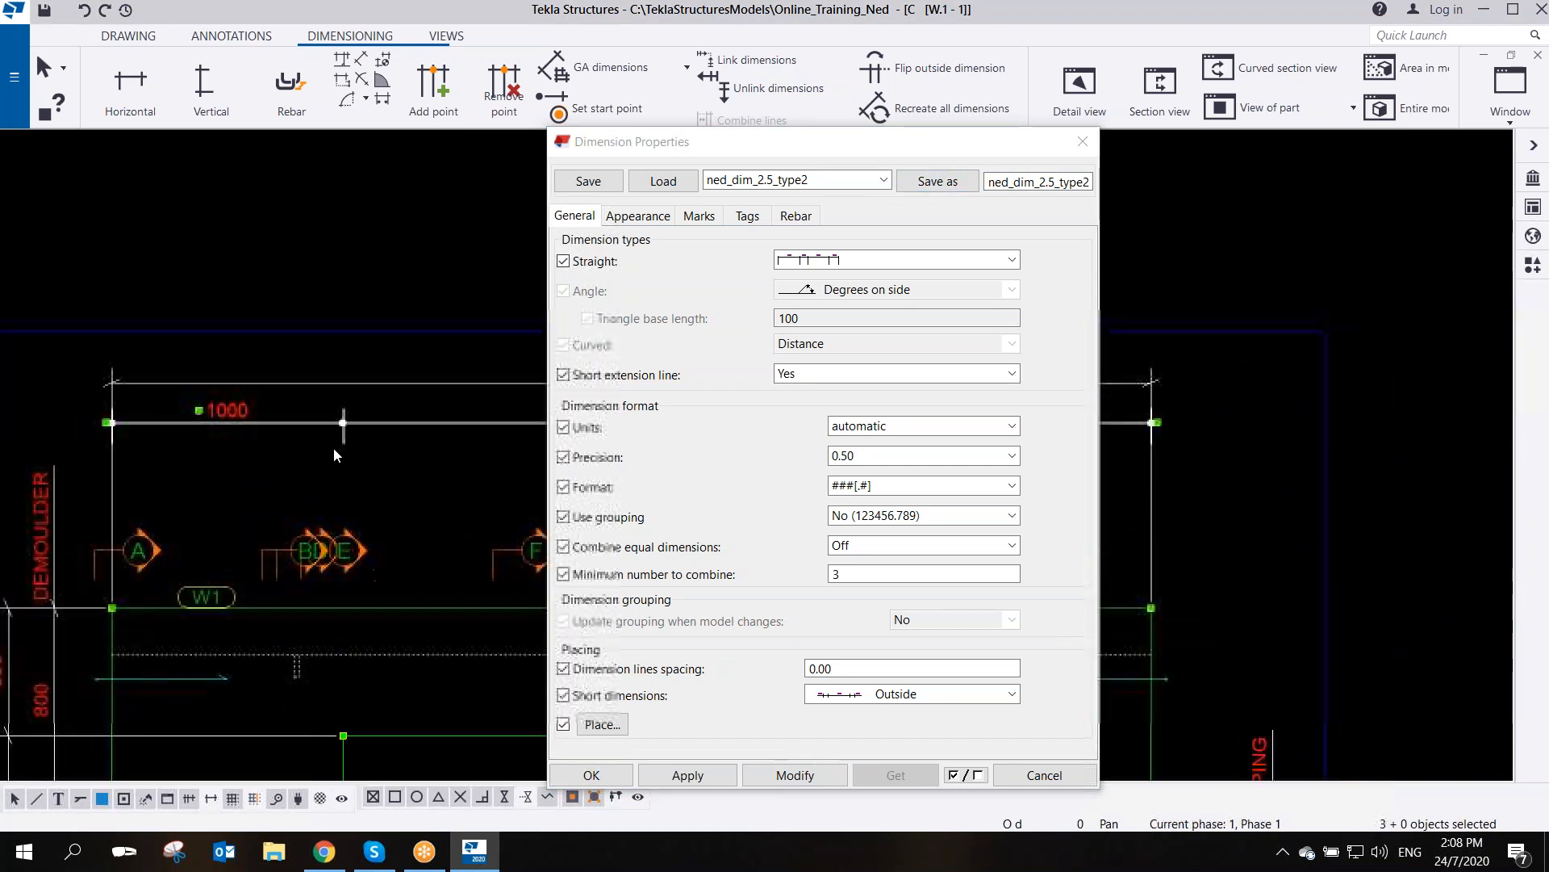
pyautogui.scroll(2, 321, 590)
pyautogui.moveTo(236, 554); pyautogui.dragTo(347, 516, button='middle')
pyautogui.scroll(-3, 351, 515)
pyautogui.scroll(1, 343, 471)
pyautogui.scroll(1, 342, 469)
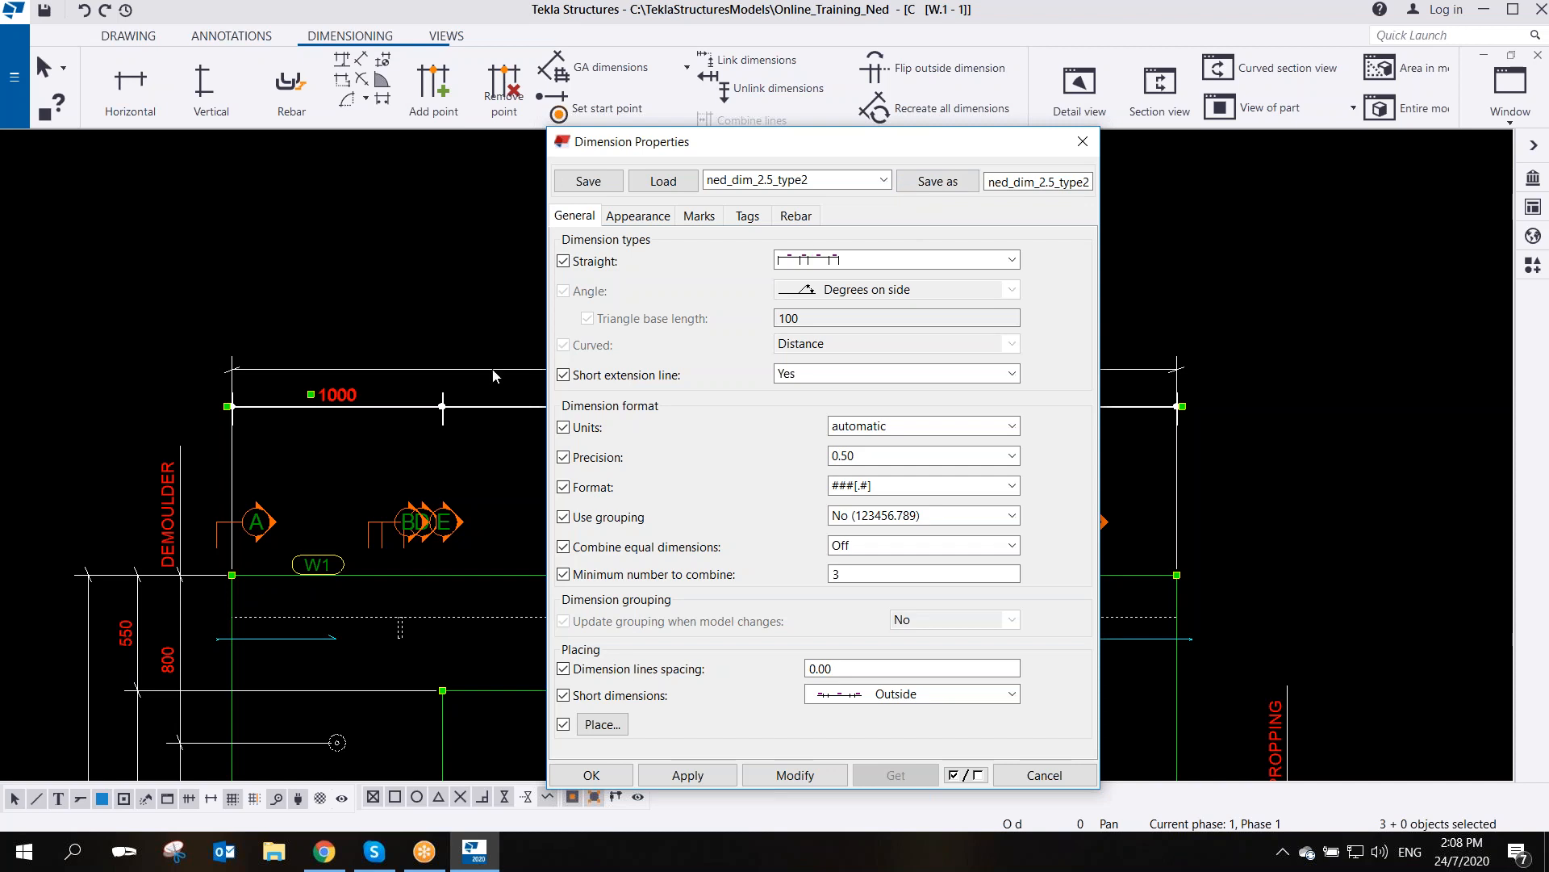
pyautogui.scroll(4, 315, 401)
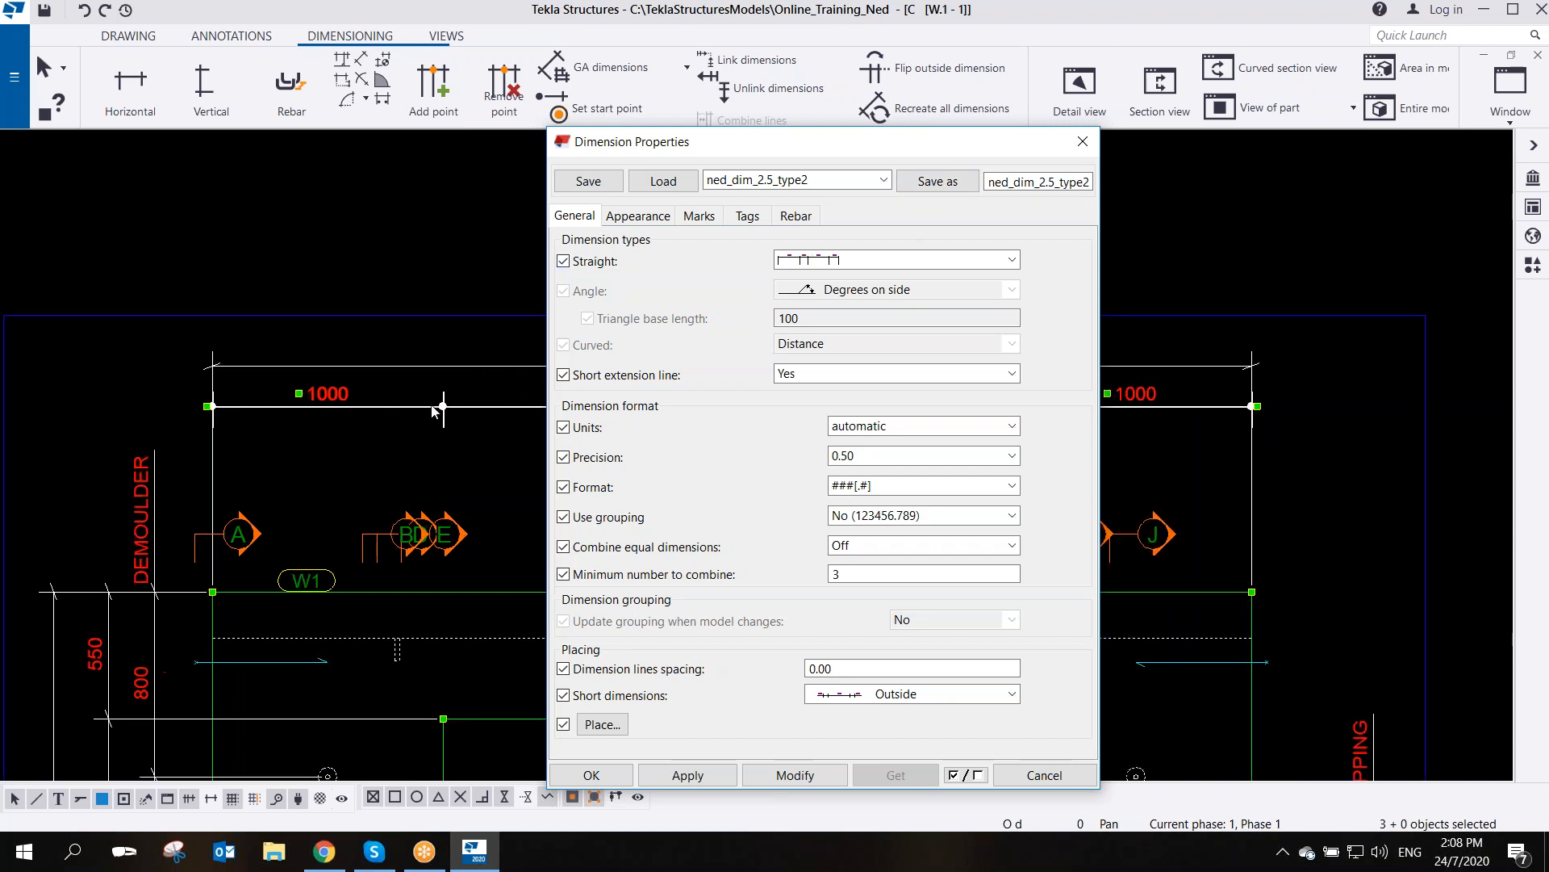
pyautogui.scroll(2, 307, 361)
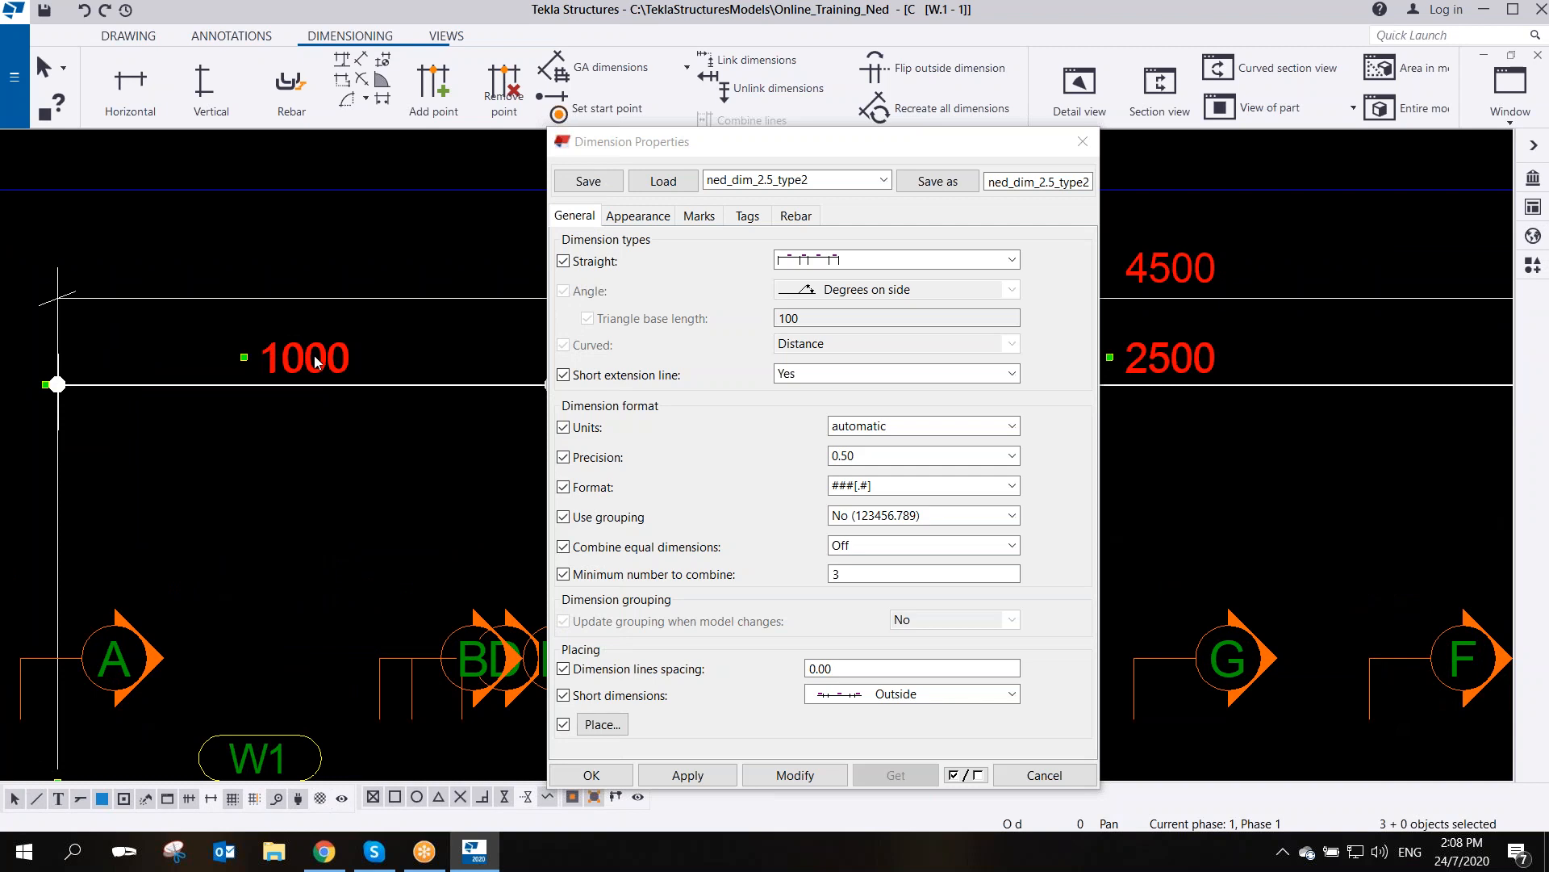
pyautogui.scroll(1, 314, 360)
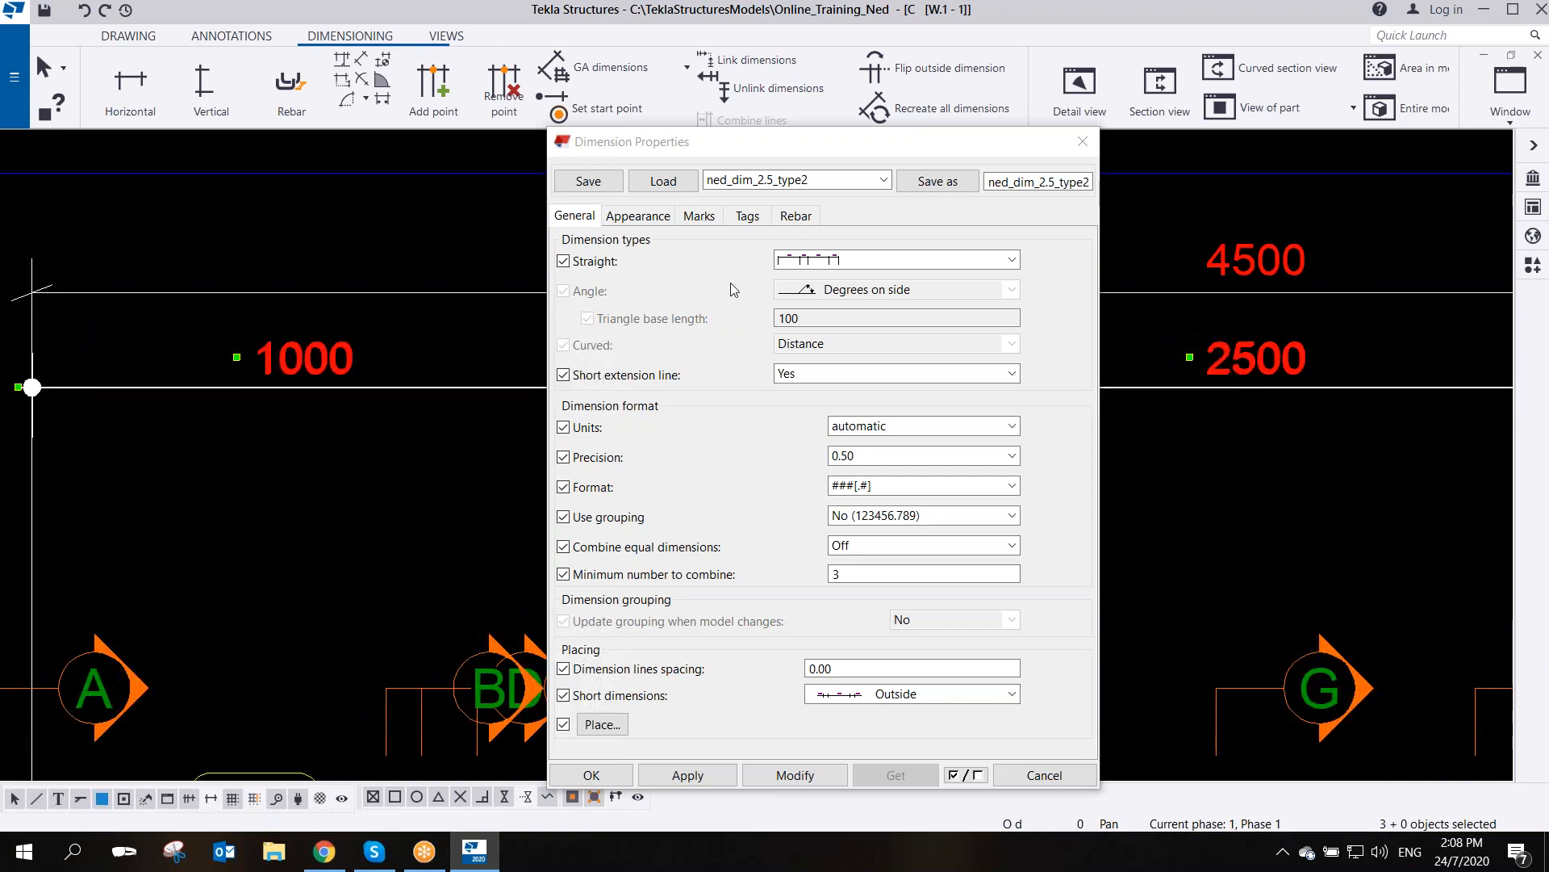
# - Try bright green as the text color of the opening dimension line and apply it
pyautogui.click(645, 213)
pyautogui.click(765, 259)
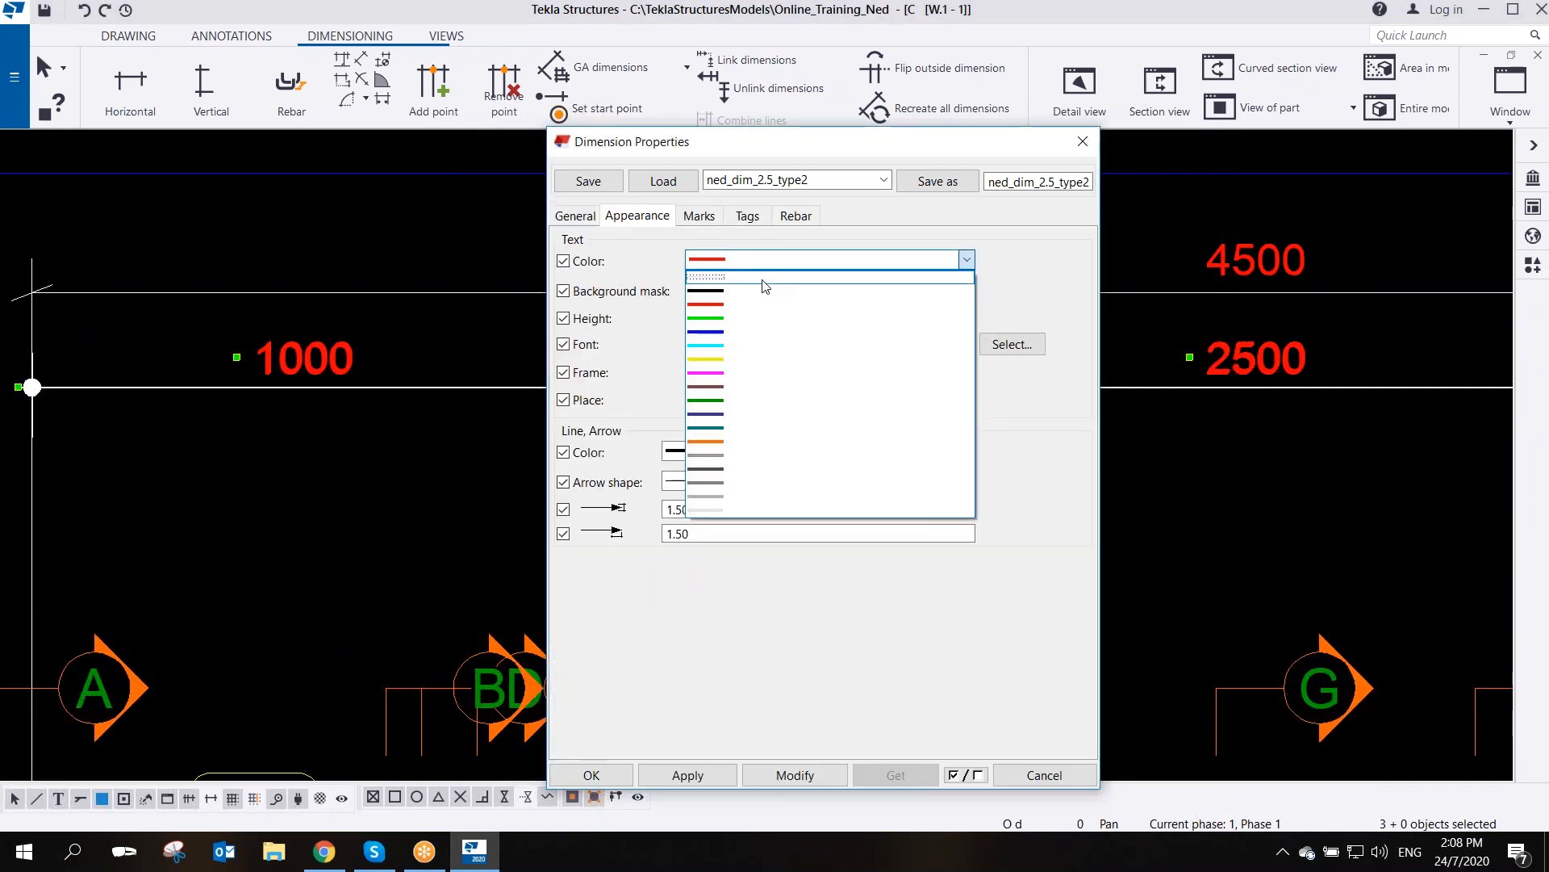
pyautogui.click(736, 318)
pyautogui.click(795, 775)
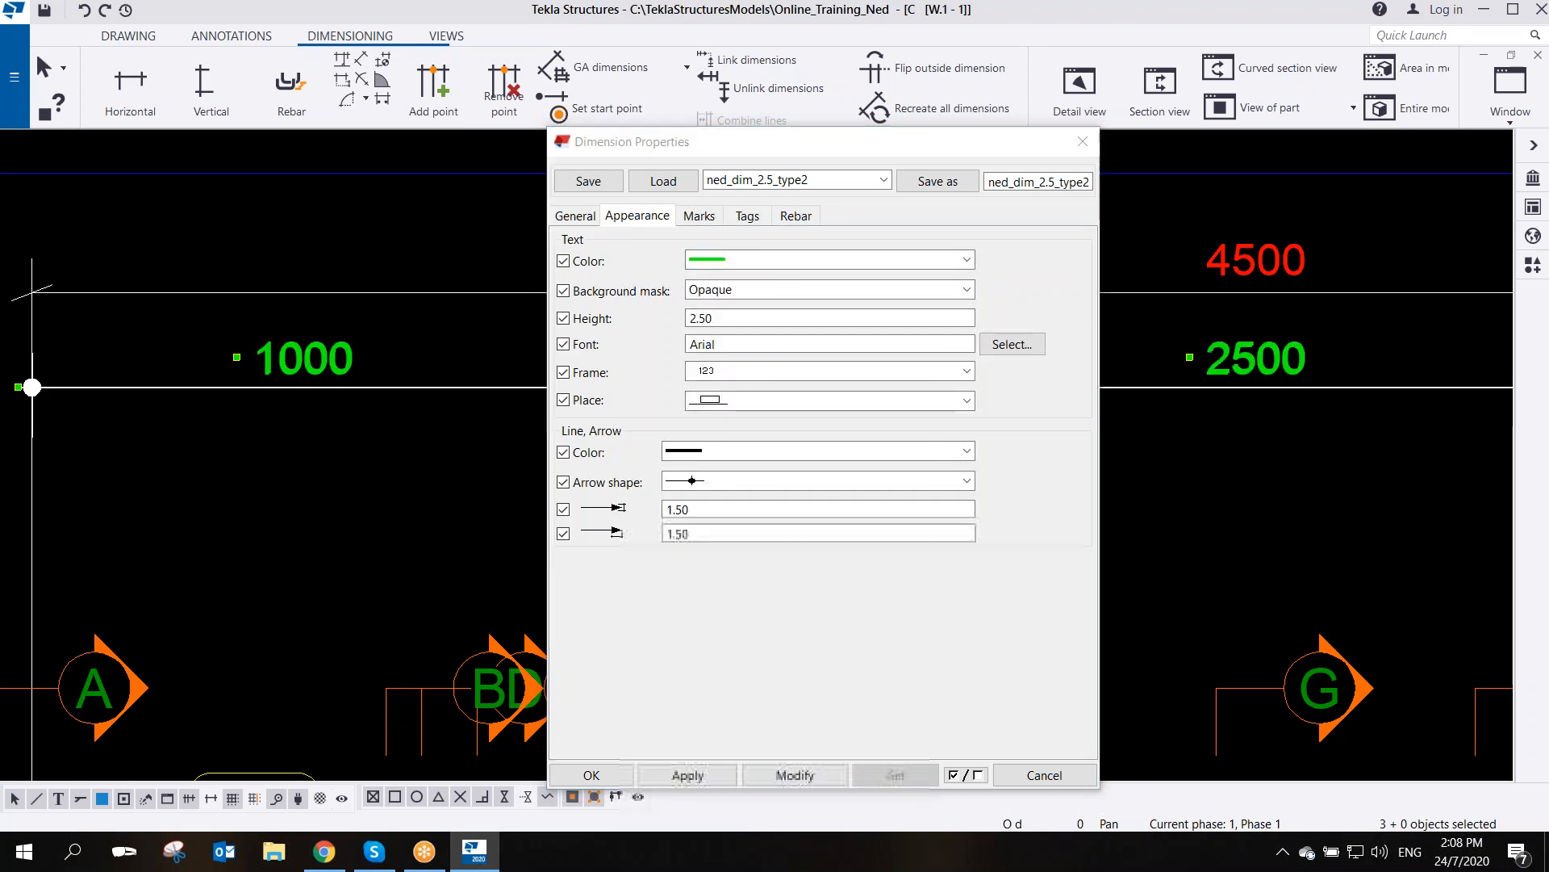
pyautogui.scroll(-1, 313, 427)
pyautogui.scroll(-2, 314, 422)
pyautogui.scroll(2, 319, 353)
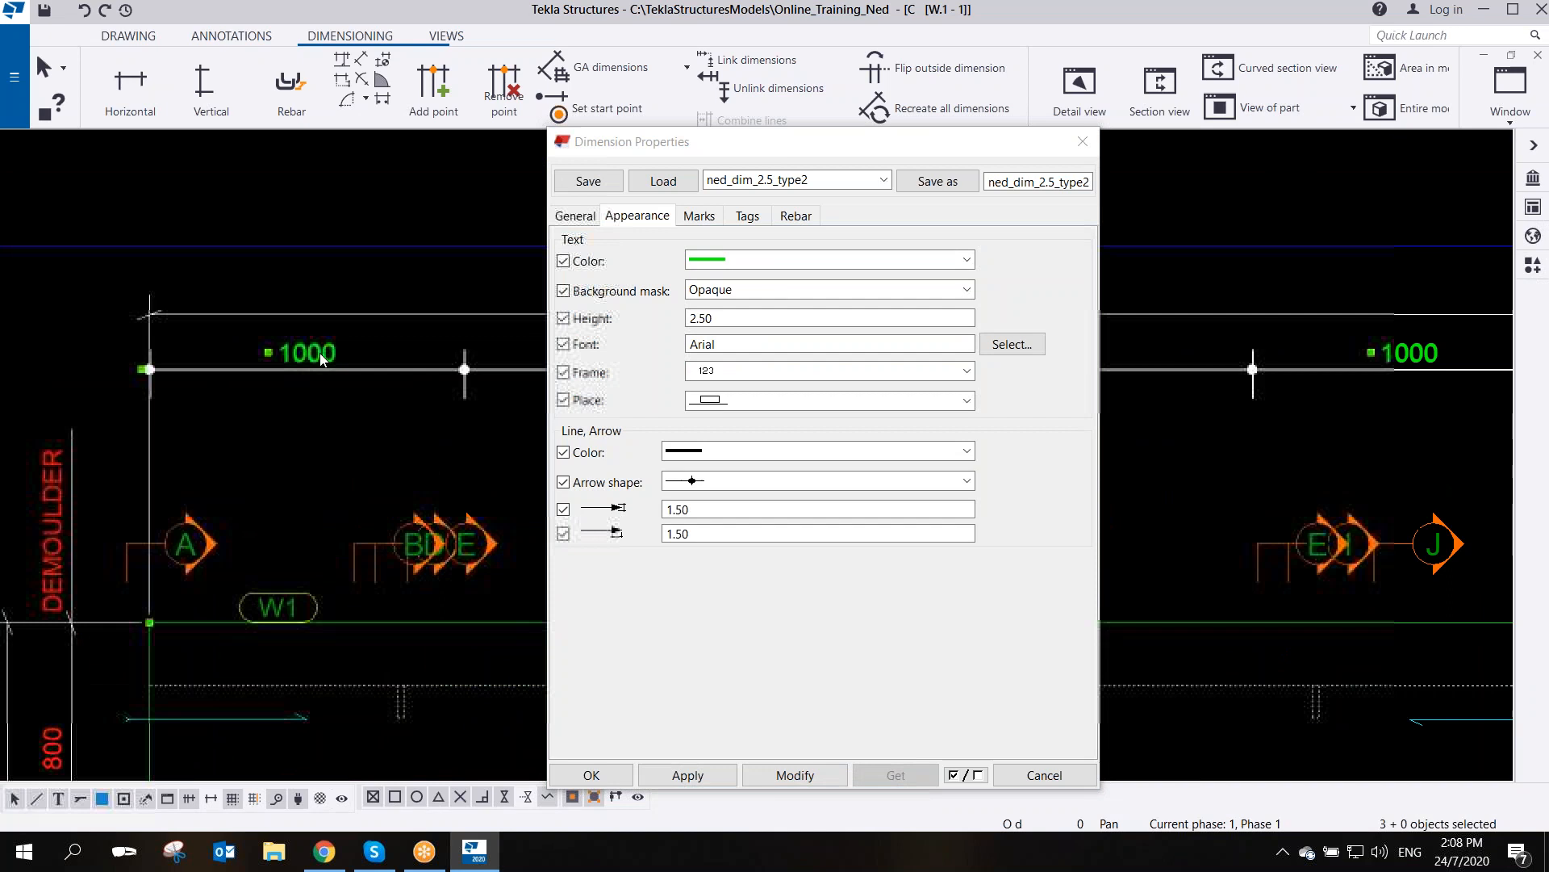
# - Try black as the text color of the opening dimension line and apply it
pyautogui.click(754, 260)
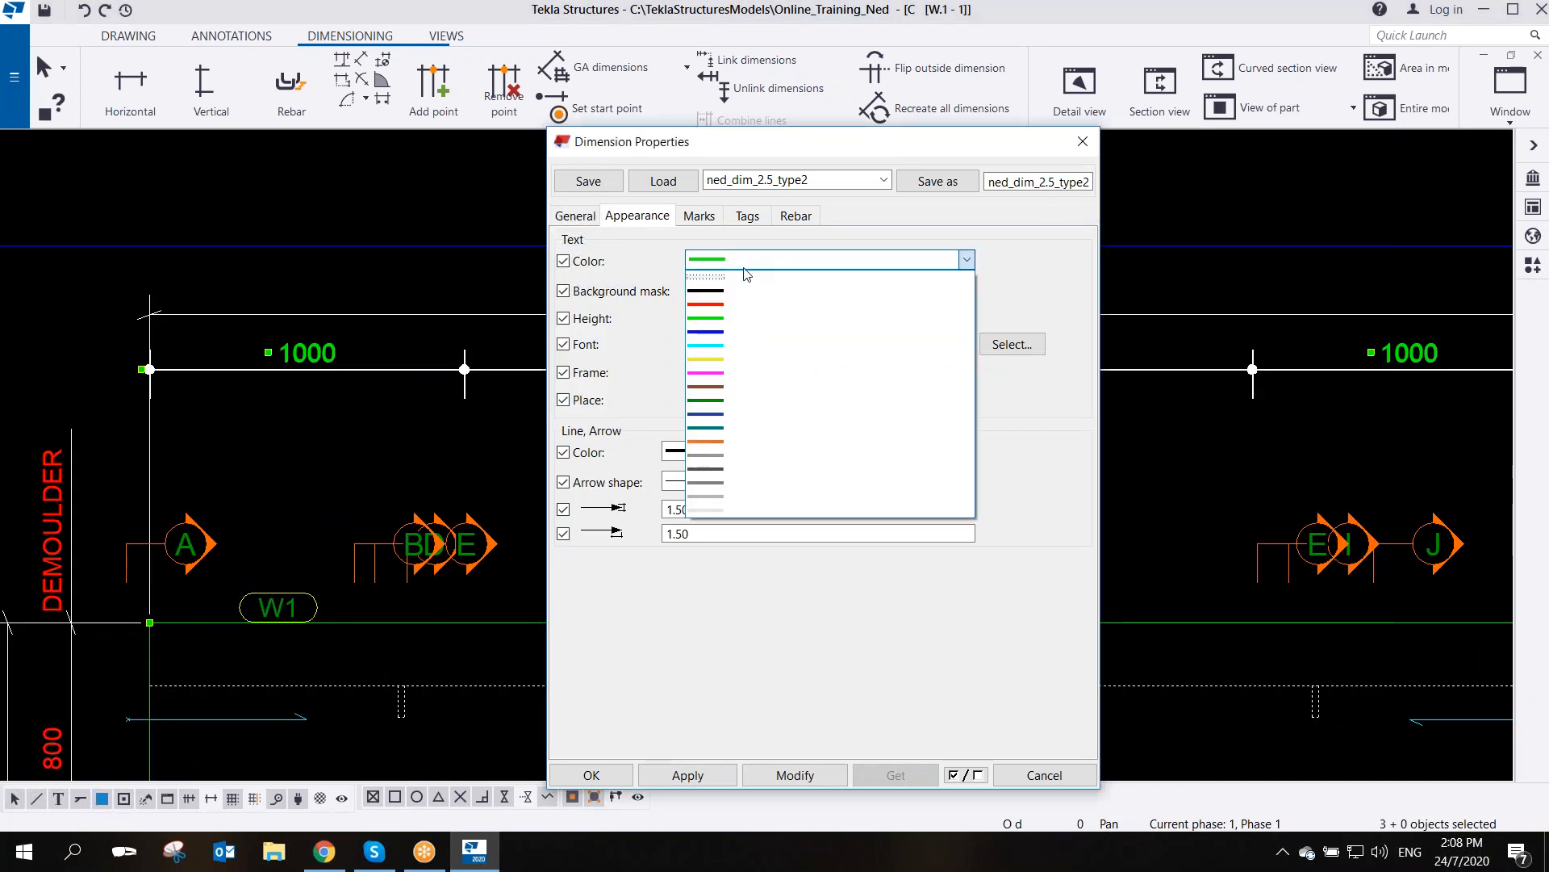
pyautogui.click(742, 292)
pyautogui.click(795, 775)
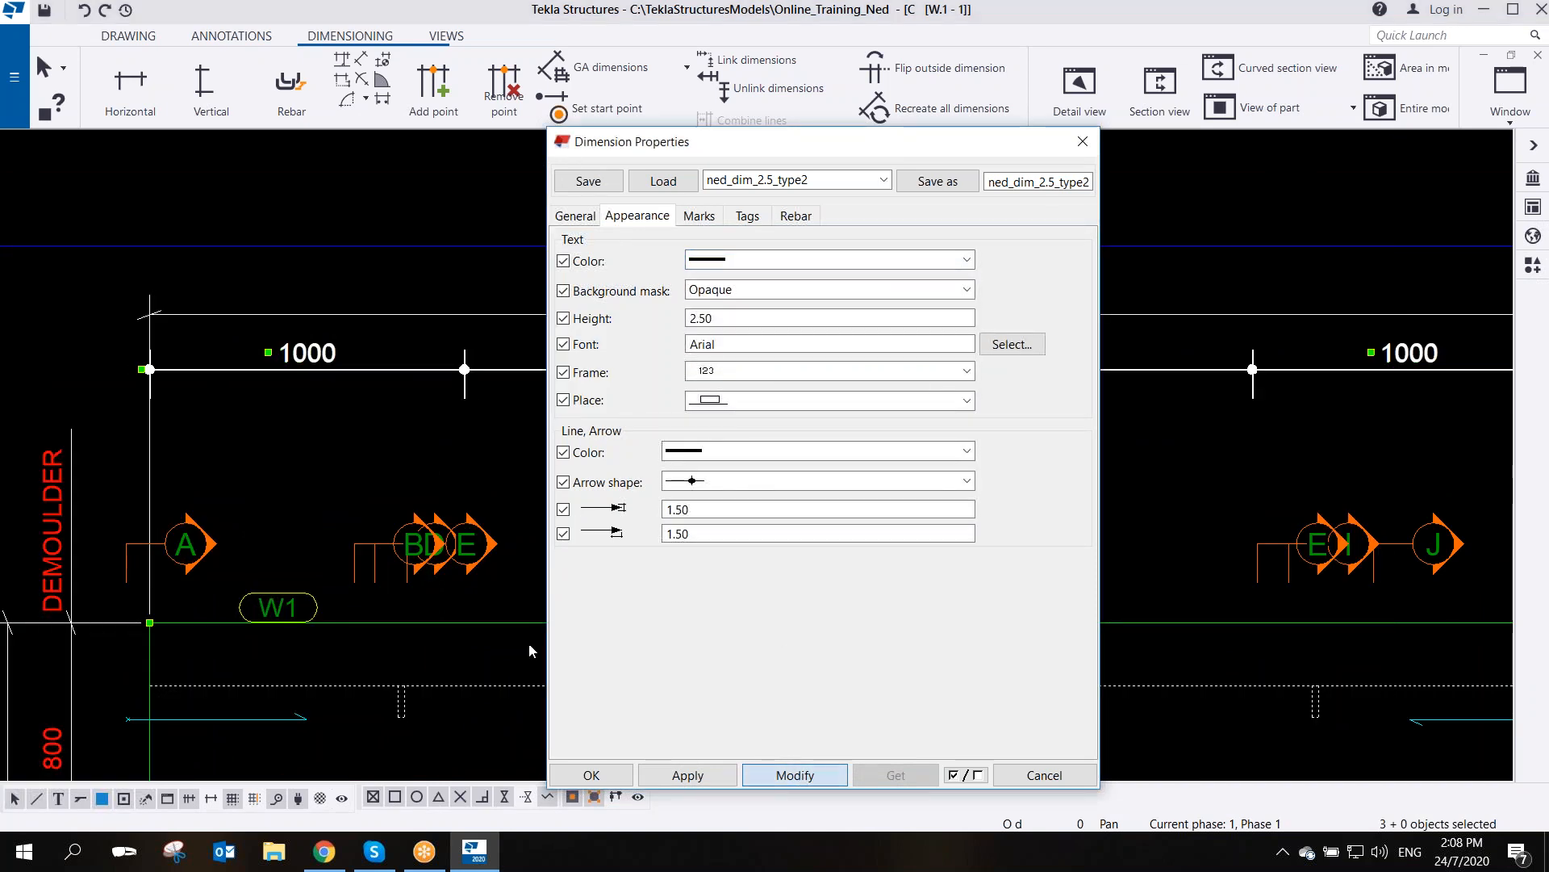
pyautogui.moveTo(364, 488); pyautogui.dragTo(325, 516, button='middle')
pyautogui.scroll(3, 319, 421)
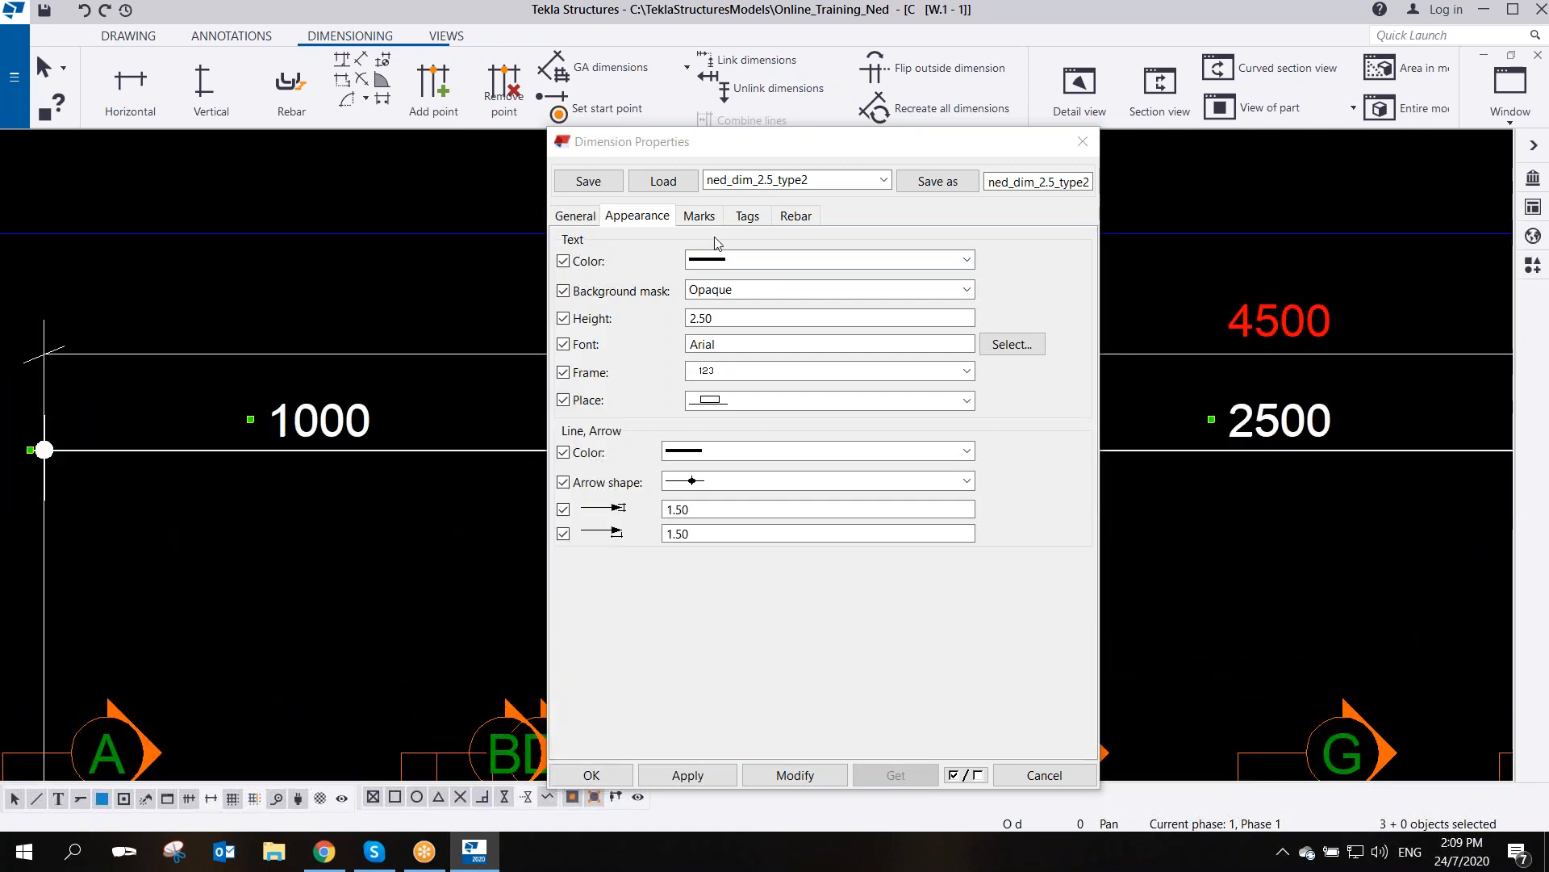
# - Set the opening dimension line's text color back to red, apply it, and save the settings again as ned_dim_2.5_type2
pyautogui.click(736, 260)
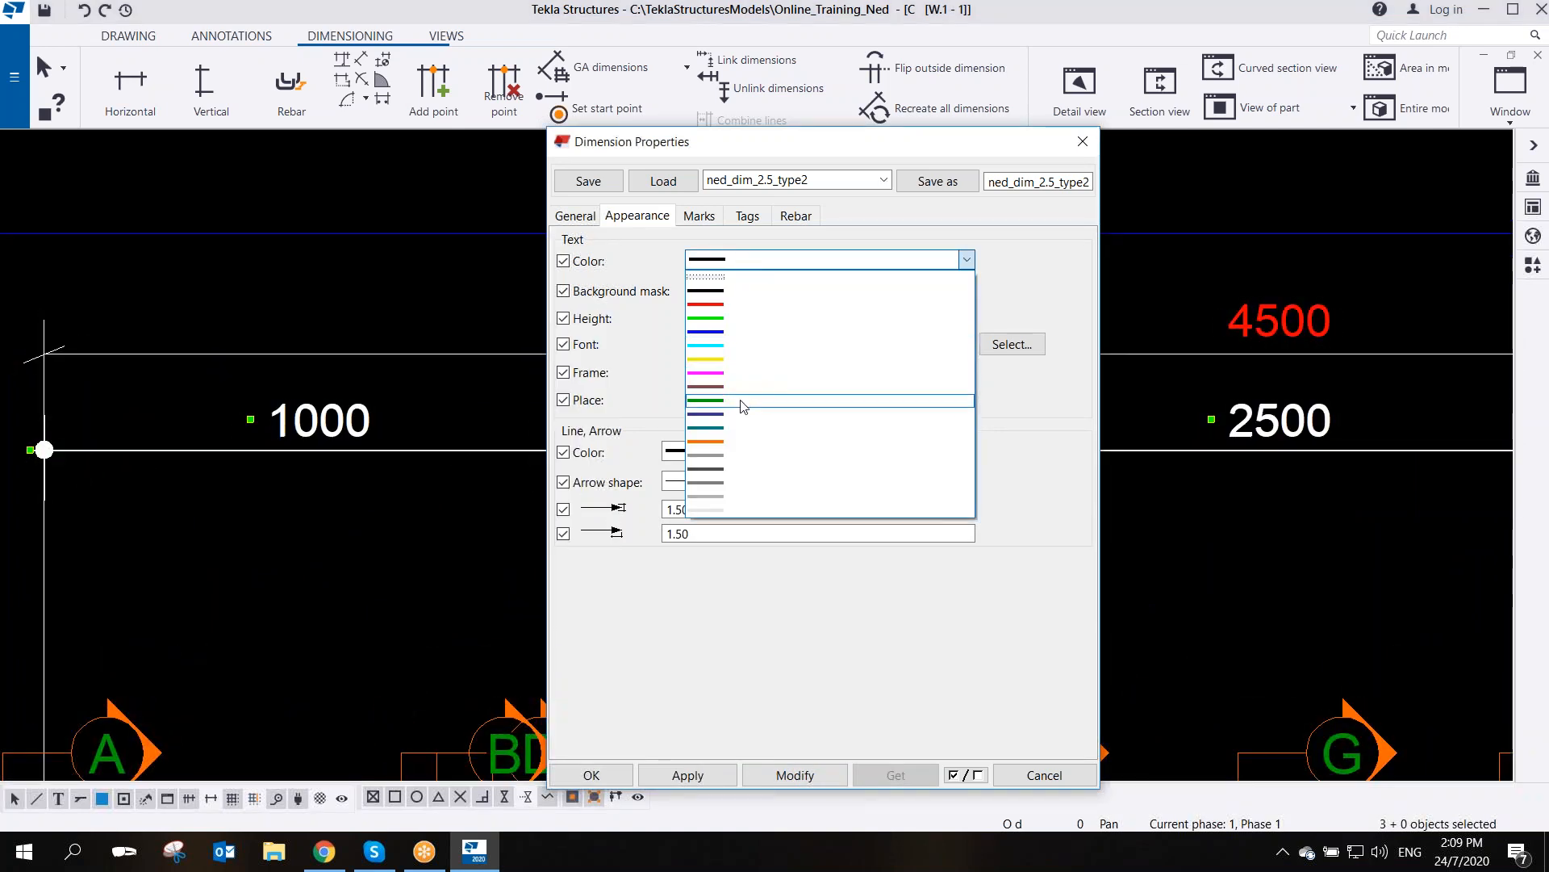
pyautogui.click(721, 311)
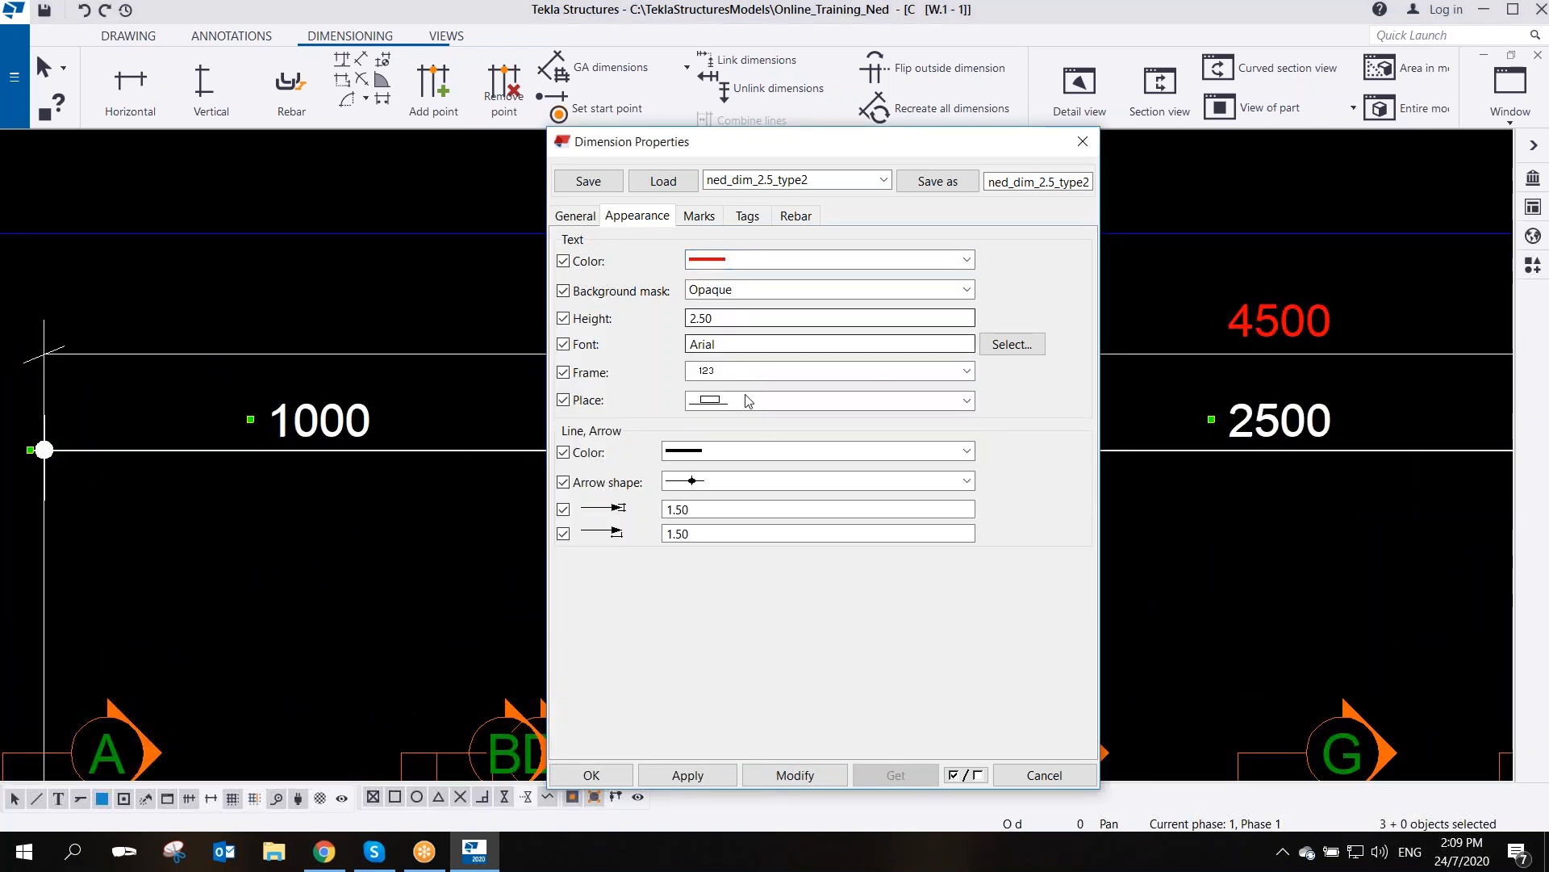
pyautogui.click(795, 775)
pyautogui.scroll(-3, 271, 452)
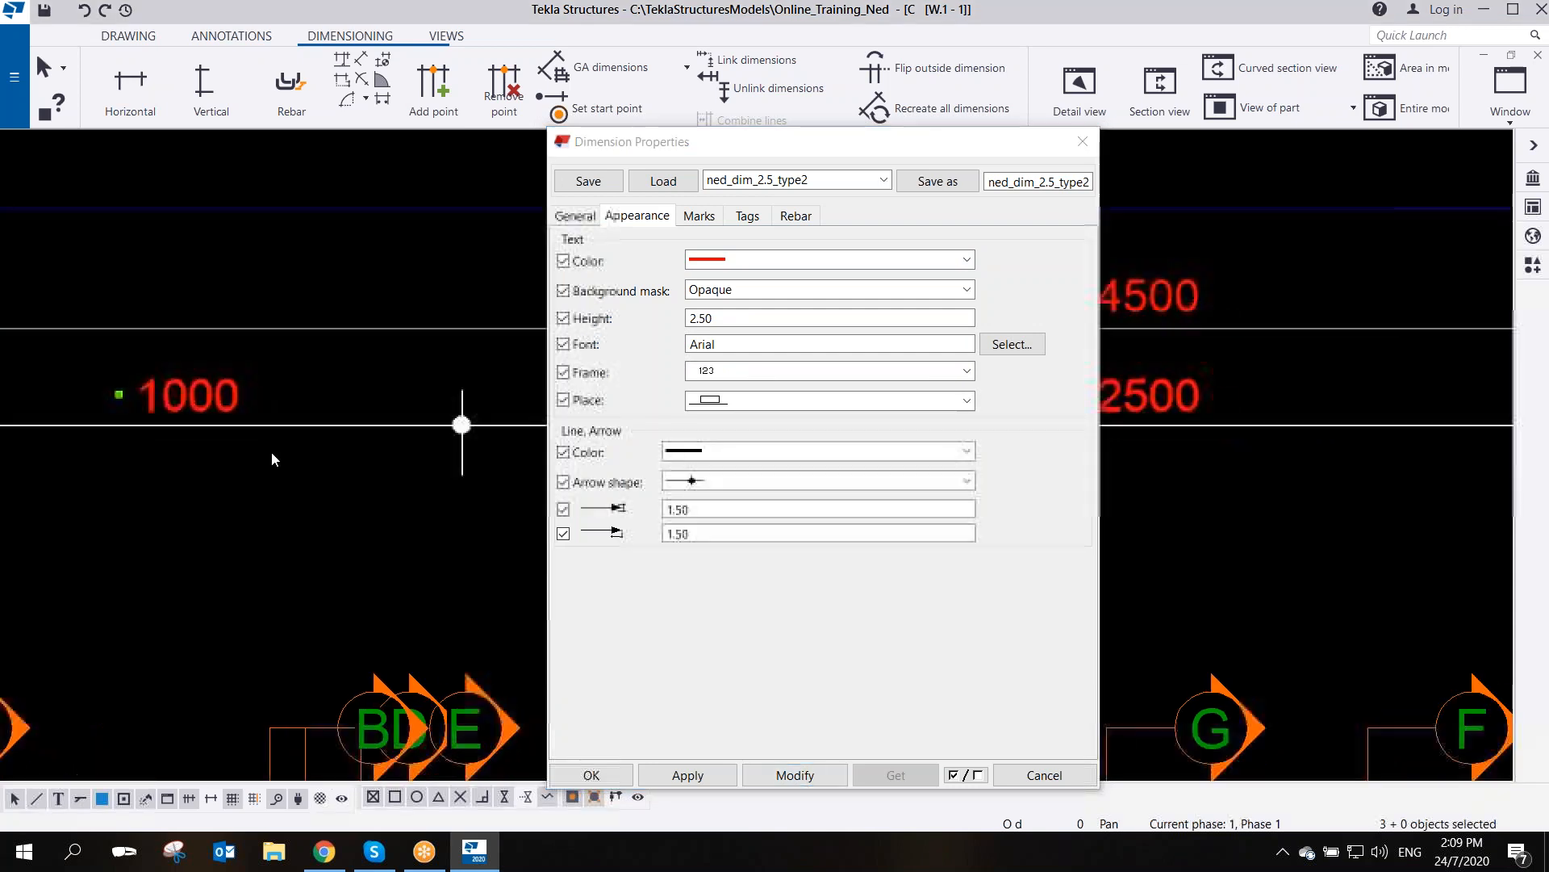
pyautogui.click(940, 182)
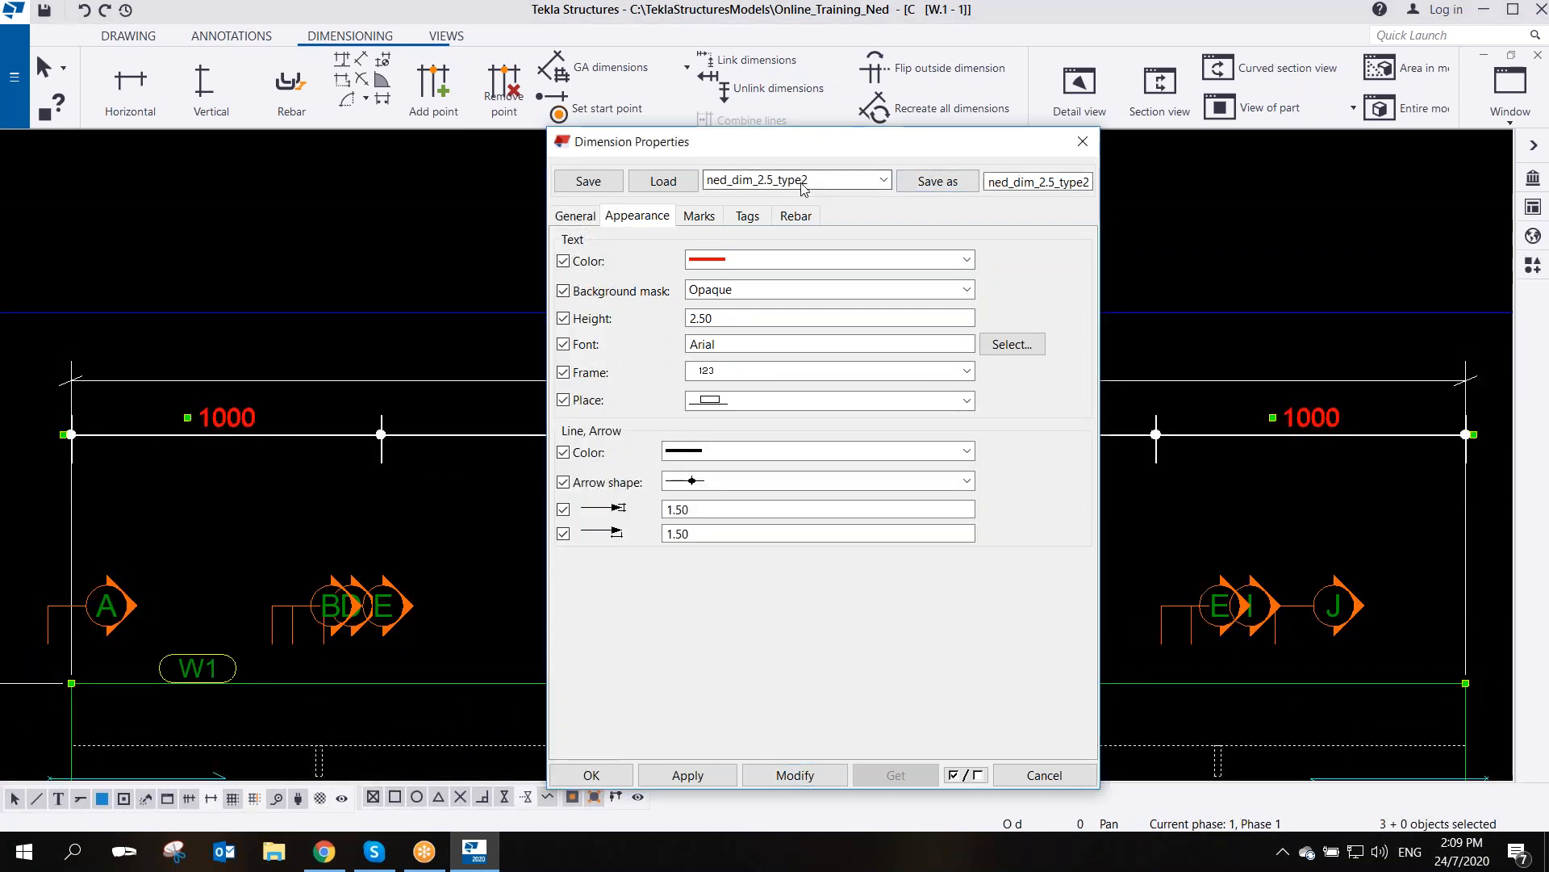
# - Confirm the dimension properties, close their dialog and deselect the opening dimension line to review it in the front view
pyautogui.moveTo(360, 431); pyautogui.dragTo(398, 377, button='middle')
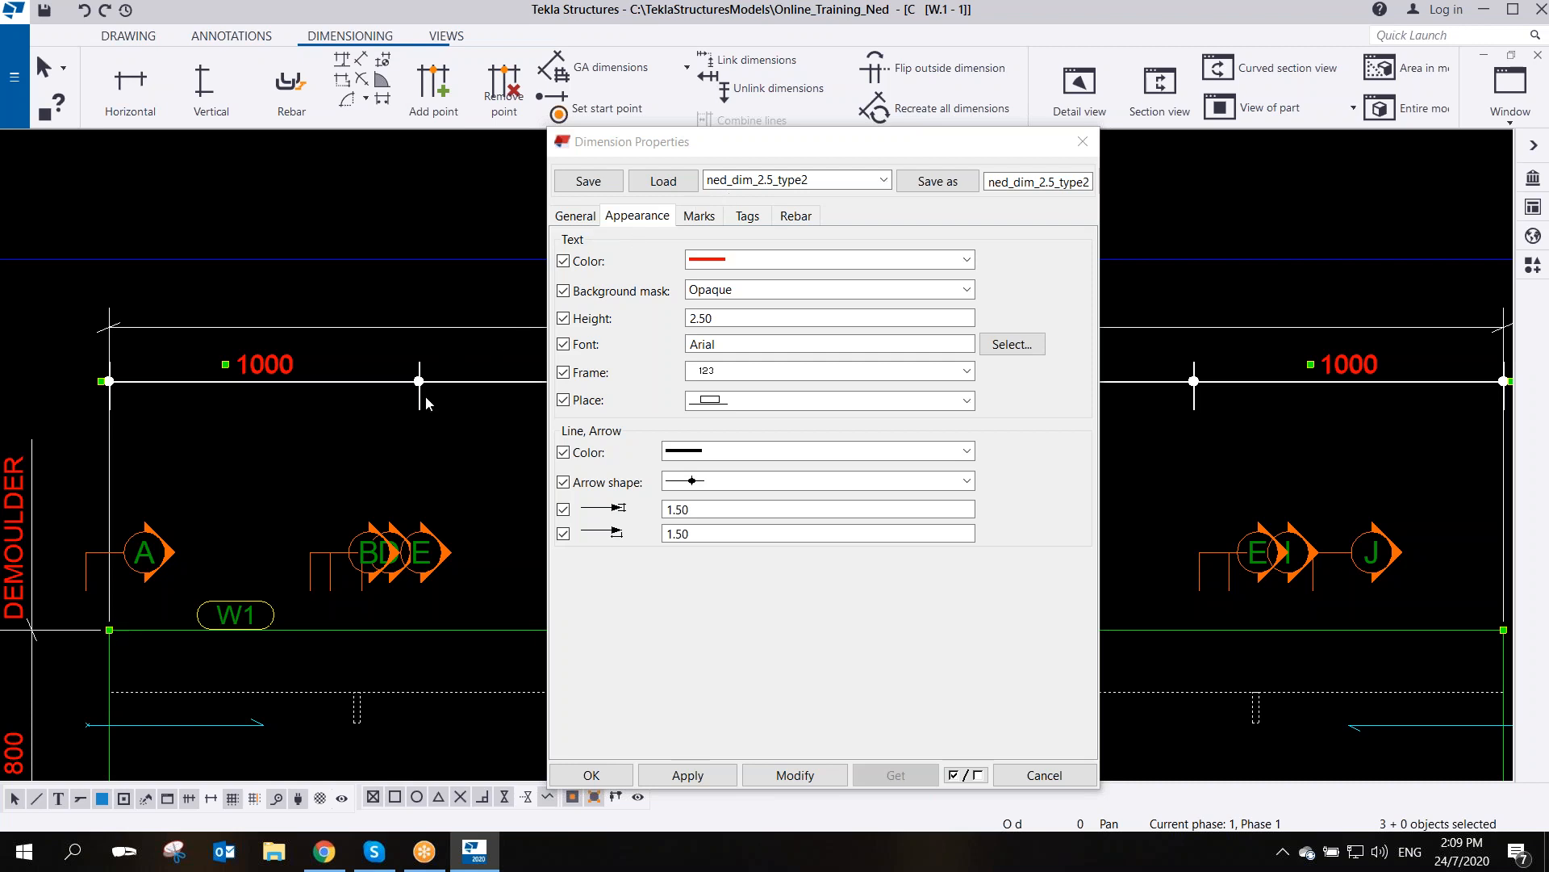
pyautogui.scroll(-5, 402, 457)
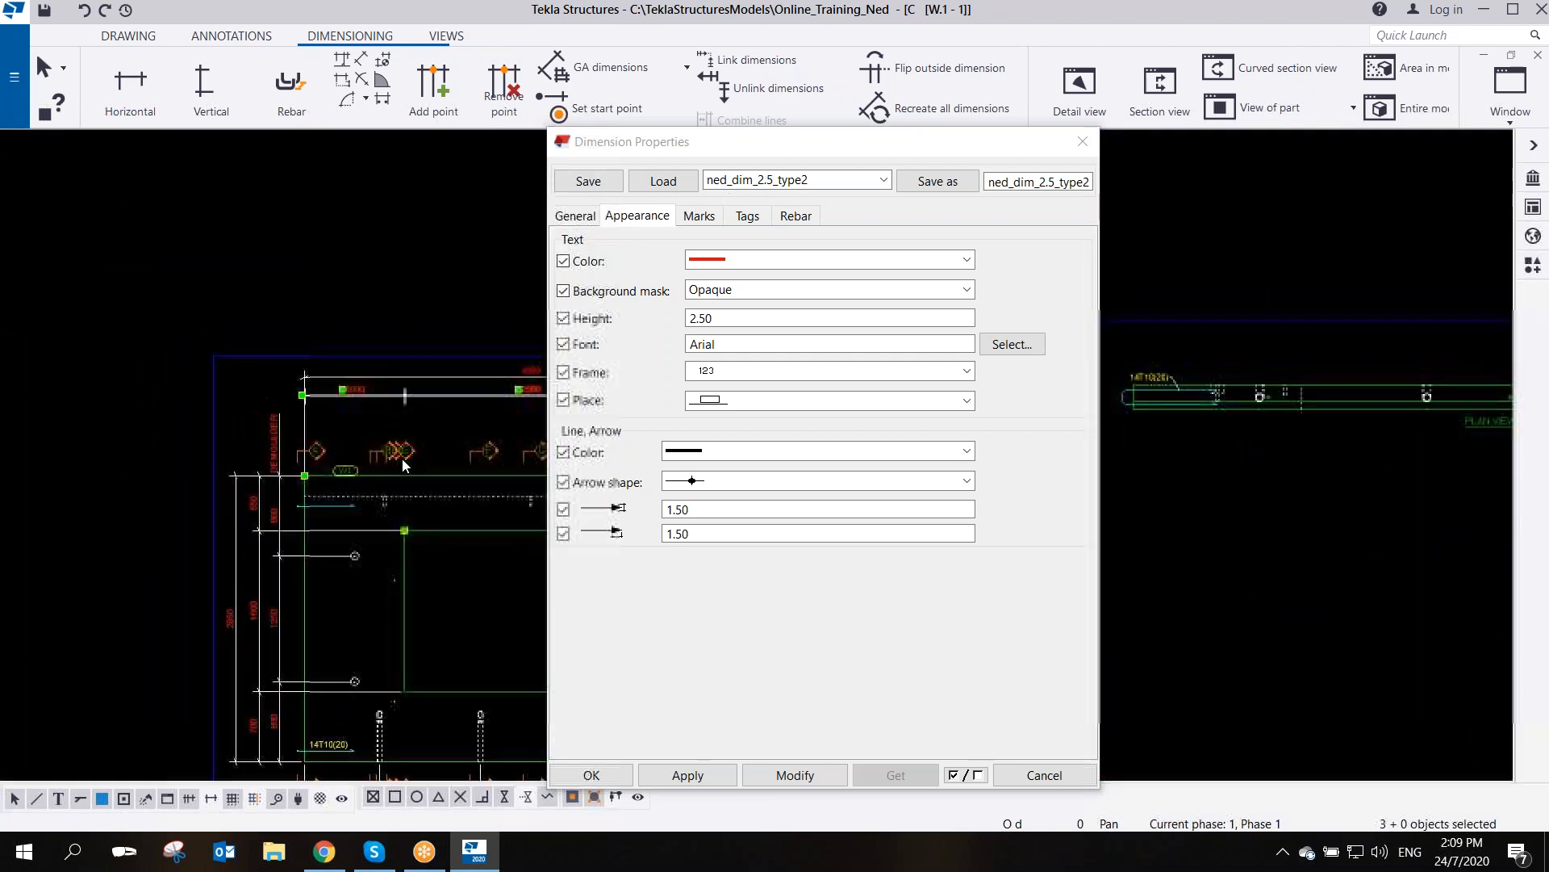
pyautogui.click(686, 775)
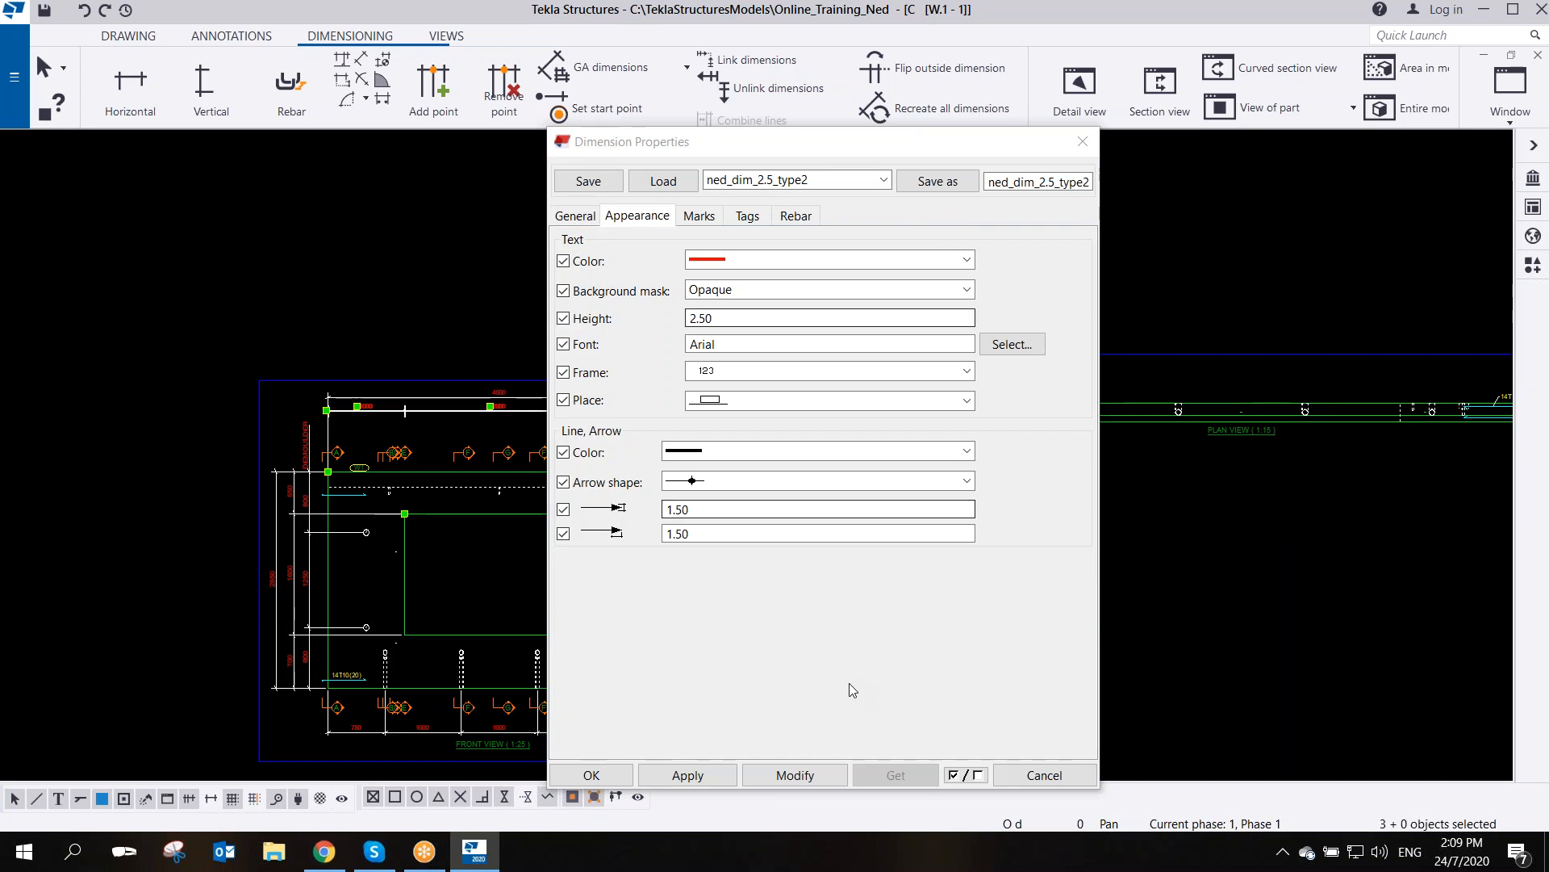
pyautogui.click(596, 777)
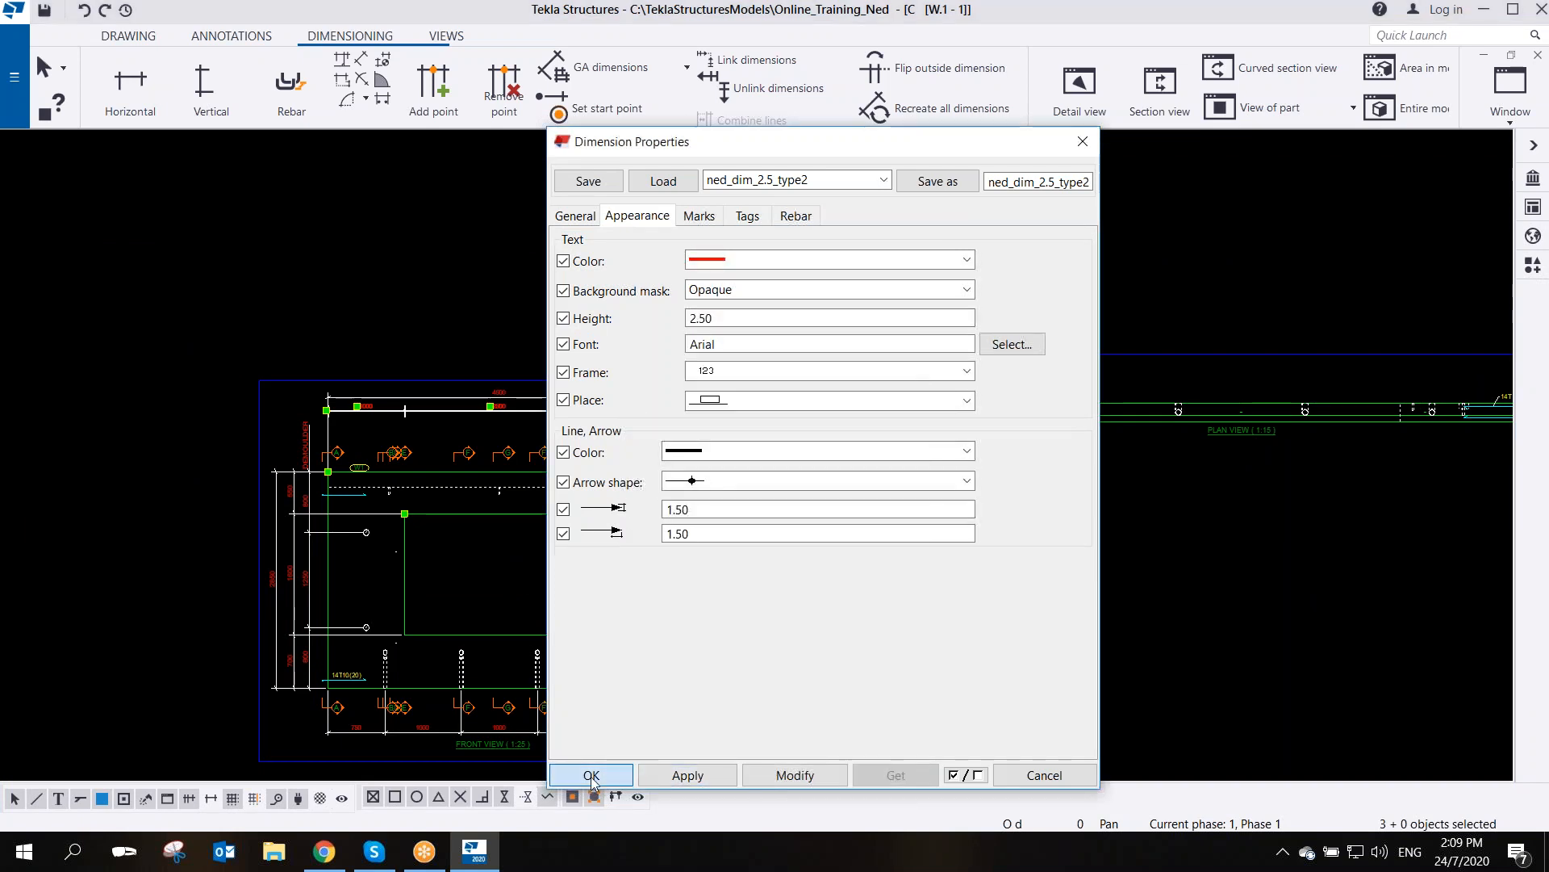
pyautogui.click(520, 436)
pyautogui.scroll(5, 458, 445)
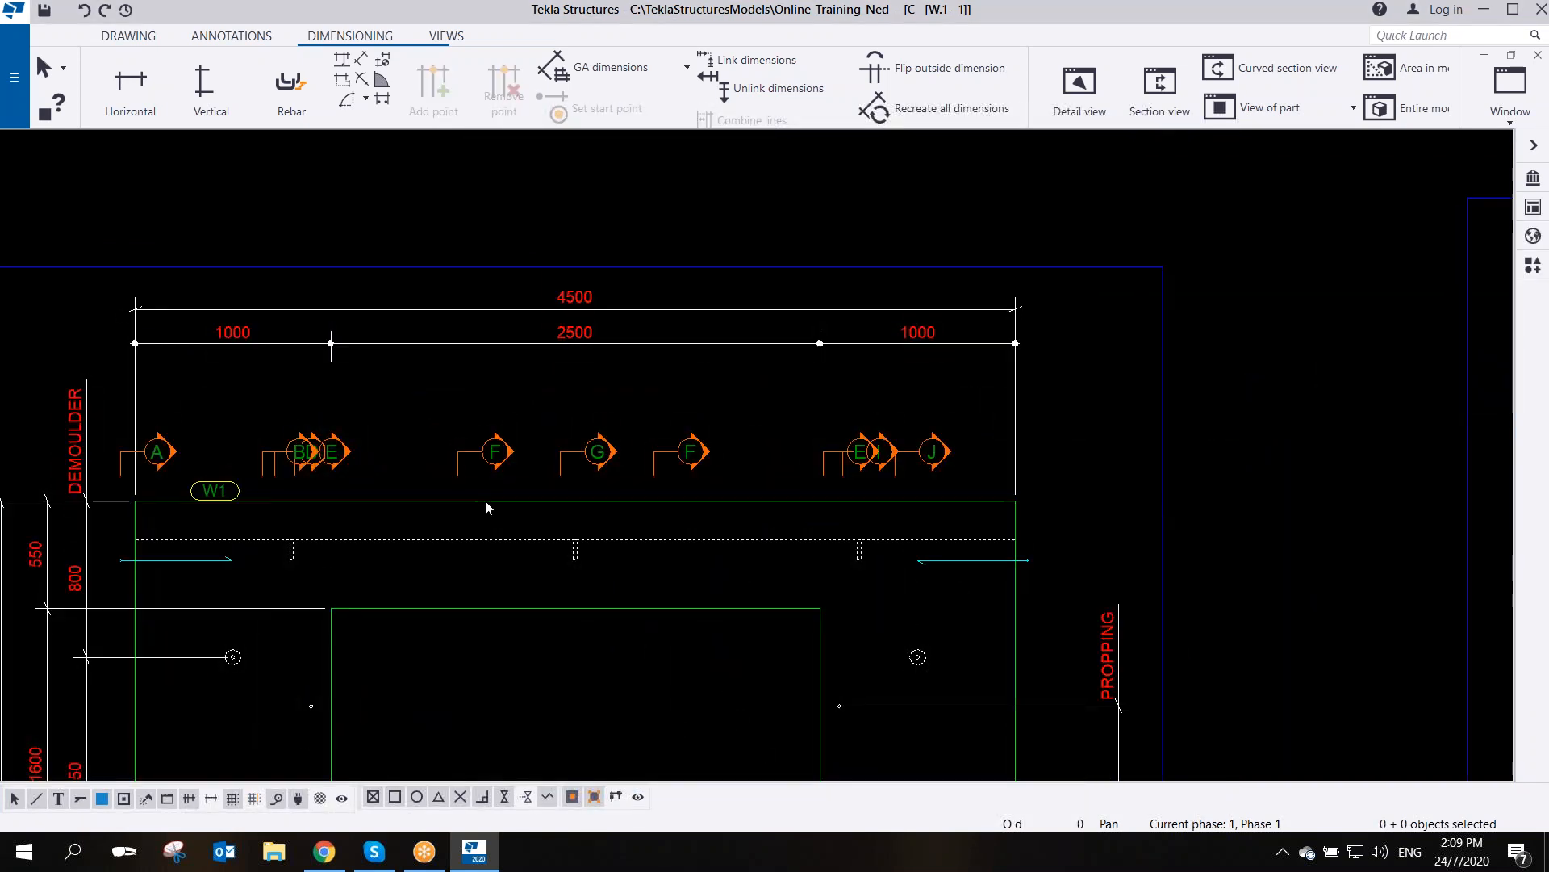
pyautogui.scroll(-2, 460, 436)
pyautogui.scroll(1, 454, 429)
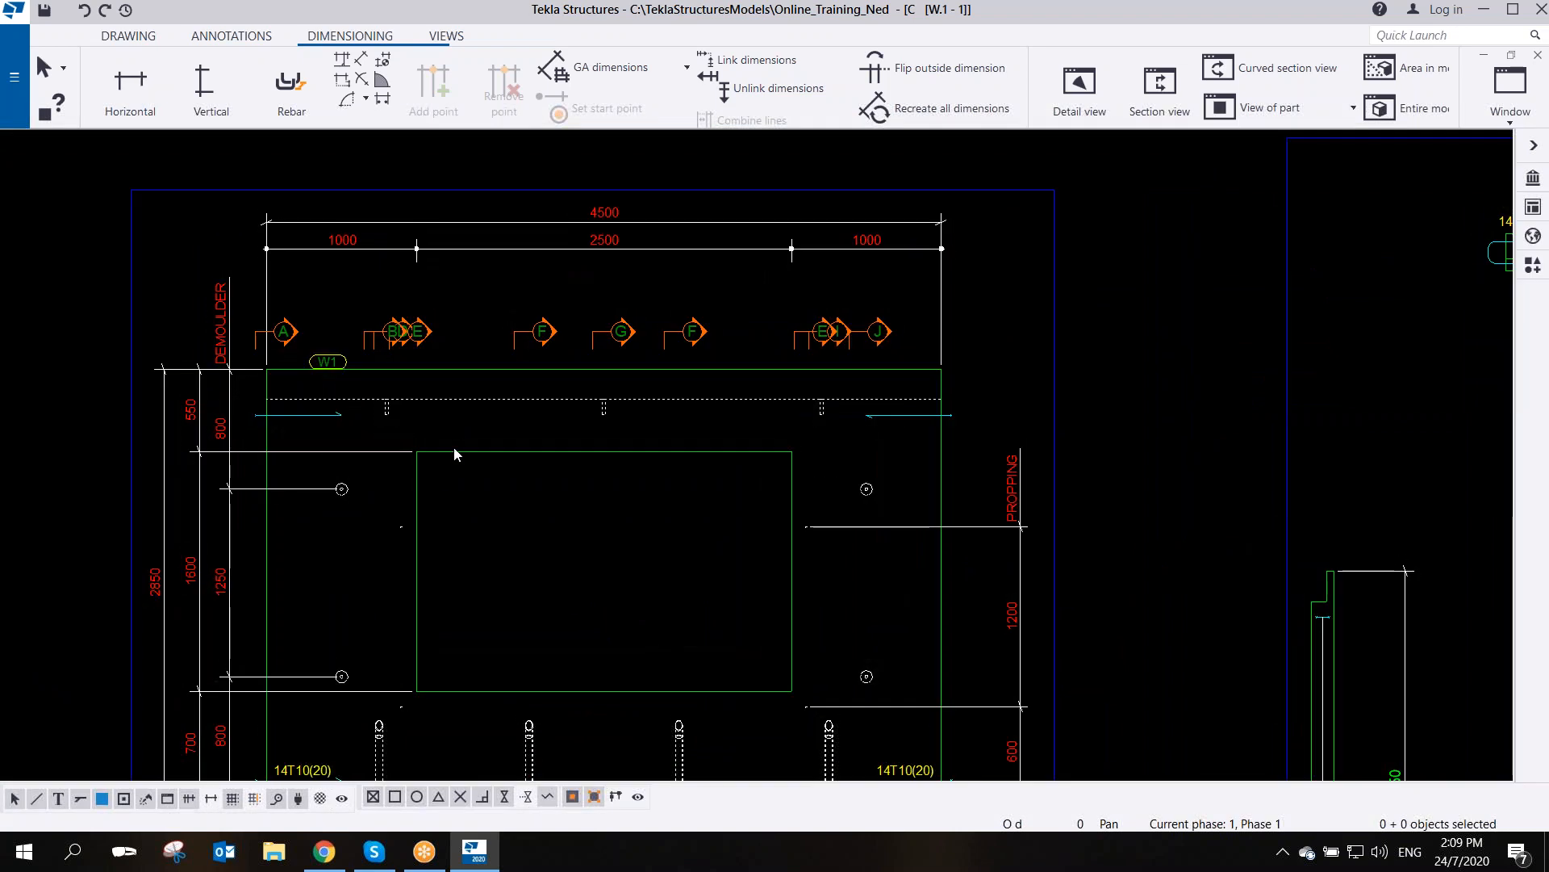
pyautogui.scroll(-1, 484, 466)
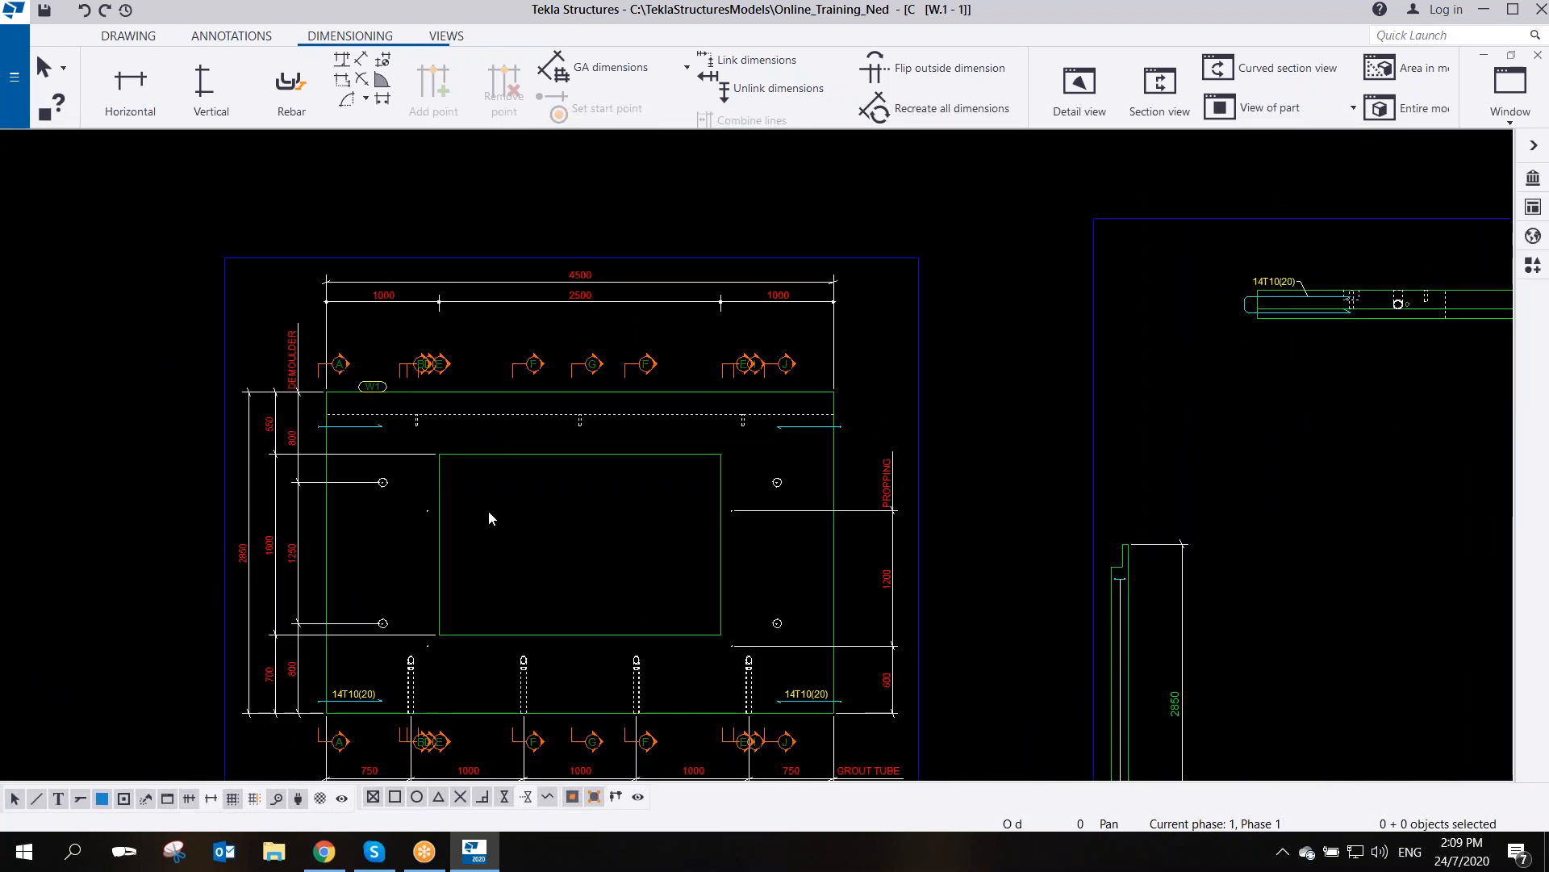
# - Delete all the dimension lines above, below and on both sides of the wall panel in the front view
pyautogui.scroll(-1, 452, 468)
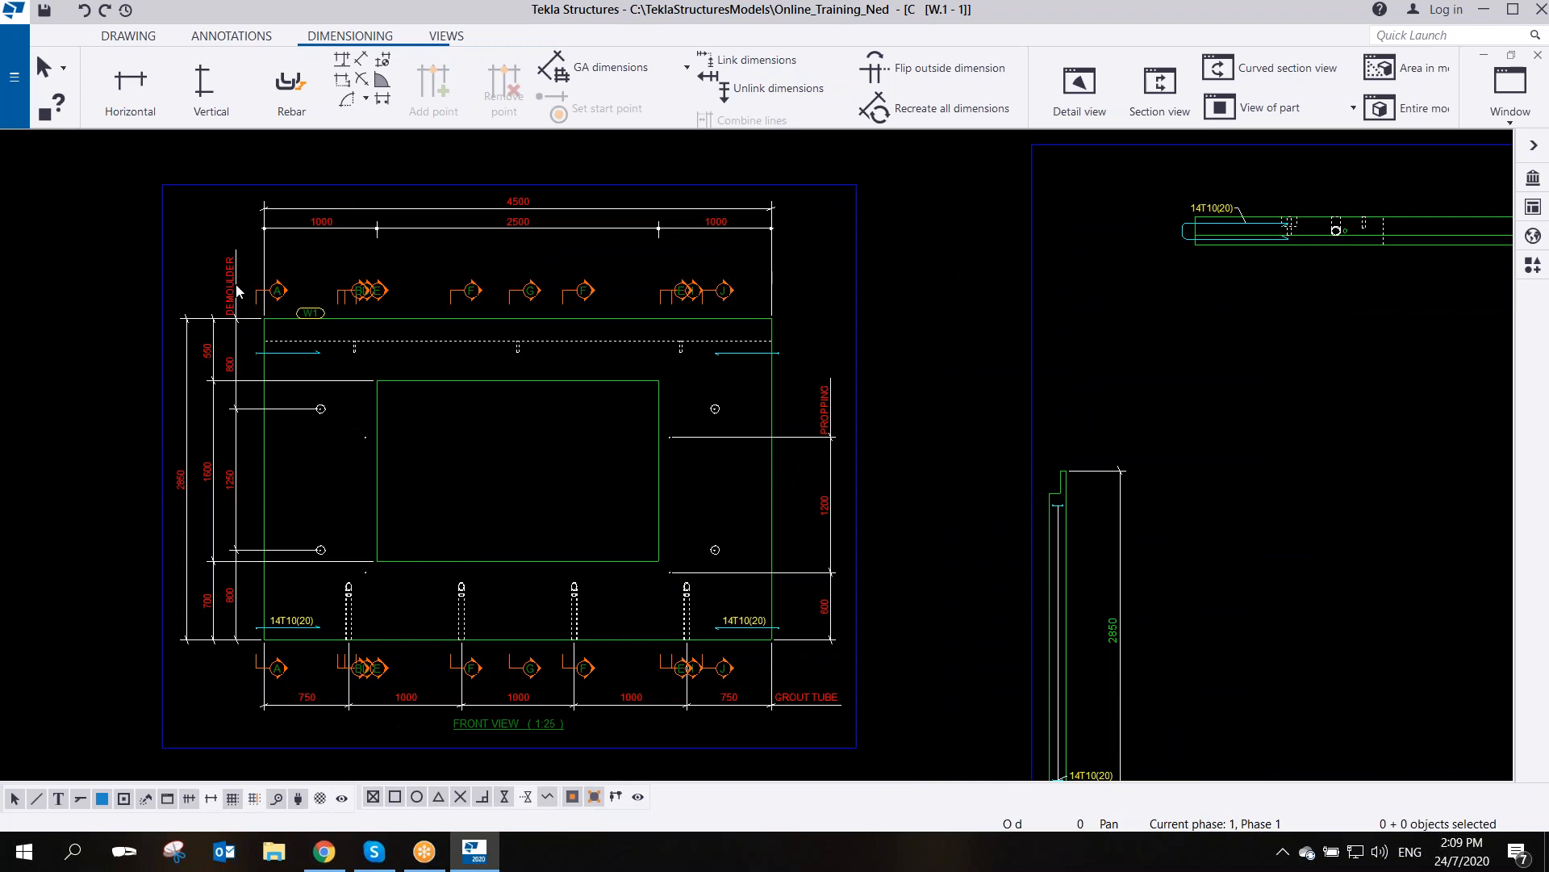
pyautogui.moveTo(240, 258); pyautogui.dragTo(209, 573)
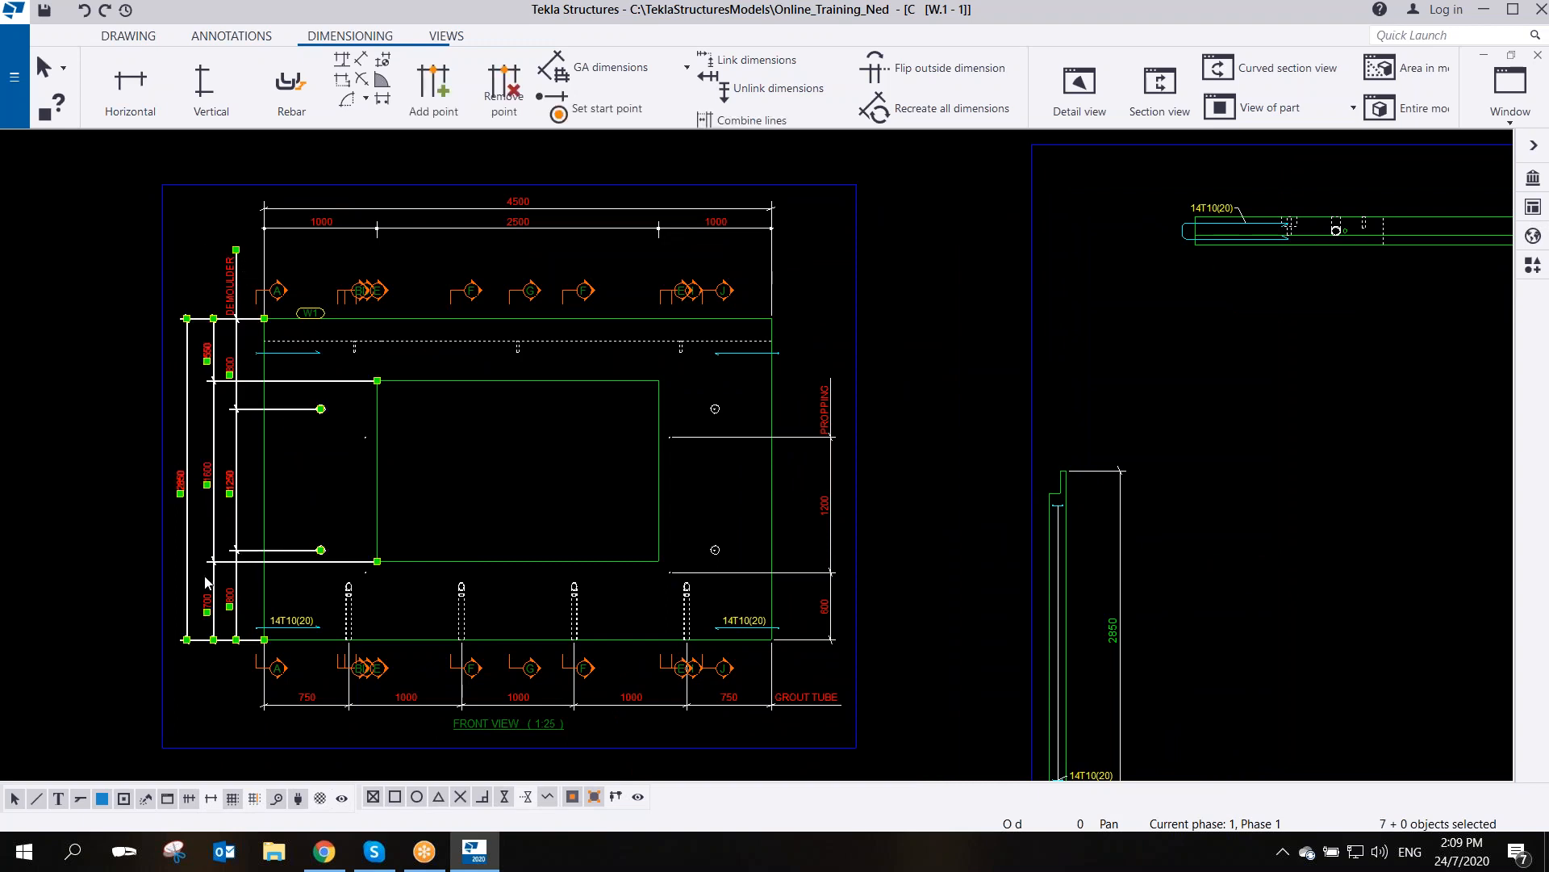
pyautogui.press('Delete')
pyautogui.click(450, 706)
pyautogui.press('Delete')
pyautogui.click(770, 227)
pyautogui.press('Delete')
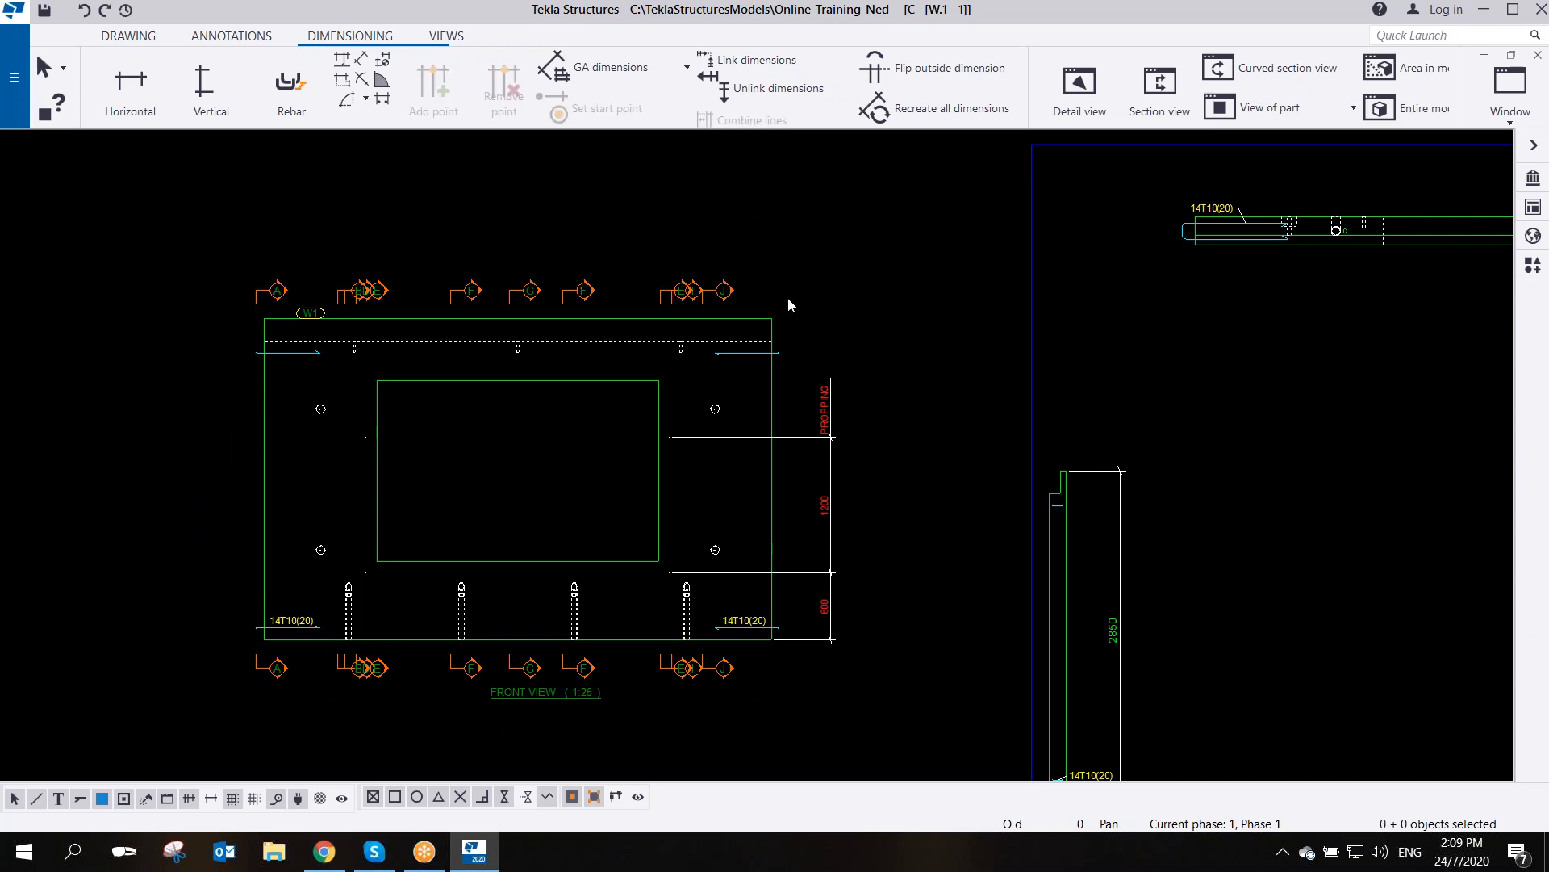
pyautogui.moveTo(809, 395); pyautogui.dragTo(795, 684)
pyautogui.press('Delete')
# - Select the front view's frame and open its view properties, keeping both the drawing and the dialog in sight
pyautogui.scroll(-3, 715, 466)
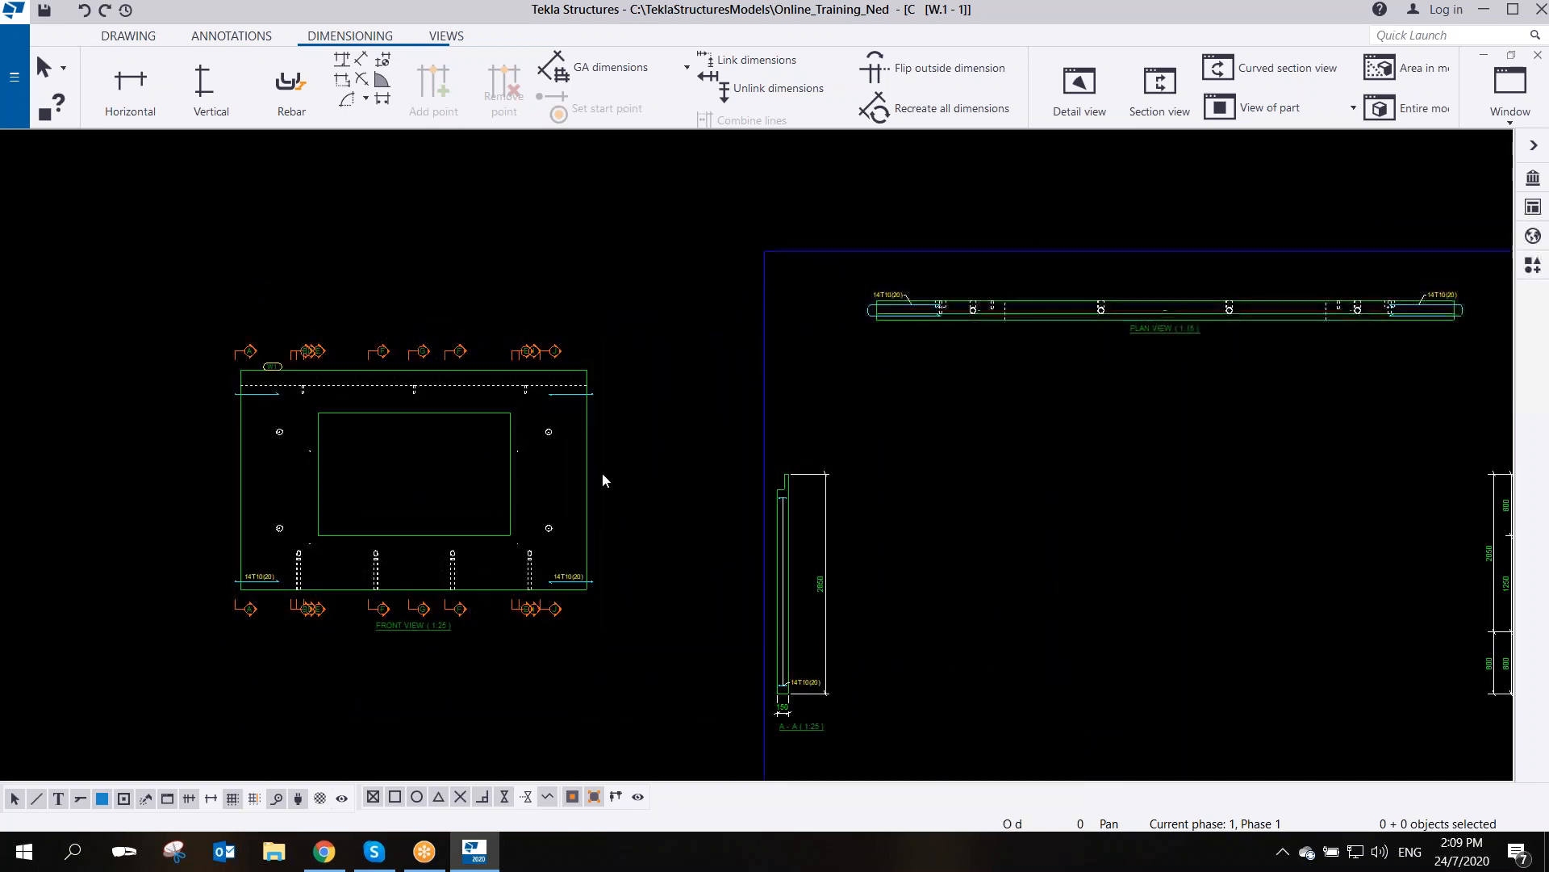
pyautogui.moveTo(602, 472); pyautogui.dragTo(966, 481, button='middle')
pyautogui.moveTo(765, 628); pyautogui.dragTo(367, 646)
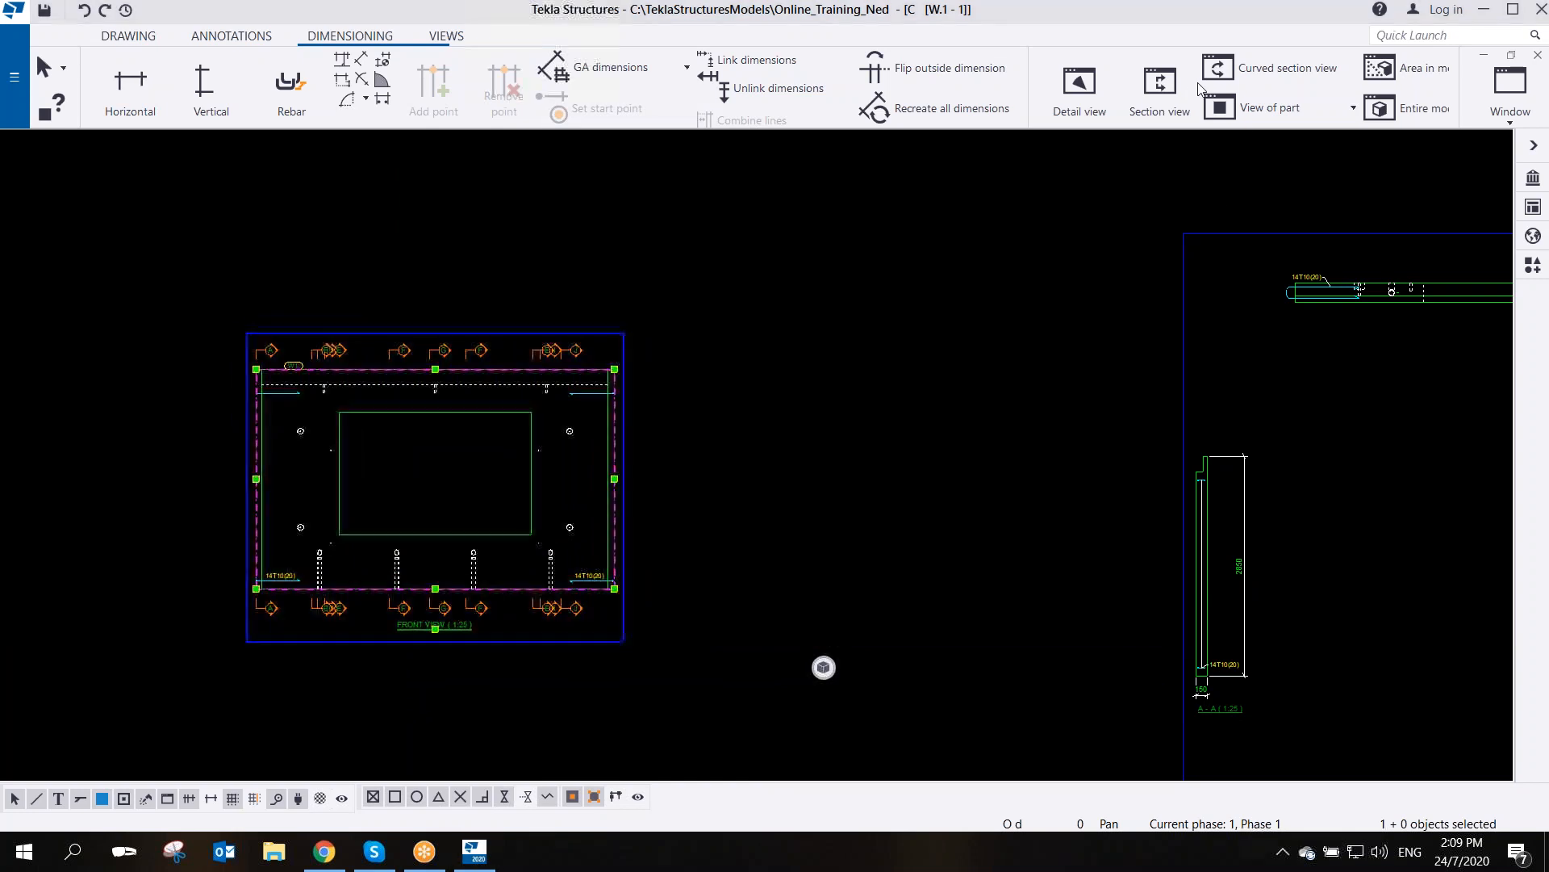
pyautogui.scroll(3, 418, 592)
pyautogui.moveTo(416, 591); pyautogui.dragTo(426, 643, button='middle')
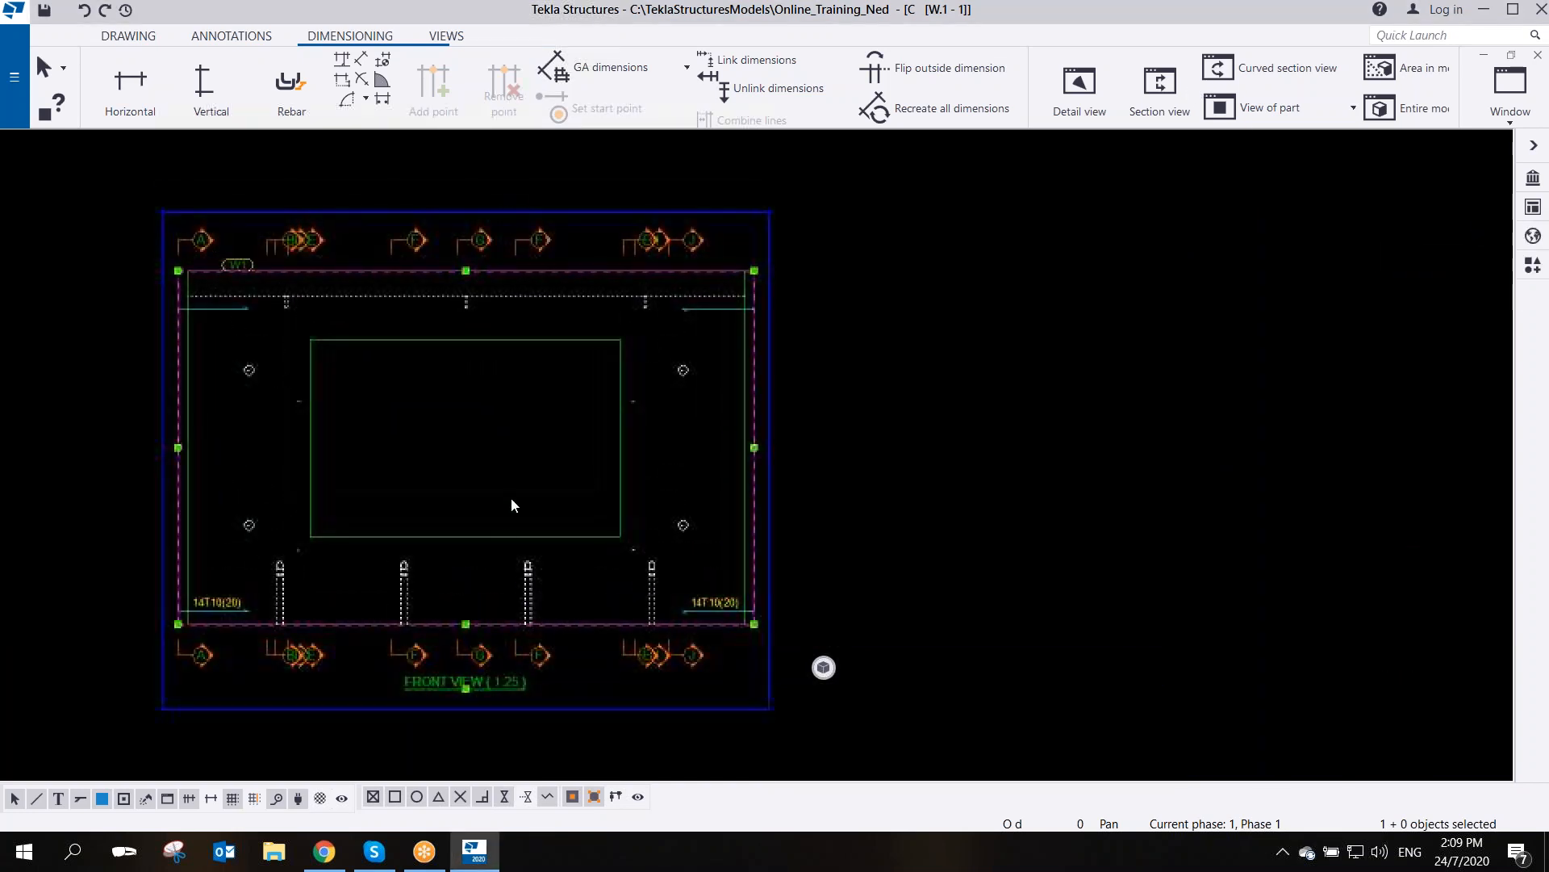
pyautogui.scroll(-1, 535, 464)
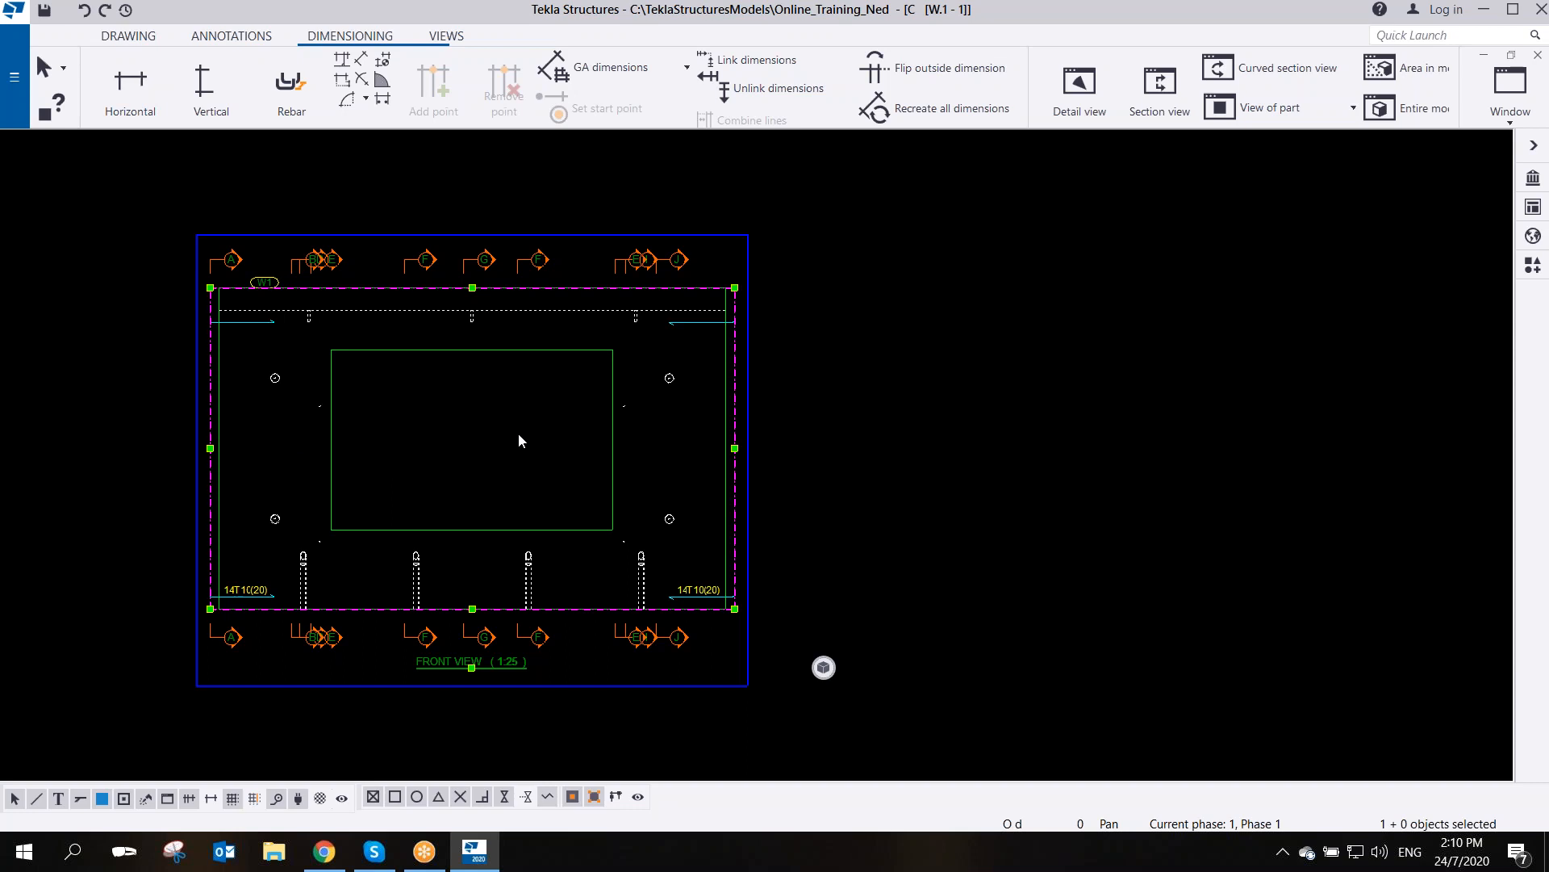
pyautogui.scroll(-1, 568, 483)
pyautogui.scroll(2, 553, 476)
pyautogui.moveTo(554, 474); pyautogui.dragTo(506, 500, button='middle')
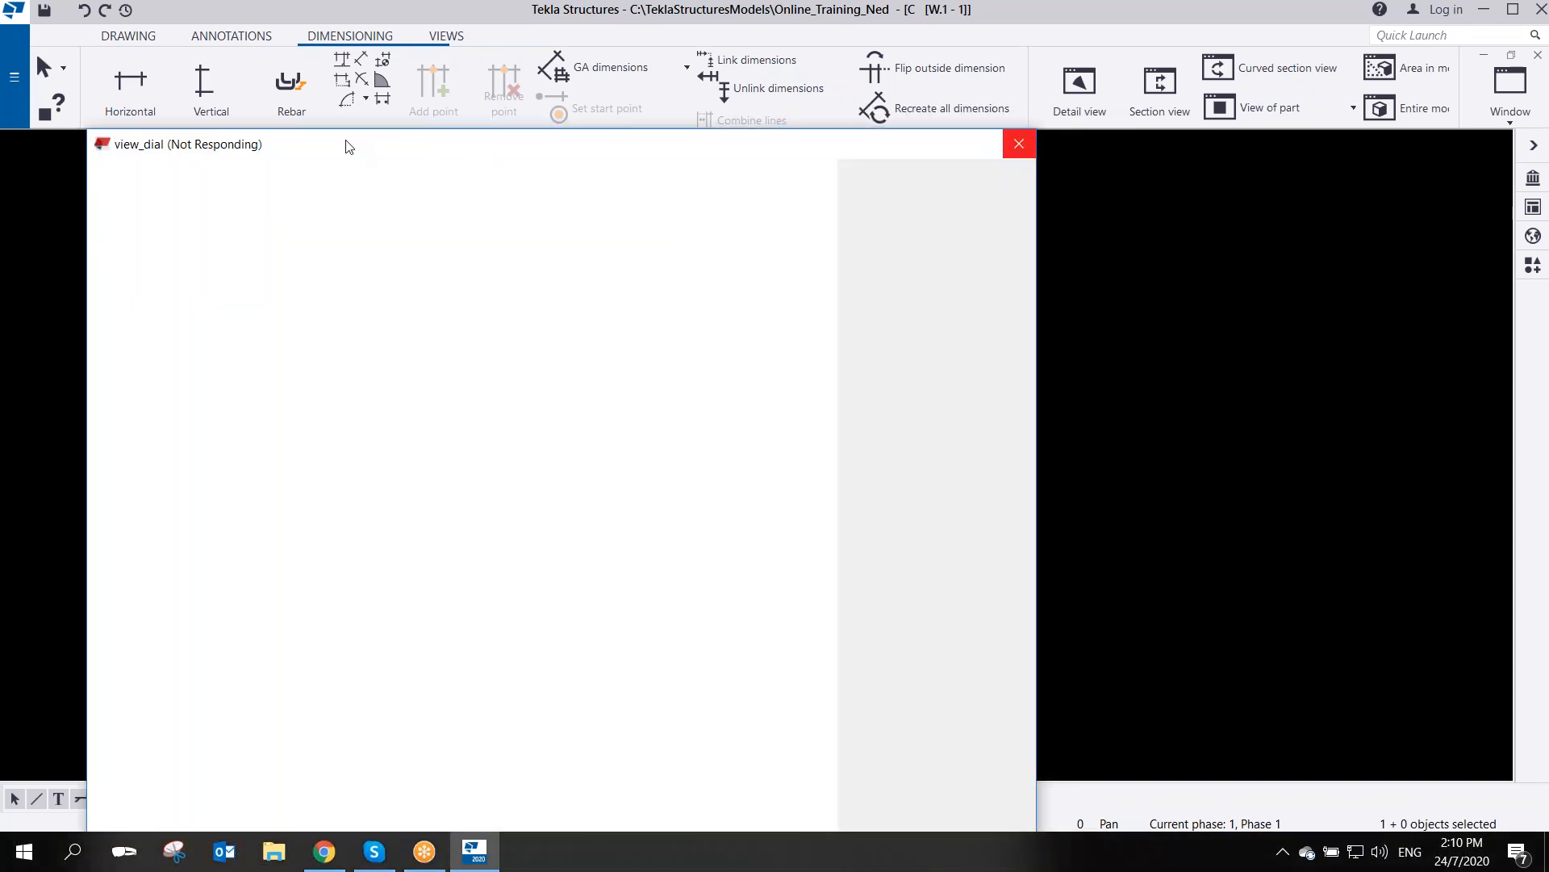
pyautogui.moveTo(290, 143); pyautogui.dragTo(925, 104)
pyautogui.scroll(-2, 335, 334)
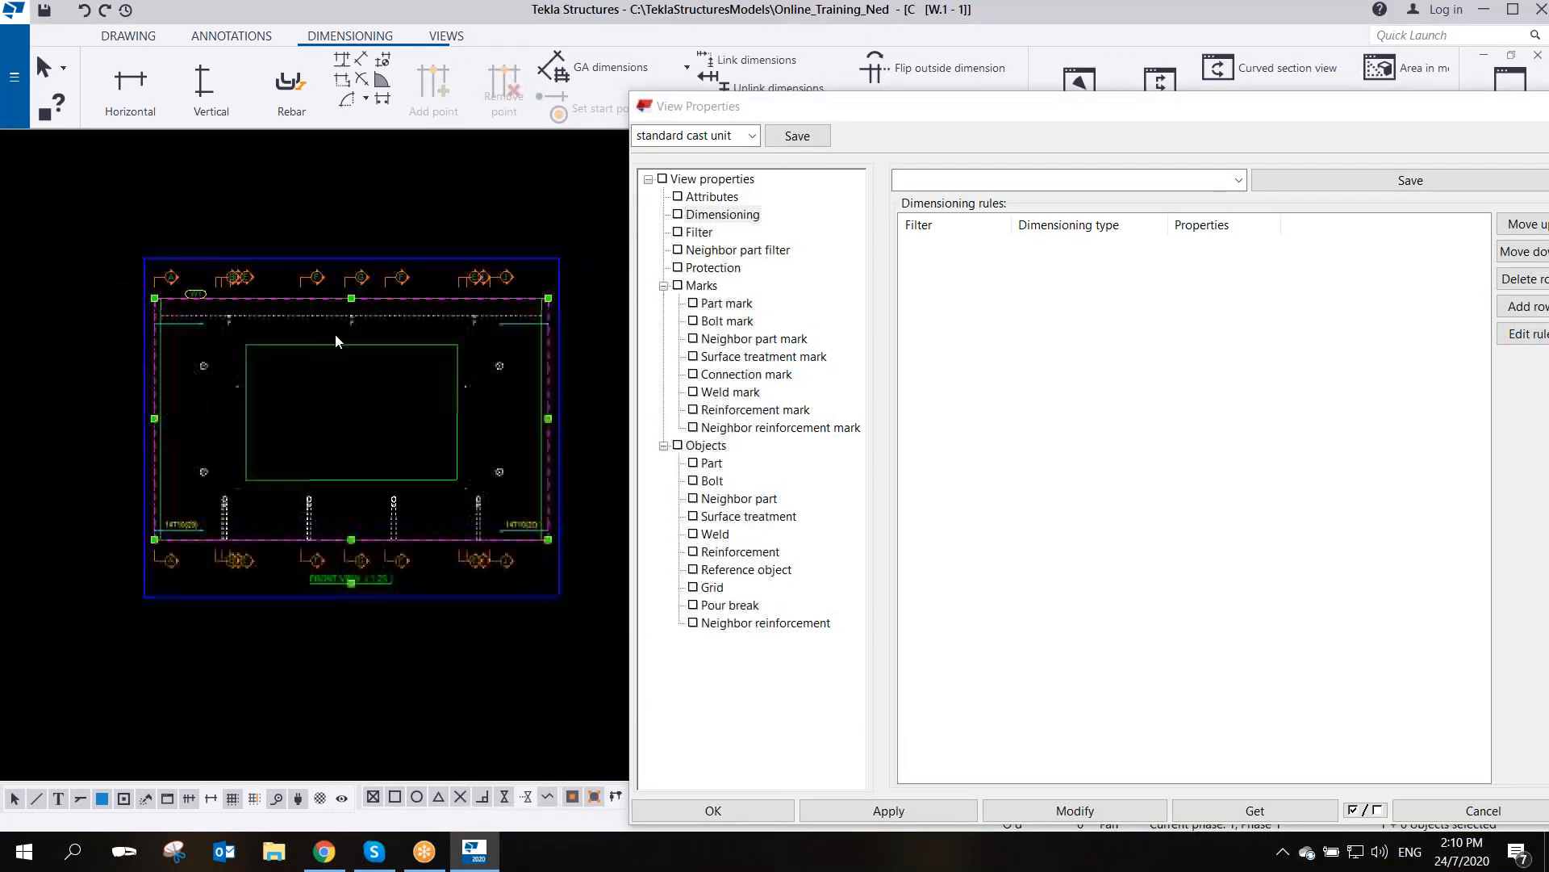
pyautogui.moveTo(411, 334); pyautogui.dragTo(391, 371, button='middle')
pyautogui.moveTo(862, 113); pyautogui.dragTo(830, 103)
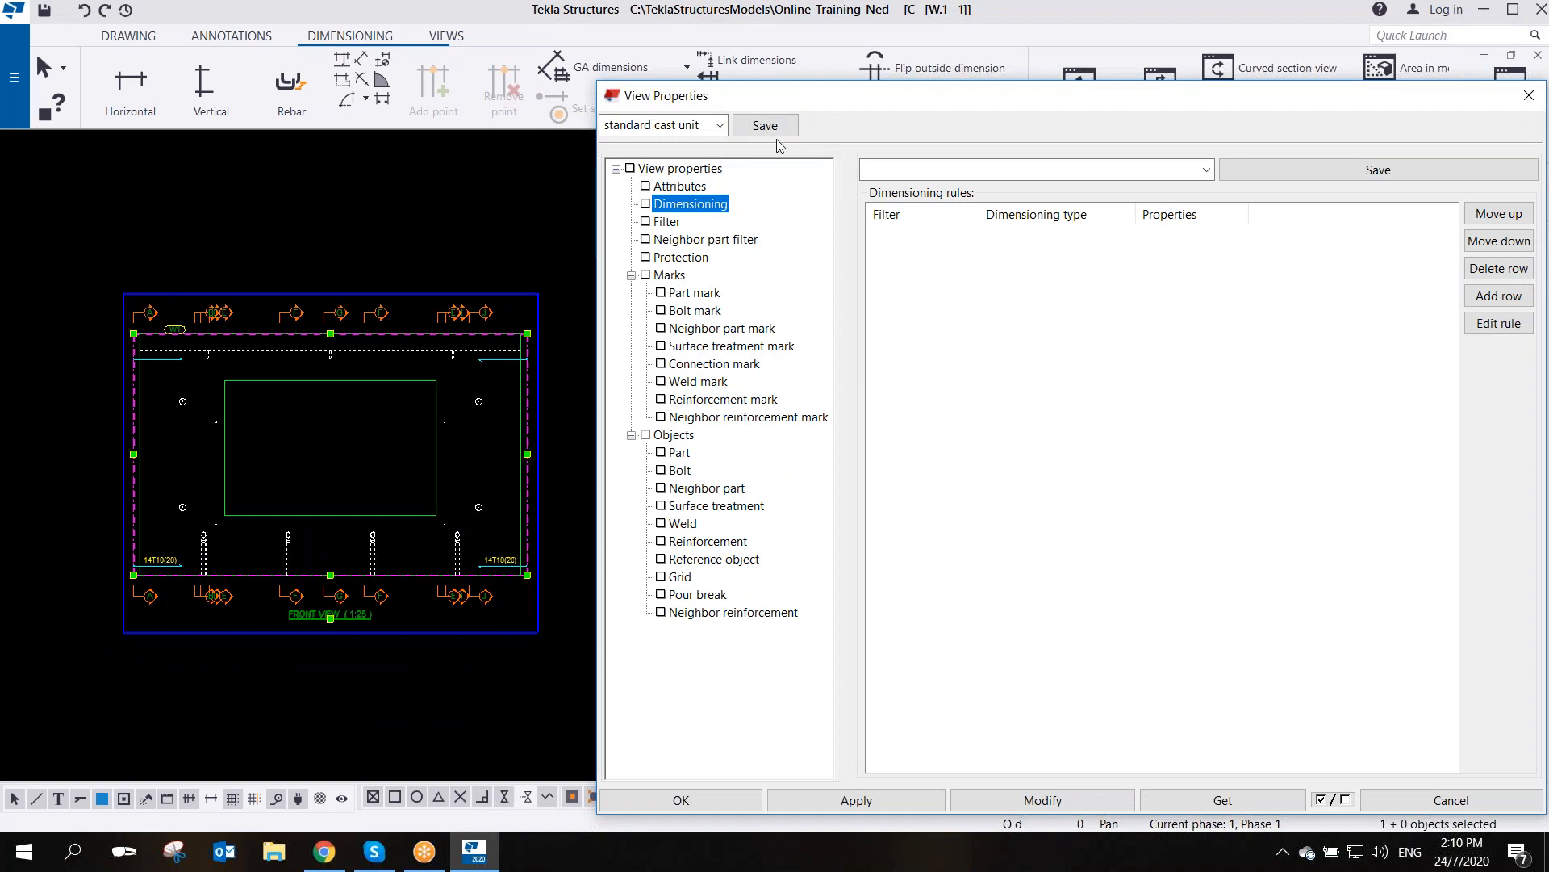
# - Review the front view's attributes and empty dimensioning rules, and save the view settings as ned_PW_front_view_mould
pyautogui.click(686, 187)
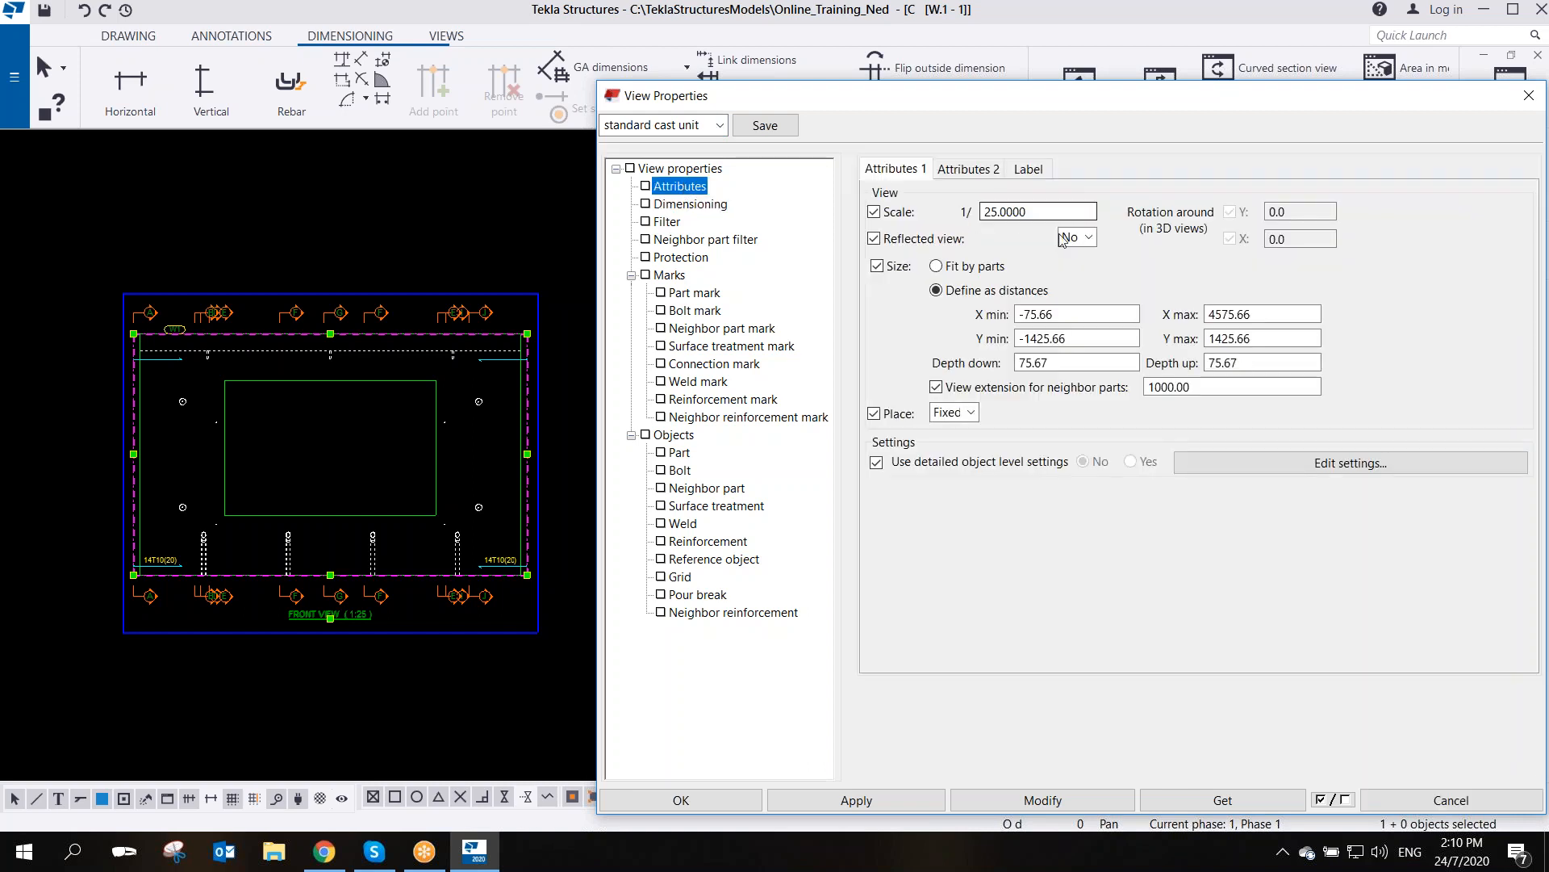
pyautogui.click(670, 205)
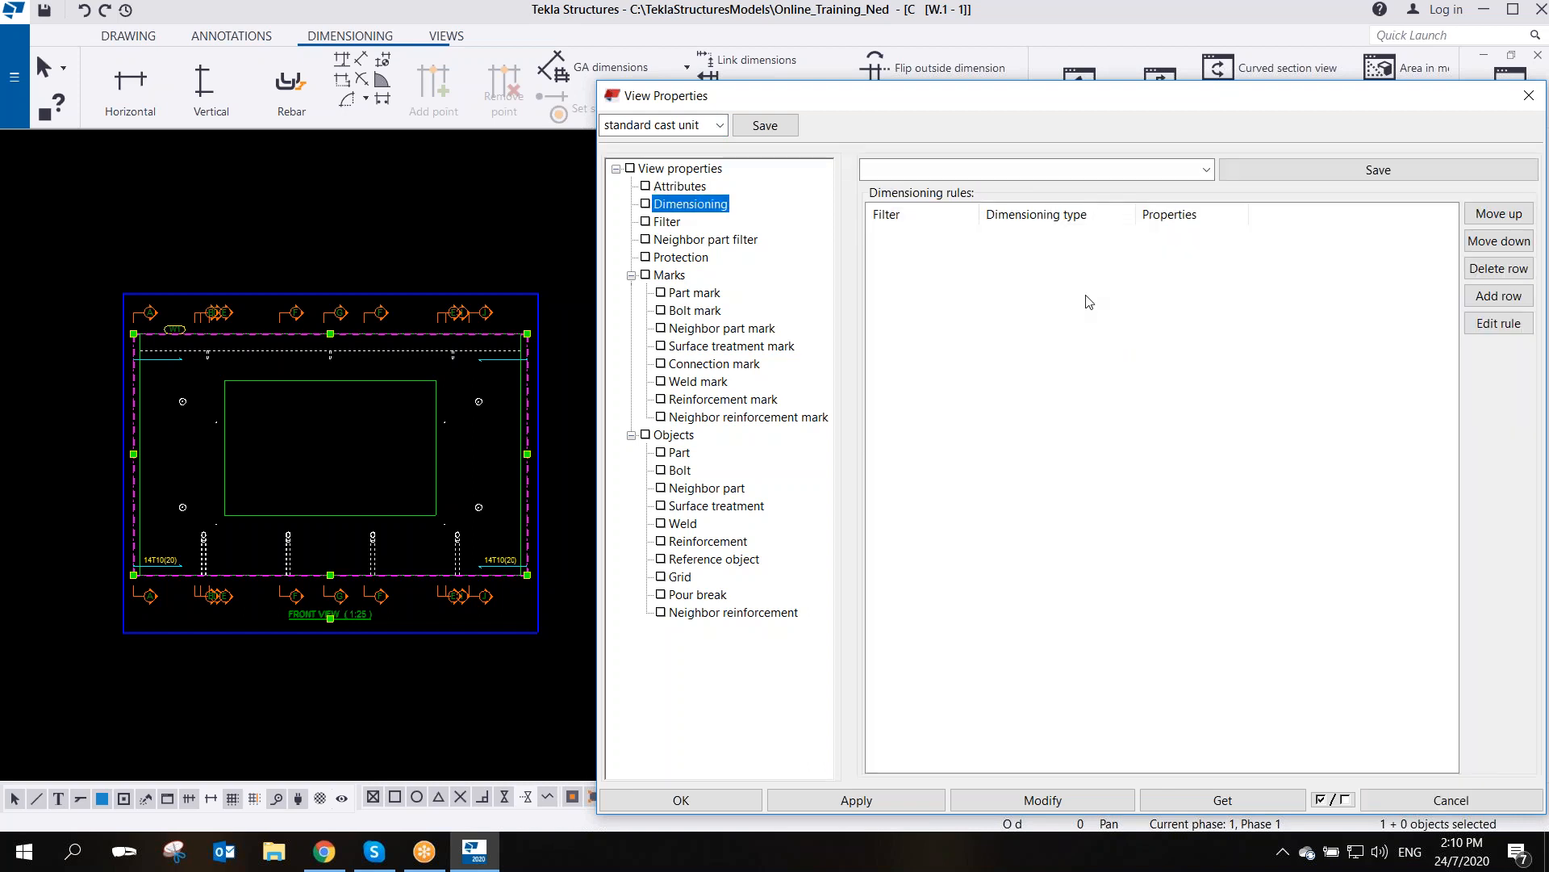
pyautogui.click(695, 190)
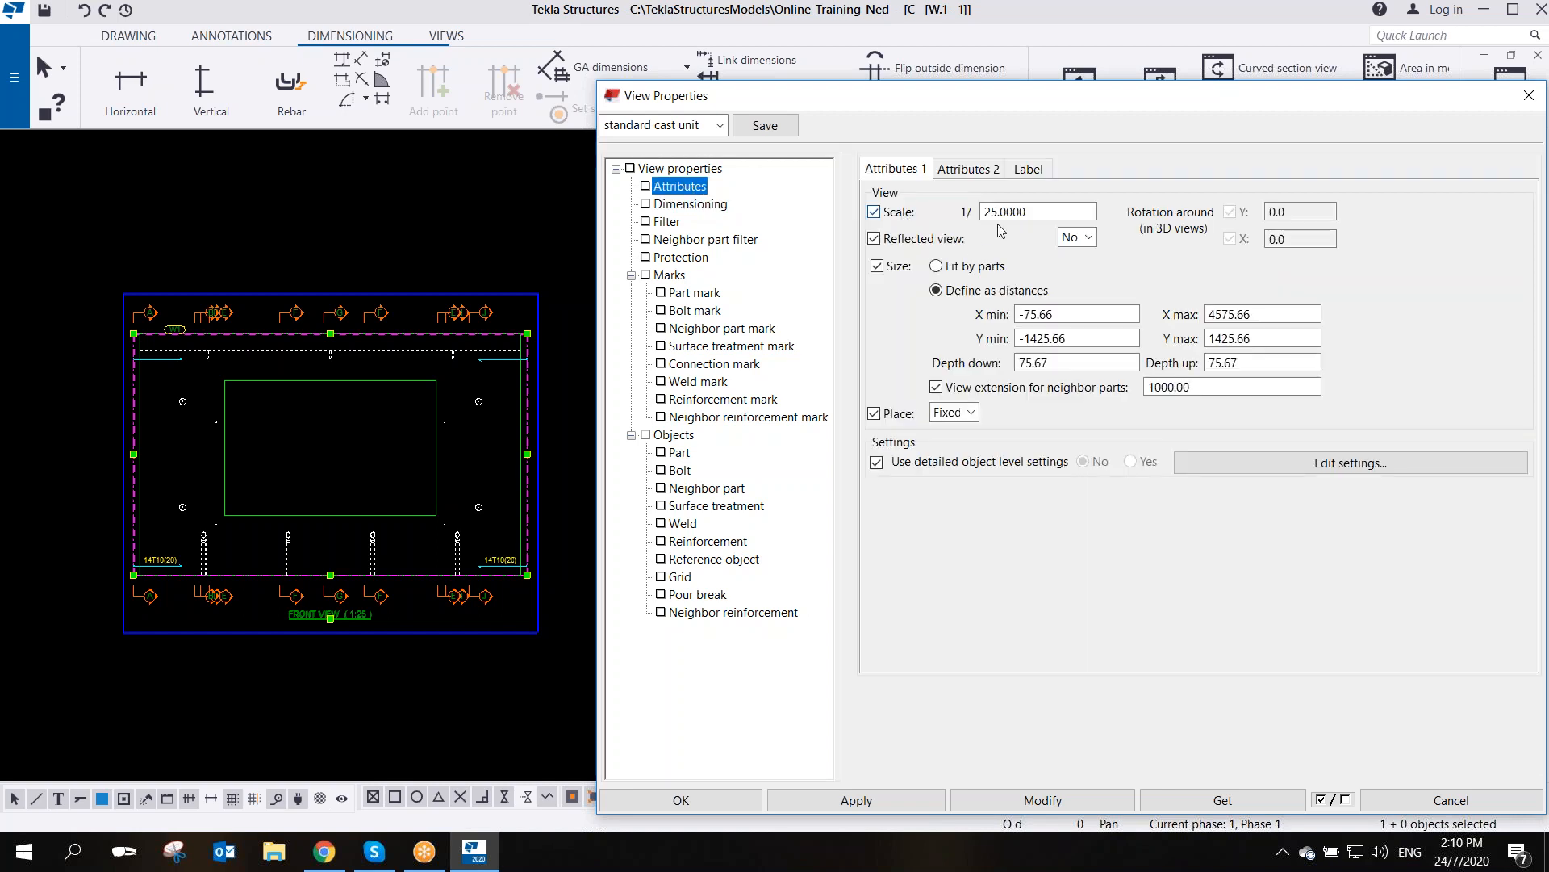
pyautogui.click(691, 126)
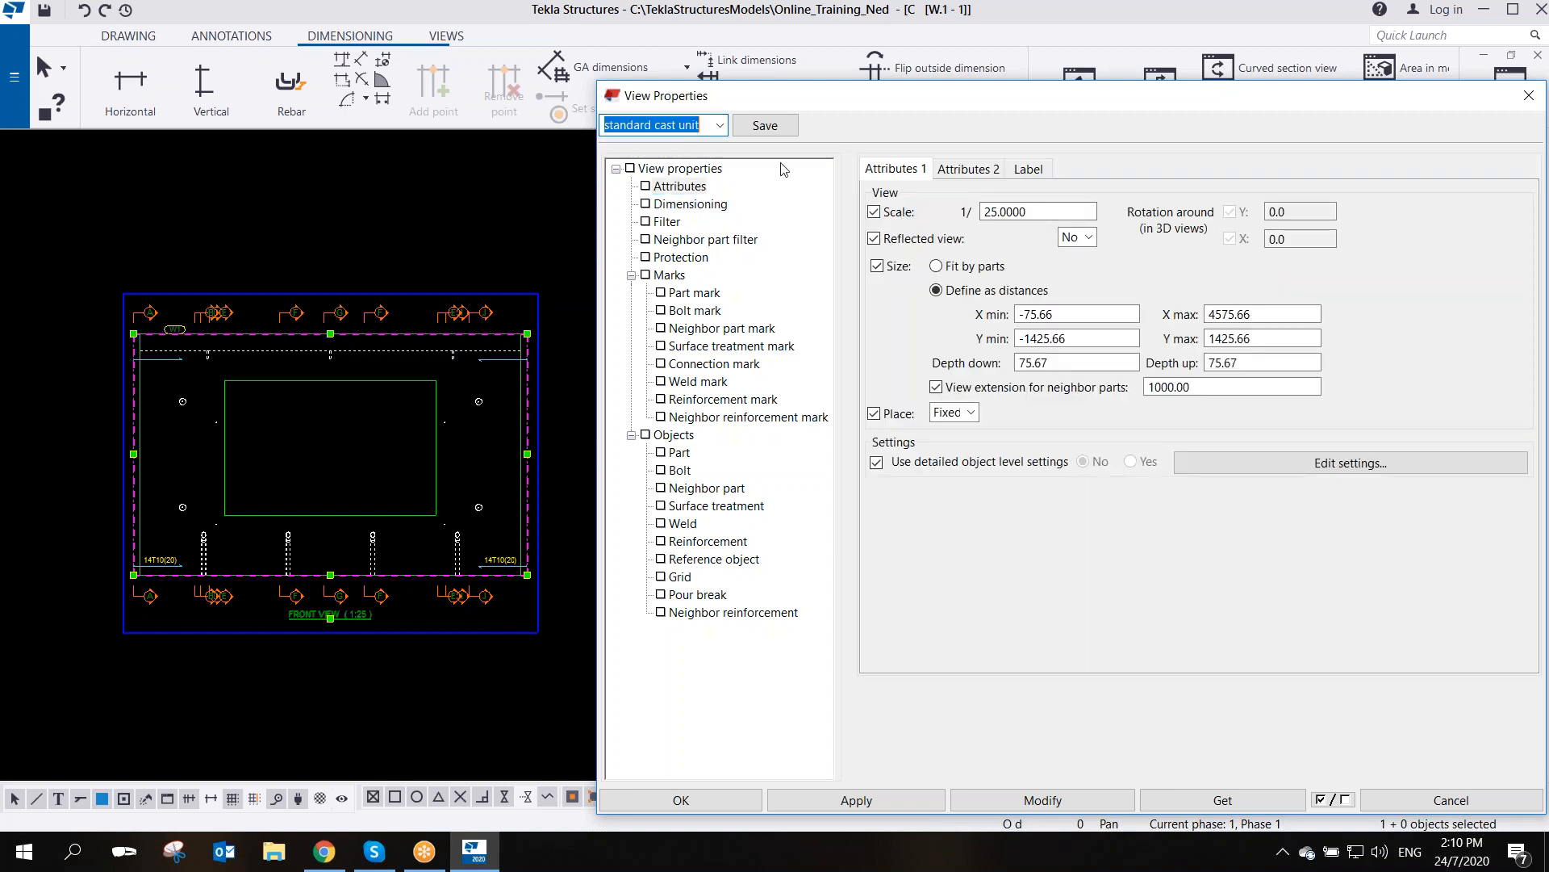
pyautogui.write('ned')
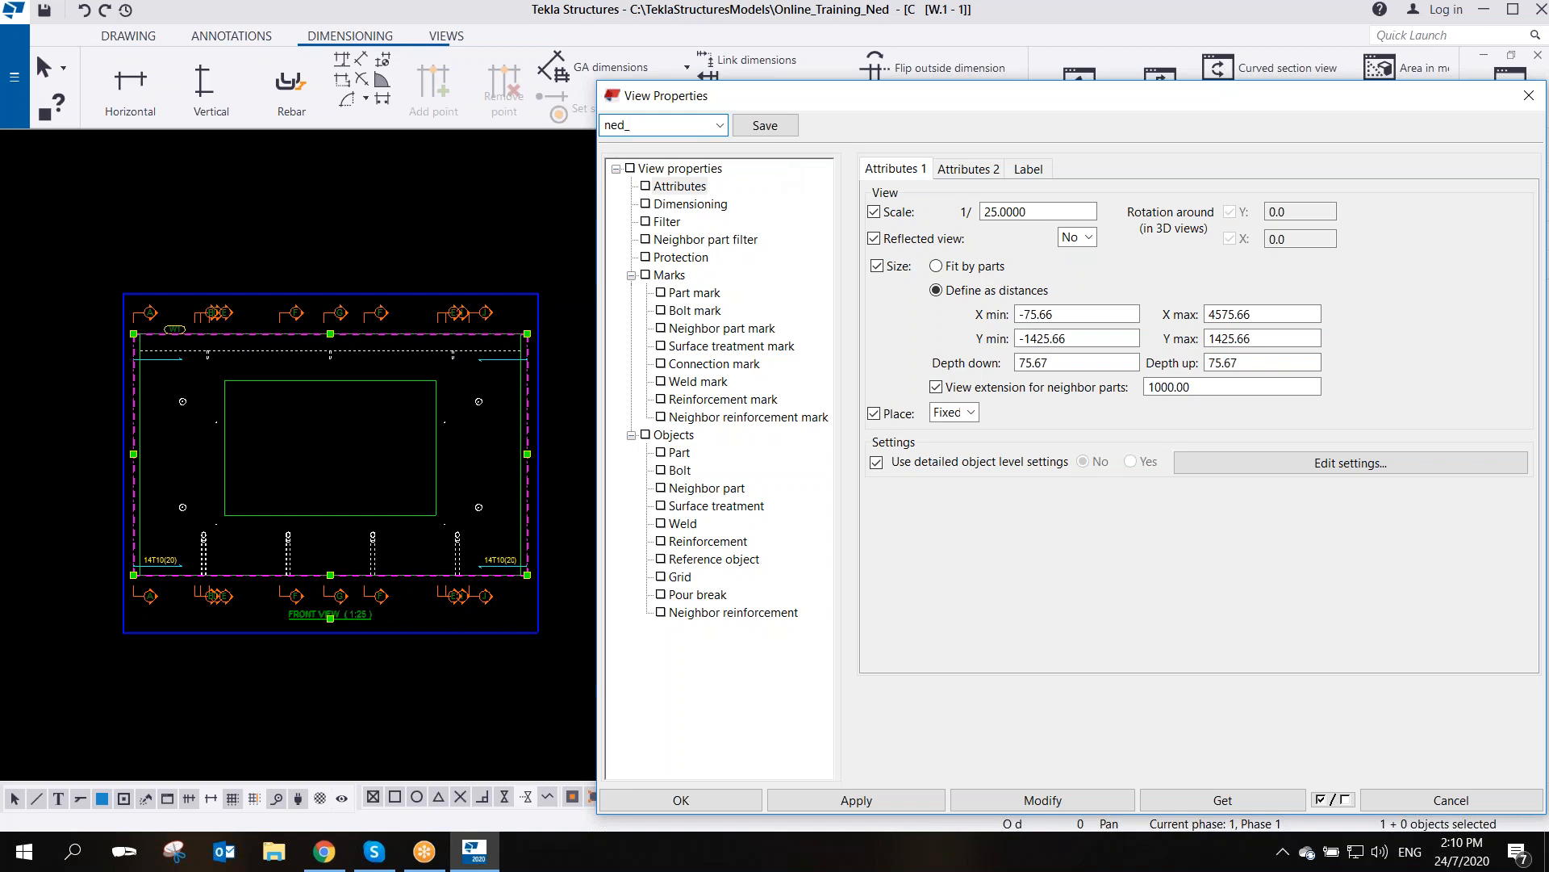
pyautogui.write('_PW_front_view')
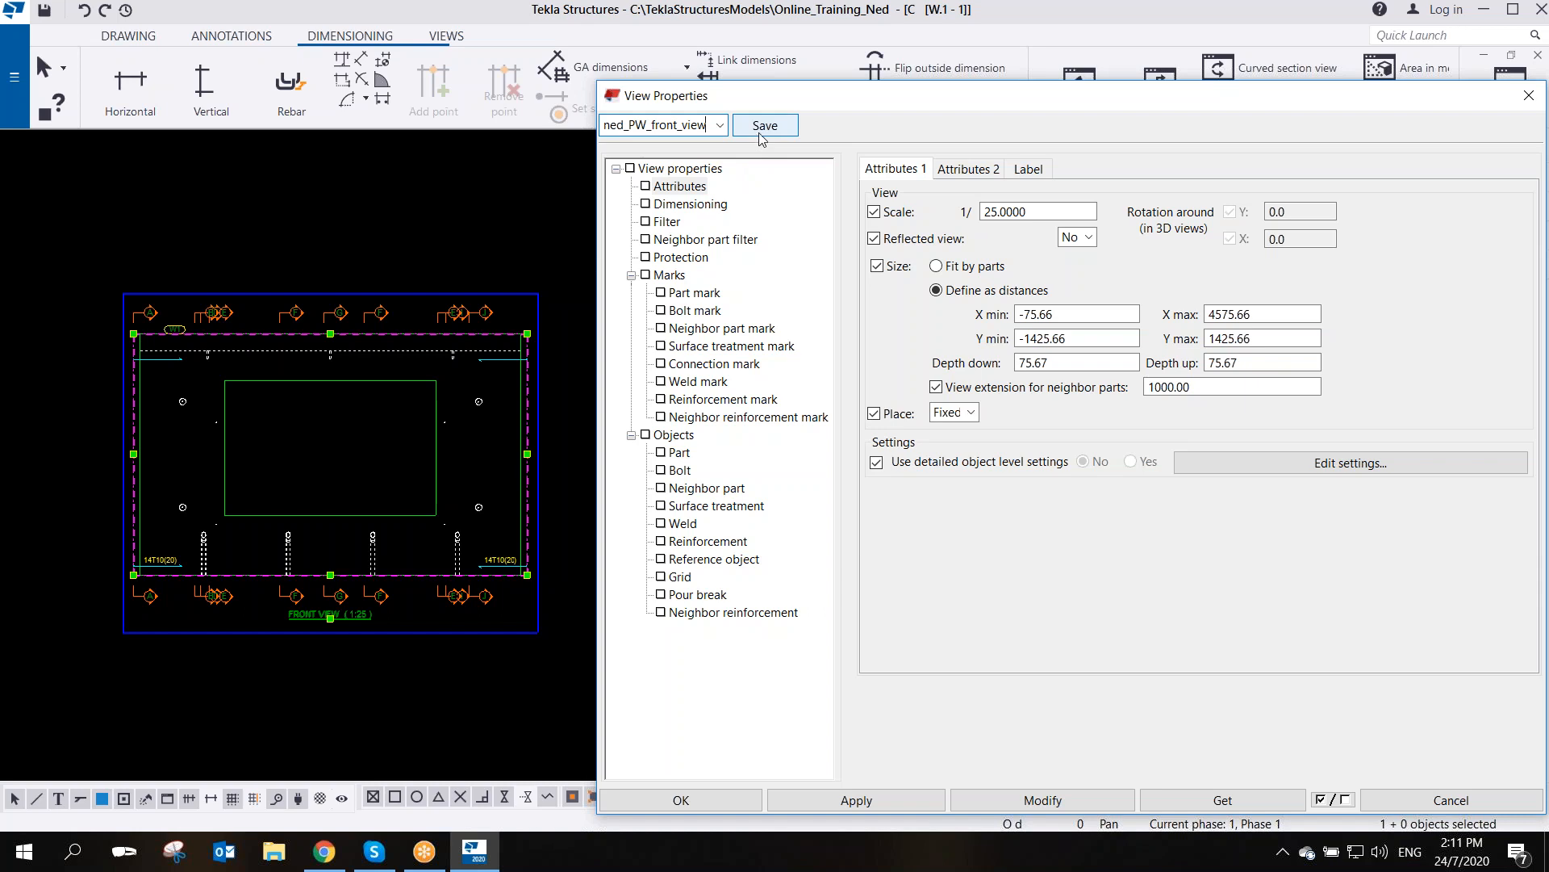
pyautogui.write('_mould')
pyautogui.click(768, 128)
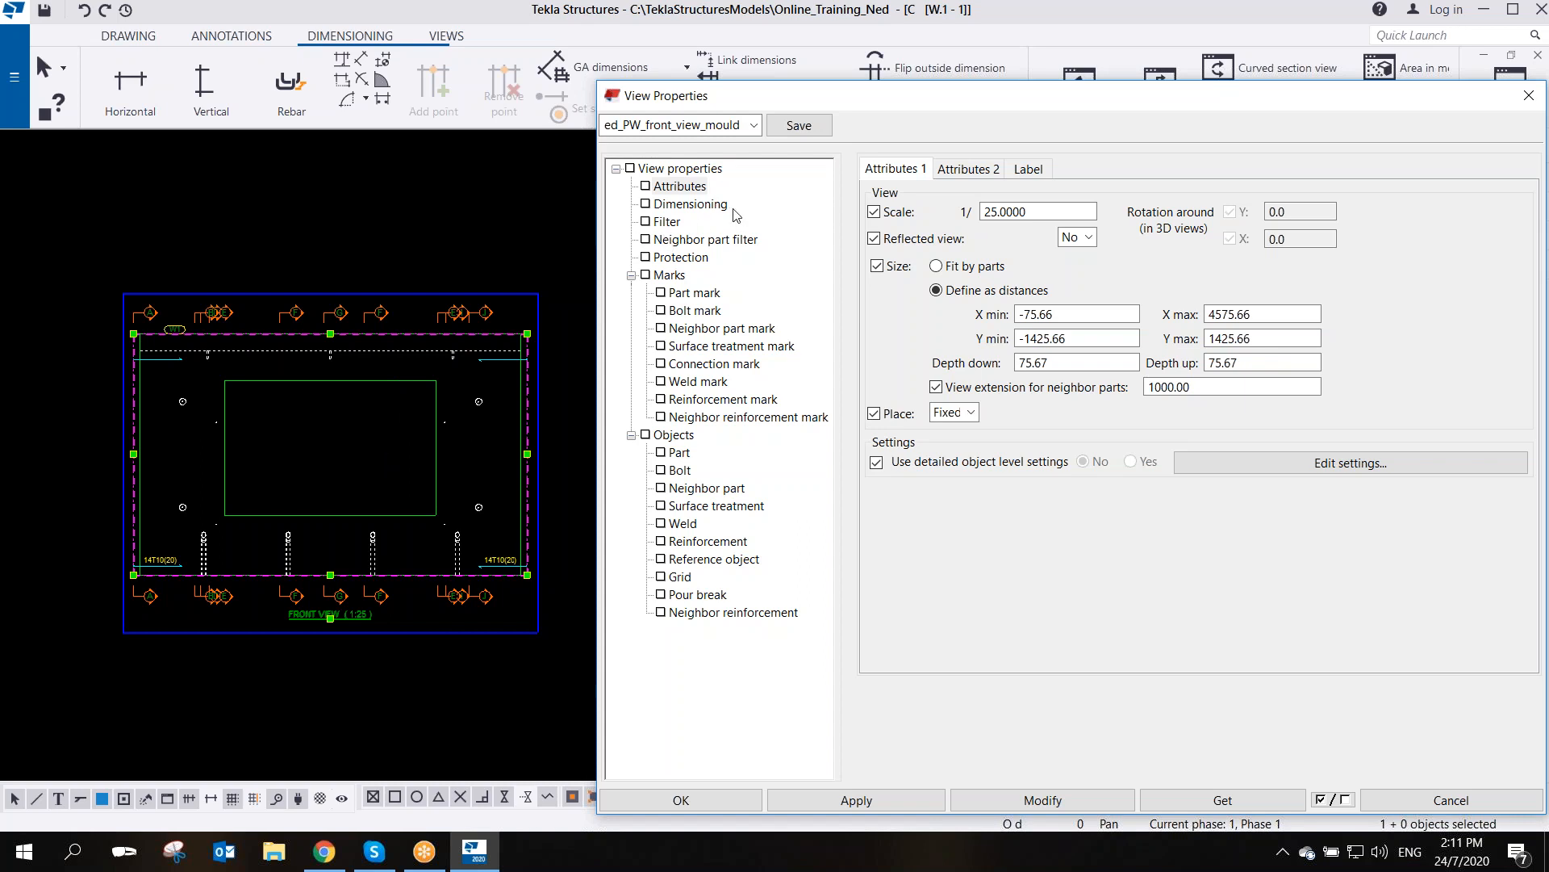
pyautogui.click(690, 204)
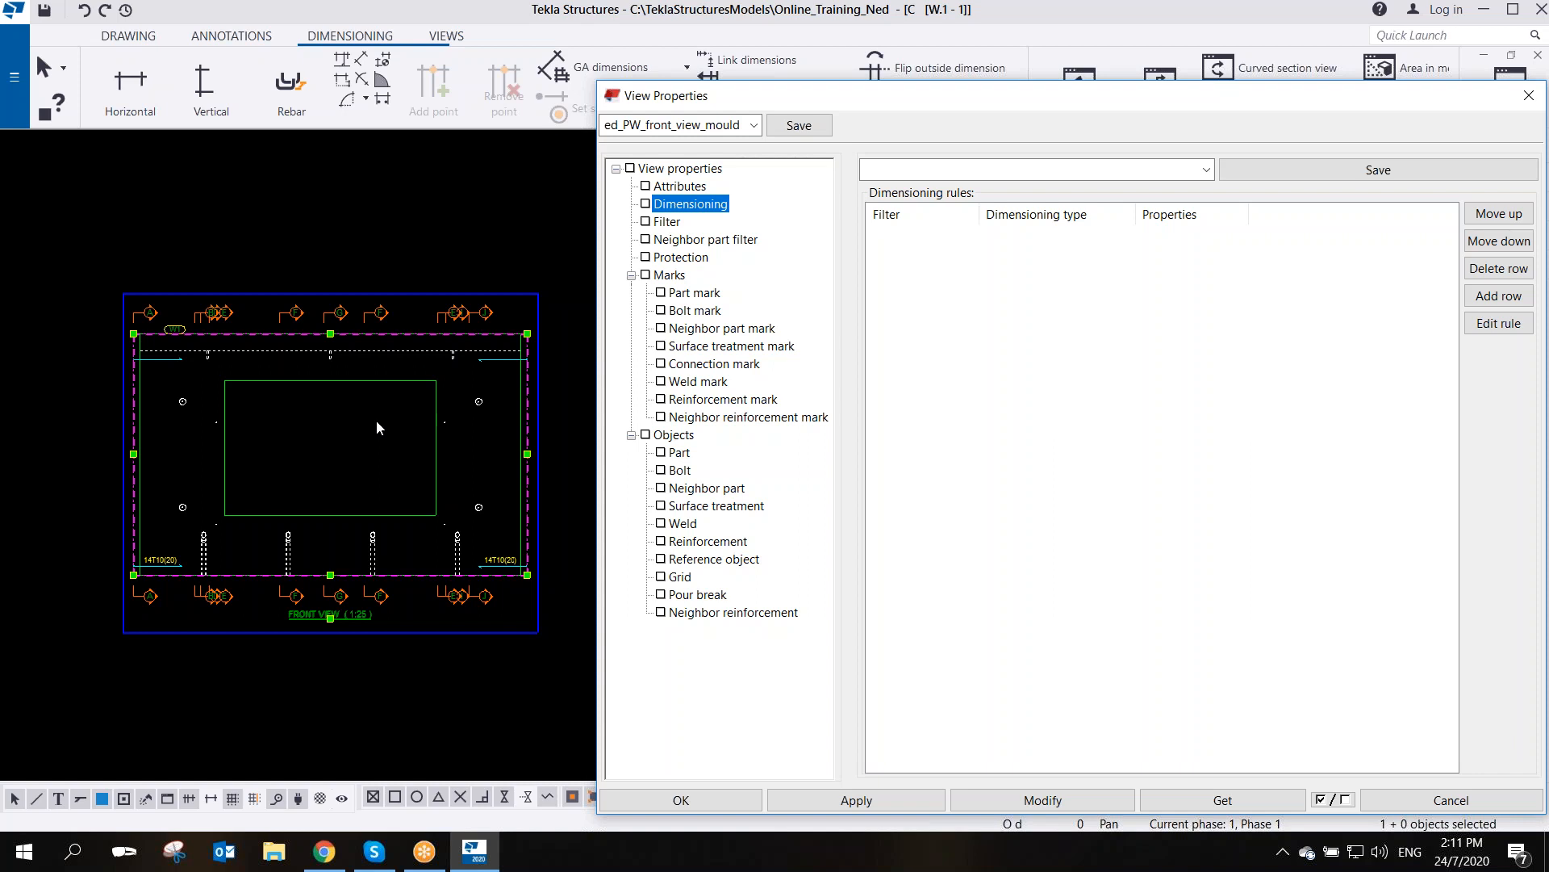
pyautogui.click(798, 127)
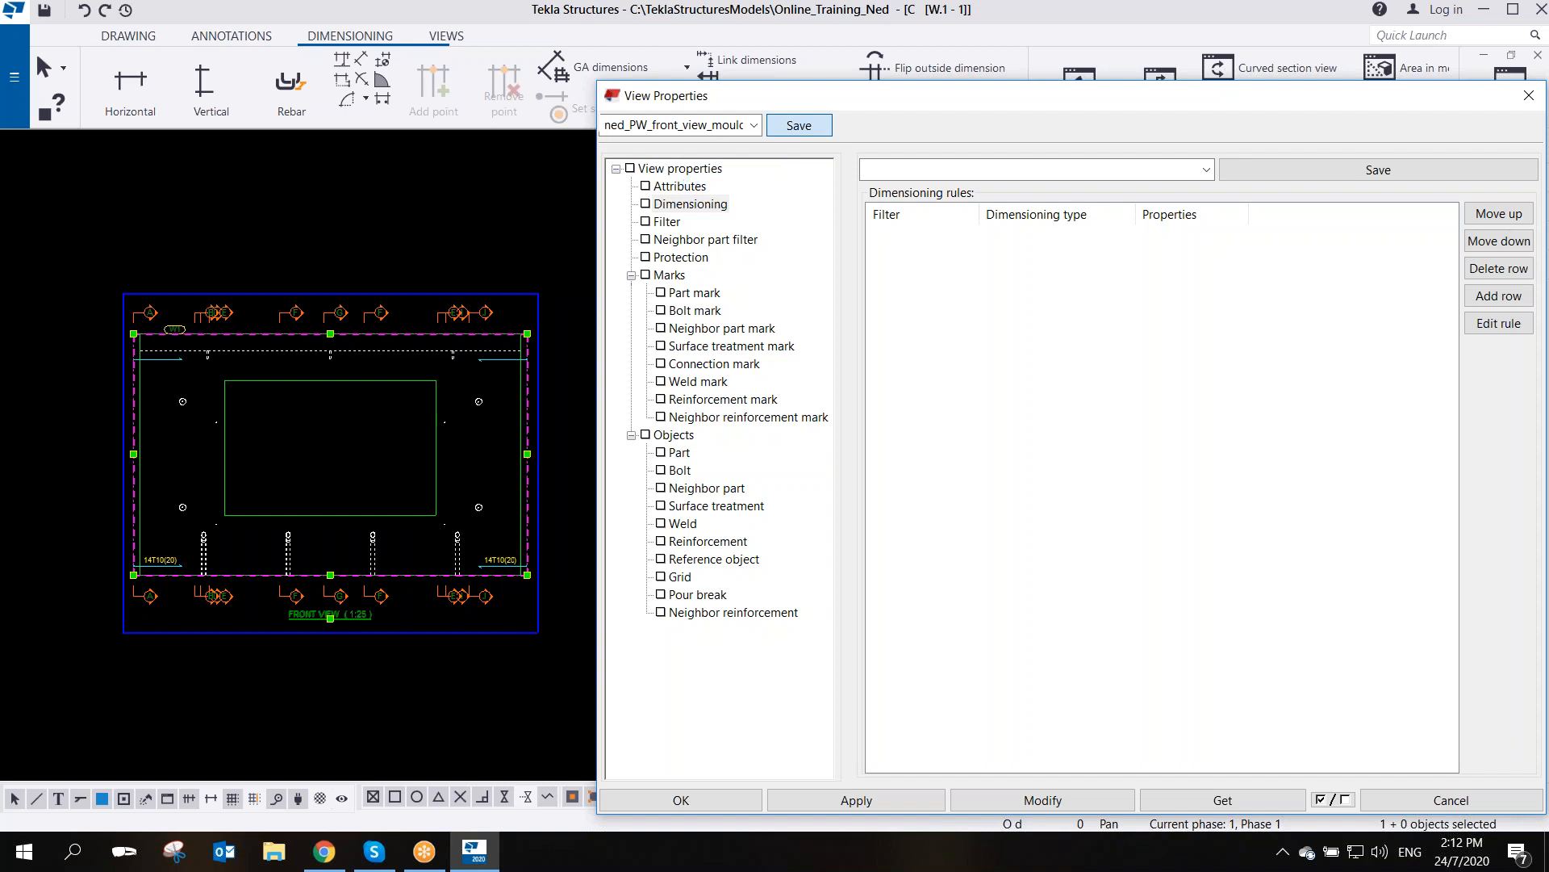
# - Add a dimensioning rule for the current assembly and set its dimensioning type to Overall dimensions
pyautogui.click(702, 202)
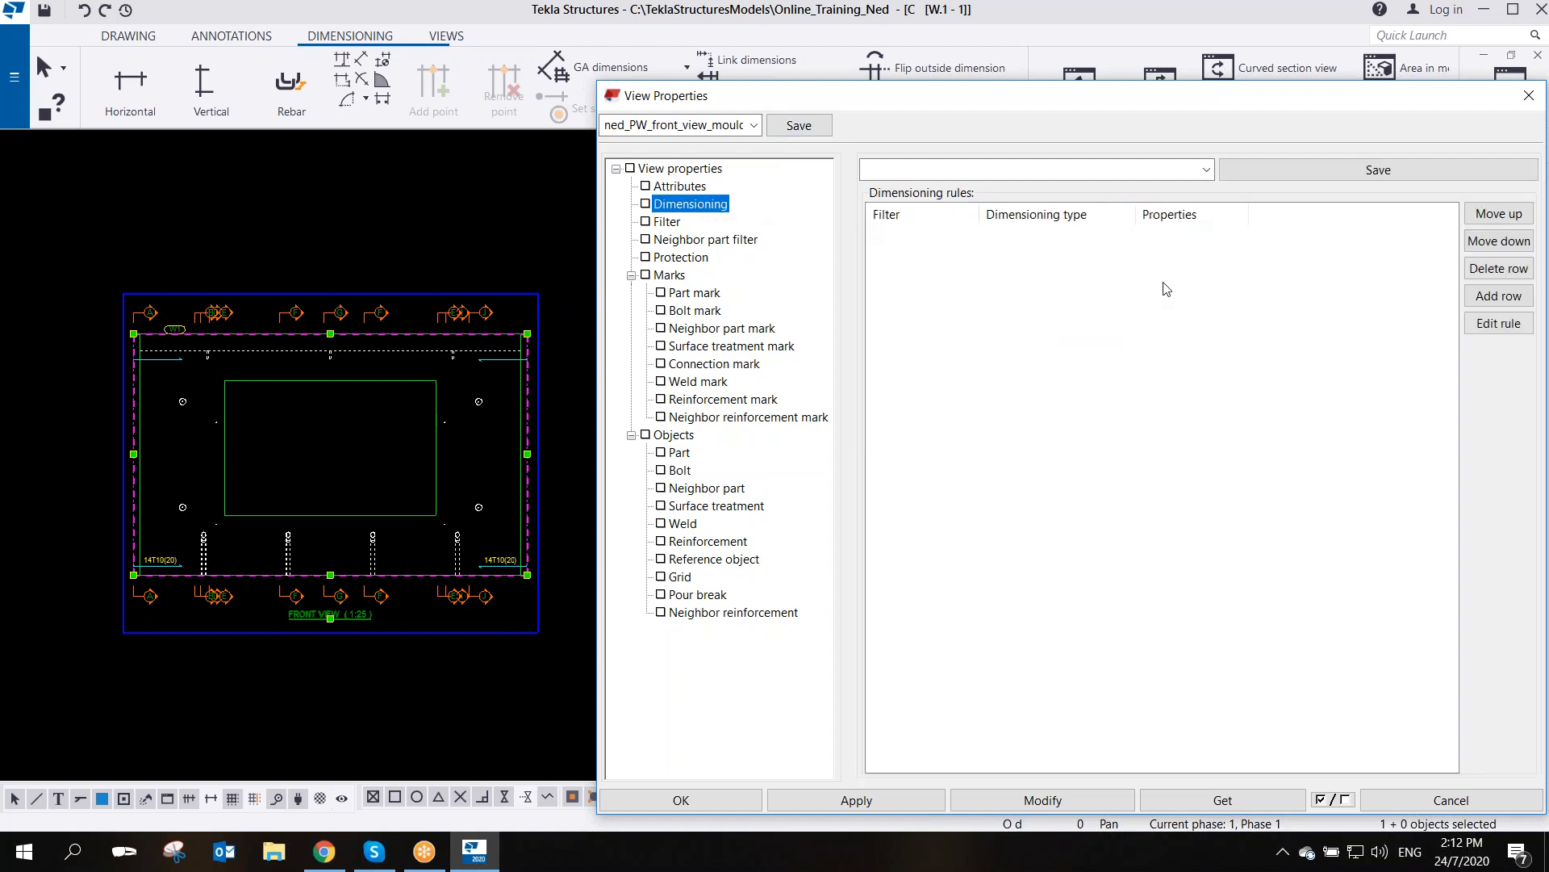
pyautogui.moveTo(999, 111); pyautogui.dragTo(984, 108)
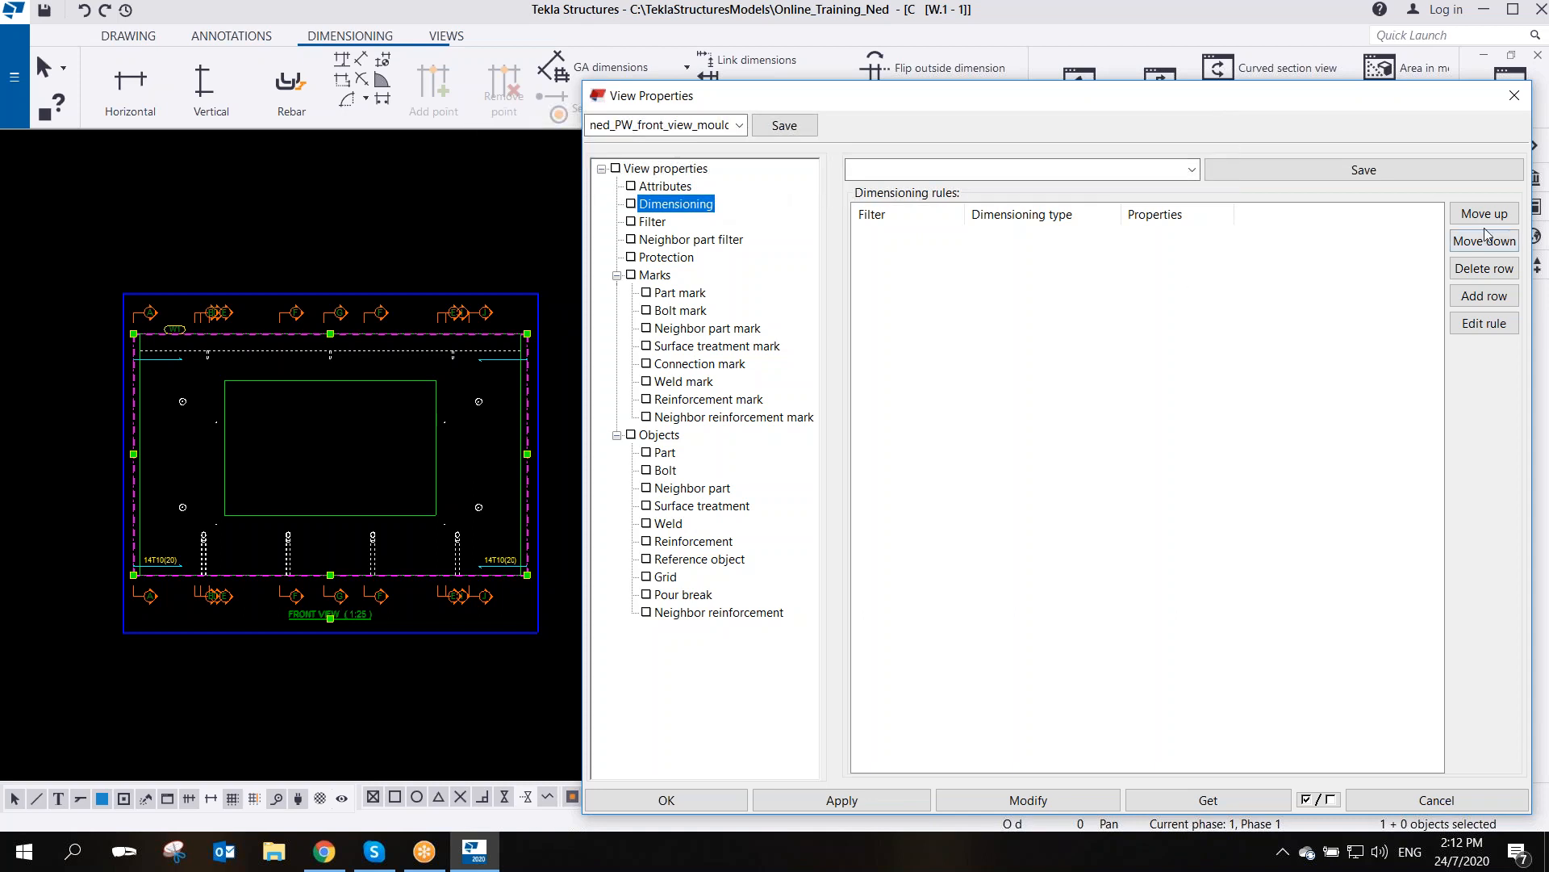
pyautogui.click(1485, 297)
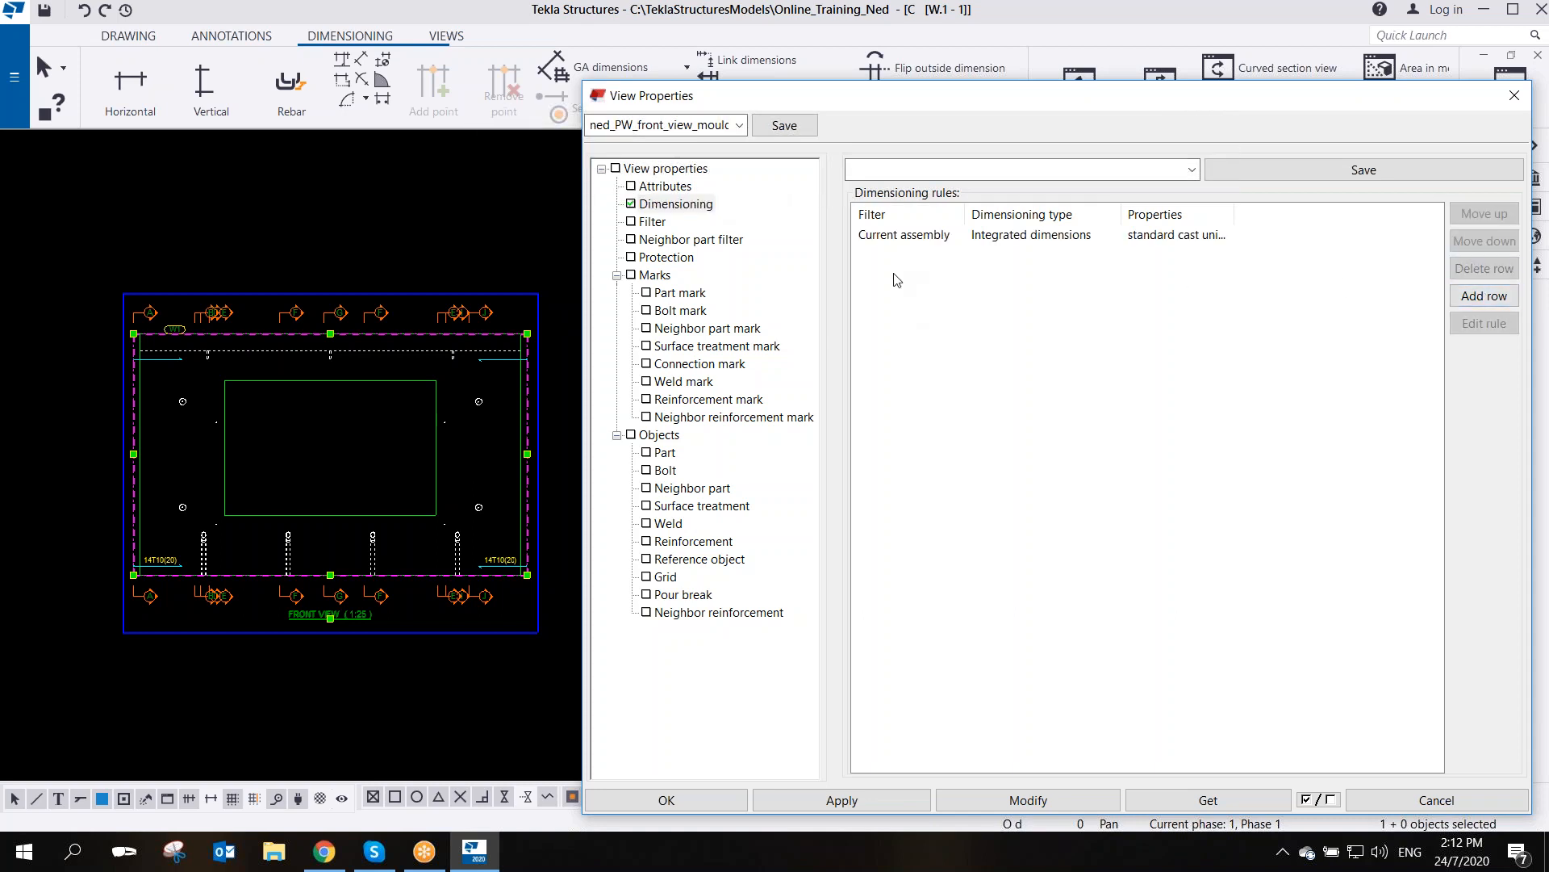
pyautogui.click(1065, 236)
pyautogui.click(1112, 236)
pyautogui.click(1113, 235)
pyautogui.click(1050, 256)
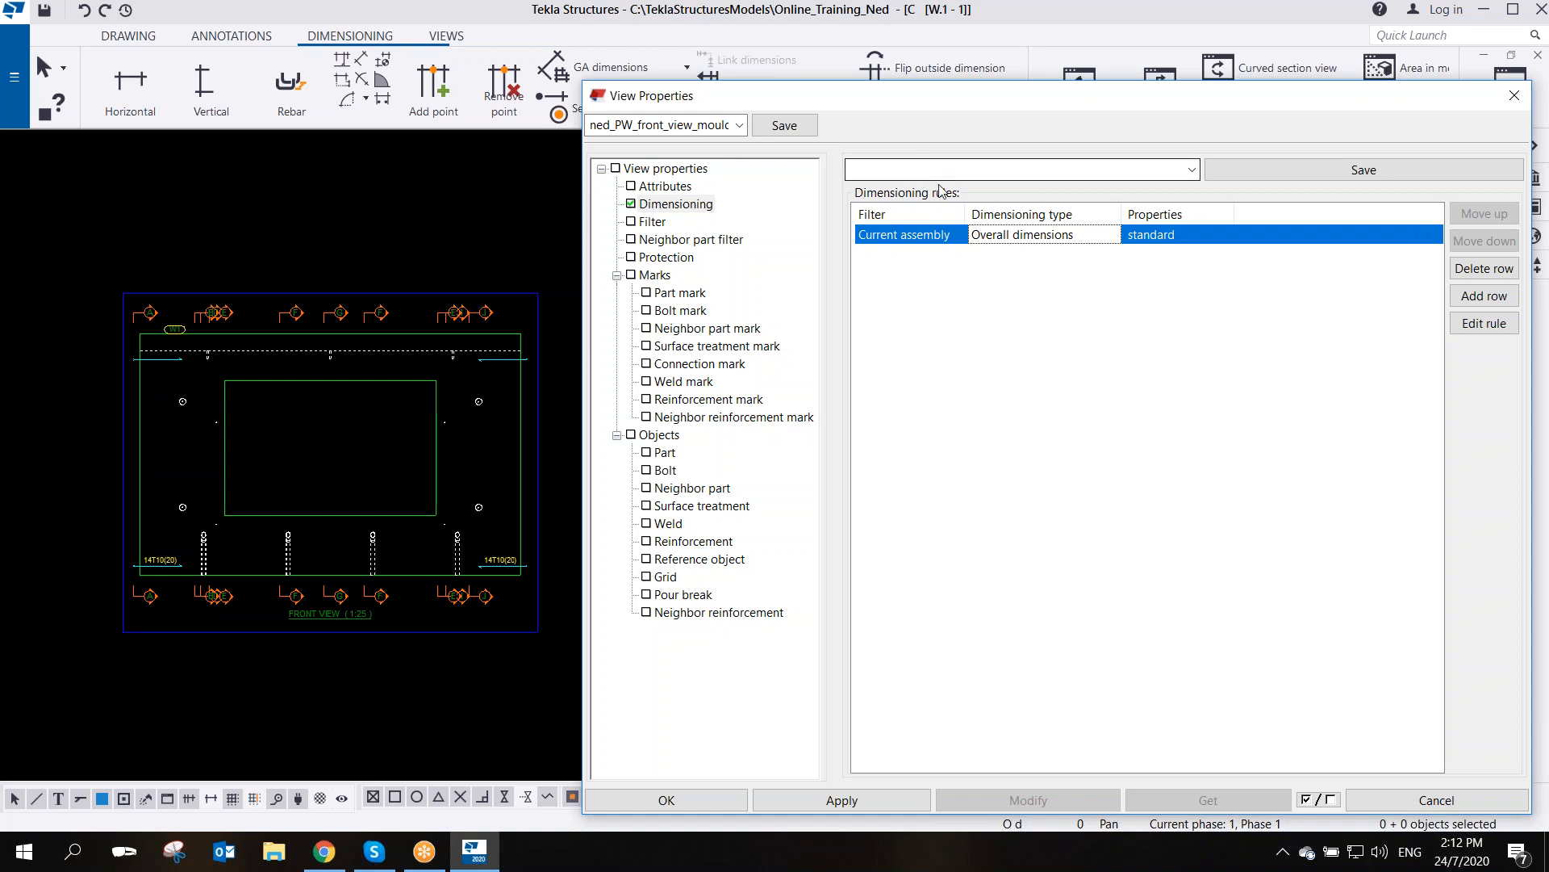
# - Recheck the front view's attributes and delete the Overall dimensions rule from the dimensioning rules
pyautogui.click(1126, 38)
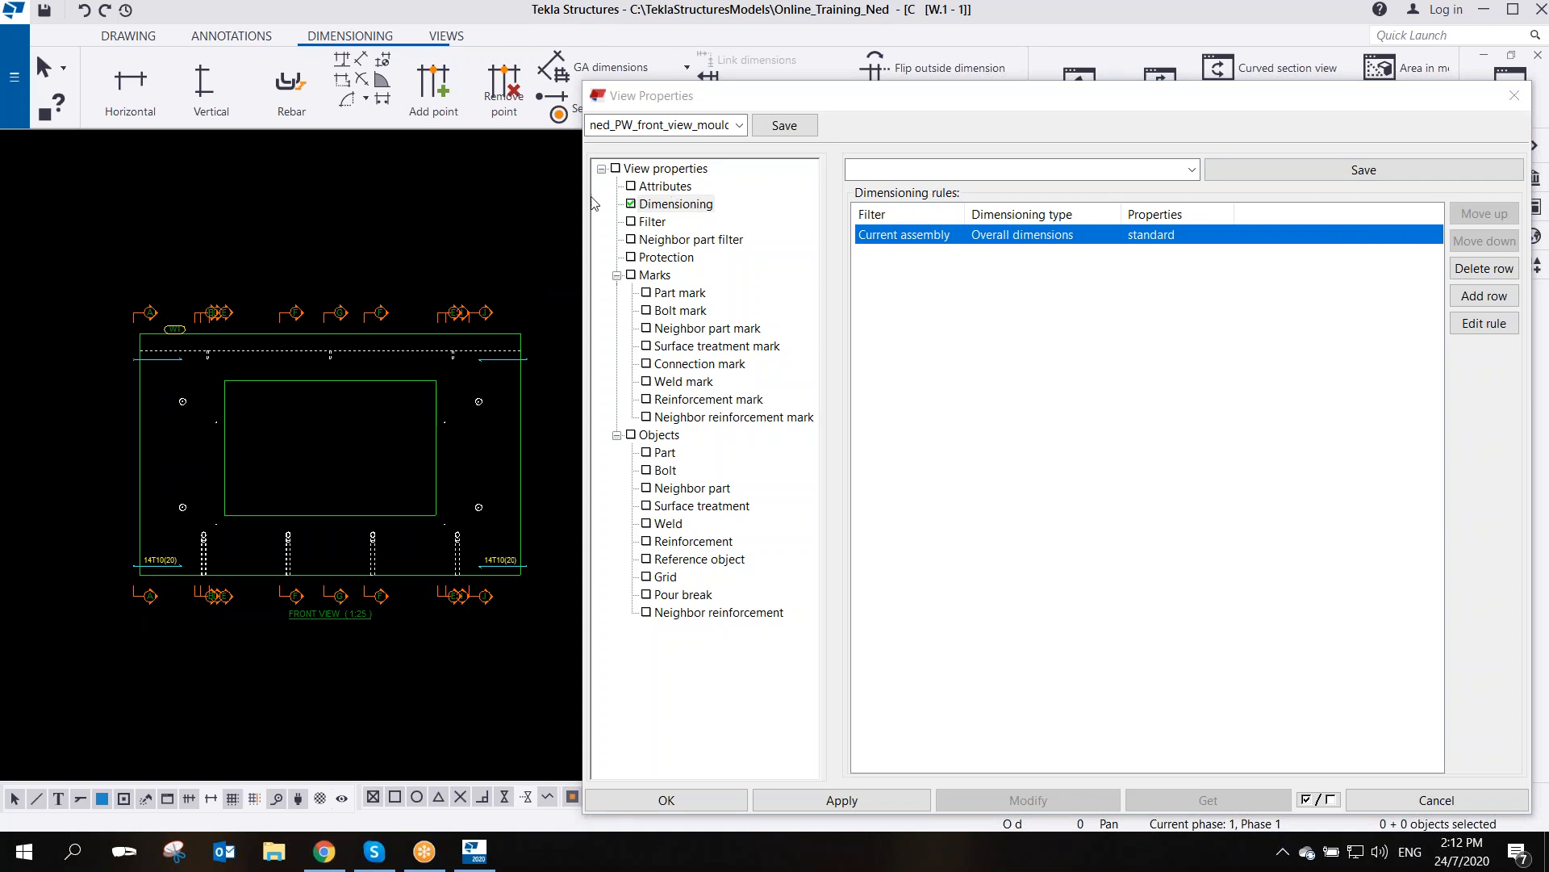
pyautogui.click(303, 301)
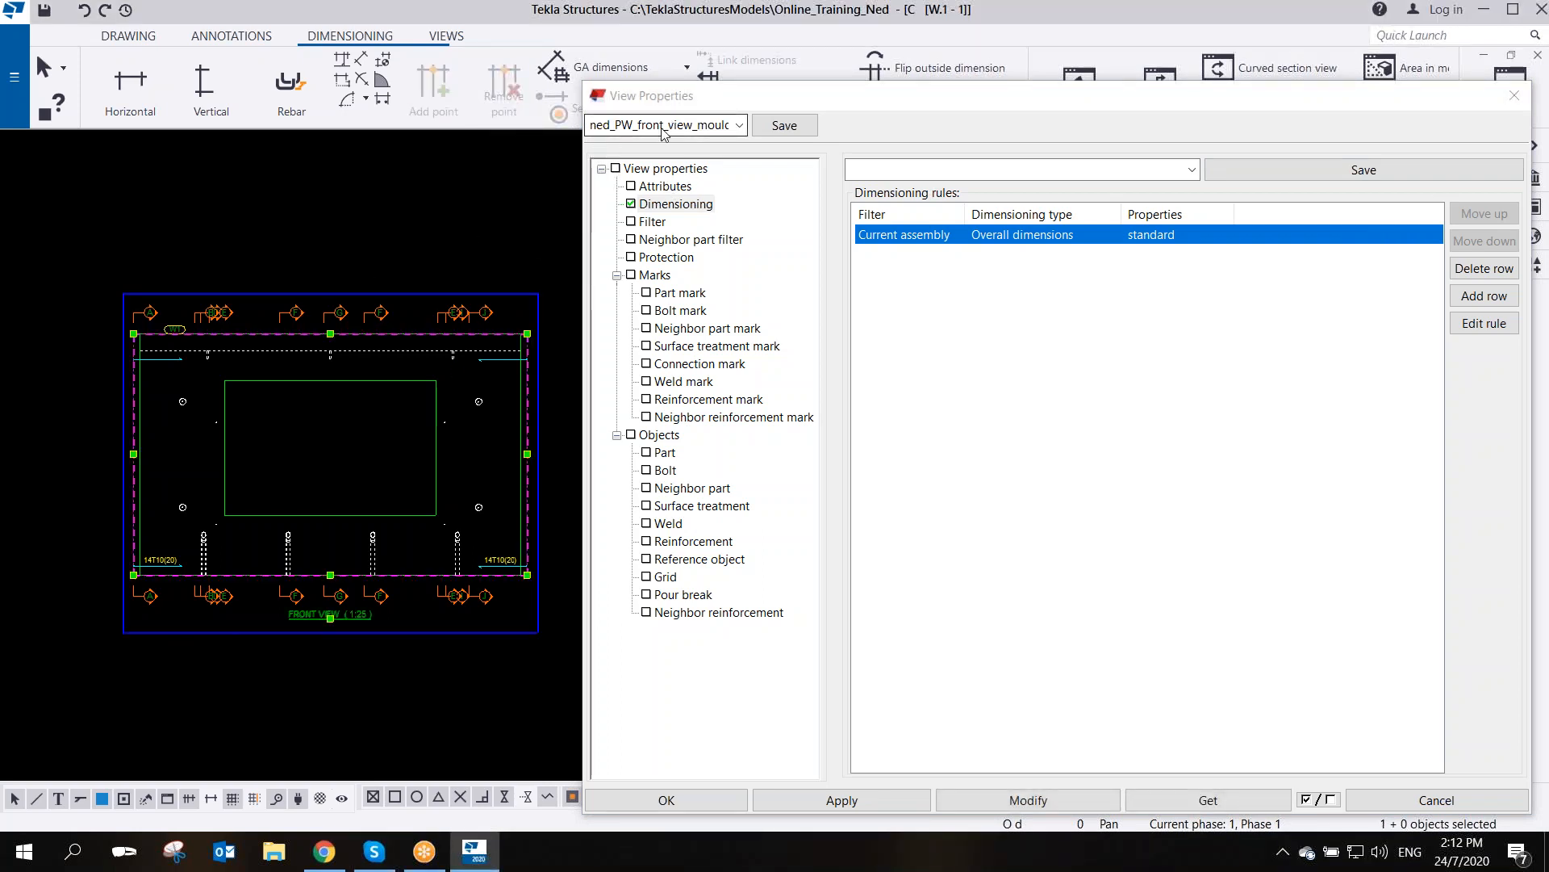
pyautogui.click(665, 187)
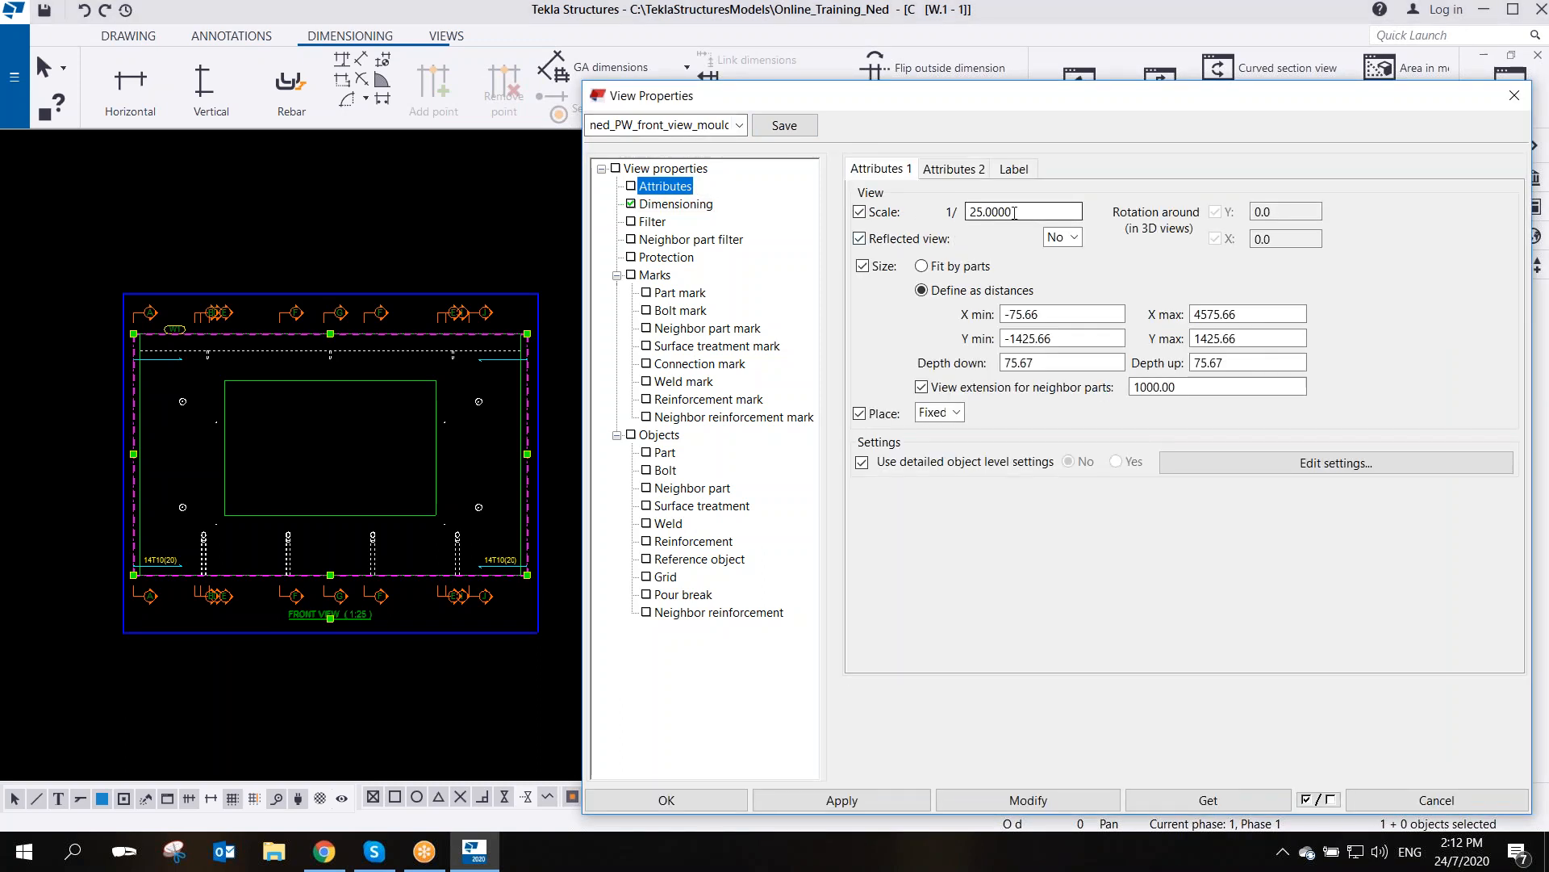
pyautogui.click(676, 205)
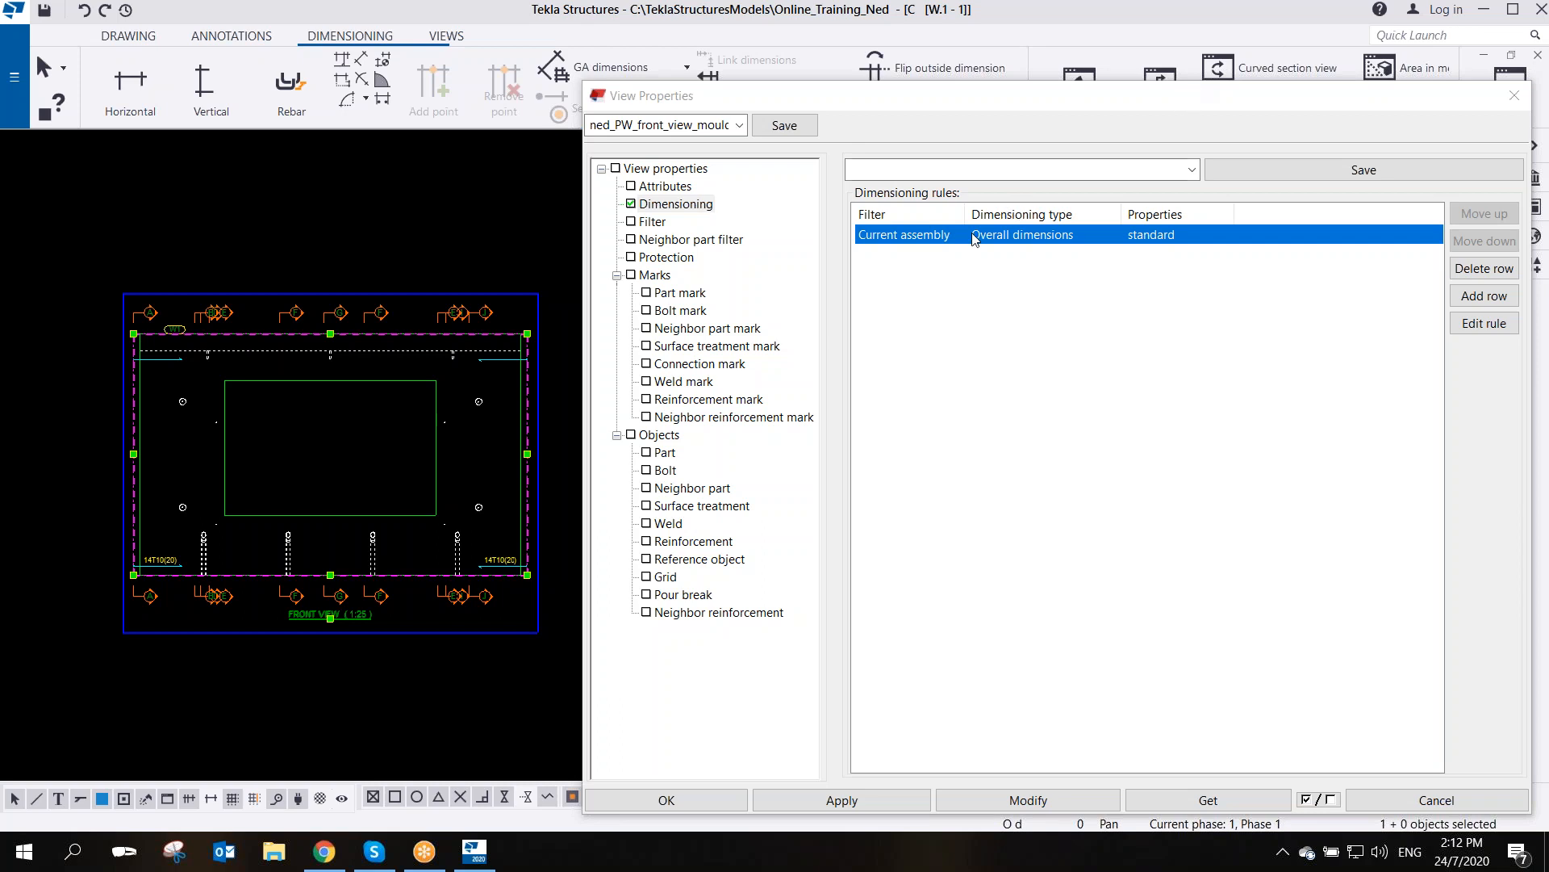
pyautogui.click(1194, 230)
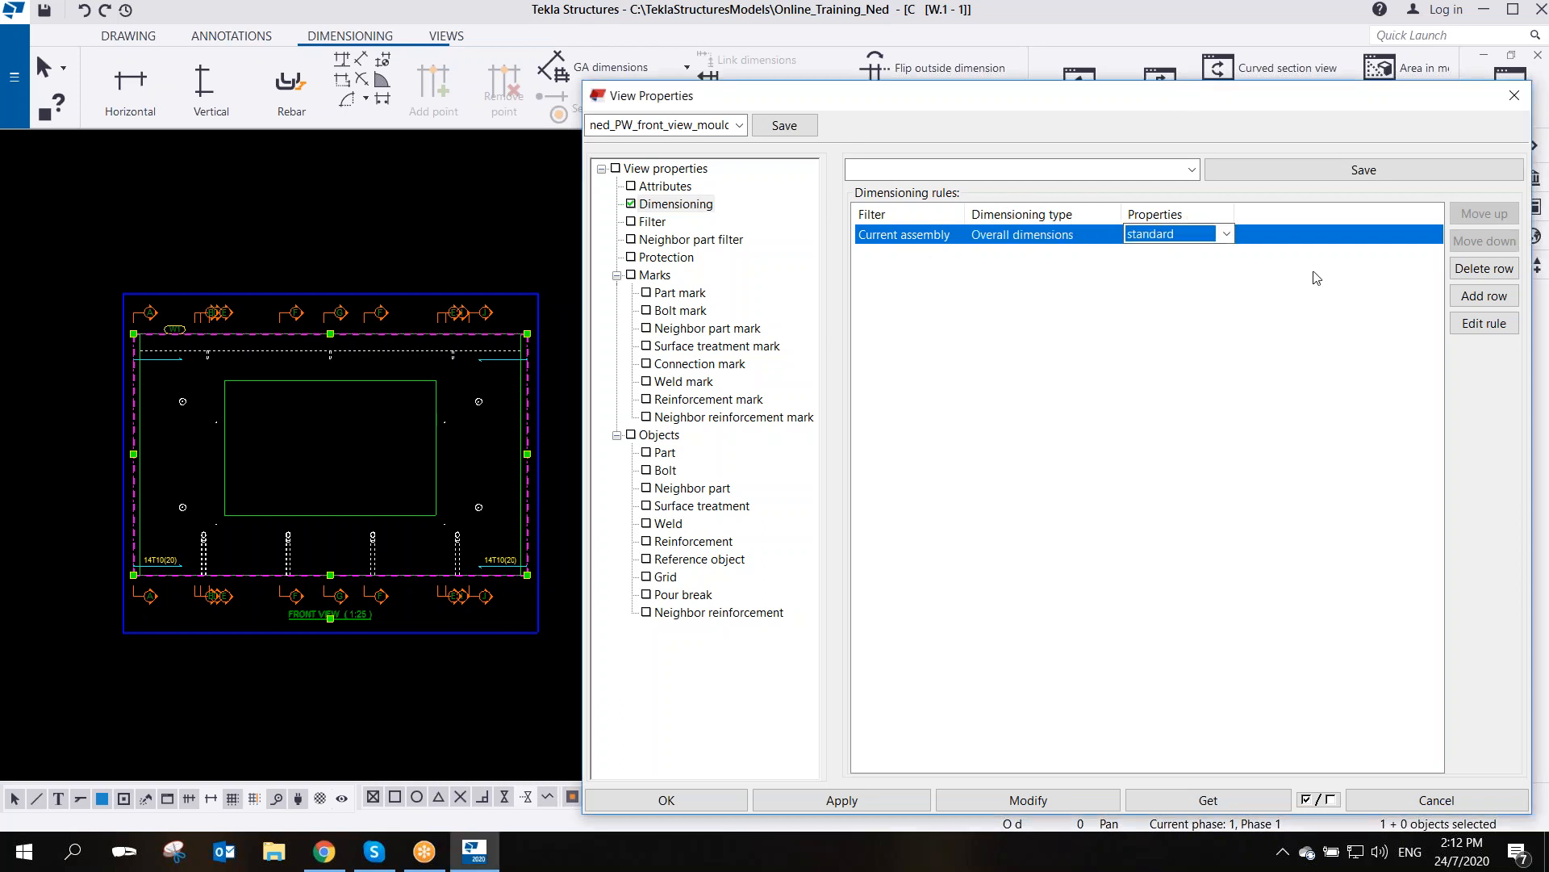
pyautogui.click(1483, 268)
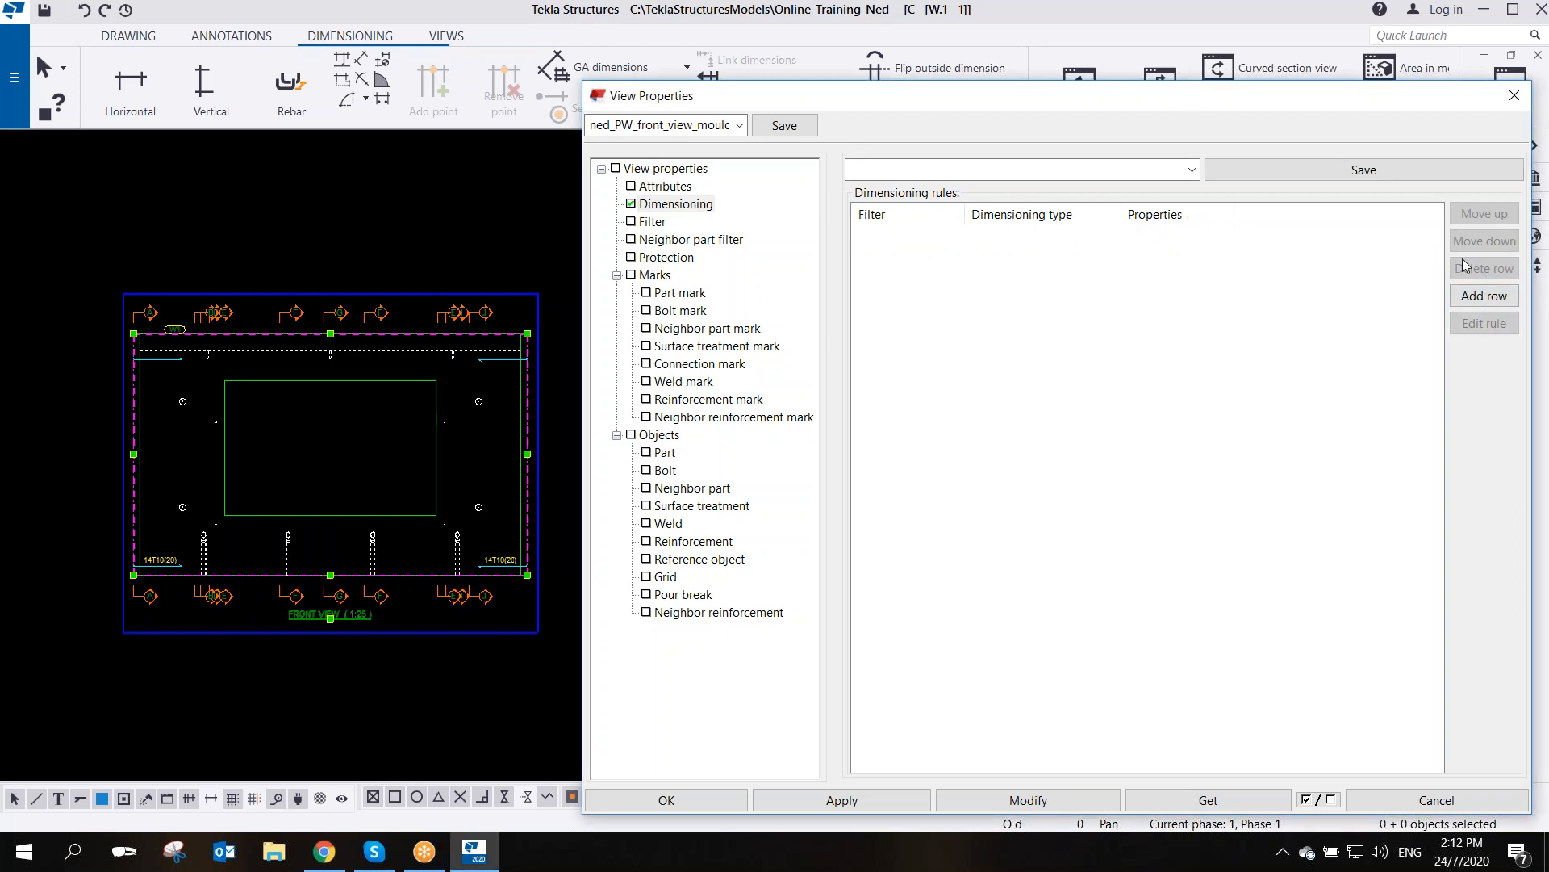
# - Add a dimensioning rule for the current assembly to the front view and set its dimensioning type to Overall dimensions
pyautogui.click(1474, 298)
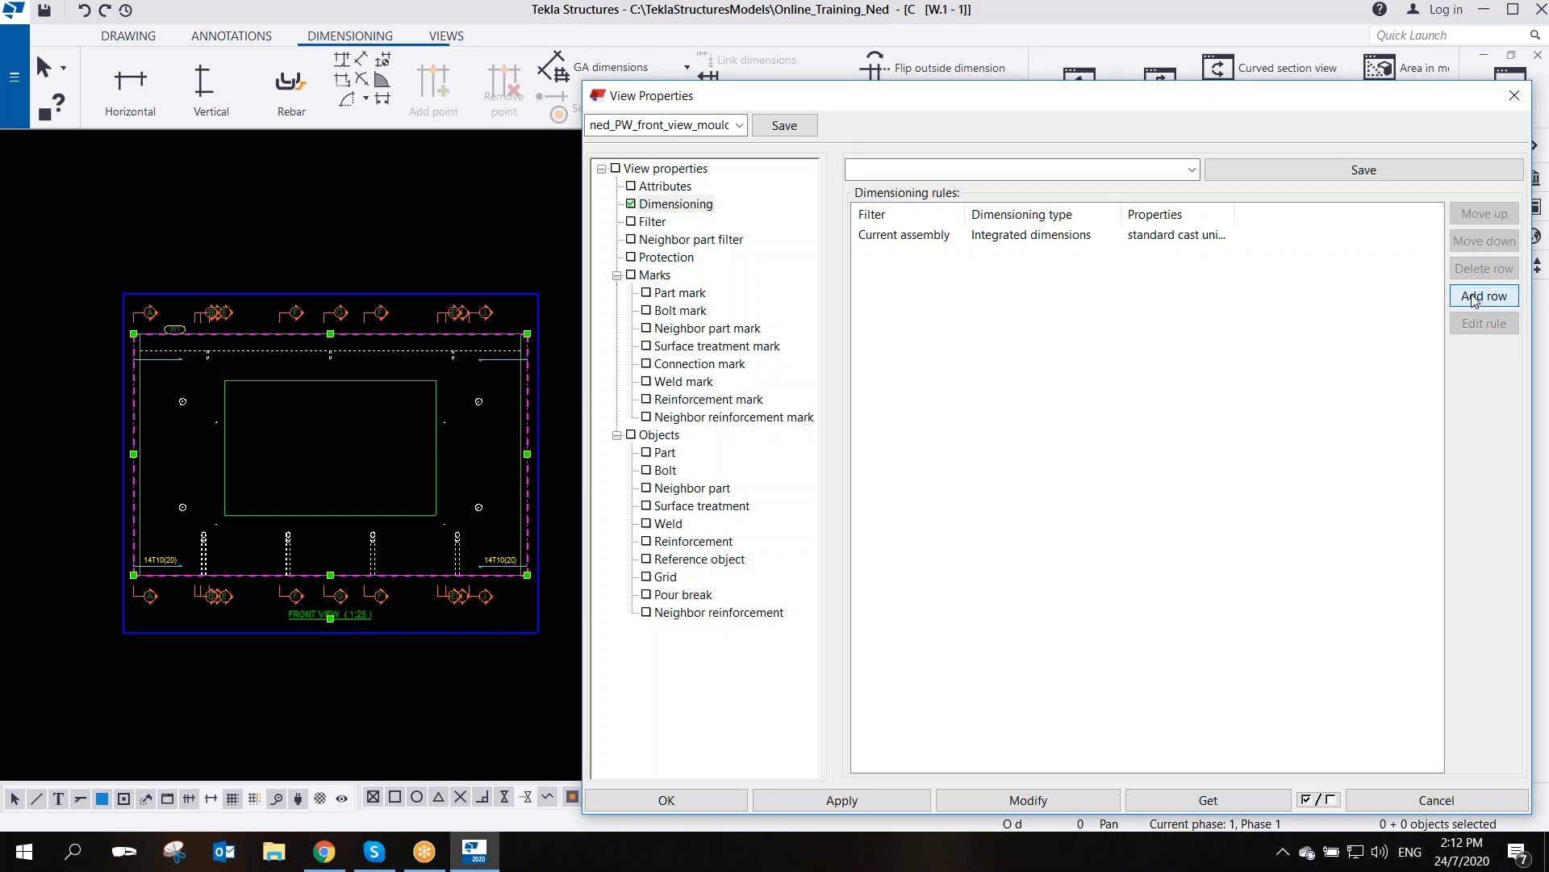
pyautogui.click(1141, 33)
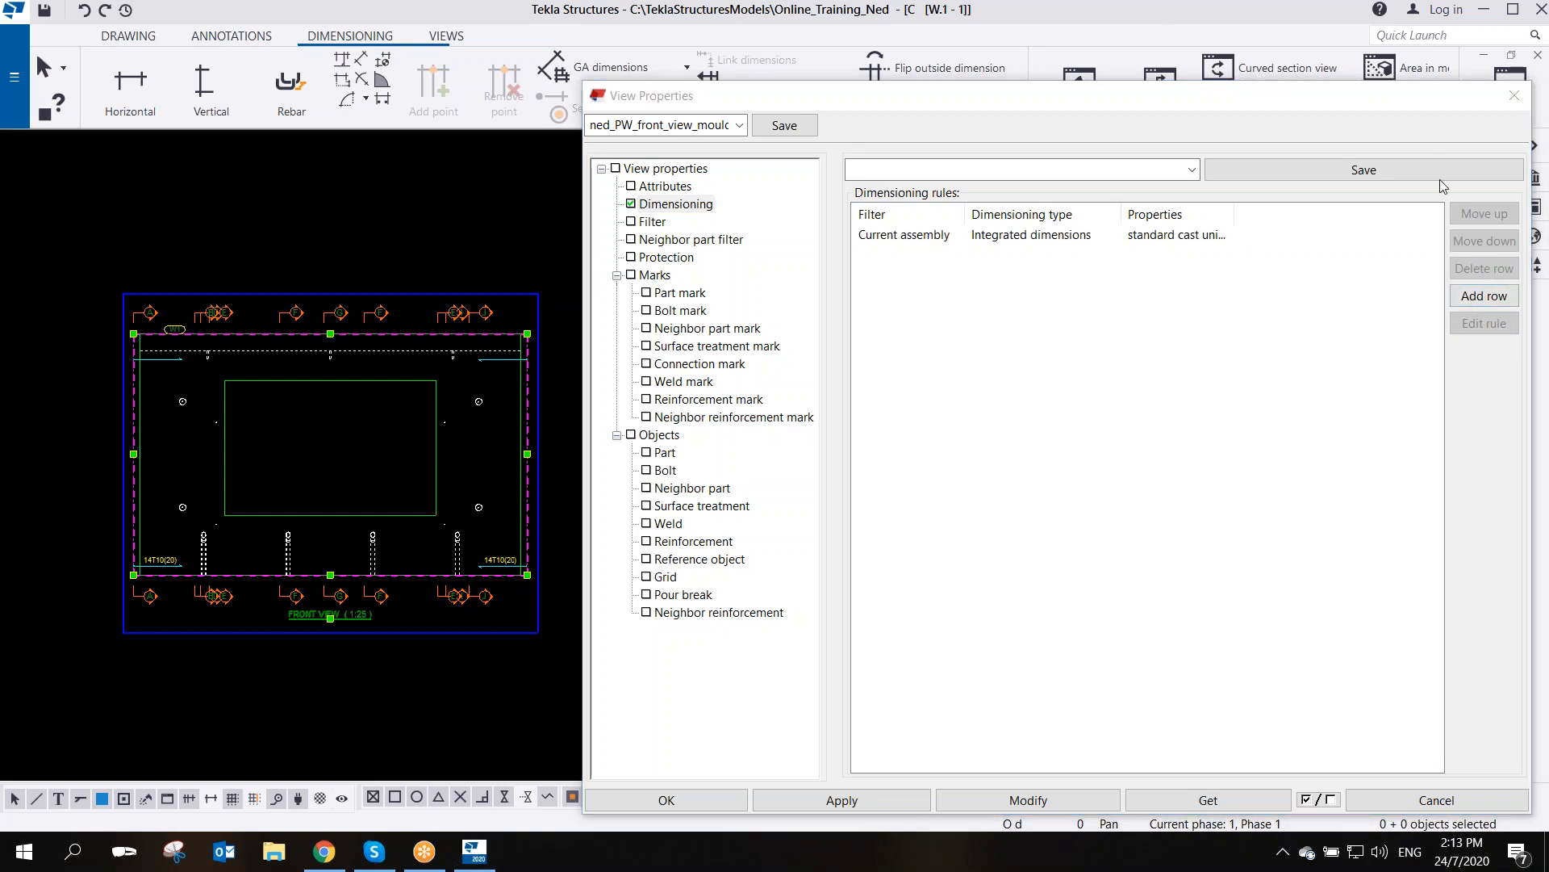
pyautogui.click(970, 348)
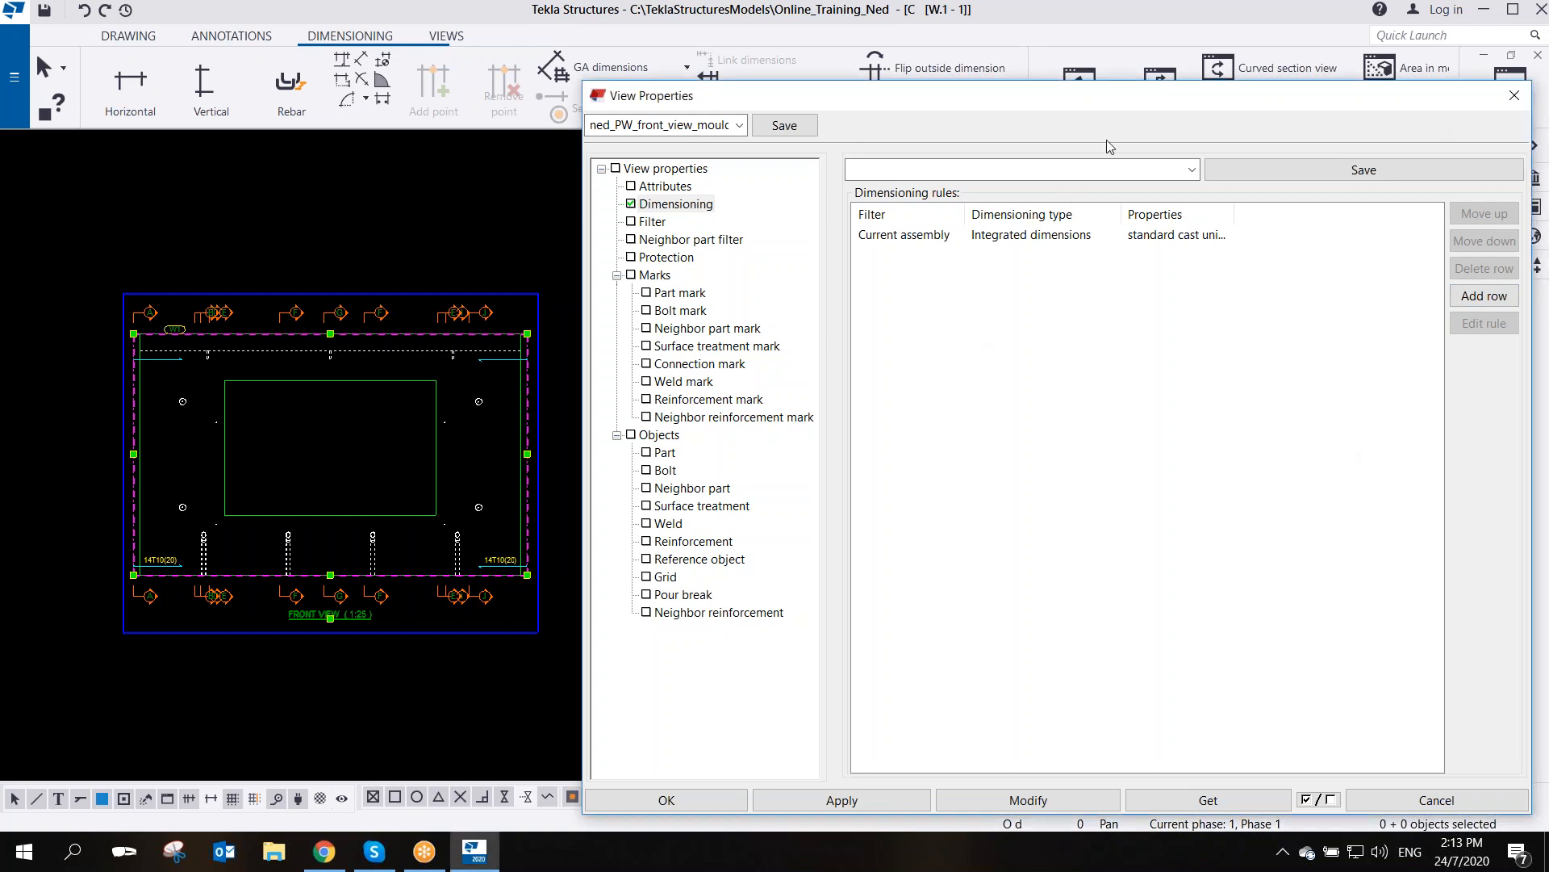
pyautogui.click(1197, 86)
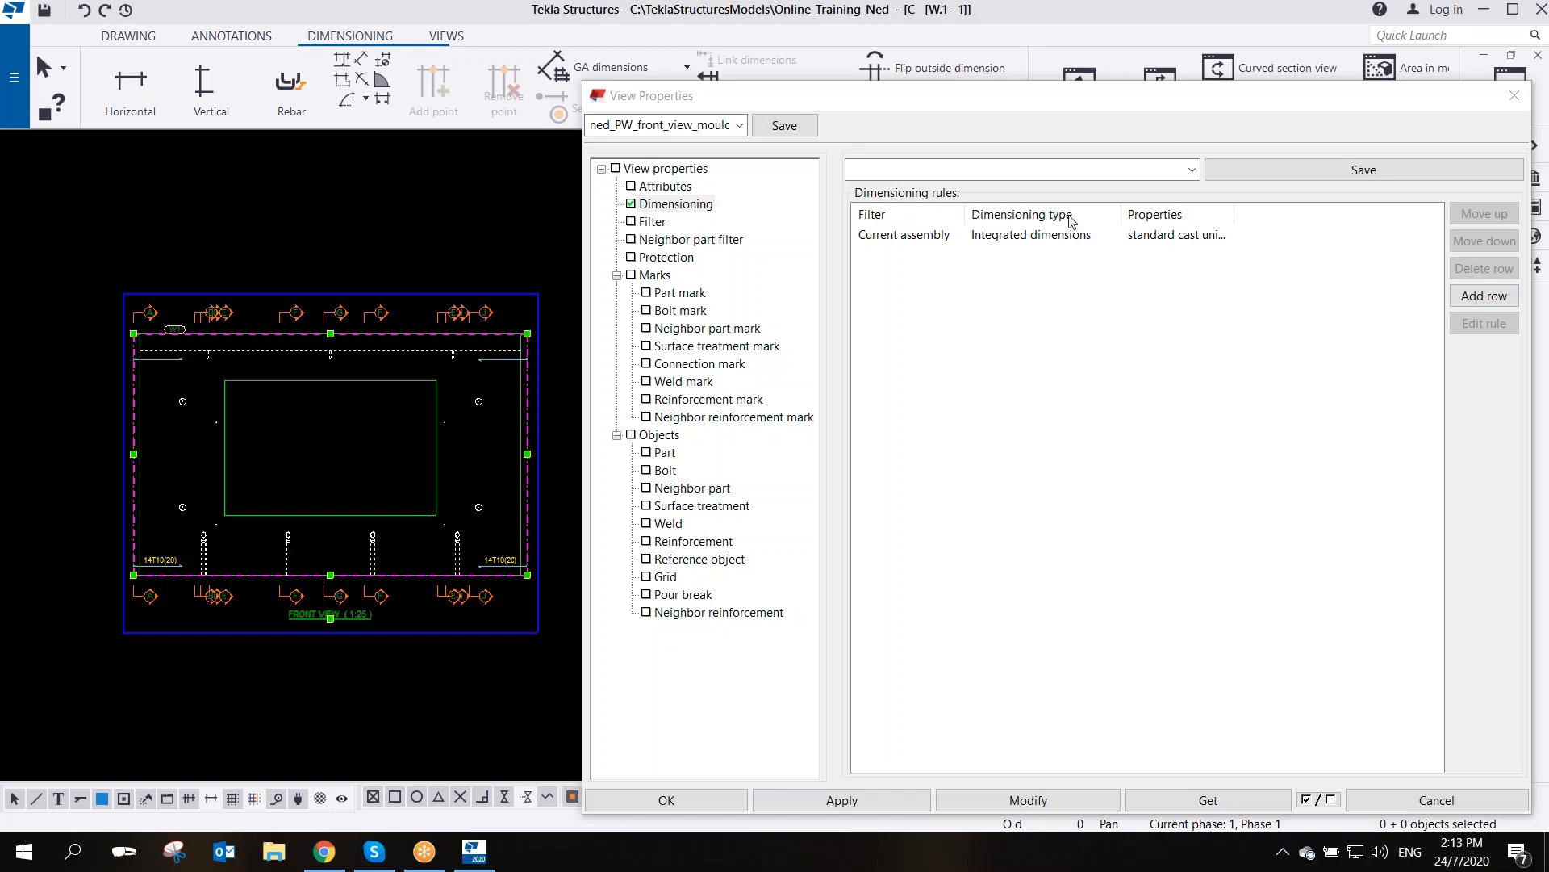
pyautogui.click(1084, 241)
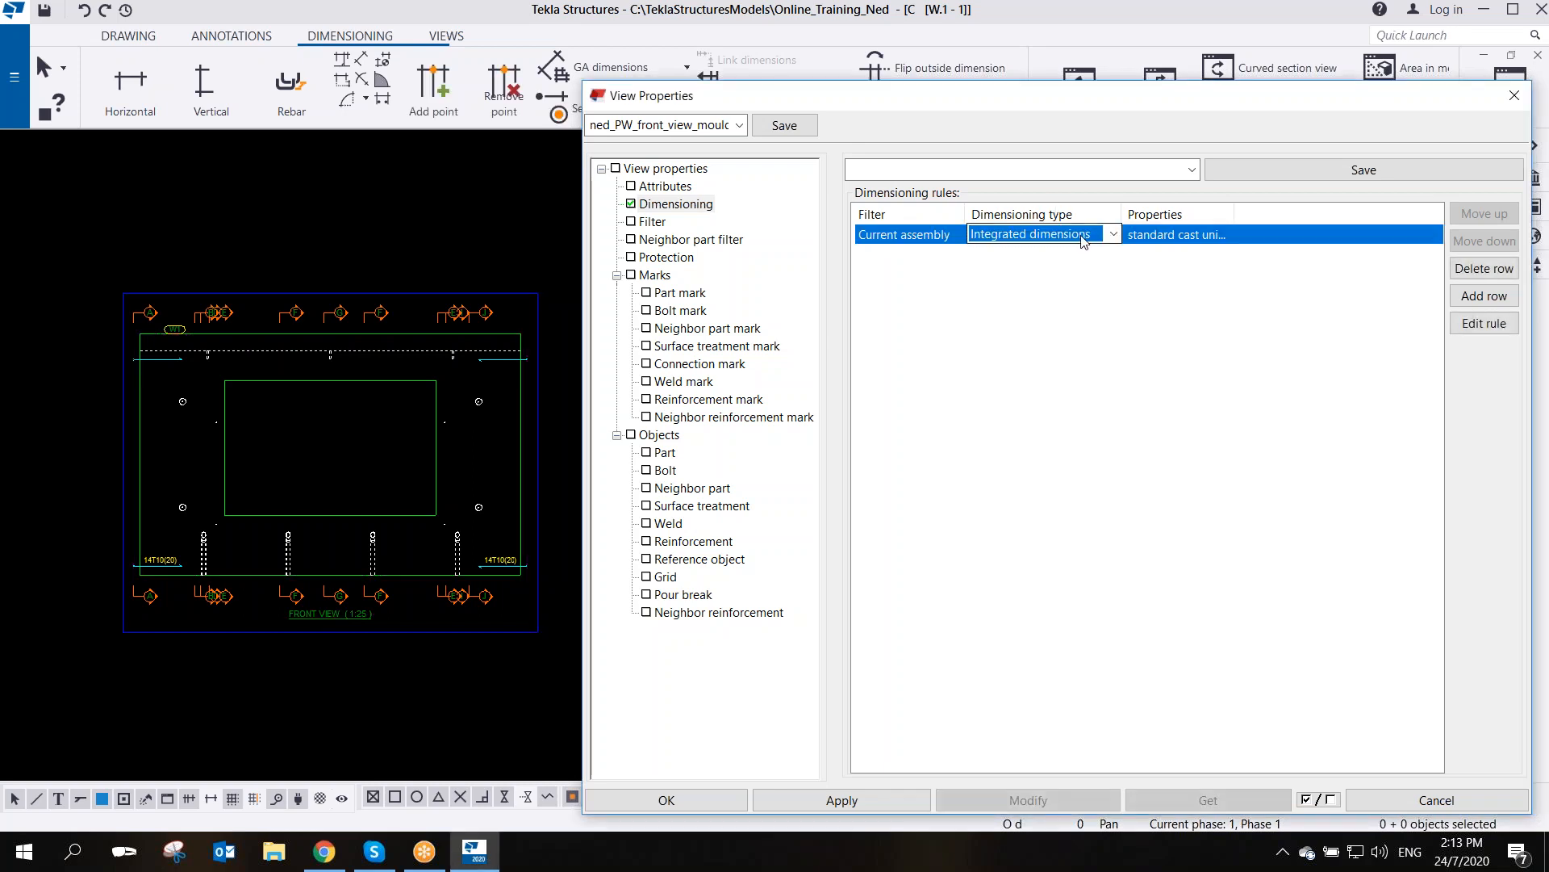
pyautogui.click(1108, 239)
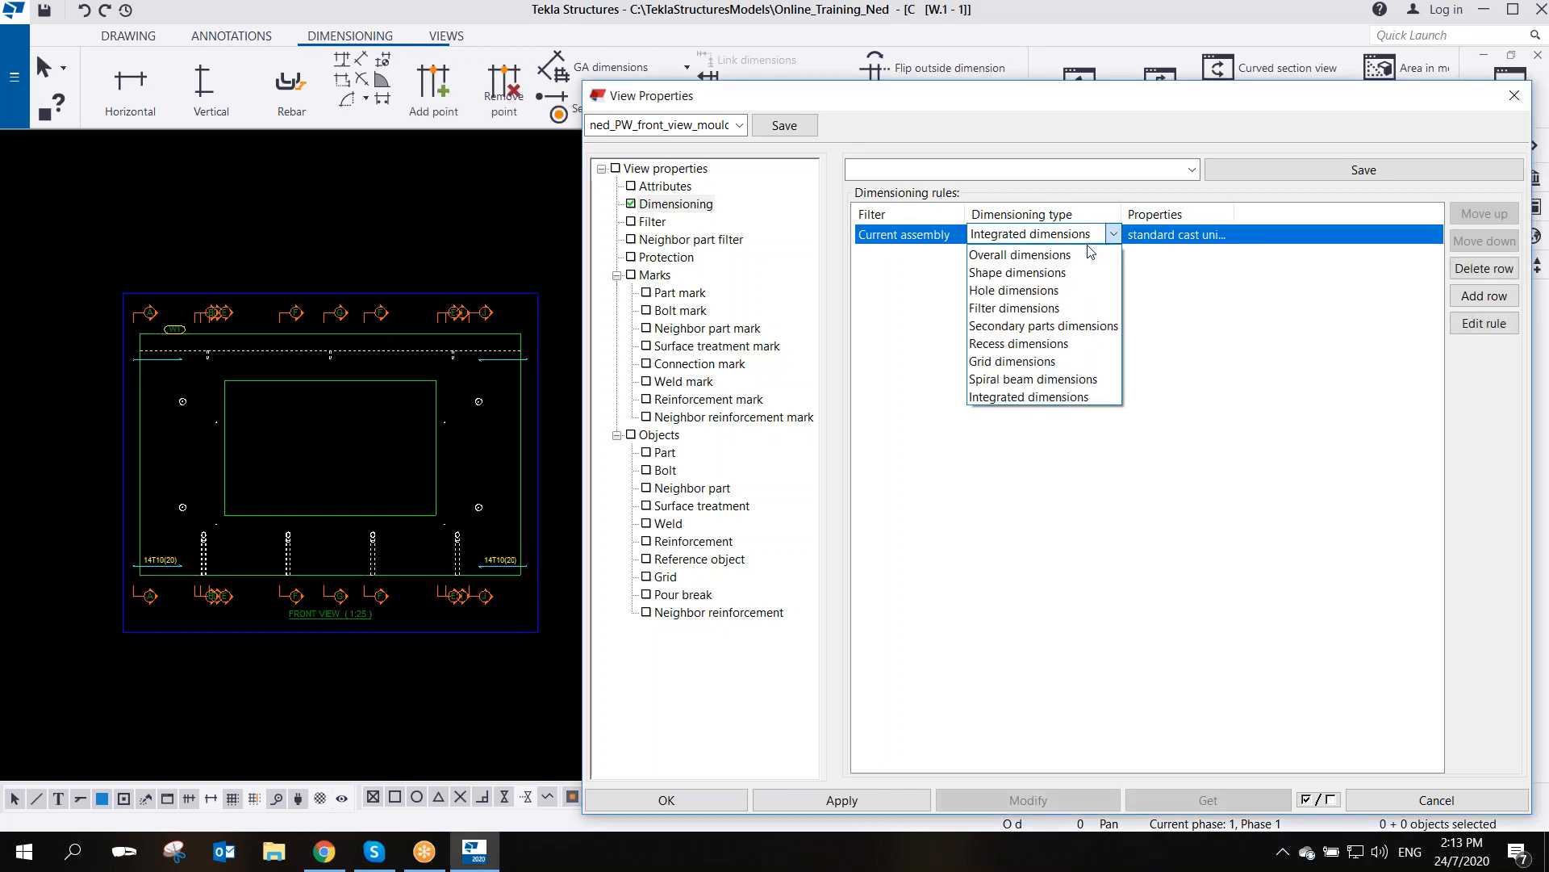
pyautogui.click(1058, 251)
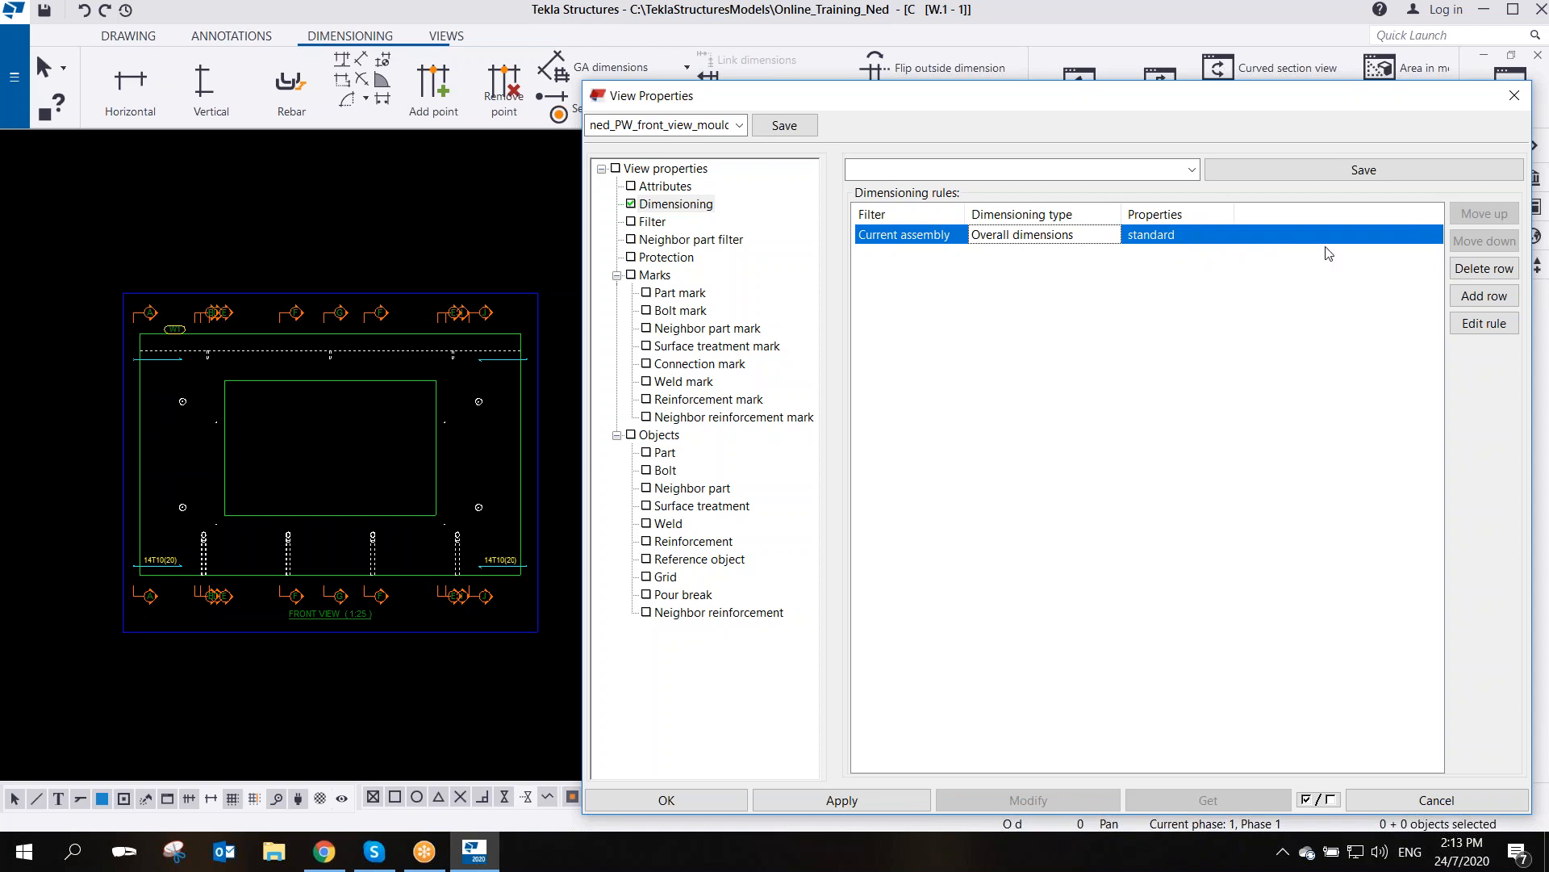
# - Open the Overall dimensions rule for editing and turn off linking between its top and left dimension lines
pyautogui.click(1473, 320)
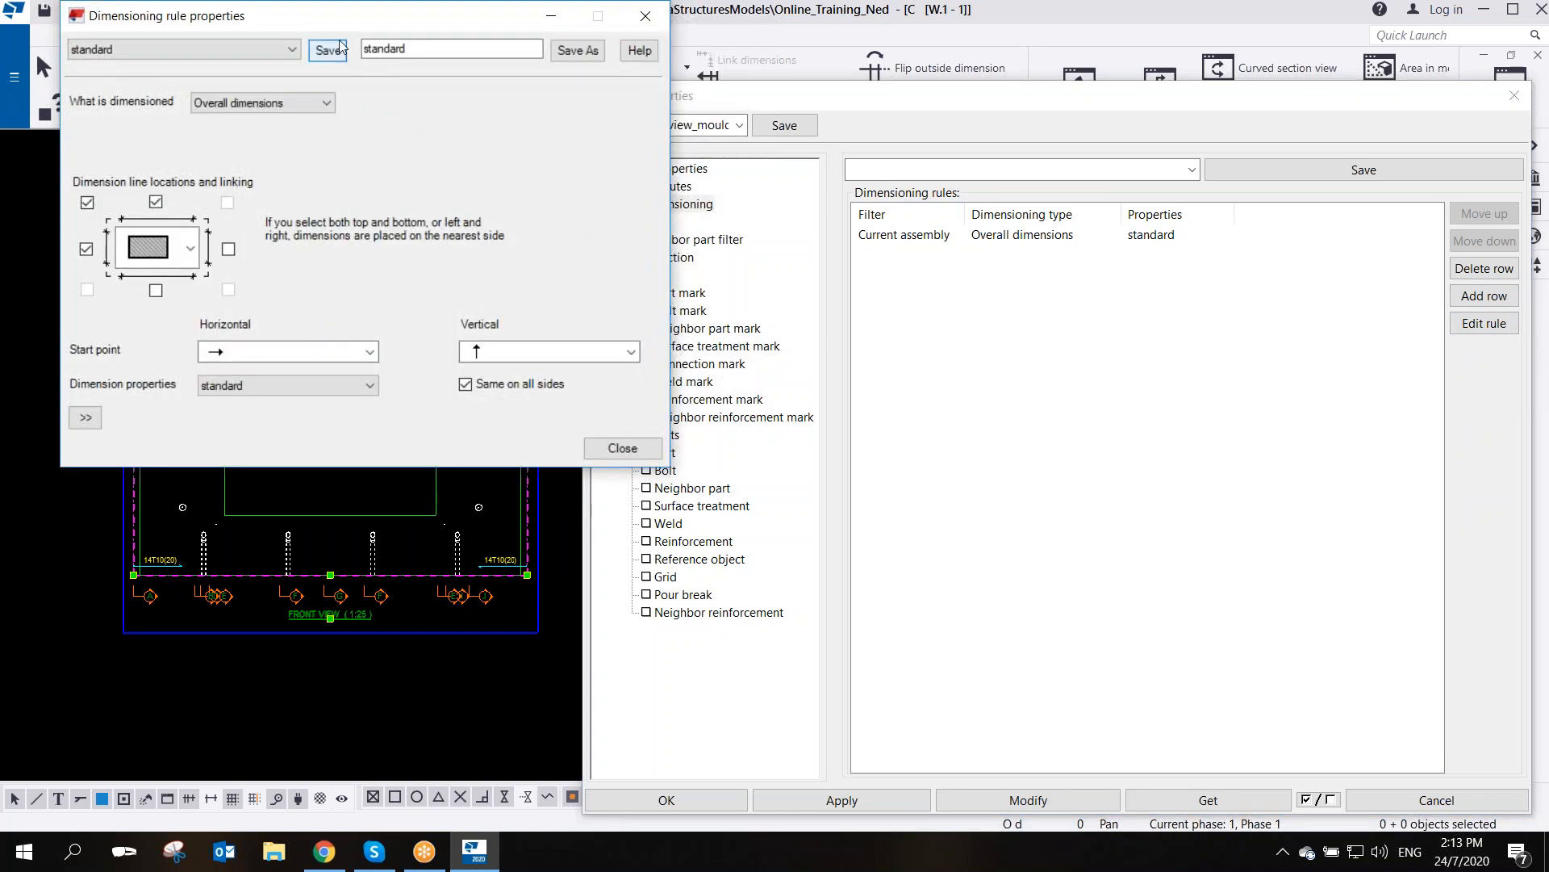
pyautogui.moveTo(331, 25); pyautogui.dragTo(919, 289)
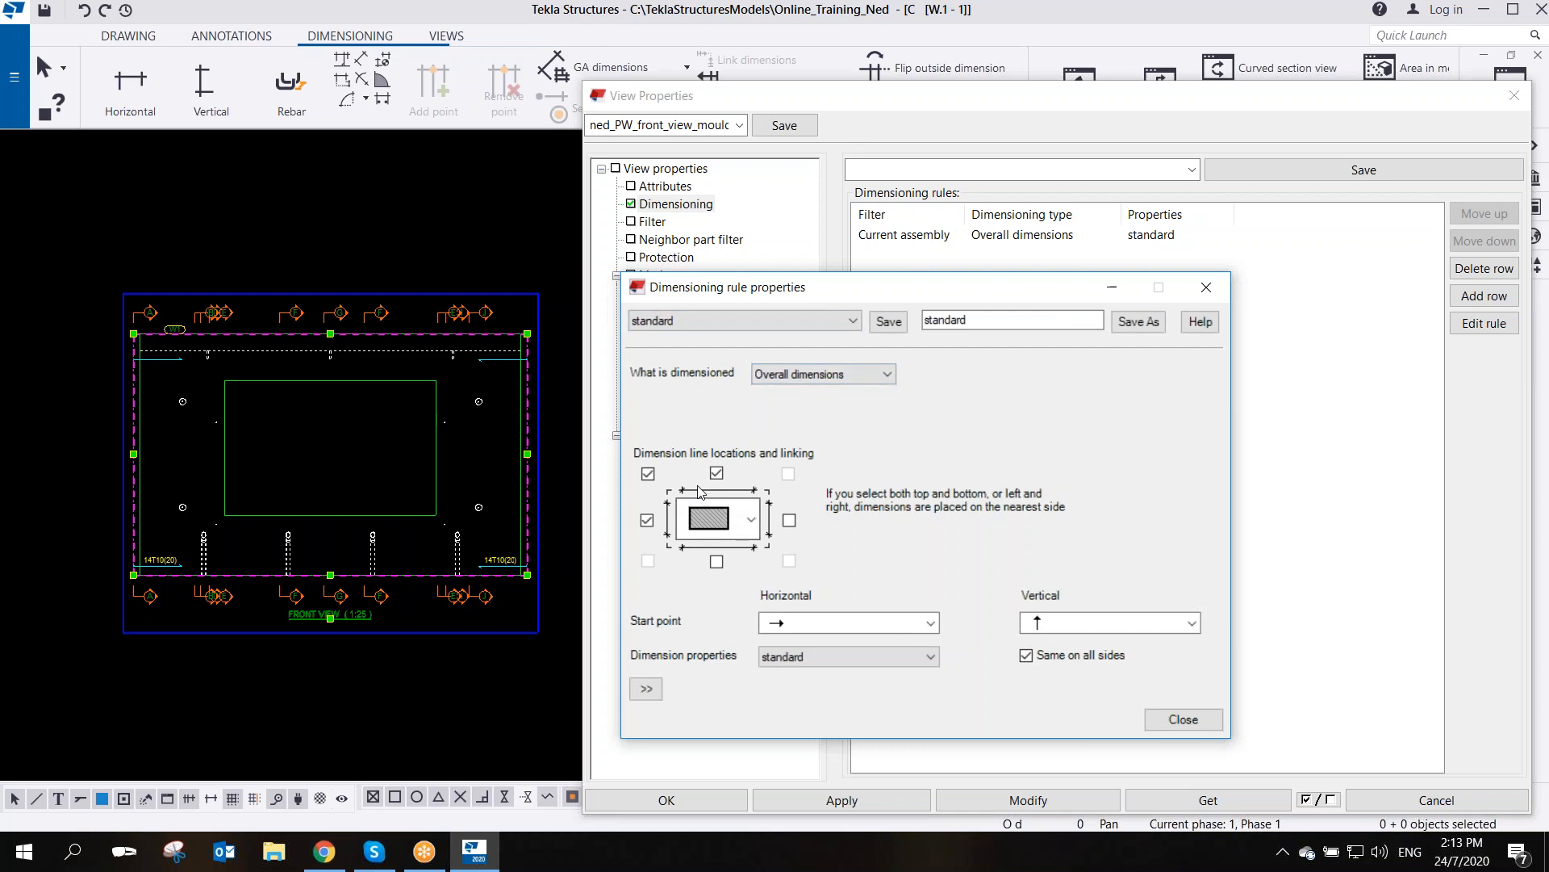
pyautogui.click(649, 476)
pyautogui.click(1028, 11)
pyautogui.click(987, 56)
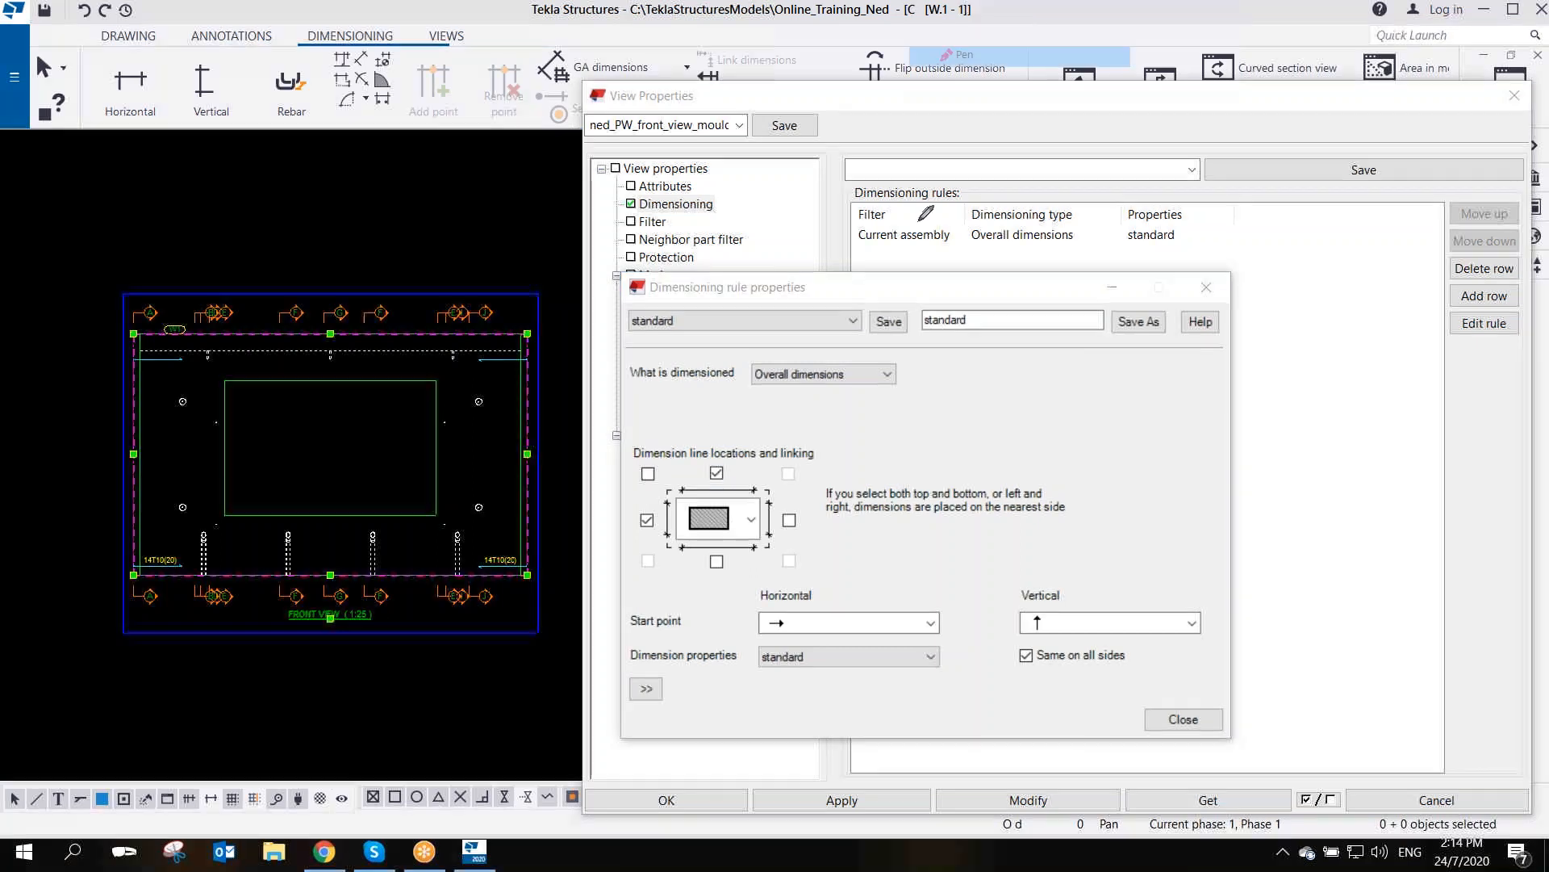
pyautogui.moveTo(744, 449)
pyautogui.mouseDown()
pyautogui.moveTo(686, 454)
pyautogui.moveTo(717, 509)
pyautogui.moveTo(731, 450)
pyautogui.mouseUp()
pyautogui.moveTo(664, 490)
pyautogui.mouseDown()
pyautogui.moveTo(628, 510)
pyautogui.moveTo(686, 456)
pyautogui.moveTo(645, 345)
pyautogui.moveTo(427, 299)
pyautogui.mouseUp()
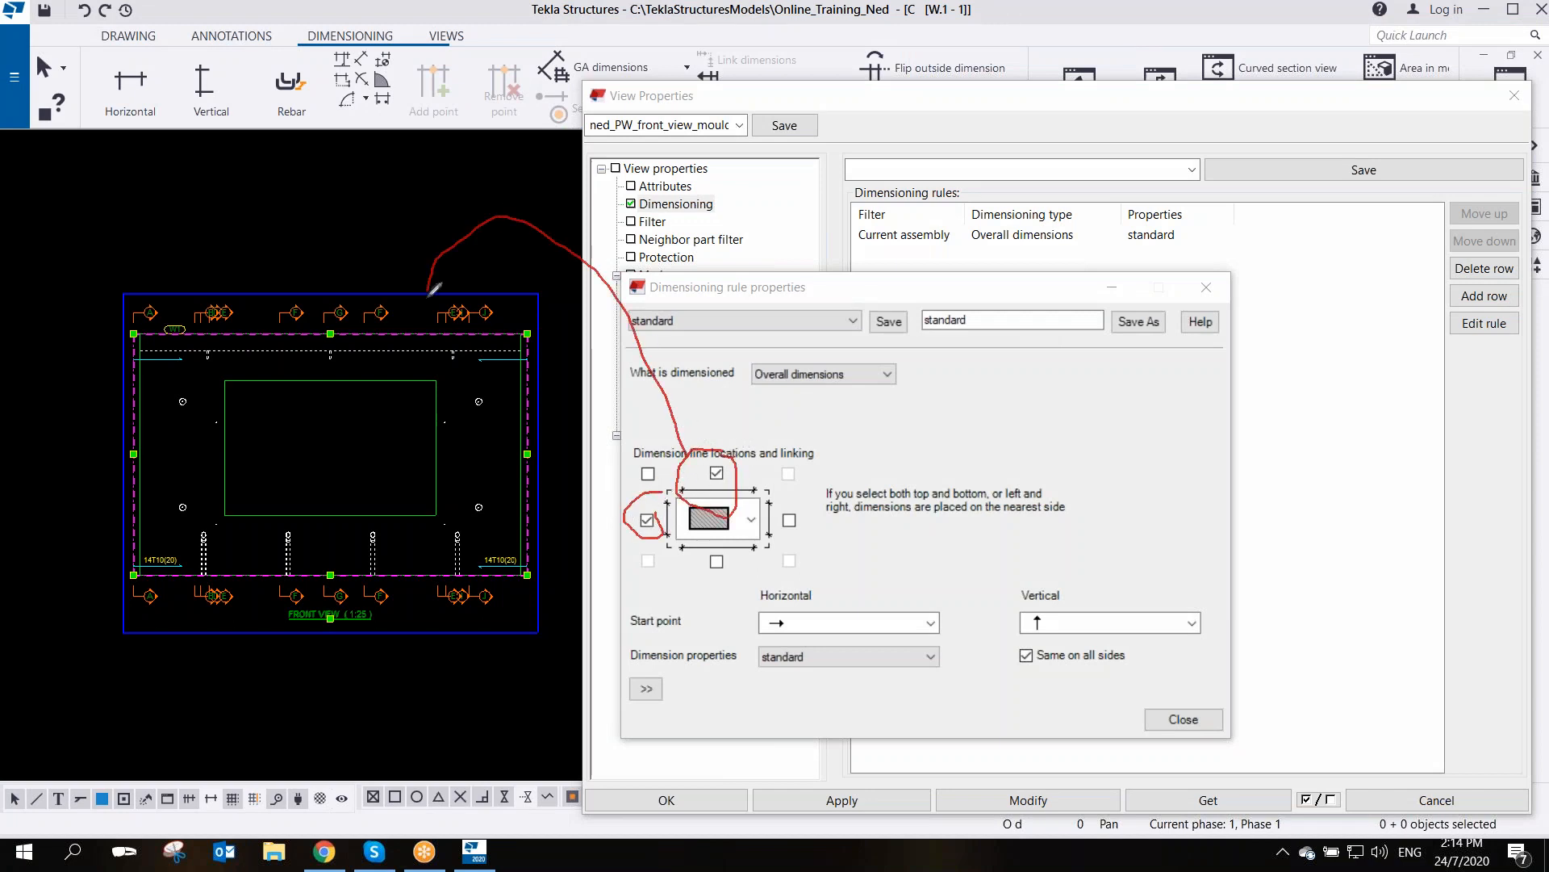
pyautogui.moveTo(516, 332)
pyautogui.mouseDown()
pyautogui.moveTo(509, 255)
pyautogui.moveTo(254, 226)
pyautogui.moveTo(190, 235)
pyautogui.moveTo(139, 317)
pyautogui.mouseUp()
pyautogui.moveTo(145, 244); pyautogui.dragTo(146, 261)
pyautogui.moveTo(495, 268); pyautogui.dragTo(508, 259)
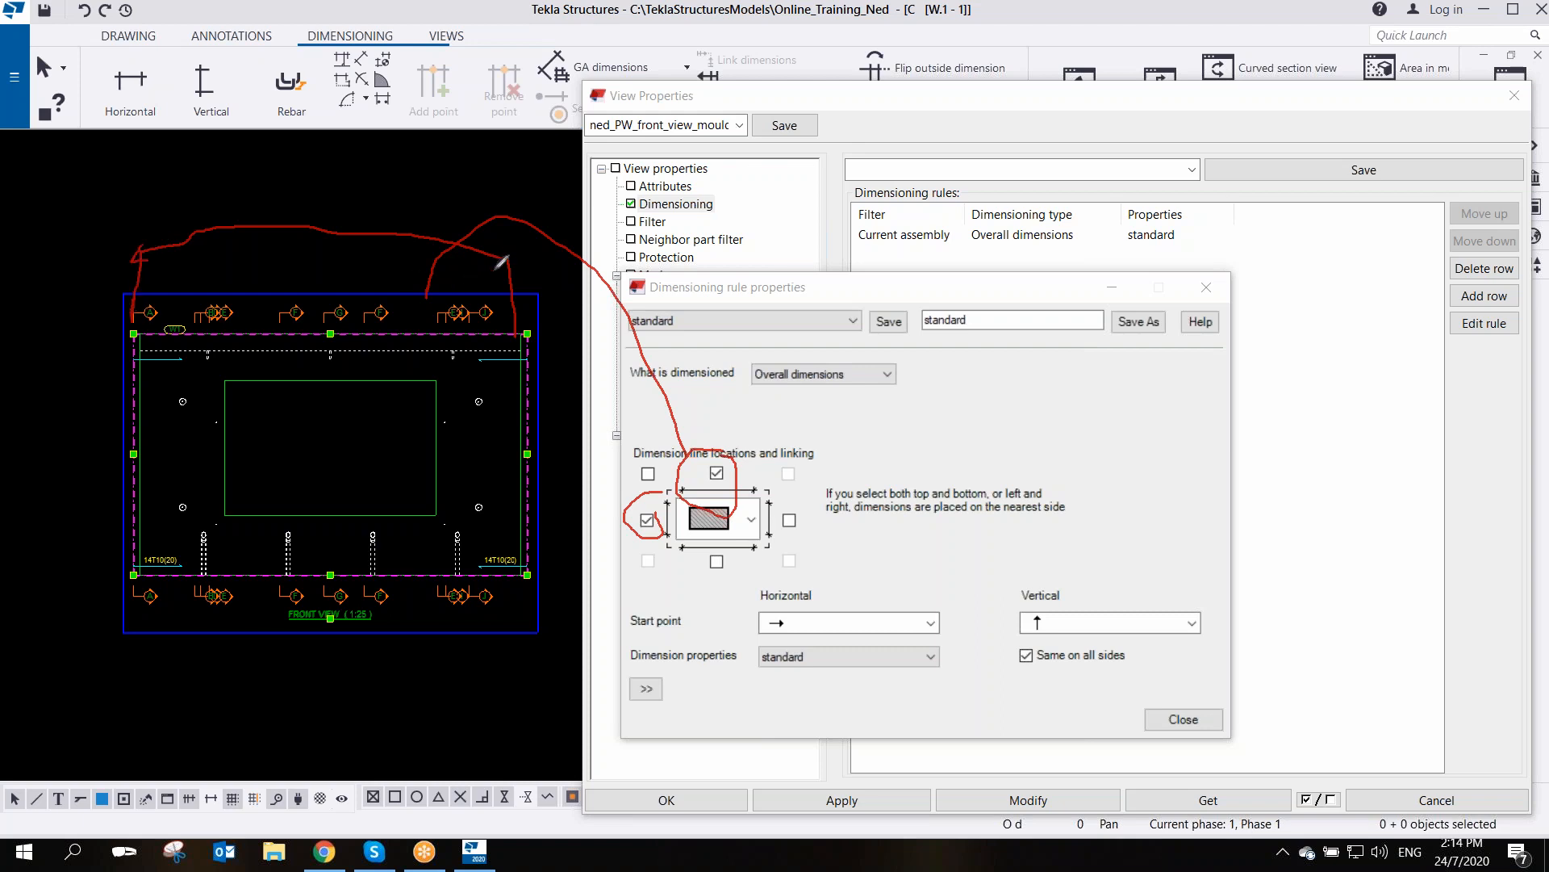
pyautogui.moveTo(631, 507)
pyautogui.mouseDown()
pyautogui.moveTo(368, 682)
pyautogui.moveTo(77, 510)
pyautogui.mouseUp()
pyautogui.moveTo(137, 342)
pyautogui.mouseDown()
pyautogui.moveTo(77, 327)
pyautogui.moveTo(71, 534)
pyautogui.moveTo(153, 575)
pyautogui.moveTo(82, 538)
pyautogui.moveTo(58, 494)
pyautogui.mouseUp()
pyautogui.moveTo(82, 327); pyautogui.dragTo(68, 355)
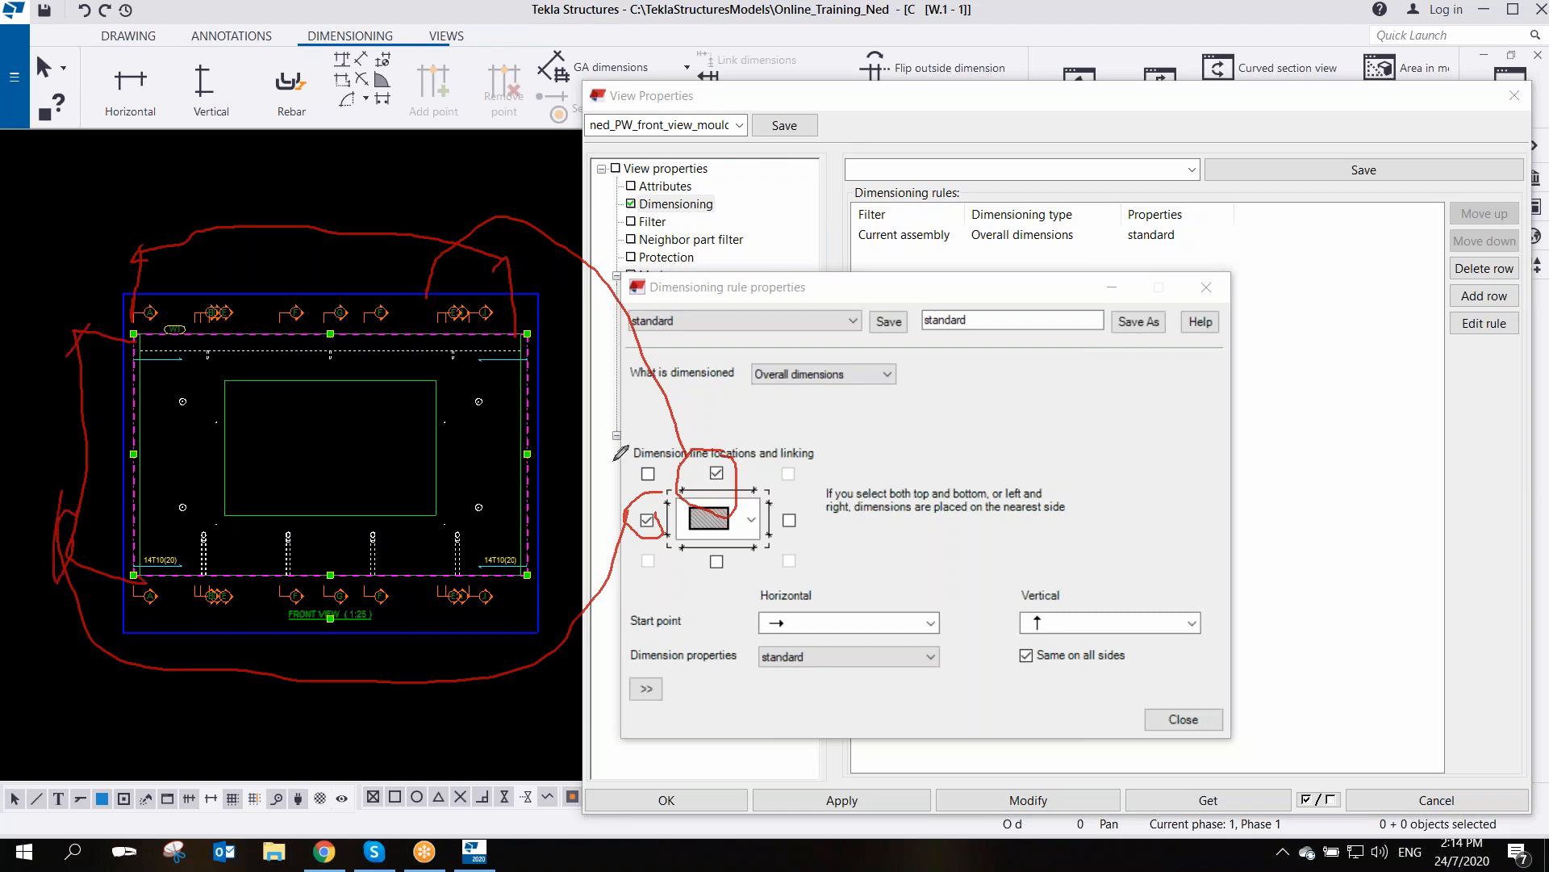
pyautogui.moveTo(710, 467); pyautogui.dragTo(754, 435)
pyautogui.moveTo(633, 472); pyautogui.dragTo(659, 464)
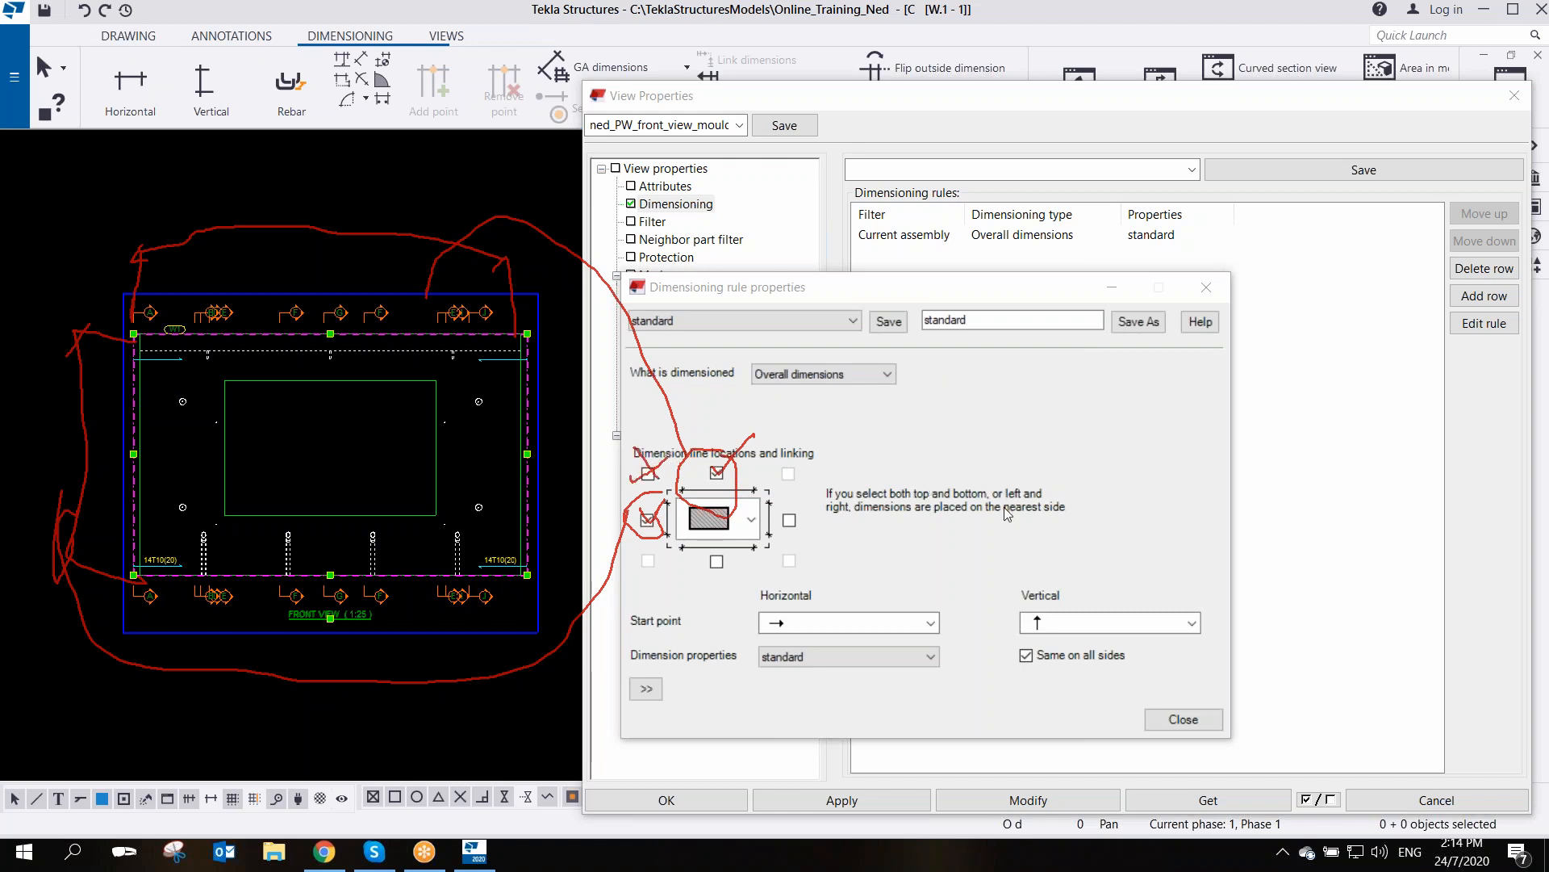
pyautogui.press('Escape')
# - Set the overall dimensioning rule's dimension properties to ned_dim_2.5_type1
pyautogui.click(800, 367)
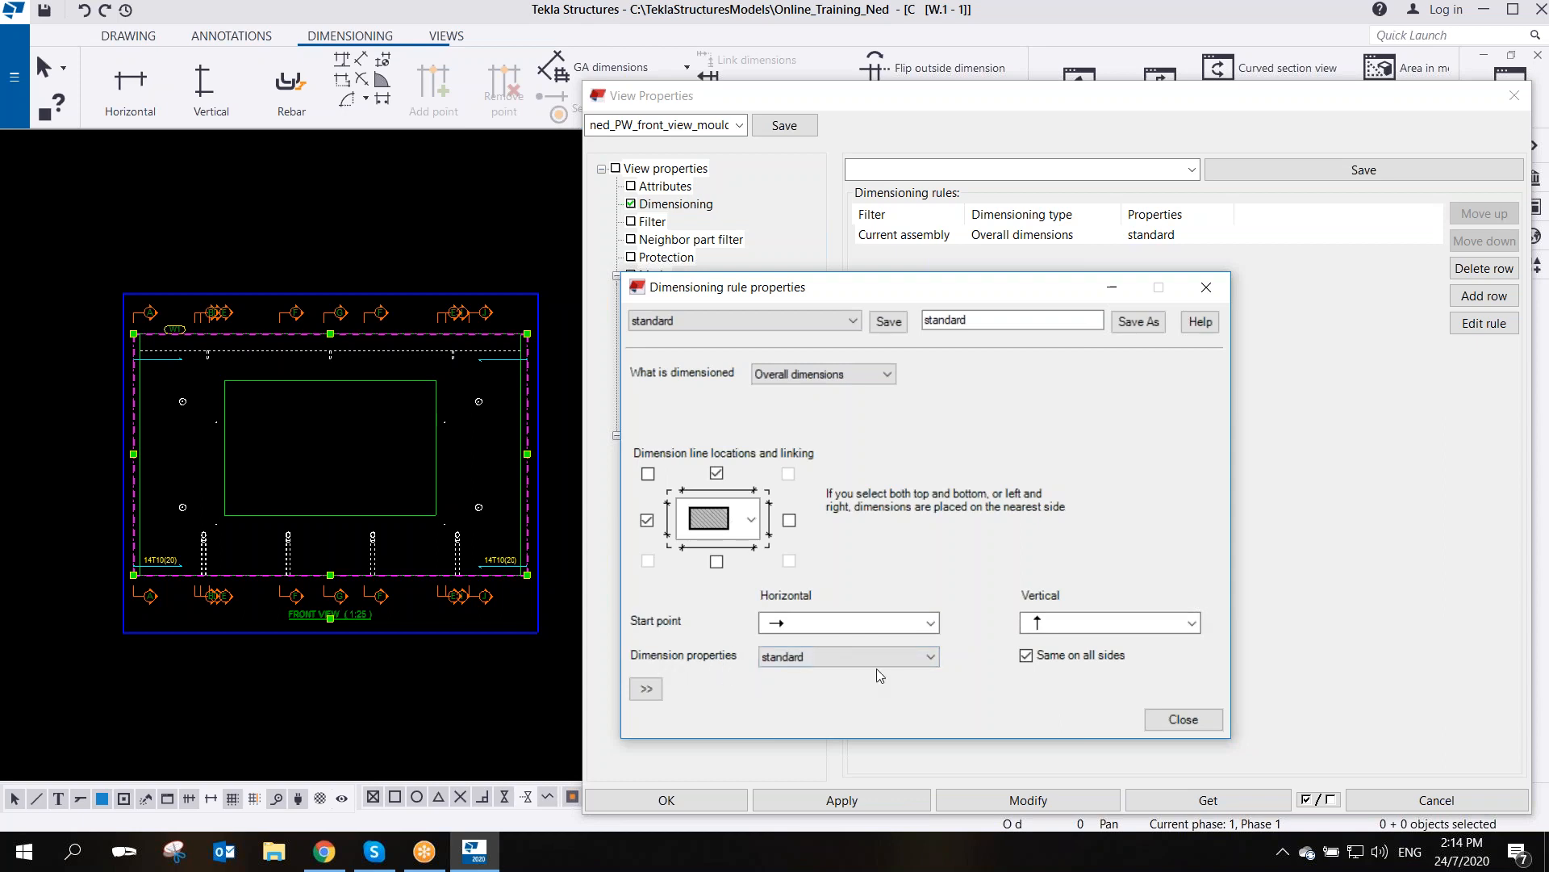
pyautogui.click(931, 657)
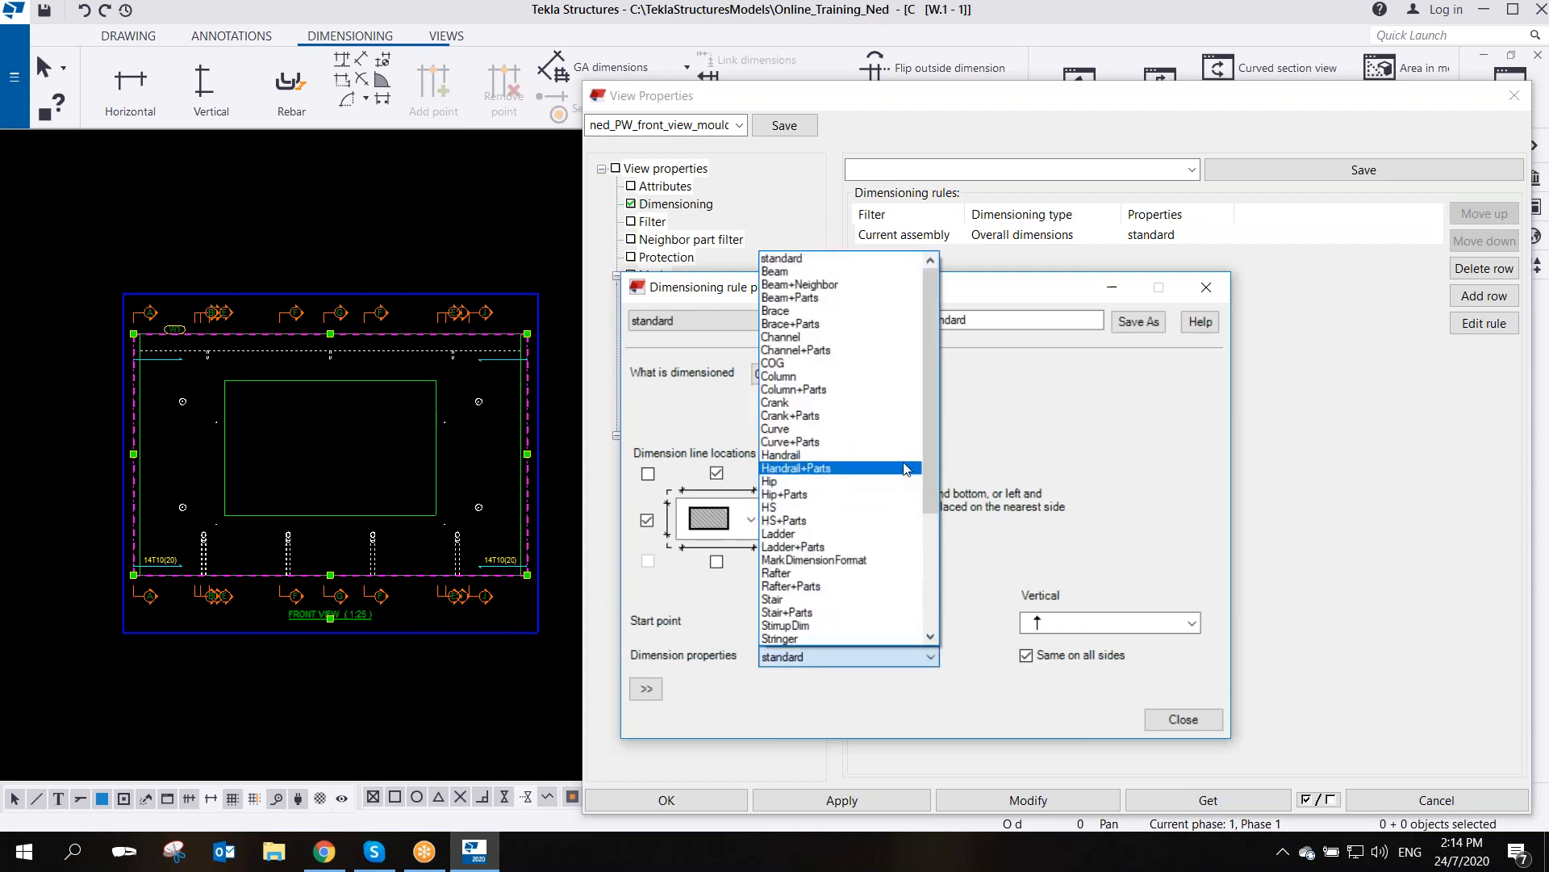
pyautogui.moveTo(924, 428); pyautogui.dragTo(979, 565)
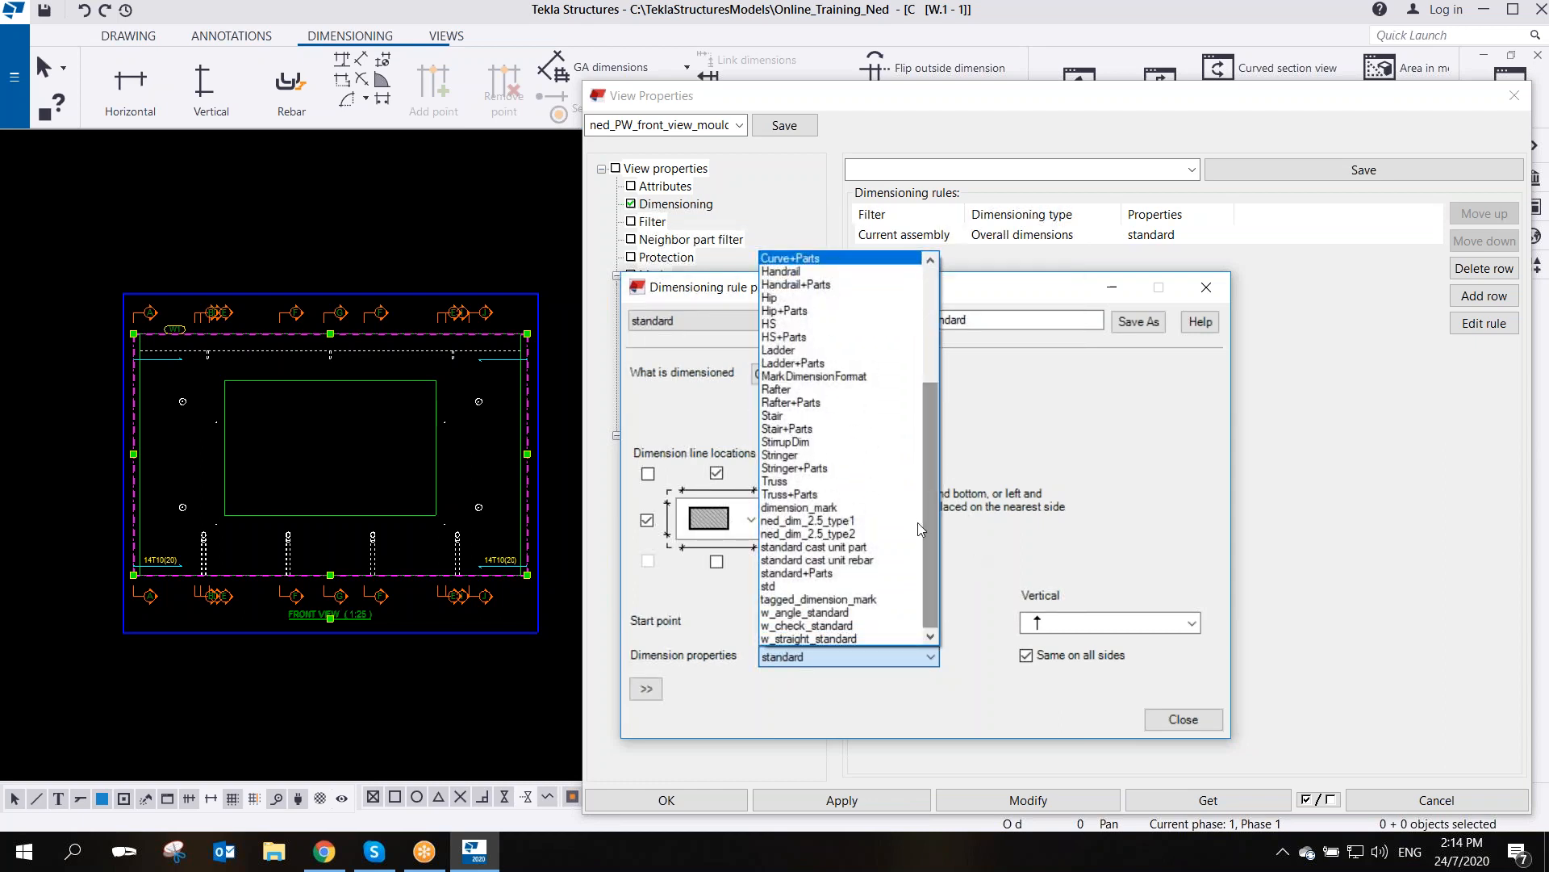
pyautogui.click(844, 521)
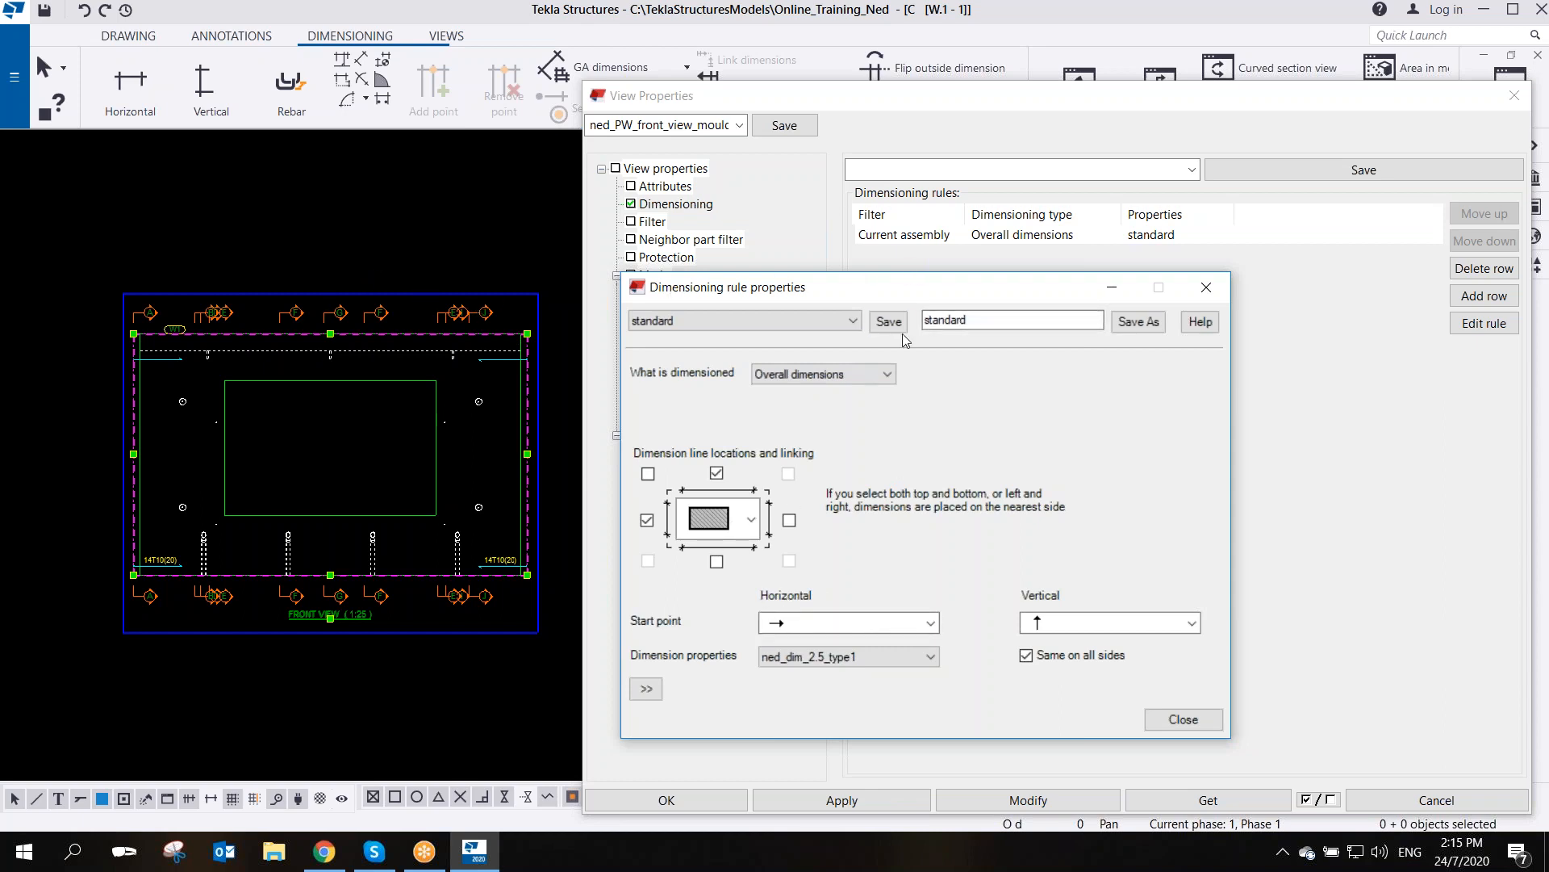
# - Save the dimensioning rule properties under the name wall_overall_dim
pyautogui.moveTo(996, 319); pyautogui.dragTo(822, 354)
pyautogui.write('ned')
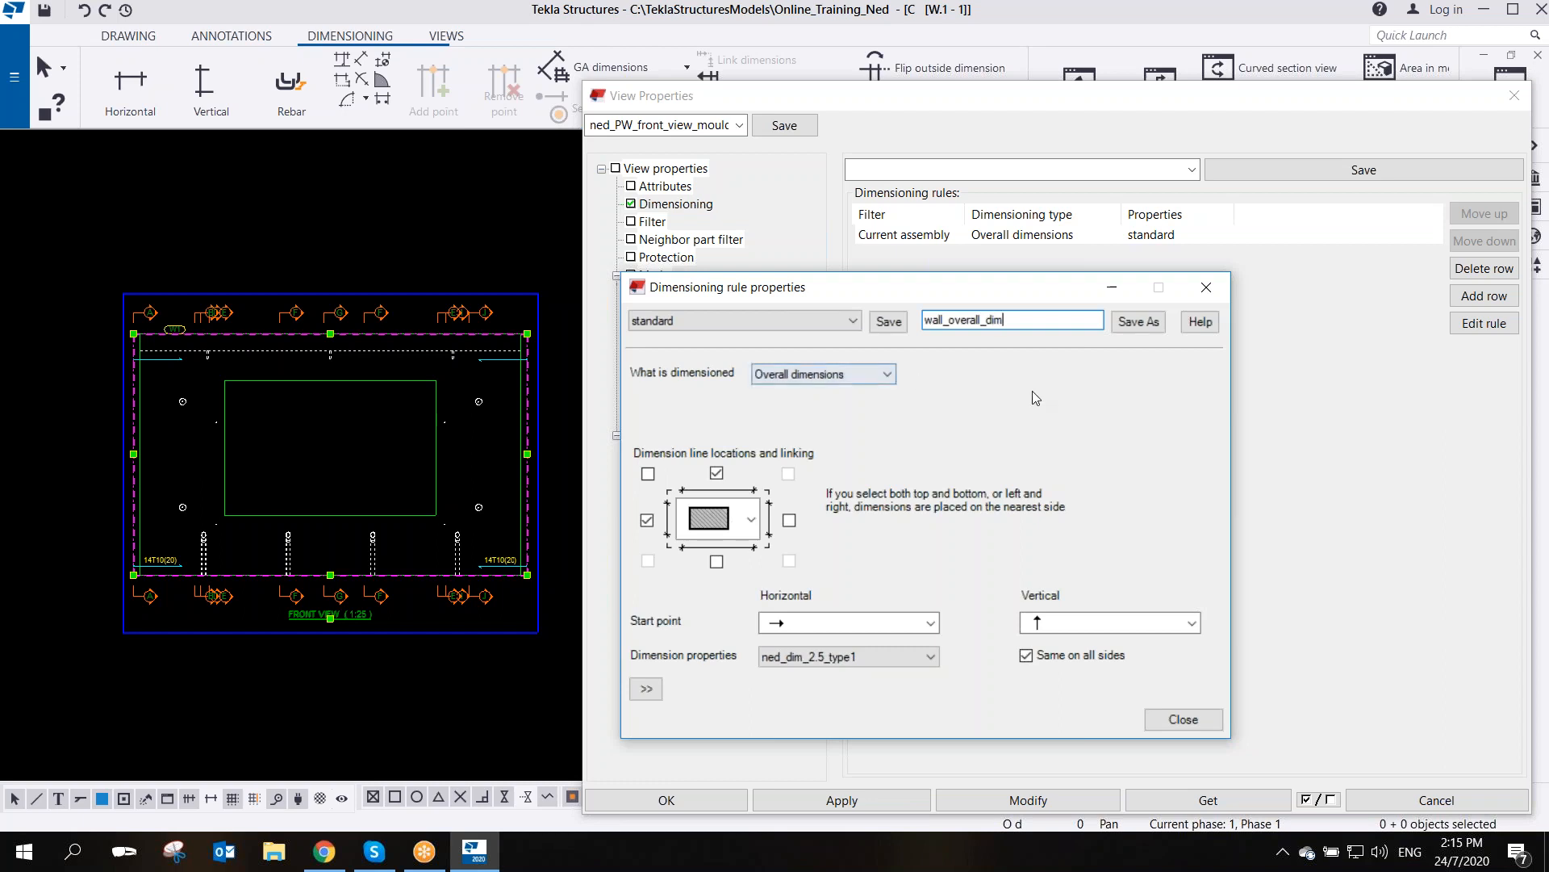
pyautogui.click(1141, 323)
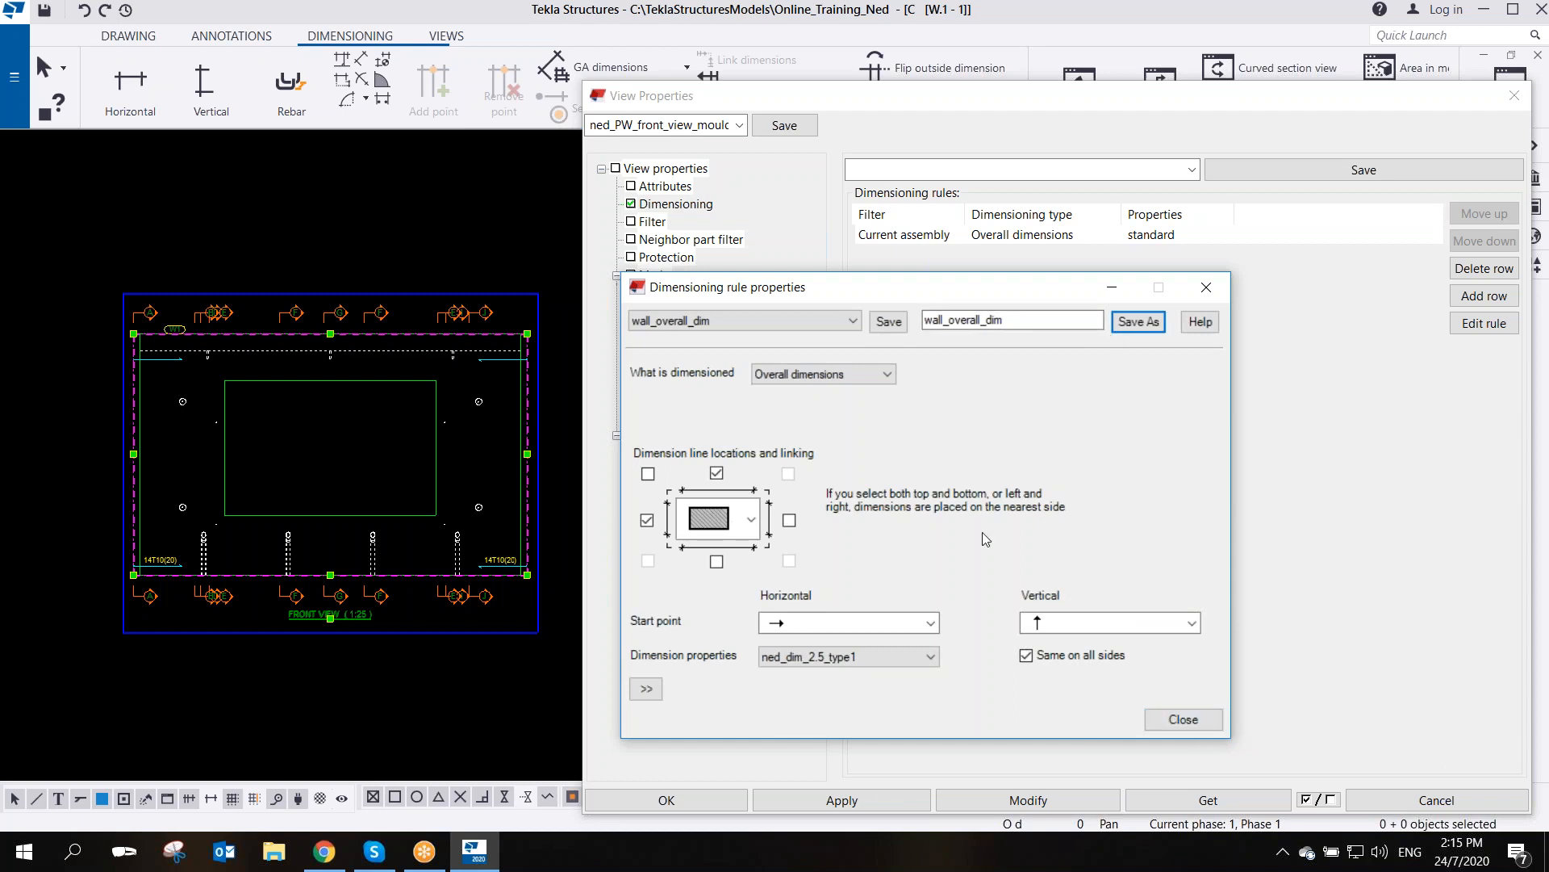
pyautogui.moveTo(936, 287); pyautogui.dragTo(880, 235)
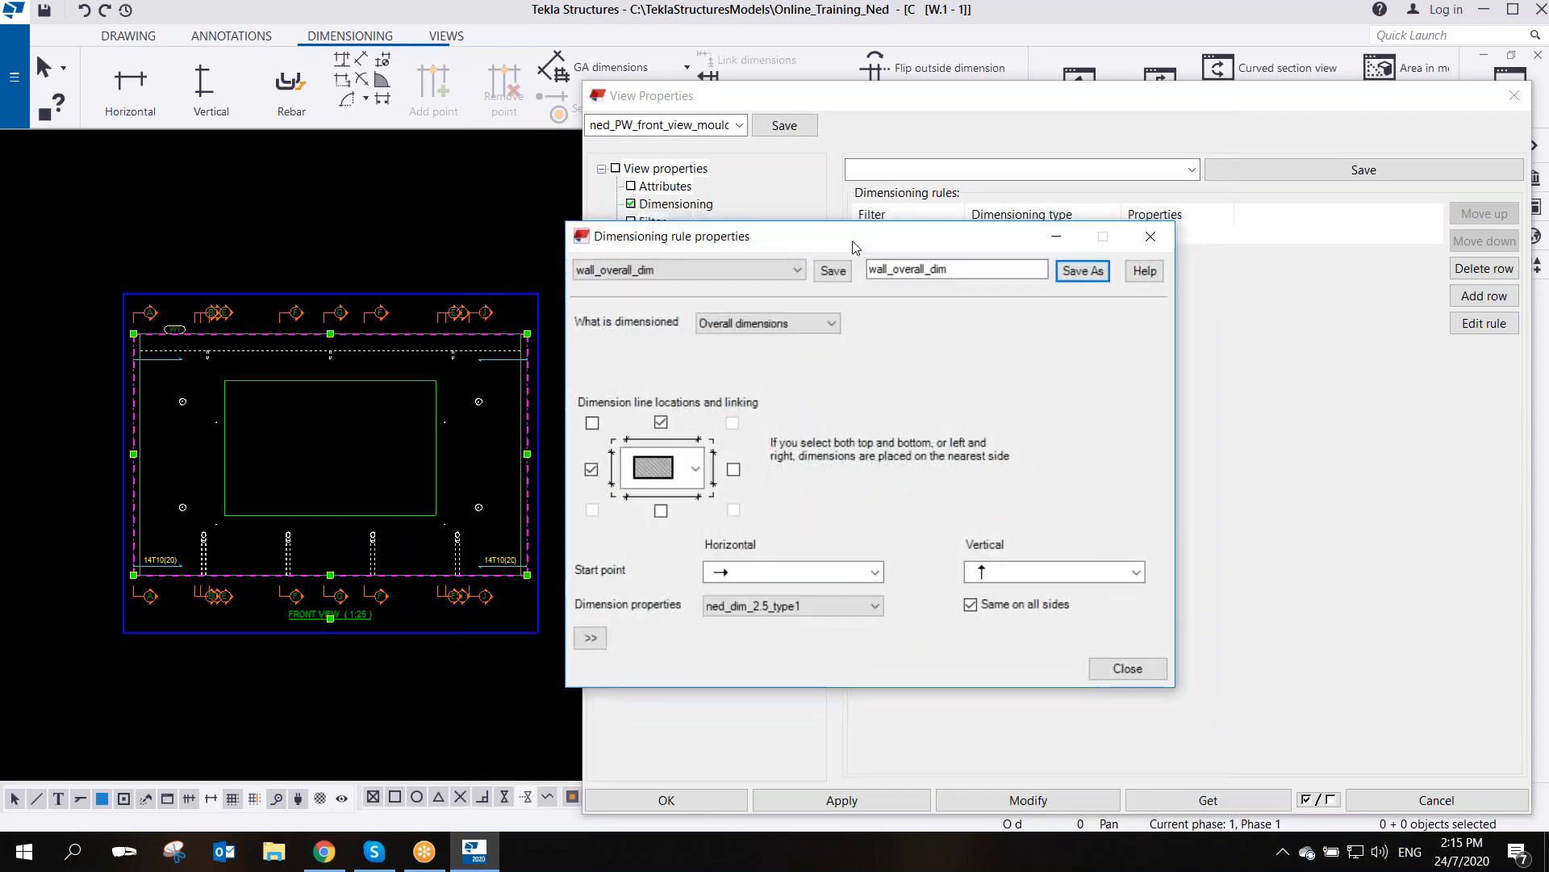
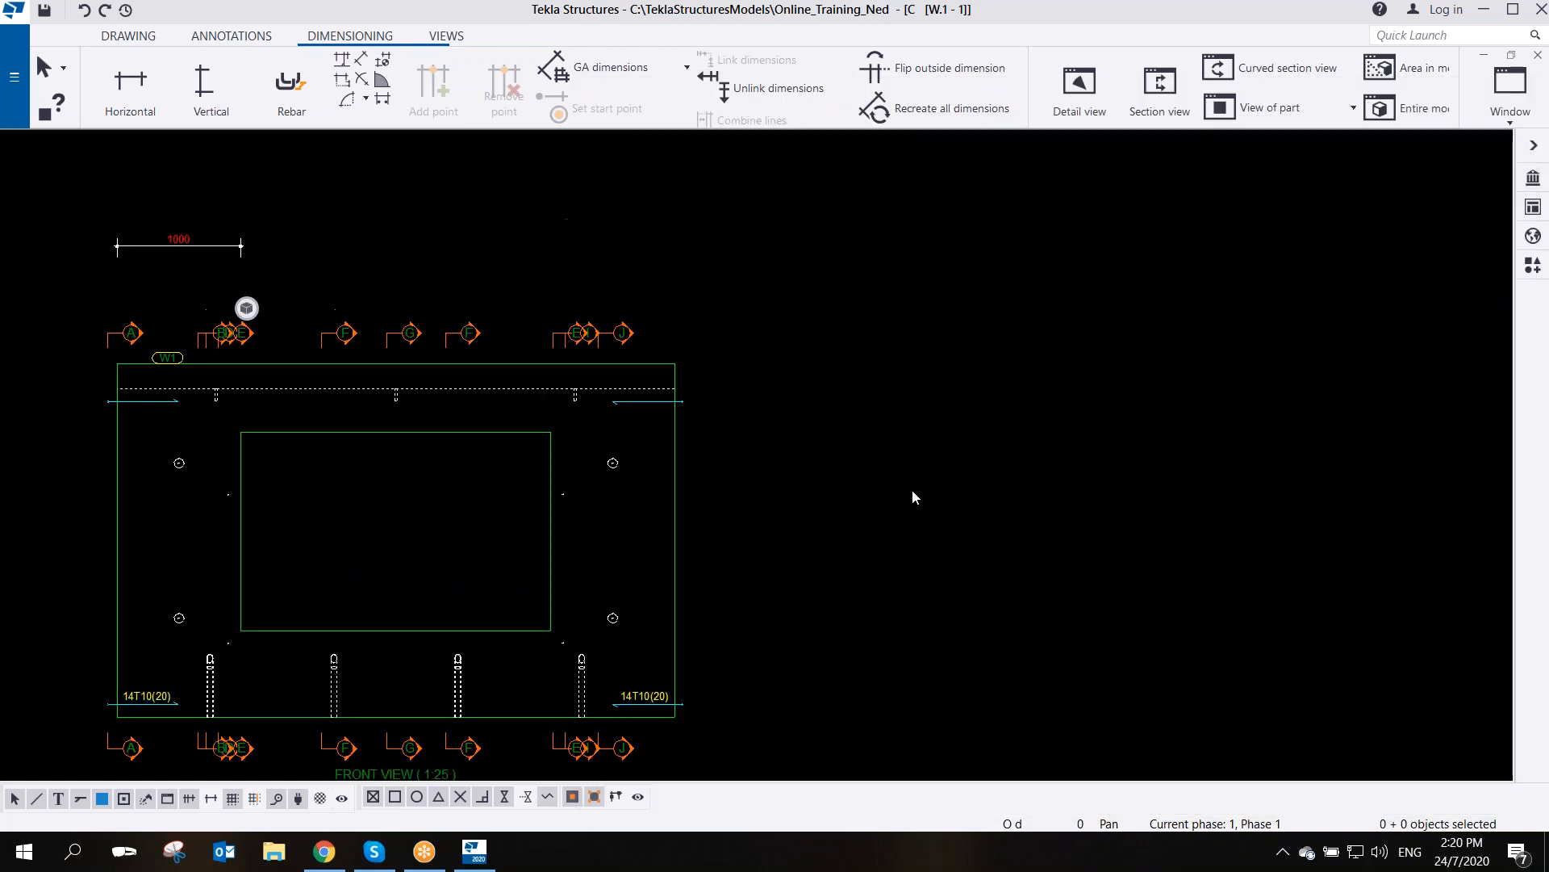
# - Open the properties of the horizontal dimension above the front view and enter ned_dim_2.0_type2 as the new settings name
pyautogui.moveTo(667, 519); pyautogui.dragTo(799, 530, button='middle')
pyautogui.moveTo(374, 312); pyautogui.dragTo(380, 373, button='middle')
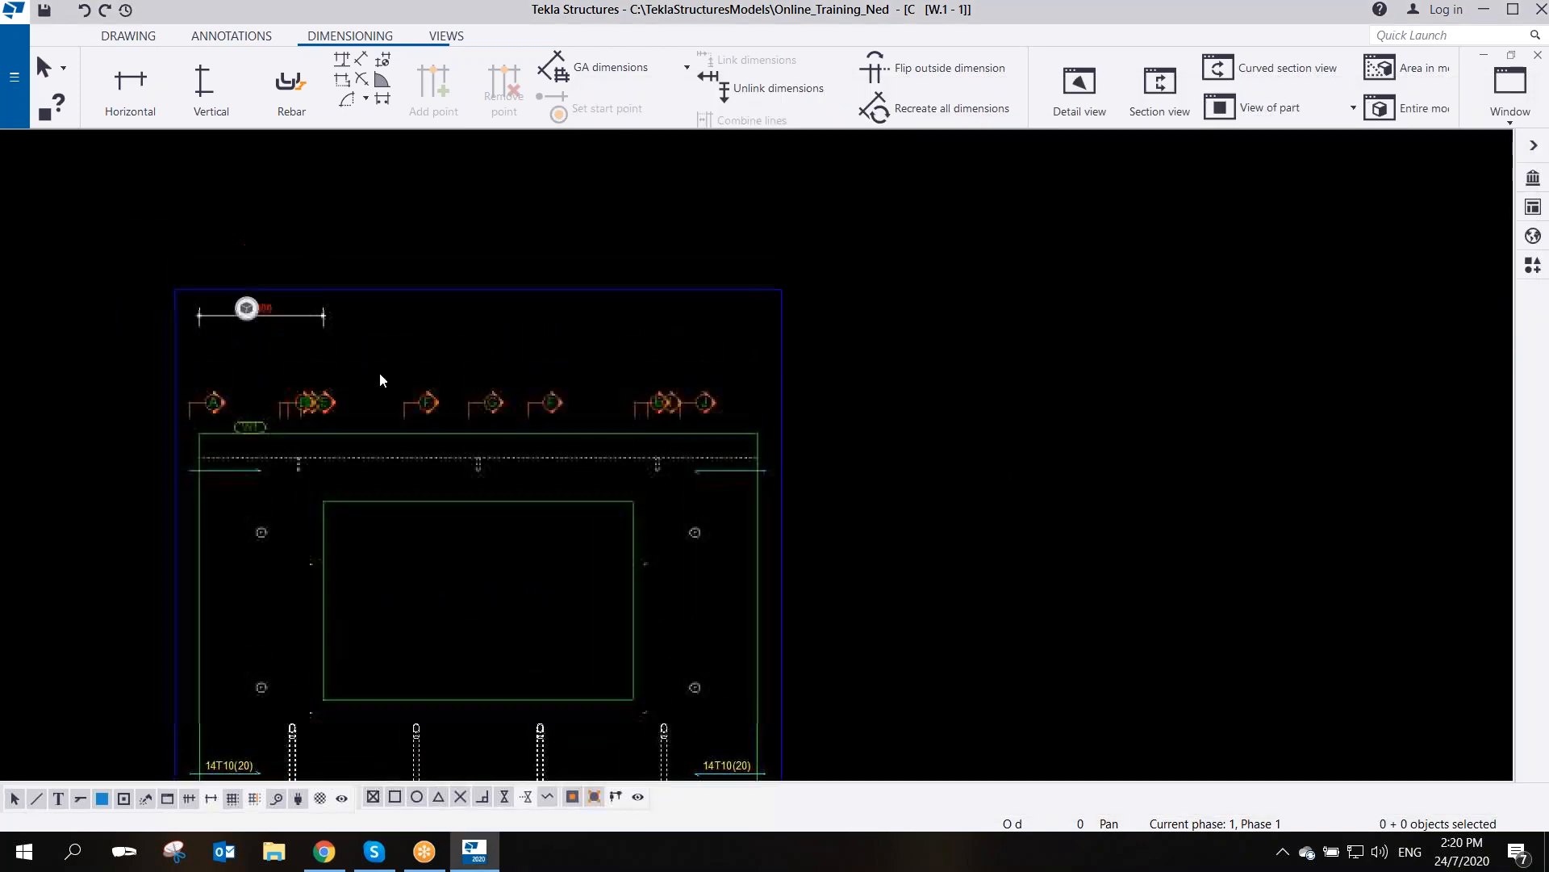
pyautogui.click(291, 315)
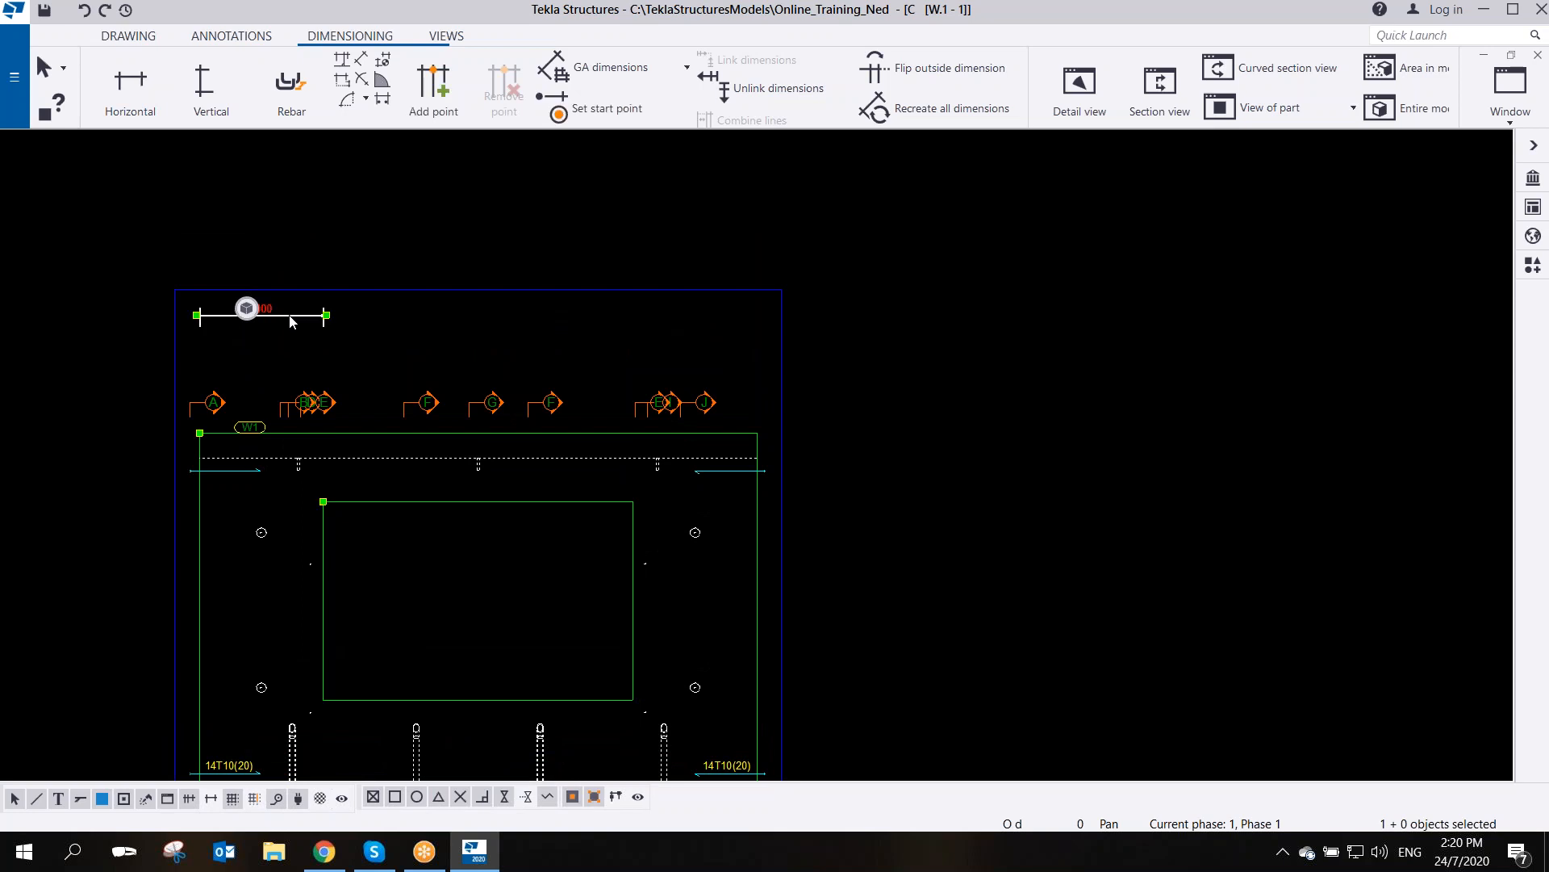
pyautogui.doubleClick(292, 321)
pyautogui.click(615, 212)
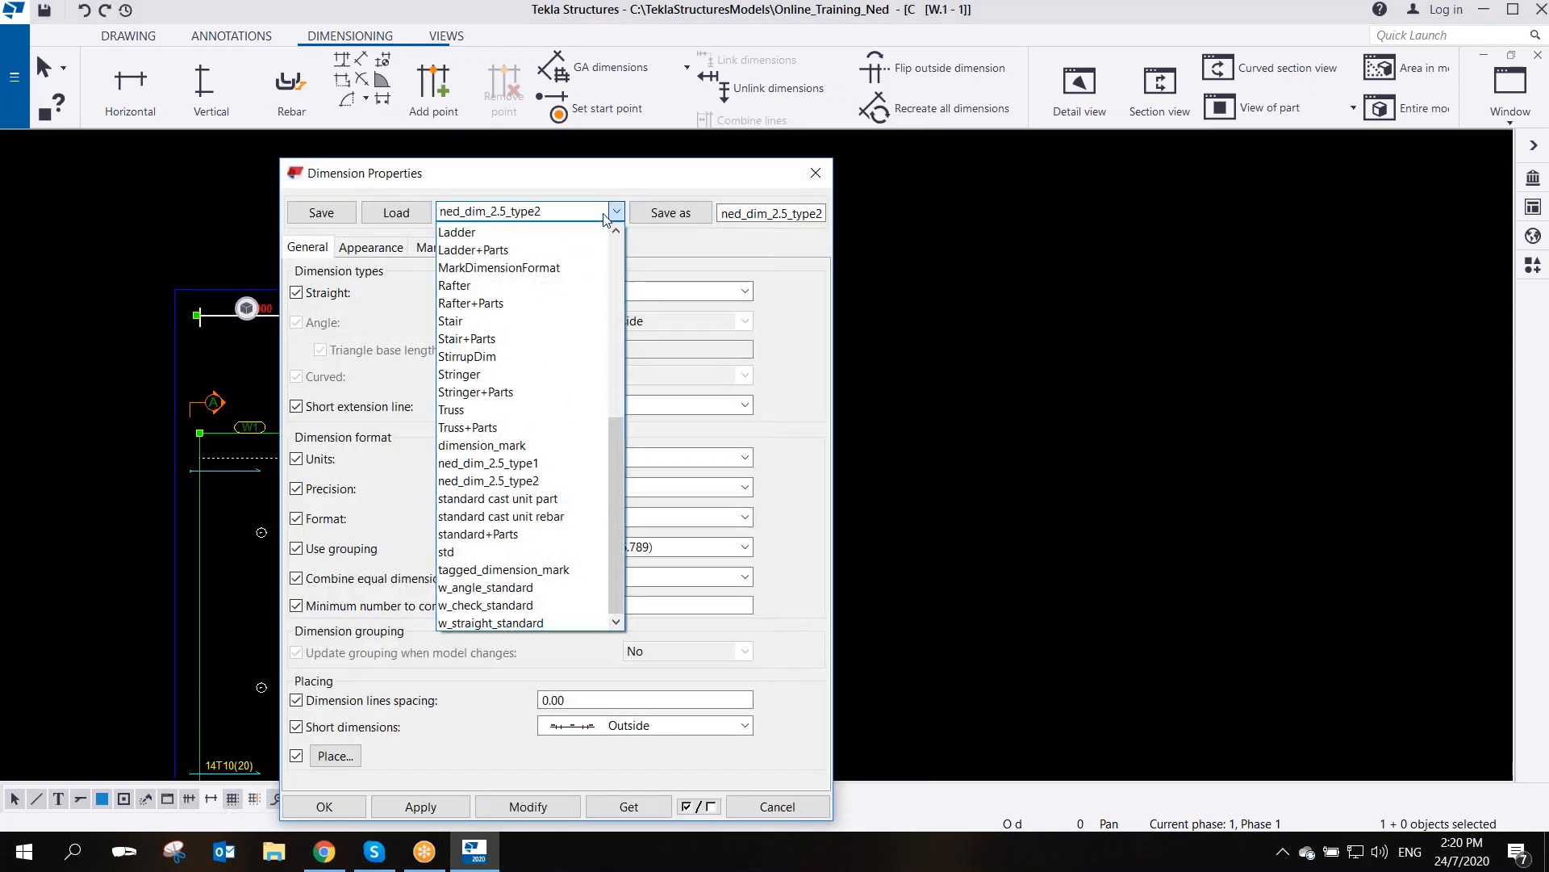
pyautogui.click(605, 190)
pyautogui.click(571, 216)
pyautogui.click(548, 215)
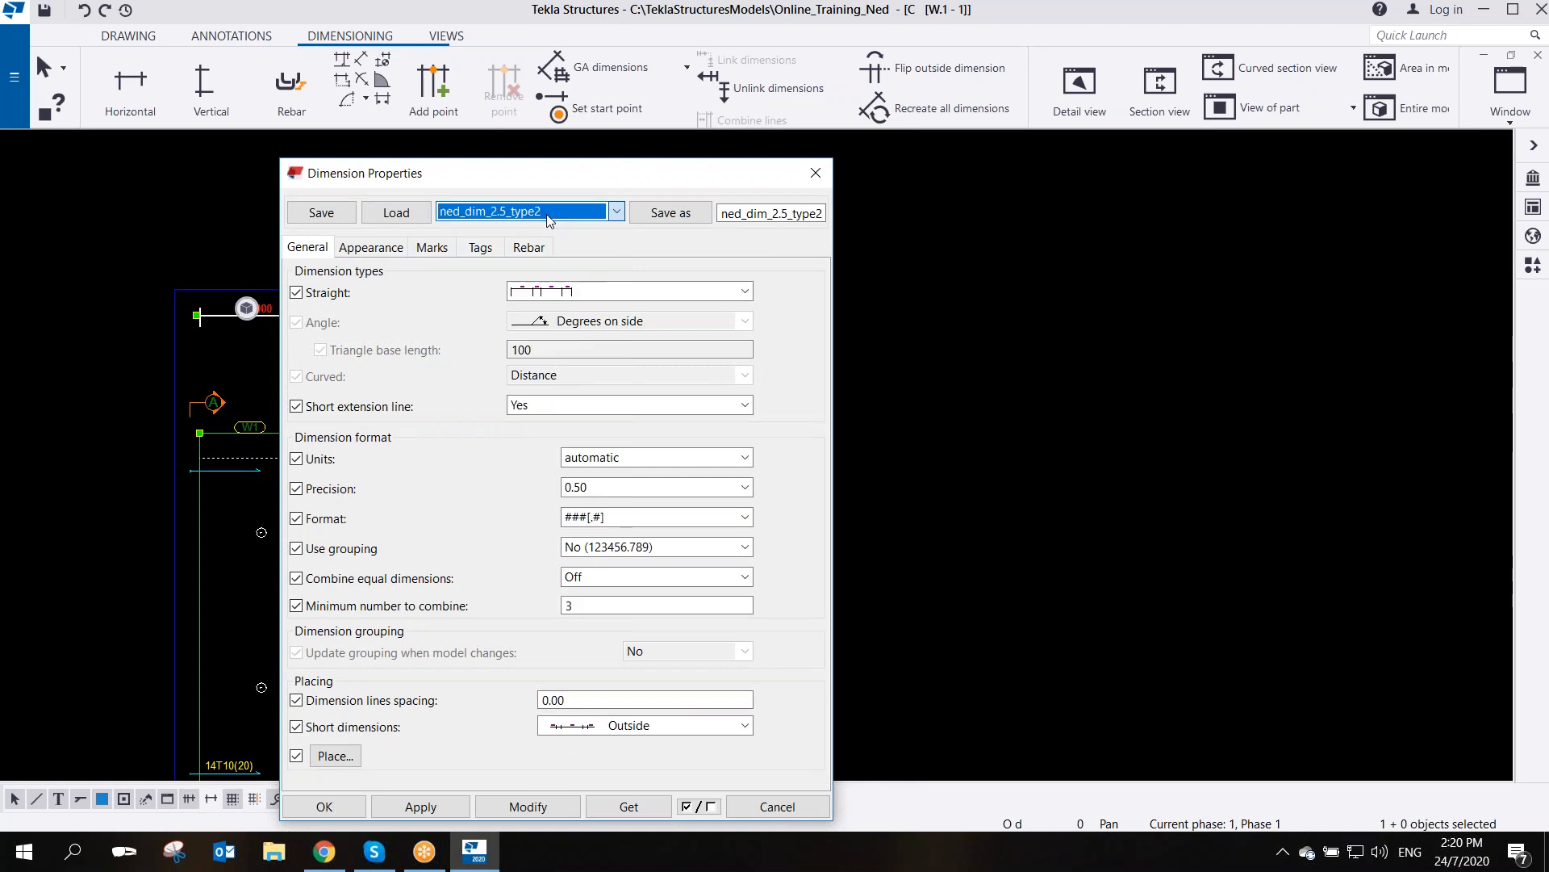
pyautogui.click(543, 213)
pyautogui.click(499, 213)
pyautogui.click(500, 213)
pyautogui.click(775, 217)
pyautogui.moveTo(781, 215); pyautogui.dragTo(788, 216)
pyautogui.write('0')
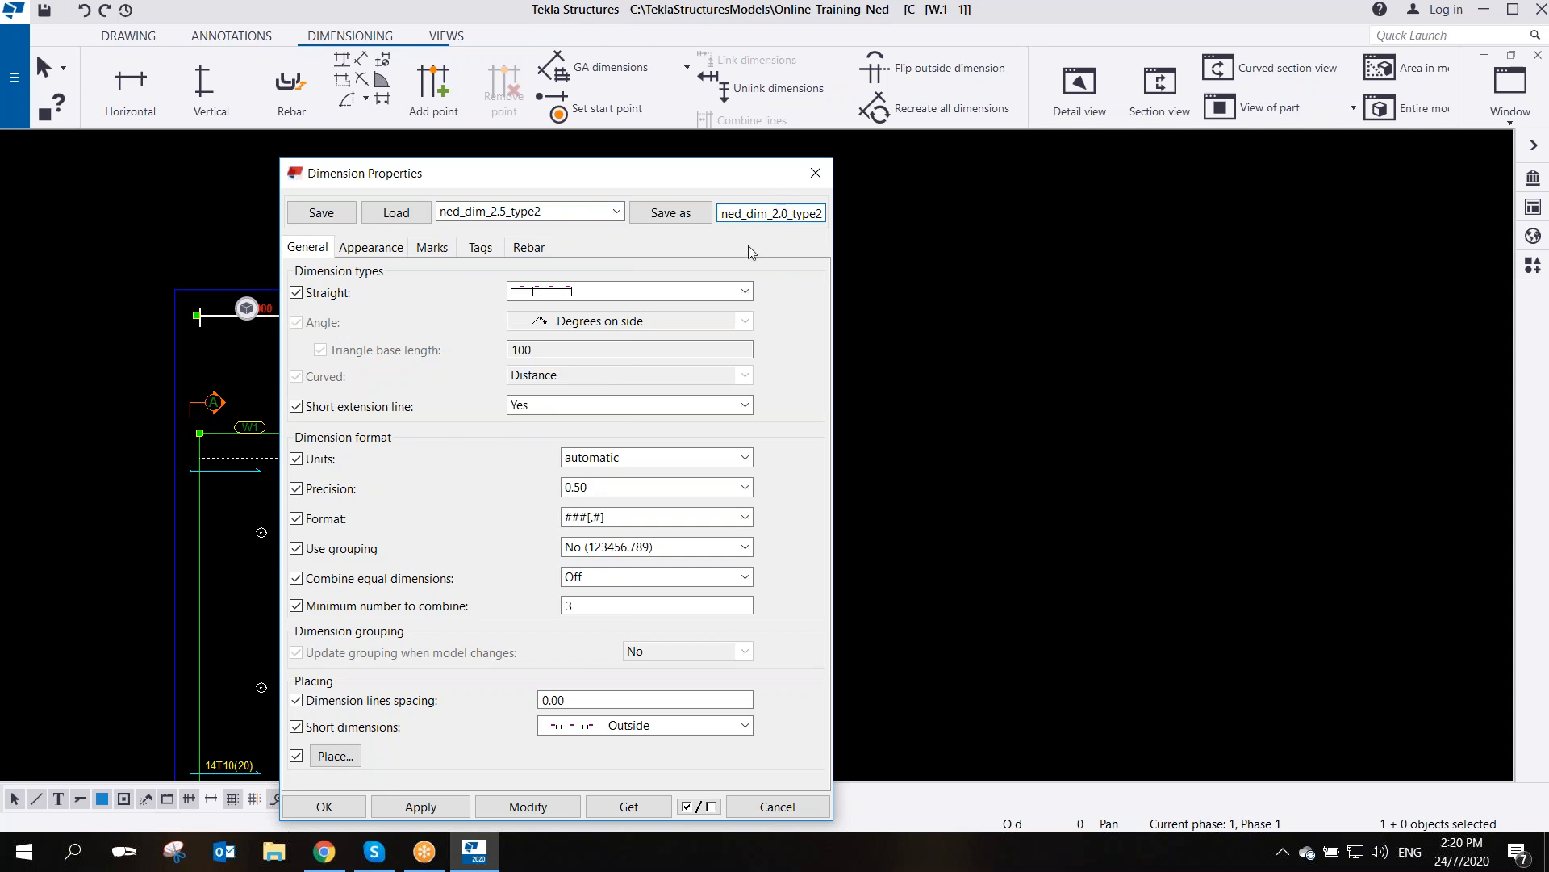
# - Set the dimension text height to 2.00 and save the dimension properties as ned_dim_2.0_type2
pyautogui.click(402, 249)
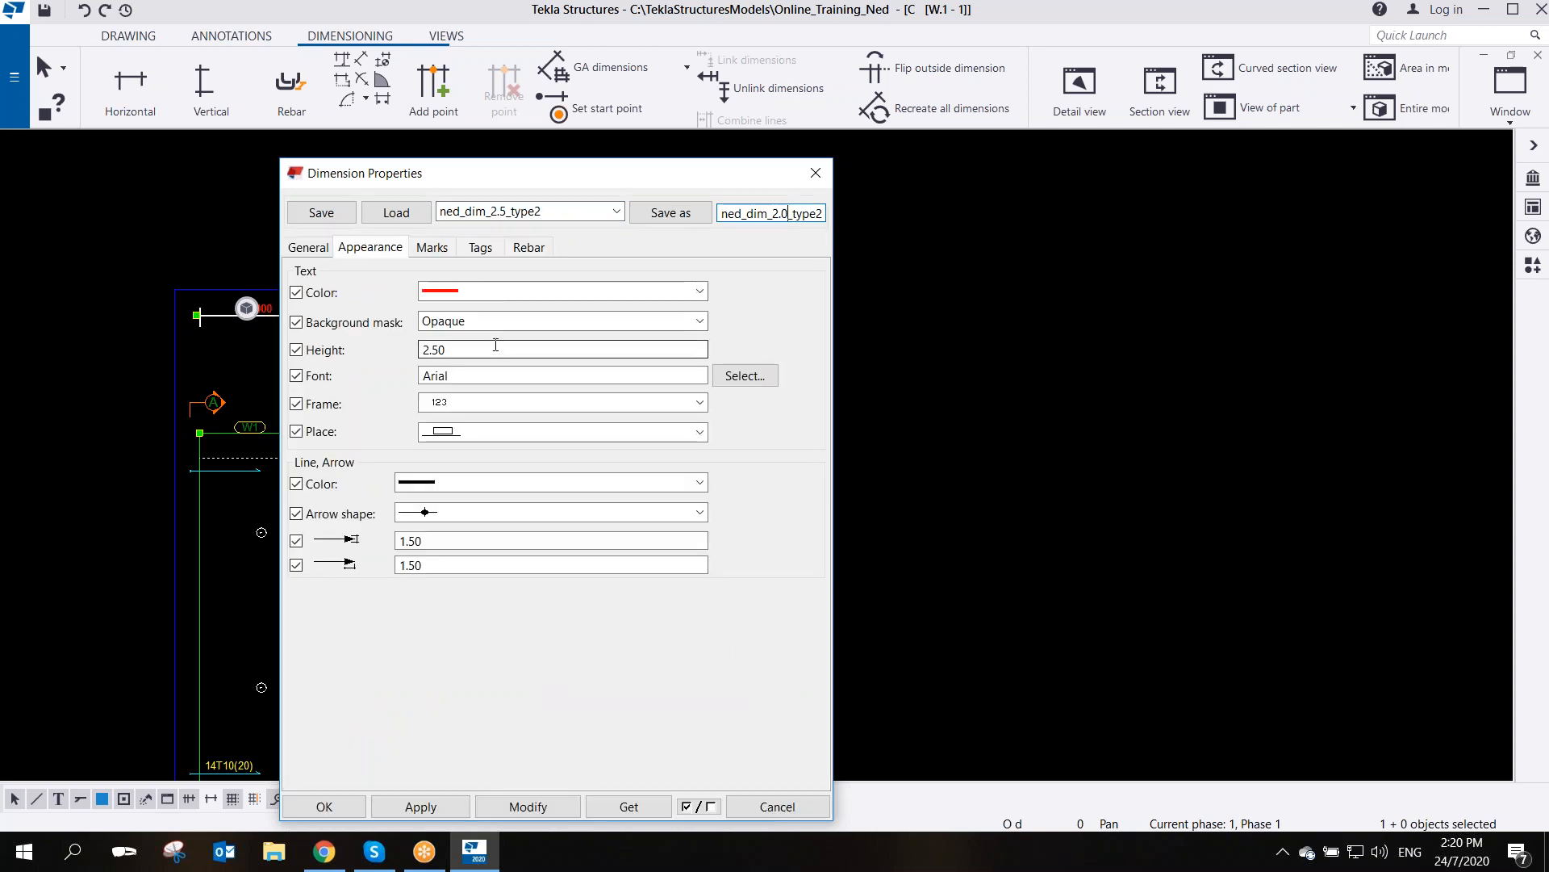
pyautogui.moveTo(463, 348); pyautogui.dragTo(336, 376)
pyautogui.write('2.00')
pyautogui.click(671, 213)
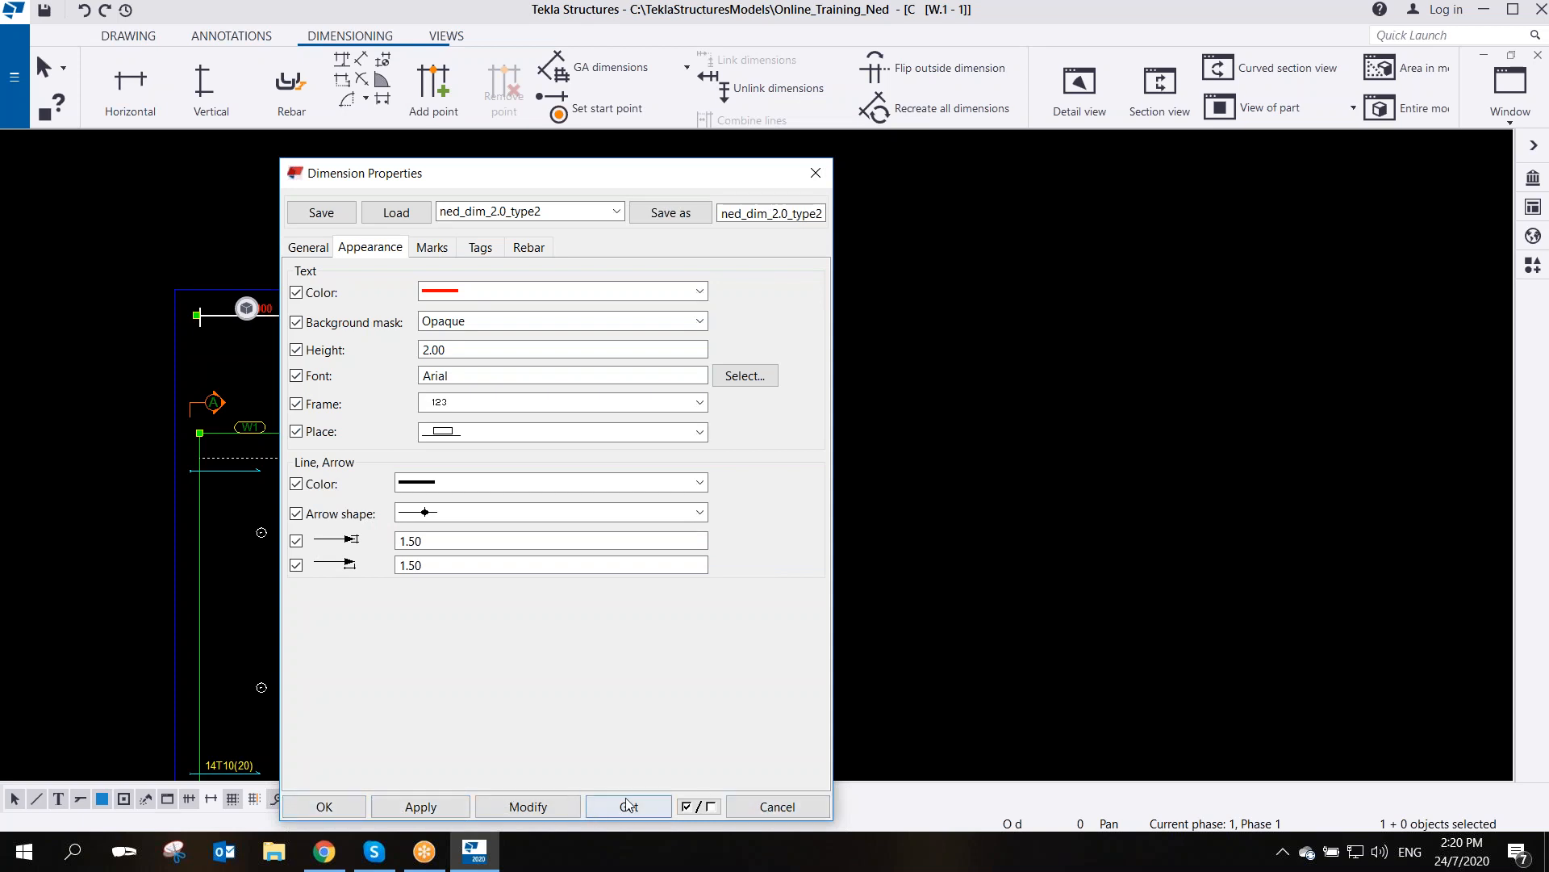
pyautogui.click(325, 807)
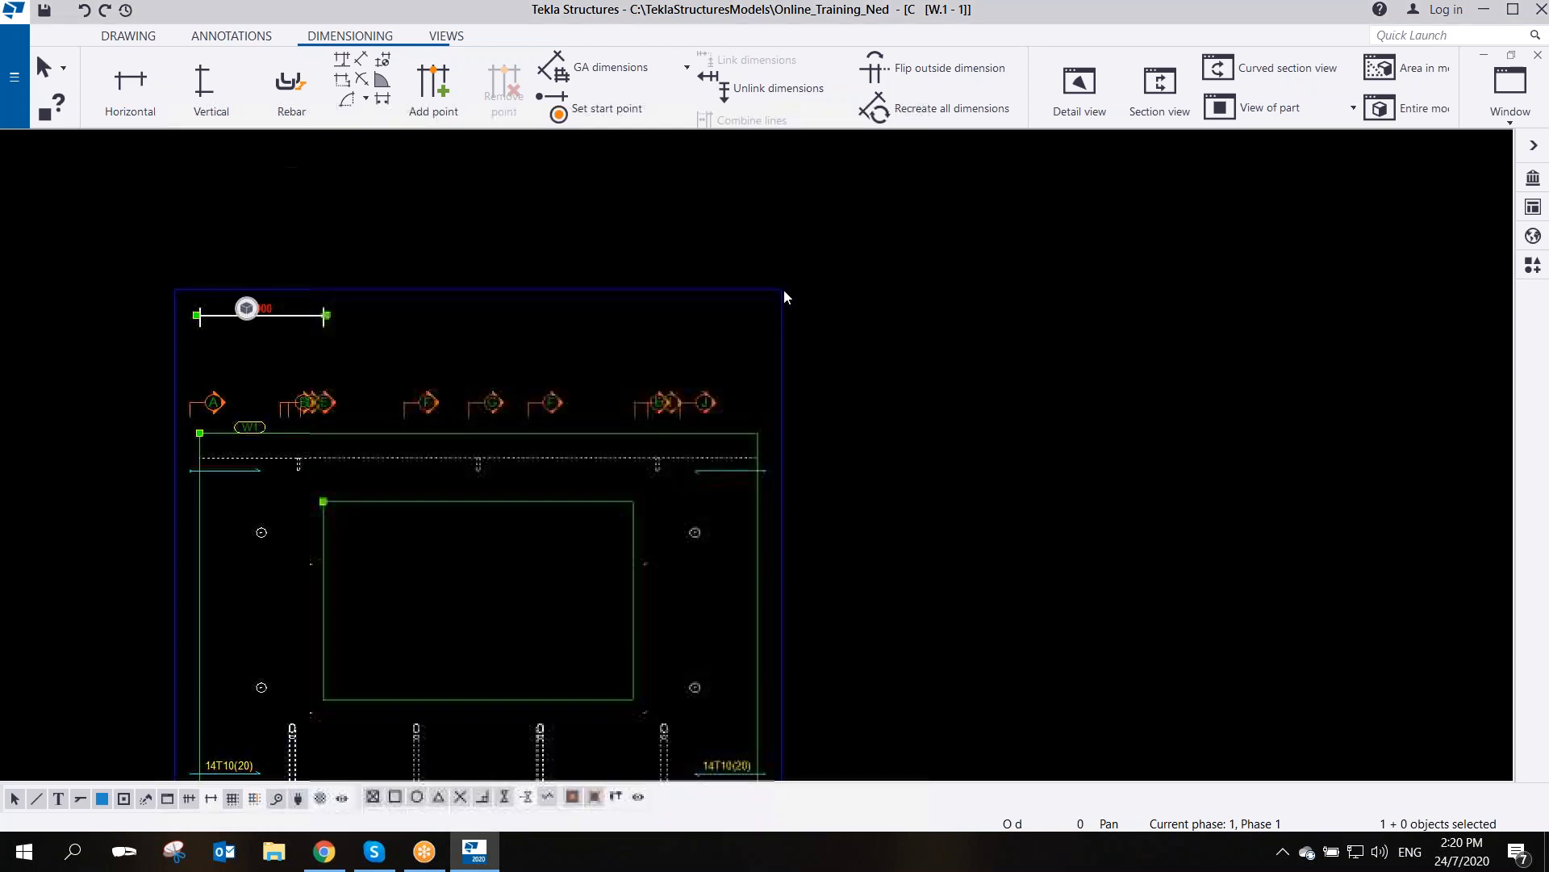
# - Load the ned_PW_front_view_mould settings into the front view's properties and select the Overall dimensions rule for the current assembly
pyautogui.click(700, 289)
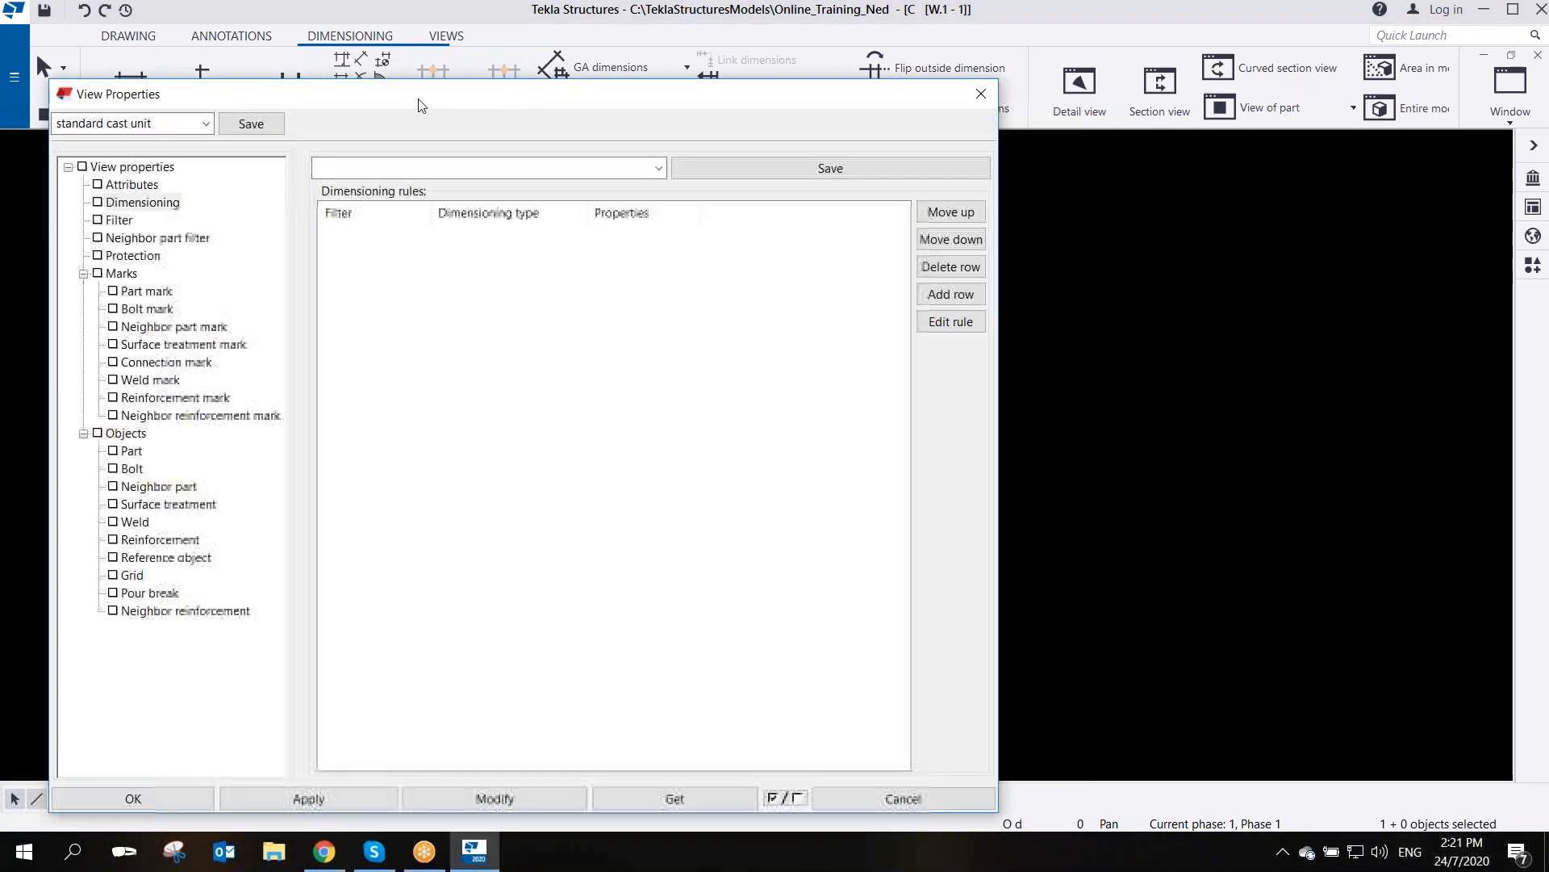
pyautogui.moveTo(419, 105)
pyautogui.mouseDown()
pyautogui.moveTo(745, 68)
pyautogui.moveTo(496, 50)
pyautogui.moveTo(489, 149)
pyautogui.moveTo(486, 116)
pyautogui.mouseUp()
pyautogui.click(277, 226)
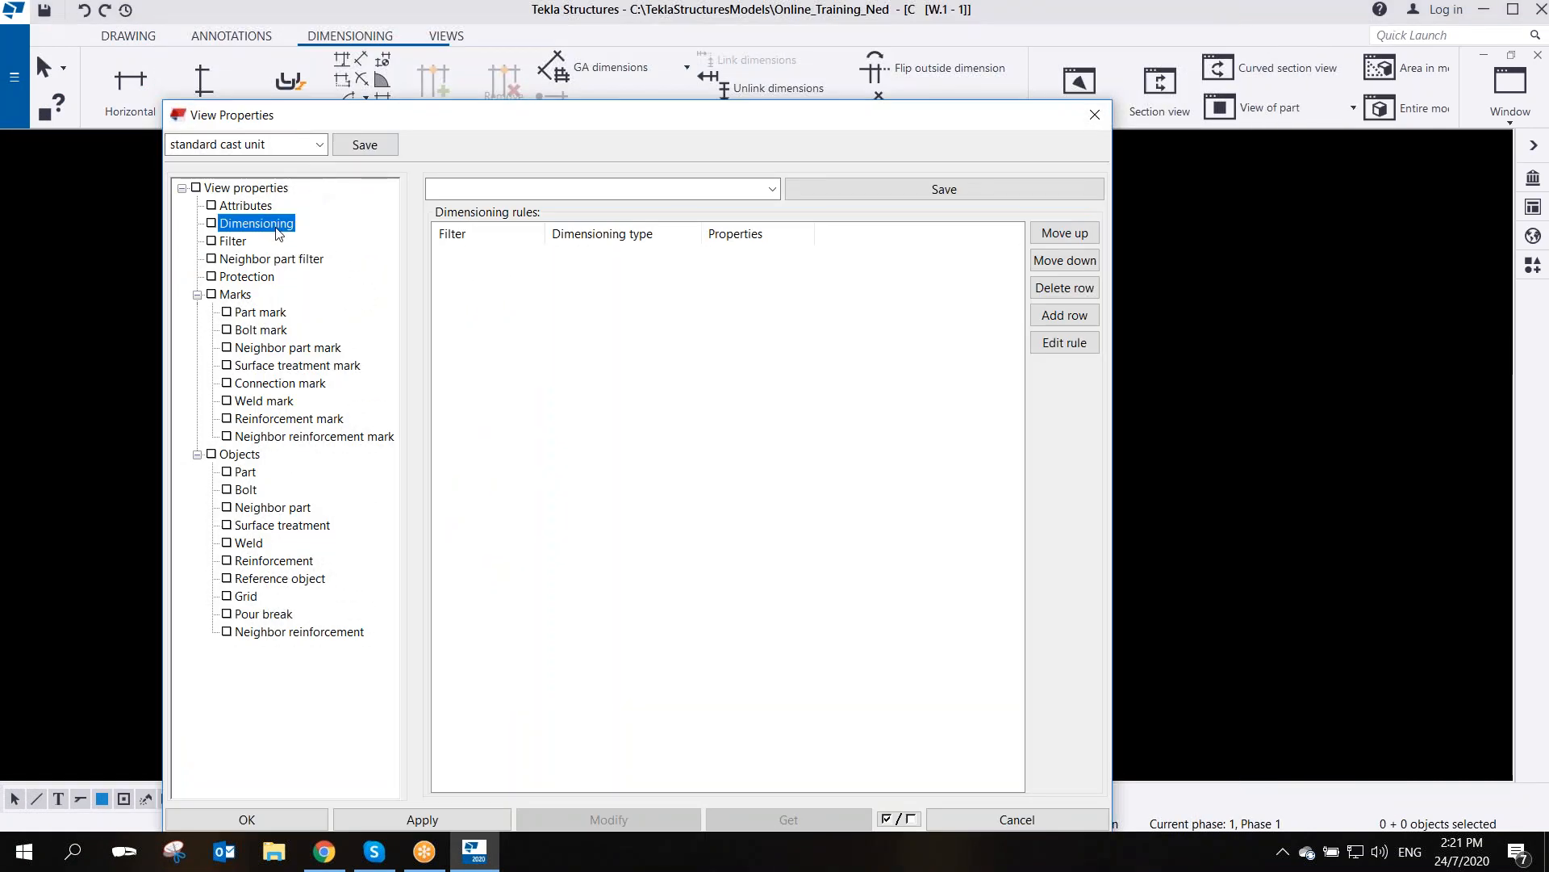
pyautogui.click(319, 145)
pyautogui.scroll(5, 274, 436)
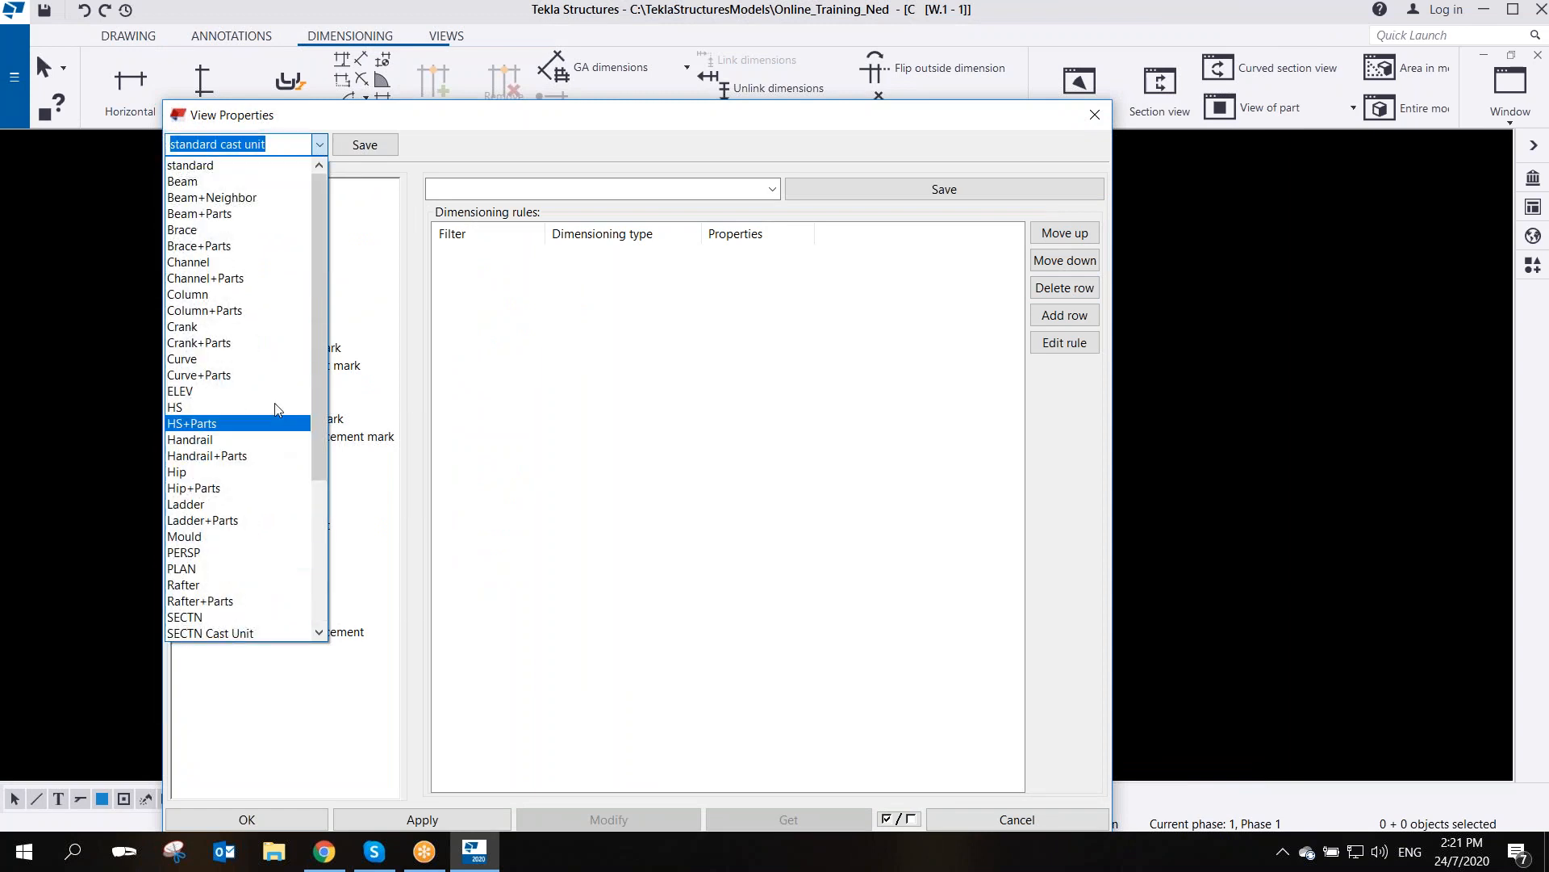
pyautogui.scroll(-5, 274, 484)
pyautogui.click(287, 570)
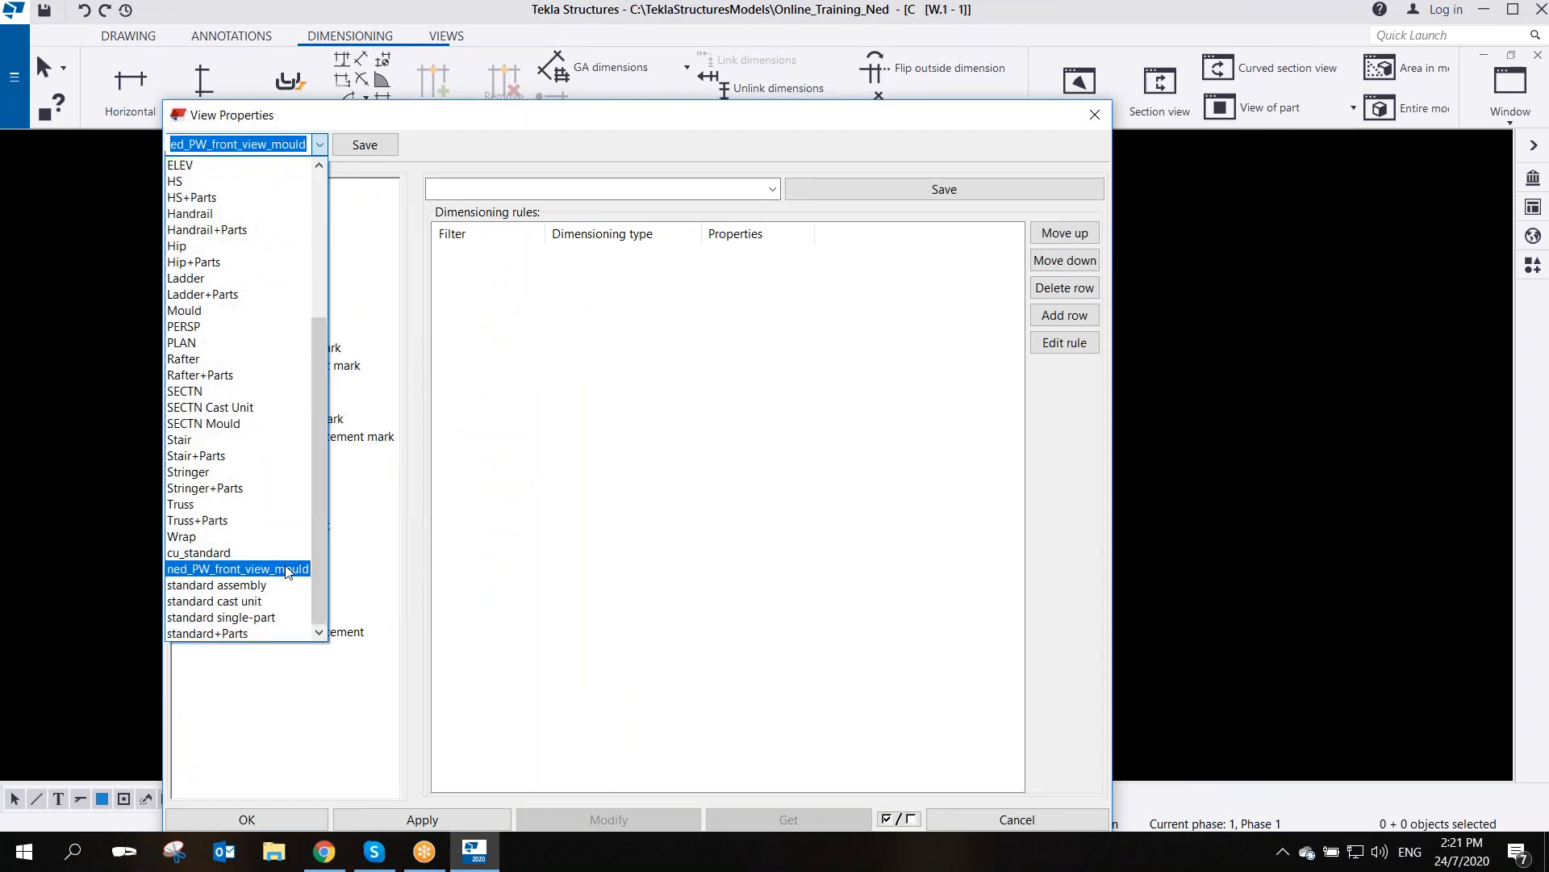
pyautogui.click(601, 257)
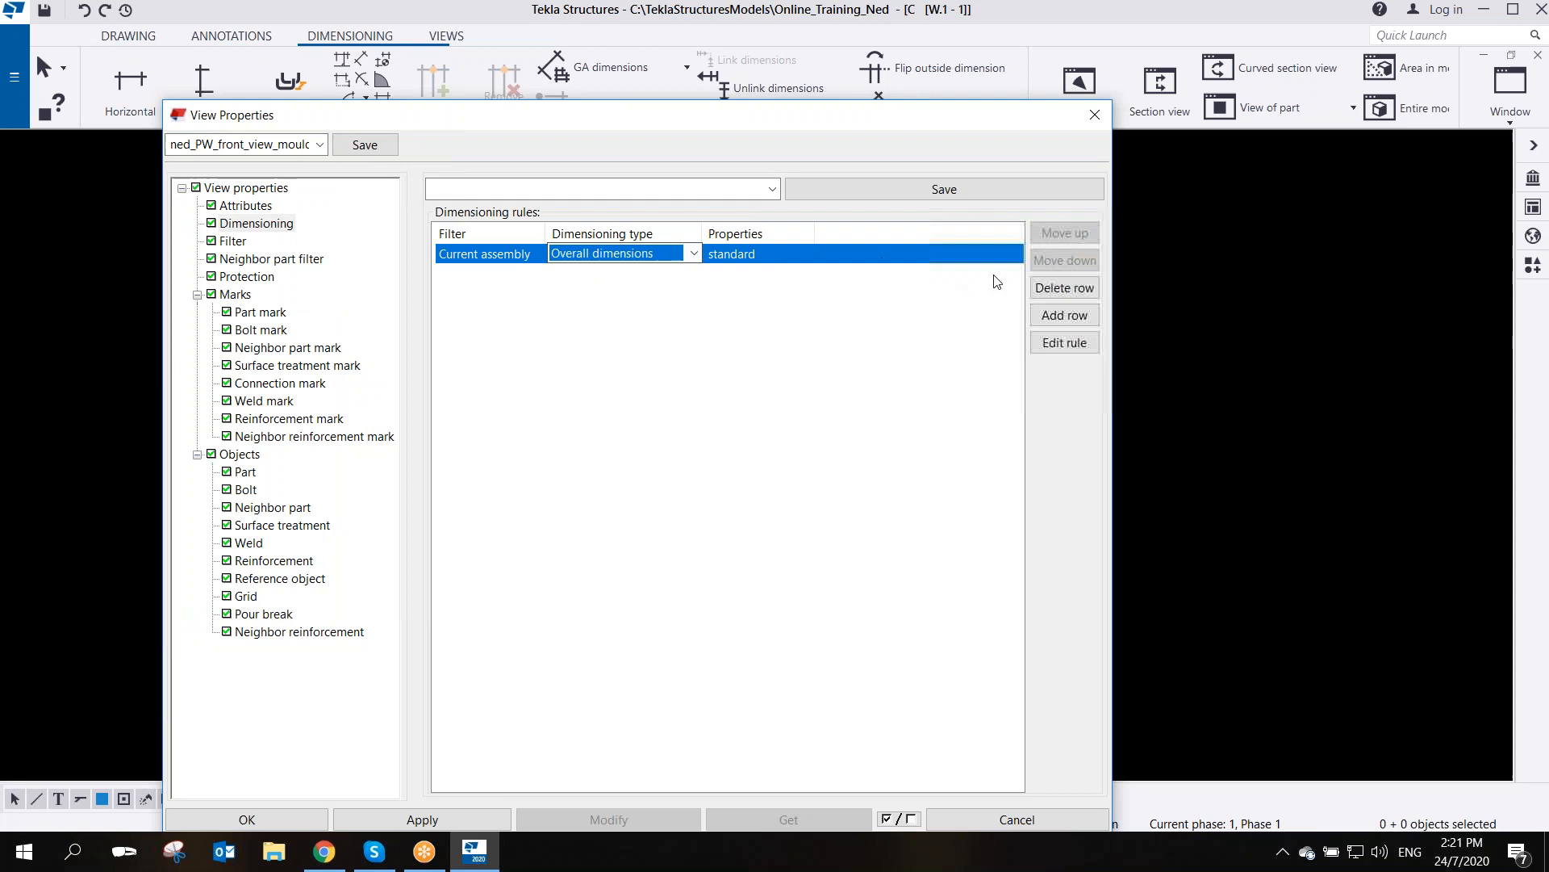
# - Edit the current assembly's Overall dimensions rule, load the wall_overall_dim settings into it and save them again under the same name
pyautogui.click(1074, 347)
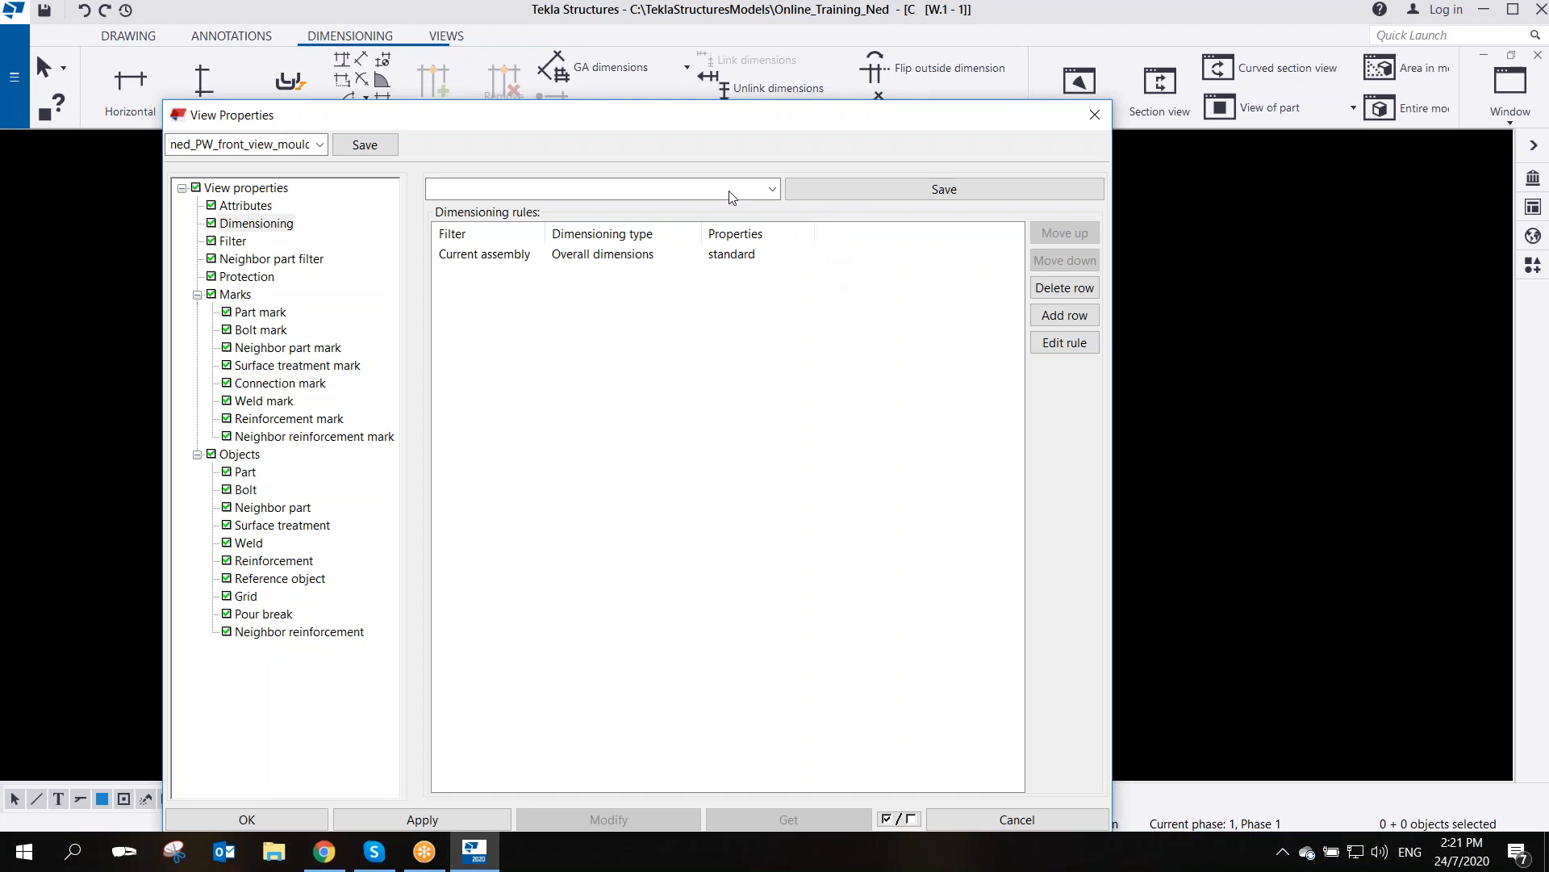
pyautogui.moveTo(427, 29); pyautogui.dragTo(635, 209)
pyautogui.click(659, 570)
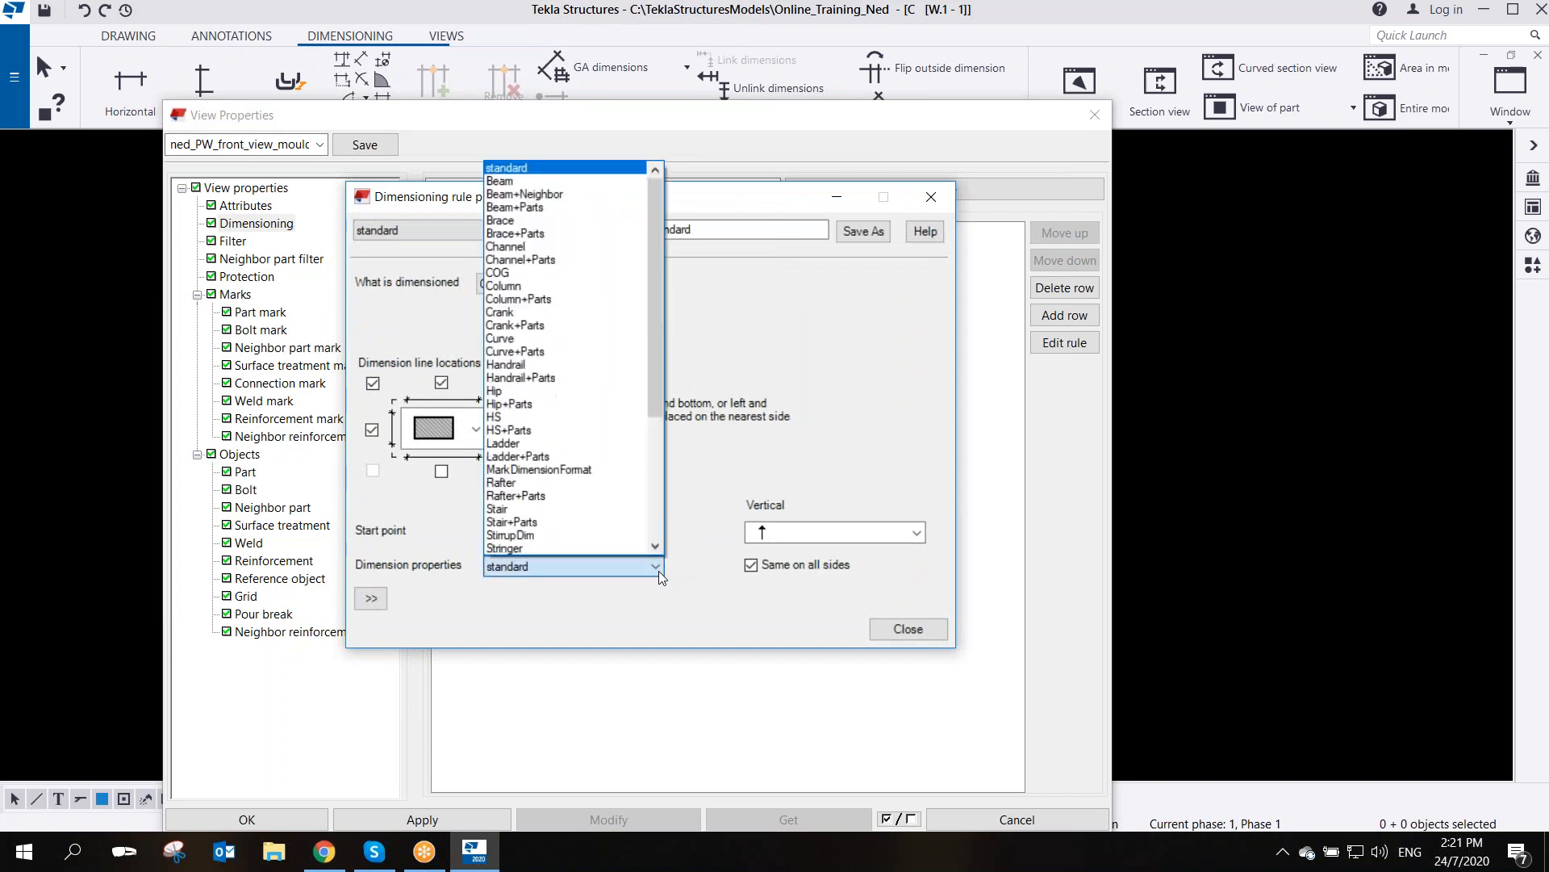
pyautogui.scroll(-2, 626, 401)
pyautogui.scroll(-3, 626, 401)
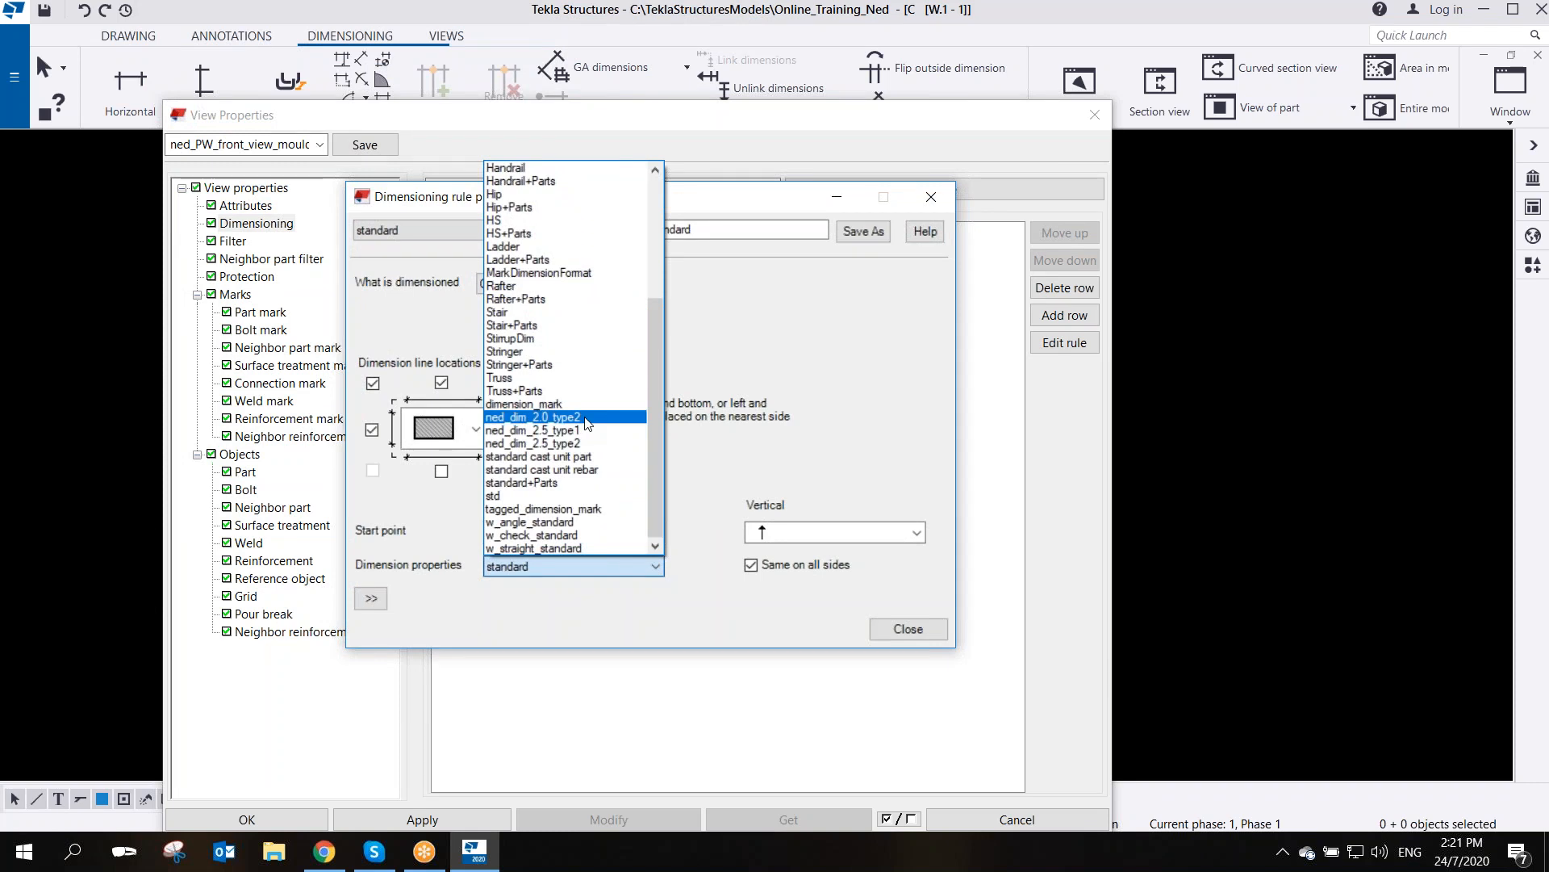
pyautogui.click(878, 365)
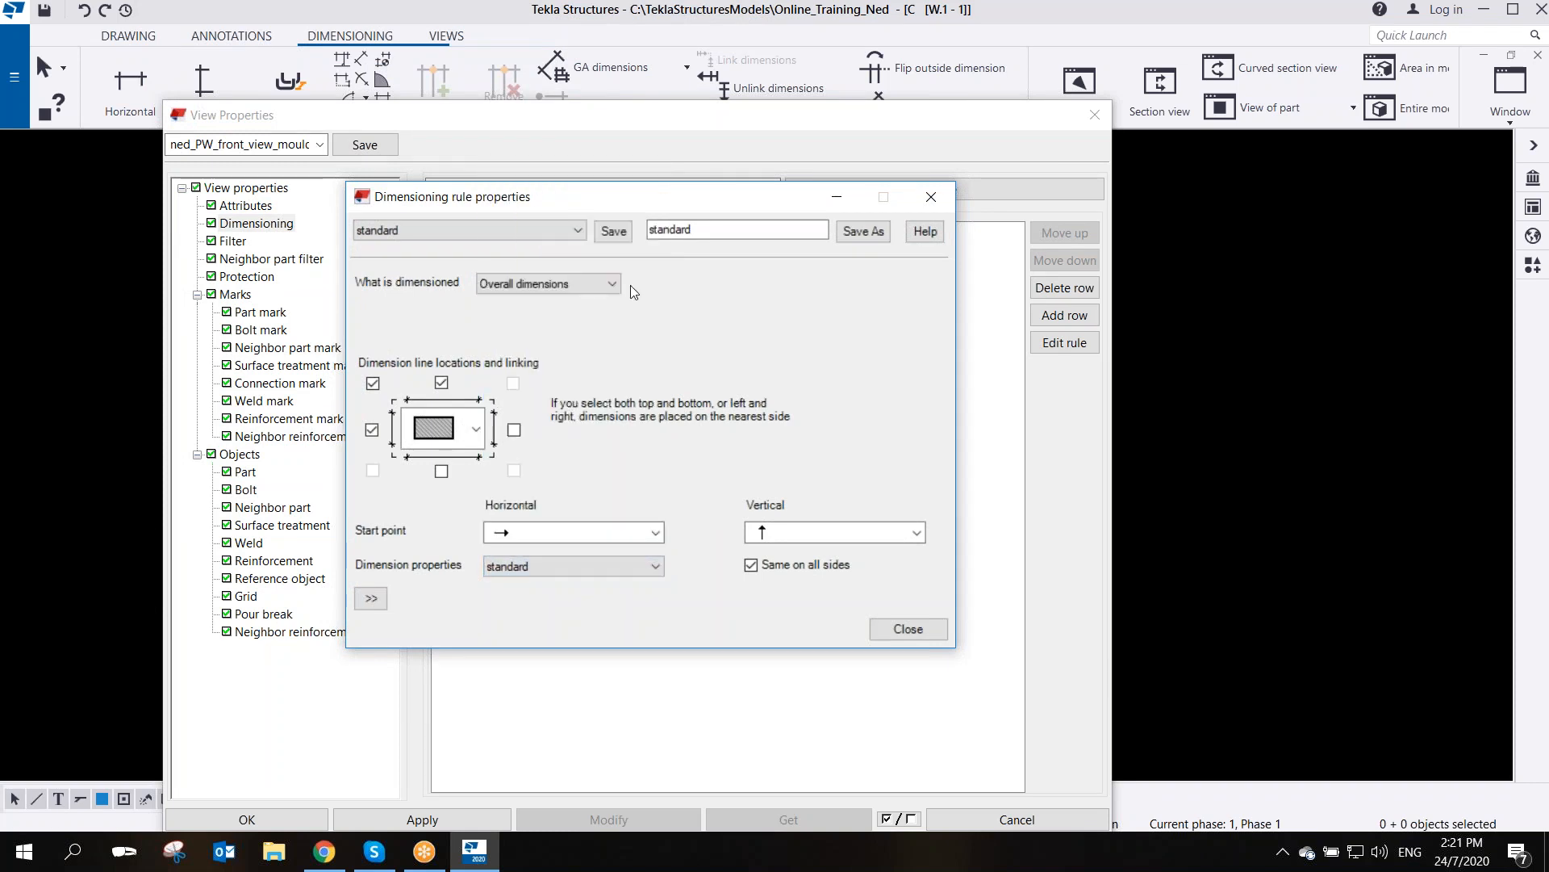
pyautogui.click(578, 230)
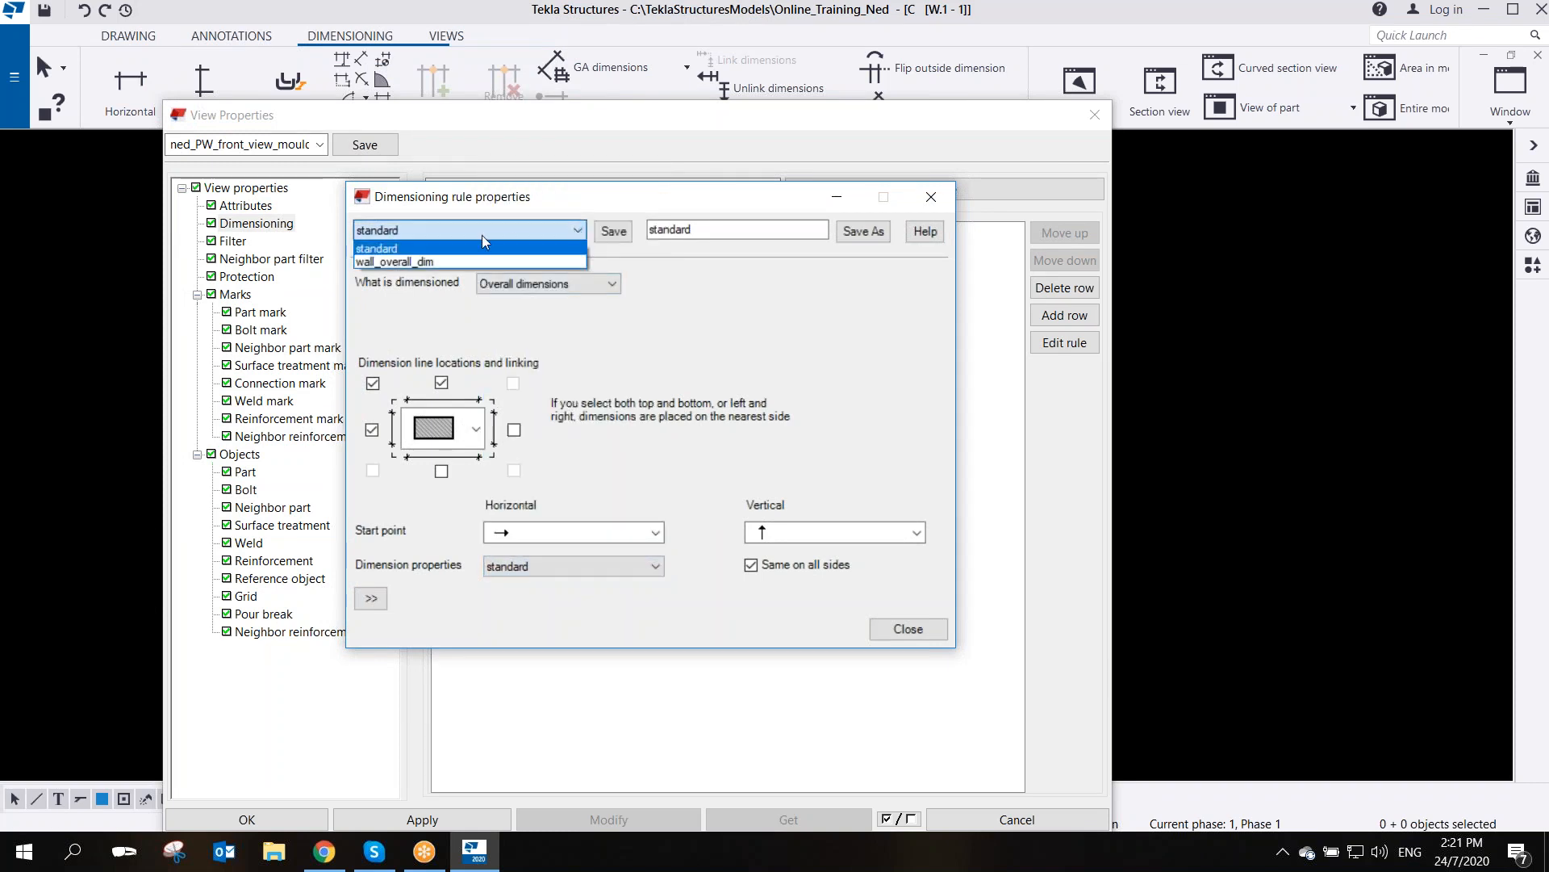
pyautogui.click(448, 259)
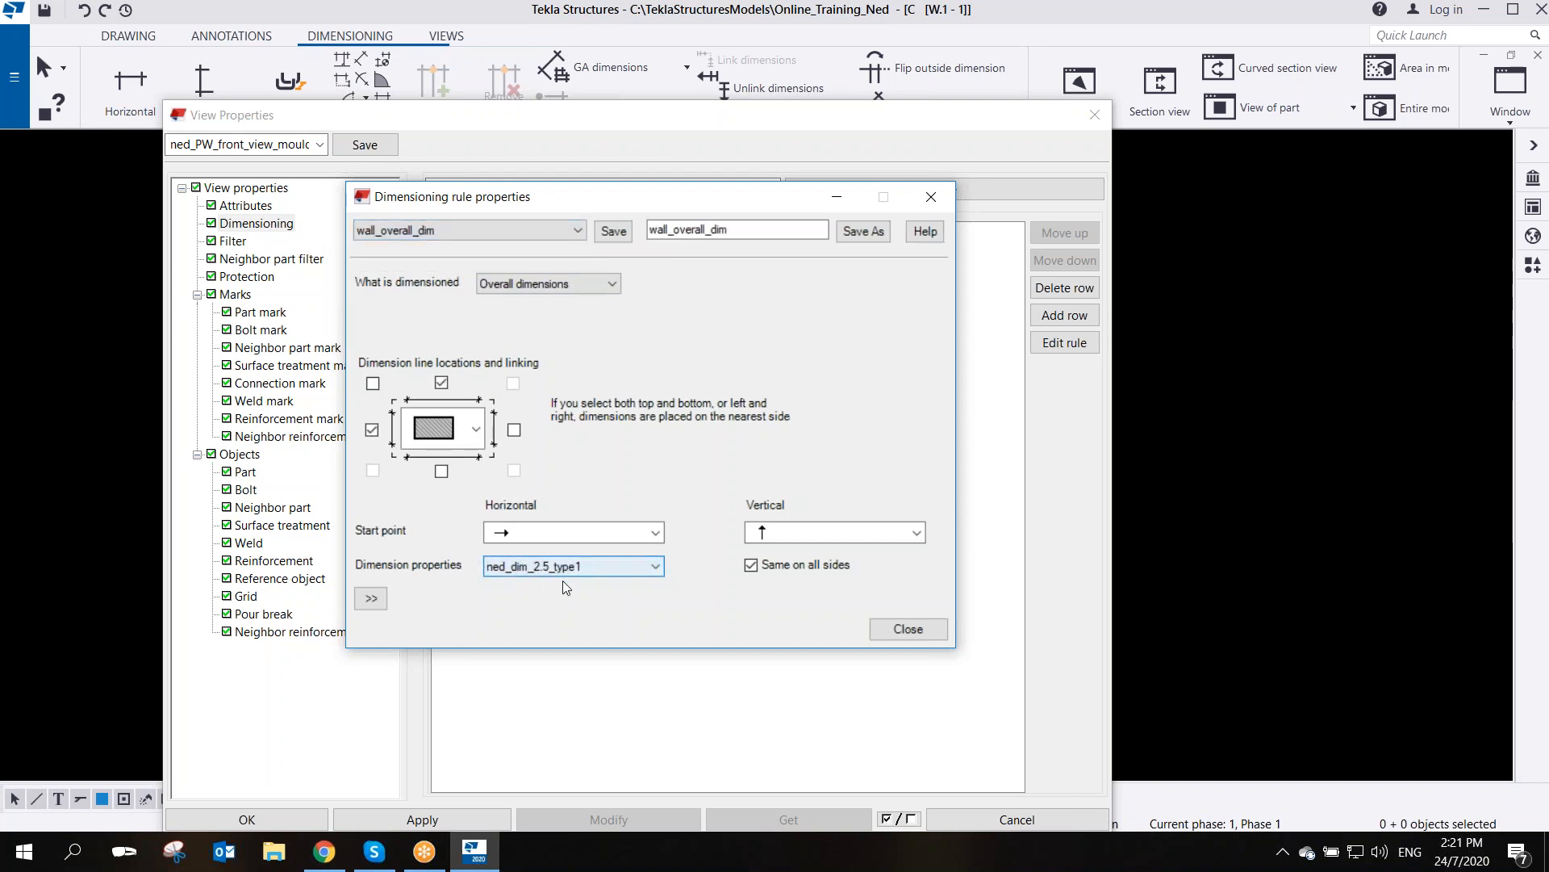
pyautogui.moveTo(659, 208); pyautogui.dragTo(711, 305)
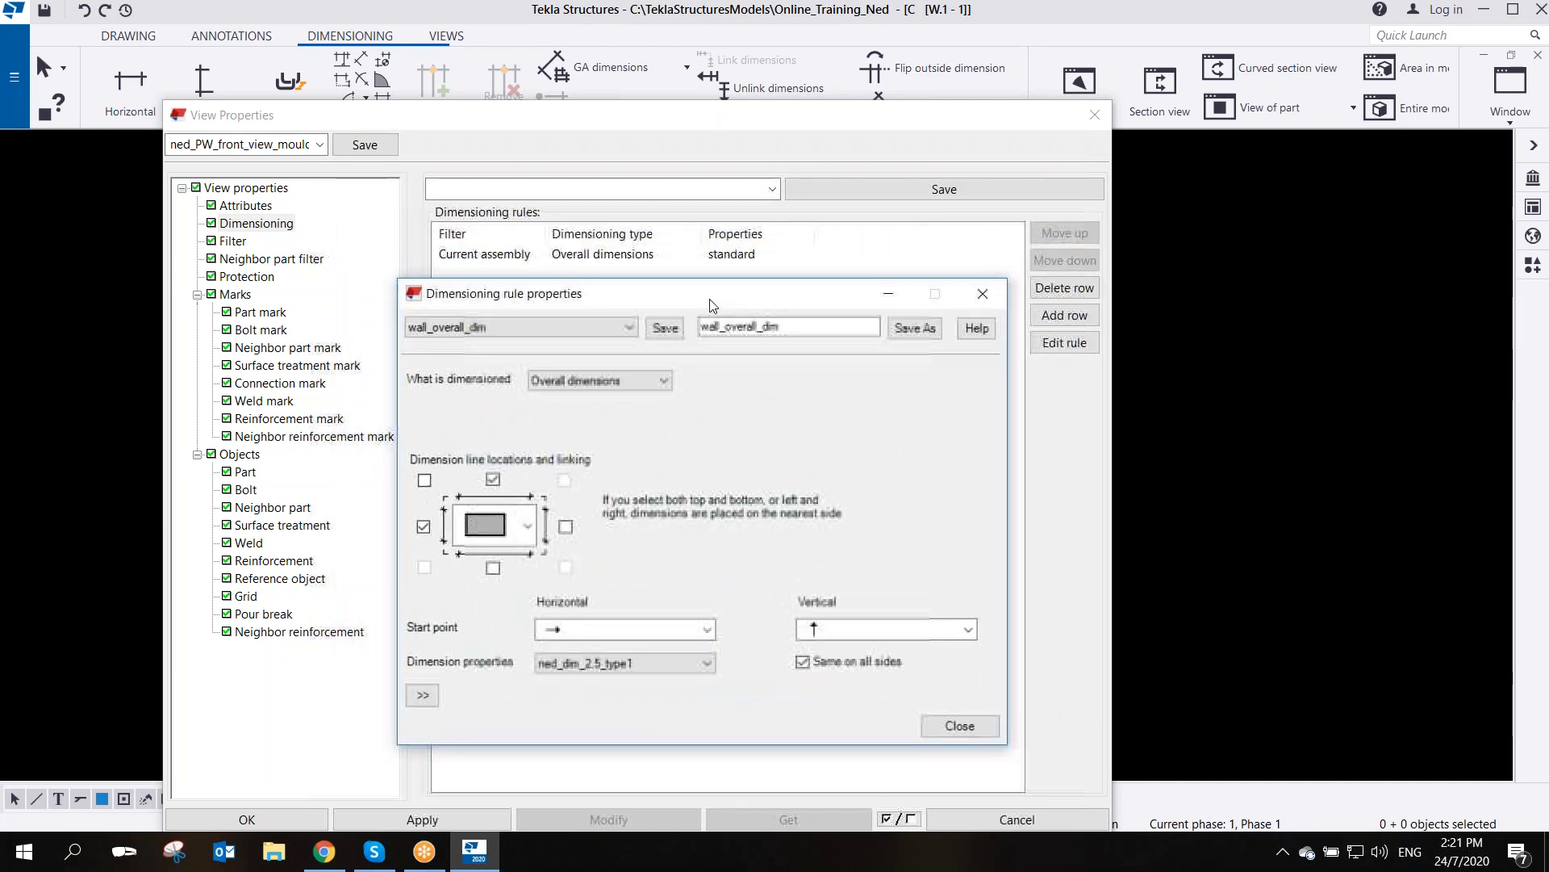
pyautogui.click(913, 329)
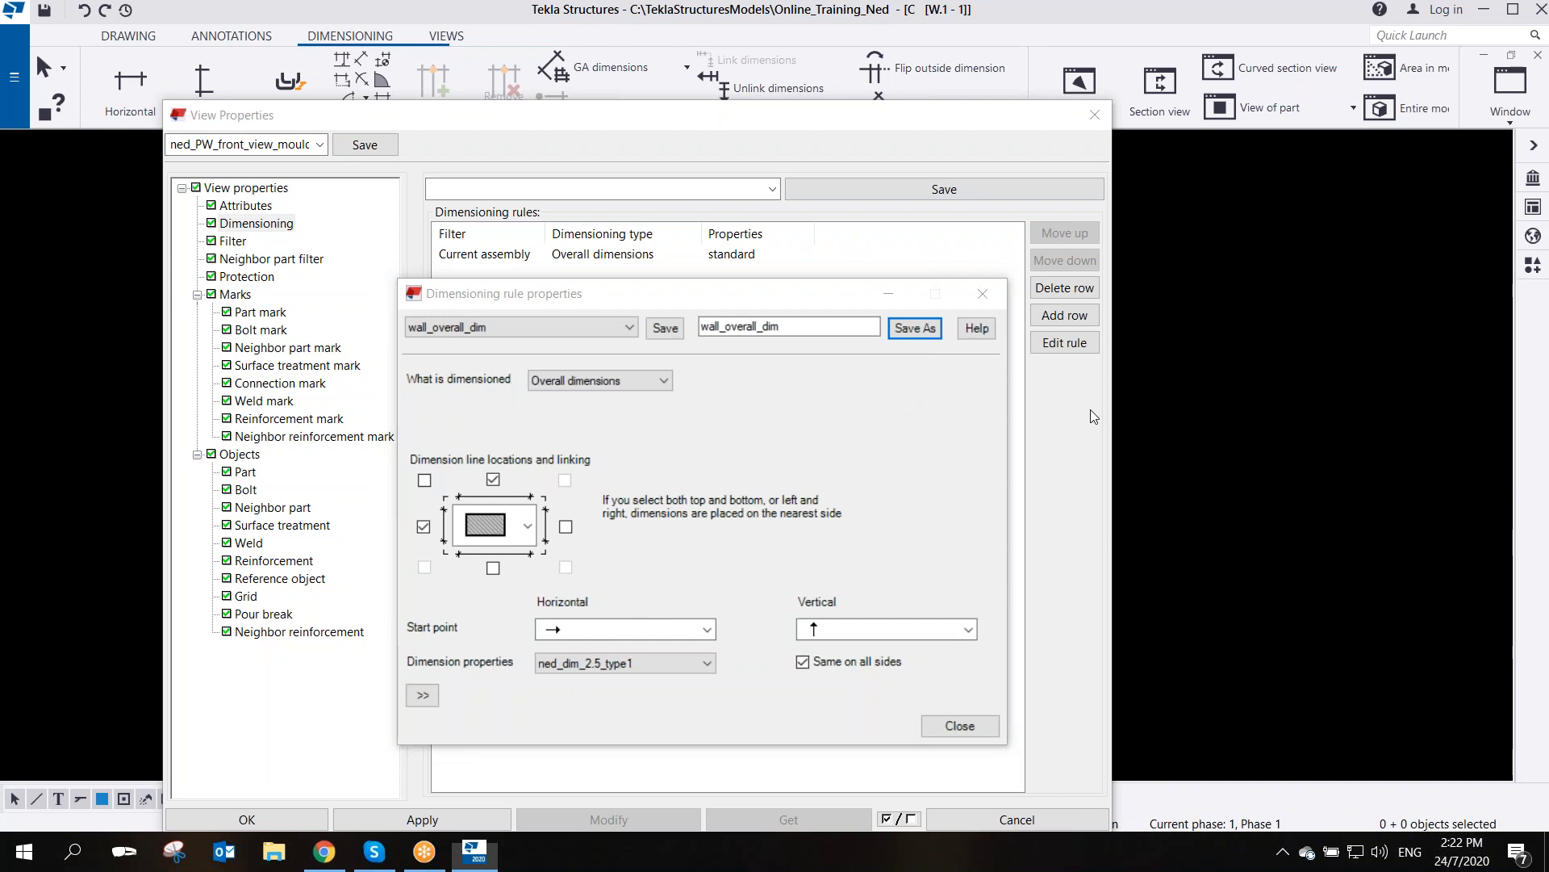
pyautogui.click(929, 331)
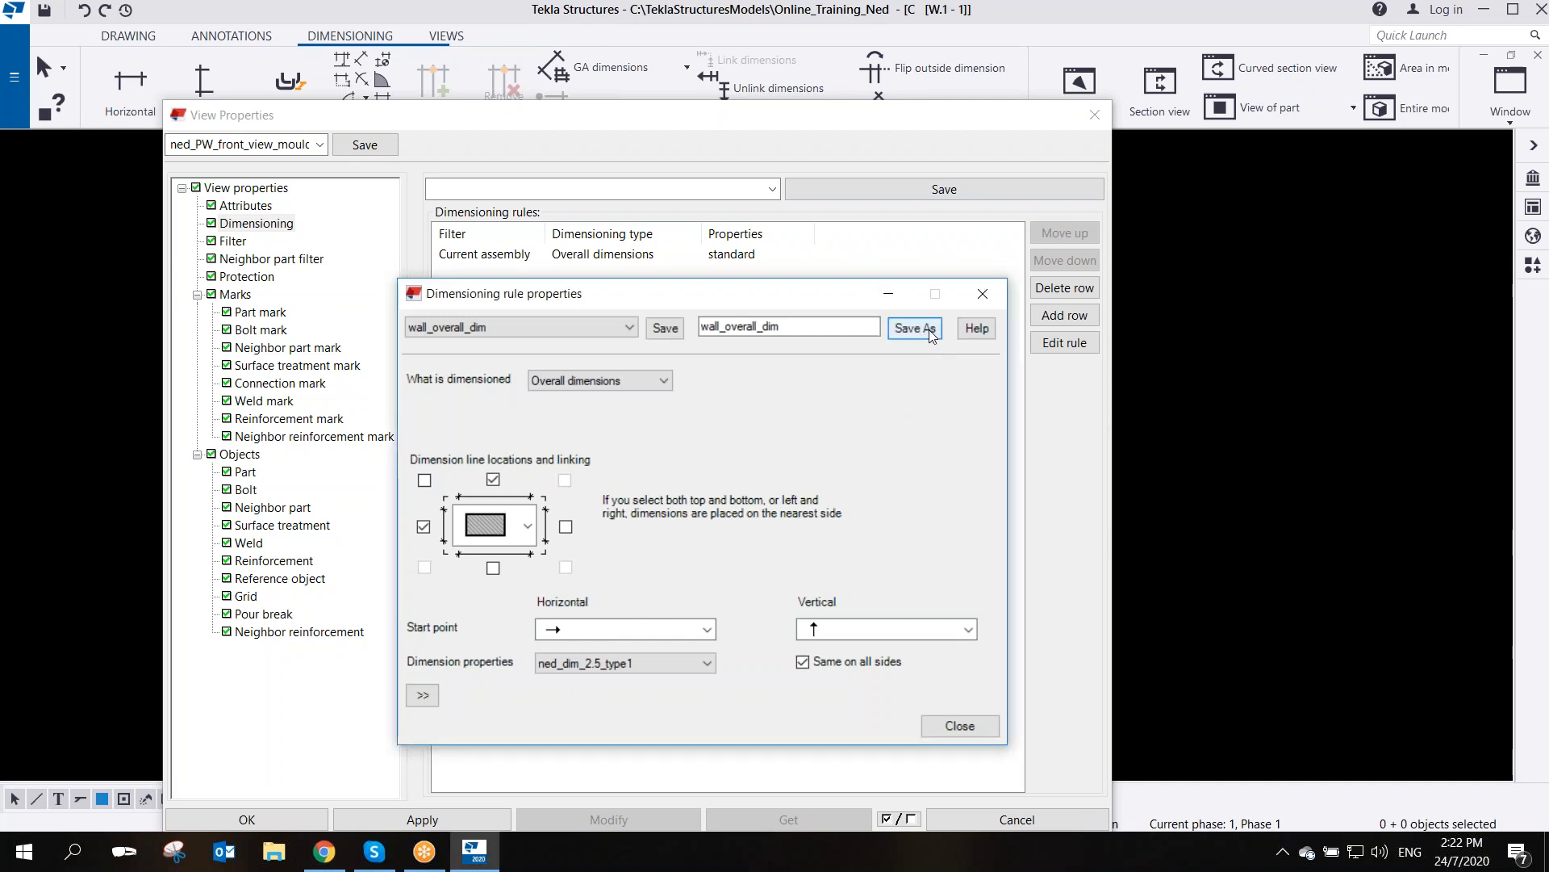
pyautogui.click(965, 725)
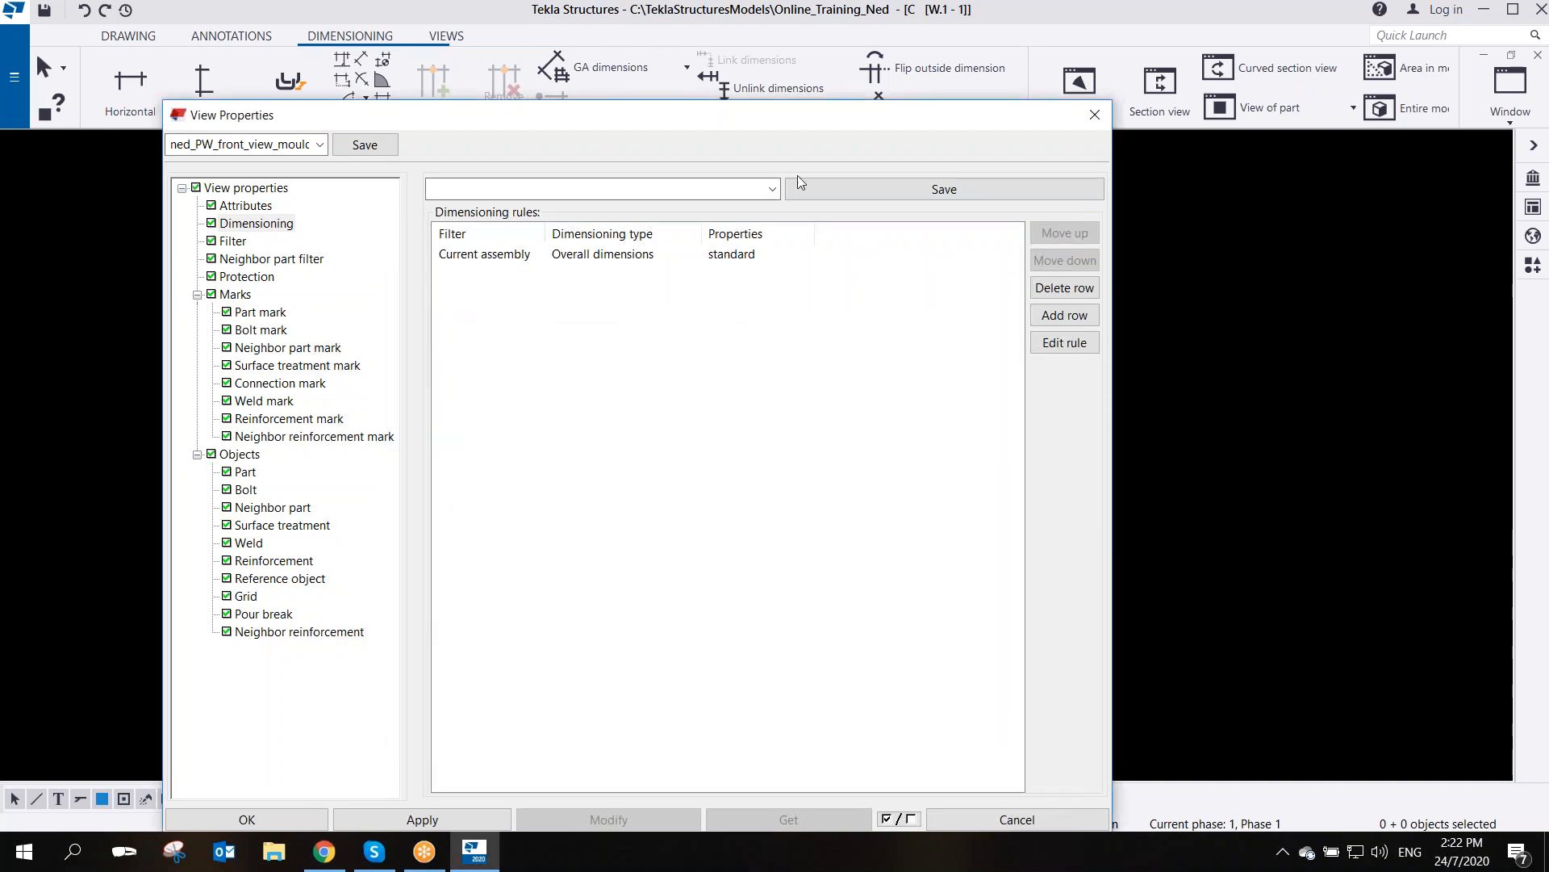
# - Assign the wall_overall_dim properties to the current assembly's Overall dimensions rule, keeping the front view visible beside the dialog
pyautogui.moveTo(751, 133)
pyautogui.mouseDown()
pyautogui.moveTo(839, 198)
pyautogui.moveTo(988, 171)
pyautogui.mouseUp()
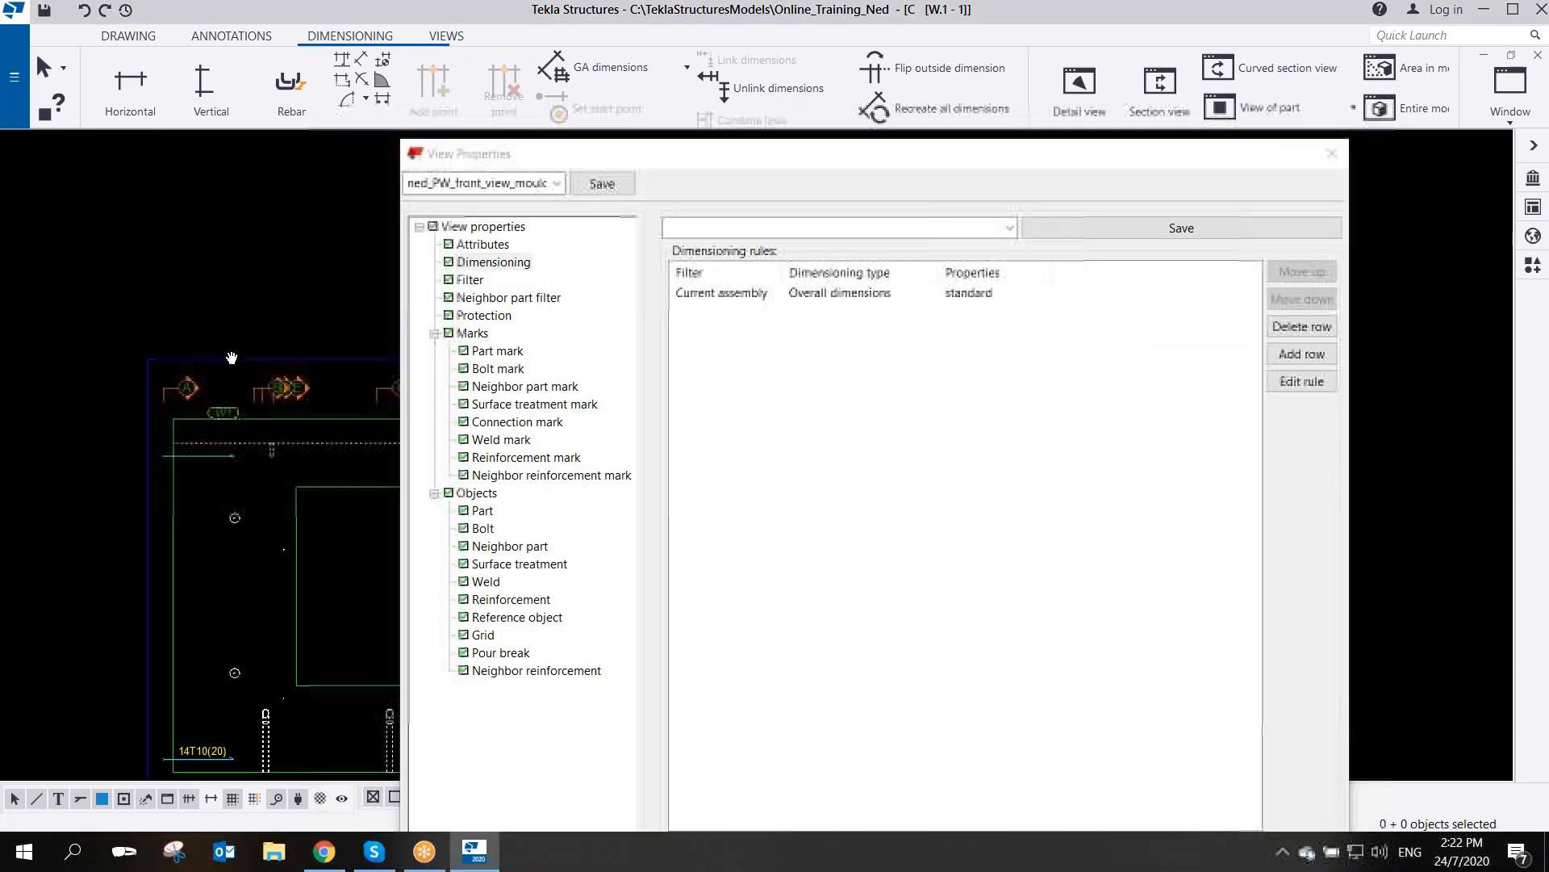
pyautogui.moveTo(647, 162); pyautogui.dragTo(714, 177)
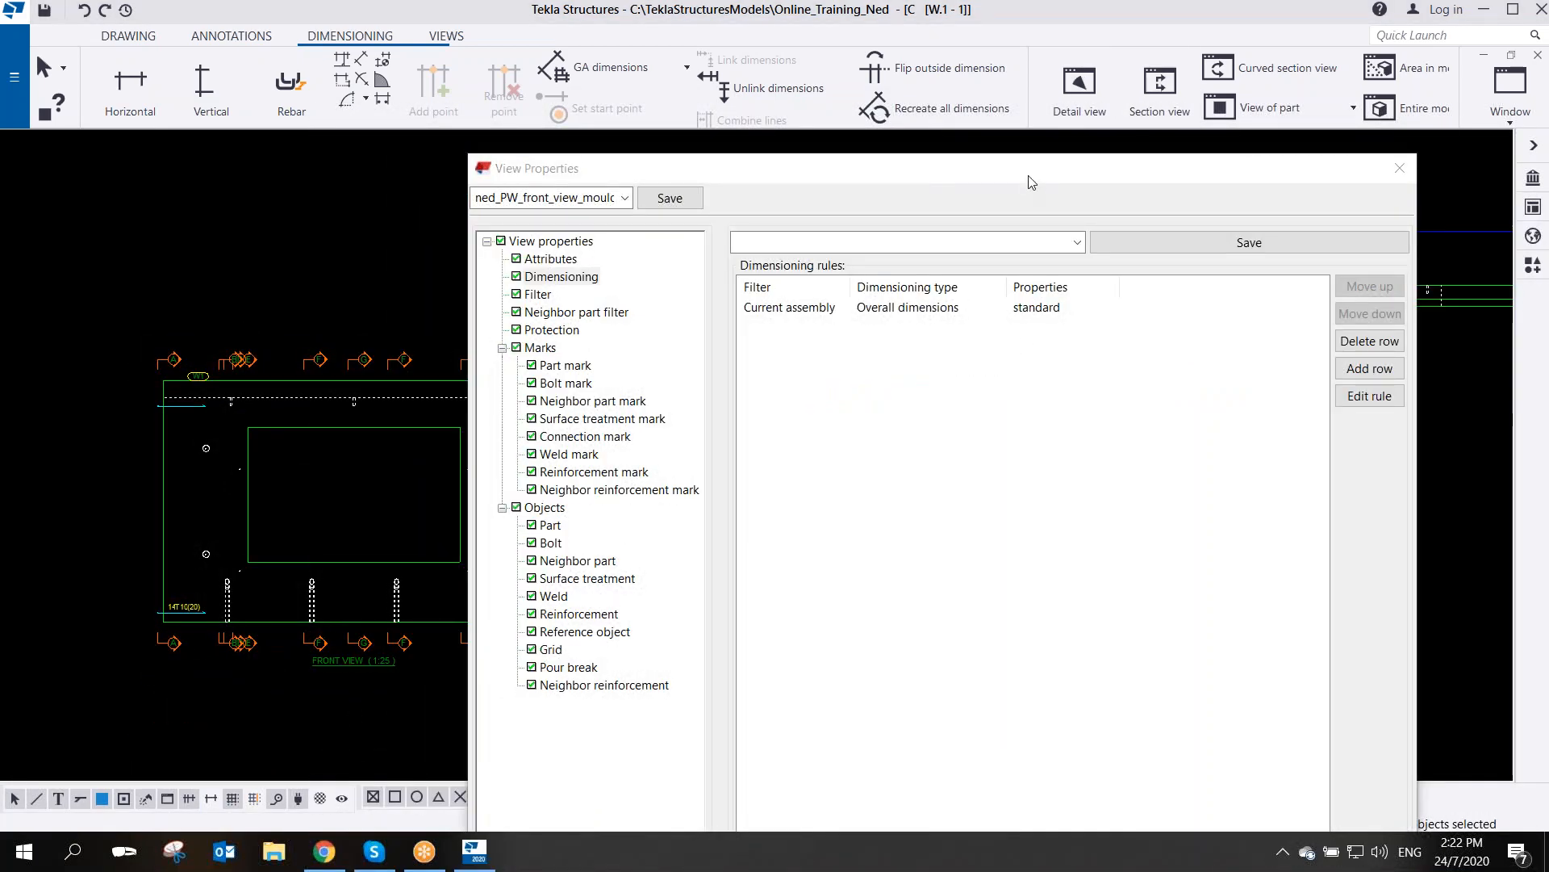
pyautogui.moveTo(1029, 177); pyautogui.dragTo(1152, 138)
pyautogui.moveTo(373, 426); pyautogui.dragTo(355, 456, button='middle')
pyautogui.scroll(1, 355, 456)
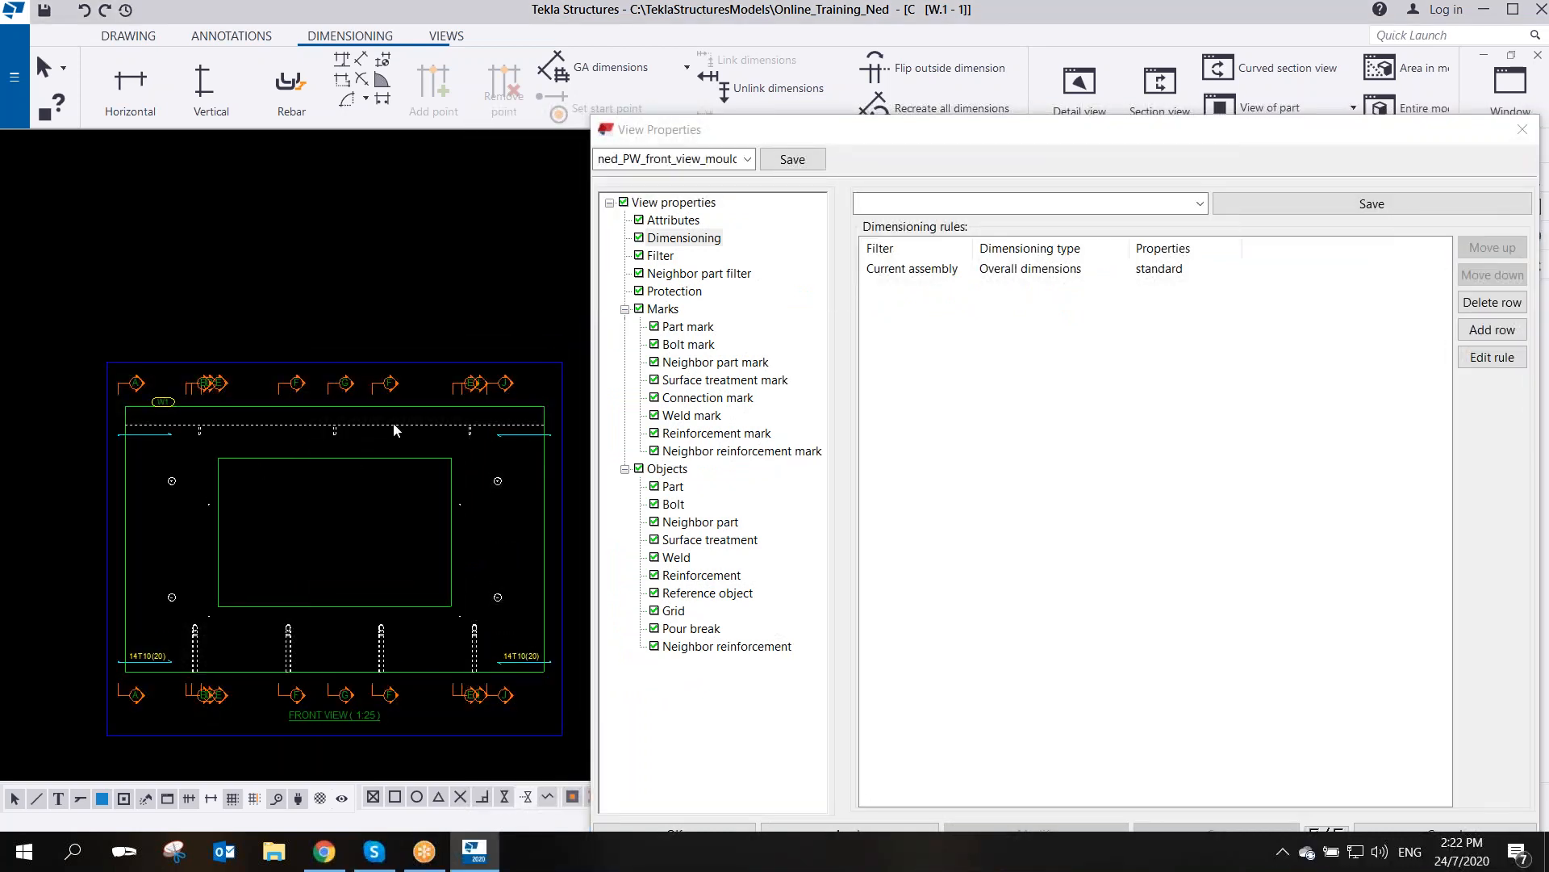
pyautogui.moveTo(1178, 138); pyautogui.dragTo(1173, 83)
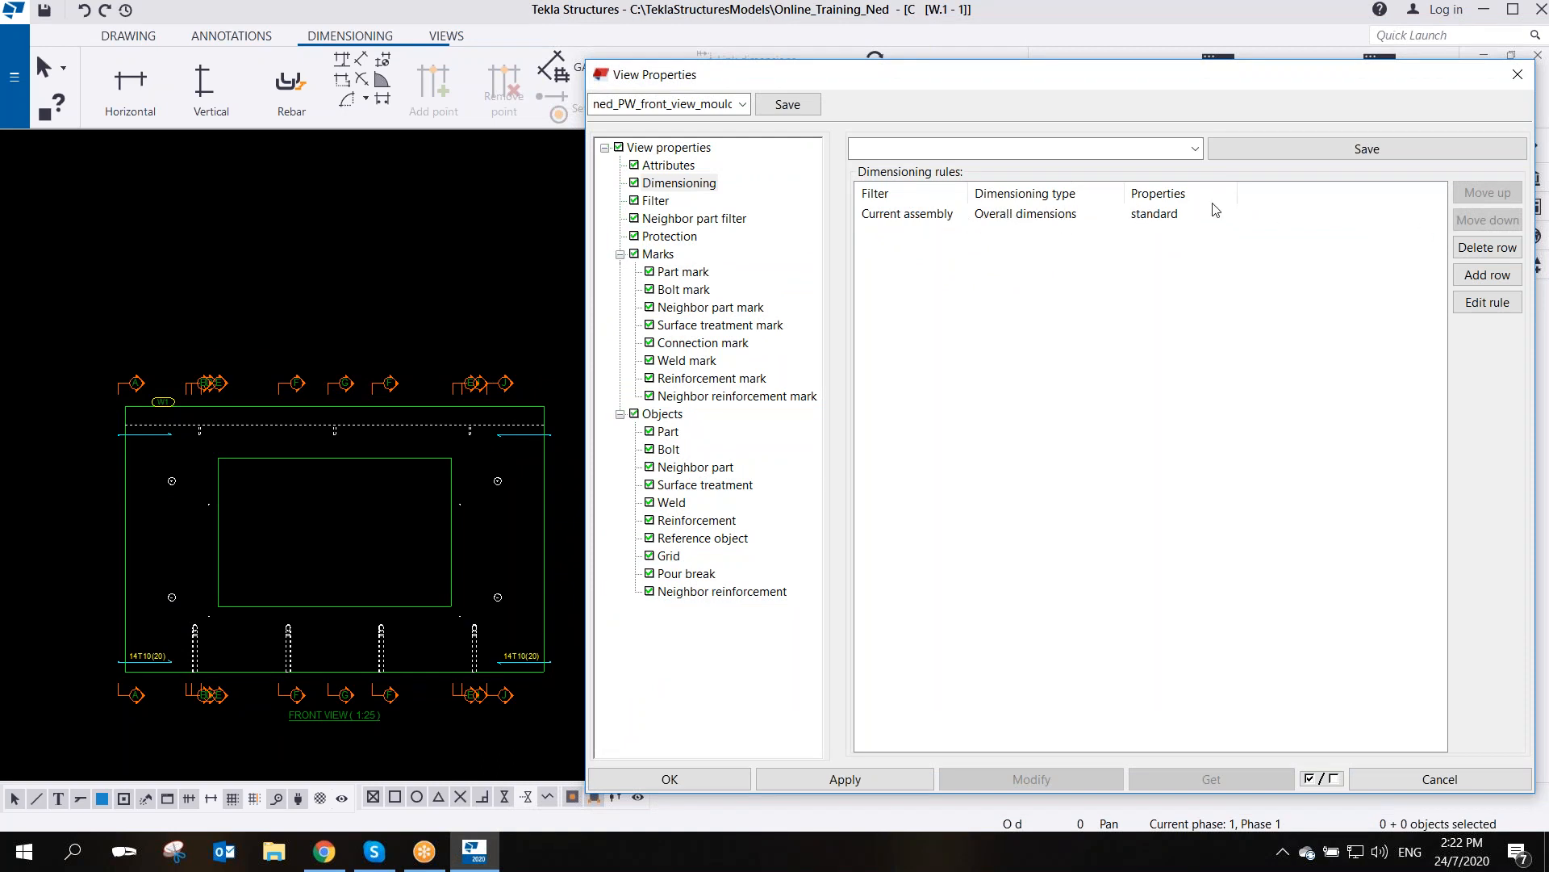
pyautogui.click(1014, 216)
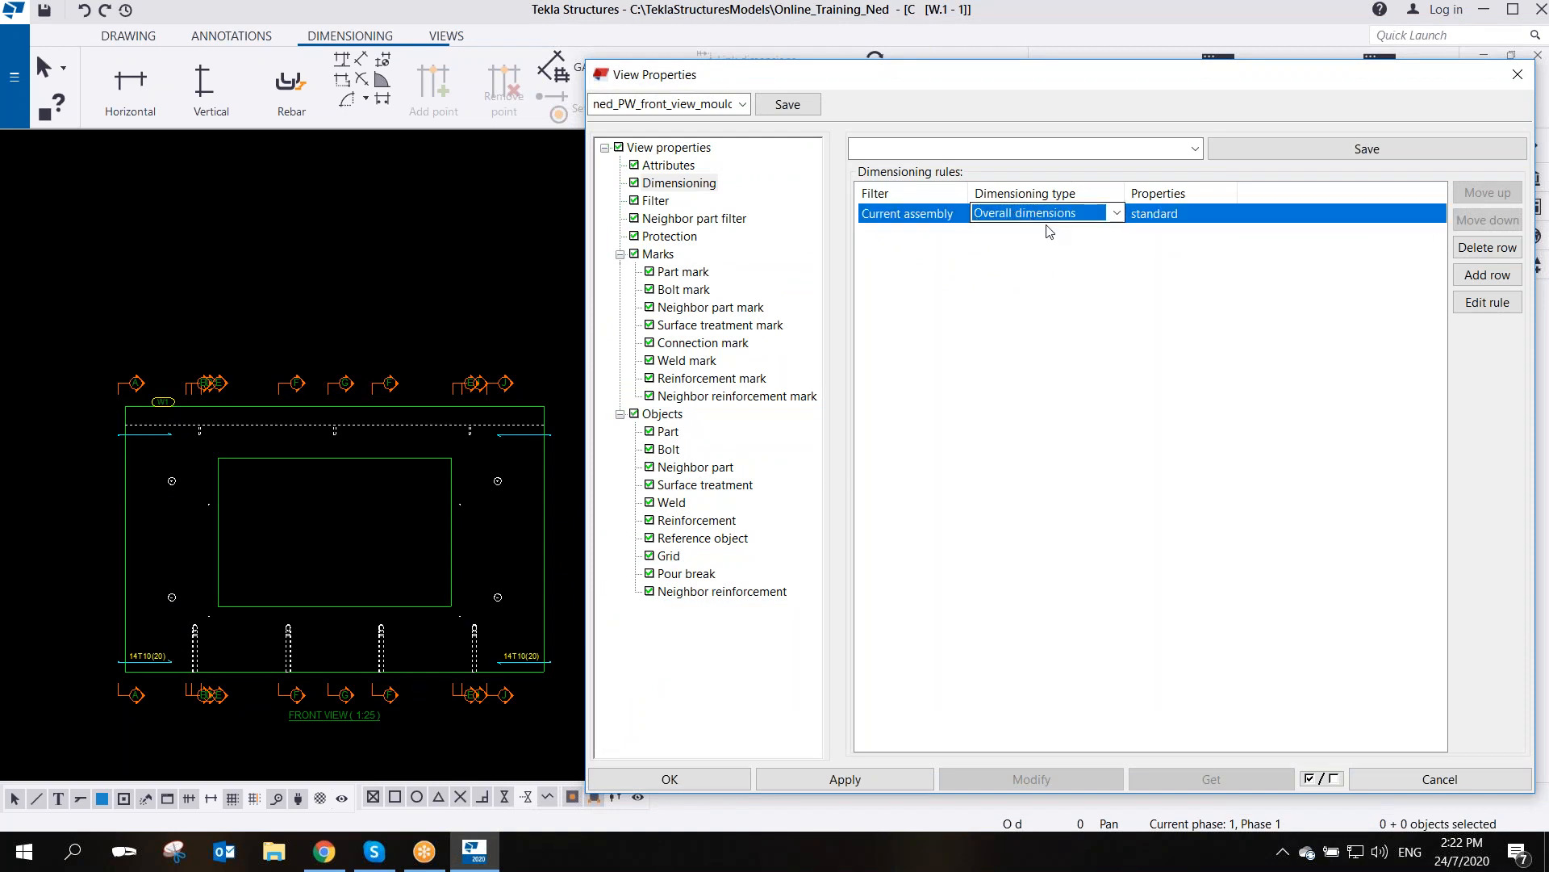
pyautogui.click(1165, 212)
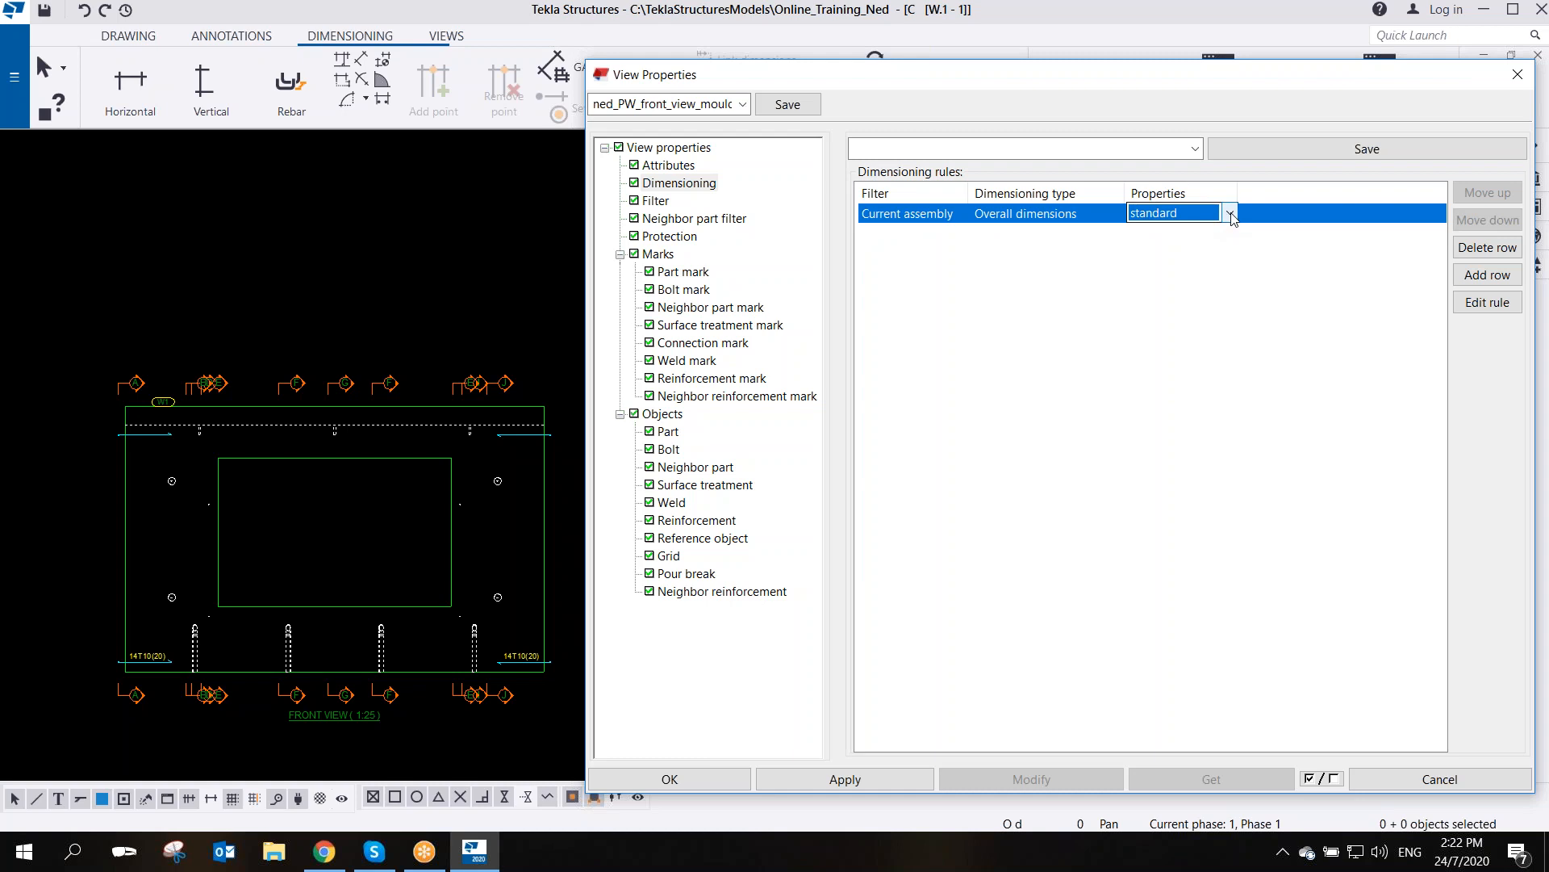
pyautogui.click(1230, 213)
pyautogui.click(1202, 250)
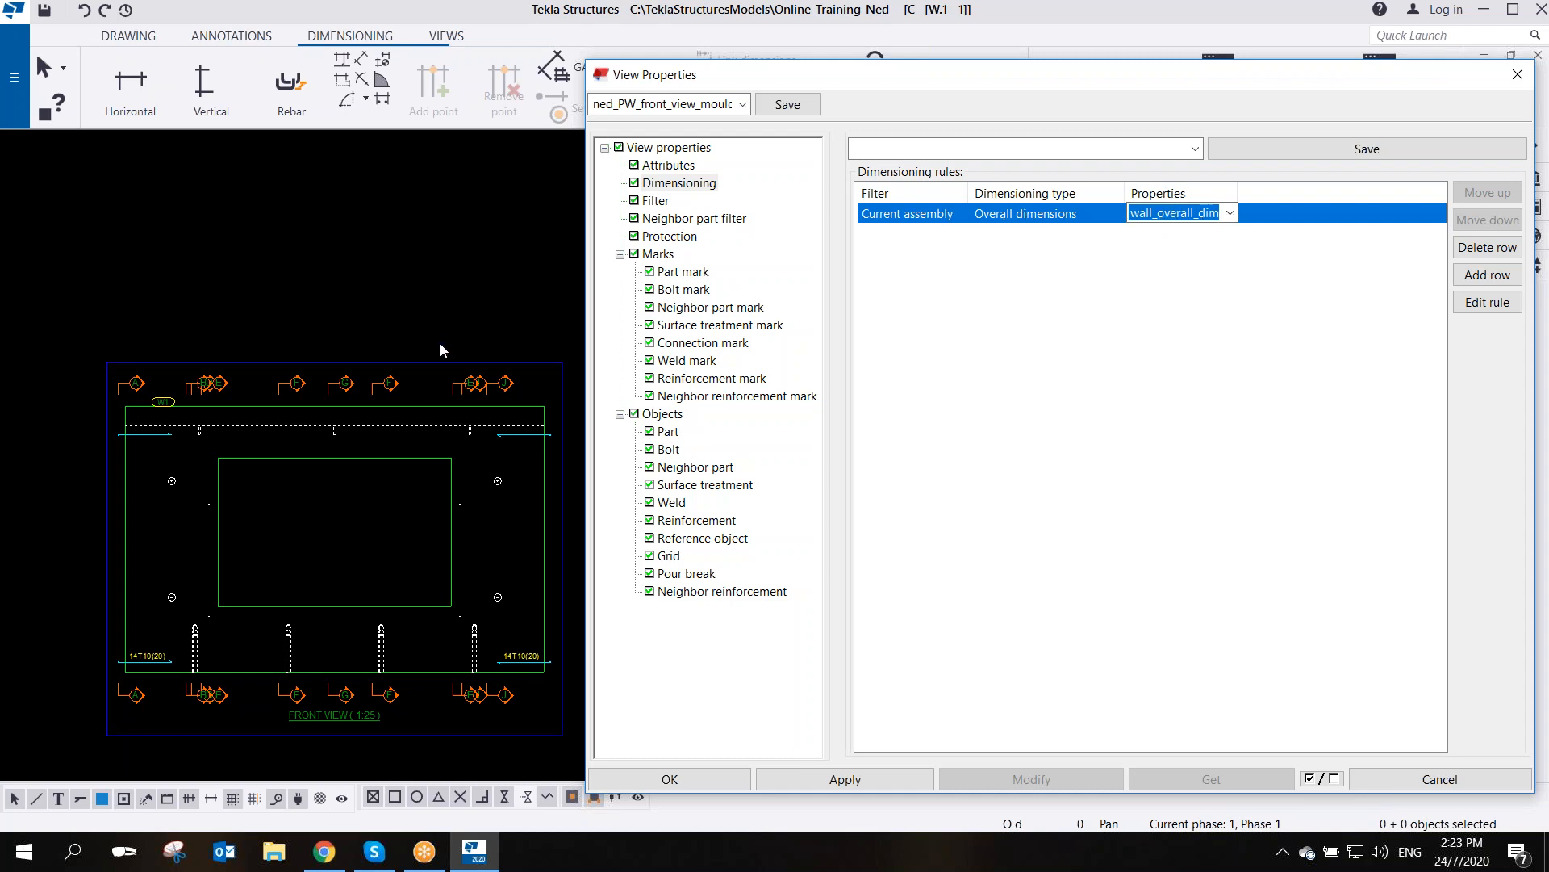
# - Apply the dimensioning rule to the front view and inspect the overall height and width dimensions
pyautogui.click(428, 362)
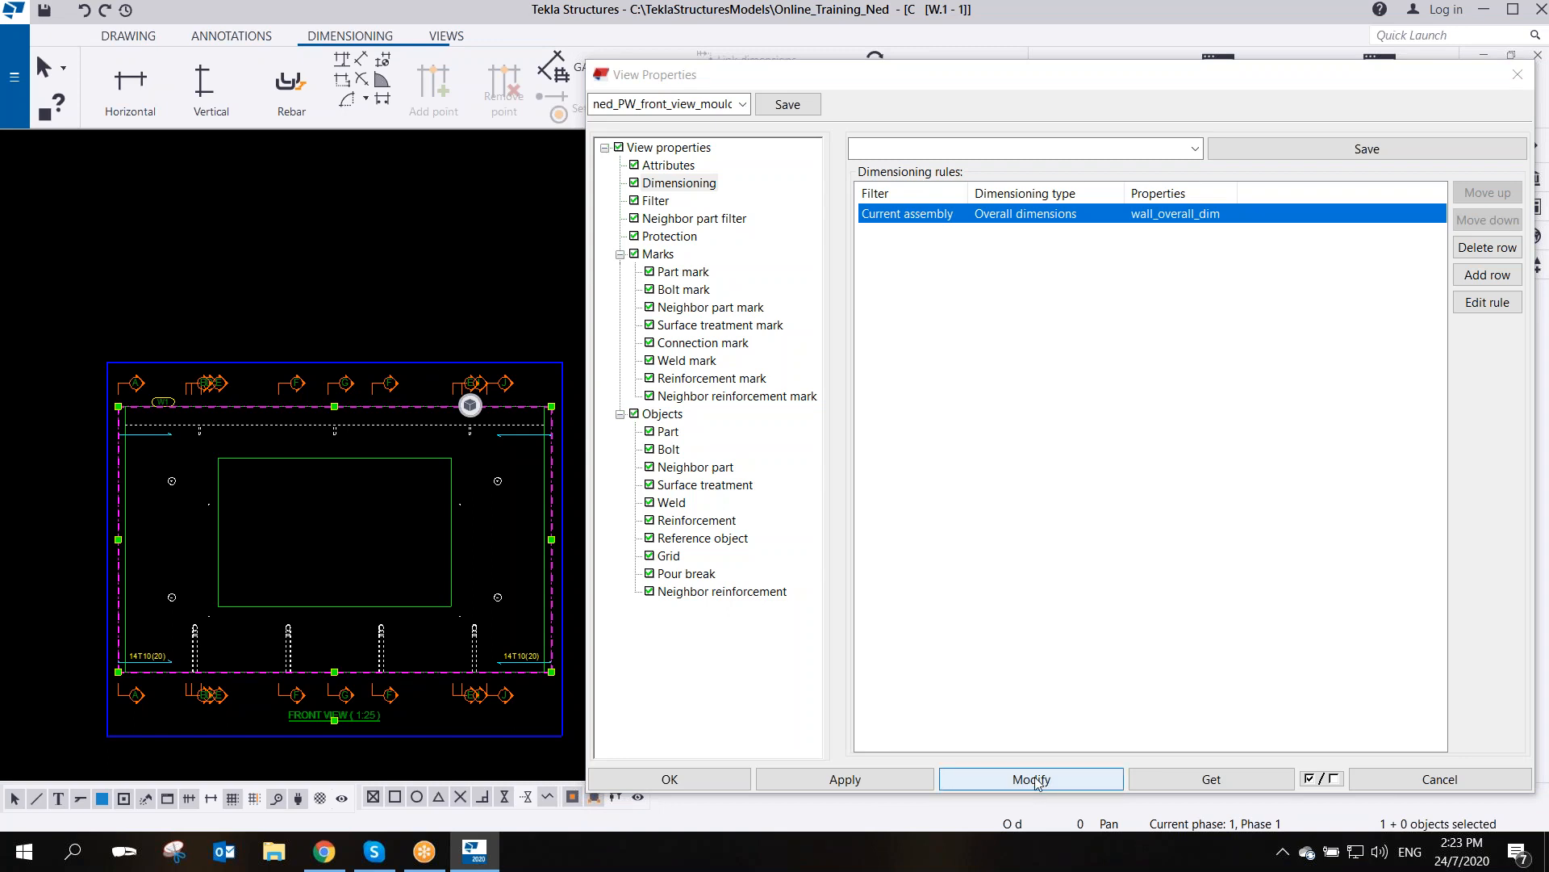
pyautogui.click(1033, 780)
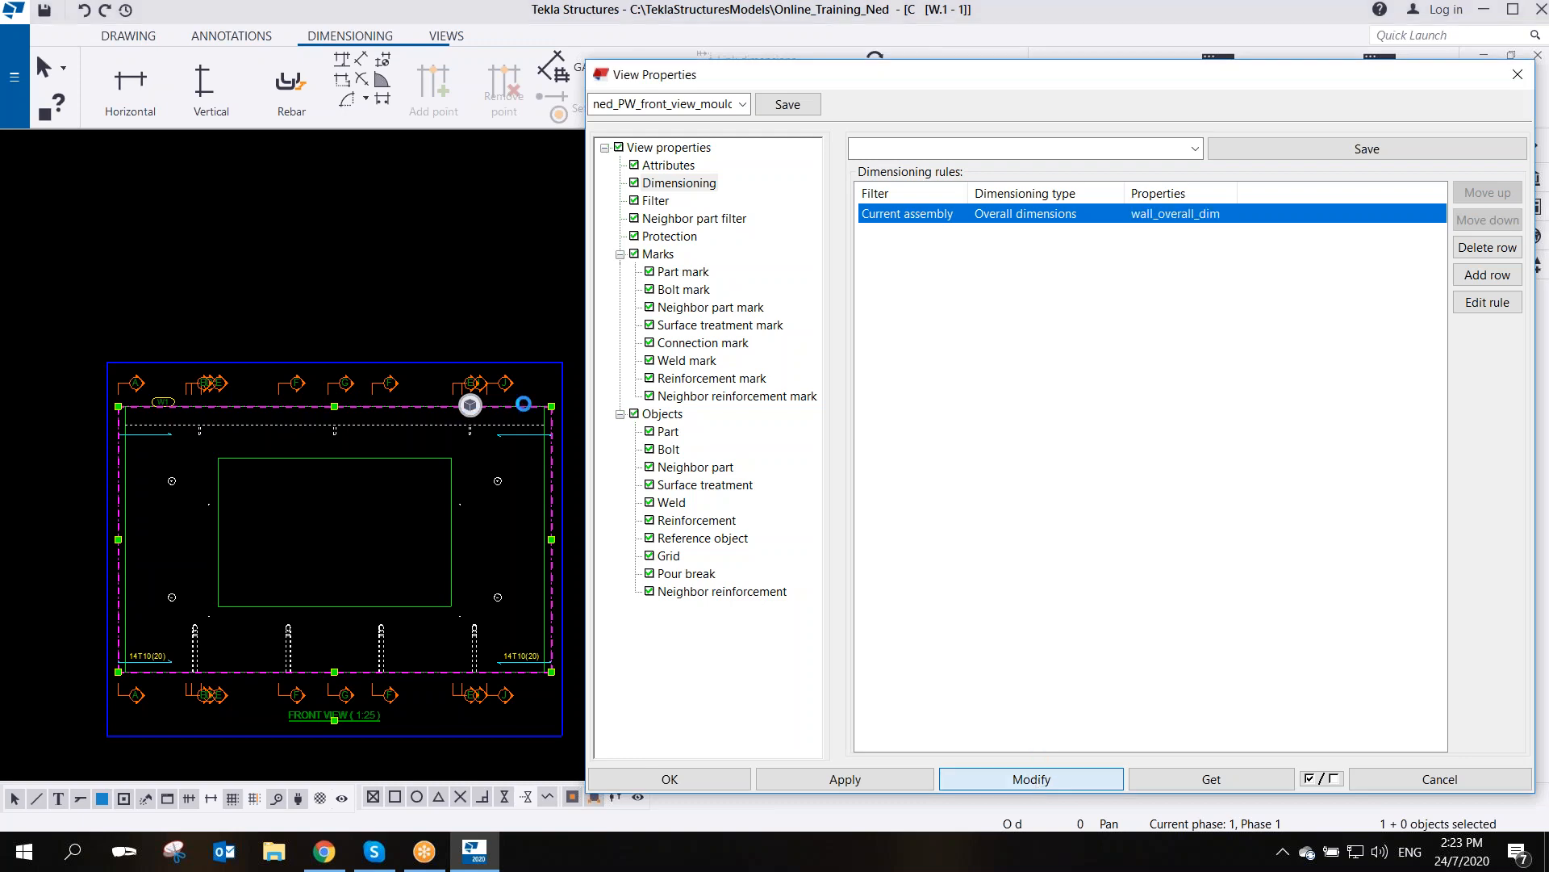
pyautogui.scroll(5, 89, 554)
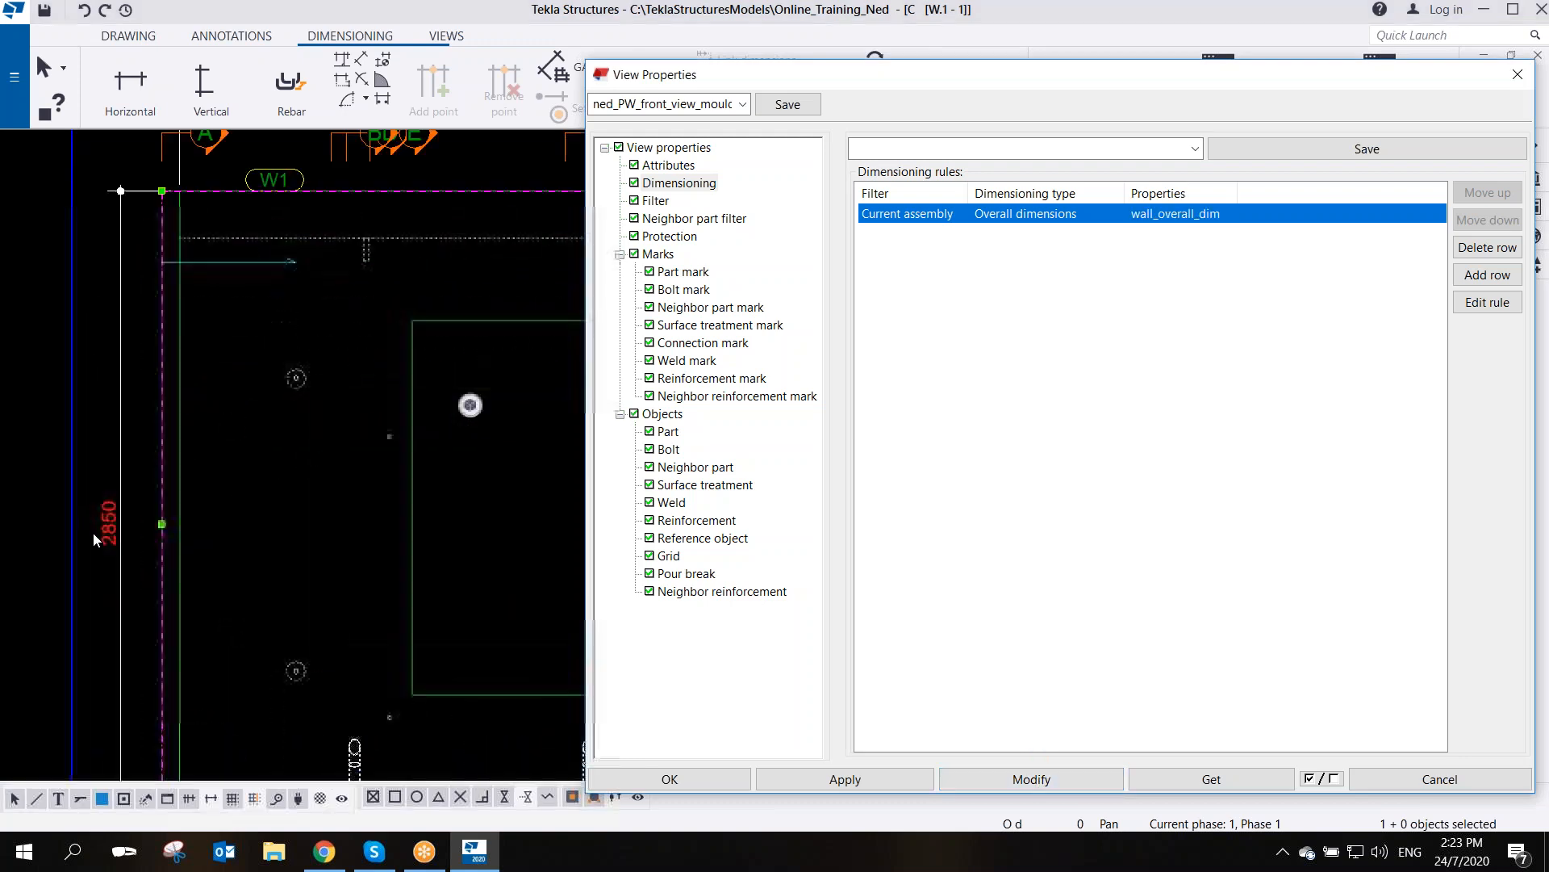
pyautogui.scroll(-4, 108, 519)
pyautogui.scroll(5, 380, 308)
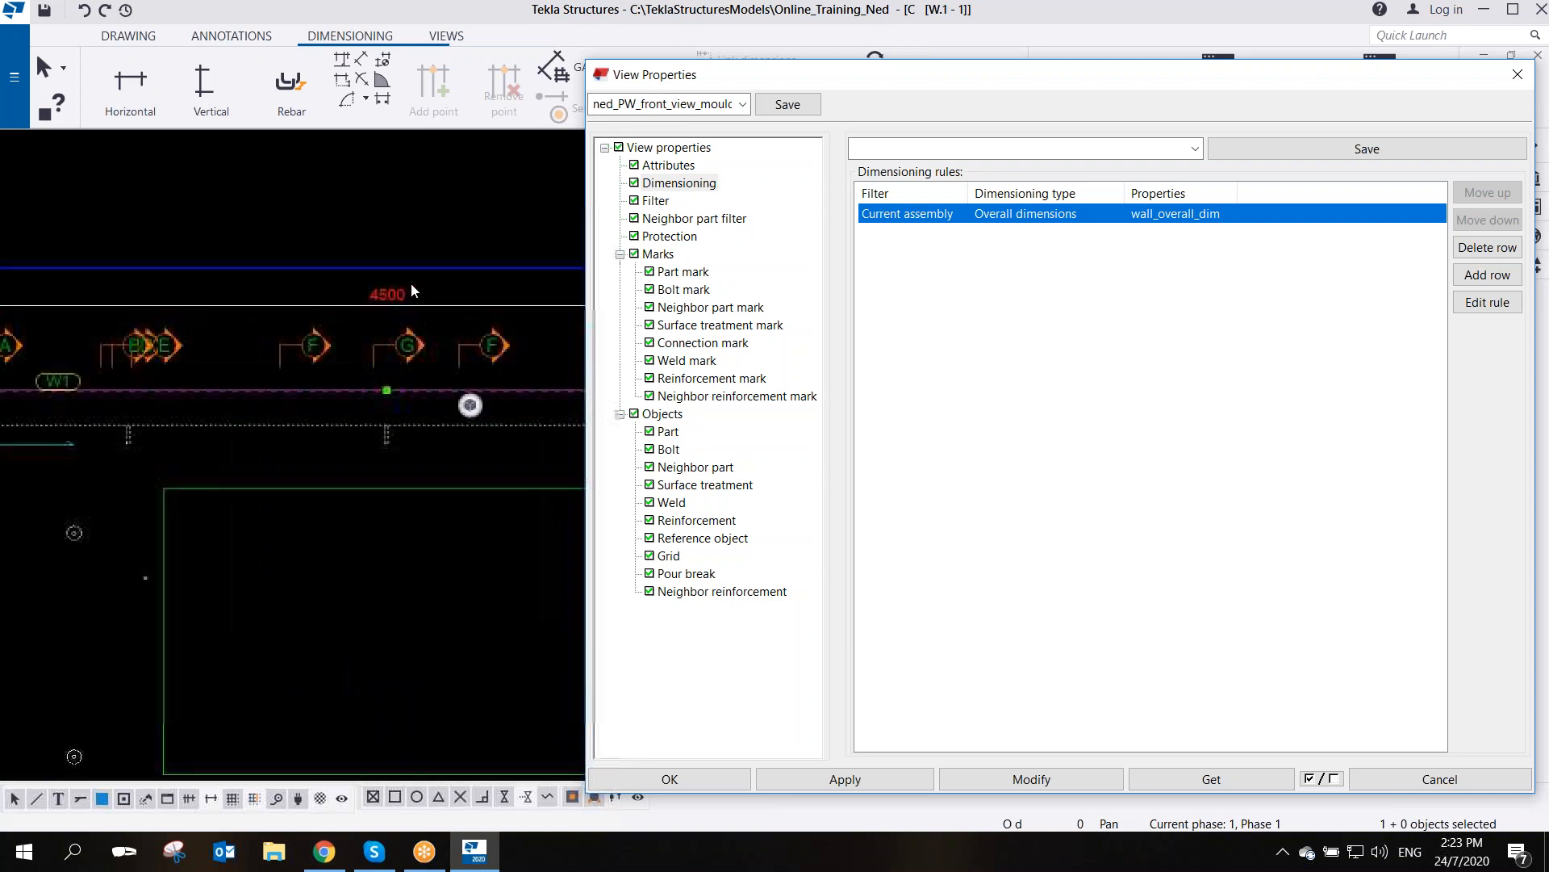
pyautogui.scroll(-5, 379, 308)
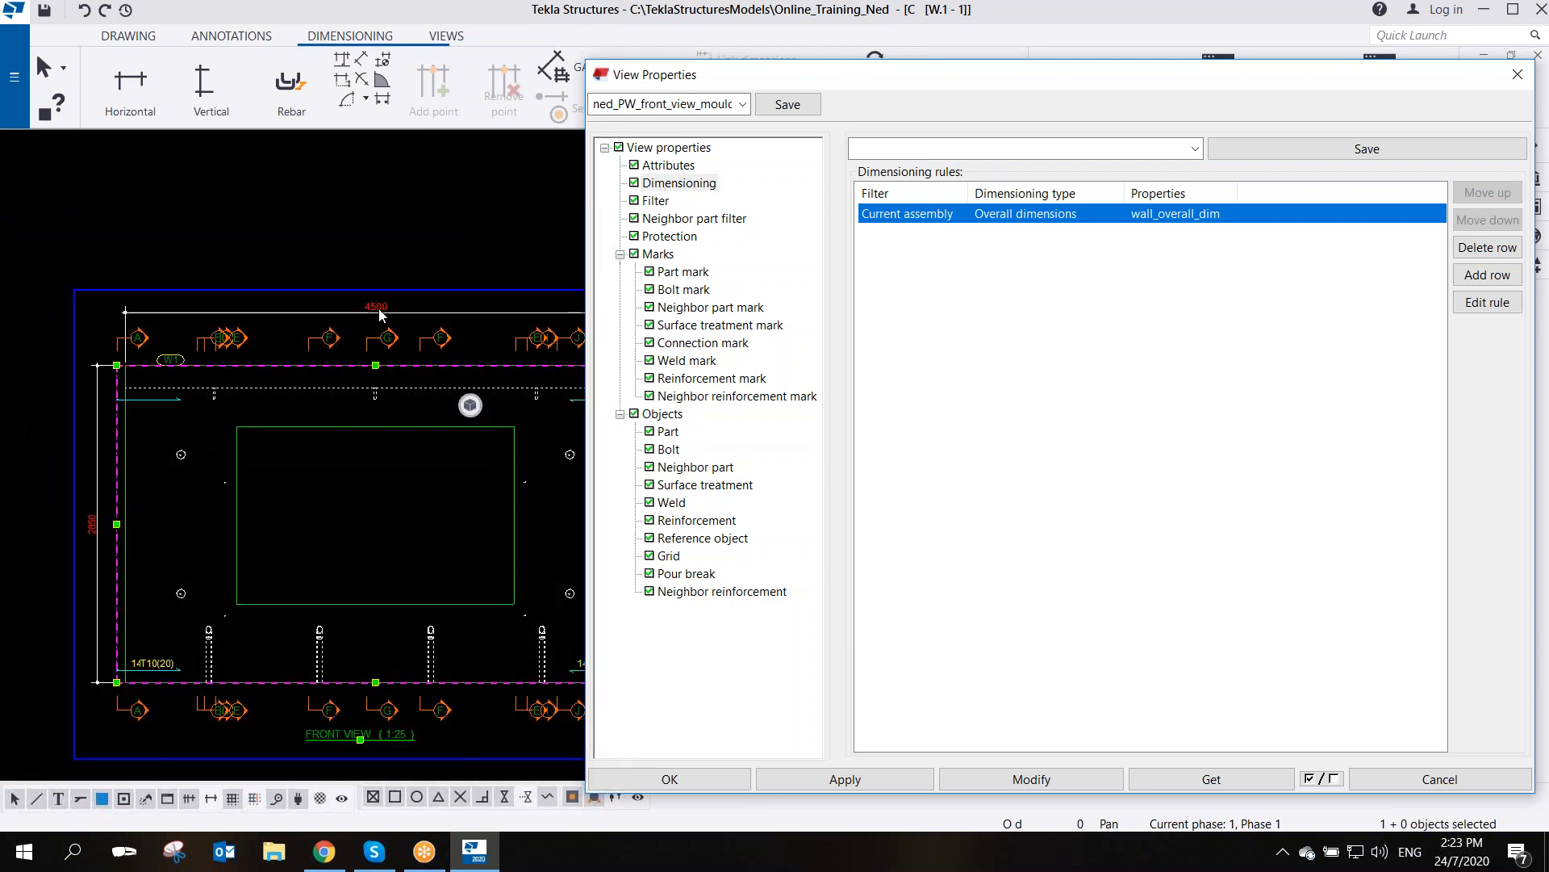
pyautogui.click(1132, 36)
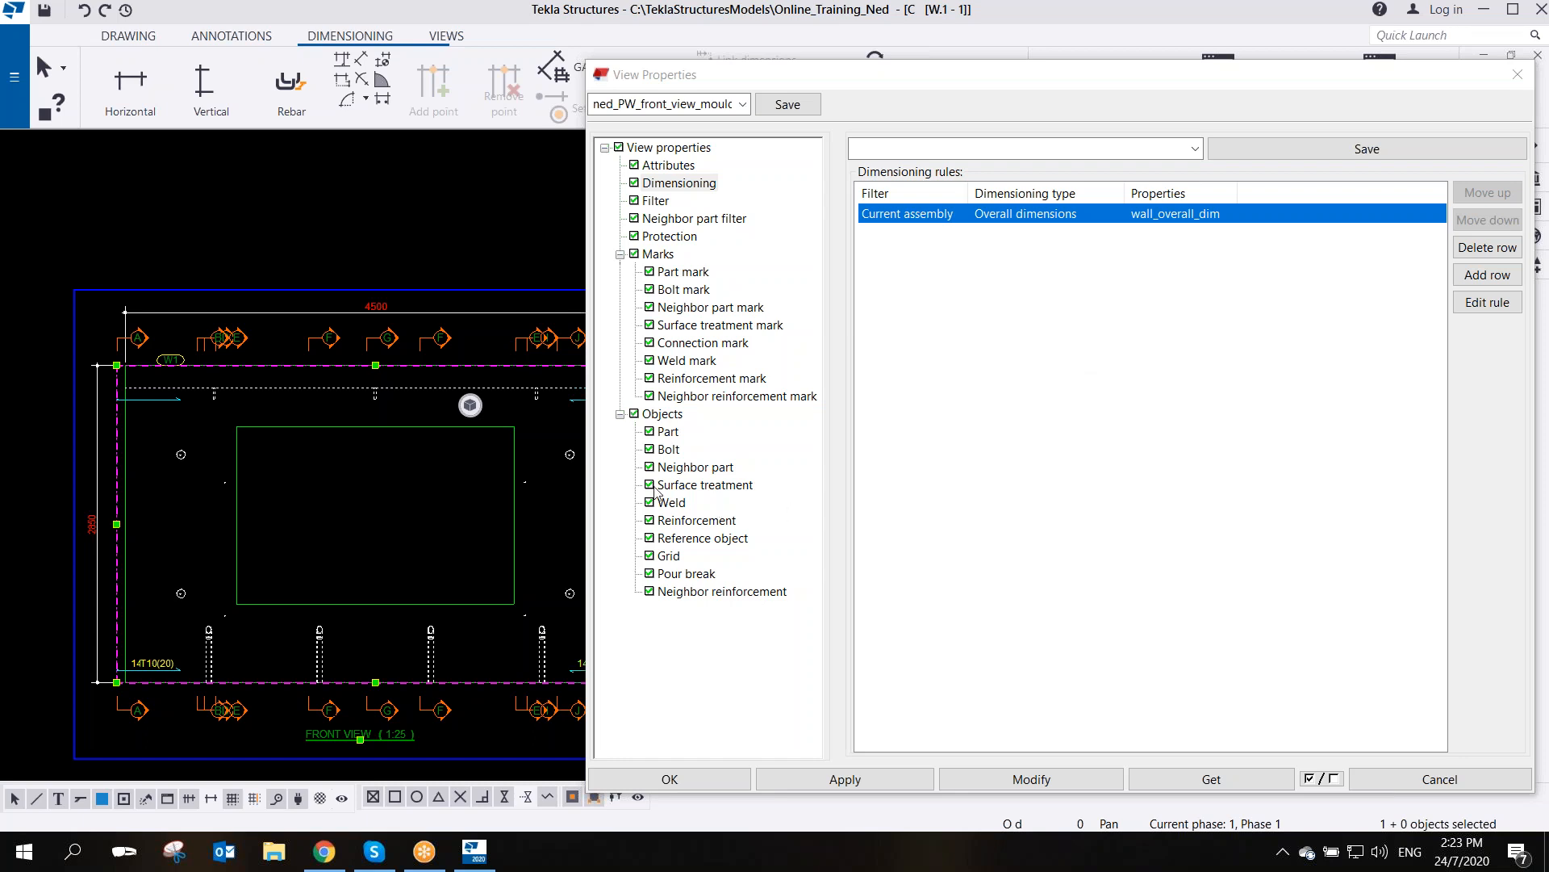
pyautogui.scroll(-3, 351, 530)
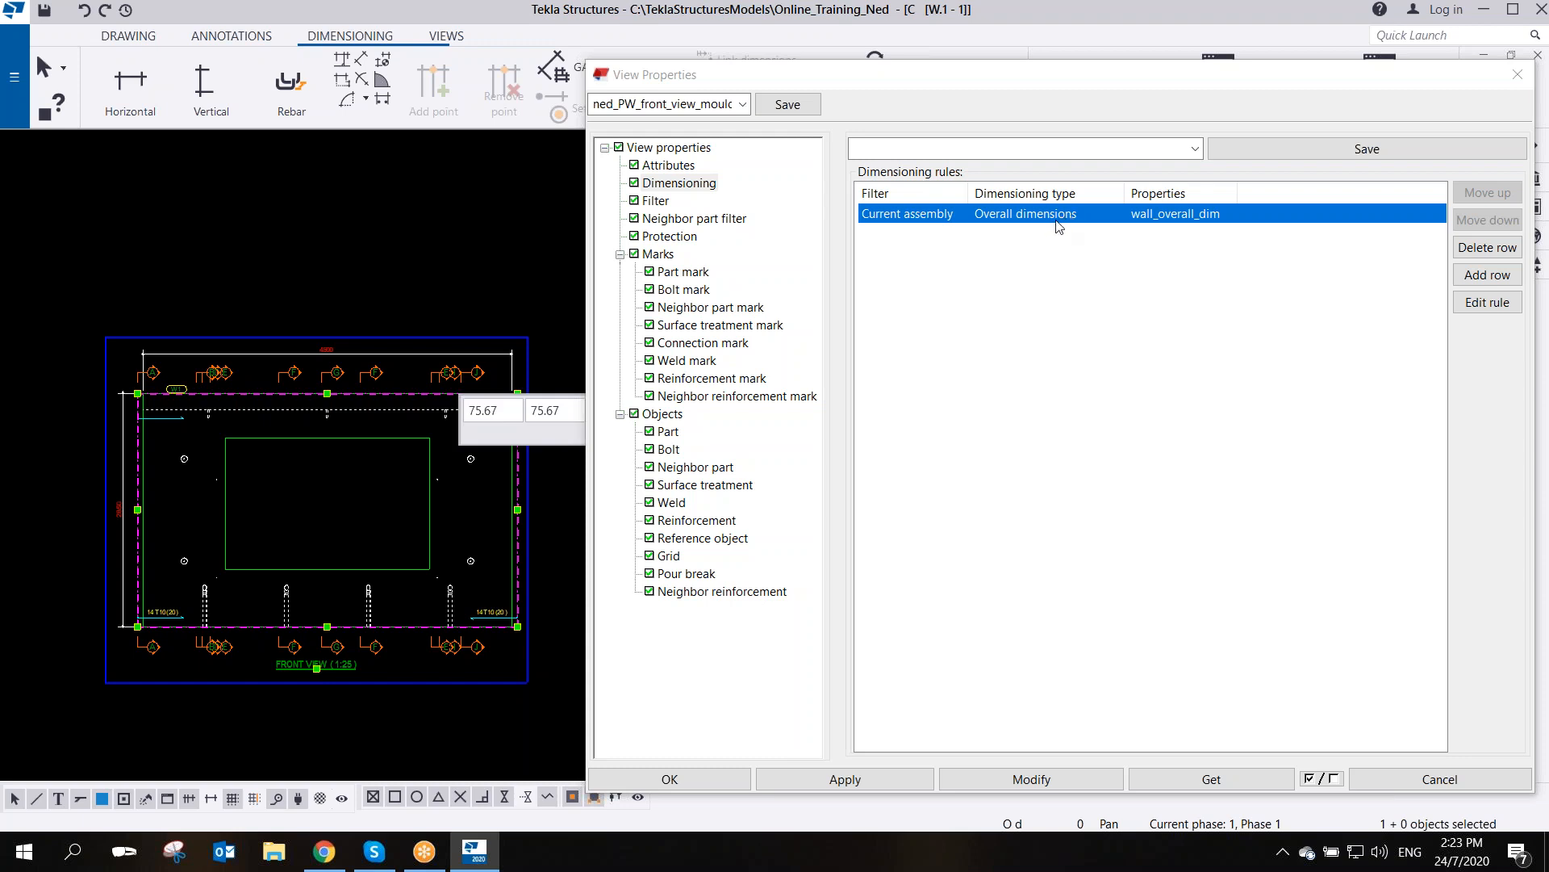
pyautogui.scroll(2, 173, 447)
pyautogui.scroll(-2, 220, 473)
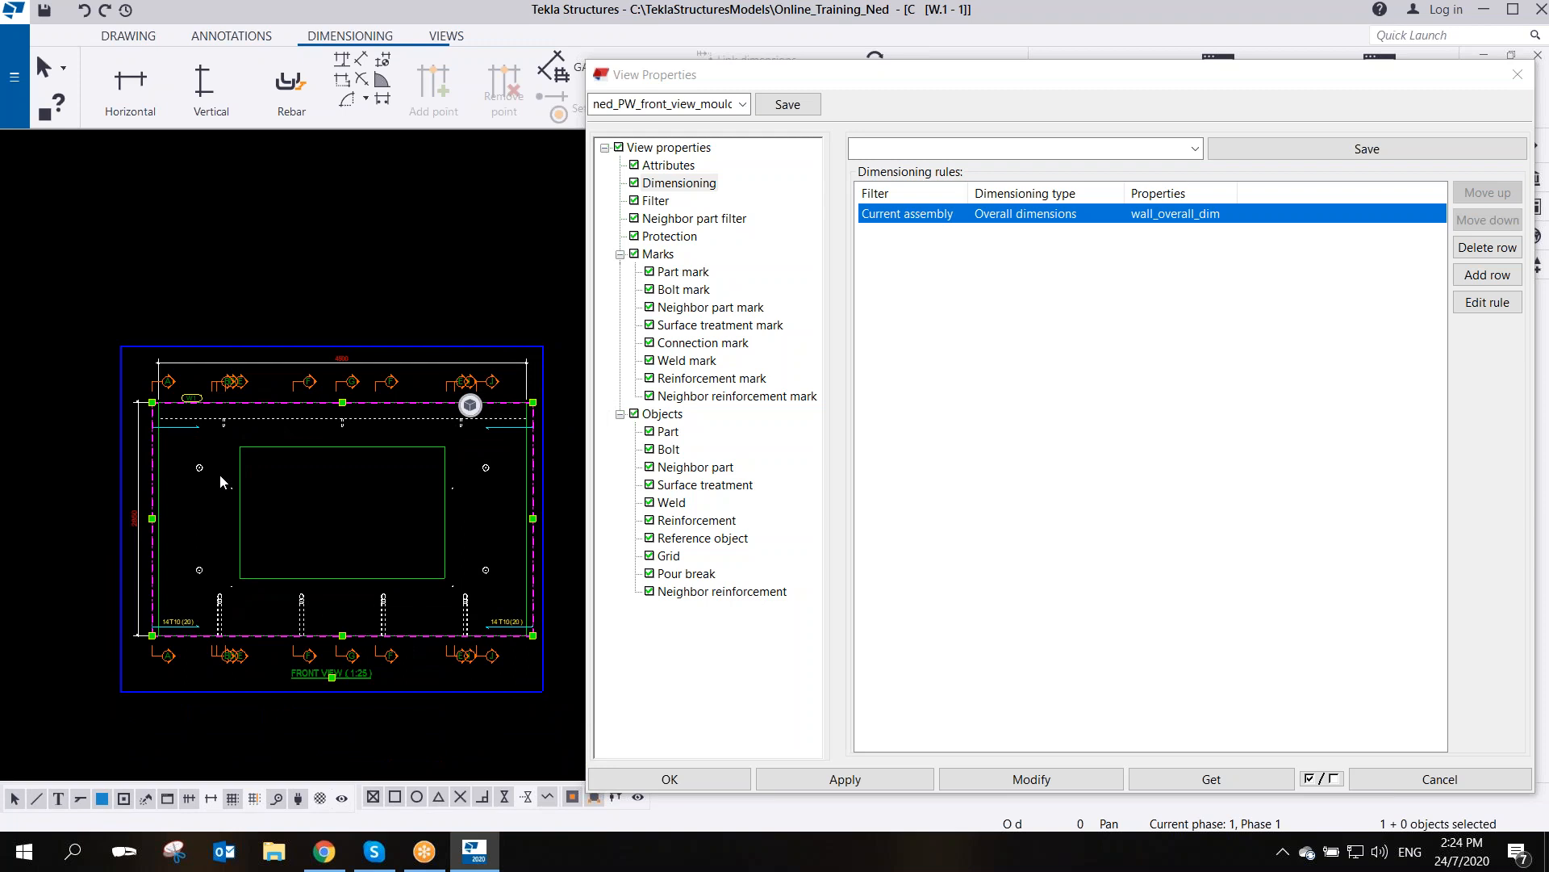
# - Add a manual vertical dimension for the wall panel's full height, outside the existing height dimension
pyautogui.click(215, 79)
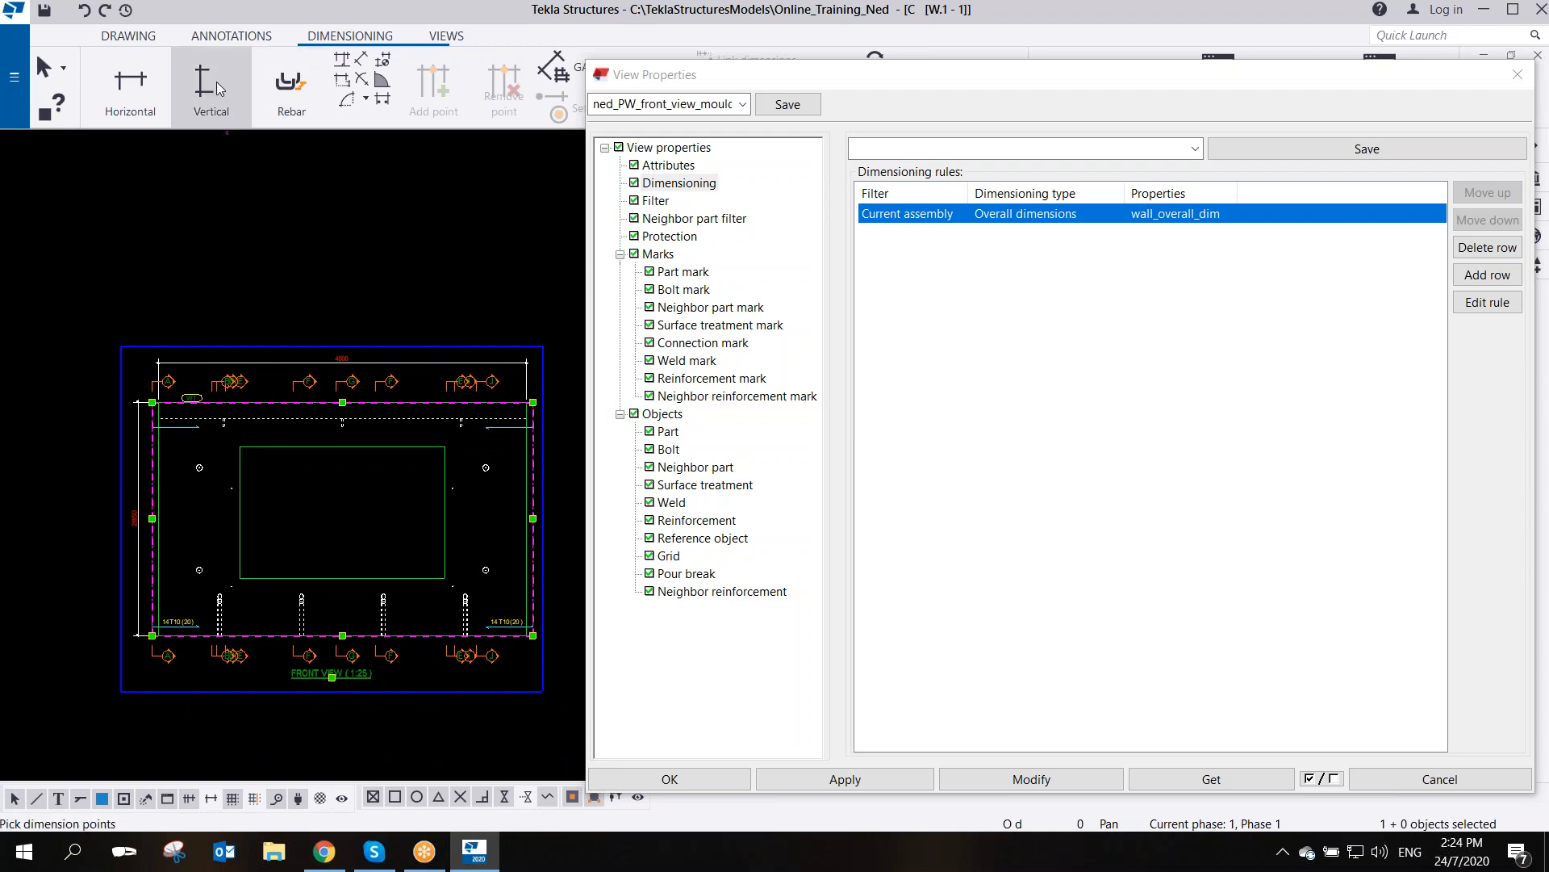
pyautogui.click(158, 636)
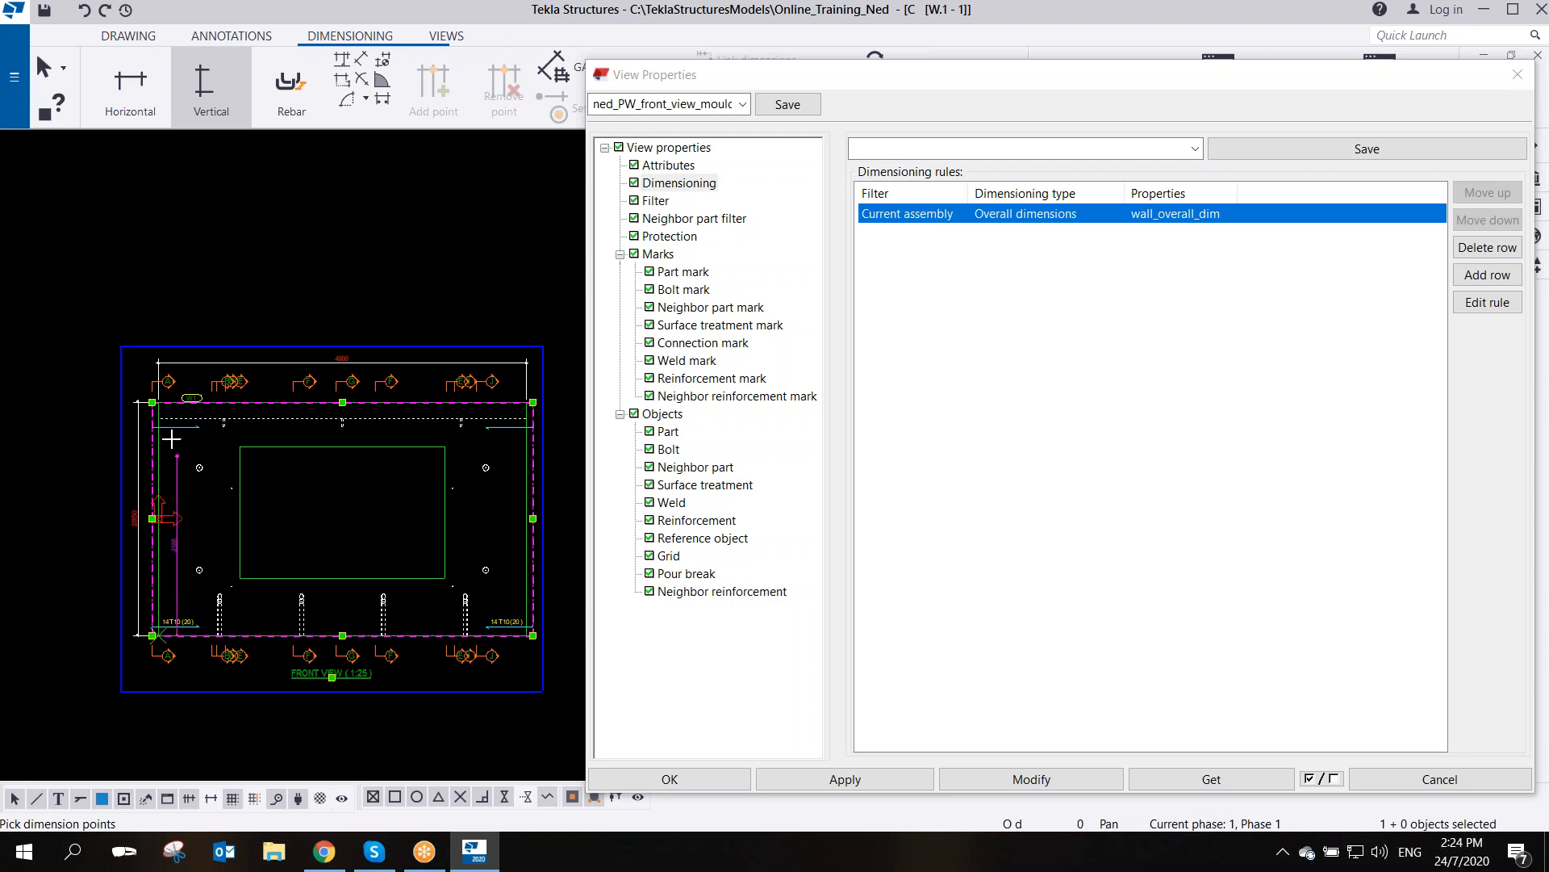
pyautogui.click(159, 402)
pyautogui.click(85, 500)
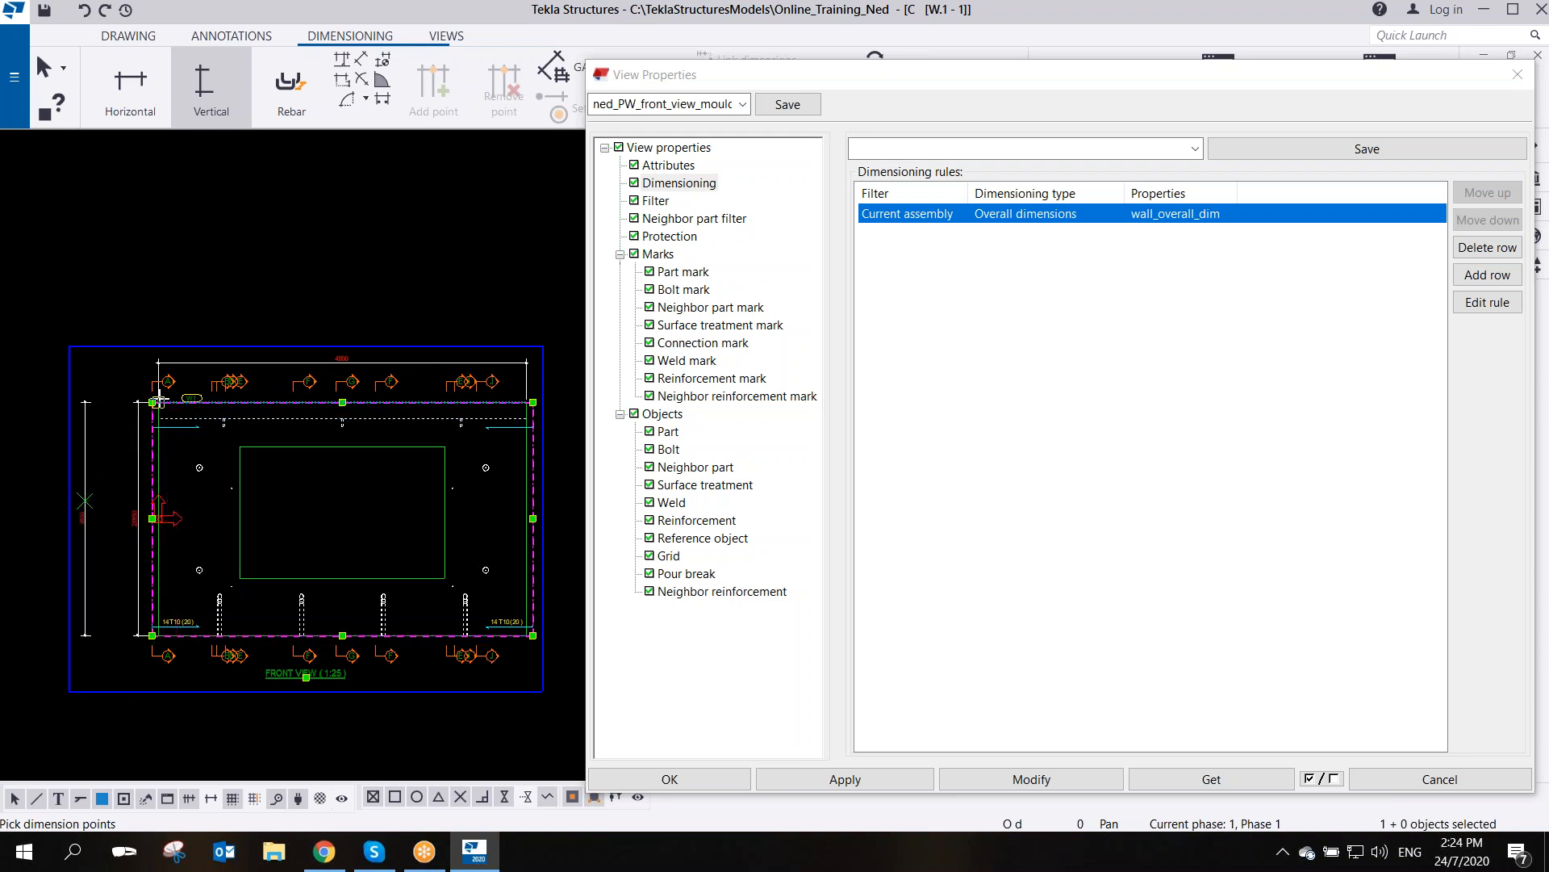
# - Add a manual horizontal dimension for the wall panel's full width, above the existing width dimension
pyautogui.click(123, 109)
pyautogui.click(159, 402)
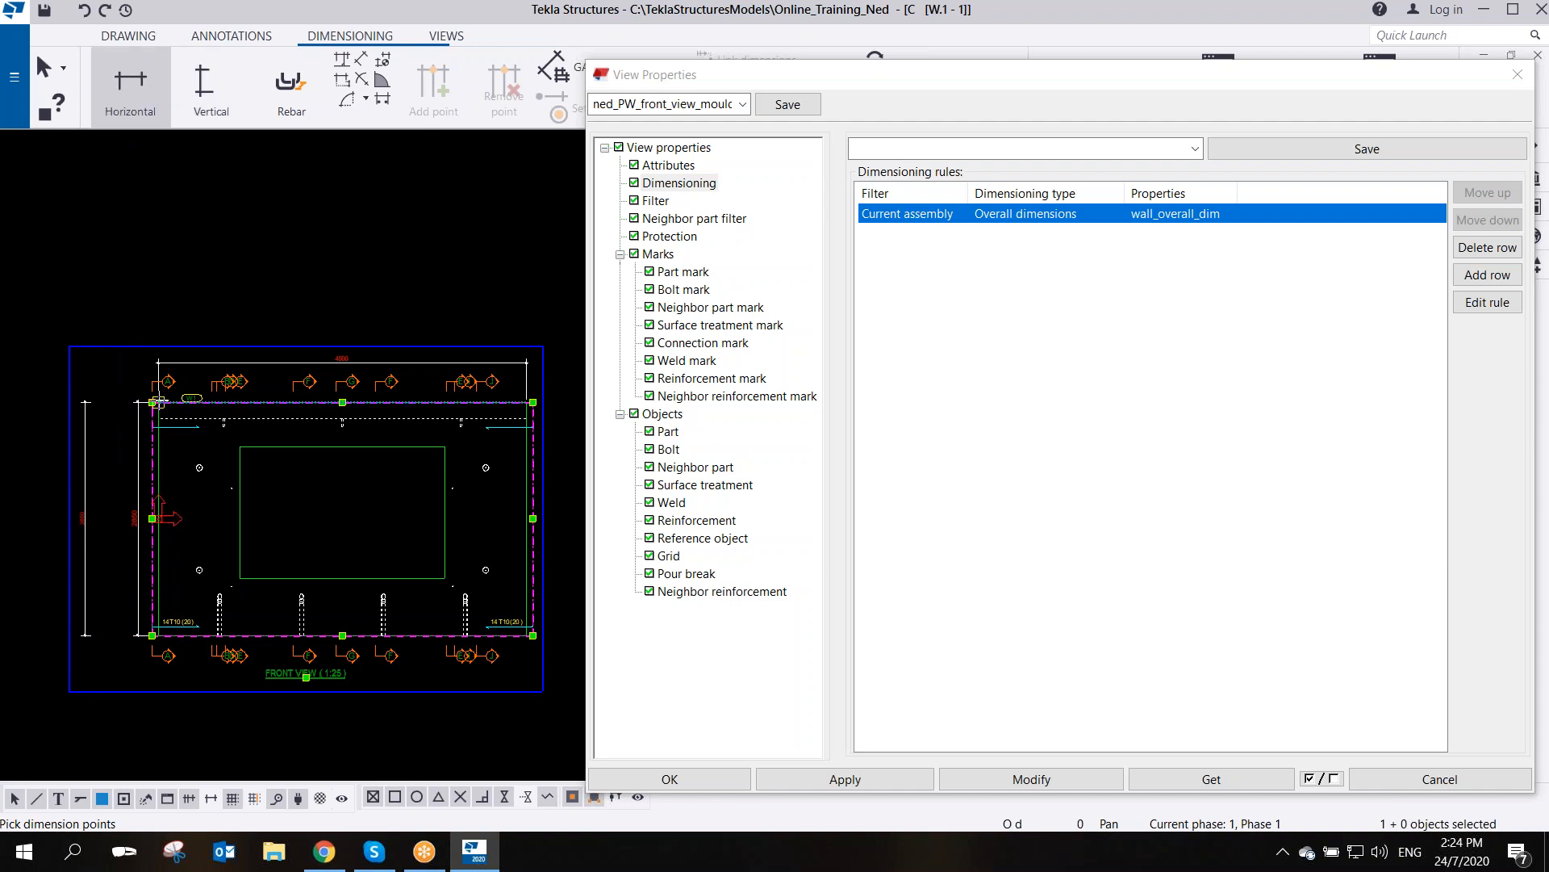
pyautogui.click(533, 401)
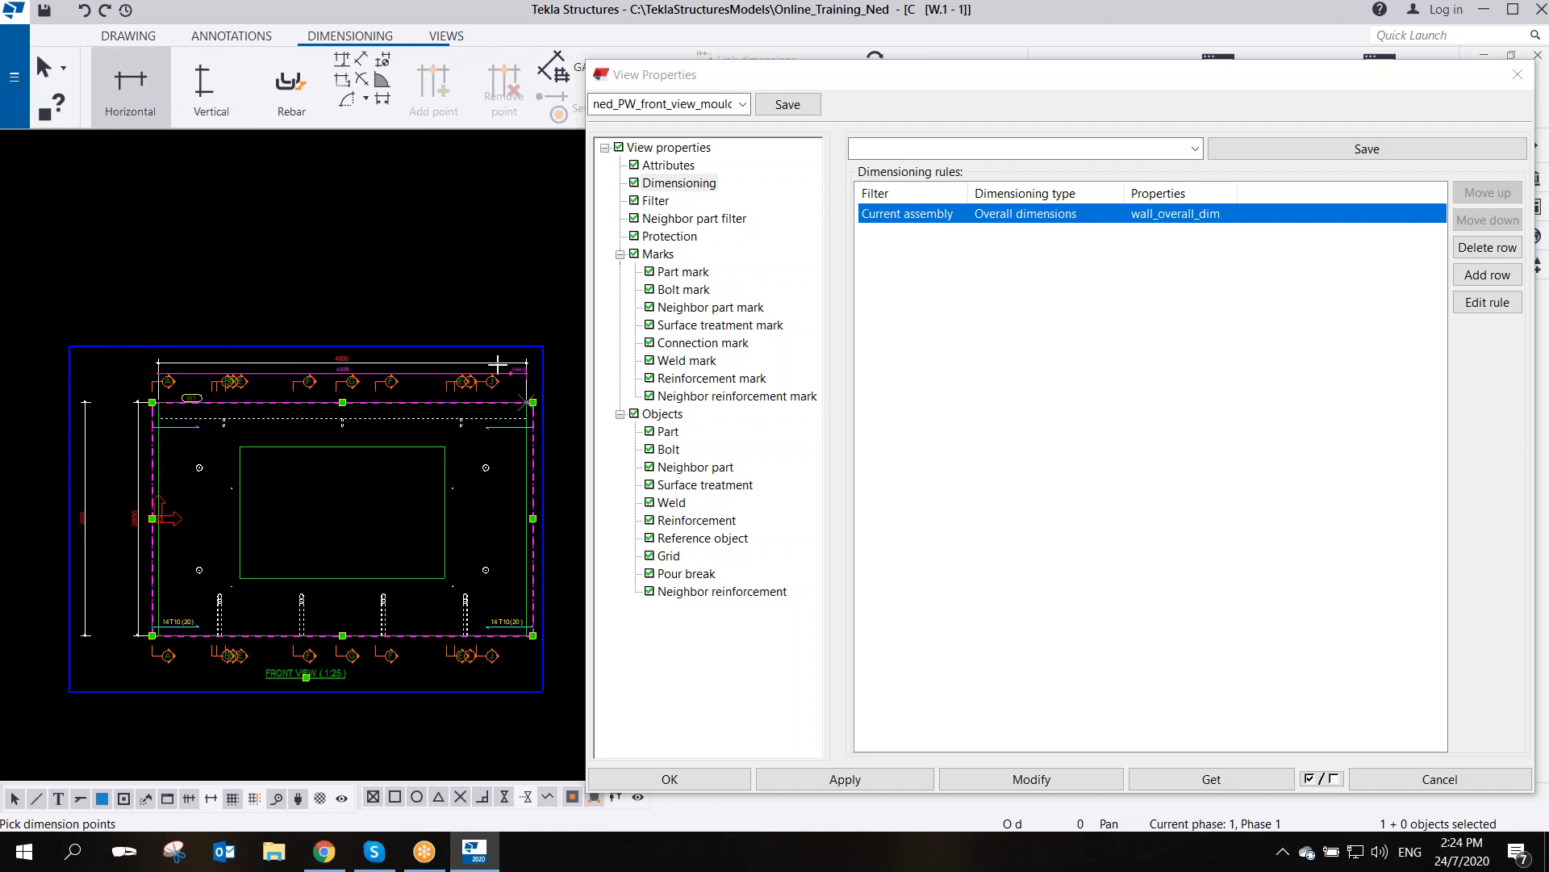
pyautogui.click(440, 313)
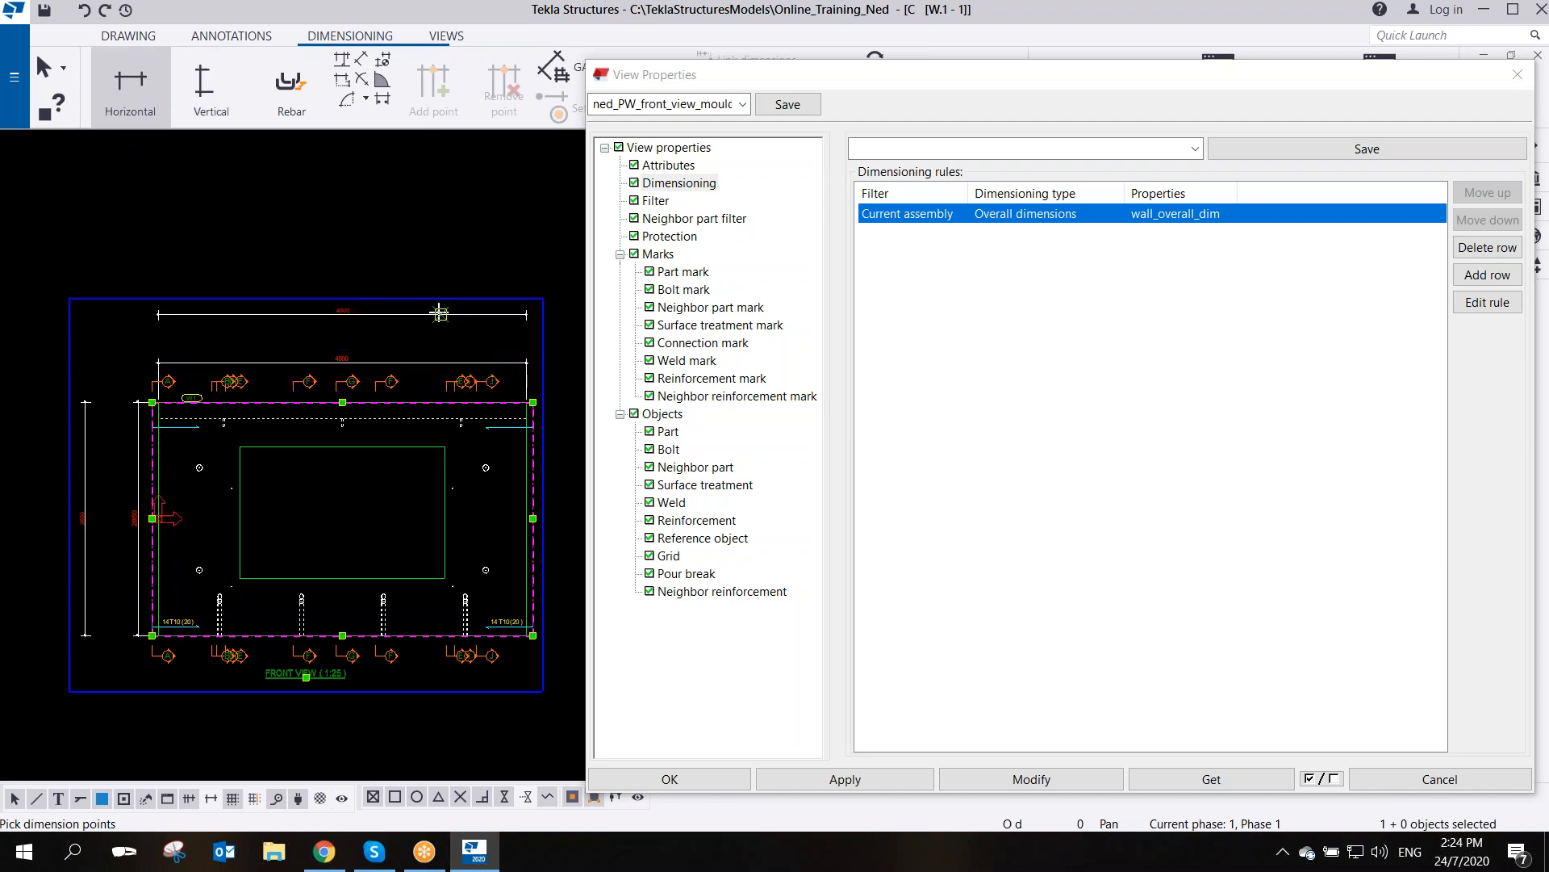
pyautogui.rightClick(287, 223)
pyautogui.click(338, 242)
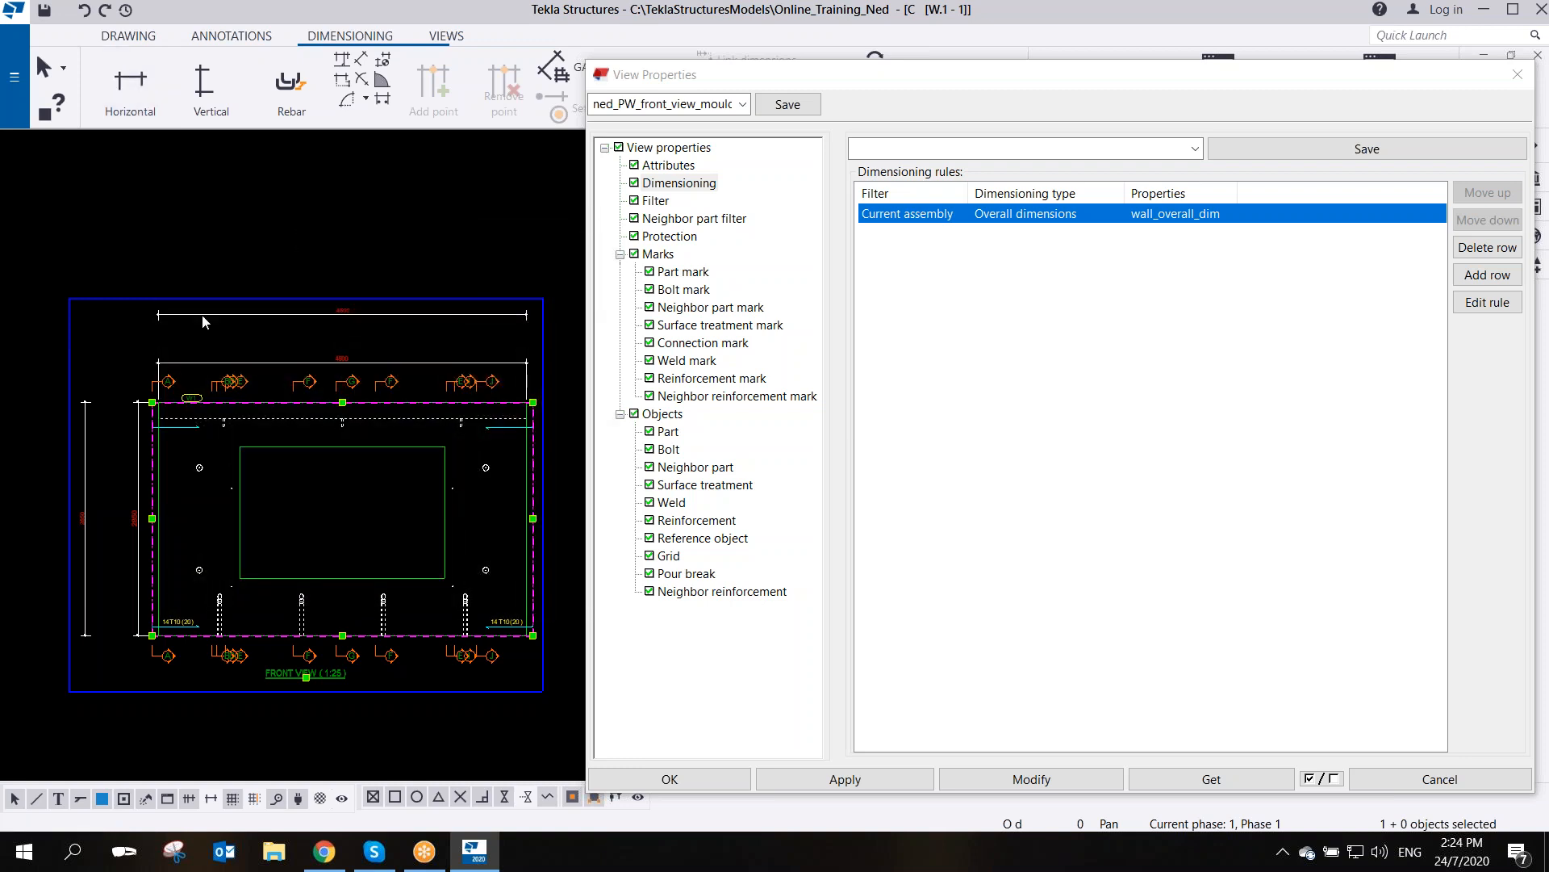
# - Delete the two manually placed outer dimensions of the front view
pyautogui.click(204, 316)
pyautogui.press('Delete')
pyautogui.click(85, 410)
pyautogui.press('Delete')
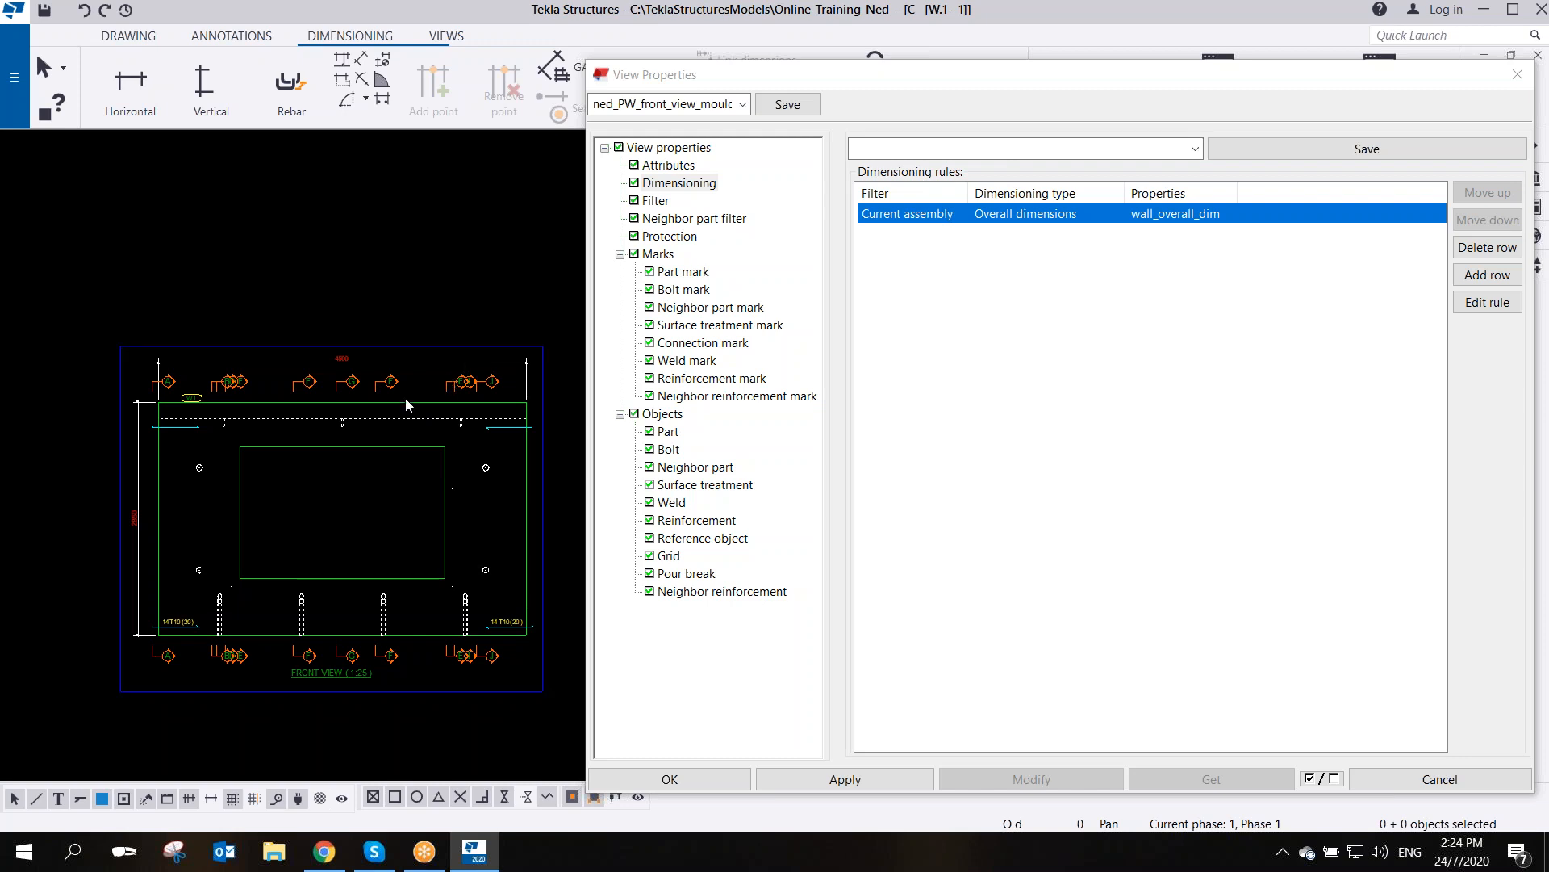
pyautogui.moveTo(940, 88); pyautogui.dragTo(886, 103)
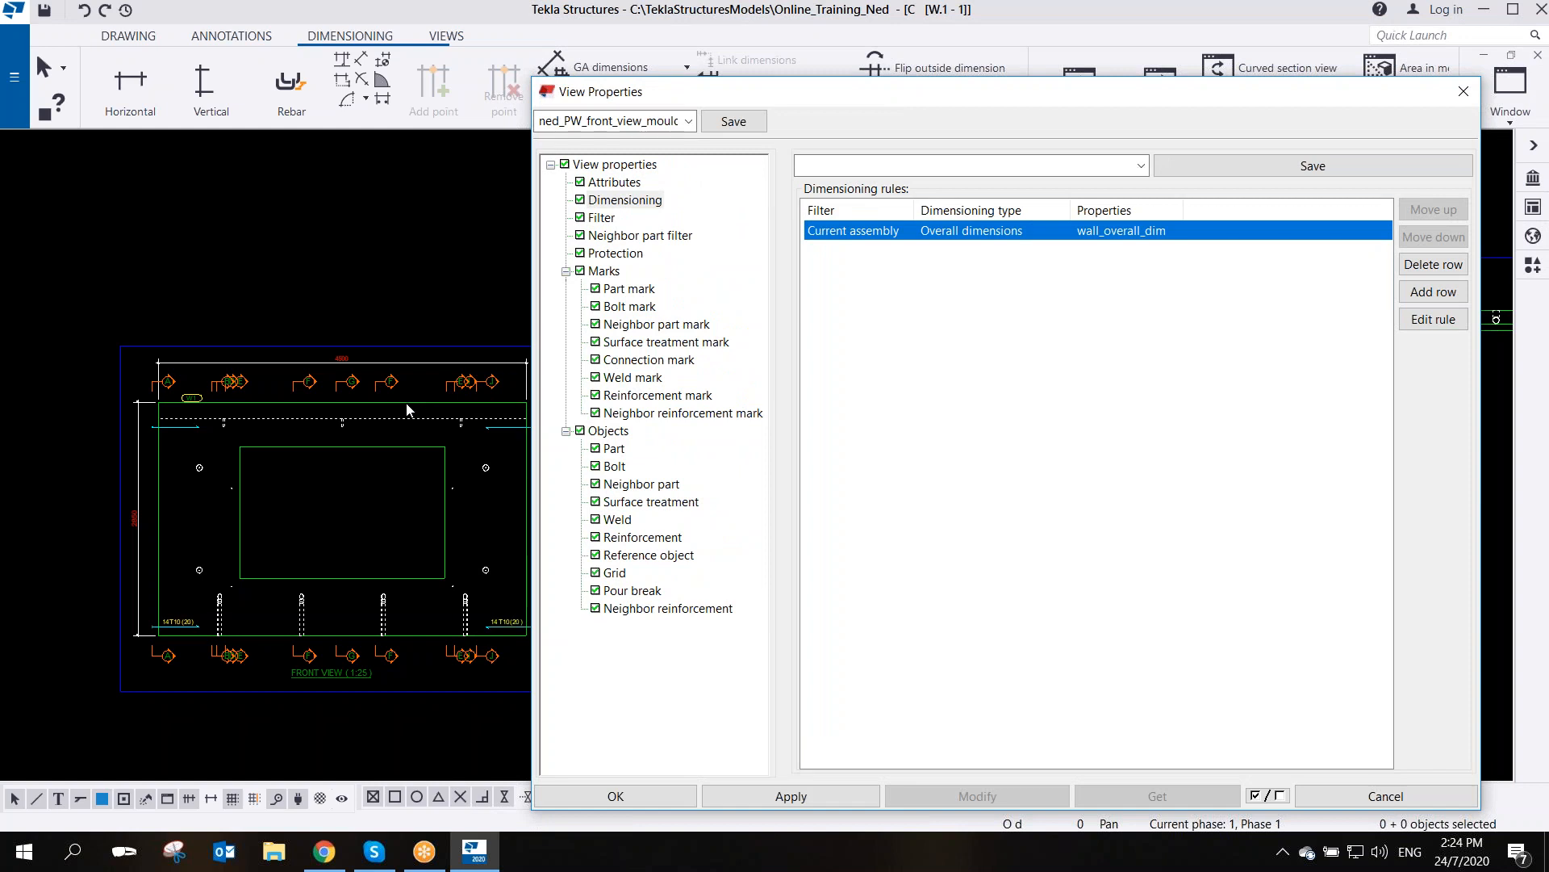
pyautogui.moveTo(407, 403); pyautogui.dragTo(347, 403, button='middle')
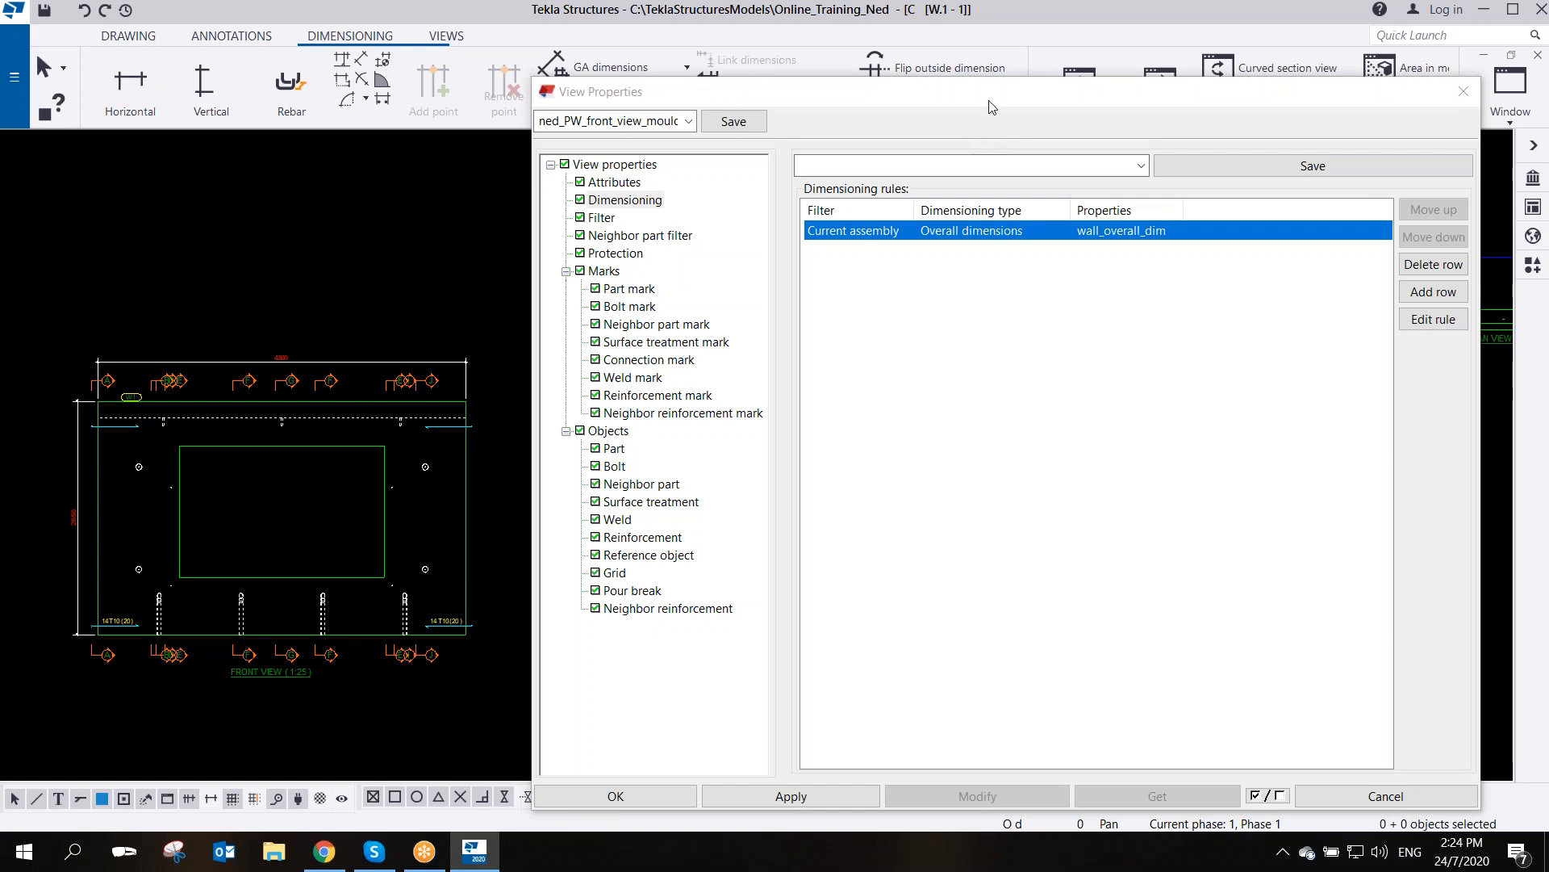
pyautogui.moveTo(992, 98); pyautogui.dragTo(970, 177)
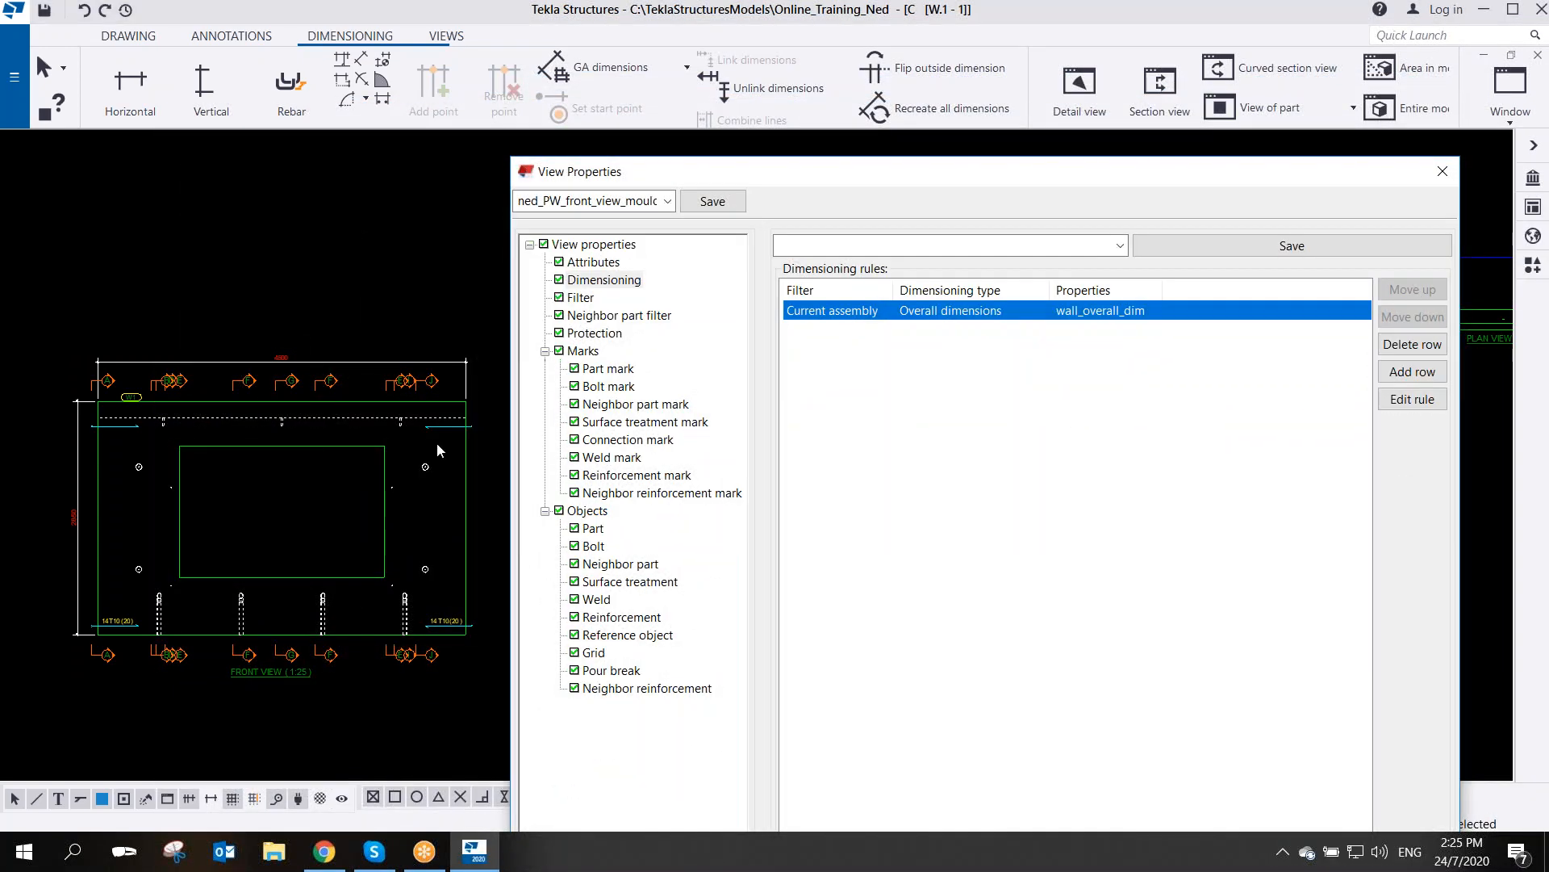
pyautogui.moveTo(869, 179); pyautogui.dragTo(616, 140)
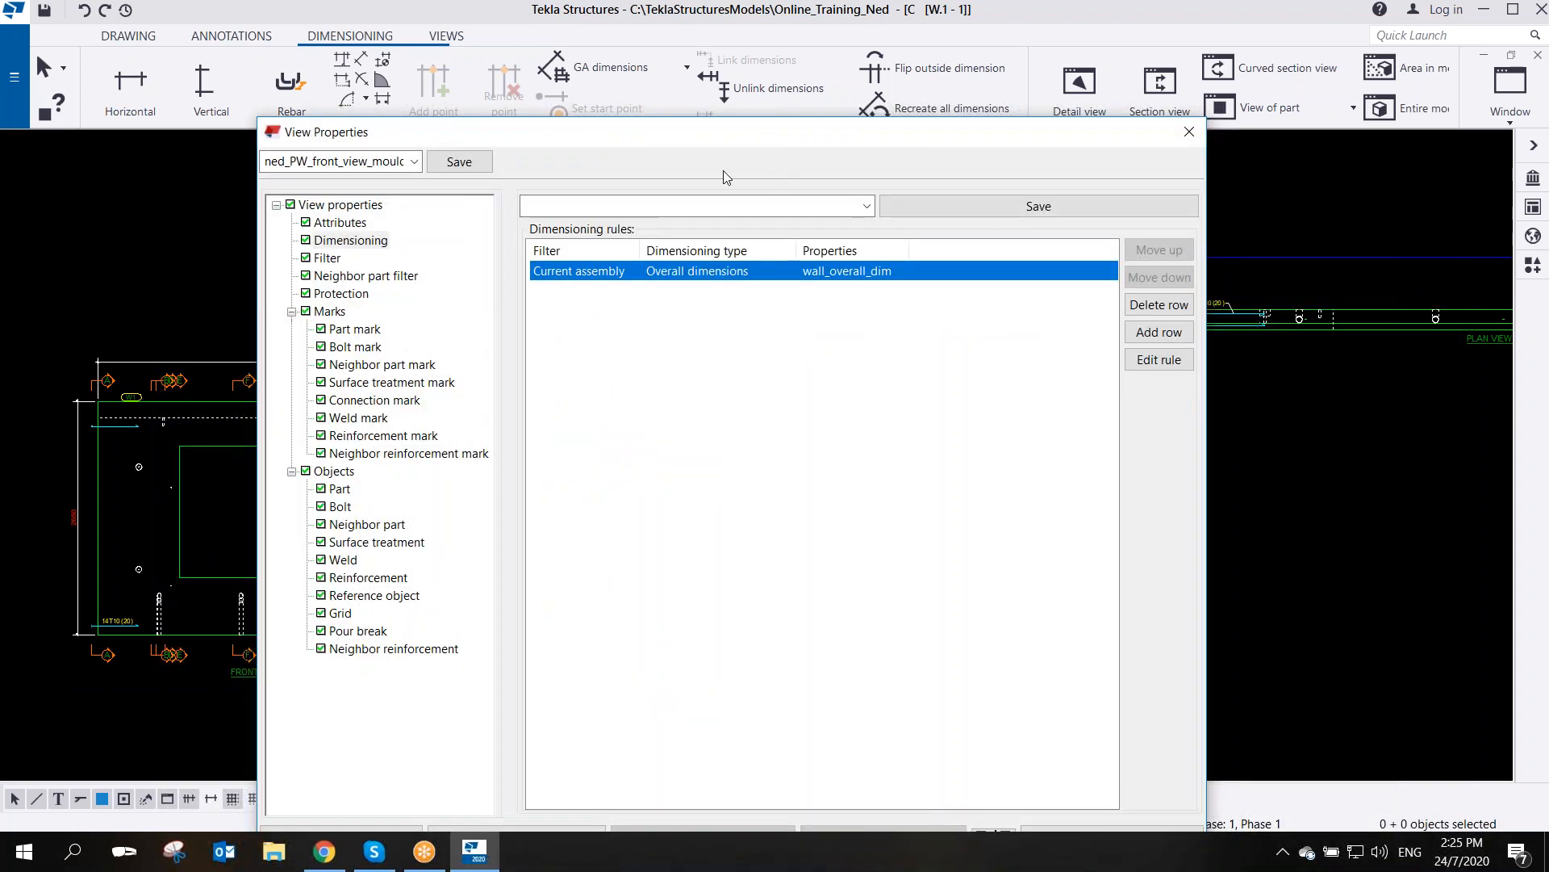
pyautogui.moveTo(710, 137); pyautogui.dragTo(888, 175)
pyautogui.moveTo(886, 167); pyautogui.dragTo(942, 140)
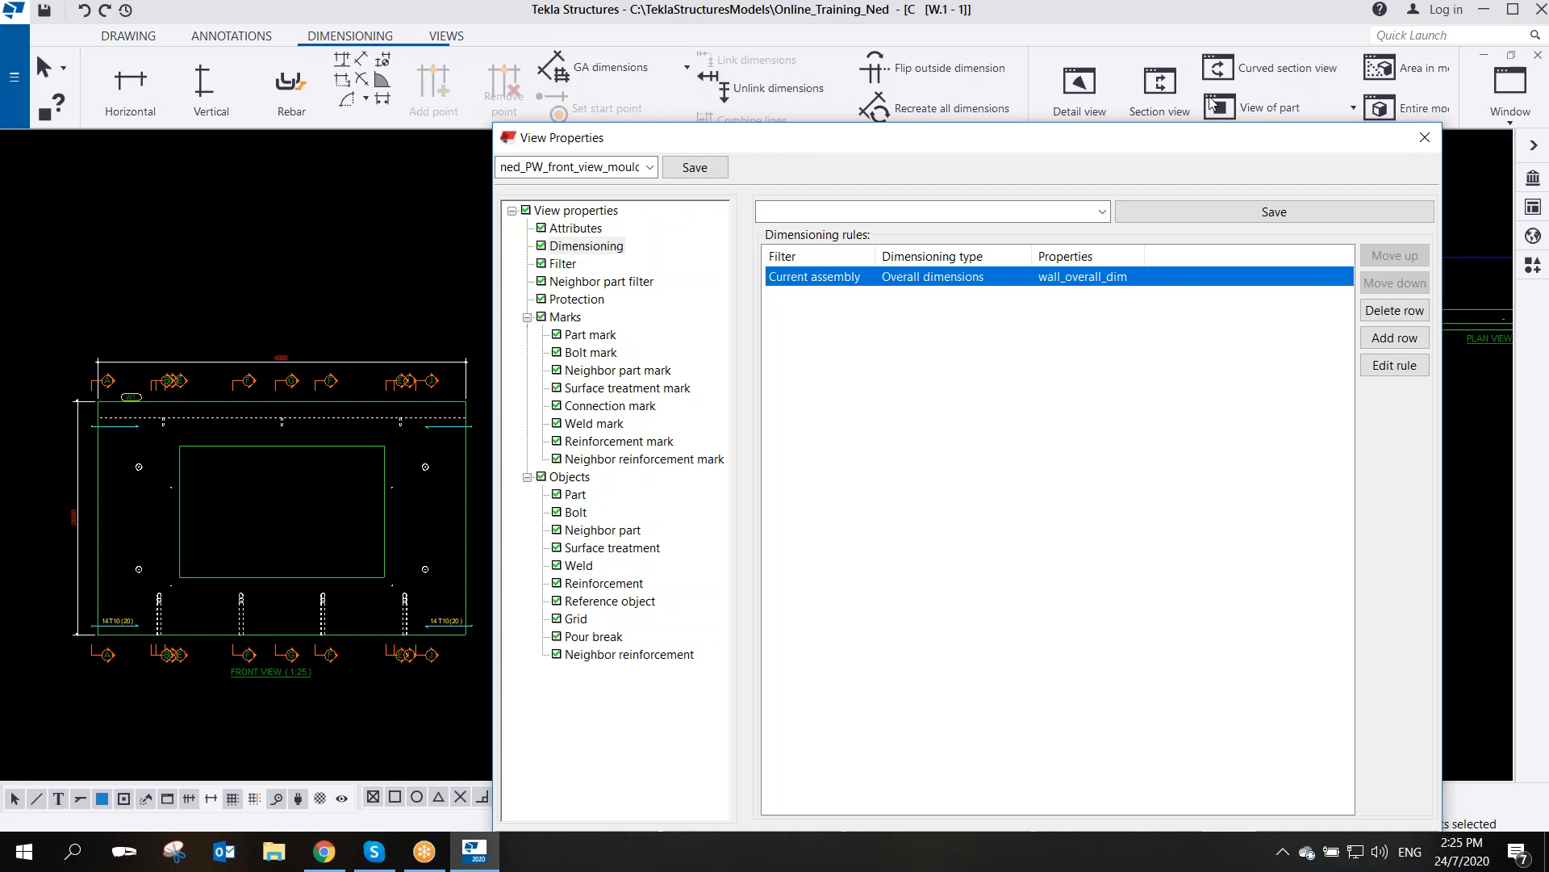
pyautogui.moveTo(1018, 149); pyautogui.dragTo(1050, 132)
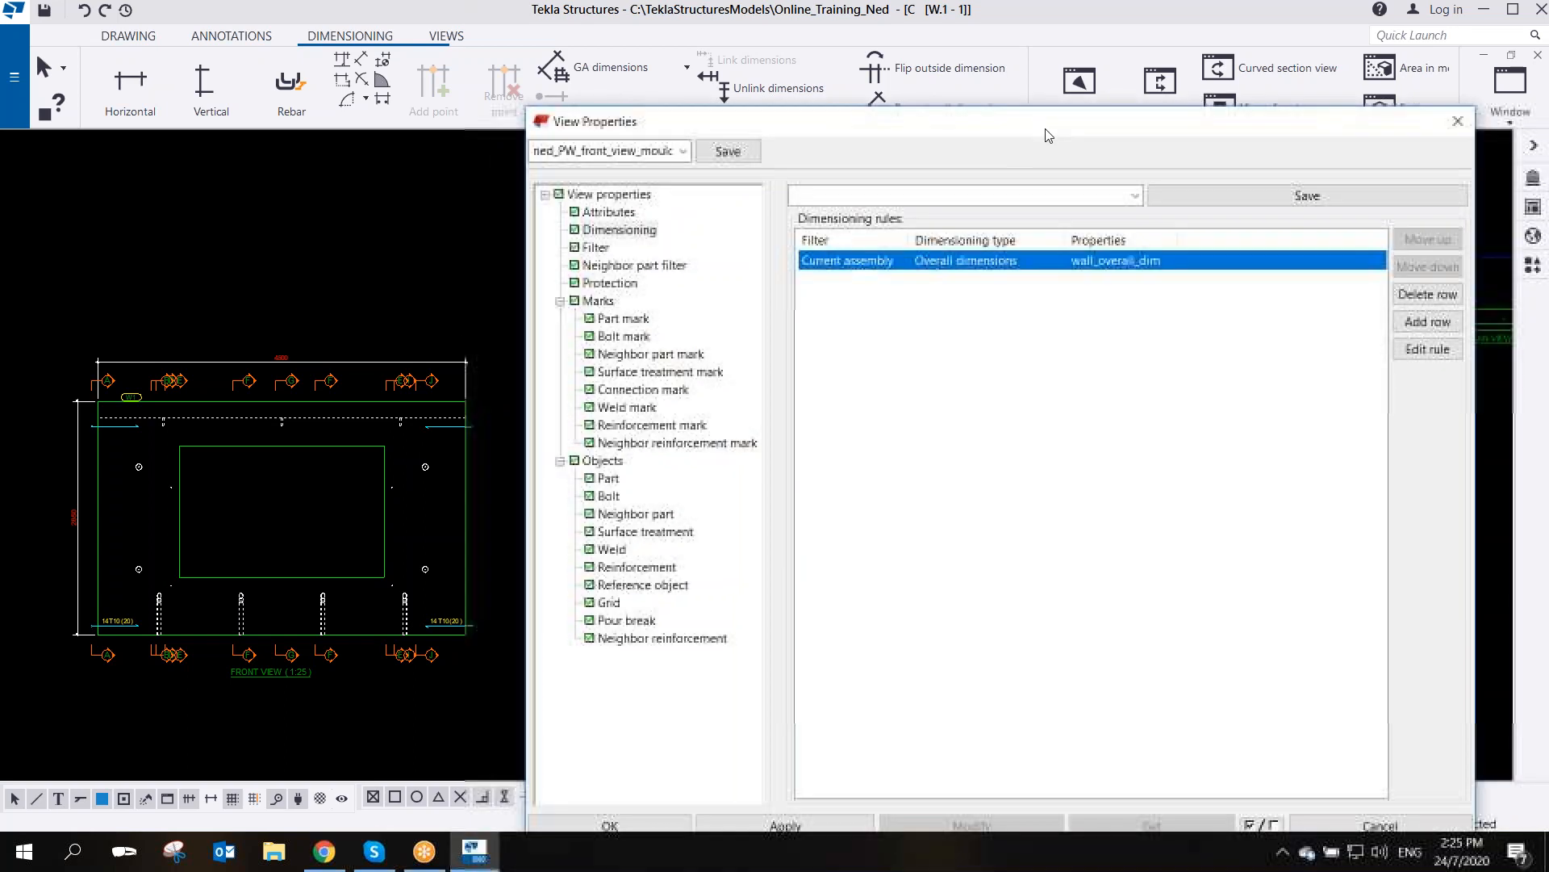
pyautogui.scroll(2, 248, 460)
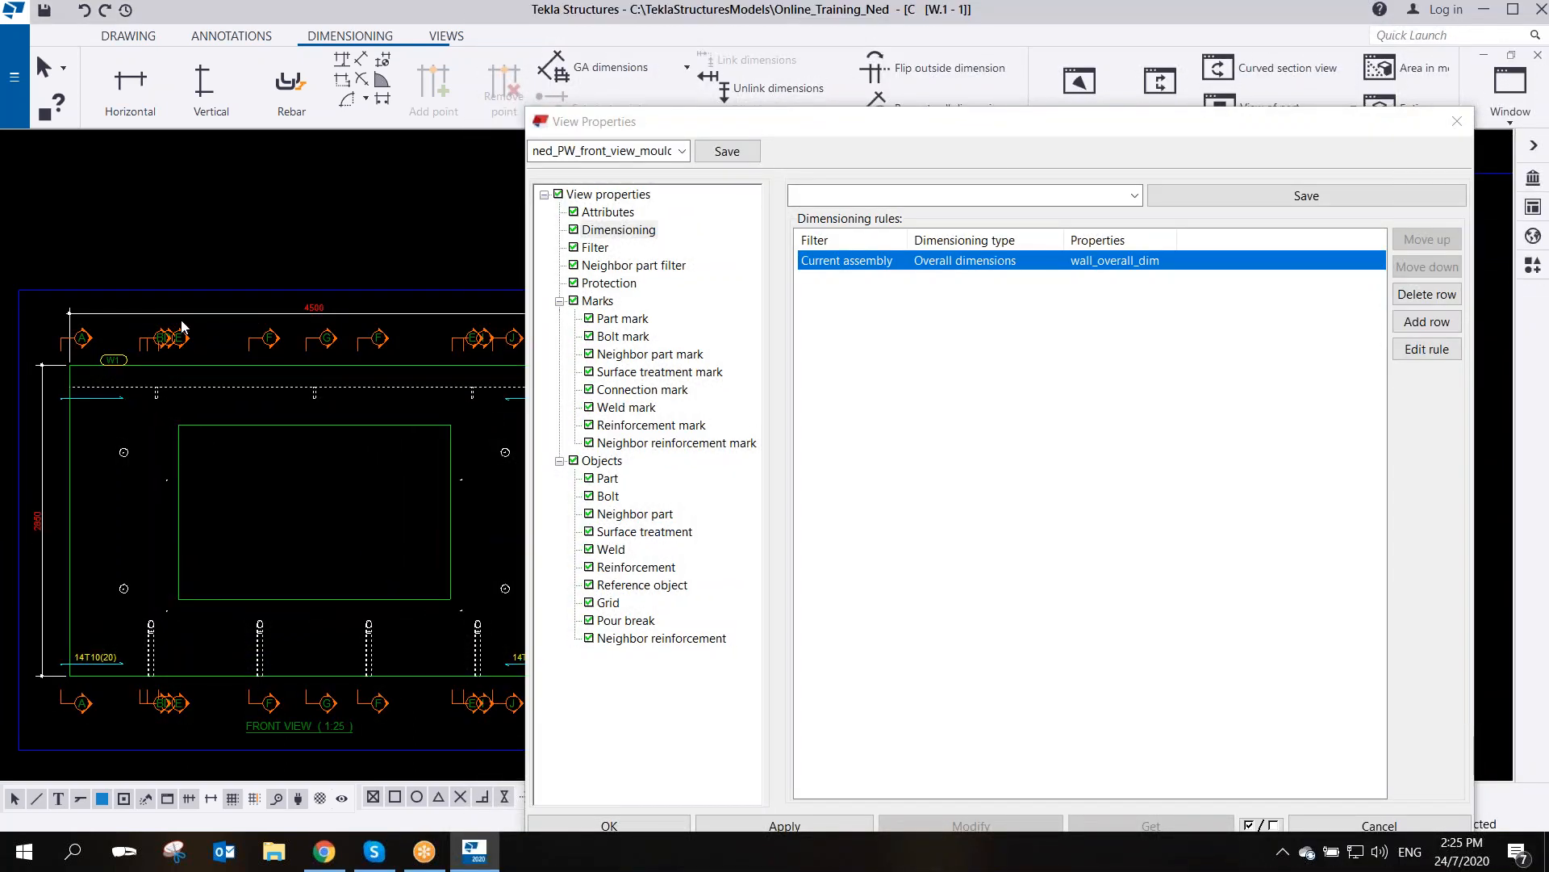
pyautogui.scroll(-4, 374, 410)
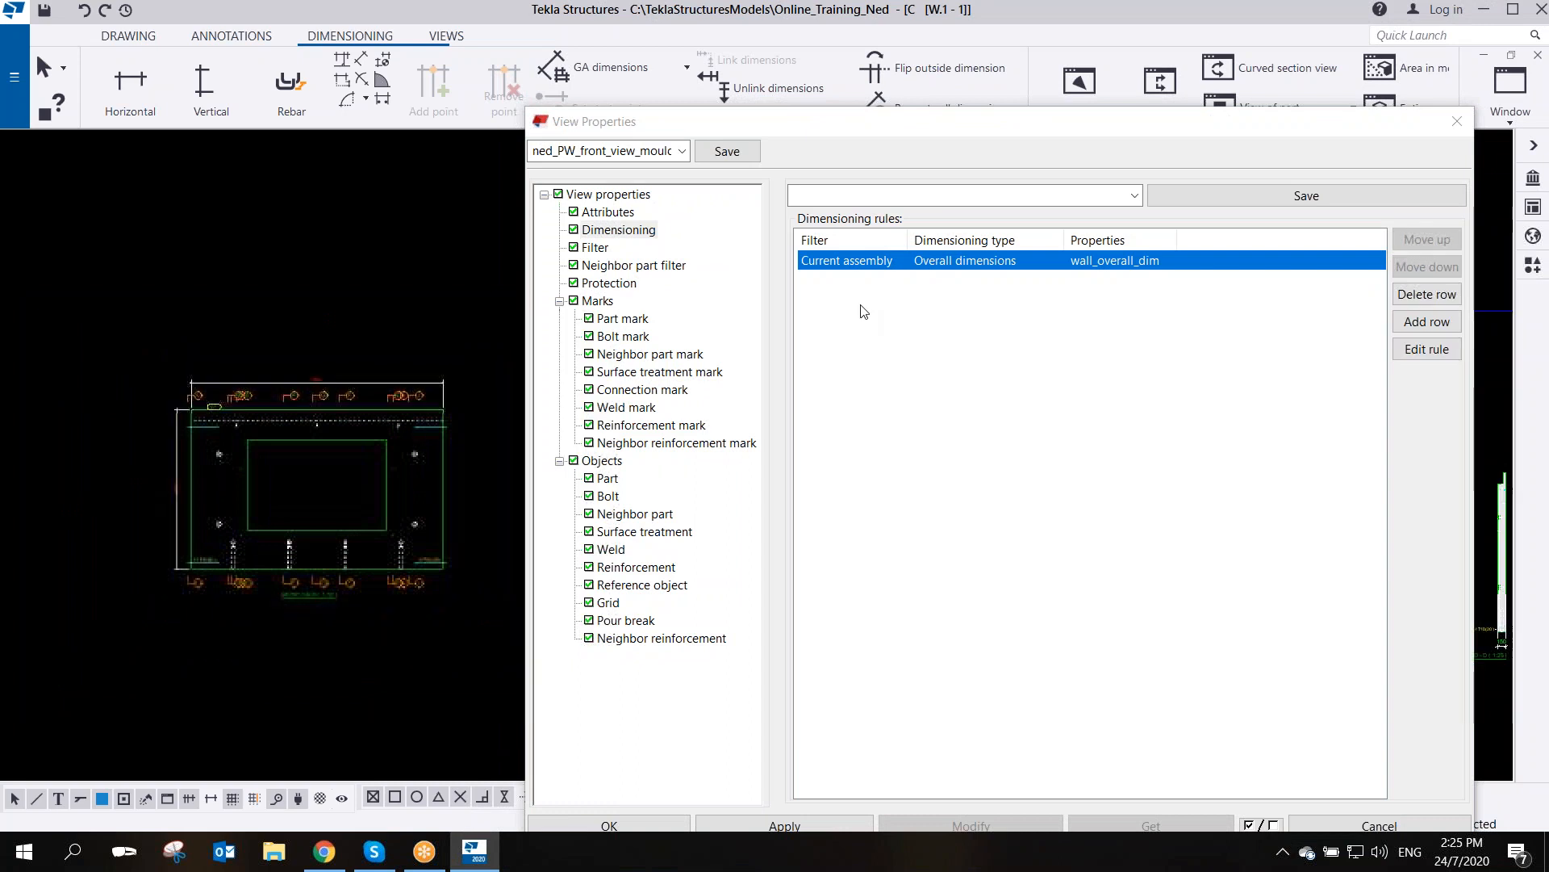
# - Add a second dimensioning rule for the current assembly with the type Hole dimensions
pyautogui.click(1435, 323)
pyautogui.click(1007, 282)
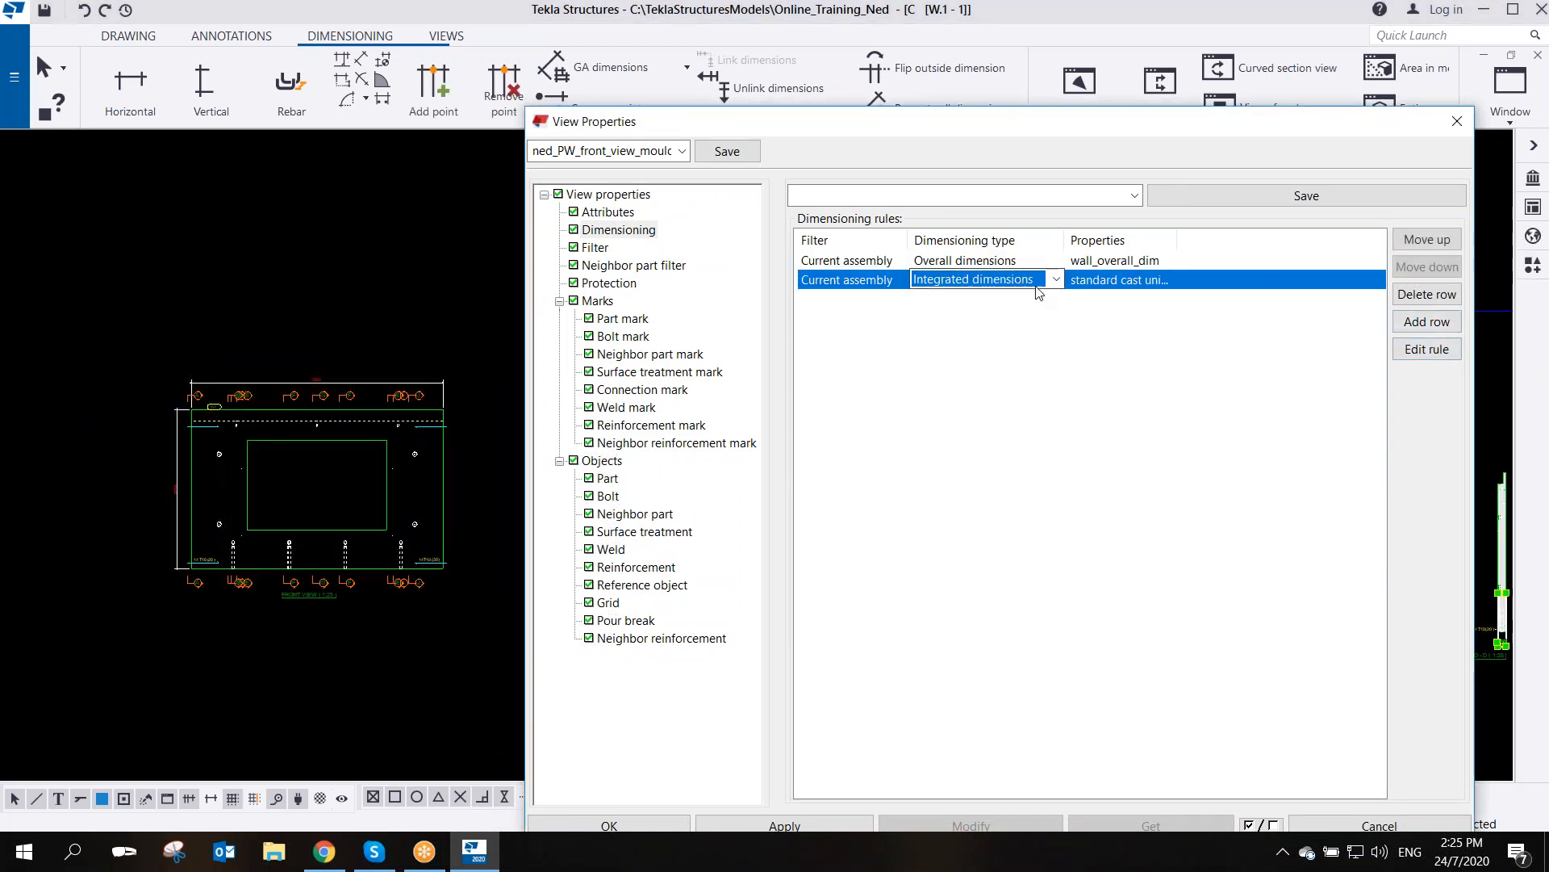
pyautogui.click(1032, 284)
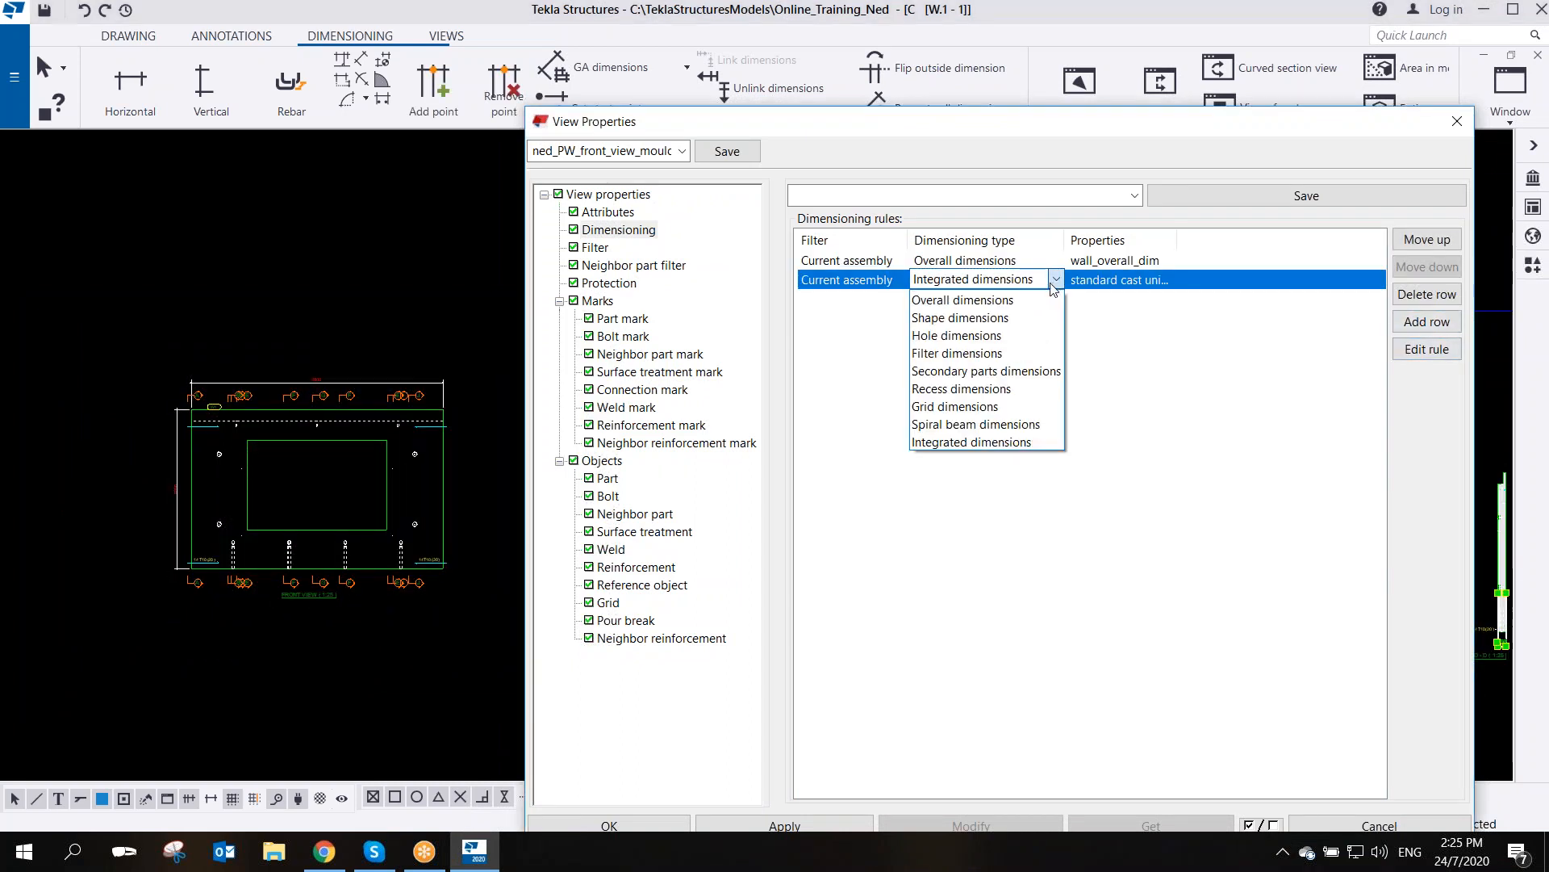
pyautogui.click(978, 335)
pyautogui.scroll(3, 289, 480)
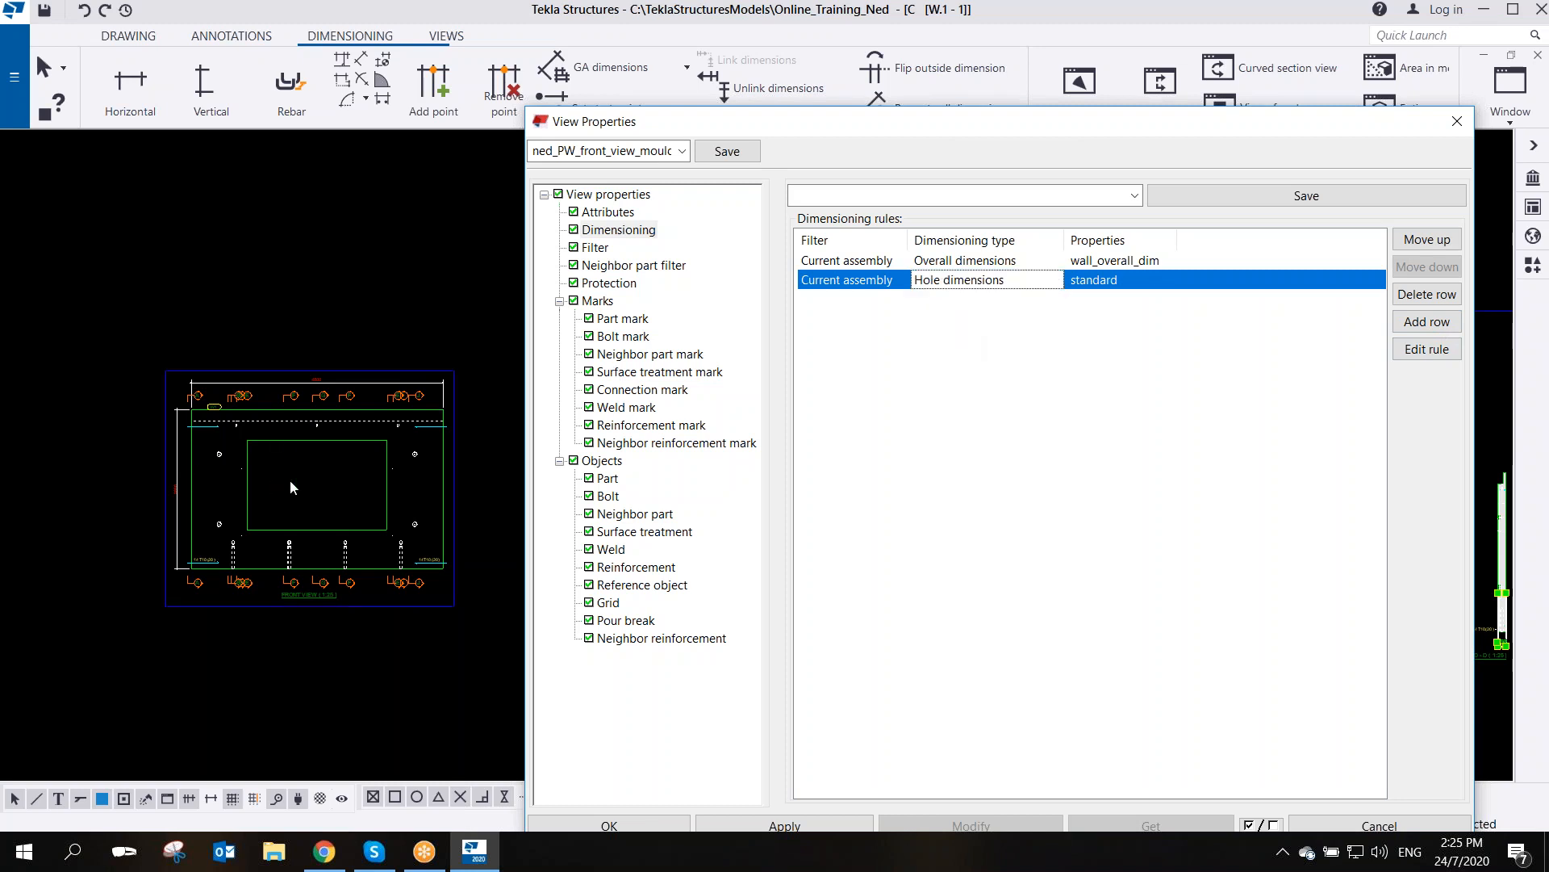
pyautogui.moveTo(360, 476); pyautogui.dragTo(329, 497, button='middle')
pyautogui.scroll(-1, 329, 497)
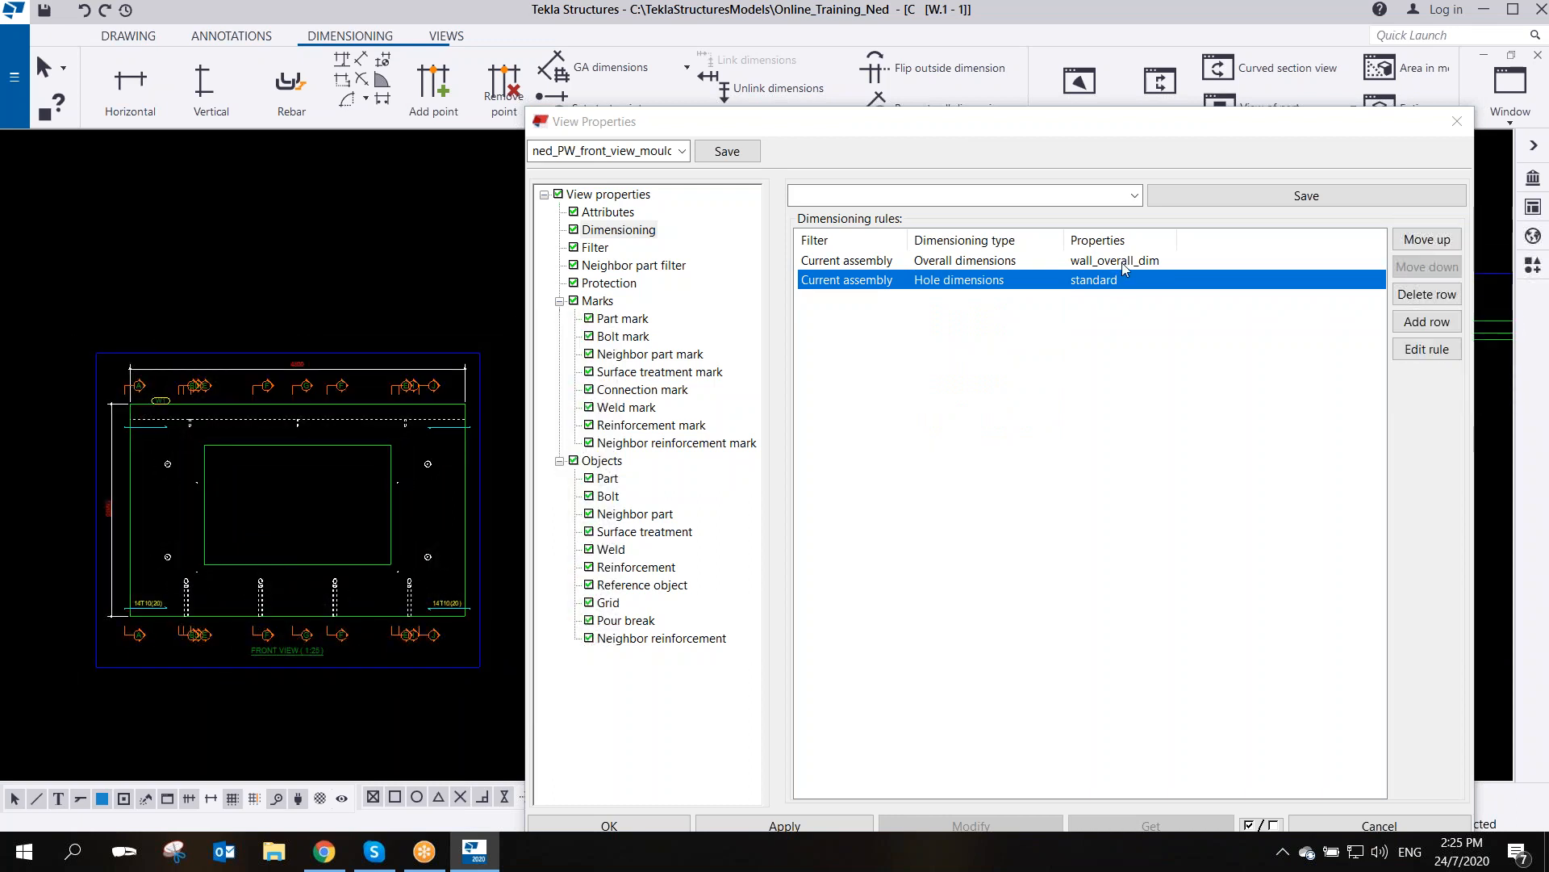
# - In the hole dimensions rule, turn off the upper-left corner link between dimension lines and use the ned_dim_2.5_type2 dimension properties
pyautogui.click(1422, 353)
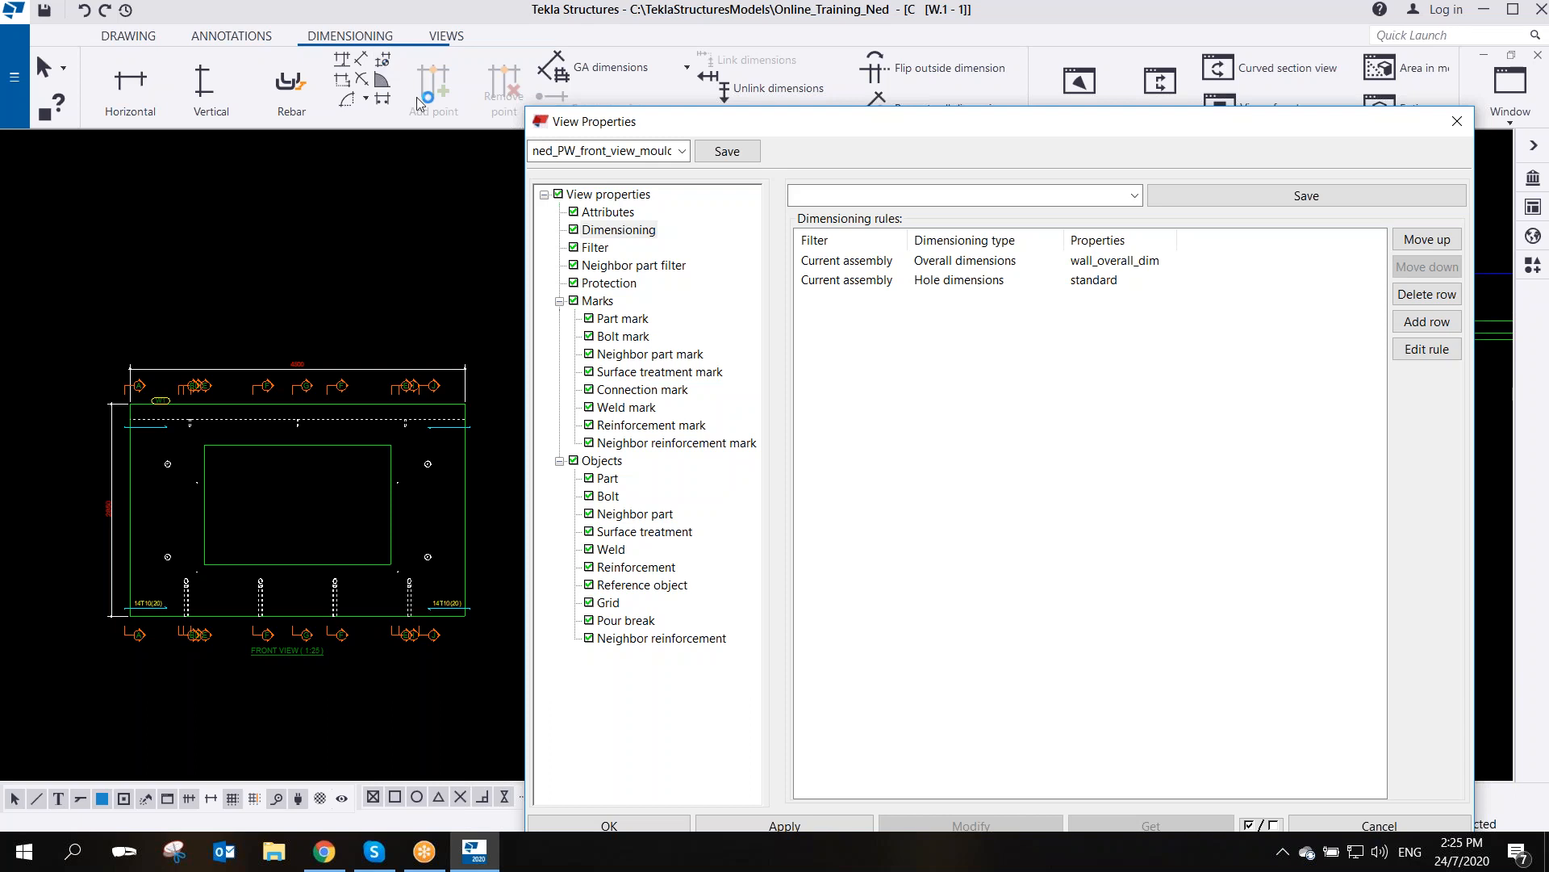
pyautogui.moveTo(406, 26); pyautogui.dragTo(822, 234)
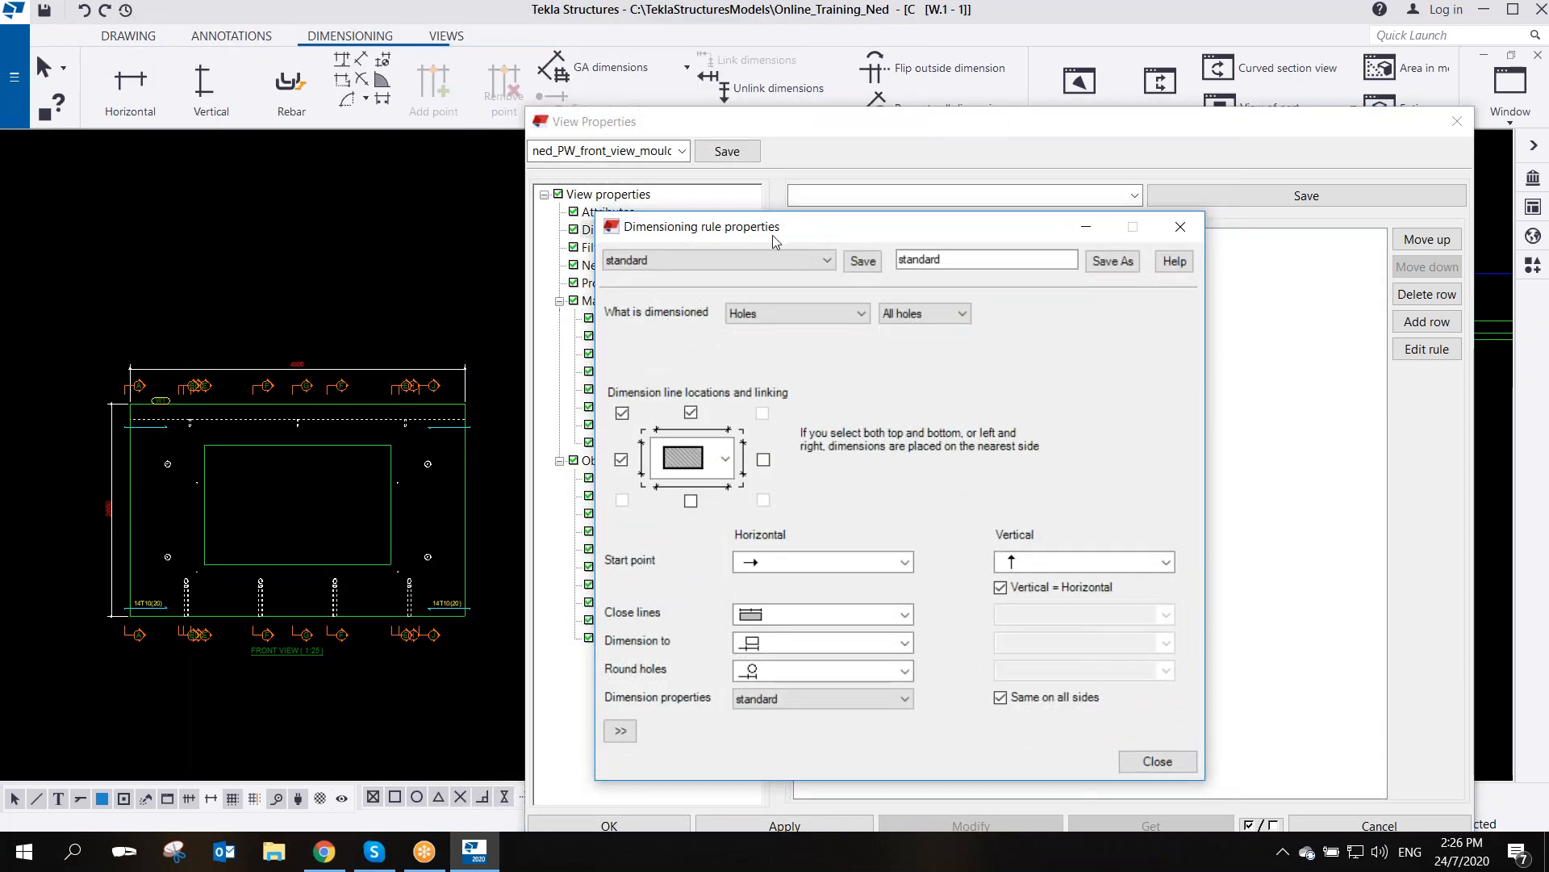
pyautogui.click(622, 414)
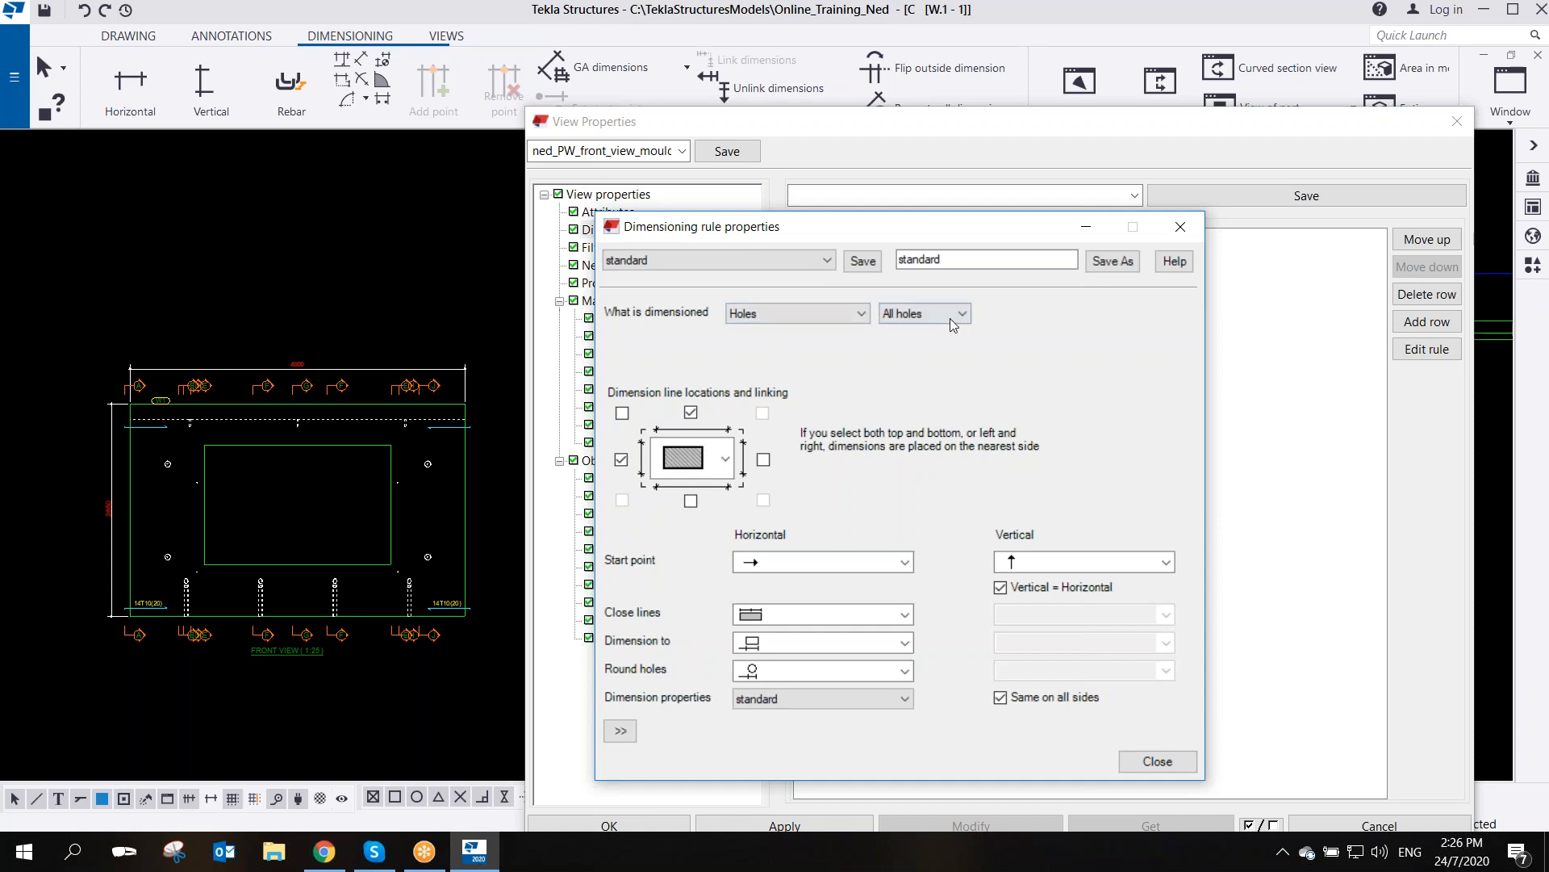
pyautogui.click(850, 700)
pyautogui.scroll(-5, 898, 394)
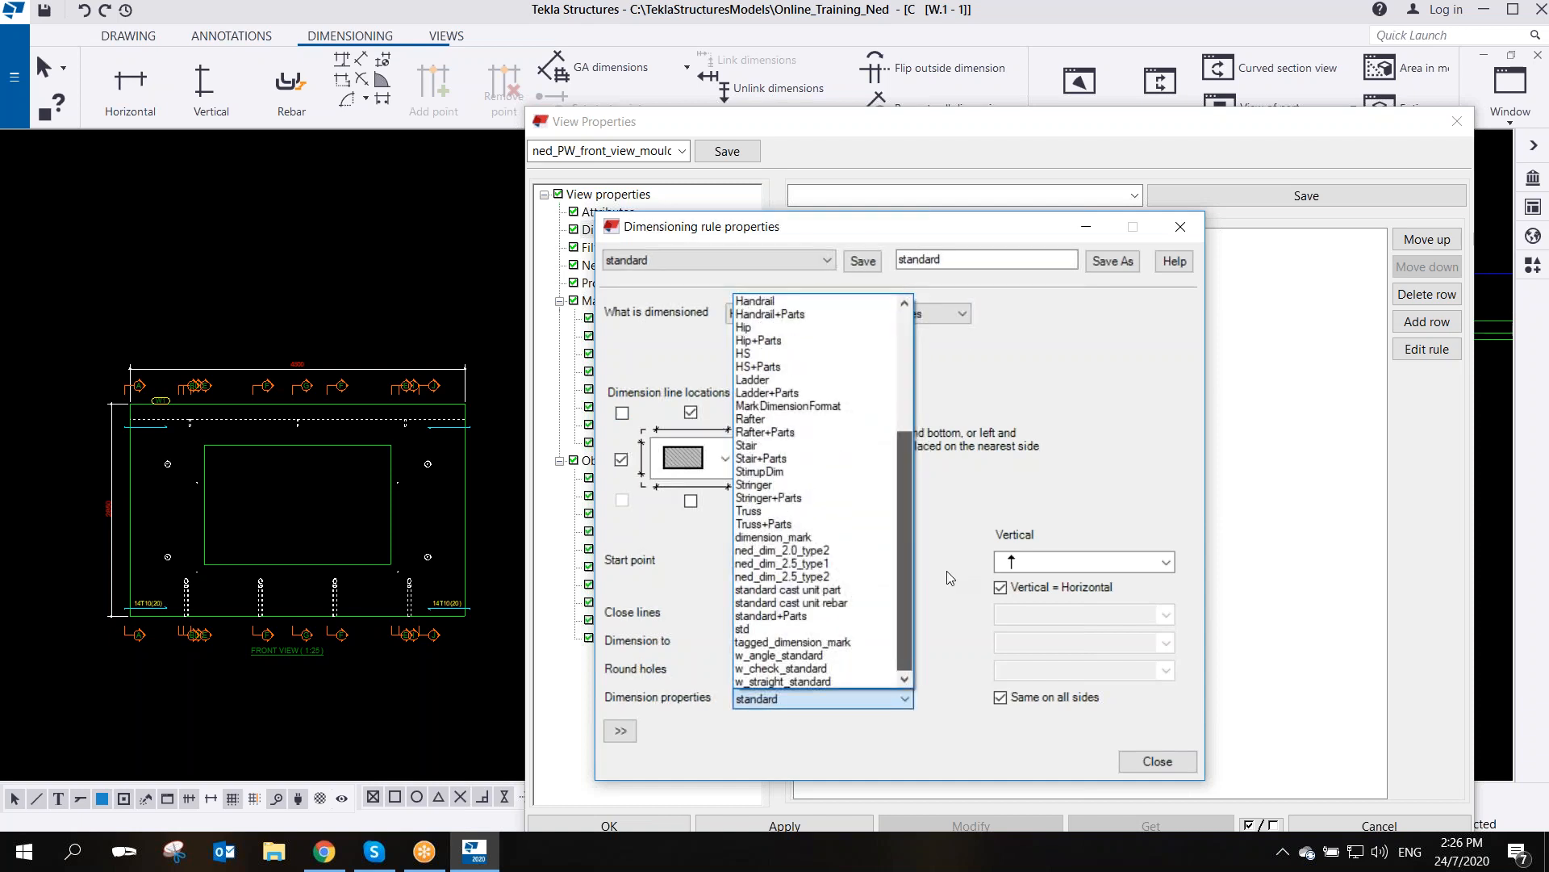
pyautogui.click(812, 576)
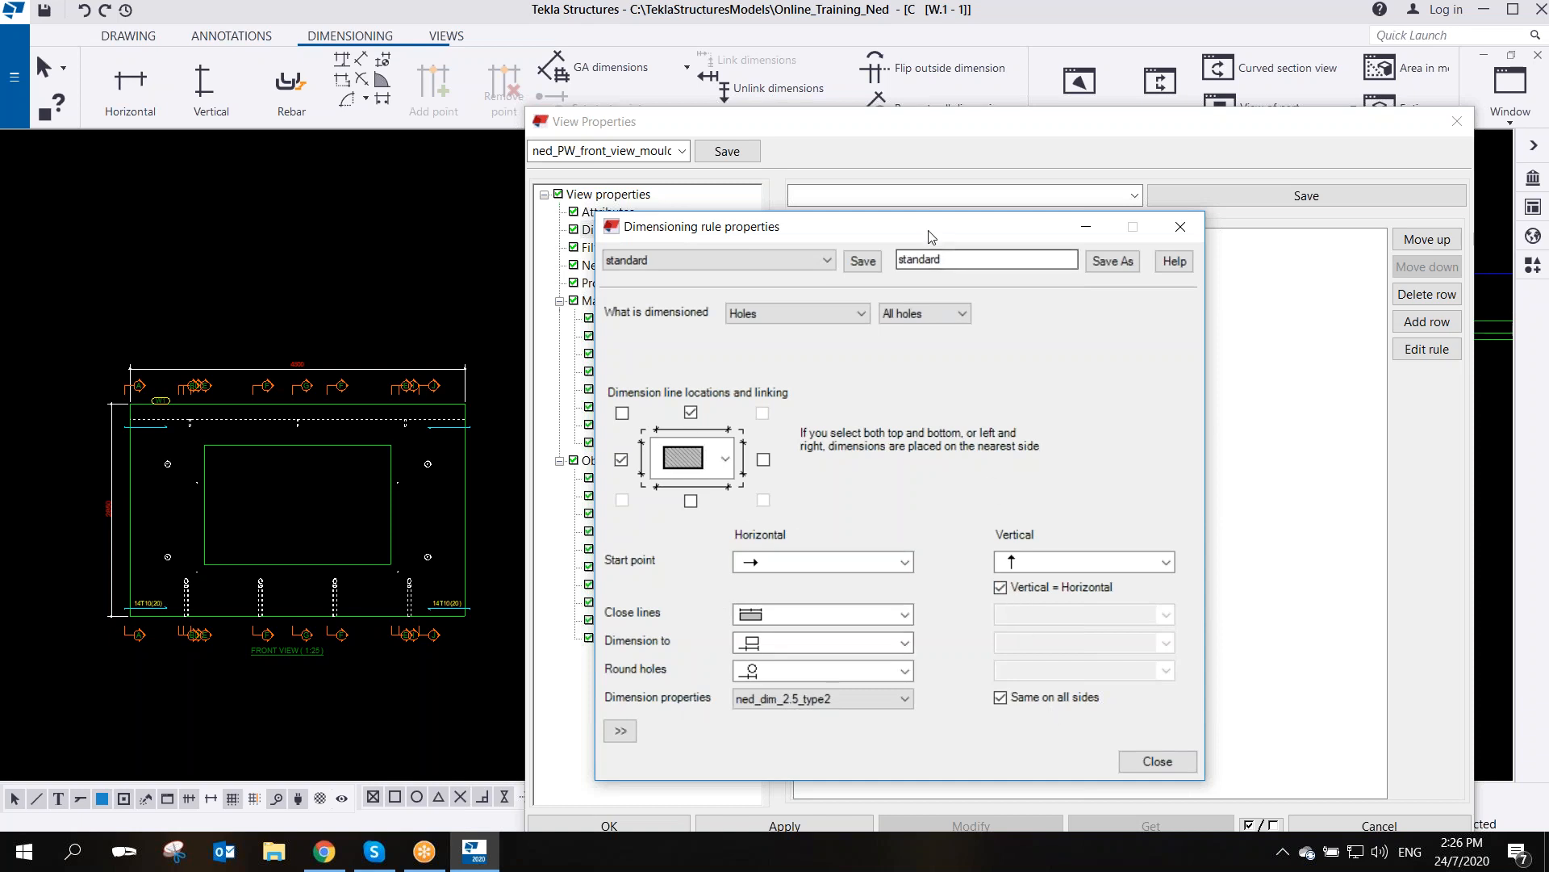
# - Save the hole dimensioning rule properties under the name ned_hole_dim
pyautogui.doubleClick(901, 259)
pyautogui.write('ned_hole_dim')
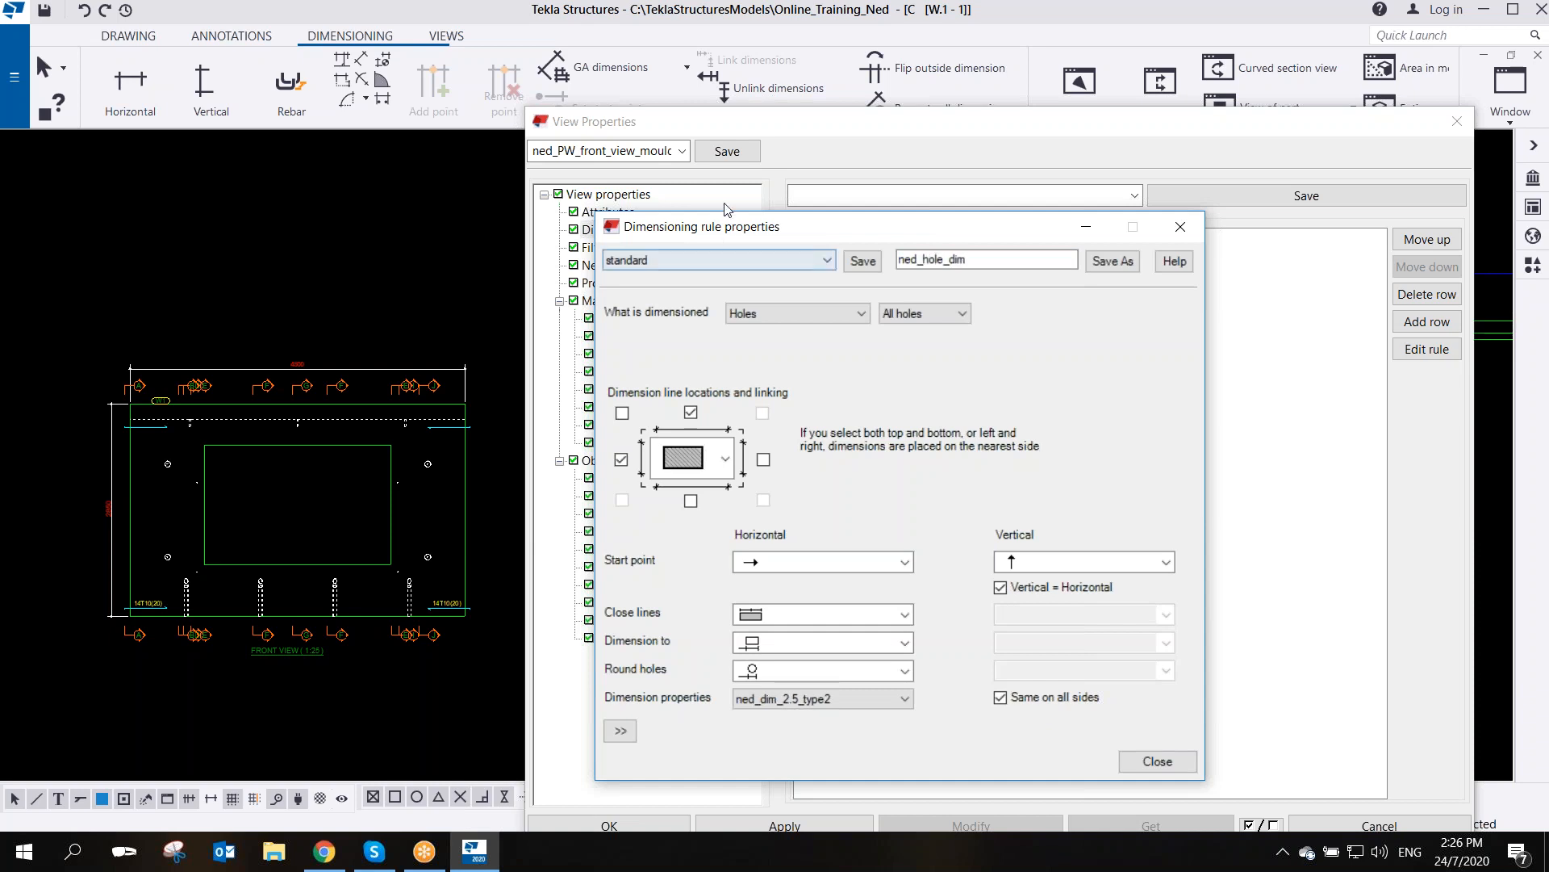
pyautogui.click(1111, 263)
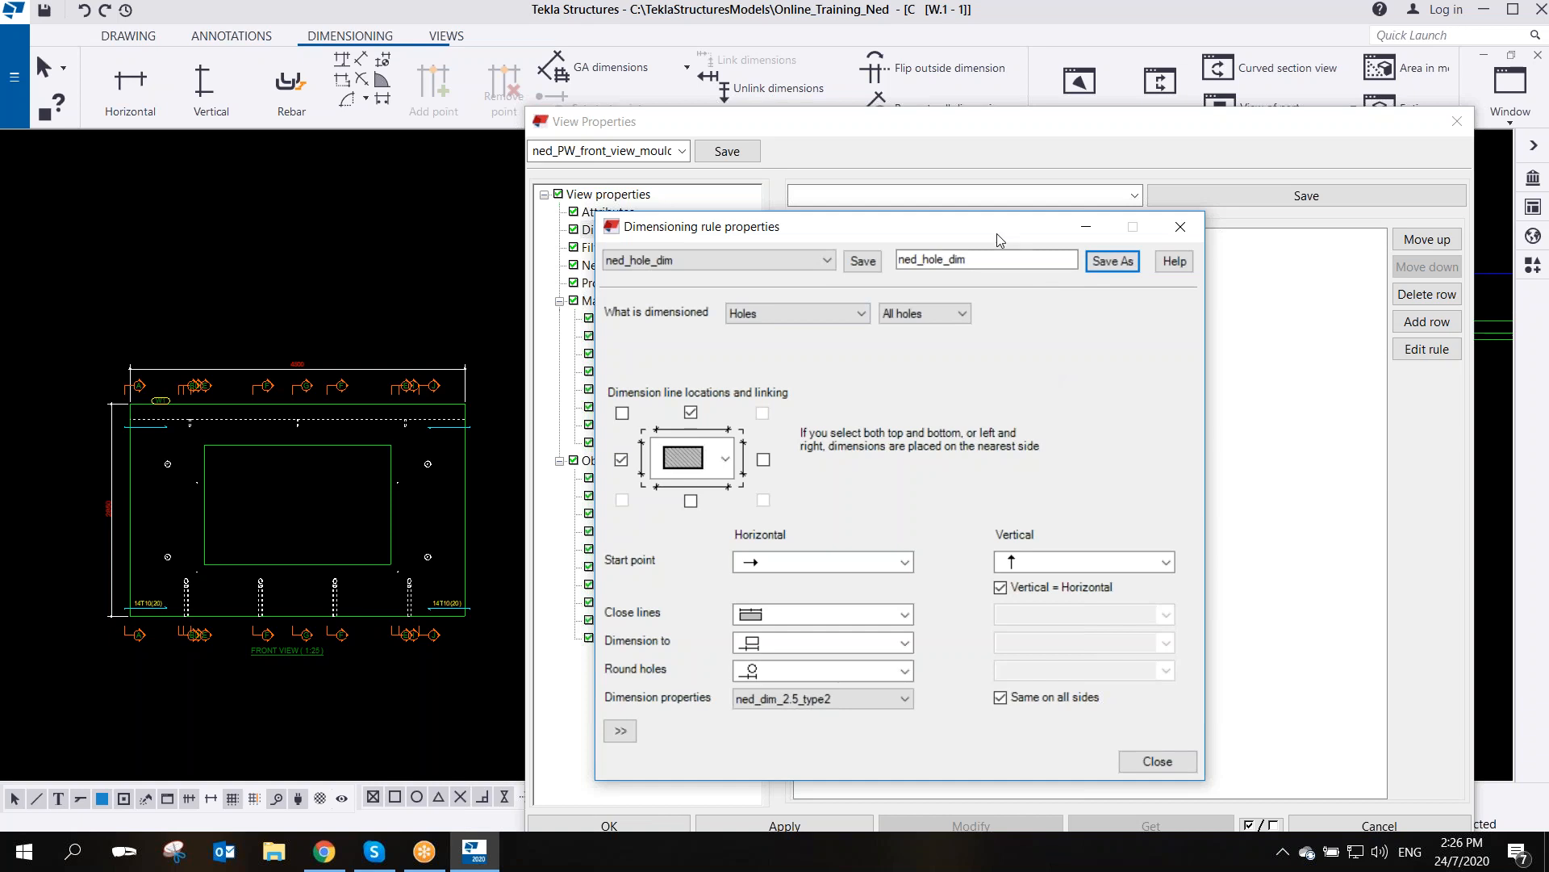
pyautogui.moveTo(930, 220); pyautogui.dragTo(863, 240)
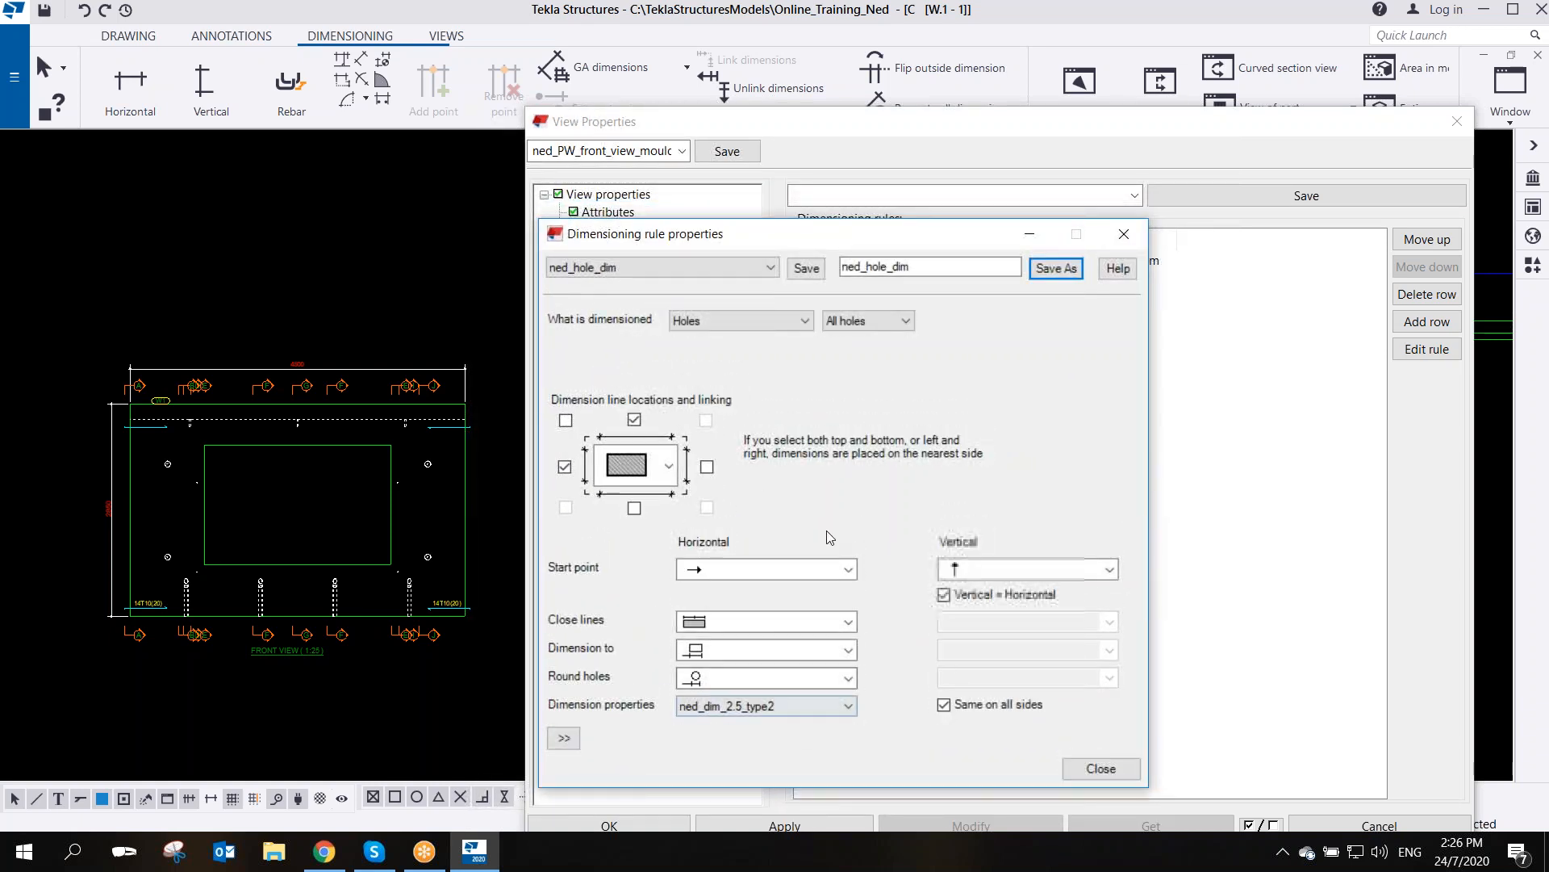
pyautogui.click(1016, 10)
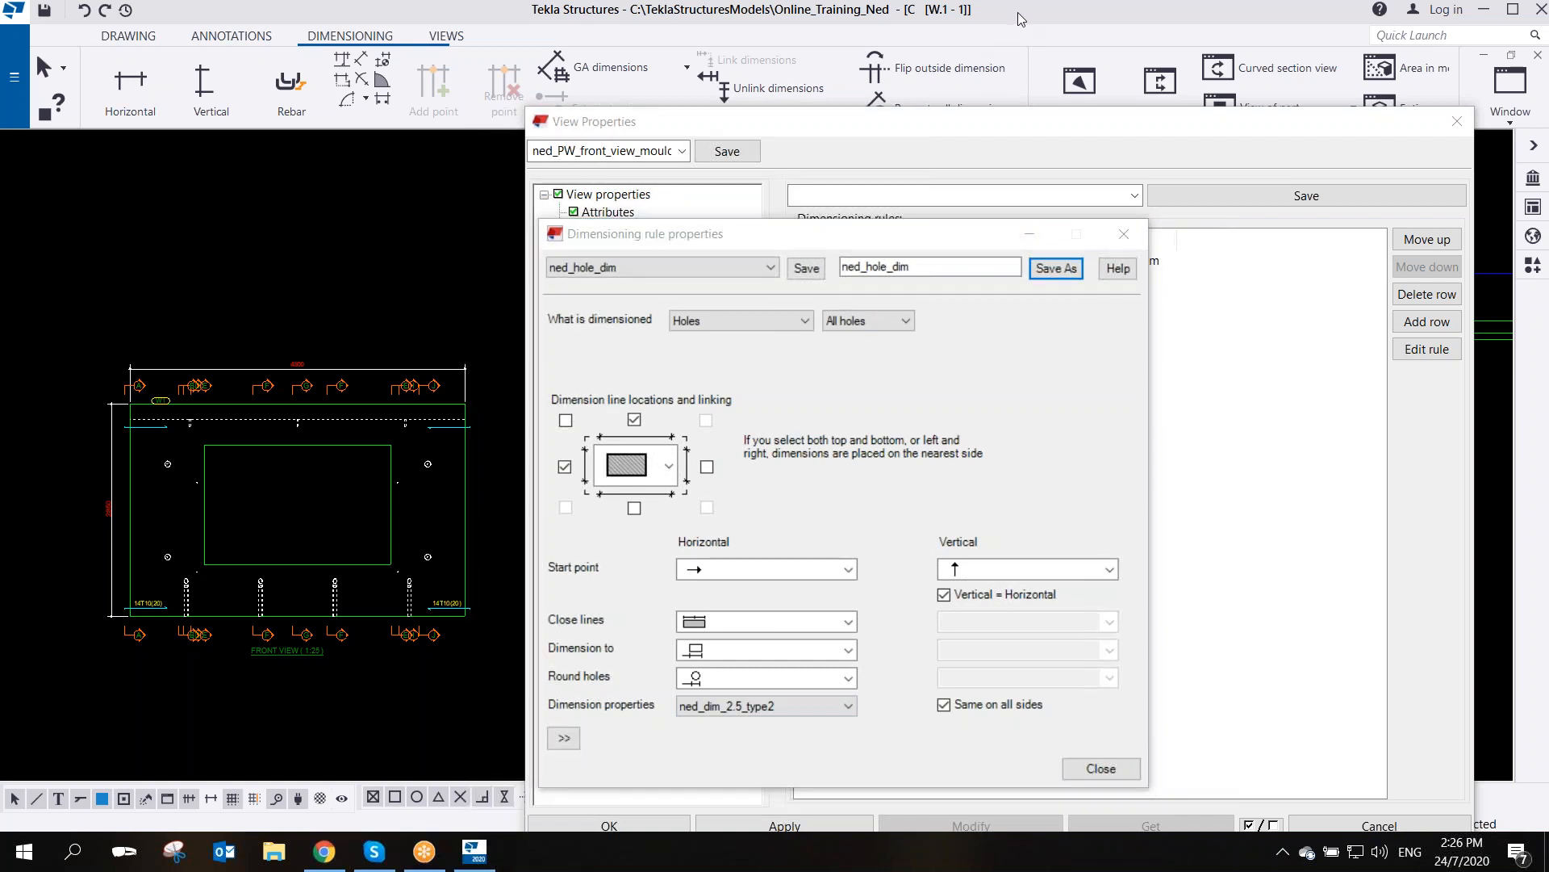
pyautogui.click(980, 54)
pyautogui.moveTo(920, 246)
pyautogui.mouseDown()
pyautogui.moveTo(836, 273)
pyautogui.moveTo(920, 297)
pyautogui.moveTo(912, 252)
pyautogui.moveTo(940, 263)
pyautogui.moveTo(1036, 230)
pyautogui.mouseUp()
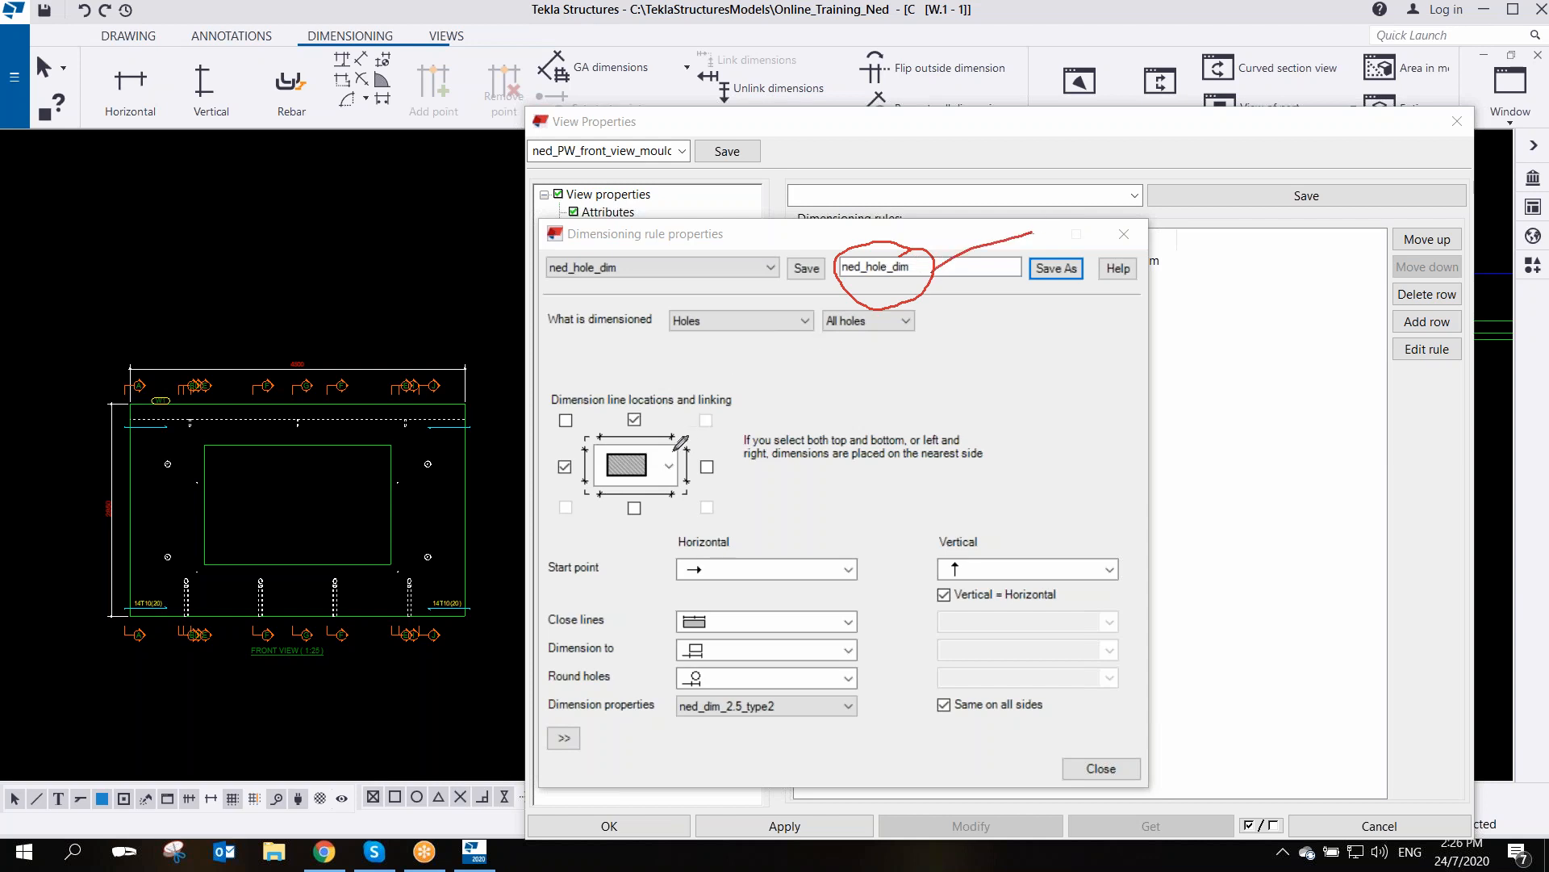
pyautogui.moveTo(638, 401)
pyautogui.mouseDown()
pyautogui.moveTo(564, 489)
pyautogui.moveTo(588, 448)
pyautogui.mouseUp()
pyautogui.moveTo(795, 696)
pyautogui.mouseDown()
pyautogui.moveTo(716, 668)
pyautogui.moveTo(681, 682)
pyautogui.moveTo(715, 739)
pyautogui.moveTo(799, 694)
pyautogui.moveTo(795, 718)
pyautogui.moveTo(854, 688)
pyautogui.mouseUp()
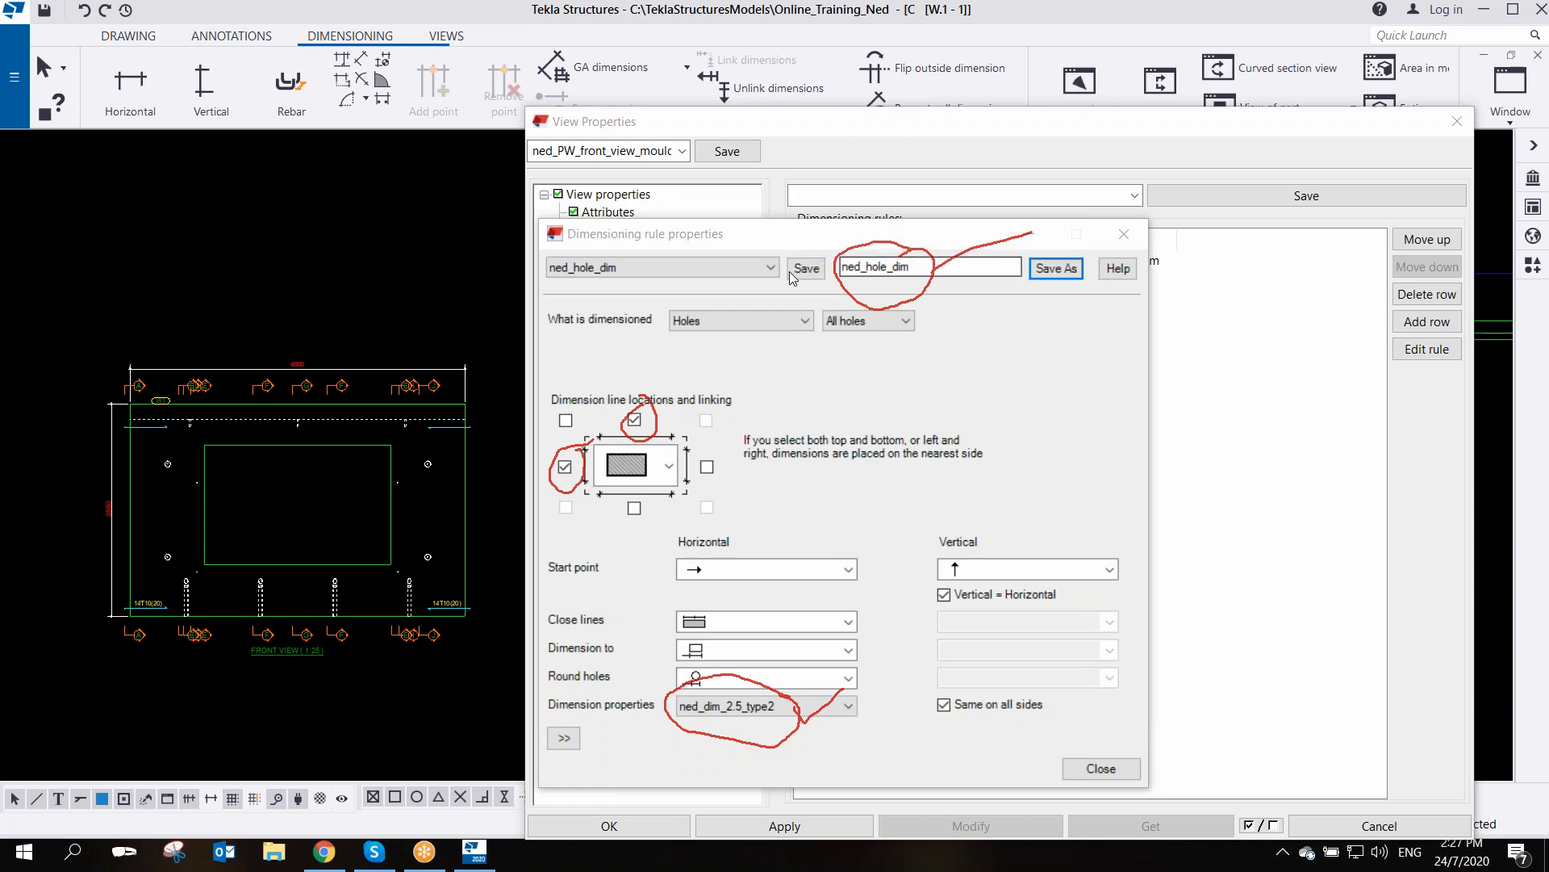
pyautogui.click(1071, 275)
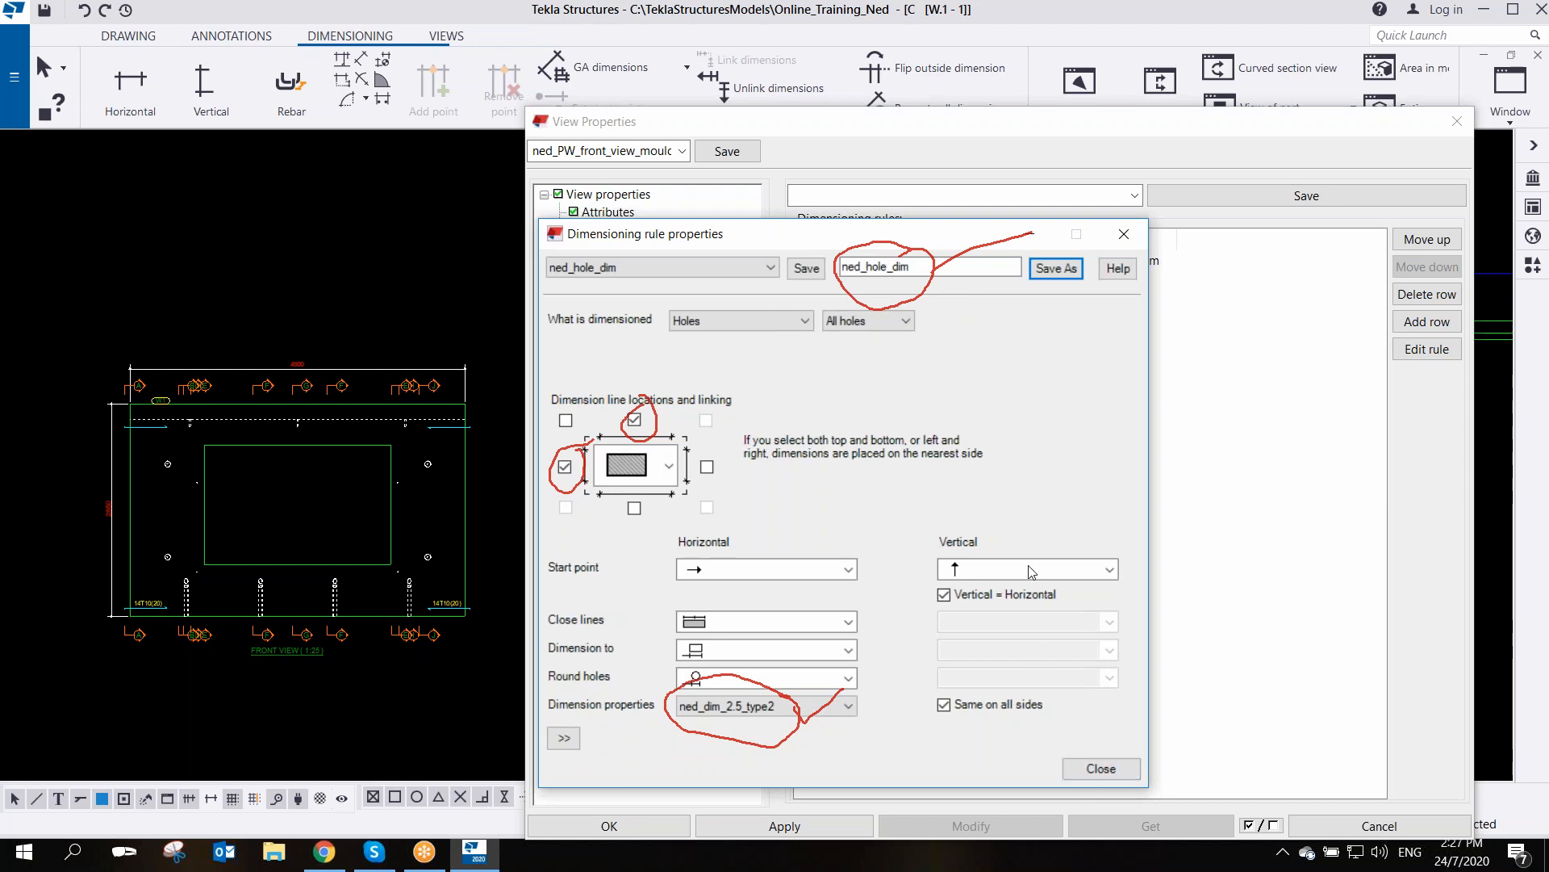
pyautogui.click(1024, 14)
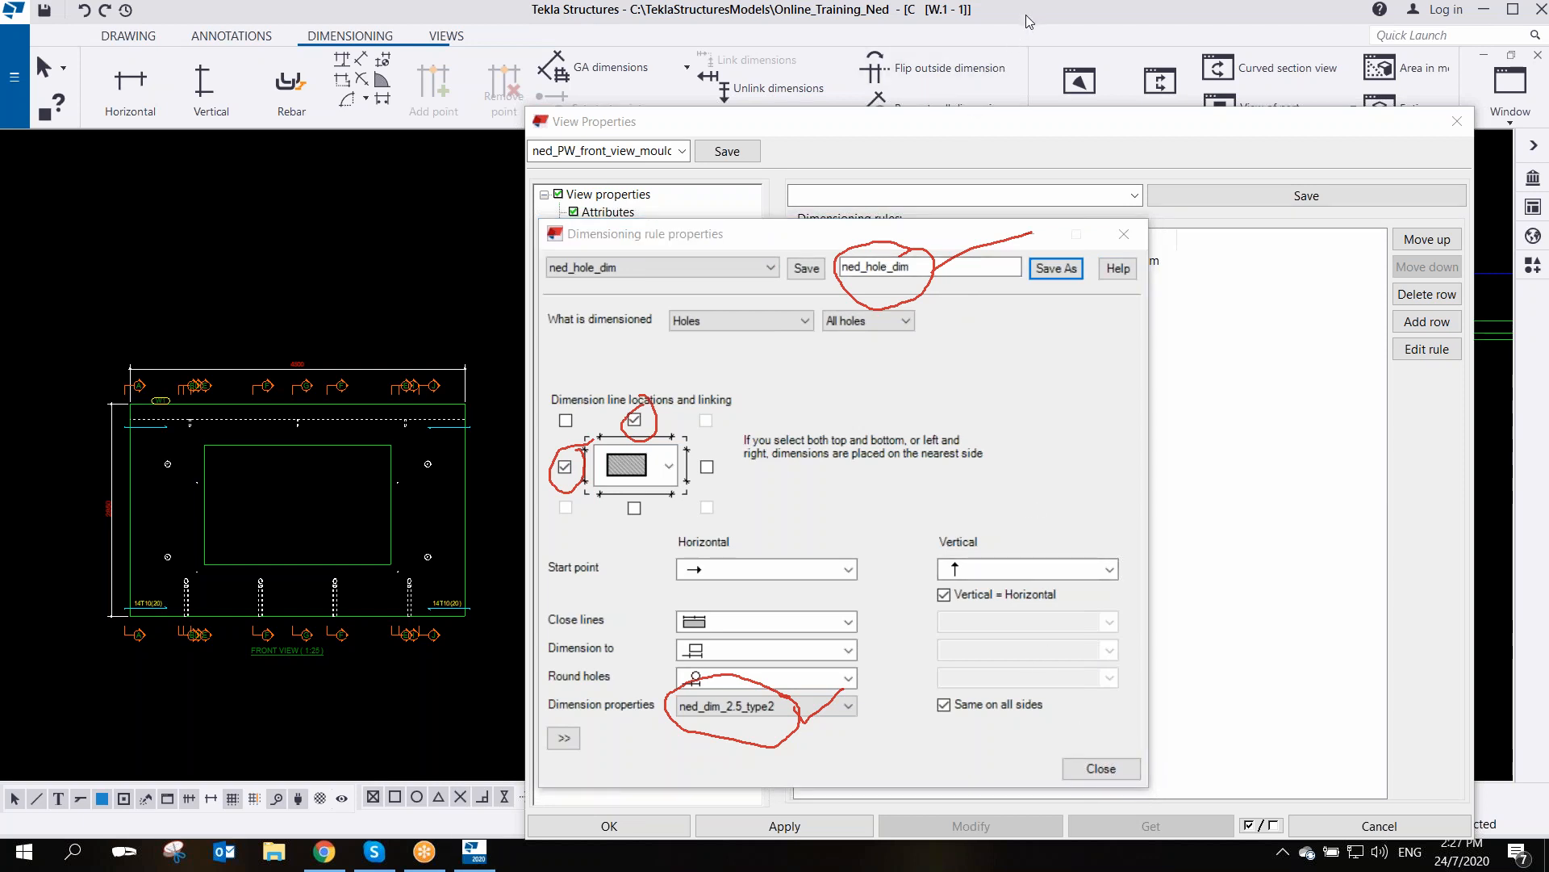
pyautogui.click(1020, 151)
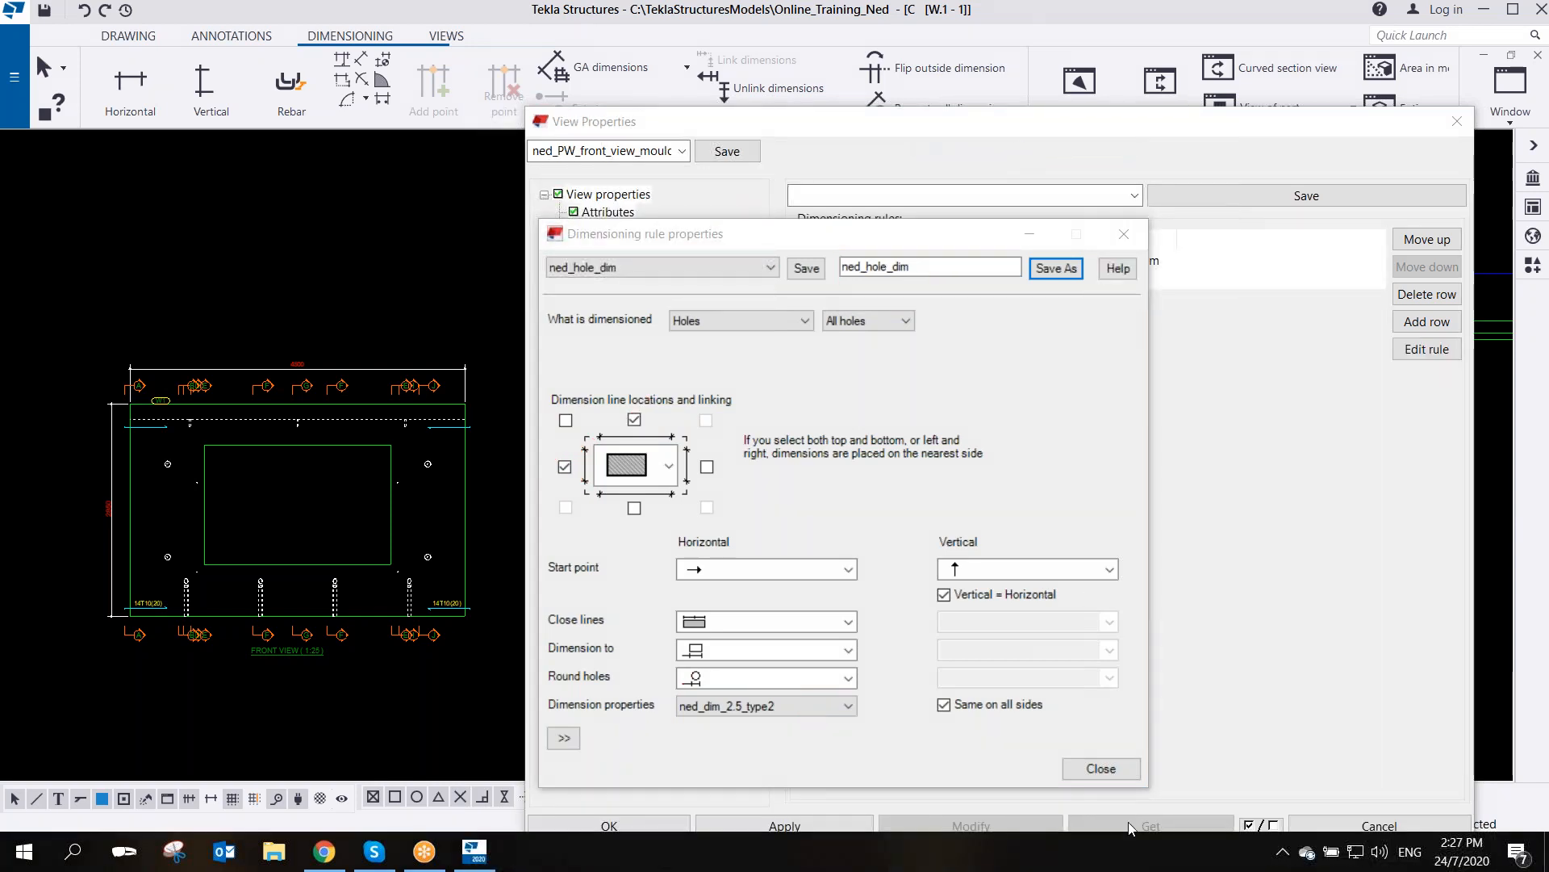
# - Close the rule properties and assign ned_hole_dim to the Hole dimensions rule of the view
pyautogui.click(1101, 770)
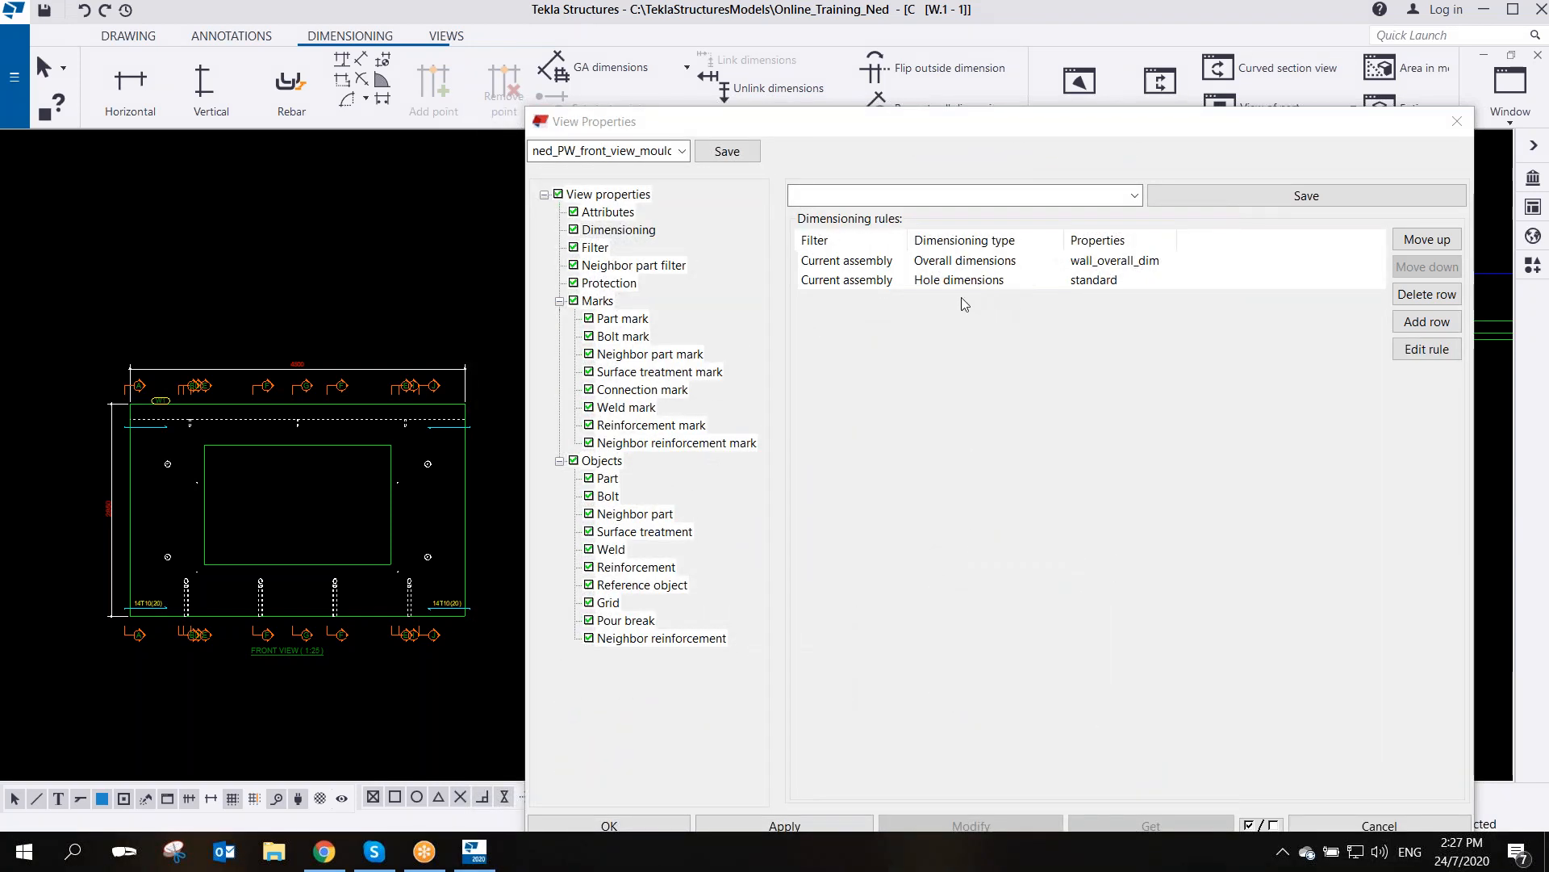
pyautogui.click(1093, 280)
pyautogui.click(1169, 279)
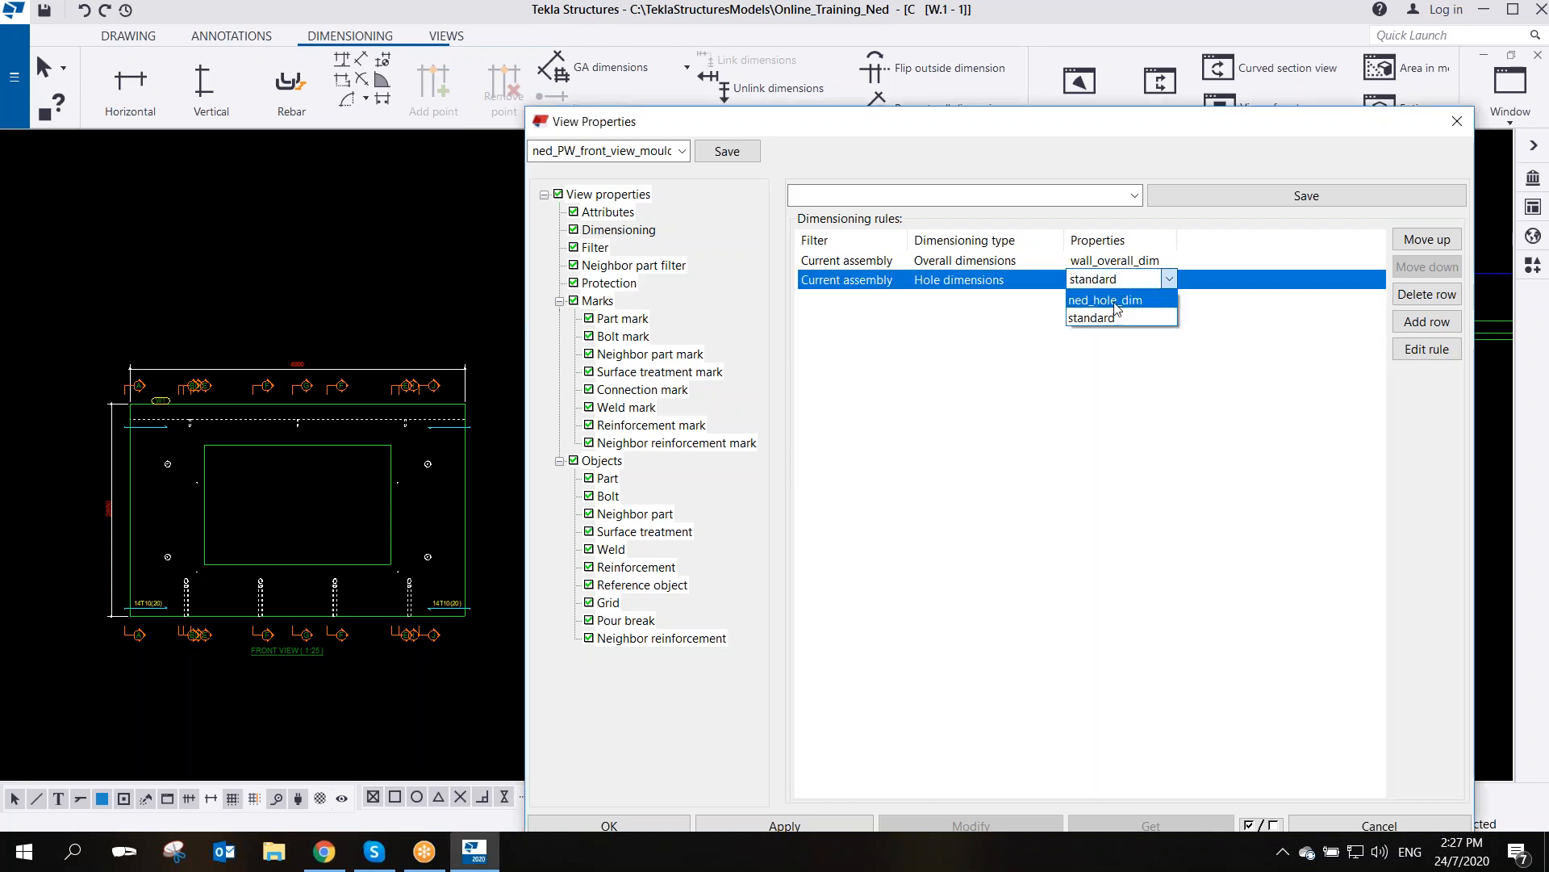
pyautogui.click(1117, 301)
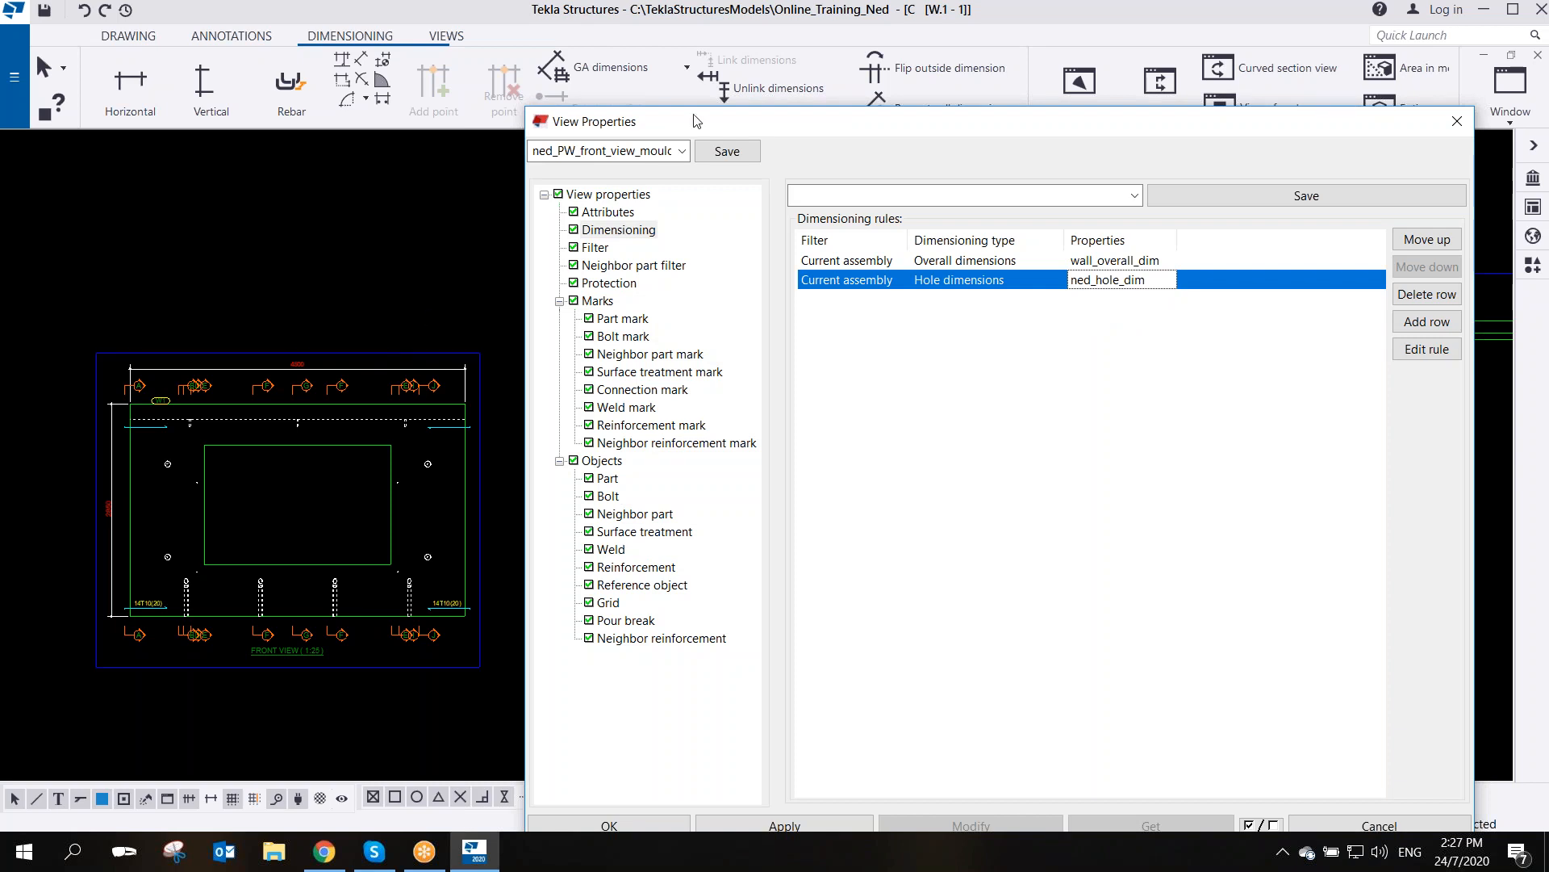
# - Apply both dimensioning rules to the front view and inspect the opening and overall dimension lines
pyautogui.click(414, 347)
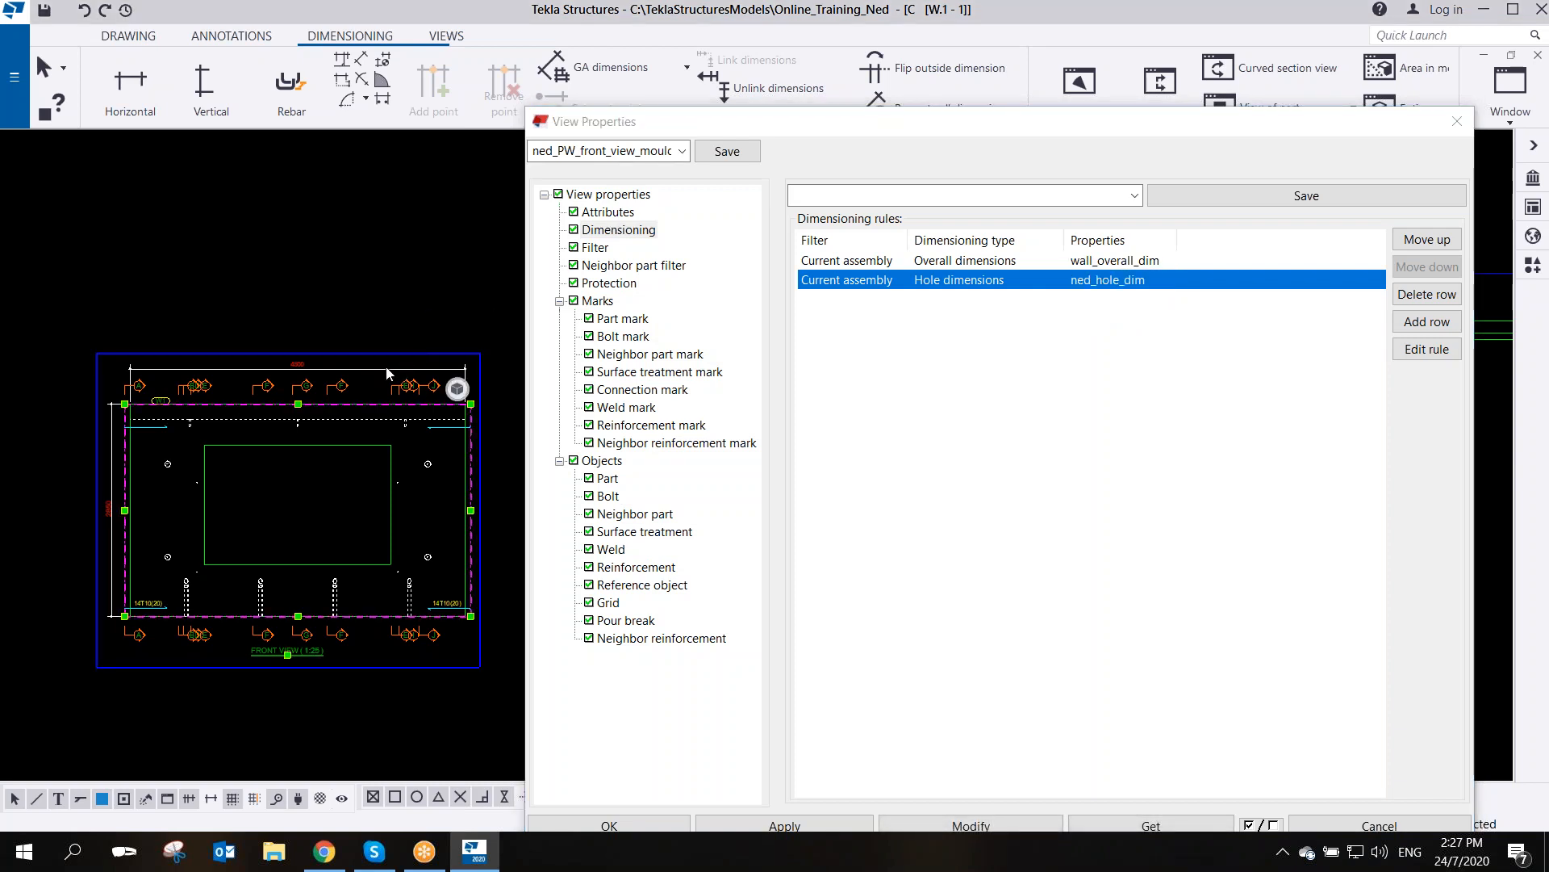
pyautogui.moveTo(906, 123); pyautogui.dragTo(906, 78)
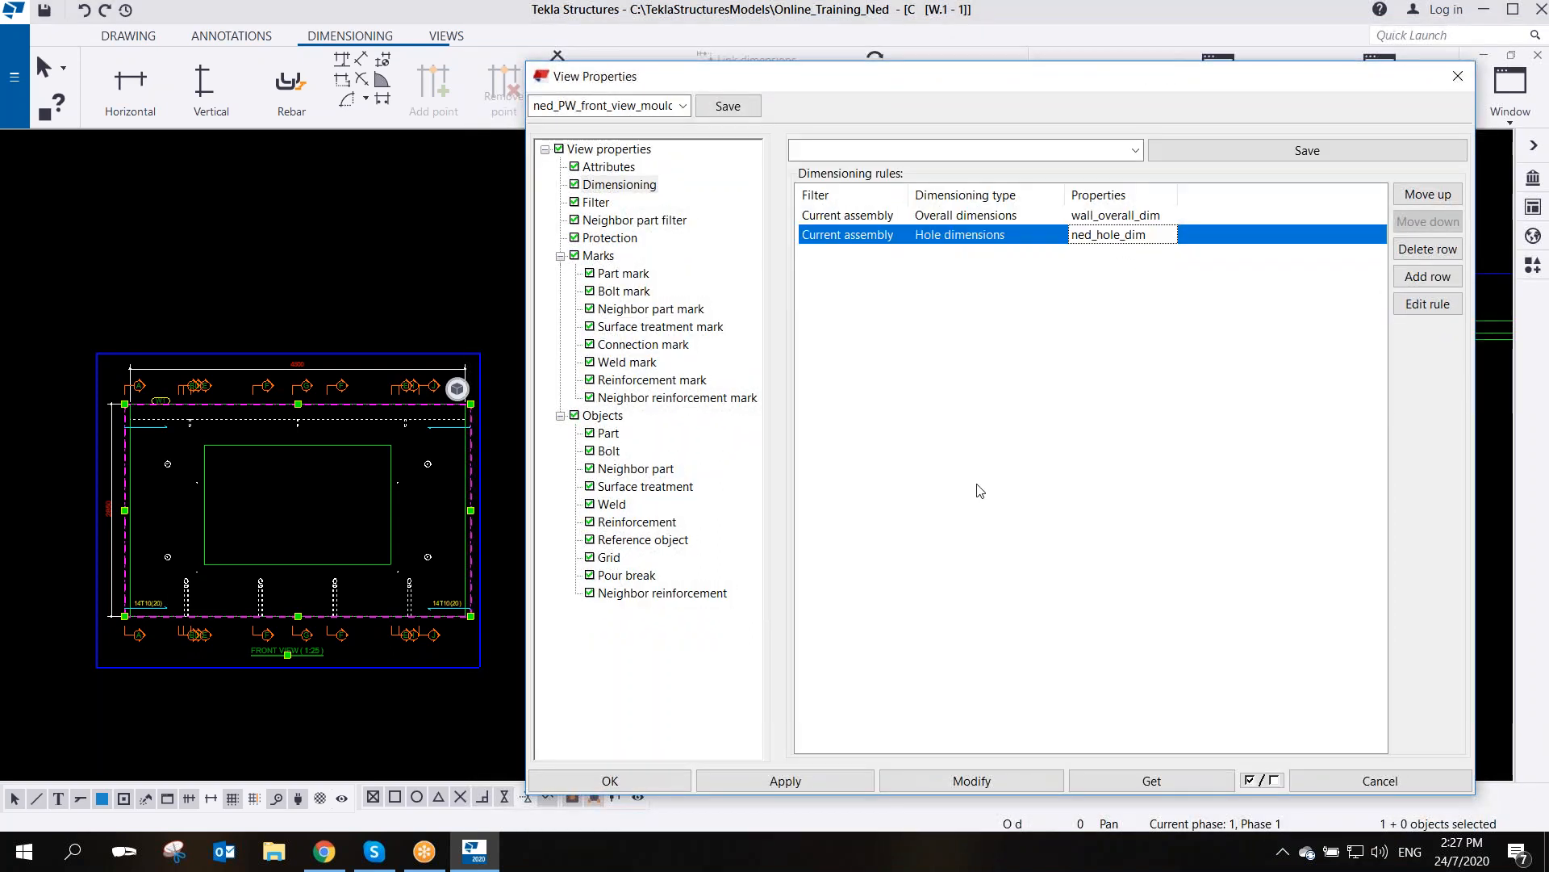
pyautogui.click(962, 784)
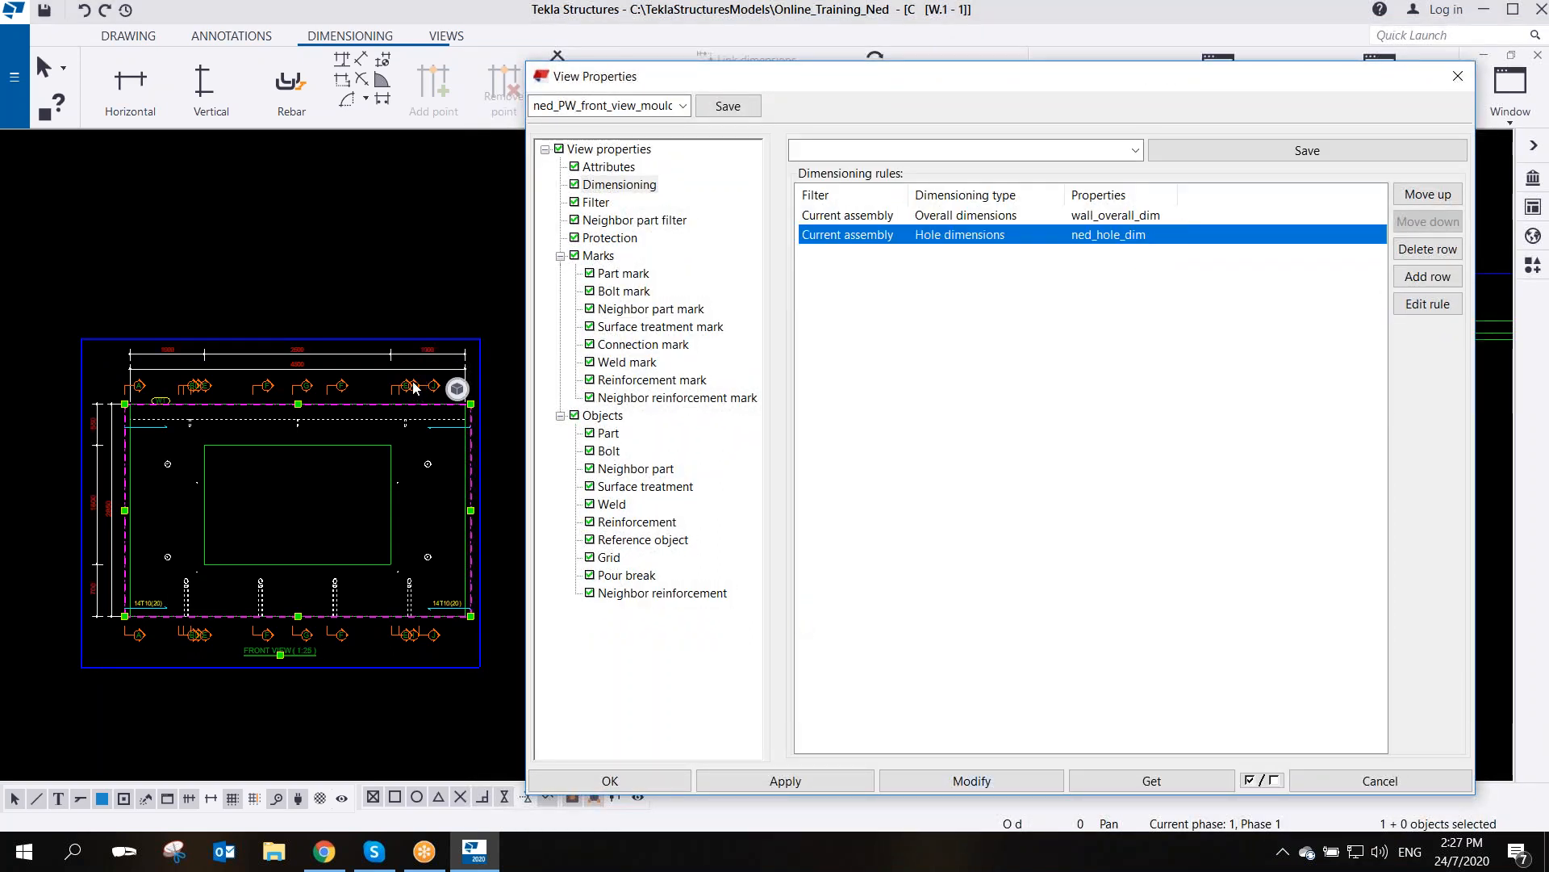
pyautogui.scroll(5, 214, 381)
pyautogui.scroll(-3, 207, 359)
pyautogui.scroll(5, 207, 359)
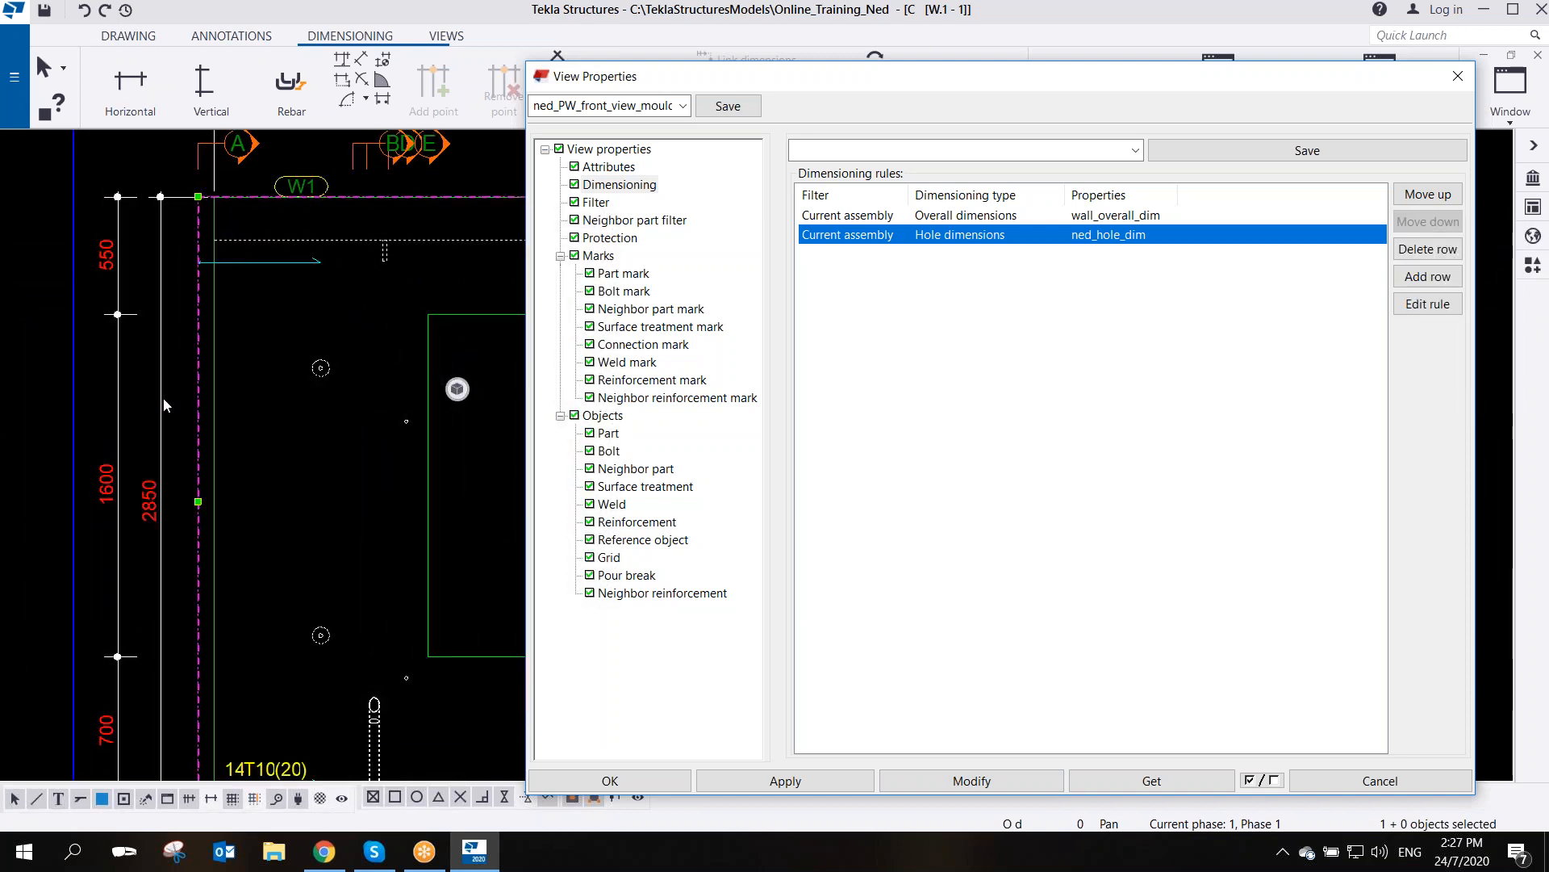
pyautogui.scroll(-4, 133, 360)
pyautogui.scroll(2, 254, 285)
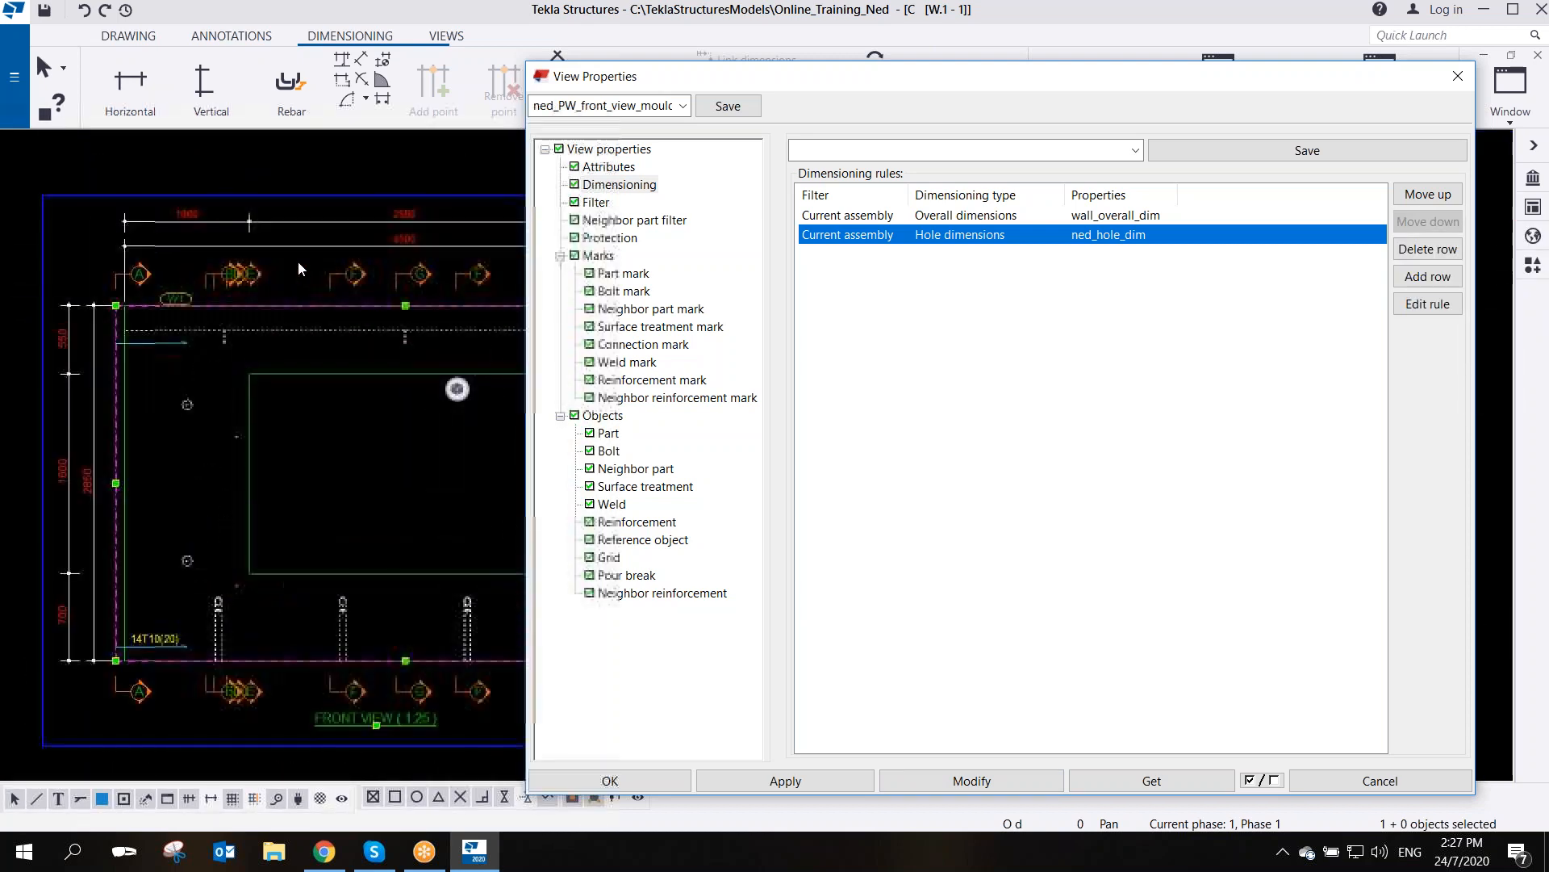
pyautogui.moveTo(303, 255); pyautogui.dragTo(279, 388, button='middle')
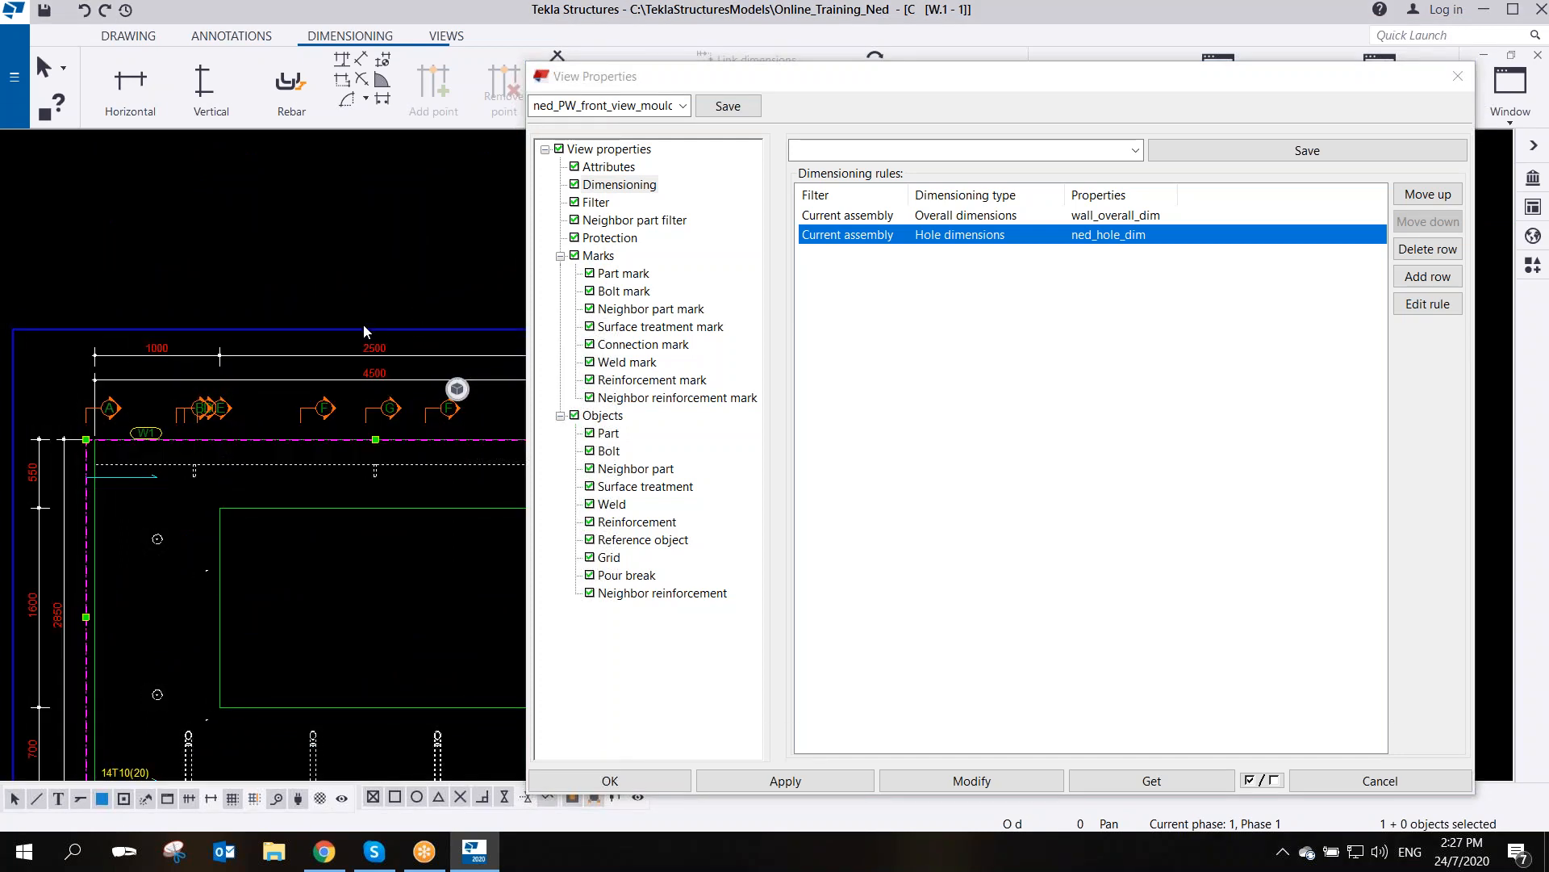
pyautogui.scroll(-3, 367, 340)
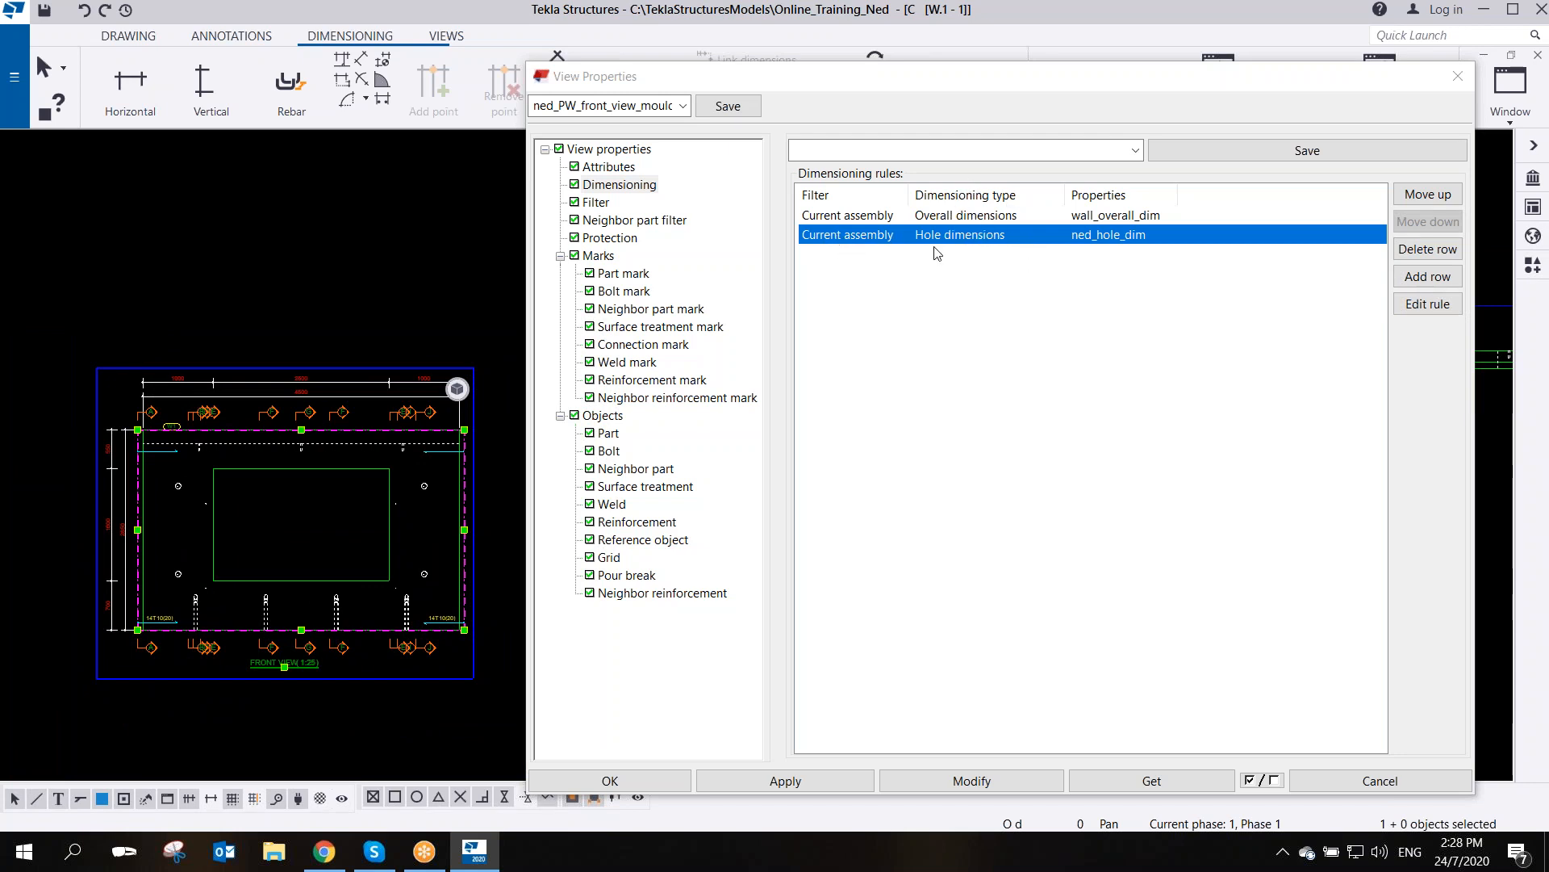
# - Move the Hole dimensions rule above the Overall dimensions rule in the front view's rule order
pyautogui.click(1414, 197)
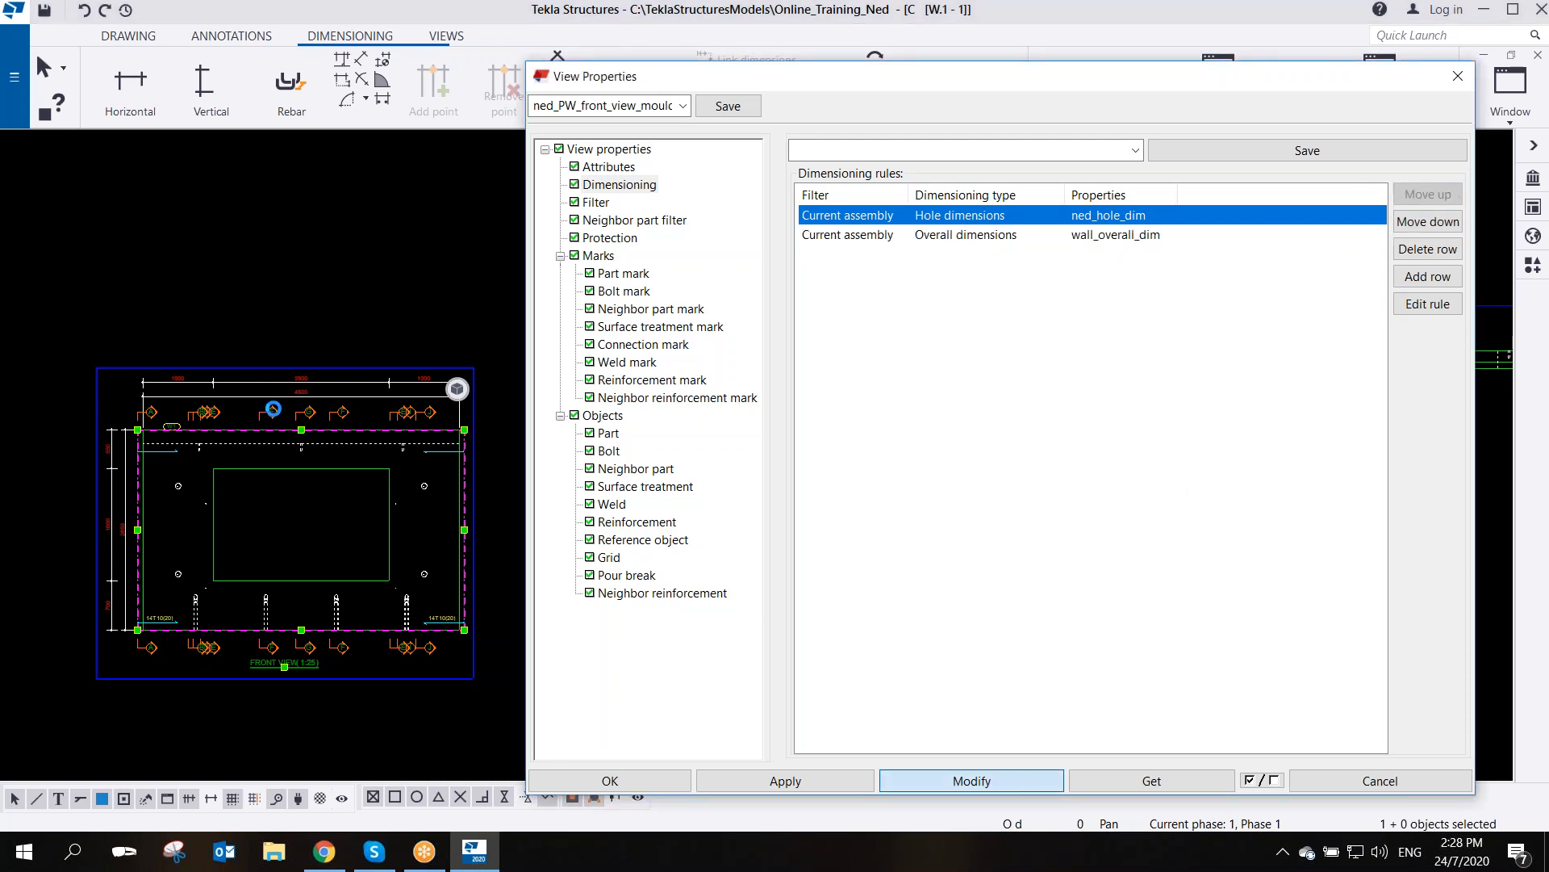
# - Inspect the opening and overall dimension lines along the upper and side edges of the front view
pyautogui.scroll(5, 242, 391)
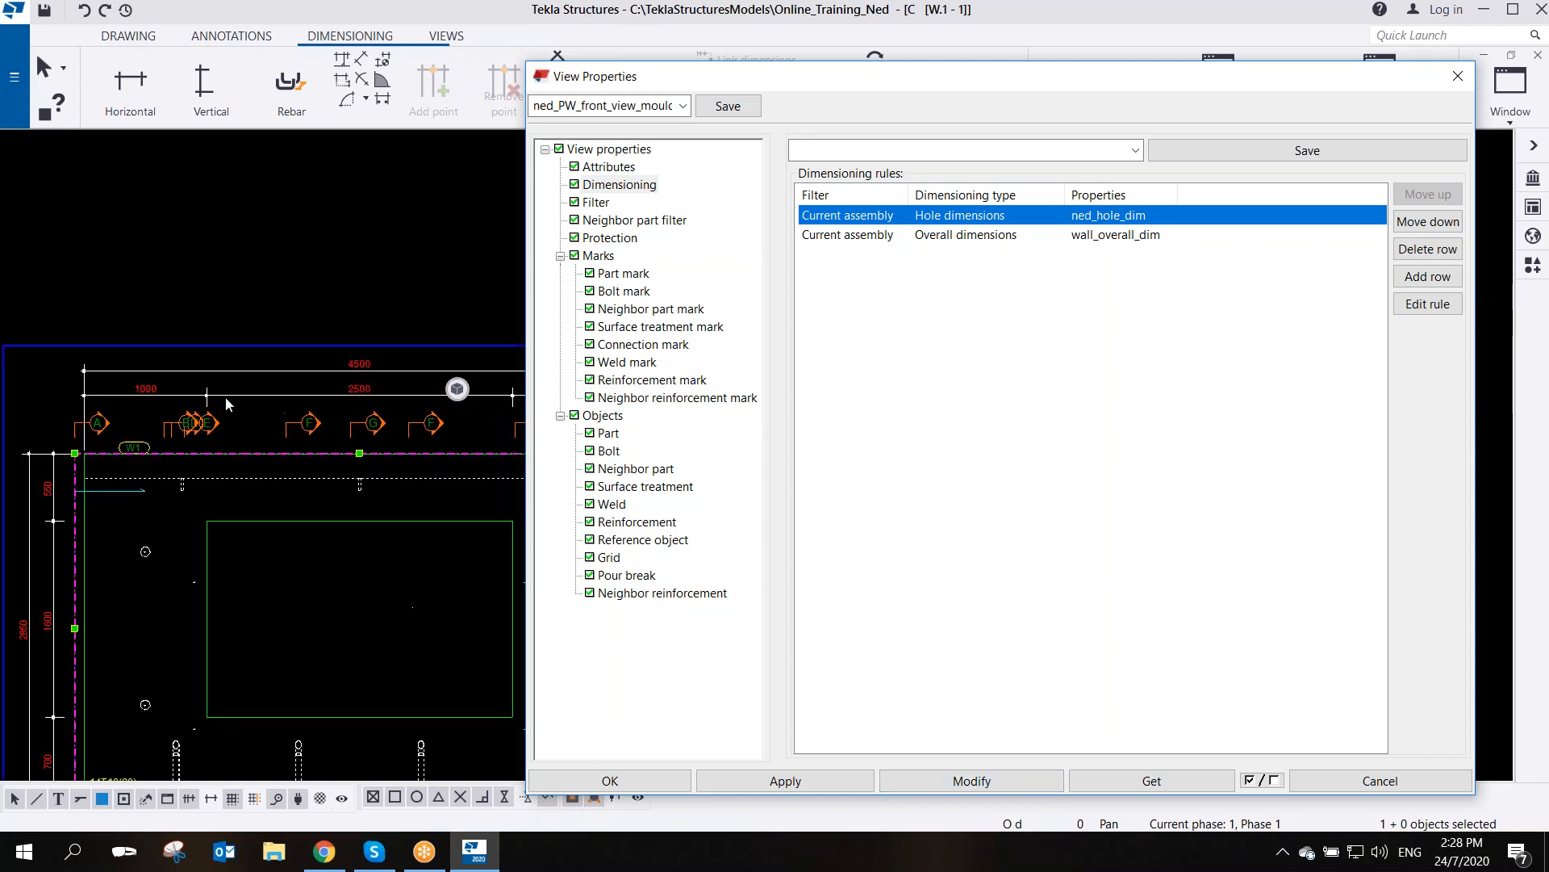
pyautogui.scroll(-3, 182, 381)
pyautogui.scroll(4, 225, 467)
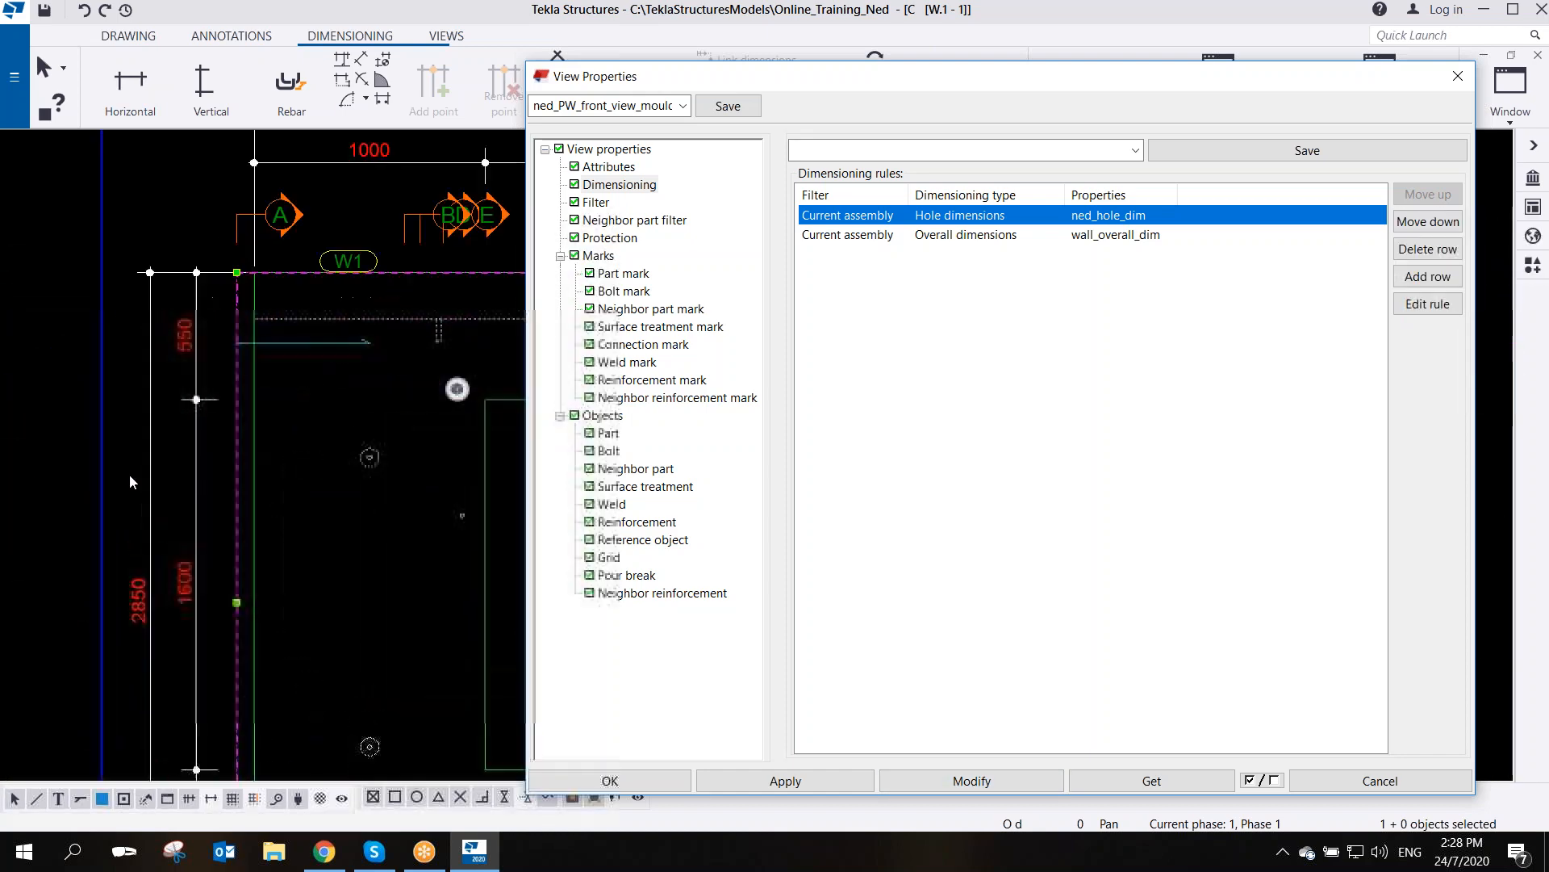
pyautogui.scroll(-6, 251, 467)
pyautogui.scroll(3, 254, 466)
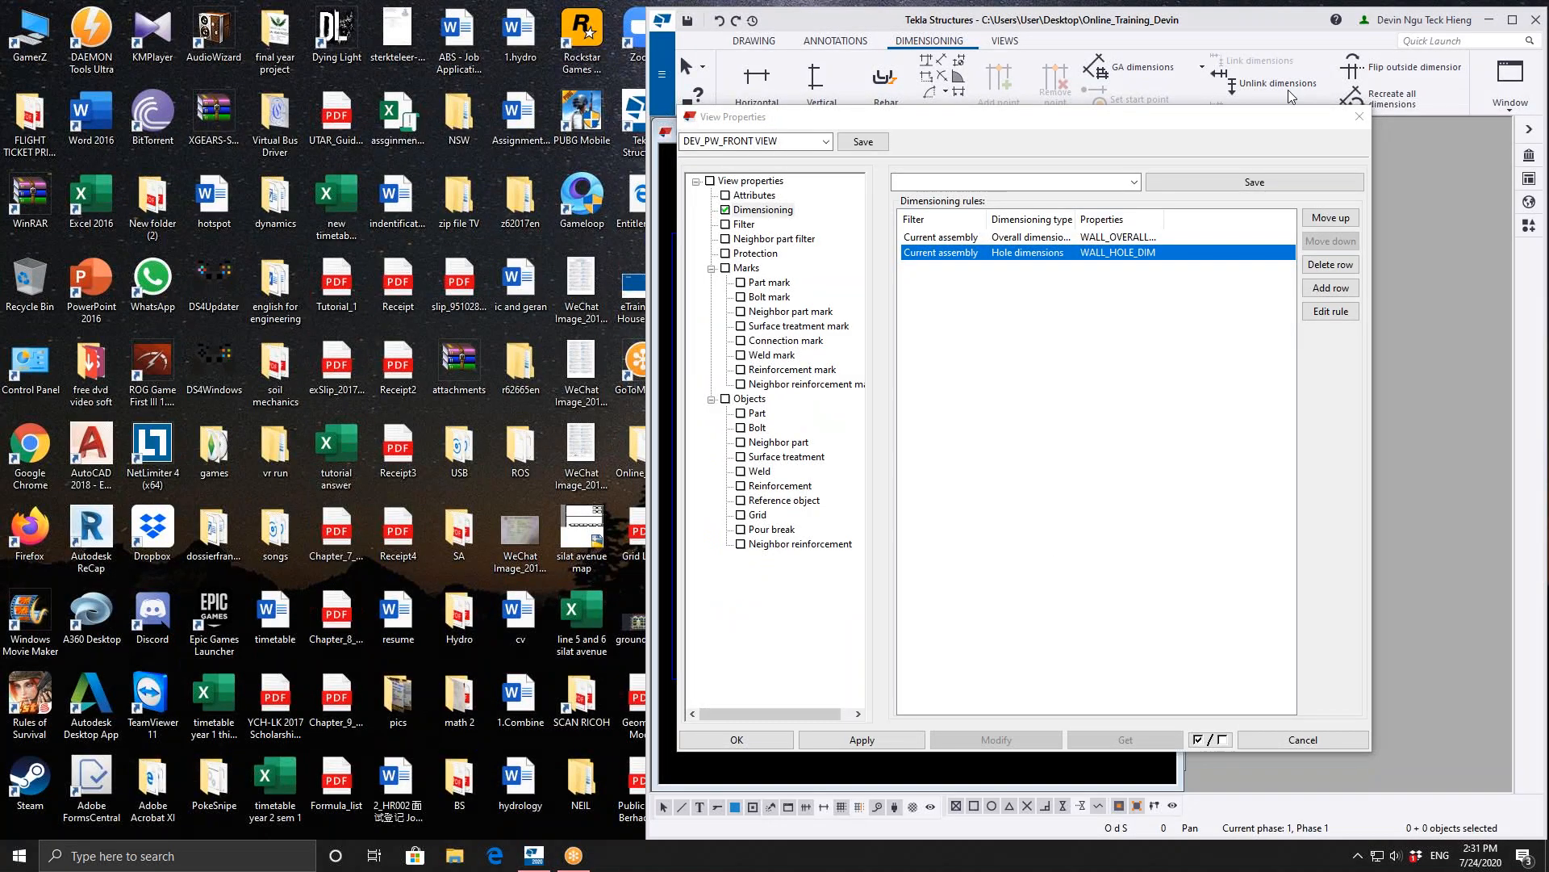
# - Move the View Properties dialog aside and examine the dimension lines around the small holes beside the opening, then bring the dialog back over the drawing
pyautogui.moveTo(1052, 121); pyautogui.dragTo(455, 132)
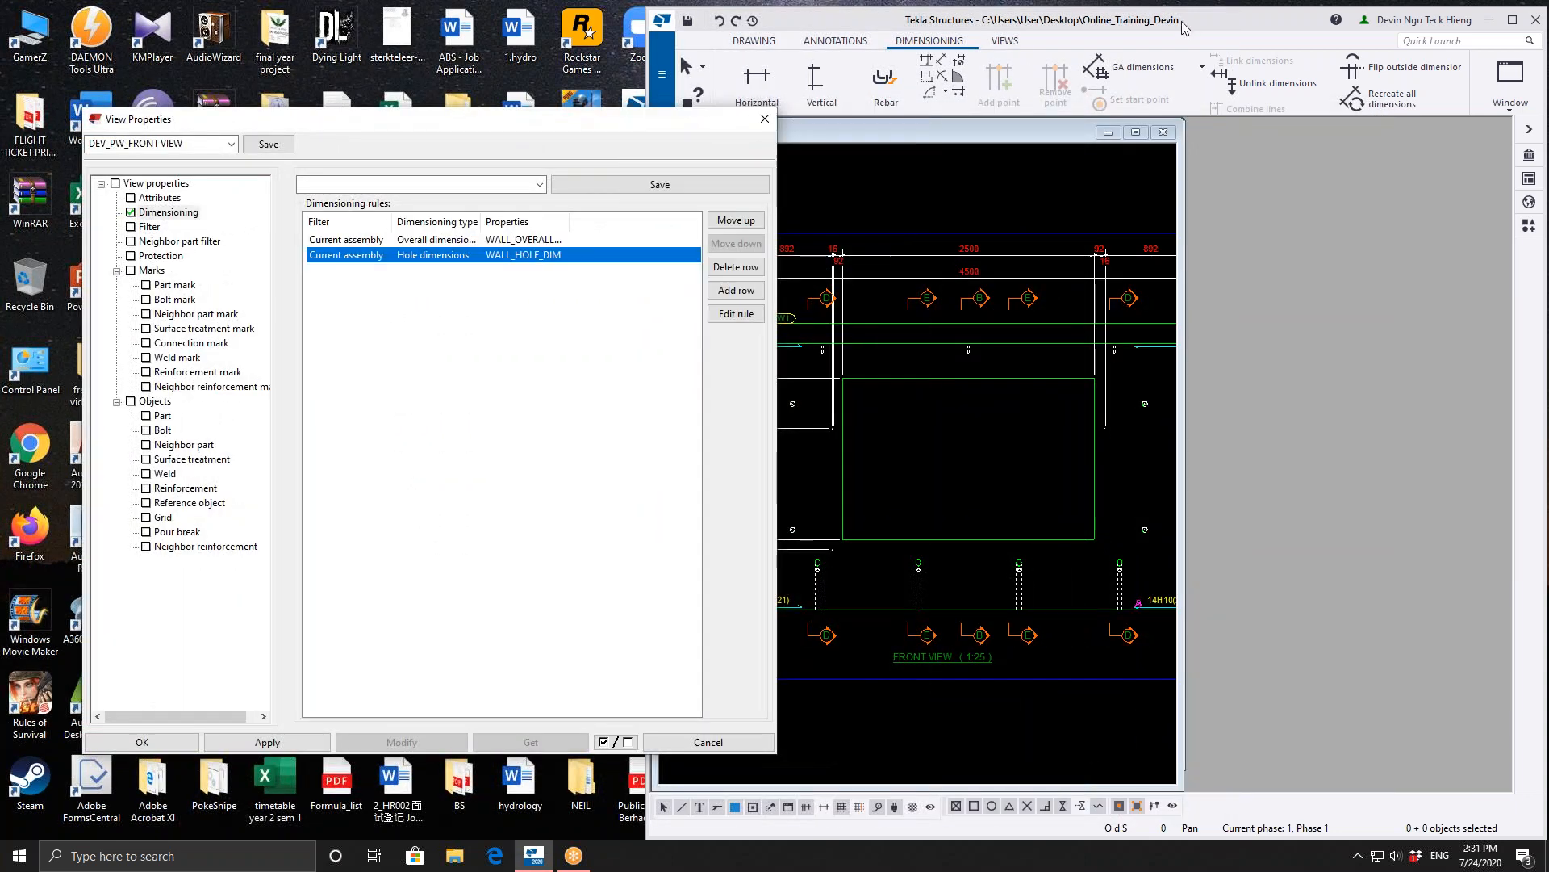
pyautogui.moveTo(647, 127); pyautogui.dragTo(505, 105)
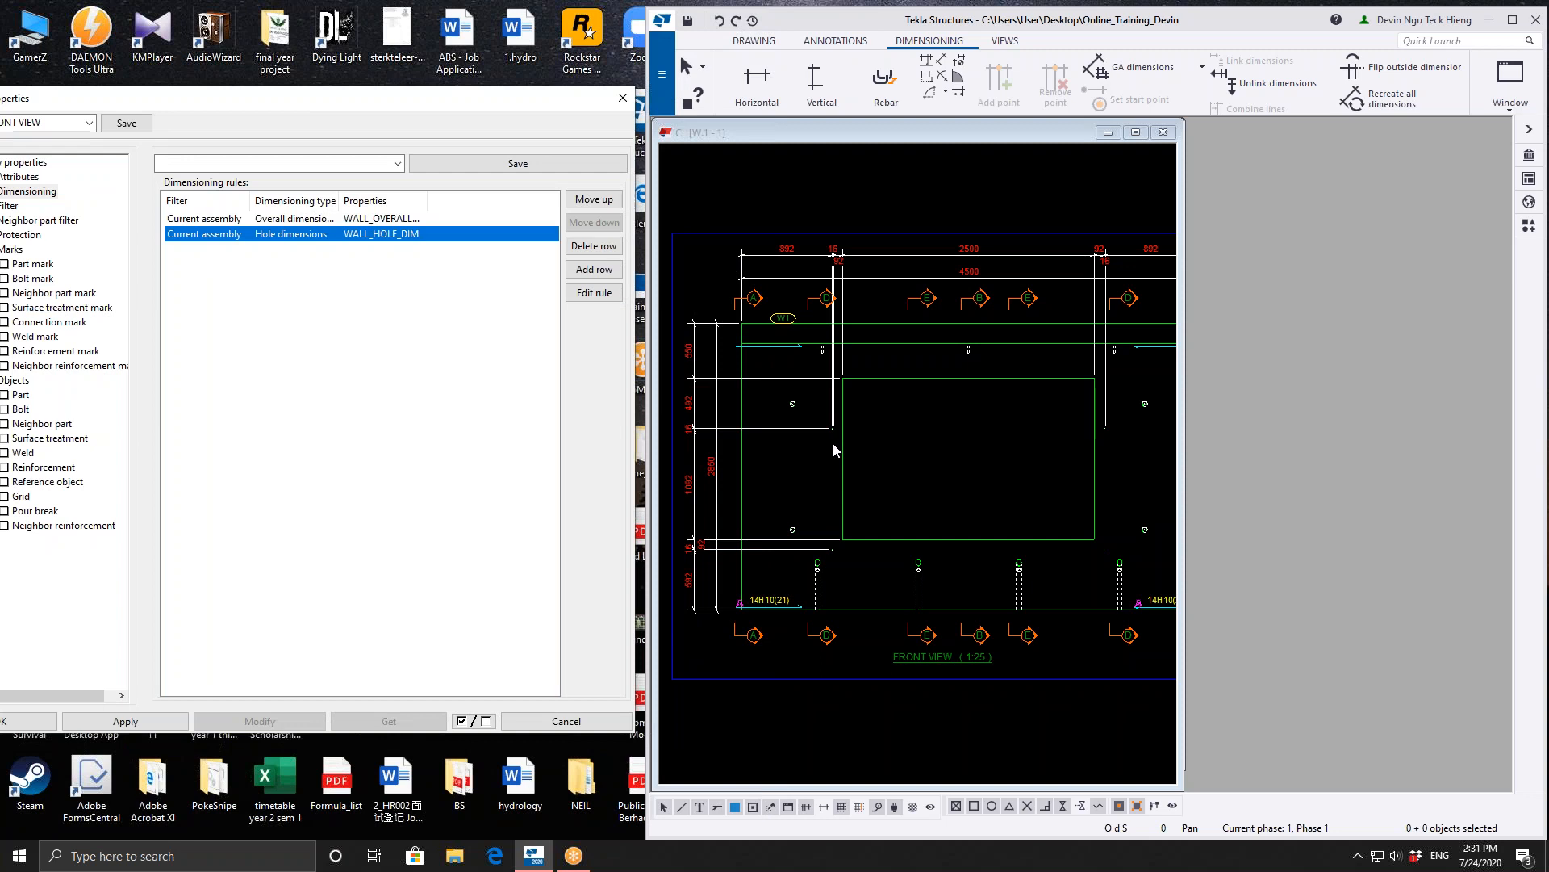
pyautogui.scroll(1, 835, 449)
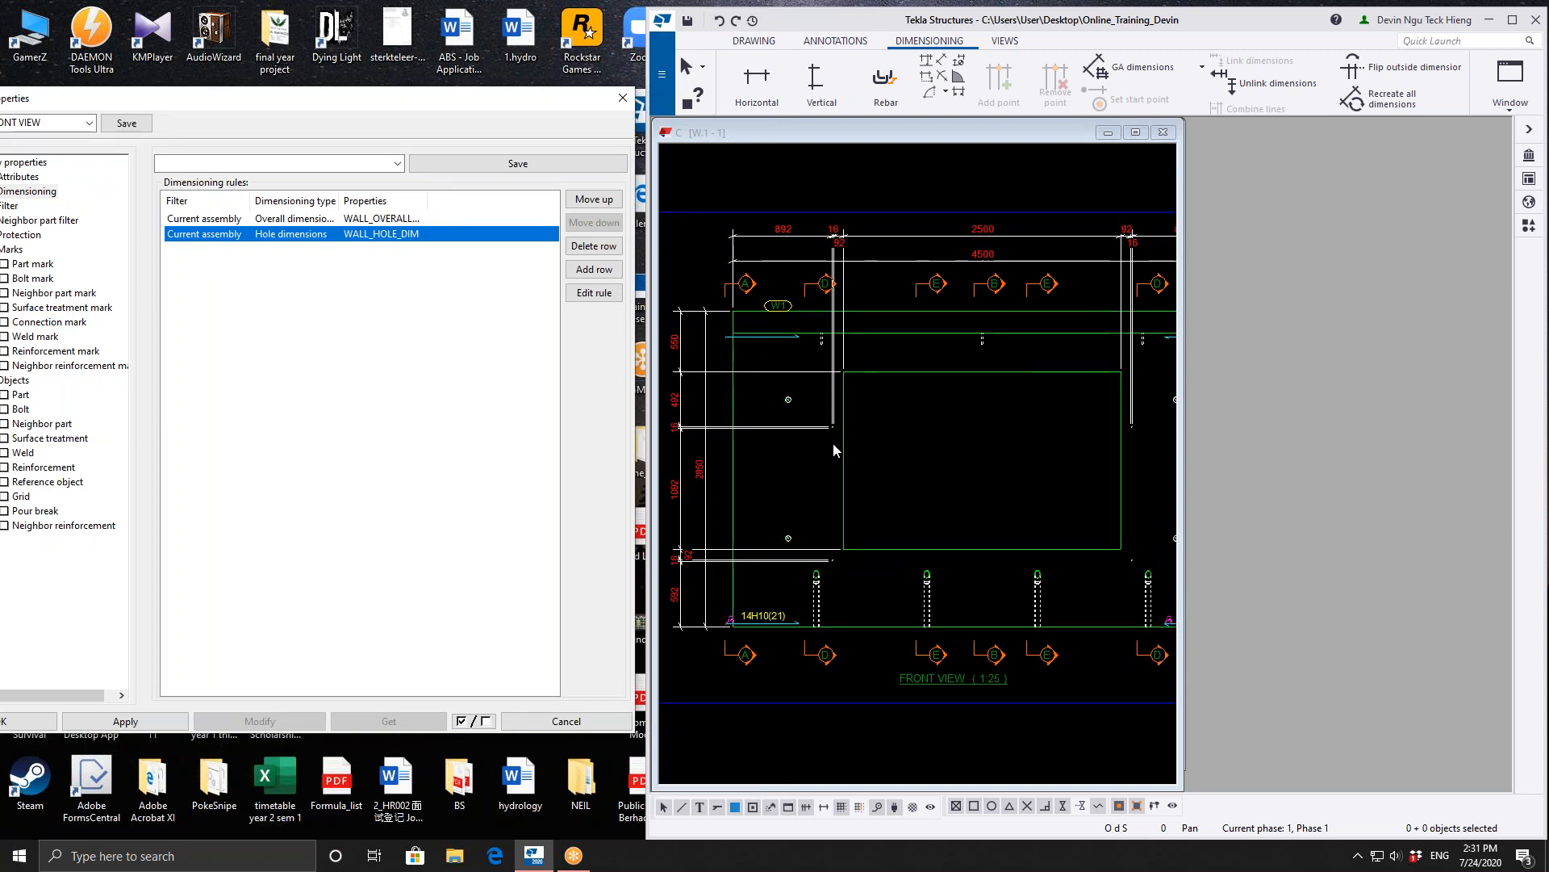
pyautogui.scroll(5, 835, 450)
pyautogui.moveTo(837, 390); pyautogui.dragTo(849, 563, button='middle')
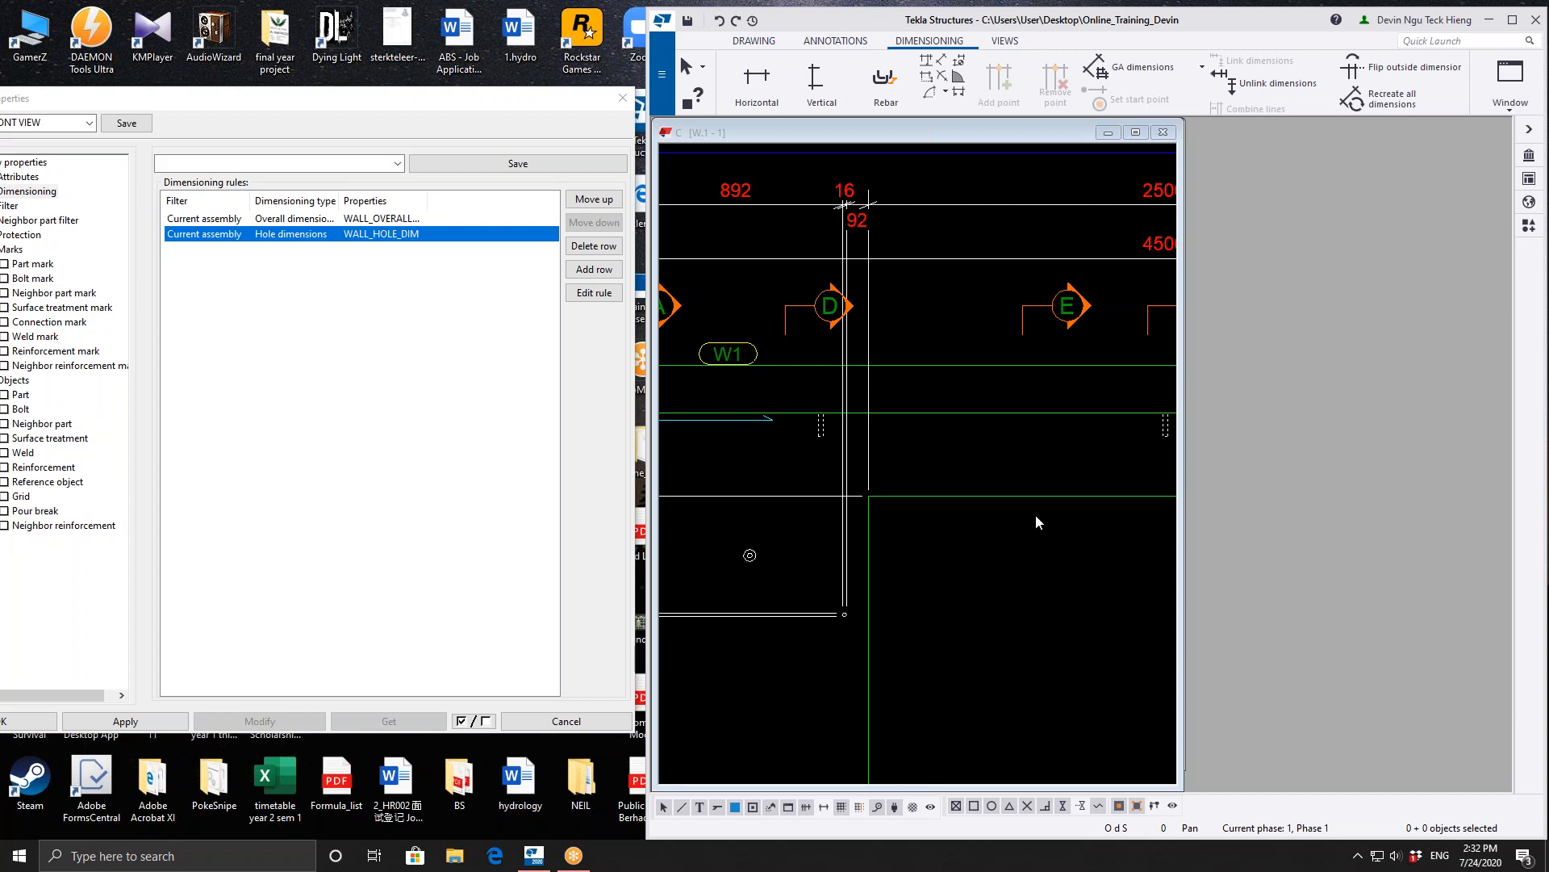
pyautogui.moveTo(970, 562); pyautogui.dragTo(1078, 516, button='middle')
pyautogui.scroll(-5, 1078, 517)
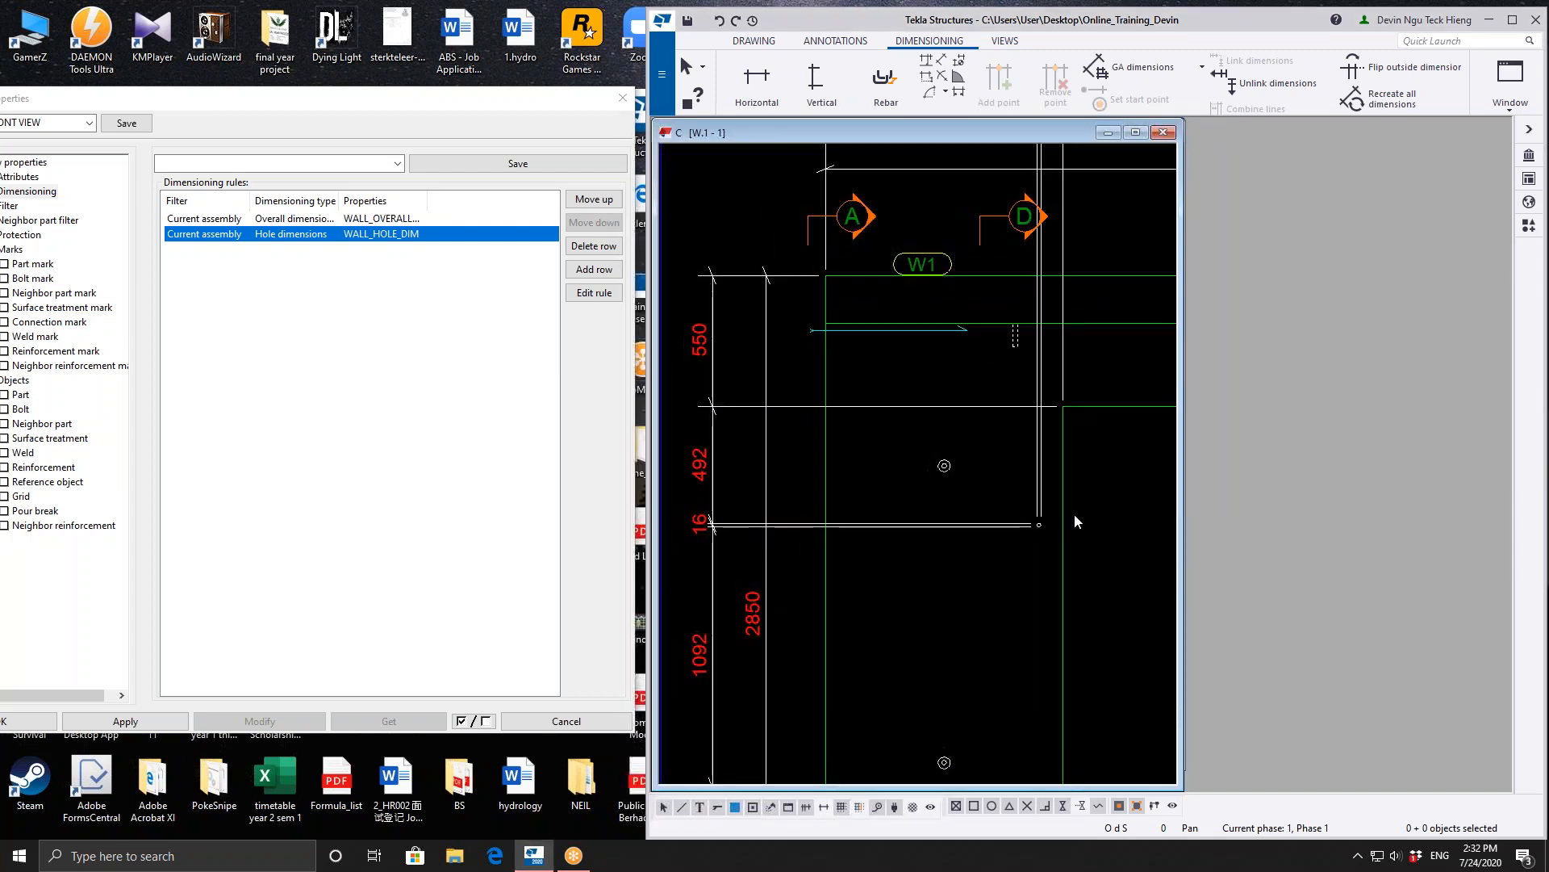
pyautogui.moveTo(1028, 578); pyautogui.dragTo(975, 580, button='middle')
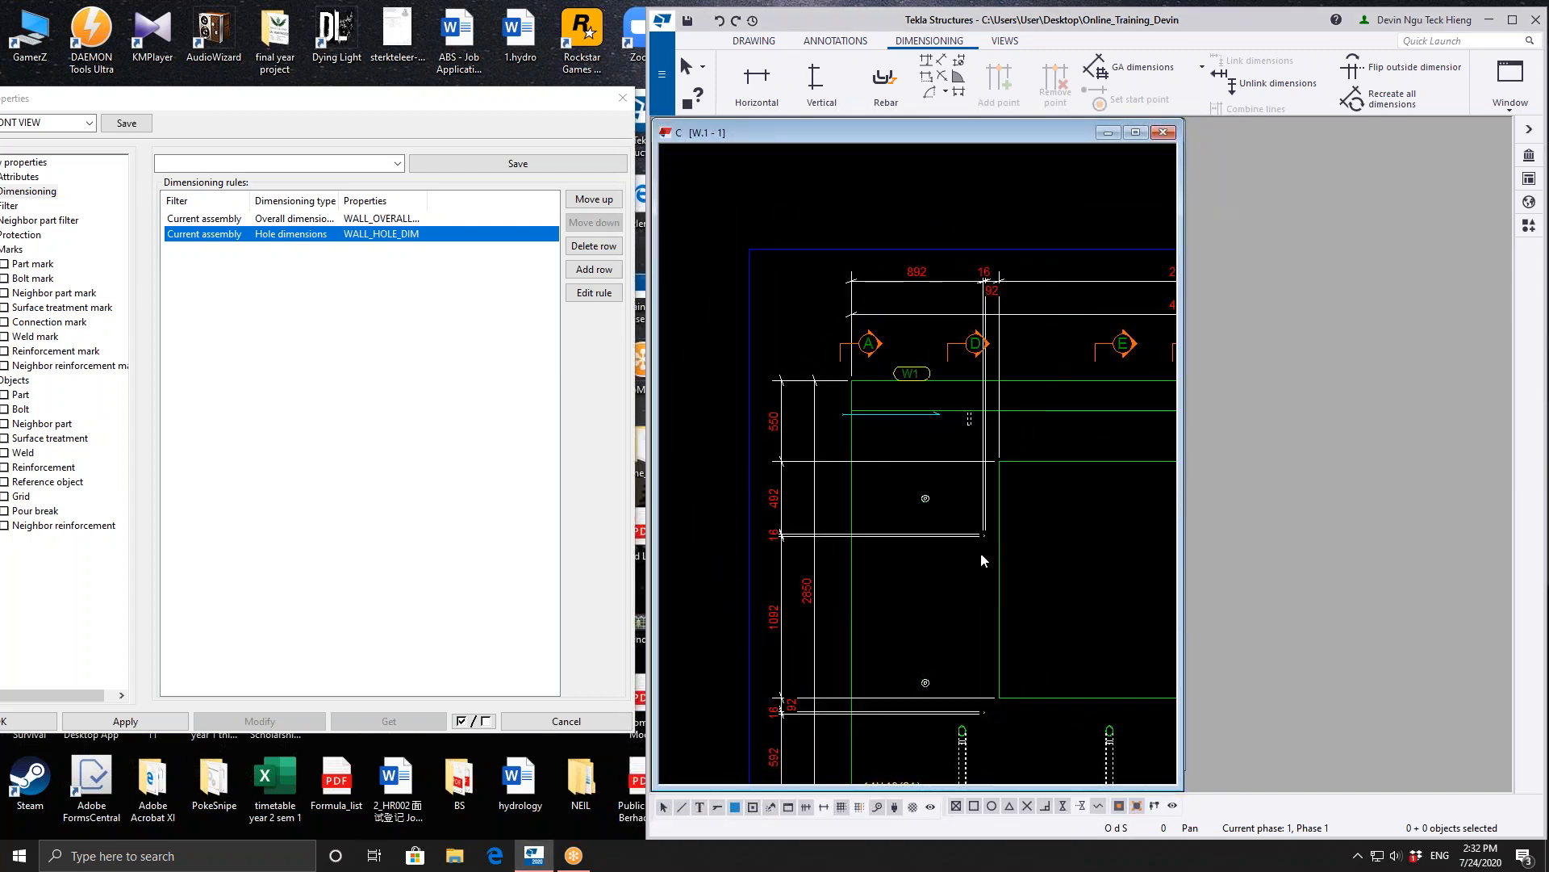
pyautogui.scroll(5, 987, 539)
pyautogui.scroll(-5, 980, 539)
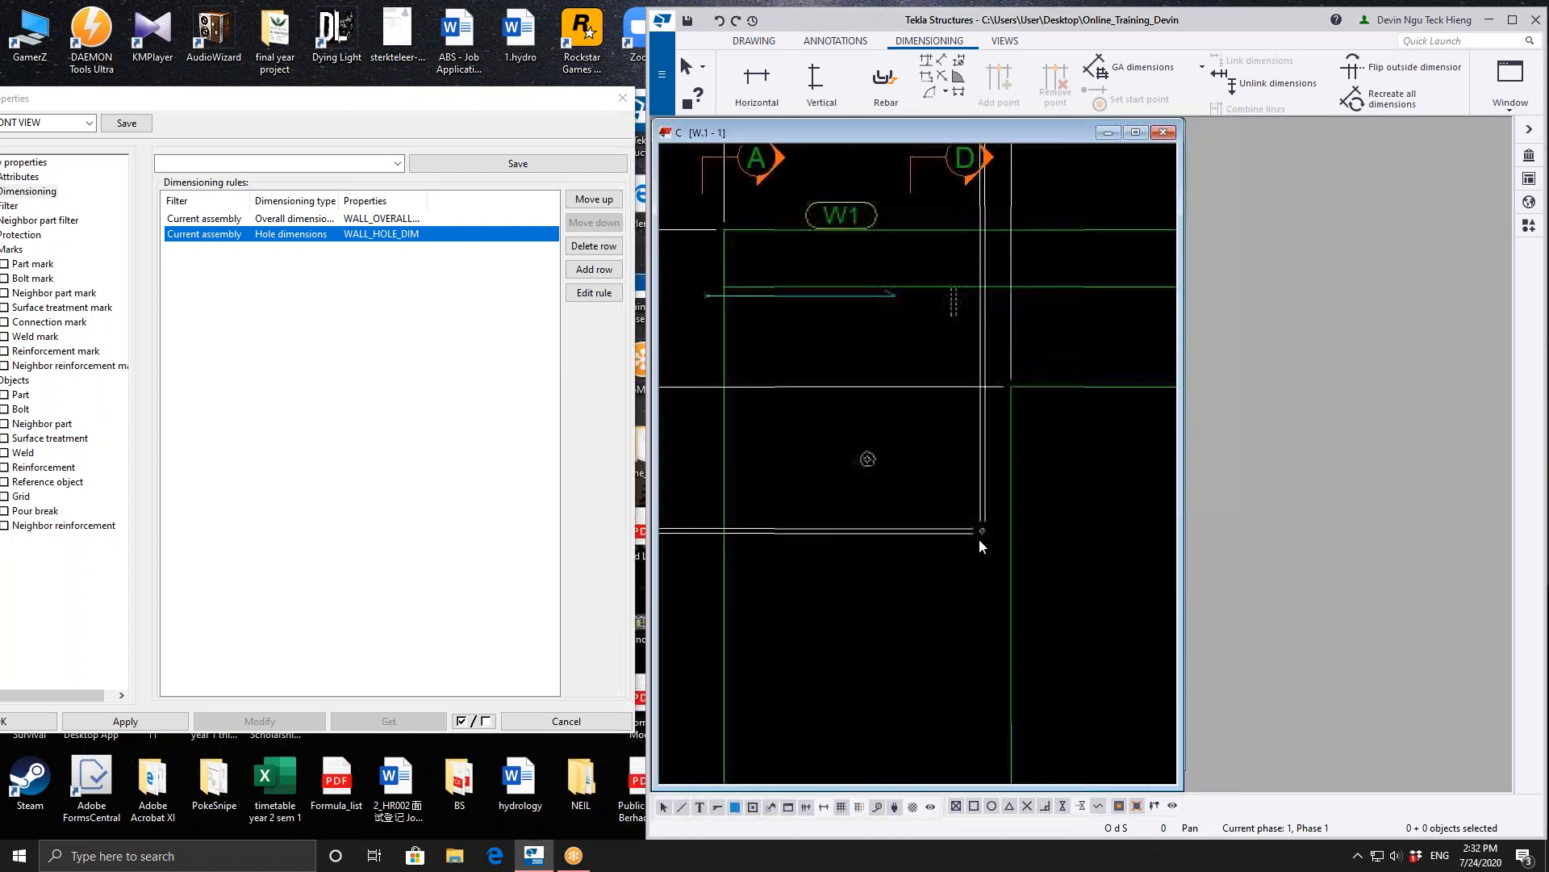
pyautogui.moveTo(980, 540)
pyautogui.mouseDown(button='middle')
pyautogui.moveTo(1033, 559)
pyautogui.moveTo(931, 554)
pyautogui.moveTo(903, 508)
pyautogui.moveTo(857, 485)
pyautogui.moveTo(888, 495)
pyautogui.moveTo(890, 520)
pyautogui.mouseUp(button='middle')
pyautogui.scroll(2, 890, 515)
pyautogui.scroll(-2, 867, 518)
pyautogui.scroll(1, 958, 476)
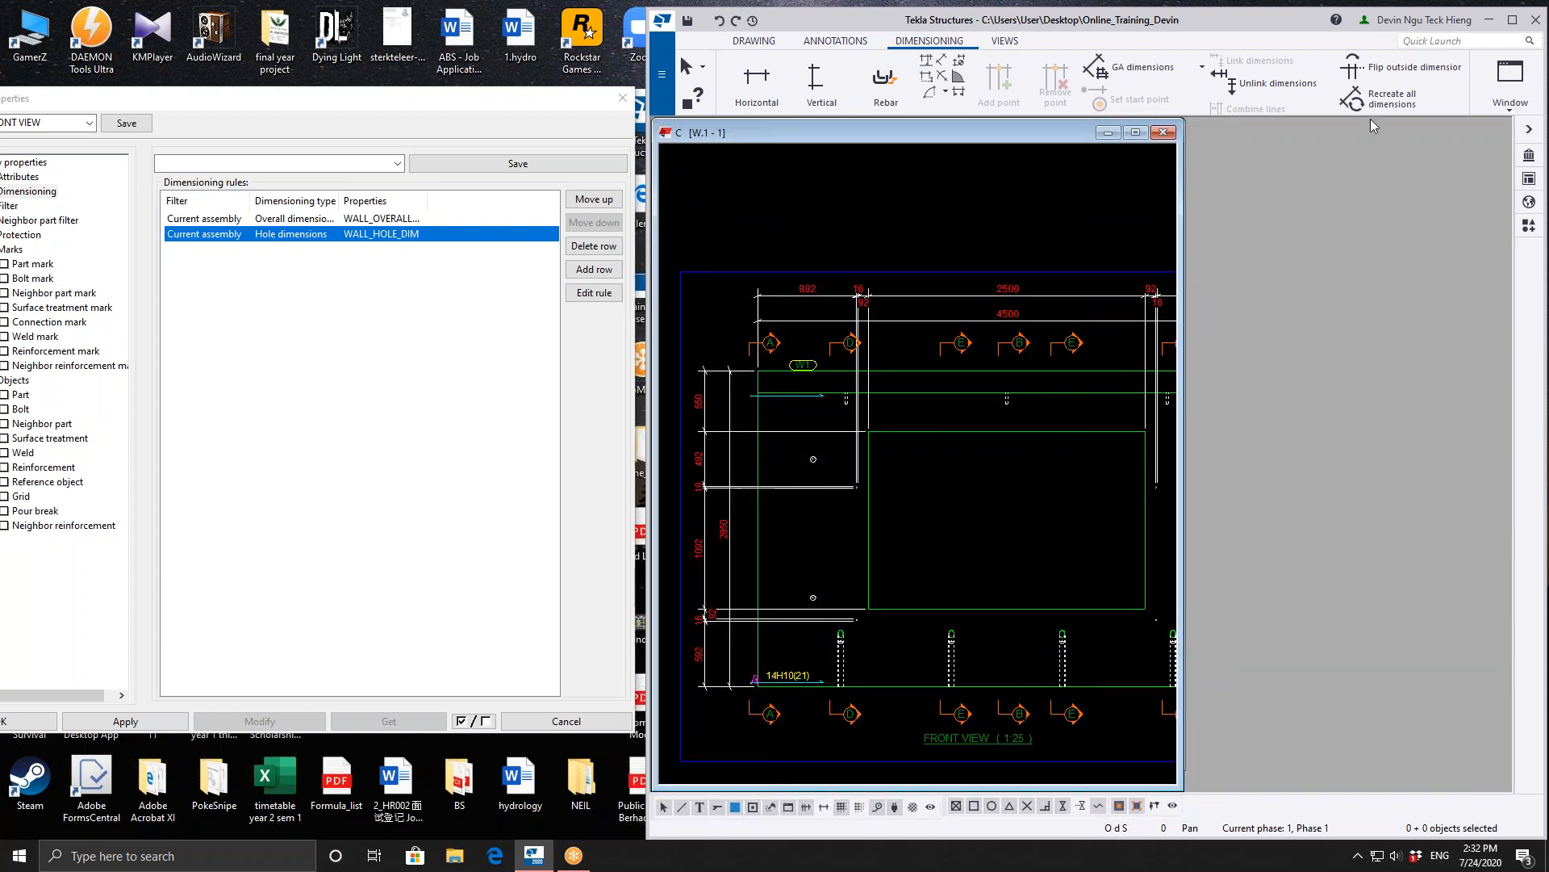
pyautogui.moveTo(548, 105)
pyautogui.mouseDown()
pyautogui.moveTo(1132, 133)
pyautogui.moveTo(1168, 117)
pyautogui.mouseUp()
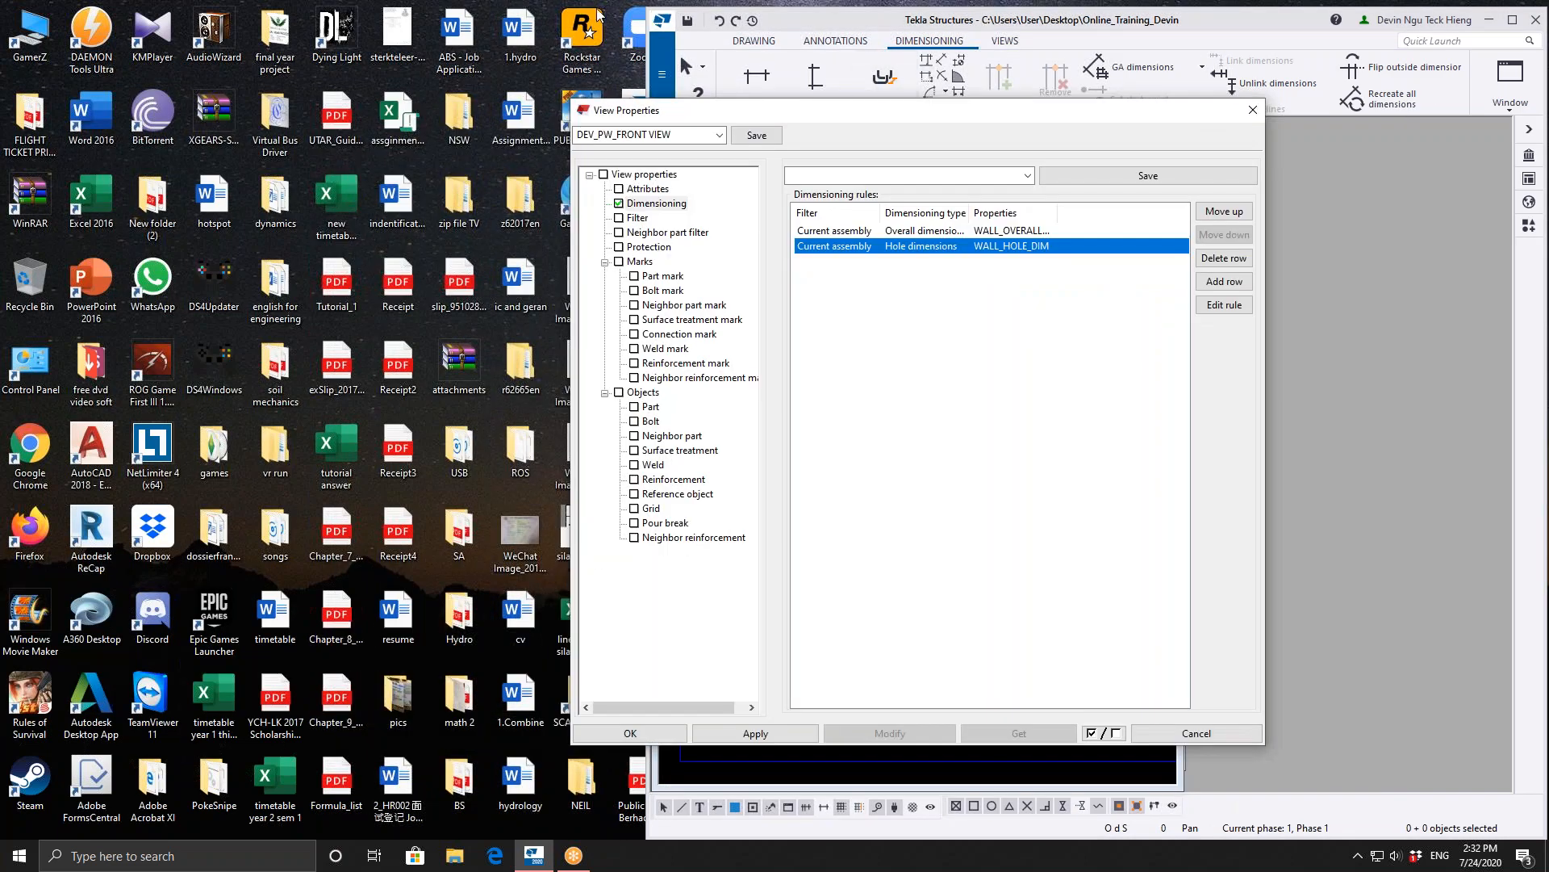
pyautogui.click(622, 39)
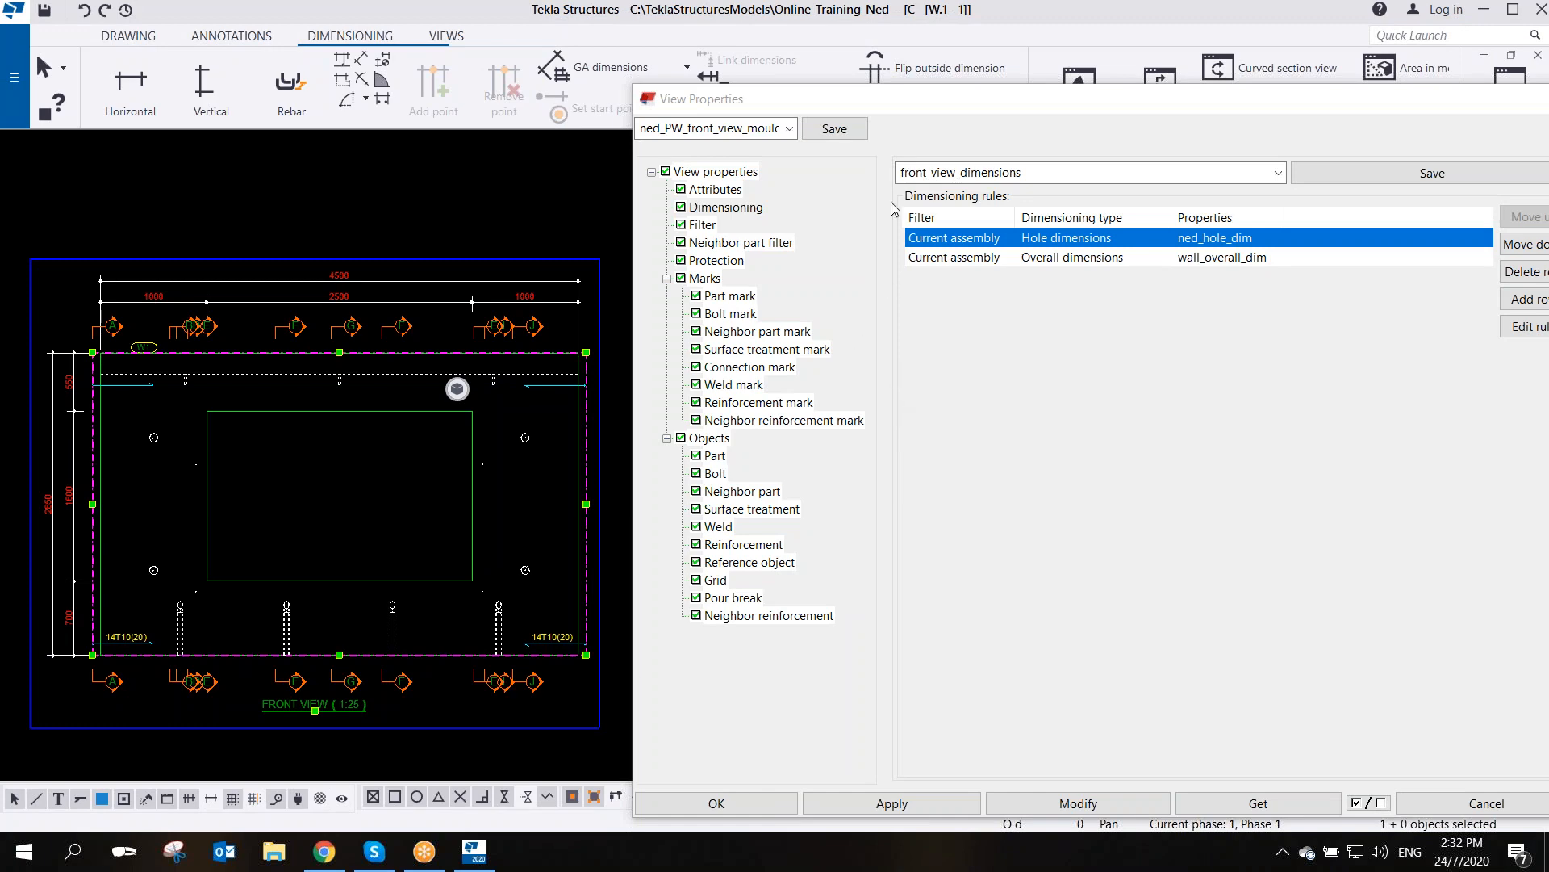
# - Deselect the front view and review its hole and overall dimensions beside the View Properties dialog
pyautogui.moveTo(921, 103); pyautogui.dragTo(844, 115)
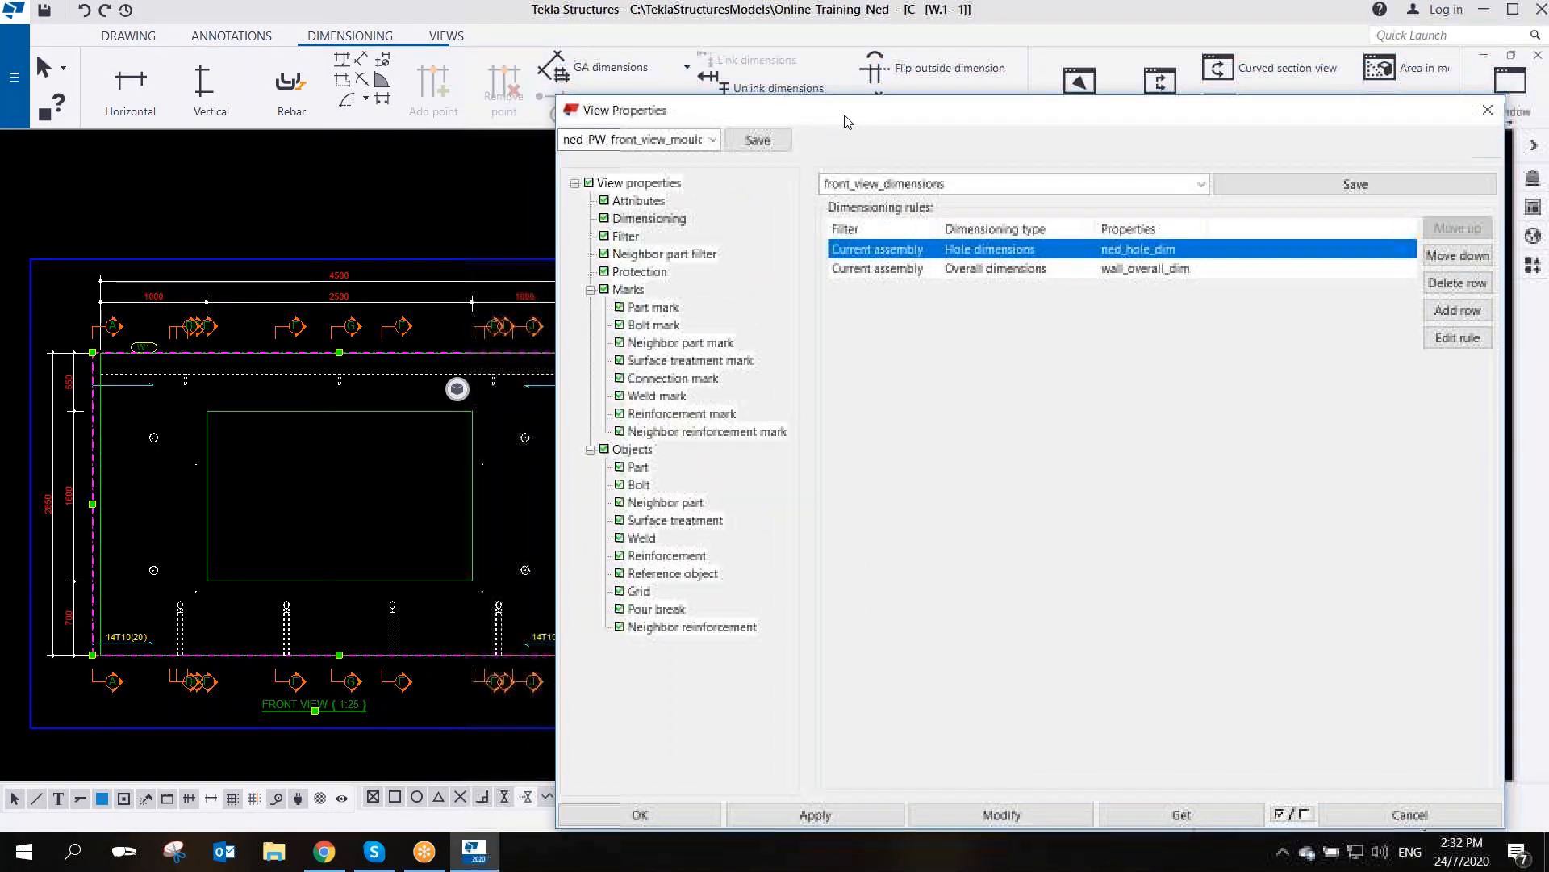
pyautogui.moveTo(442, 348)
pyautogui.mouseDown(button='middle')
pyautogui.moveTo(420, 323)
pyautogui.moveTo(371, 346)
pyautogui.mouseUp(button='middle')
pyautogui.scroll(-1, 429, 339)
pyautogui.scroll(1, 422, 336)
pyautogui.scroll(-3, 342, 382)
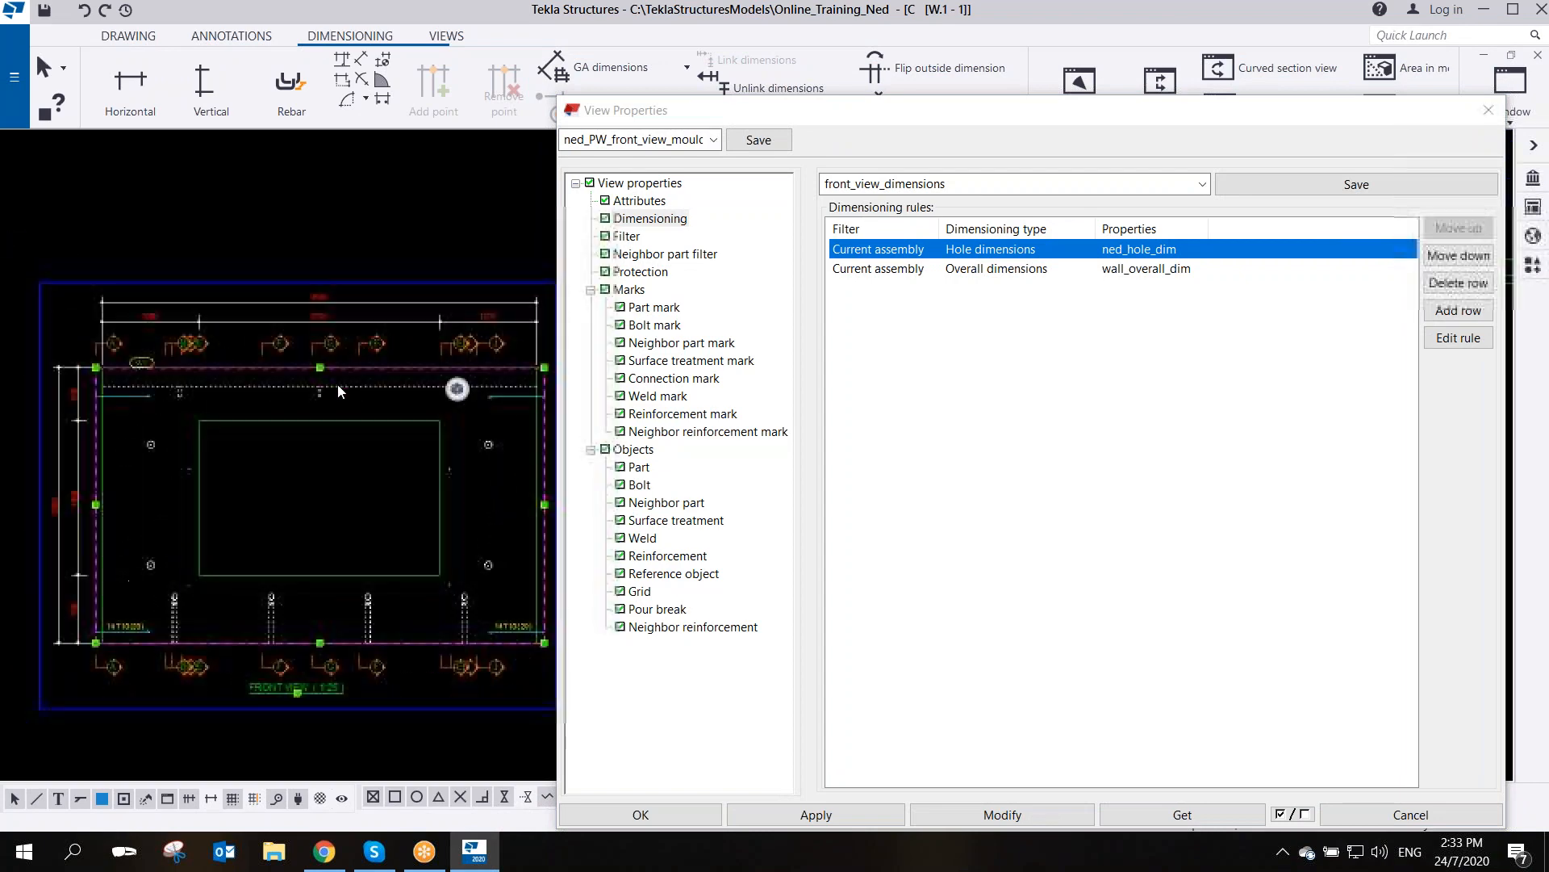
pyautogui.scroll(2, 258, 412)
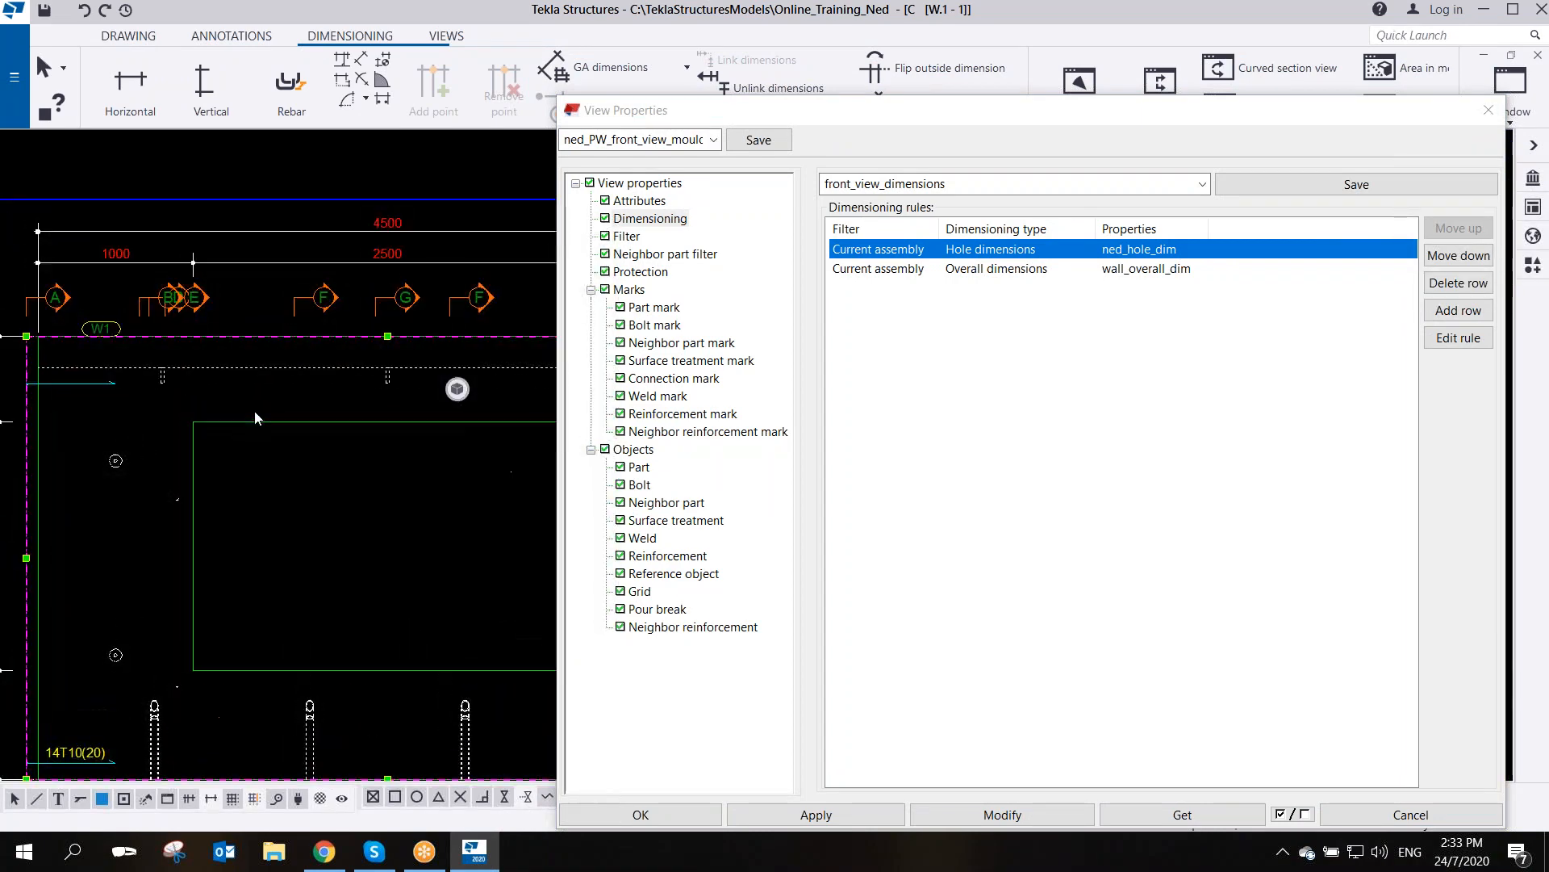
pyautogui.scroll(-1, 254, 410)
pyautogui.click(314, 235)
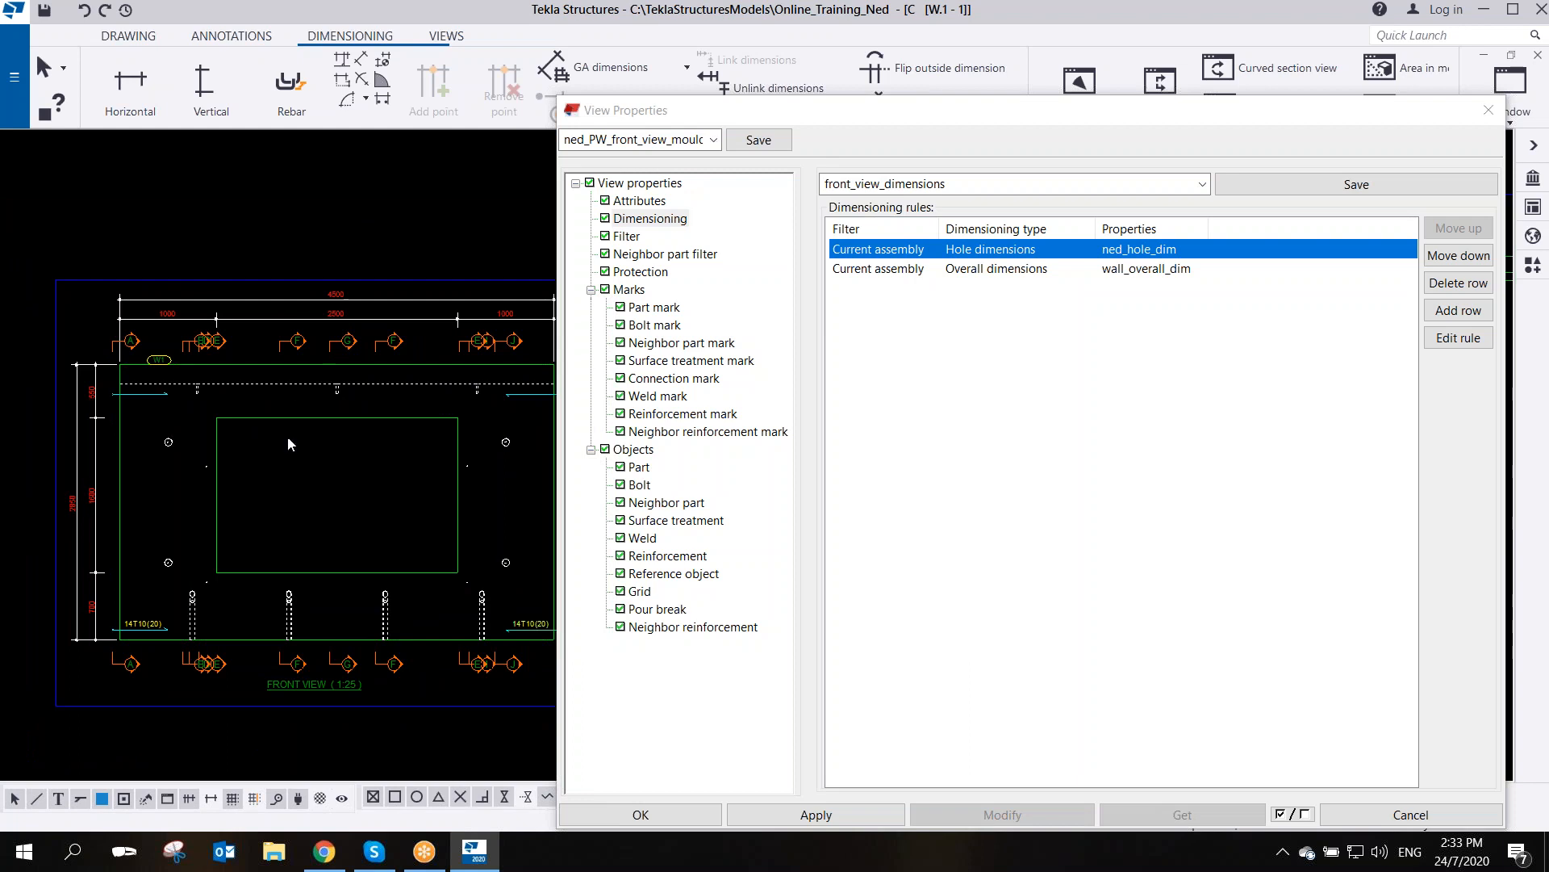
pyautogui.moveTo(303, 472); pyautogui.dragTo(280, 452, button='middle')
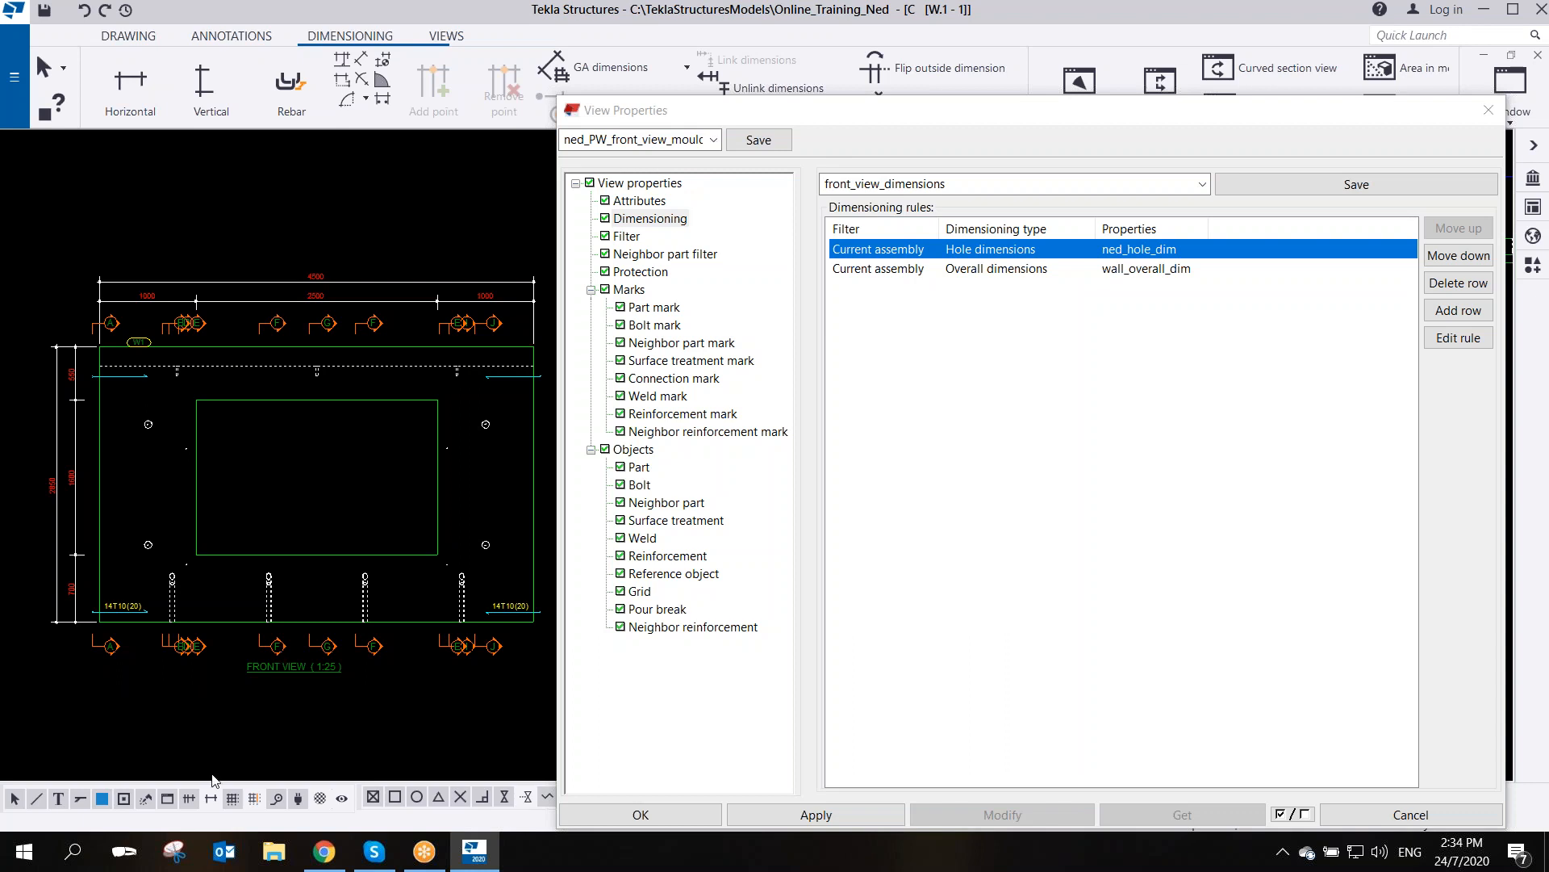
# - Switch to File Explorer, open the Downloads folder and sort its contents by date modified, oldest first
pyautogui.click(272, 854)
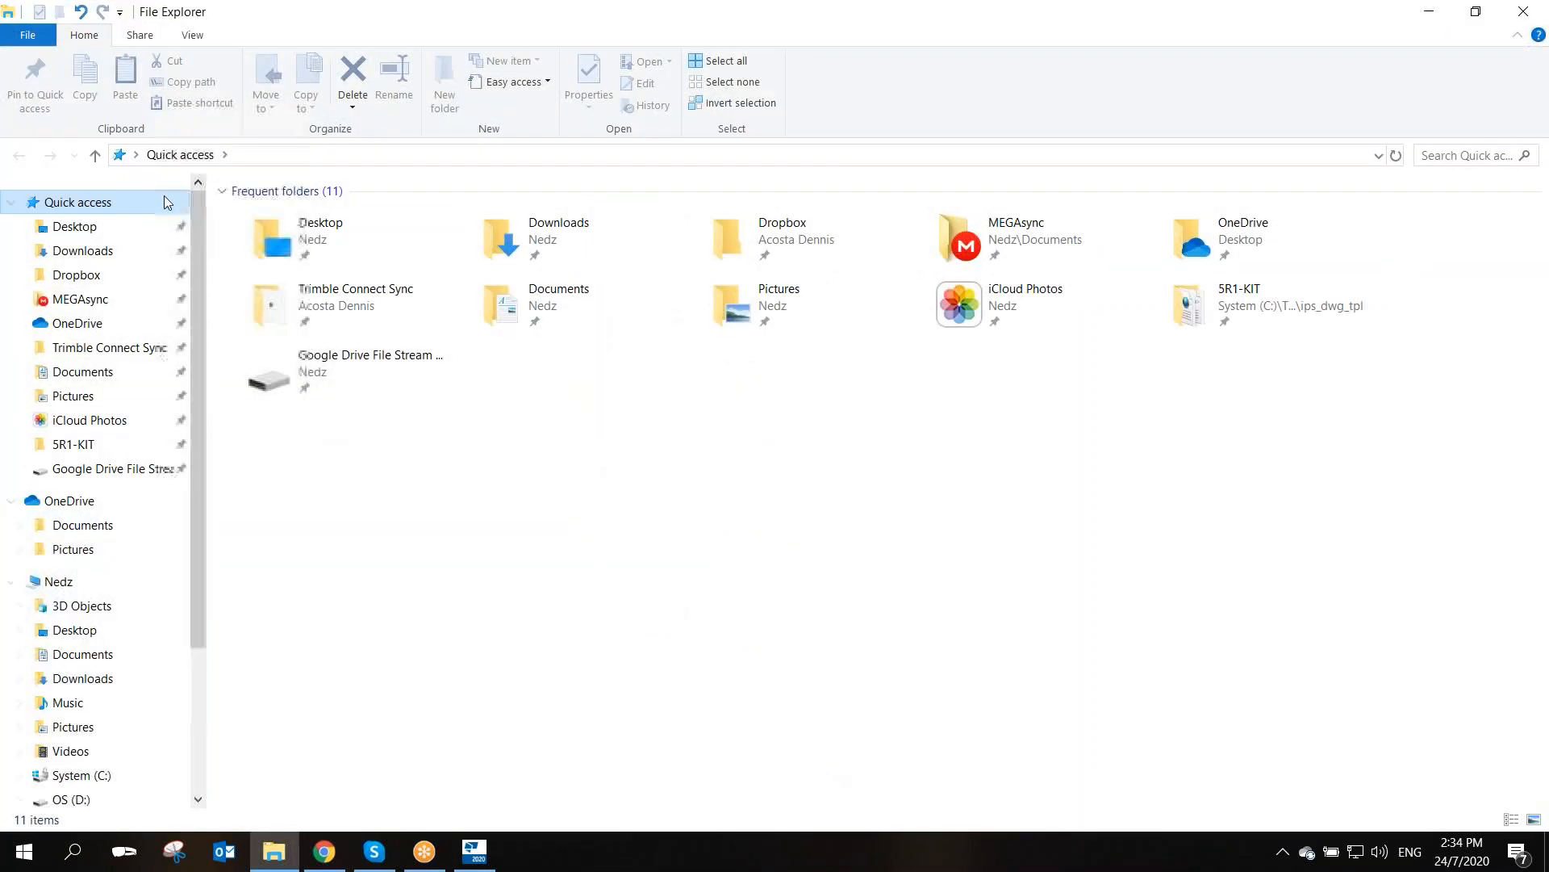
pyautogui.click(113, 250)
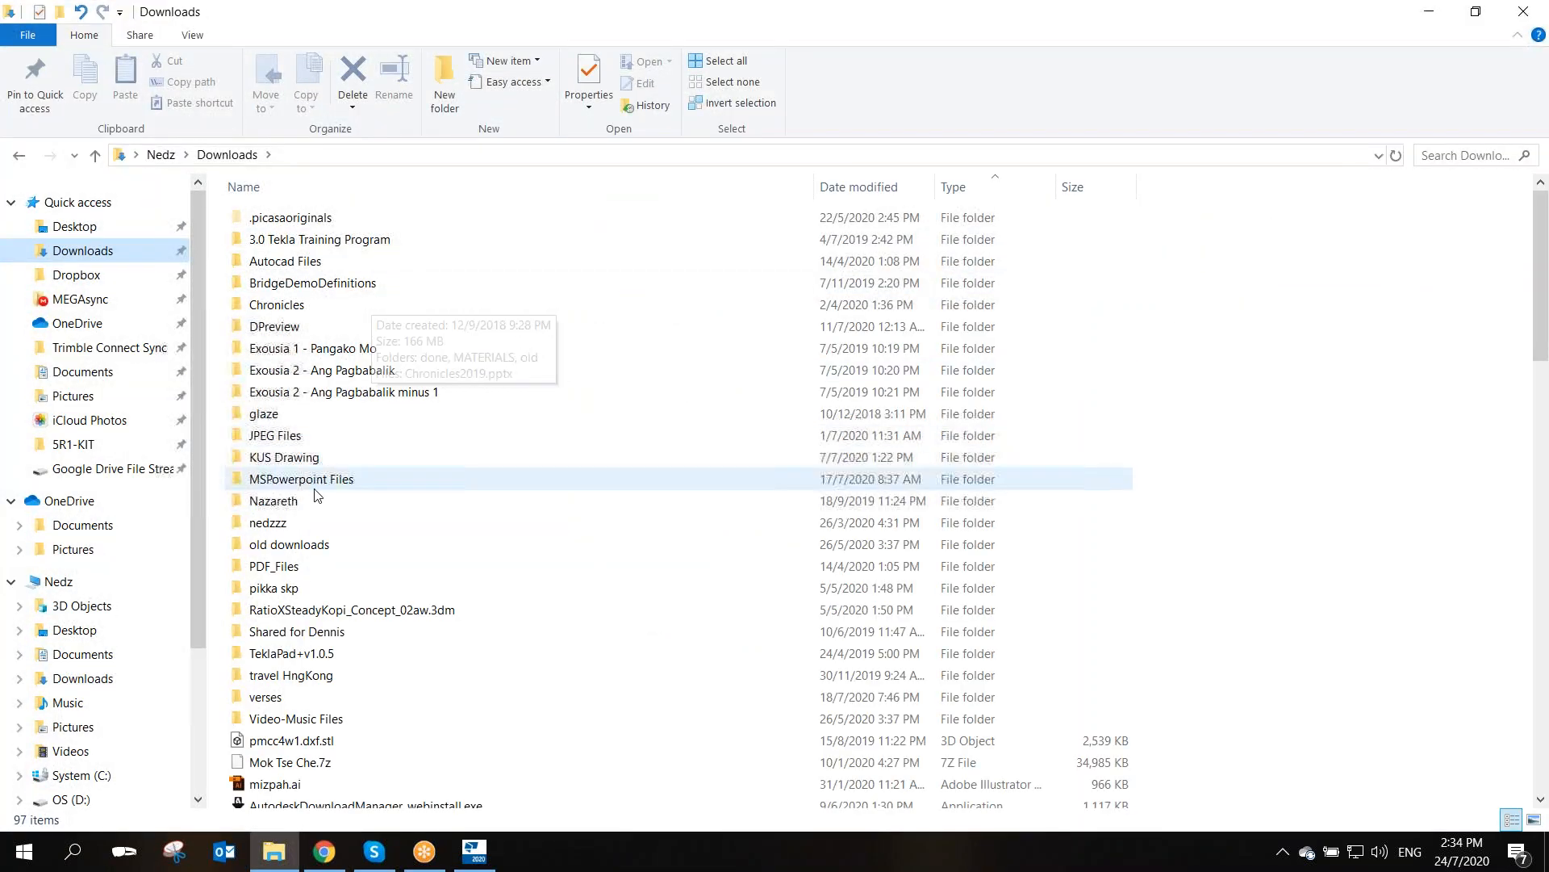
pyautogui.scroll(-17, 315, 490)
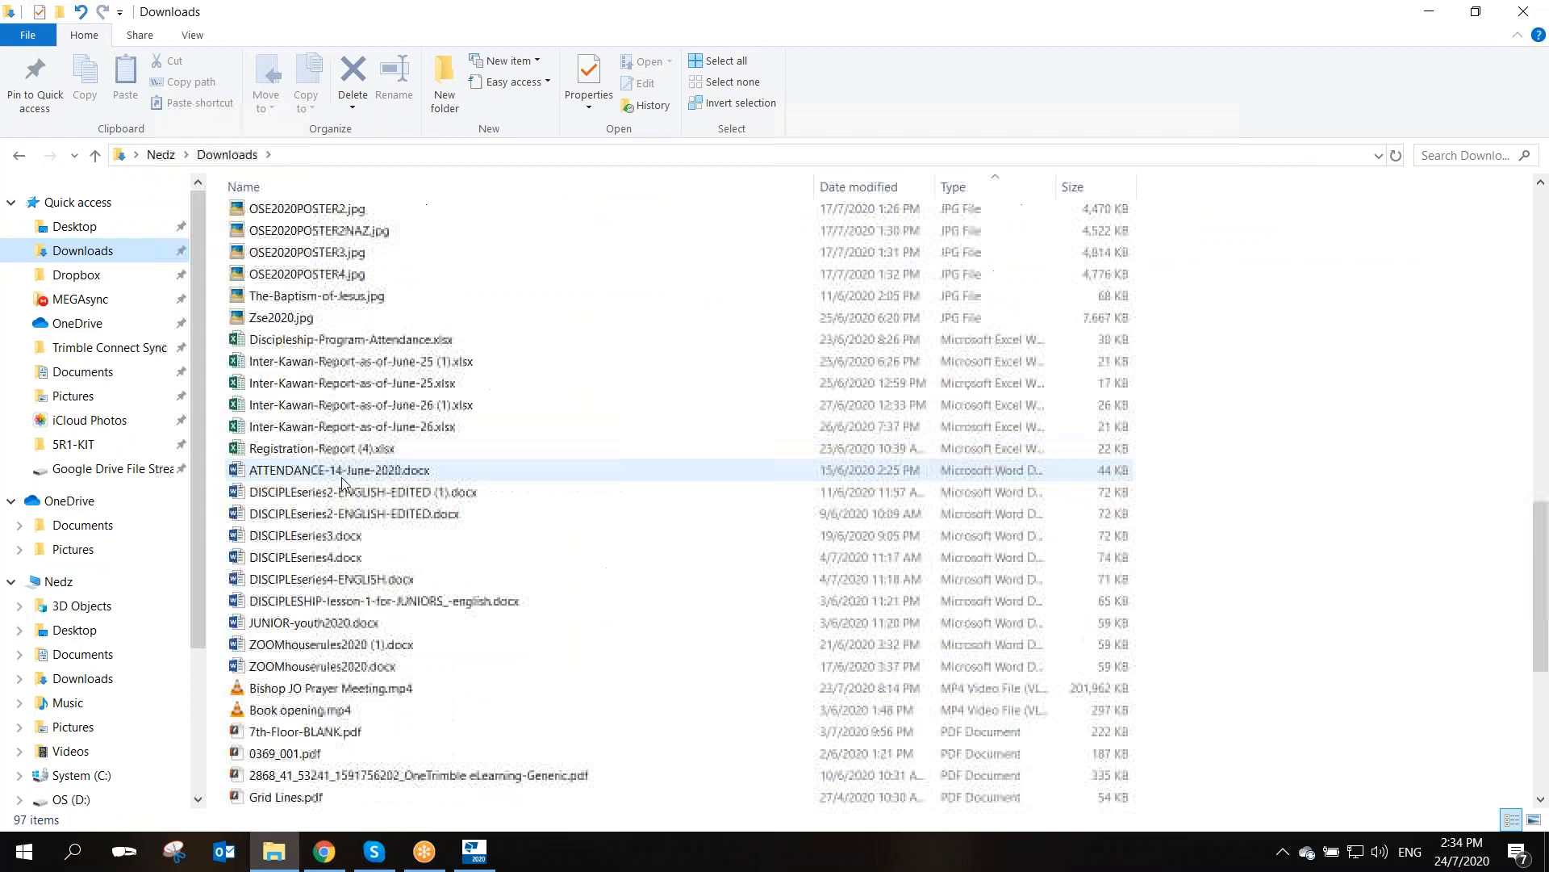
pyautogui.scroll(-6, 341, 477)
pyautogui.scroll(6, 387, 540)
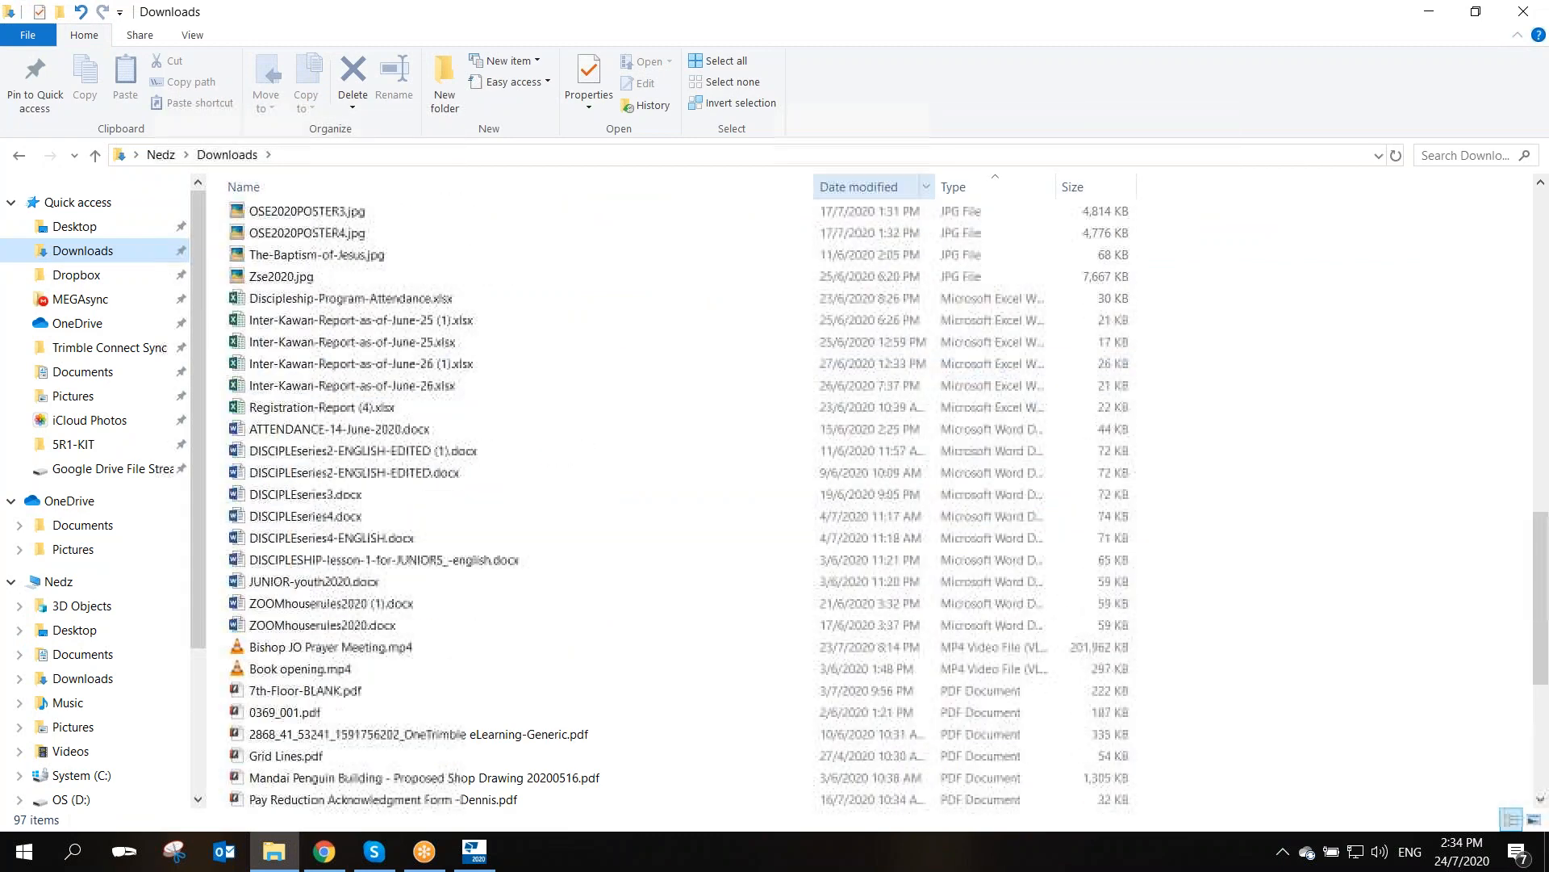
pyautogui.click(891, 187)
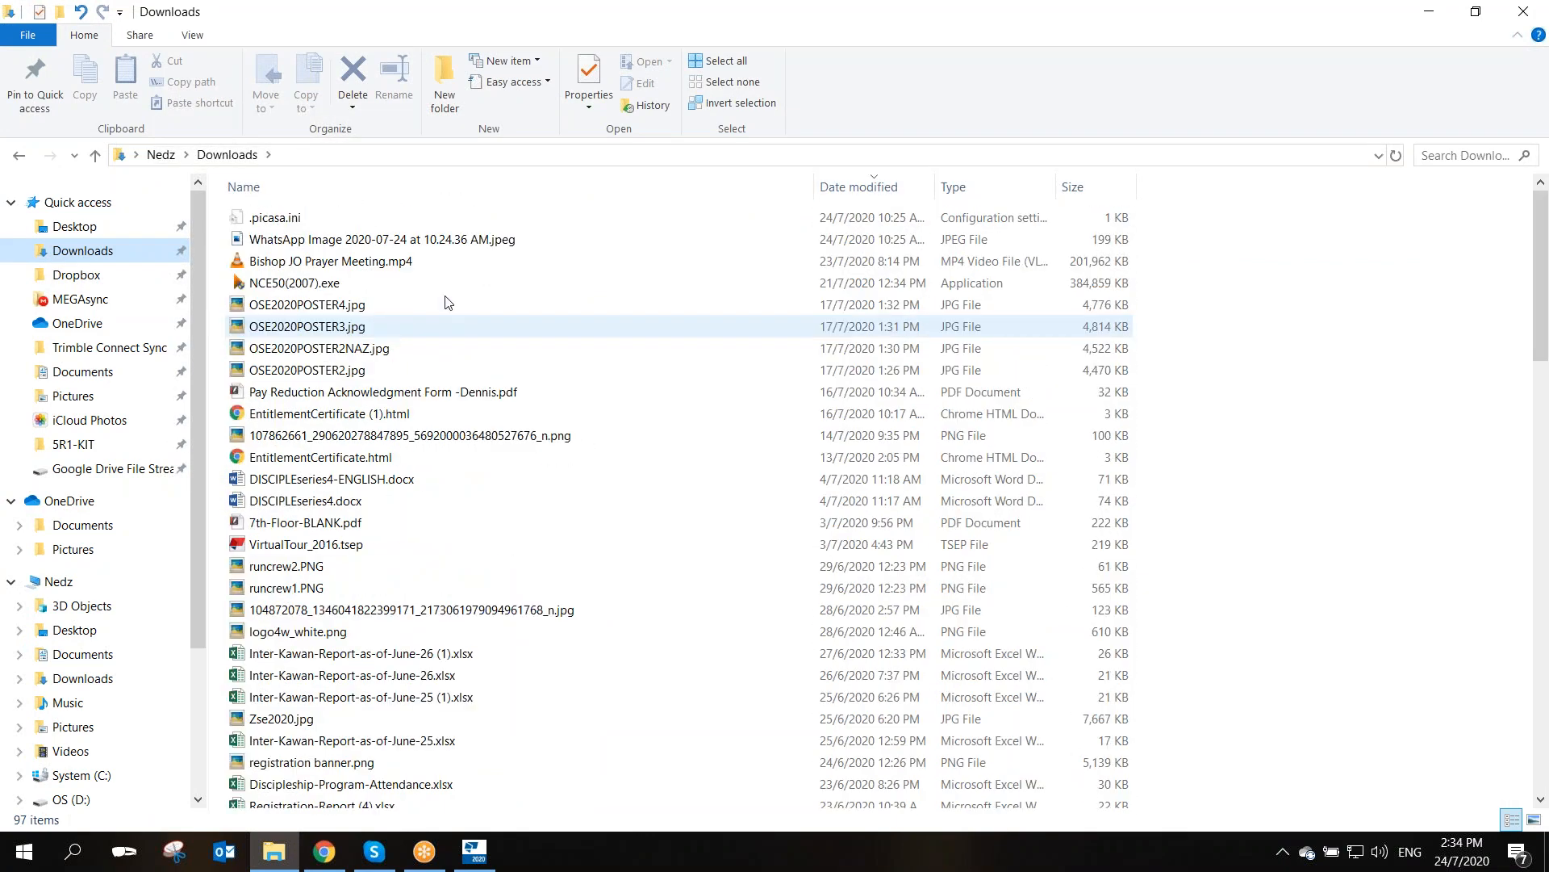
pyautogui.click(880, 186)
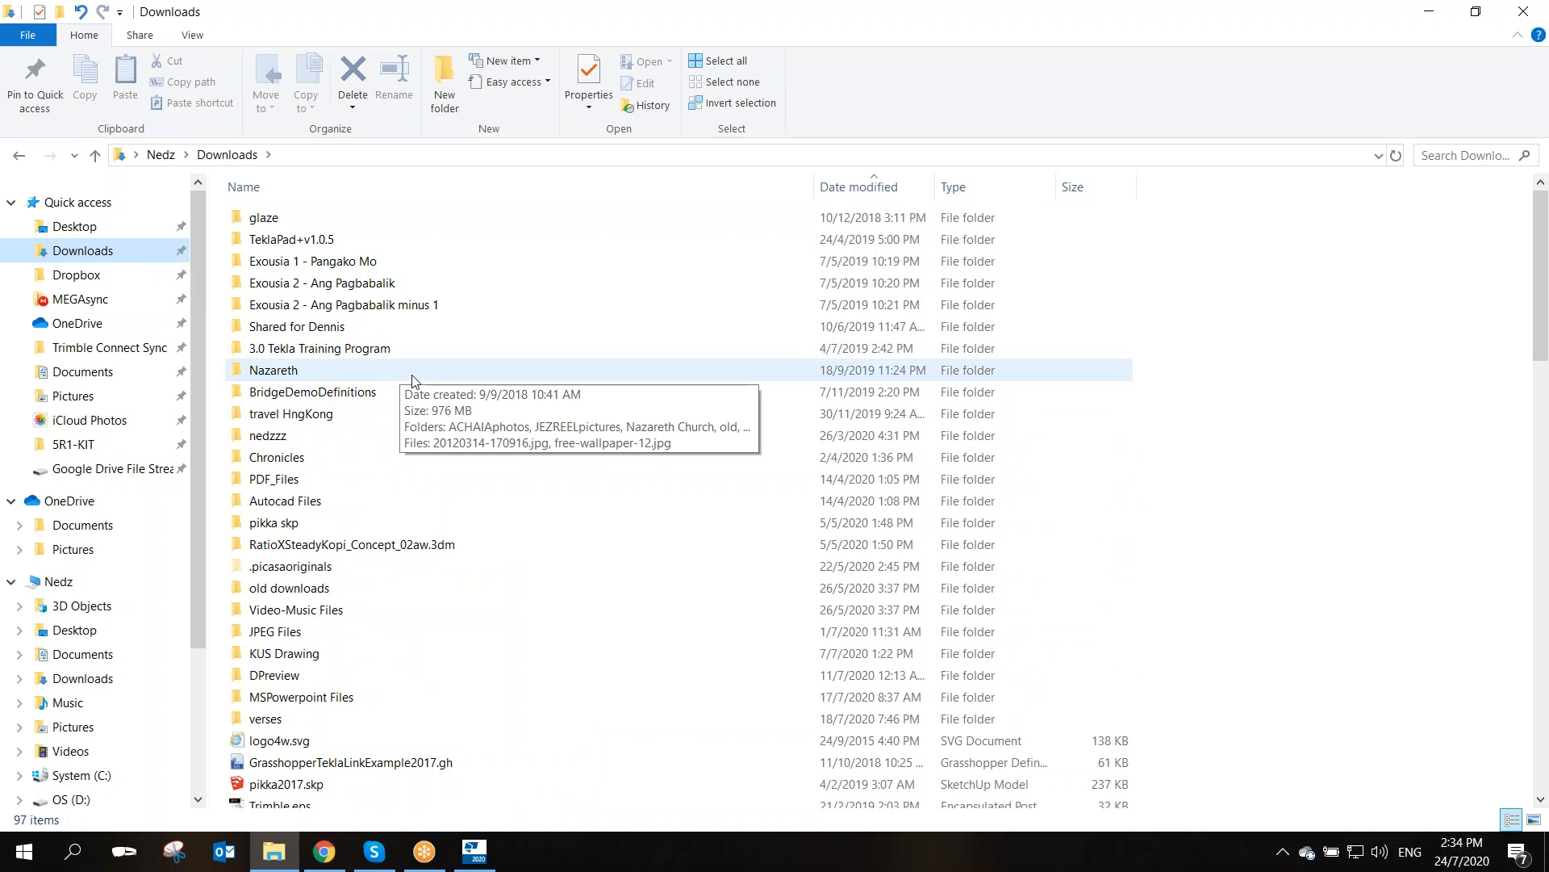
# - Open WhatsApp Image 2020-07-24 at 10.24.36 AM.jpeg from the Downloads folder to view the hand-drawn wall panel sketch
pyautogui.scroll(-7, 413, 381)
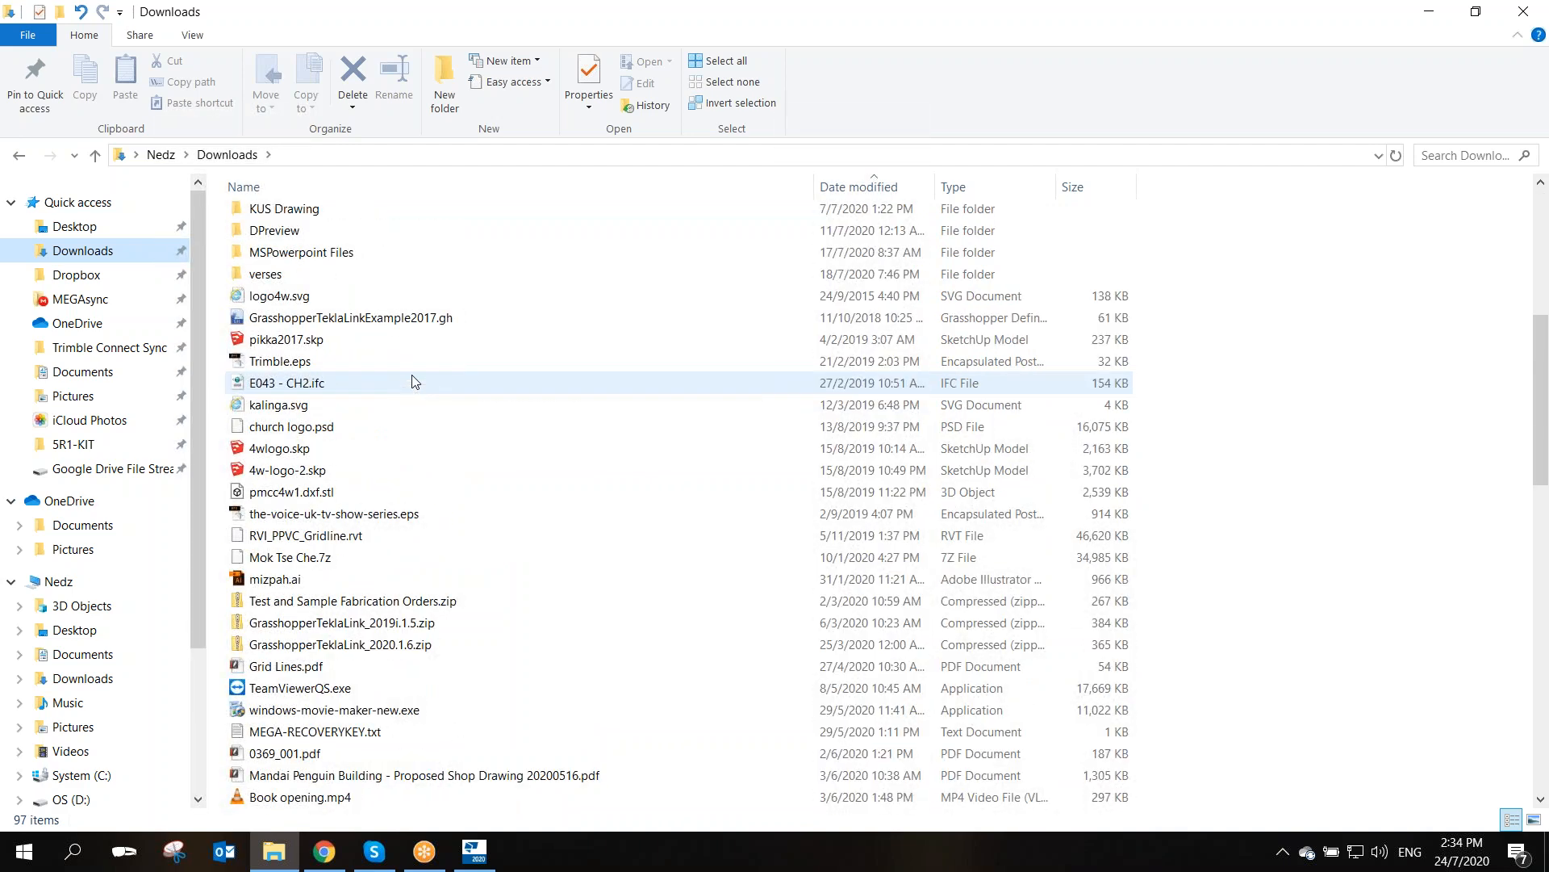
pyautogui.scroll(-6, 413, 374)
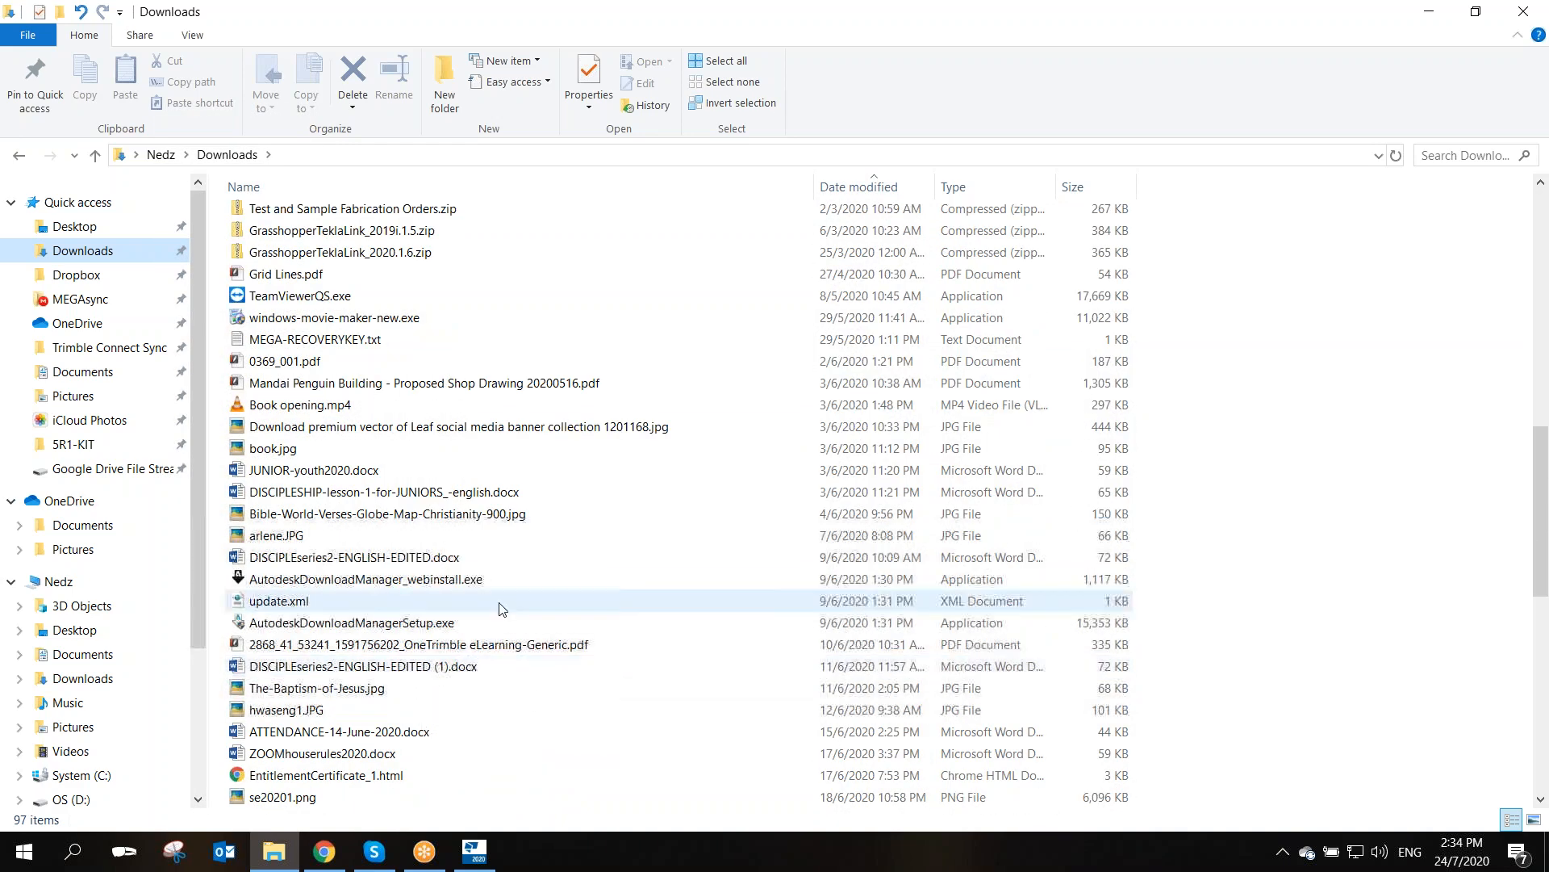
pyautogui.scroll(-3, 430, 672)
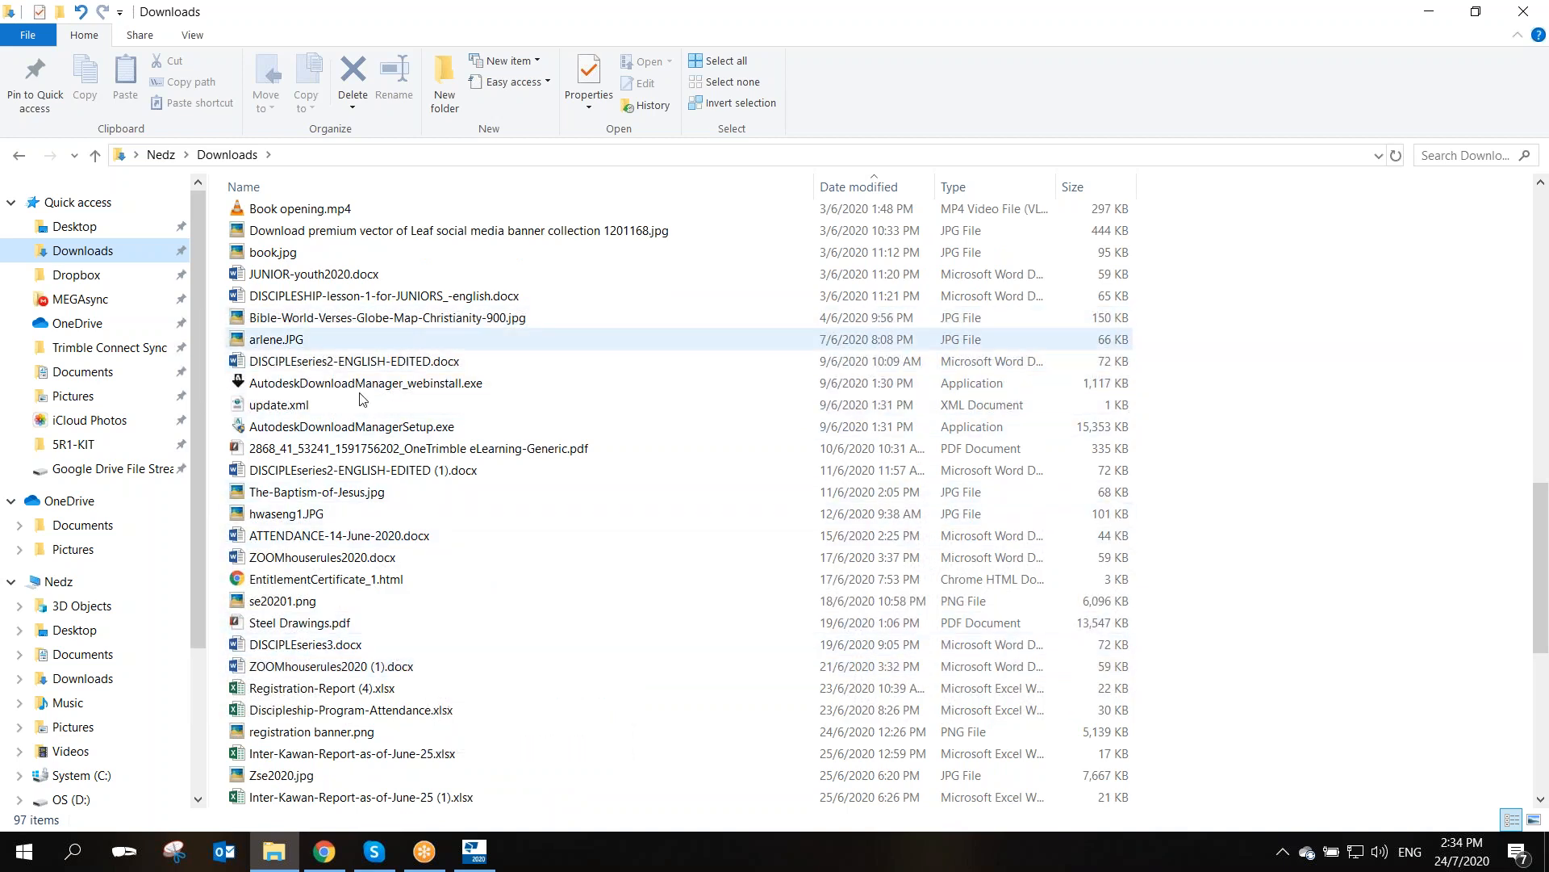
pyautogui.scroll(-5, 449, 605)
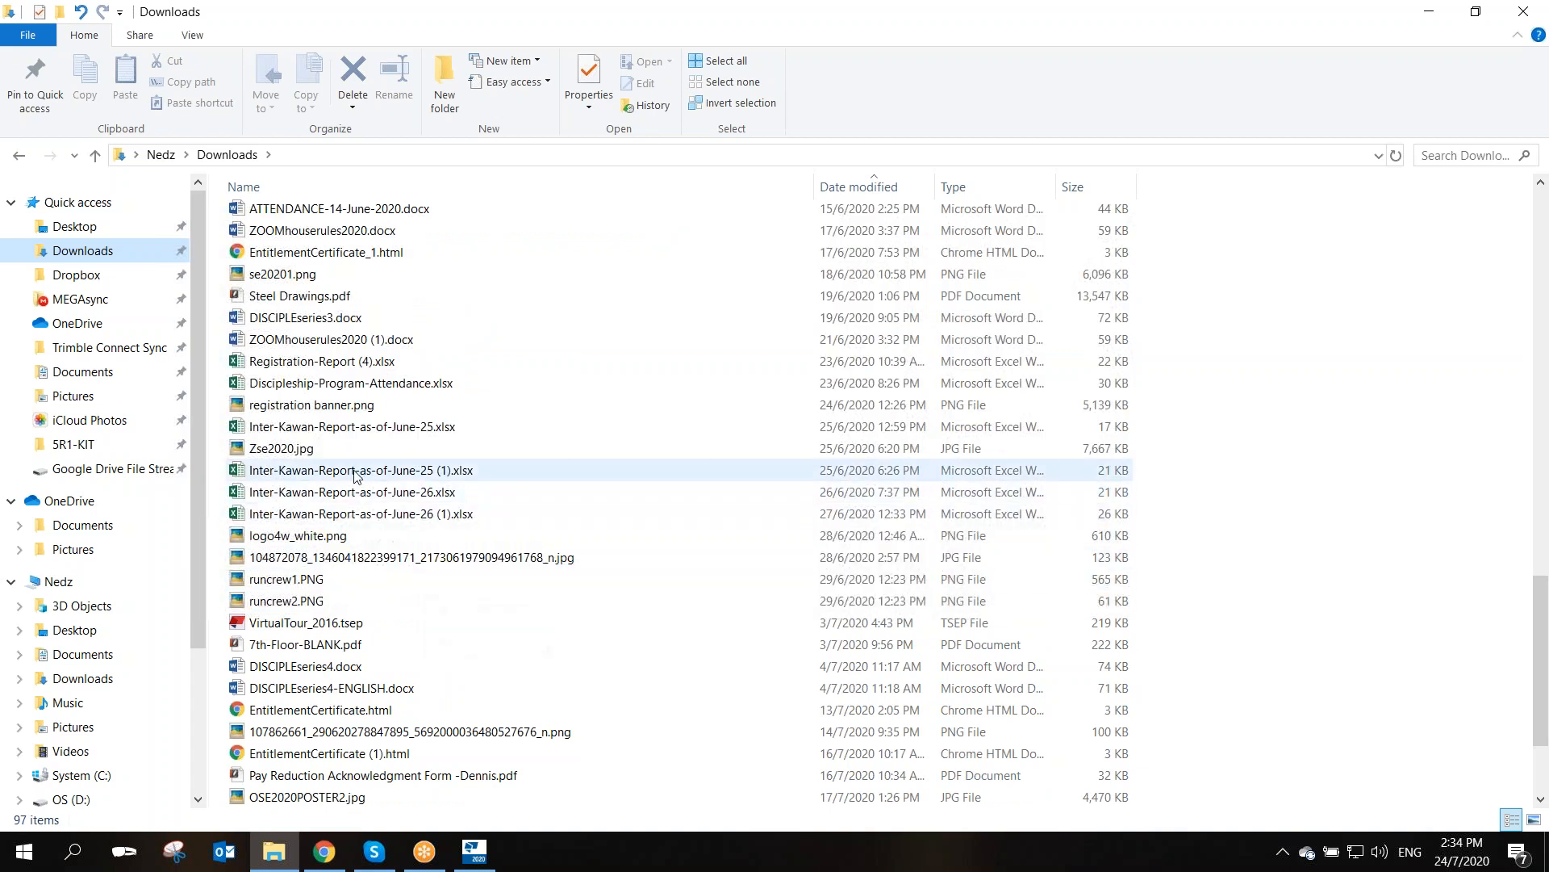
pyautogui.scroll(-3, 395, 581)
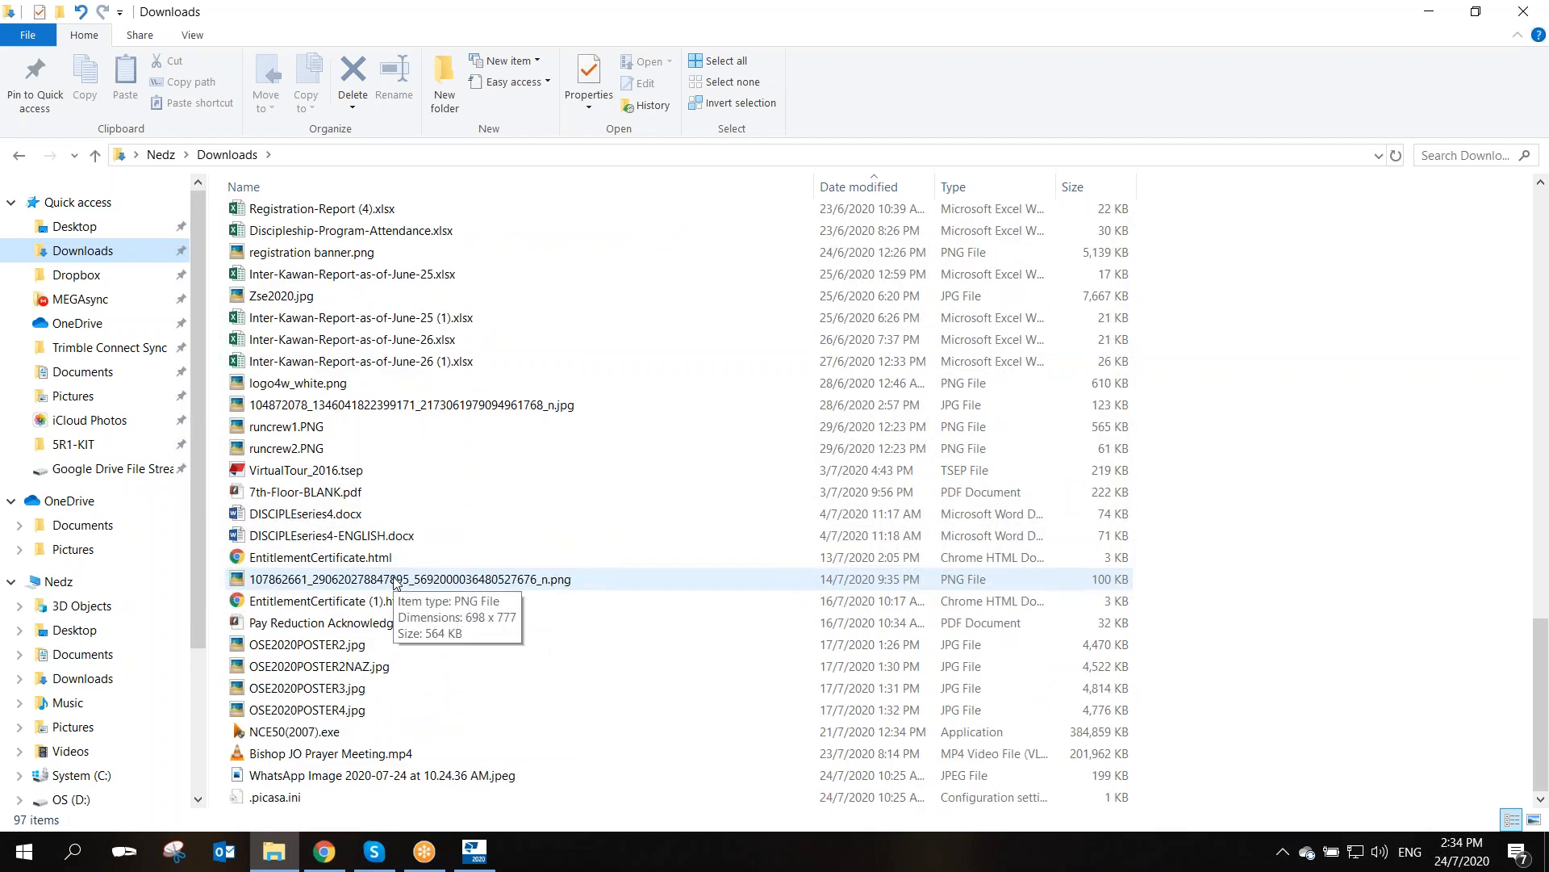
pyautogui.click(419, 776)
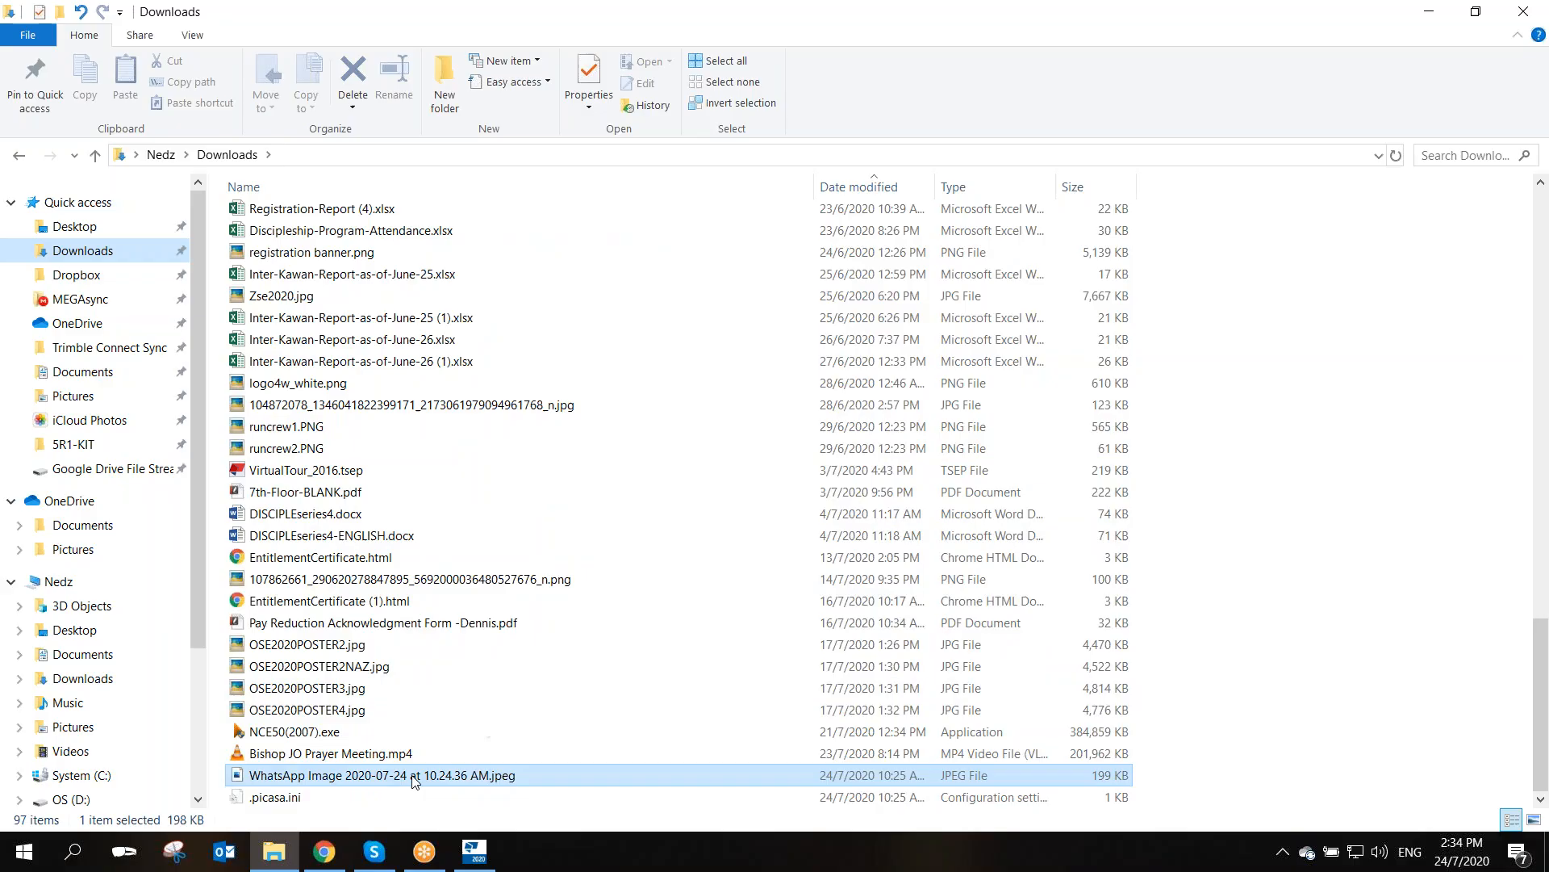
pyautogui.doubleClick(419, 776)
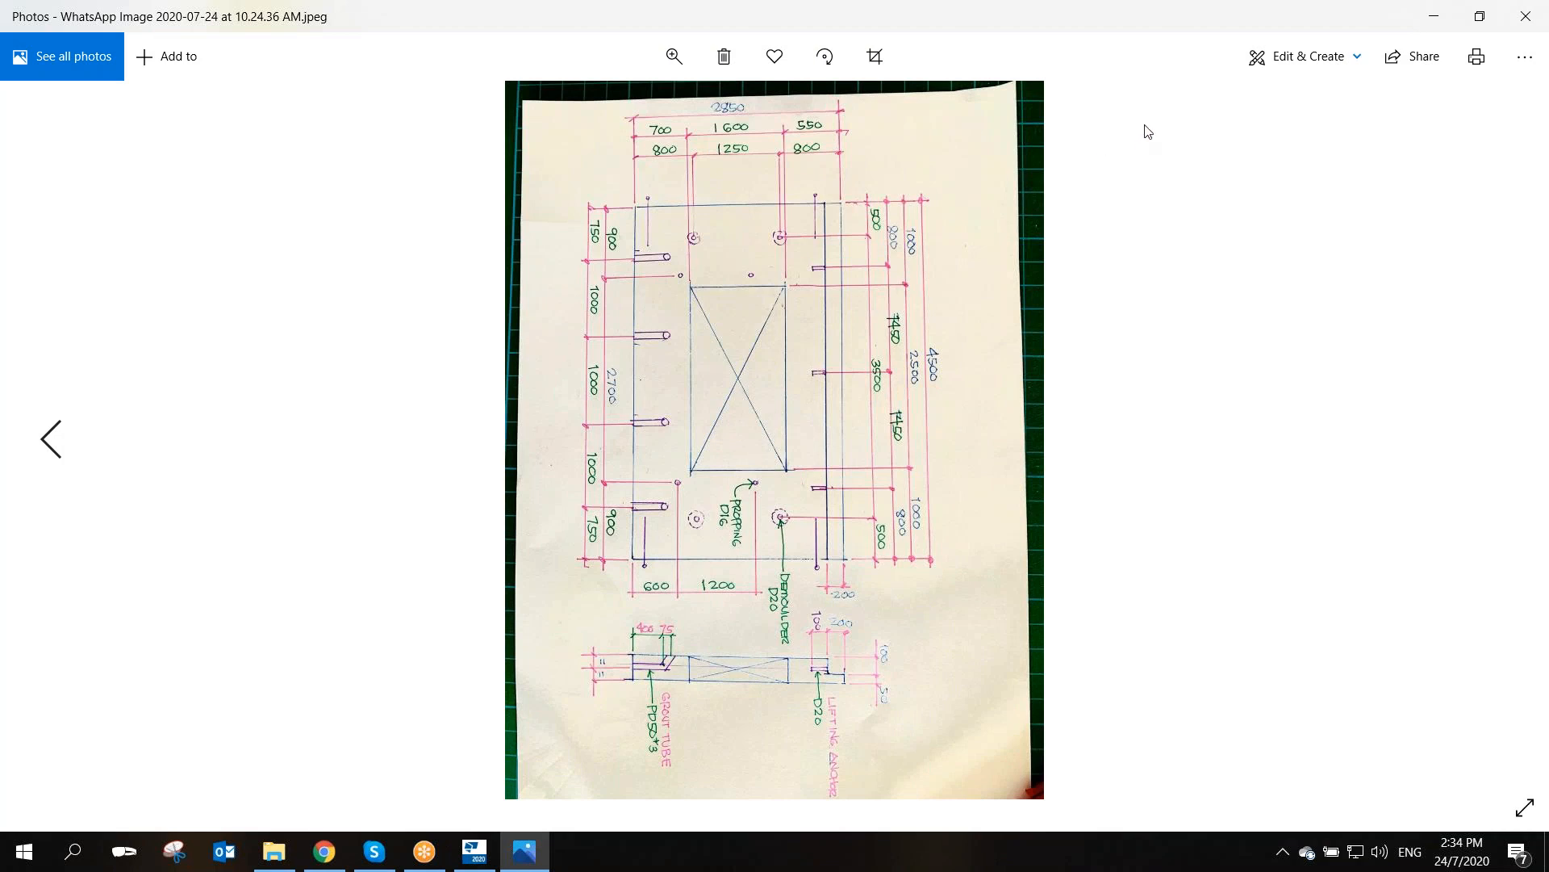
# - Close the sketch image, minimise File Explorer and return to the wall drawing in Tekla Structures
pyautogui.click(1528, 24)
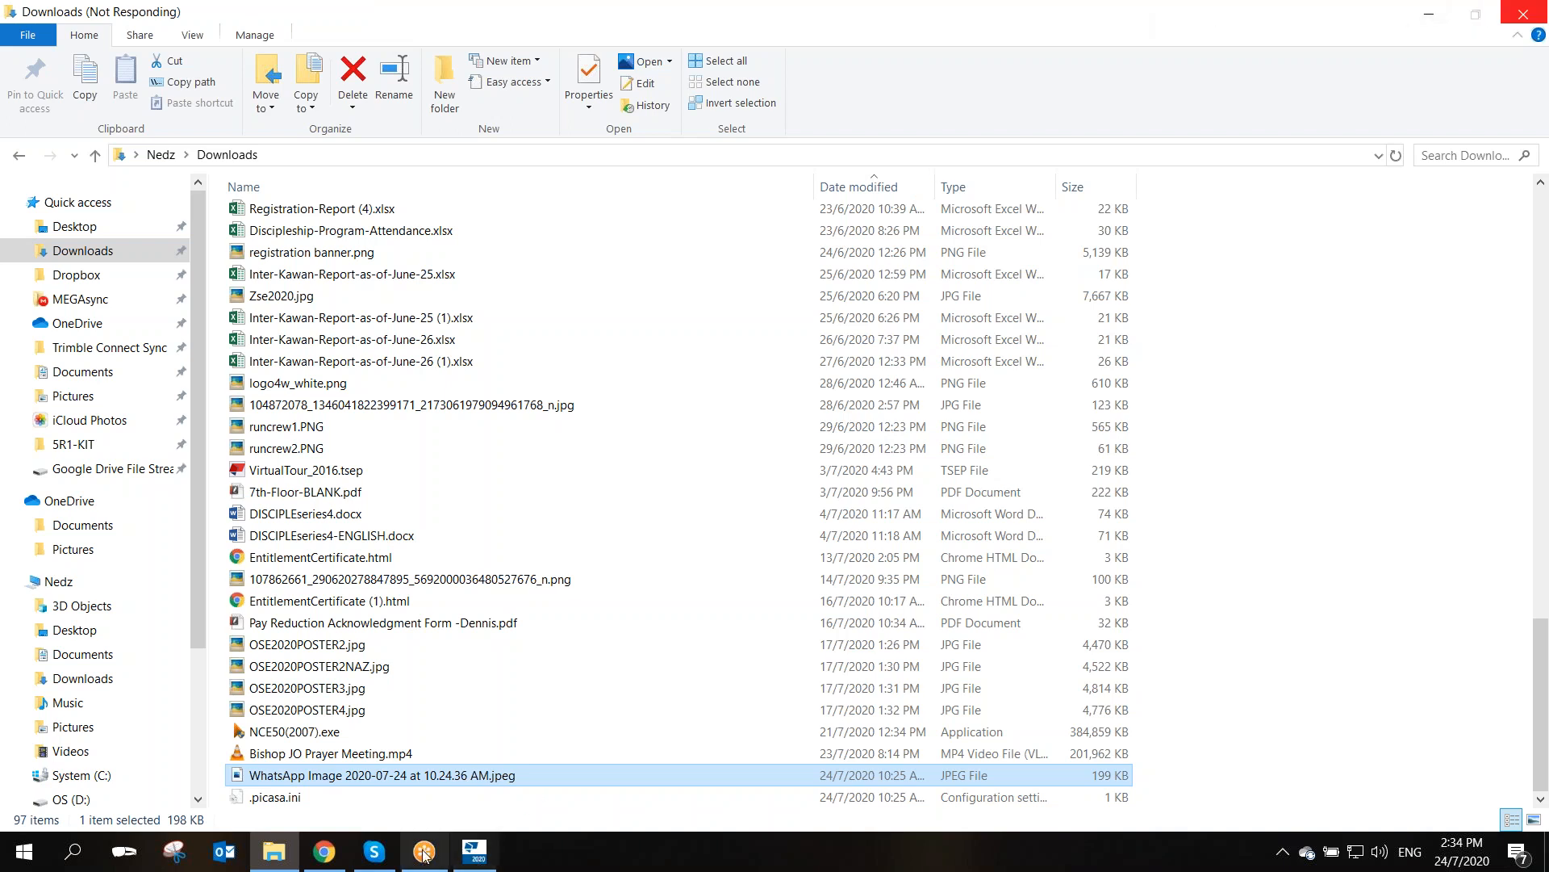
pyautogui.click(474, 860)
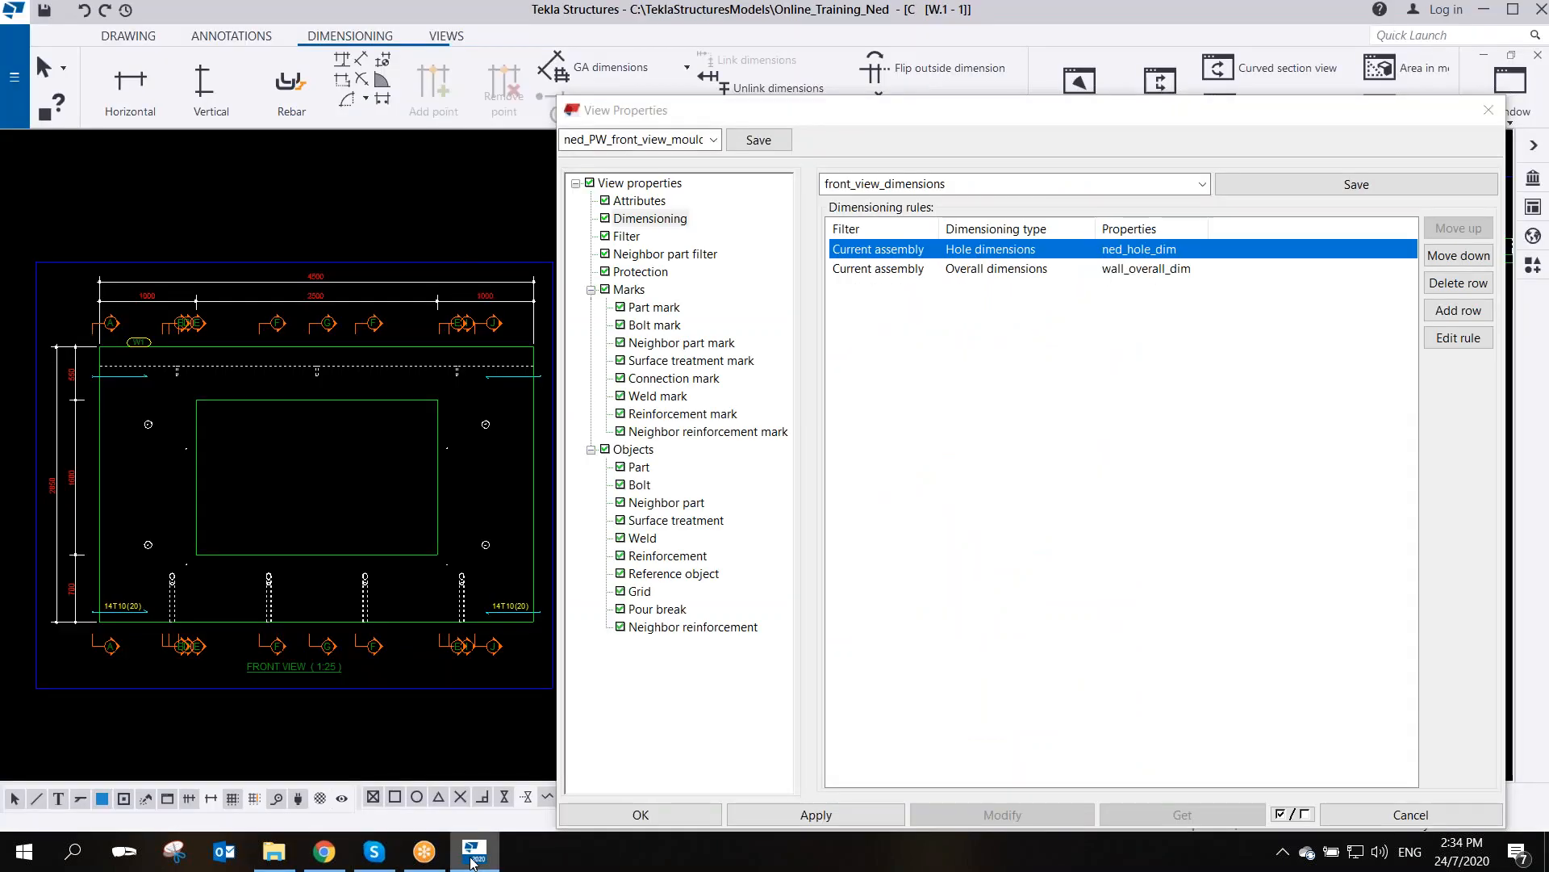
pyautogui.click(283, 861)
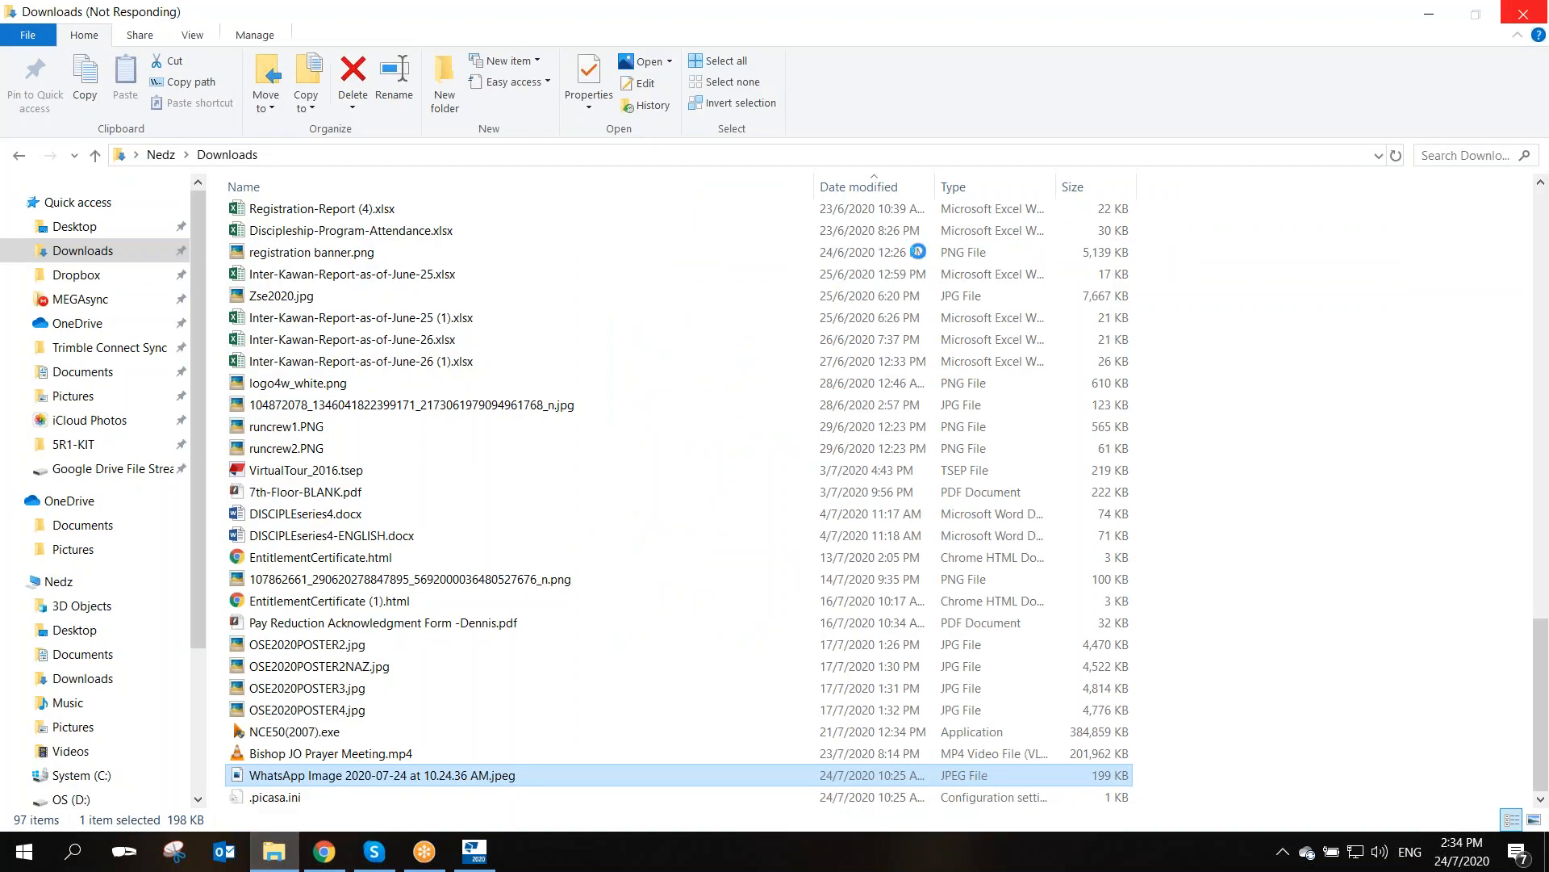
pyautogui.click(1426, 16)
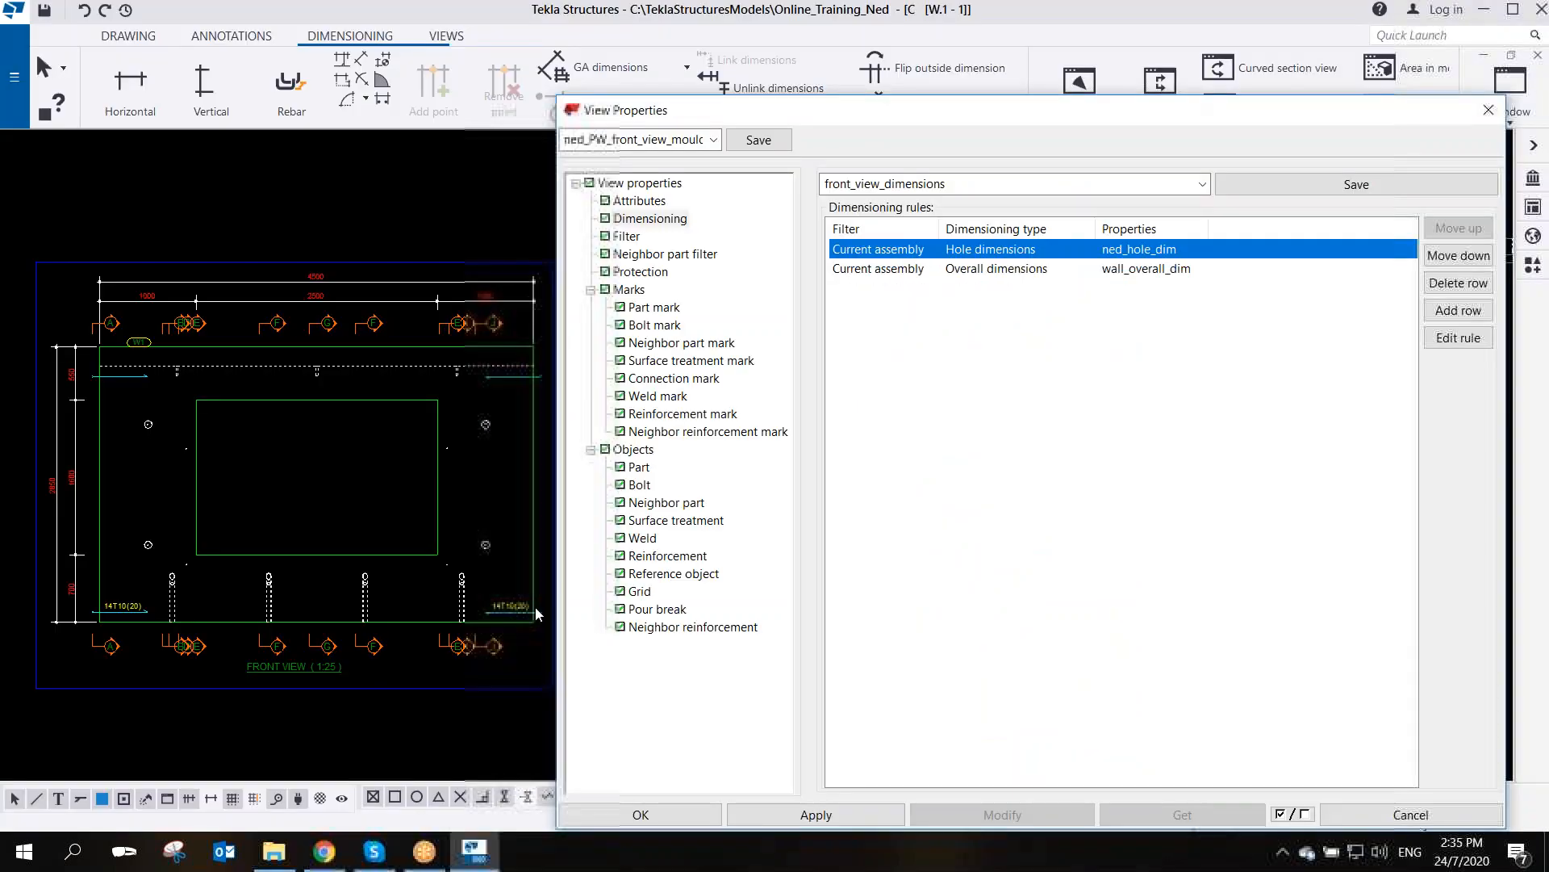
pyautogui.click(324, 851)
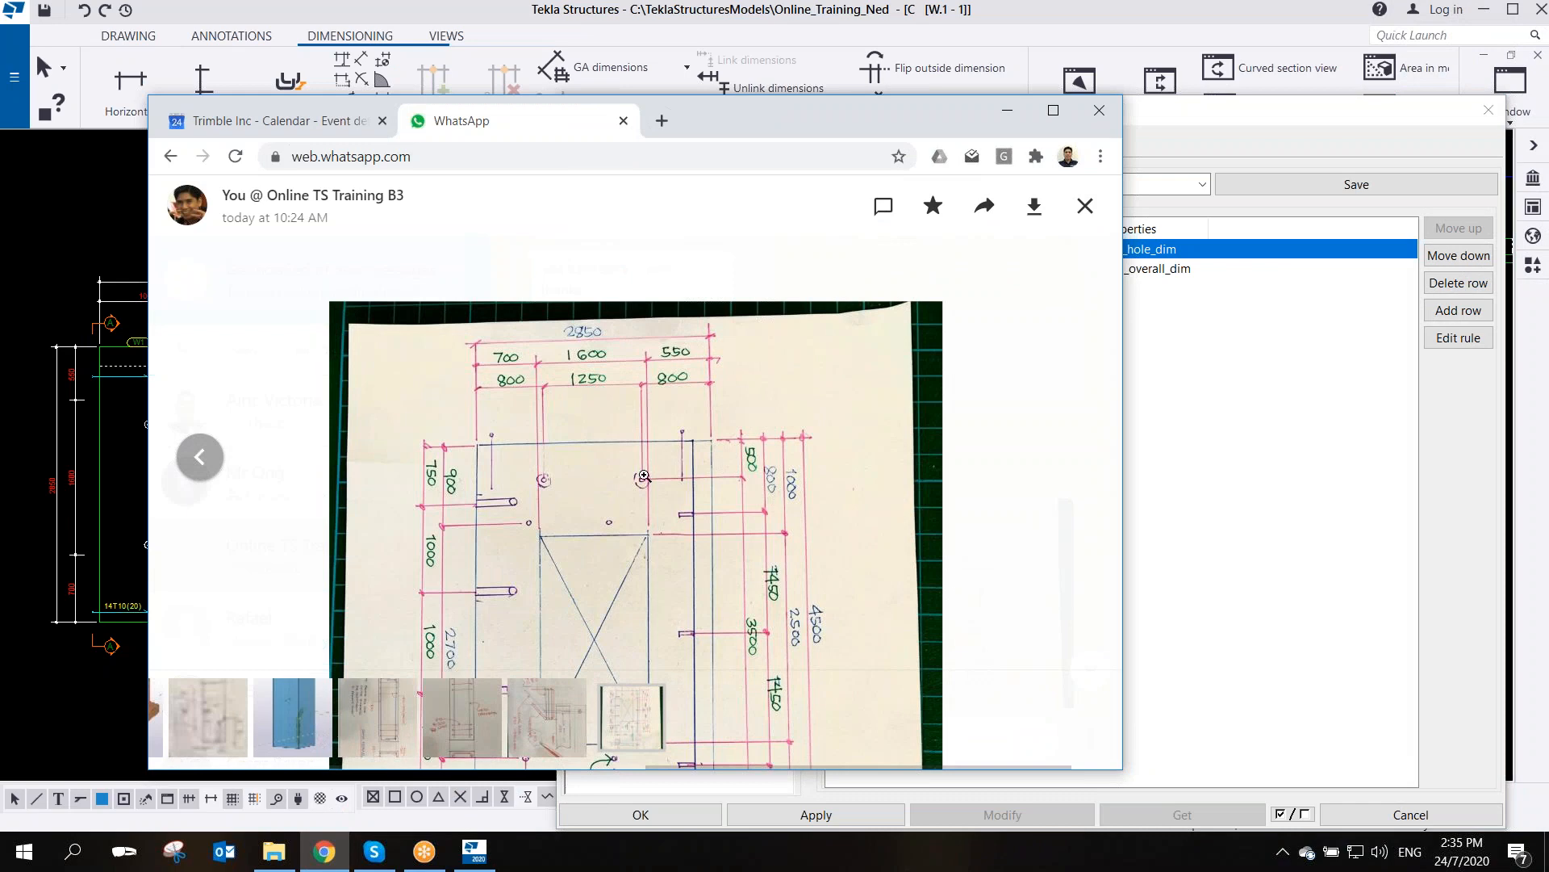
pyautogui.press('Escape')
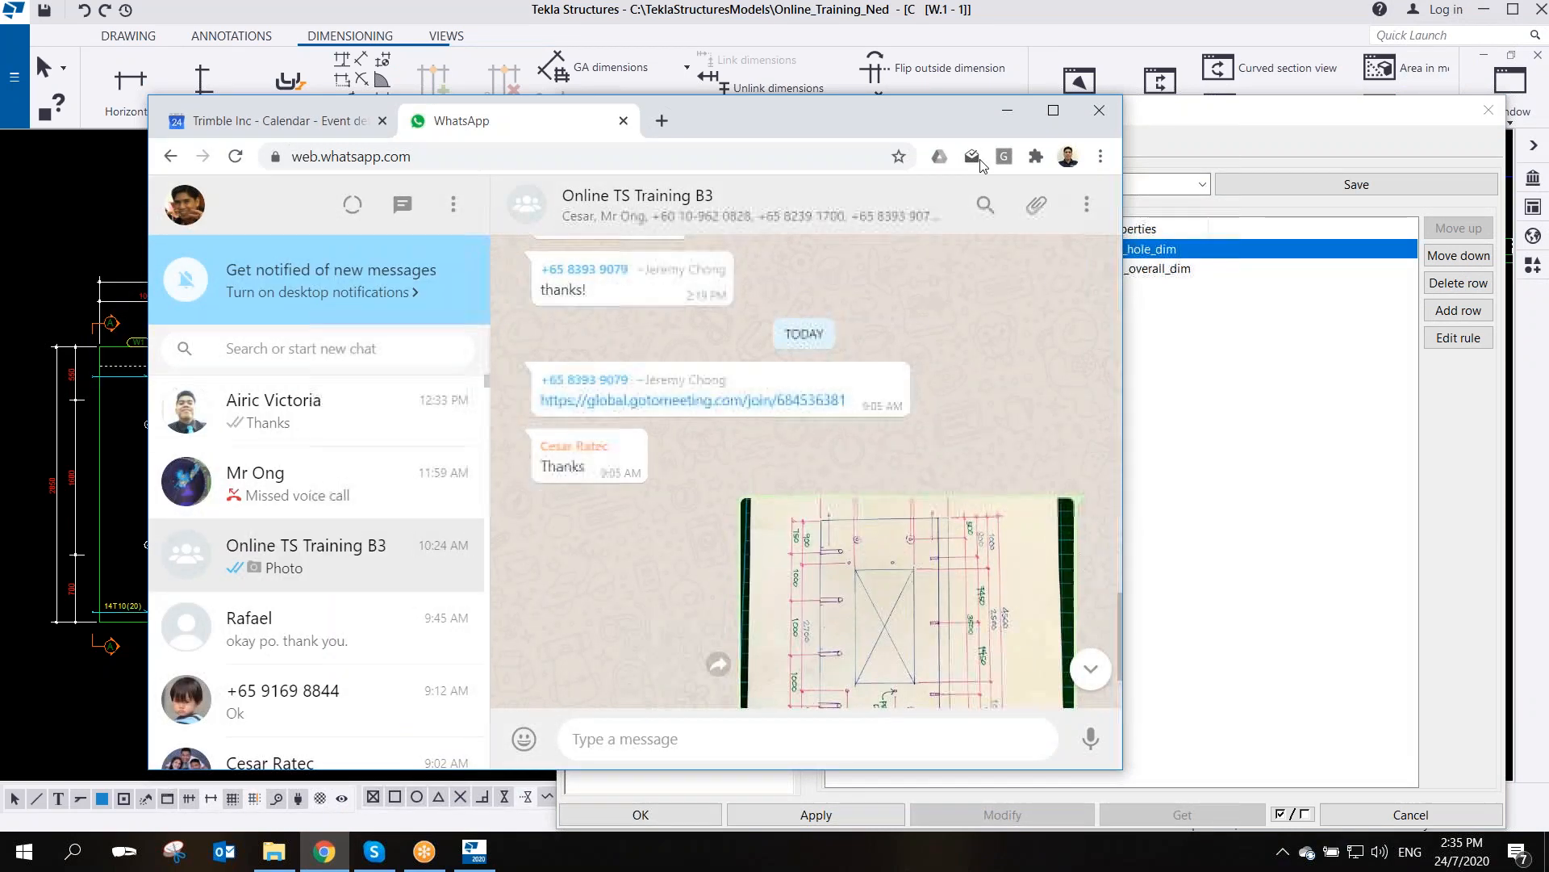
pyautogui.click(1007, 111)
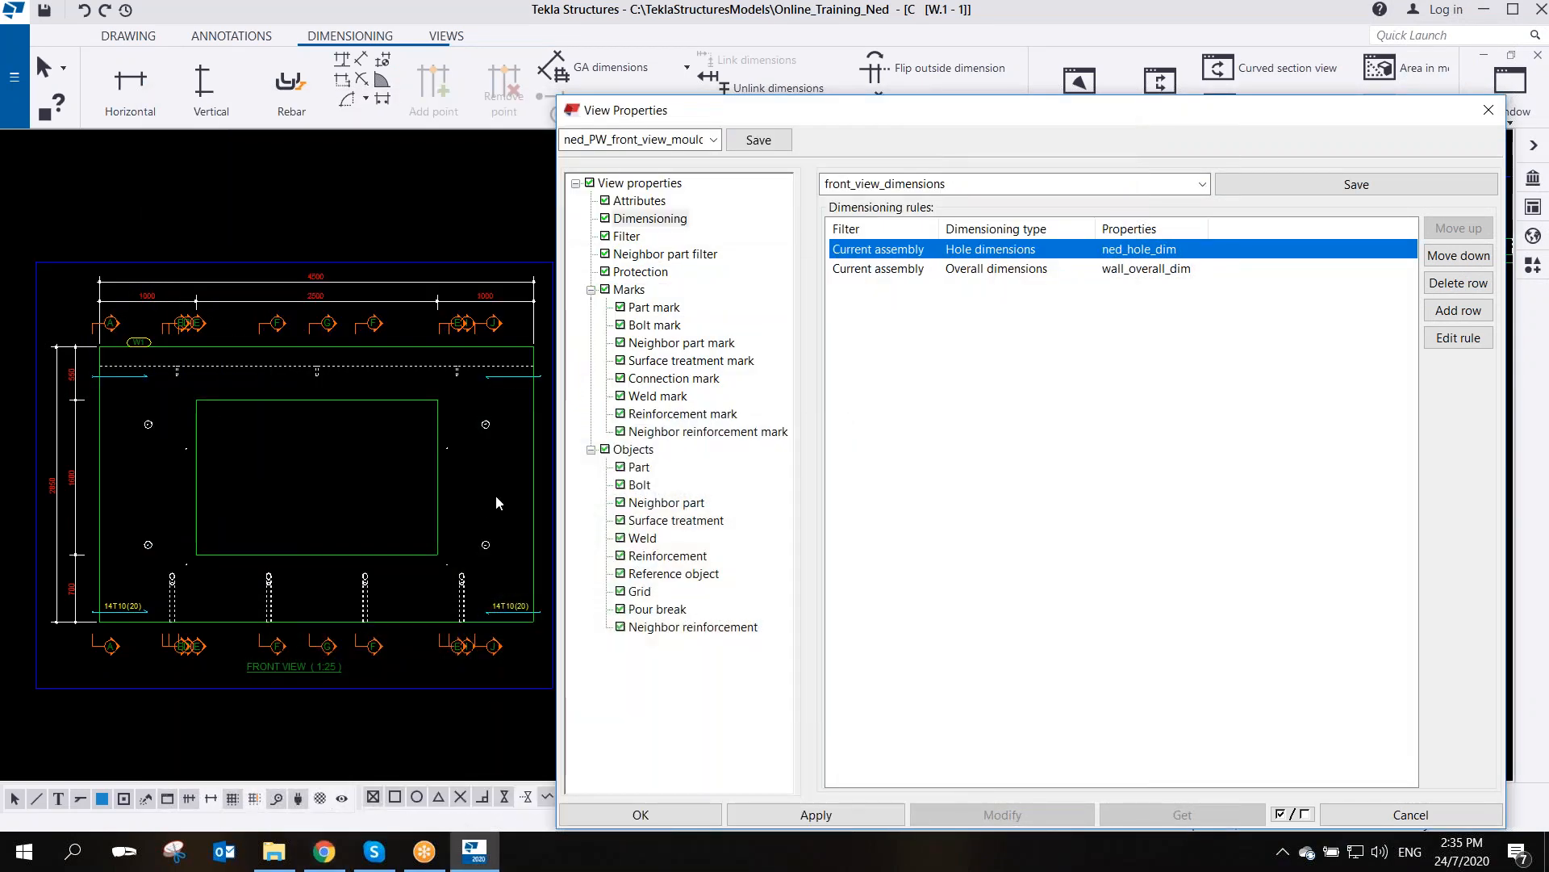
# - Switch to File Explorer and open the image "WhatsApp Image 2020-07-24 at 10.24.36 AM.jpeg" from Downloads in a Picasa Photo Viewer window
pyautogui.click(274, 851)
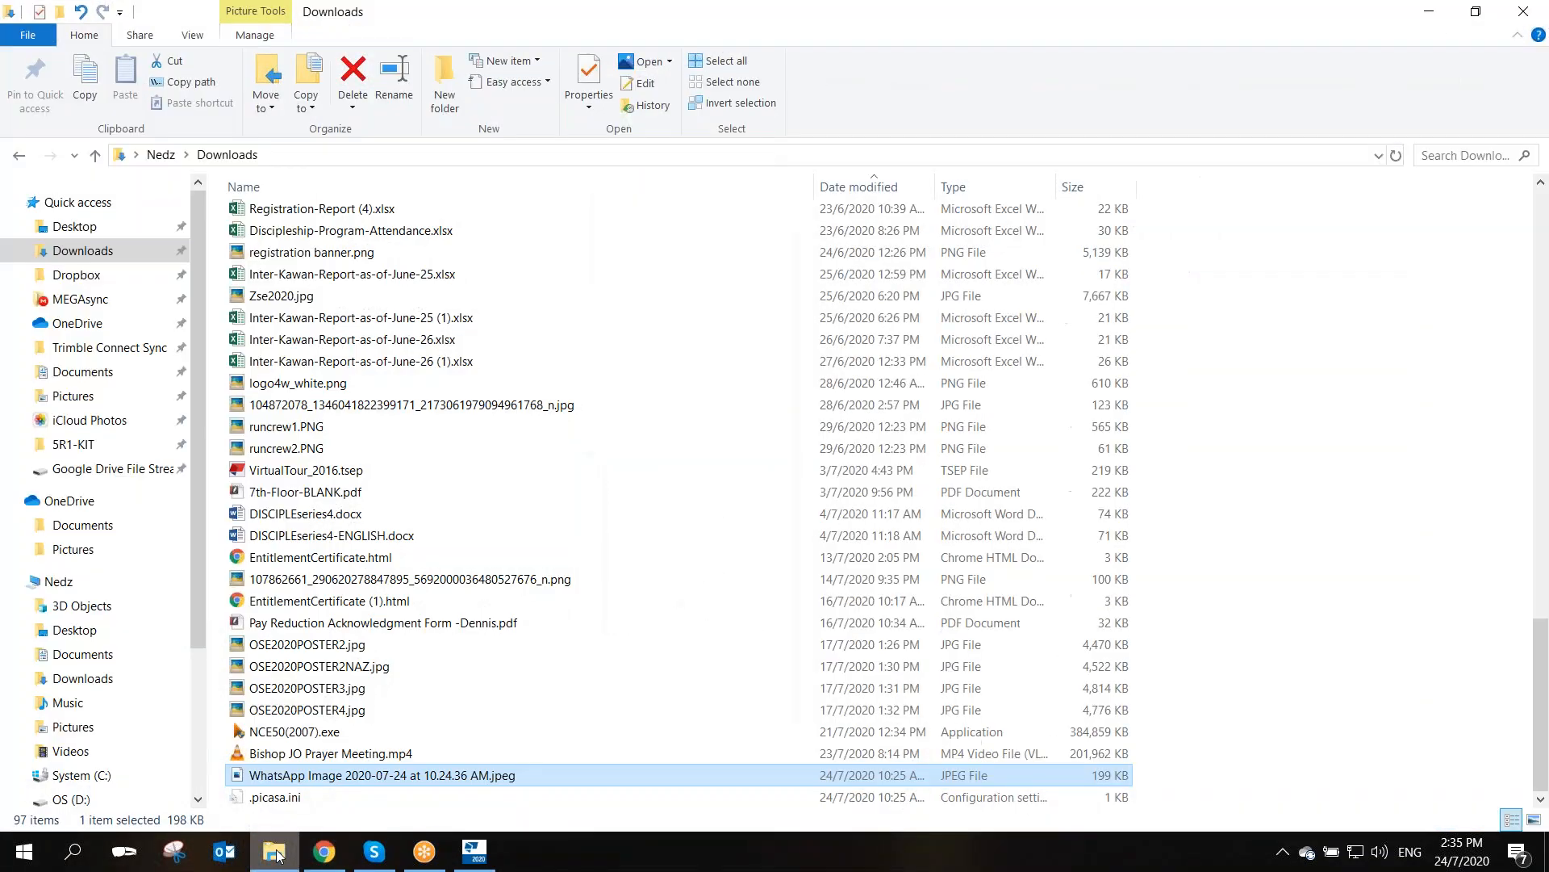
pyautogui.rightClick(309, 781)
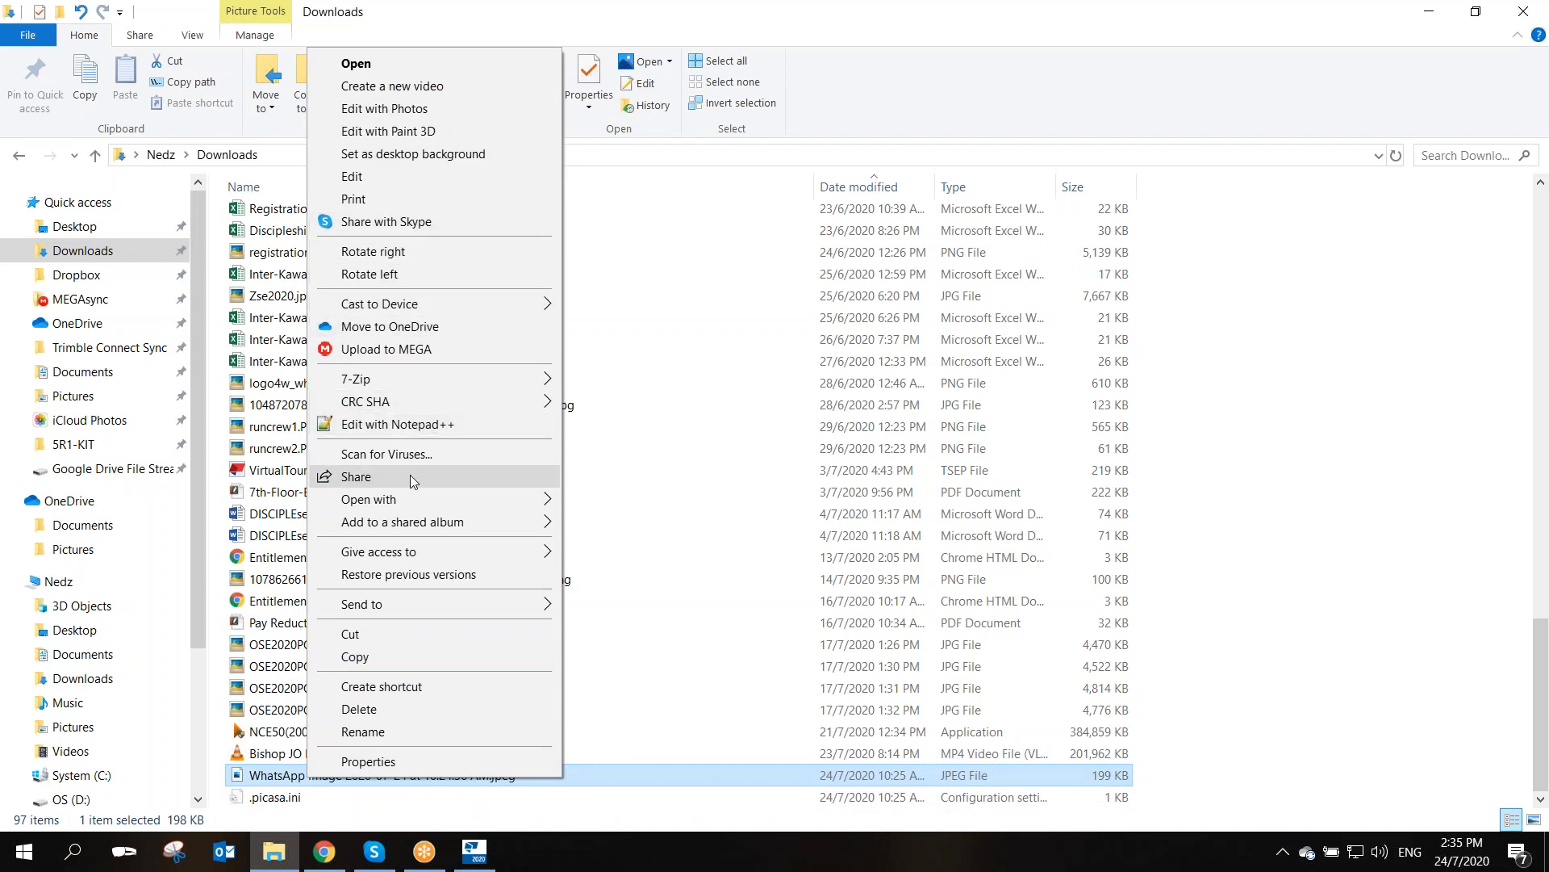
pyautogui.moveTo(443, 498)
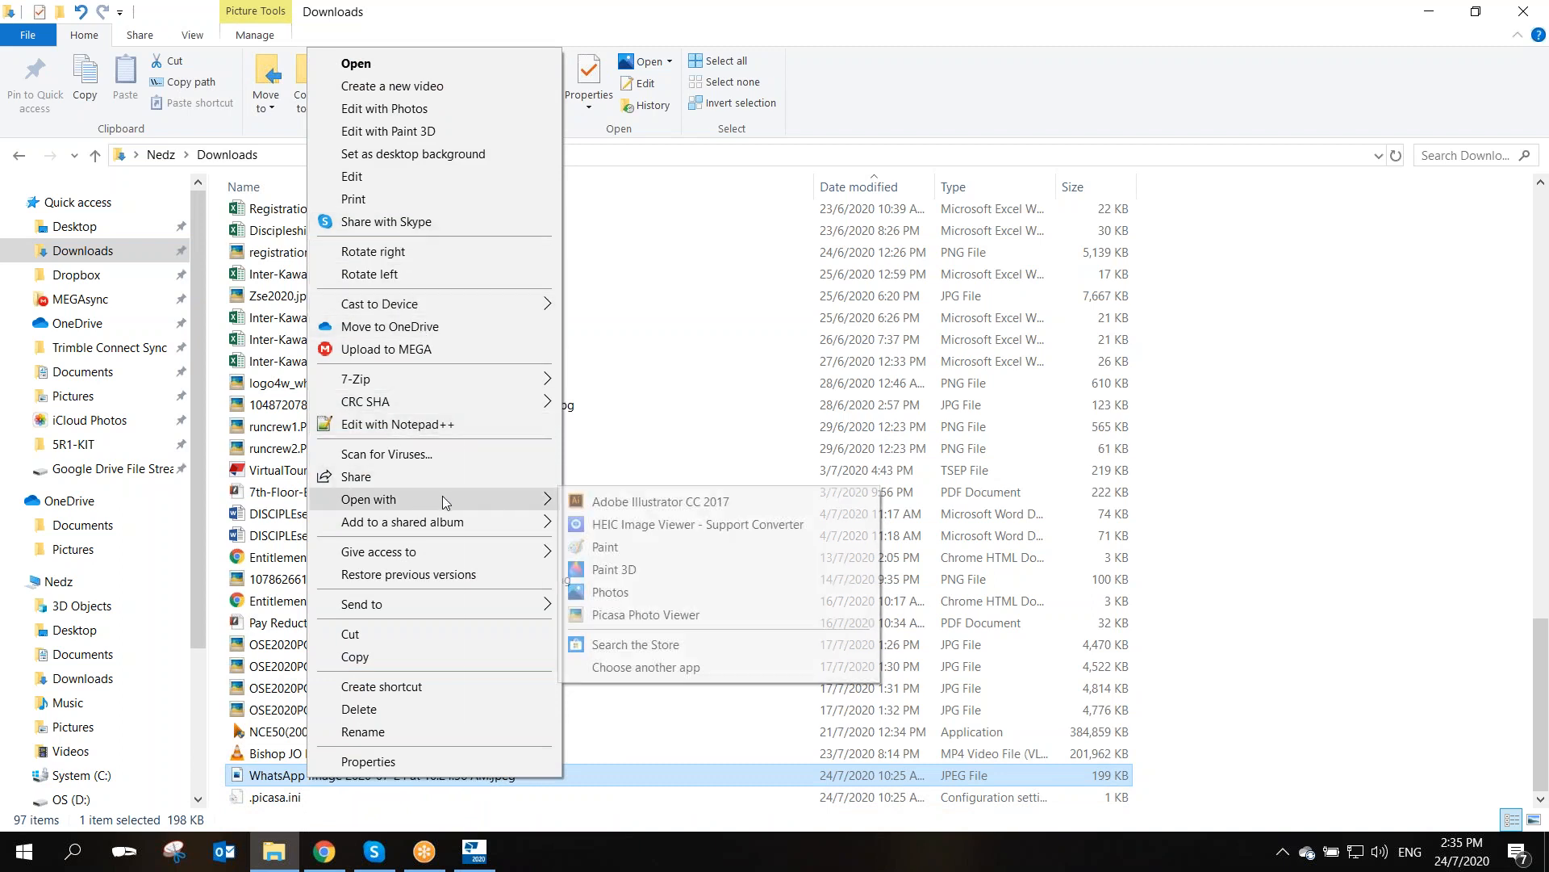
pyautogui.click(638, 615)
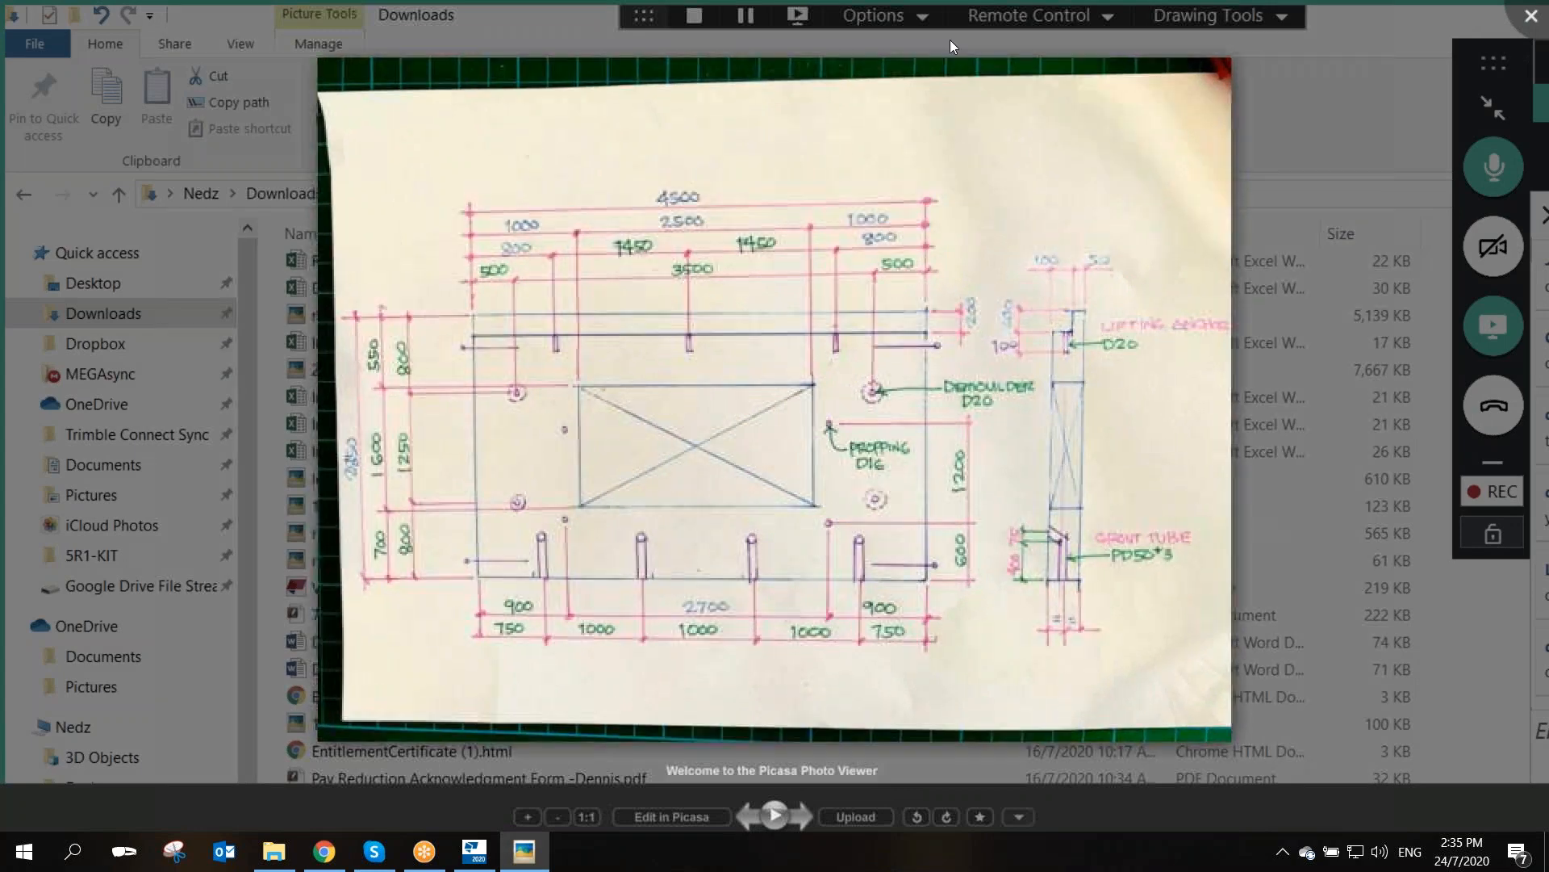
pyautogui.doubleClick(874, 52)
pyautogui.click(1424, 11)
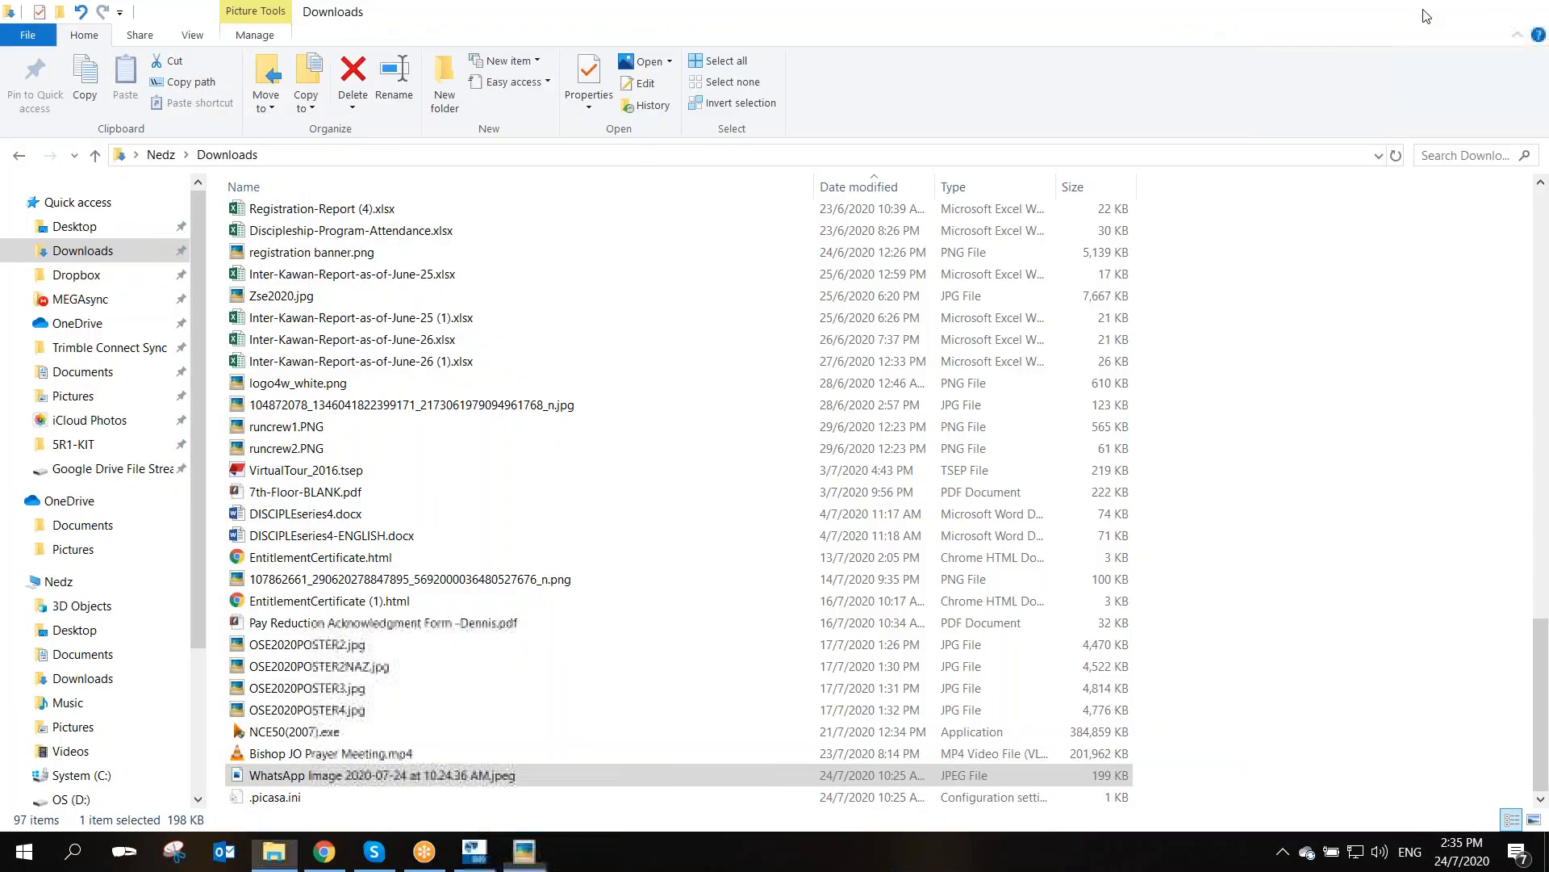
# - Examine the dimensions and embedded items in the hand-drawn wall sketch, and return to Tekla Structures
pyautogui.scroll(-2, 715, 497)
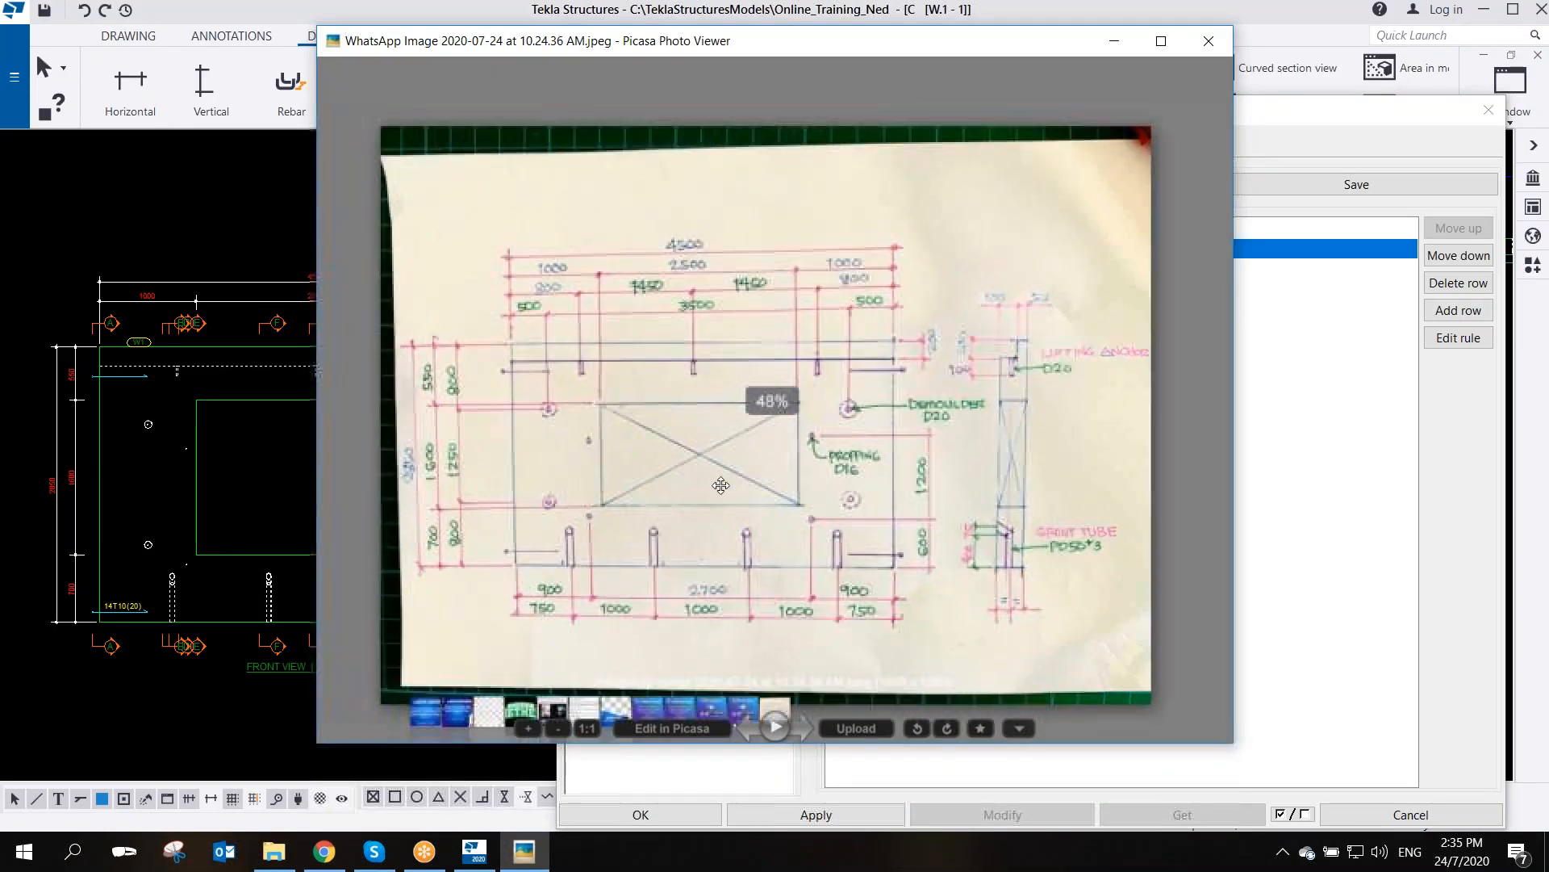
pyautogui.moveTo(819, 50); pyautogui.dragTo(718, 36)
pyautogui.scroll(1, 555, 434)
pyautogui.scroll(-2, 556, 434)
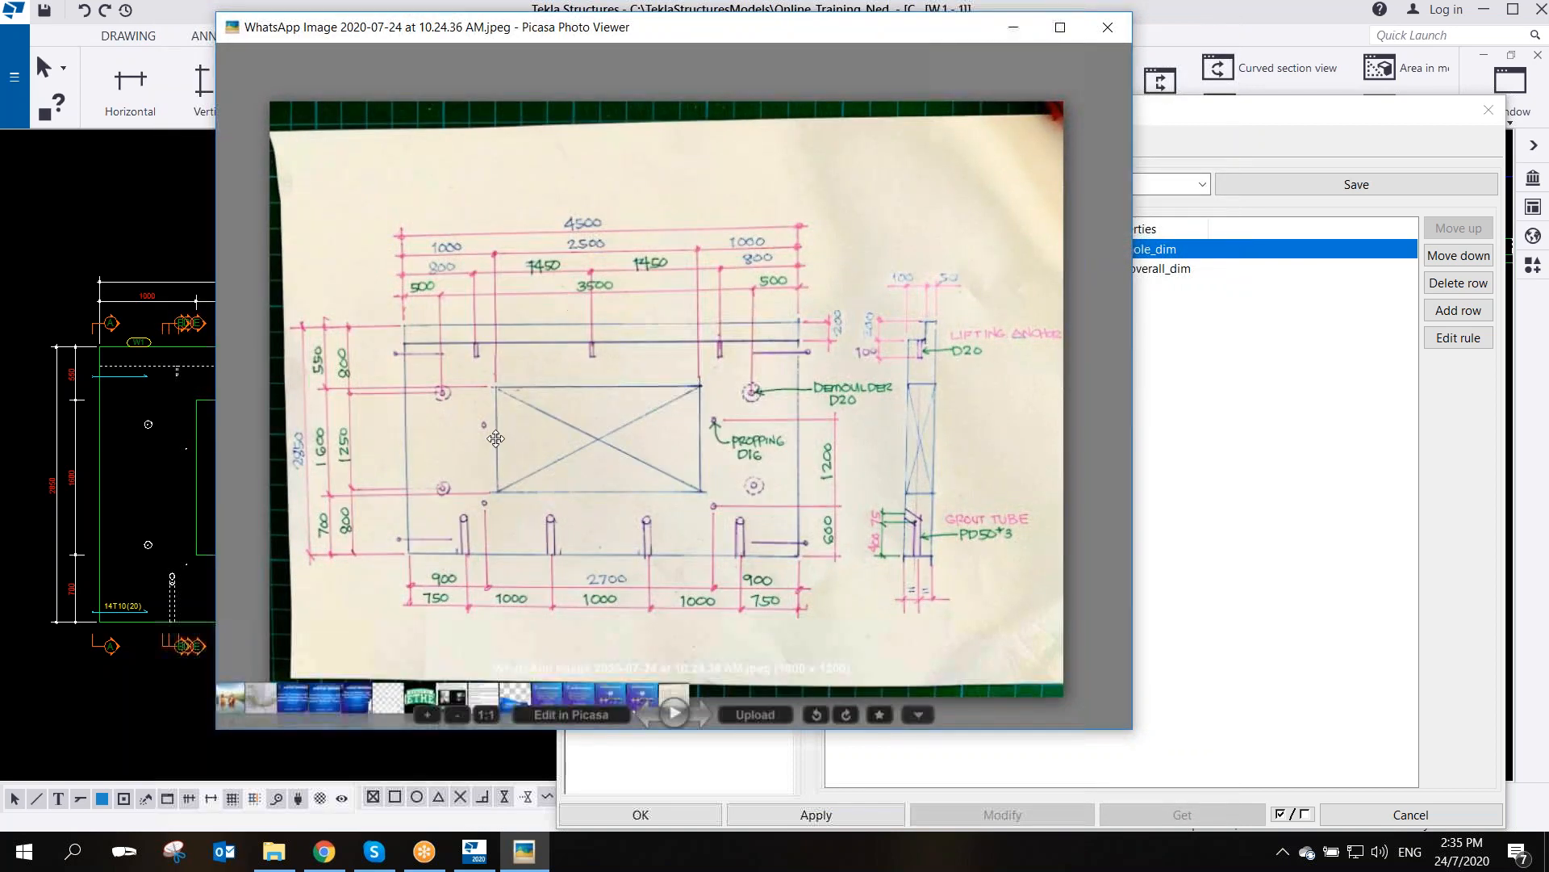
pyautogui.scroll(2, 495, 438)
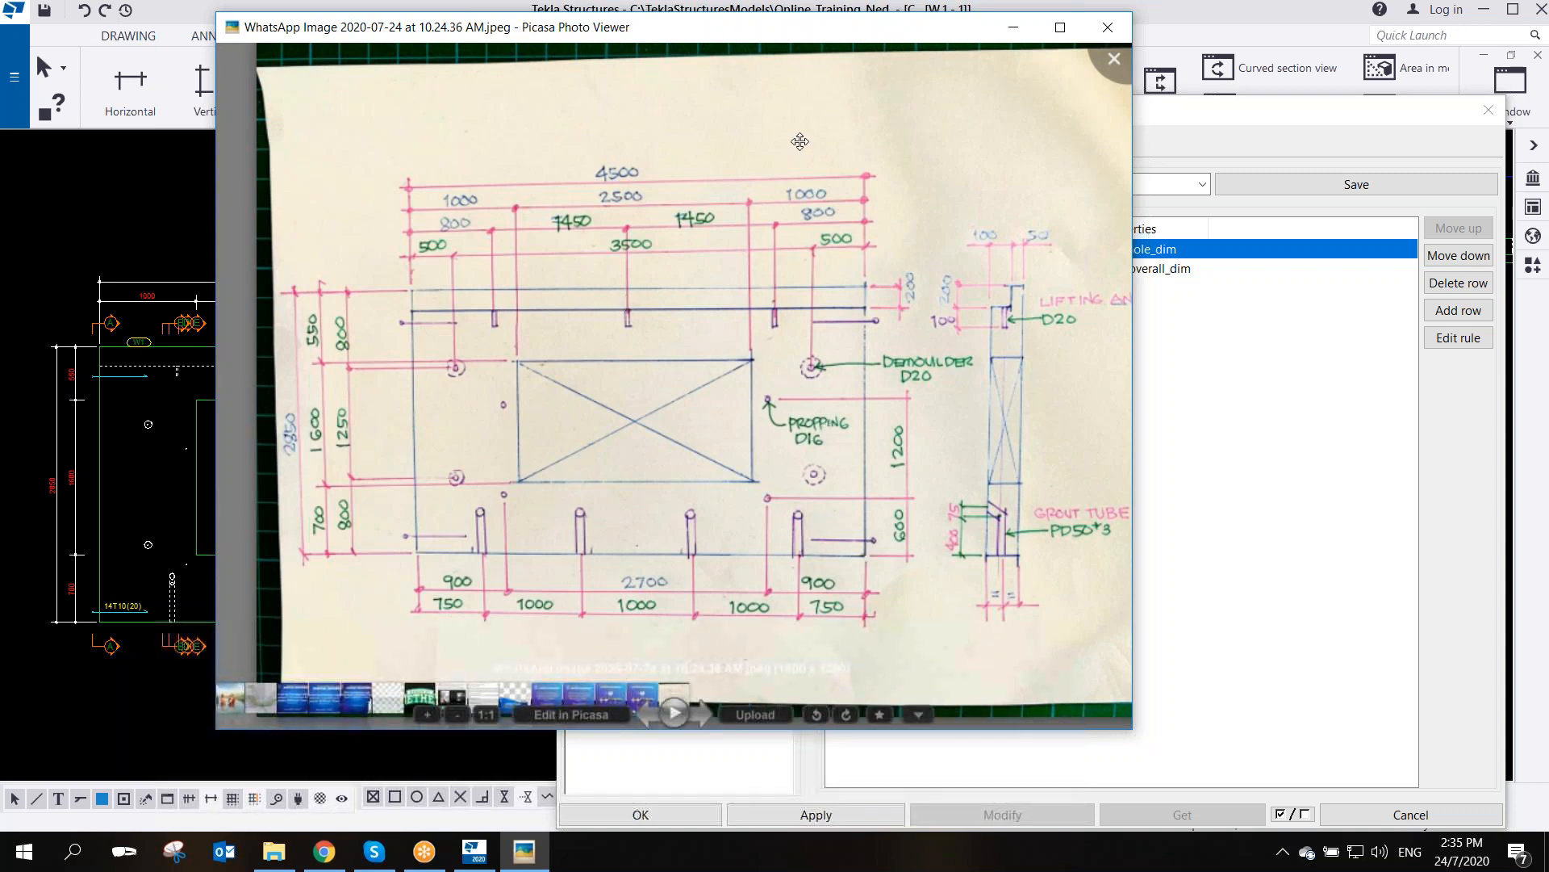
pyautogui.click(1022, 39)
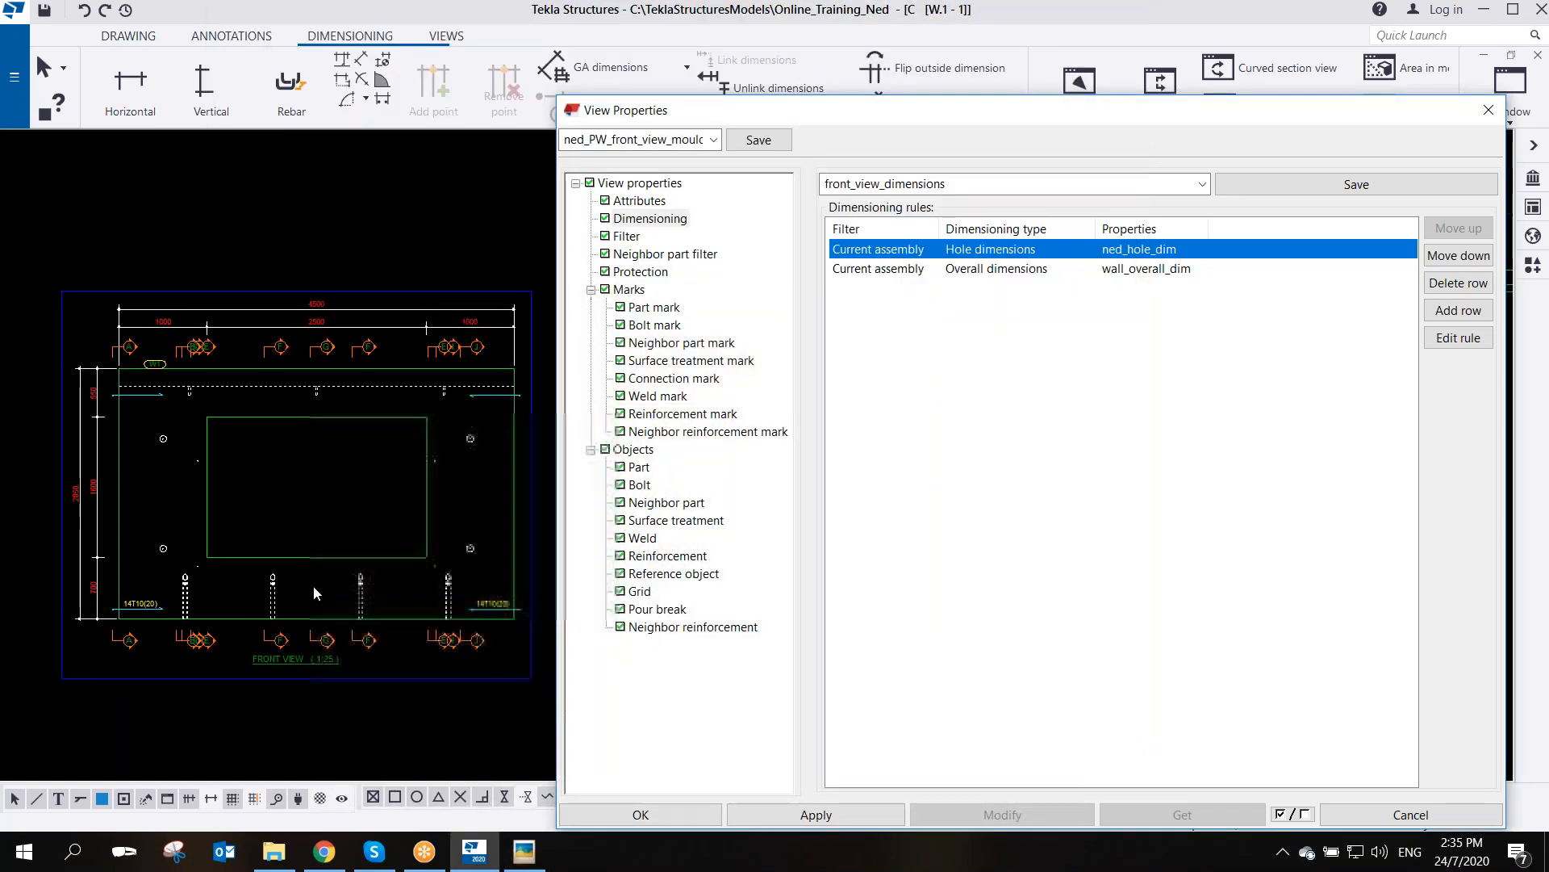
pyautogui.moveTo(396, 598); pyautogui.dragTo(384, 605, button='middle')
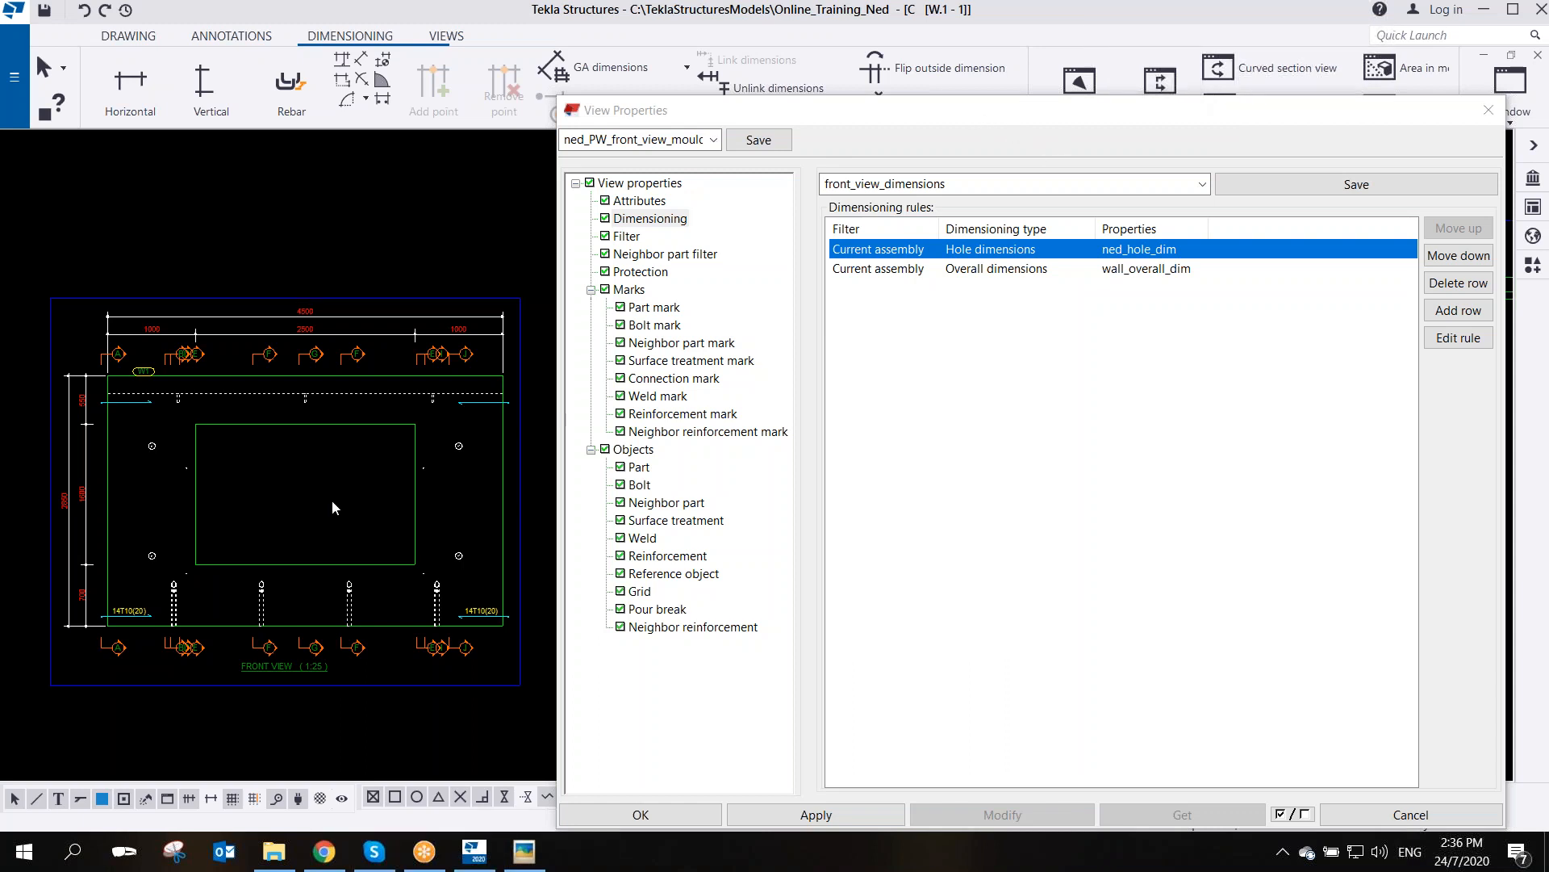
pyautogui.moveTo(332, 500); pyautogui.dragTo(343, 491, button='middle')
pyautogui.click(915, 109)
pyautogui.moveTo(916, 108); pyautogui.dragTo(918, 113)
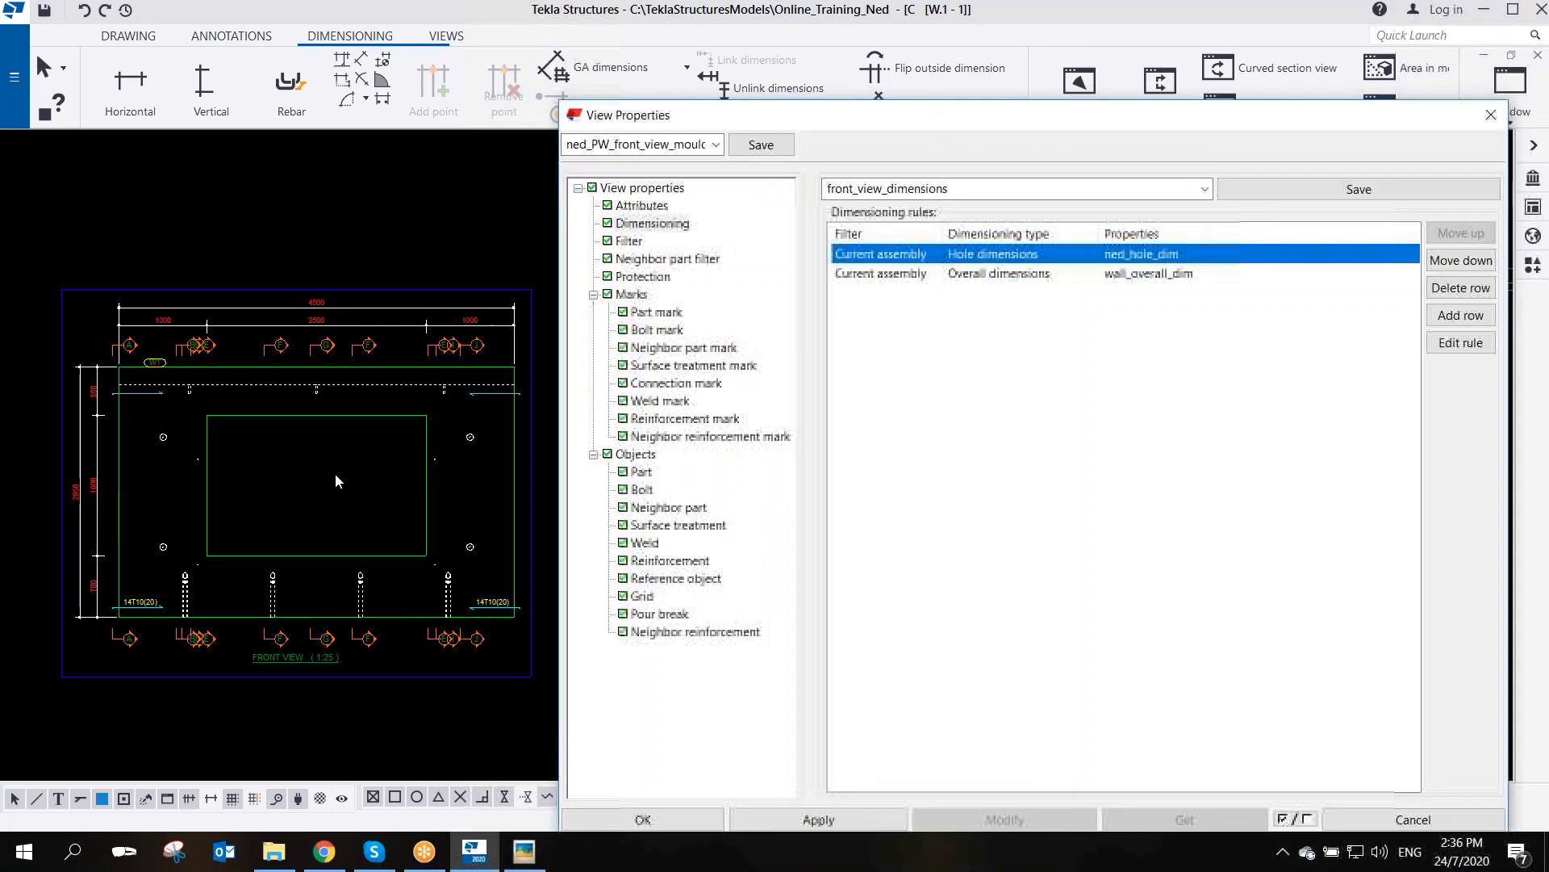
pyautogui.scroll(1, 335, 476)
pyautogui.moveTo(334, 476); pyautogui.dragTo(339, 470, button='middle')
pyautogui.scroll(-1, 339, 470)
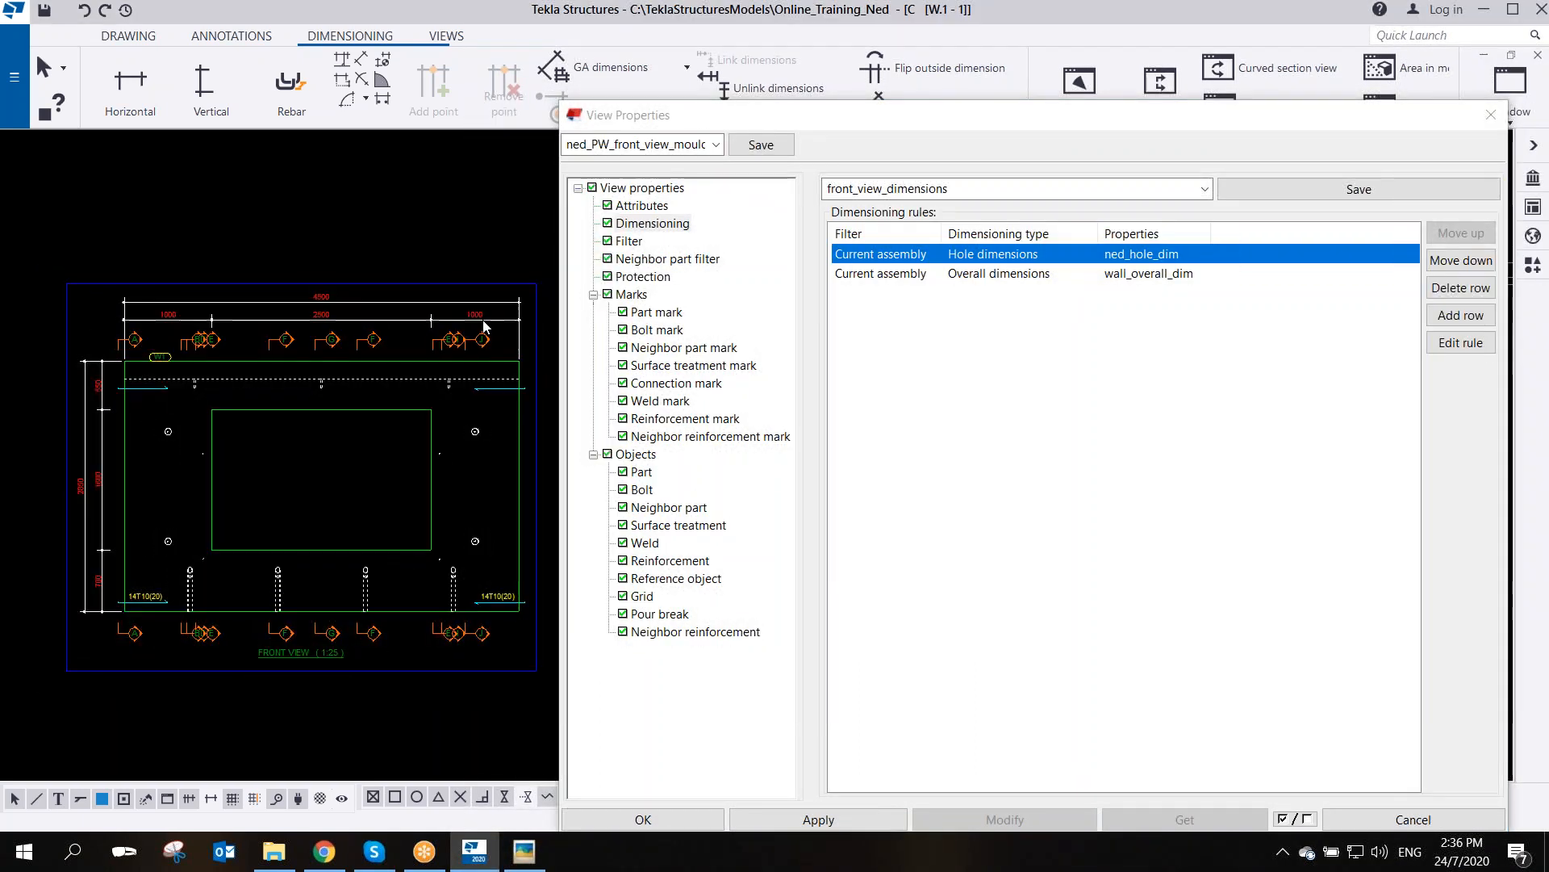
# - Add a view filter row with category Object, property Object type, condition Equals and value Part
pyautogui.click(633, 242)
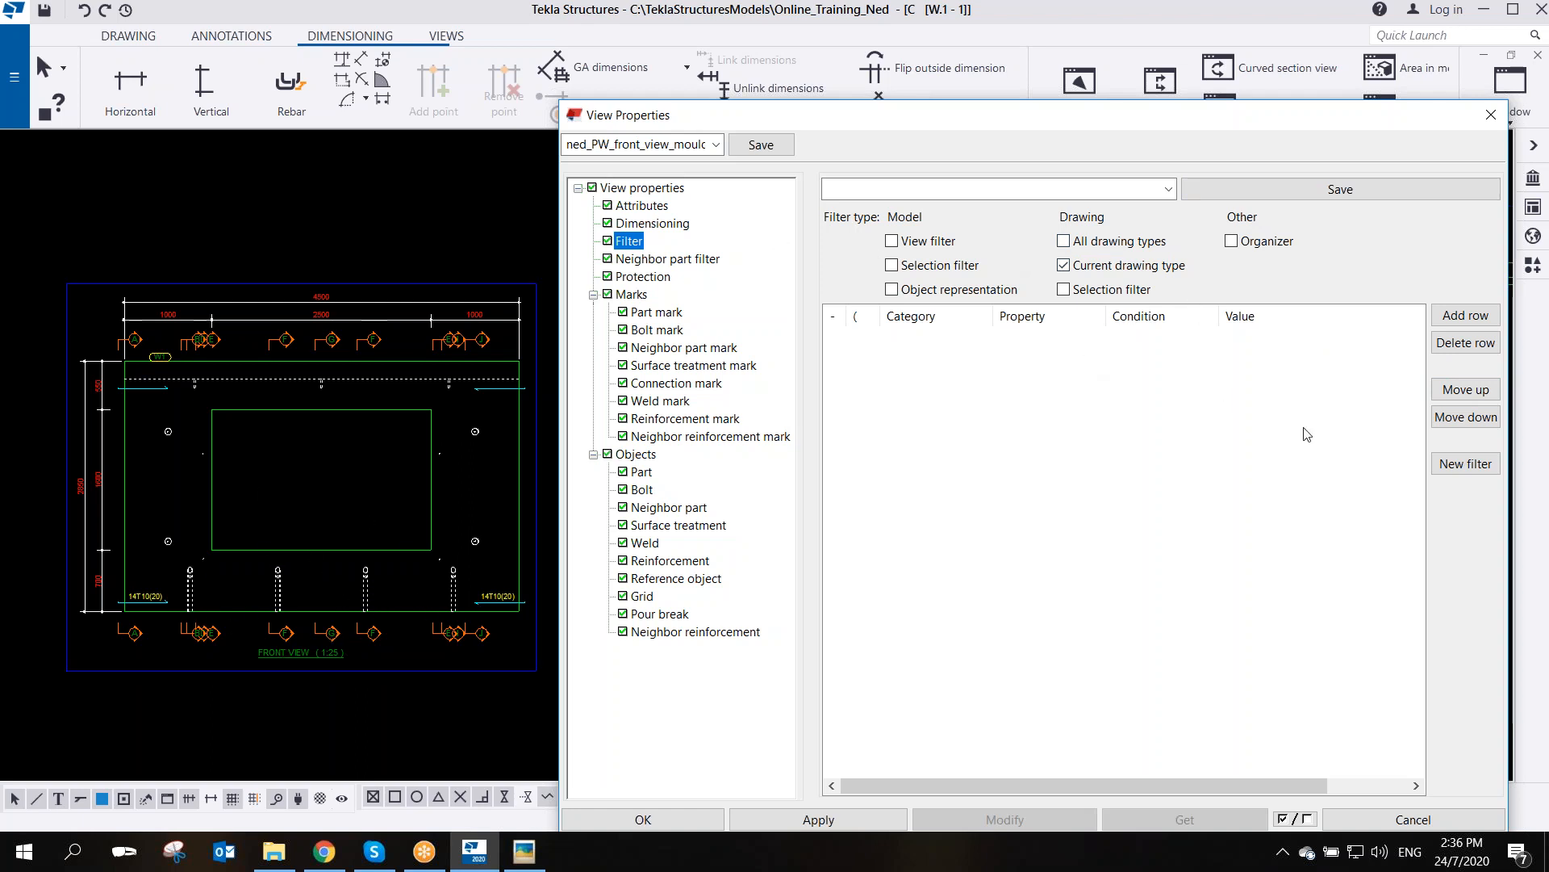
pyautogui.click(1467, 316)
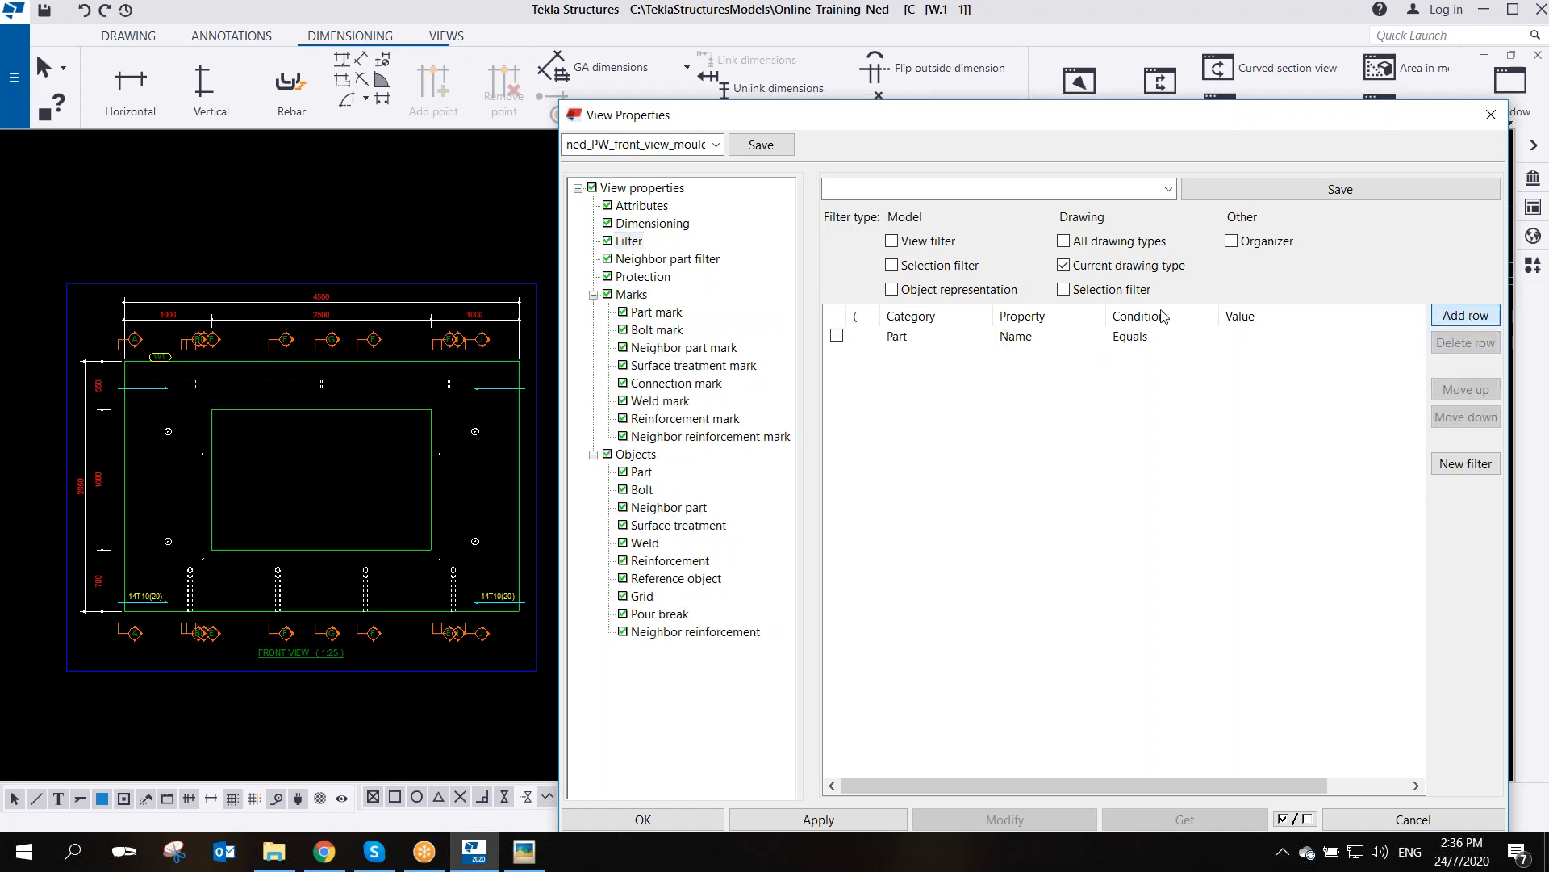
pyautogui.click(914, 337)
pyautogui.click(915, 337)
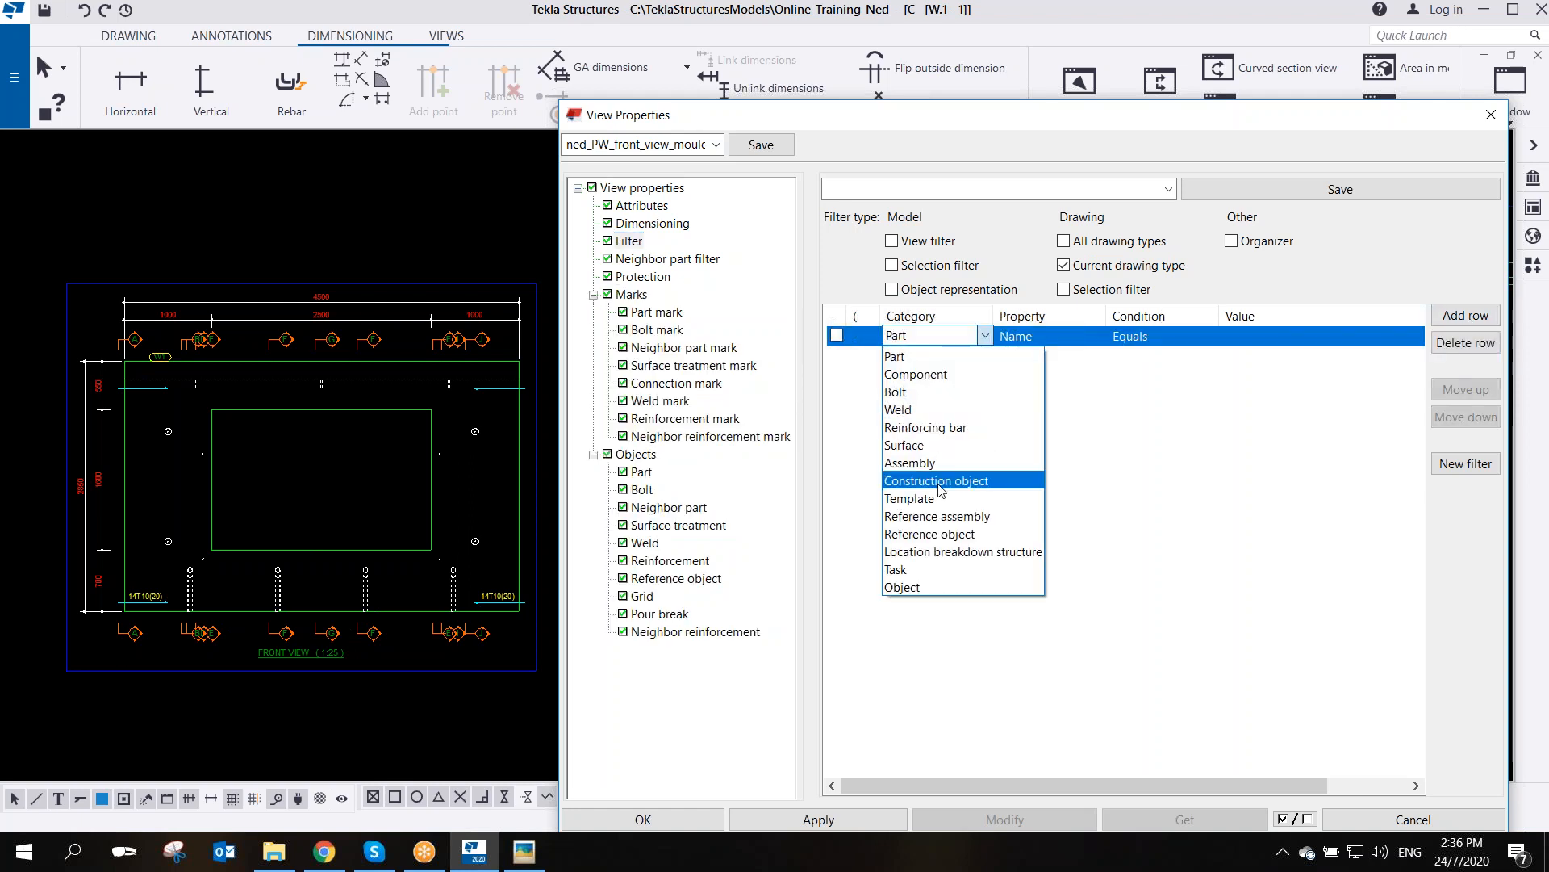
pyautogui.click(914, 586)
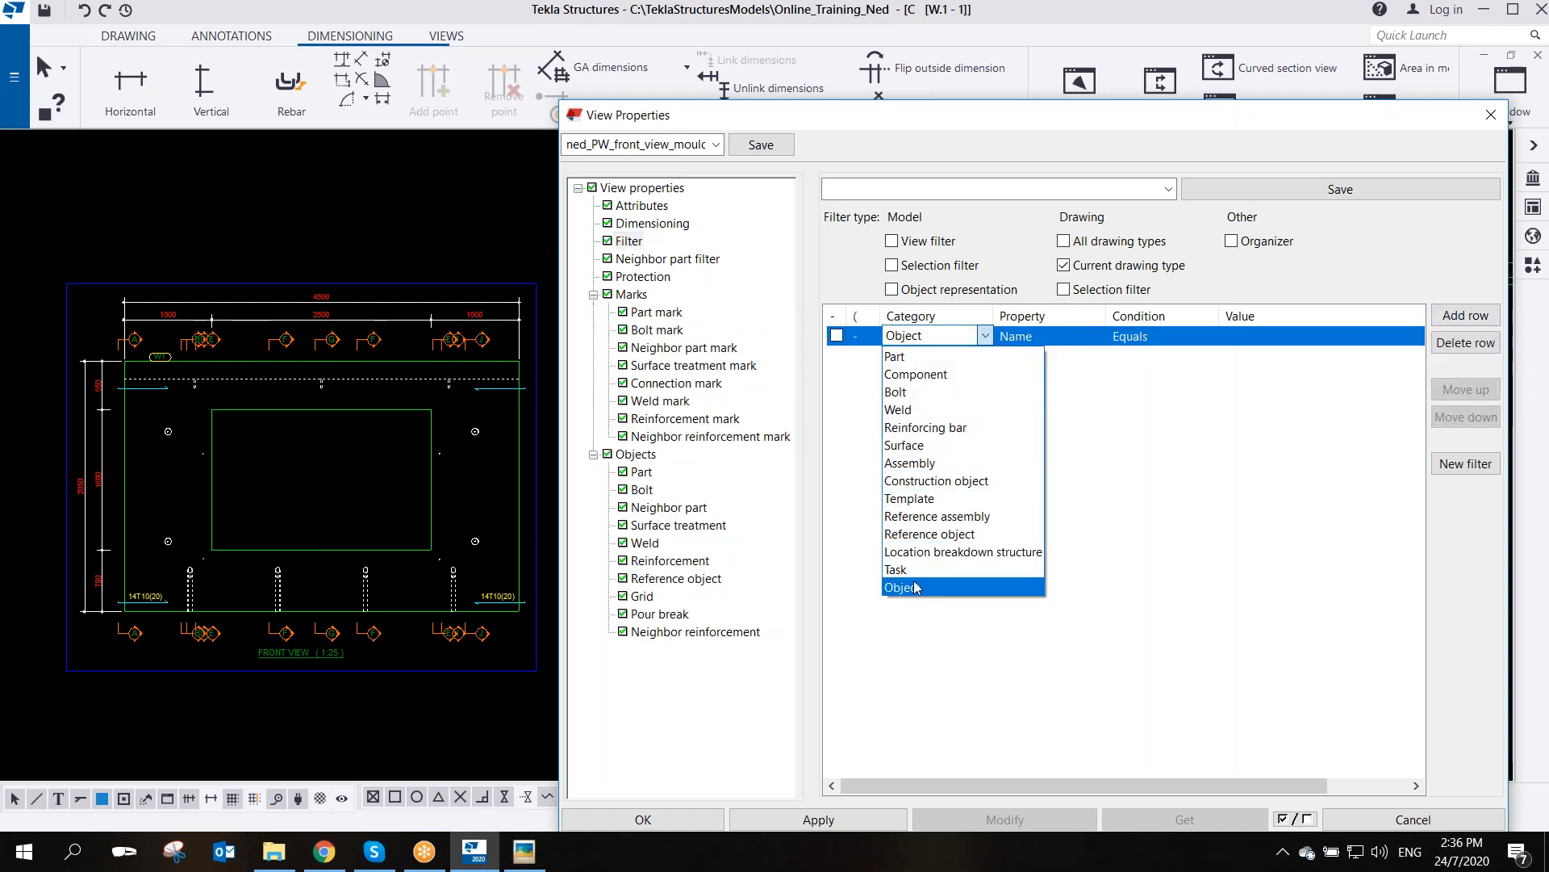
pyautogui.click(1073, 339)
pyautogui.click(1073, 339)
pyautogui.click(1056, 397)
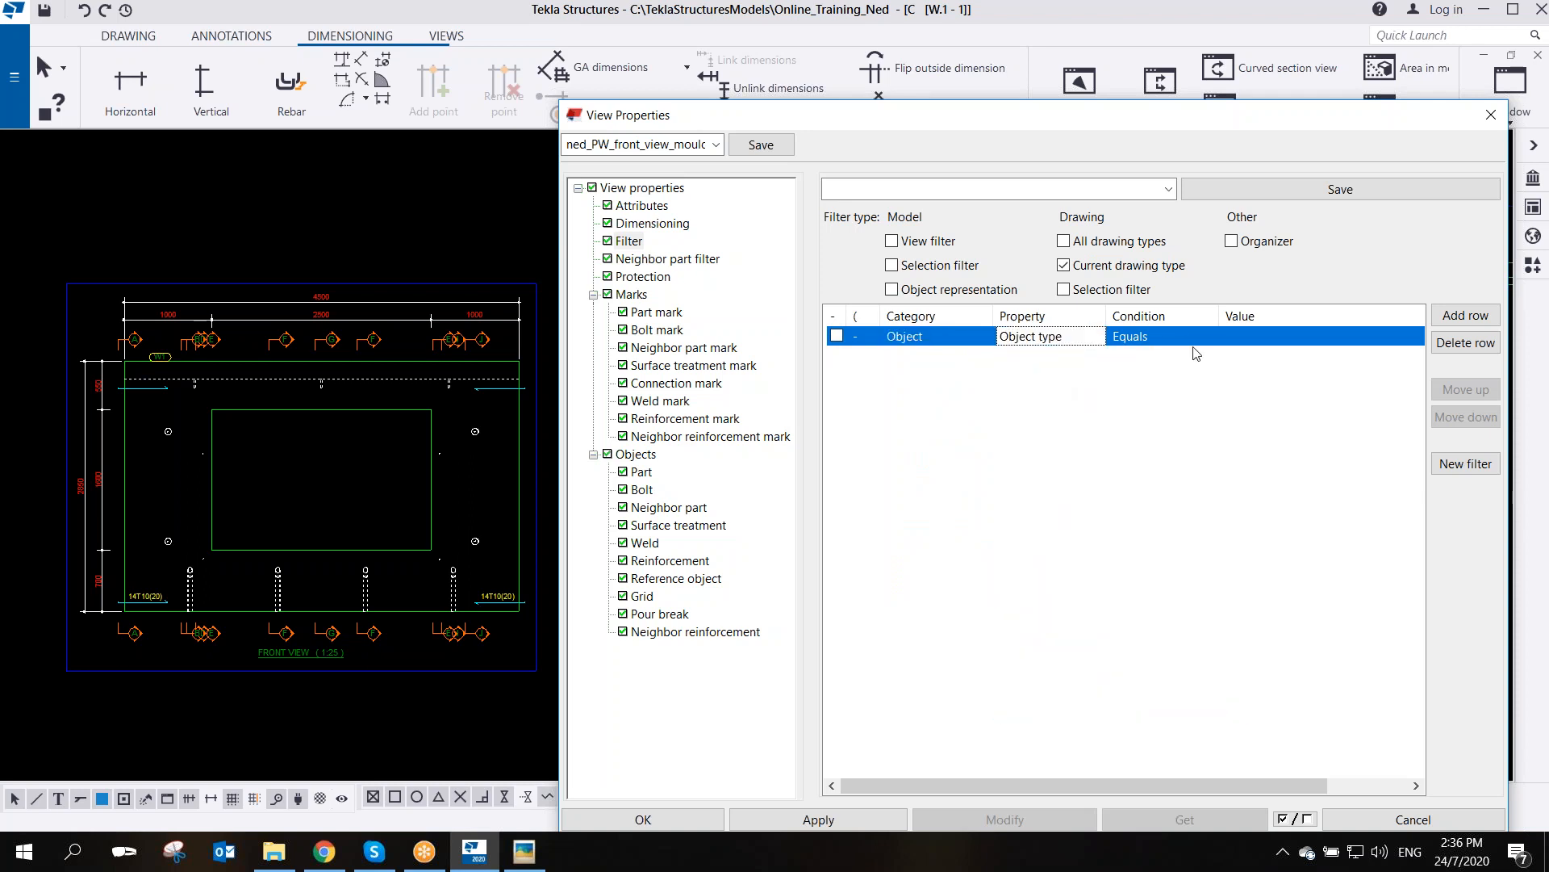
pyautogui.click(1290, 339)
pyautogui.click(1289, 339)
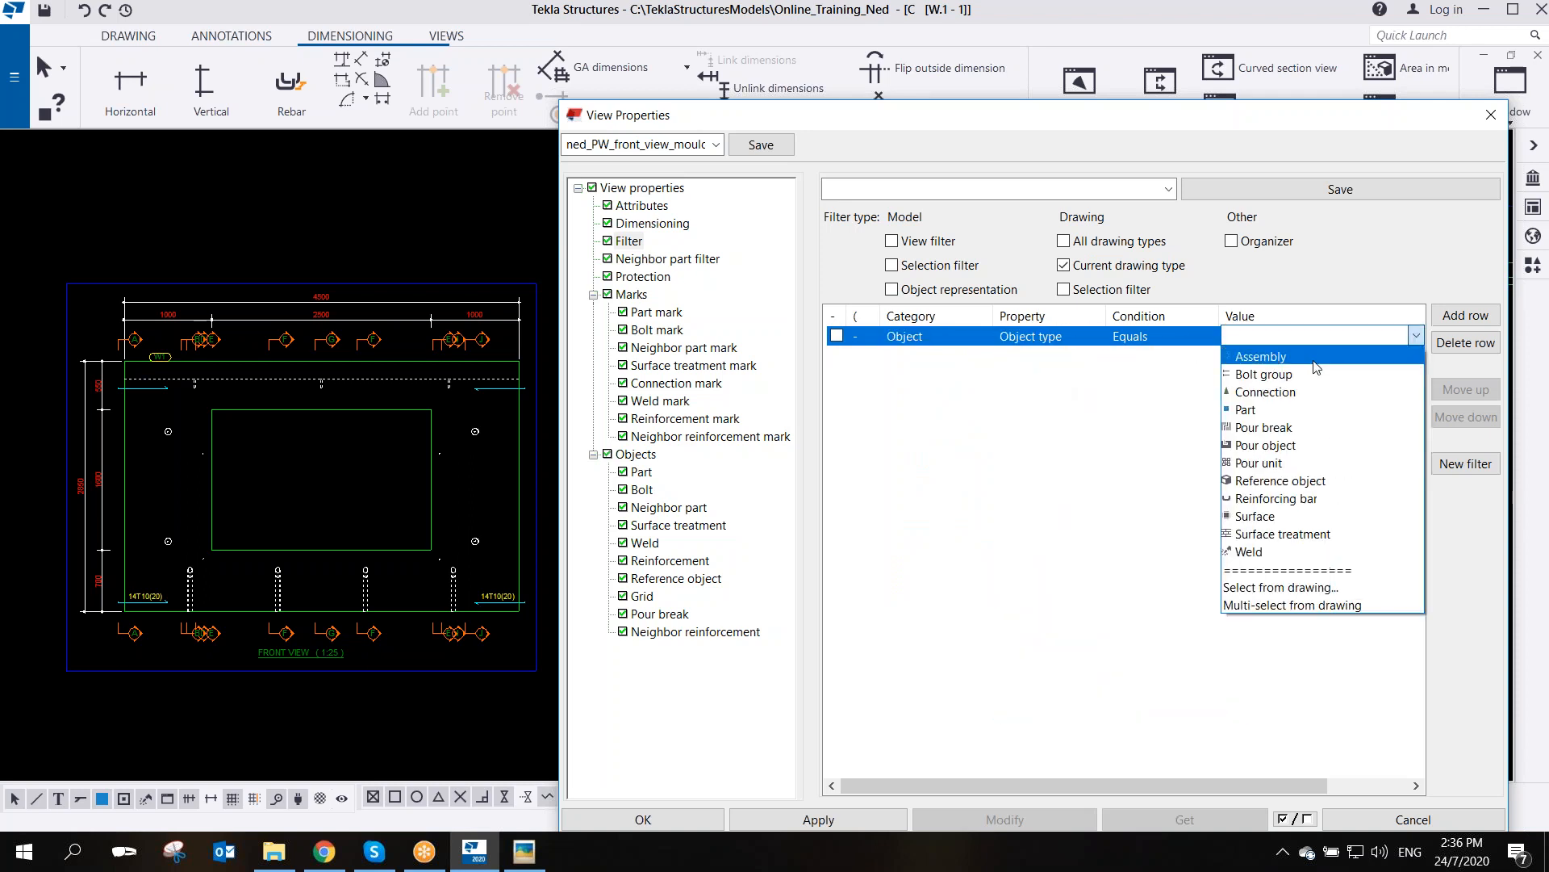
pyautogui.click(1250, 411)
# - Add a filter row for Part Name Equals "GROUT TUBE", taking the value from a grout tube in the drawing, and save the filter as grout_filter
pyautogui.click(1466, 315)
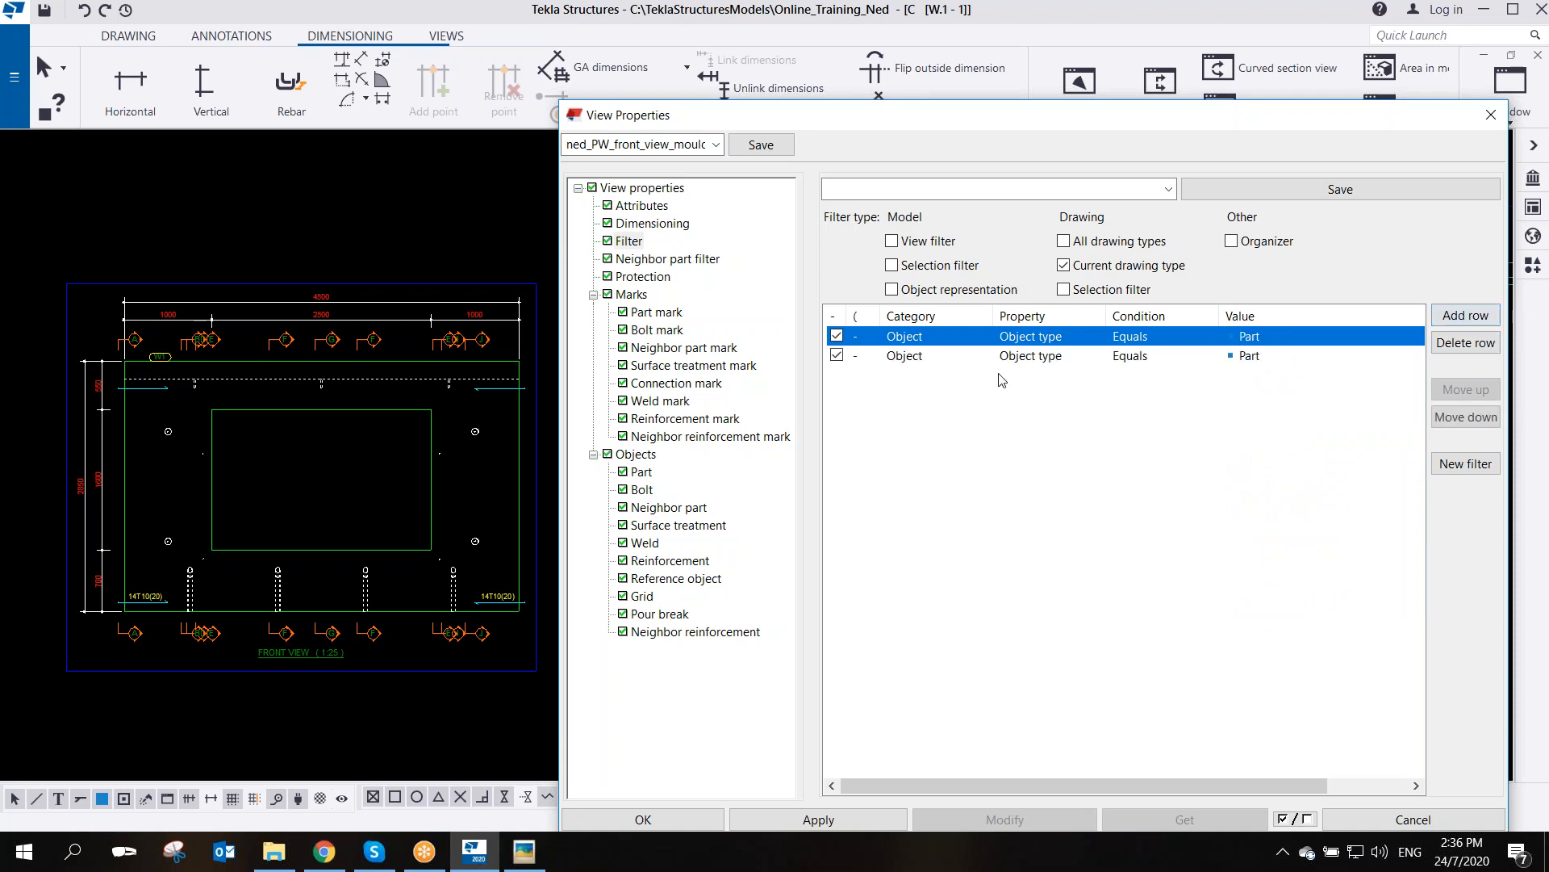
pyautogui.click(951, 362)
pyautogui.click(951, 362)
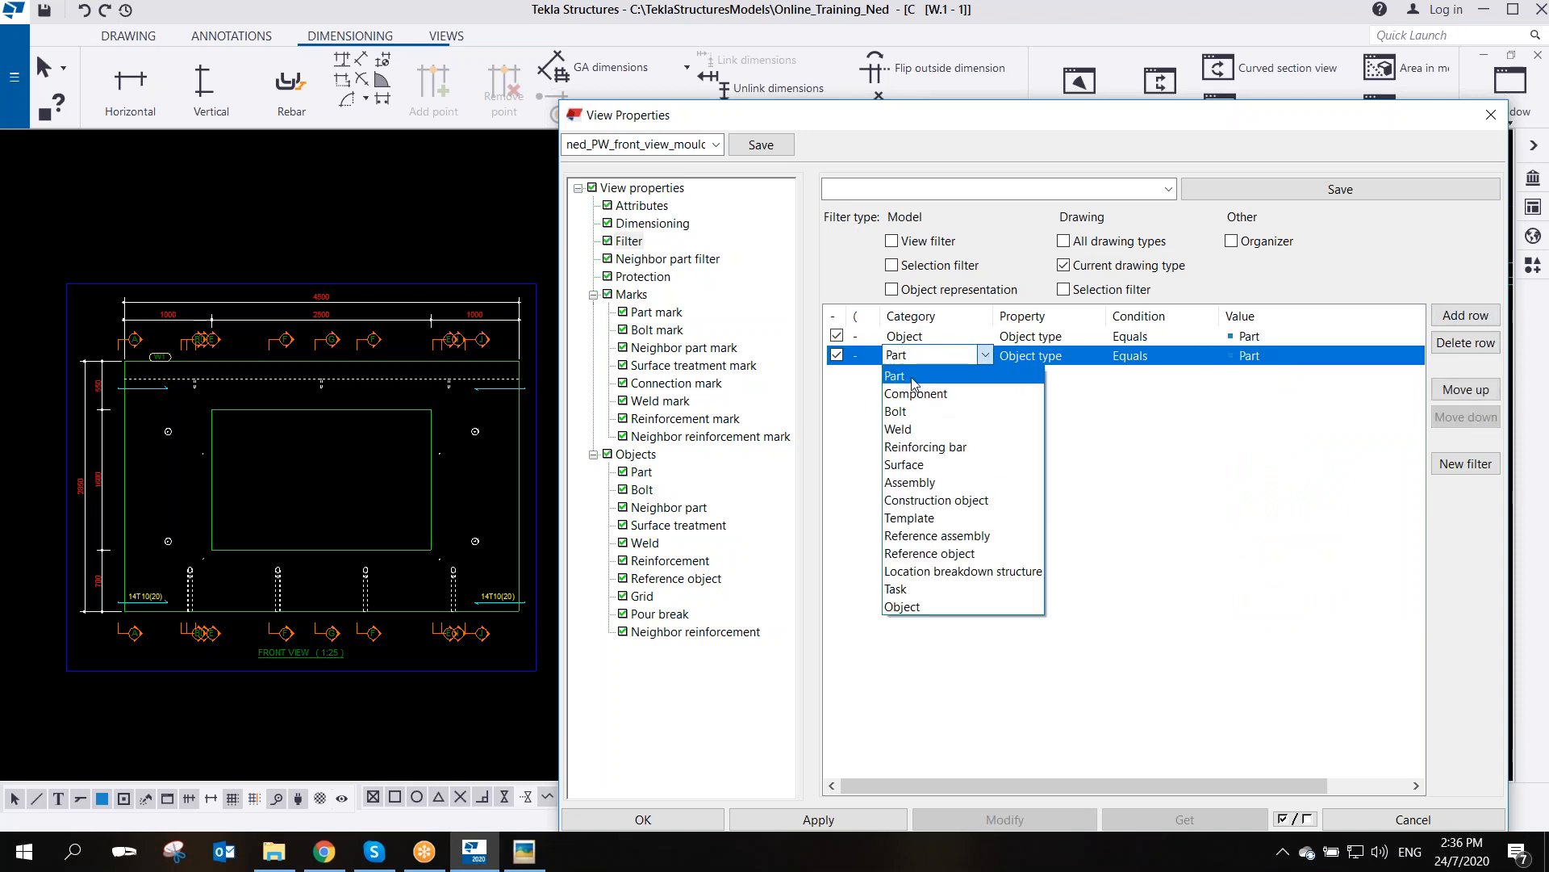
pyautogui.click(972, 374)
pyautogui.click(1256, 355)
pyautogui.click(1416, 355)
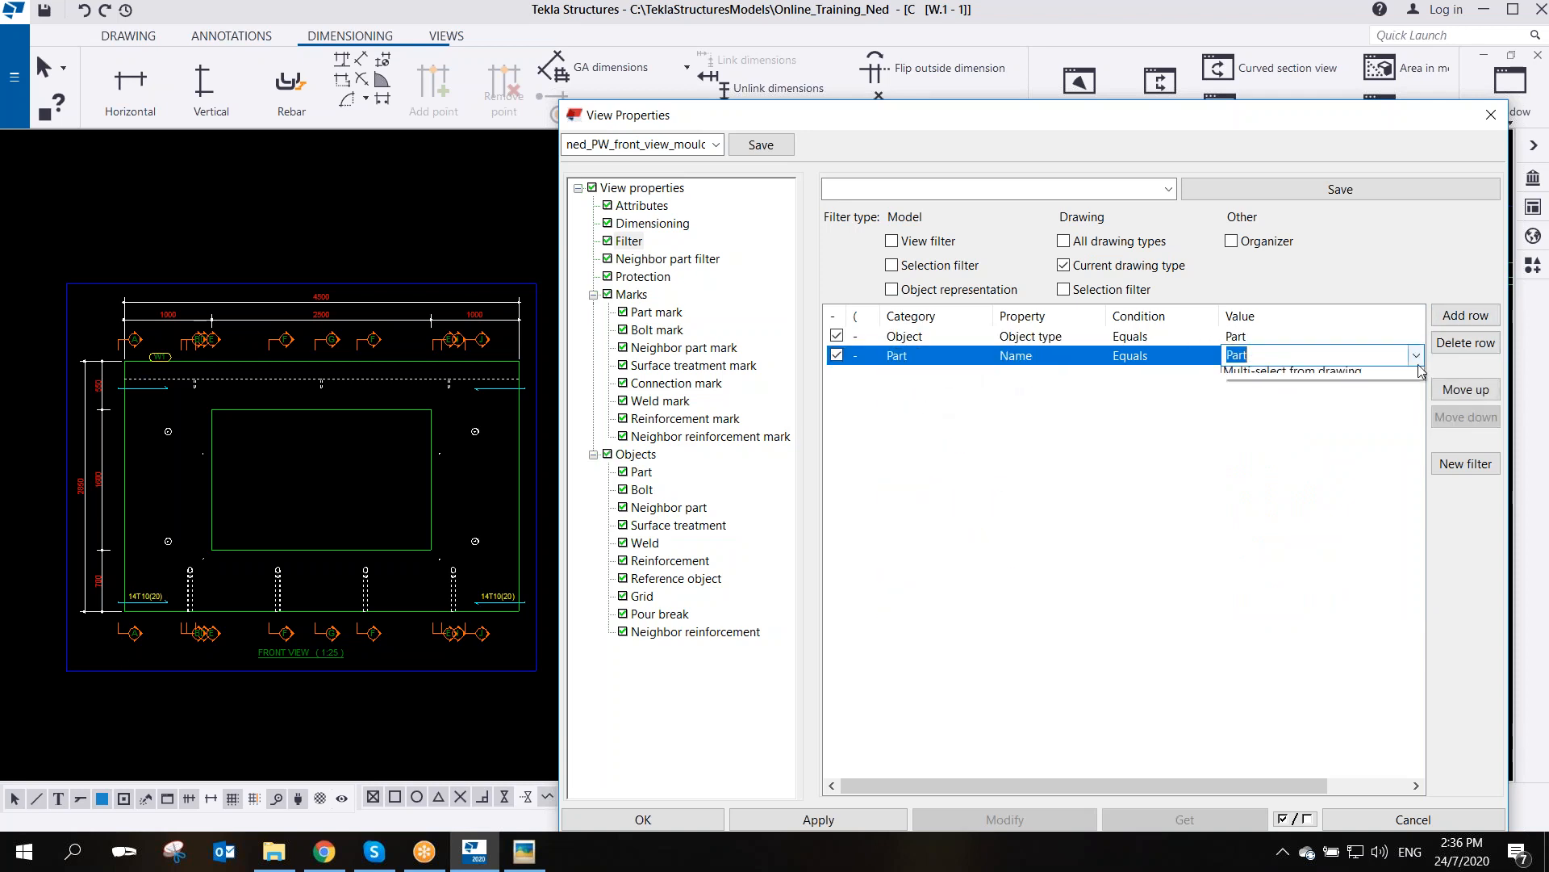
pyautogui.click(1271, 408)
pyautogui.click(366, 572)
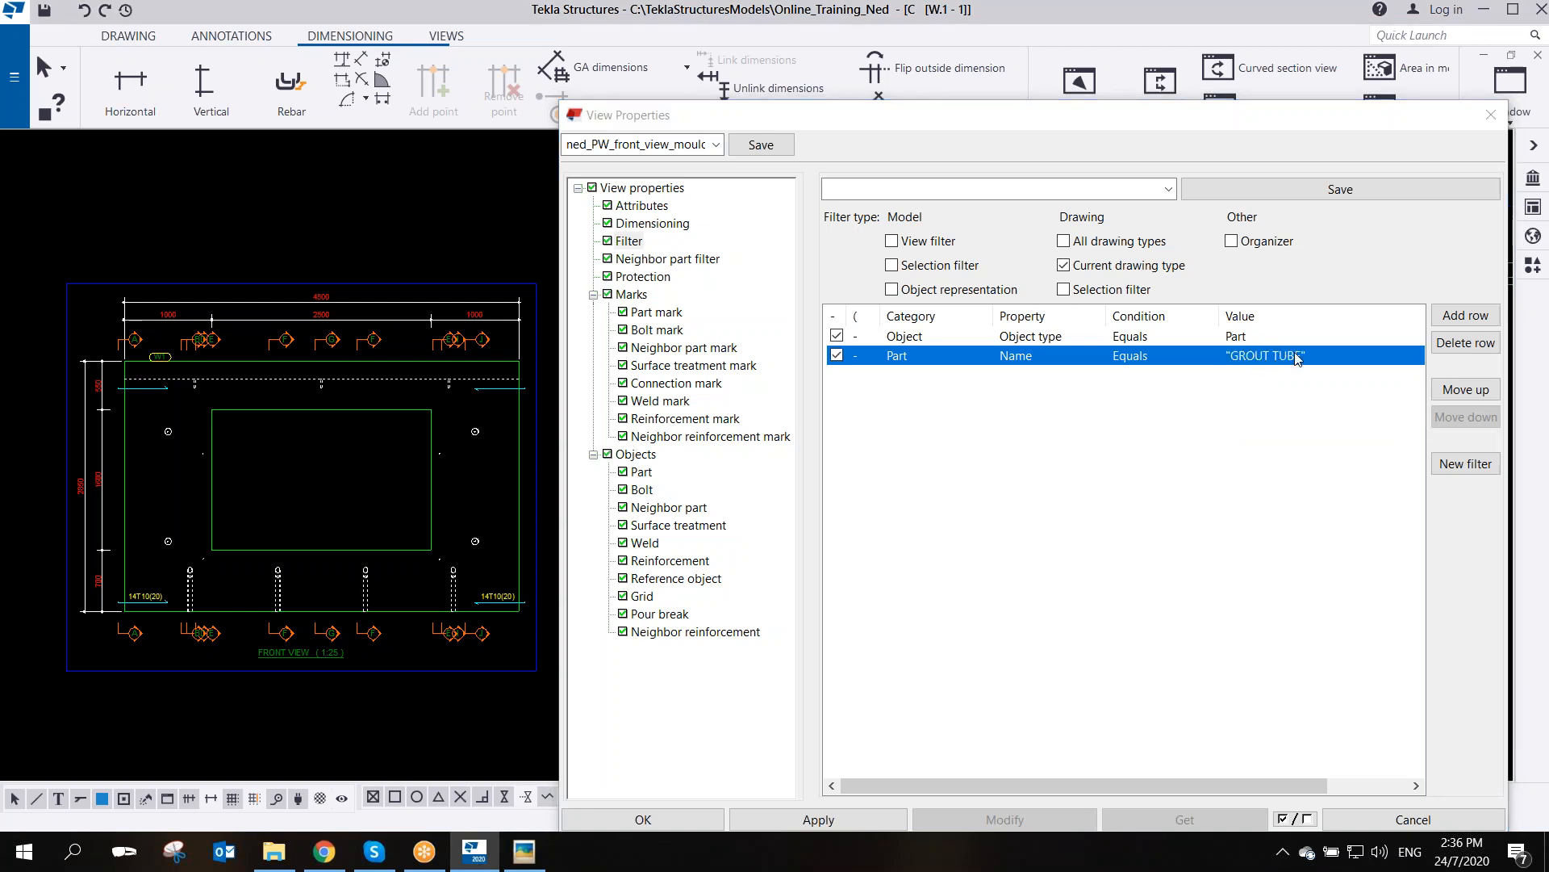
pyautogui.click(880, 191)
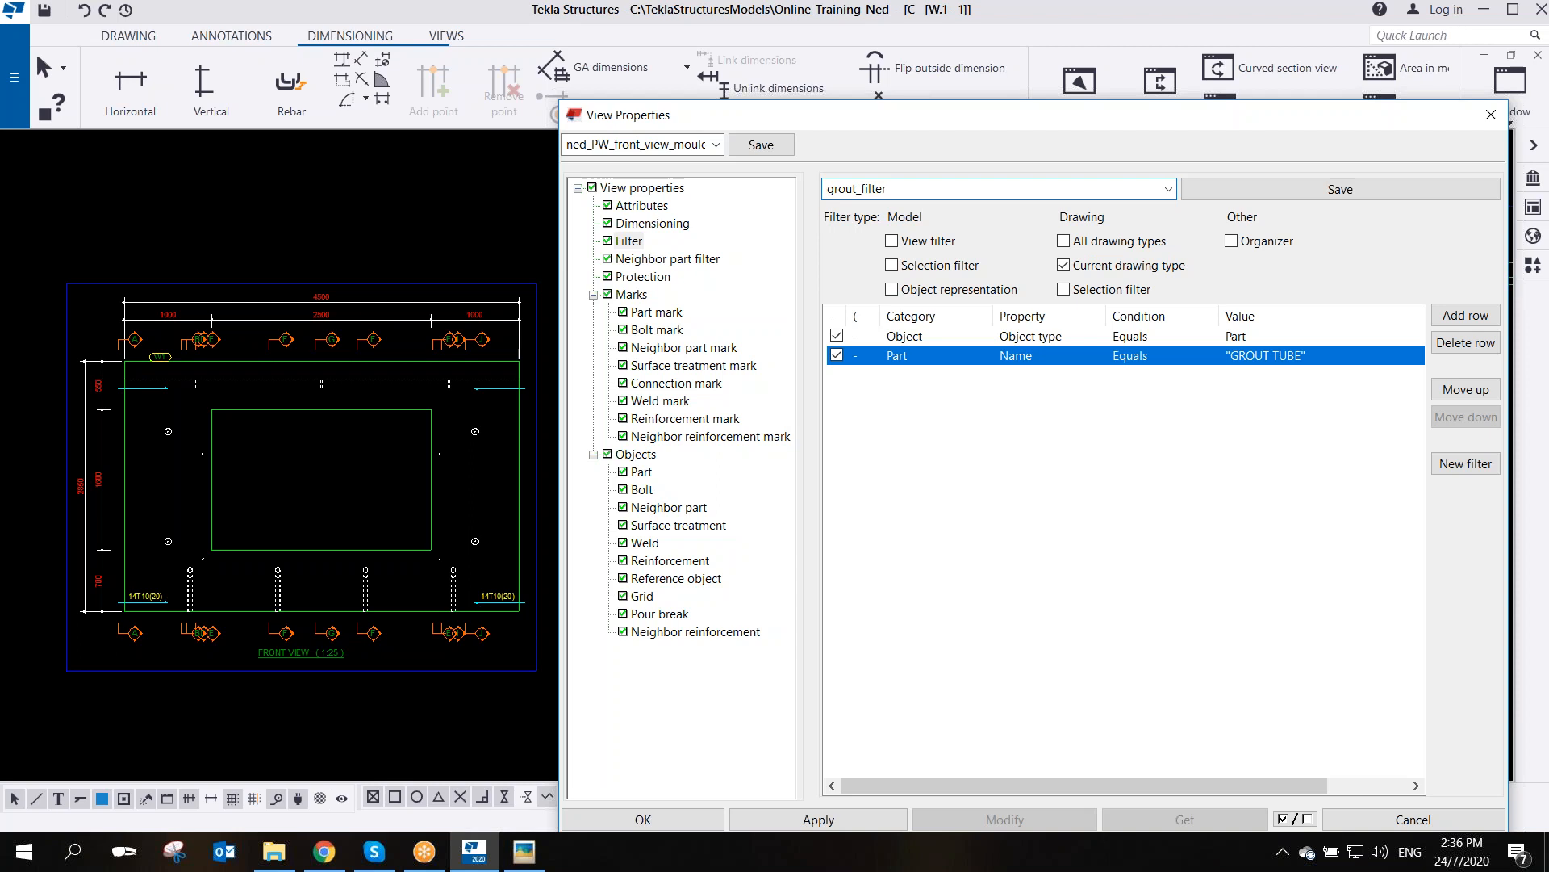
pyautogui.click(1235, 193)
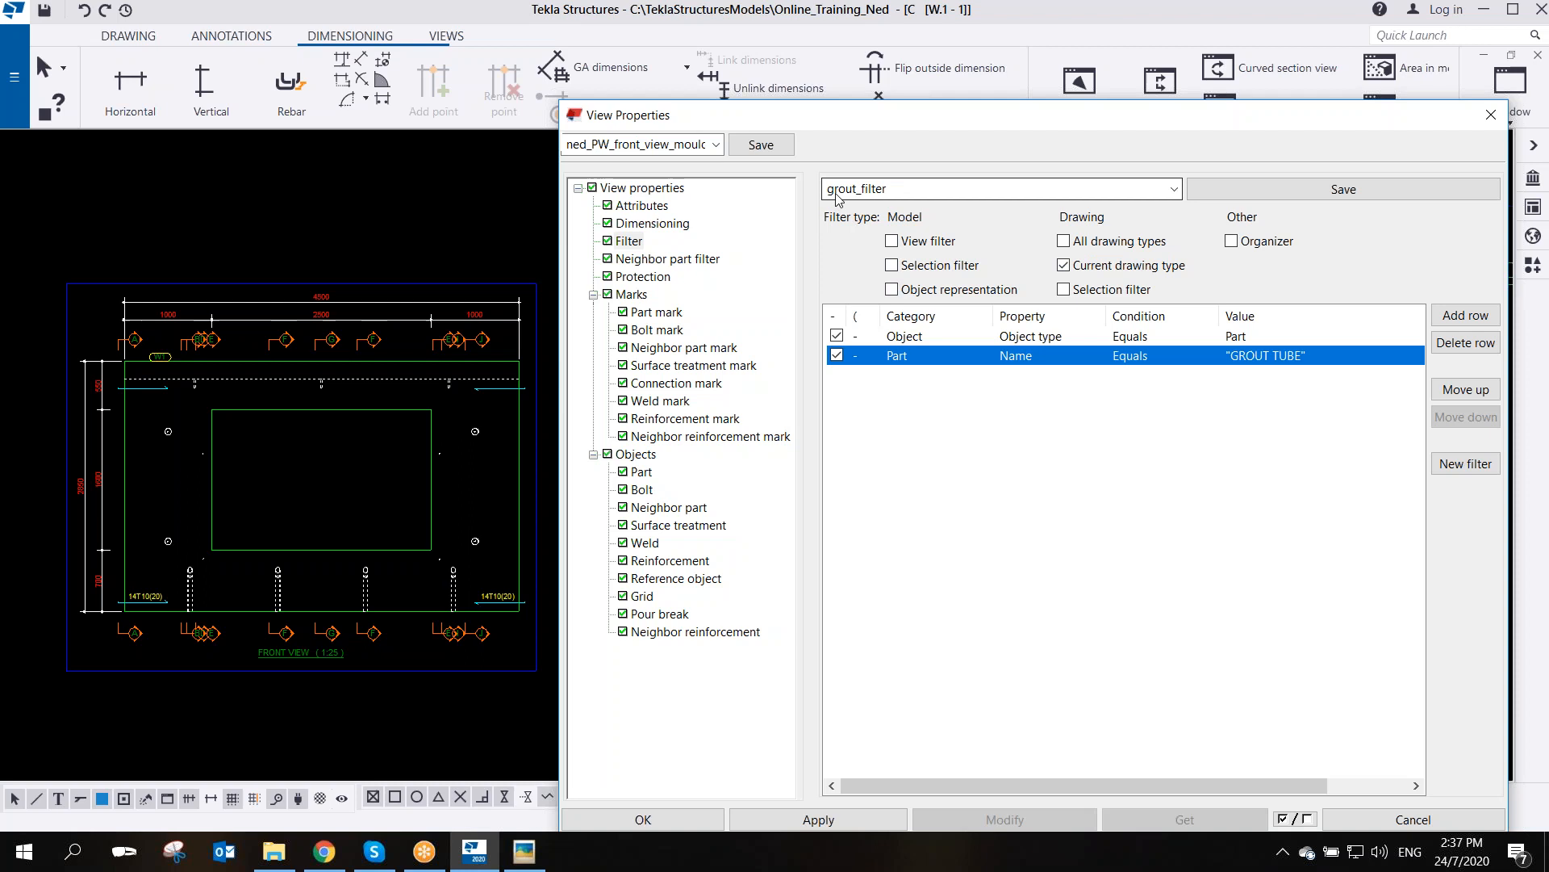
# - Set the Part Name value to "LIFTING ANCHOR" from the drawing and save the filter as lifting_filter
pyautogui.click(1371, 371)
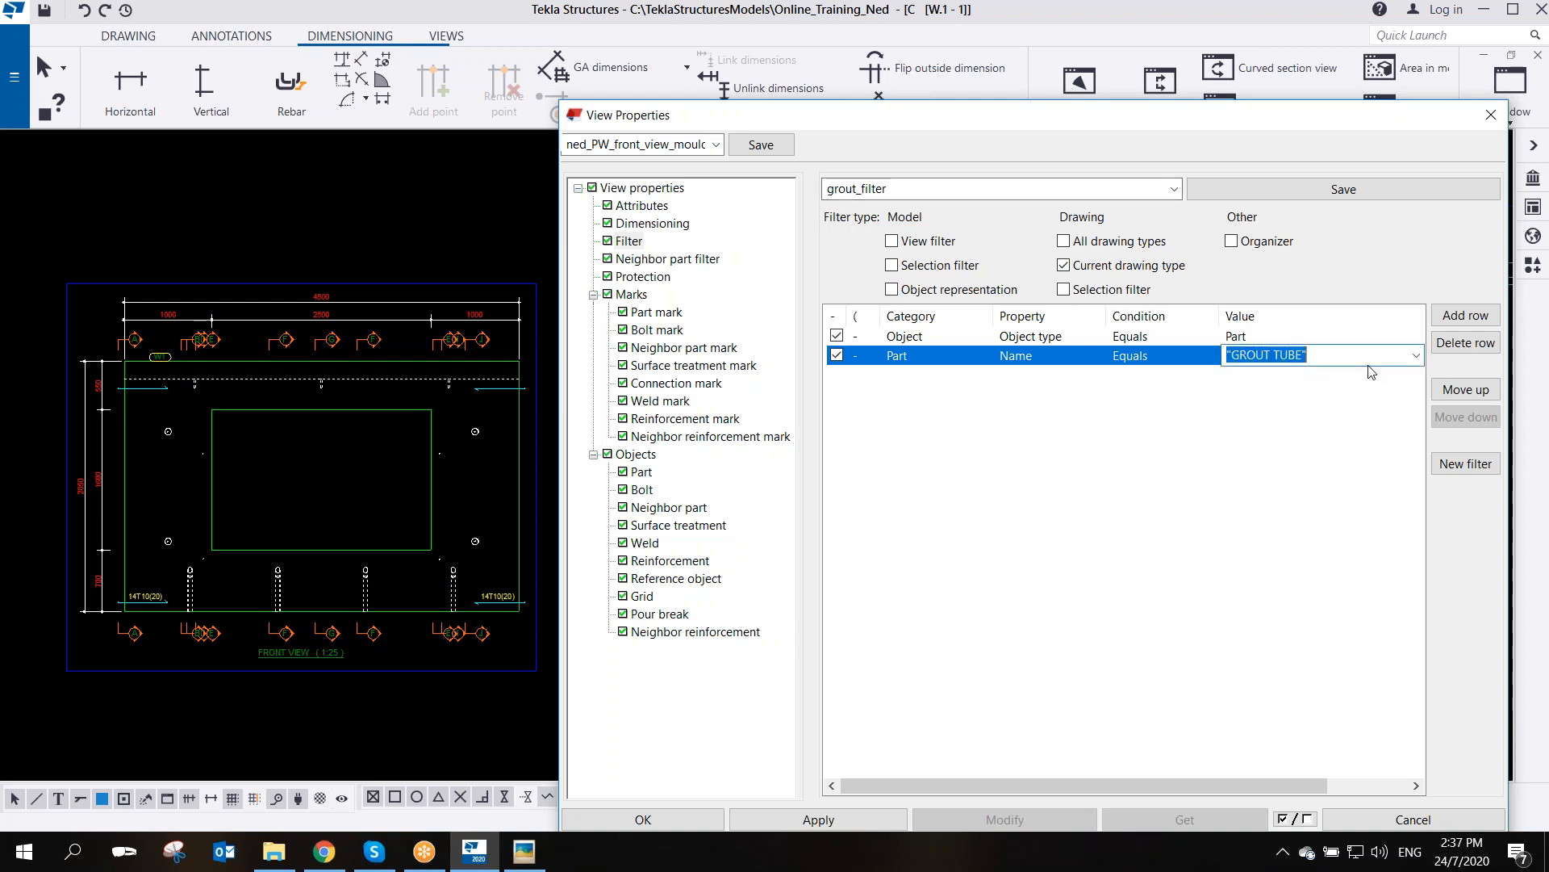
pyautogui.click(1414, 357)
pyautogui.click(1283, 424)
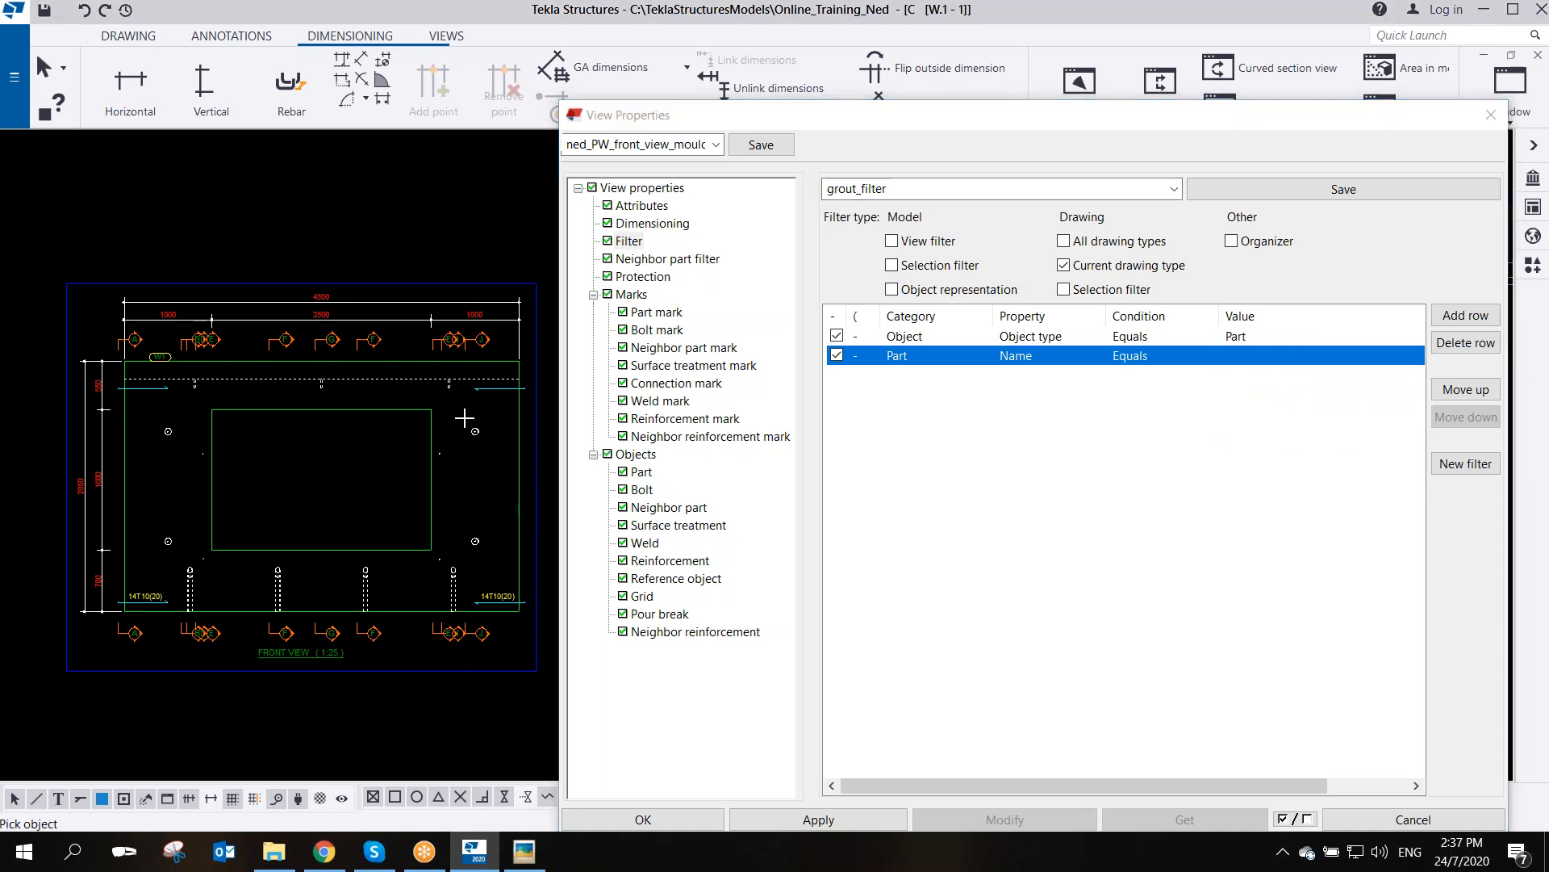
pyautogui.doubleClick(862, 190)
pyautogui.moveTo(857, 189); pyautogui.dragTo(826, 189)
pyautogui.write('lifting')
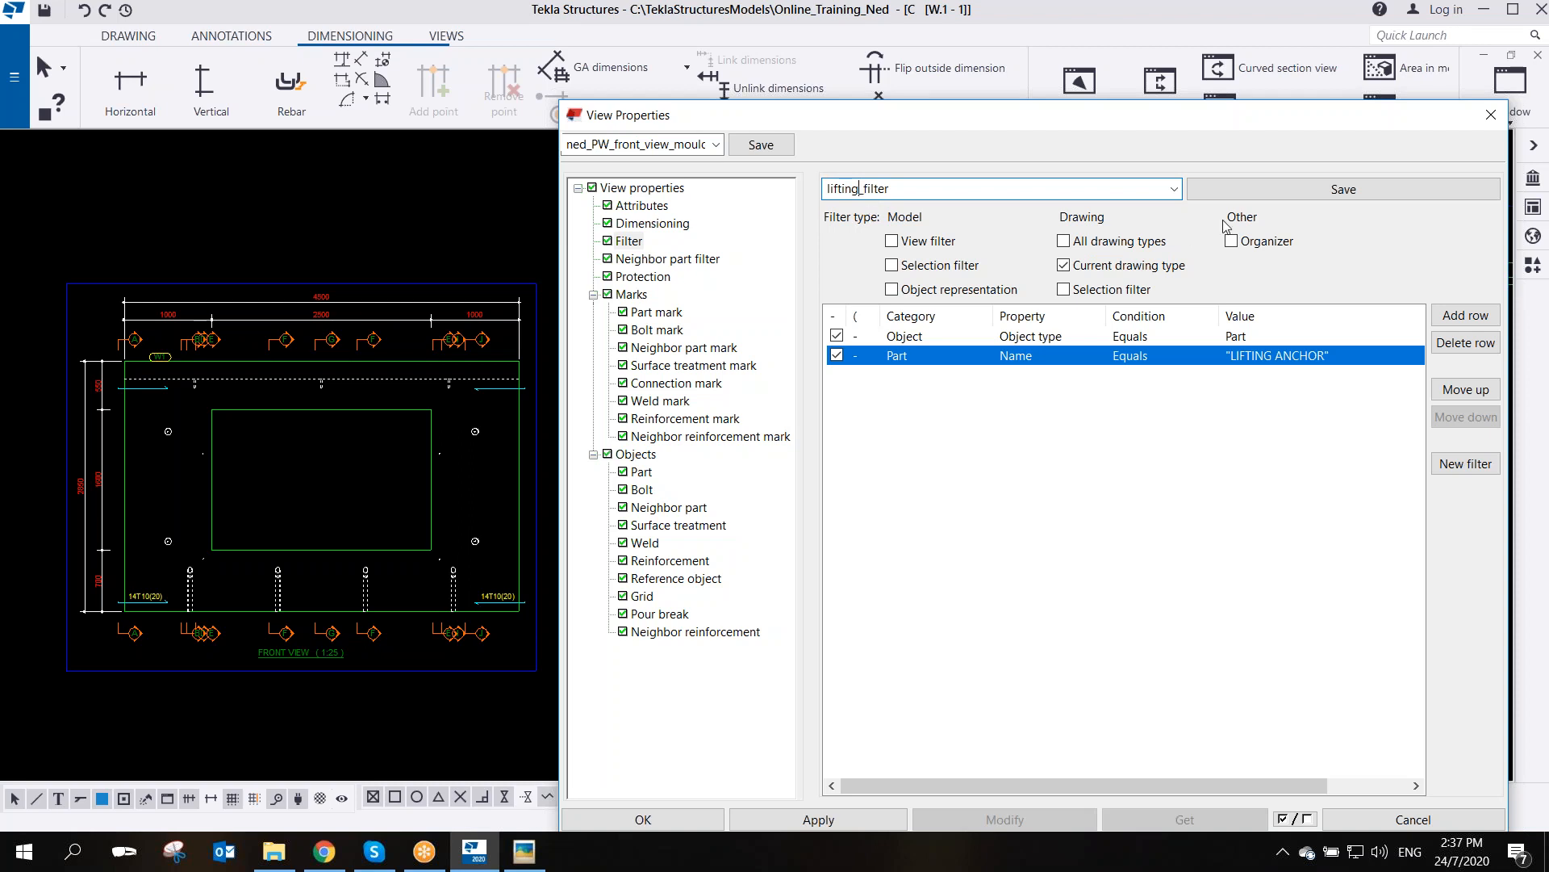
pyautogui.click(1240, 194)
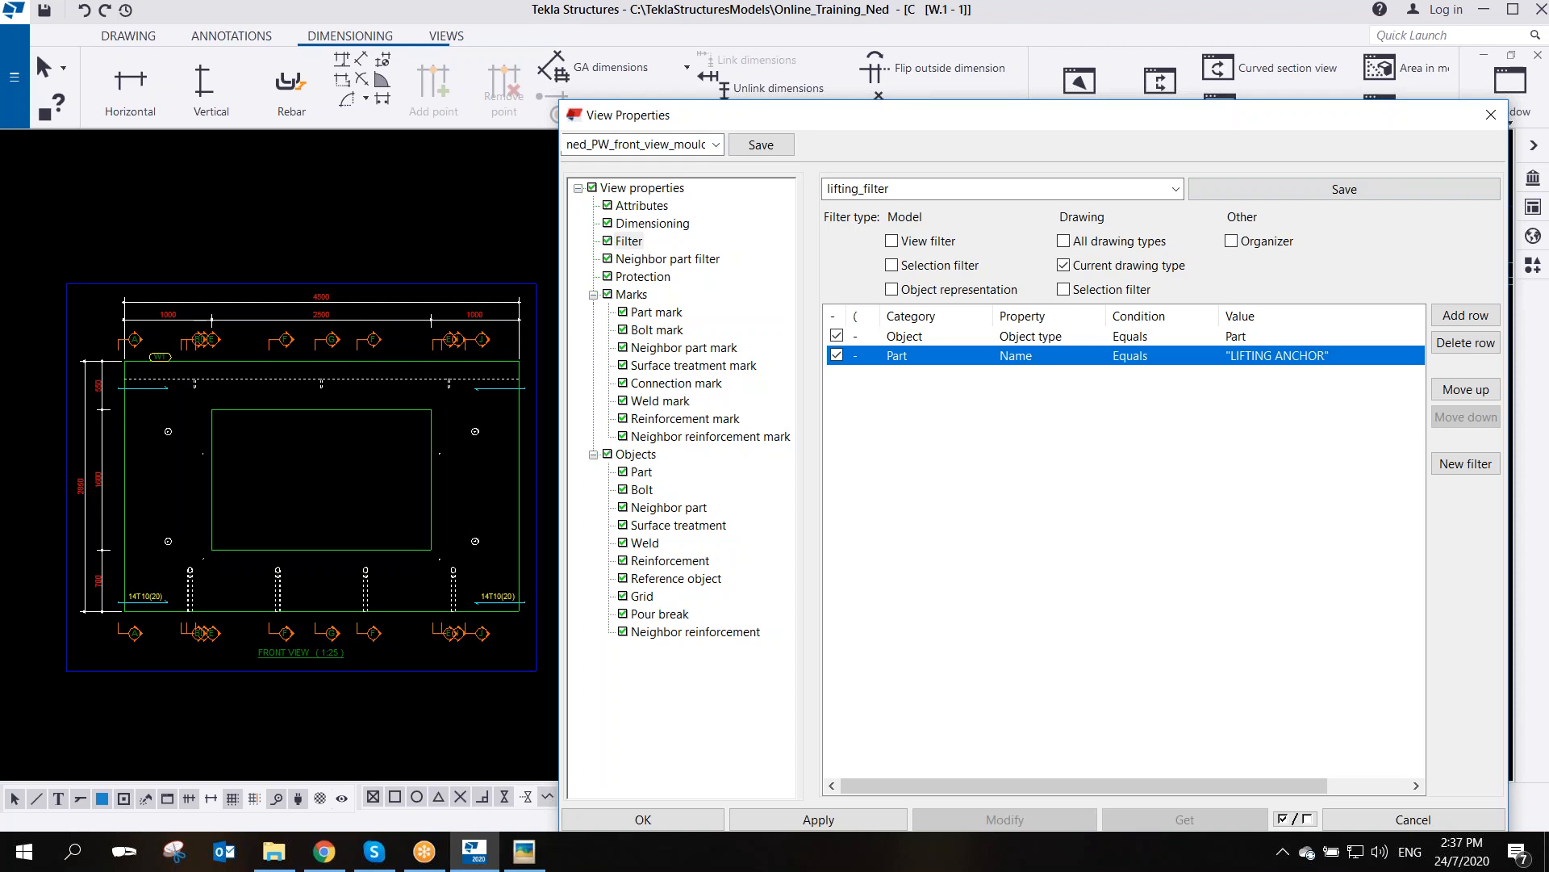
# - Set the Part Name value to PROPPING by picking a propping insert in the front view, and save the filter as propping_filter
pyautogui.click(1382, 359)
pyautogui.click(1415, 355)
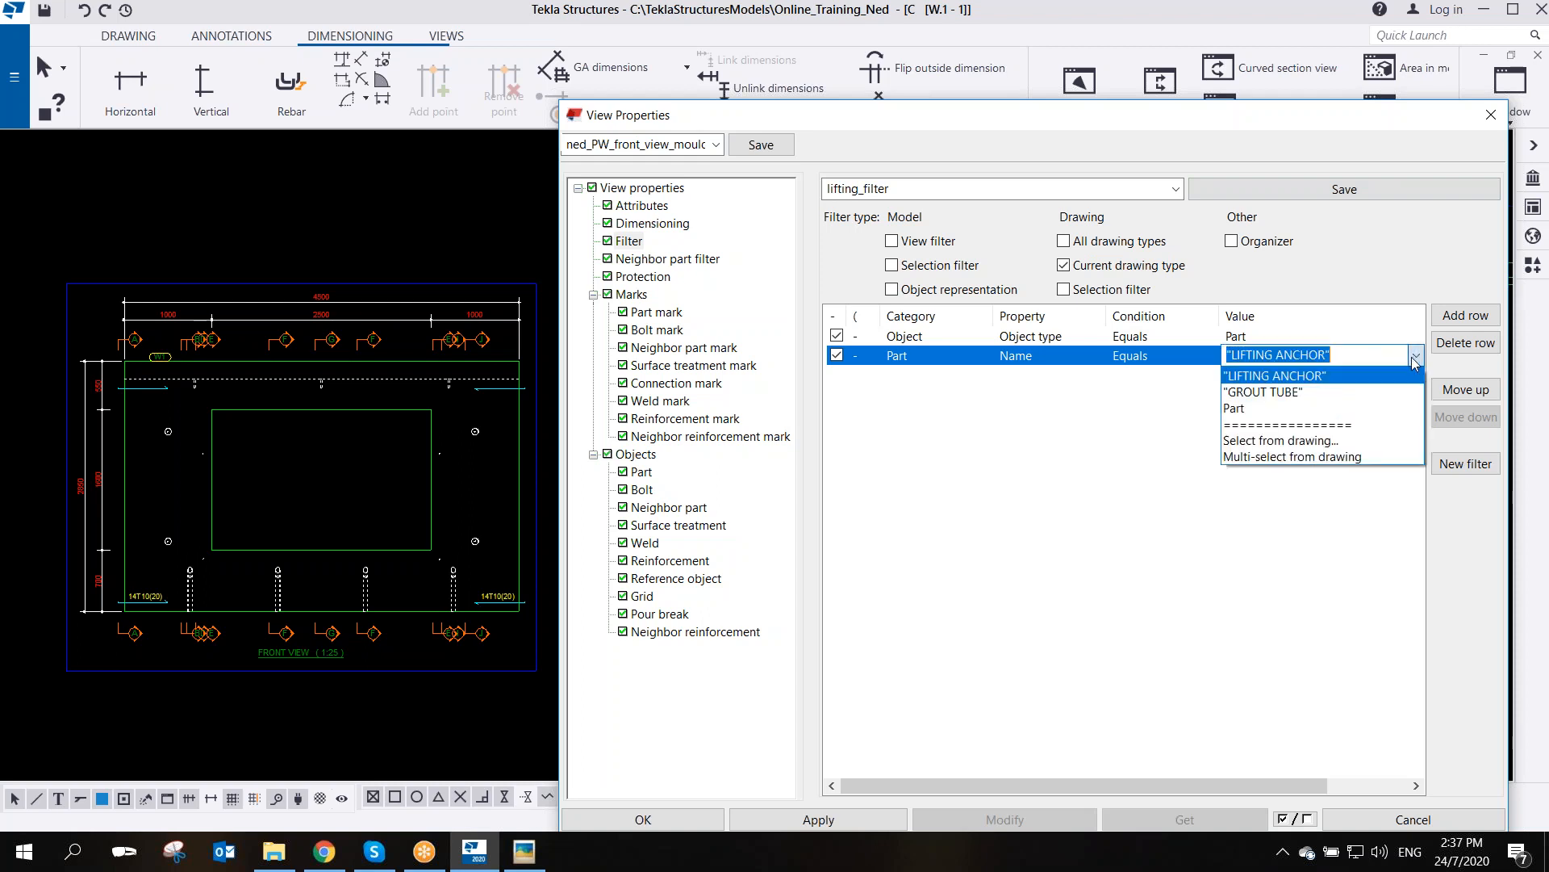
pyautogui.click(1275, 446)
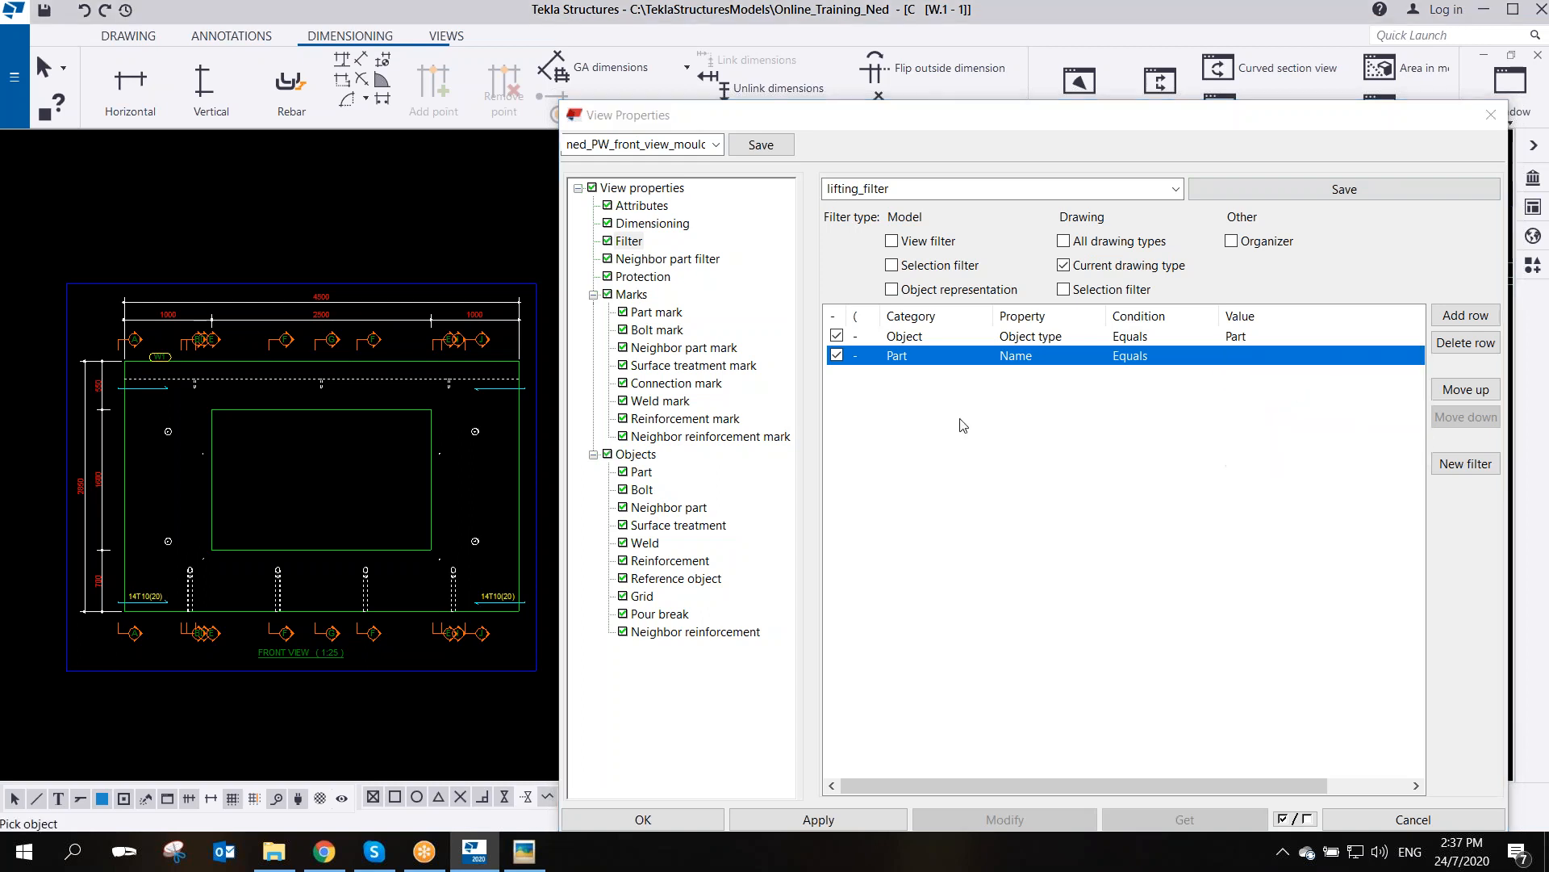
pyautogui.scroll(1, 443, 559)
pyautogui.click(441, 556)
pyautogui.click(860, 191)
pyautogui.moveTo(860, 191); pyautogui.dragTo(778, 207)
pyautogui.write('propping')
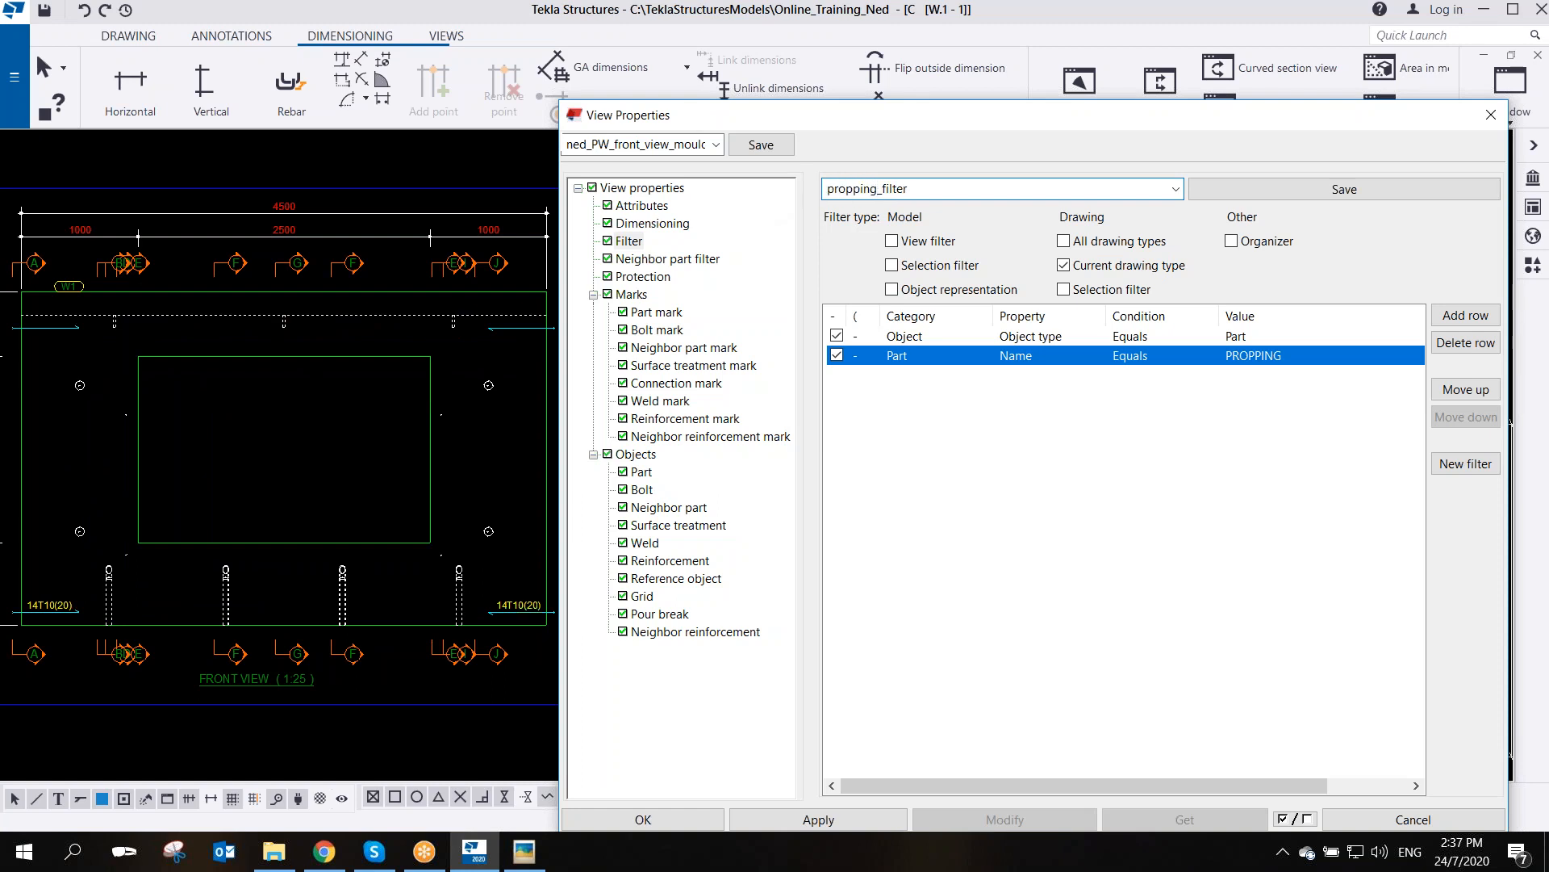
pyautogui.click(1254, 191)
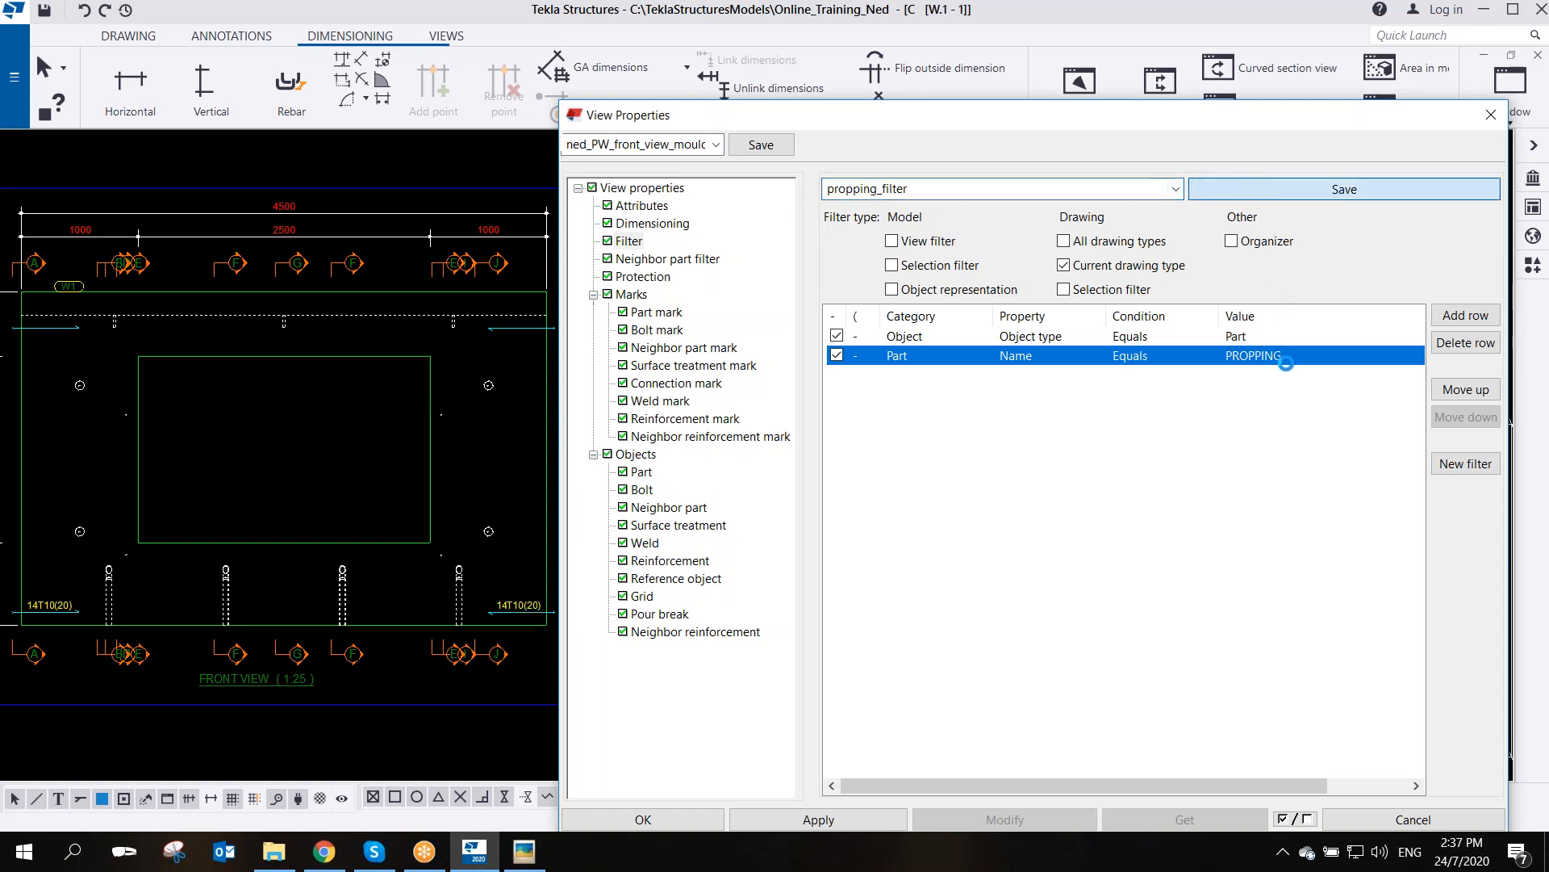
# - Set the Part Name value to DEMOULDER by picking a demoulder in the front view, and save the filter as demoulder_filter
pyautogui.click(1307, 359)
pyautogui.click(1415, 356)
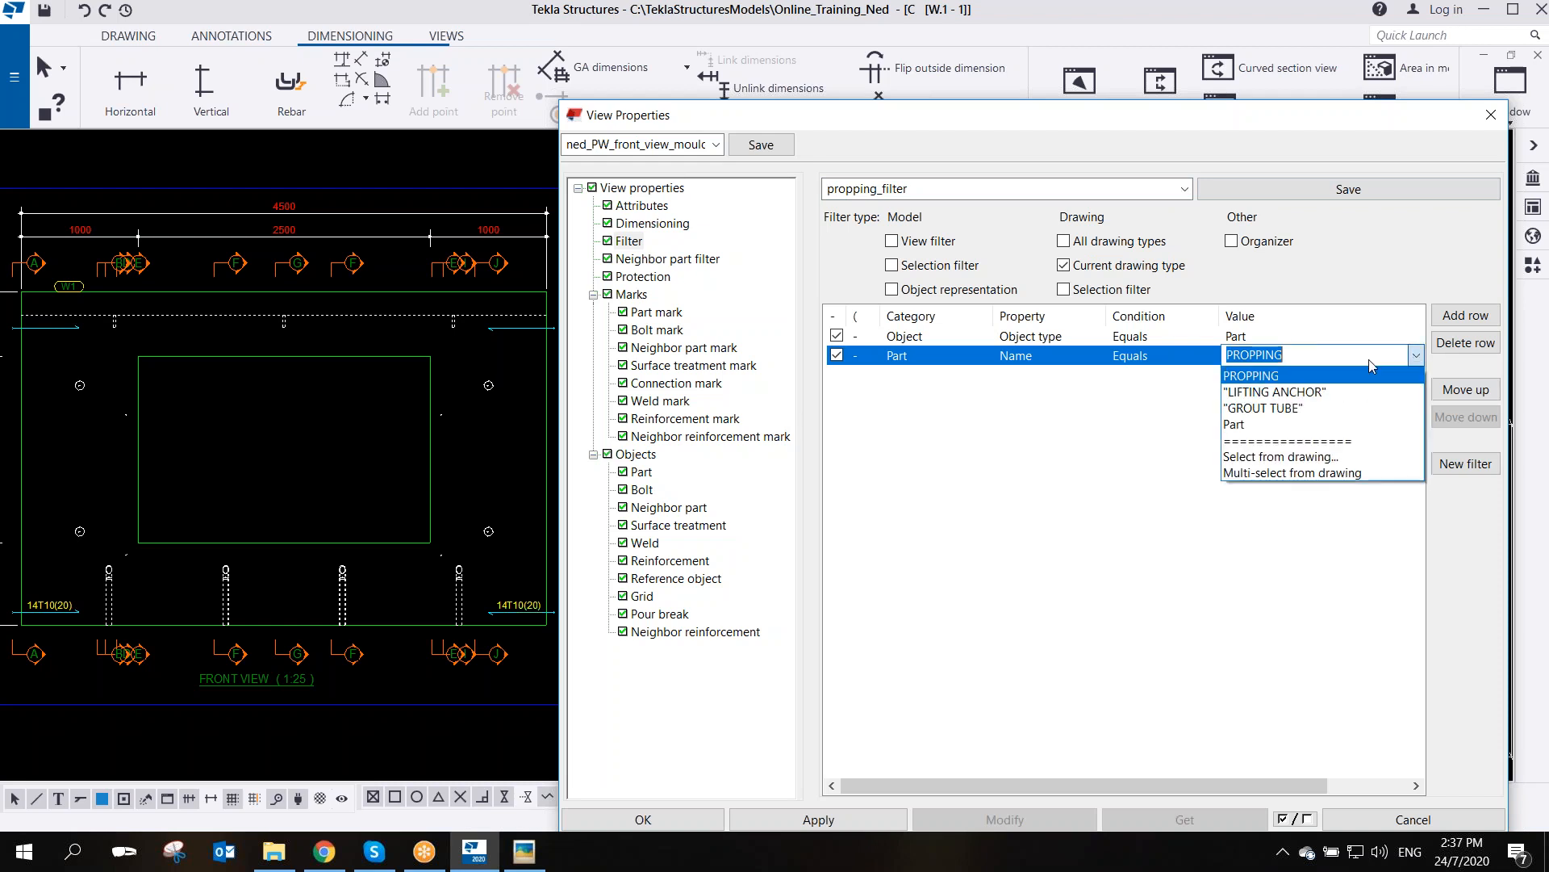
pyautogui.click(1275, 457)
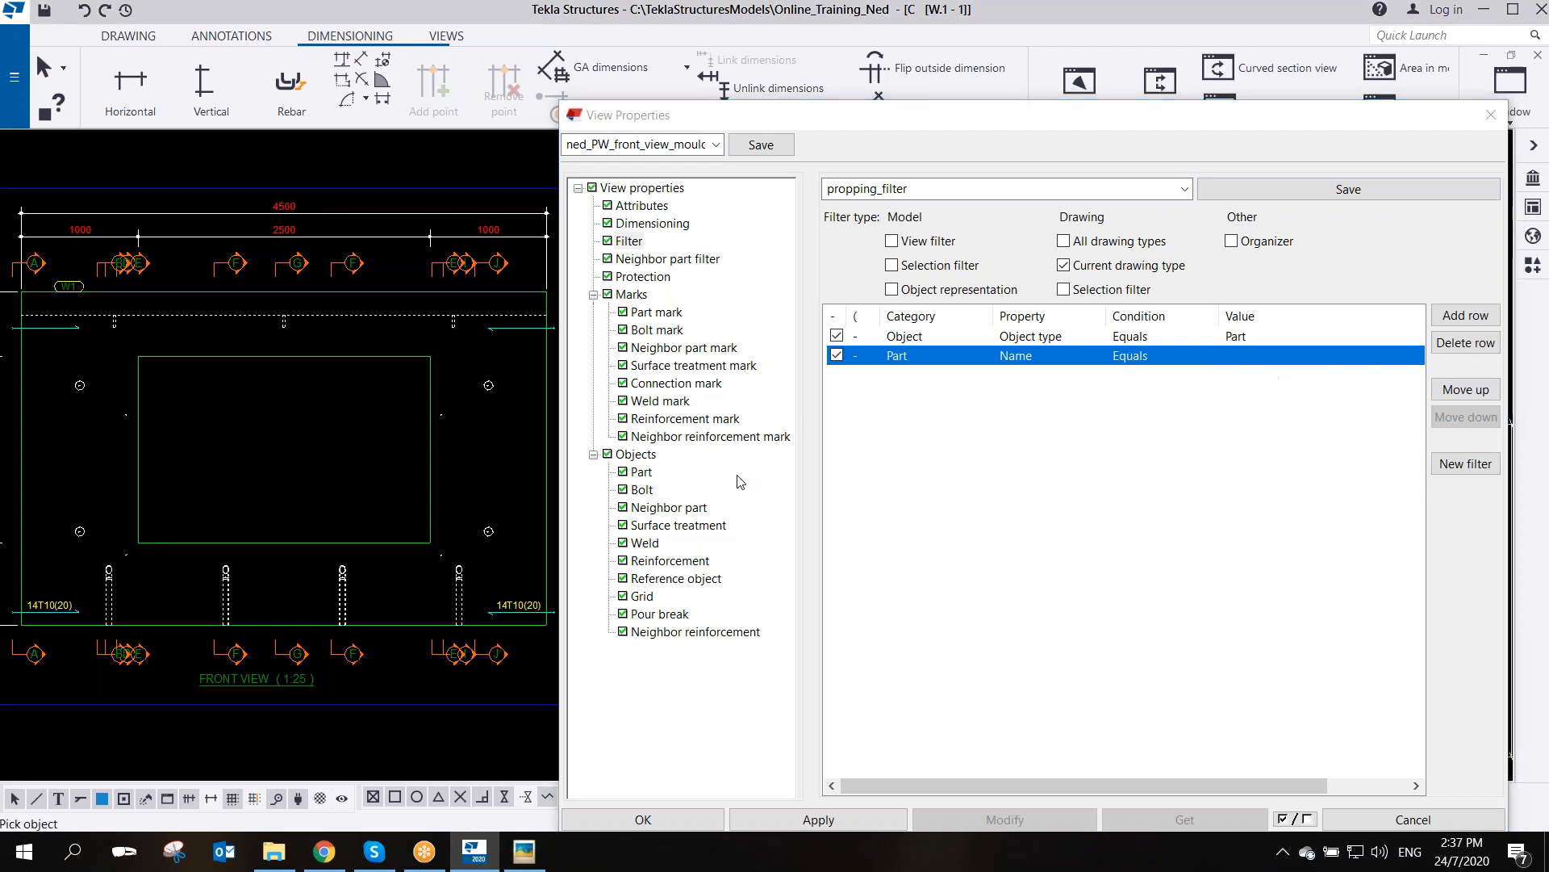
pyautogui.click(489, 531)
pyautogui.click(876, 192)
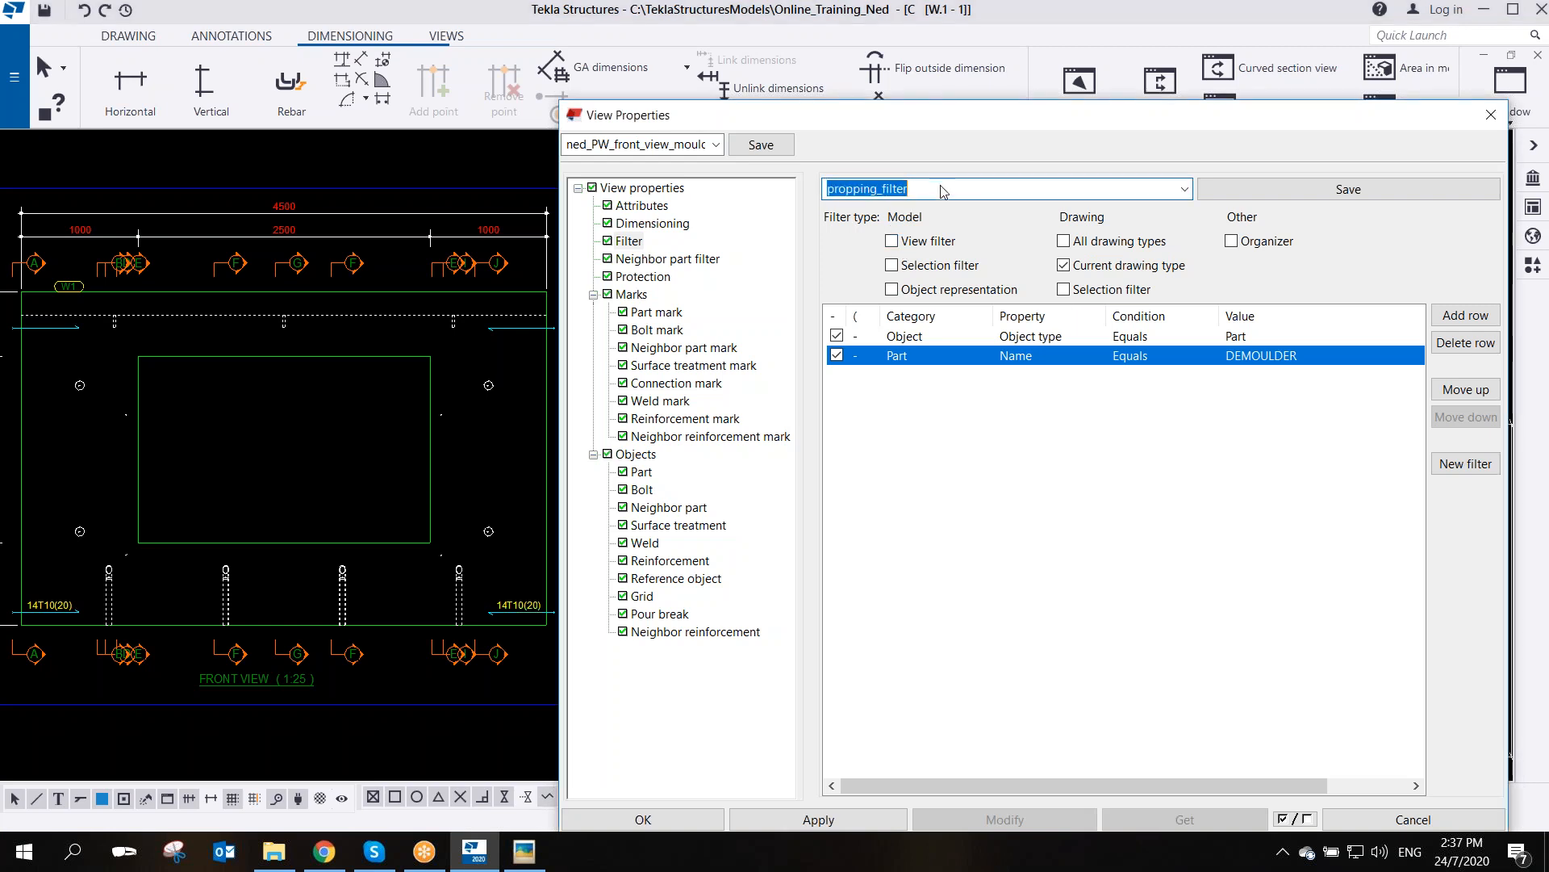
pyautogui.moveTo(877, 191); pyautogui.dragTo(742, 234)
pyautogui.write('demoulder')
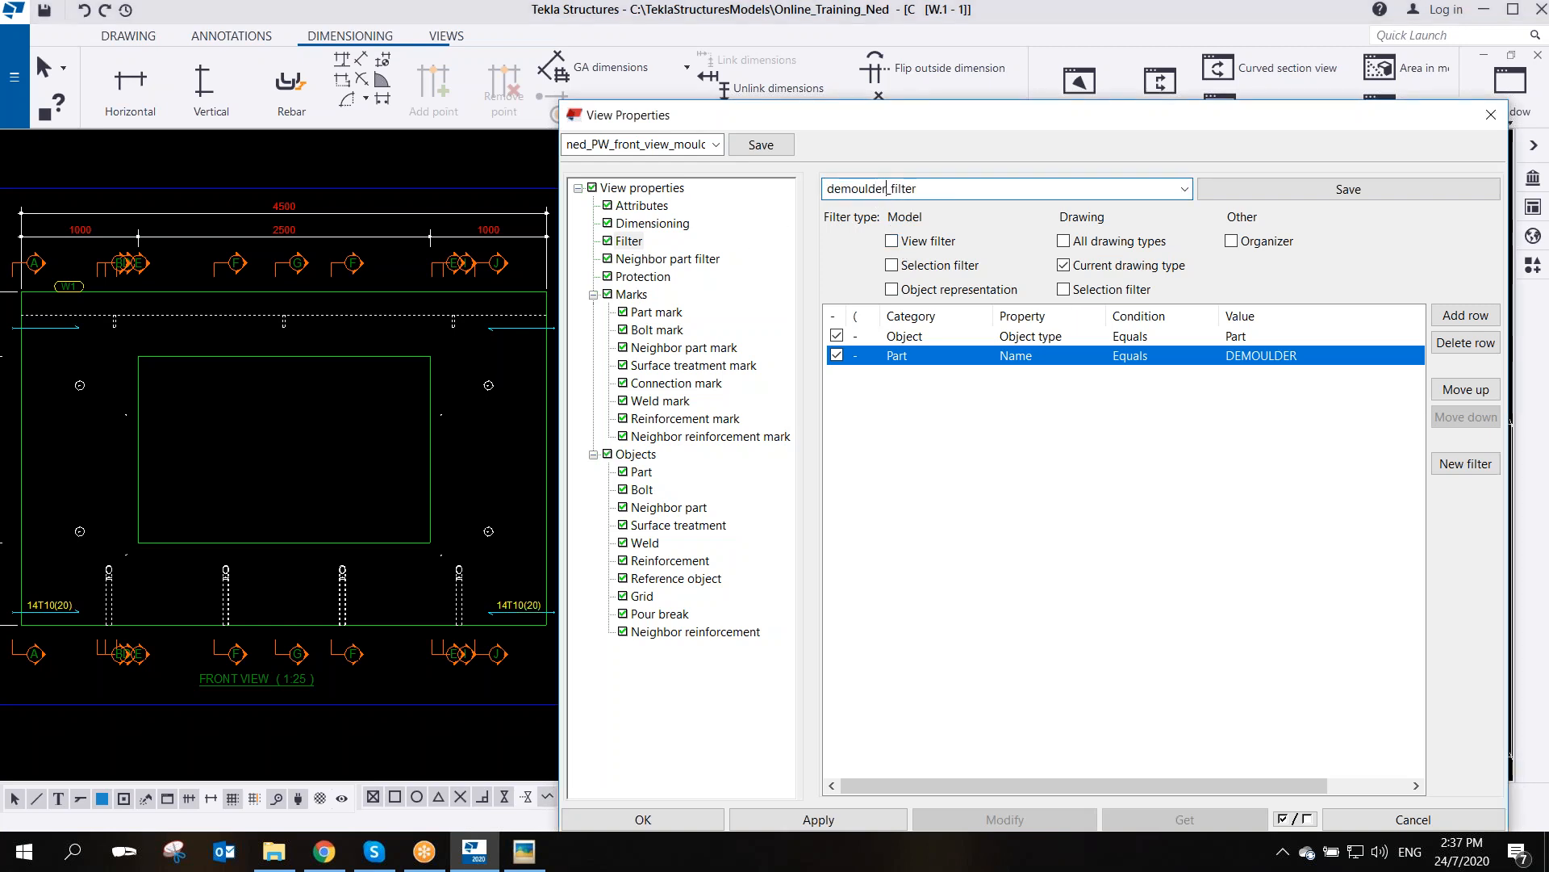
pyautogui.click(1275, 191)
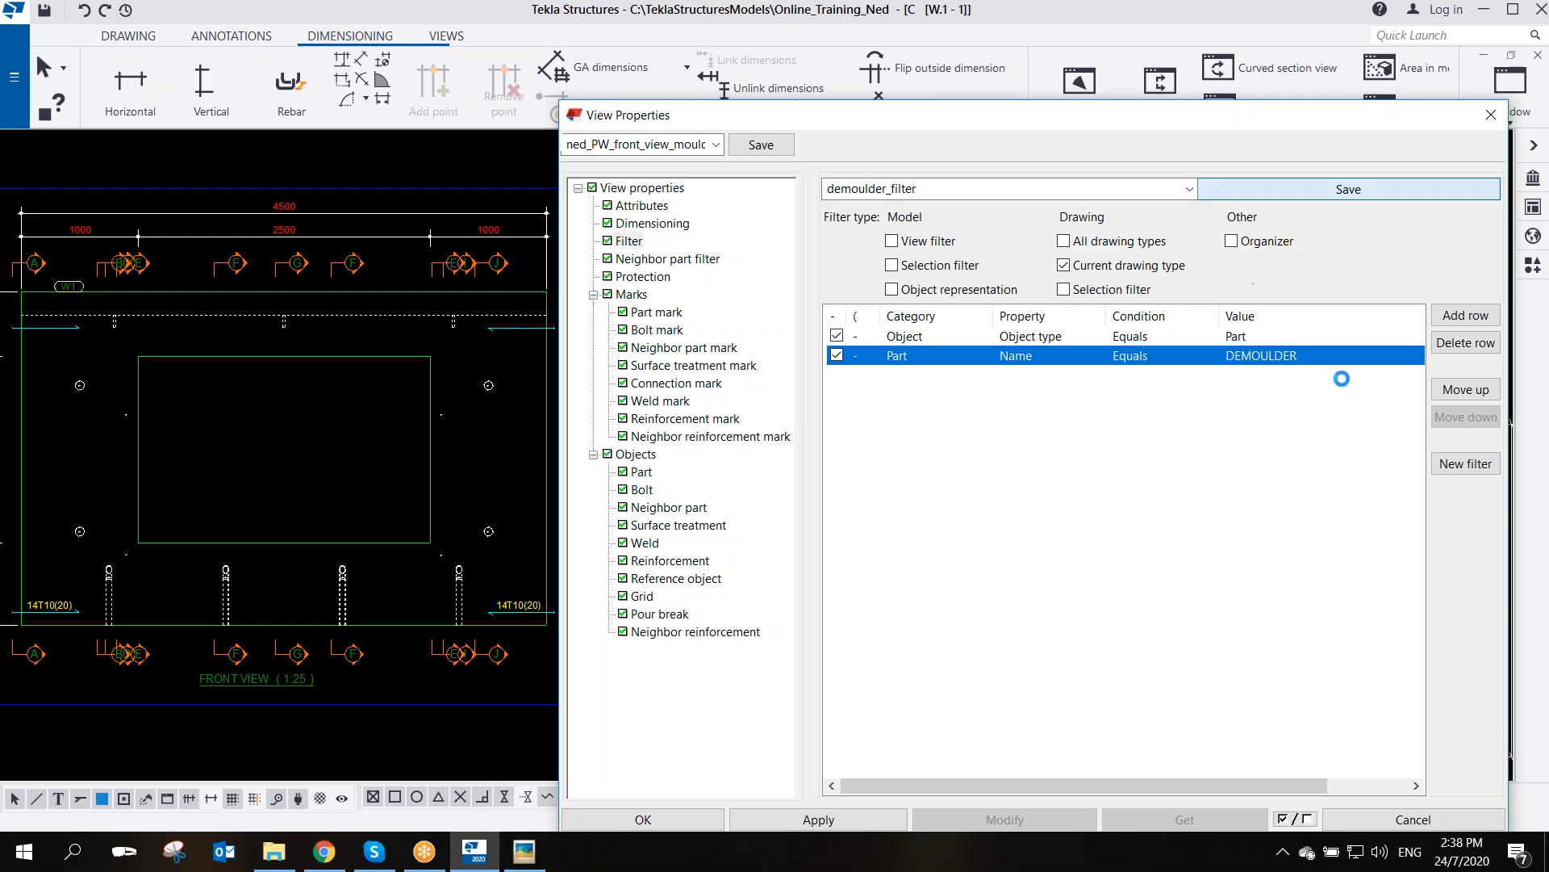
# - Load the standard filter in the view properties and review the list of saved filters
pyautogui.click(1188, 190)
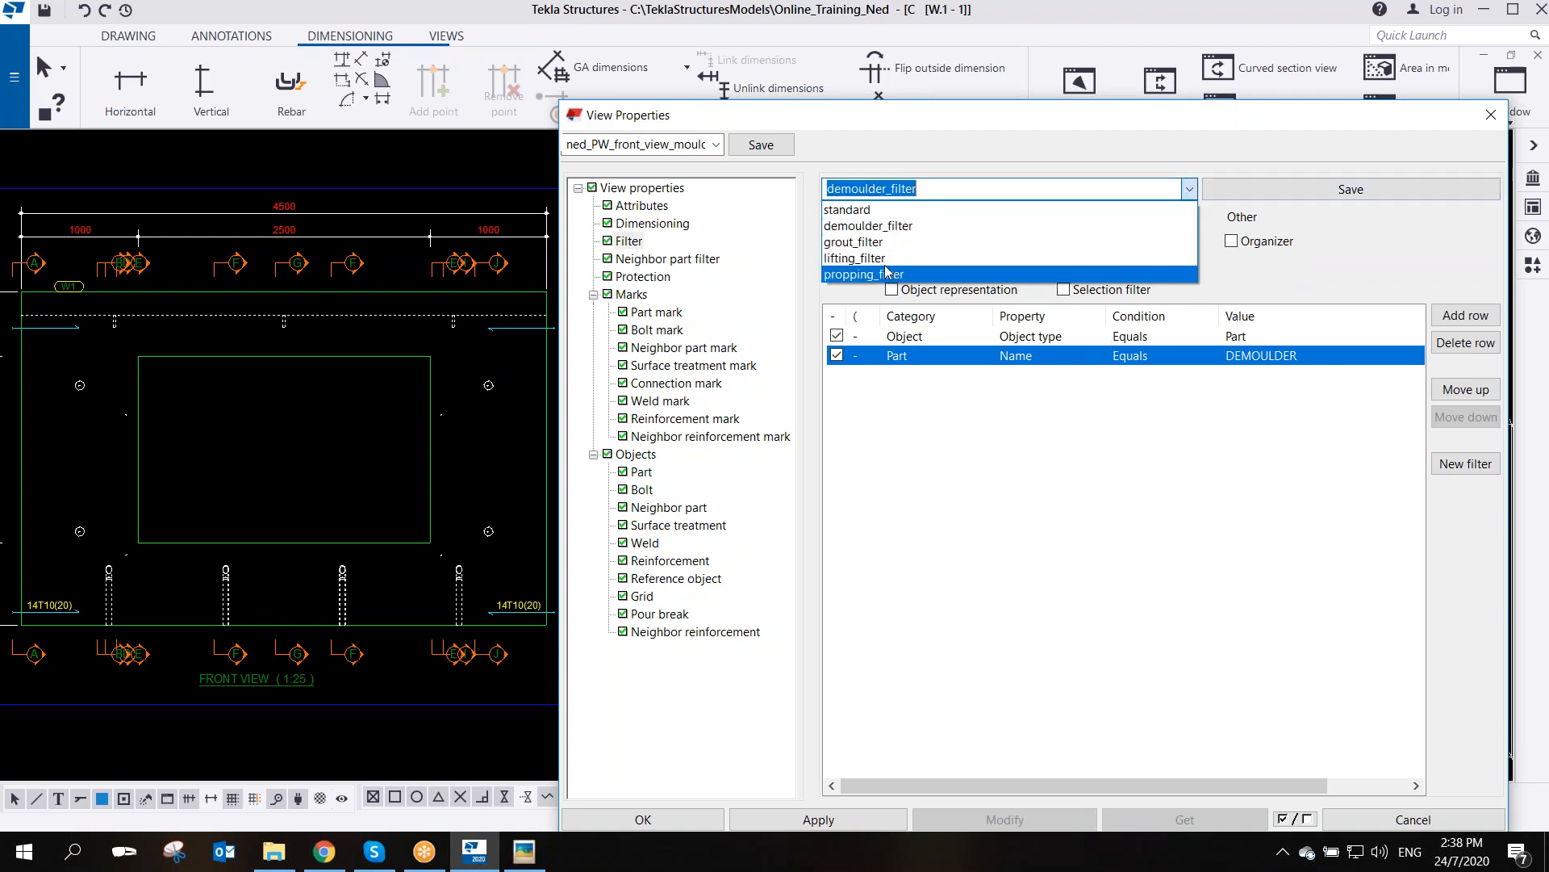
pyautogui.click(859, 212)
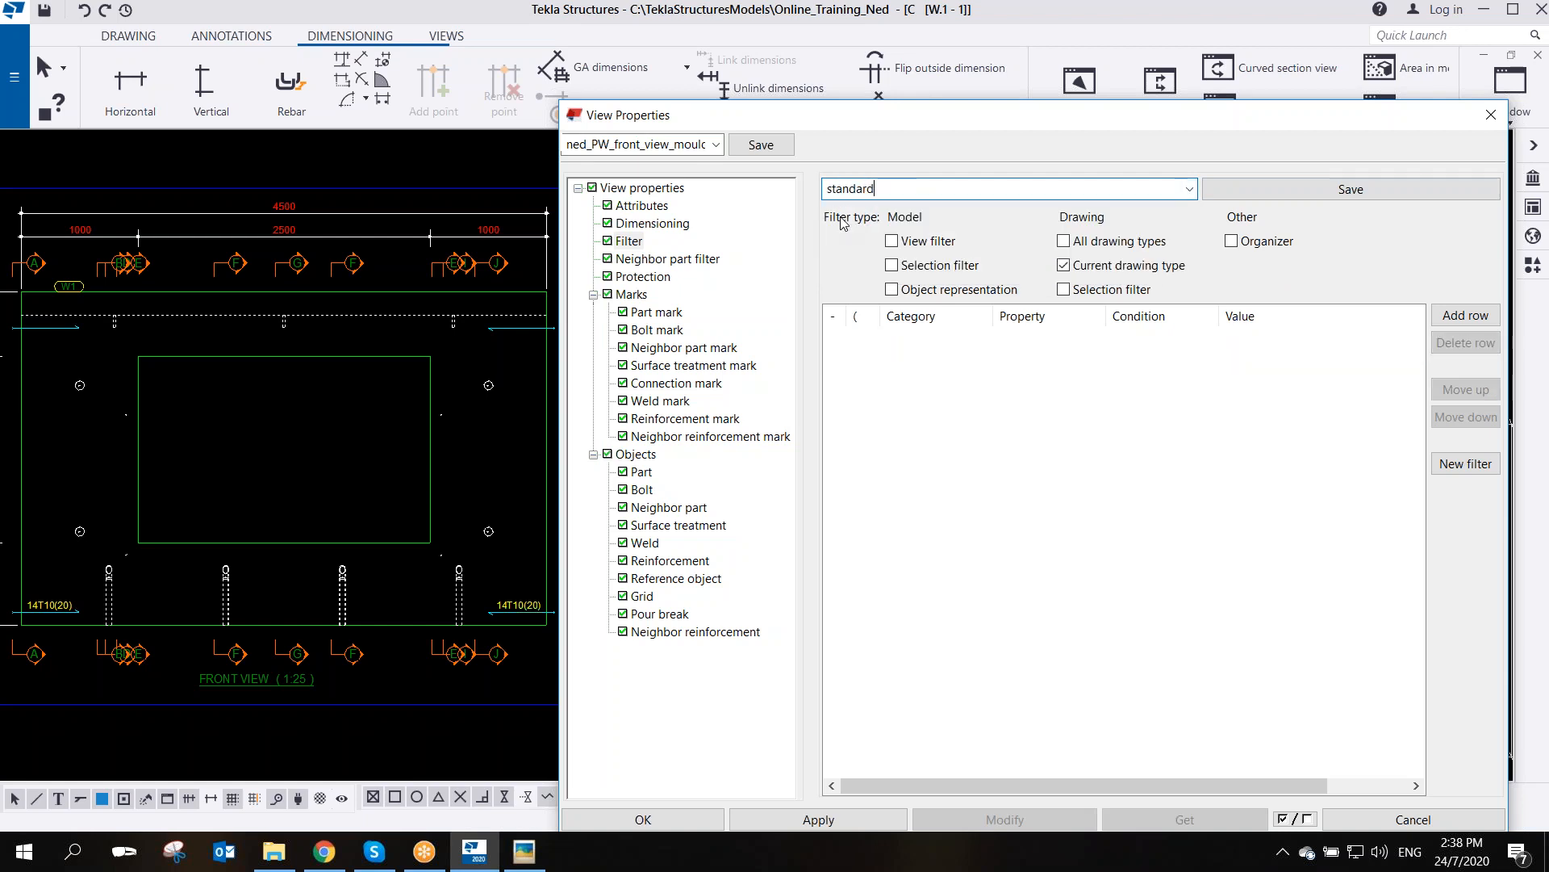
pyautogui.scroll(-2, 302, 410)
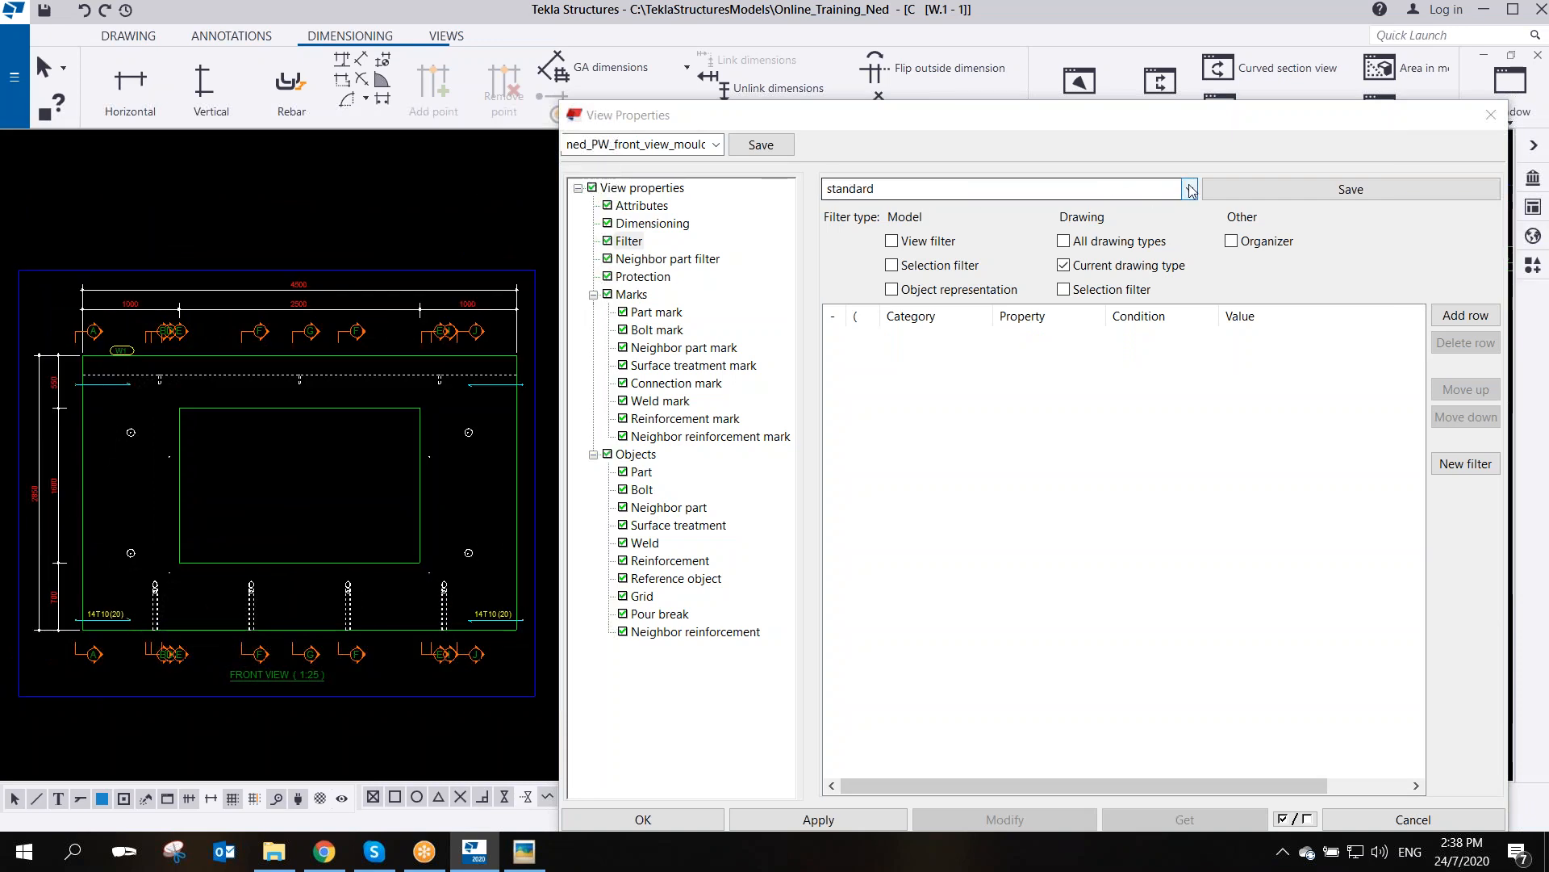
pyautogui.click(1009, 188)
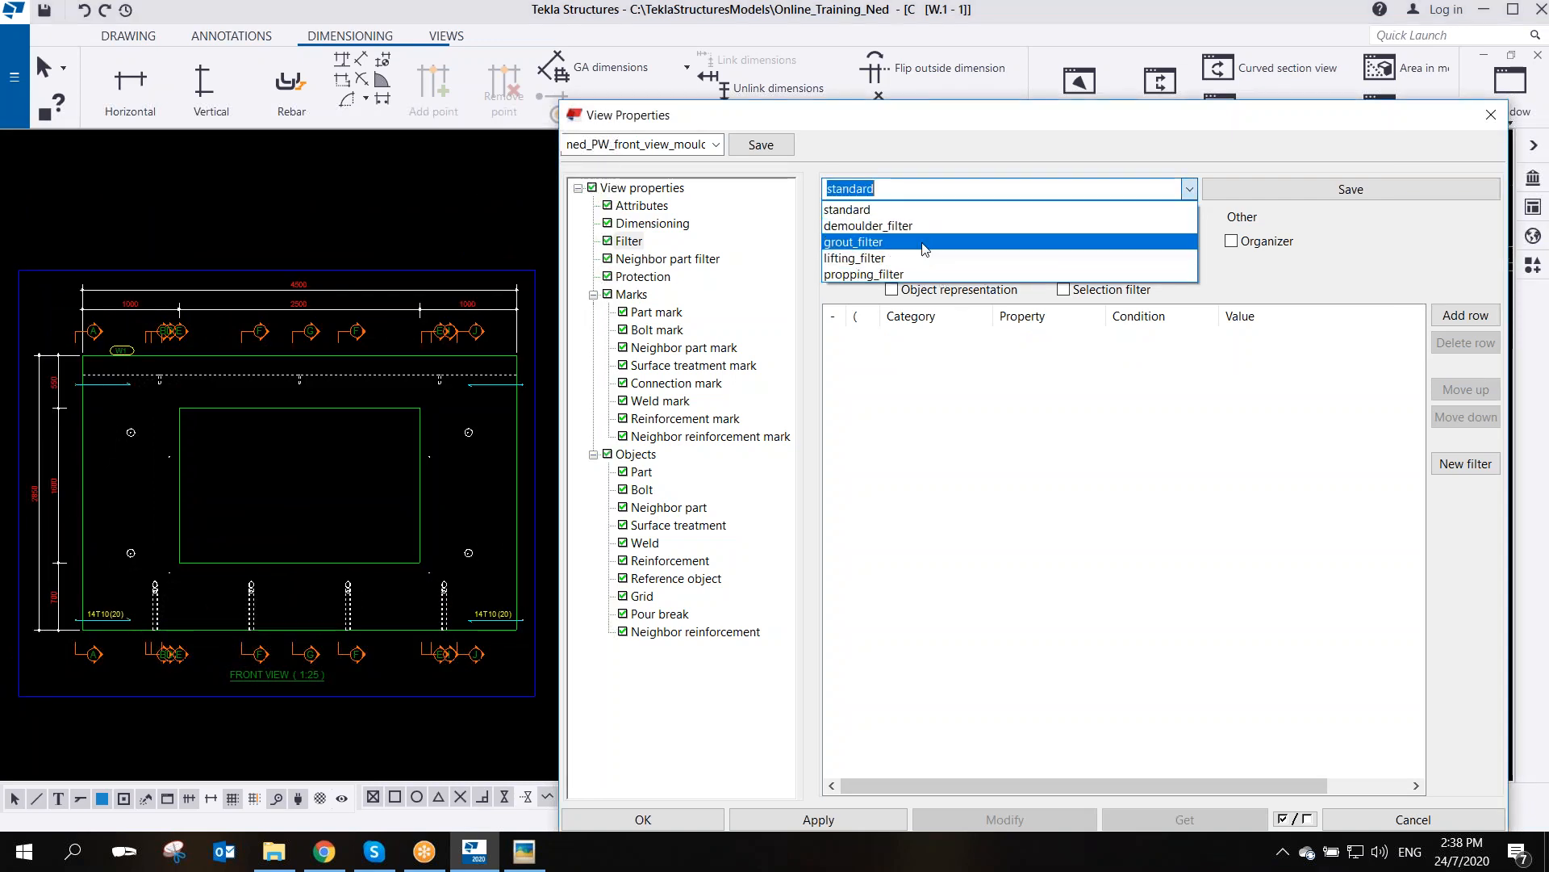
pyautogui.click(1029, 480)
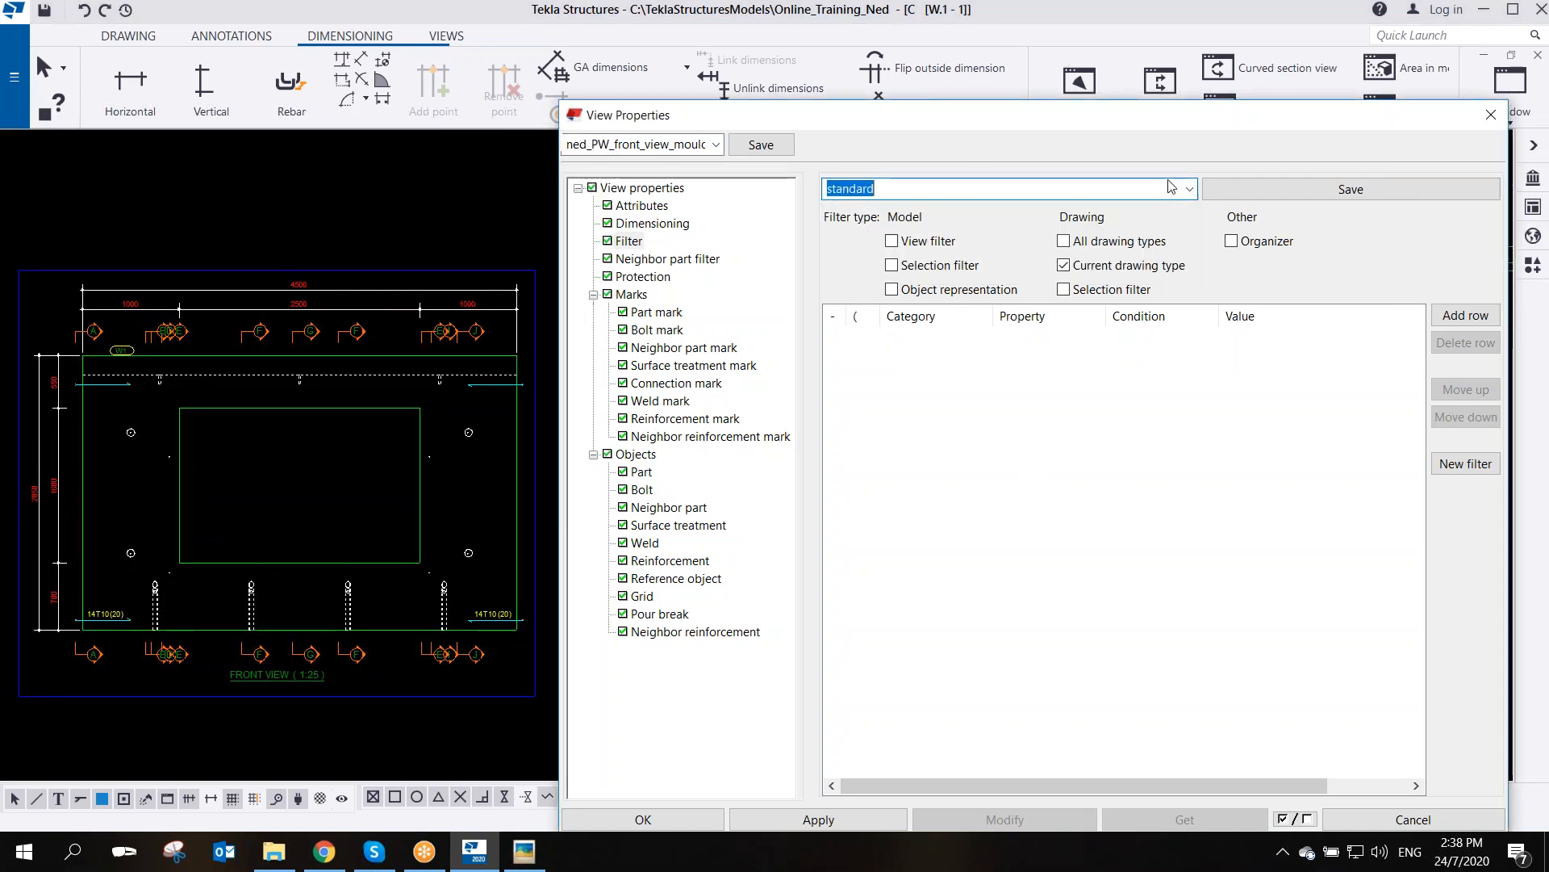
pyautogui.click(1130, 35)
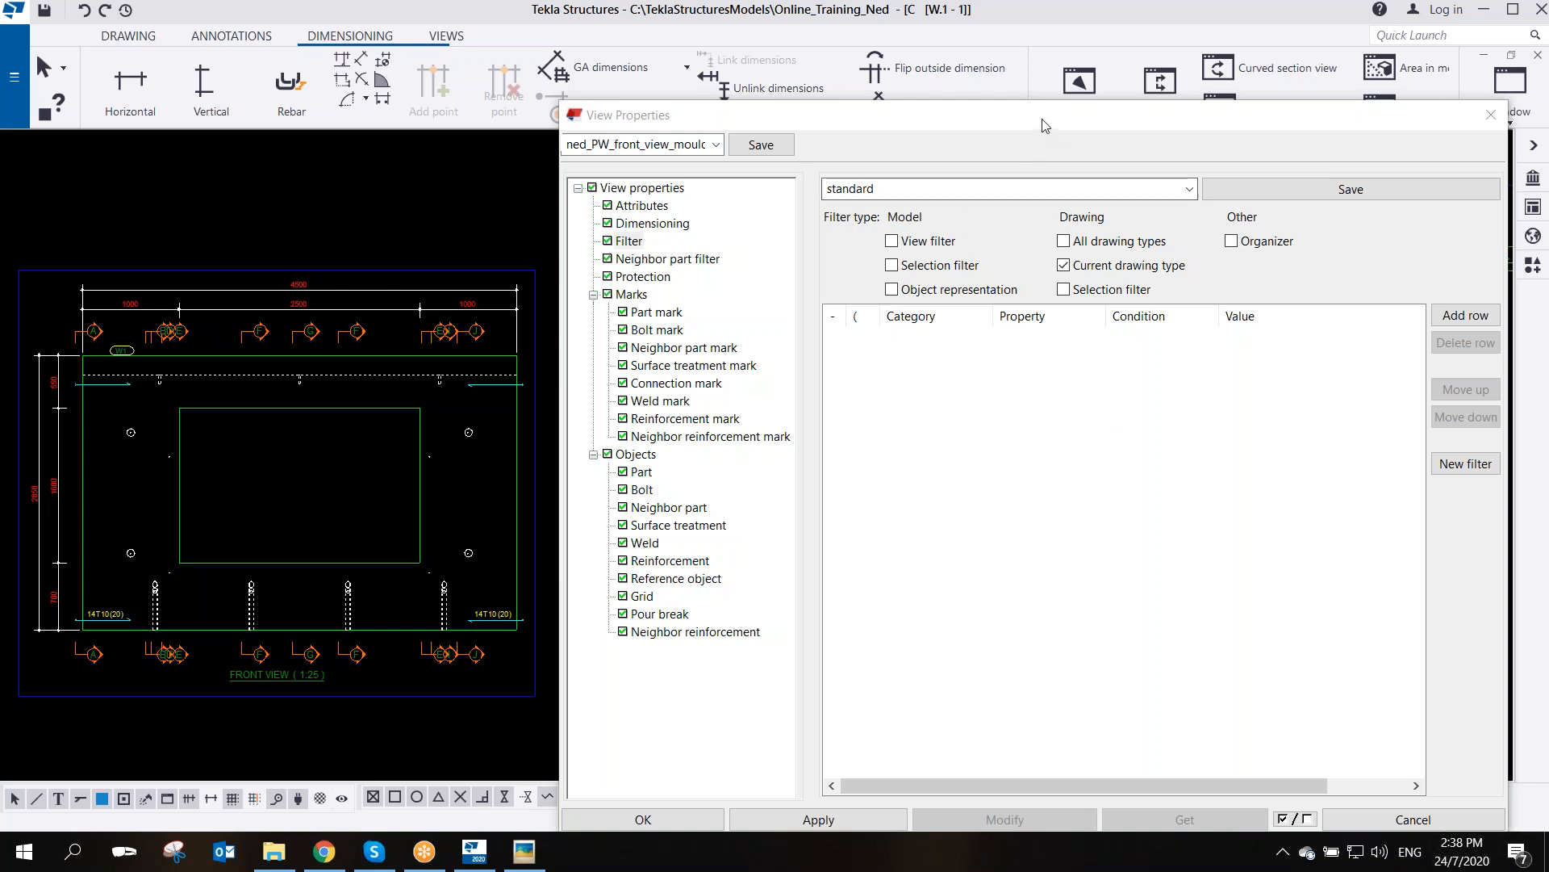
pyautogui.click(1169, 168)
pyautogui.moveTo(1162, 115); pyautogui.dragTo(949, 107)
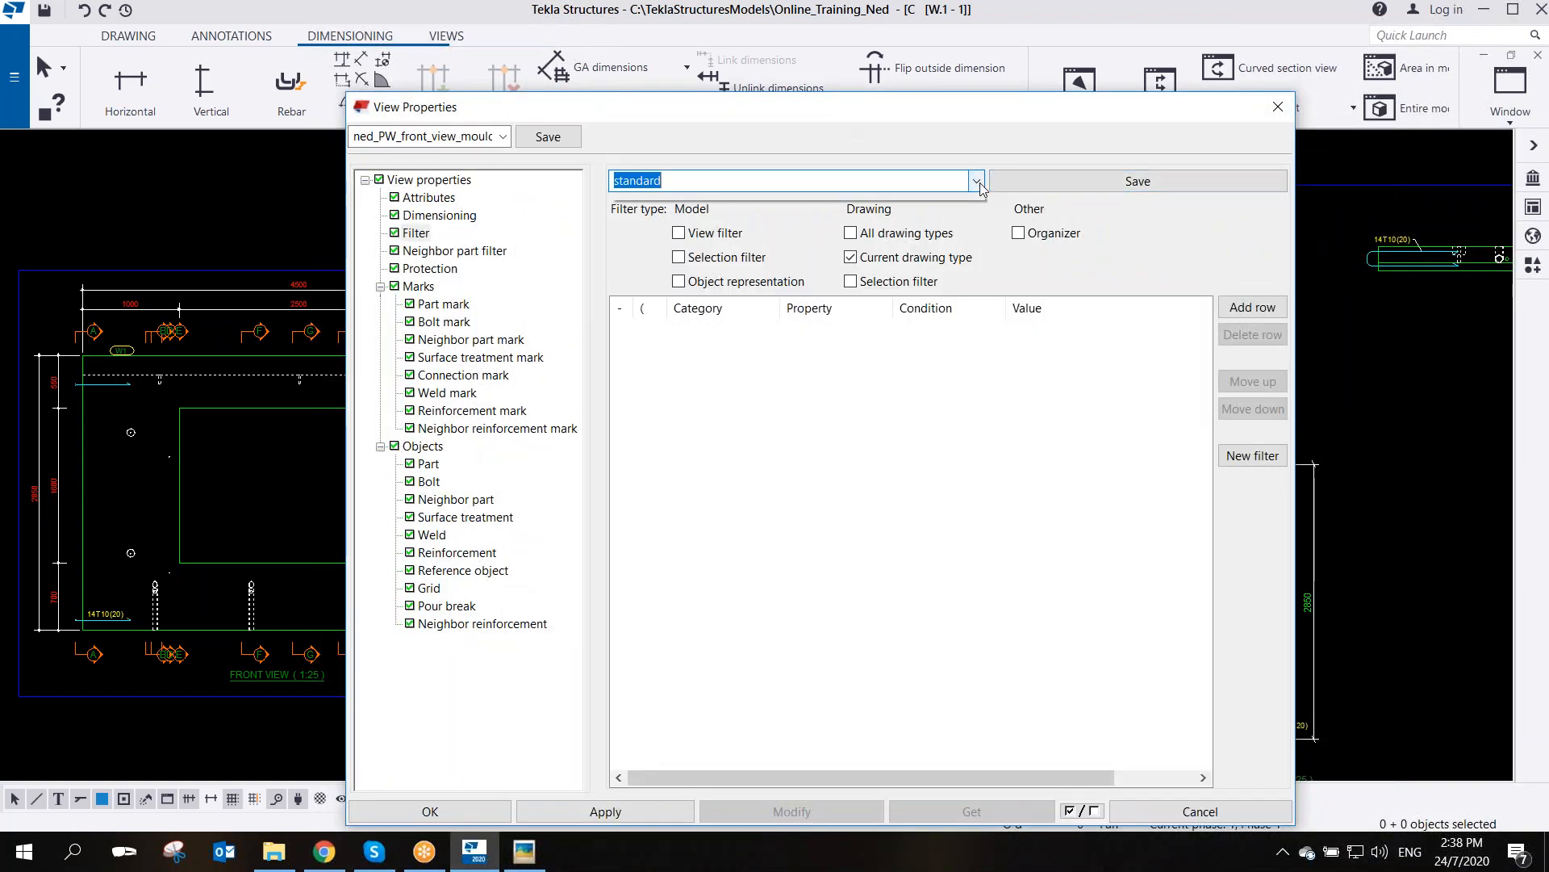
pyautogui.click(860, 183)
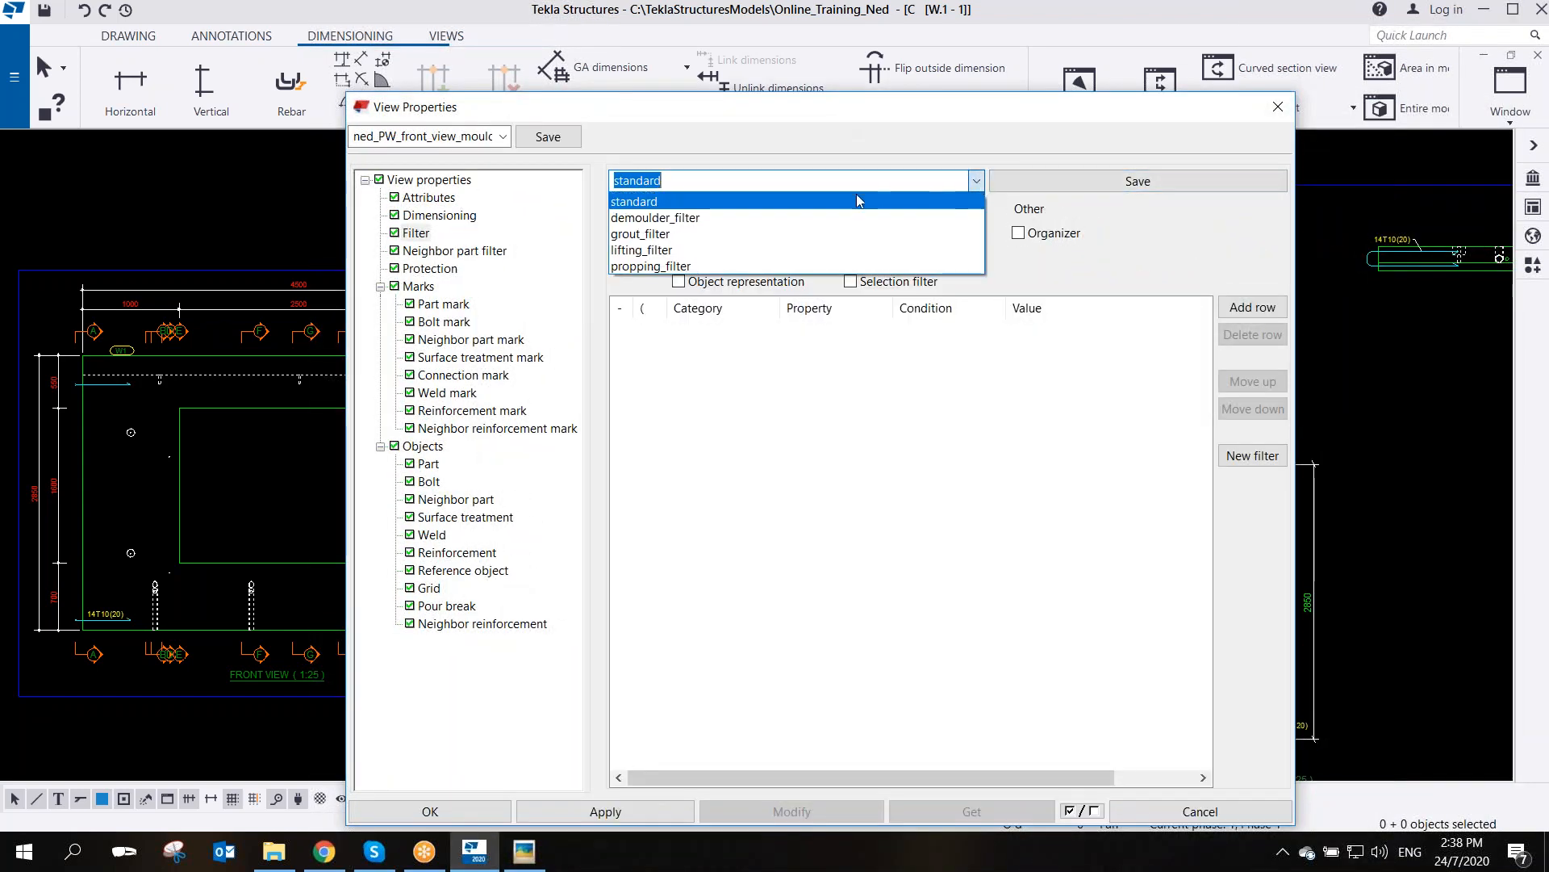
pyautogui.click(640, 206)
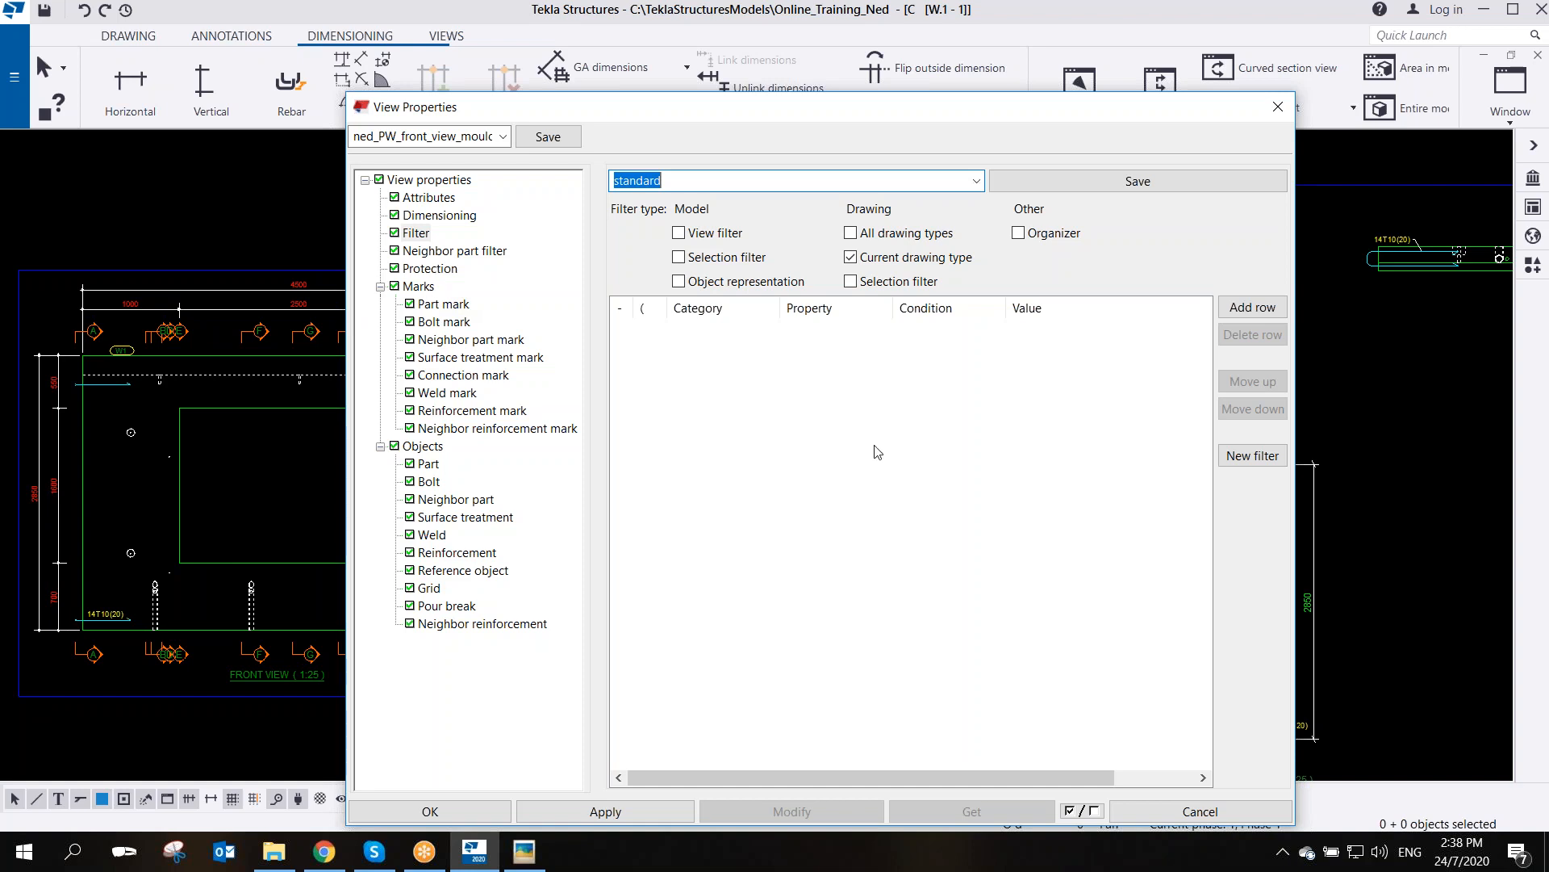
# - Load grout_filter to check its conditions and return to the standard filter
pyautogui.click(977, 180)
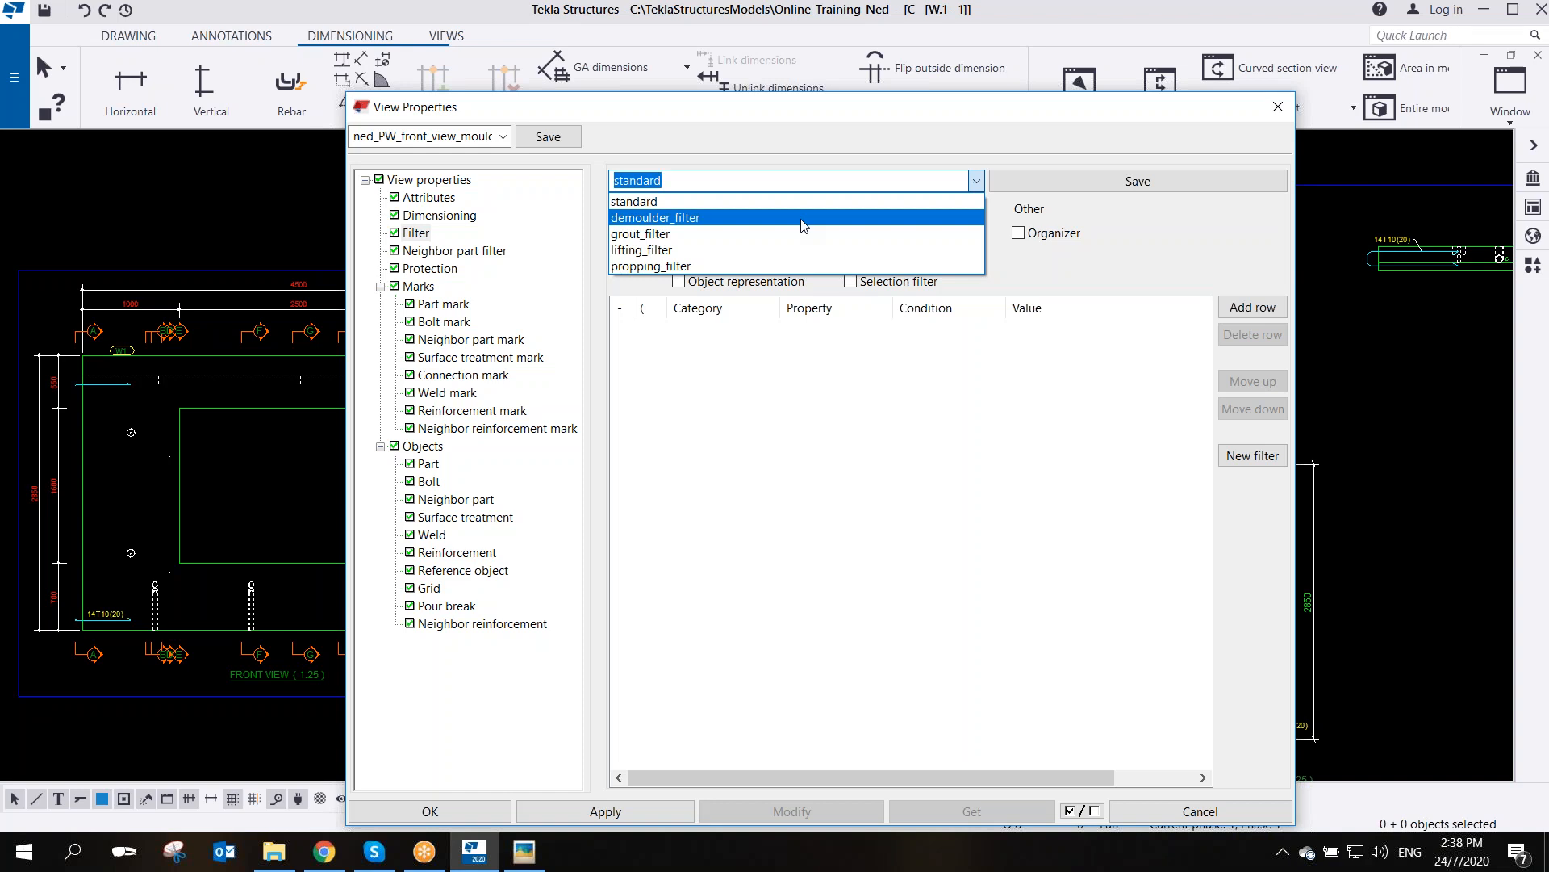
pyautogui.click(731, 234)
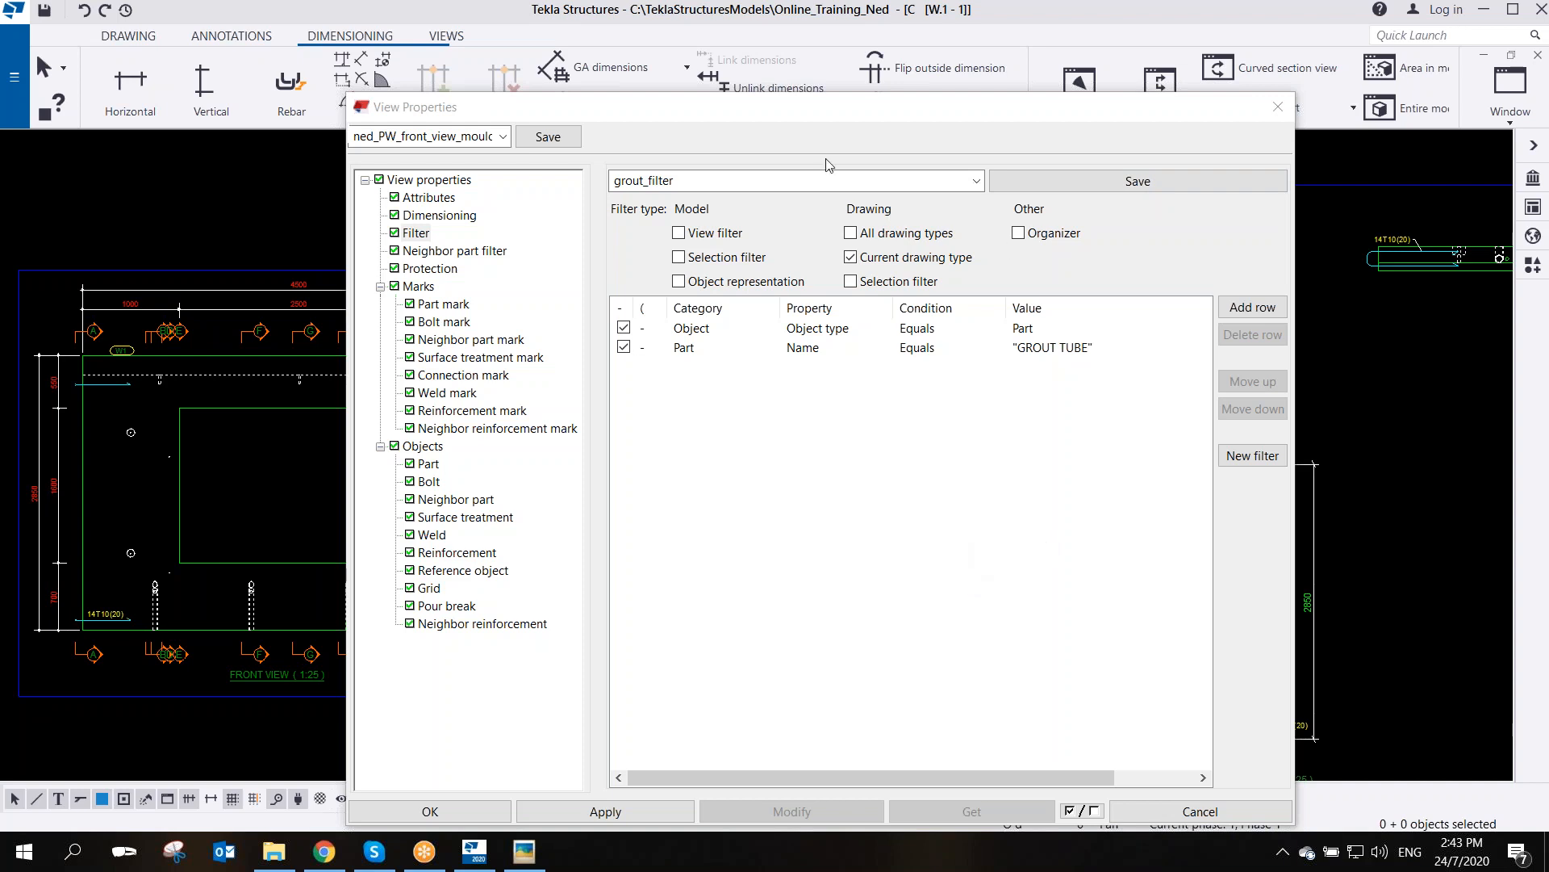
pyautogui.click(825, 119)
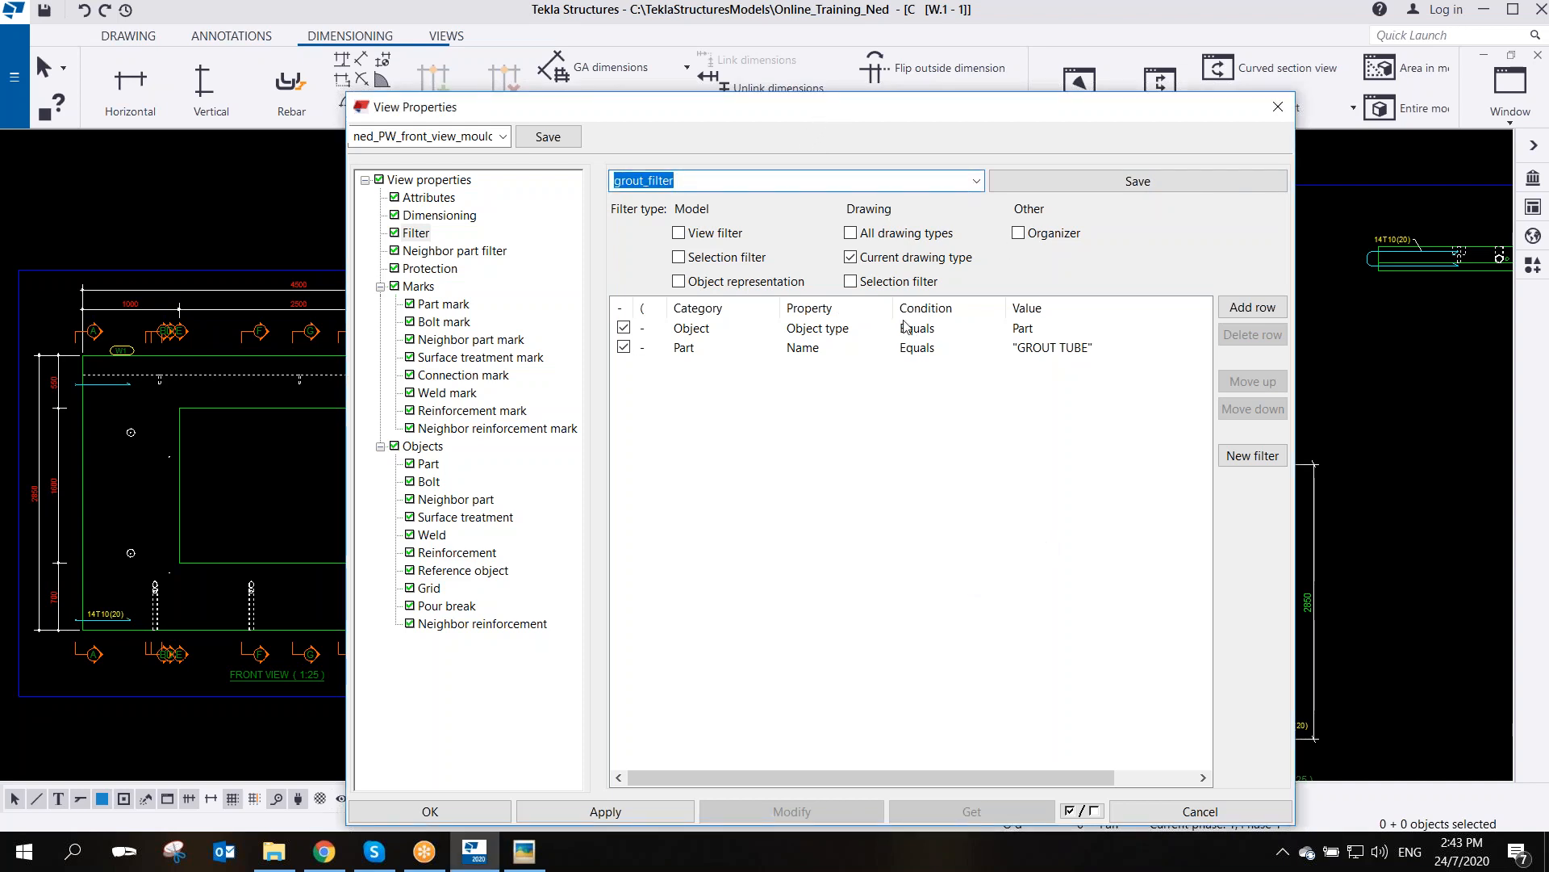
pyautogui.click(976, 181)
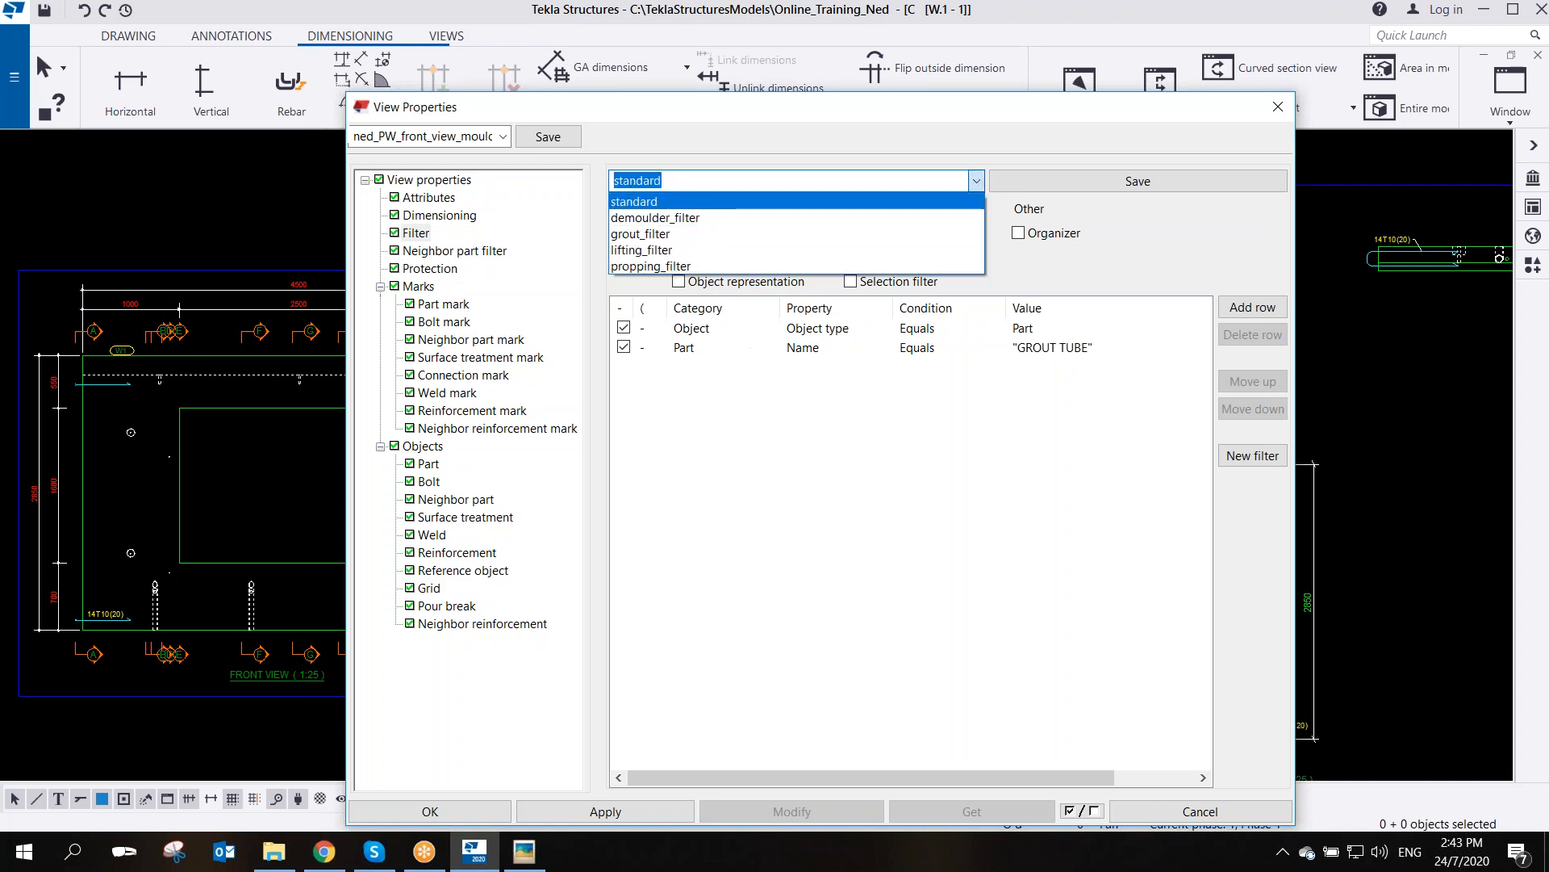
pyautogui.click(699, 209)
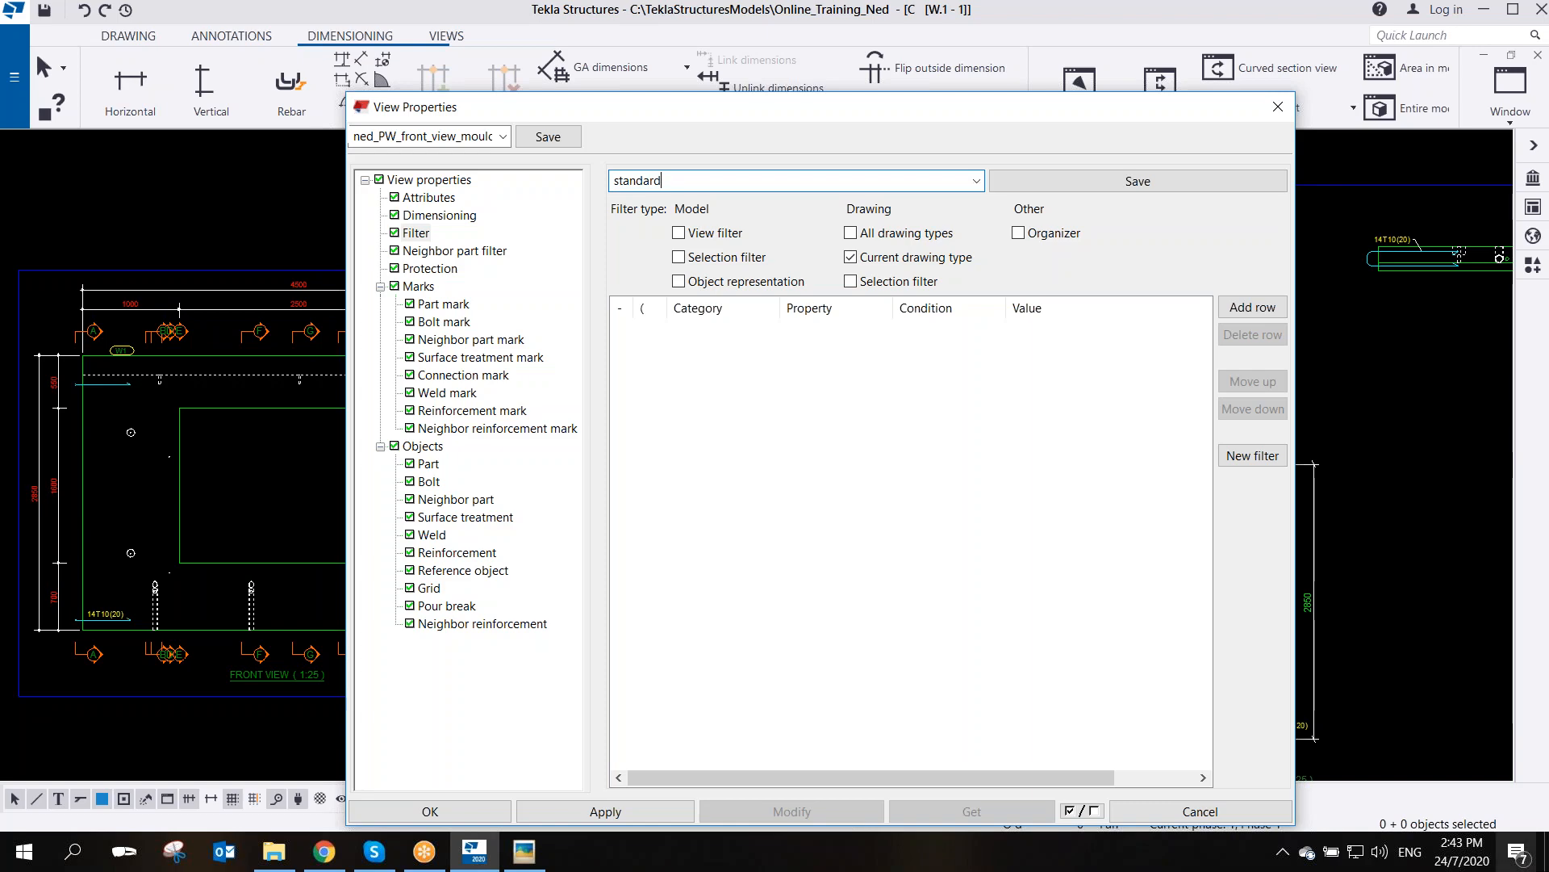
# - Load grout_filter and apply it to the front view so only the grout tubes are shown
pyautogui.moveTo(813, 96); pyautogui.dragTo(997, 103)
pyautogui.scroll(-3, 321, 470)
pyautogui.scroll(1, 350, 497)
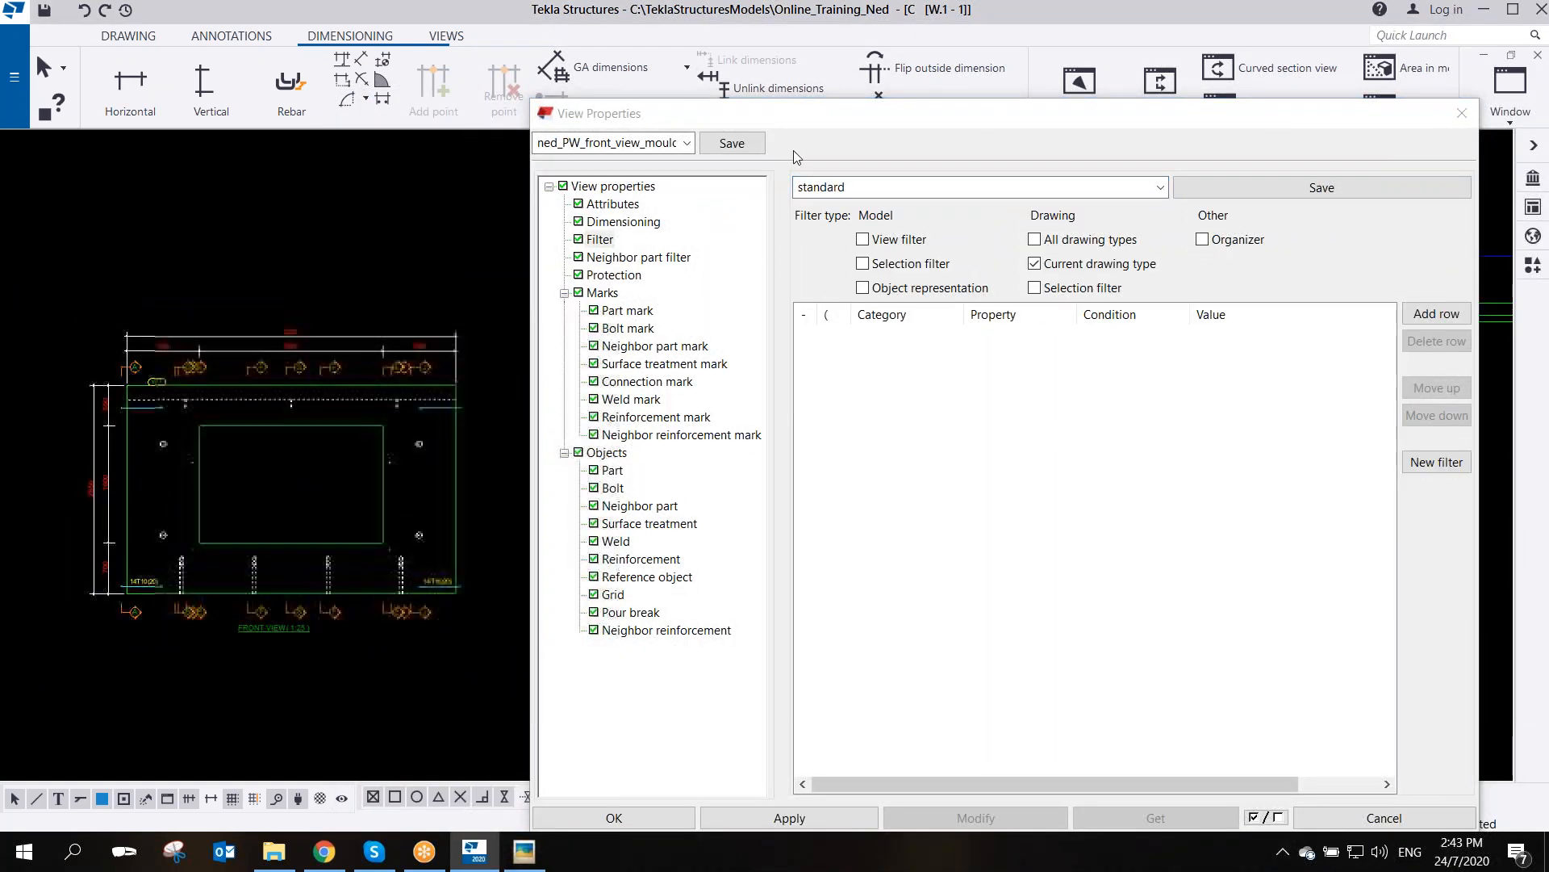
pyautogui.moveTo(819, 109)
pyautogui.mouseDown()
pyautogui.moveTo(712, 64)
pyautogui.moveTo(707, 80)
pyautogui.mouseUp()
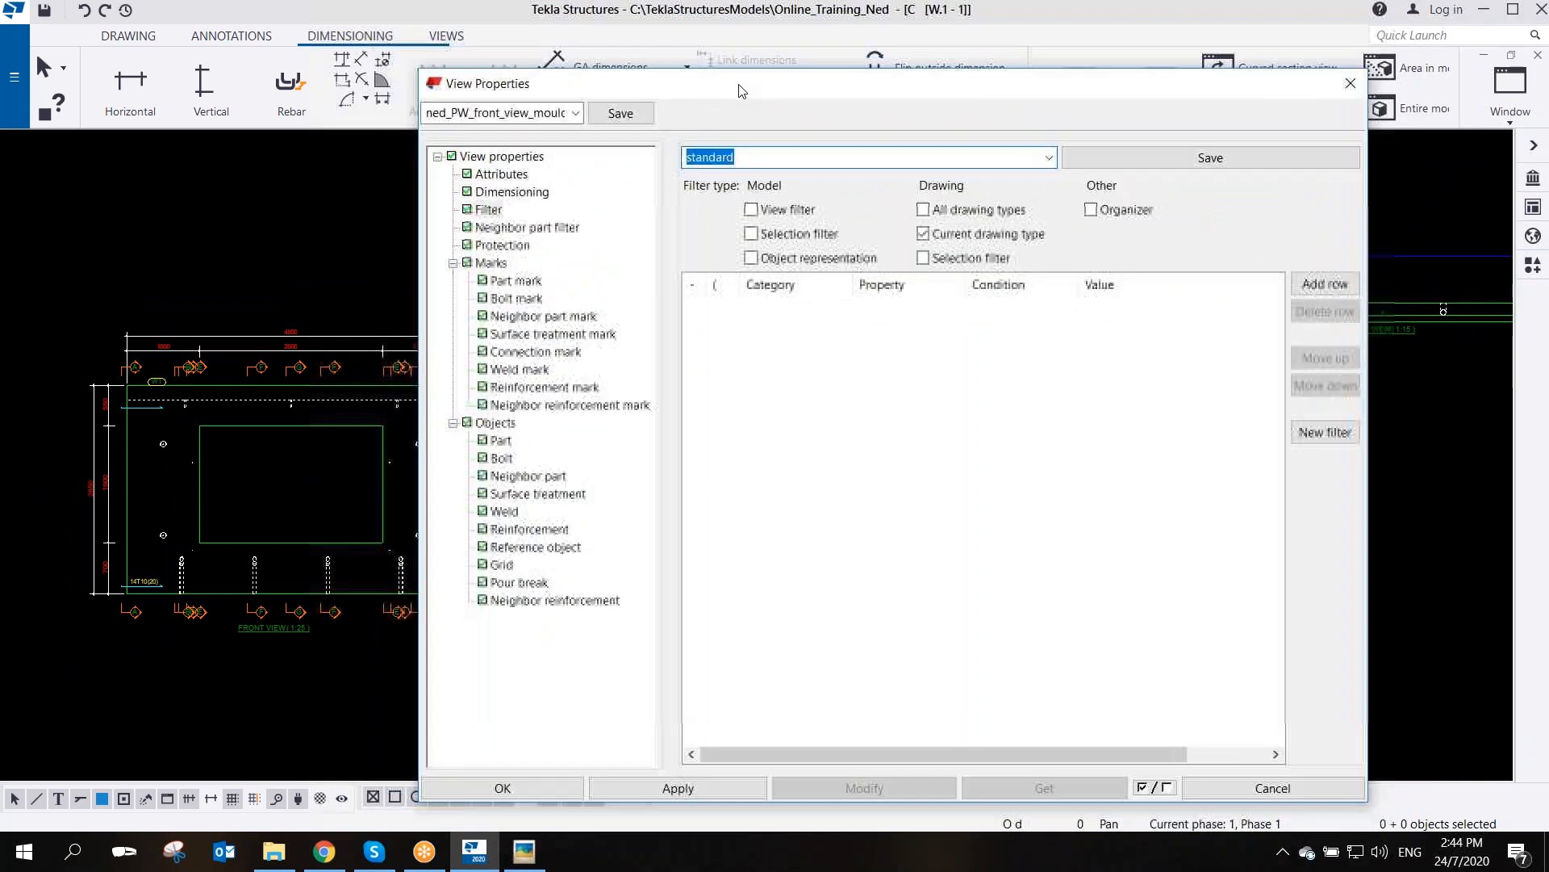
pyautogui.click(1050, 160)
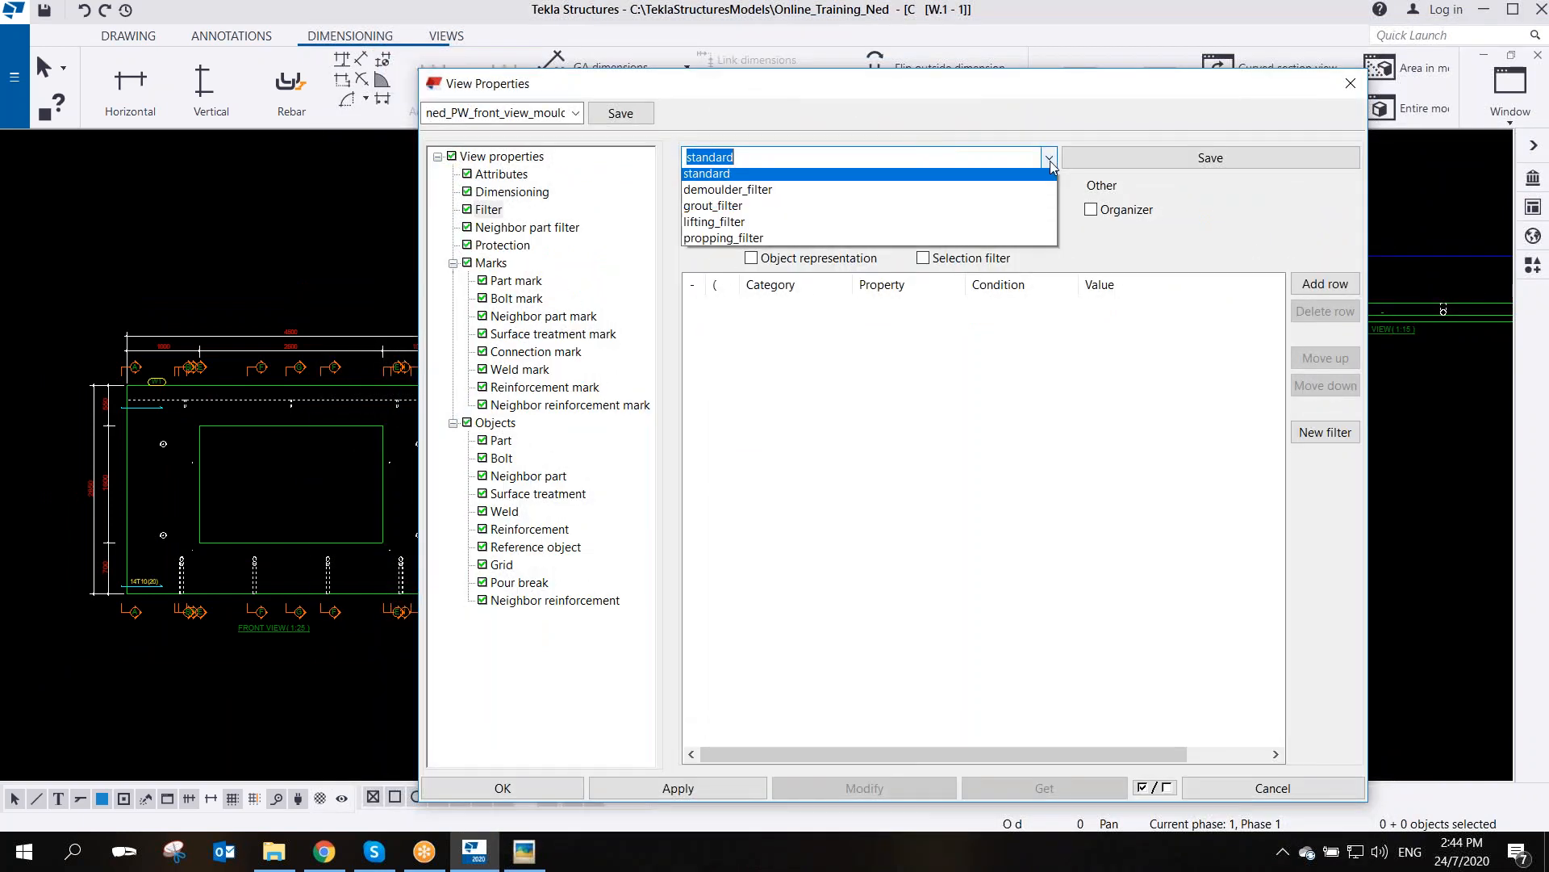
pyautogui.click(759, 212)
pyautogui.click(328, 628)
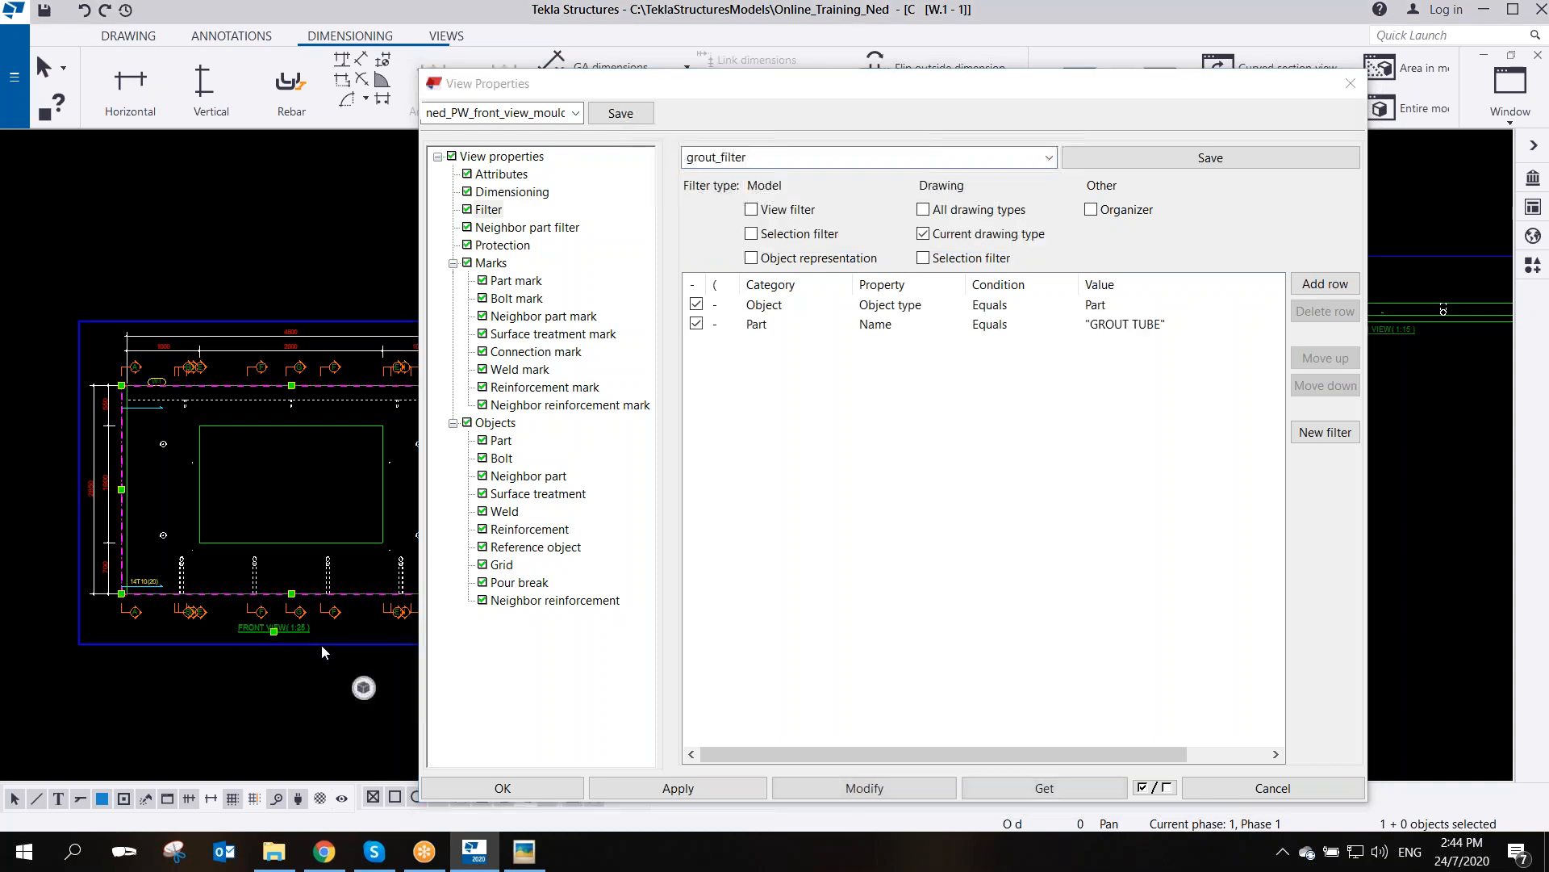
pyautogui.click(859, 795)
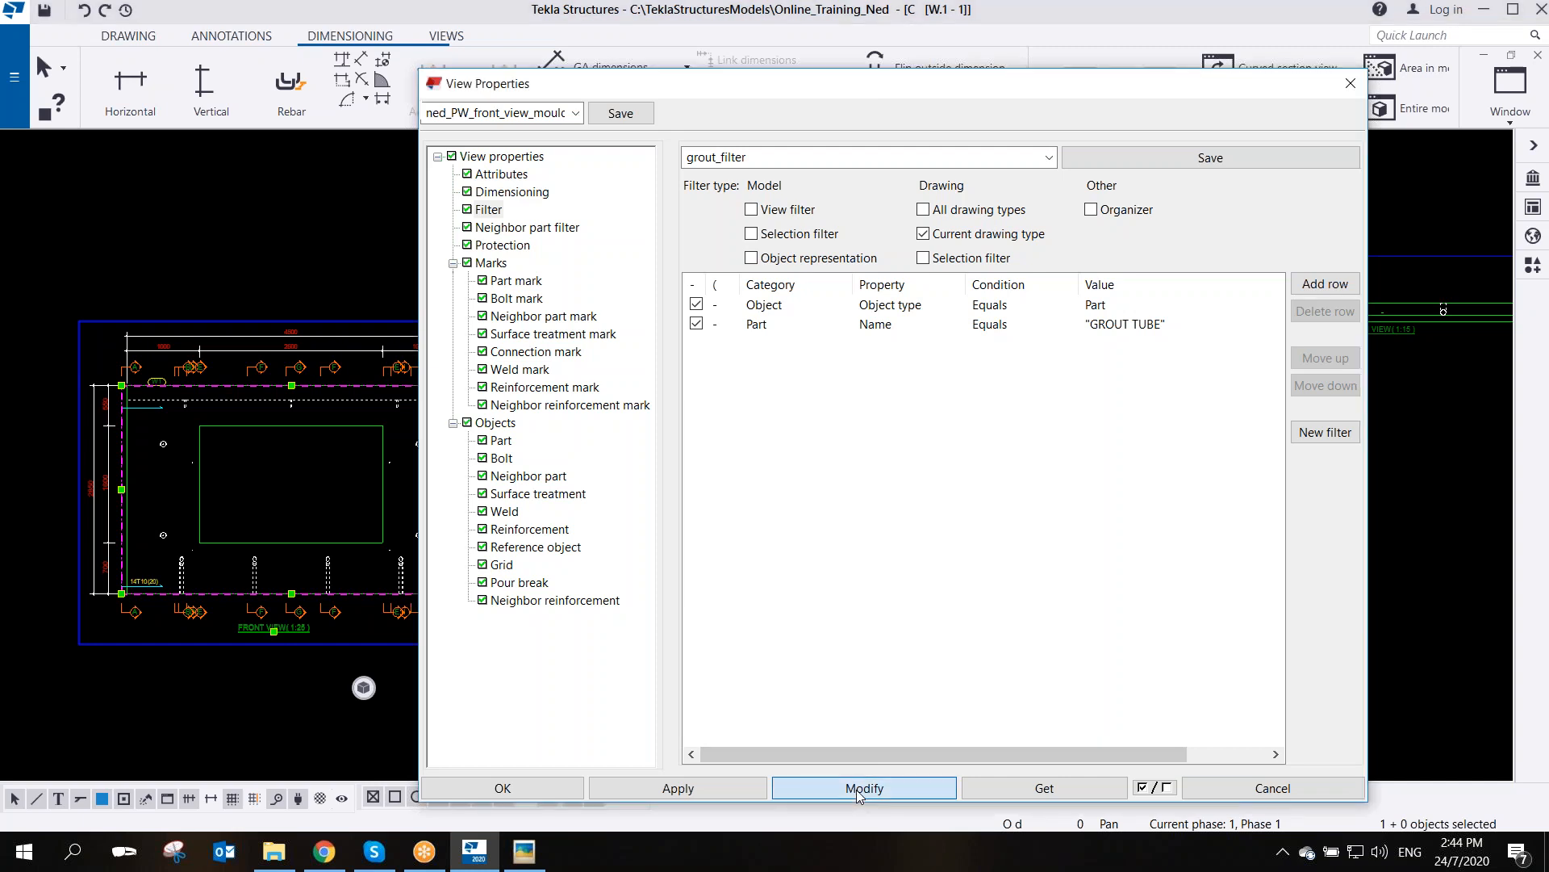
pyautogui.click(858, 795)
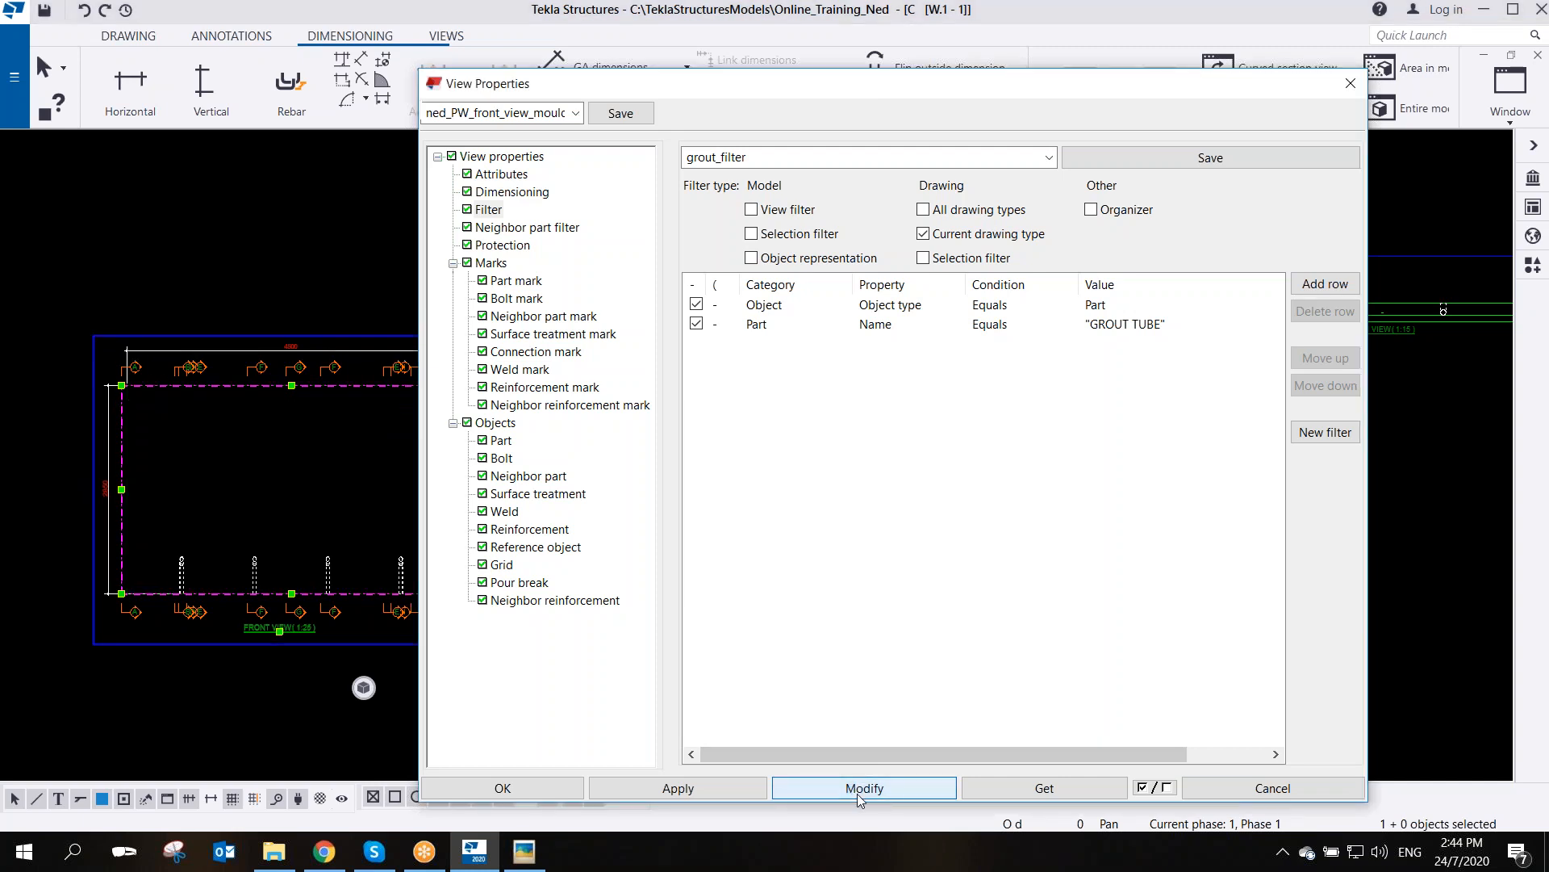
pyautogui.click(313, 465)
pyautogui.moveTo(268, 562); pyautogui.dragTo(200, 552, button='middle')
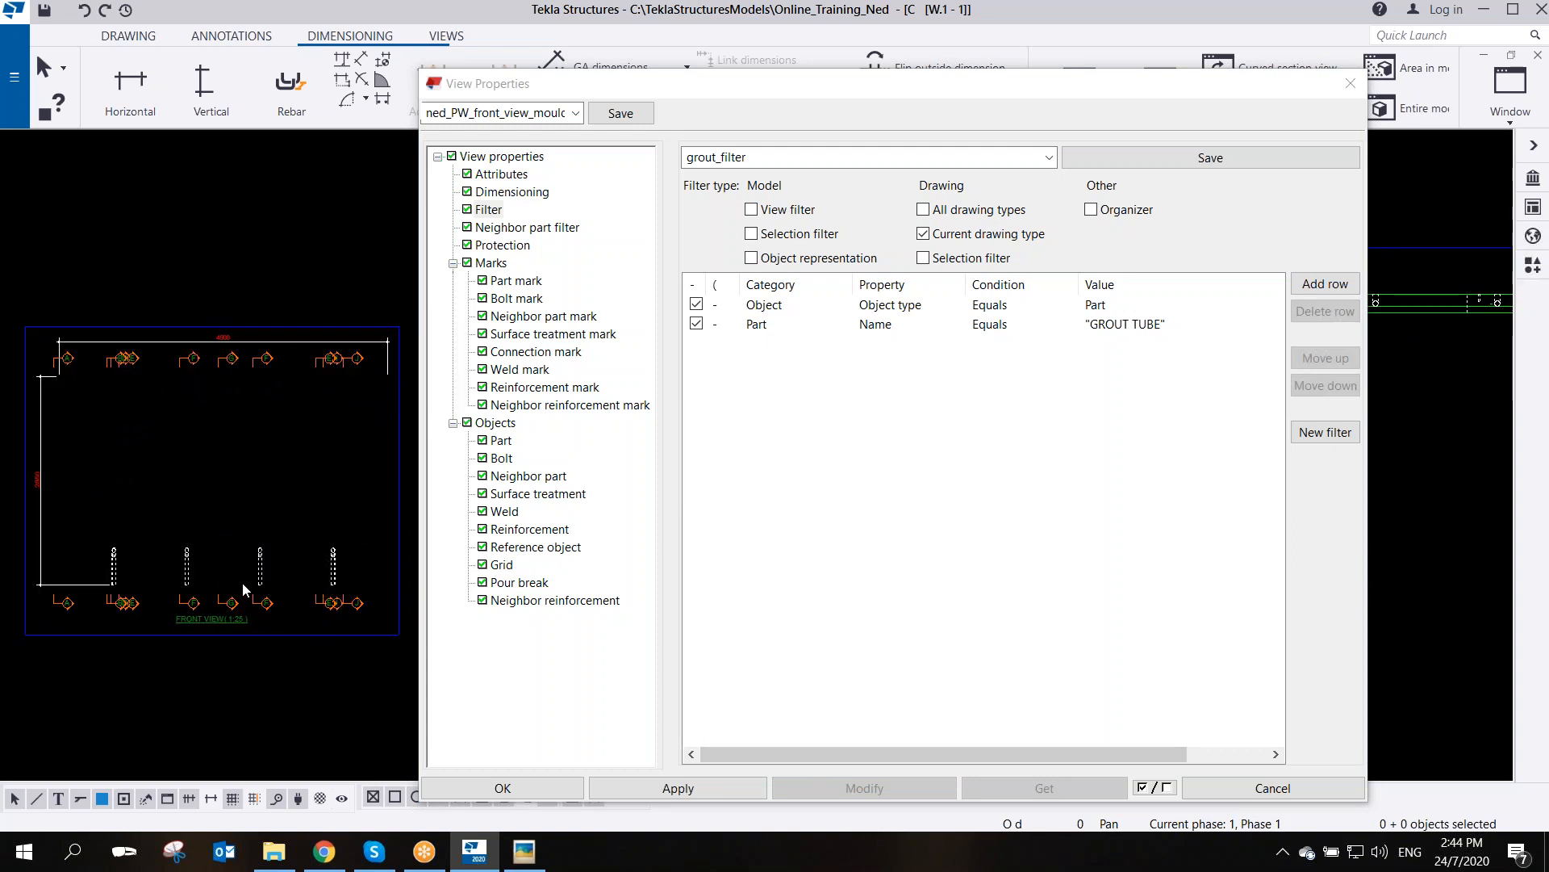
# - Load the standard filter and apply it to the front view
pyautogui.click(1053, 158)
pyautogui.click(818, 182)
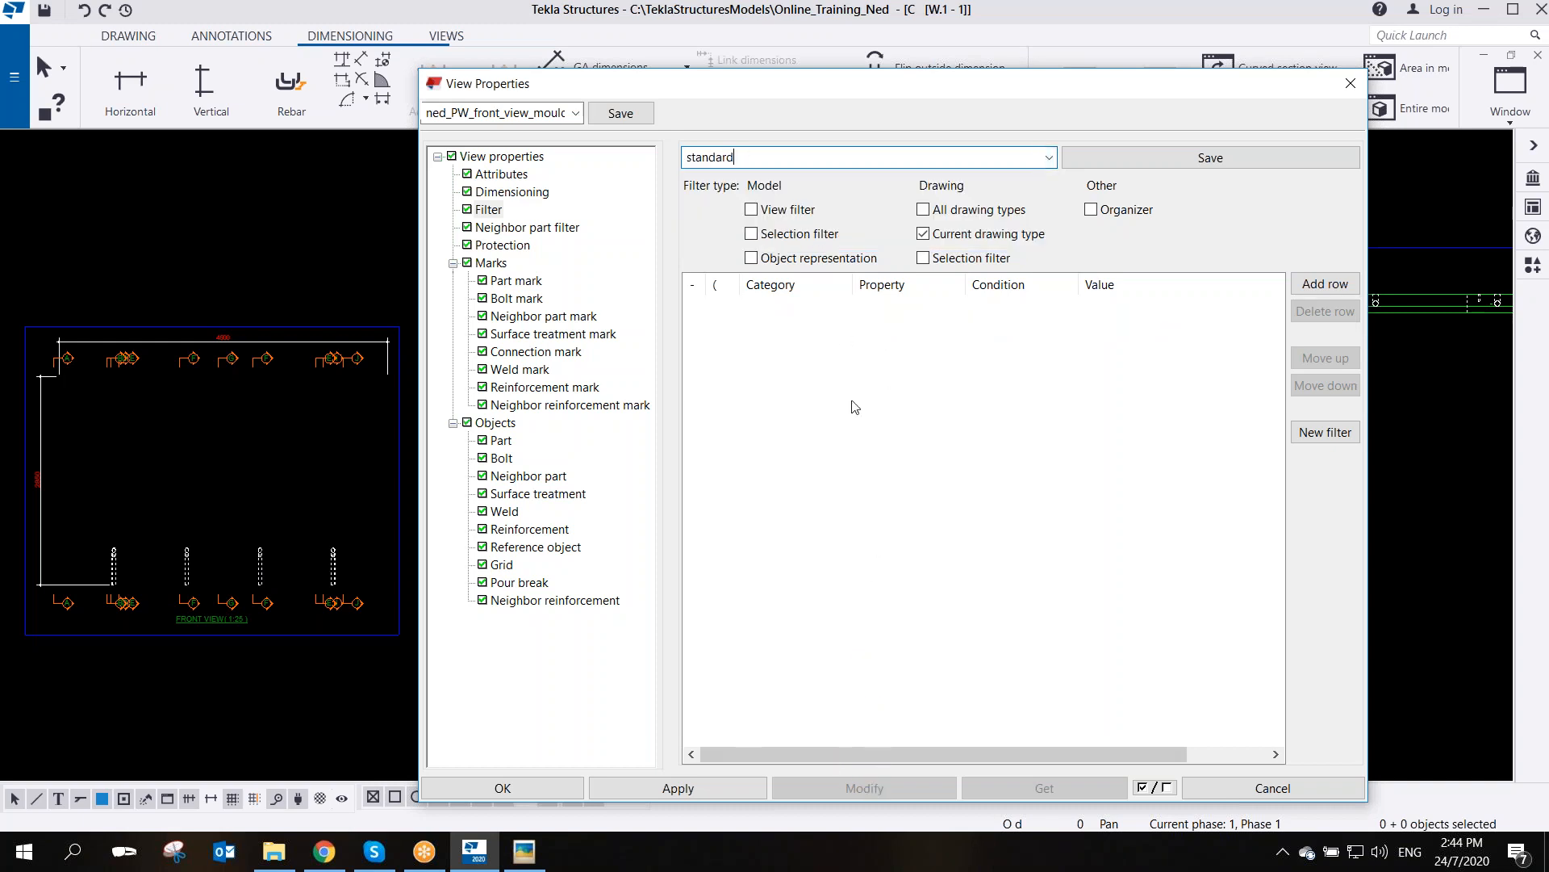
pyautogui.click(376, 631)
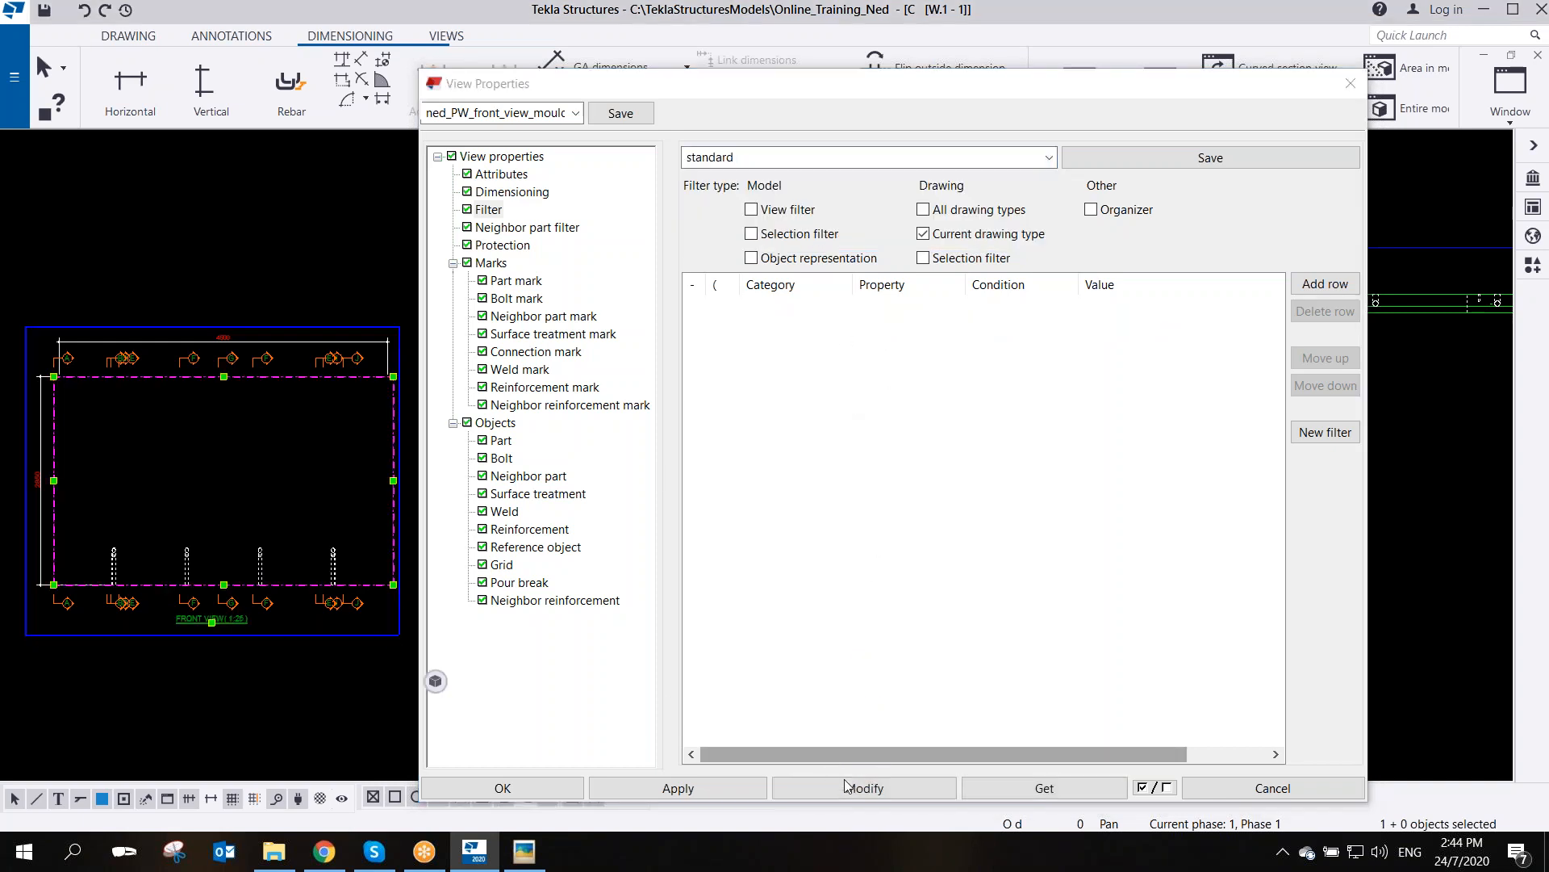
pyautogui.click(857, 791)
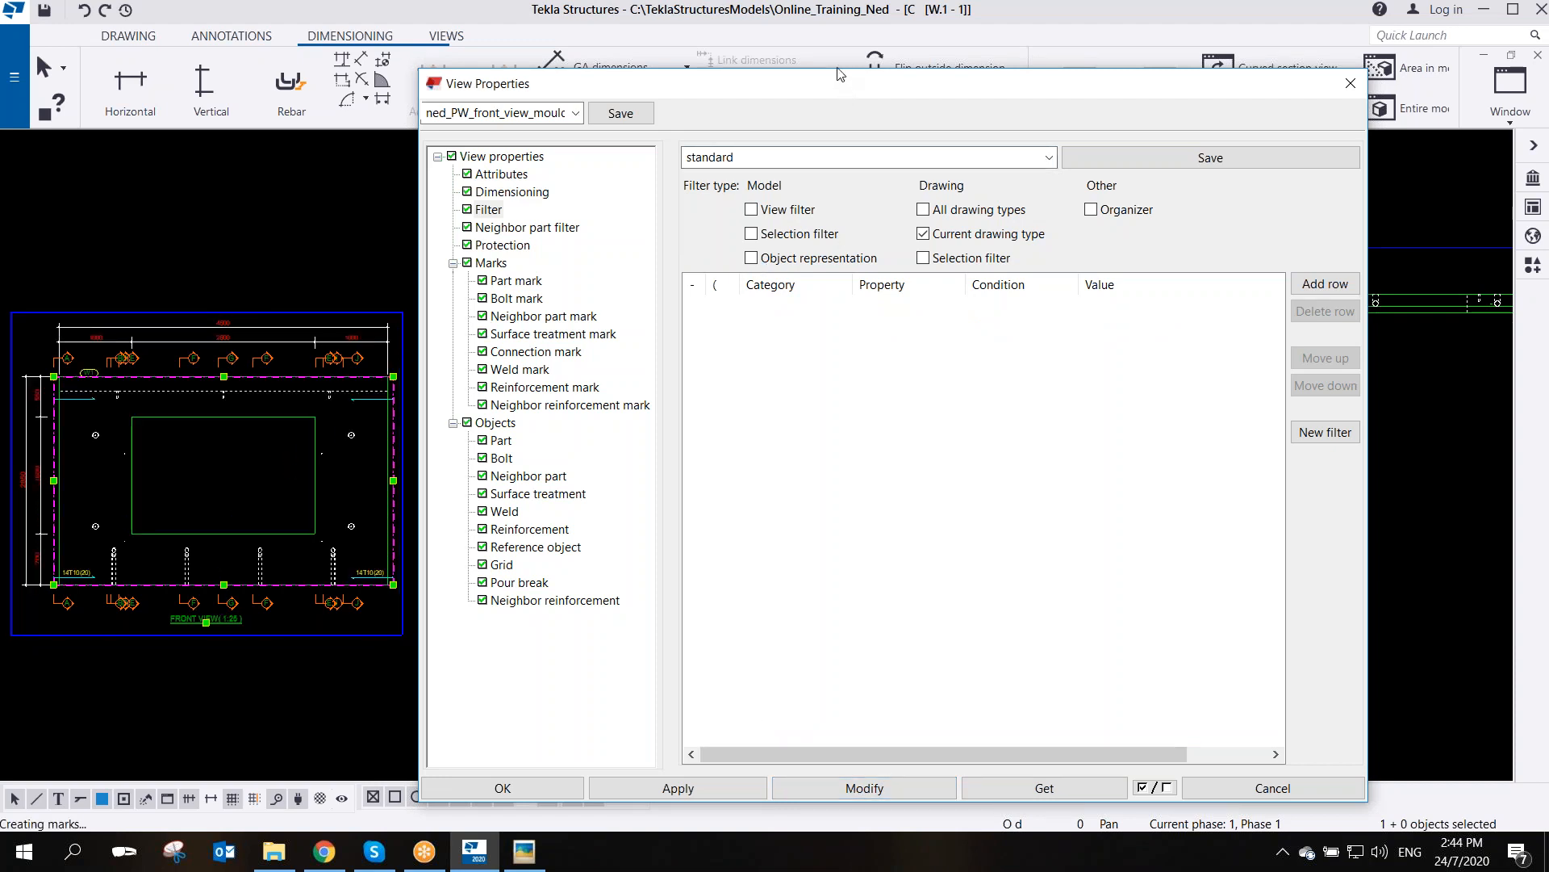
pyautogui.moveTo(835, 84)
pyautogui.mouseDown()
pyautogui.moveTo(904, 80)
pyautogui.moveTo(904, 66)
pyautogui.mouseUp()
pyautogui.moveTo(282, 405)
pyautogui.mouseDown(button='middle')
pyautogui.moveTo(362, 386)
pyautogui.moveTo(327, 397)
pyautogui.mouseUp(button='middle')
pyautogui.scroll(1, 326, 402)
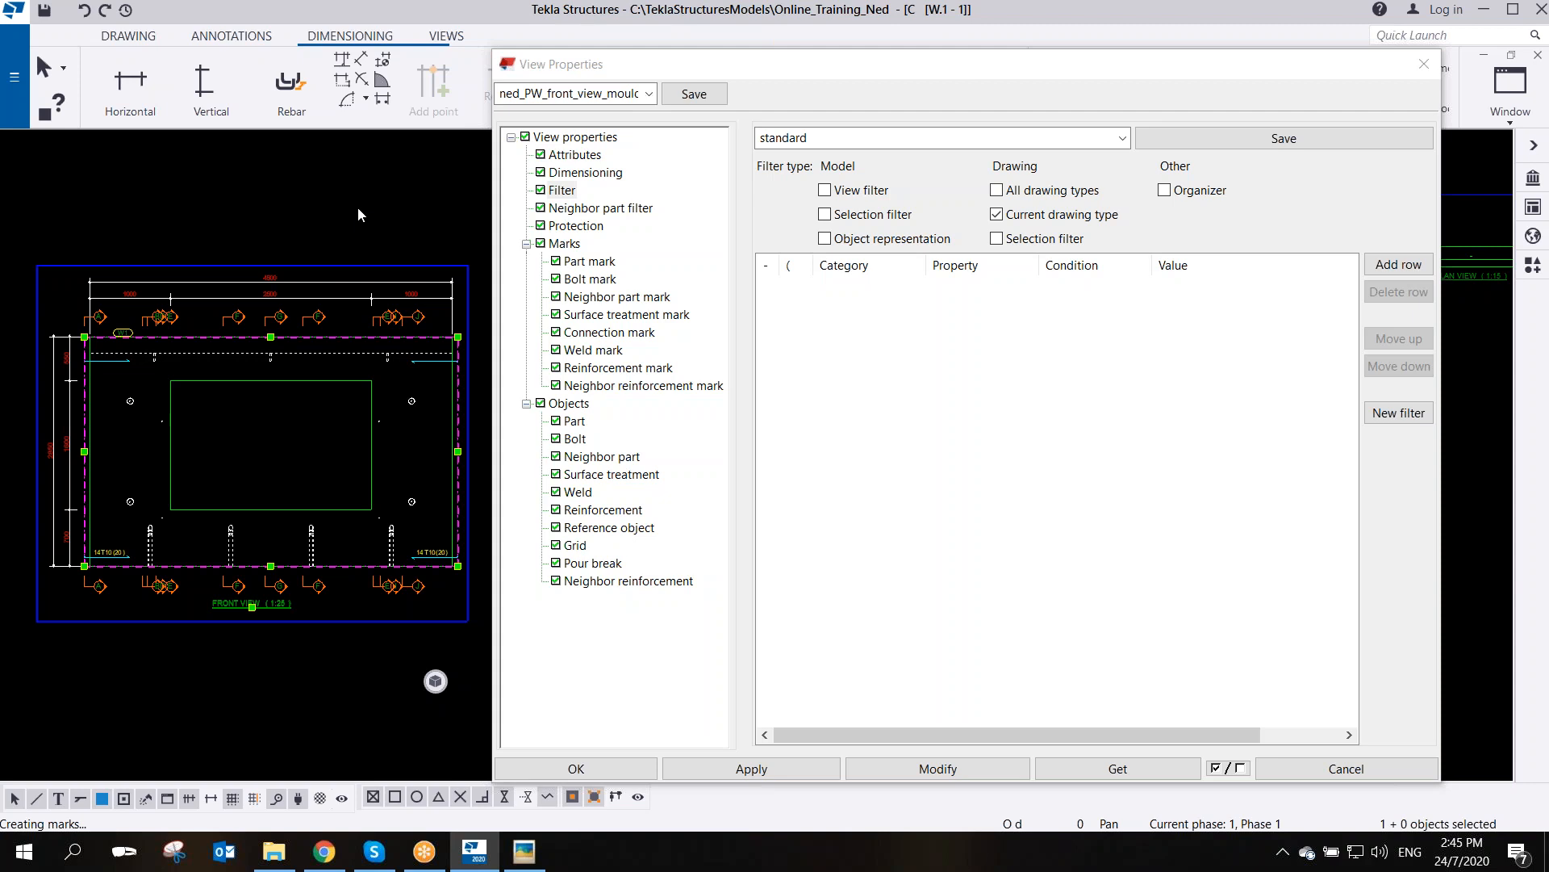
# - Switch to the hand sketch in Picasa Photo Viewer and circle the dimension groups above, left of and below the wall elevation
pyautogui.click(530, 866)
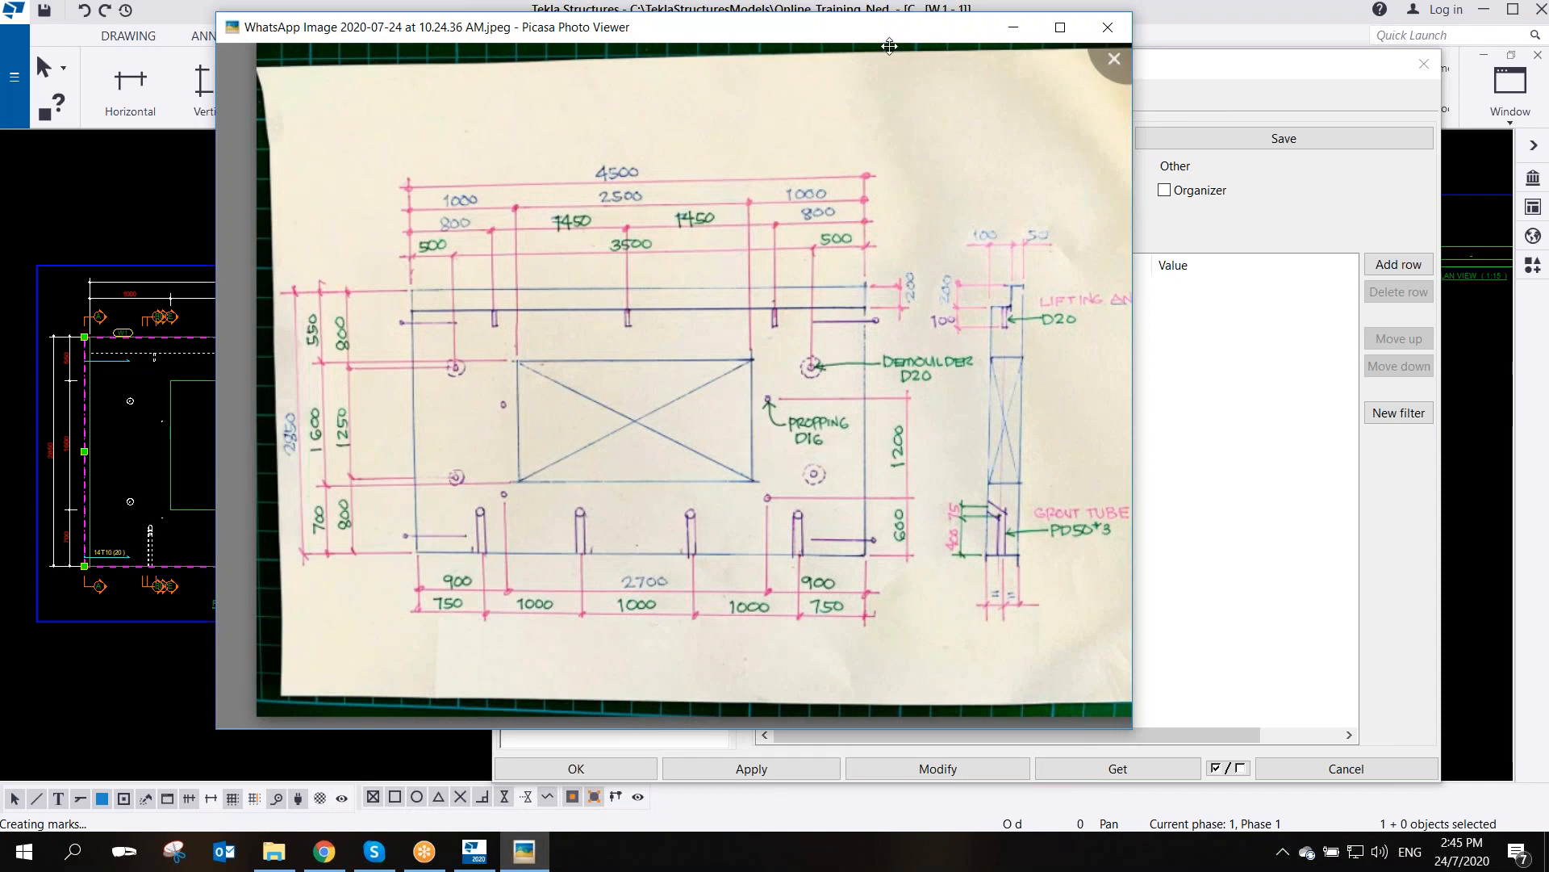
pyautogui.click(1005, 17)
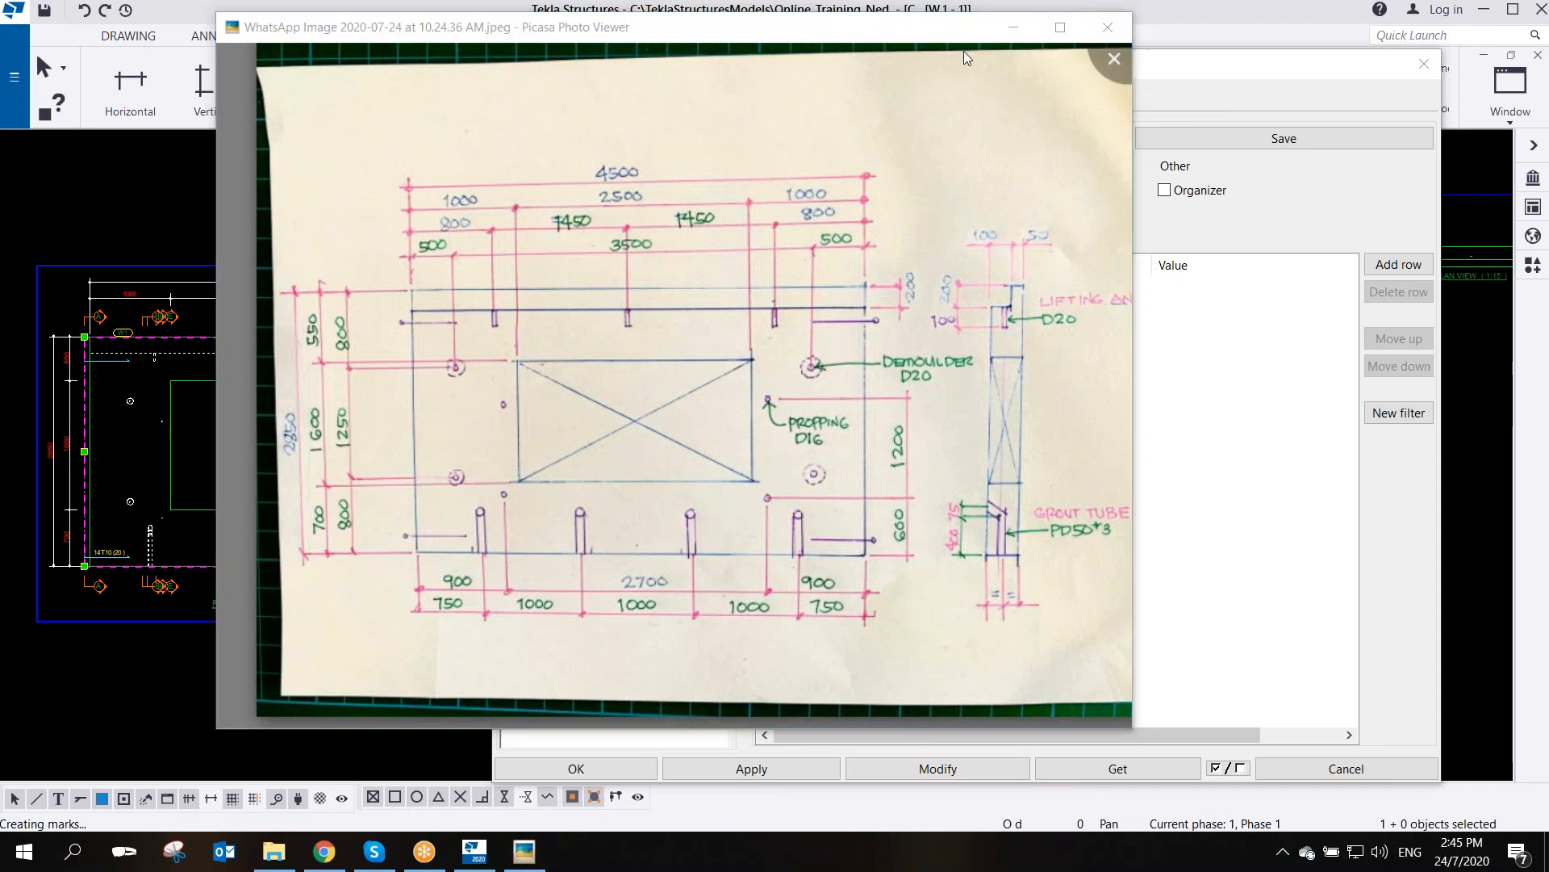
pyautogui.moveTo(633, 153)
pyautogui.mouseDown()
pyautogui.moveTo(399, 174)
pyautogui.moveTo(437, 218)
pyautogui.moveTo(742, 215)
pyautogui.moveTo(848, 205)
pyautogui.moveTo(882, 153)
pyautogui.moveTo(626, 142)
pyautogui.mouseUp()
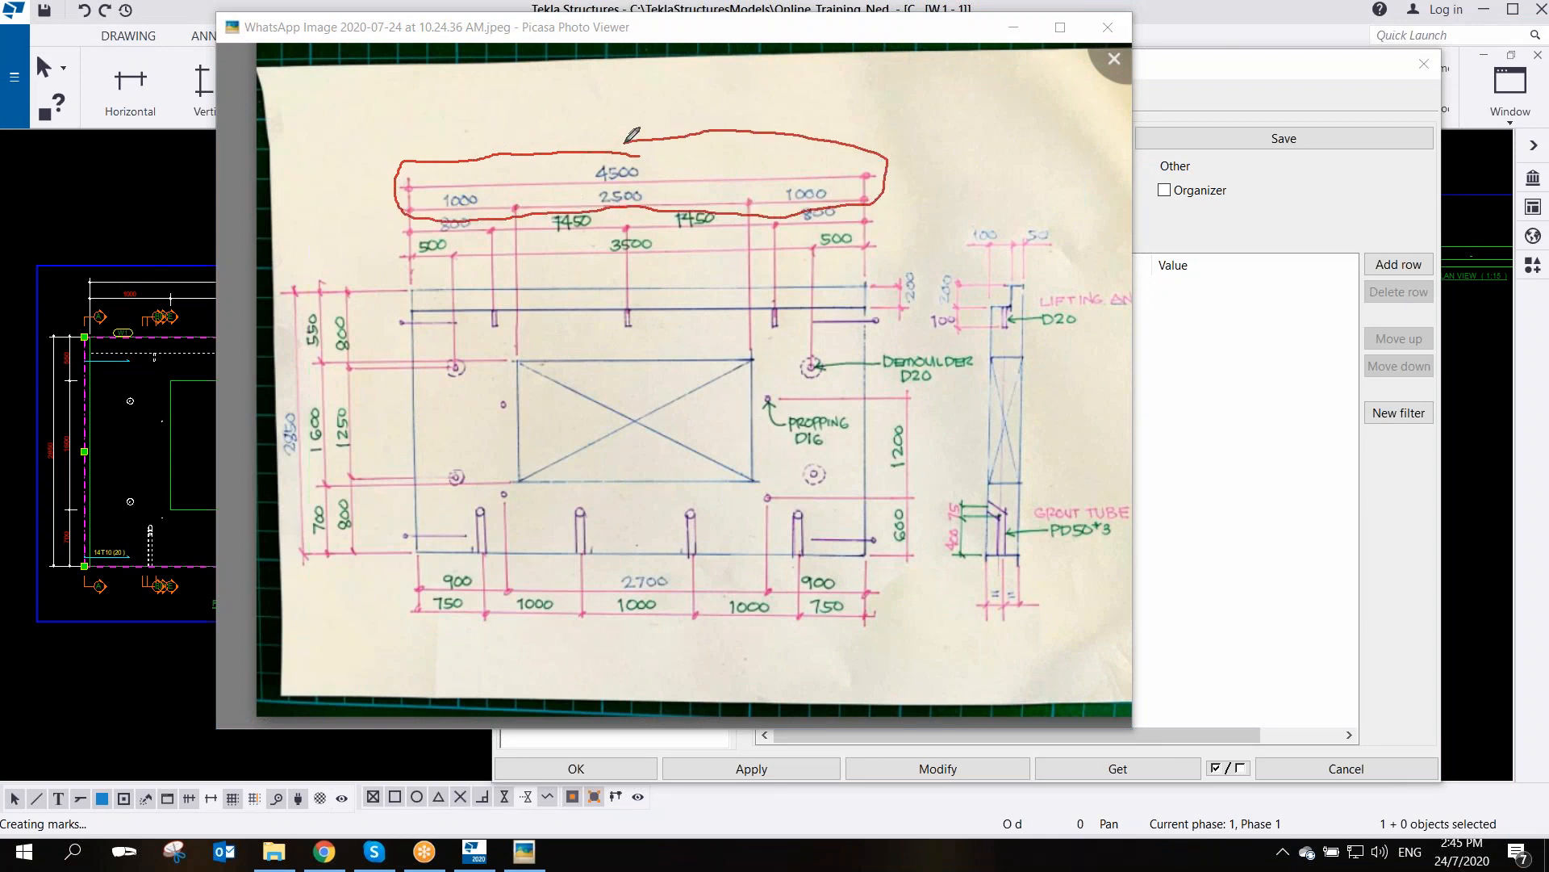
pyautogui.moveTo(327, 273)
pyautogui.mouseDown()
pyautogui.moveTo(345, 428)
pyautogui.moveTo(332, 508)
pyautogui.moveTo(284, 520)
pyautogui.moveTo(291, 294)
pyautogui.moveTo(330, 279)
pyautogui.mouseUp()
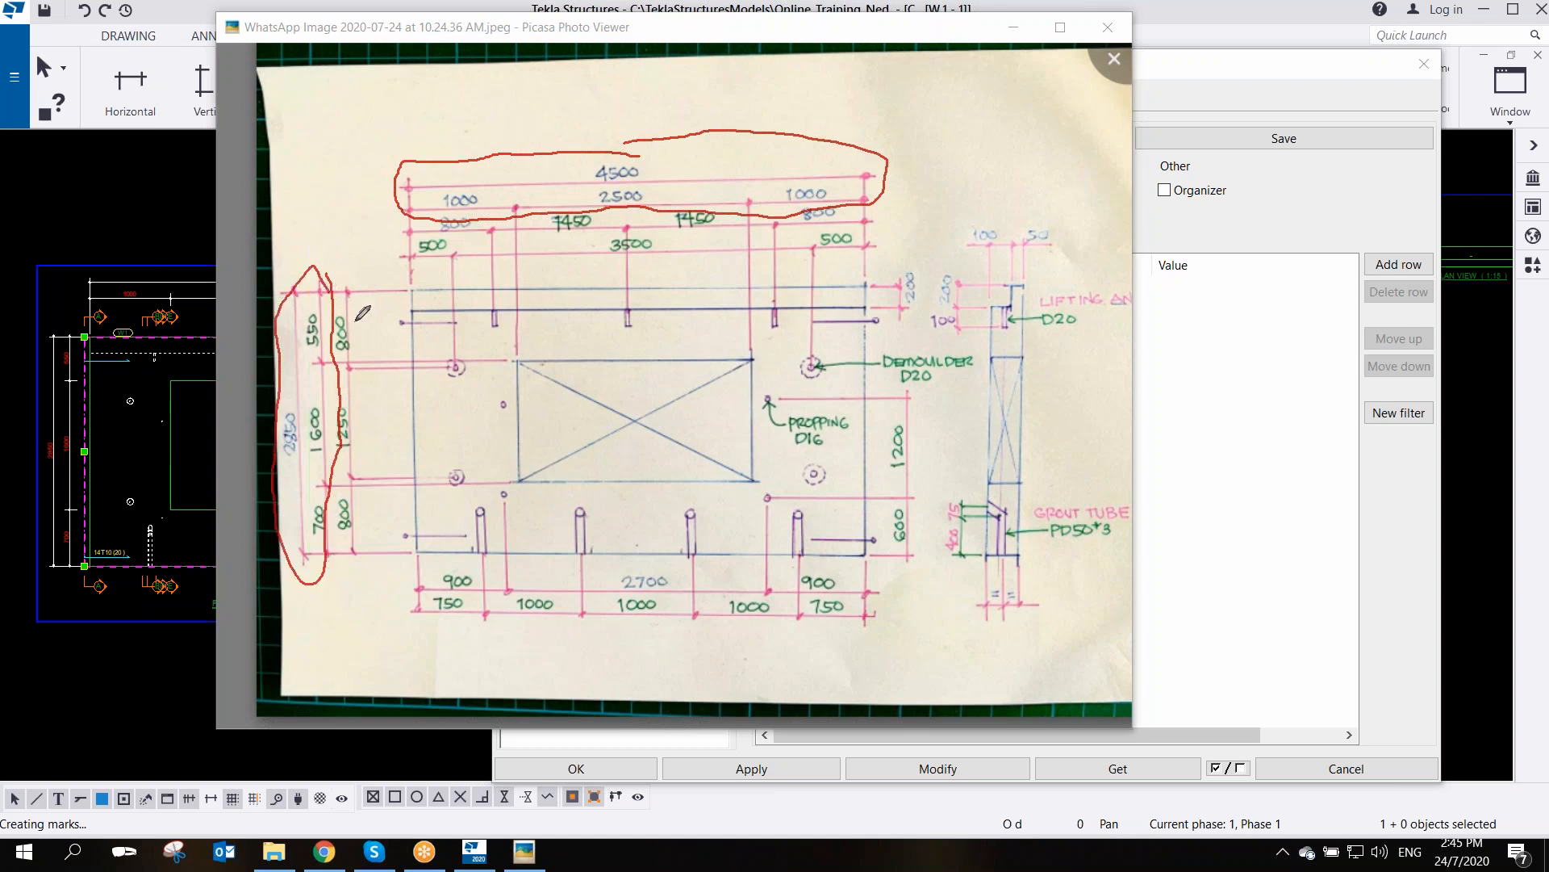
pyautogui.moveTo(886, 631)
pyautogui.mouseDown()
pyautogui.moveTo(854, 597)
pyautogui.moveTo(489, 590)
pyautogui.moveTo(420, 627)
pyautogui.moveTo(887, 624)
pyautogui.mouseUp()
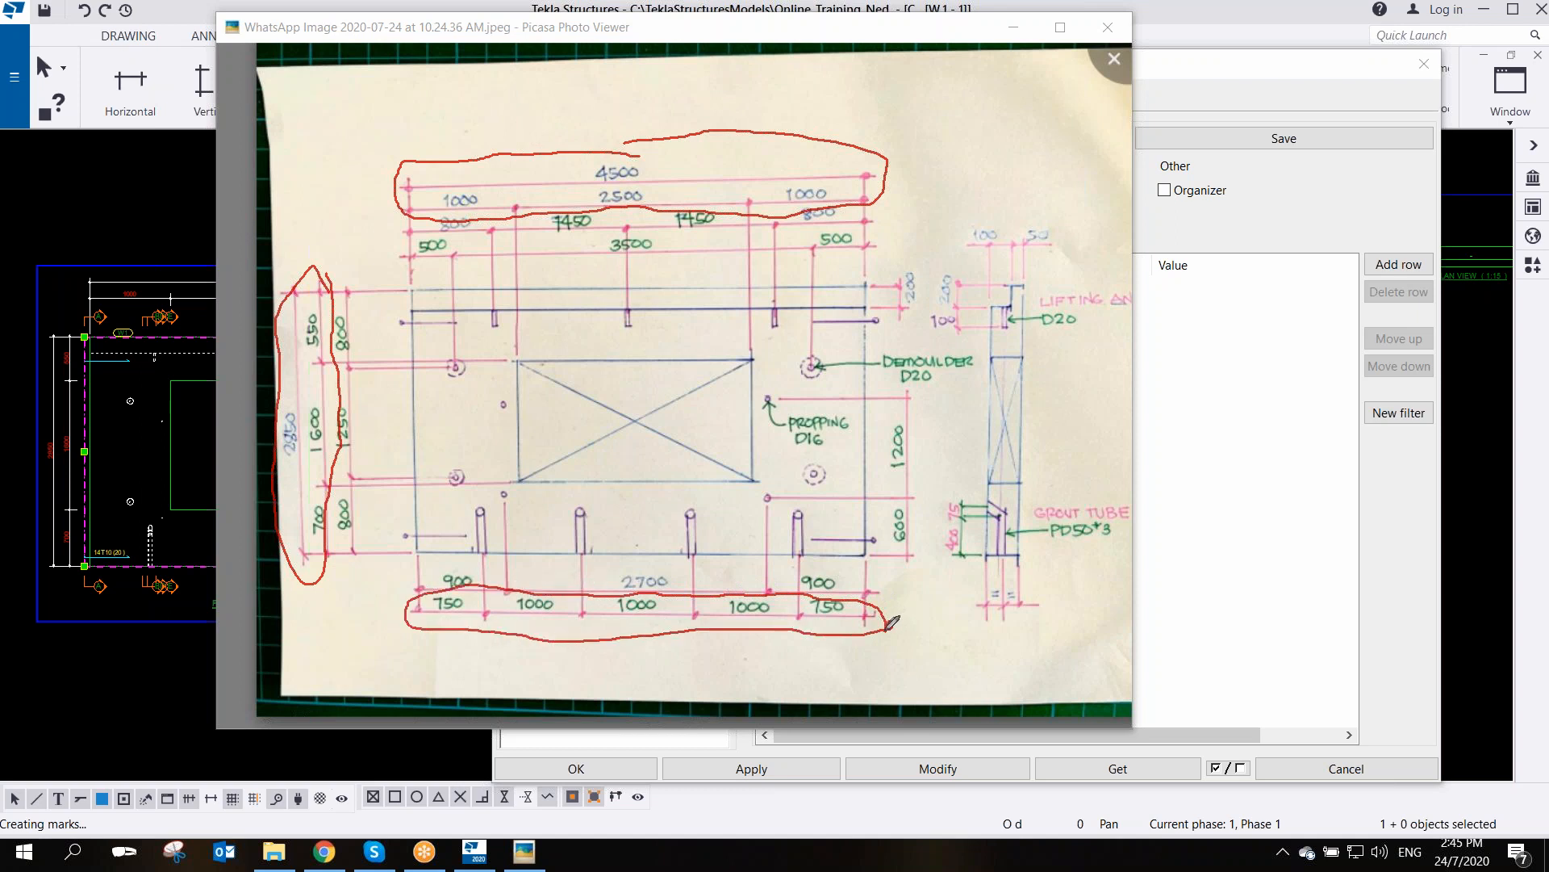
# - Mark the inner dimension chains beside and above the wall elevation, the top edge dimension and the 1200 propping dimension on the hand sketch
pyautogui.moveTo(341, 339); pyautogui.dragTo(359, 319)
pyautogui.moveTo(335, 409); pyautogui.dragTo(392, 418)
pyautogui.moveTo(347, 523); pyautogui.dragTo(373, 493)
pyautogui.moveTo(559, 220)
pyautogui.mouseDown()
pyautogui.moveTo(714, 218)
pyautogui.moveTo(652, 239)
pyautogui.mouseUp()
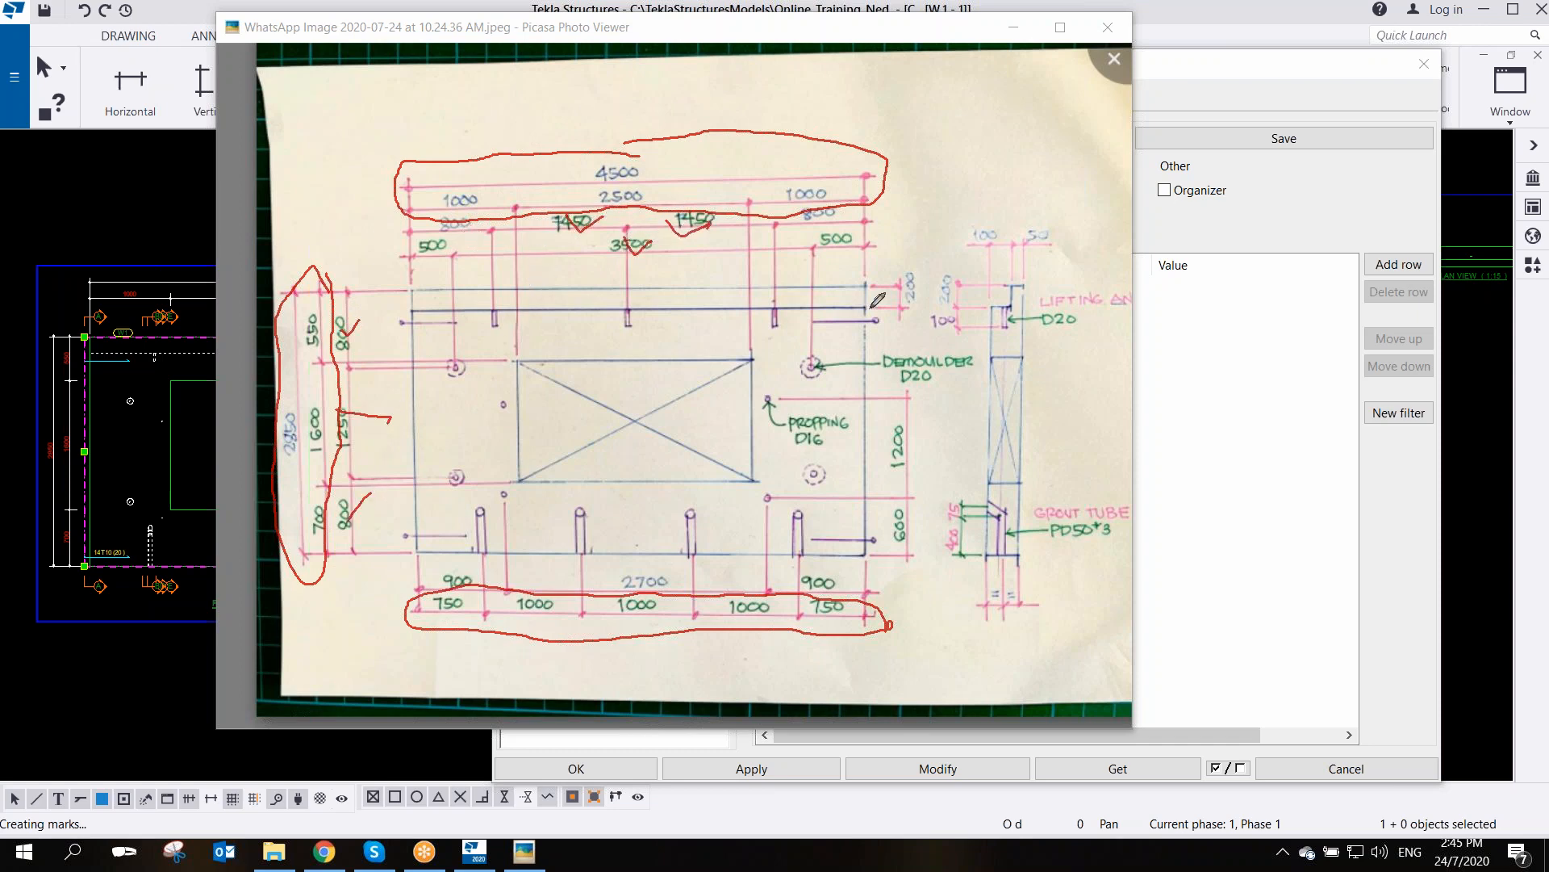
pyautogui.moveTo(891, 294)
pyautogui.mouseDown()
pyautogui.moveTo(901, 305)
pyautogui.moveTo(912, 276)
pyautogui.moveTo(943, 278)
pyautogui.moveTo(927, 261)
pyautogui.mouseUp()
pyautogui.moveTo(959, 189); pyautogui.dragTo(932, 263)
pyautogui.moveTo(925, 237)
pyautogui.mouseDown()
pyautogui.moveTo(931, 260)
pyautogui.moveTo(954, 237)
pyautogui.mouseUp()
pyautogui.moveTo(879, 455)
pyautogui.mouseDown()
pyautogui.moveTo(908, 468)
pyautogui.moveTo(952, 432)
pyautogui.mouseUp()
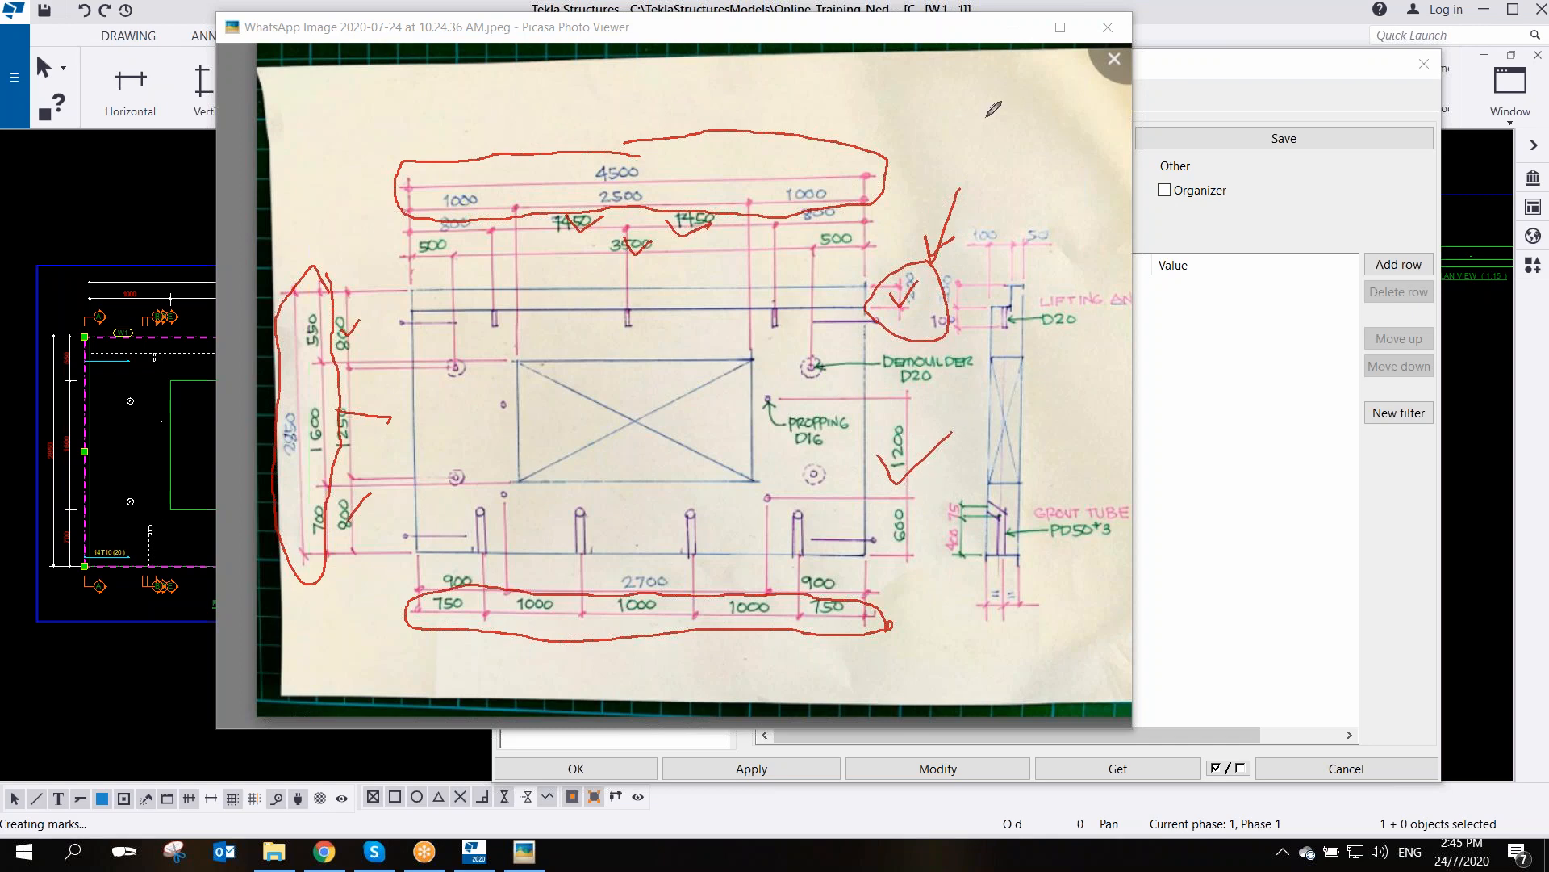
# - Erase all pen markings from the hand sketch and minimize it to return to the Tekla Structures drawing
pyautogui.click(984, 253)
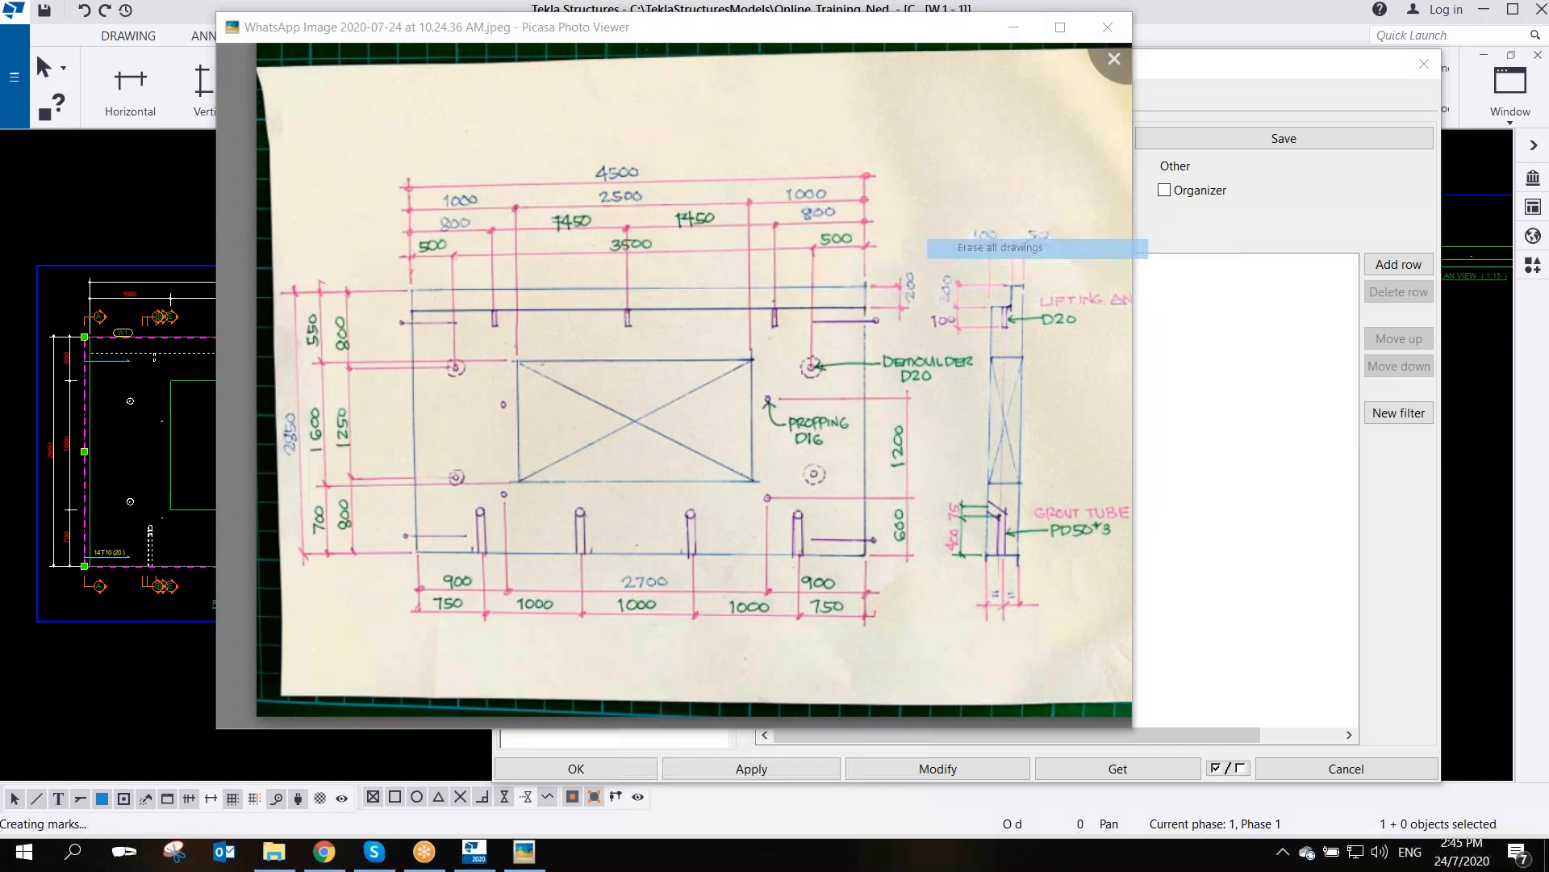
pyautogui.rightClick(931, 116)
pyautogui.click(966, 130)
pyautogui.click(1015, 32)
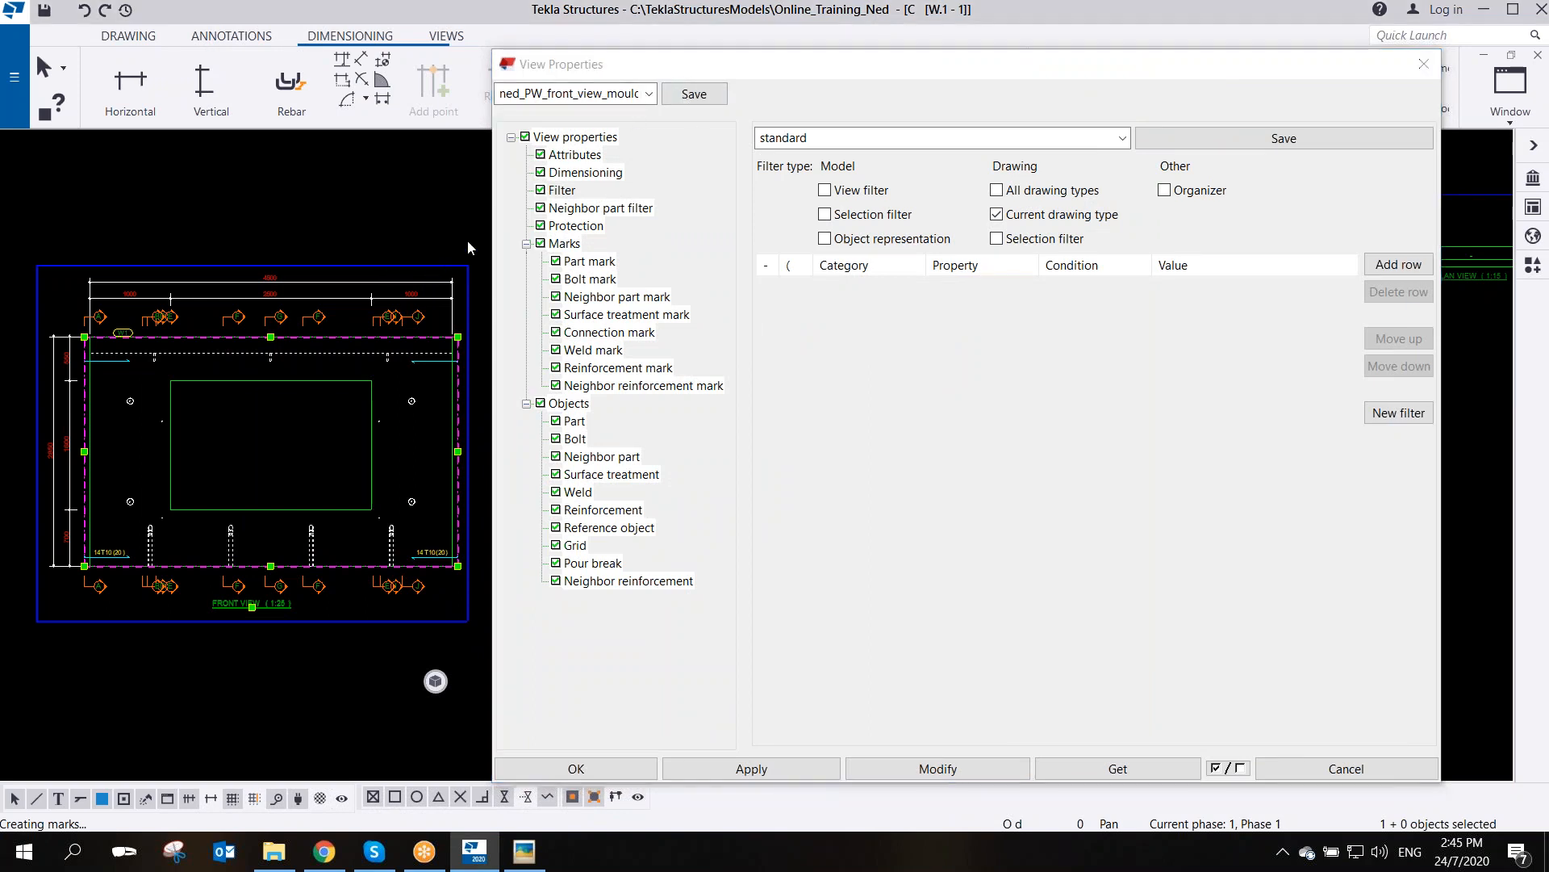
# - Show the front view's dimensioning rules and save the view properties with the front_view_dimensions settings
pyautogui.click(602, 173)
pyautogui.moveTo(932, 78); pyautogui.dragTo(873, 83)
pyautogui.click(694, 93)
pyautogui.click(1118, 143)
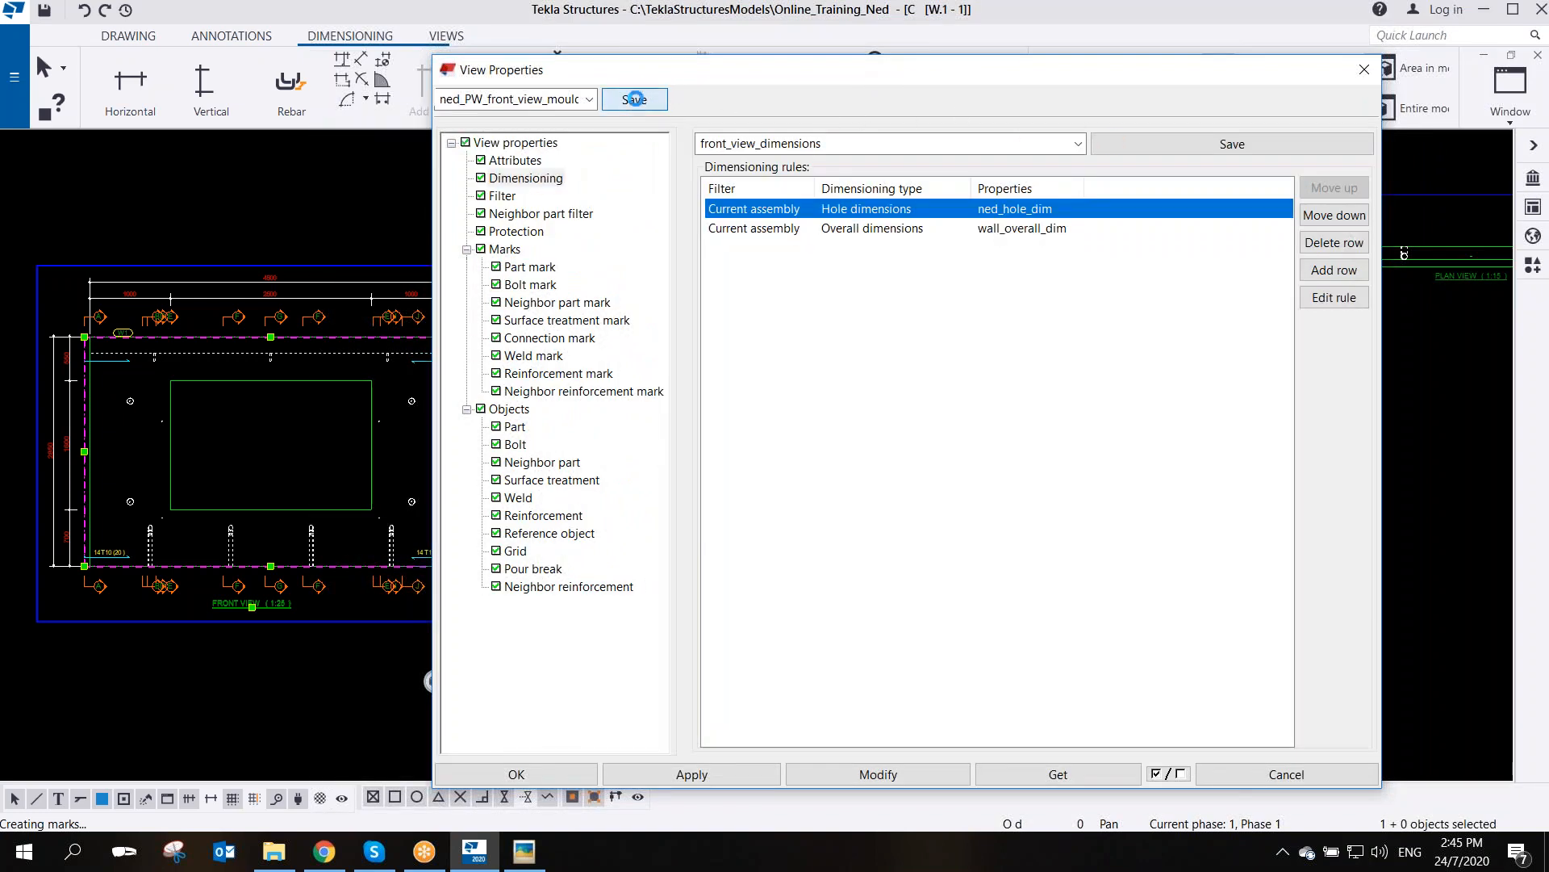
# - Add a dimensioning rule for the current assembly and set its dimensioning type to Filter dimensions
pyautogui.moveTo(1000, 71); pyautogui.dragTo(768, 77)
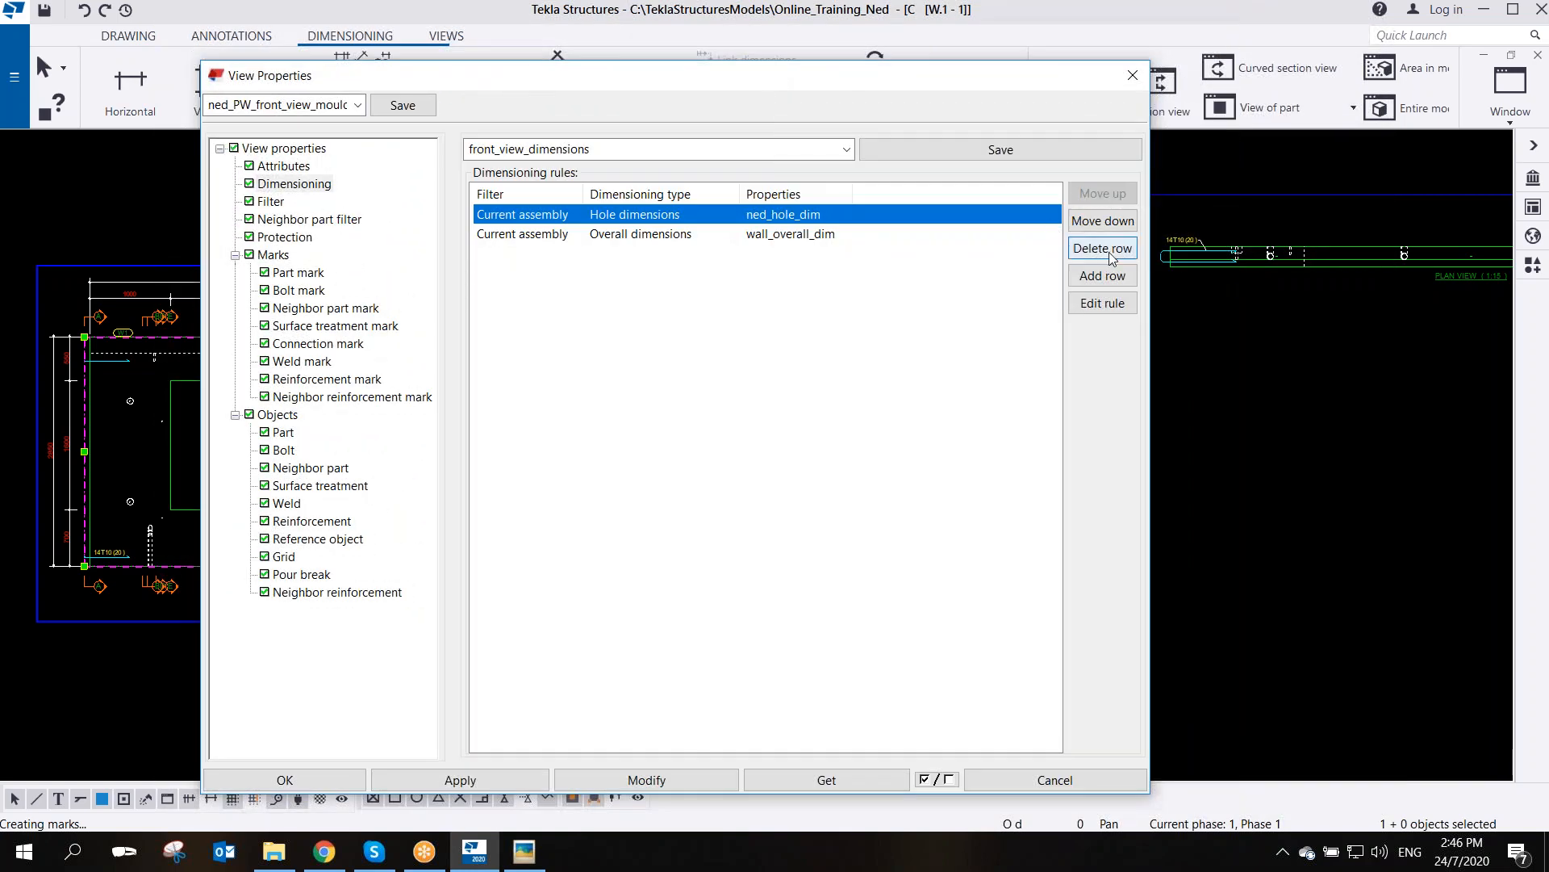
pyautogui.click(1102, 275)
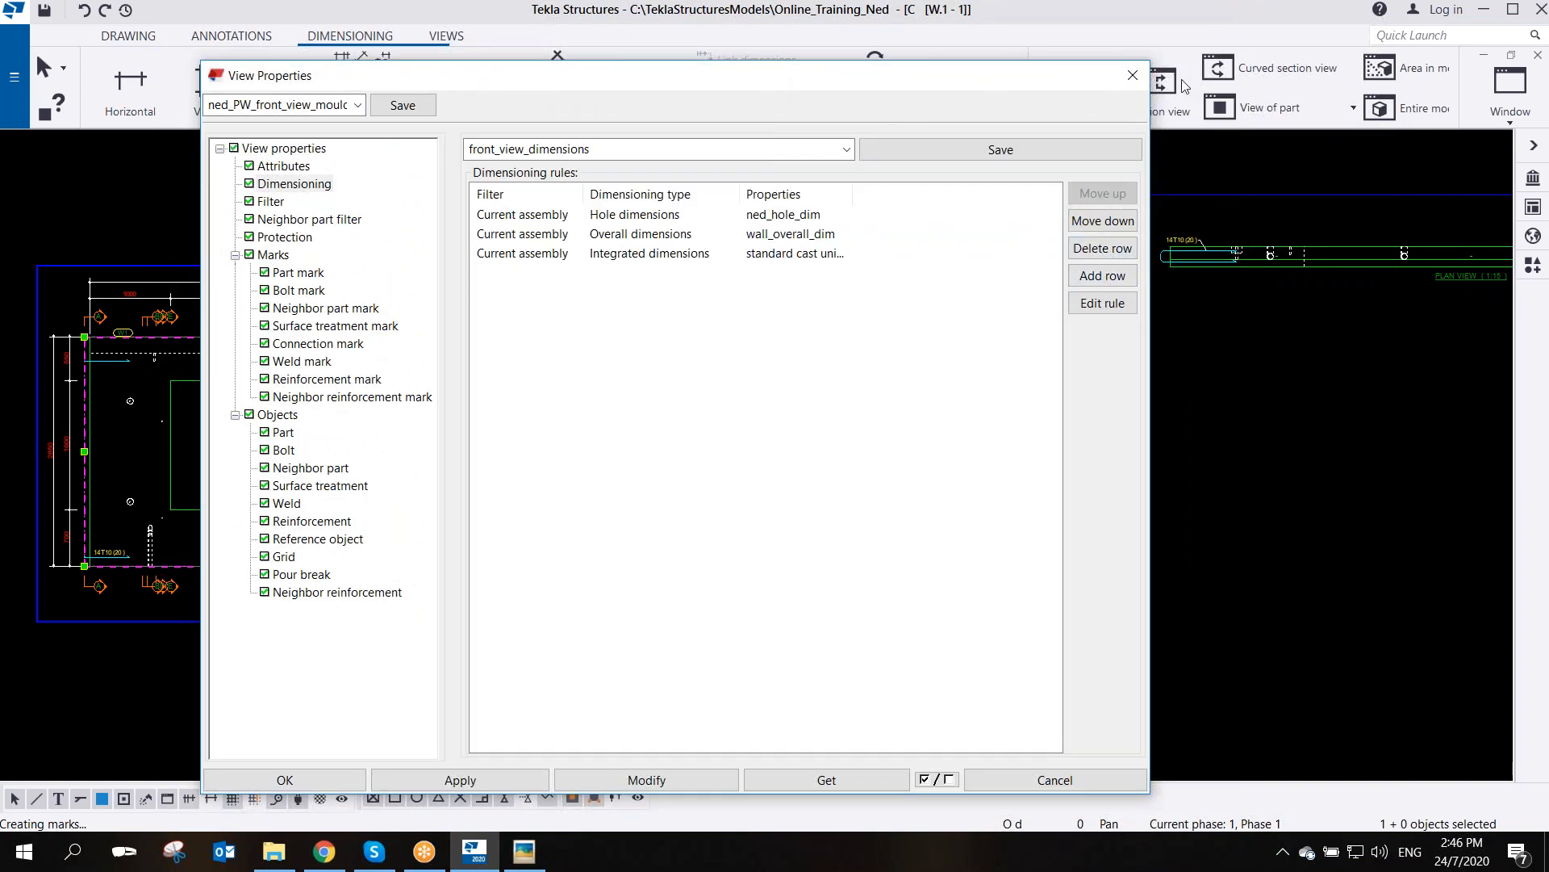
pyautogui.moveTo(860, 86); pyautogui.dragTo(1226, 101)
pyautogui.moveTo(433, 346); pyautogui.dragTo(486, 348, button='middle')
pyautogui.scroll(2, 476, 382)
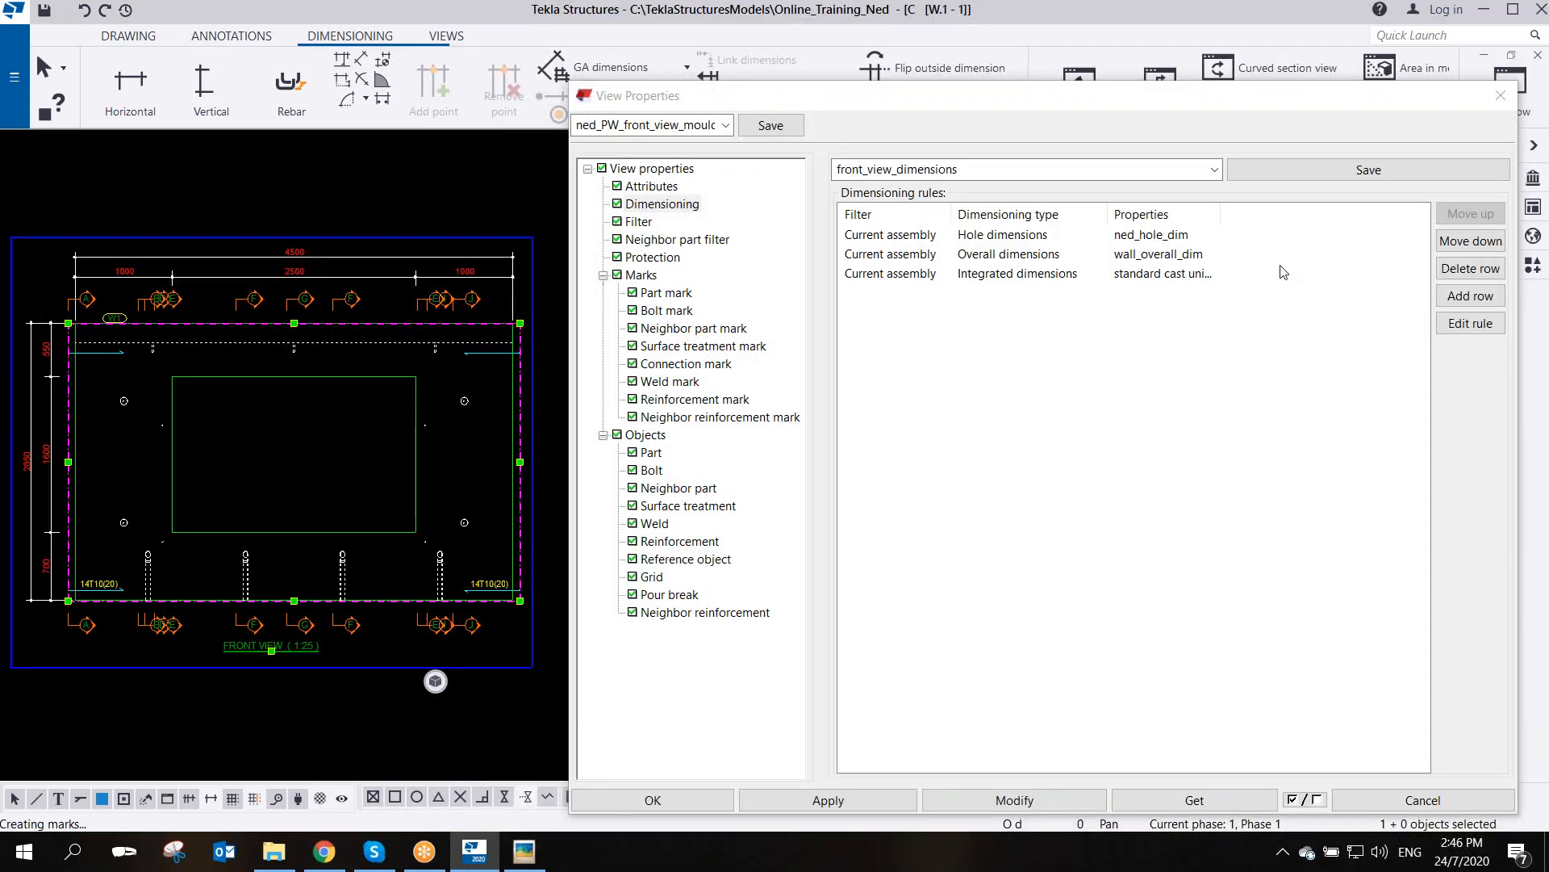
pyautogui.click(1066, 279)
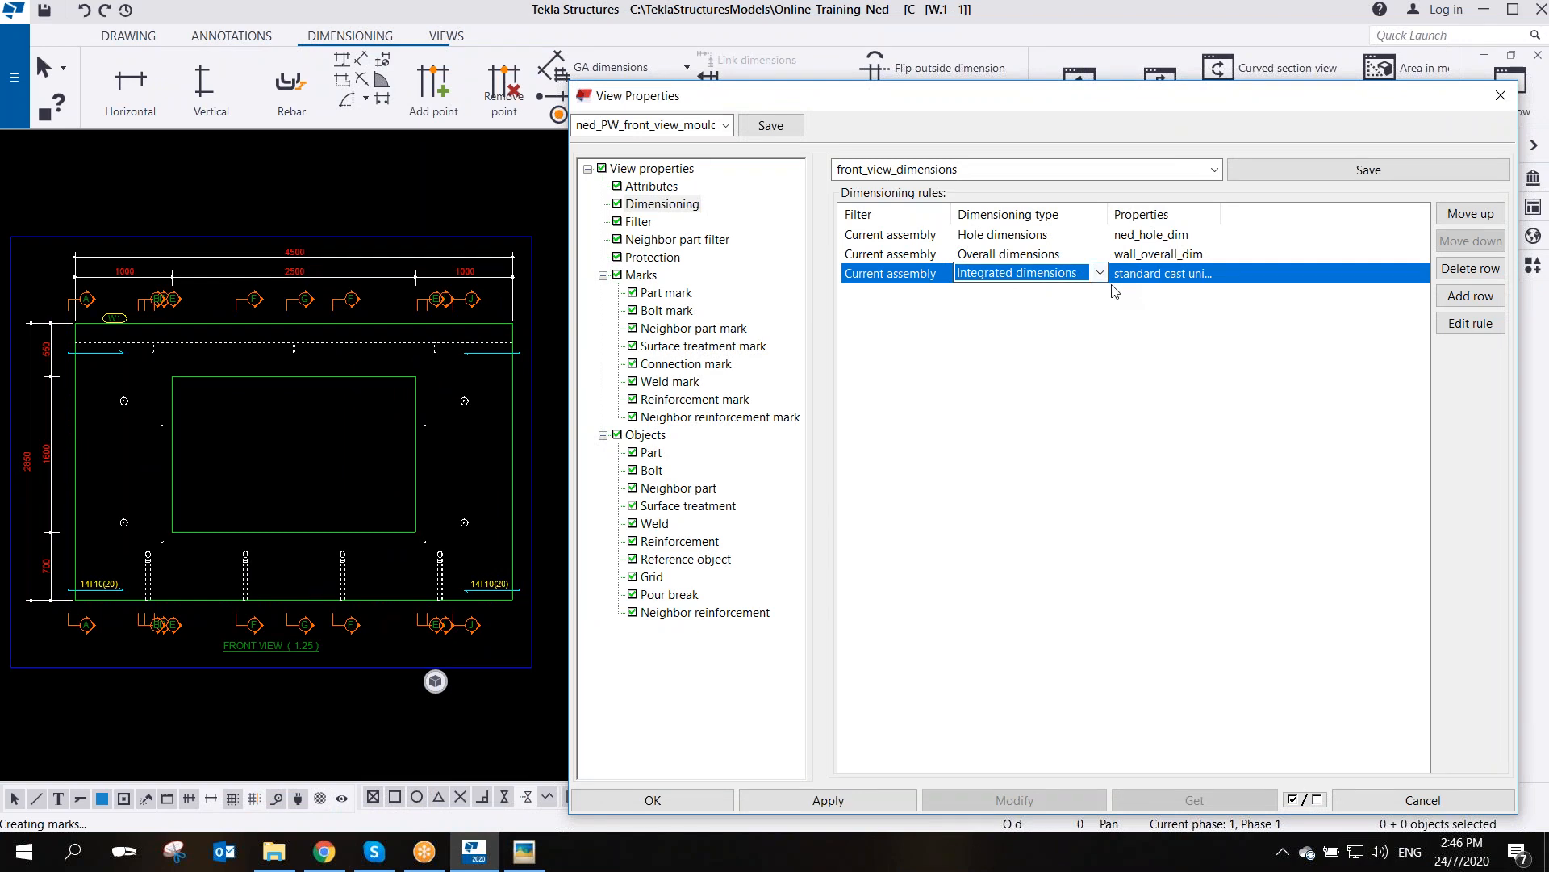
pyautogui.click(1100, 274)
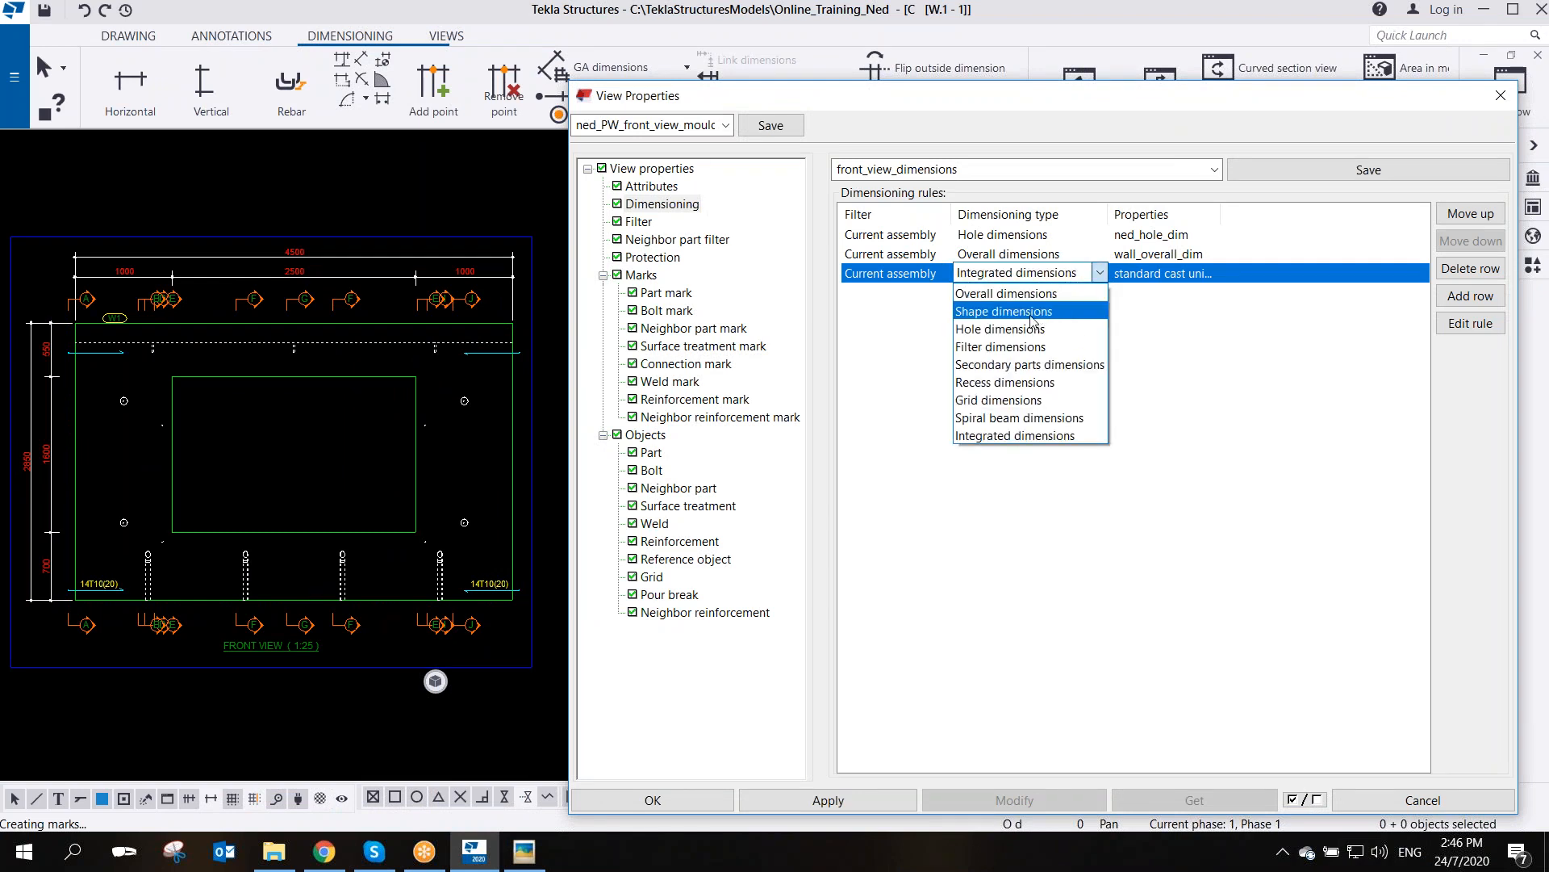
pyautogui.click(1021, 349)
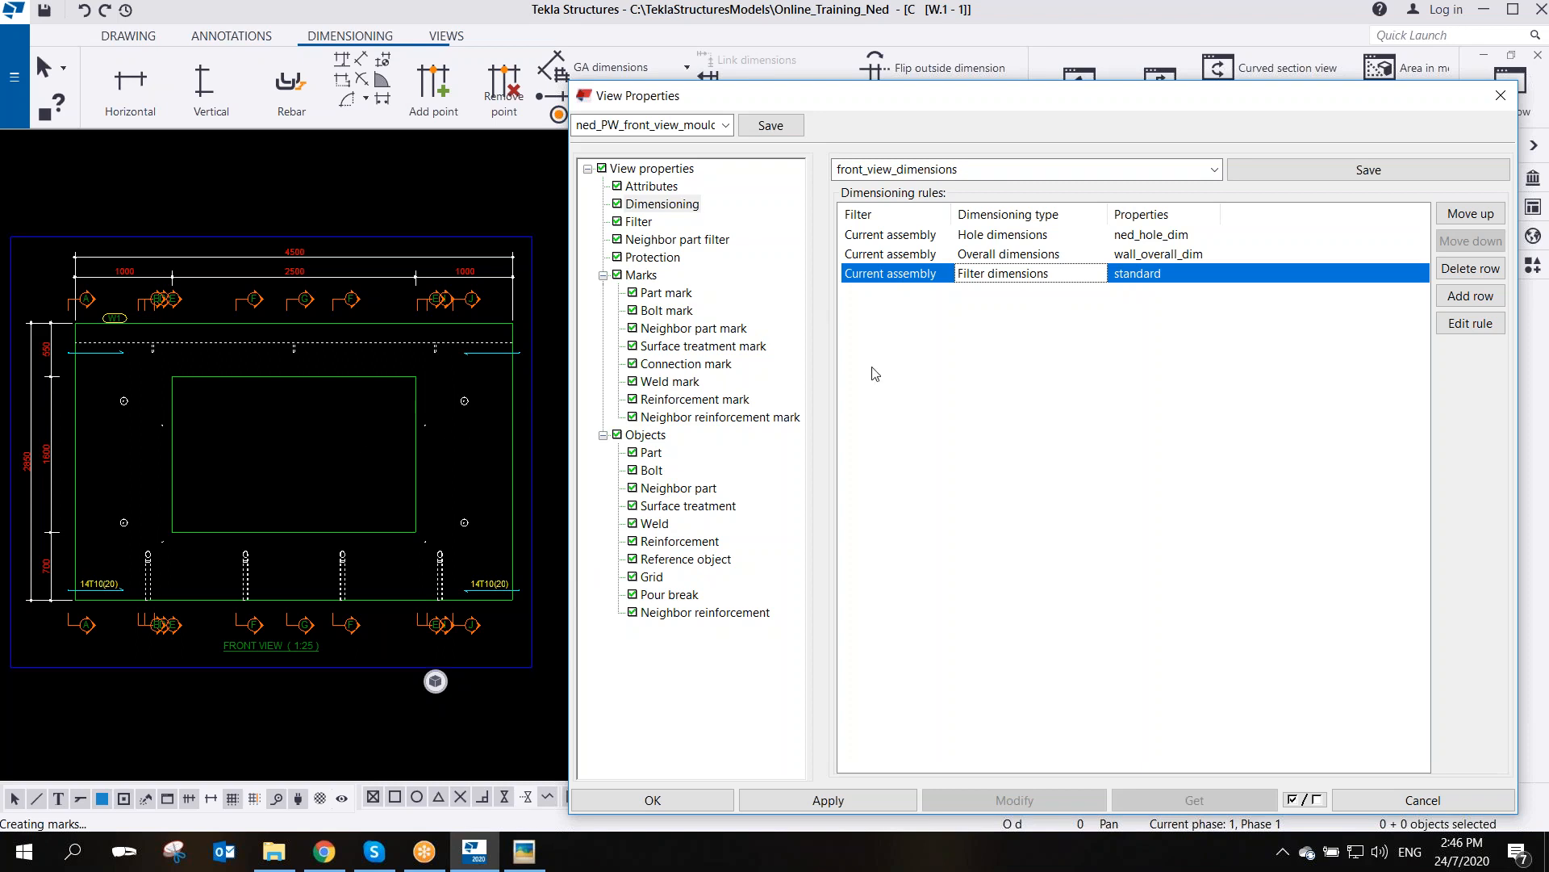
# - Open the new filter dimension rule for editing and choose grout_filter as what is dimensioned
pyautogui.click(1189, 280)
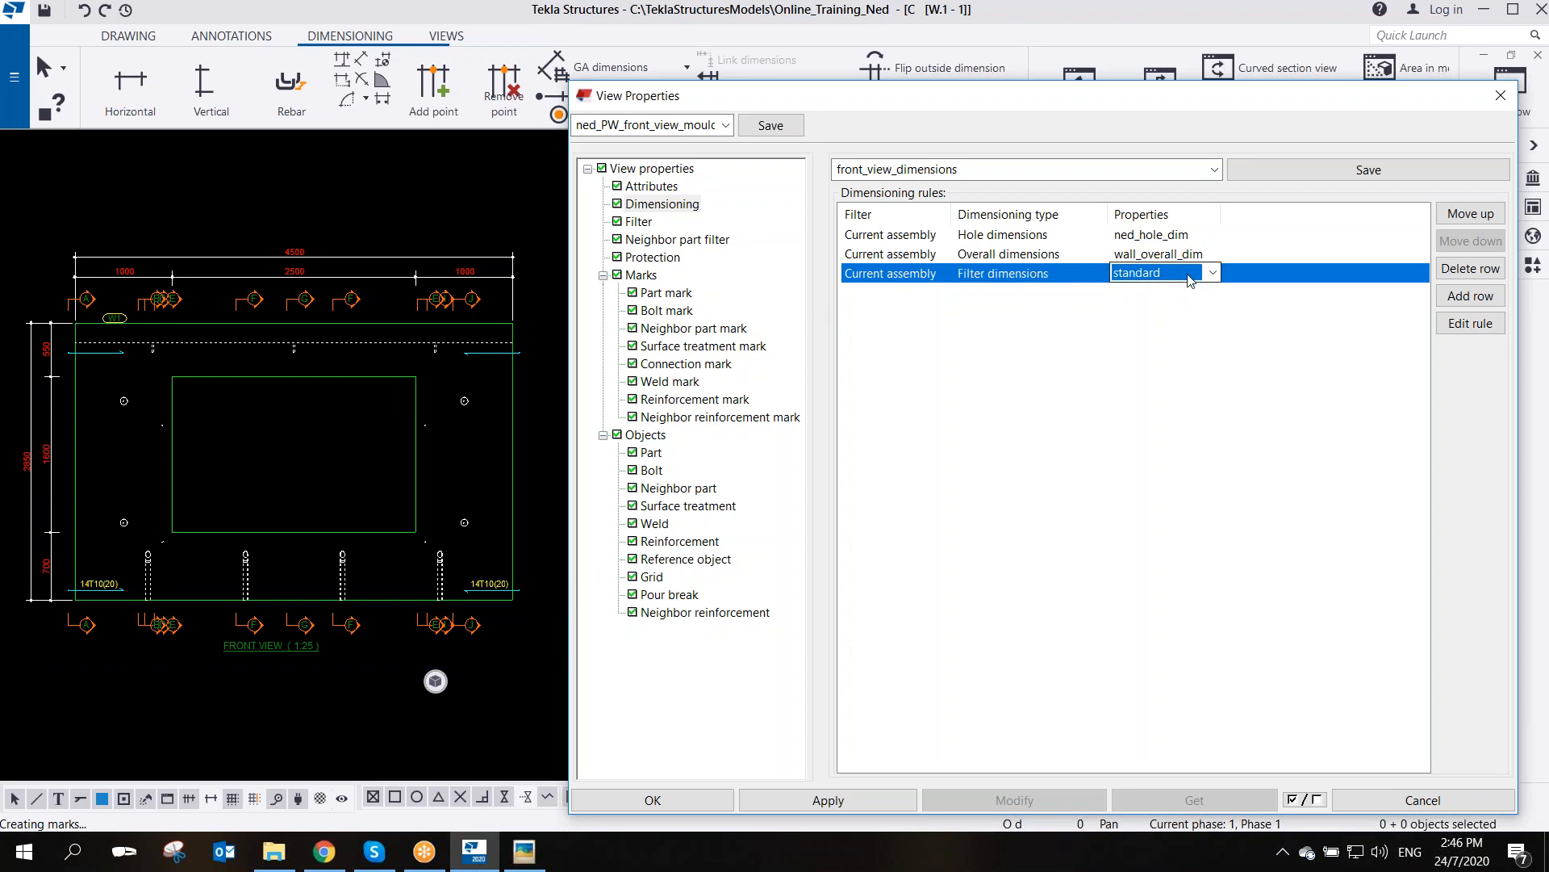
pyautogui.click(1470, 323)
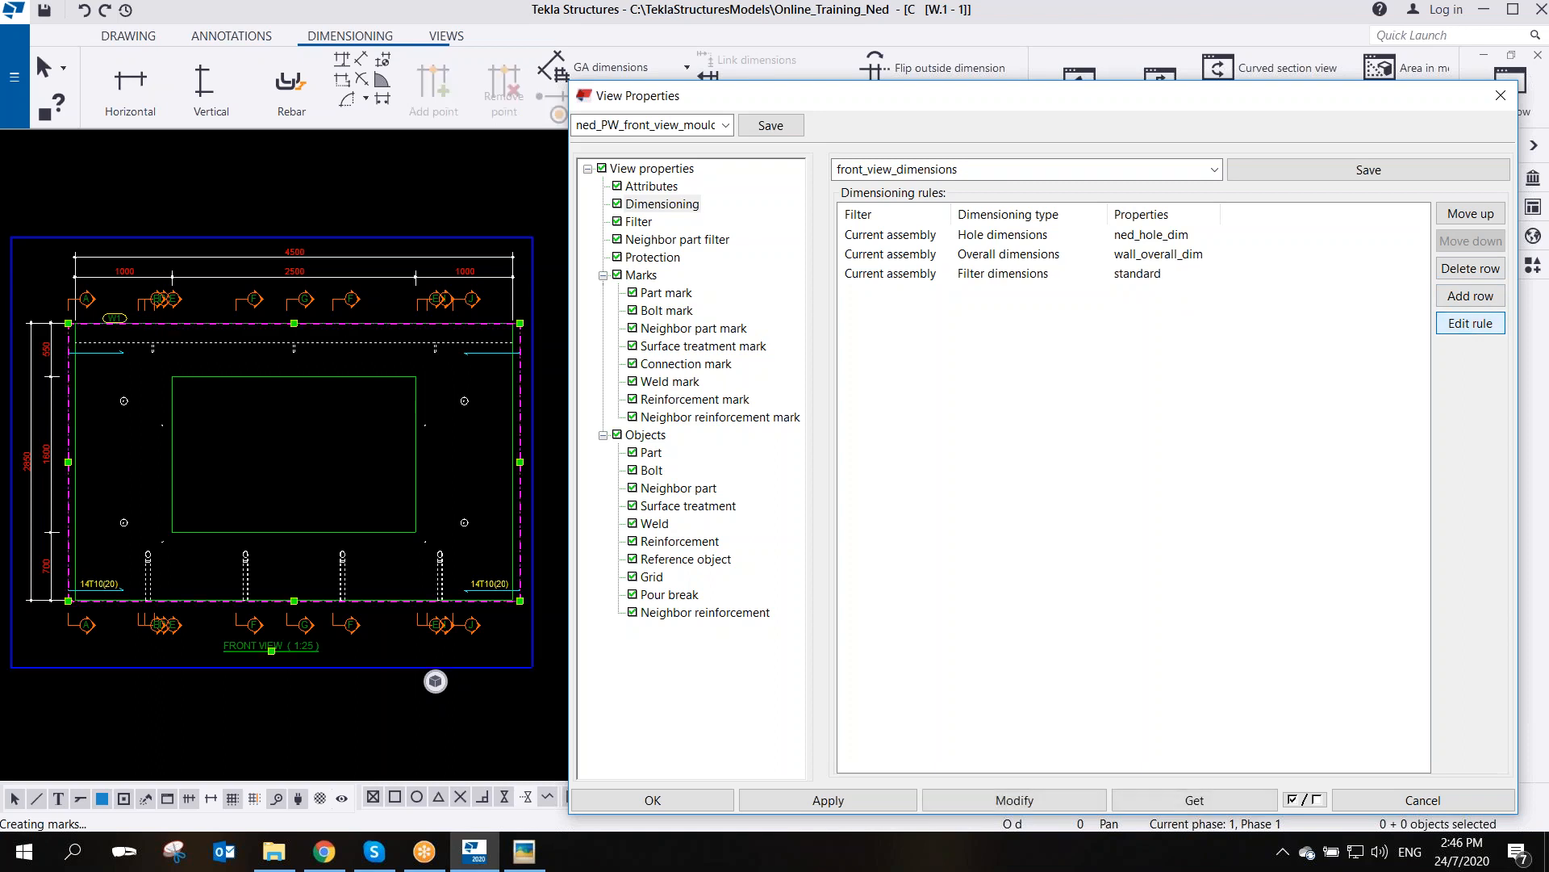
pyautogui.click(1049, 278)
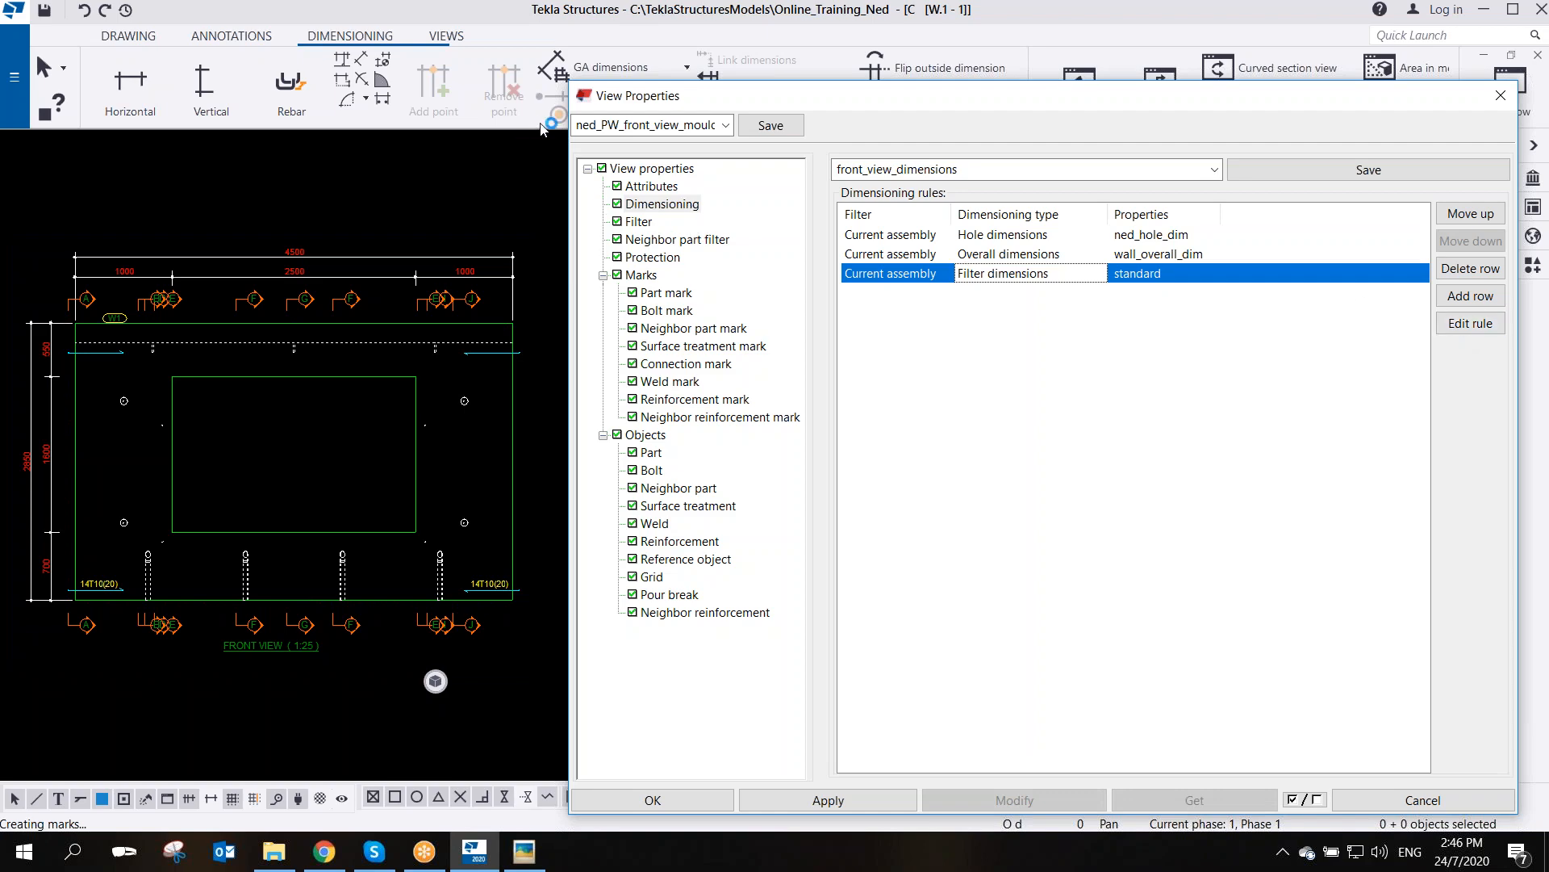
pyautogui.moveTo(399, 26); pyautogui.dragTo(732, 217)
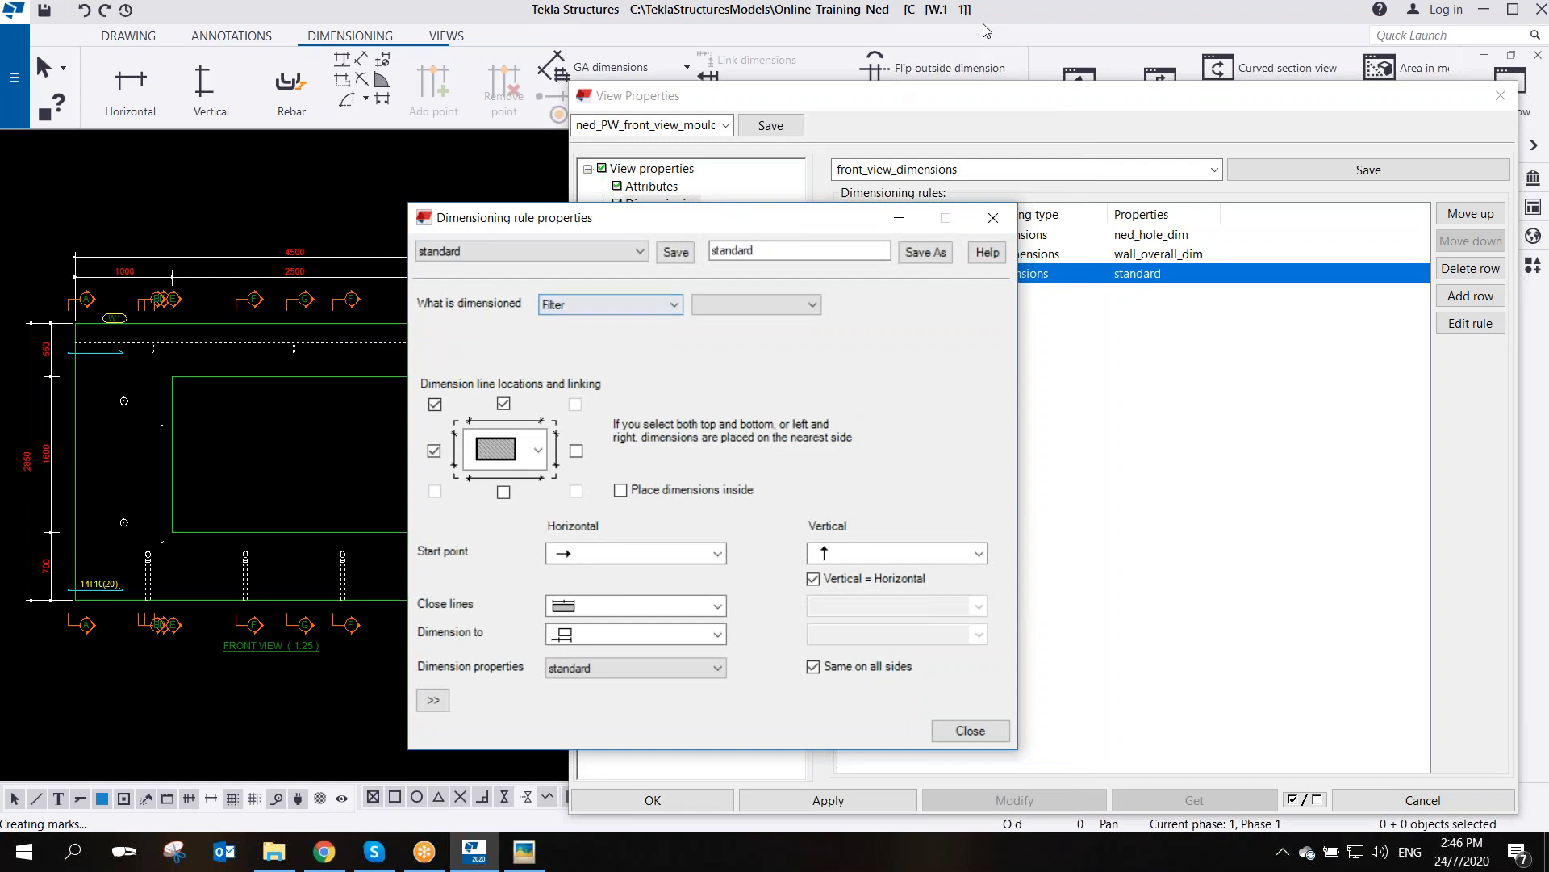
pyautogui.click(1036, 11)
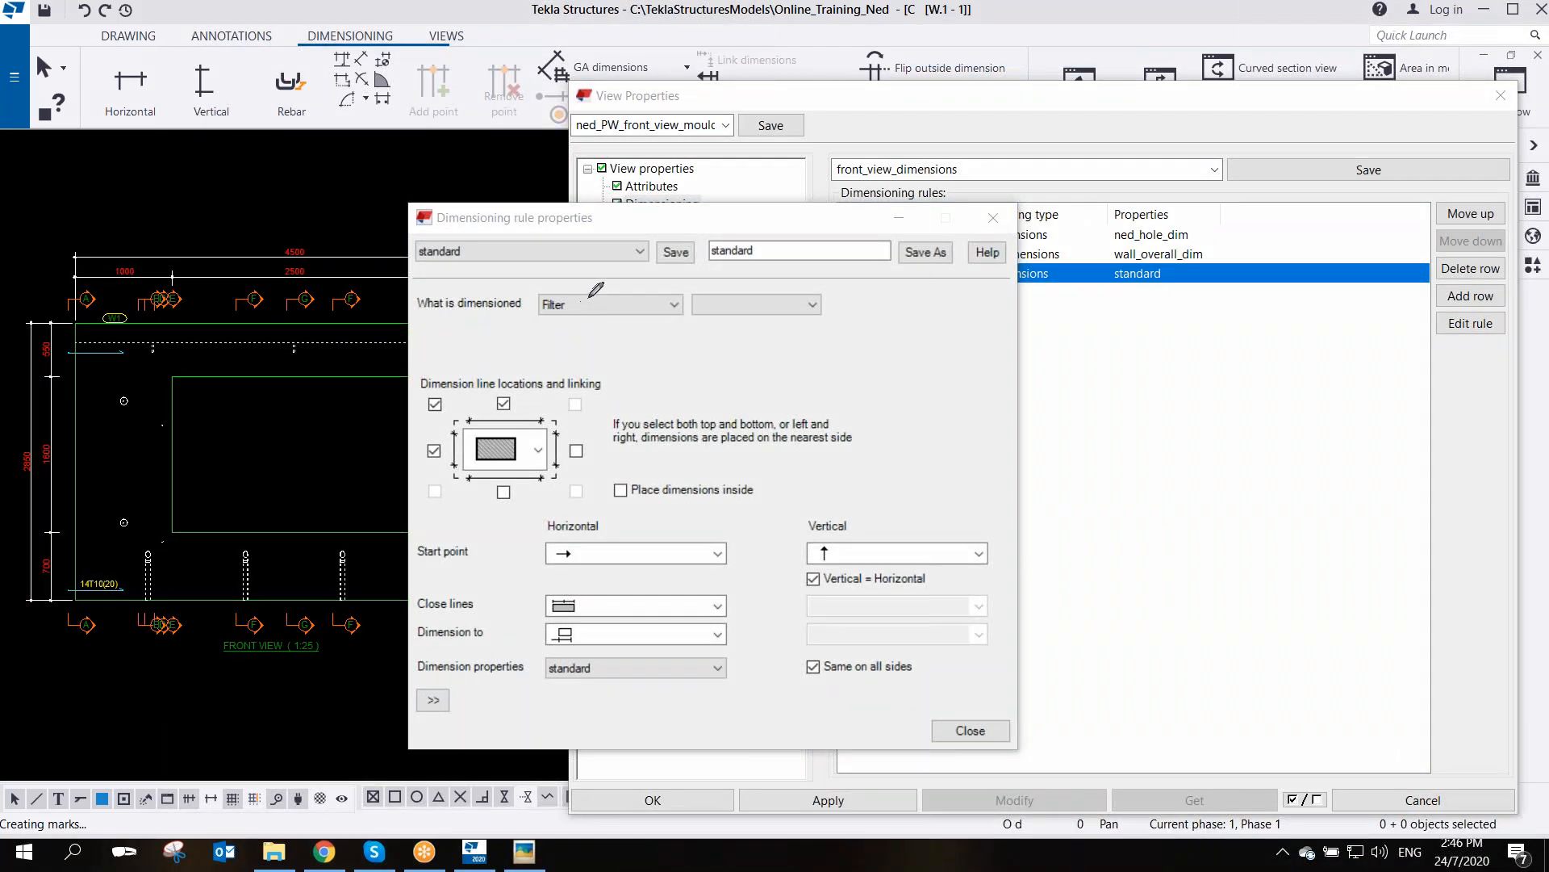
pyautogui.moveTo(589, 282)
pyautogui.mouseDown()
pyautogui.moveTo(552, 327)
pyautogui.moveTo(628, 268)
pyautogui.moveTo(627, 320)
pyautogui.mouseUp()
pyautogui.click(813, 306)
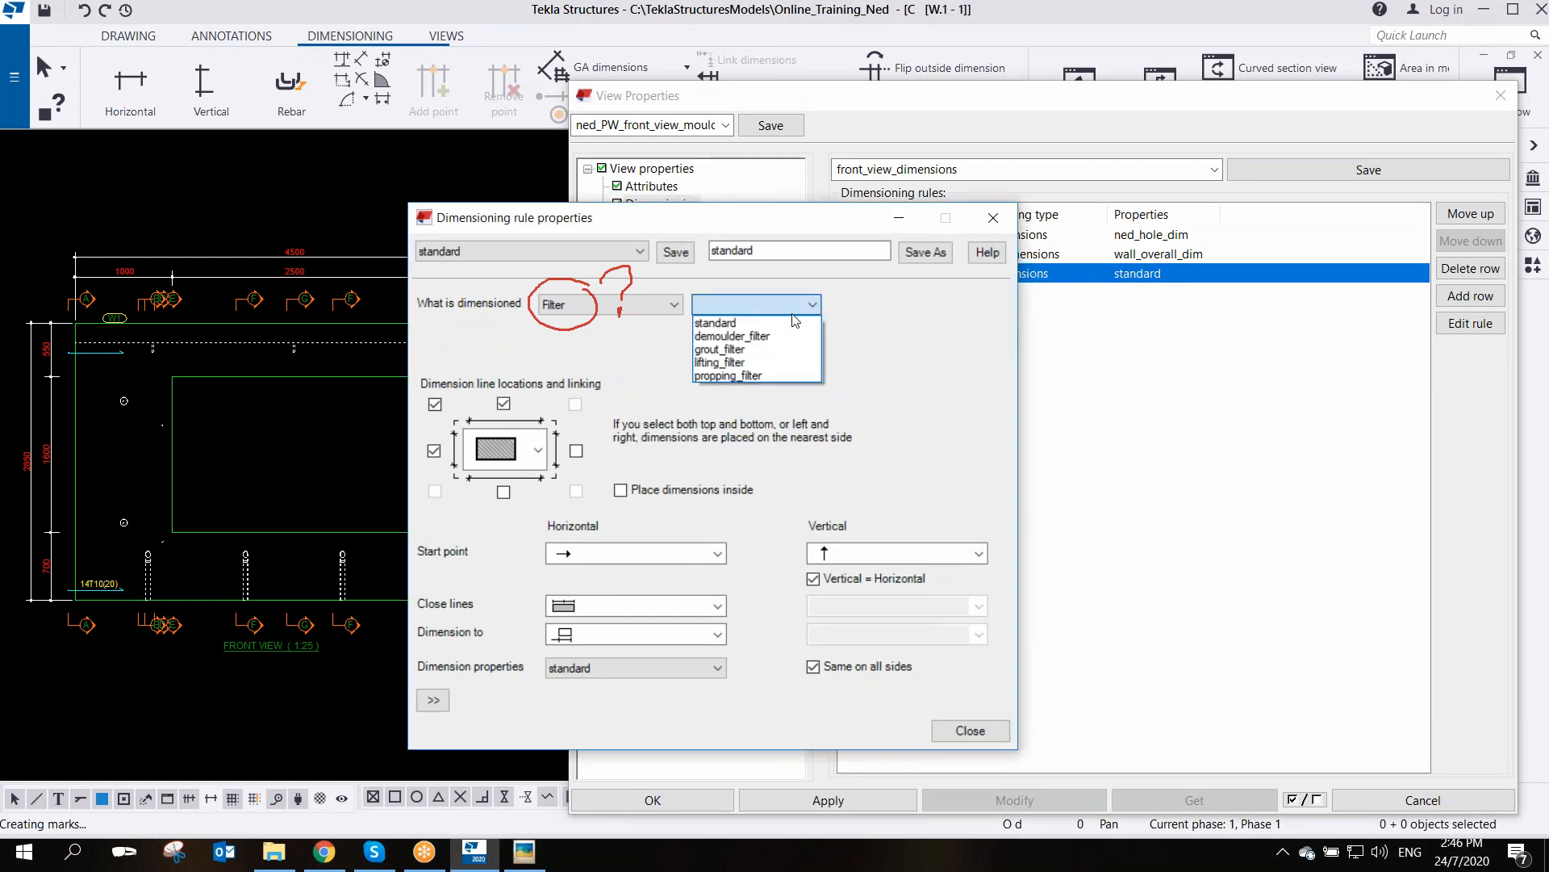
pyautogui.click(736, 349)
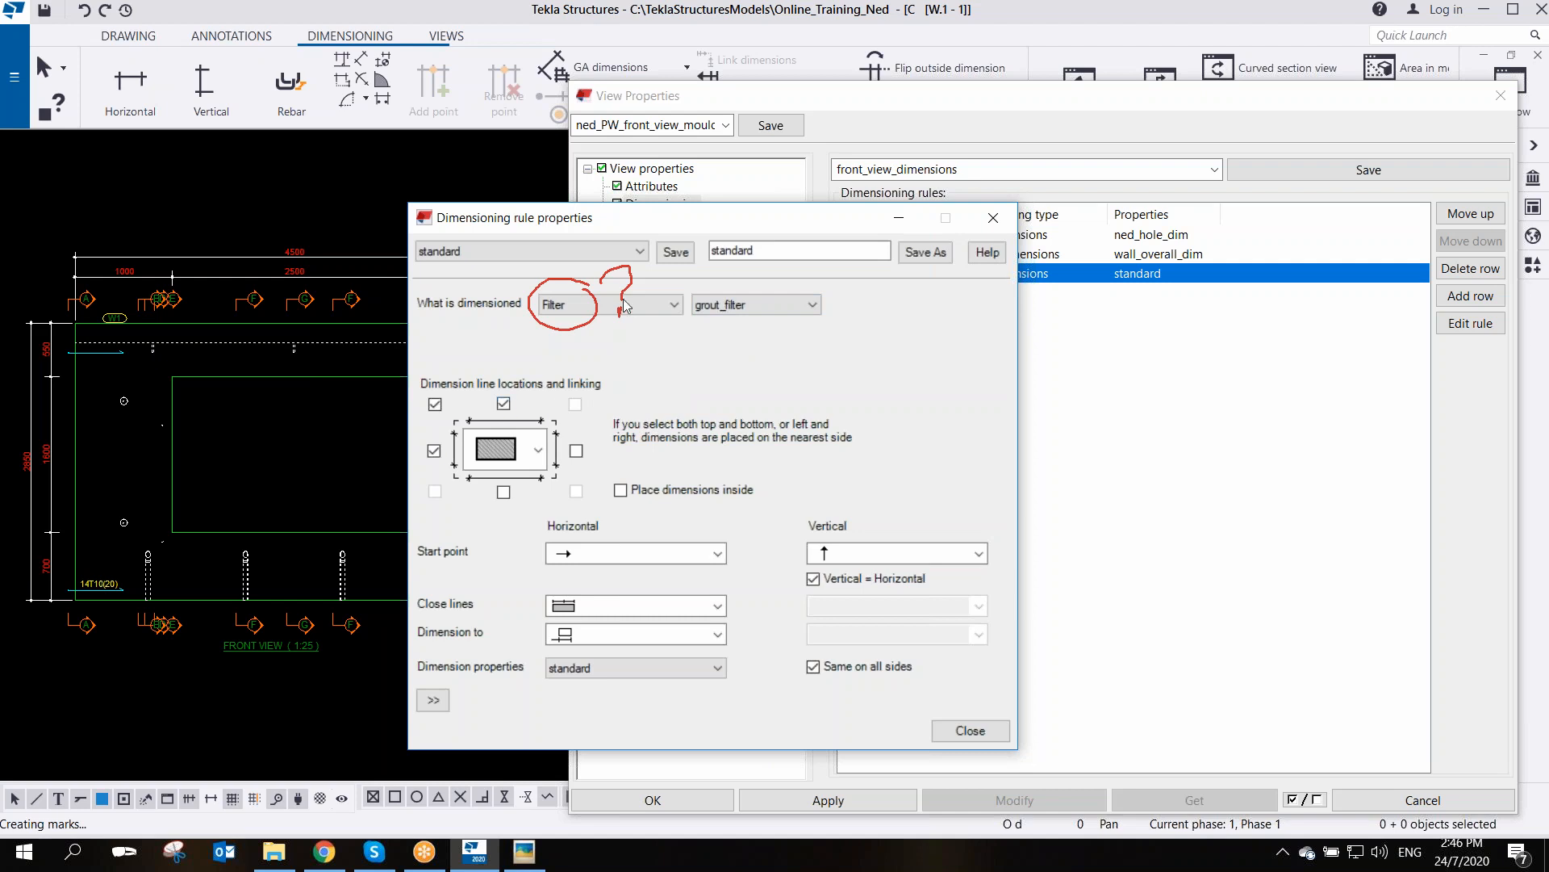
# - Place the rule's dimension line only below the view, disabling the locations above and to the left
pyautogui.click(986, 14)
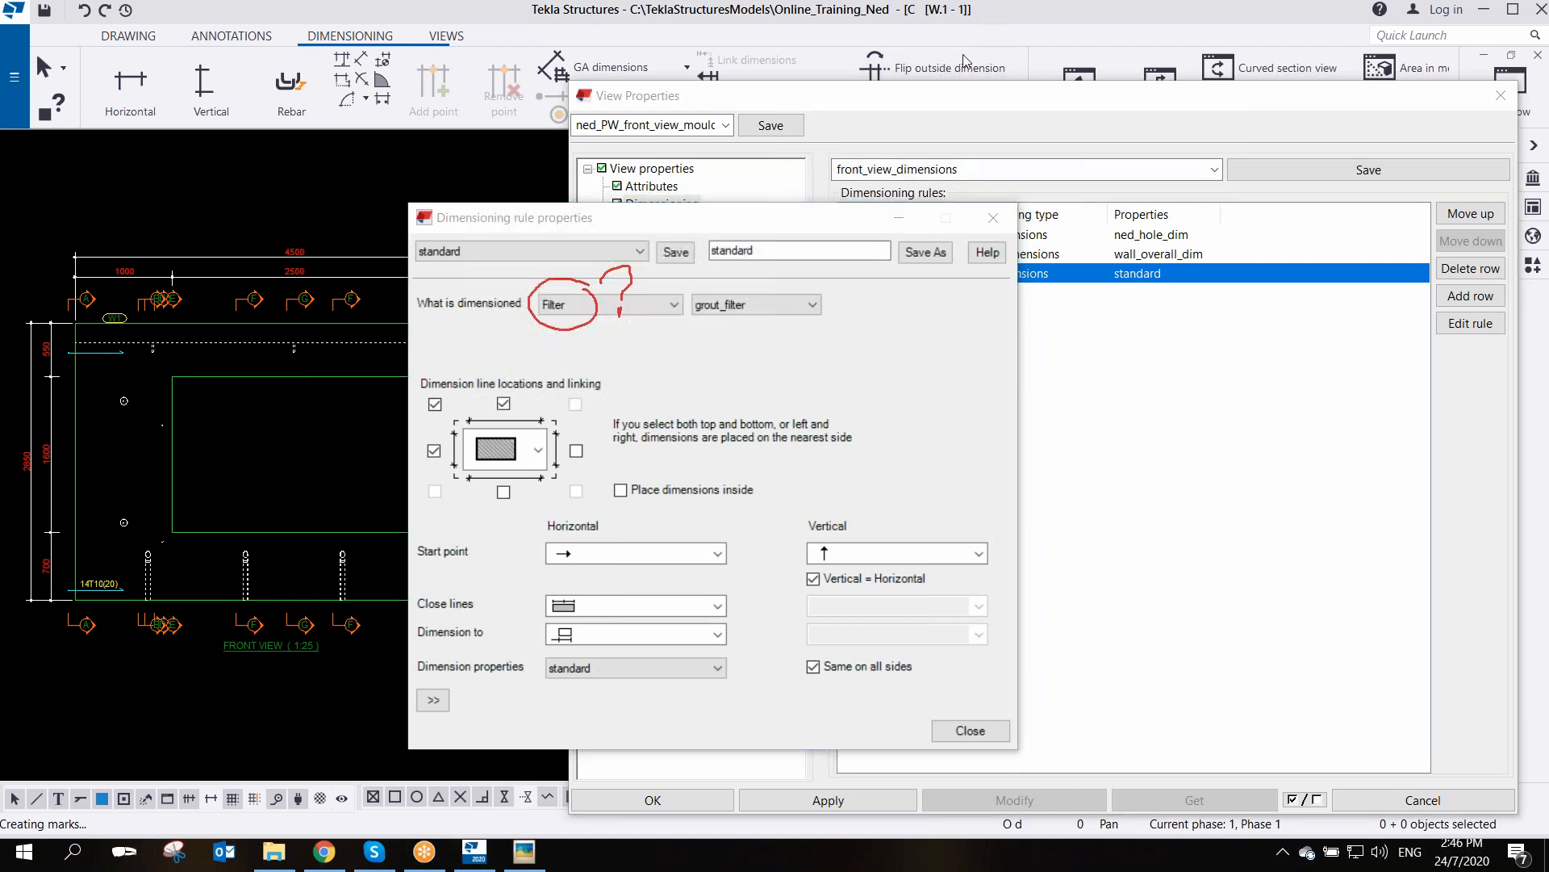
pyautogui.moveTo(484, 388)
pyautogui.mouseDown()
pyautogui.moveTo(524, 423)
pyautogui.moveTo(430, 418)
pyautogui.moveTo(458, 425)
pyautogui.moveTo(432, 460)
pyautogui.moveTo(453, 434)
pyautogui.mouseUp()
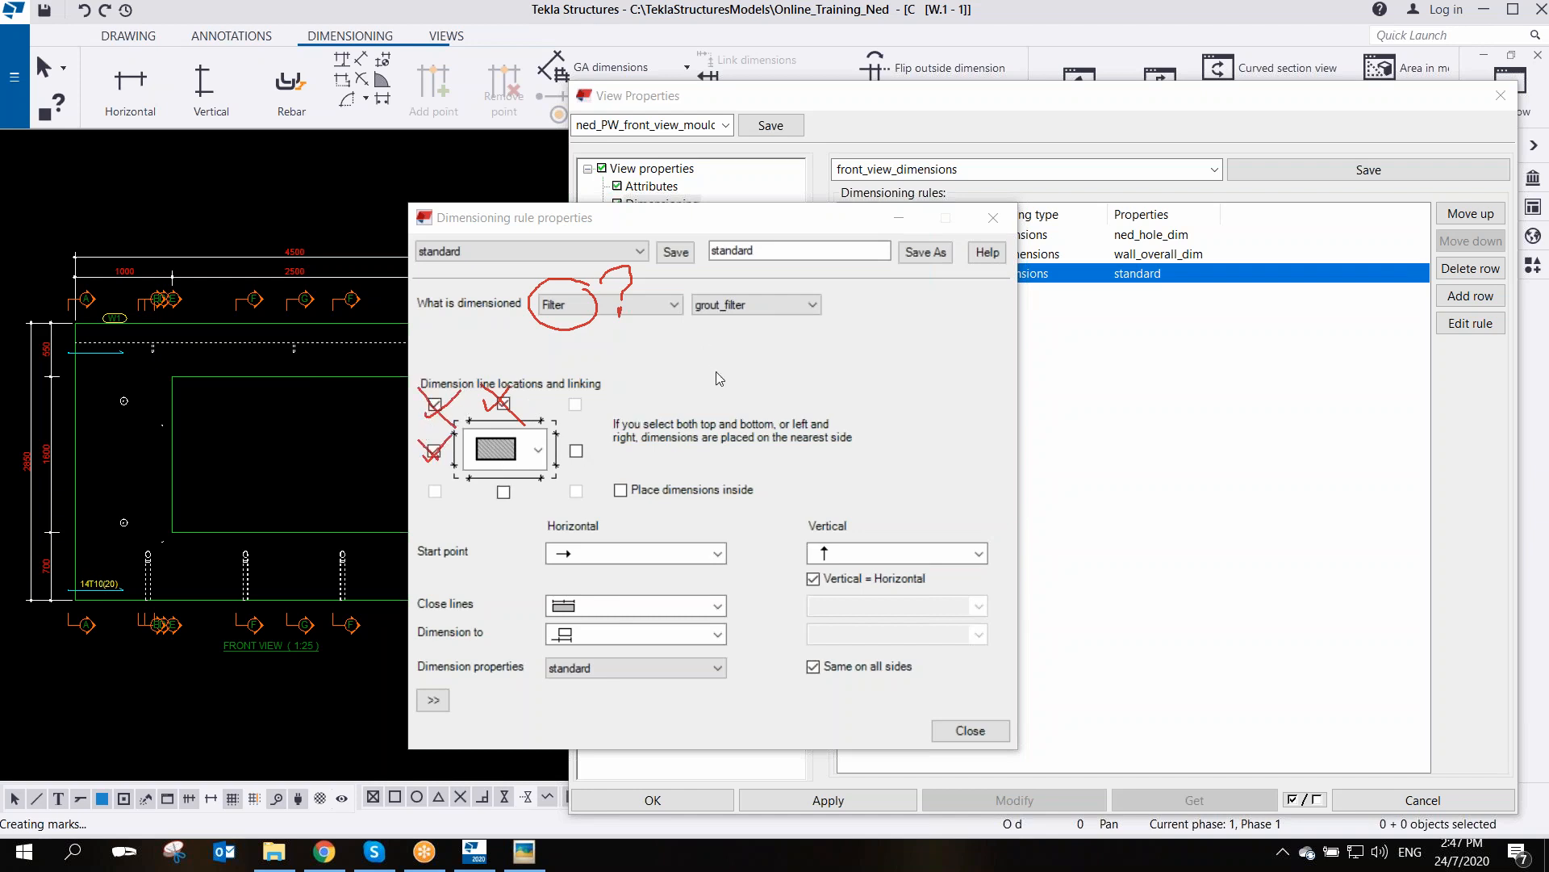
pyautogui.click(503, 492)
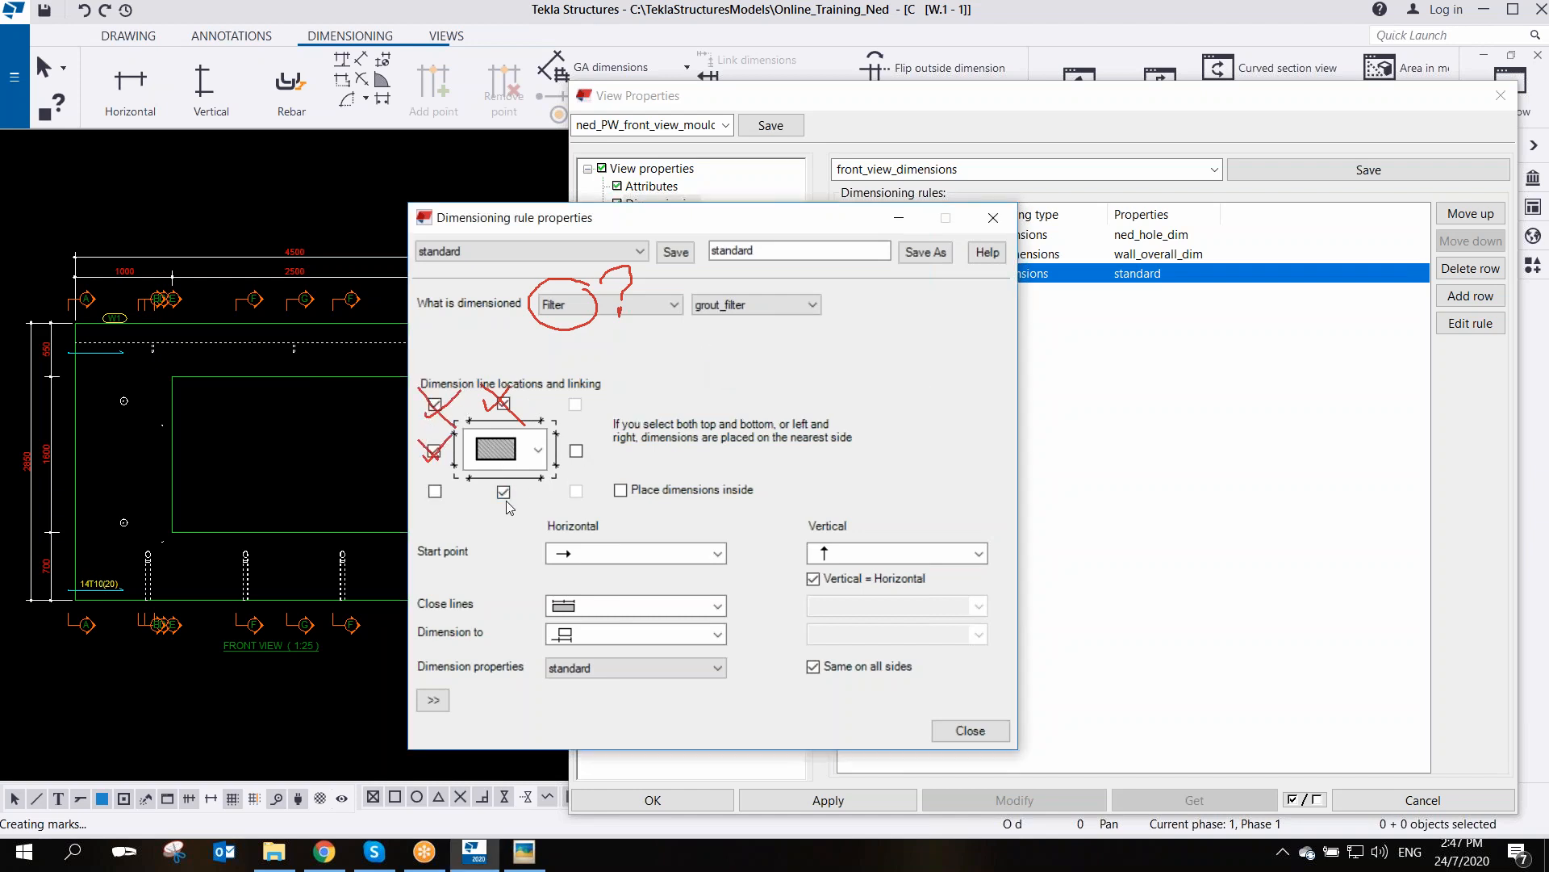
pyautogui.click(434, 450)
pyautogui.click(504, 403)
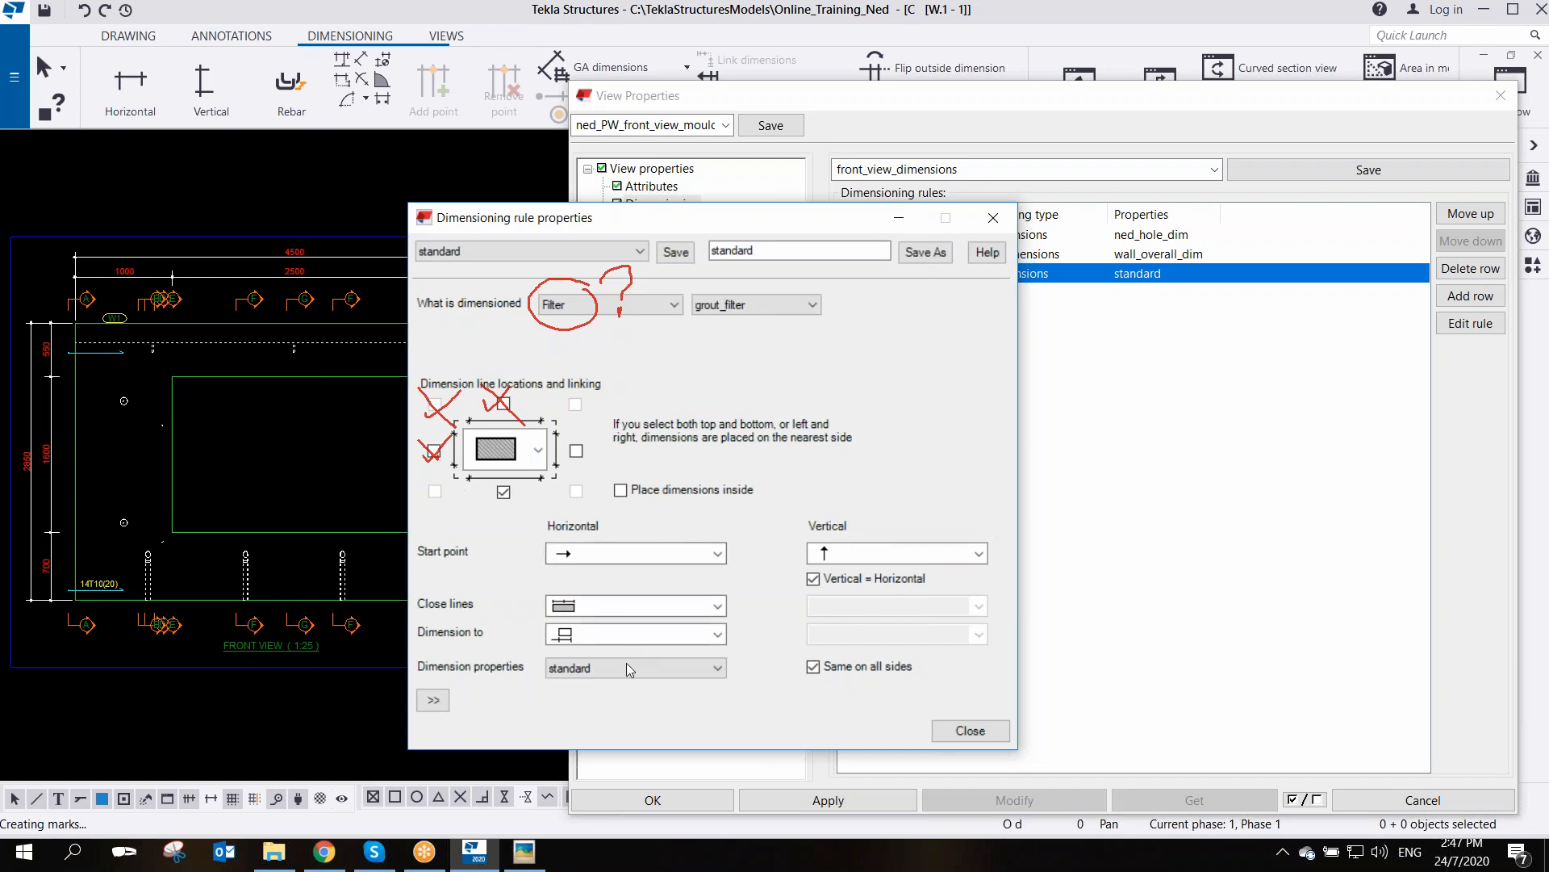
# - Set the rule's dimension properties to ned_dim_2.5_type2
pyautogui.click(660, 674)
pyautogui.scroll(-5, 668, 532)
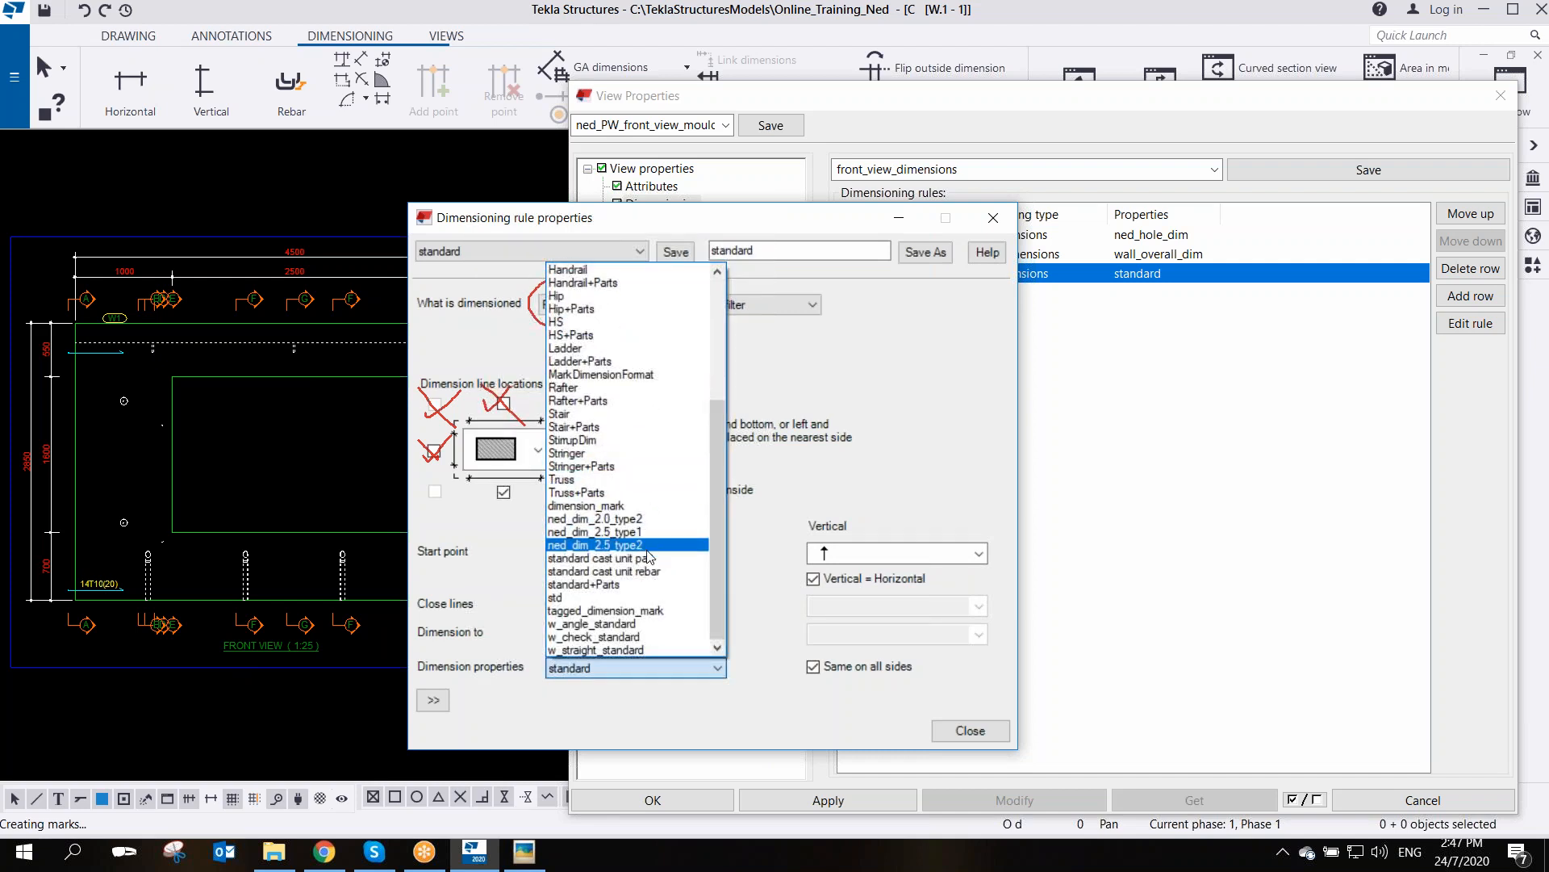
pyautogui.click(666, 545)
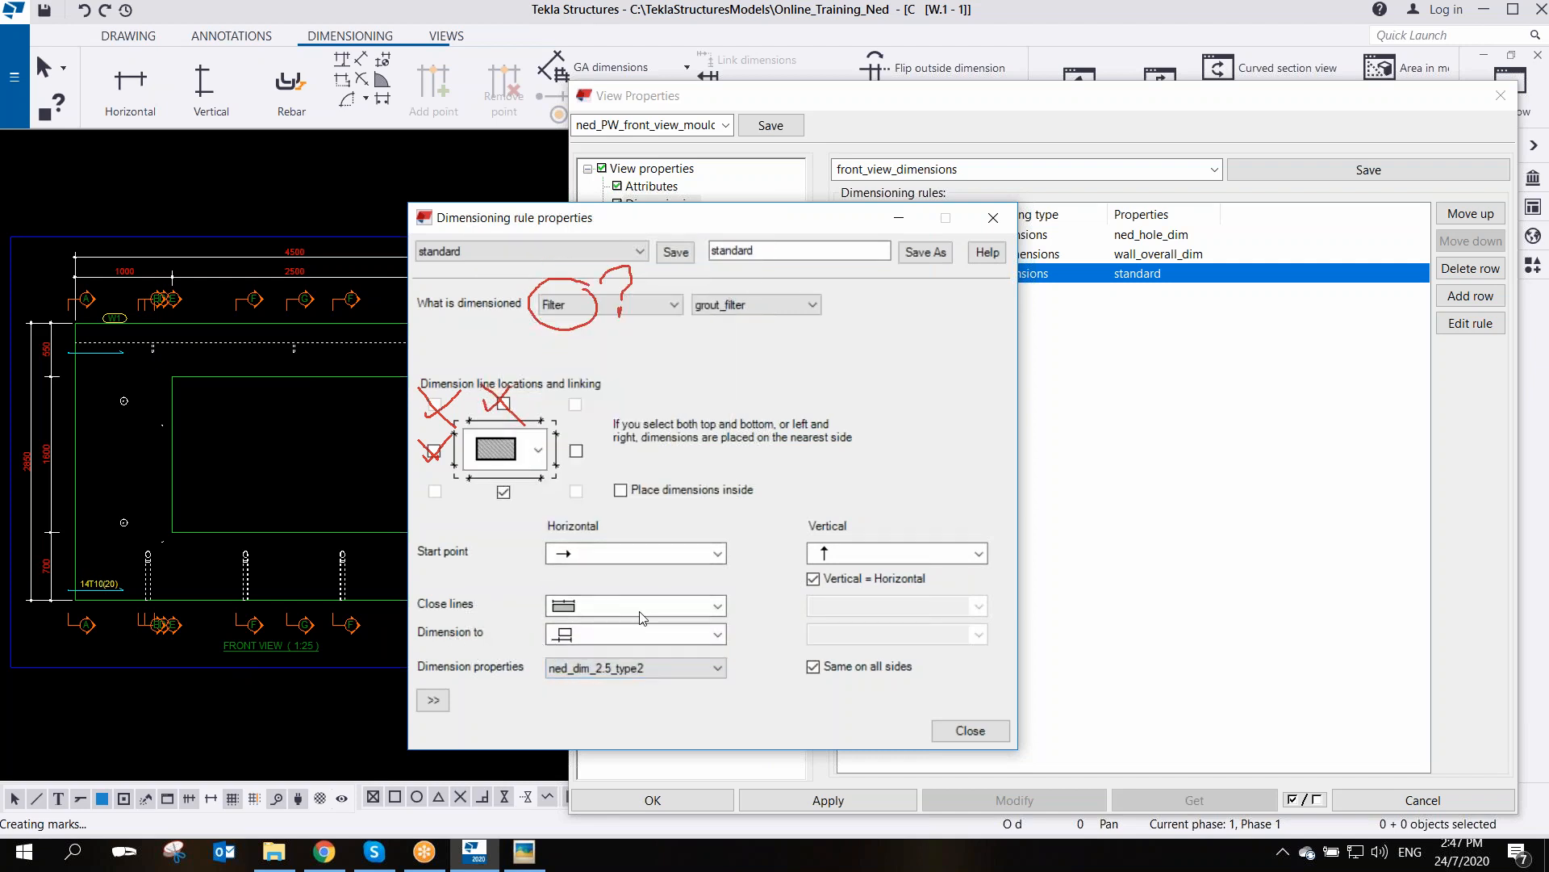
# - Mark the Dimension to setting and change it to the option that dimensions to the object's centre
pyautogui.click(978, 19)
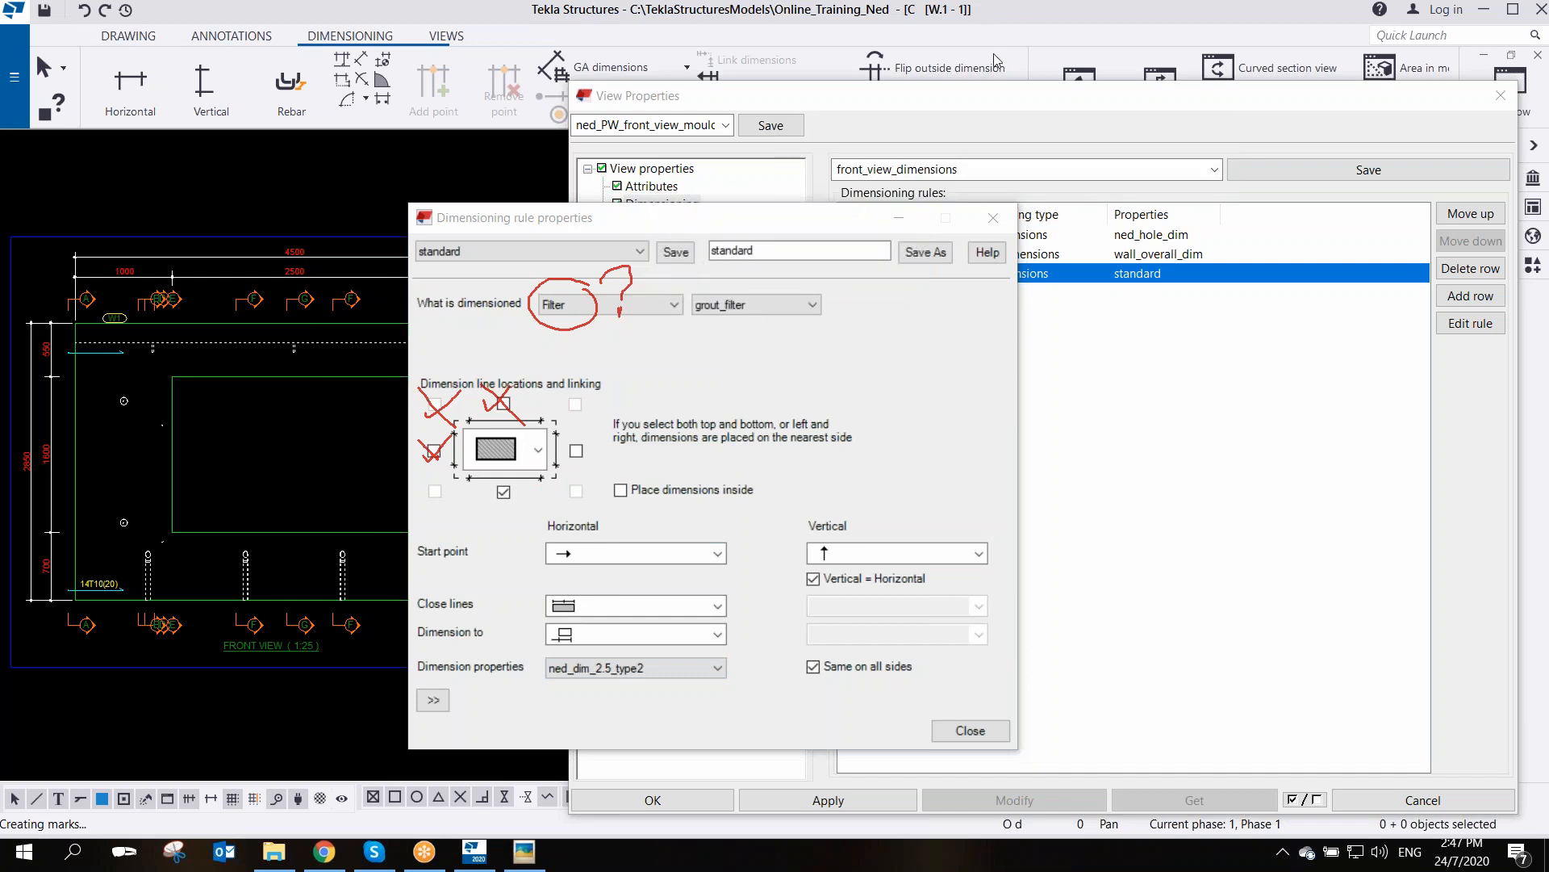
pyautogui.moveTo(736, 634); pyautogui.dragTo(902, 582)
pyautogui.moveTo(753, 628)
pyautogui.mouseDown()
pyautogui.moveTo(733, 638)
pyautogui.moveTo(754, 646)
pyautogui.mouseUp()
pyautogui.click(717, 634)
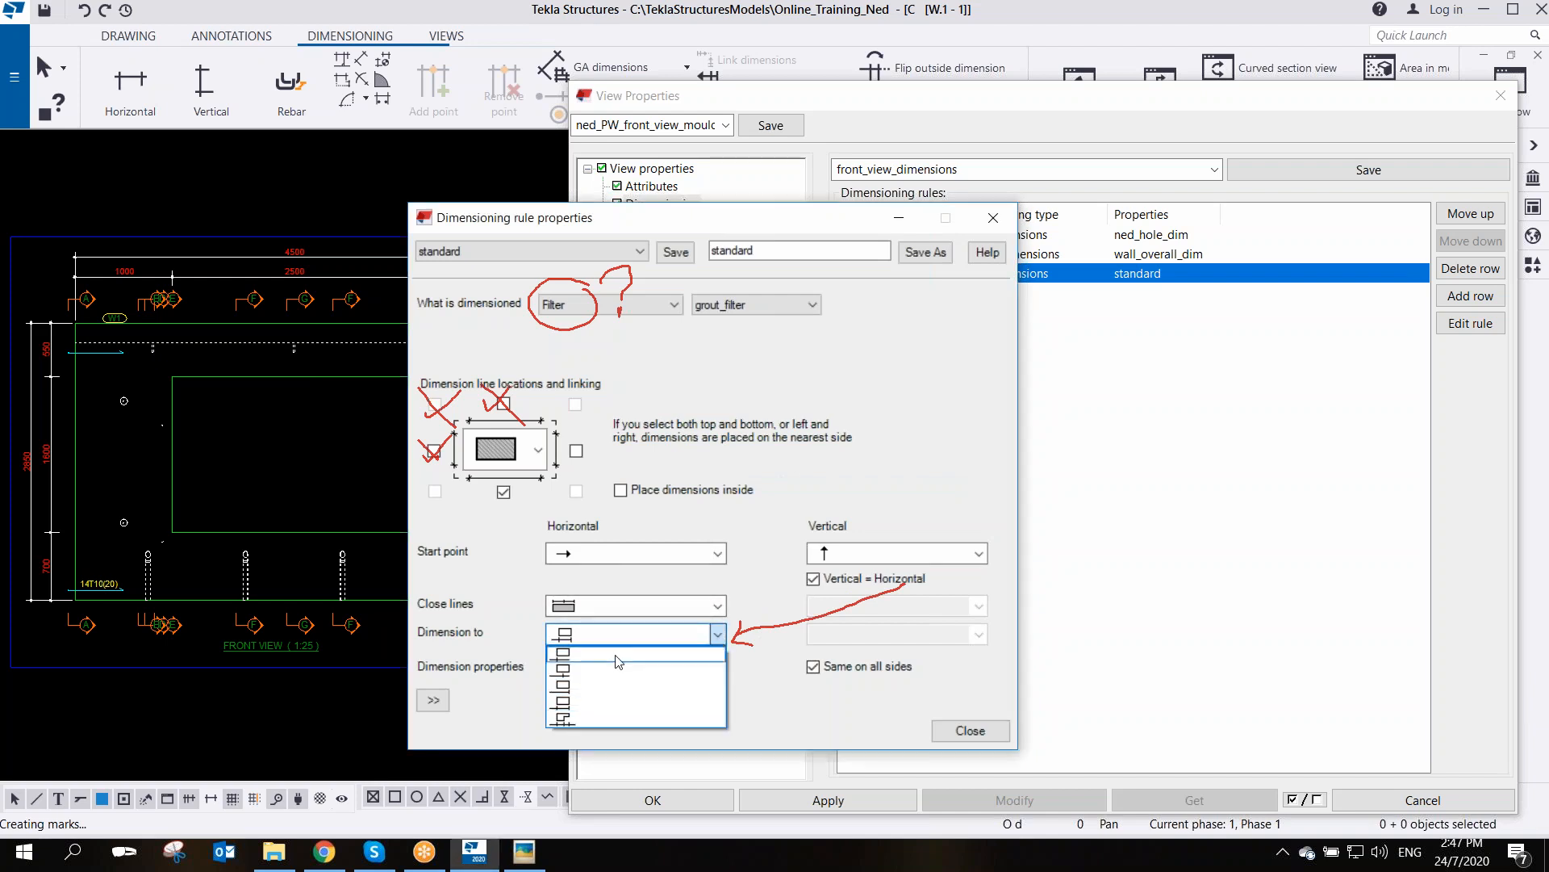
pyautogui.click(564, 683)
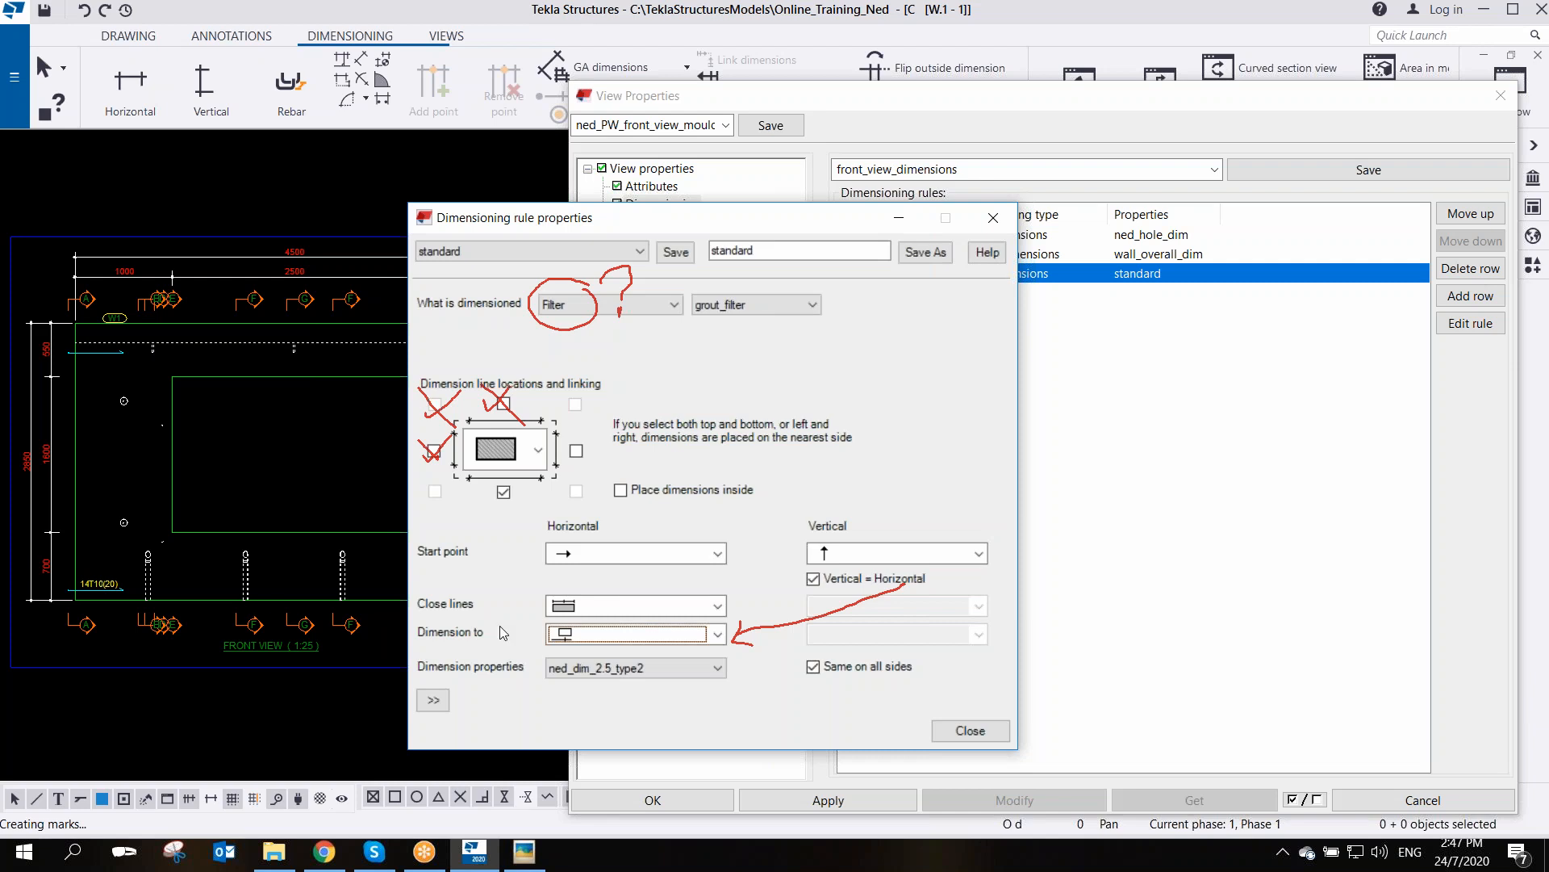
# - Save the dimensioning rule properties as ned_grout_dim
pyautogui.doubleClick(763, 251)
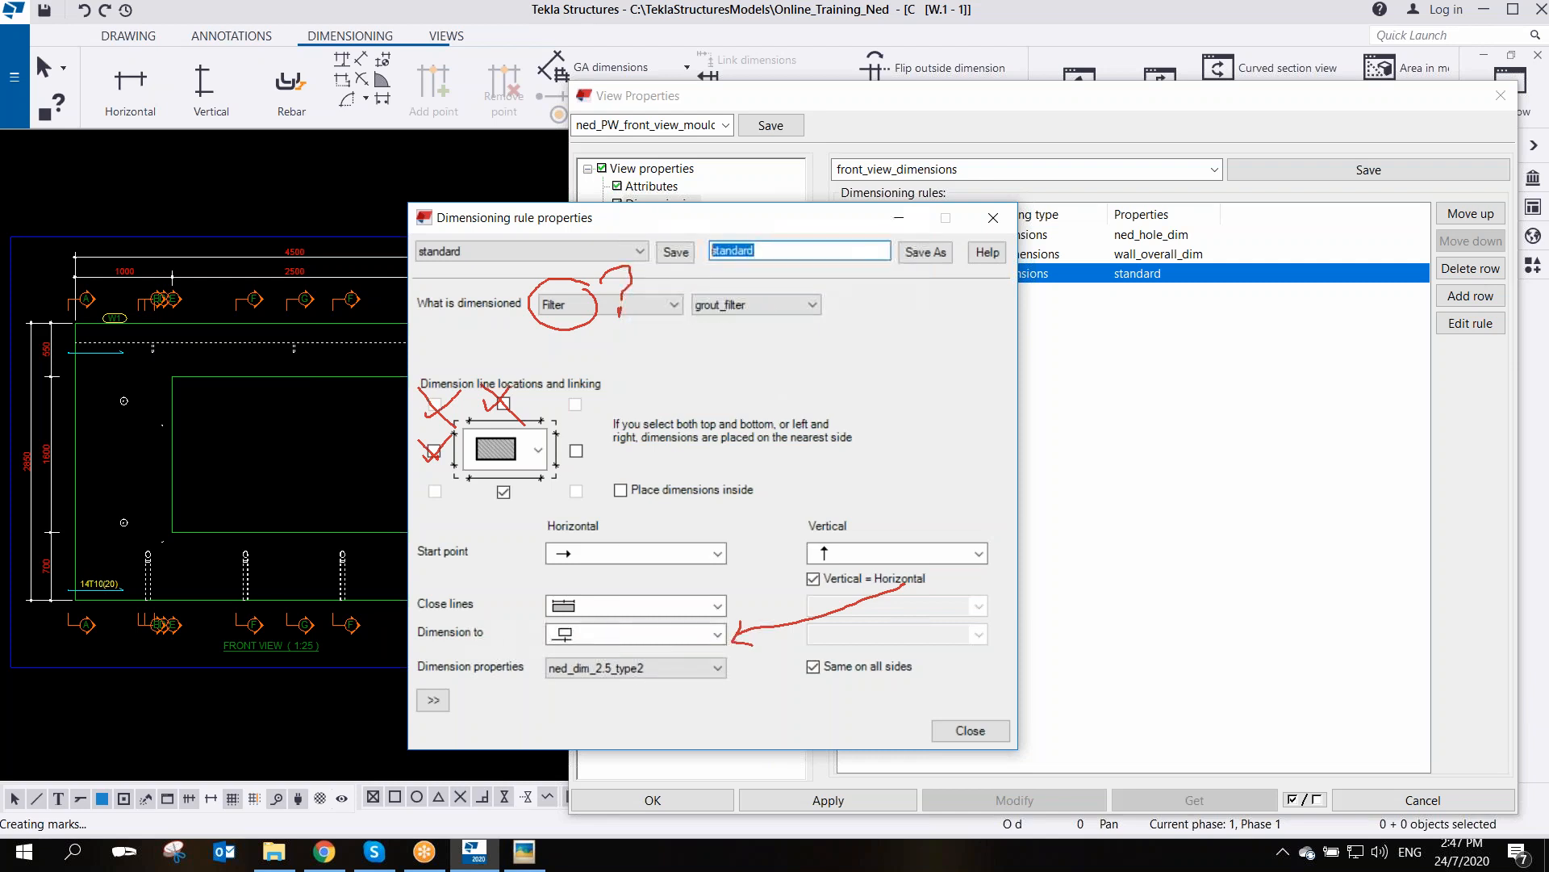
pyautogui.write('ned_grout_dim')
pyautogui.click(926, 252)
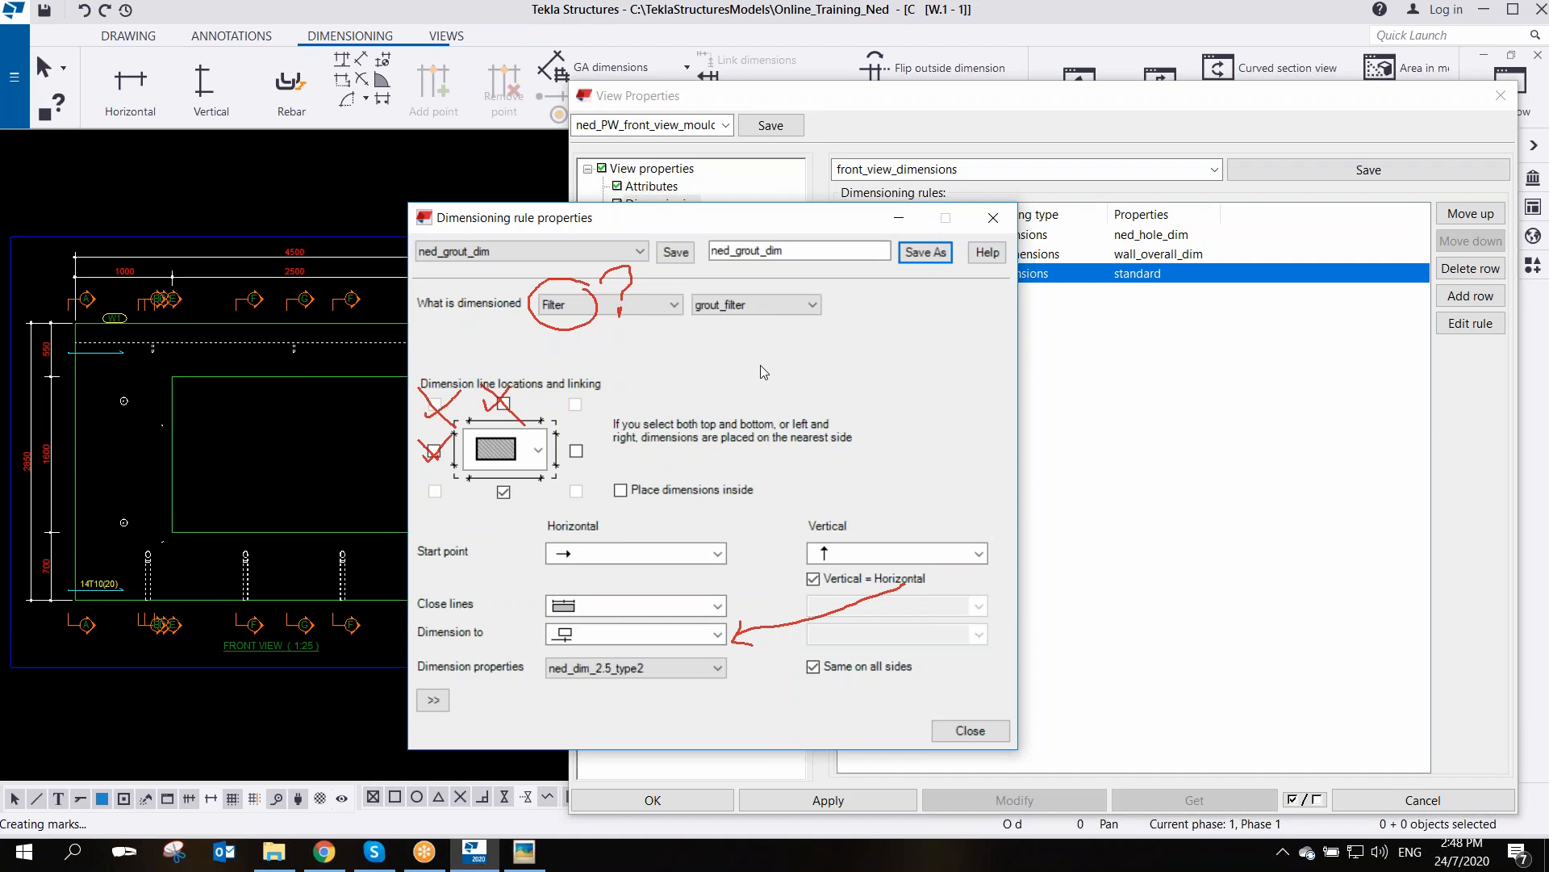
# - Highlight the grout_filter selection and sketch the expected dimension chain through the grout tubes below the front view
pyautogui.click(1140, 35)
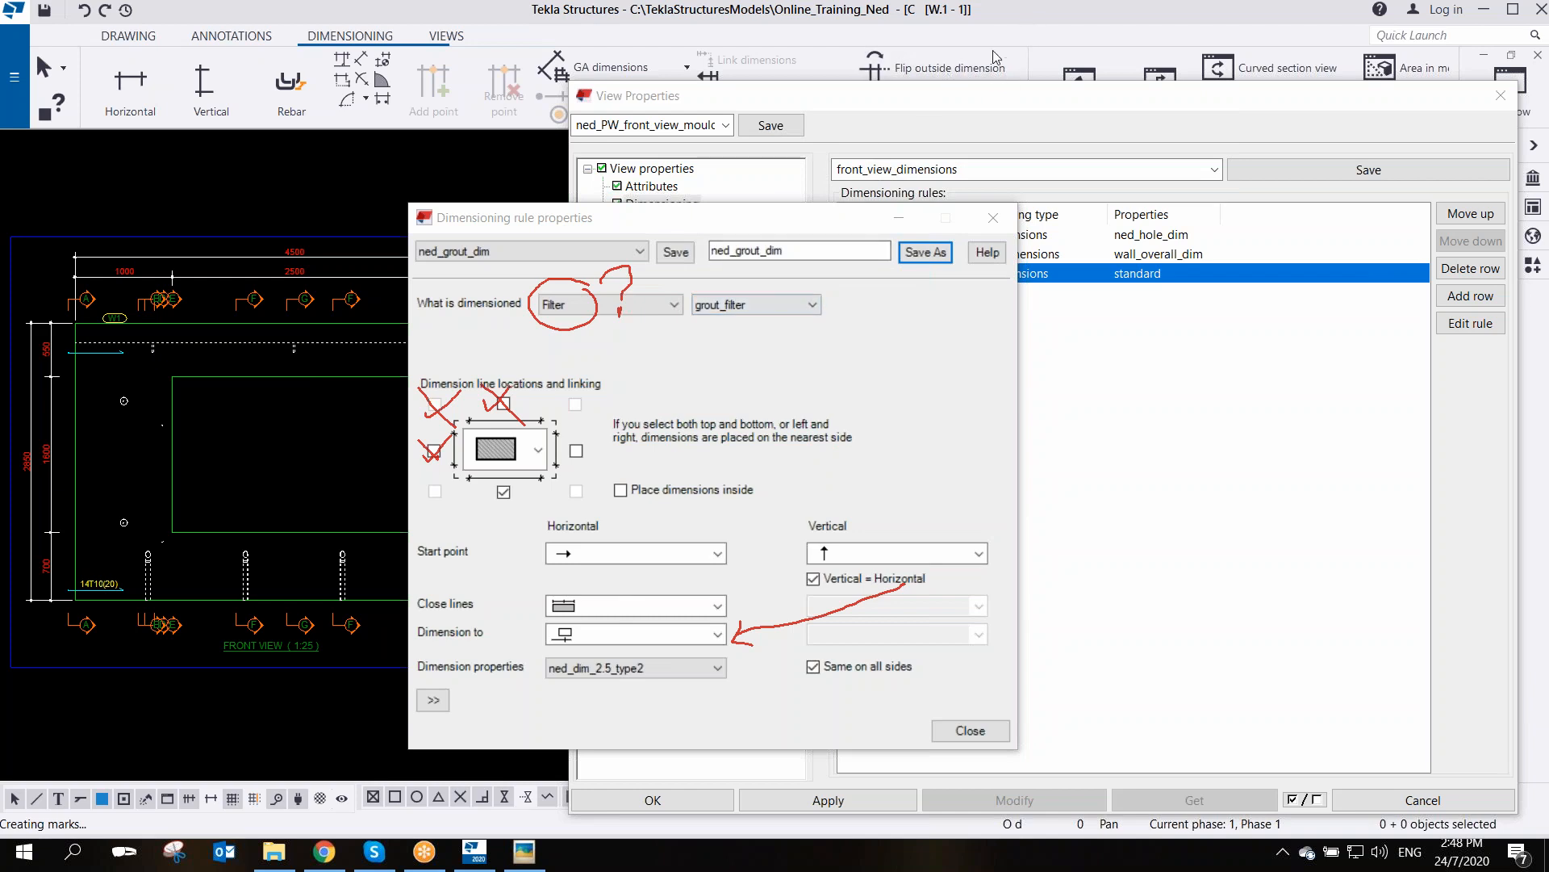
pyautogui.moveTo(840, 296)
pyautogui.mouseDown()
pyautogui.moveTo(693, 288)
pyautogui.moveTo(855, 329)
pyautogui.moveTo(839, 299)
pyautogui.moveTo(967, 346)
pyautogui.mouseUp()
pyautogui.moveTo(884, 315)
pyautogui.mouseDown()
pyautogui.moveTo(853, 339)
pyautogui.moveTo(868, 350)
pyautogui.moveTo(883, 314)
pyautogui.moveTo(840, 330)
pyautogui.moveTo(874, 362)
pyautogui.mouseUp()
pyautogui.moveTo(695, 317)
pyautogui.mouseDown()
pyautogui.moveTo(816, 336)
pyautogui.moveTo(686, 322)
pyautogui.moveTo(698, 331)
pyautogui.mouseUp()
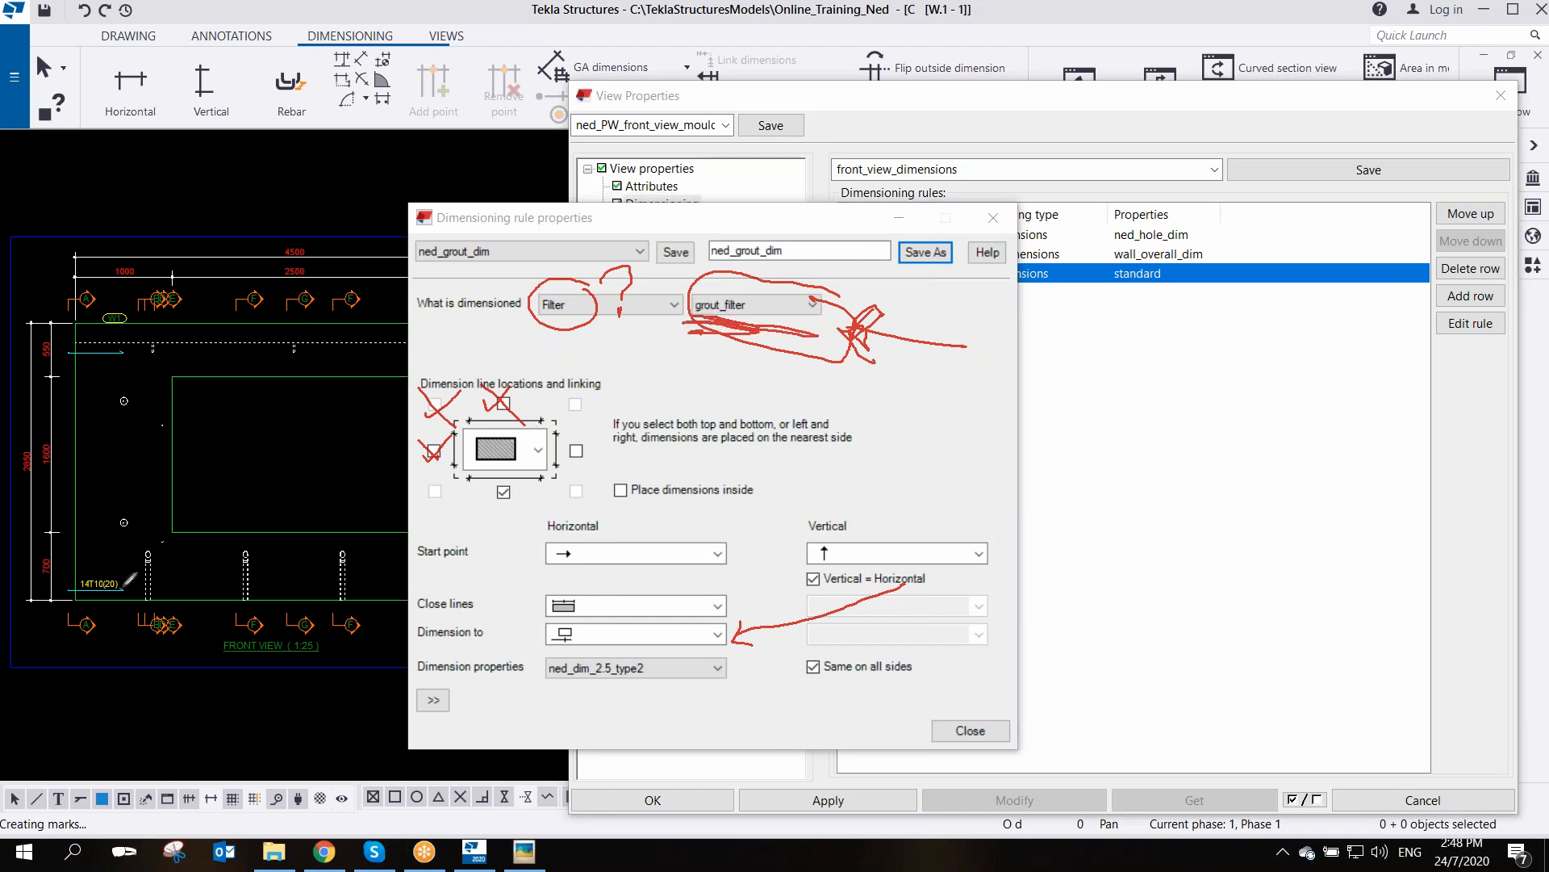
pyautogui.moveTo(75, 594); pyautogui.dragTo(71, 698)
pyautogui.moveTo(145, 599); pyautogui.dragTo(150, 682)
pyautogui.moveTo(244, 596); pyautogui.dragTo(247, 665)
pyautogui.moveTo(342, 593)
pyautogui.mouseDown()
pyautogui.moveTo(345, 682)
pyautogui.moveTo(365, 681)
pyautogui.moveTo(74, 691)
pyautogui.moveTo(197, 680)
pyautogui.mouseUp()
pyautogui.moveTo(352, 675); pyautogui.dragTo(368, 656)
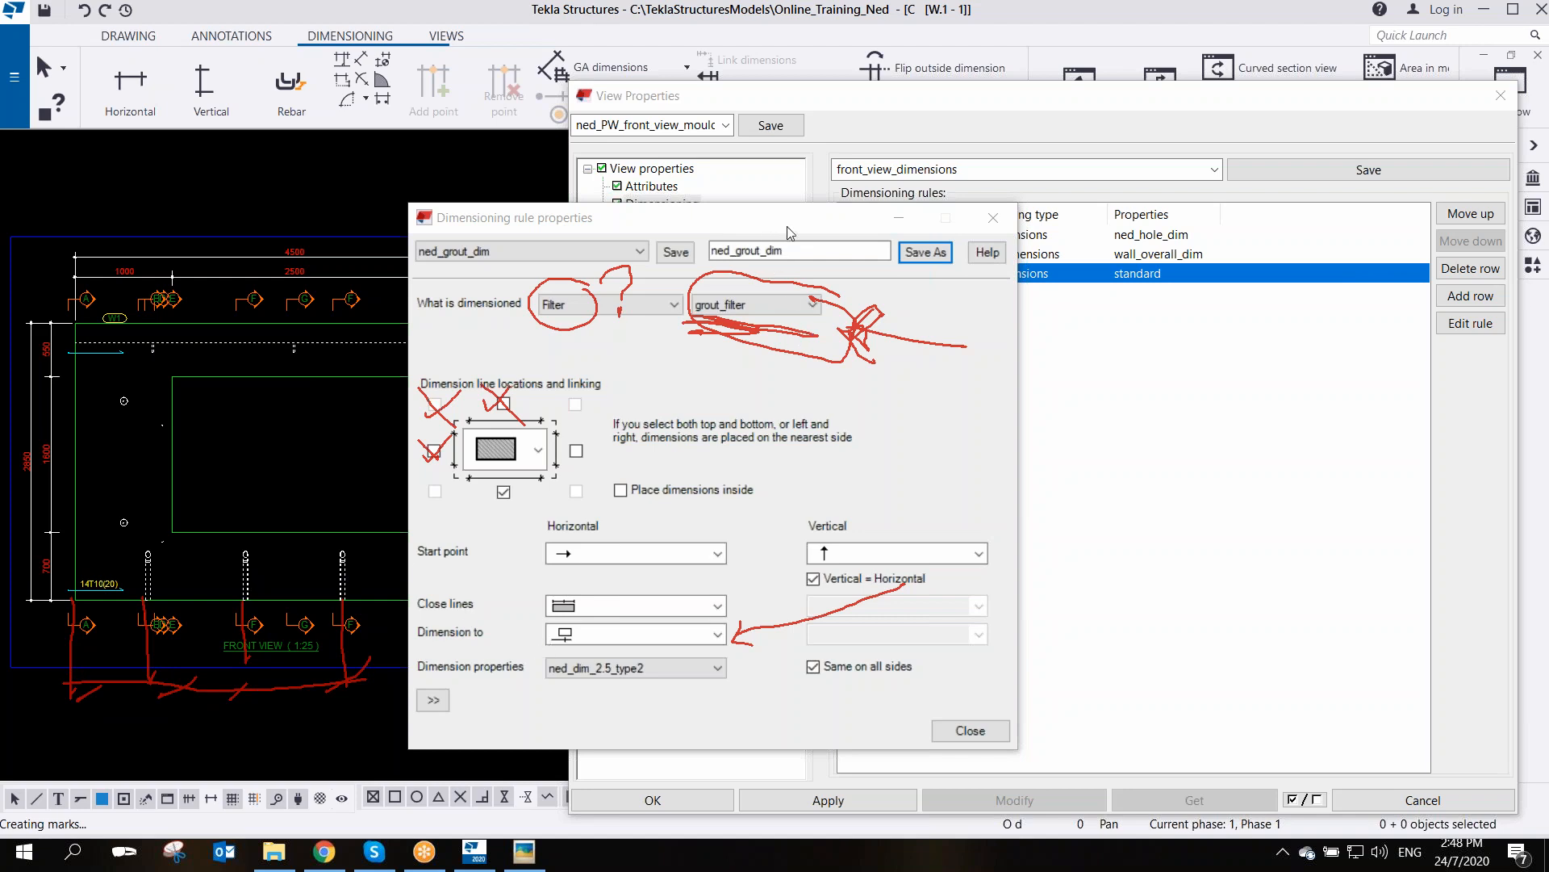
# - Clear the pen markings, save ned_grout_dim again and close the dimensioning rule properties
pyautogui.press('Escape')
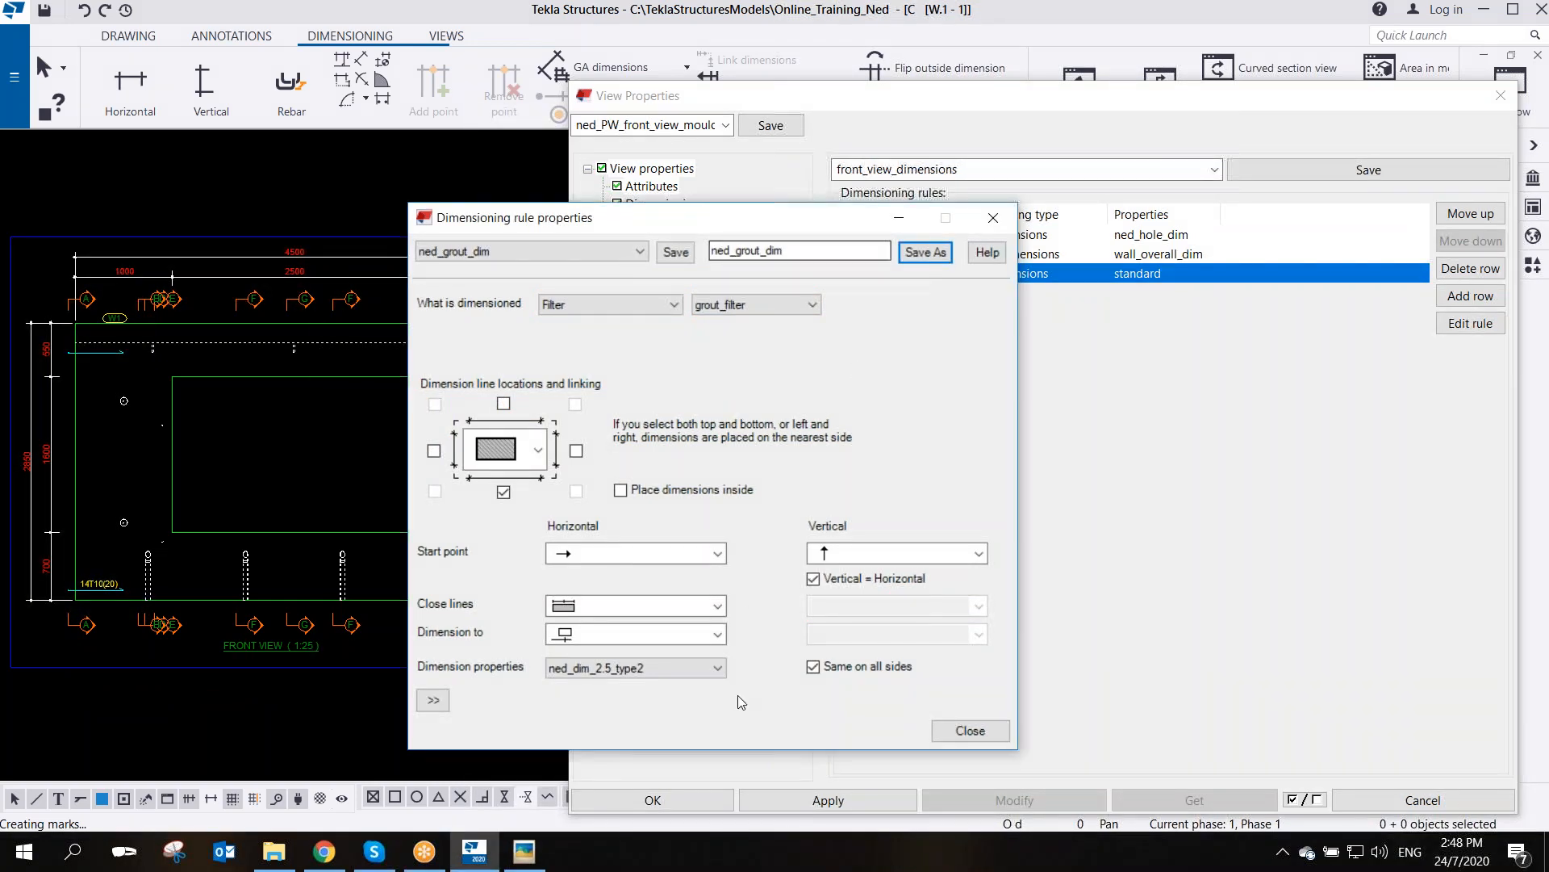
pyautogui.click(924, 257)
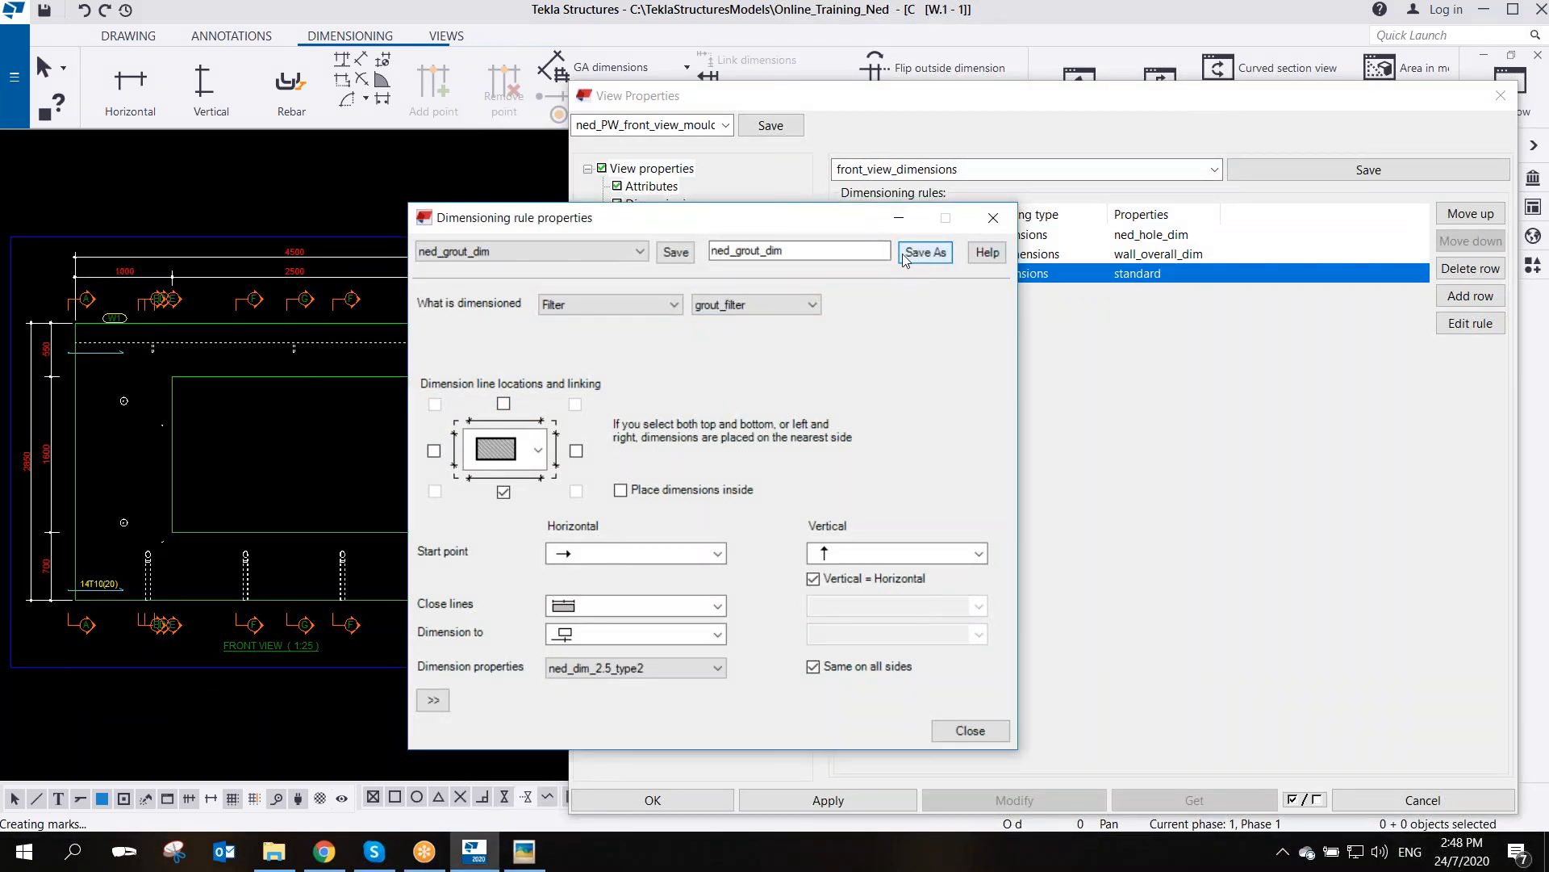
pyautogui.click(977, 733)
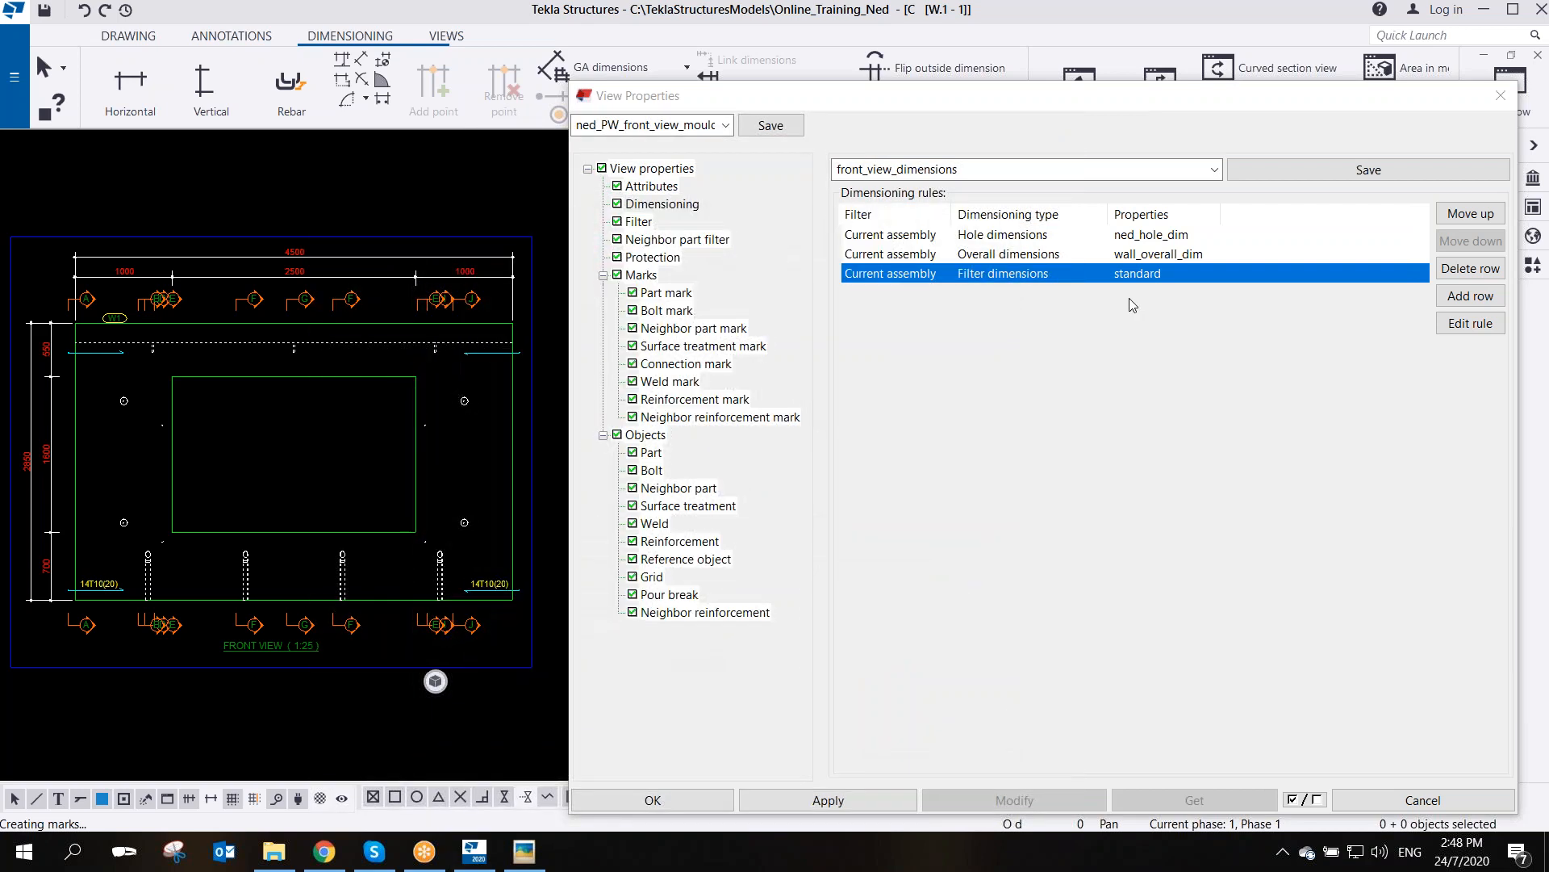
# - Assign the ned_grout_dim properties to the filter dimensions rule of the current assembly
pyautogui.click(1166, 274)
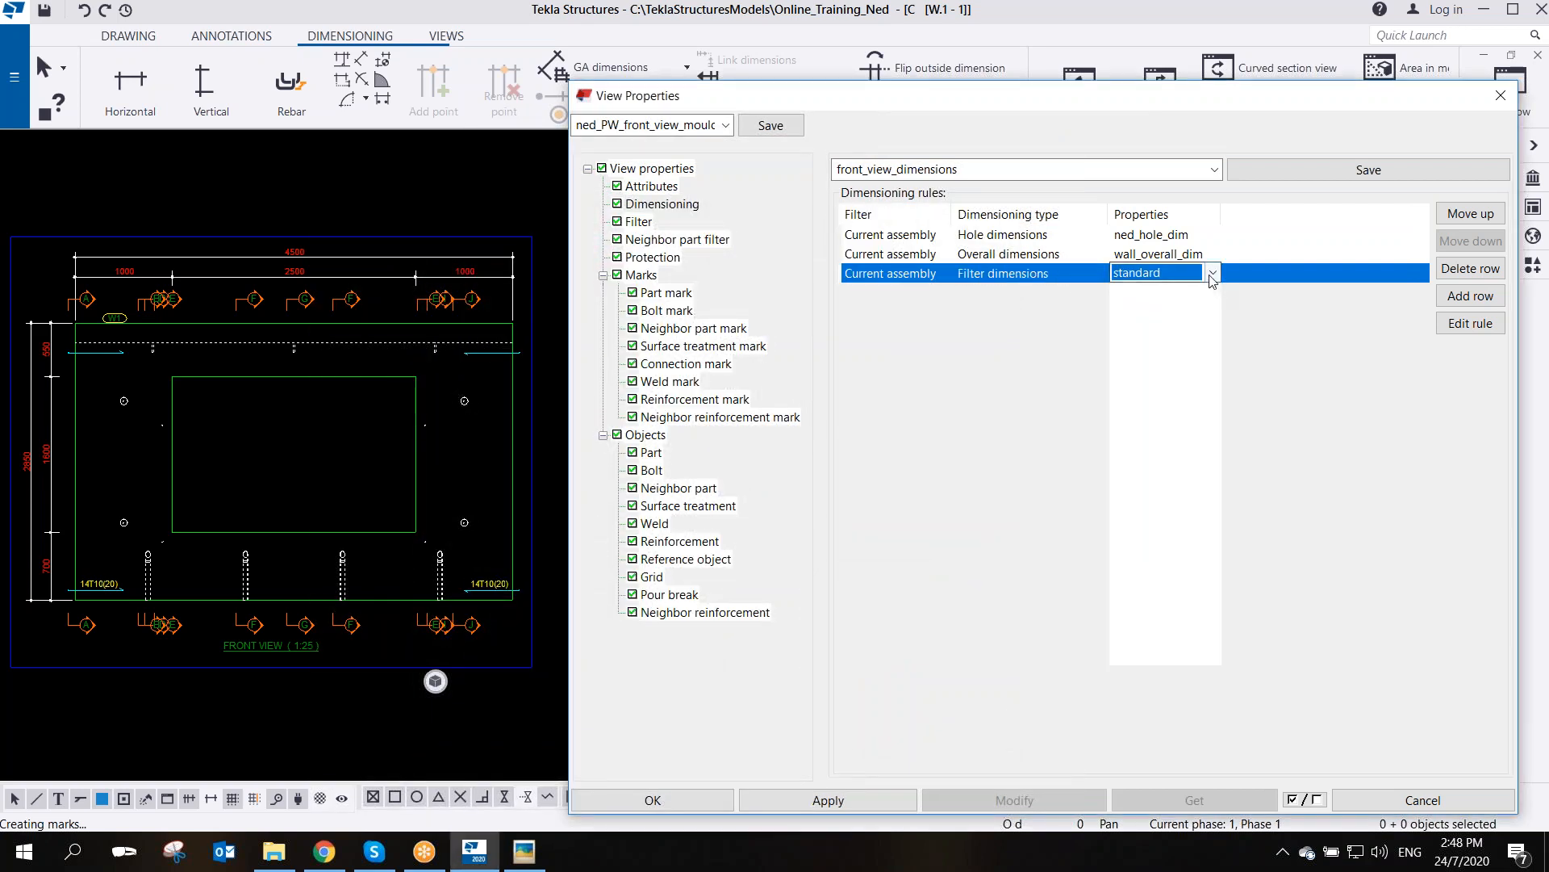
pyautogui.click(1212, 275)
pyautogui.click(1281, 297)
pyautogui.click(1082, 275)
pyautogui.click(1213, 274)
pyautogui.click(1213, 273)
pyautogui.click(1214, 272)
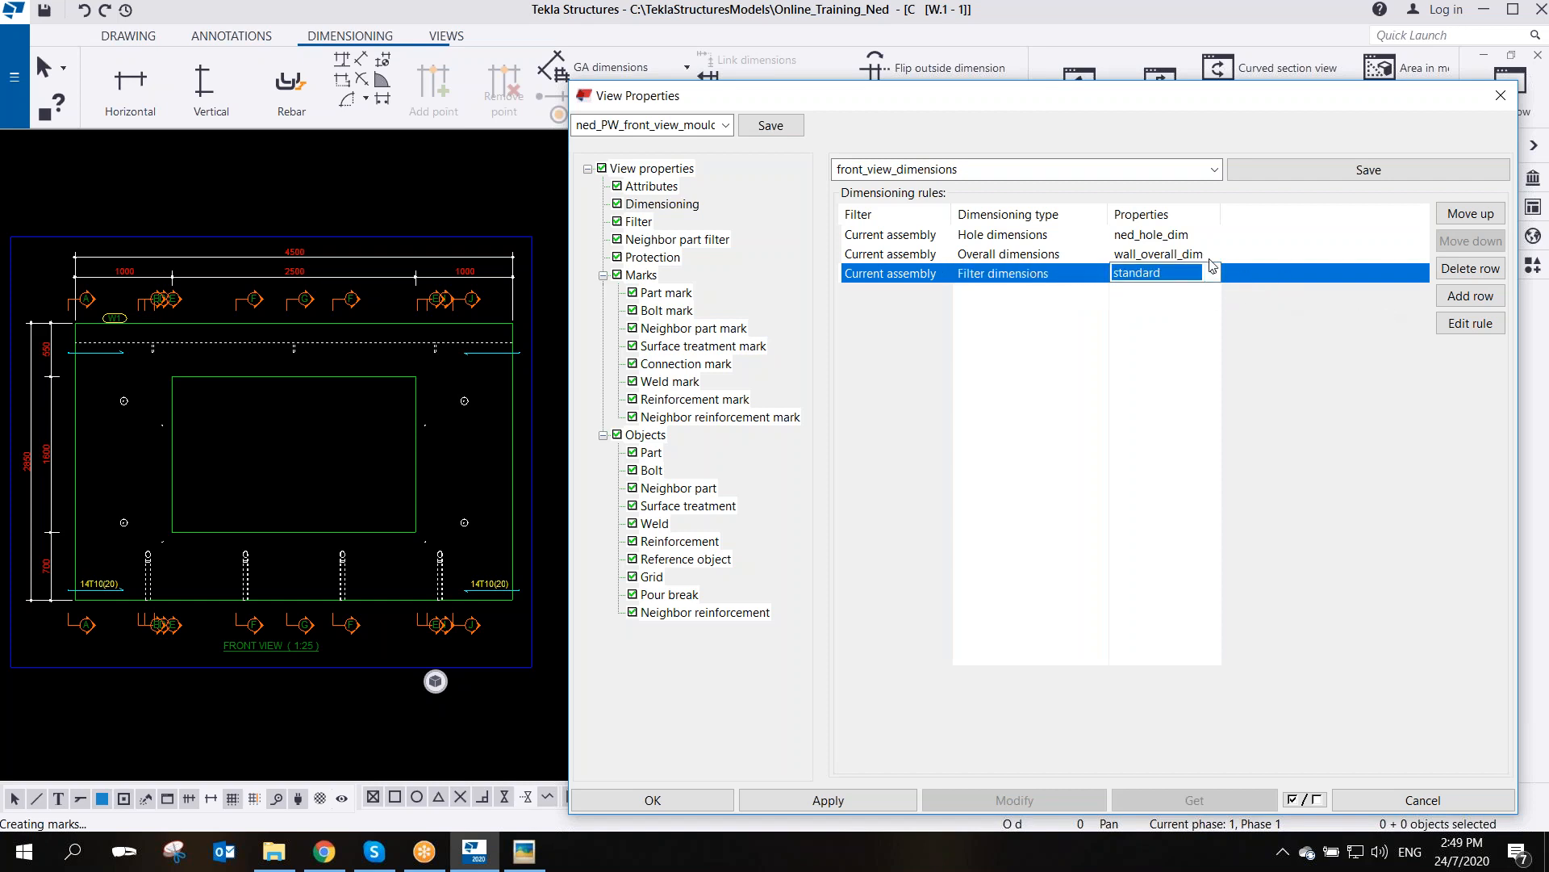
pyautogui.click(1210, 259)
pyautogui.click(1212, 271)
pyautogui.click(1214, 274)
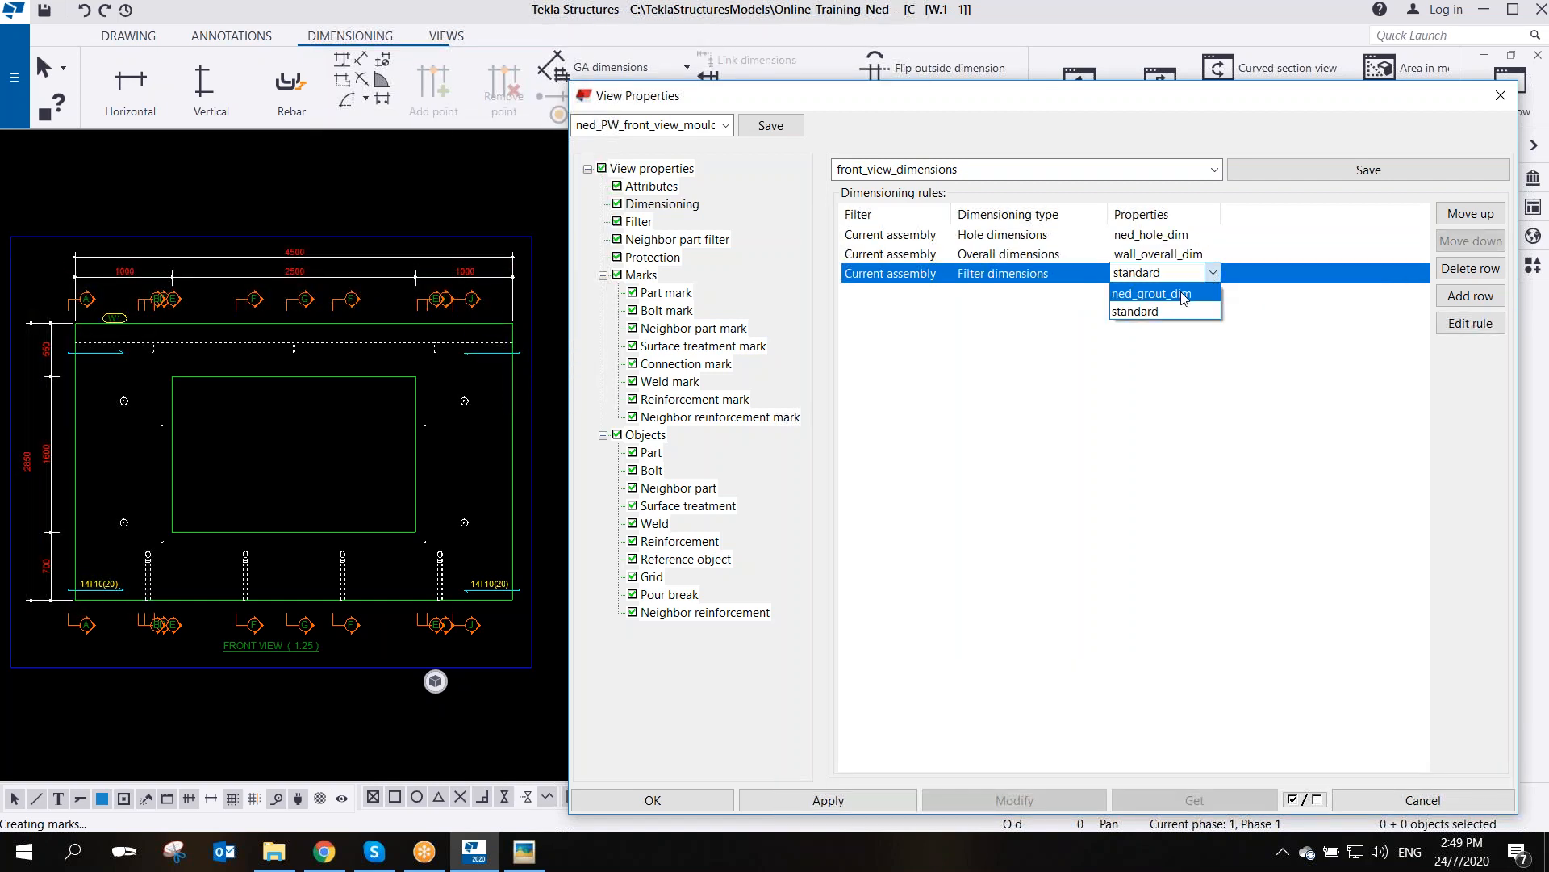
pyautogui.click(1213, 273)
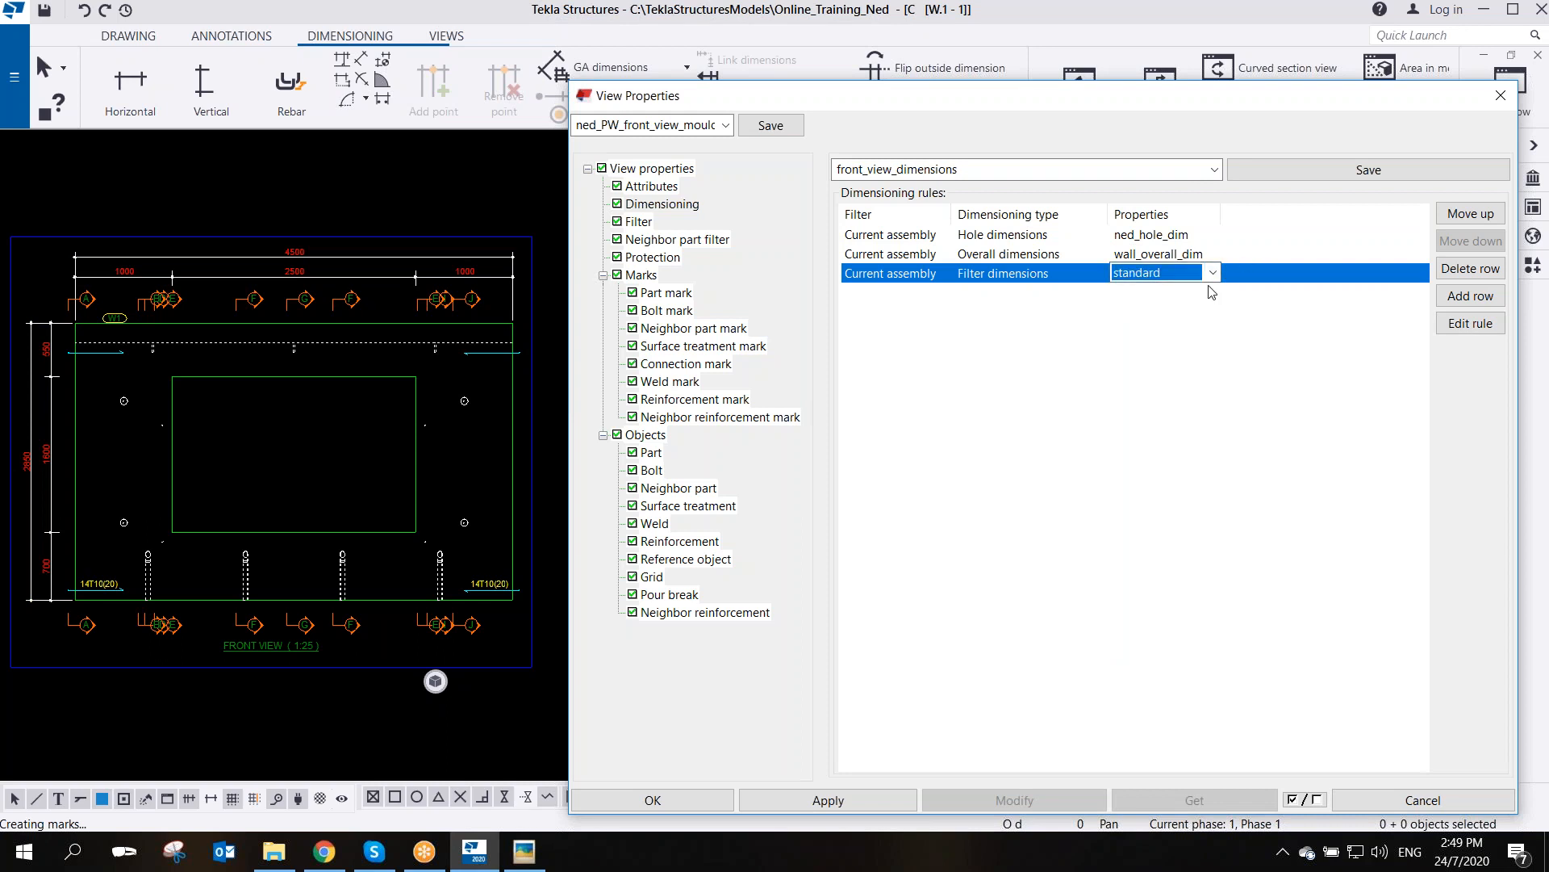
pyautogui.click(1218, 255)
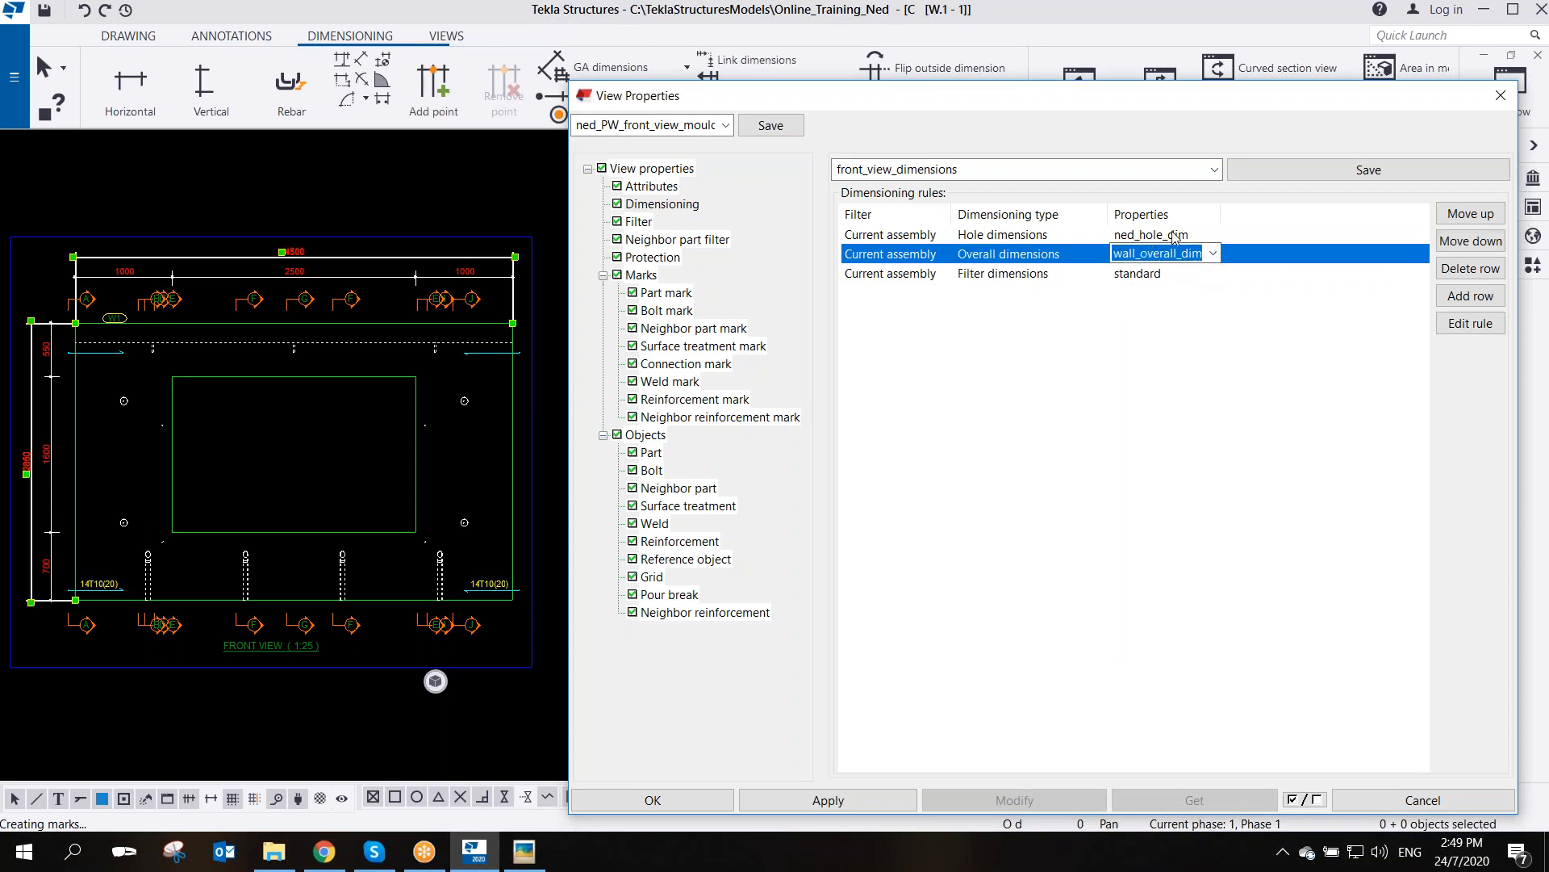
pyautogui.click(1183, 275)
pyautogui.click(1180, 273)
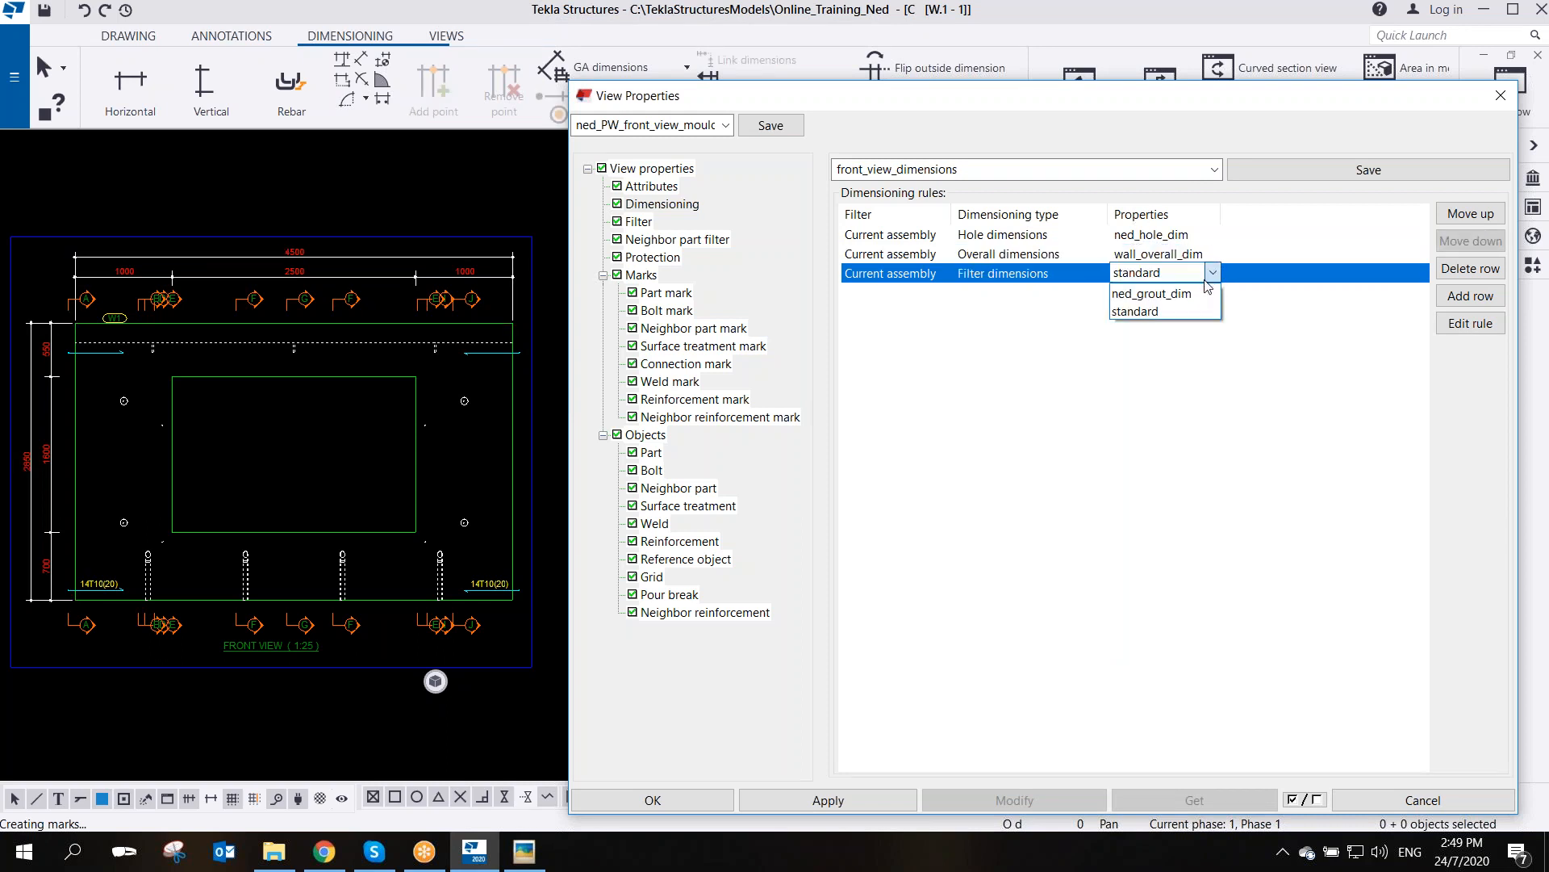
pyautogui.click(1165, 295)
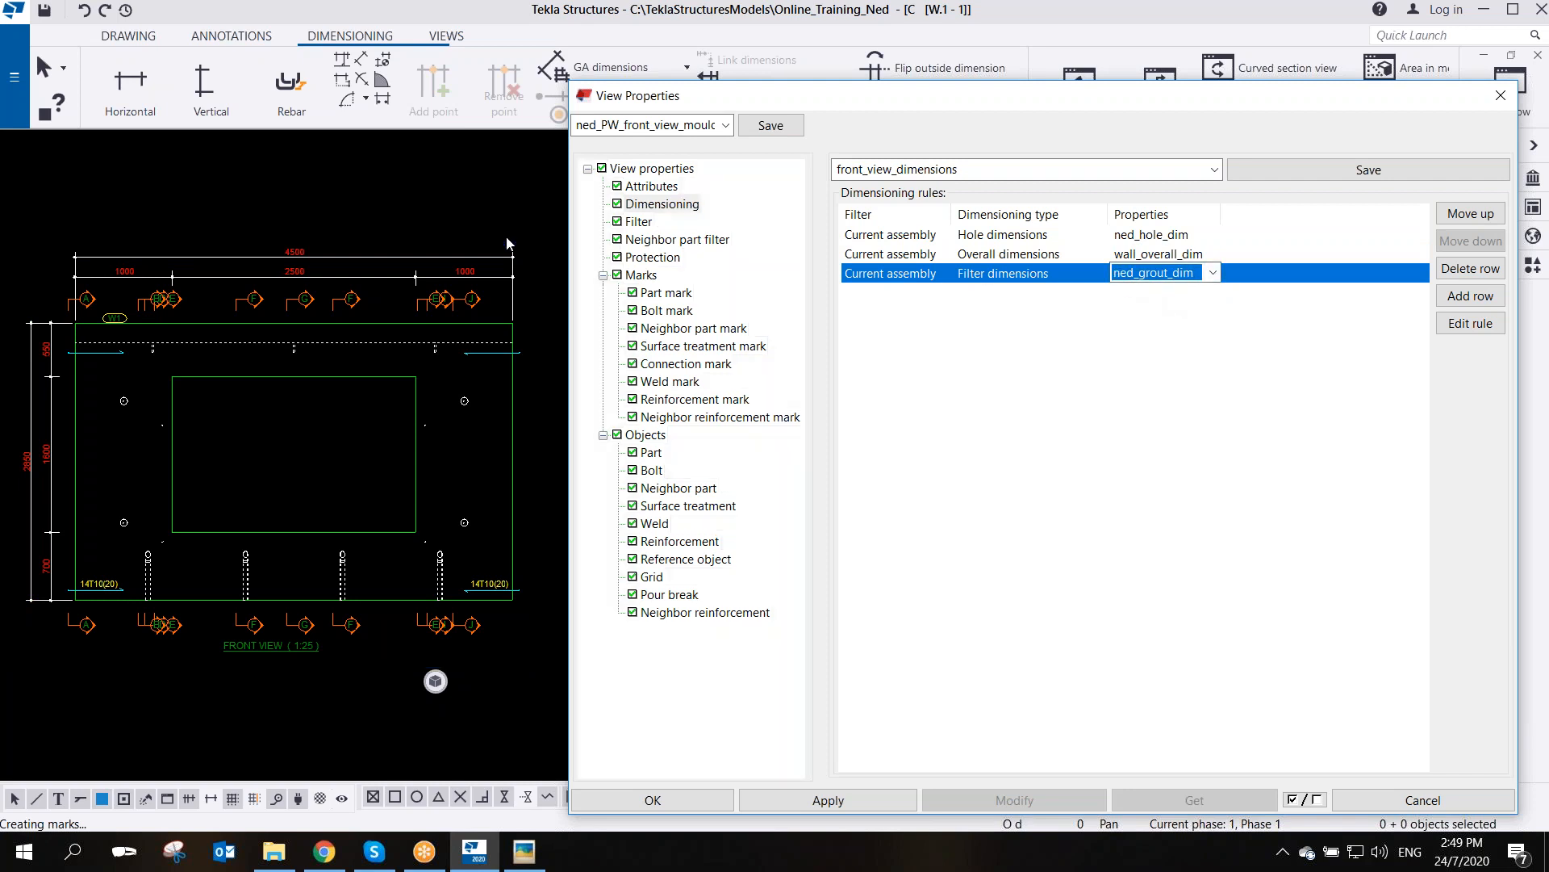
# - Select the front view and modify it with the updated front_view_dimensions rules
pyautogui.click(488, 245)
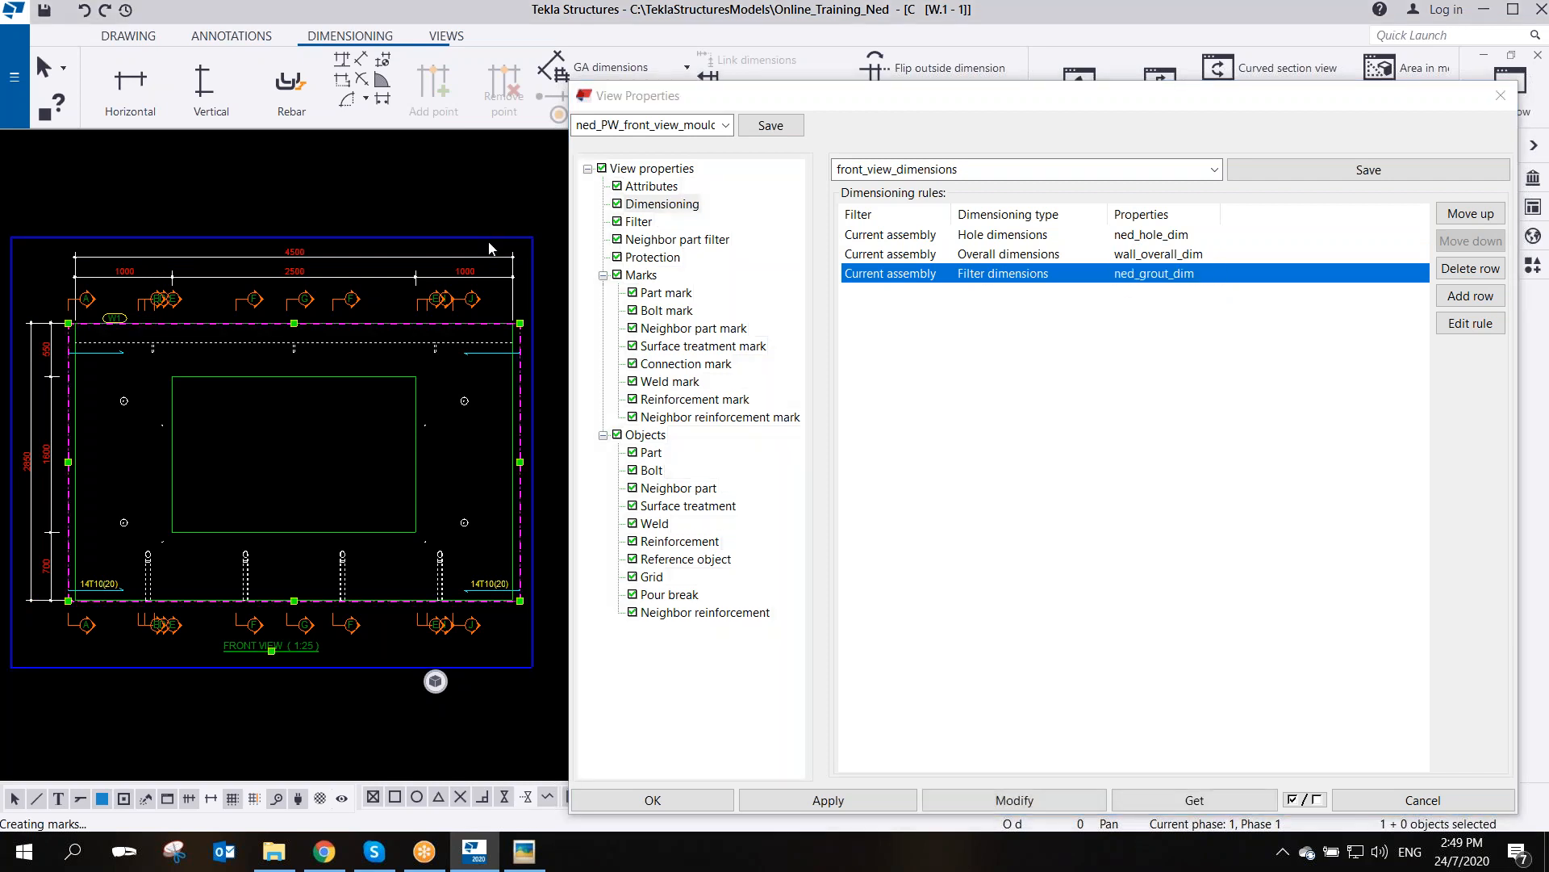
pyautogui.click(1028, 807)
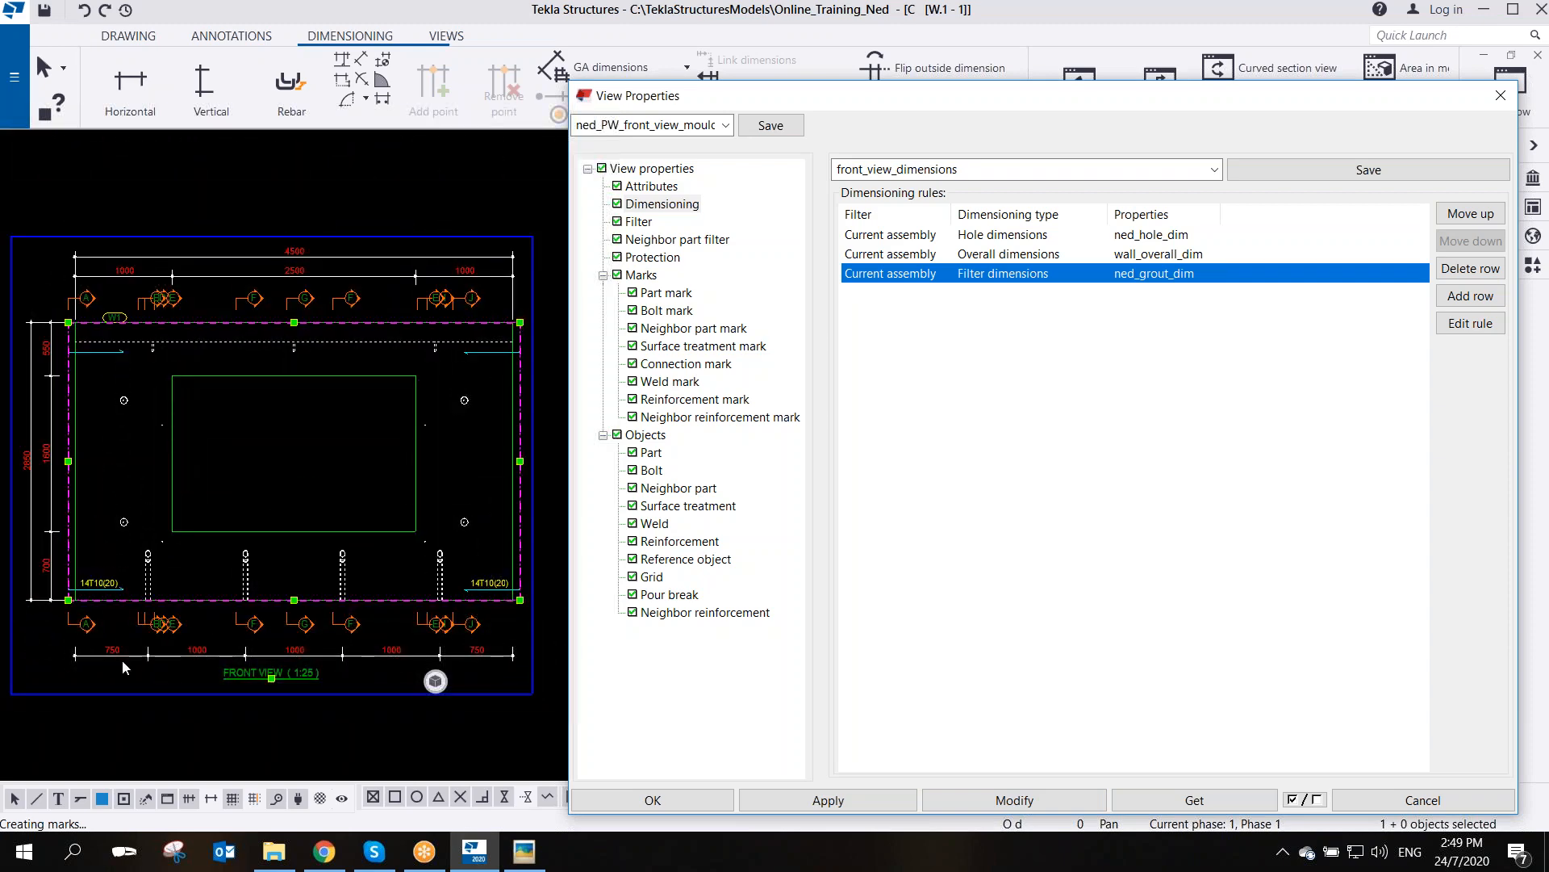
pyautogui.scroll(-1, 201, 651)
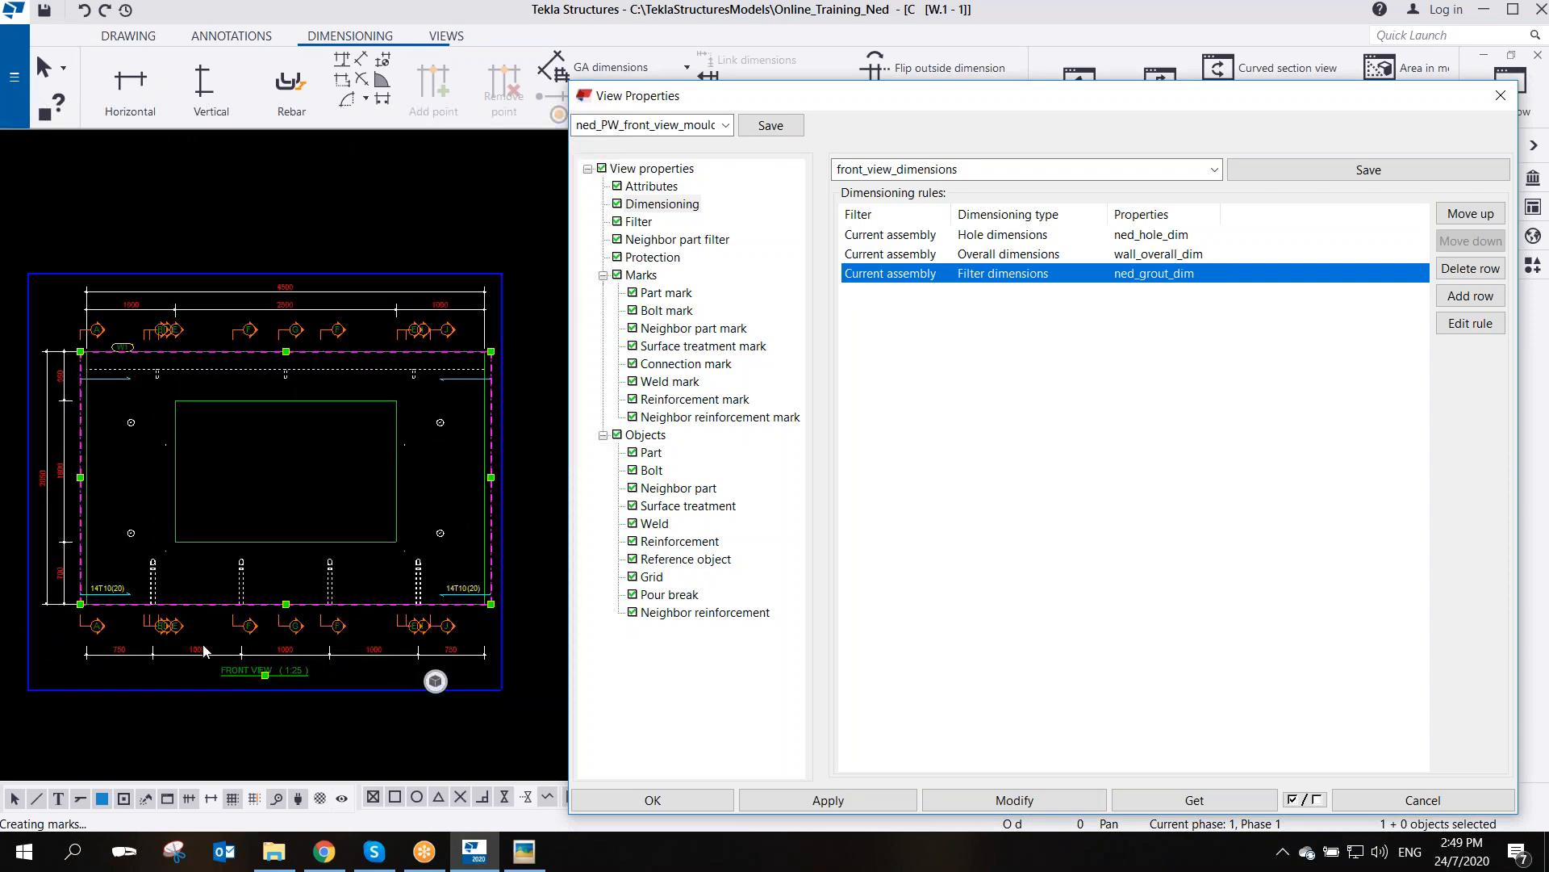
# - Bring up the hand sketch photo beside the front view and compare the grout tube dimensions below the wall
pyautogui.click(524, 851)
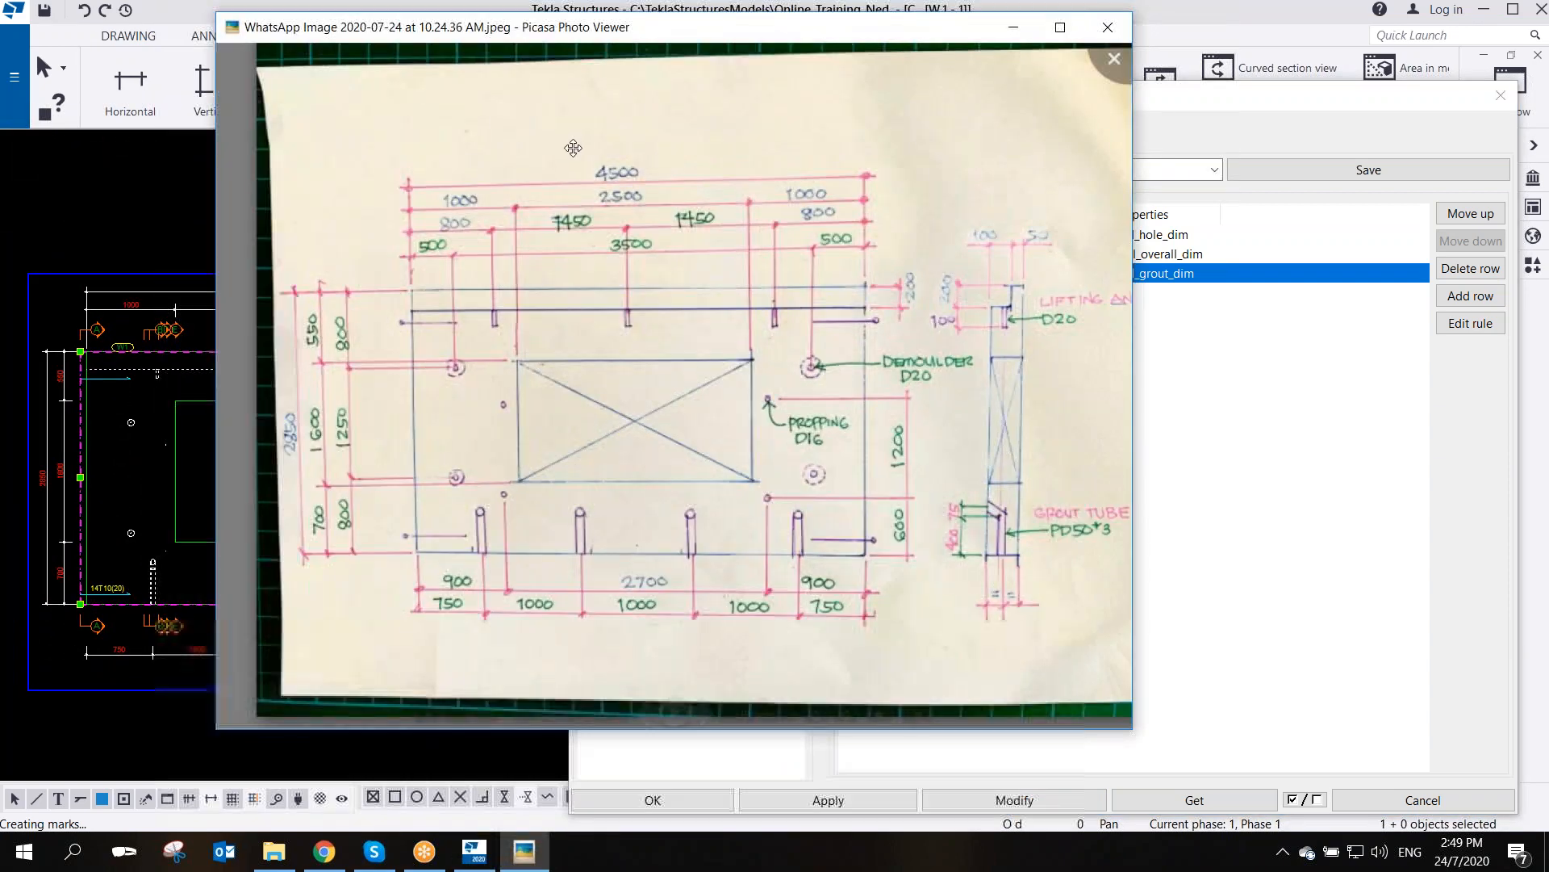
pyautogui.moveTo(462, 36); pyautogui.dragTo(782, 105)
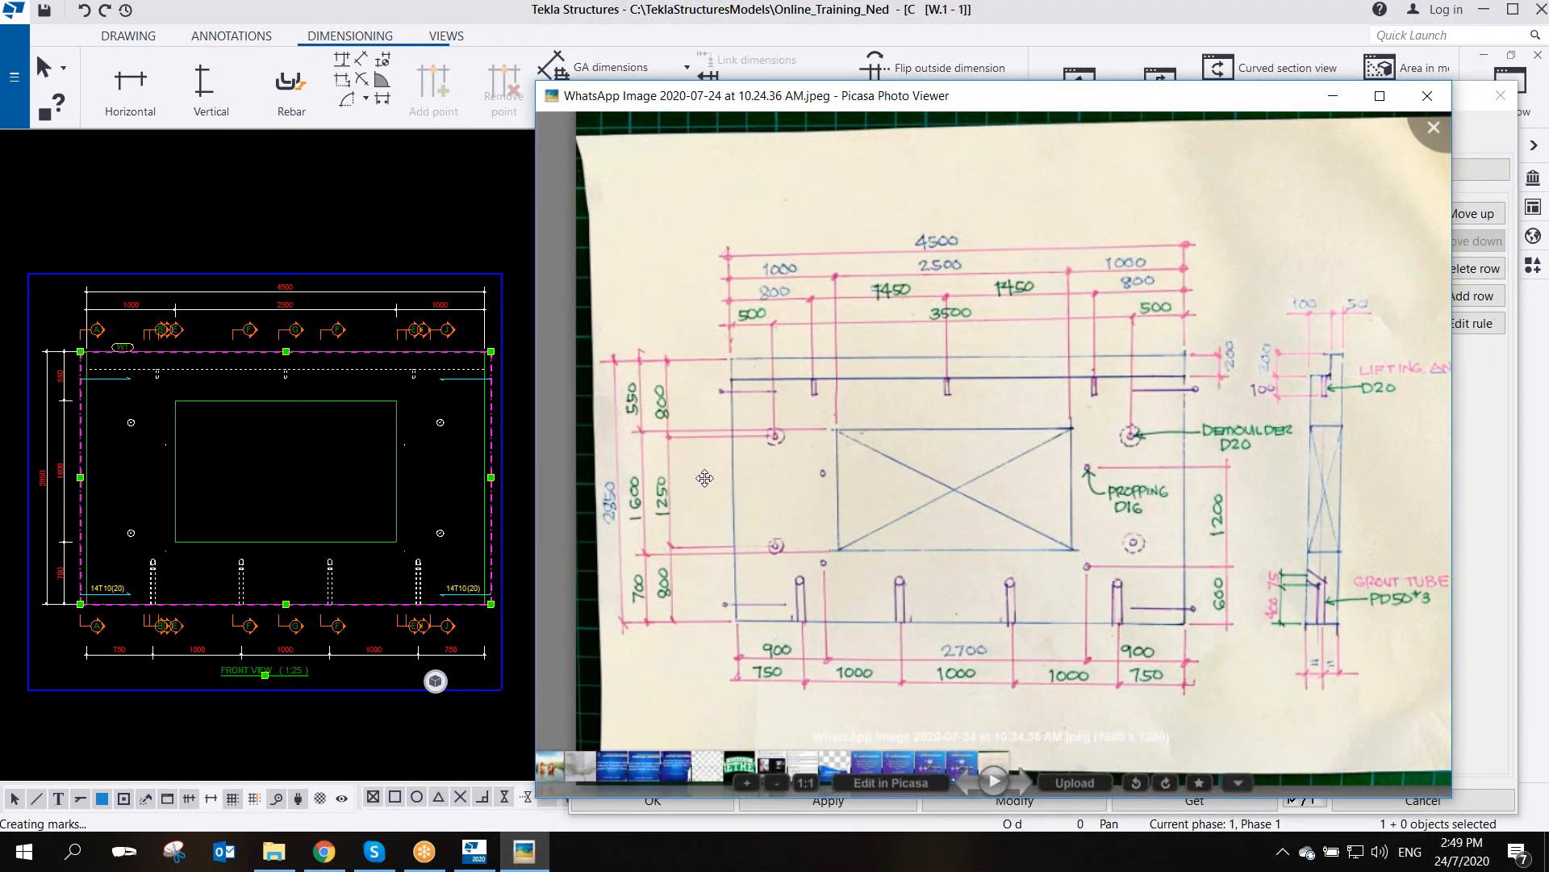
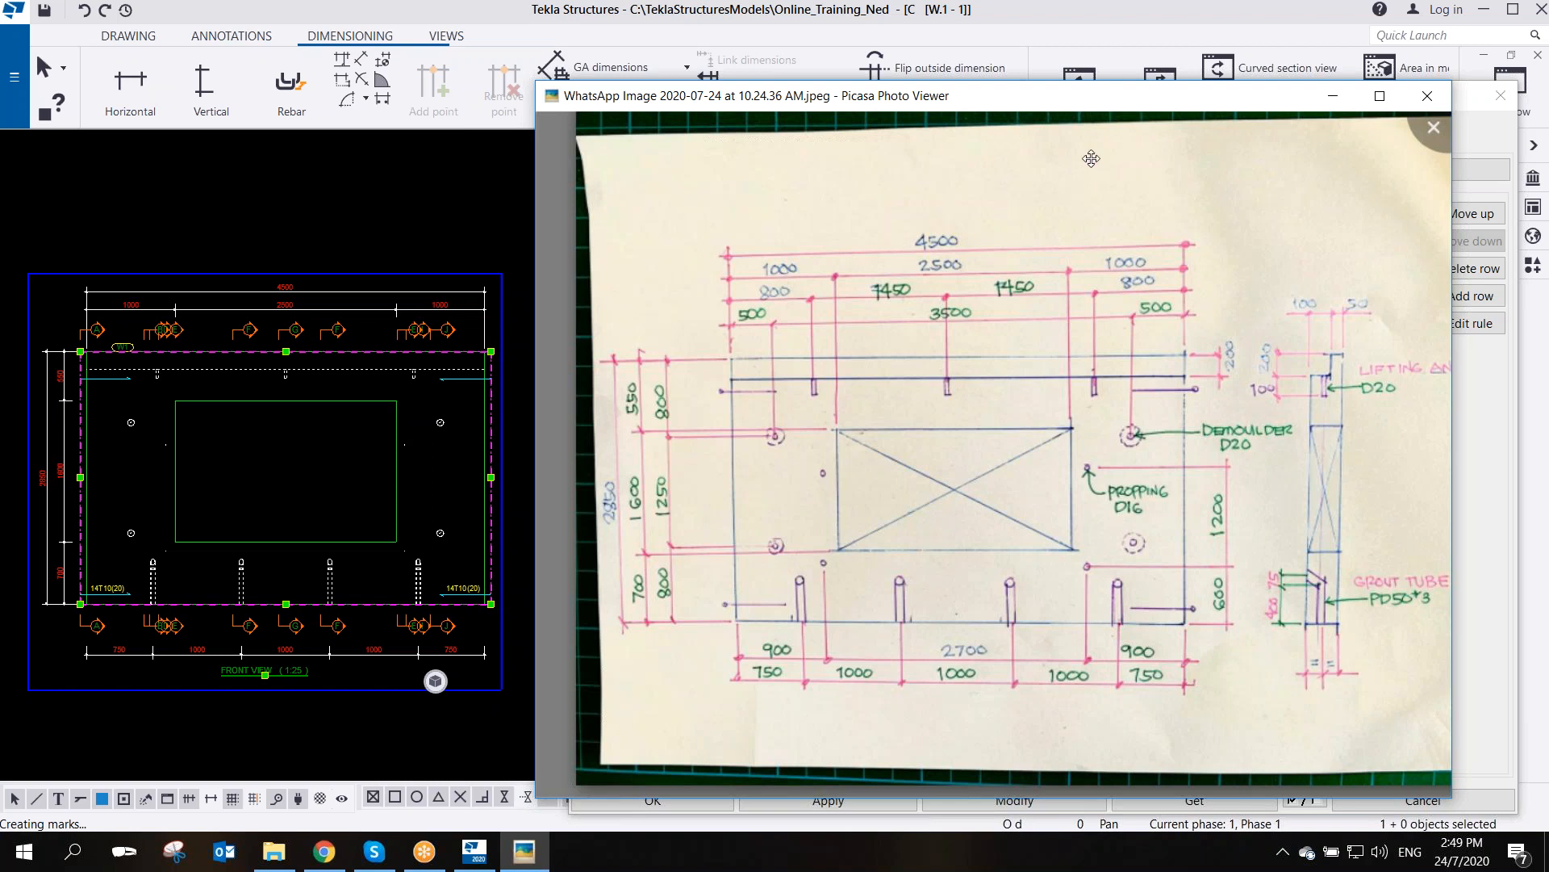
pyautogui.click(1124, 34)
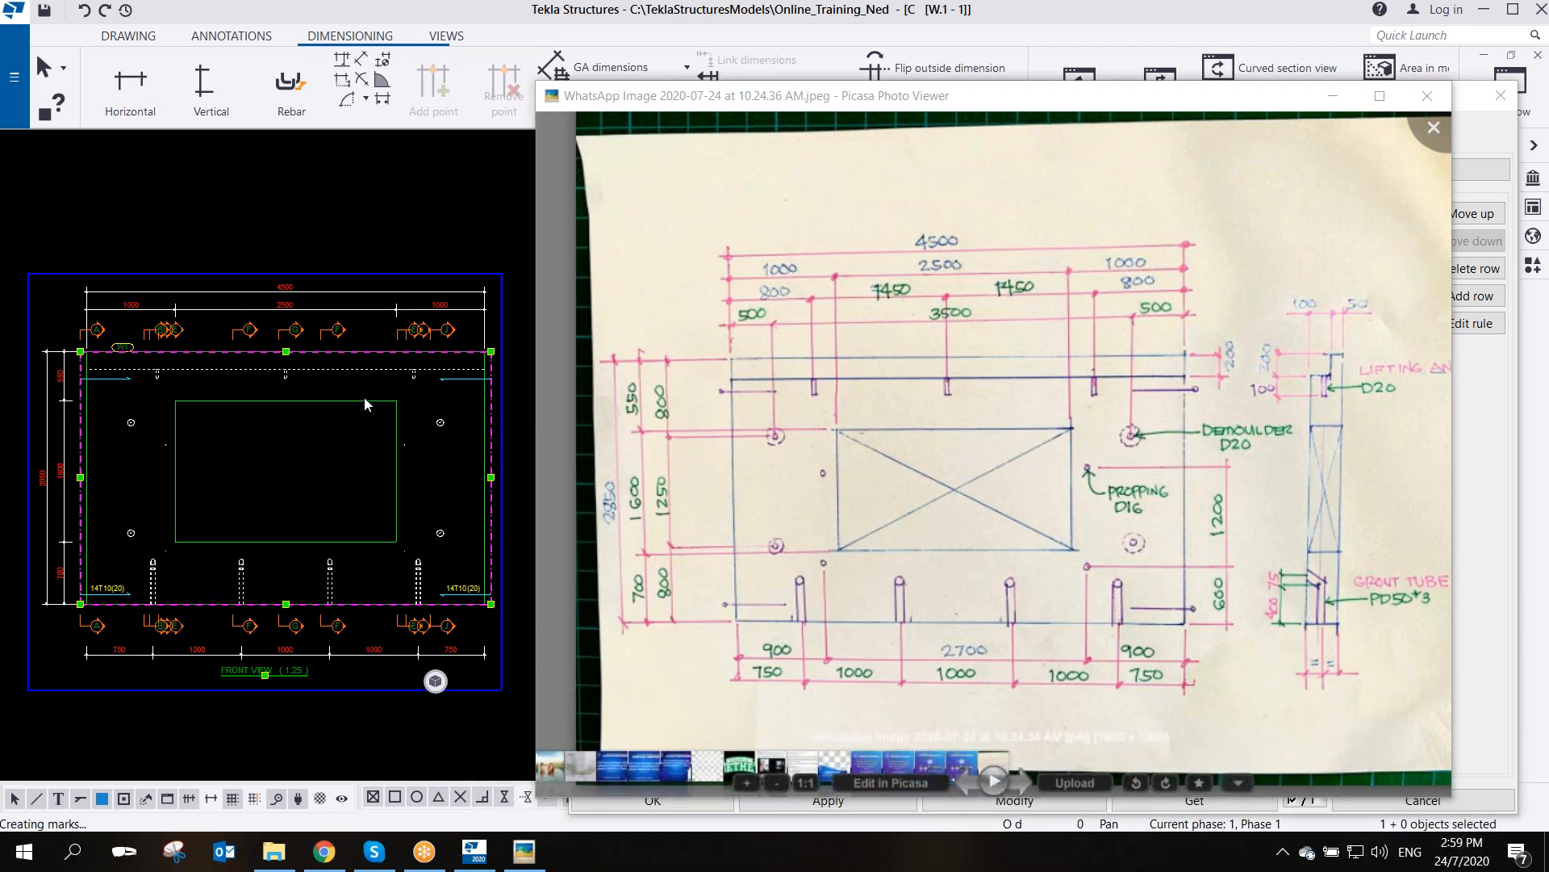
# - Open the properties of the opening dimension above the front view and load the ned_dim_2.5_type2 settings
pyautogui.click(449, 316)
pyautogui.doubleClick(448, 315)
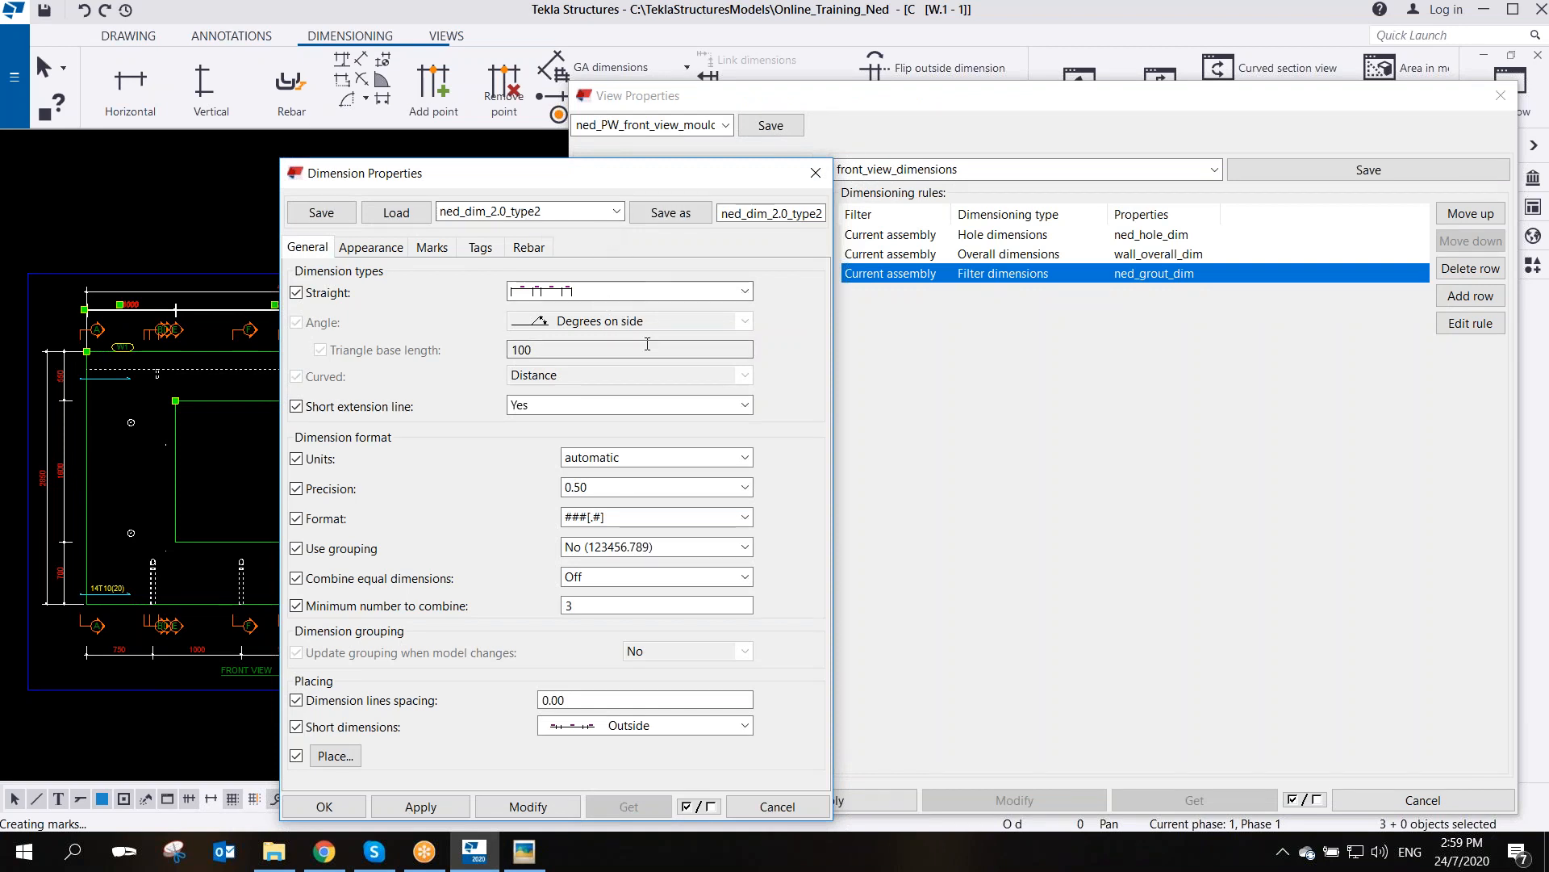
pyautogui.click(685, 211)
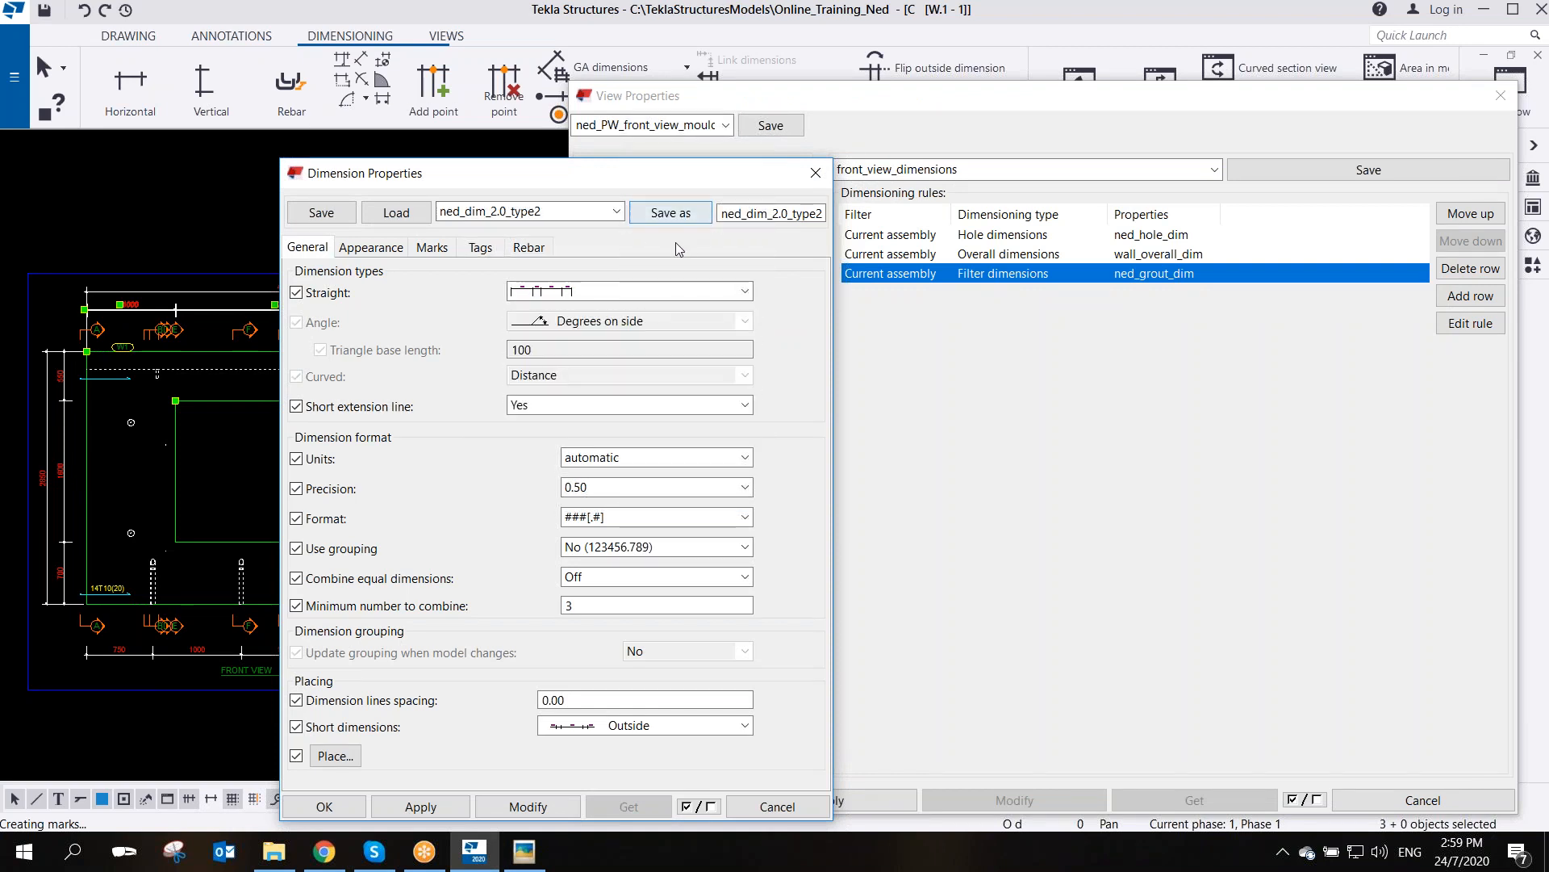
pyautogui.click(616, 212)
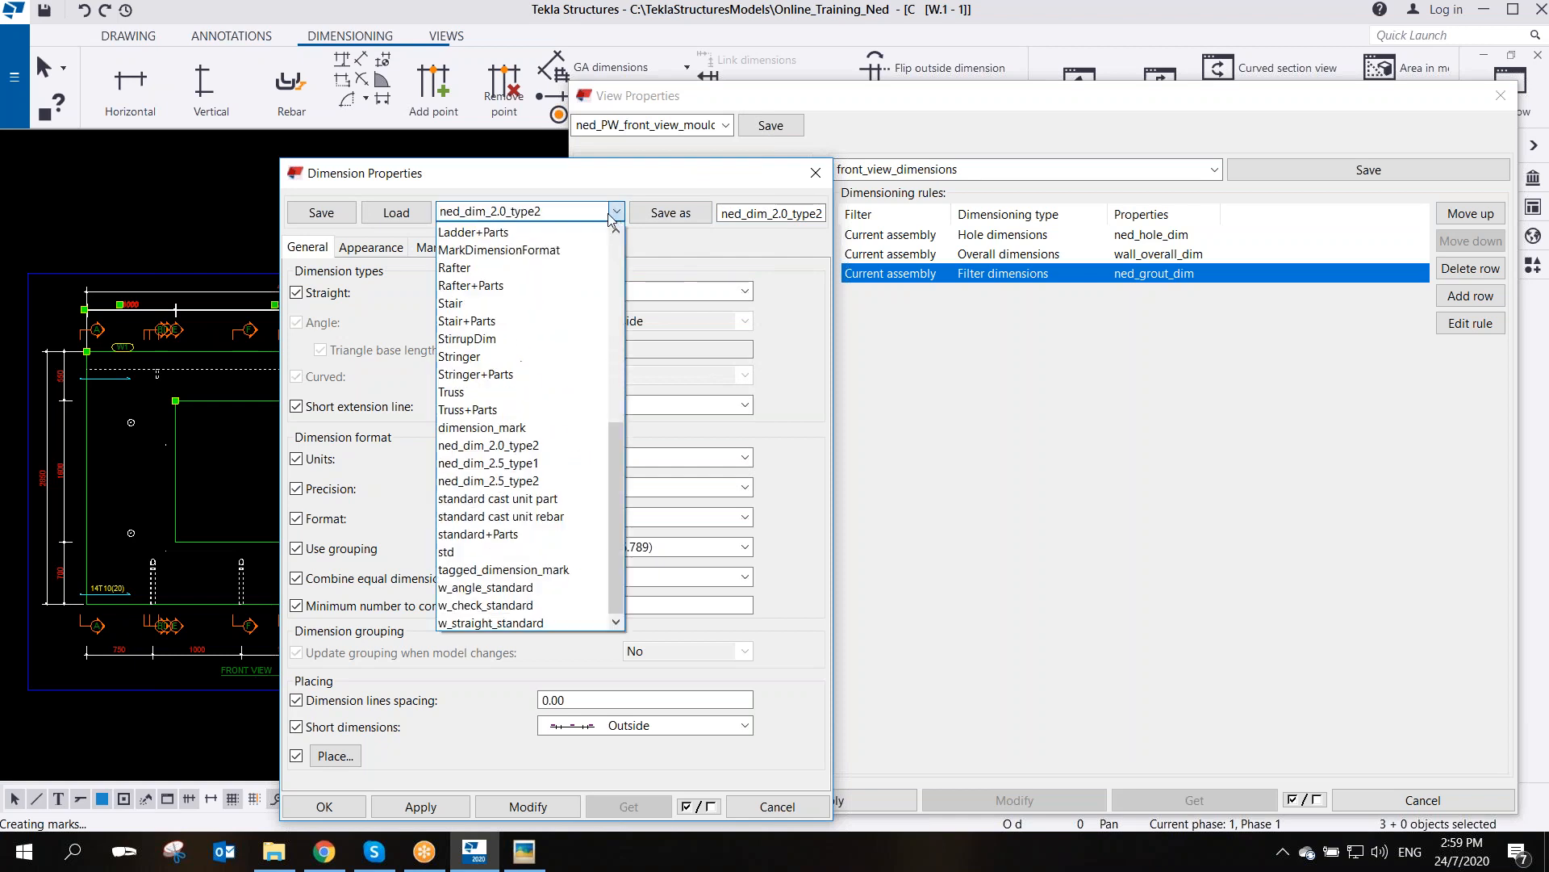
pyautogui.click(546, 480)
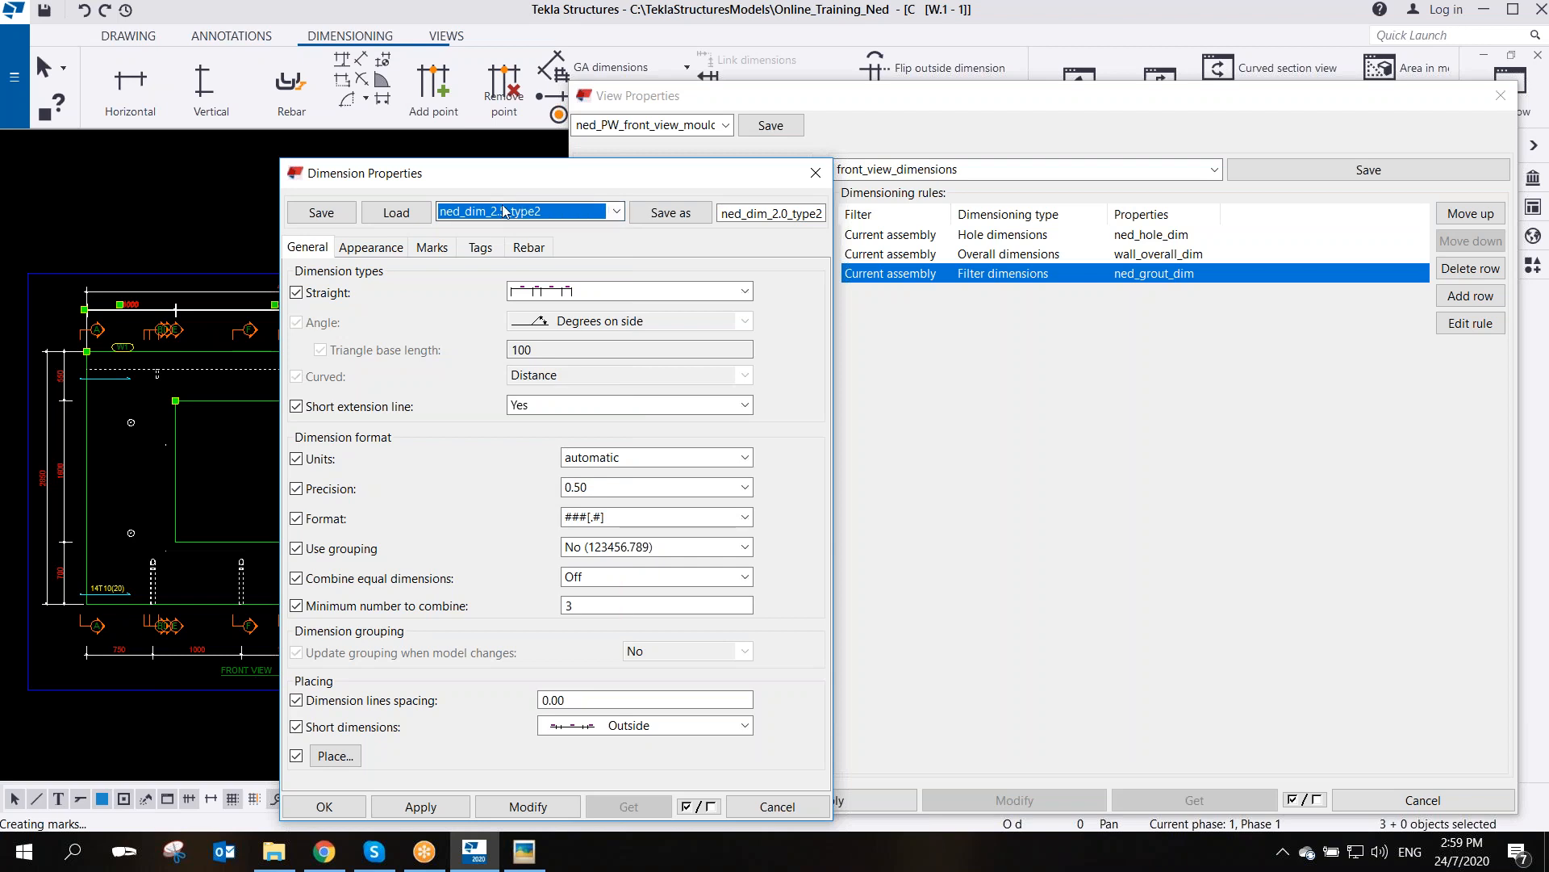
pyautogui.click(396, 212)
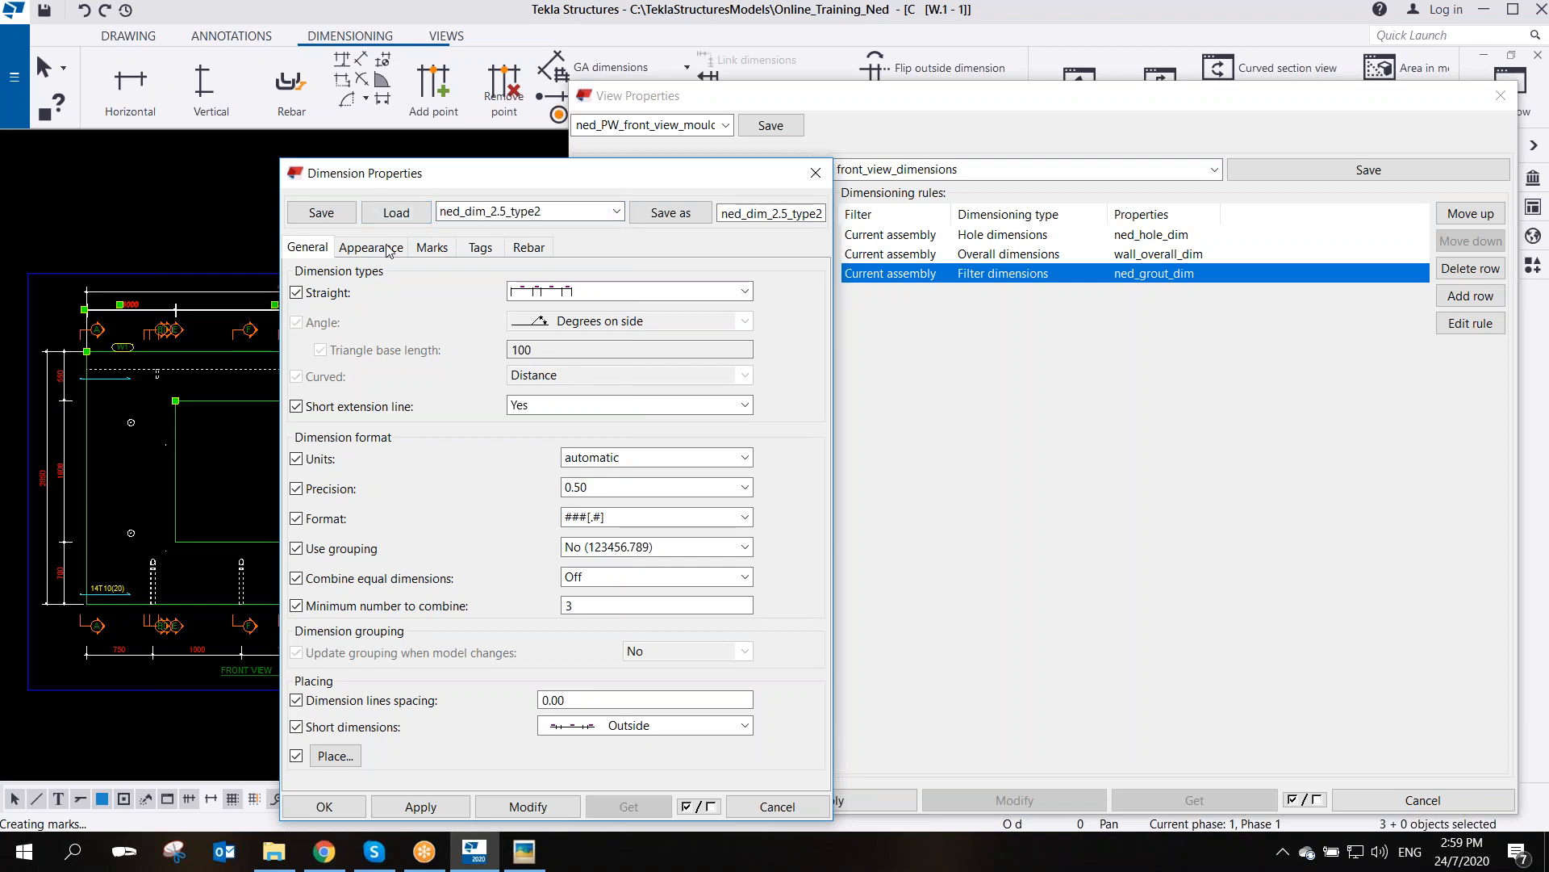
# - Add the Name element with a black font colour to the dimension's right upper tag E
pyautogui.click(488, 249)
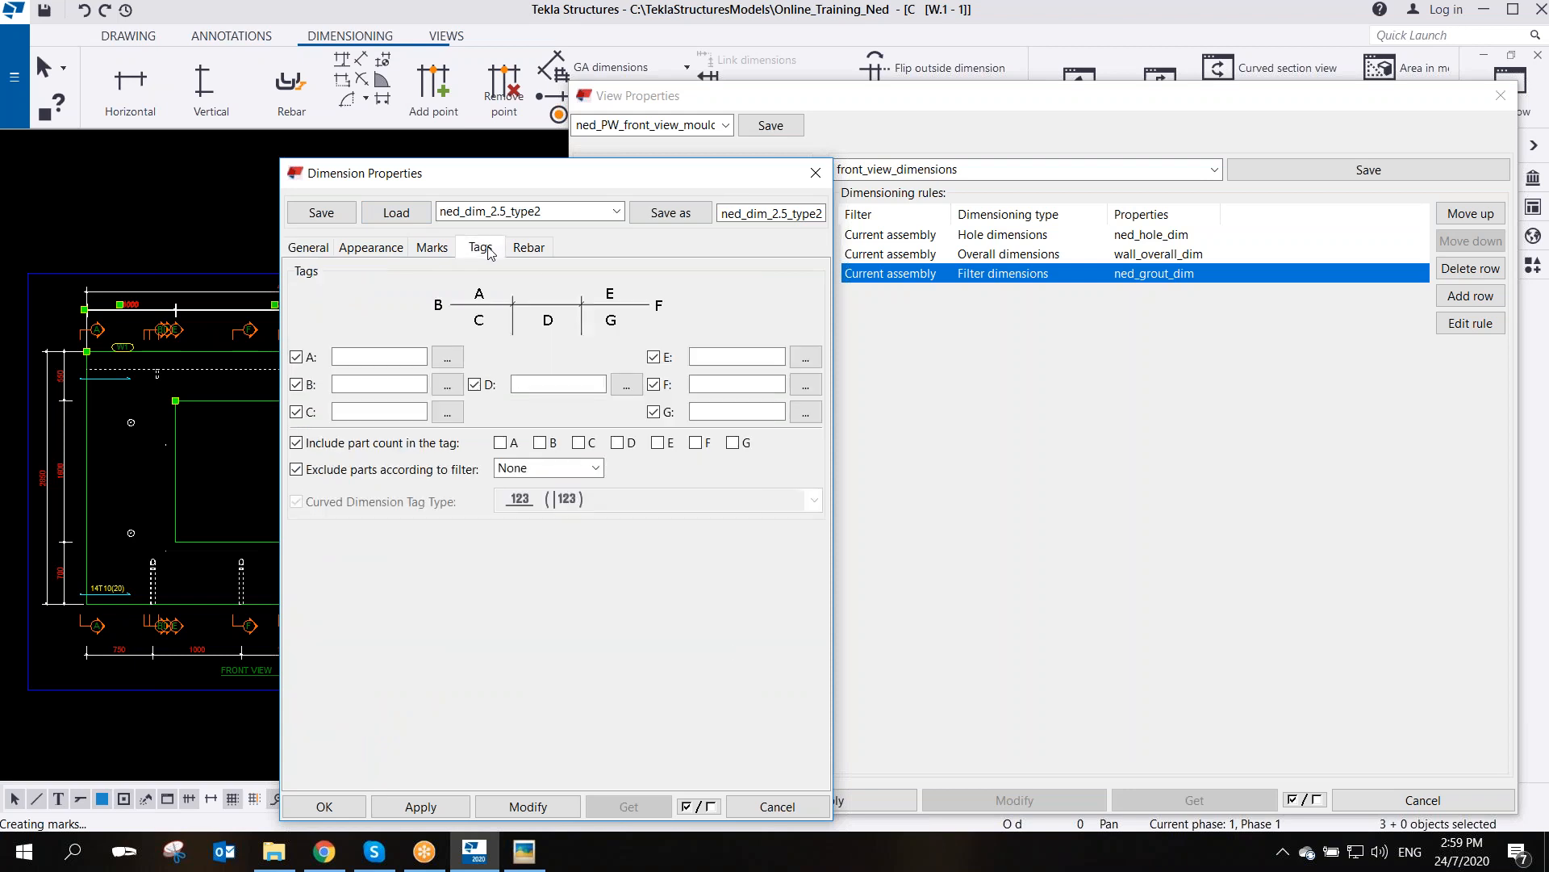
pyautogui.click(805, 357)
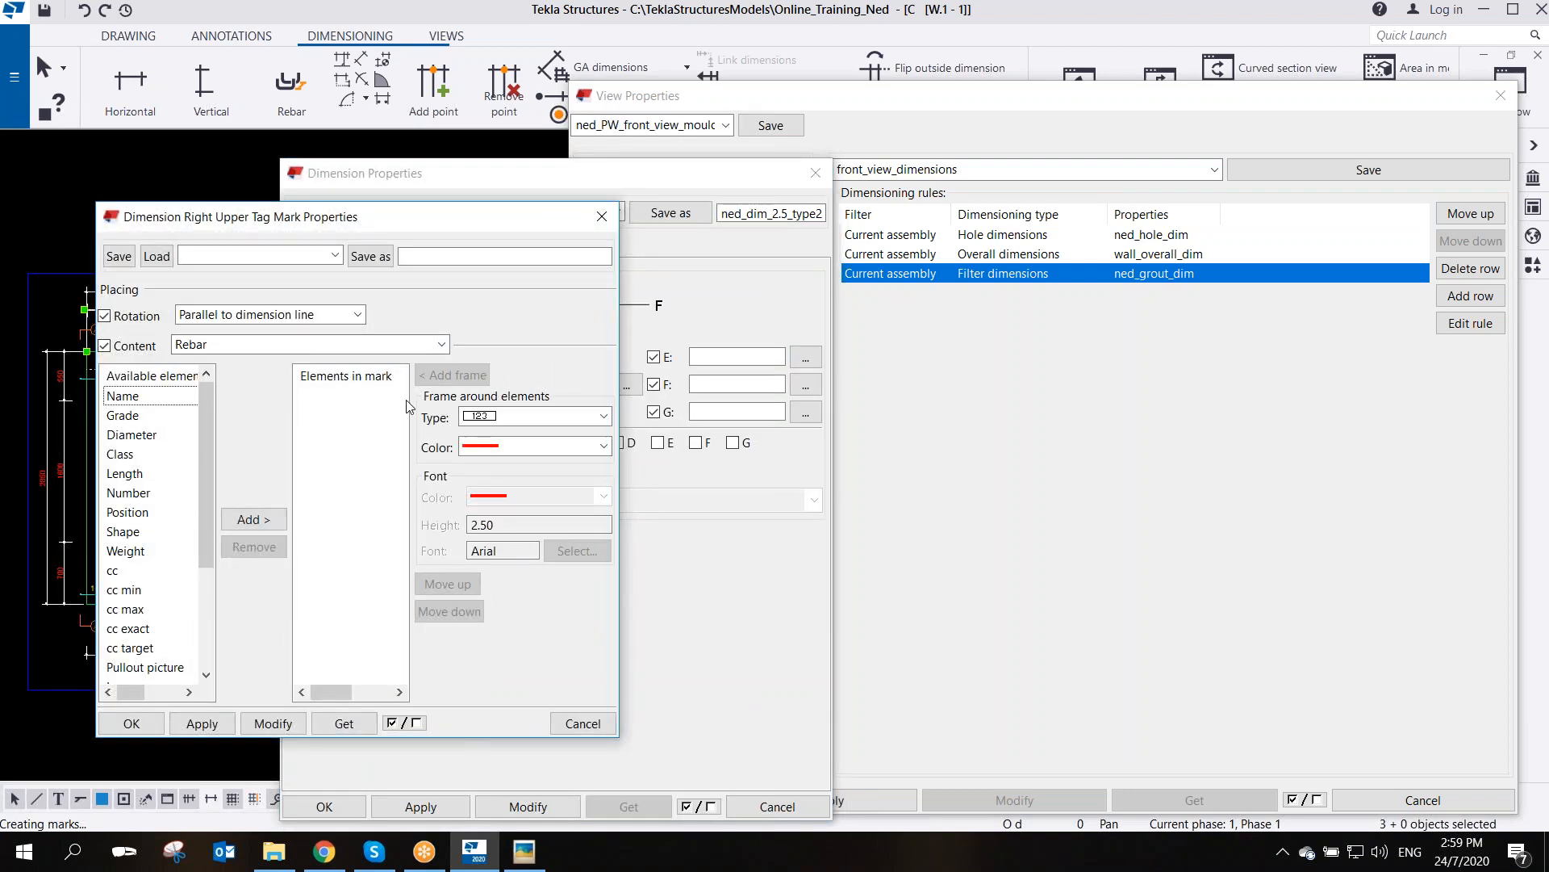
pyautogui.click(279, 517)
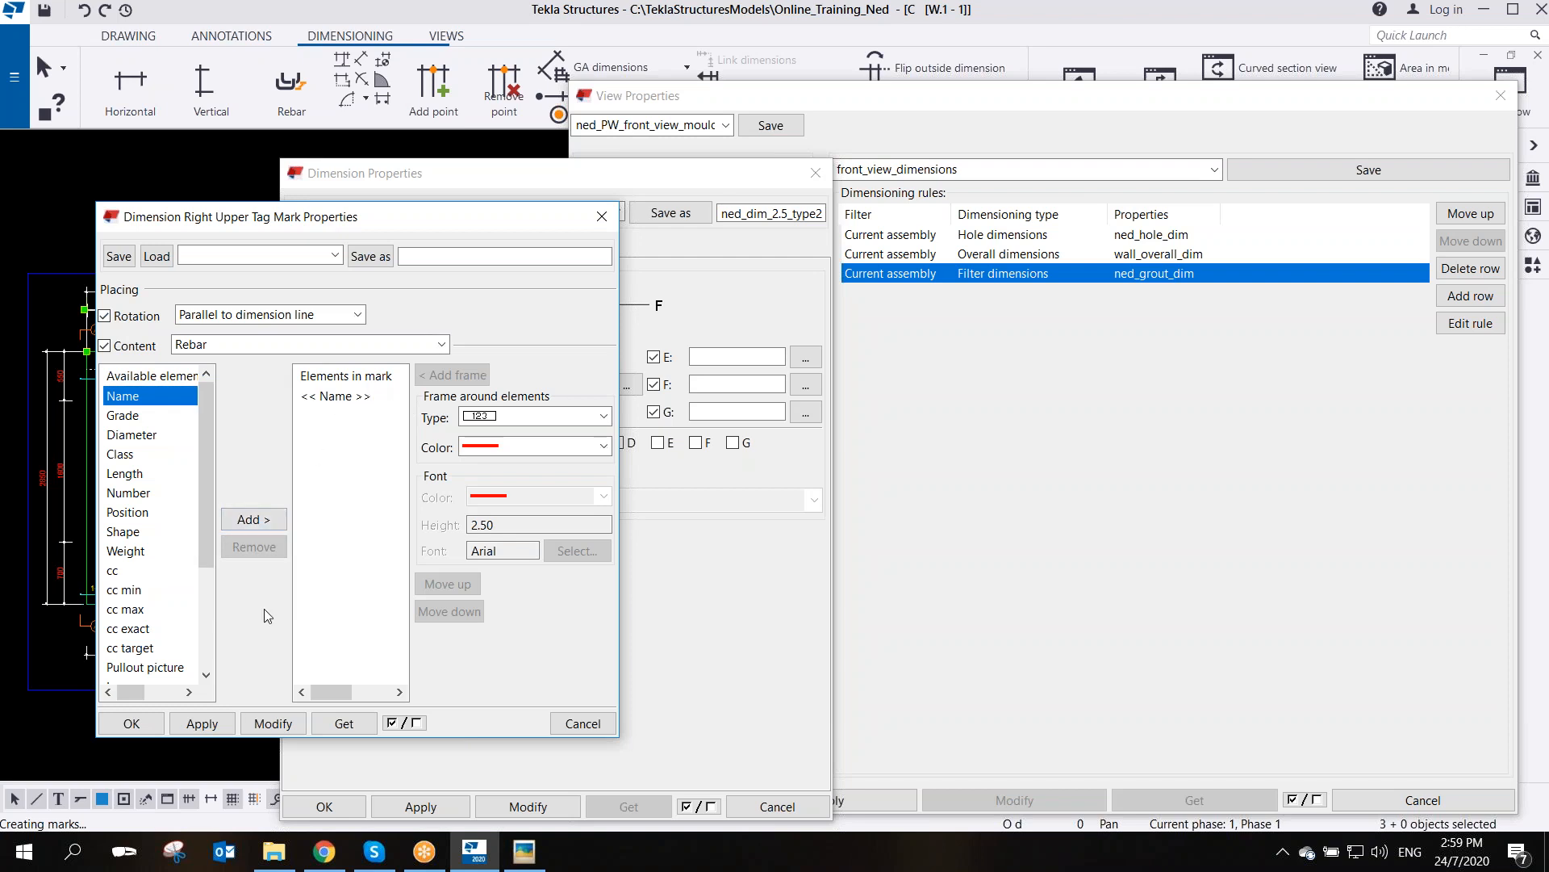
pyautogui.click(339, 396)
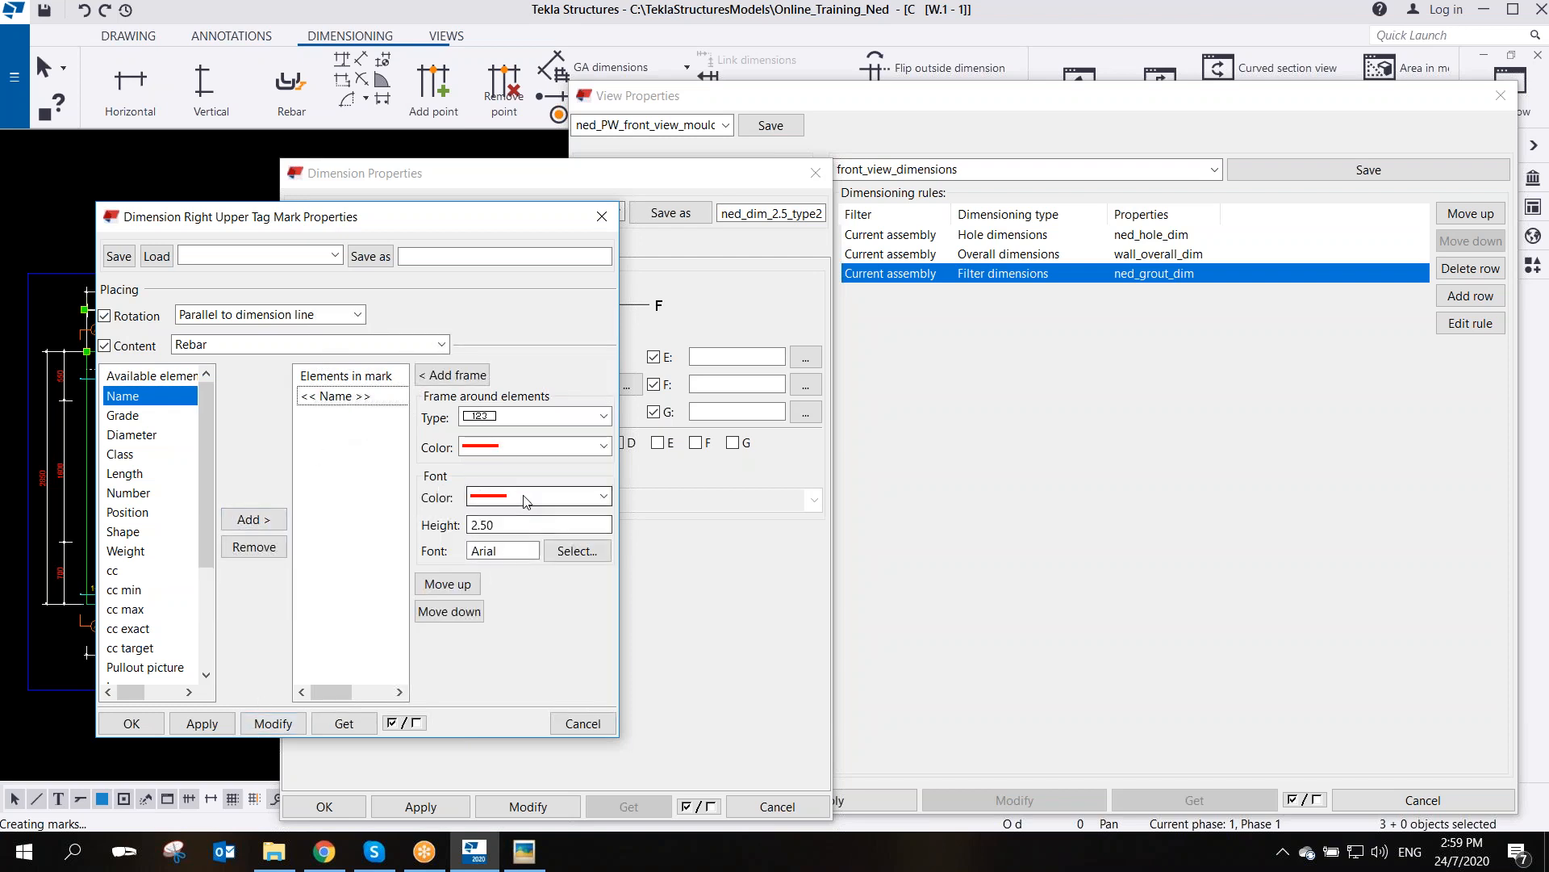
pyautogui.click(588, 495)
pyautogui.click(502, 529)
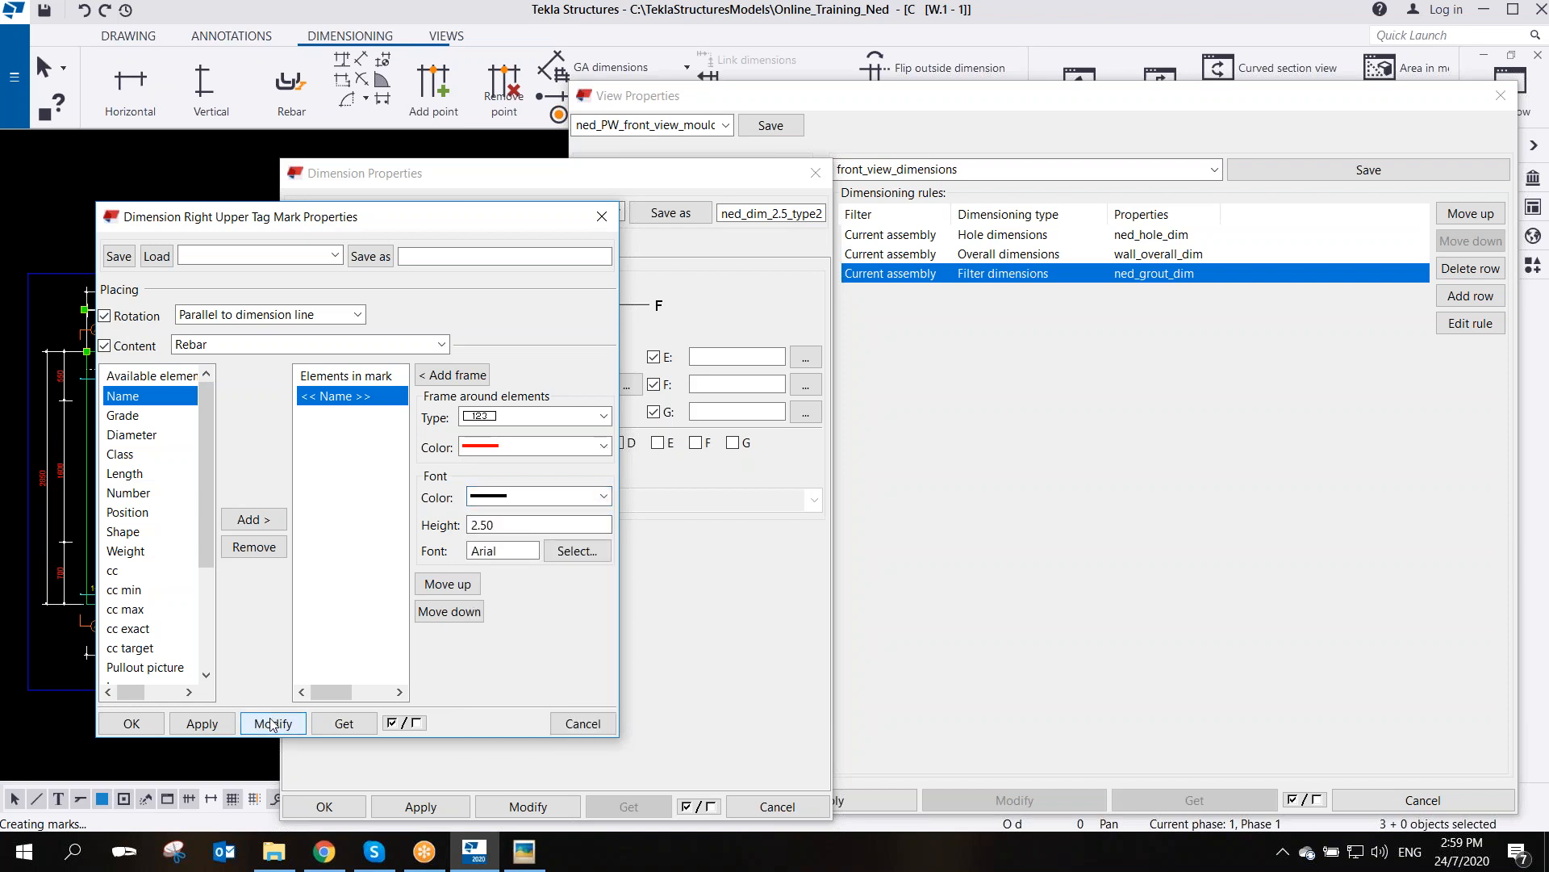
pyautogui.click(212, 724)
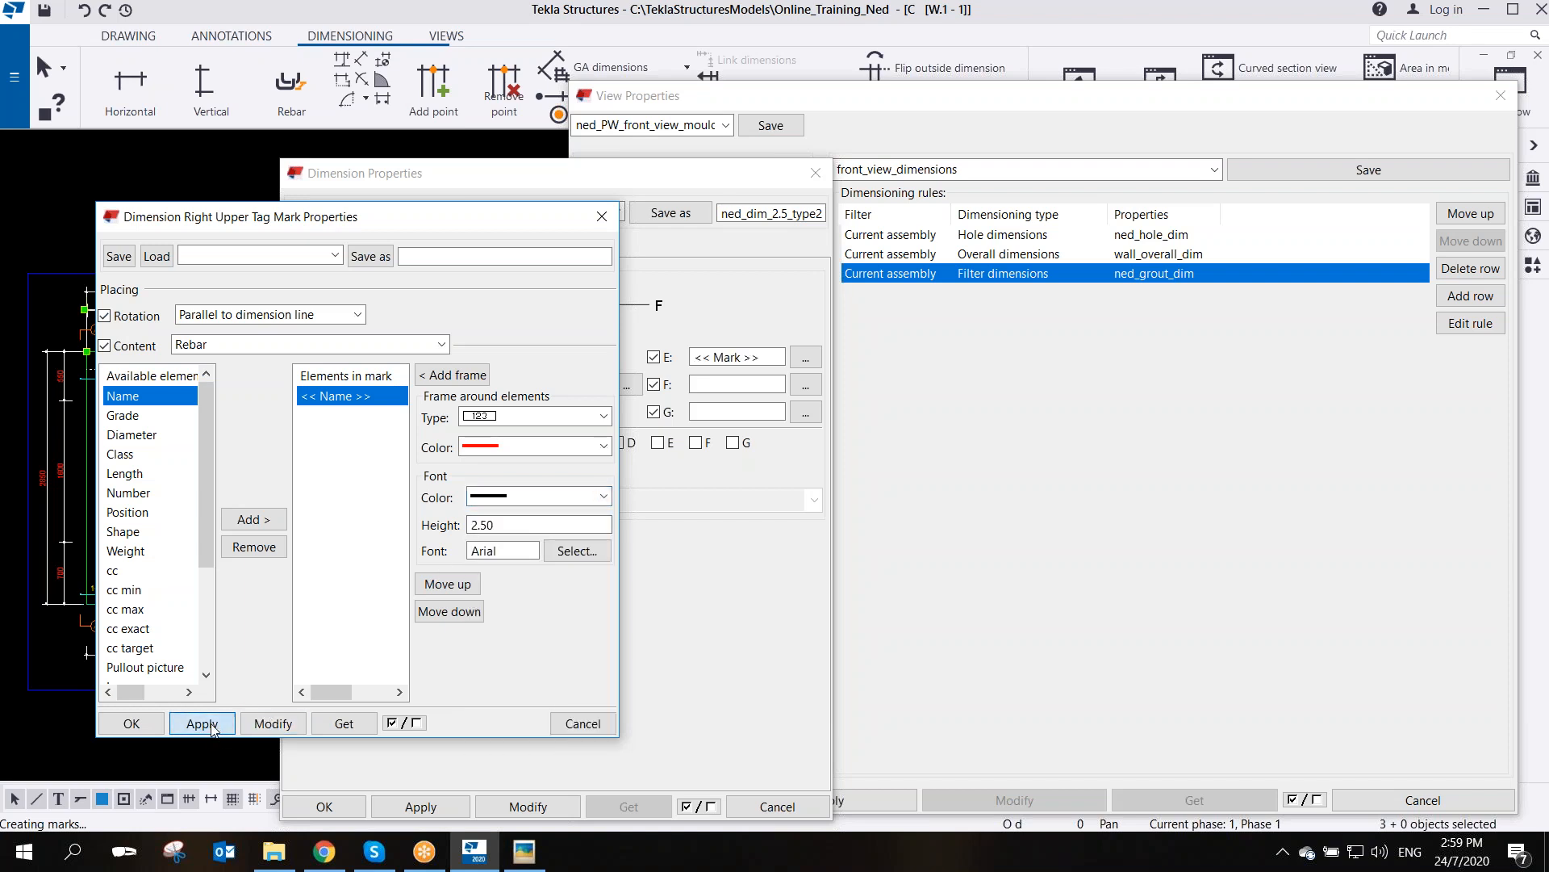
pyautogui.click(132, 723)
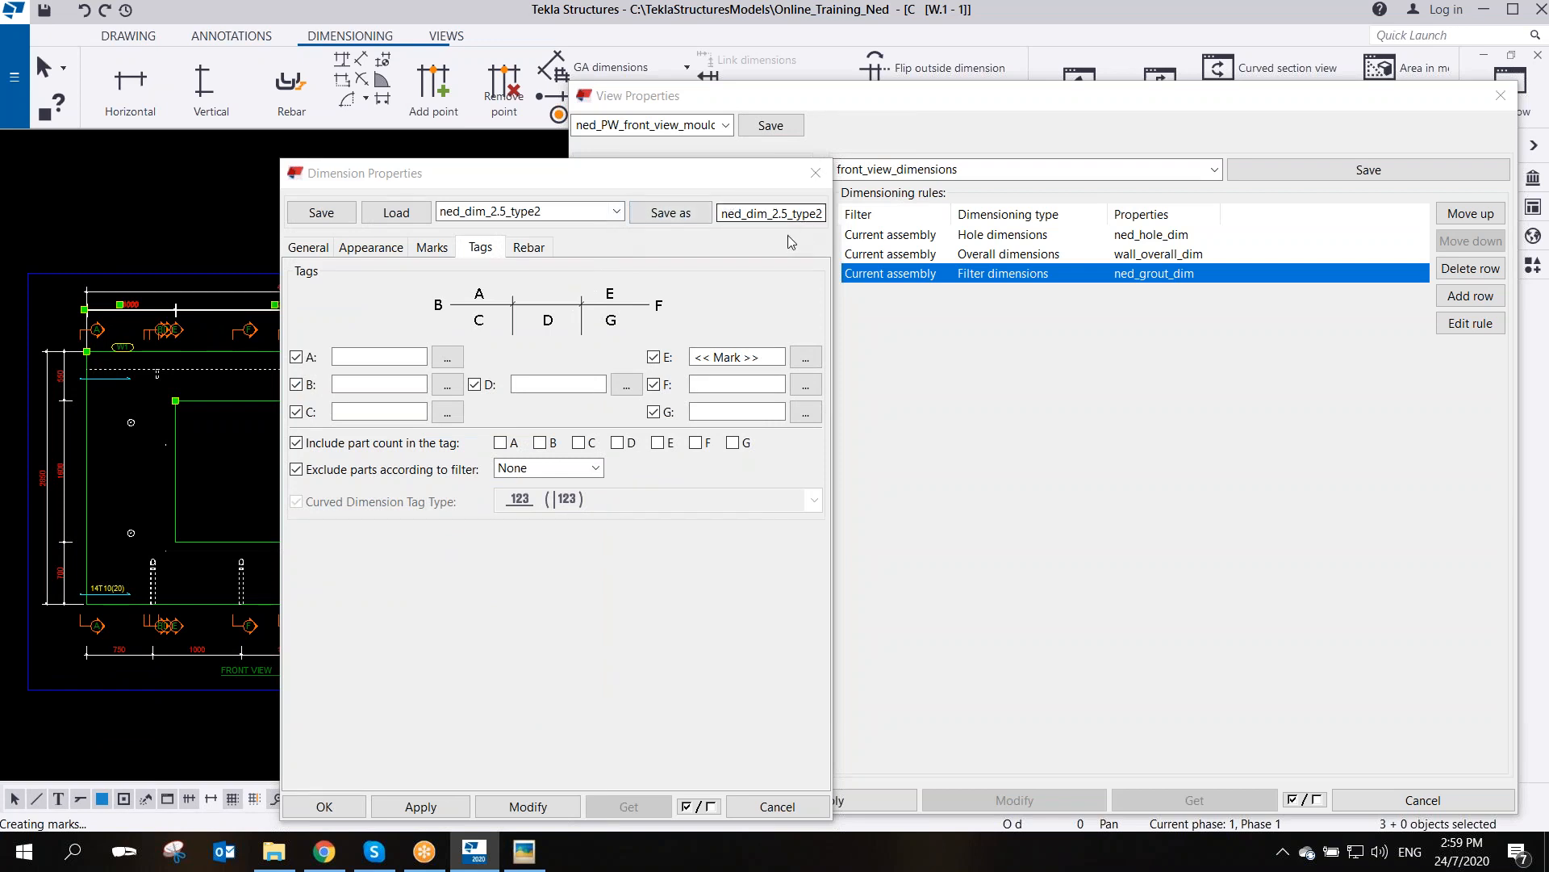
# - Save the tagged dimension settings as ned_dim_2.5_type2_tag and close the dimension properties
pyautogui.click(821, 216)
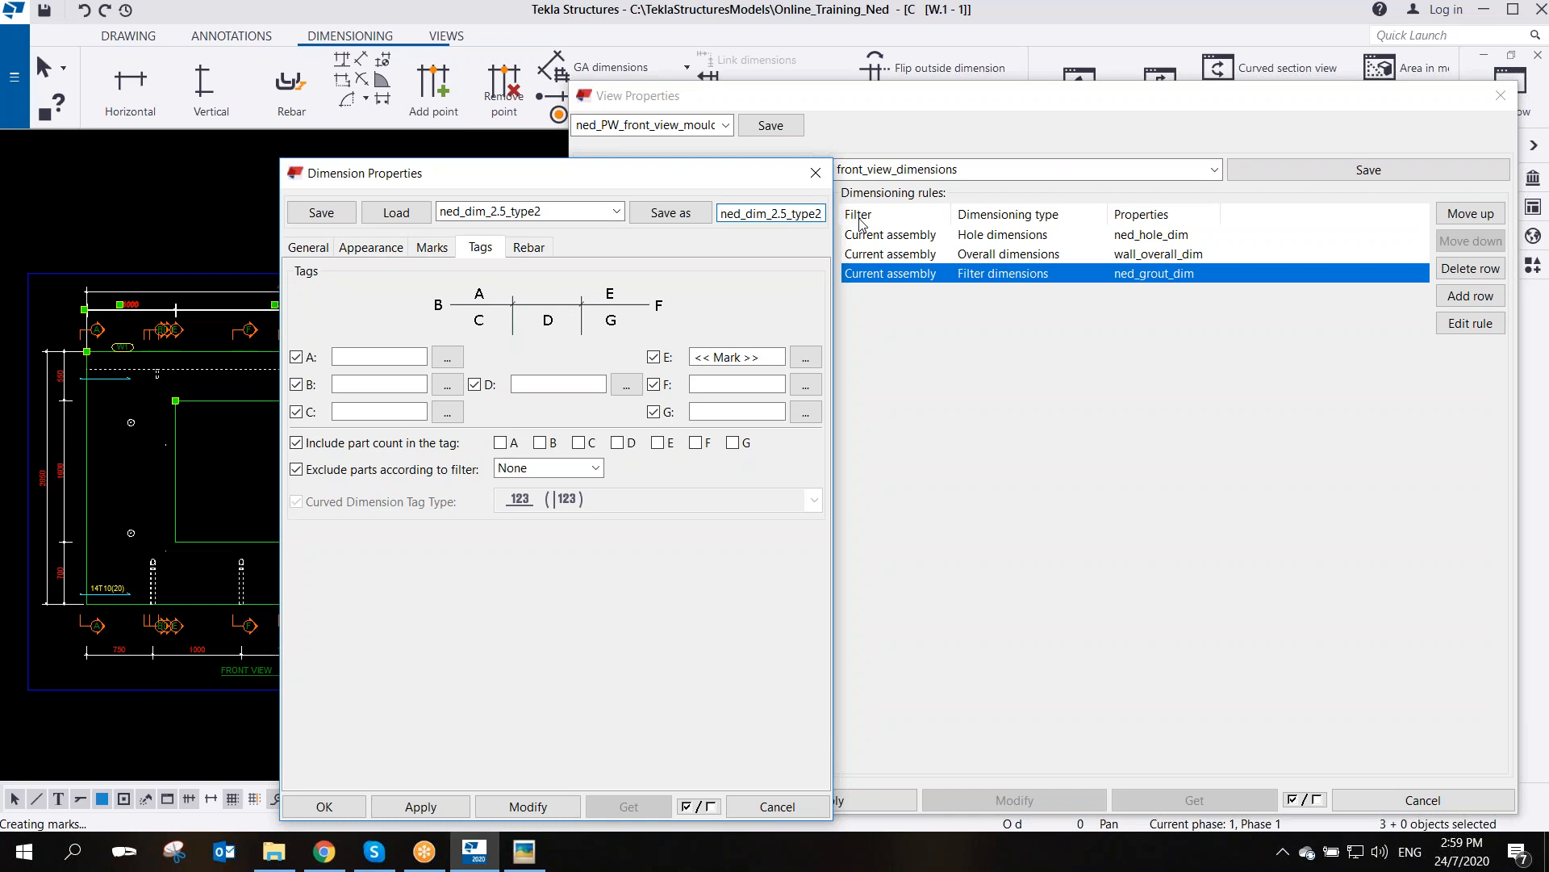
pyautogui.write('_tag')
pyautogui.click(670, 214)
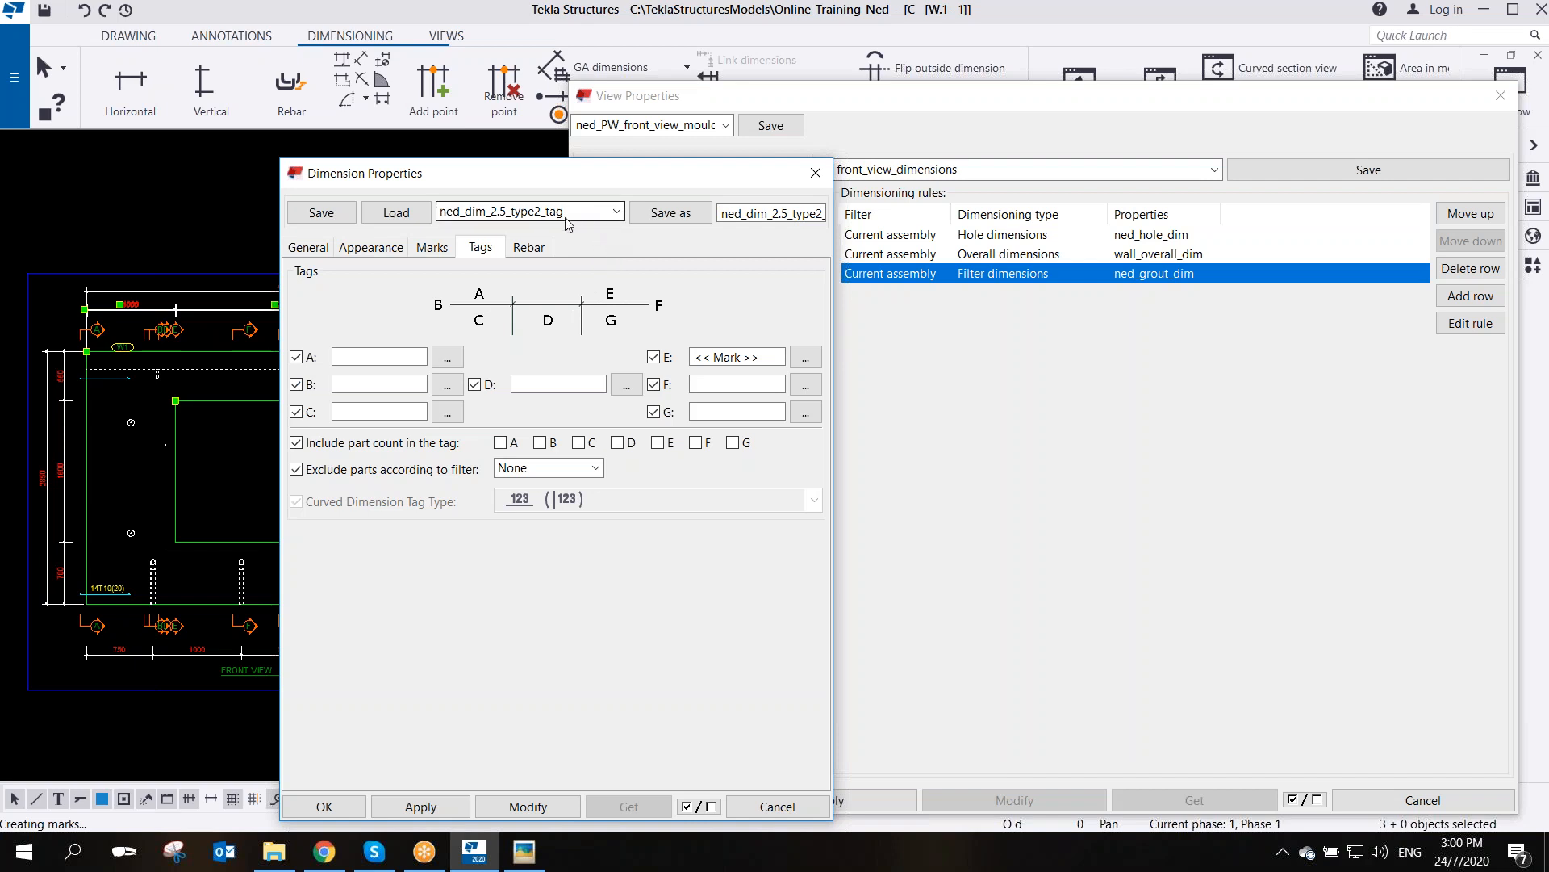
pyautogui.click(816, 175)
pyautogui.moveTo(990, 100); pyautogui.dragTo(781, 112)
pyautogui.moveTo(1035, 121); pyautogui.dragTo(855, 130)
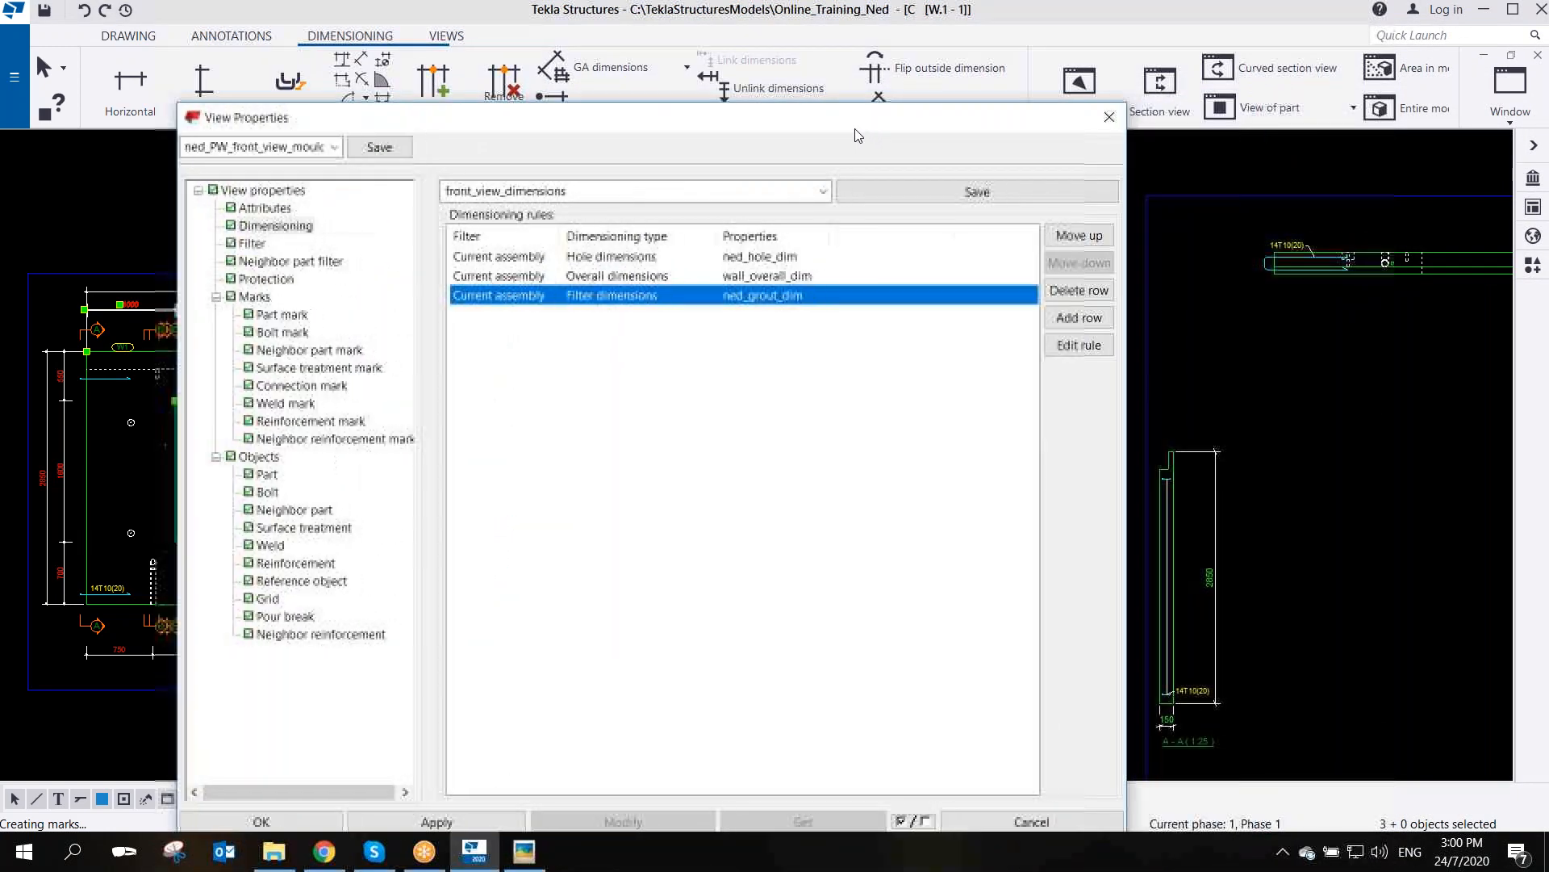
pyautogui.click(965, 348)
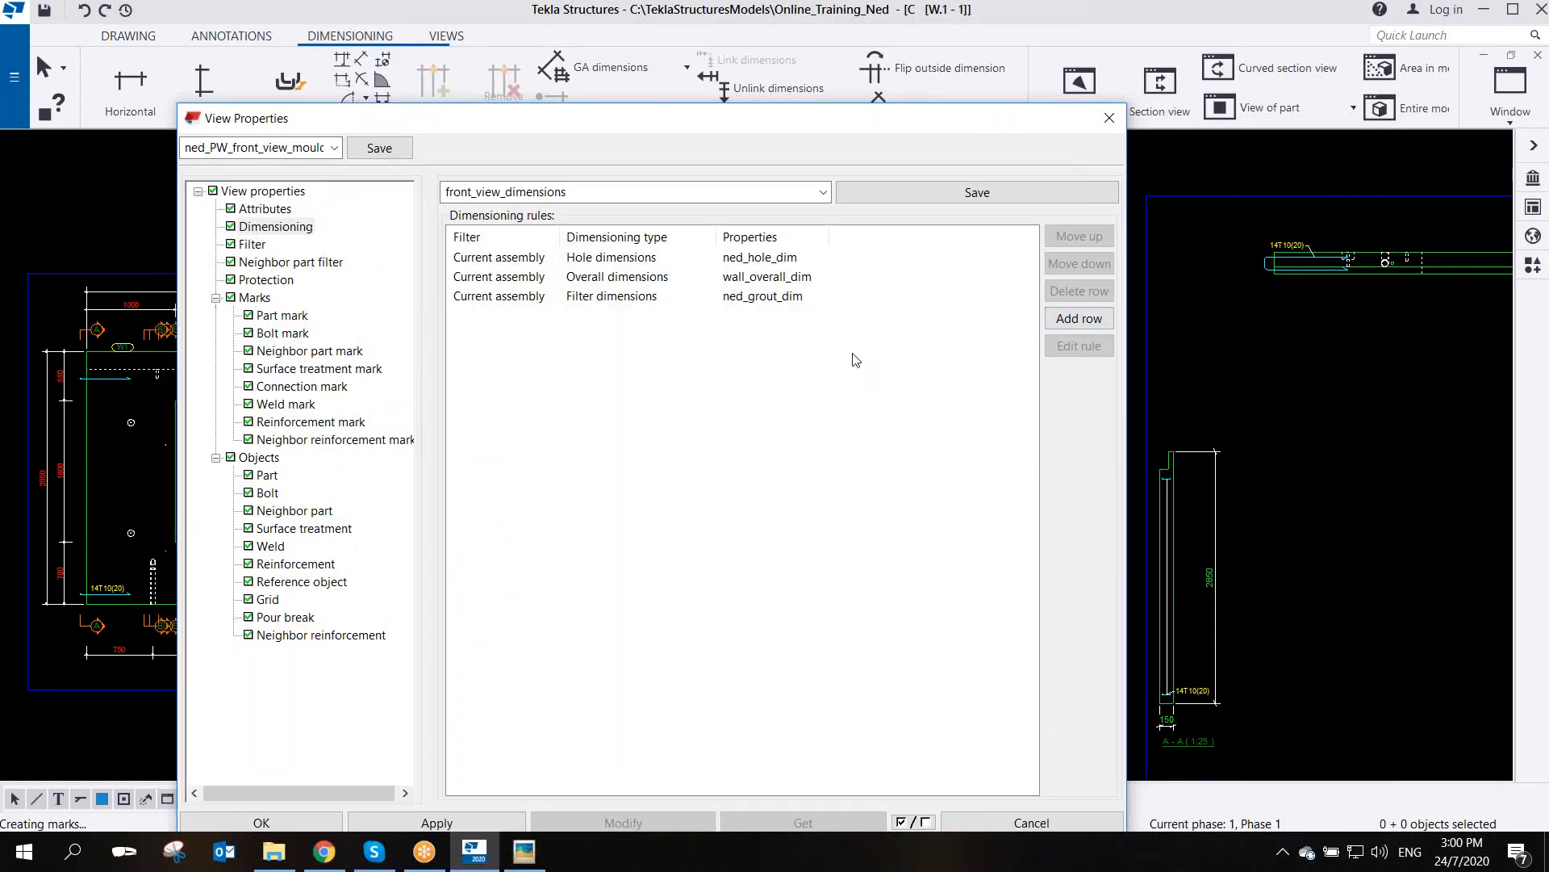
pyautogui.click(1081, 321)
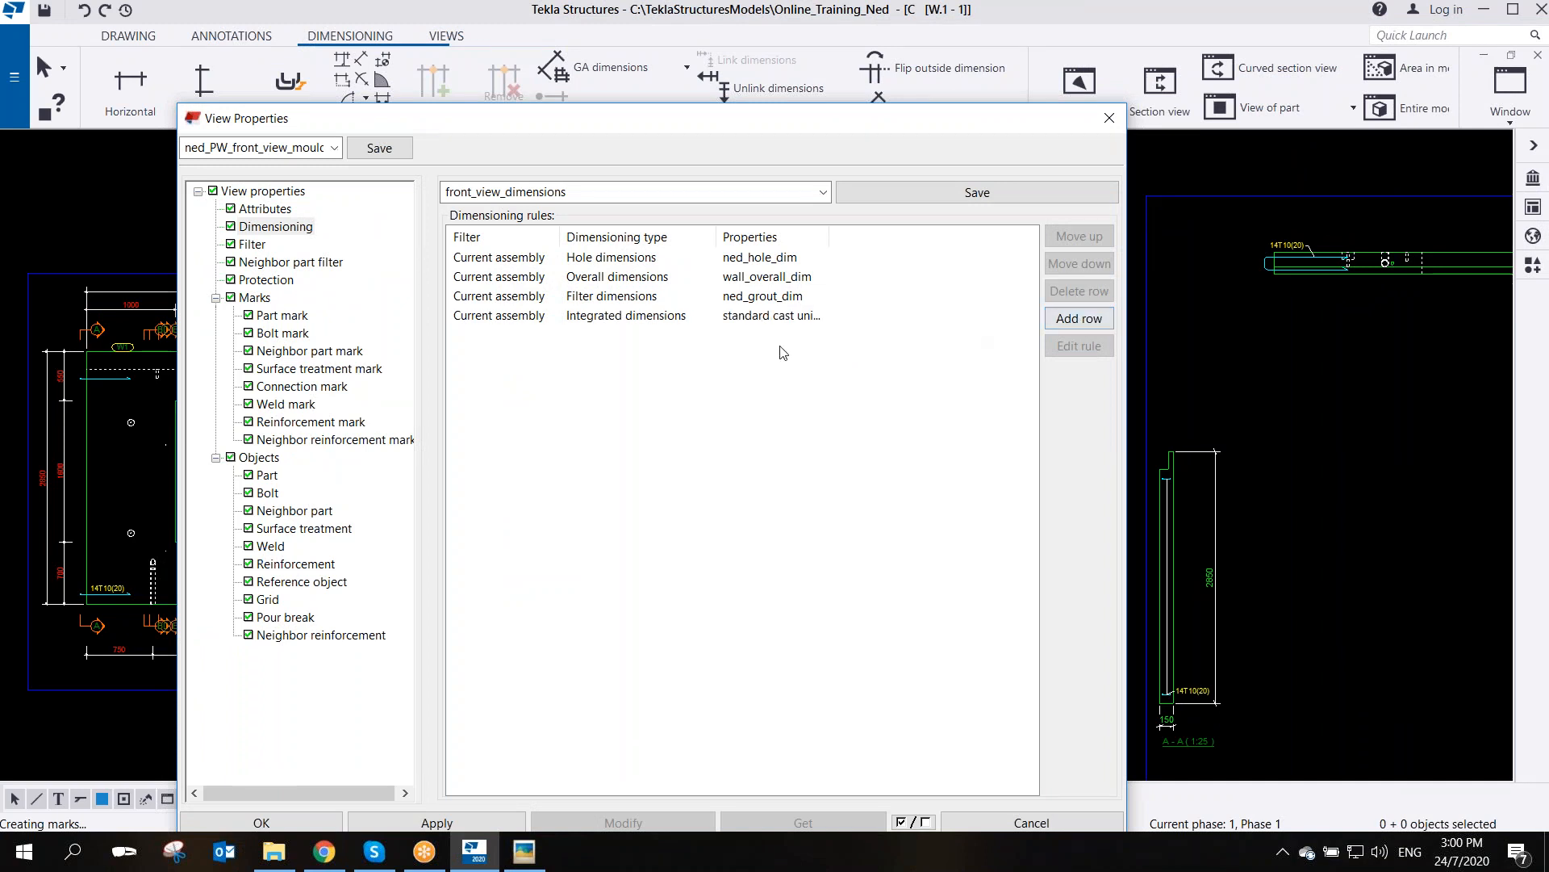
pyautogui.click(680, 318)
pyautogui.click(709, 316)
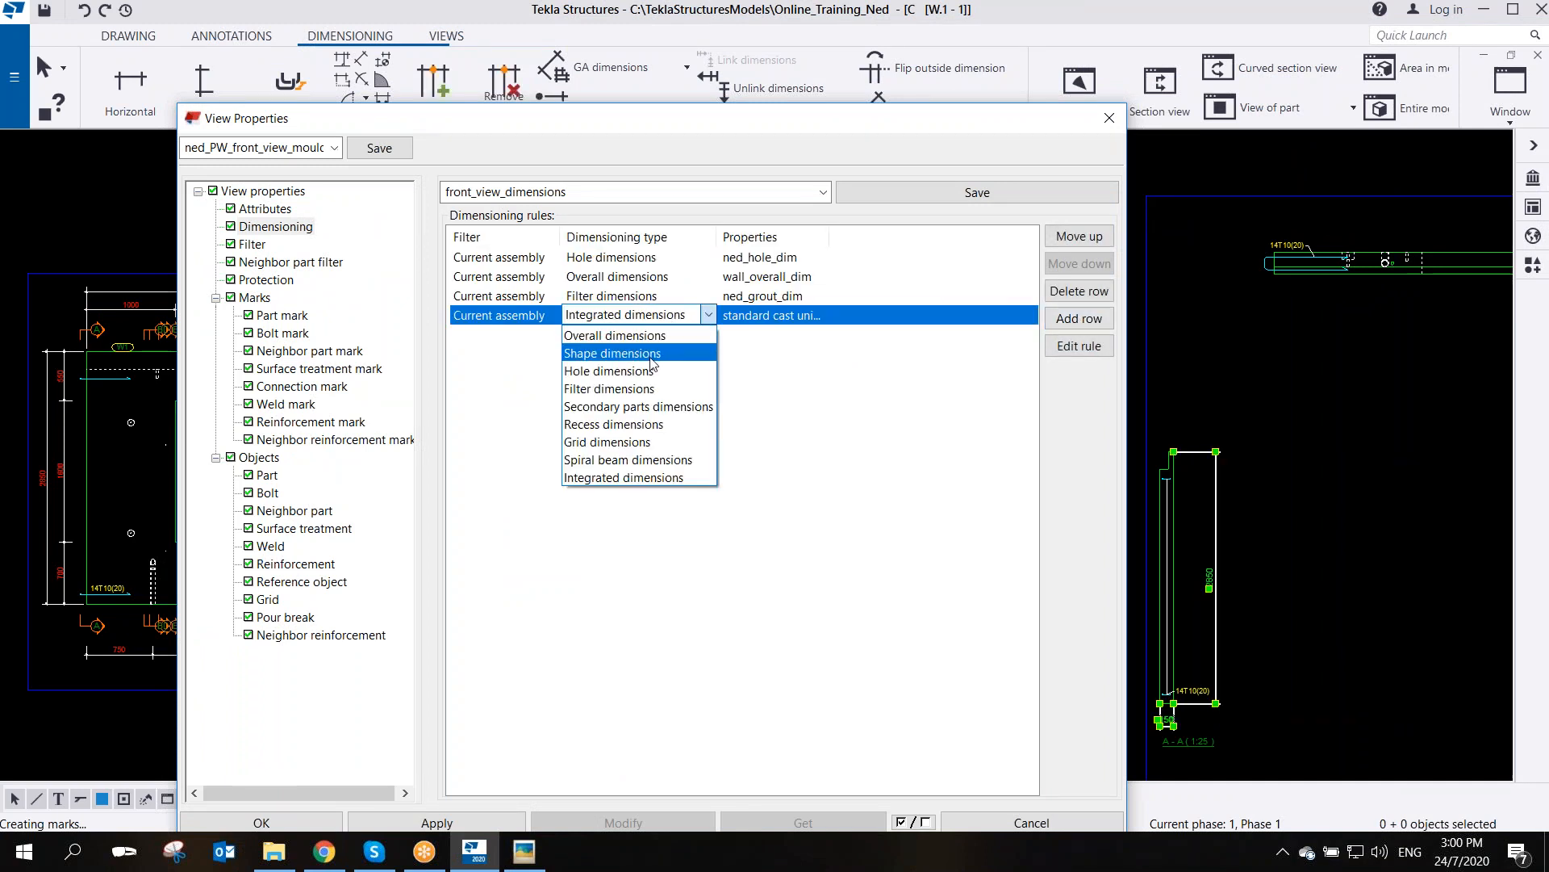
pyautogui.click(743, 355)
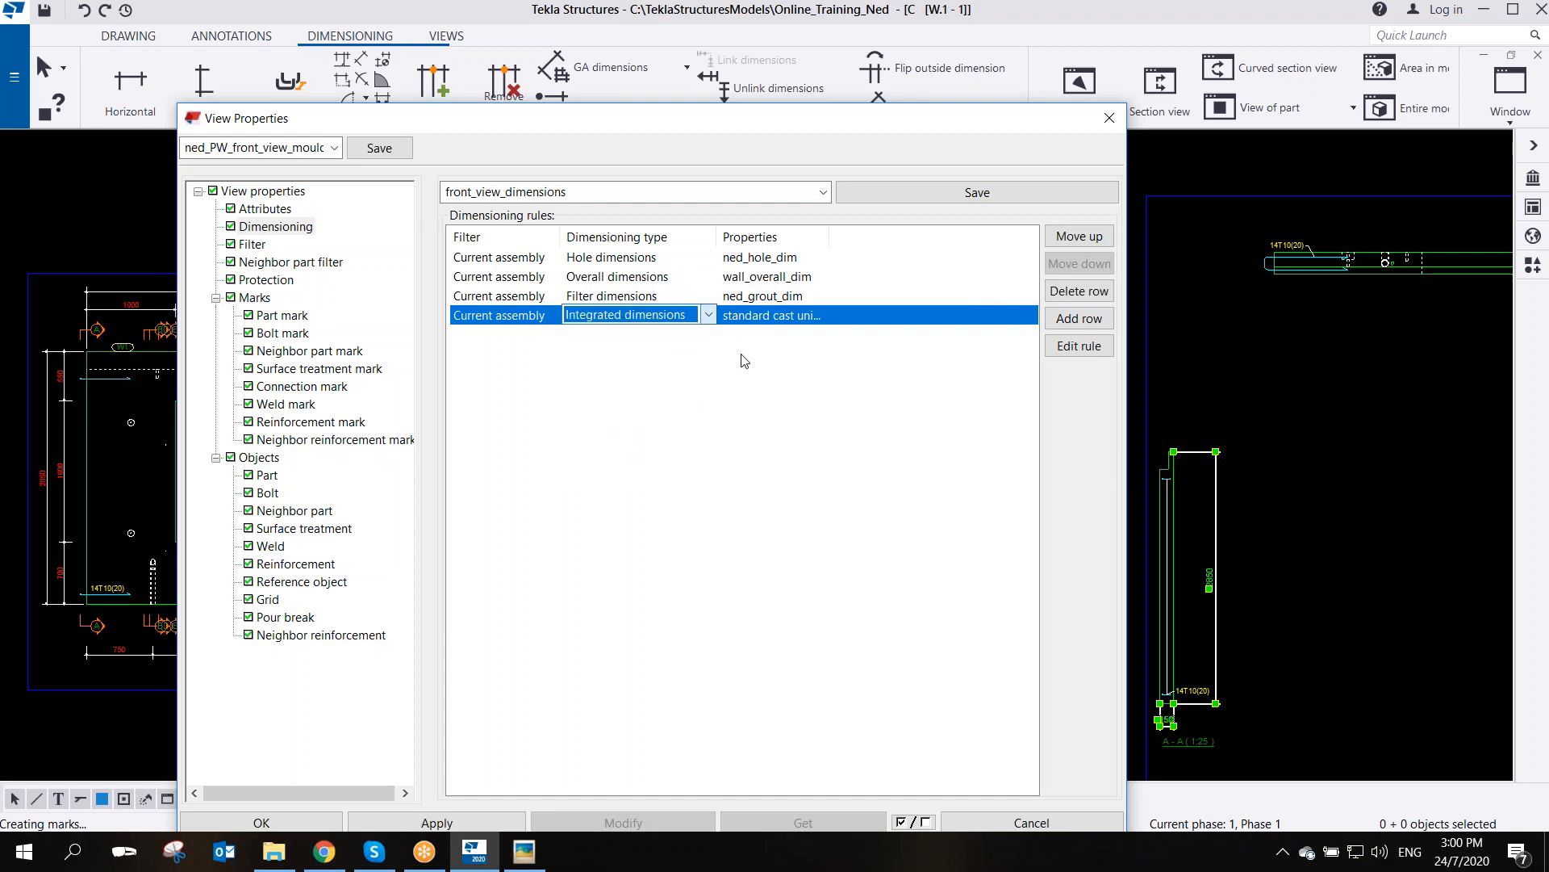
pyautogui.click(1066, 295)
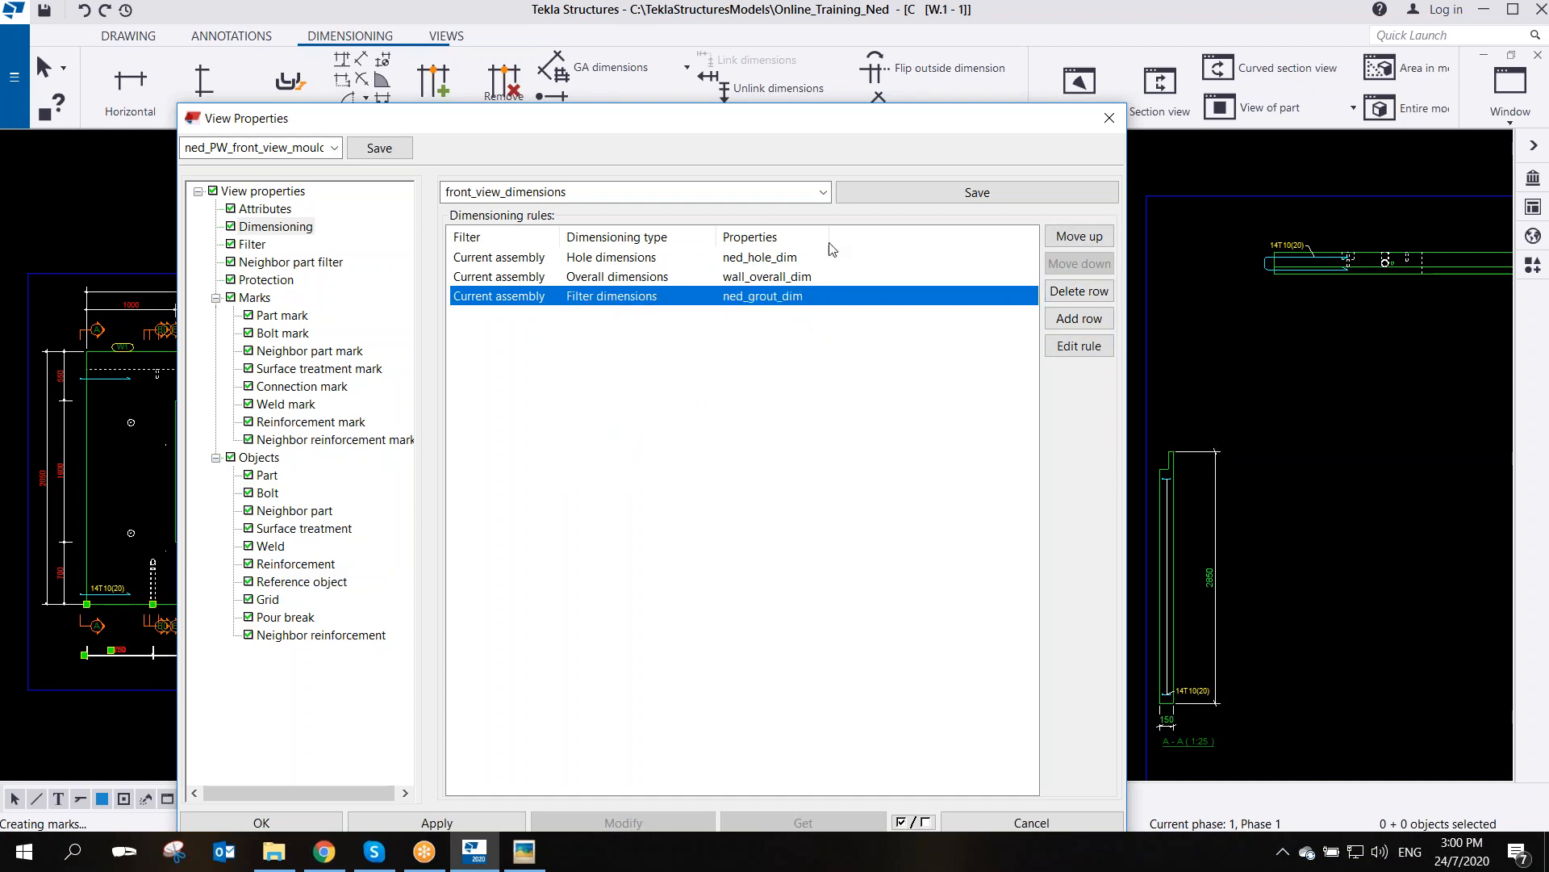
pyautogui.moveTo(890, 127); pyautogui.dragTo(841, 99)
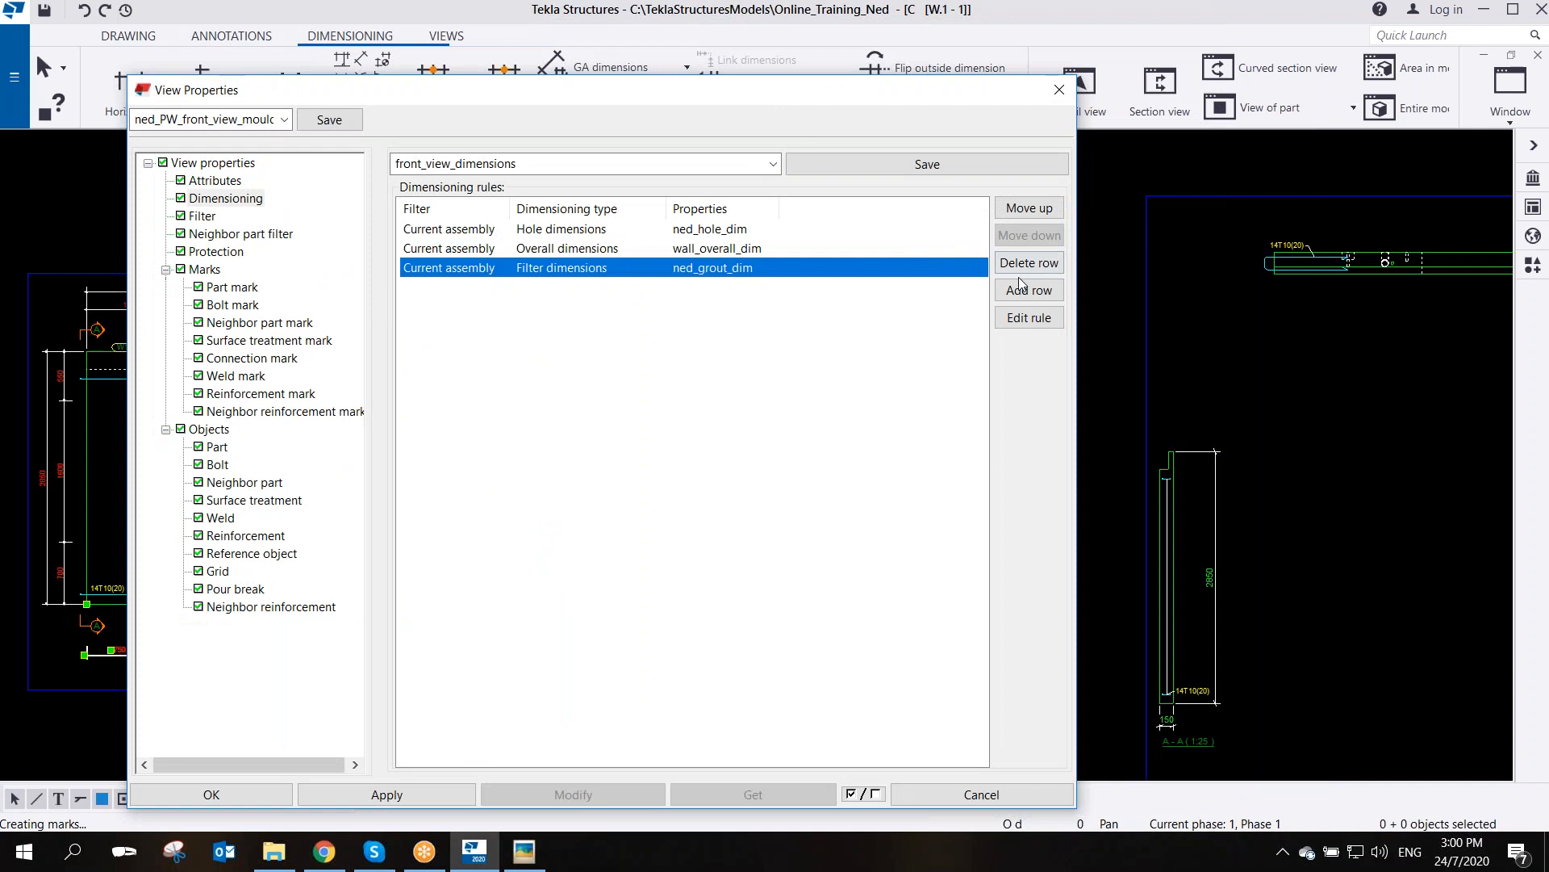
# - Edit the grout filter dimensioning rule to use the ned_dim_2.5_type2_tag dimension properties and save it as ned_grout_dim
pyautogui.click(1029, 319)
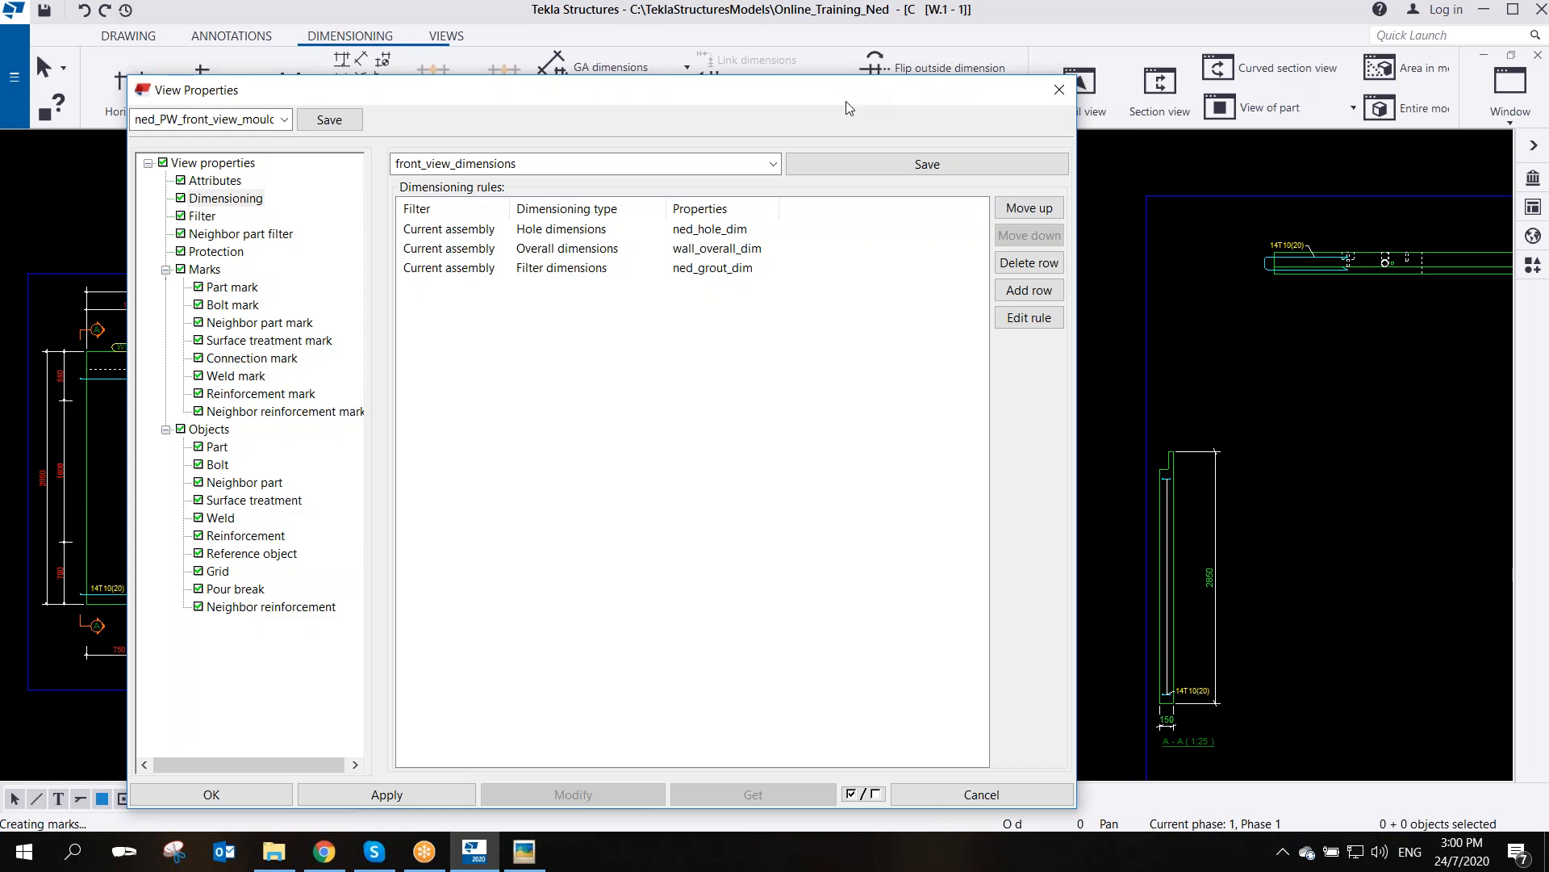
pyautogui.moveTo(868, 99); pyautogui.dragTo(1139, 72)
pyautogui.click(390, 27)
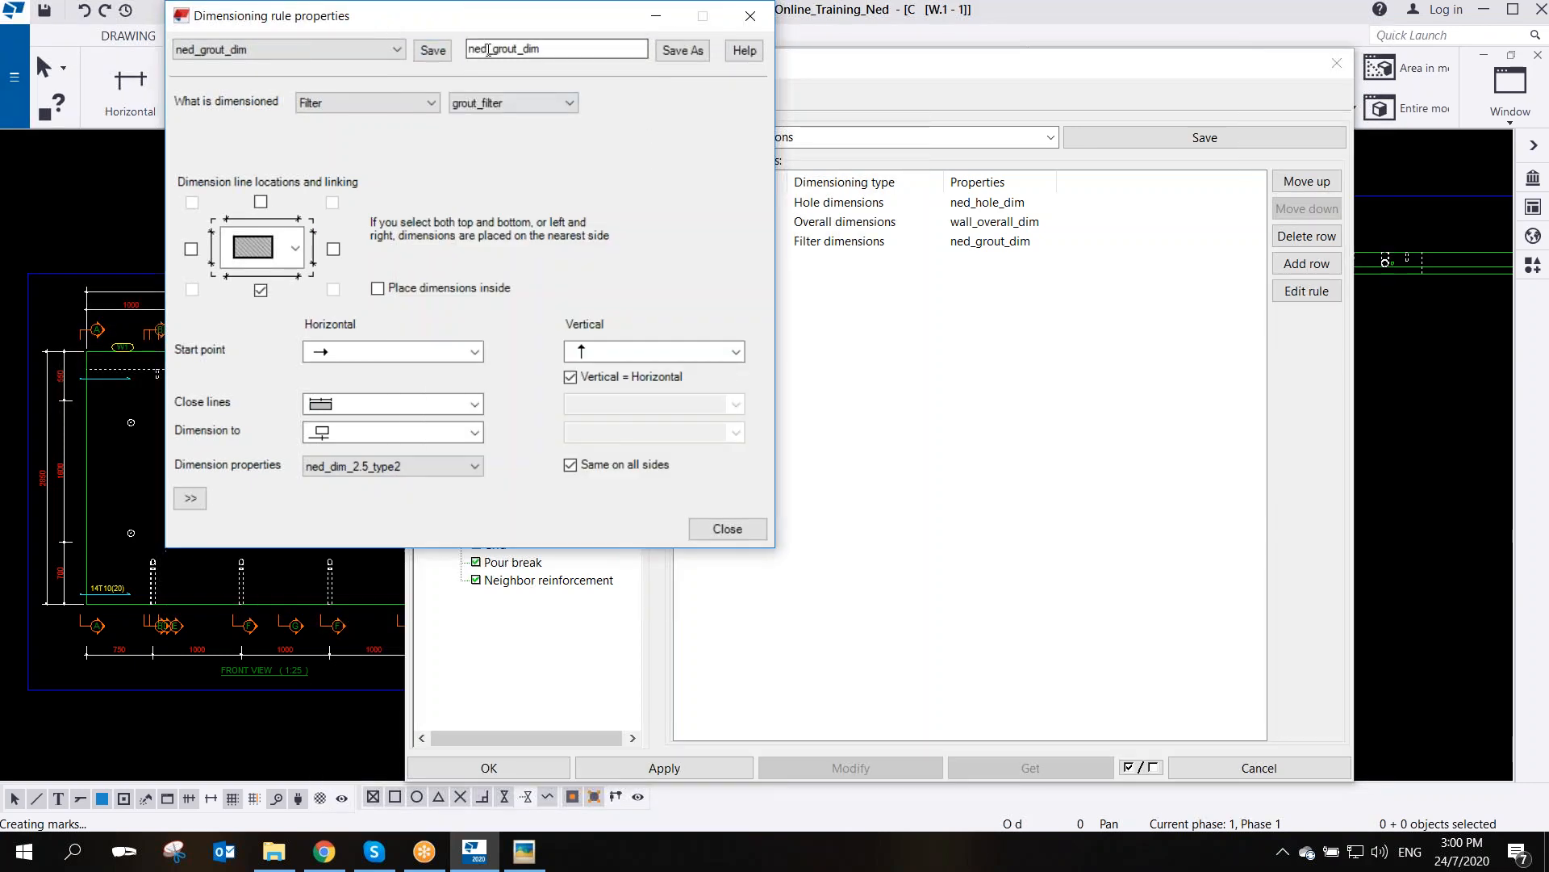
pyautogui.moveTo(423, 28); pyautogui.dragTo(609, 104)
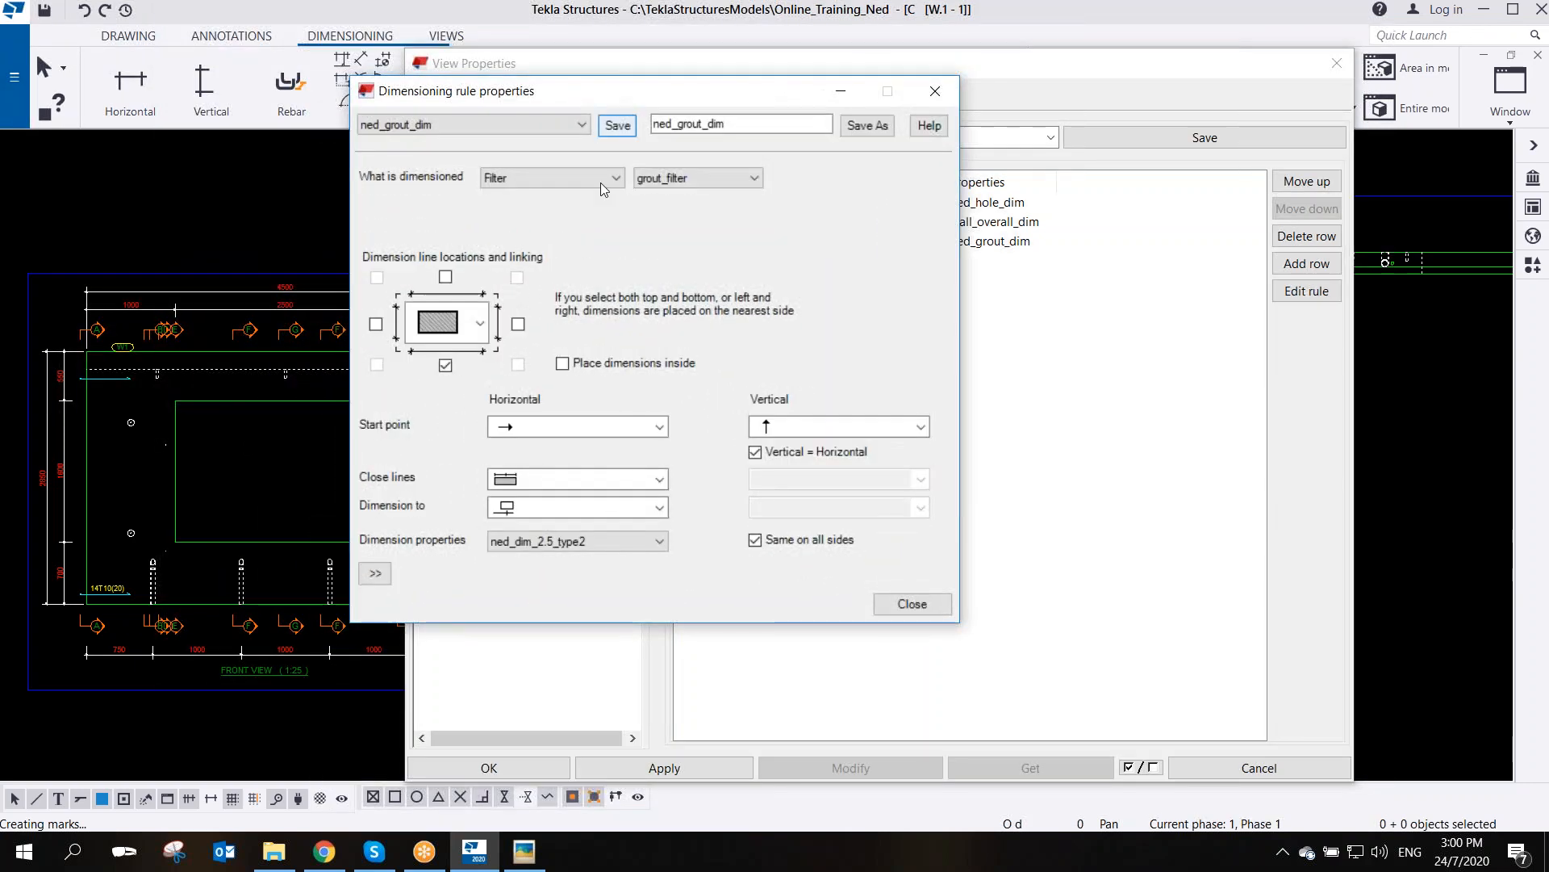
pyautogui.click(659, 541)
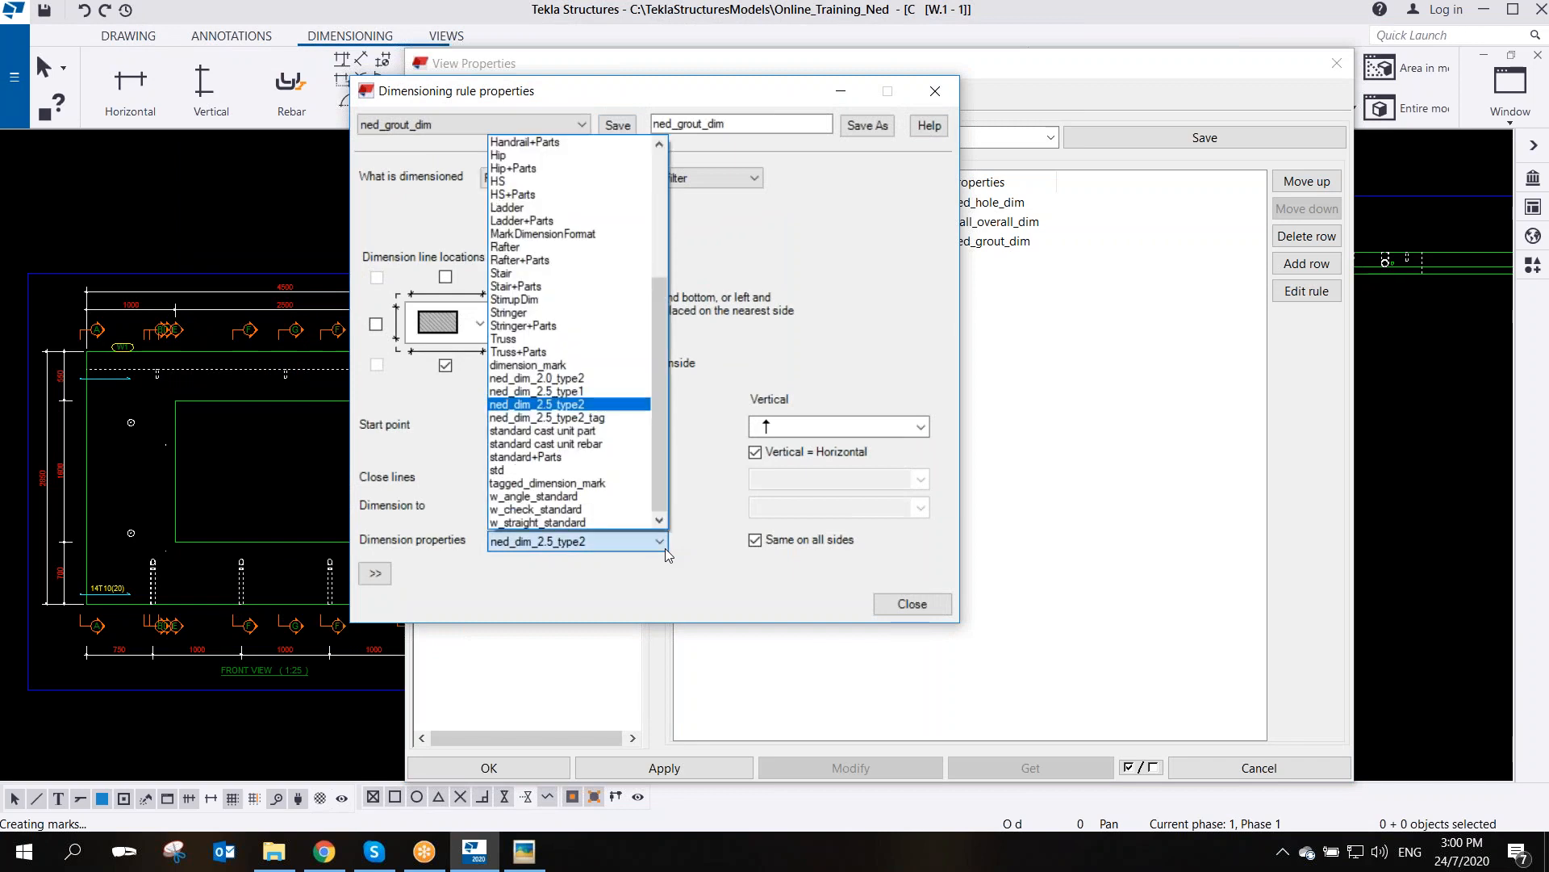
pyautogui.click(611, 418)
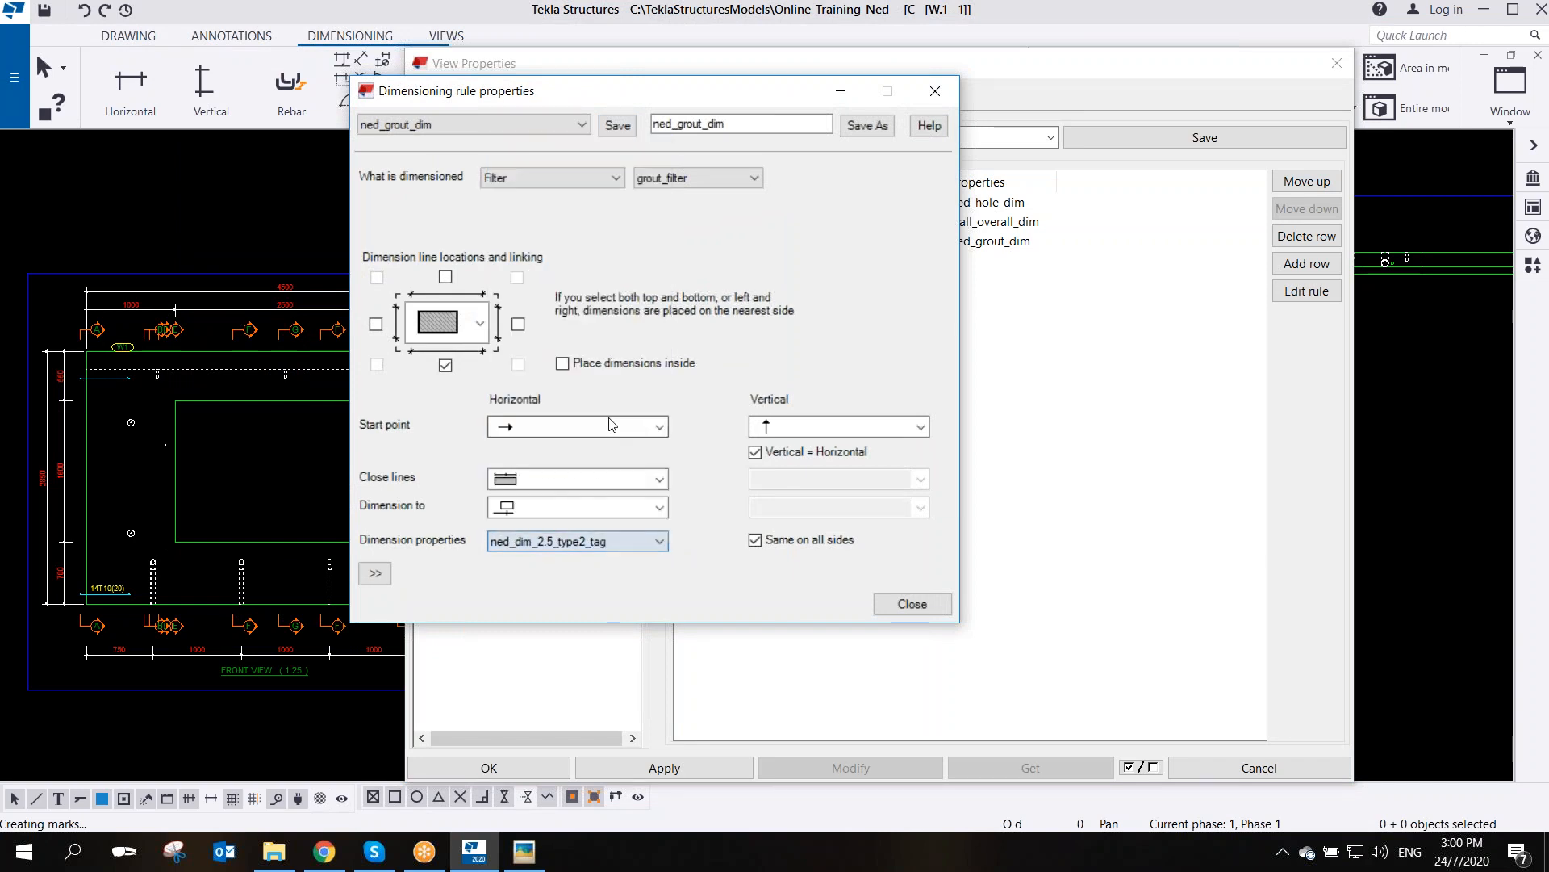
pyautogui.click(860, 127)
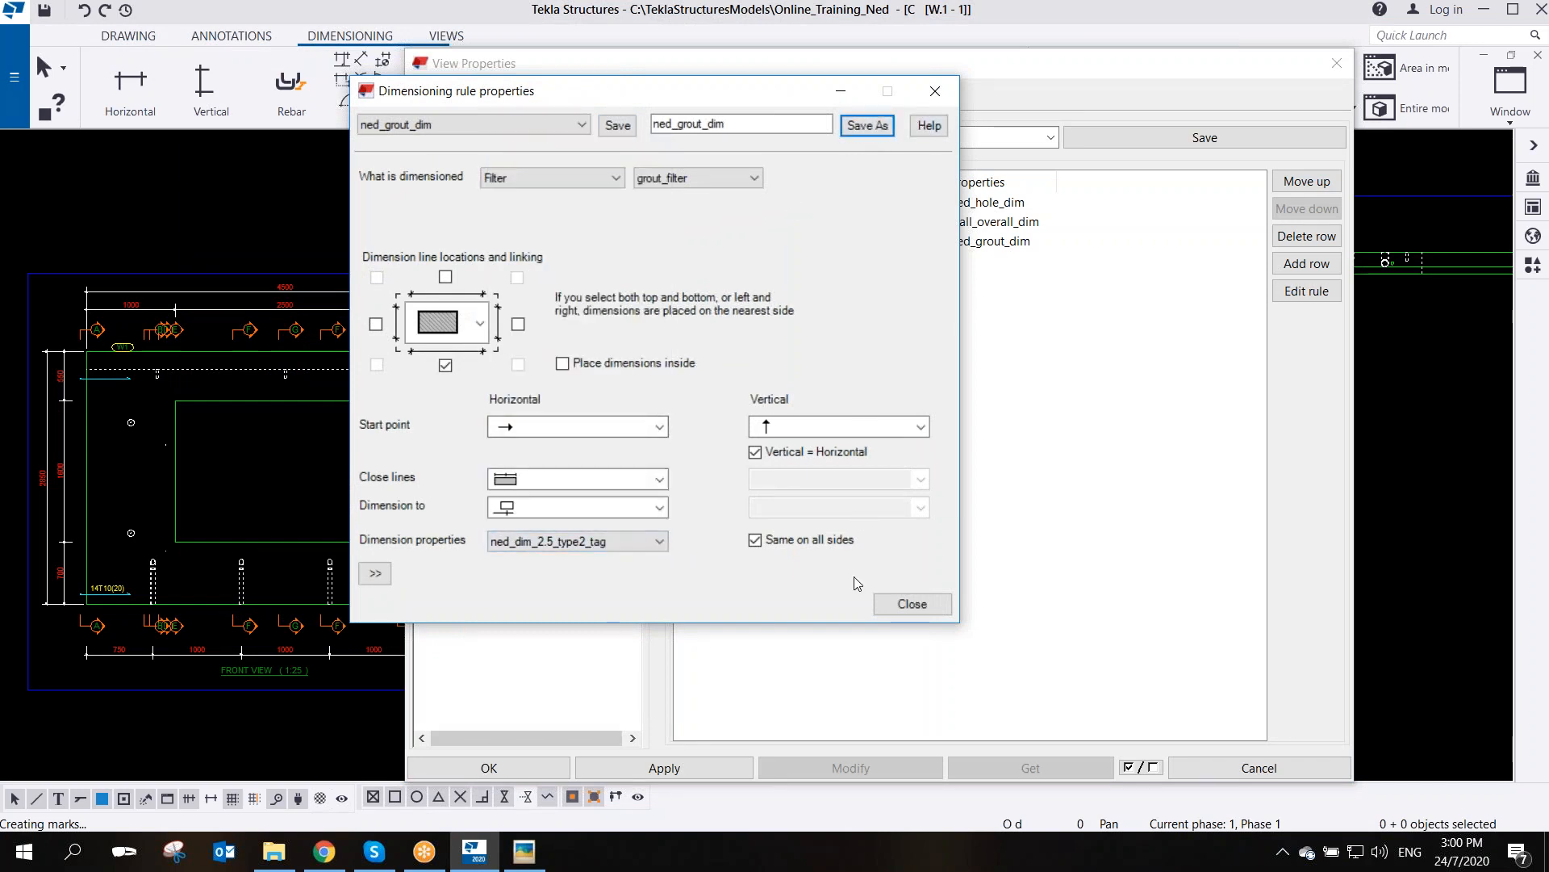
pyautogui.click(912, 605)
# - Modify the front view with the updated dimensioning rules and check the tag at the end of the grout tube dimension line
pyautogui.click(311, 274)
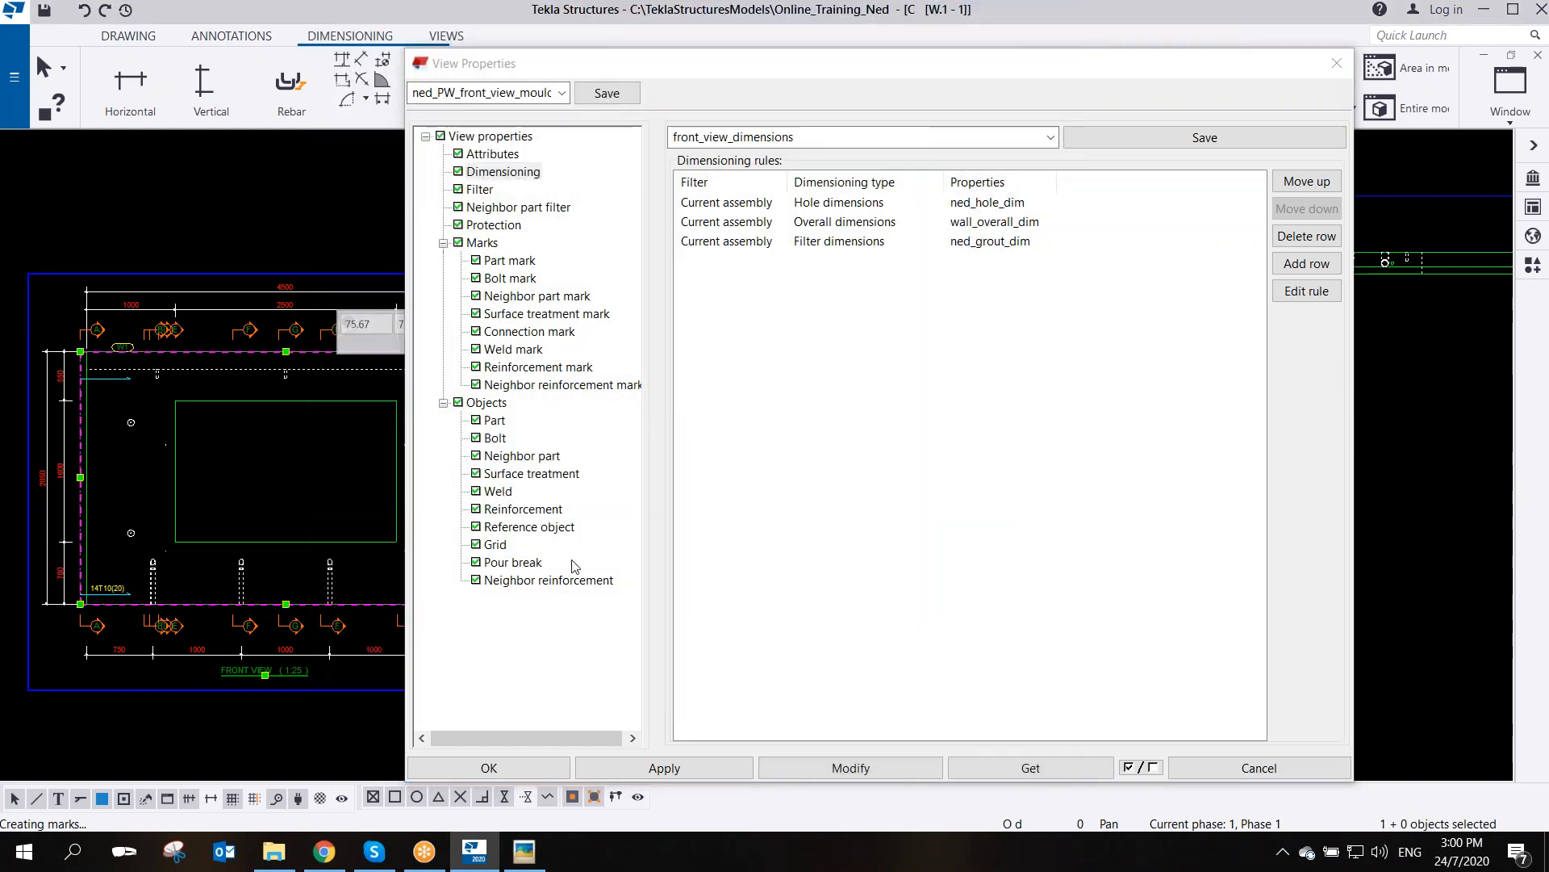
pyautogui.click(840, 769)
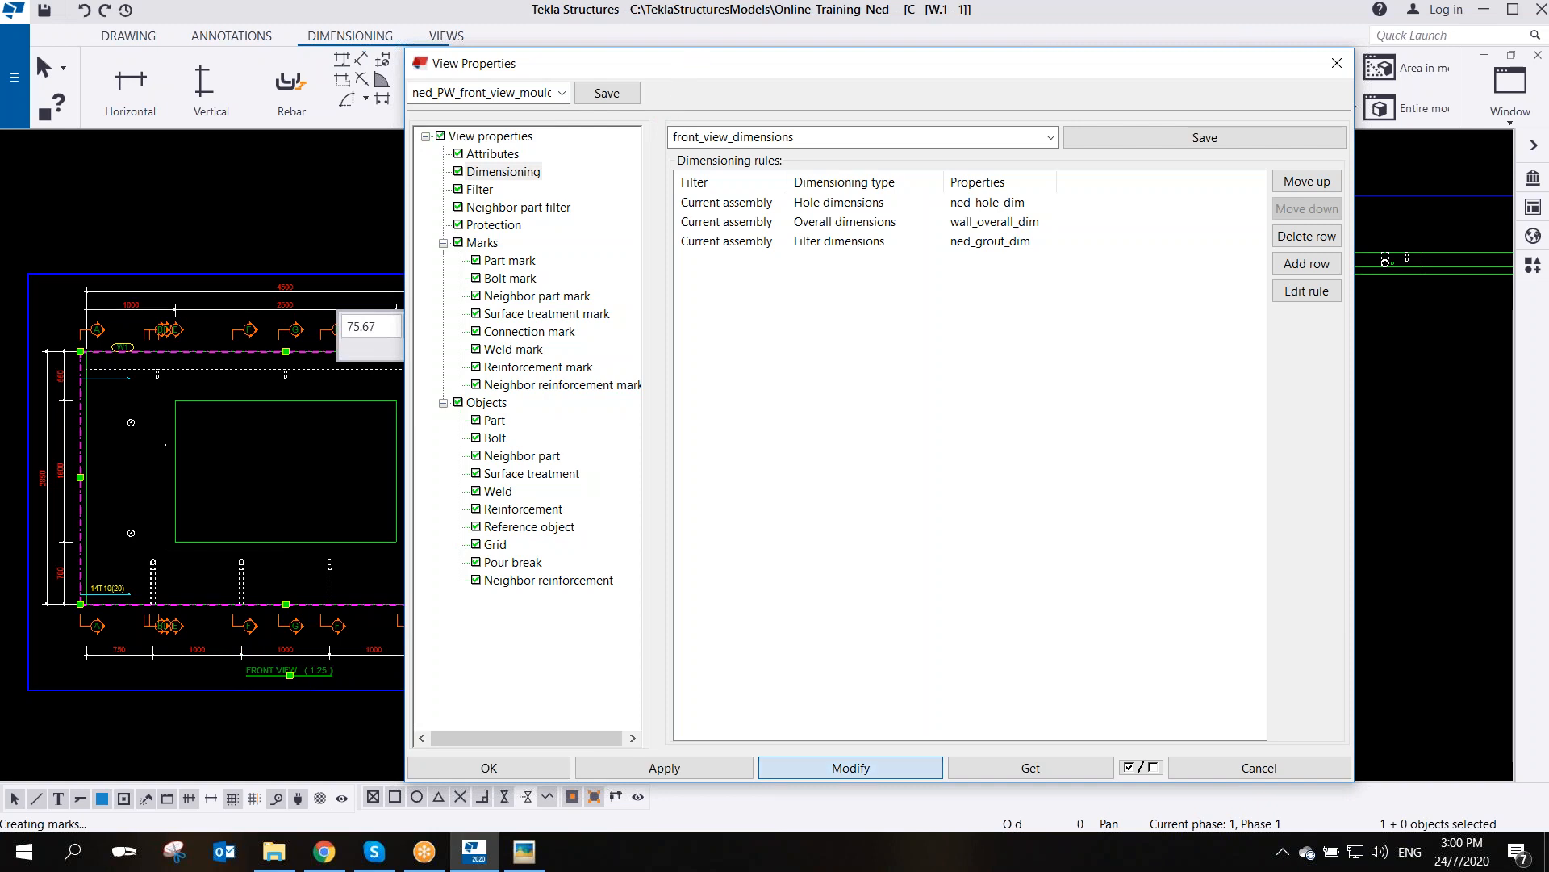
pyautogui.moveTo(698, 71); pyautogui.dragTo(882, 42)
pyautogui.scroll(5, 518, 657)
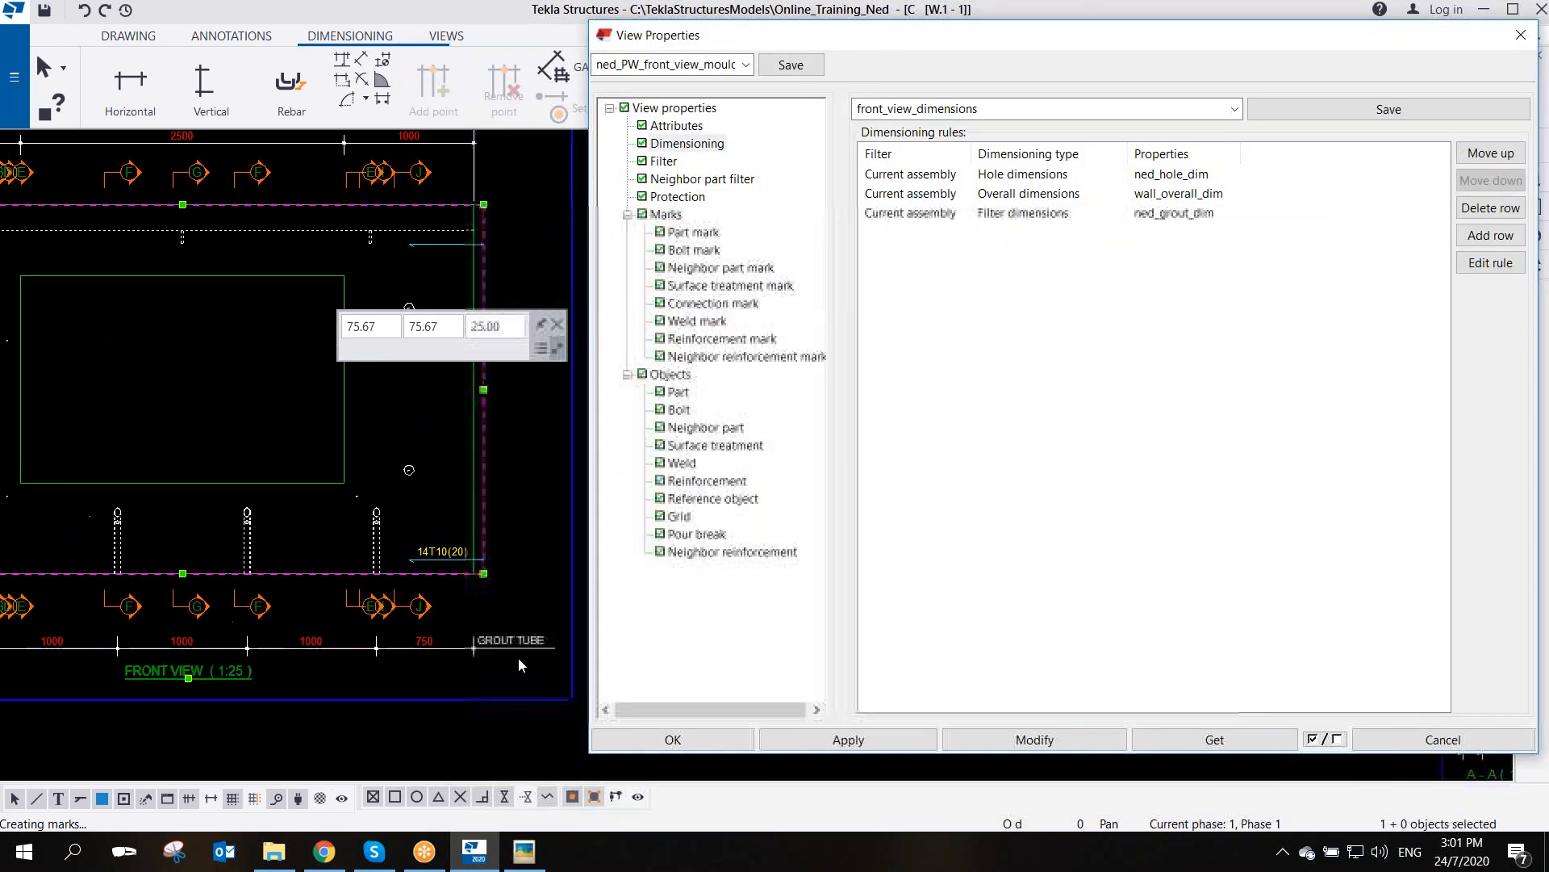
pyautogui.scroll(2, 519, 645)
pyautogui.scroll(-6, 365, 627)
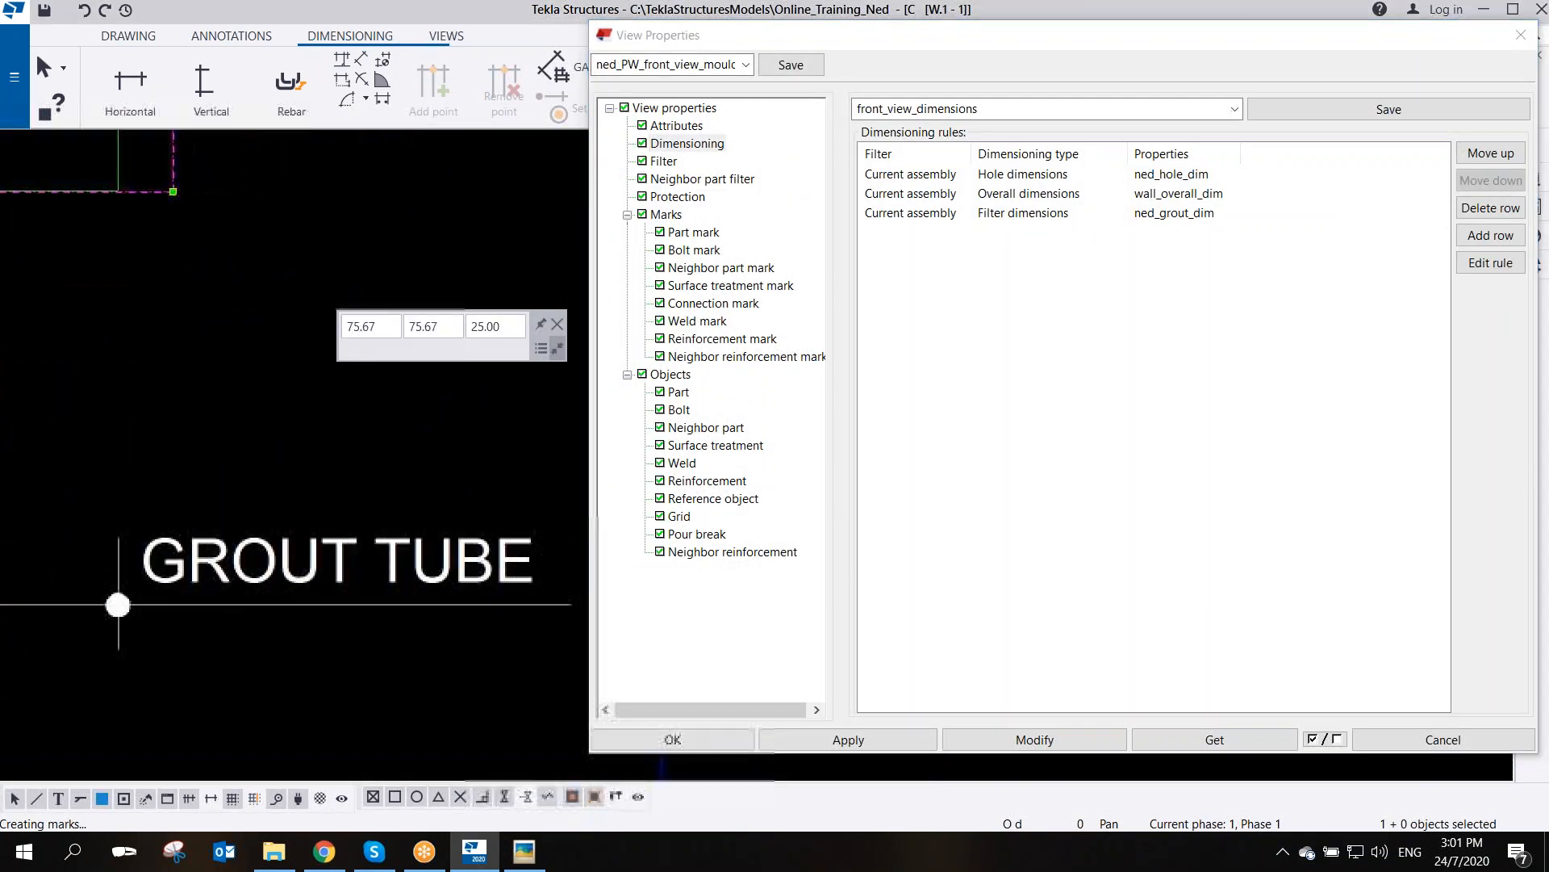
pyautogui.scroll(-2, 365, 627)
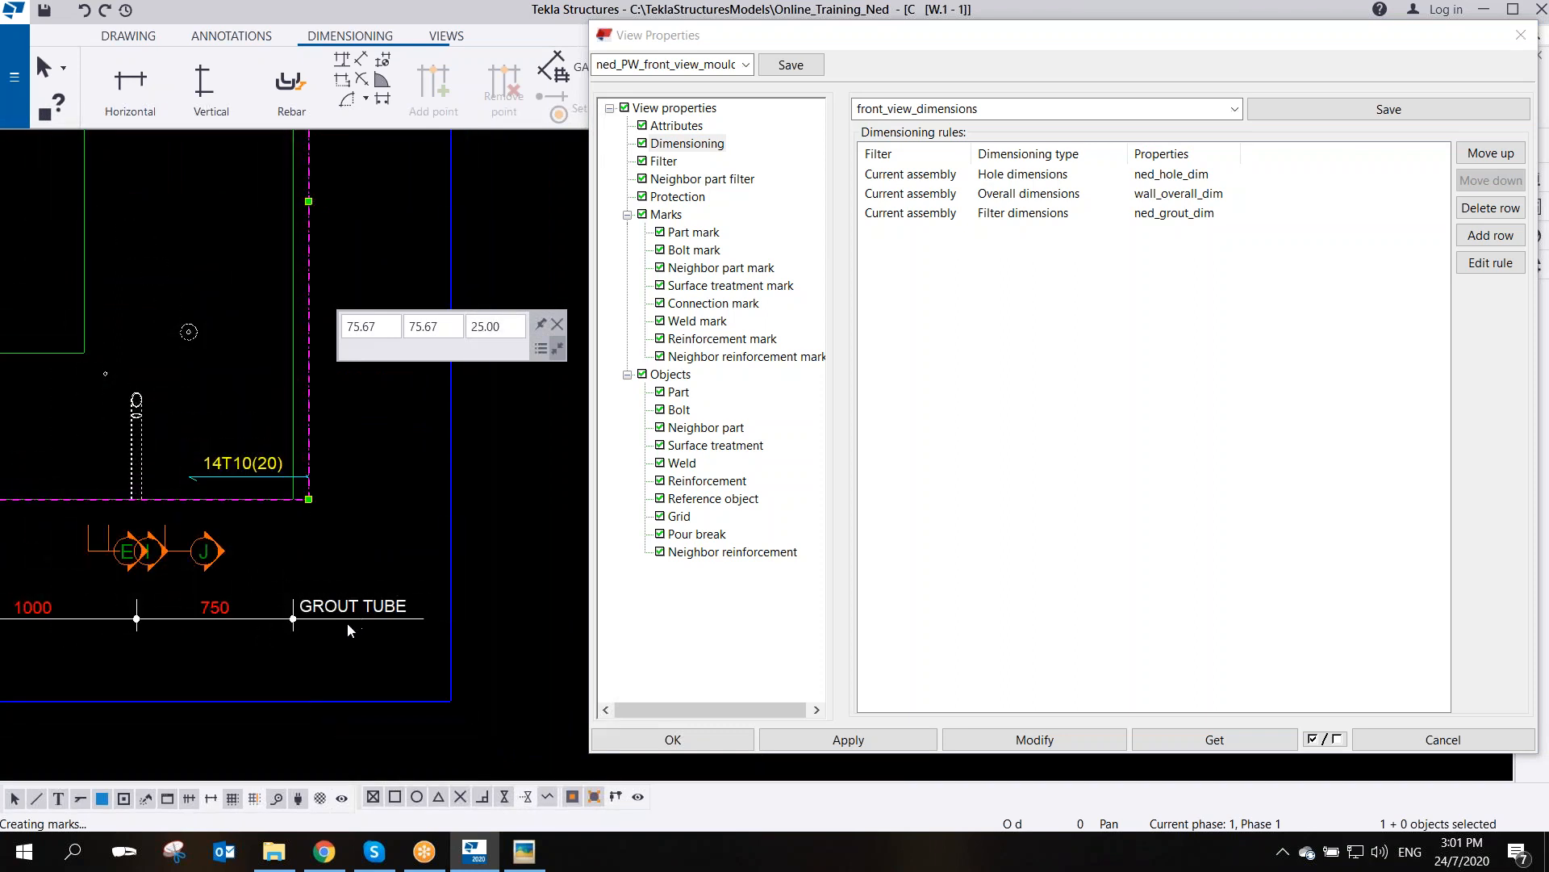
pyautogui.moveTo(1008, 48); pyautogui.dragTo(954, 82)
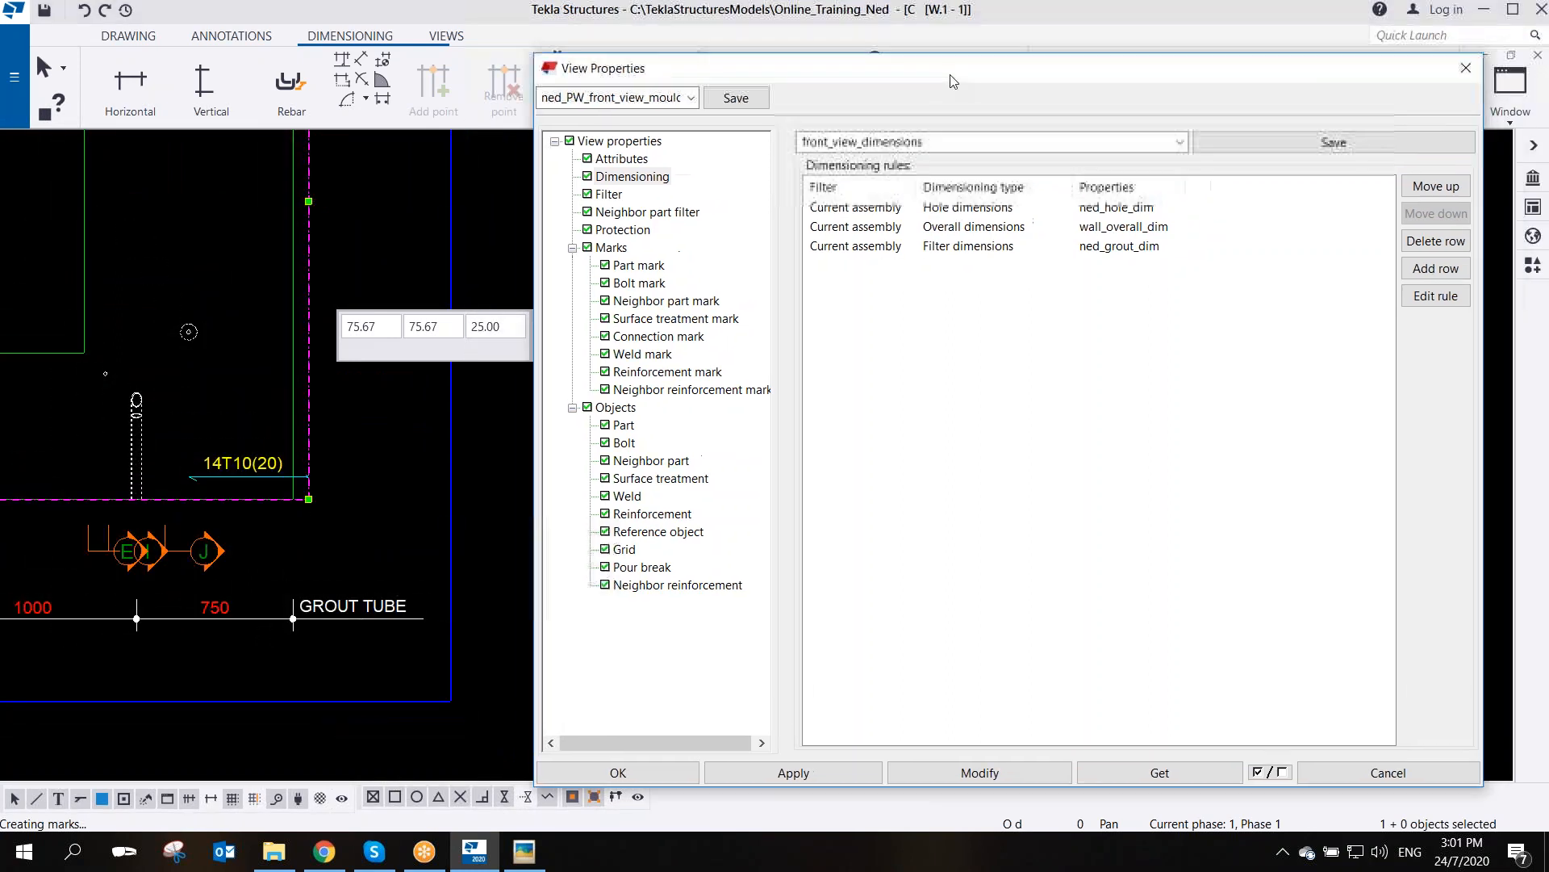
pyautogui.scroll(-3, 300, 607)
pyautogui.scroll(2, 296, 303)
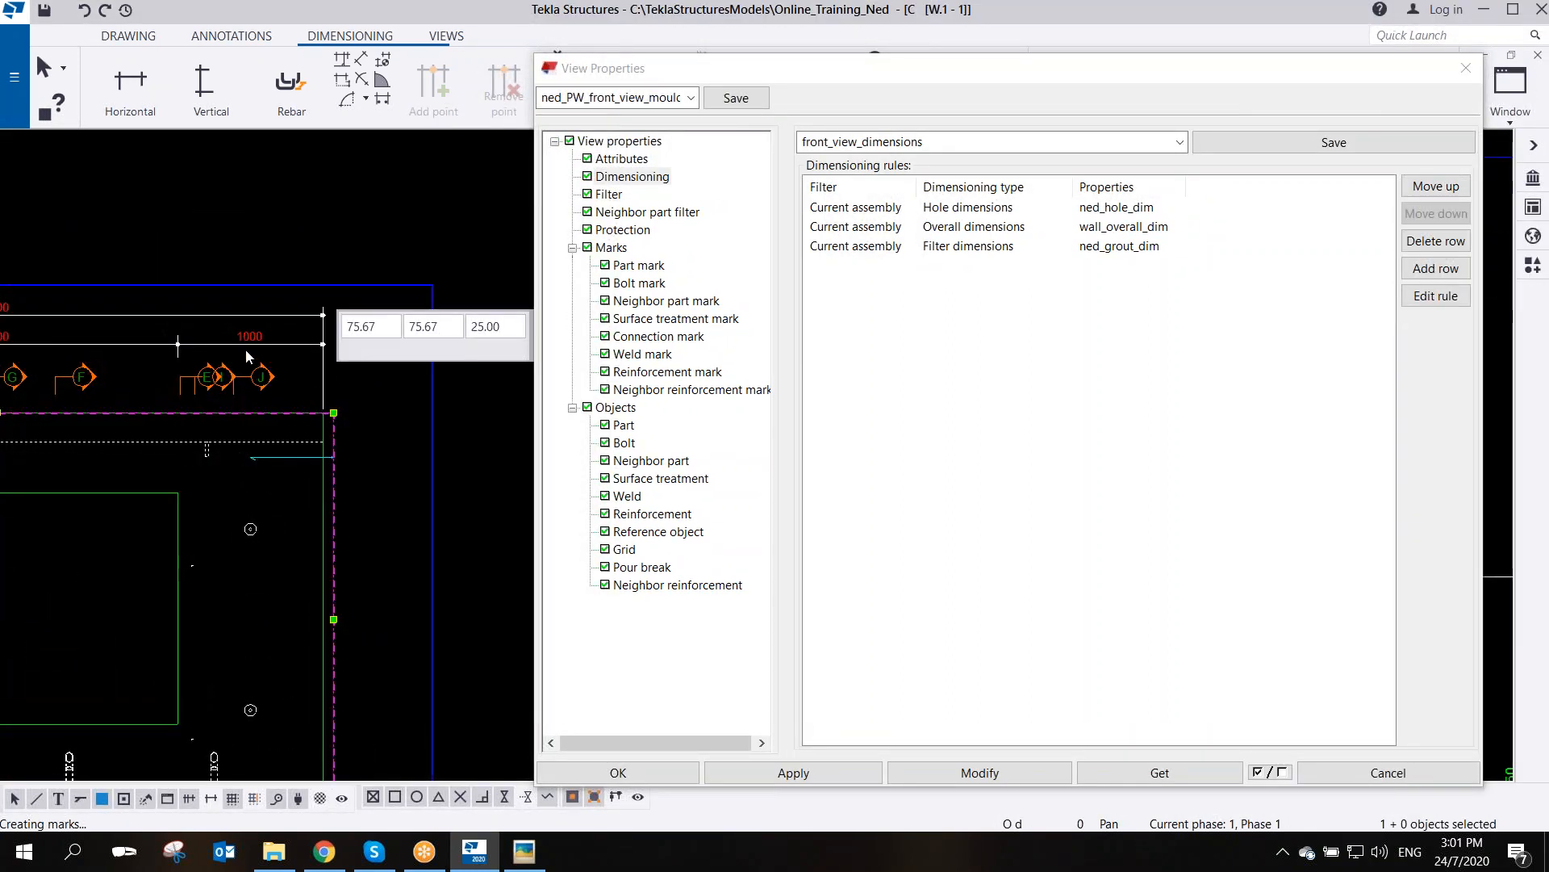
# - Inspect the tag settings of the opening dimension above the front view and close its properties unchanged
pyautogui.doubleClick(252, 348)
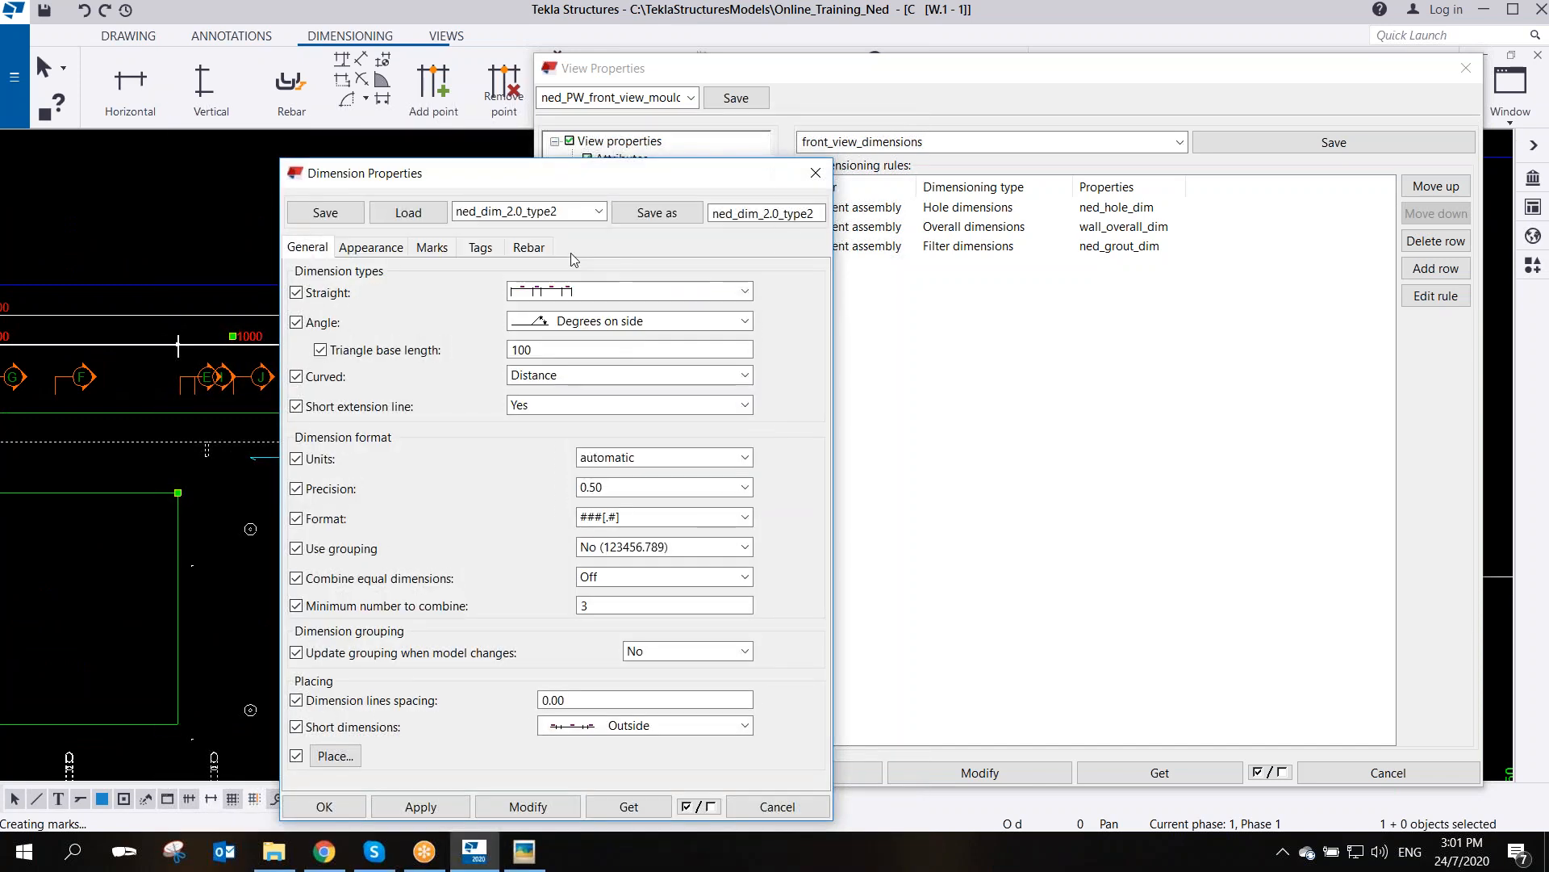
pyautogui.click(491, 252)
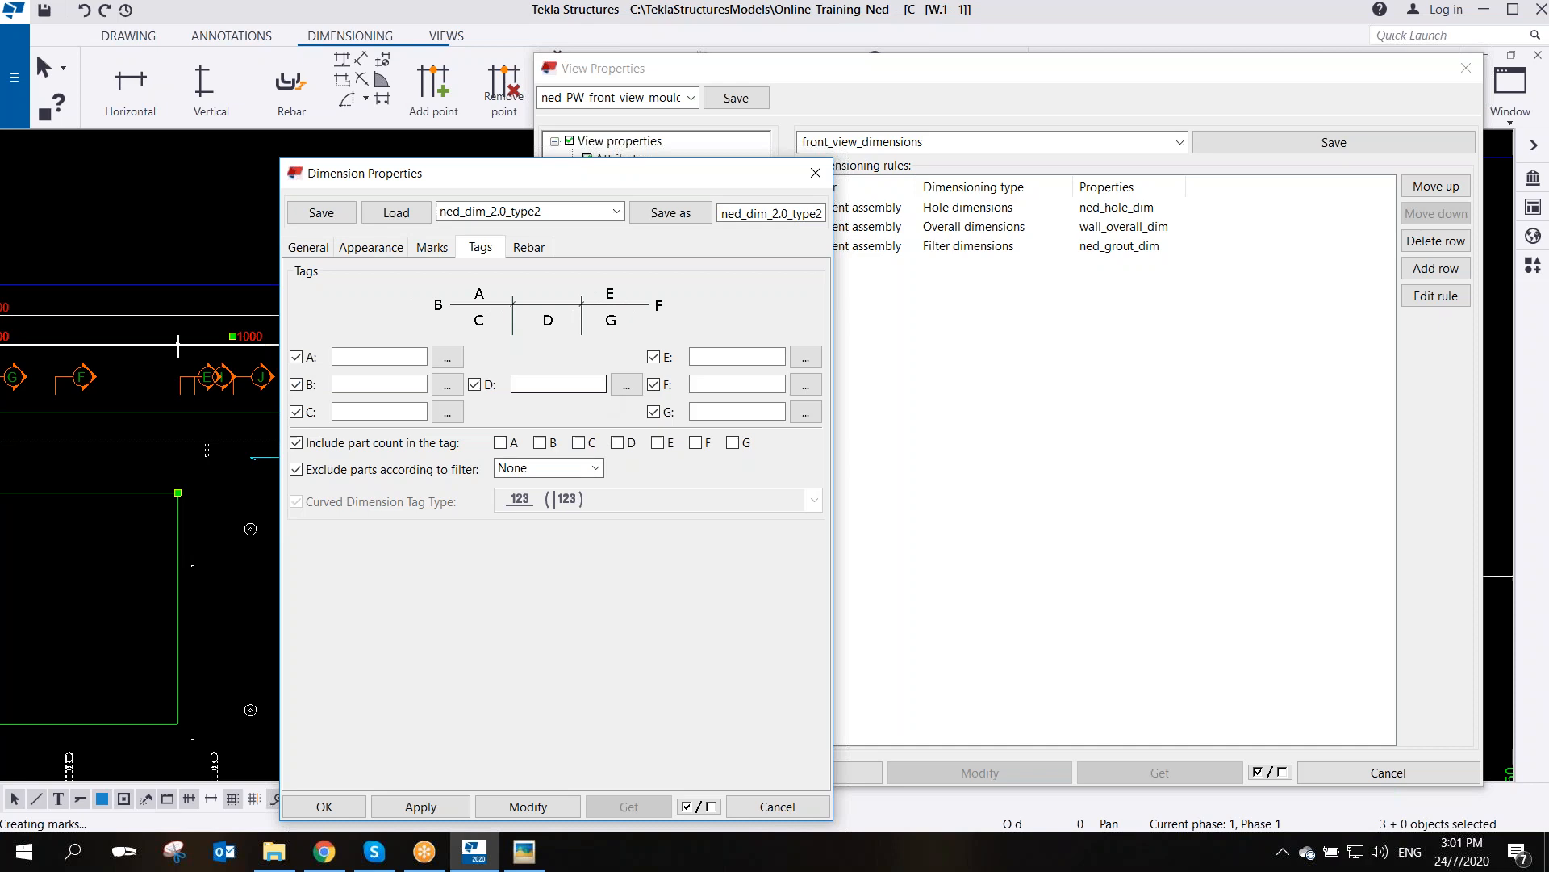
pyautogui.click(823, 177)
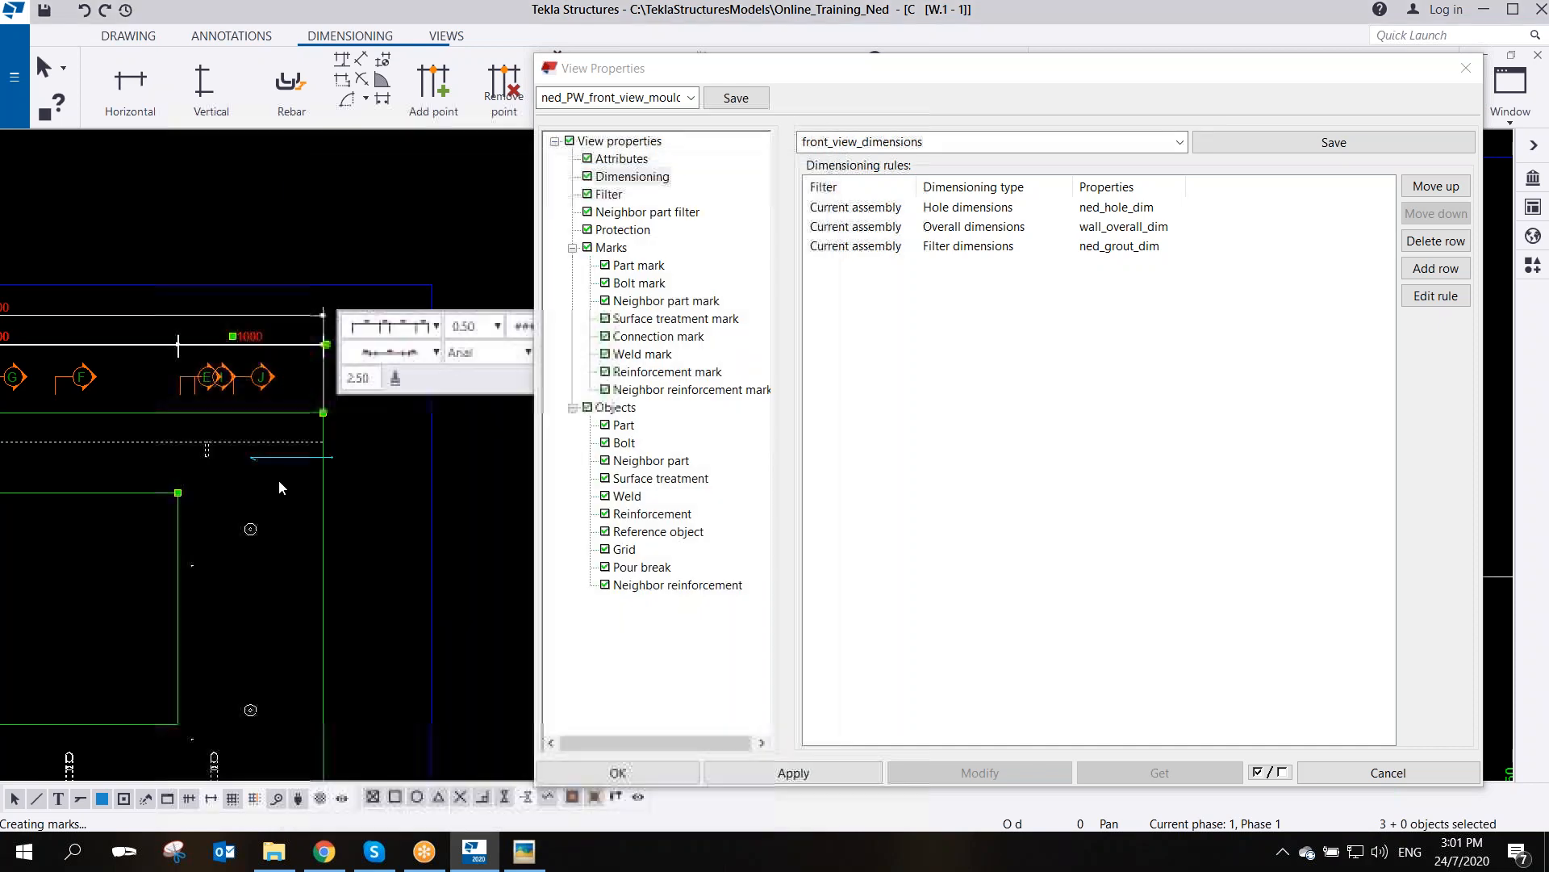
pyautogui.scroll(-3, 278, 491)
pyautogui.moveTo(260, 592); pyautogui.dragTo(314, 527, button='middle')
pyautogui.scroll(3, 314, 533)
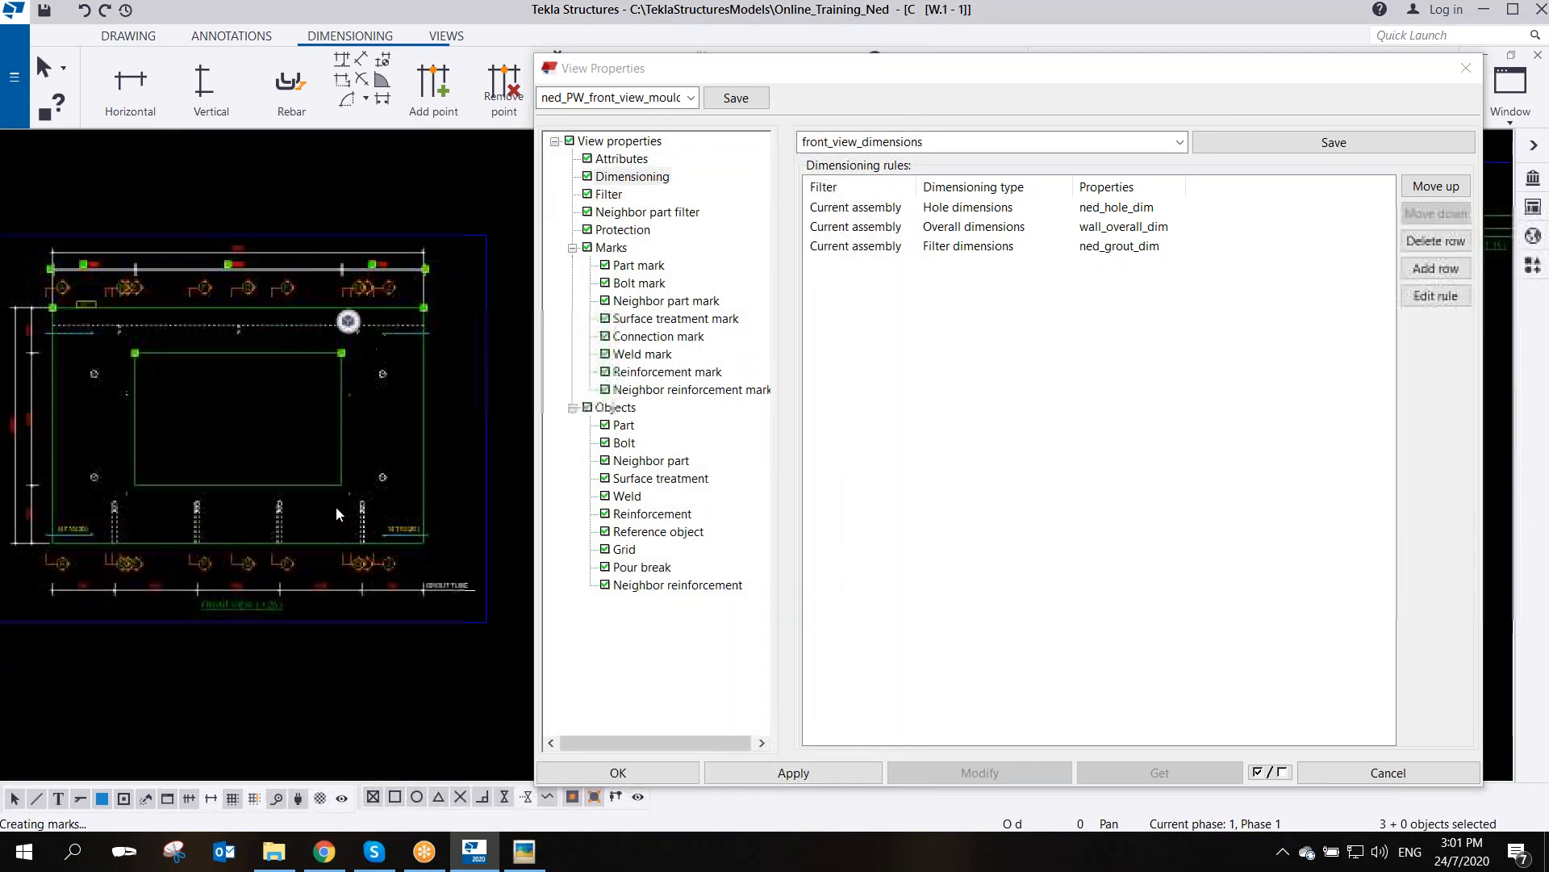
pyautogui.moveTo(303, 489); pyautogui.dragTo(339, 487, button='middle')
# - Compare the front view with the hand sketch photo and return to the front view's dimensioning properties
pyautogui.click(526, 858)
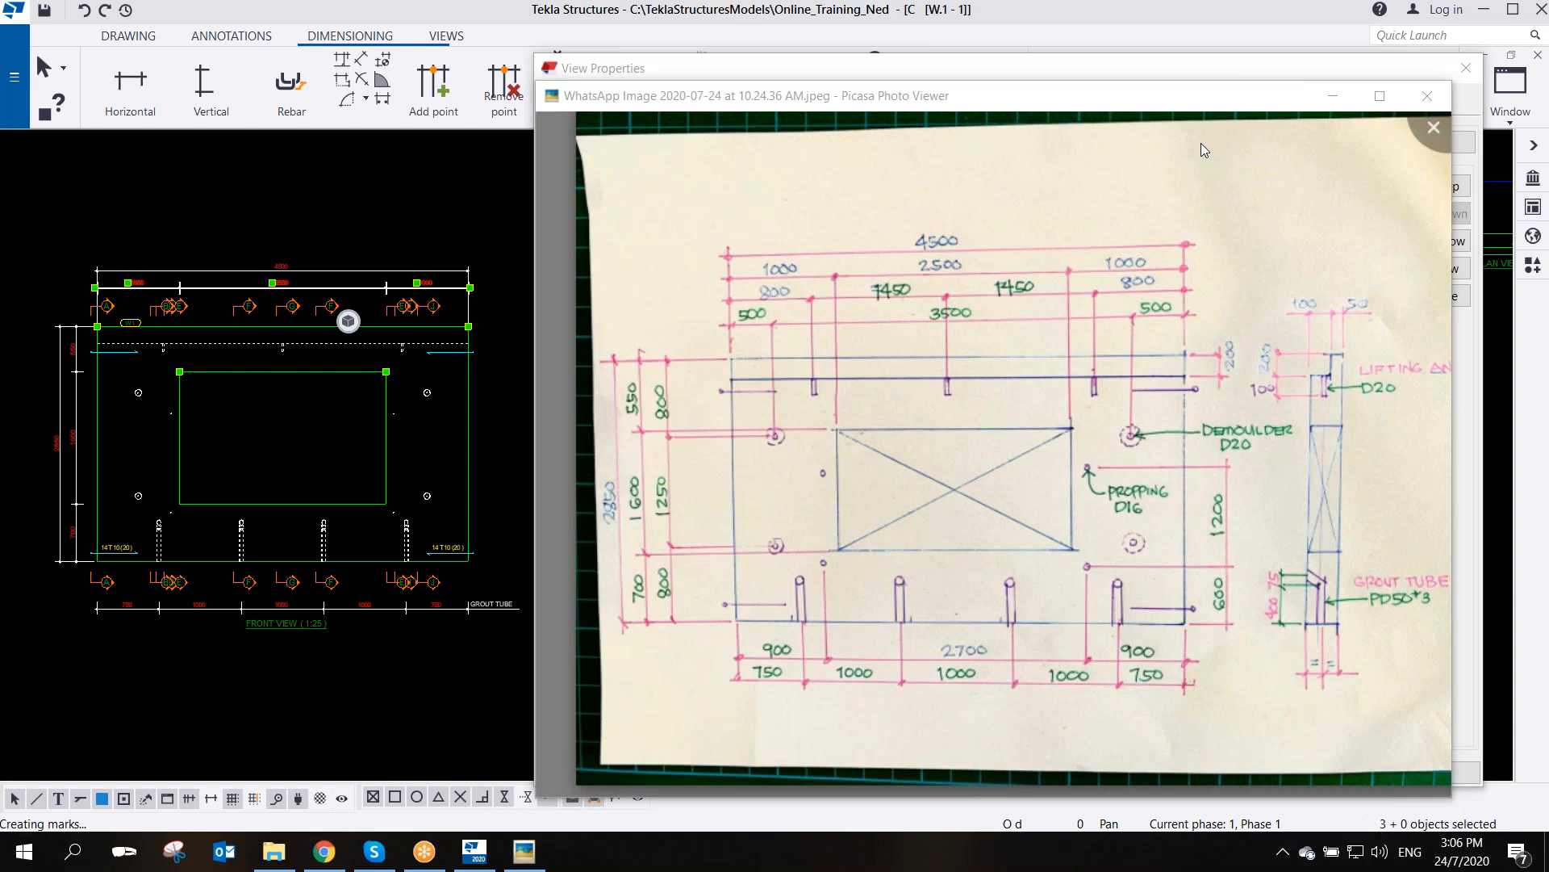
pyautogui.doubleClick(311, 261)
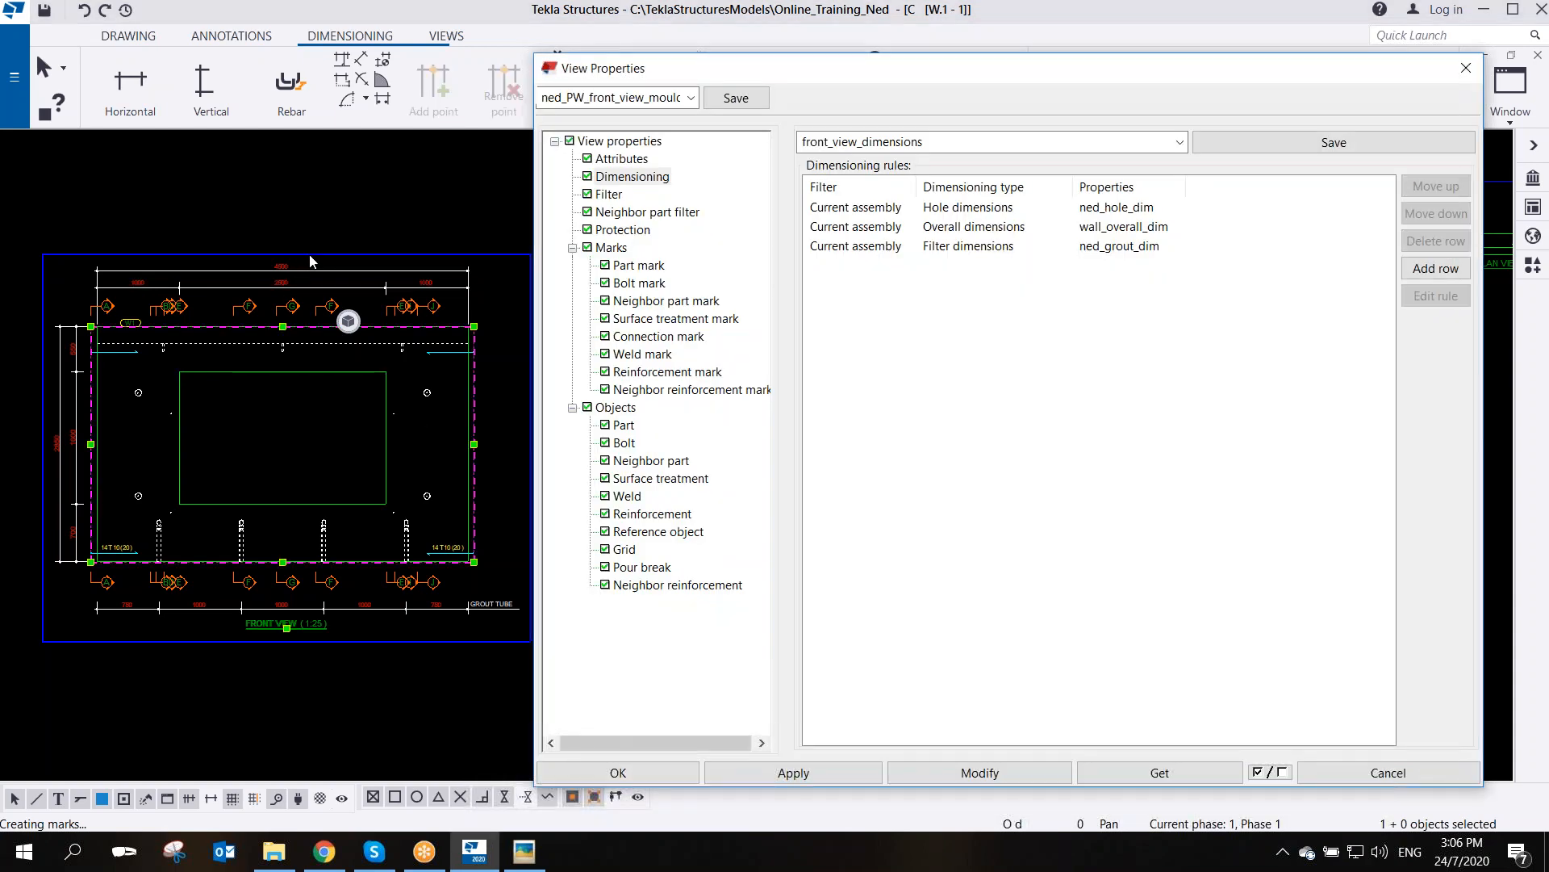
pyautogui.moveTo(809, 82)
pyautogui.mouseDown()
pyautogui.moveTo(759, 87)
pyautogui.moveTo(593, 46)
pyautogui.moveTo(492, 60)
pyautogui.mouseUp()
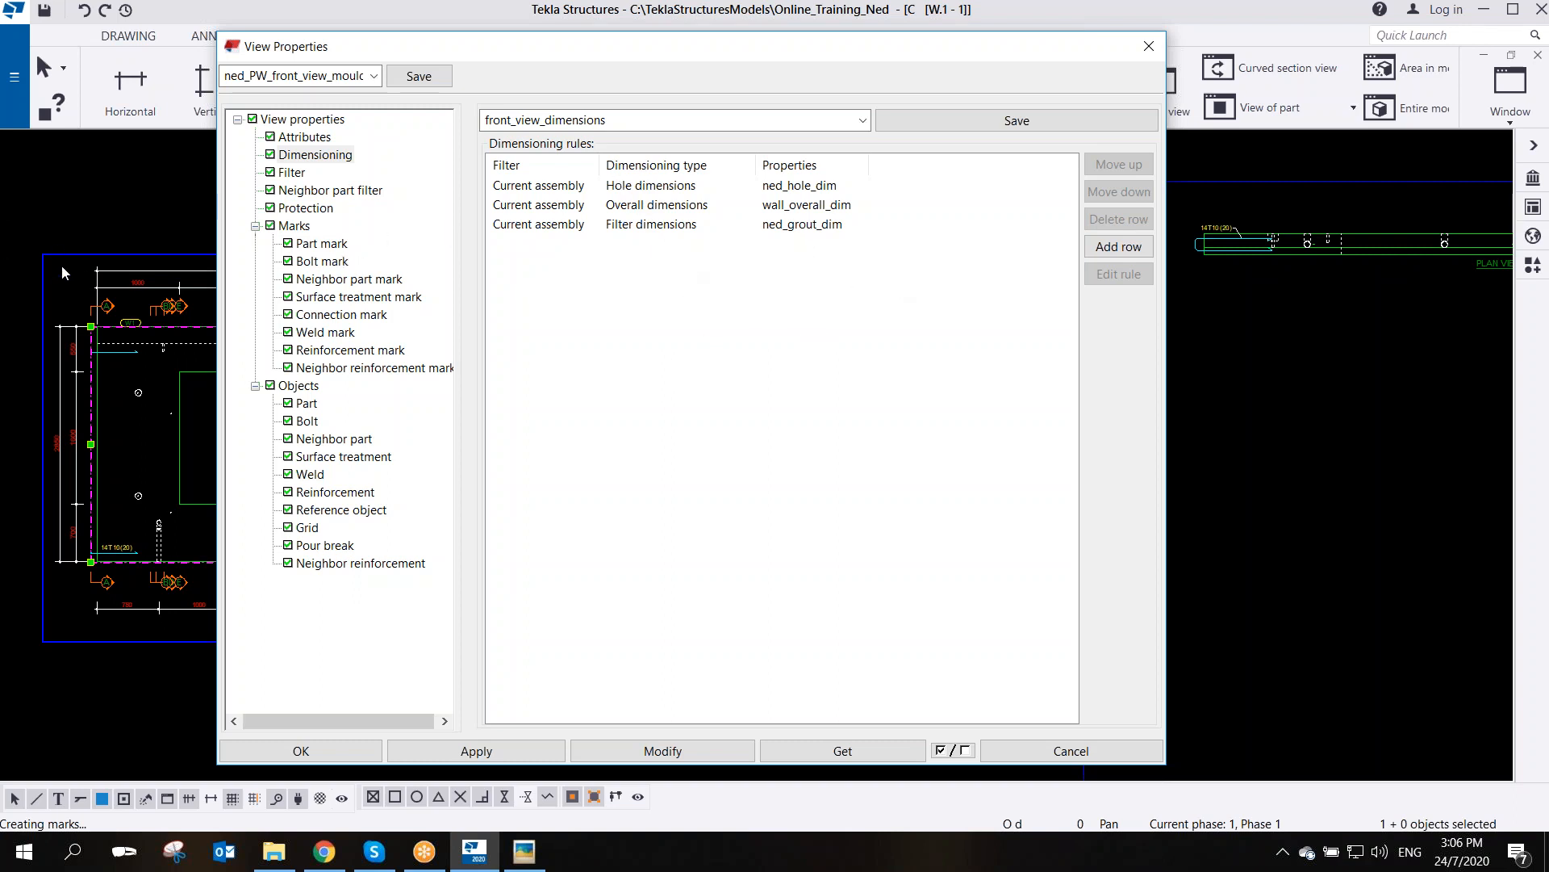
pyautogui.moveTo(322, 46)
pyautogui.mouseDown()
pyautogui.moveTo(381, 24)
pyautogui.moveTo(451, 59)
pyautogui.mouseUp()
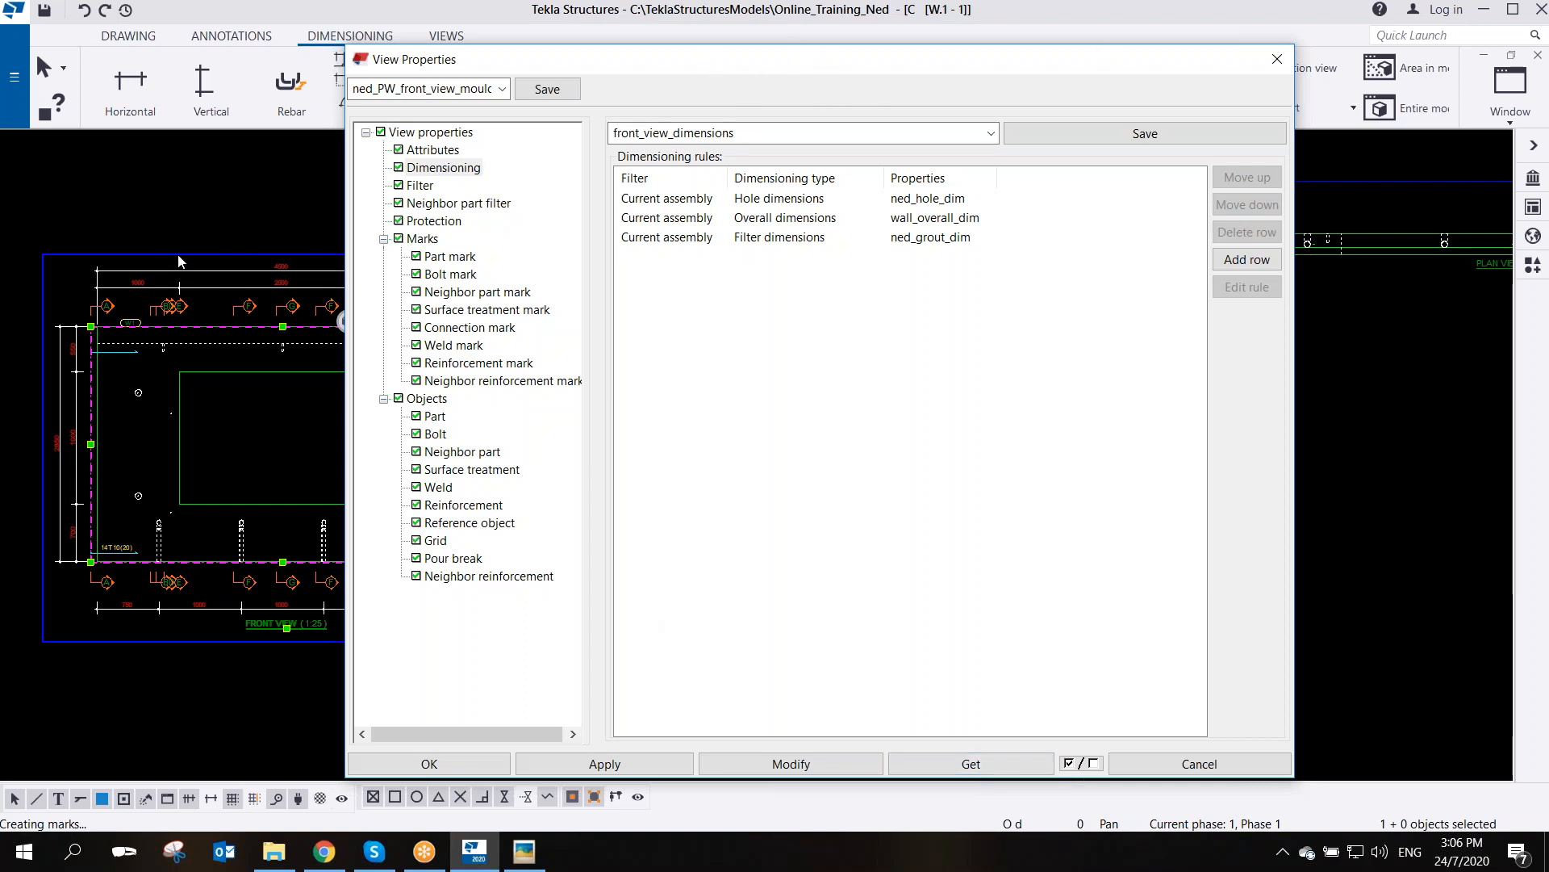
# - Retrieve the properties of section view A-A to review its dimensioning rules
pyautogui.scroll(-5, 182, 266)
pyautogui.scroll(10, 172, 351)
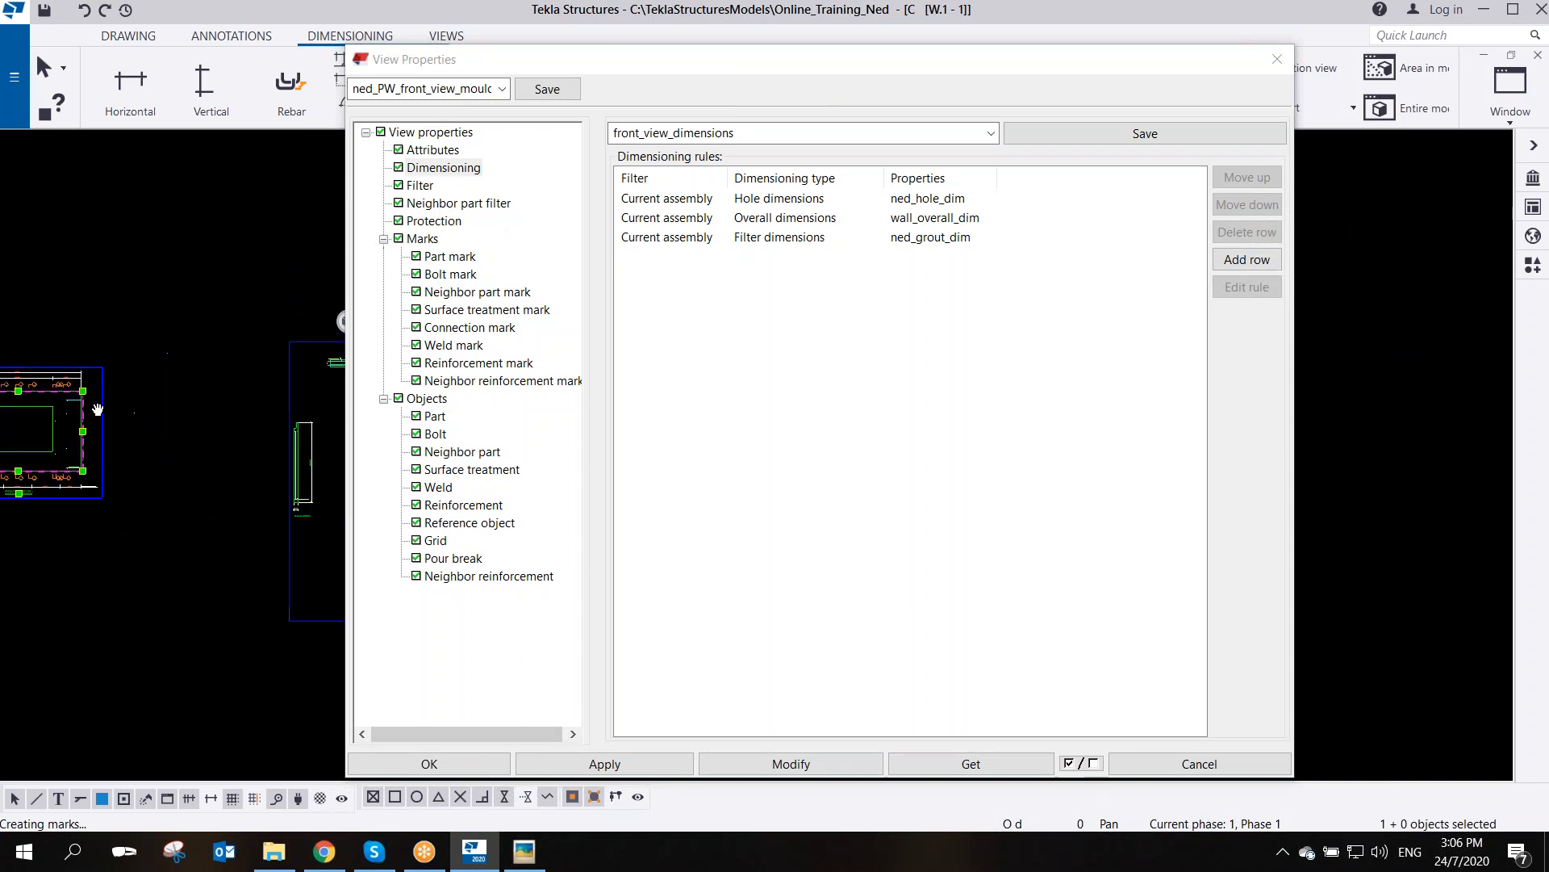
pyautogui.scroll(2, 175, 417)
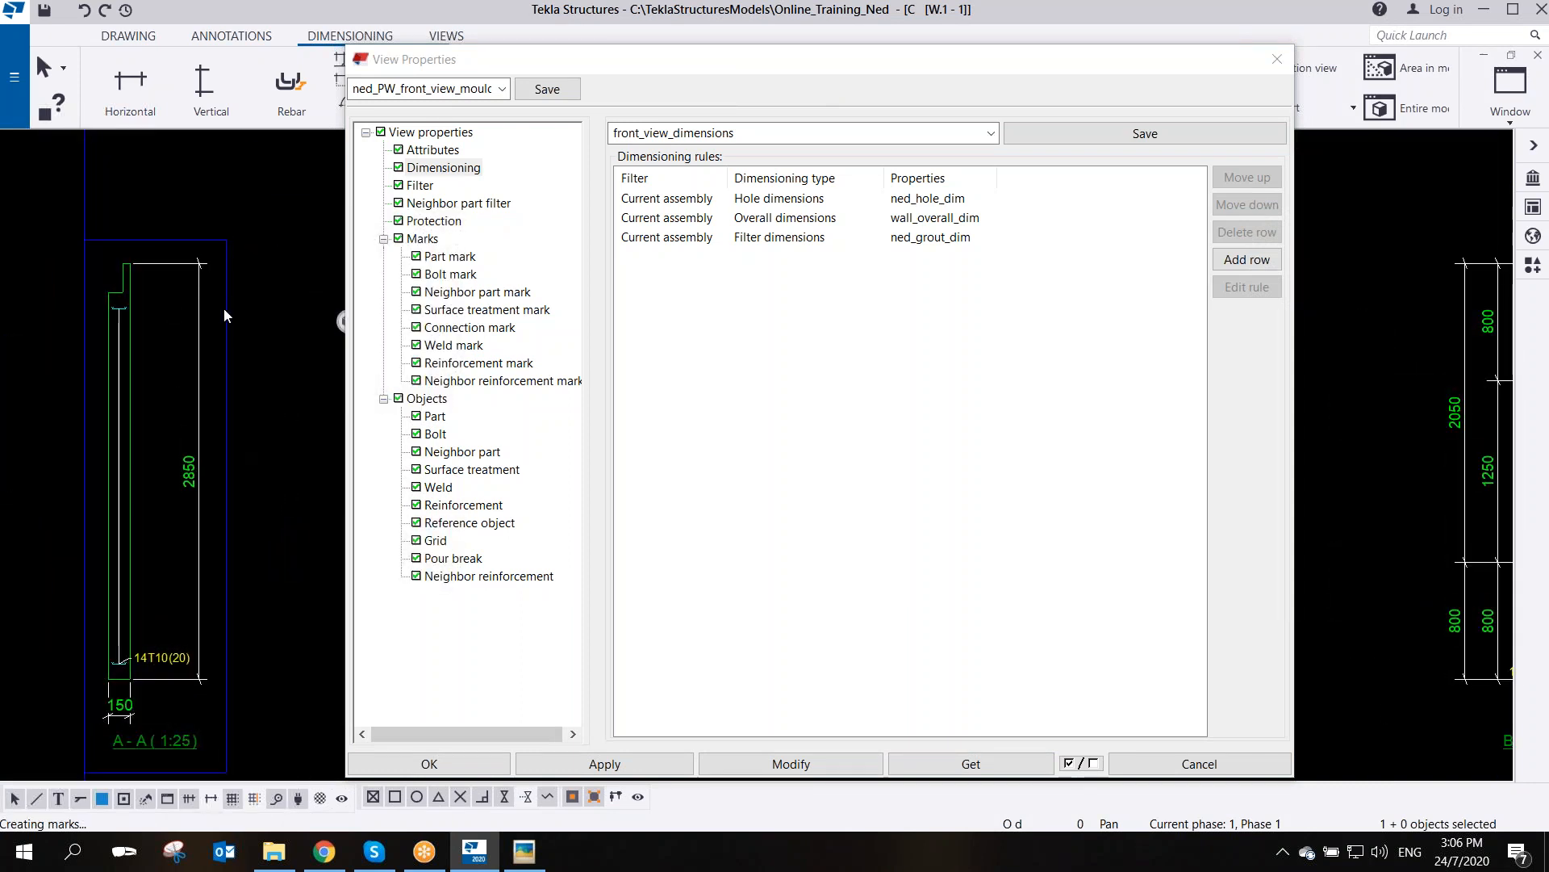
pyautogui.click(226, 338)
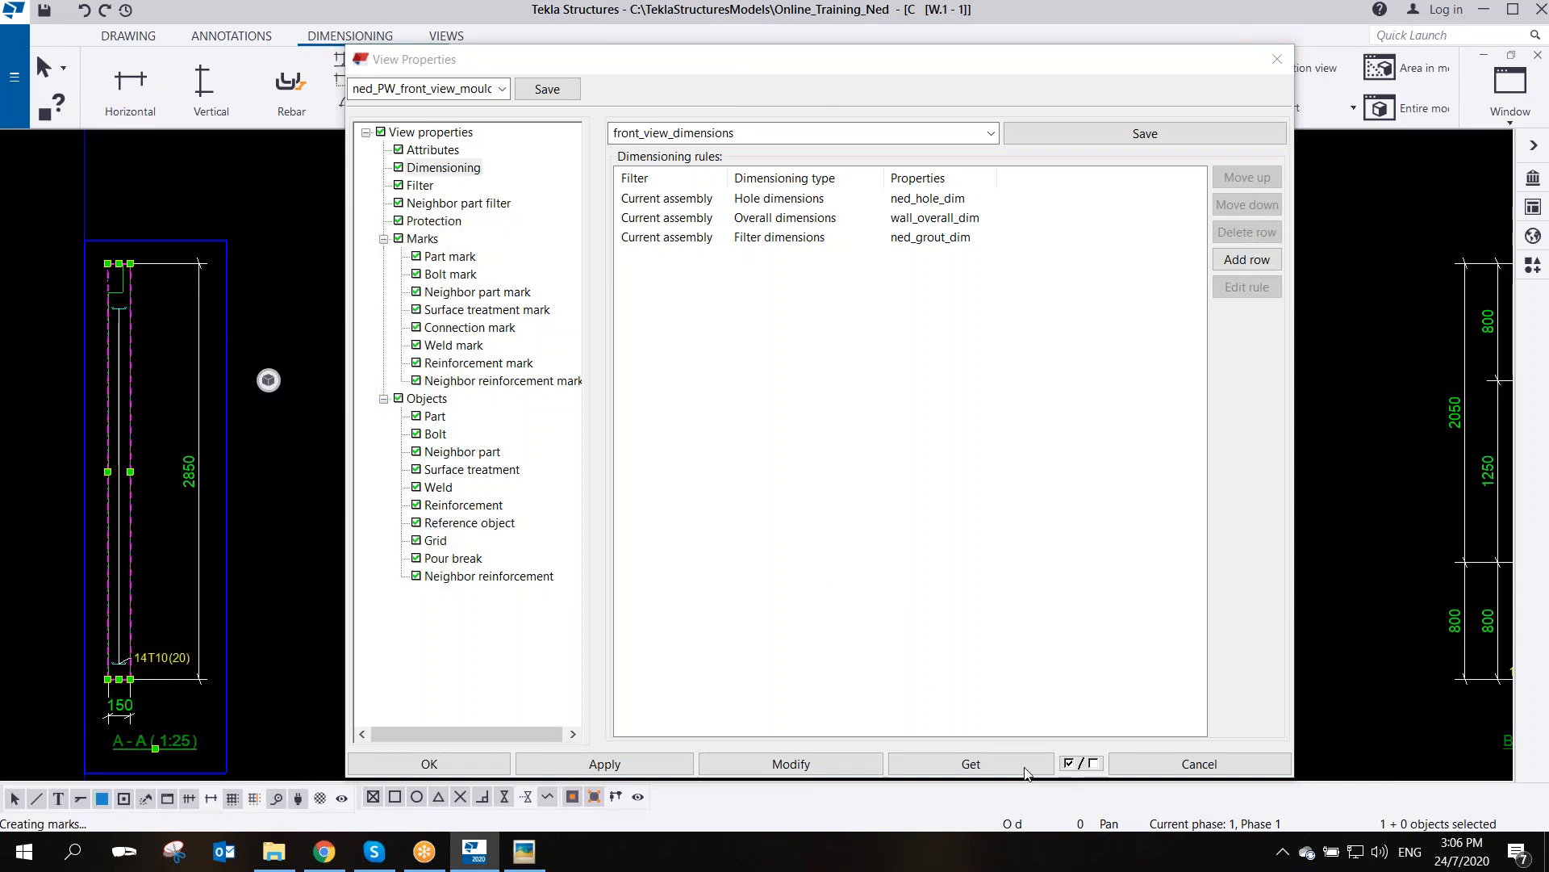
pyautogui.click(973, 765)
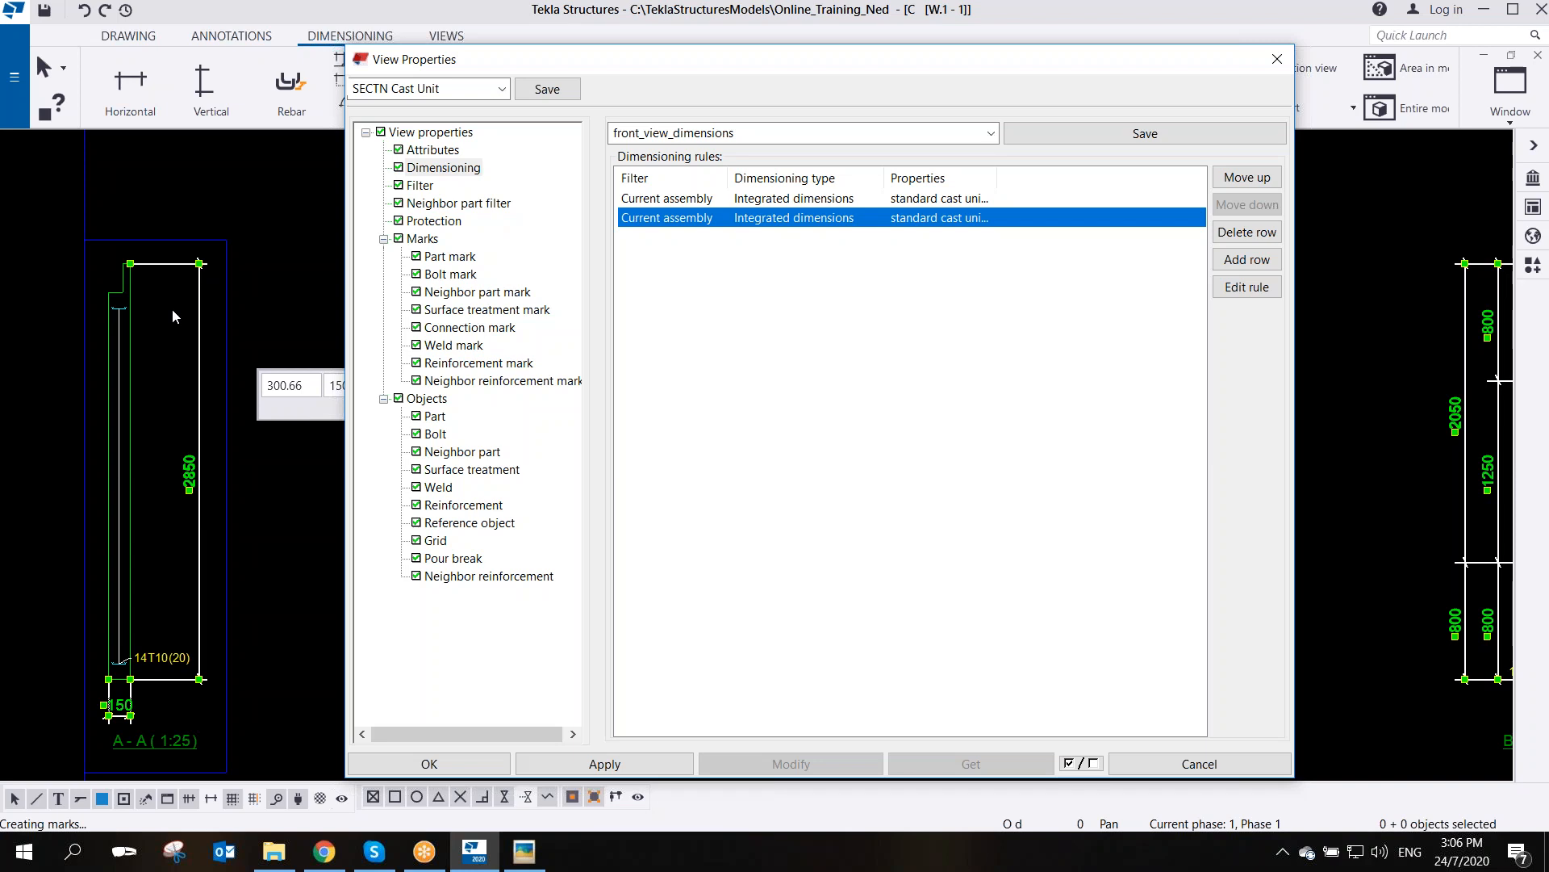
pyautogui.scroll(-2, 172, 308)
pyautogui.scroll(-5, 172, 310)
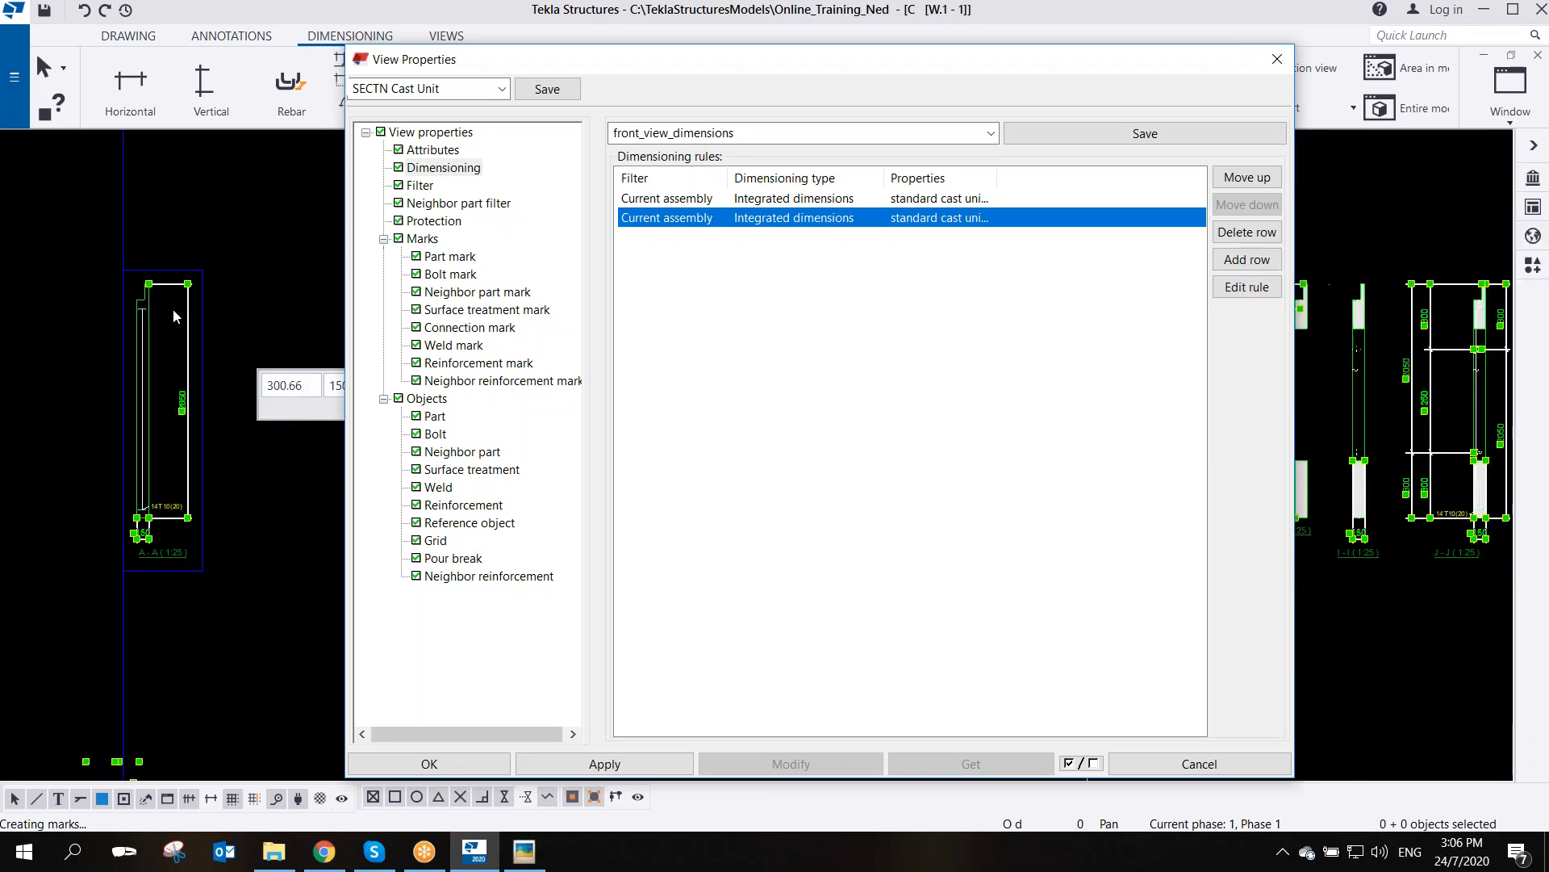
pyautogui.moveTo(147, 339); pyautogui.dragTo(379, 289, button='middle')
pyautogui.moveTo(176, 331); pyautogui.dragTo(265, 326, button='middle')
pyautogui.scroll(1, 204, 281)
pyautogui.moveTo(210, 272); pyautogui.dragTo(288, 367, button='middle')
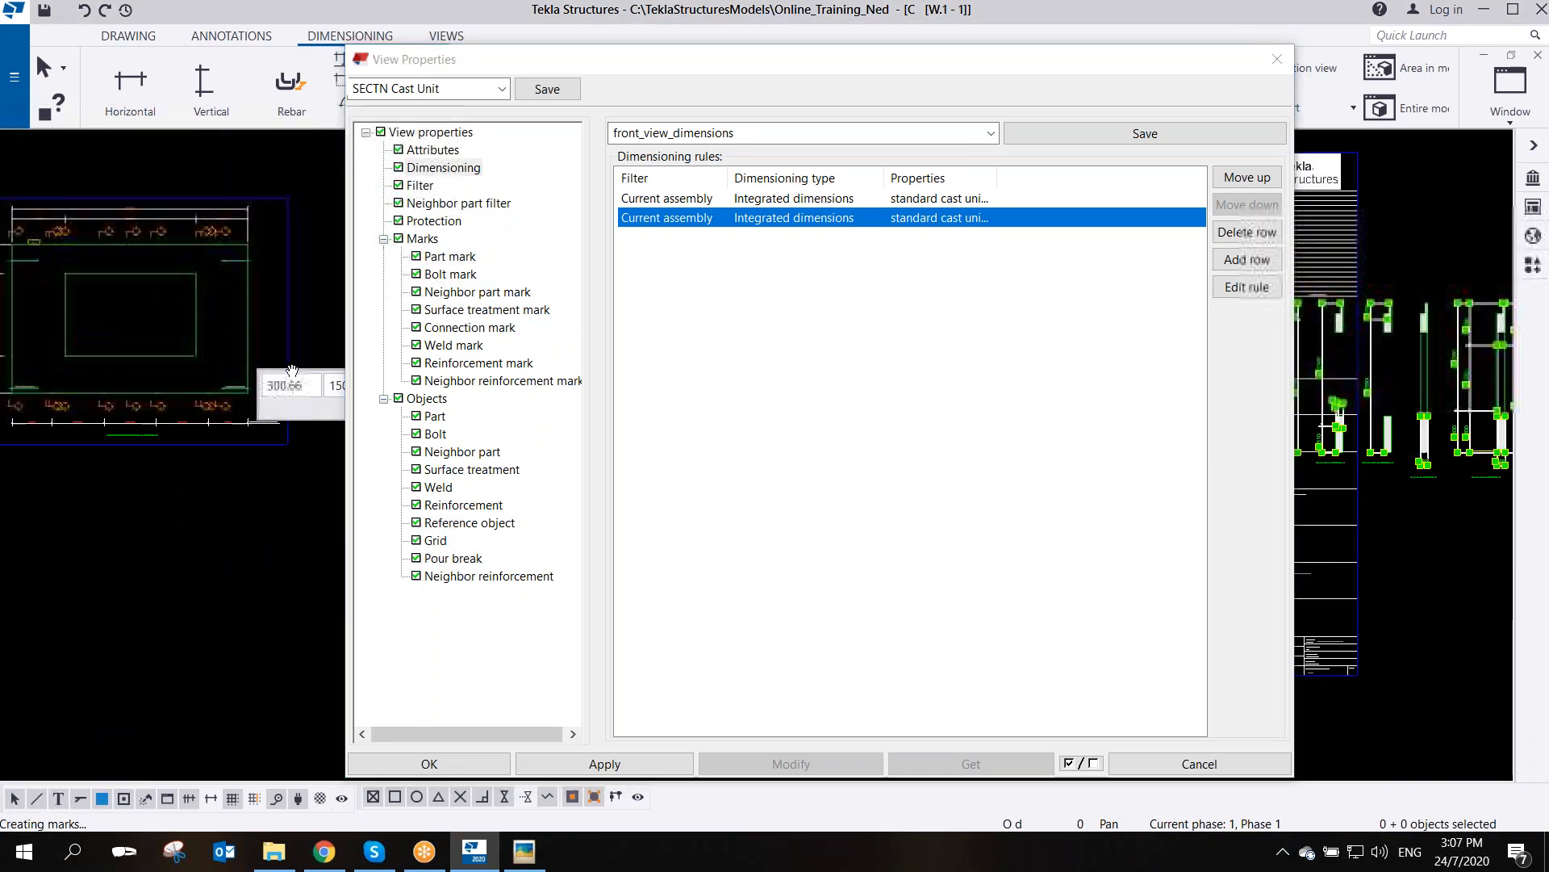
# - Retrieve the front view's own properties with the front_view_dimensions rules again and apply them
pyautogui.click(295, 294)
pyautogui.scroll(2, 291, 287)
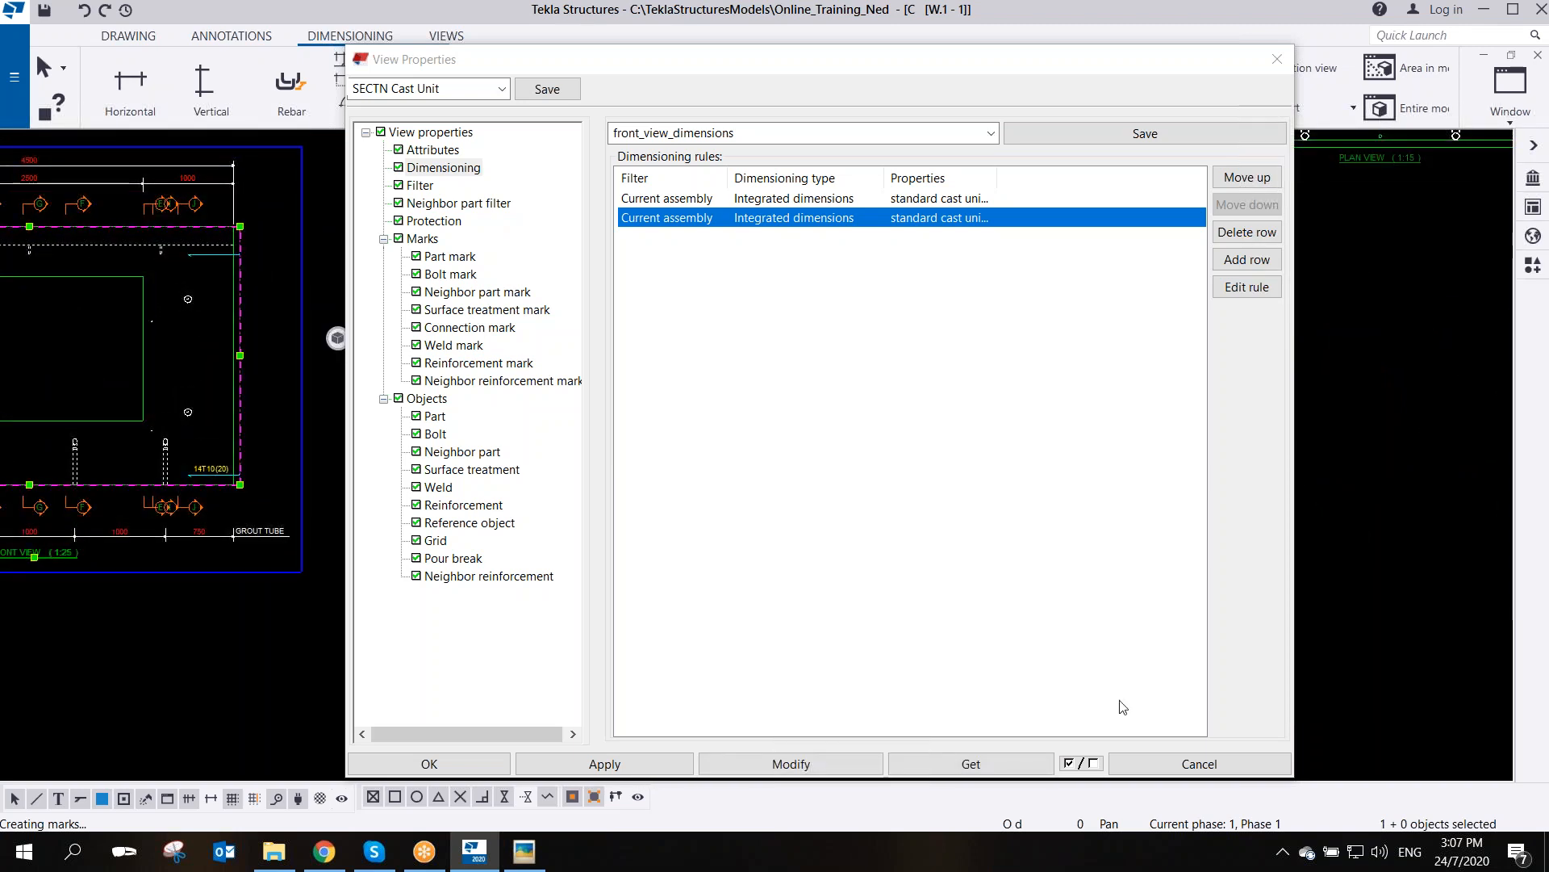
pyautogui.click(982, 767)
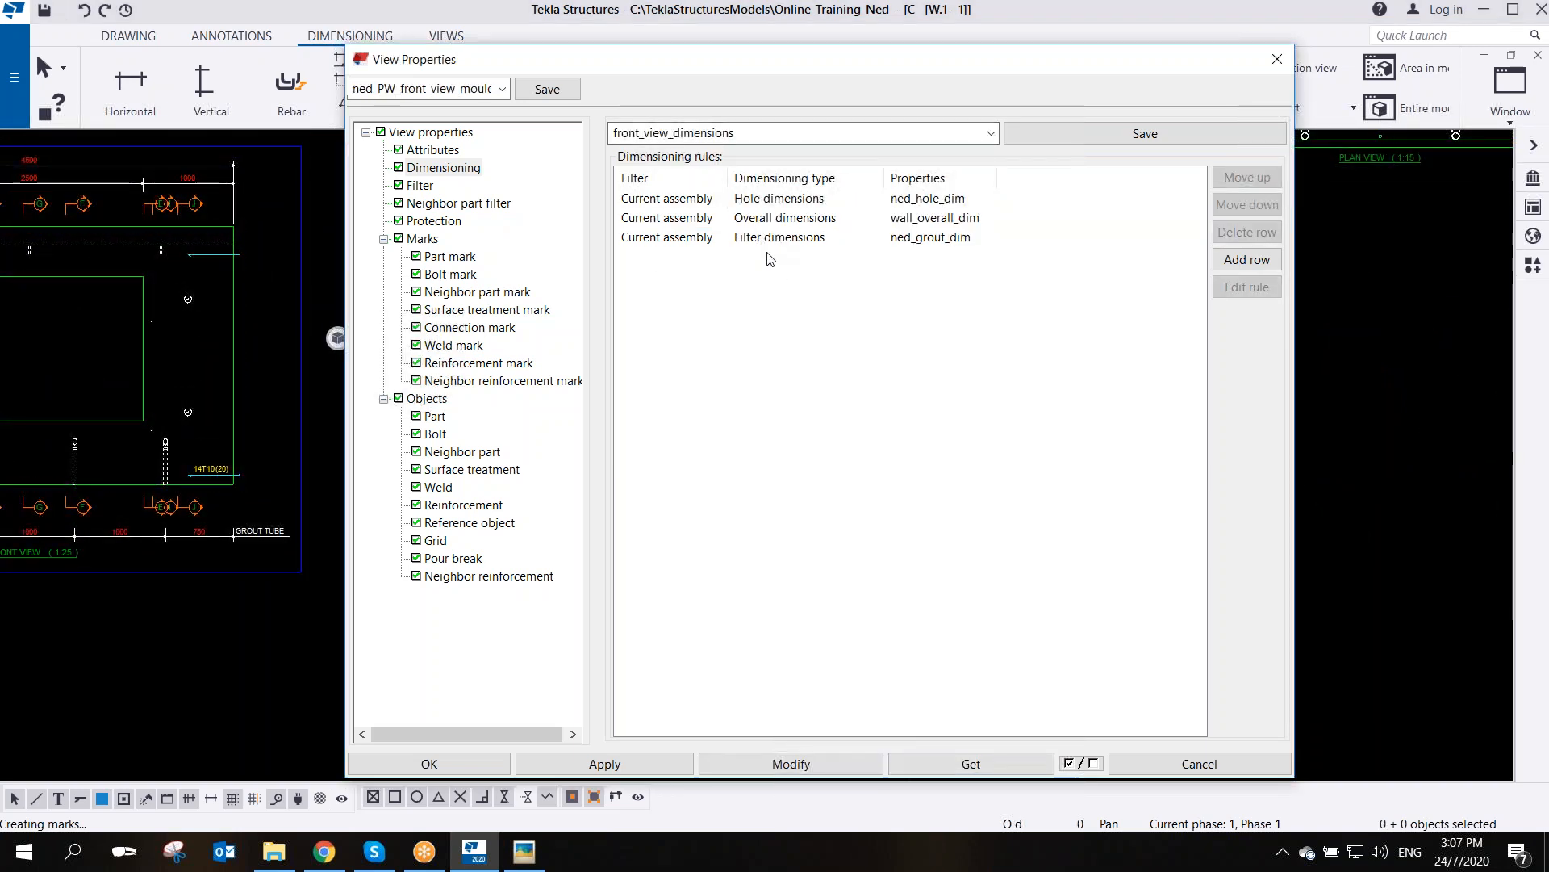
pyautogui.moveTo(171, 239); pyautogui.dragTo(235, 342, button='middle')
pyautogui.scroll(-4, 238, 347)
pyautogui.moveTo(614, 53); pyautogui.dragTo(745, 39)
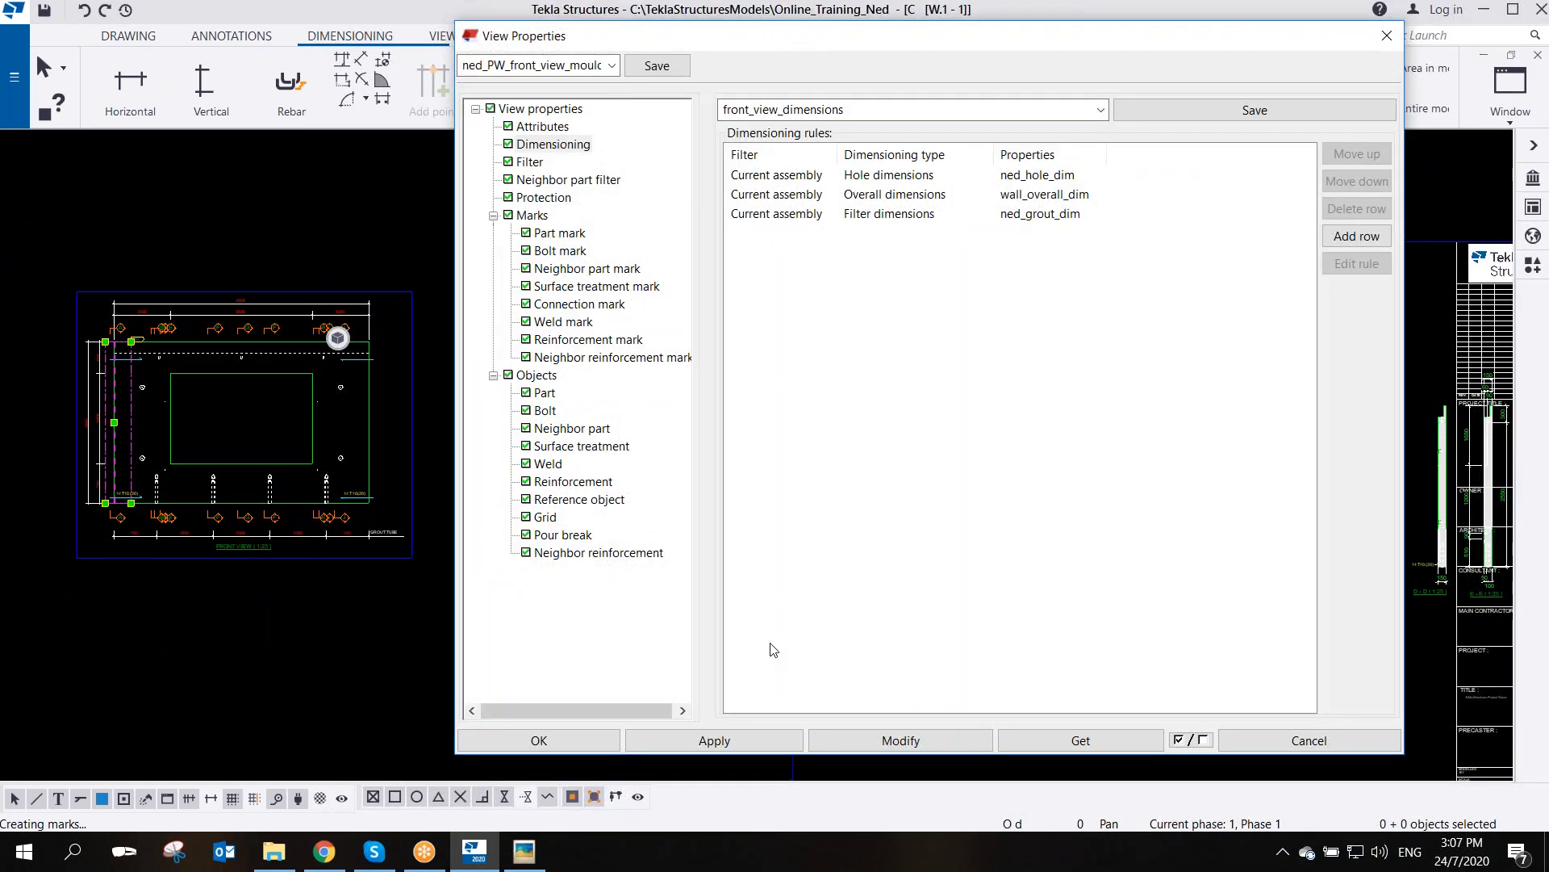
pyautogui.moveTo(368, 263); pyautogui.dragTo(285, 288, button='middle')
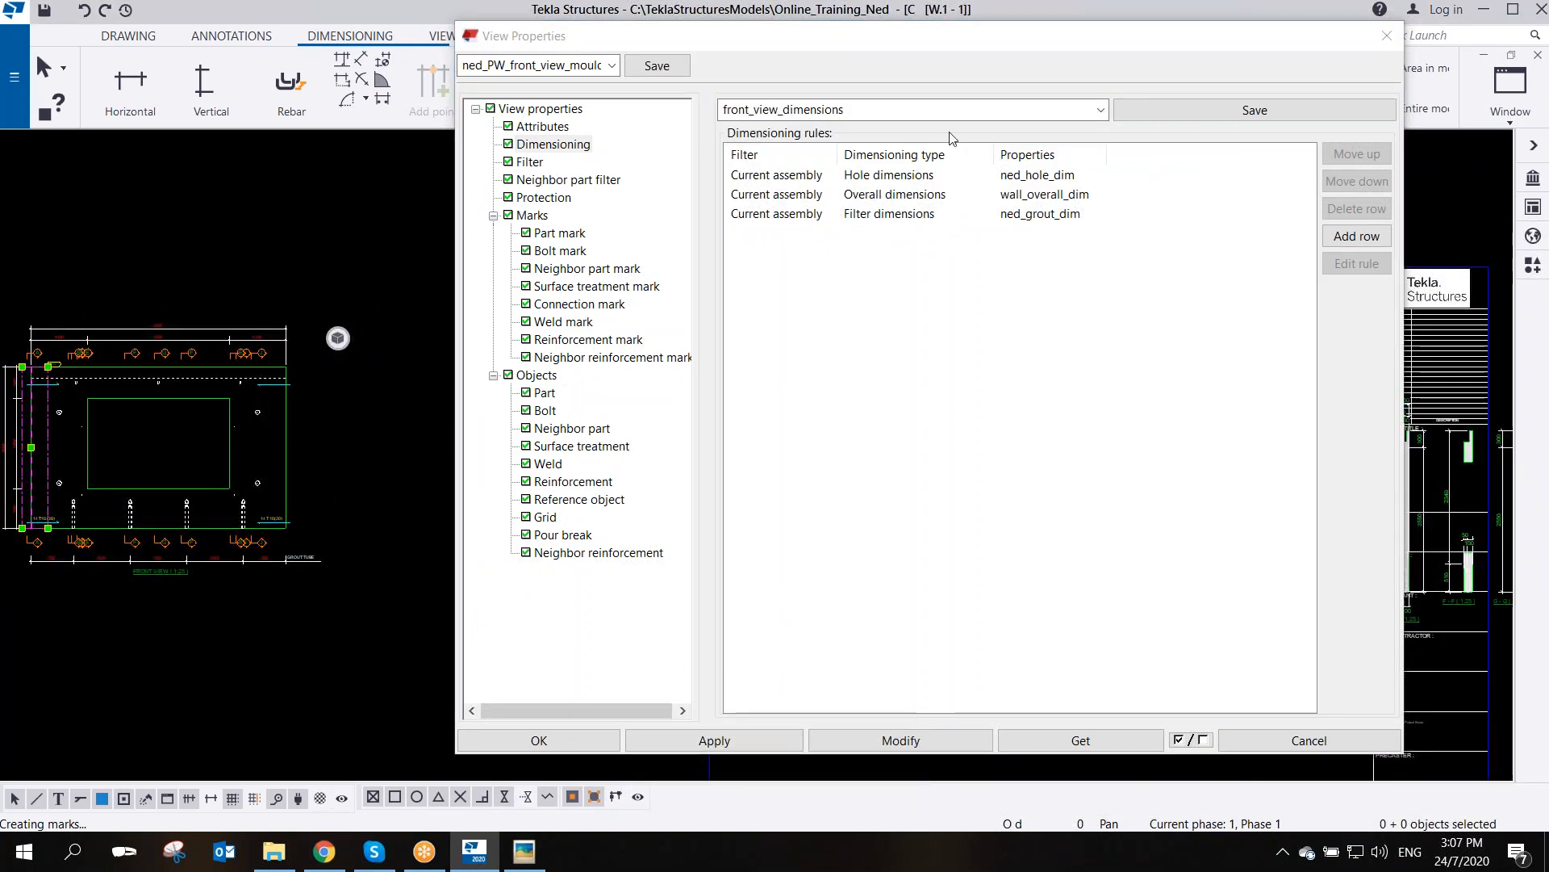
pyautogui.moveTo(938, 37)
pyautogui.mouseDown()
pyautogui.moveTo(757, 48)
pyautogui.moveTo(752, 76)
pyautogui.moveTo(769, 78)
pyautogui.mouseUp()
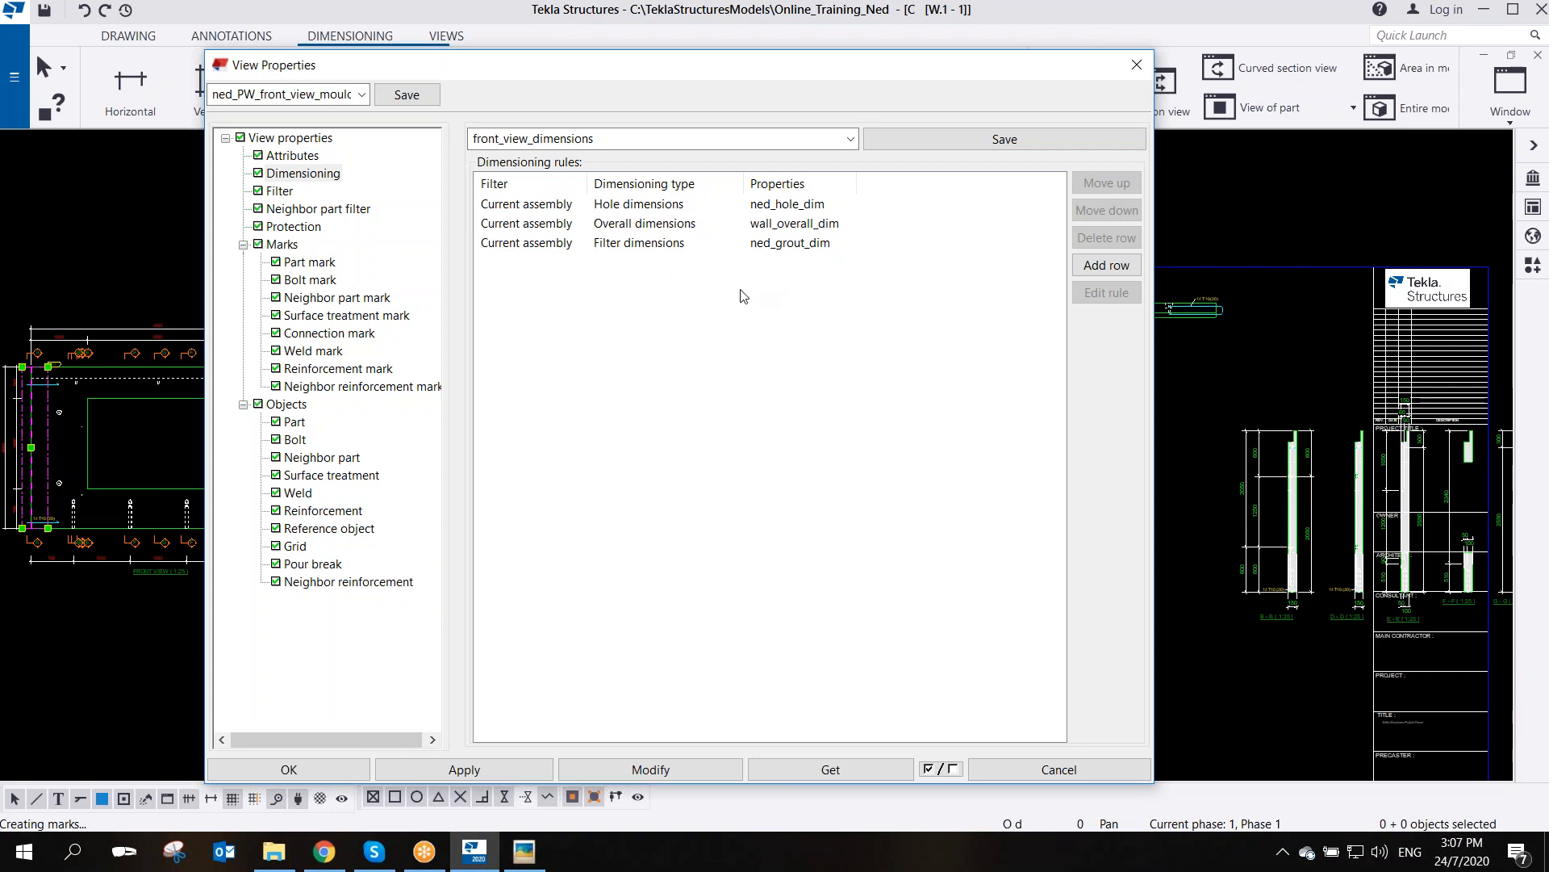
pyautogui.click(462, 771)
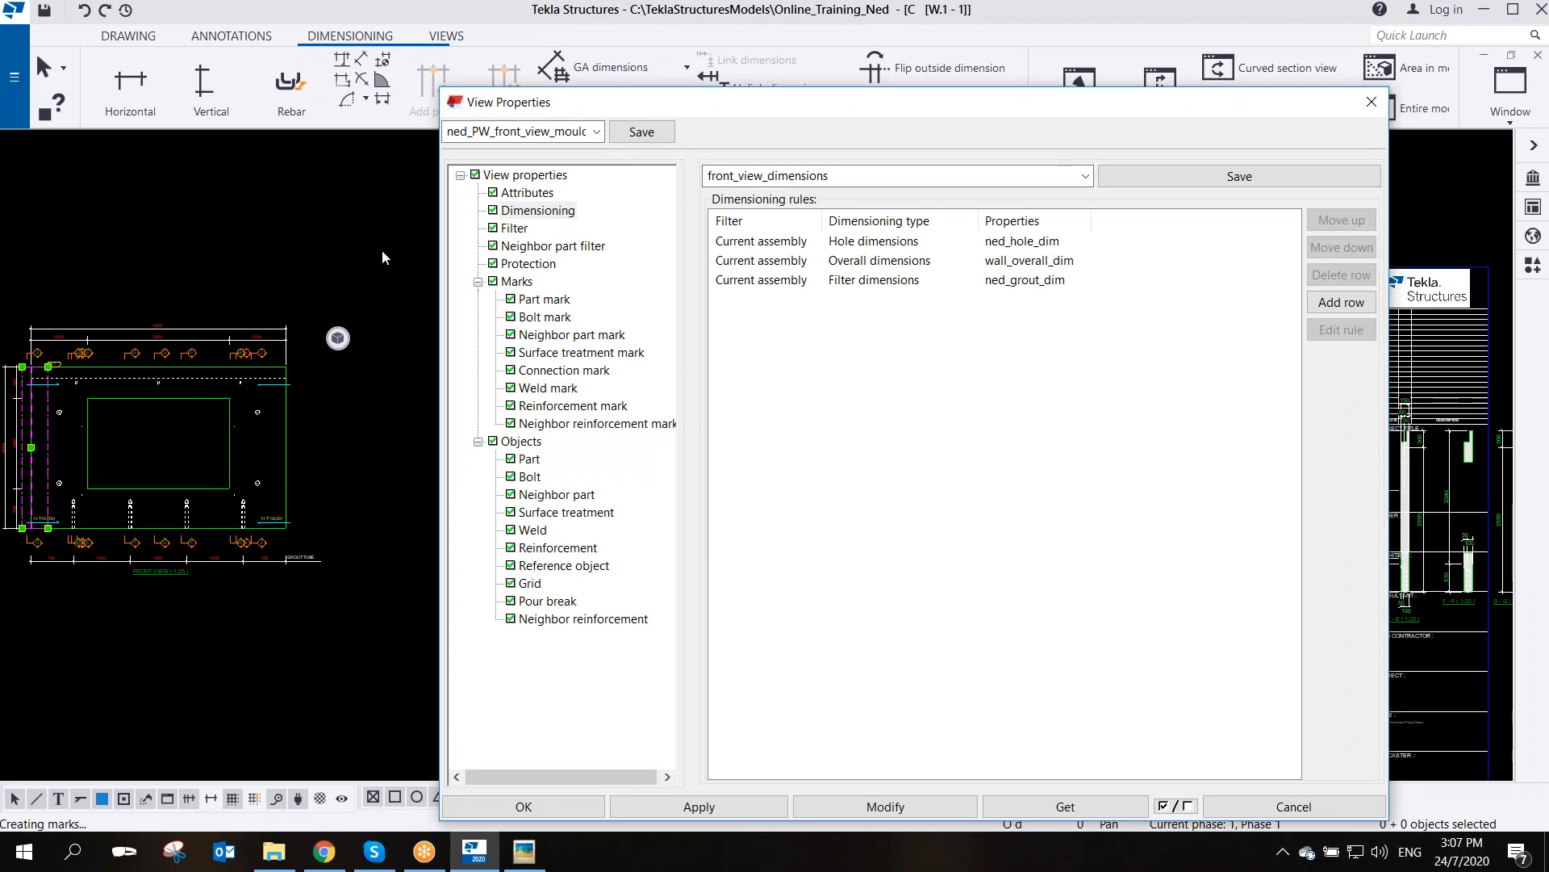
pyautogui.moveTo(900, 103); pyautogui.dragTo(760, 64)
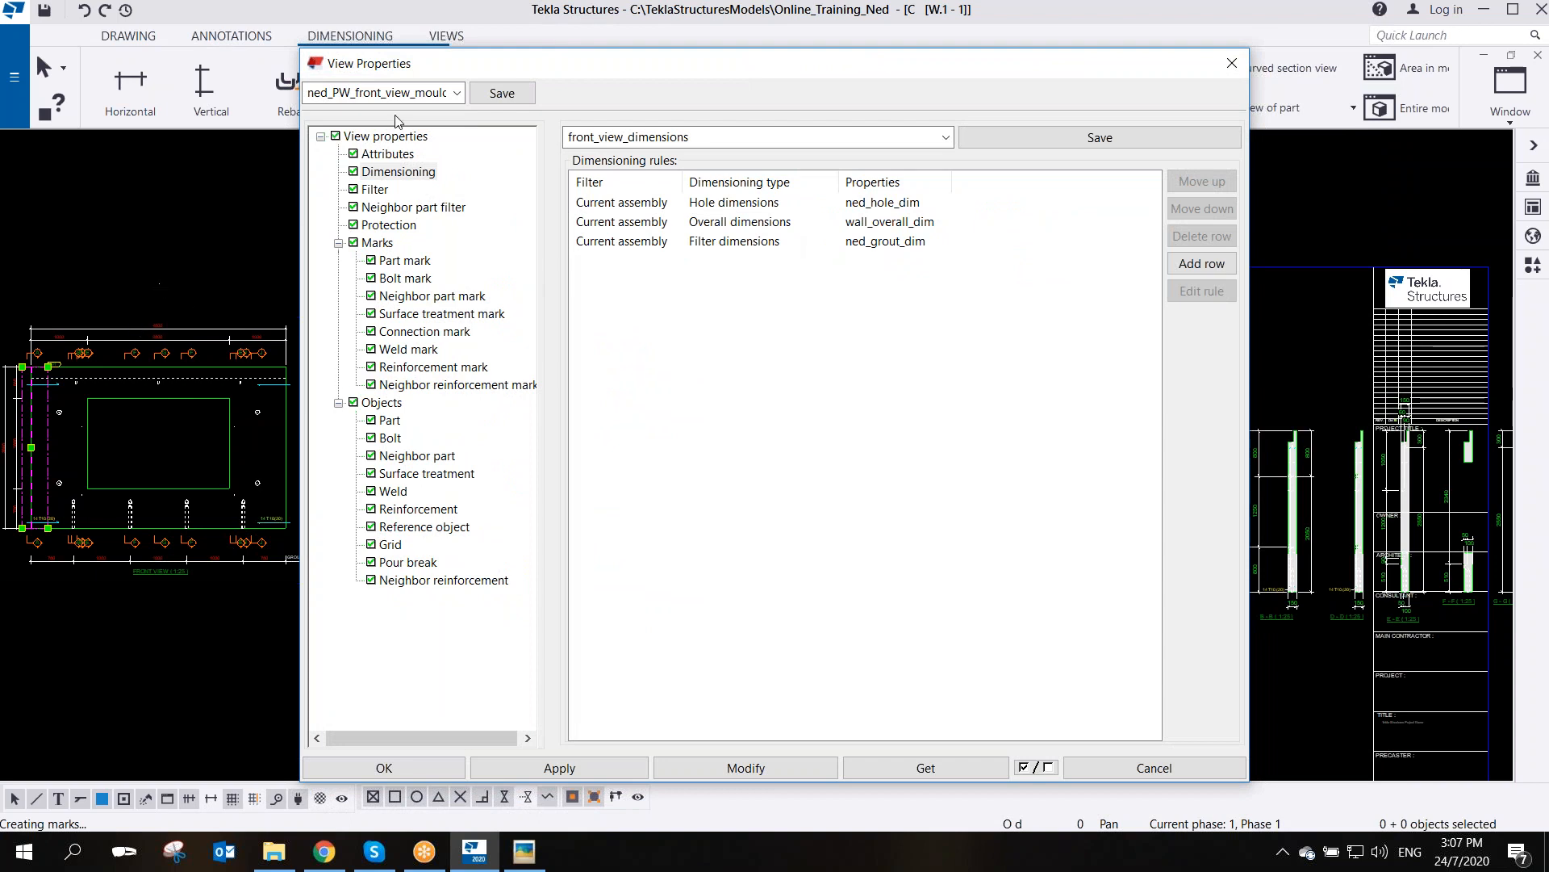
pyautogui.moveTo(543, 75); pyautogui.dragTo(767, 84)
pyautogui.moveTo(346, 297); pyautogui.dragTo(447, 394, button='middle')
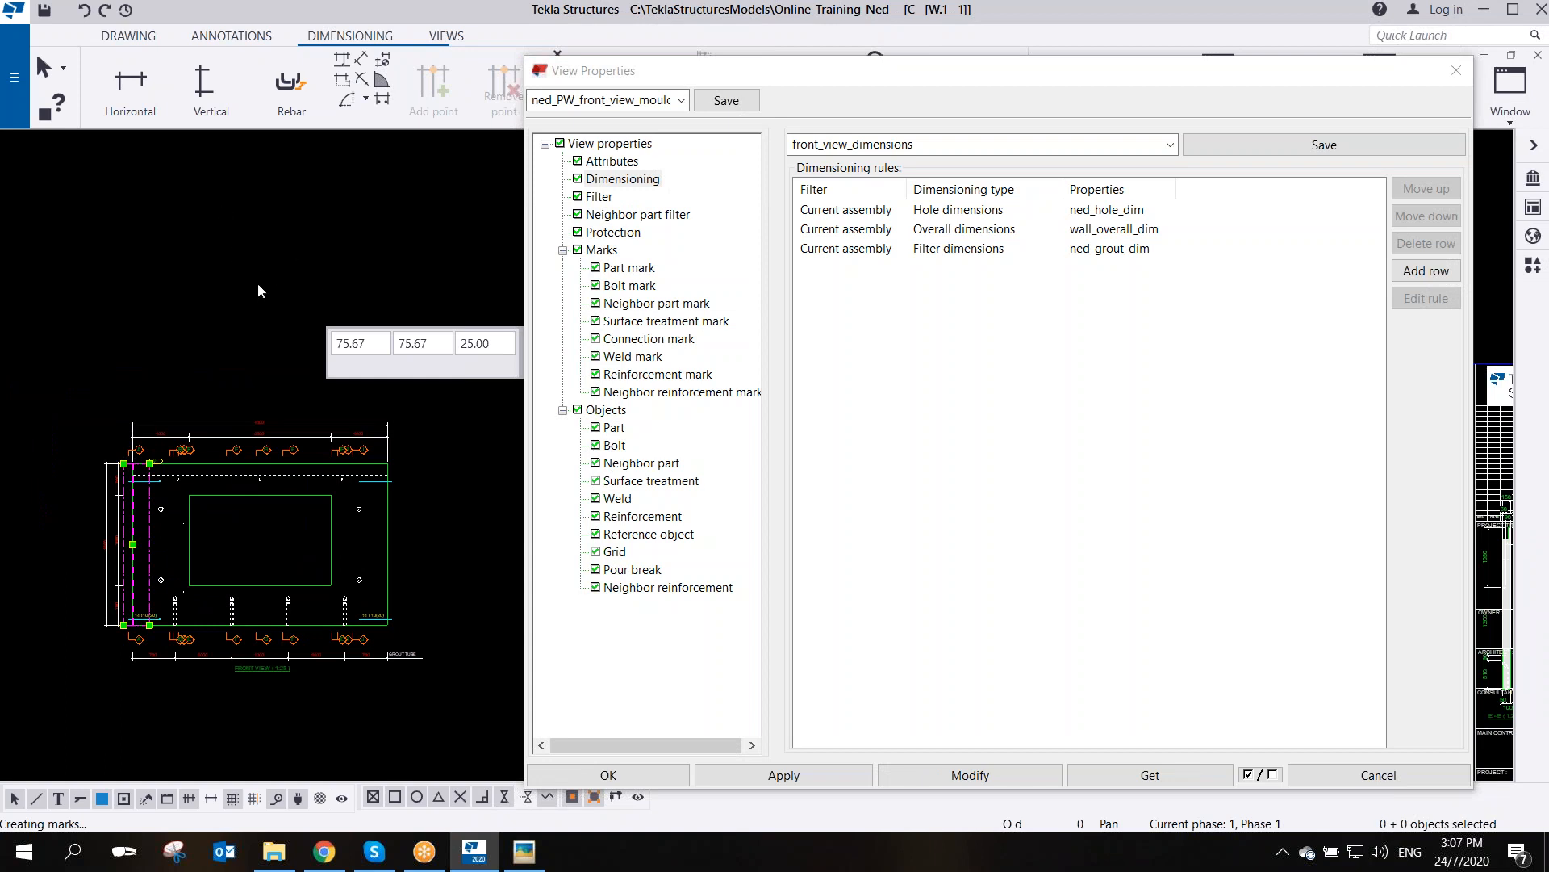
# - Examine the front view's dimensions and compare them with the hand sketch photo
pyautogui.scroll(1, 258, 281)
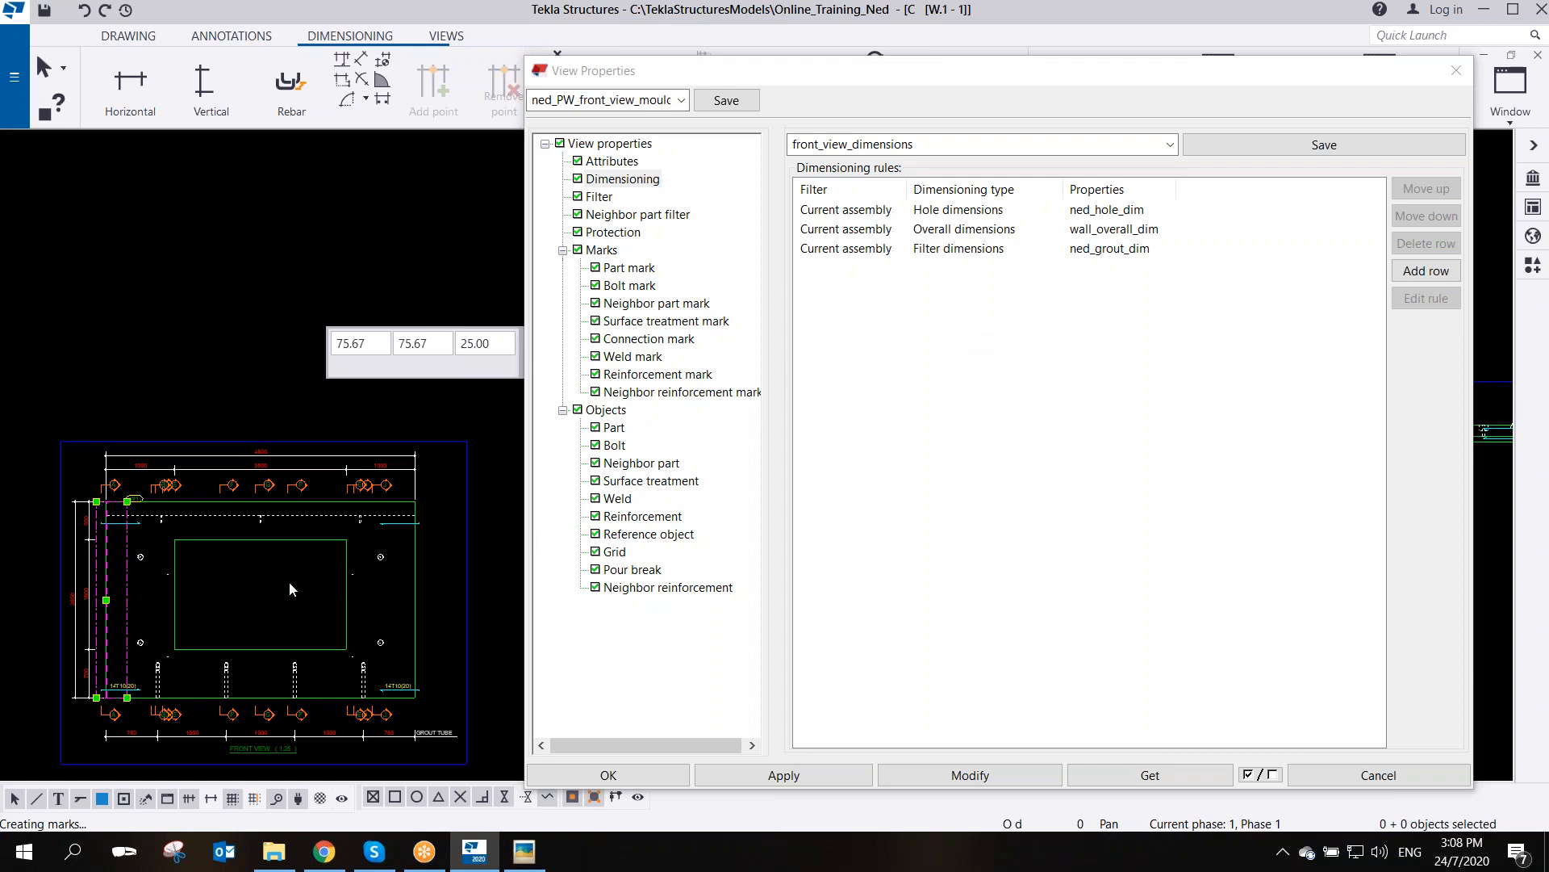
pyautogui.scroll(3, 289, 581)
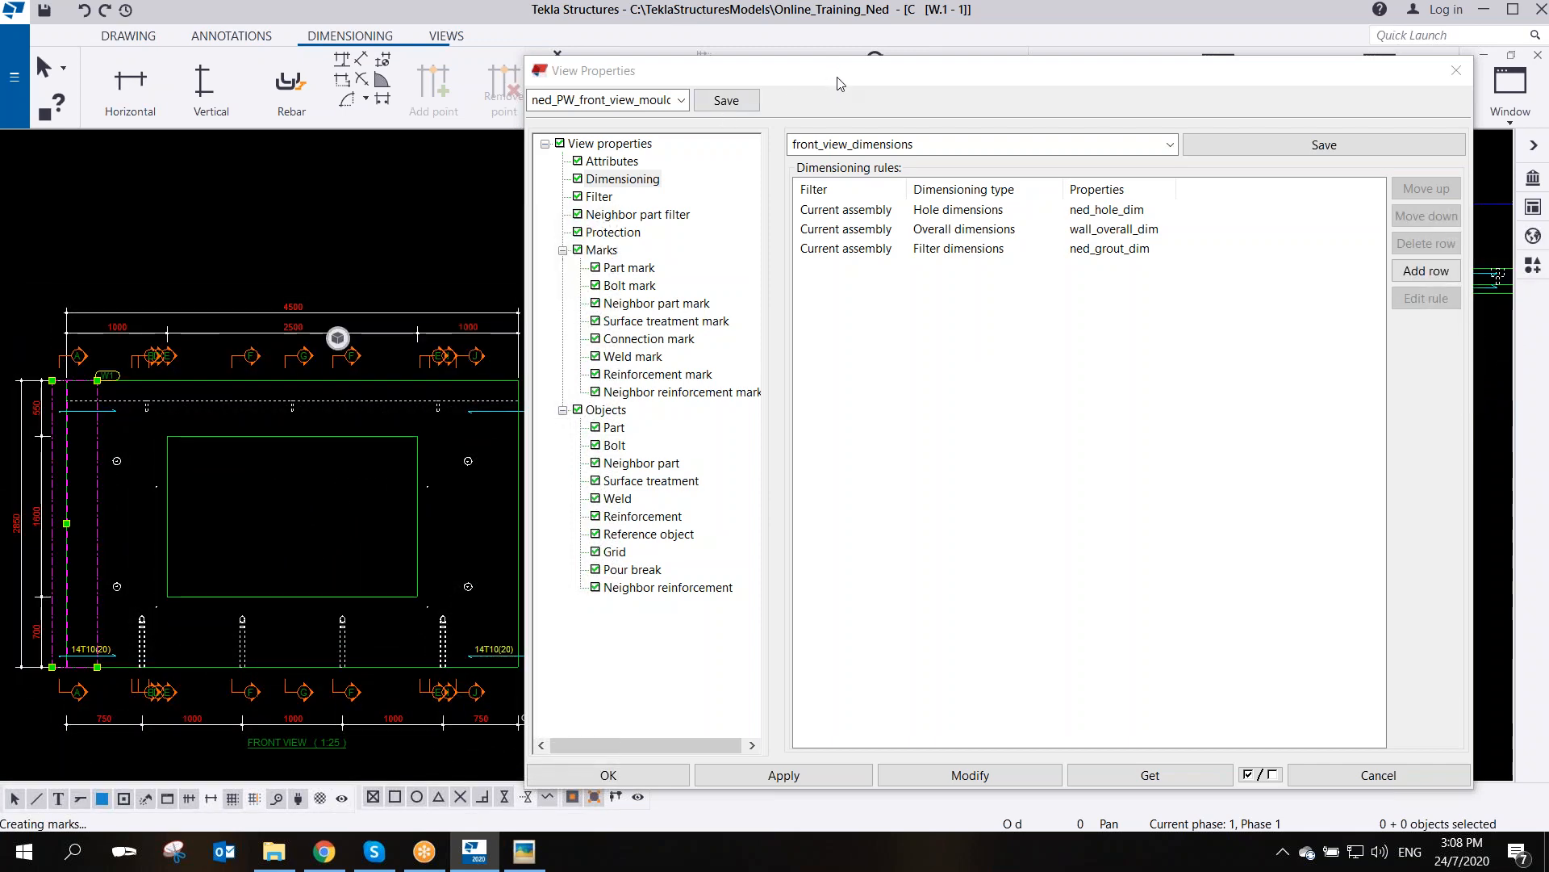
pyautogui.moveTo(811, 87); pyautogui.dragTo(947, 76)
pyautogui.moveTo(416, 444); pyautogui.dragTo(451, 406, button='middle')
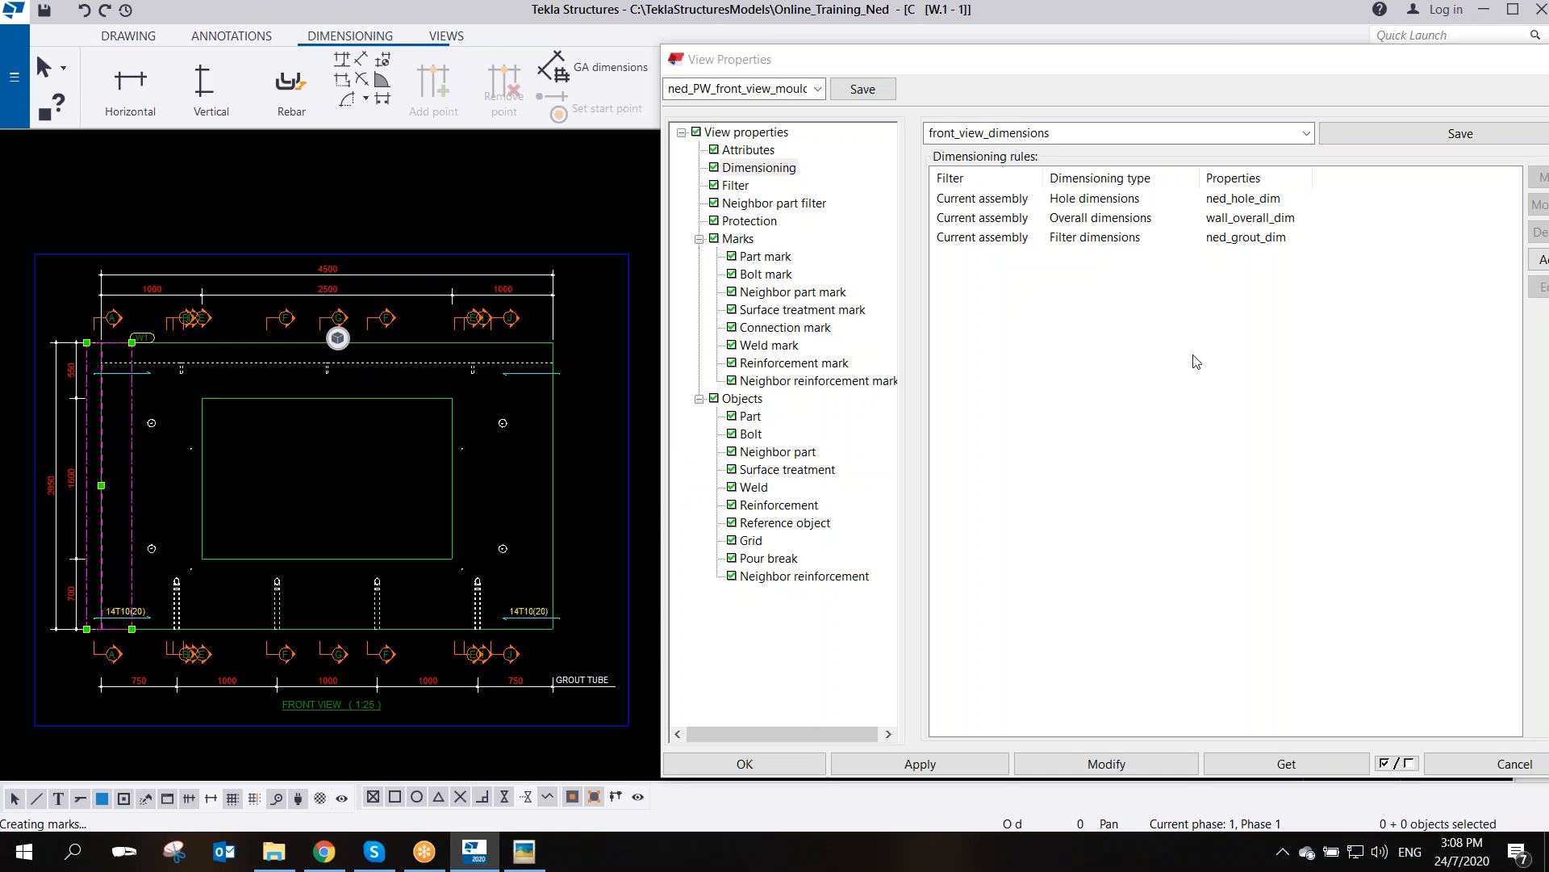
pyautogui.moveTo(509, 536); pyautogui.dragTo(544, 510, button='middle')
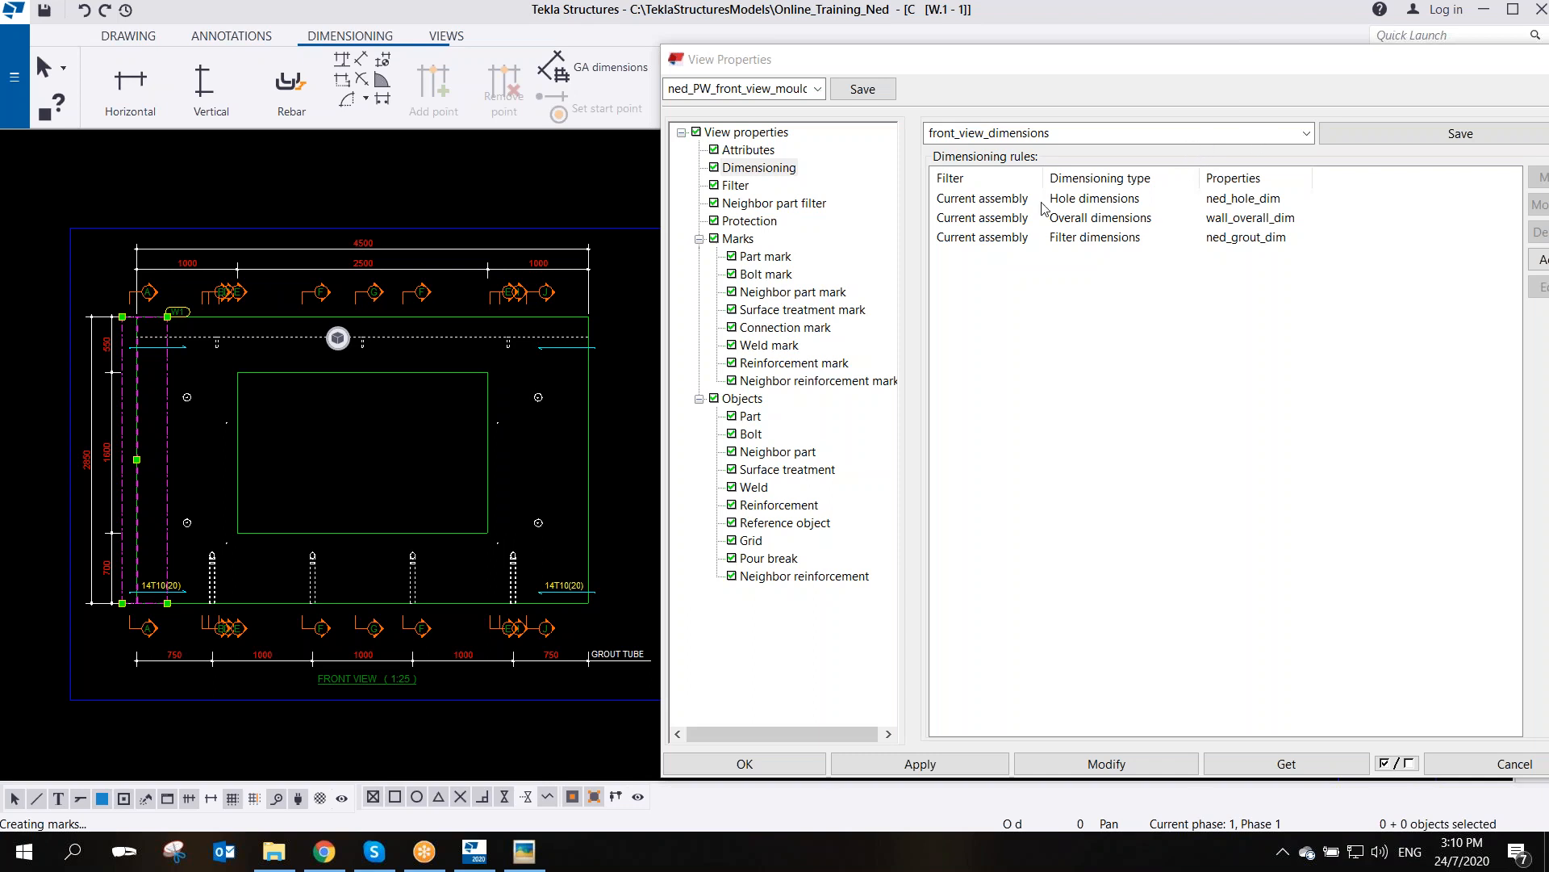
pyautogui.moveTo(1040, 69); pyautogui.dragTo(1005, 67)
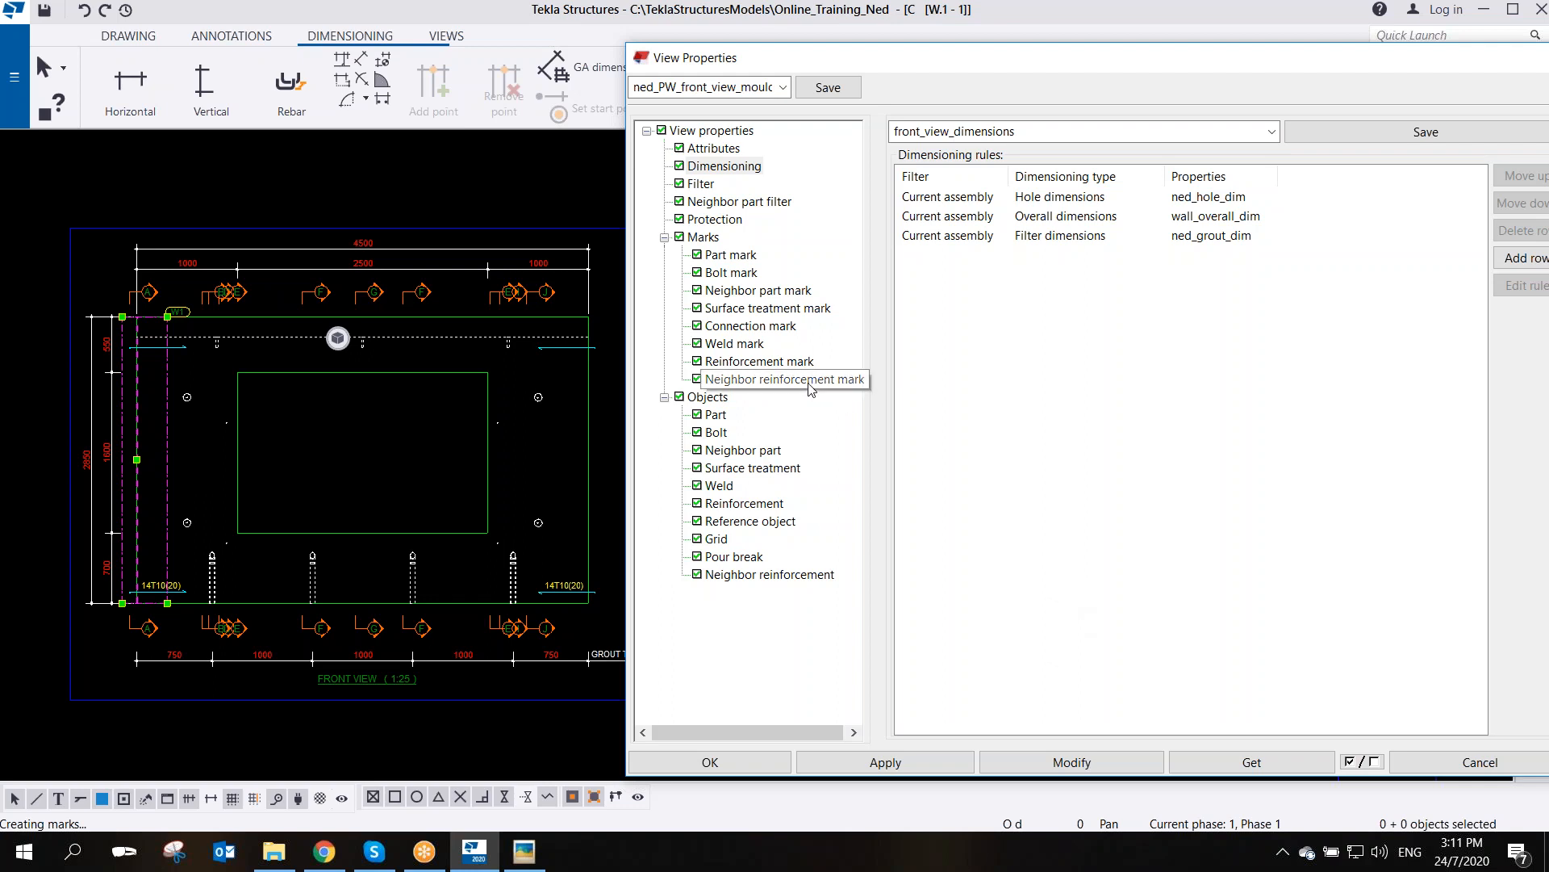
pyautogui.moveTo(393, 415); pyautogui.dragTo(340, 432, button='middle')
pyautogui.scroll(-1, 339, 432)
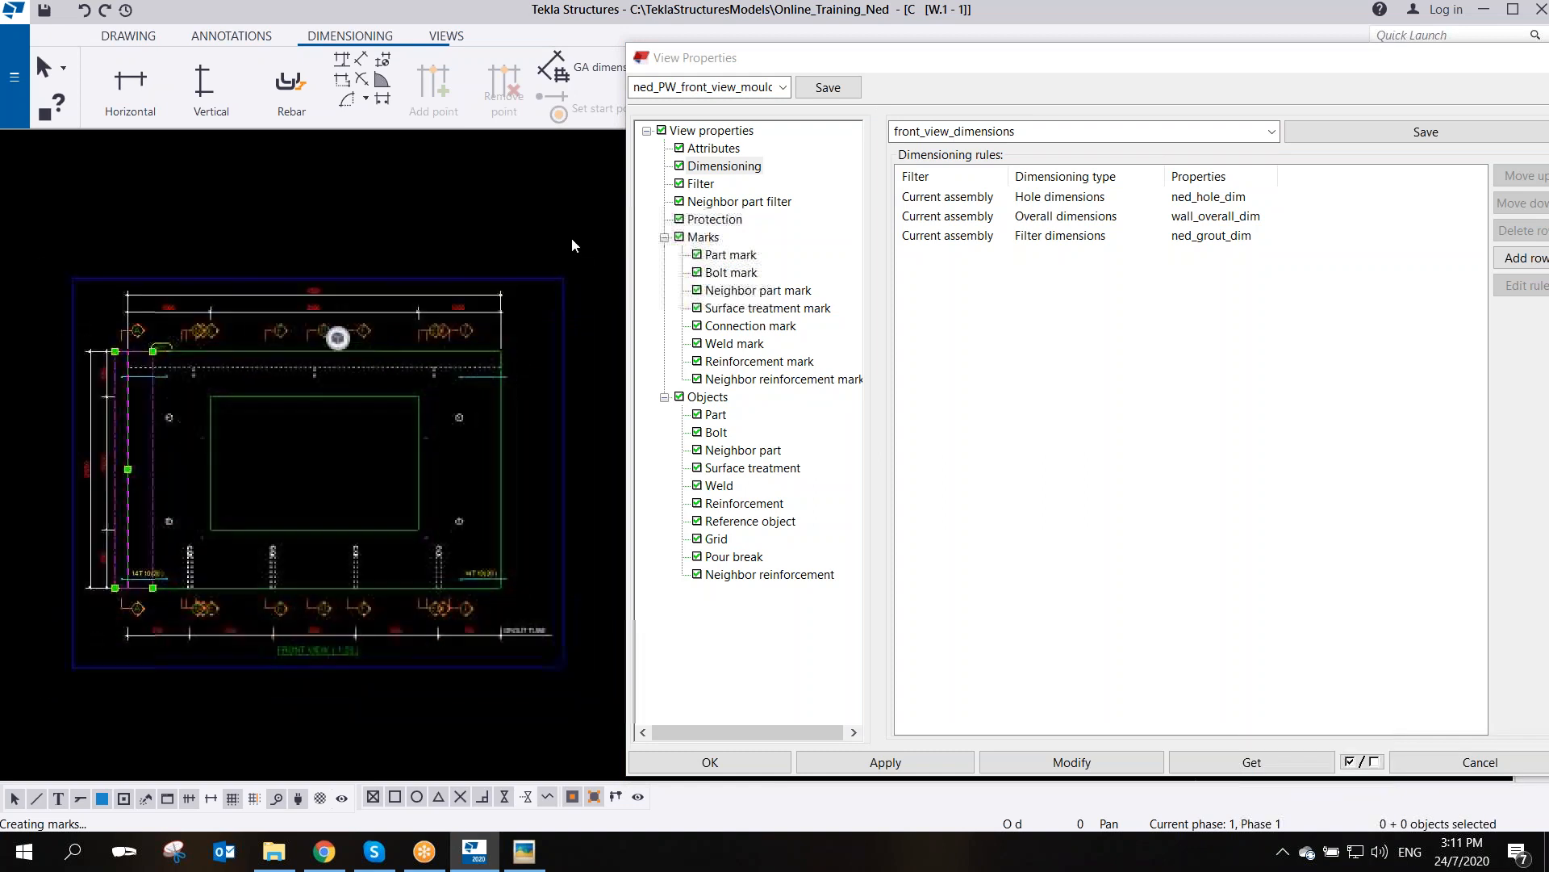
pyautogui.click(1188, 81)
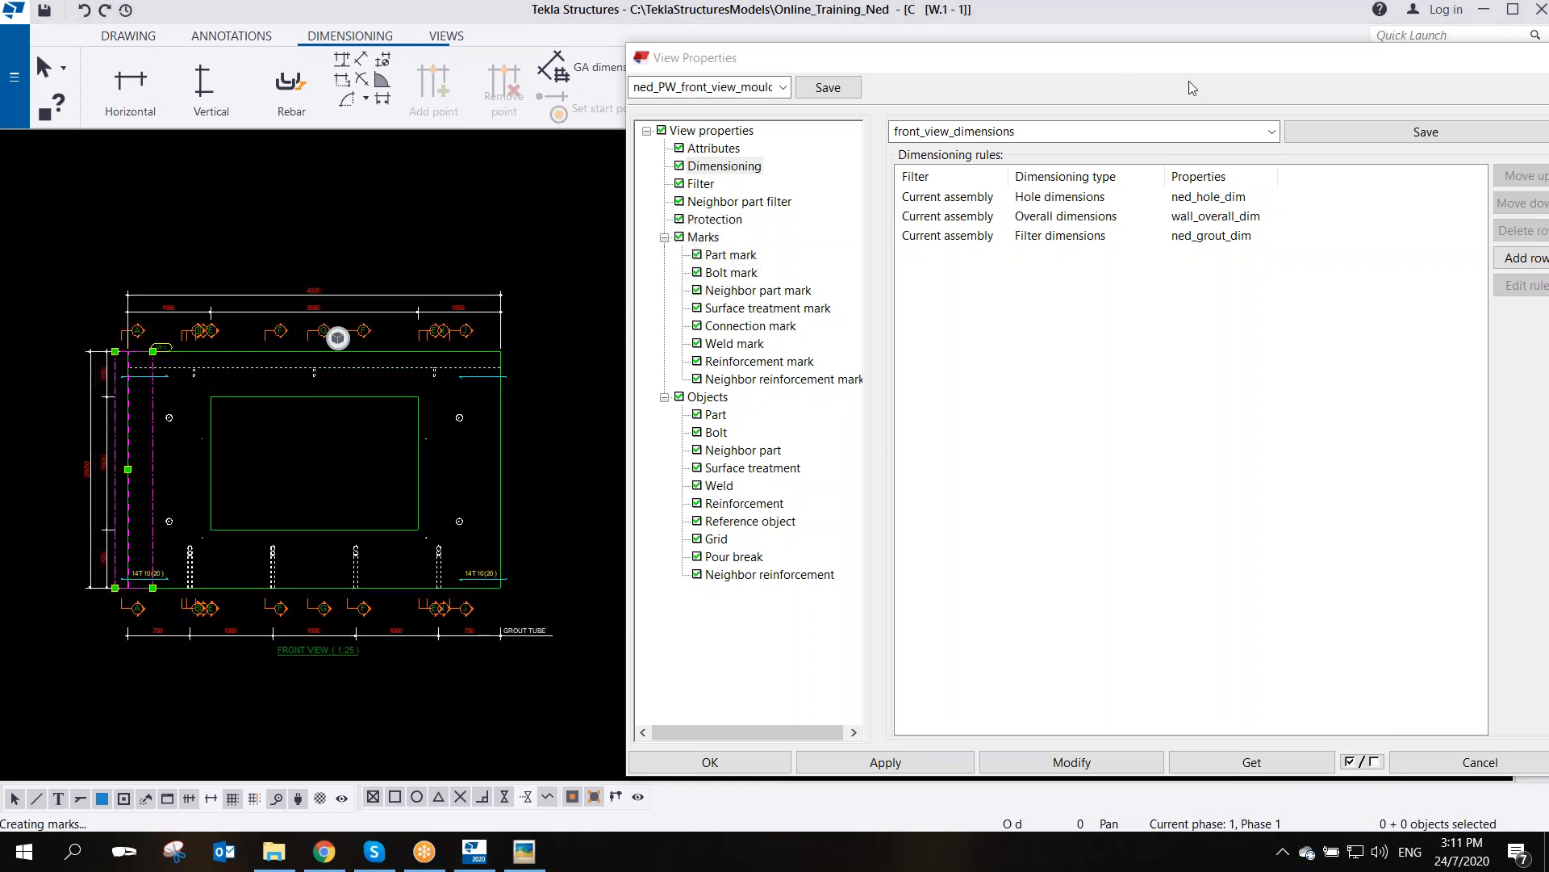
pyautogui.scroll(3, 444, 410)
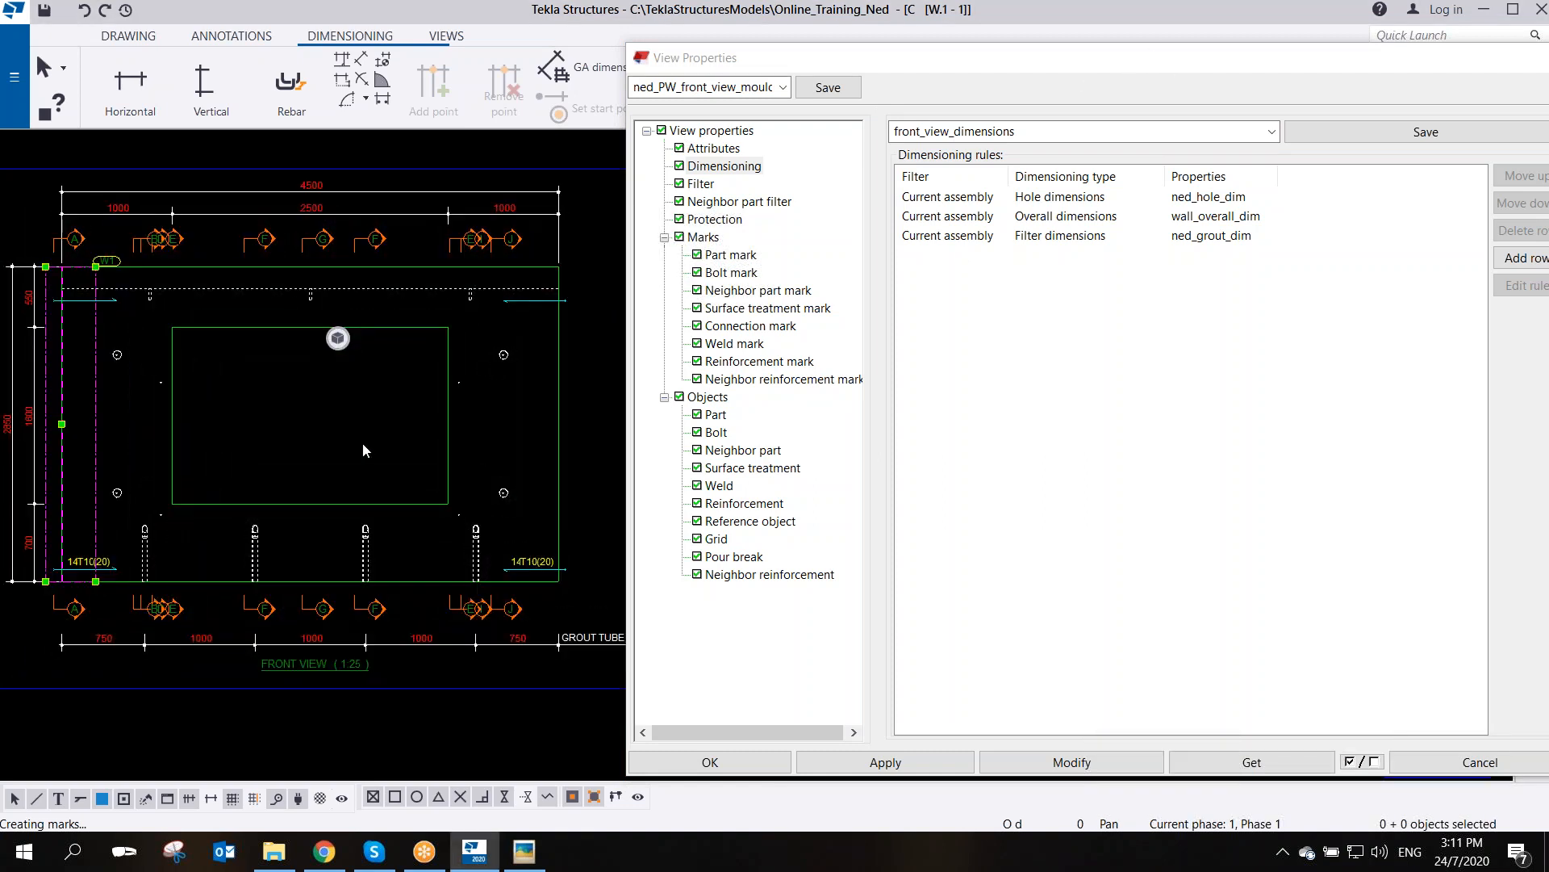
pyautogui.click(524, 851)
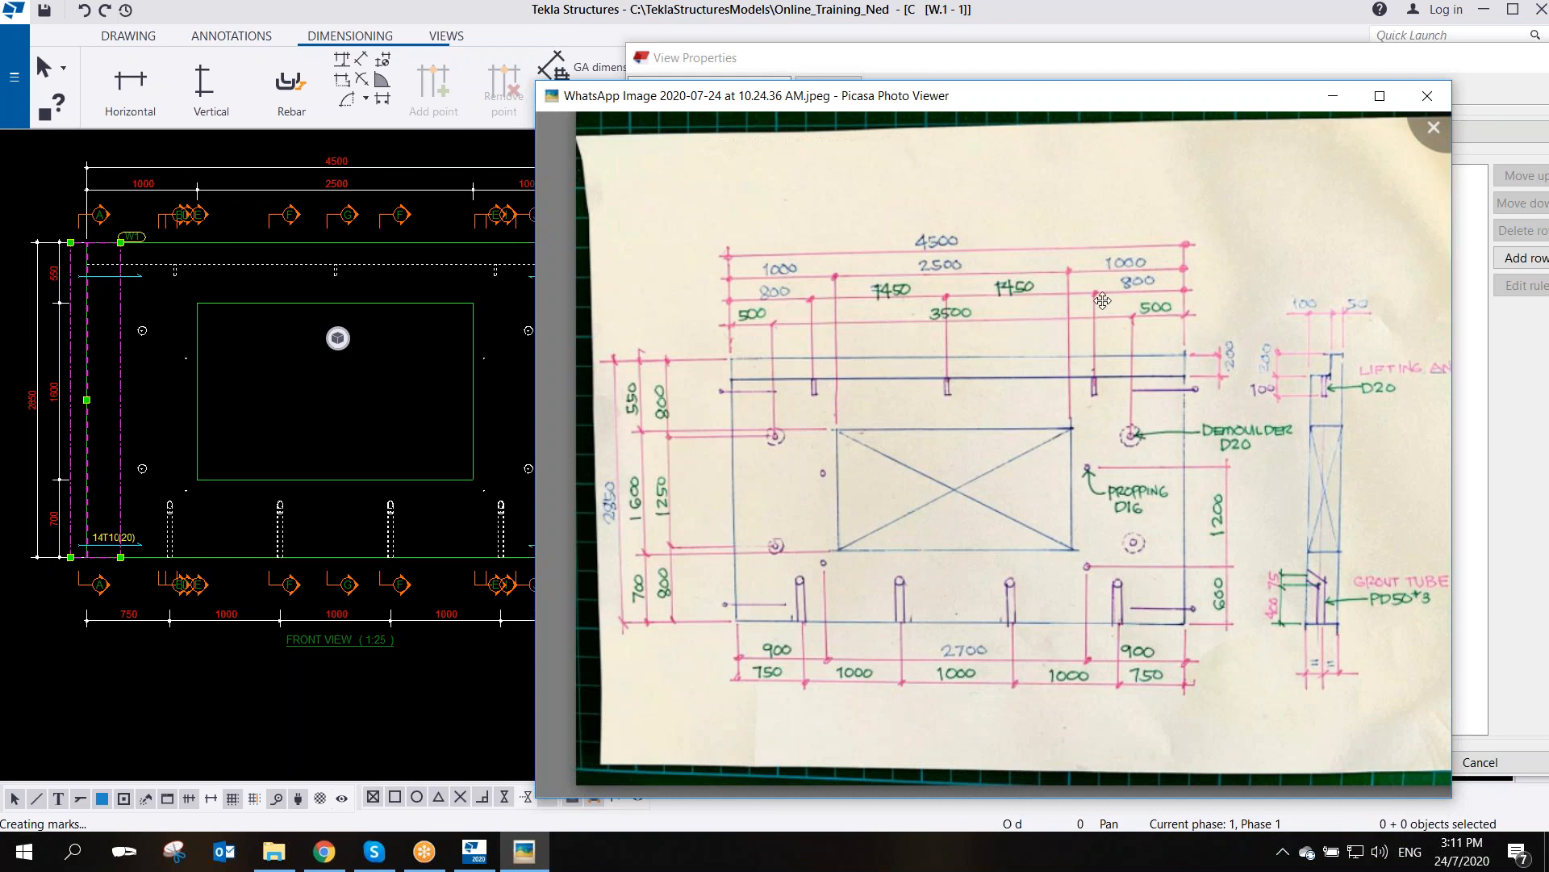
pyautogui.click(889, 59)
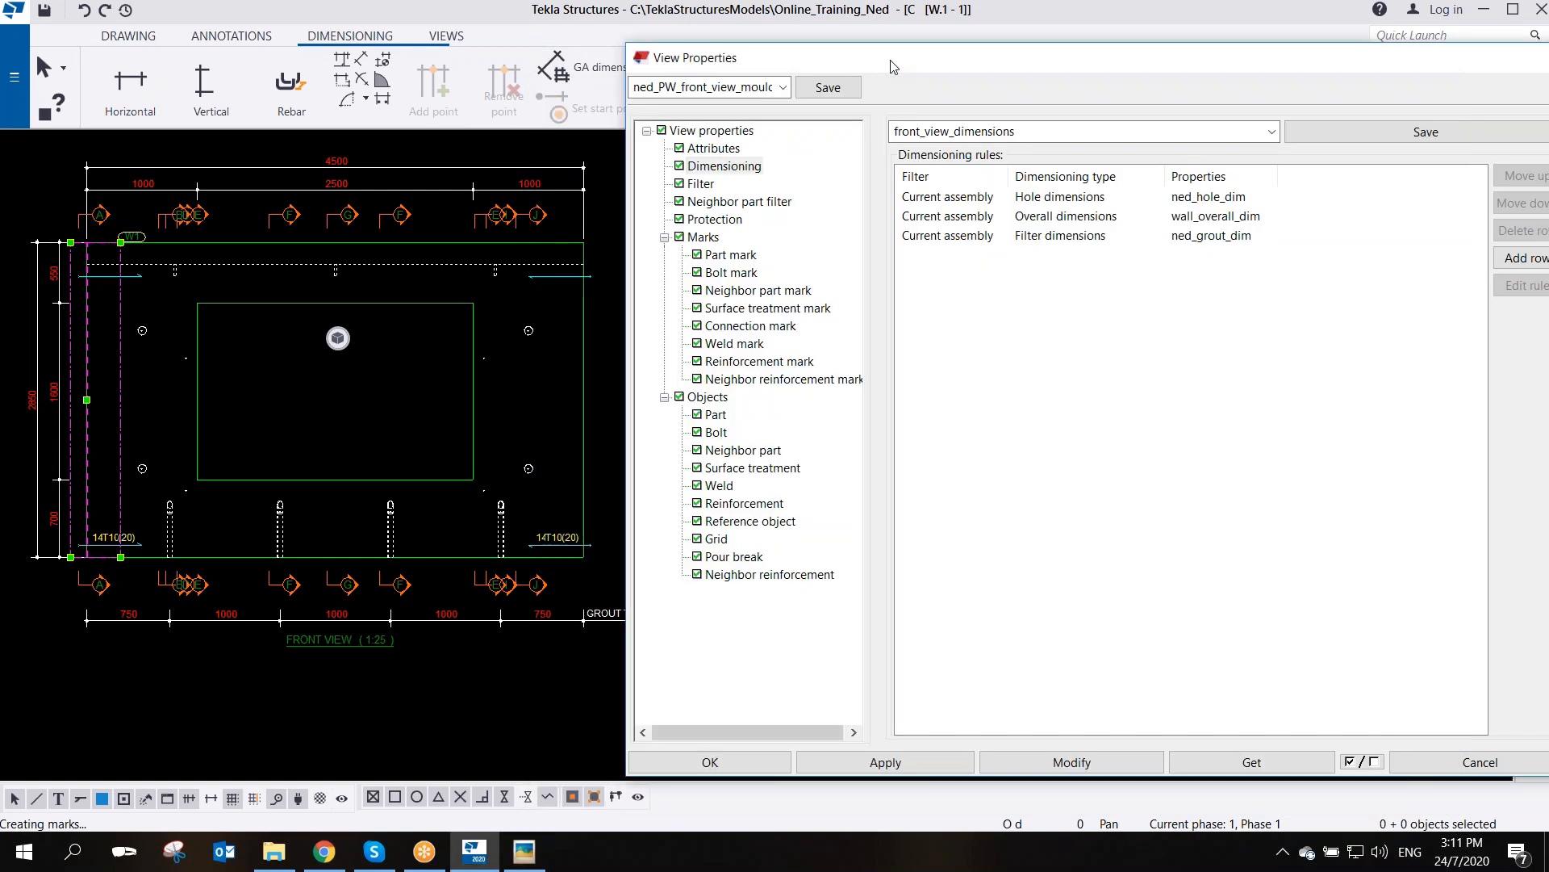
# - Add a Filter dimensions rule to front_view_dimensions and open its ned_grout_dim properties for editing
pyautogui.click(1533, 260)
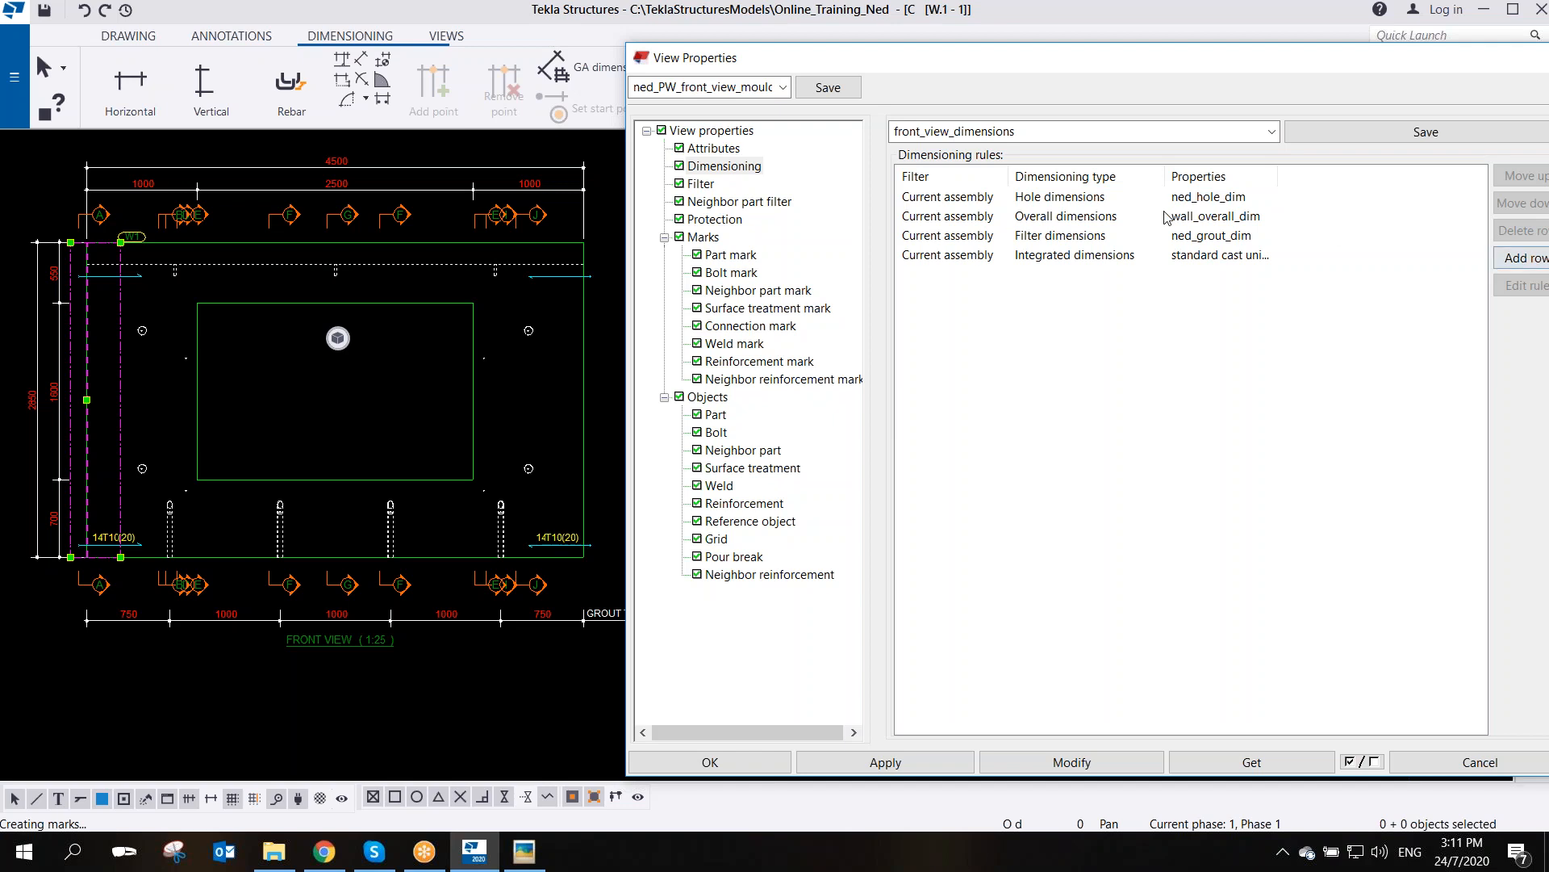
pyautogui.click(1146, 256)
pyautogui.click(1146, 260)
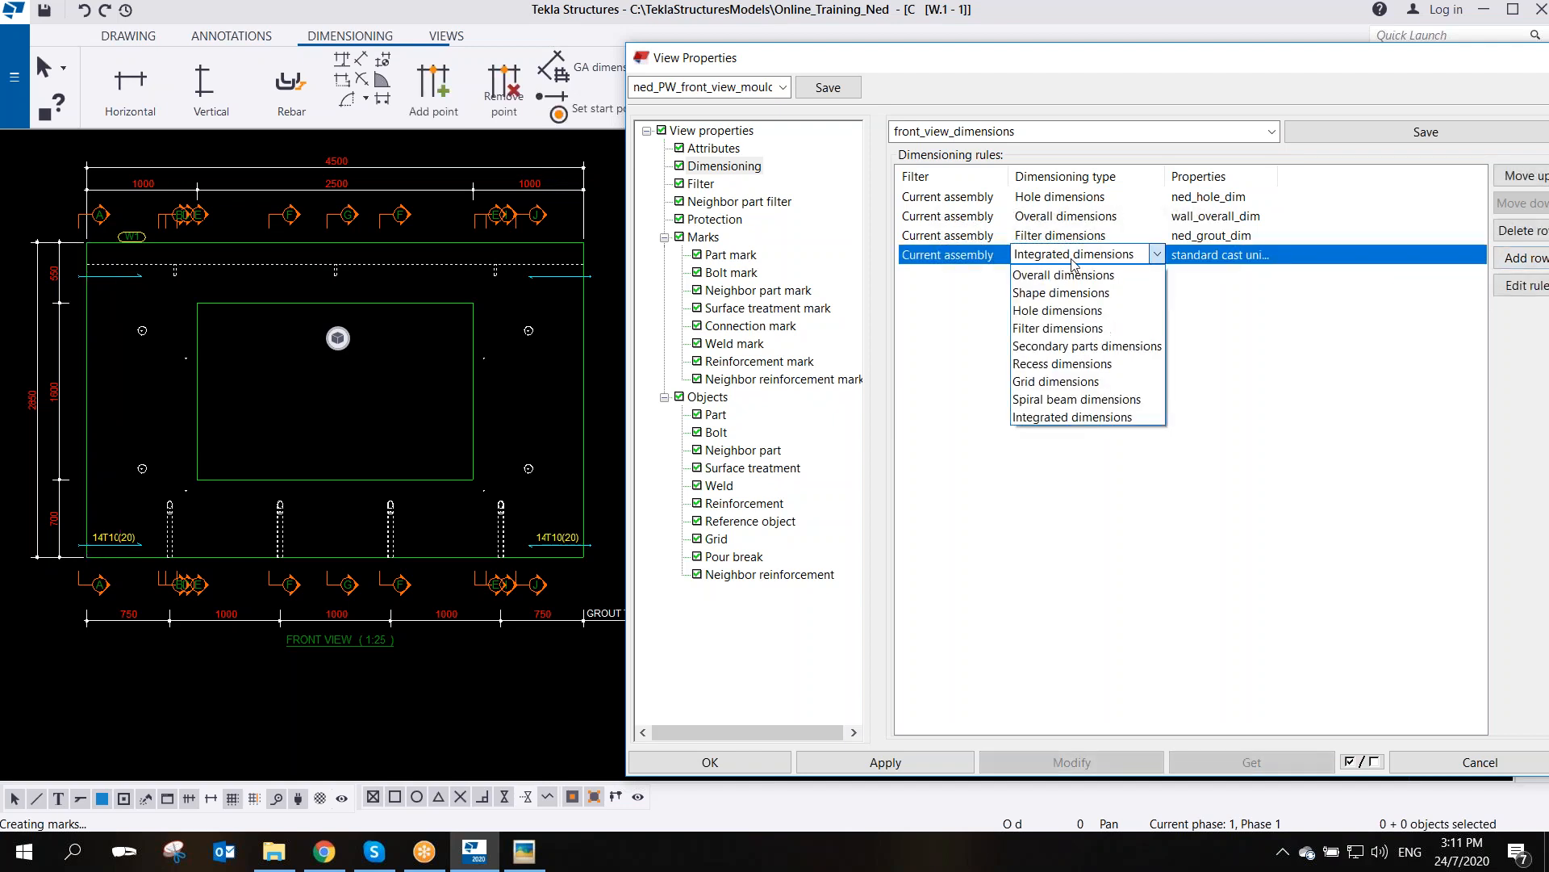
pyautogui.click(1074, 331)
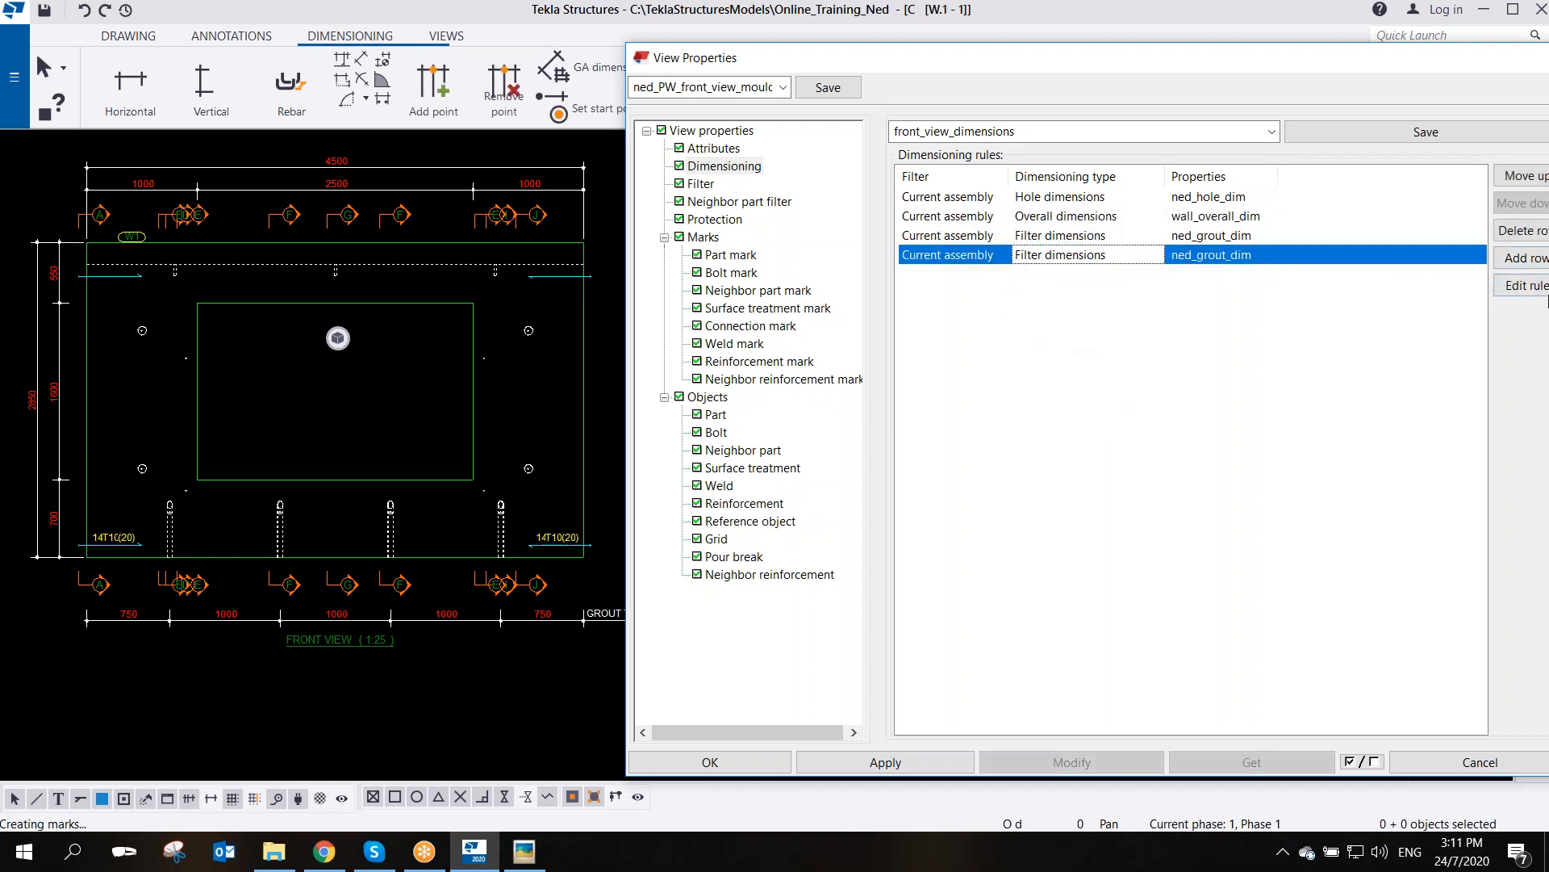
pyautogui.click(1529, 286)
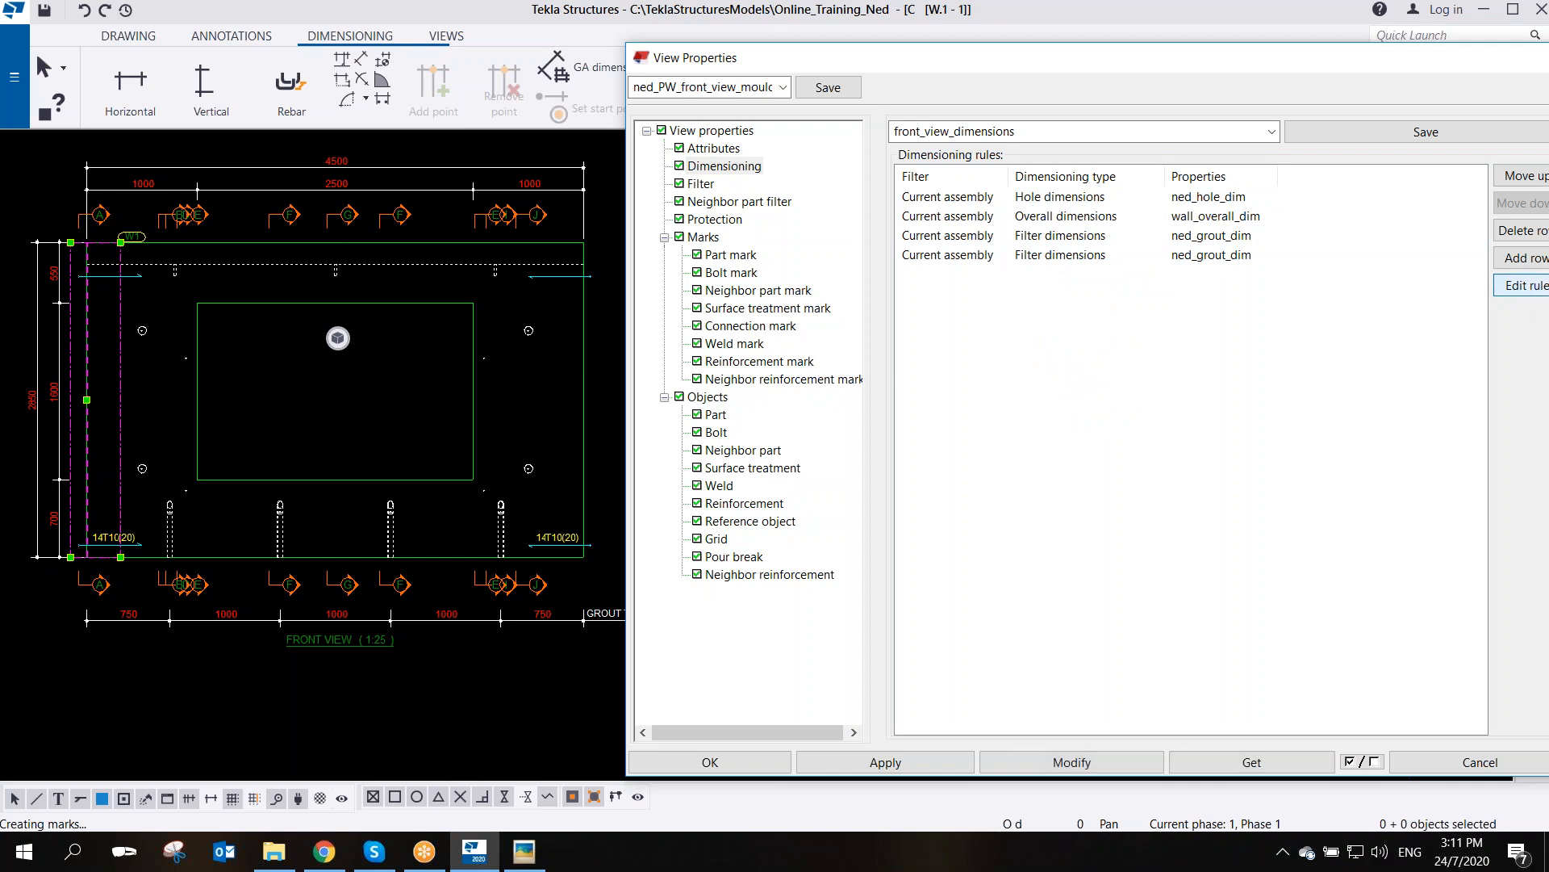
pyautogui.click(1236, 257)
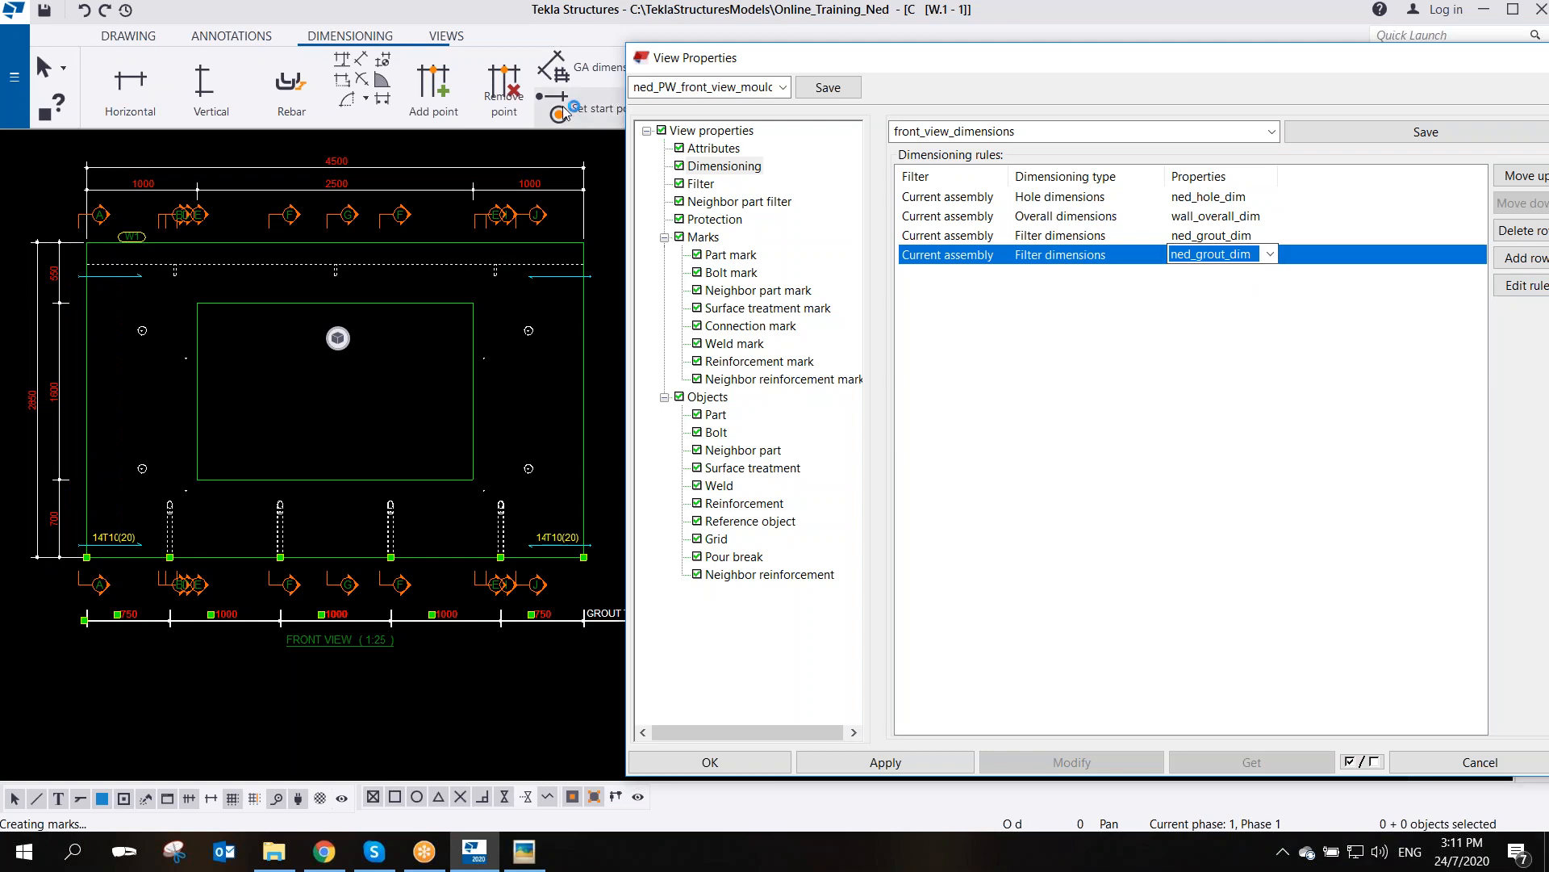
pyautogui.moveTo(355, 15); pyautogui.dragTo(650, 183)
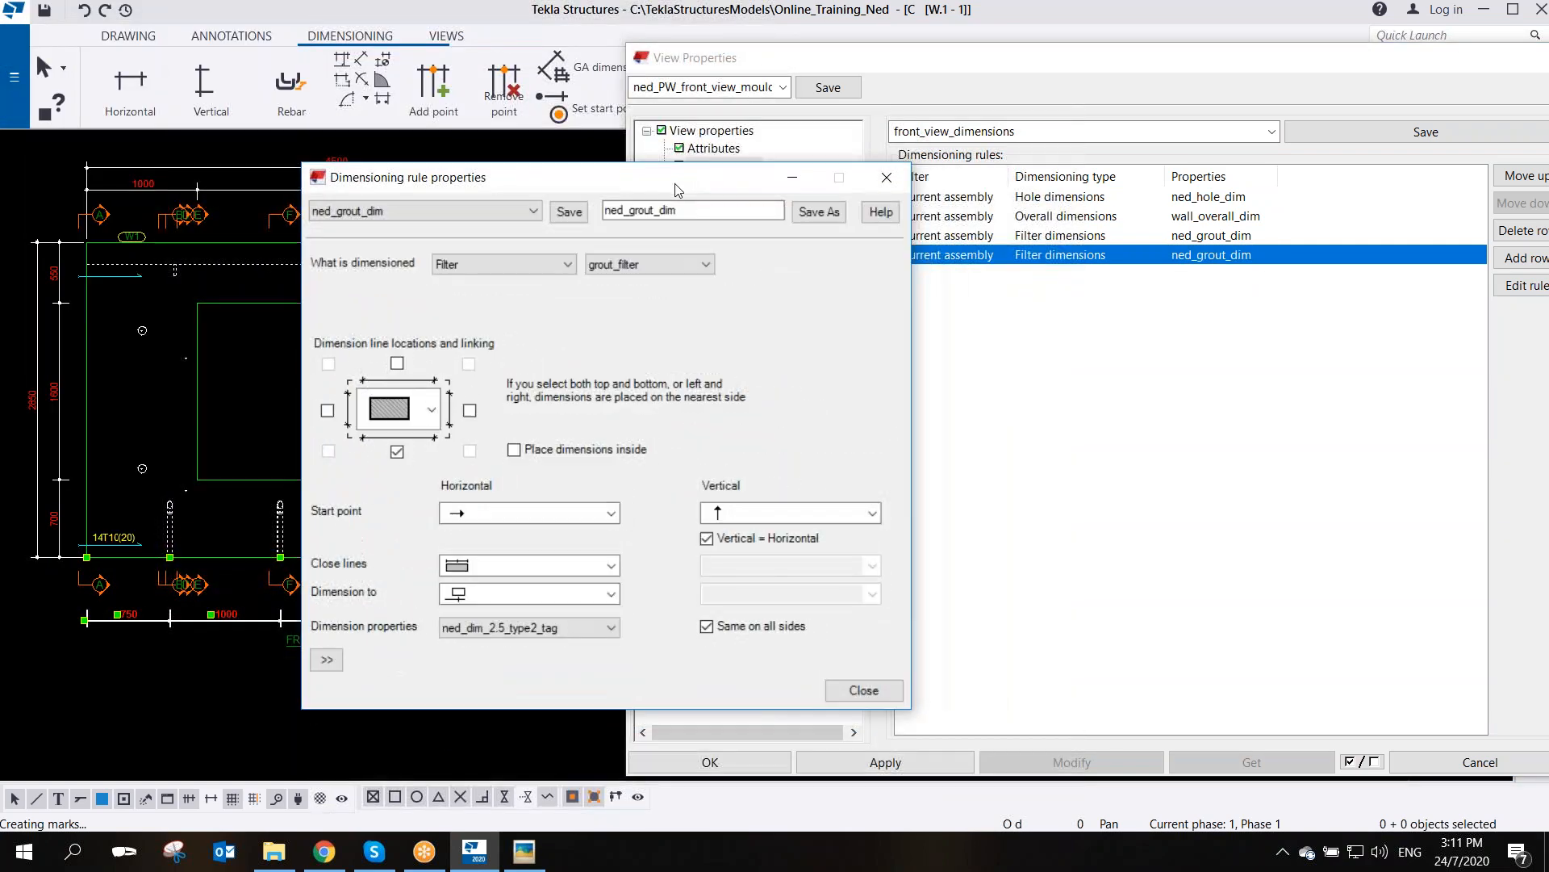
# - Dimension by lifting_filter, place the dimension line only above the part, and use ned_dim_2.5_type2 as the dimension properties
pyautogui.click(686, 265)
pyautogui.click(637, 322)
pyautogui.click(397, 363)
pyautogui.click(397, 452)
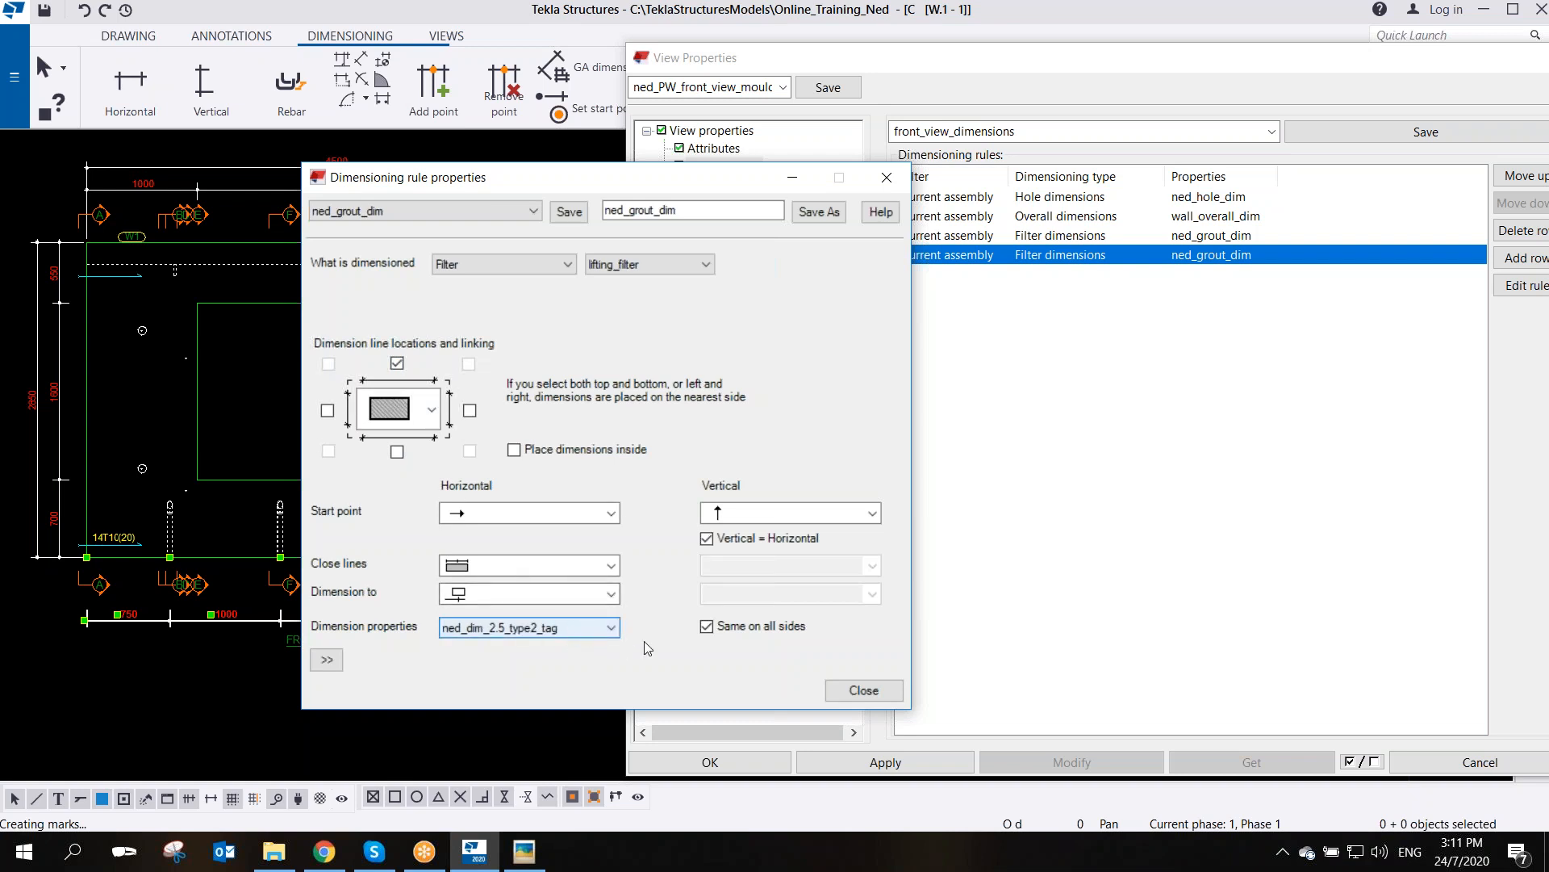
pyautogui.click(614, 627)
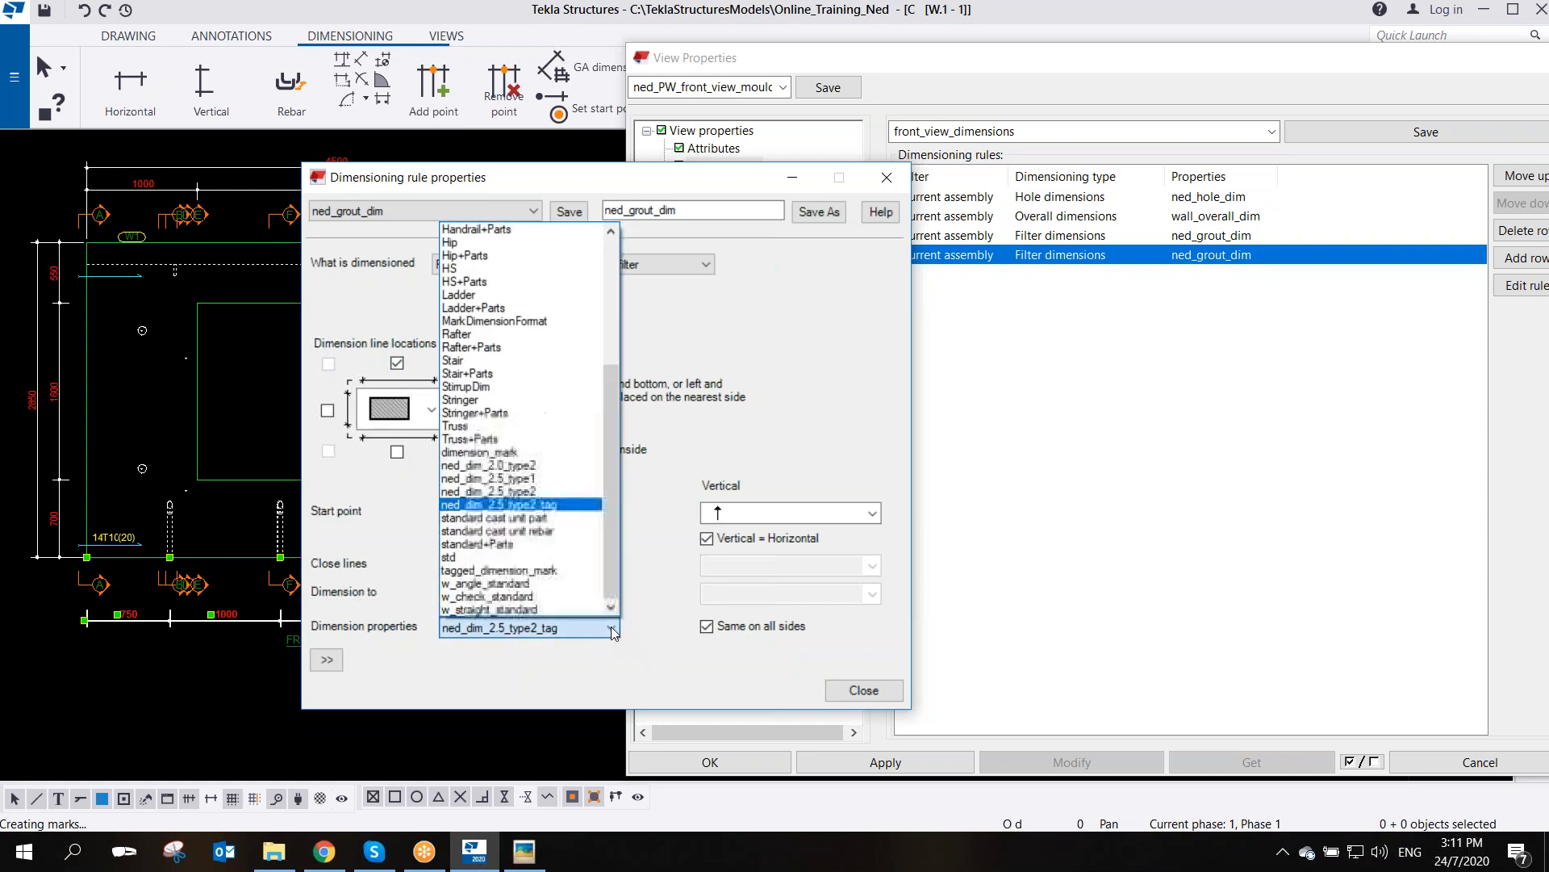
pyautogui.click(531, 489)
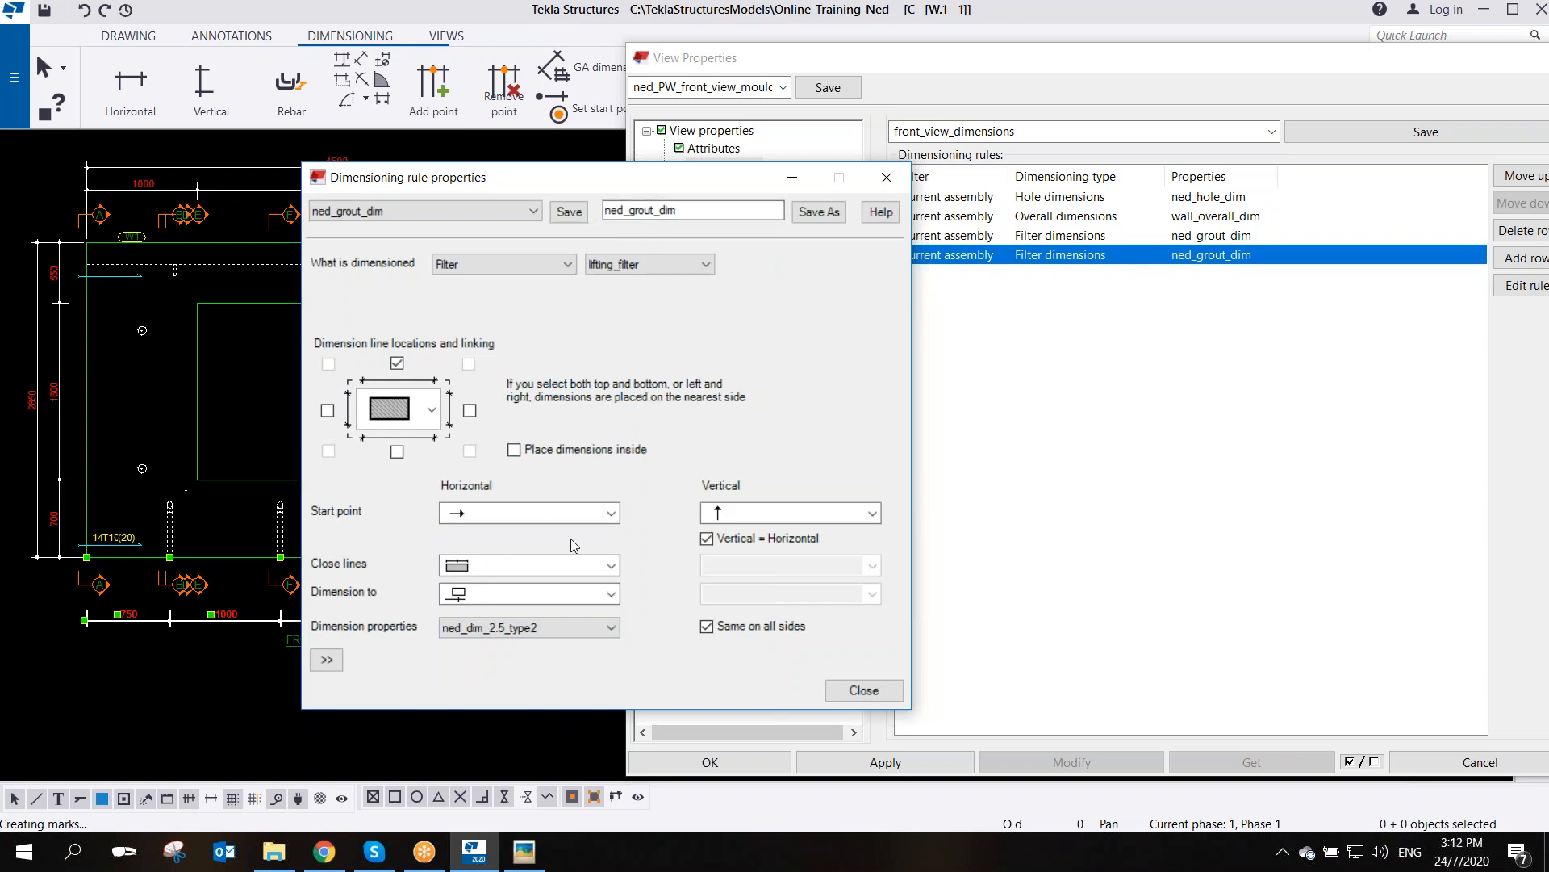
# - Save the dimensioning rule properties under the new name ned_lifting_dim
pyautogui.click(654, 211)
pyautogui.moveTo(648, 213); pyautogui.dragTo(629, 222)
pyautogui.write('lifting')
pyautogui.click(807, 213)
pyautogui.moveTo(722, 183)
pyautogui.mouseDown()
pyautogui.moveTo(956, 222)
pyautogui.moveTo(976, 175)
pyautogui.moveTo(956, 160)
pyautogui.moveTo(1039, 184)
pyautogui.moveTo(1007, 176)
pyautogui.mouseUp()
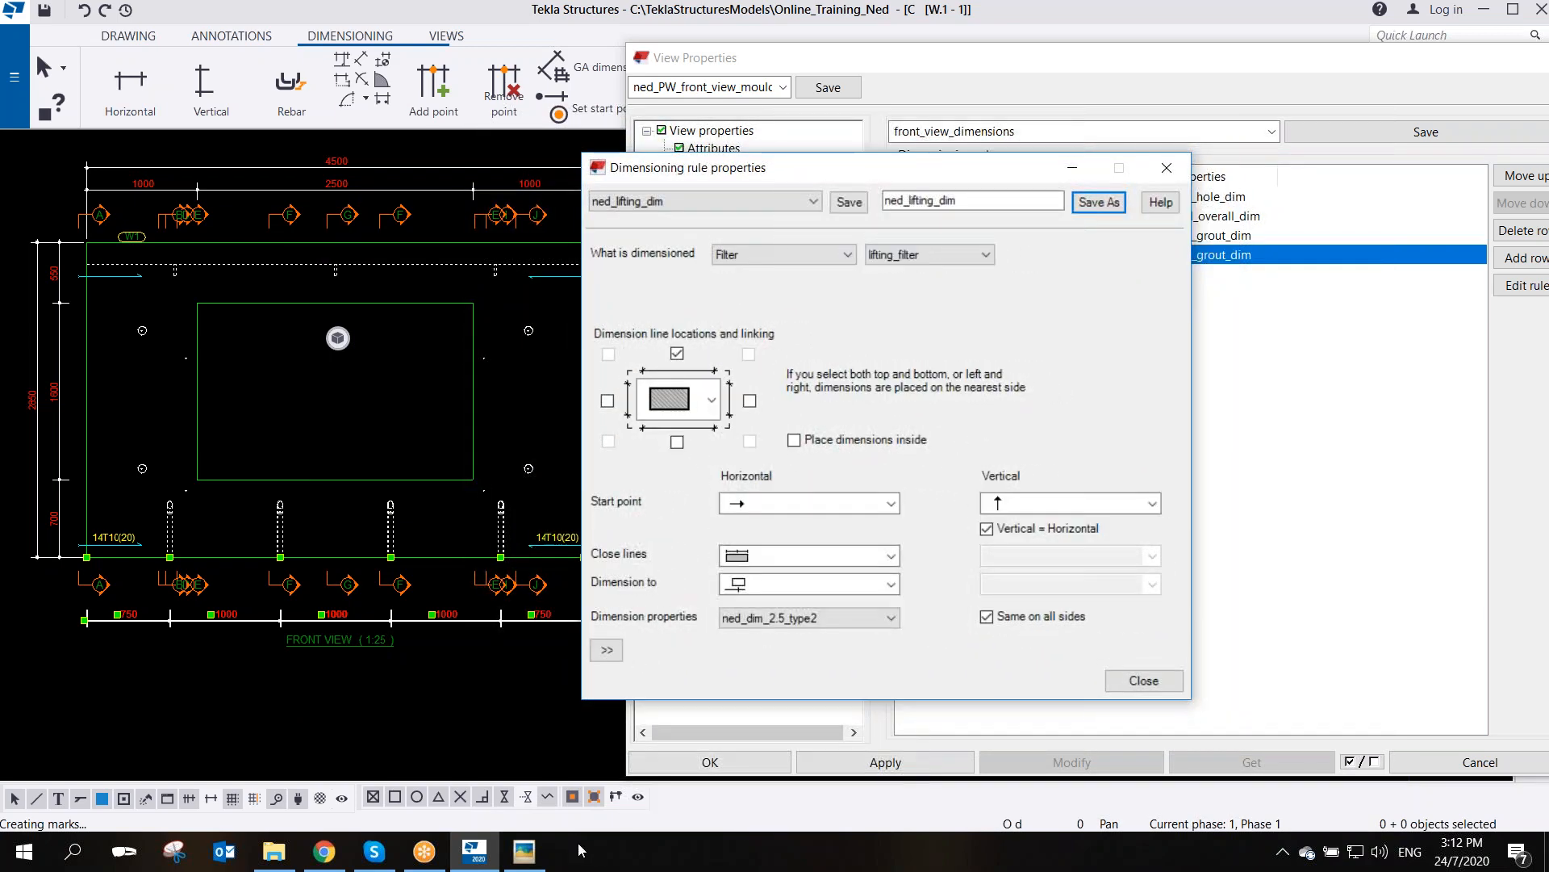
# - Check the demoulder dimensions in the hand sketch, switch the filter to demoulder_filter and add a dimension line on the part's left side
pyautogui.click(524, 851)
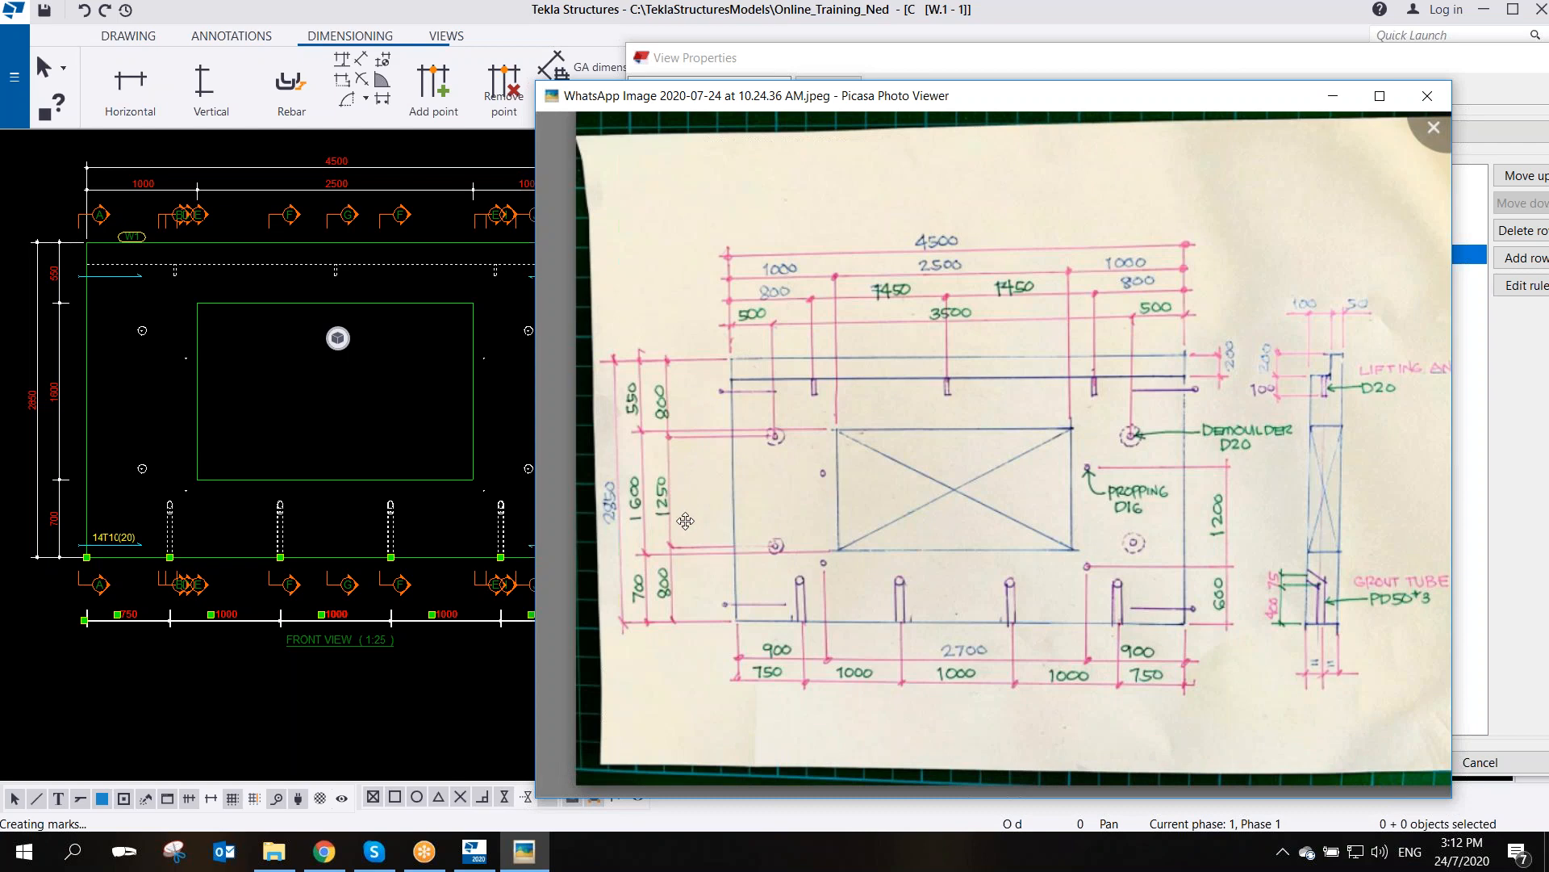
pyautogui.click(1336, 98)
pyautogui.click(896, 252)
pyautogui.click(920, 289)
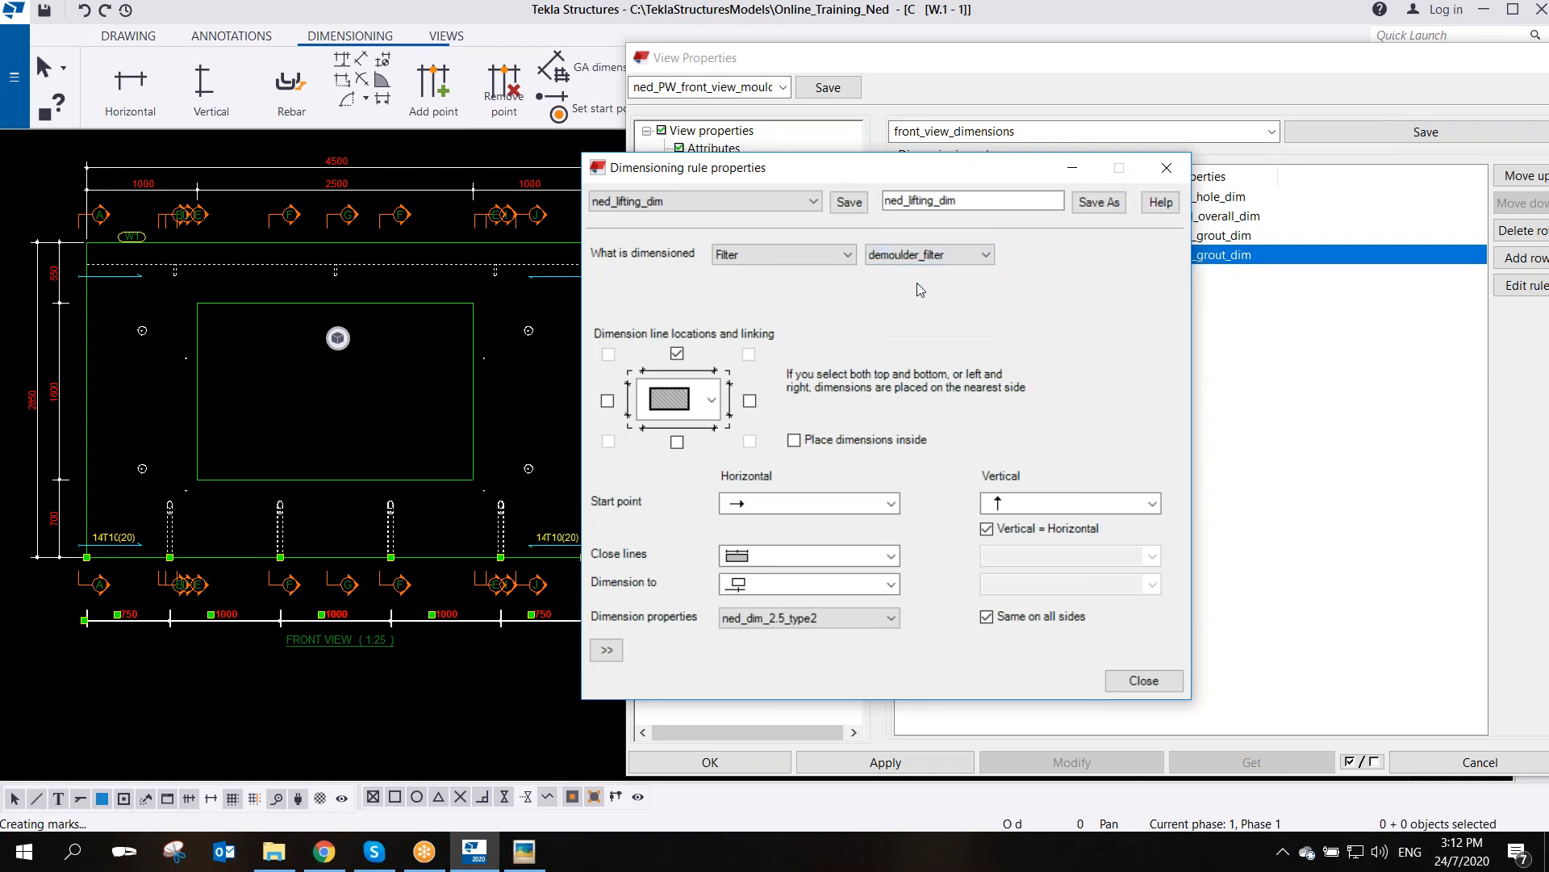
pyautogui.click(611, 398)
# - Save the demoulder rule properties as ned_demoulder_dim and close the rule properties
pyautogui.click(938, 196)
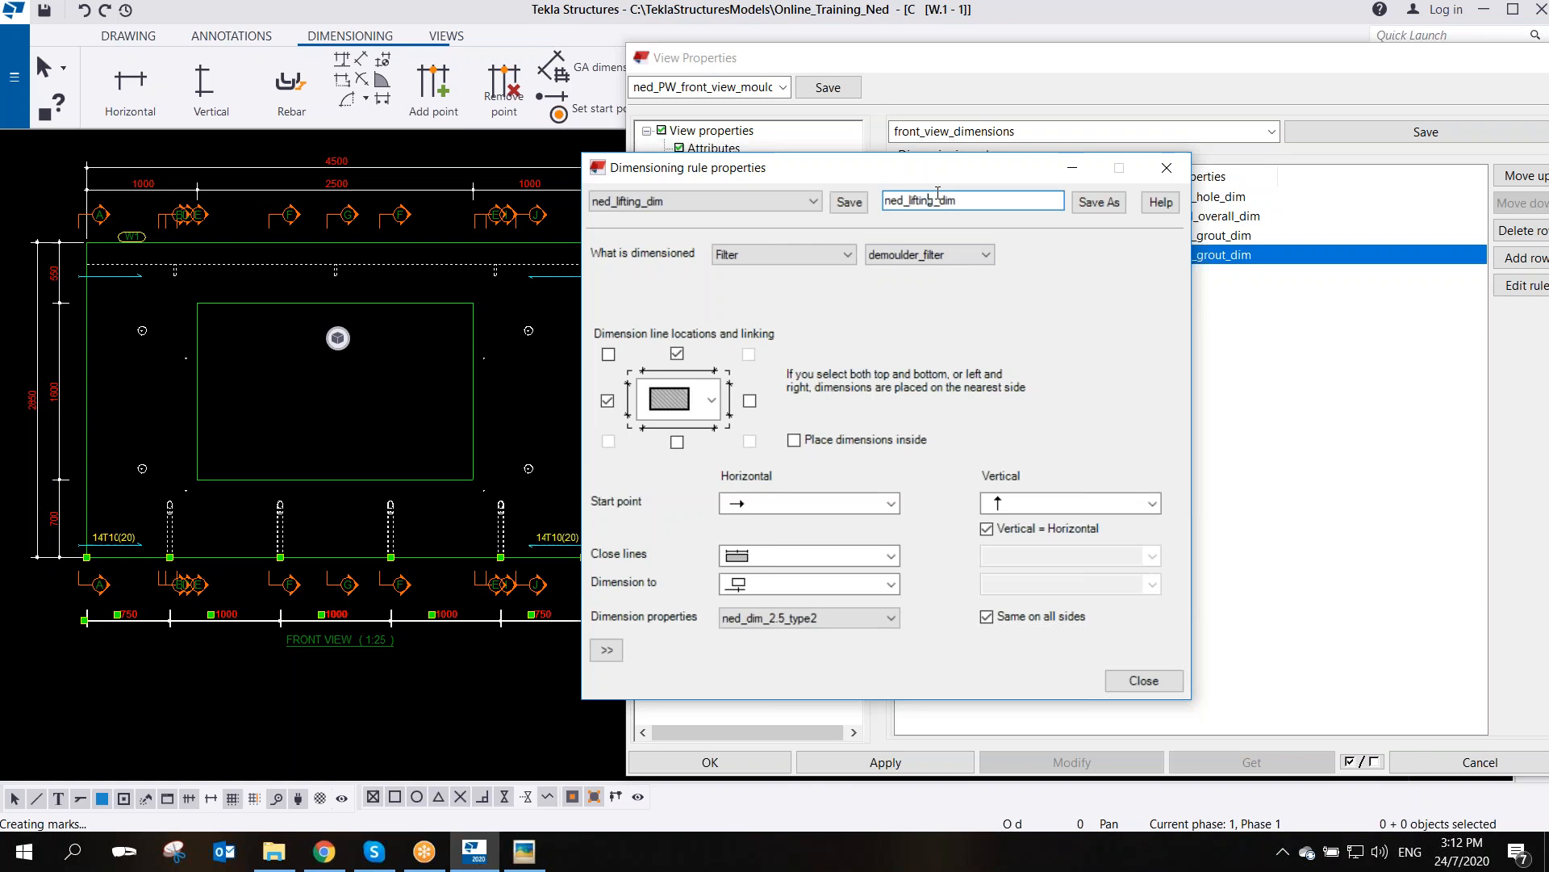
pyautogui.moveTo(936, 202); pyautogui.dragTo(904, 219)
pyautogui.write('demoulder')
pyautogui.click(1098, 202)
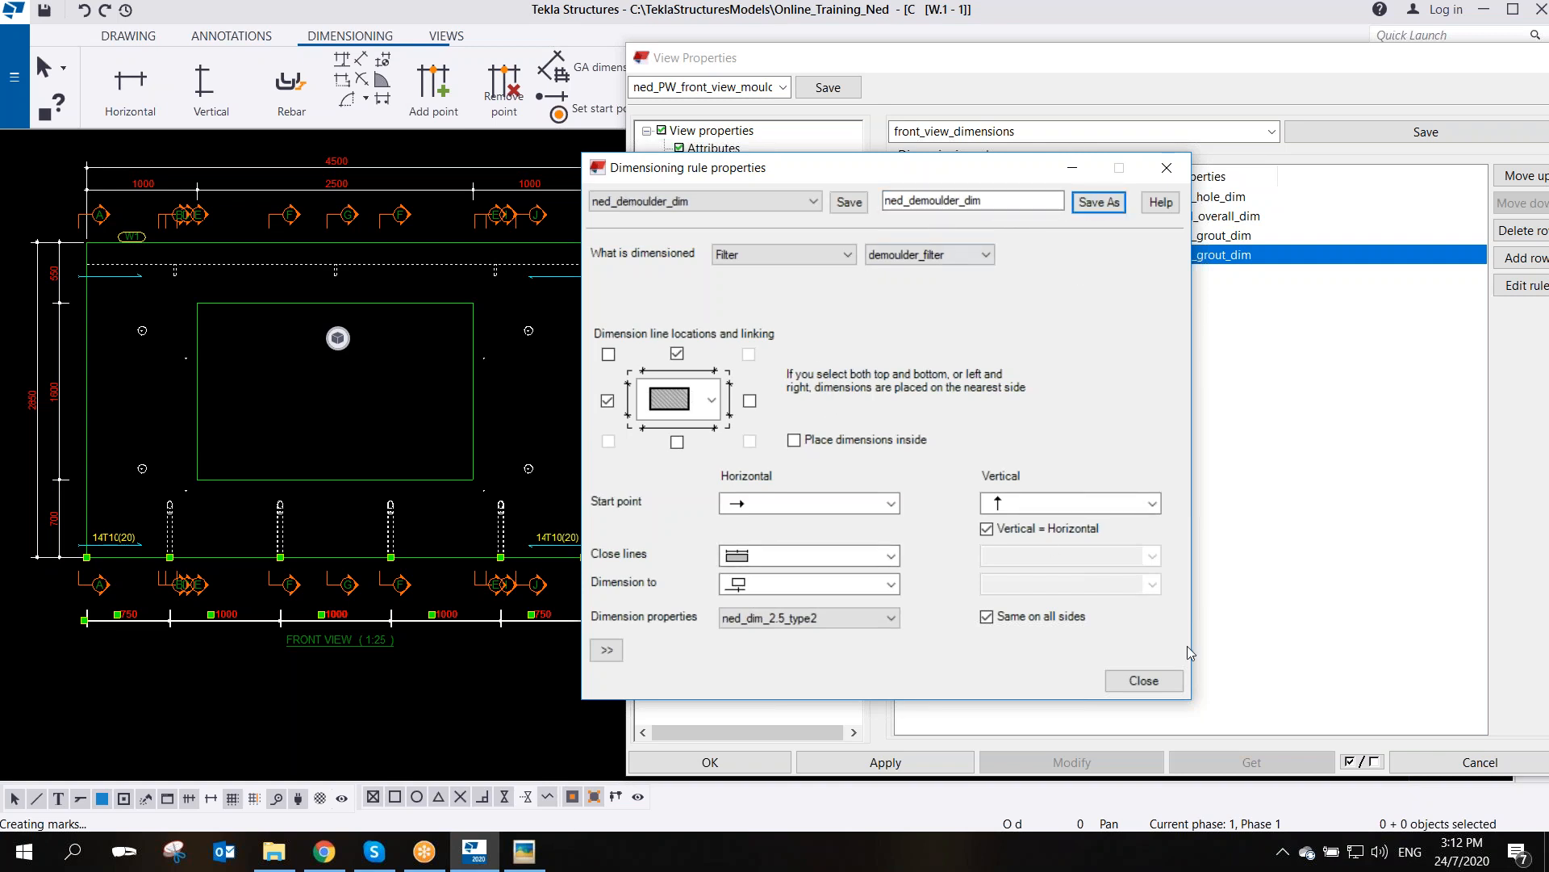
pyautogui.click(1126, 683)
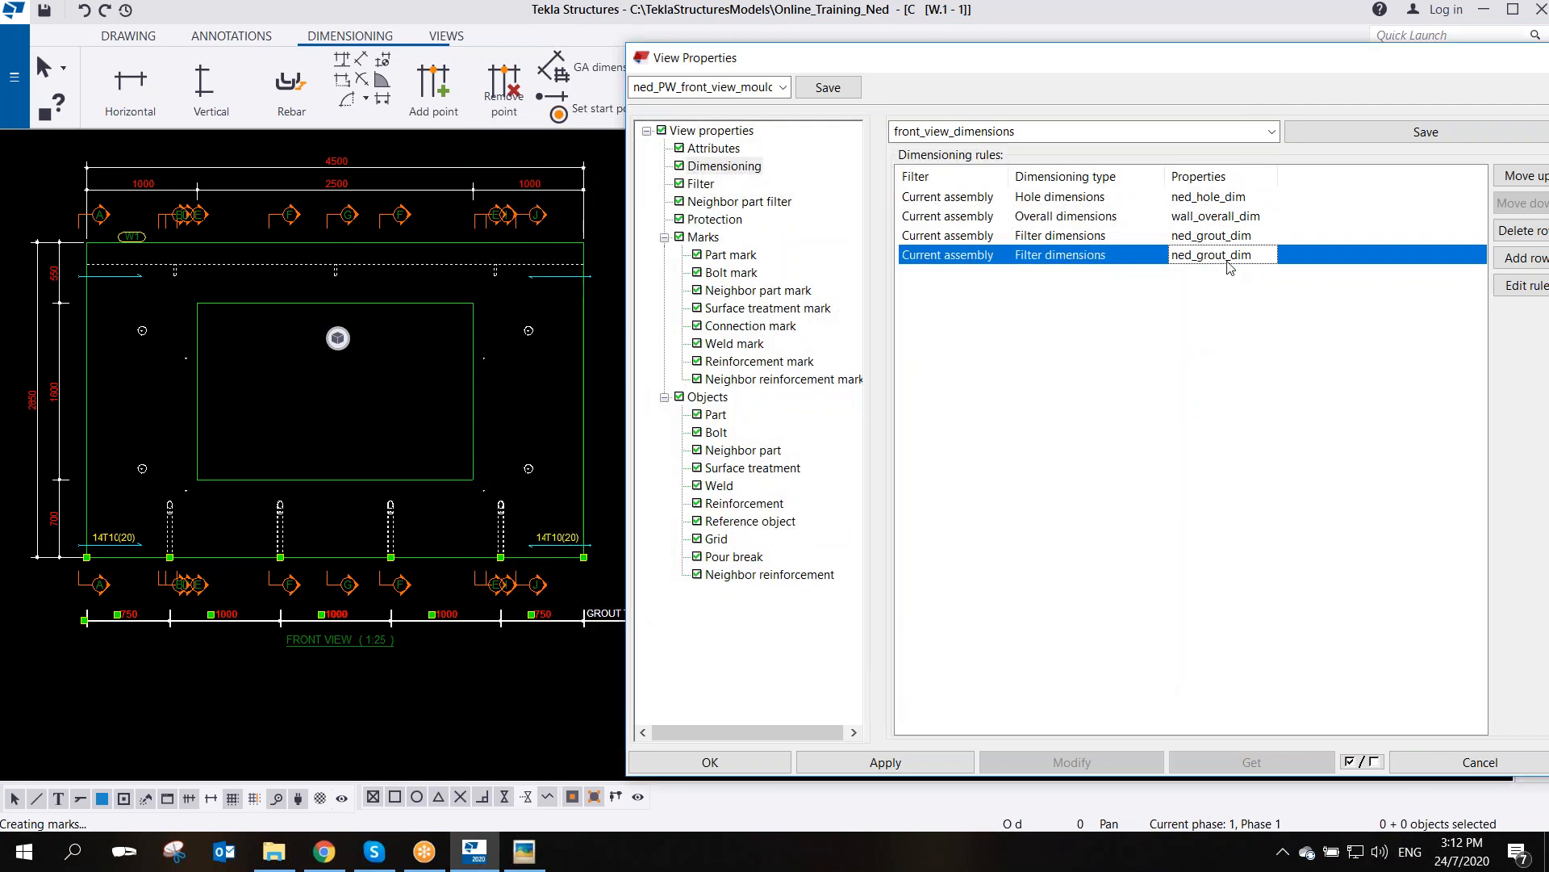
# - Assign the ned_lifting_dim properties to the newly added Filter dimensions rule
pyautogui.click(1271, 264)
pyautogui.click(1269, 259)
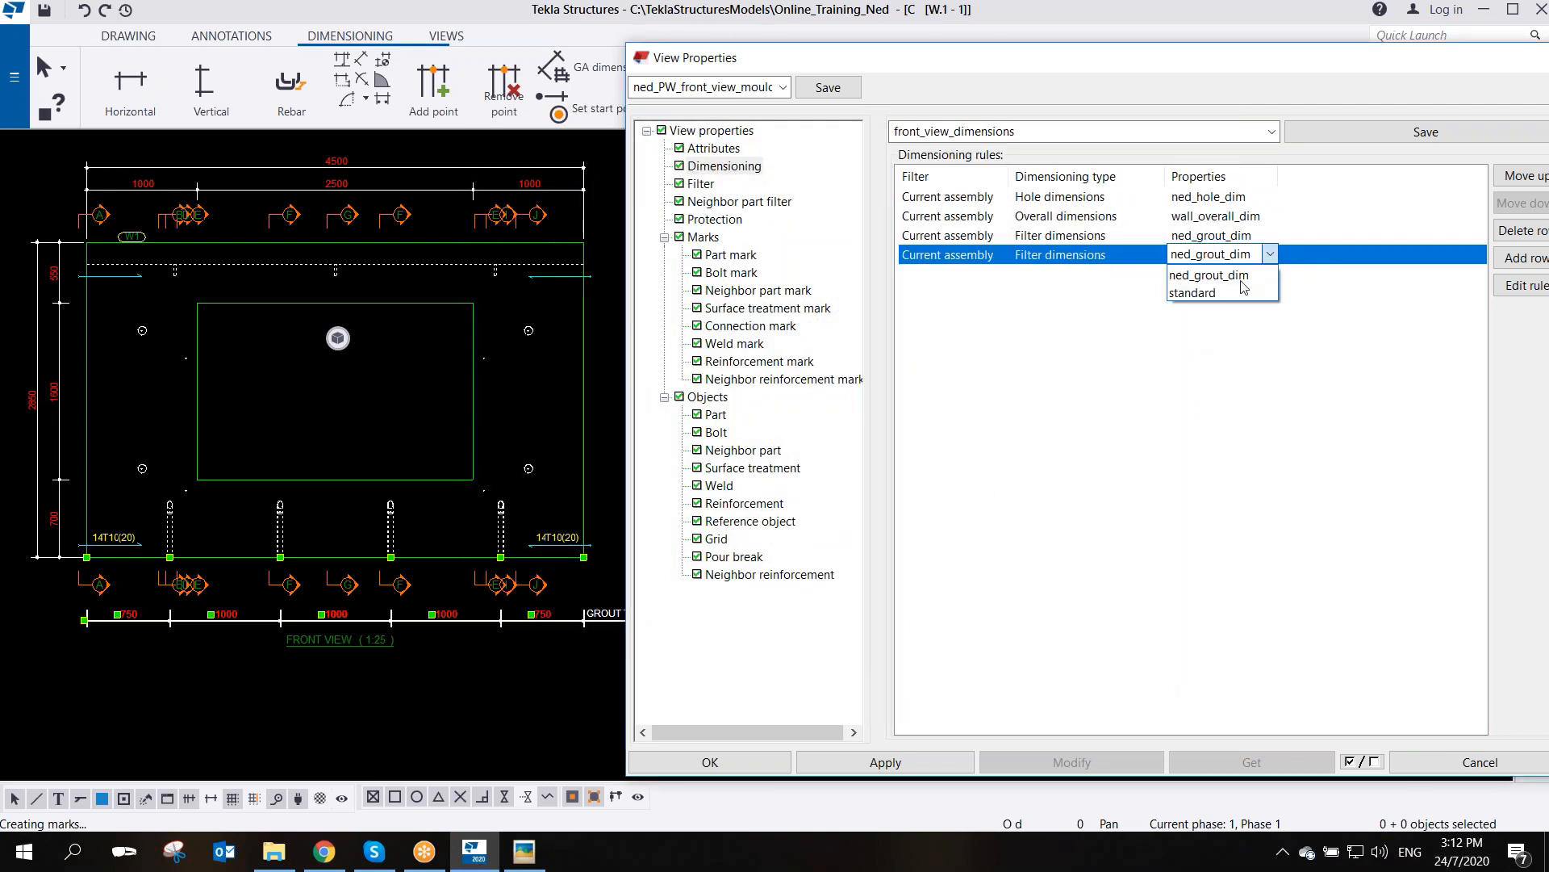
pyautogui.click(1270, 254)
pyautogui.click(1268, 235)
pyautogui.click(1270, 234)
pyautogui.click(1269, 234)
pyautogui.click(1270, 255)
pyautogui.click(1270, 254)
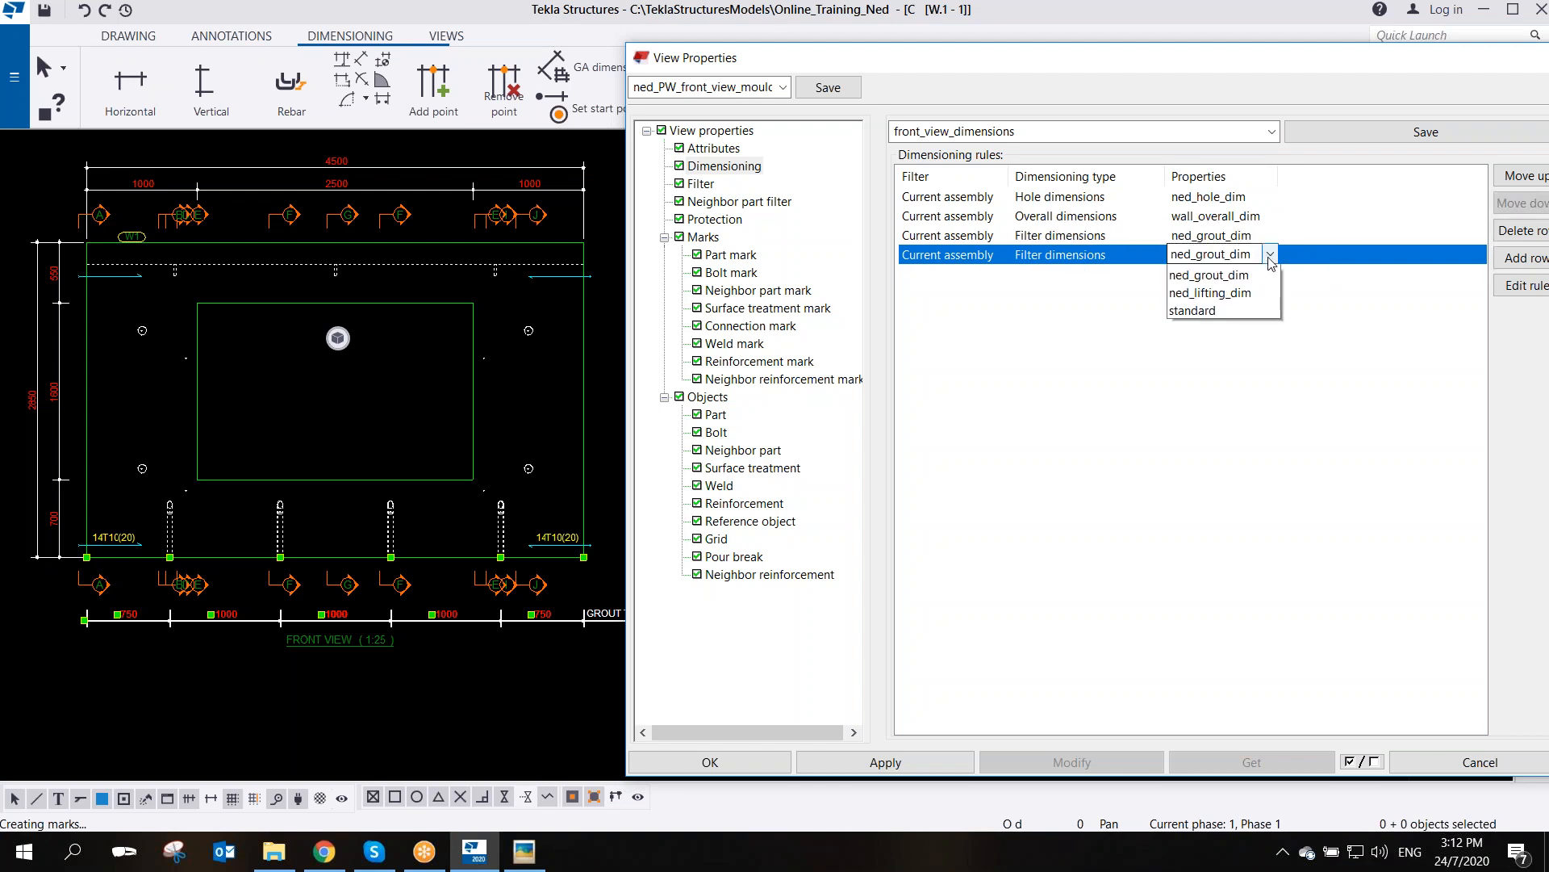
pyautogui.click(1234, 311)
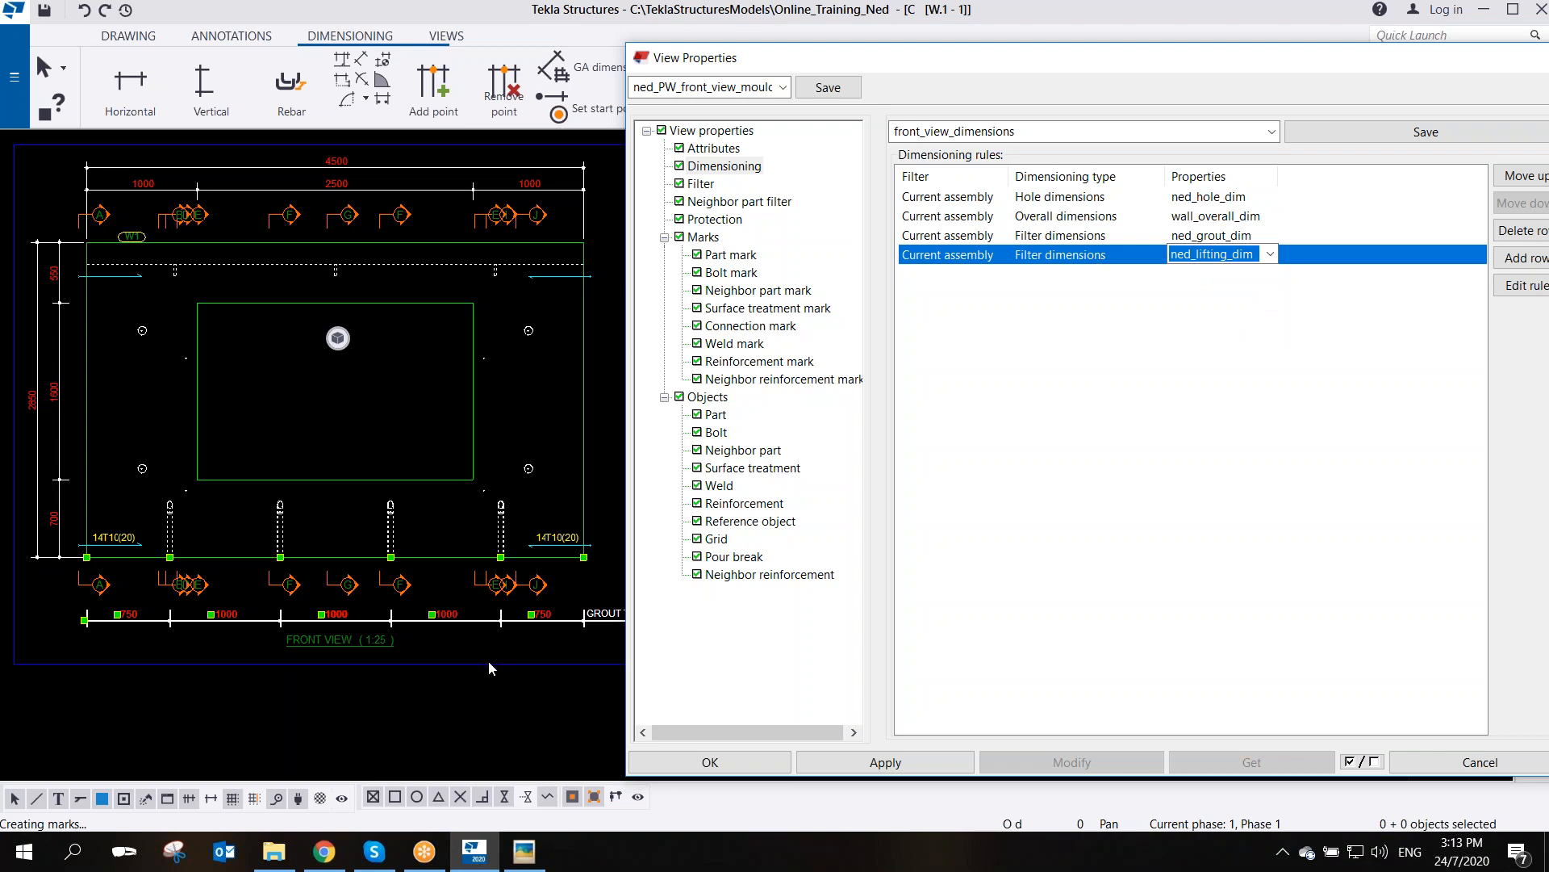
# - Select the front view and modify it with the new lifting dimension rule
pyautogui.click(489, 662)
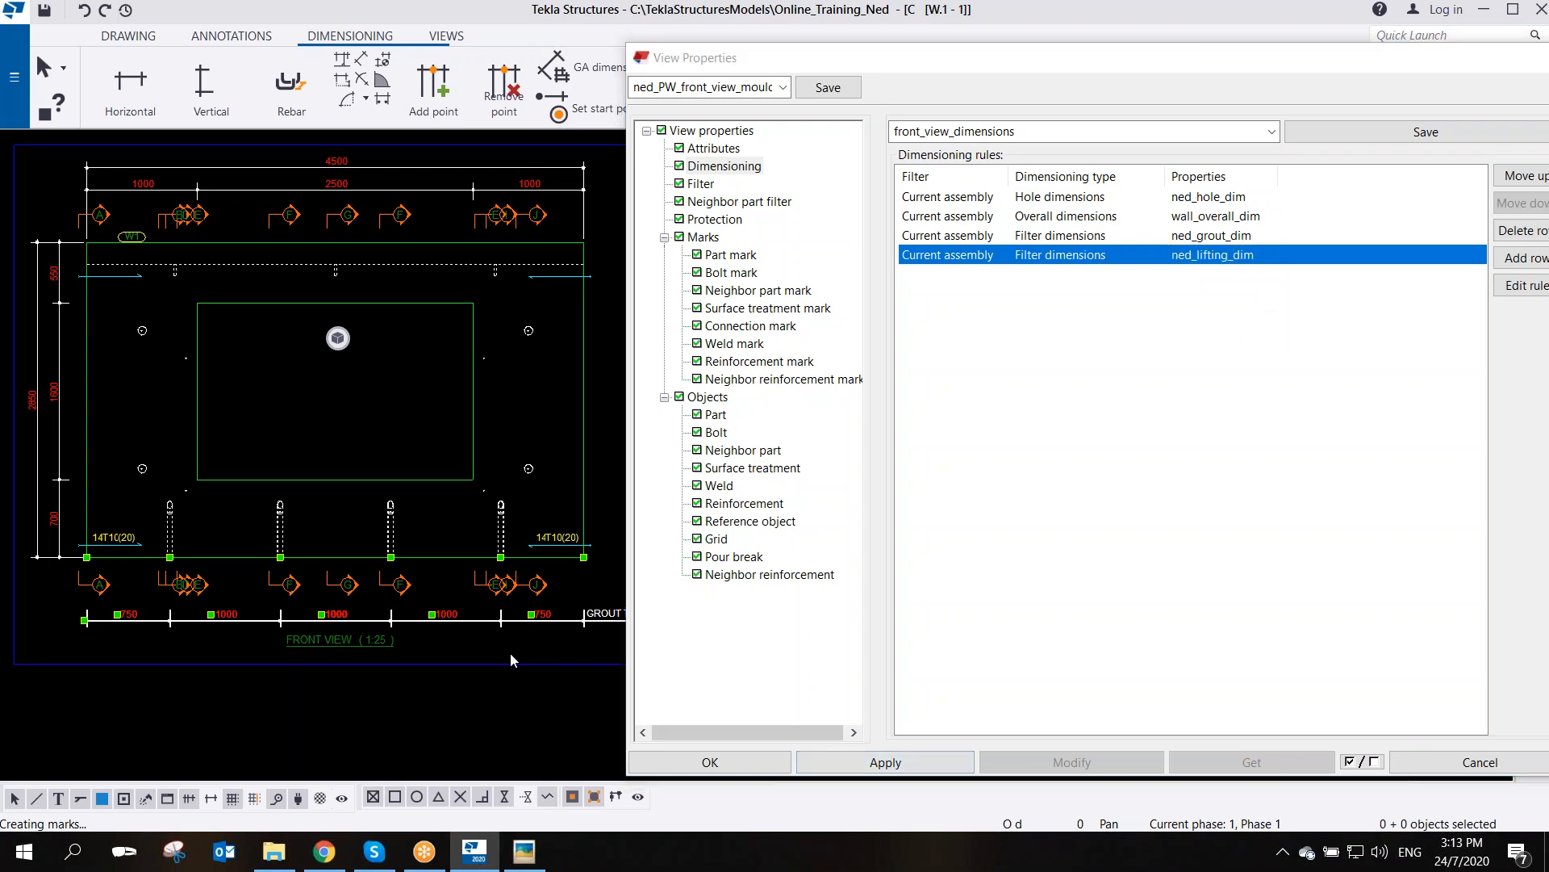
pyautogui.click(510, 652)
pyautogui.click(1053, 762)
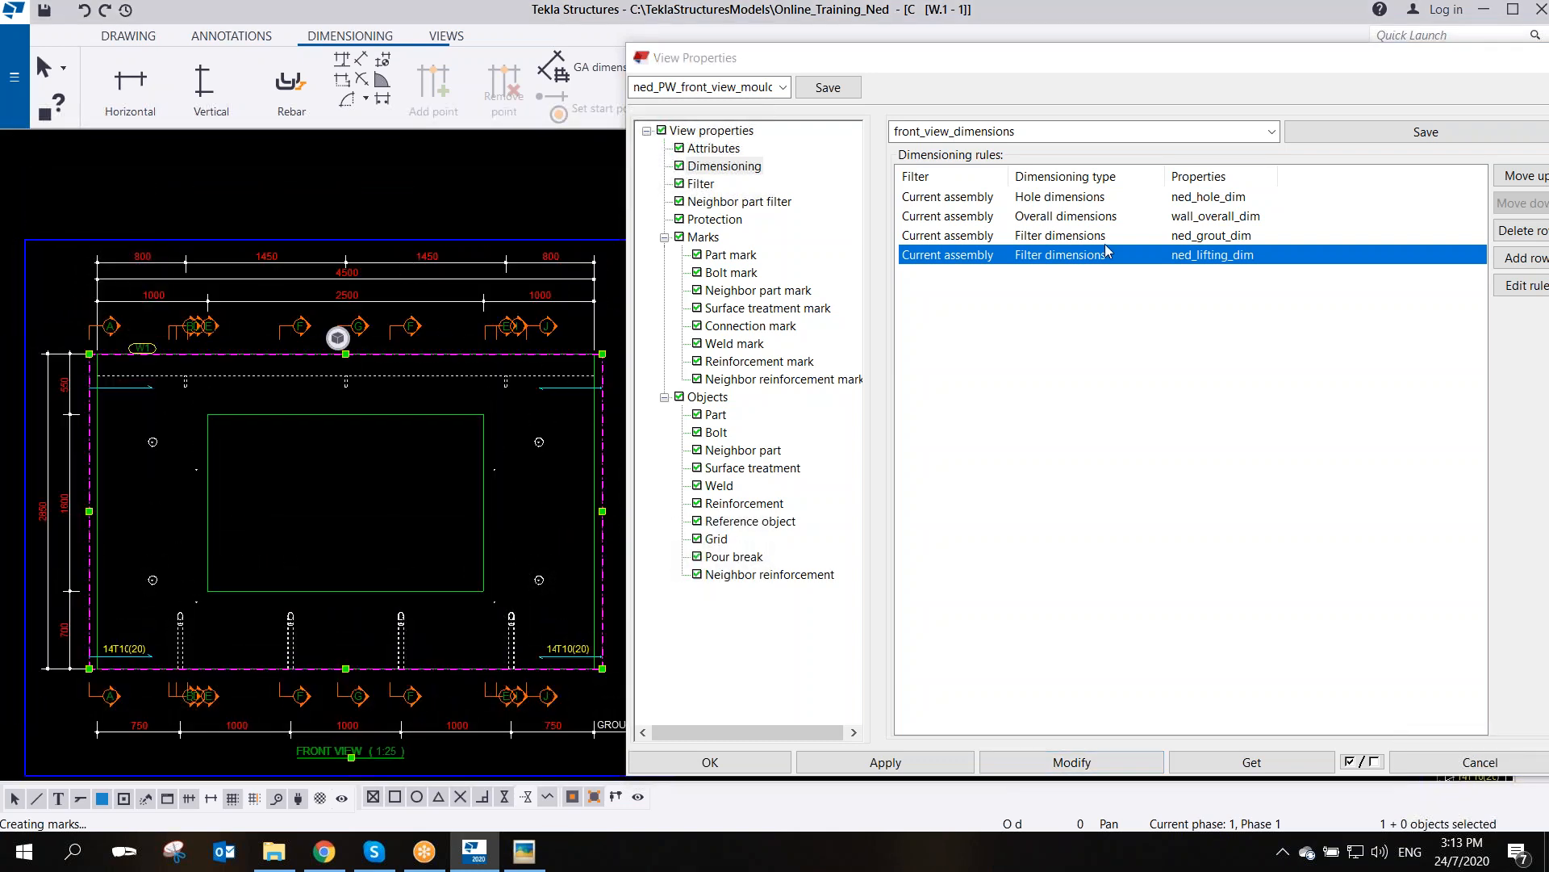
# - Move the ned_lifting_dim rule to first place among the dimensioning rules and modify the front view with this order
pyautogui.click(1521, 176)
pyautogui.click(1522, 176)
pyautogui.click(1522, 177)
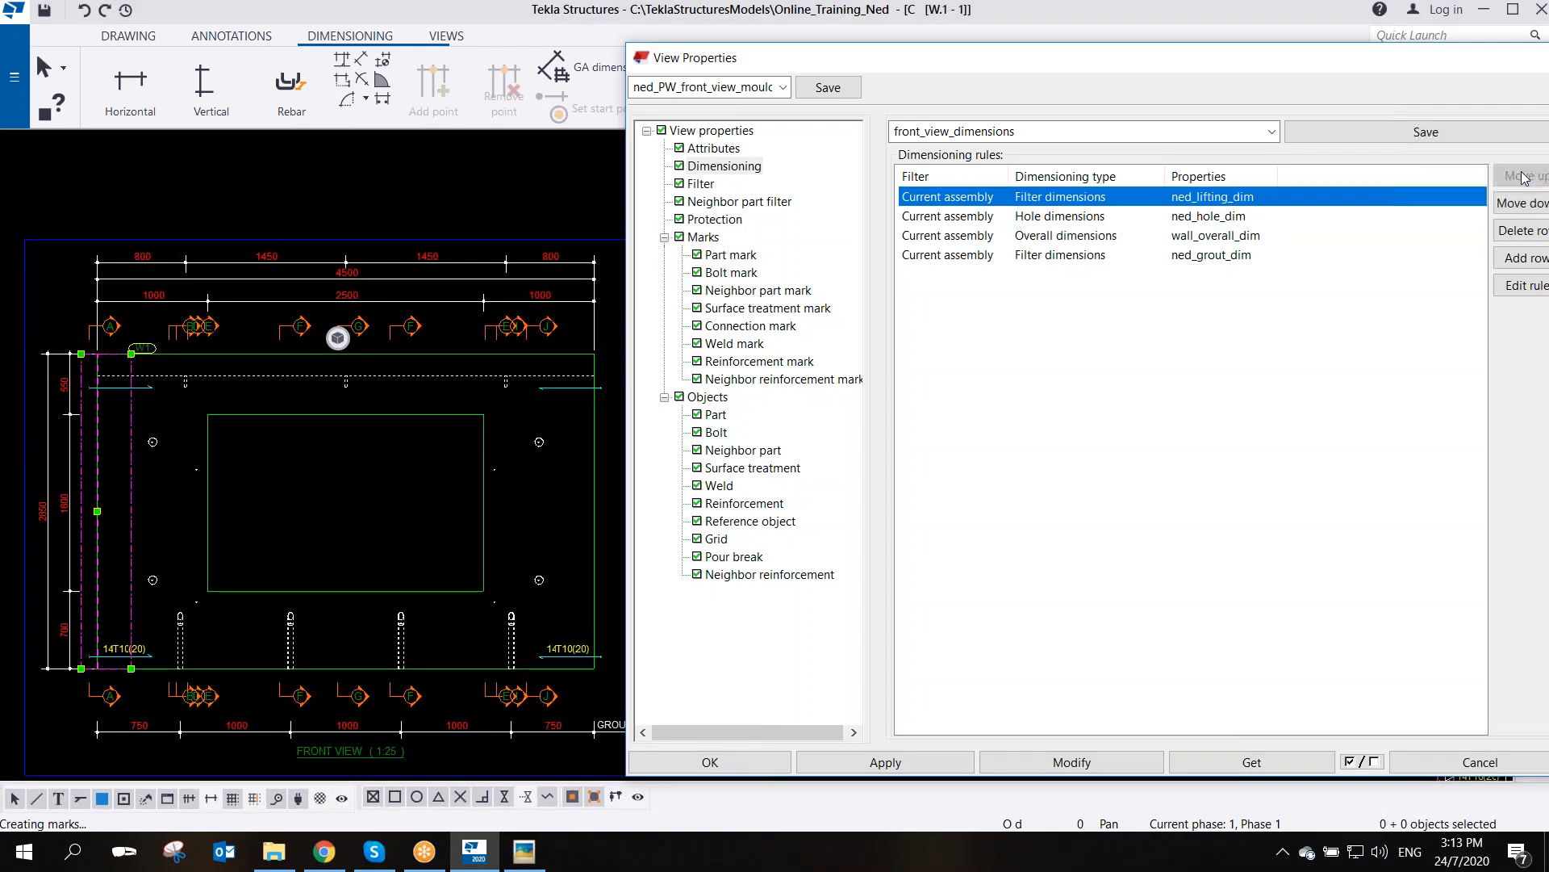
pyautogui.click(1095, 763)
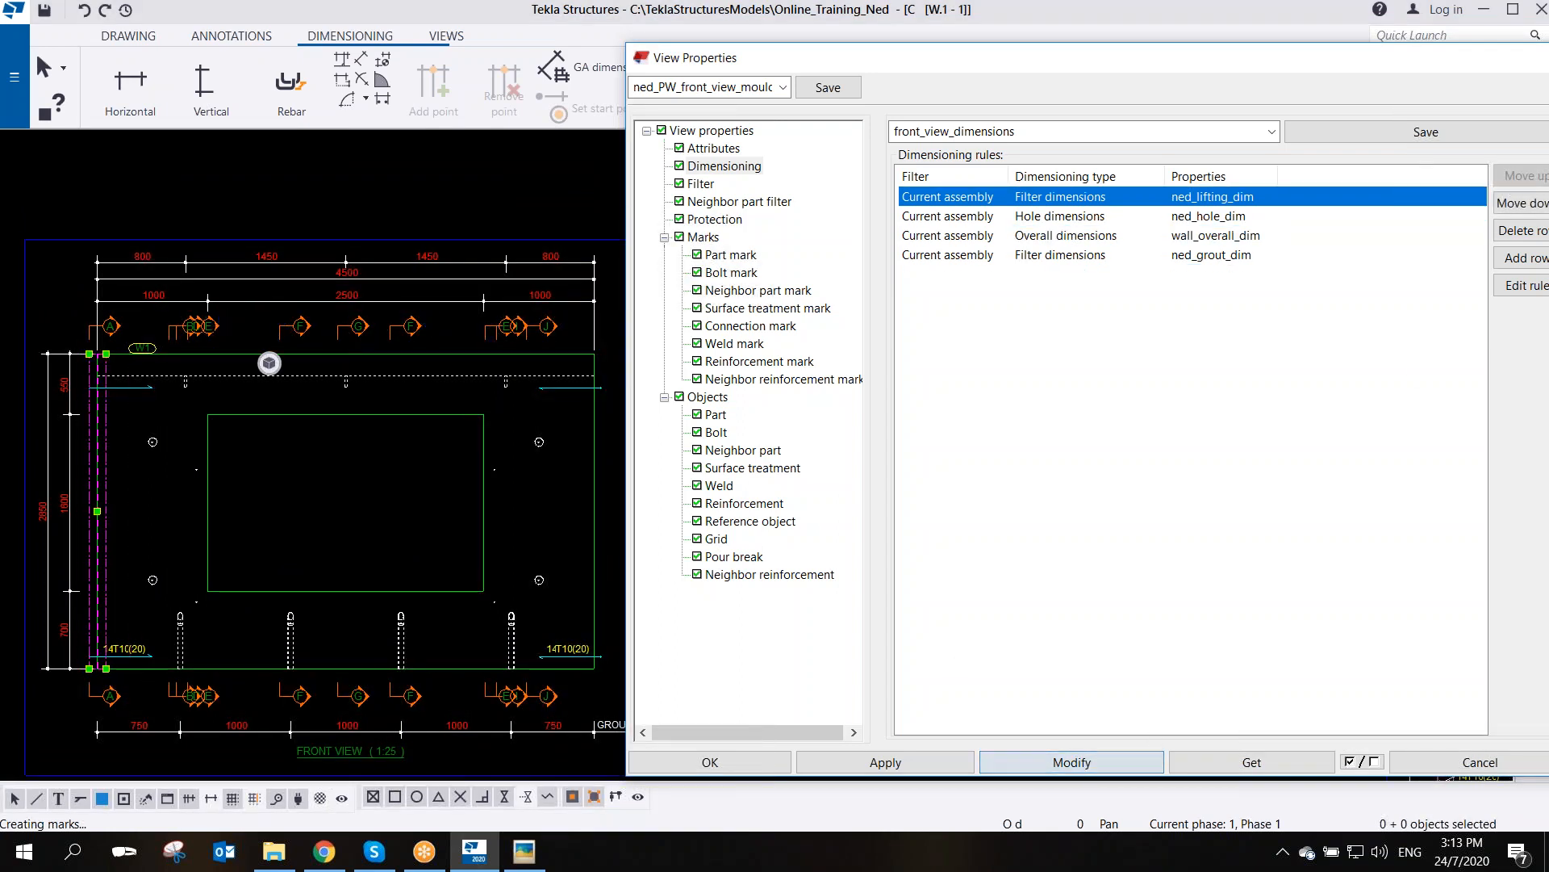
pyautogui.click(469, 240)
pyautogui.click(1080, 763)
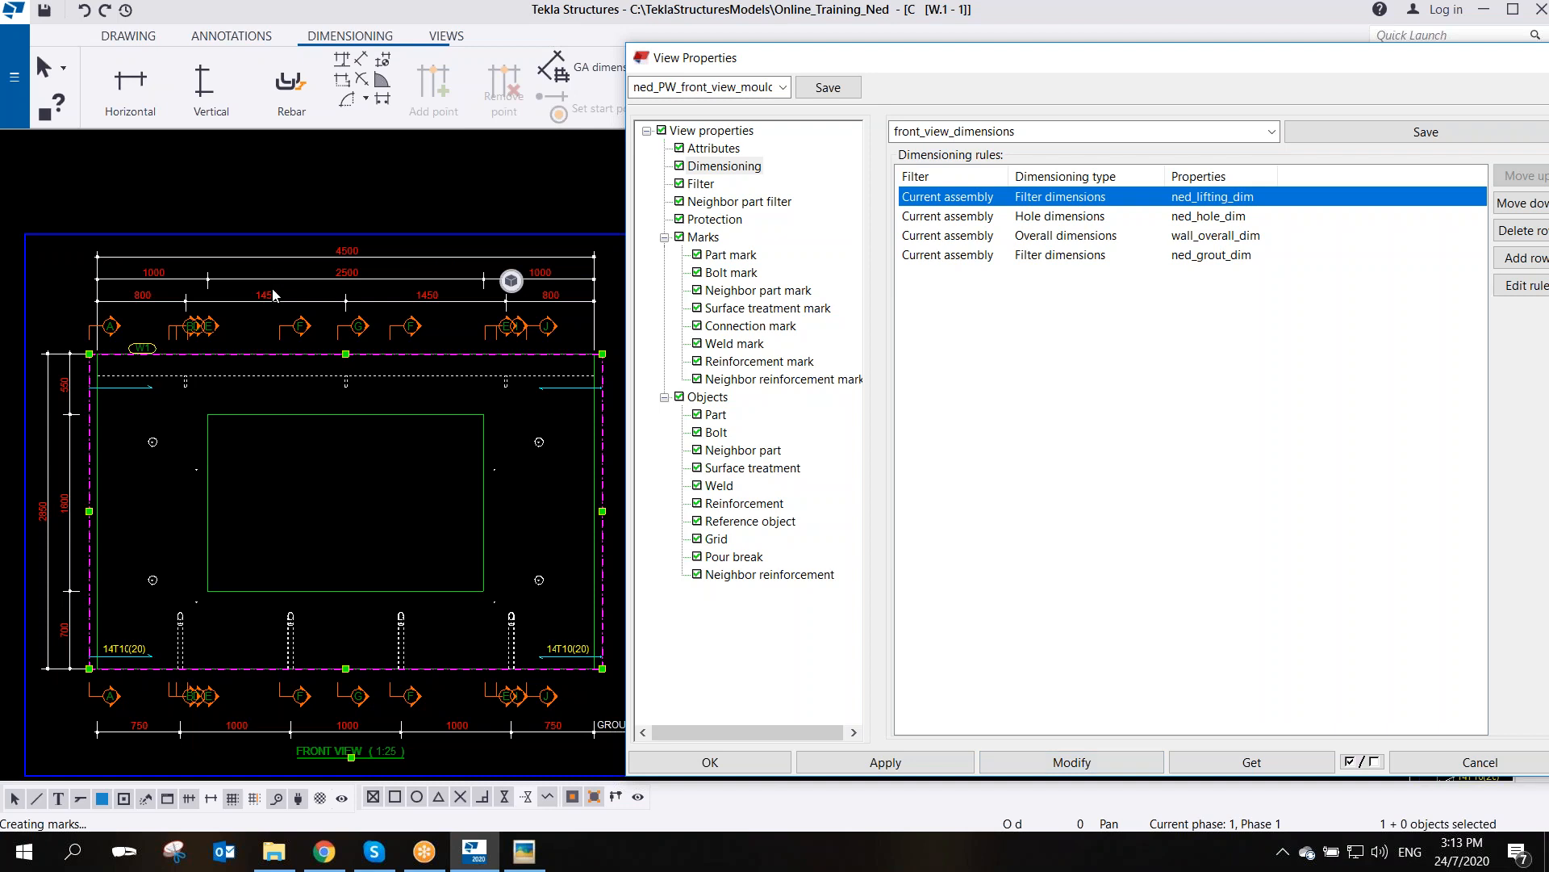
# - Switch the properties of the last Filter dimensions rule to ned_demoulder_dim
pyautogui.click(1080, 256)
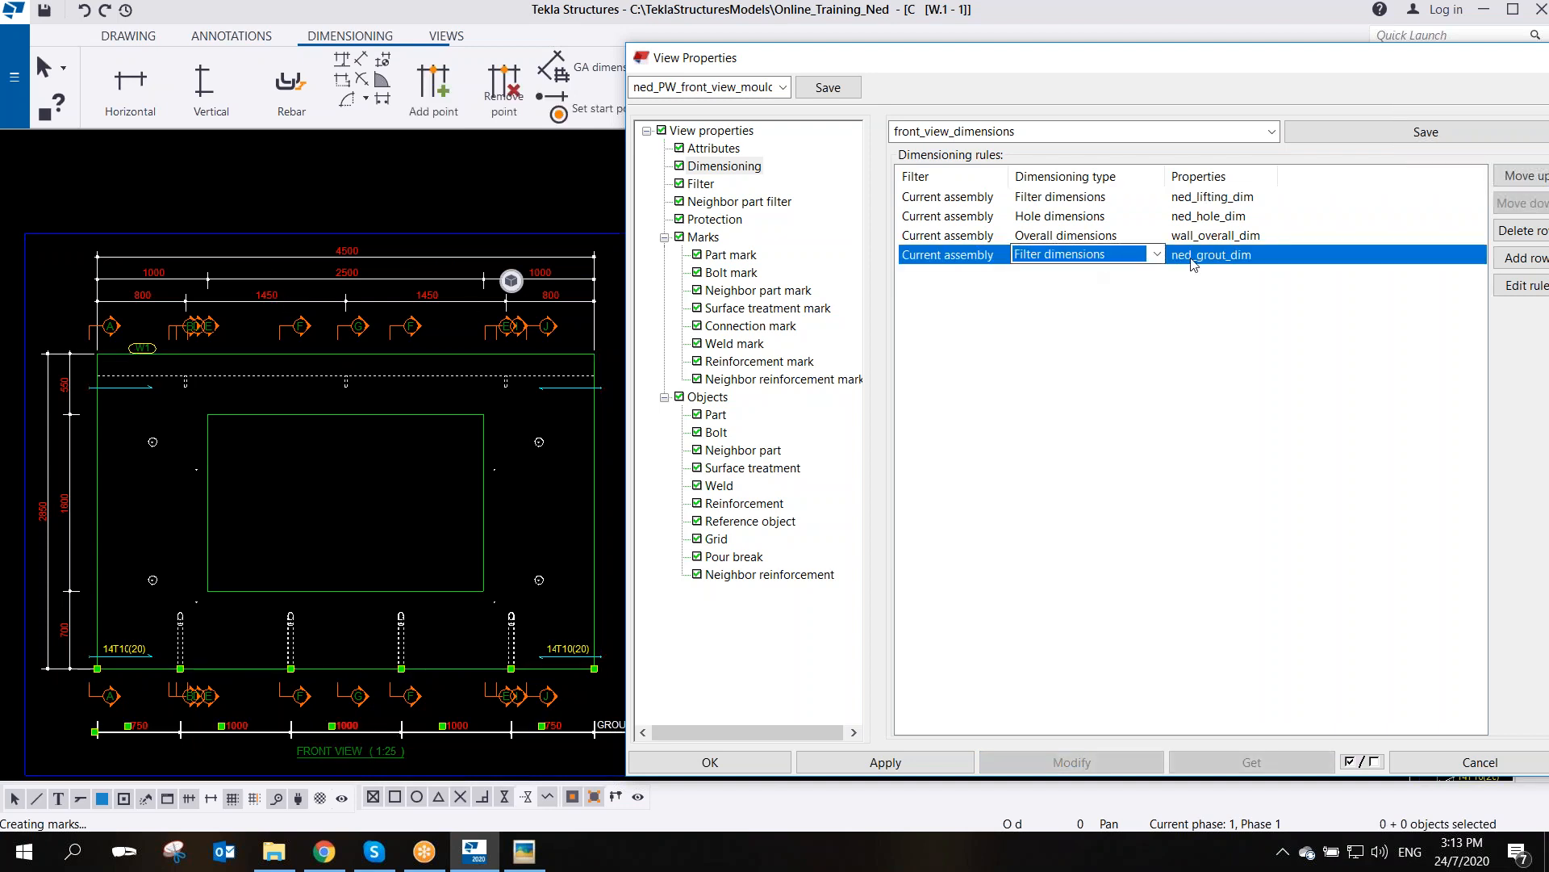
pyautogui.click(1252, 260)
pyautogui.click(1270, 257)
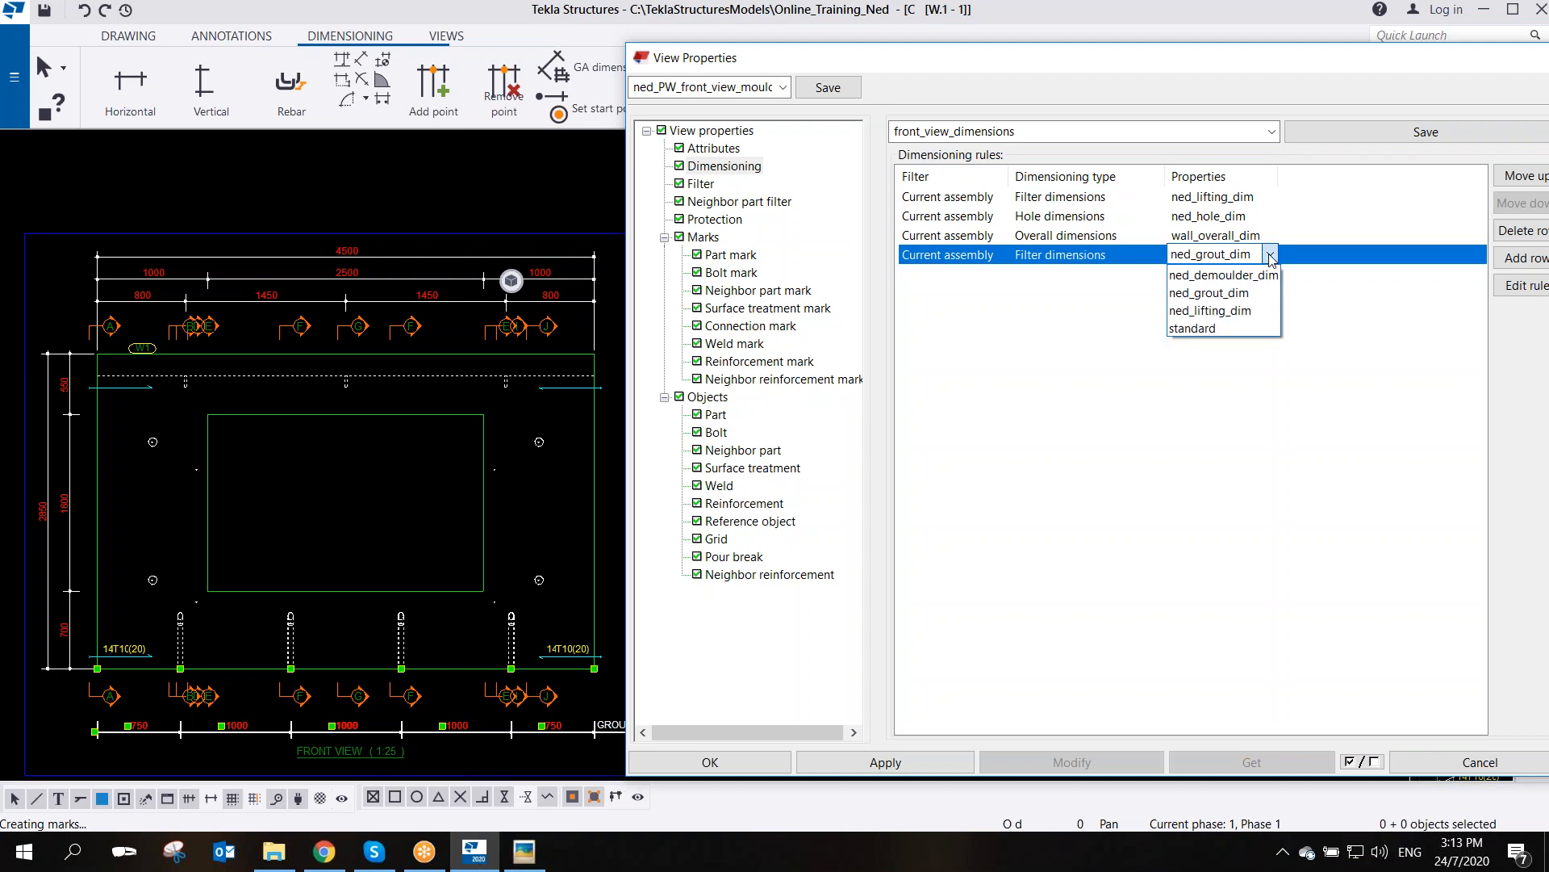
pyautogui.click(1243, 276)
# - Move the demoulder rule to first place among the dimensioning rules, then modify the front view and compare it with the hand sketch
pyautogui.click(1512, 178)
pyautogui.click(1512, 177)
pyautogui.click(1512, 177)
pyautogui.click(1512, 177)
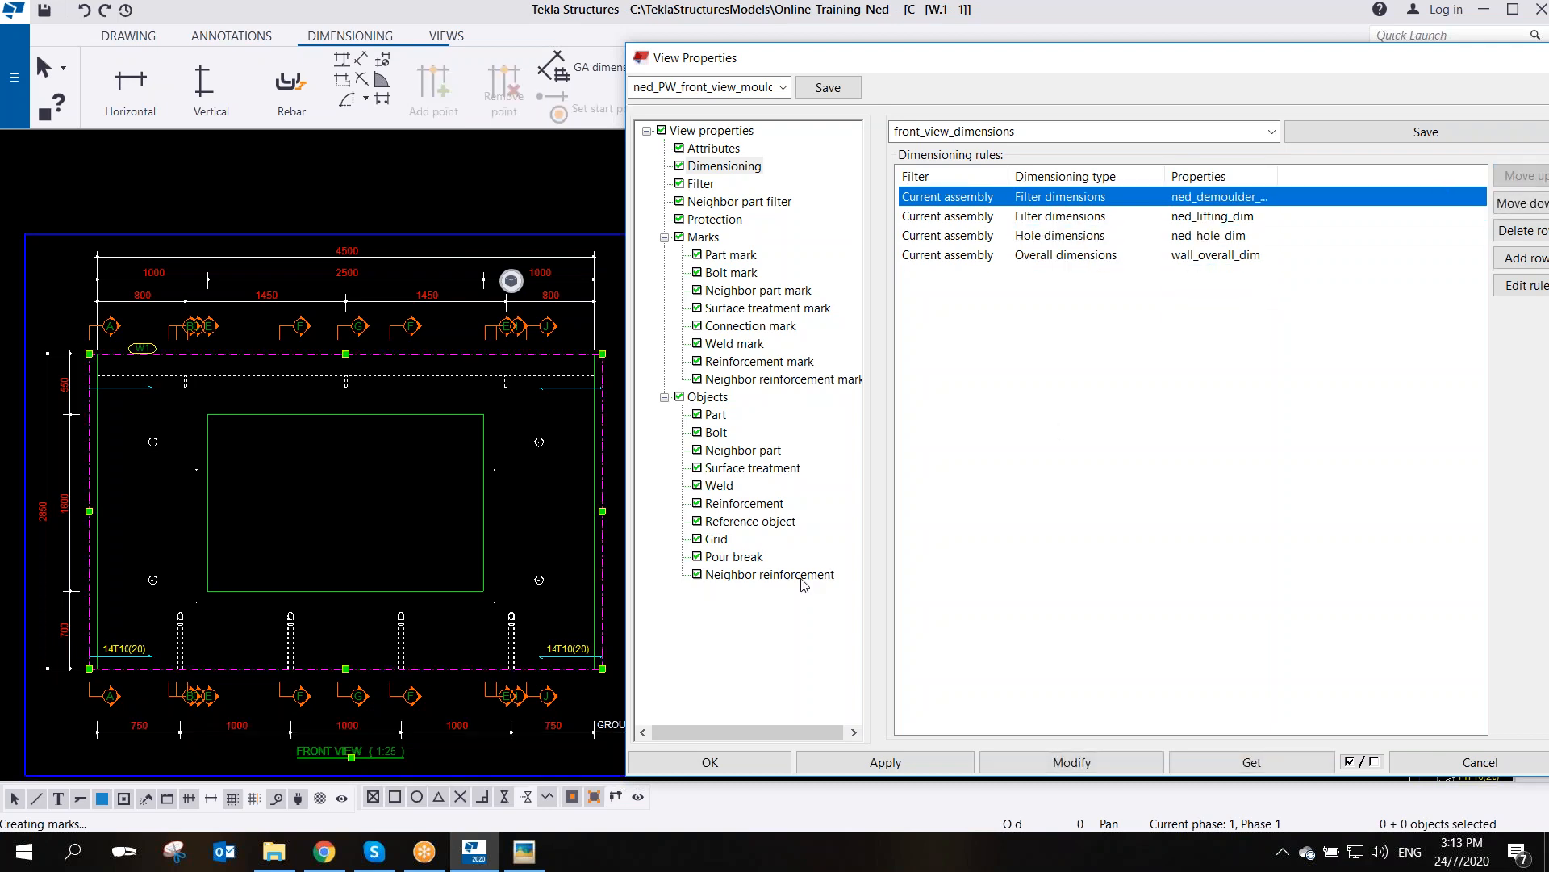
pyautogui.click(1072, 763)
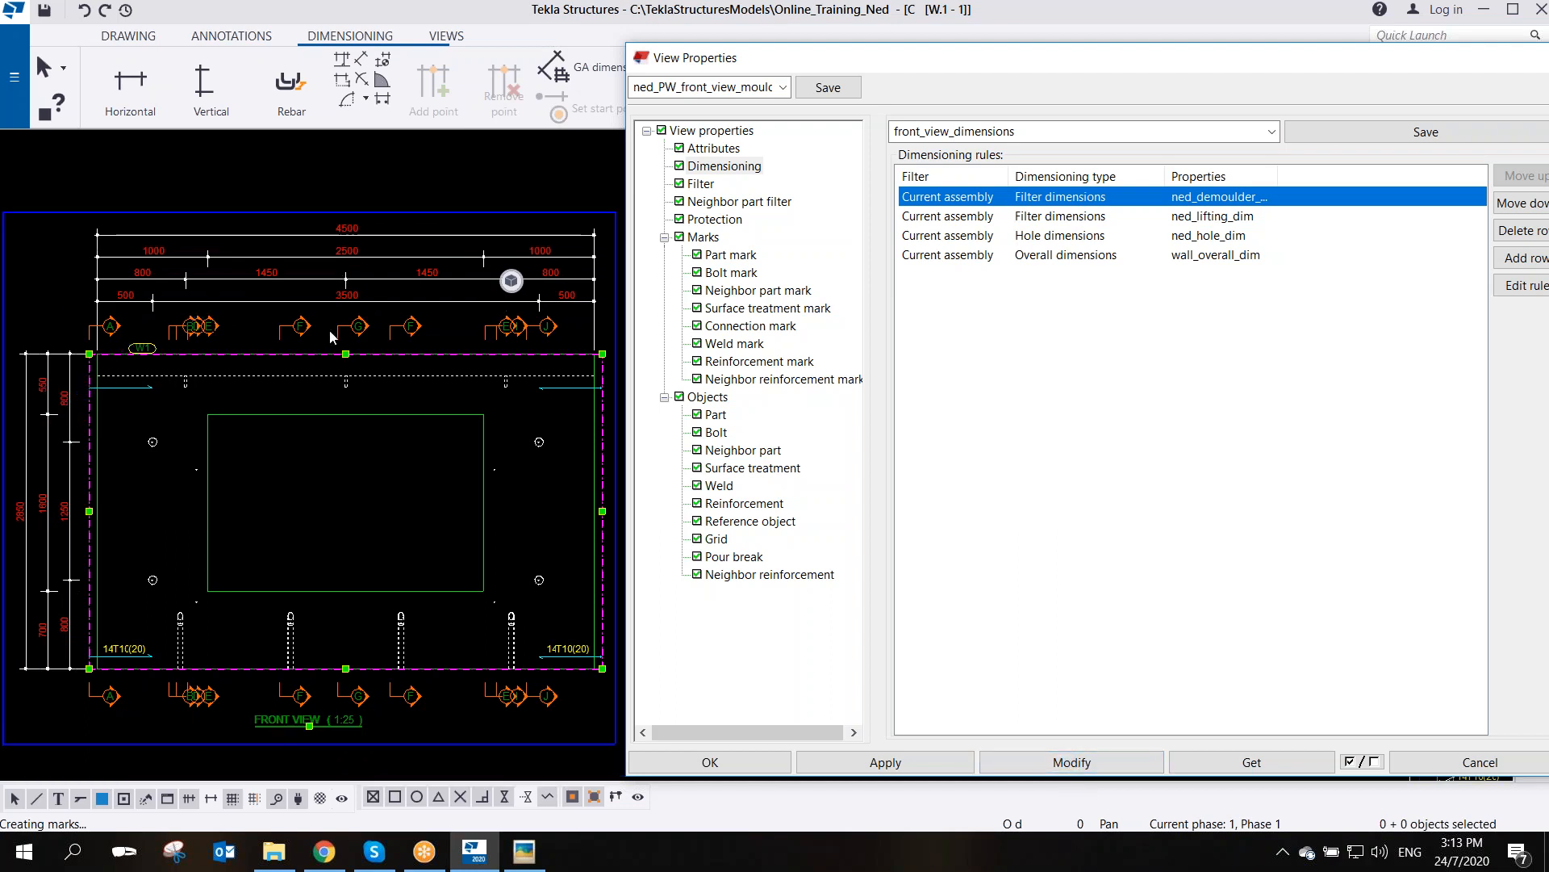
pyautogui.click(525, 851)
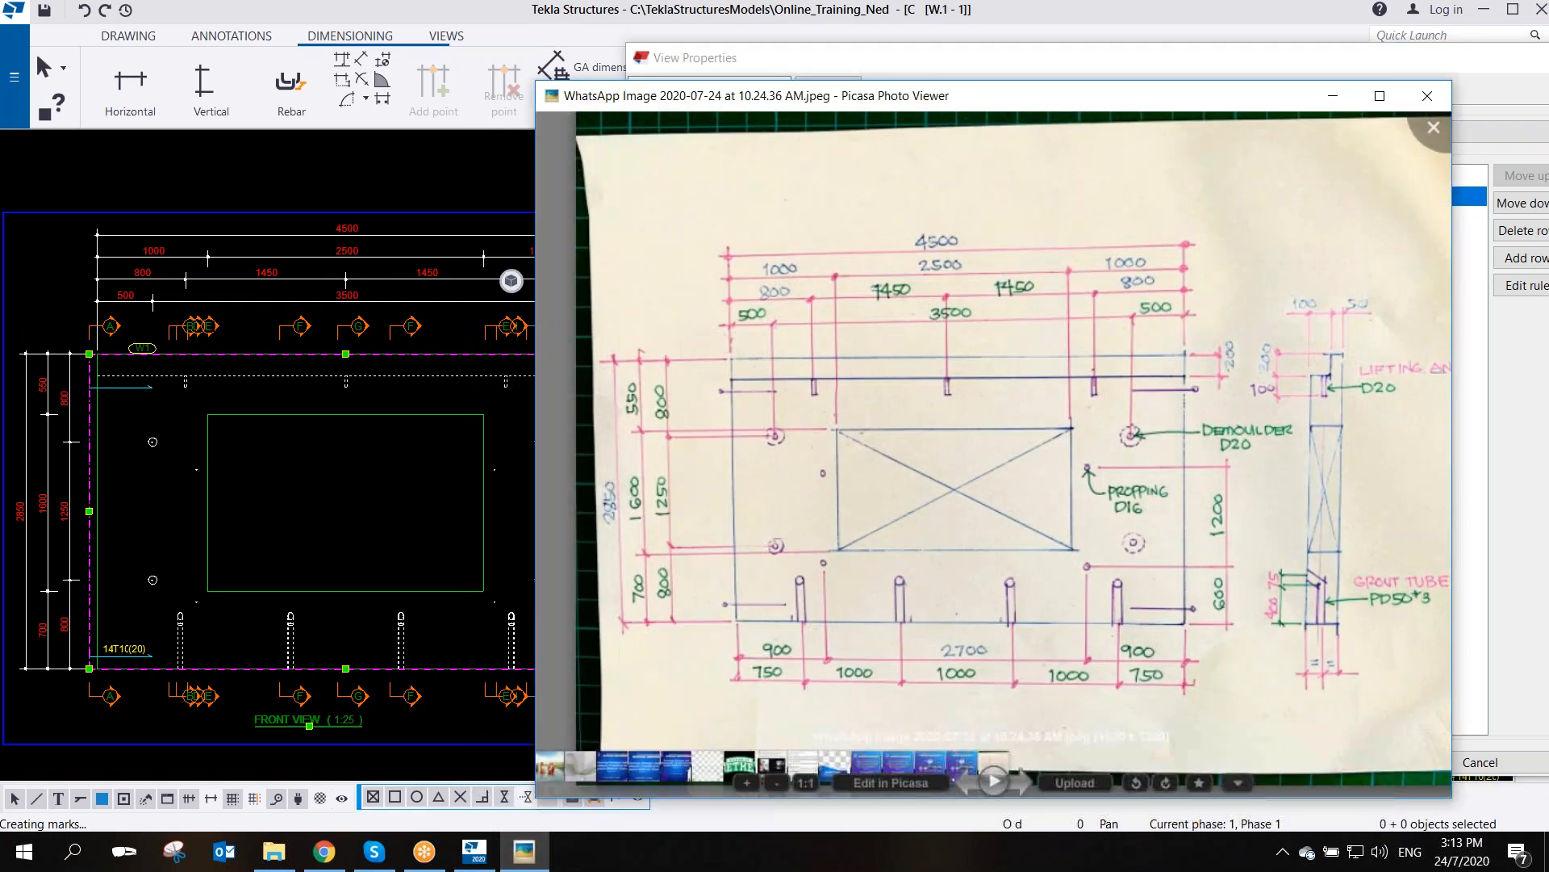
pyautogui.click(1334, 94)
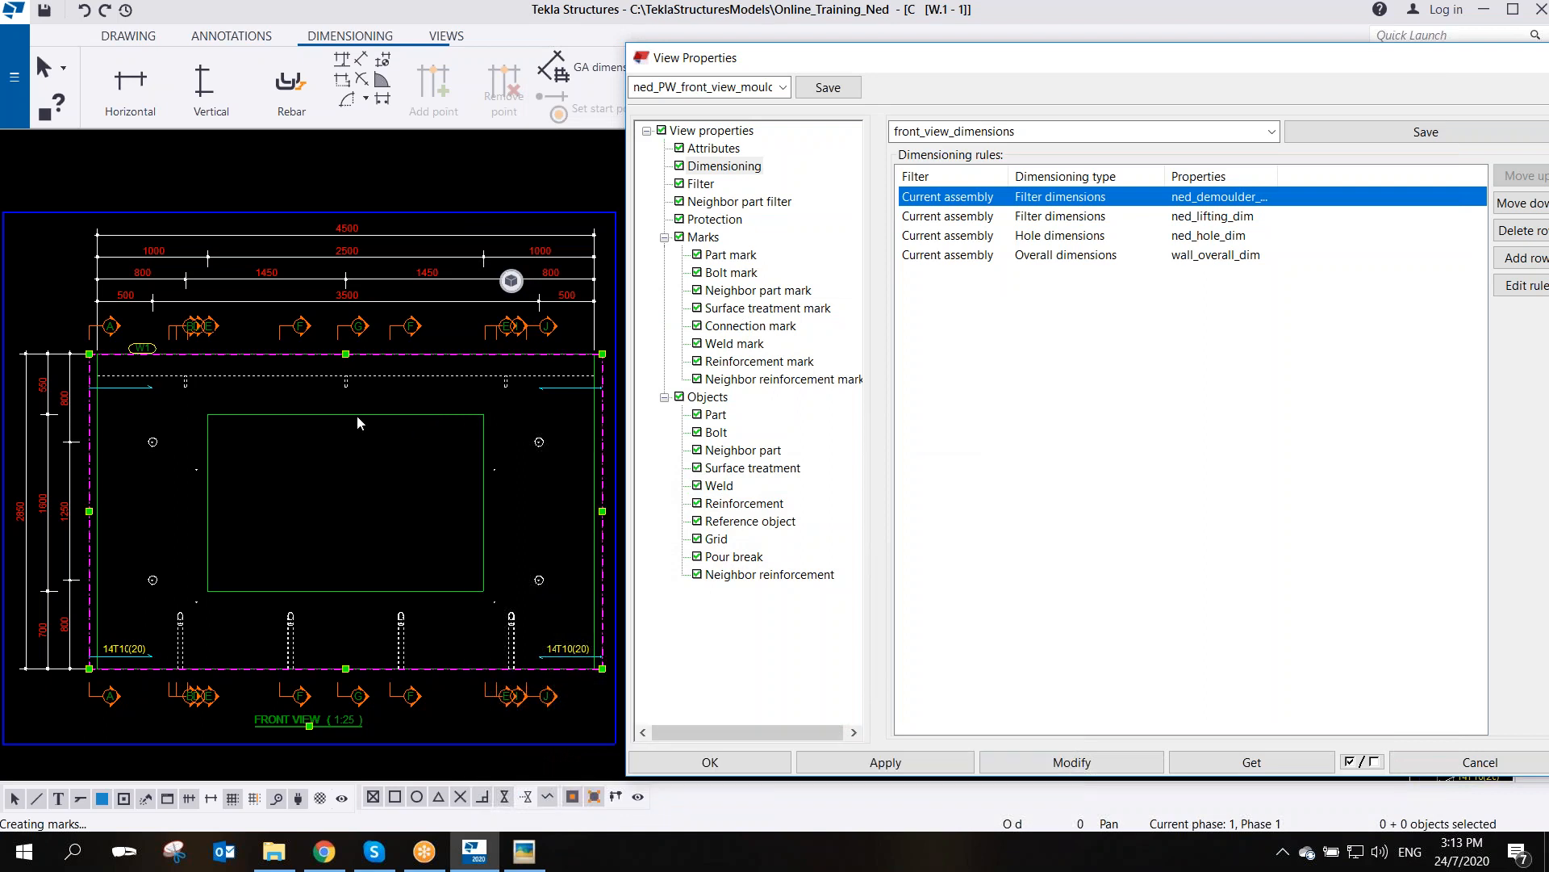
# - Add a new dimensioning rule of type Filter dimensions with the ned_grout_dim properties
pyautogui.scroll(-1, 358, 752)
pyautogui.moveTo(360, 752); pyautogui.dragTo(319, 597, button='middle')
pyautogui.scroll(-1, 323, 588)
pyautogui.moveTo(374, 462); pyautogui.dragTo(386, 525, button='middle')
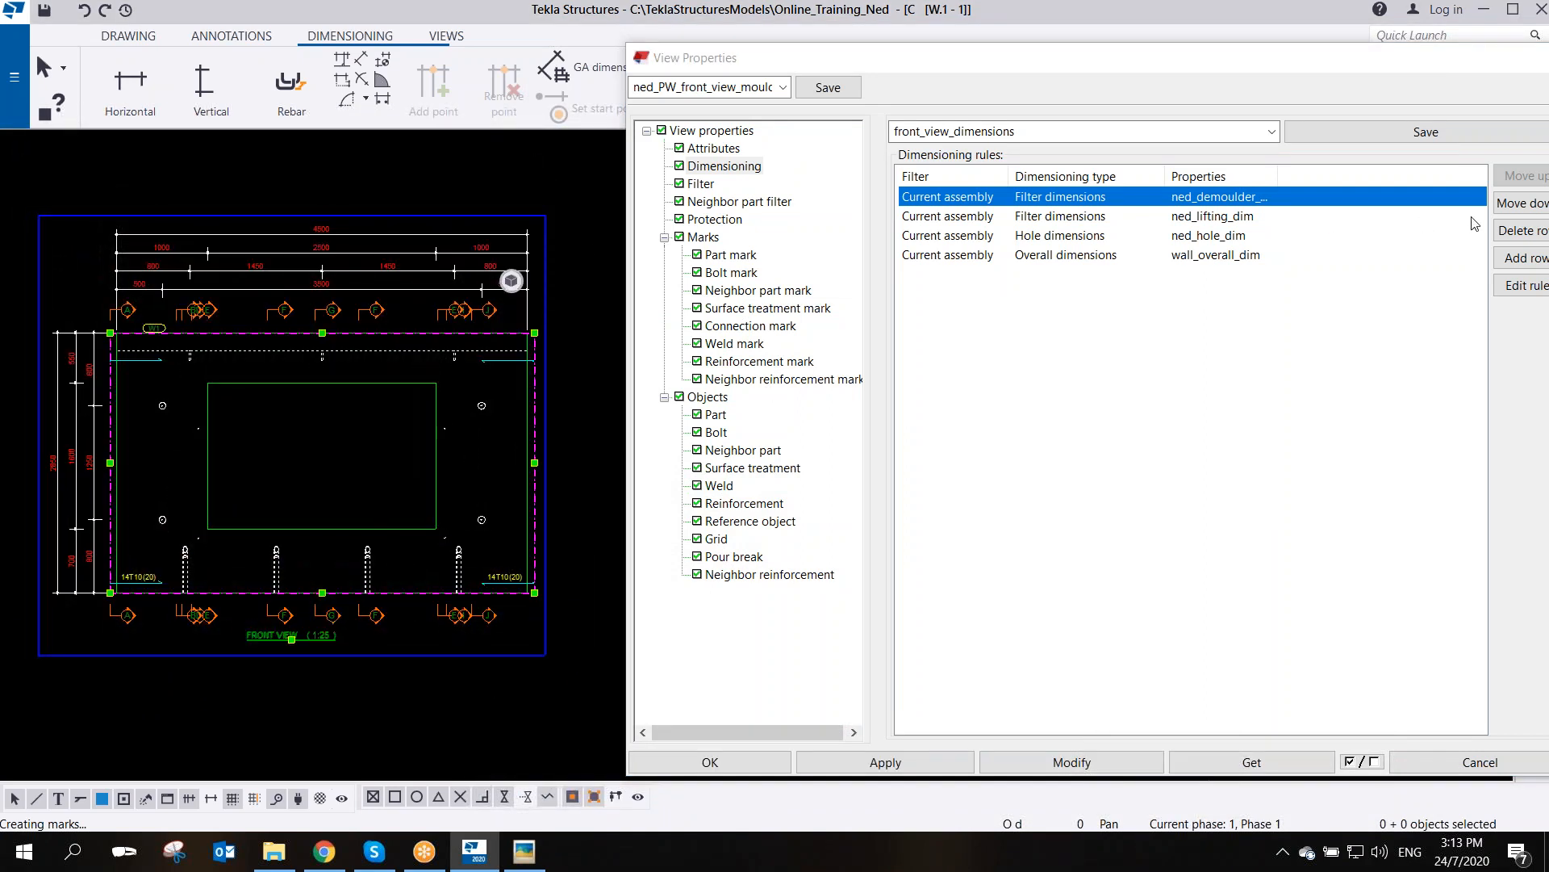
pyautogui.click(1524, 258)
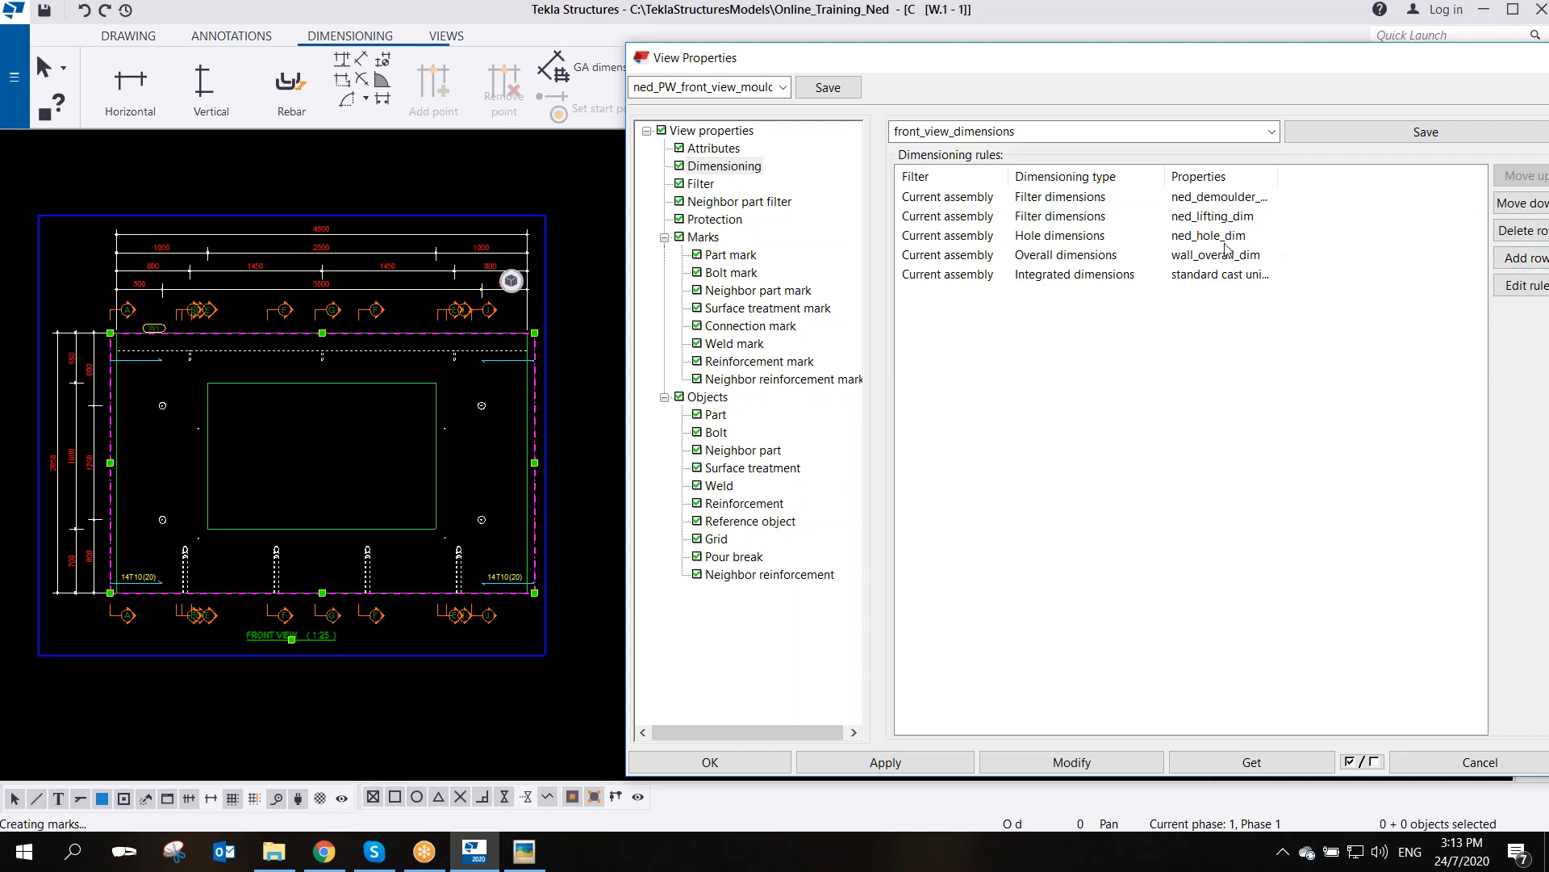
pyautogui.click(1129, 275)
pyautogui.click(1130, 274)
pyautogui.click(1156, 274)
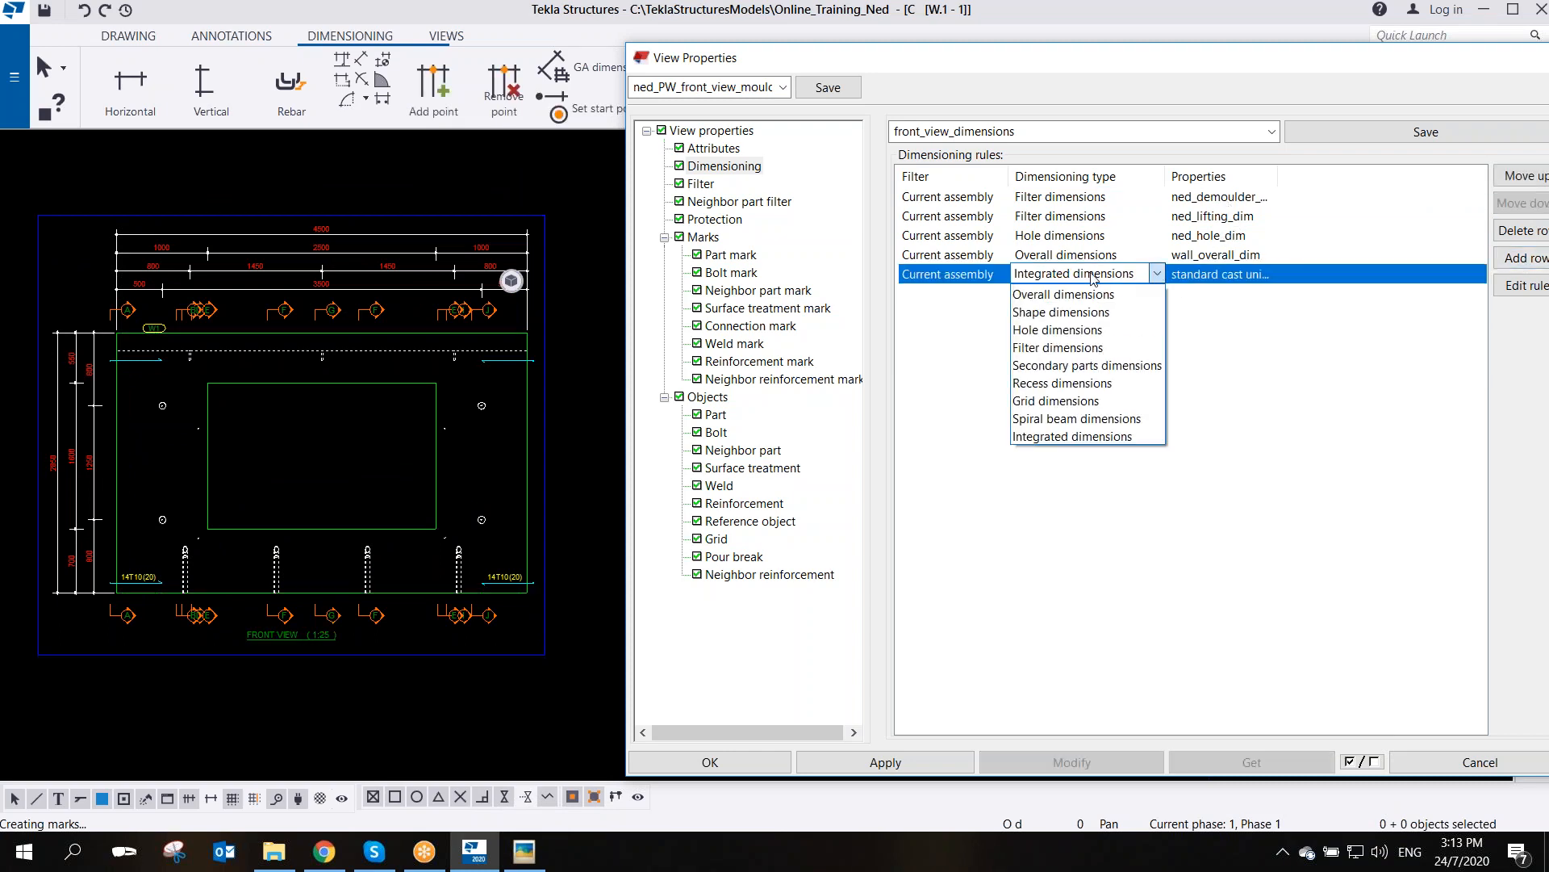
pyautogui.click(1086, 347)
pyautogui.click(1243, 274)
pyautogui.click(1270, 274)
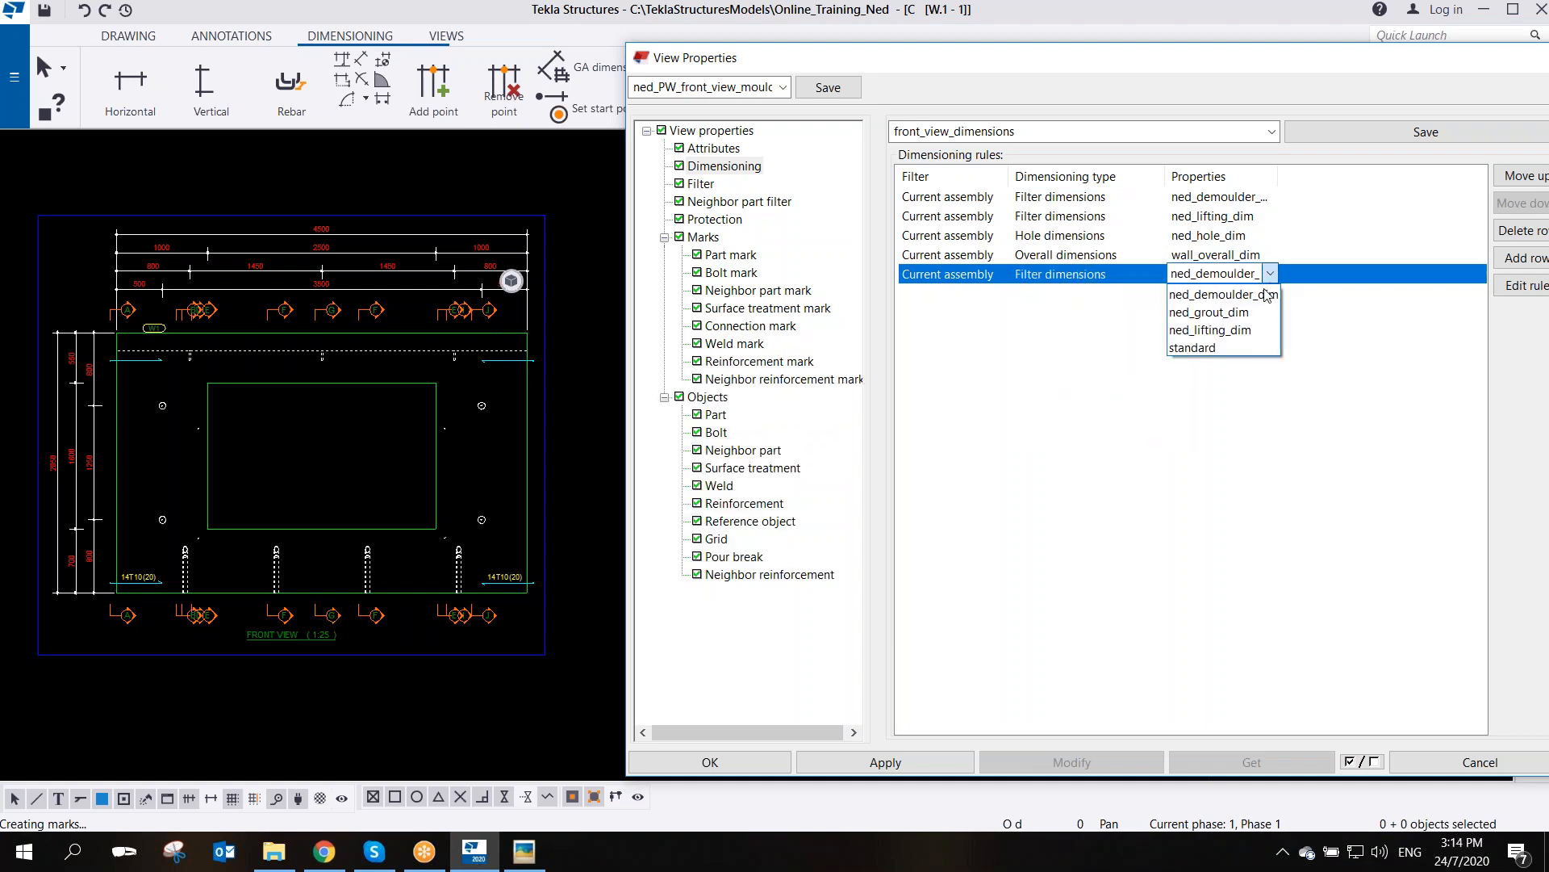
pyautogui.click(1253, 321)
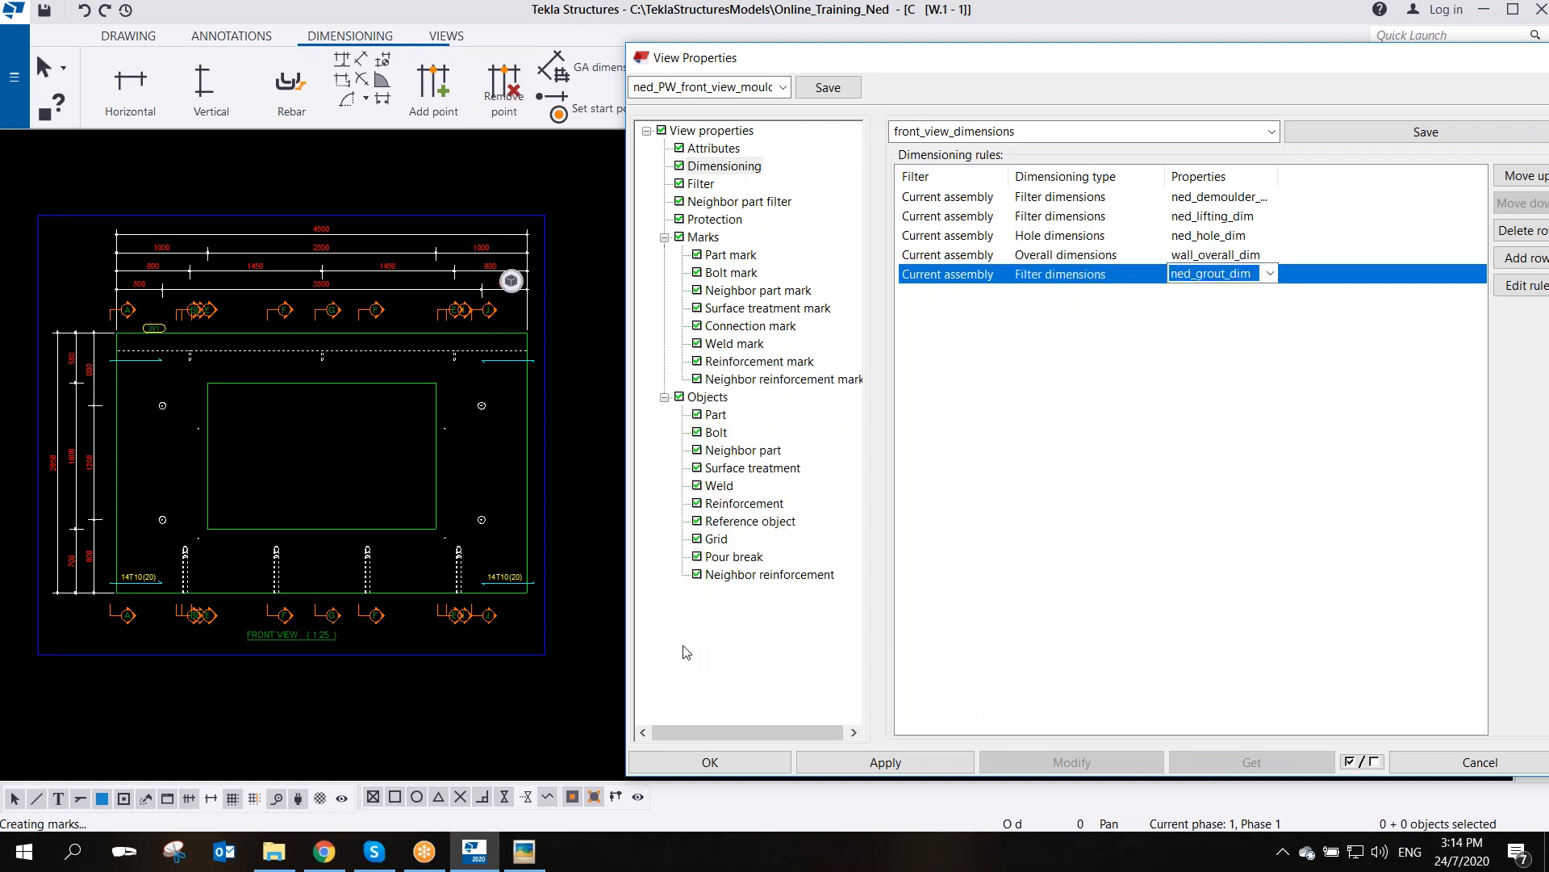
# - Select the front view, modify it with the re-added grout tube rule and compare it with the hand sketch
pyautogui.click(425, 651)
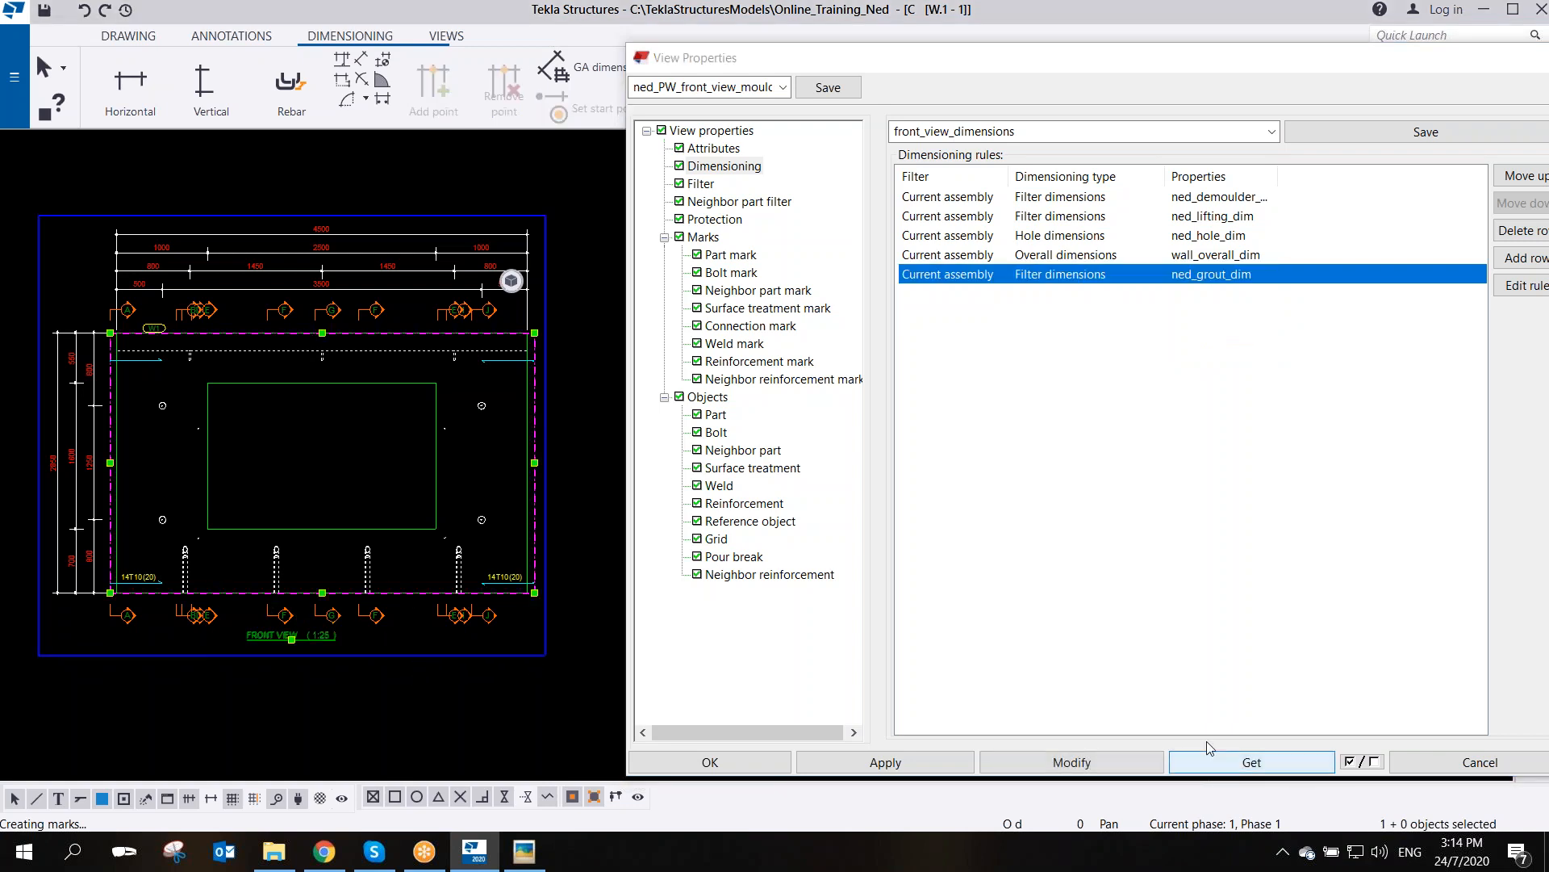
pyautogui.click(1072, 762)
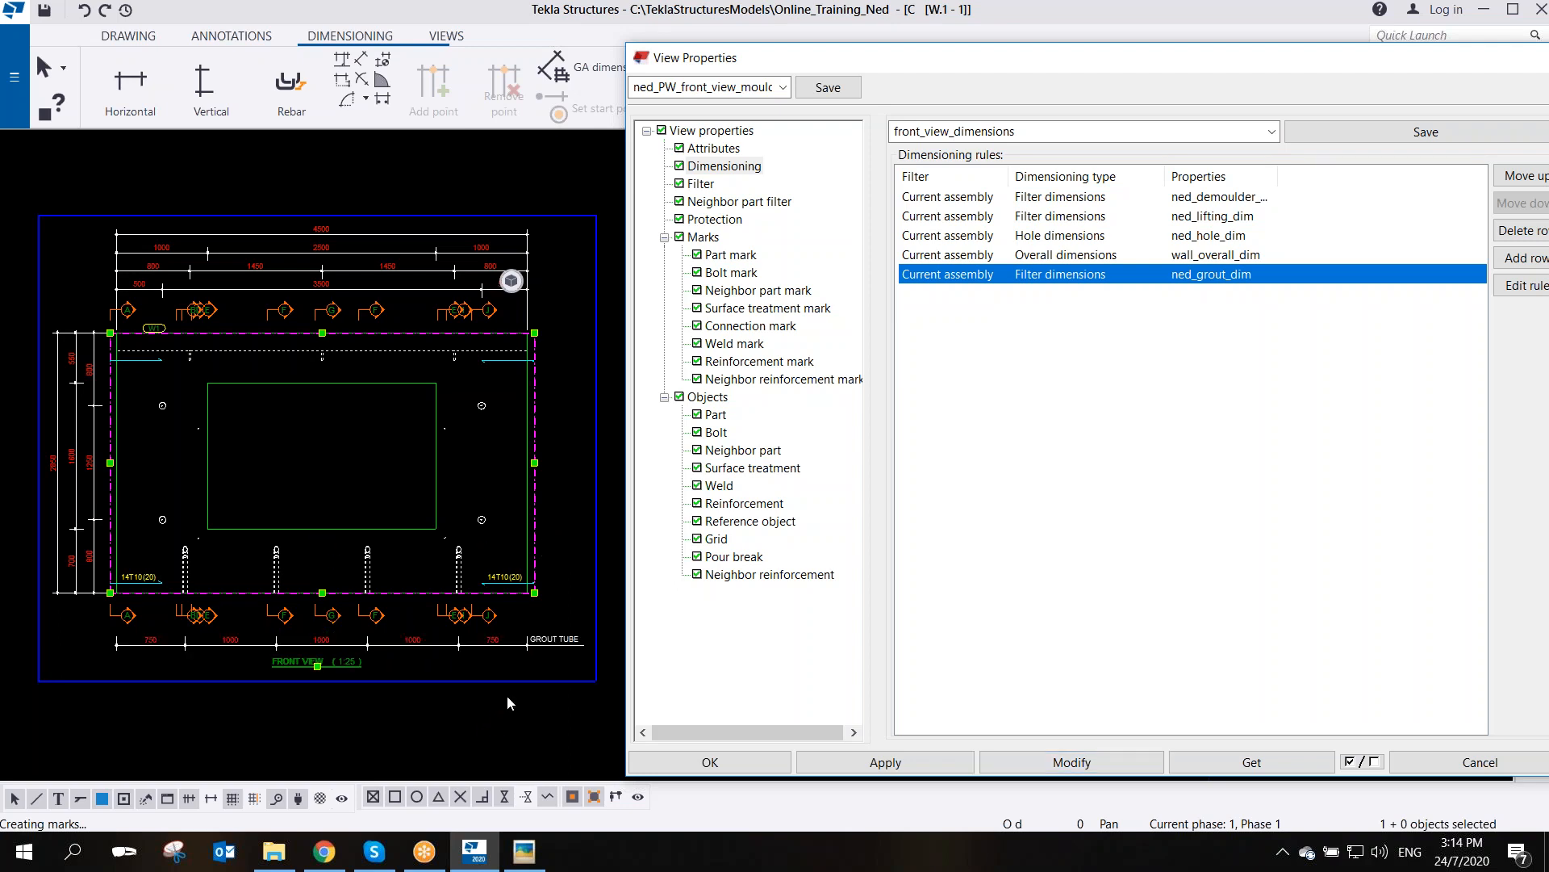
pyautogui.click(523, 864)
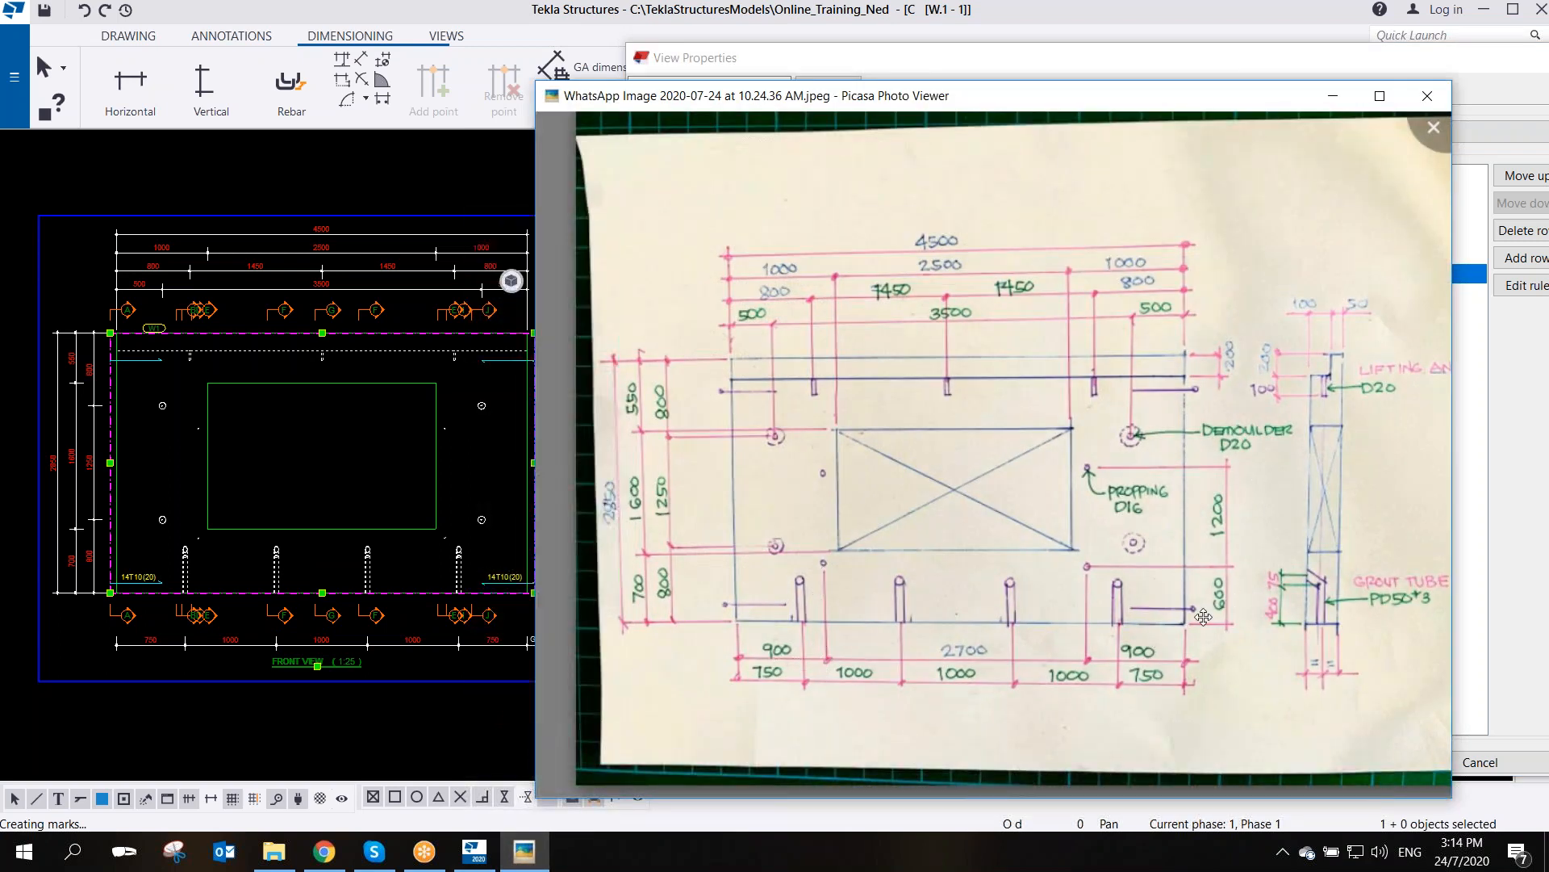
pyautogui.click(1335, 95)
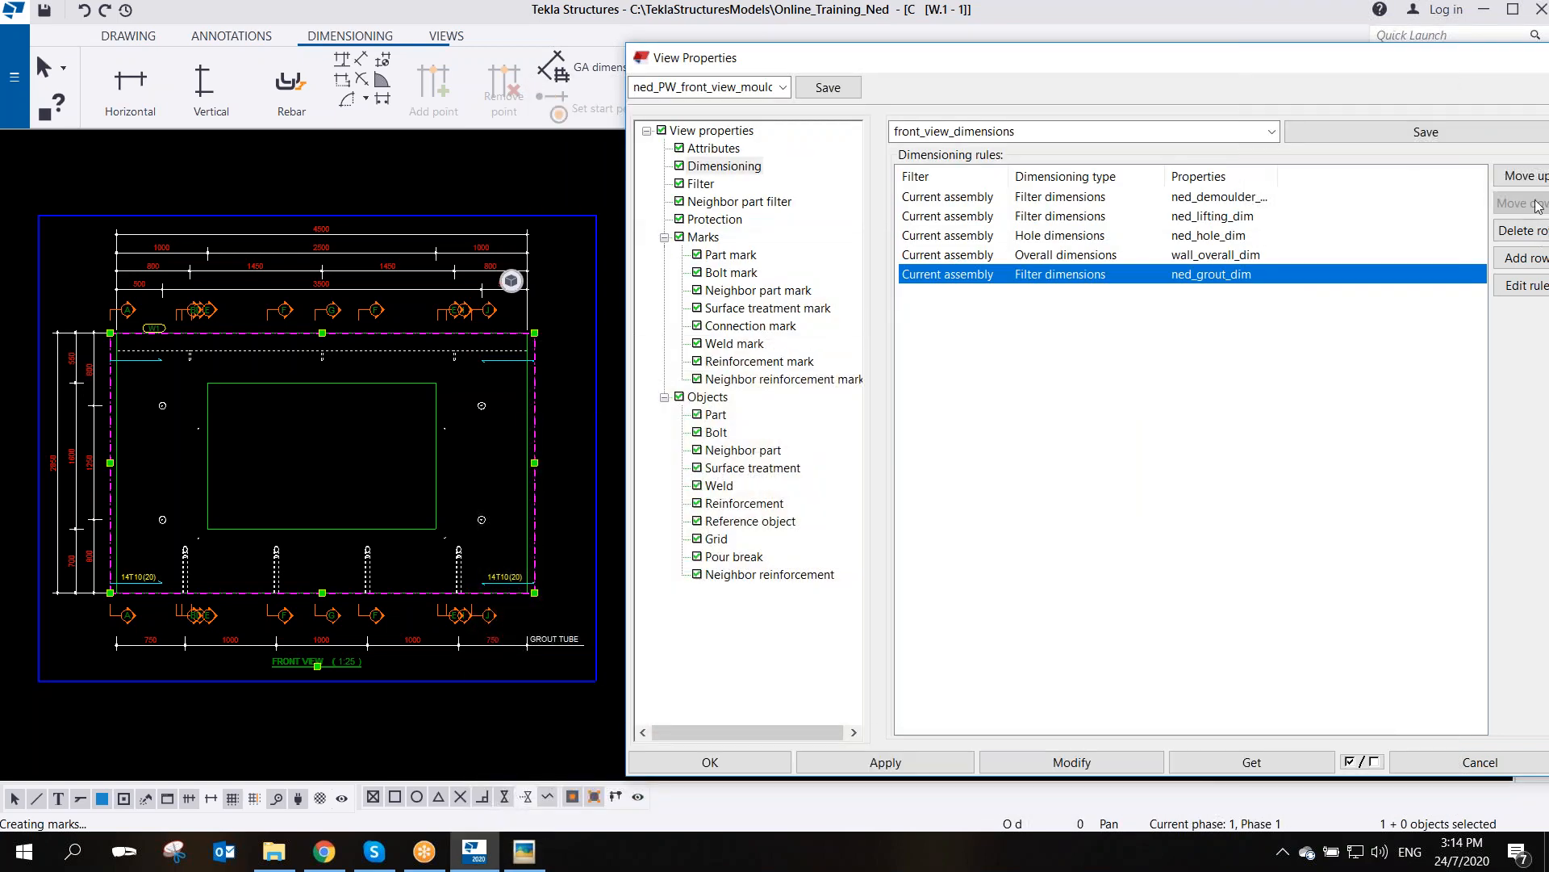
# - Add another dimensioning rule of type Filter dimensions and open its rule properties for editing
pyautogui.click(1522, 257)
pyautogui.click(1134, 299)
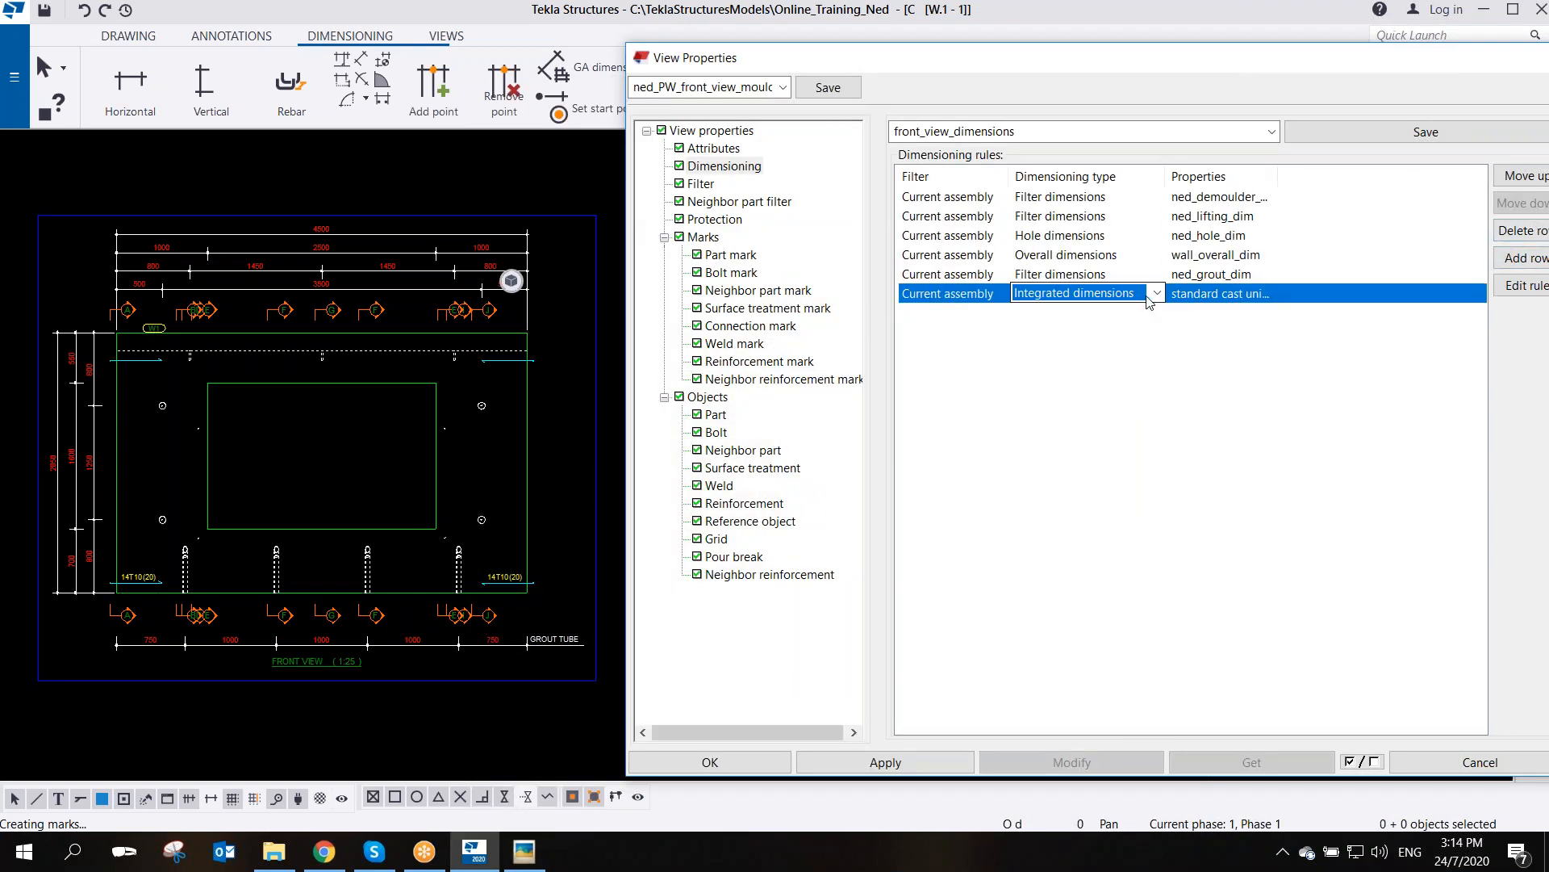
pyautogui.click(1149, 299)
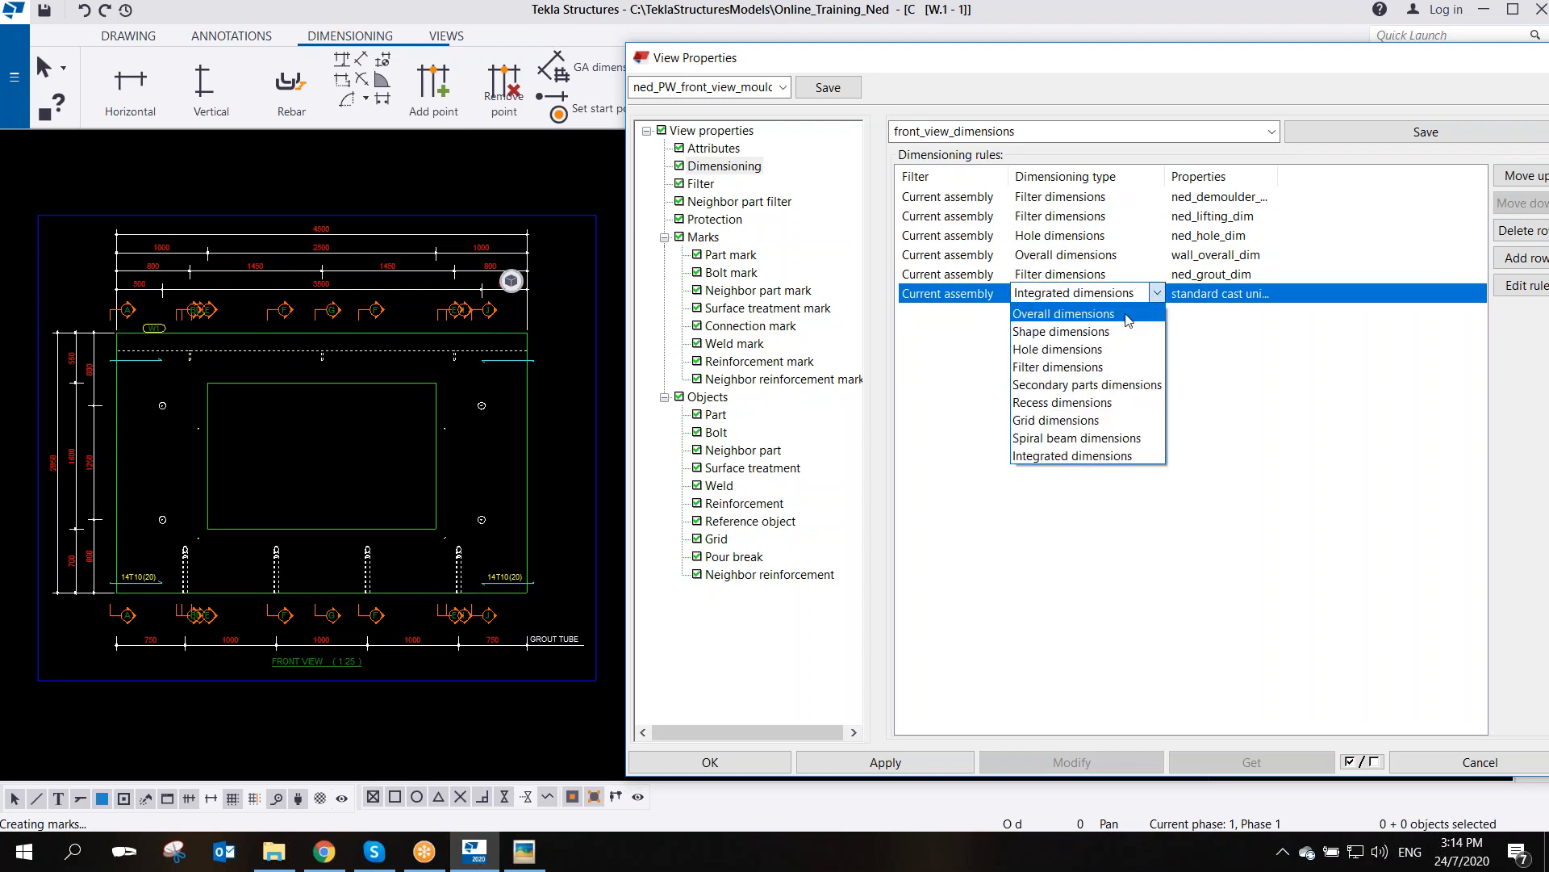
pyautogui.click(1049, 367)
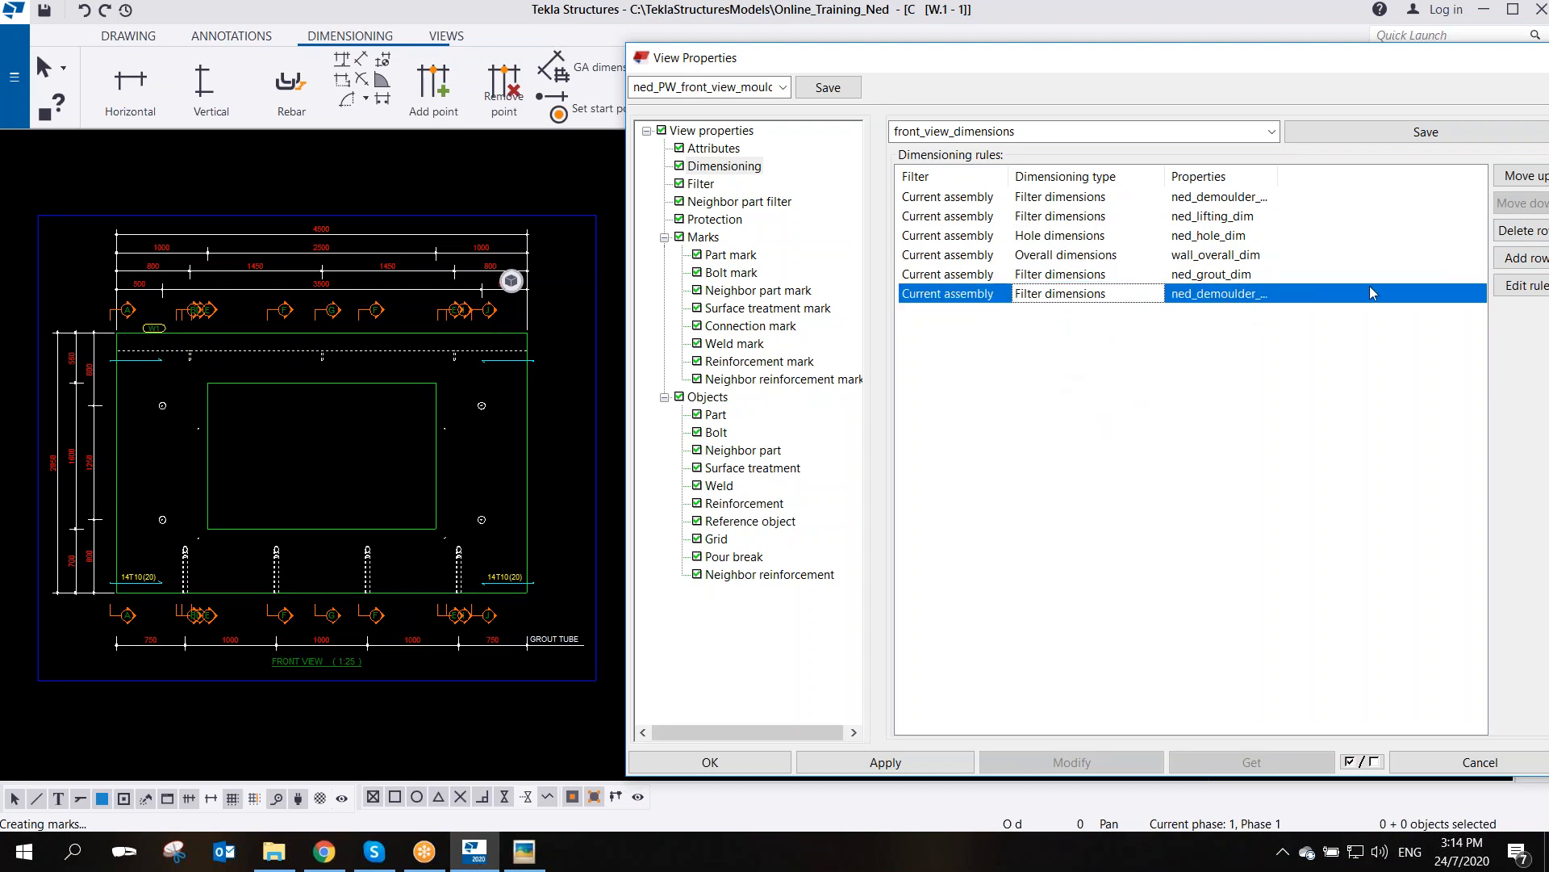
pyautogui.click(1522, 285)
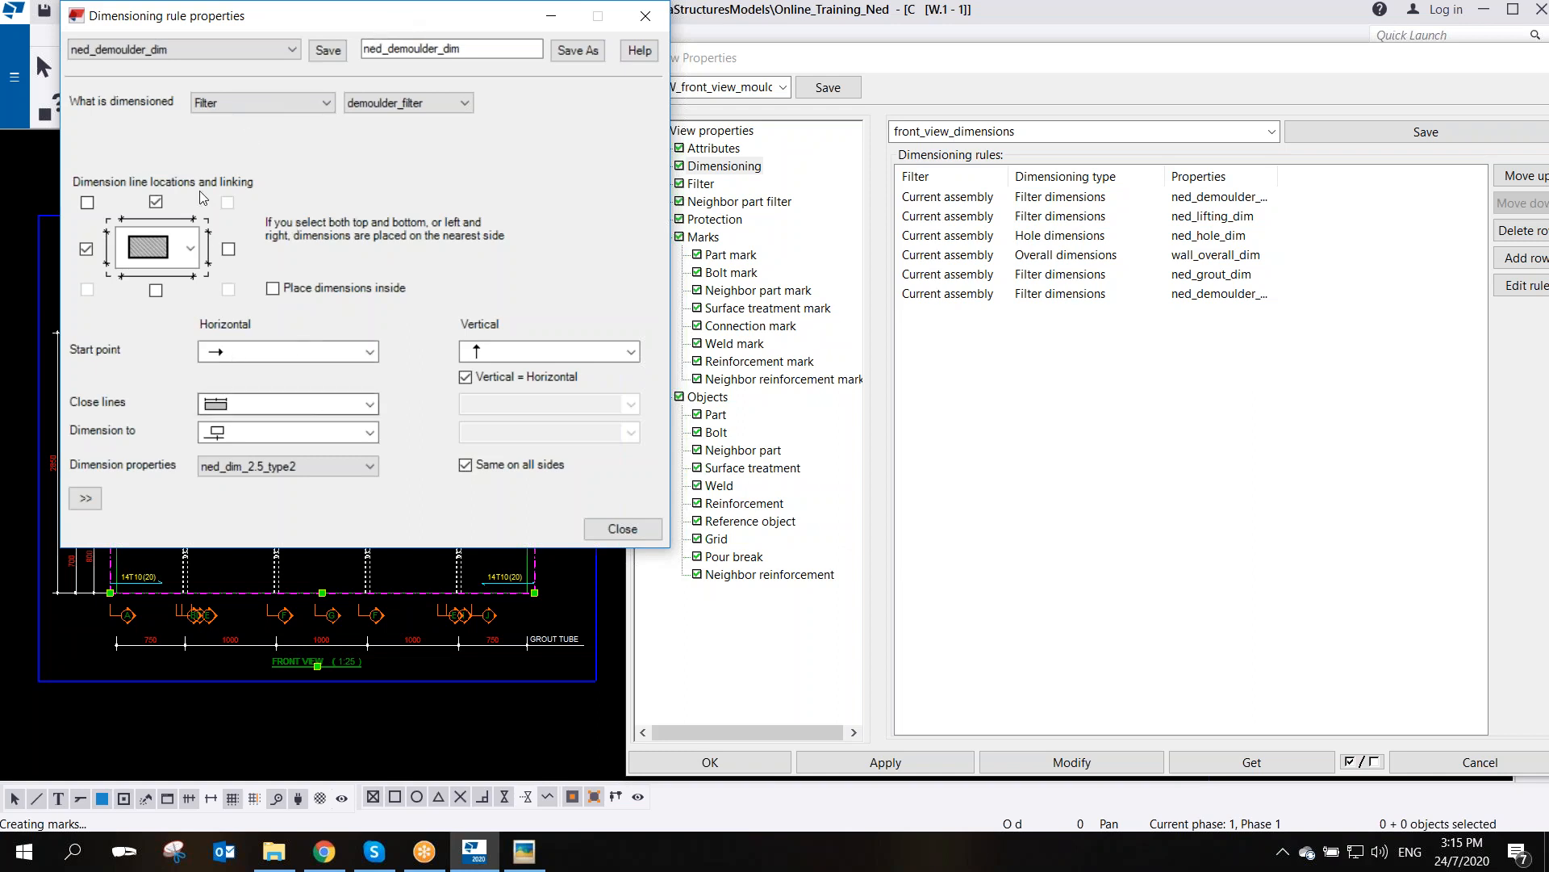
# - Choose propping_filter as what is dimensioned and enter ned_propping_dim as the name for the new rule properties
pyautogui.click(456, 105)
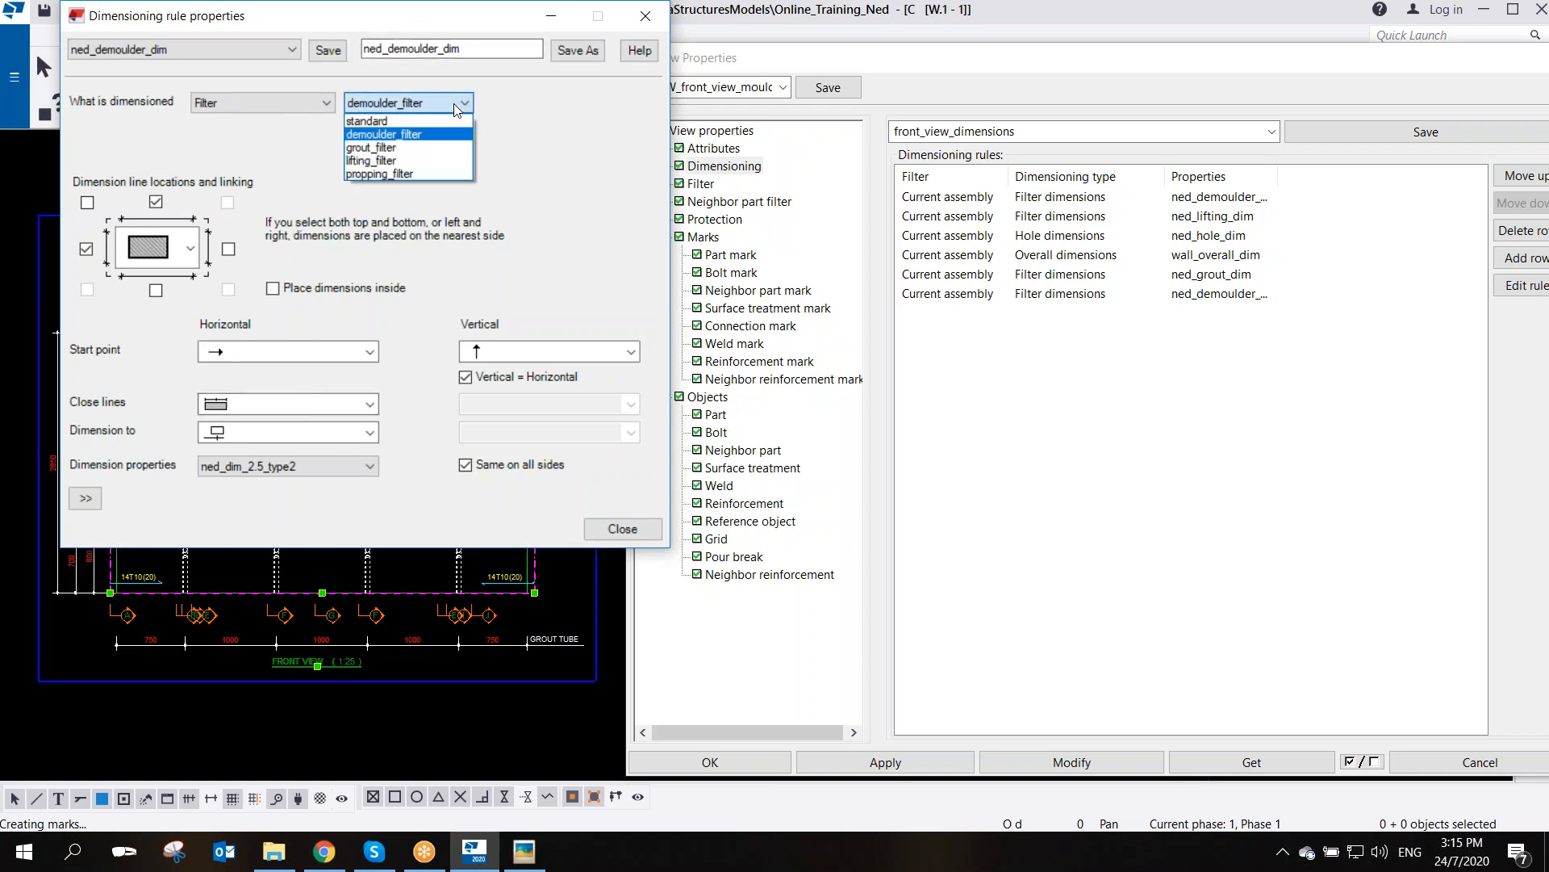
pyautogui.click(403, 172)
pyautogui.moveTo(438, 49); pyautogui.dragTo(395, 46)
pyautogui.write('propping')
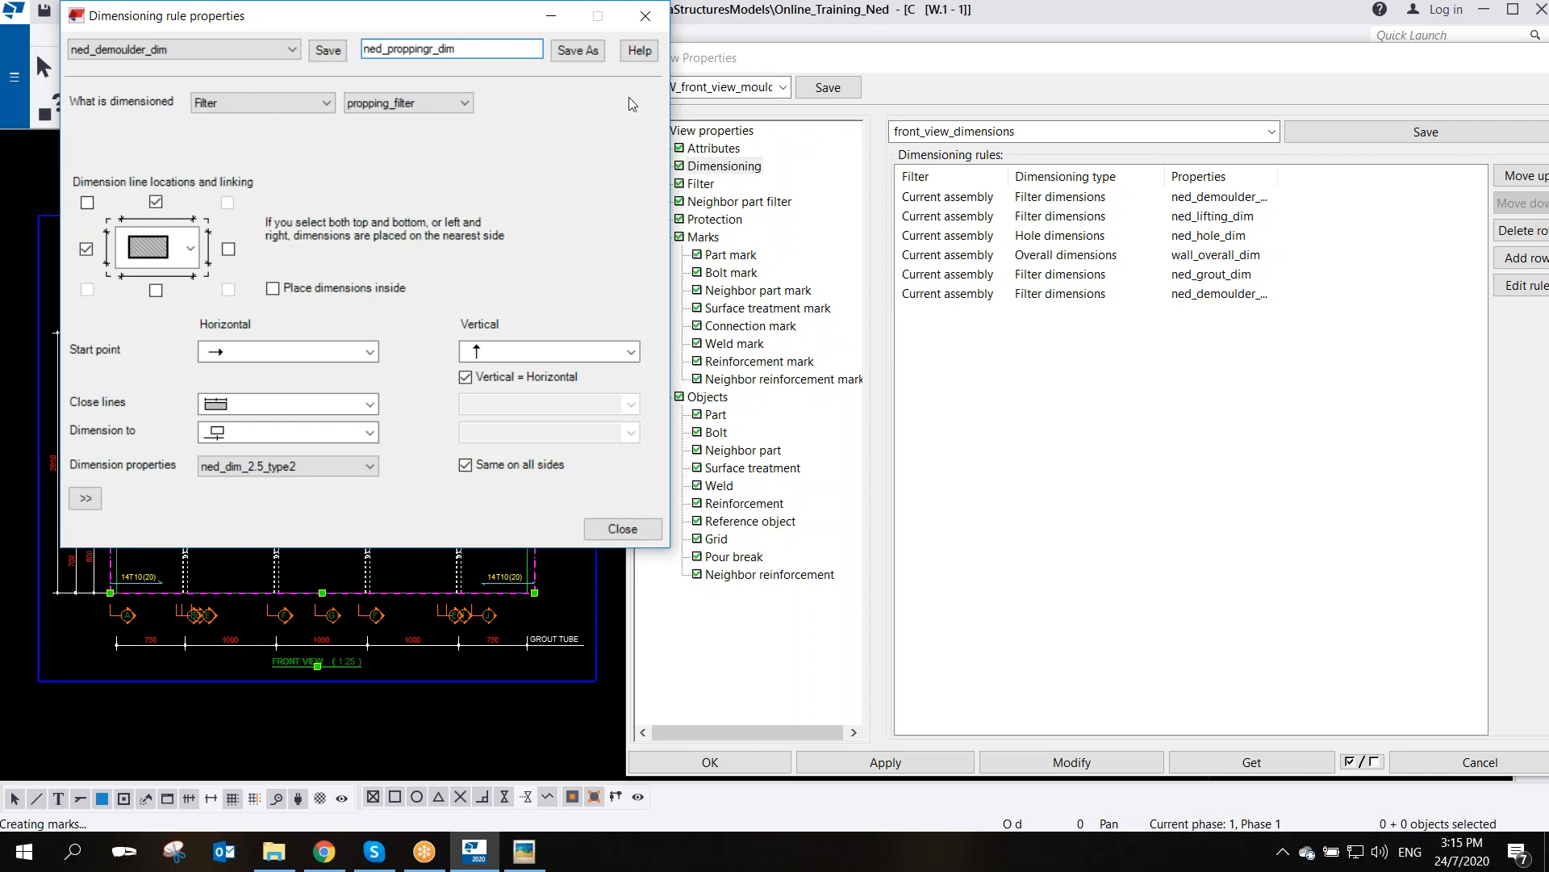
pyautogui.press('Delete')
# - Place the propping dimension lines only below and to the right of the wall, removing the locations above and to the left
pyautogui.click(156, 290)
pyautogui.click(229, 249)
pyautogui.click(156, 201)
pyautogui.click(86, 250)
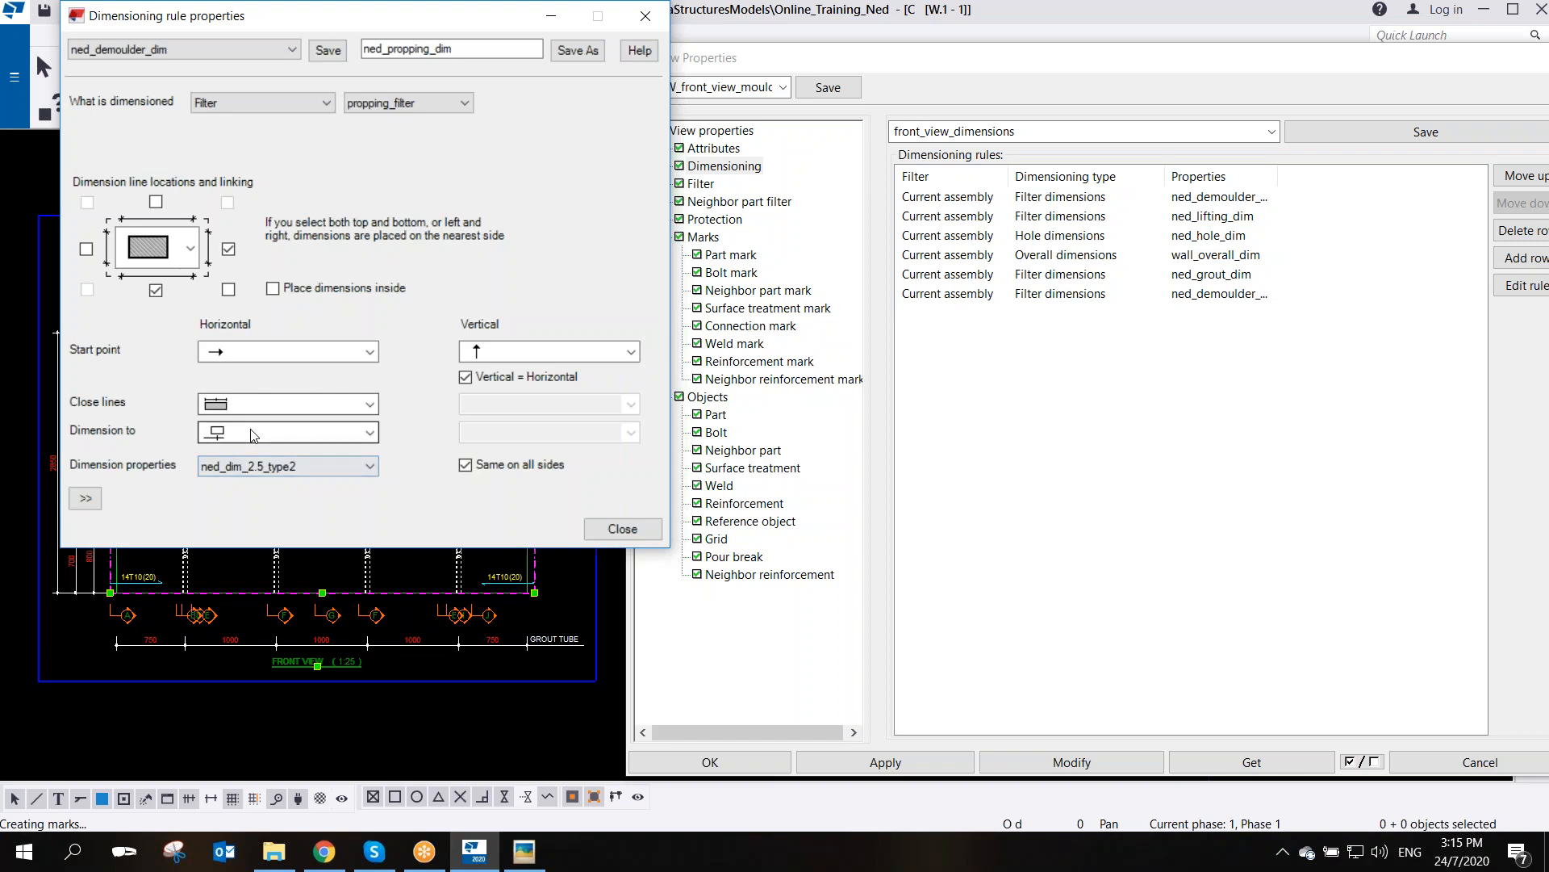
# - Unlink the vertical settings from the horizontal ones, change the vertical Dimension to option and set vertical Close lines to the open-ended option
pyautogui.click(465, 377)
pyautogui.click(498, 436)
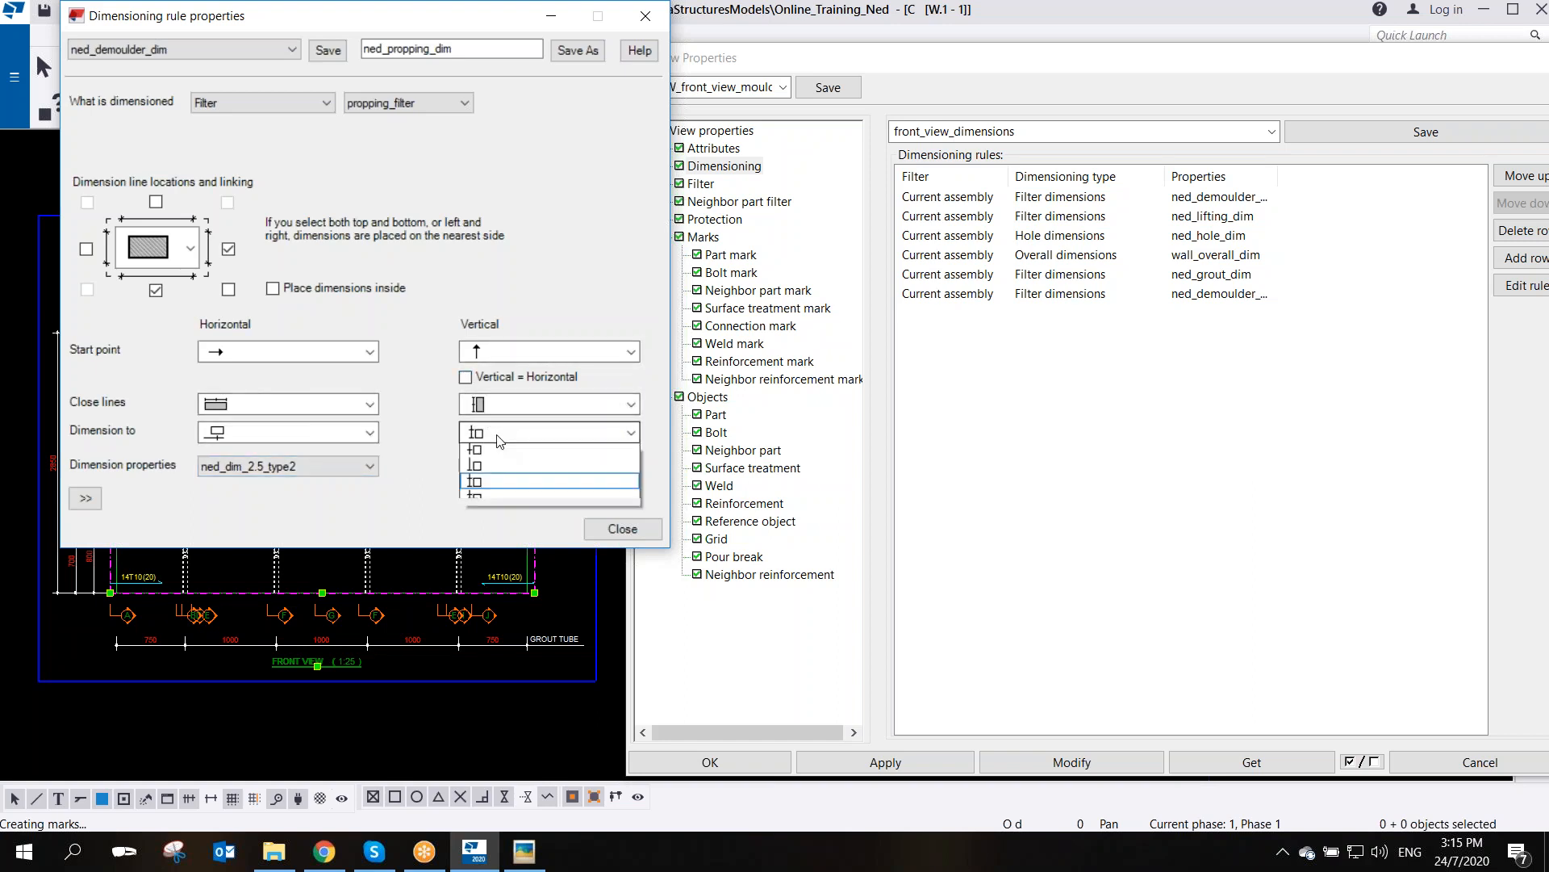
pyautogui.click(487, 471)
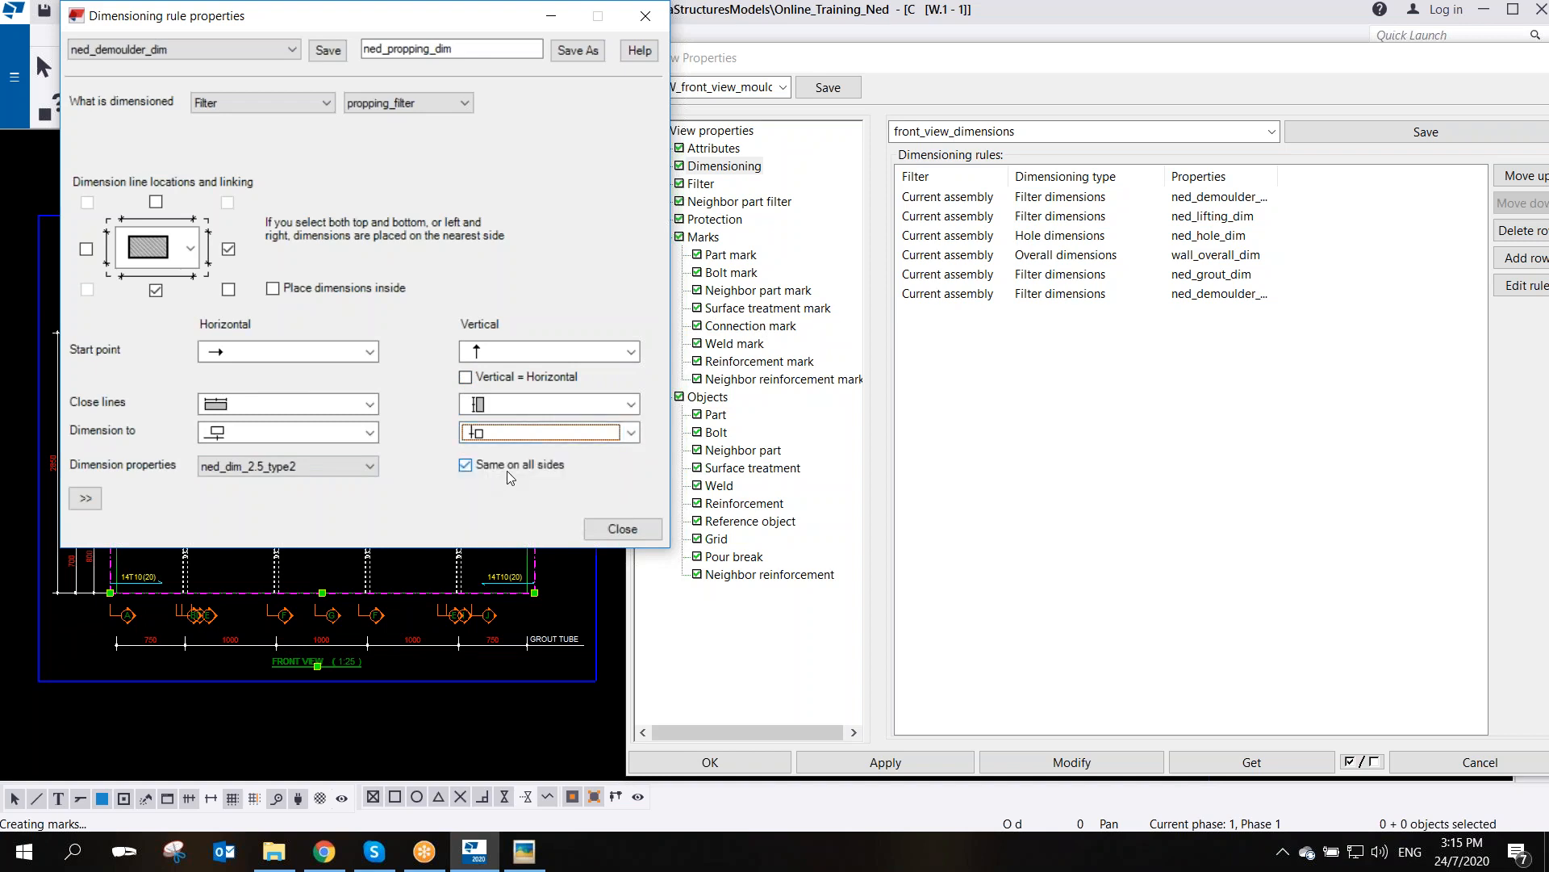
pyautogui.click(488, 407)
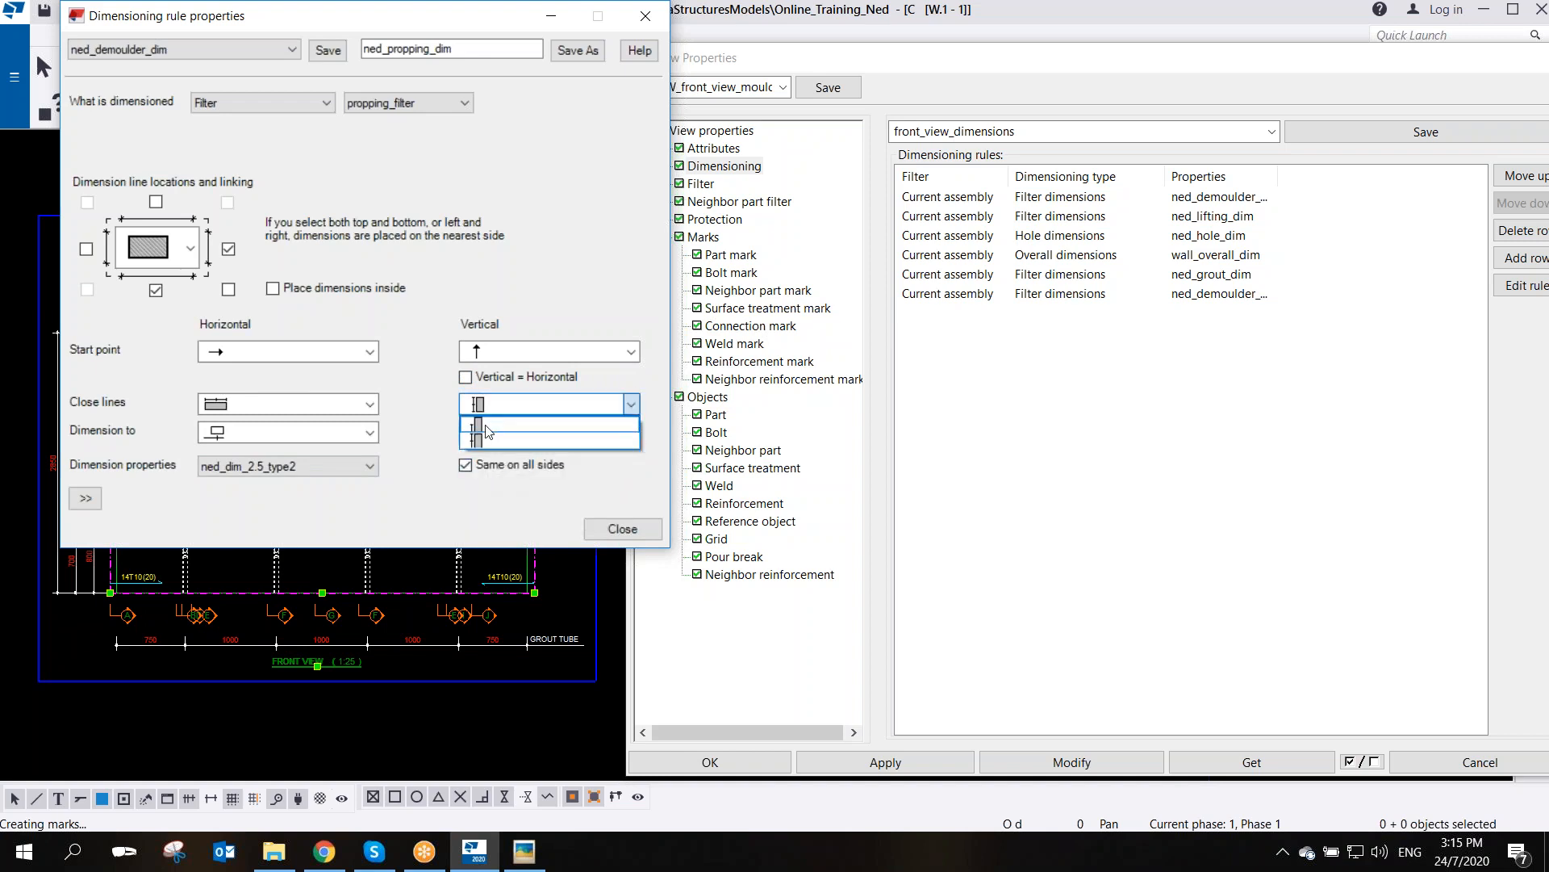
pyautogui.click(487, 430)
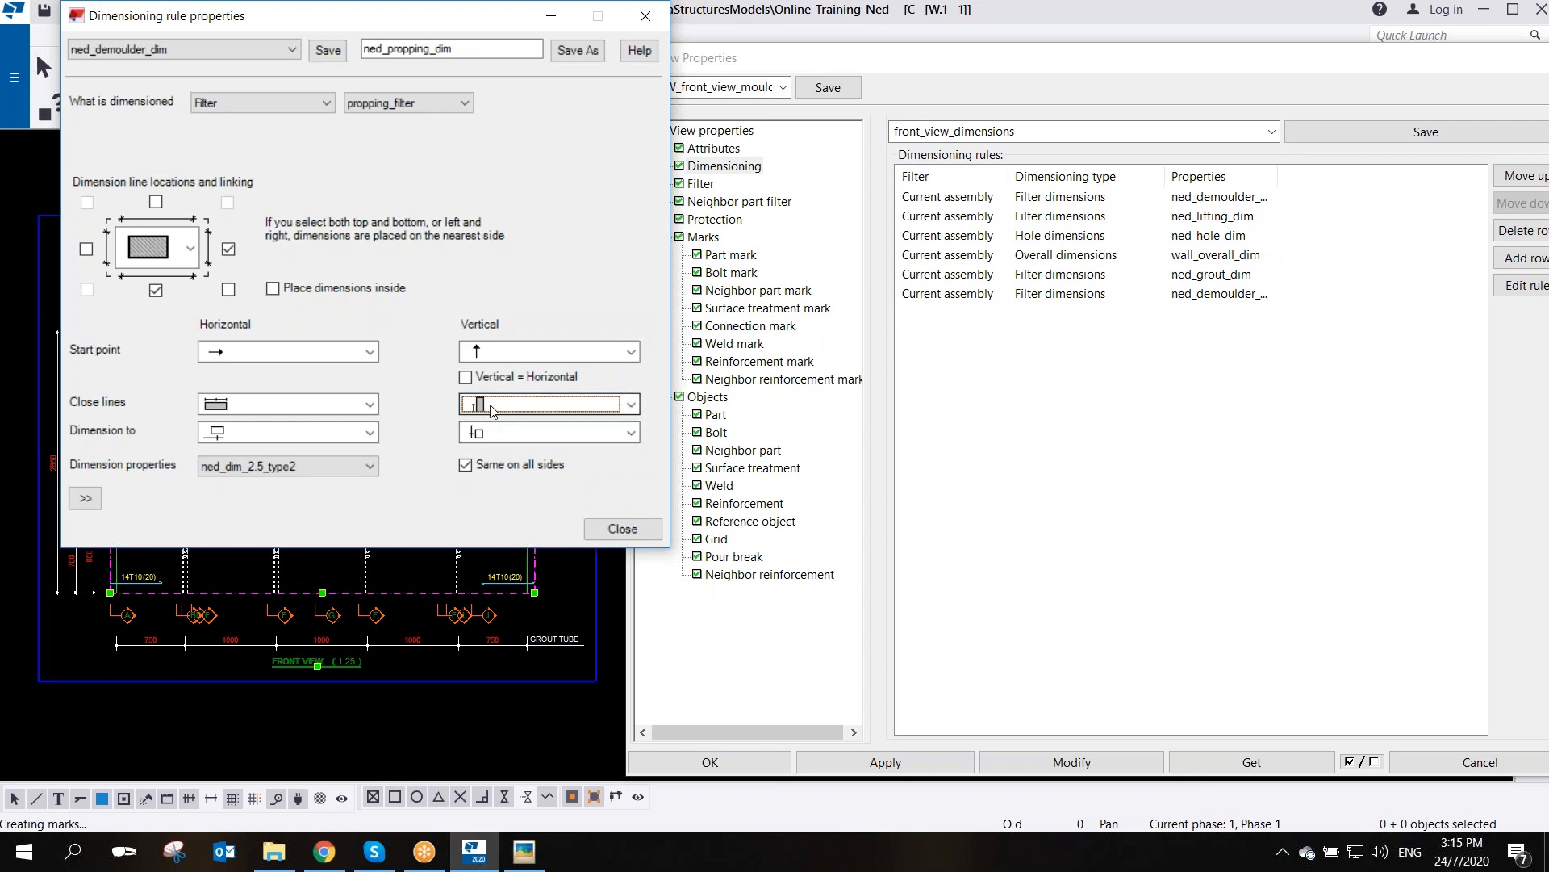
# - Check the propping dimensions in the hand sketch, then save the rule properties as ned_propping_dim and close them
pyautogui.click(524, 850)
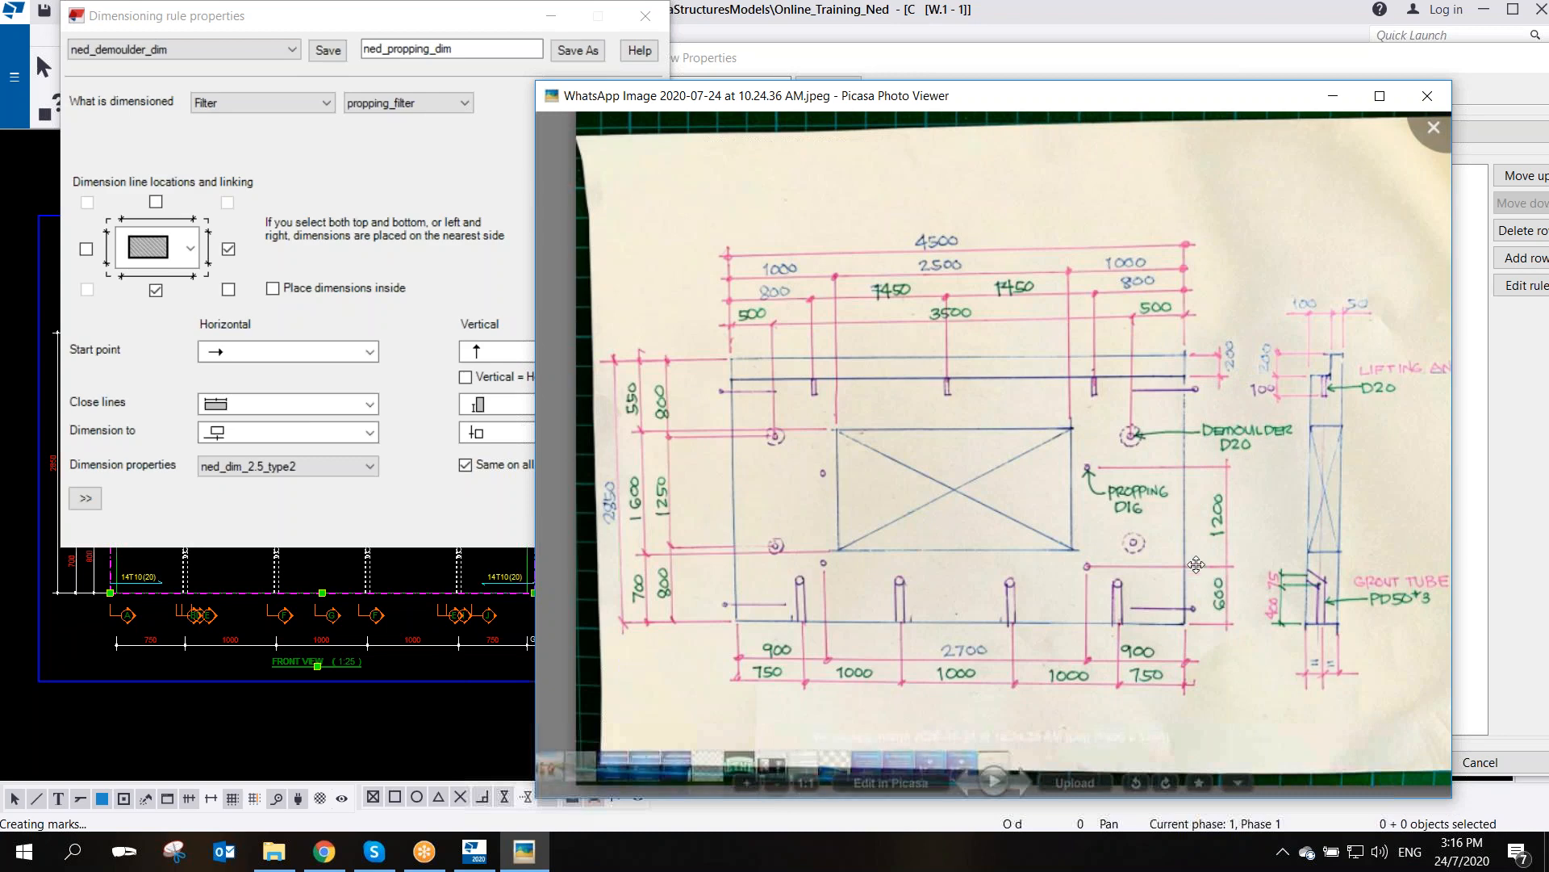
pyautogui.click(1427, 95)
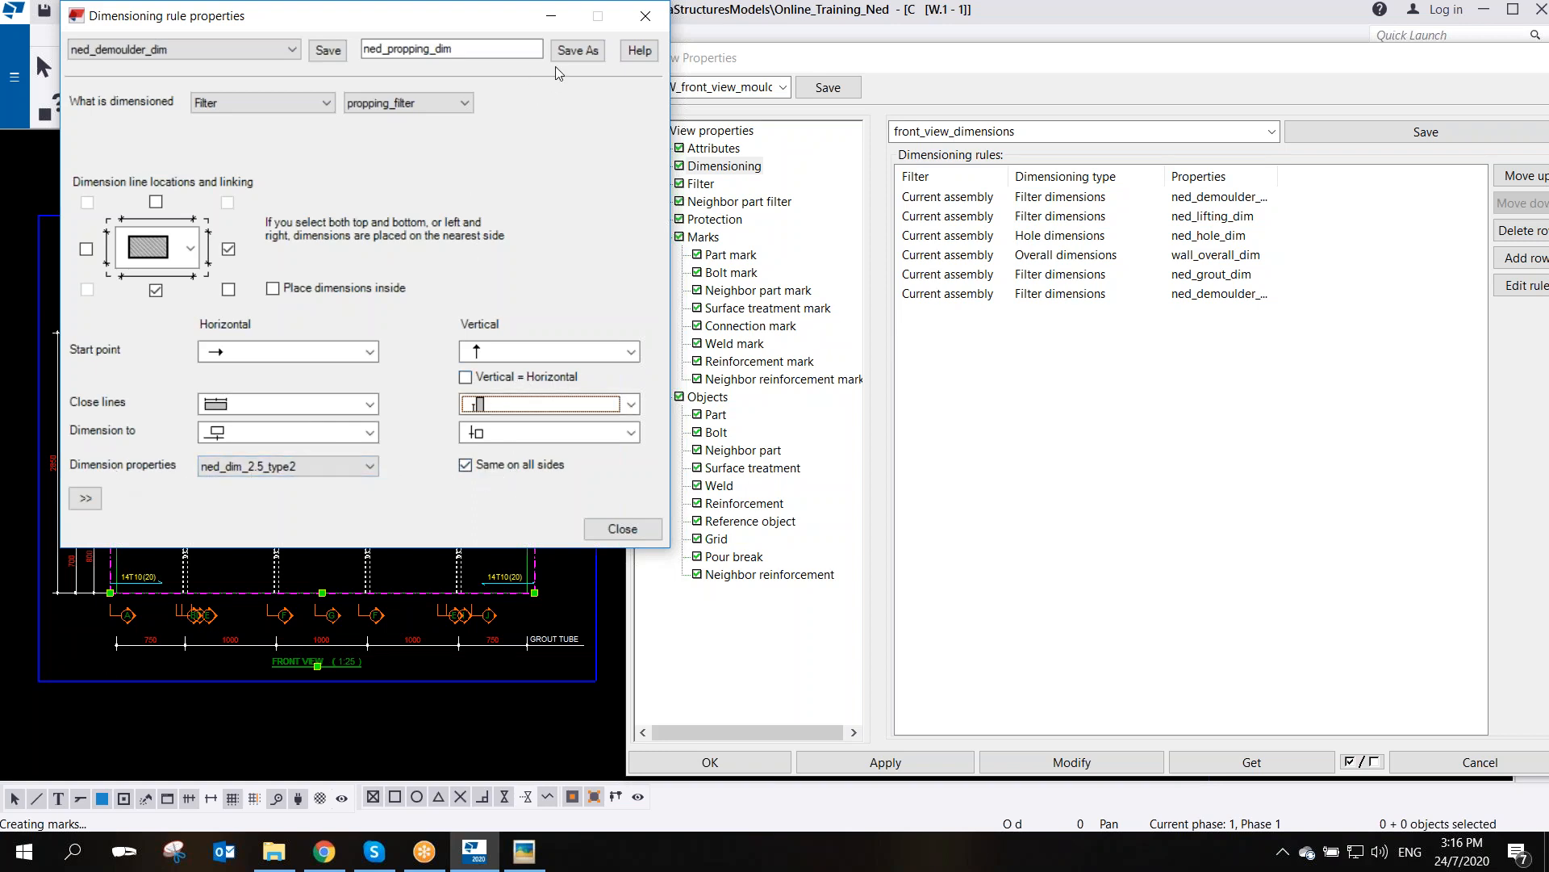
pyautogui.click(583, 53)
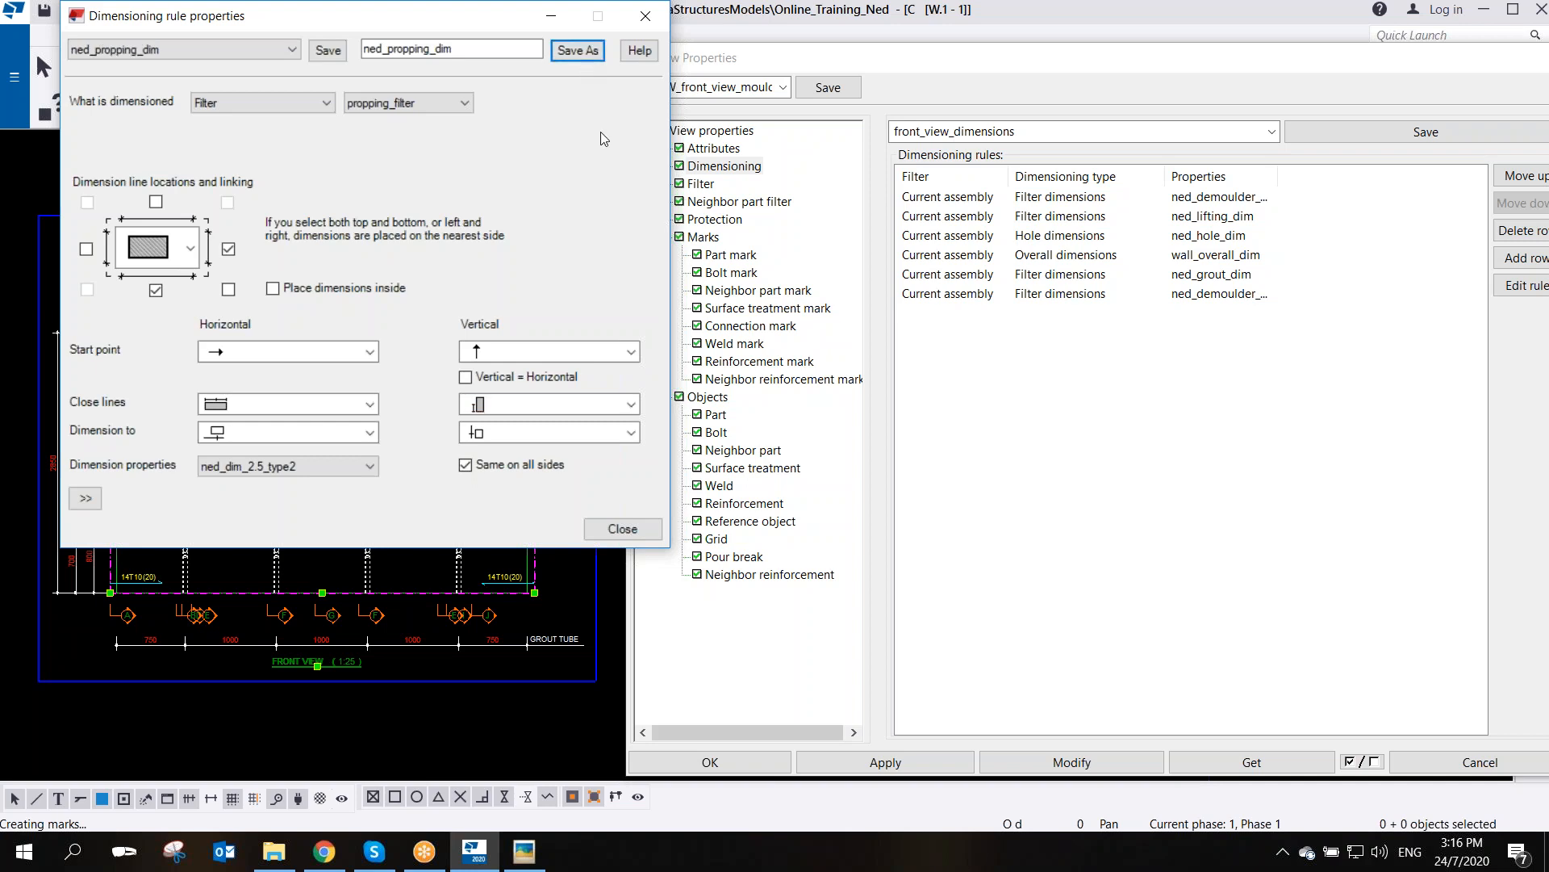
pyautogui.click(637, 525)
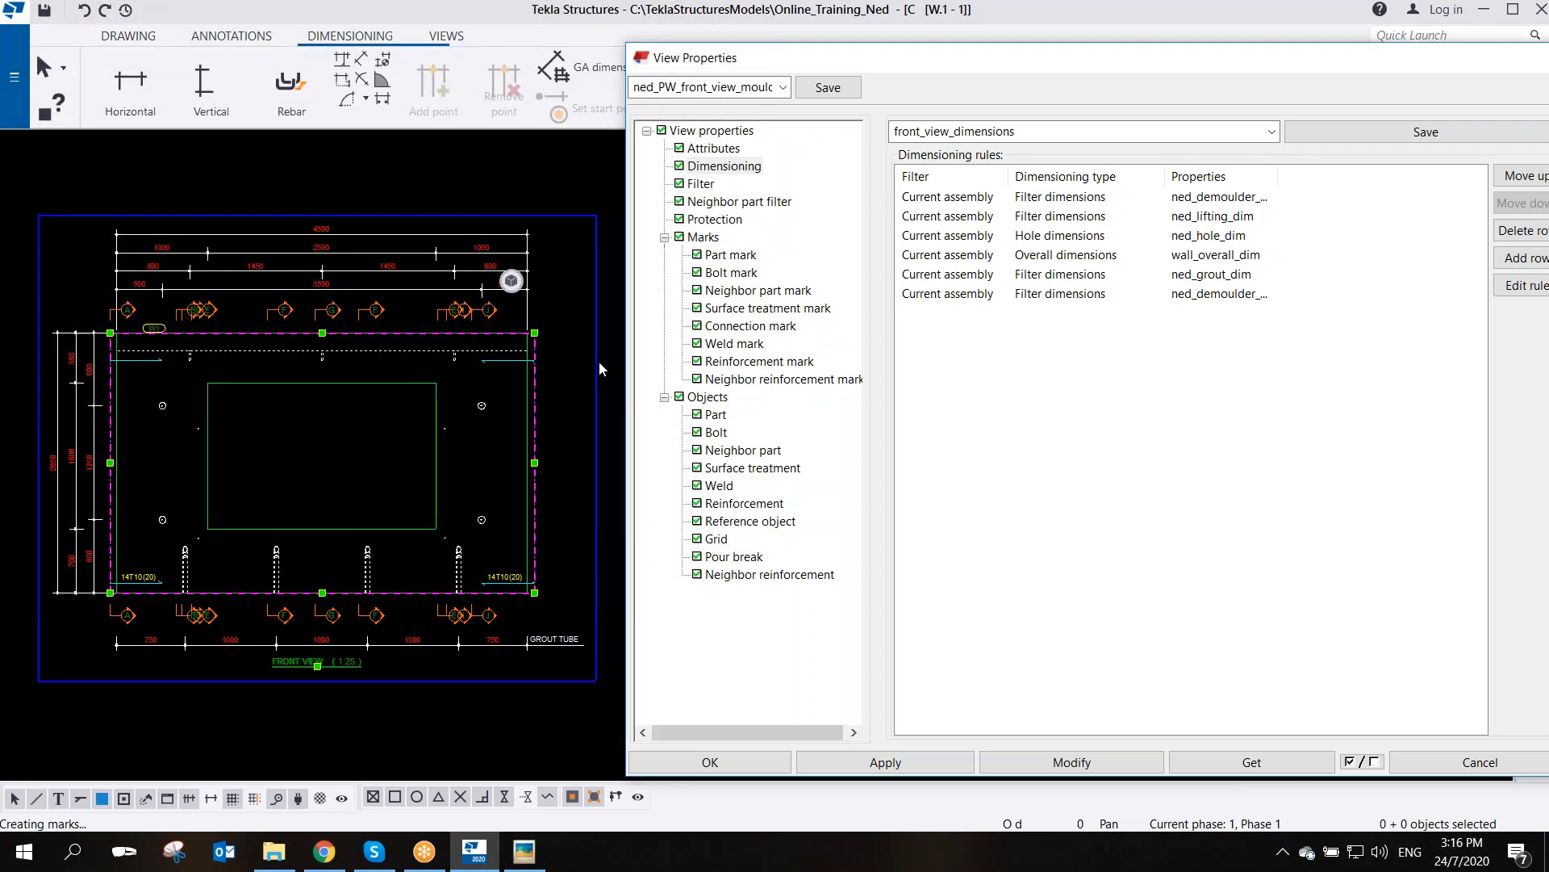
# - Assign the ned_propping_dim properties to the last Filter dimensions rule
pyautogui.click(1234, 294)
pyautogui.click(1235, 294)
pyautogui.click(1272, 293)
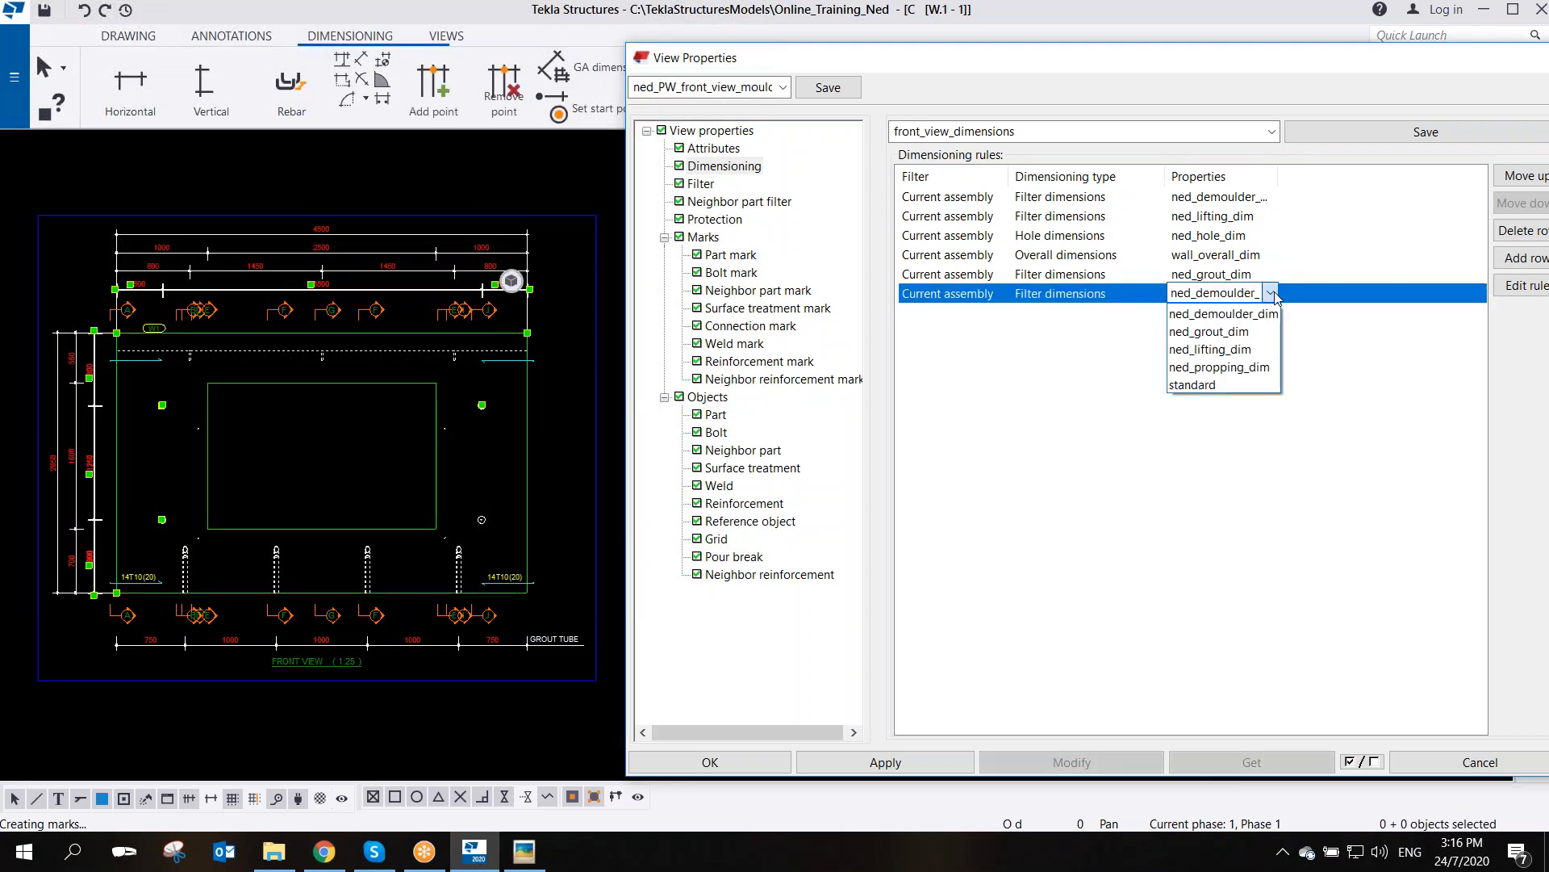
pyautogui.click(1255, 369)
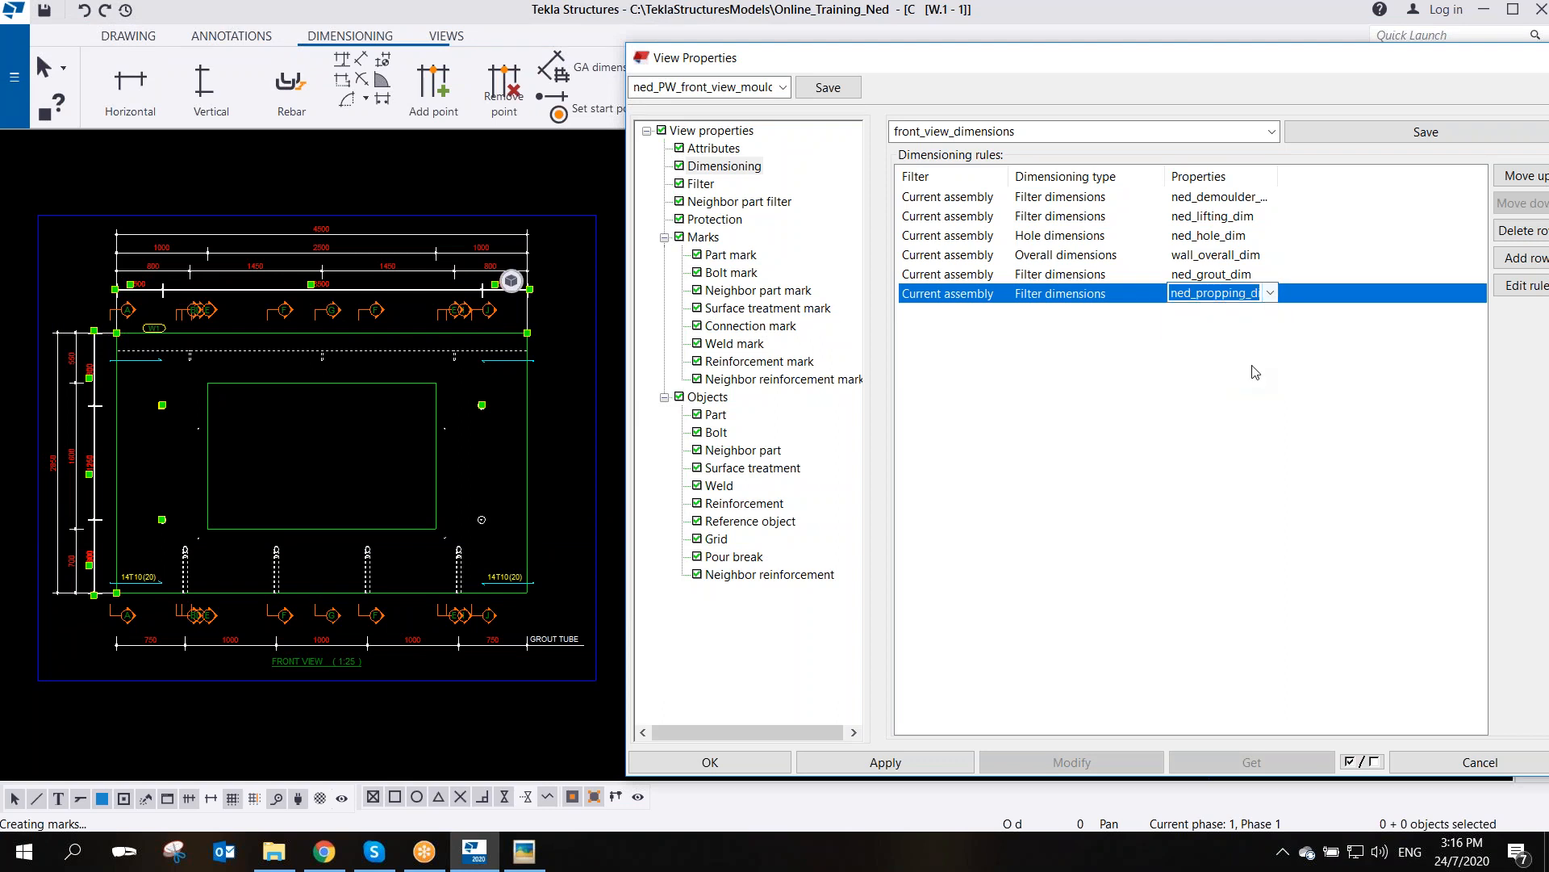
# - Modify the selected front view with the propping rule and inspect the dimensions beside and below the wall
pyautogui.click(593, 632)
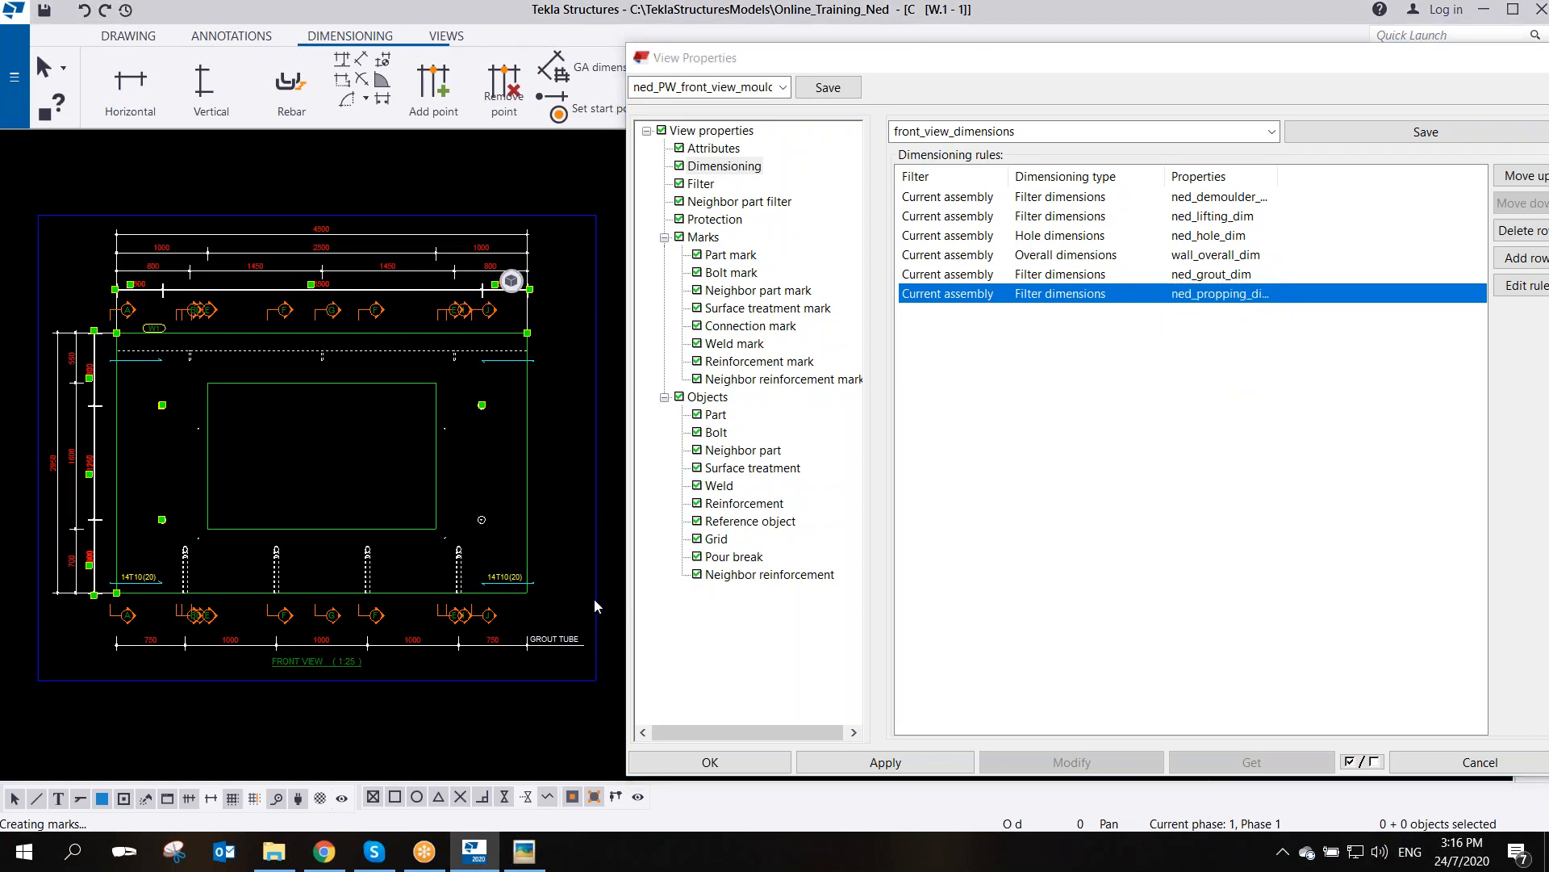
pyautogui.click(1057, 765)
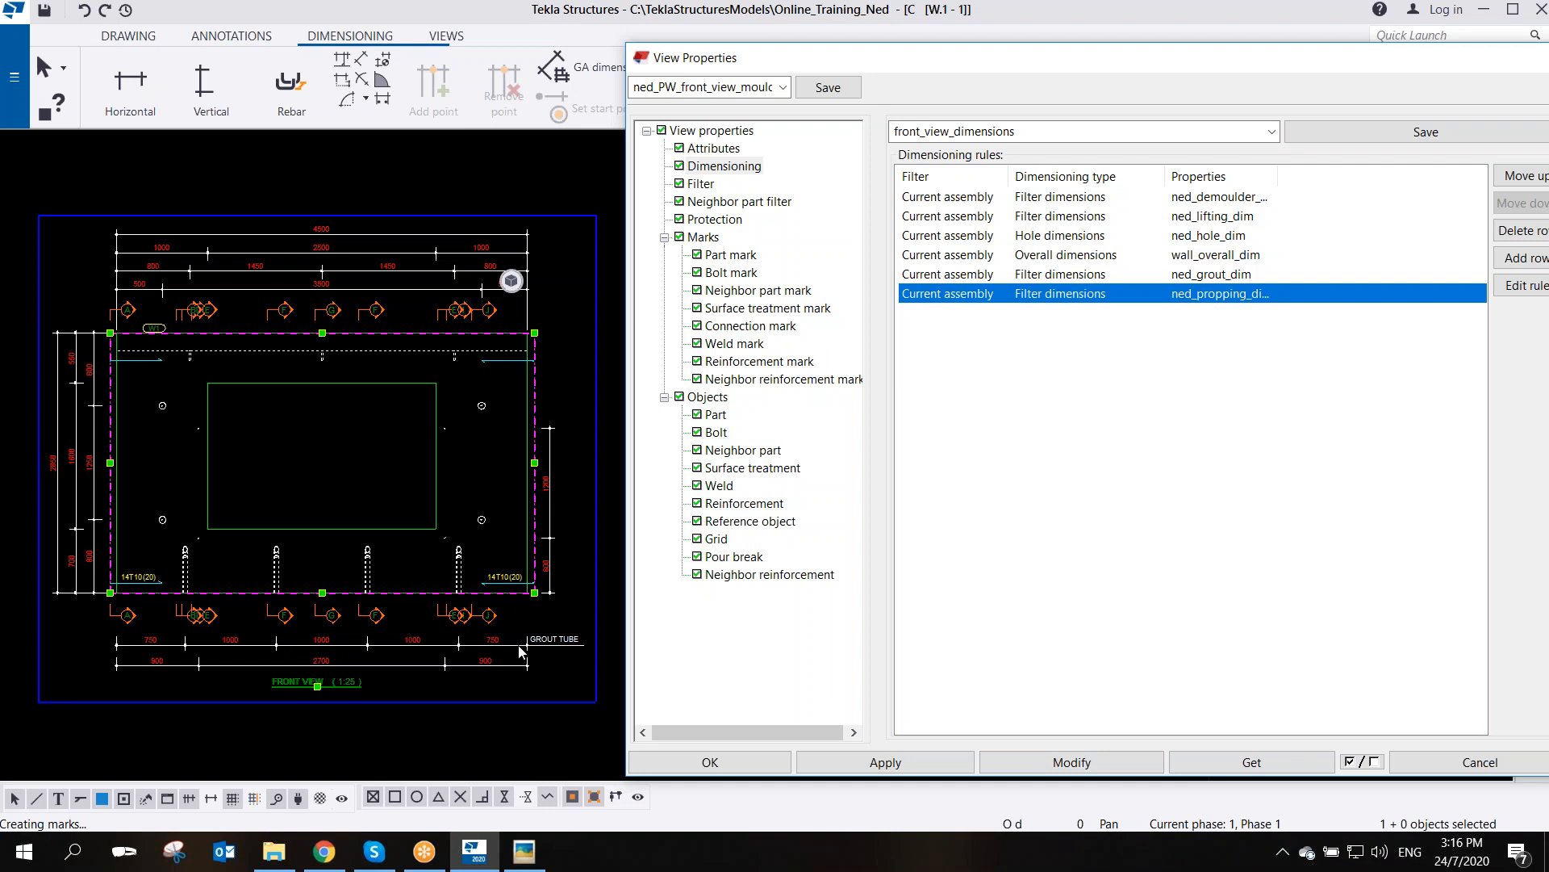
pyautogui.scroll(5, 529, 652)
pyautogui.scroll(-4, 511, 691)
pyautogui.moveTo(494, 584); pyautogui.dragTo(463, 591, button='middle')
pyautogui.scroll(3, 462, 592)
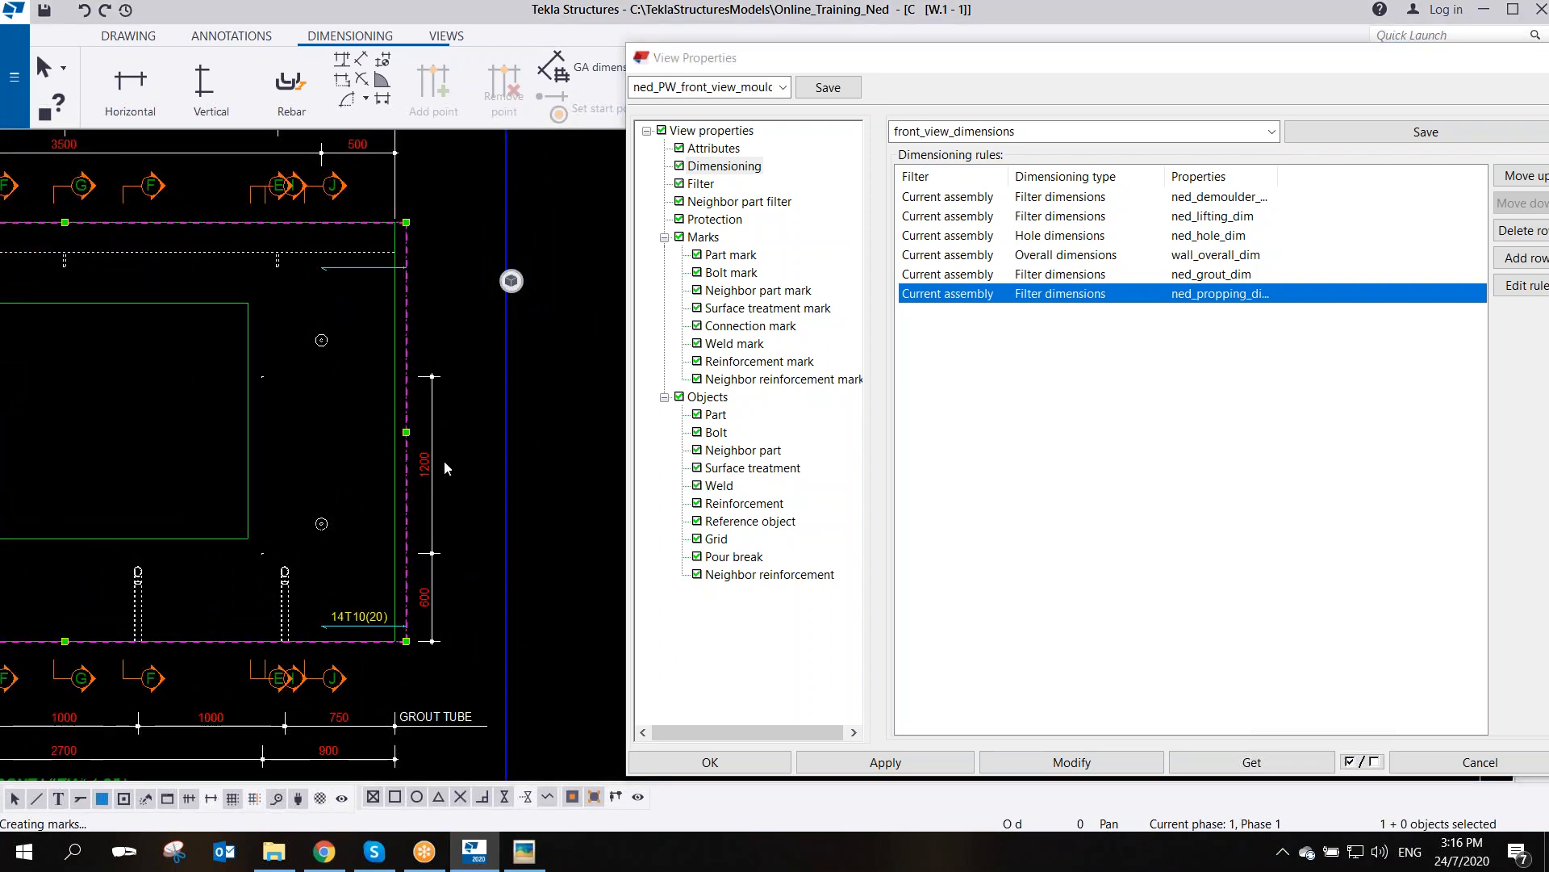
# - Examine the vertical propping dimensions, the whole front view and the wall's upper right corner for dimensions that are still missing
pyautogui.scroll(2, 321, 379)
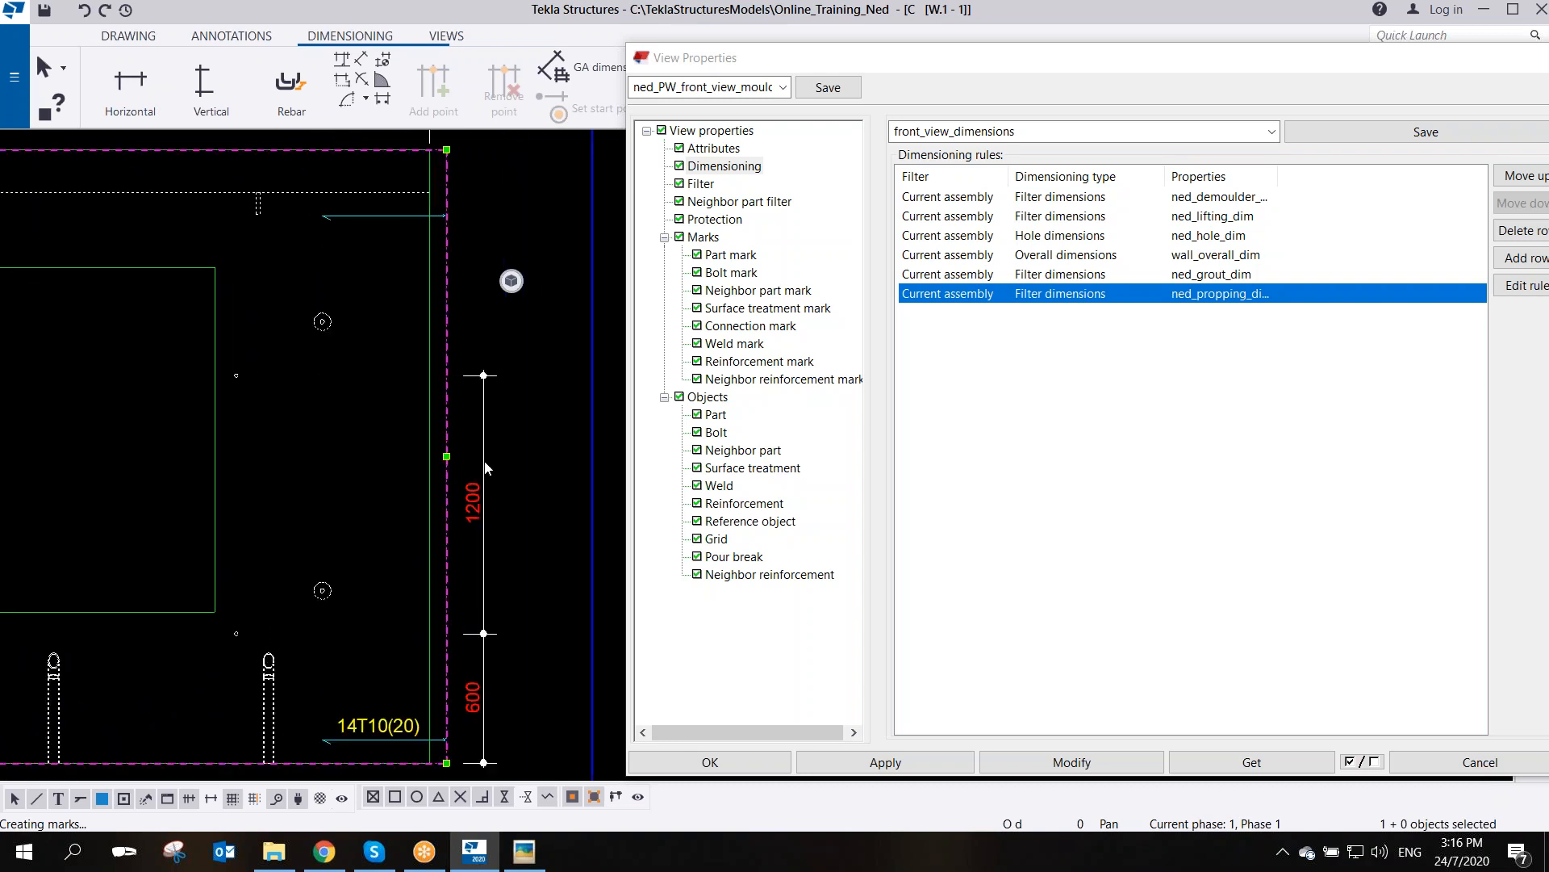
pyautogui.scroll(-5, 391, 447)
pyautogui.scroll(-2, 385, 481)
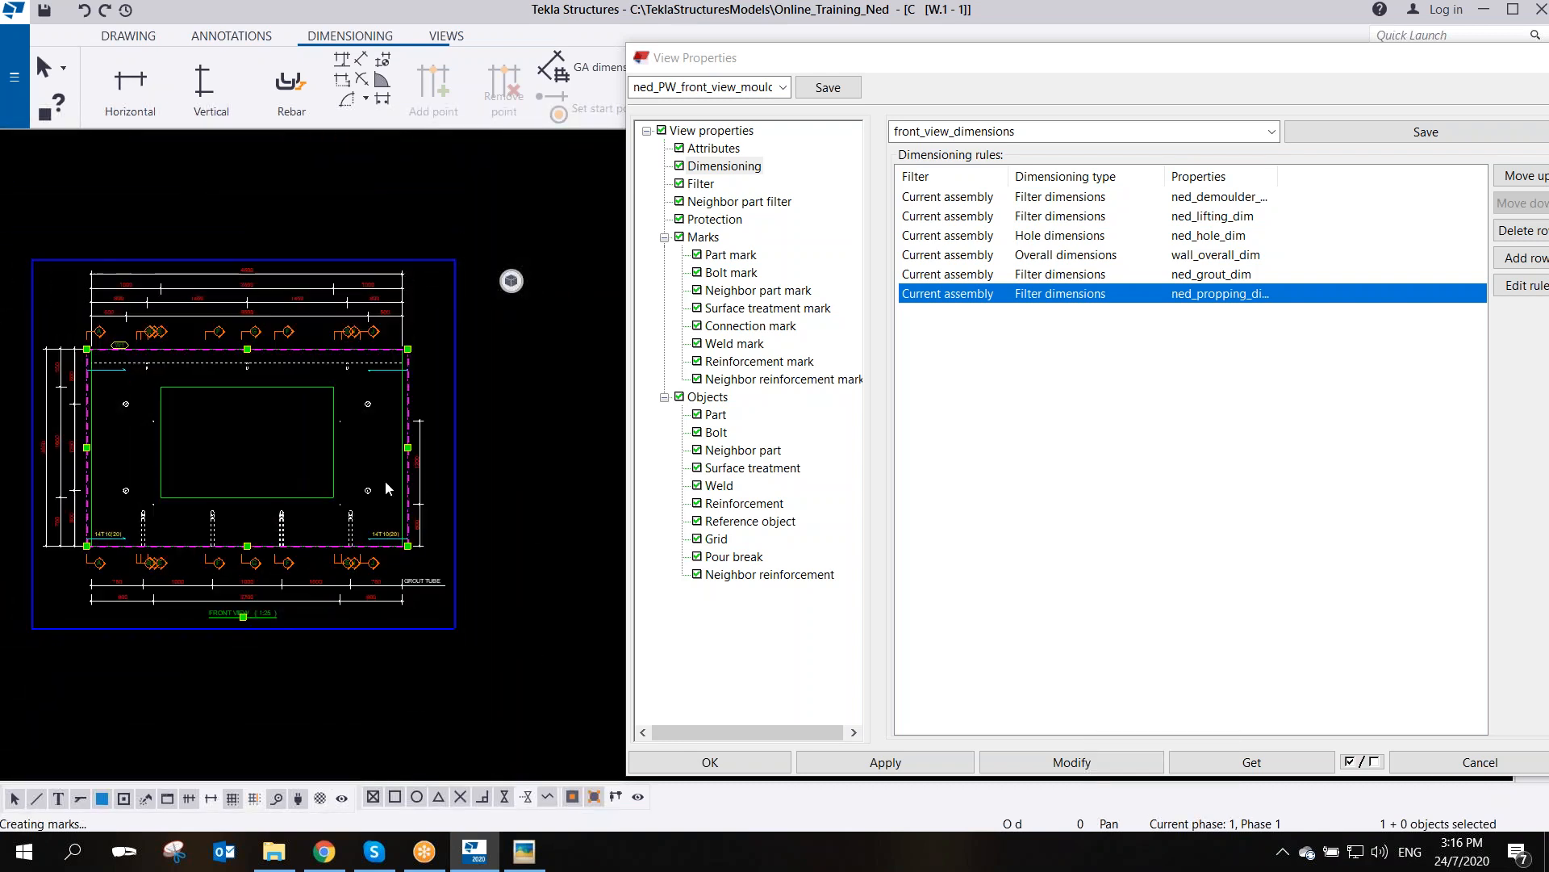
pyautogui.moveTo(376, 392); pyautogui.dragTo(426, 441, button='middle')
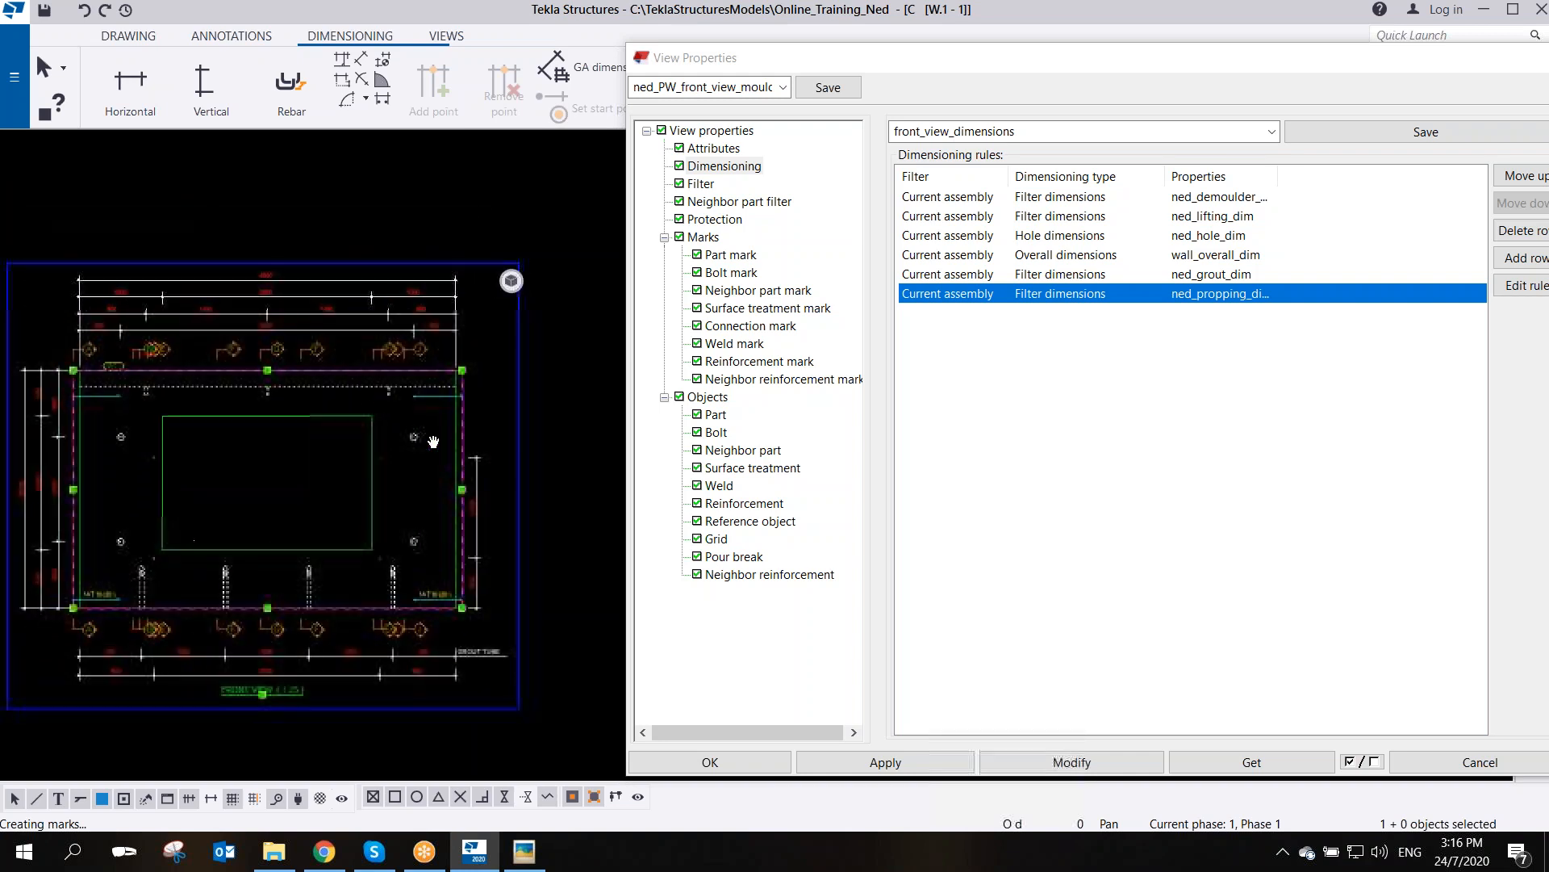
pyautogui.scroll(6, 491, 368)
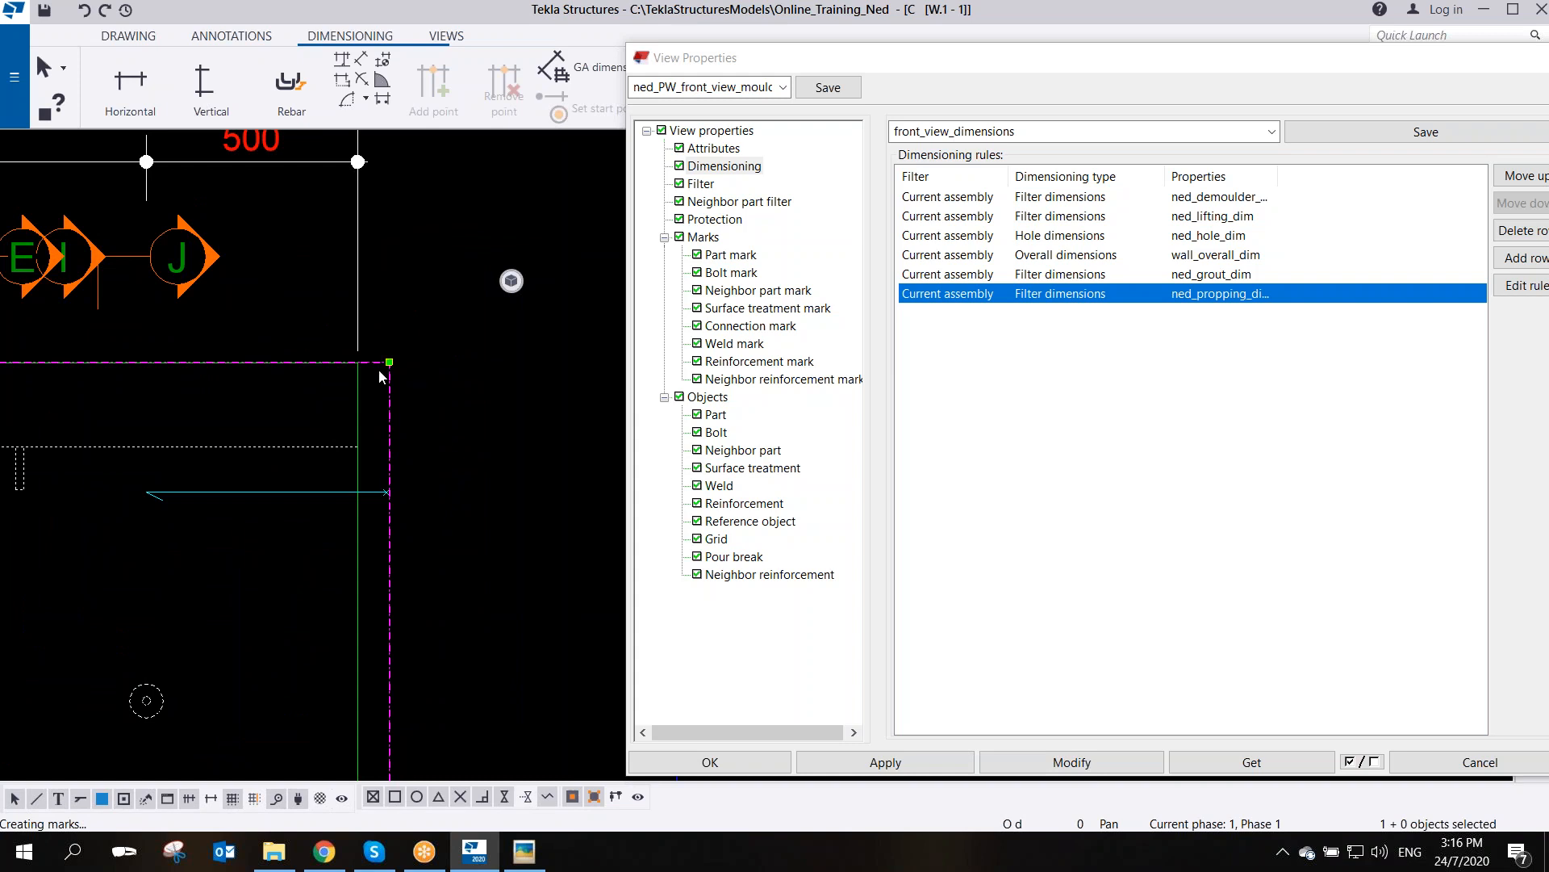
pyautogui.scroll(-5, 410, 420)
pyautogui.scroll(-2, 404, 417)
pyautogui.scroll(3, 404, 416)
pyautogui.scroll(-3, 404, 417)
pyautogui.scroll(3, 410, 420)
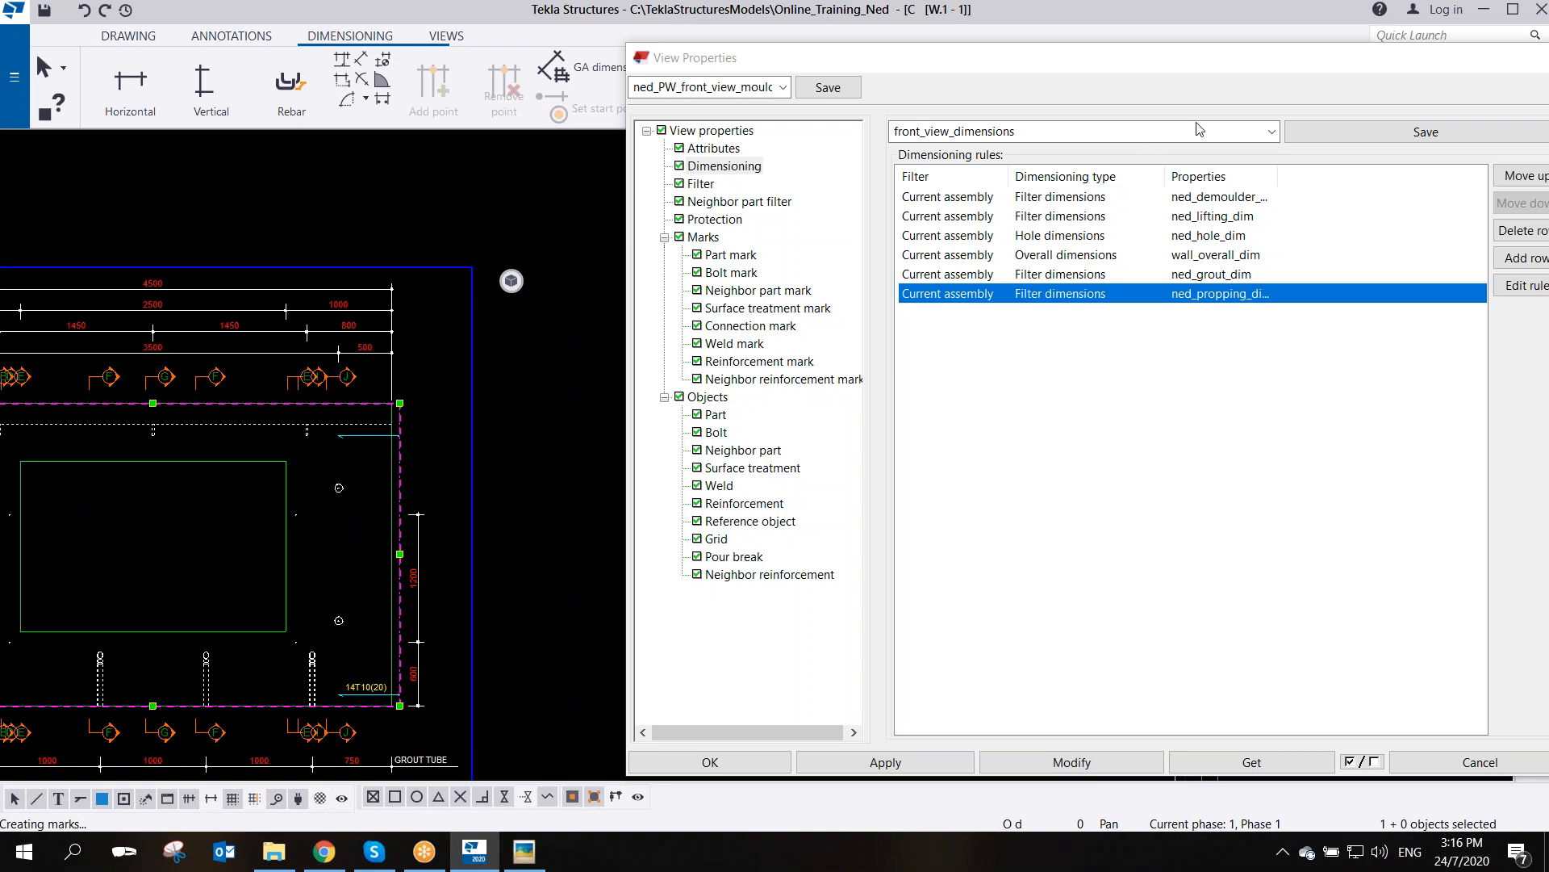
# - Save the front_view_dimensions rules and the view properties, and add a Shape dimensions rule for the current assembly
pyautogui.click(1321, 134)
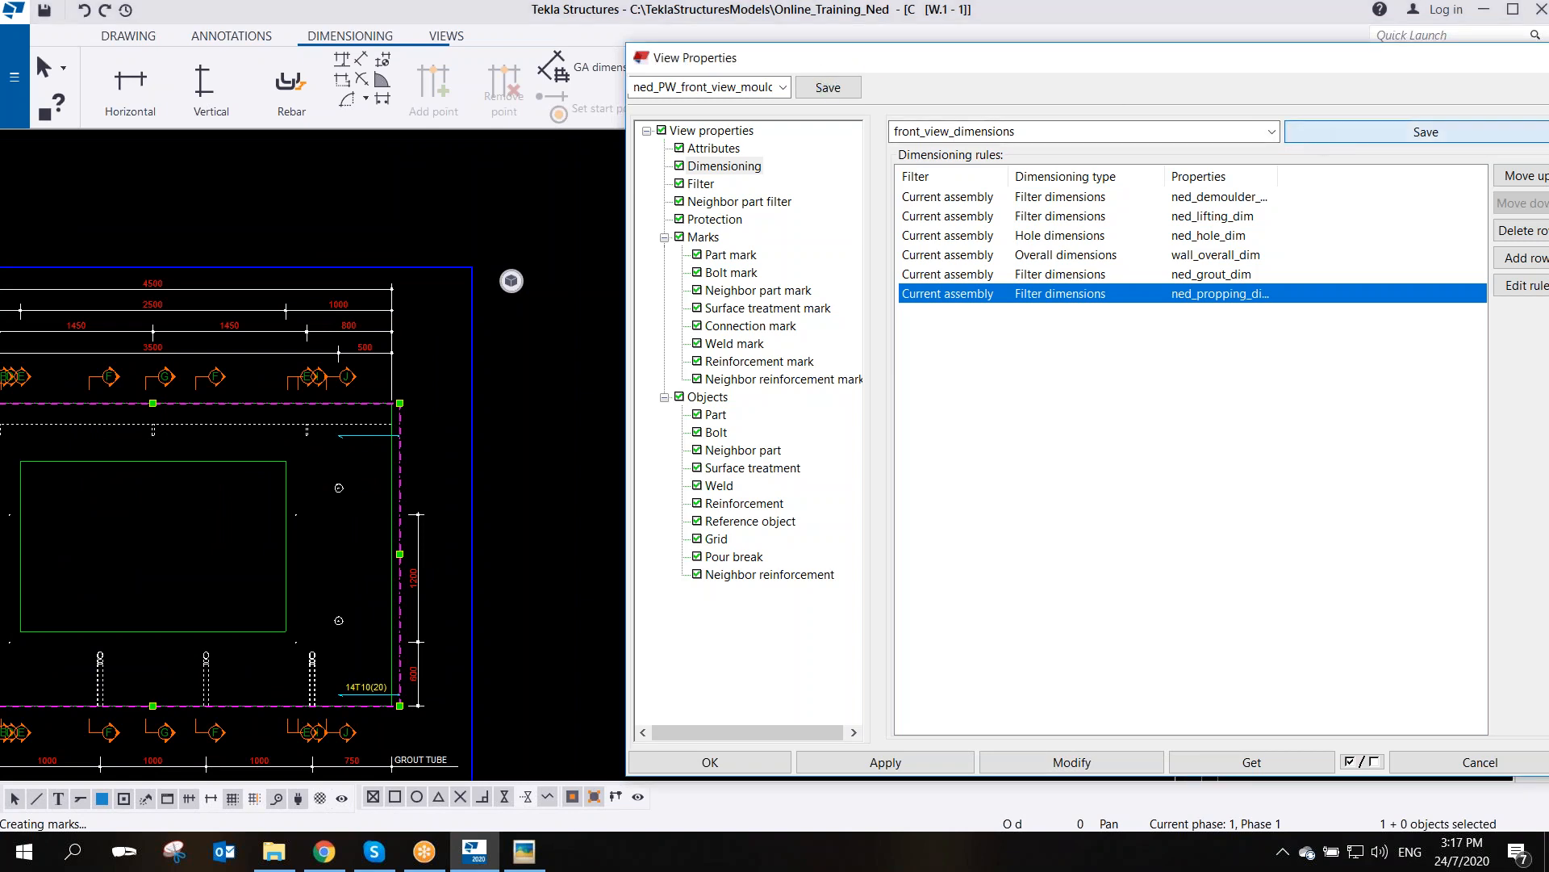
pyautogui.click(828, 88)
pyautogui.click(1526, 258)
pyautogui.click(1089, 317)
pyautogui.click(1089, 318)
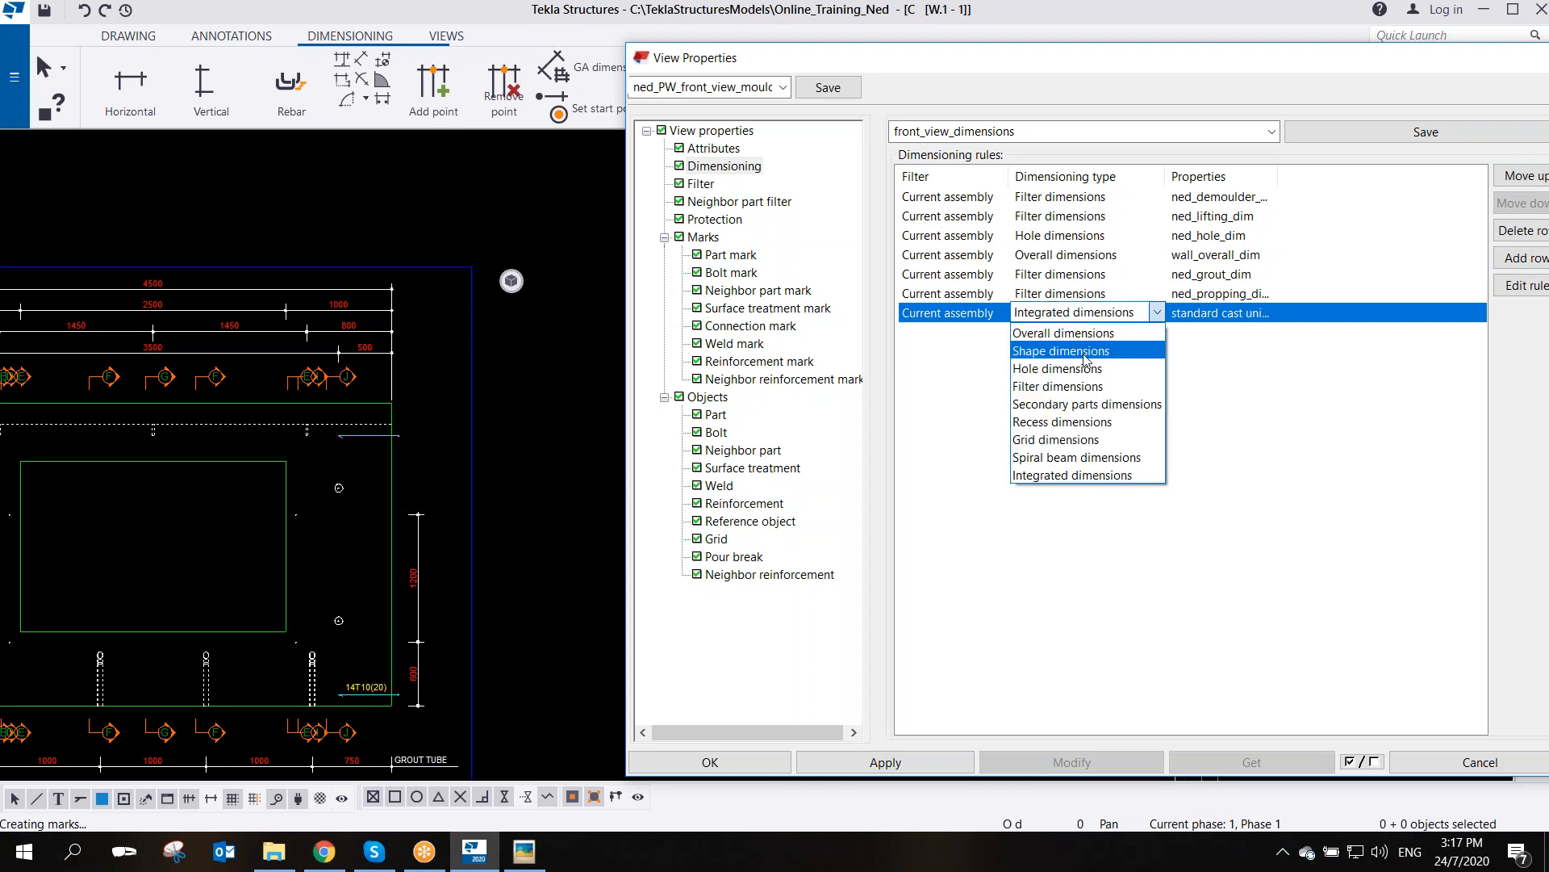
pyautogui.click(1086, 352)
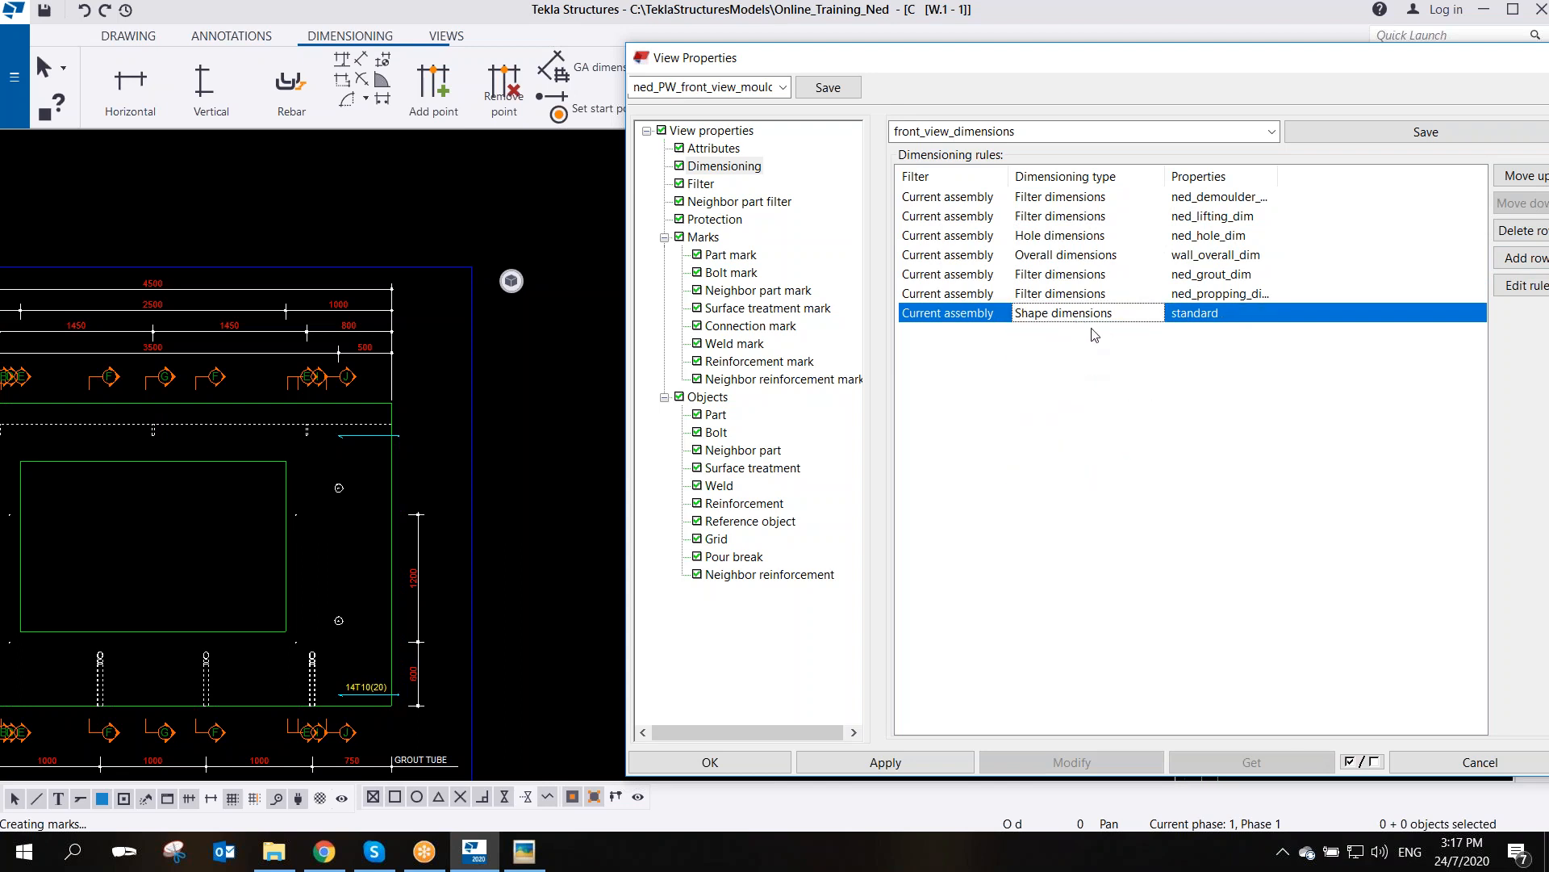
# - Edit the Shape dimensions rule so that its dimension lines are placed only on the wall's right side
pyautogui.click(1525, 284)
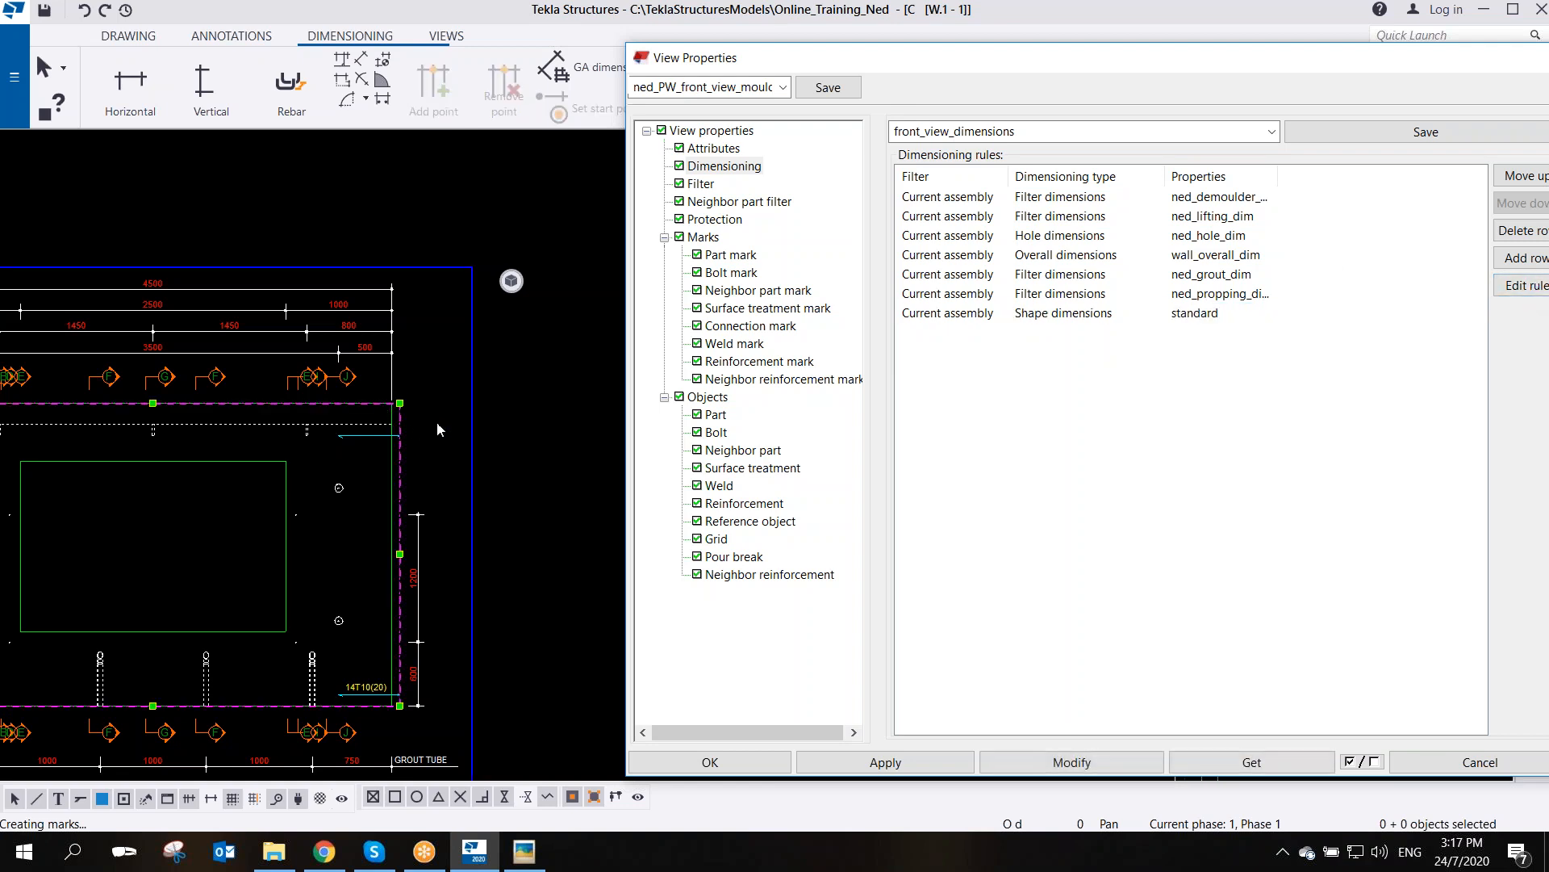
pyautogui.doubleClick(1205, 313)
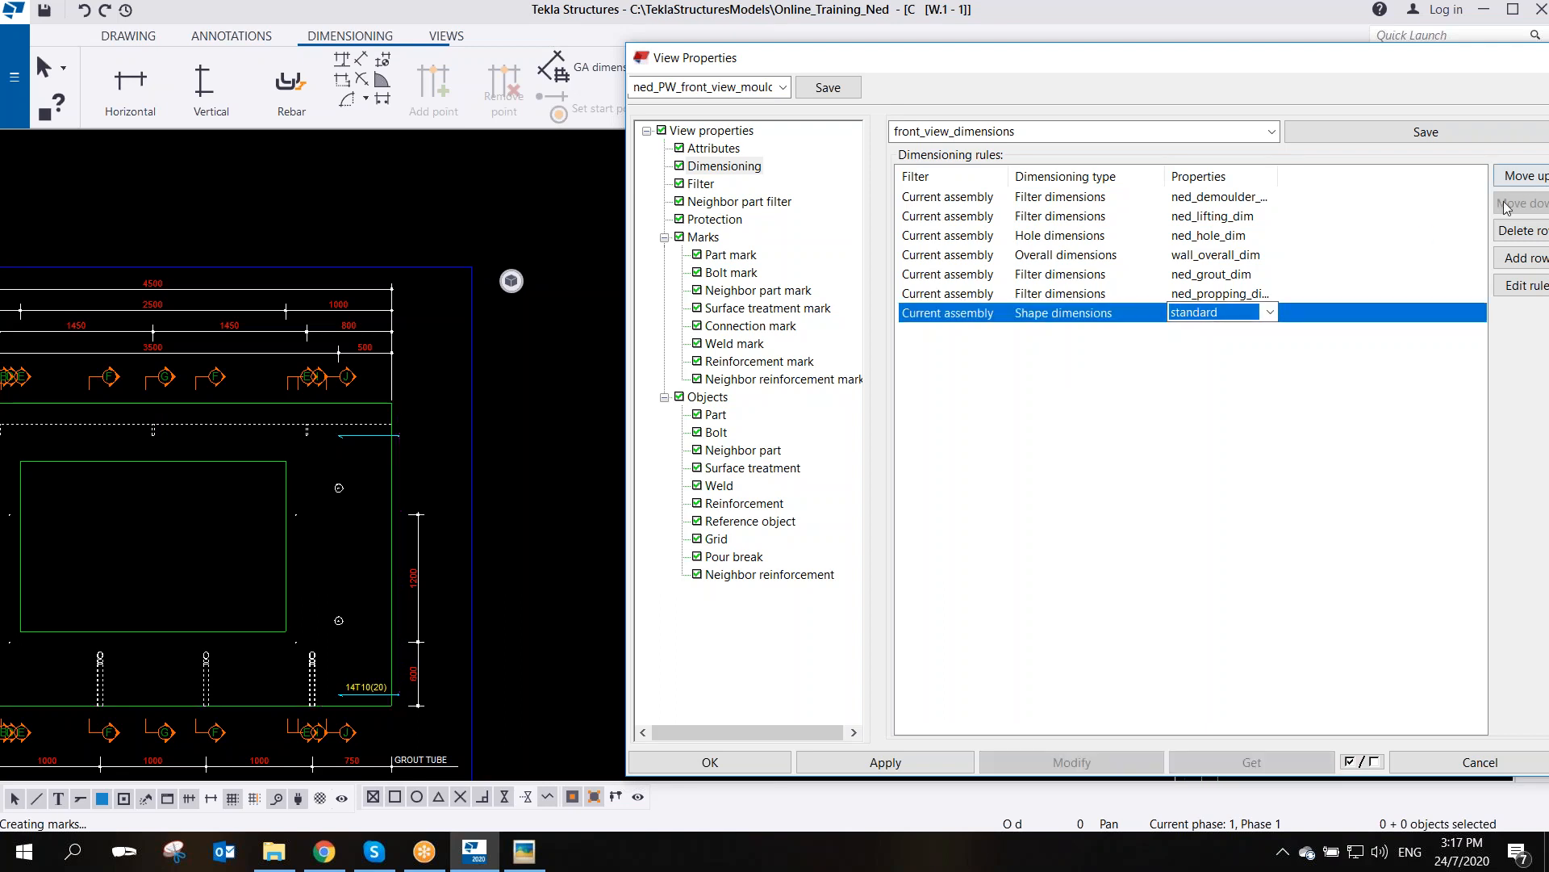
pyautogui.moveTo(380, 26); pyautogui.dragTo(563, 229)
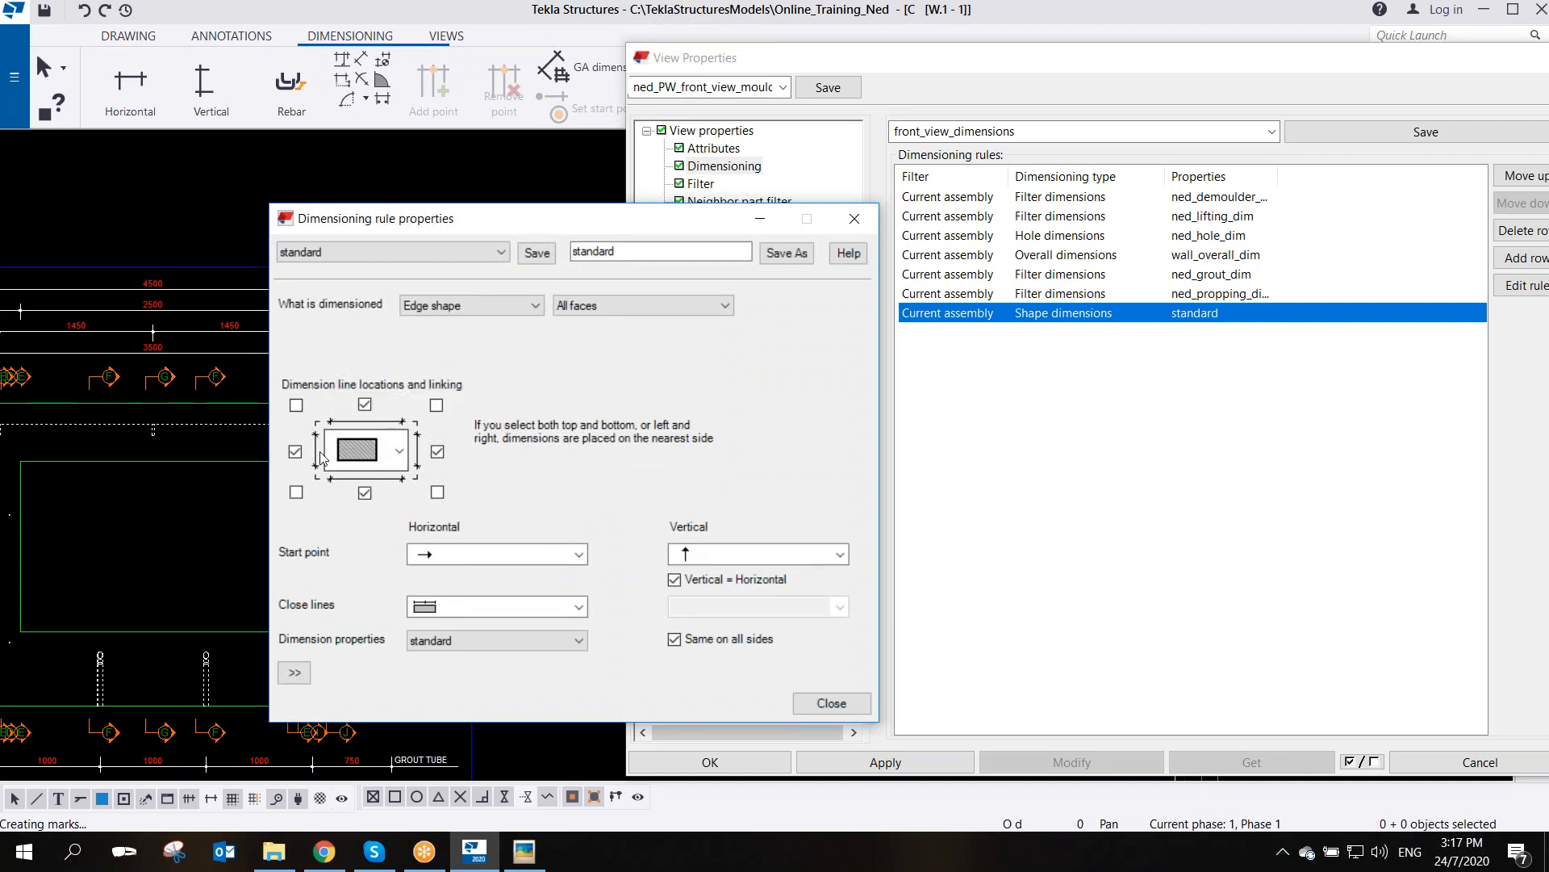
pyautogui.click(362, 406)
pyautogui.click(365, 492)
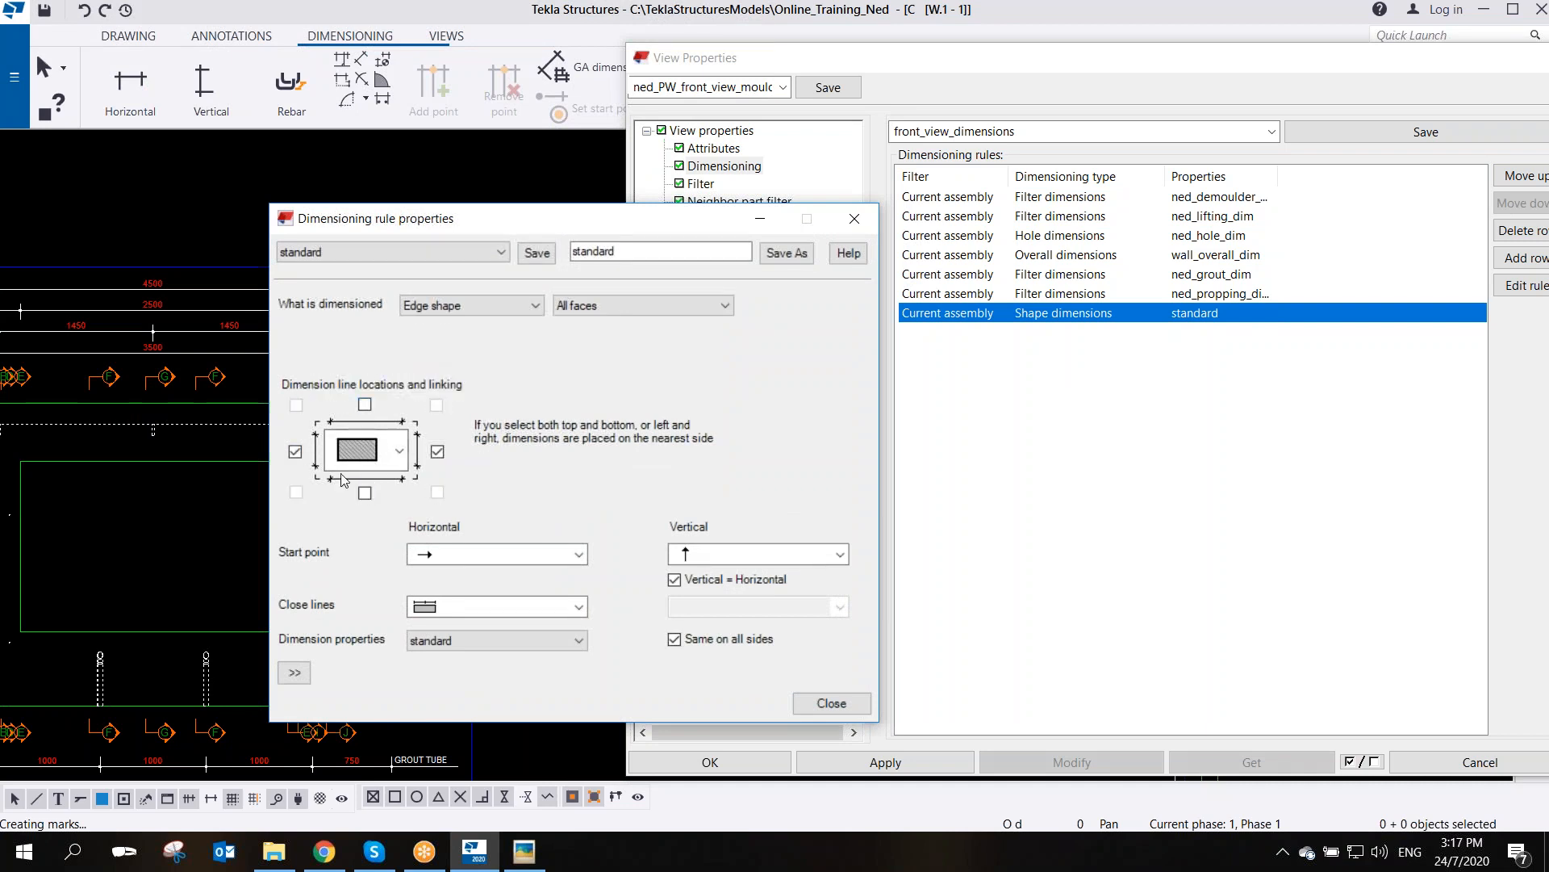
# - Unlink the vertical settings from the horizontal ones, set vertical Close lines to the open-ended option and the vertical Start point to the downward arrow
pyautogui.click(673, 580)
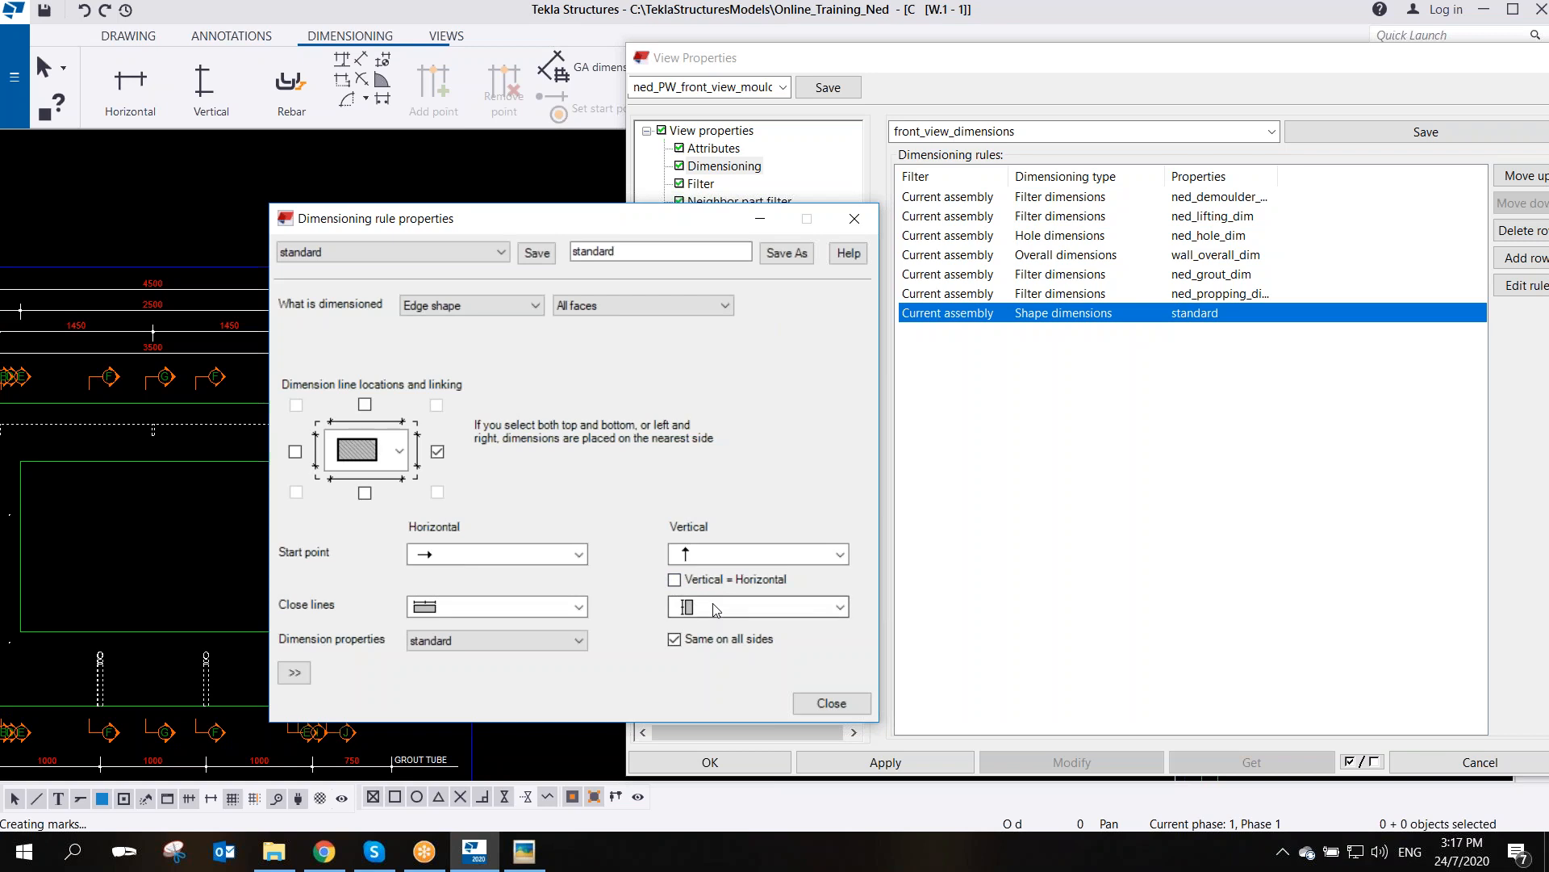
pyautogui.click(693, 606)
pyautogui.click(704, 629)
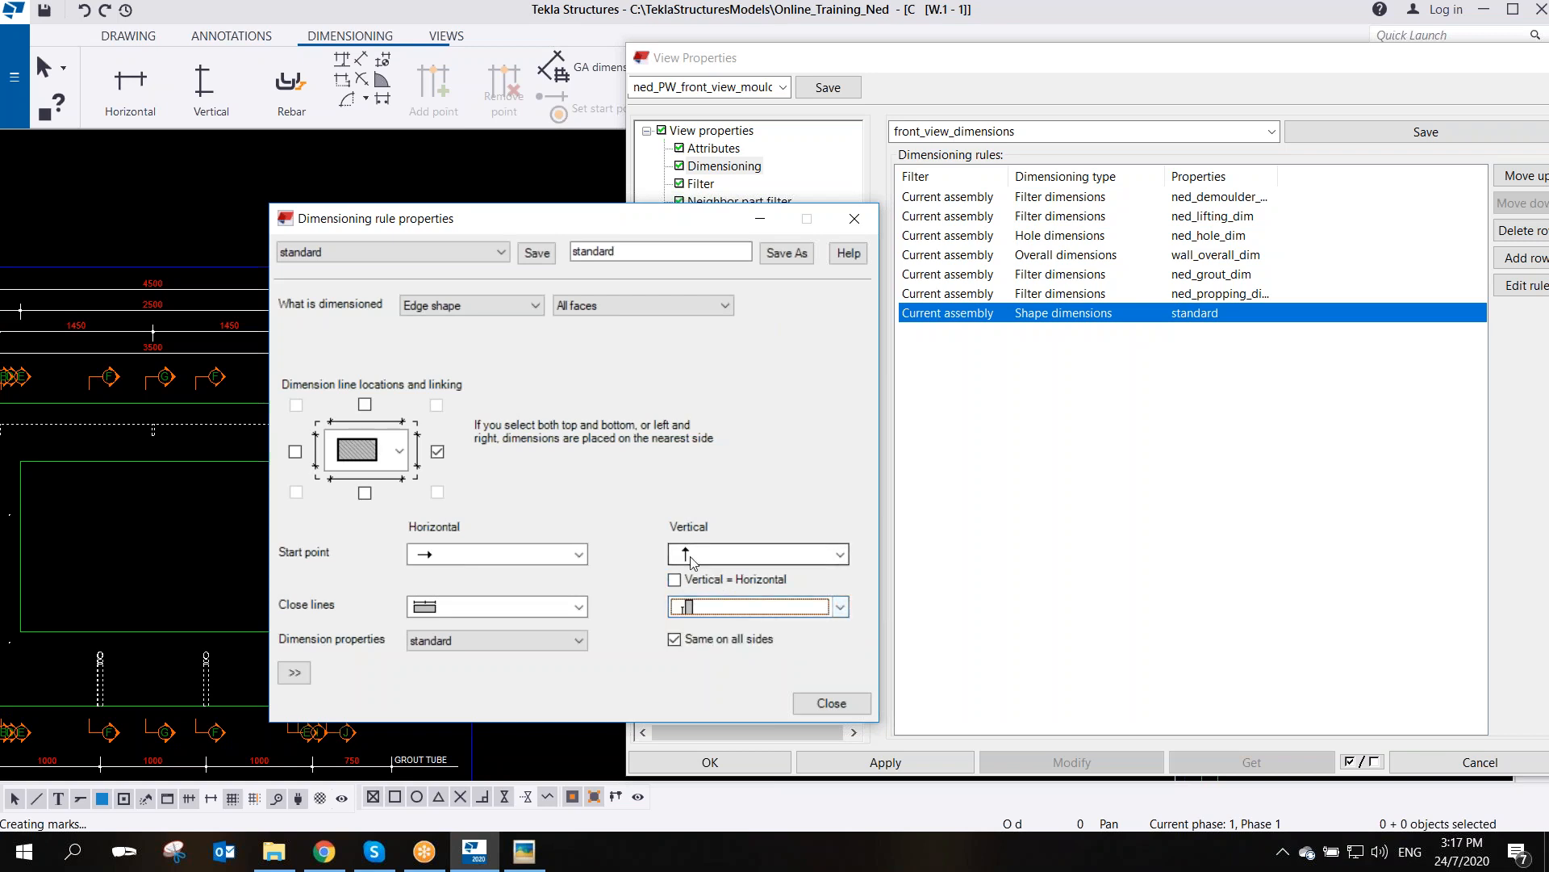
pyautogui.moveTo(485, 218); pyautogui.dragTo(727, 241)
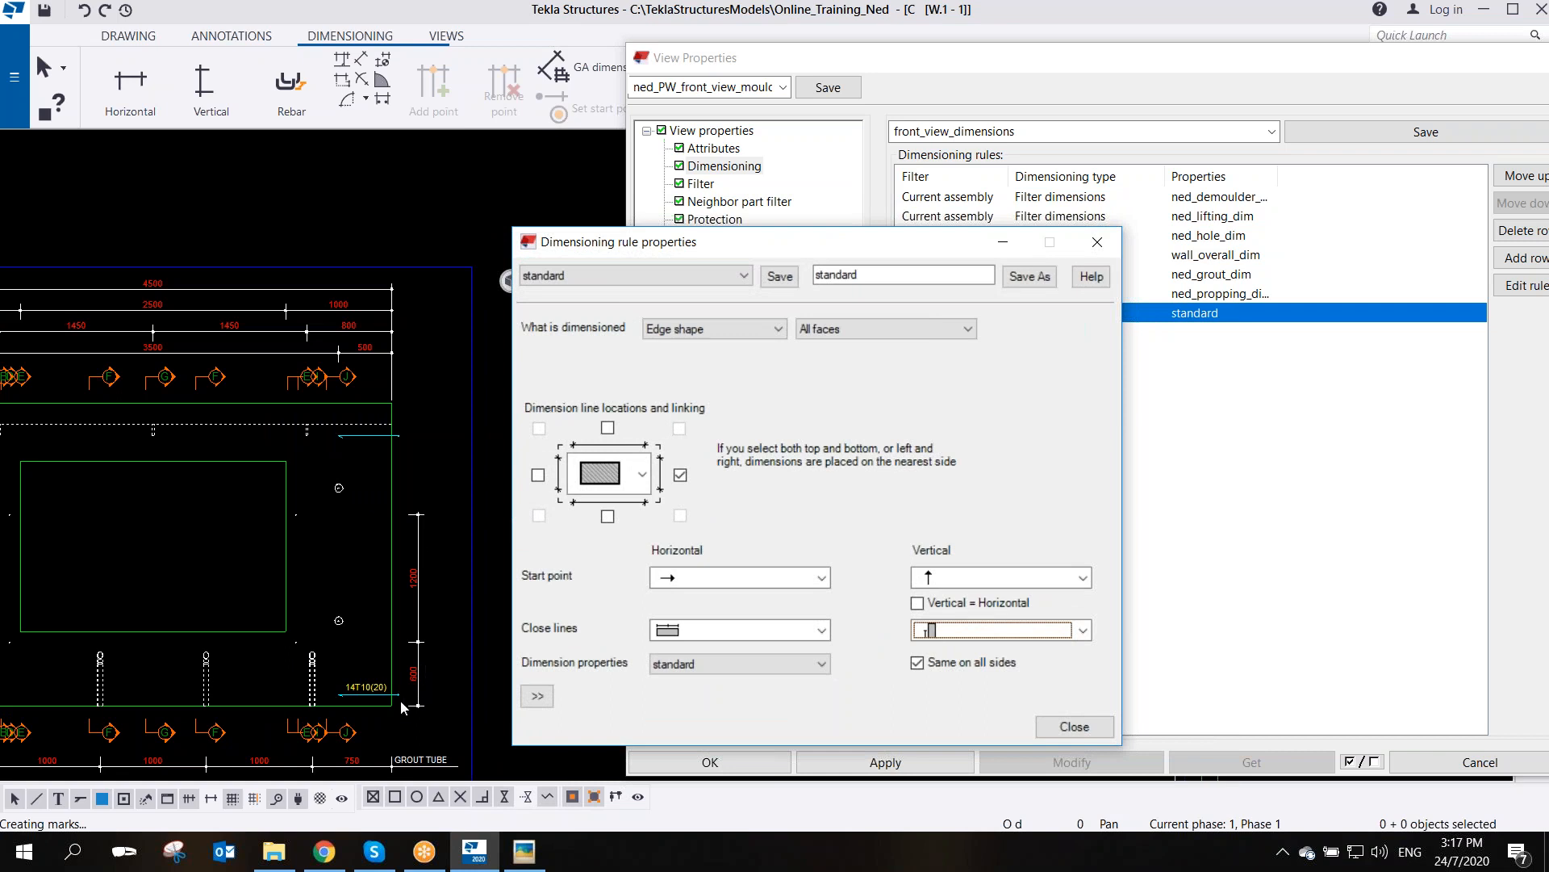
pyautogui.click(918, 578)
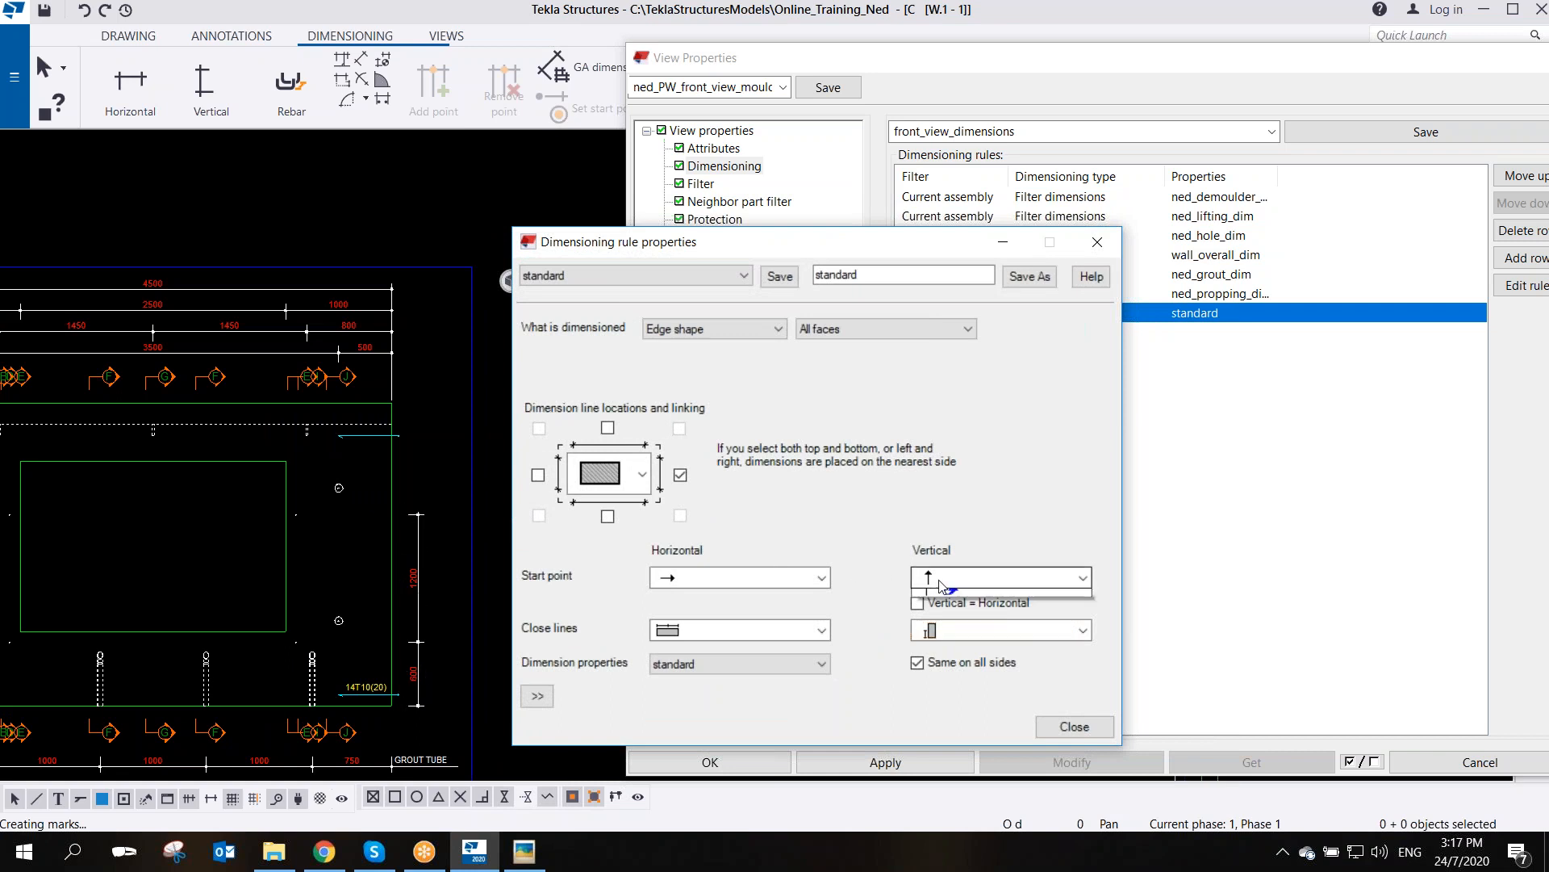
pyautogui.click(939, 601)
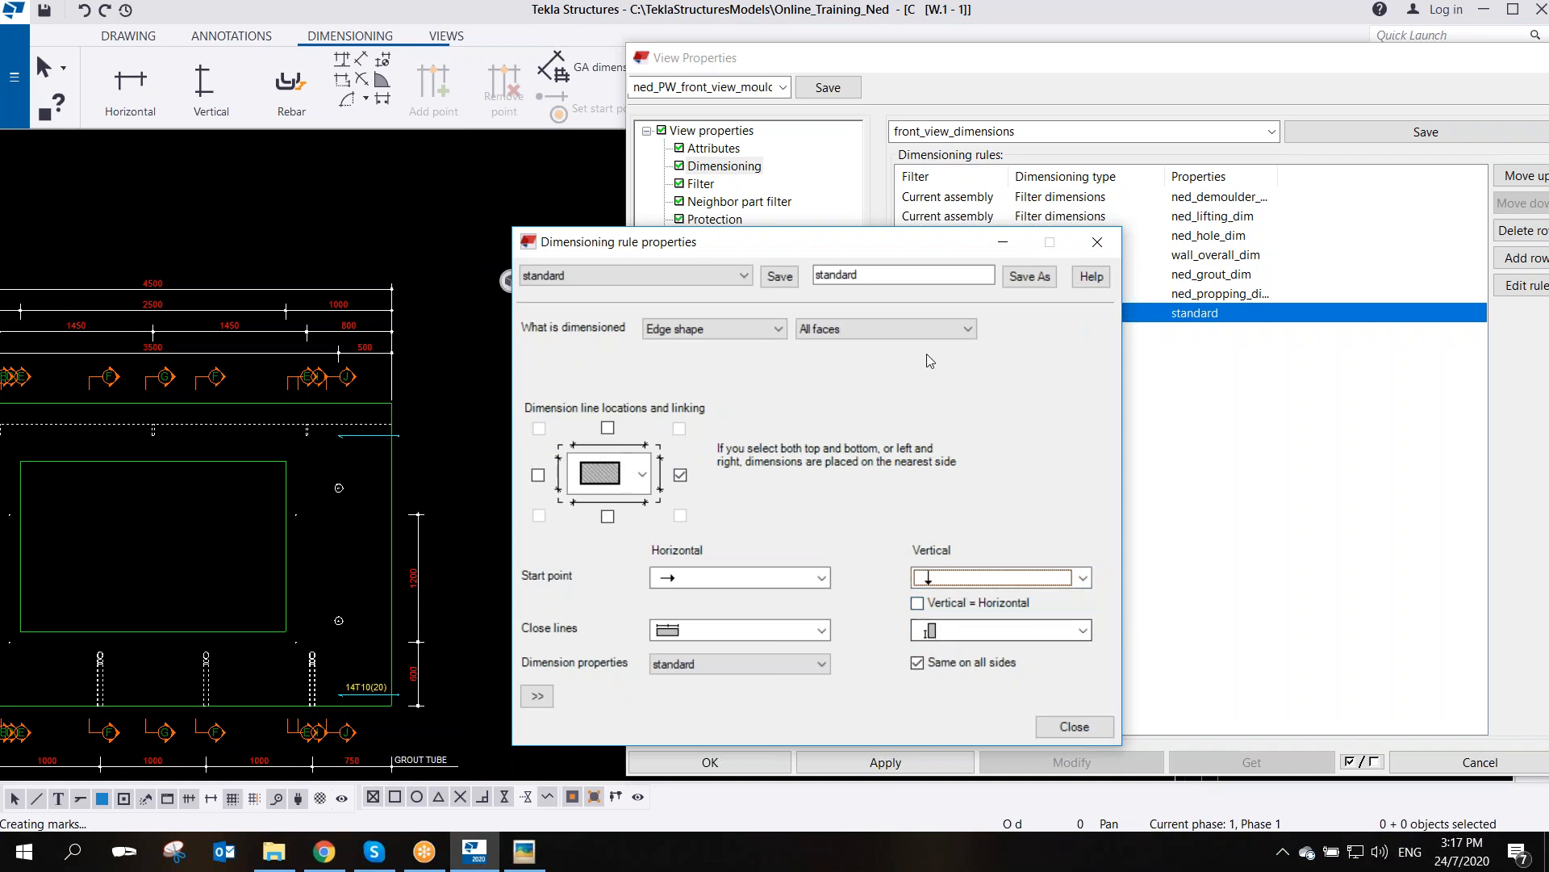
# - Save the shape rule properties as ned_shape_dim and close them
pyautogui.moveTo(861, 274); pyautogui.dragTo(737, 270)
pyautogui.write('ned_shape_dim')
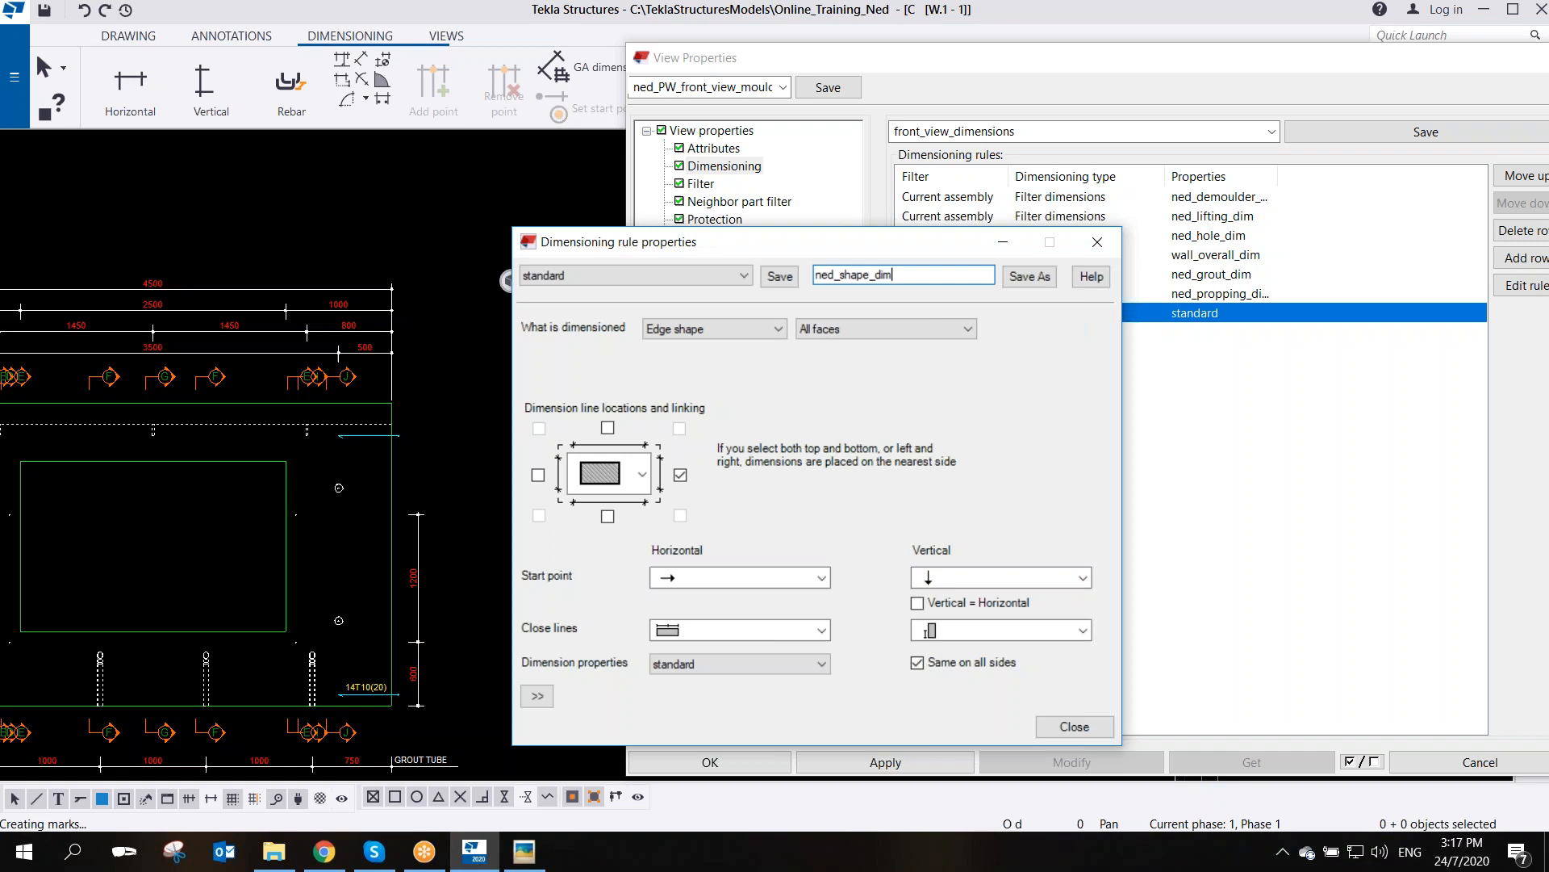
pyautogui.click(1032, 278)
pyautogui.click(1031, 278)
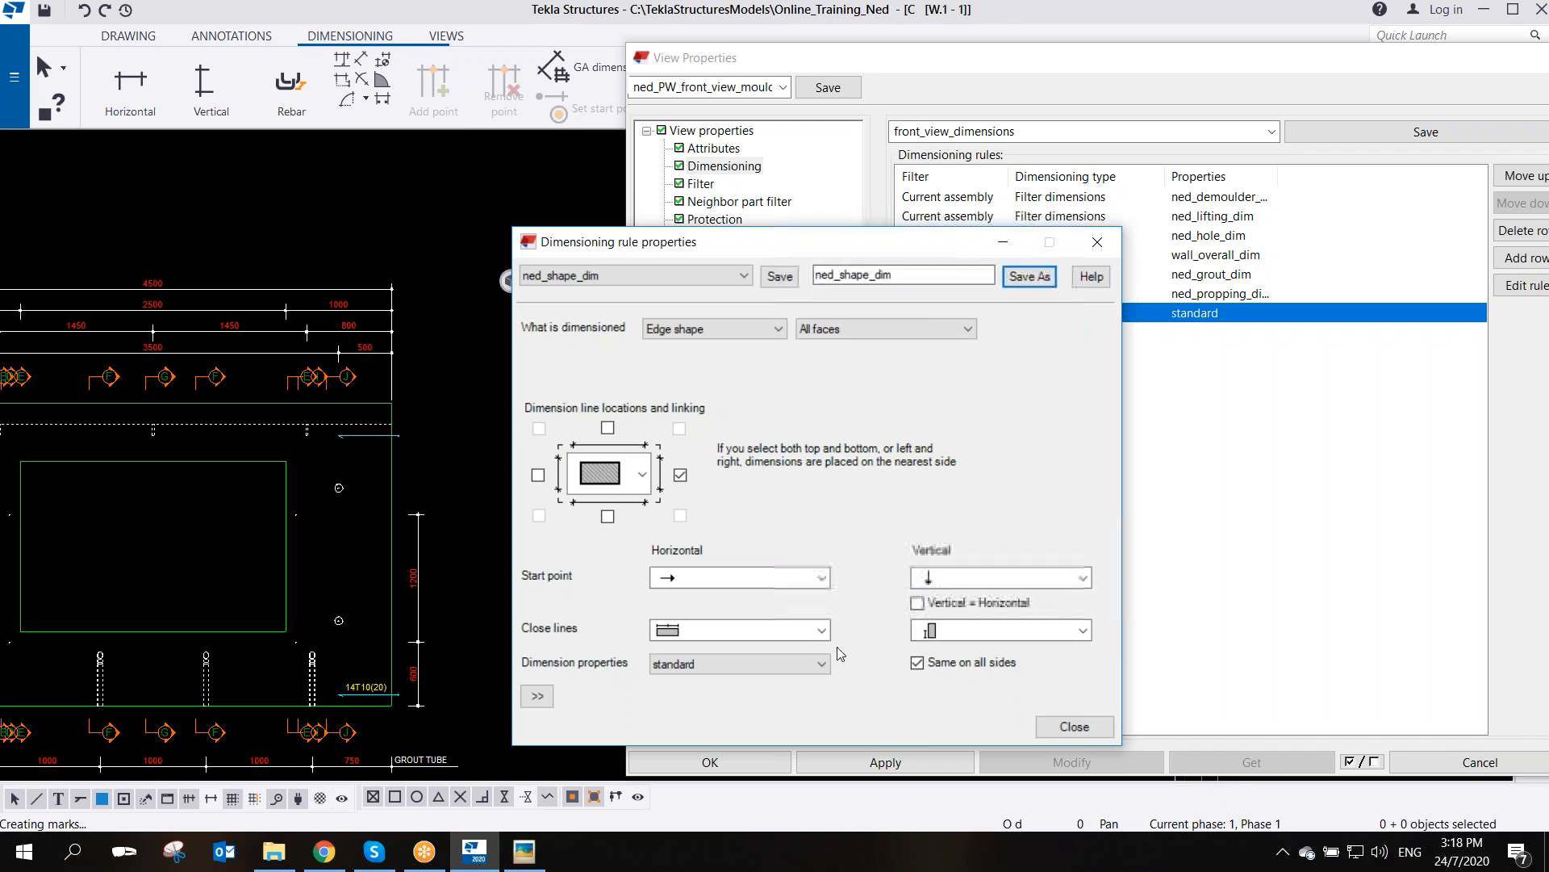
pyautogui.click(1076, 728)
# - Assign the ned_shape_dim properties to the Shape dimensions rule
pyautogui.click(1219, 313)
pyautogui.click(1270, 313)
pyautogui.click(1236, 334)
pyautogui.click(1235, 293)
pyautogui.click(1236, 293)
pyautogui.click(1218, 313)
pyautogui.click(1270, 312)
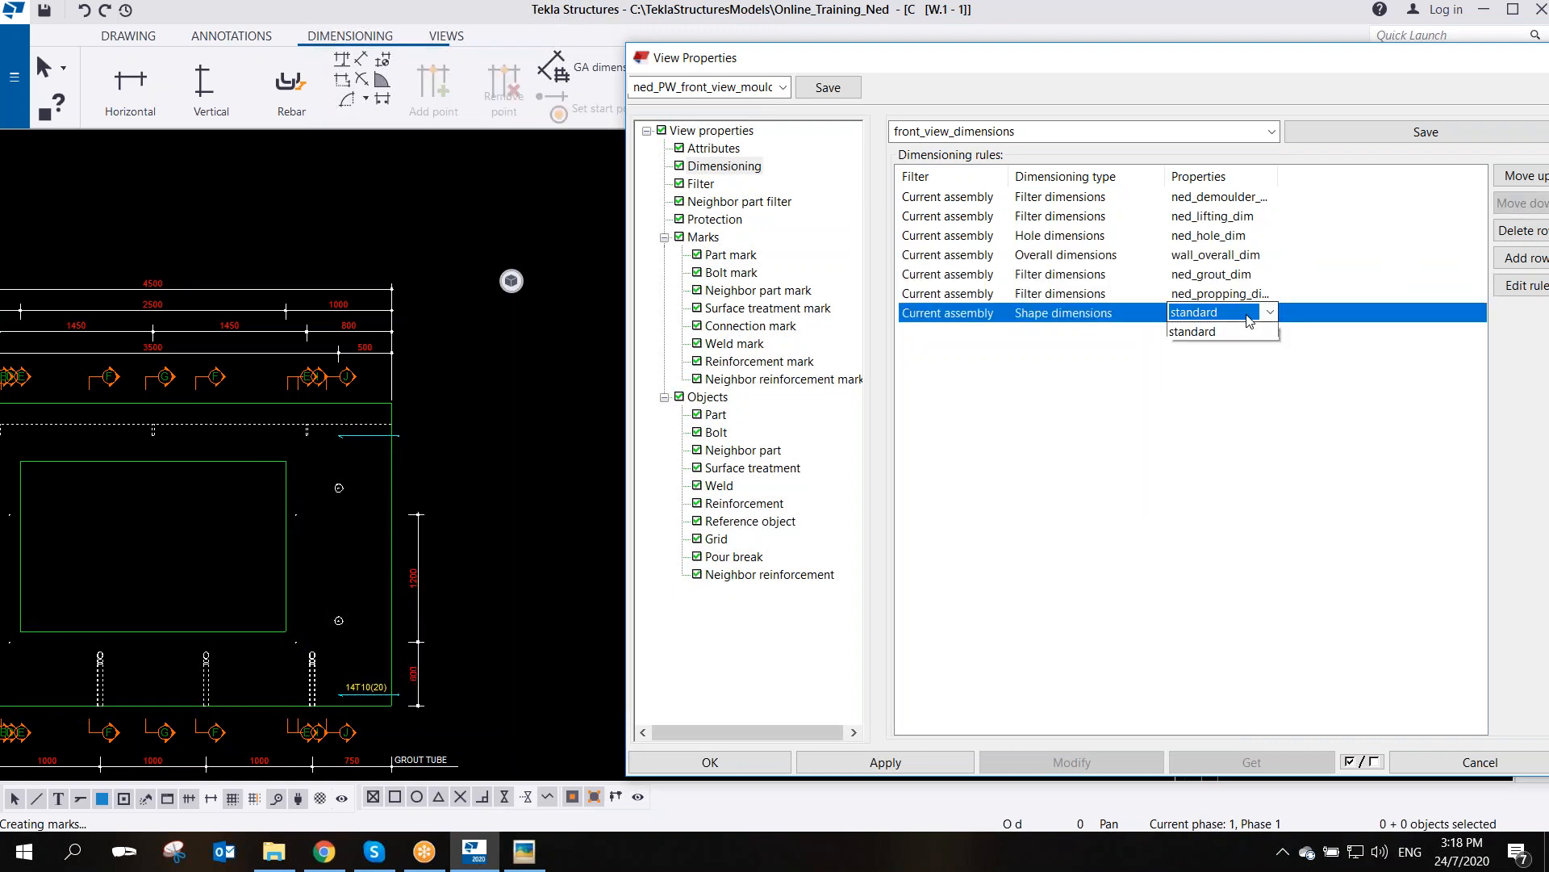
pyautogui.click(1211, 339)
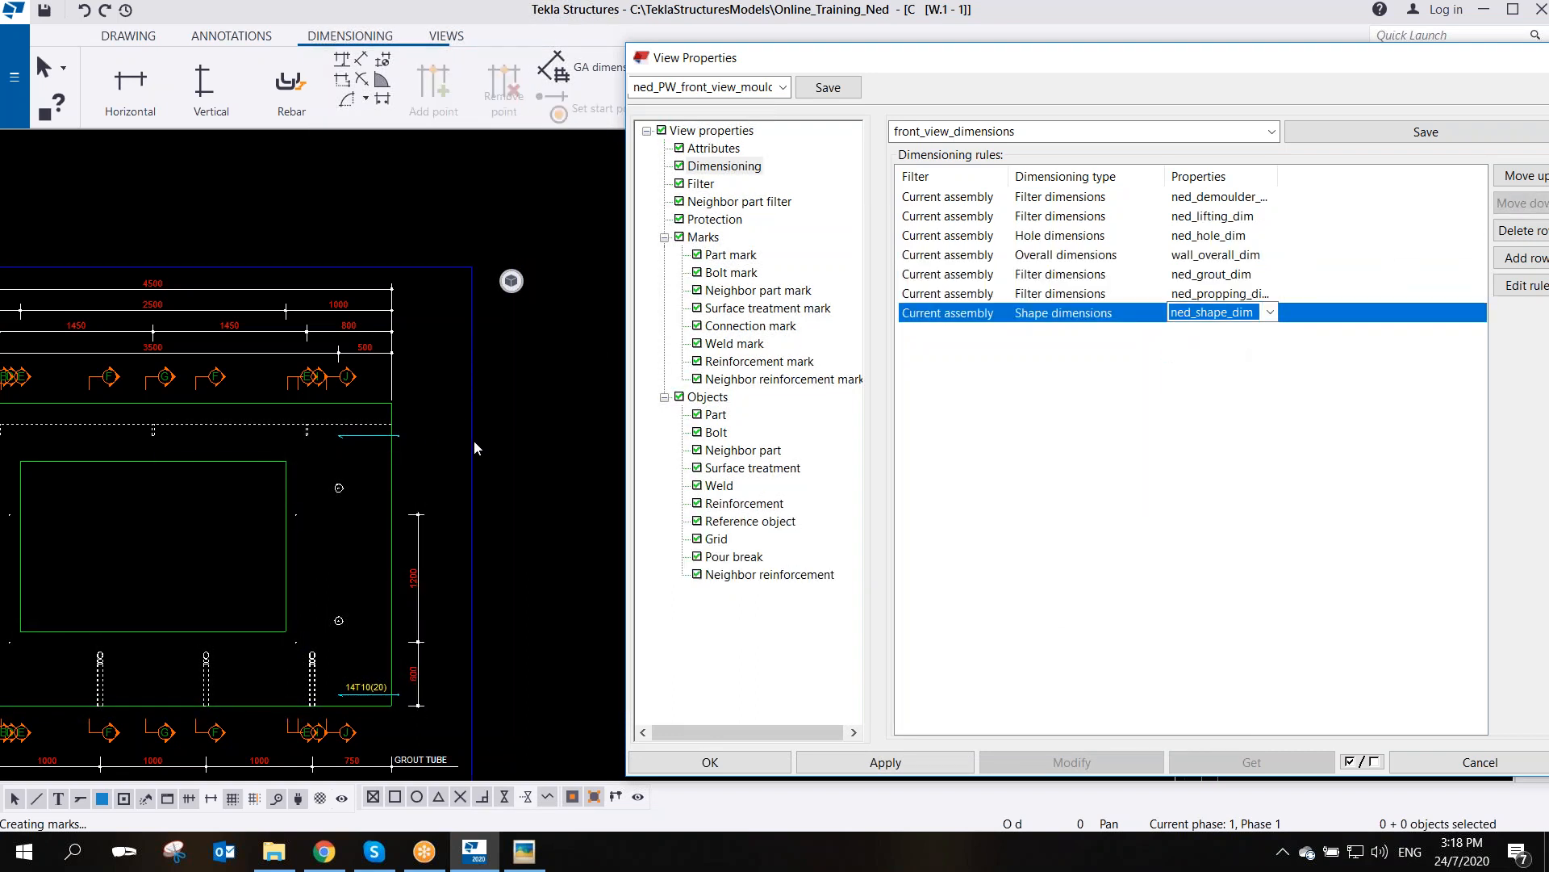
# - Modify the front view with the shape rule and inspect the new dimension at the wall's upper right corner
pyautogui.click(473, 423)
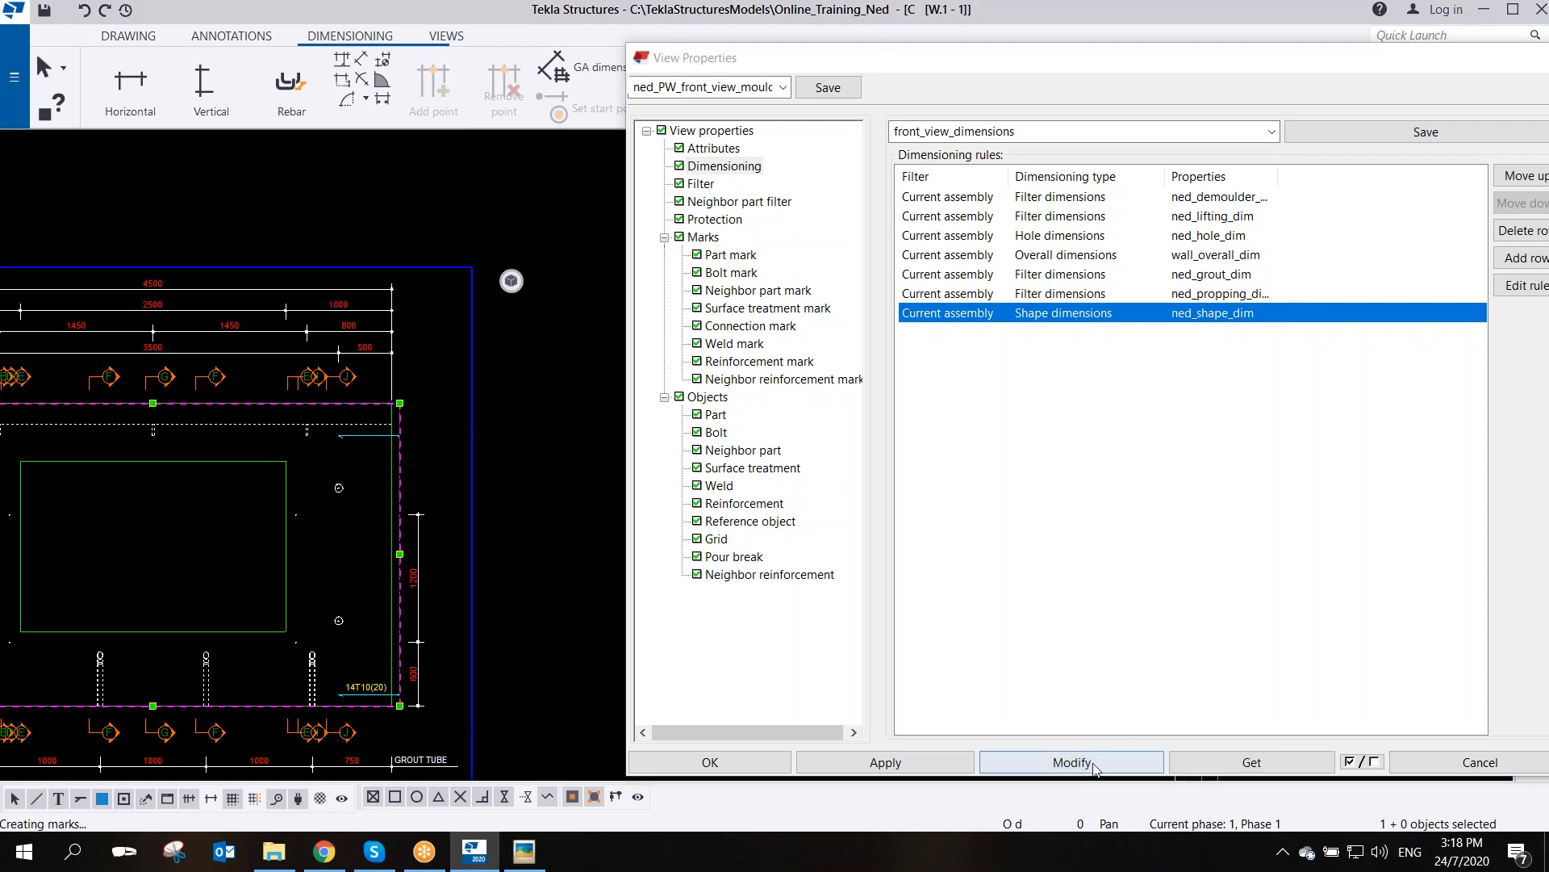
pyautogui.click(1065, 762)
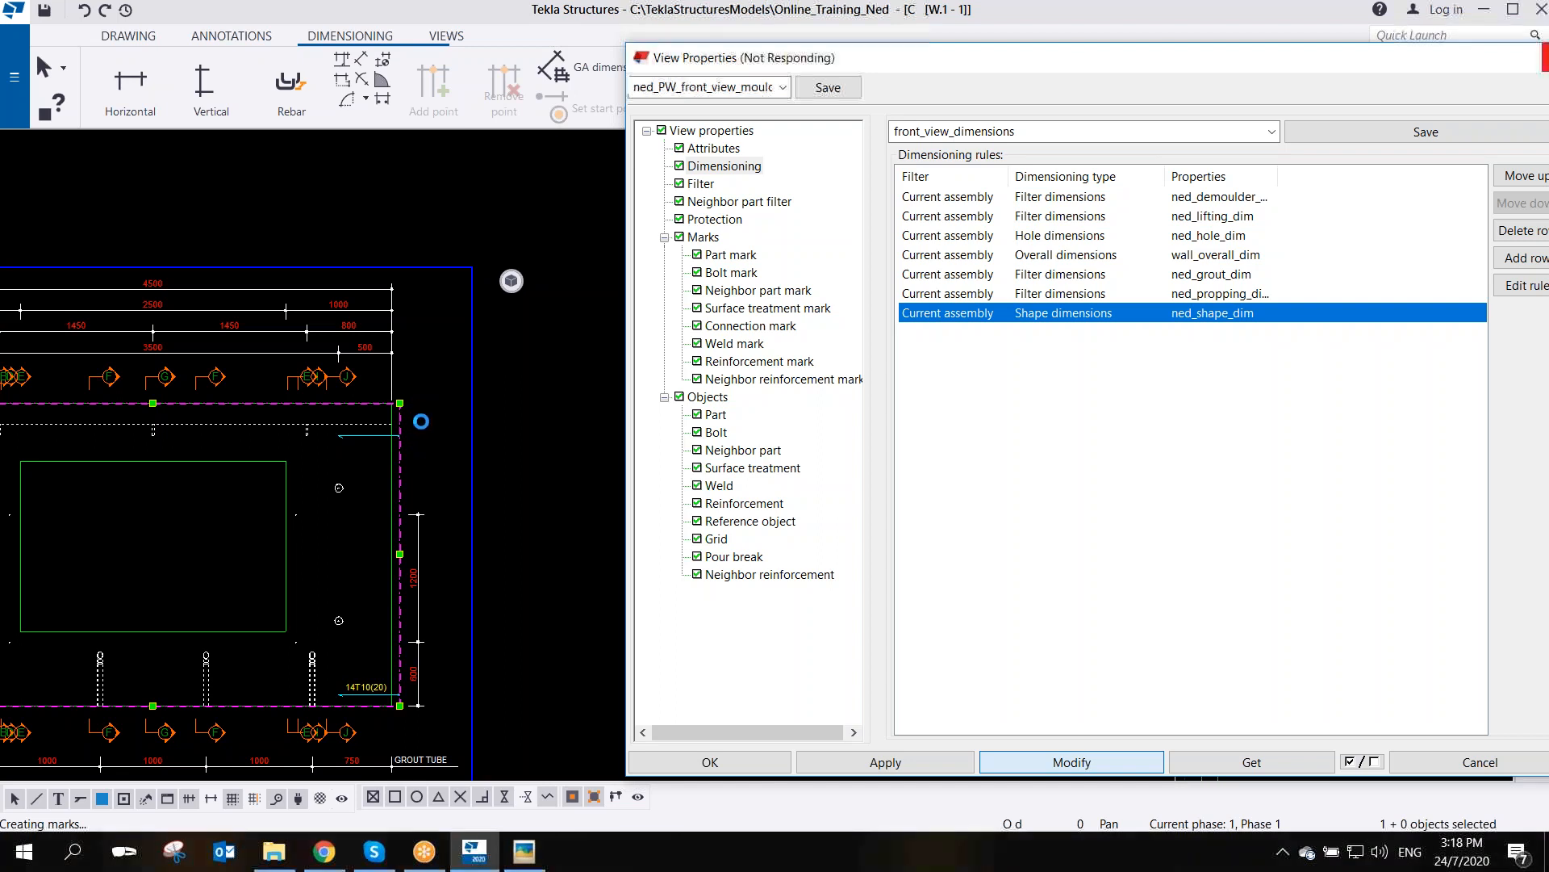
pyautogui.scroll(6, 412, 433)
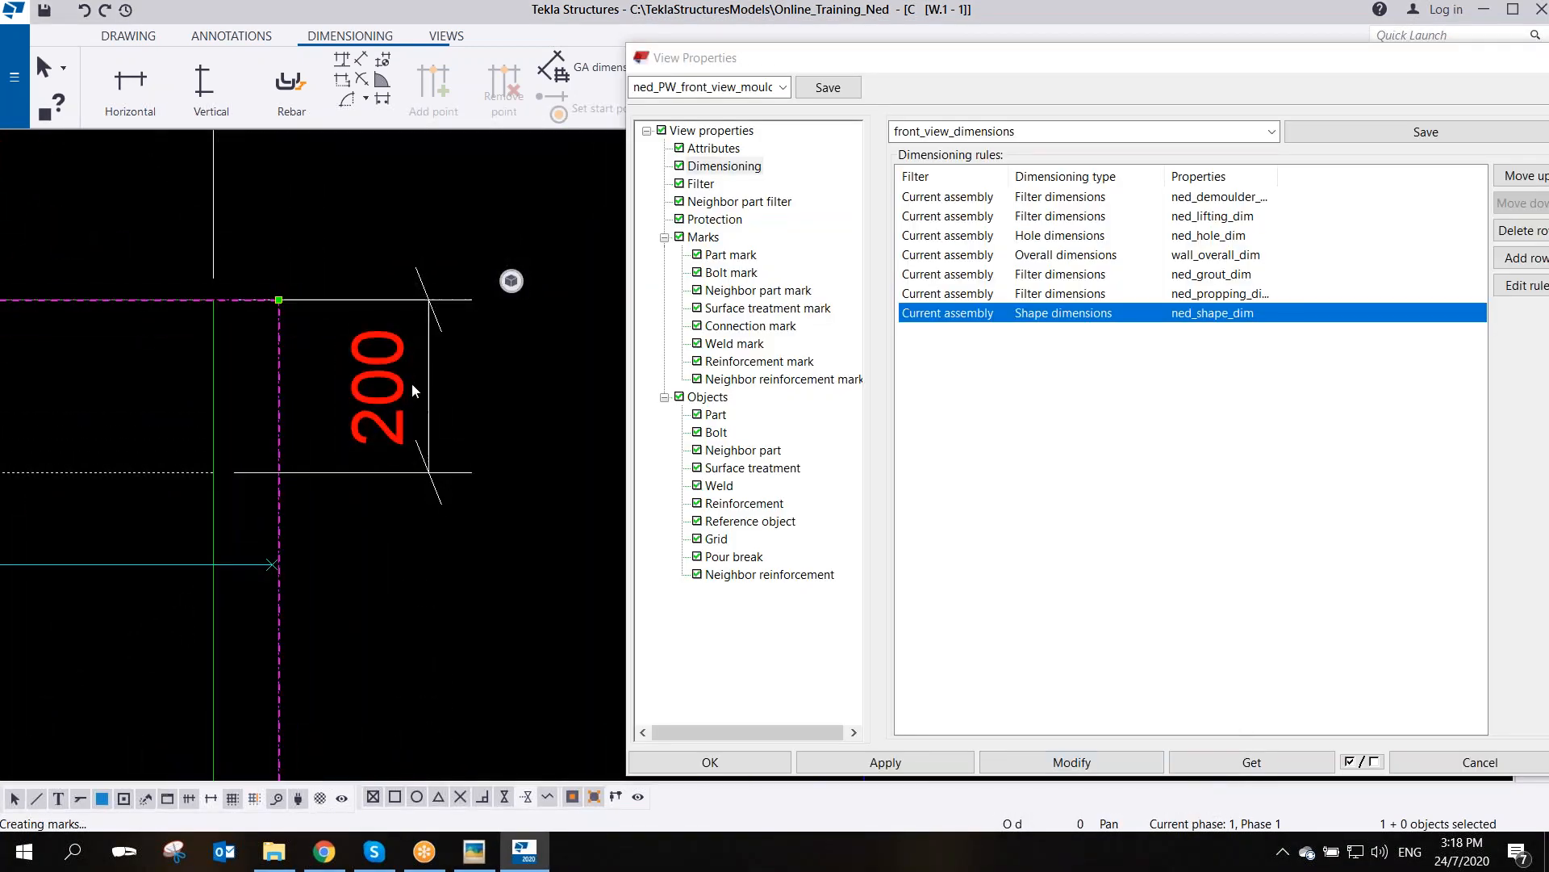
pyautogui.click(492, 376)
pyautogui.scroll(-6, 454, 395)
pyautogui.scroll(5, 447, 406)
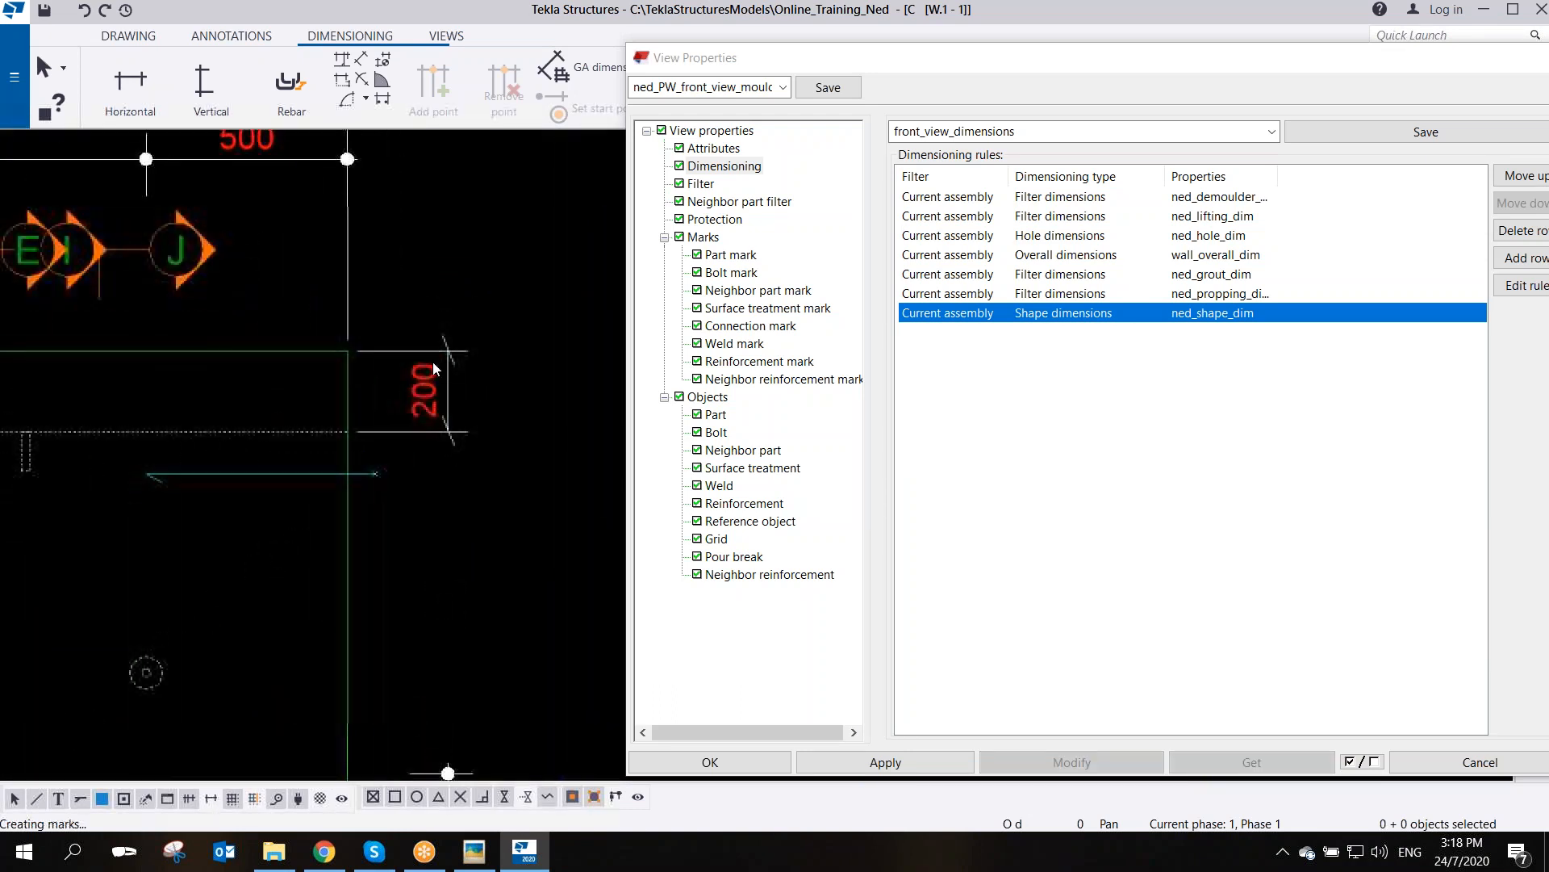
pyautogui.click(470, 363)
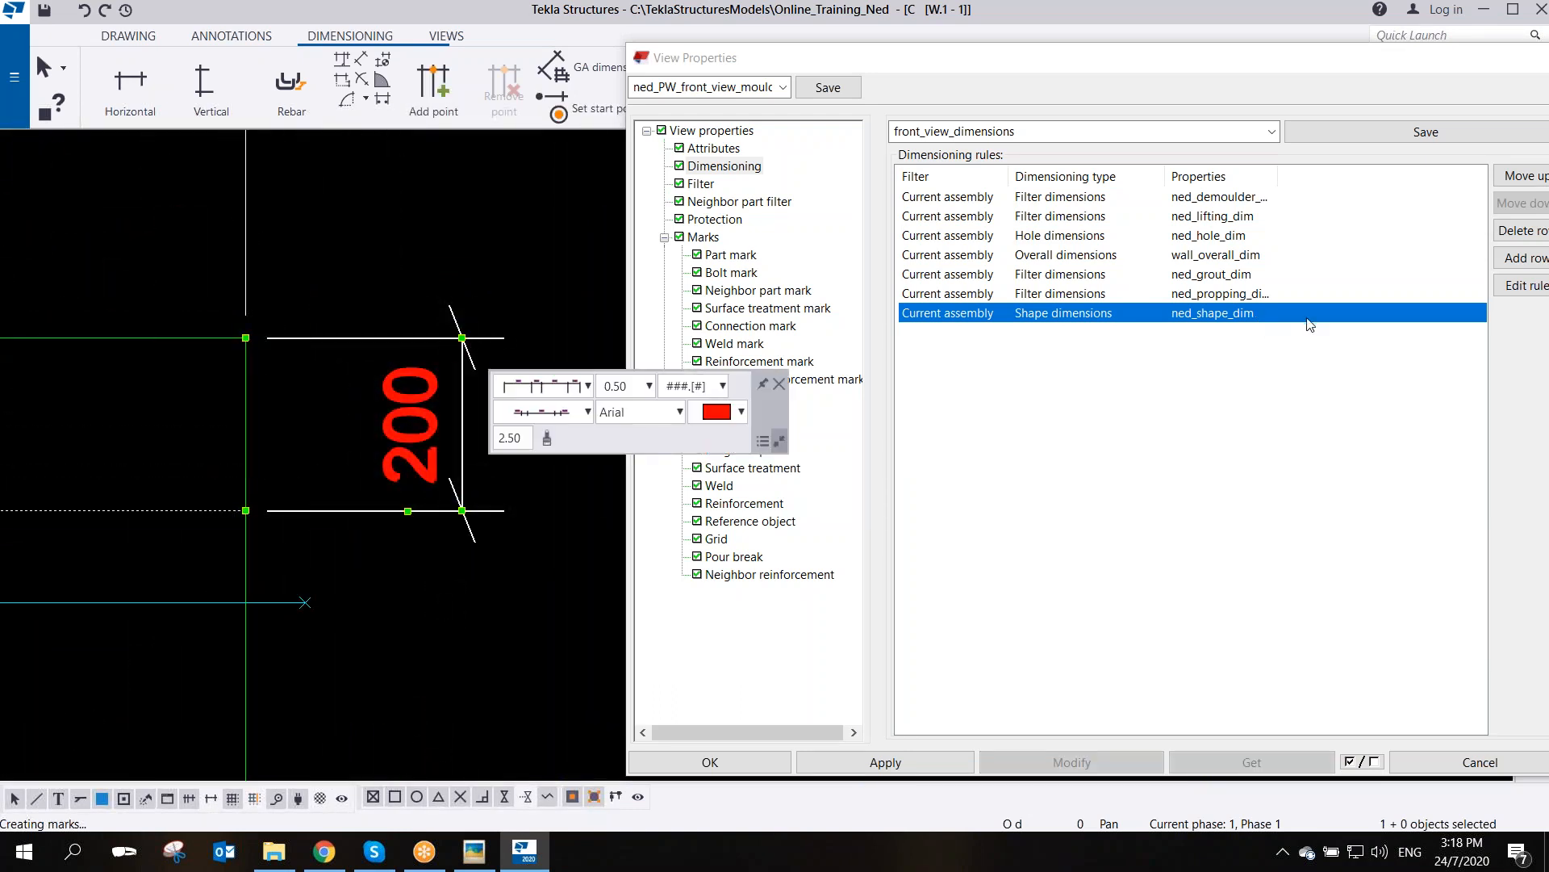
# - Set the Dimension properties of the shape rule to ned_dim_2.5_type2, save it again as ned_shape_dim and close it
pyautogui.click(1498, 285)
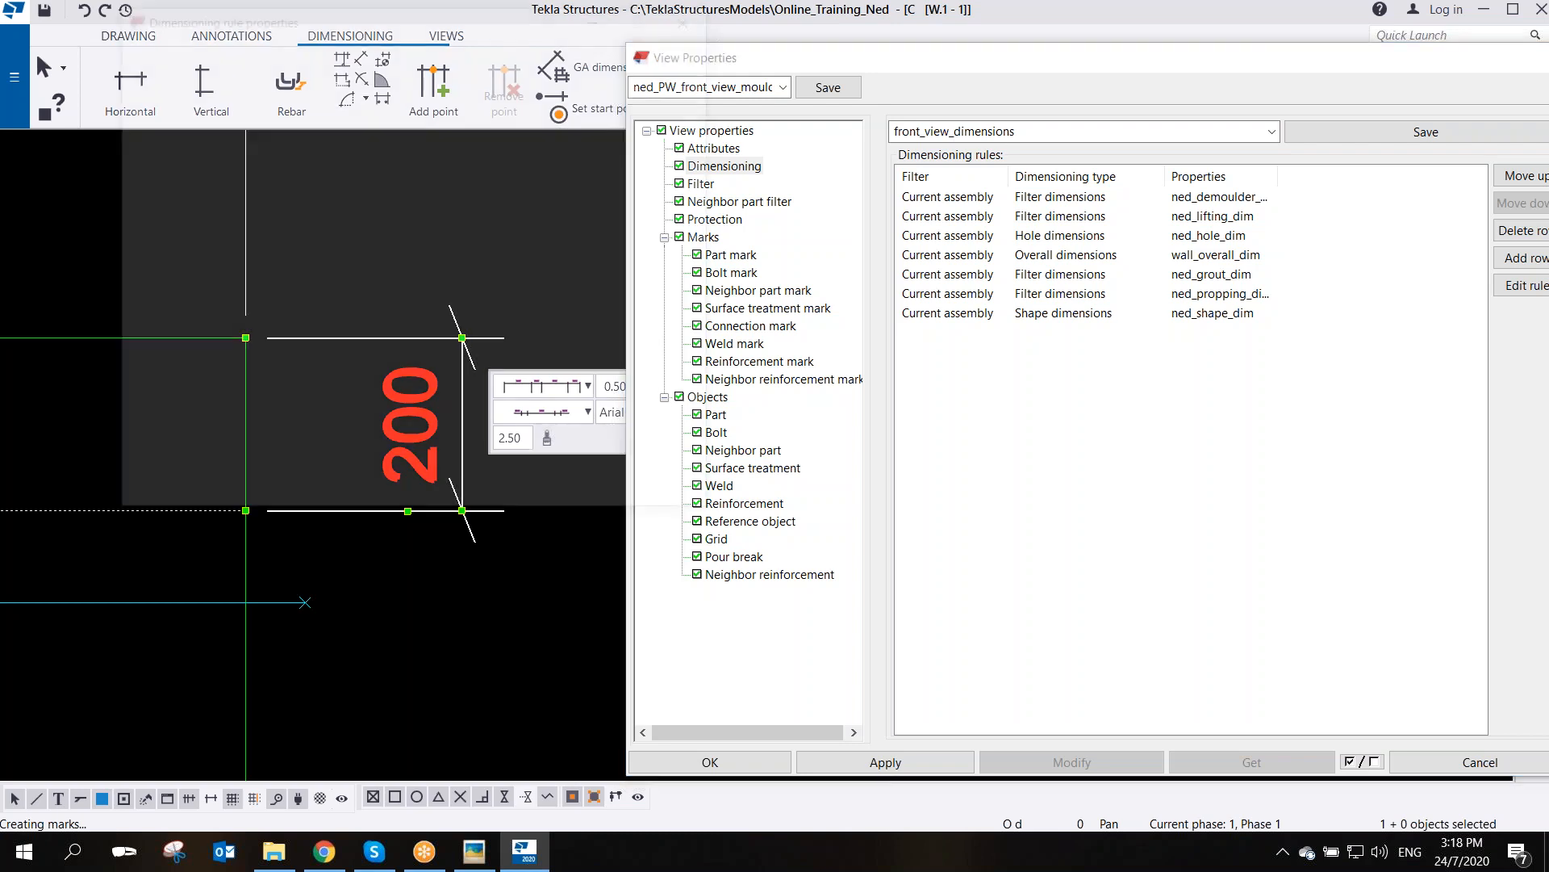
pyautogui.click(360, 439)
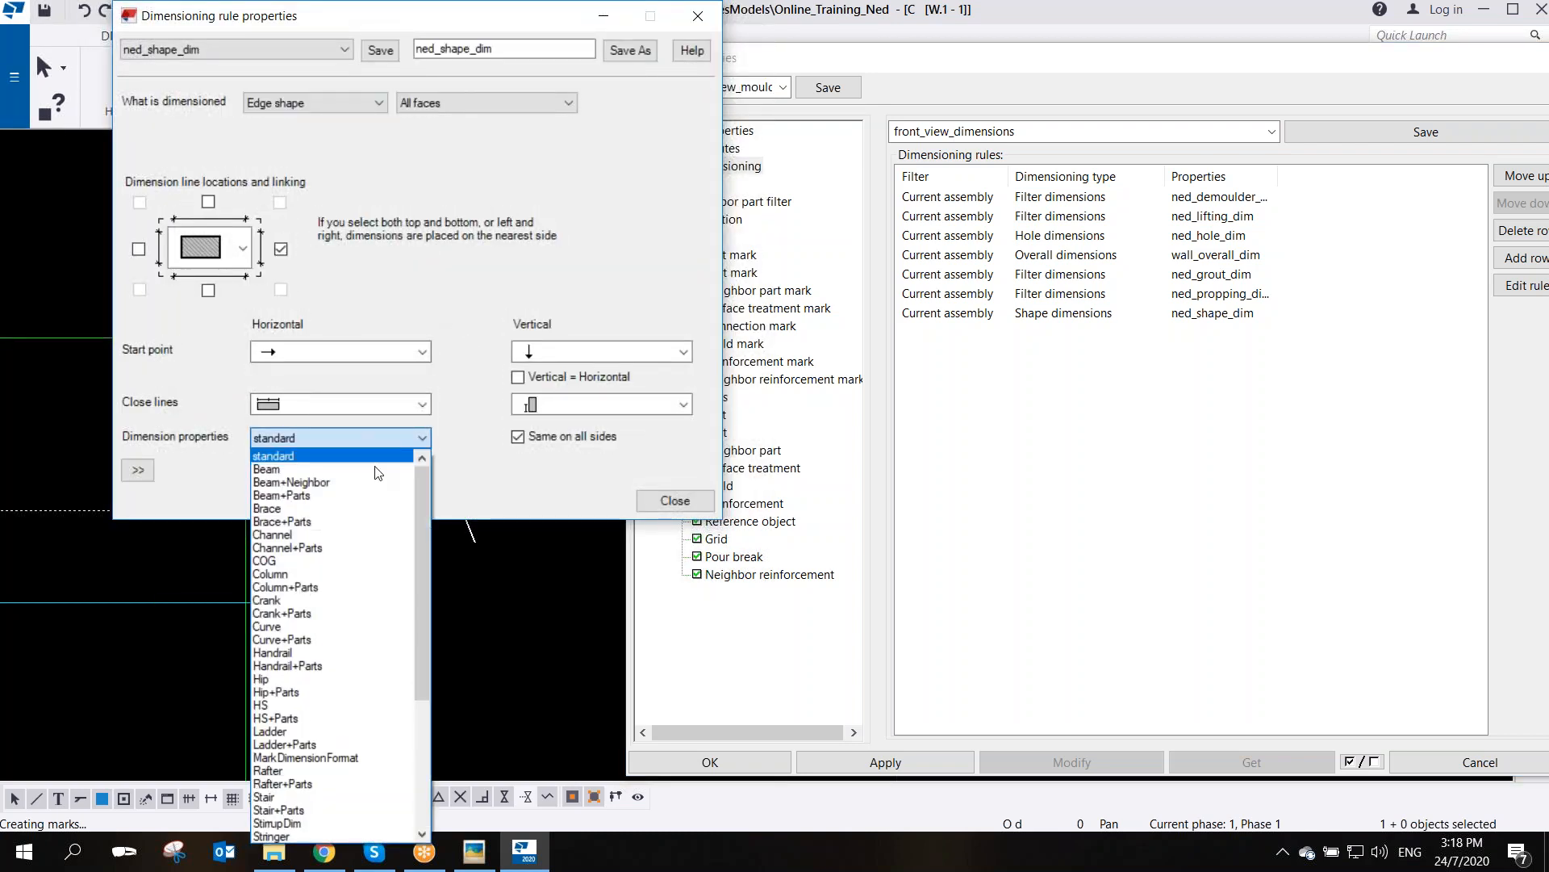
pyautogui.scroll(-3, 386, 646)
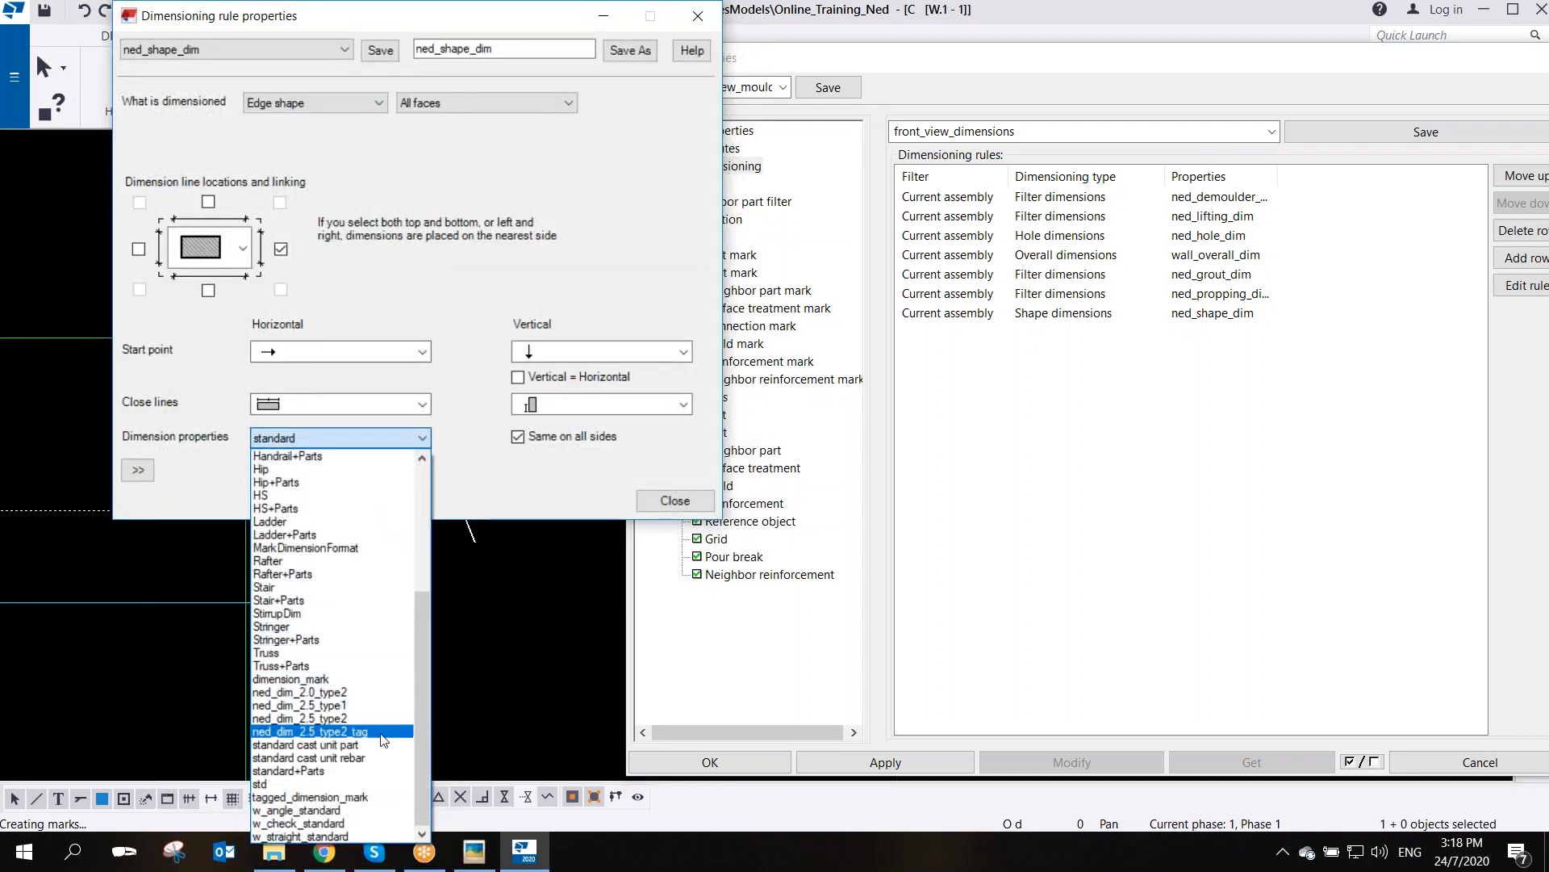
pyautogui.click(376, 721)
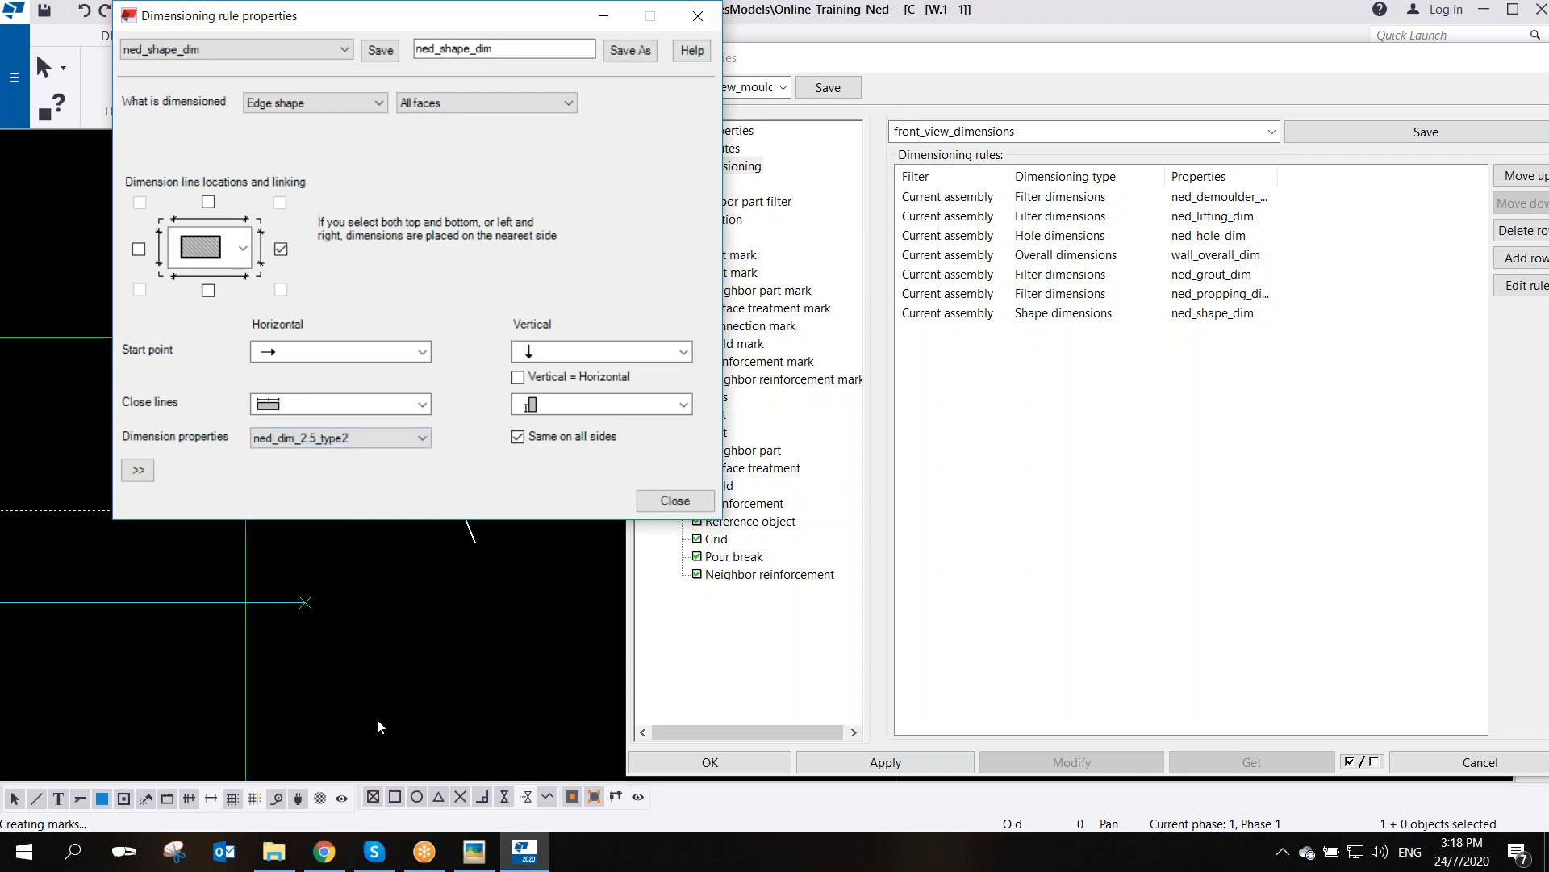
pyautogui.click(632, 53)
pyautogui.click(675, 500)
# - Modify the front view with the revised shape rule and review all its dimensions
pyautogui.scroll(-5, 400, 304)
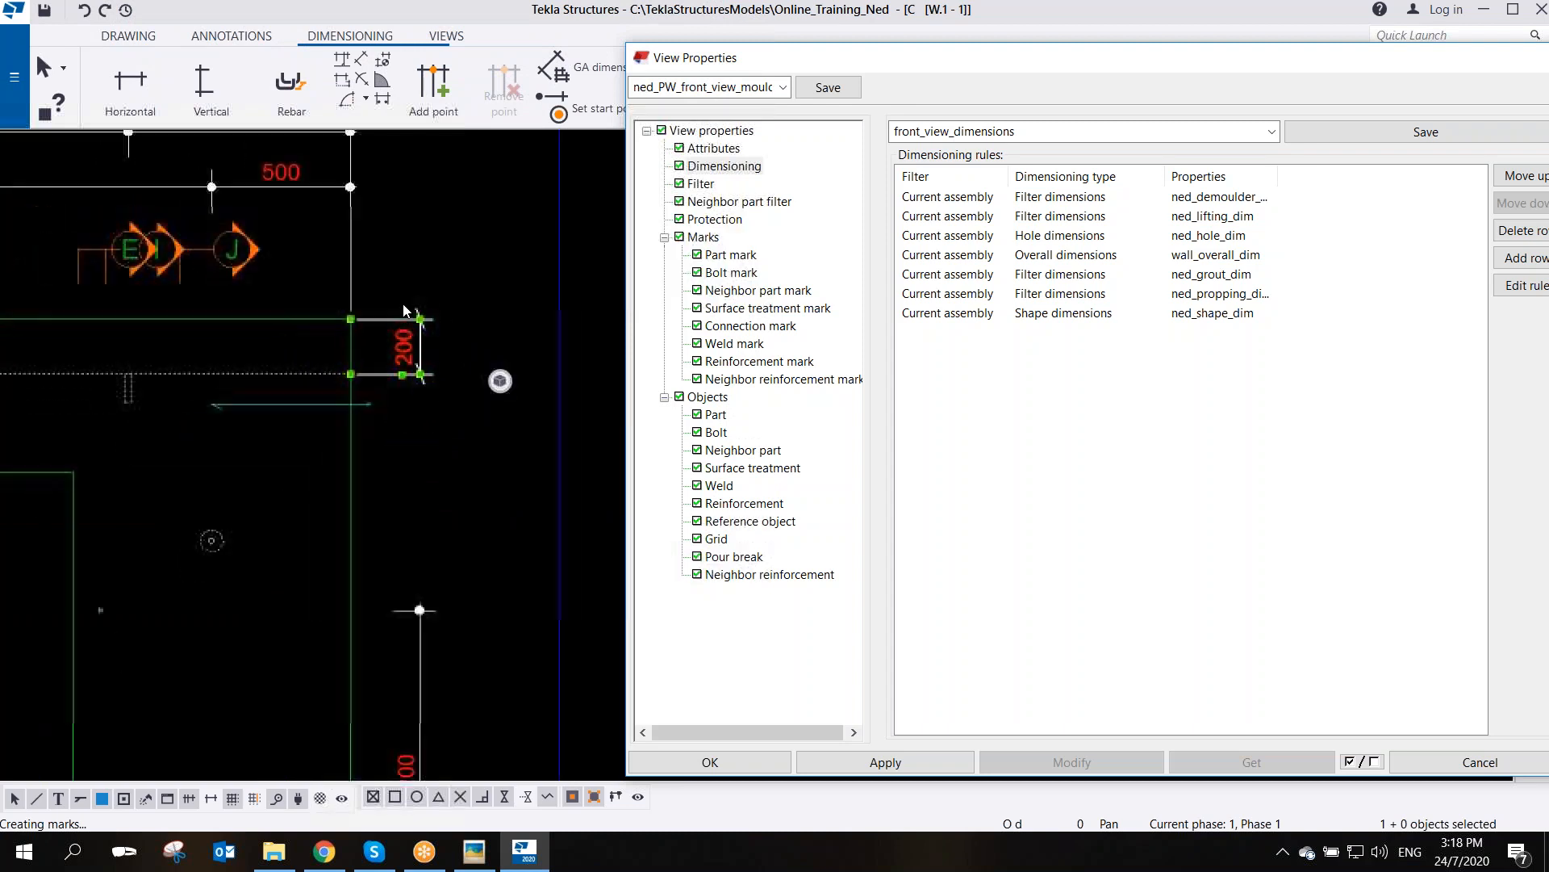
pyautogui.click(509, 288)
pyautogui.click(502, 316)
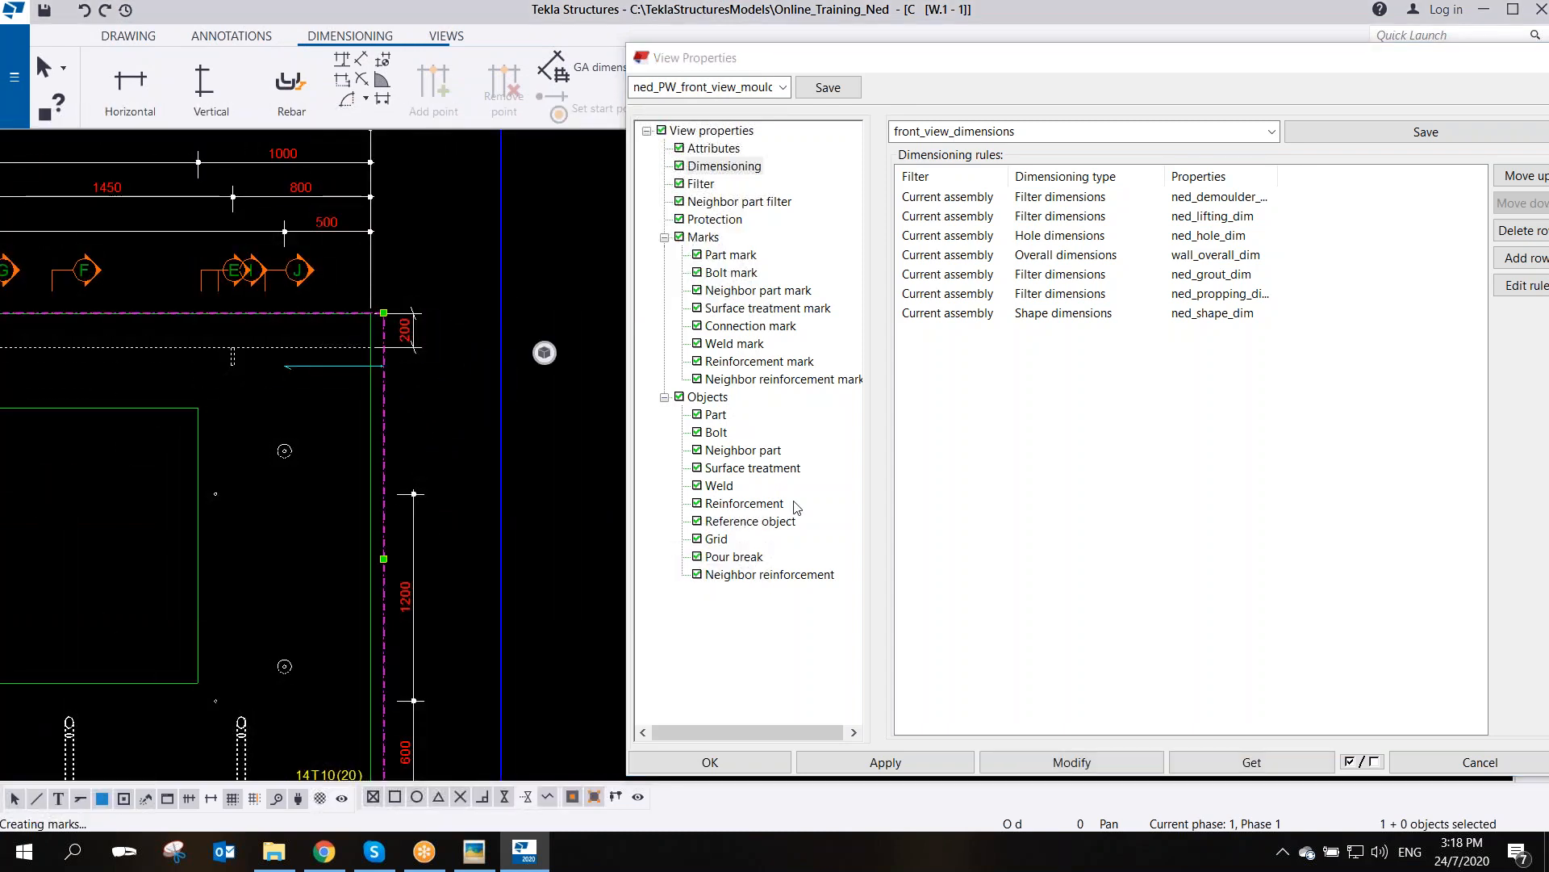
pyautogui.click(1060, 763)
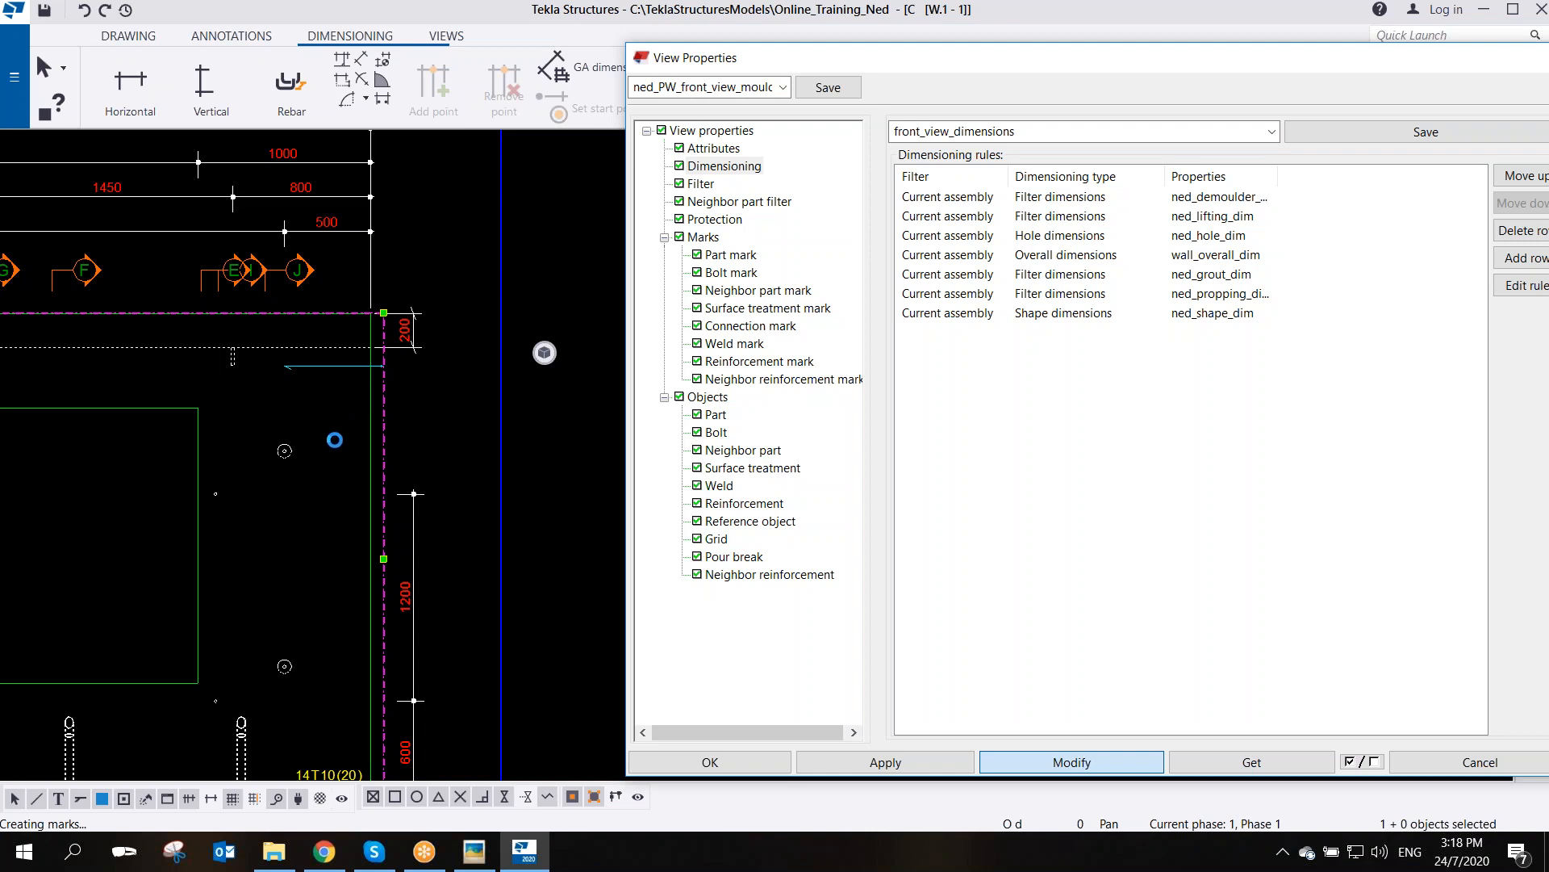
pyautogui.scroll(-5, 231, 489)
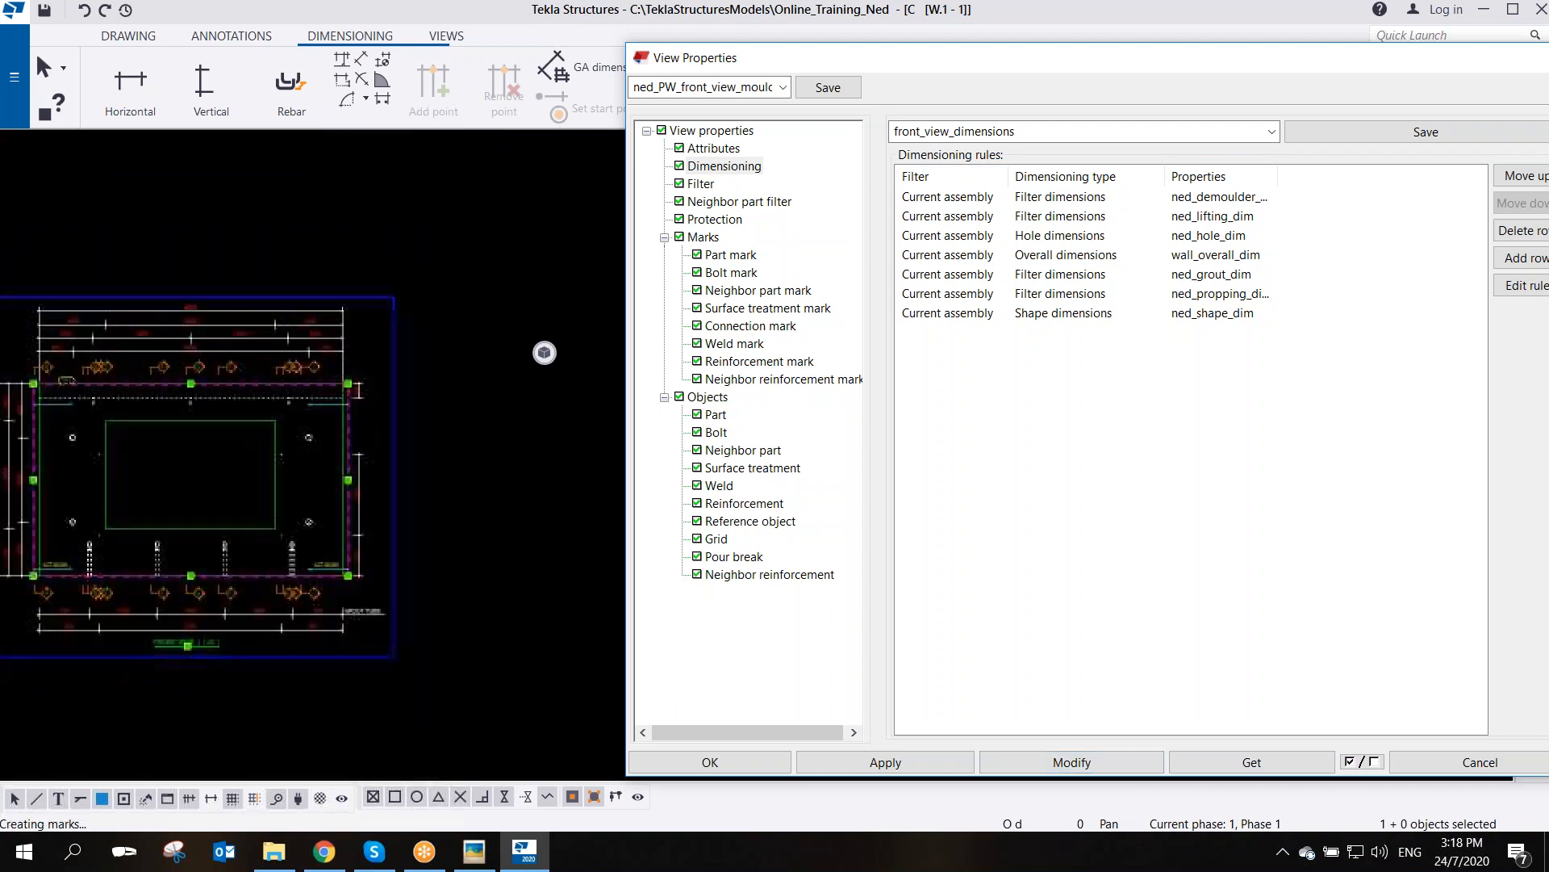
pyautogui.scroll(-1, 268, 455)
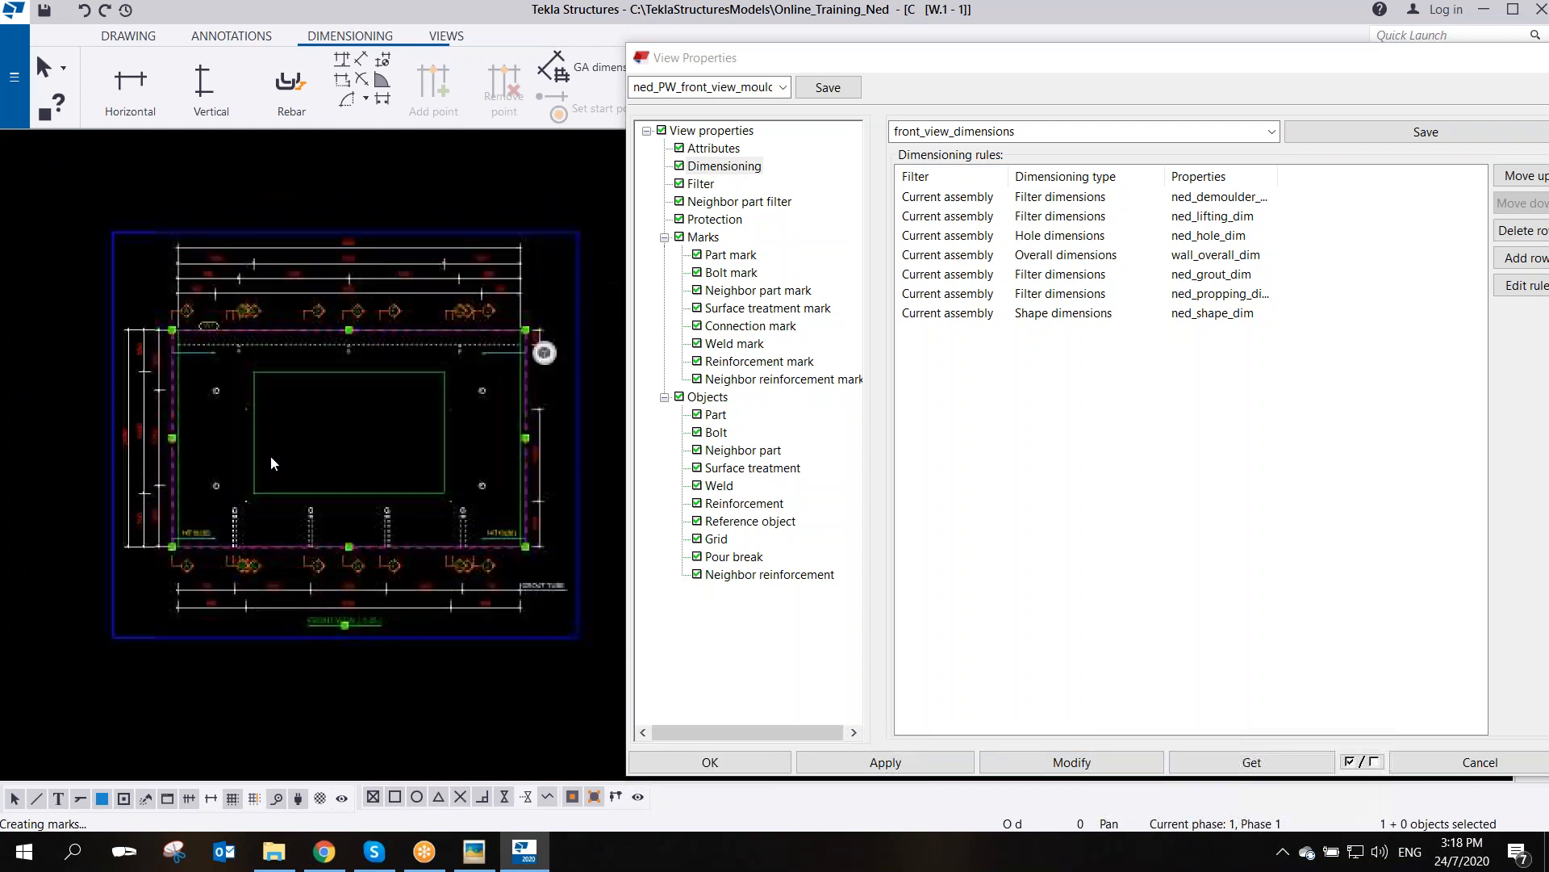
# - Save the front view's settings under ned_PW_front_view_mould
pyautogui.click(823, 91)
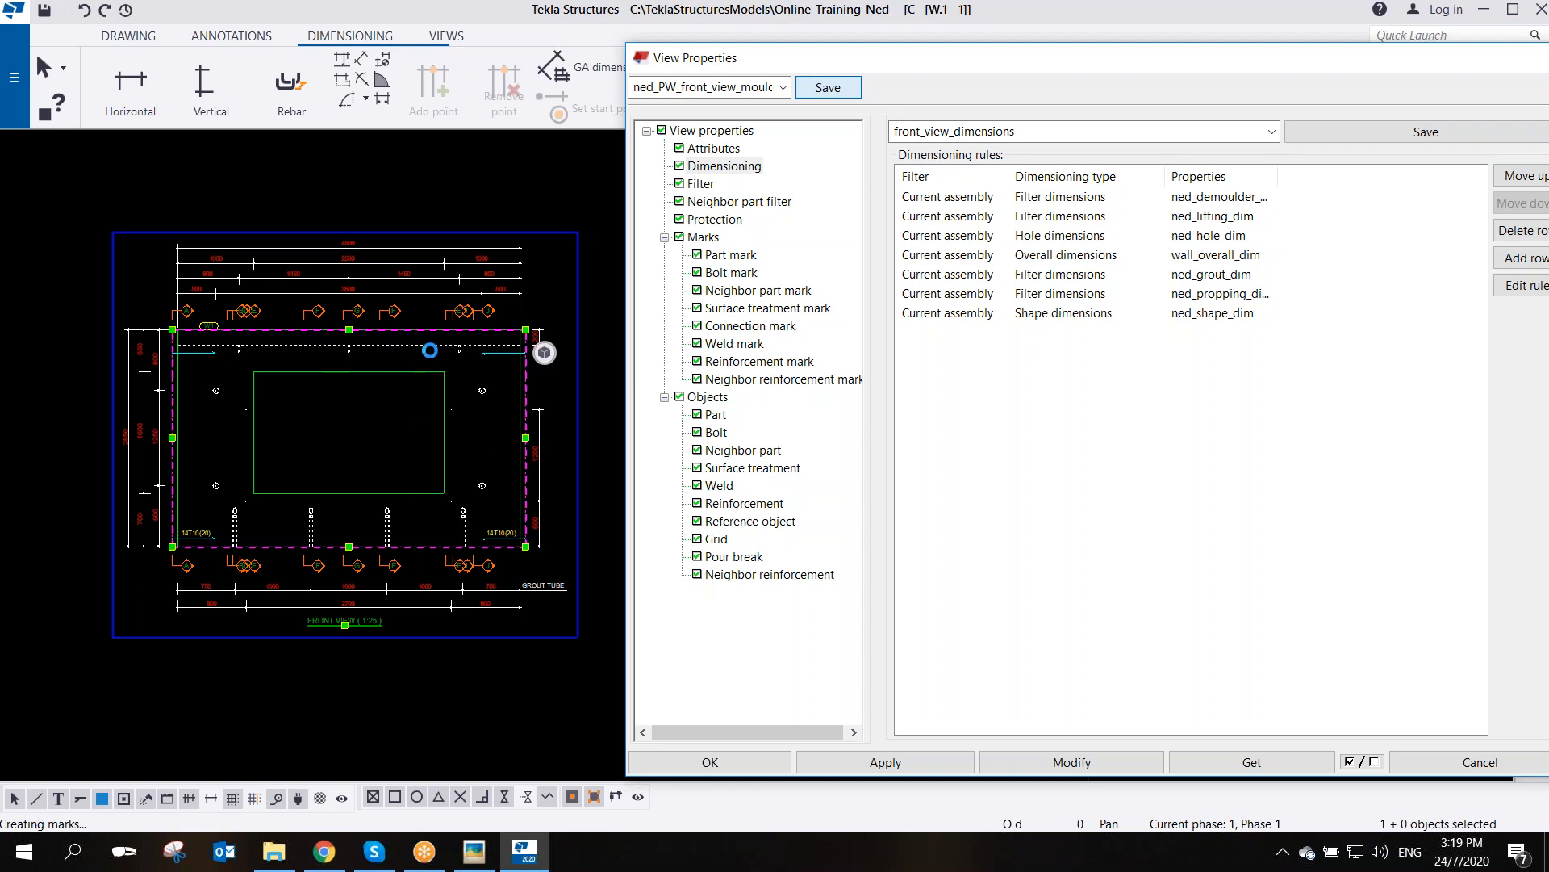
pyautogui.scroll(-3, 381, 508)
pyautogui.scroll(3, 800, 428)
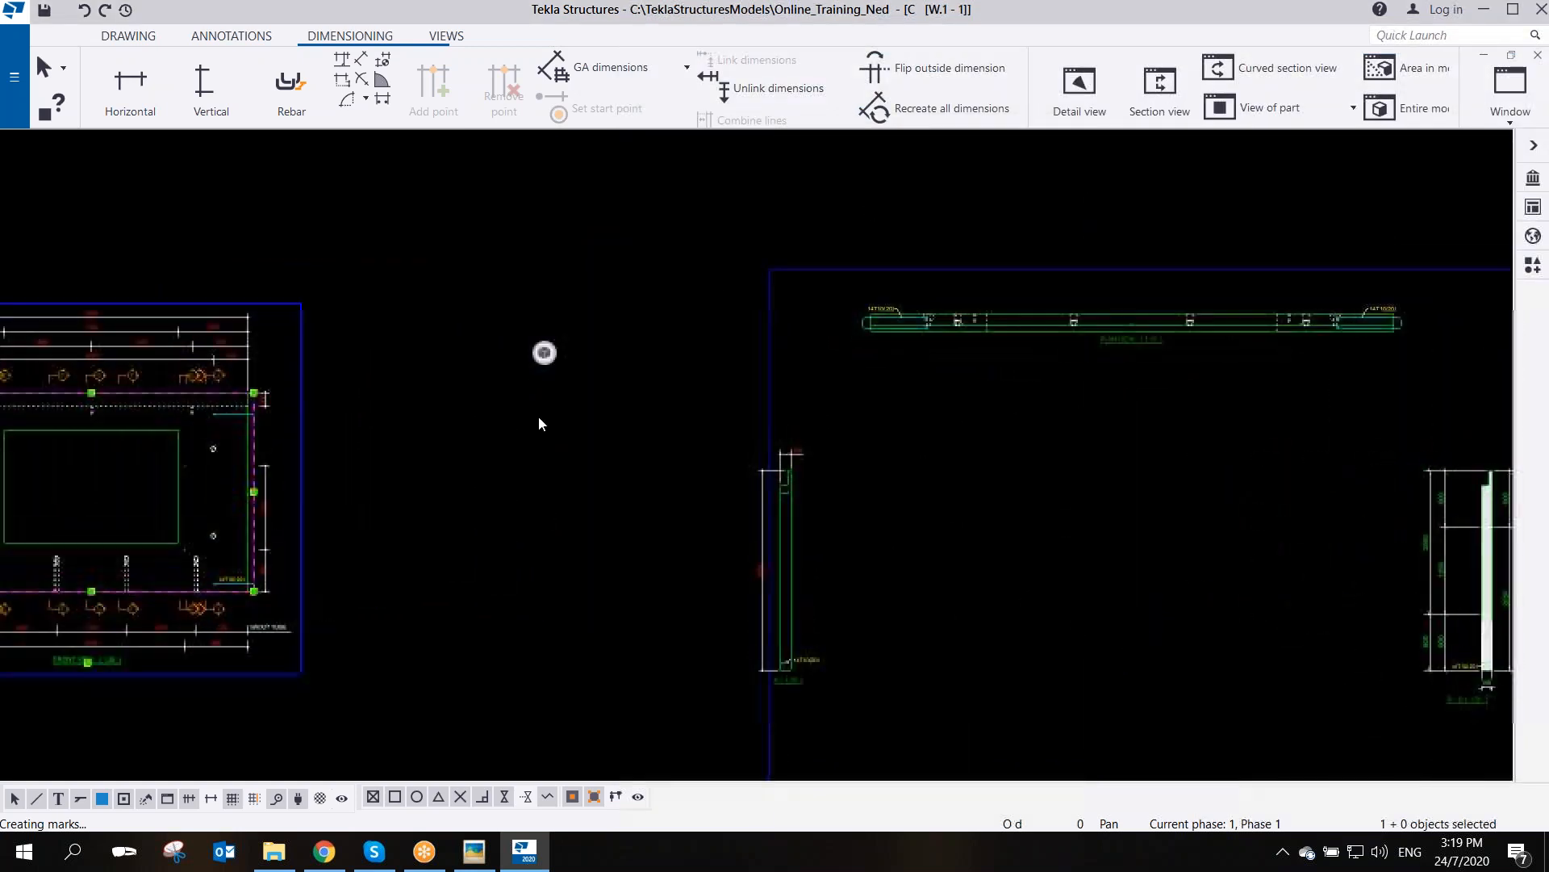
# - Examine the plan view and the section views around the drawing sheet, including their existing dimensions
pyautogui.scroll(-2, 451, 430)
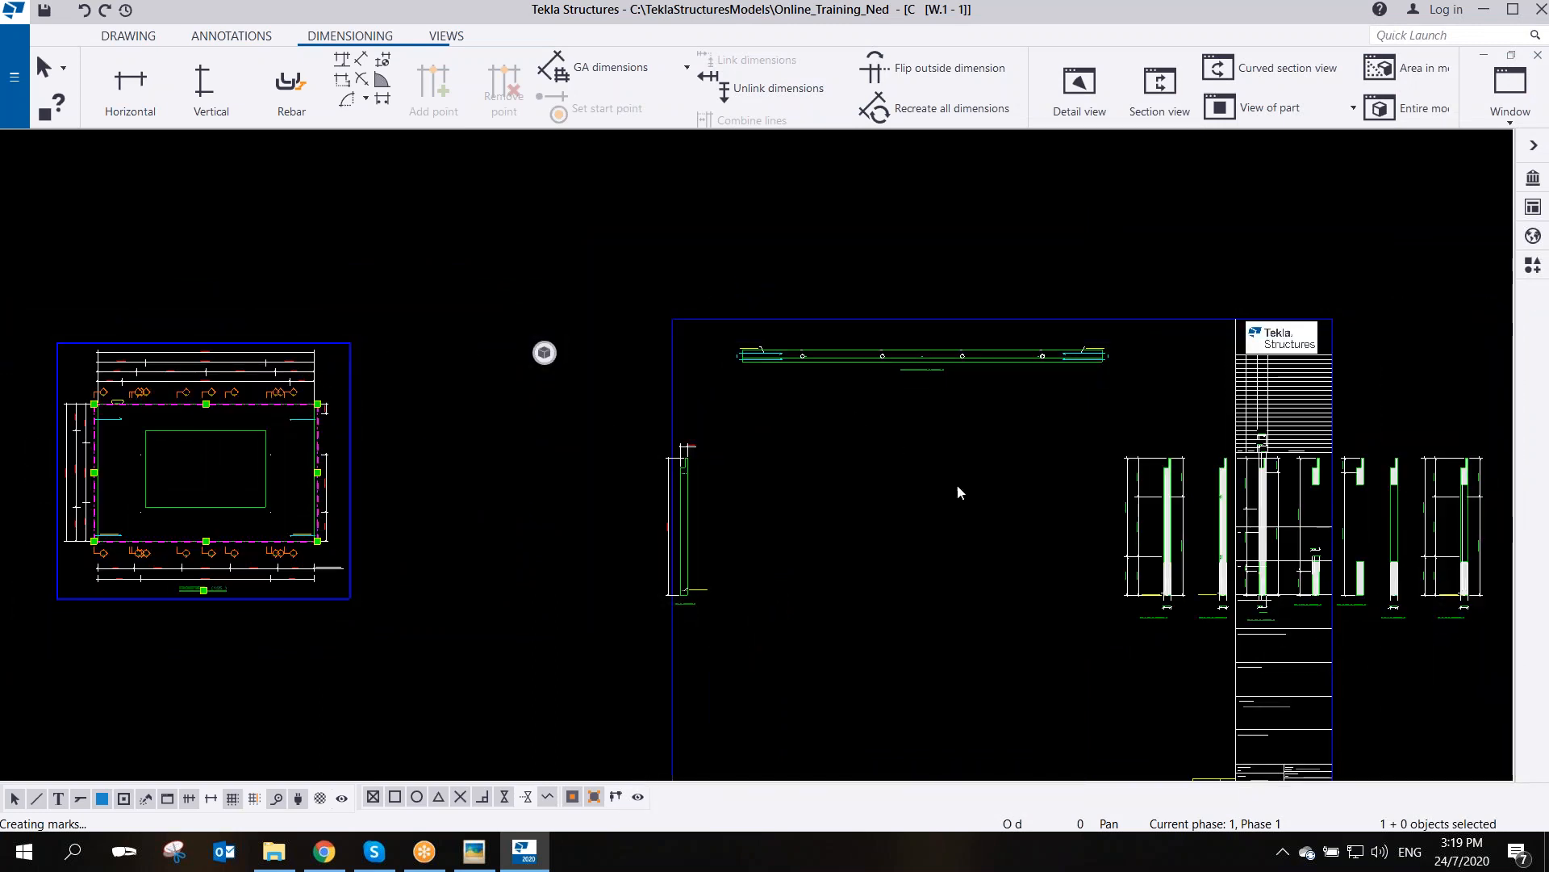
pyautogui.moveTo(957, 484); pyautogui.dragTo(633, 363, button='middle')
pyautogui.scroll(3, 813, 351)
pyautogui.scroll(2, 854, 301)
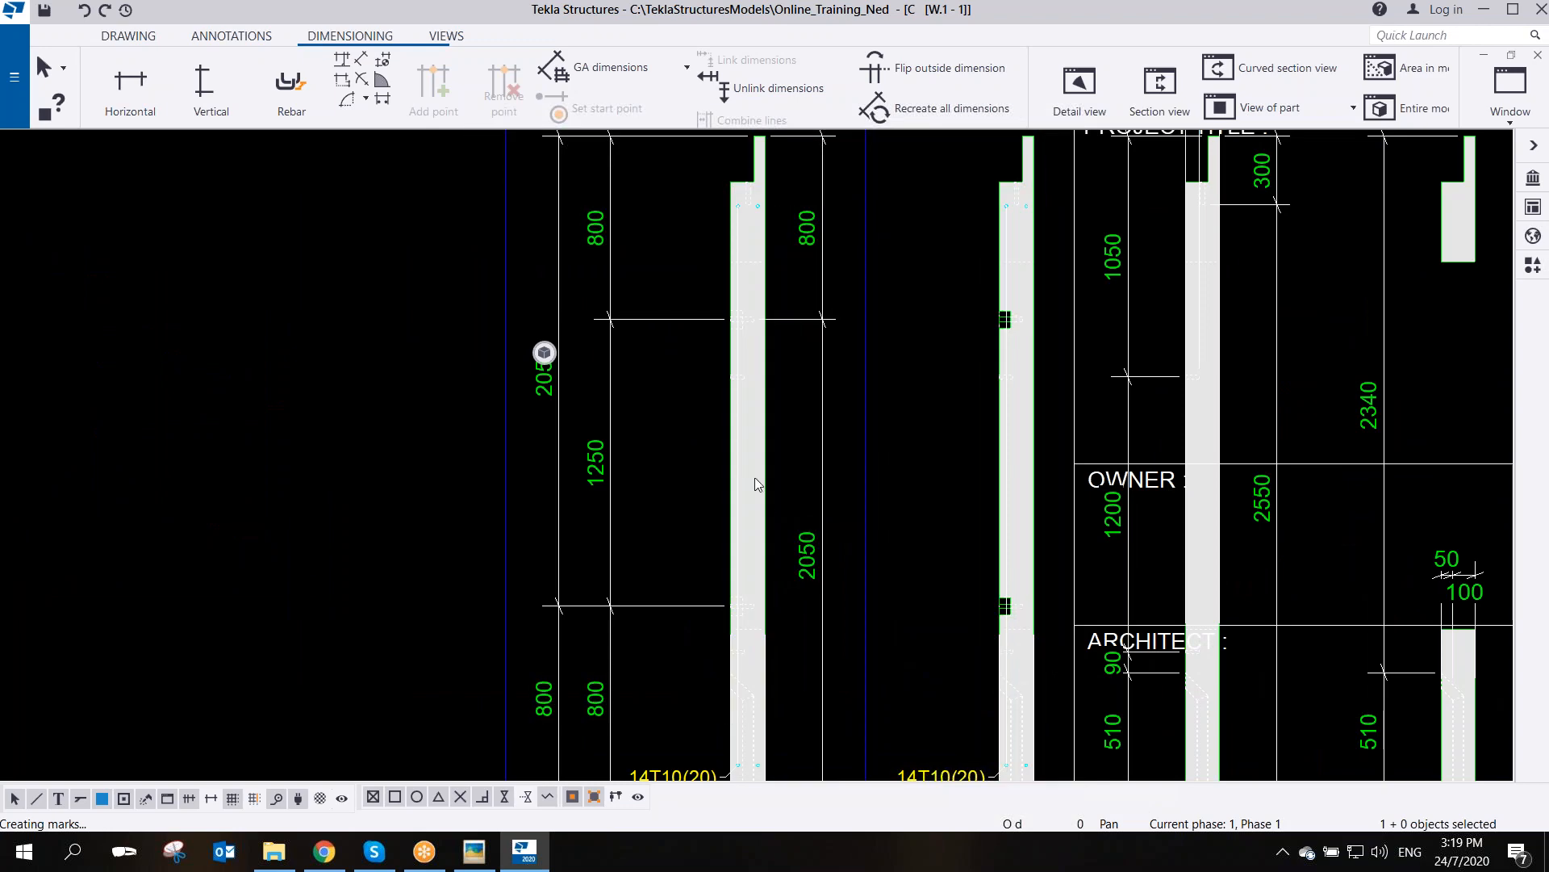
pyautogui.scroll(-2, 753, 484)
pyautogui.scroll(2, 747, 434)
pyautogui.scroll(-2, 748, 434)
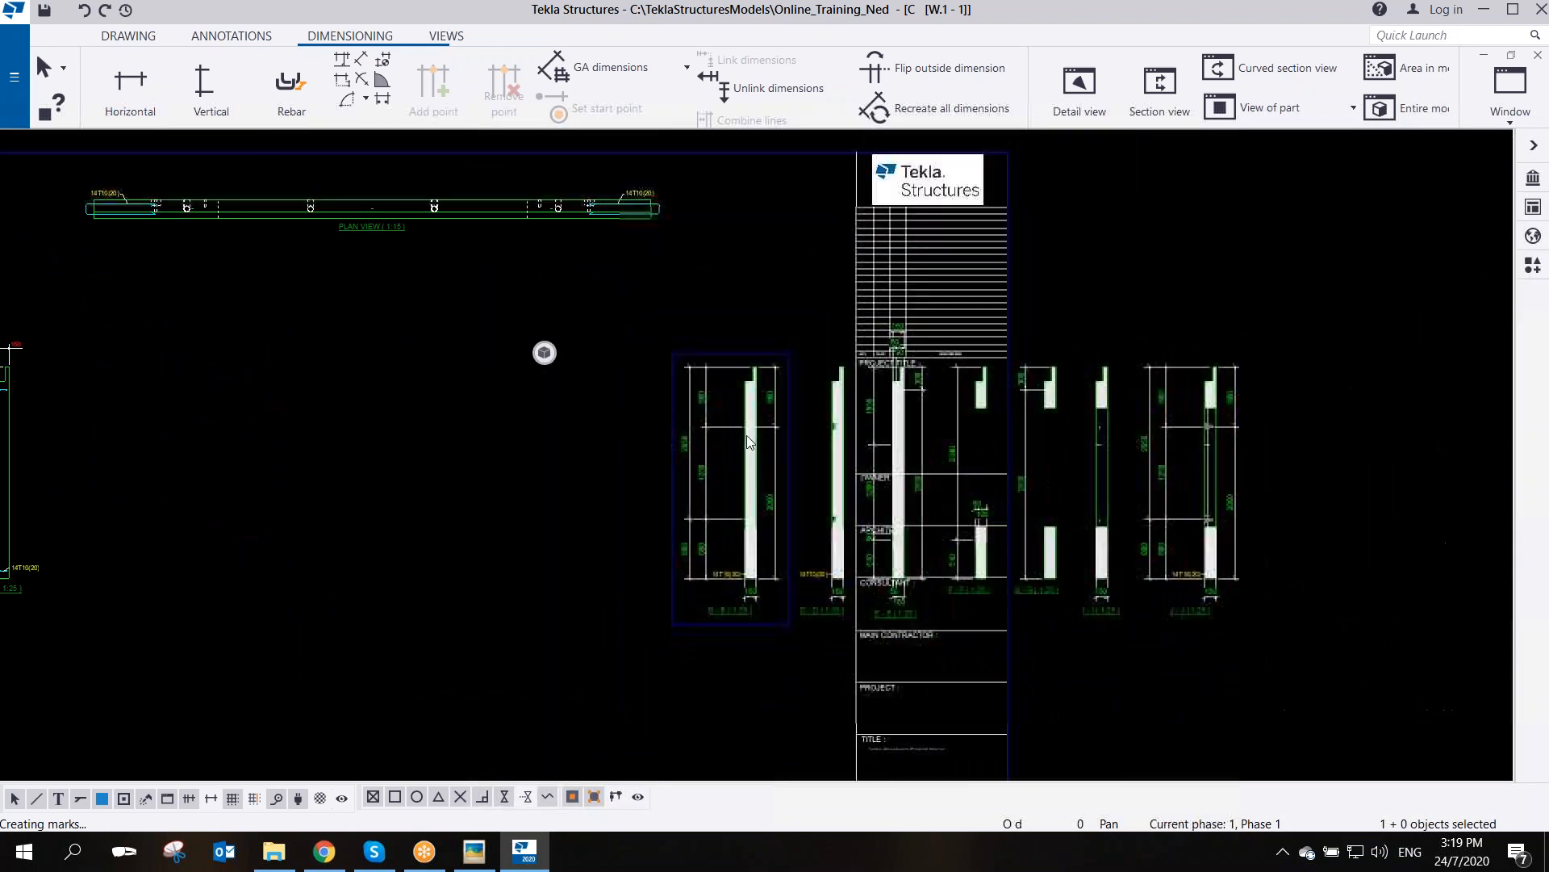
pyautogui.moveTo(391, 477); pyautogui.dragTo(739, 530, button='middle')
pyautogui.scroll(-1, 739, 530)
pyautogui.scroll(3, 993, 524)
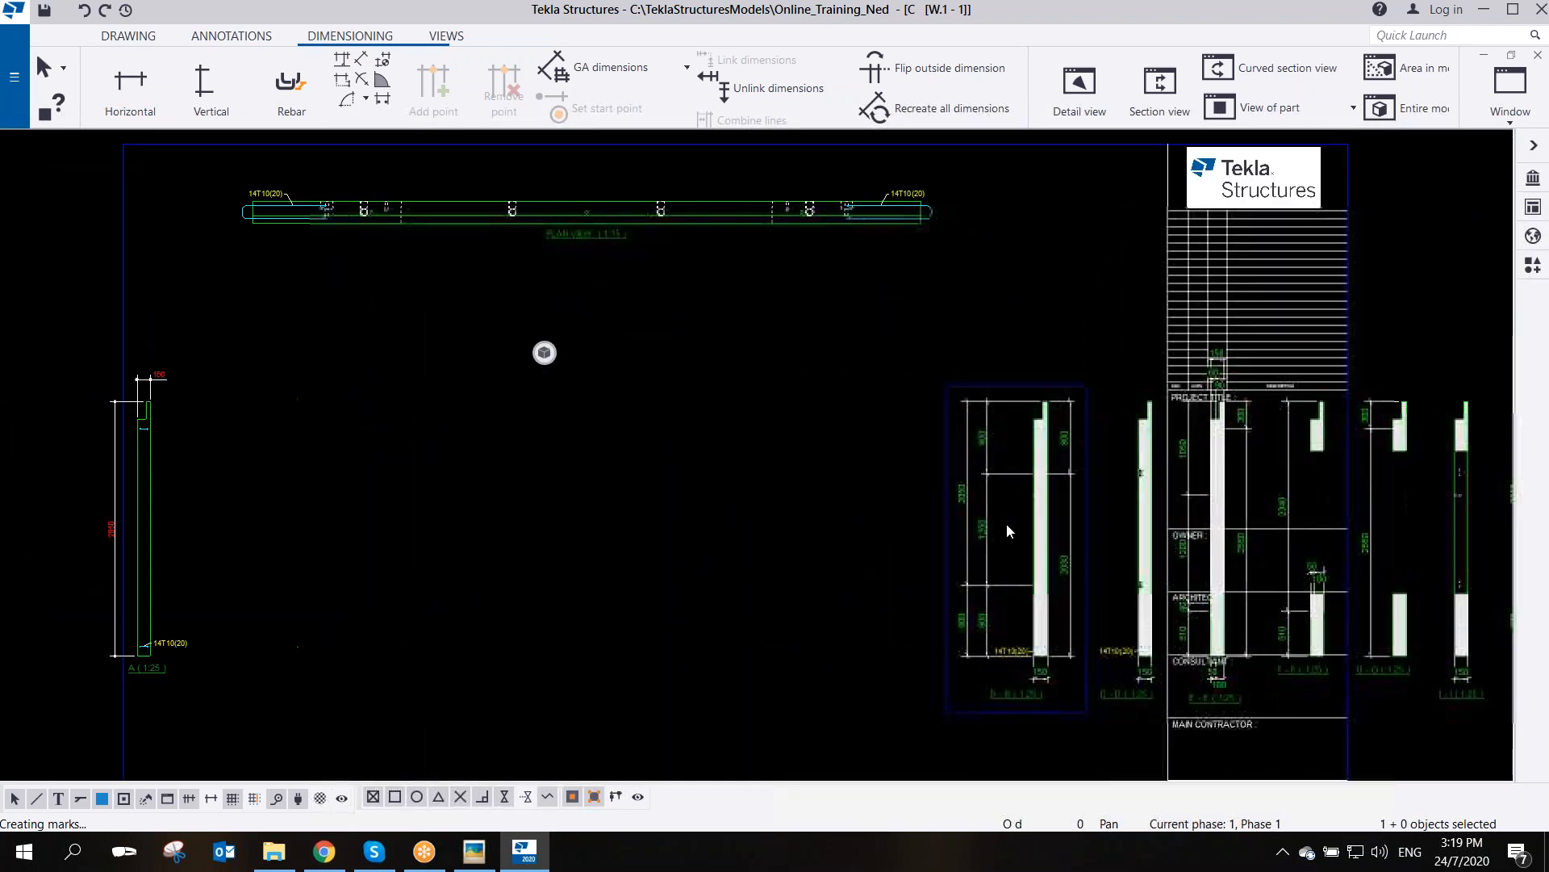
pyautogui.moveTo(1065, 515); pyautogui.dragTo(895, 490, button='middle')
pyautogui.scroll(-6, 811, 557)
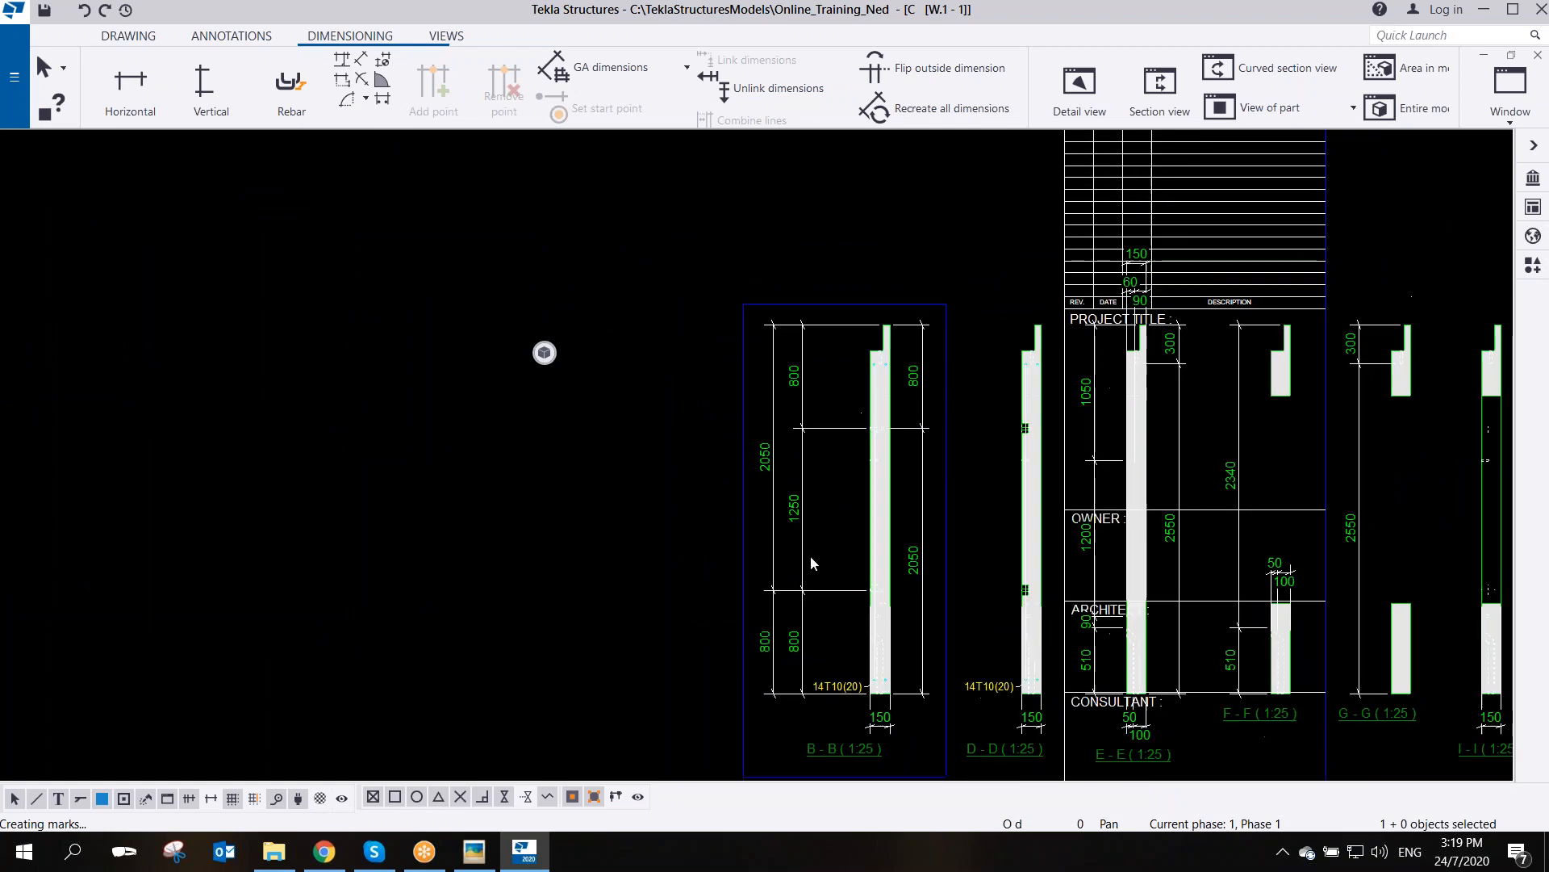
pyautogui.scroll(5, 803, 557)
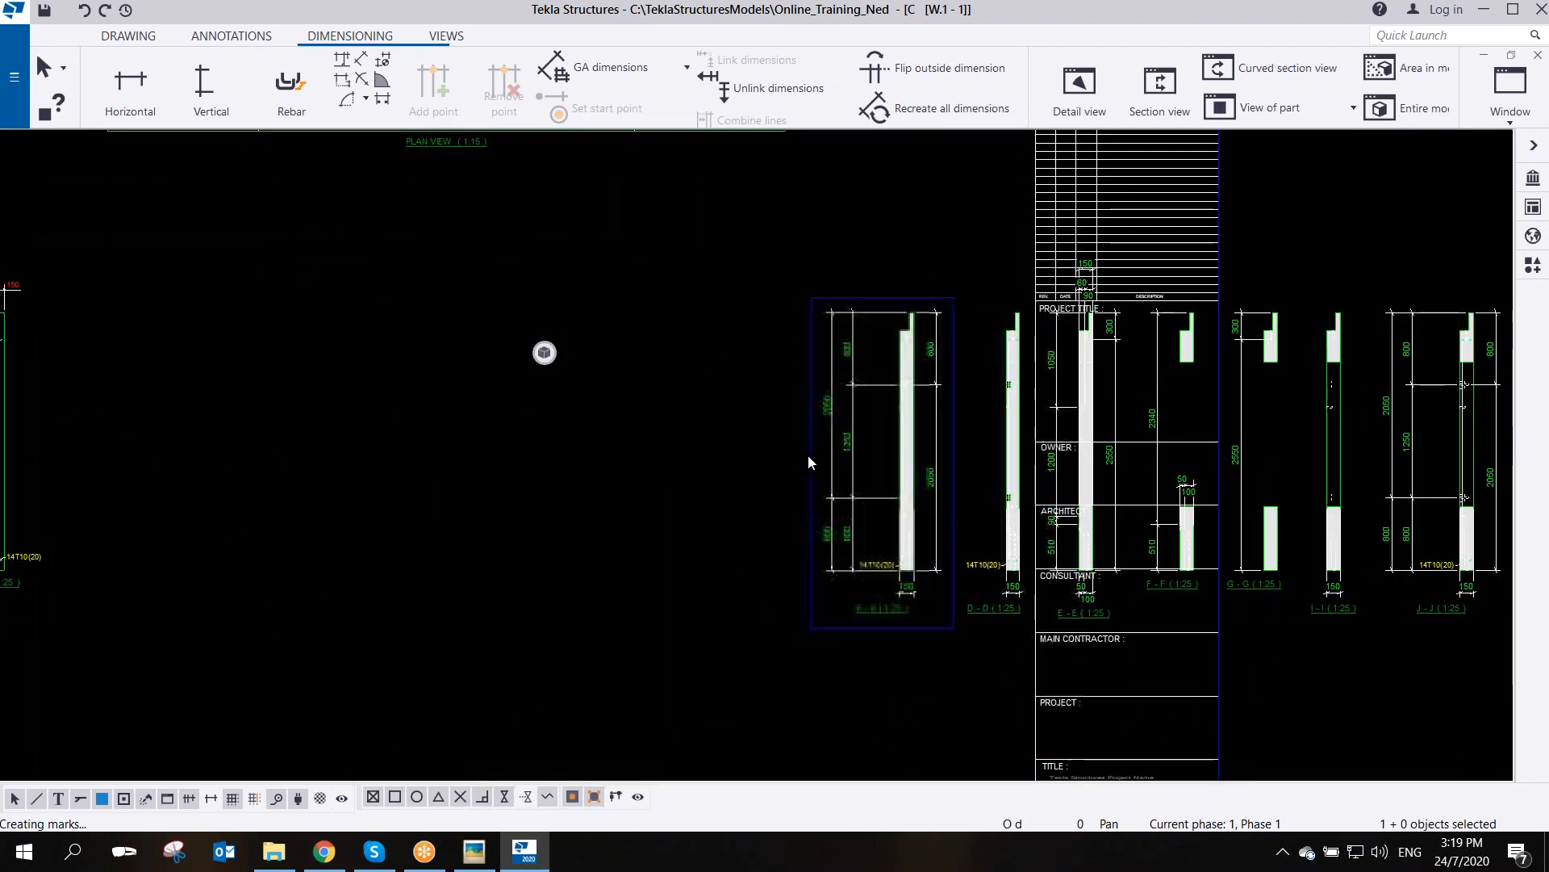
pyautogui.scroll(-3, 807, 453)
# - Move section view B-B away from the title block into the empty area of the sheet beside view A
pyautogui.scroll(2, 812, 463)
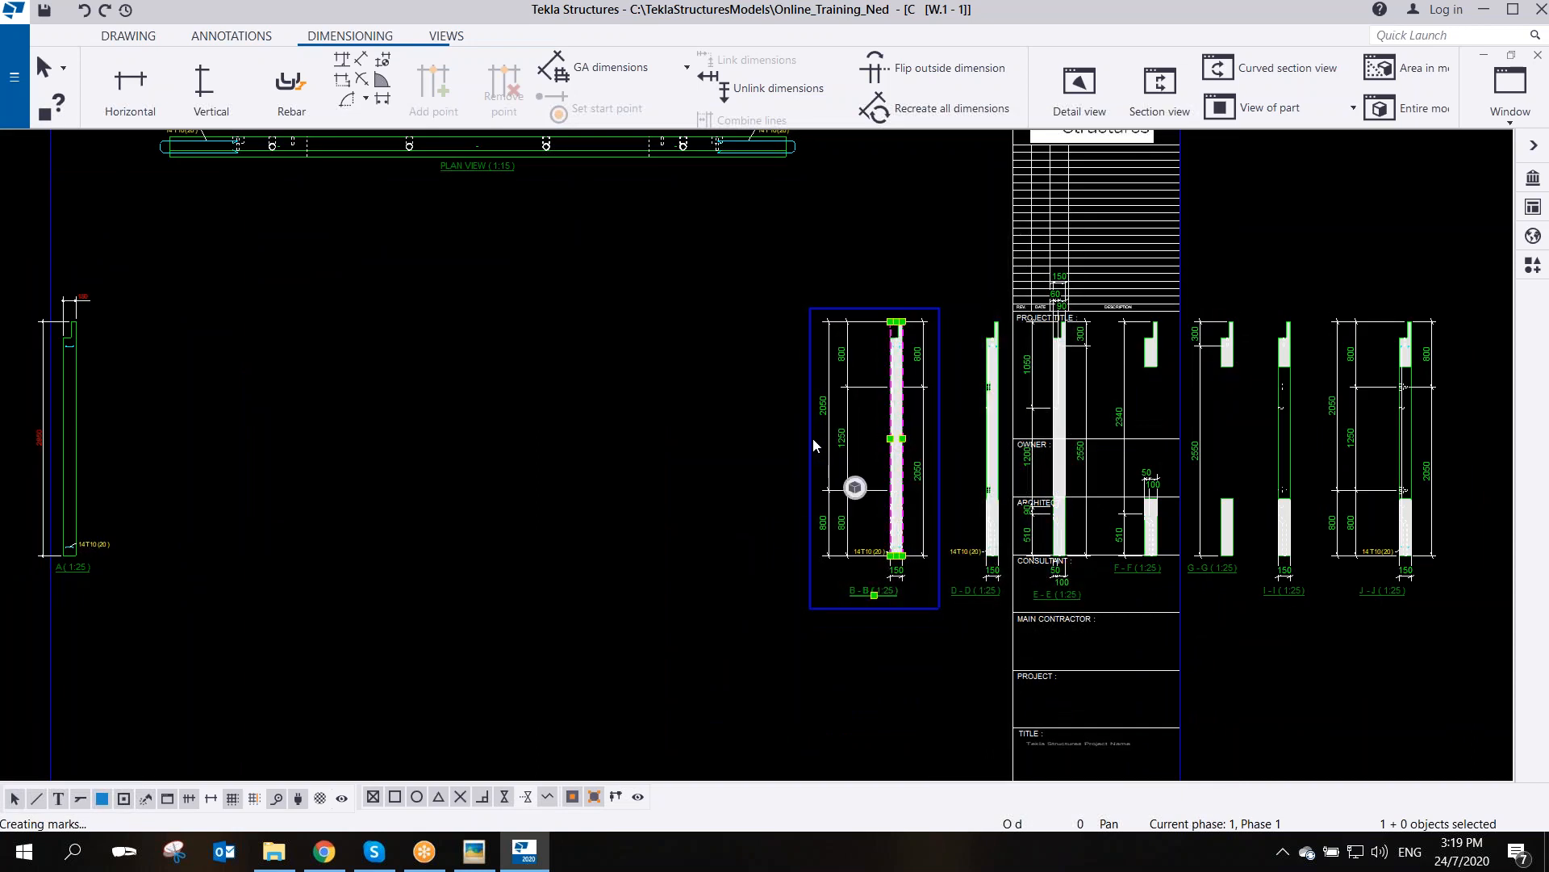
pyautogui.scroll(-5, 809, 449)
pyautogui.scroll(-1, 815, 484)
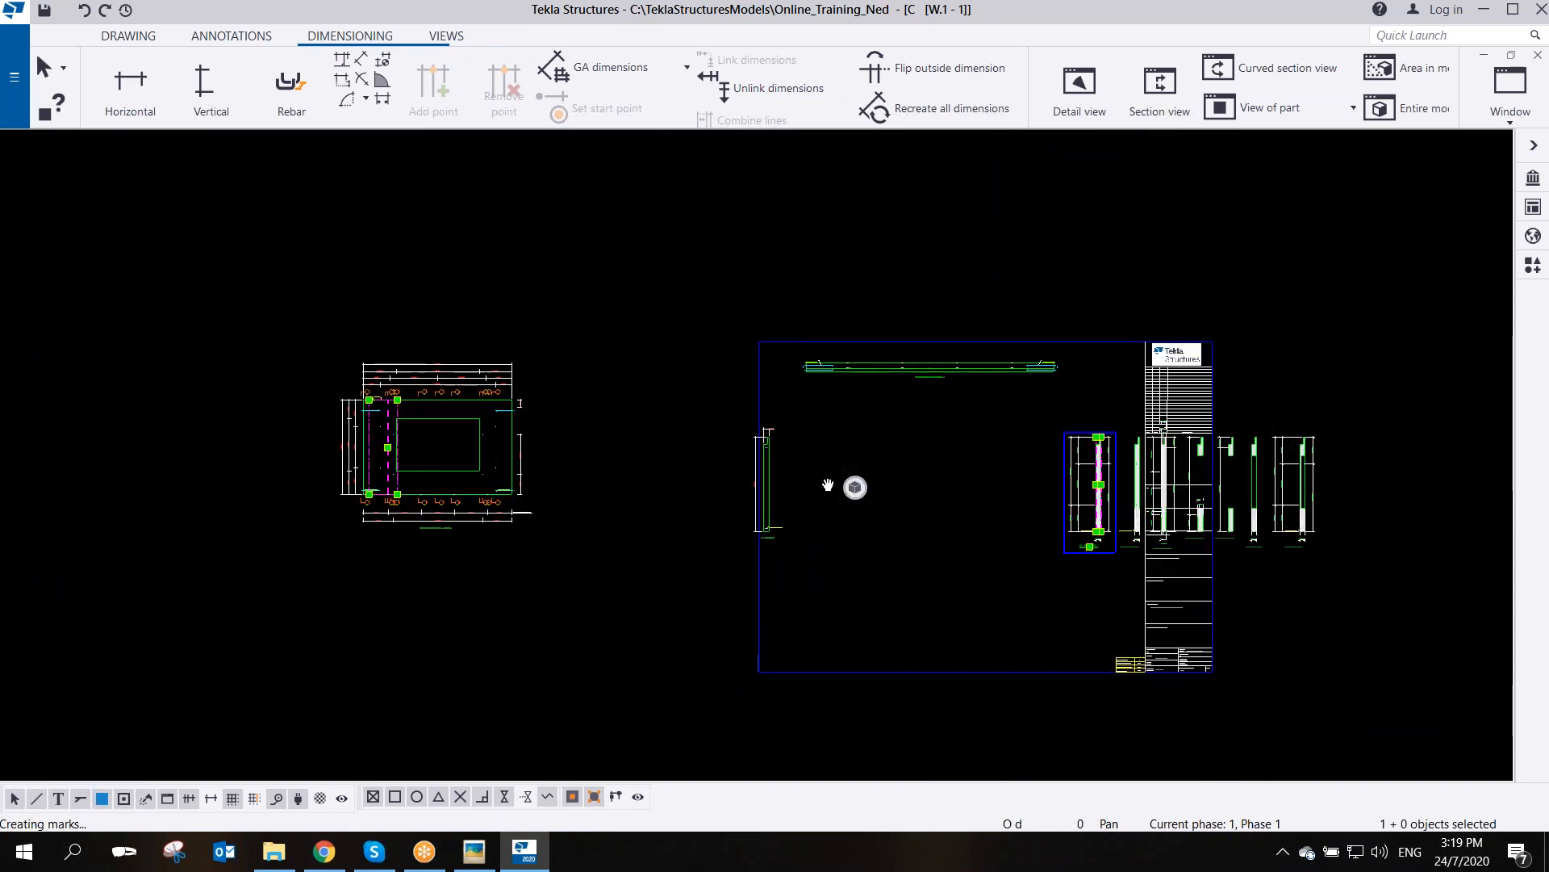
pyautogui.scroll(2, 822, 424)
pyautogui.moveTo(833, 389); pyautogui.dragTo(589, 381, button='middle')
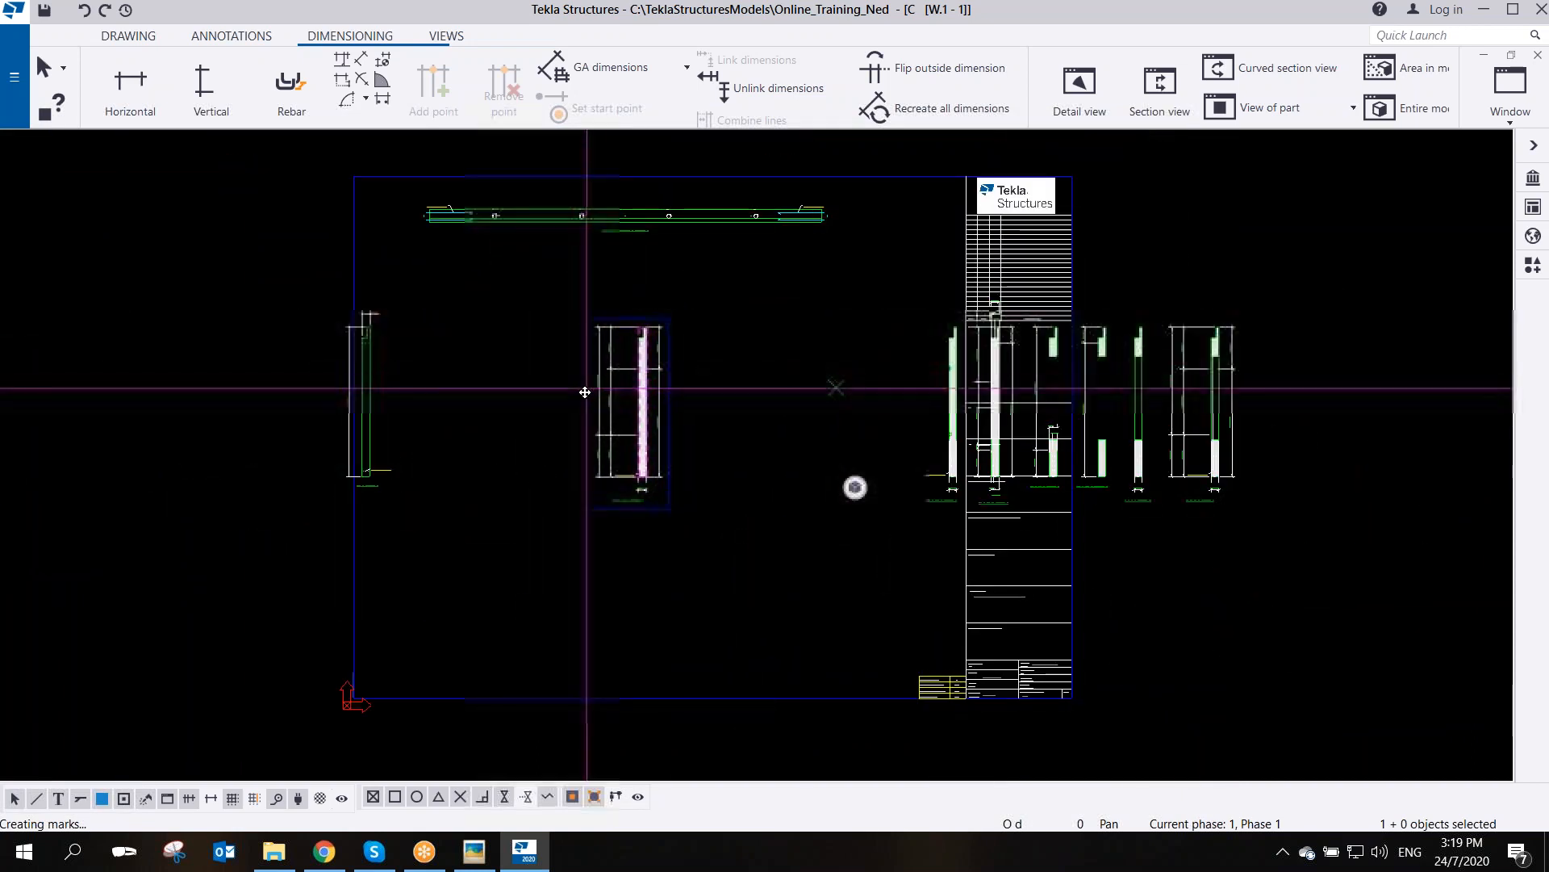
# - Open the view properties of section B-B and load the ned_PW_front_view_mould settings
pyautogui.scroll(3, 586, 390)
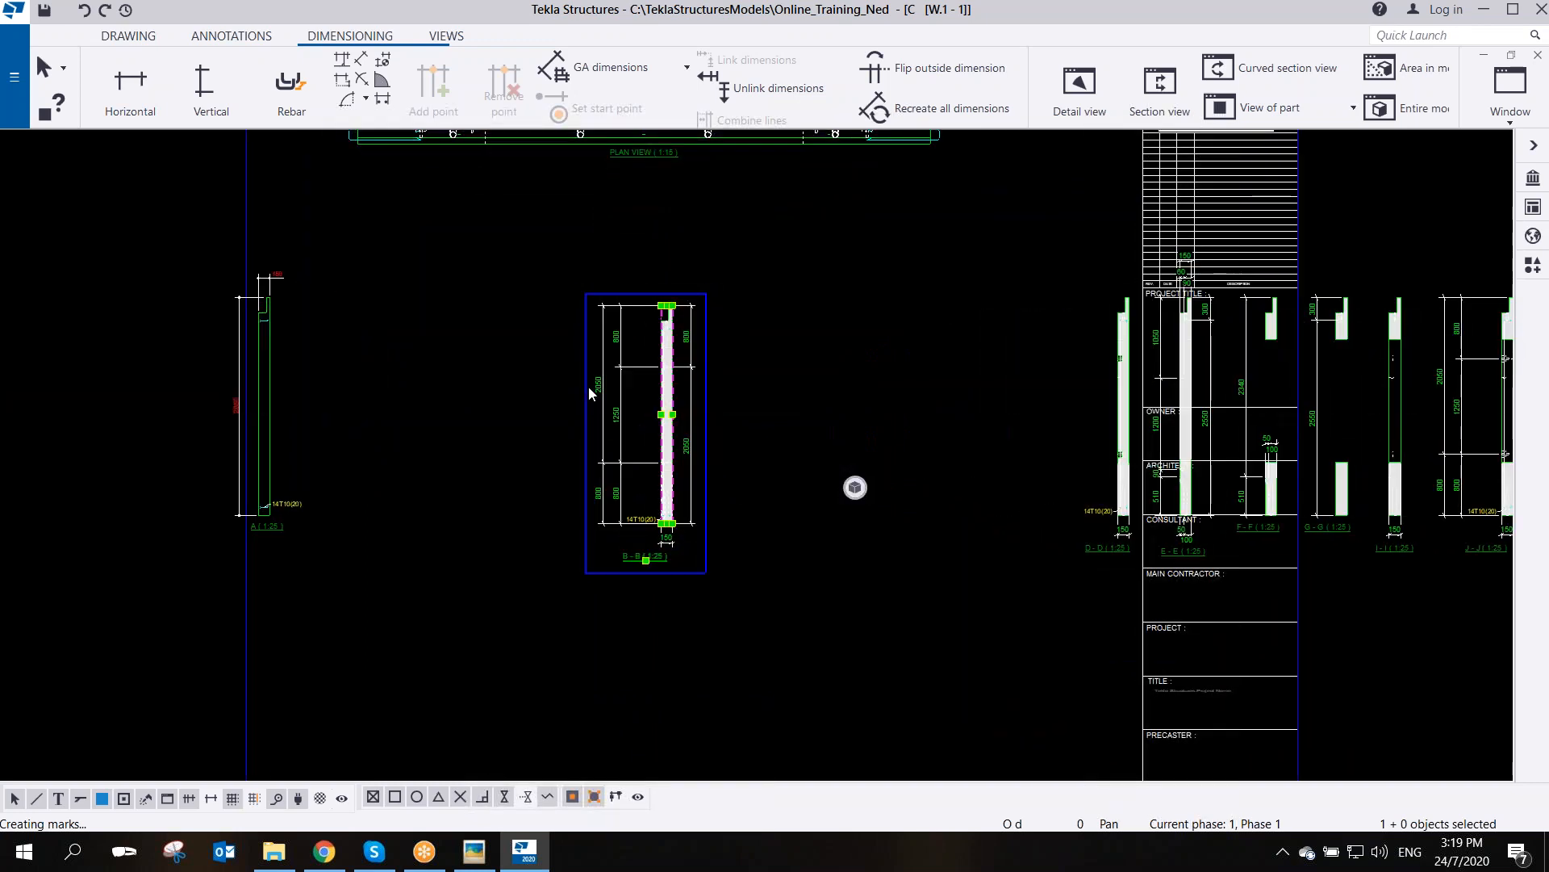
pyautogui.doubleClick(589, 388)
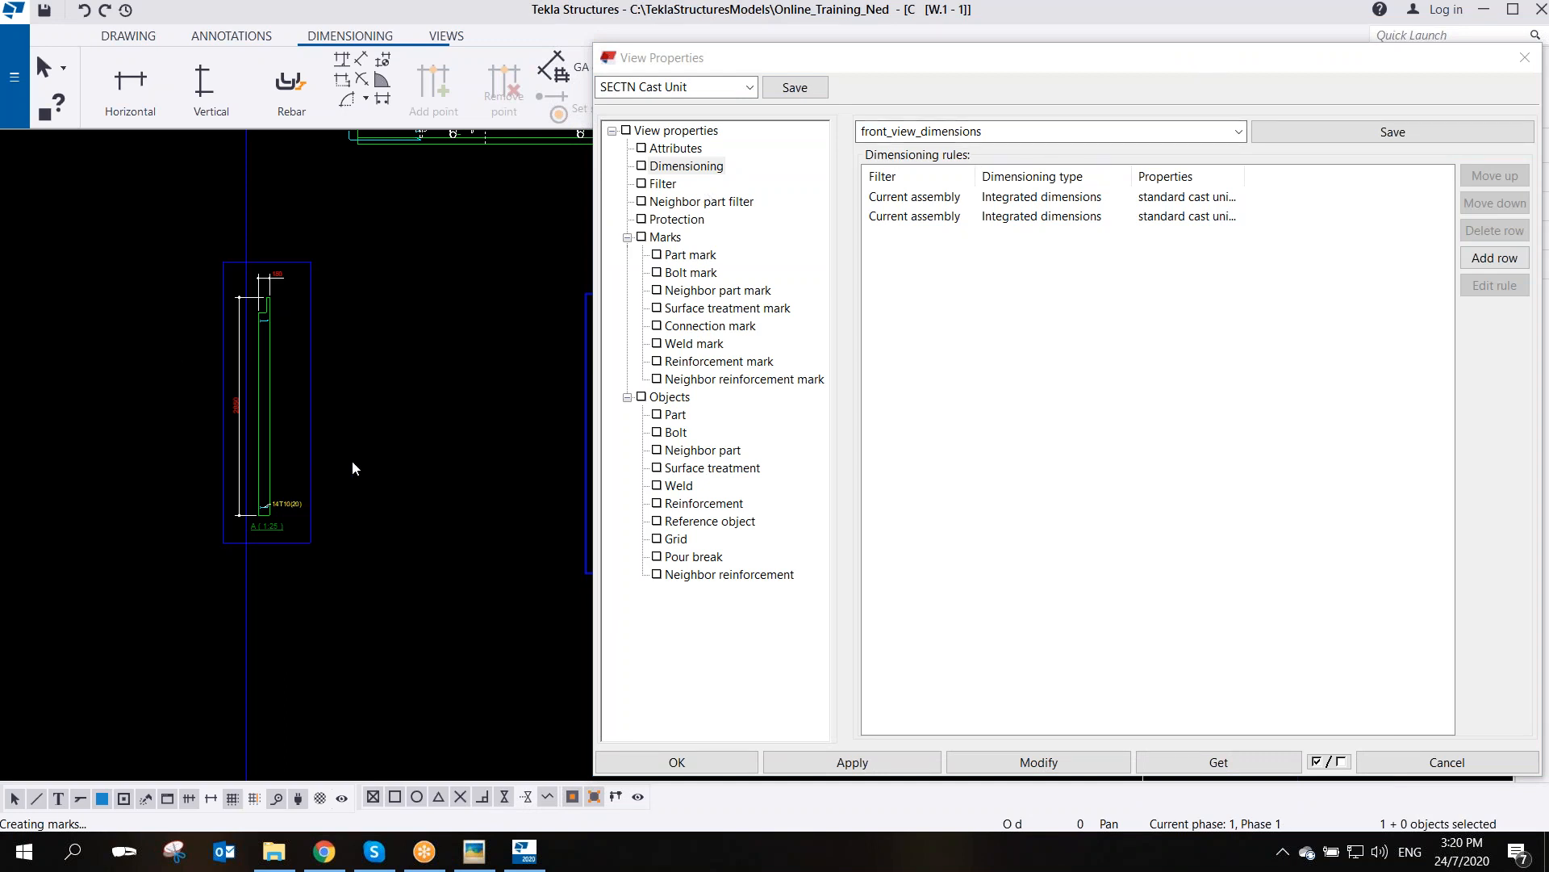
pyautogui.moveTo(495, 452); pyautogui.dragTo(330, 449, button='middle')
pyautogui.scroll(2, 422, 425)
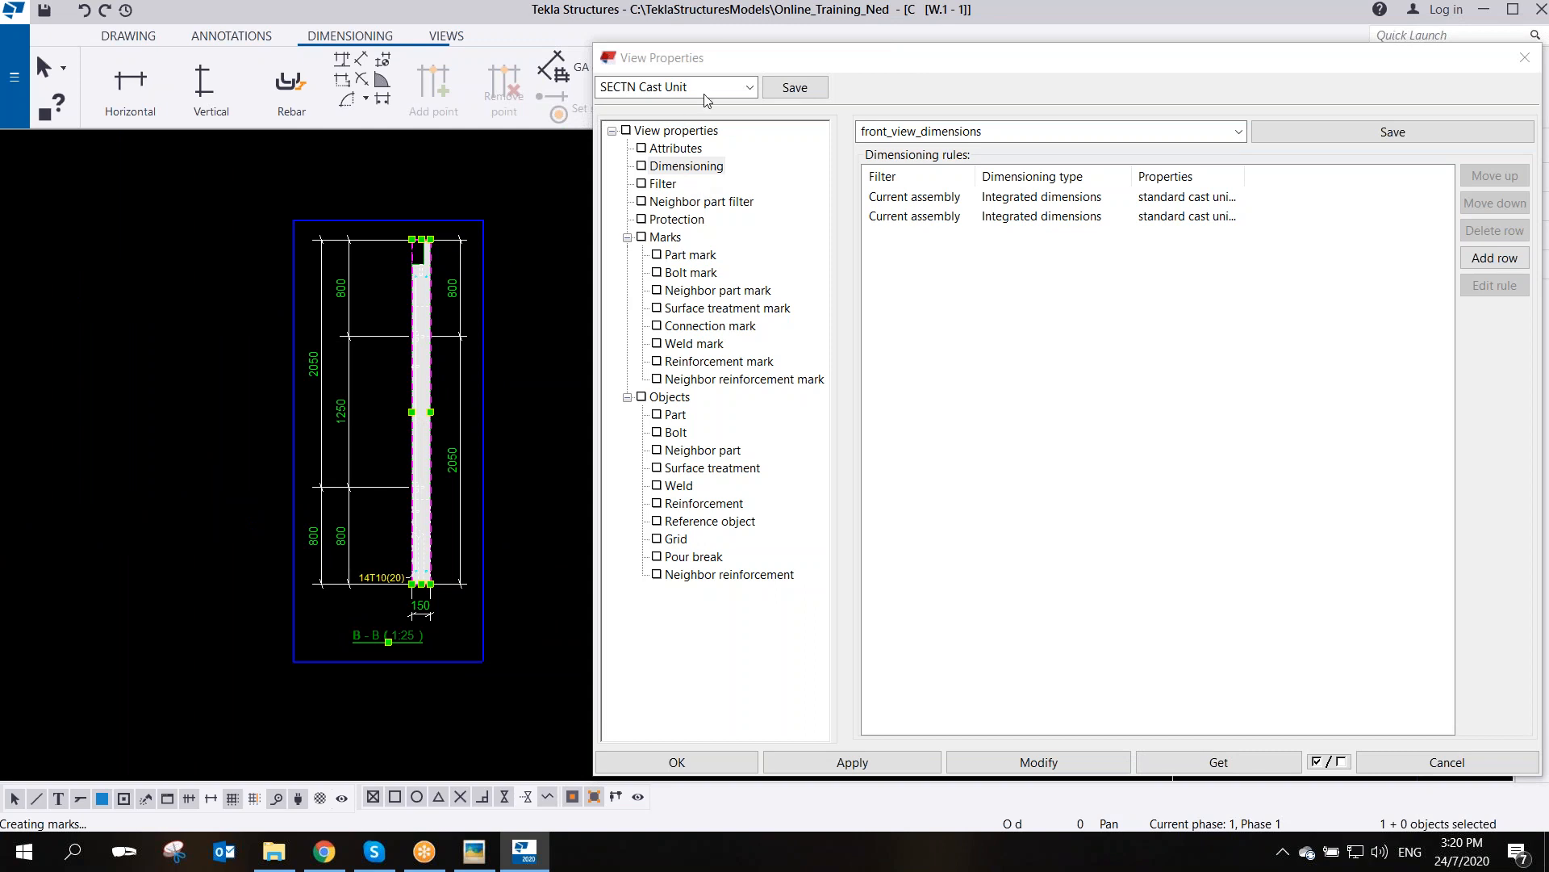
pyautogui.click(751, 88)
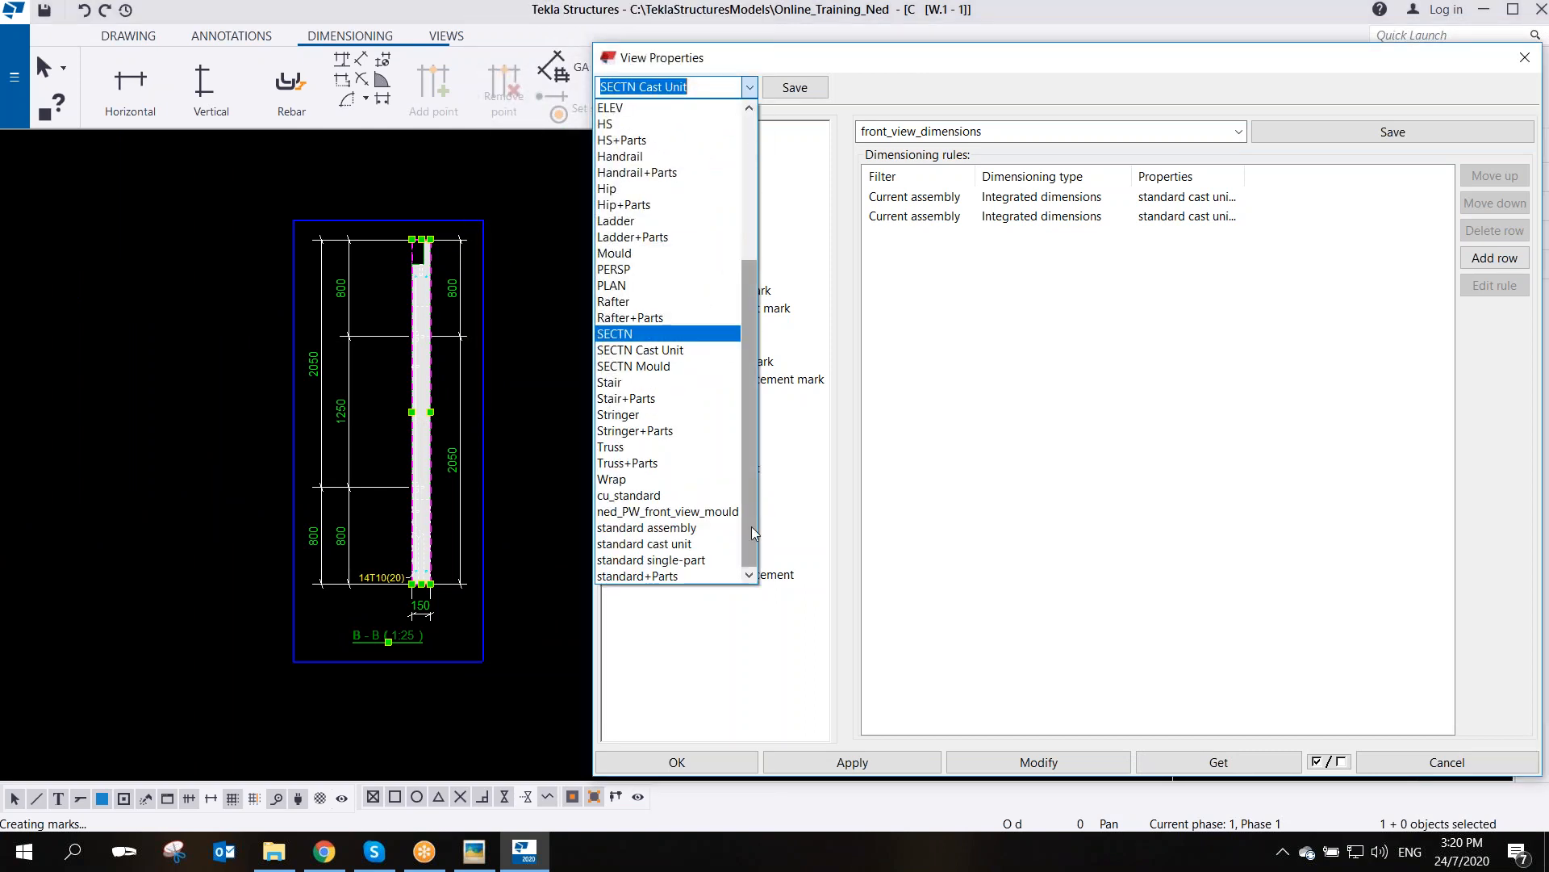
pyautogui.click(668, 511)
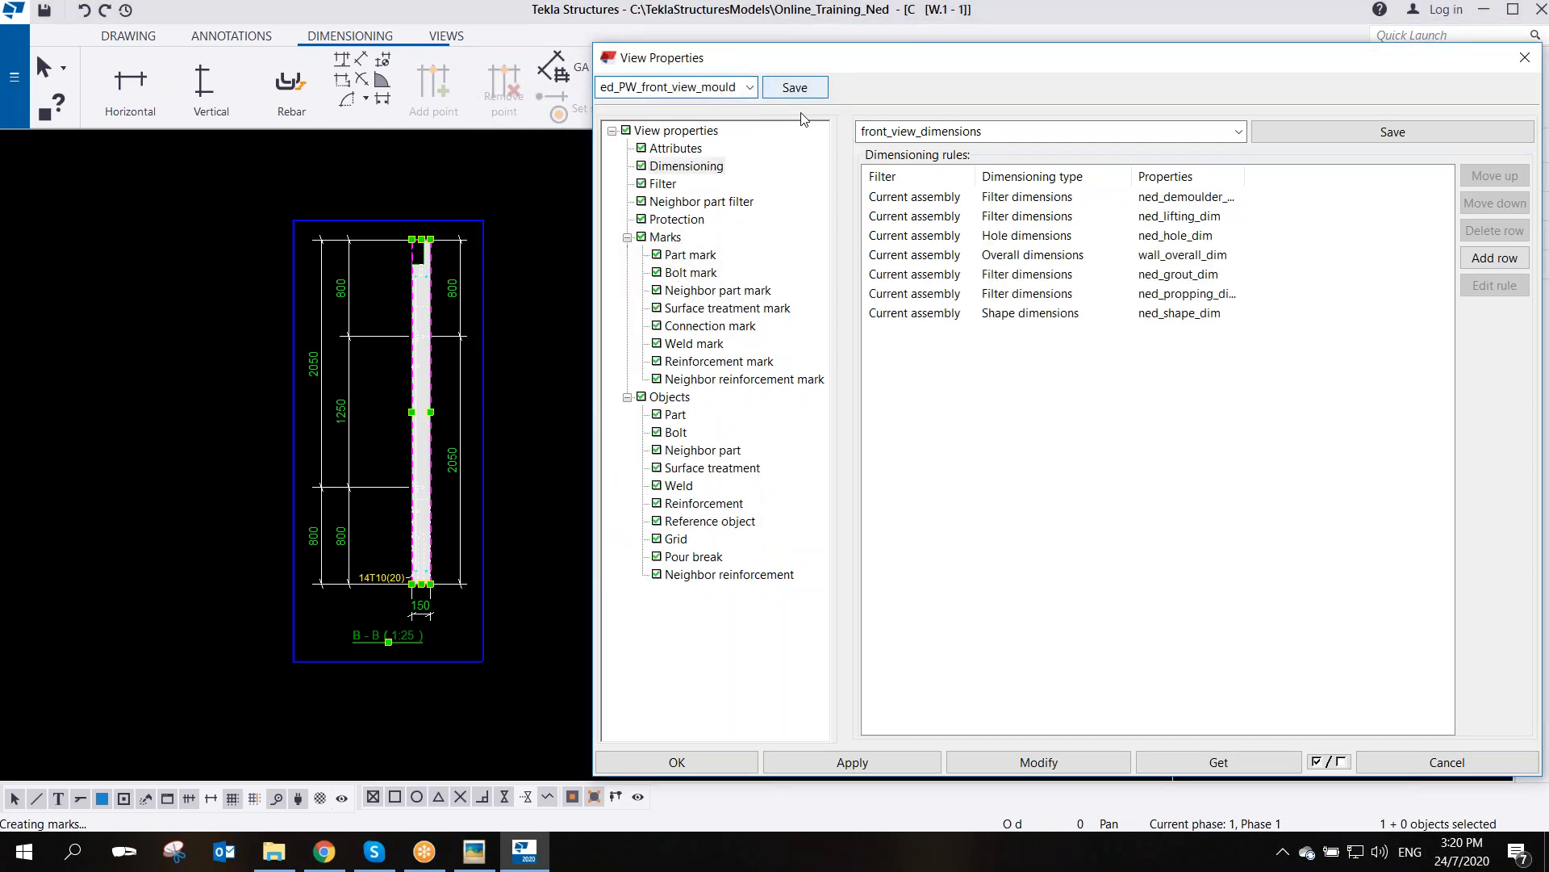
# - Save the loaded view settings under the new name ned_PW_section_view_mould
pyautogui.click(677, 91)
pyautogui.moveTo(668, 90); pyautogui.dragTo(648, 107)
pyautogui.write('section')
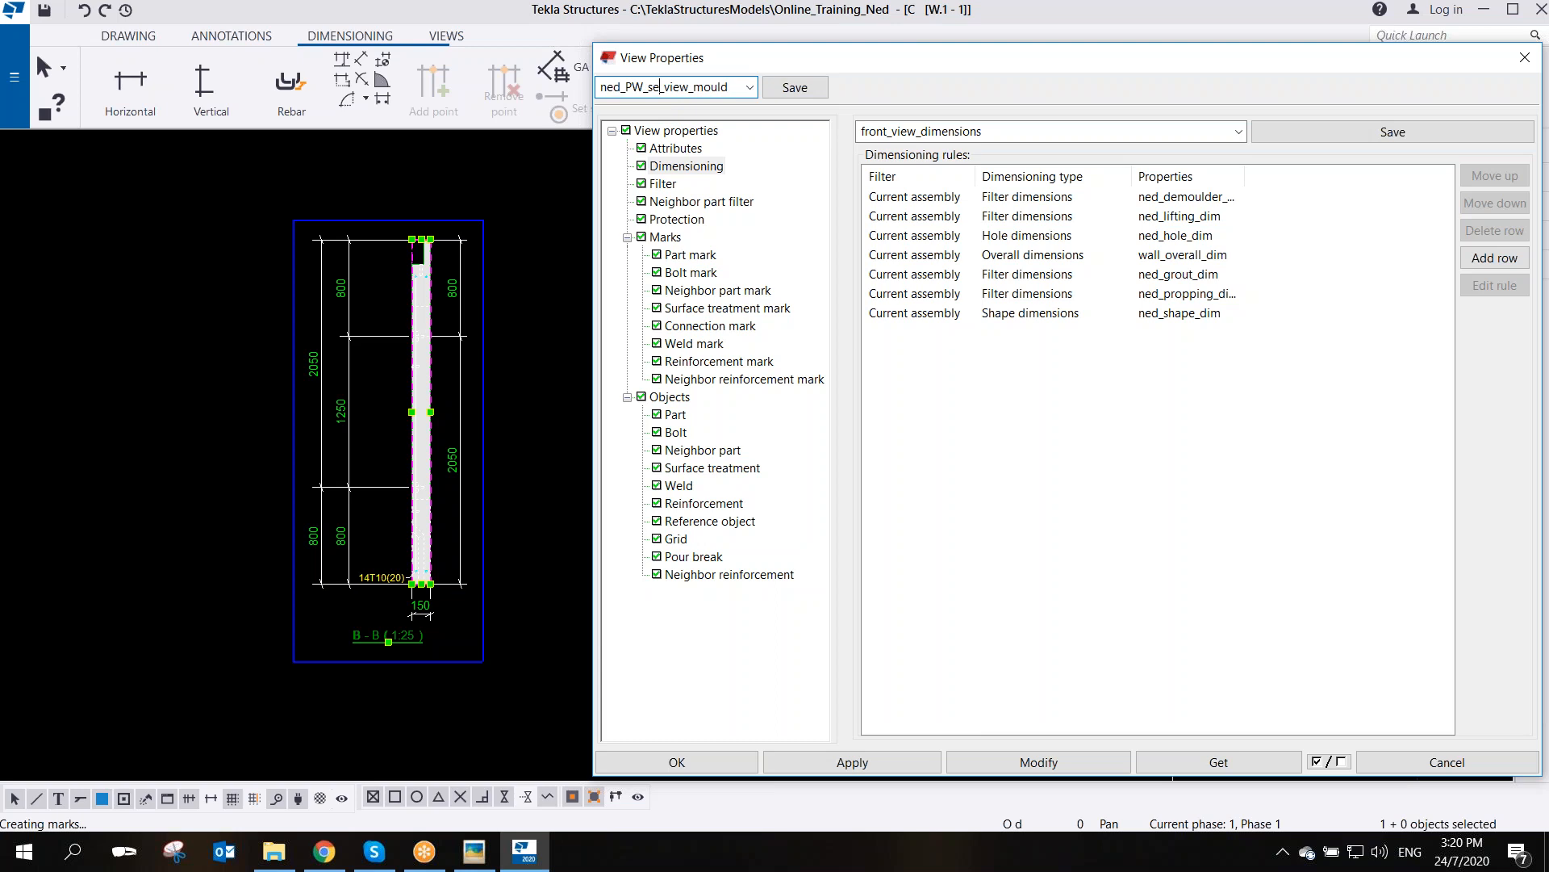
pyautogui.click(788, 90)
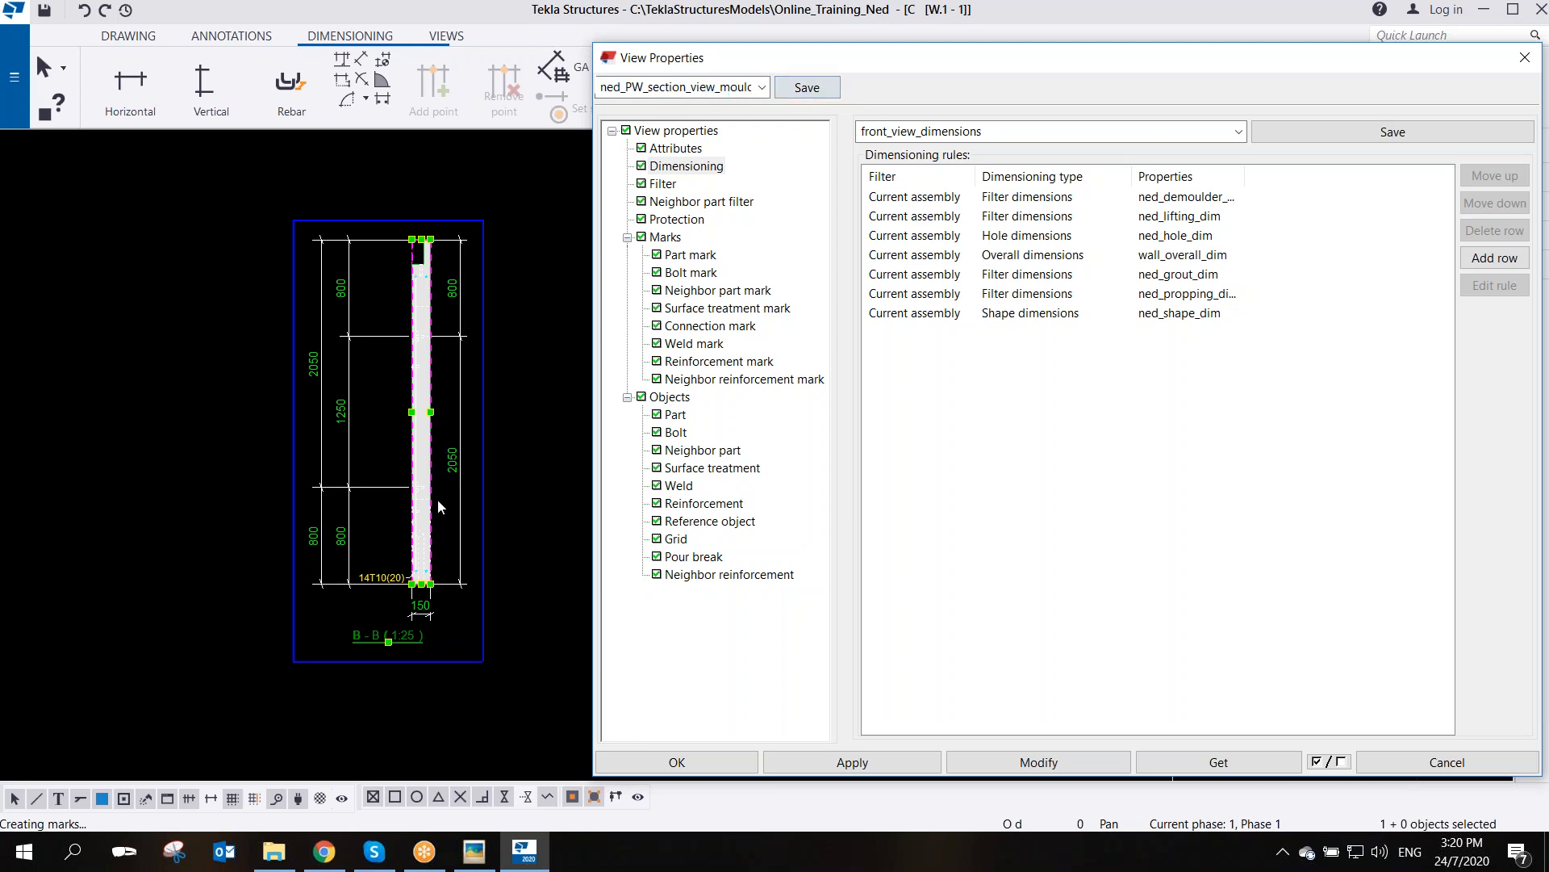
# - Set the parts' section fill type to None and save the section view settings again
pyautogui.click(676, 416)
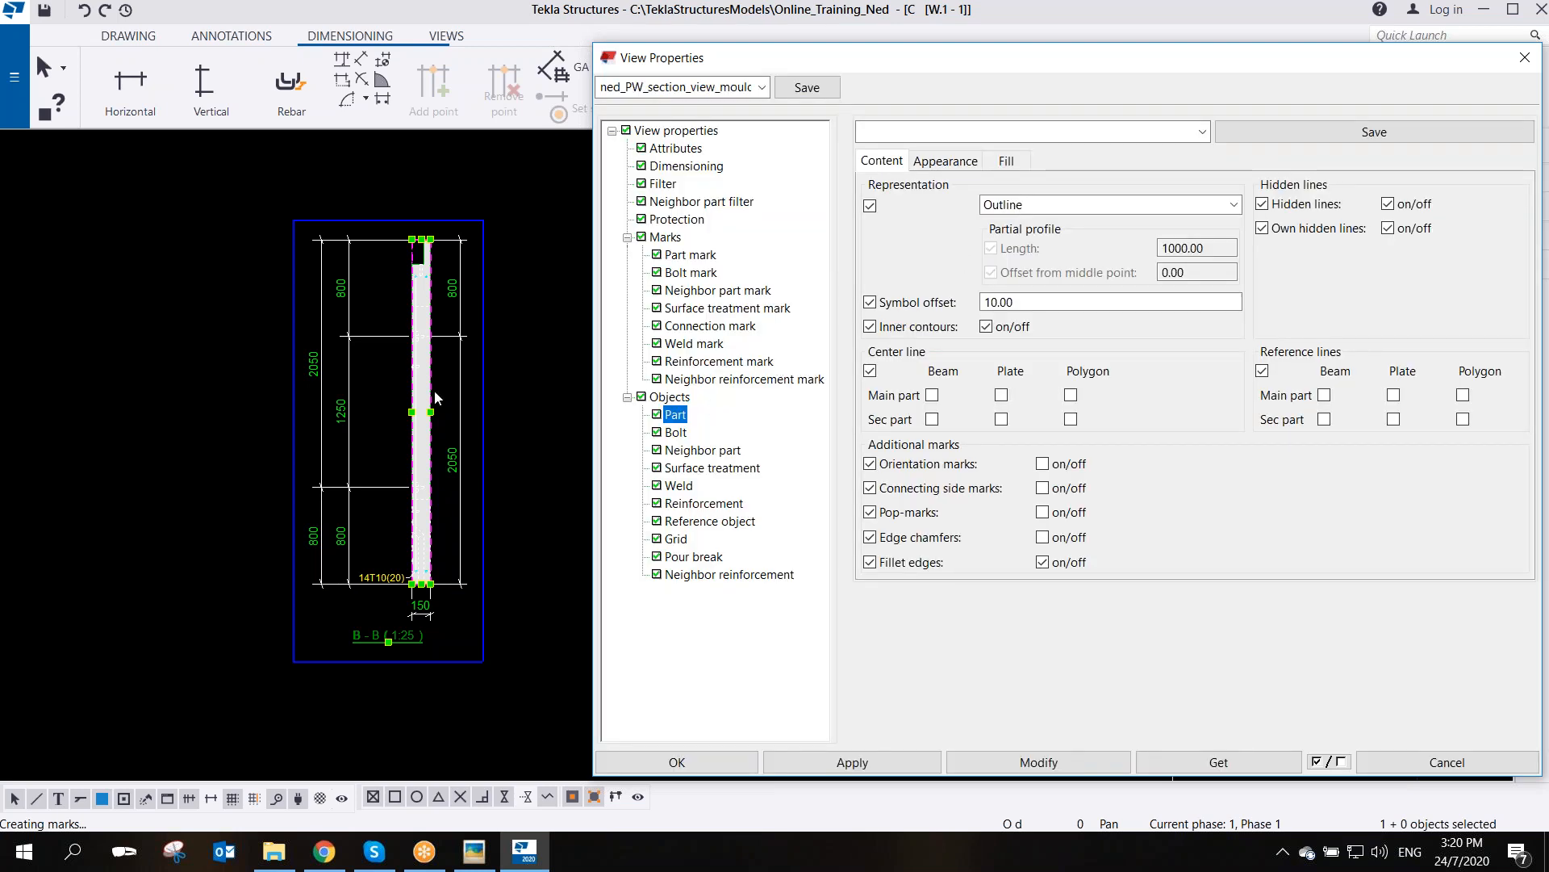
pyautogui.scroll(5, 426, 350)
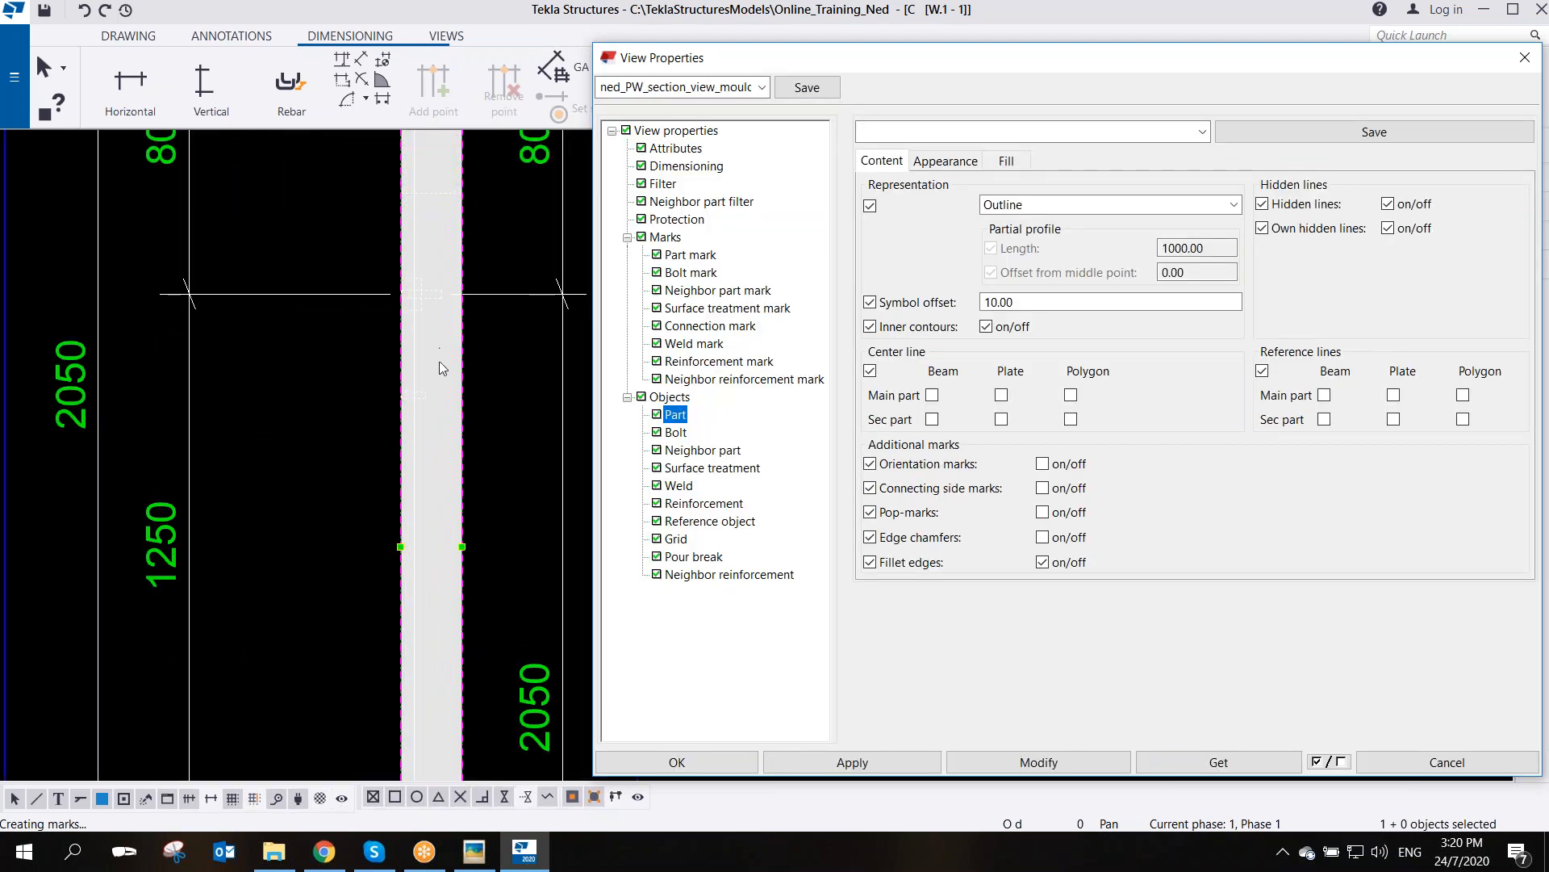
pyautogui.click(1006, 161)
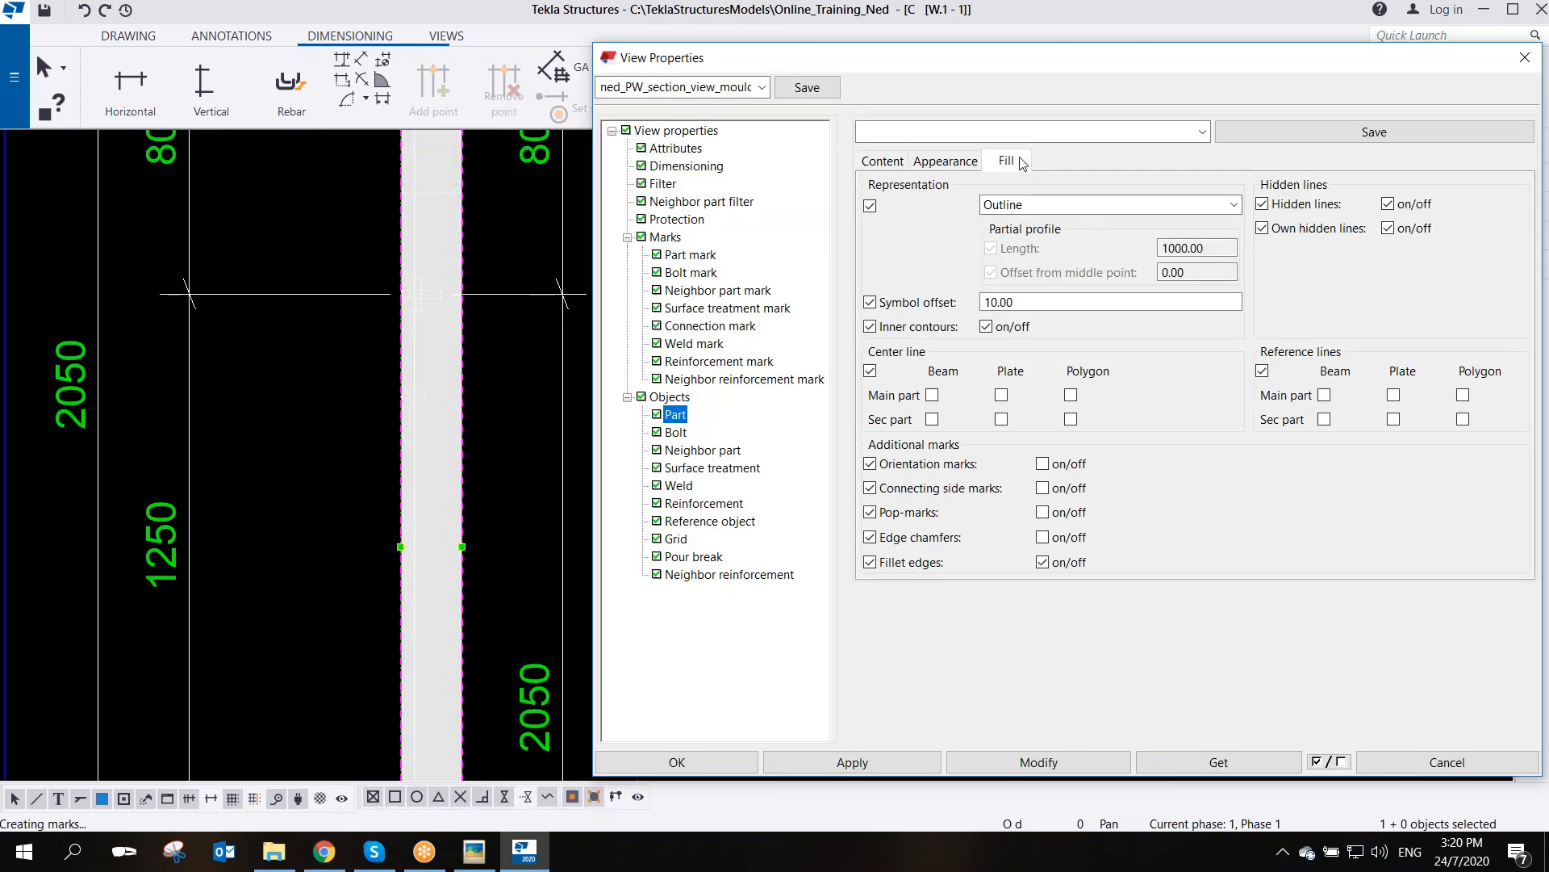
pyautogui.click(1372, 231)
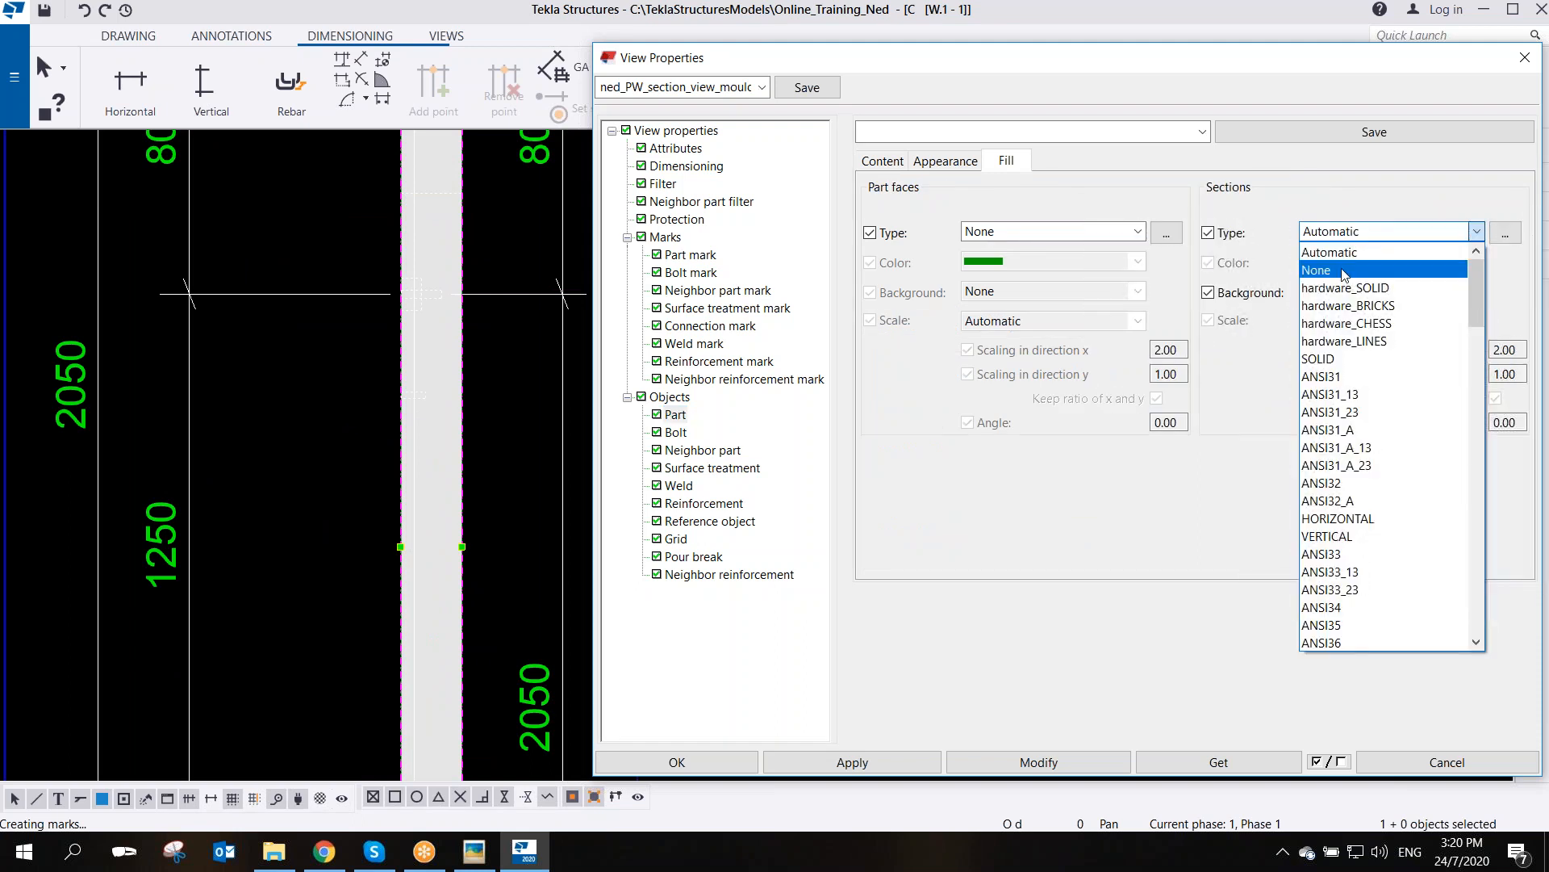
pyautogui.click(1344, 270)
pyautogui.click(807, 87)
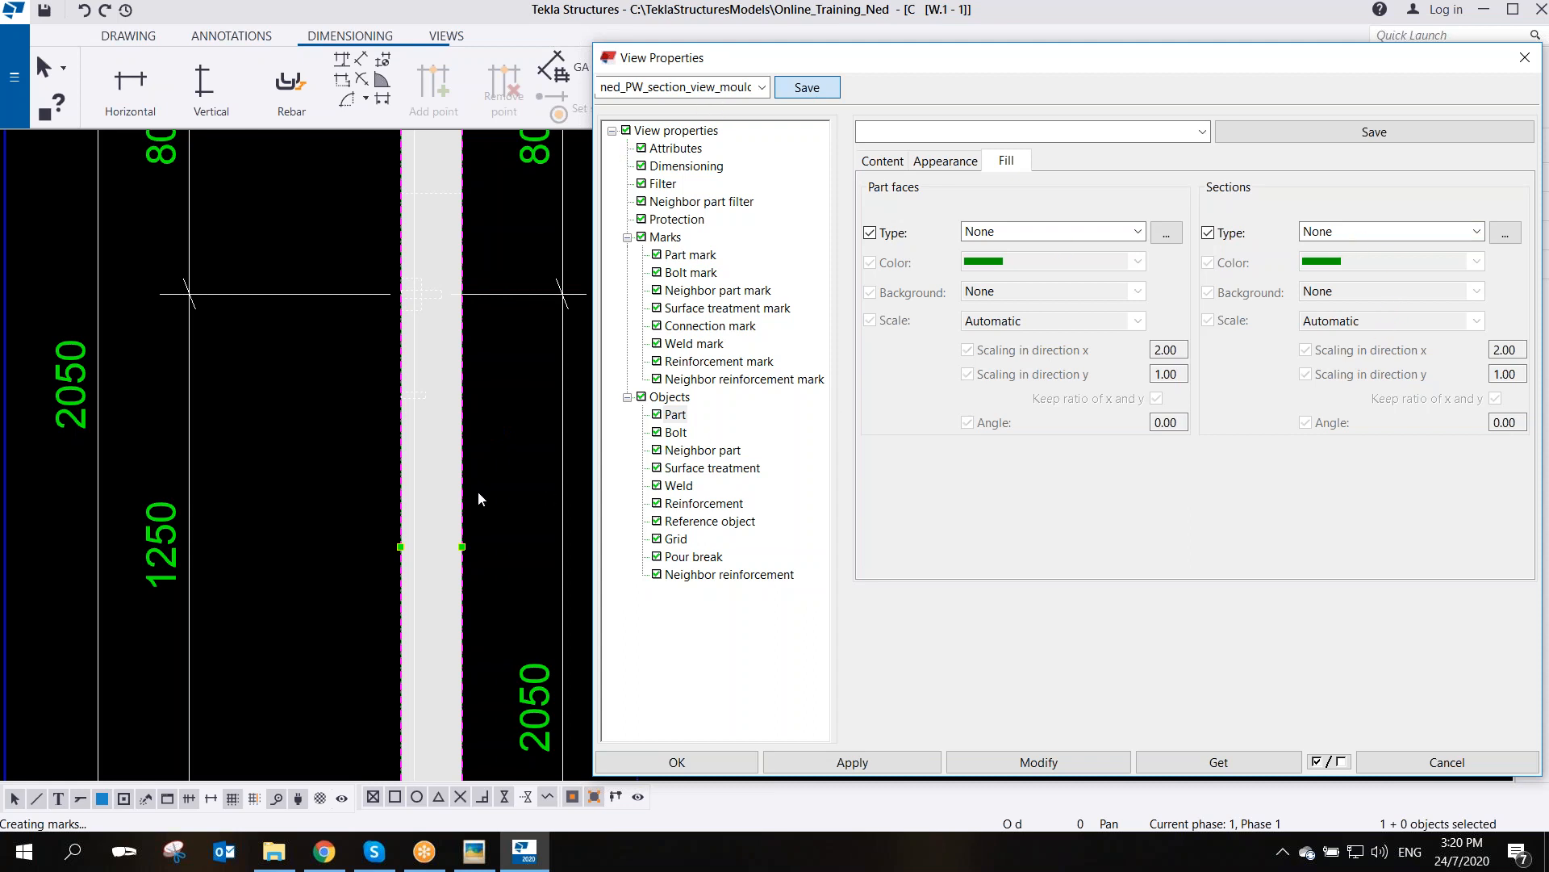
# - Modify section B-B with the new settings and review its dimensions along the whole section
pyautogui.scroll(-4, 477, 499)
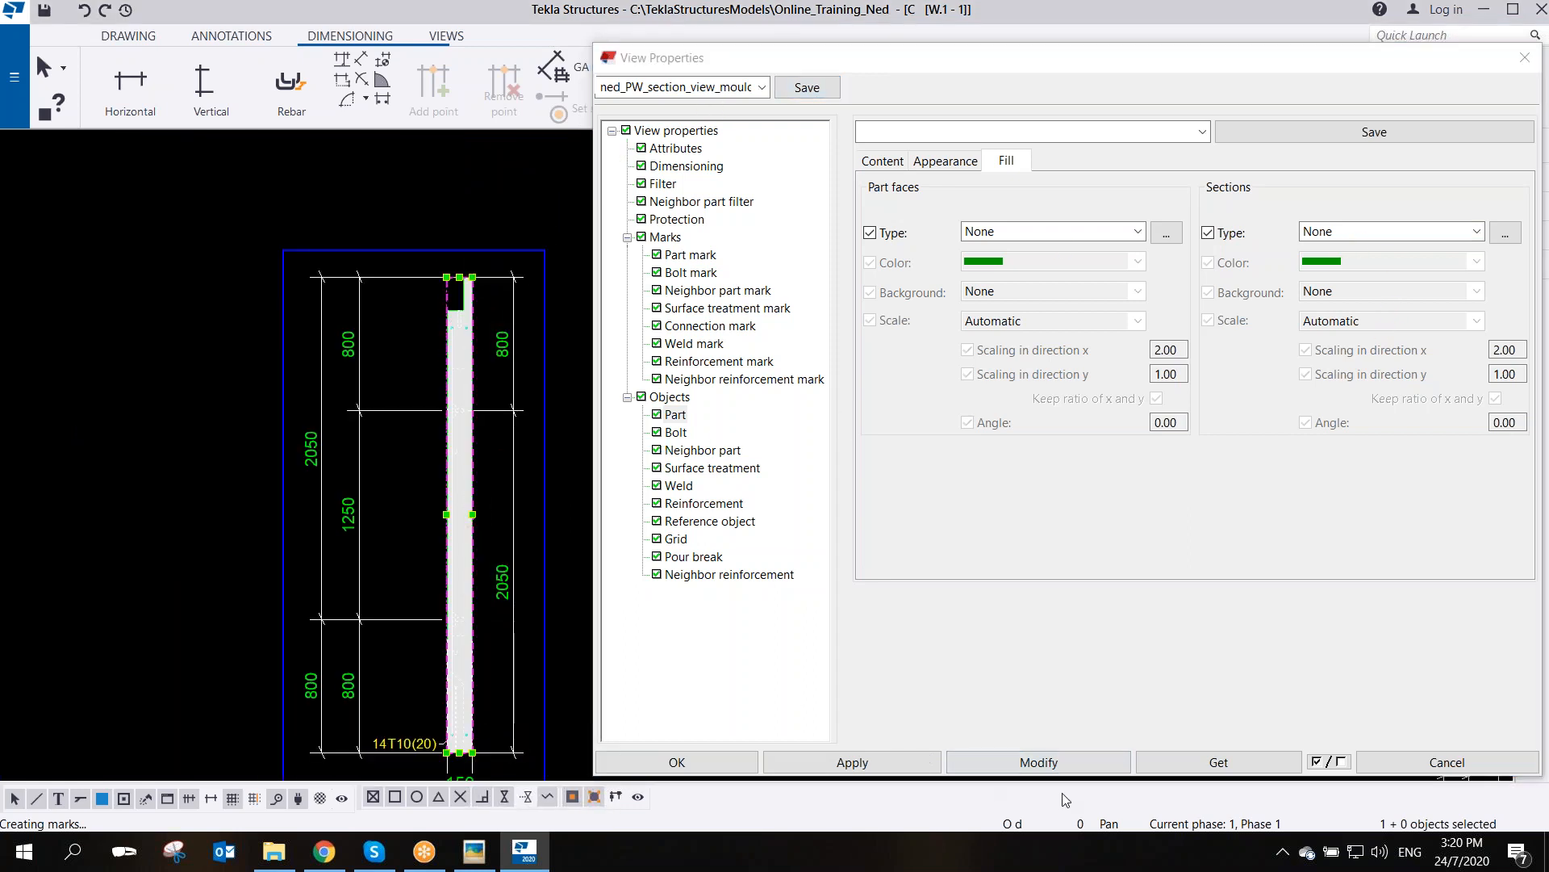
pyautogui.click(1062, 764)
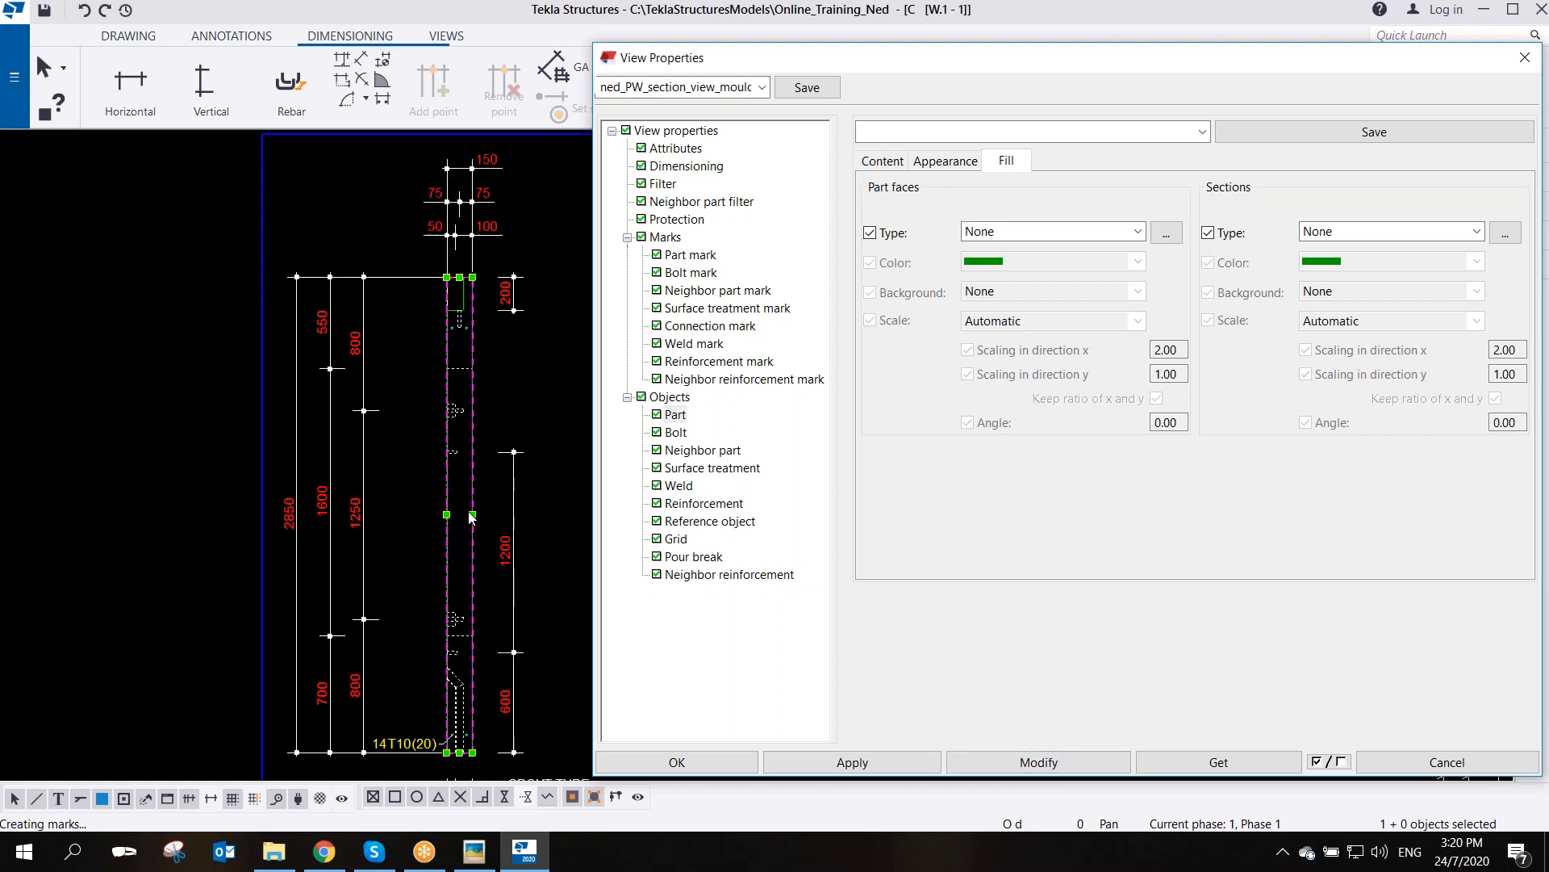
pyautogui.moveTo(470, 559)
pyautogui.mouseDown(button='middle')
pyautogui.moveTo(368, 519)
pyautogui.moveTo(359, 557)
pyautogui.moveTo(365, 390)
pyautogui.mouseUp(button='middle')
pyautogui.scroll(-3, 368, 519)
pyautogui.scroll(5, 358, 648)
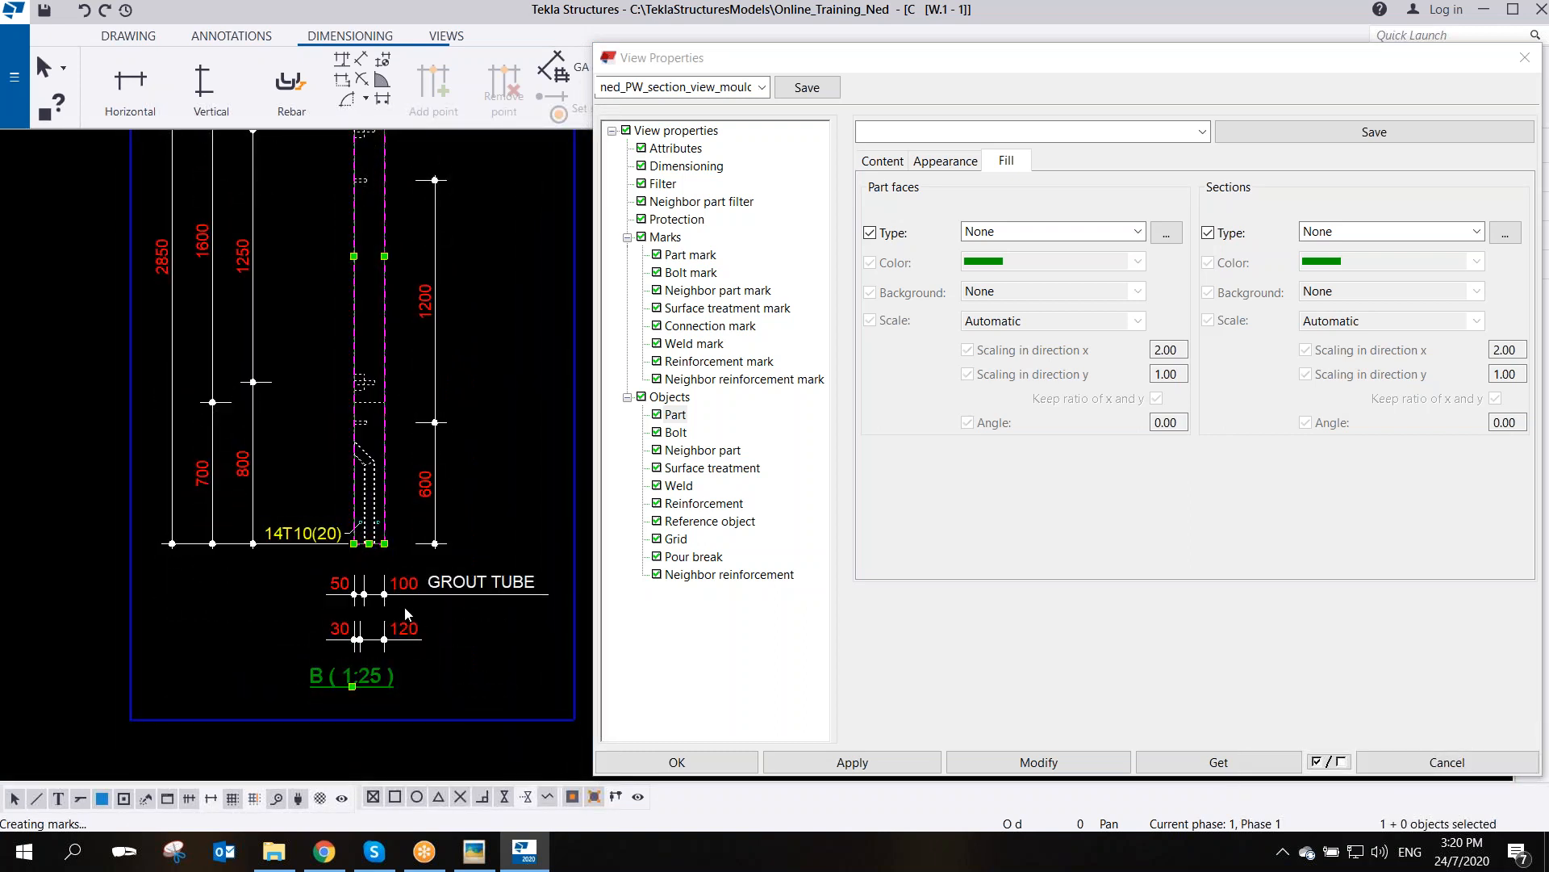
pyautogui.scroll(3, 386, 601)
pyautogui.scroll(-7, 383, 601)
pyautogui.scroll(4, 376, 305)
# - Open the section view's dimensioning rules and inspect the 50/100 dimension line above the section
pyautogui.click(707, 171)
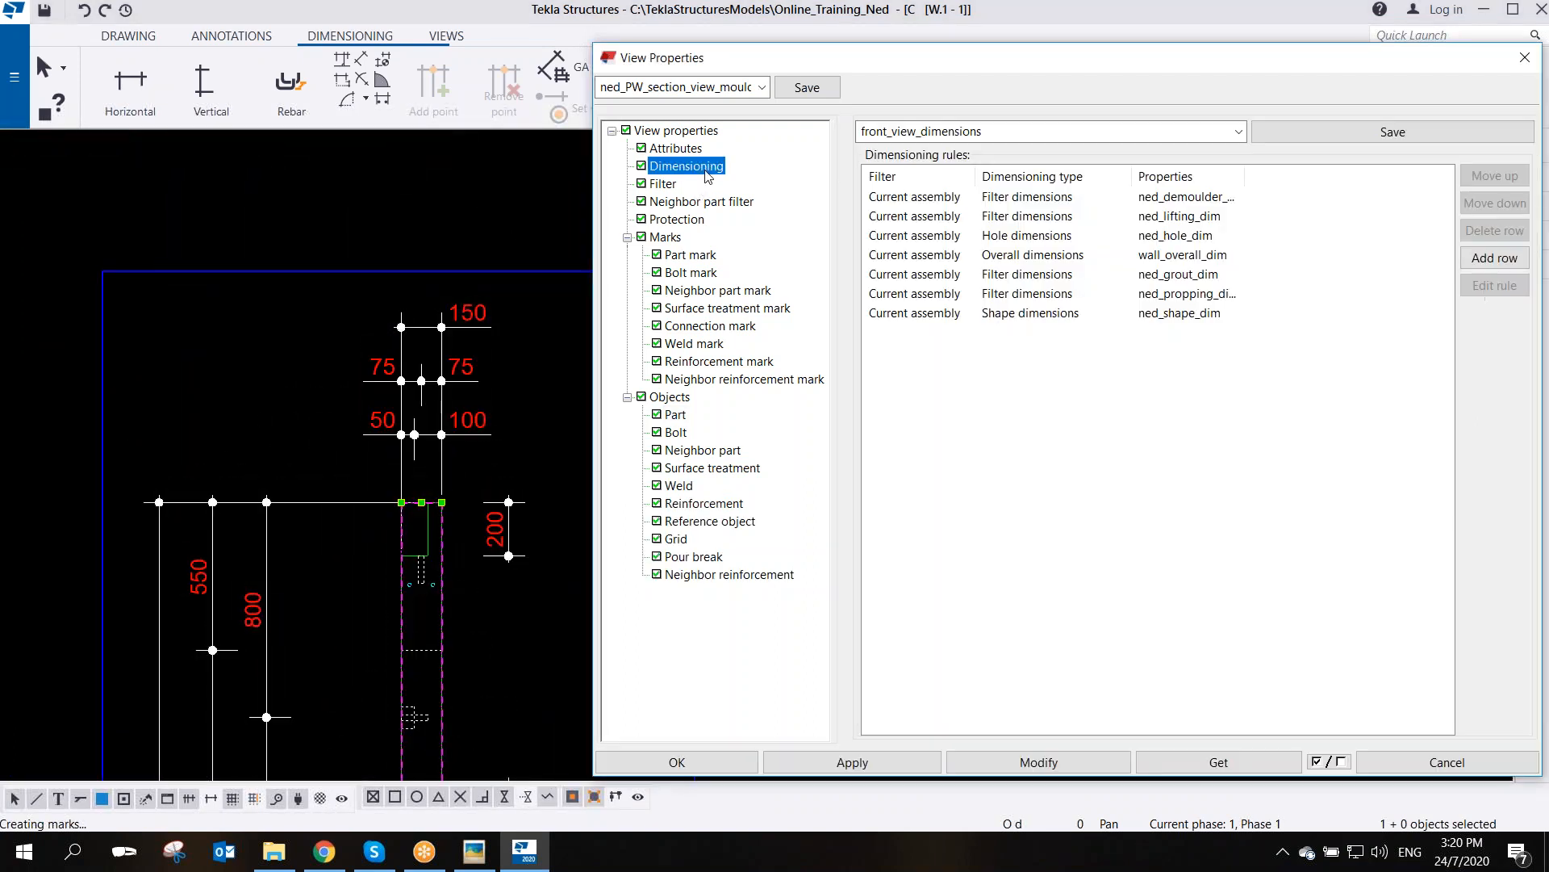
pyautogui.scroll(2, 504, 496)
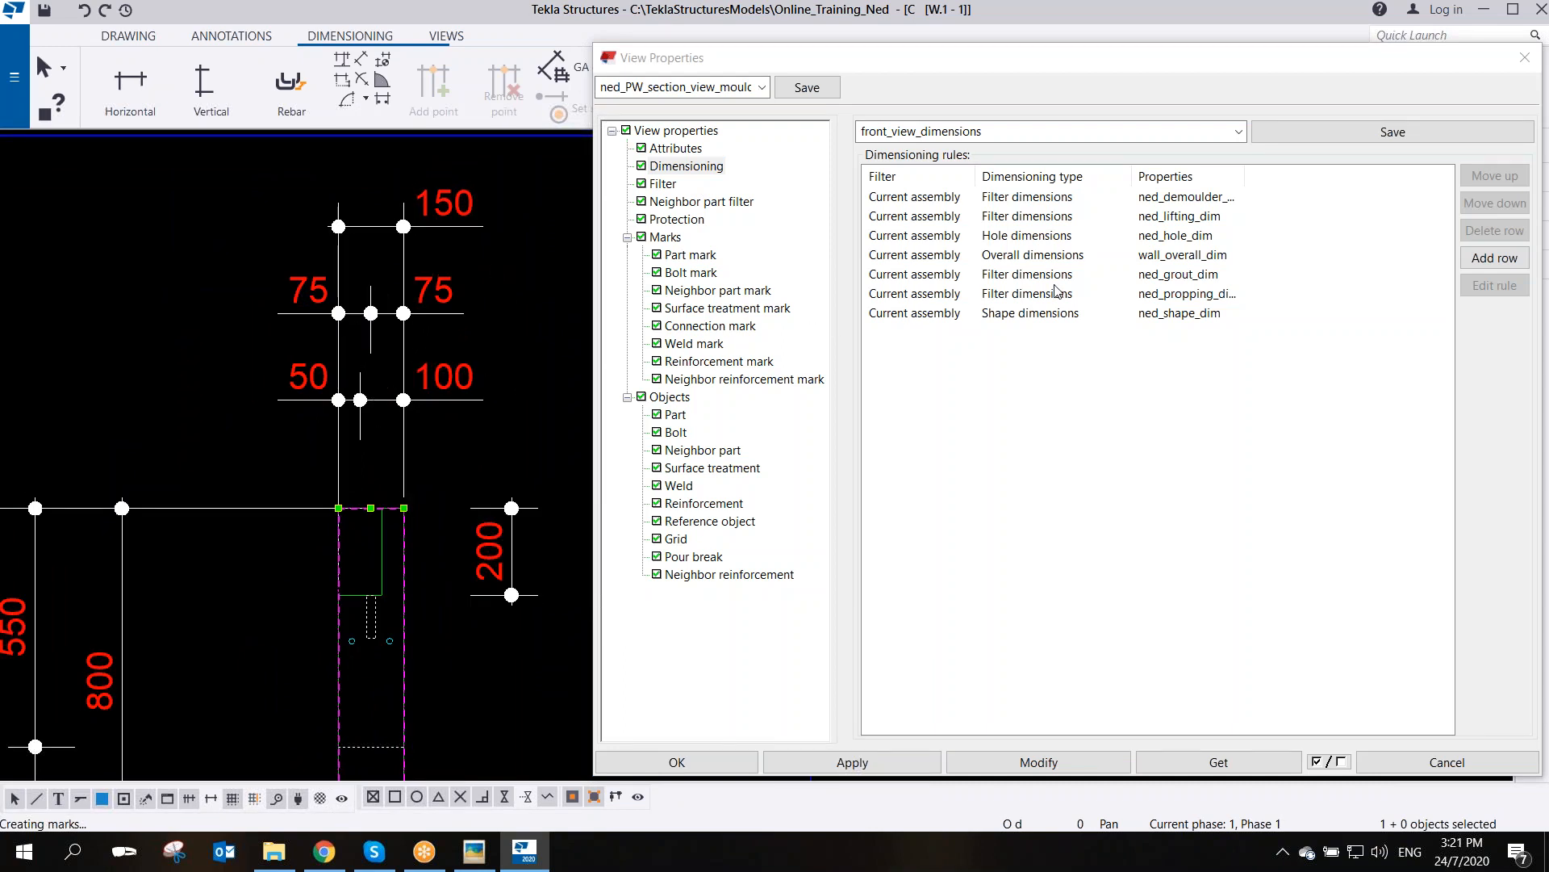
pyautogui.keyDown('ctrl'); pyautogui.click(373, 401); pyautogui.keyUp('ctrl')
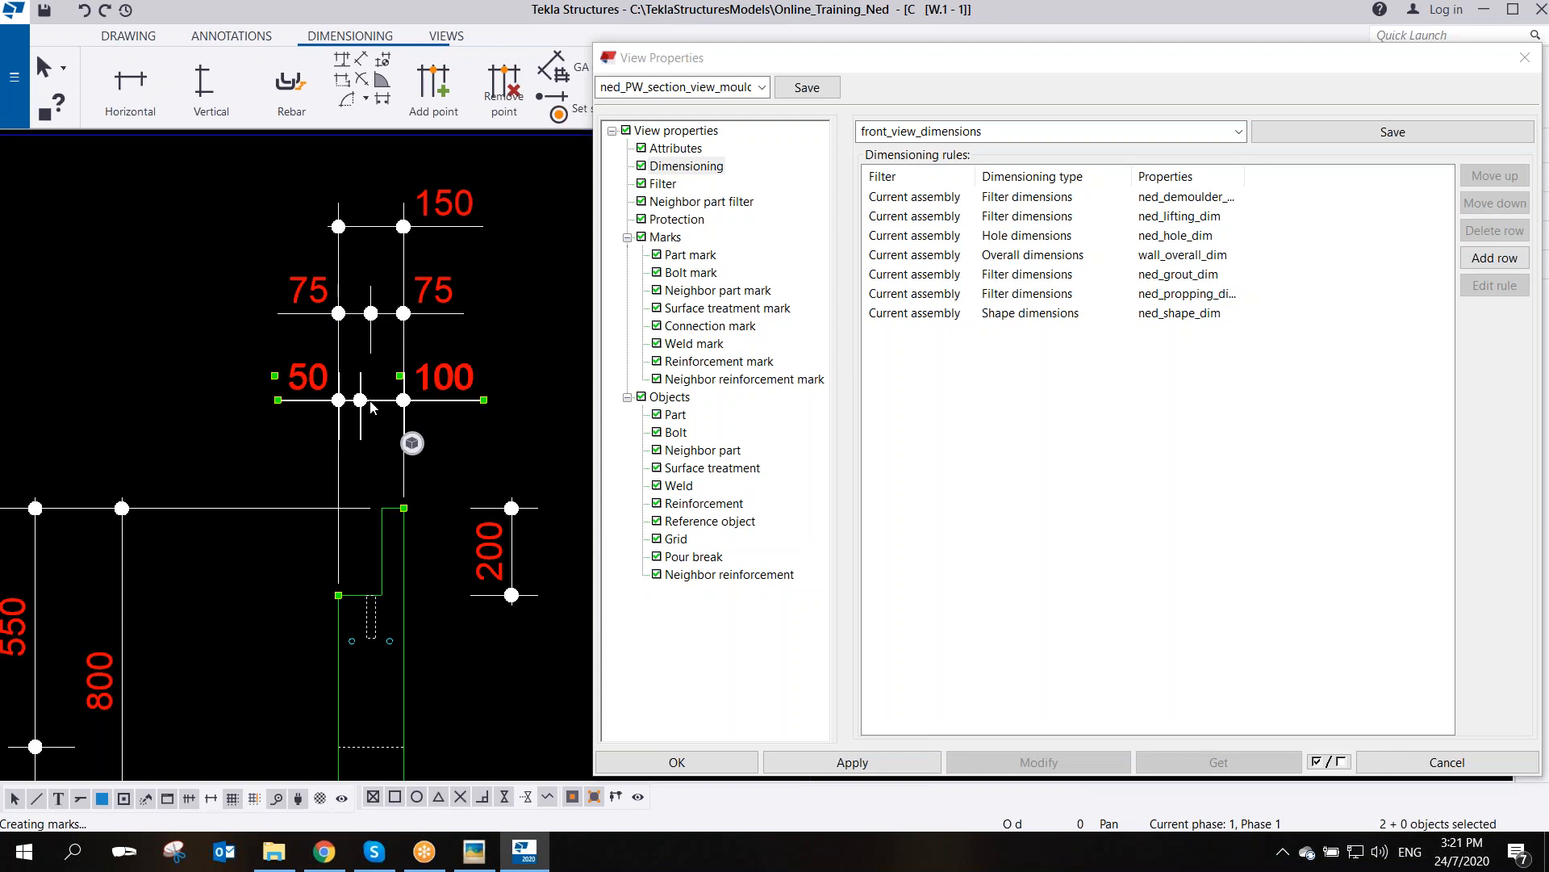
pyautogui.click(448, 450)
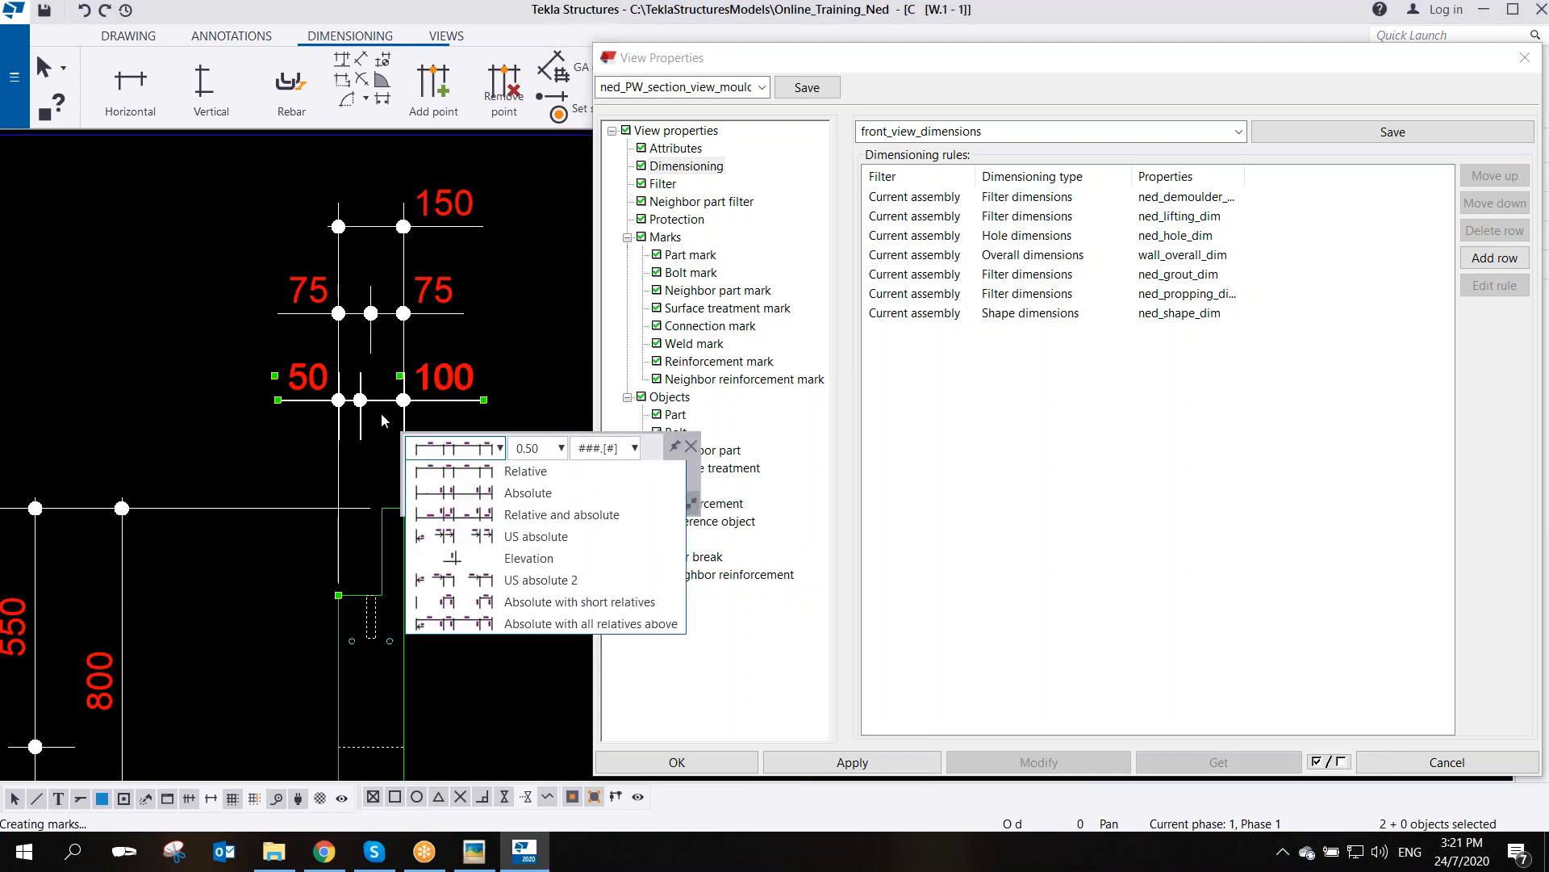
pyautogui.click(492, 379)
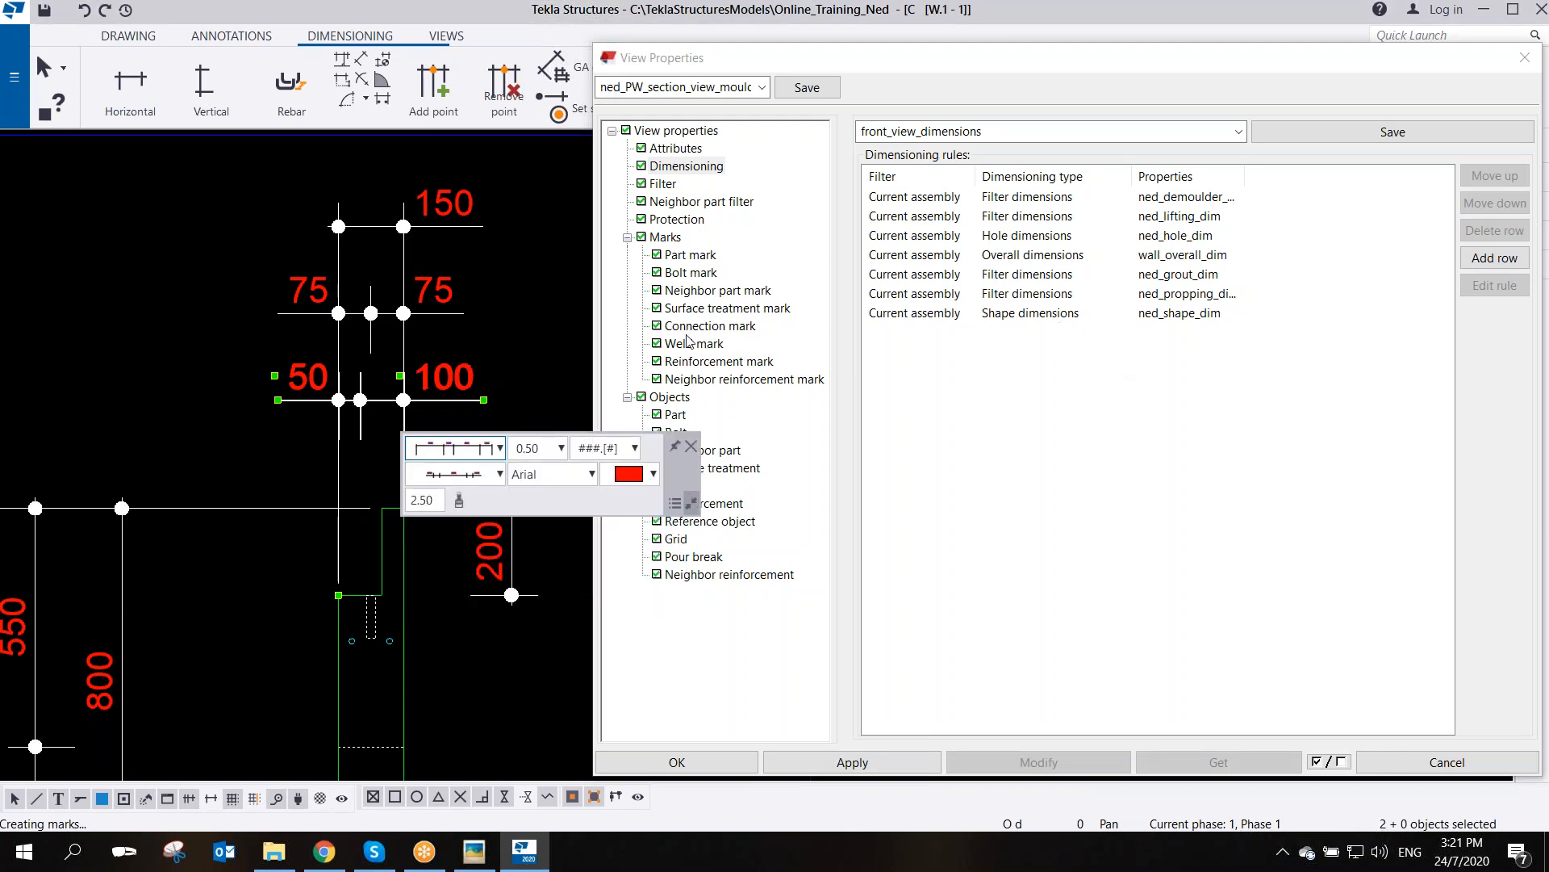
pyautogui.click(550, 298)
pyautogui.scroll(-4, 550, 298)
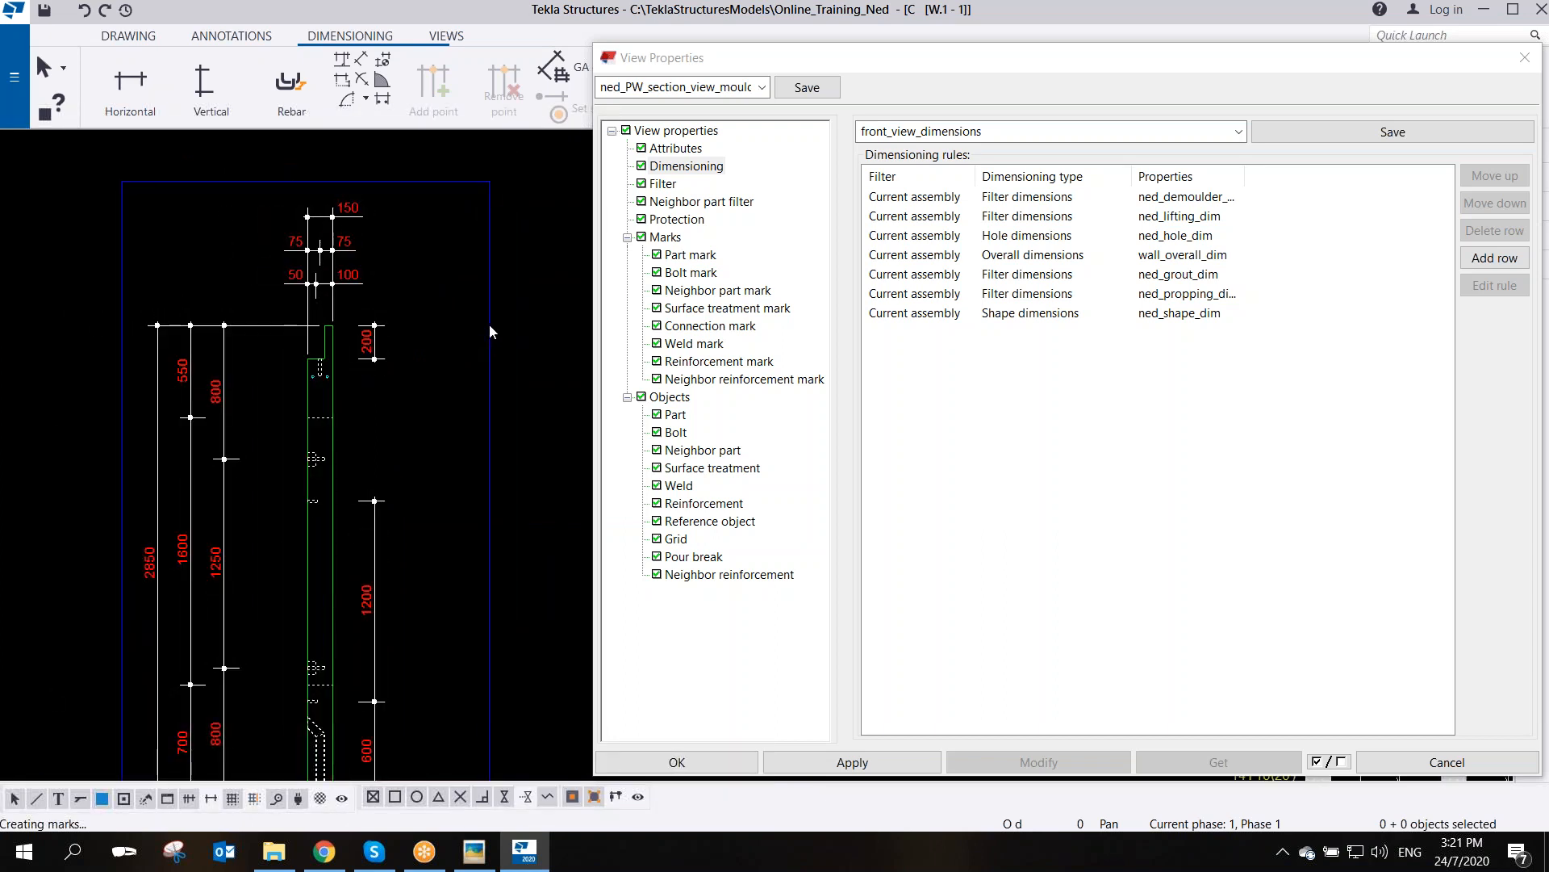
# - Check which dimensions of the section the Shape dimensions and ned_propping_dim rules create
pyautogui.click(490, 331)
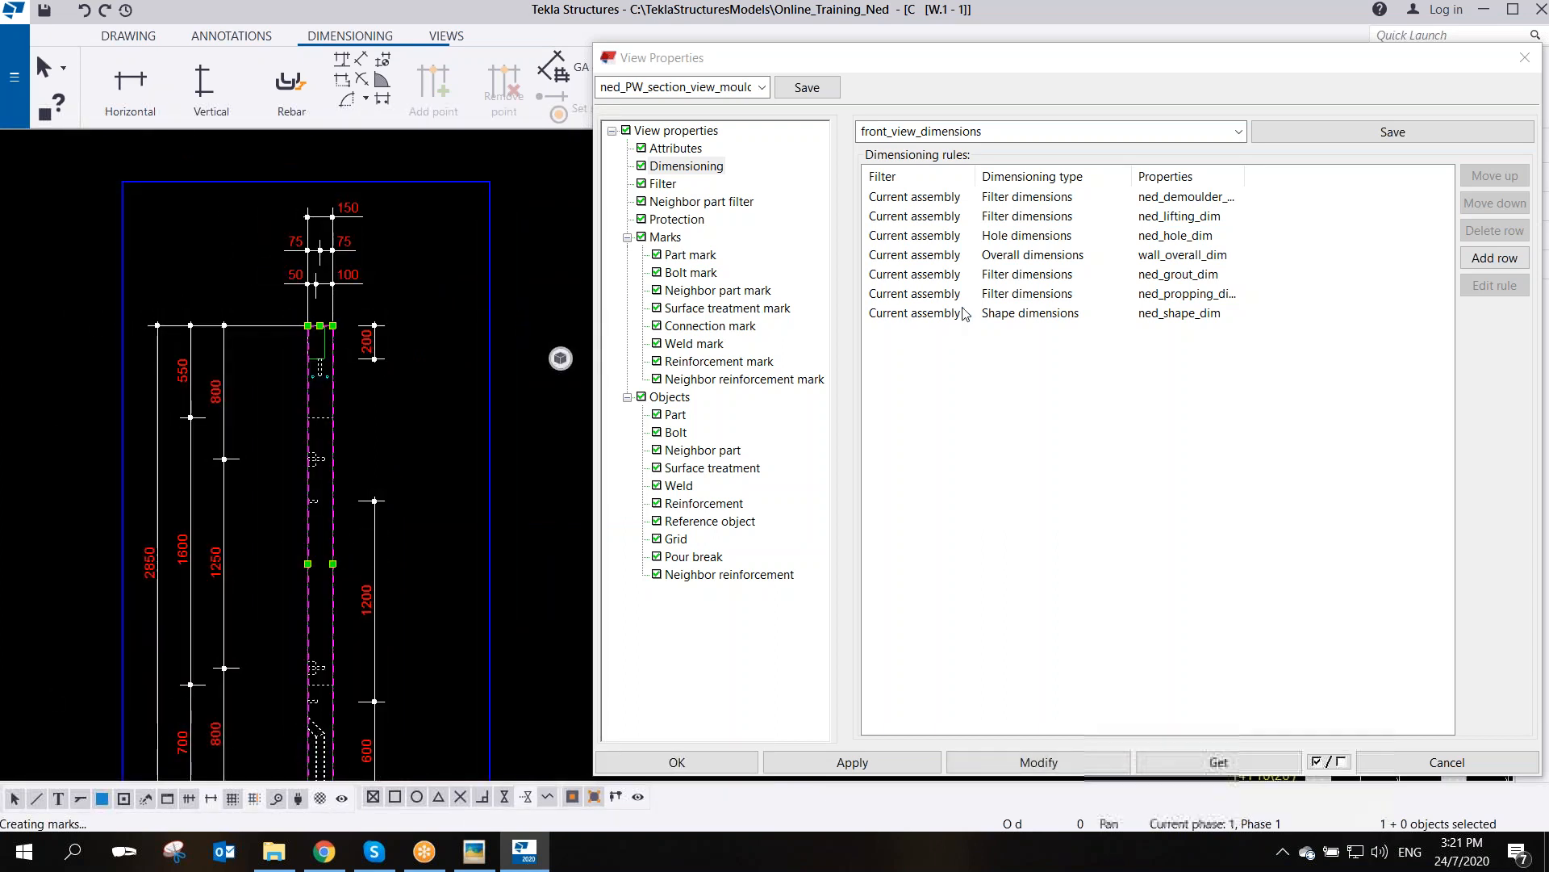
pyautogui.click(1008, 320)
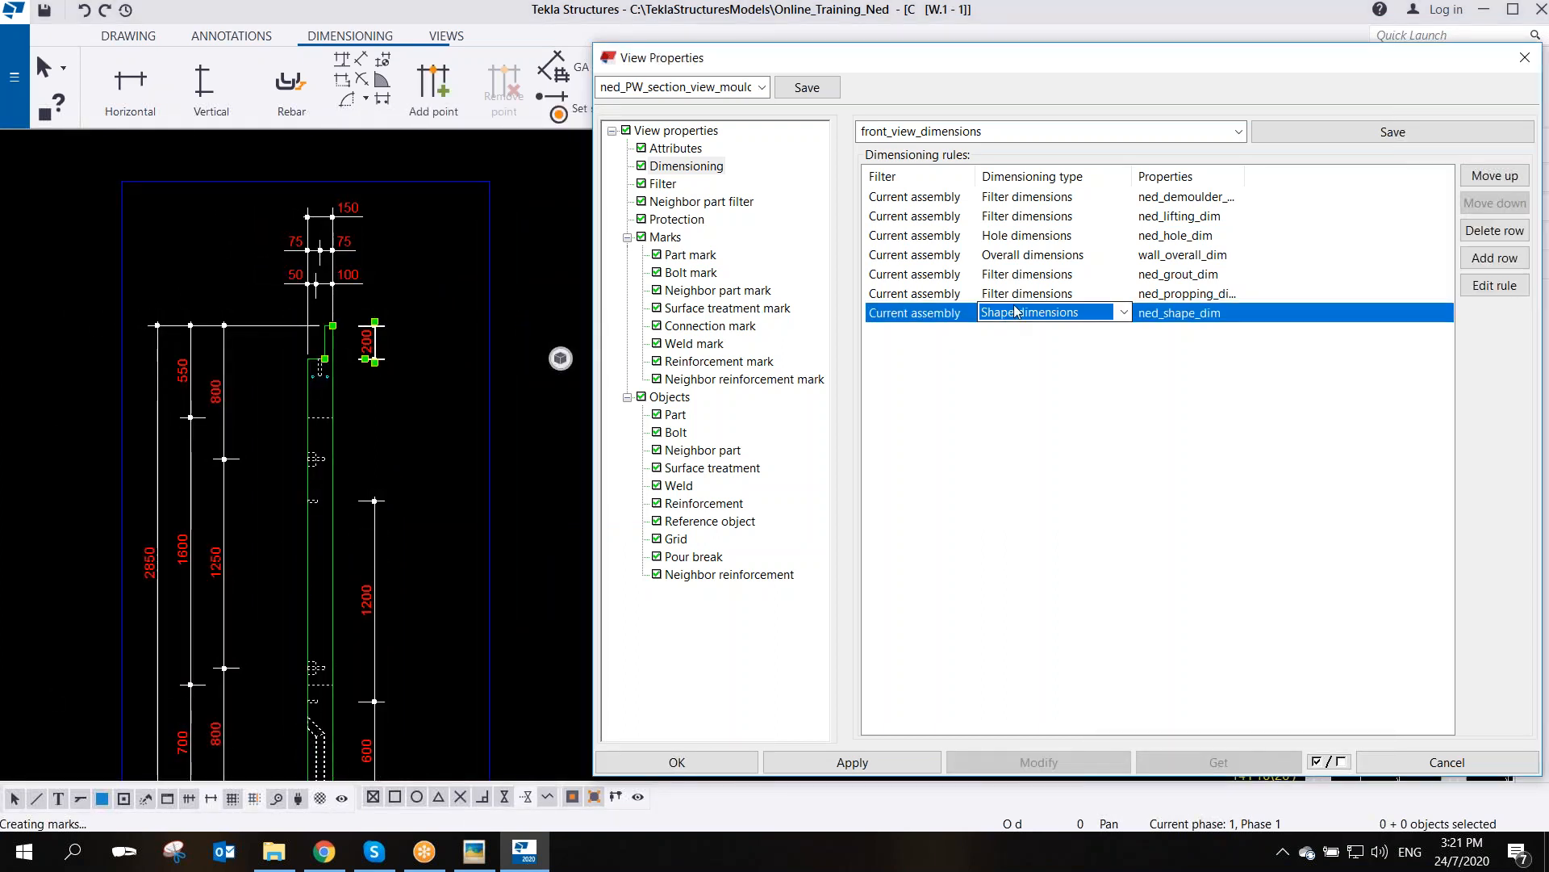
pyautogui.click(1195, 297)
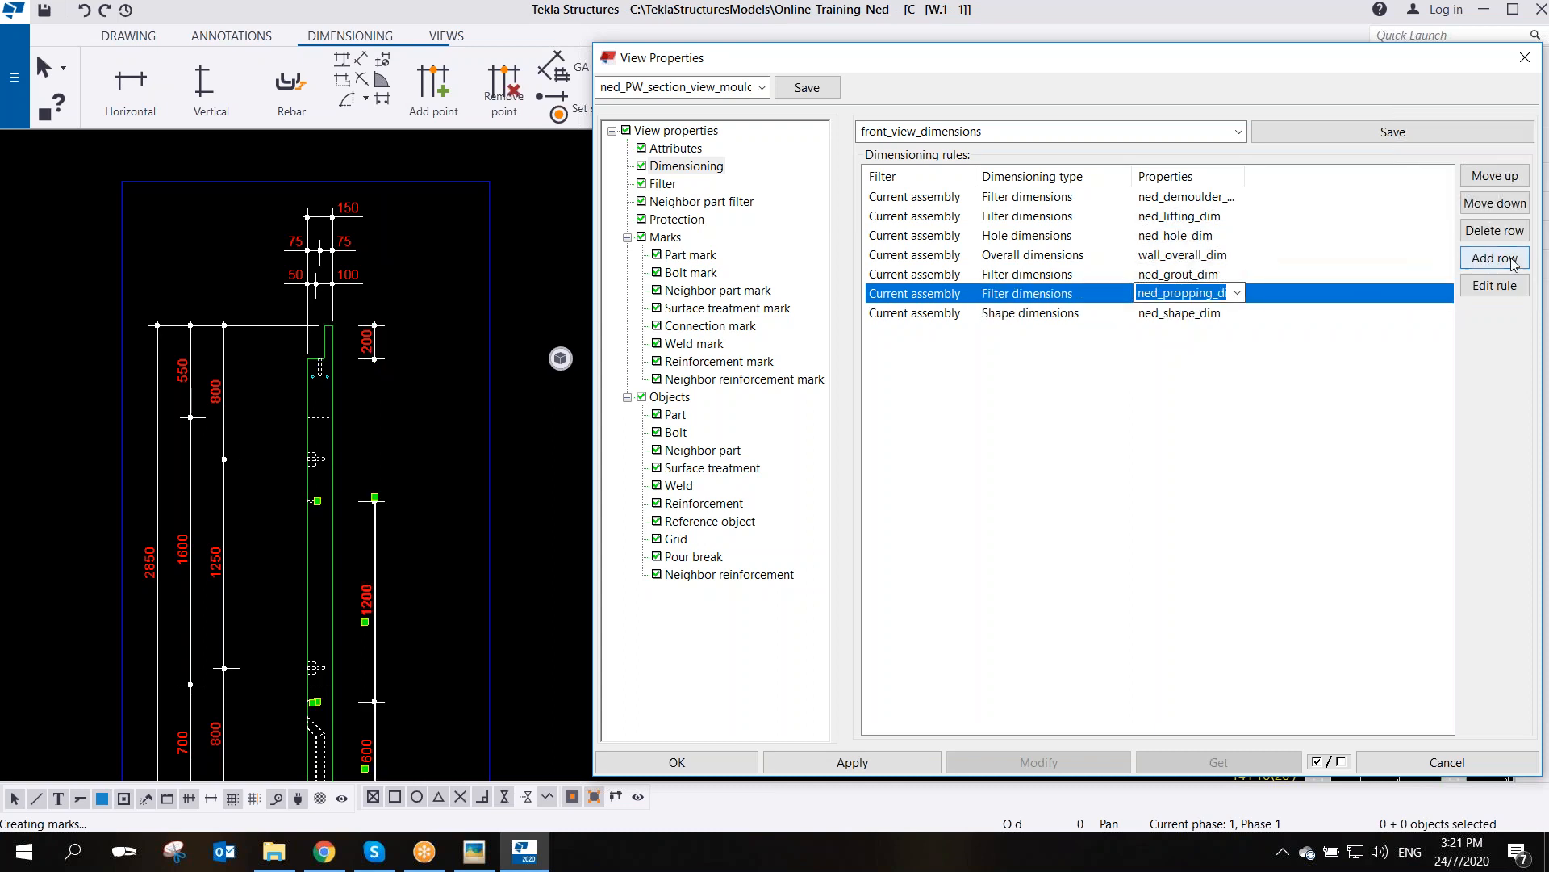
# - Delete the ned_propping_dim and ned_grout_dim rules from the section view's dimensioning rules
pyautogui.click(1497, 232)
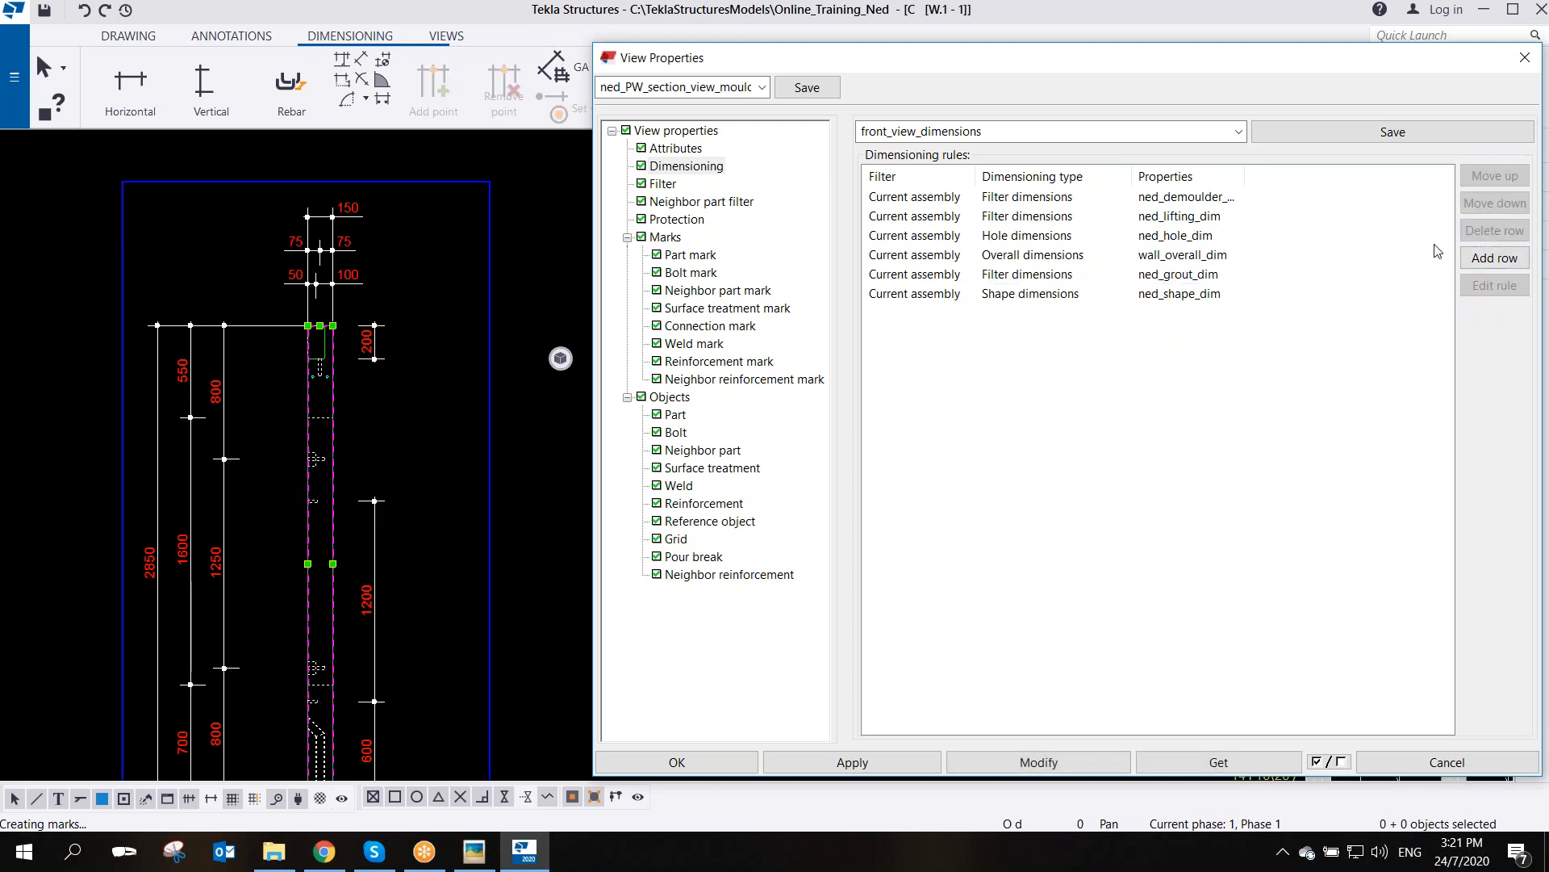
pyautogui.click(1178, 274)
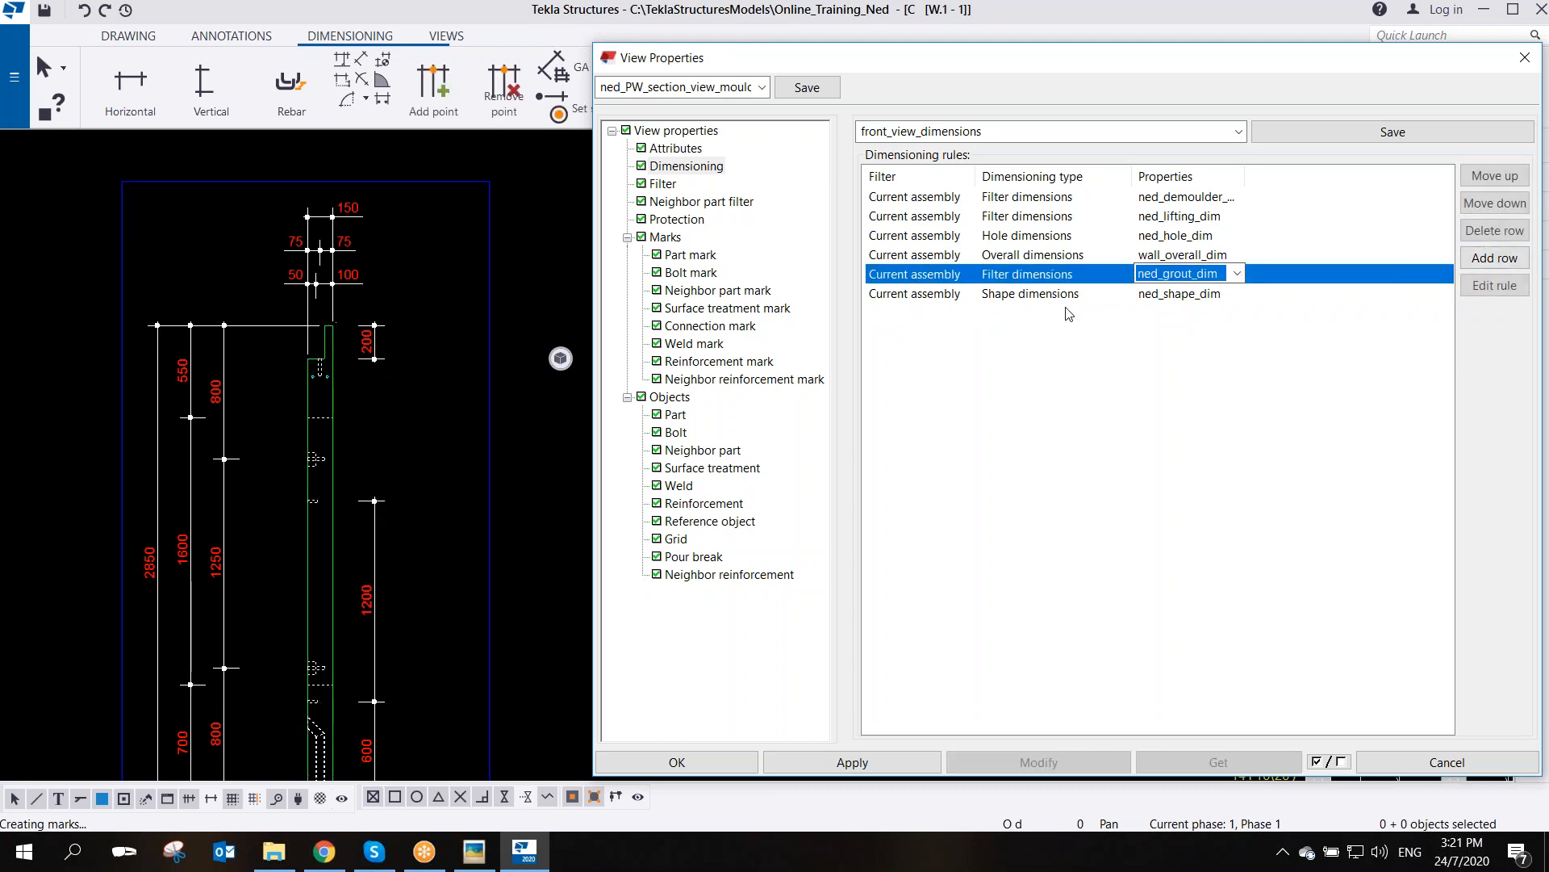
pyautogui.scroll(2, 336, 574)
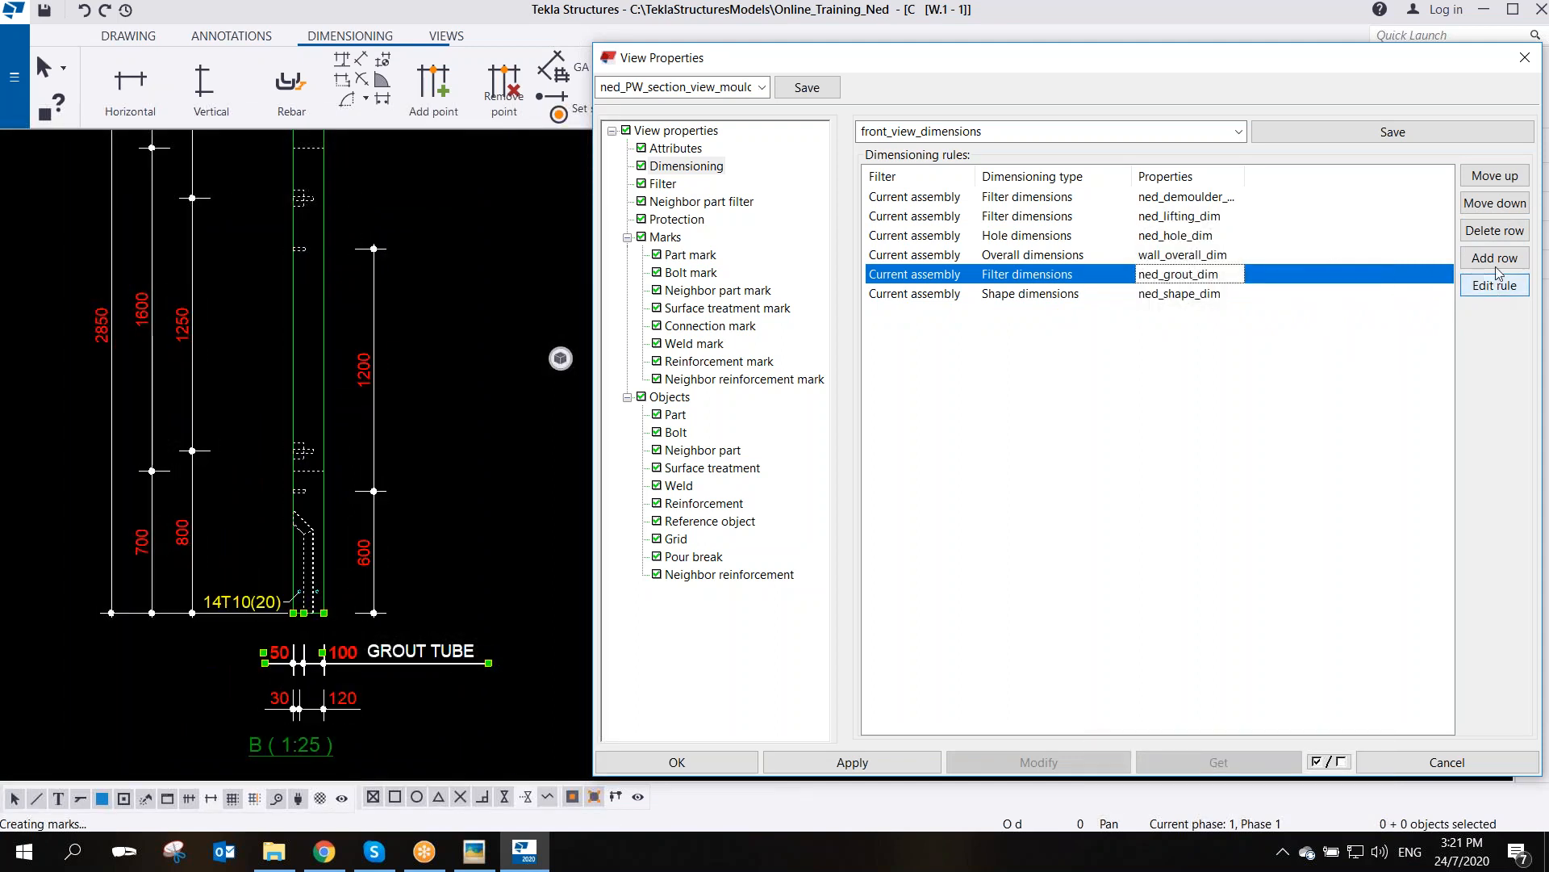
pyautogui.click(1495, 231)
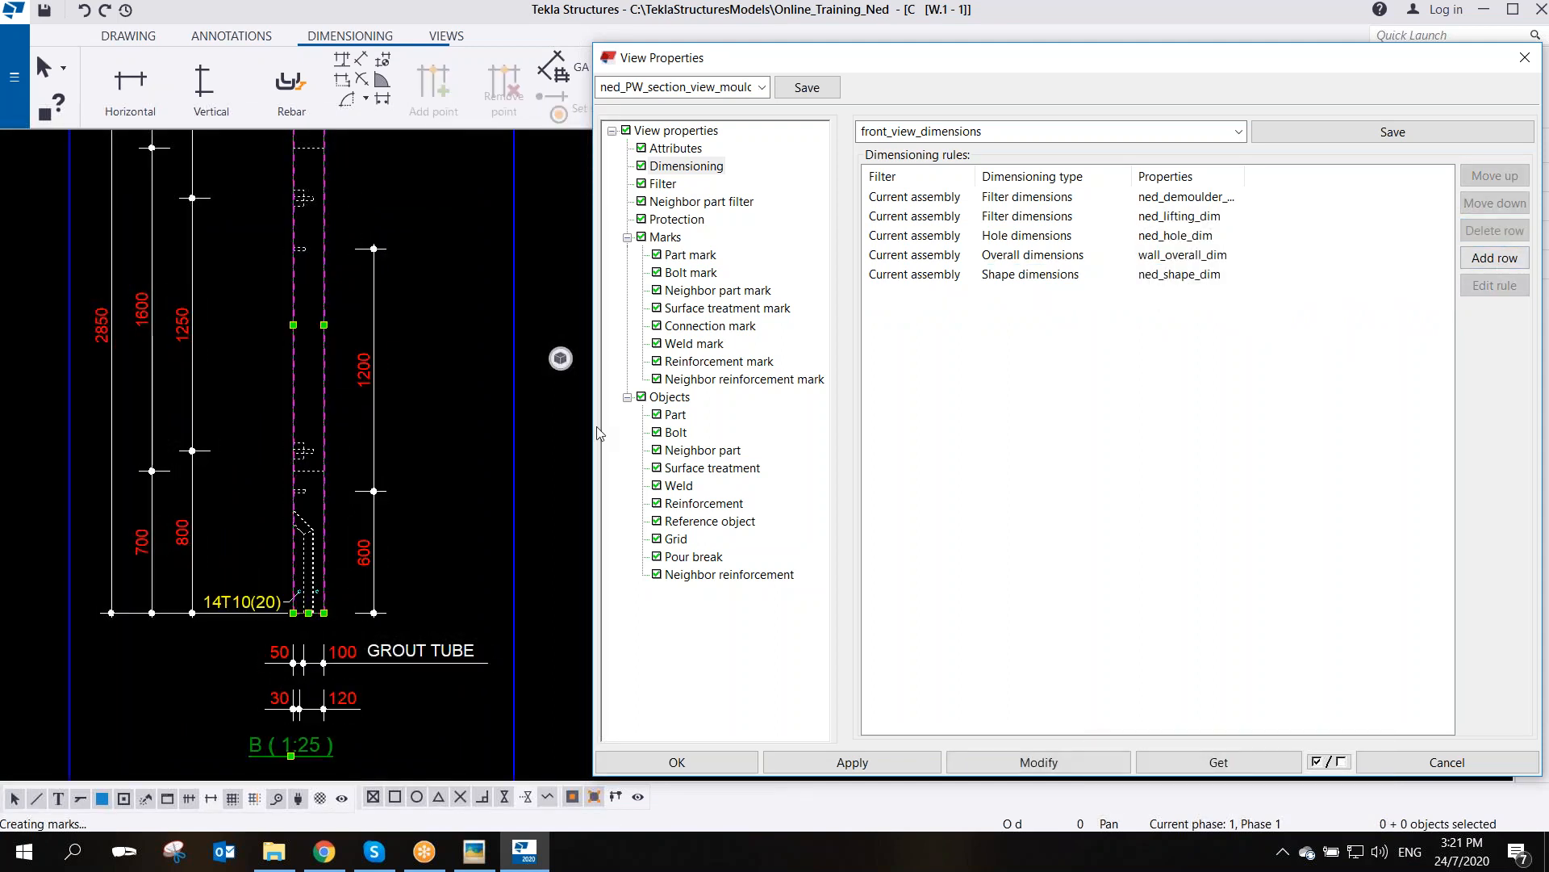
# - Check the ned_hole_dim and ned_lifting_dim rules against the section's dimensions, and delete the ned_demoulder filter dimension rule
pyautogui.click(1186, 236)
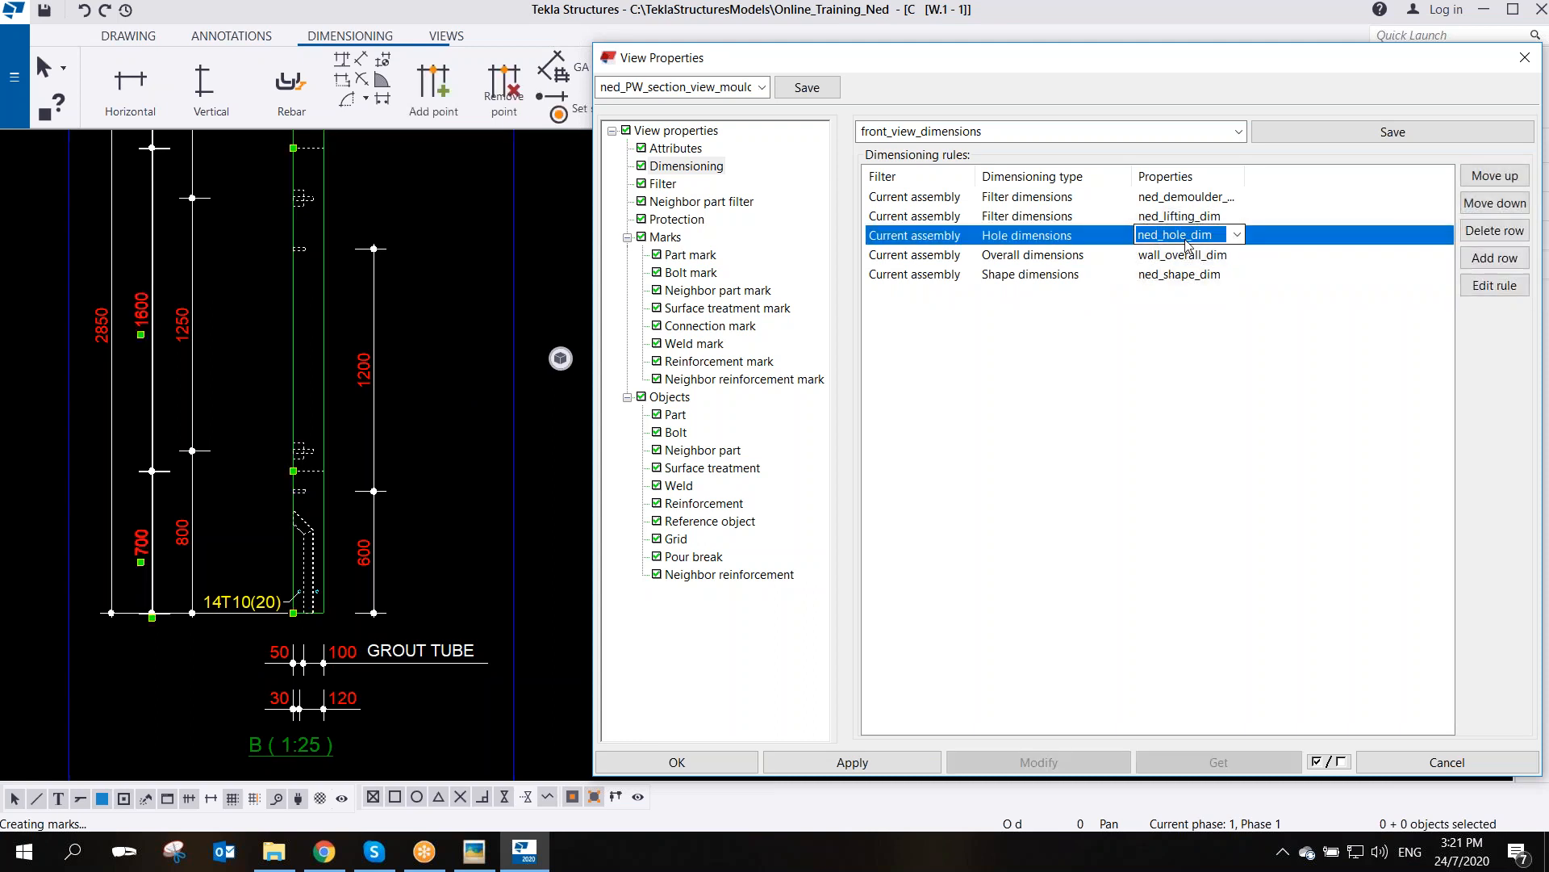
pyautogui.click(1186, 217)
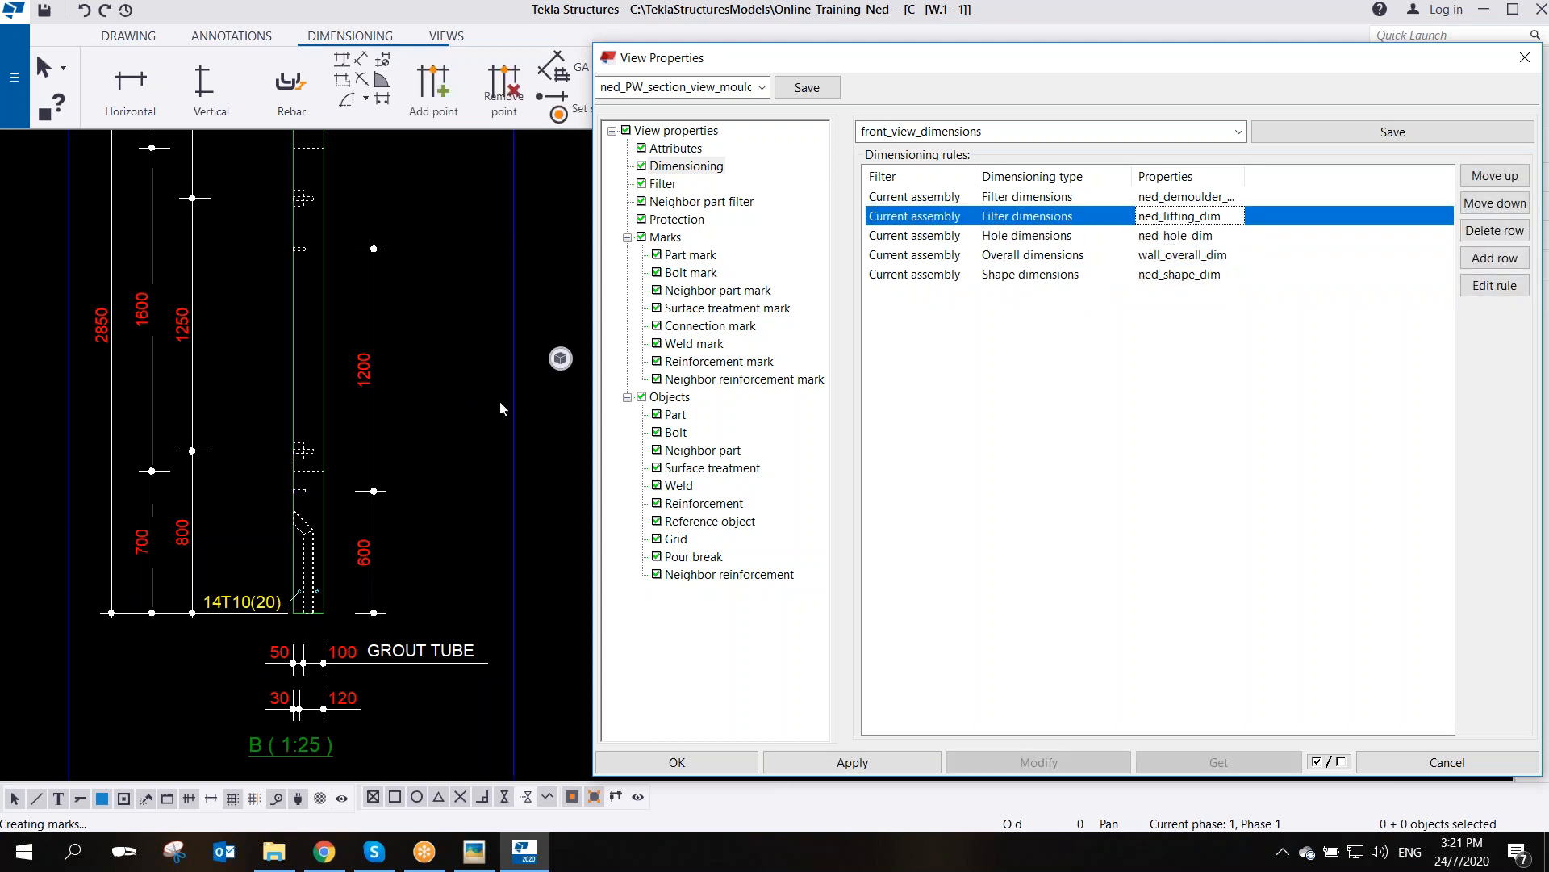
pyautogui.moveTo(376, 170); pyautogui.dragTo(423, 329, button='middle')
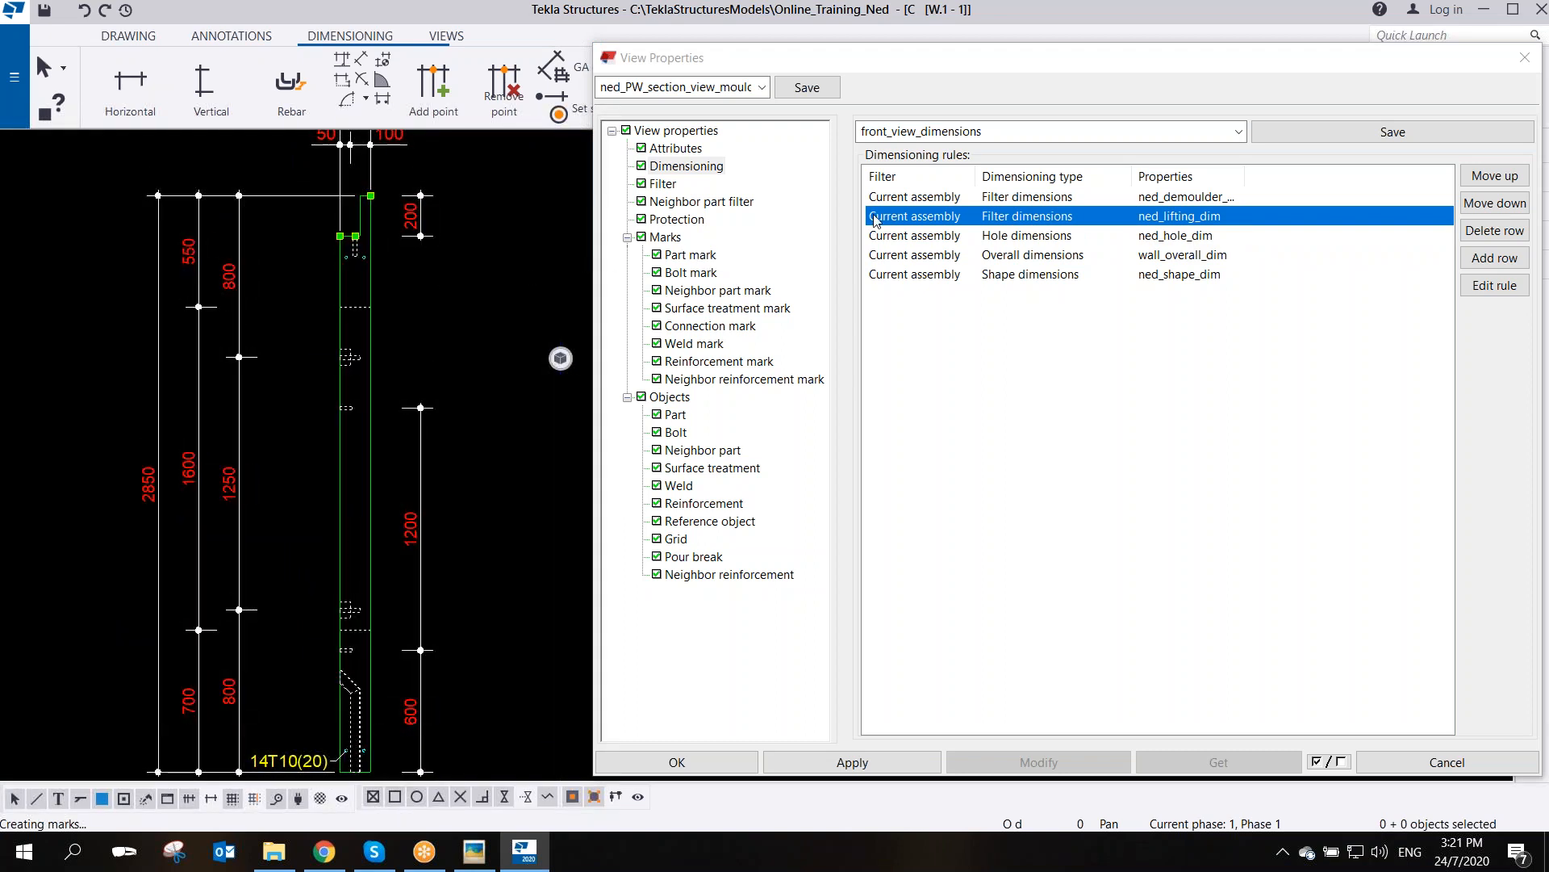
pyautogui.click(1161, 198)
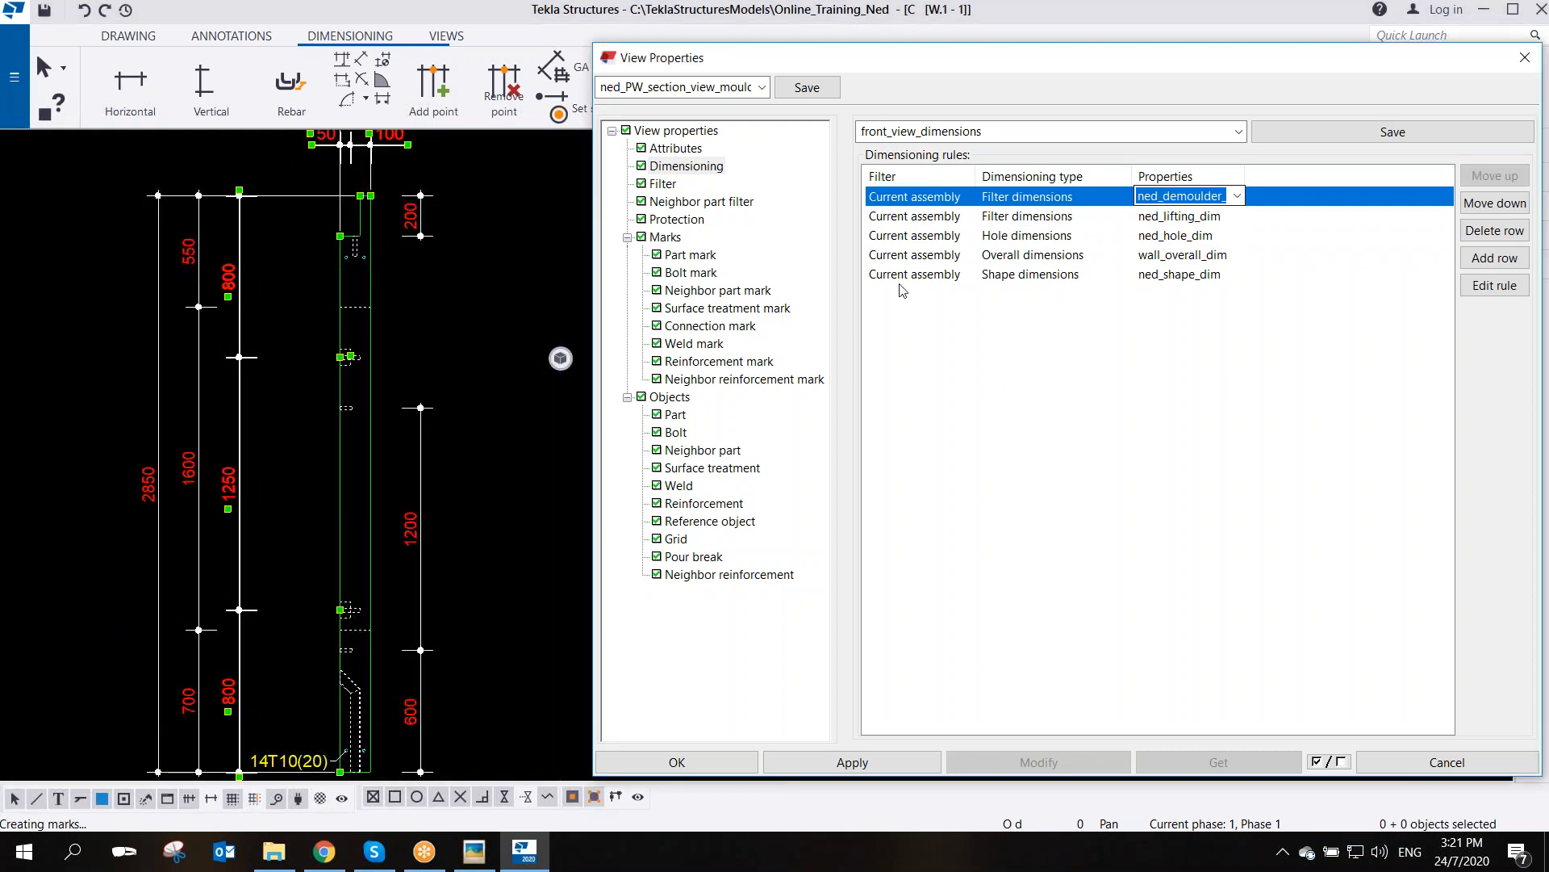
pyautogui.scroll(-3, 344, 357)
pyautogui.scroll(4, 380, 186)
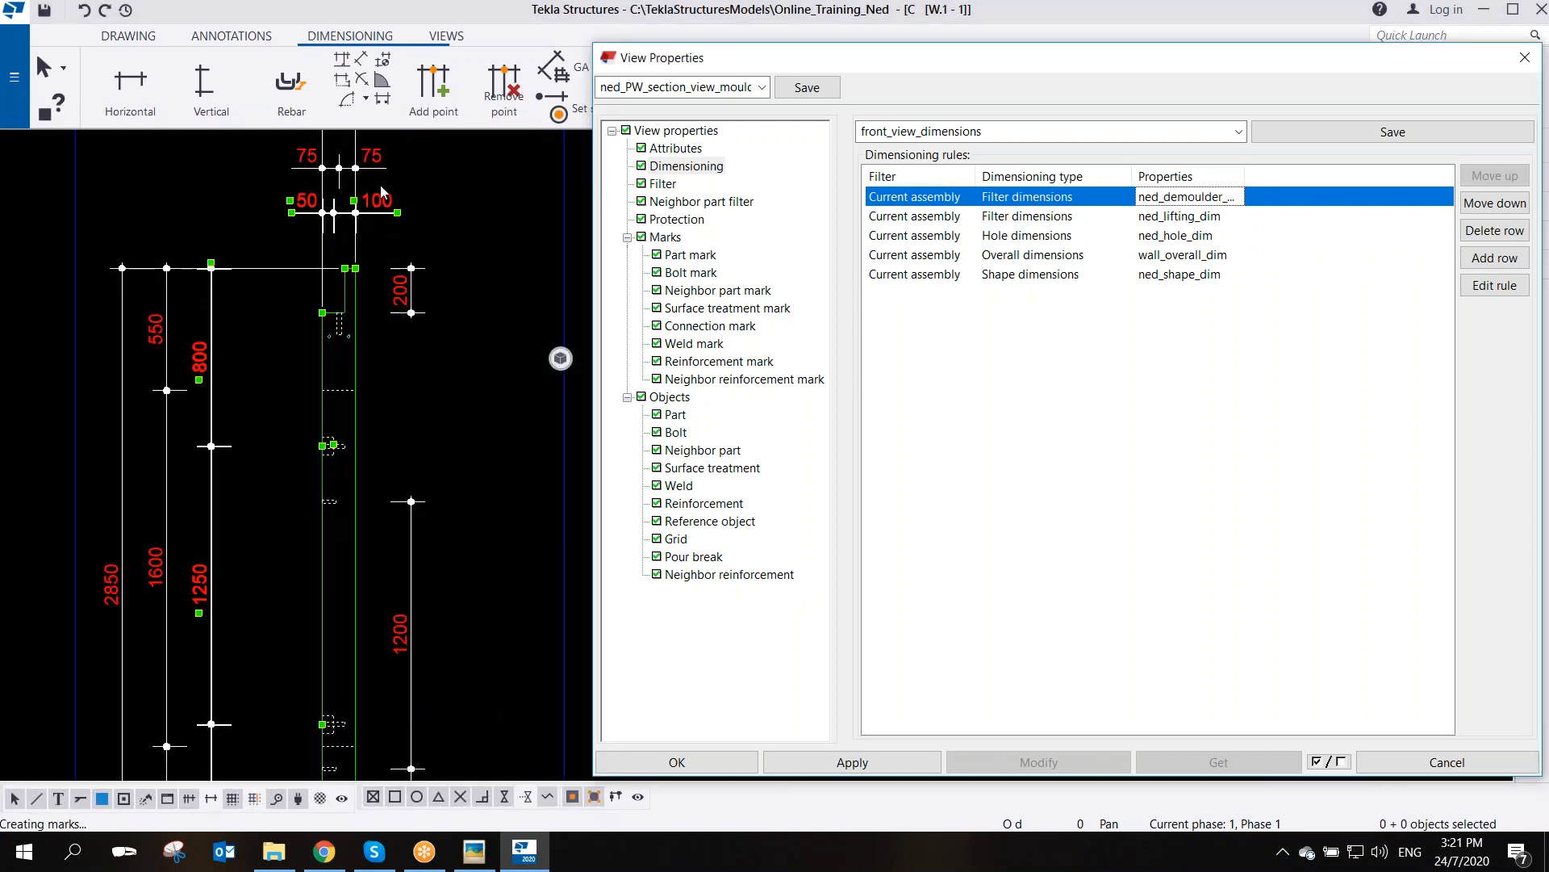
pyautogui.moveTo(380, 186); pyautogui.dragTo(390, 264, button='middle')
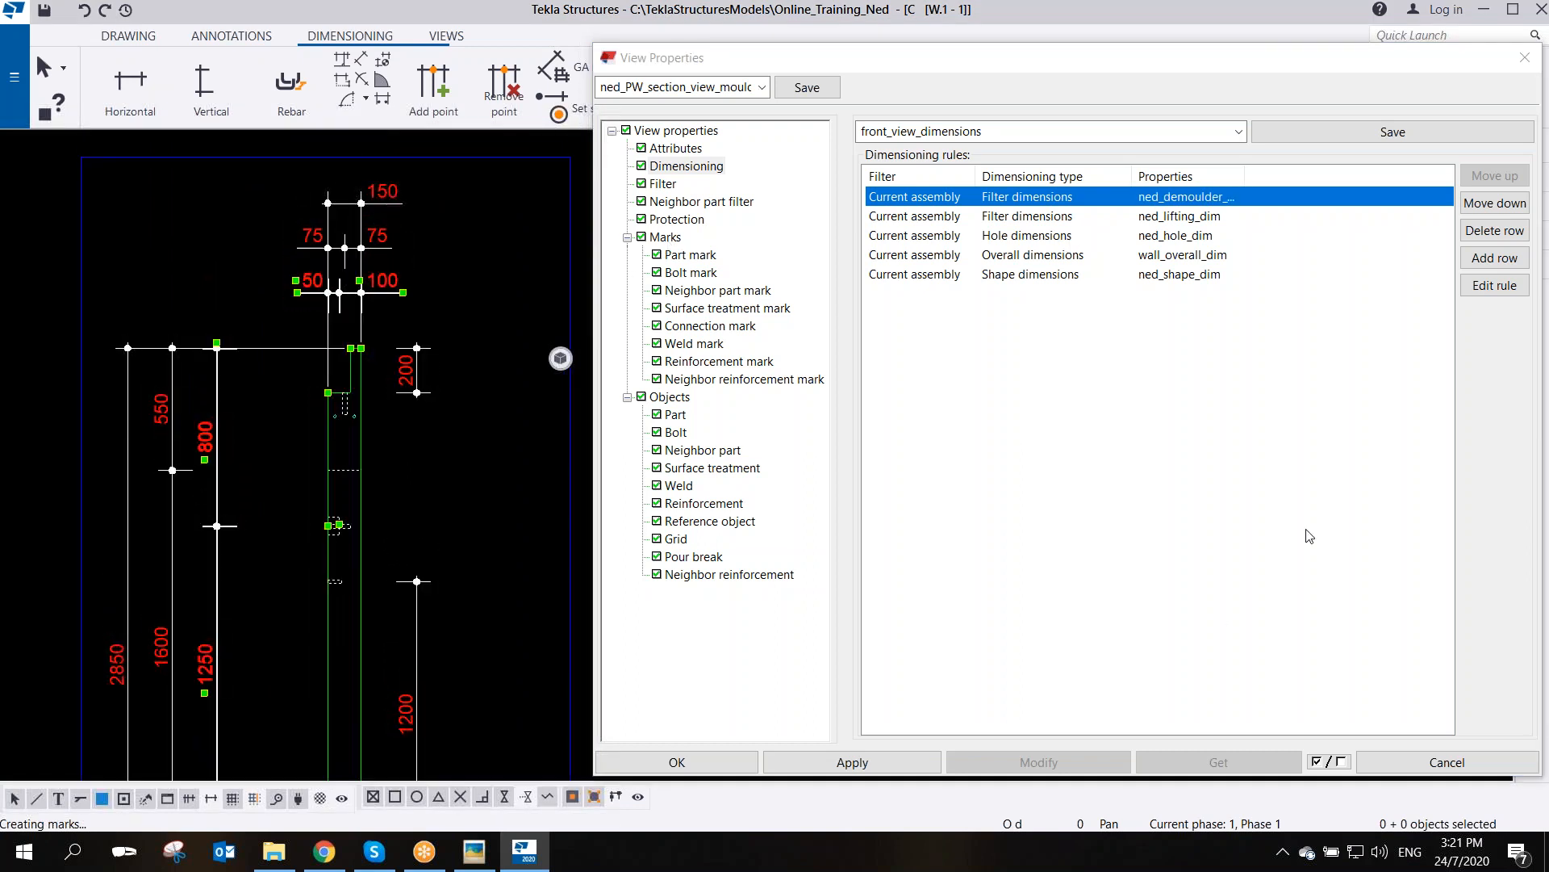
pyautogui.click(1489, 234)
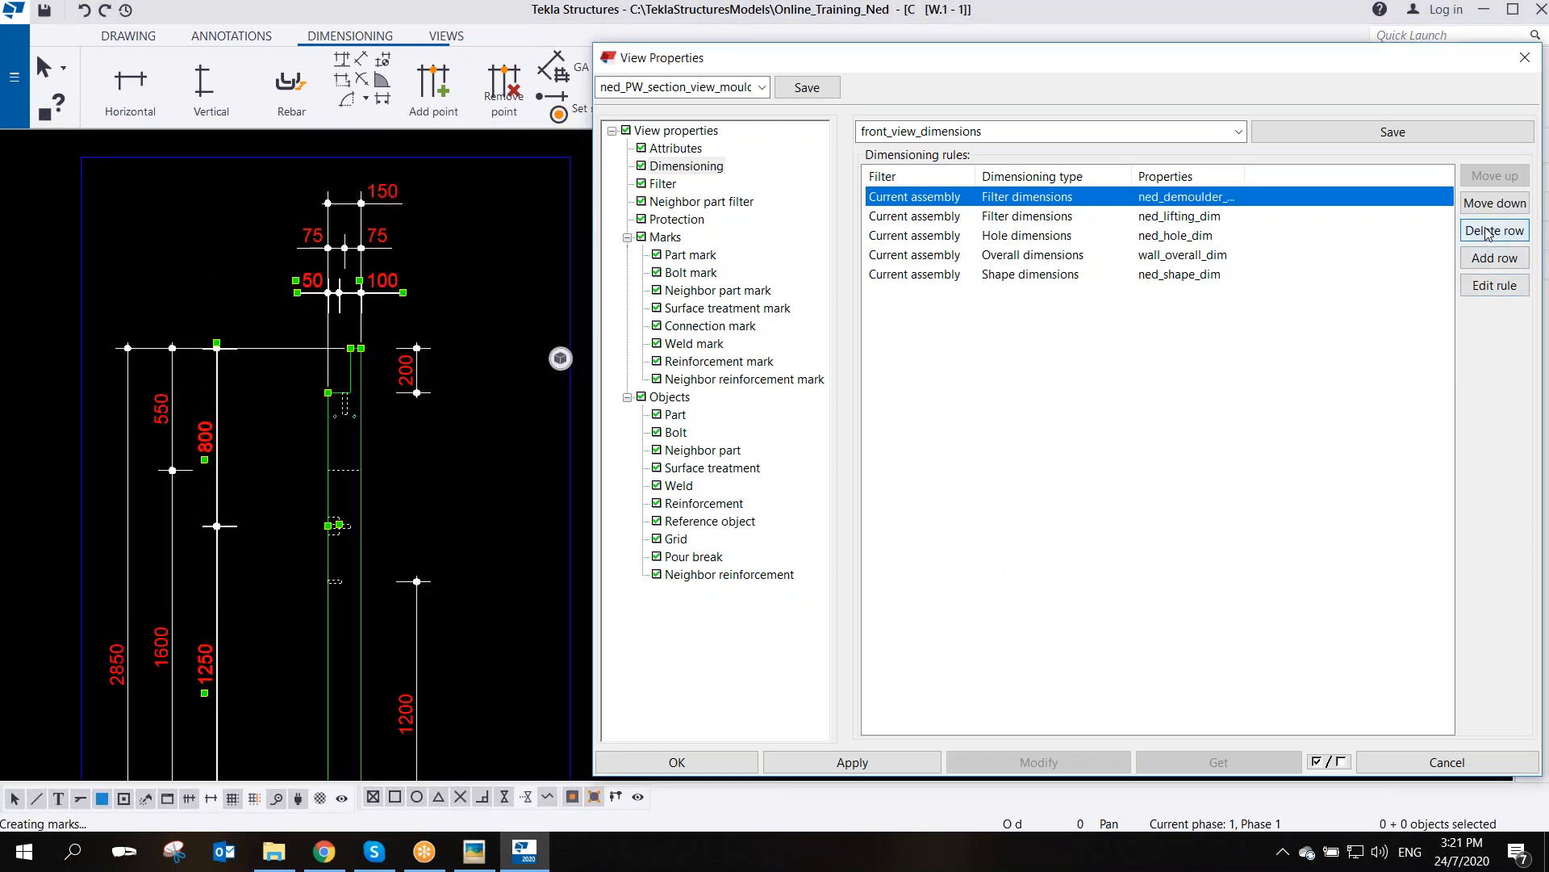
pyautogui.click(1488, 232)
# - Modify section B with the reduced dimensioning rules and save the ned_PW_section_view_mould view settings
pyautogui.scroll(-3, 433, 409)
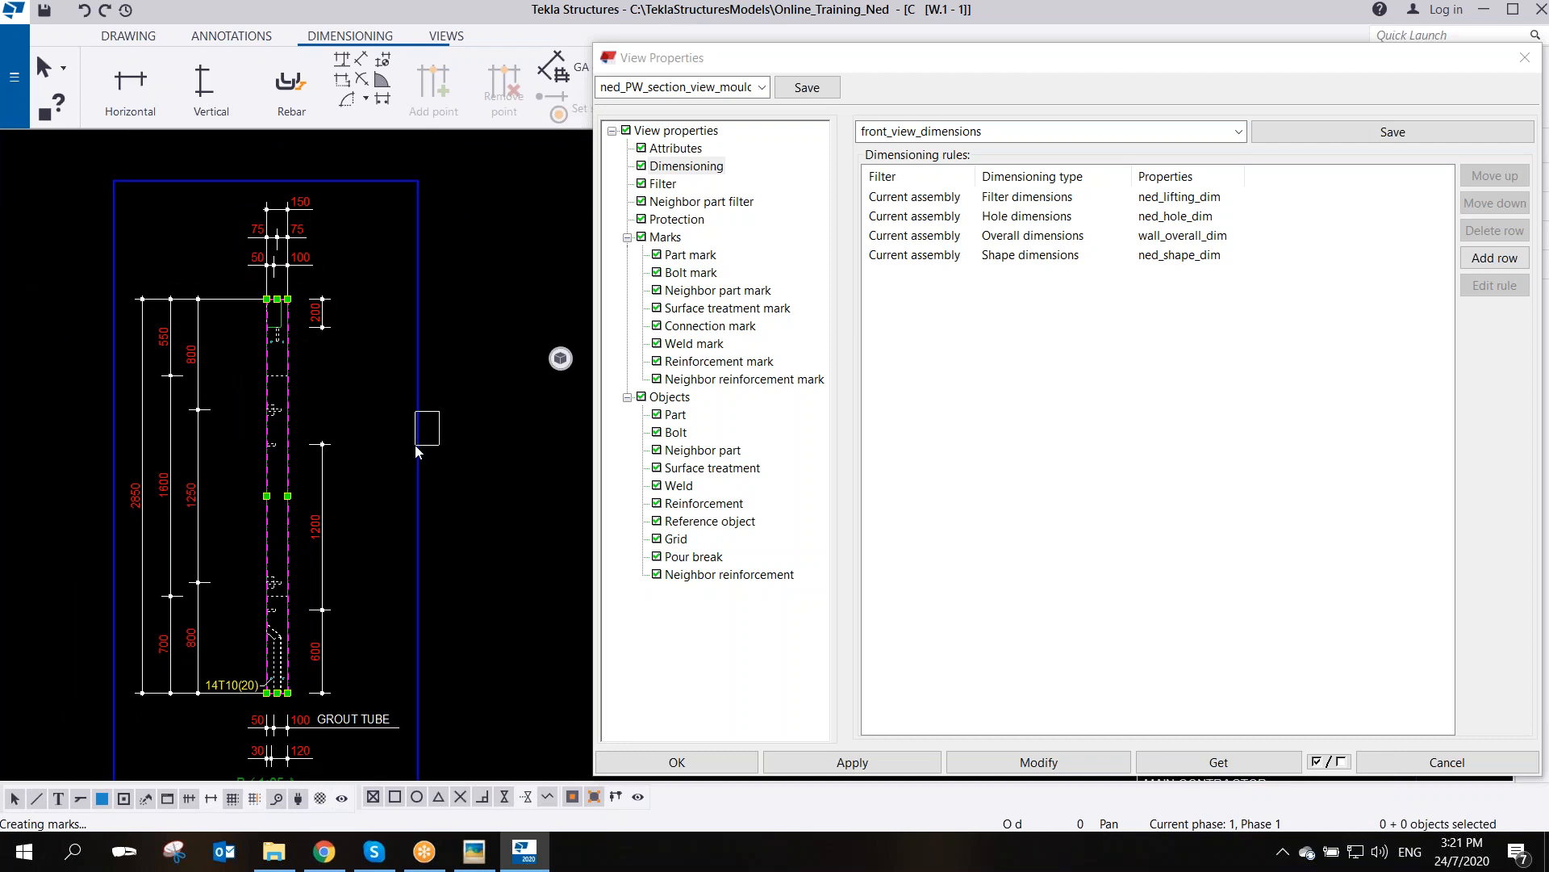
pyautogui.click(1042, 761)
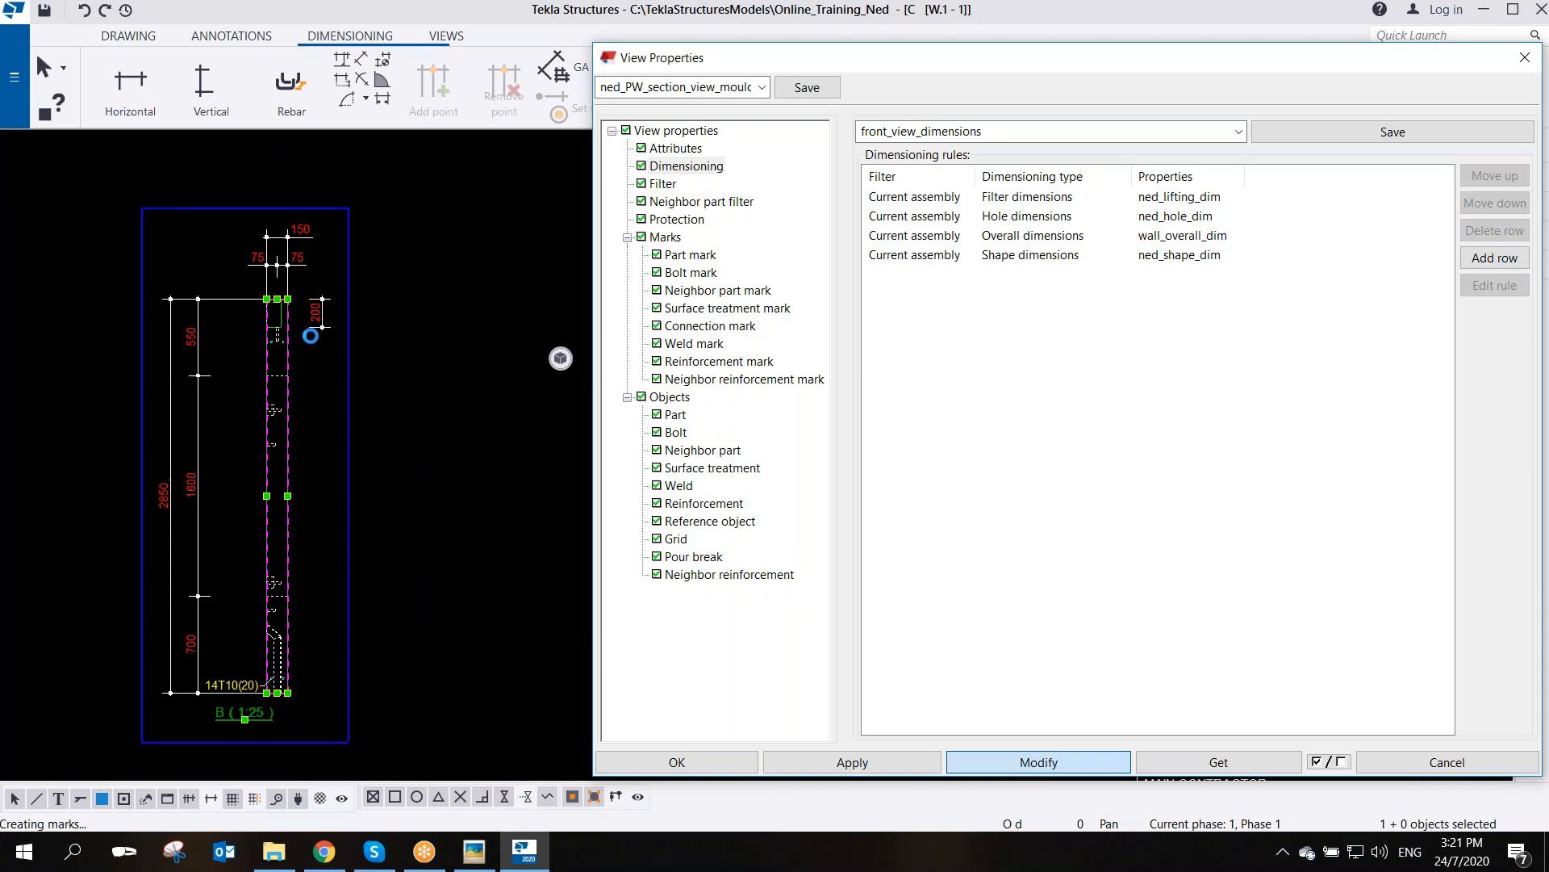
pyautogui.scroll(2, 275, 283)
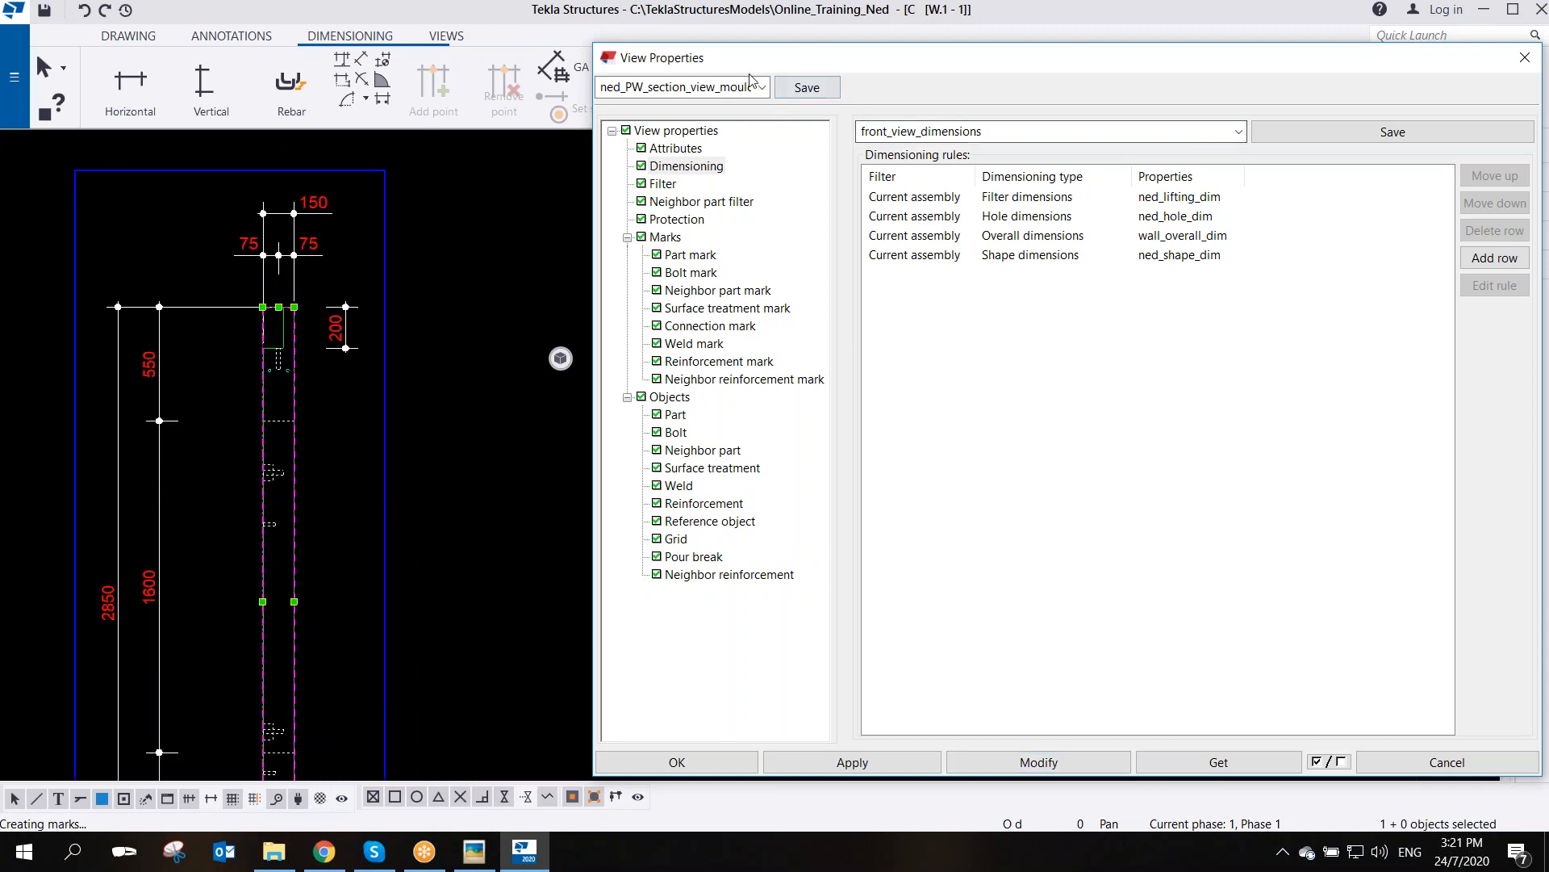
pyautogui.click(797, 89)
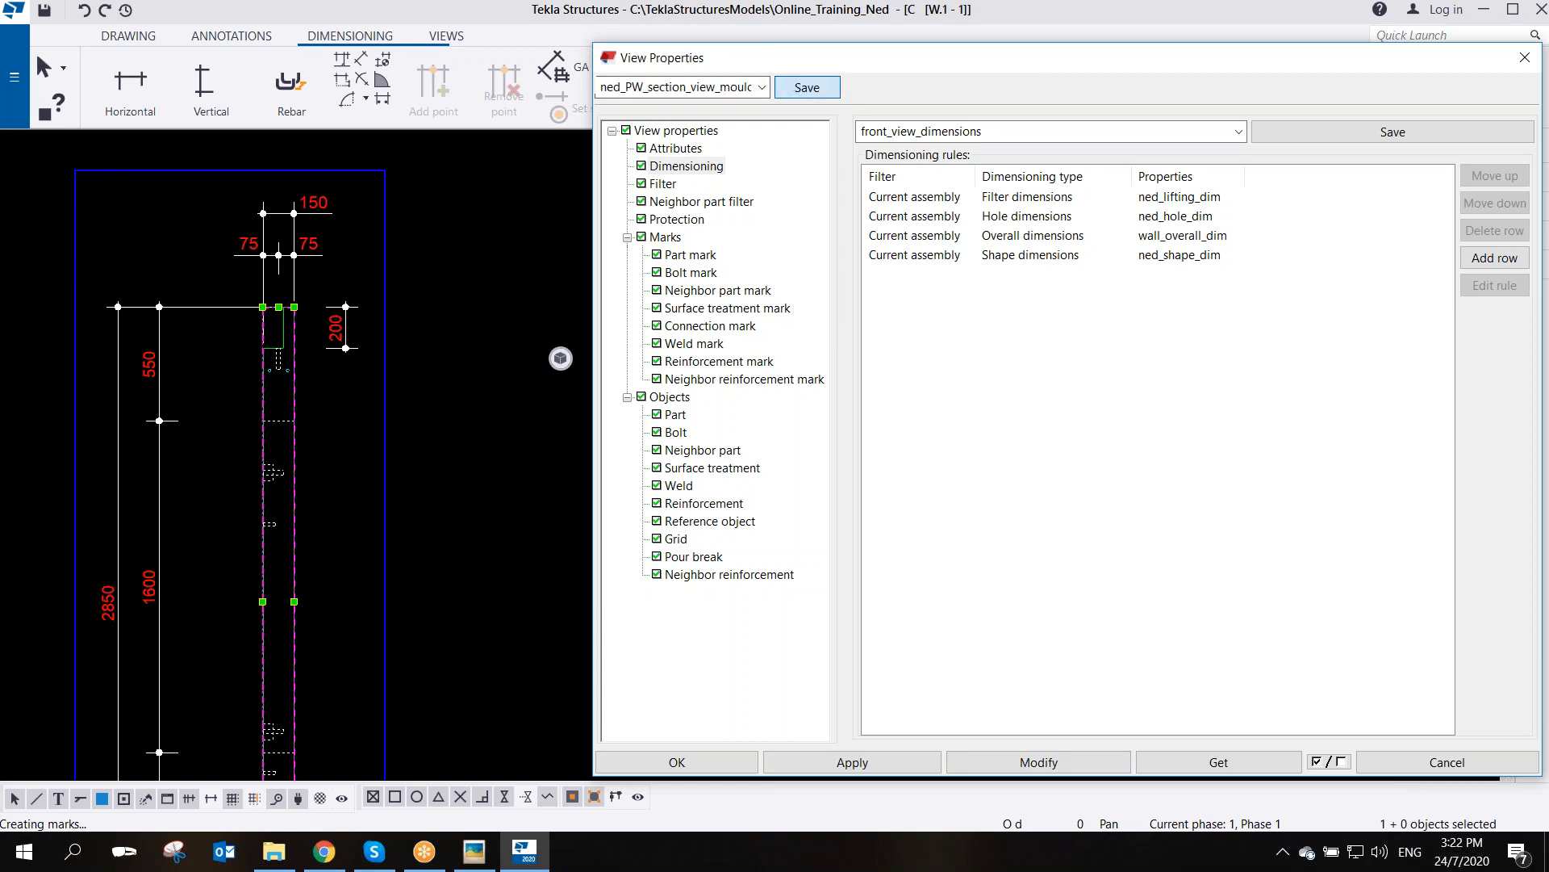
# - Check the saved front and section mould settings among the available view settings, and close the view properties
pyautogui.scroll(-5, 337, 384)
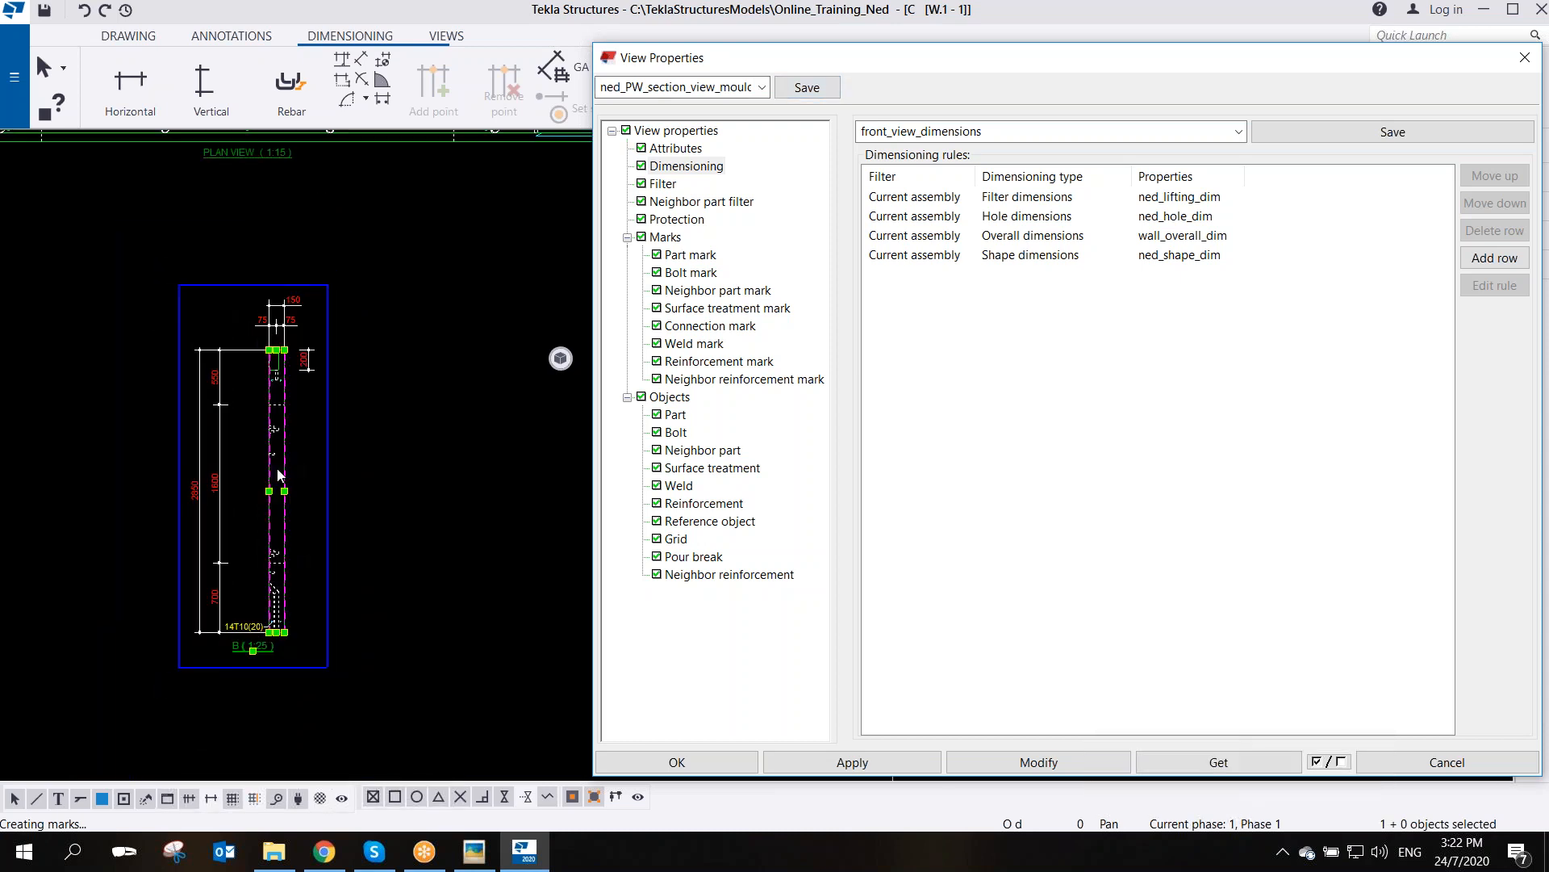
pyautogui.moveTo(987, 56); pyautogui.dragTo(827, 121)
pyautogui.click(601, 152)
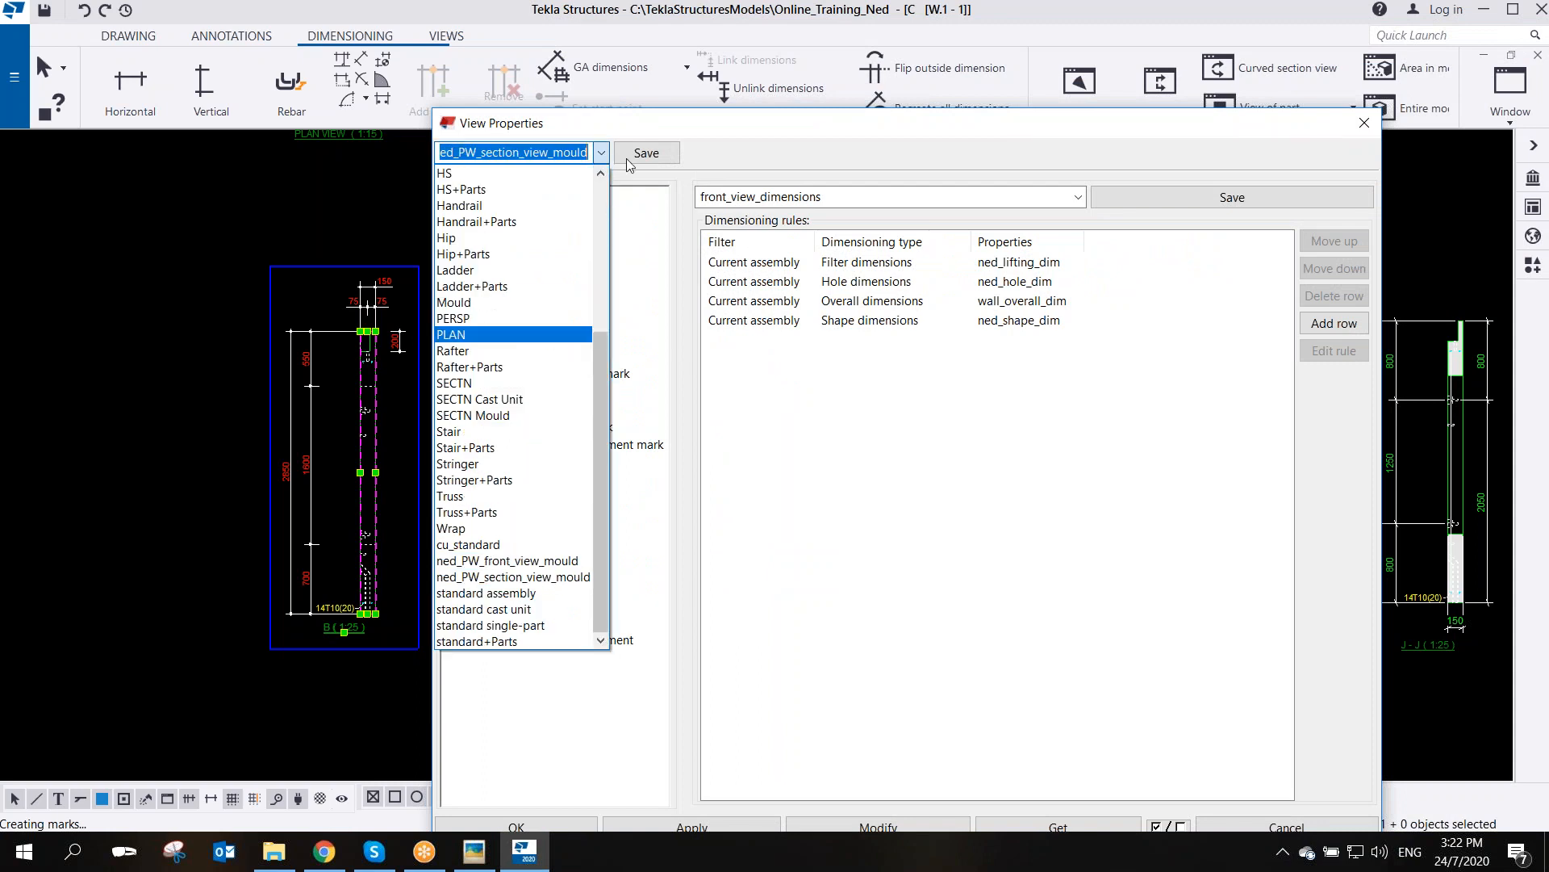
pyautogui.click(1366, 126)
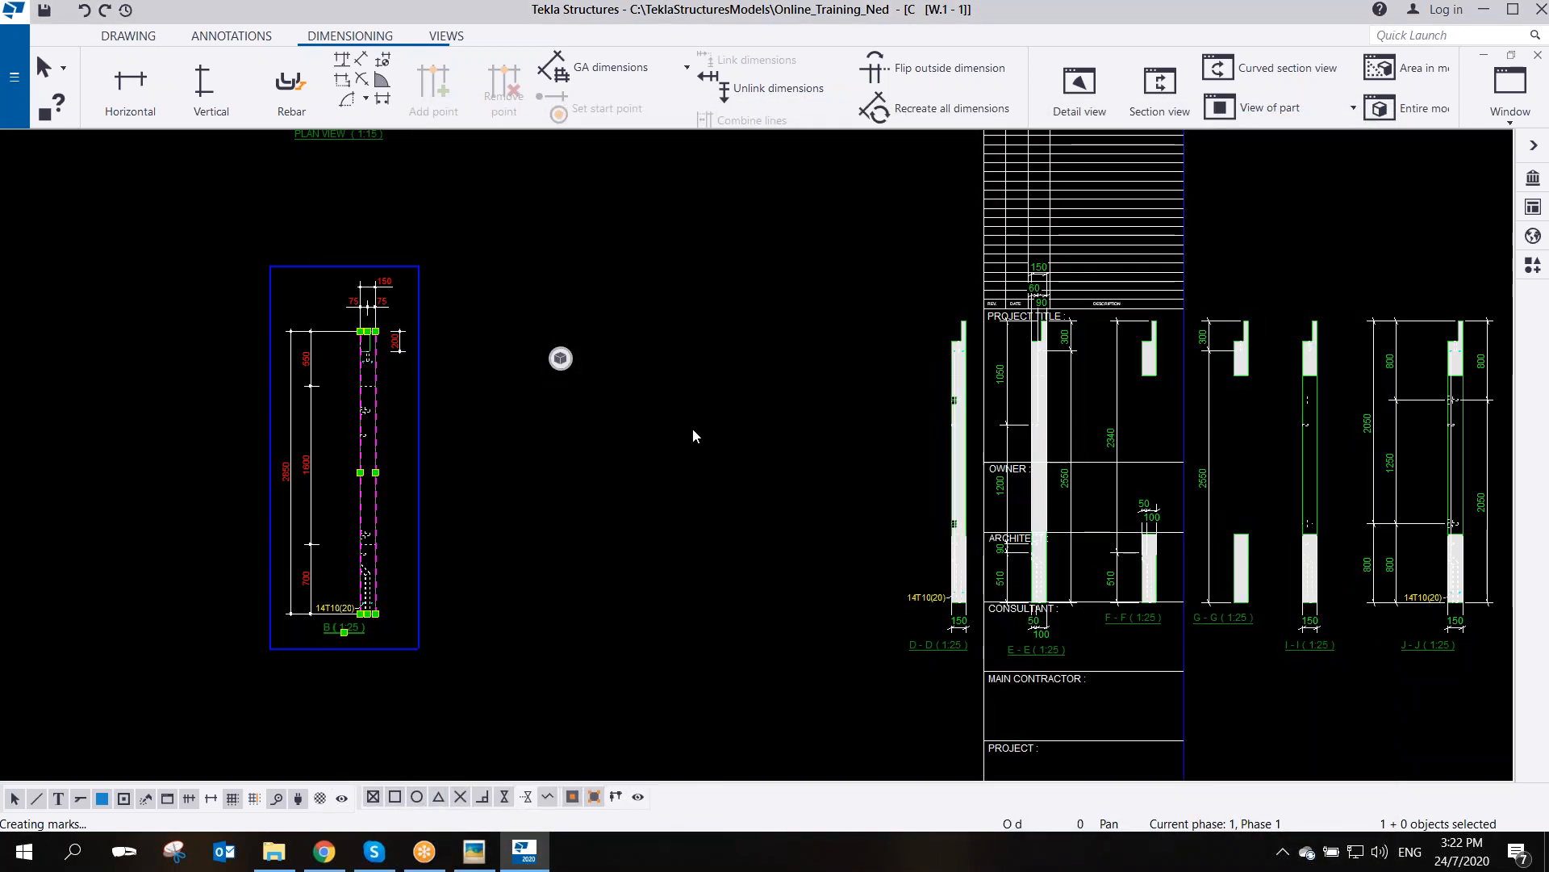
# - Clear the view selection and open the cast unit drawing properties for the whole drawing
pyautogui.scroll(-5, 692, 432)
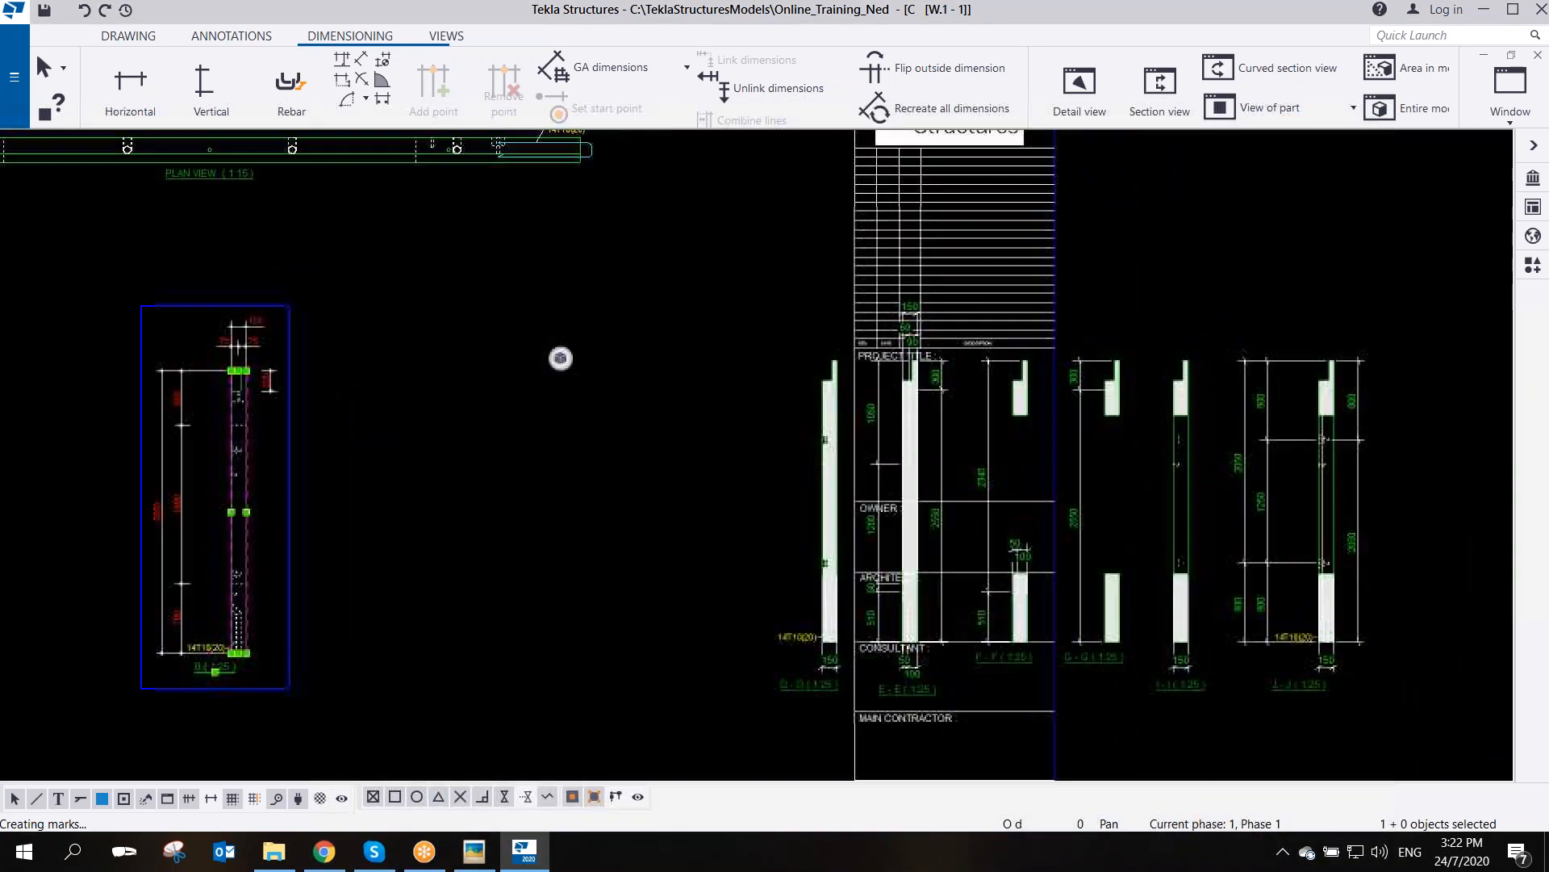
pyautogui.scroll(-1, 564, 465)
pyautogui.moveTo(359, 525); pyautogui.dragTo(596, 478, button='middle')
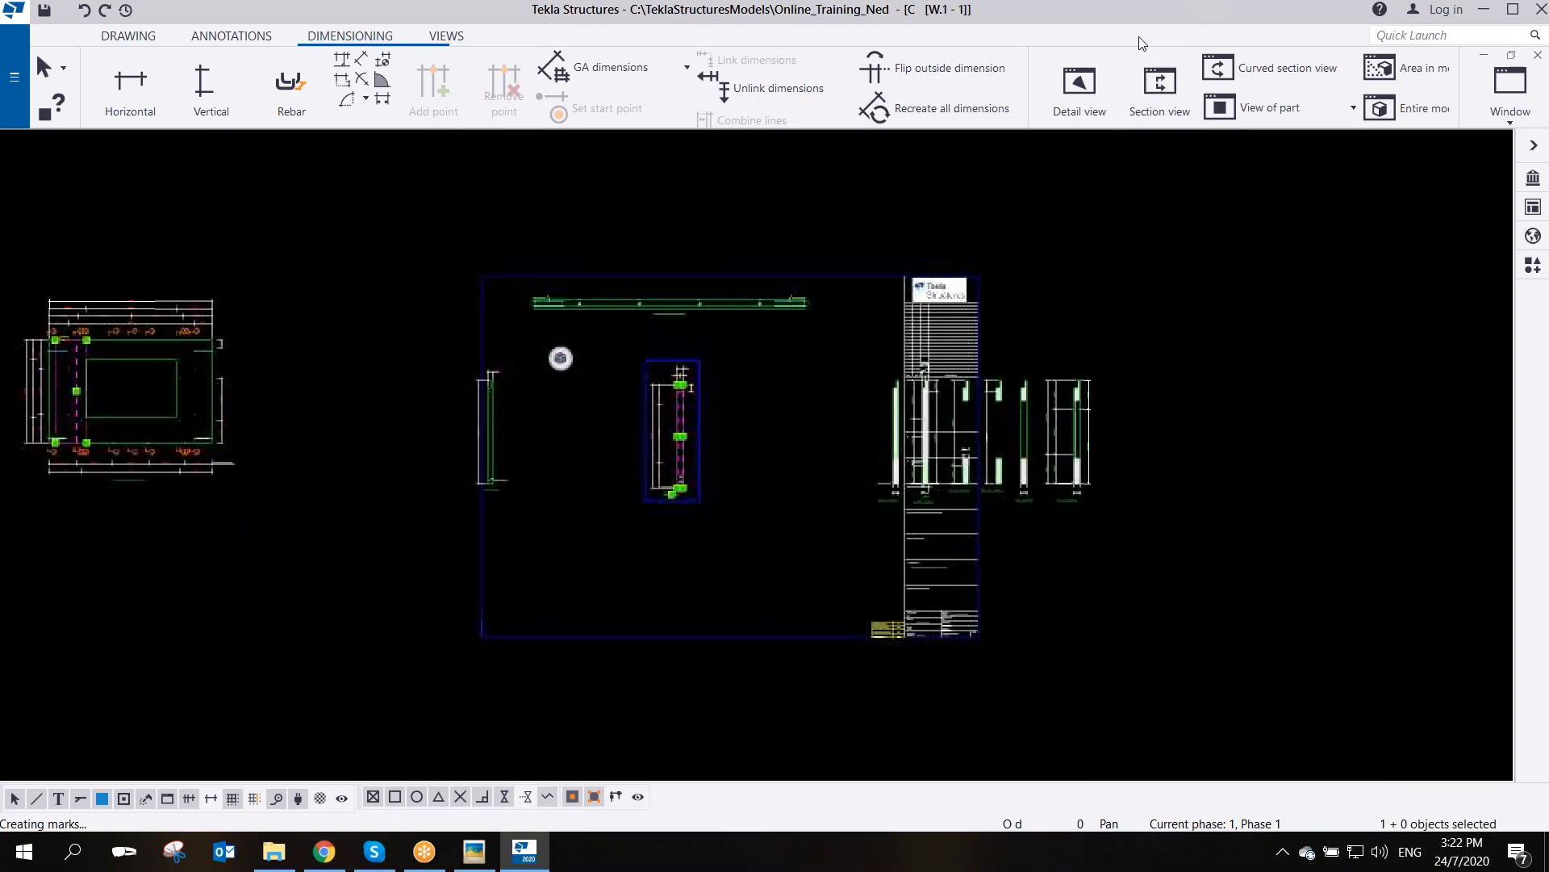
pyautogui.click(423, 292)
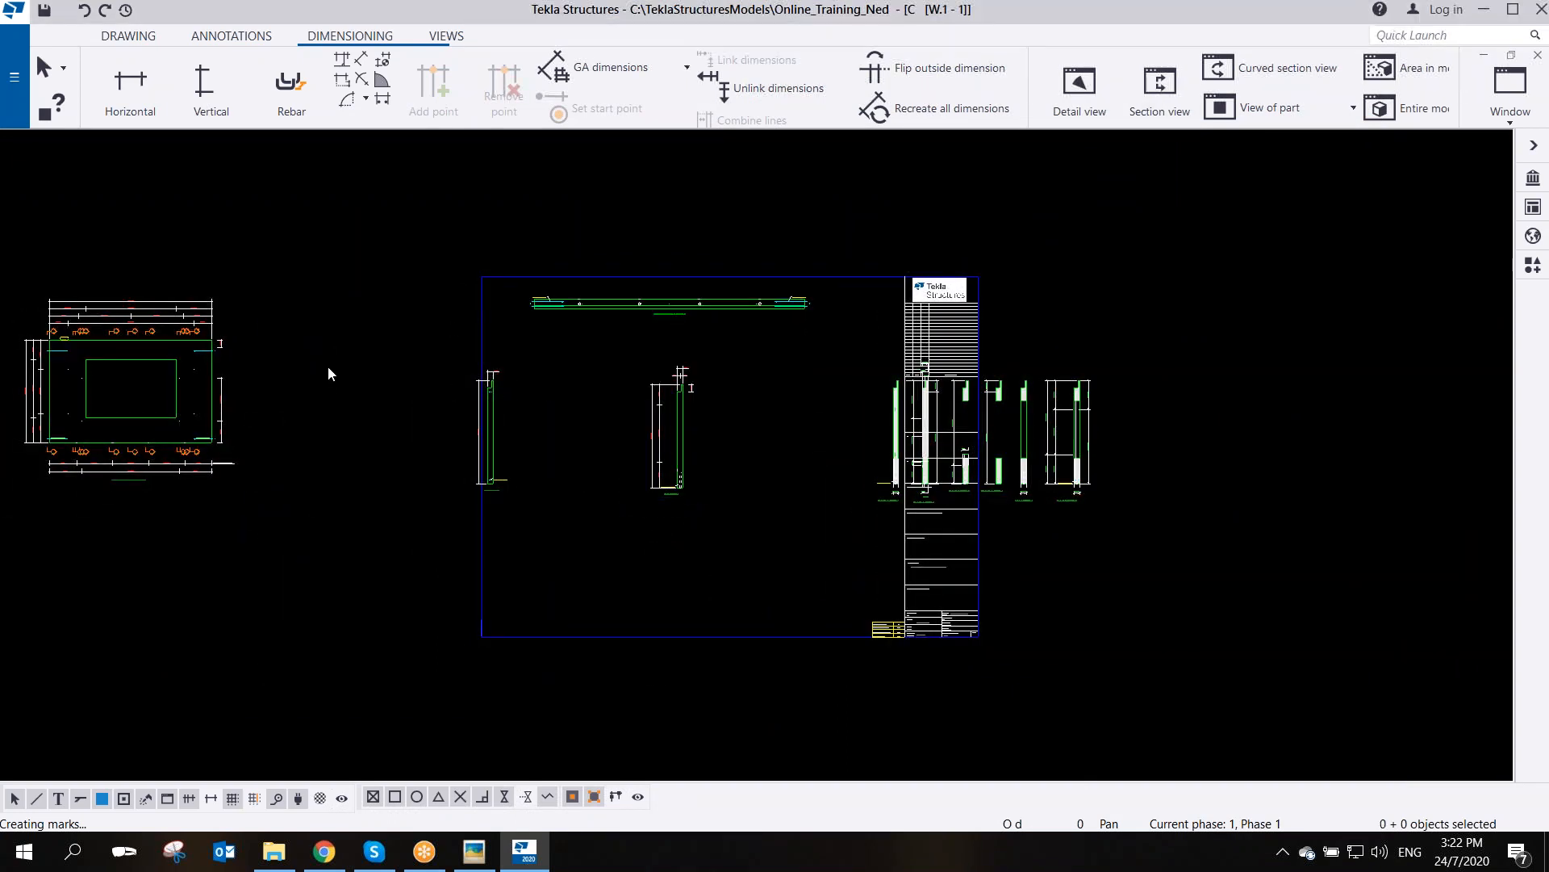
pyautogui.scroll(2, 328, 365)
pyautogui.scroll(-3, 341, 349)
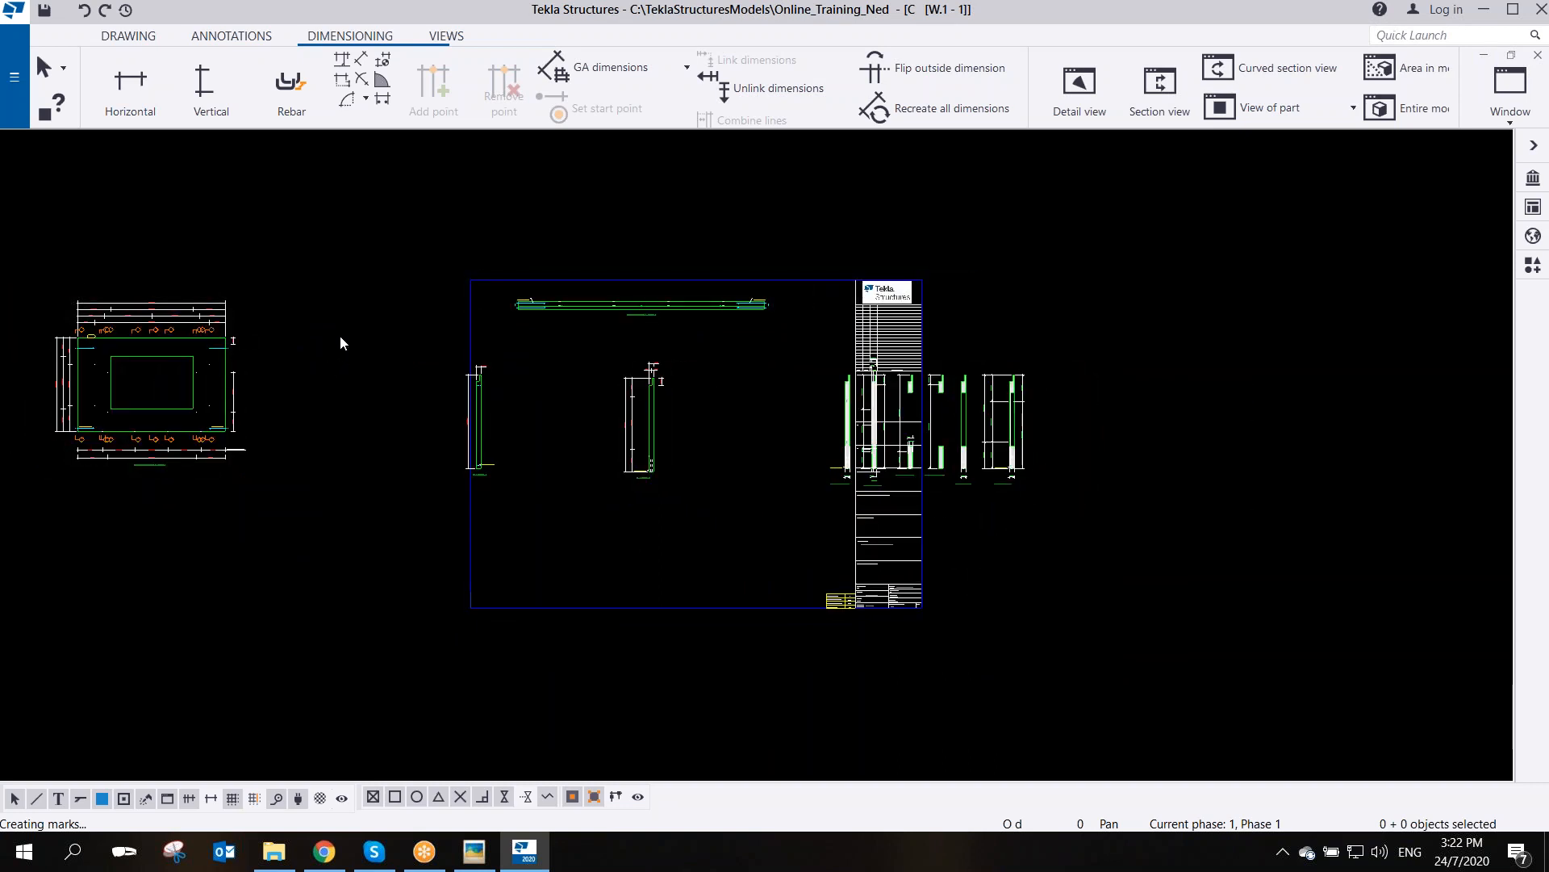
pyautogui.doubleClick(340, 336)
# - Recreate the drawing from its view creation settings with Recreate the drawing set to Yes, accepting the loss of manual edits
pyautogui.moveTo(723, 150)
pyautogui.mouseDown()
pyautogui.moveTo(1012, 124)
pyautogui.moveTo(1015, 98)
pyautogui.mouseUp()
pyautogui.click(1149, 761)
pyautogui.click(1140, 798)
pyautogui.click(1146, 799)
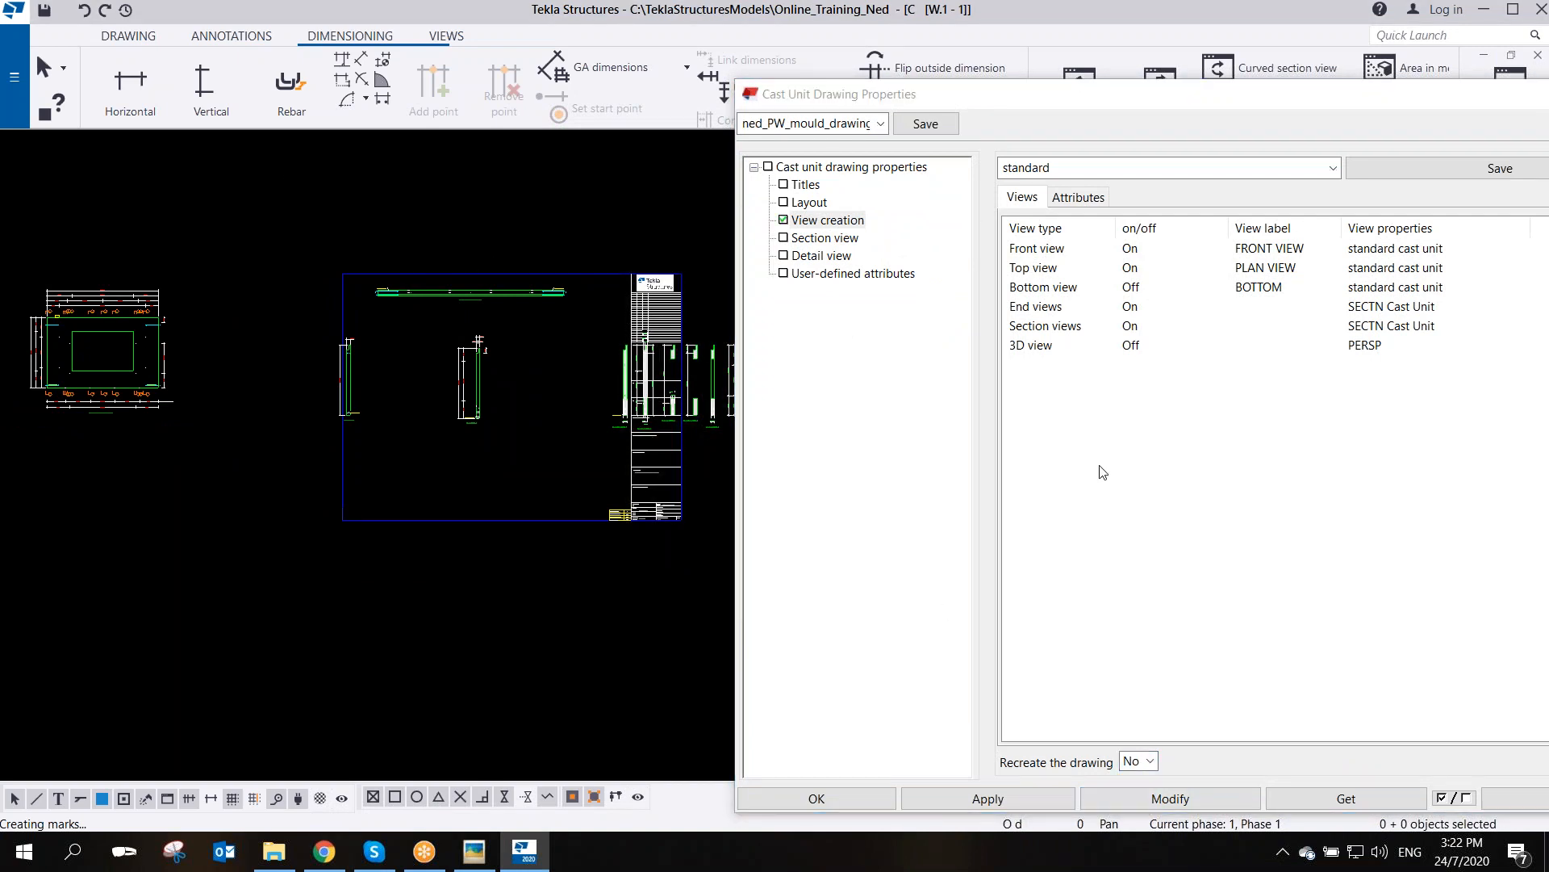
pyautogui.click(1149, 761)
pyautogui.click(1140, 798)
pyautogui.click(1164, 799)
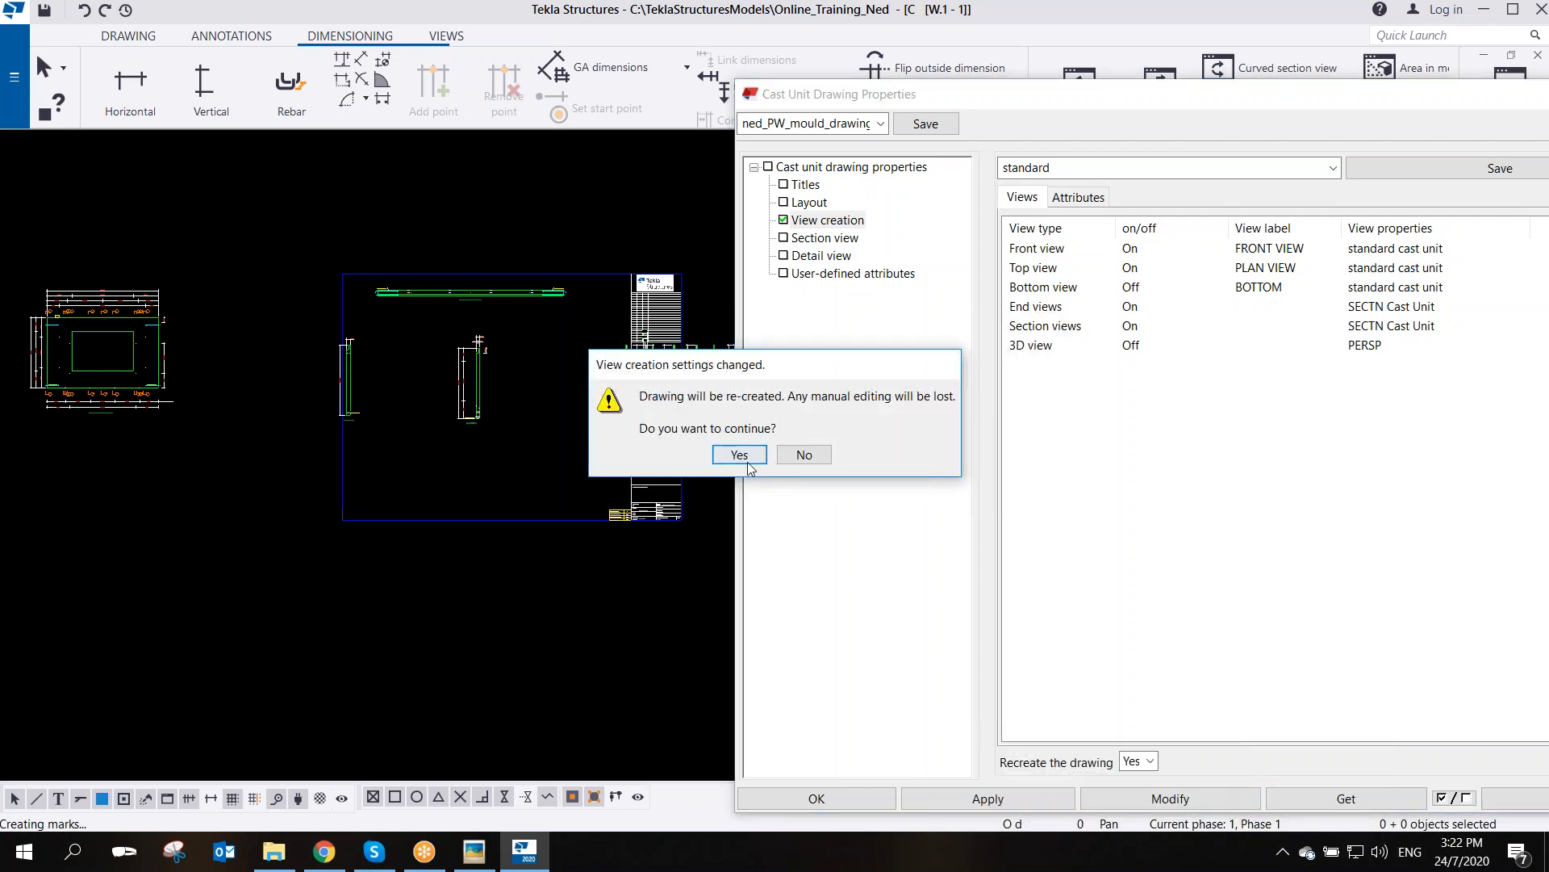
pyautogui.click(739, 454)
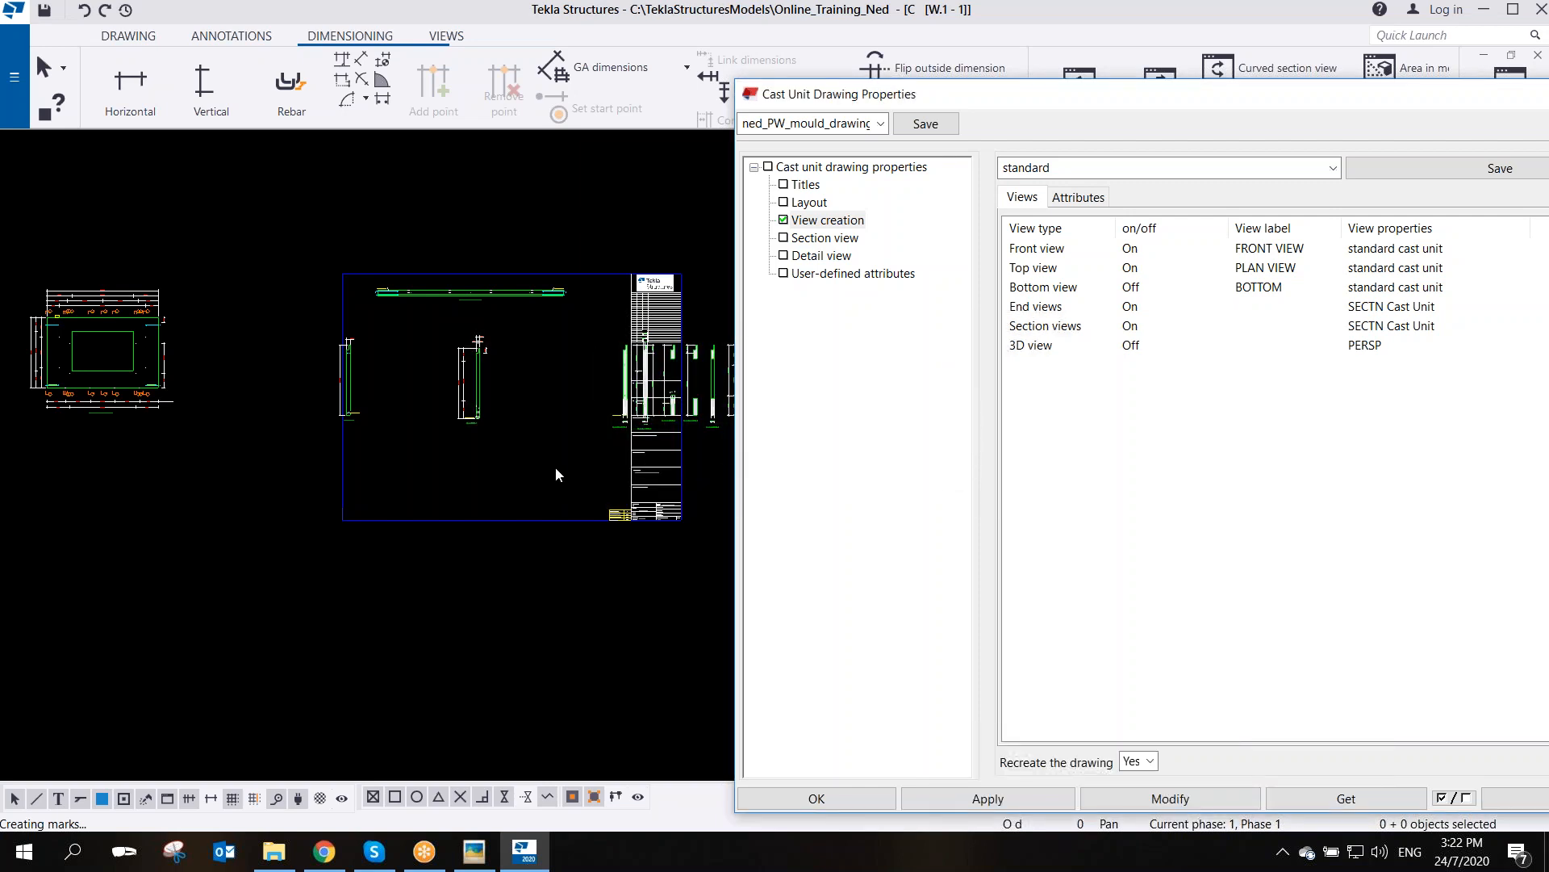
pyautogui.scroll(4, 441, 498)
pyautogui.moveTo(536, 507); pyautogui.dragTo(514, 527, button='middle')
pyautogui.scroll(-1, 522, 527)
pyautogui.scroll(1, 522, 533)
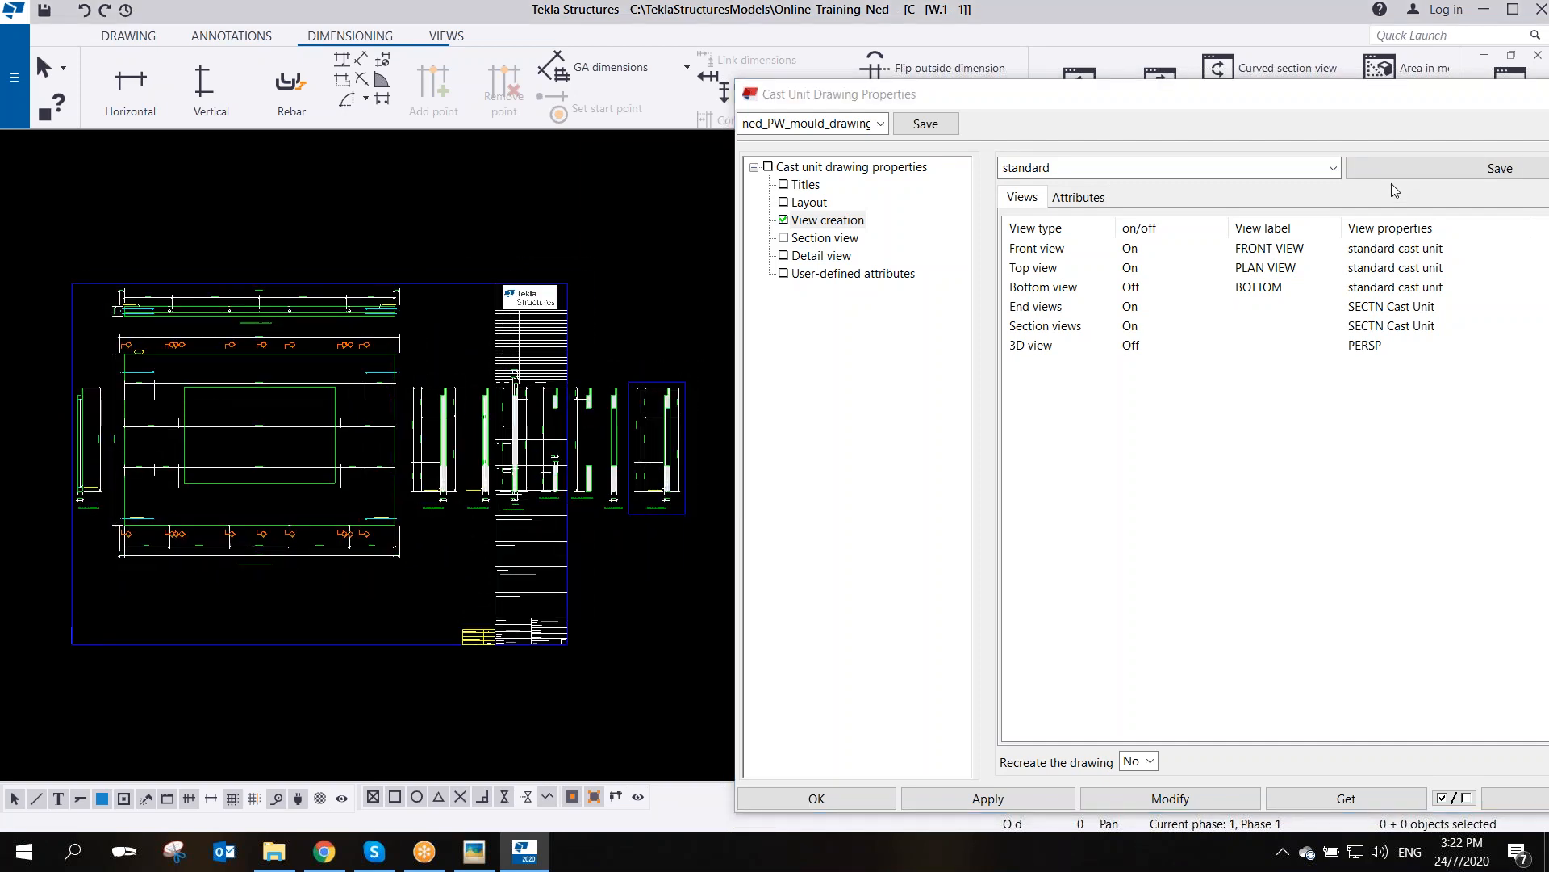
# - Assign the ned_PW_front_view_mould view properties to the front view in the drawing's view creation settings
pyautogui.moveTo(1339, 94); pyautogui.dragTo(1242, 76)
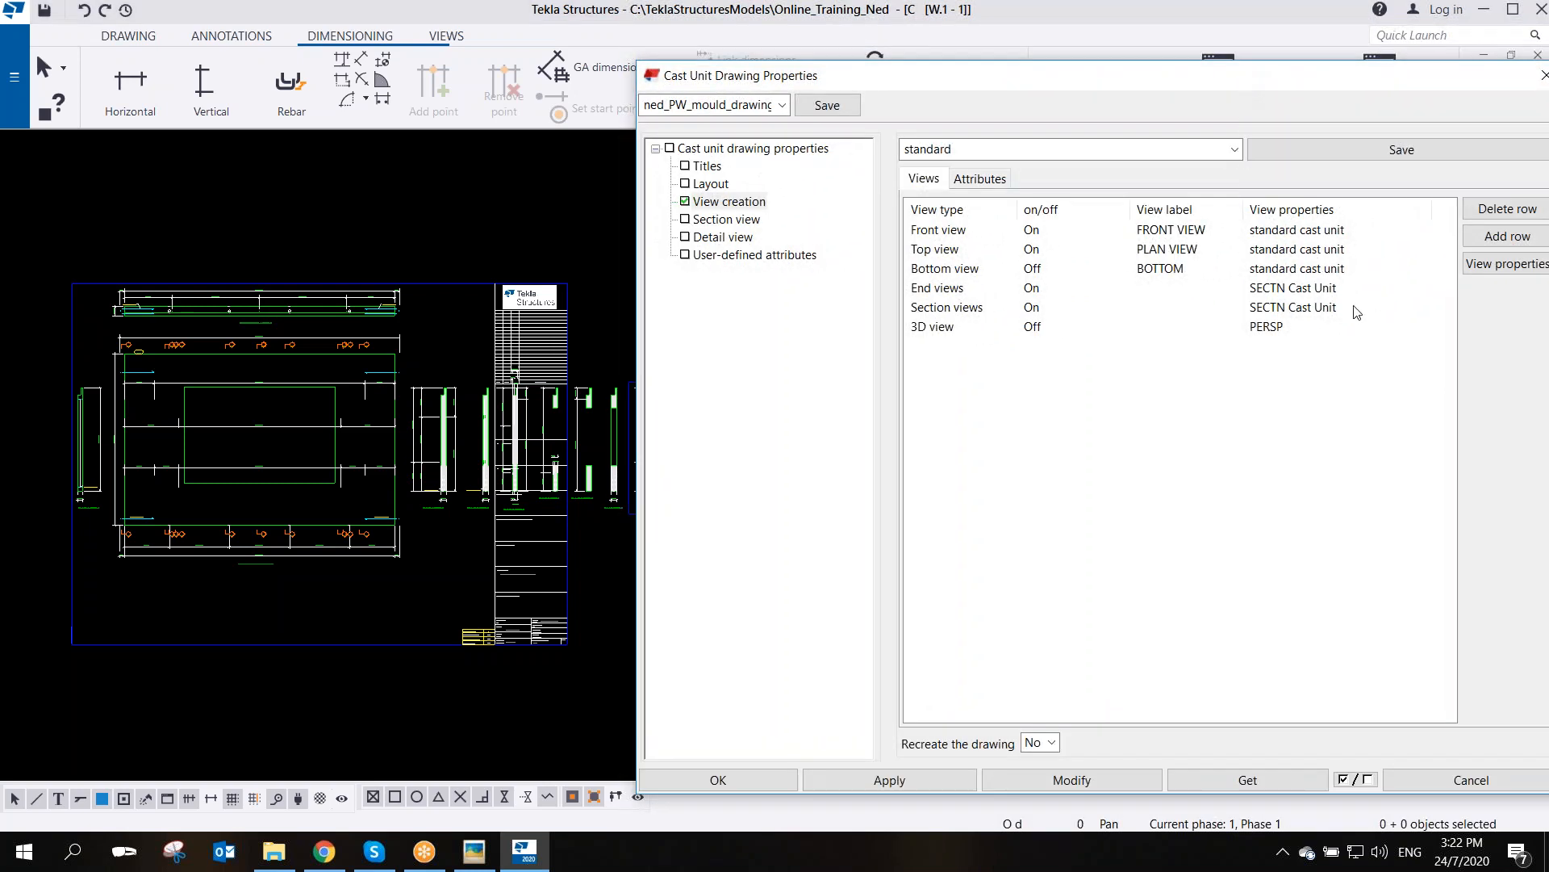
pyautogui.moveTo(464, 481); pyautogui.dragTo(456, 481, button='middle')
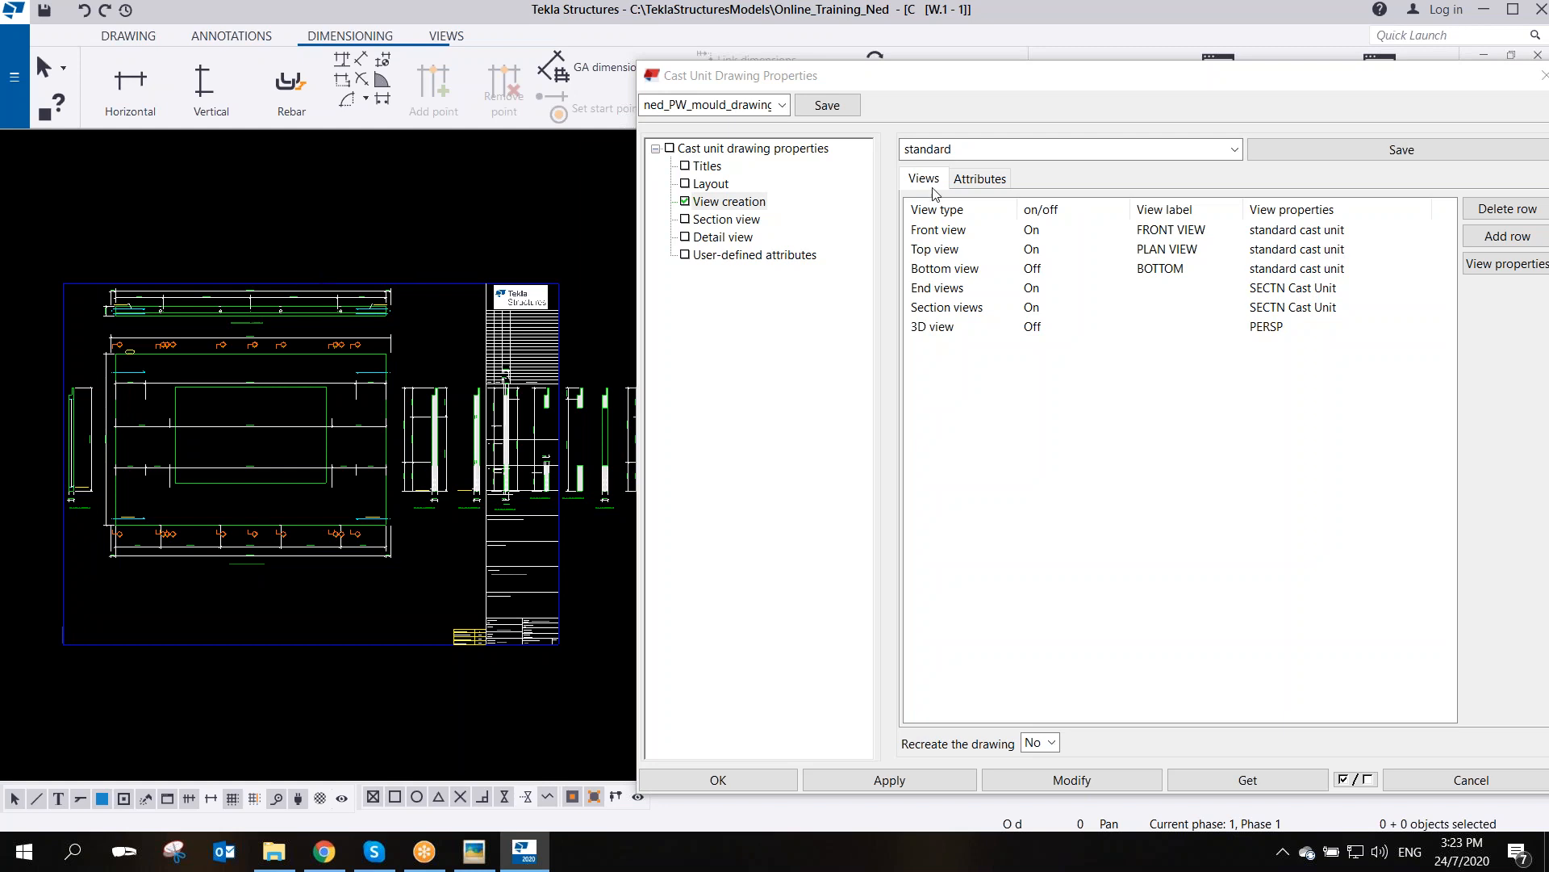
pyautogui.click(1337, 234)
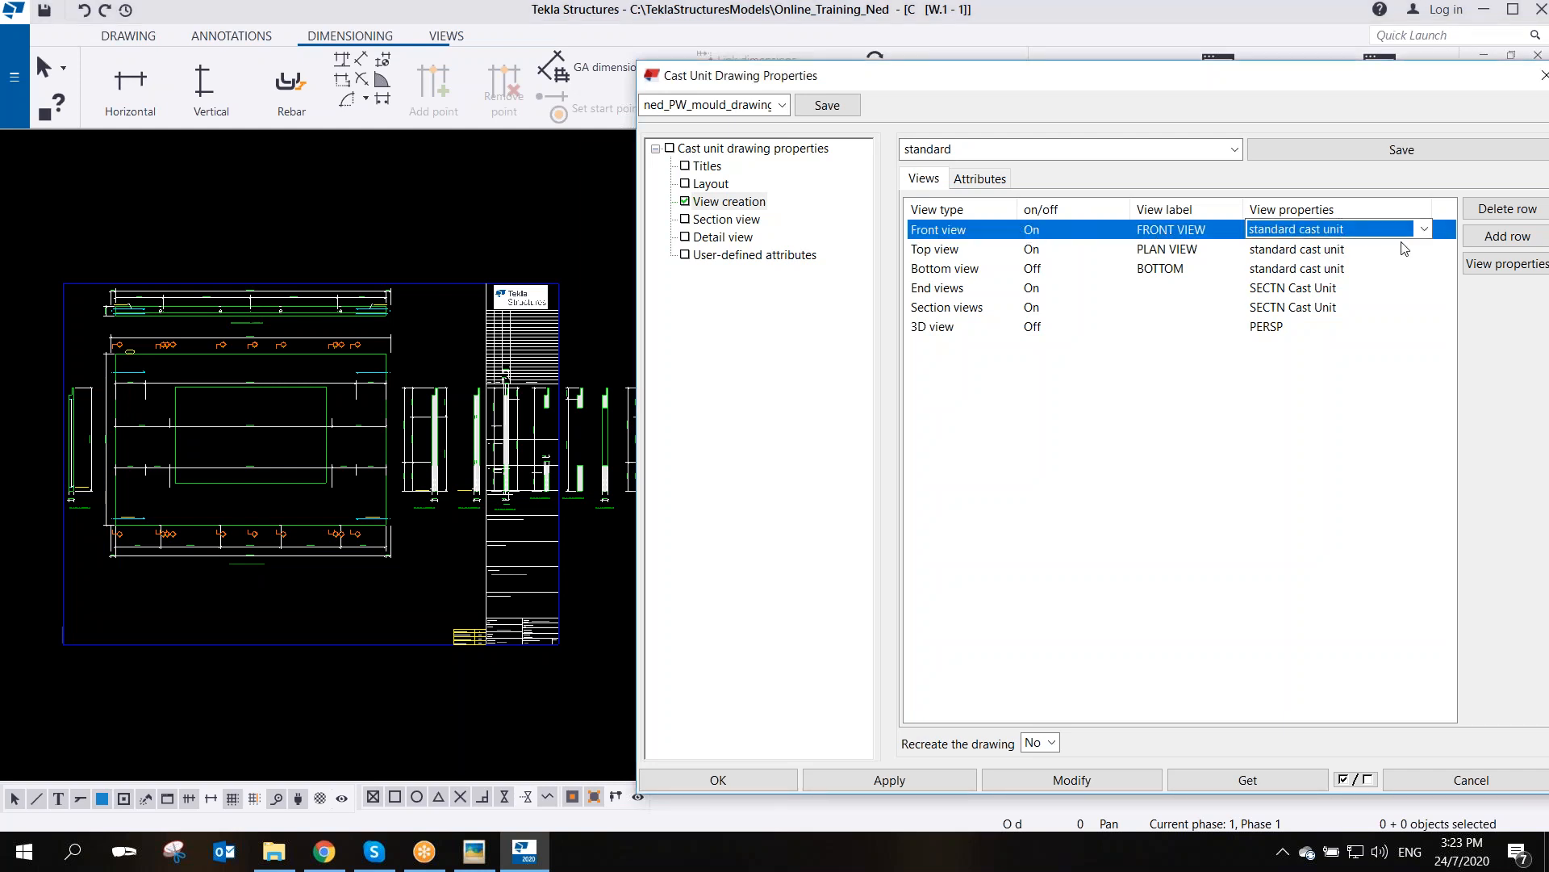
pyautogui.click(1424, 230)
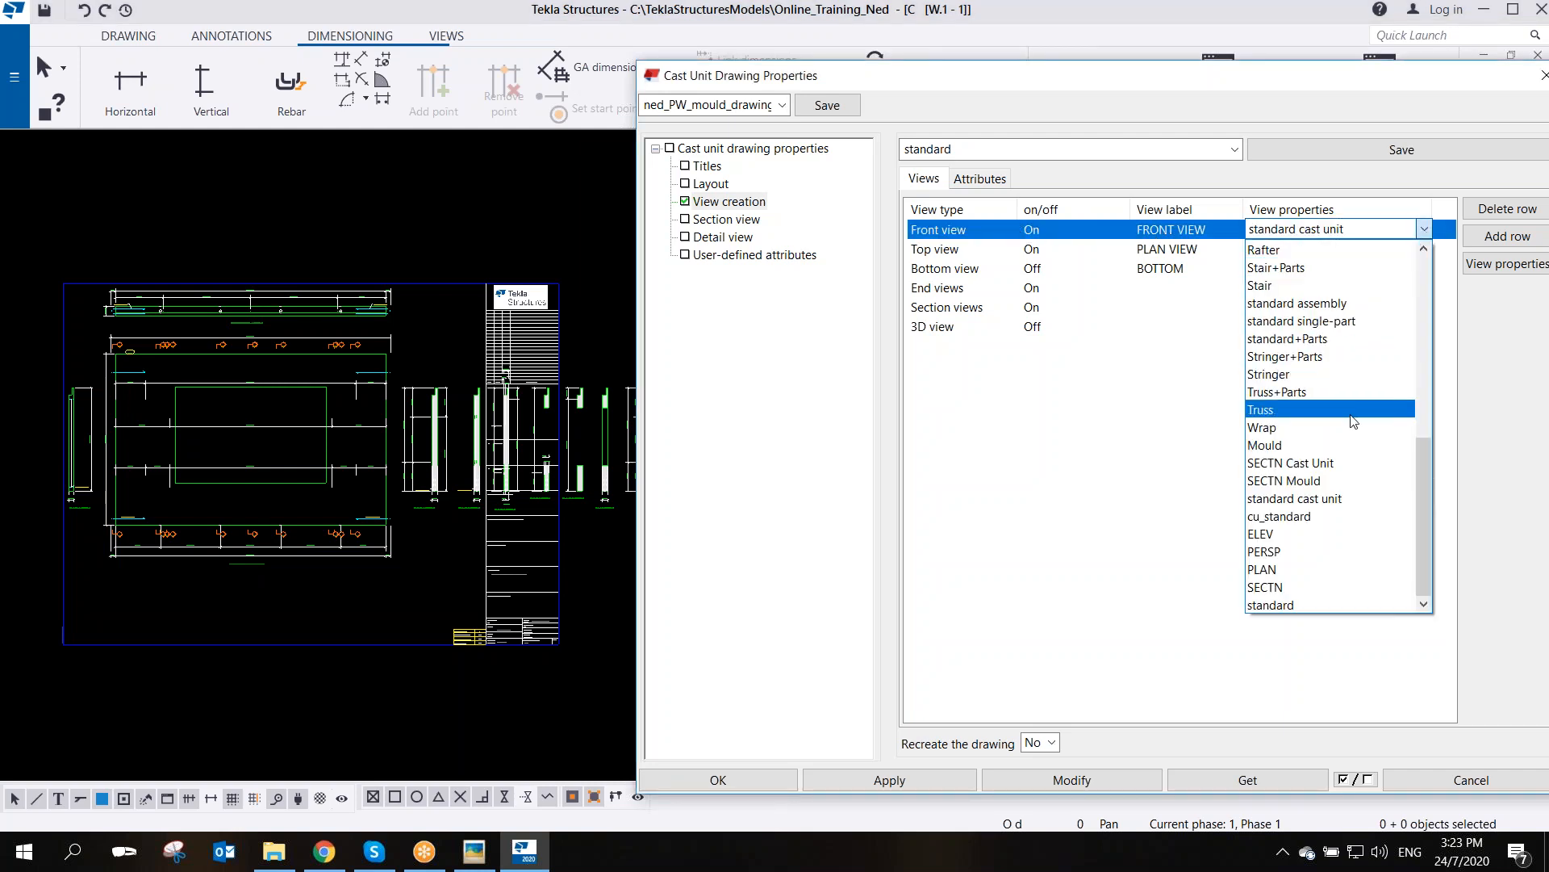
pyautogui.scroll(5, 1355, 454)
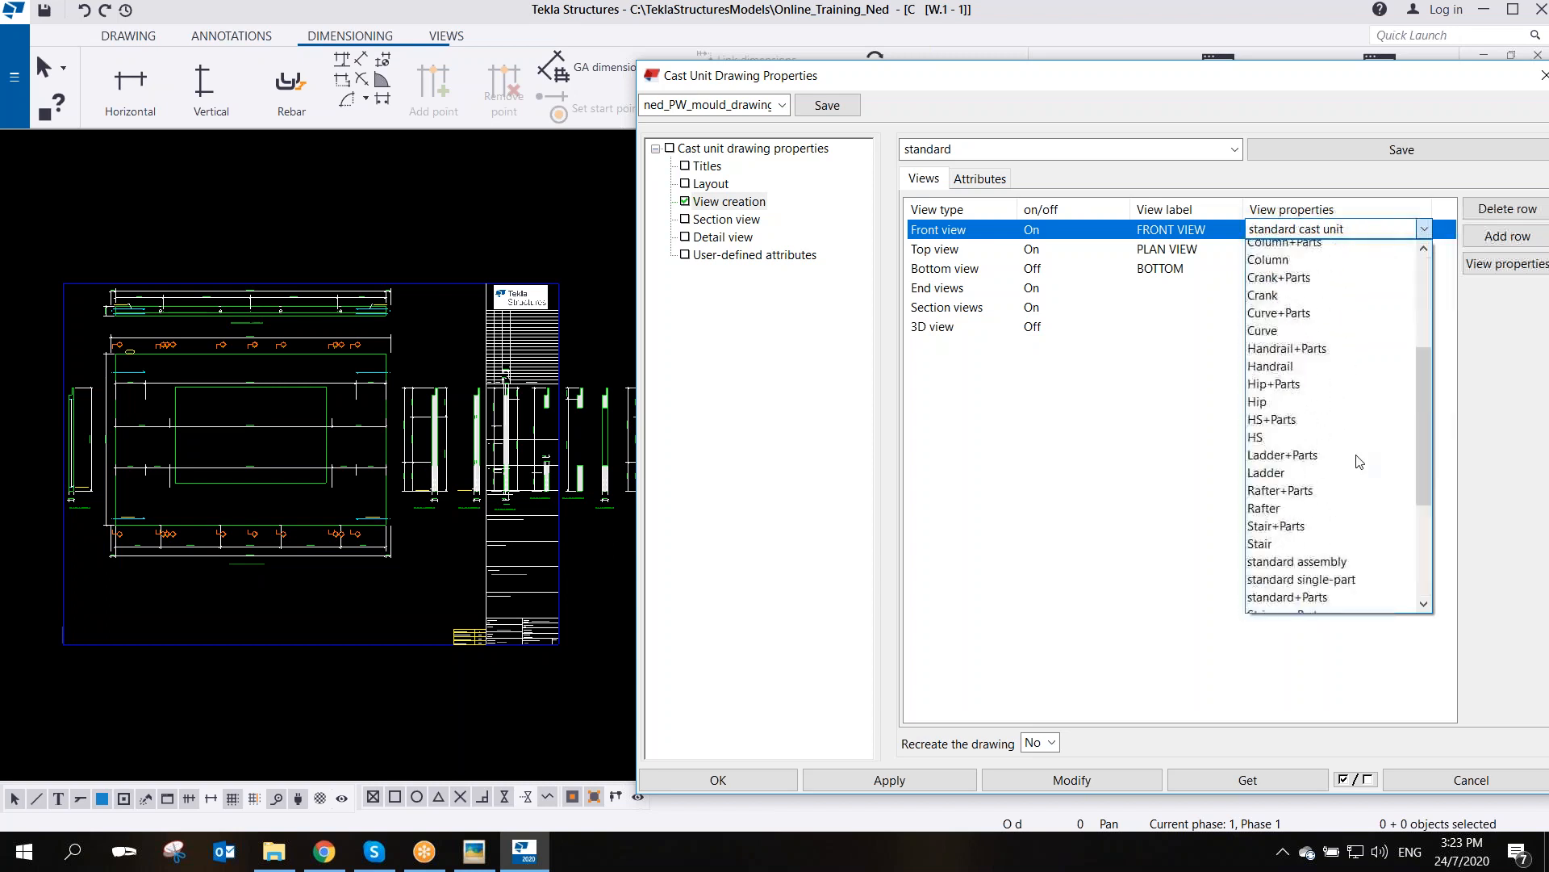
pyautogui.scroll(3, 1358, 461)
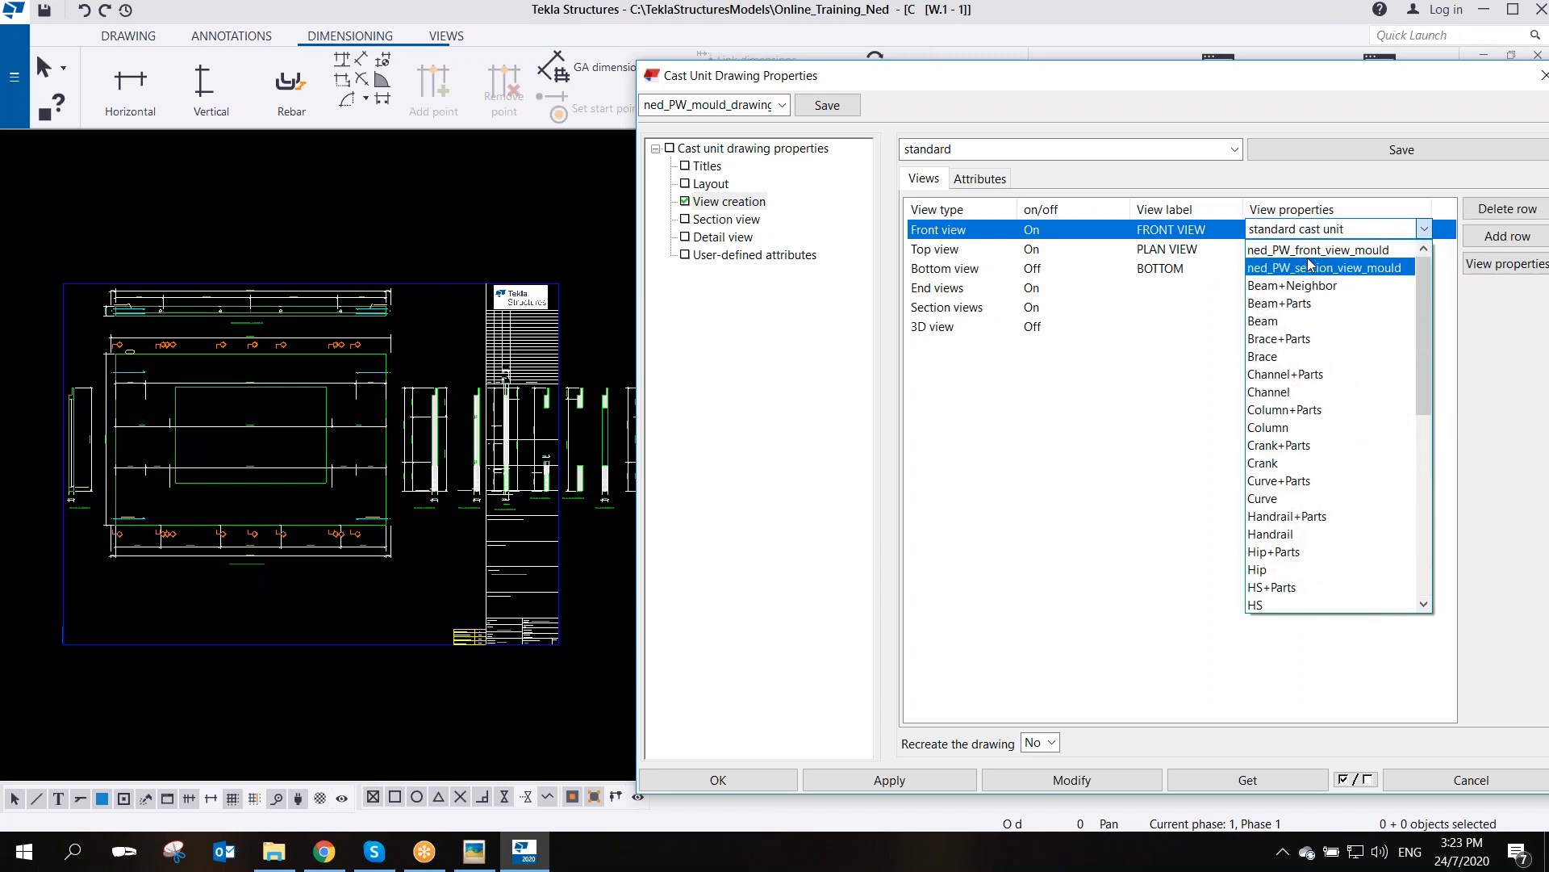
pyautogui.click(1321, 253)
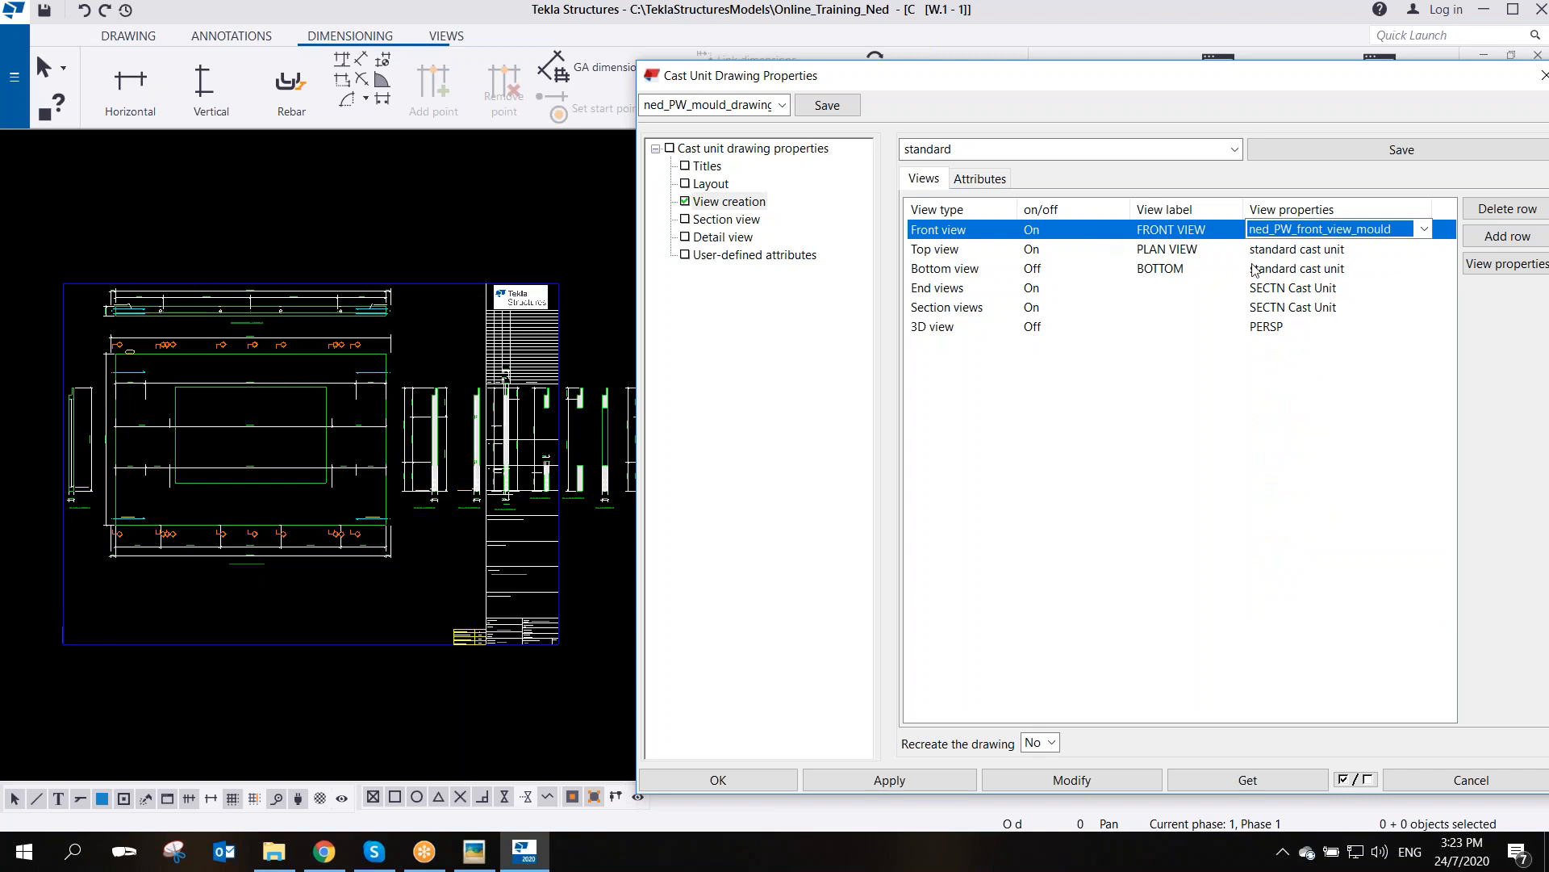
# - Assign the ned_PW_front_view_mould view properties to the top view in the view creation settings
pyautogui.click(1341, 256)
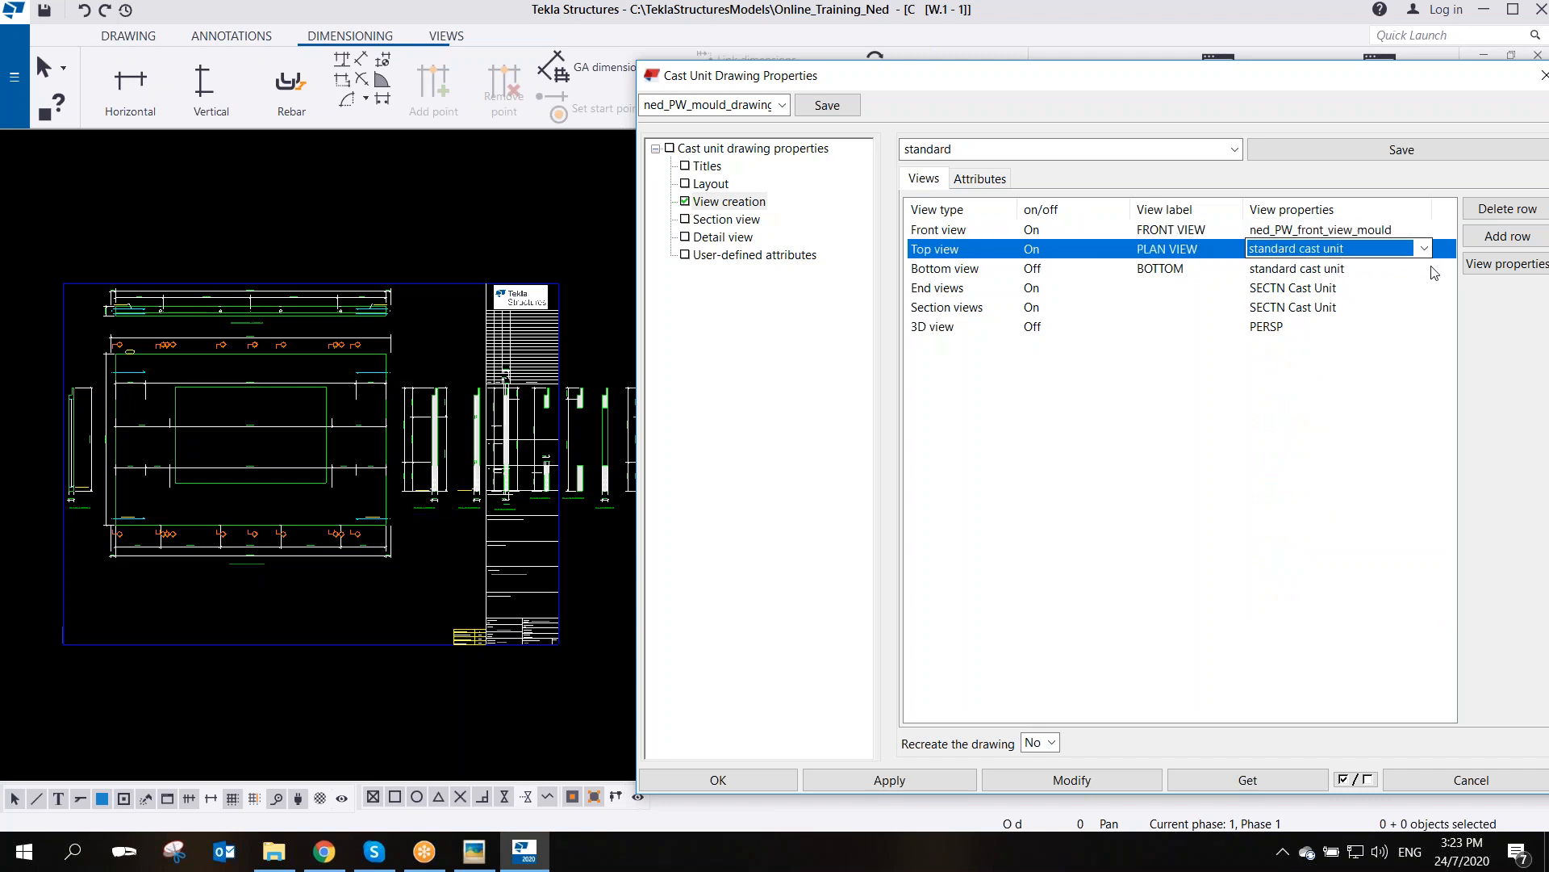
pyautogui.click(1424, 250)
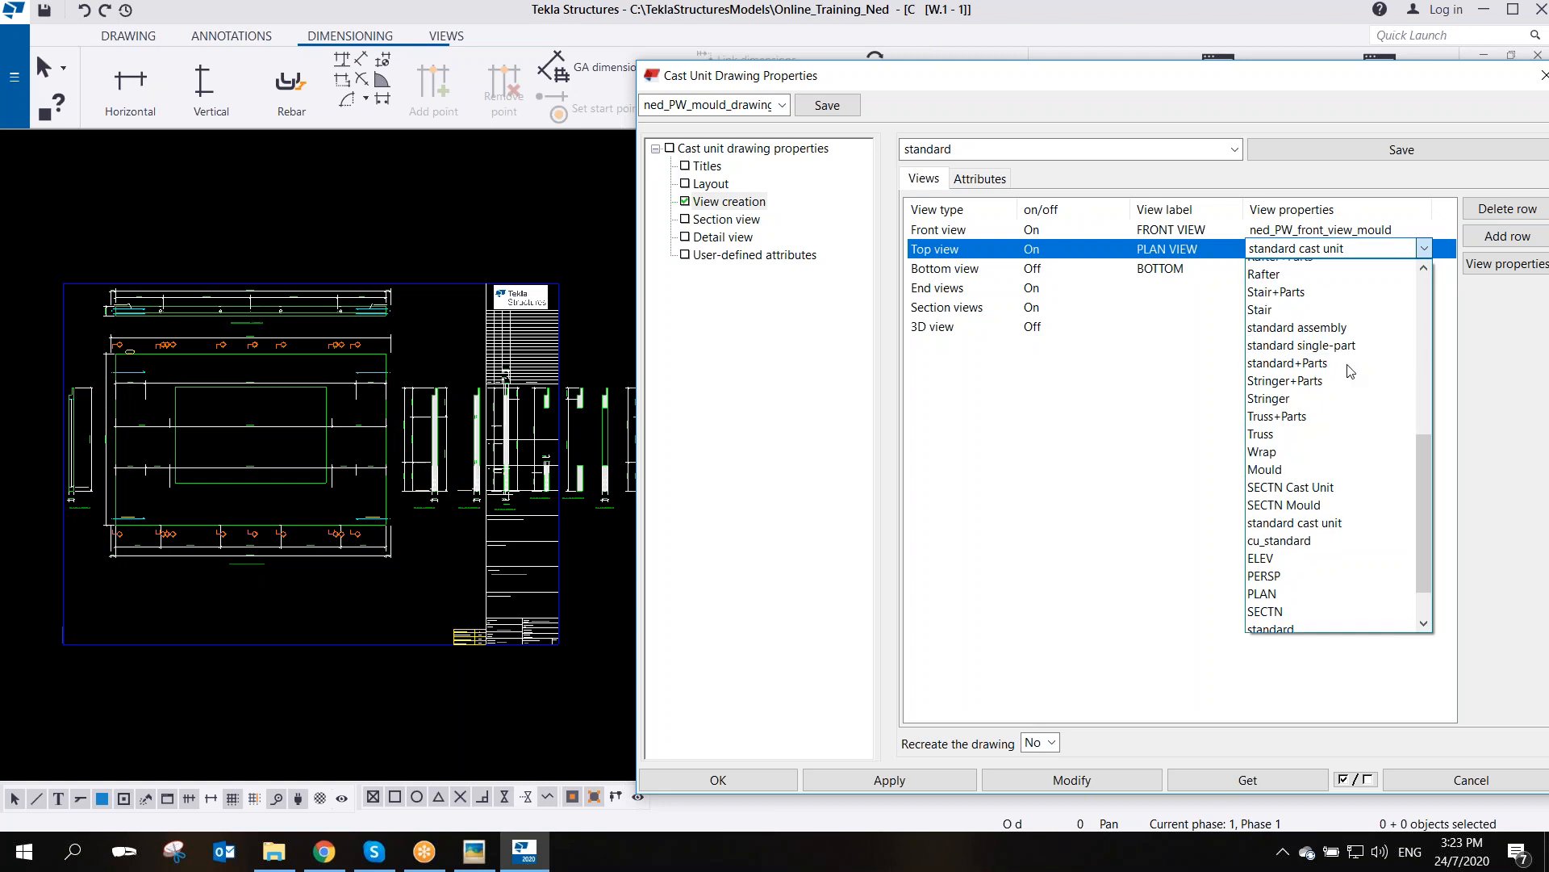
pyautogui.scroll(8, 1344, 351)
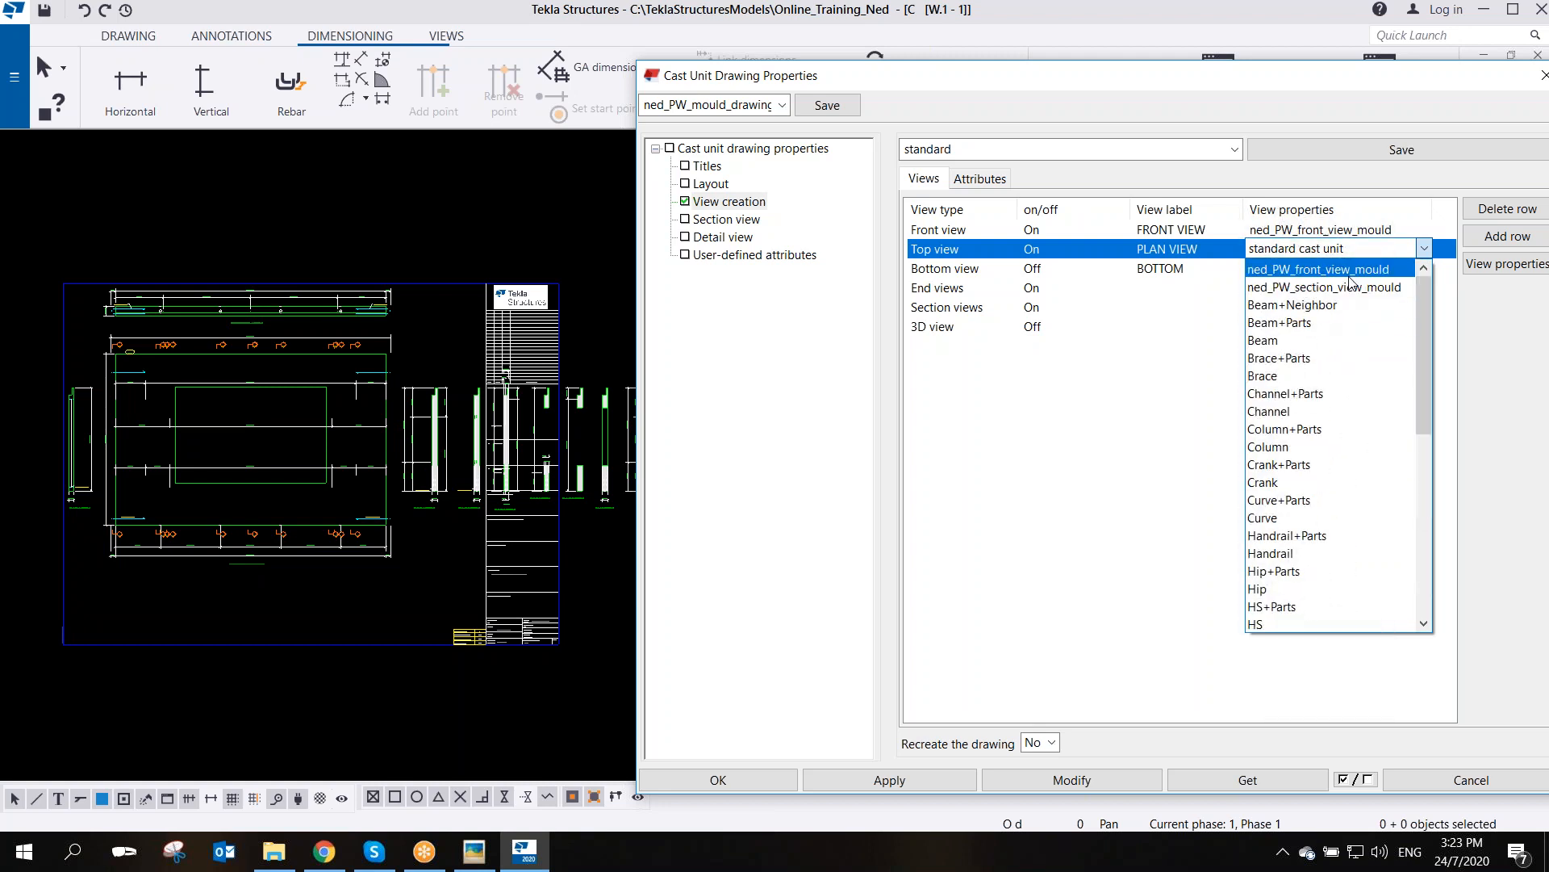
pyautogui.click(1356, 270)
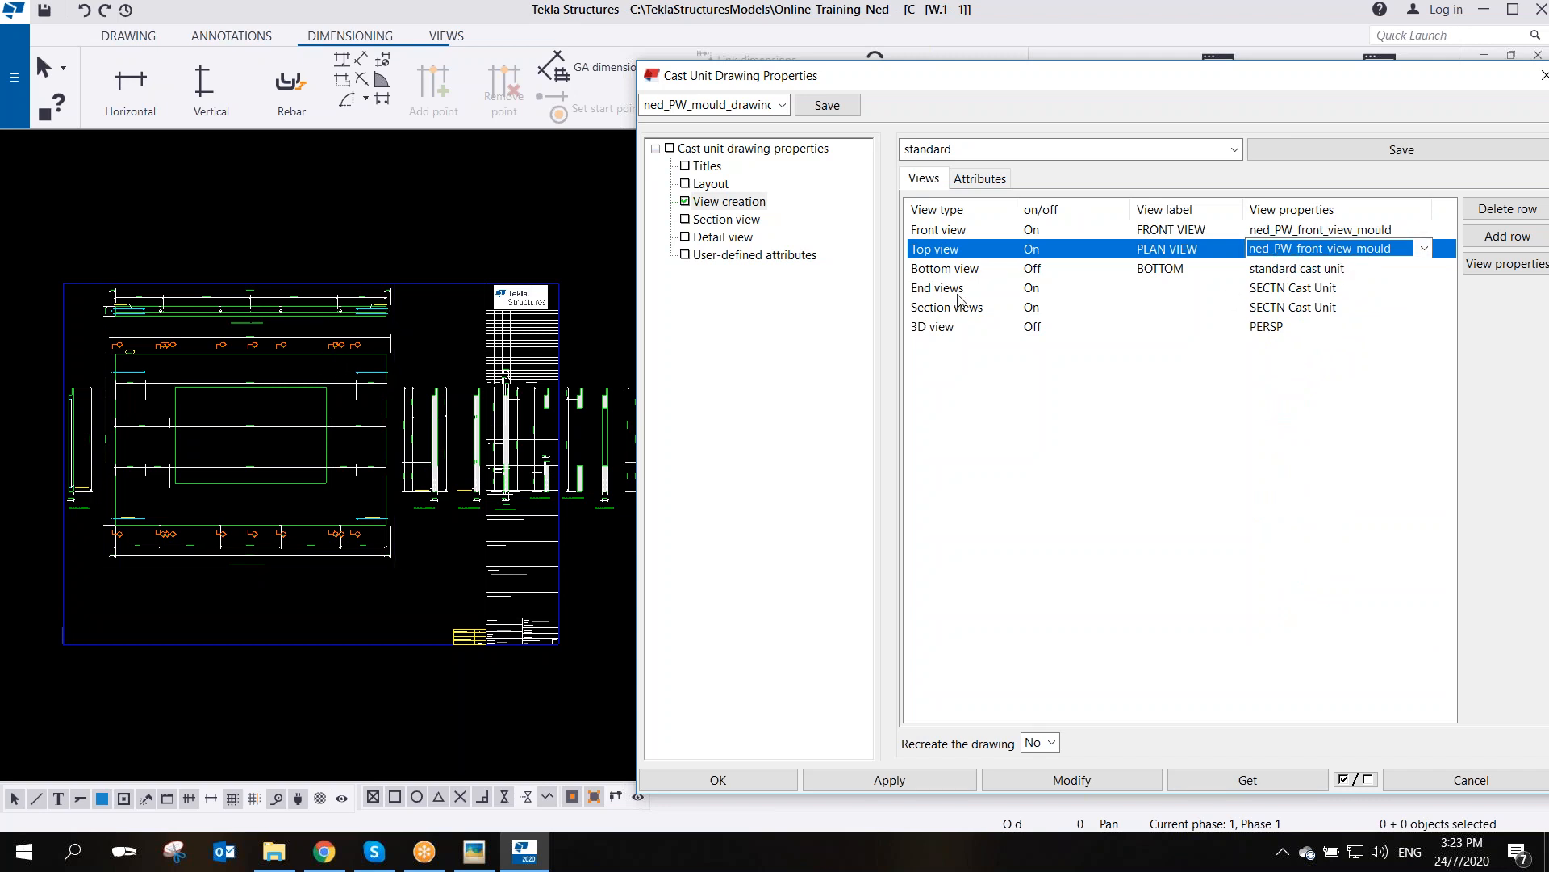
# - Assign the ned_PW_section_view_mould view properties to both the section views and the end views
pyautogui.click(1303, 308)
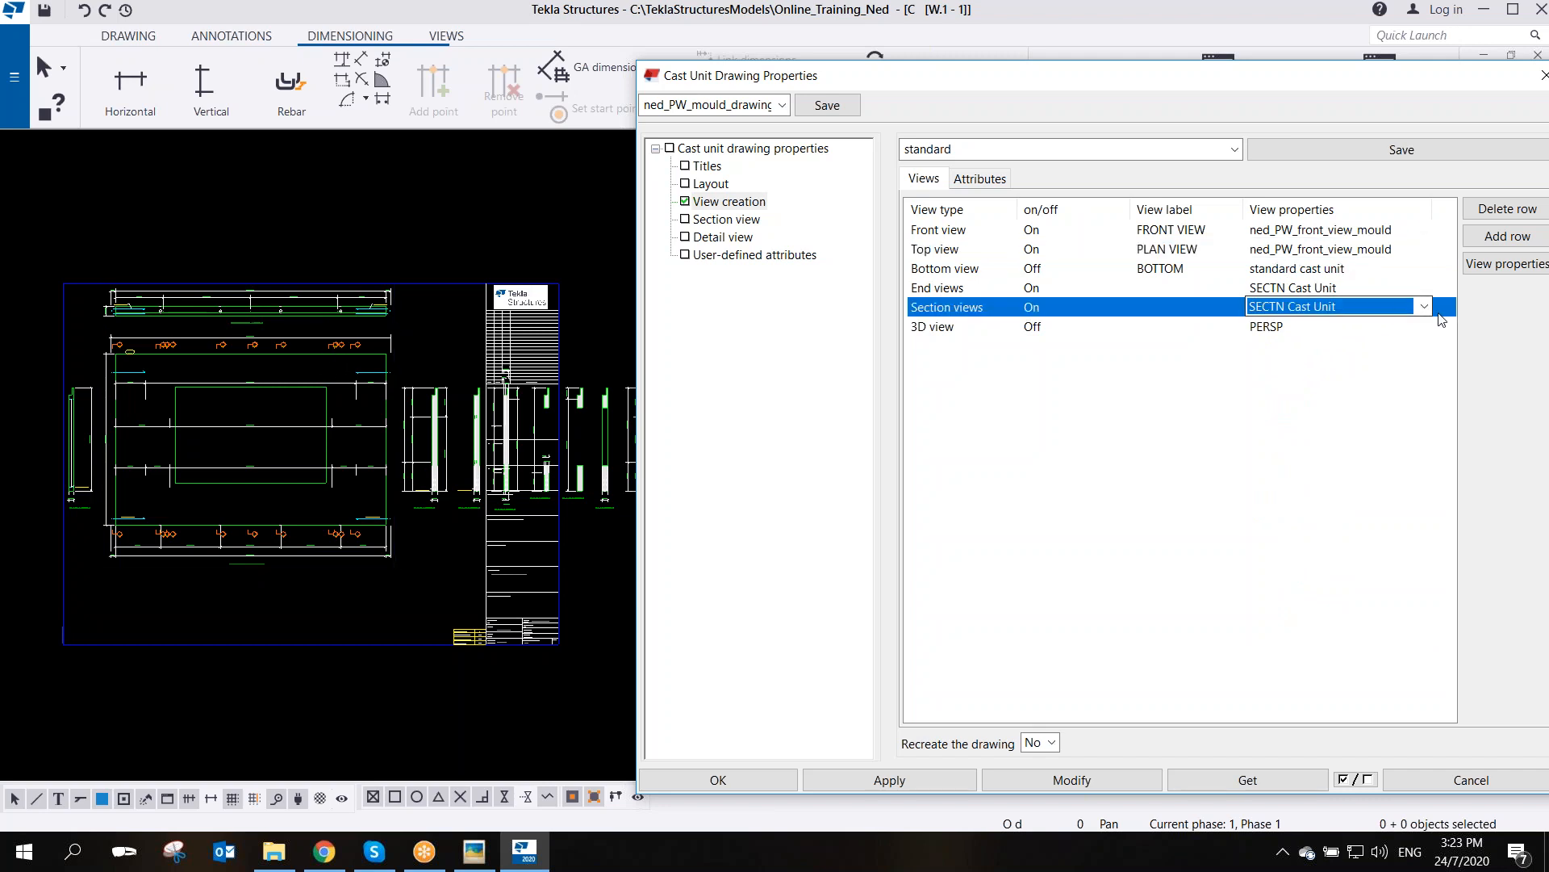
pyautogui.click(1422, 306)
pyautogui.scroll(10, 1328, 379)
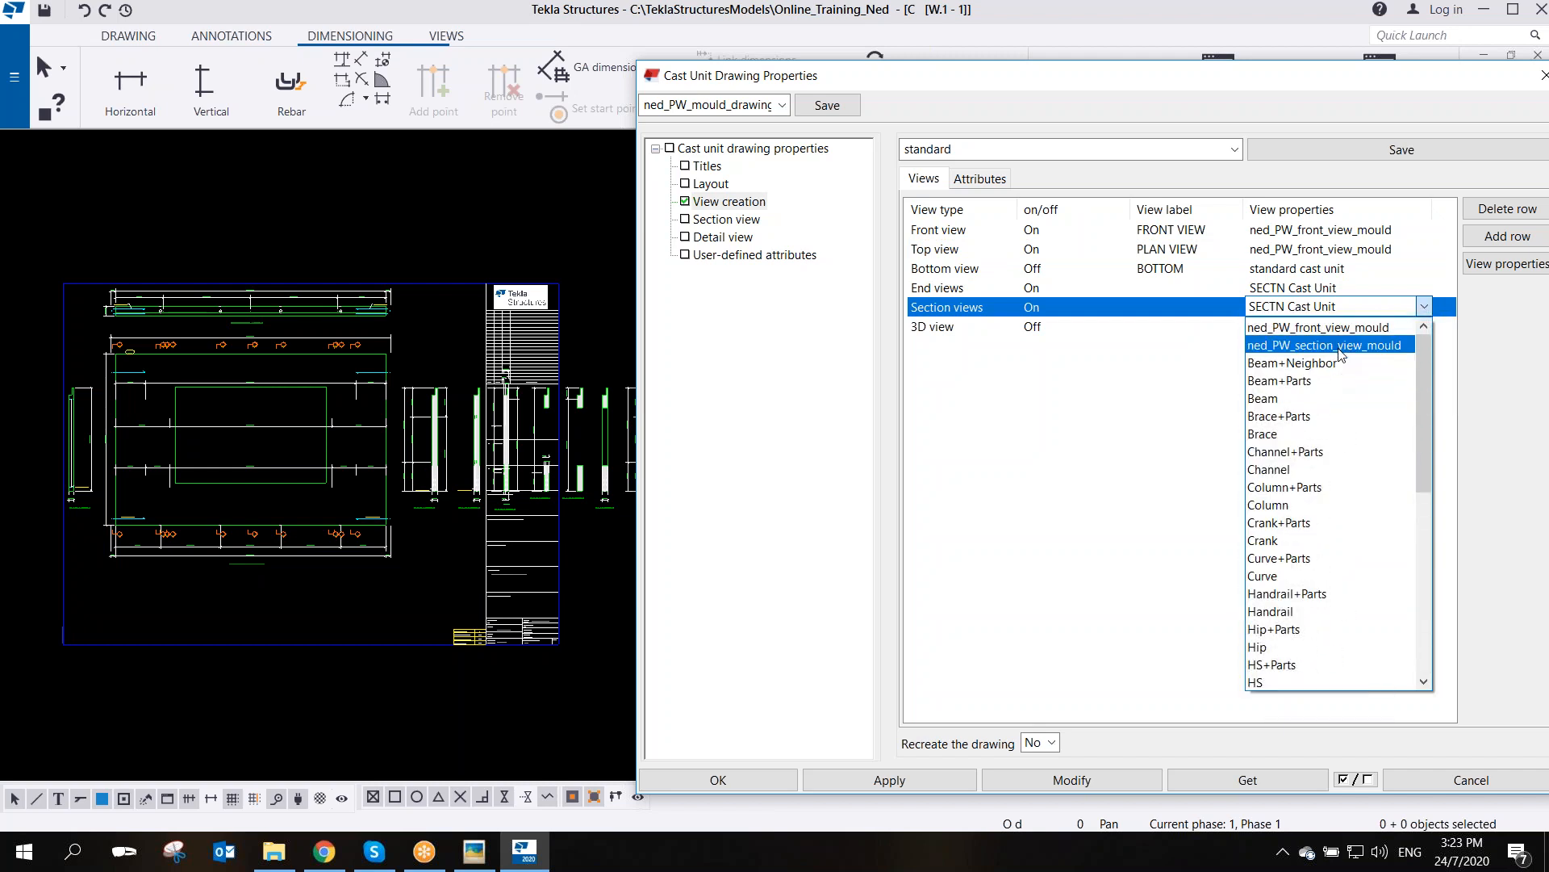
pyautogui.click(1339, 346)
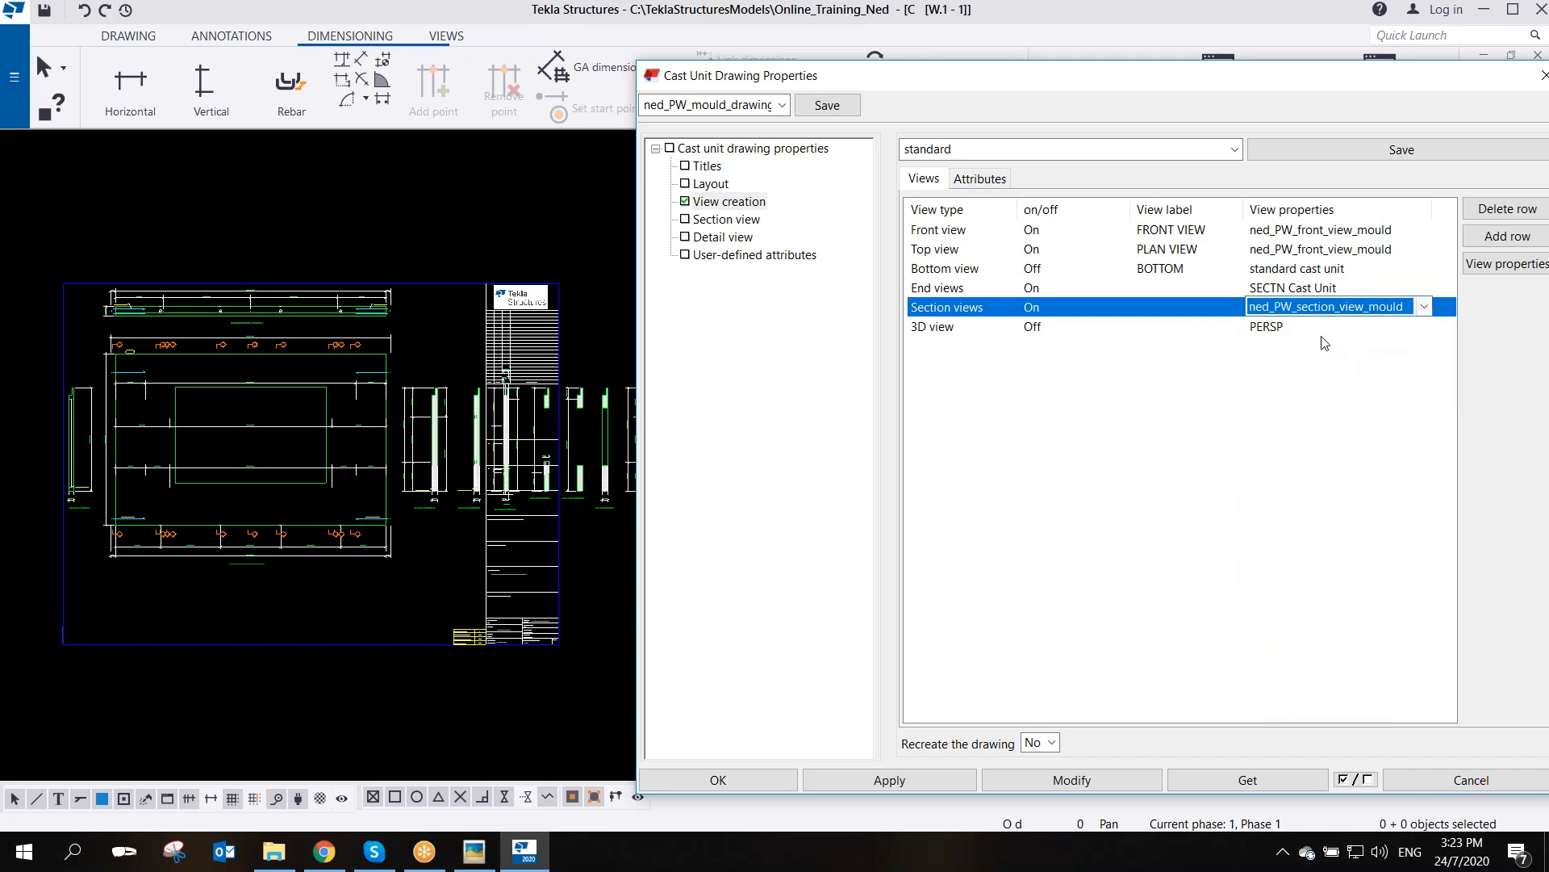
pyautogui.click(1326, 289)
pyautogui.click(1422, 289)
pyautogui.scroll(5, 1342, 327)
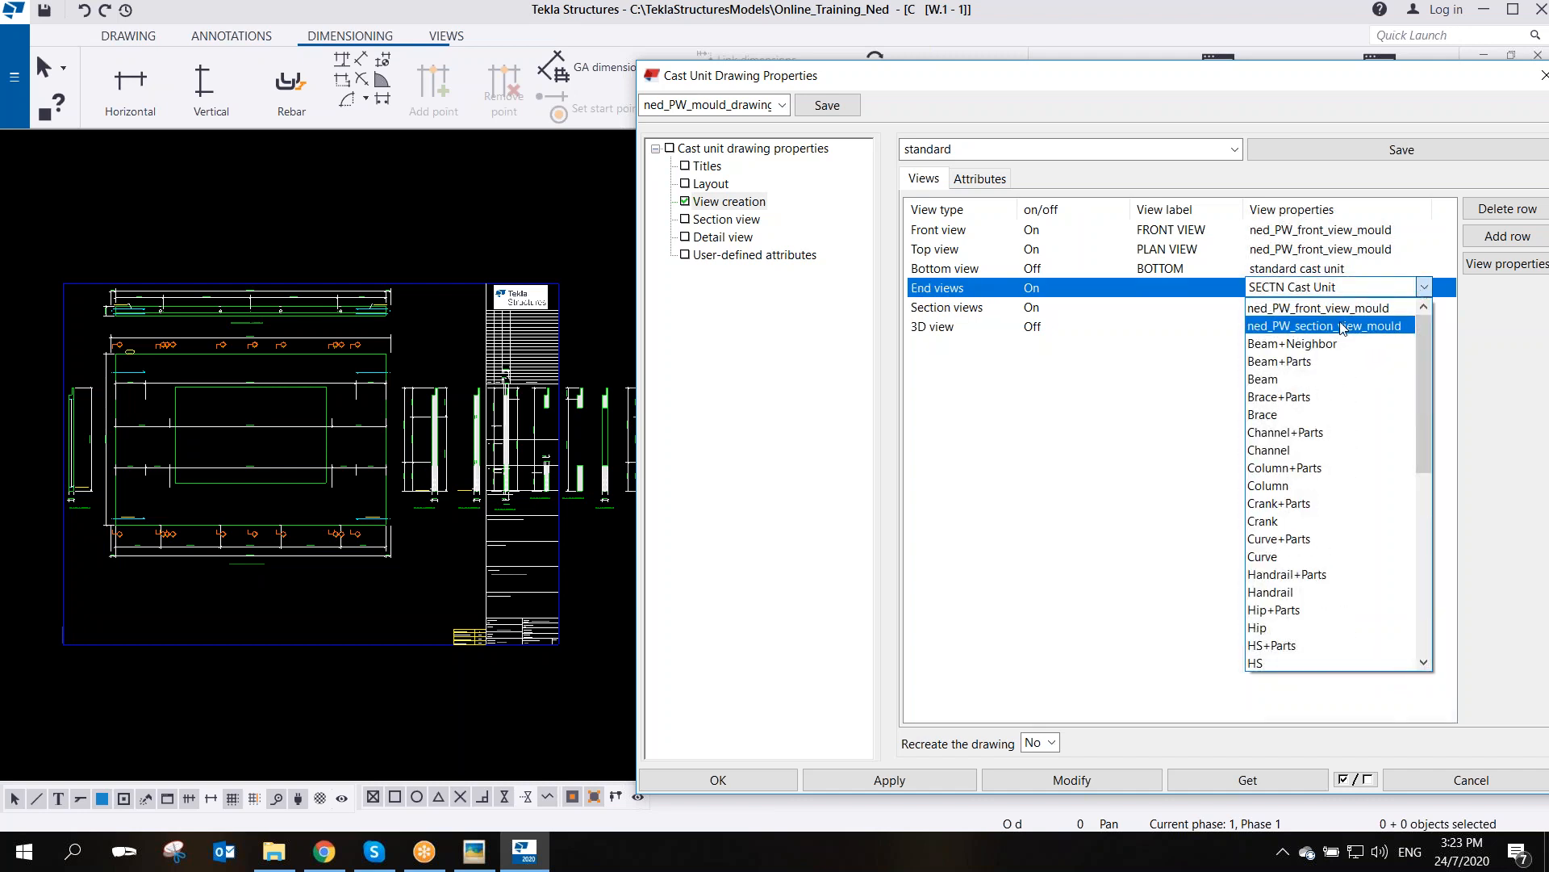
pyautogui.click(1335, 326)
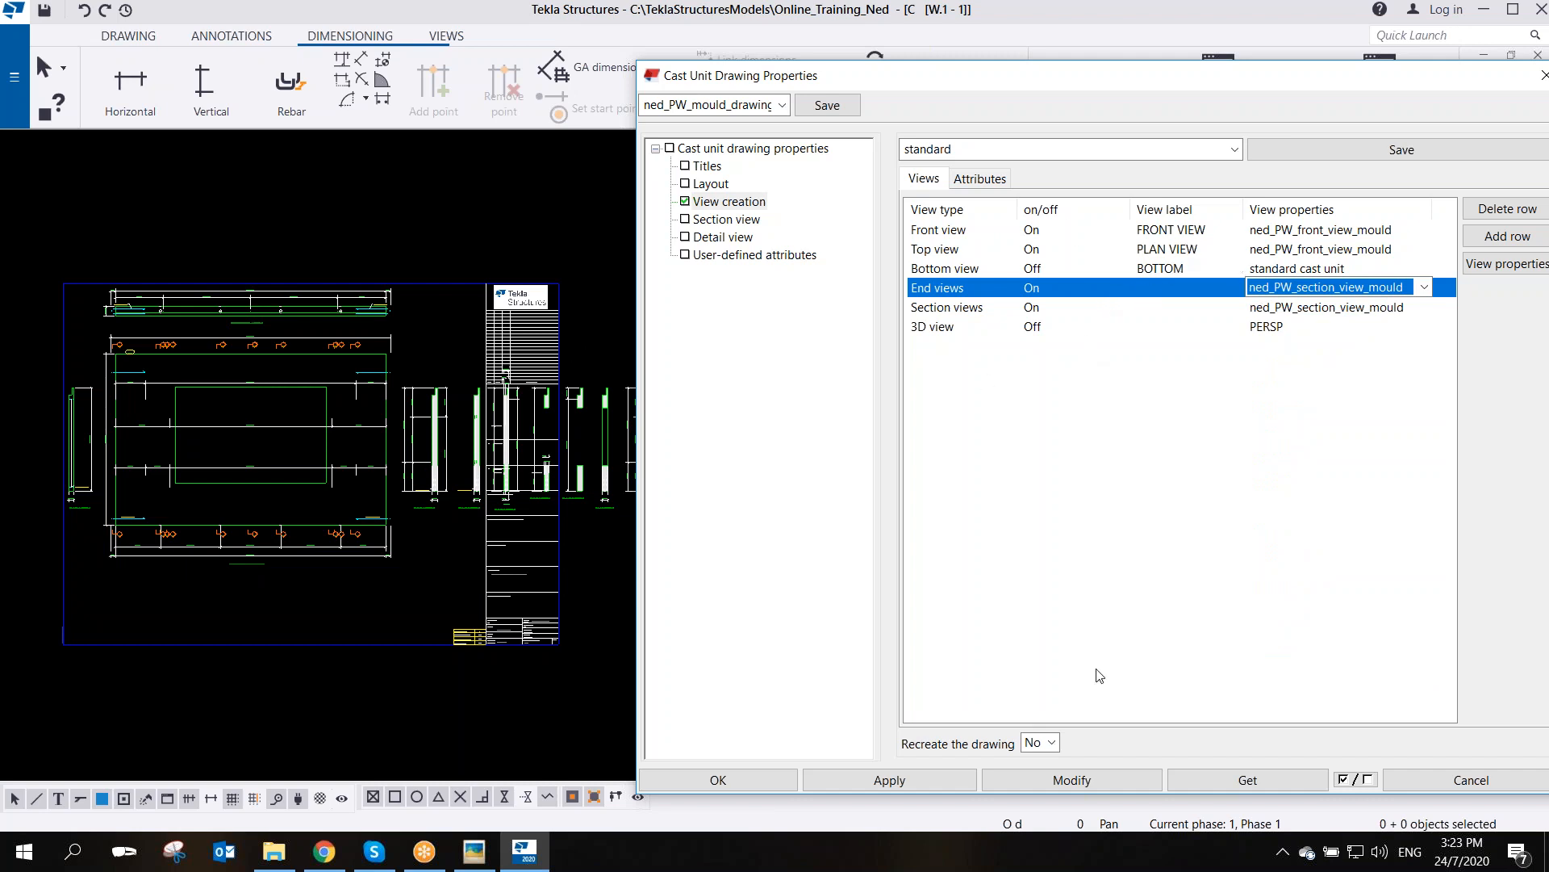
# - Save the mould drawing properties and recreate the drawing from them with Recreate the drawing set to Yes, accepting the loss of manual edits
pyautogui.click(1052, 743)
pyautogui.click(1038, 780)
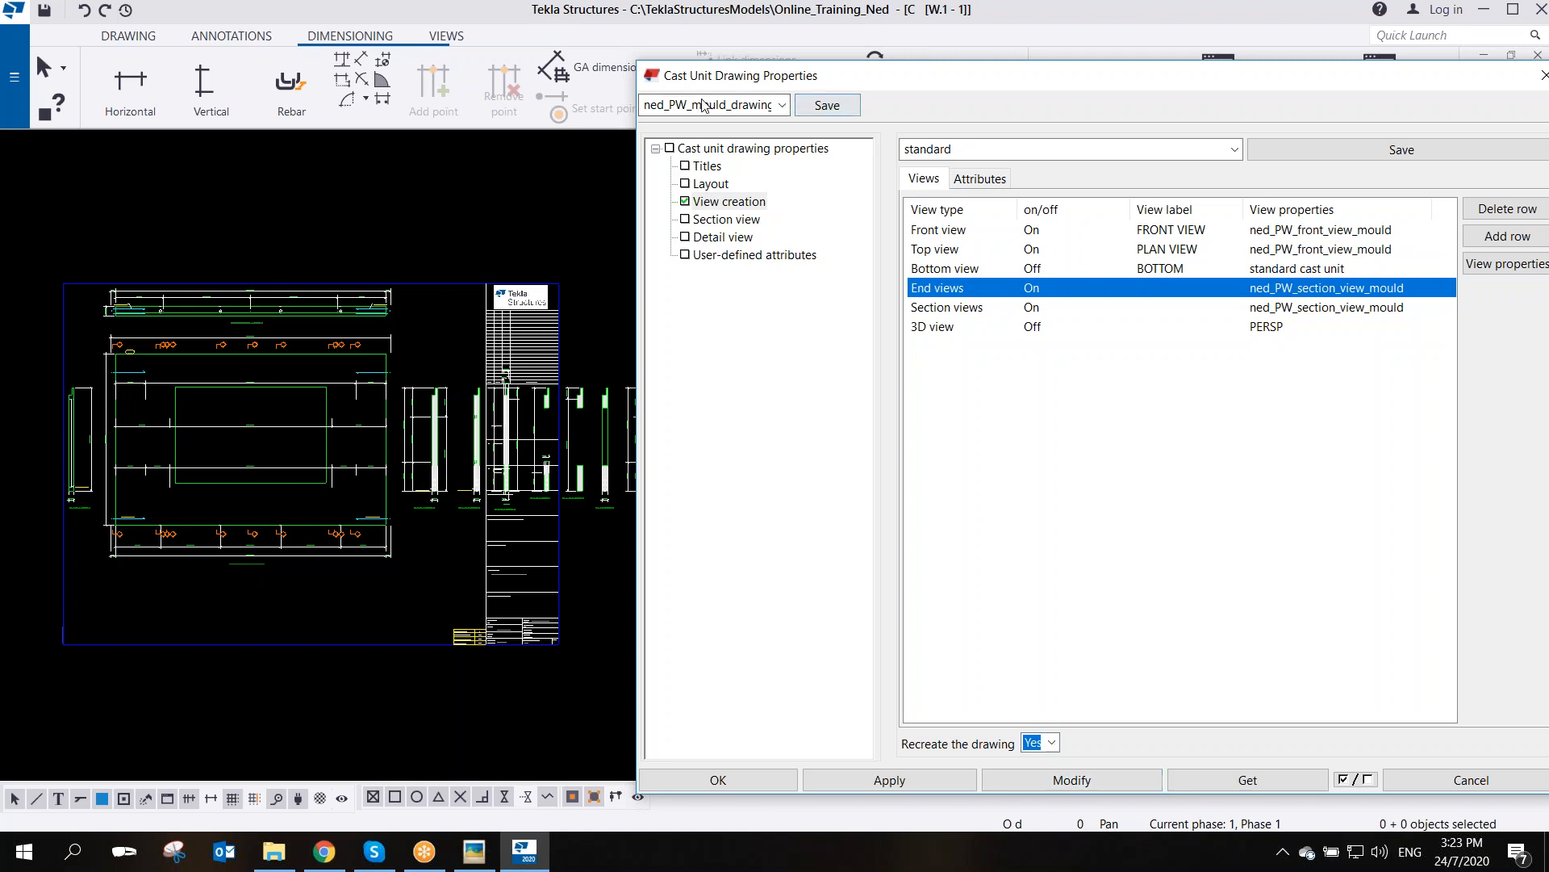
pyautogui.click(827, 108)
pyautogui.click(1073, 784)
pyautogui.click(740, 456)
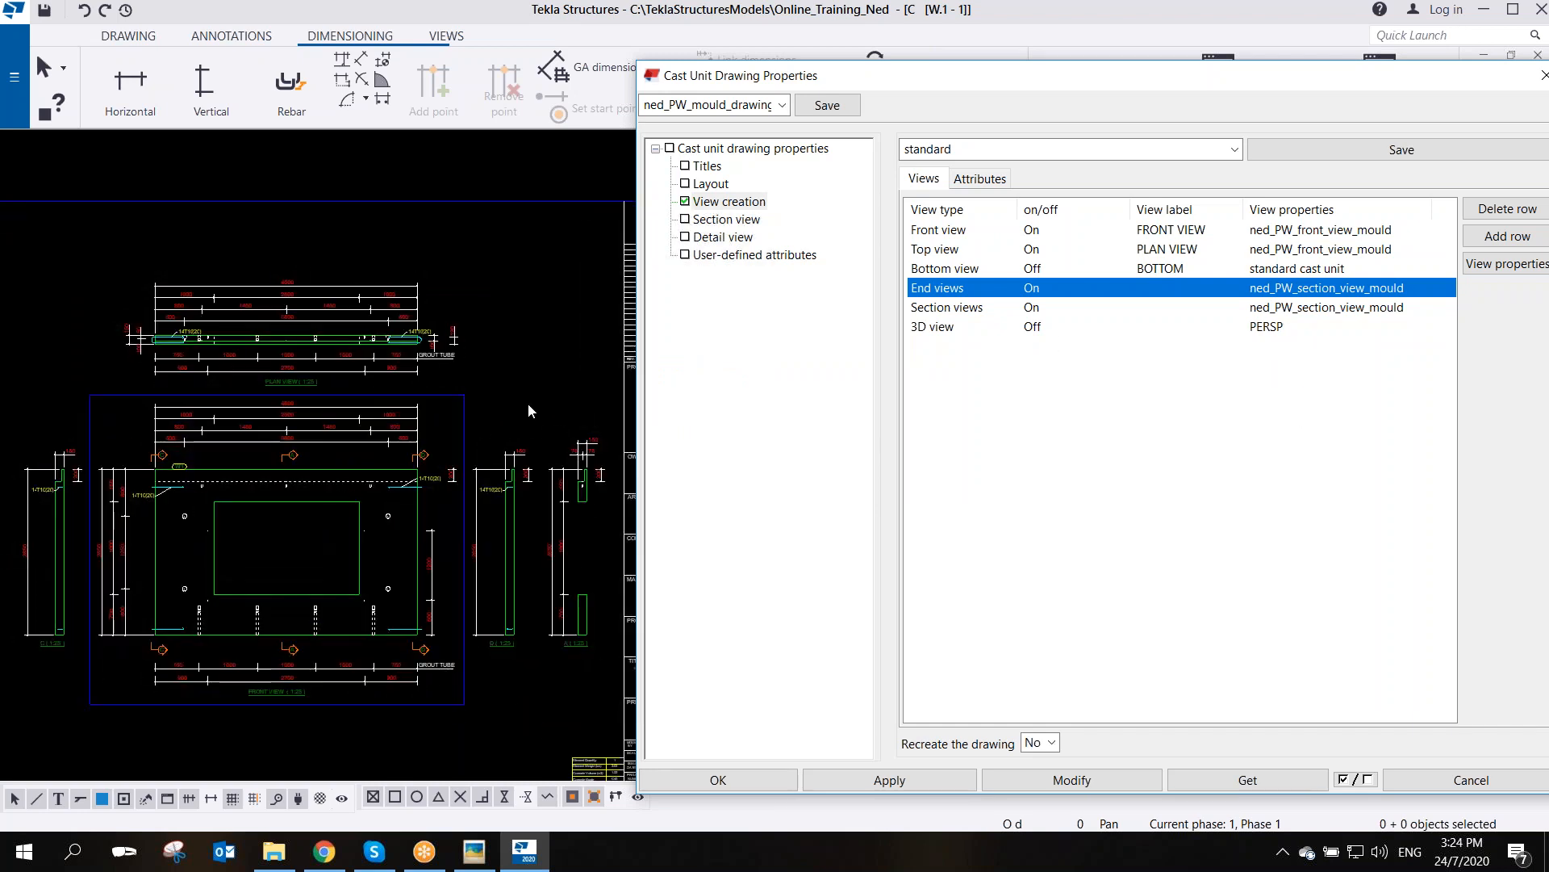
# - Examine the dimensions and layout of the recreated plan, front, end and section views on the sheet
pyautogui.moveTo(834, 83); pyautogui.dragTo(978, 129)
pyautogui.scroll(5, 457, 473)
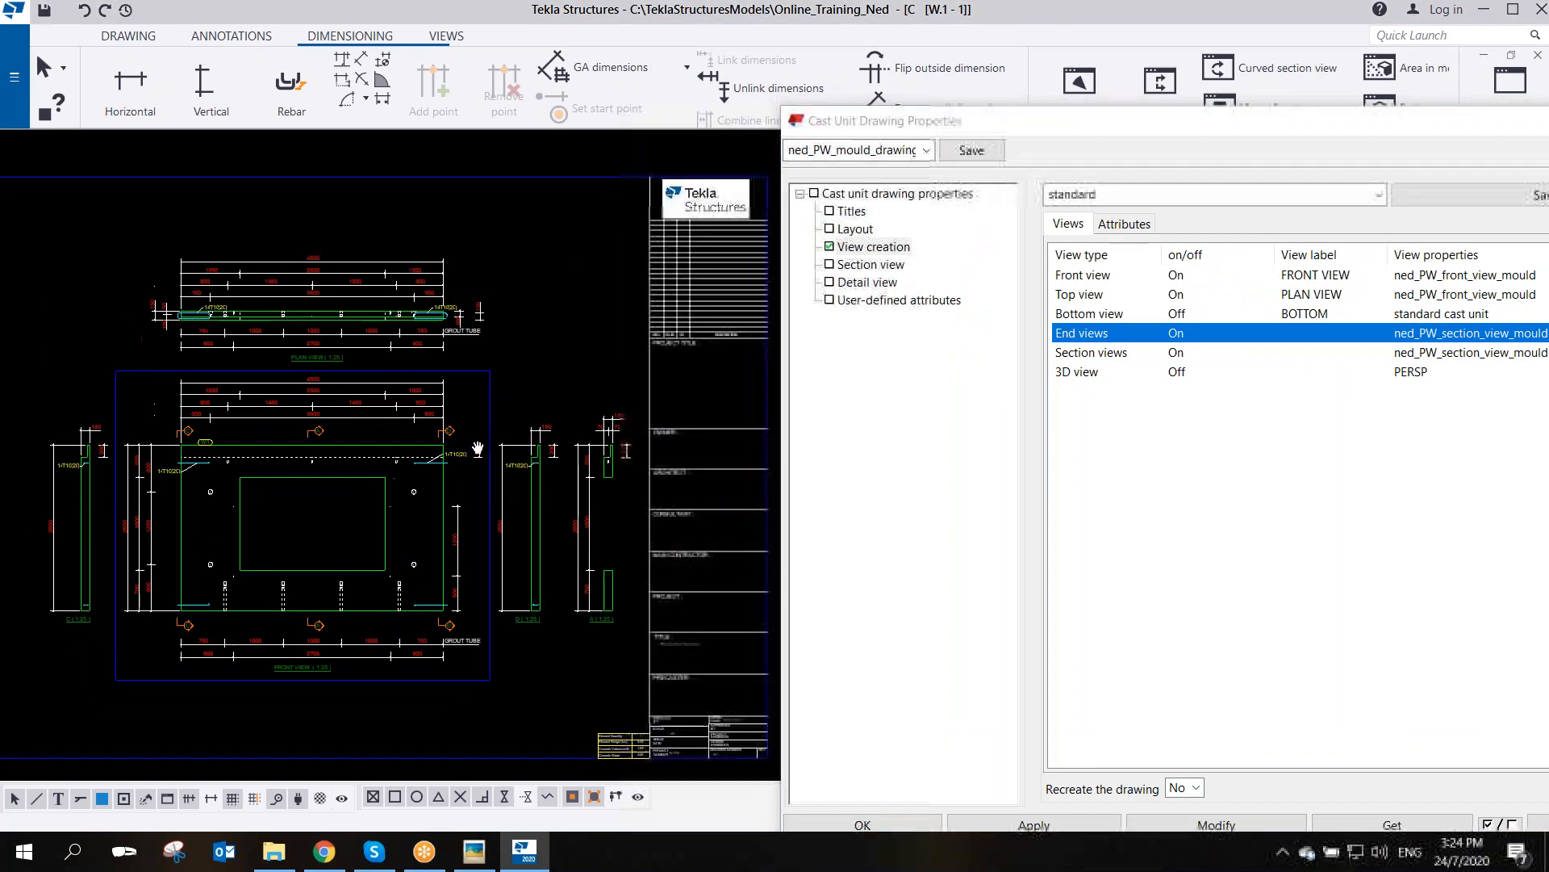
pyautogui.scroll(-3, 473, 489)
pyautogui.scroll(1, 560, 555)
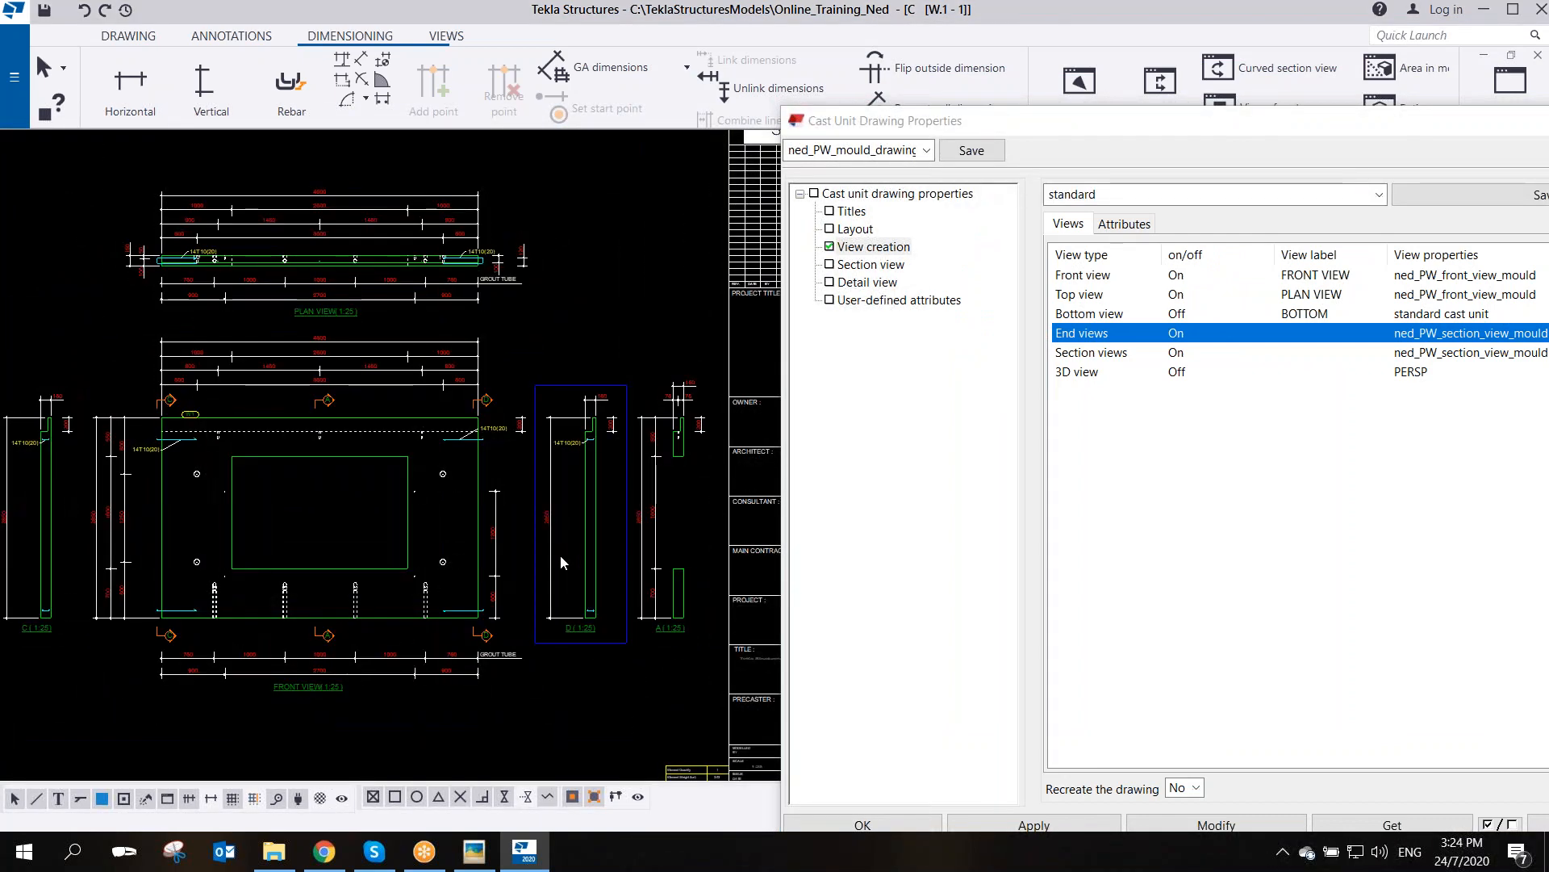
pyautogui.scroll(-2, 560, 554)
pyautogui.scroll(2, 568, 476)
pyautogui.scroll(1, 568, 476)
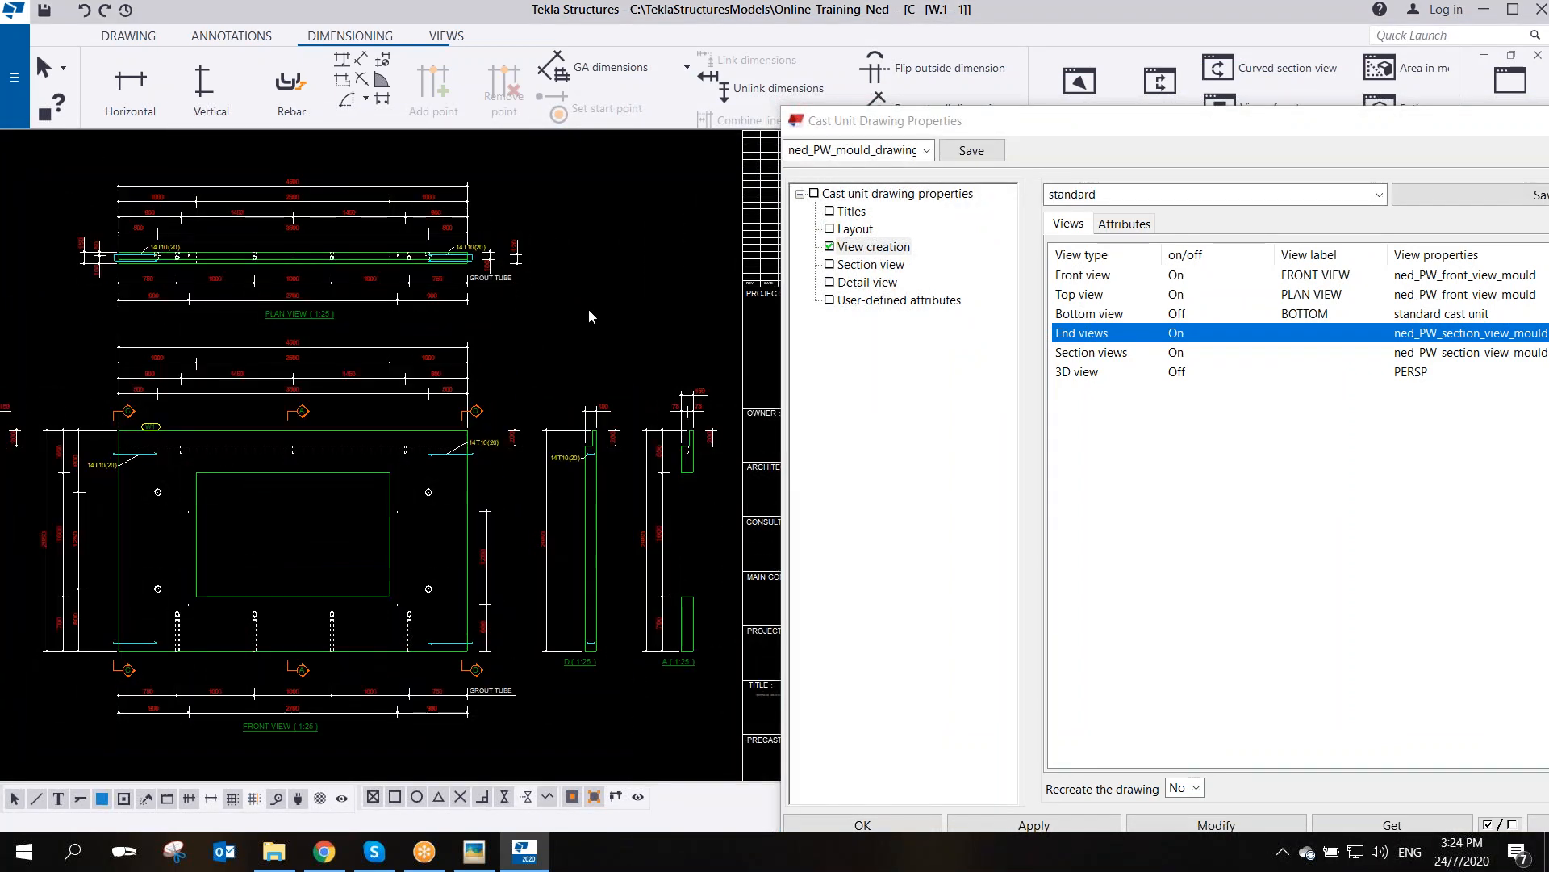
pyautogui.scroll(-2, 587, 308)
pyautogui.scroll(3, 393, 616)
pyautogui.scroll(-3, 393, 621)
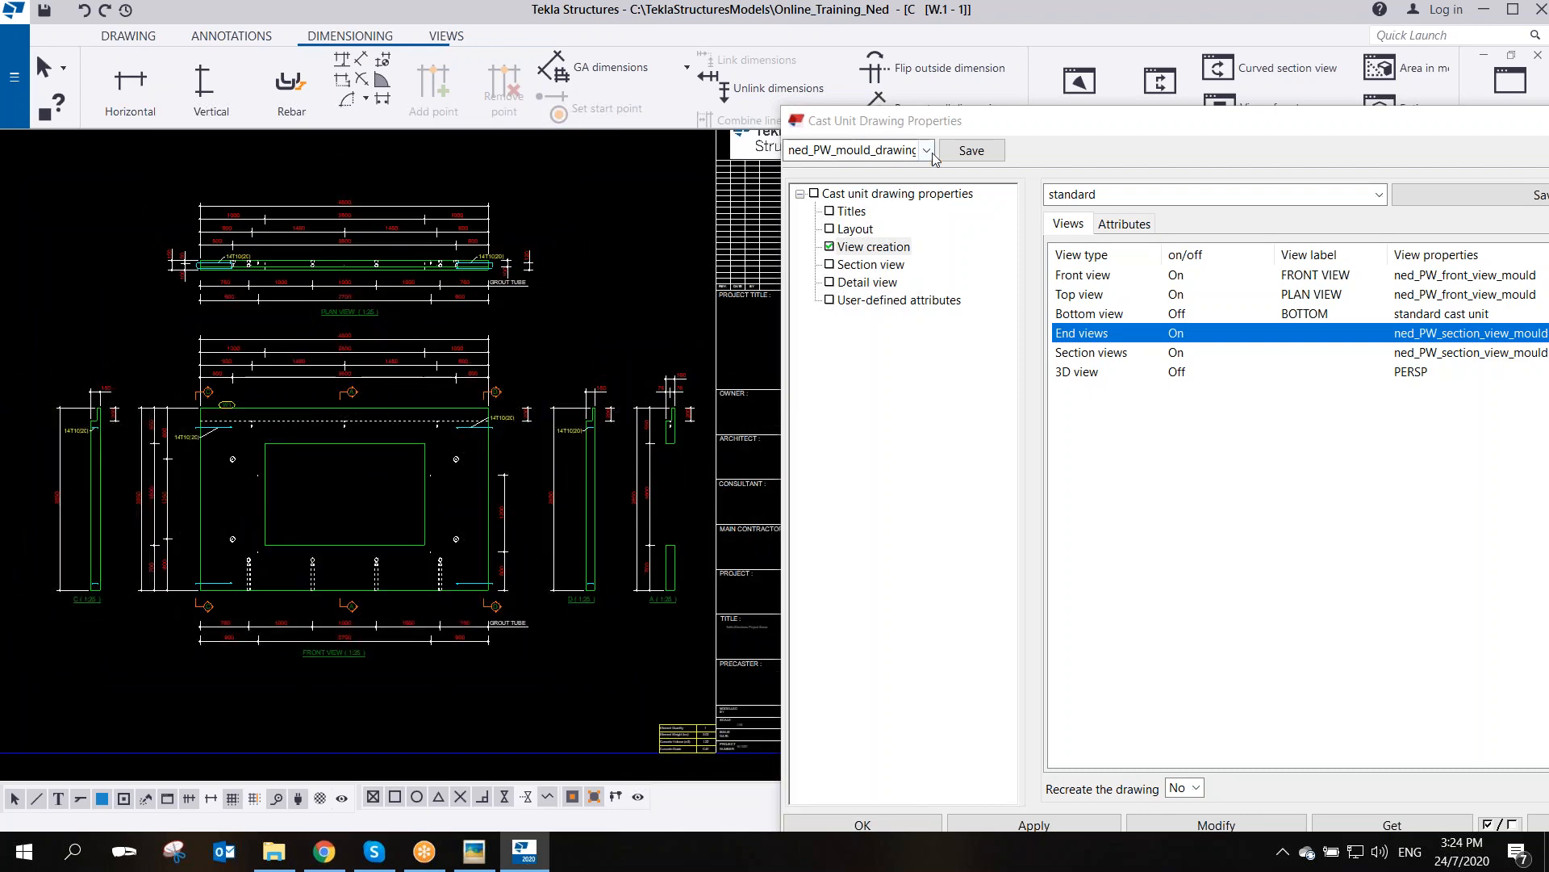
# - Save the cast unit drawing properties again under the current mould drawing settings name
pyautogui.moveTo(954, 127); pyautogui.dragTo(1042, 155)
pyautogui.scroll(3, 423, 477)
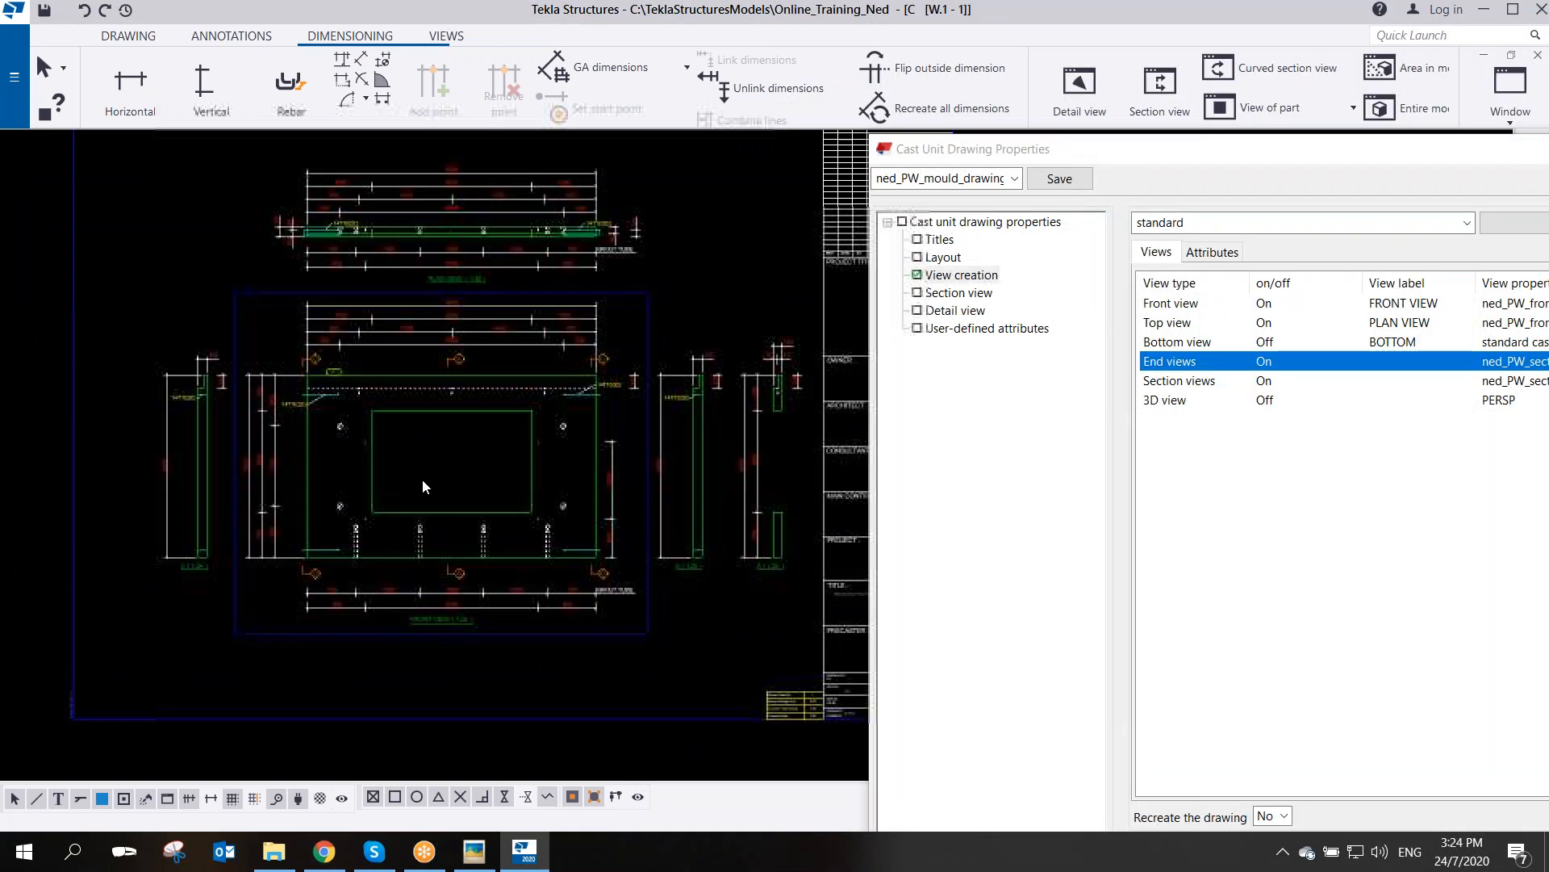
pyautogui.click(1073, 182)
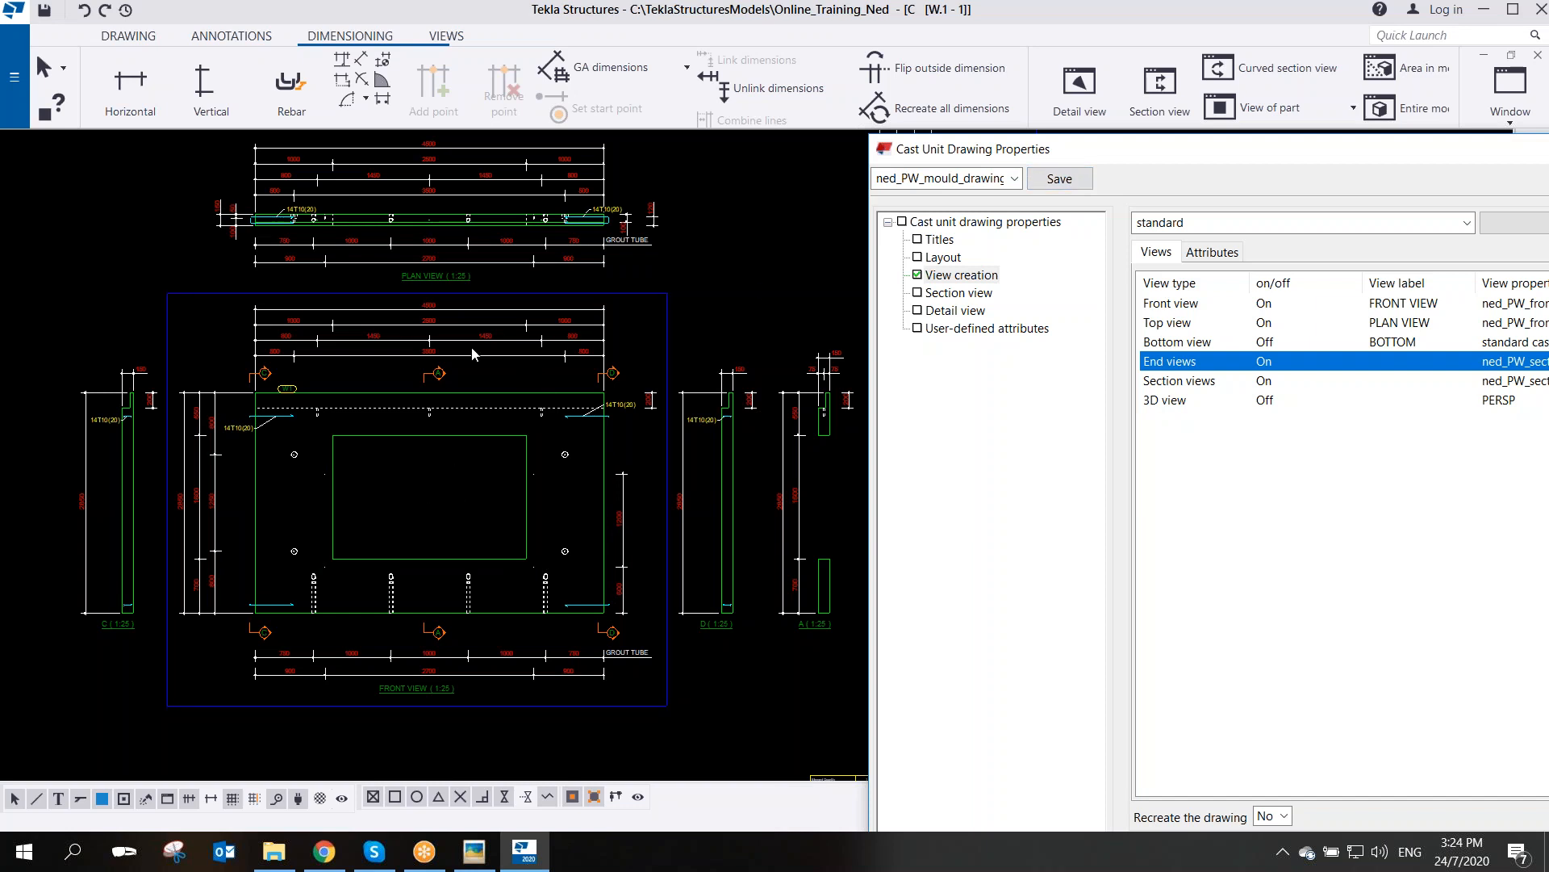
# - Inspect the plan view's dimensions and rebar labels up close and compare them with the other views
pyautogui.moveTo(593, 536); pyautogui.dragTo(578, 554, button='middle')
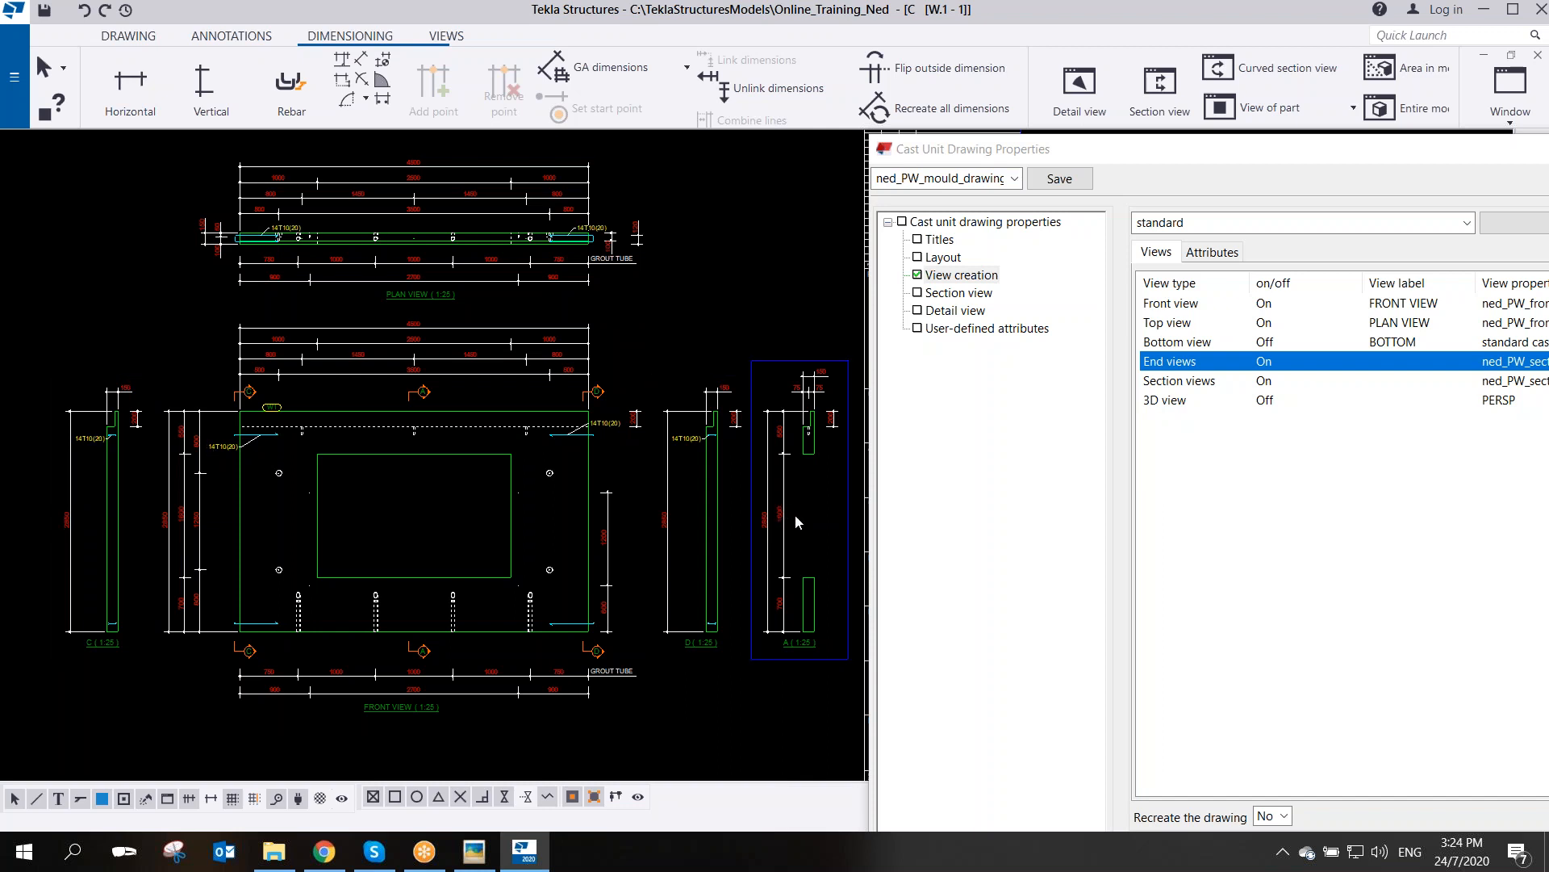
pyautogui.scroll(2, 796, 513)
pyautogui.scroll(1, 492, 404)
pyautogui.scroll(-5, 494, 408)
pyautogui.scroll(2, 468, 400)
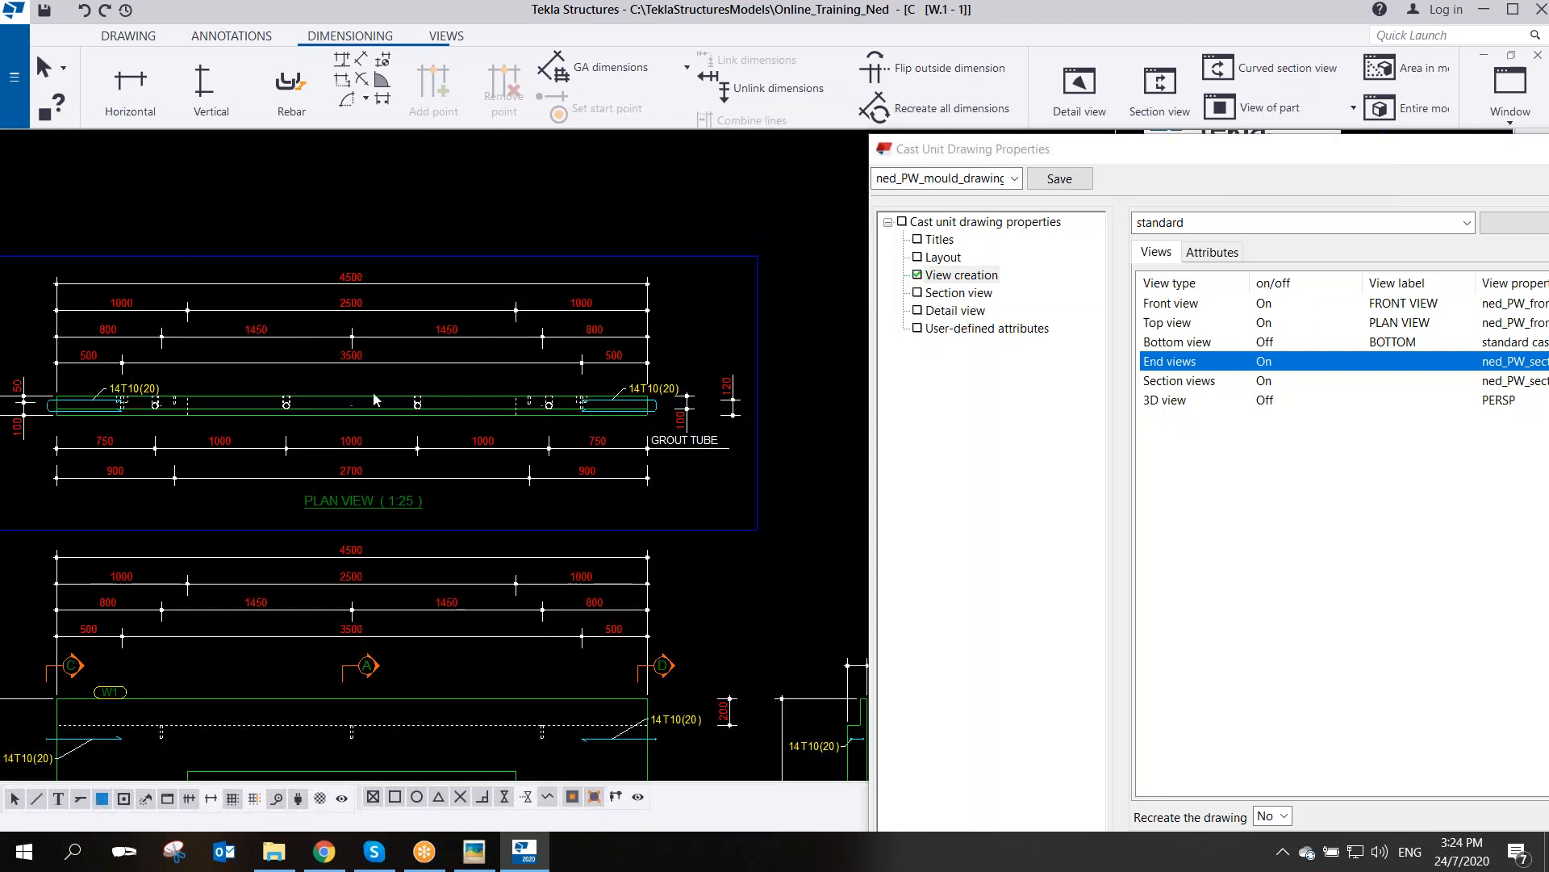
pyautogui.scroll(-1, 384, 404)
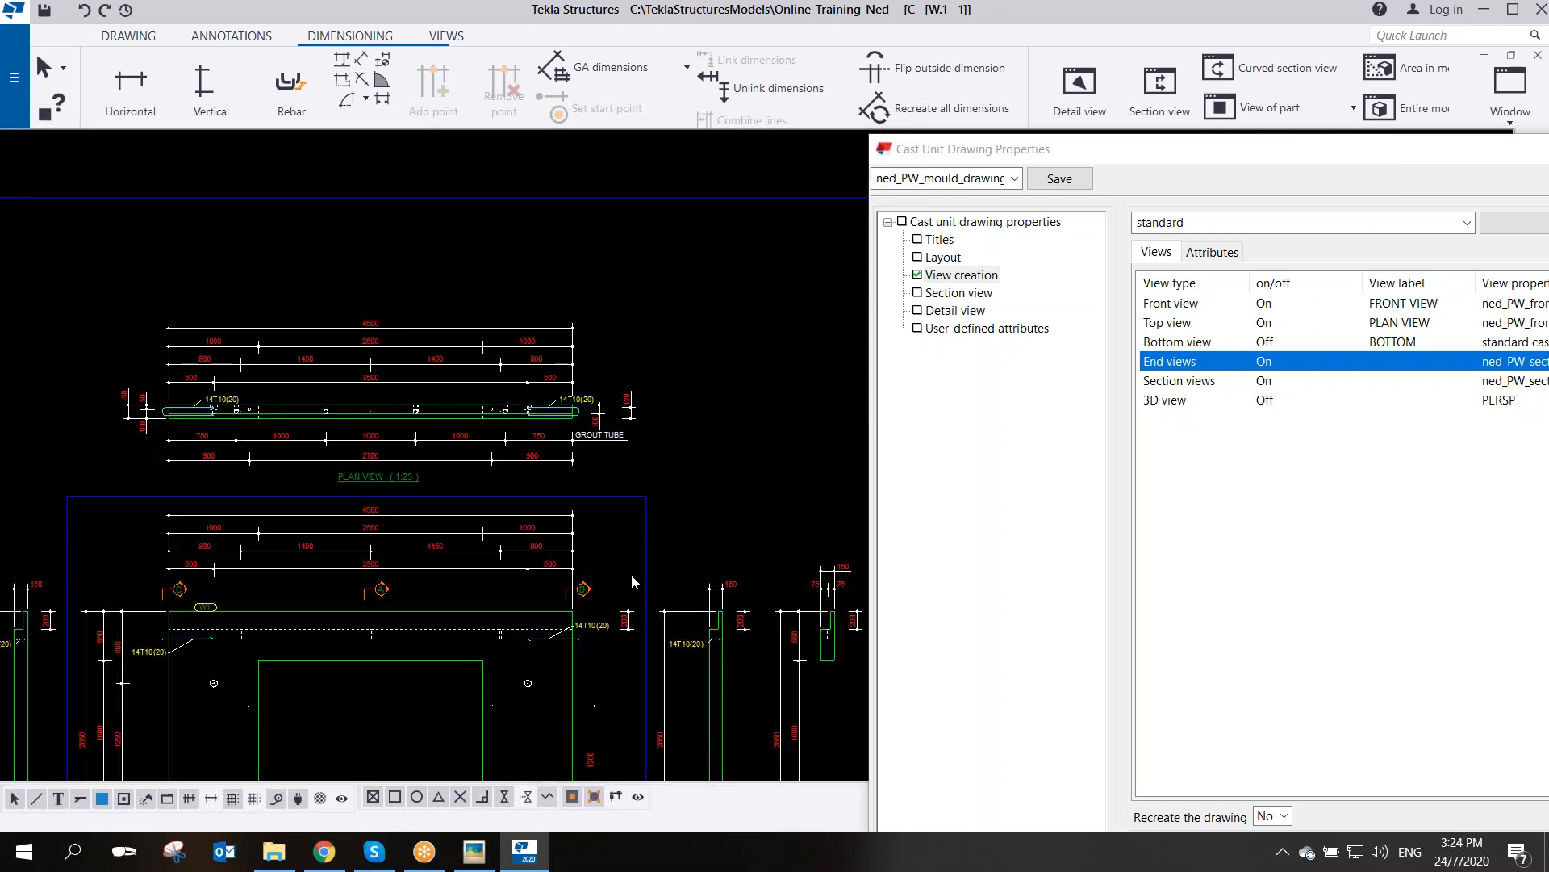
pyautogui.scroll(-1, 631, 574)
pyautogui.moveTo(582, 537); pyautogui.dragTo(552, 473, button='middle')
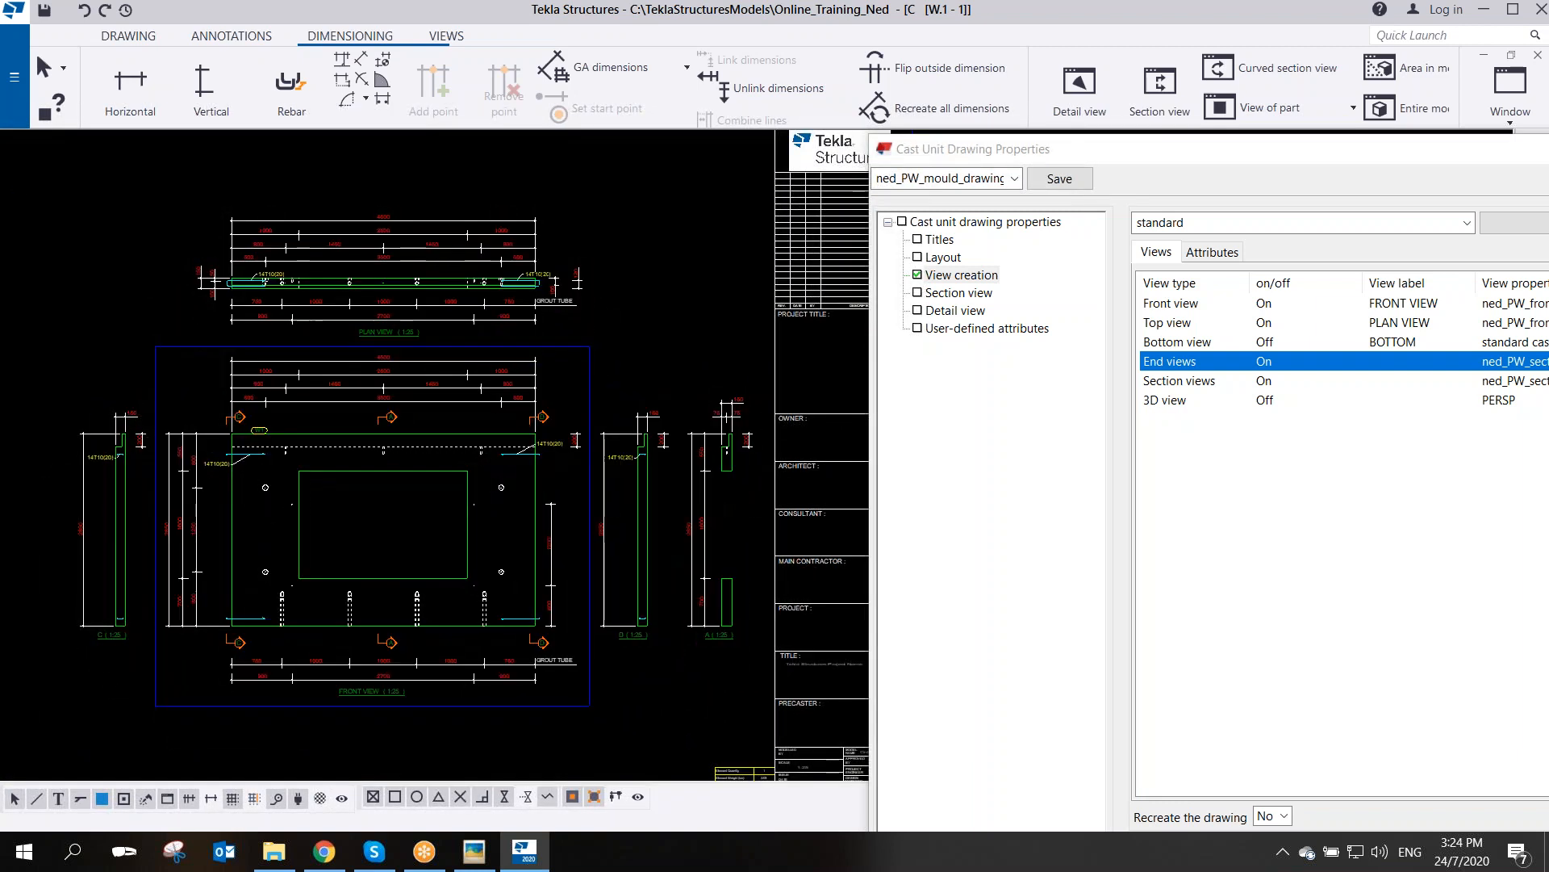
pyautogui.scroll(-1, 449, 501)
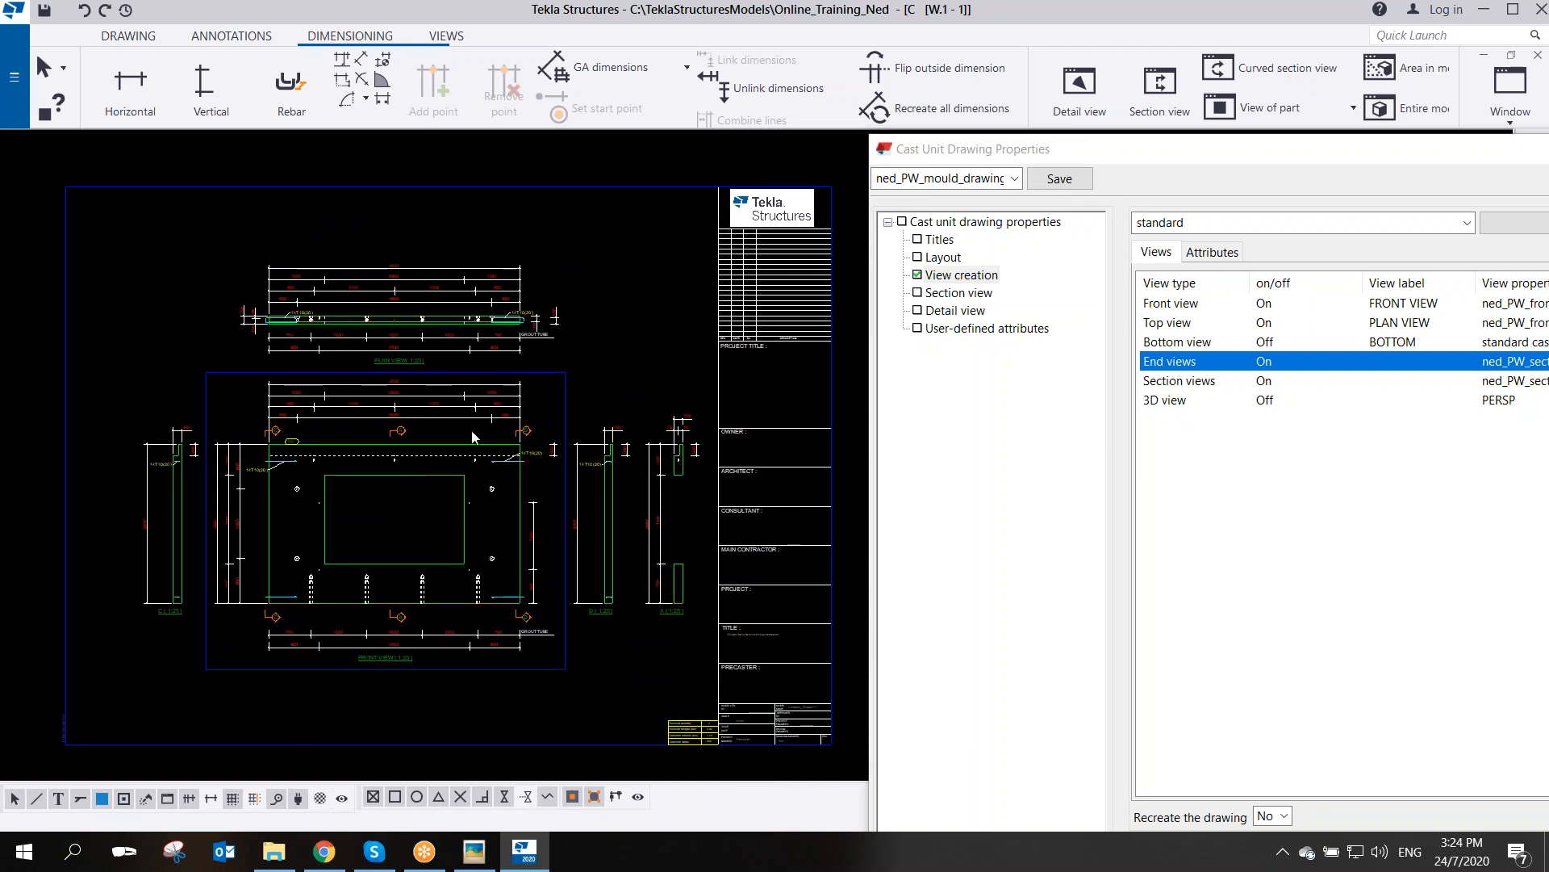
# - Compare the view properties assigned to each view type with the dimensioned views on the drawing sheet
pyautogui.click(1015, 154)
pyautogui.moveTo(1015, 154); pyautogui.dragTo(866, 130)
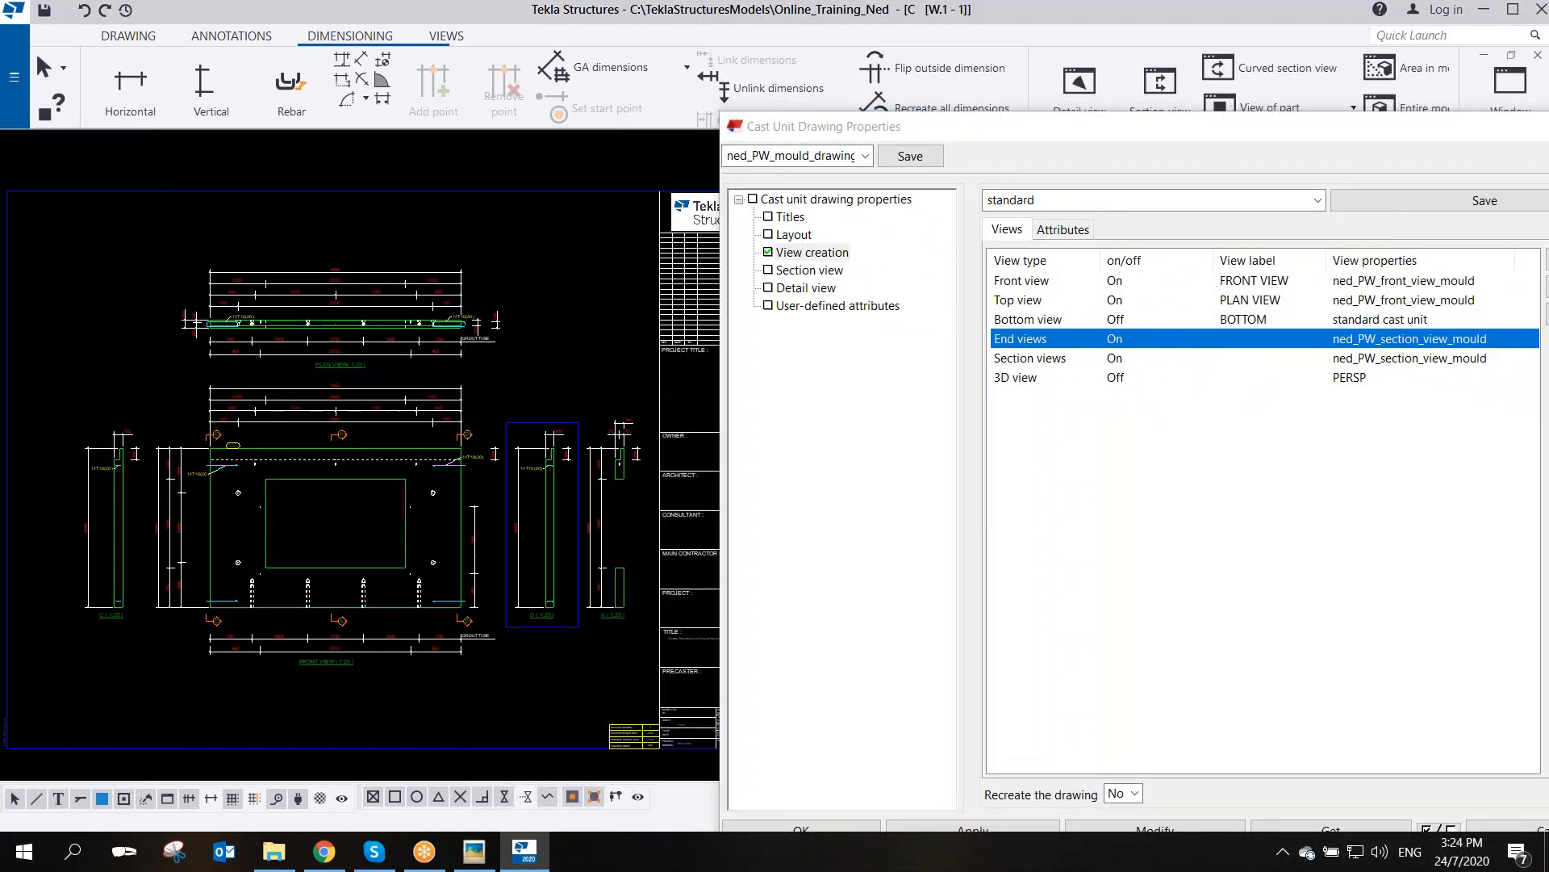
pyautogui.scroll(1, 564, 495)
pyautogui.moveTo(560, 497); pyautogui.dragTo(586, 509, button='middle')
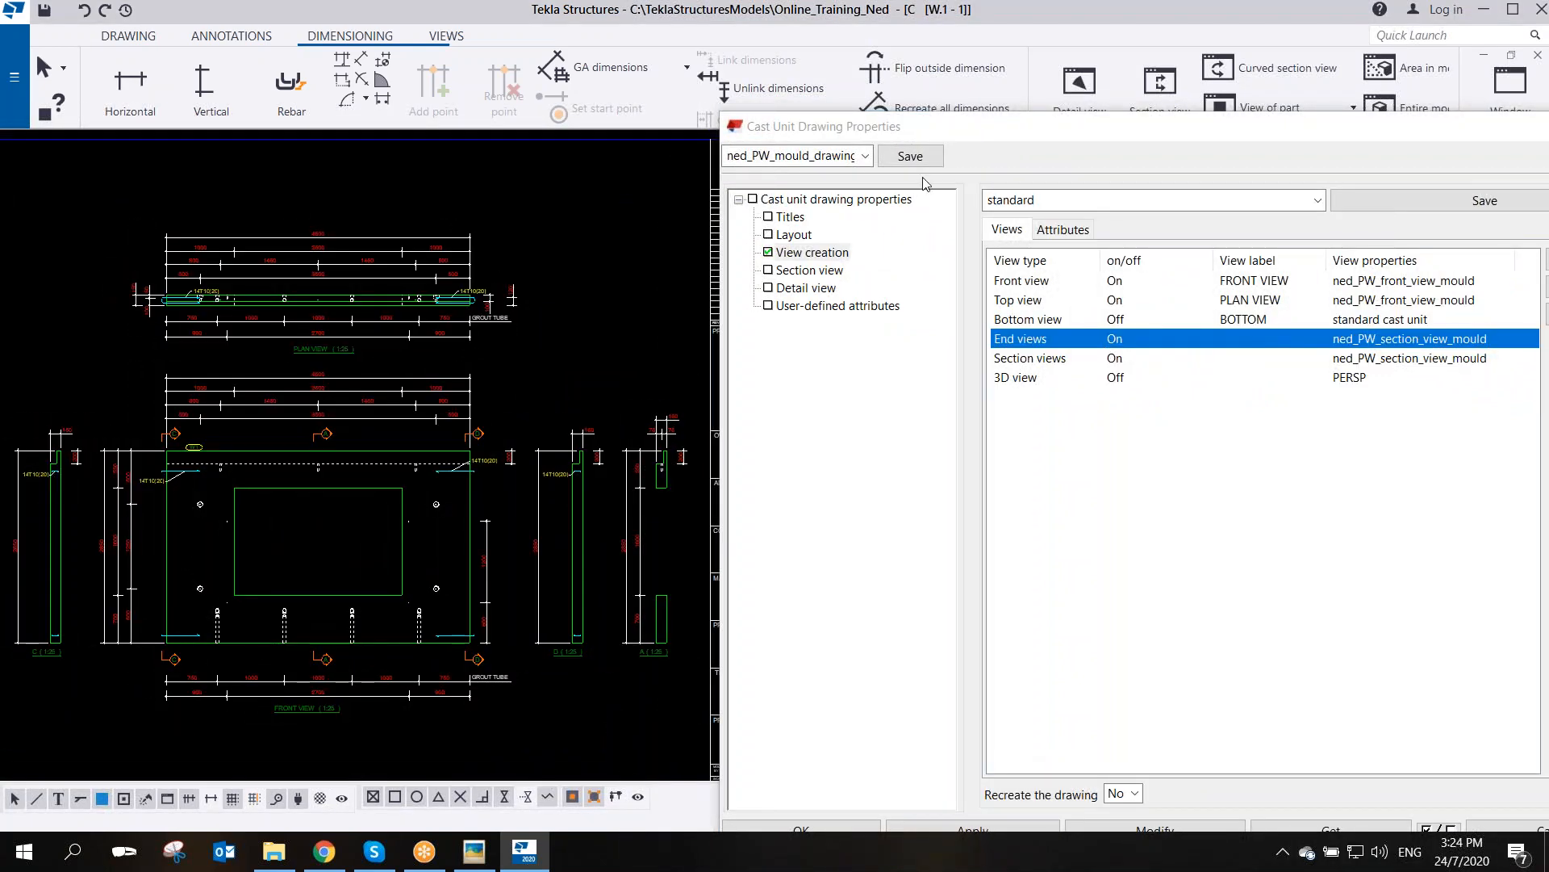
pyautogui.moveTo(973, 129); pyautogui.dragTo(953, 129)
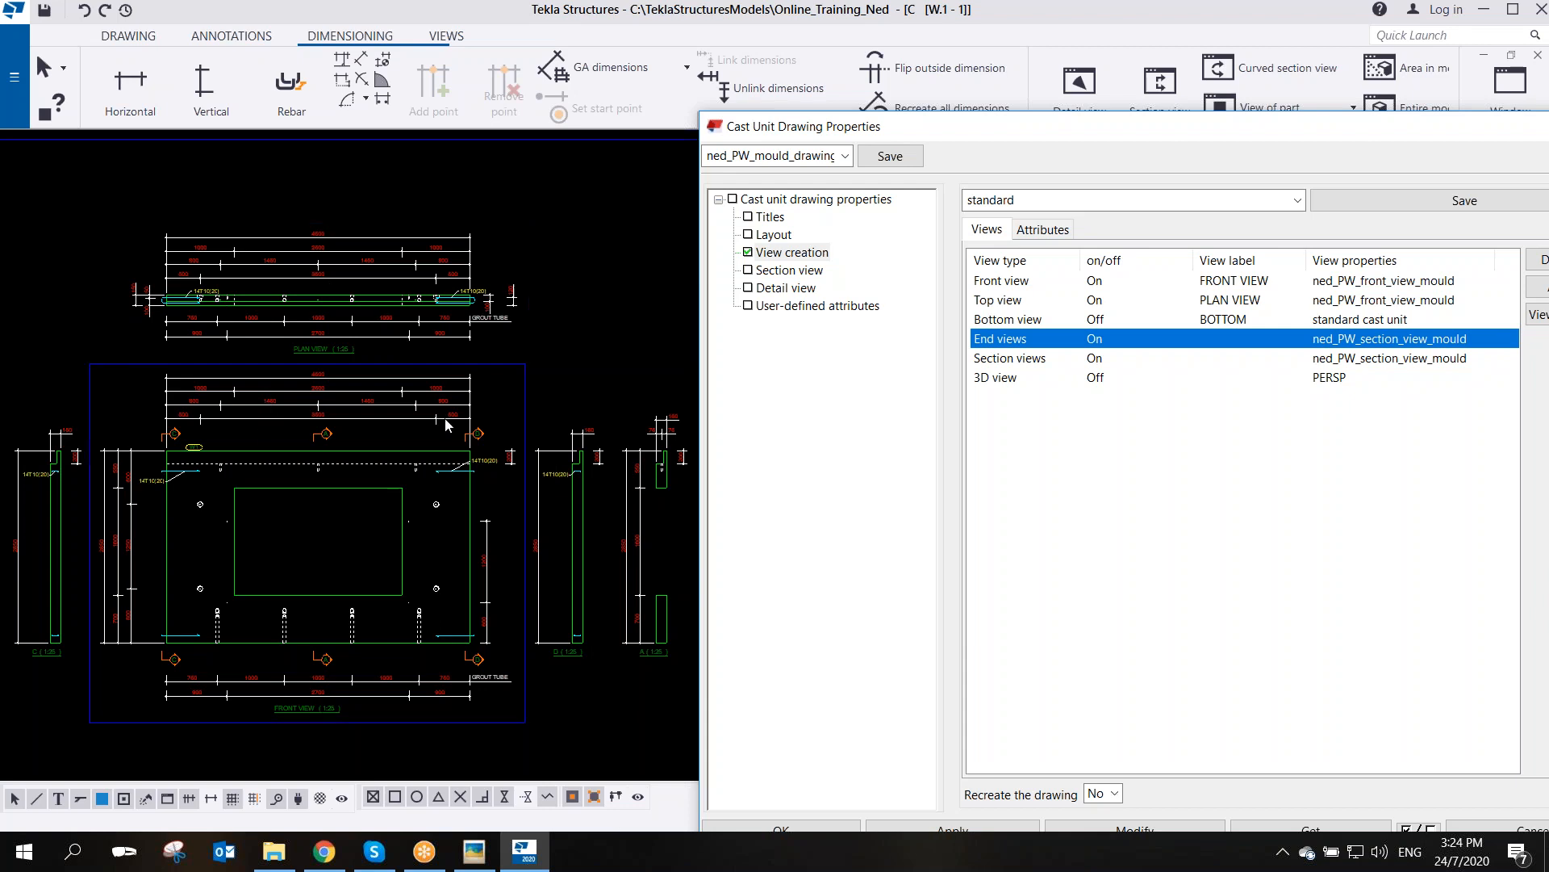
pyautogui.click(1130, 29)
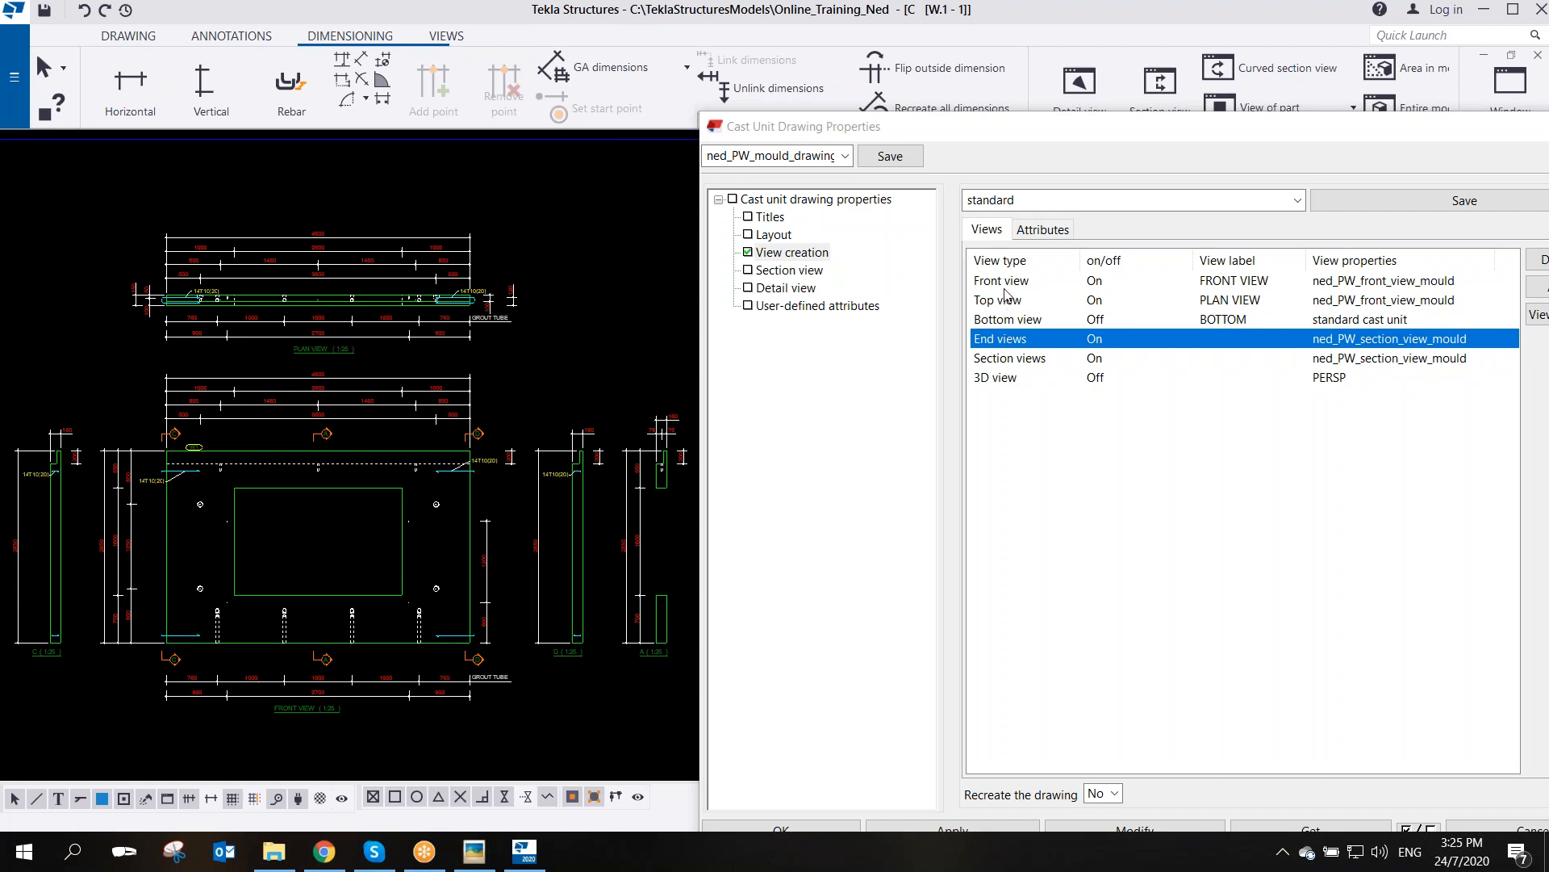
pyautogui.moveTo(1061, 129)
pyautogui.mouseDown()
pyautogui.moveTo(855, 111)
pyautogui.moveTo(887, 113)
pyautogui.moveTo(732, 123)
pyautogui.mouseUp()
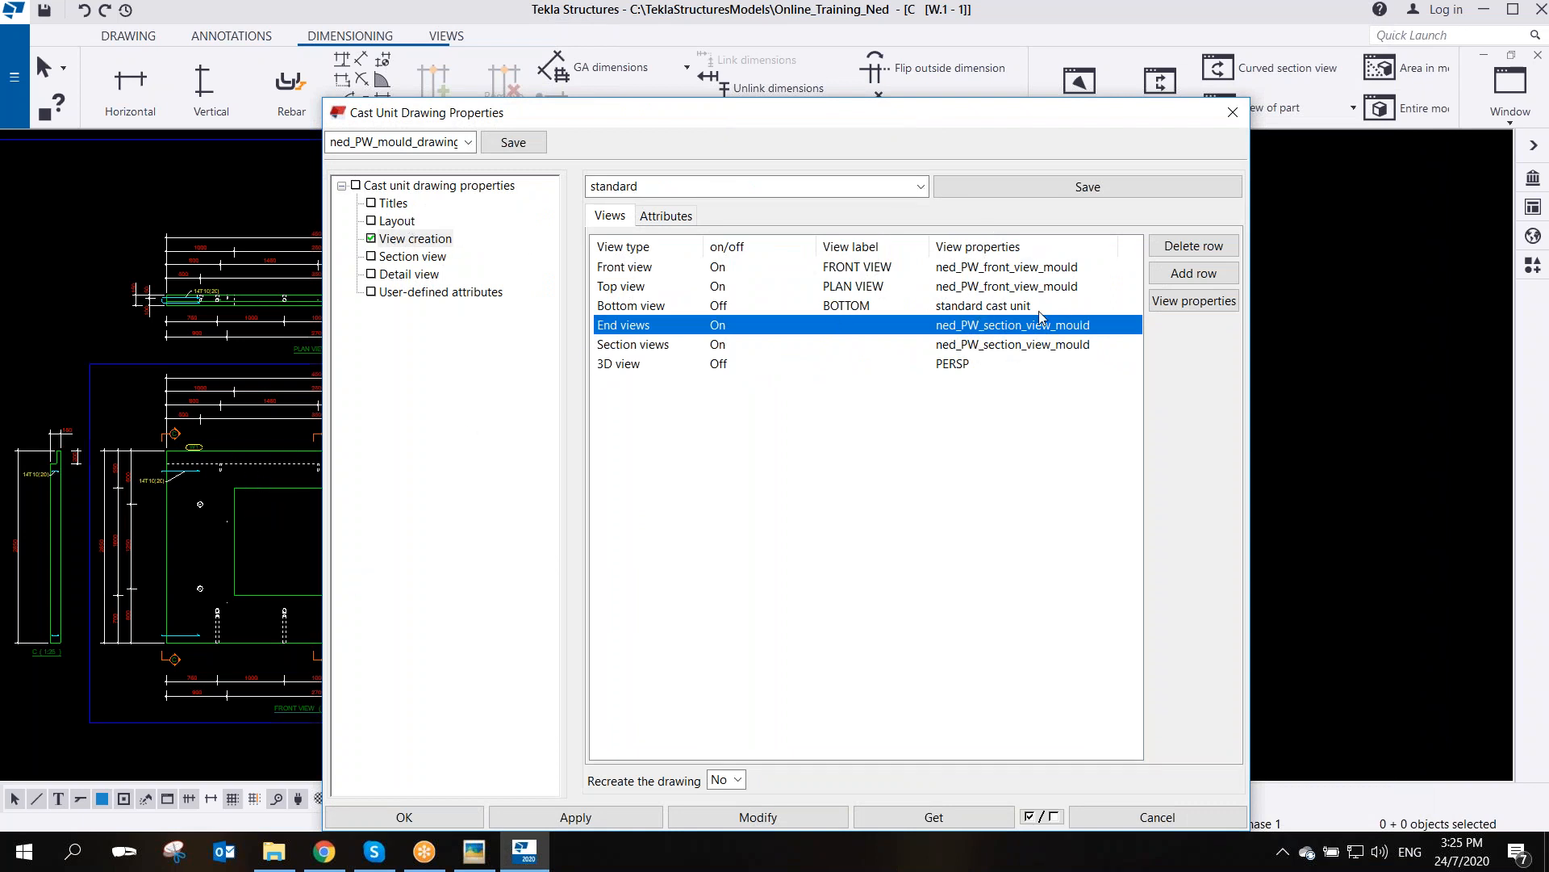
pyautogui.moveTo(583, 117)
pyautogui.mouseDown()
pyautogui.moveTo(689, 137)
pyautogui.moveTo(974, 141)
pyautogui.mouseUp()
pyautogui.moveTo(415, 519); pyautogui.dragTo(458, 519, button='middle')
pyautogui.scroll(-2, 458, 519)
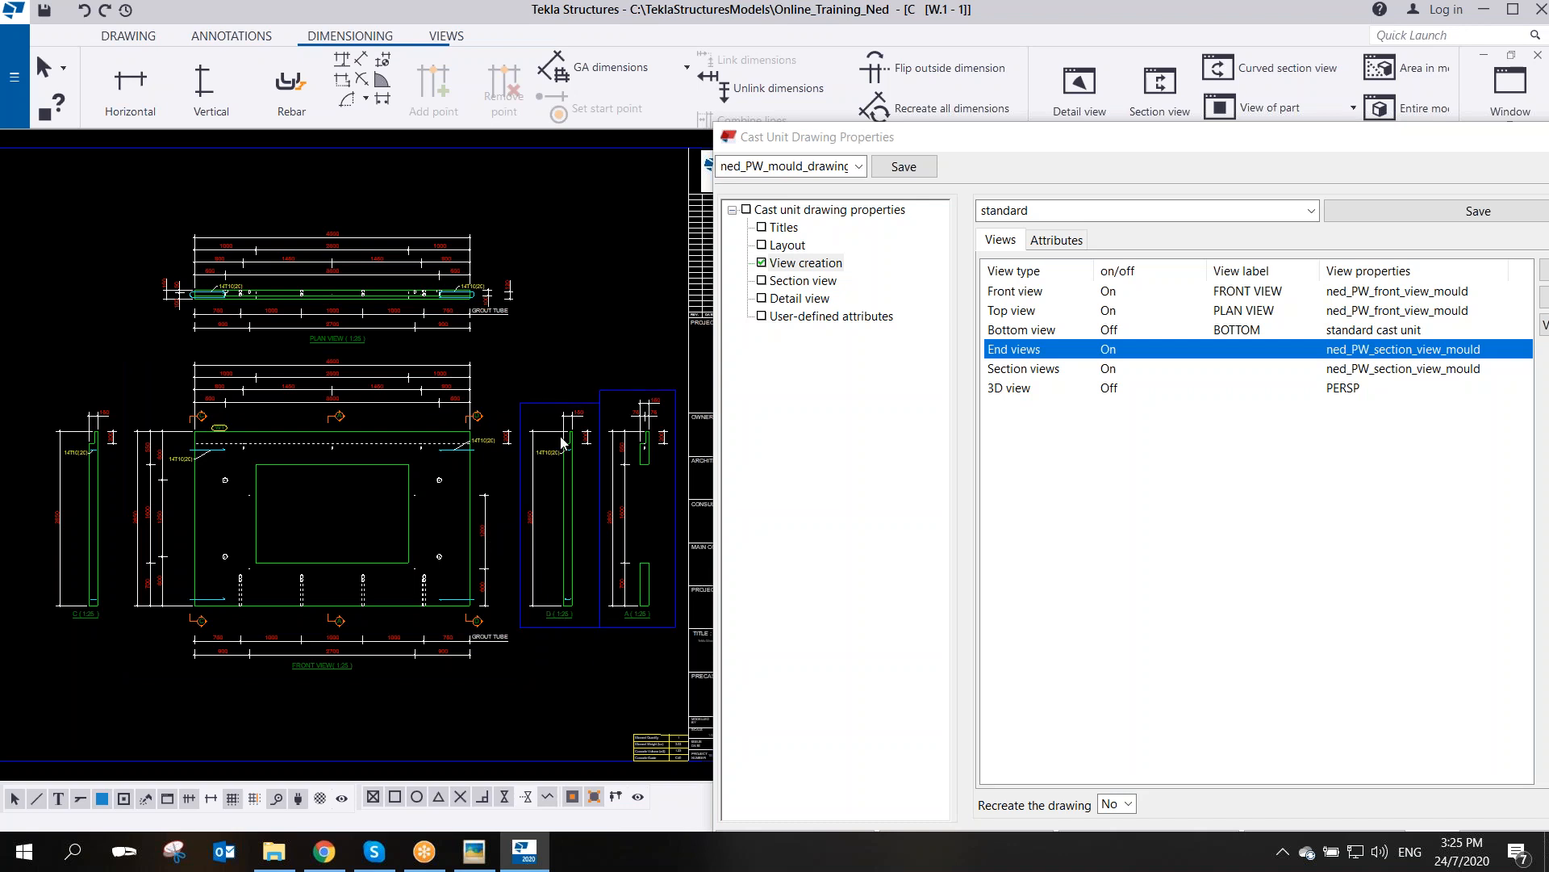
# - Examine the front view's dimension lines, section marks and GROUT TUBE label, along with the neighbouring plan and end views
pyautogui.scroll(4, 308, 425)
pyautogui.scroll(2, 371, 443)
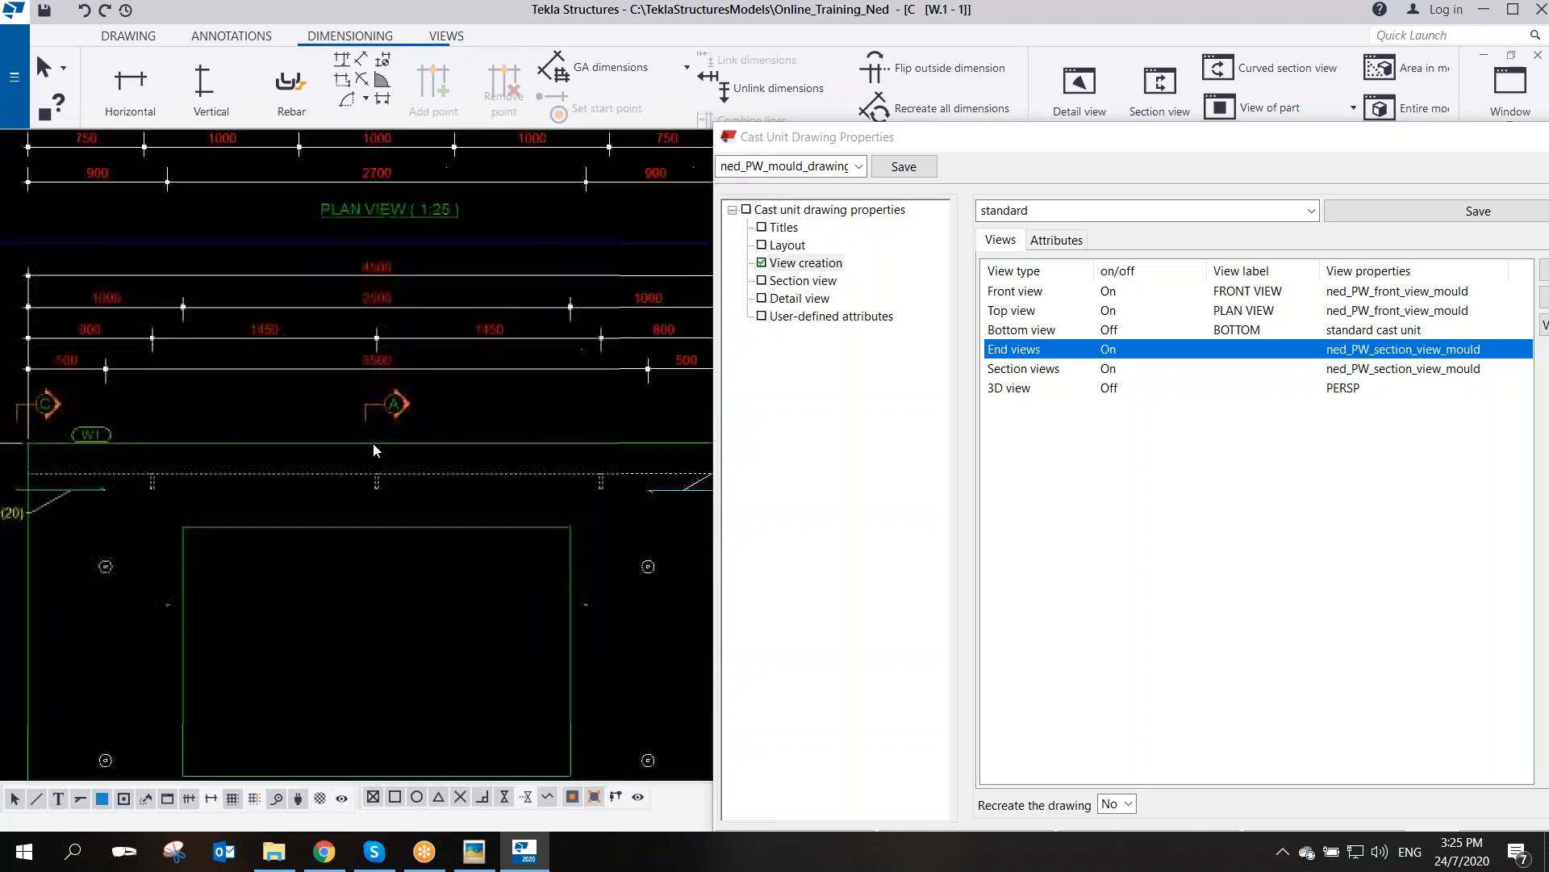
pyautogui.scroll(-4, 424, 481)
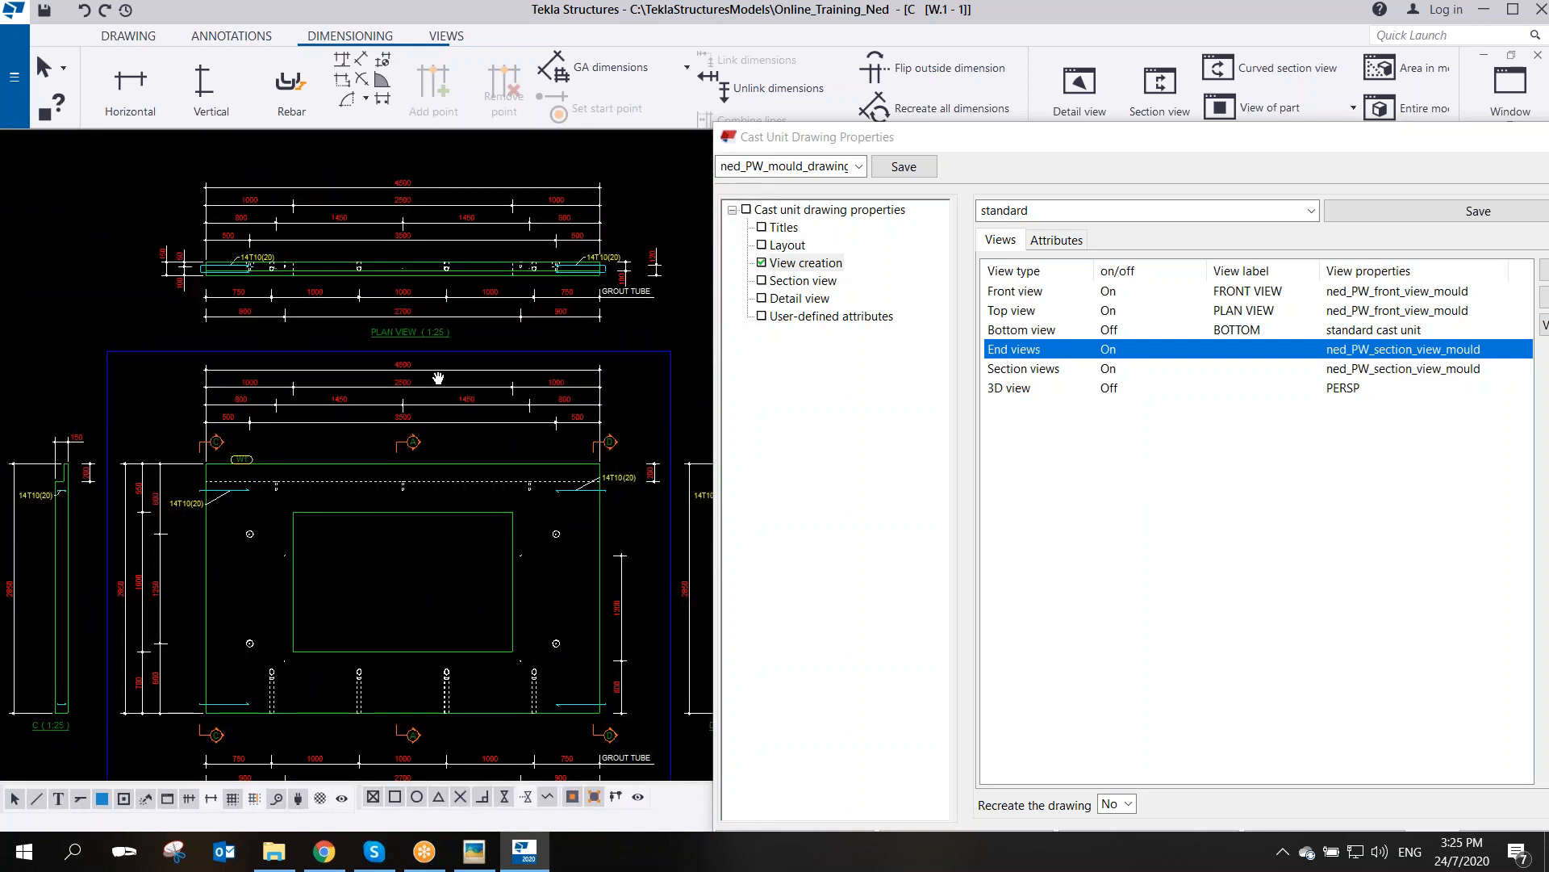
pyautogui.scroll(3, 462, 384)
pyautogui.scroll(3, 510, 613)
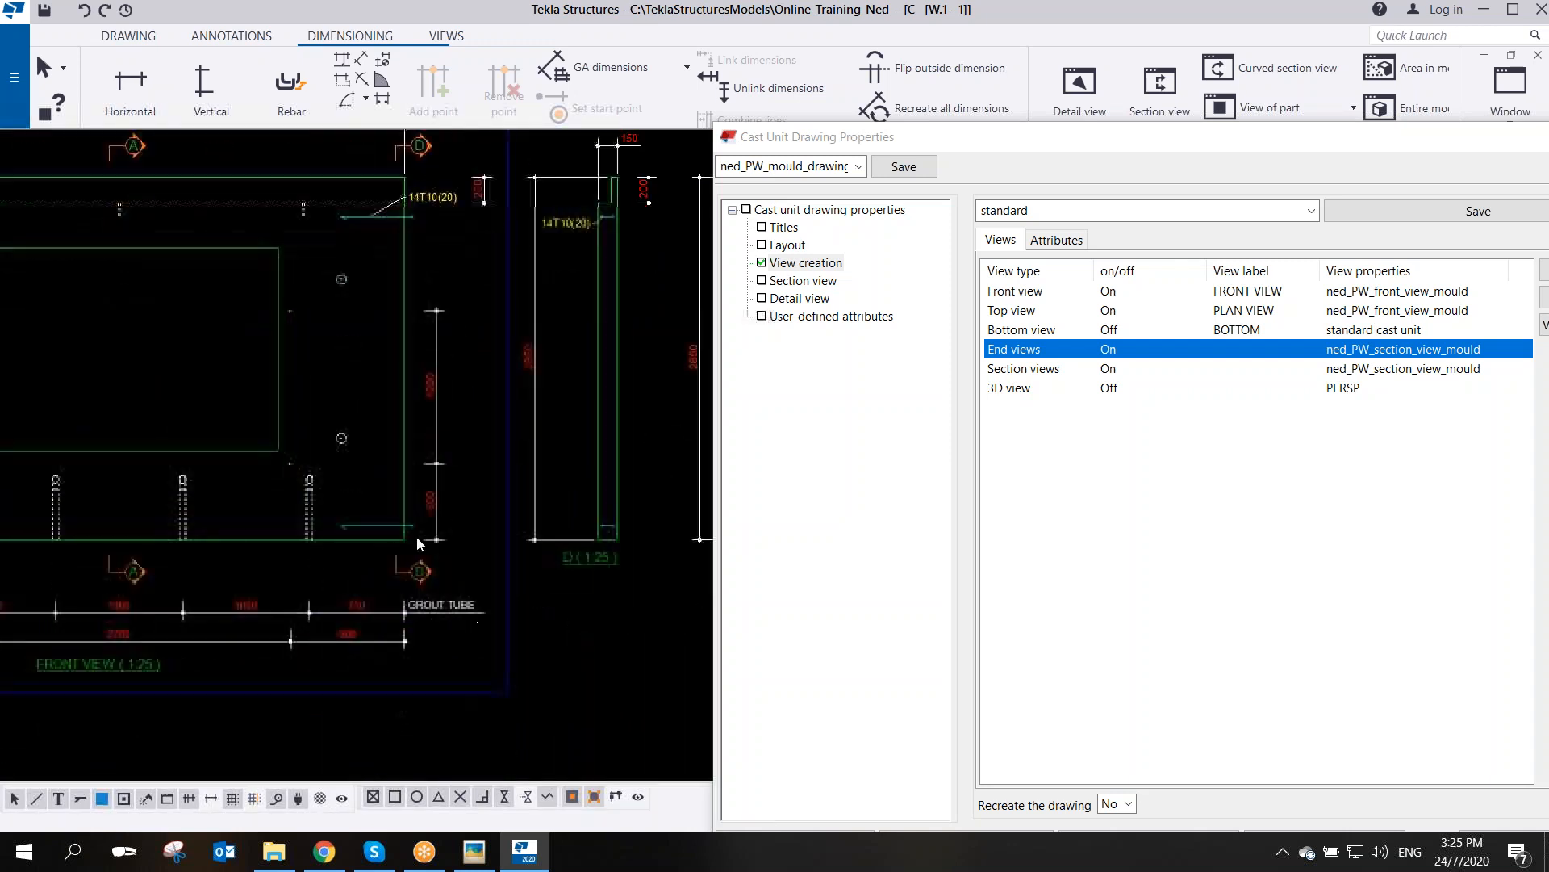
pyautogui.scroll(-6, 474, 653)
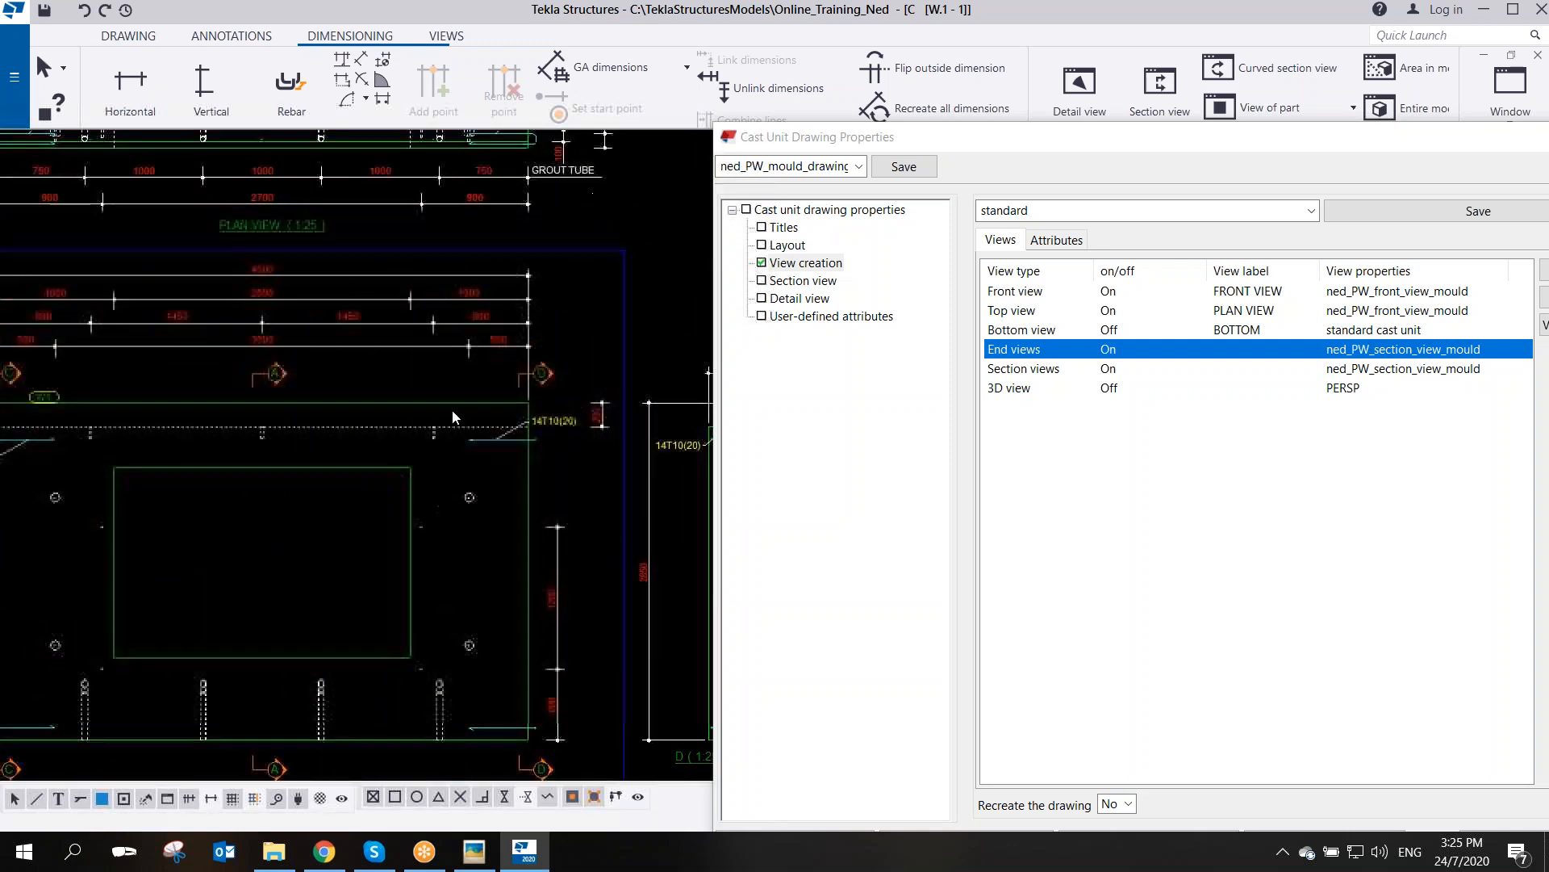
pyautogui.scroll(5, 432, 363)
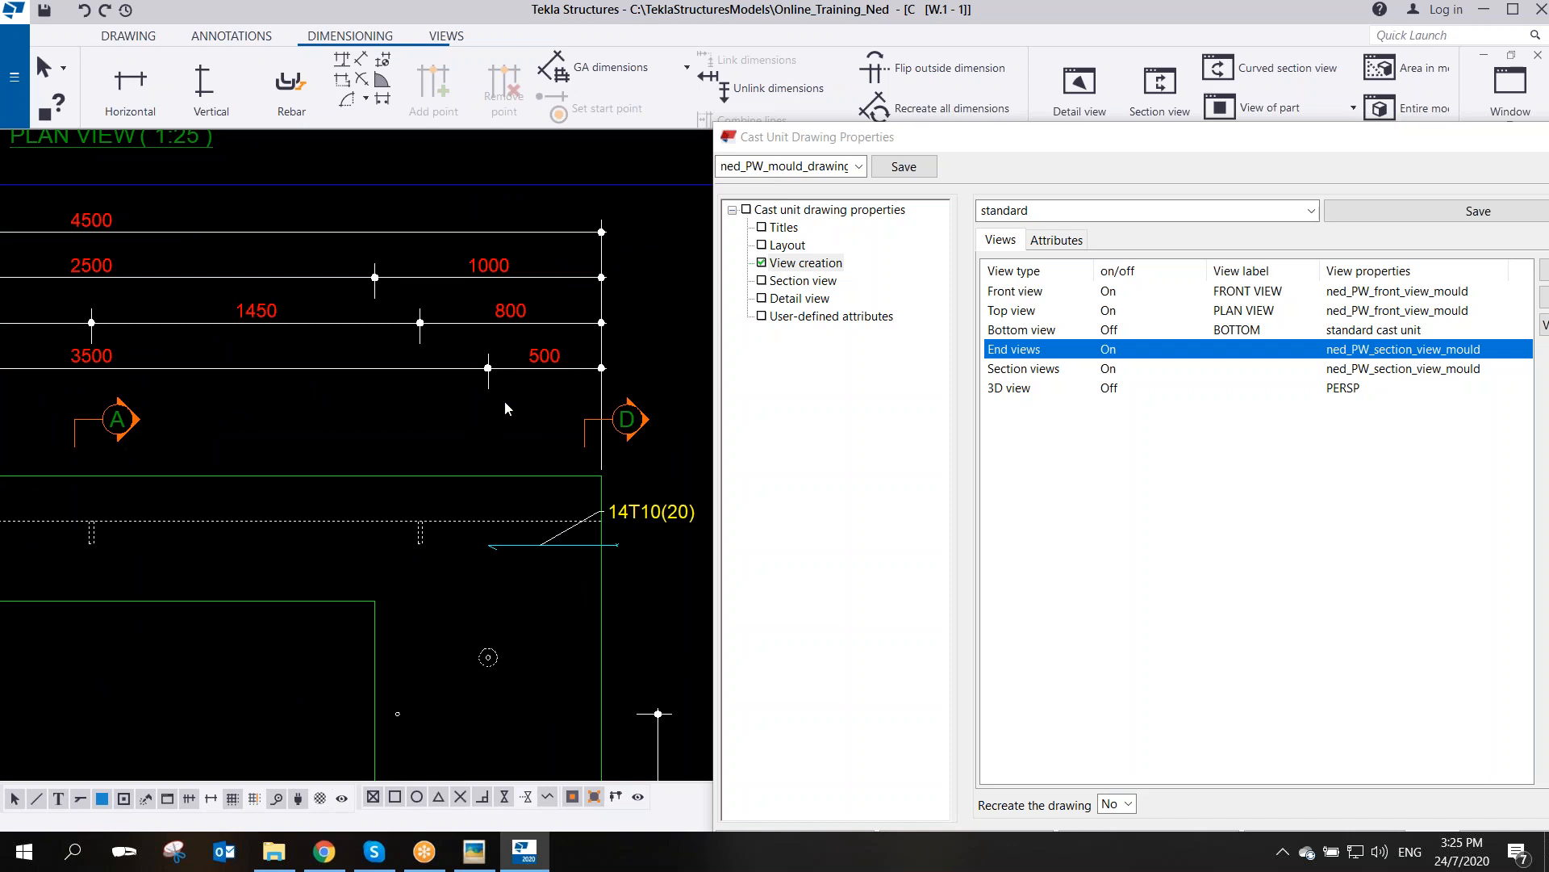
pyautogui.scroll(-4, 278, 340)
pyautogui.scroll(6, 419, 549)
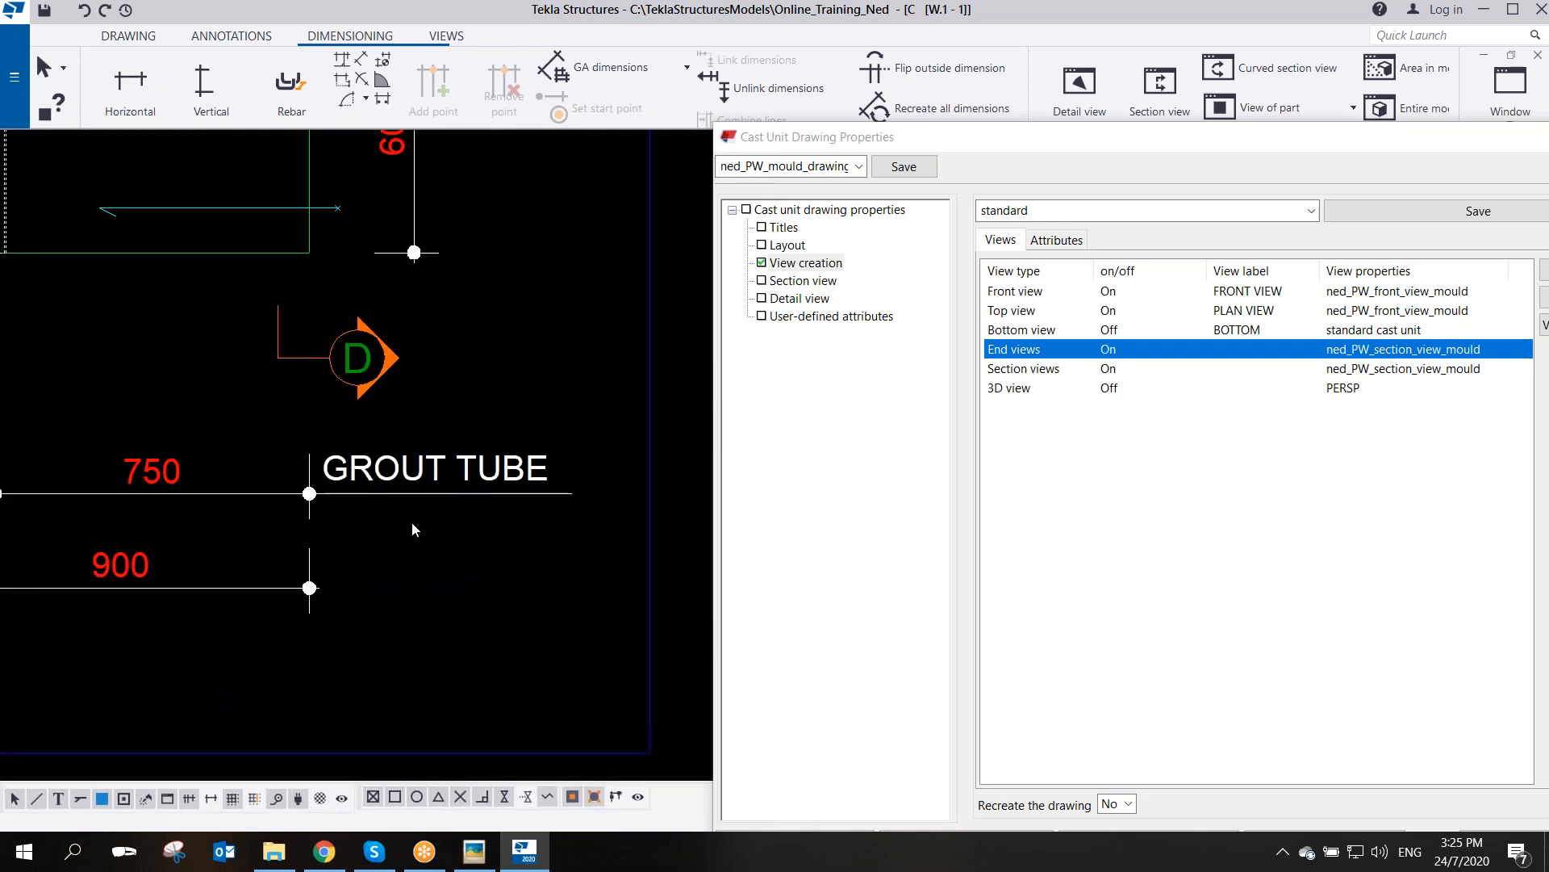
pyautogui.scroll(1, 413, 529)
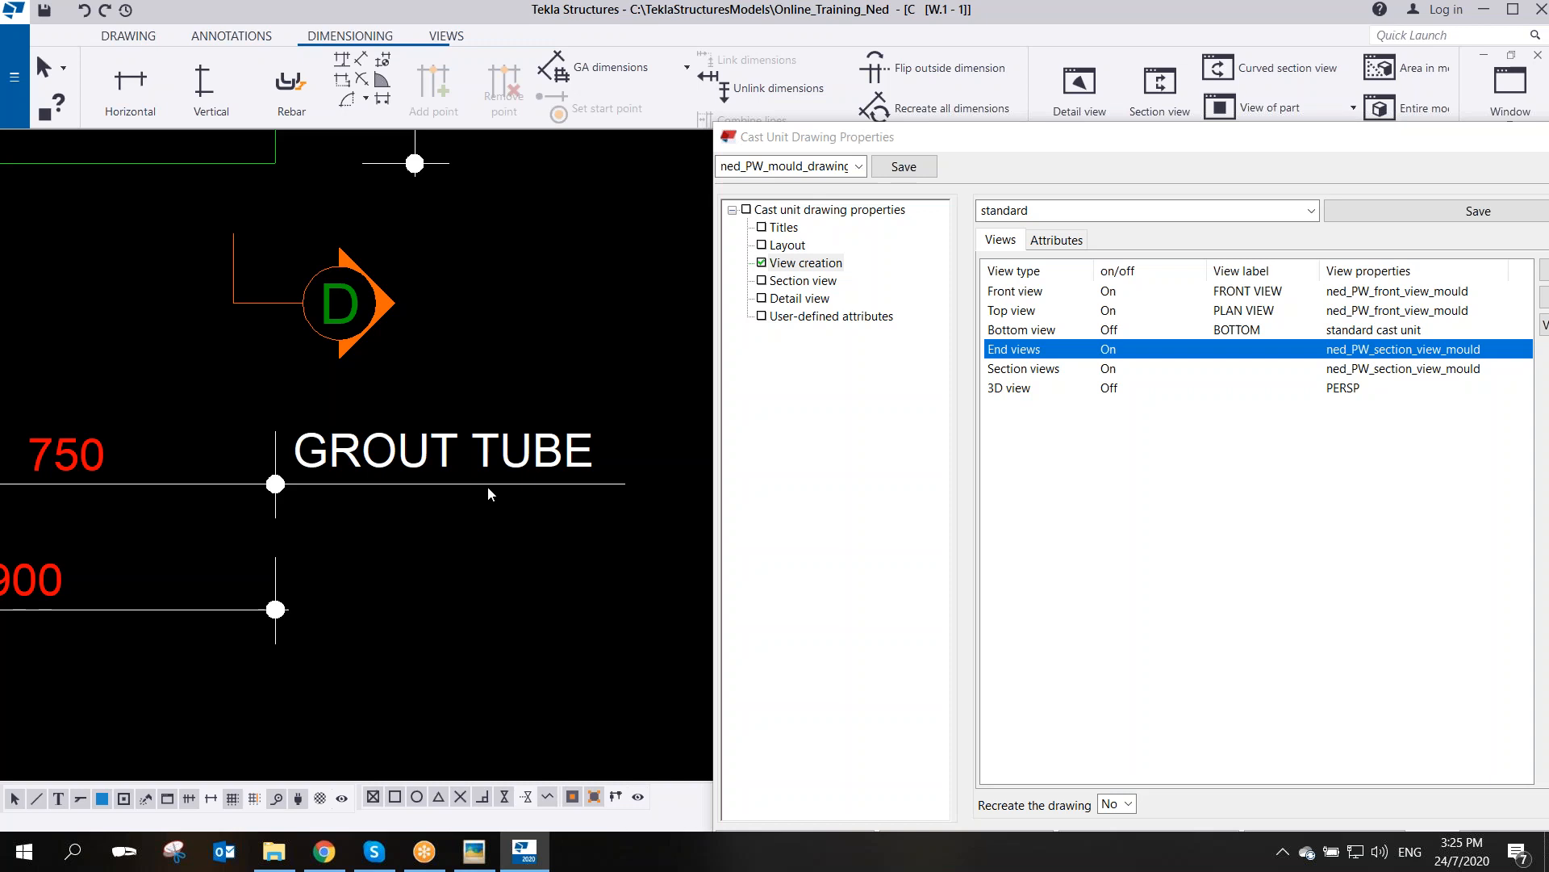
pyautogui.scroll(-3, 477, 488)
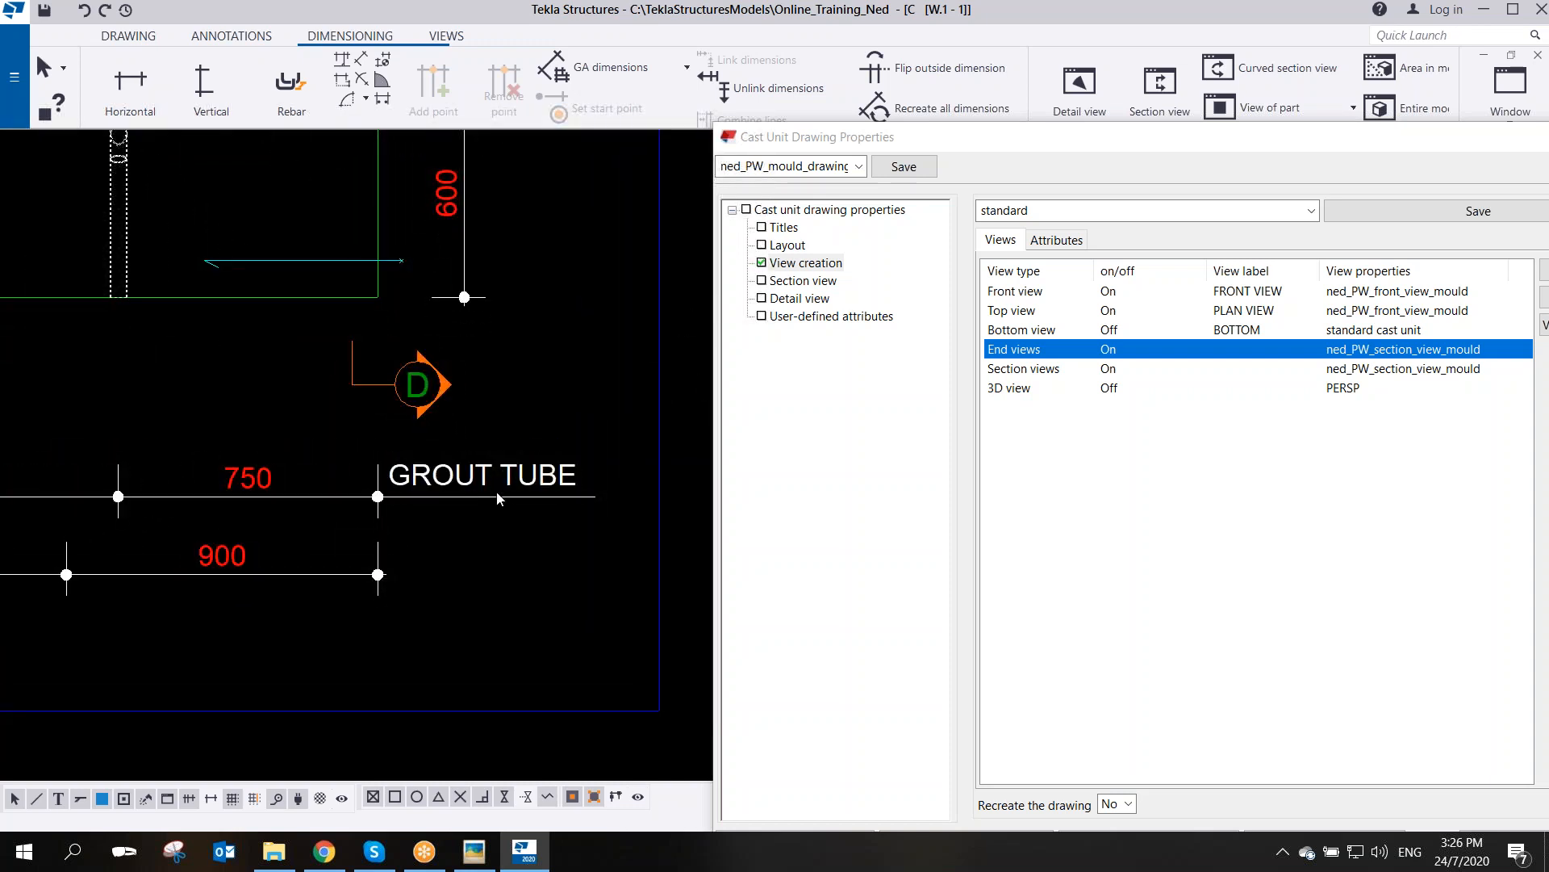
pyautogui.scroll(-5, 497, 493)
pyautogui.scroll(-5, 390, 441)
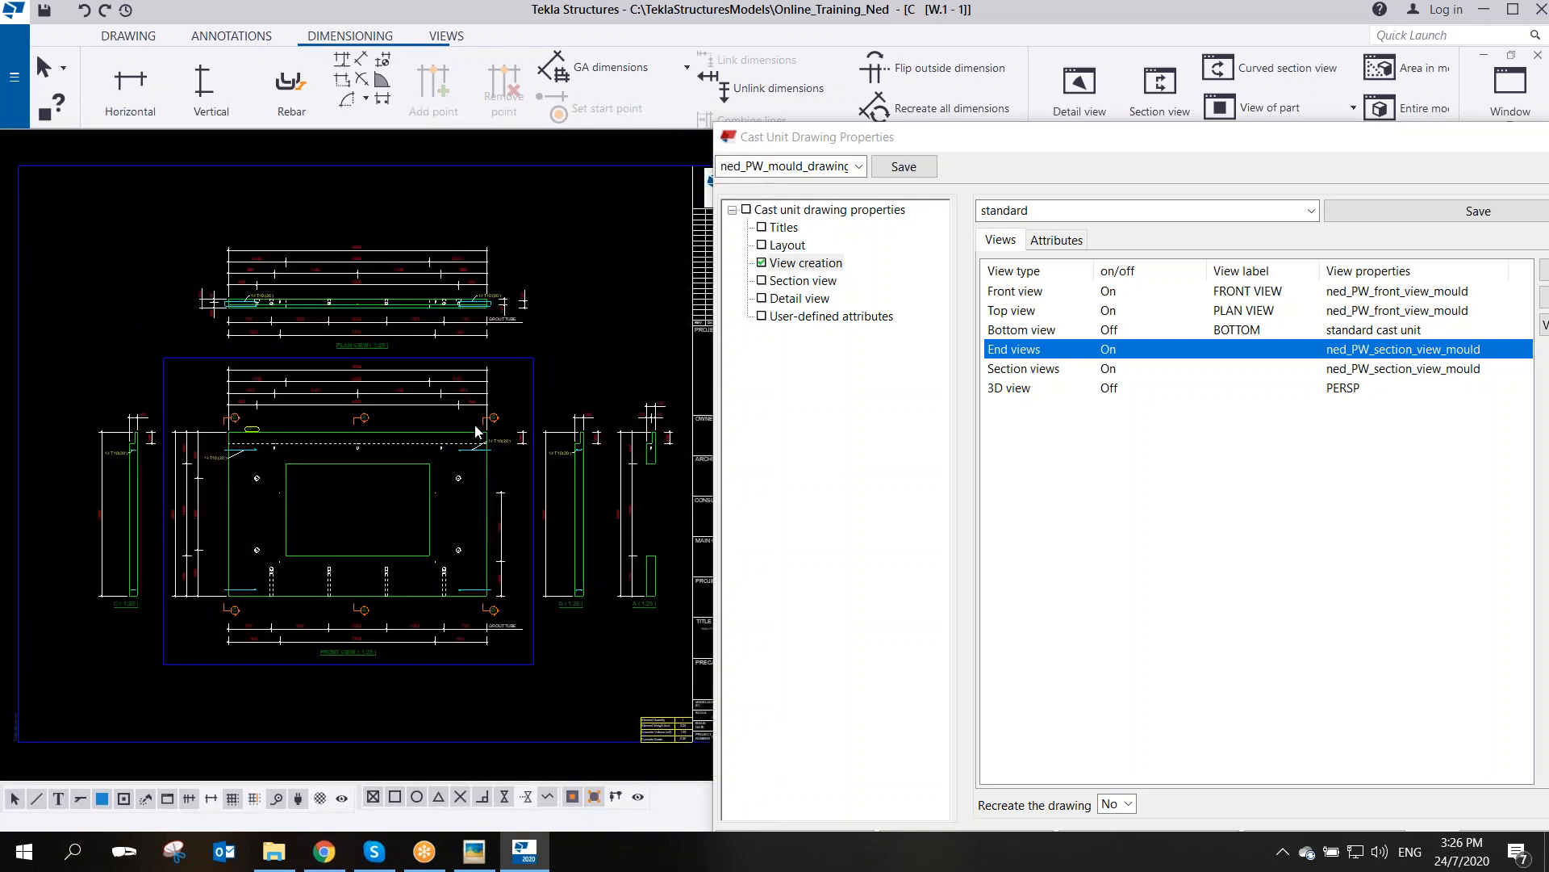
pyautogui.scroll(1, 476, 432)
pyautogui.moveTo(492, 436); pyautogui.dragTo(473, 448, button='middle')
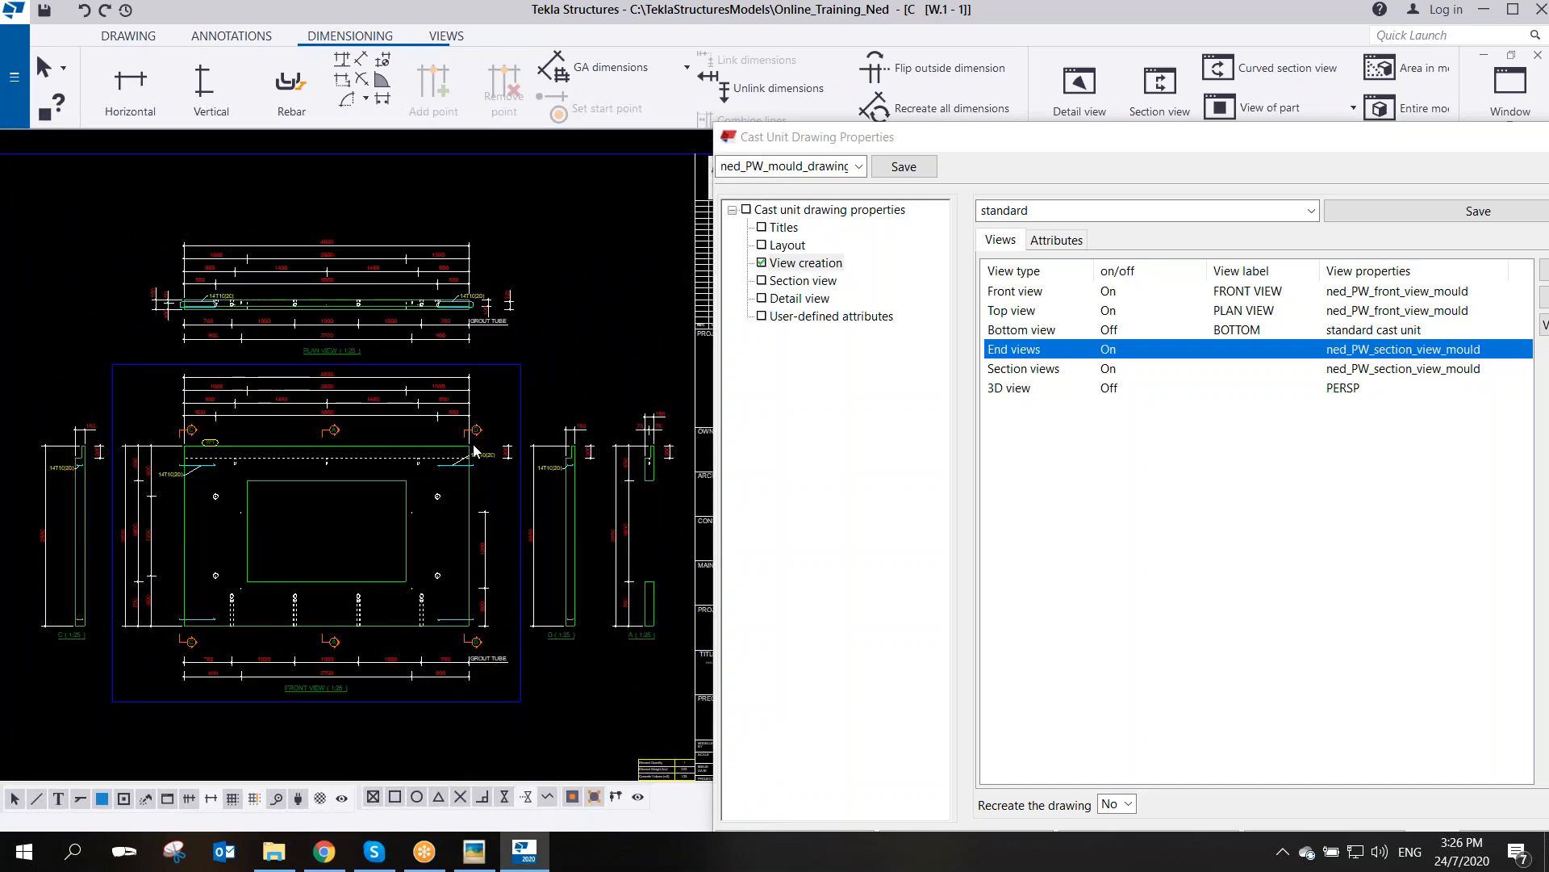
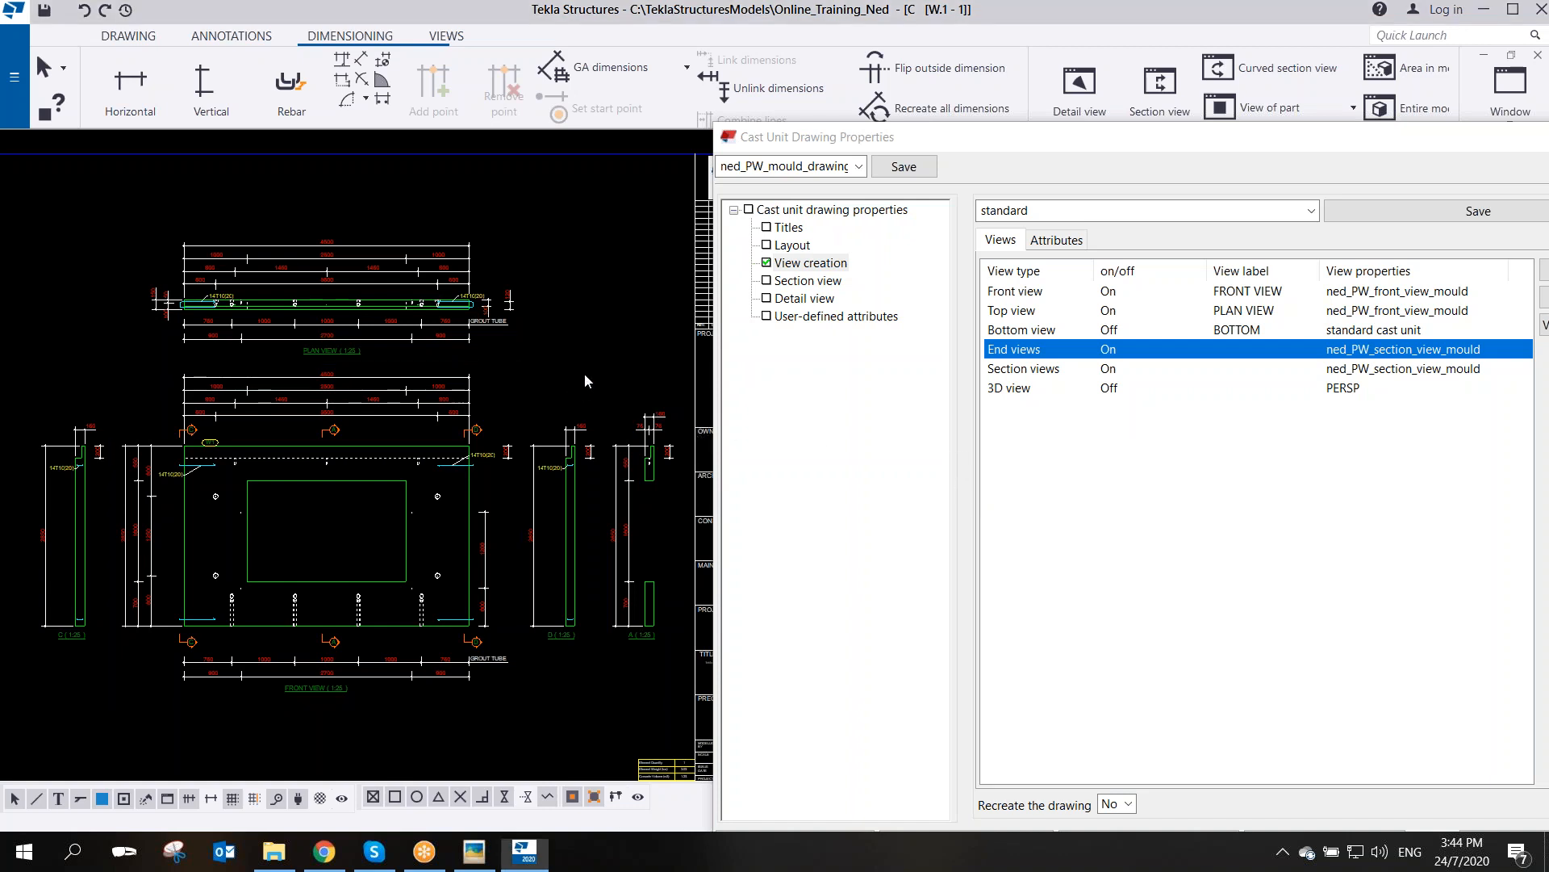
# - Move the Cast Unit Drawing Properties dialog off the title block and close it
pyautogui.moveTo(962, 137); pyautogui.dragTo(315, 193)
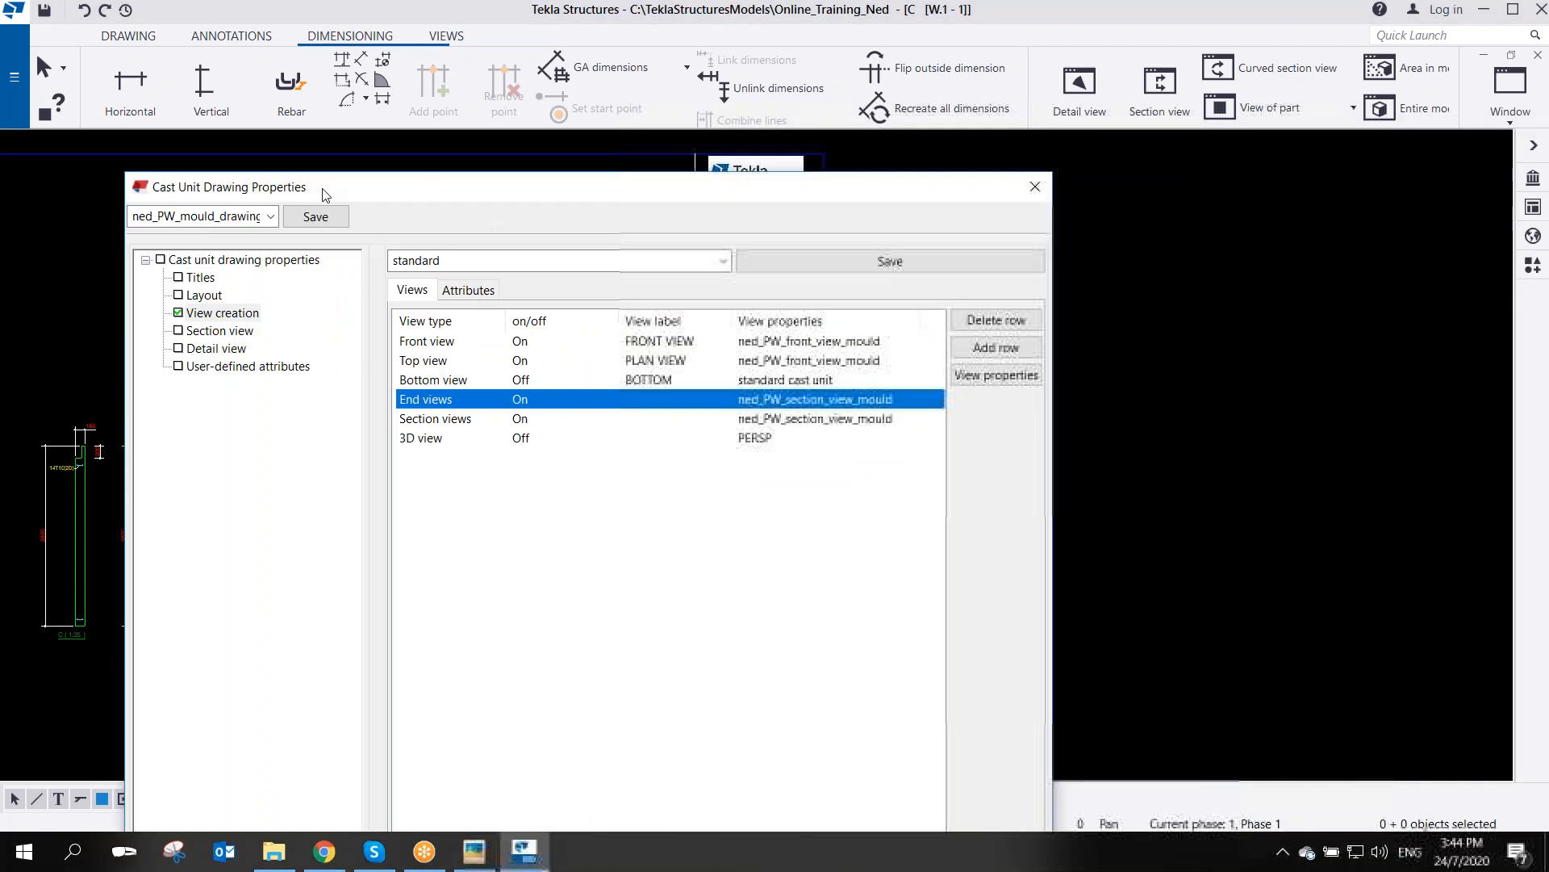
pyautogui.click(976, 192)
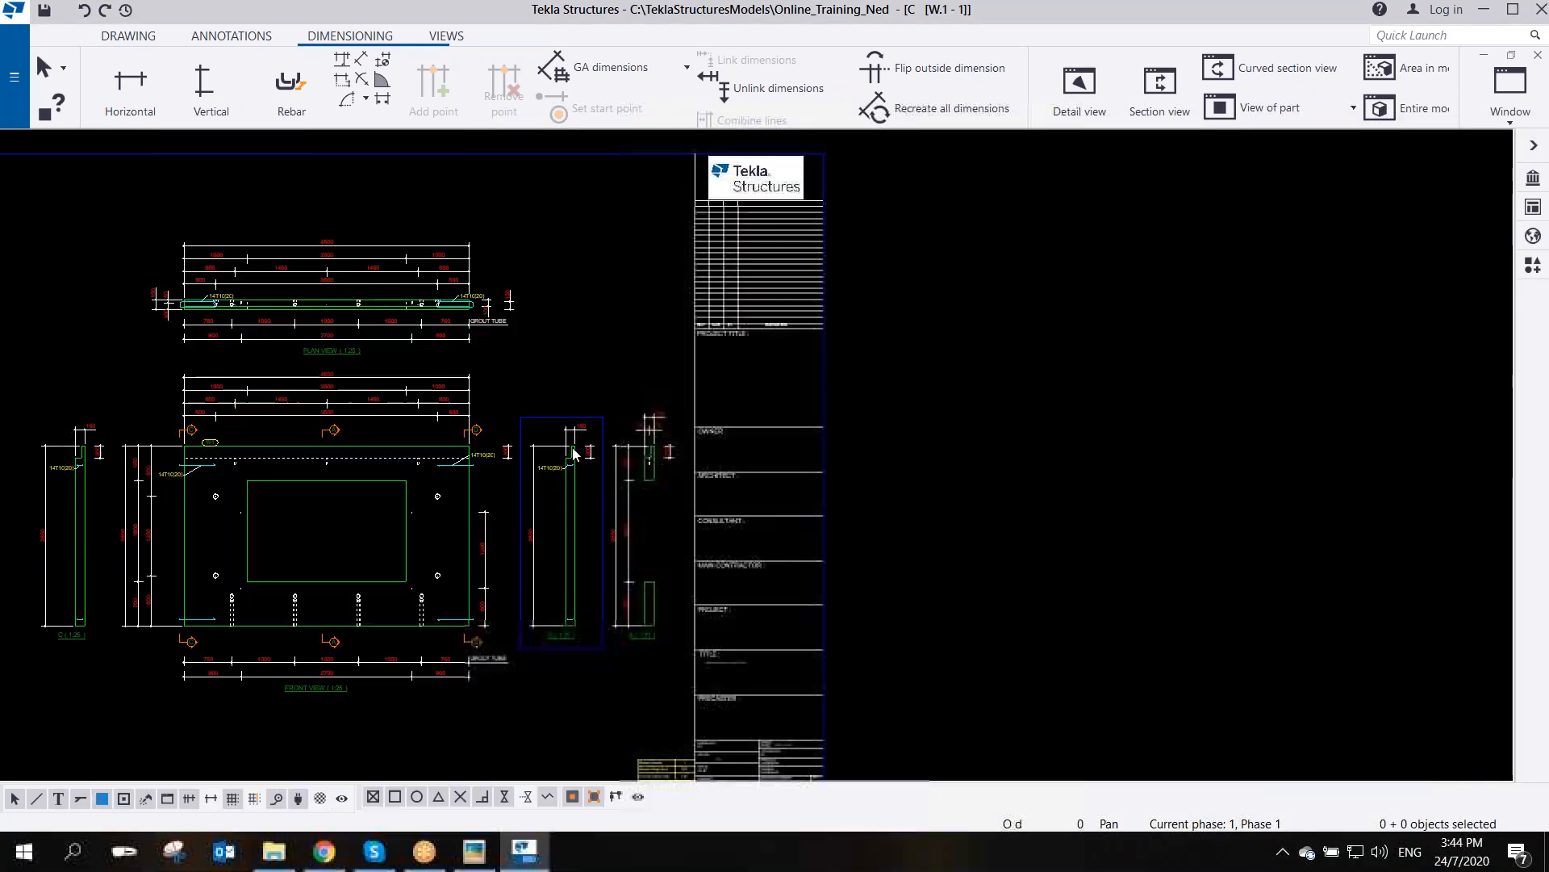
# - Examine the front view's dimensions, section marks and 14T10(20) rebar marks in the black-and-white display
pyautogui.scroll(3, 748, 424)
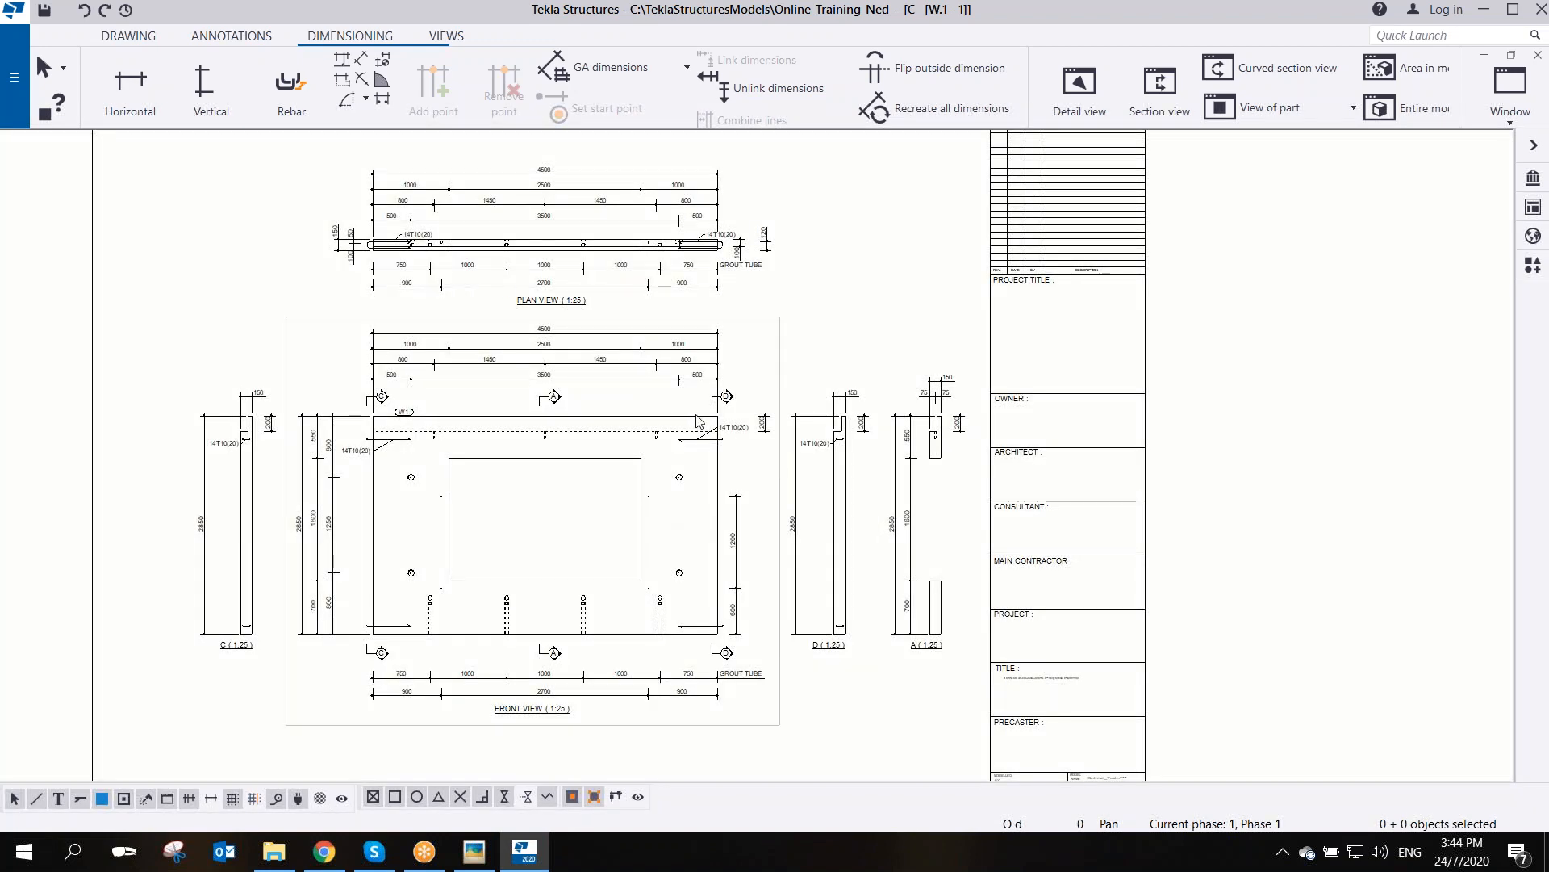
pyautogui.scroll(3, 714, 415)
pyautogui.scroll(-4, 713, 415)
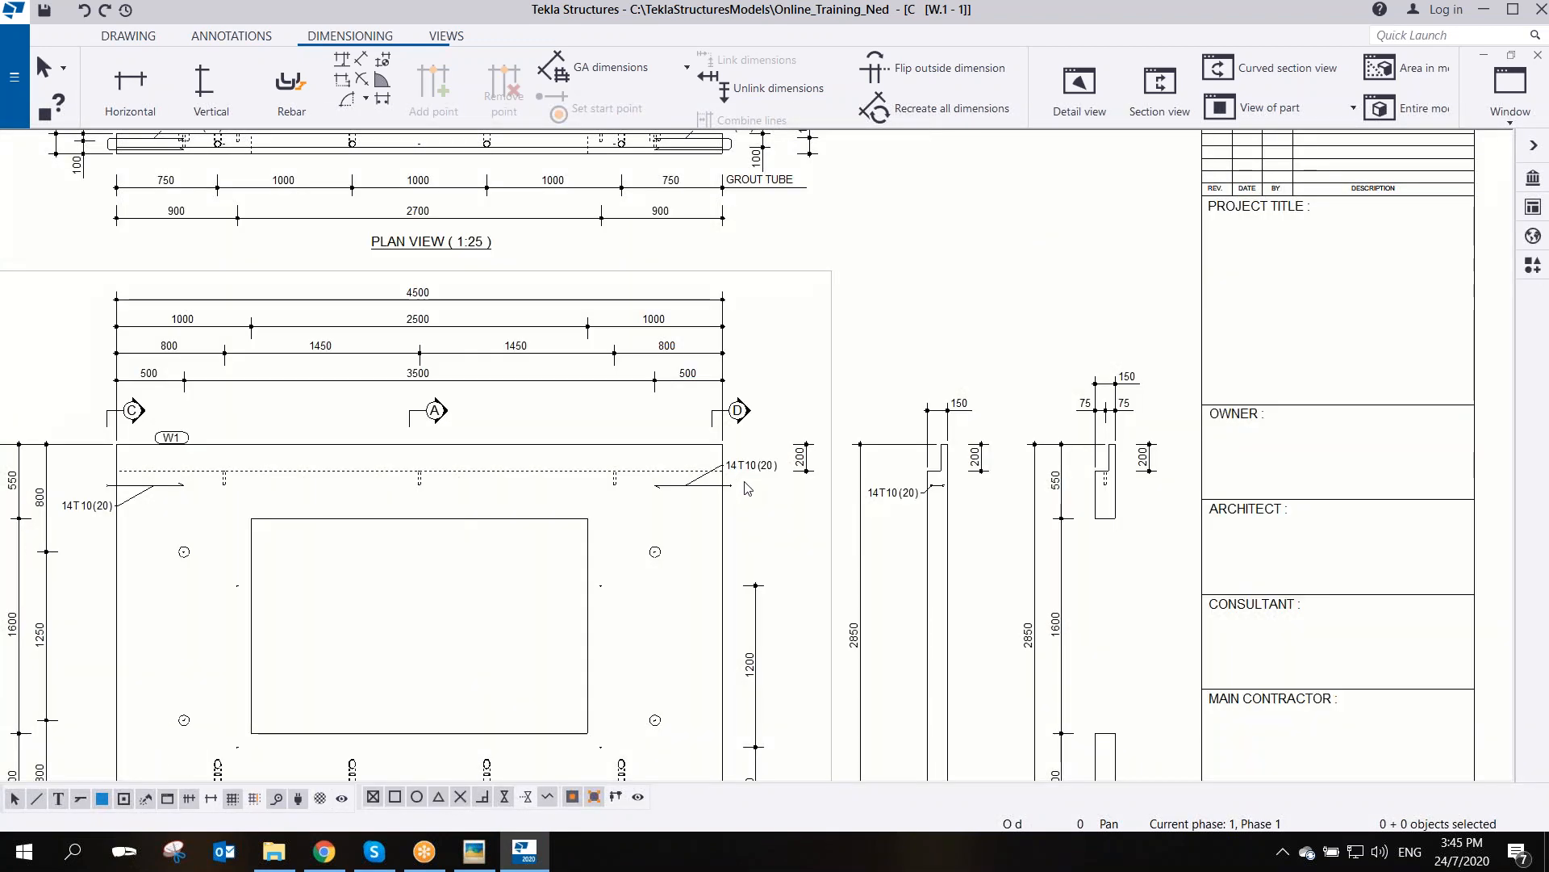
pyautogui.scroll(2, 701, 499)
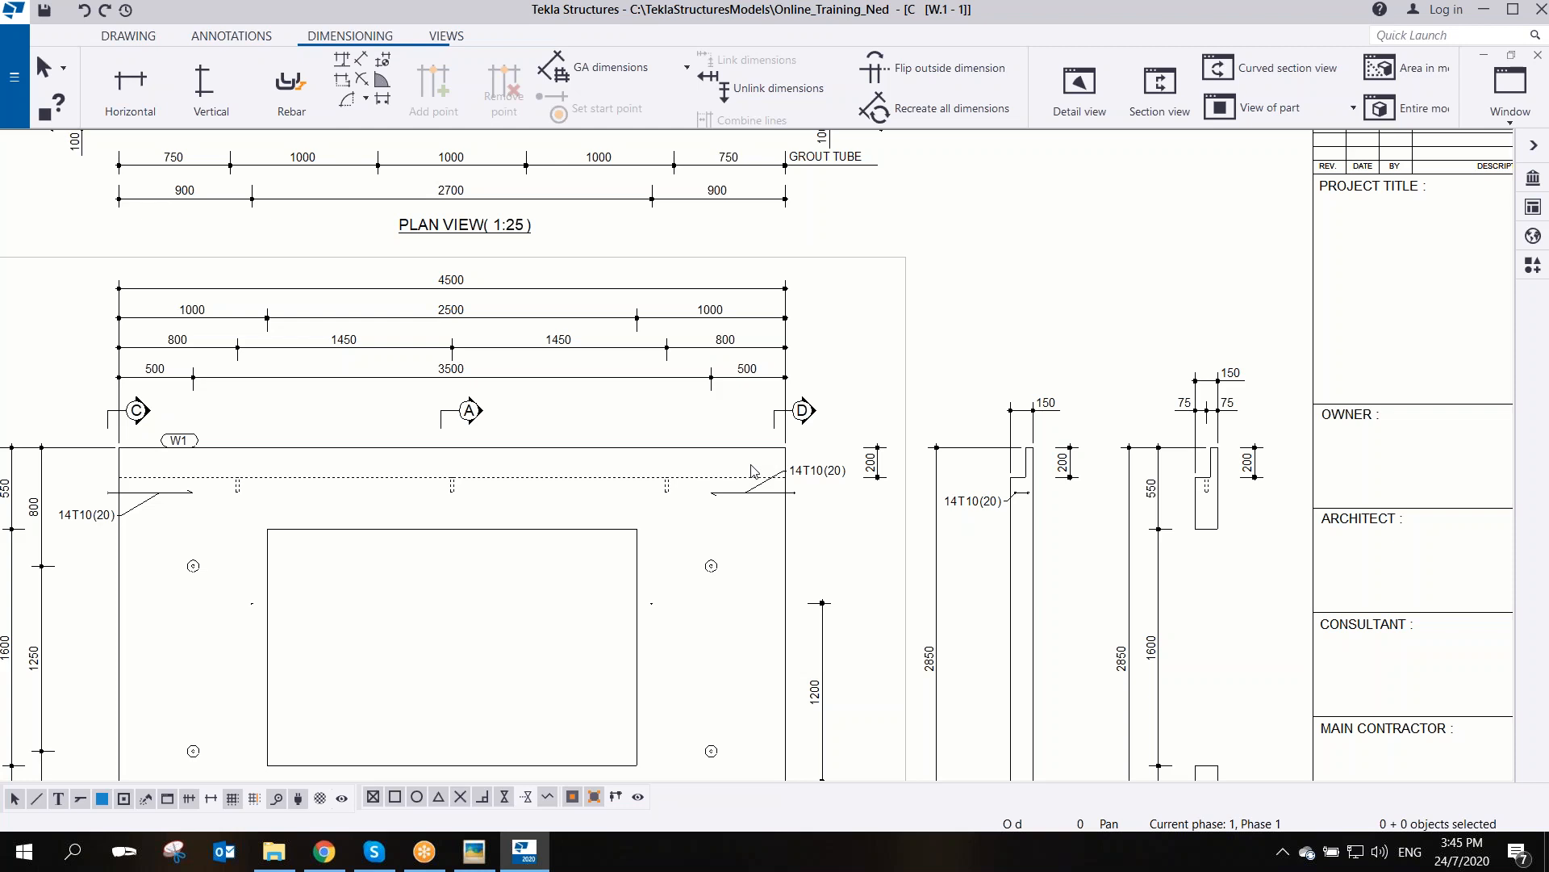
pyautogui.scroll(-1, 686, 488)
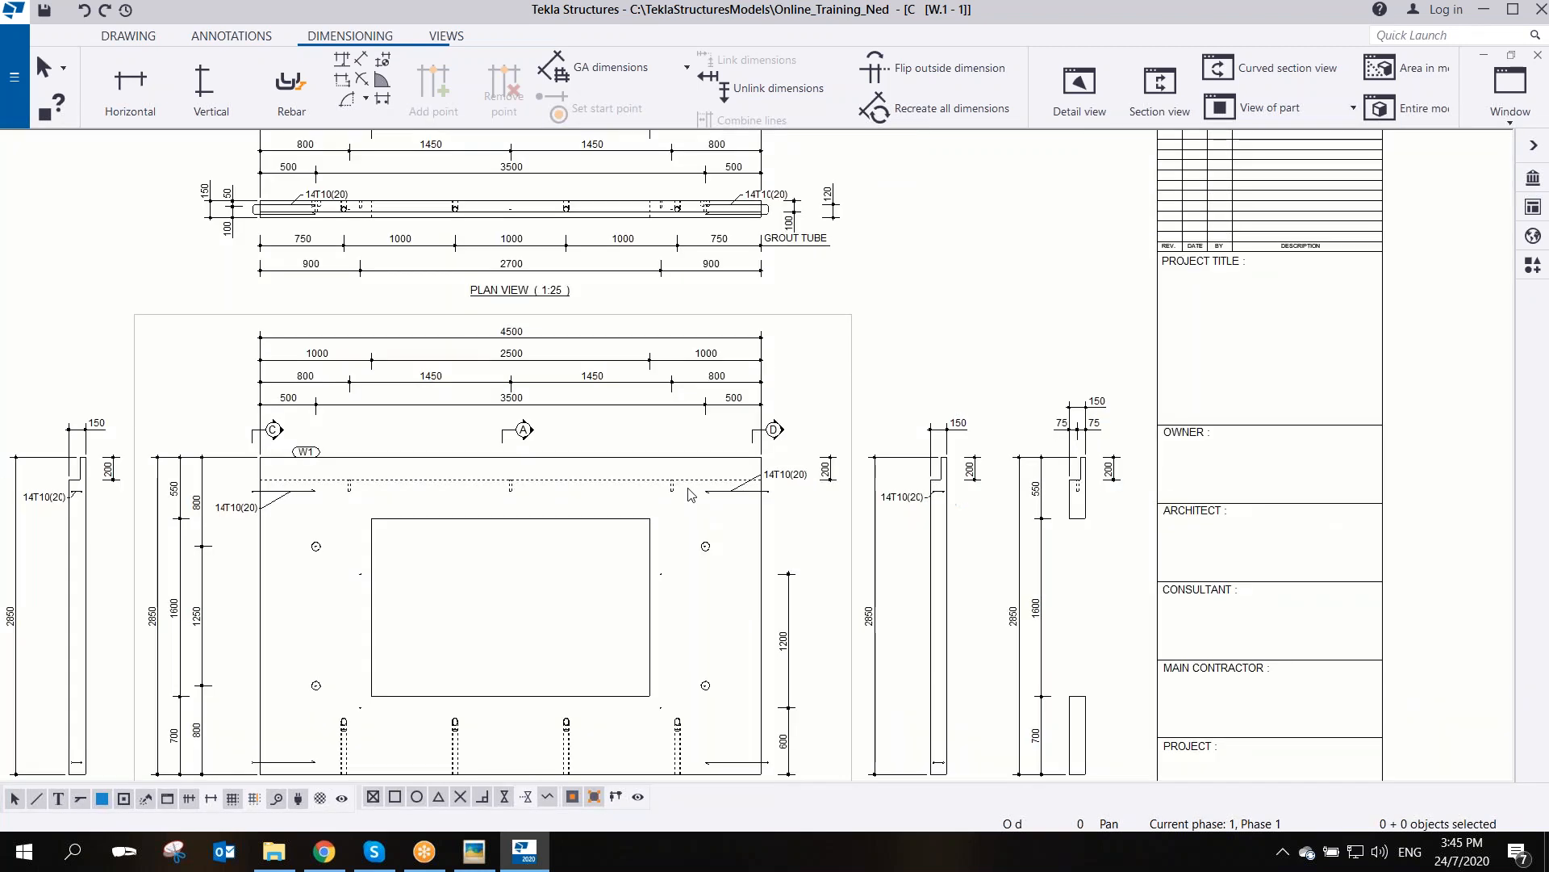
pyautogui.scroll(1, 725, 507)
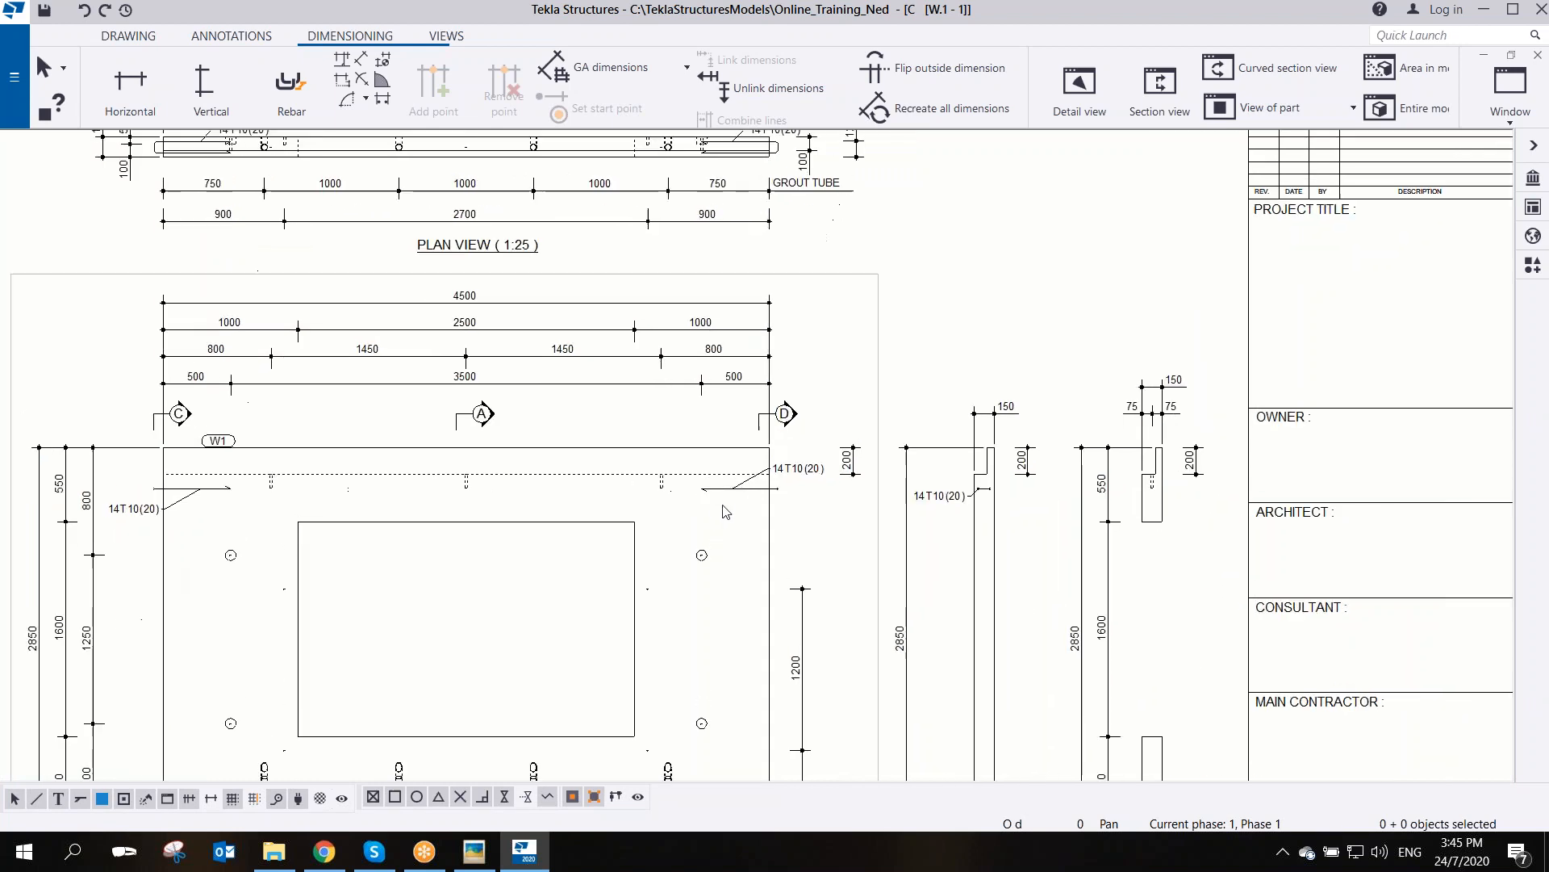
pyautogui.scroll(-2, 737, 495)
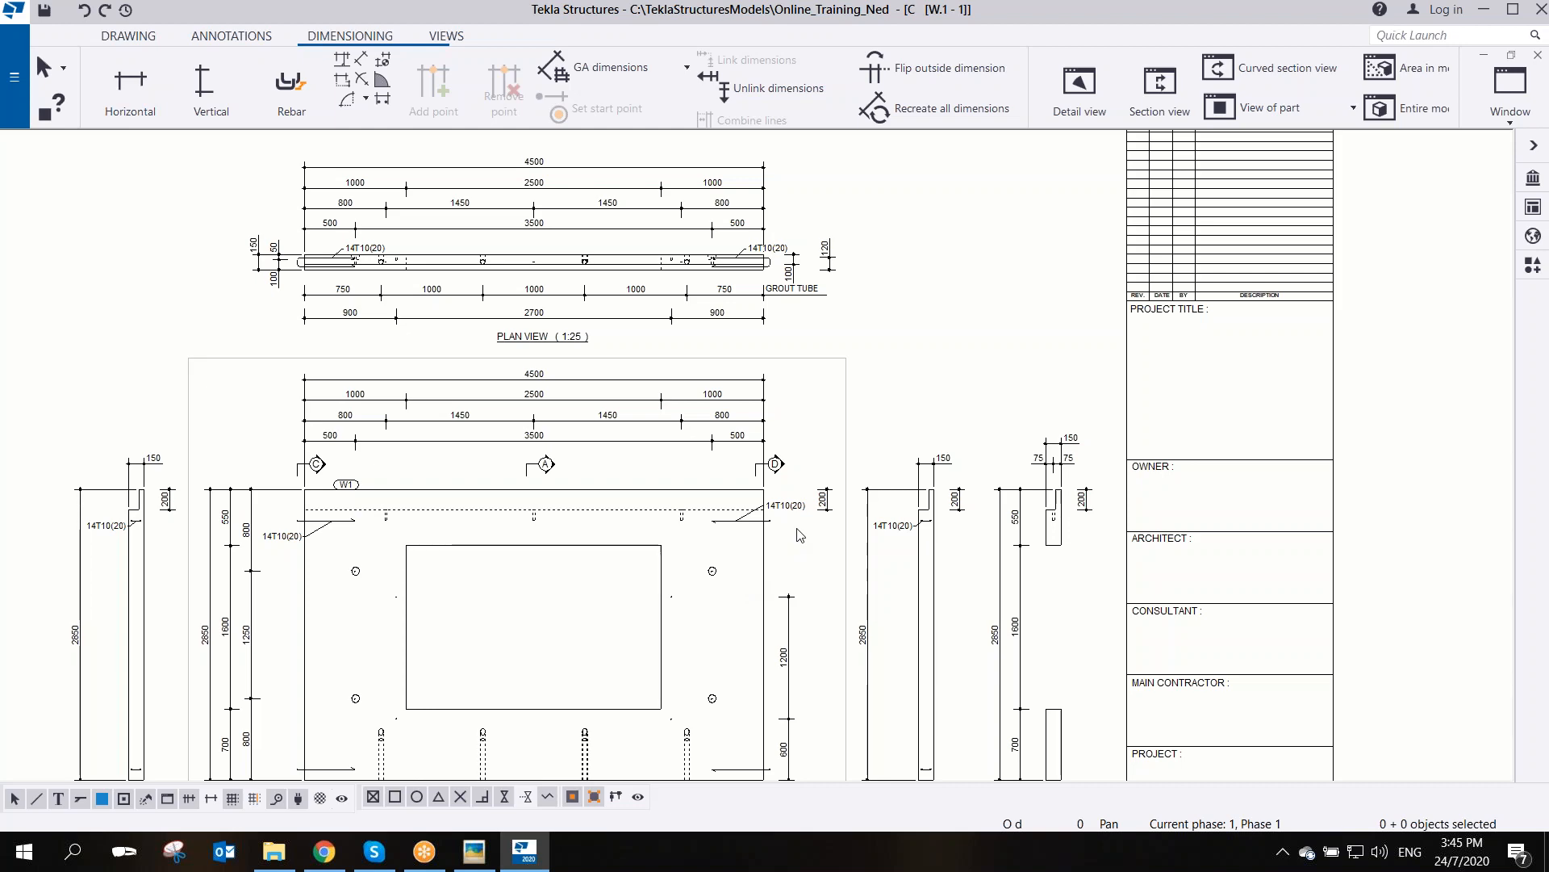
pyautogui.scroll(-2, 798, 539)
pyautogui.scroll(2, 797, 534)
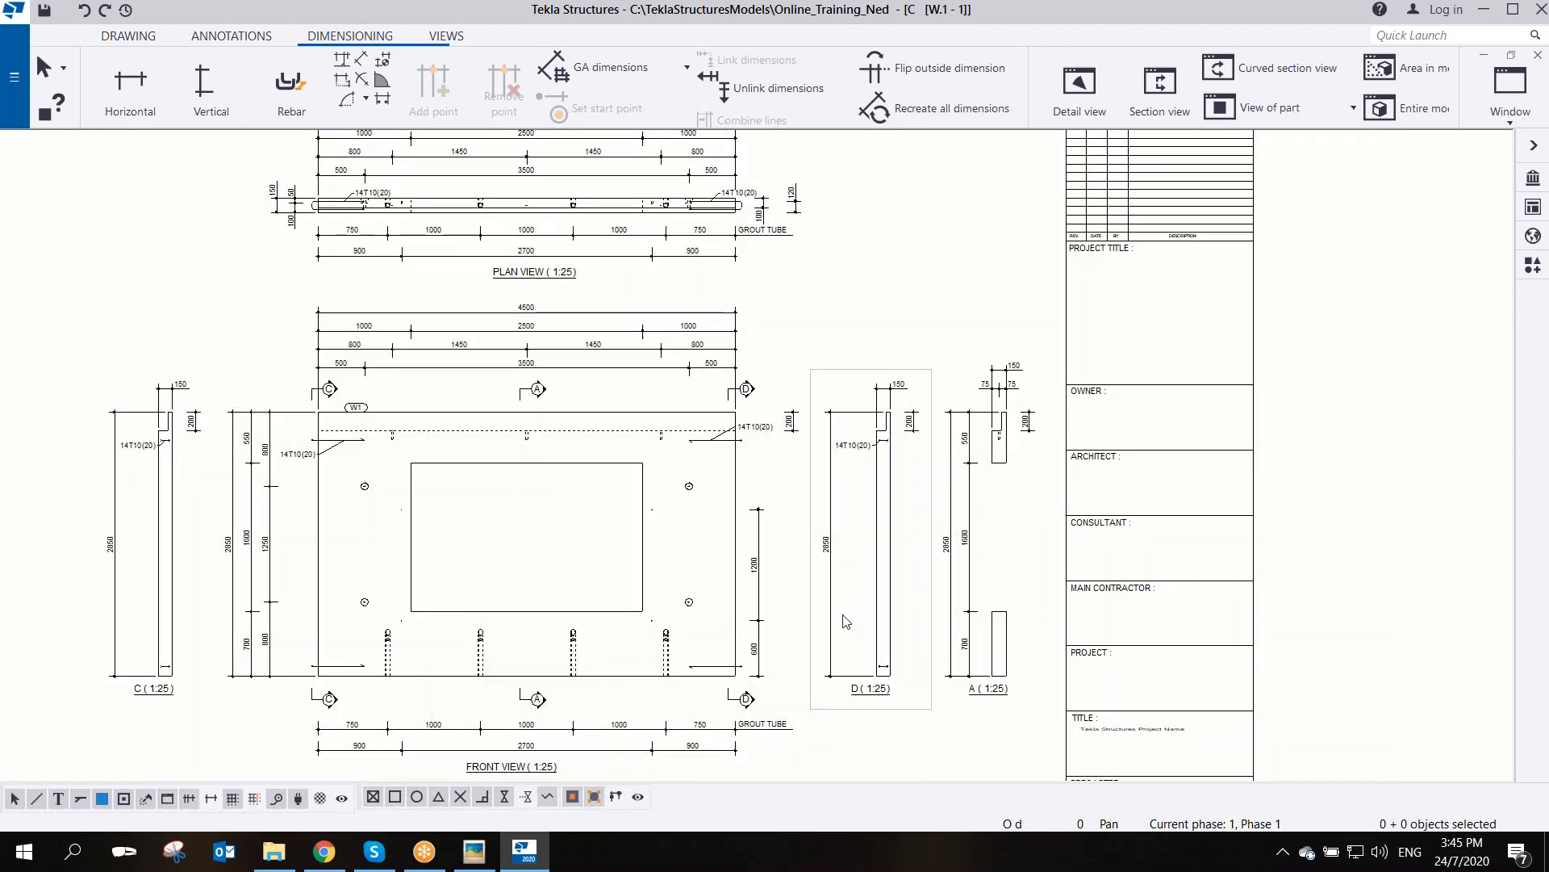
pyautogui.scroll(3, 735, 413)
pyautogui.scroll(-4, 735, 409)
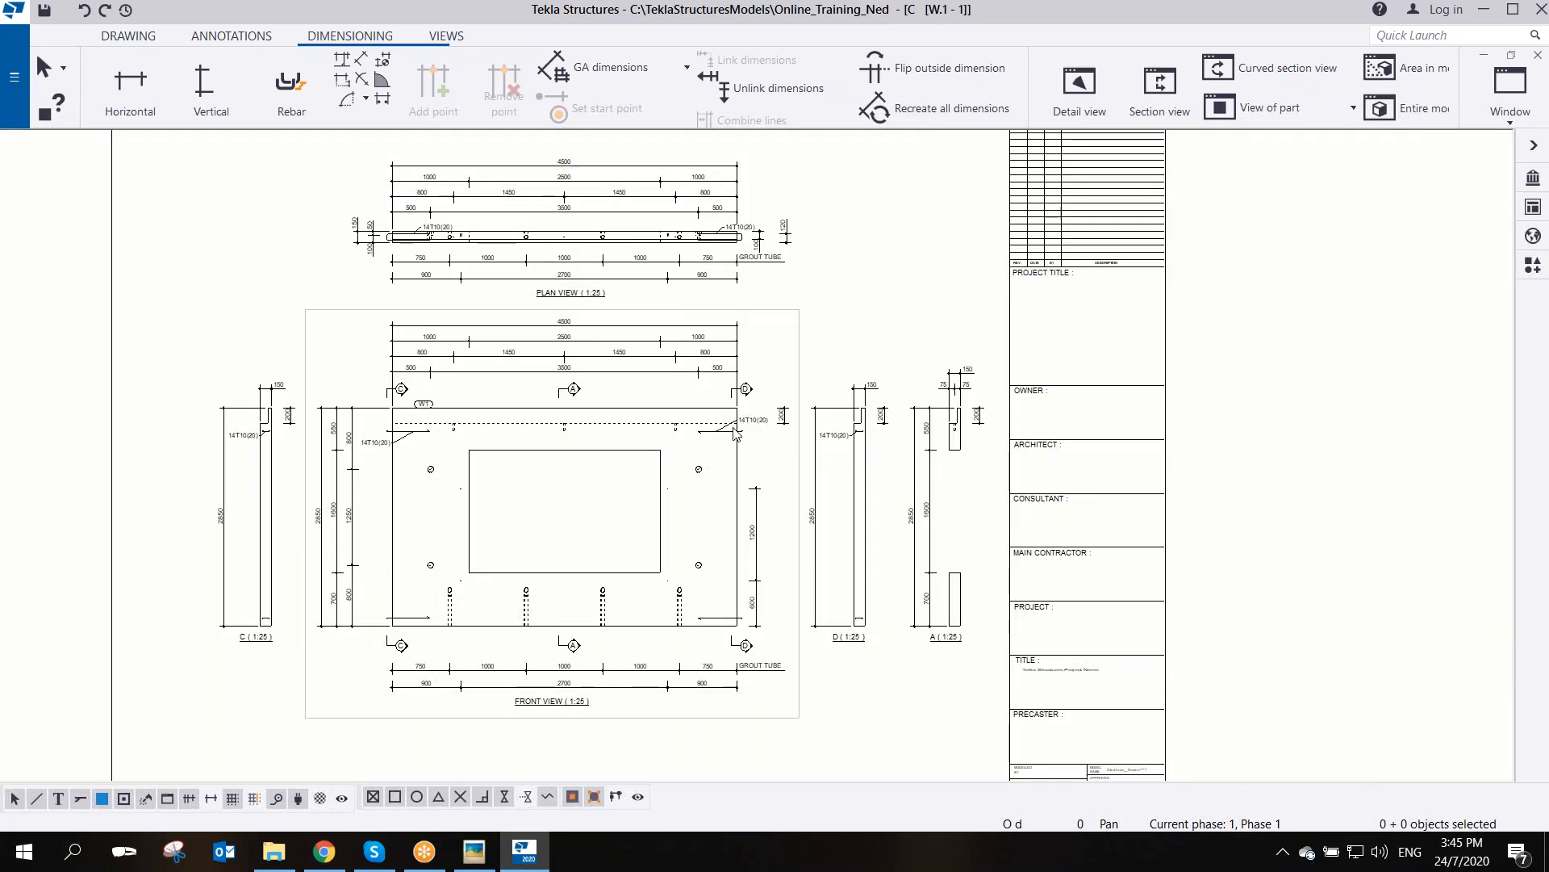
pyautogui.scroll(2, 736, 434)
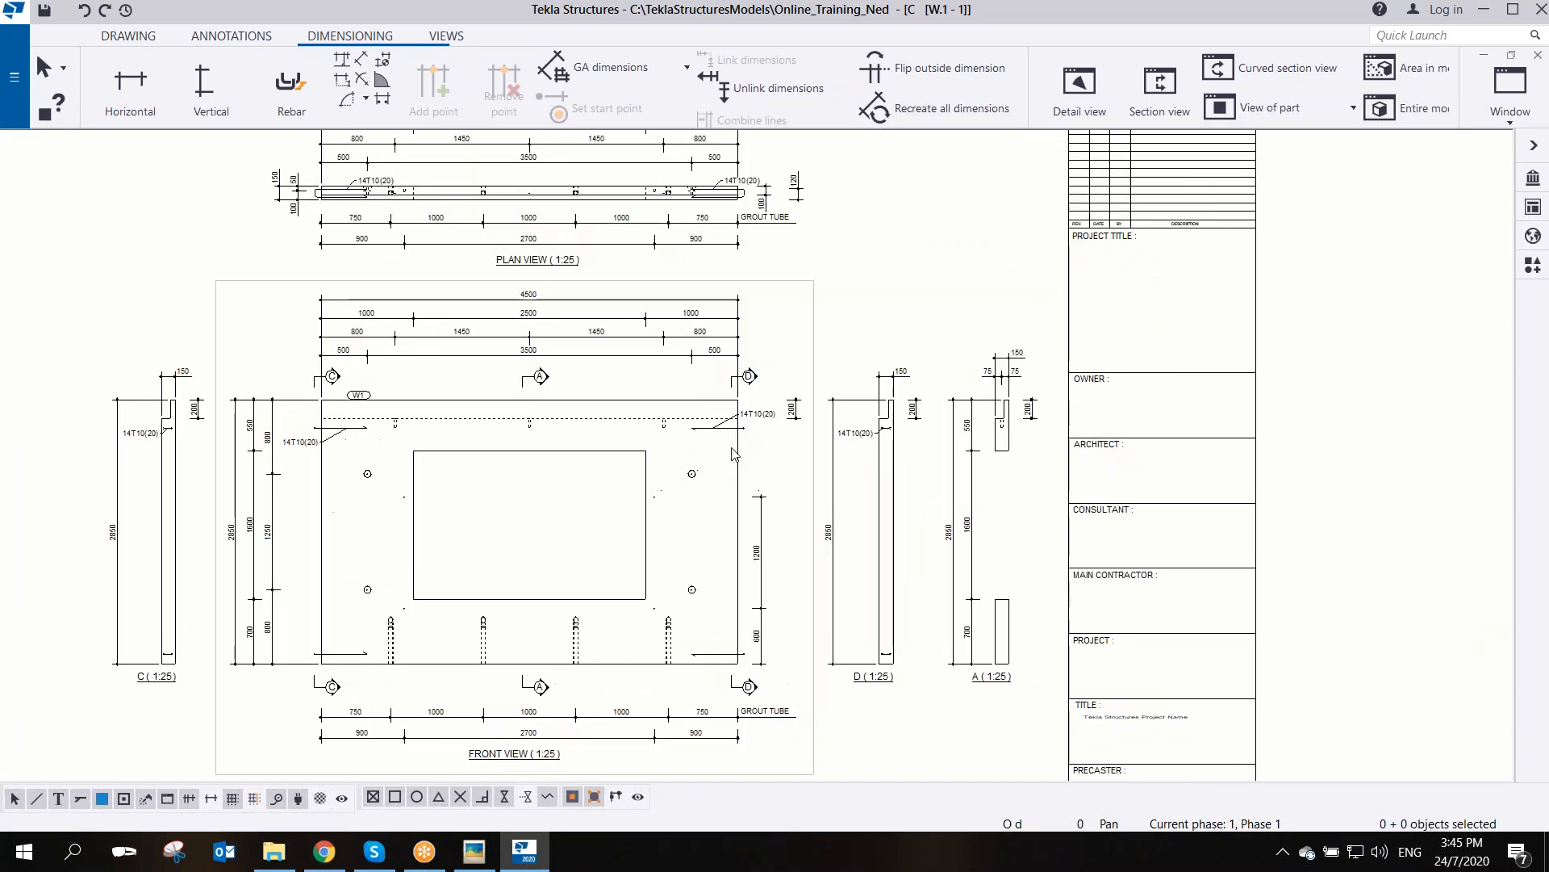
pyautogui.scroll(-2, 733, 453)
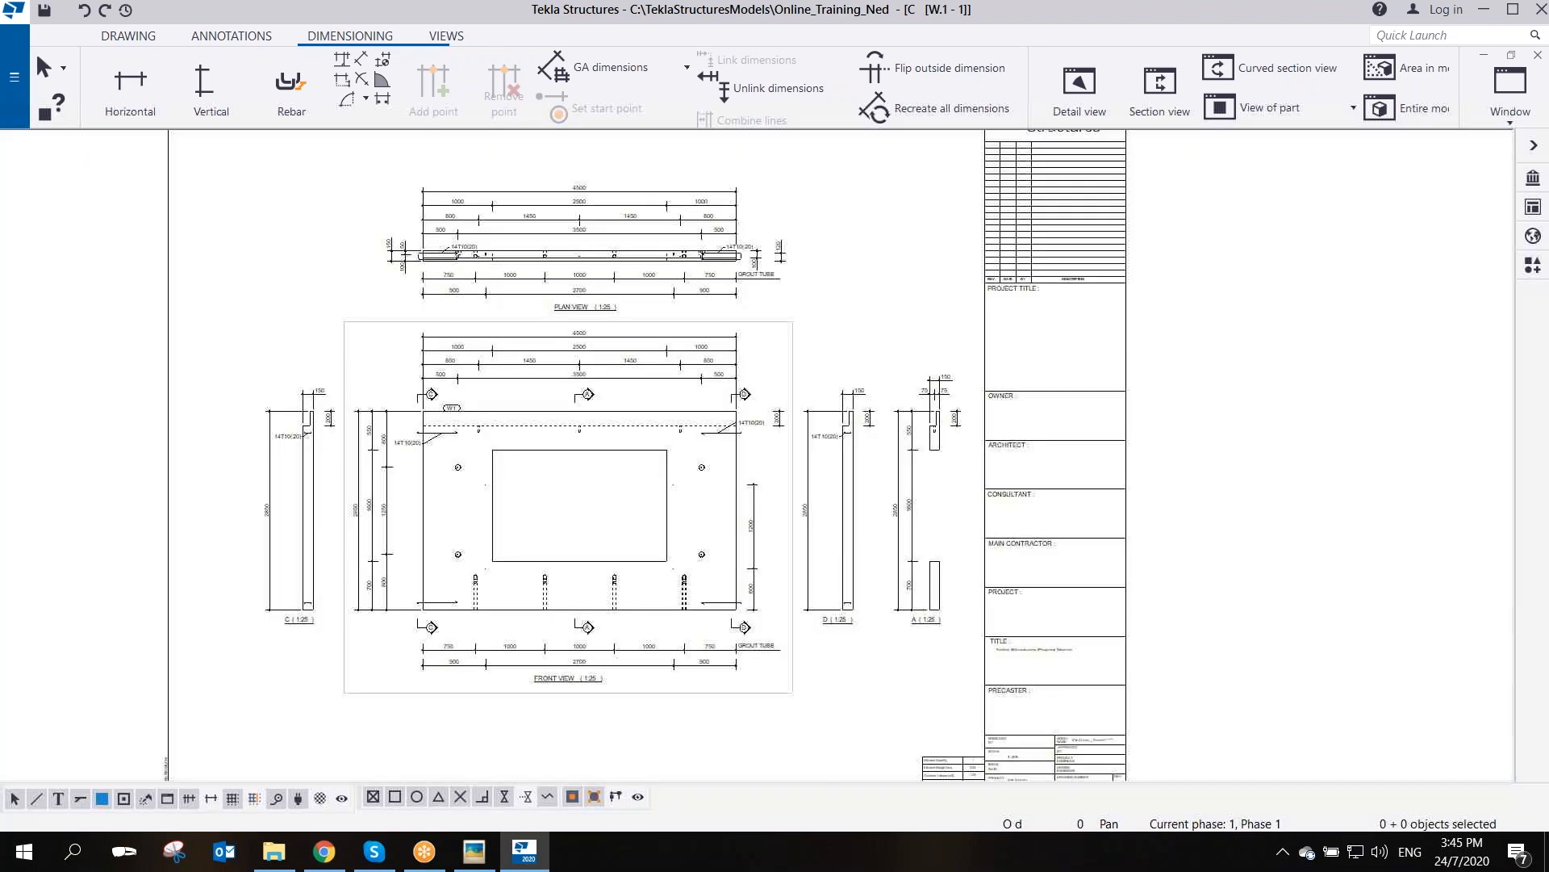
pyautogui.scroll(4, 744, 384)
pyautogui.scroll(3, 744, 384)
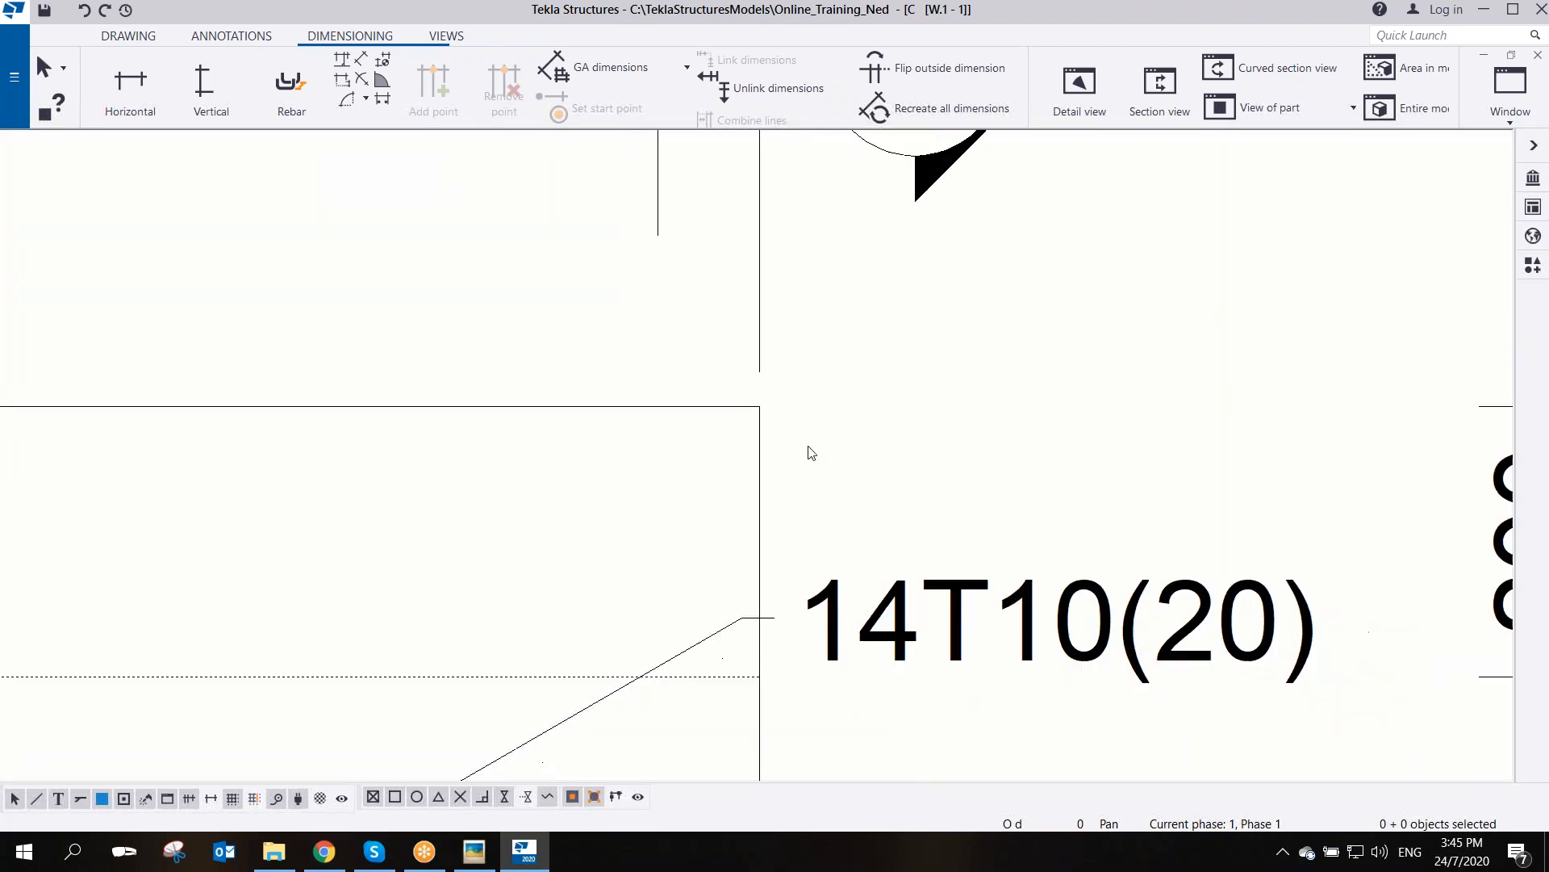
# - Examine the colours of the rebar mark, section mark and dimensions in the colour display, along with the full sheet
pyautogui.scroll(-1, 808, 450)
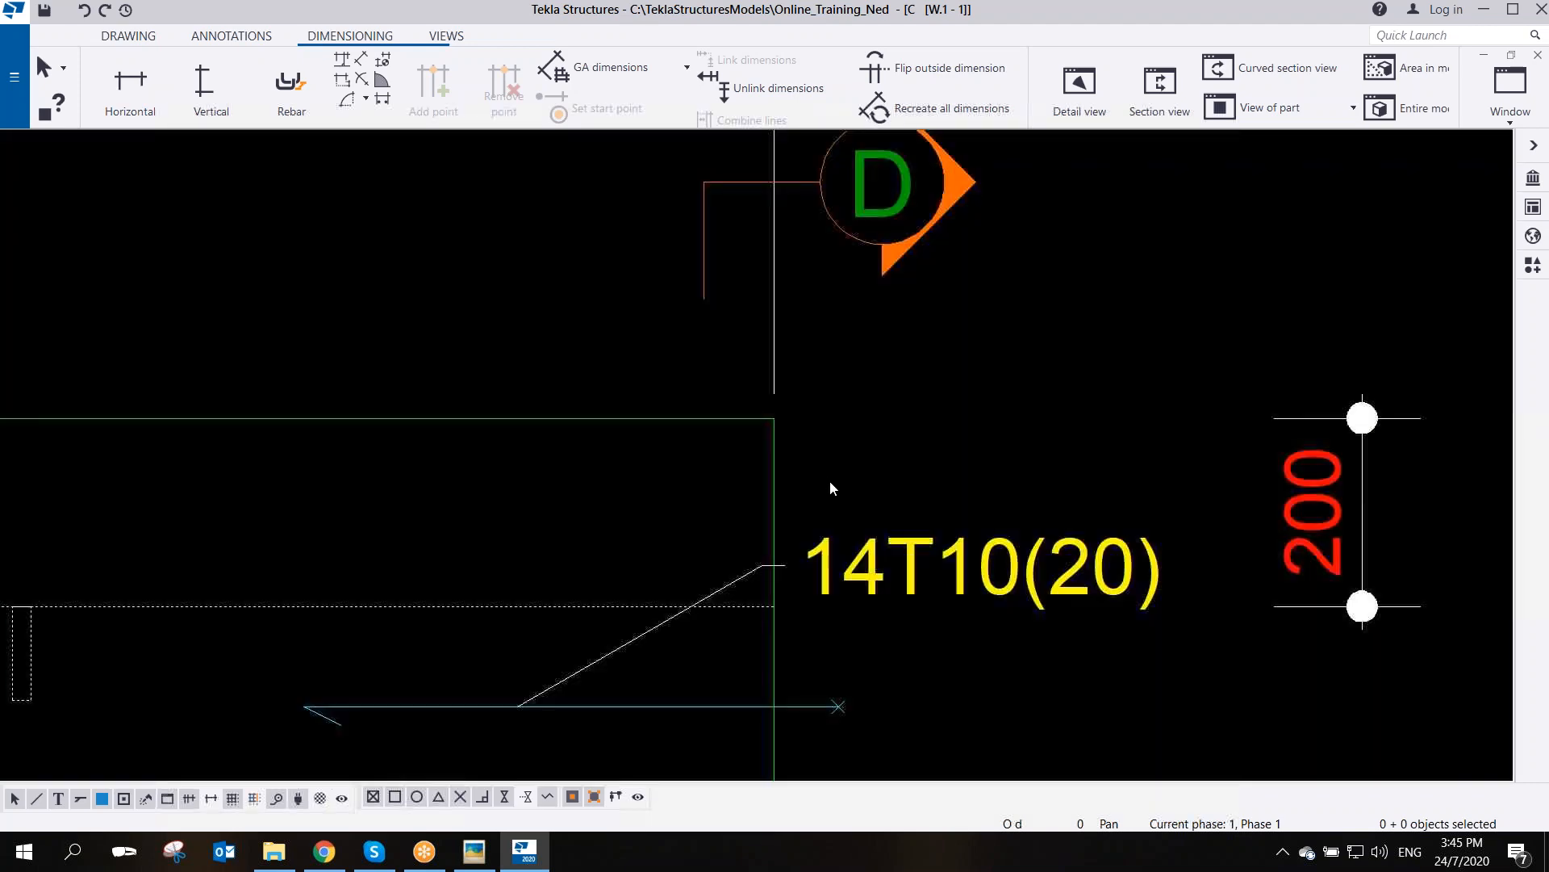
pyautogui.scroll(-2, 777, 546)
pyautogui.scroll(-5, 776, 547)
pyautogui.scroll(-1, 820, 574)
pyautogui.moveTo(946, 567); pyautogui.dragTo(823, 527, button='middle')
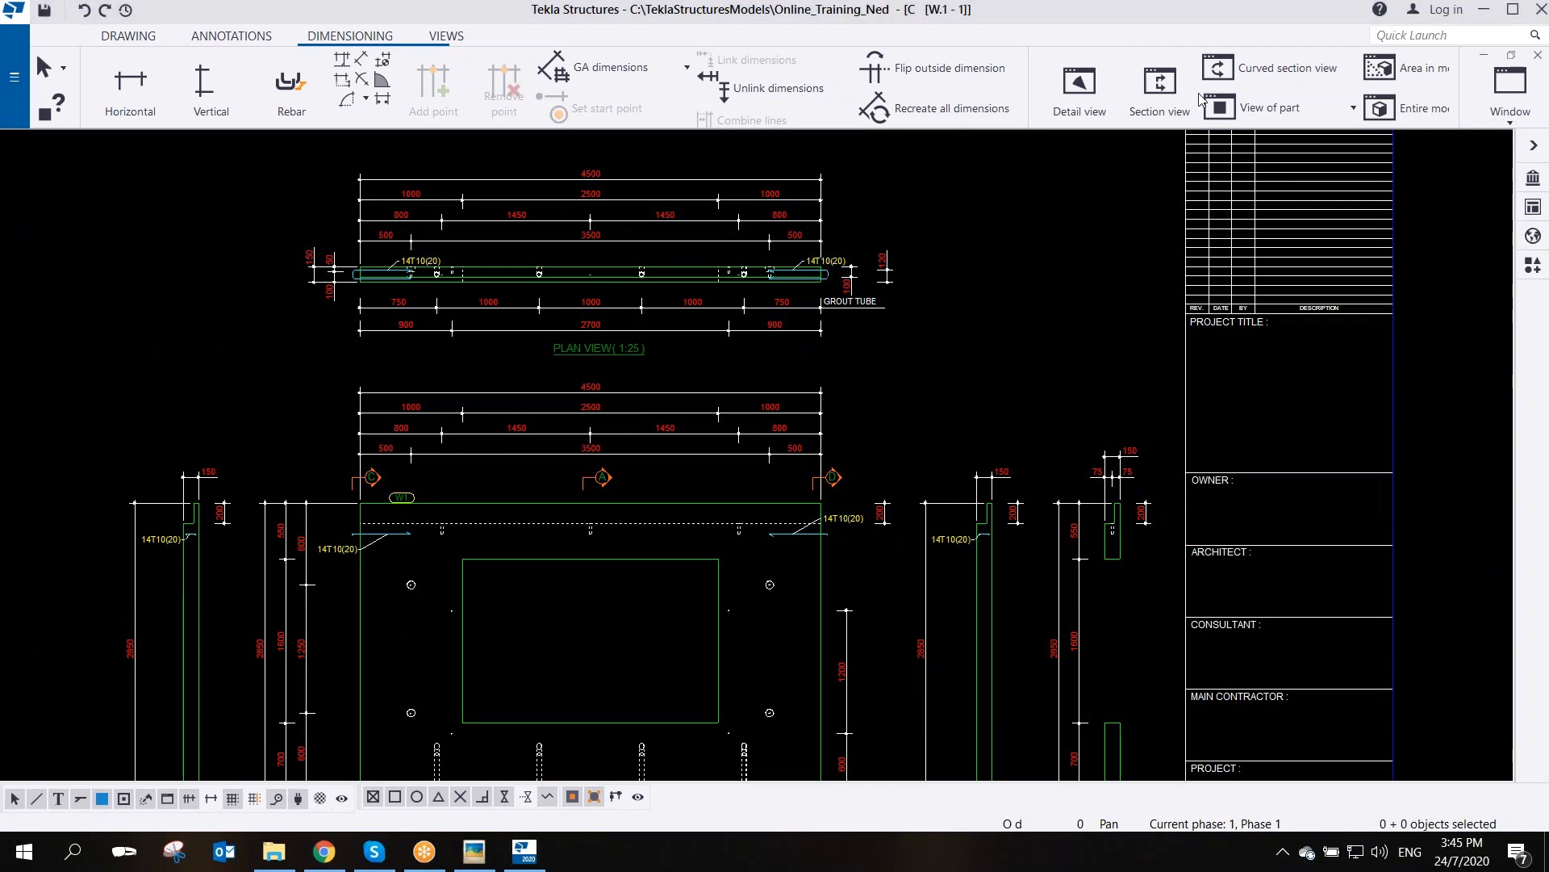
pyautogui.scroll(-2, 889, 439)
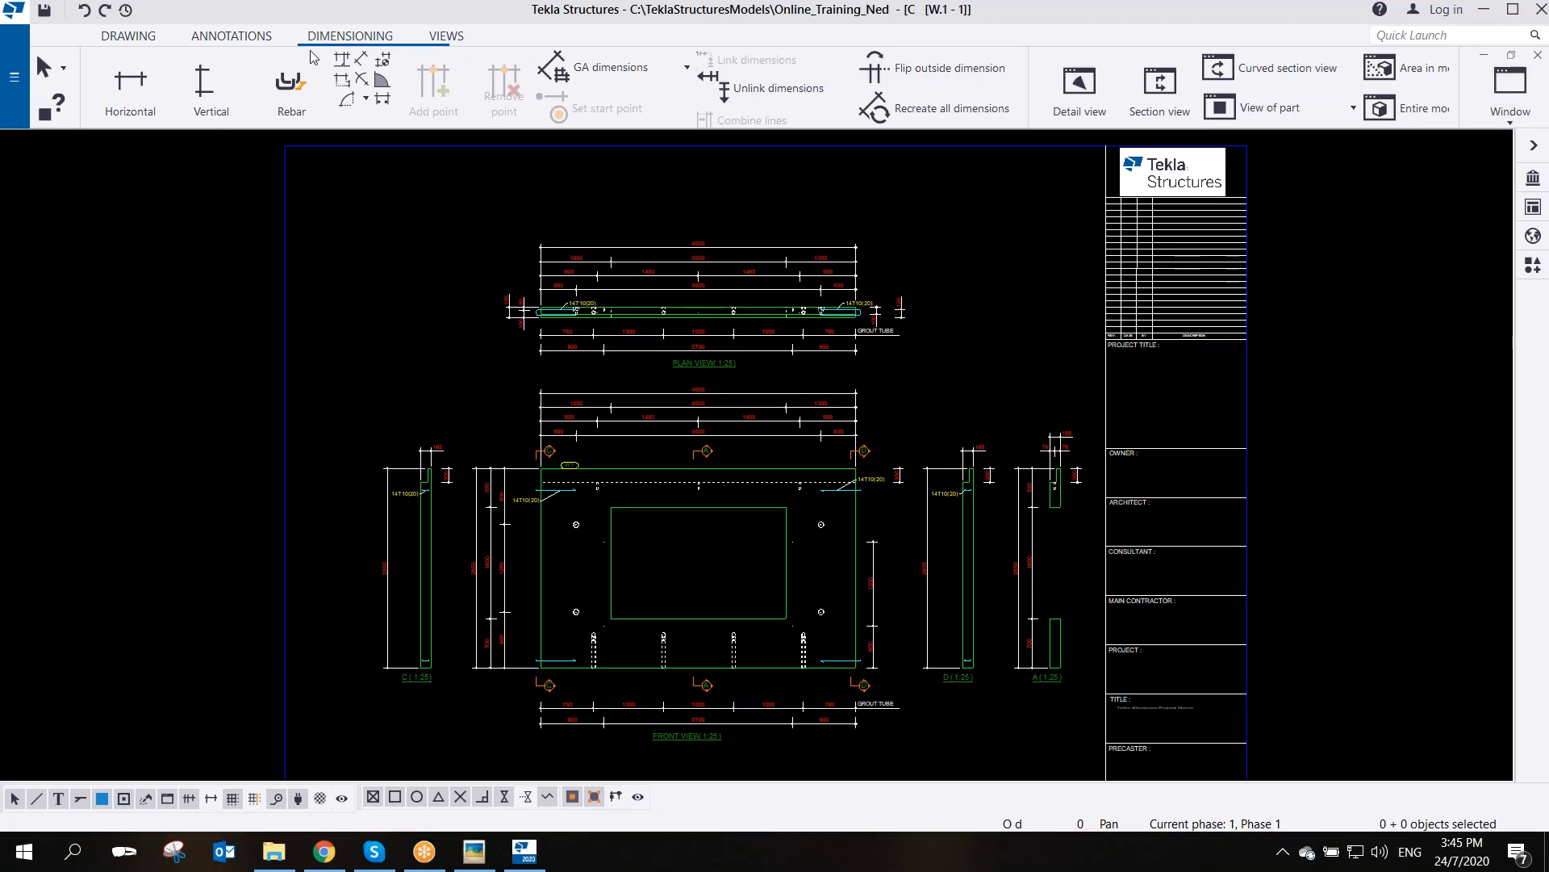
pyautogui.scroll(2, 50, 62)
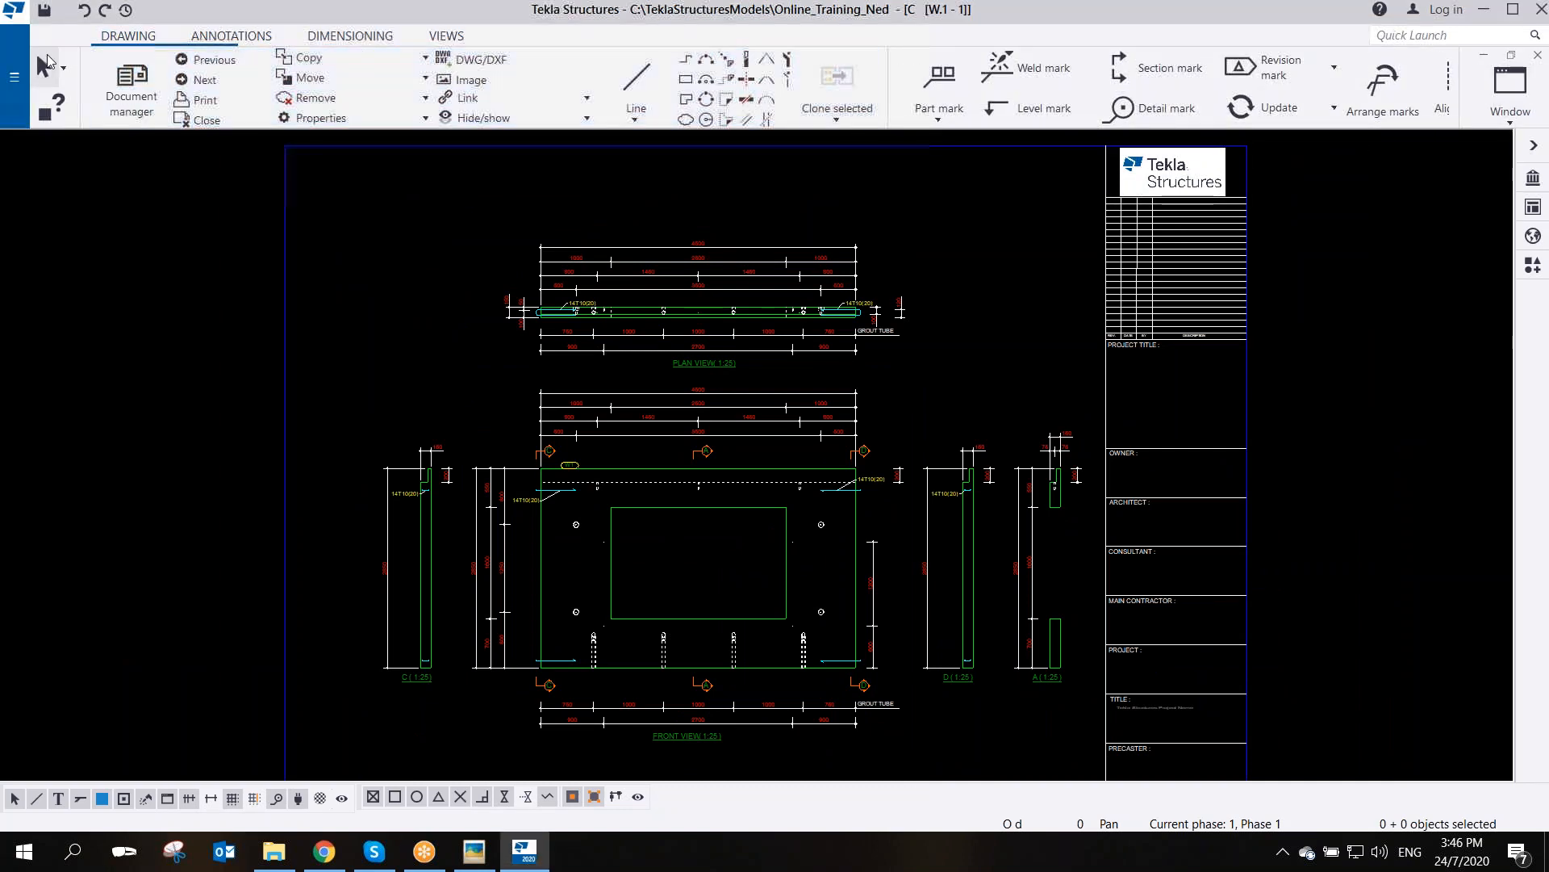
# - Close drawing mode and keep the changes to the cast unit drawing
pyautogui.click(21, 121)
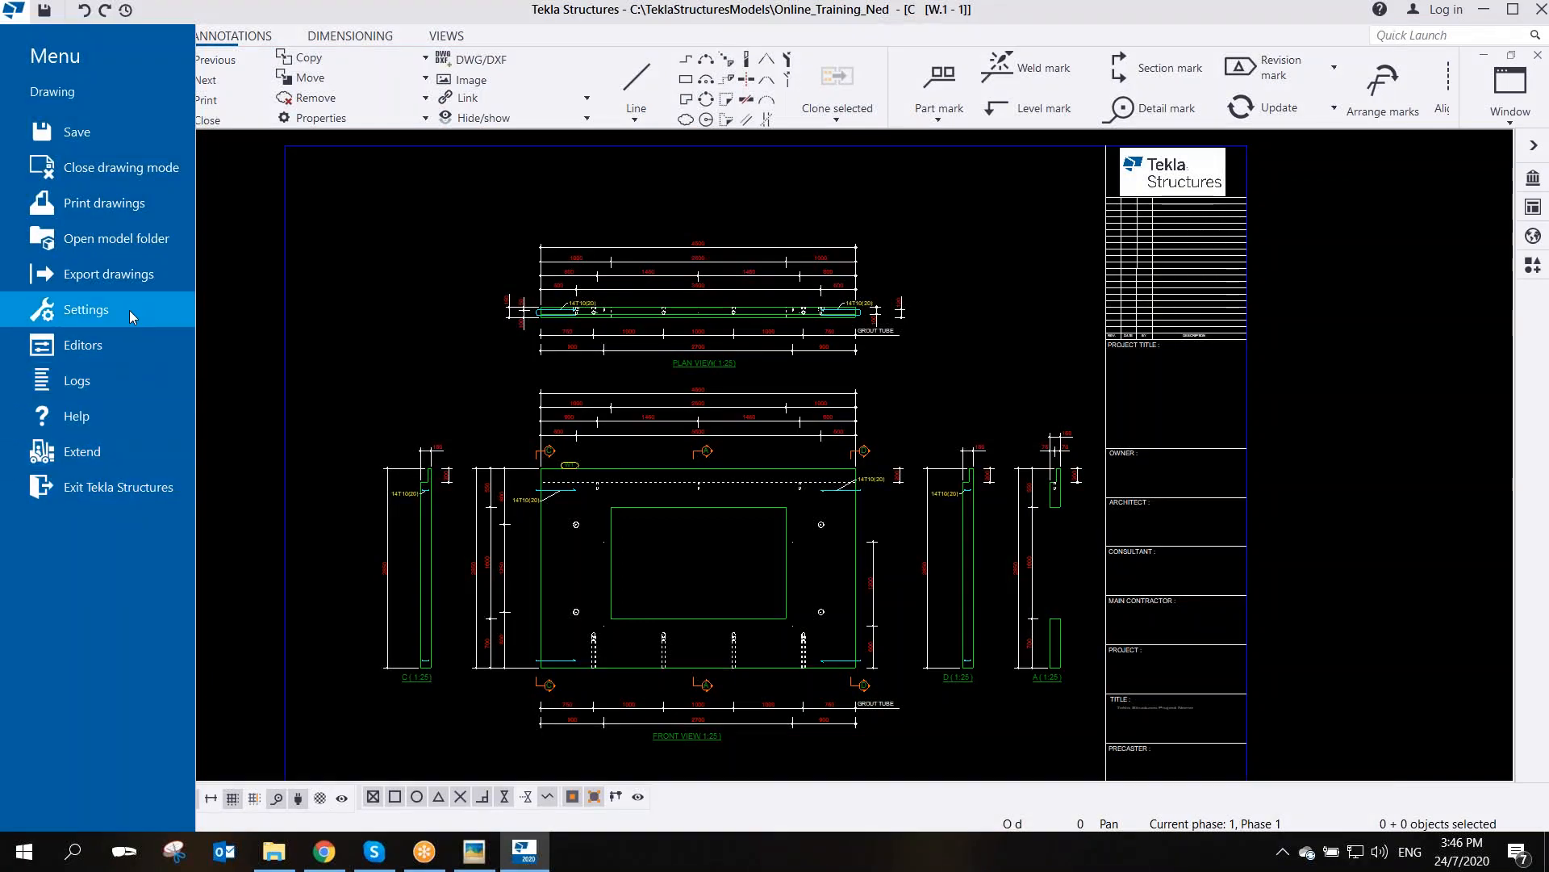
pyautogui.click(121, 167)
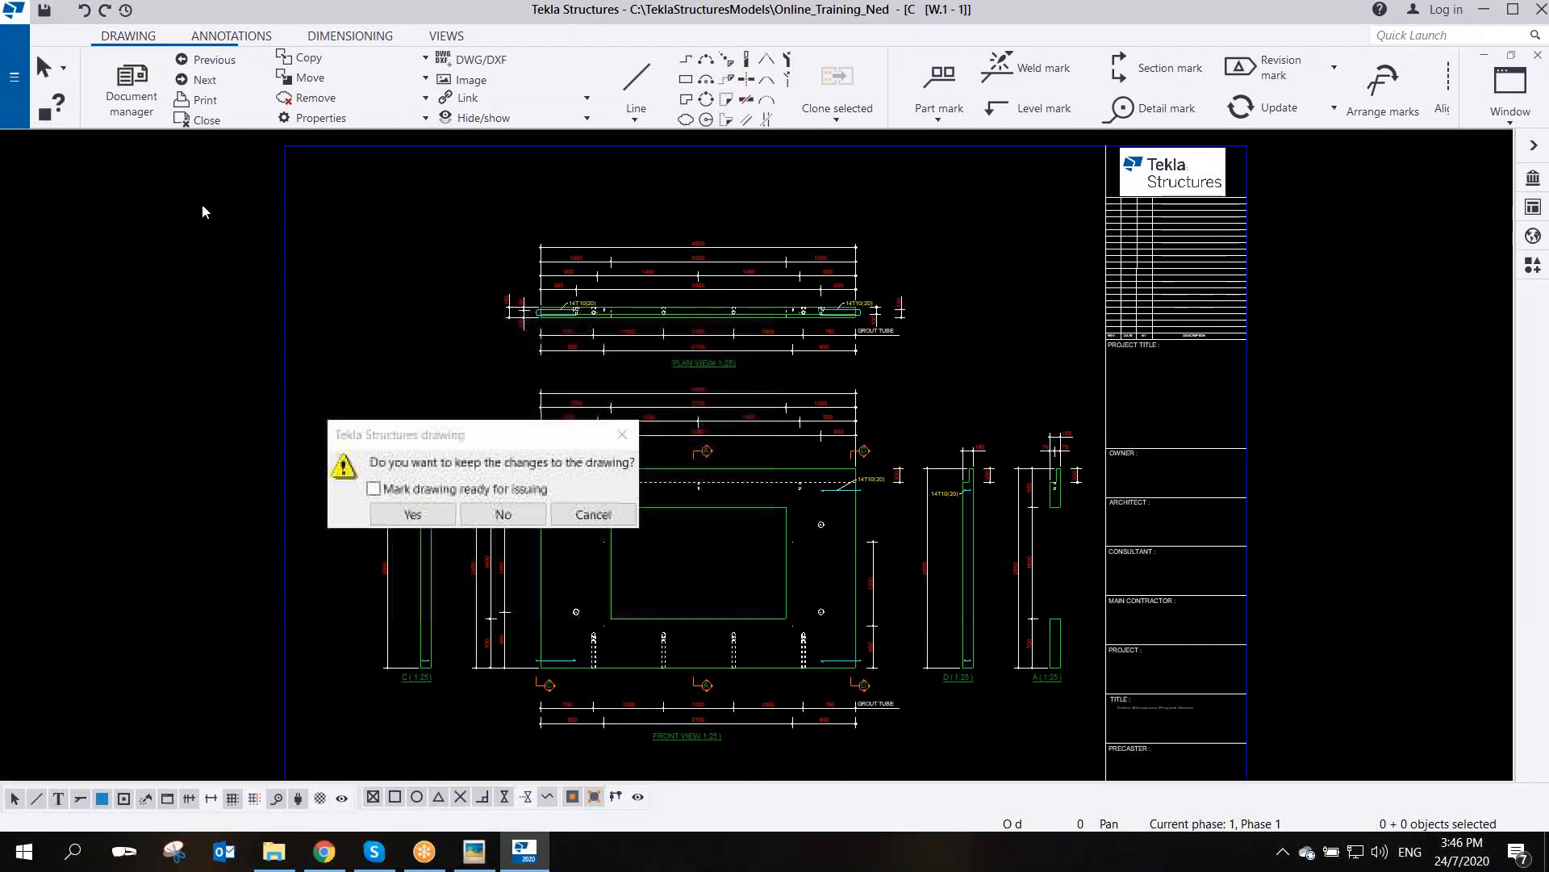
pyautogui.click(413, 514)
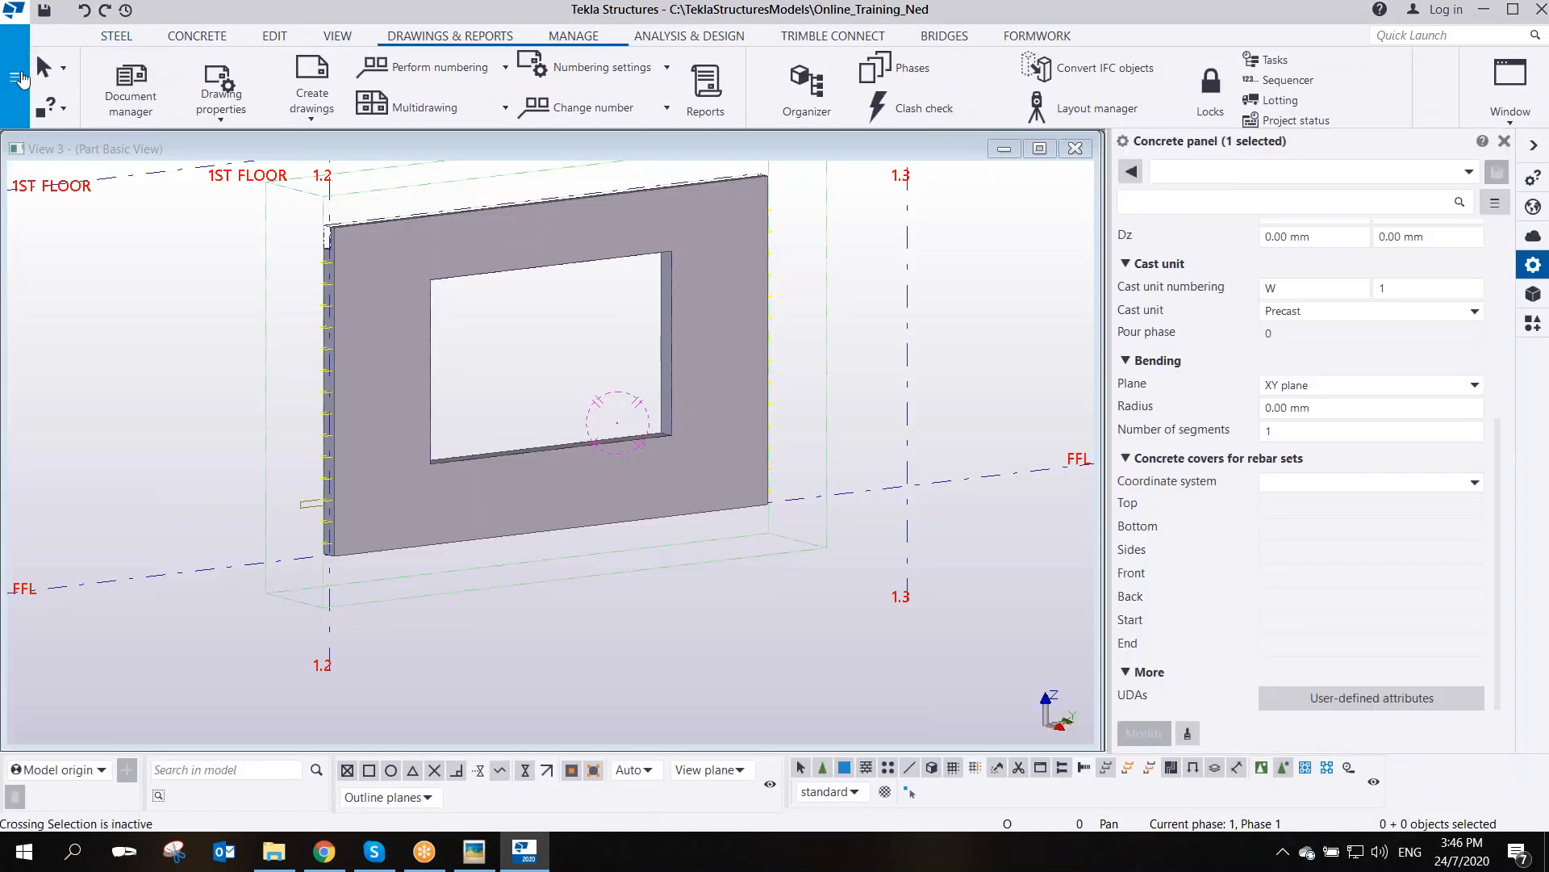
# - Open the Print Drawings settings from the model and select the W.1 - 1 cast unit drawing for printing
pyautogui.click(19, 77)
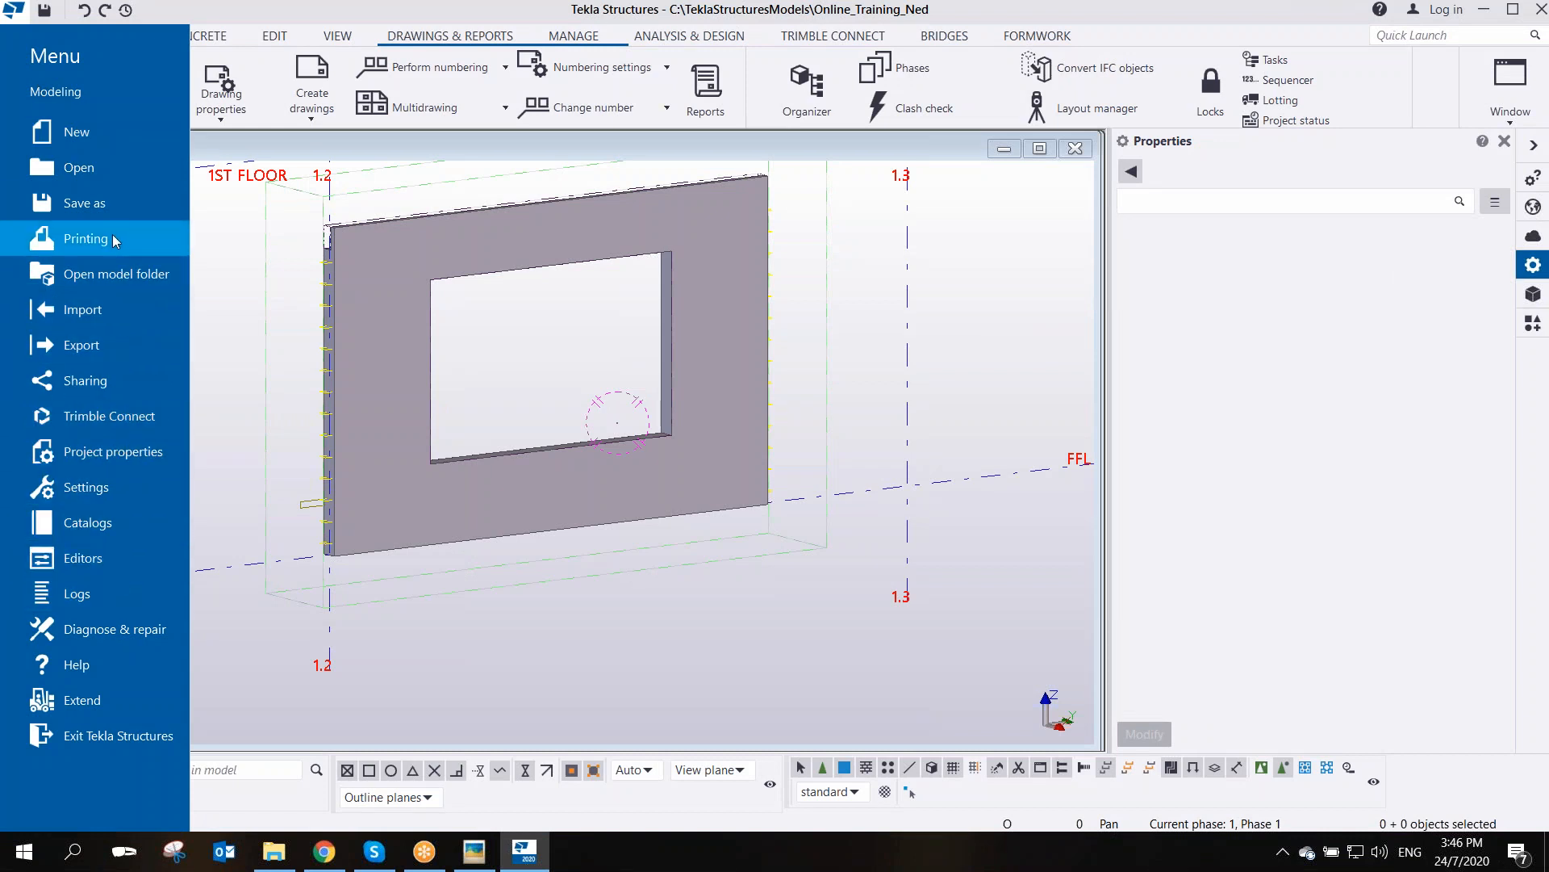
pyautogui.moveTo(113, 236)
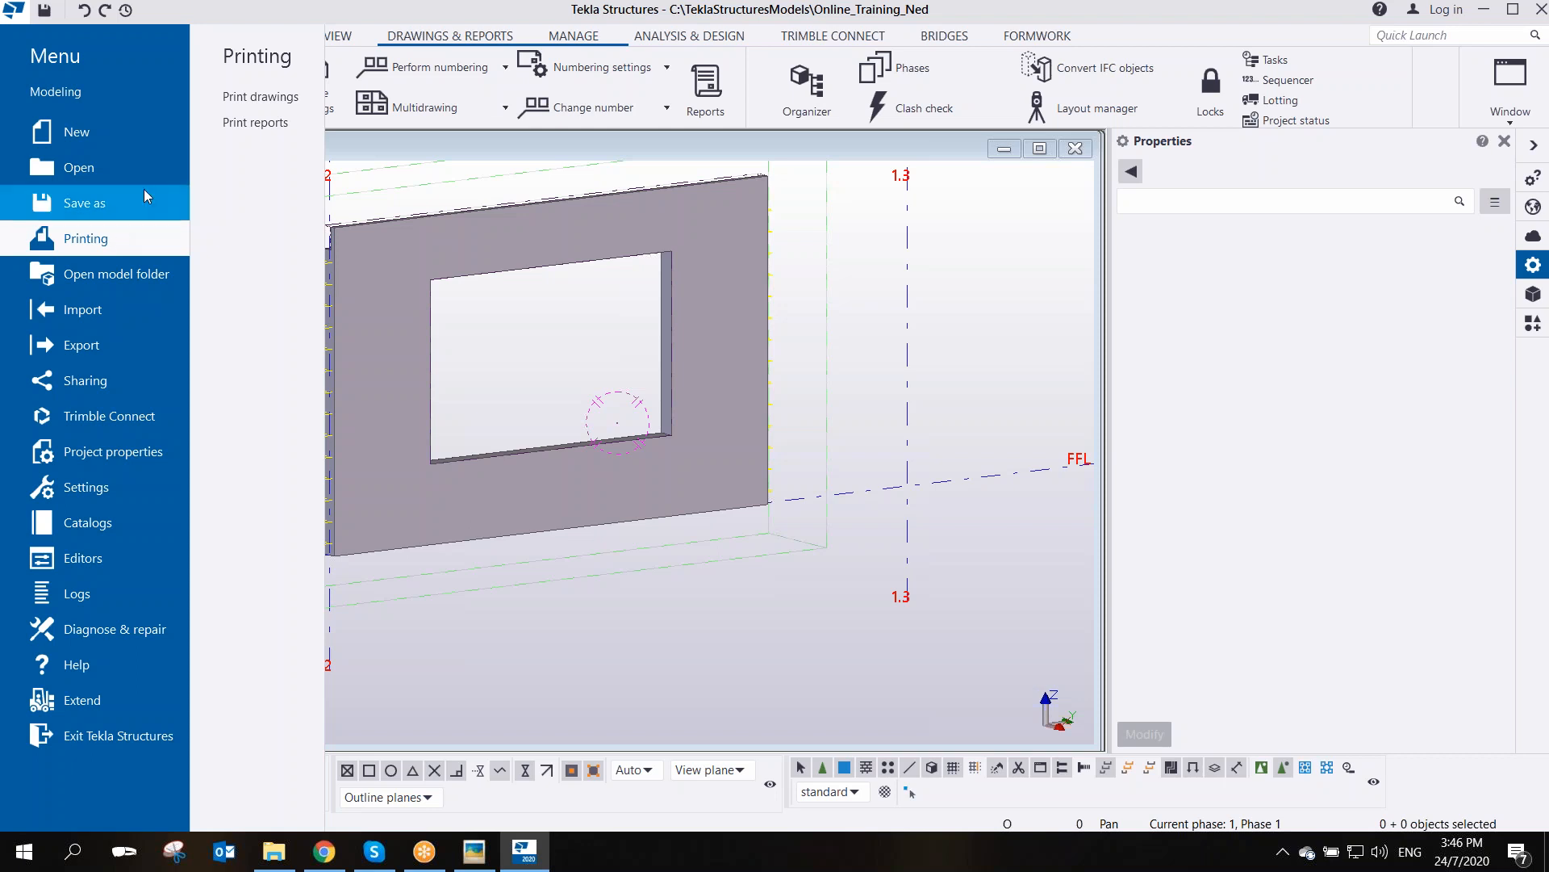
pyautogui.click(265, 97)
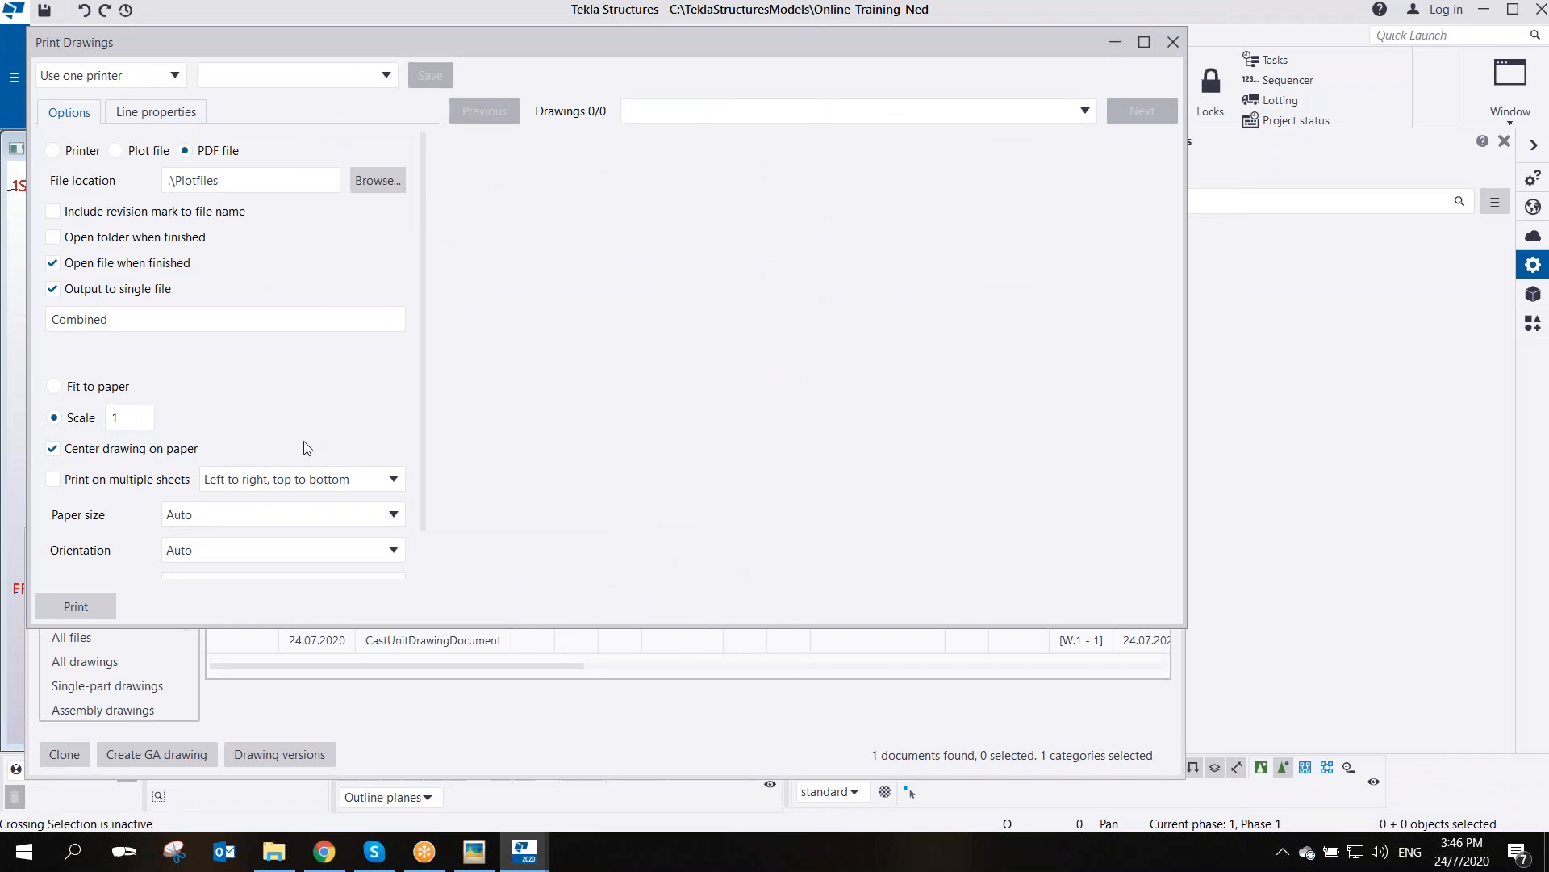
pyautogui.click(457, 640)
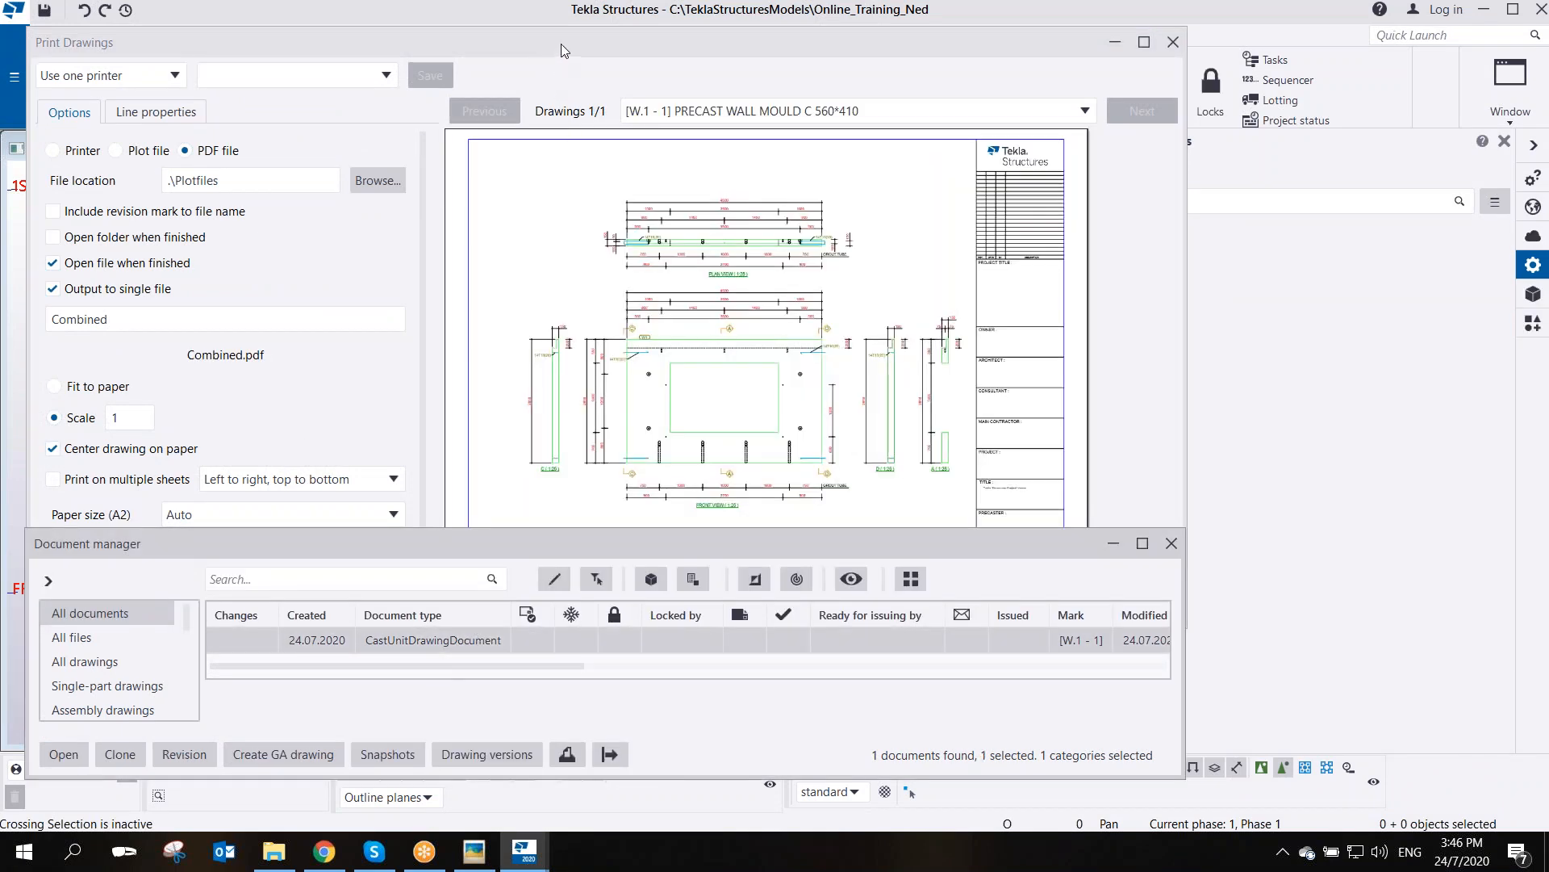
# - Set the print colour of the W.1 - 1 drawing's PDF output to Black and white
pyautogui.click(565, 50)
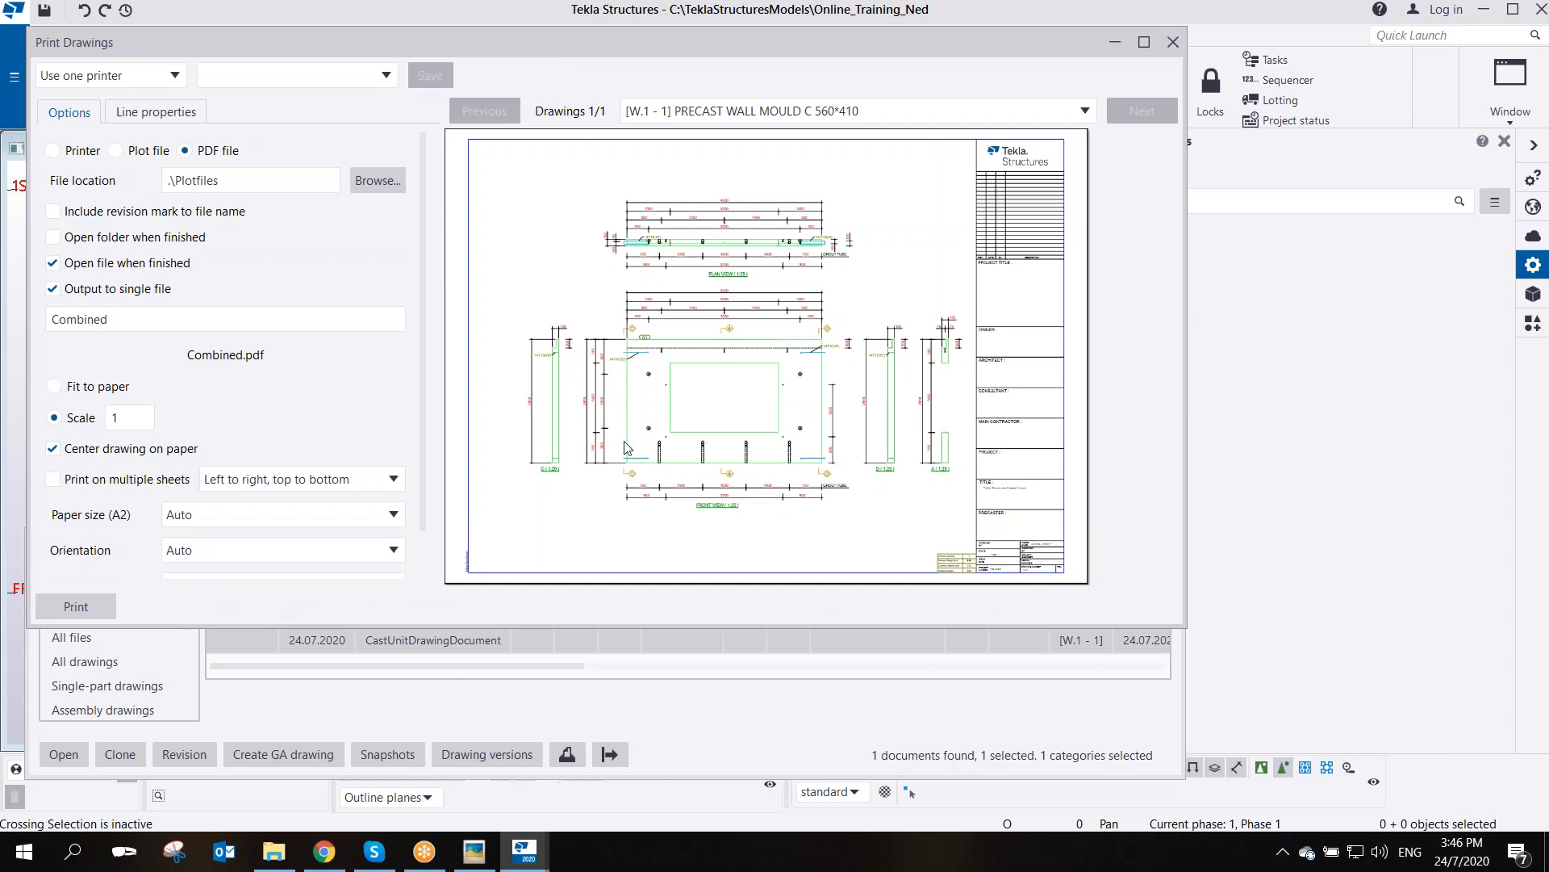
pyautogui.scroll(-2, 347, 468)
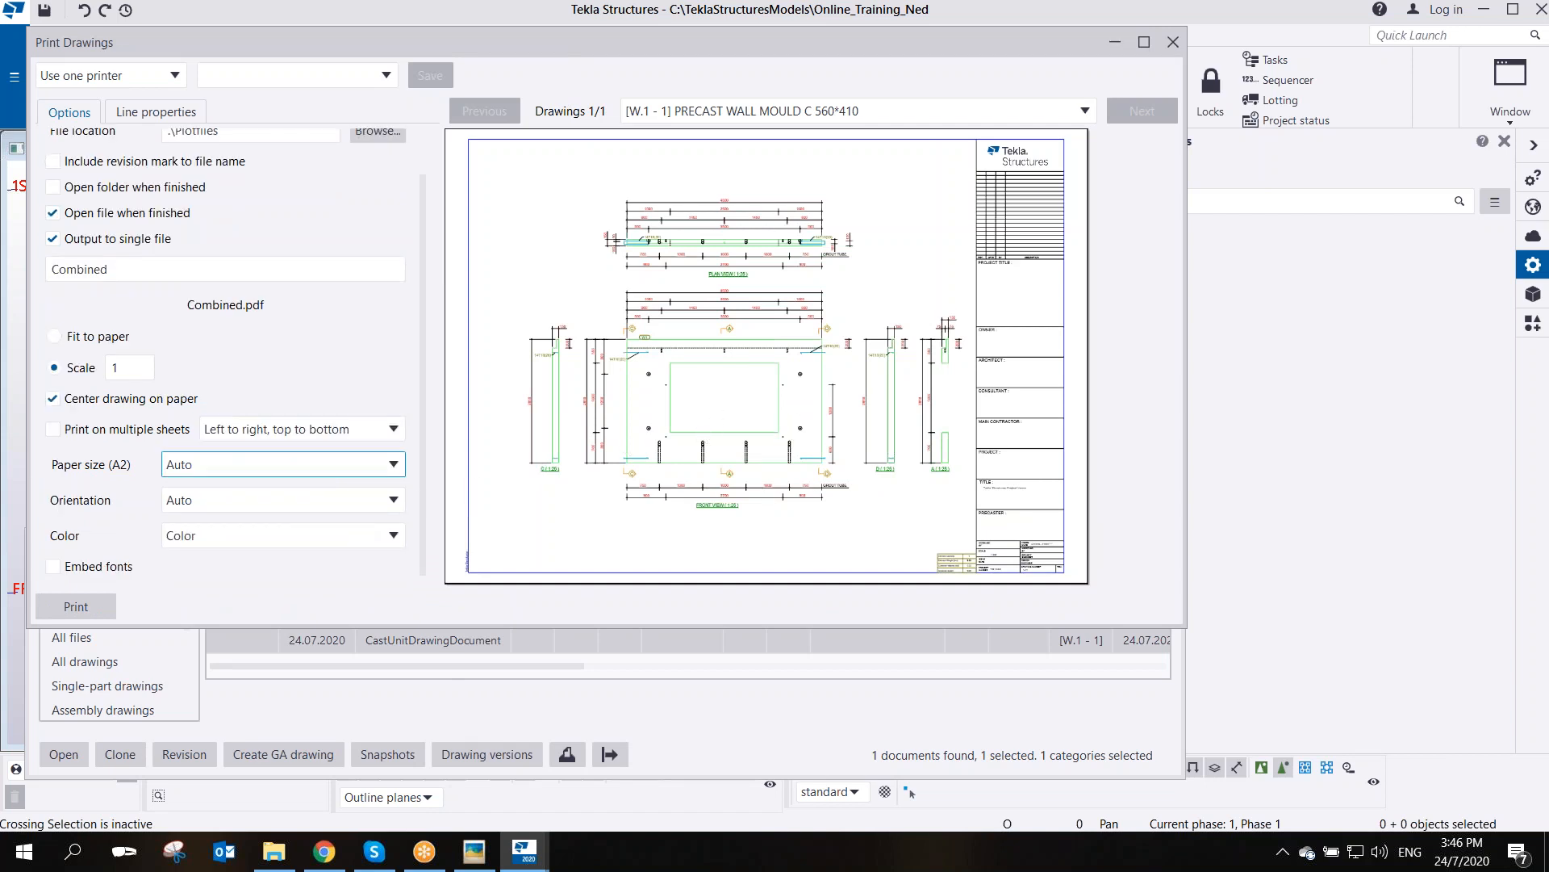
pyautogui.click(395, 536)
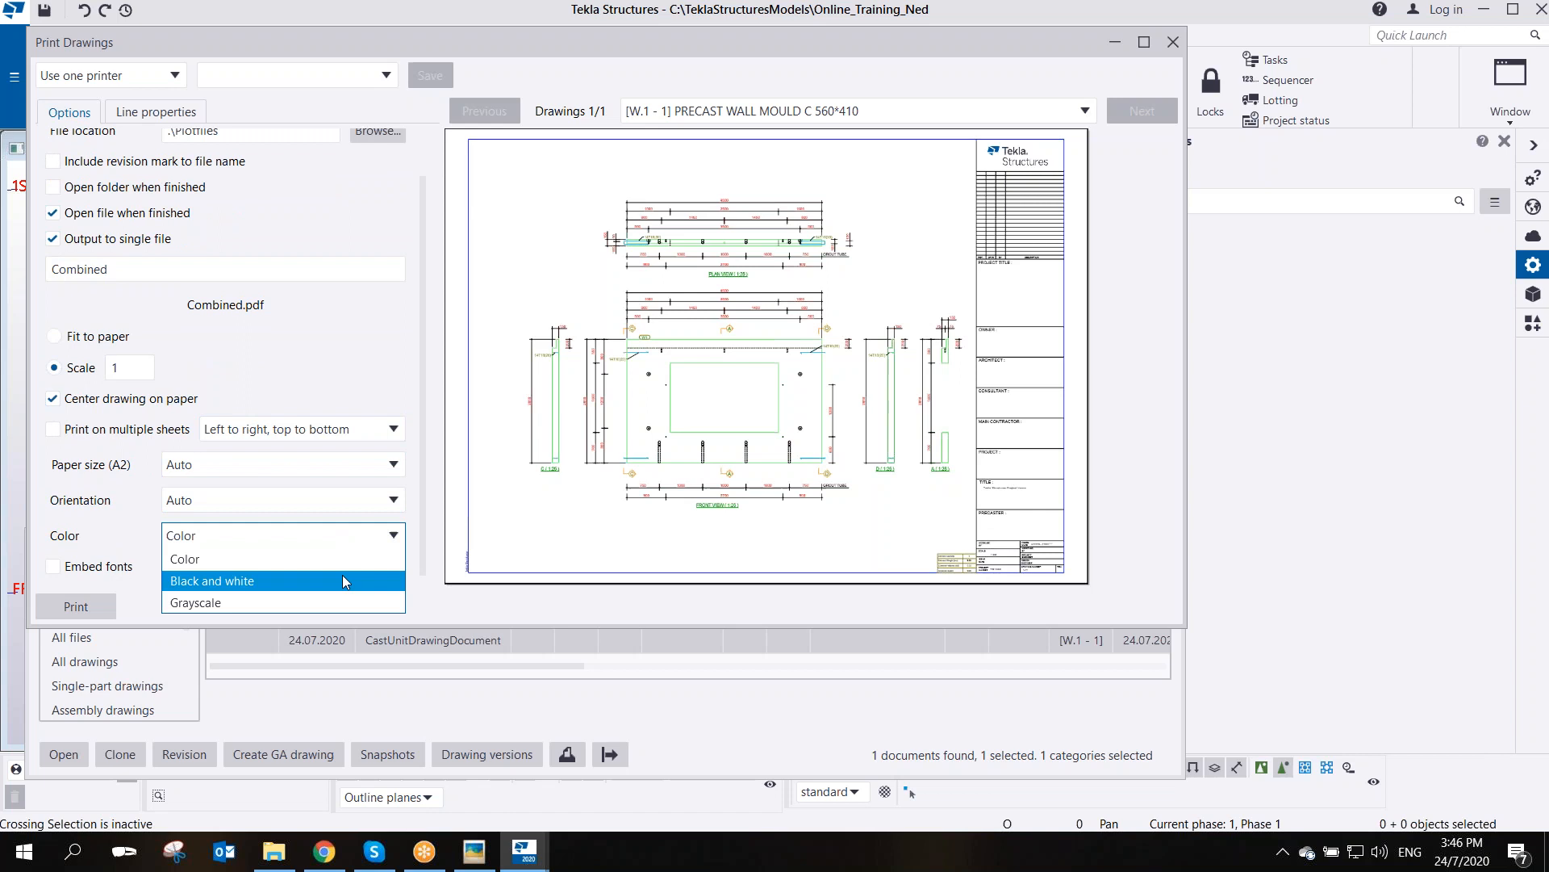
pyautogui.click(342, 574)
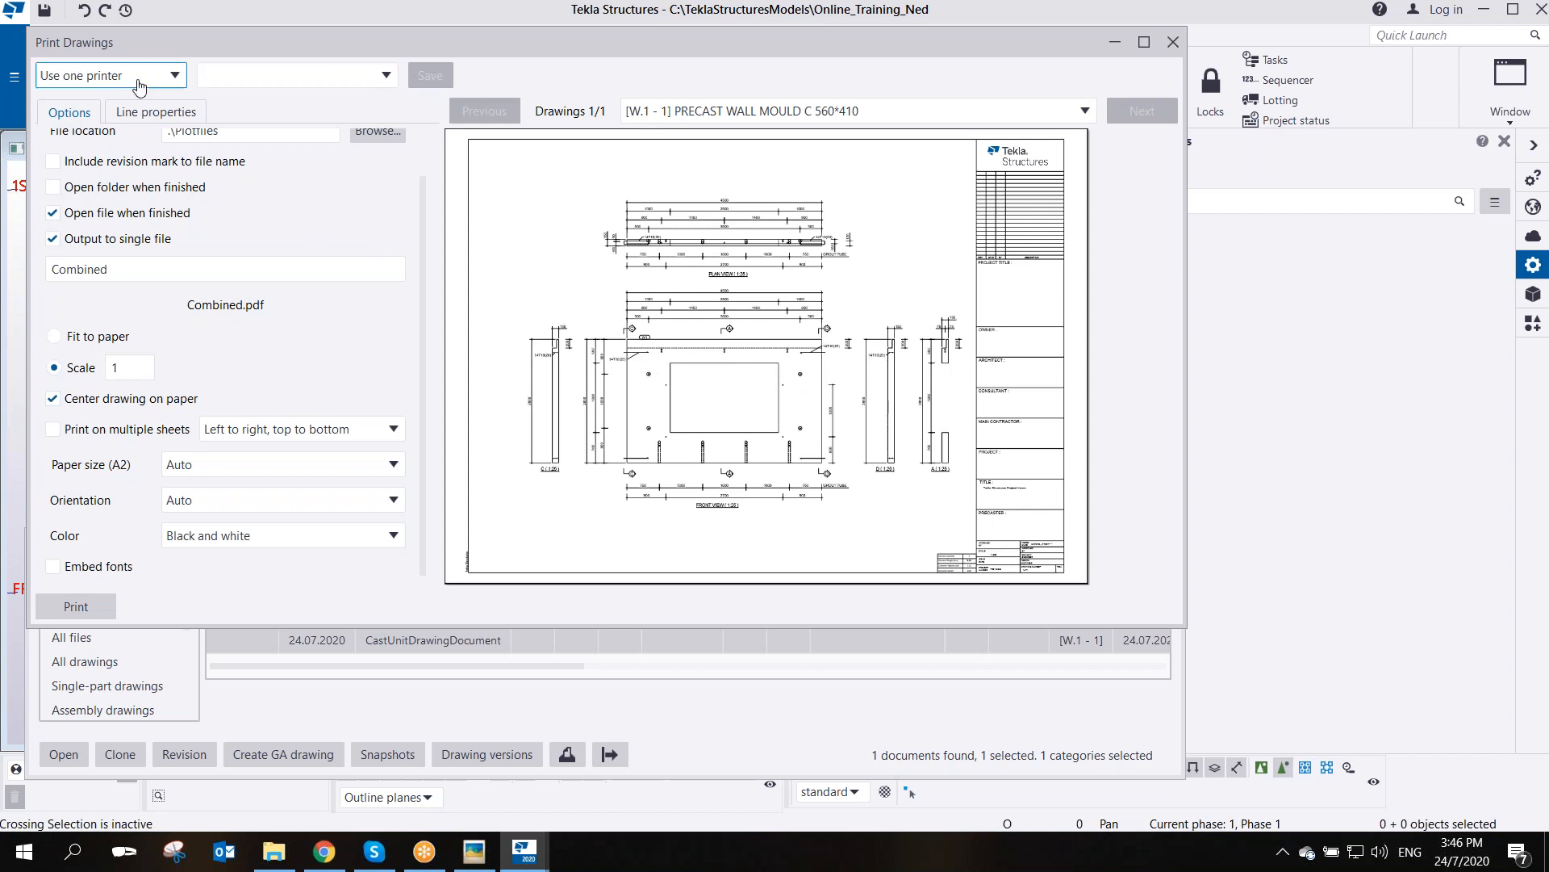
# - Check the base line width and the line thickness per object colour in the print settings, and close them
pyautogui.click(143, 114)
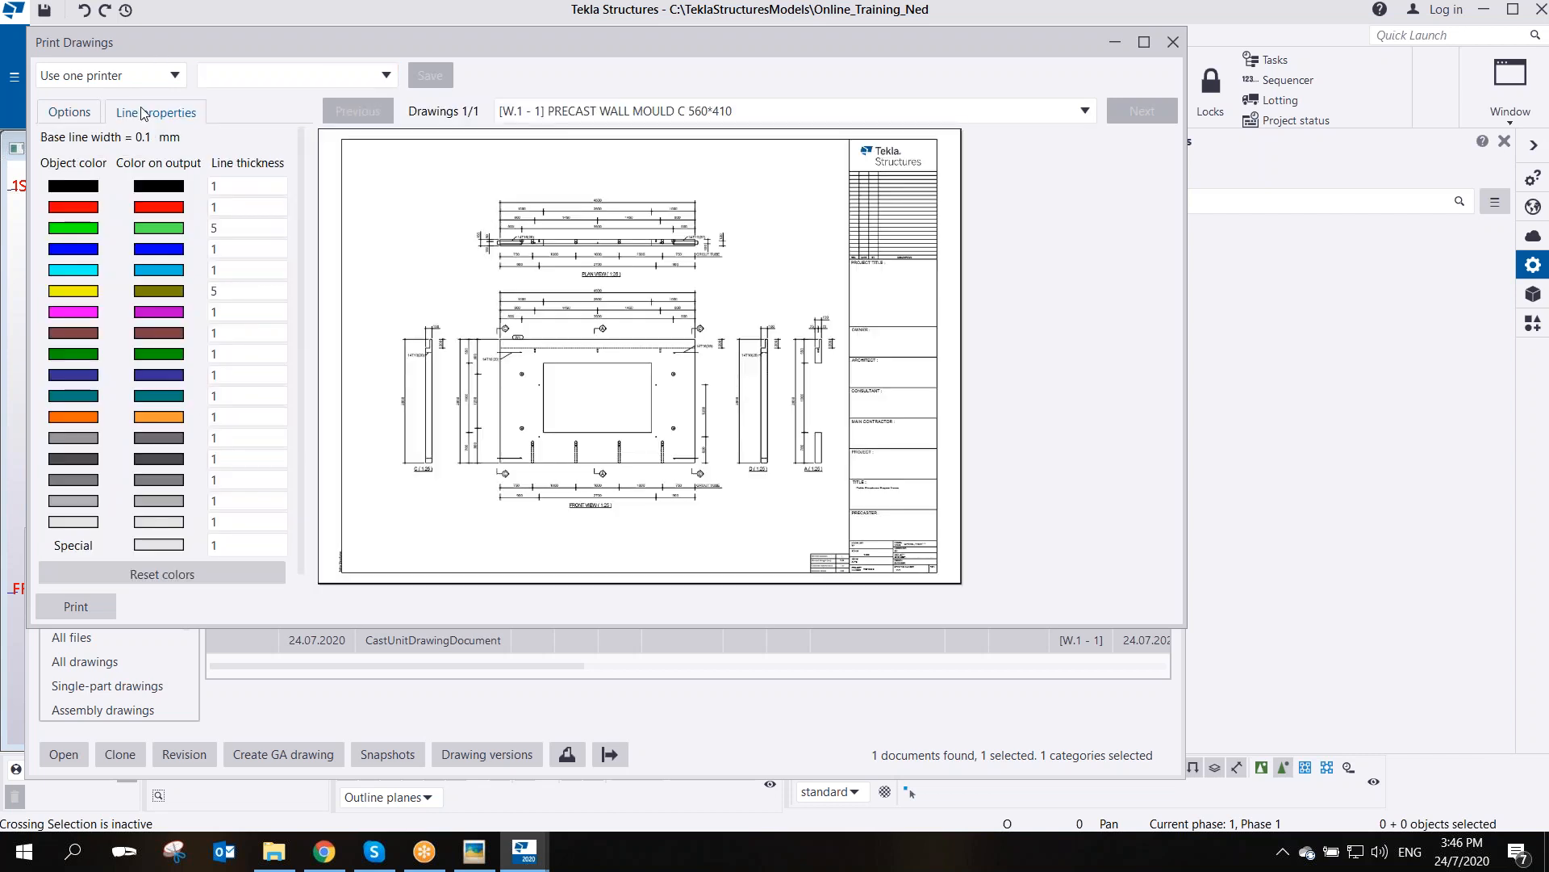
pyautogui.click(231, 231)
pyautogui.moveTo(234, 229); pyautogui.dragTo(143, 246)
pyautogui.moveTo(757, 36); pyautogui.dragTo(771, 61)
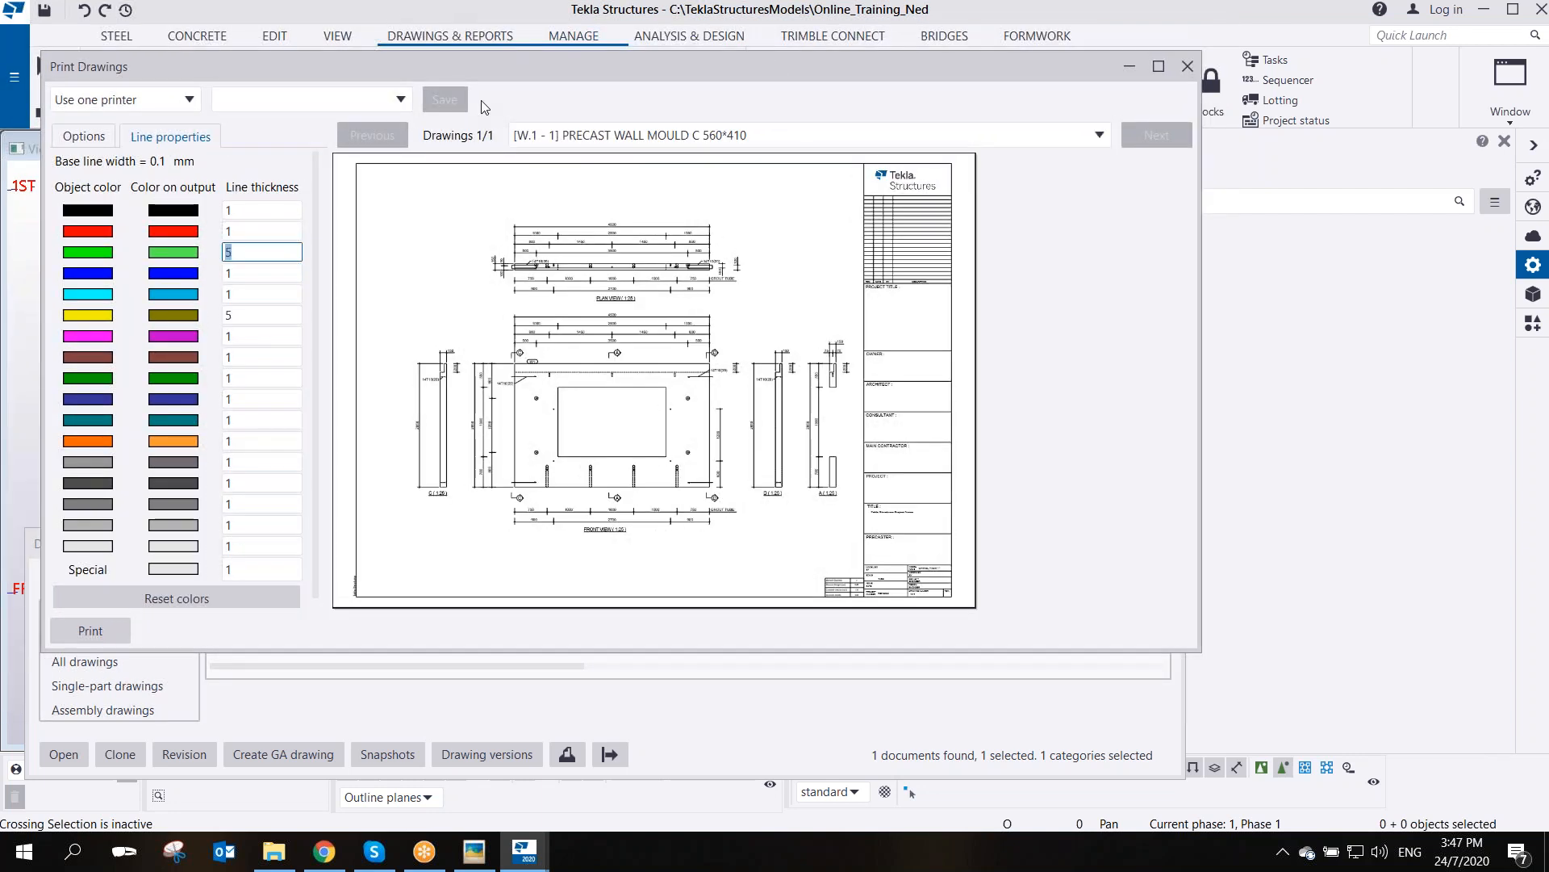
pyautogui.click(1187, 75)
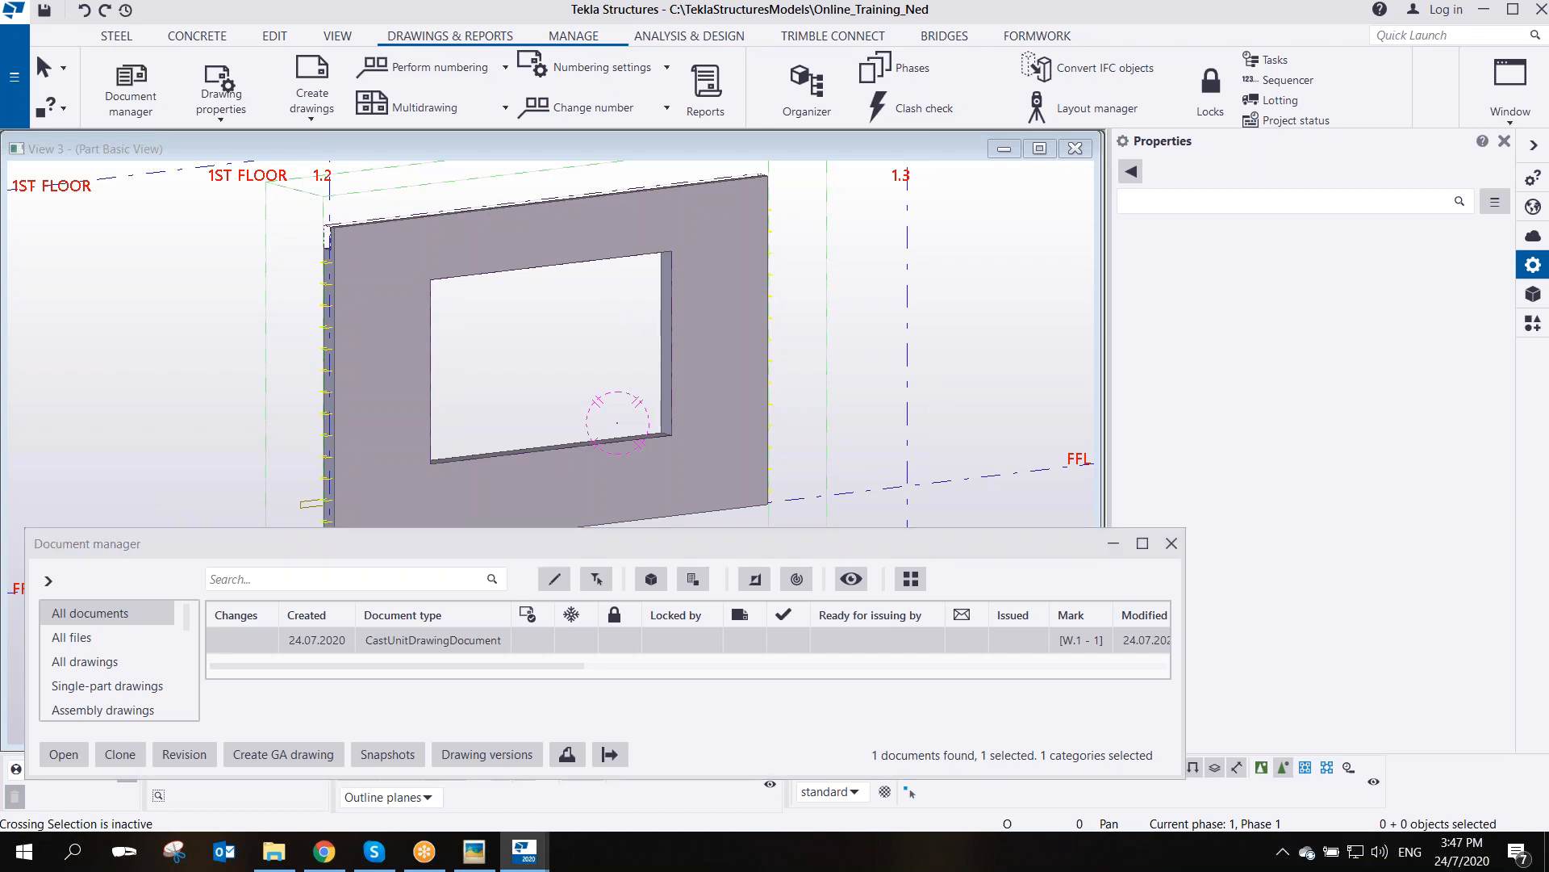
# - Search all categories of the advanced options for "base" and select XS_BASE_LINE_WIDTH
pyautogui.click(515, 42)
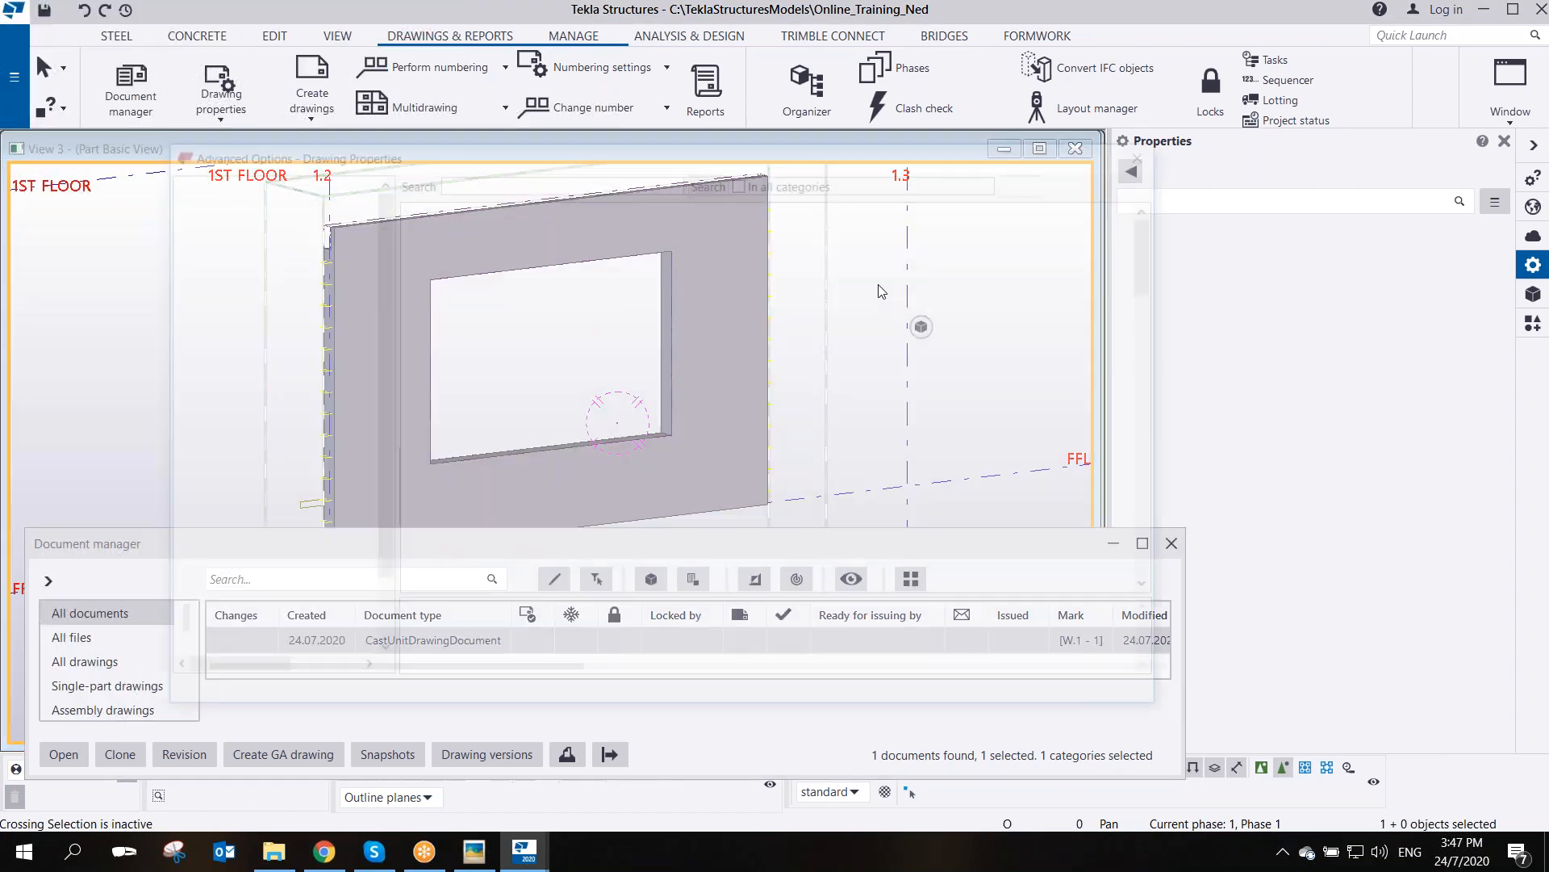
pyautogui.hotkey('ctrl', 'e')
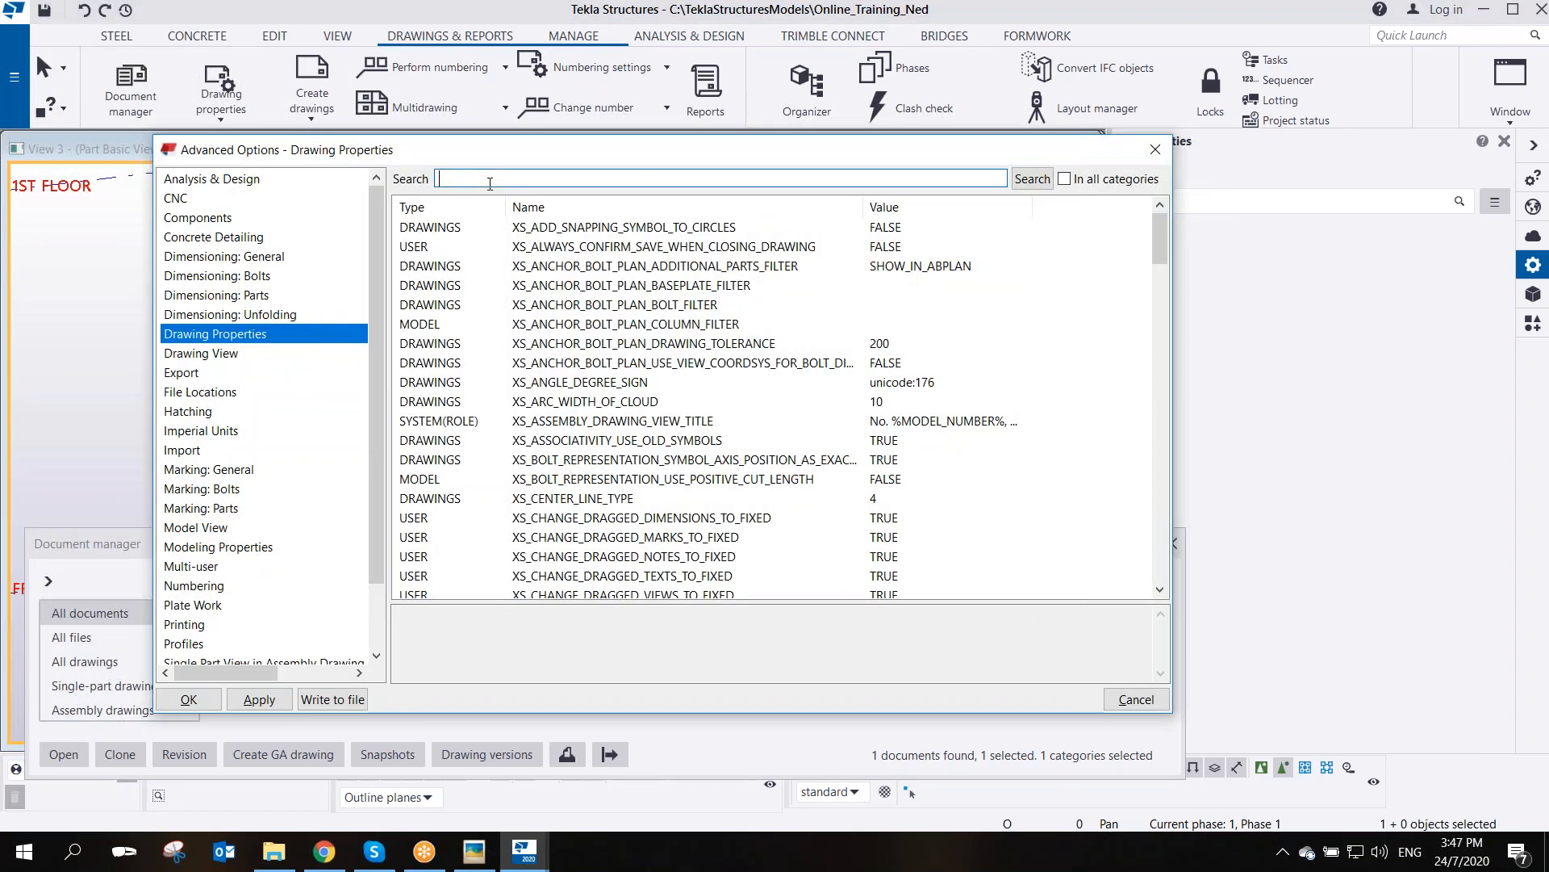
pyautogui.write('baseline')
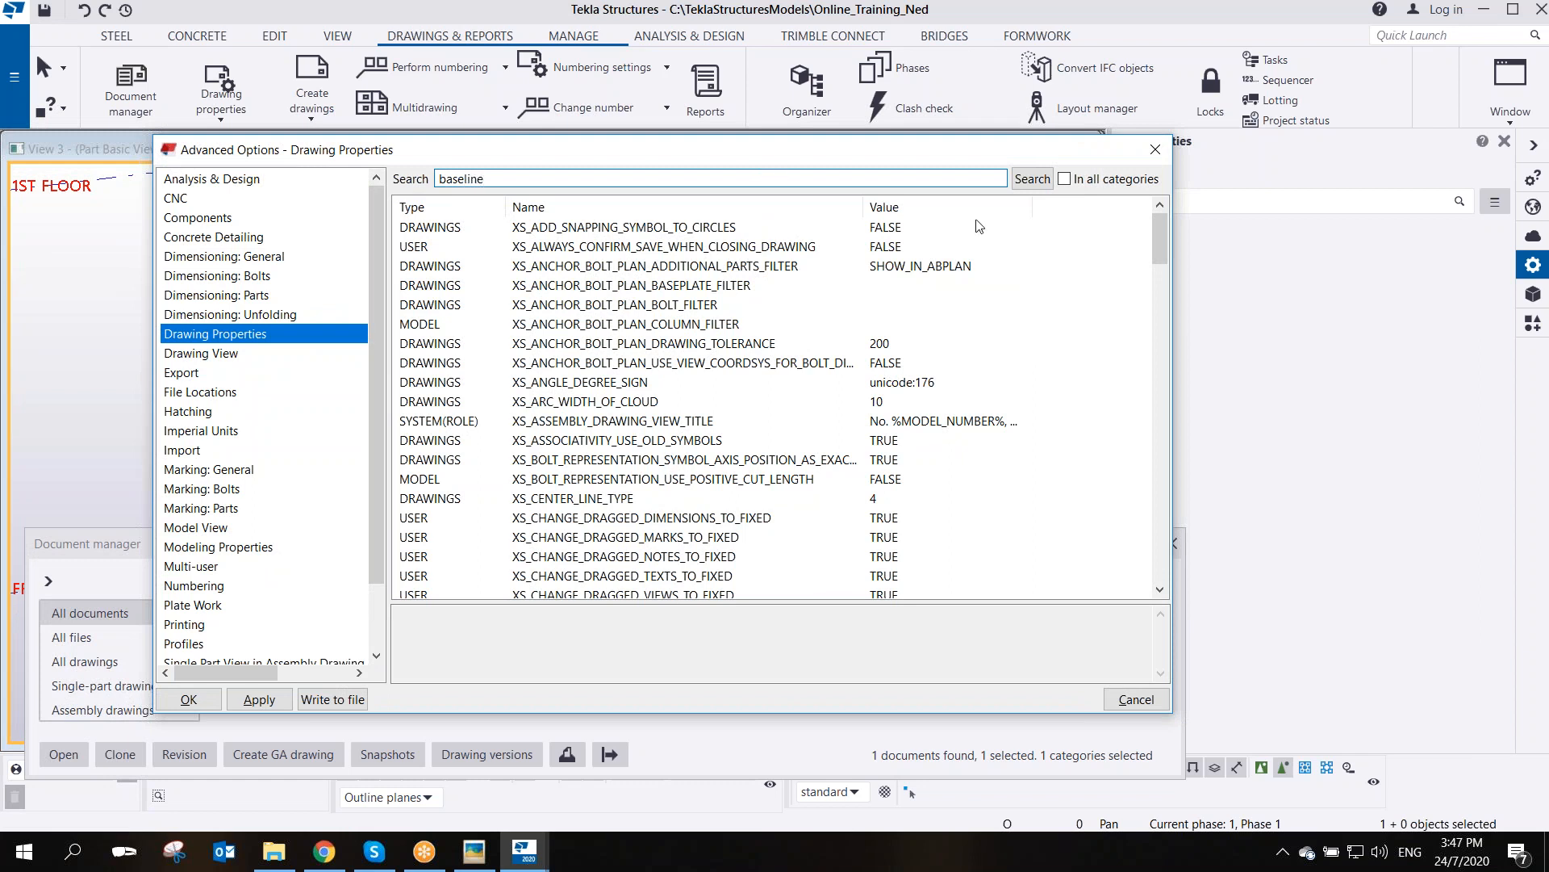
pyautogui.click(1065, 180)
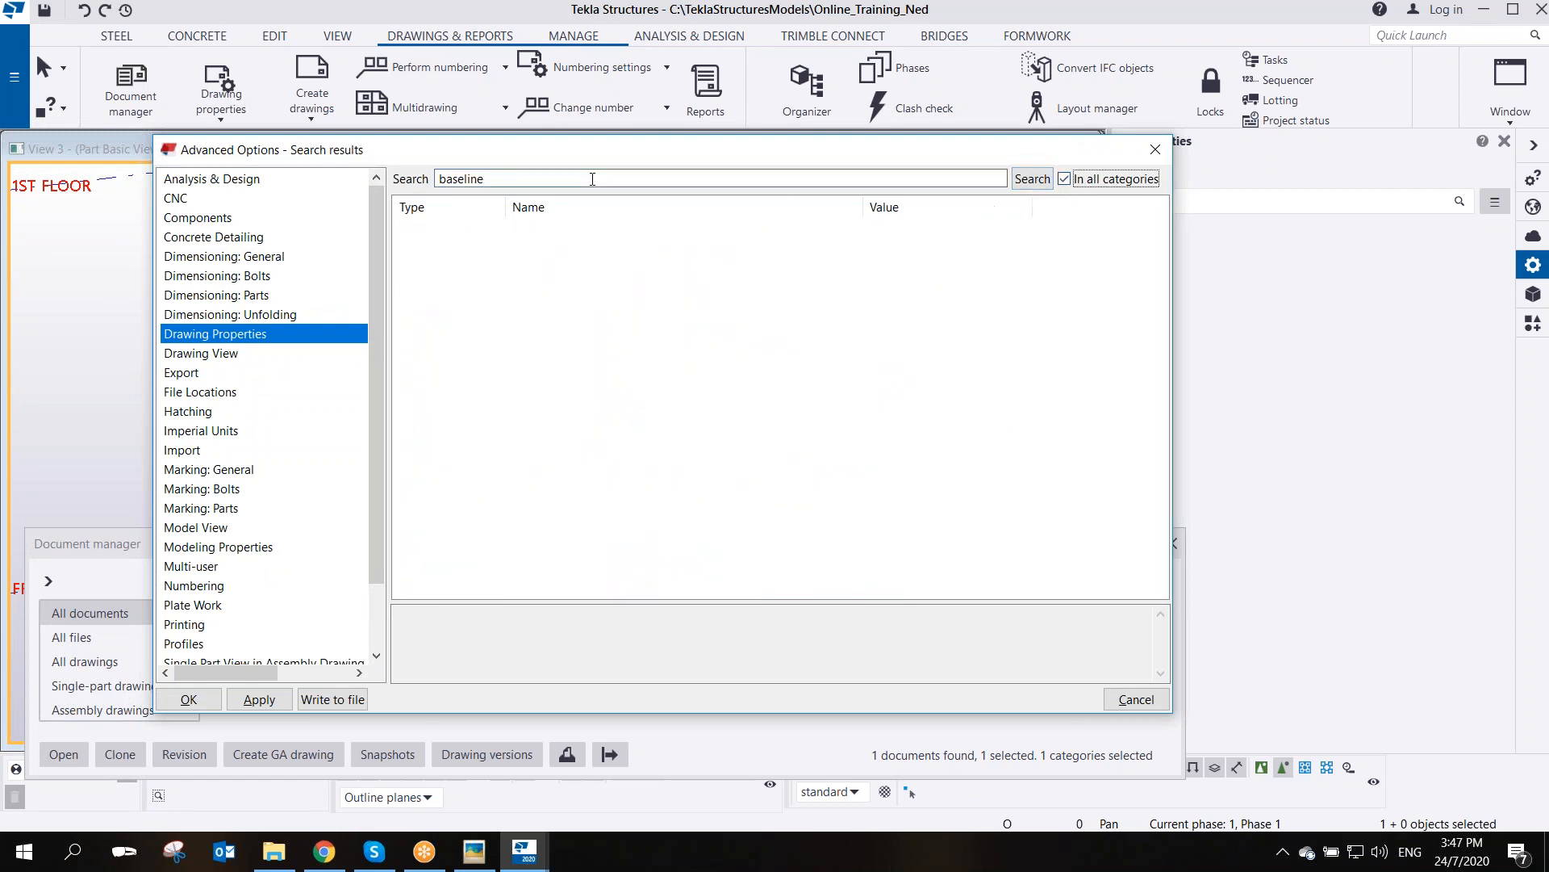
pyautogui.moveTo(465, 178); pyautogui.dragTo(494, 179)
pyautogui.press('BackSpace')
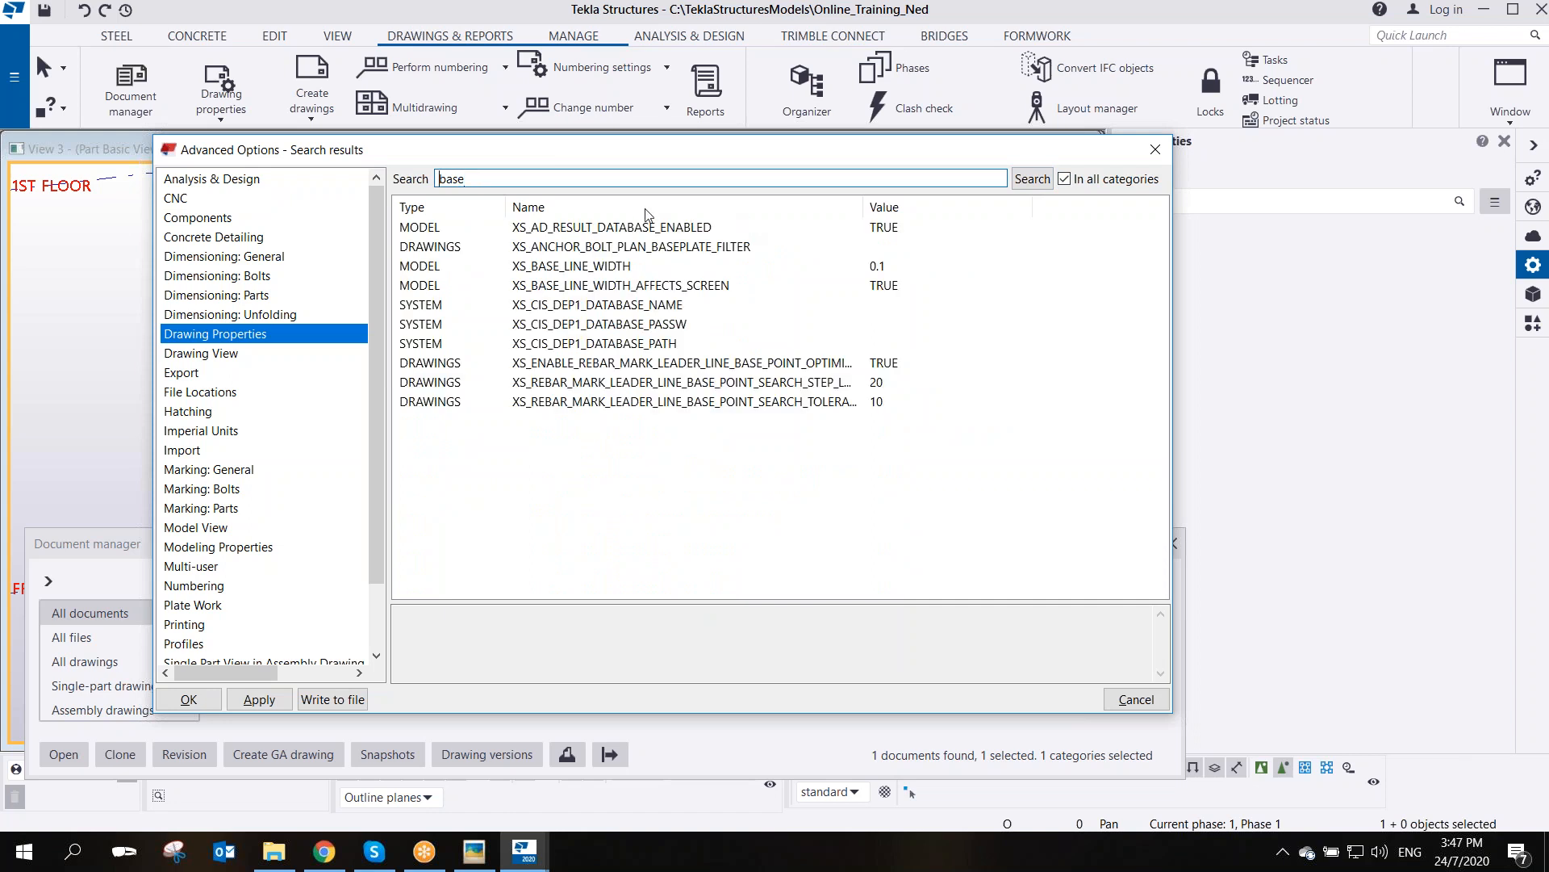
pyautogui.click(601, 267)
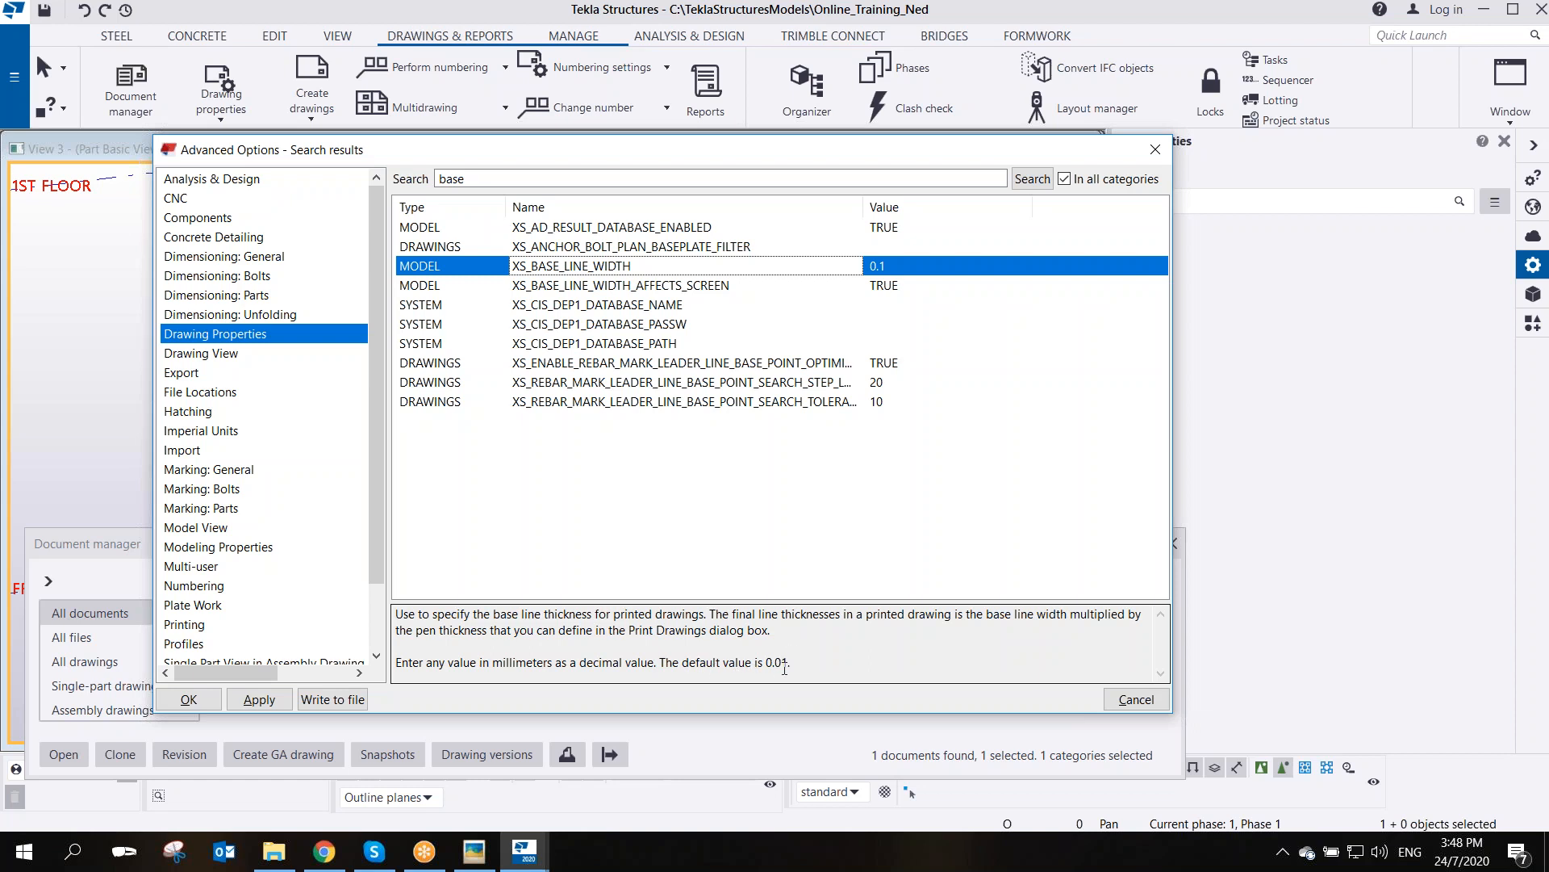
# - Set XS_BASE_LINE_WIDTH to 0.01, read its description, and apply the change to the advanced options
pyautogui.click(900, 271)
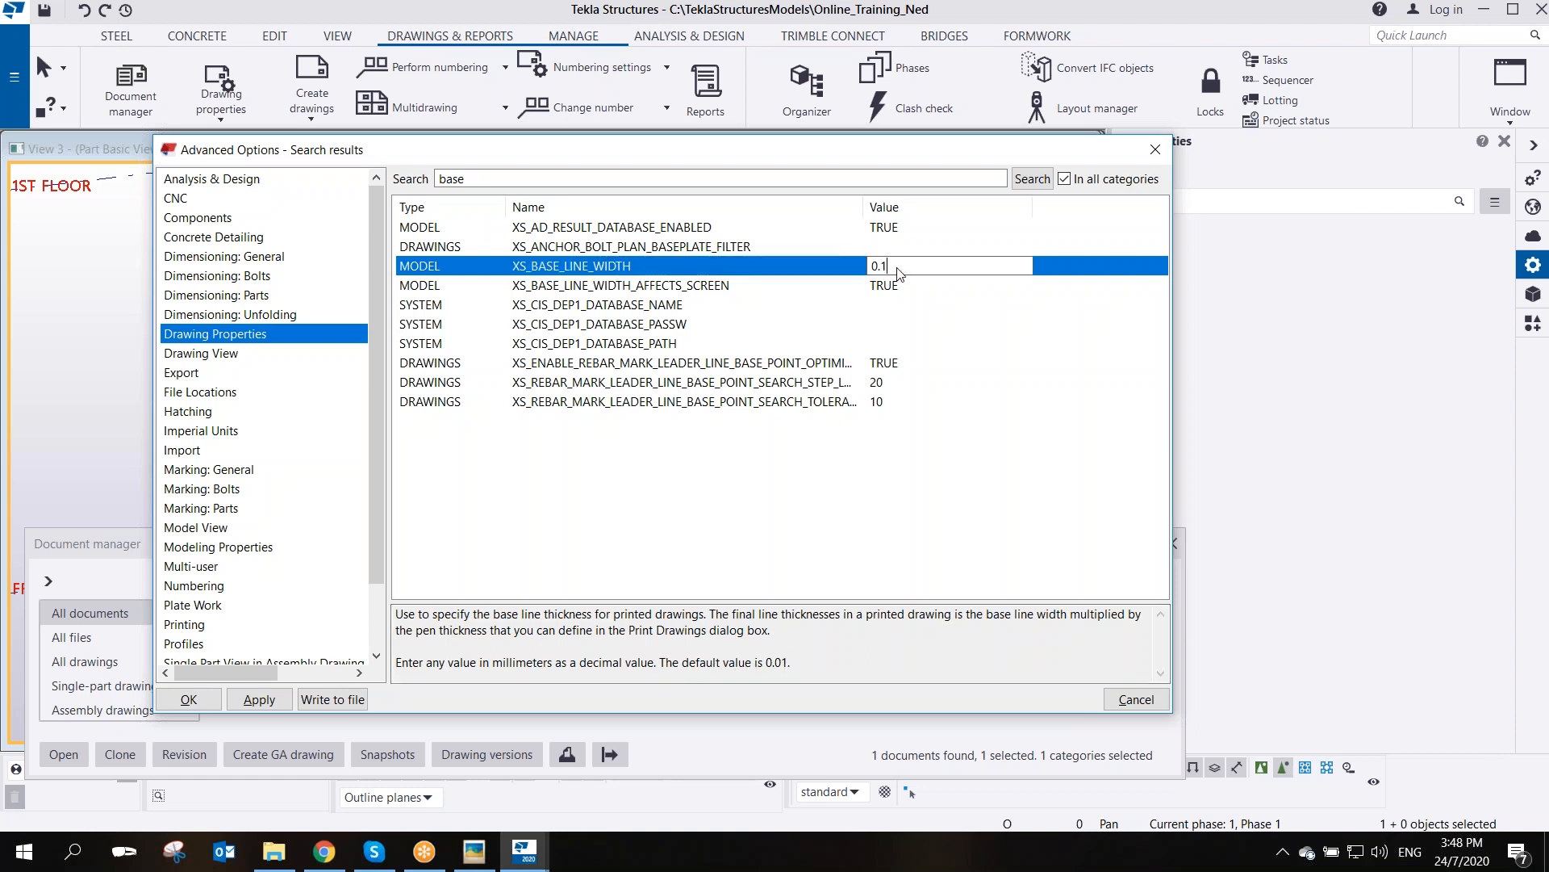
pyautogui.click(882, 266)
pyautogui.write('0')
pyautogui.moveTo(398, 615); pyautogui.dragTo(777, 634)
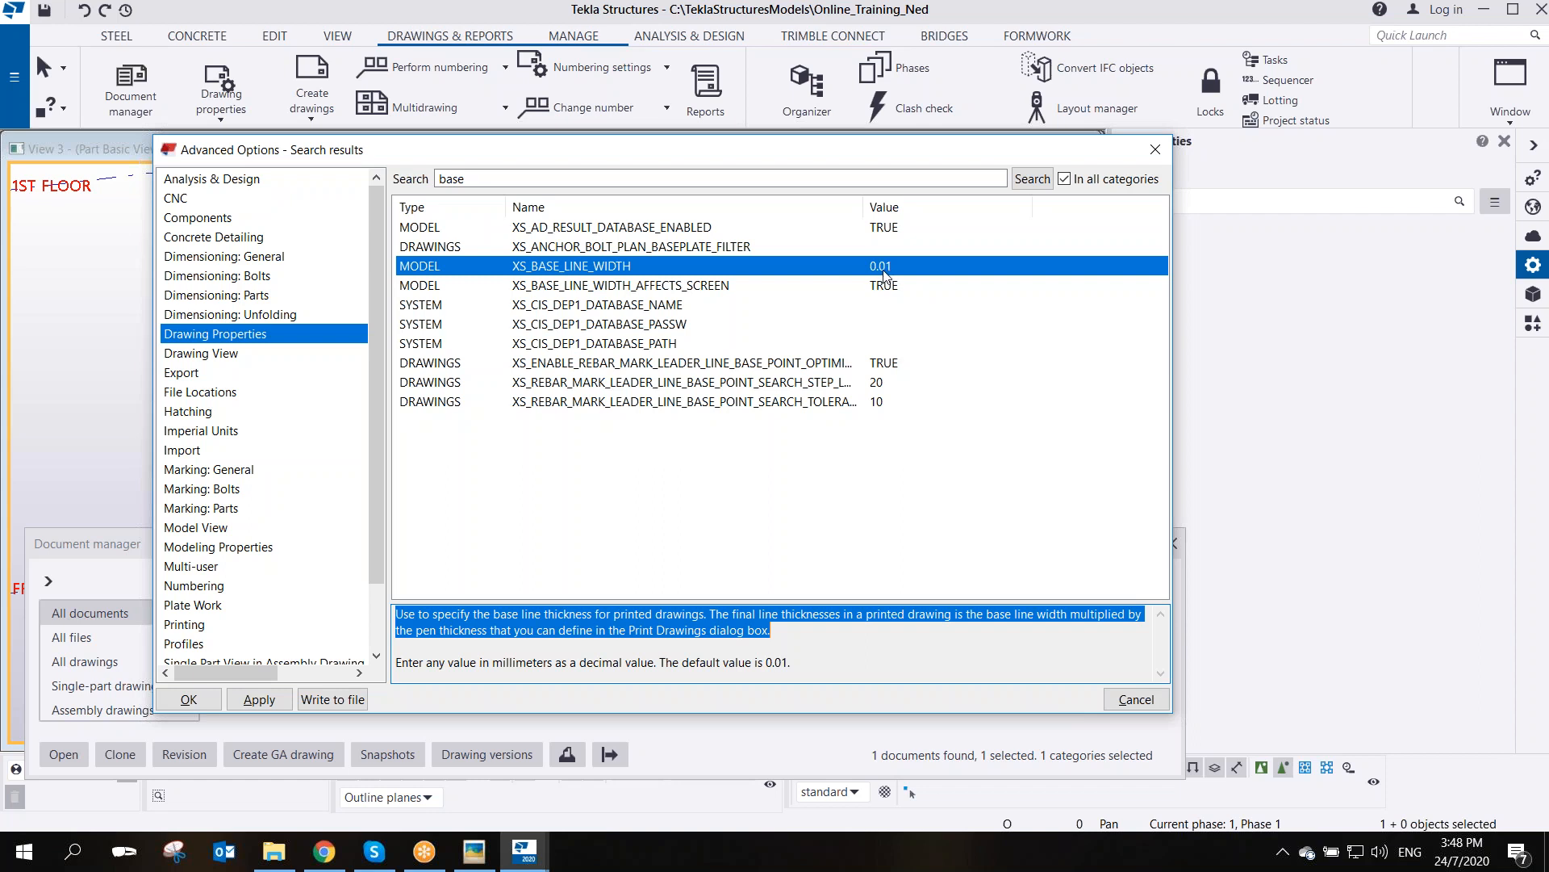
pyautogui.click(258, 701)
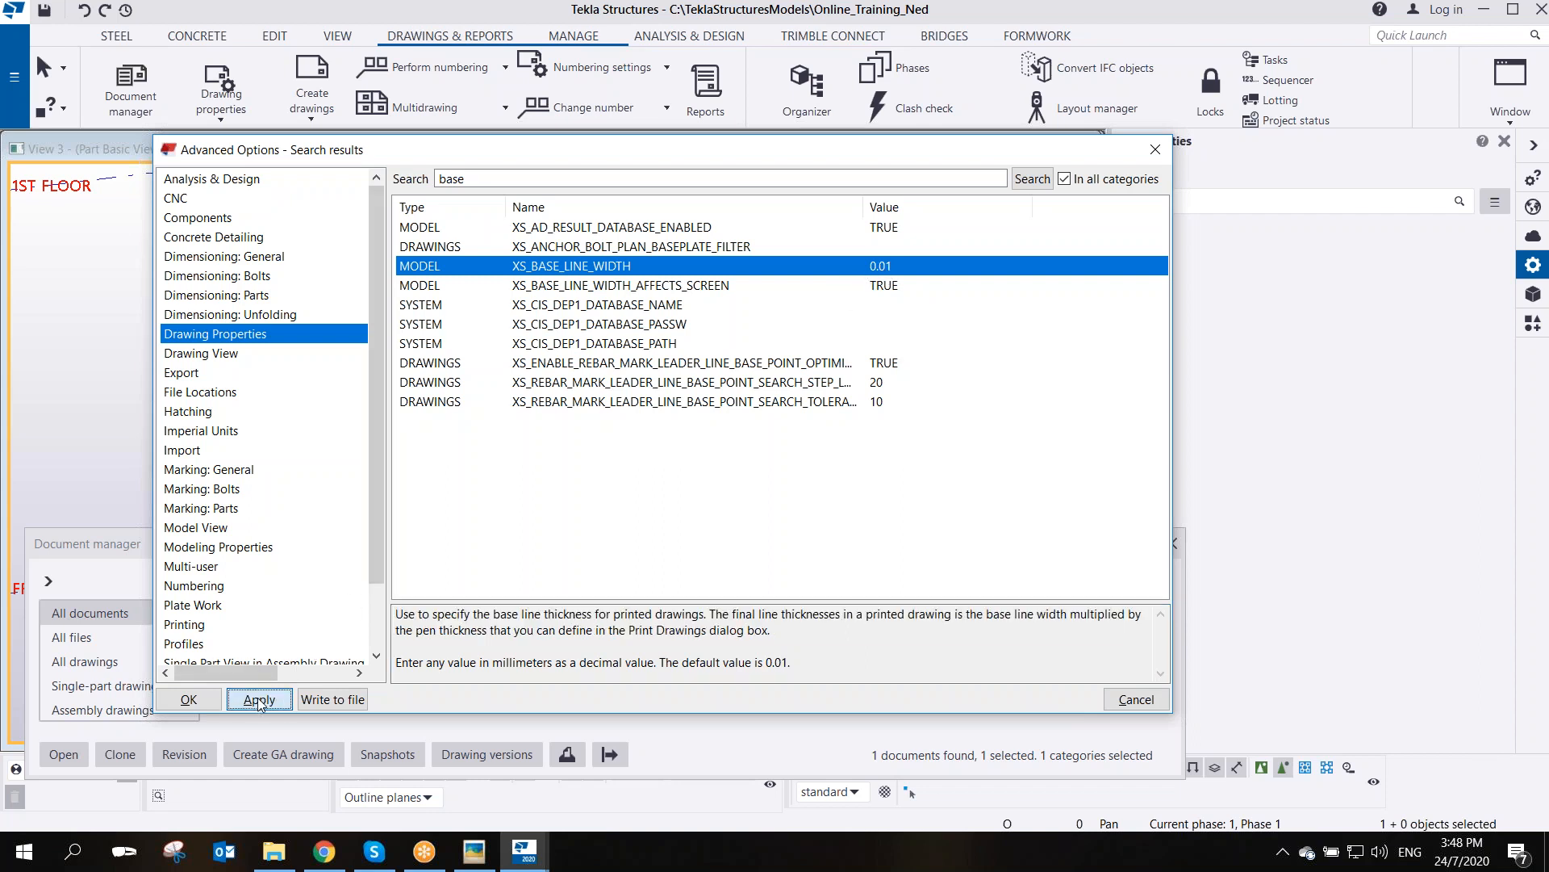
pyautogui.click(200, 700)
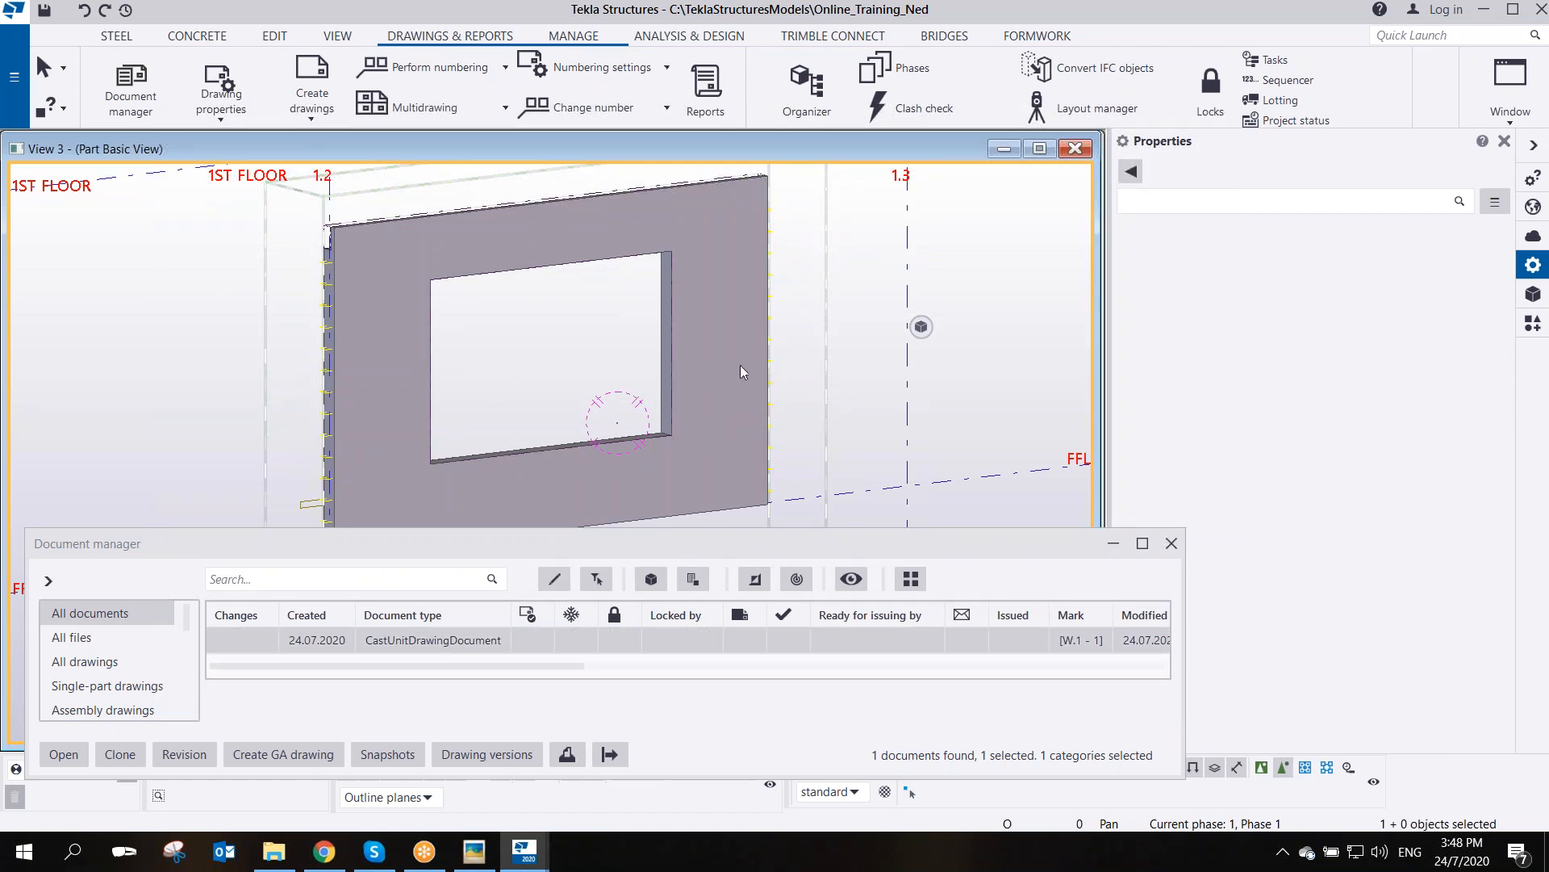
# - Reopen the Print Drawings settings and set the line thickness of the bright green object colour to 20
pyautogui.click(24, 77)
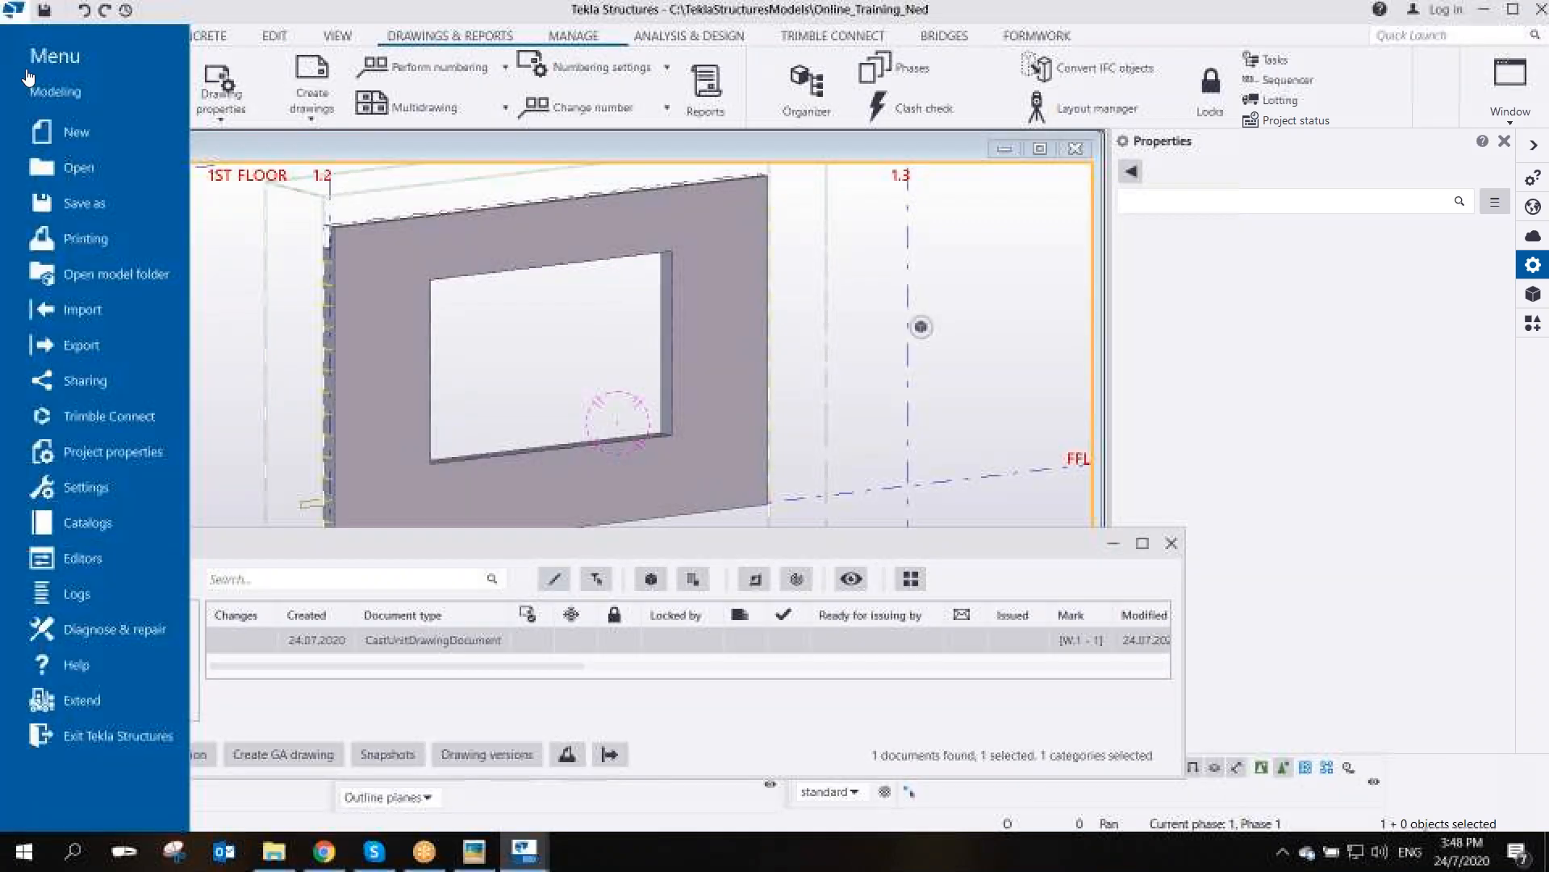
pyautogui.click(126, 242)
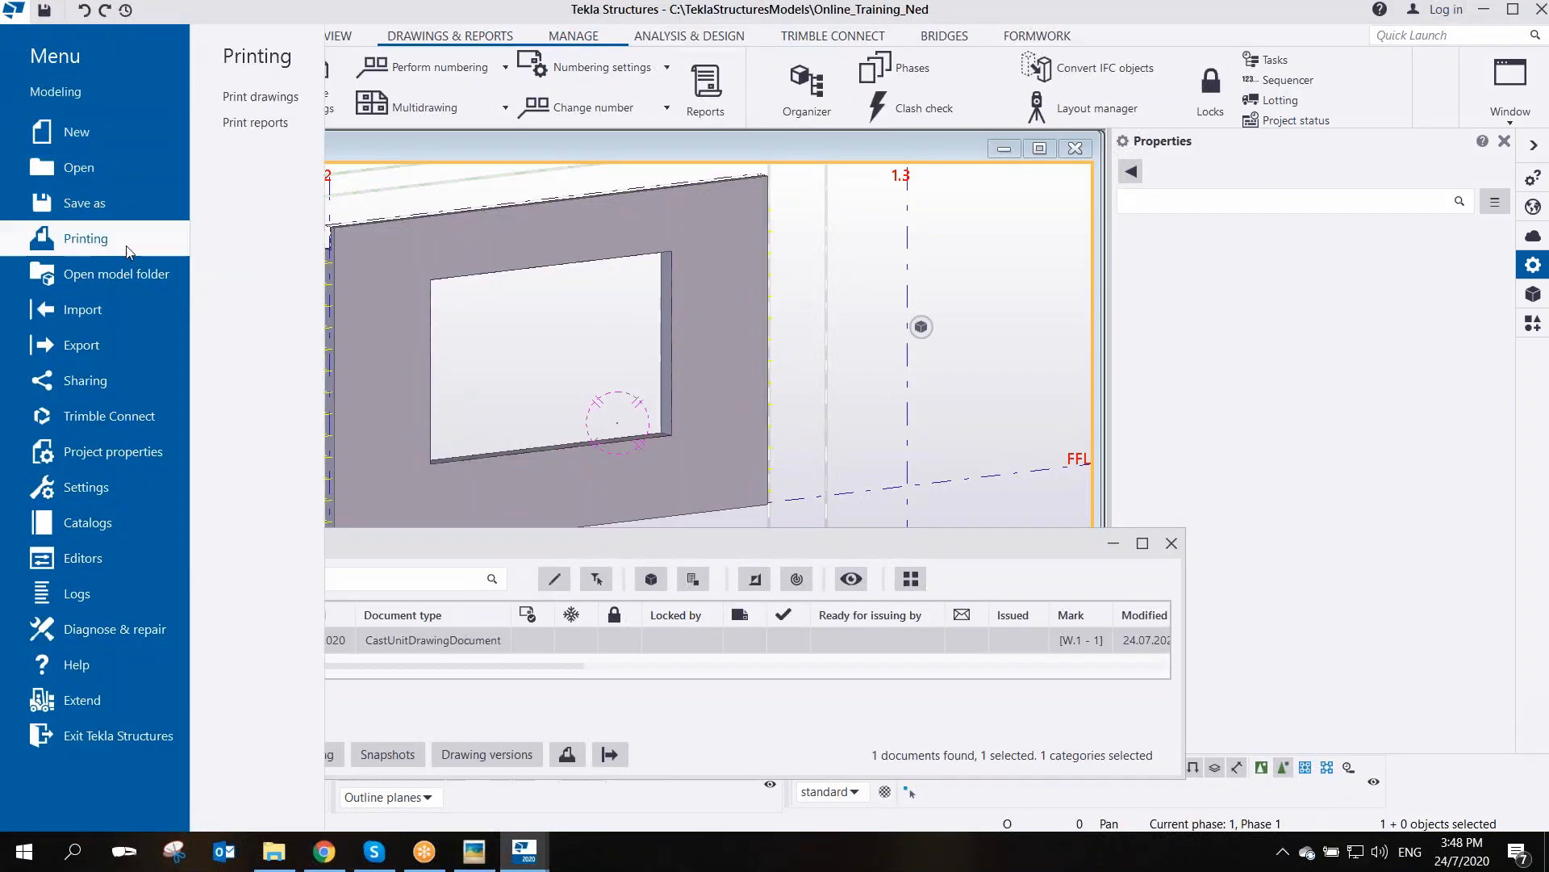
pyautogui.click(252, 101)
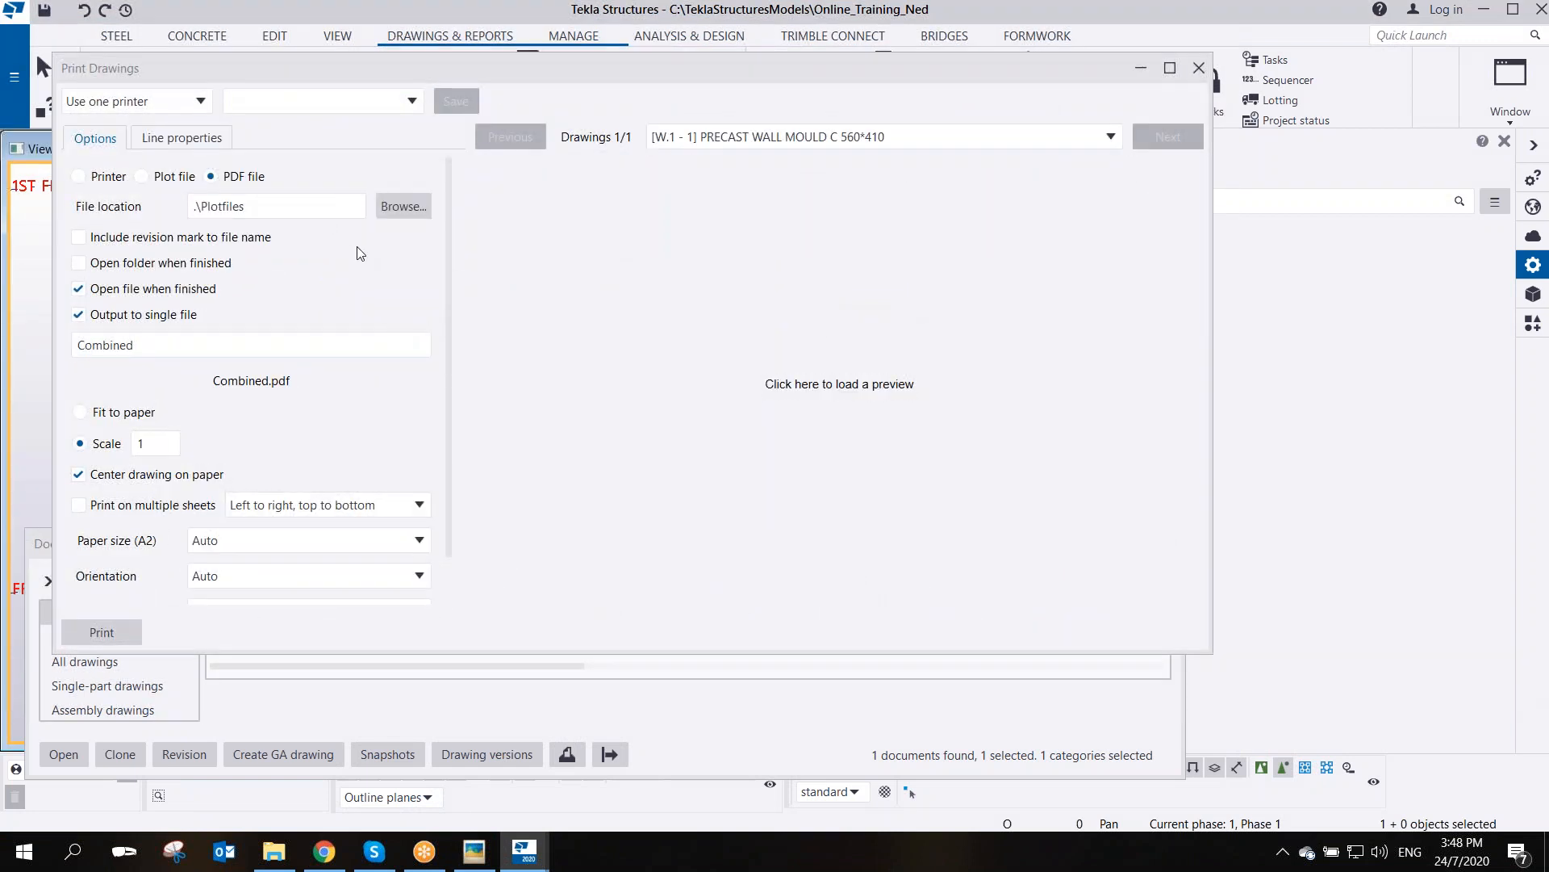
pyautogui.click(195, 137)
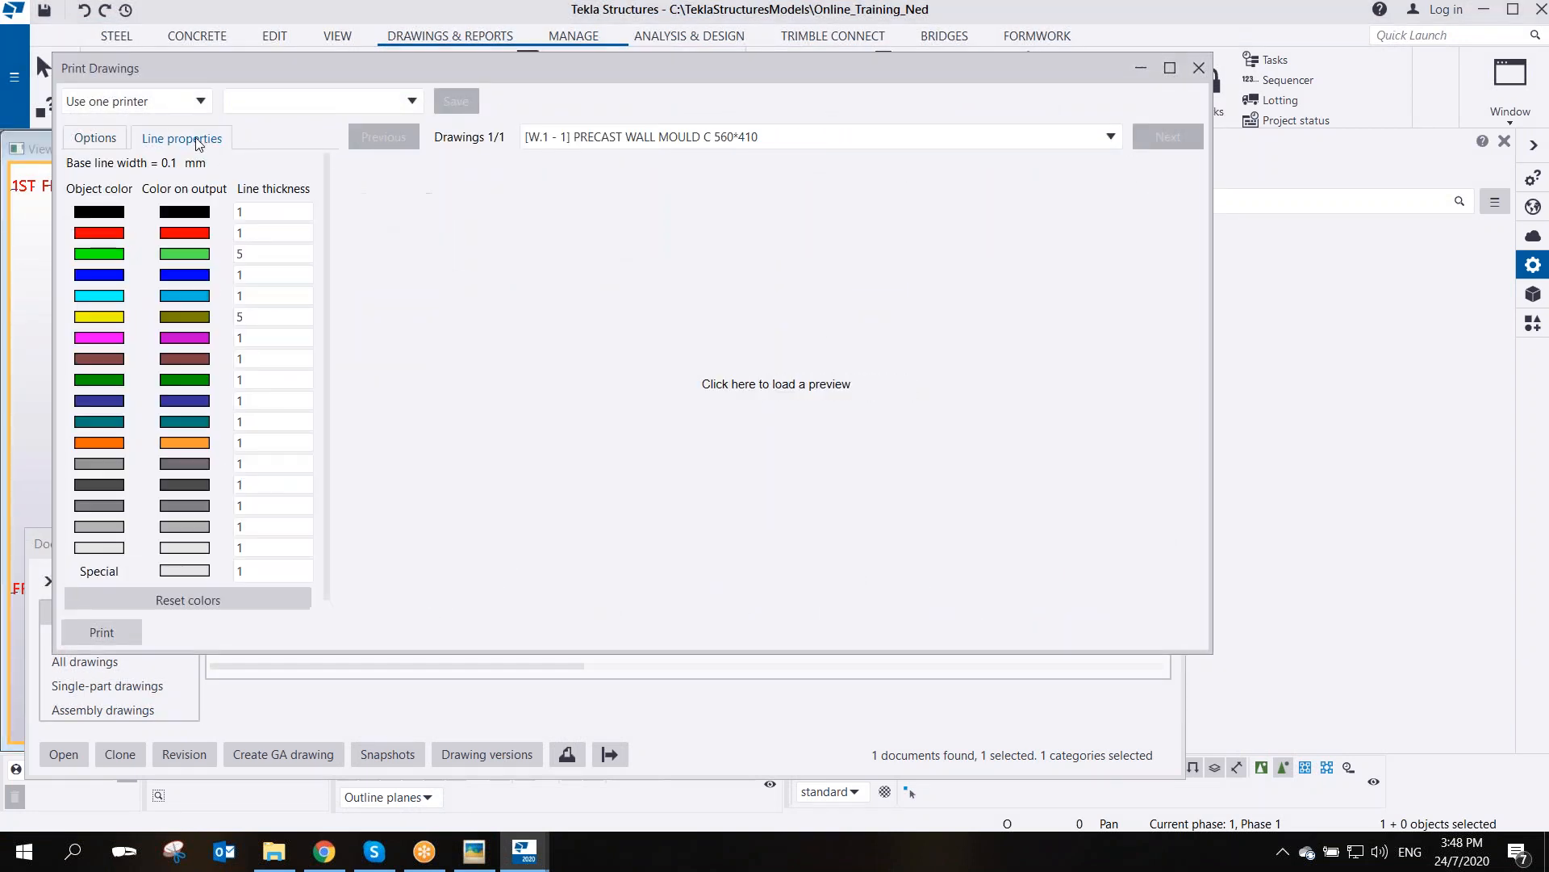
pyautogui.doubleClick(242, 254)
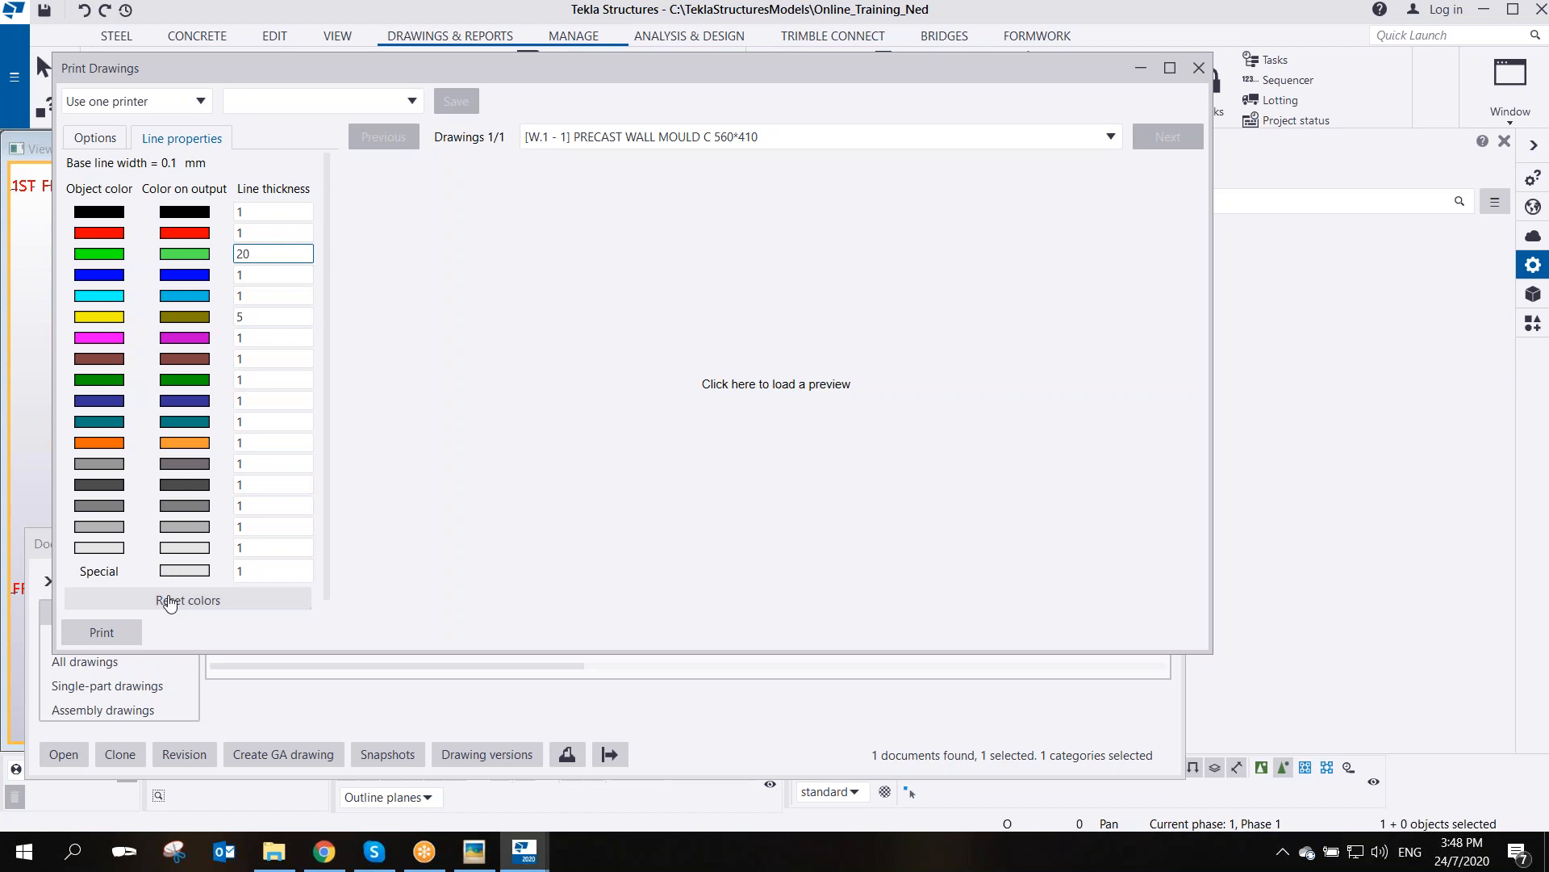
# - Load the print preview of the W.1 - 1 drawing to check its line thicknesses, and close the print settings
pyautogui.click(95, 138)
pyautogui.click(182, 141)
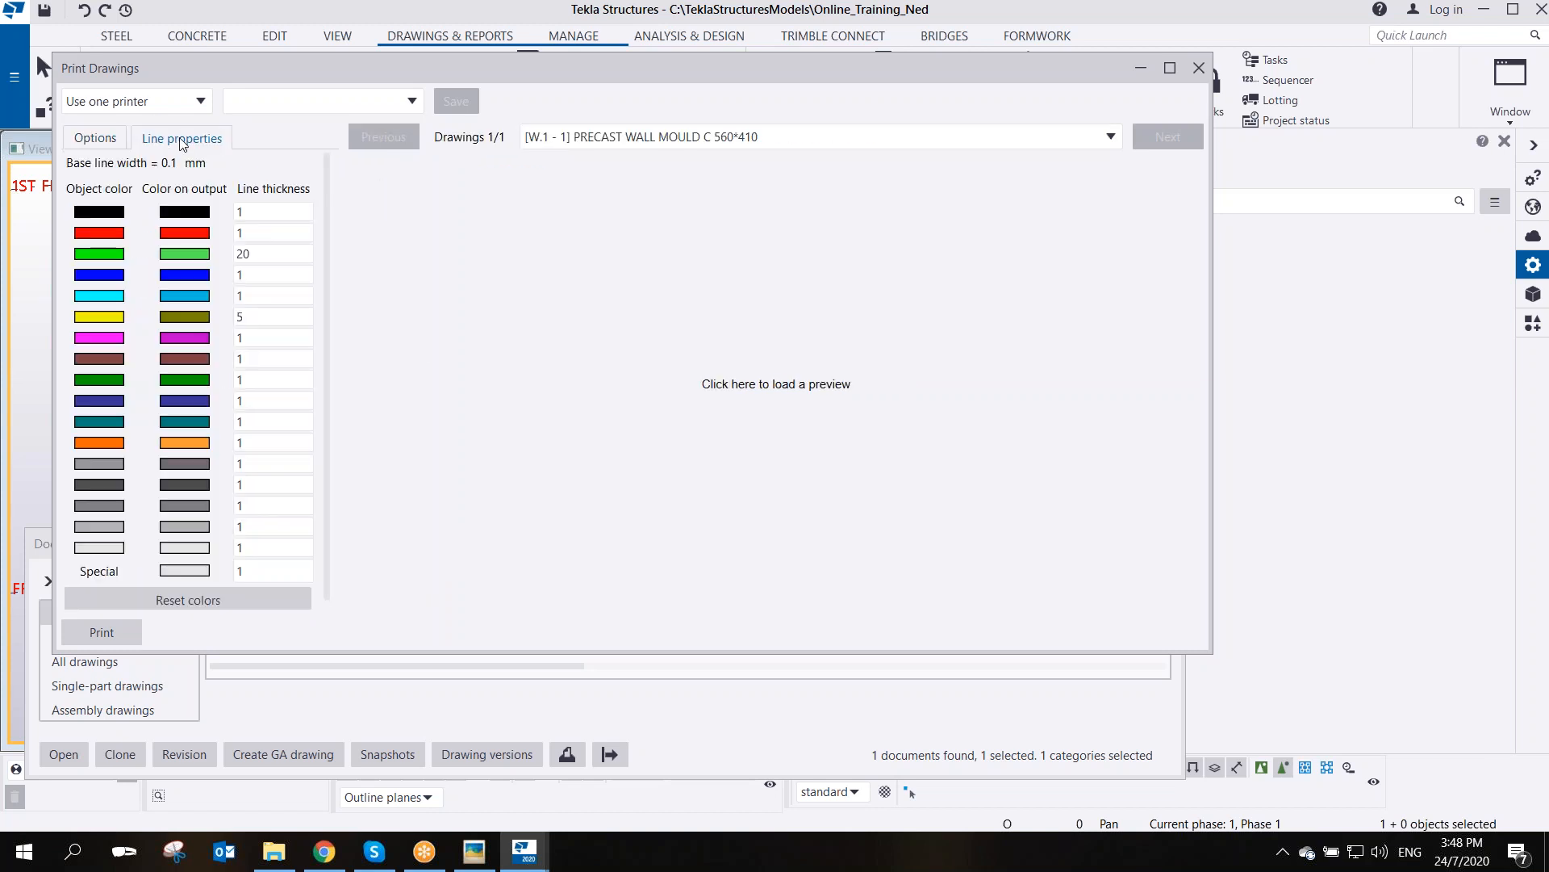
pyautogui.click(806, 385)
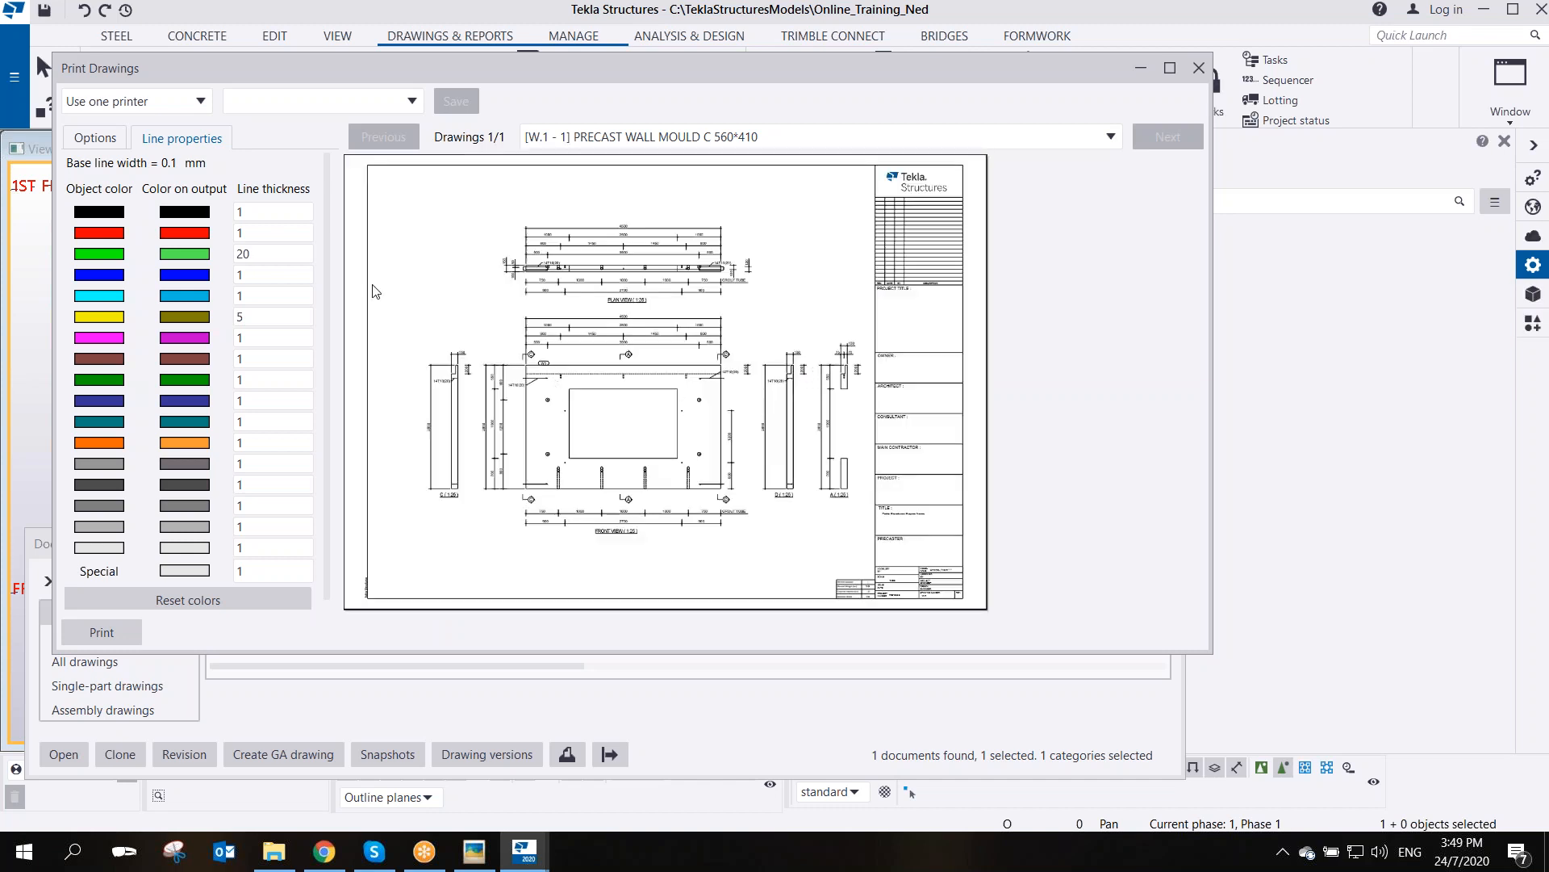
pyautogui.moveTo(492, 61); pyautogui.dragTo(529, 107)
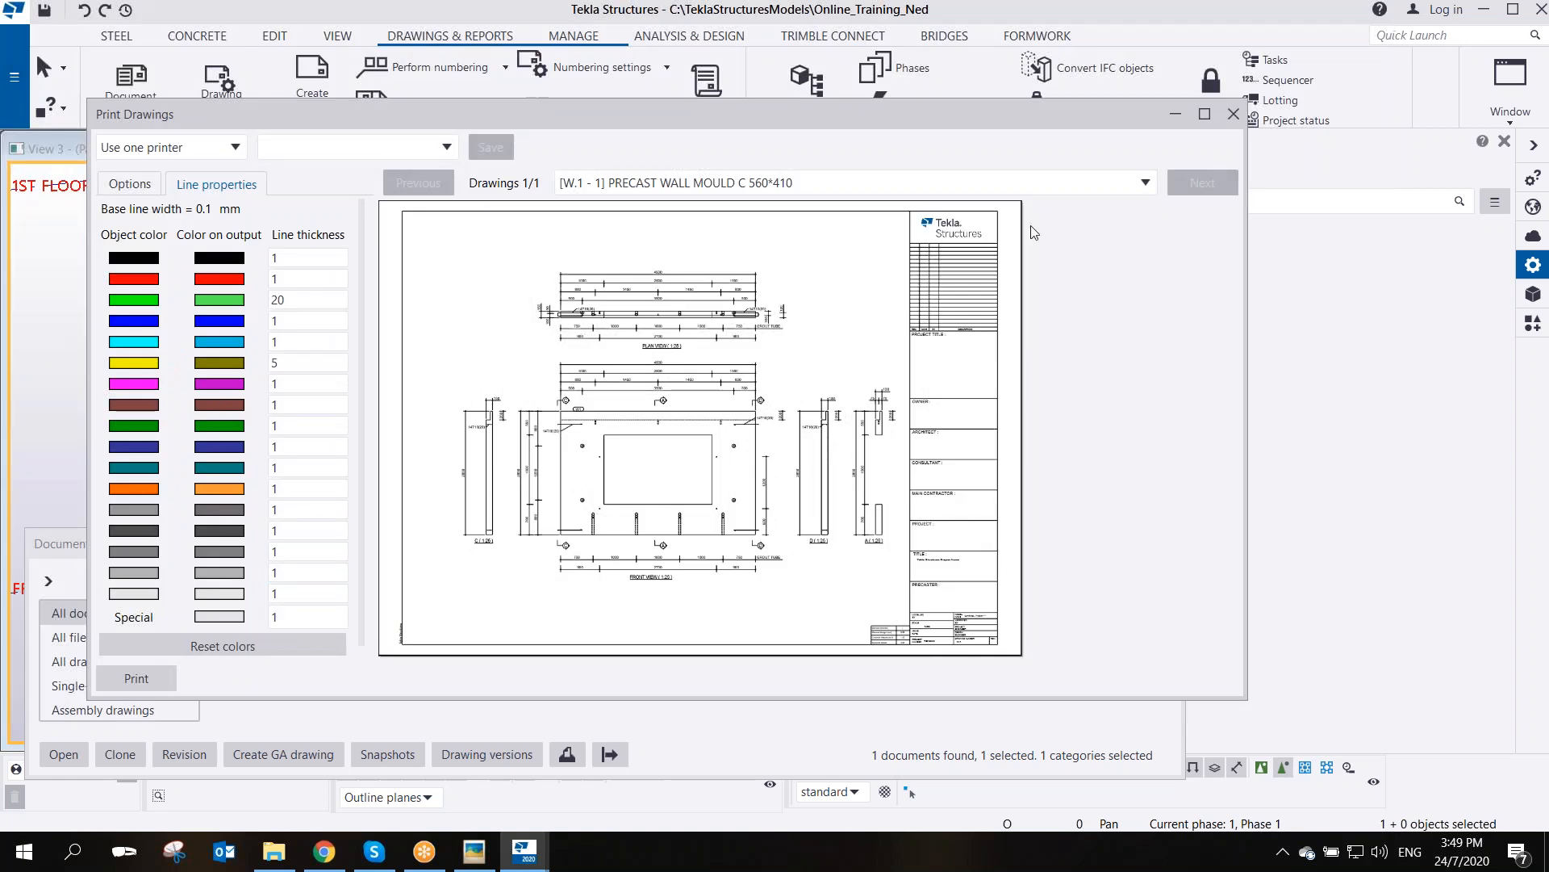
pyautogui.click(1232, 114)
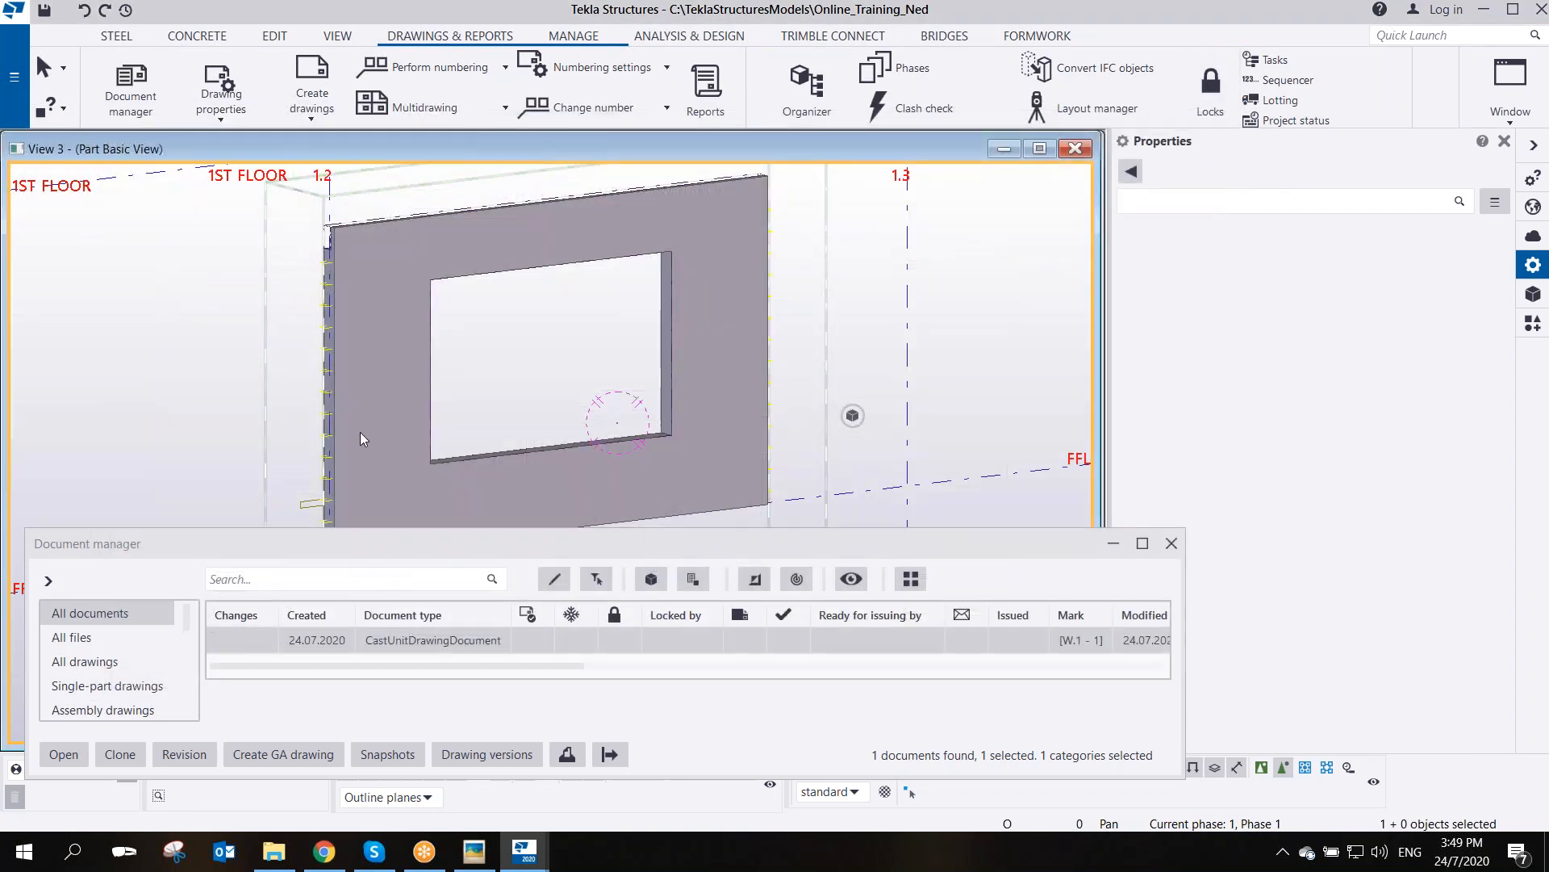
# - Open the W.1 - 1 cast unit drawing in a maximized view and switch it to the black-and-white display
pyautogui.doubleClick(471, 640)
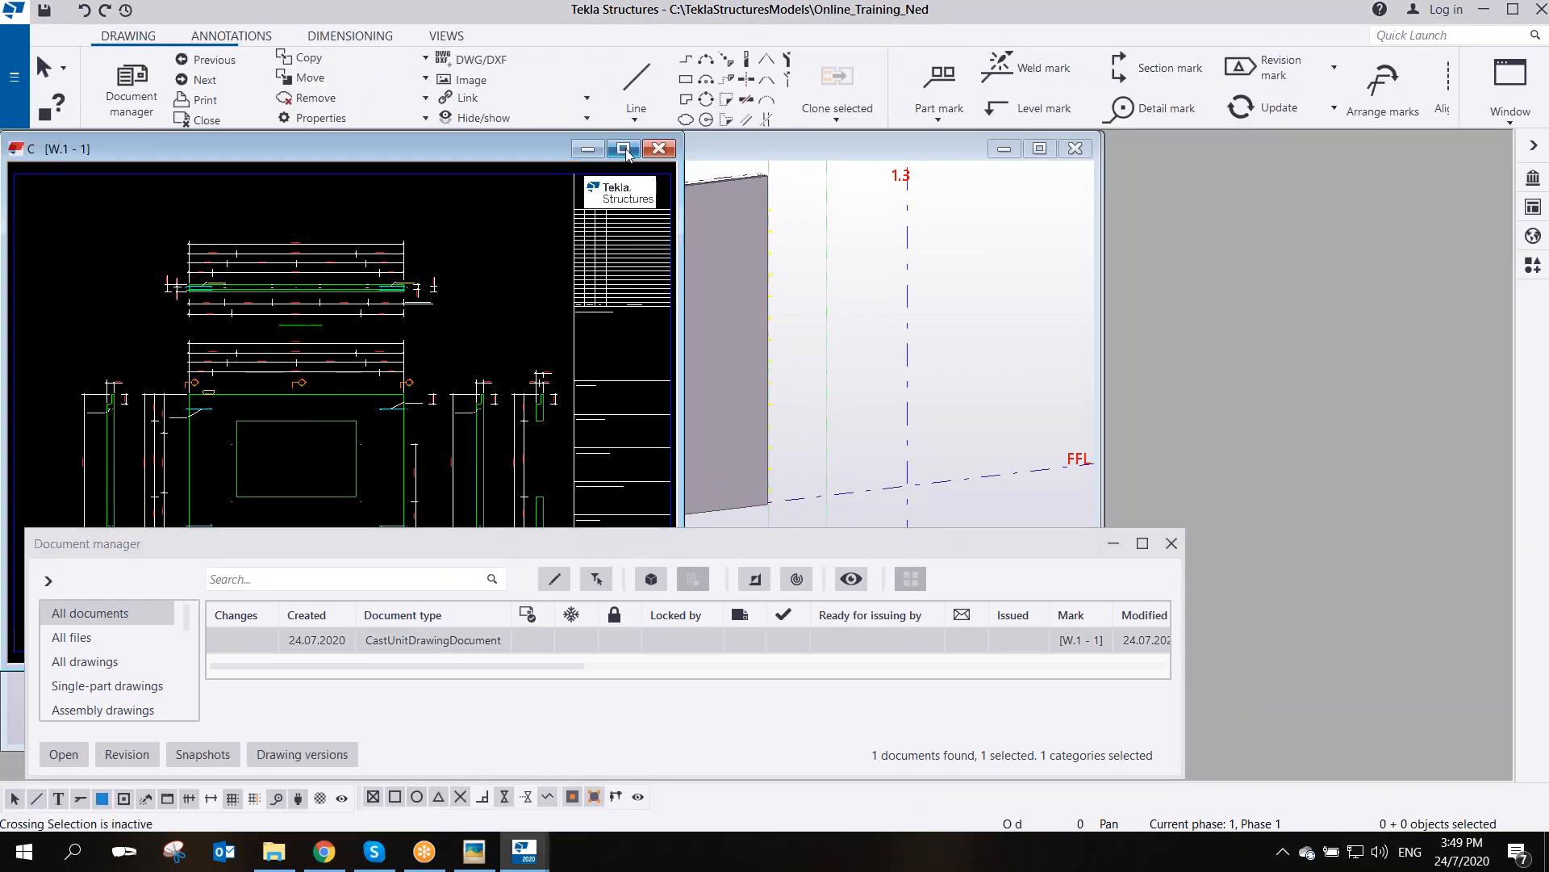
pyautogui.click(624, 149)
pyautogui.scroll(5, 815, 398)
pyautogui.scroll(-5, 842, 406)
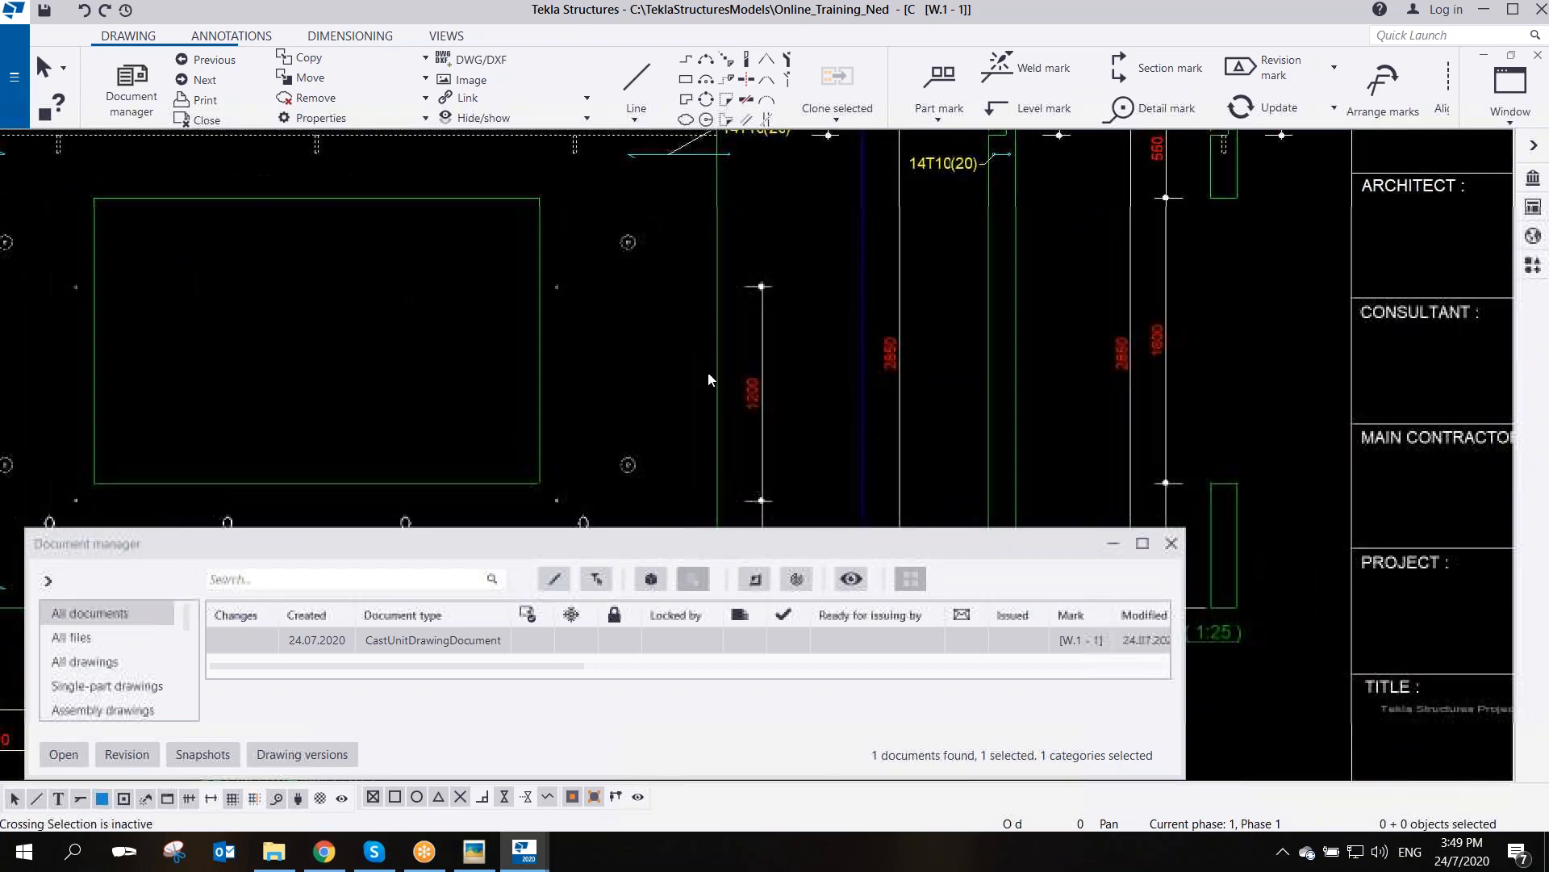
pyautogui.scroll(5, 751, 232)
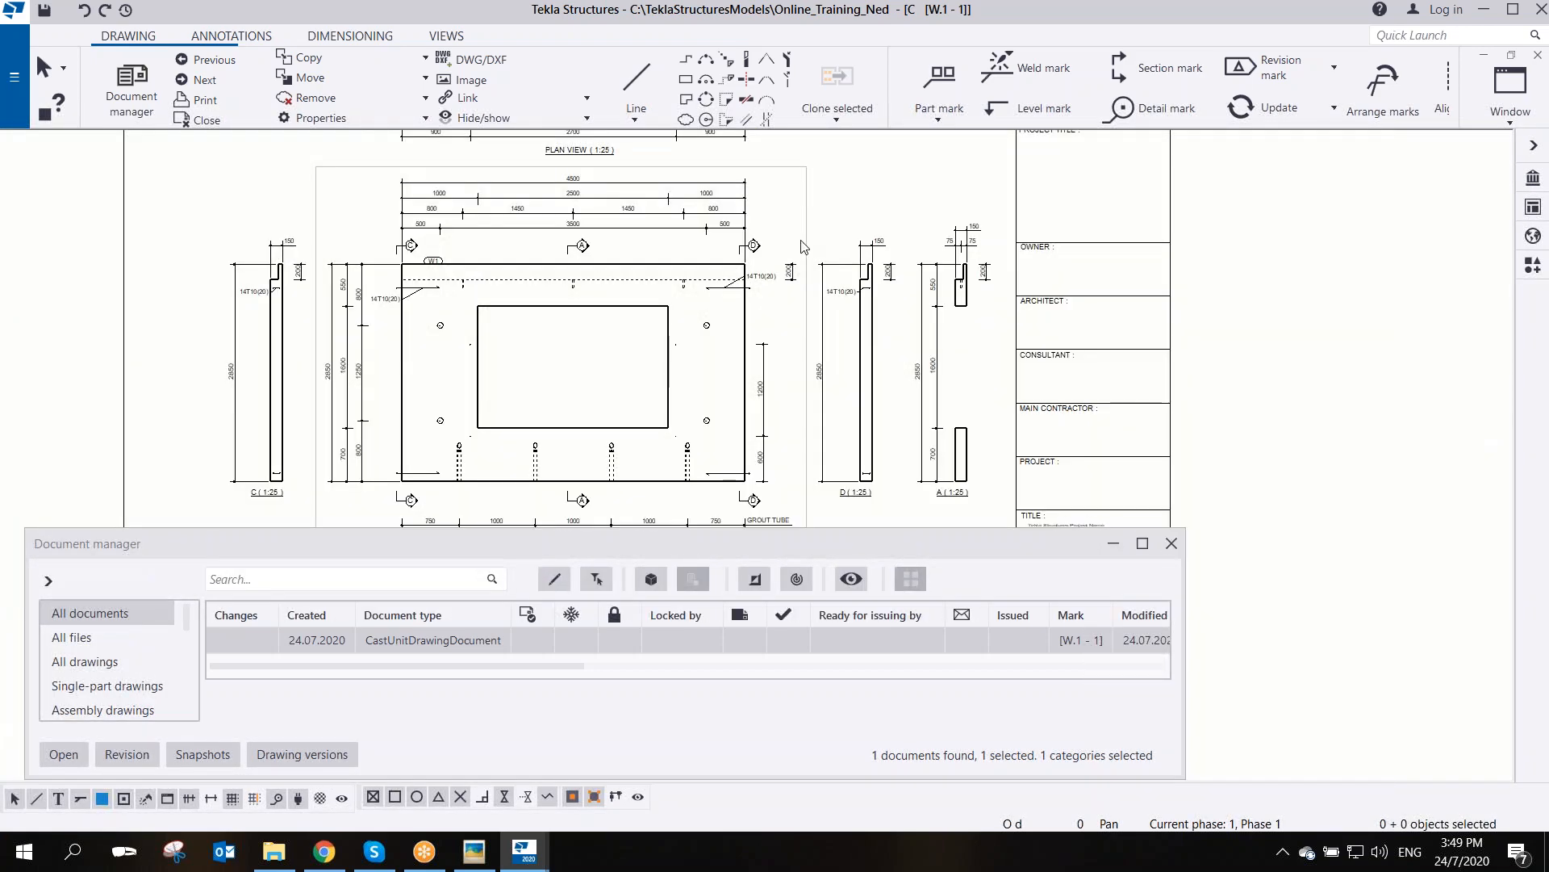
# - Examine the line thickness of the wall outlines, dimensions and 14T10(20) rebar marks in the front and section views
pyautogui.scroll(-5, 658, 277)
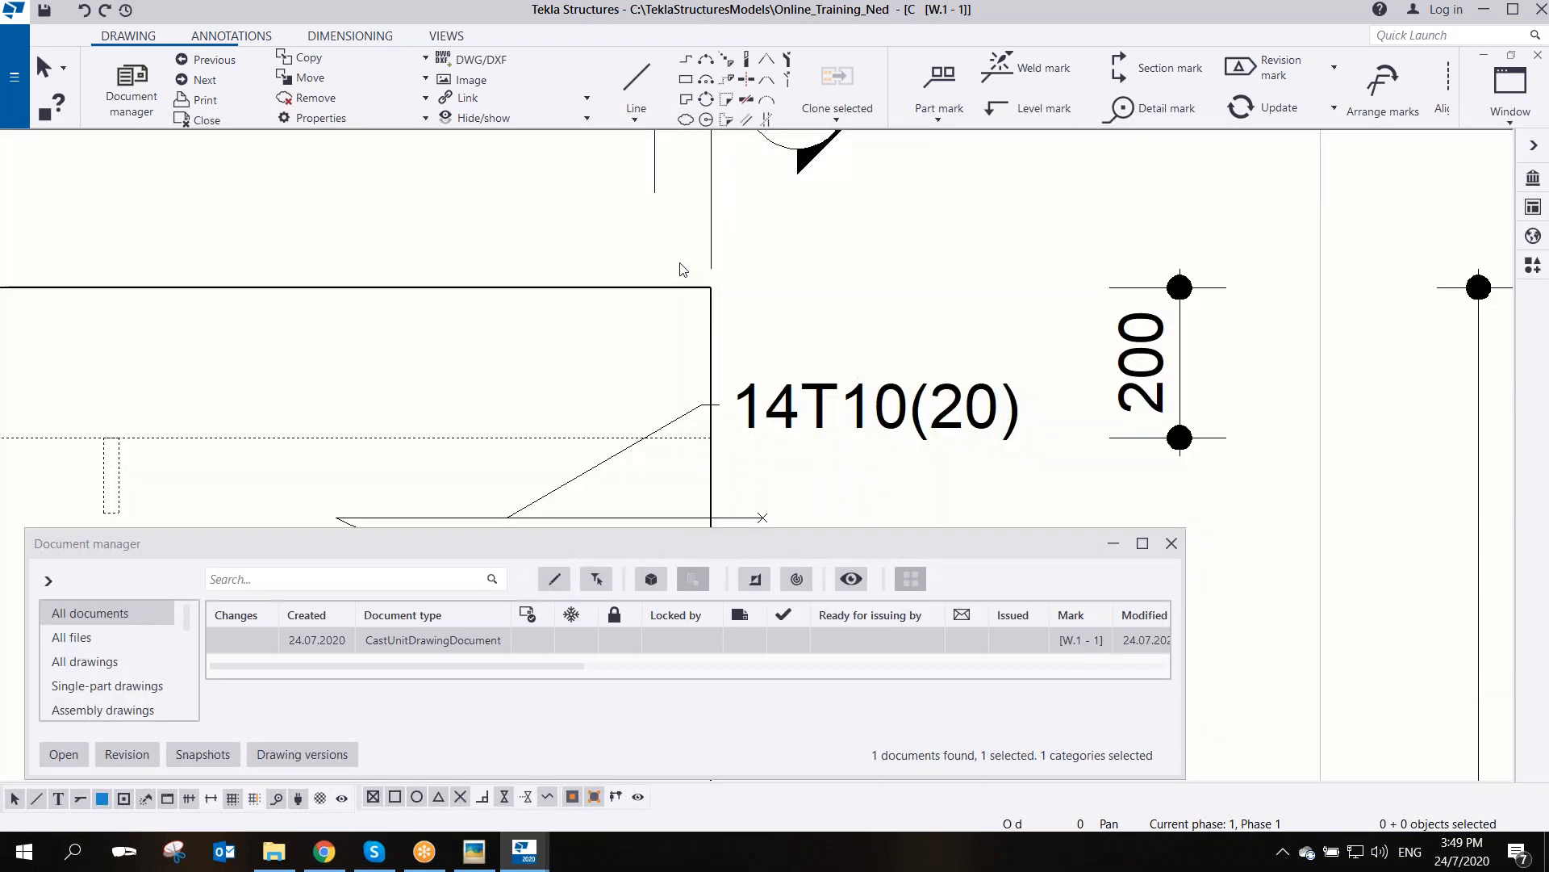
pyautogui.scroll(-3, 713, 382)
pyautogui.scroll(8, 782, 347)
pyautogui.scroll(1, 782, 347)
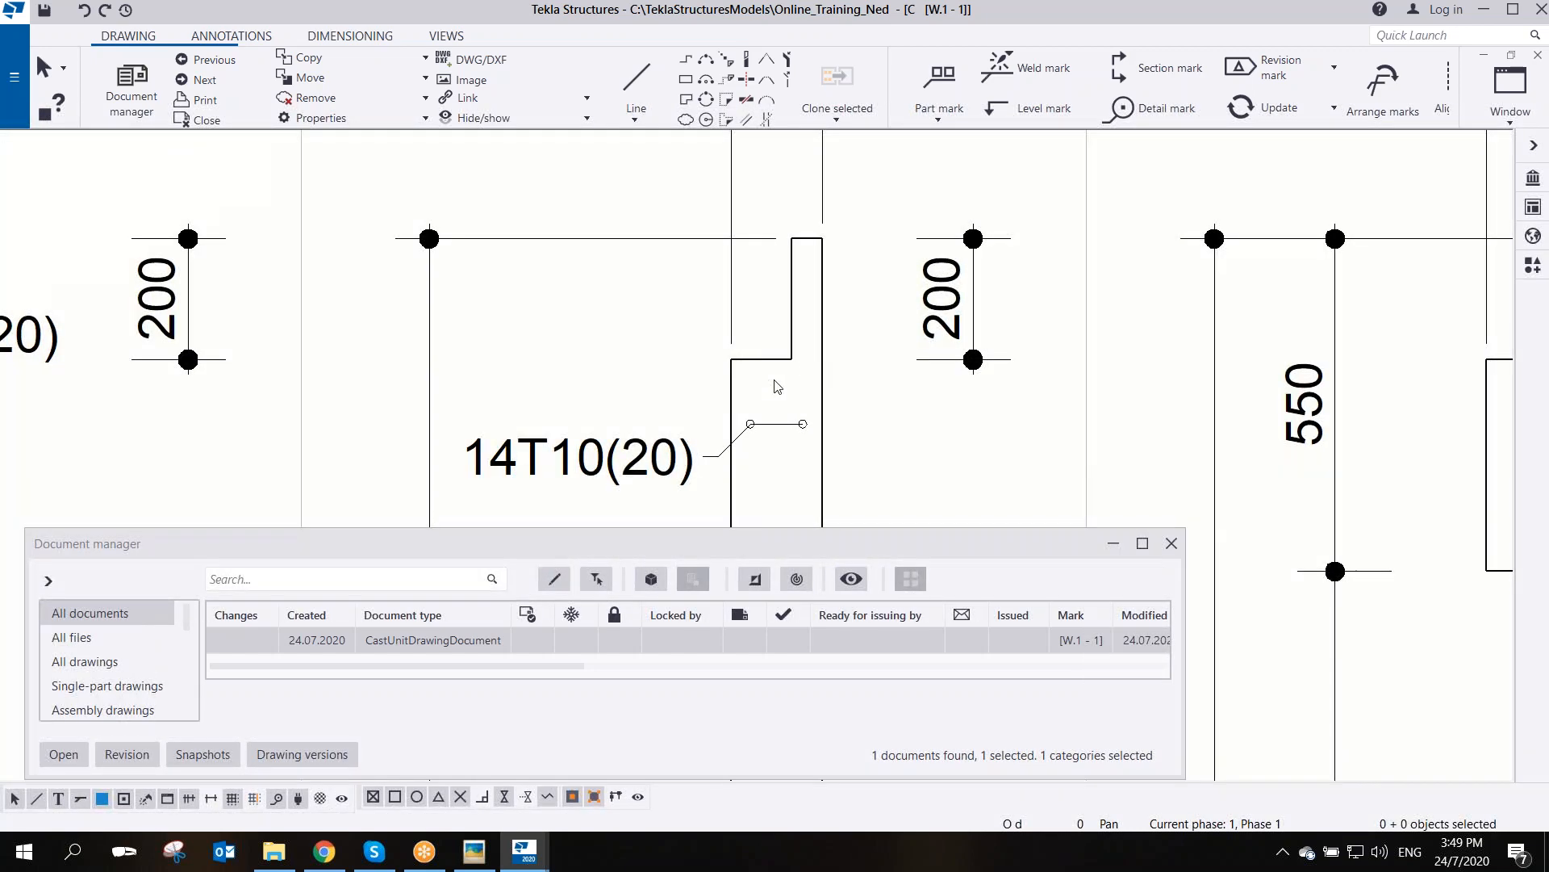
pyautogui.scroll(2, 795, 373)
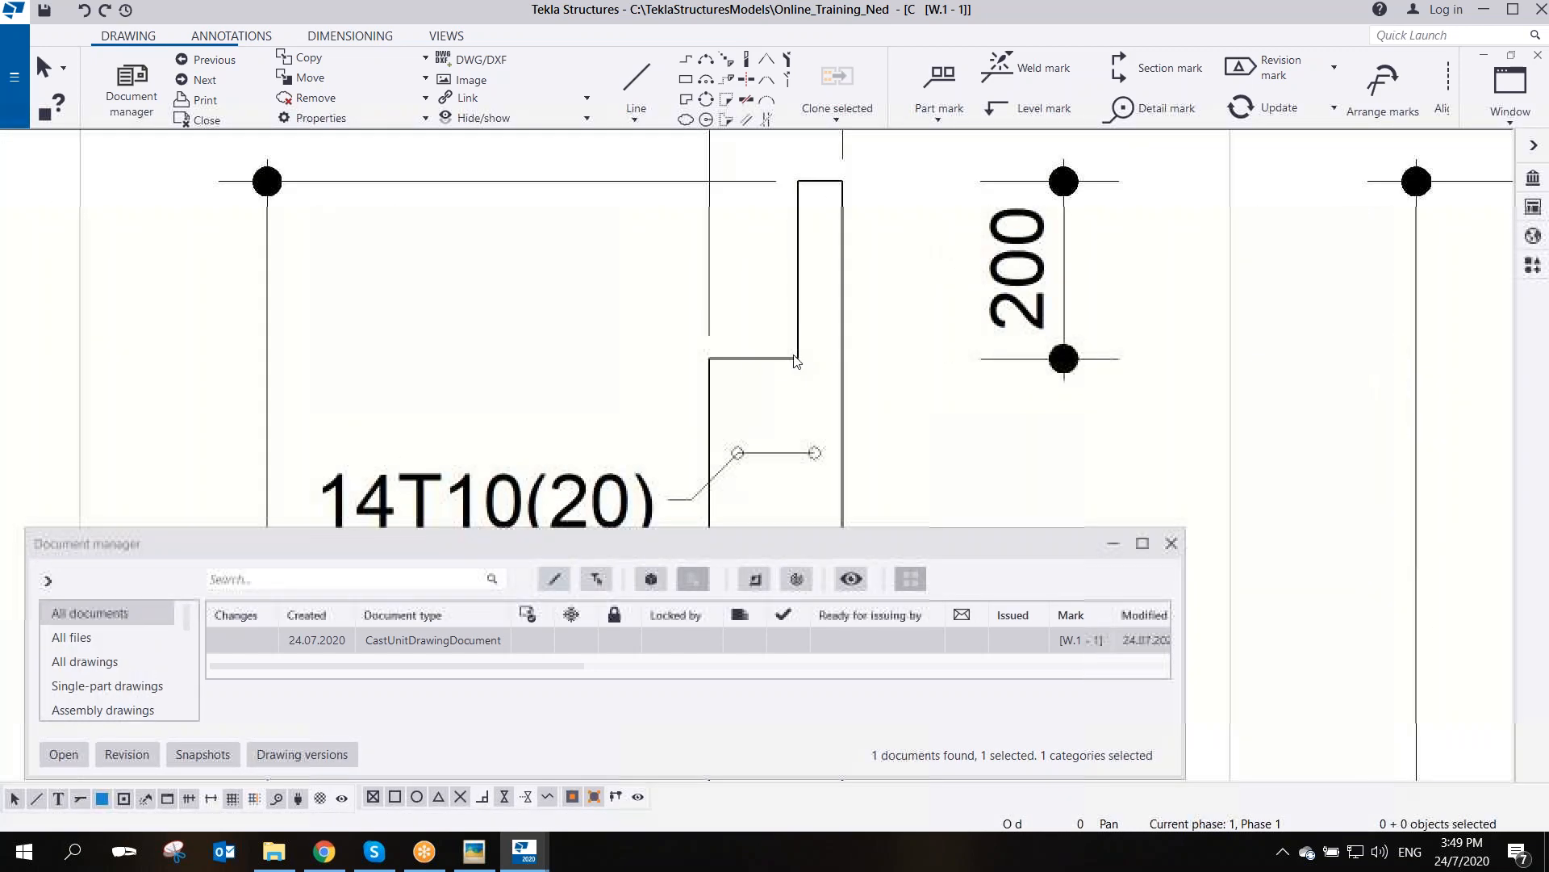
pyautogui.scroll(-5, 796, 378)
pyautogui.scroll(-6, 797, 378)
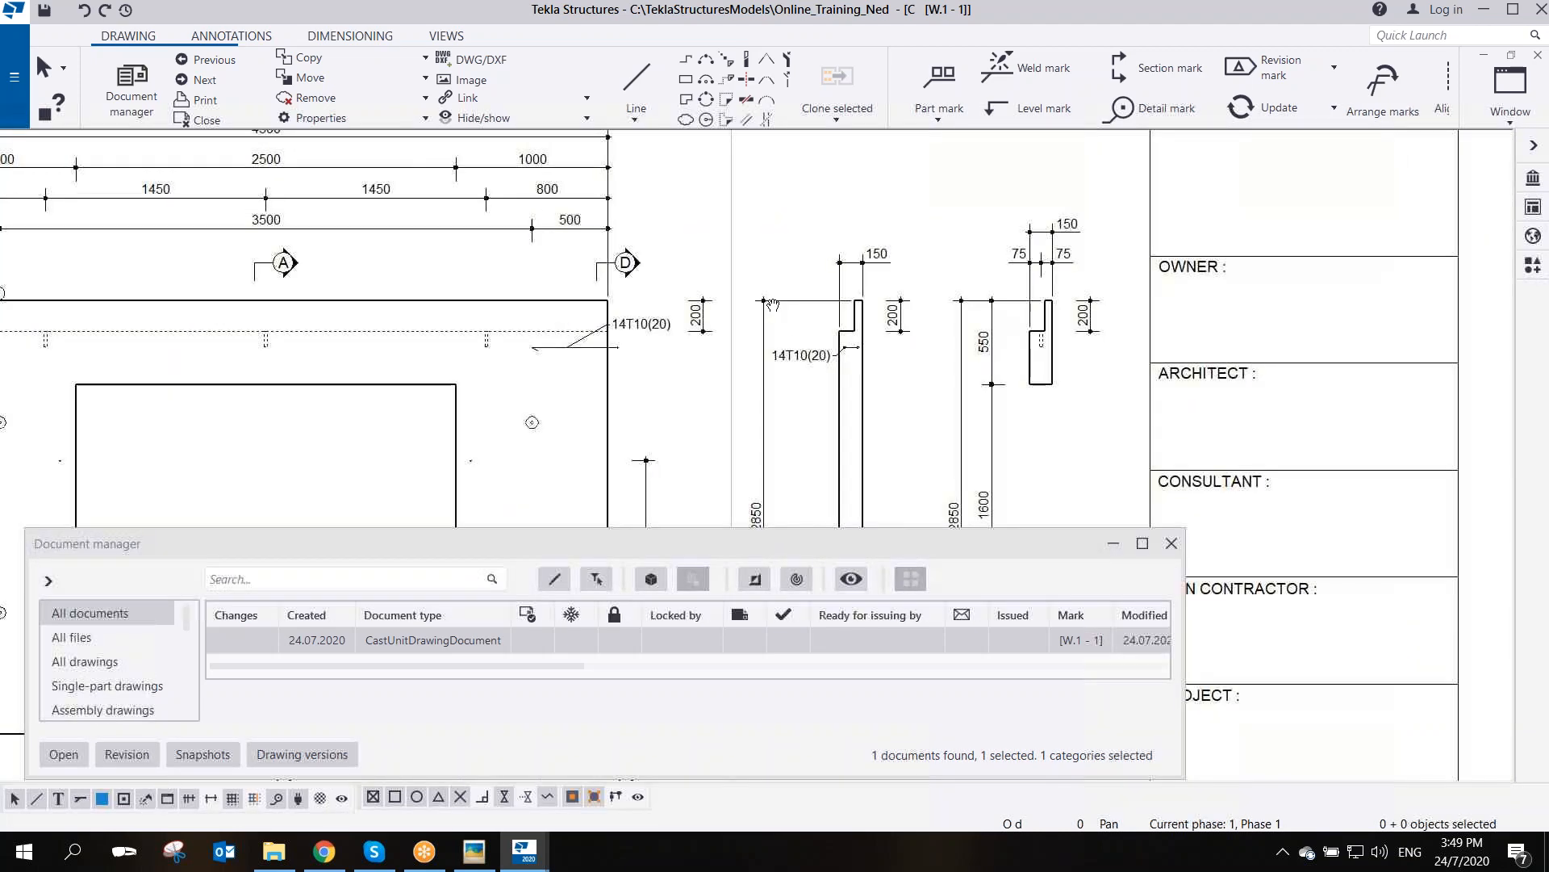
pyautogui.scroll(-2, 644, 348)
pyautogui.scroll(3, 644, 350)
pyautogui.moveTo(644, 350); pyautogui.dragTo(622, 379, button='middle')
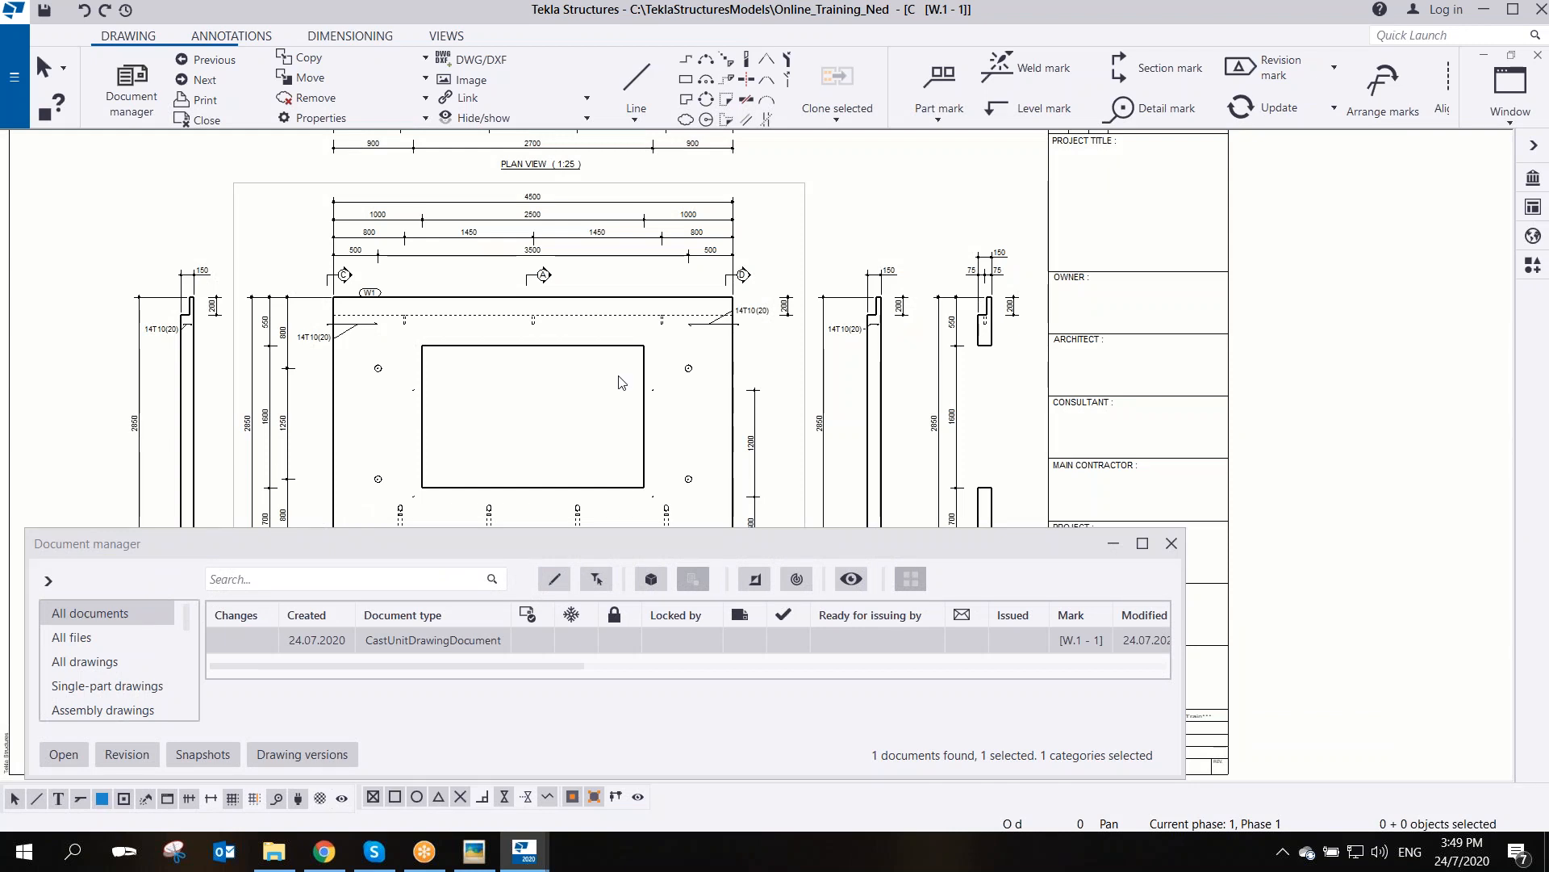
pyautogui.scroll(4, 668, 450)
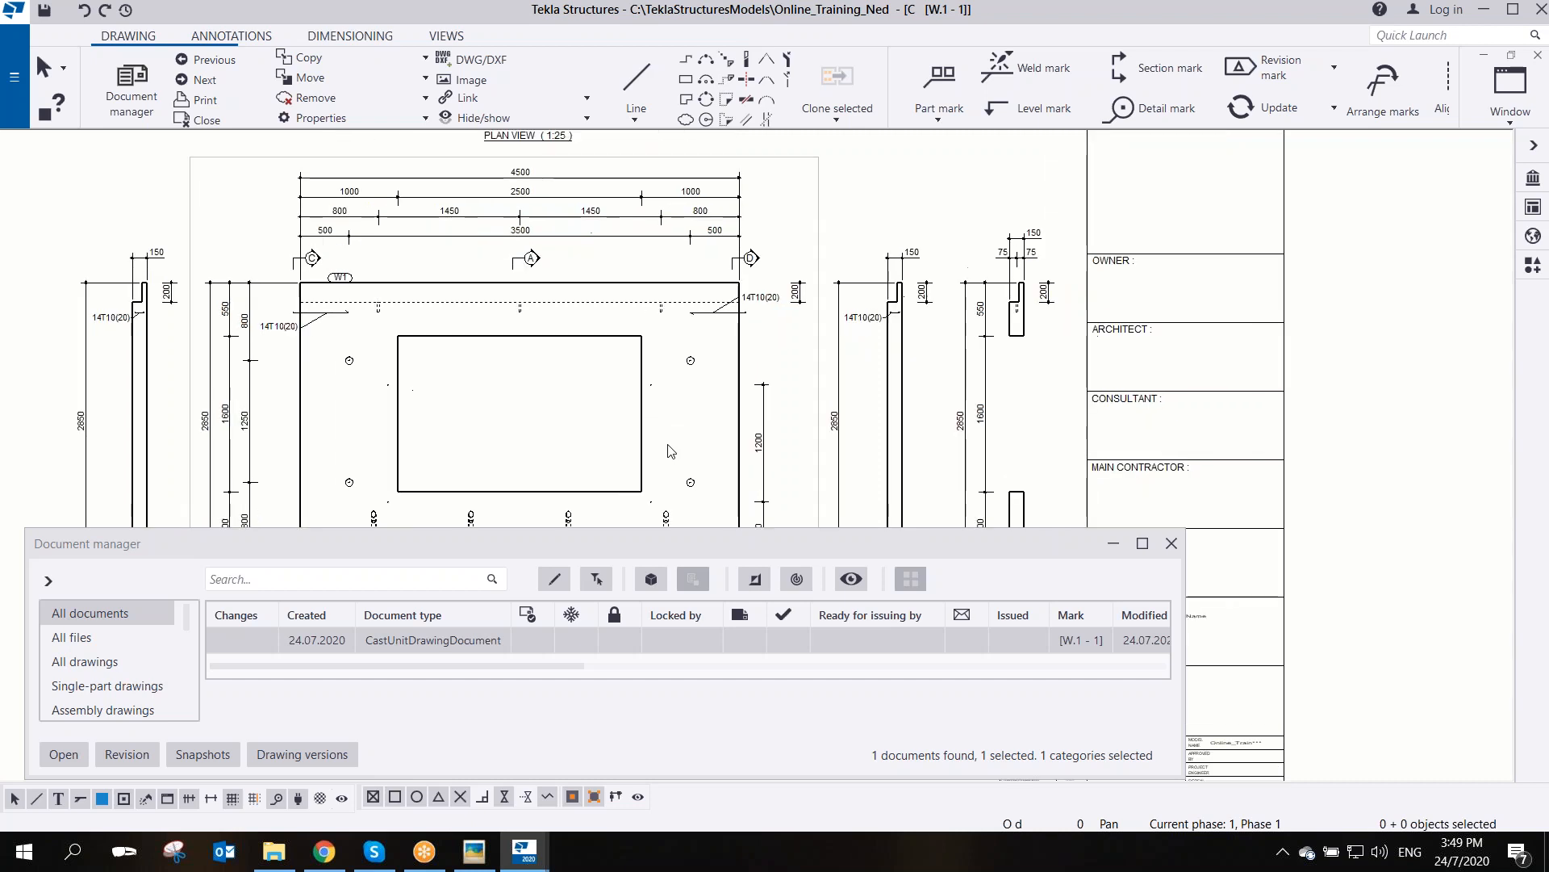
# - Reopen the Print Drawings settings for the W.1 - 1 drawing, keep PDF file as the output and load the preview
pyautogui.scroll(-4, 668, 450)
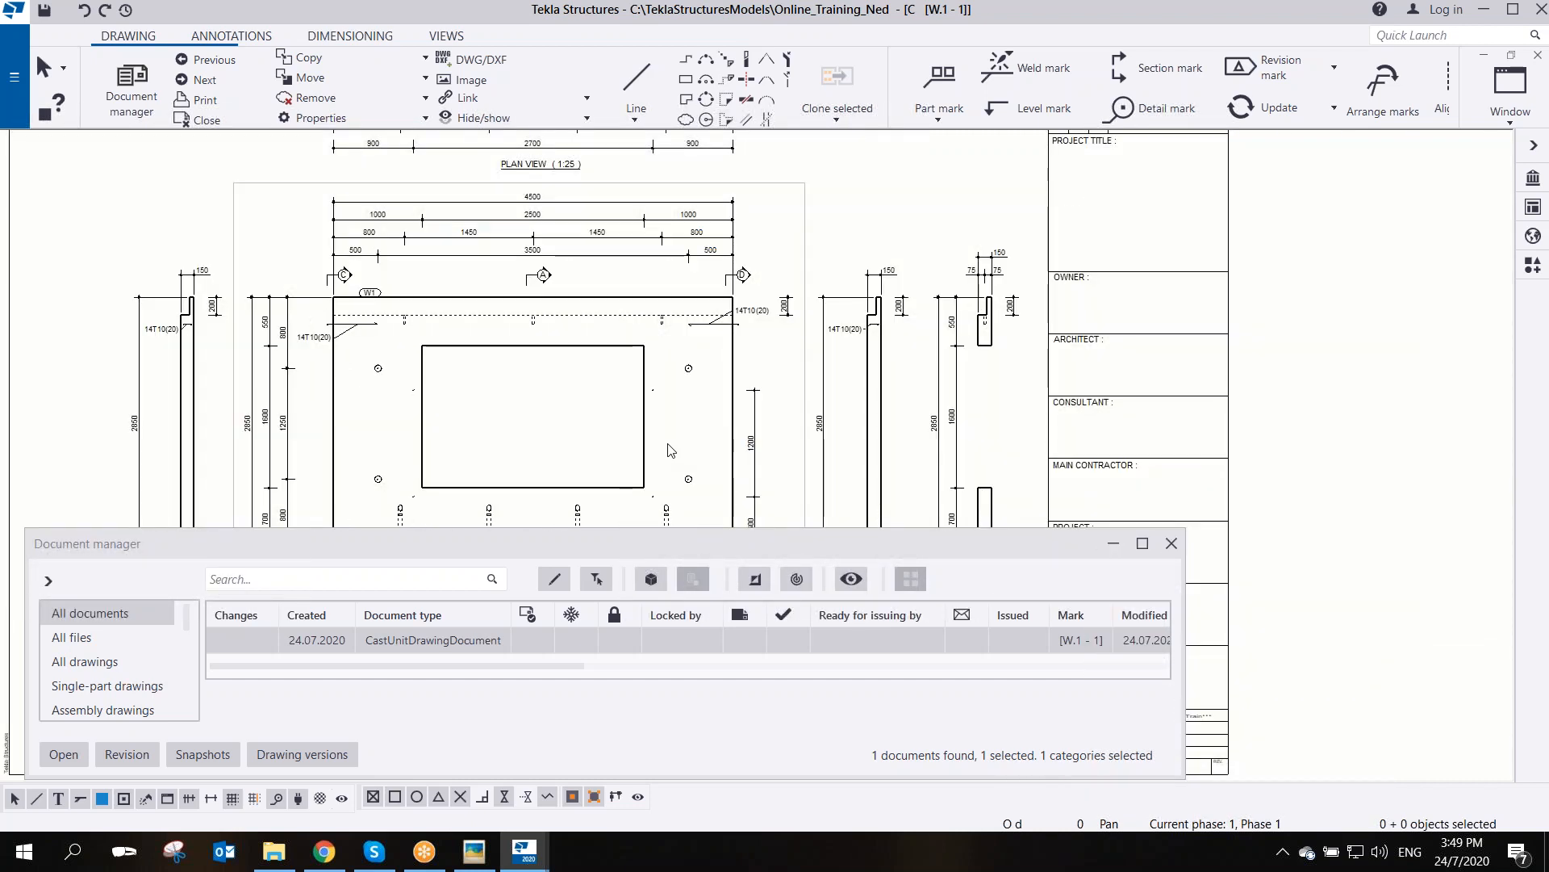
pyautogui.scroll(2, 674, 401)
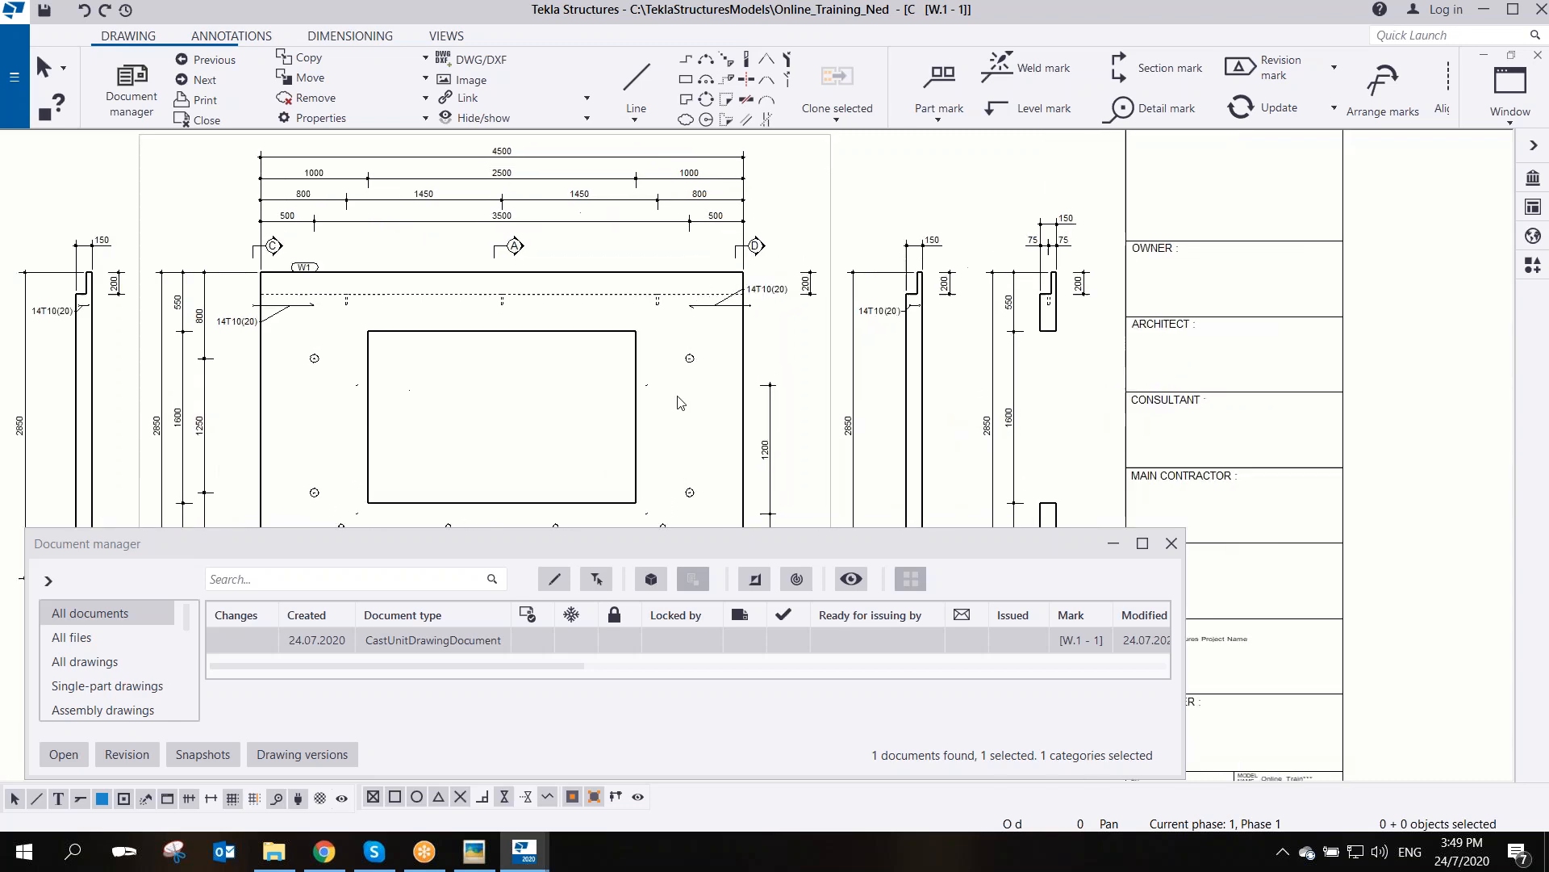
pyautogui.scroll(2, 675, 233)
pyautogui.scroll(-5, 675, 233)
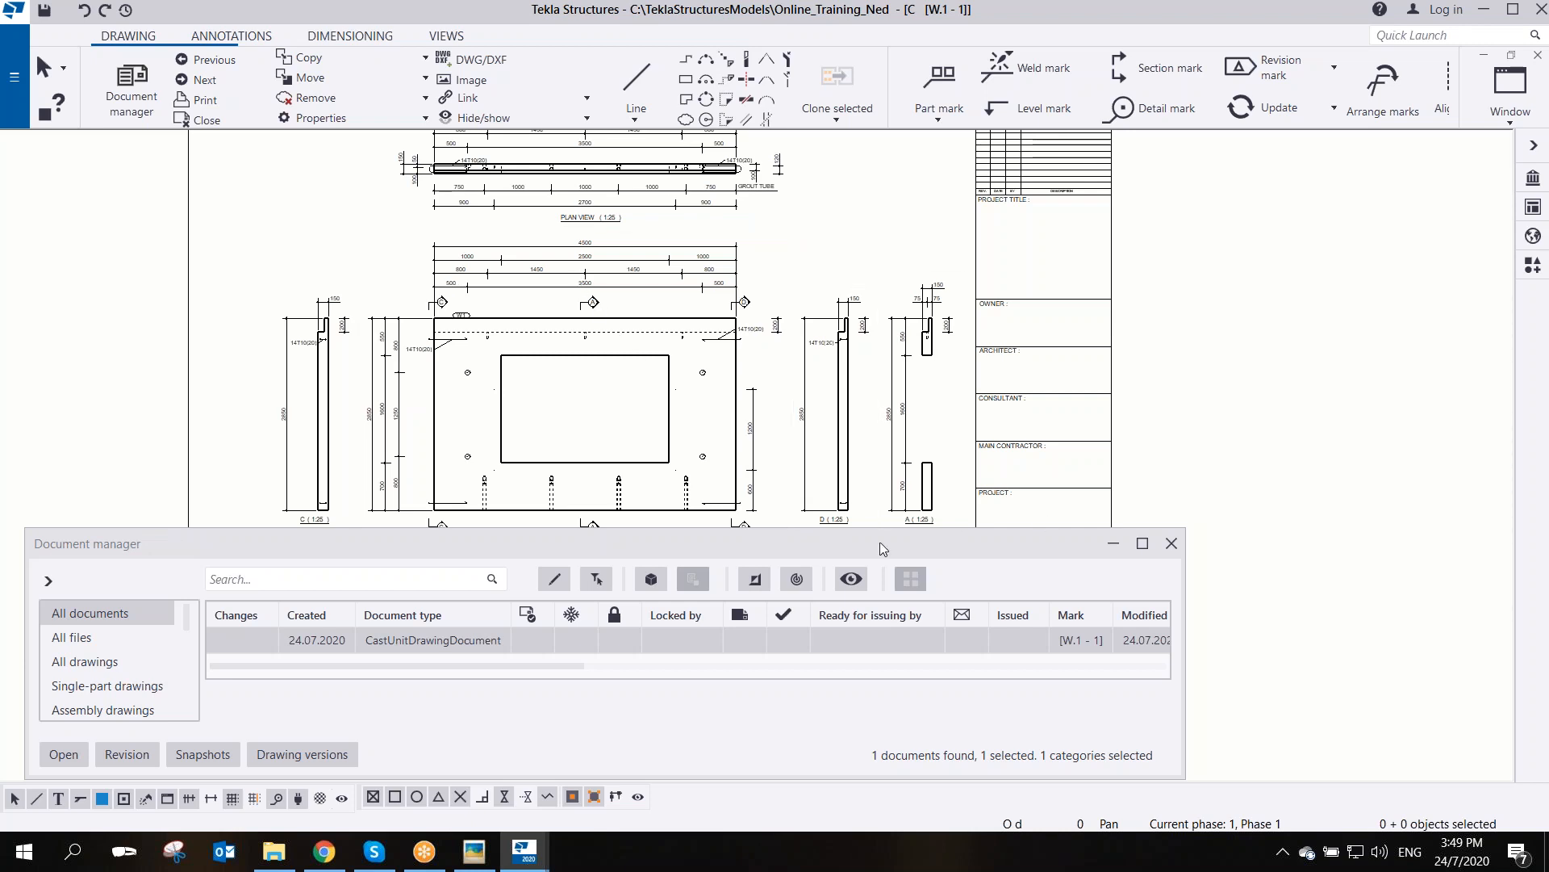
pyautogui.moveTo(879, 547); pyautogui.dragTo(943, 355)
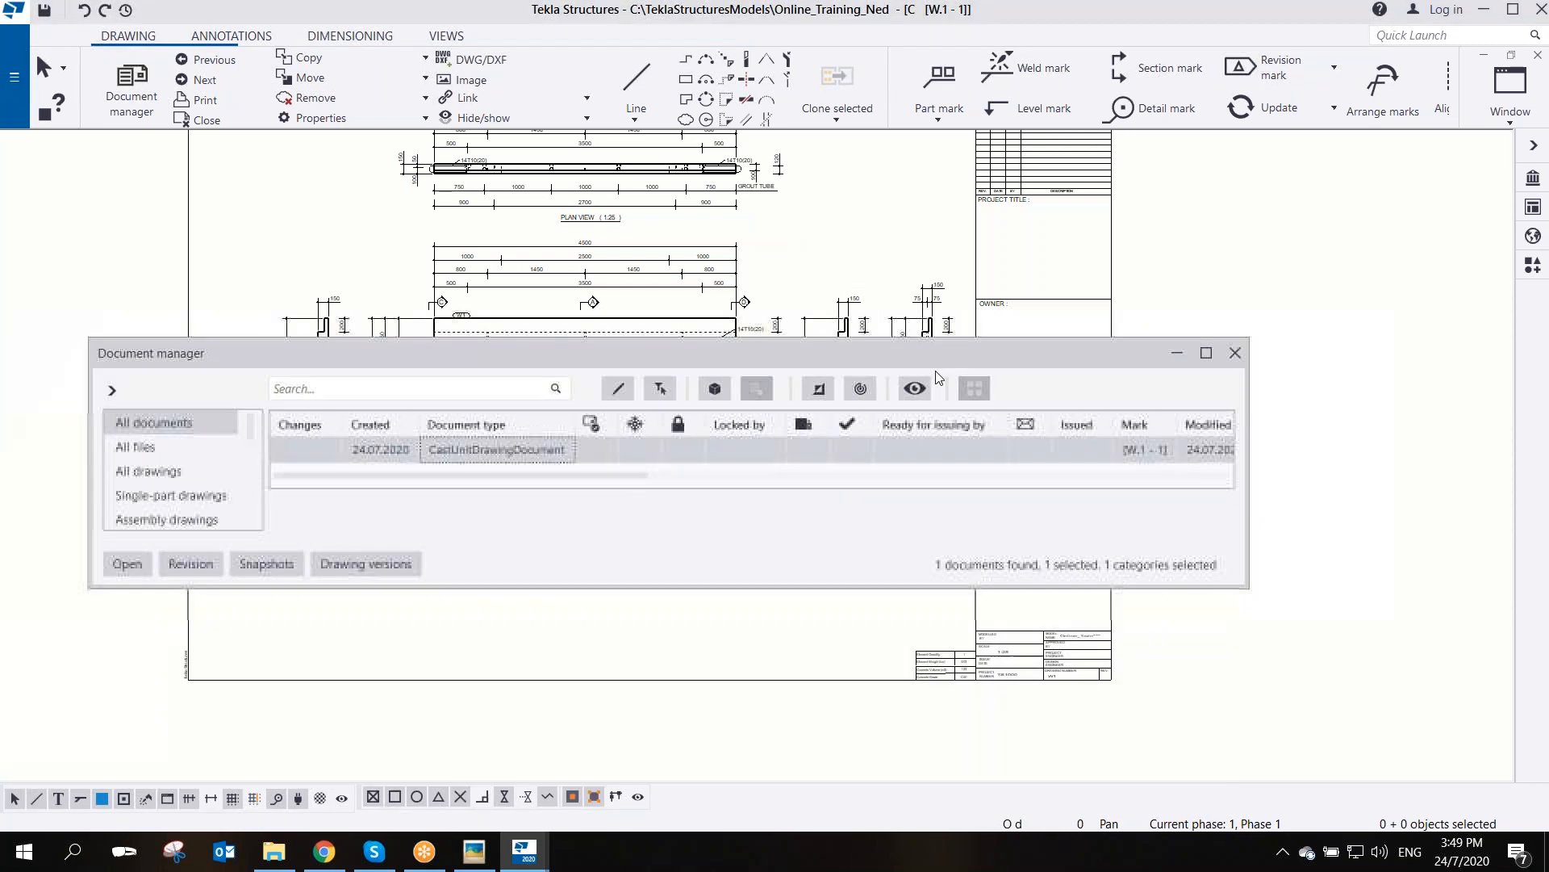
pyautogui.click(12, 79)
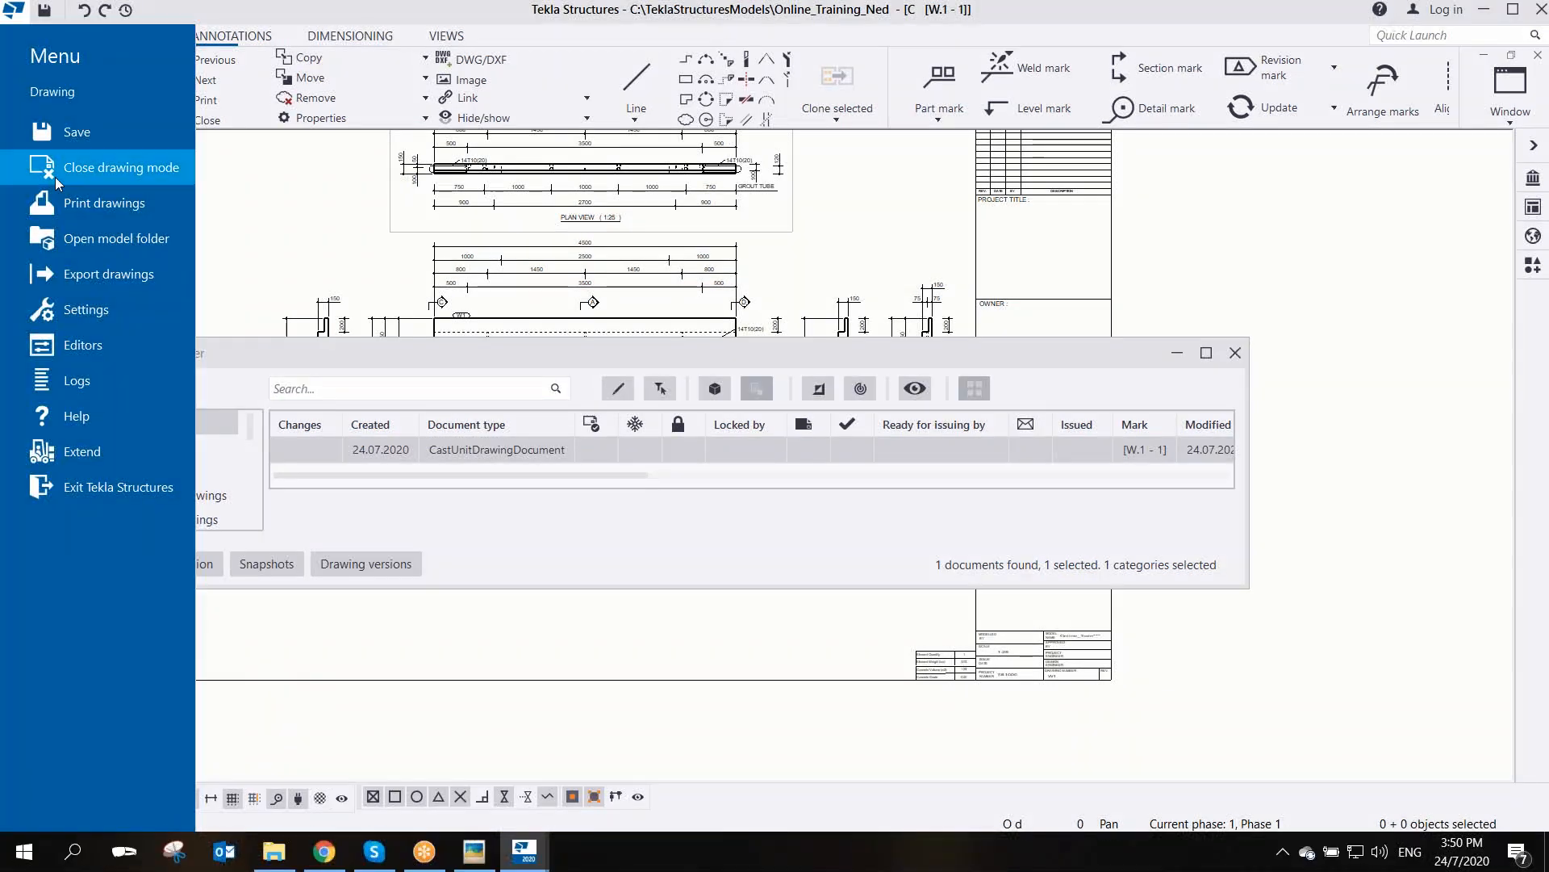
pyautogui.click(104, 203)
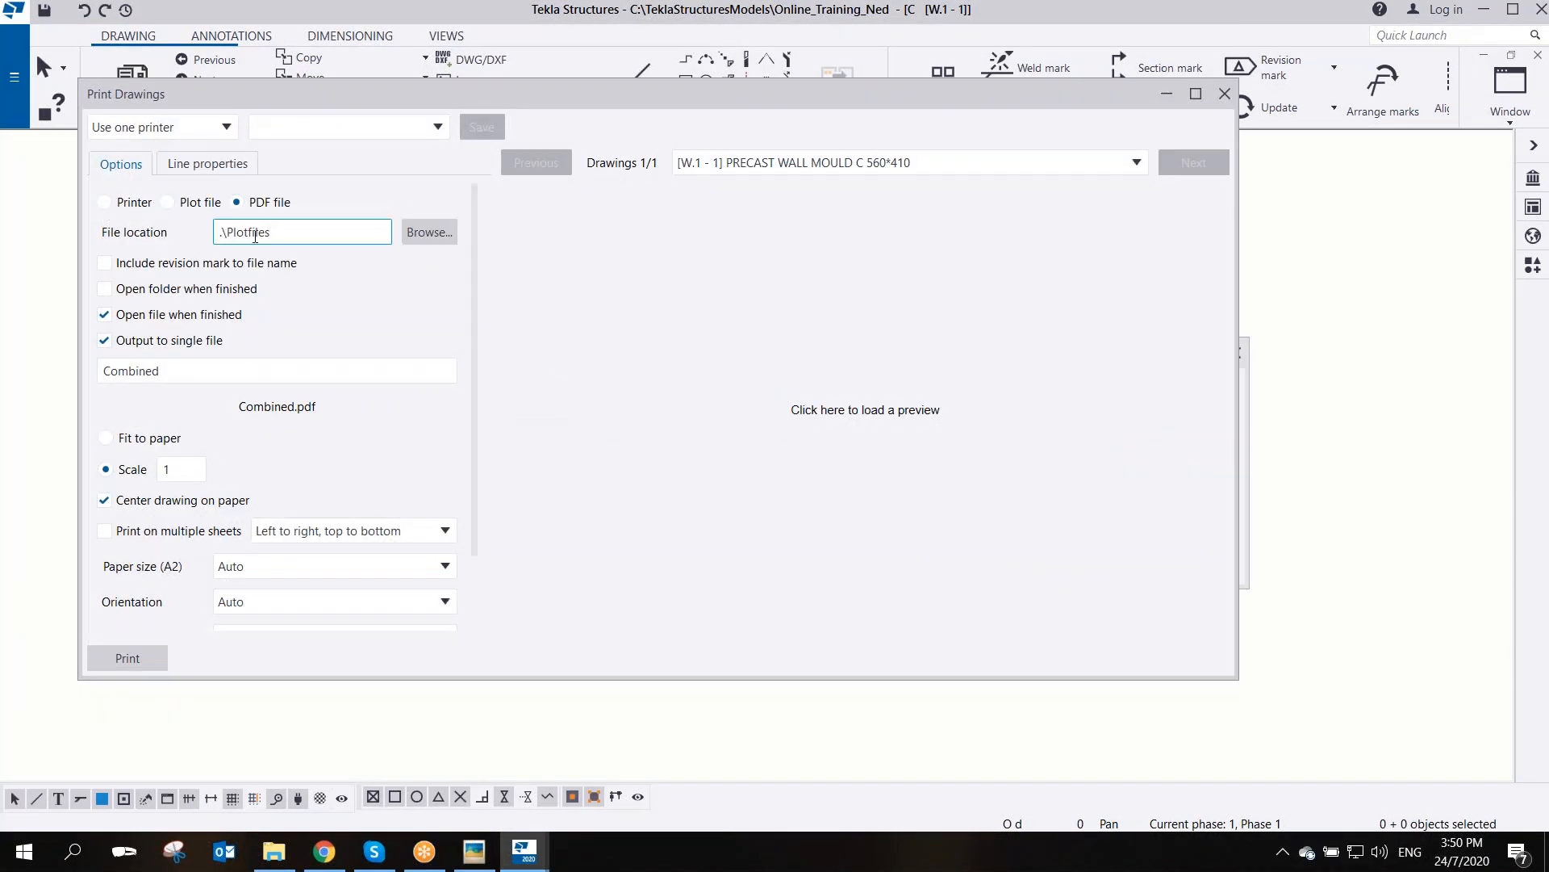
pyautogui.click(245, 204)
pyautogui.click(881, 426)
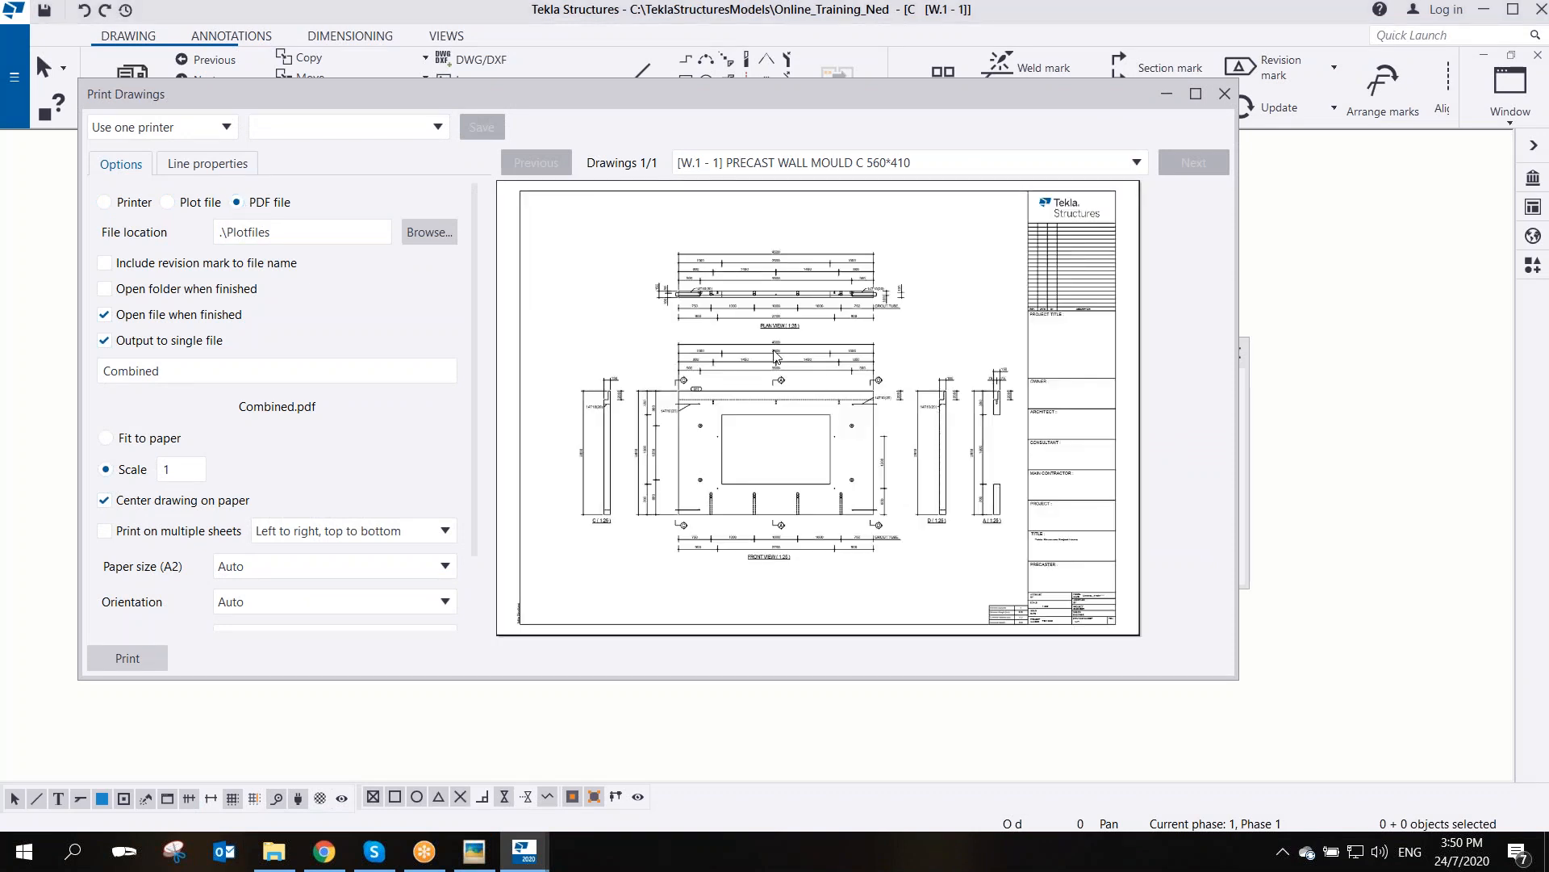
# - Set the line thickness of the bright green object colour to 25 and print the drawing to PDF
pyautogui.click(246, 206)
pyautogui.click(211, 157)
pyautogui.click(289, 280)
pyautogui.moveTo(289, 282); pyautogui.dragTo(207, 294)
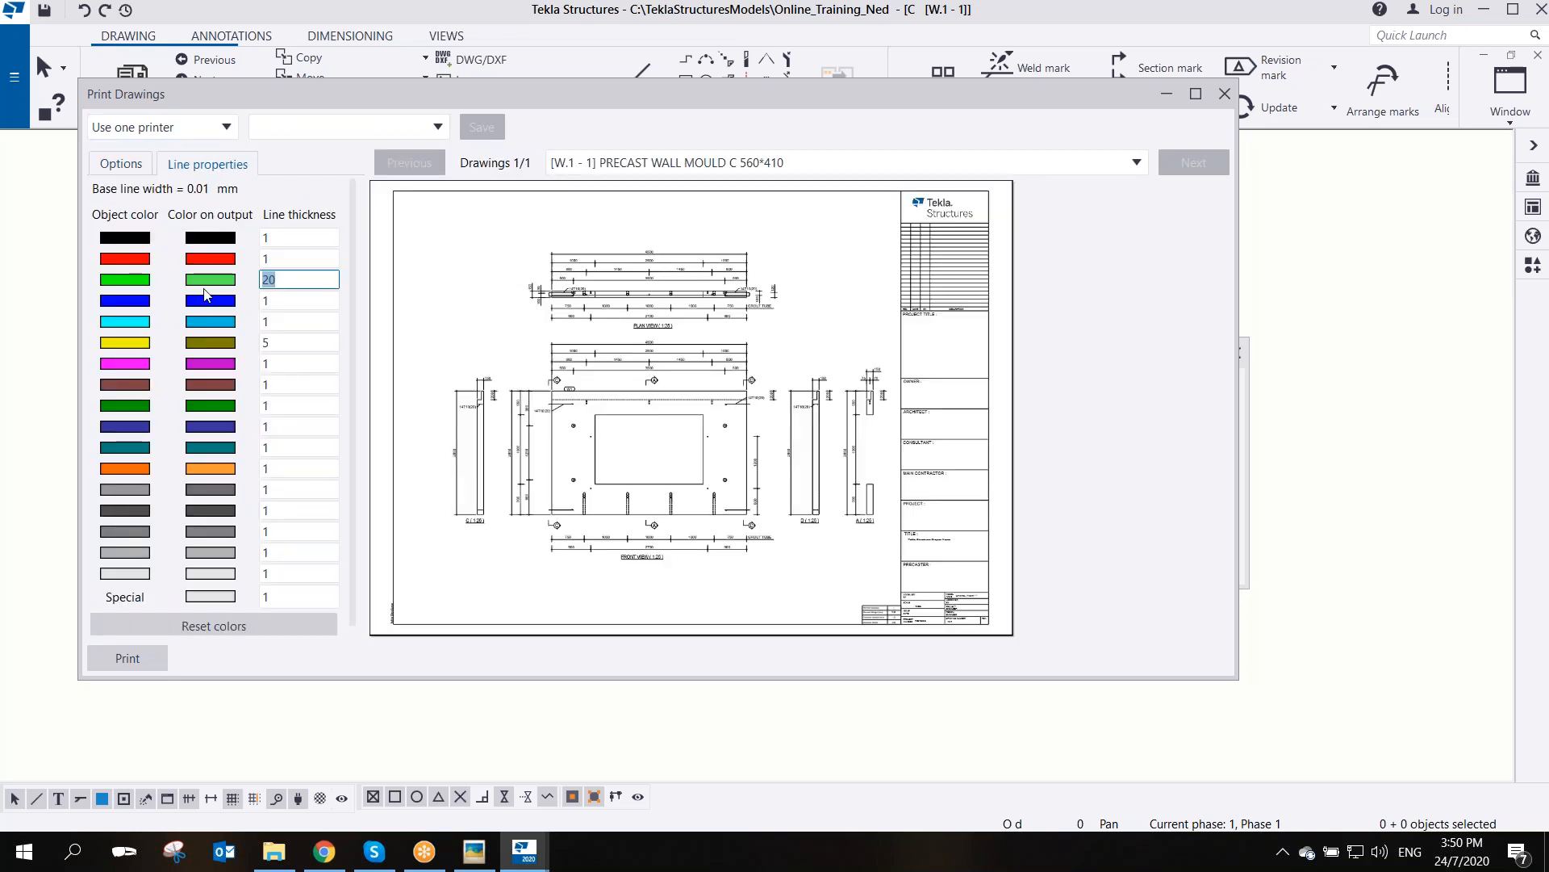
pyautogui.write('25')
pyautogui.click(126, 657)
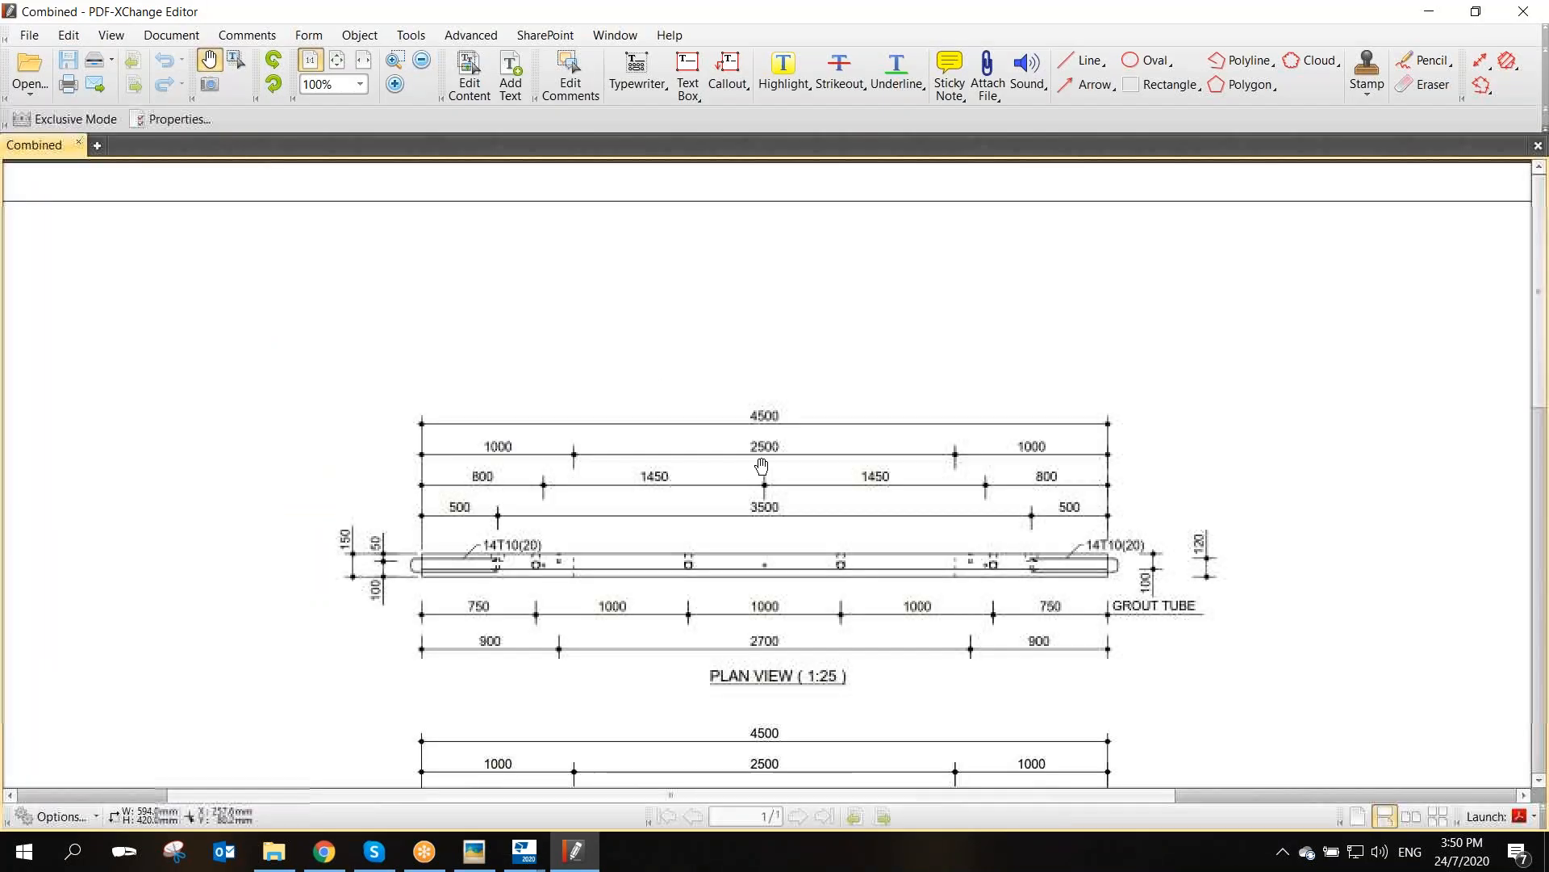
# - Check the line thicknesses of the plan and front views in the Combined PDF and close it
pyautogui.scroll(-5, 761, 576)
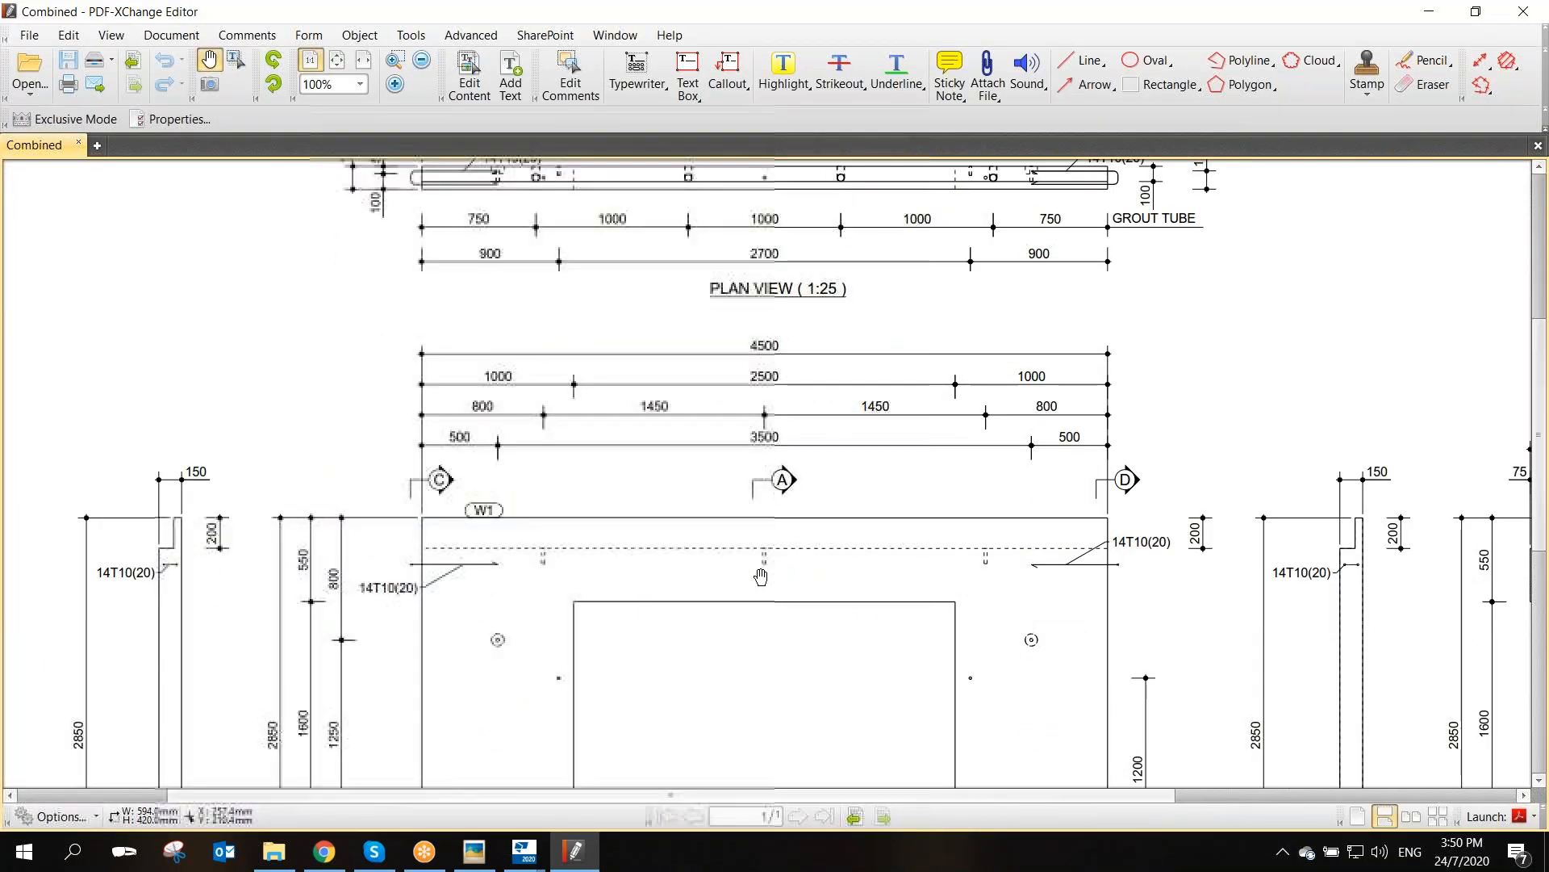
pyautogui.scroll(2, 1114, 484)
pyautogui.scroll(-6, 1128, 564)
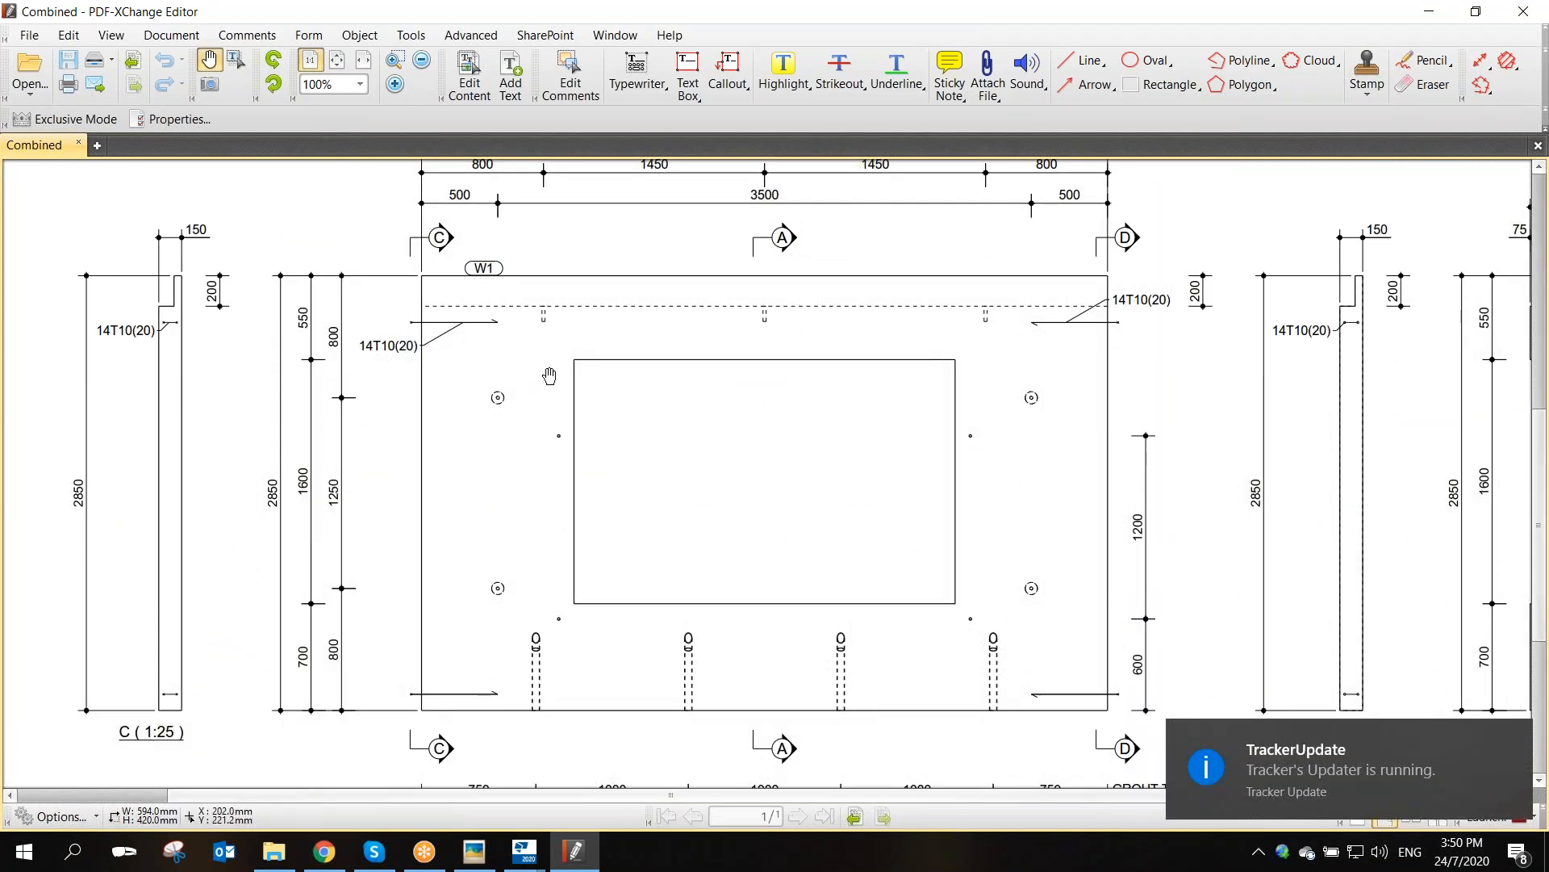
pyautogui.moveTo(337, 20); pyautogui.dragTo(137, 225)
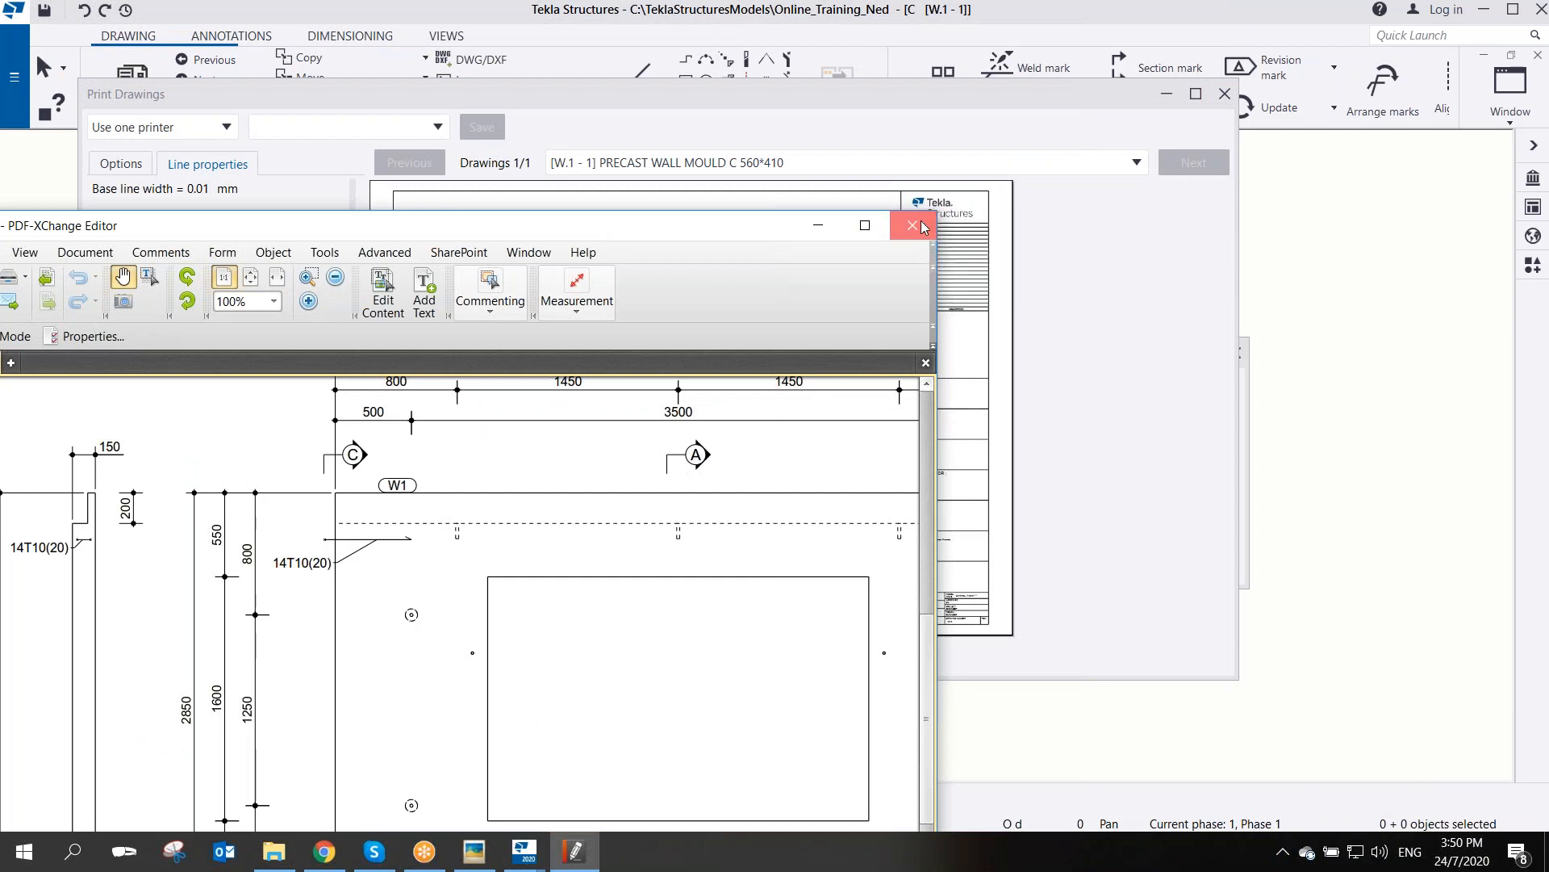
pyautogui.click(913, 226)
# - Review the PDF output options and the line thickness per object colour, and close the print settings
pyautogui.click(107, 167)
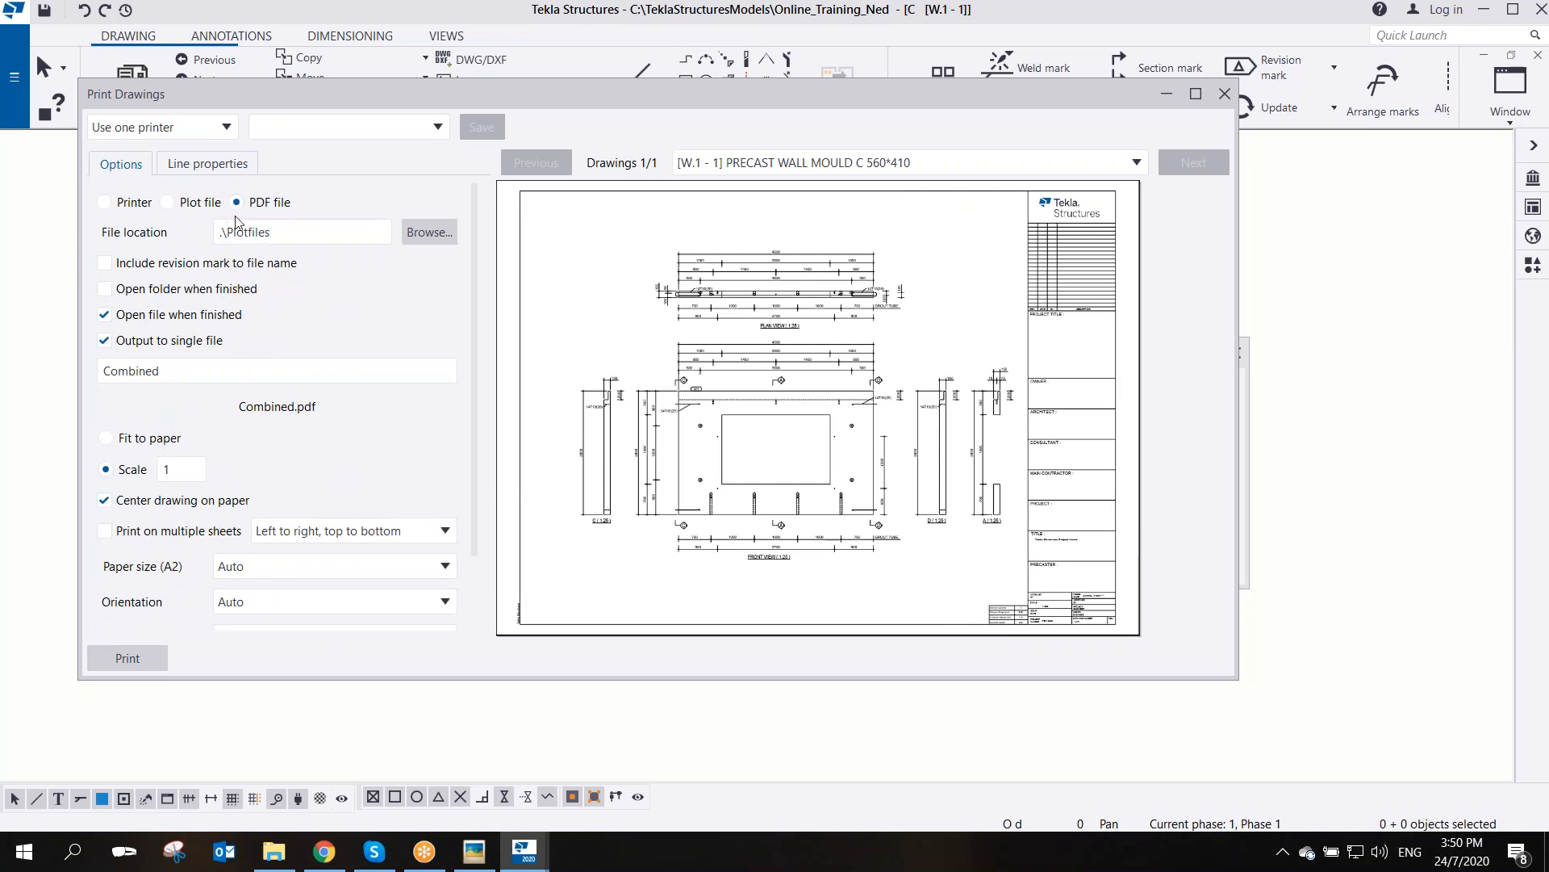
pyautogui.click(234, 164)
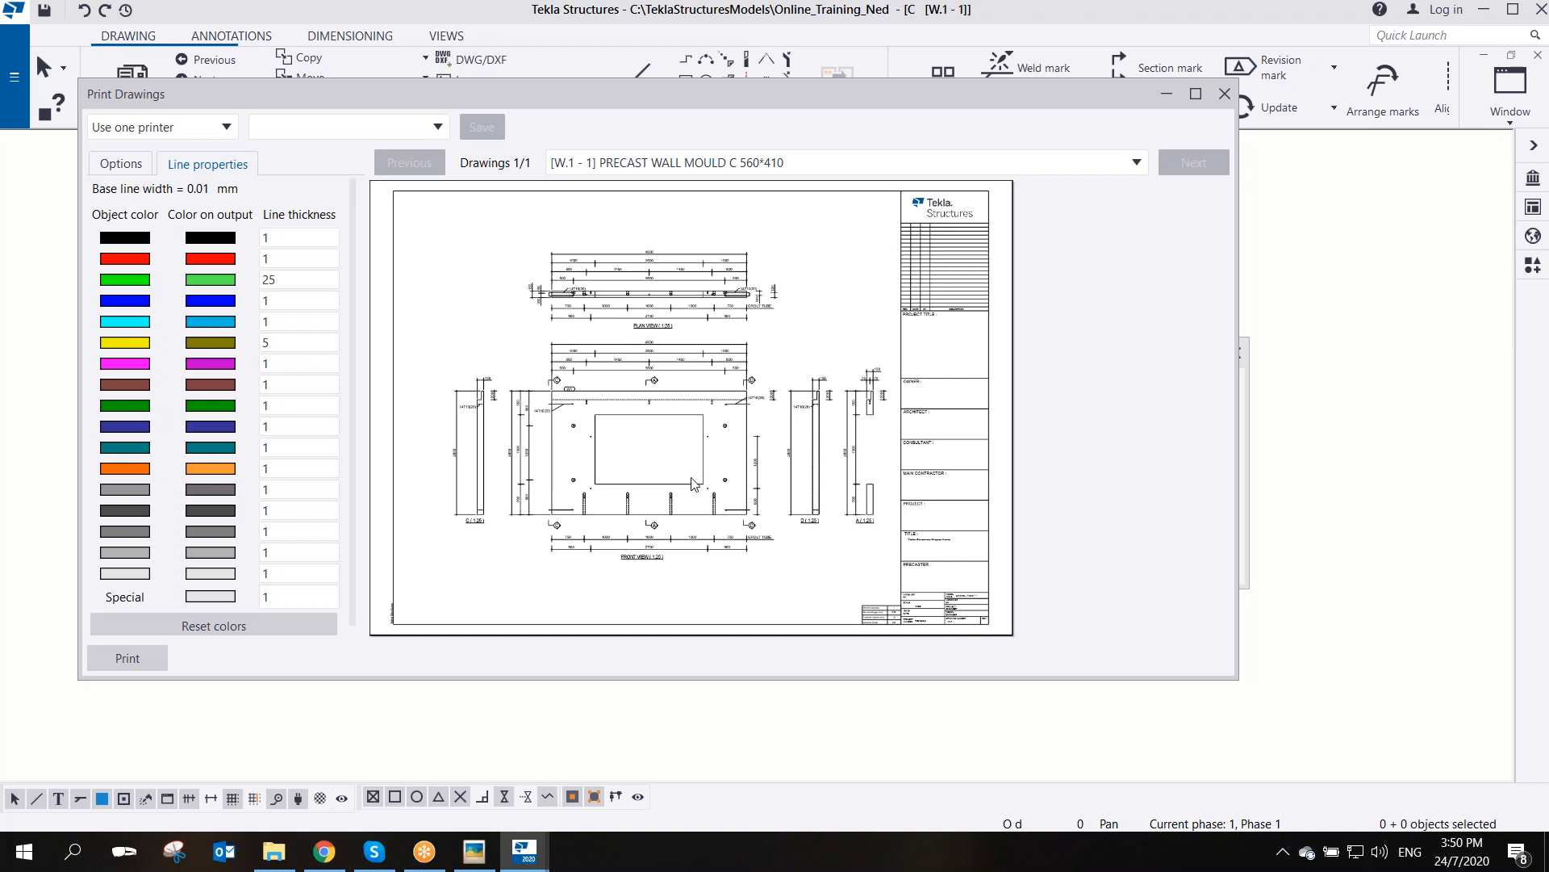
pyautogui.click(121, 164)
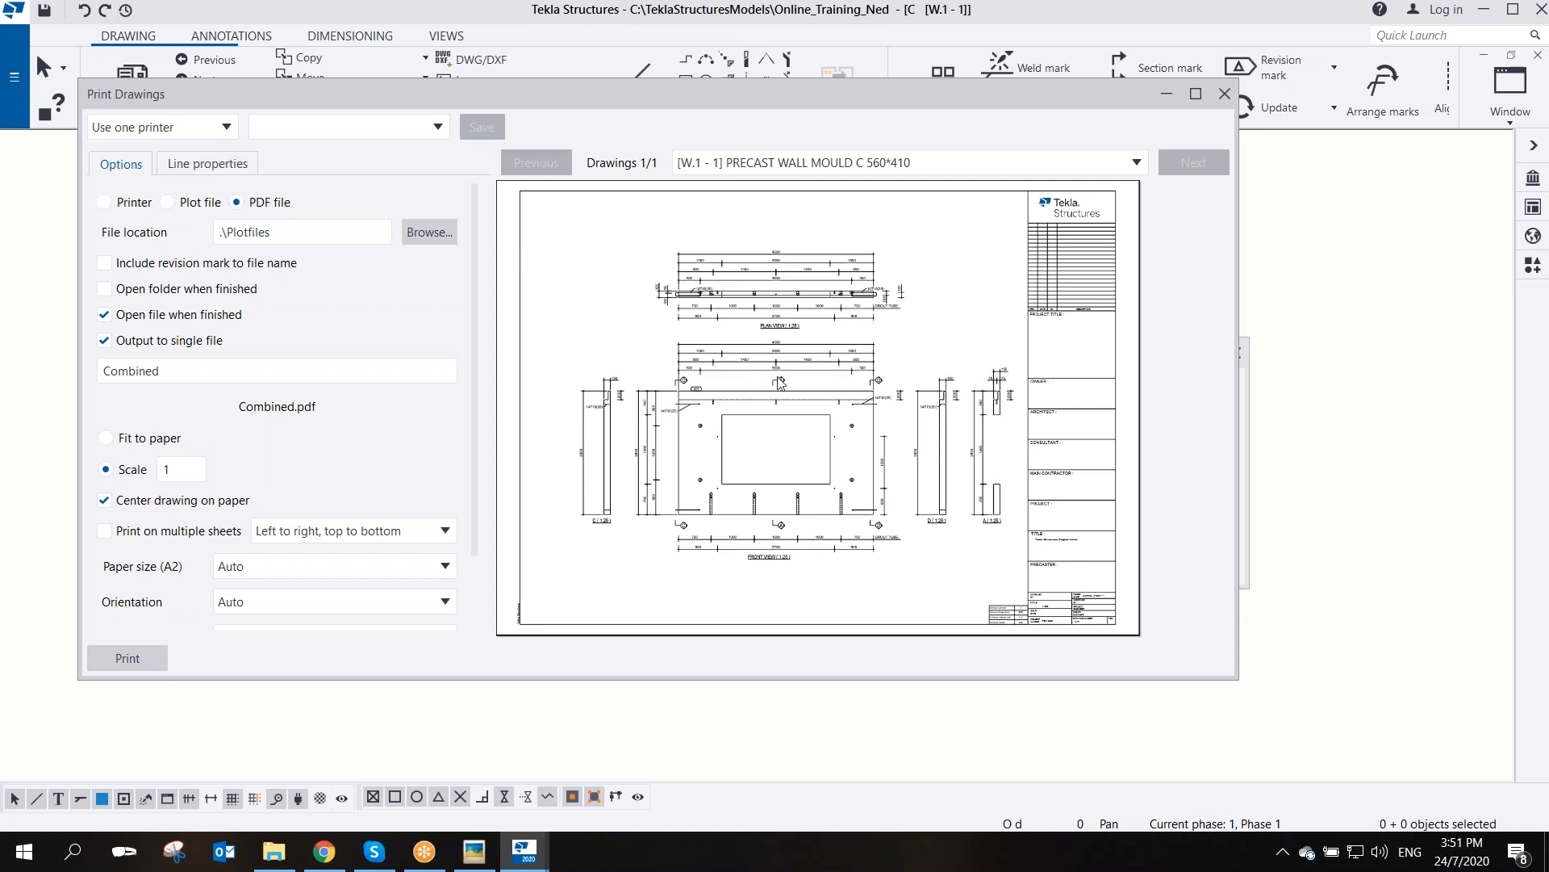
pyautogui.click(208, 163)
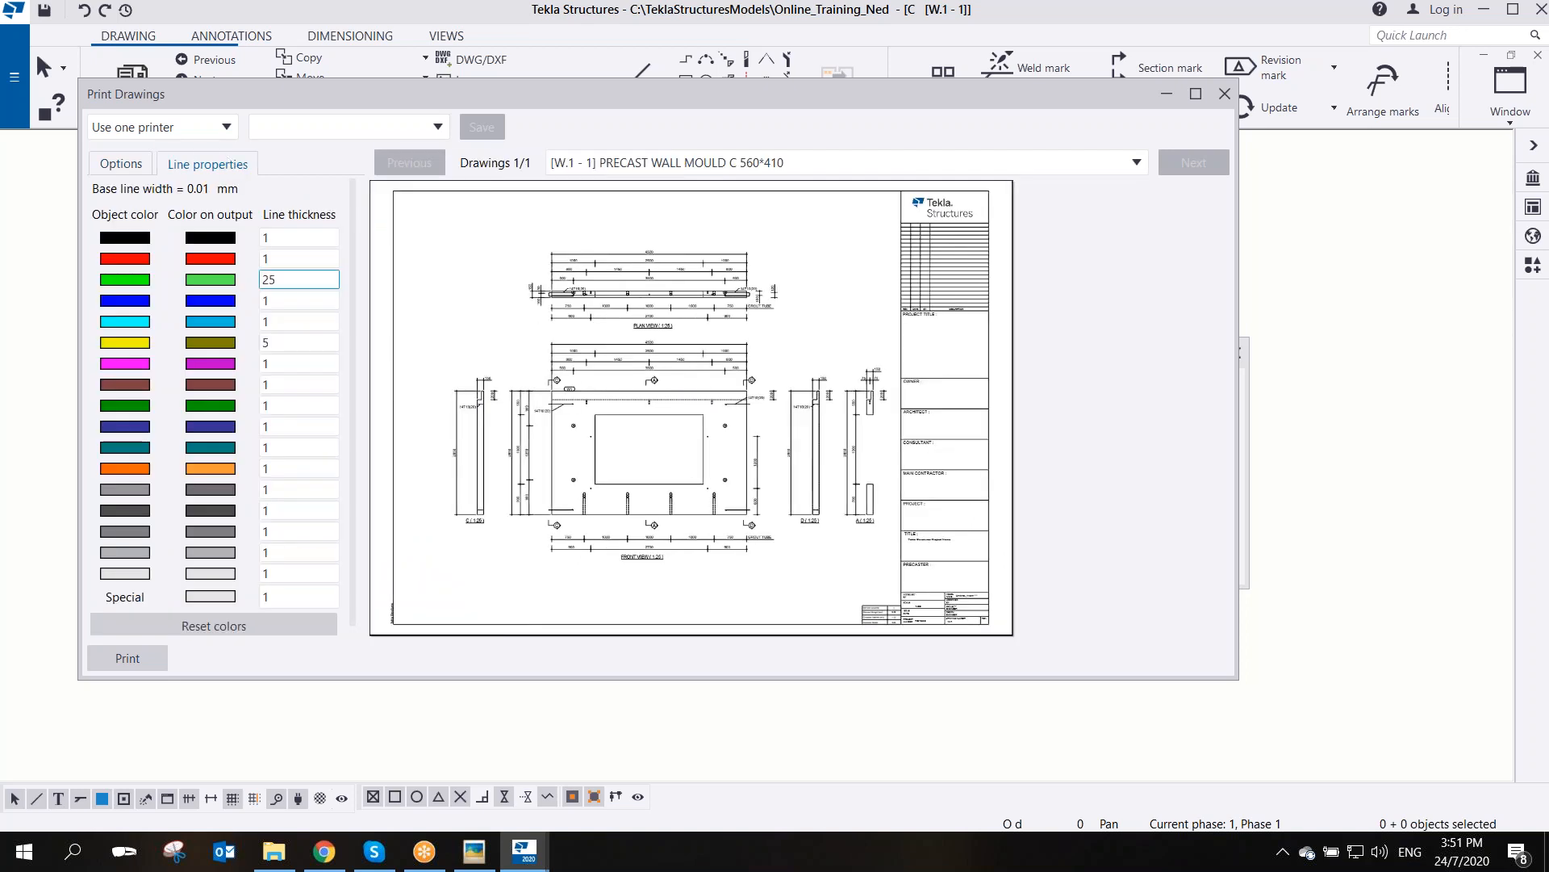
pyautogui.click(121, 164)
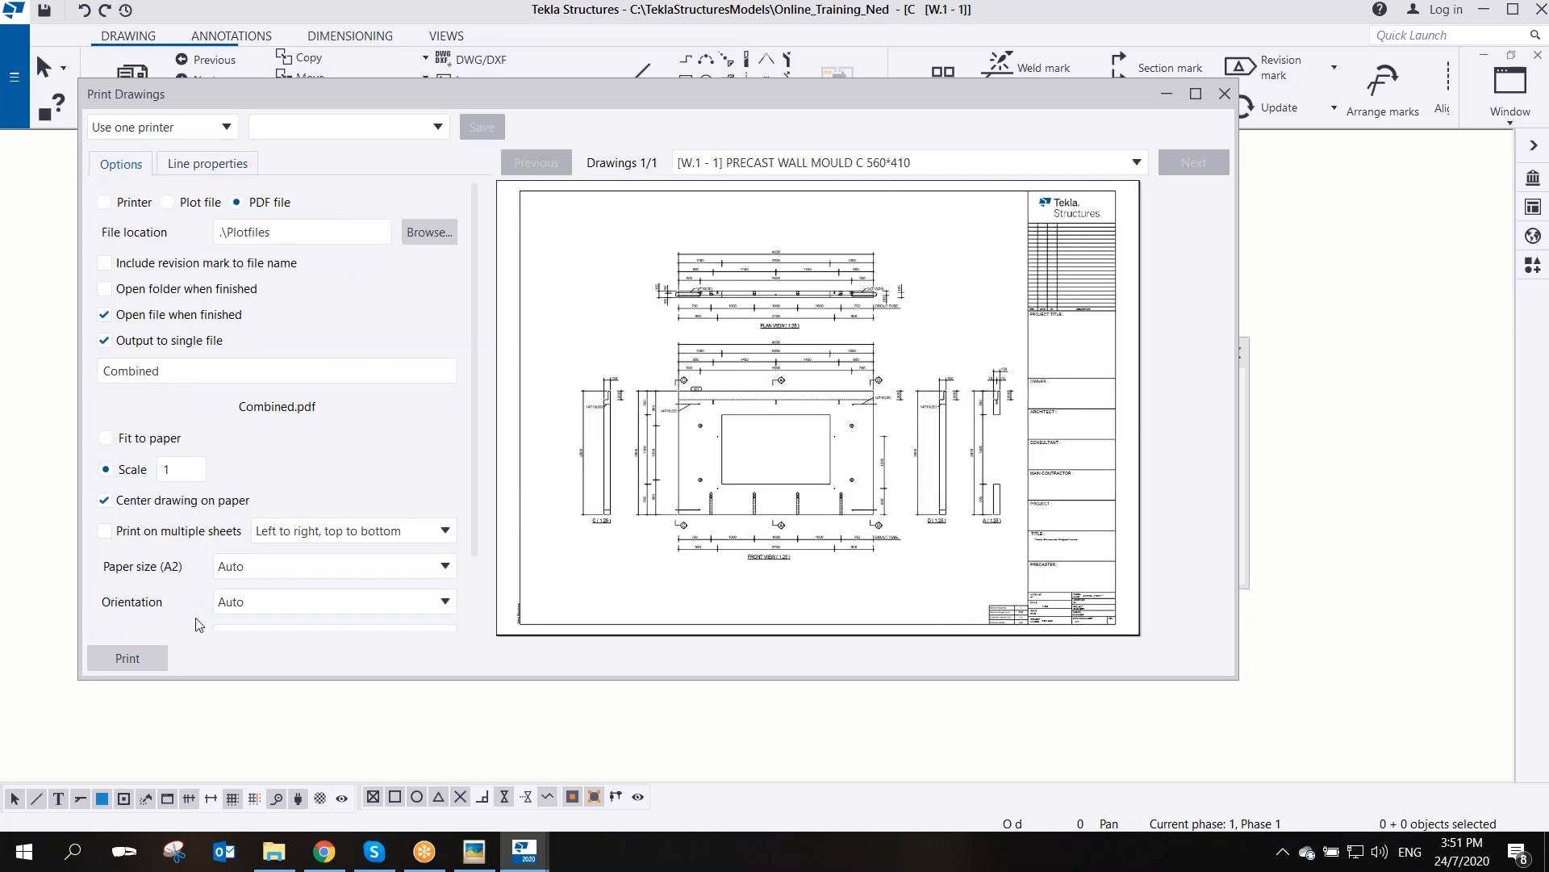
pyautogui.click(1225, 94)
# - Open the W.1 - 1 cast unit drawing, minimize the Document manager and switch the drawing to the black-and-white display
pyautogui.doubleClick(398, 457)
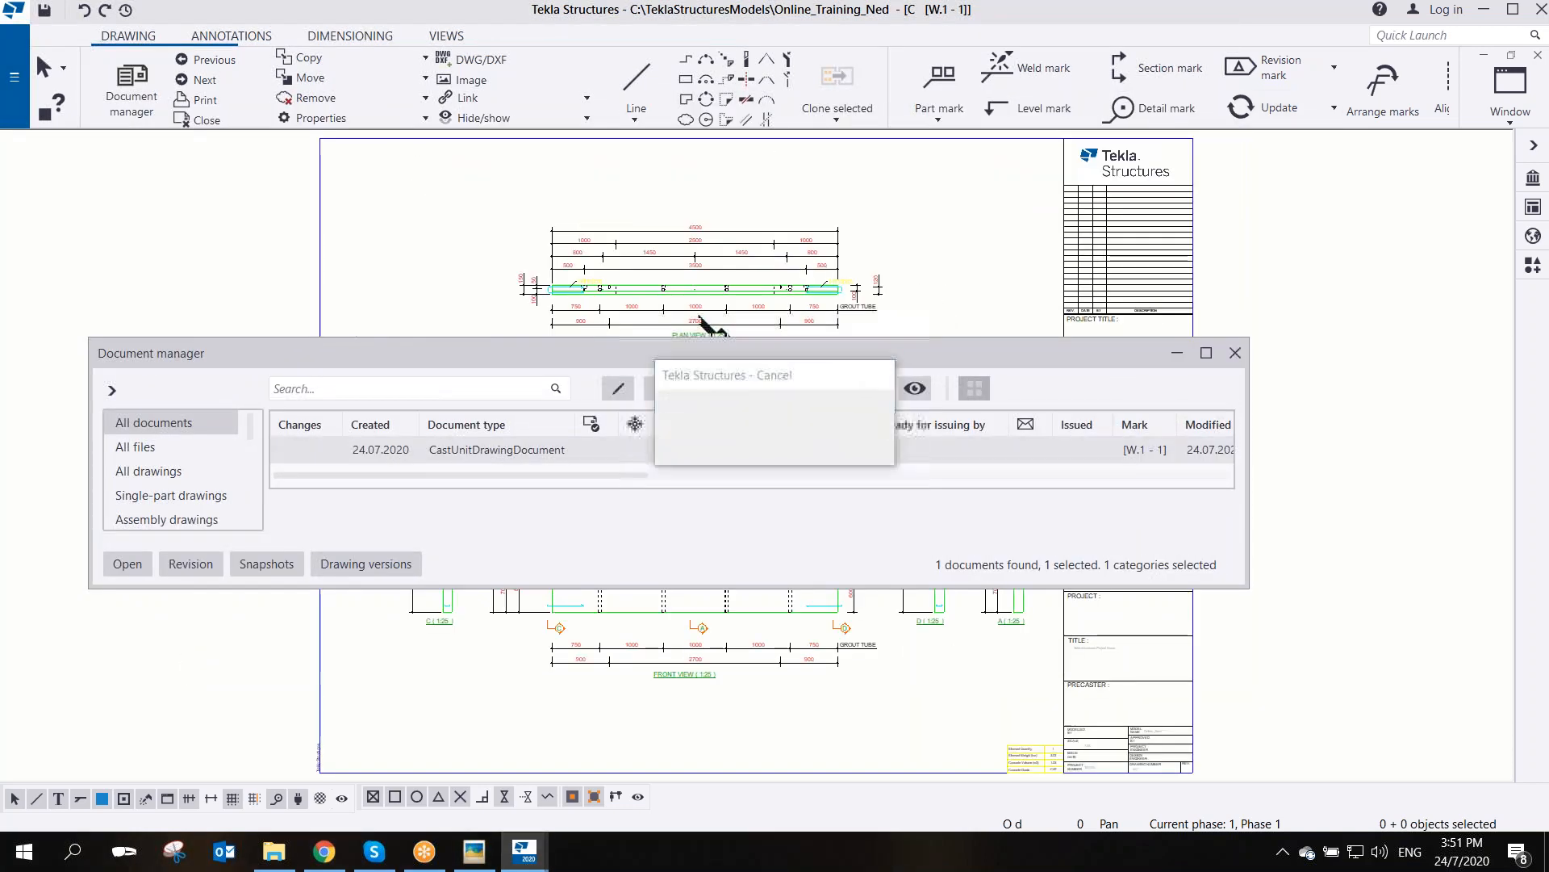
pyautogui.click(1177, 352)
pyautogui.scroll(4, 861, 465)
pyautogui.moveTo(803, 421); pyautogui.dragTo(705, 335, button='middle')
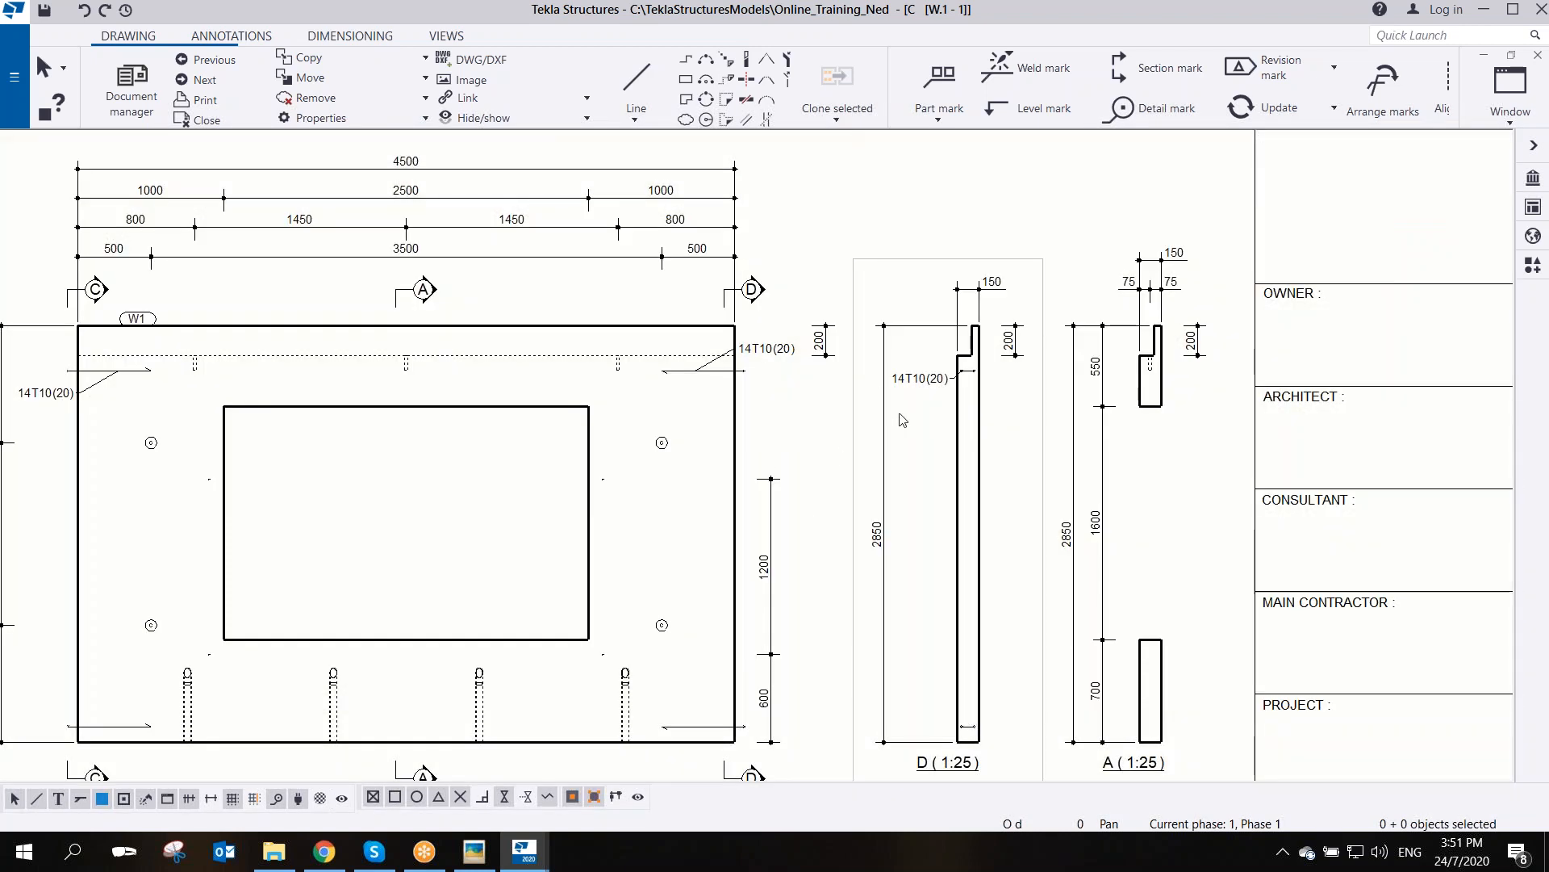
# - Examine the outlines, dimensions and section marks of the plan view, front view and sections C, D and A
pyautogui.scroll(4, 754, 332)
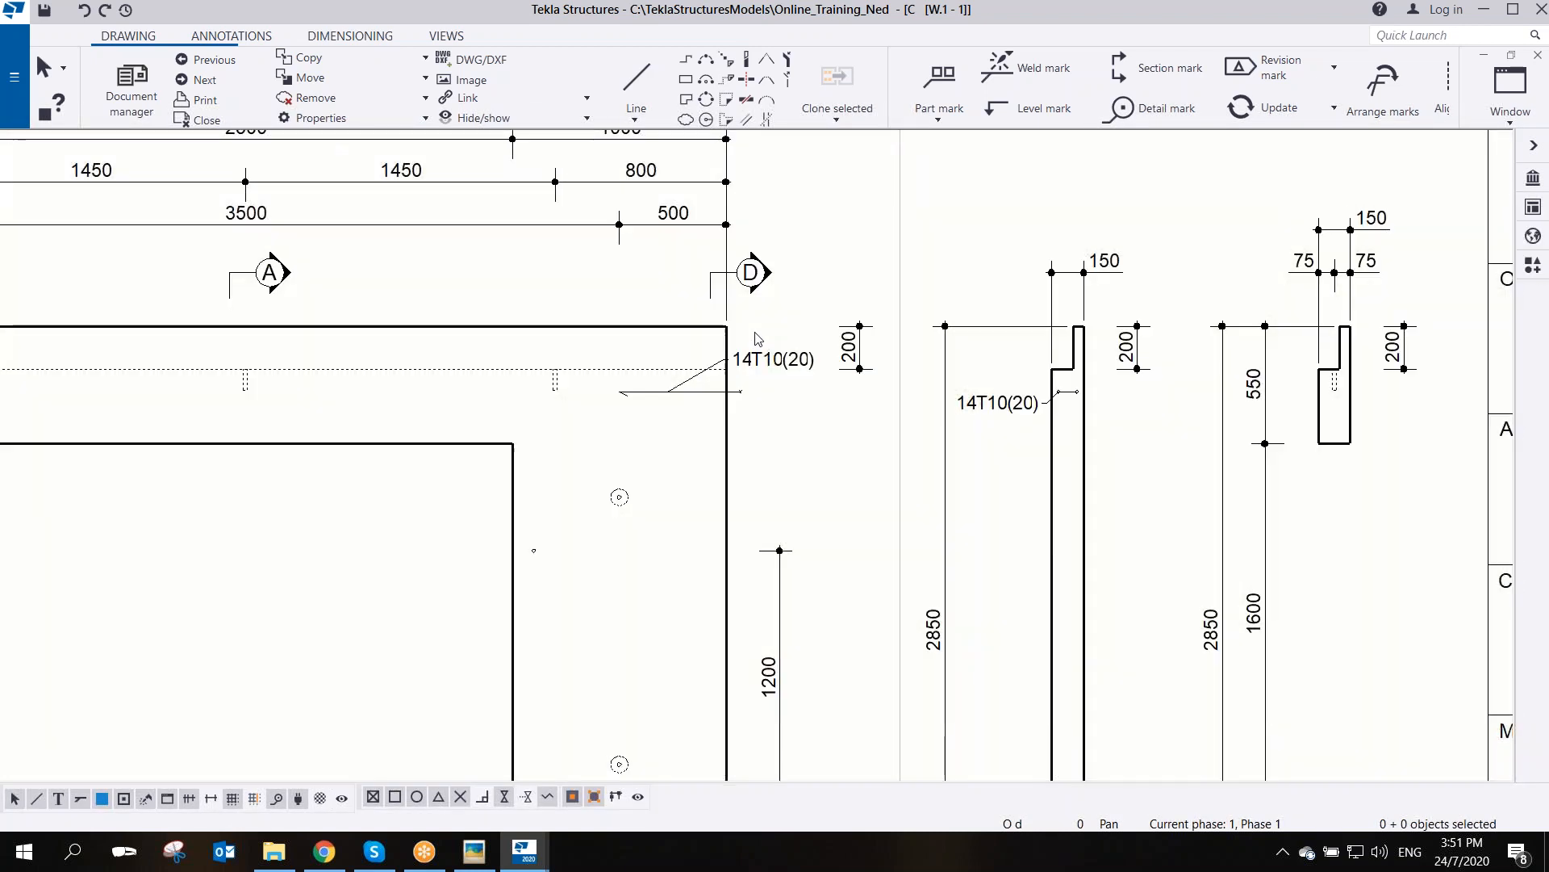
pyautogui.scroll(-3, 771, 391)
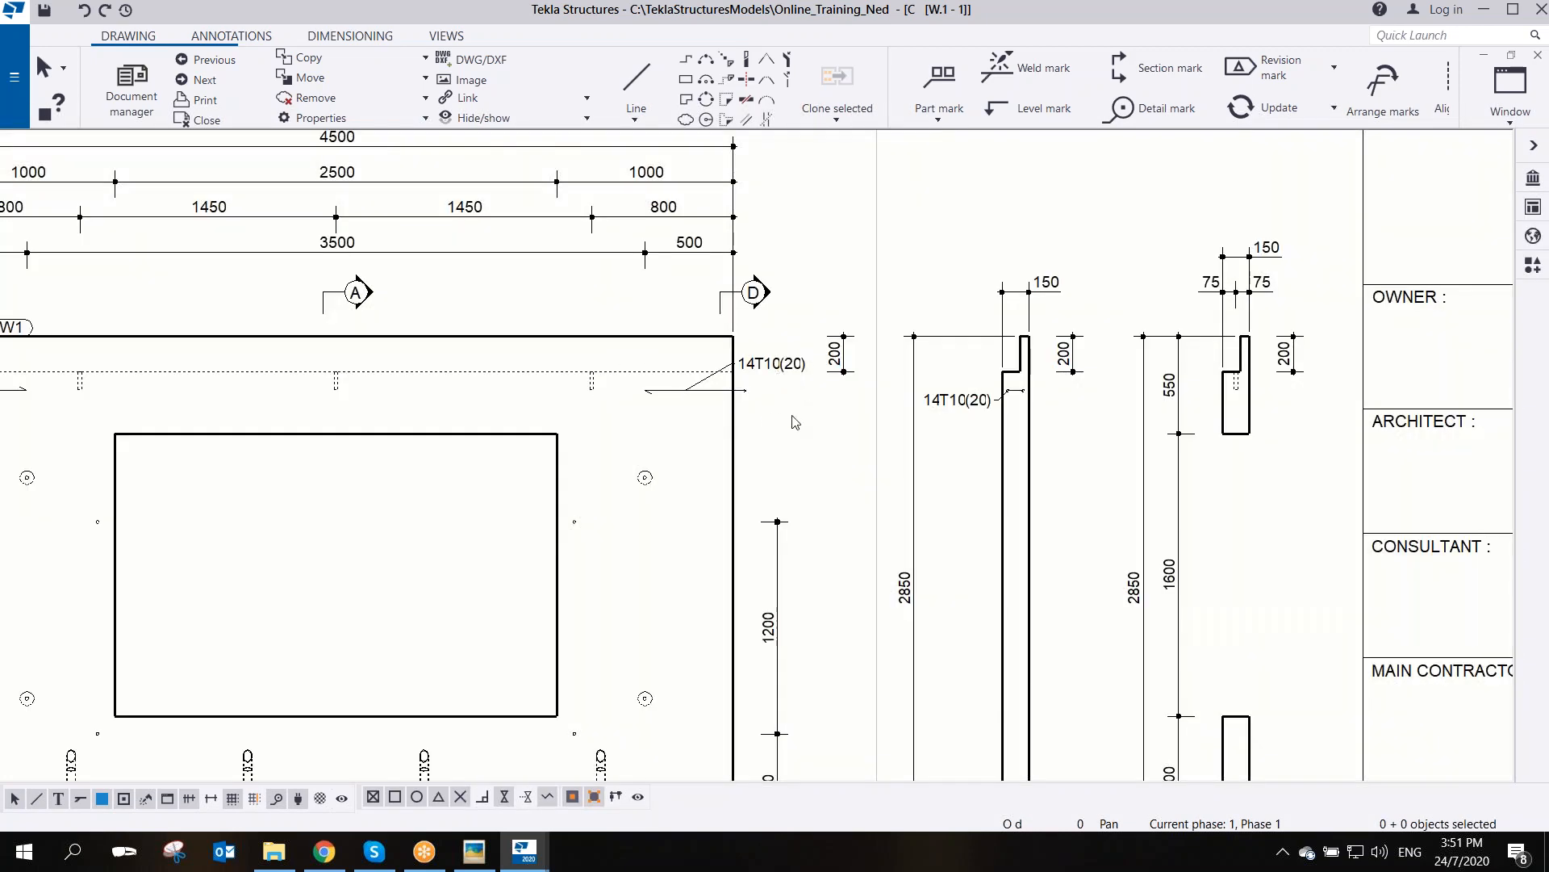
pyautogui.scroll(-3, 795, 421)
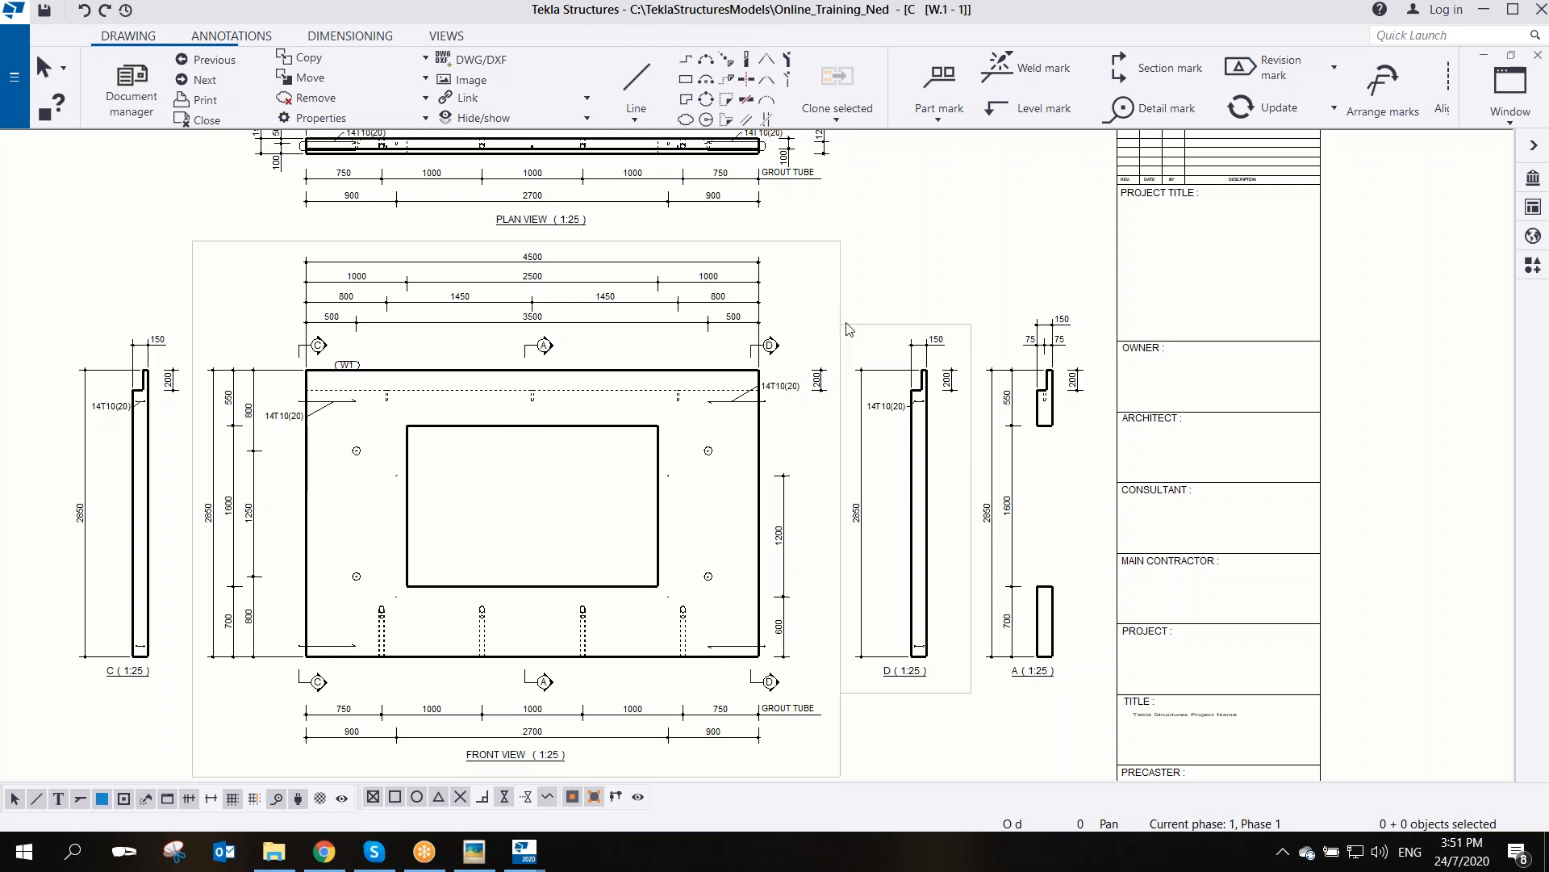
pyautogui.scroll(-2, 618, 454)
pyautogui.scroll(3, 617, 454)
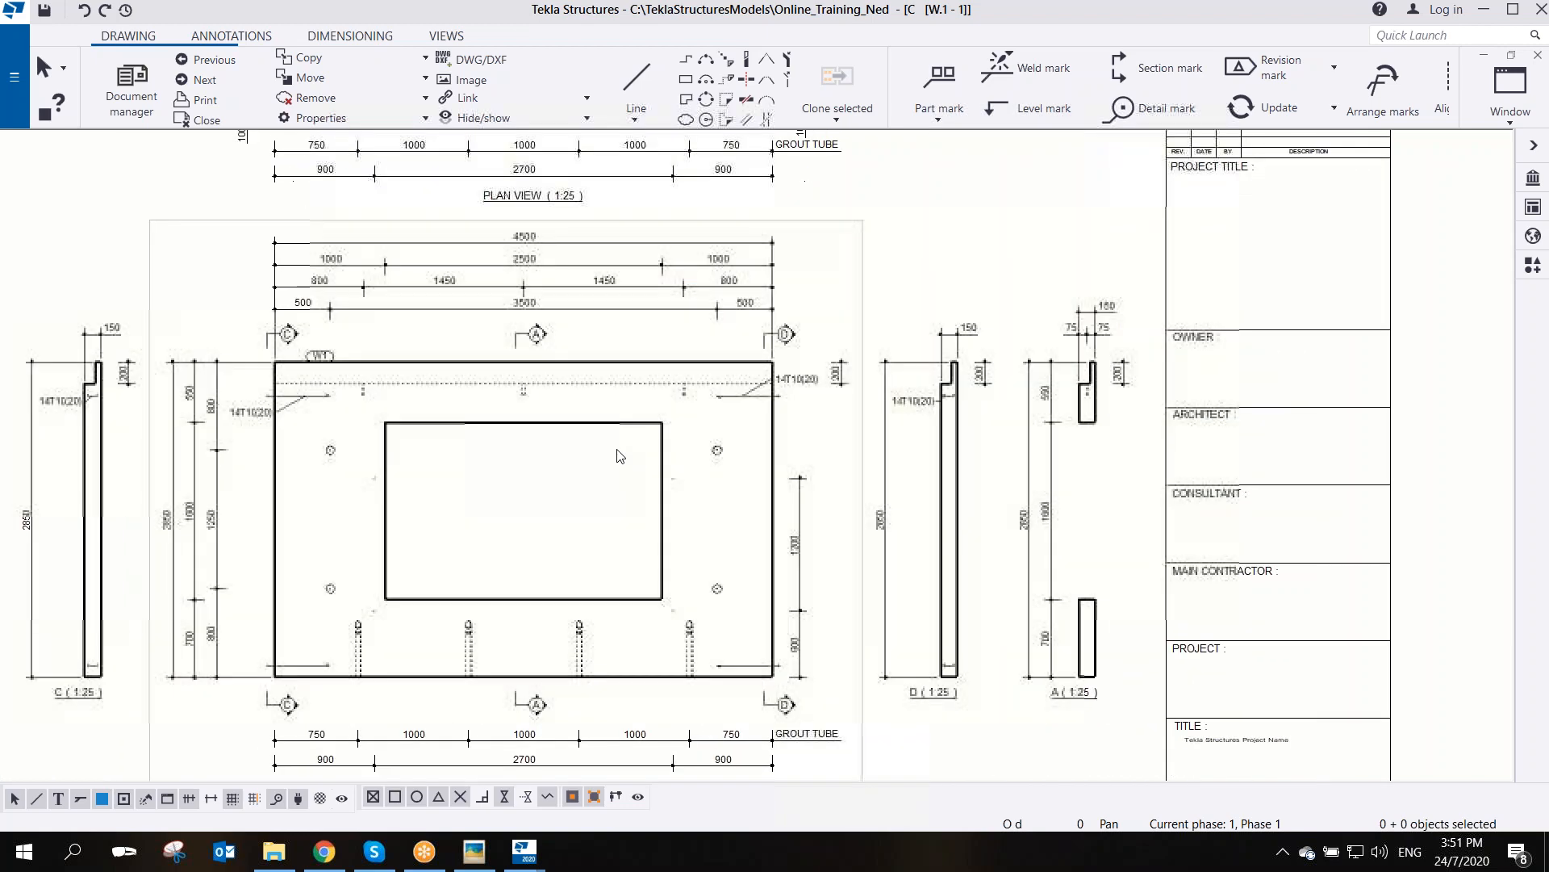
pyautogui.scroll(-2, 730, 519)
pyautogui.scroll(1, 678, 506)
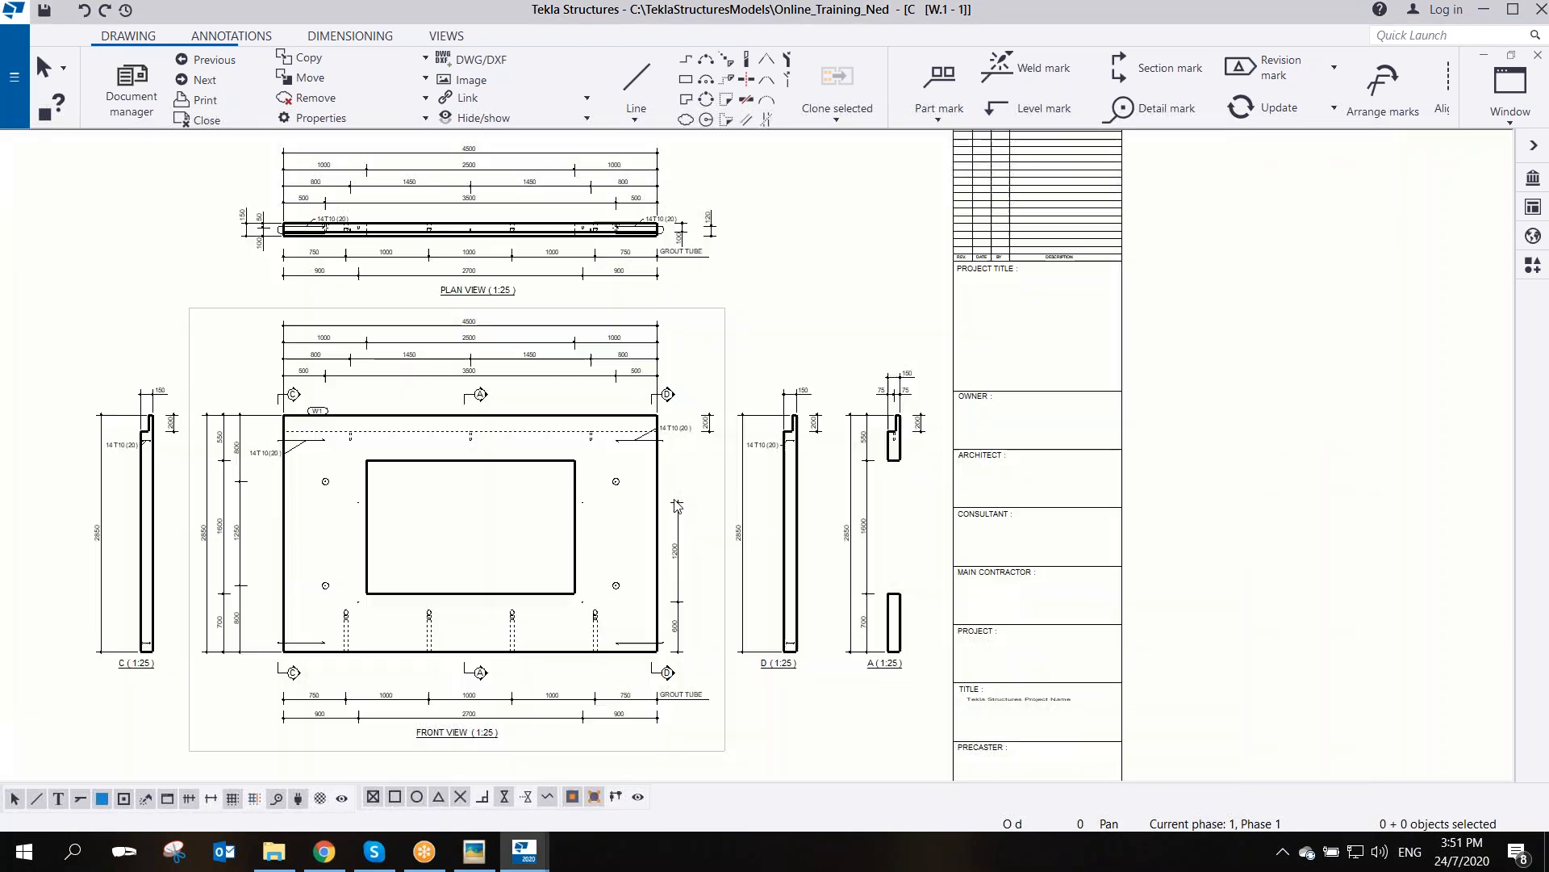
pyautogui.scroll(-1, 677, 506)
pyautogui.click(678, 506)
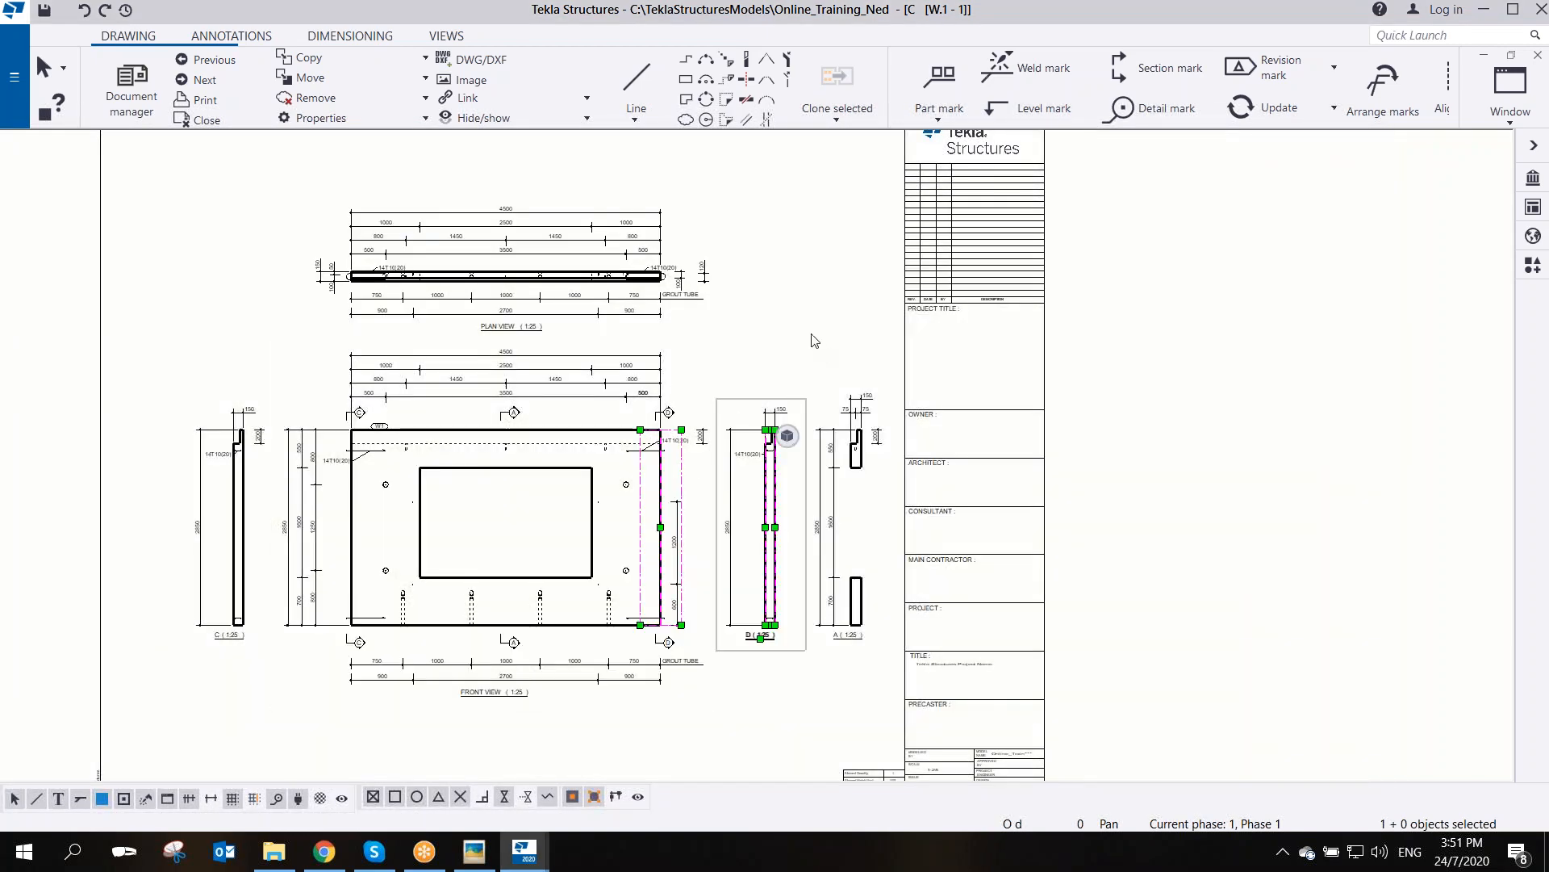
pyautogui.click(770, 356)
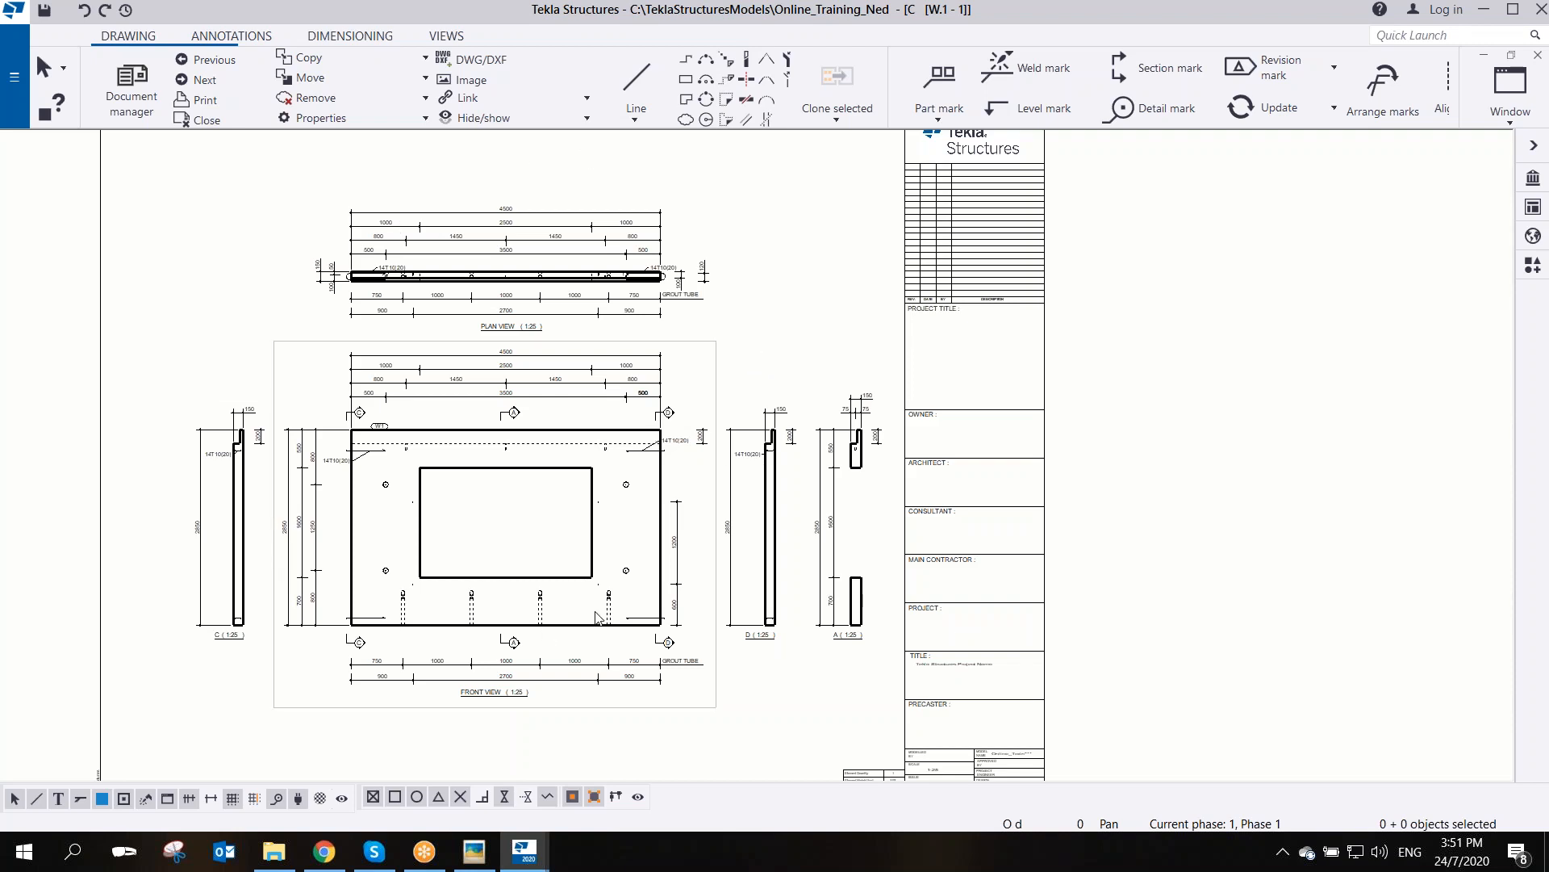
pyautogui.scroll(4, 570, 511)
pyautogui.scroll(-3, 570, 511)
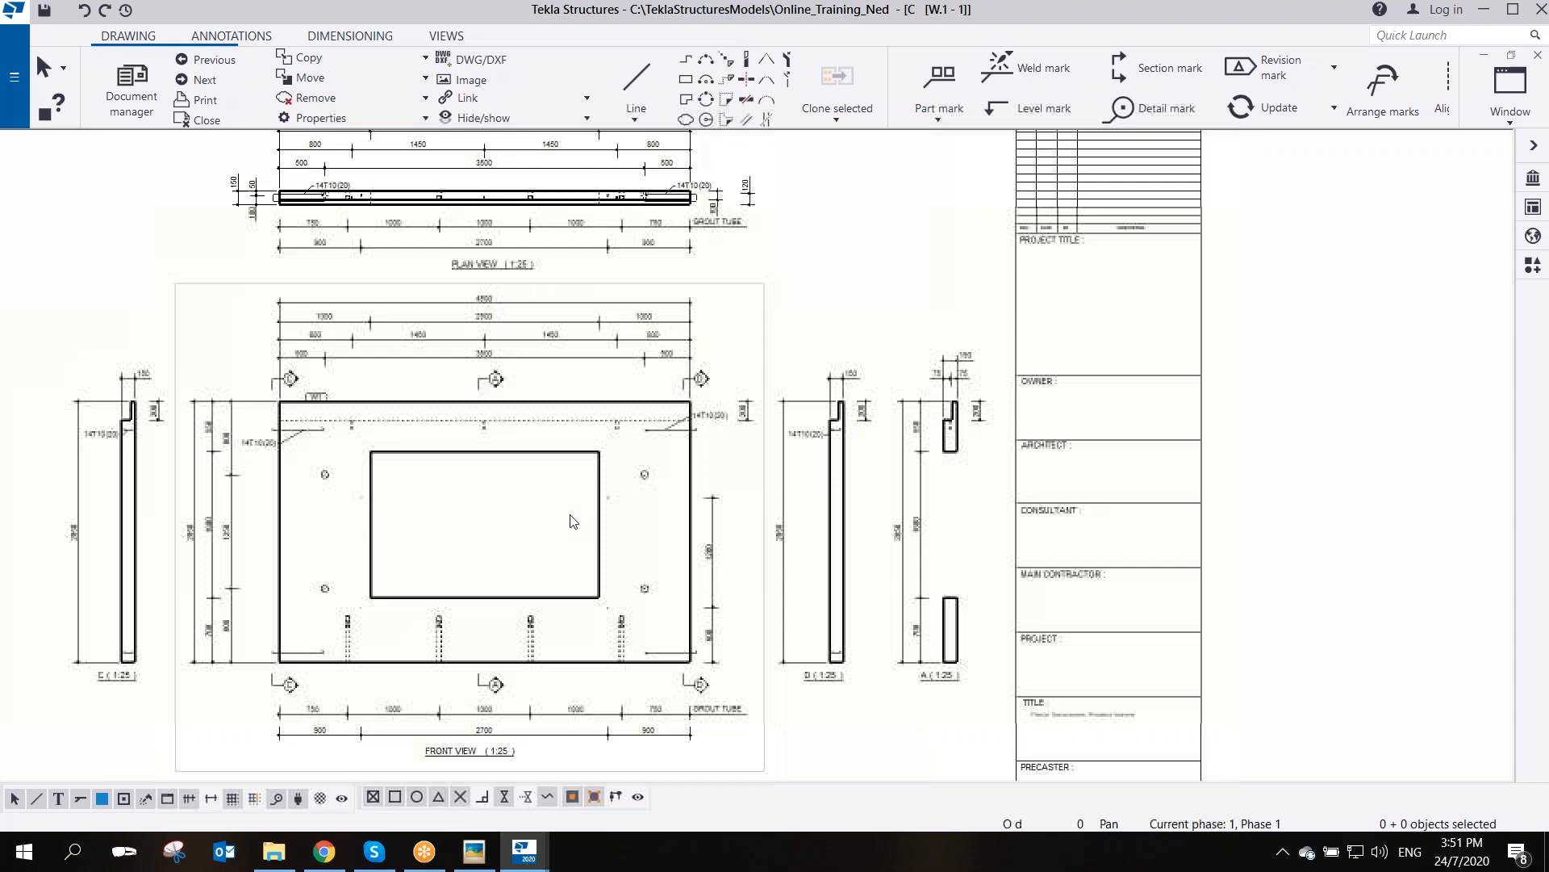
pyautogui.moveTo(633, 518); pyautogui.dragTo(724, 527, button='middle')
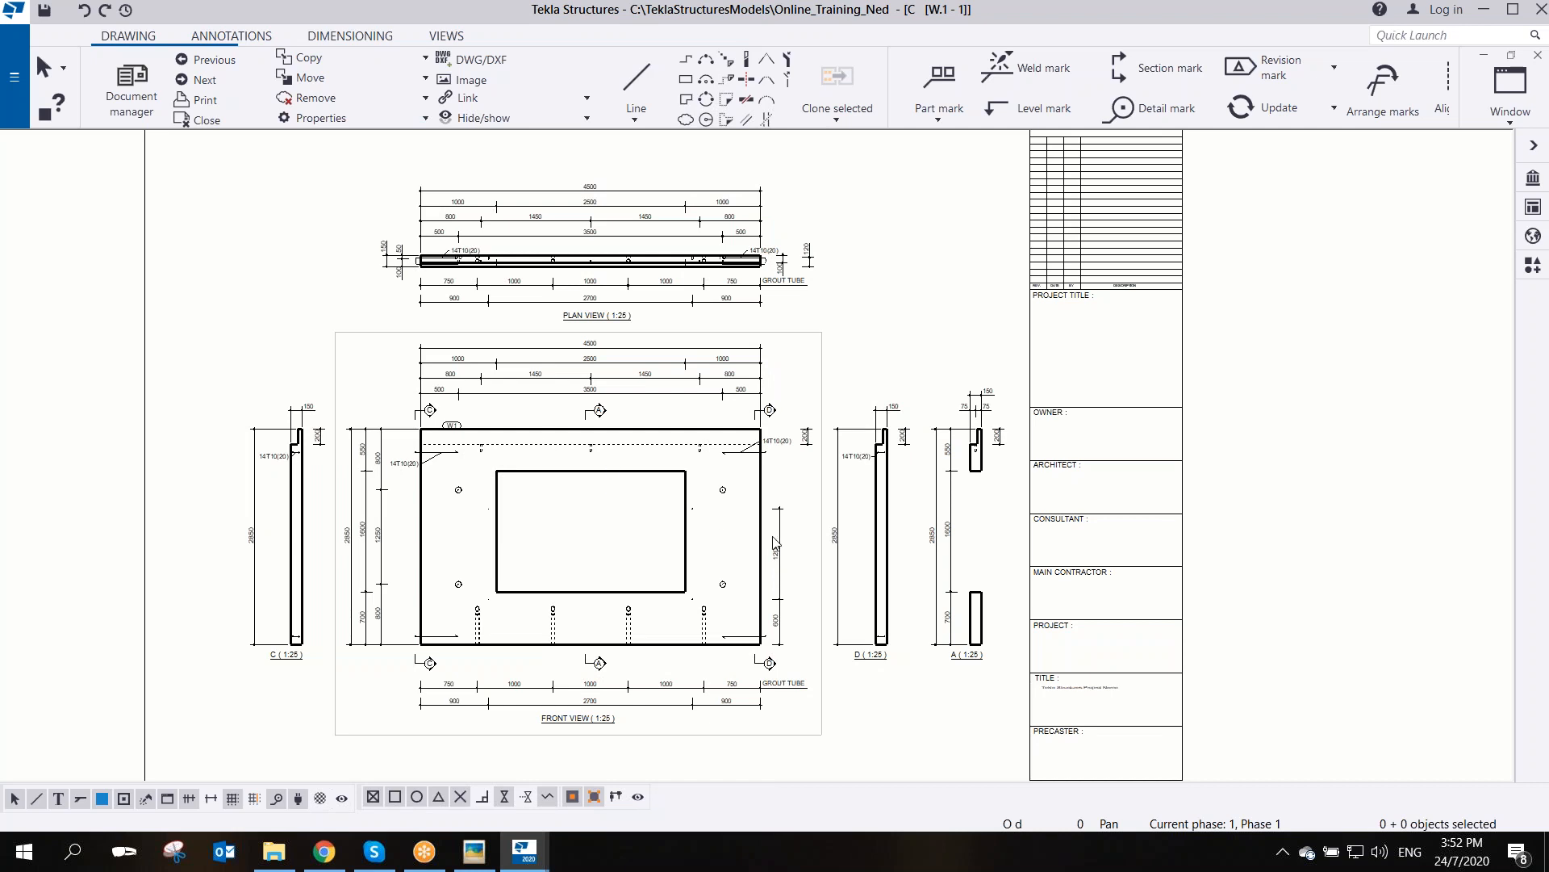
pyautogui.scroll(5, 828, 421)
pyautogui.scroll(-5, 827, 422)
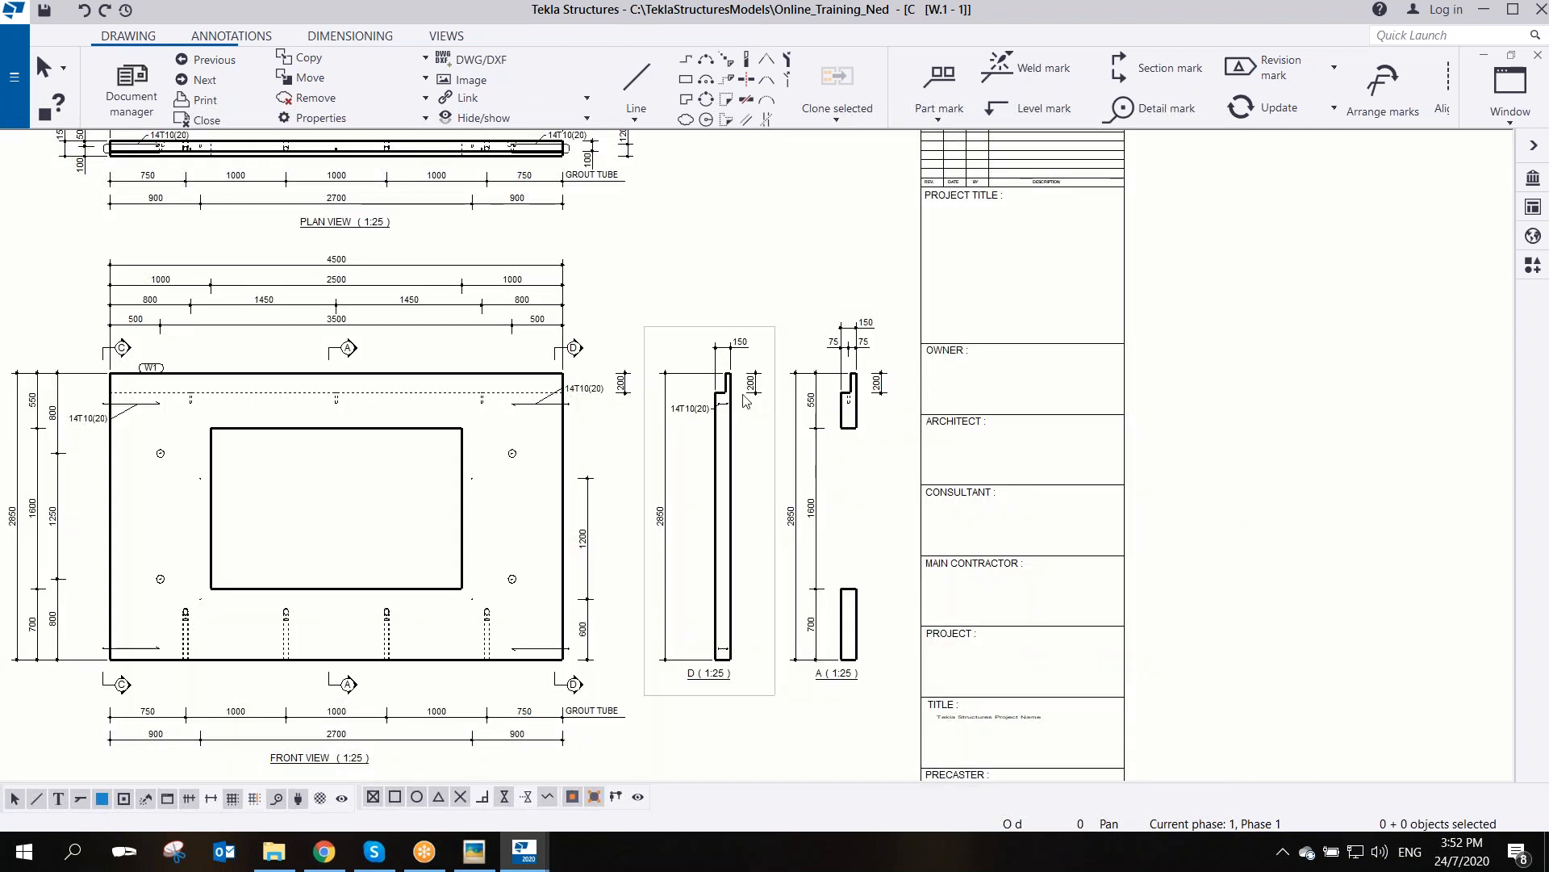
# - Create a detail view around the top notch in section A and place it beside the plan view
pyautogui.scroll(3, 747, 401)
pyautogui.scroll(5, 746, 401)
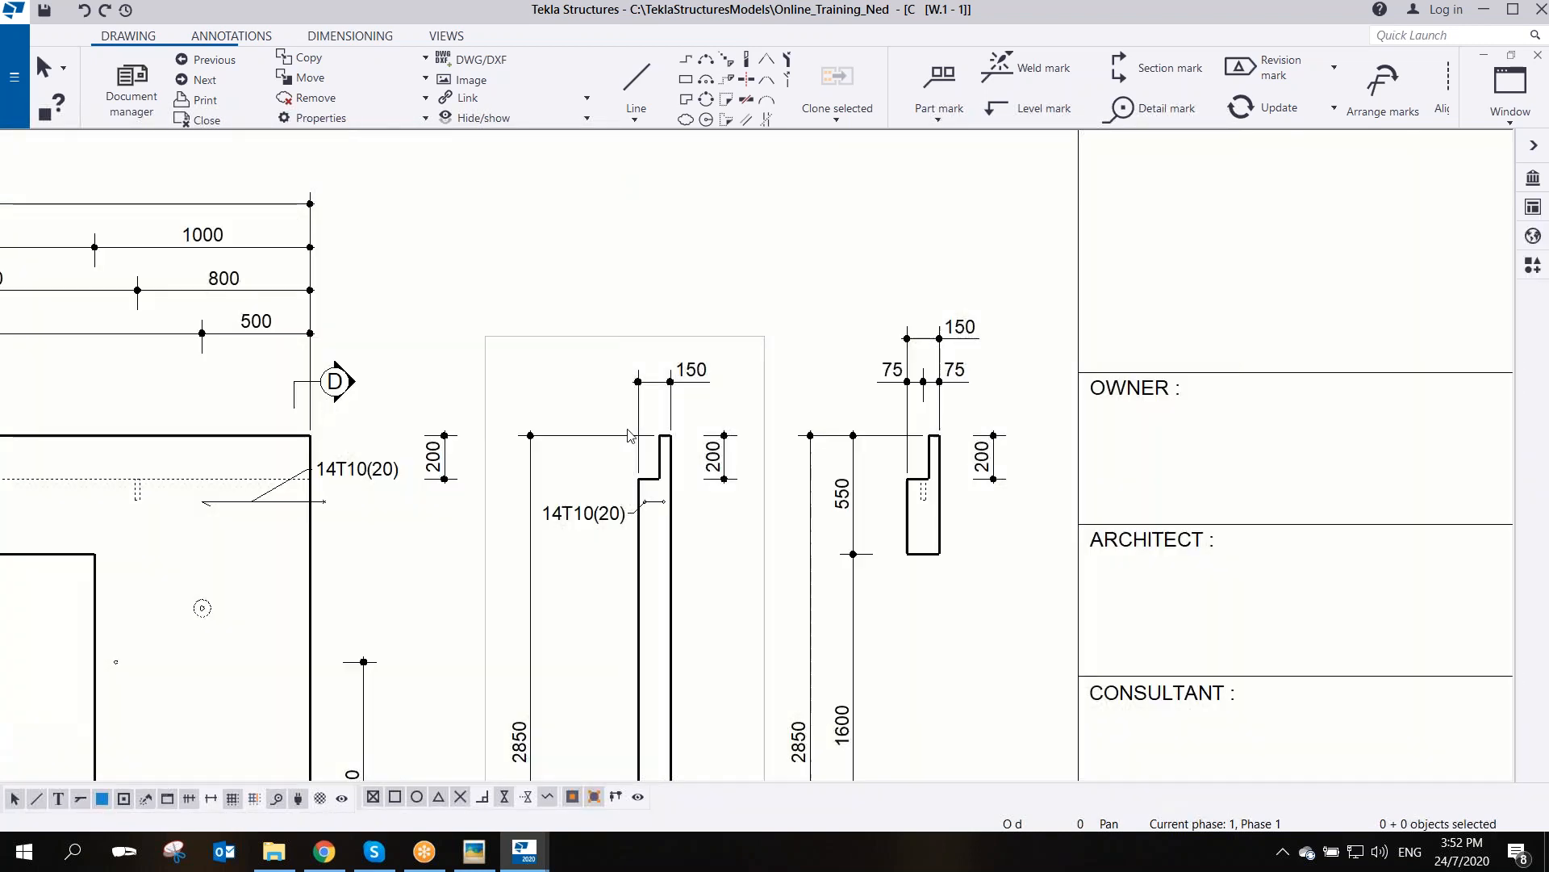
pyautogui.moveTo(1254, 509); pyautogui.dragTo(712, 489, button='middle')
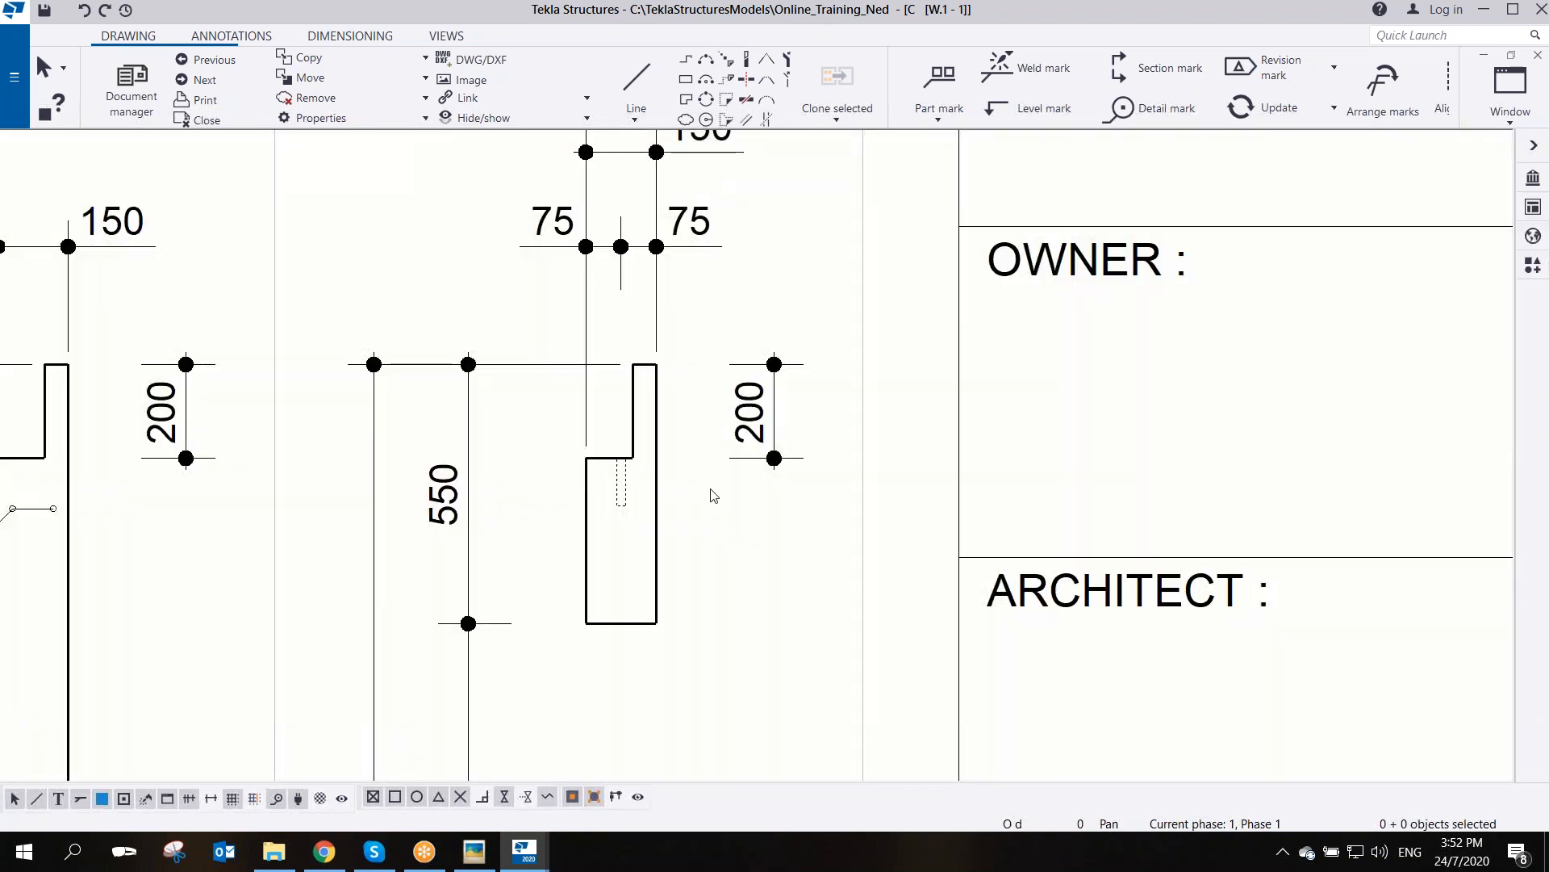
pyautogui.scroll(-2, 598, 474)
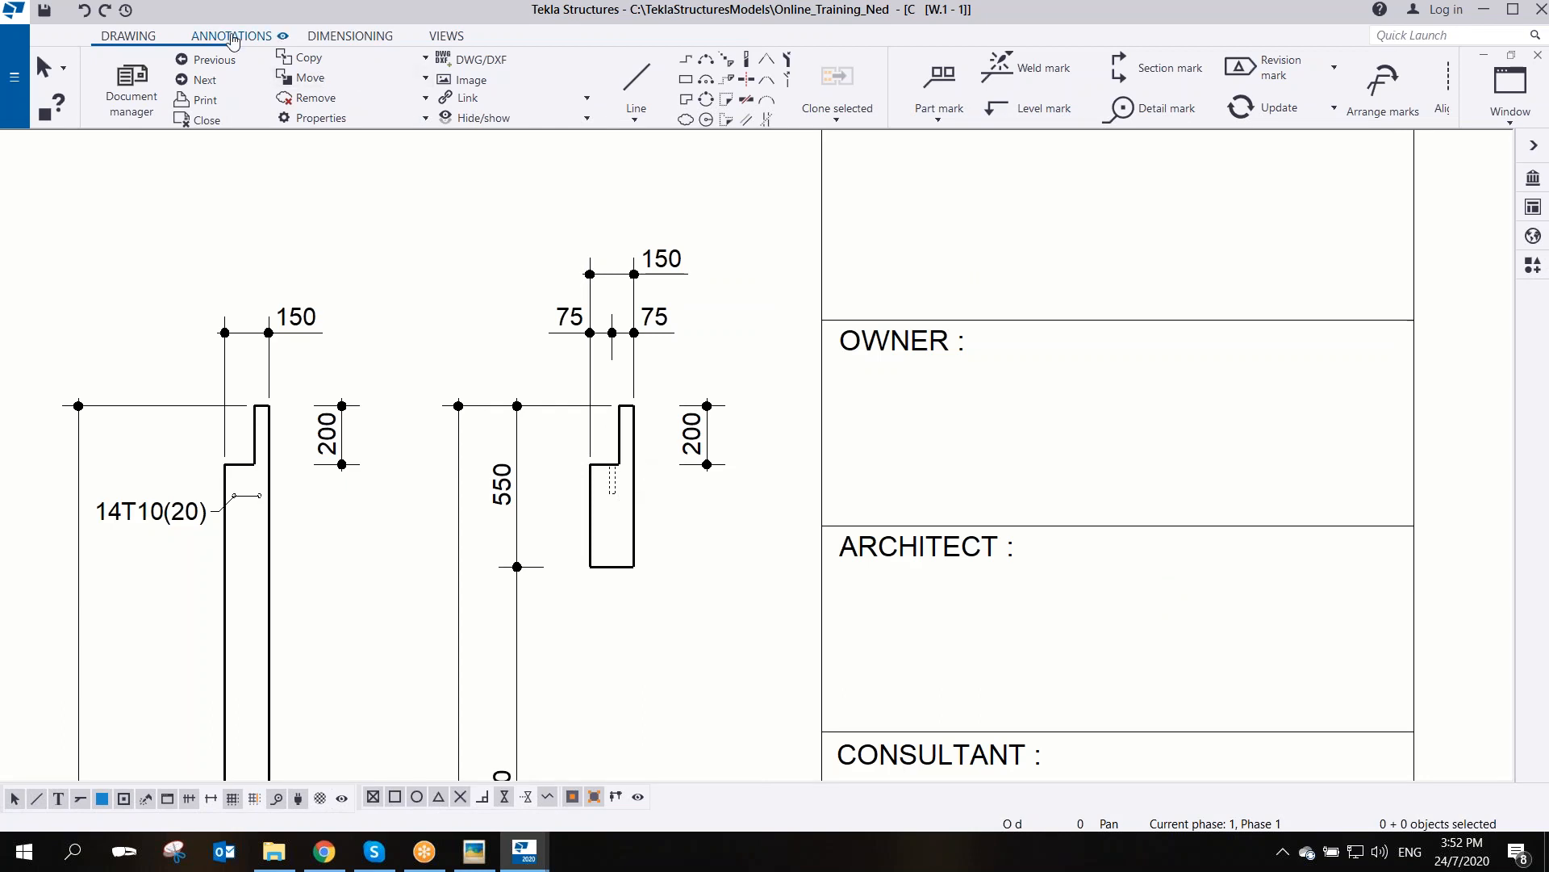
pyautogui.click(448, 37)
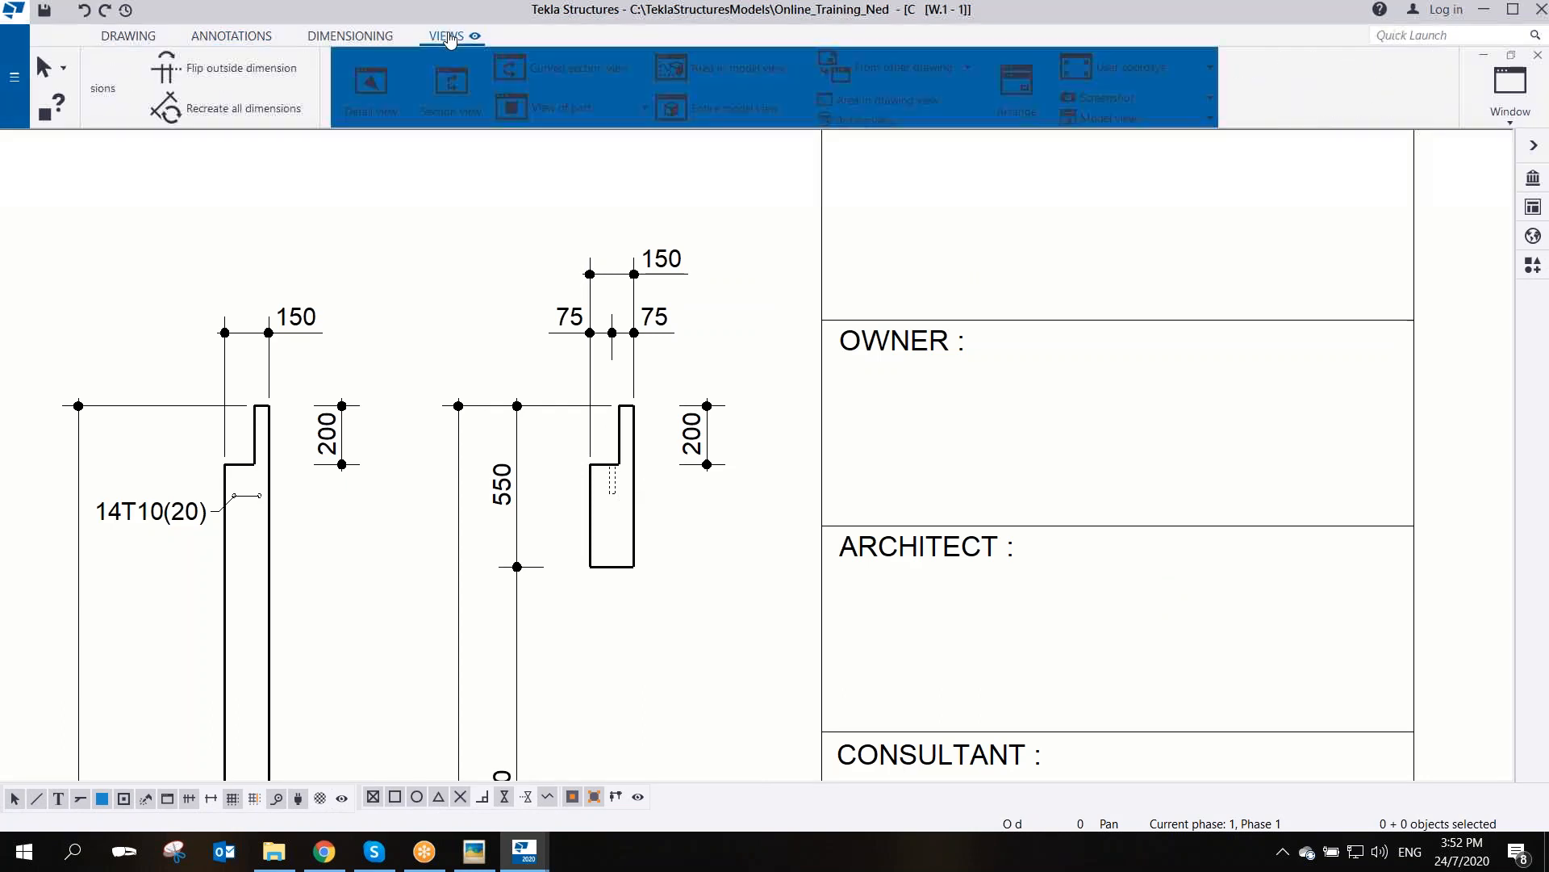
pyautogui.click(142, 114)
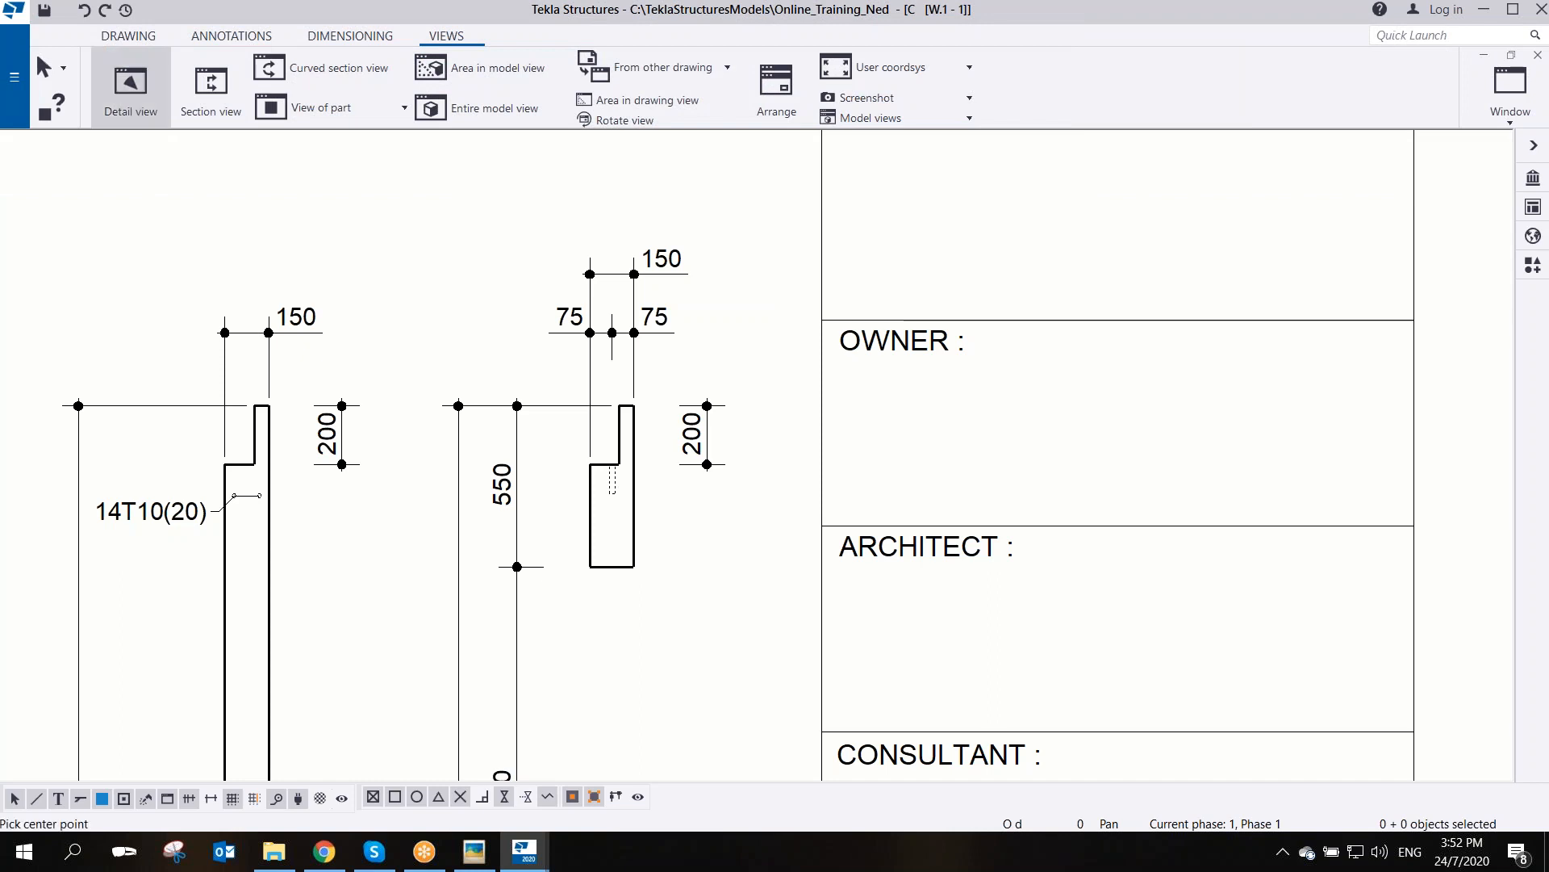
pyautogui.click(614, 453)
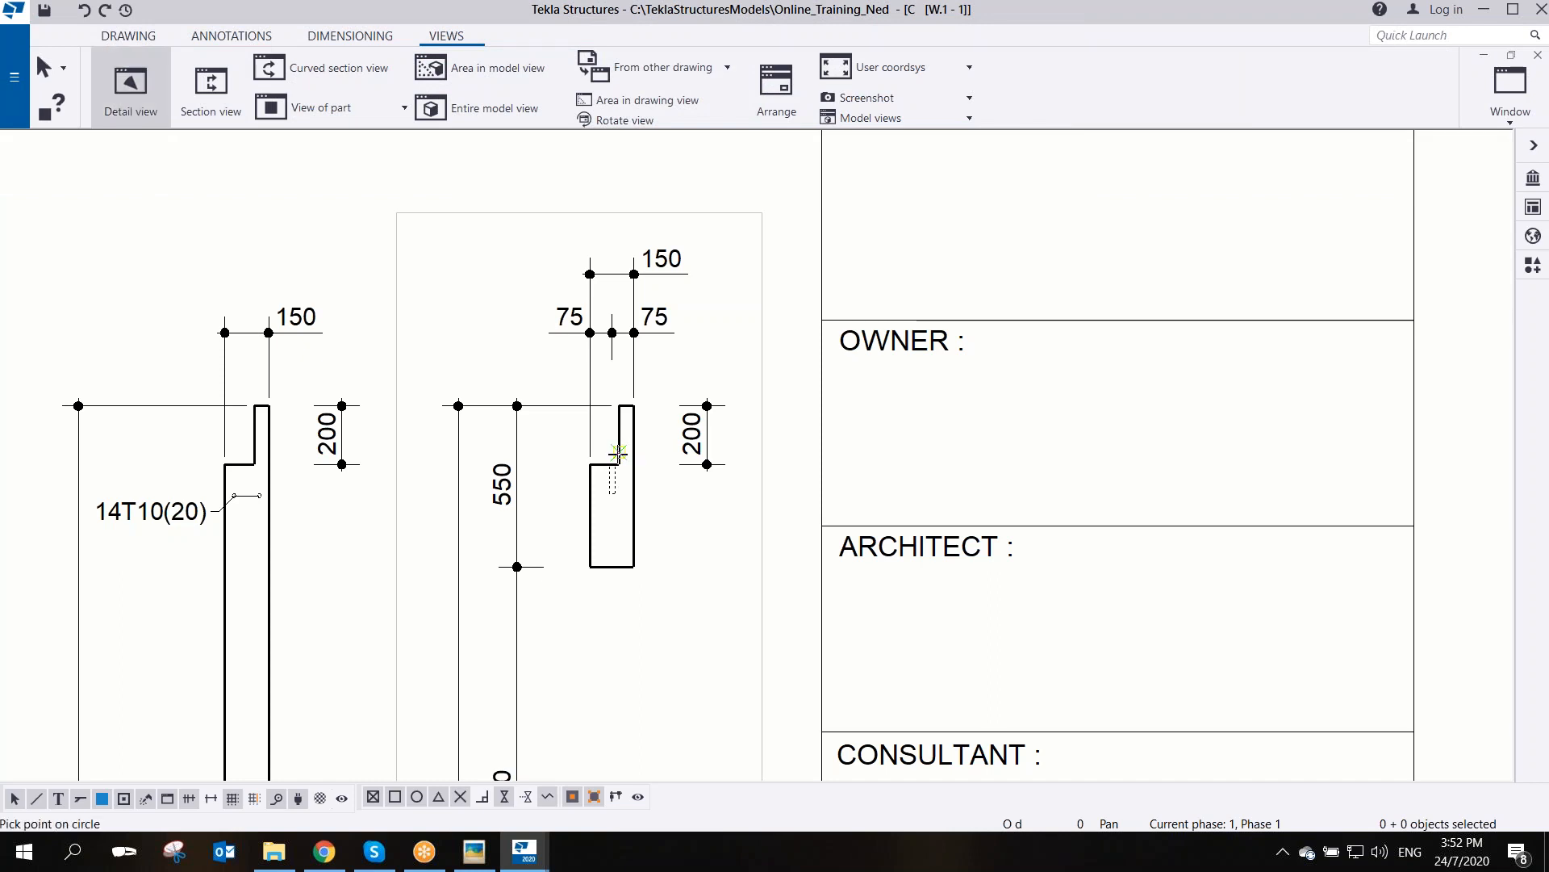
pyautogui.click(680, 515)
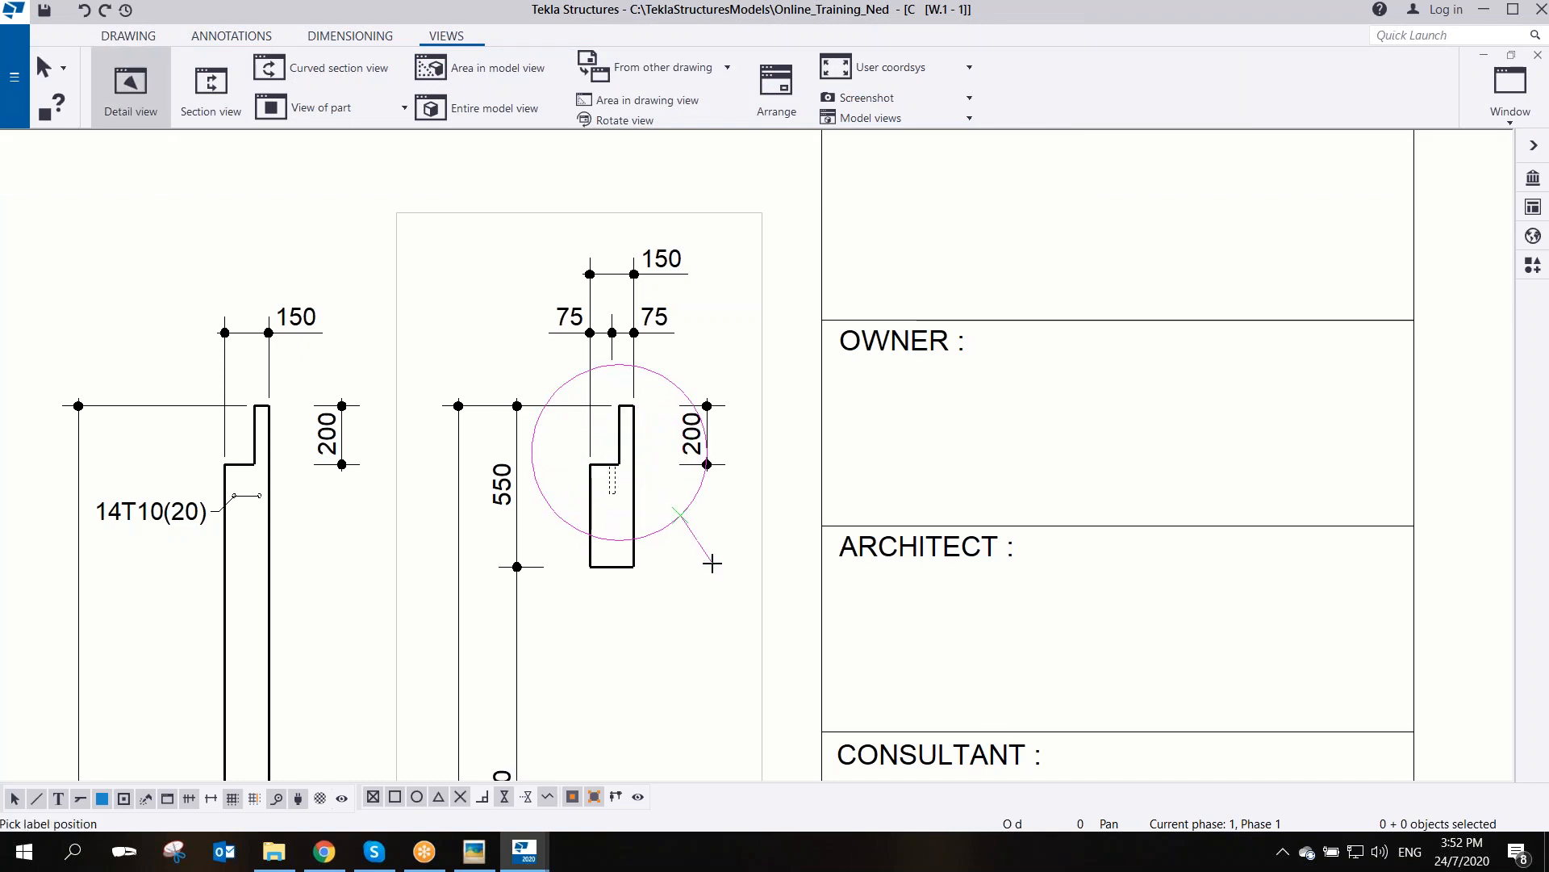
pyautogui.scroll(-5, 727, 569)
pyautogui.click(570, 240)
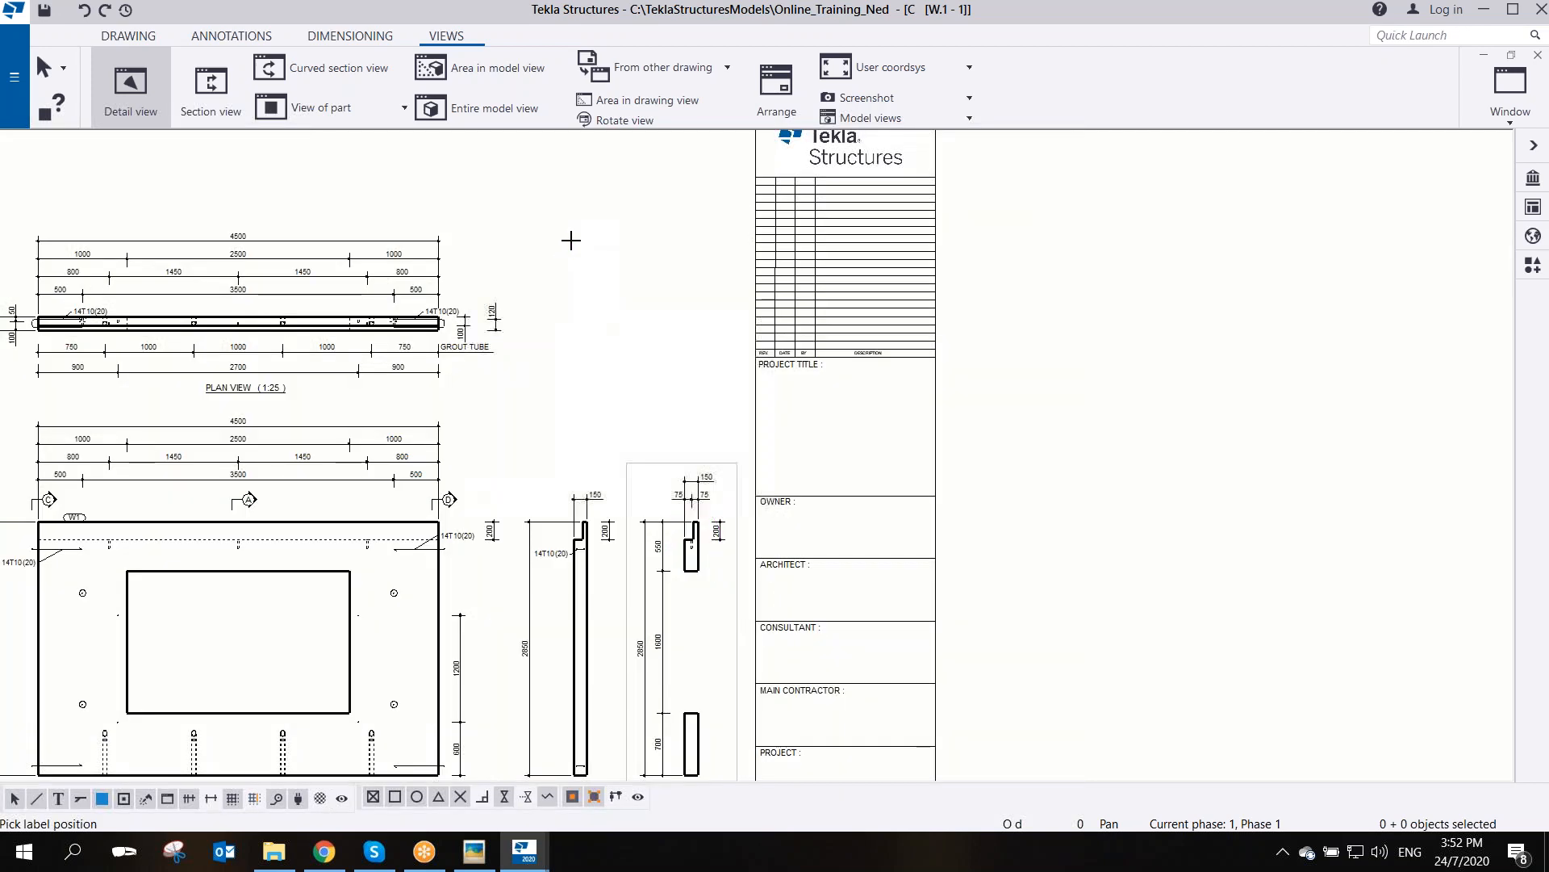
pyautogui.scroll(-2, 605, 286)
pyautogui.rightClick(625, 253)
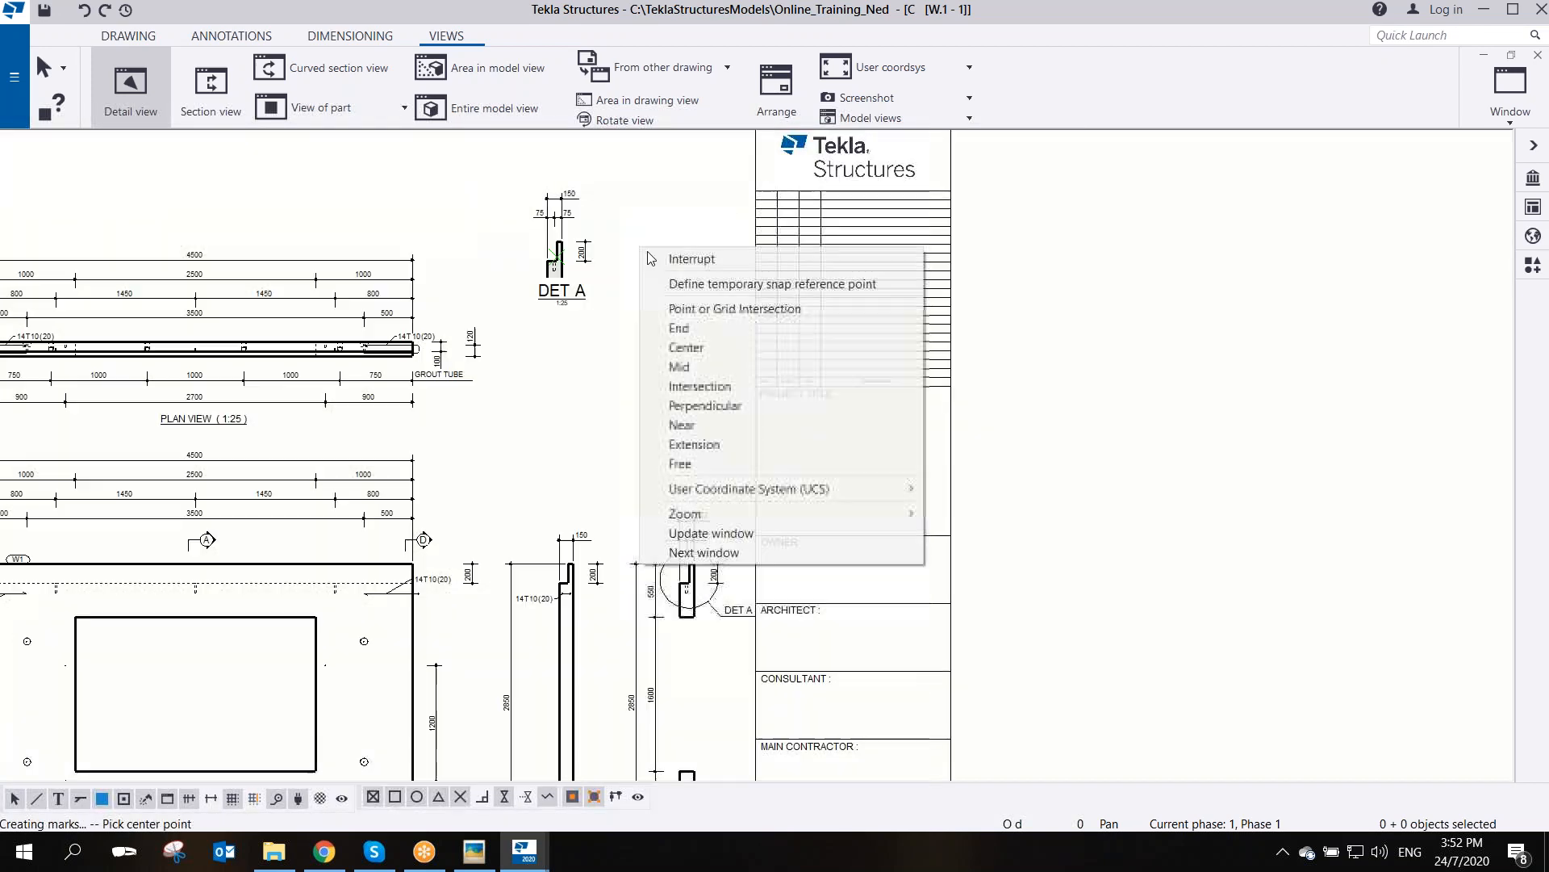
pyautogui.click(668, 252)
# - Set the scale of detail view A to 1/10 and apply it to the view
pyautogui.scroll(4, 638, 266)
pyautogui.moveTo(633, 287); pyautogui.dragTo(768, 412)
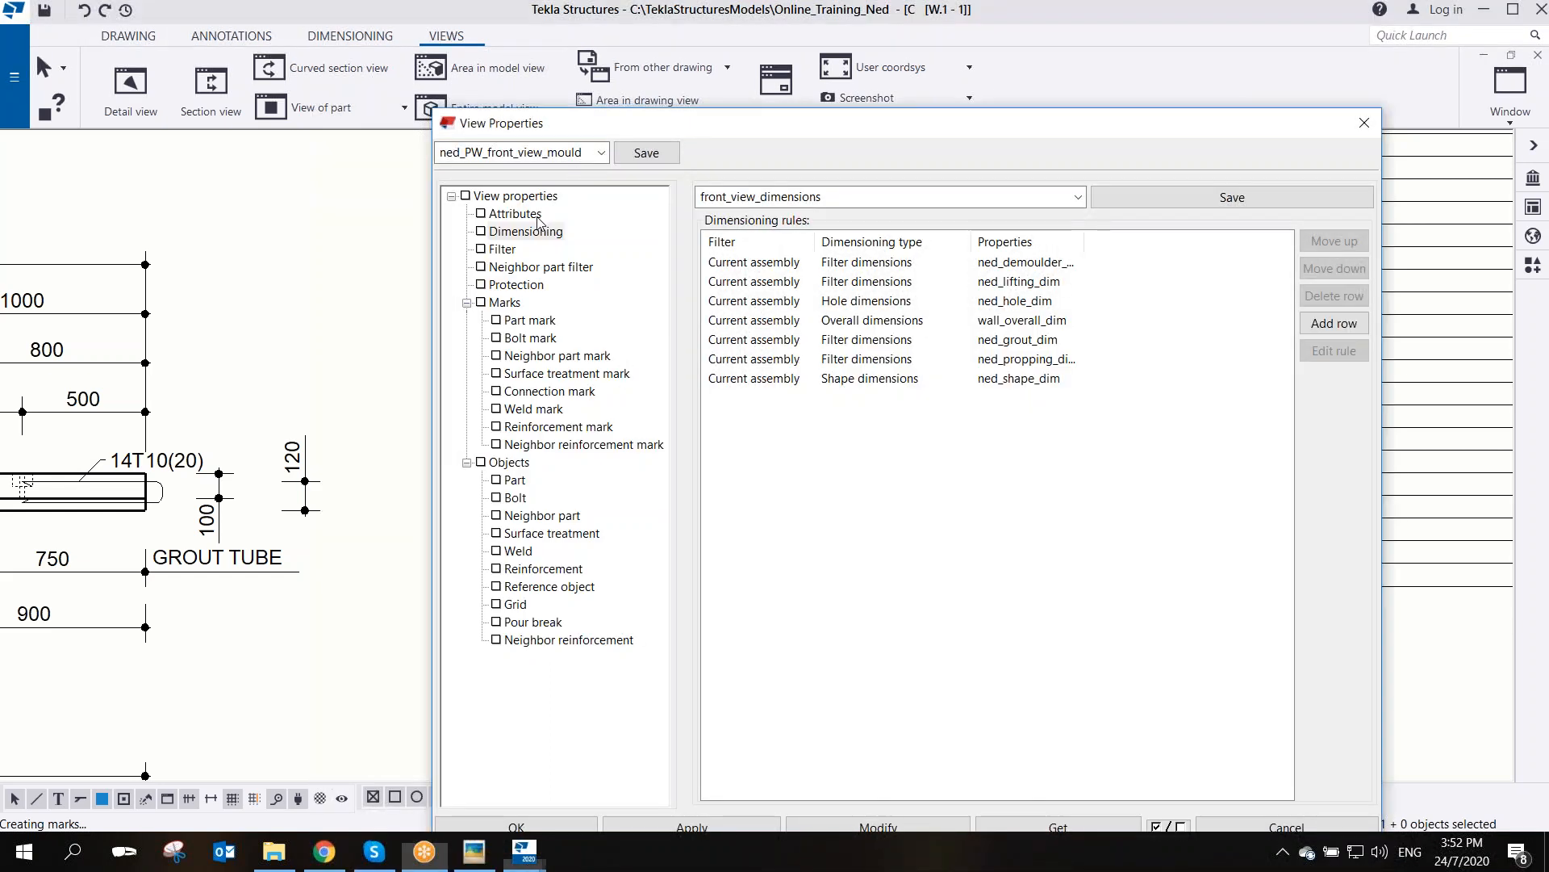
pyautogui.click(539, 215)
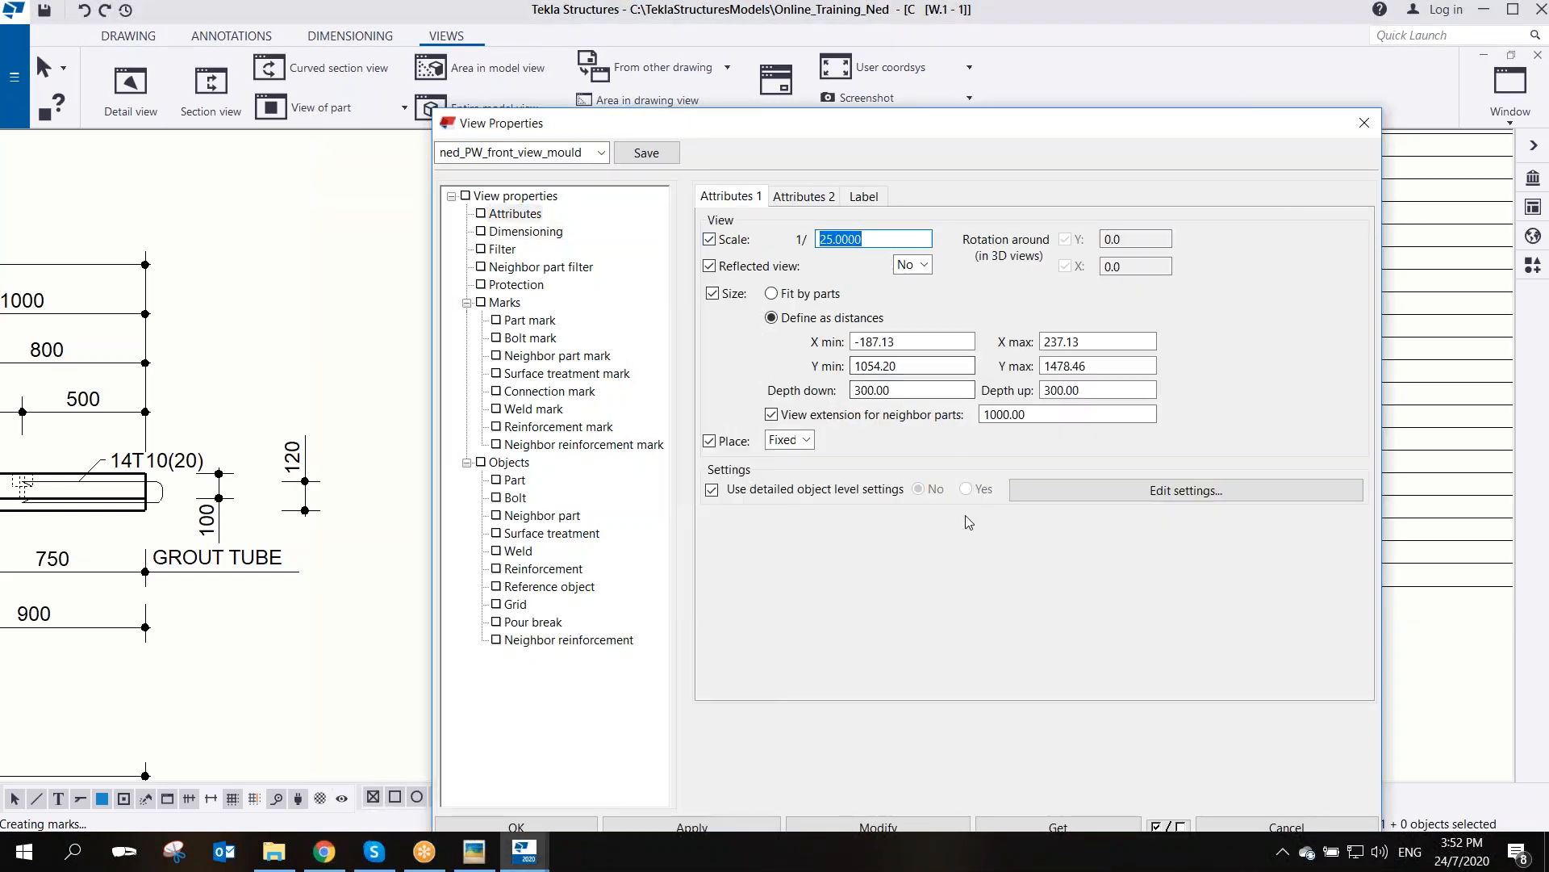
pyautogui.write('10')
pyautogui.moveTo(844, 125); pyautogui.dragTo(1075, 112)
pyautogui.moveTo(621, 484); pyautogui.dragTo(372, 469, button='middle')
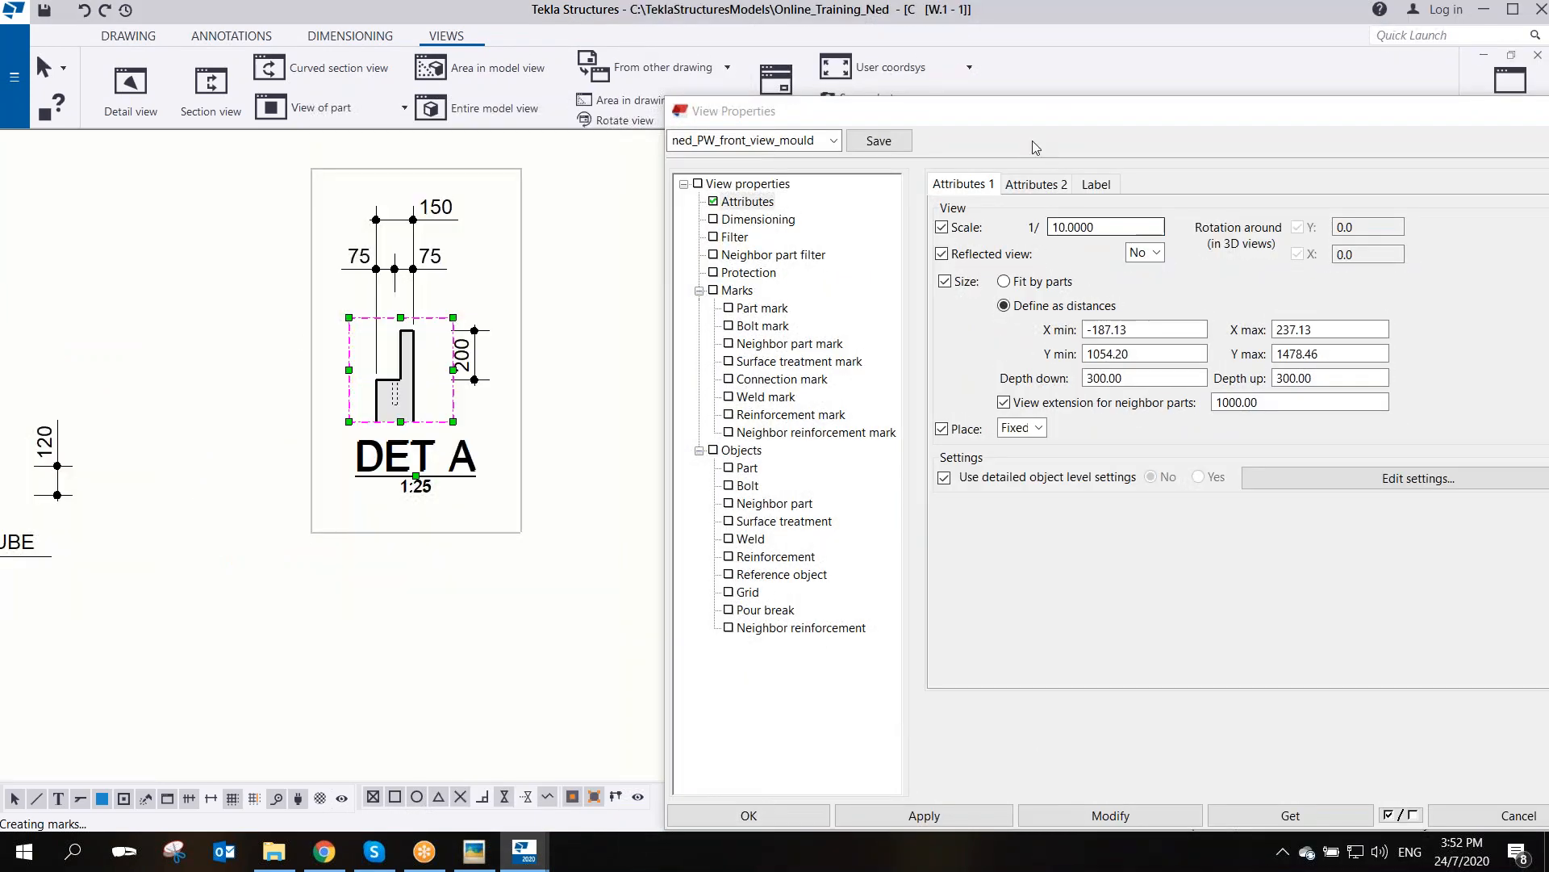
pyautogui.moveTo(992, 114); pyautogui.dragTo(885, 50)
pyautogui.click(1038, 759)
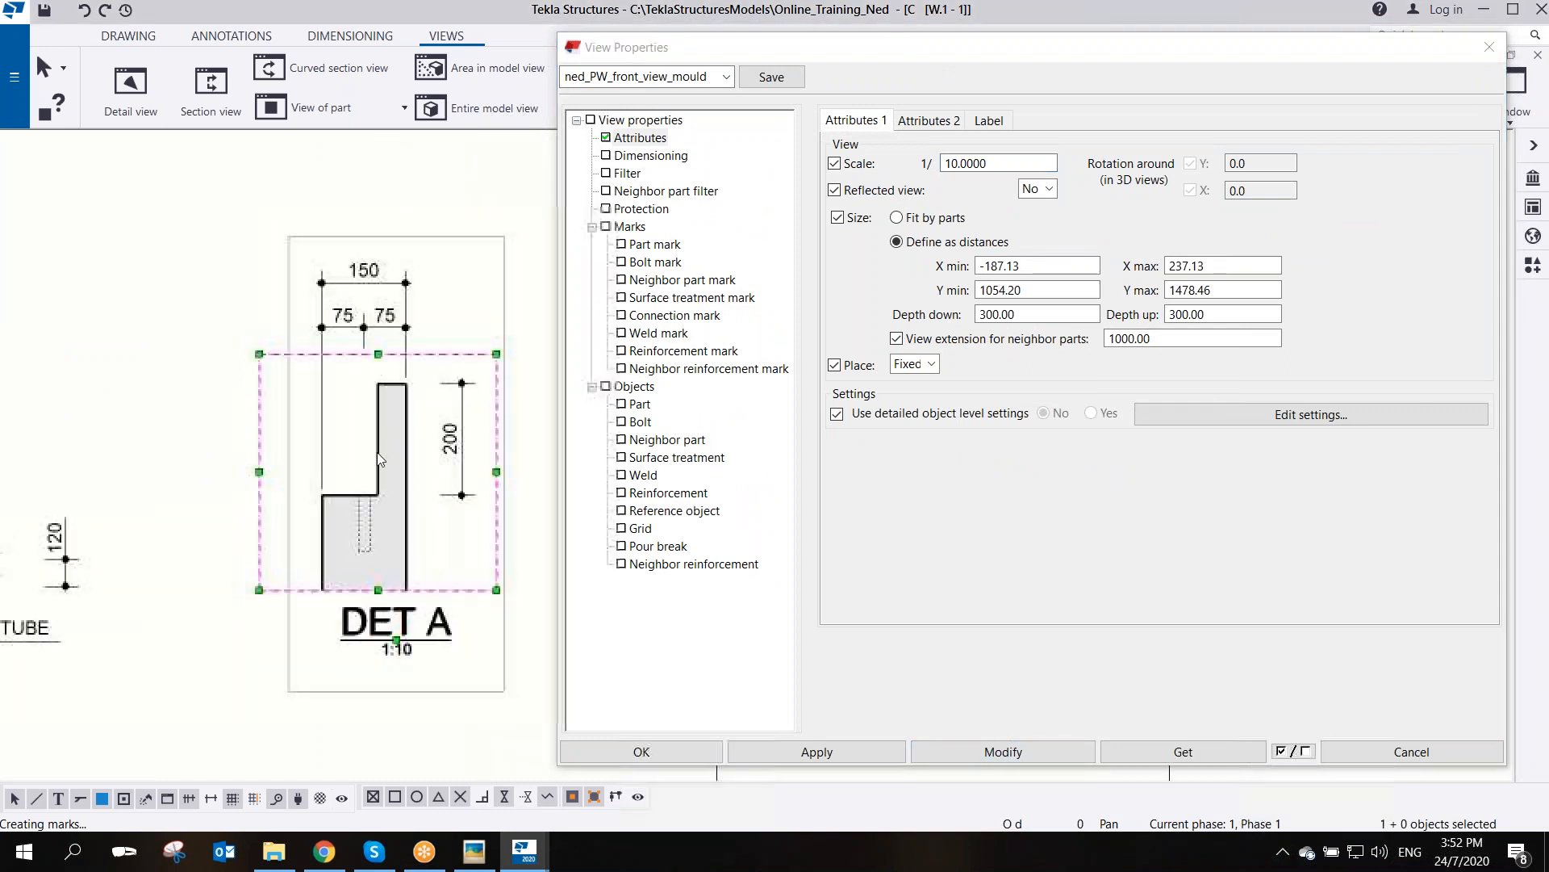
# - Set the section fill type of parts in the detail view to None and apply the change
pyautogui.click(639, 404)
pyautogui.click(972, 151)
pyautogui.moveTo(976, 47); pyautogui.dragTo(756, 44)
pyautogui.click(1088, 218)
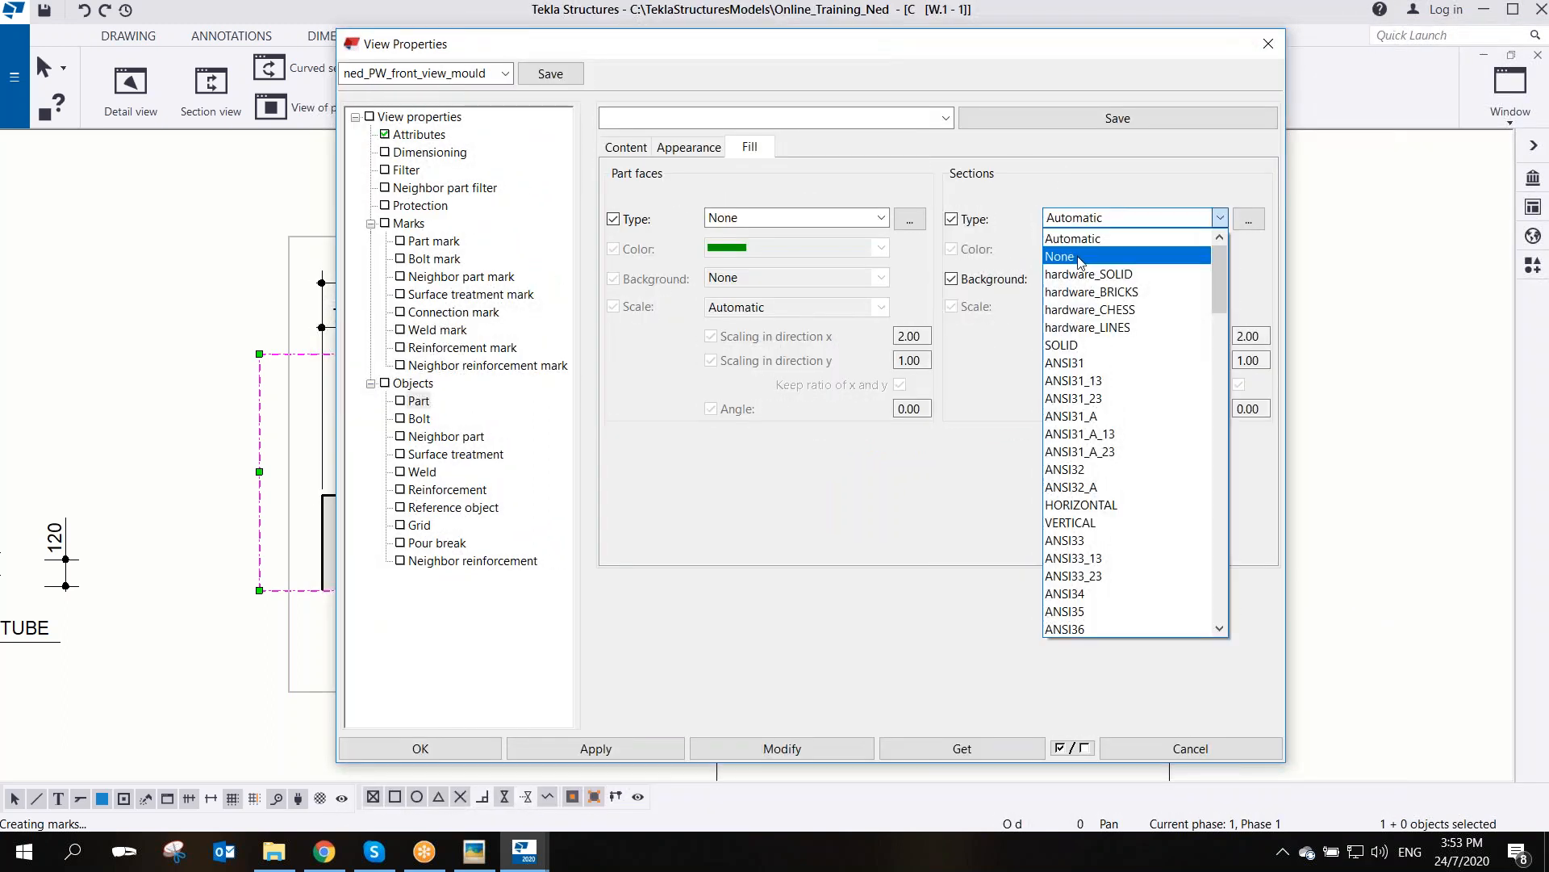
pyautogui.click(1073, 255)
pyautogui.click(792, 751)
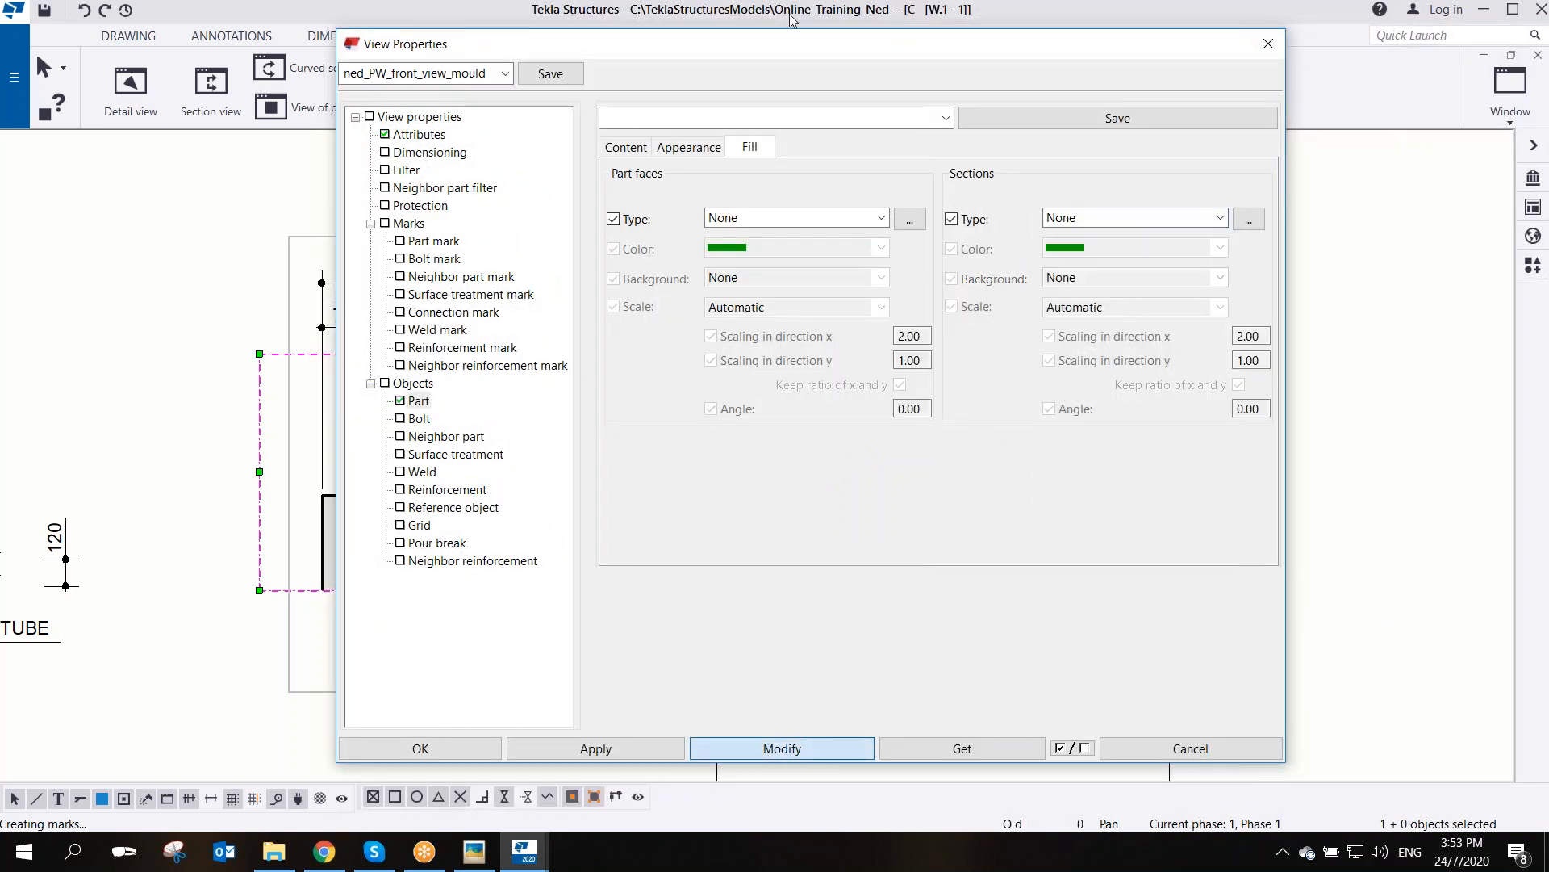
pyautogui.moveTo(741, 42); pyautogui.dragTo(906, 75)
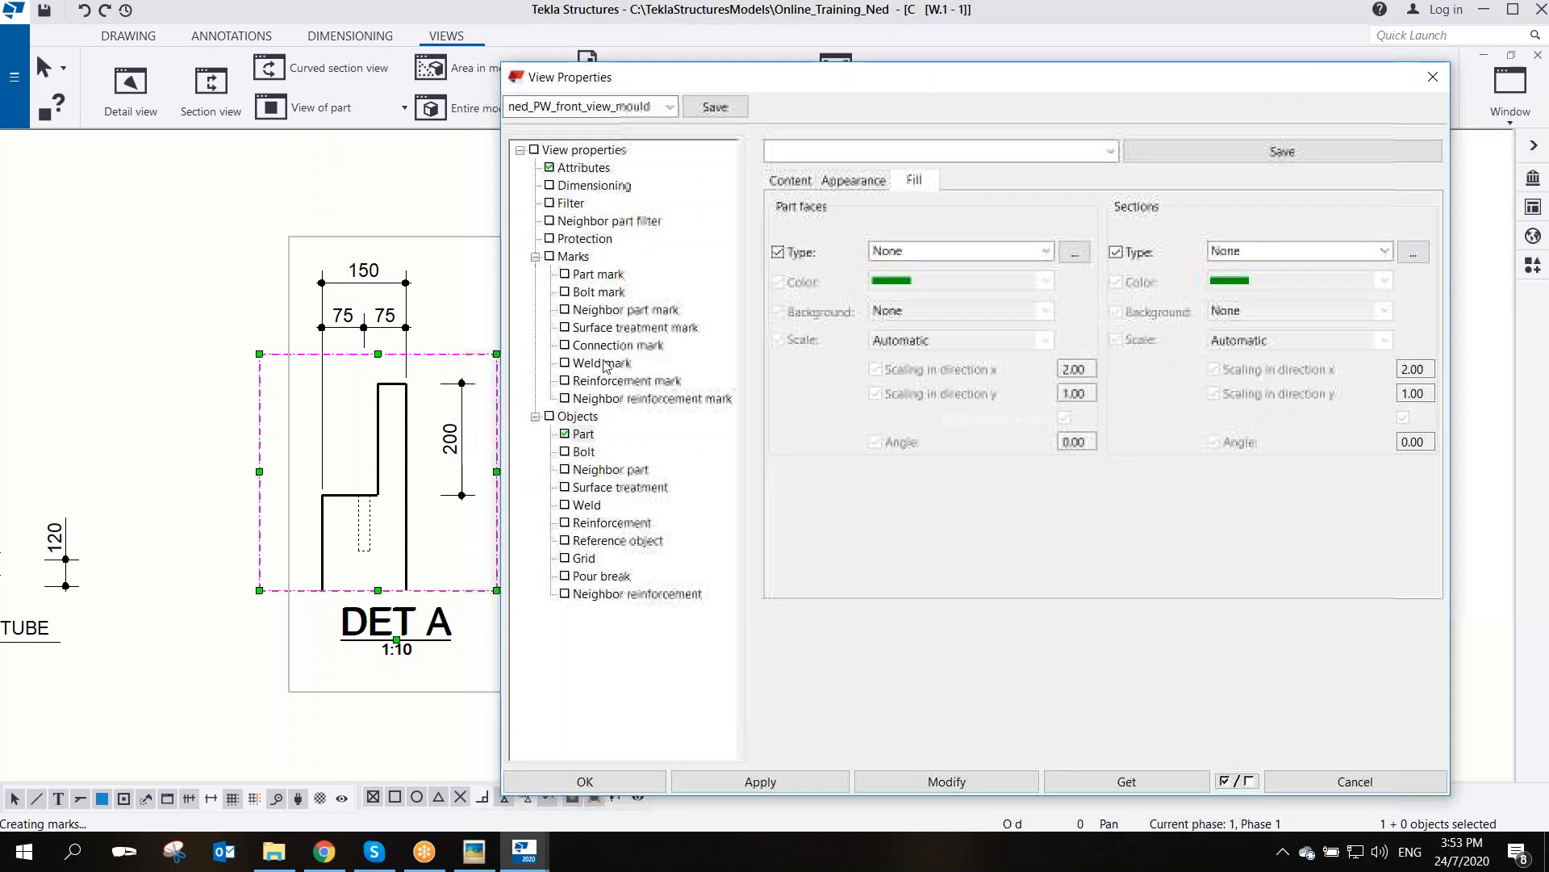
# - Save the view properties under the name "ned_PW_detail view"
pyautogui.doubleClick(599, 113)
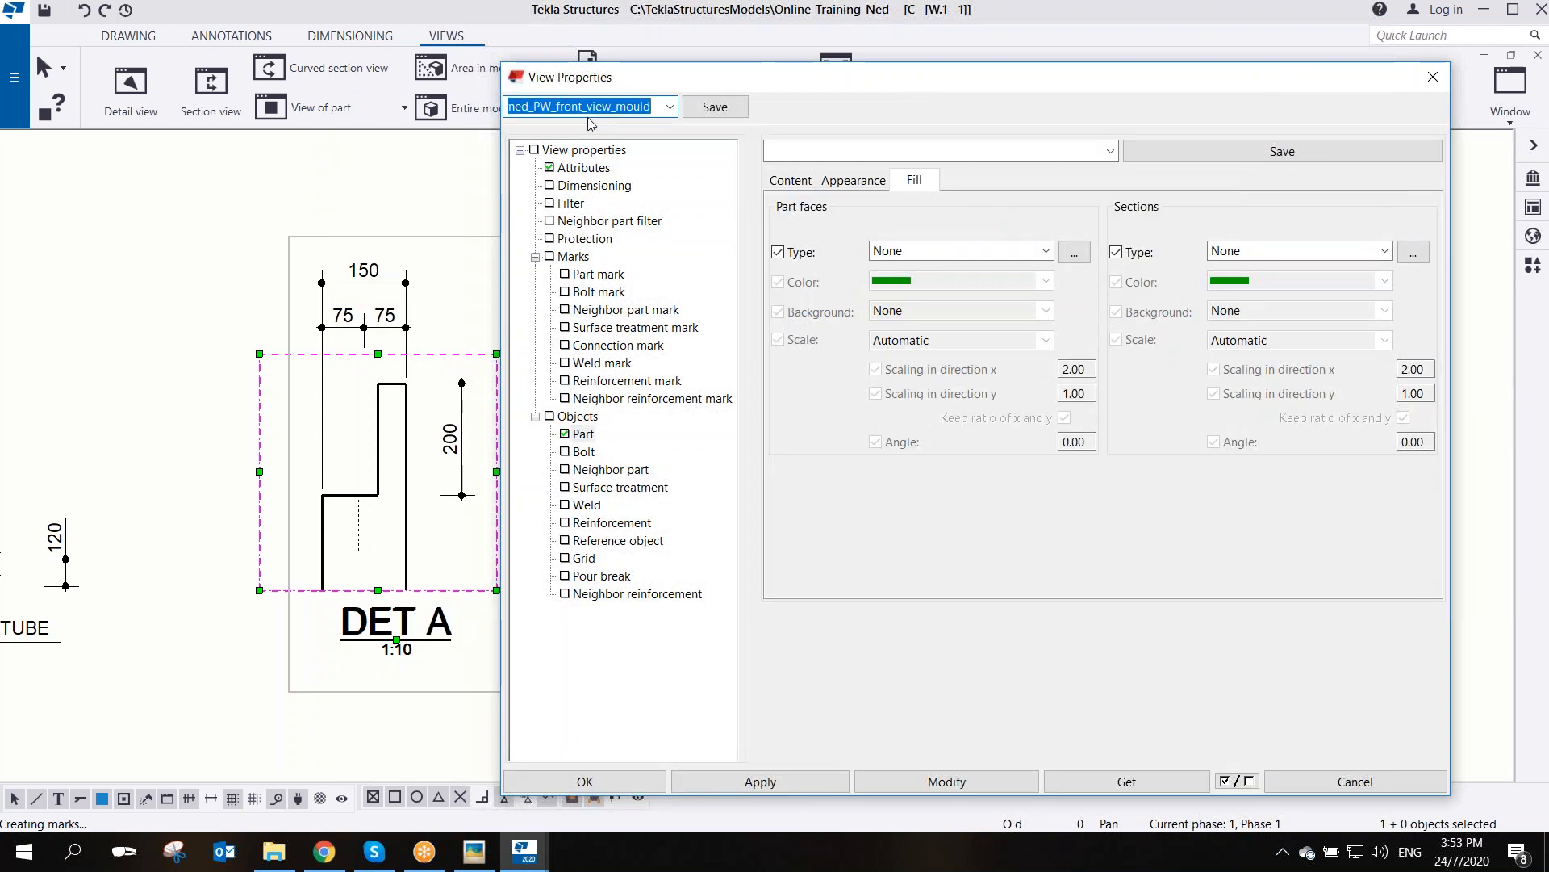
pyautogui.click(588, 115)
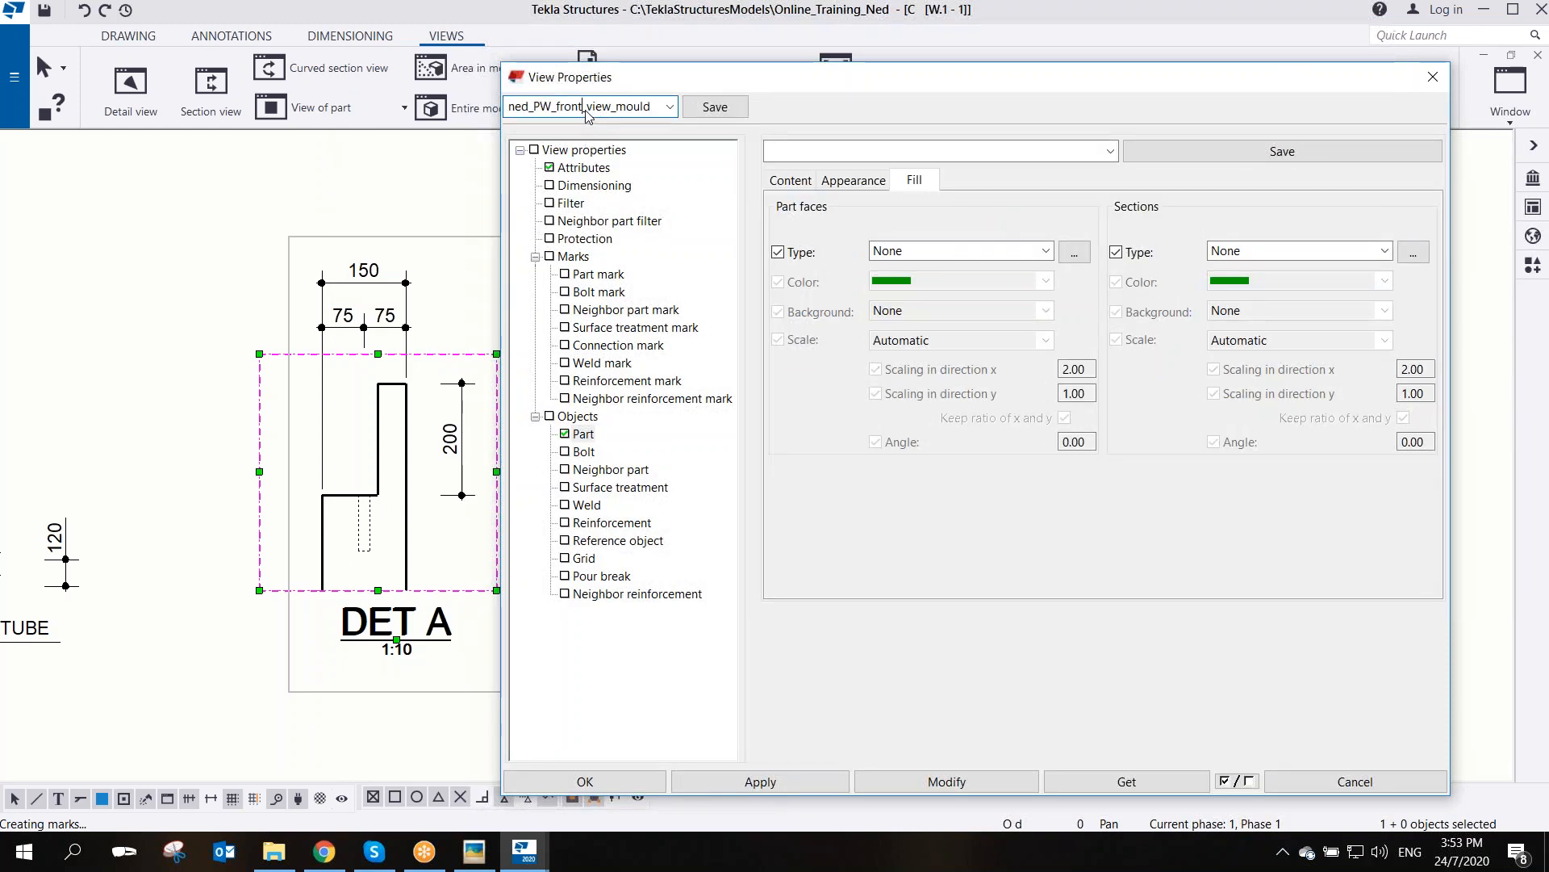
pyautogui.moveTo(653, 115); pyautogui.dragTo(564, 125)
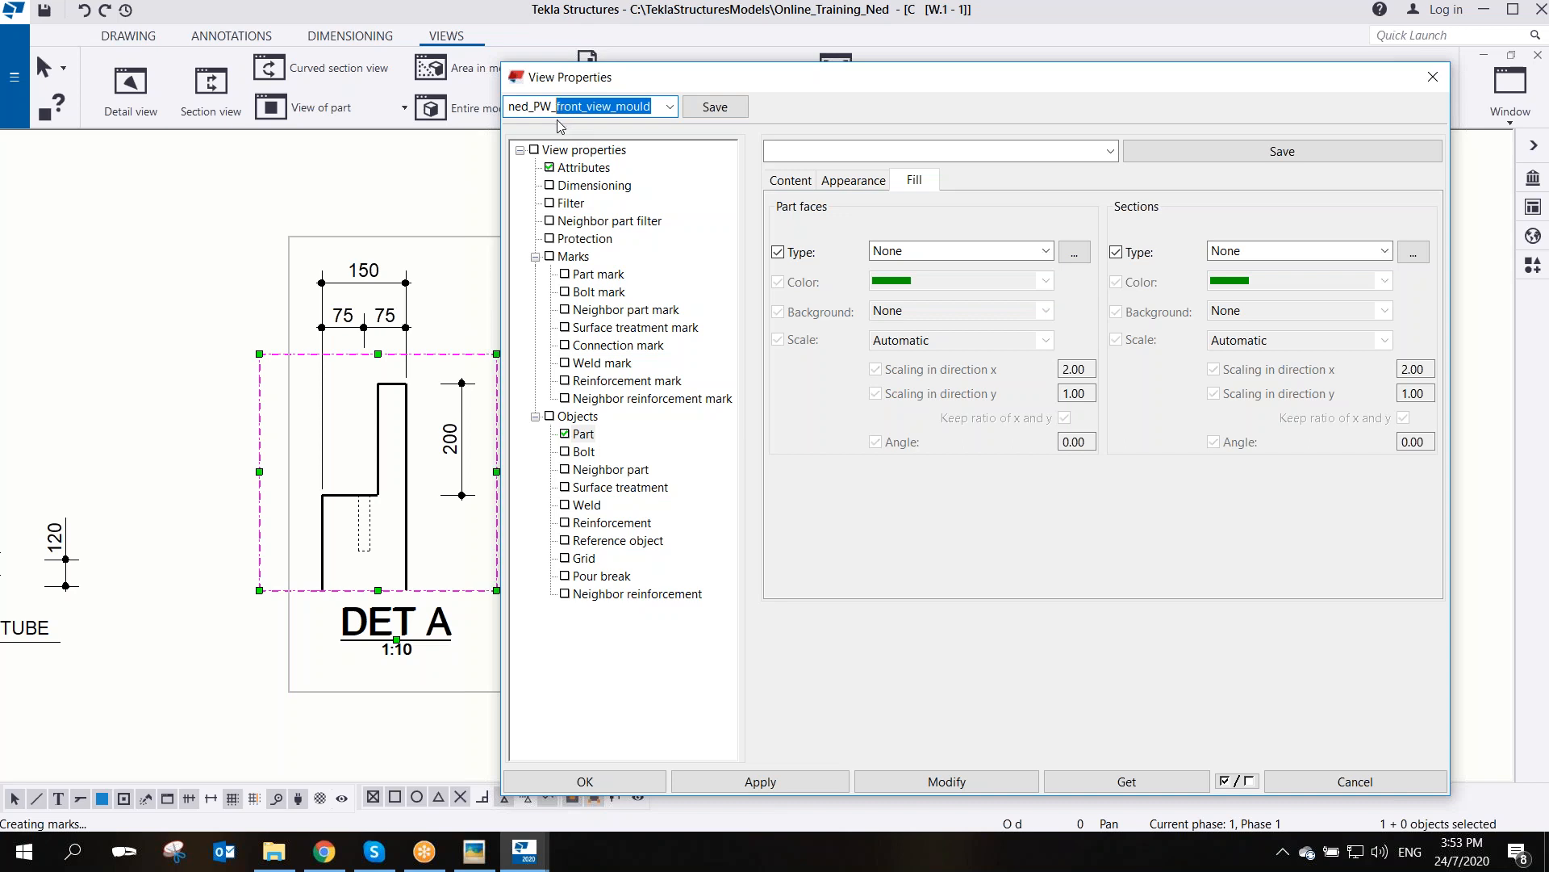
pyautogui.write('detail')
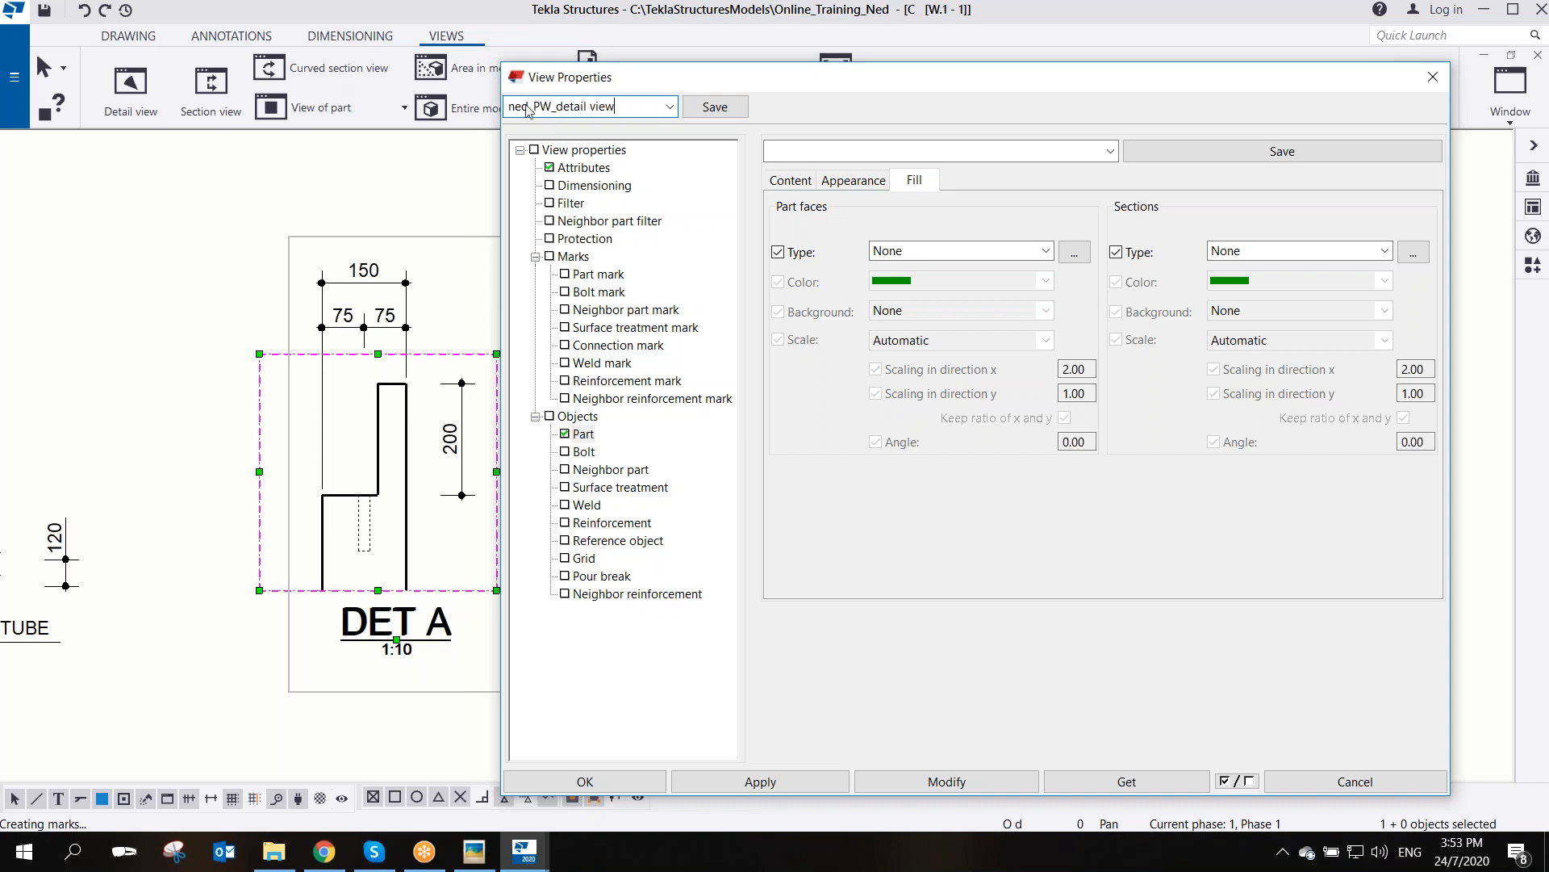
pyautogui.click(726, 112)
# - Delete all dimensioning rules from the detail view's properties and apply the change to the view
pyautogui.moveTo(422, 390); pyautogui.dragTo(333, 358, button='middle')
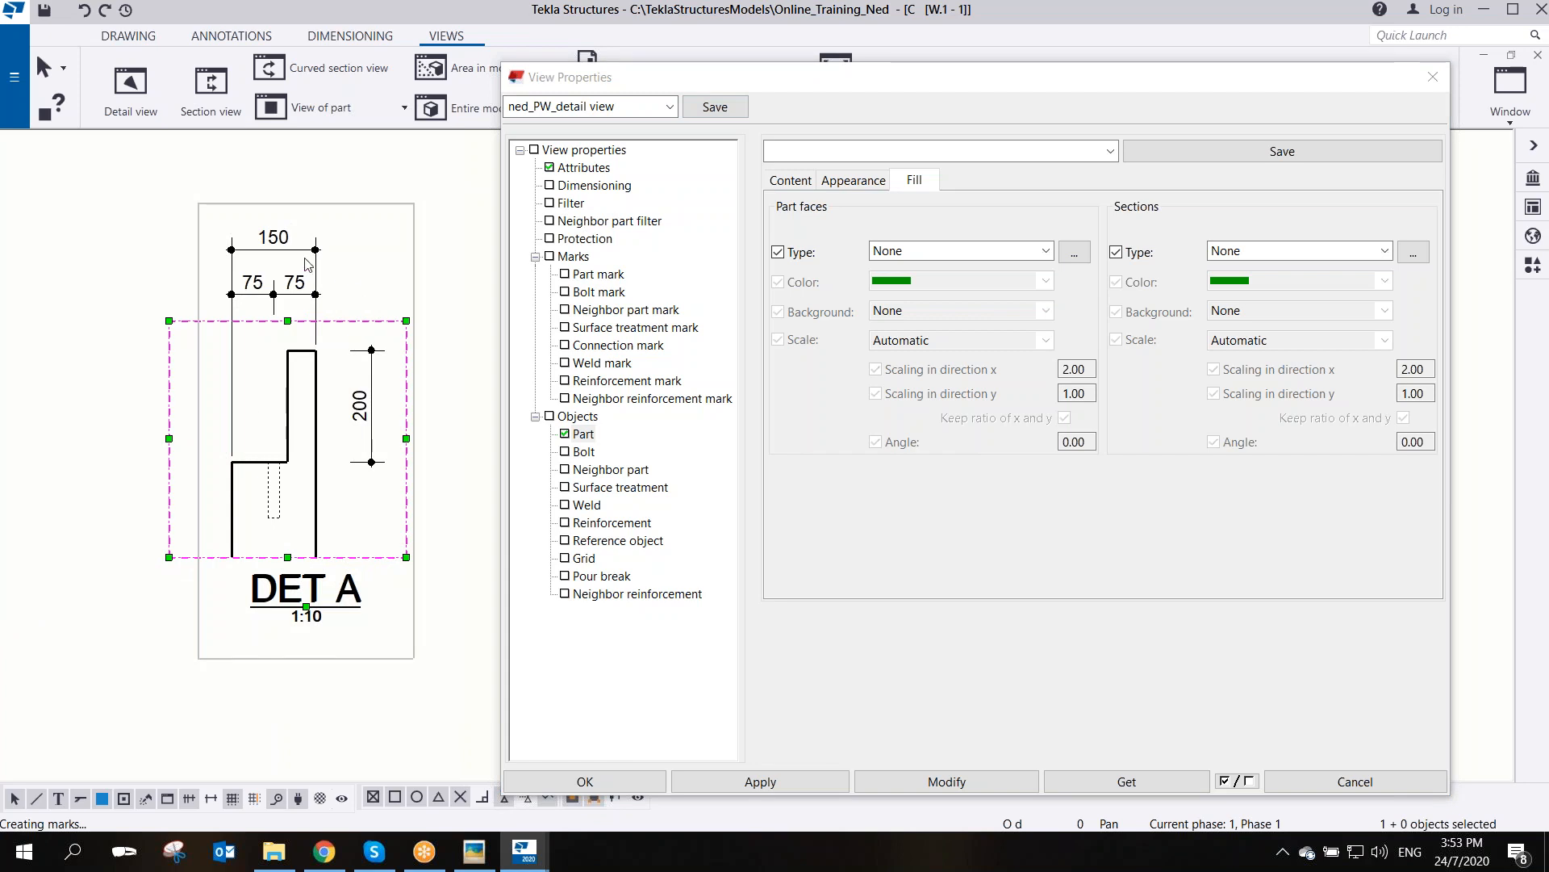
pyautogui.click(592, 187)
pyautogui.moveTo(912, 81); pyautogui.dragTo(662, 37)
pyautogui.click(837, 175)
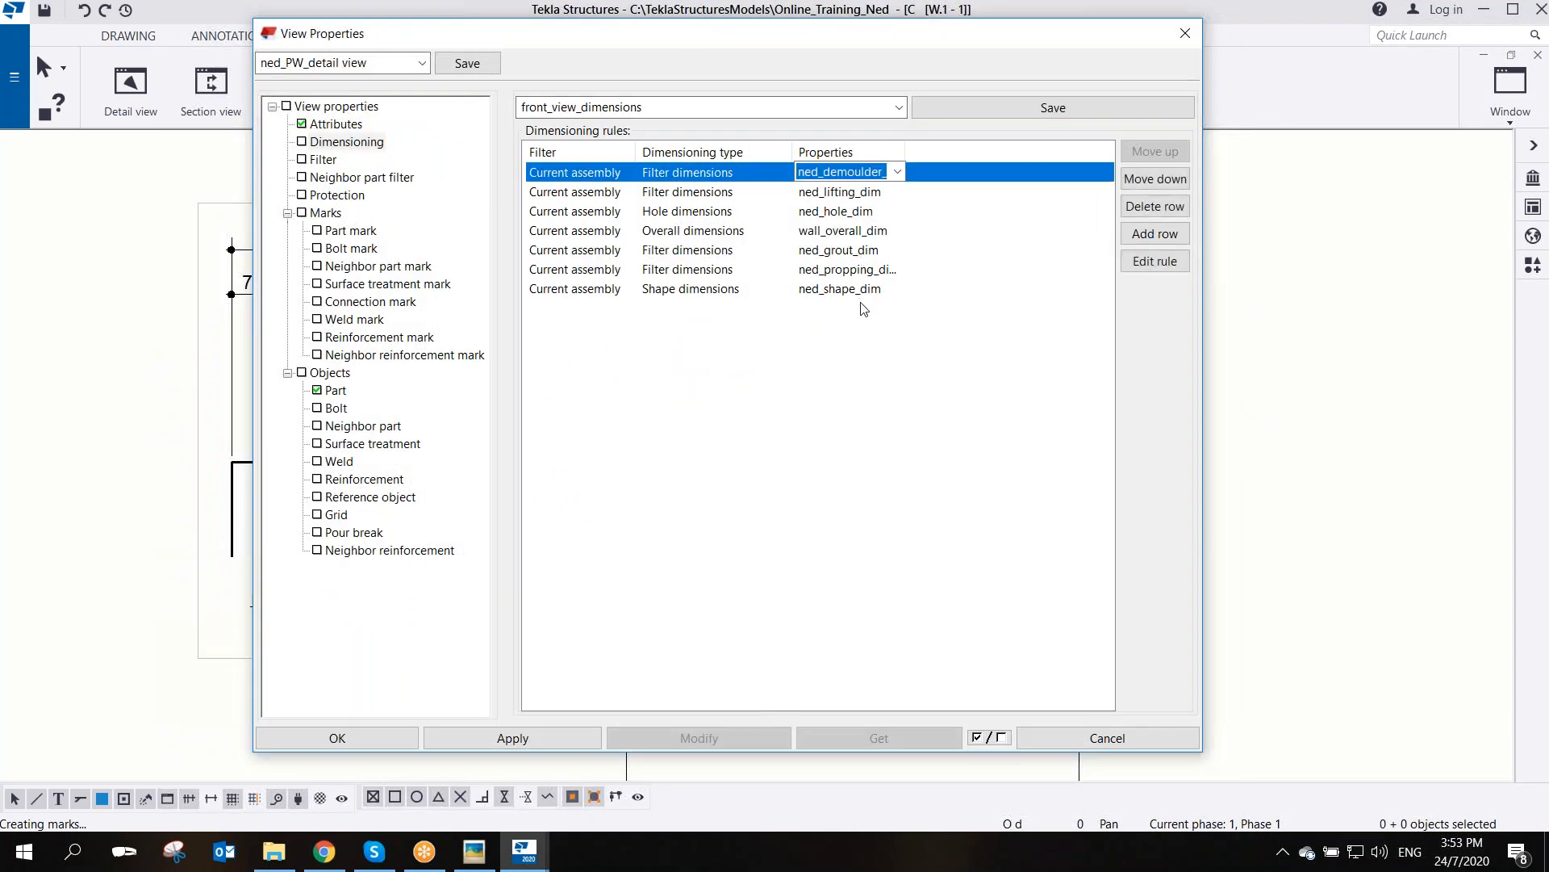
pyautogui.click(858, 289)
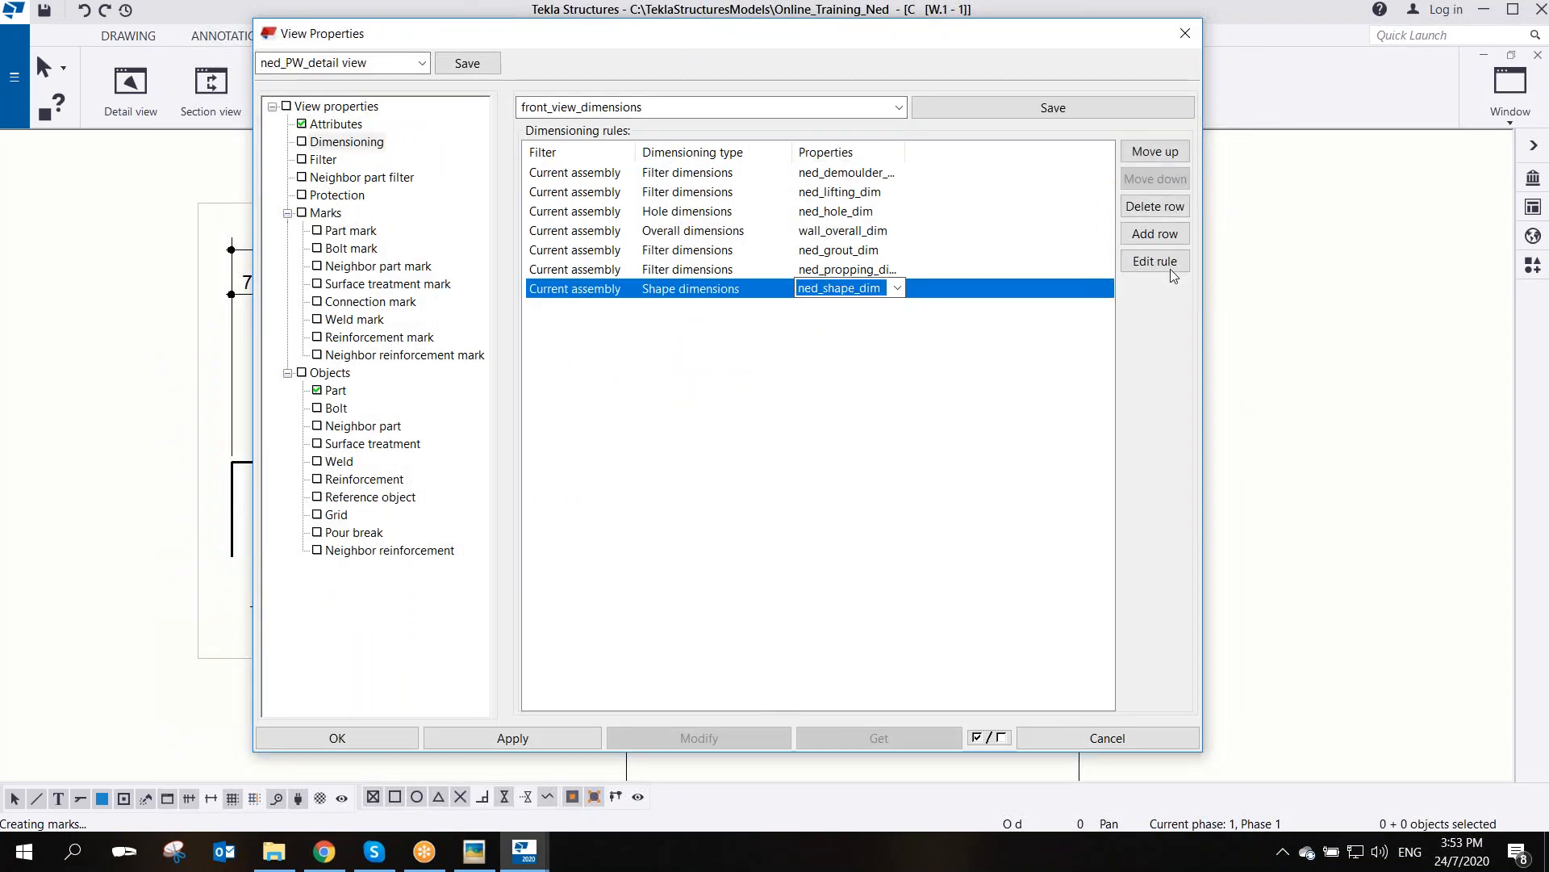
pyautogui.click(1142, 207)
pyautogui.click(1142, 207)
pyautogui.click(1142, 207)
pyautogui.click(1142, 207)
pyautogui.click(1142, 207)
pyautogui.click(1142, 206)
pyautogui.click(1142, 207)
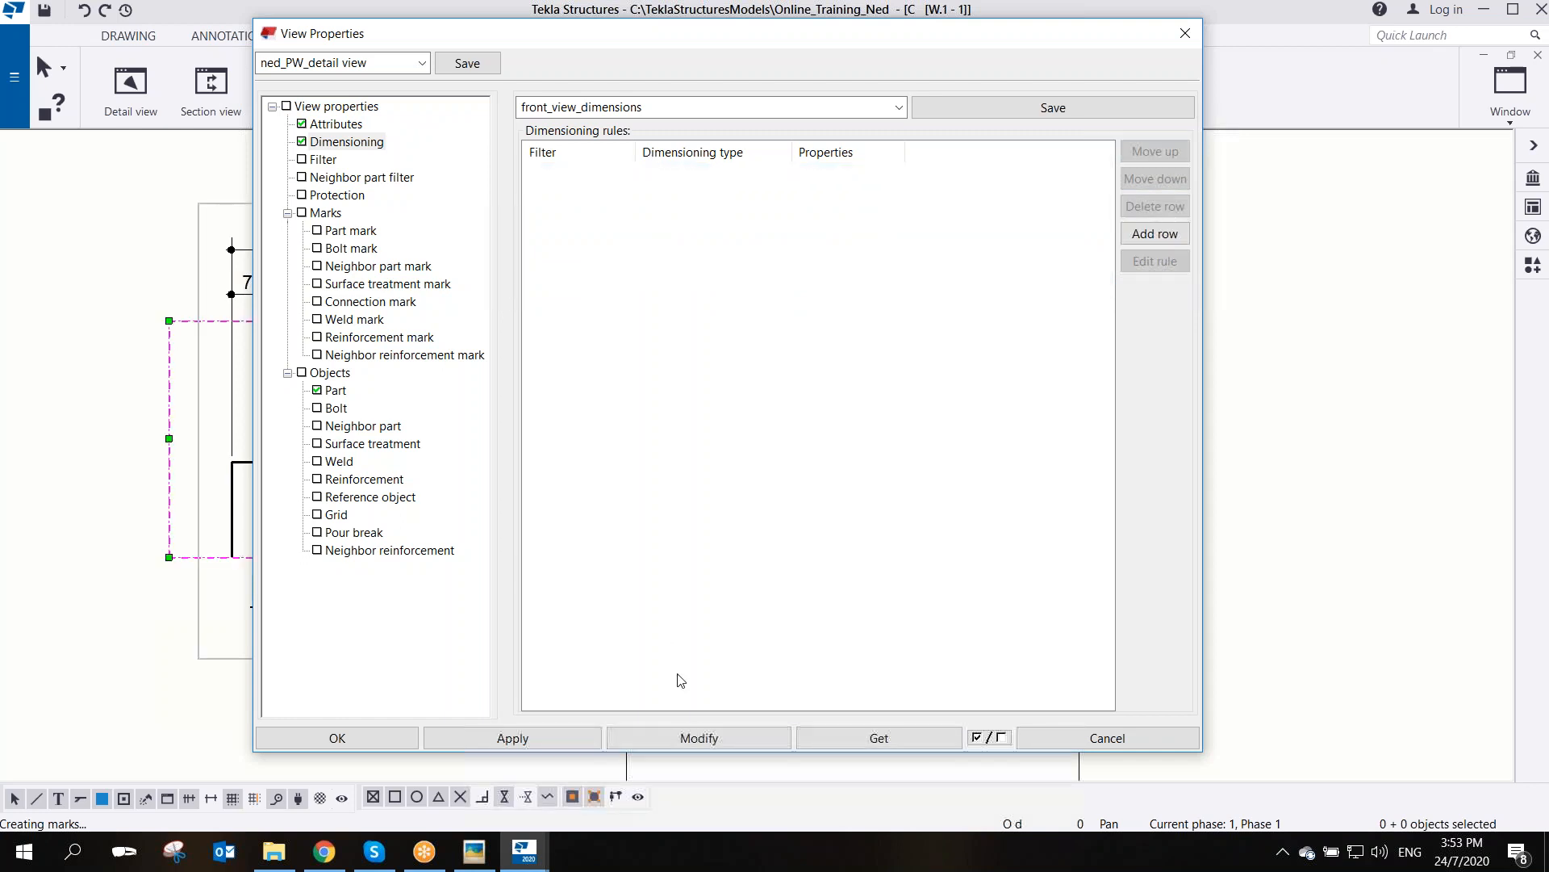
pyautogui.moveTo(677, 32)
pyautogui.mouseDown()
pyautogui.moveTo(716, 59)
pyautogui.moveTo(837, 60)
pyautogui.mouseUp()
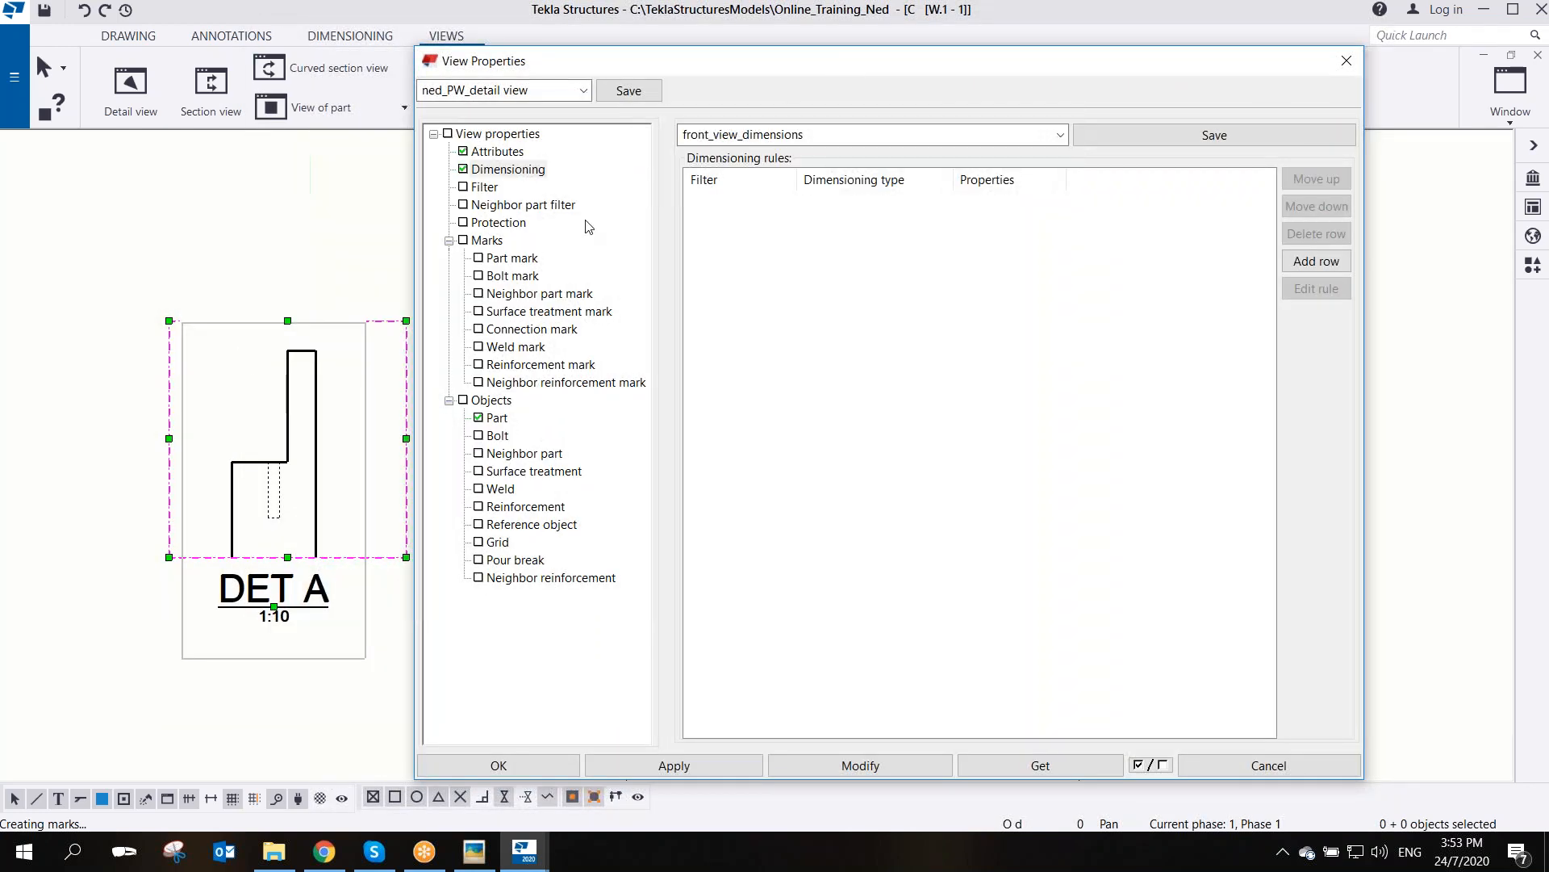
# - Add a Shape dimensions rule for the current assembly with the ned_shape_dim properties and apply it to the detail view
pyautogui.moveTo(727, 64); pyautogui.dragTo(522, 54)
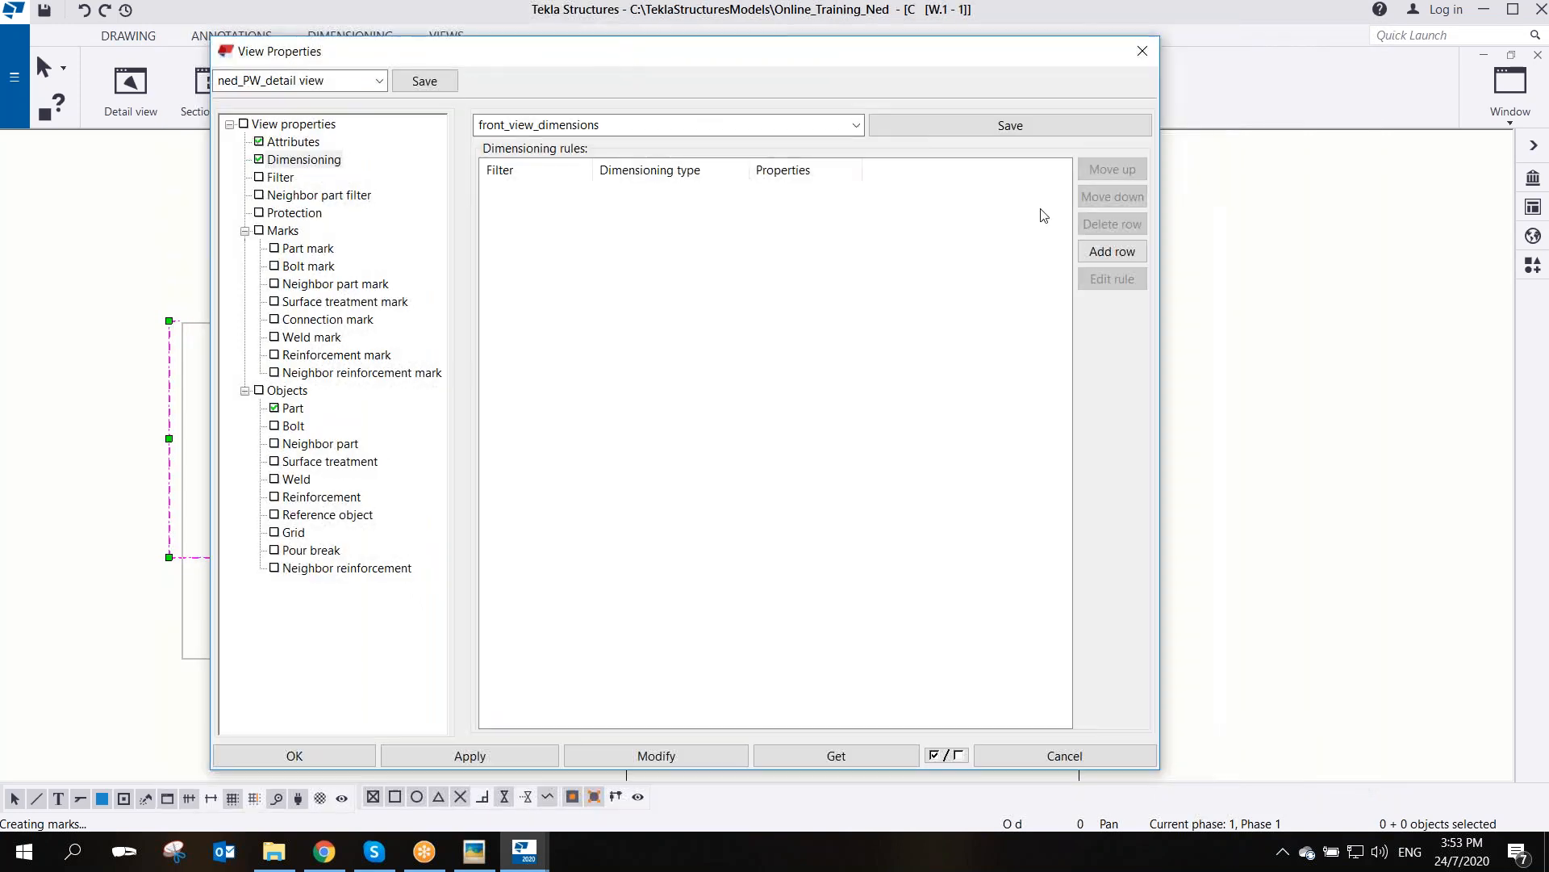
pyautogui.click(1113, 253)
pyautogui.click(711, 191)
pyautogui.click(711, 191)
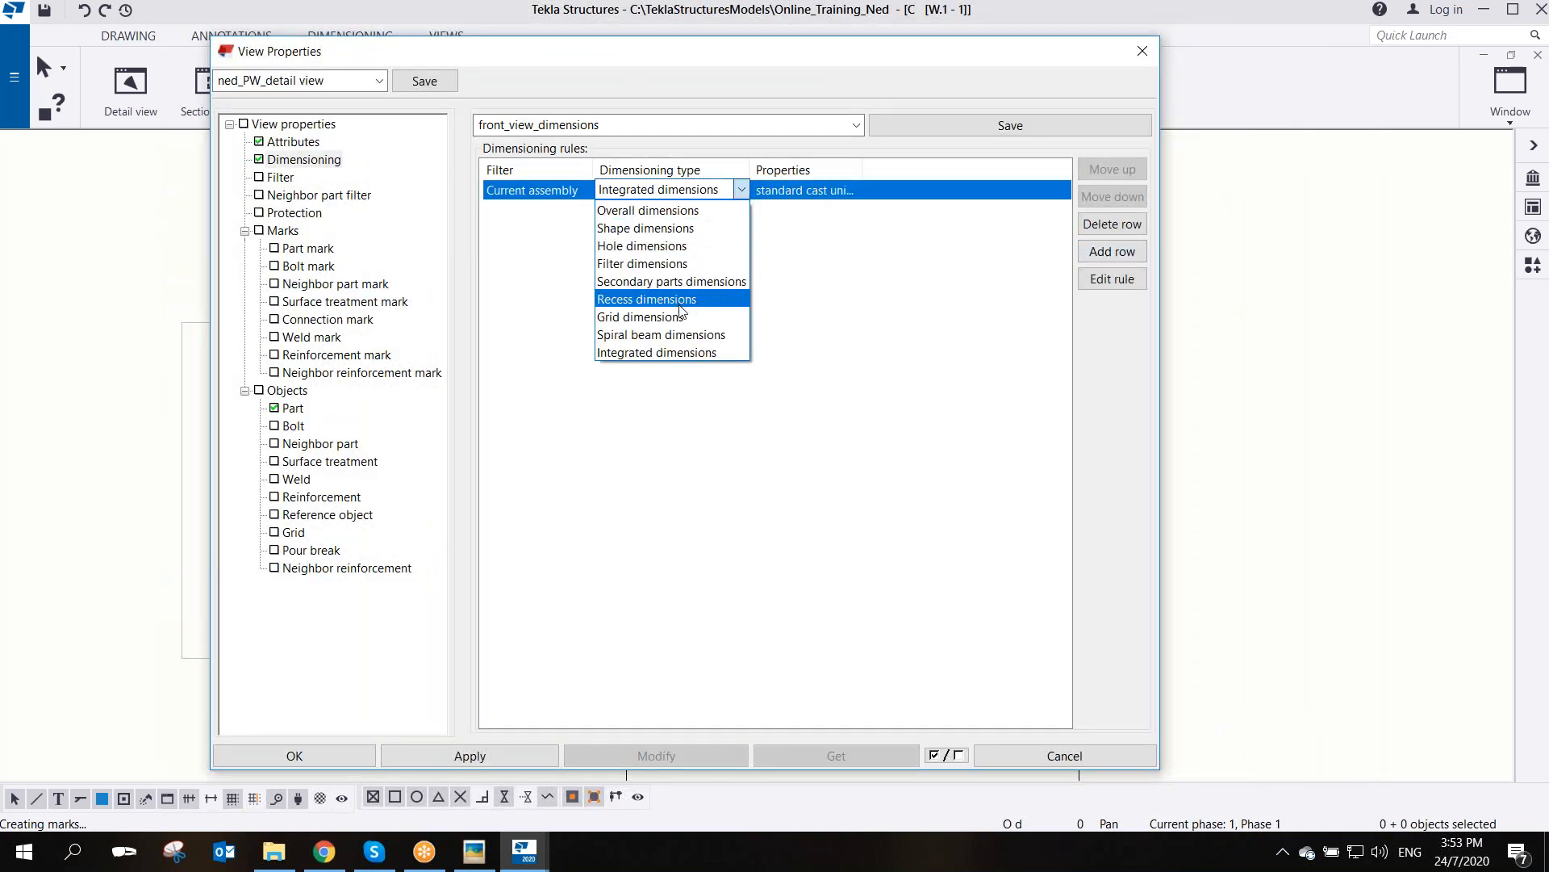
pyautogui.click(668, 229)
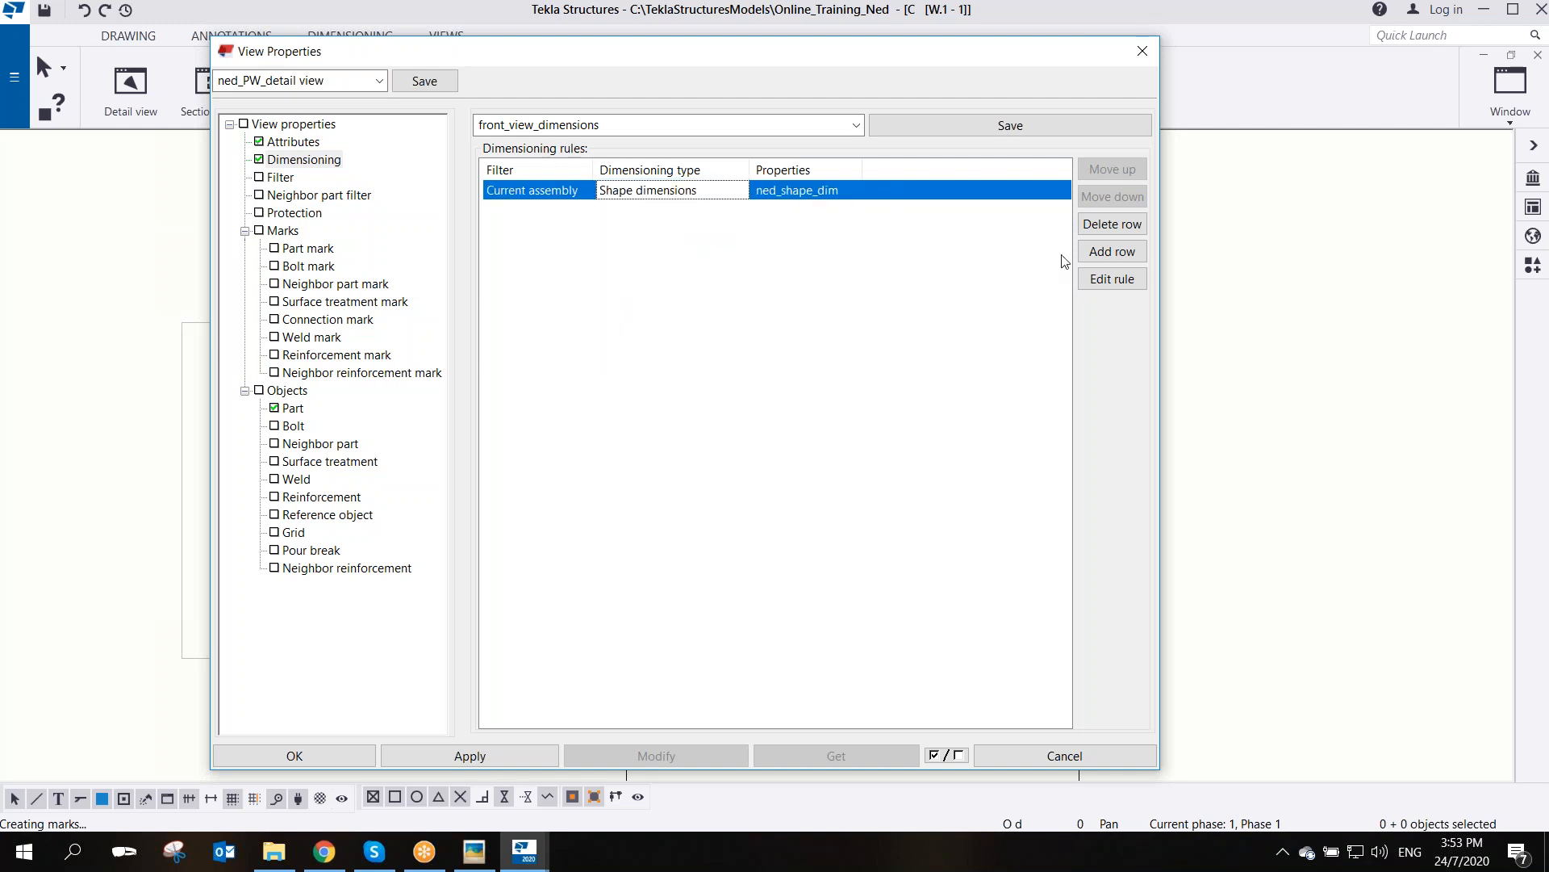
pyautogui.moveTo(738, 58); pyautogui.dragTo(934, 84)
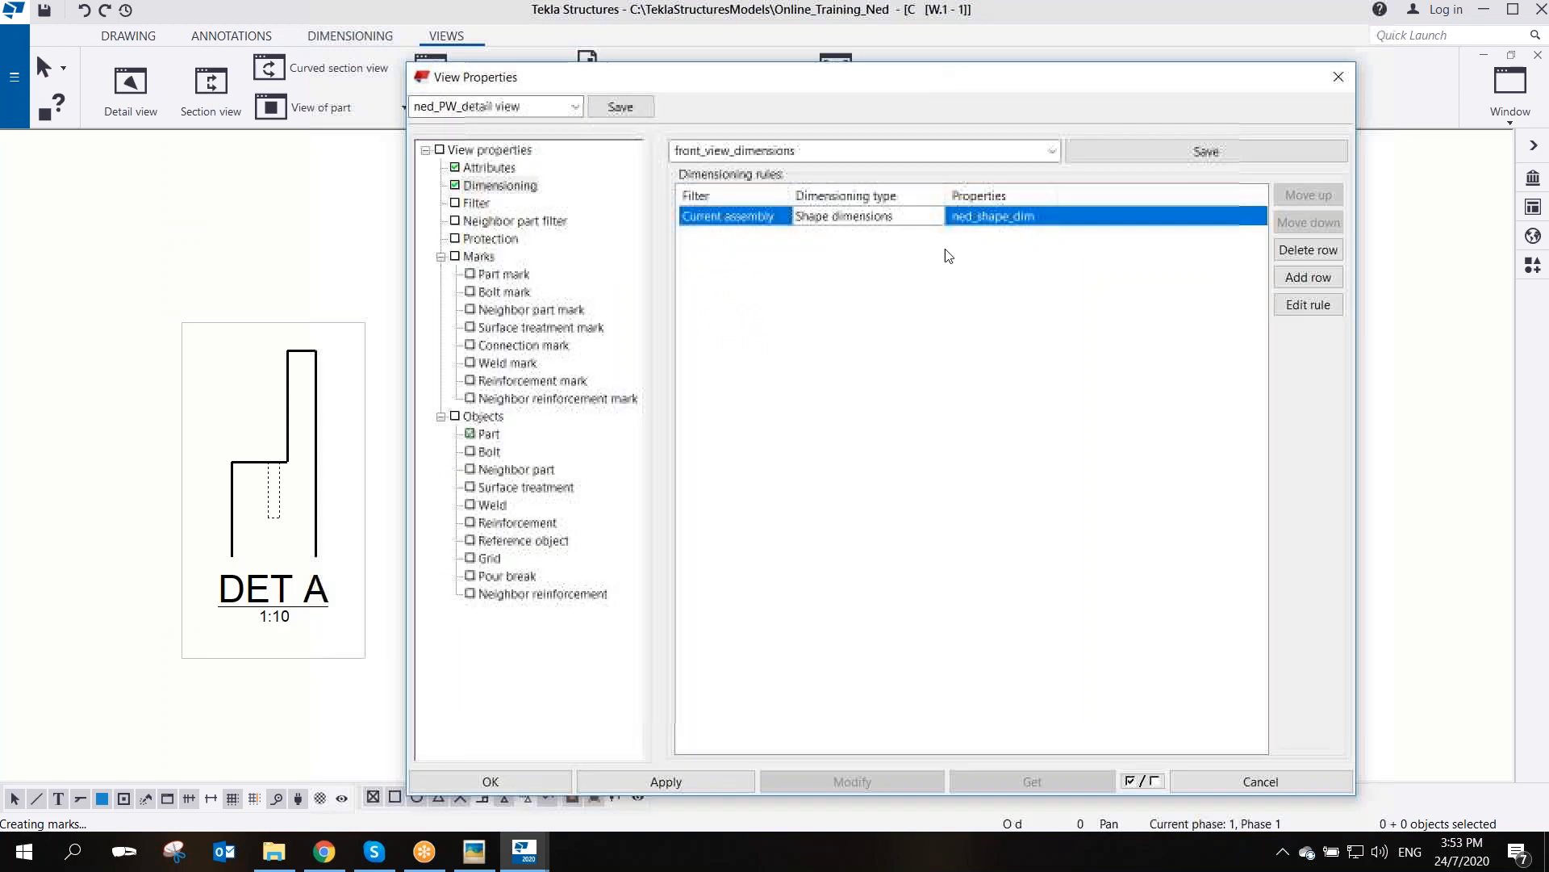
pyautogui.click(272, 333)
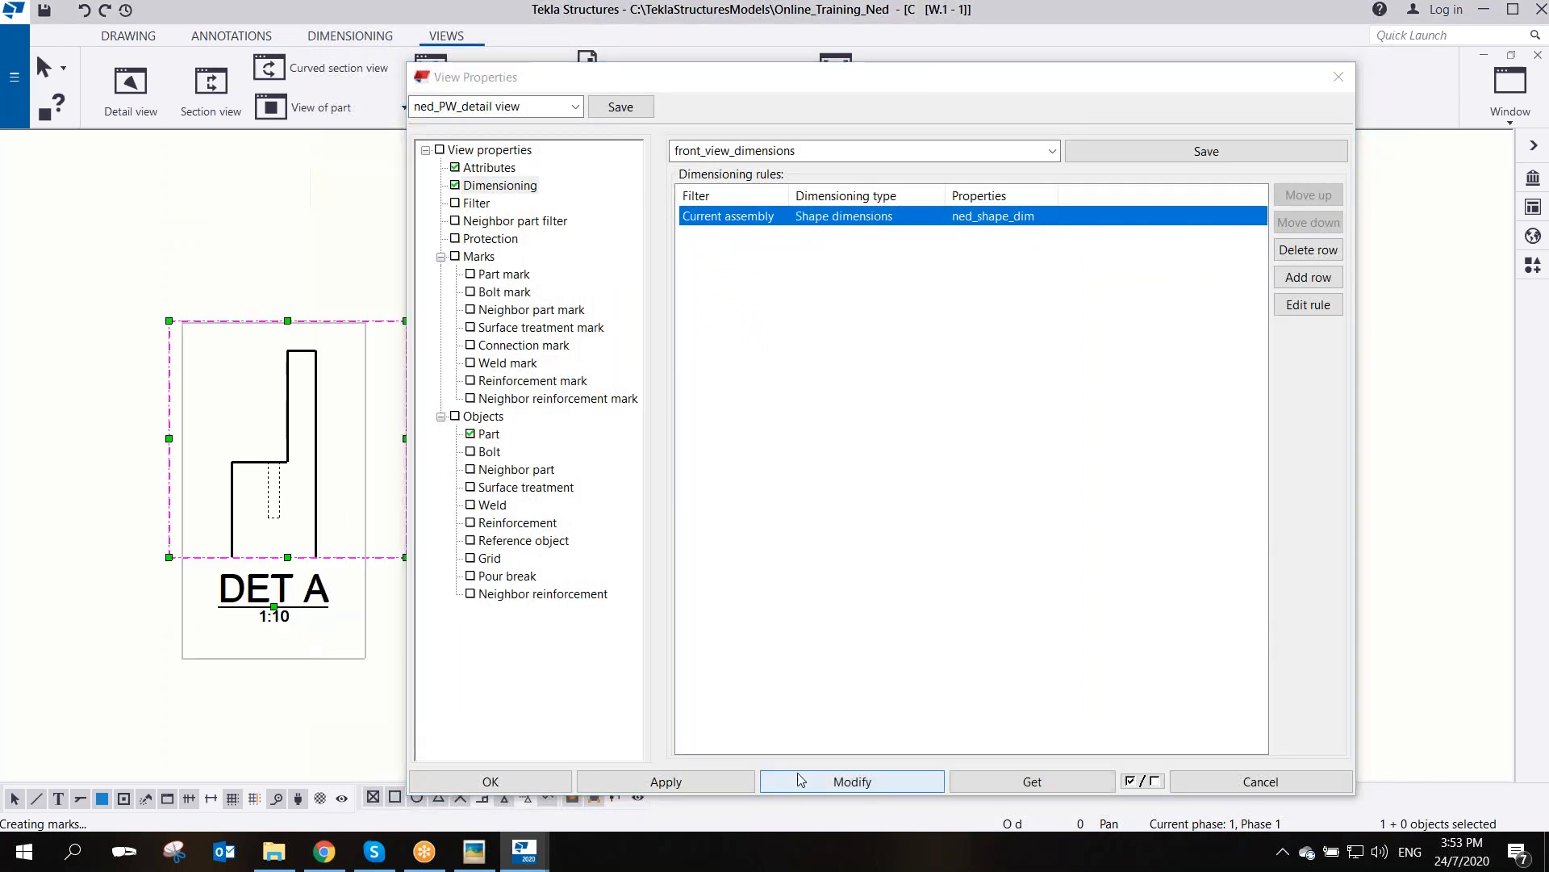
pyautogui.click(832, 783)
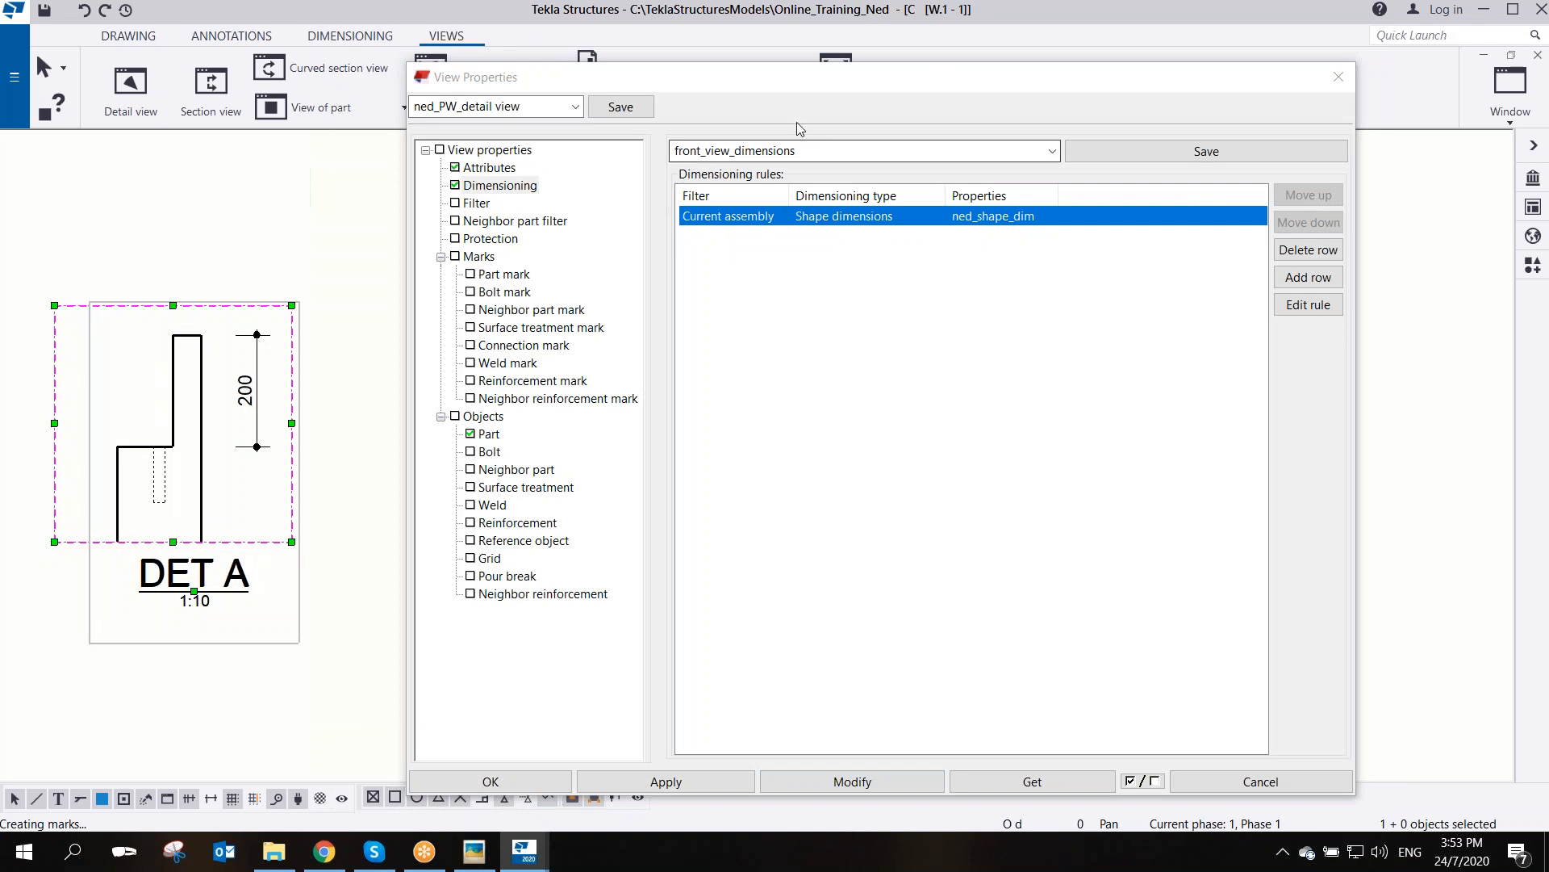
# - Edit the shape dimension rule to also place dimension lines above, below and left of the part, and save it as ned_detail_shape_dim
pyautogui.moveTo(823, 91); pyautogui.dragTo(690, 84)
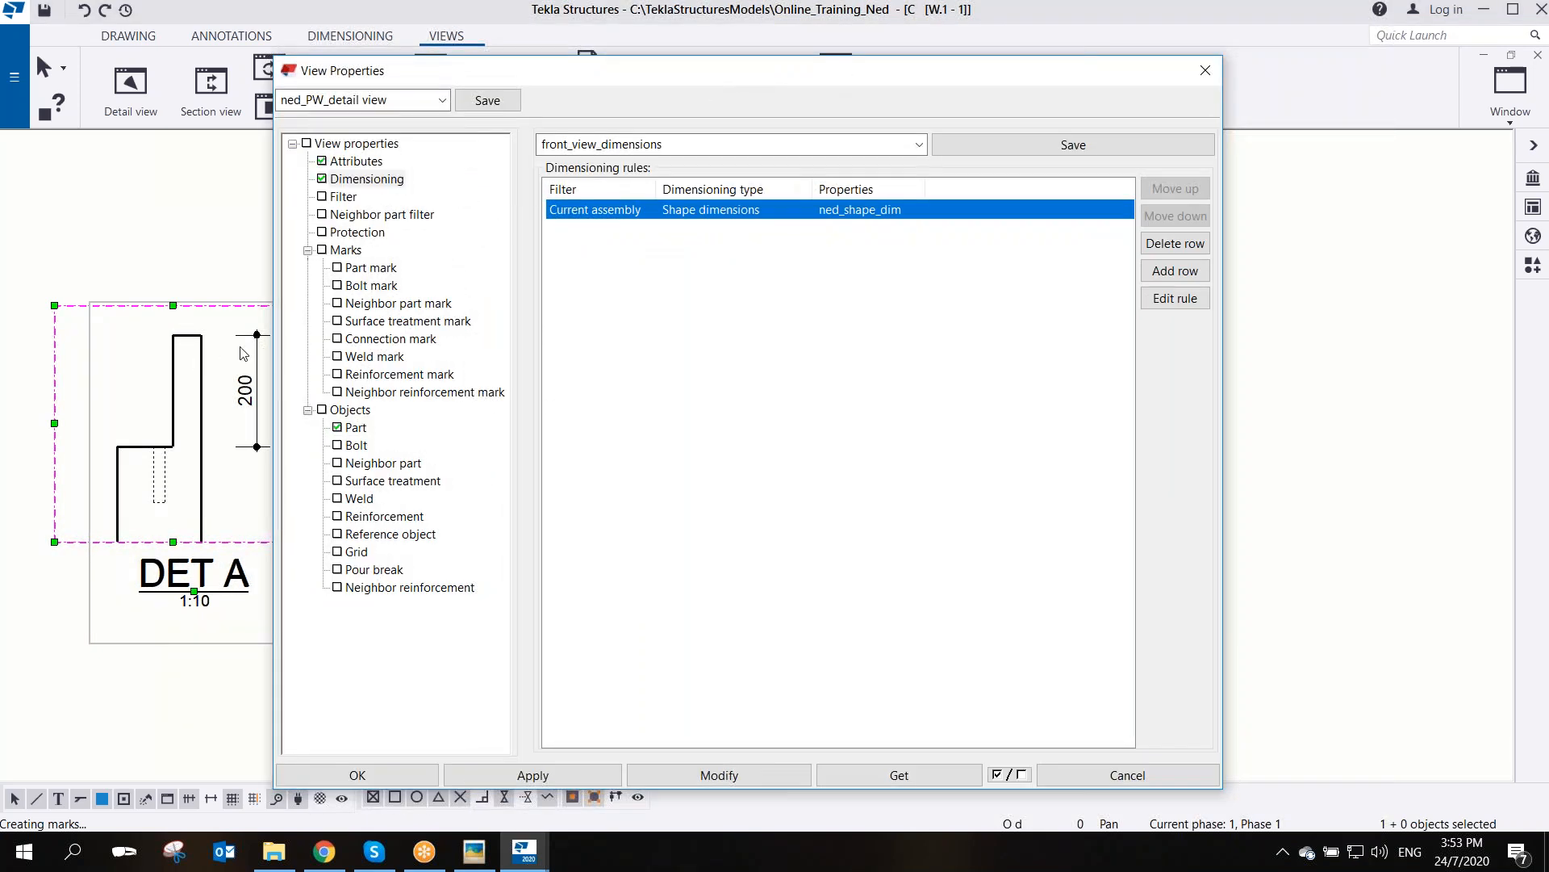
pyautogui.moveTo(932, 74); pyautogui.dragTo(780, 38)
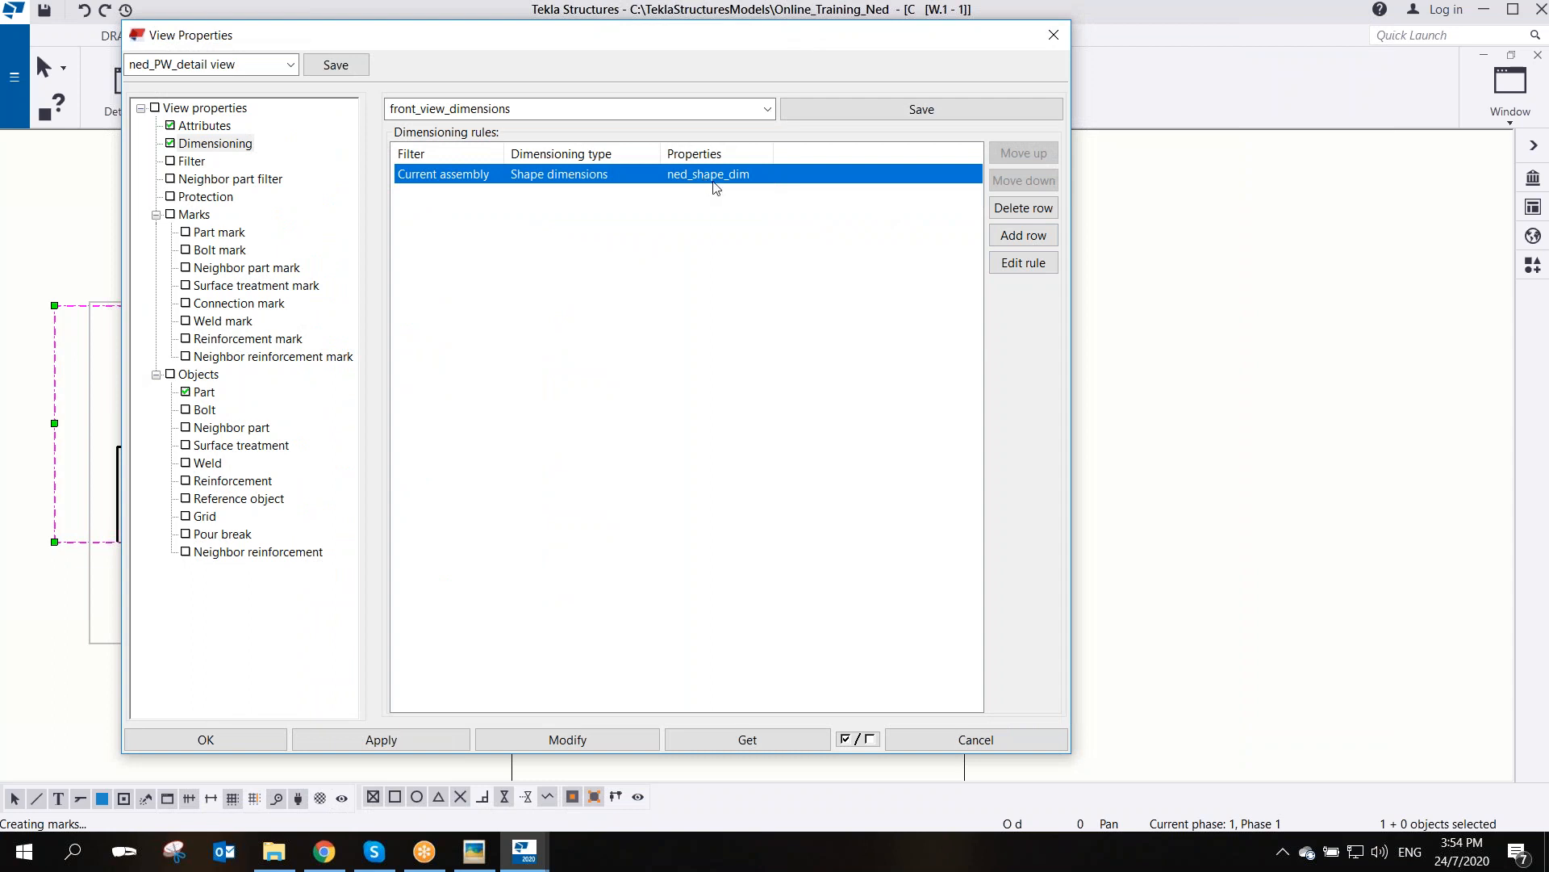
pyautogui.click(1011, 266)
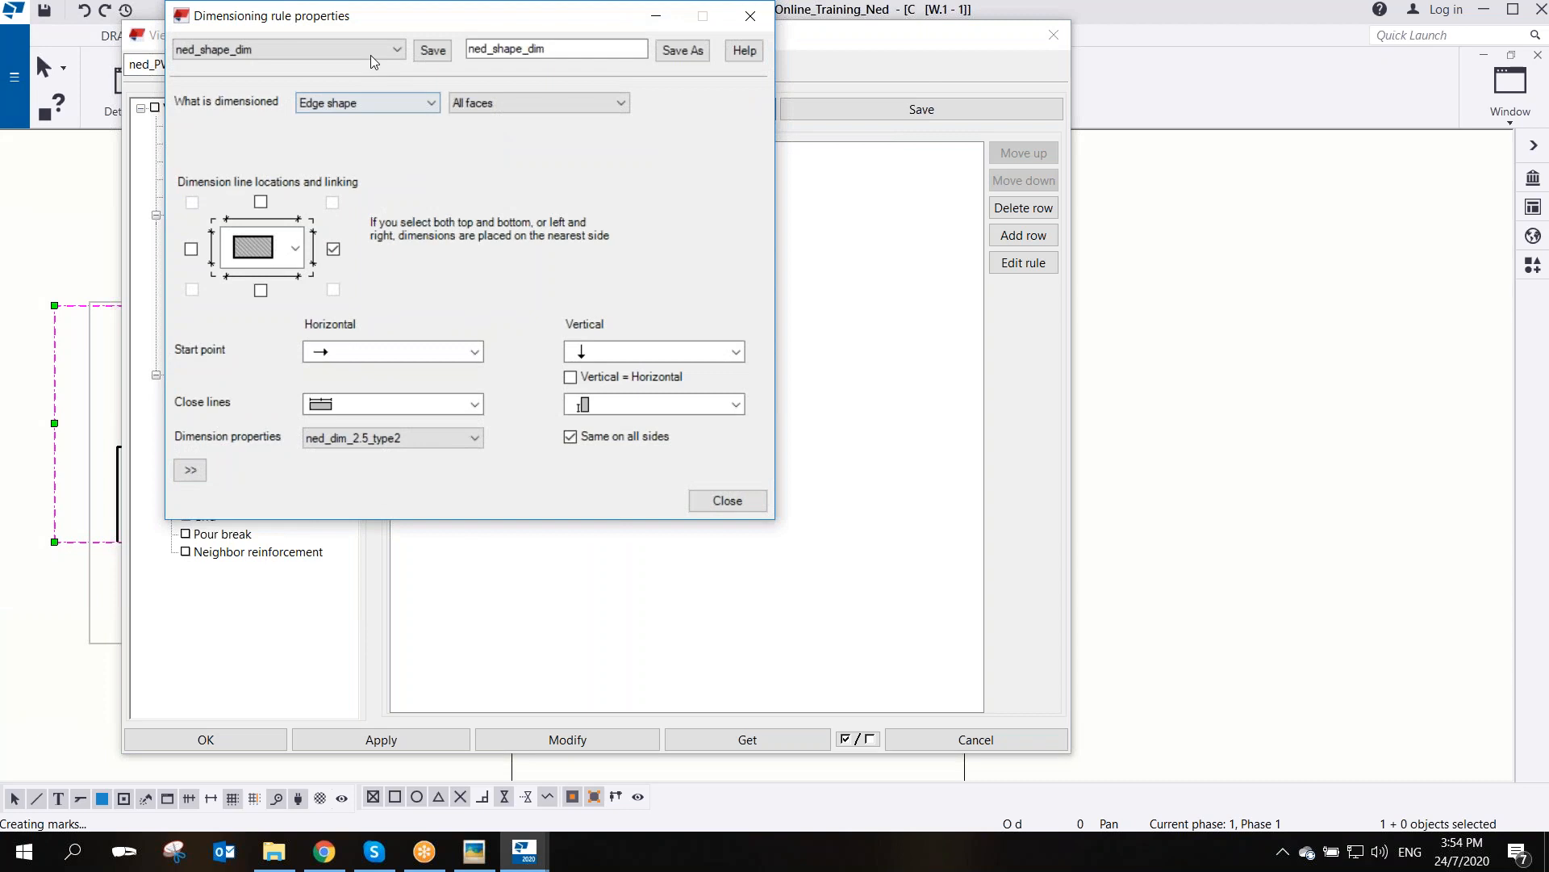
pyautogui.click(600, 391)
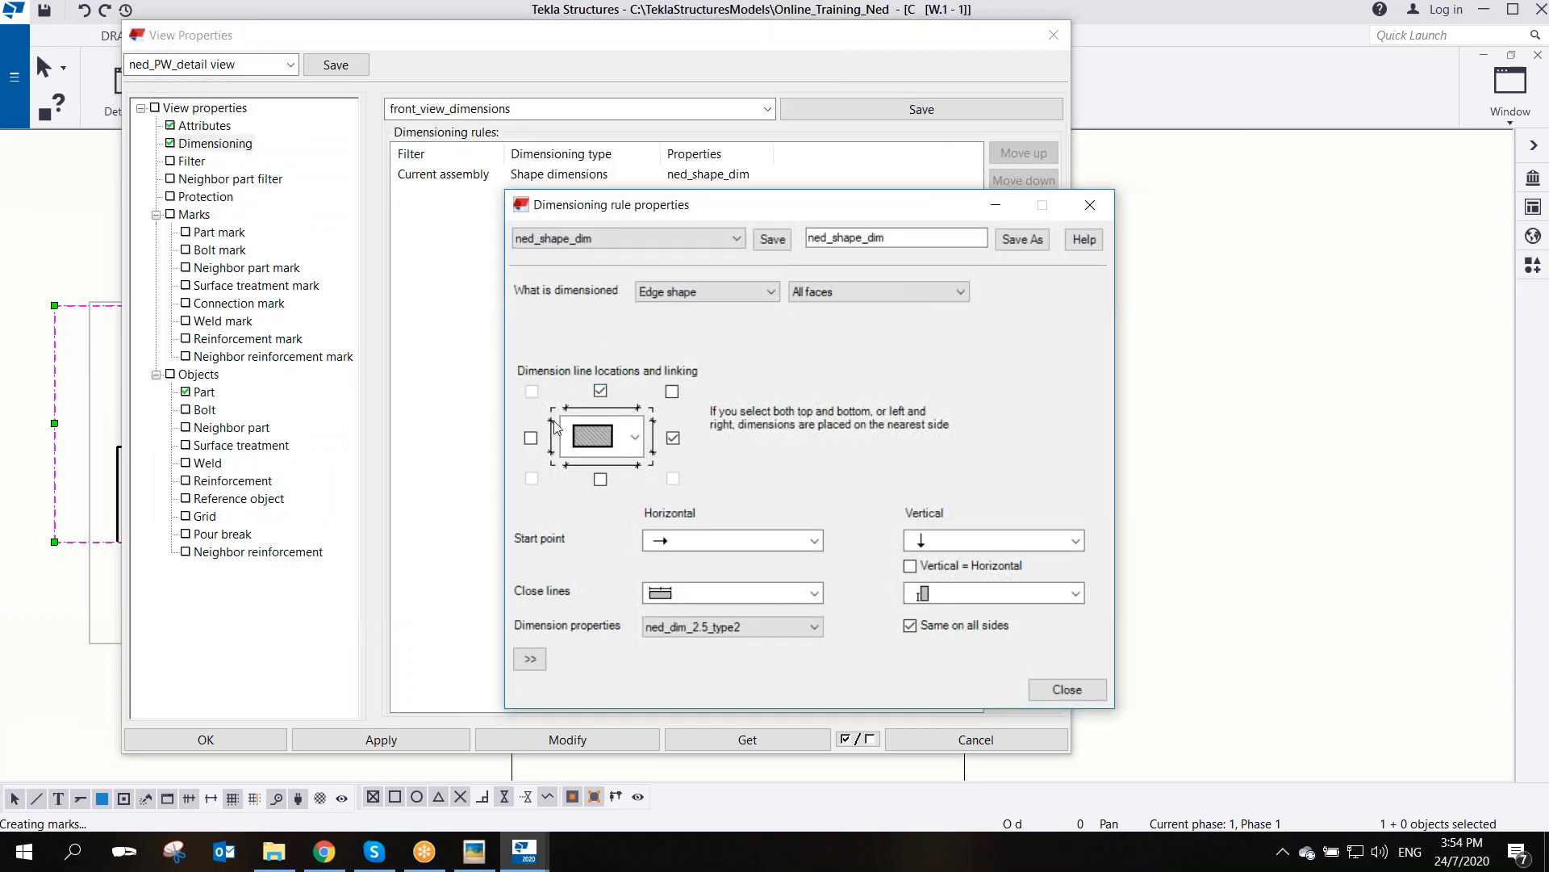
pyautogui.click(600, 479)
pyautogui.click(530, 438)
pyautogui.click(834, 241)
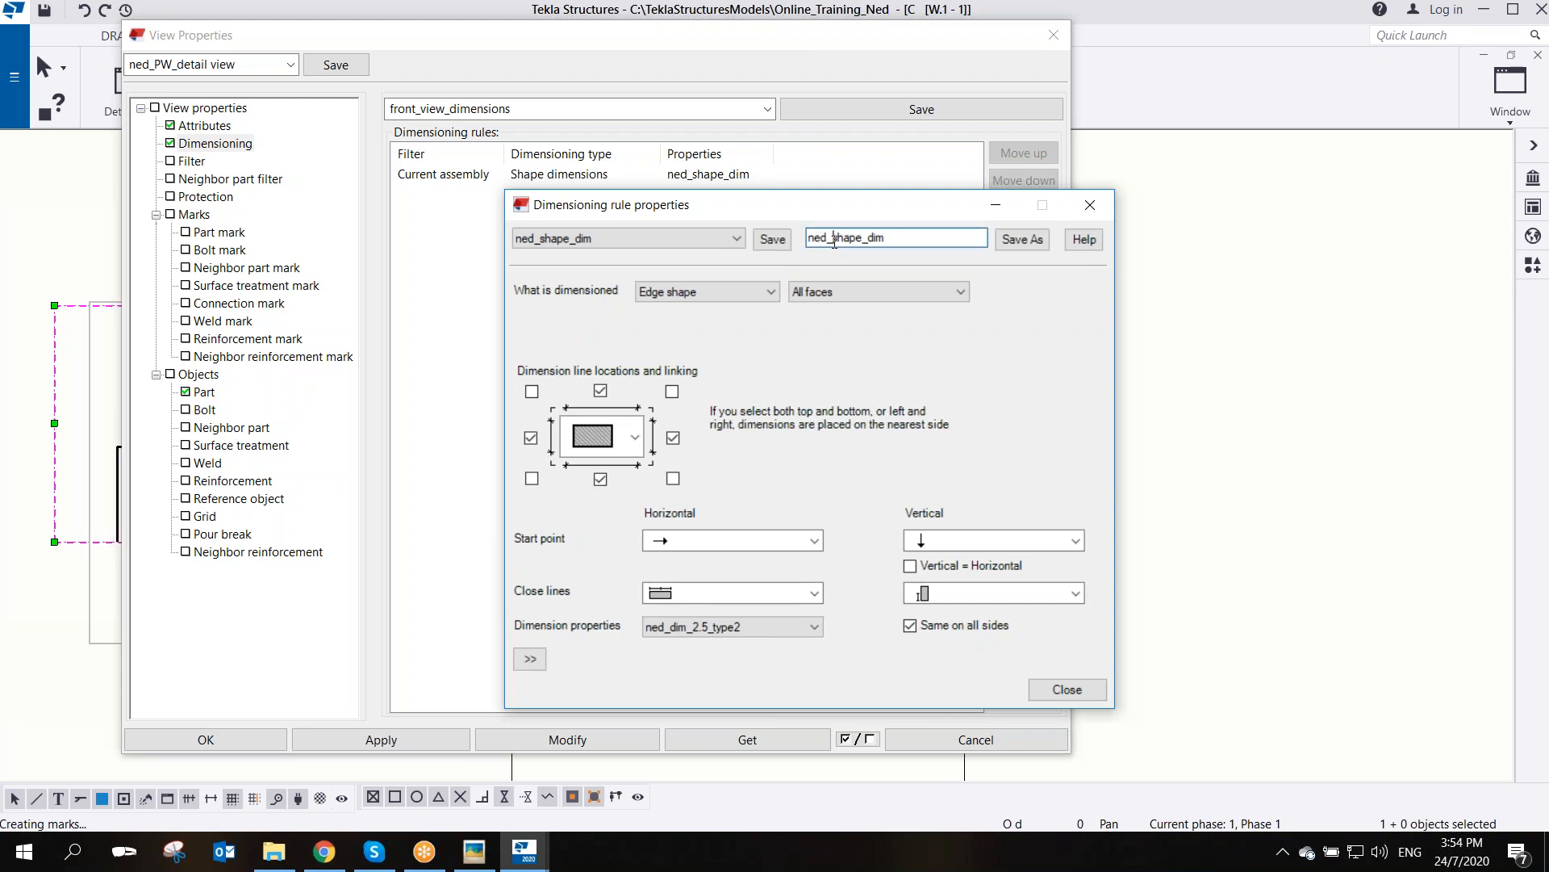
pyautogui.write('detail_')
pyautogui.click(1017, 249)
# - Set the rule's dimension properties to ned_dim_2.5_type1 and save it as ned_detail_shape_dim
pyautogui.click(815, 628)
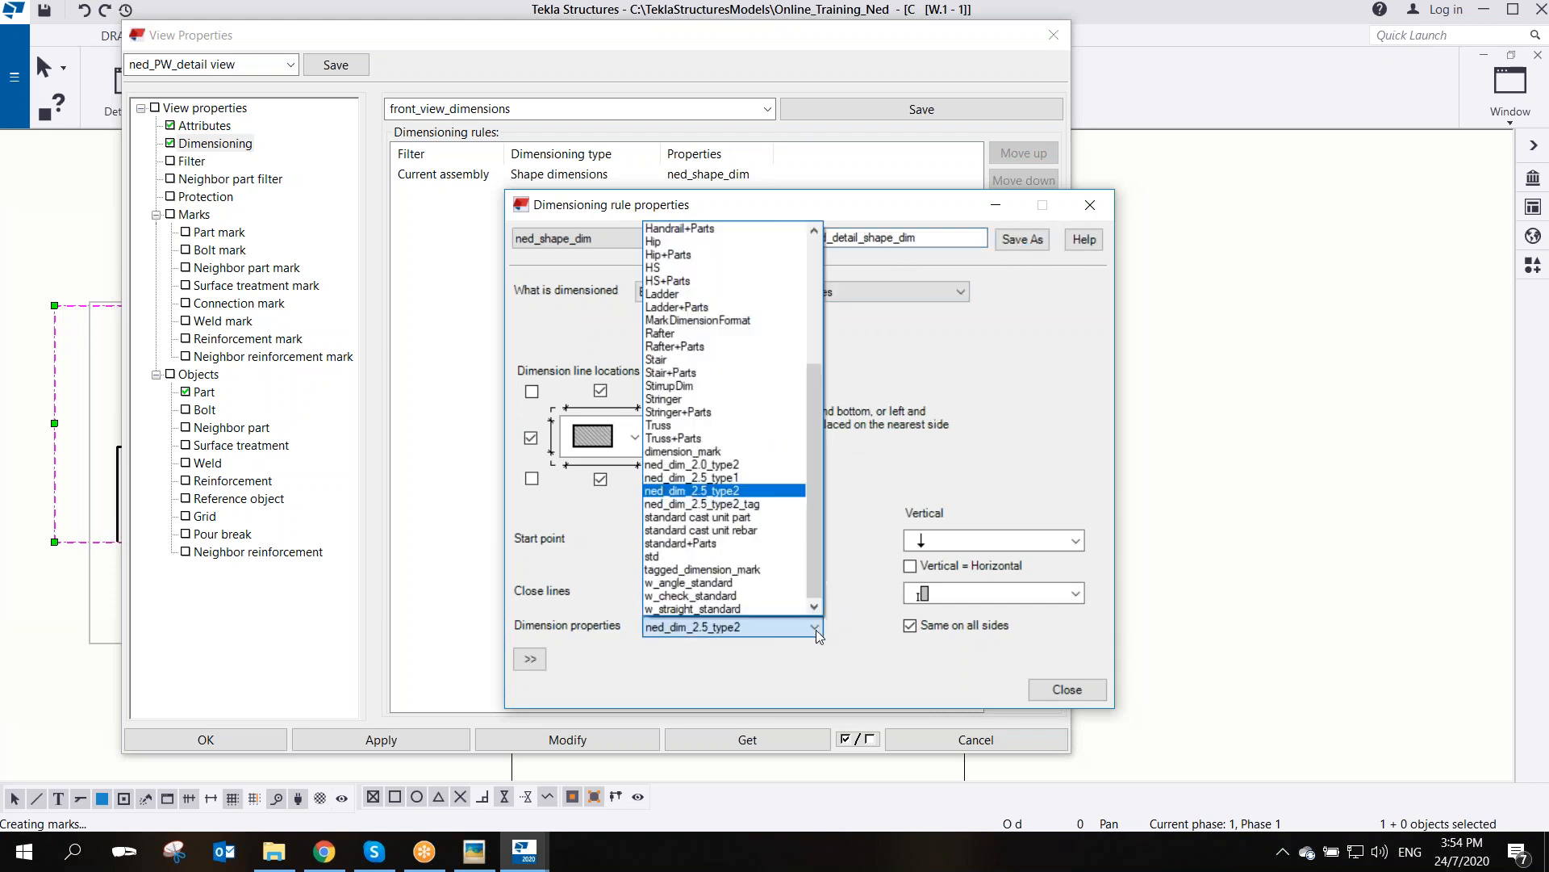
pyautogui.click(703, 478)
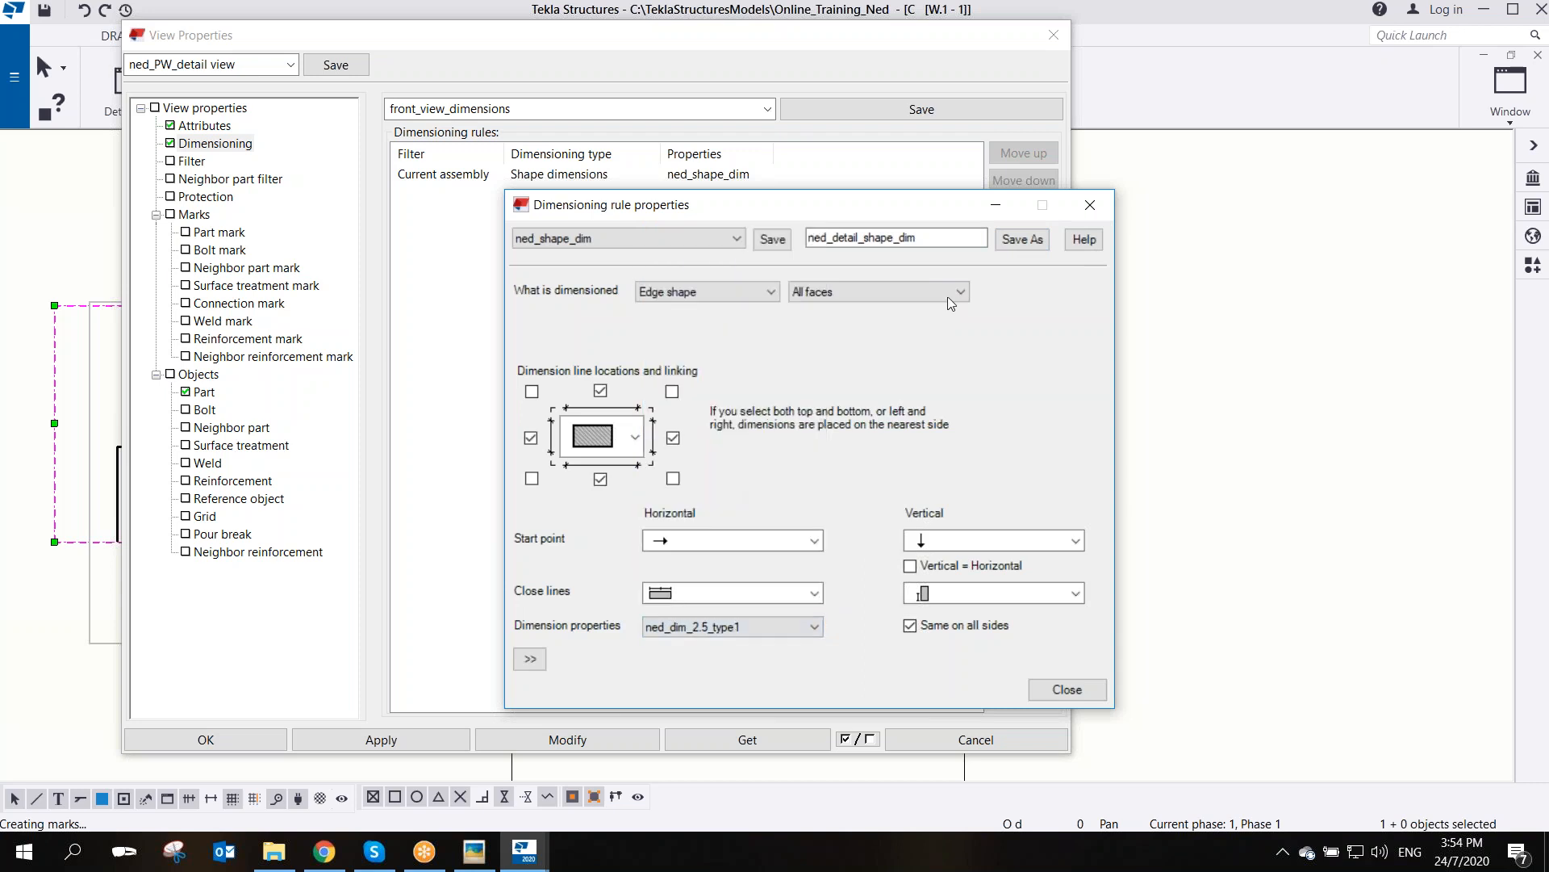
pyautogui.click(1009, 240)
pyautogui.click(1067, 689)
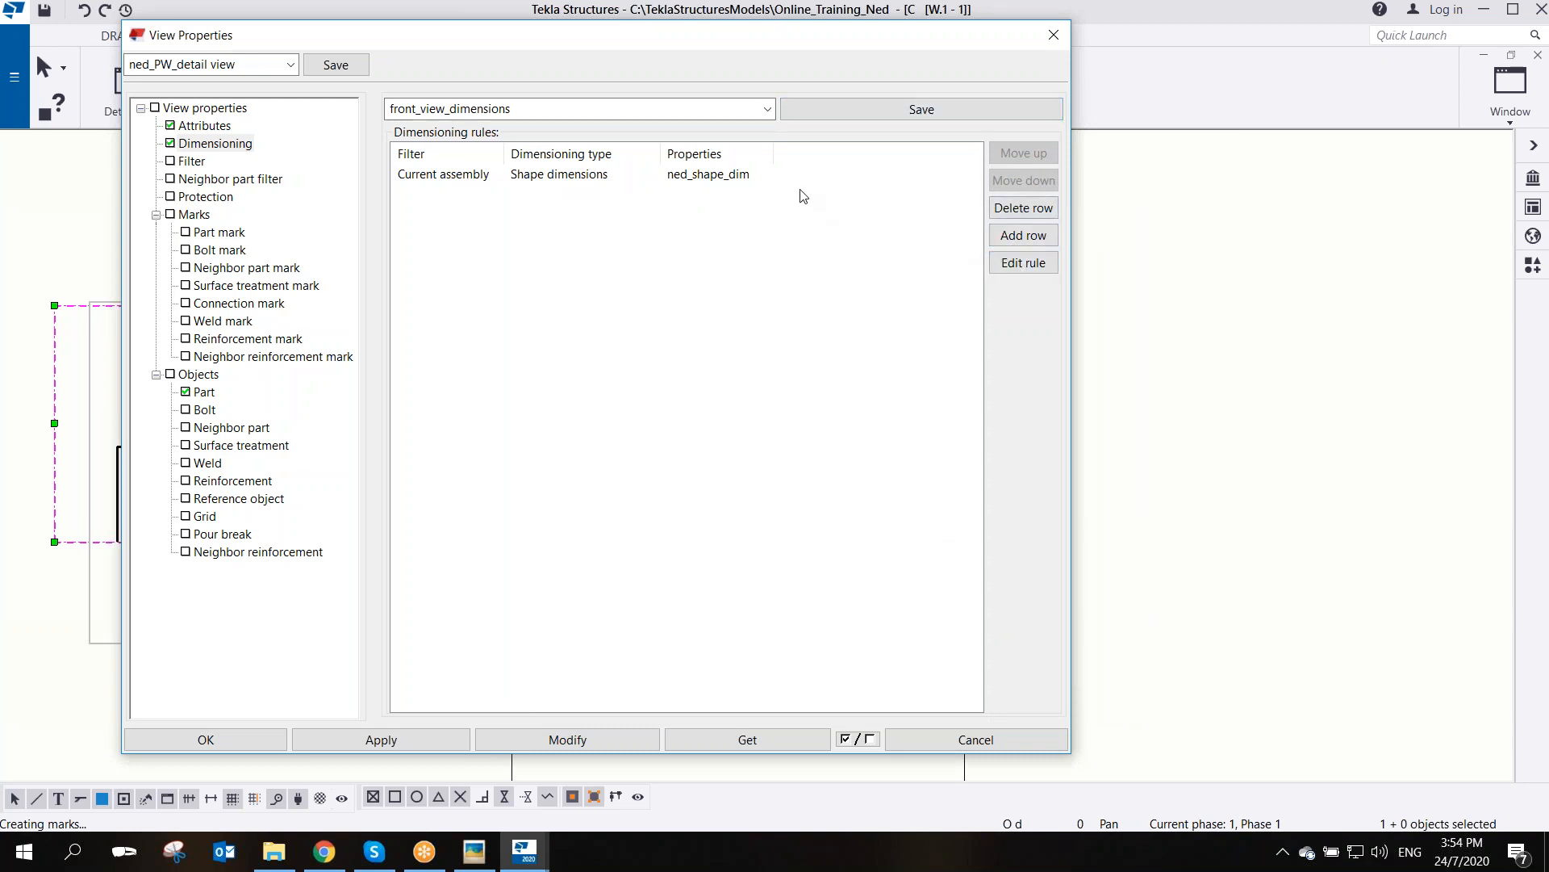
# - Reopen the rule for editing, load ned_detail_shape_dim, enable Vertical = Horizontal and save it under the same name
pyautogui.click(589, 179)
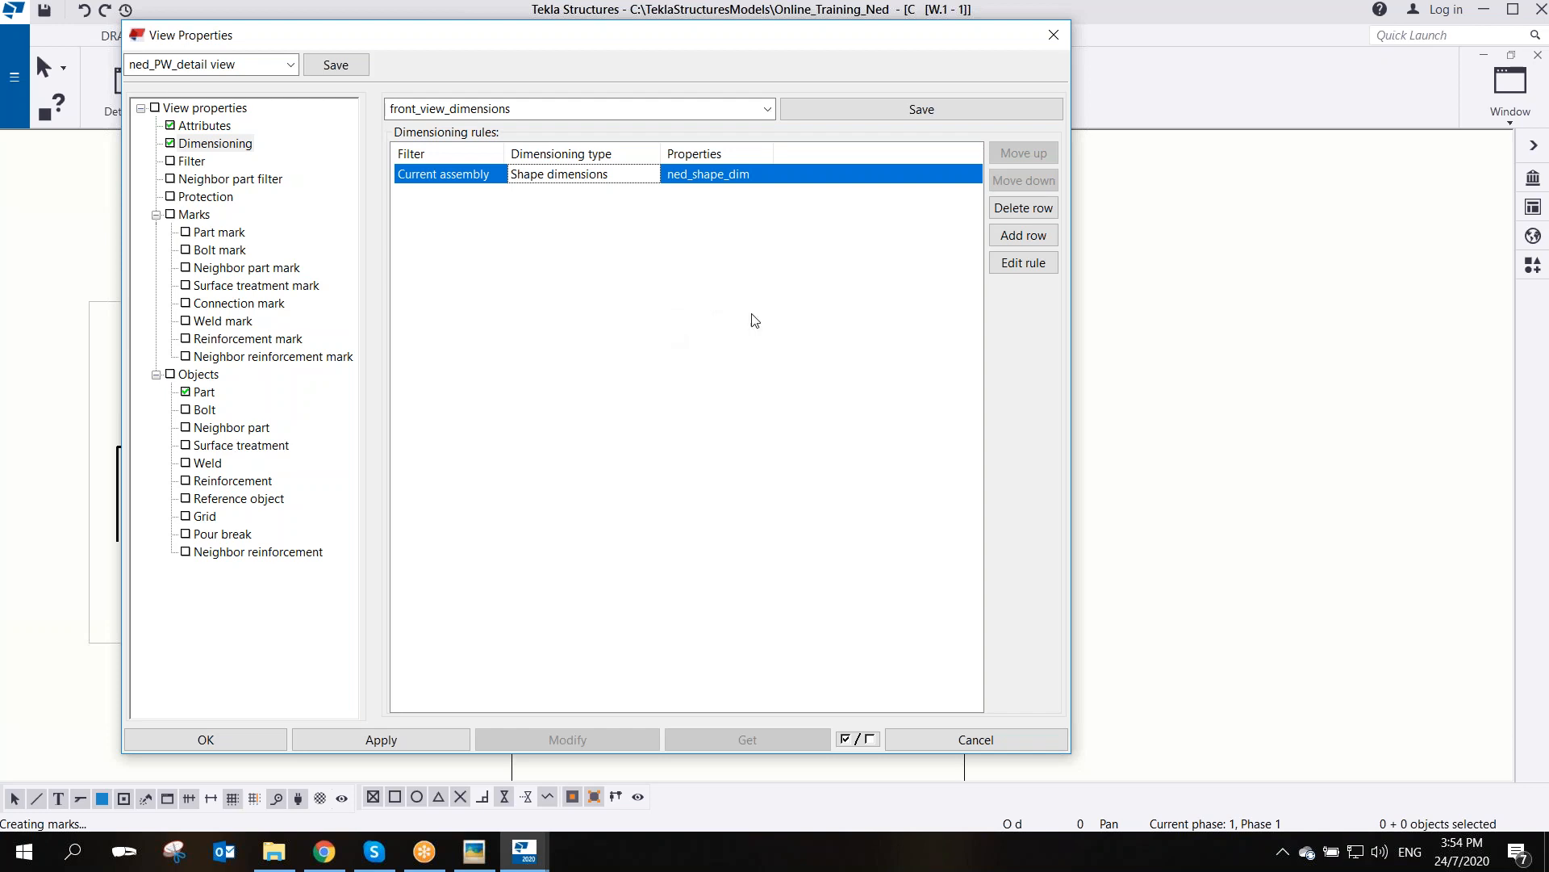
pyautogui.click(1023, 262)
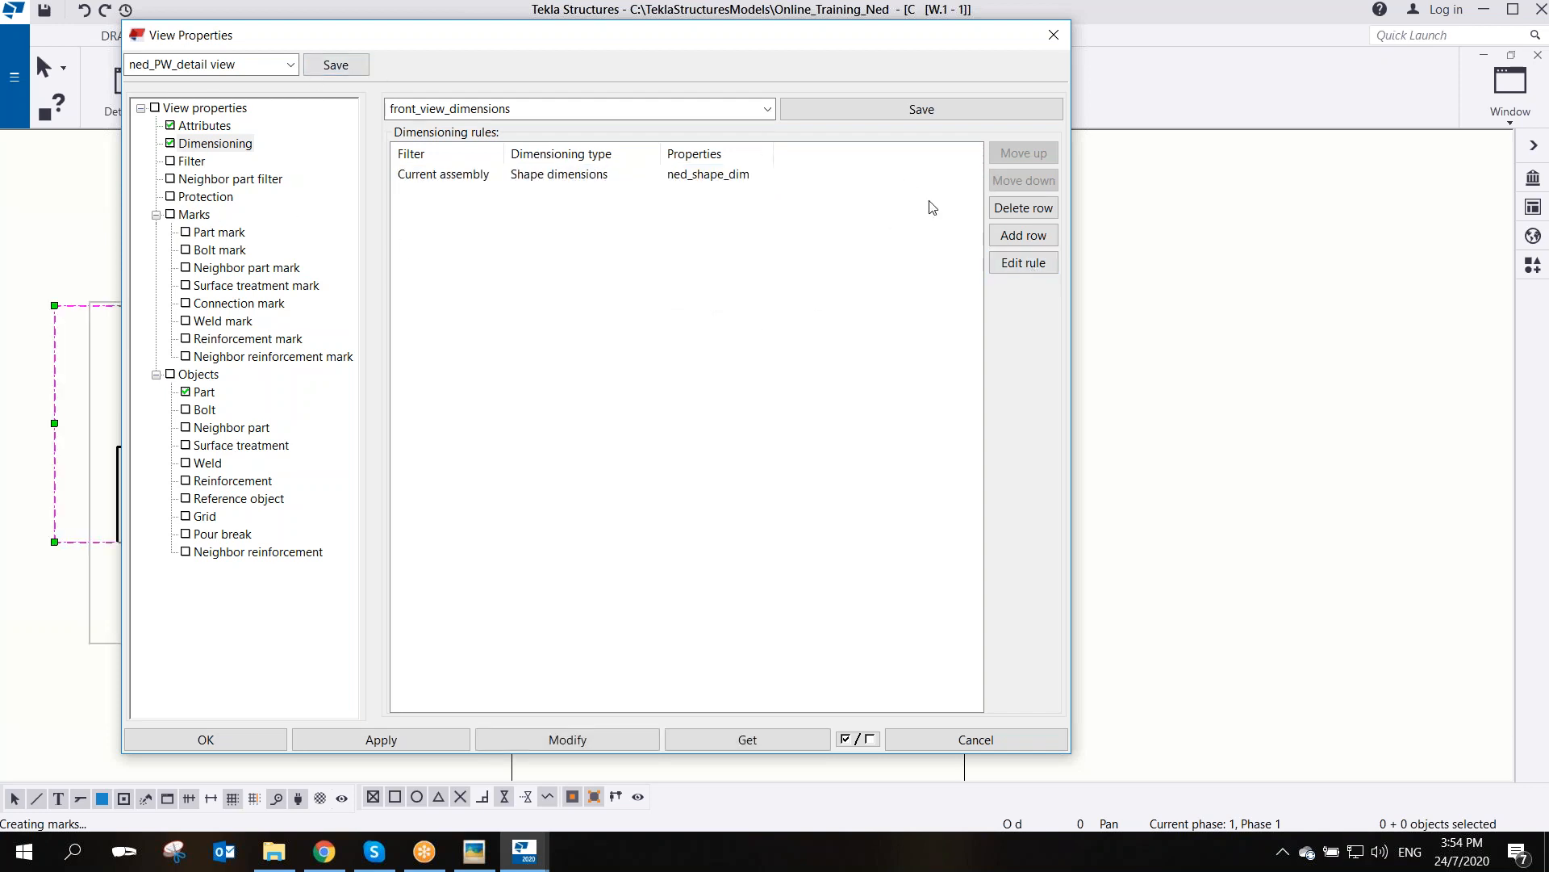
pyautogui.click(1028, 269)
pyautogui.click(603, 176)
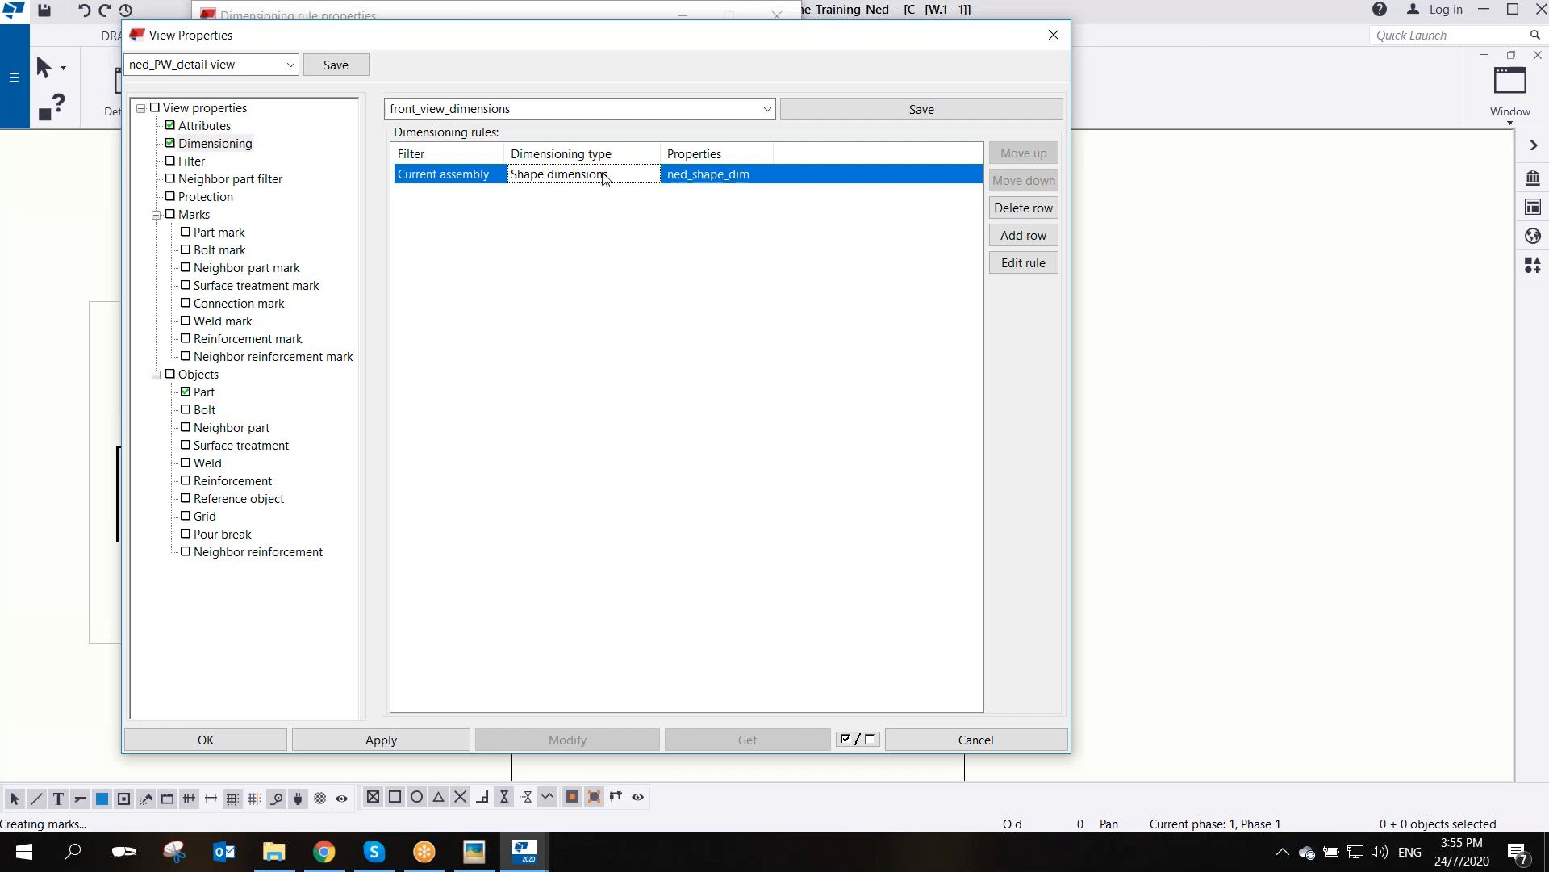
pyautogui.click(1021, 265)
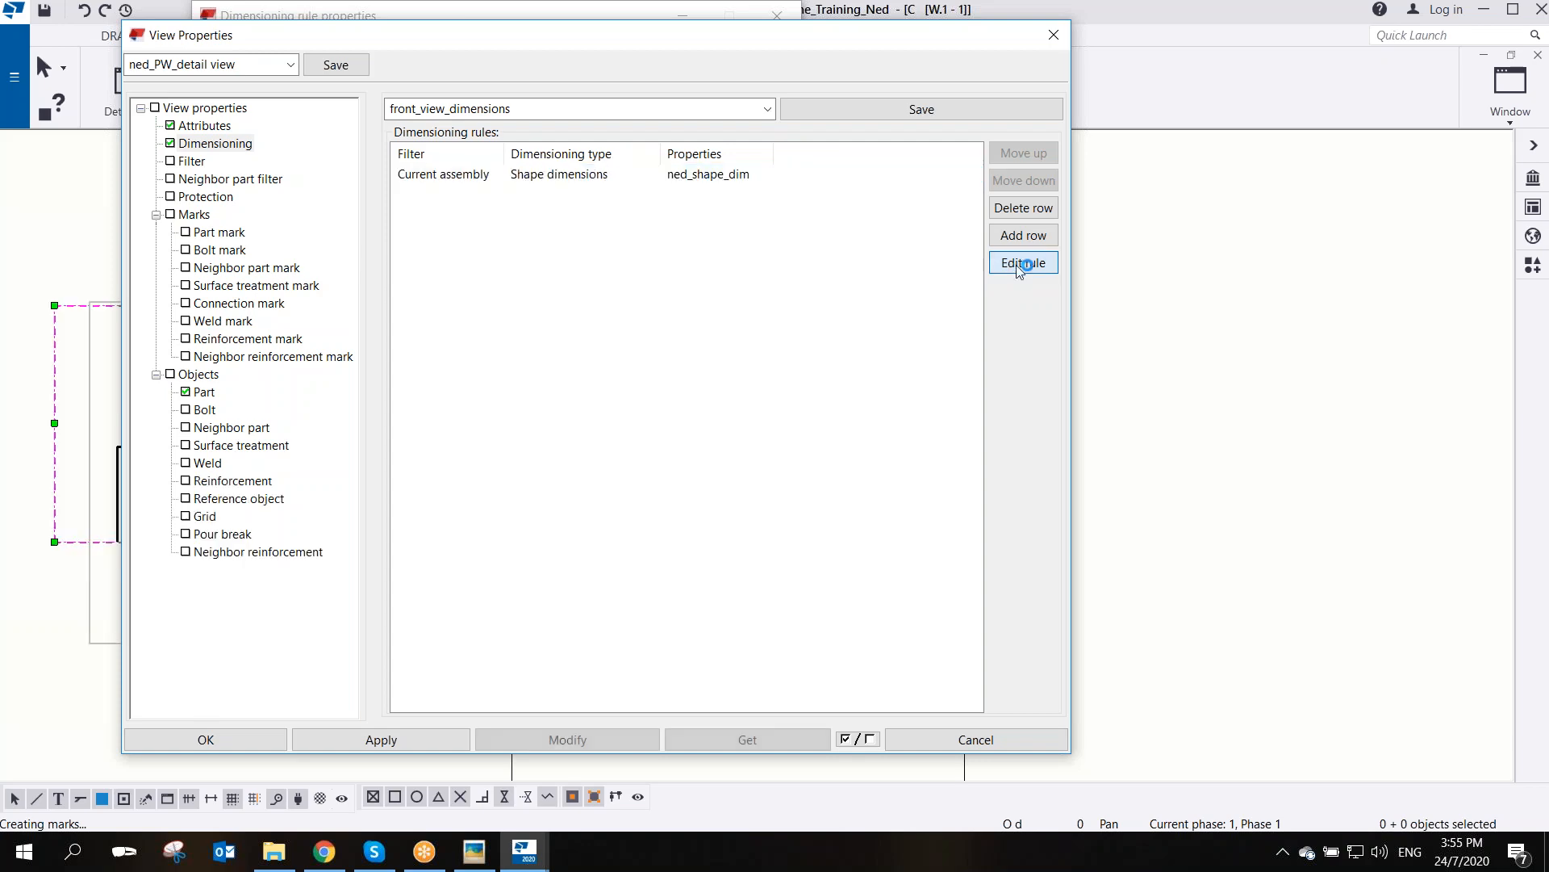
pyautogui.moveTo(391, 46); pyautogui.dragTo(789, 71)
pyautogui.click(394, 23)
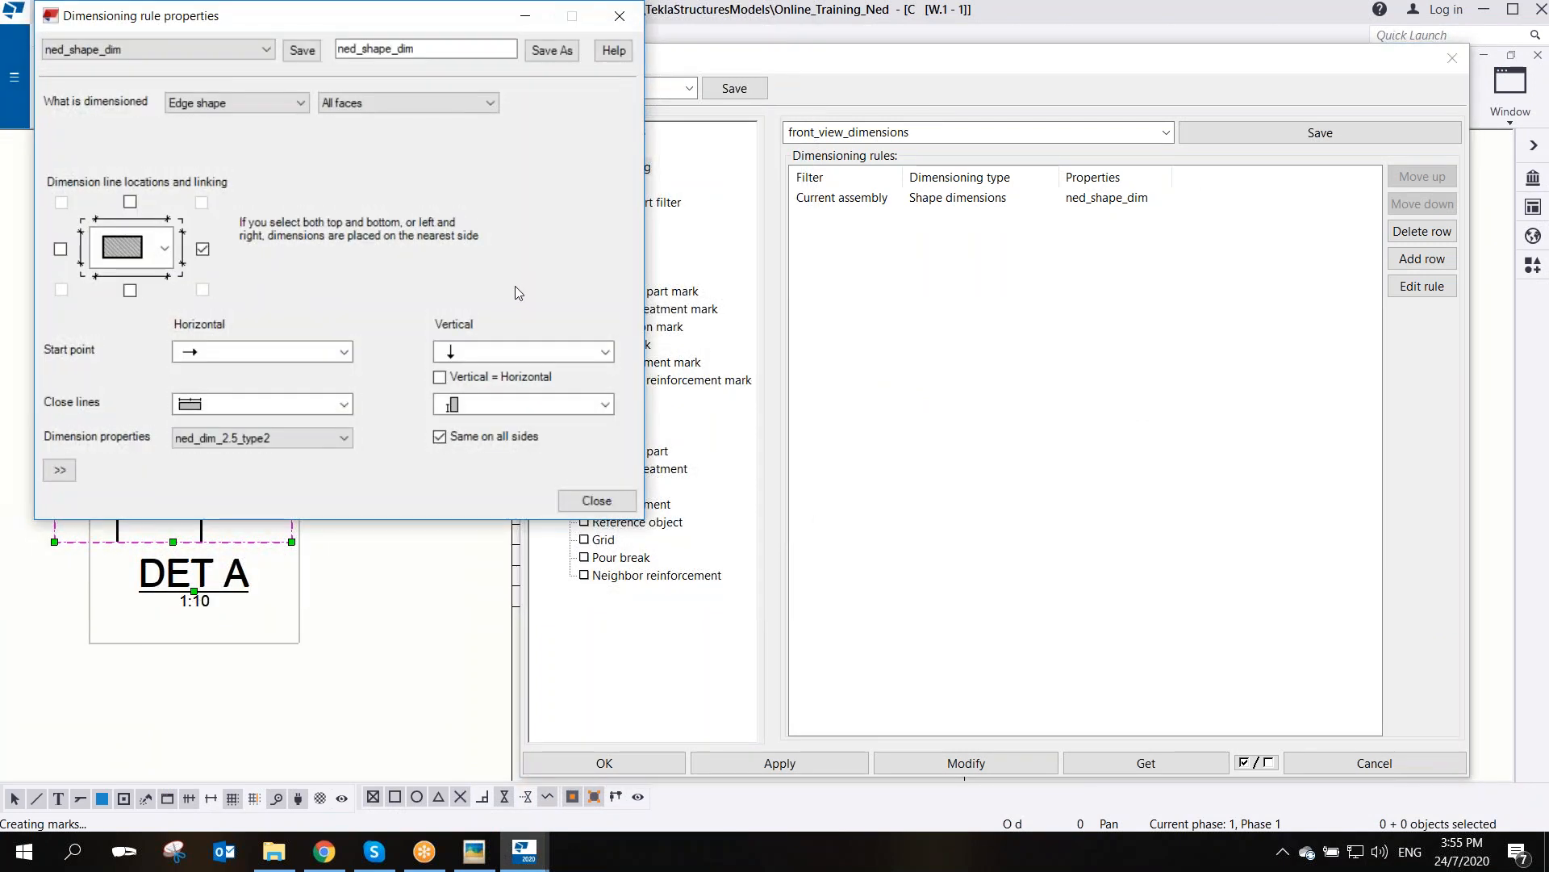
pyautogui.click(440, 378)
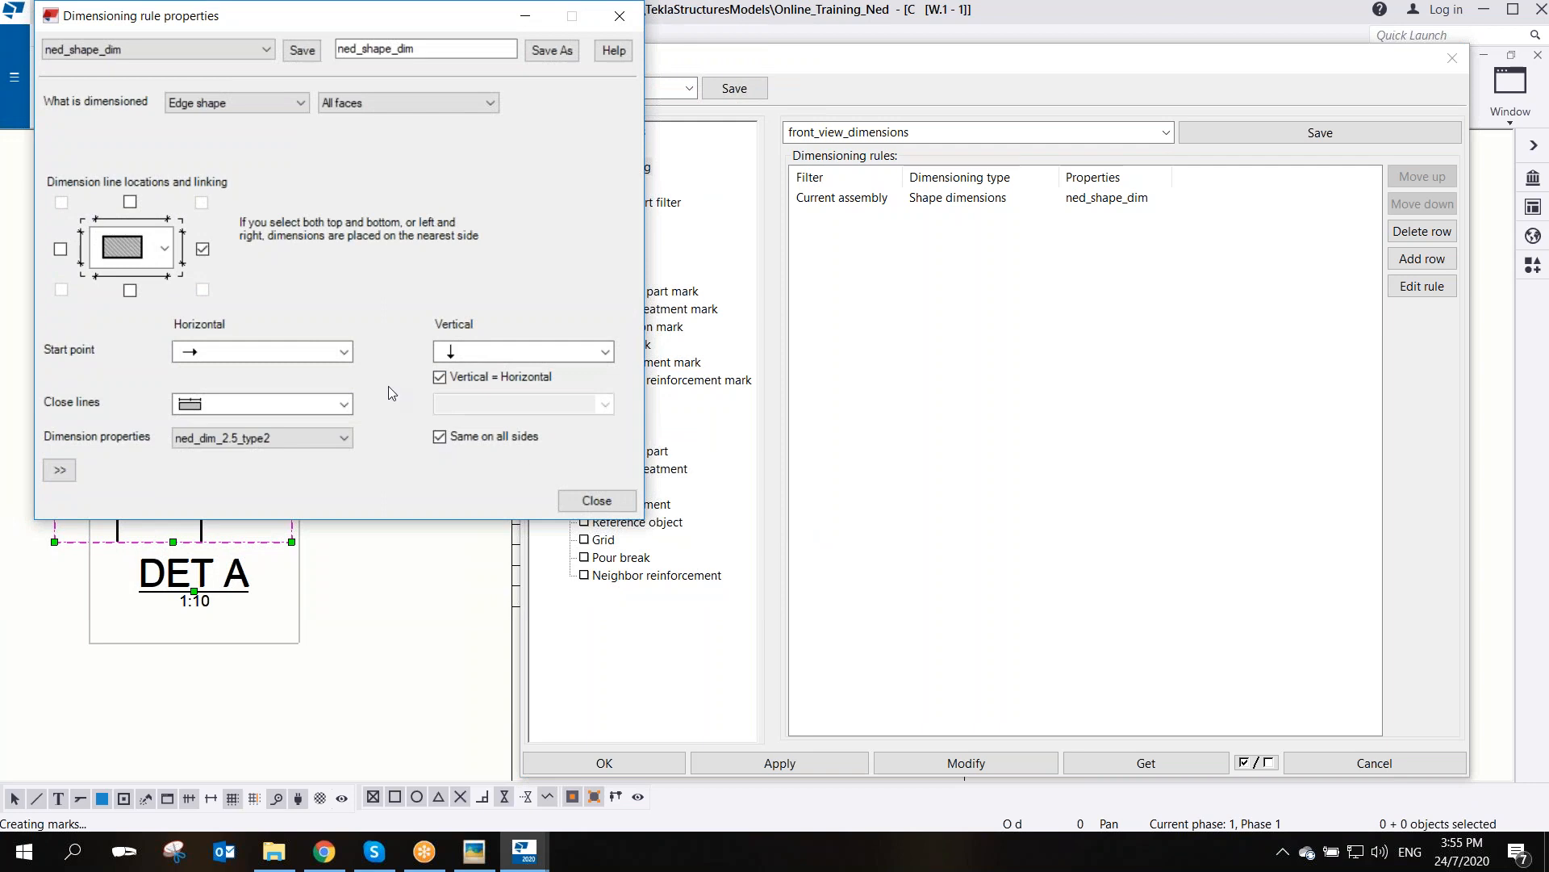
pyautogui.click(266, 49)
pyautogui.click(137, 91)
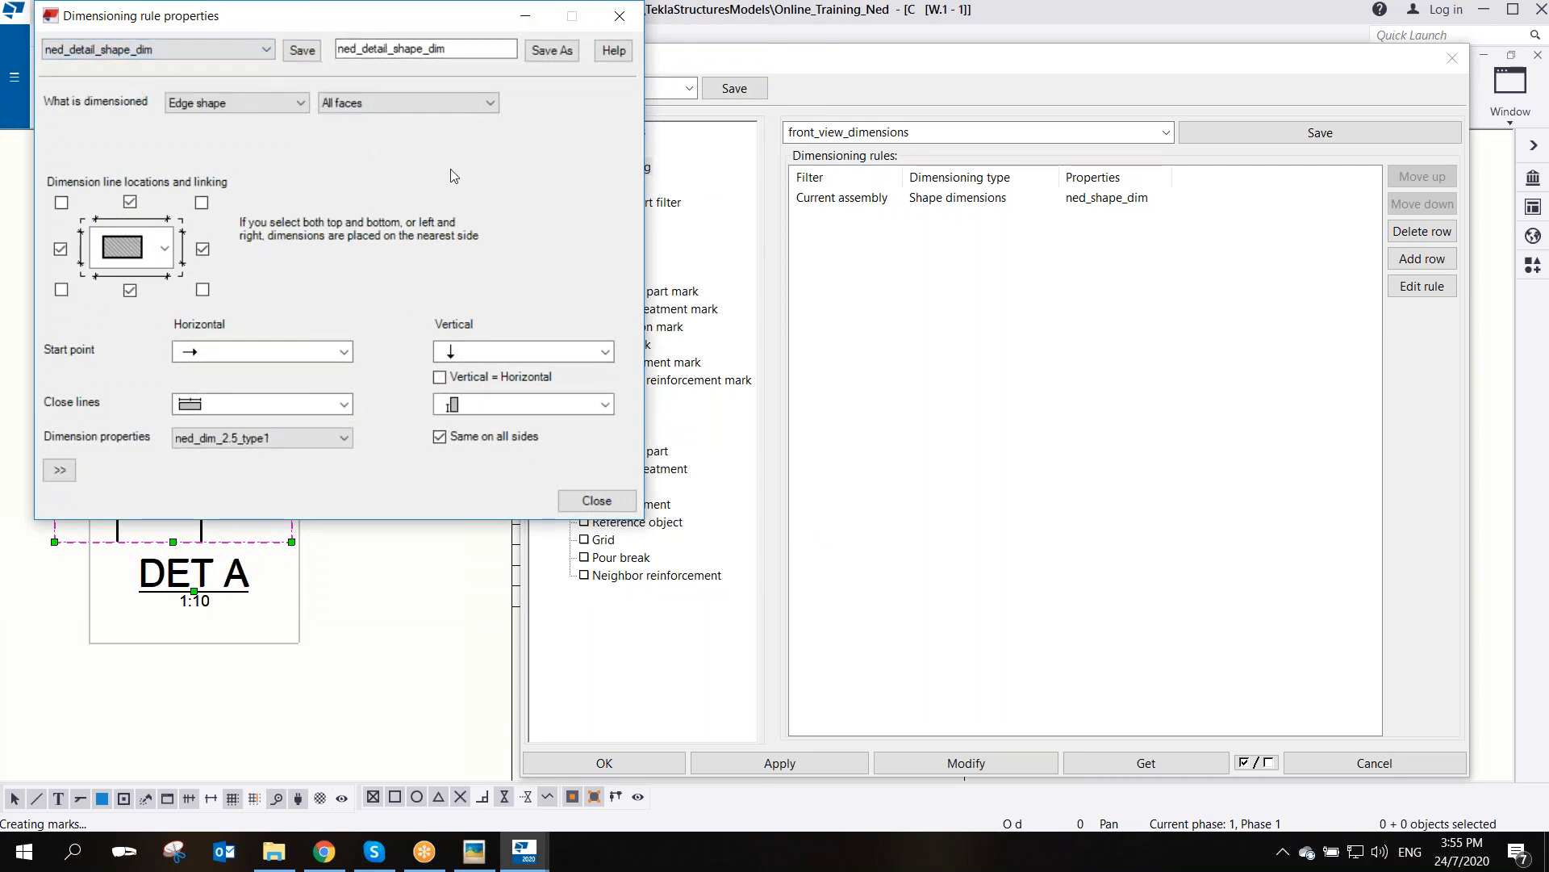
pyautogui.click(440, 379)
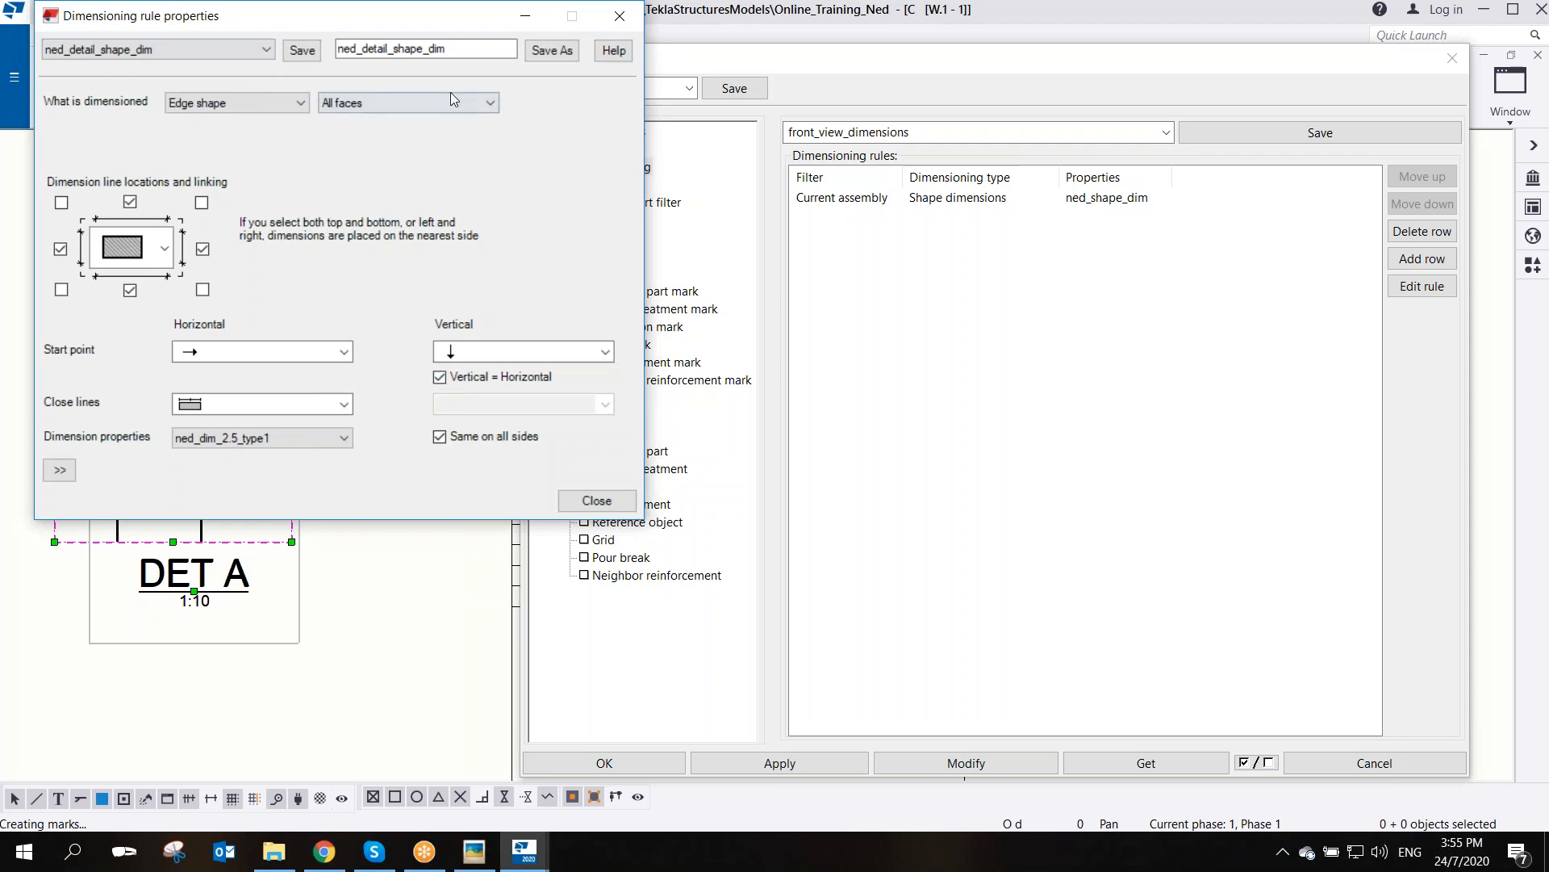
pyautogui.click(546, 53)
pyautogui.click(596, 501)
# - Assign ned_detail_shape_dim to the current assembly's Shape dimensions rule and modify the DET A view with it
pyautogui.click(632, 503)
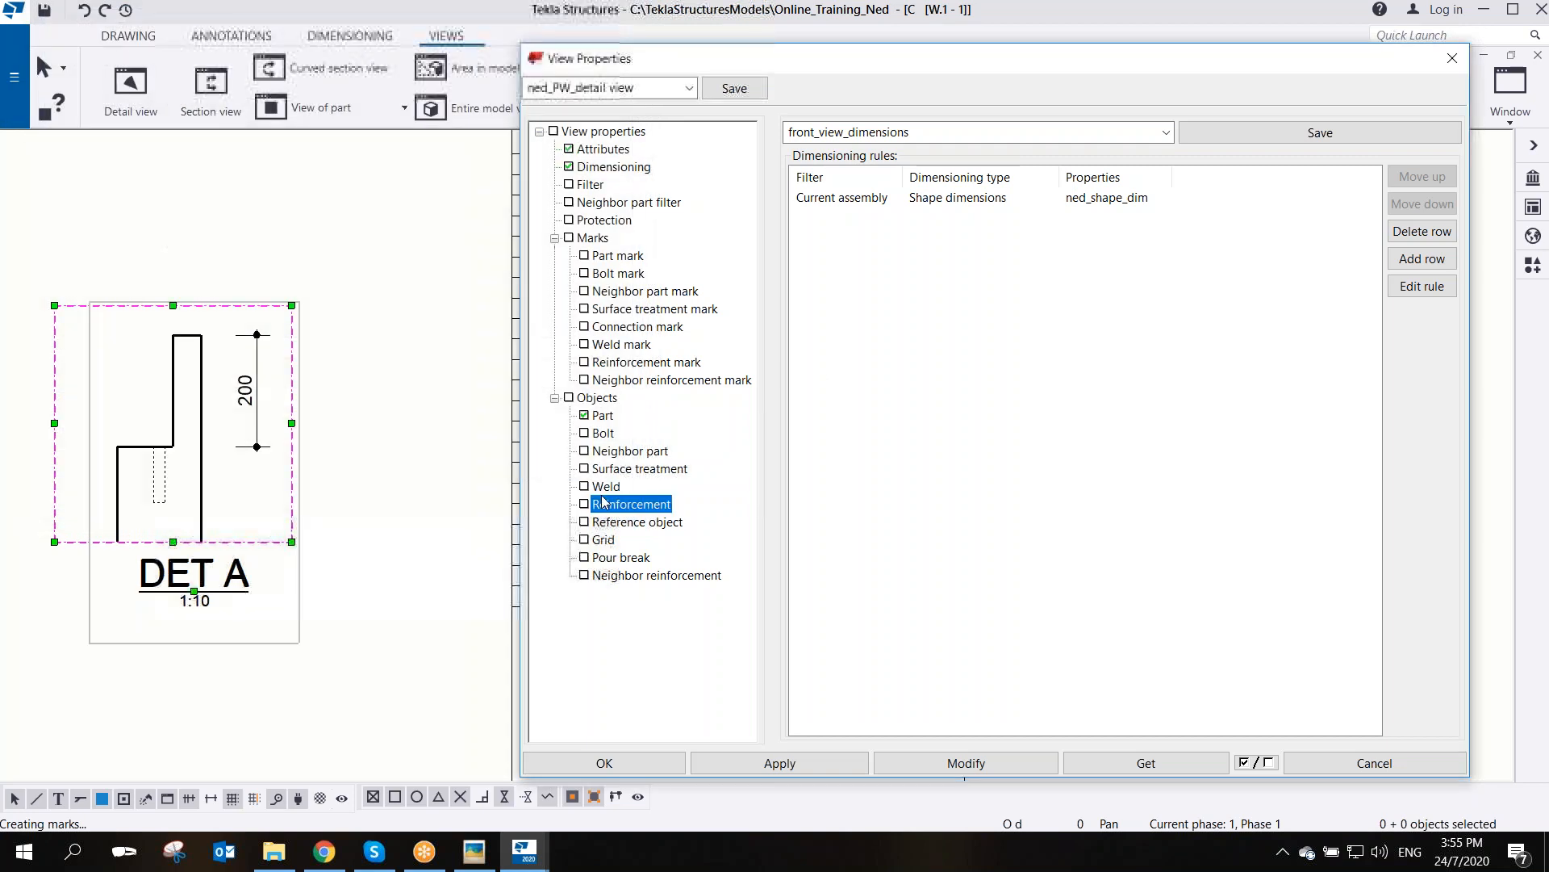
pyautogui.click(305, 334)
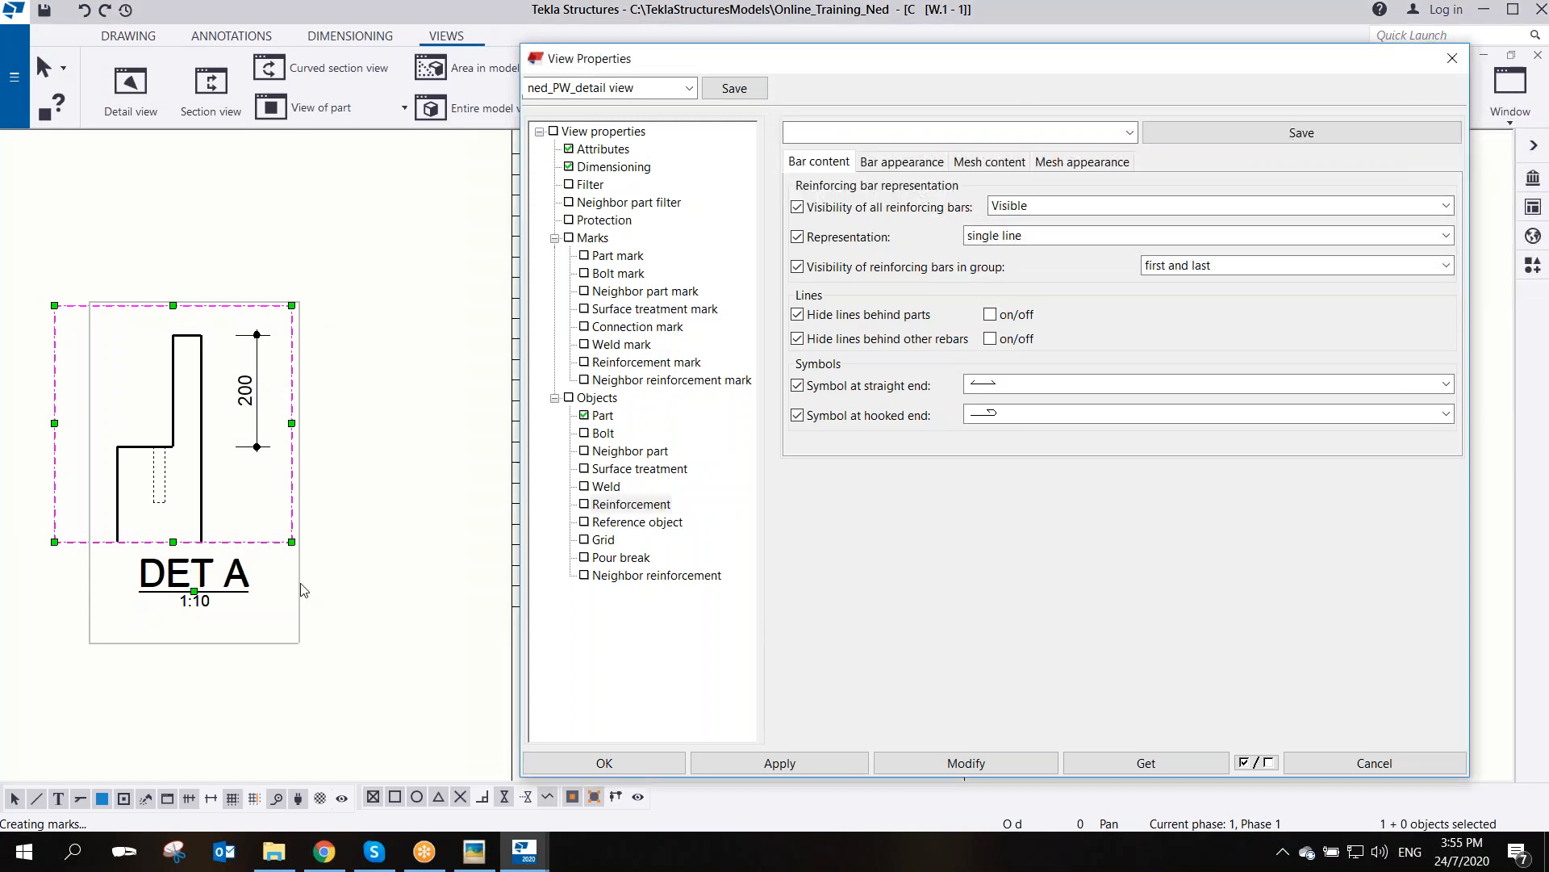
pyautogui.click(645, 165)
pyautogui.moveTo(923, 70); pyautogui.dragTo(733, 53)
pyautogui.click(950, 182)
pyautogui.click(974, 182)
pyautogui.click(920, 198)
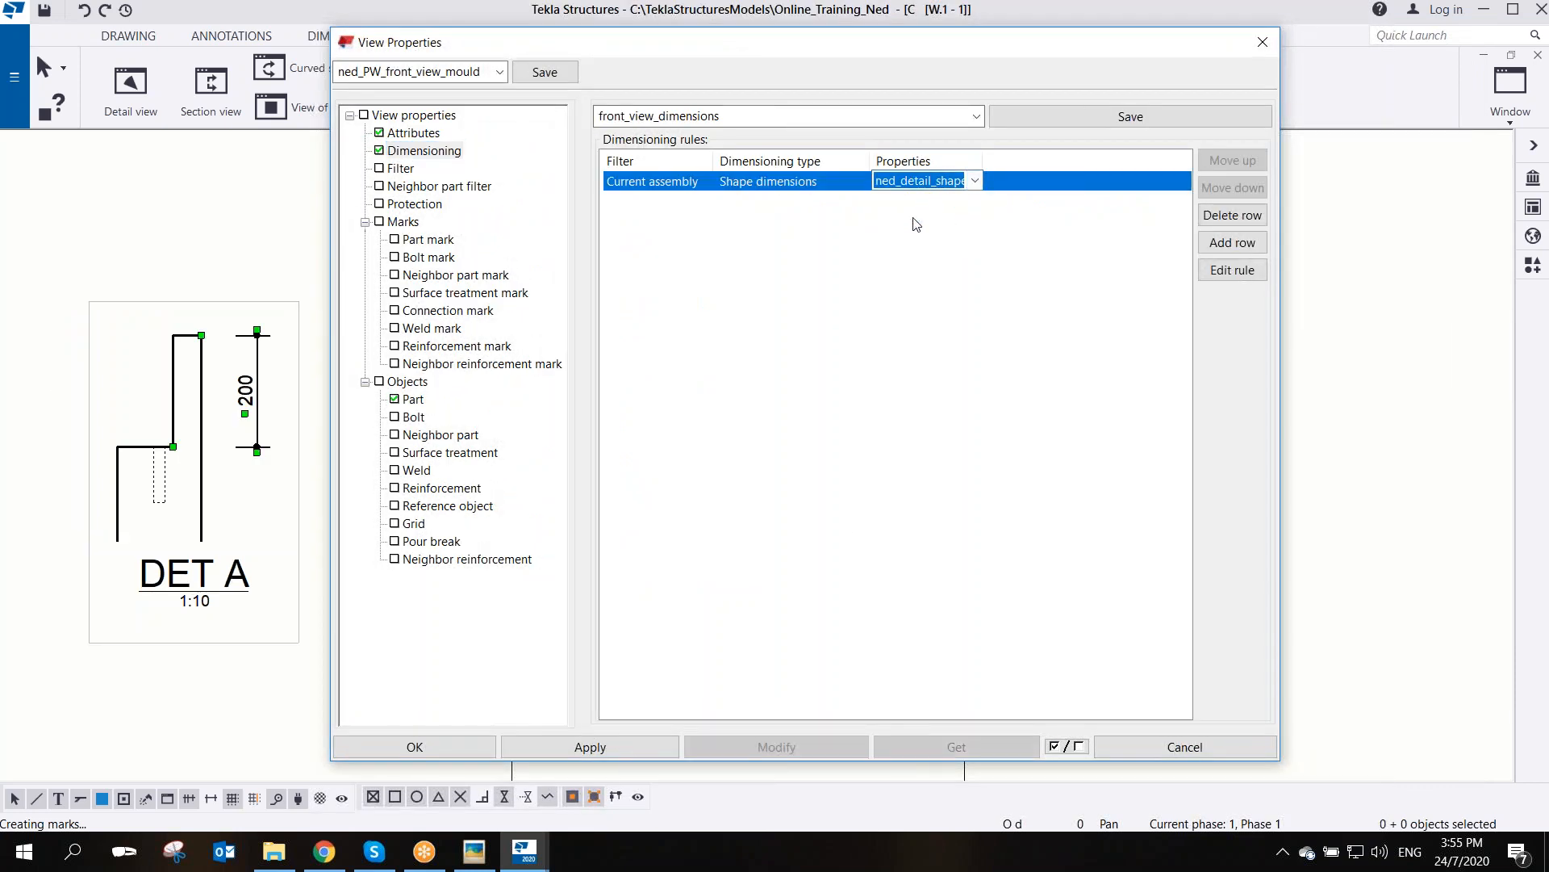
pyautogui.click(181, 305)
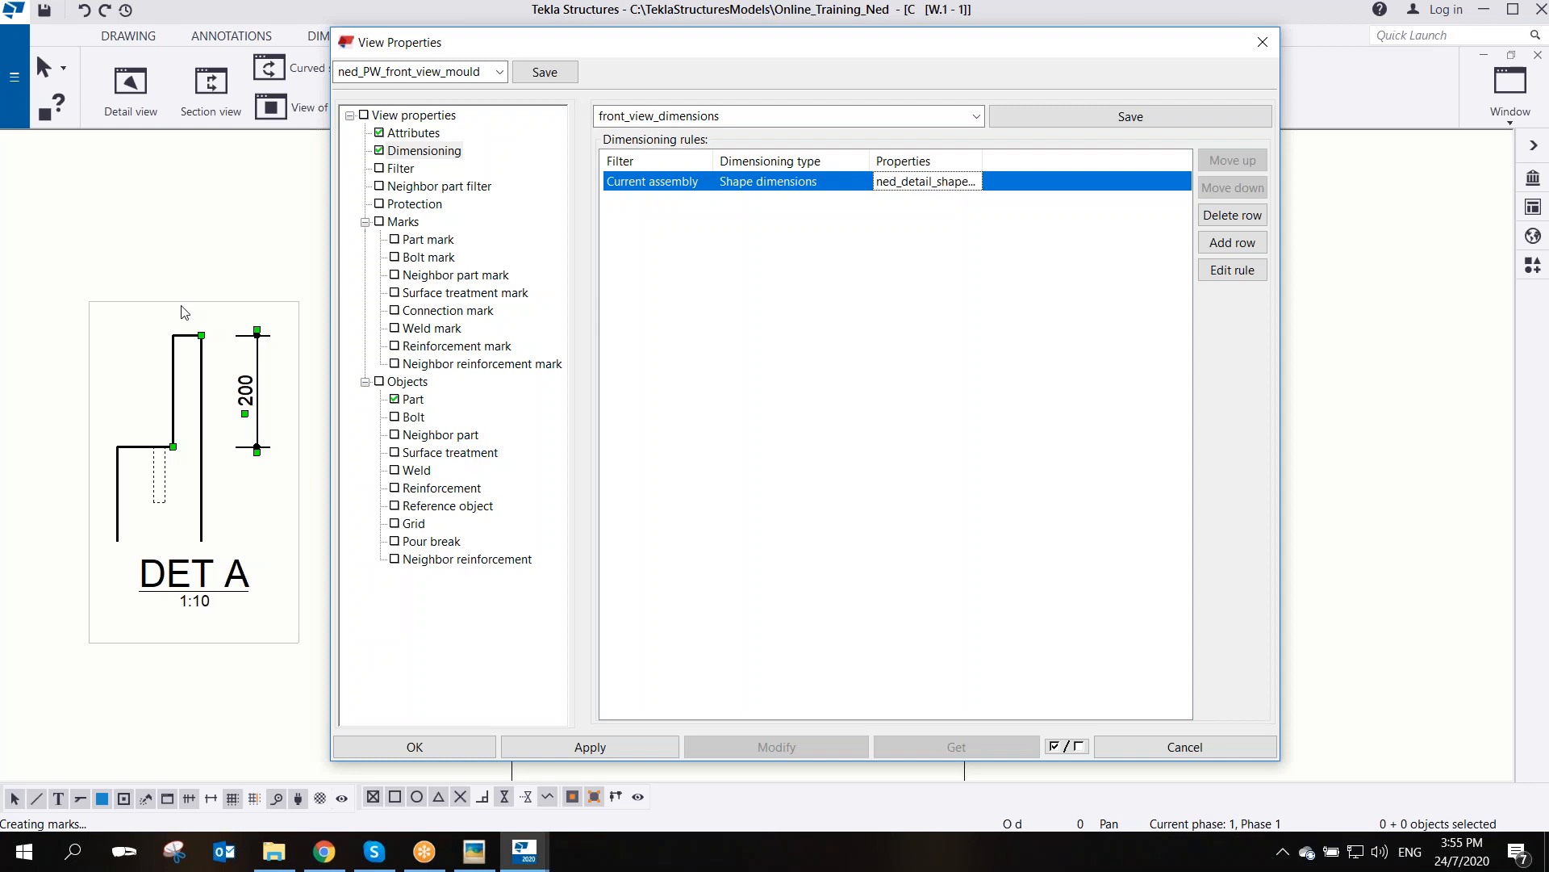
pyautogui.click(185, 307)
pyautogui.click(773, 755)
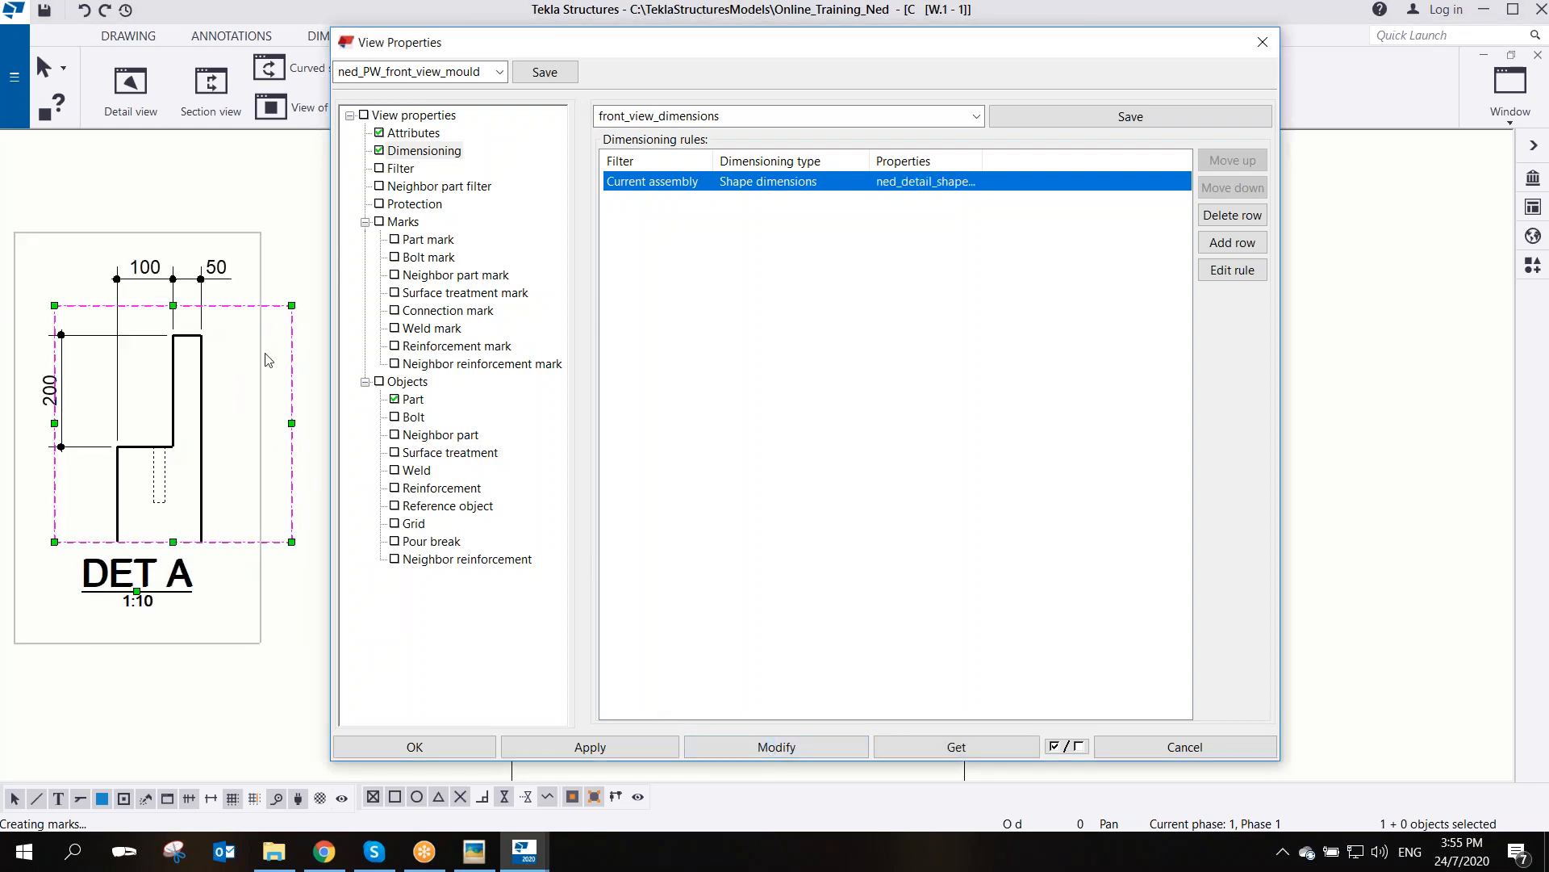
# - Save the view properties under the name ned_PW_front_view_mould and apply them
pyautogui.moveTo(621, 44); pyautogui.dragTo(814, 80)
pyautogui.moveTo(300, 398); pyautogui.dragTo(477, 399, button='middle')
pyautogui.scroll(-1, 289, 442)
pyautogui.scroll(1, 274, 427)
pyautogui.click(255, 420)
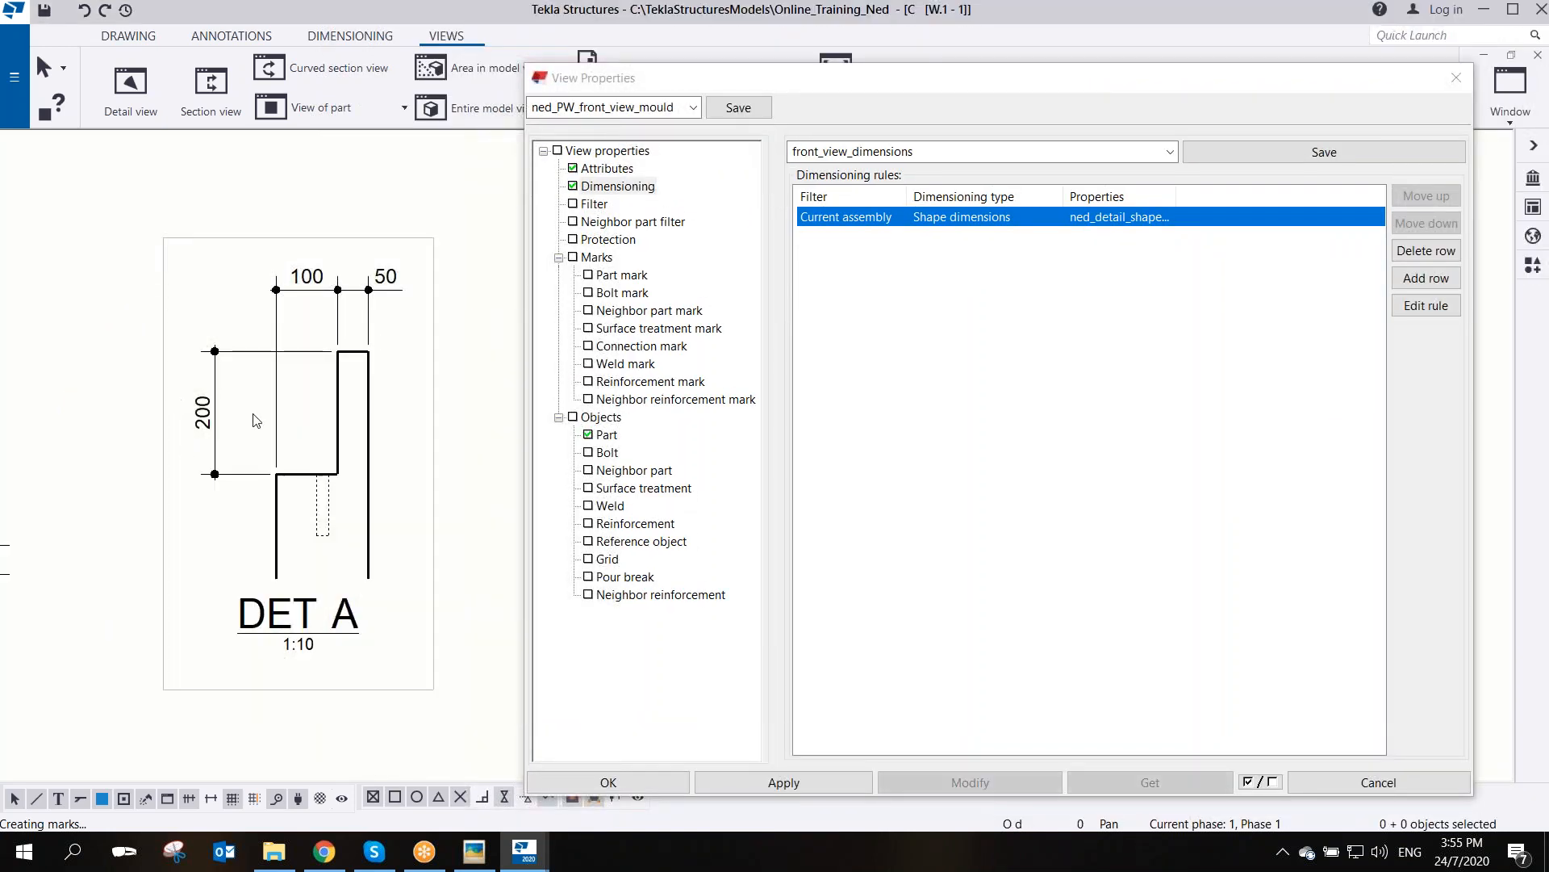
pyautogui.click(748, 110)
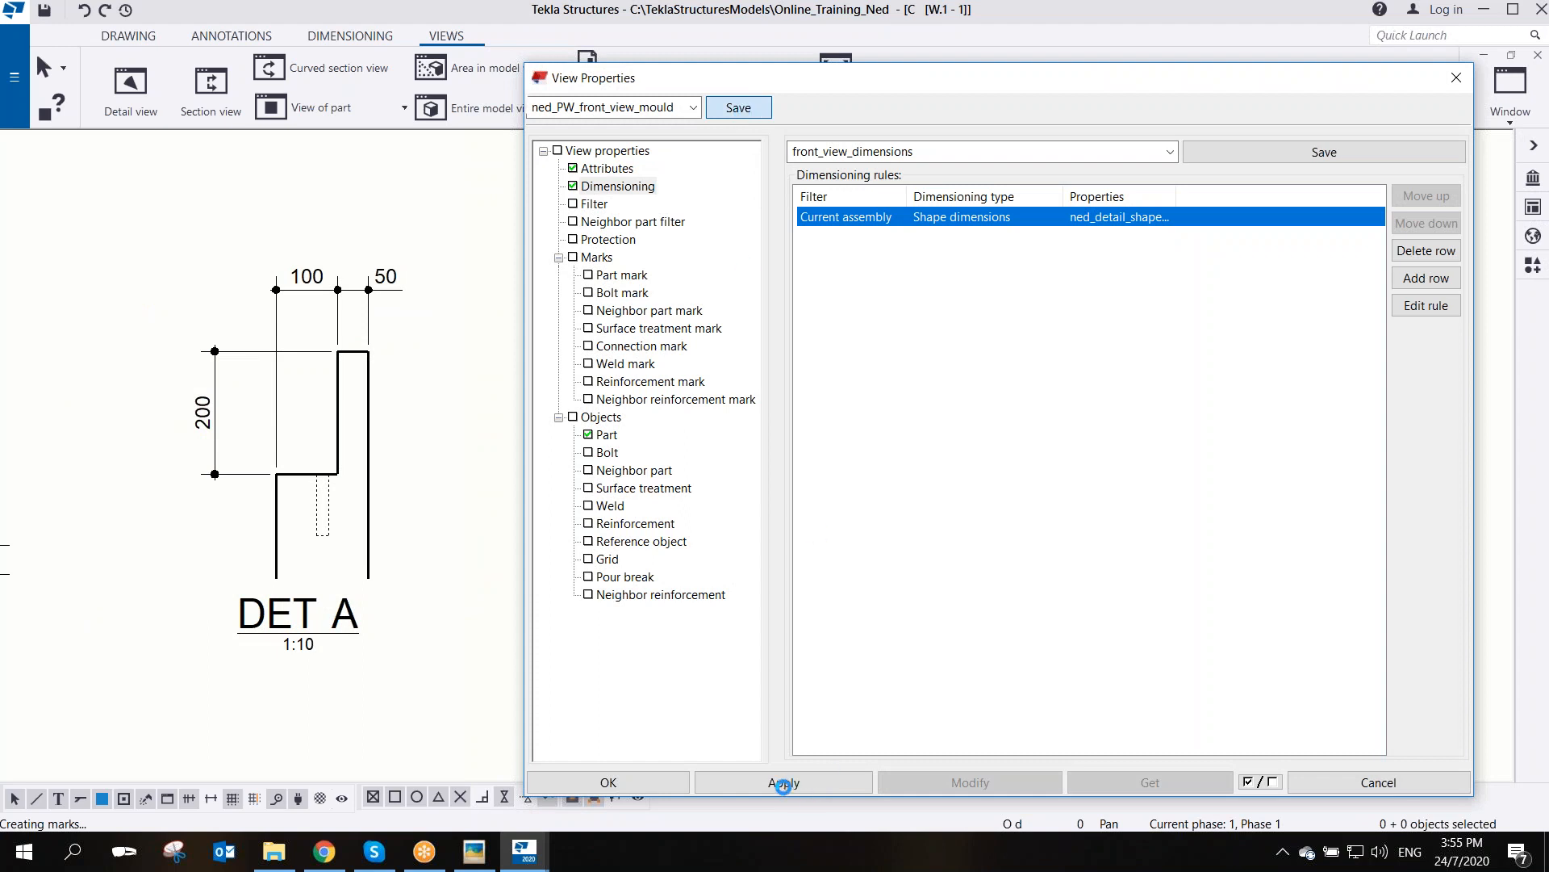
pyautogui.click(701, 786)
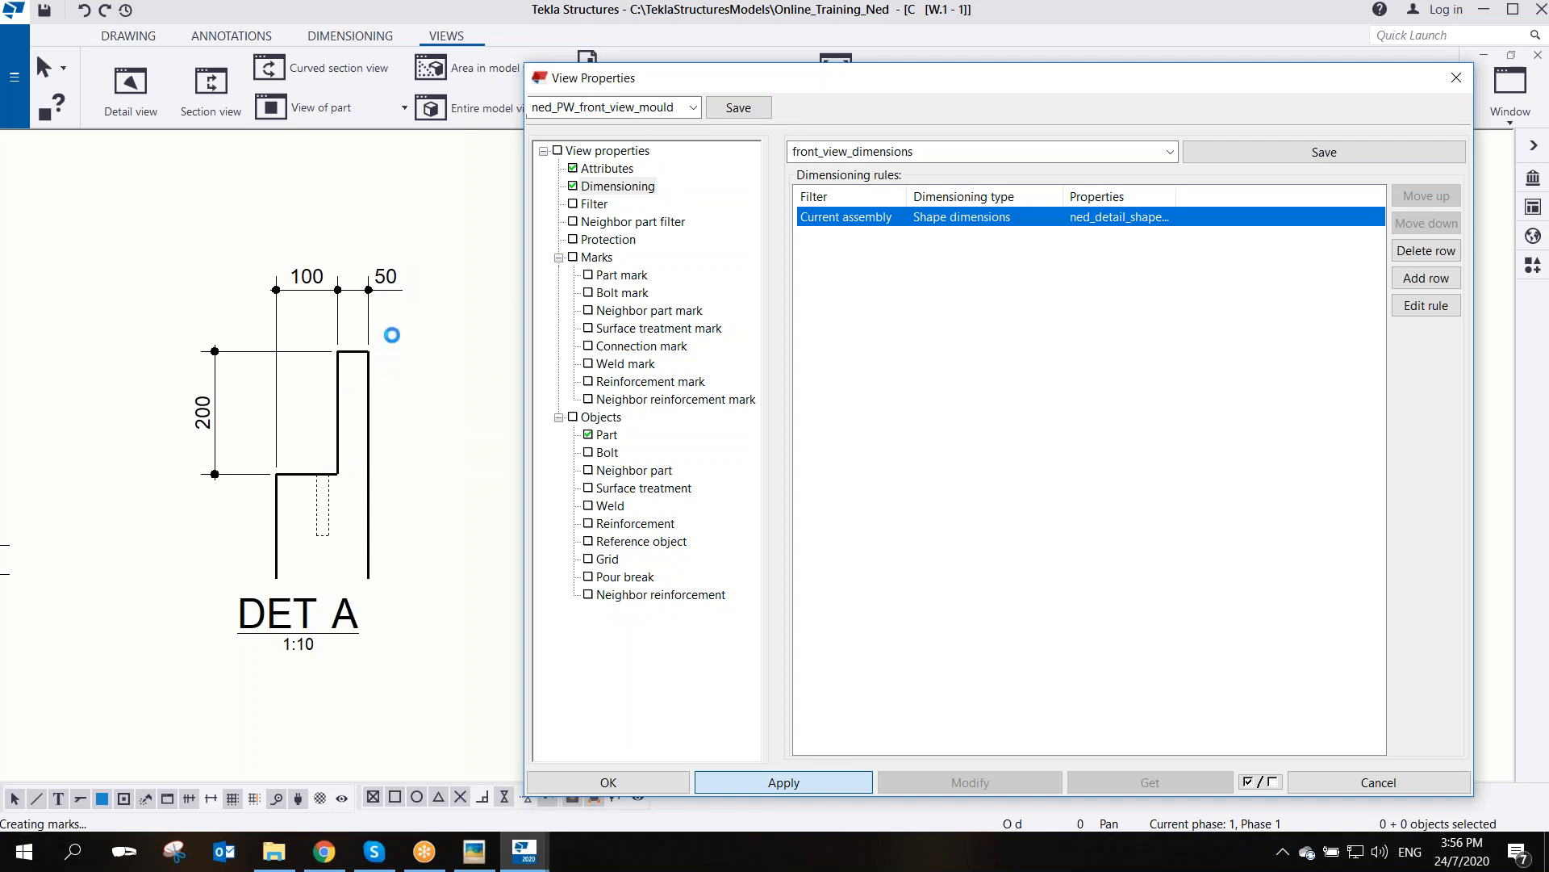
# - Create a detail view of the notch at the top of section D and place it outside the sheet beside the title block
pyautogui.scroll(-2, 394, 484)
pyautogui.moveTo(395, 485); pyautogui.dragTo(519, 435, button='middle')
pyautogui.click(557, 285)
pyautogui.moveTo(551, 496); pyautogui.dragTo(596, 382, button='middle')
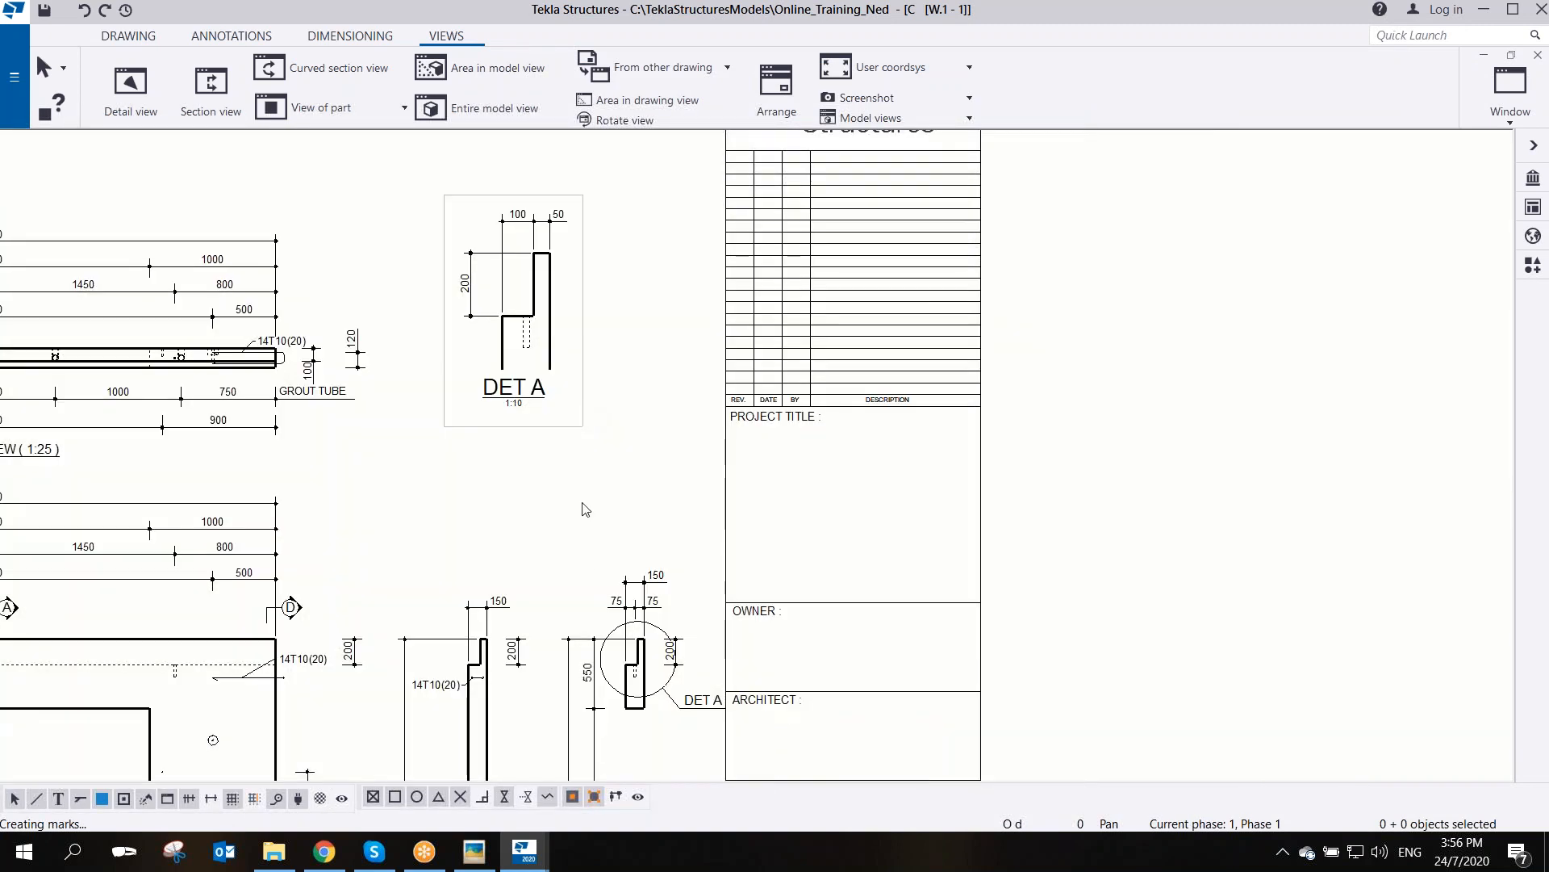
pyautogui.moveTo(483, 694); pyautogui.dragTo(515, 585, button='middle')
pyautogui.scroll(1, 514, 585)
pyautogui.scroll(1, 514, 590)
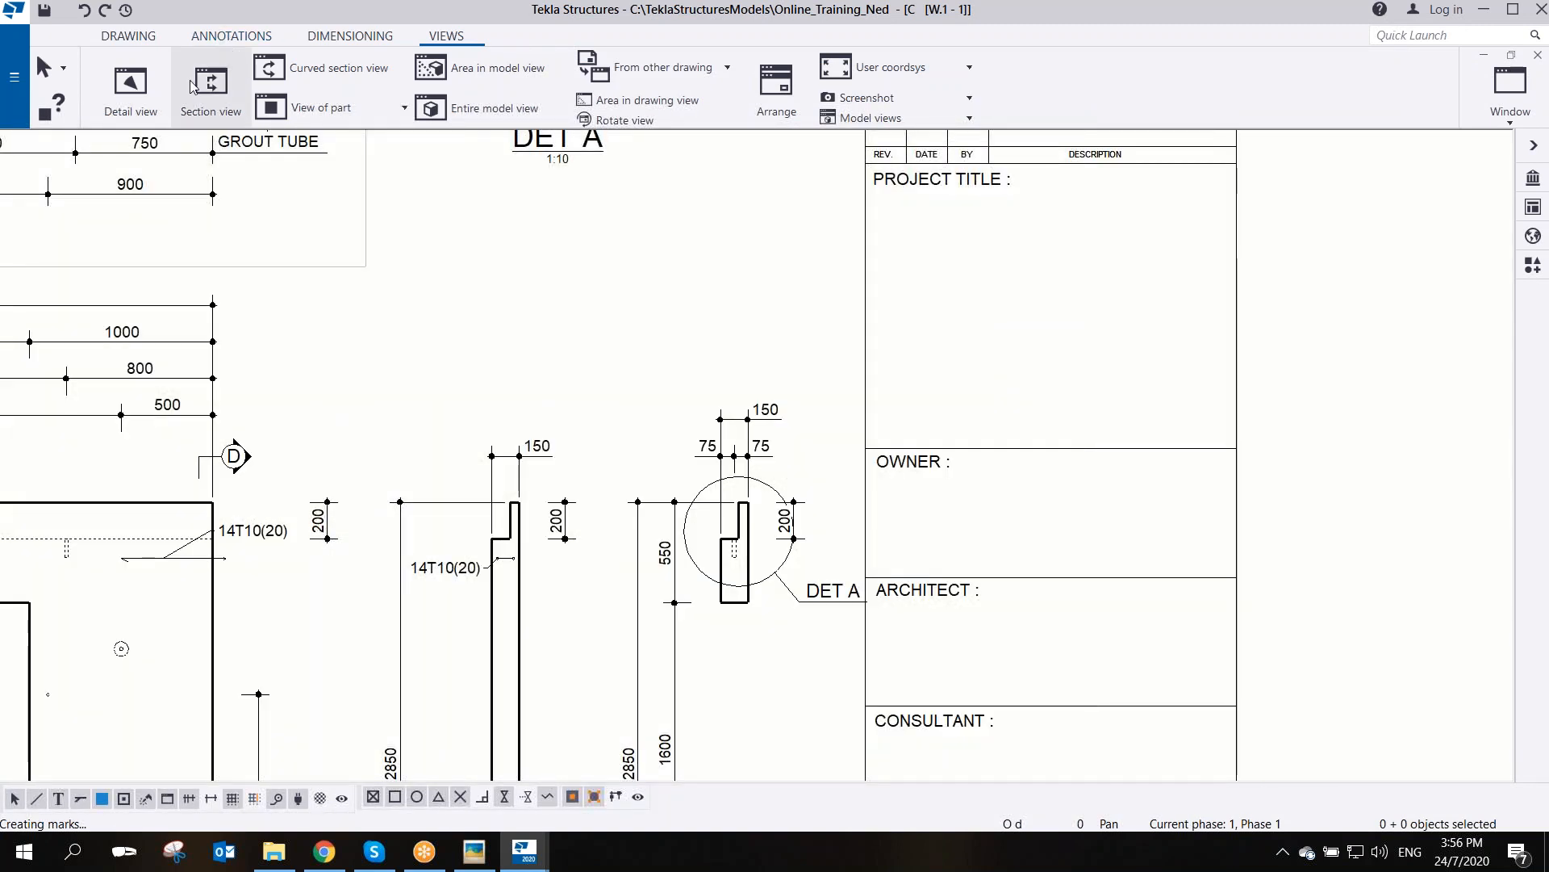
pyautogui.click(130, 84)
pyautogui.click(509, 537)
pyautogui.click(473, 498)
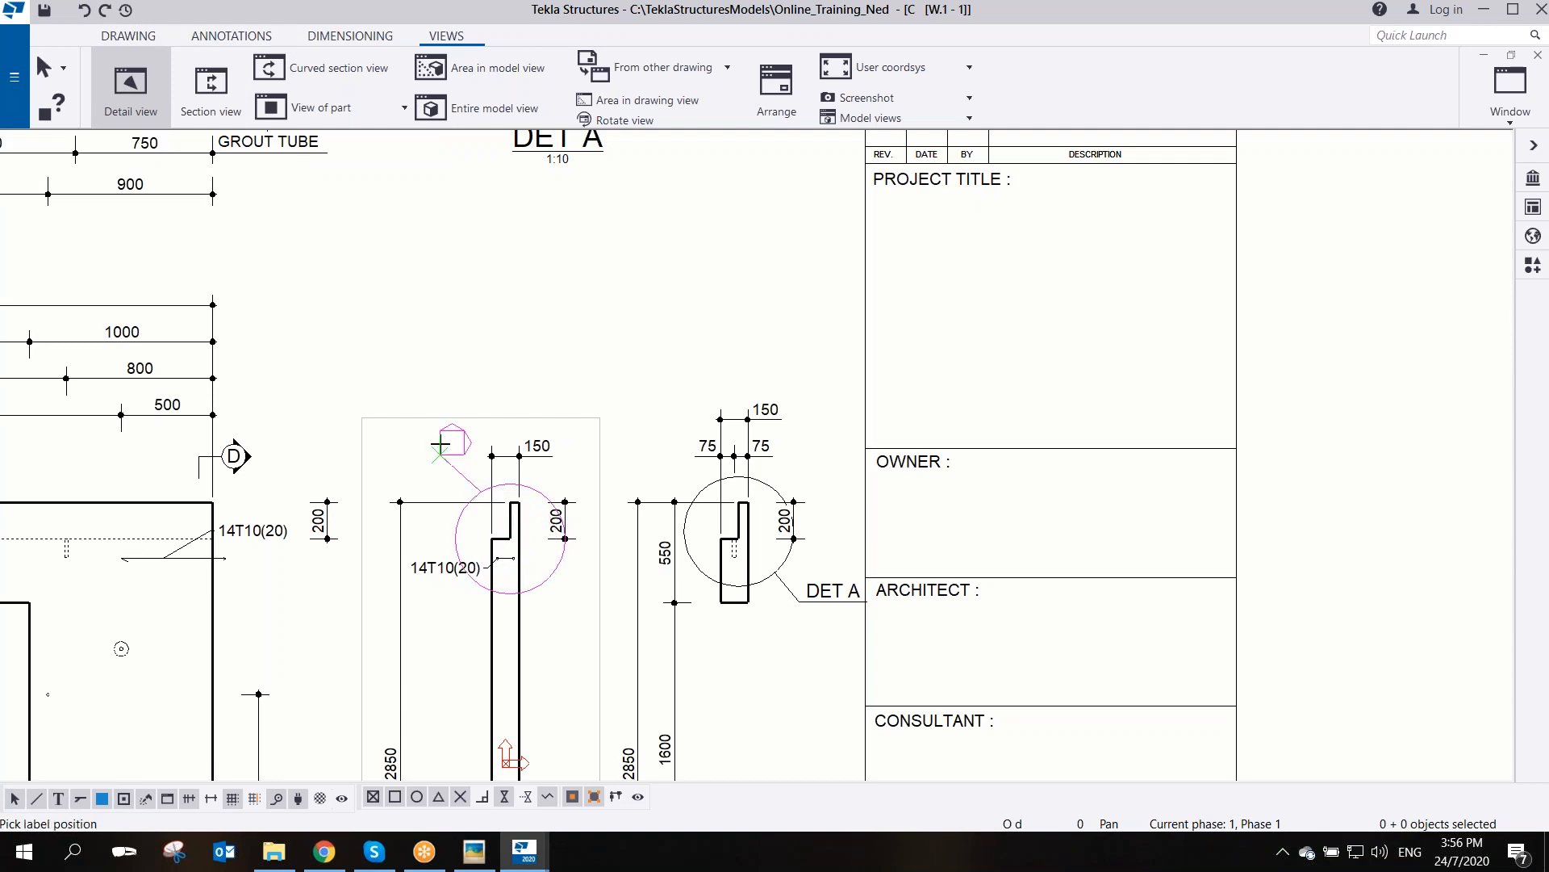
pyautogui.click(450, 333)
pyautogui.scroll(-1, 500, 321)
pyautogui.moveTo(472, 311); pyautogui.dragTo(982, 367)
pyautogui.moveTo(982, 366); pyautogui.dragTo(571, 345, button='middle')
pyautogui.moveTo(570, 345); pyautogui.dragTo(815, 361)
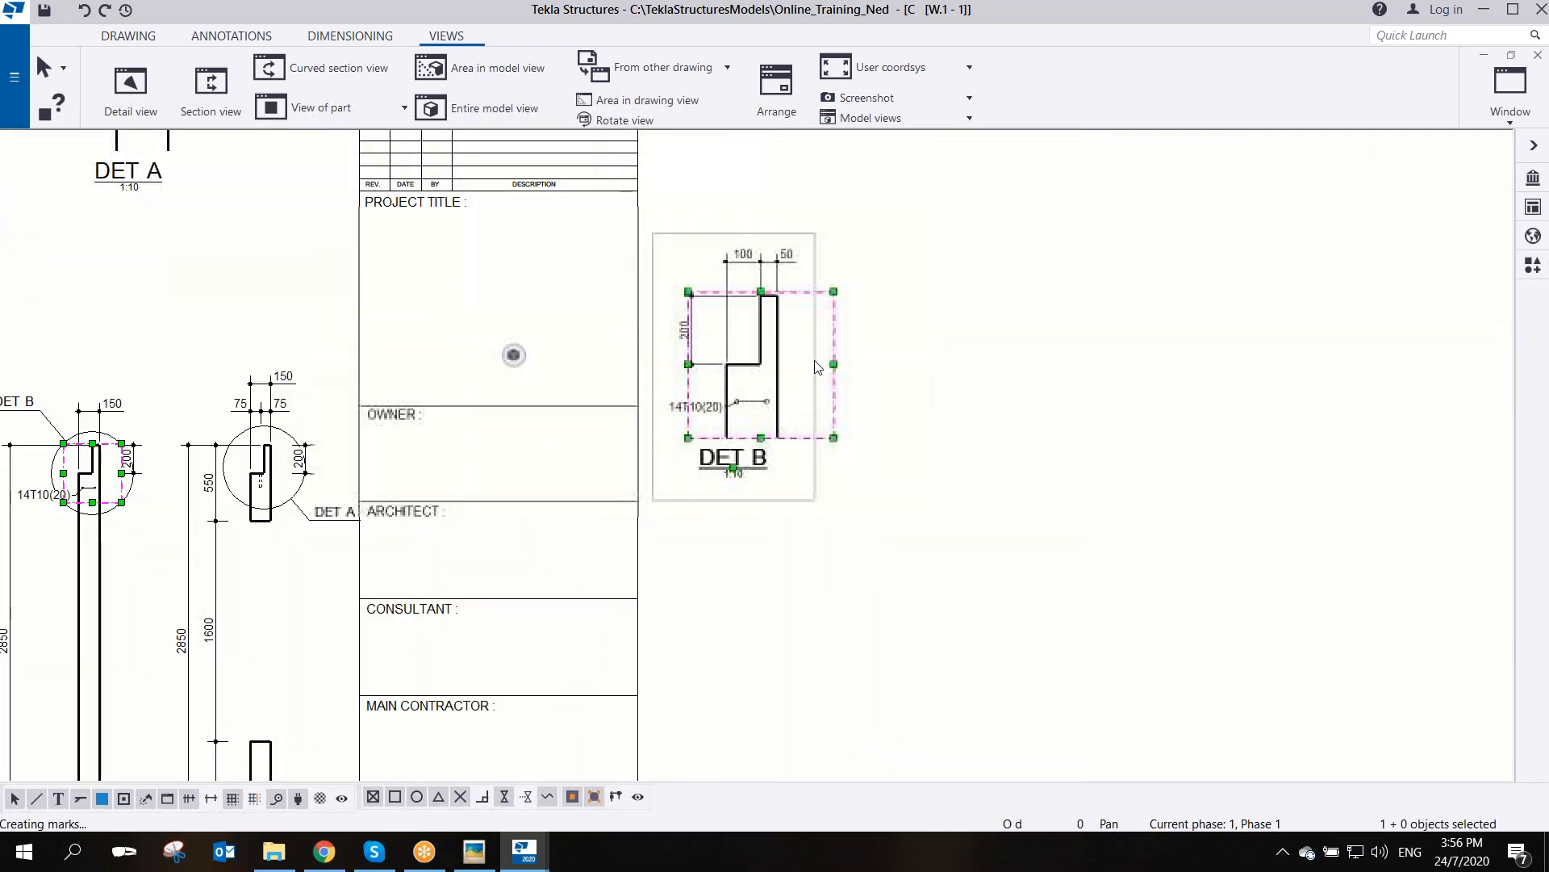
pyautogui.scroll(2, 817, 368)
pyautogui.click(848, 391)
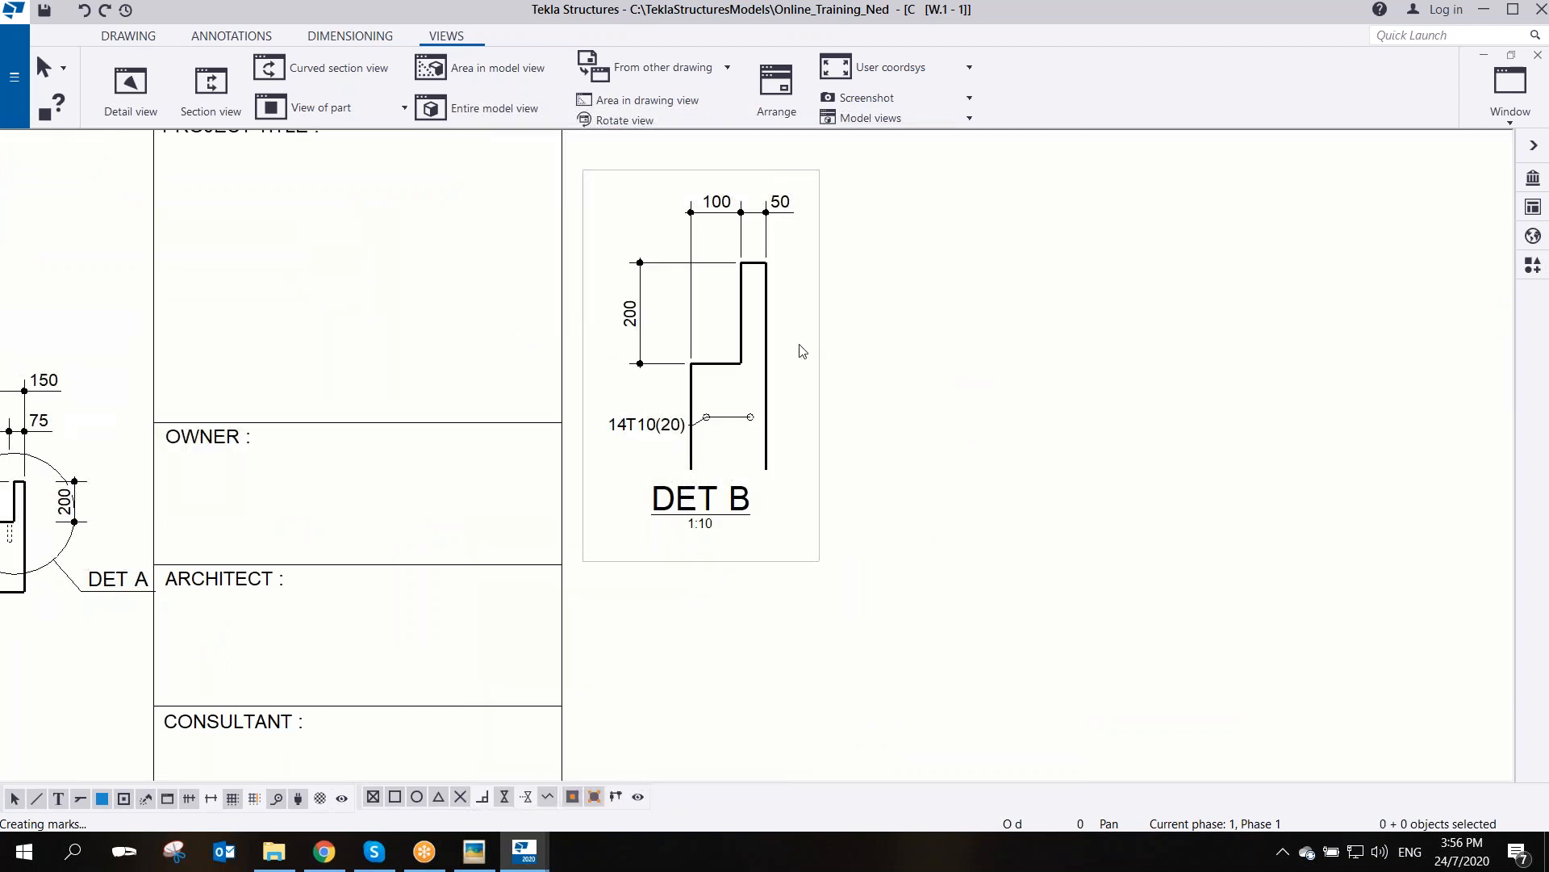
# - Delete the DET B detail view from beside the title block
pyautogui.scroll(-4, 803, 351)
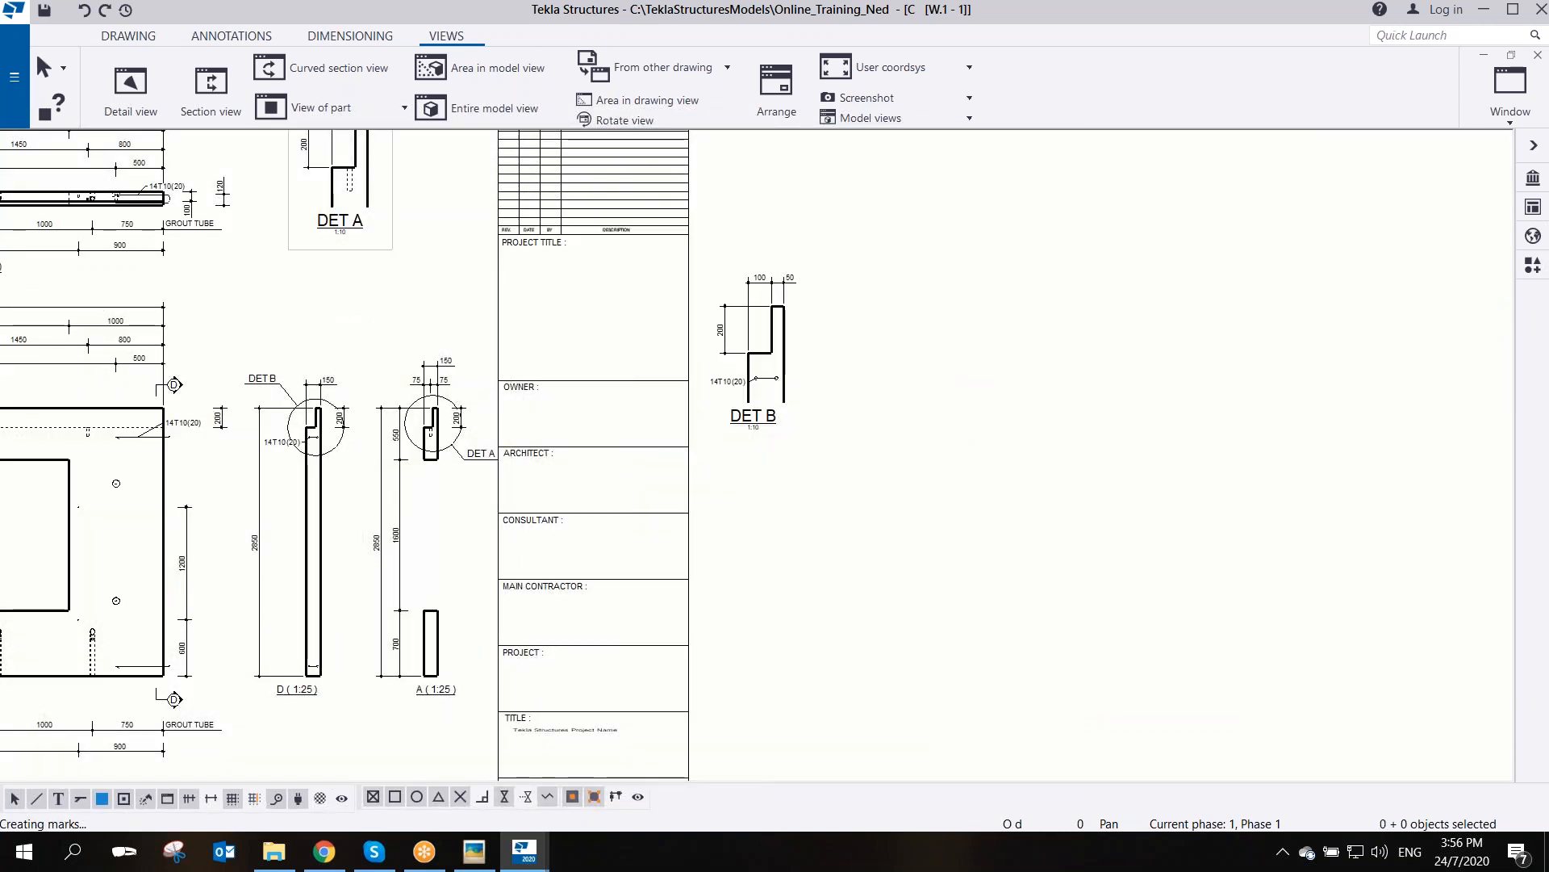
pyautogui.moveTo(753, 415); pyautogui.dragTo(781, 548, button='middle')
pyautogui.moveTo(939, 419); pyautogui.dragTo(803, 507)
pyautogui.press('Delete')
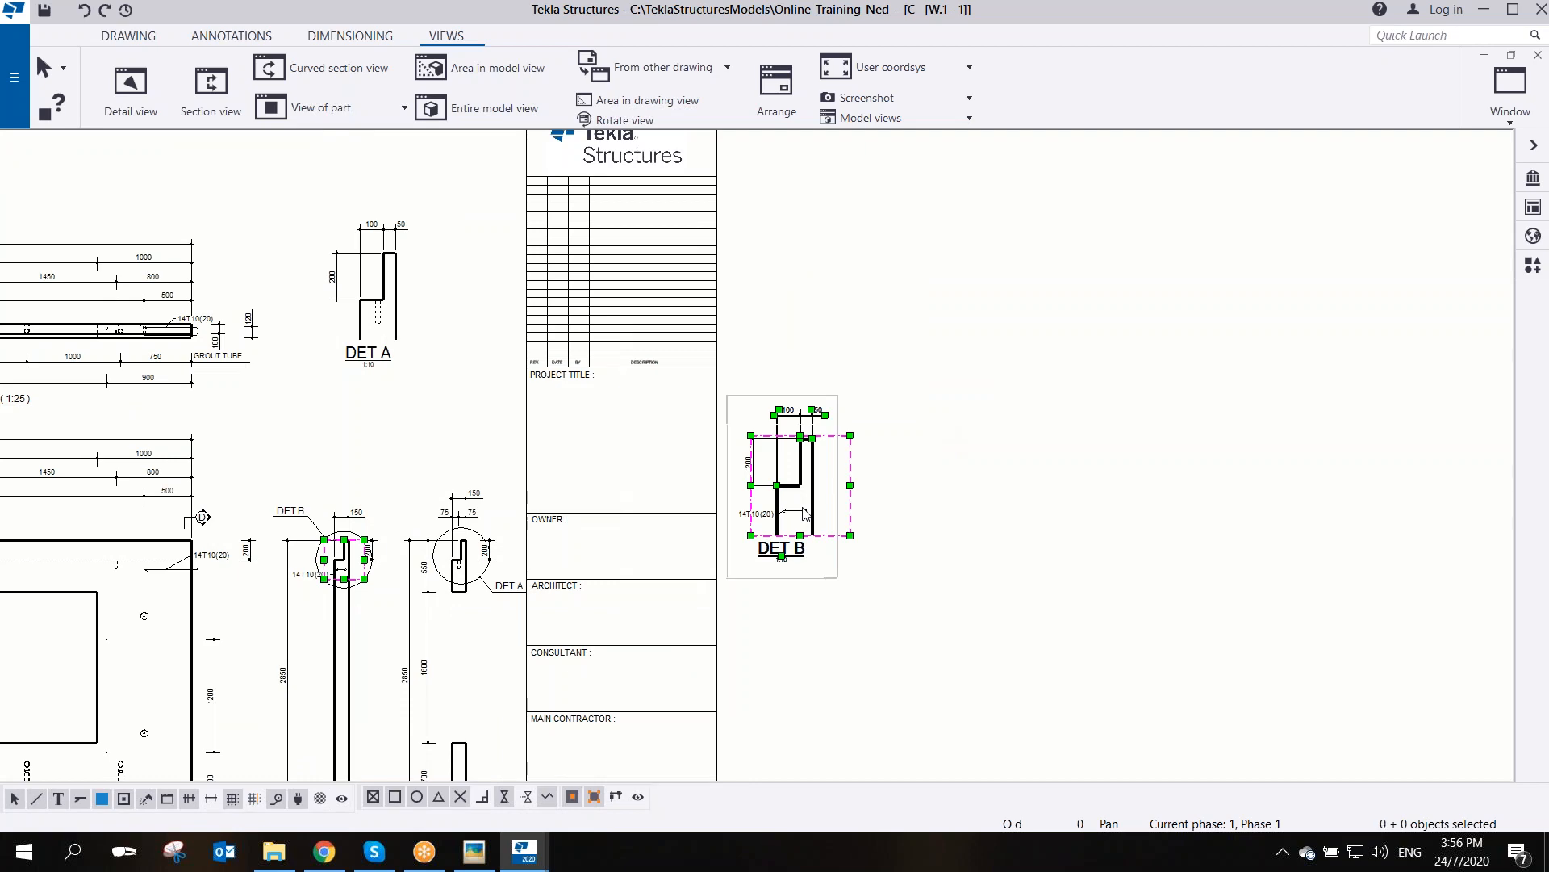
pyautogui.scroll(2, 670, 420)
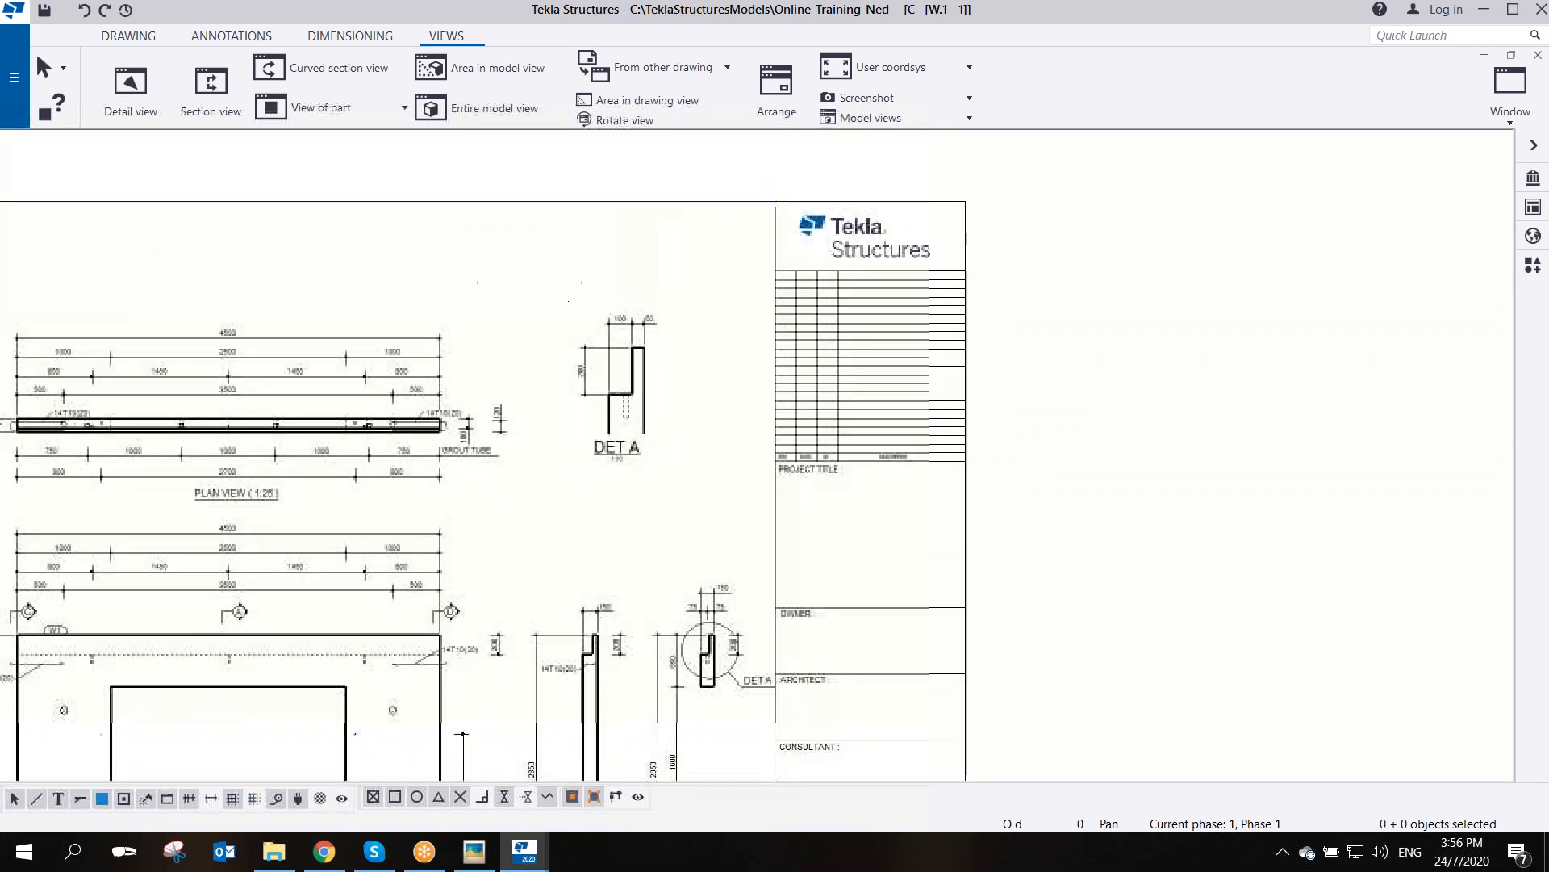
pyautogui.scroll(-1, 607, 267)
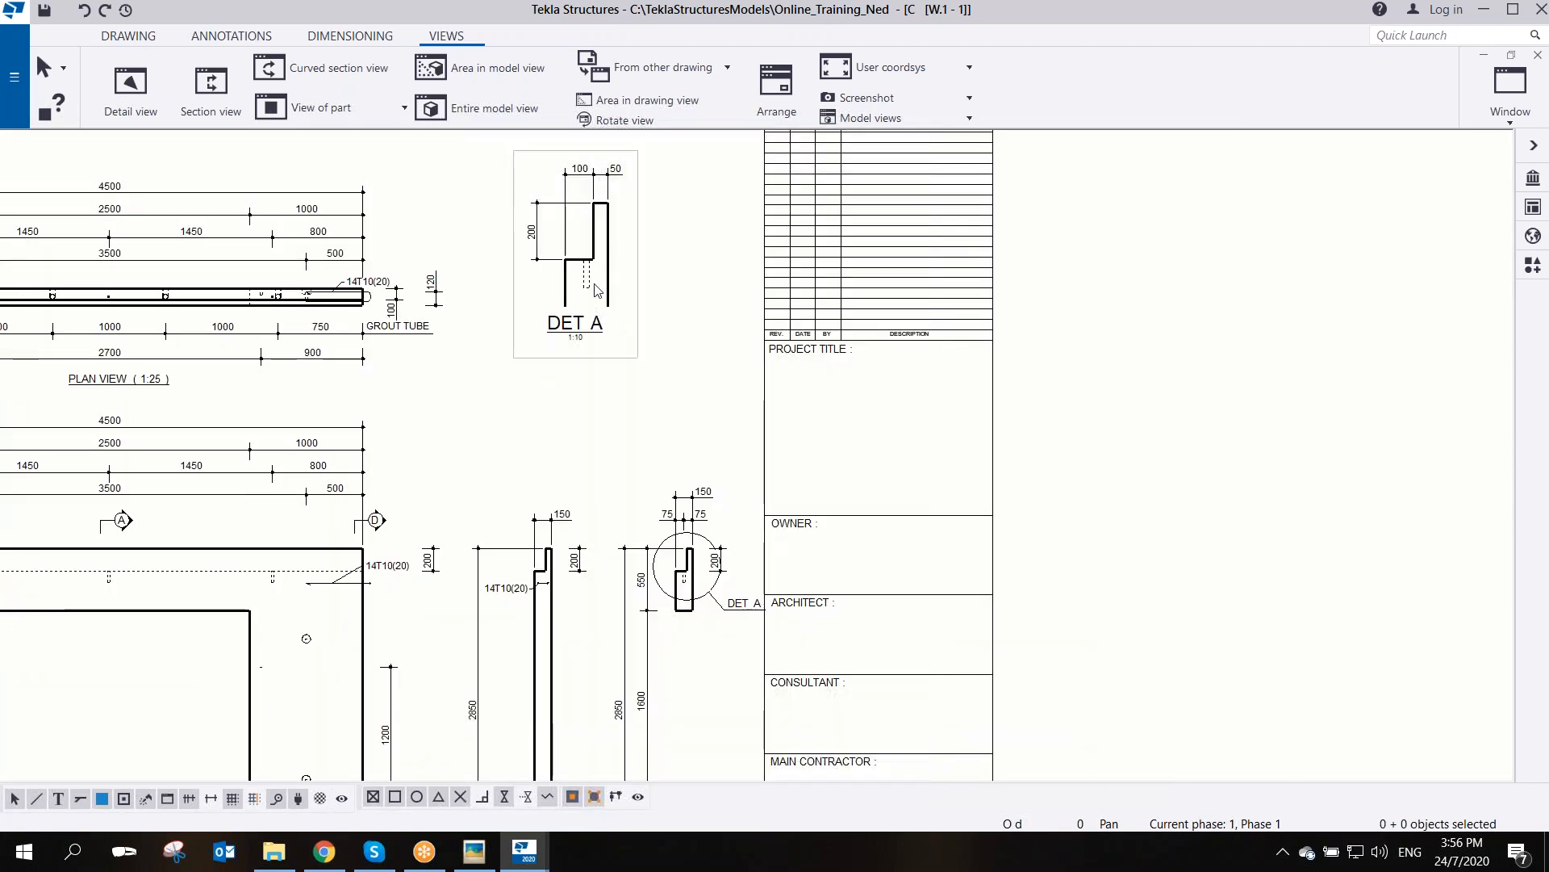
pyautogui.scroll(1, 607, 260)
pyautogui.scroll(-1, 607, 258)
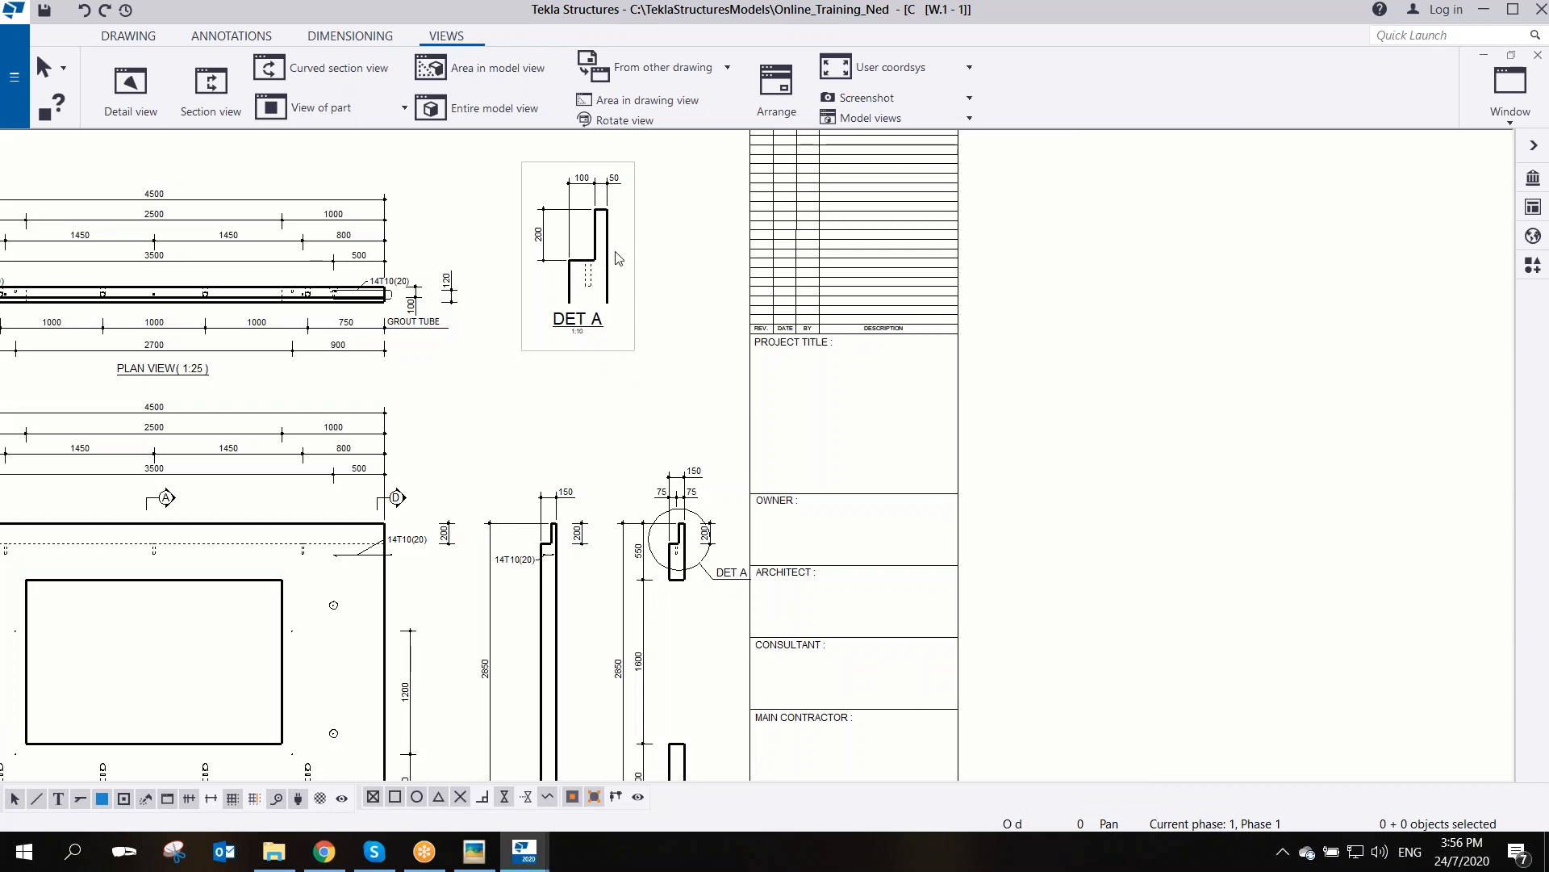
pyautogui.scroll(1, 596, 251)
pyautogui.scroll(-2, 595, 254)
pyautogui.moveTo(423, 339); pyautogui.dragTo(501, 306, button='middle')
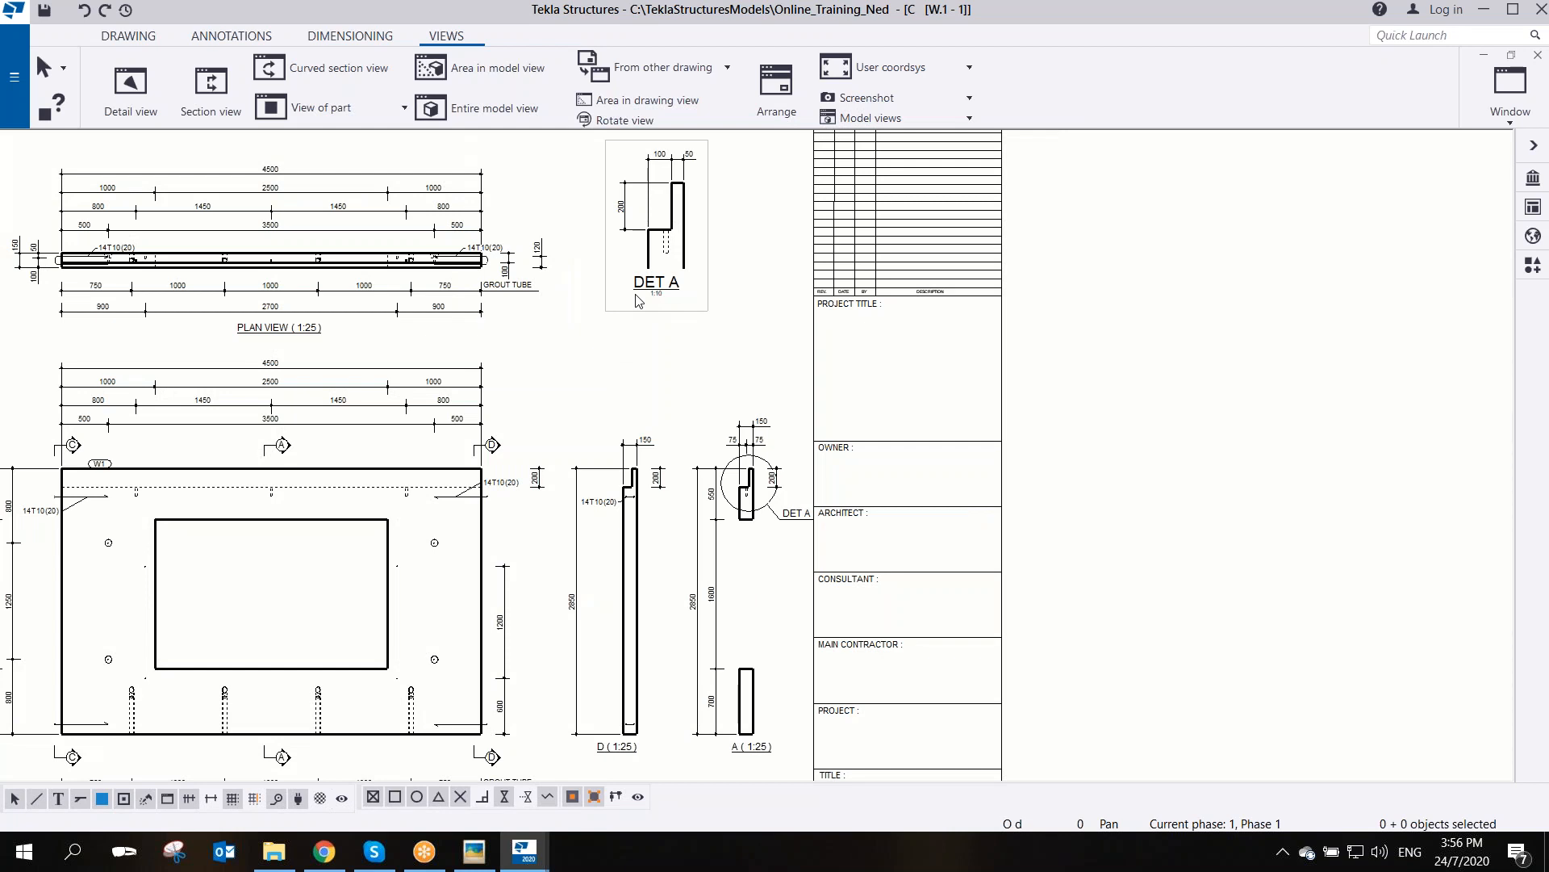
# - Create another detail view of the notch at the top of section D, place it above the section, and delete the new view
pyautogui.scroll(2, 588, 360)
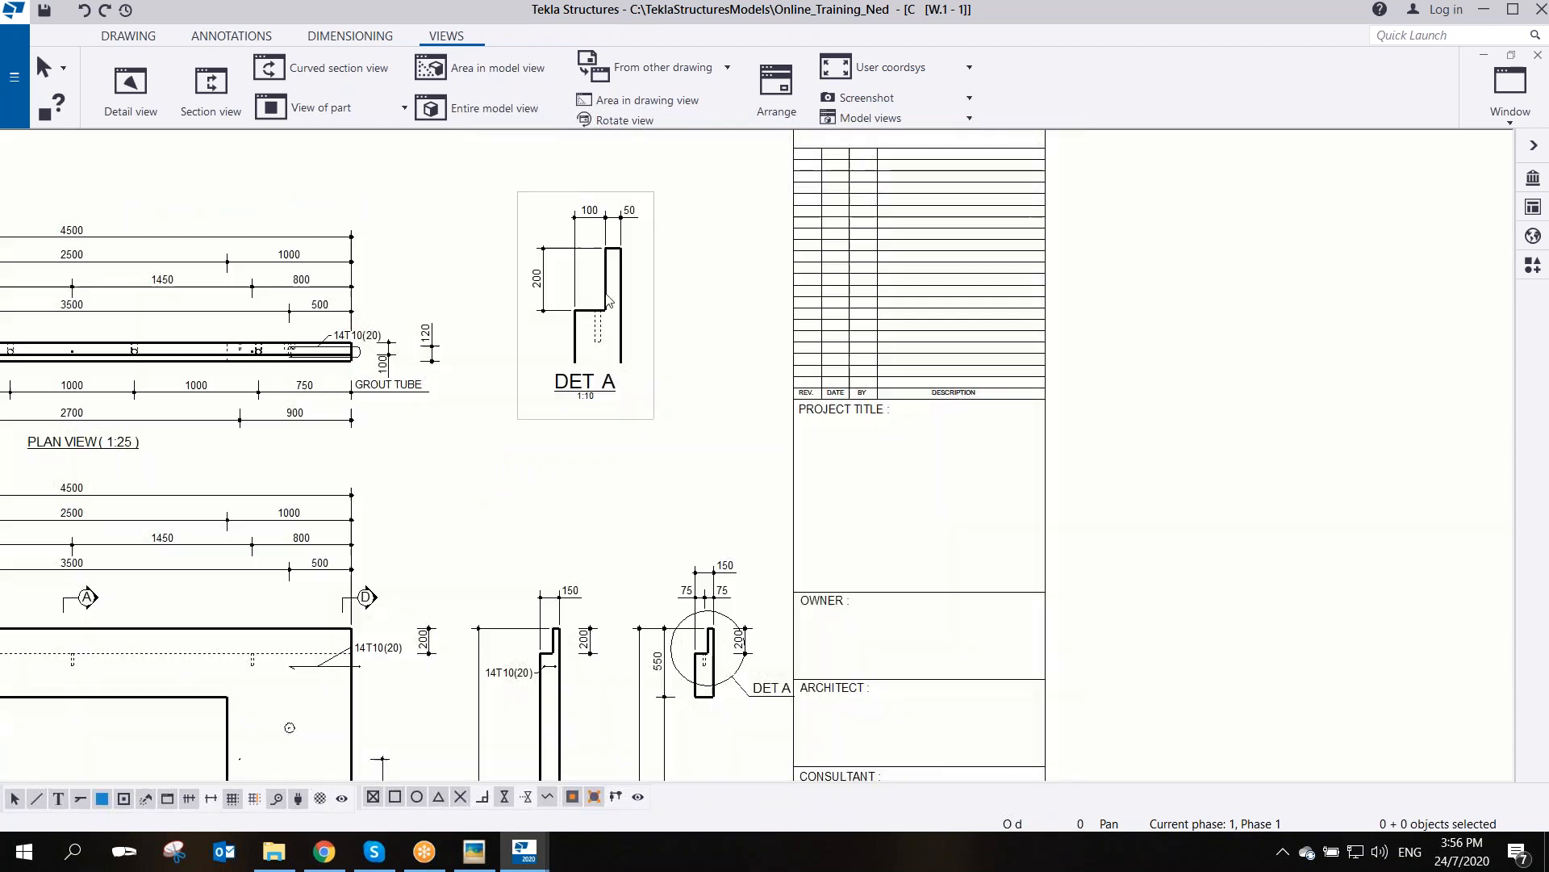
pyautogui.scroll(-1, 588, 362)
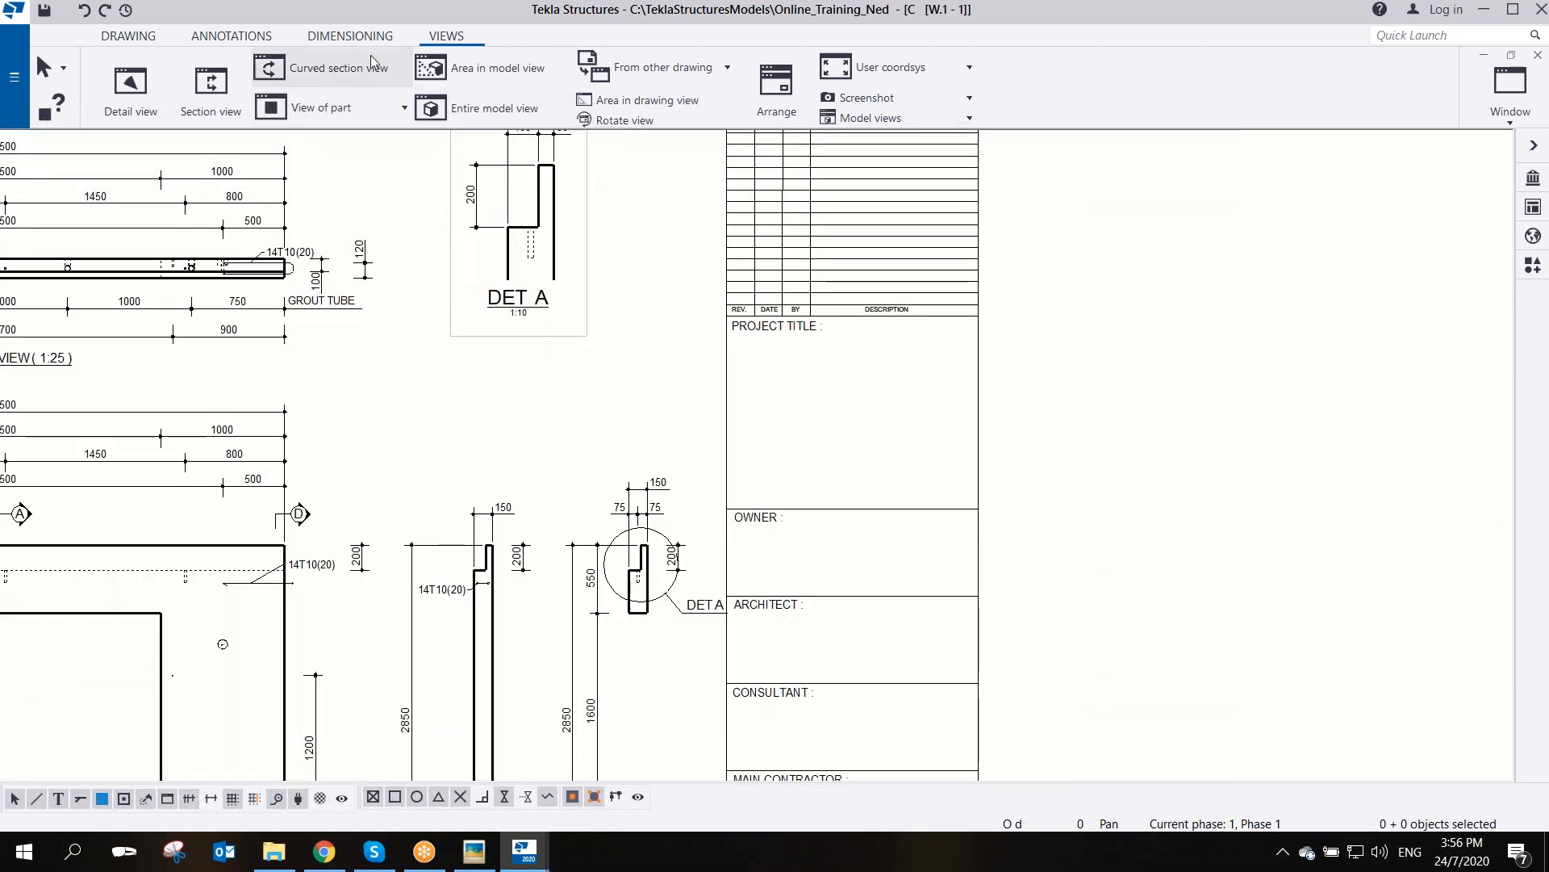
pyautogui.click(445, 36)
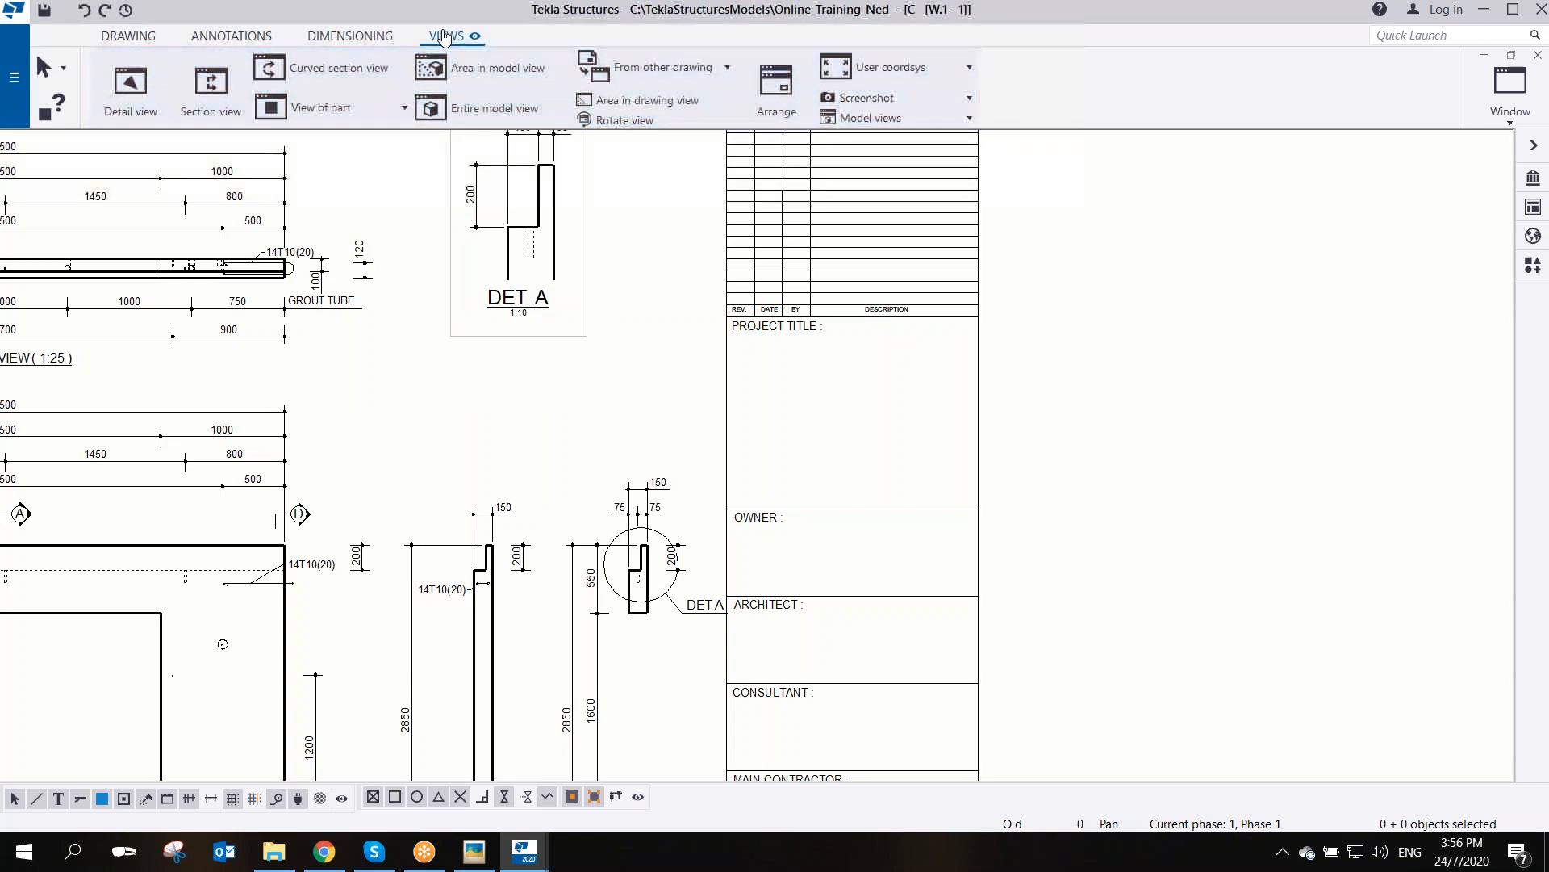
pyautogui.click(132, 113)
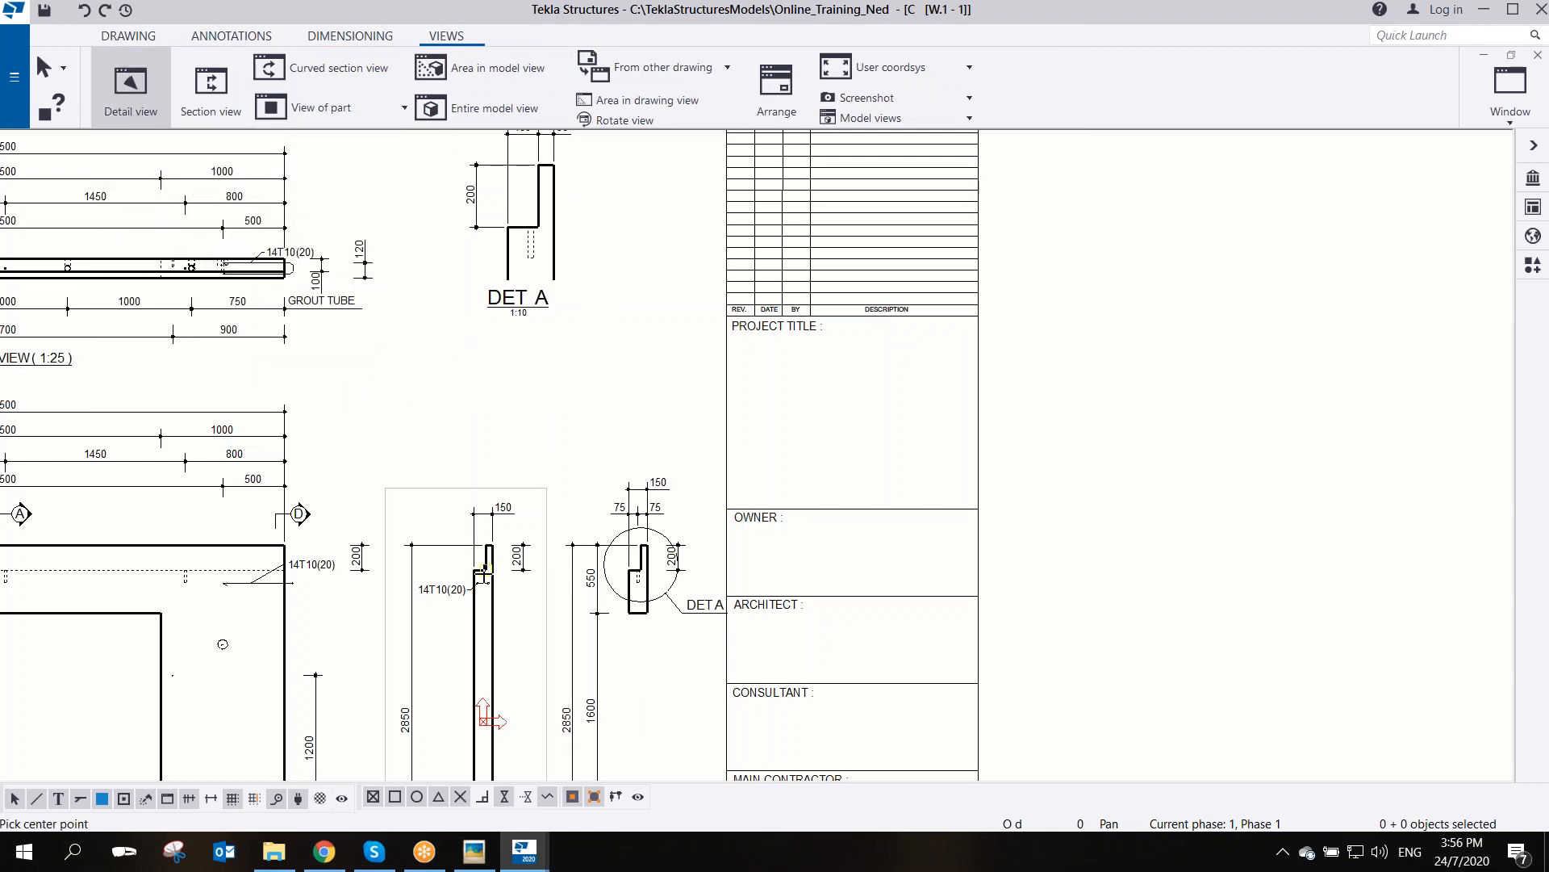
pyautogui.click(486, 567)
pyautogui.click(456, 528)
pyautogui.click(404, 492)
pyautogui.click(429, 355)
pyautogui.rightClick(438, 404)
pyautogui.click(442, 412)
pyautogui.click(430, 411)
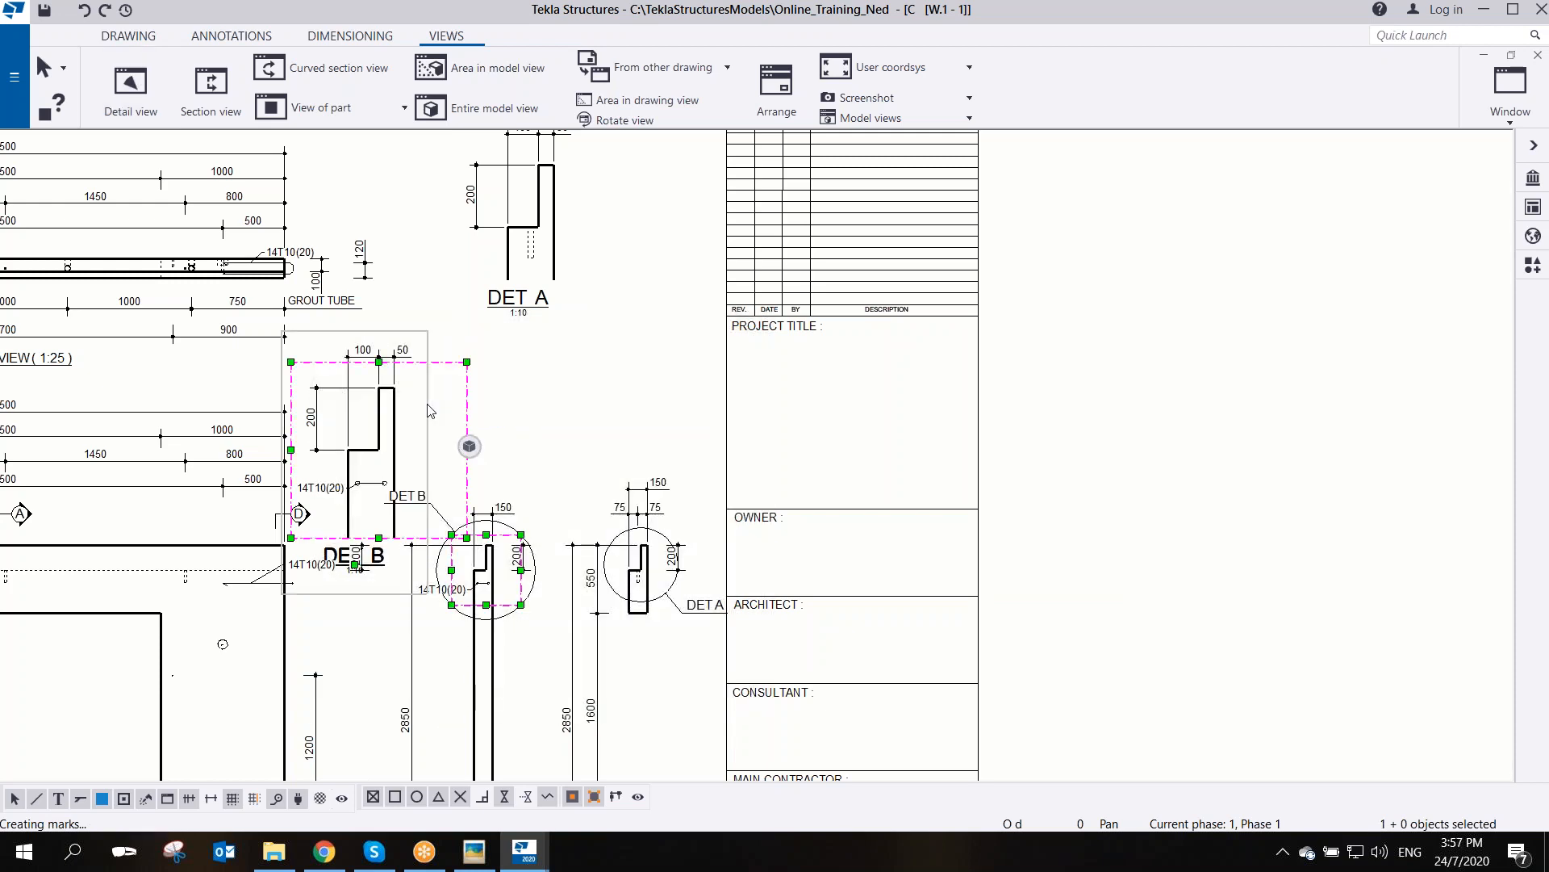
pyautogui.press('Delete')
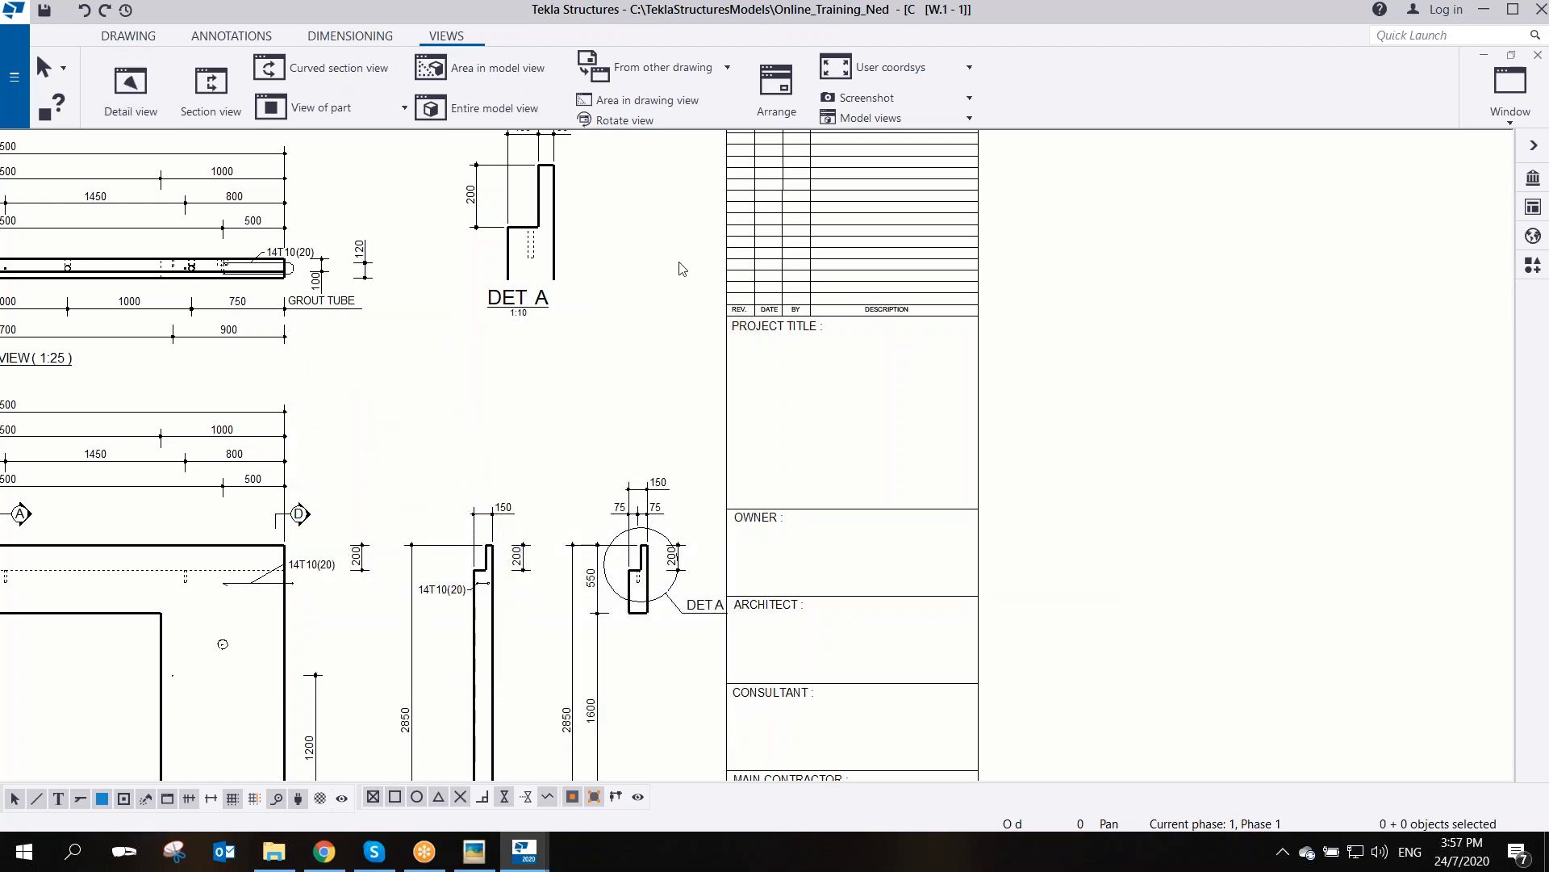
# - Delete the F - F section view below the front view
pyautogui.moveTo(680, 268); pyautogui.dragTo(680, 342, button='middle')
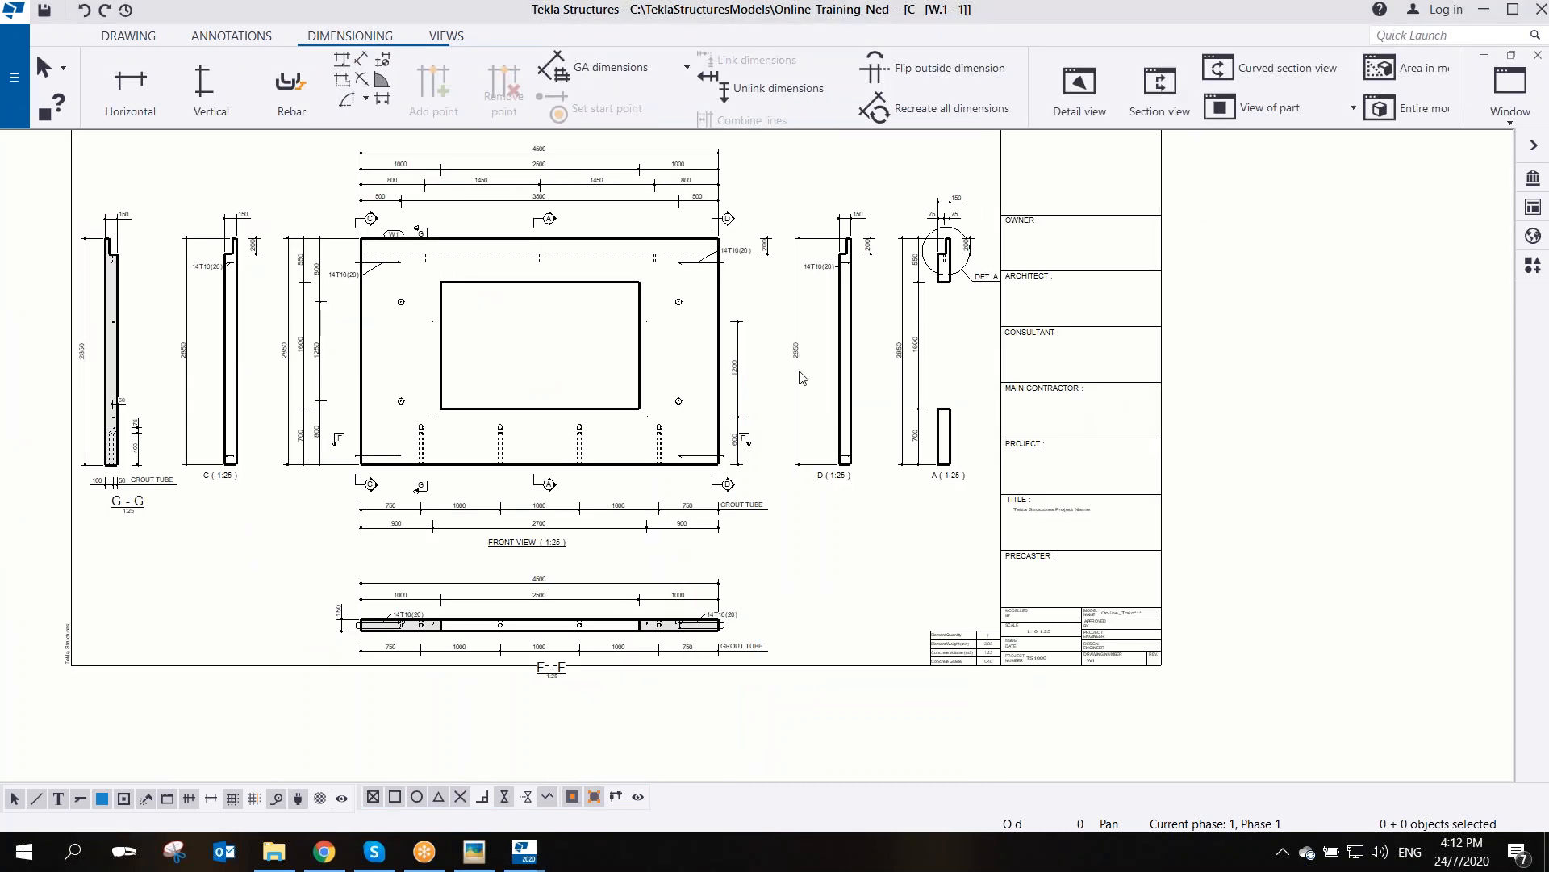
pyautogui.click(759, 568)
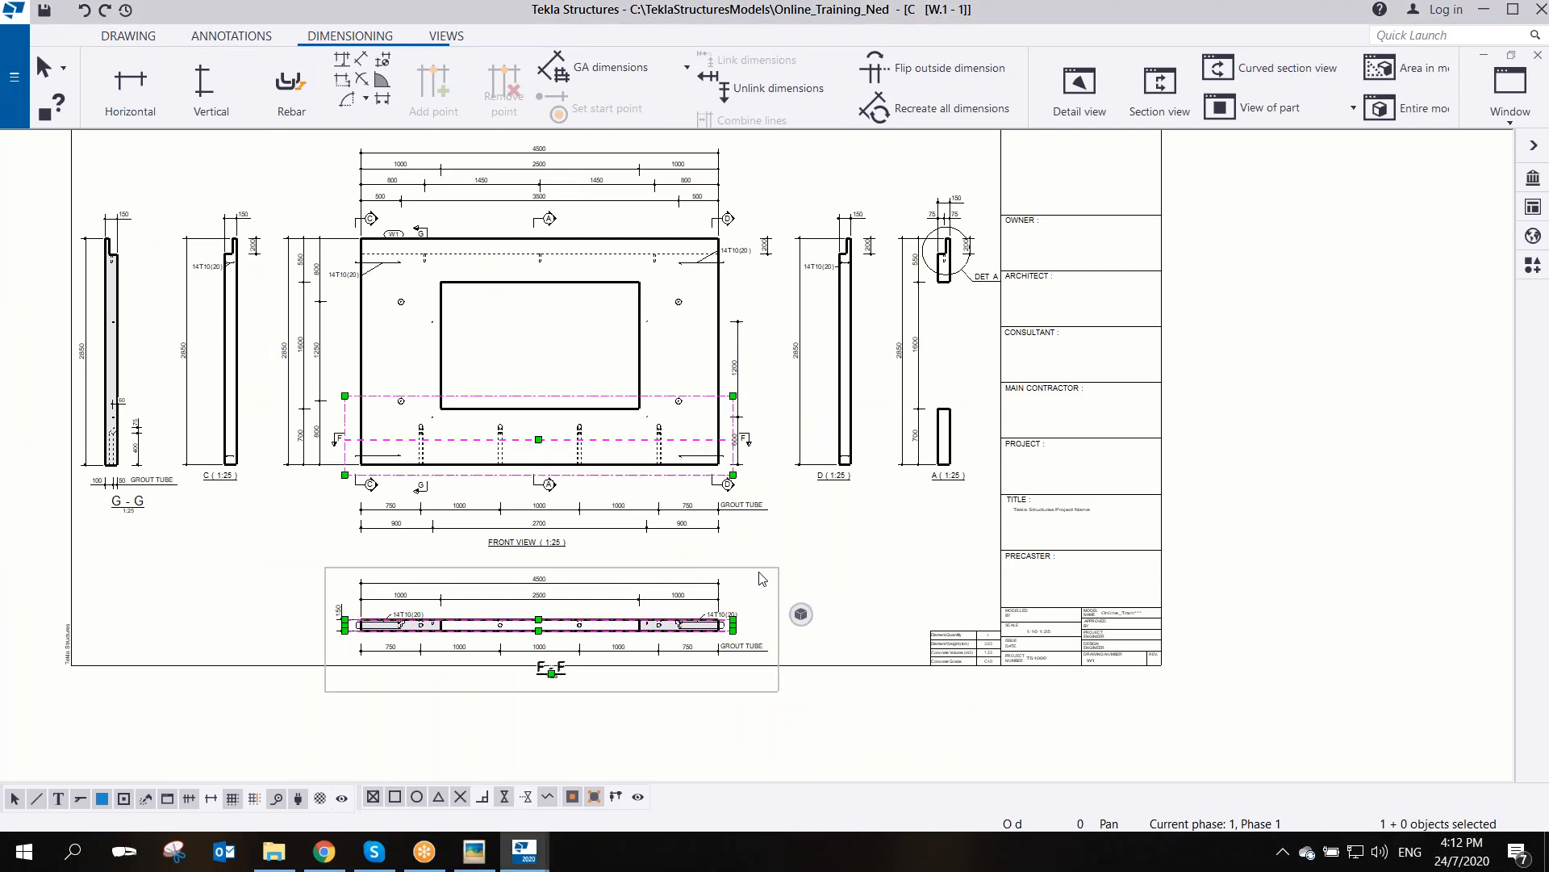
pyautogui.press('Delete')
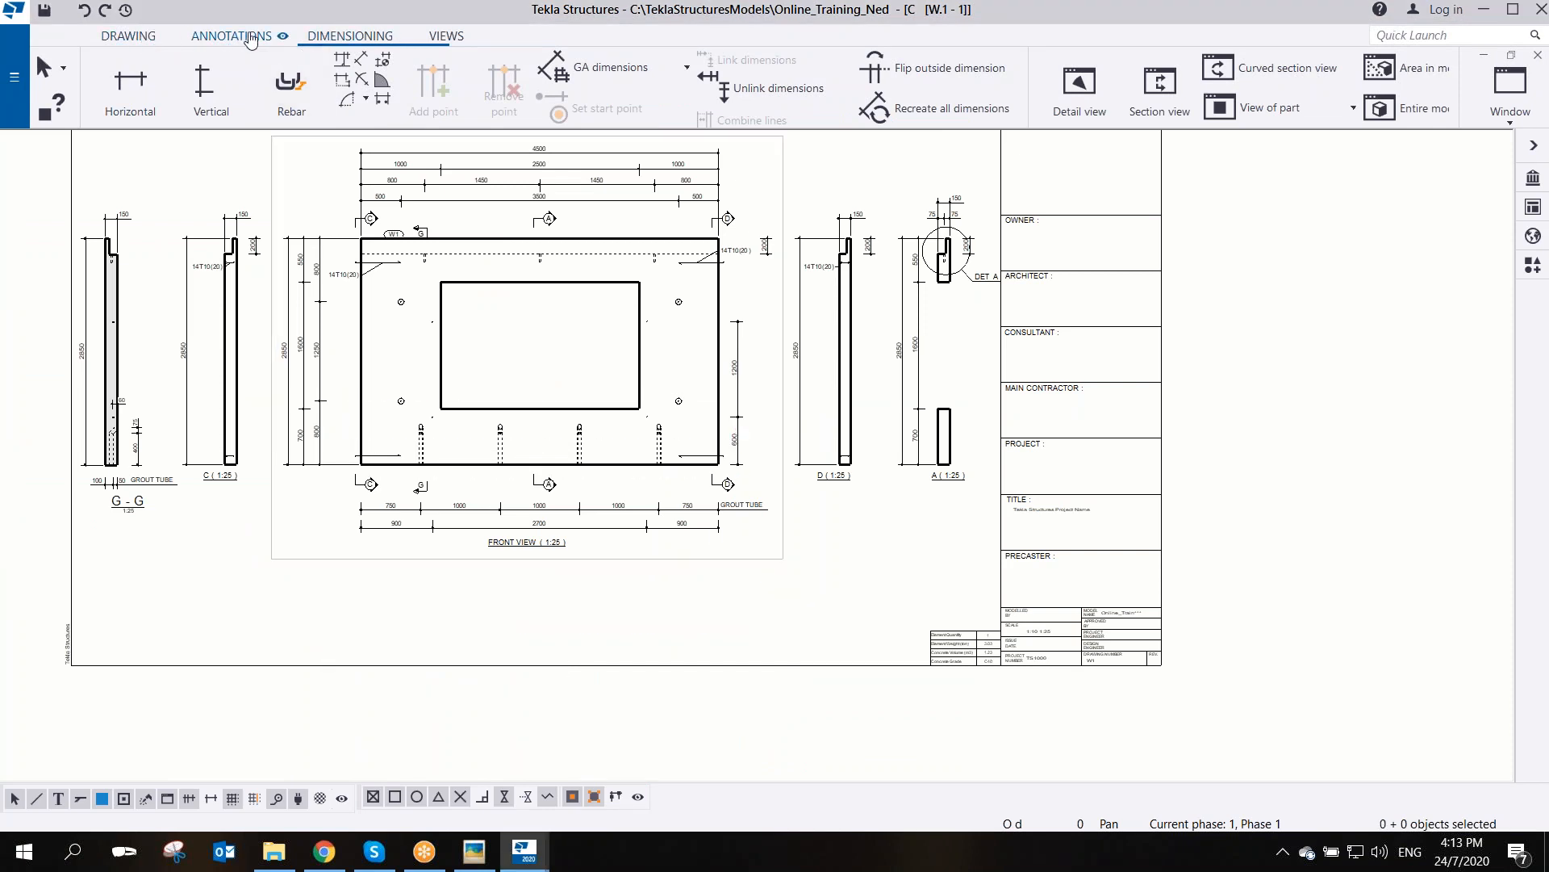
# - Create a downward-looking section across the front view's lower grout tubes with ned_PW_front_view_mould properties and place it below the front view
pyautogui.click(438, 39)
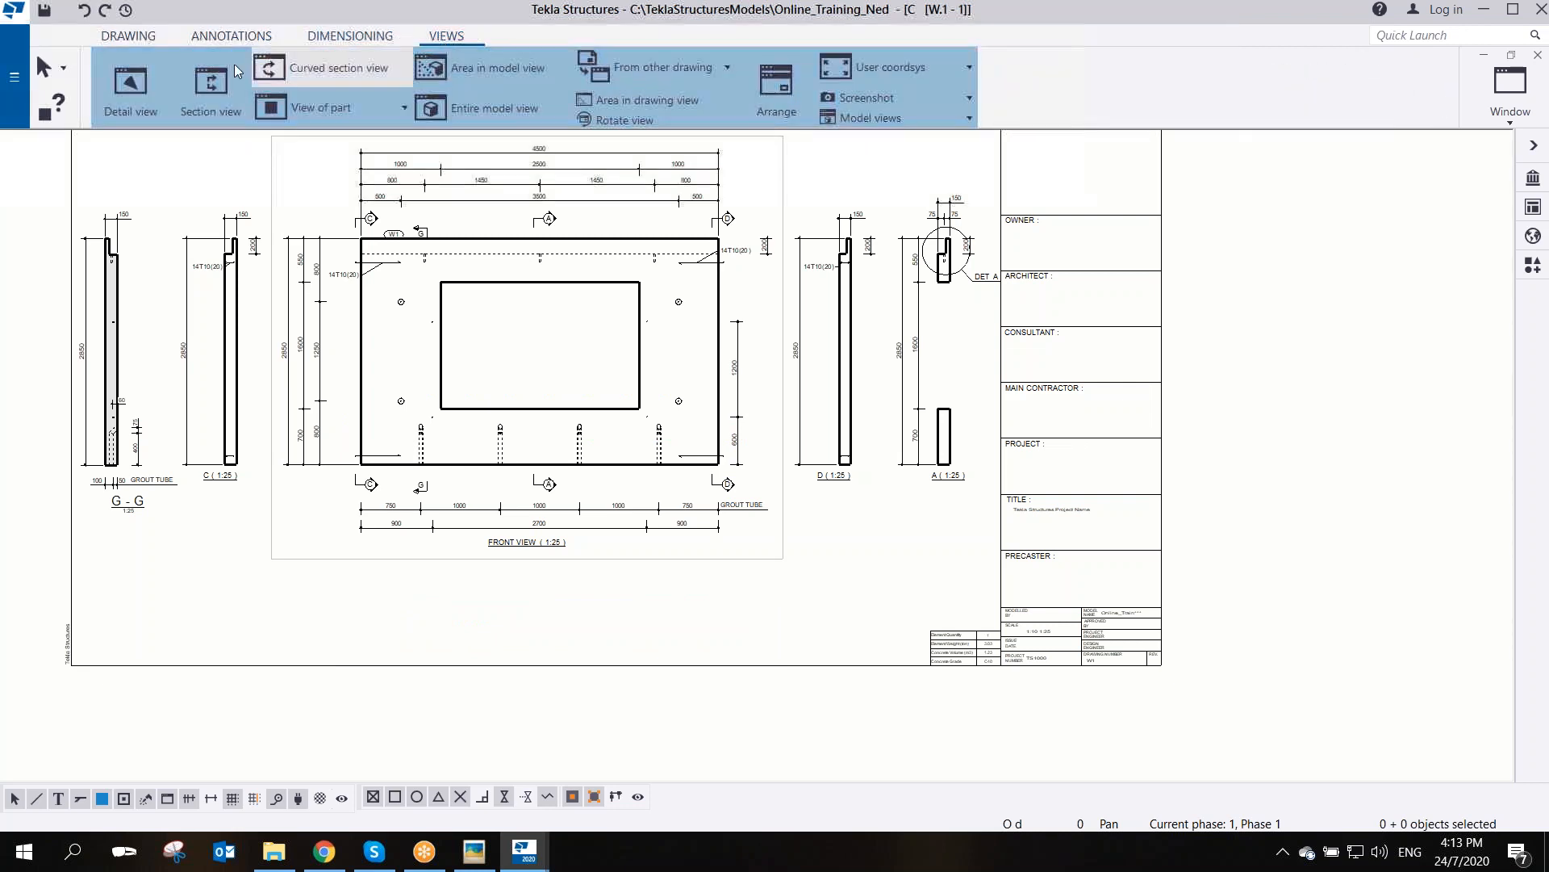
pyautogui.click(212, 84)
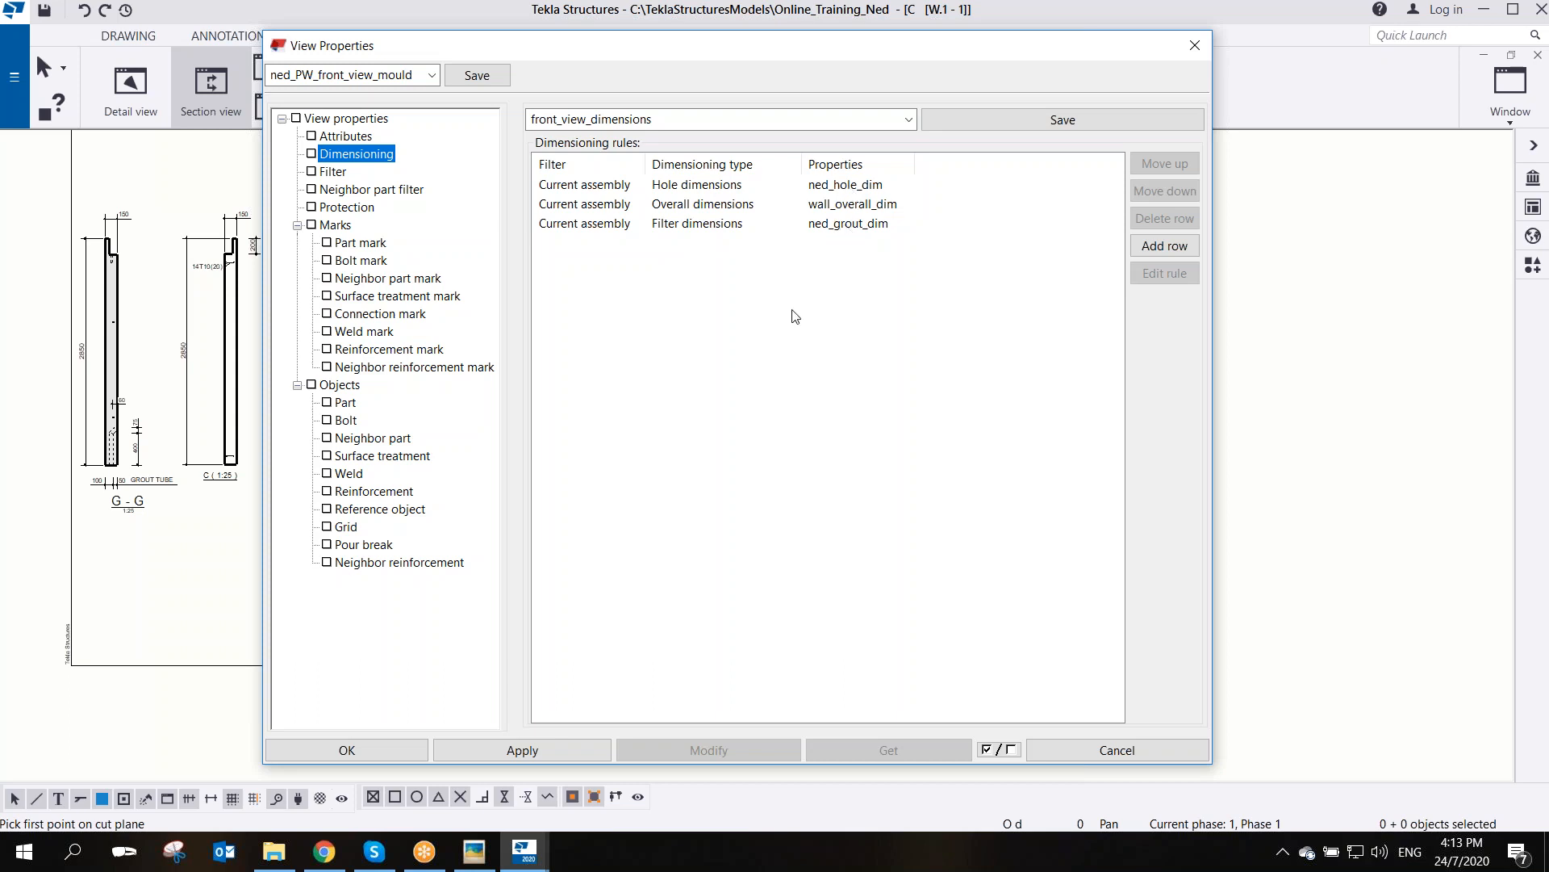
pyautogui.click(488, 752)
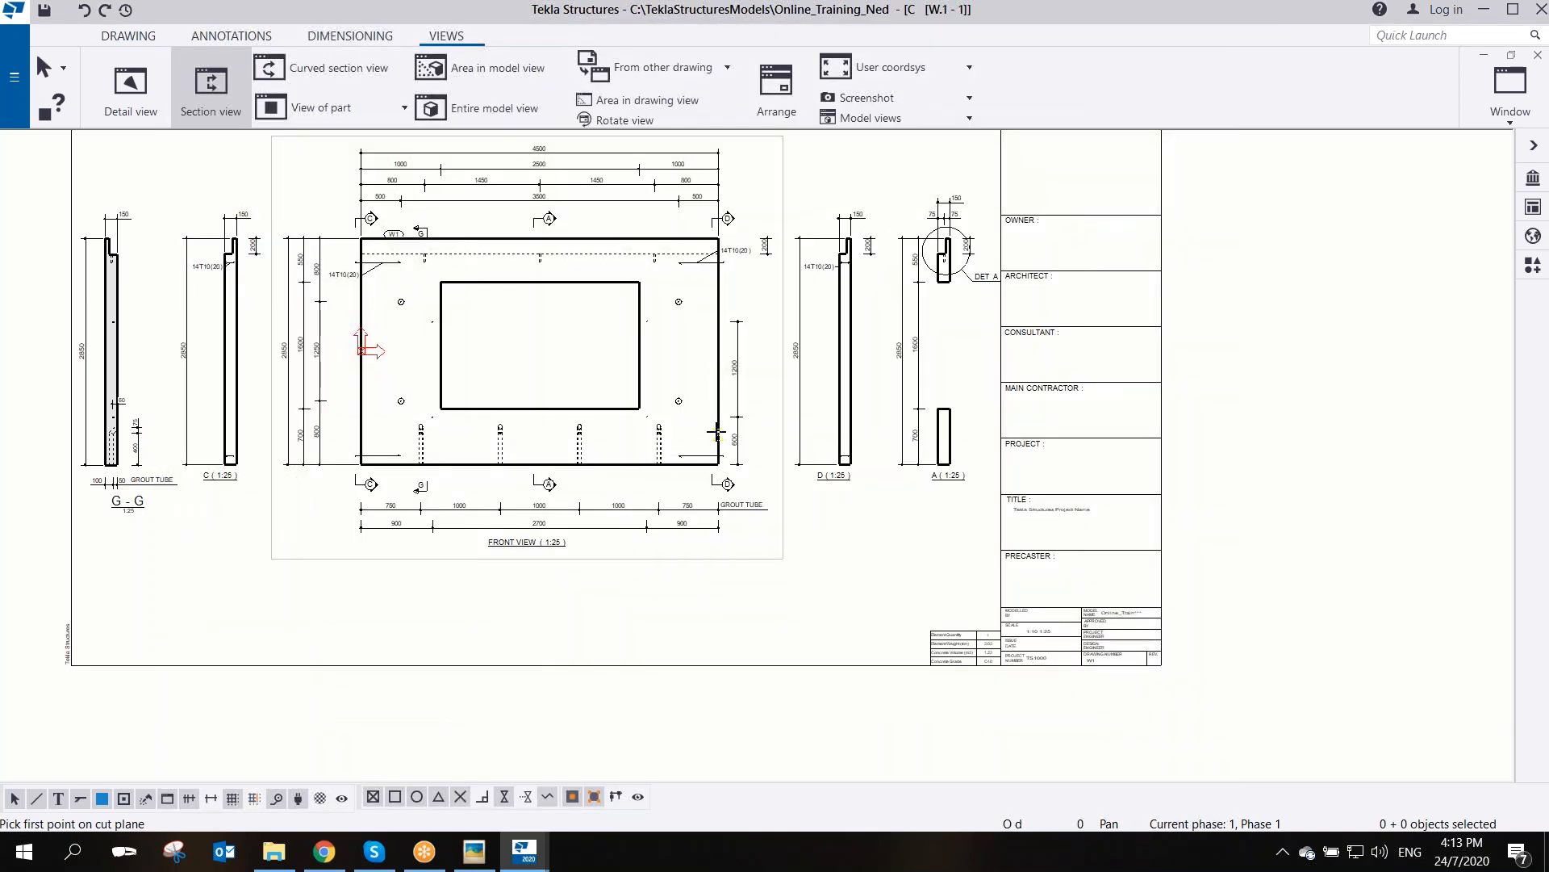
pyautogui.click(719, 431)
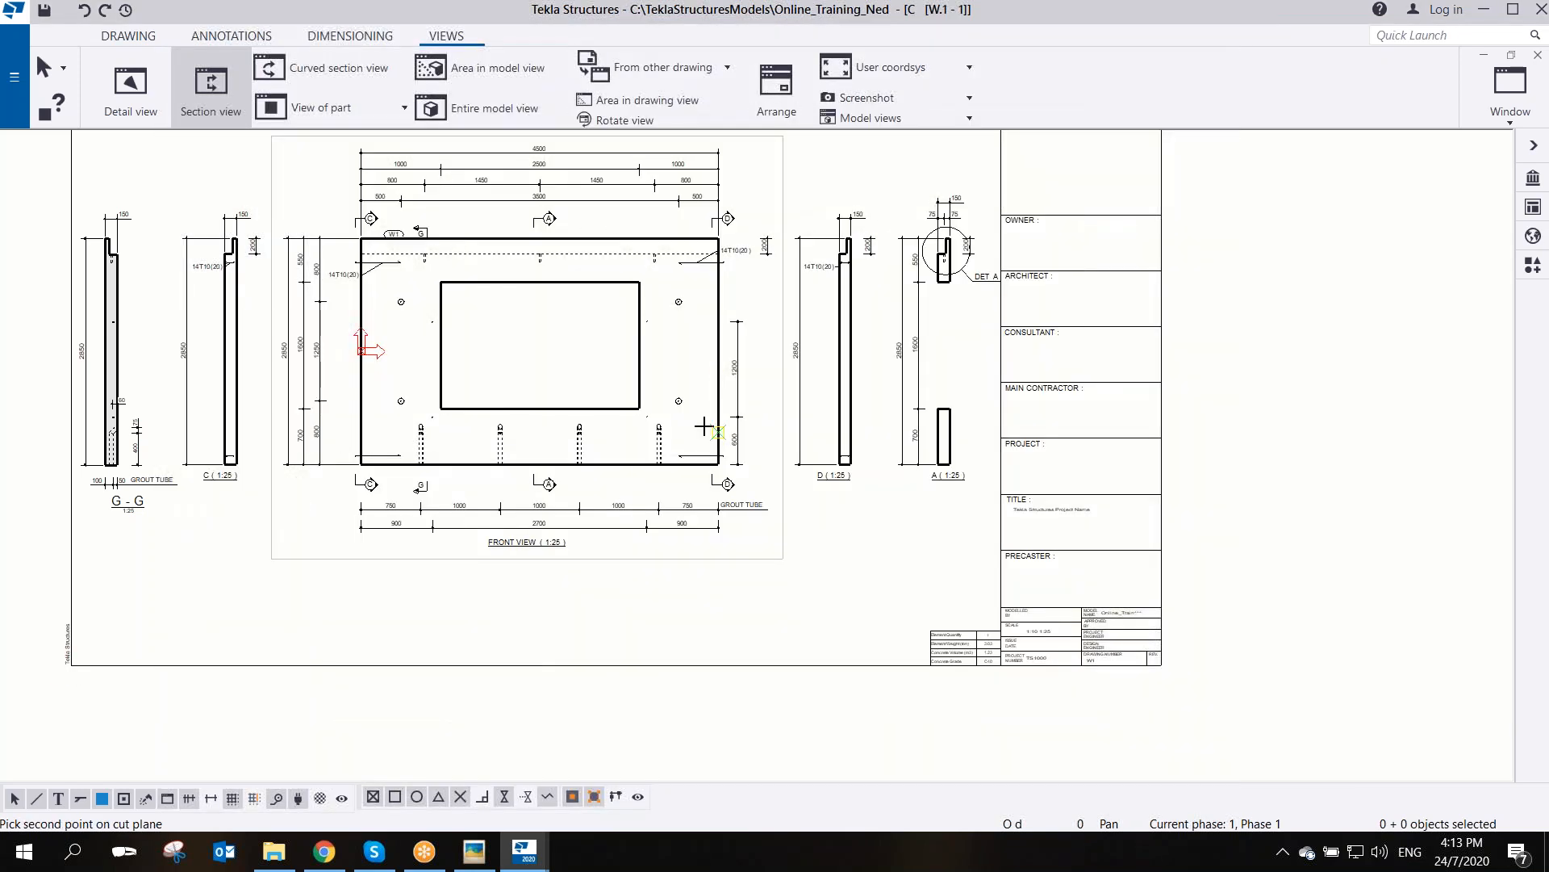
pyautogui.click(356, 433)
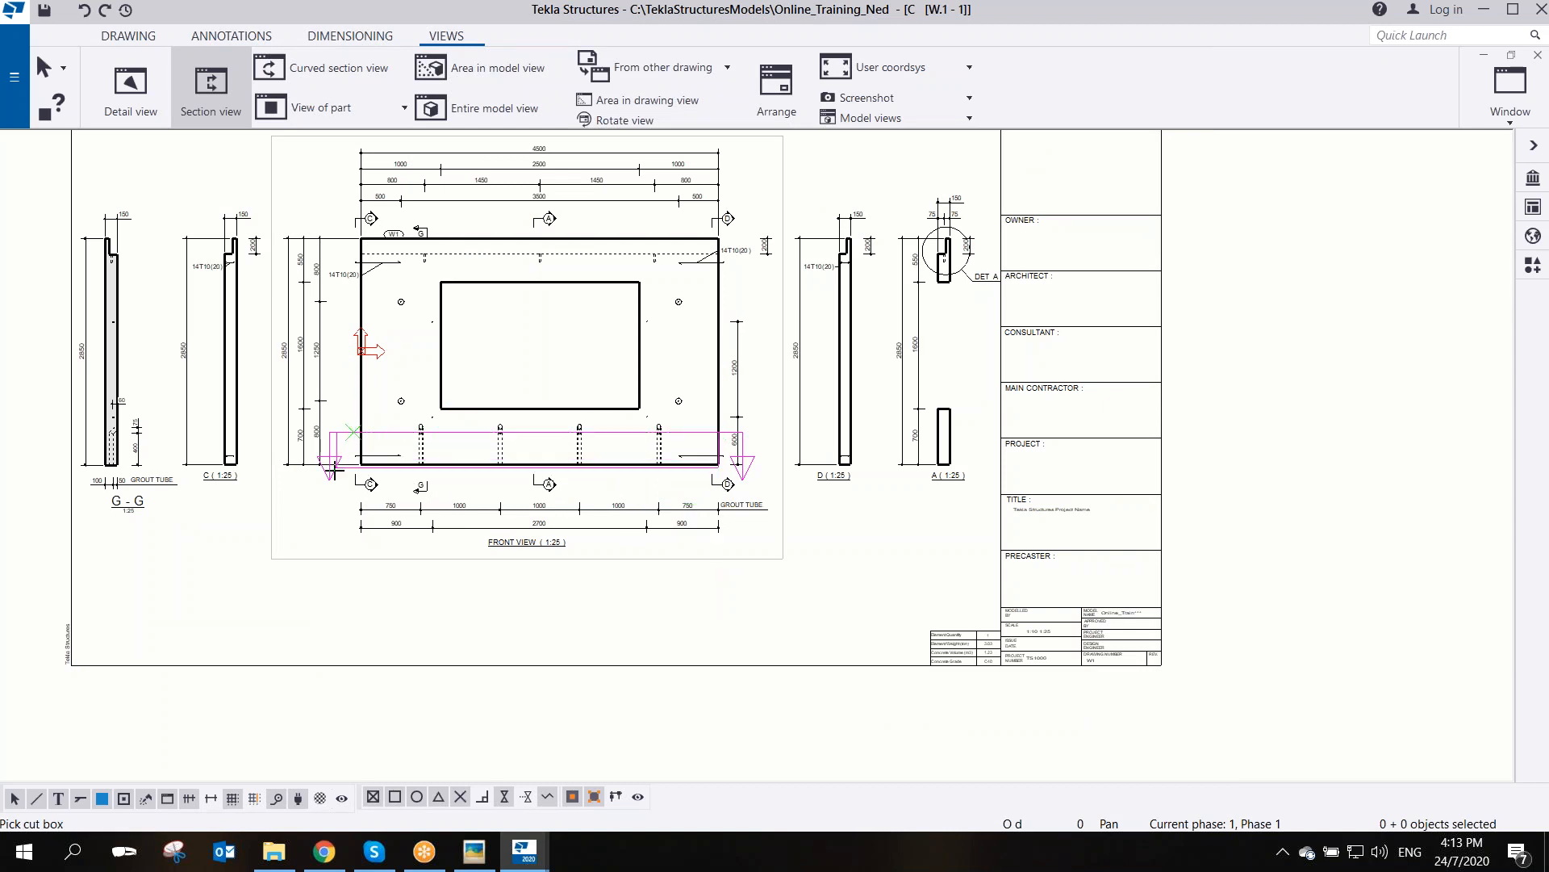
pyautogui.click(729, 401)
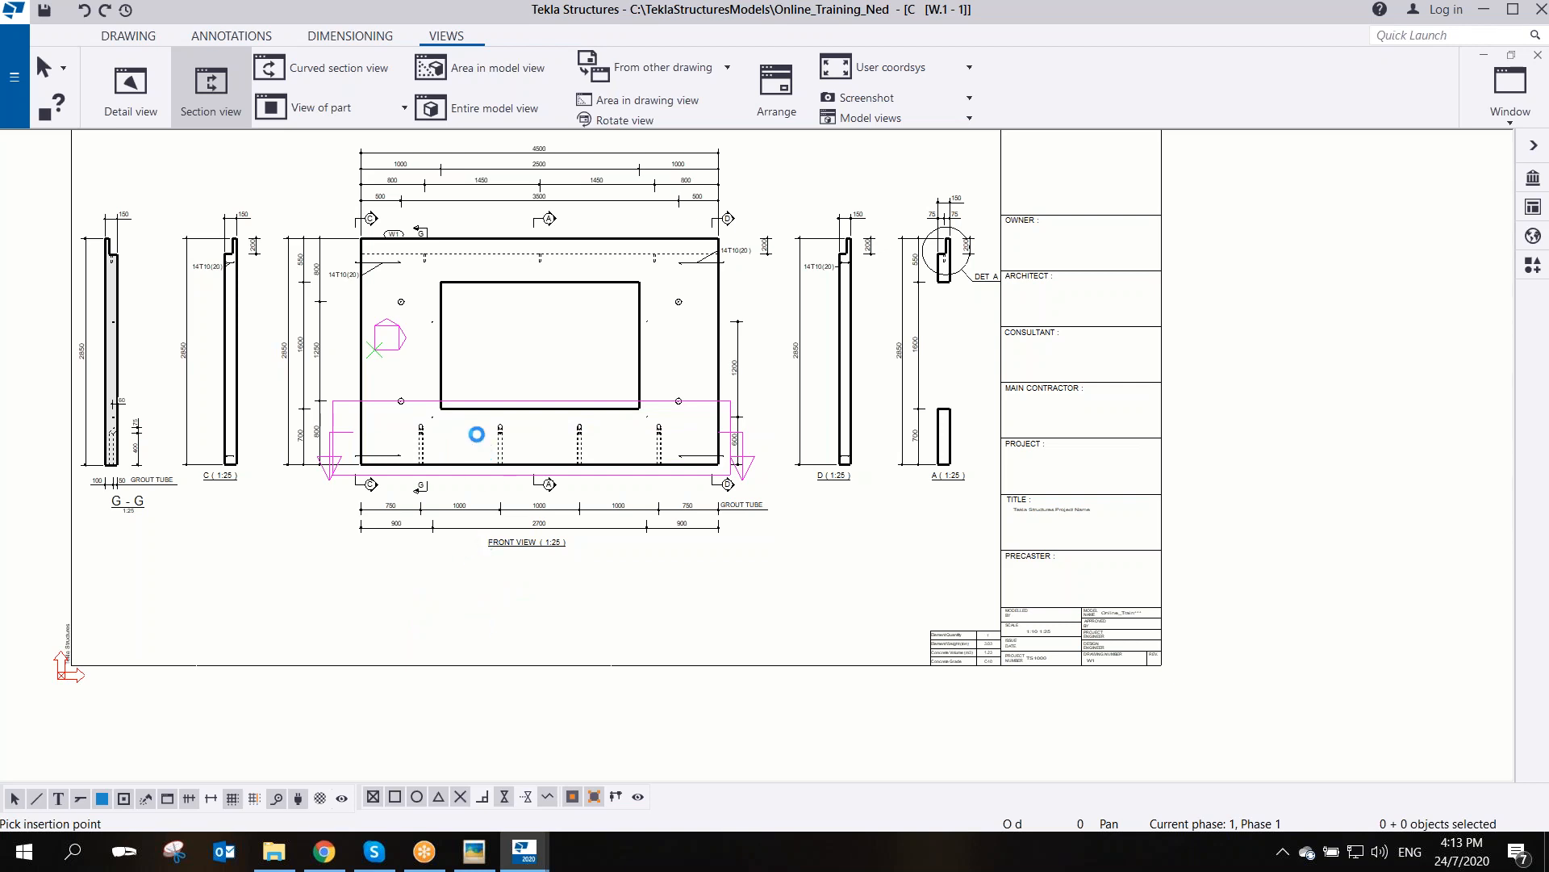
pyautogui.click(497, 415)
pyautogui.rightClick(509, 346)
pyautogui.click(532, 357)
pyautogui.moveTo(646, 646); pyautogui.dragTo(781, 612)
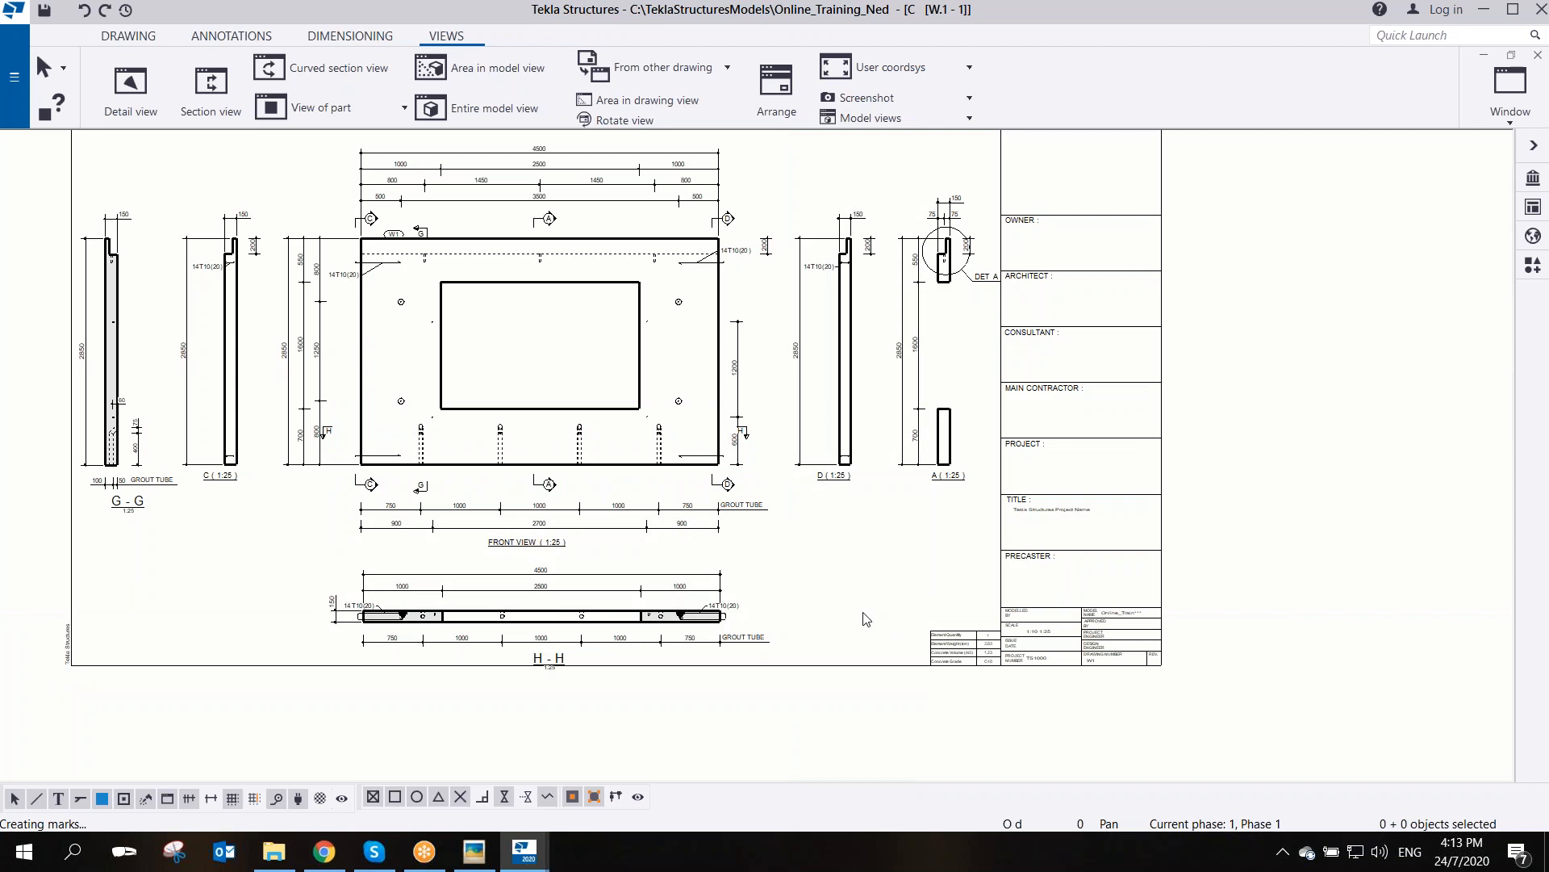
# - Examine the grout tubes, embeds and reinforcement shown in the H - H section view
pyautogui.scroll(-2, 866, 619)
pyautogui.scroll(-1, 843, 549)
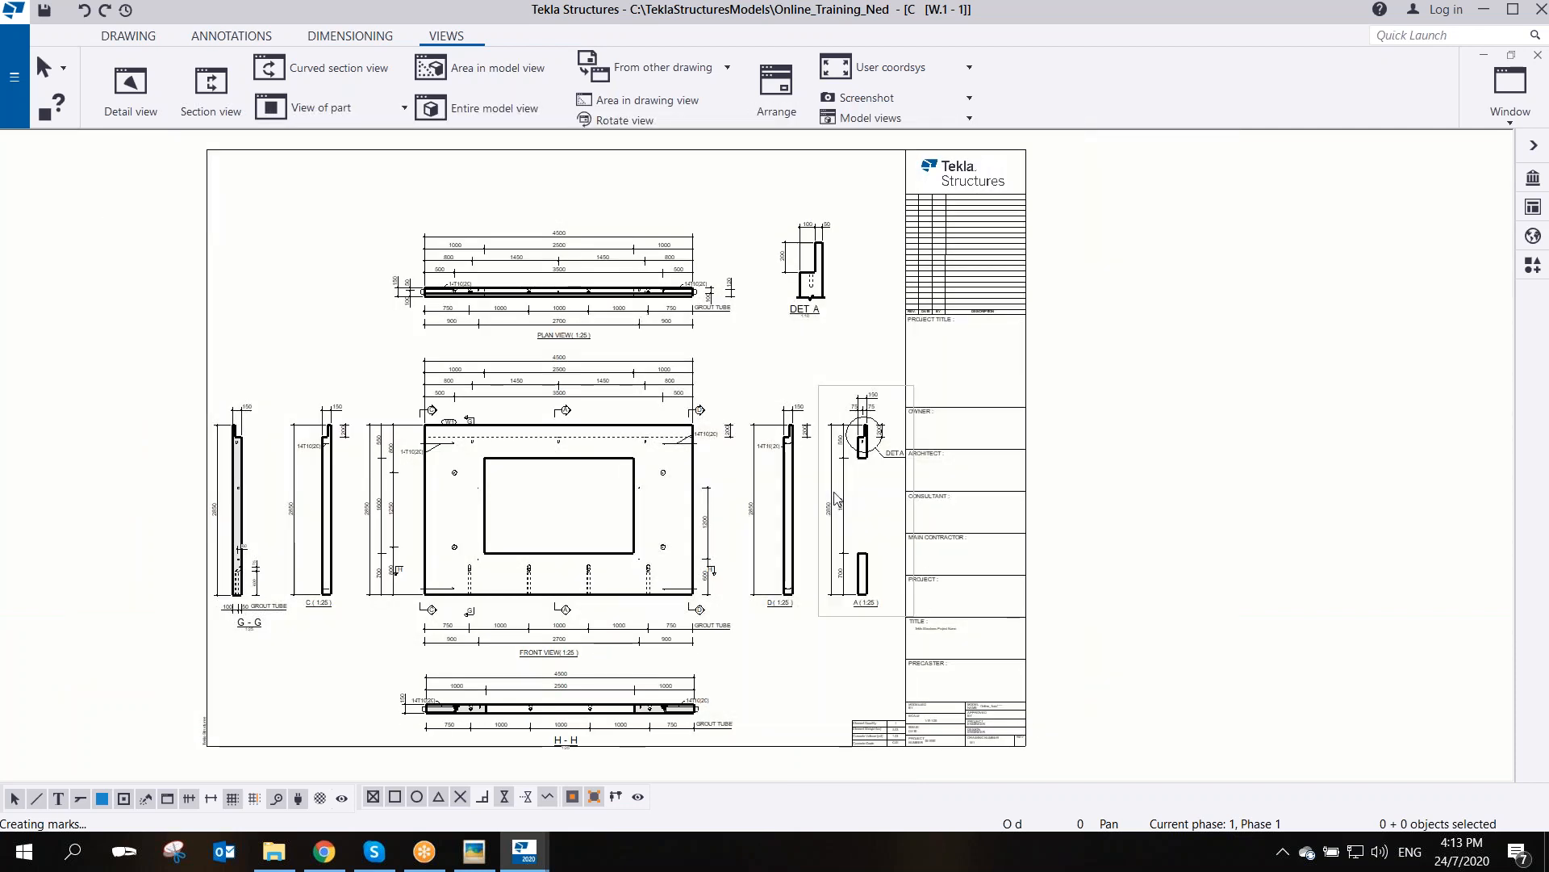
pyautogui.scroll(3, 694, 637)
pyautogui.moveTo(691, 569); pyautogui.dragTo(668, 395, button='middle')
pyautogui.scroll(3, 550, 581)
pyautogui.scroll(-3, 519, 557)
pyautogui.scroll(1, 507, 559)
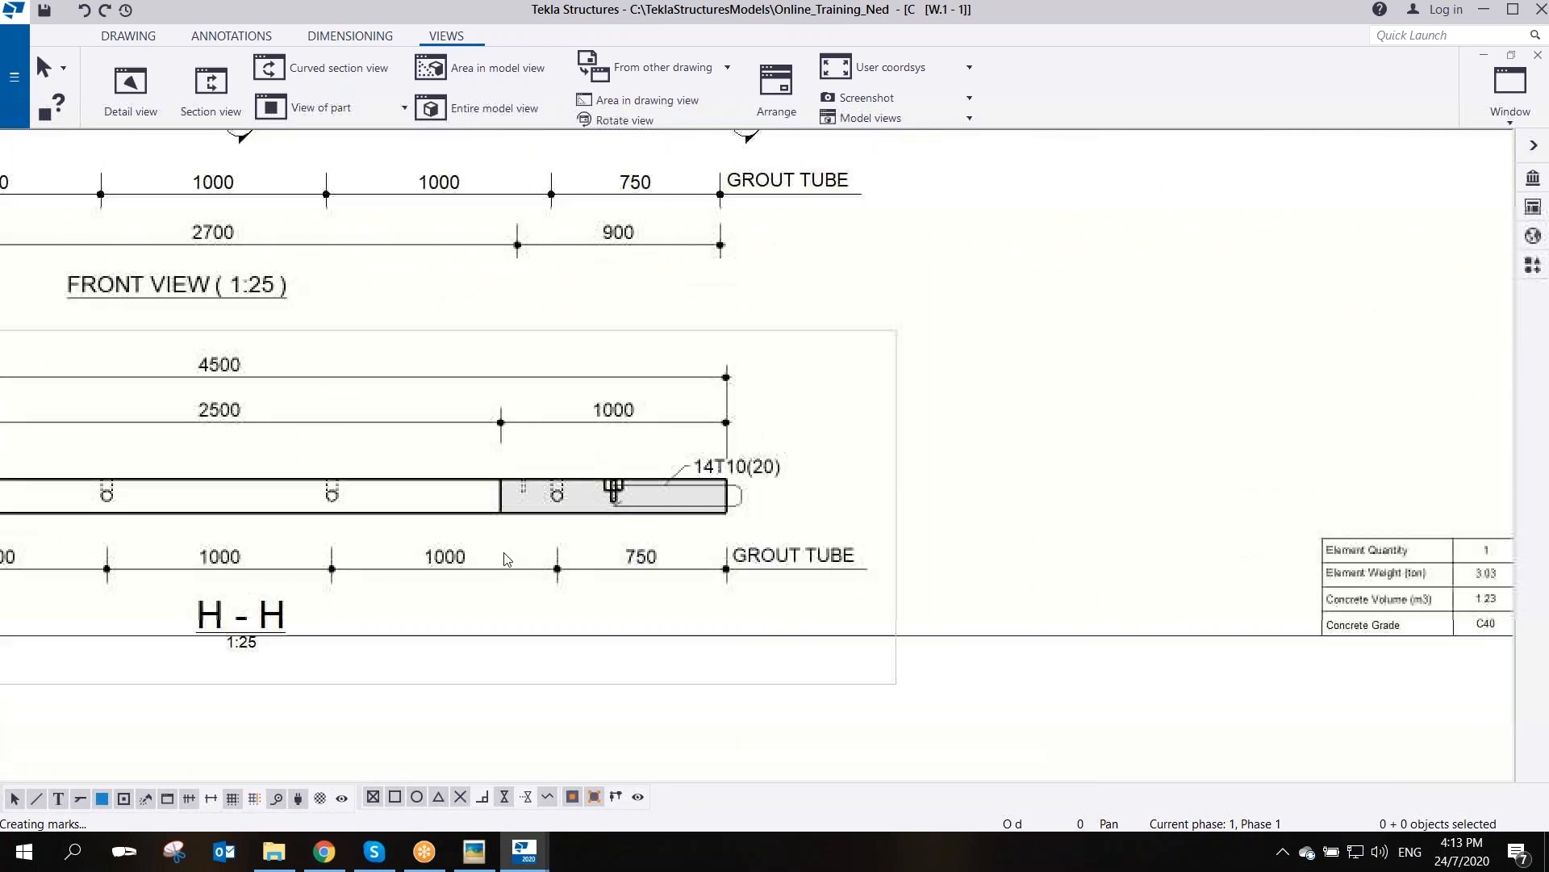
pyautogui.scroll(5, 507, 558)
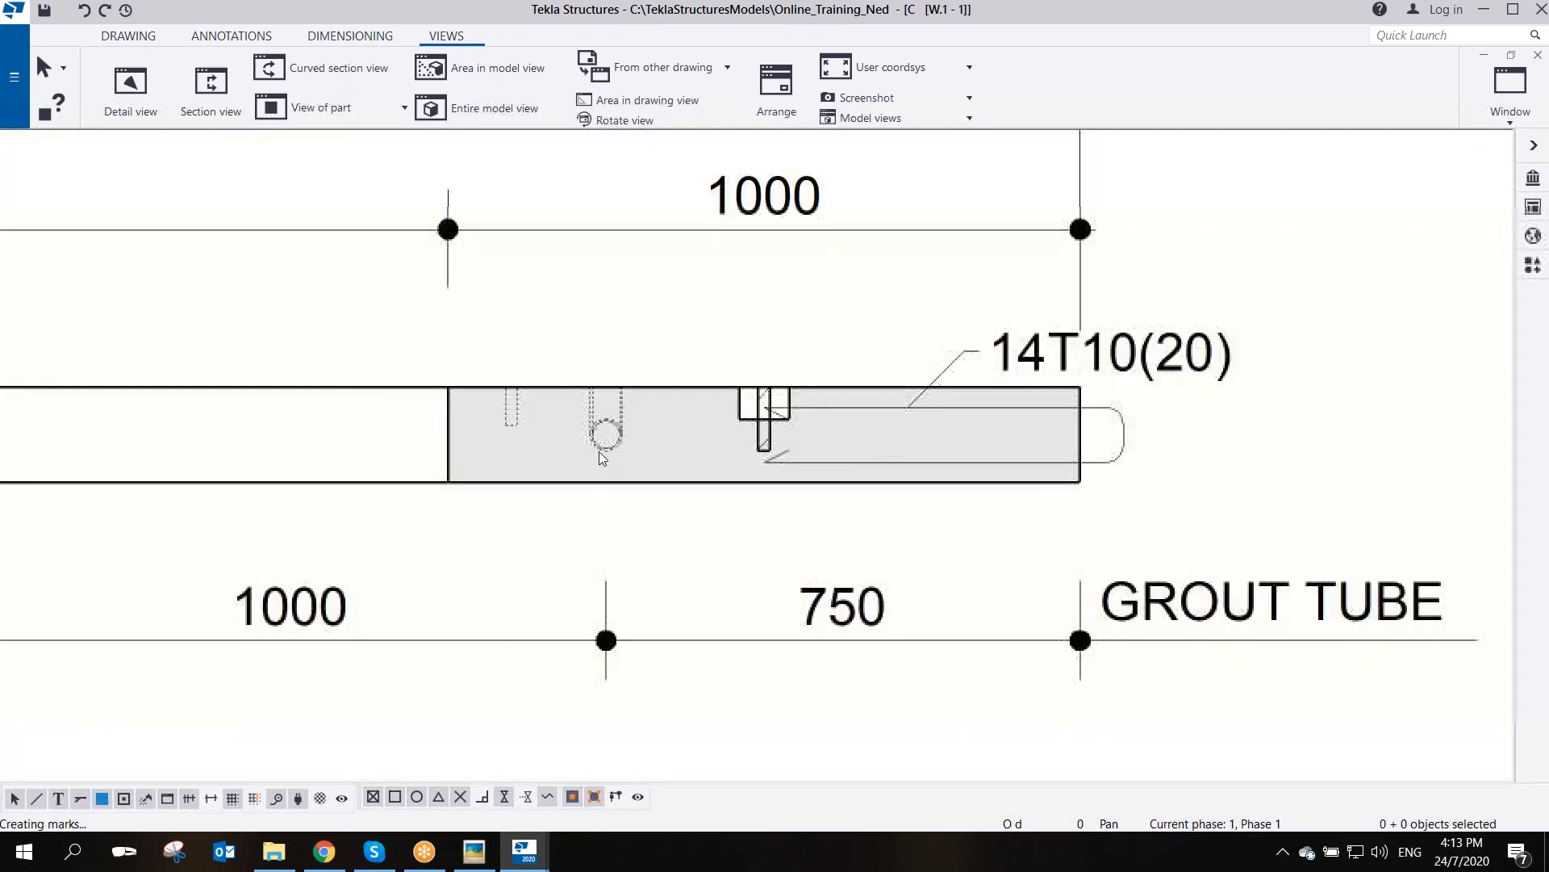
pyautogui.scroll(-7, 598, 452)
pyautogui.moveTo(489, 491); pyautogui.dragTo(620, 520, button='middle')
pyautogui.scroll(-2, 621, 521)
pyautogui.scroll(-5, 657, 589)
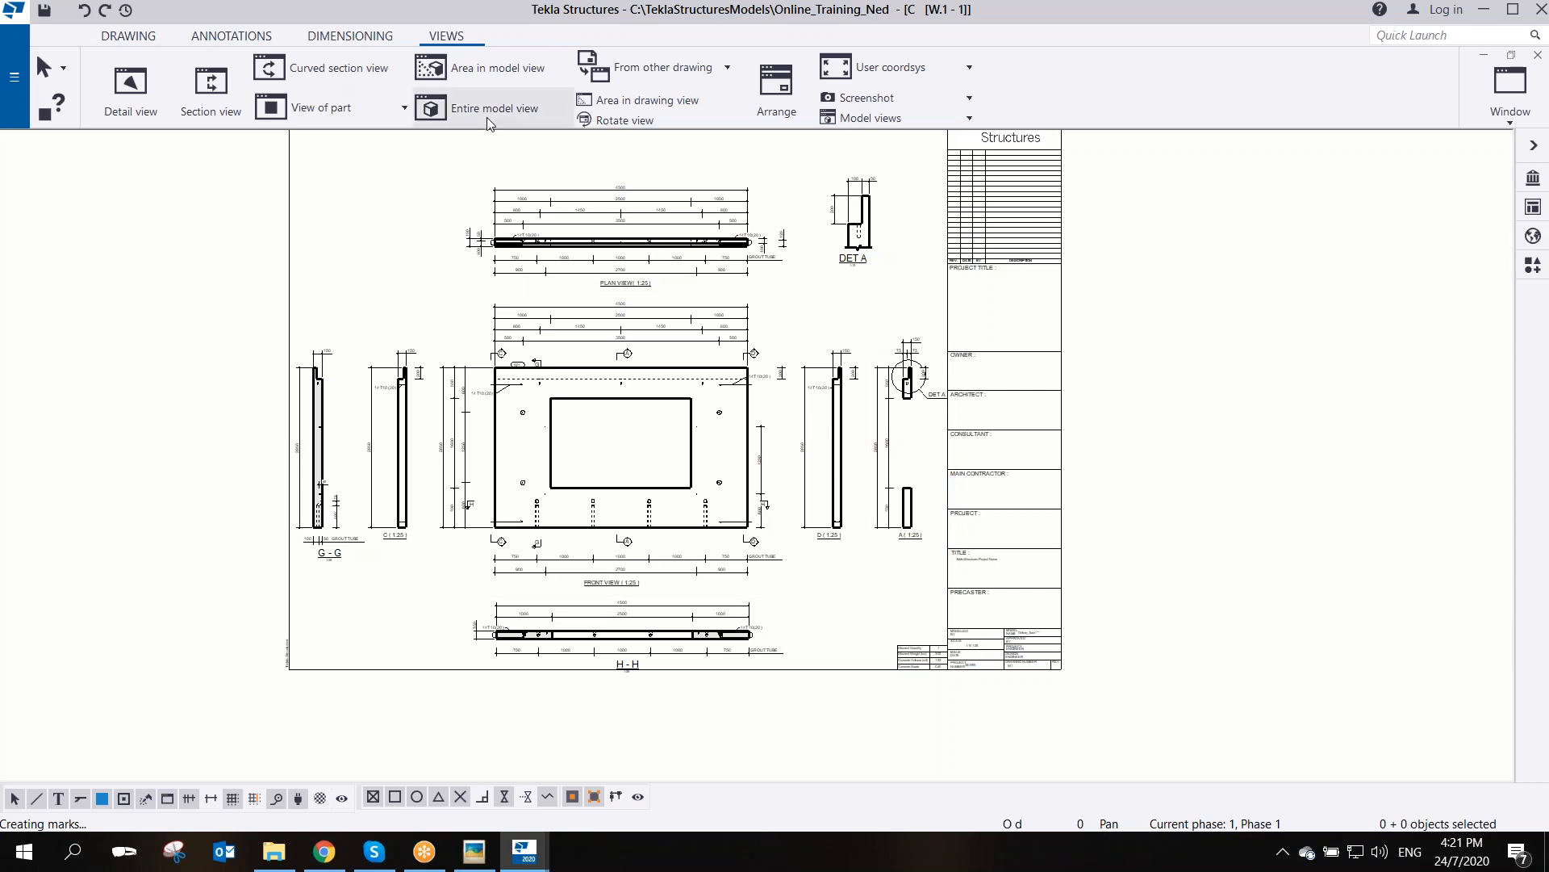
# - Turn the 3D view on in the view creation settings of the cast unit drawing properties
pyautogui.moveTo(430, 609); pyautogui.dragTo(433, 558, button='middle')
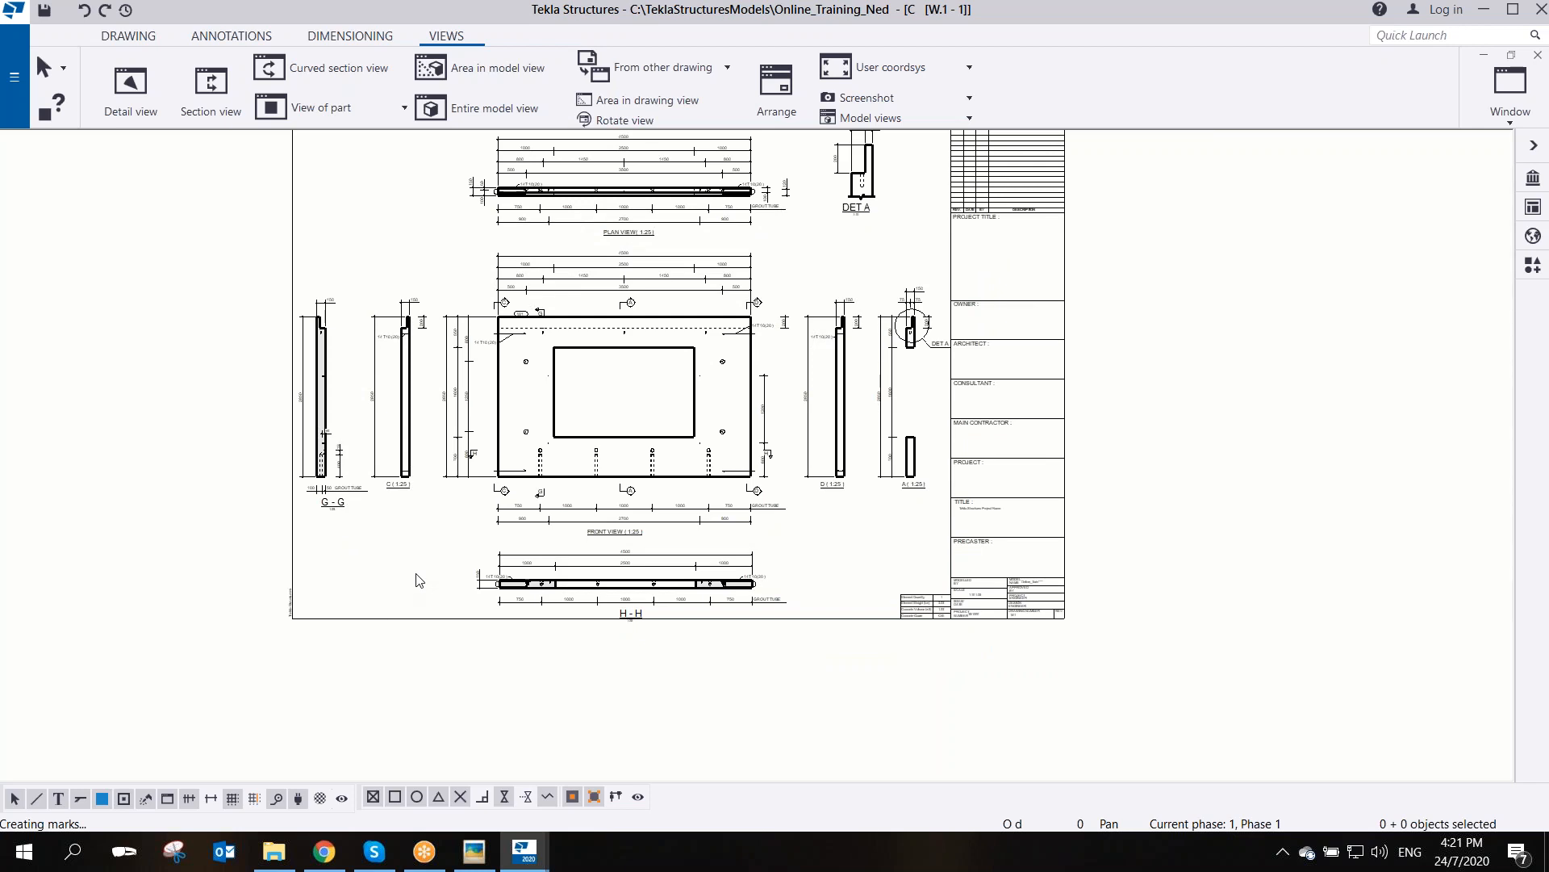
pyautogui.scroll(-1, 415, 574)
pyautogui.moveTo(705, 596); pyautogui.dragTo(464, 576, button='middle')
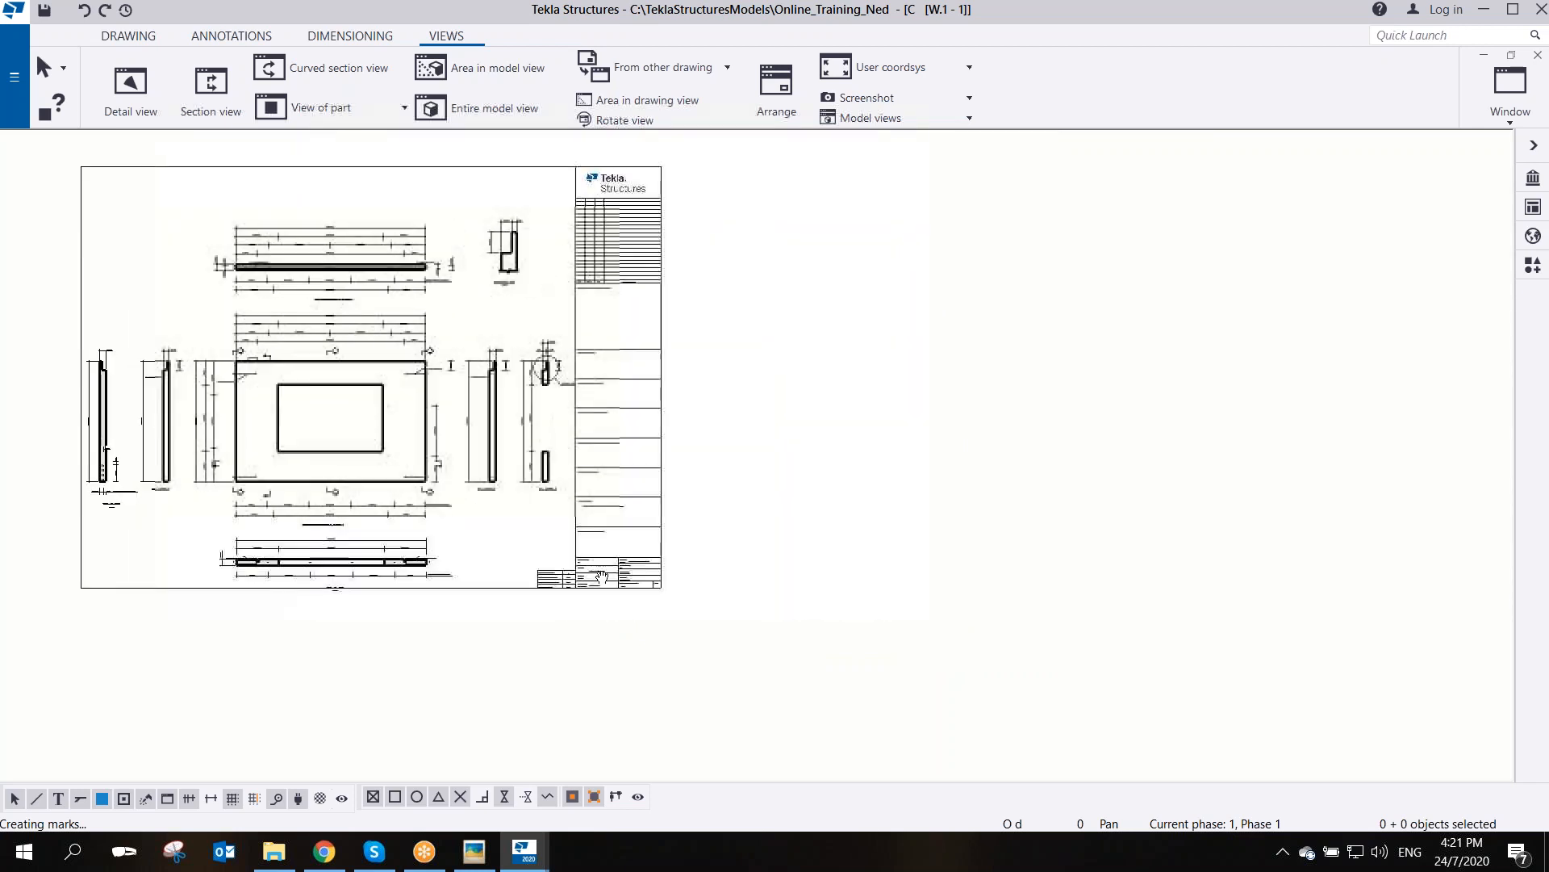
pyautogui.doubleClick(722, 477)
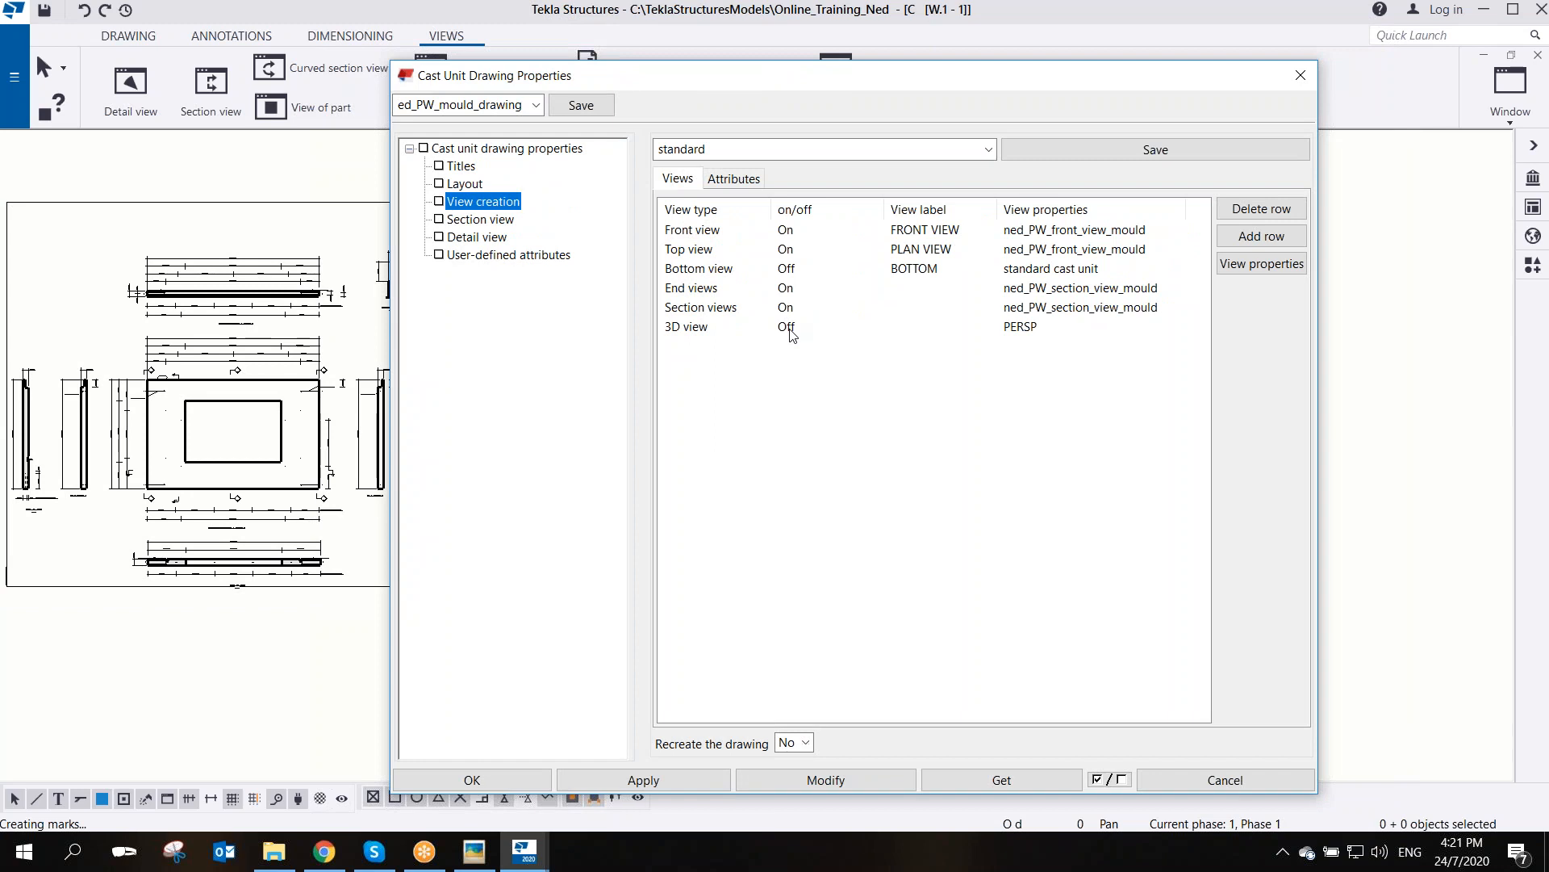
pyautogui.click(787, 326)
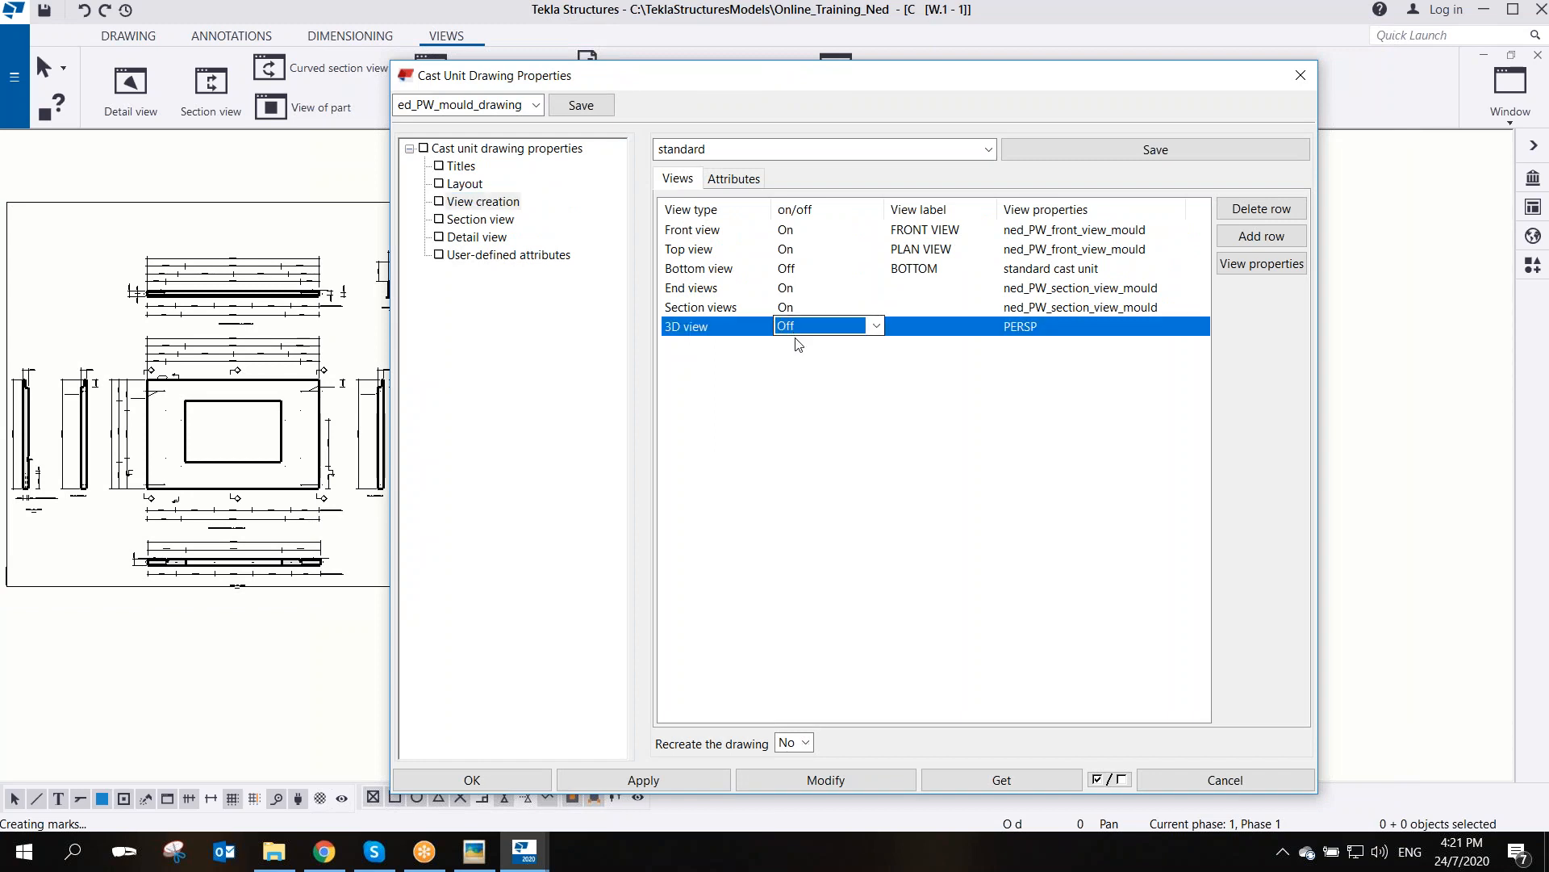
pyautogui.click(875, 326)
pyautogui.click(797, 360)
pyautogui.moveTo(882, 86); pyautogui.dragTo(821, 84)
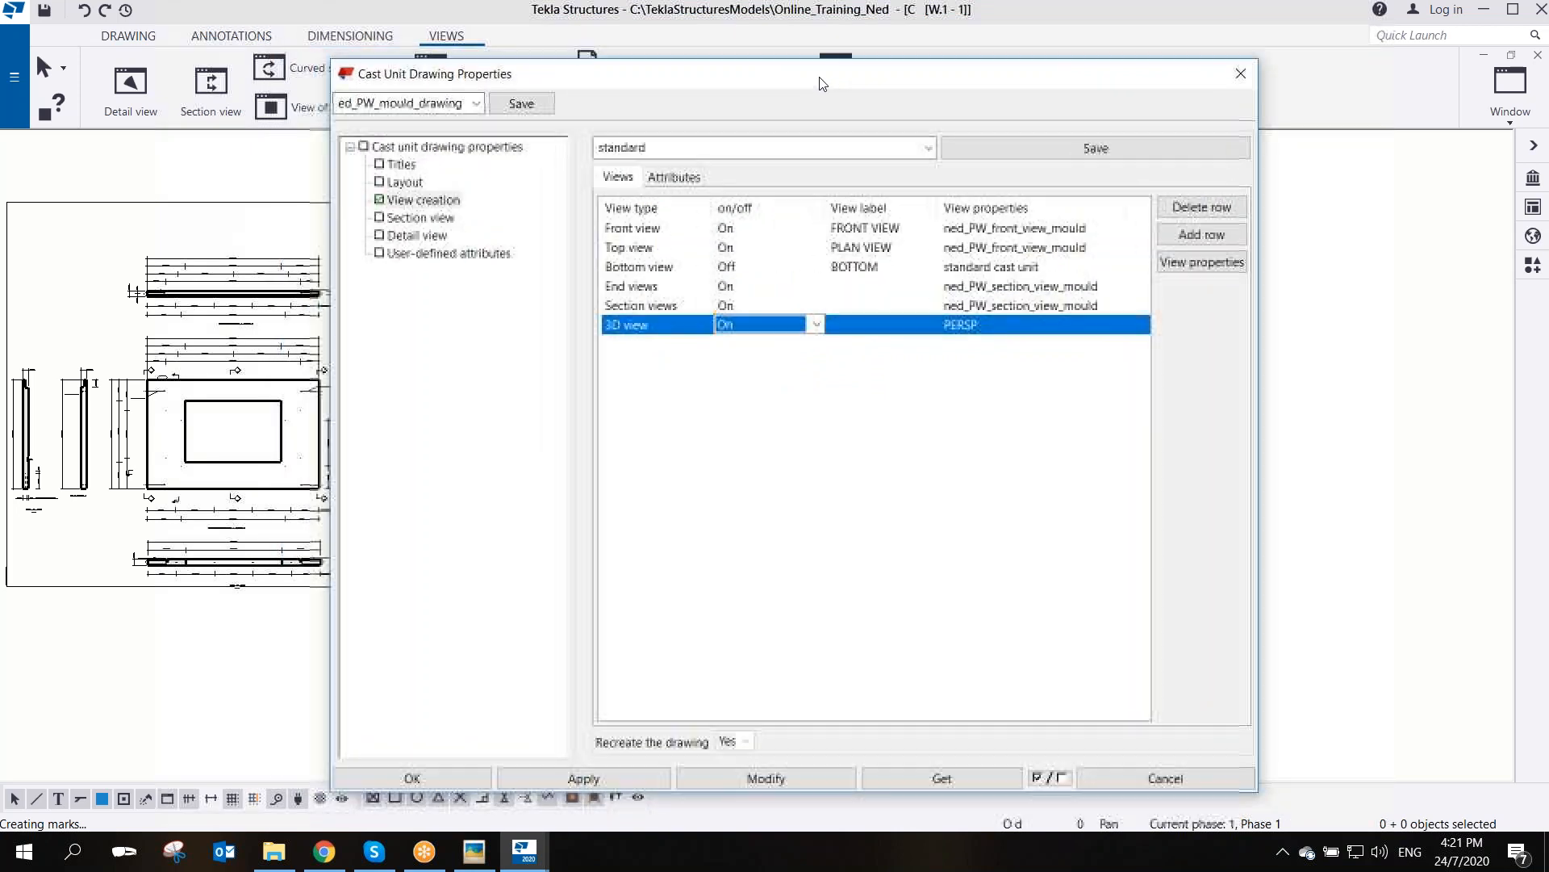
# - Modify the drawing with the changed view creation settings and accept re-creating it despite the loss of manual edits
pyautogui.click(767, 780)
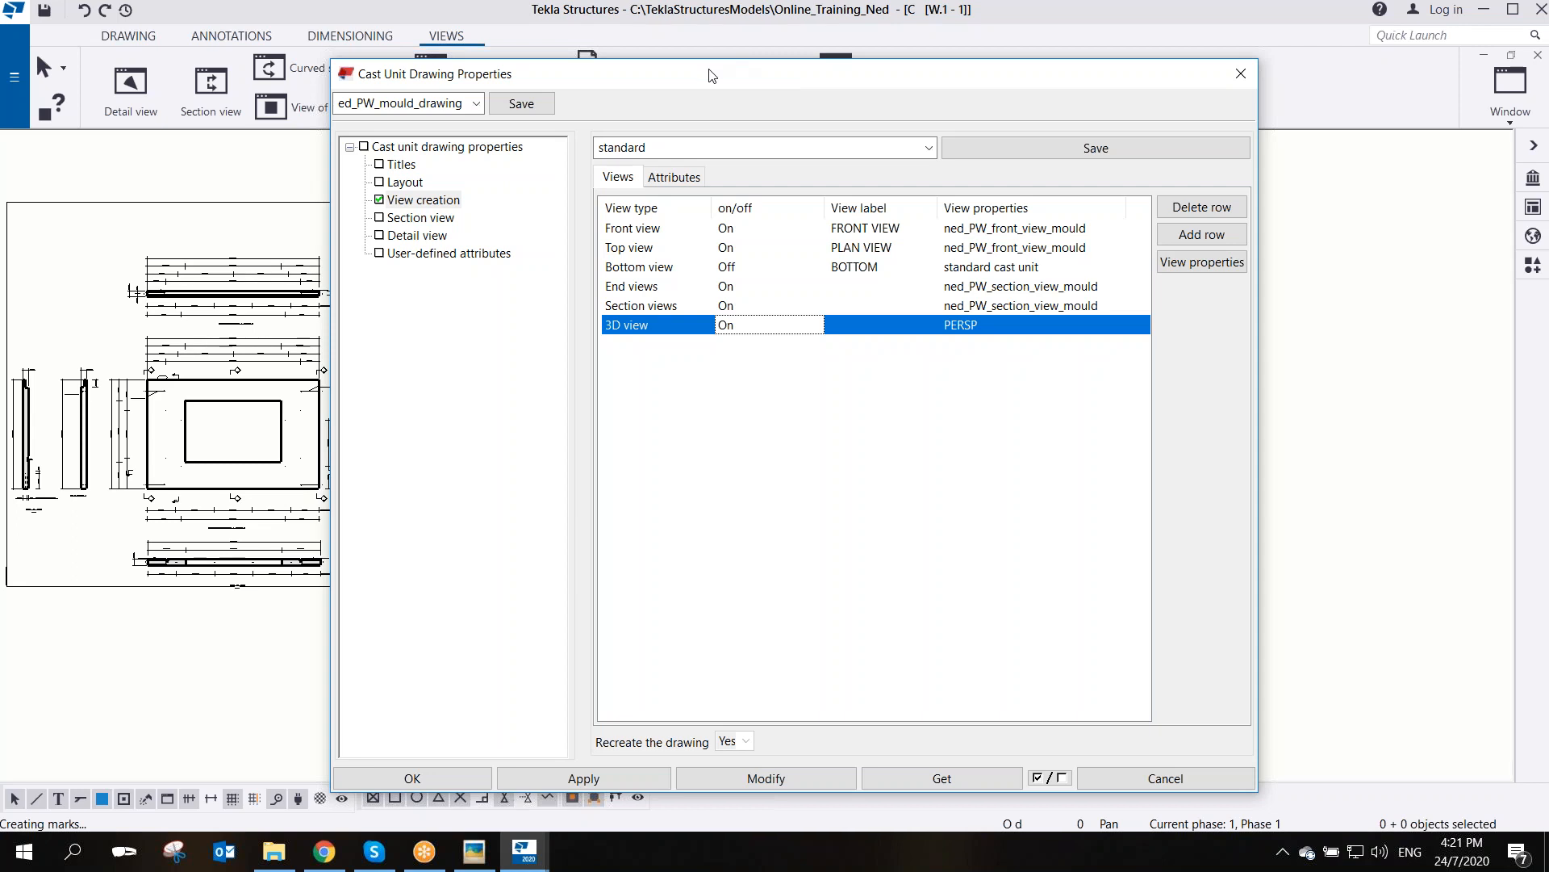
pyautogui.moveTo(694, 79)
pyautogui.mouseDown()
pyautogui.moveTo(871, 53)
pyautogui.moveTo(797, 61)
pyautogui.mouseUp()
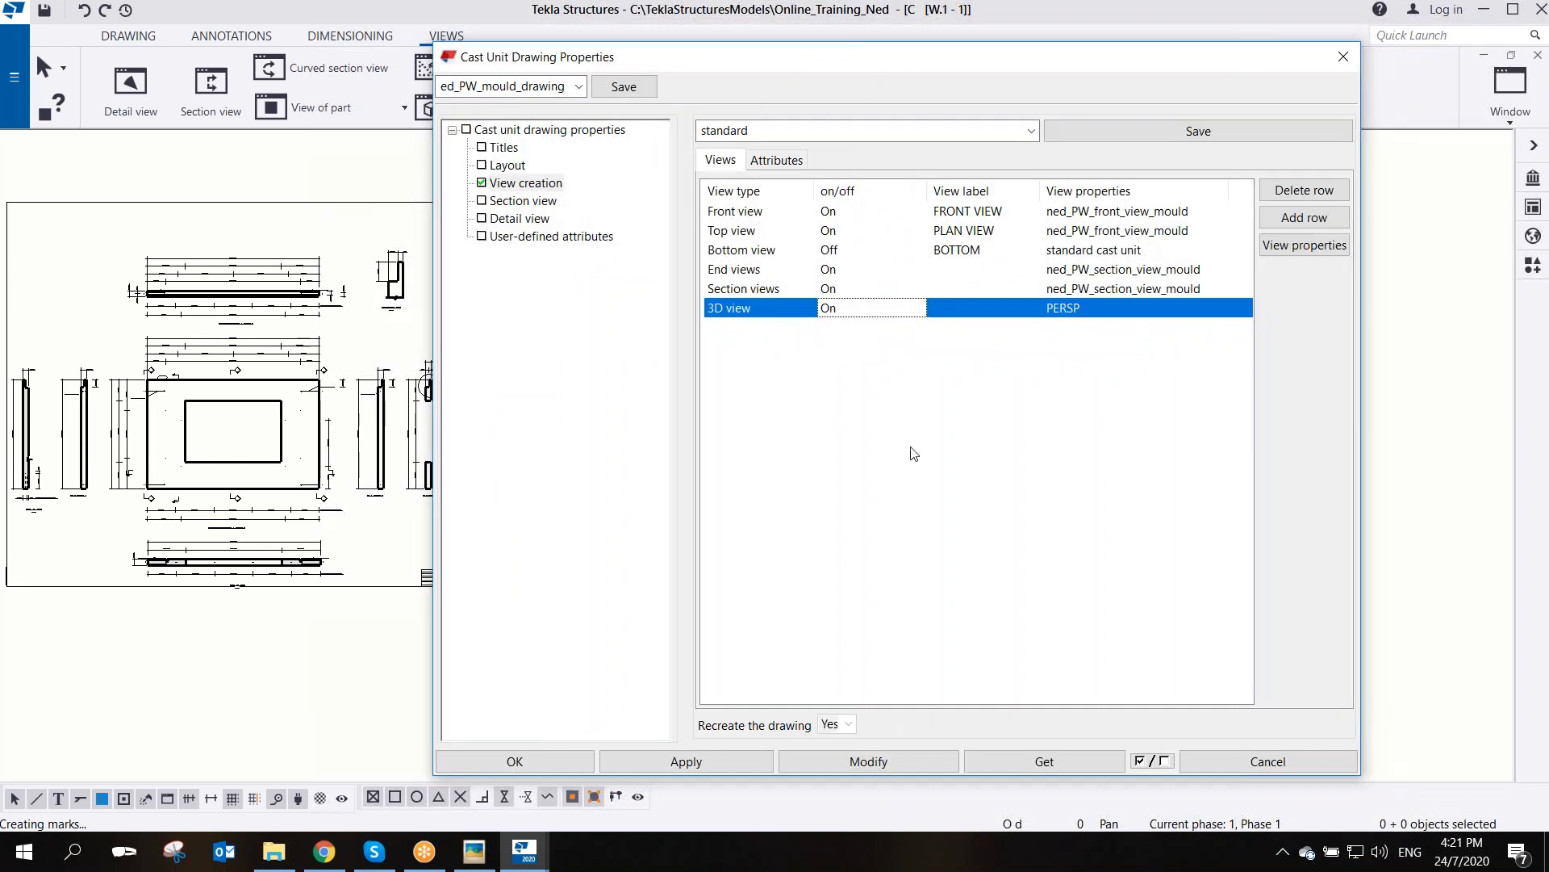
pyautogui.click(873, 762)
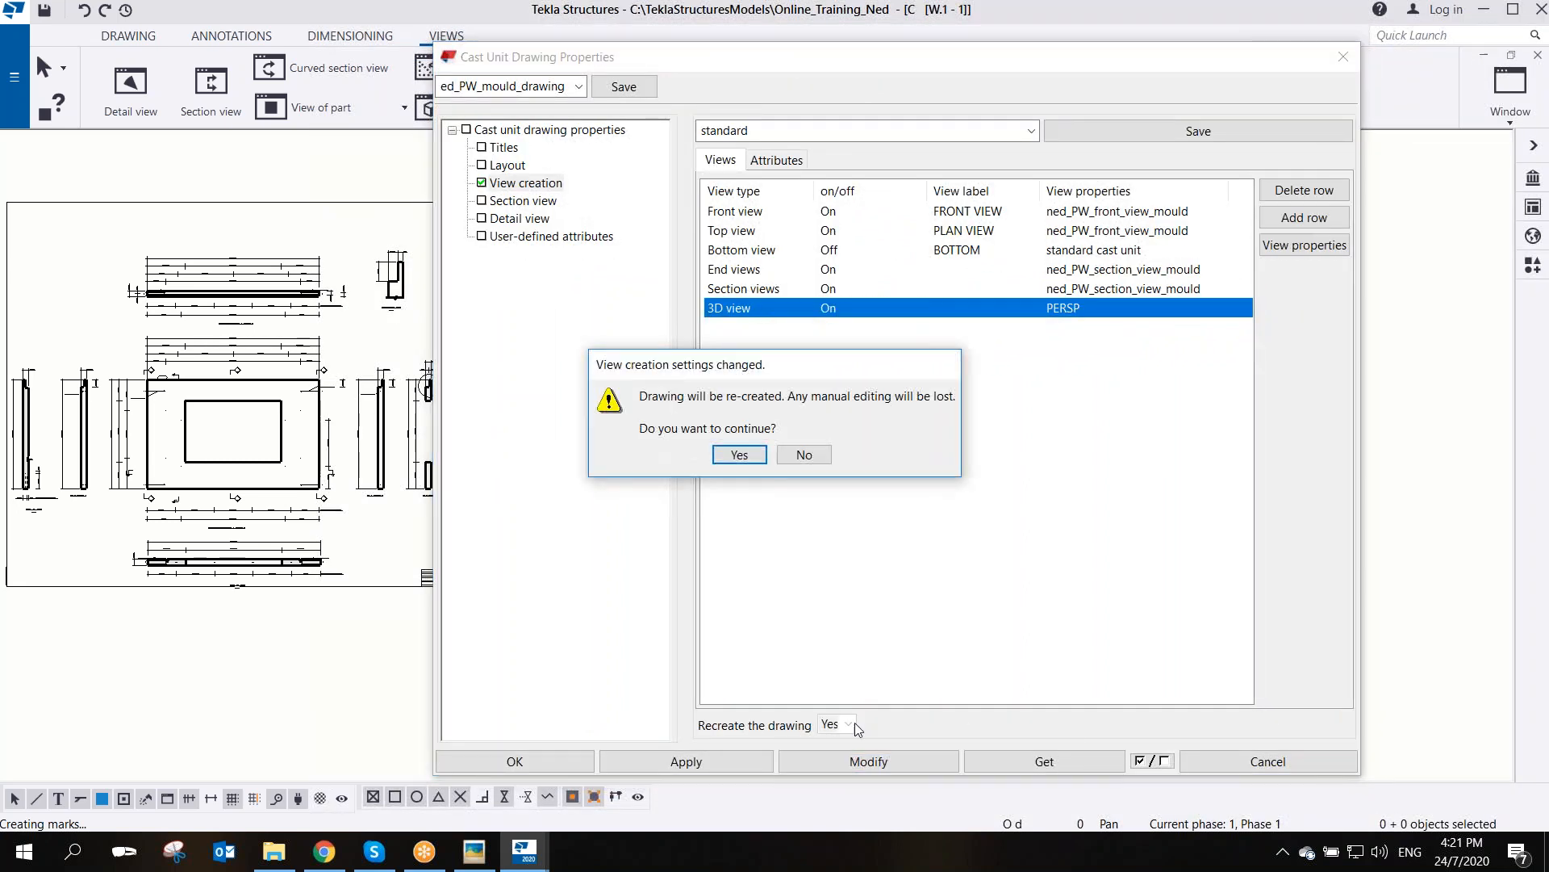
pyautogui.click(744, 462)
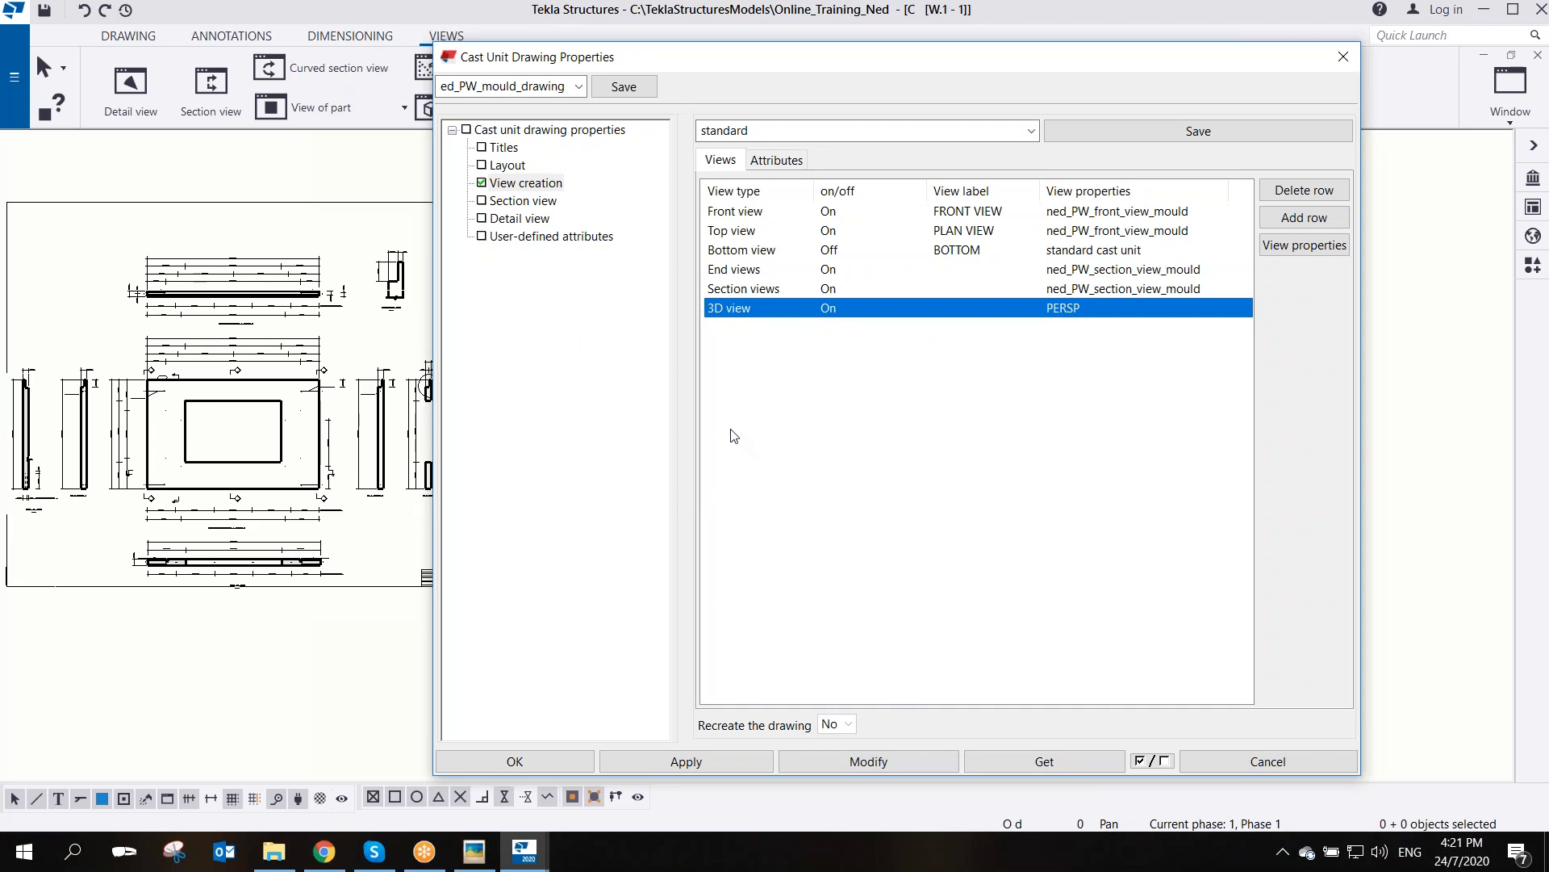
# - Set Recreate the drawing to Yes, modify the drawing once more and accept its re-creation
pyautogui.moveTo(335, 500); pyautogui.dragTo(196, 492, button='middle')
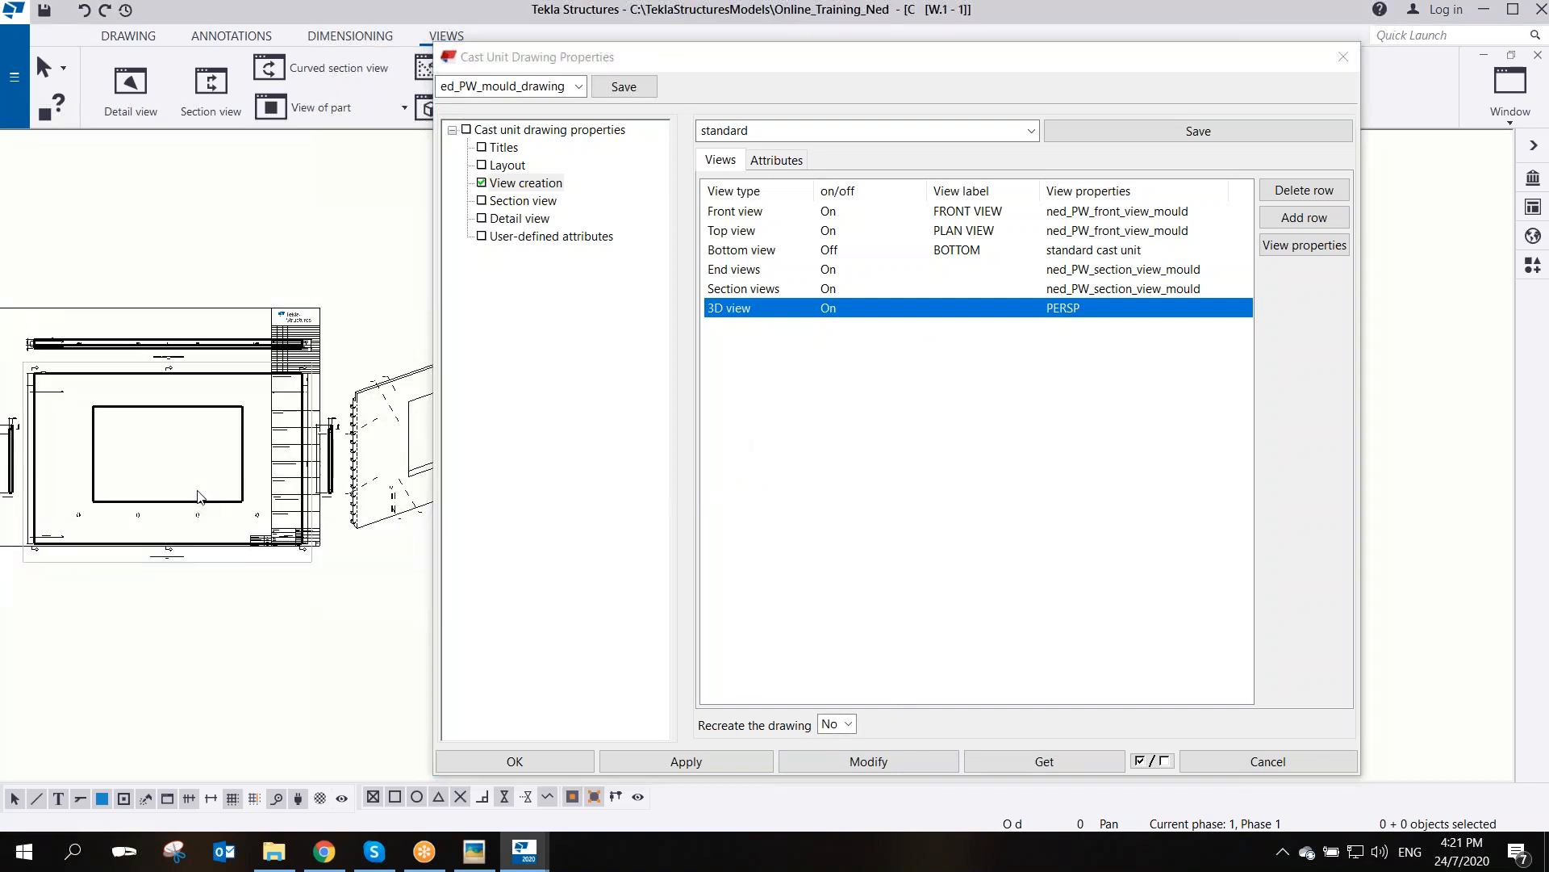
pyautogui.scroll(-4, 335, 488)
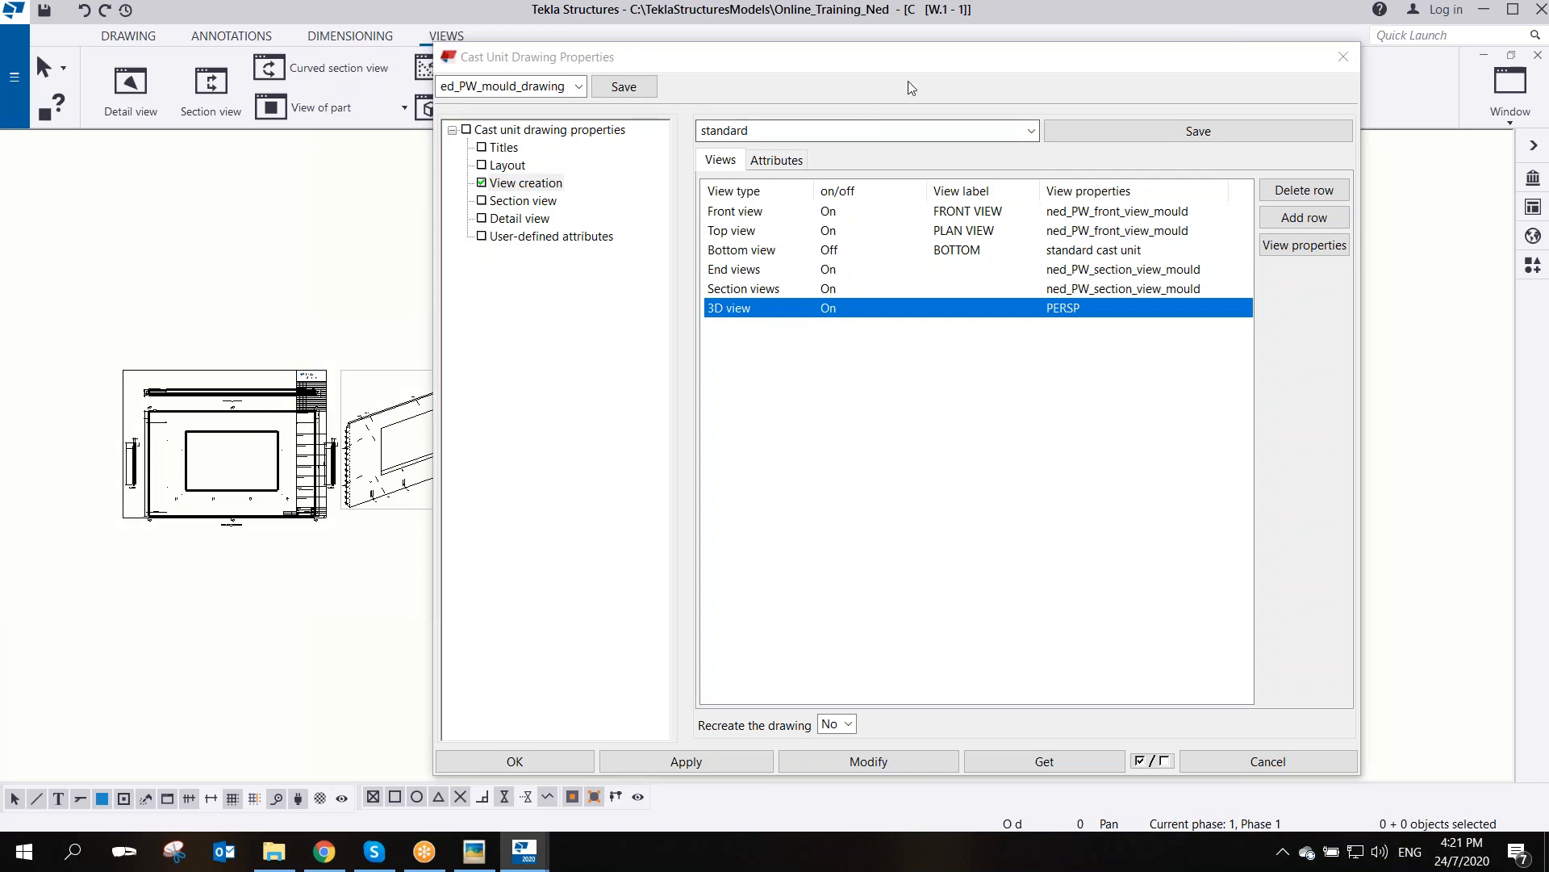
pyautogui.moveTo(934, 58)
pyautogui.mouseDown()
pyautogui.moveTo(617, 37)
pyautogui.moveTo(998, 72)
pyautogui.mouseUp()
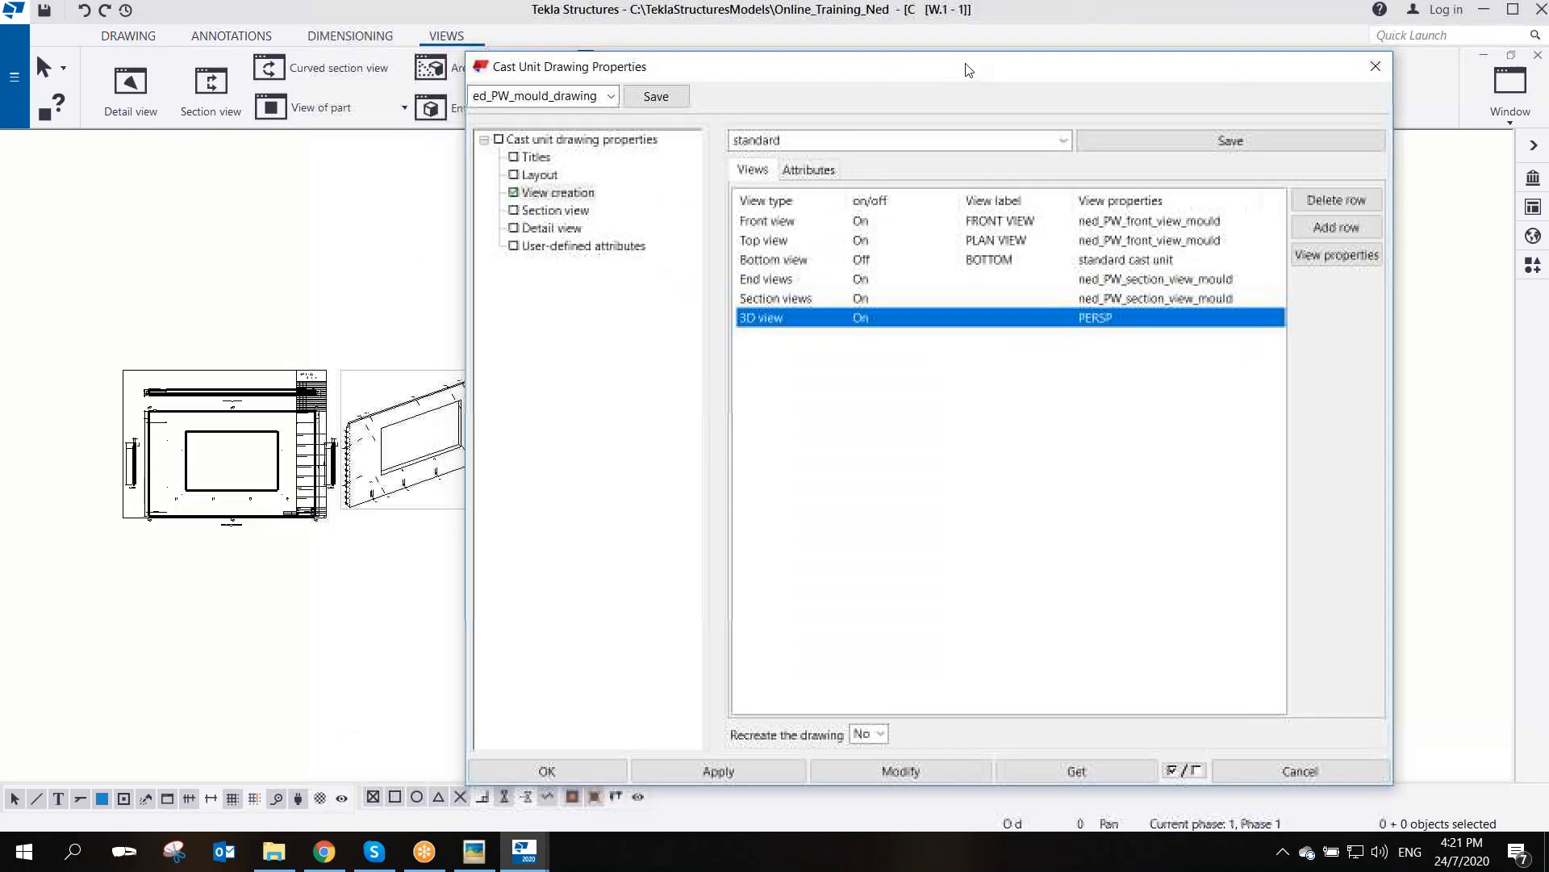
pyautogui.click(884, 728)
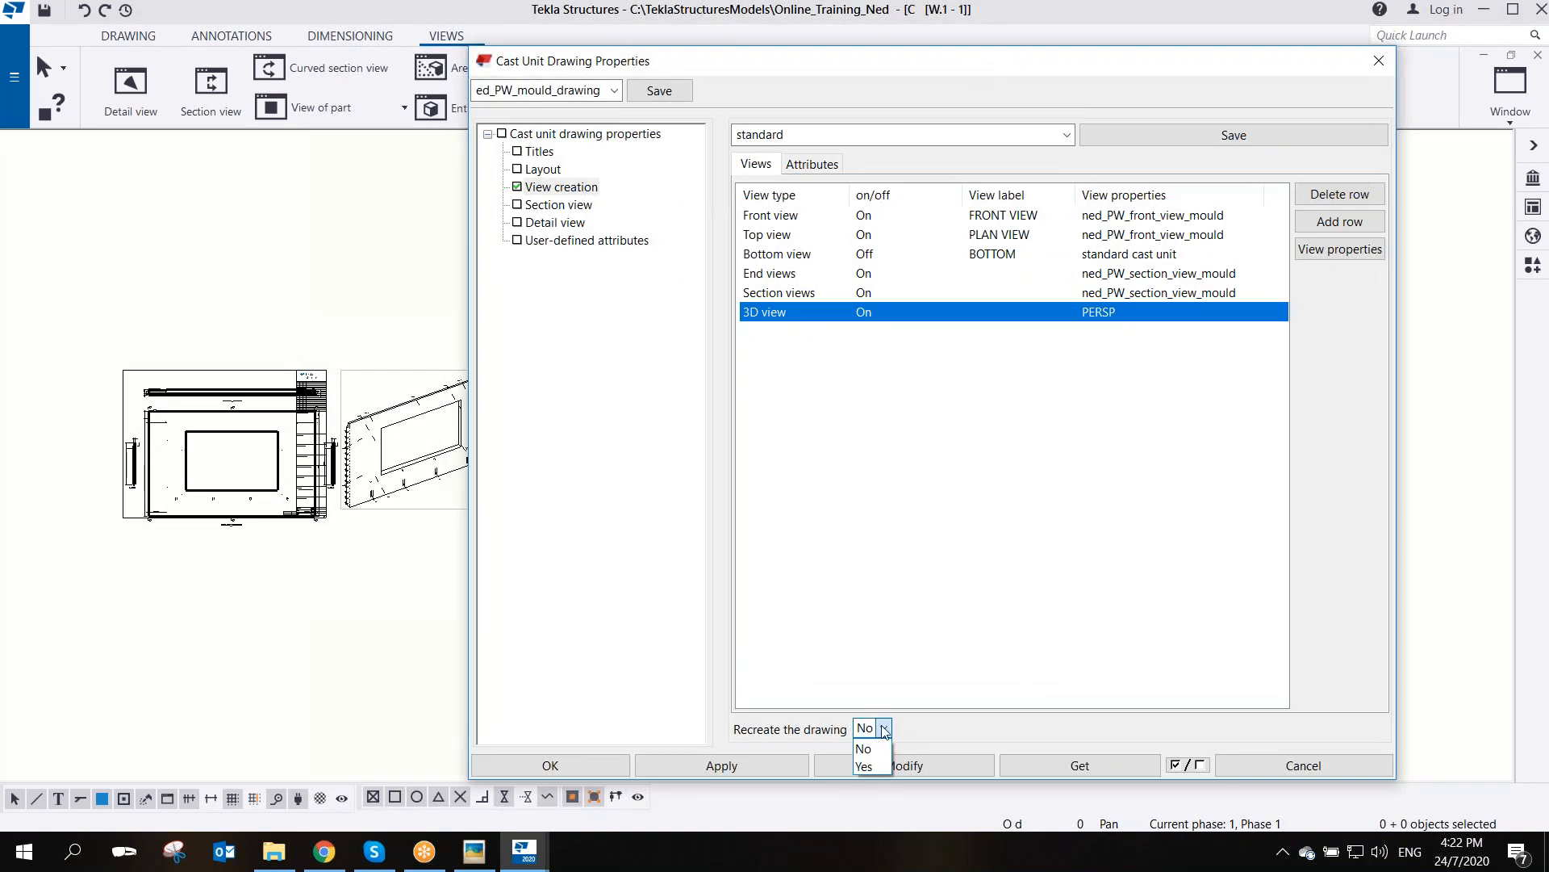
pyautogui.click(868, 757)
pyautogui.click(911, 767)
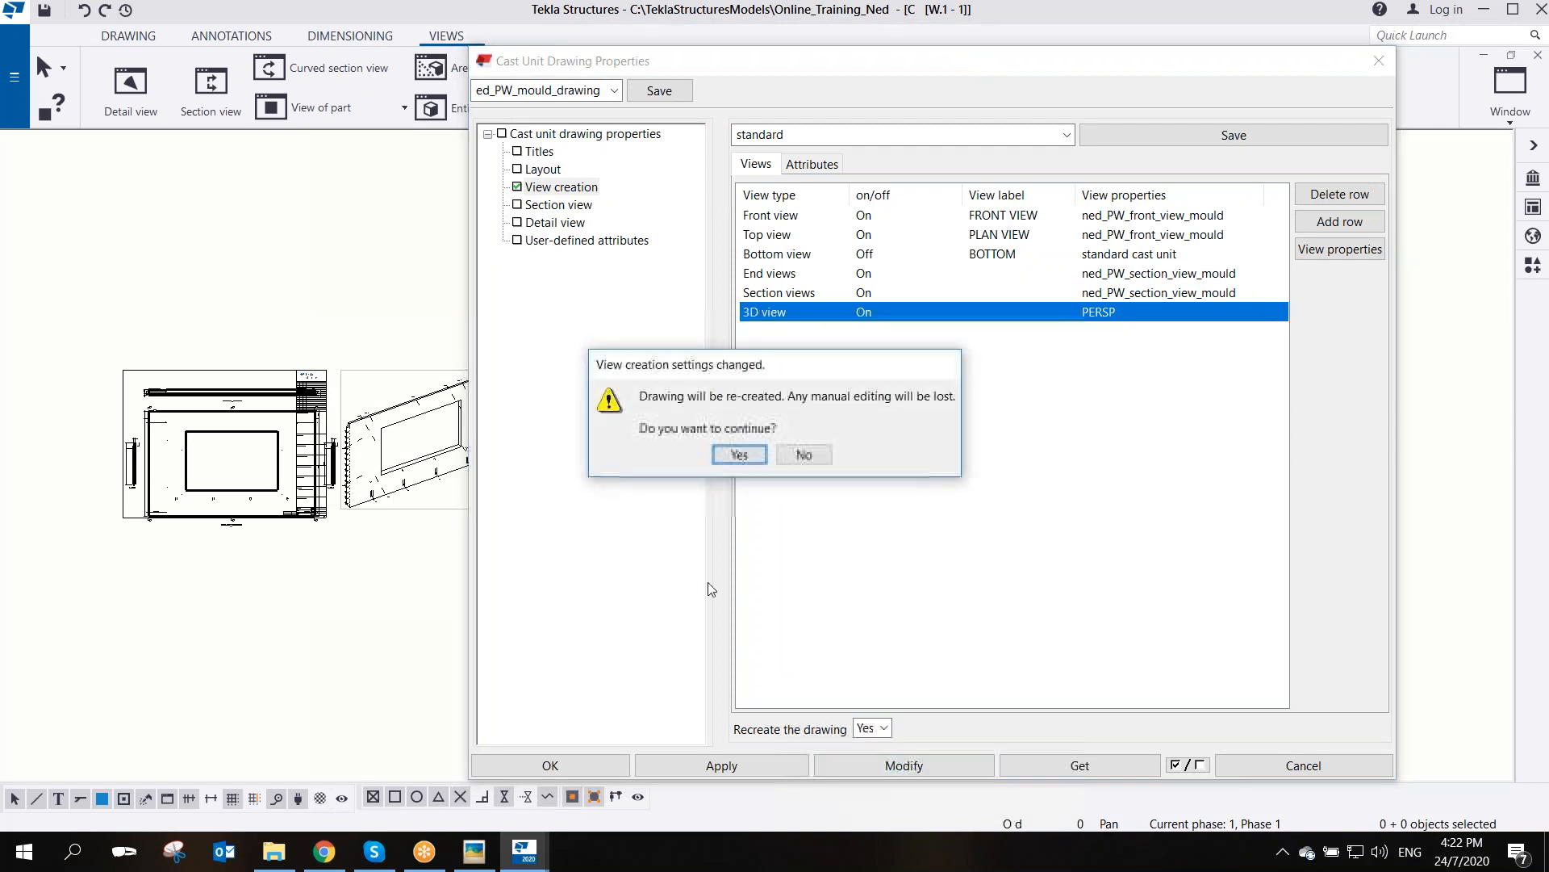
pyautogui.click(743, 462)
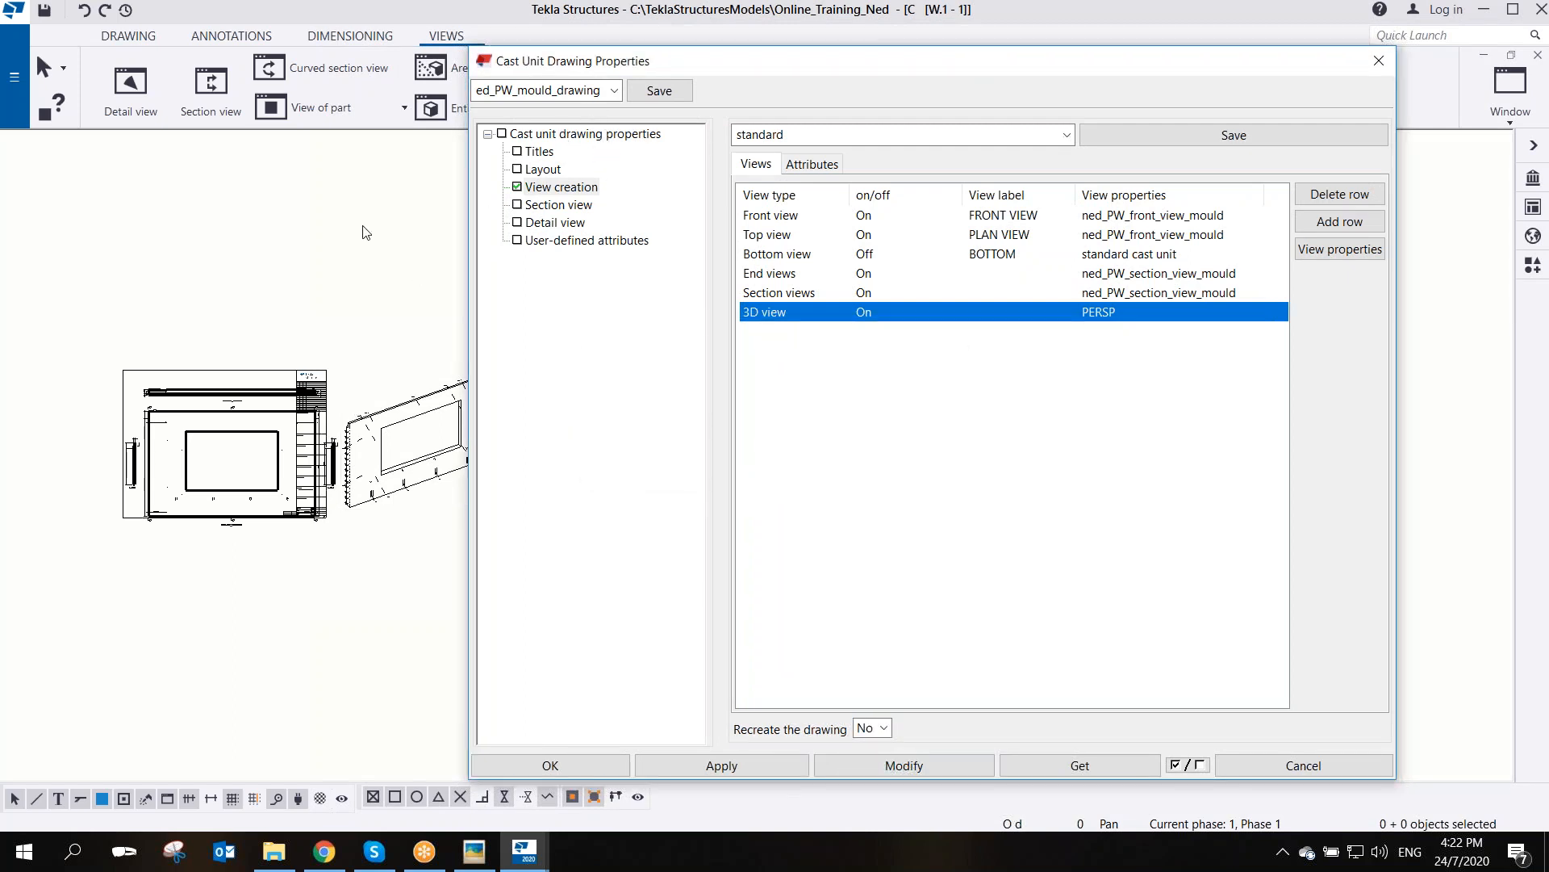
# - Try to reload the saved ned_PW_mould_drawing properties and check the views in the drawing
pyautogui.click(615, 92)
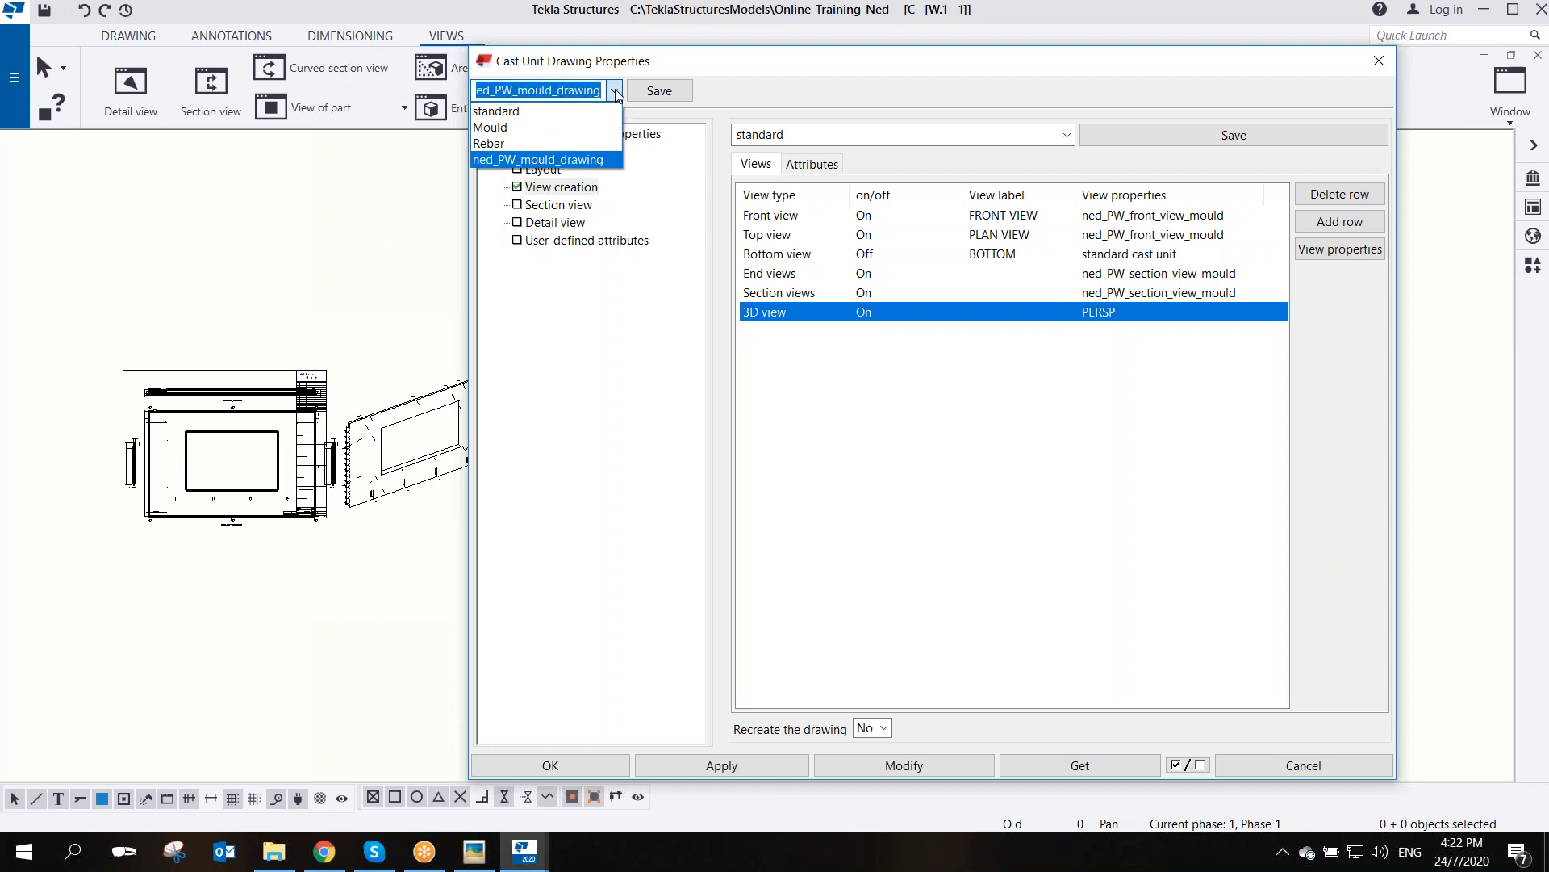
pyautogui.click(528, 159)
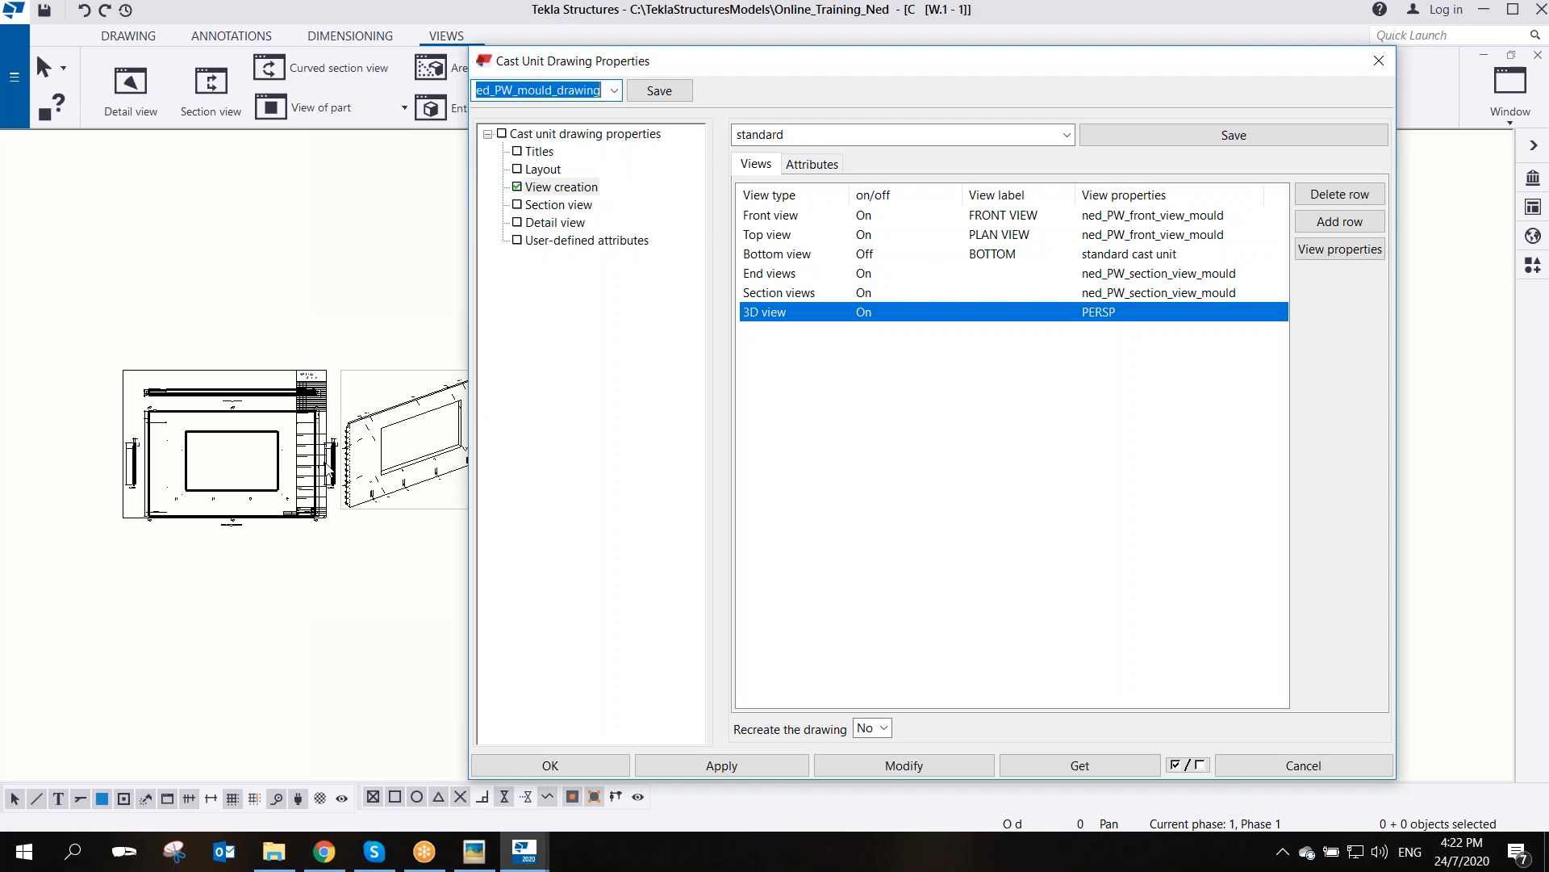
pyautogui.moveTo(293, 444); pyautogui.dragTo(317, 365, button='middle')
pyautogui.scroll(5, 317, 365)
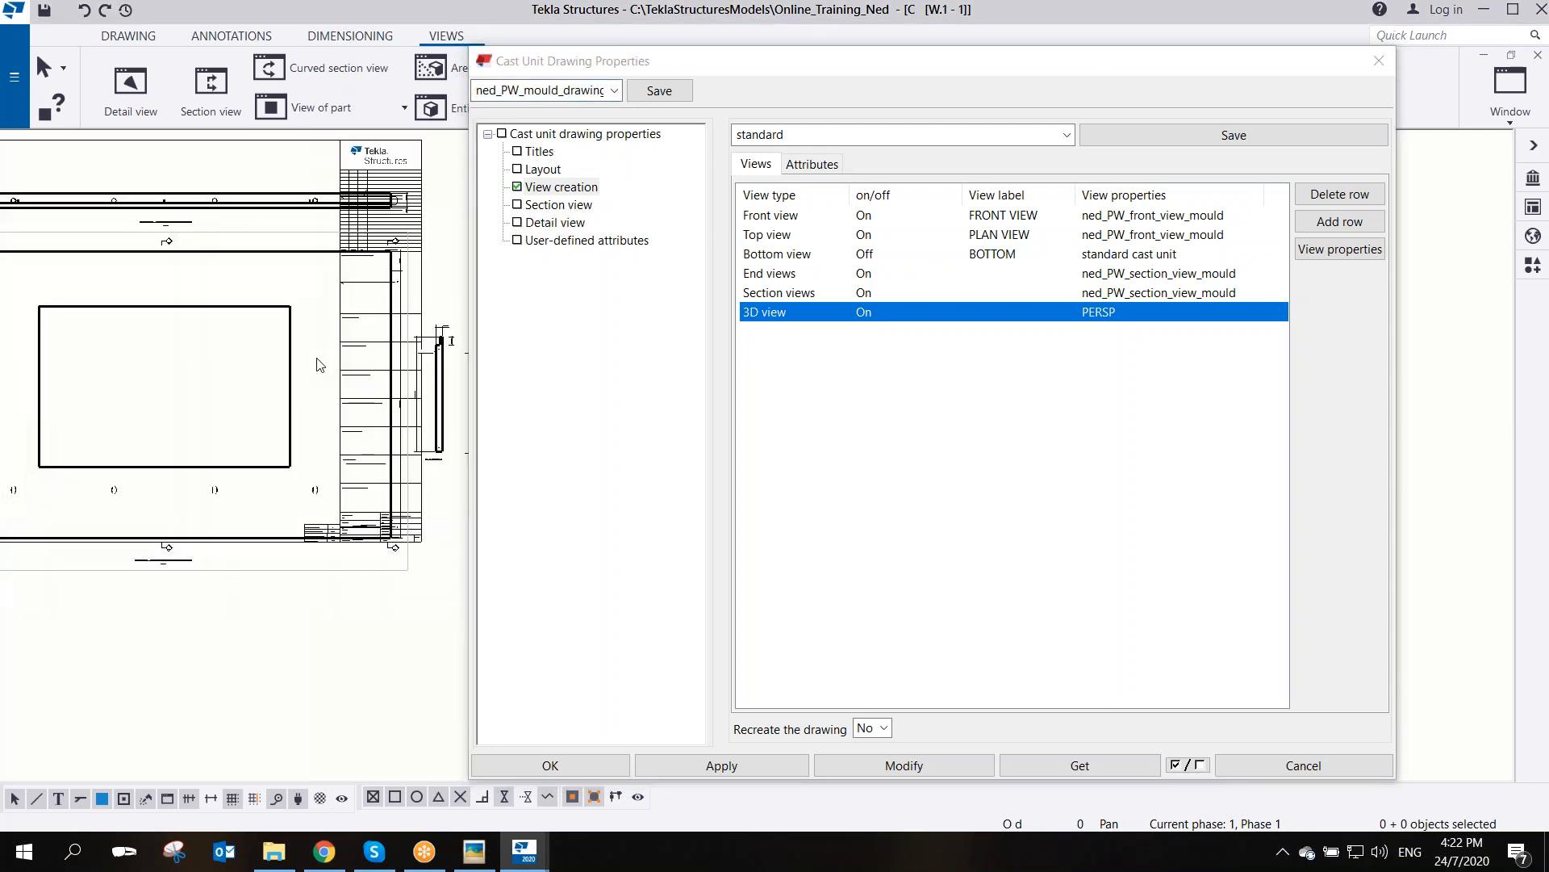
pyautogui.scroll(-5, 317, 365)
# - Check the view properties assigned to the front and top views in view creation and modify the drawing
pyautogui.moveTo(874, 61)
pyautogui.mouseDown()
pyautogui.moveTo(712, 45)
pyautogui.moveTo(665, 59)
pyautogui.mouseUp()
pyautogui.click(858, 133)
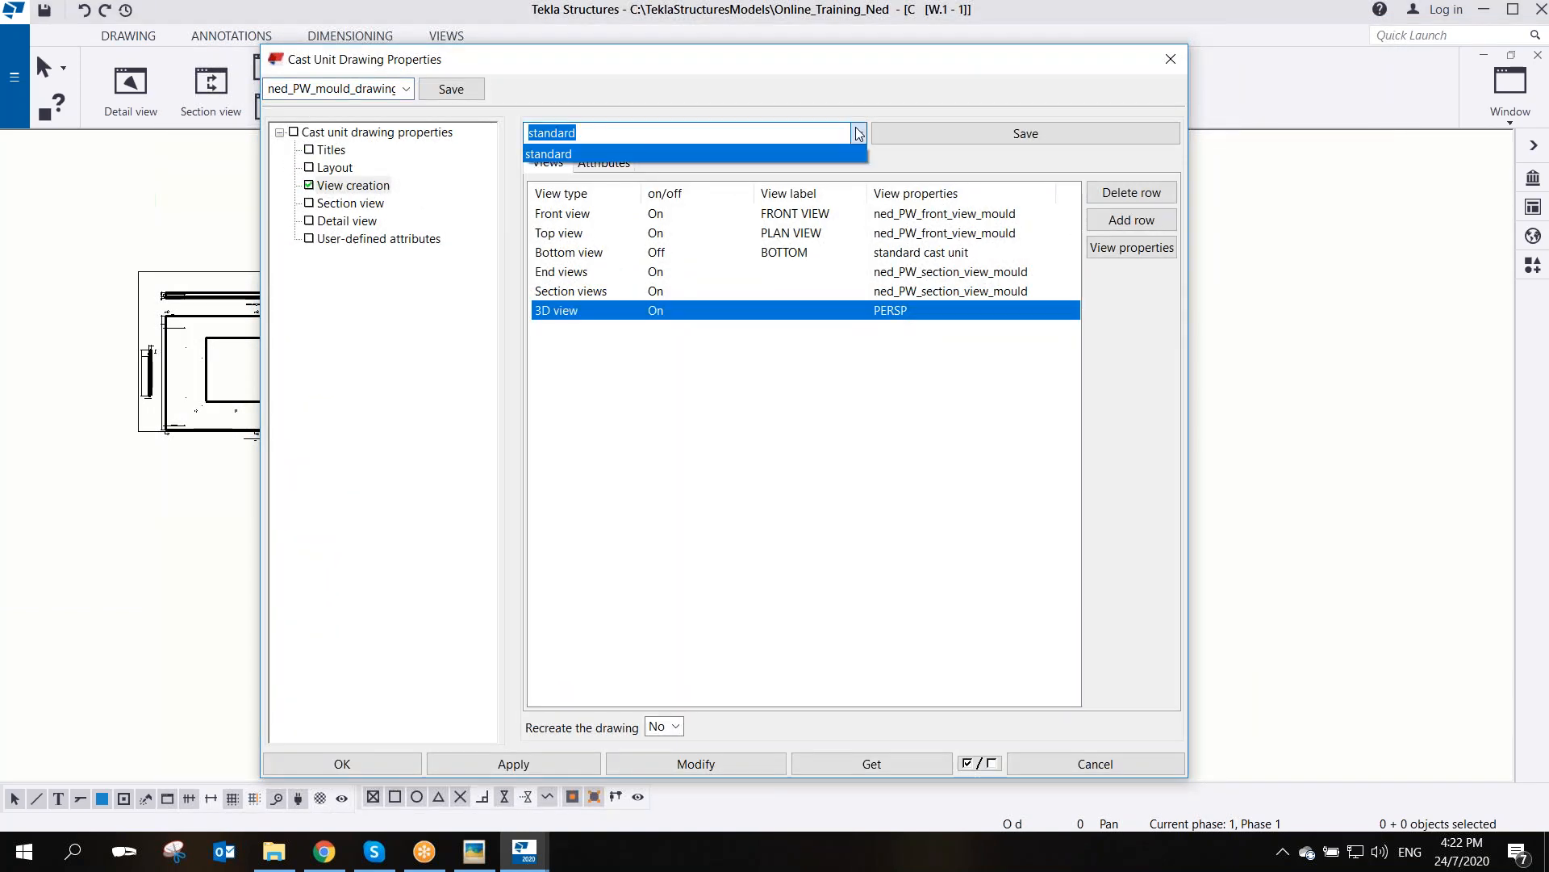
pyautogui.click(859, 134)
pyautogui.click(951, 237)
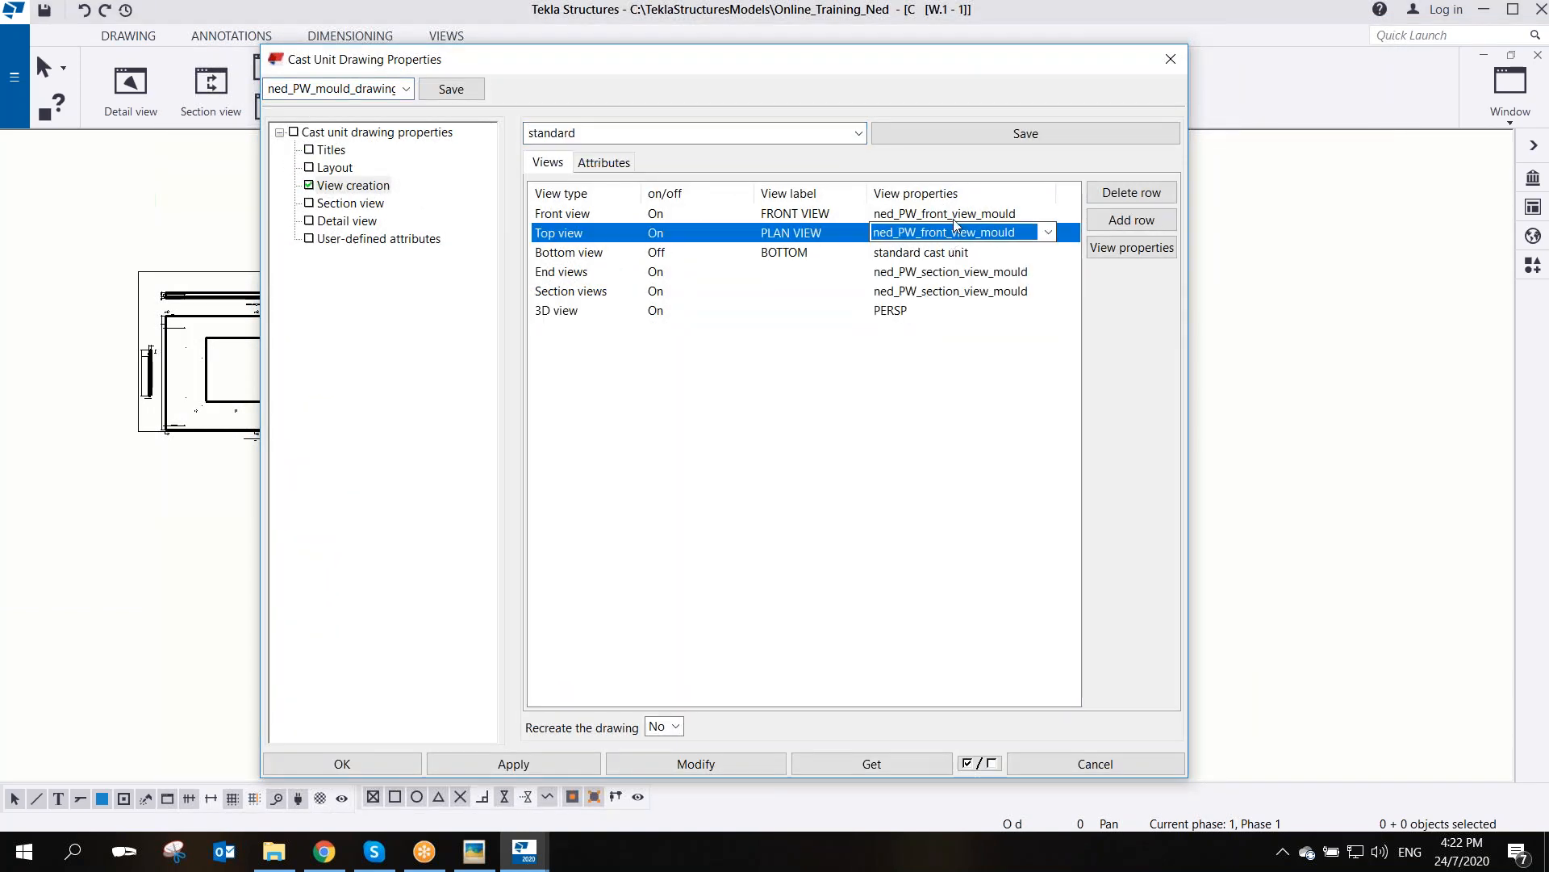
pyautogui.click(952, 215)
pyautogui.click(958, 237)
pyautogui.moveTo(809, 70); pyautogui.dragTo(965, 72)
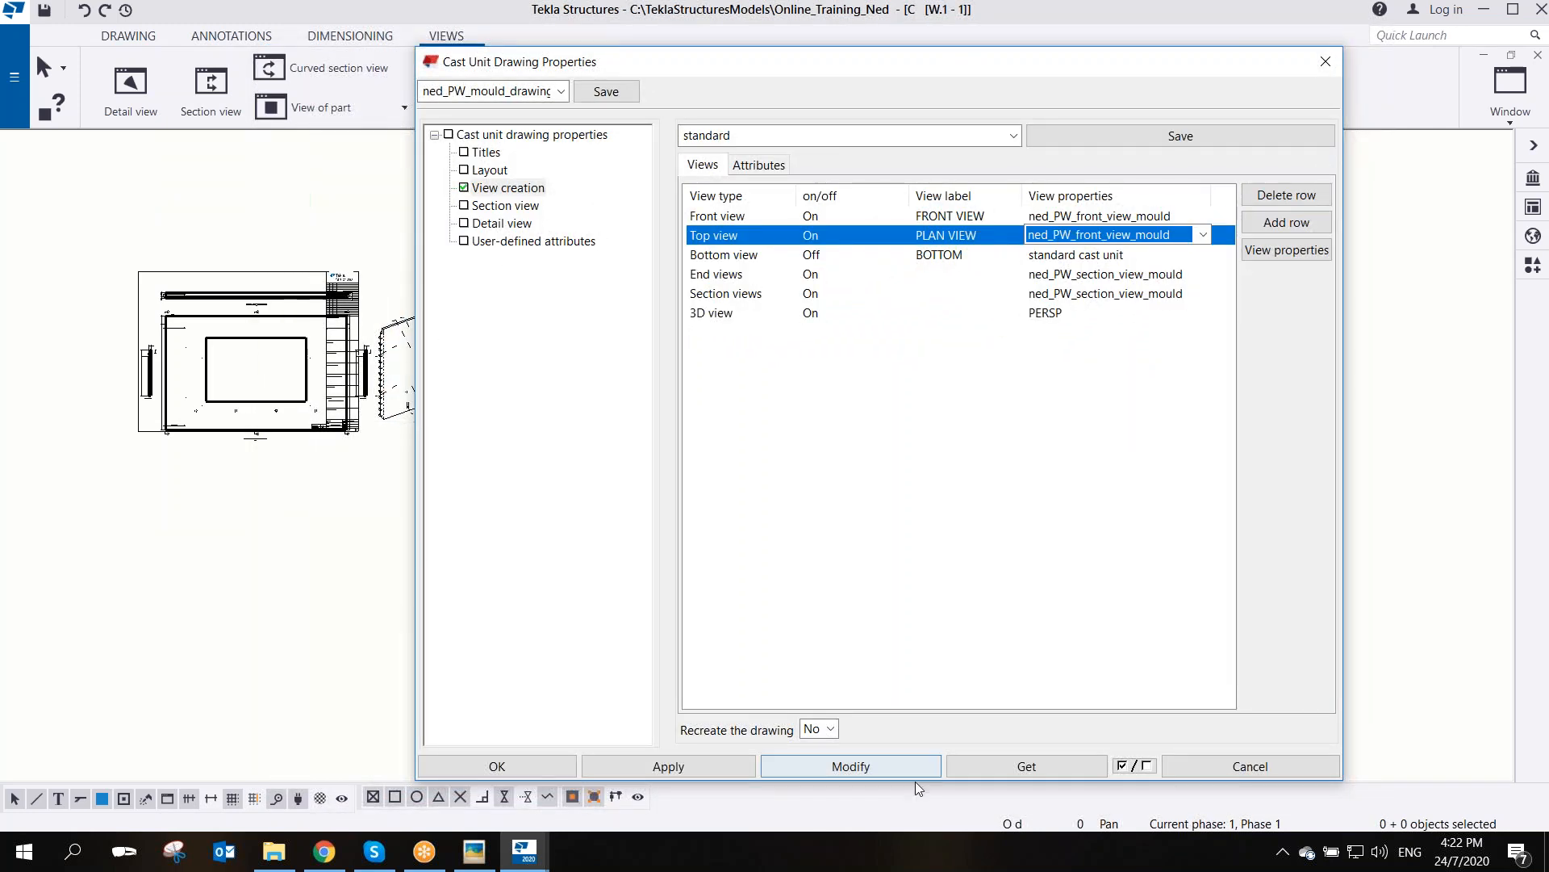
pyautogui.click(884, 771)
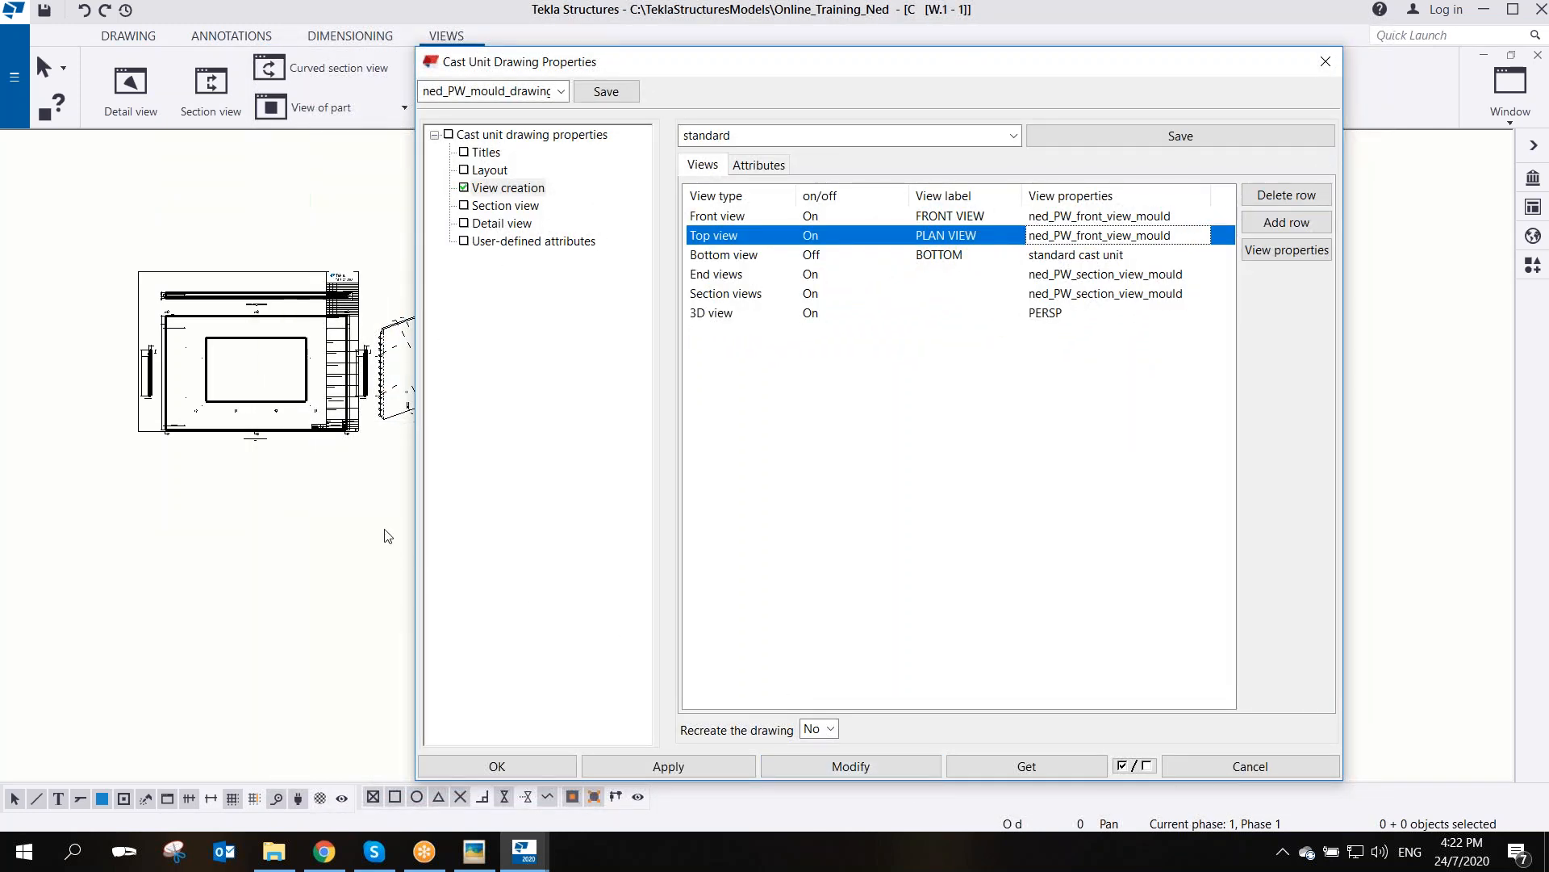
pyautogui.click(356, 496)
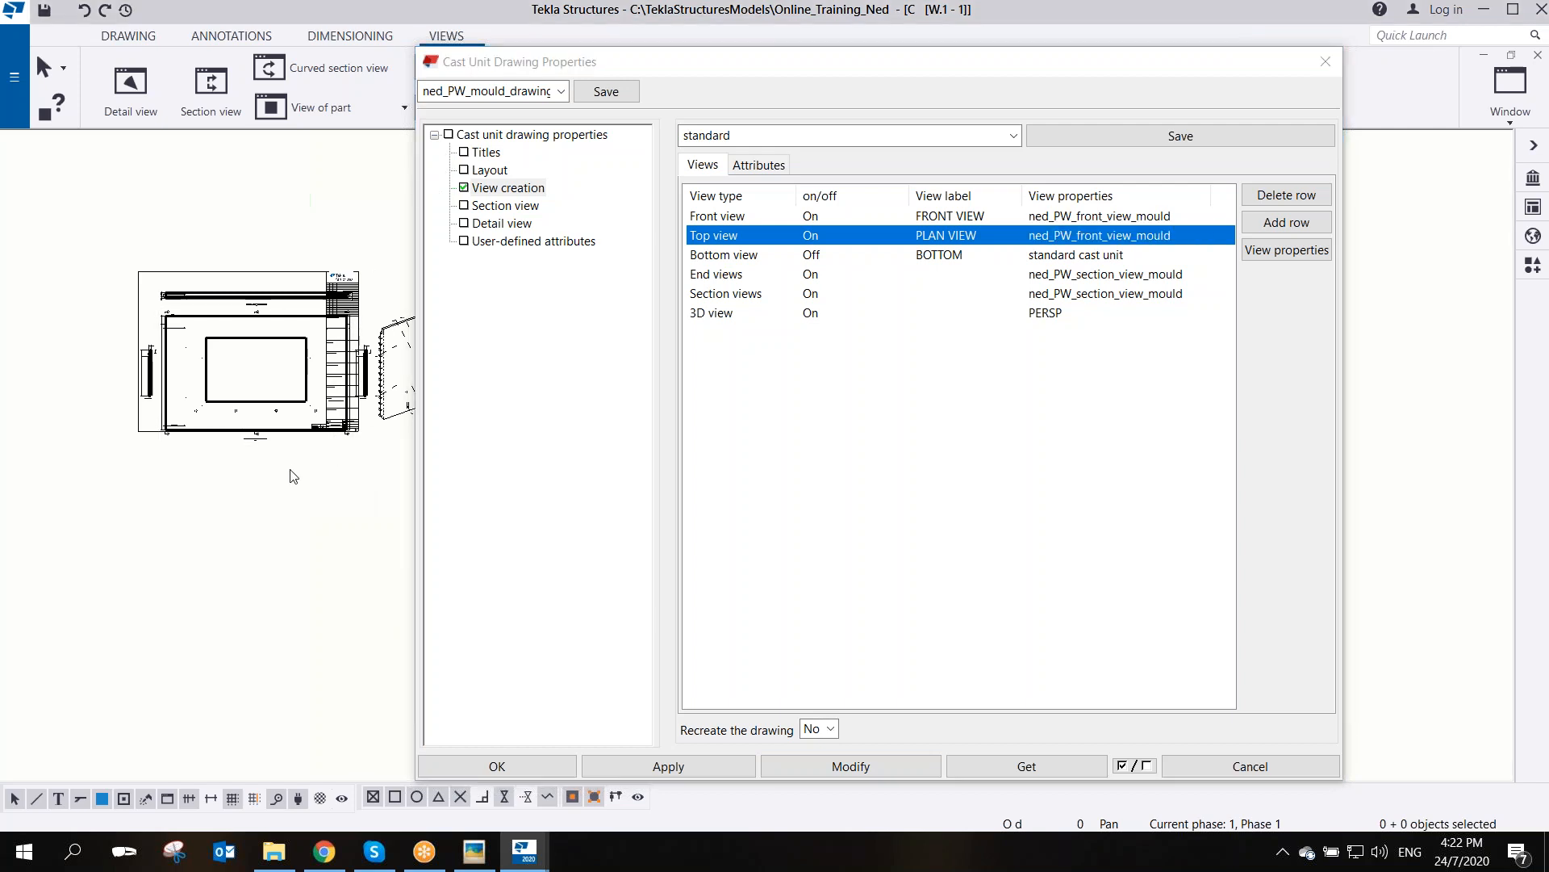
# - Load the saved Mould drawing properties, modify the drawing with them and accept its re-creation
pyautogui.click(494, 155)
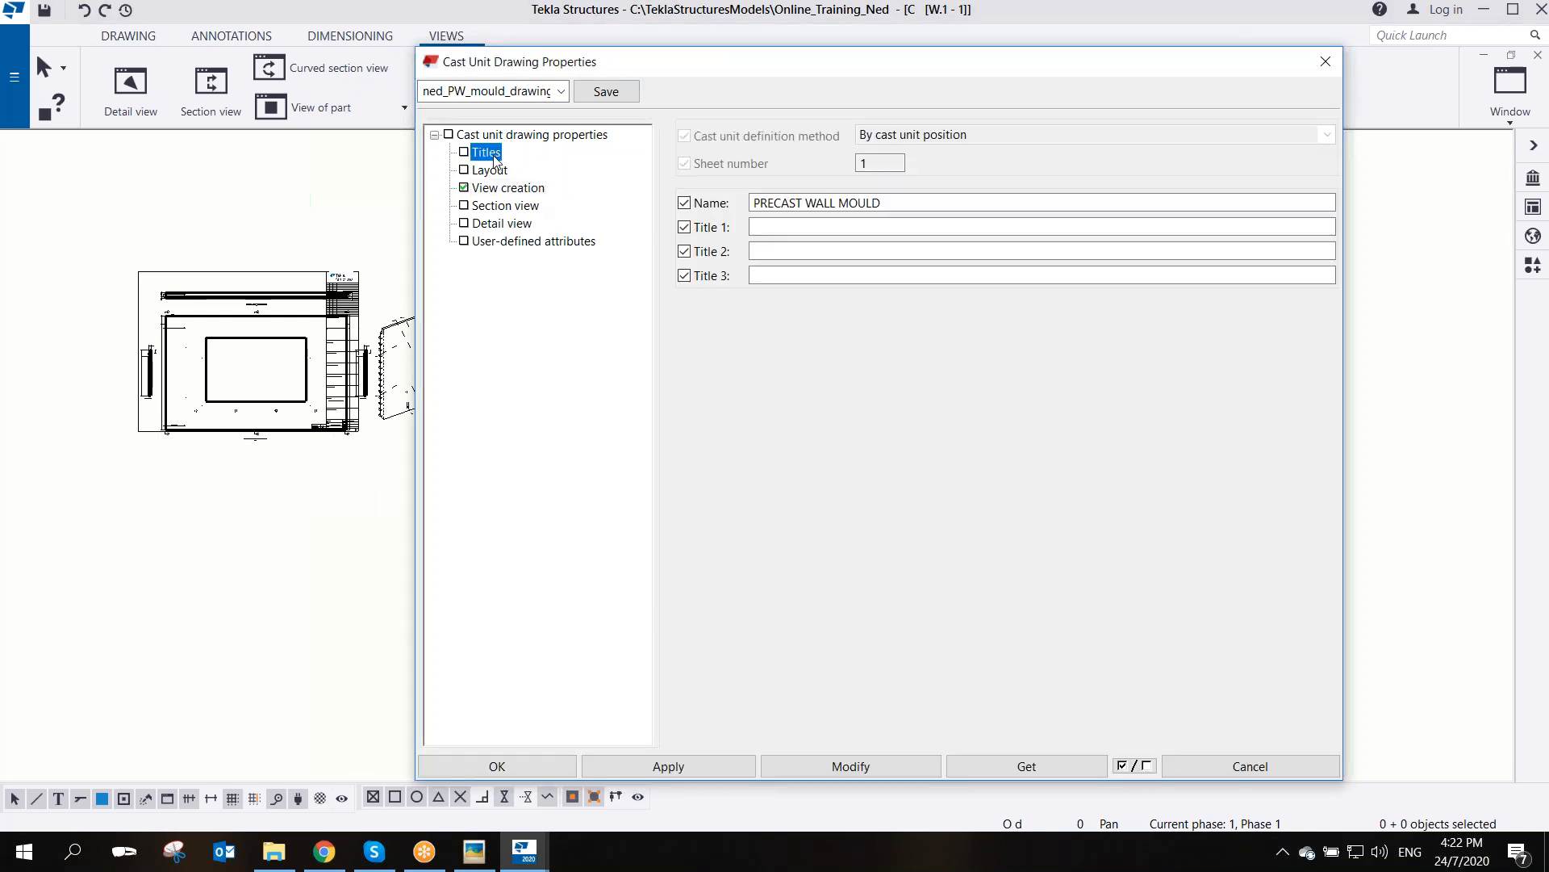
pyautogui.click(492, 170)
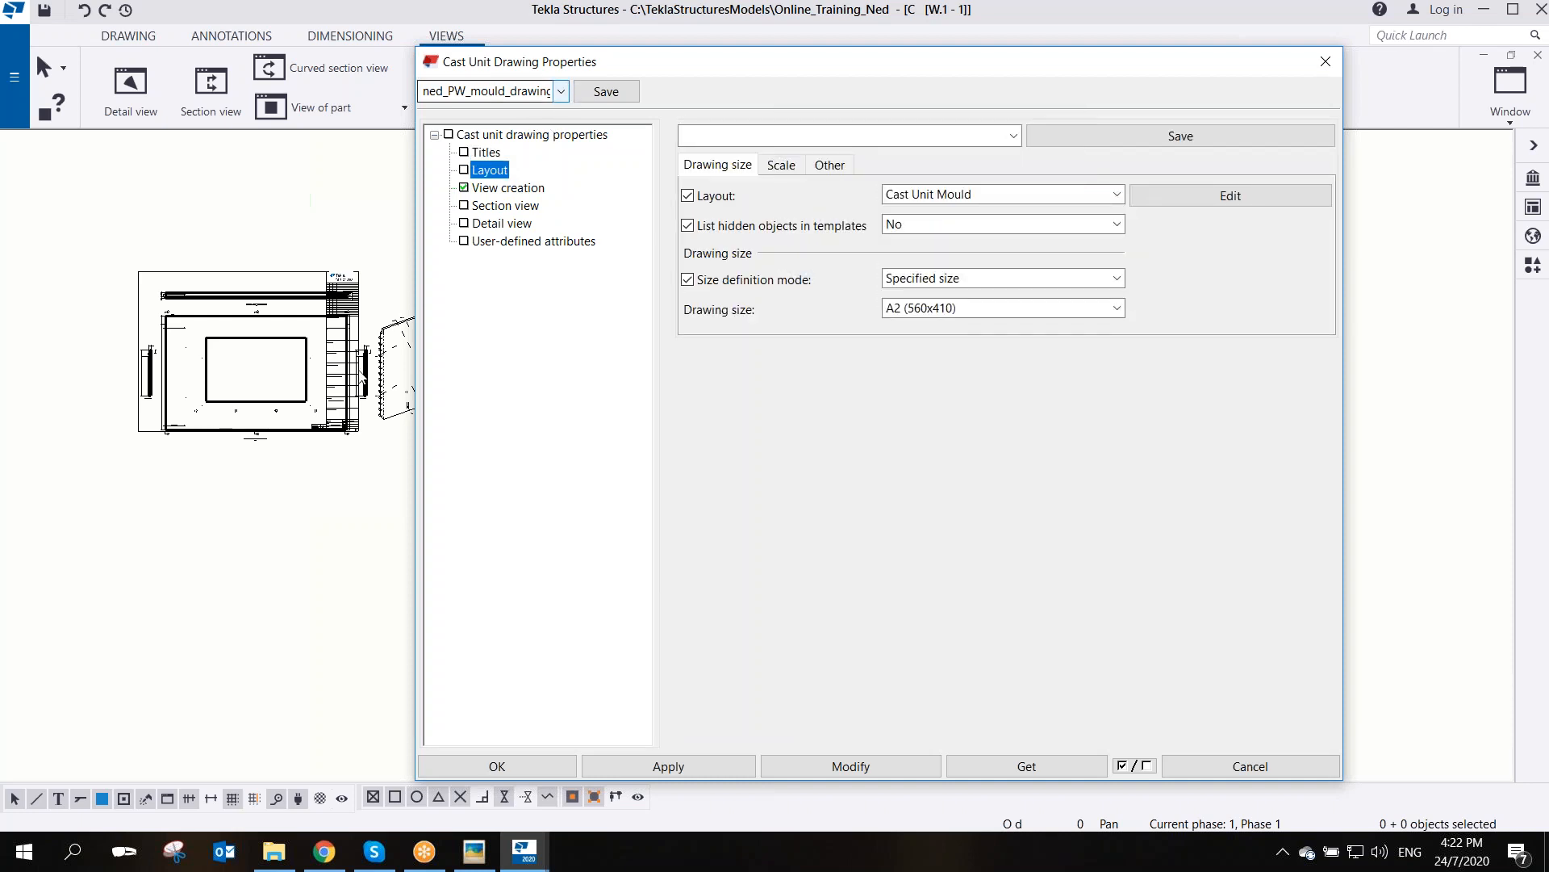
pyautogui.click(561, 91)
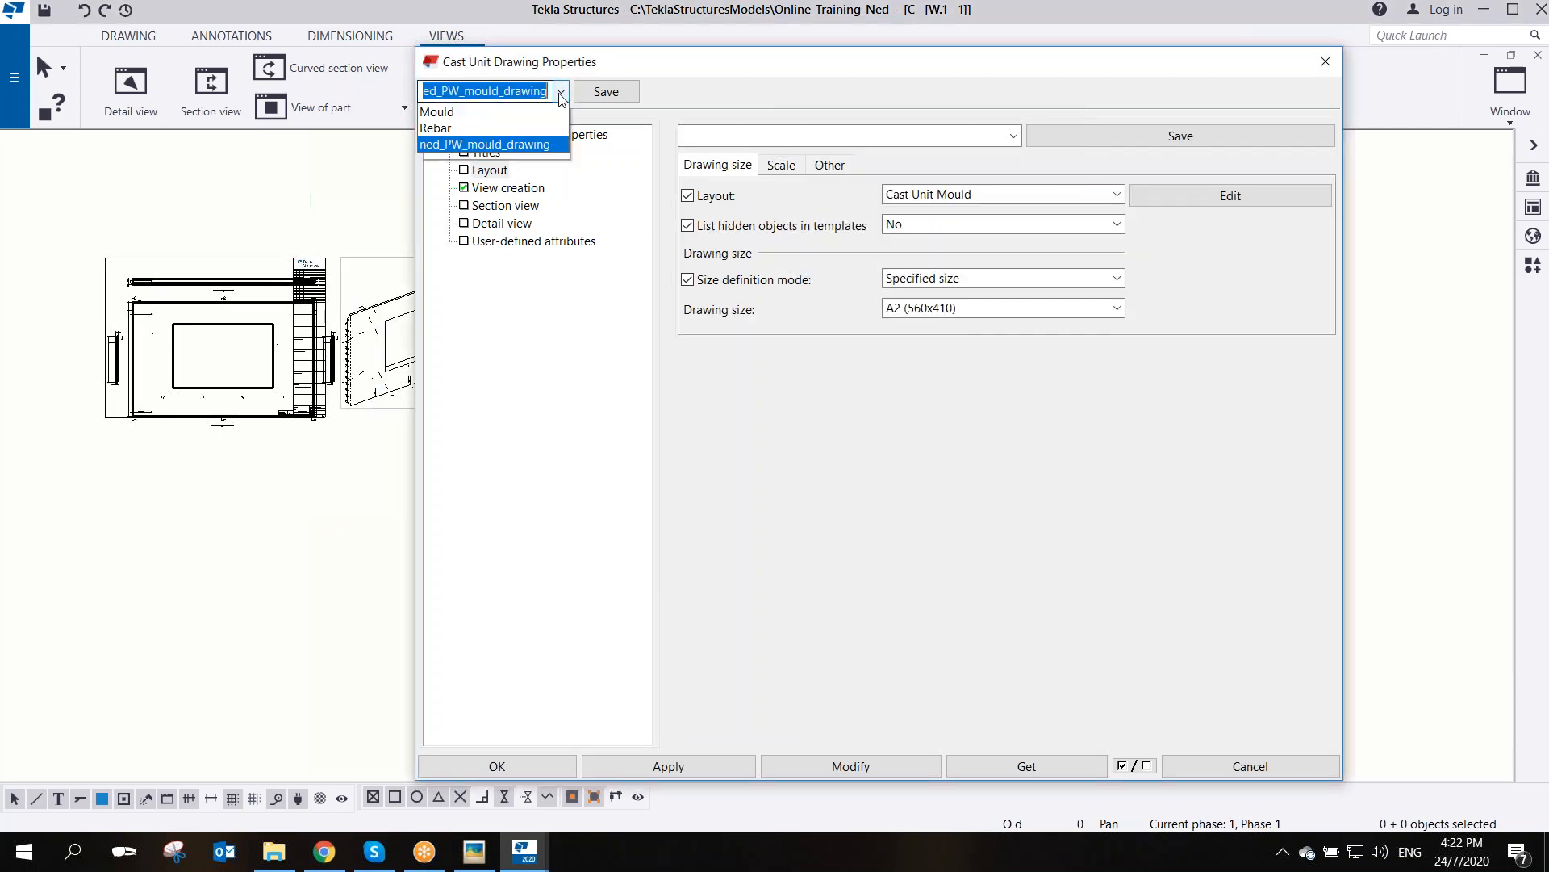
pyautogui.click(485, 123)
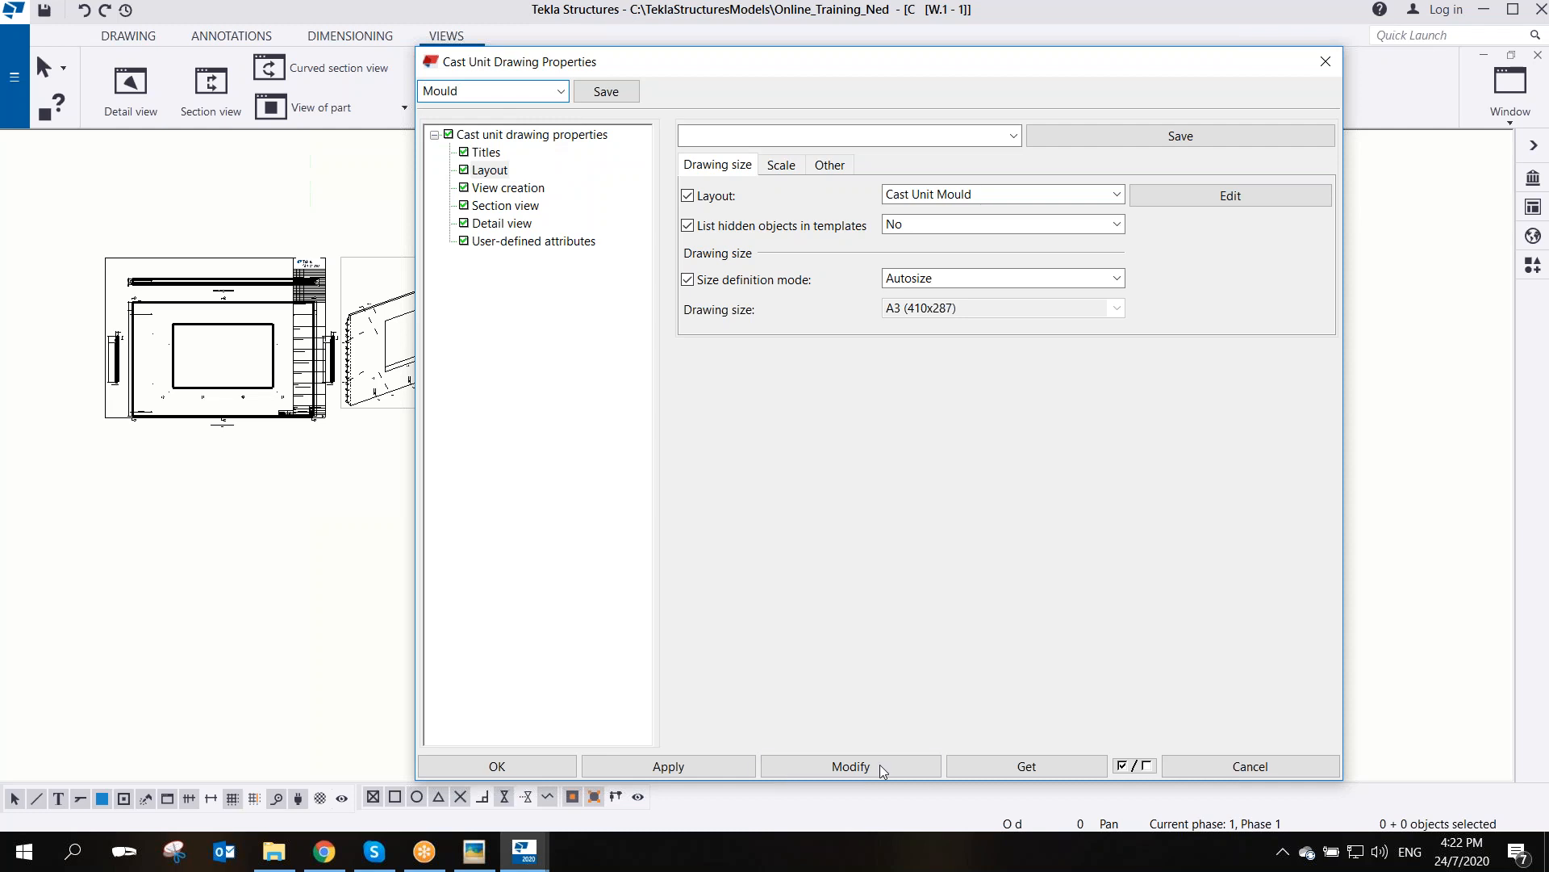
pyautogui.click(859, 770)
pyautogui.click(738, 453)
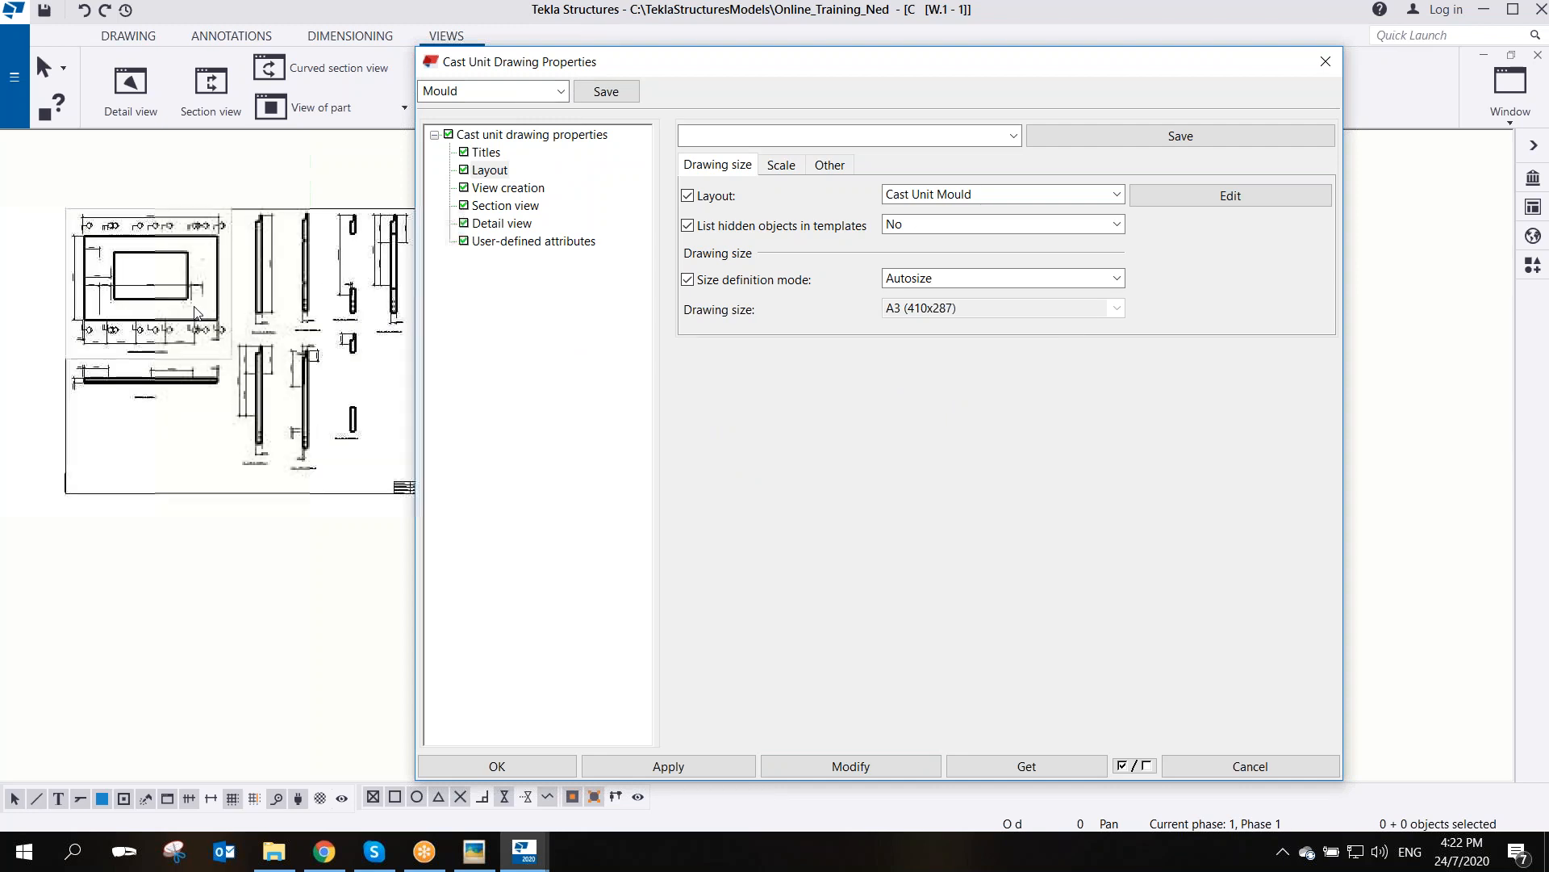
# - Load the ned_PW_mould_drawing properties again, modify the drawing with them and accept its re-creation
pyautogui.click(552, 97)
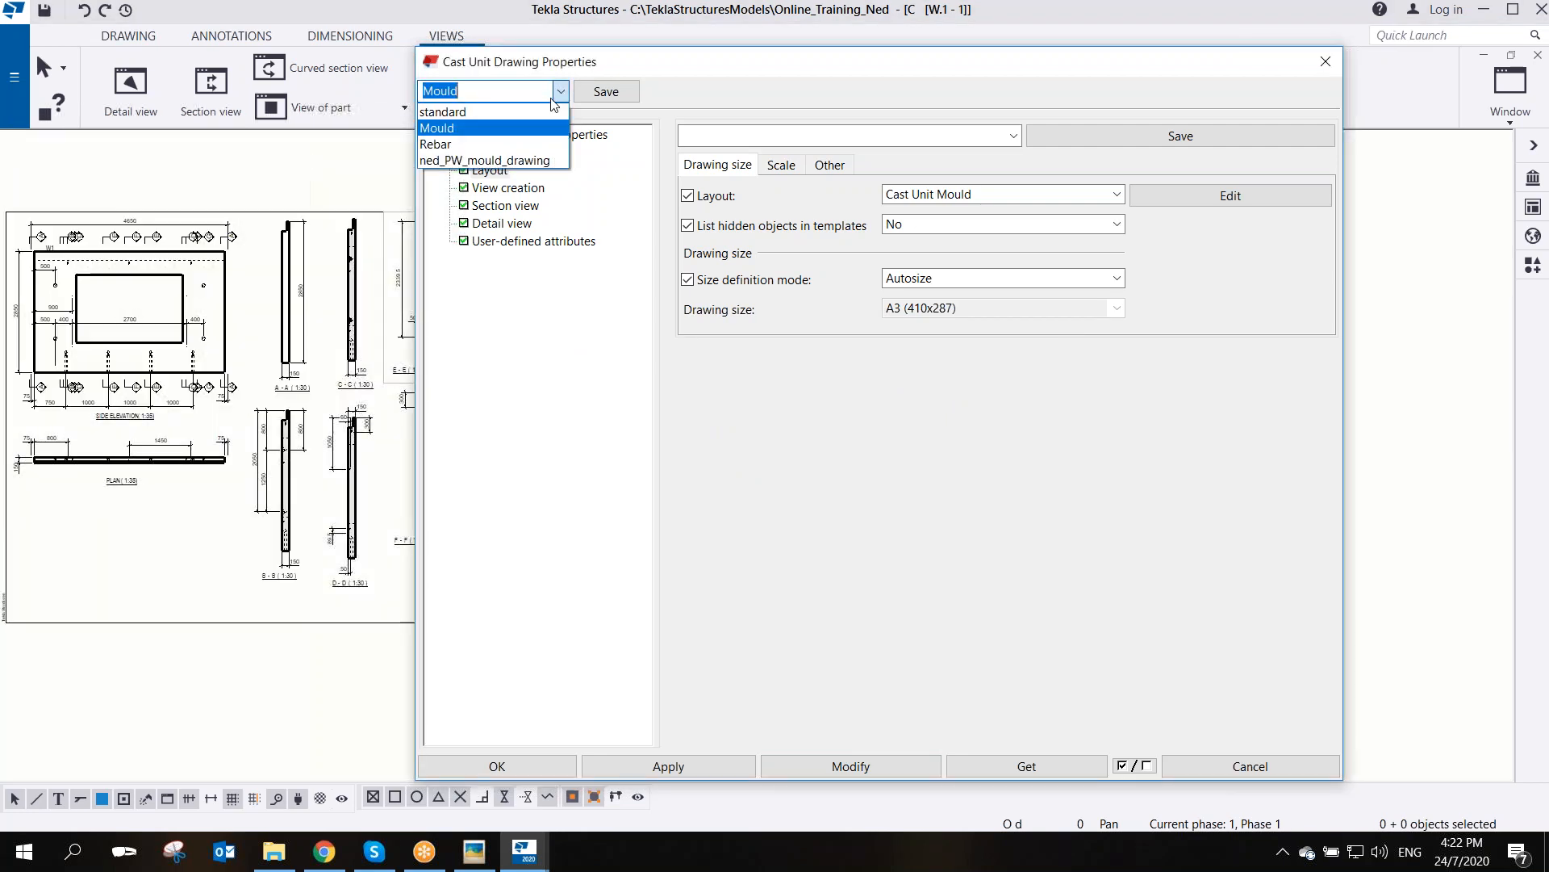
pyautogui.click(526, 160)
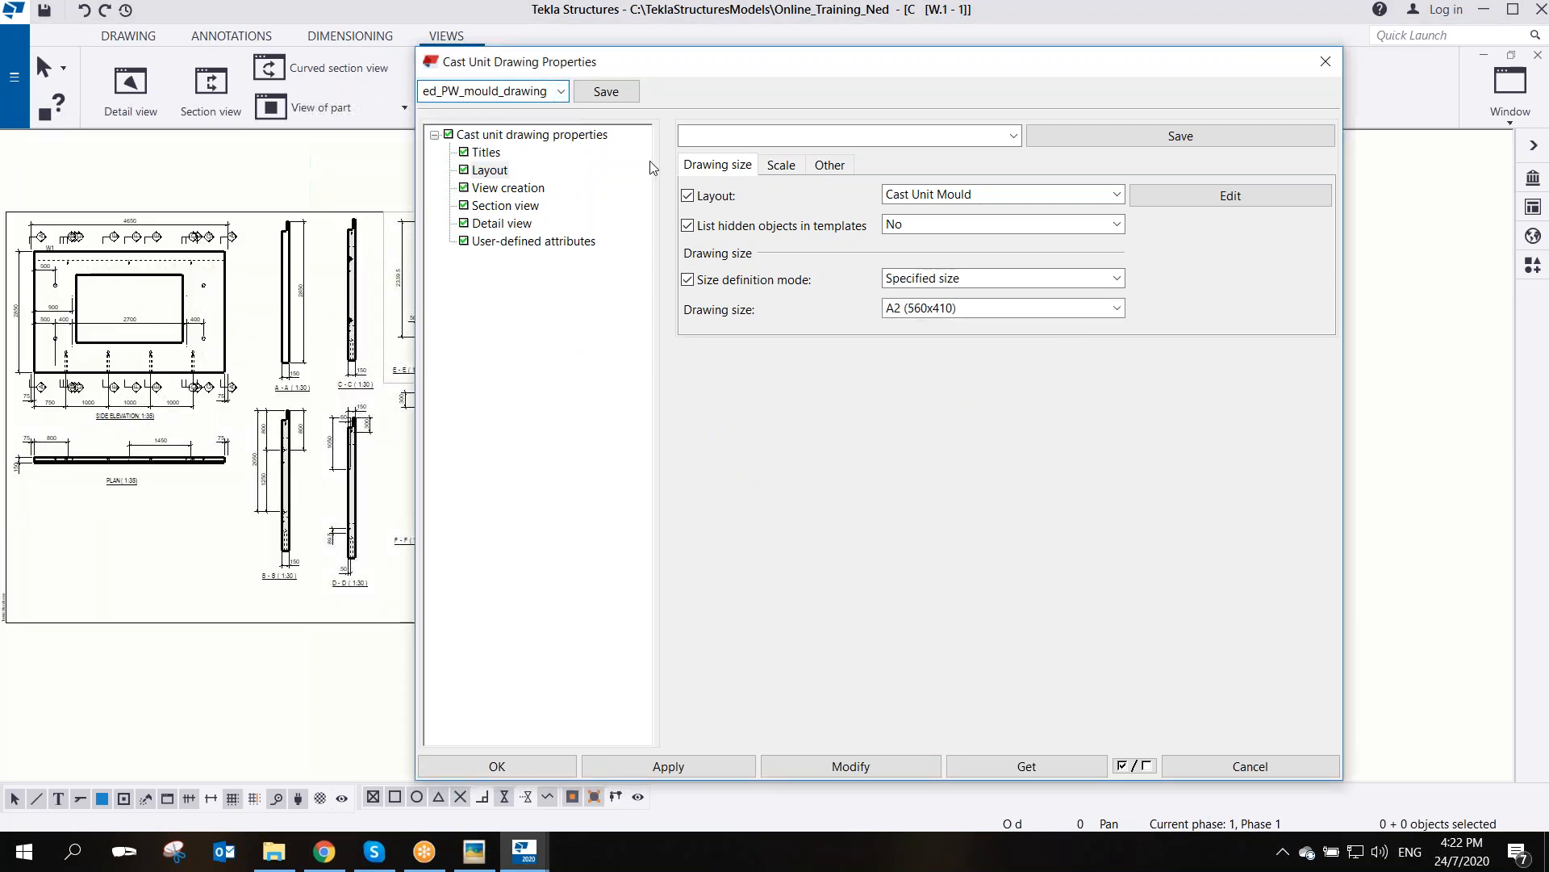
pyautogui.click(528, 188)
pyautogui.click(857, 763)
pyautogui.click(738, 457)
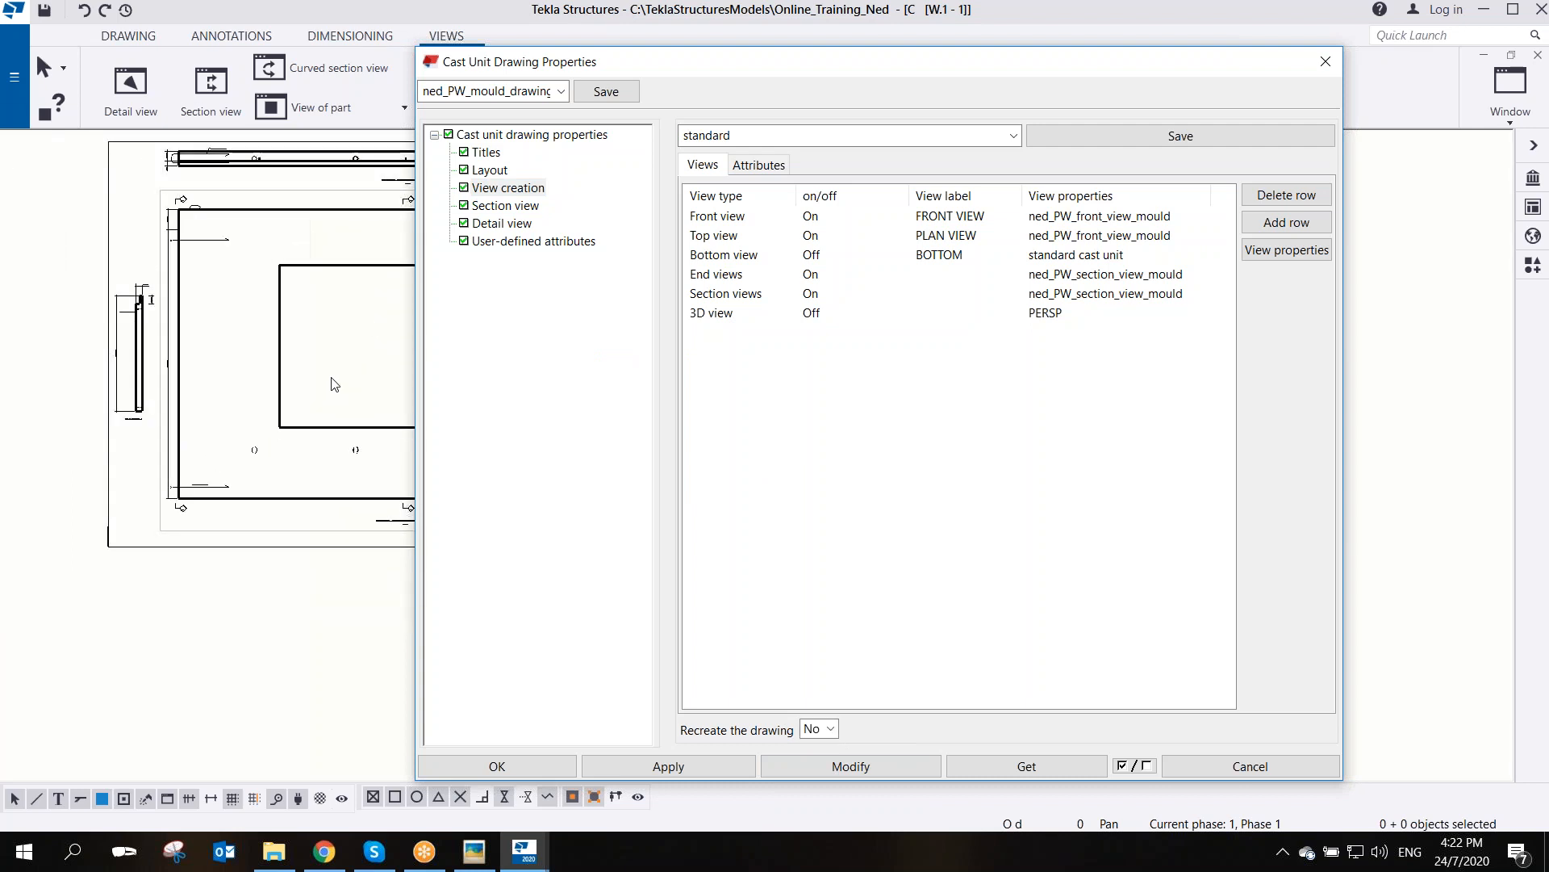
# - Choose ned_PW_front_view_mould as the view properties of the front view in view creation
pyautogui.moveTo(658, 64)
pyautogui.mouseDown()
pyautogui.moveTo(815, 87)
pyautogui.moveTo(873, 66)
pyautogui.moveTo(660, 81)
pyautogui.mouseUp()
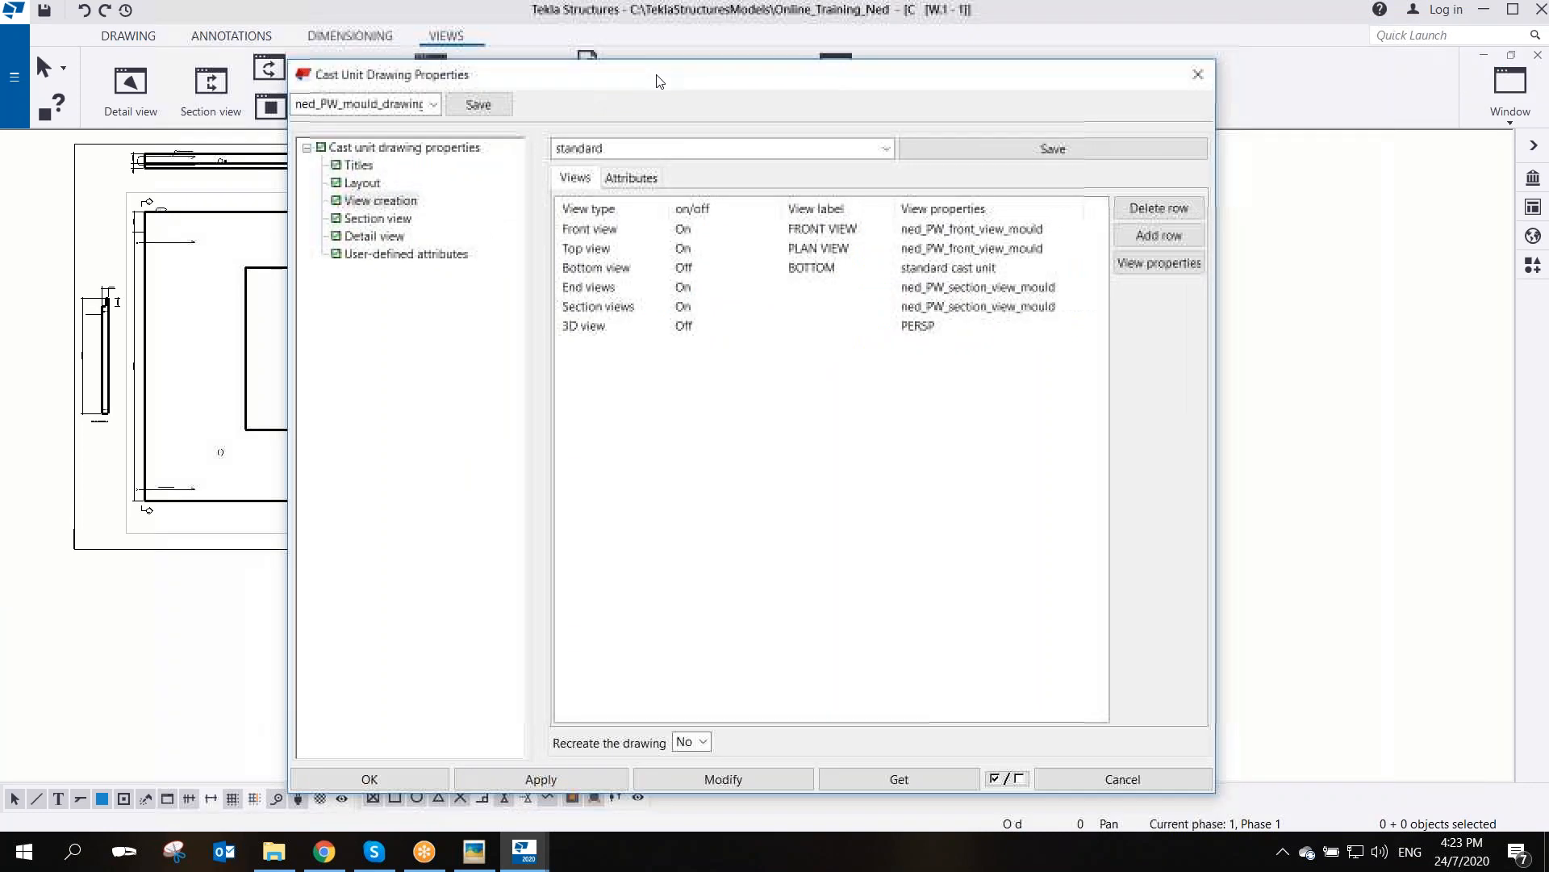
pyautogui.click(975, 230)
pyautogui.click(1077, 229)
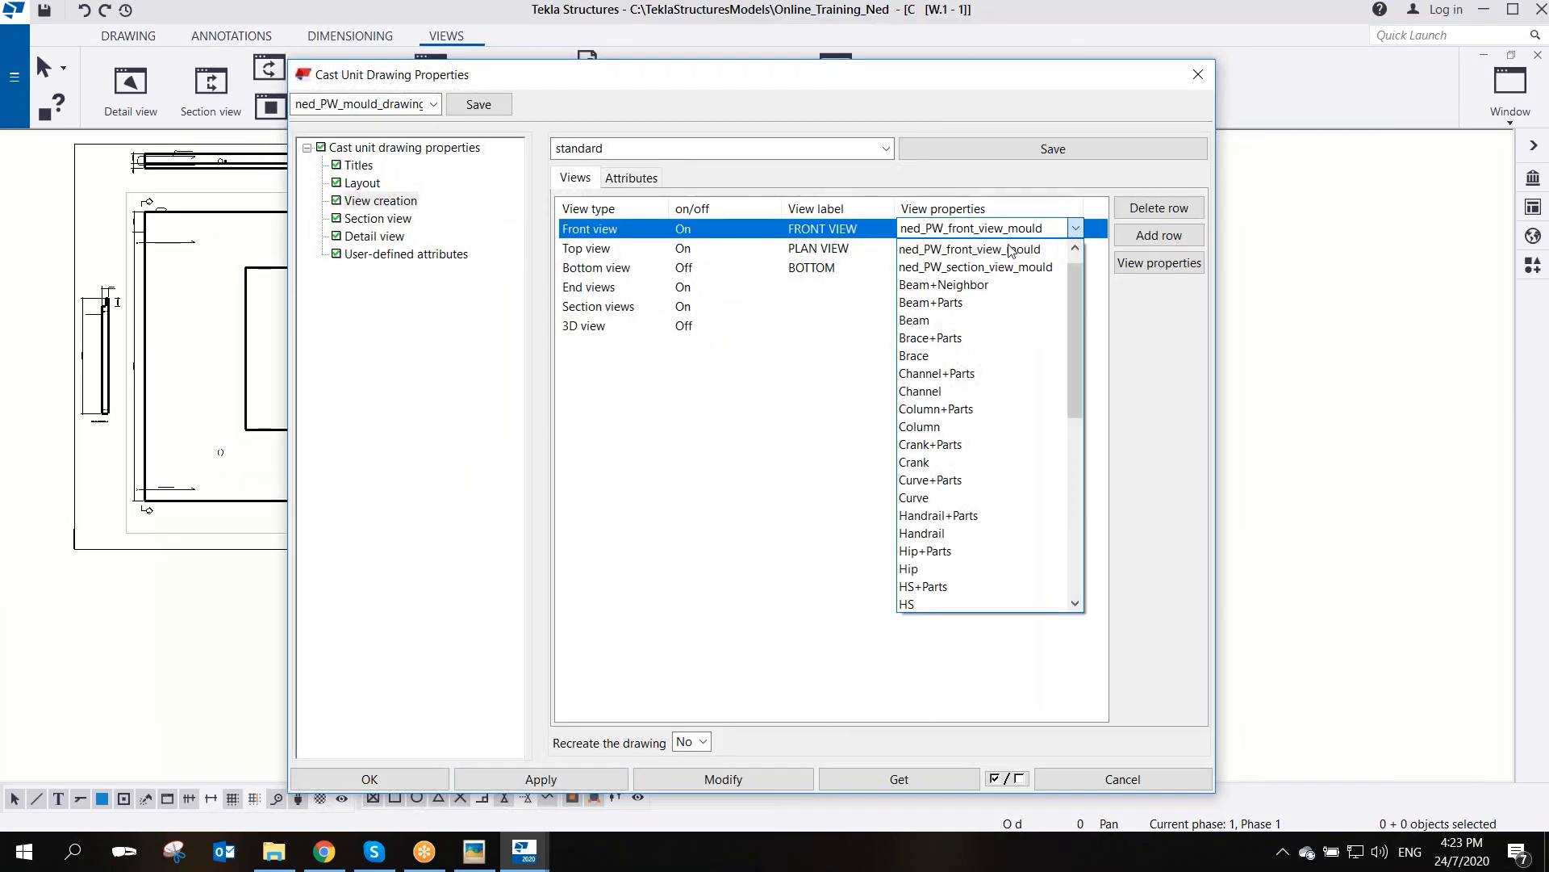
pyautogui.click(999, 254)
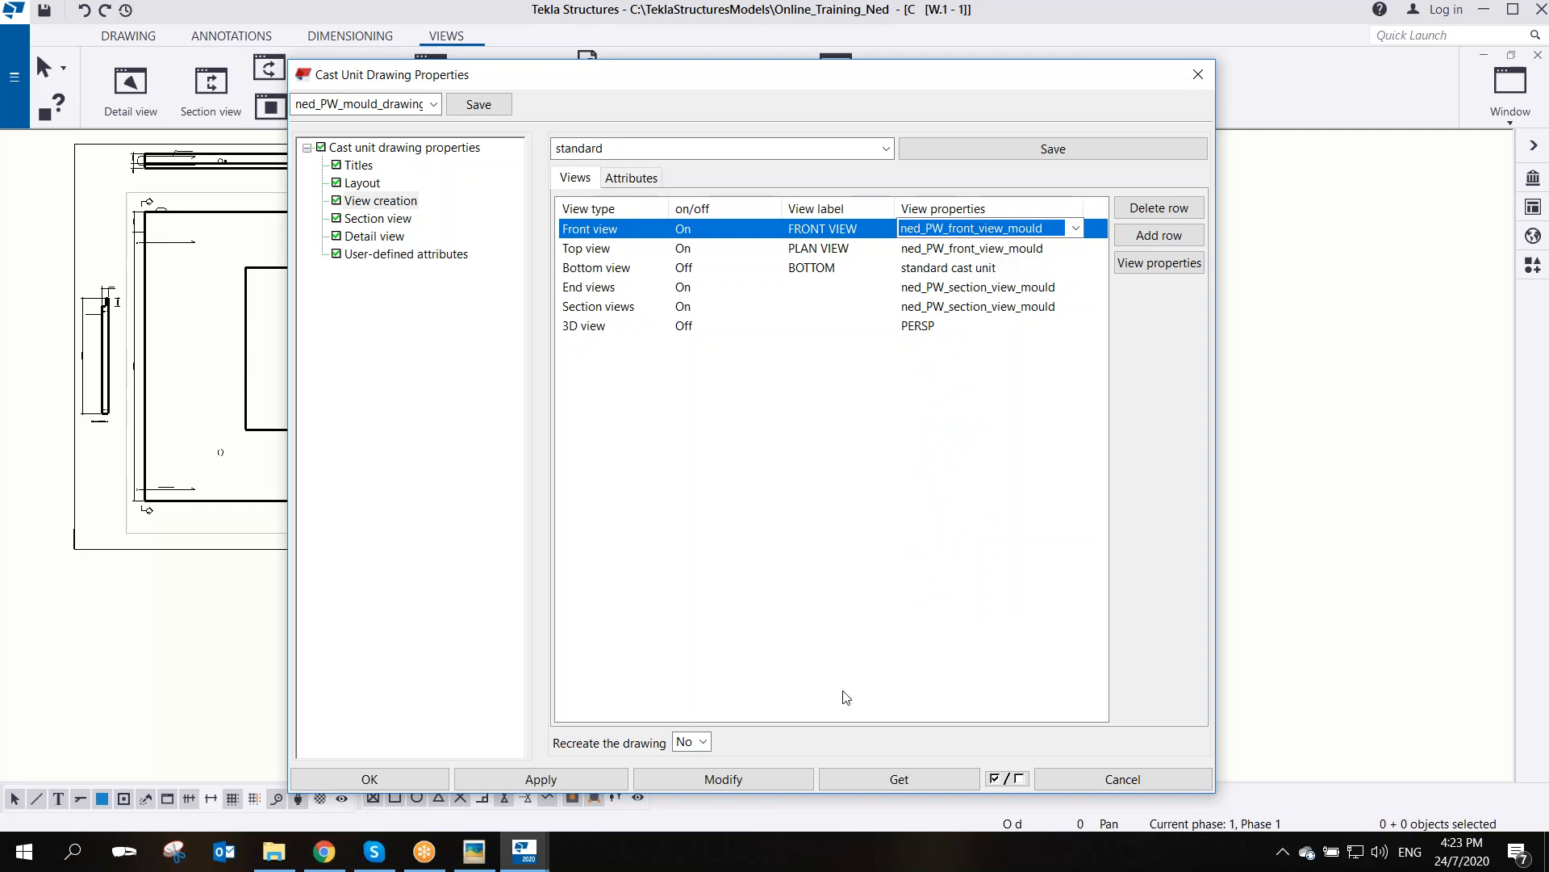
# - Set Recreate the drawing to Yes, modify the drawing and accept the loss of manual edits
pyautogui.click(702, 741)
pyautogui.click(699, 780)
pyautogui.click(700, 780)
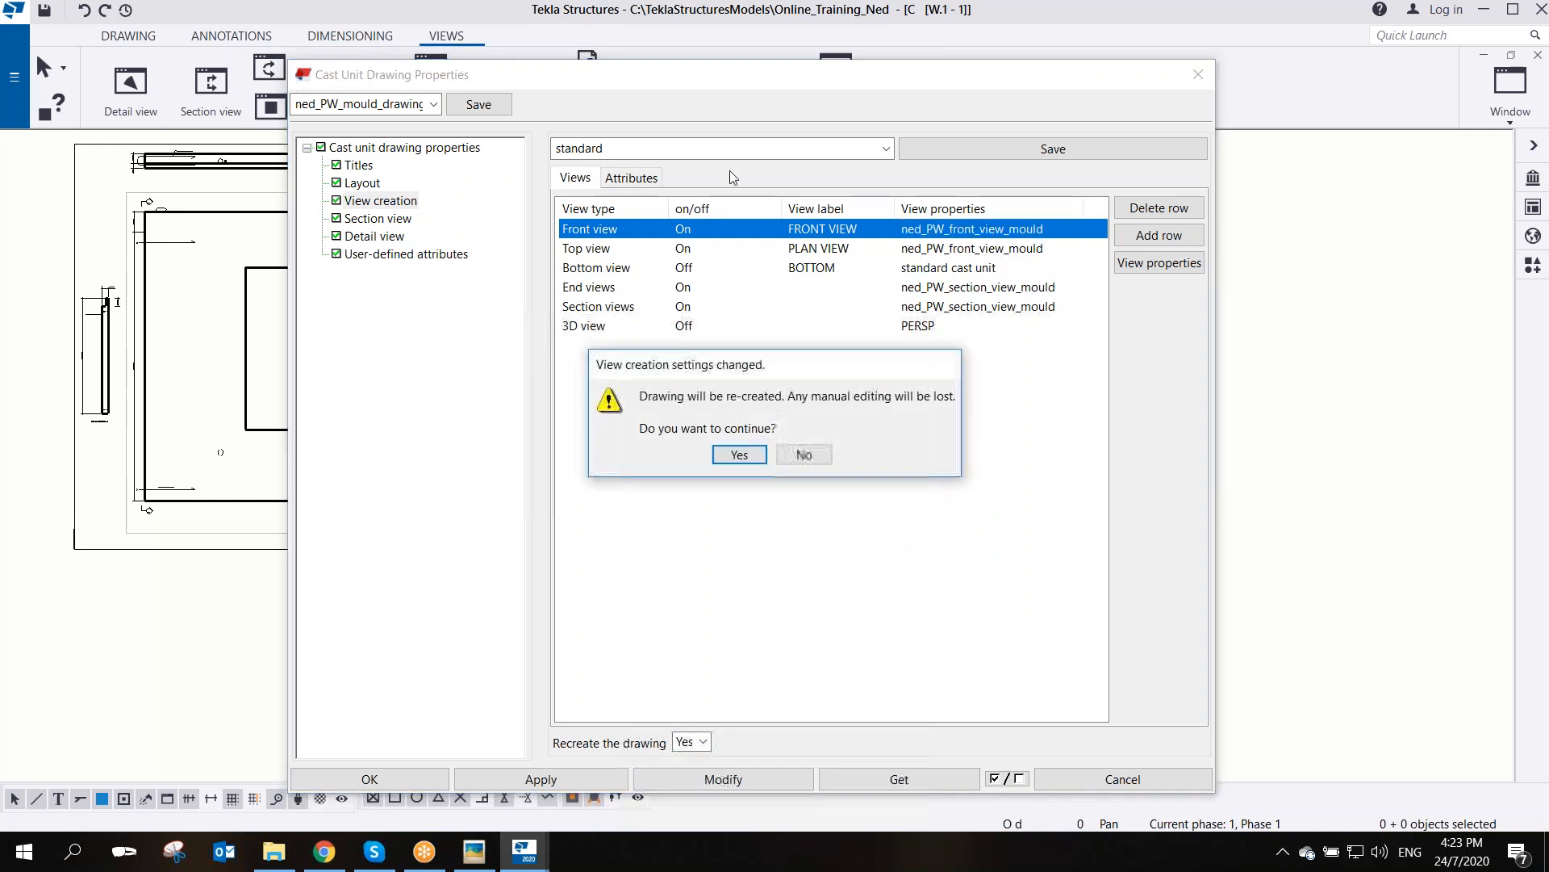
pyautogui.click(739, 455)
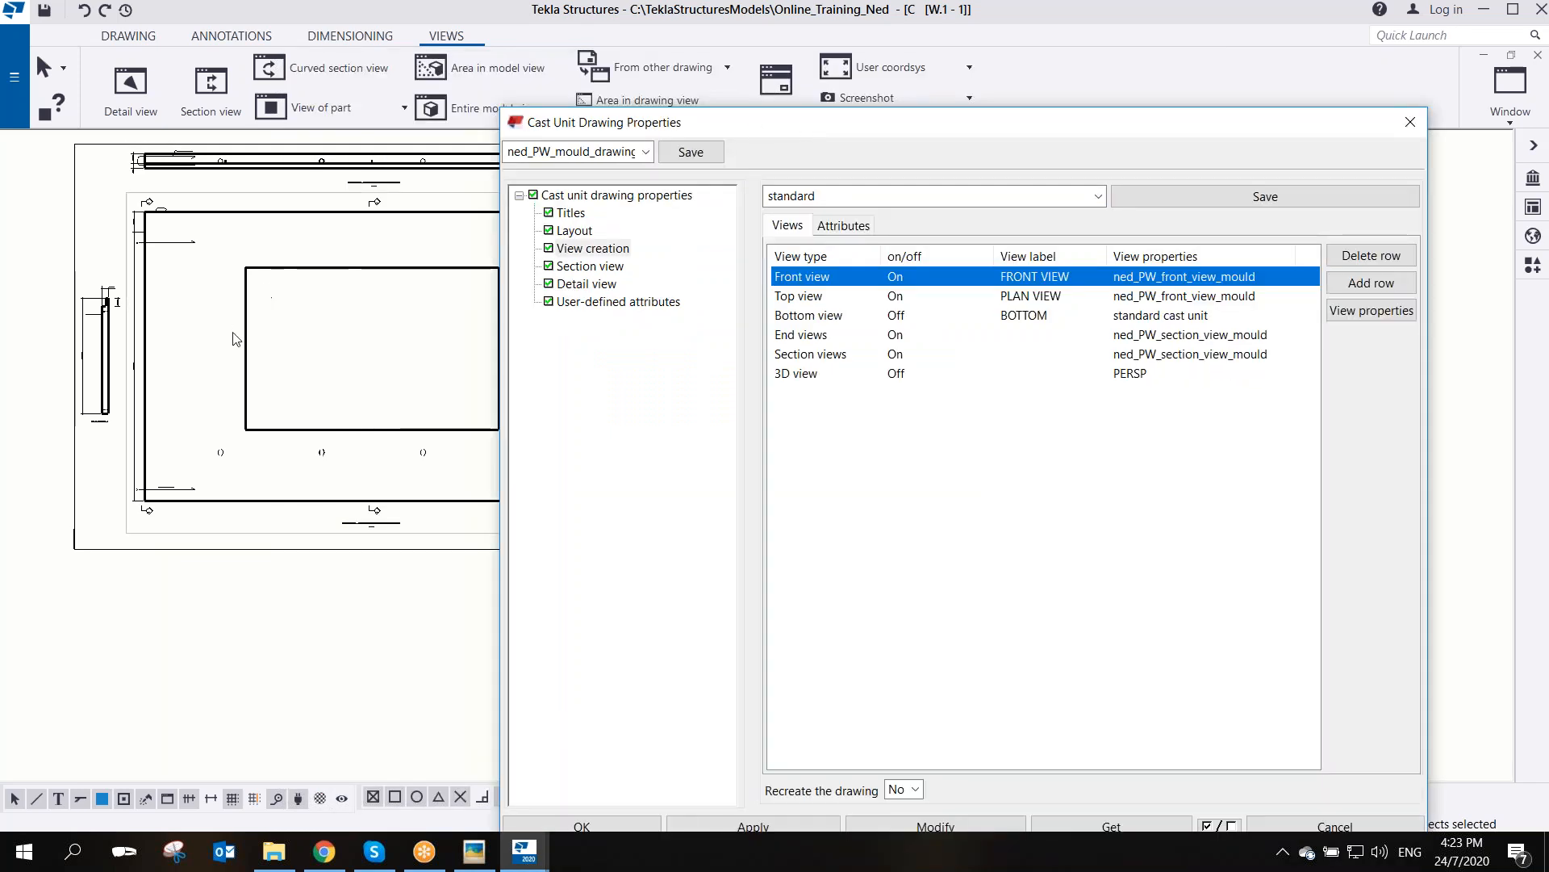
# - Open the front view's properties in the drawing and select the saved ned_PW_front_view_mould settings
pyautogui.moveTo(259, 429); pyautogui.dragTo(234, 457, button='middle')
pyautogui.scroll(-3, 232, 457)
pyautogui.click(336, 520)
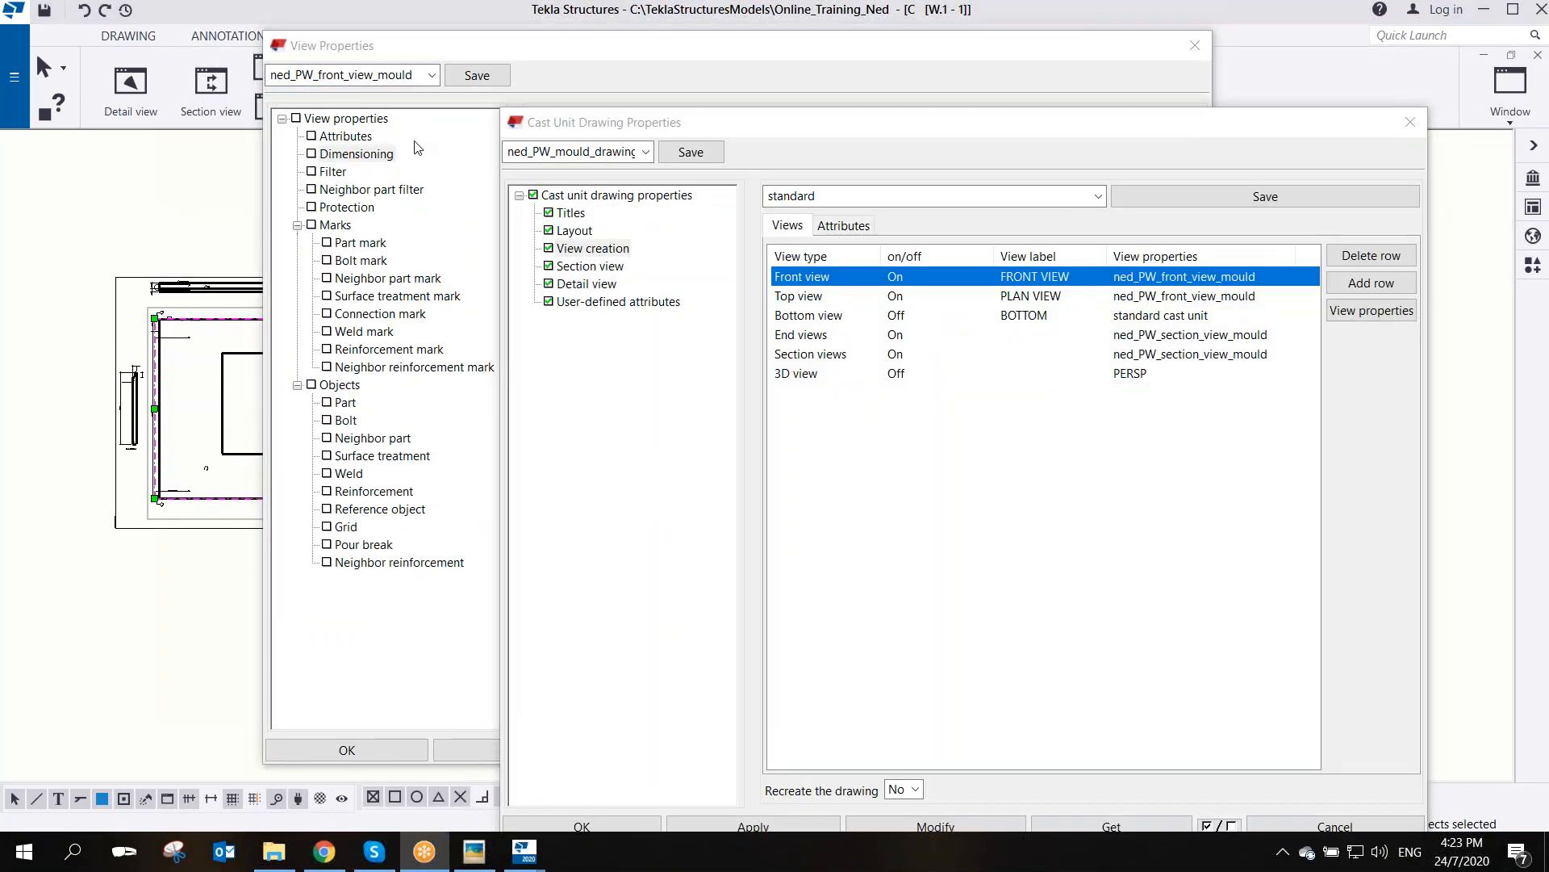
pyautogui.click(615, 71)
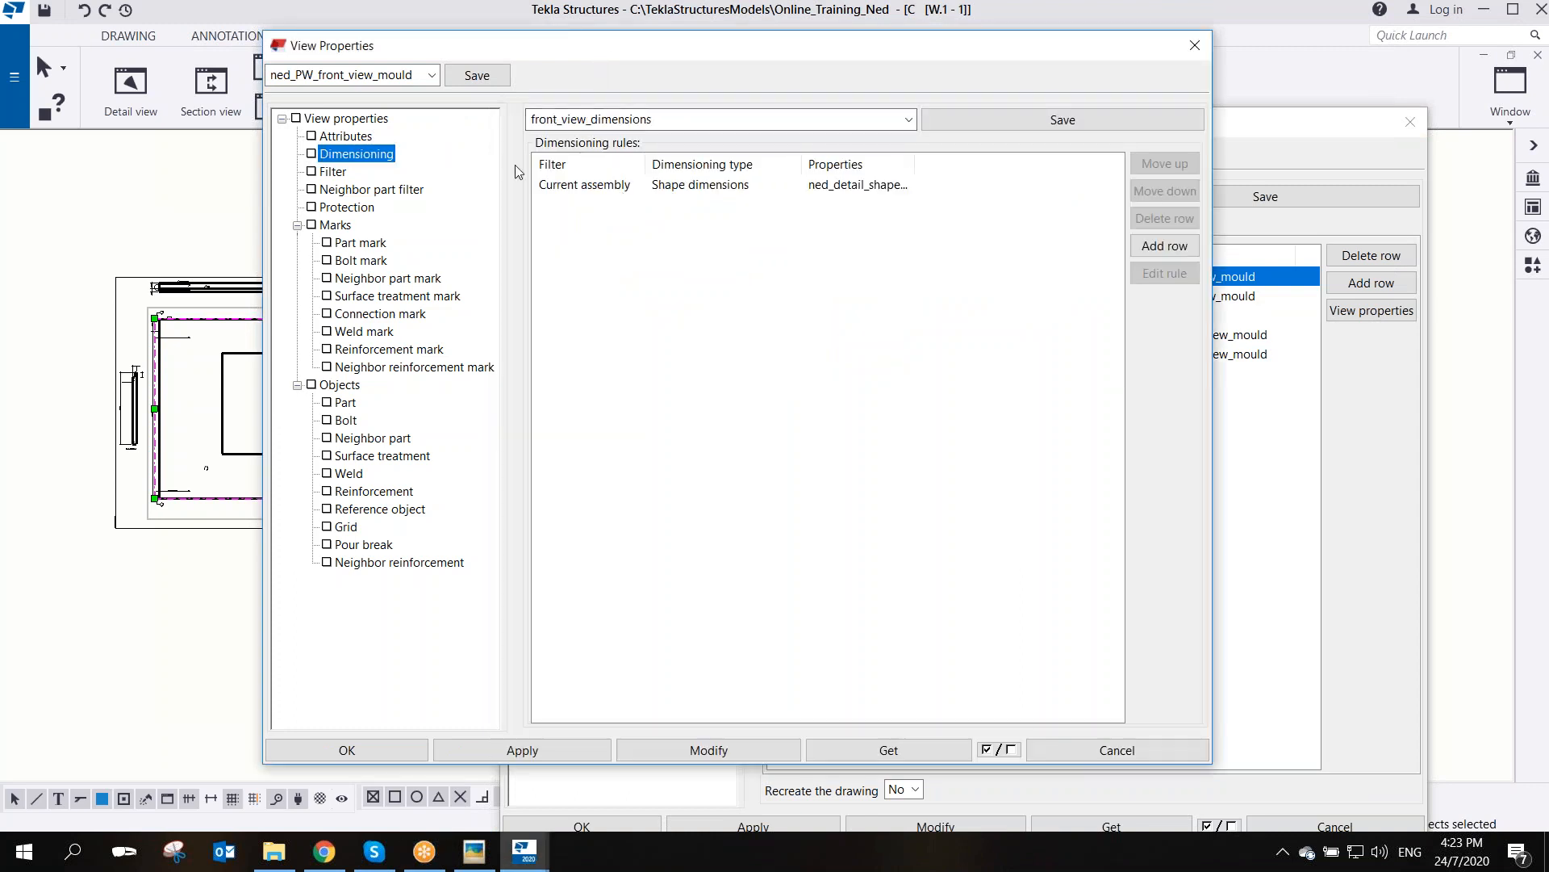
pyautogui.click(431, 74)
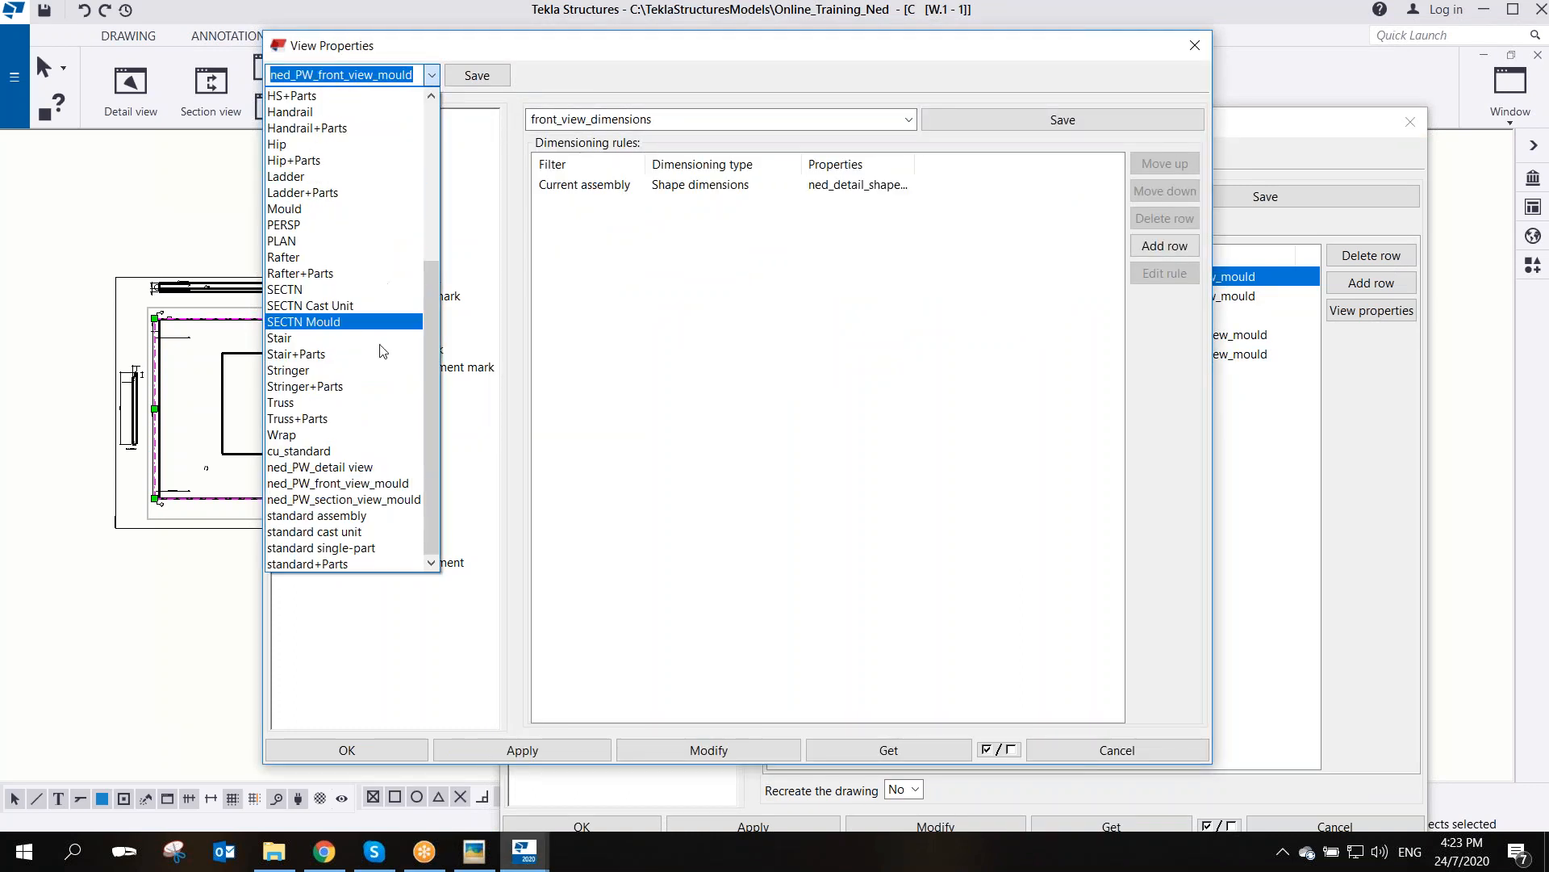
pyautogui.click(391, 484)
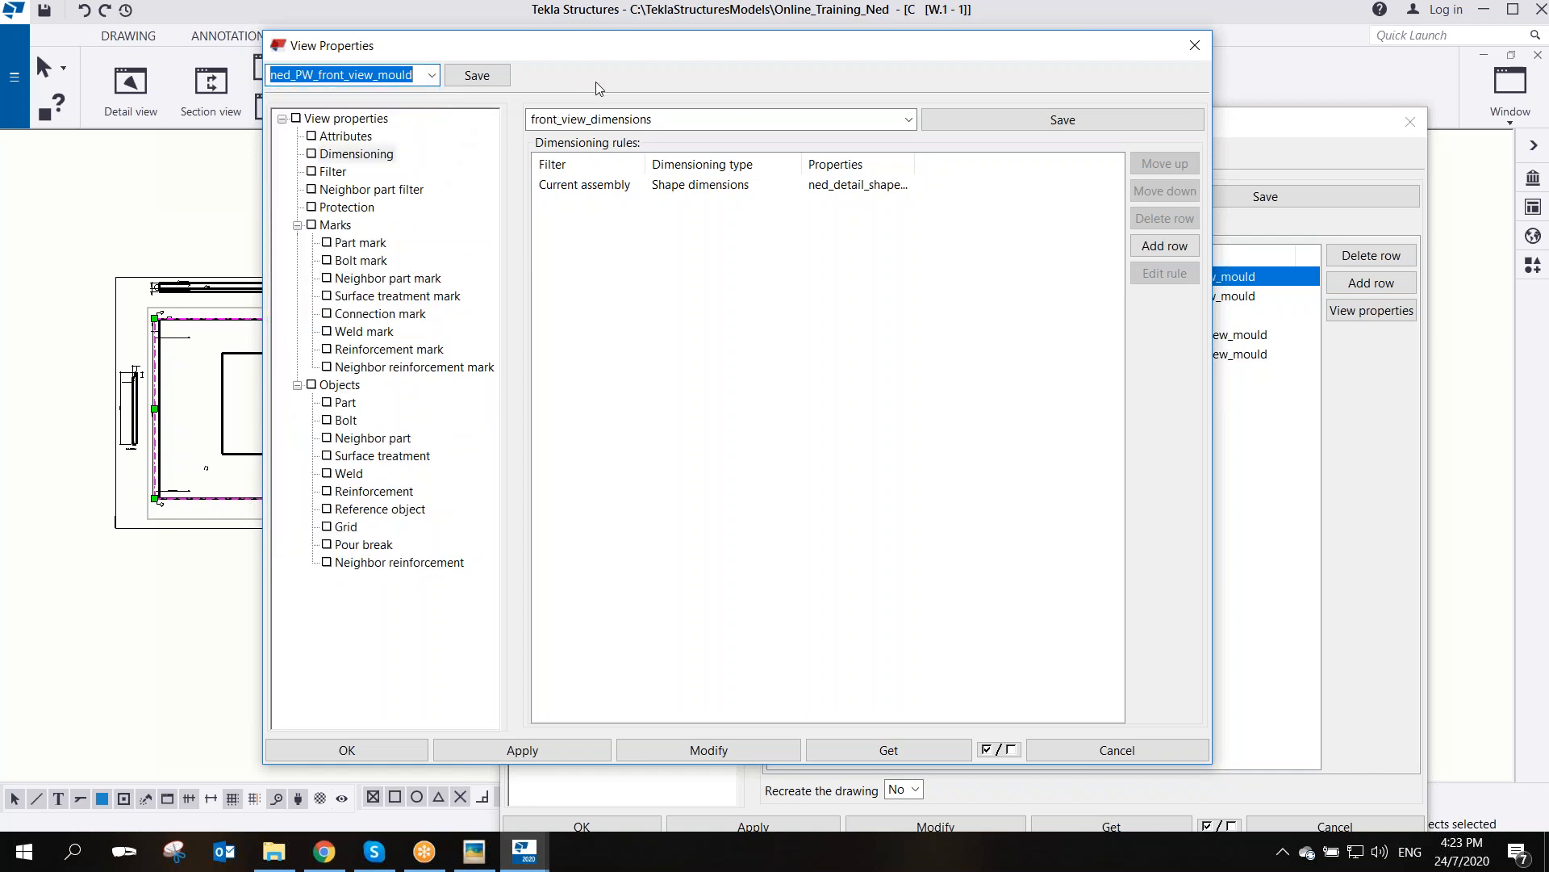
# - Reload the front view's dimensioning rules by switching them to standard and back to front_view_dimensions
pyautogui.click(626, 120)
pyautogui.click(909, 119)
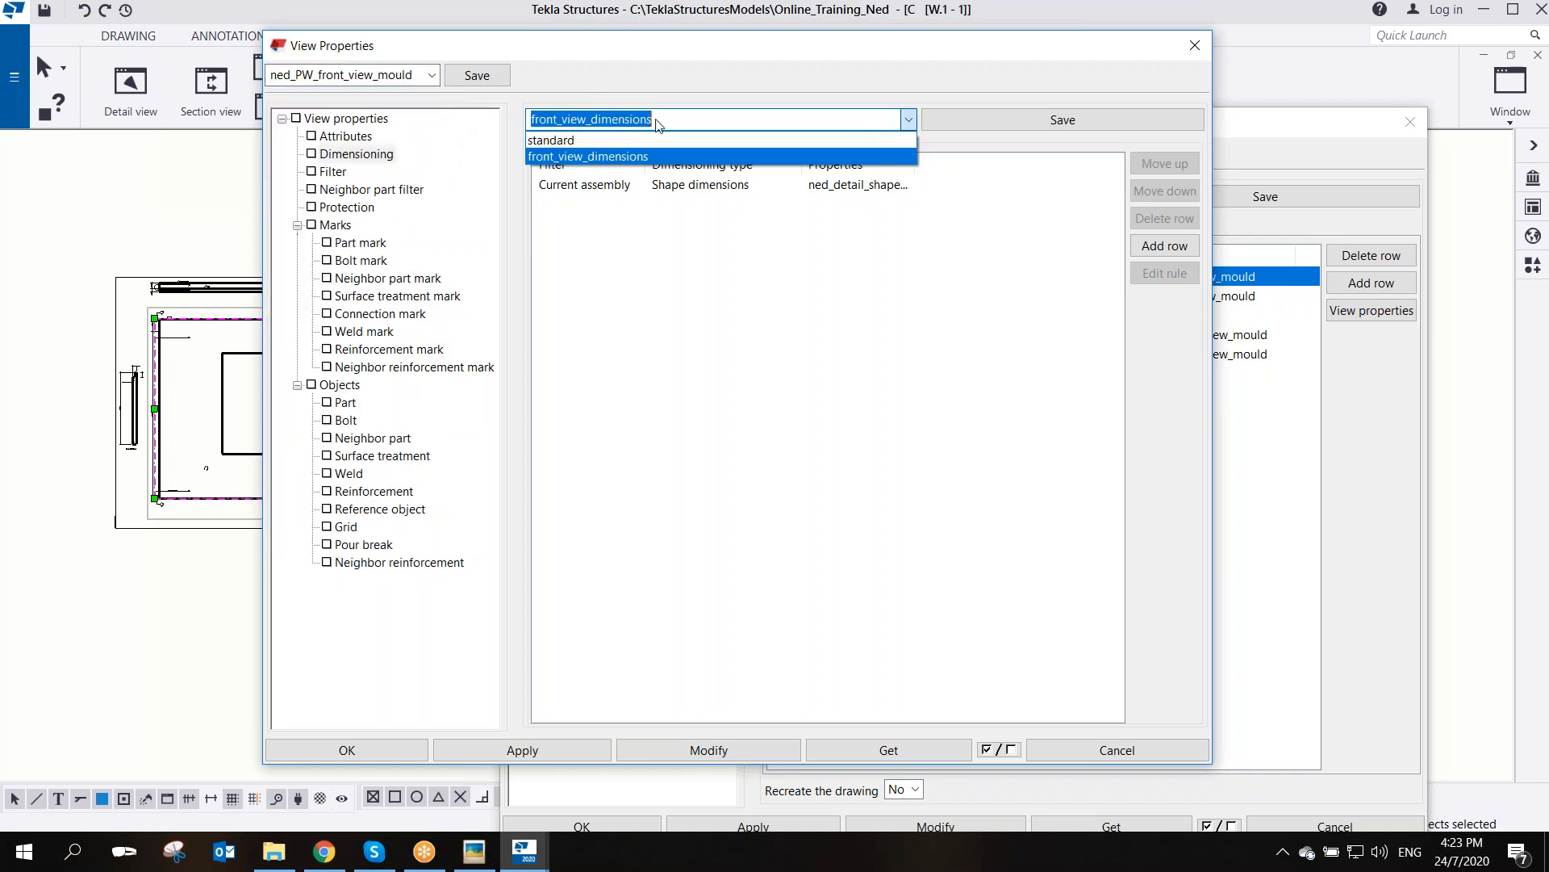
pyautogui.click(618, 156)
pyautogui.click(689, 127)
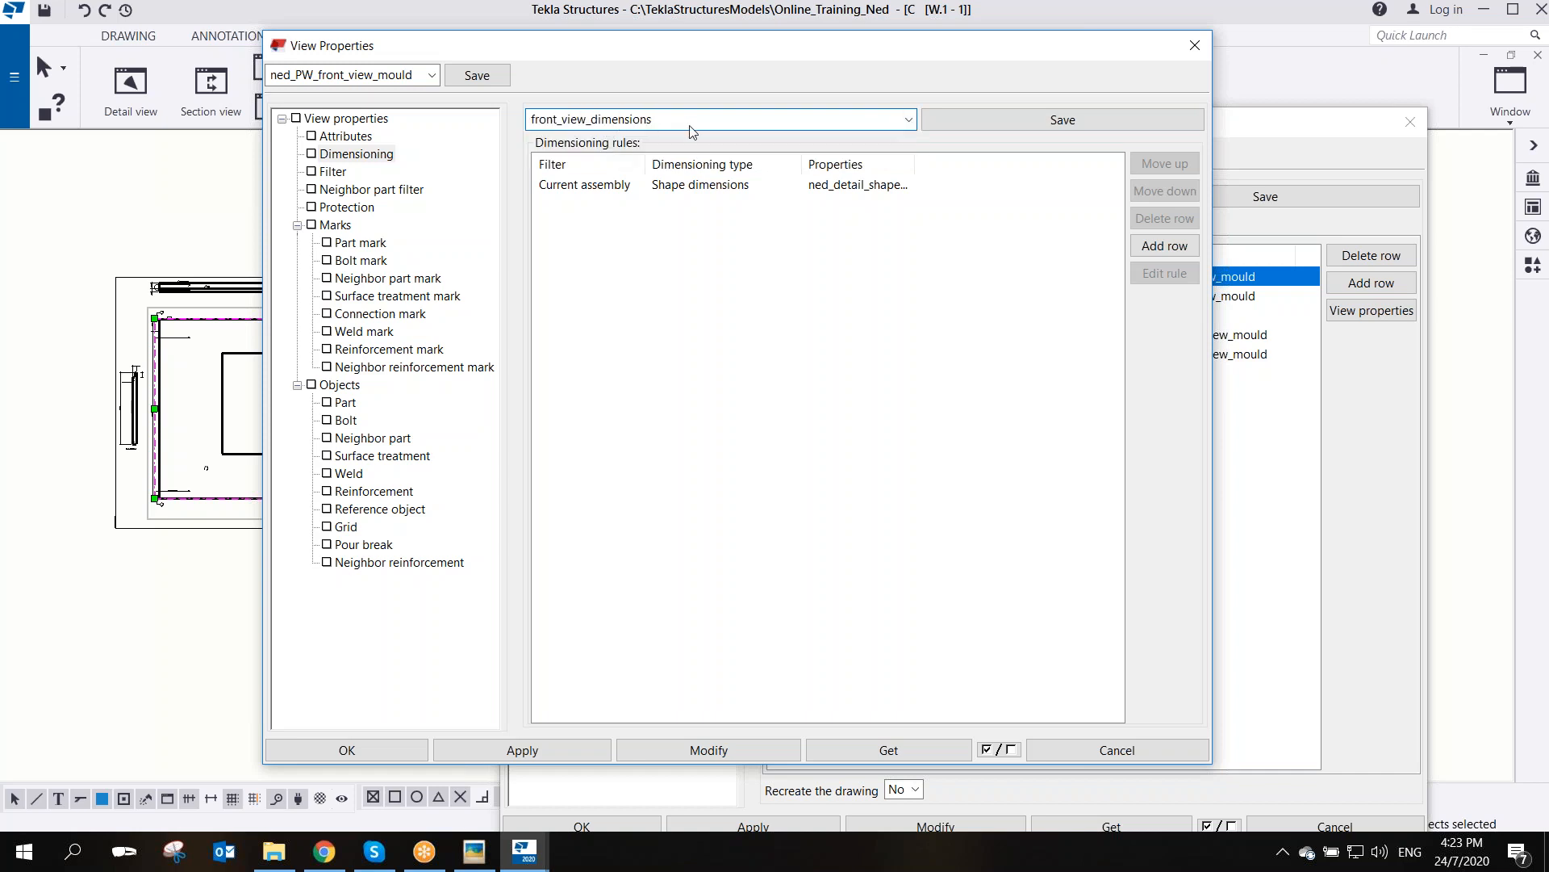
pyautogui.click(909, 119)
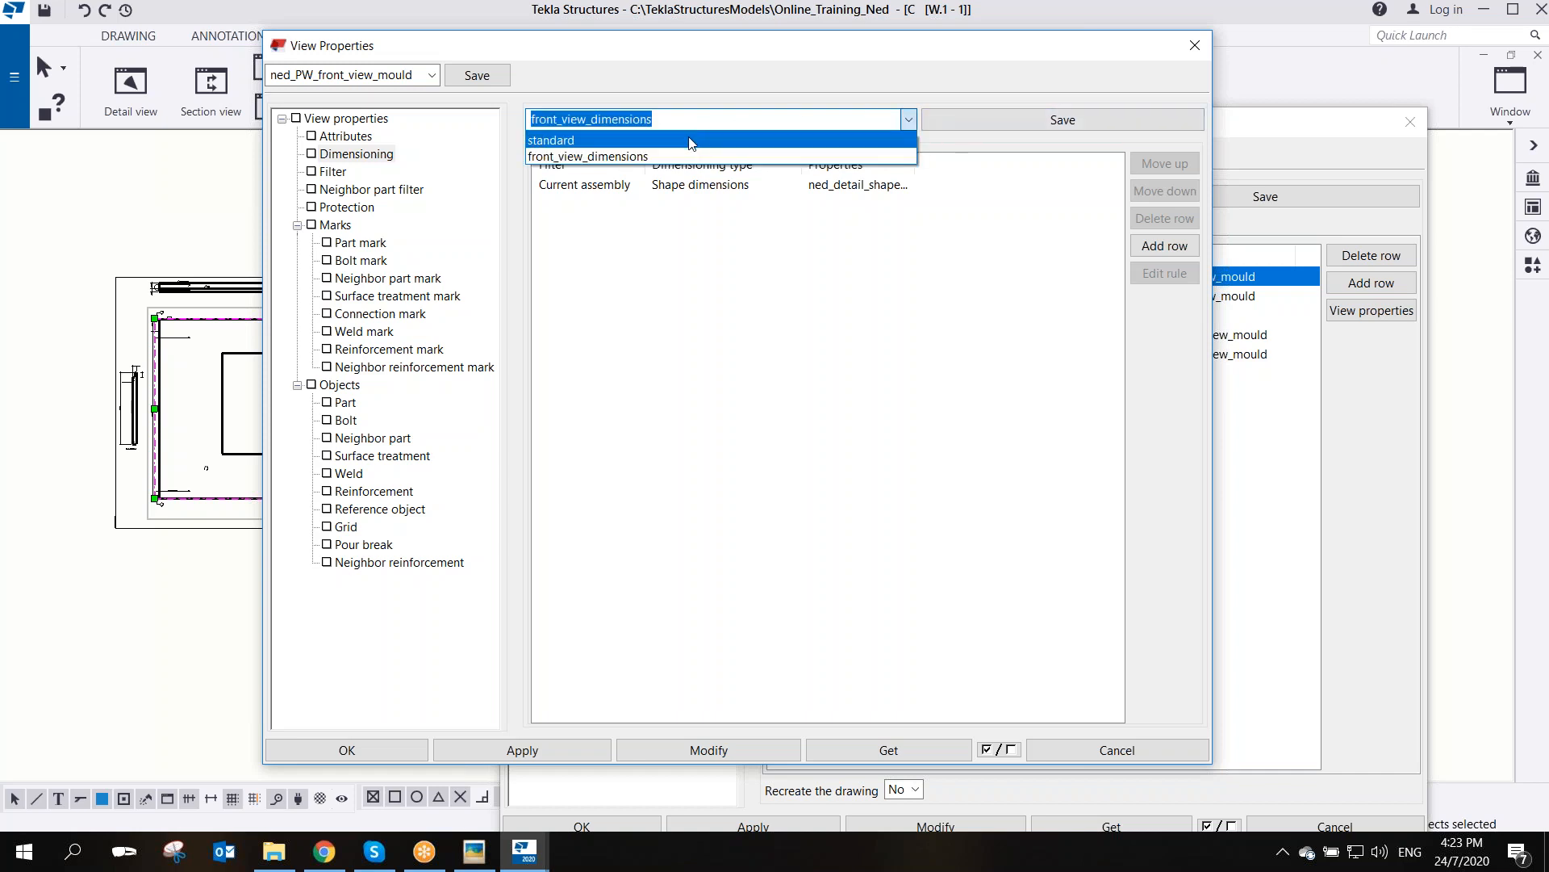
pyautogui.click(906, 117)
pyautogui.click(906, 117)
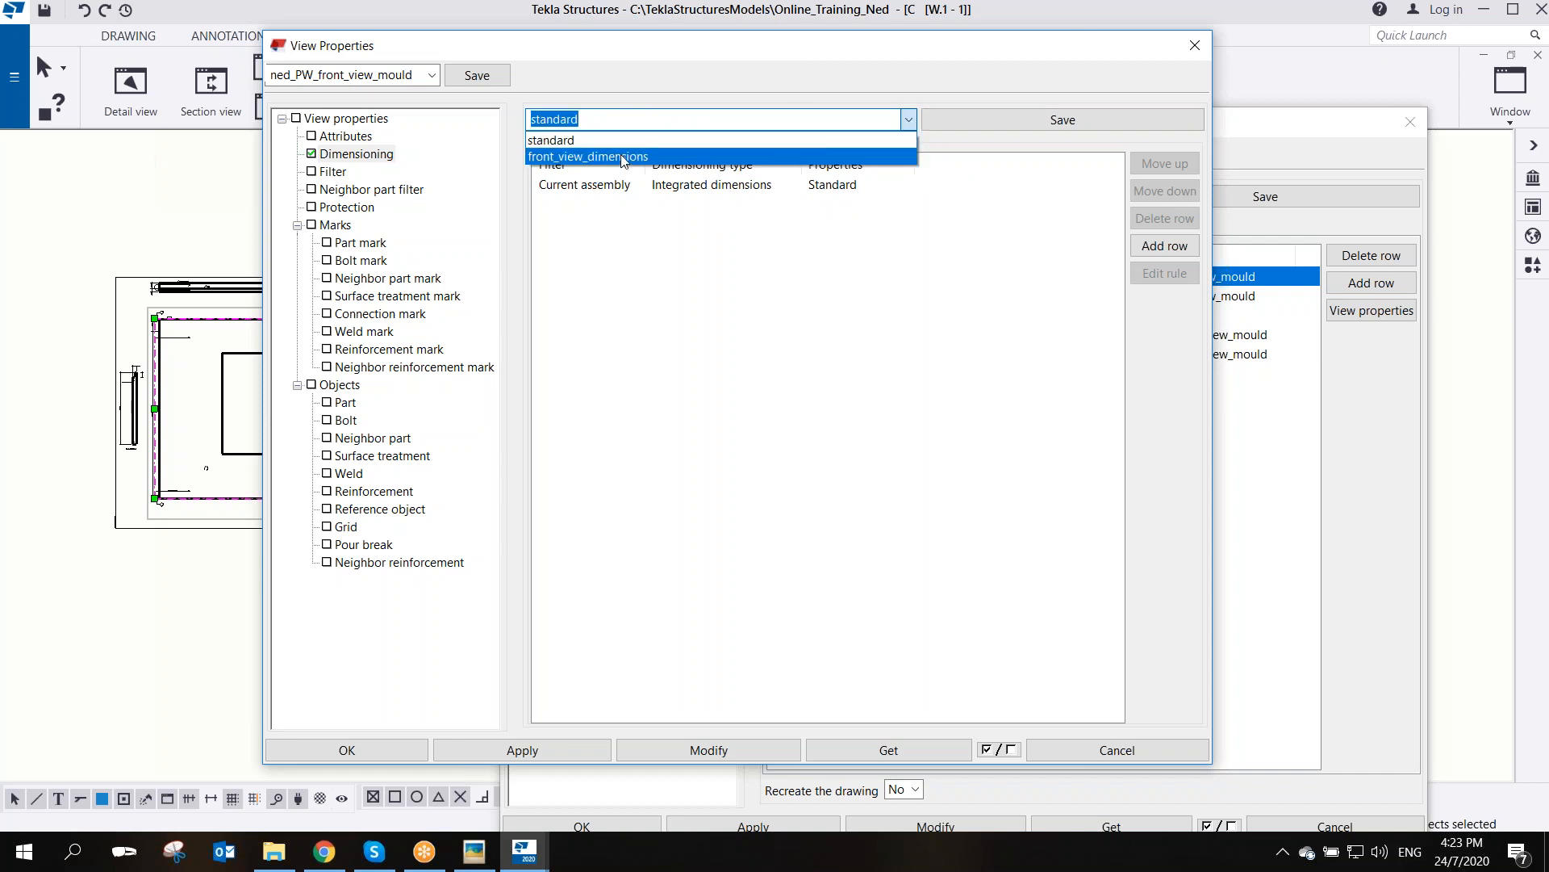
pyautogui.click(622, 156)
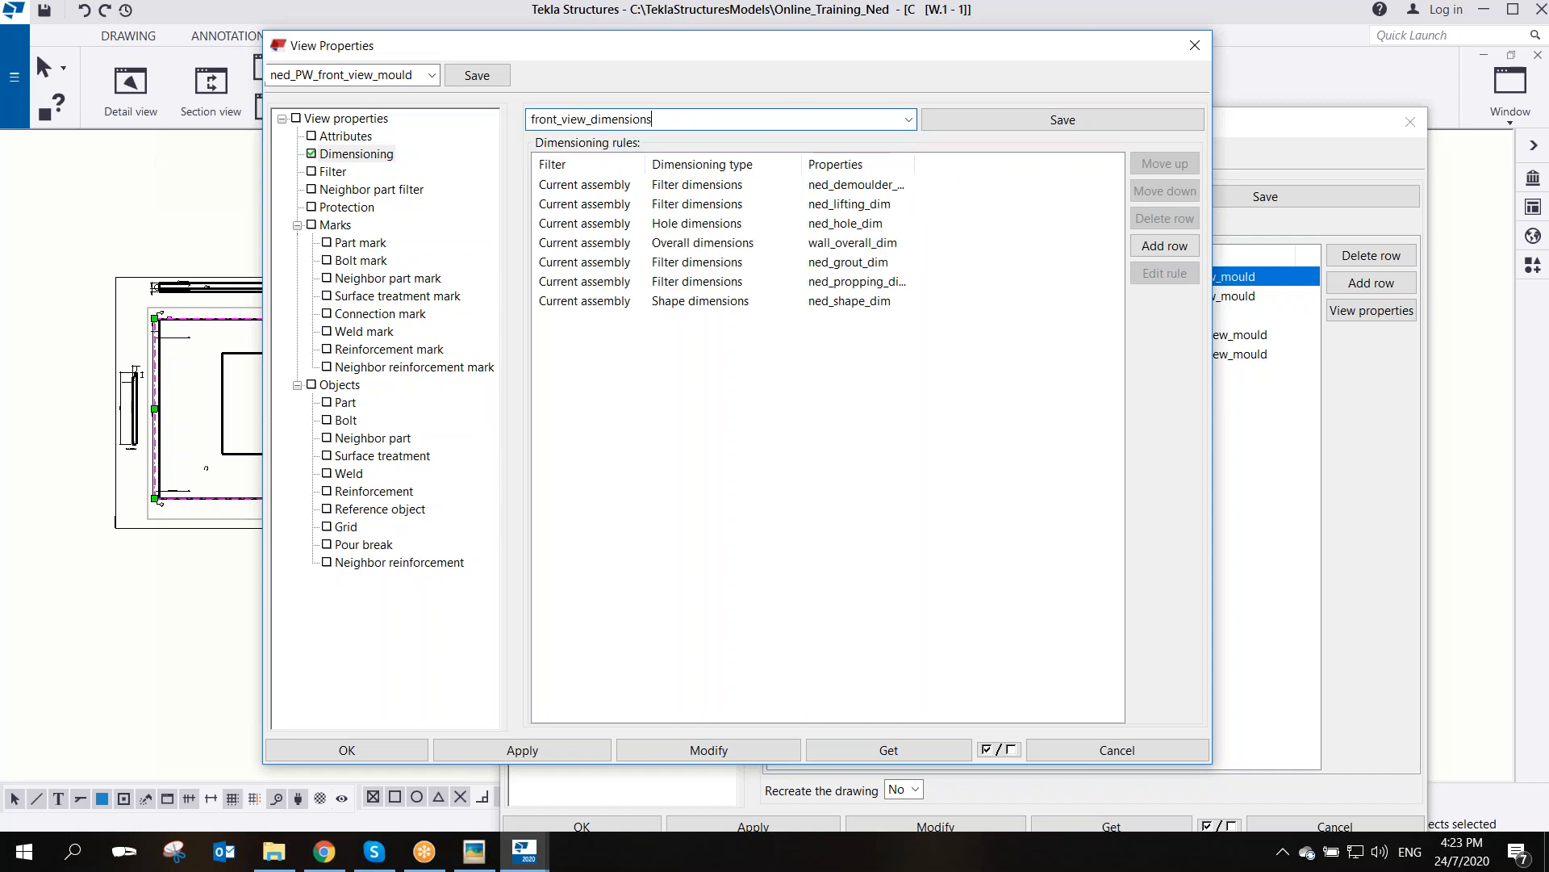
# - Set the front view scale to 1/25 and save the view properties as ned_PW_front_view_mould
pyautogui.click(432, 74)
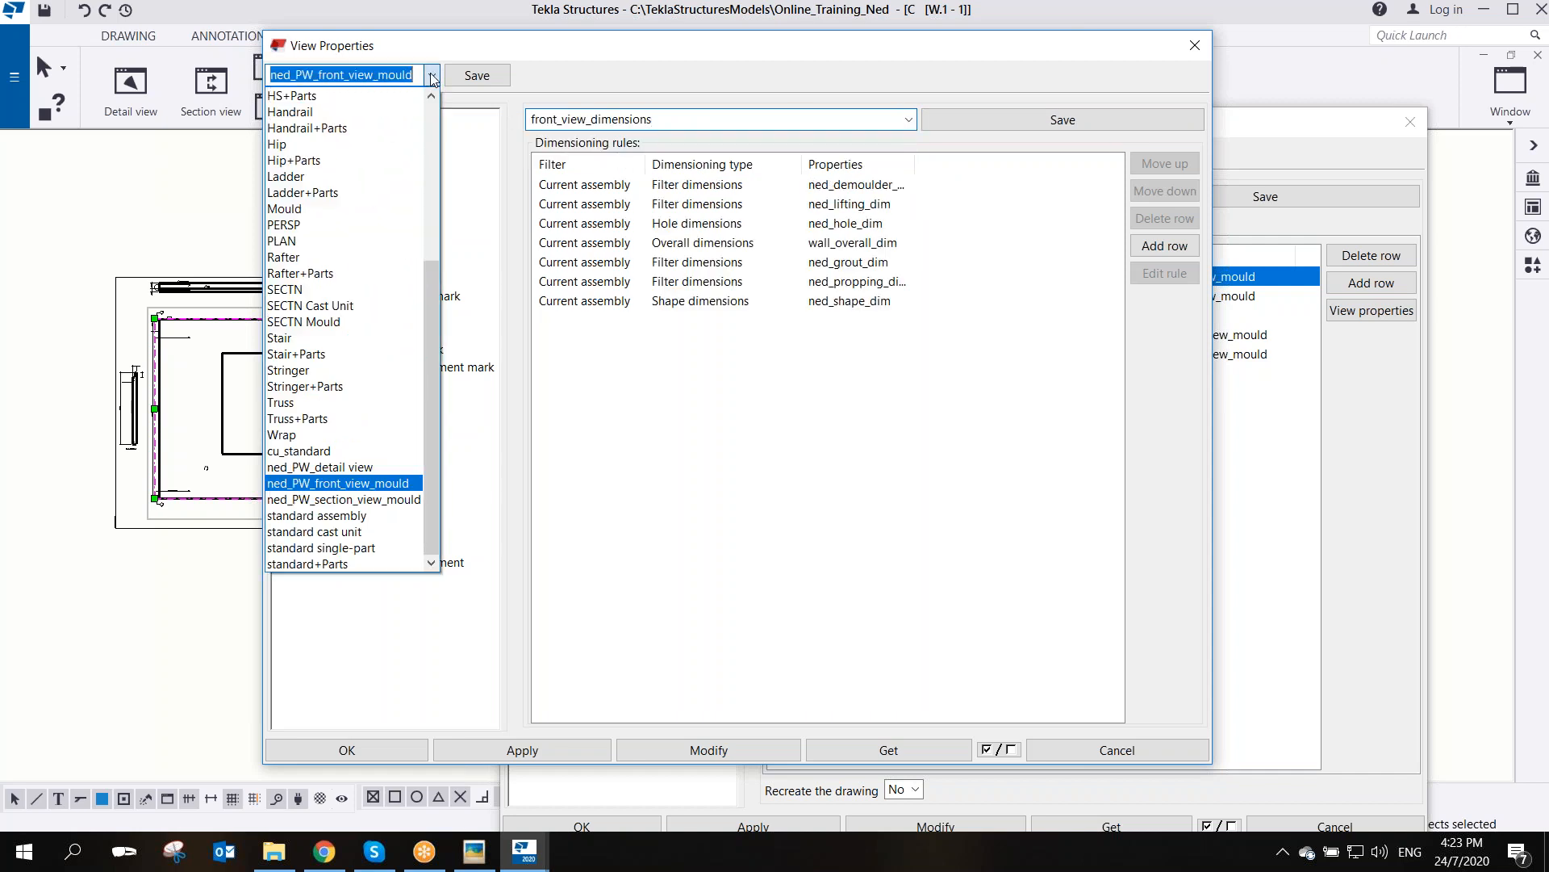
pyautogui.click(400, 484)
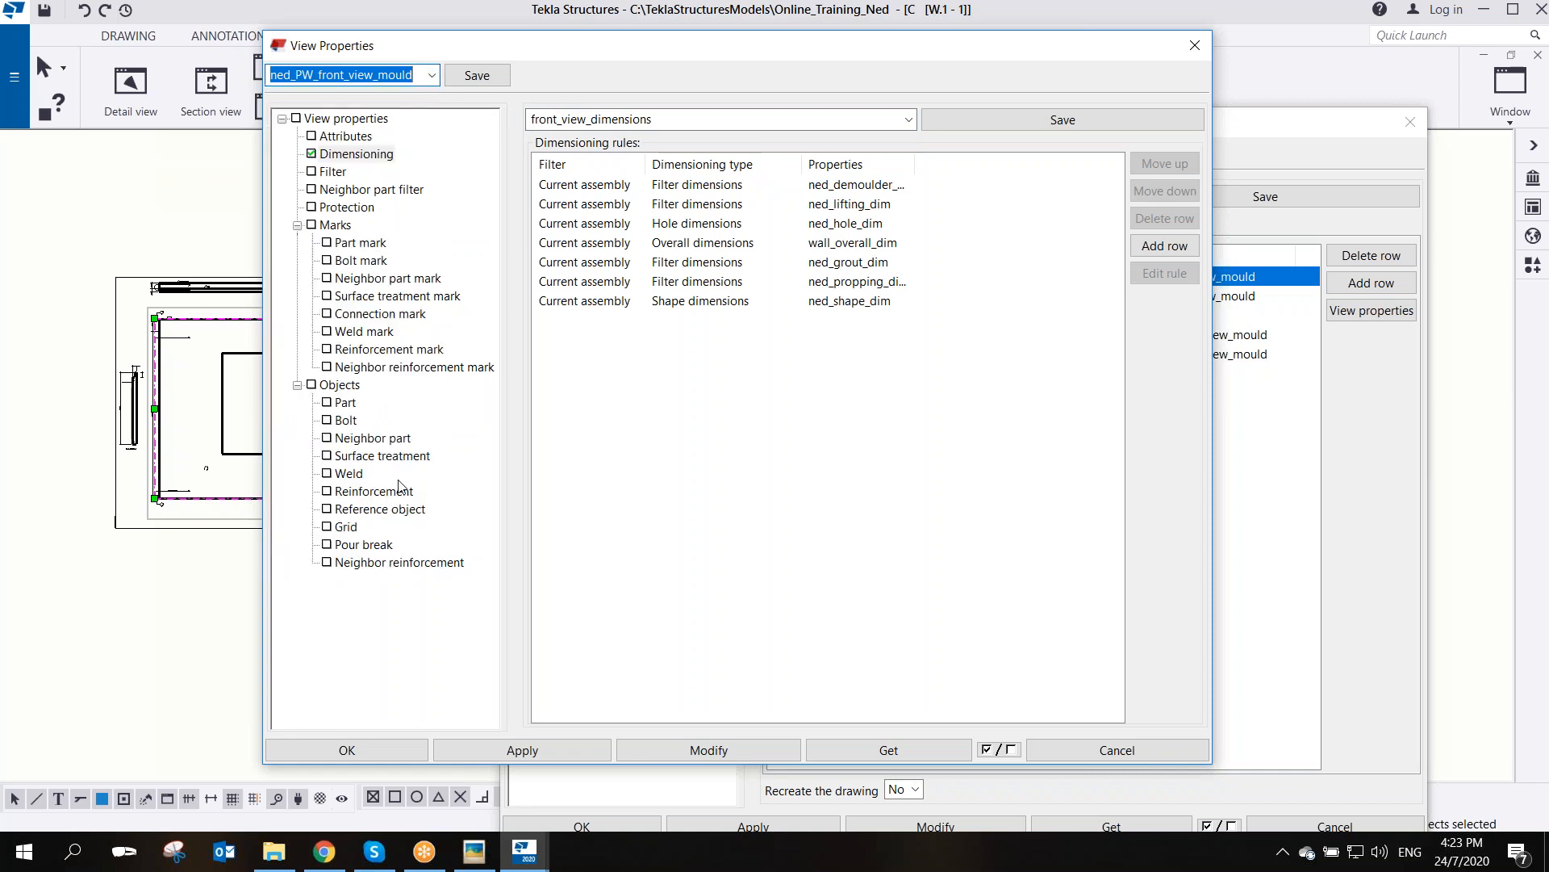
pyautogui.click(346, 135)
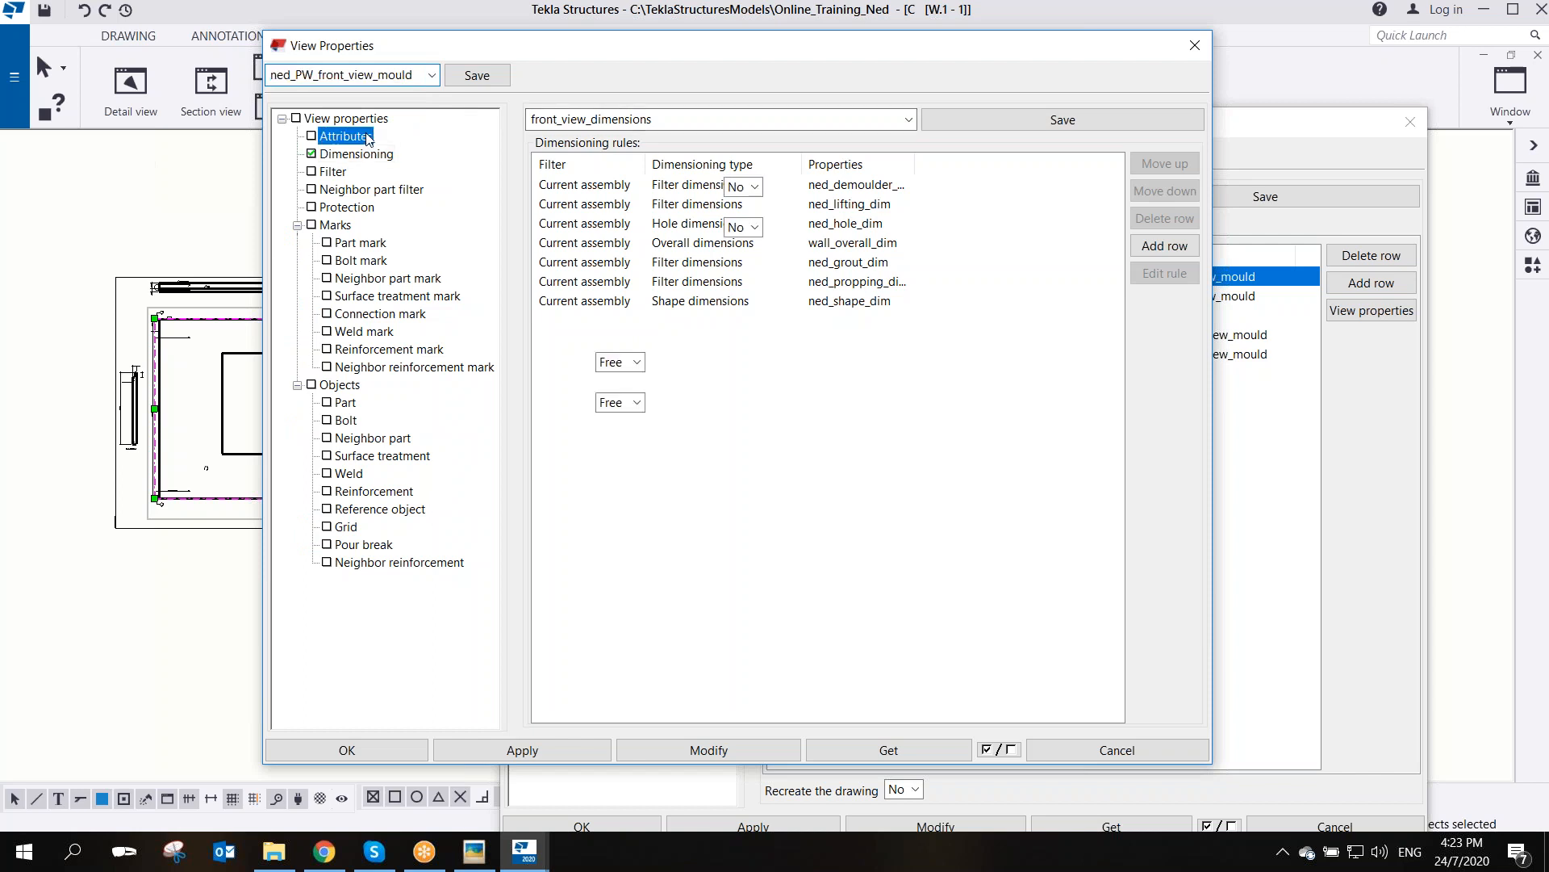
pyautogui.moveTo(708, 163); pyautogui.dragTo(618, 175)
pyautogui.write('25')
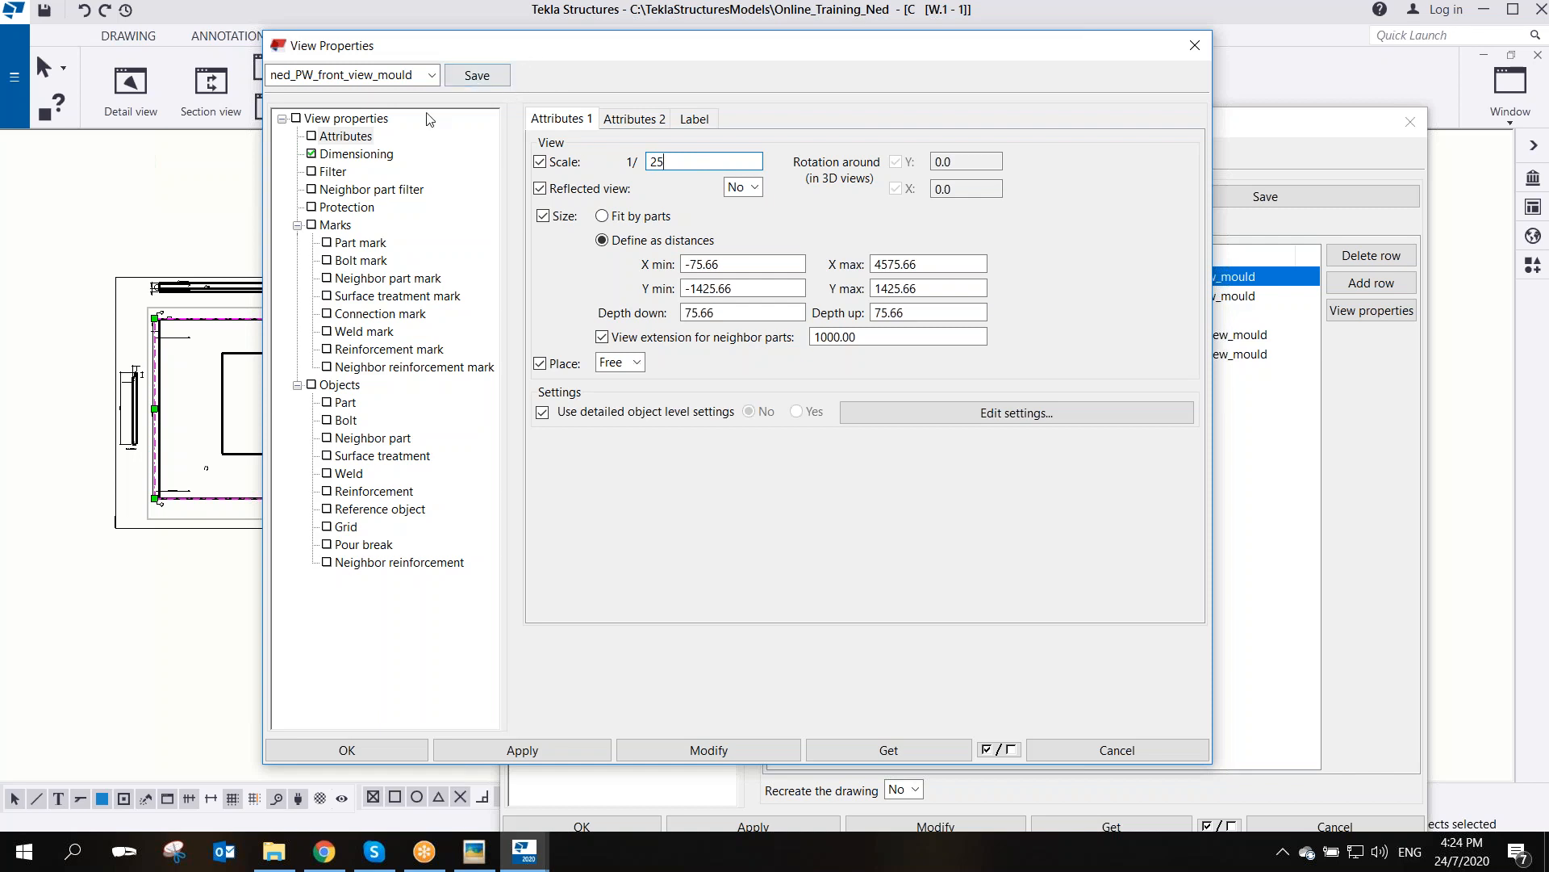
pyautogui.click(382, 154)
pyautogui.click(480, 78)
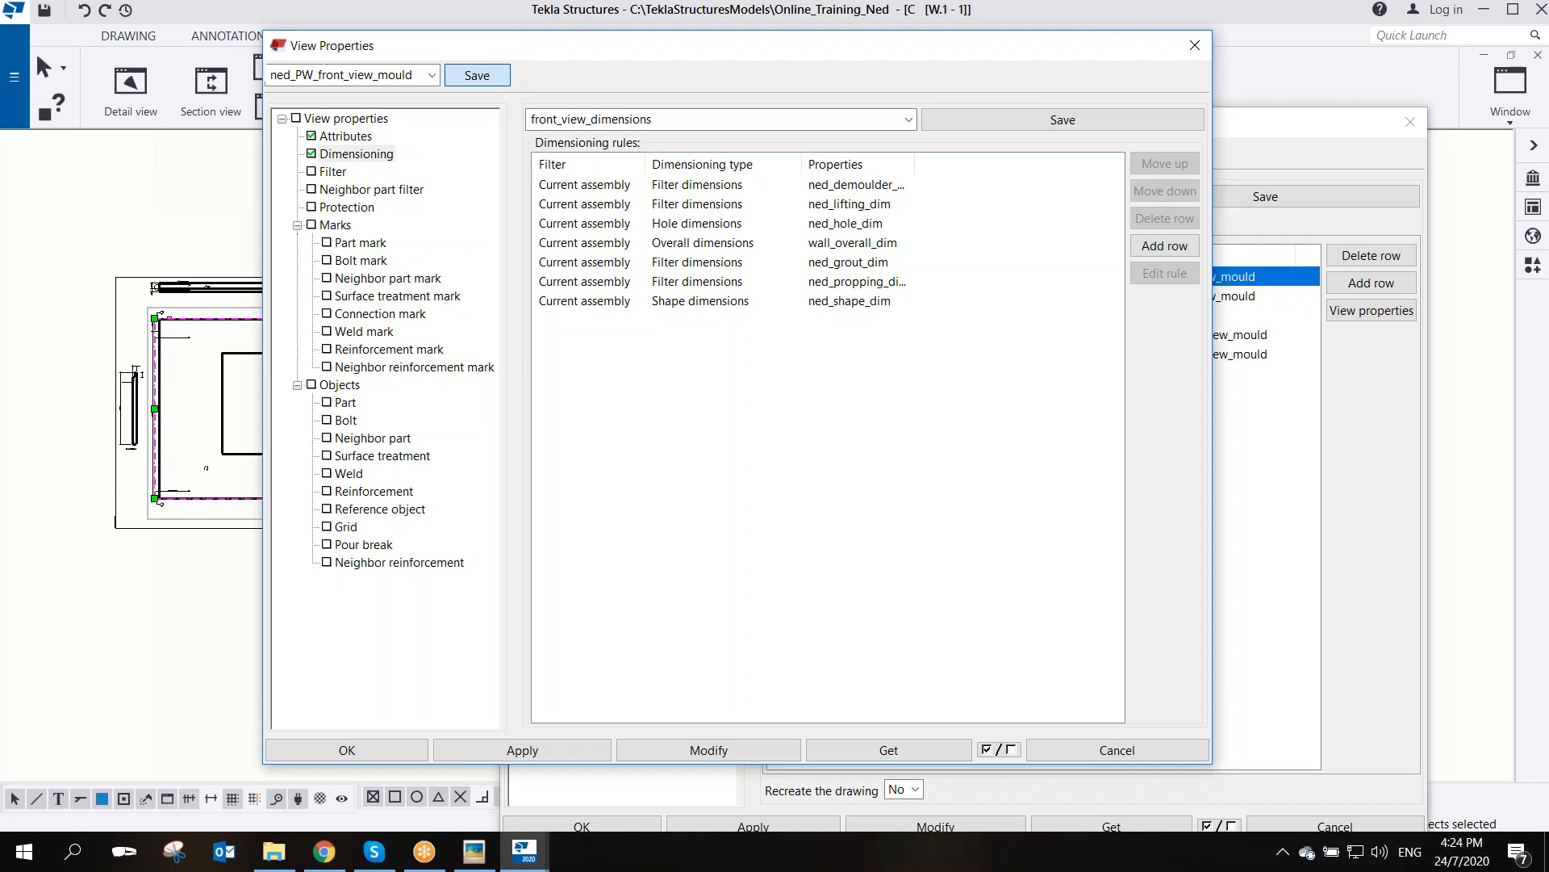
# - Accept the front view properties, set Recreate the drawing to Yes and modify the drawing, accepting the loss of manual edits
pyautogui.click(384, 756)
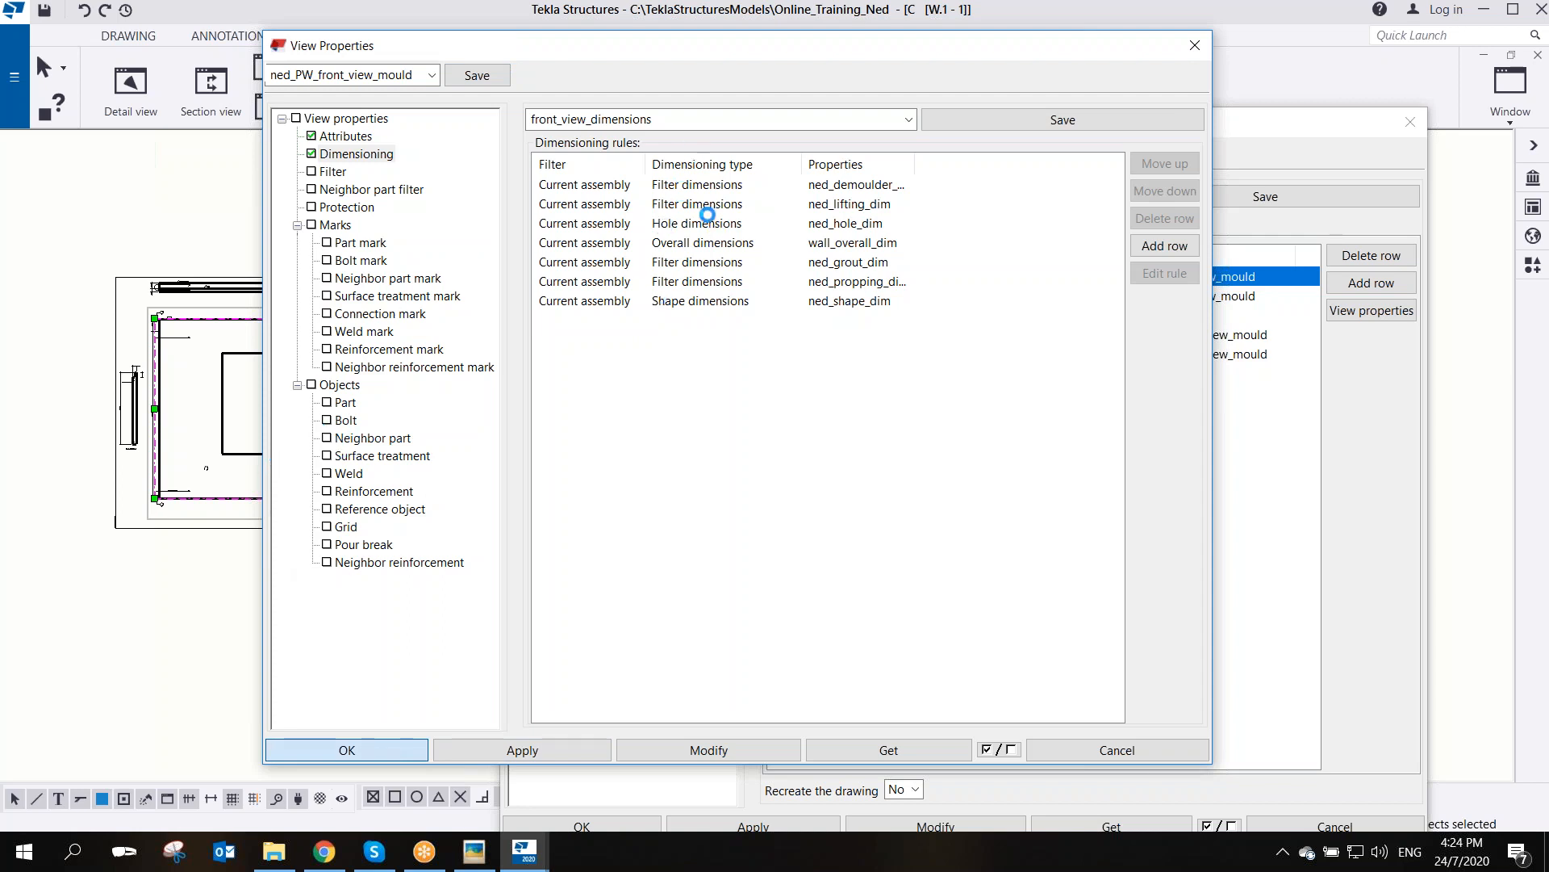
pyautogui.scroll(5, 460, 430)
pyautogui.moveTo(415, 411); pyautogui.dragTo(232, 436, button='middle')
pyautogui.scroll(-5, 232, 436)
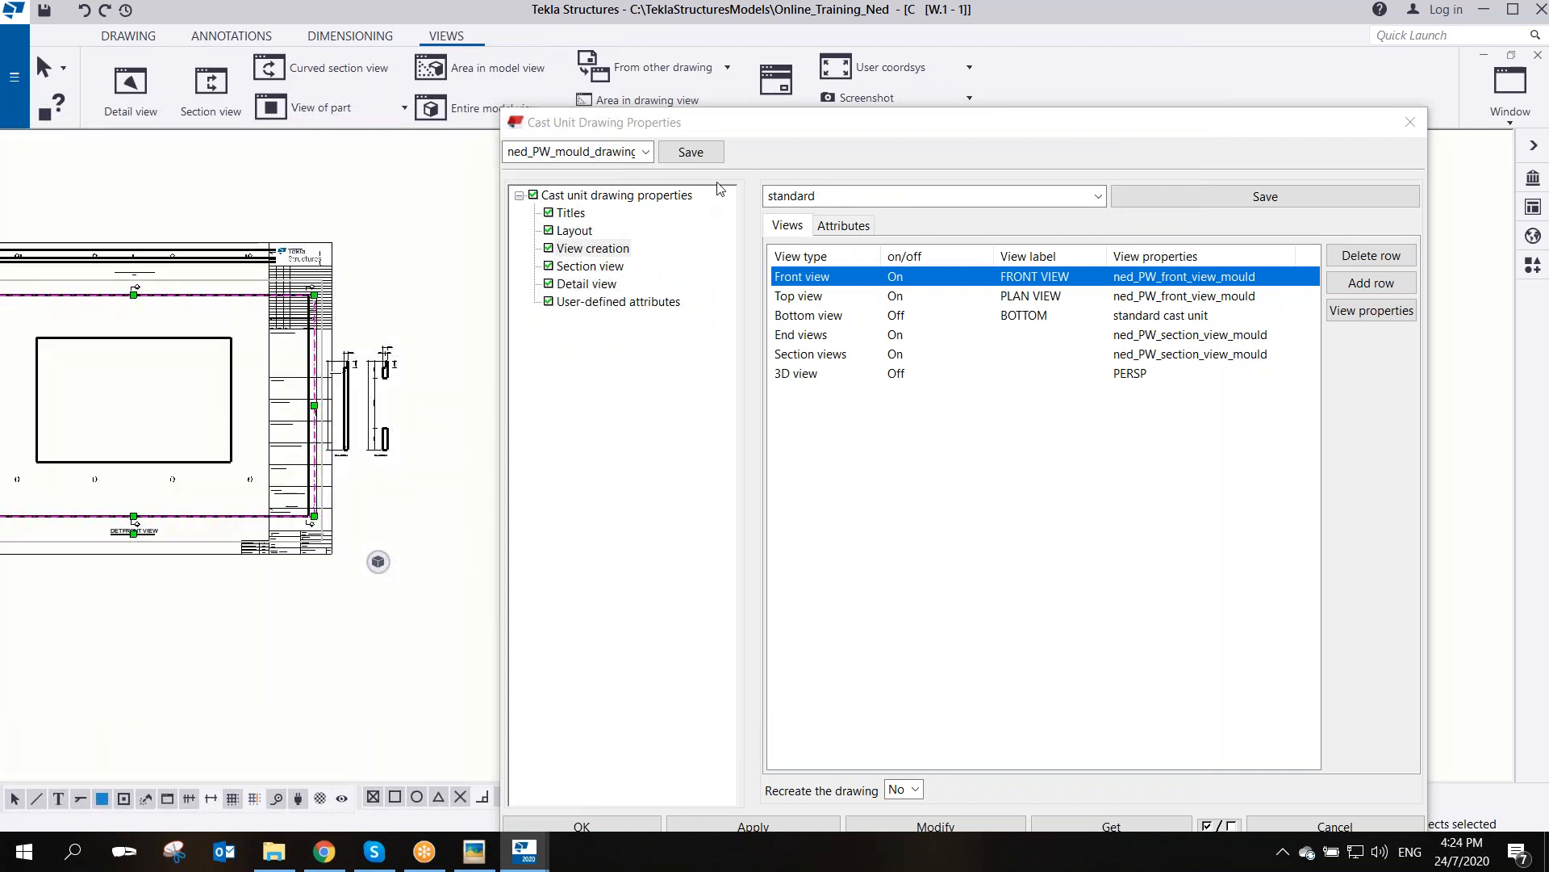
pyautogui.click(909, 800)
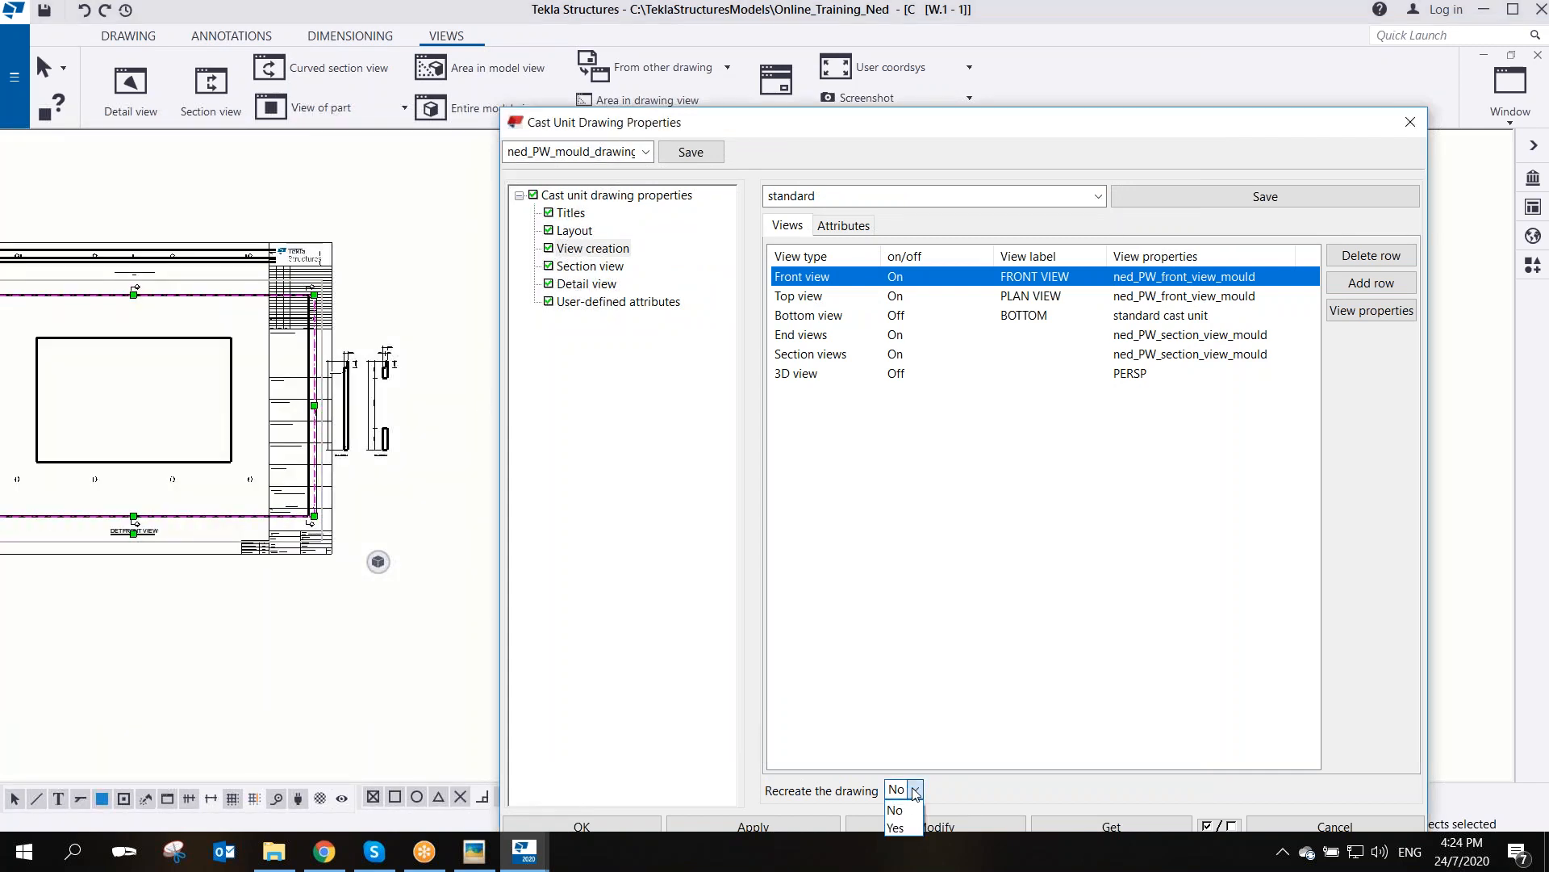
pyautogui.click(899, 818)
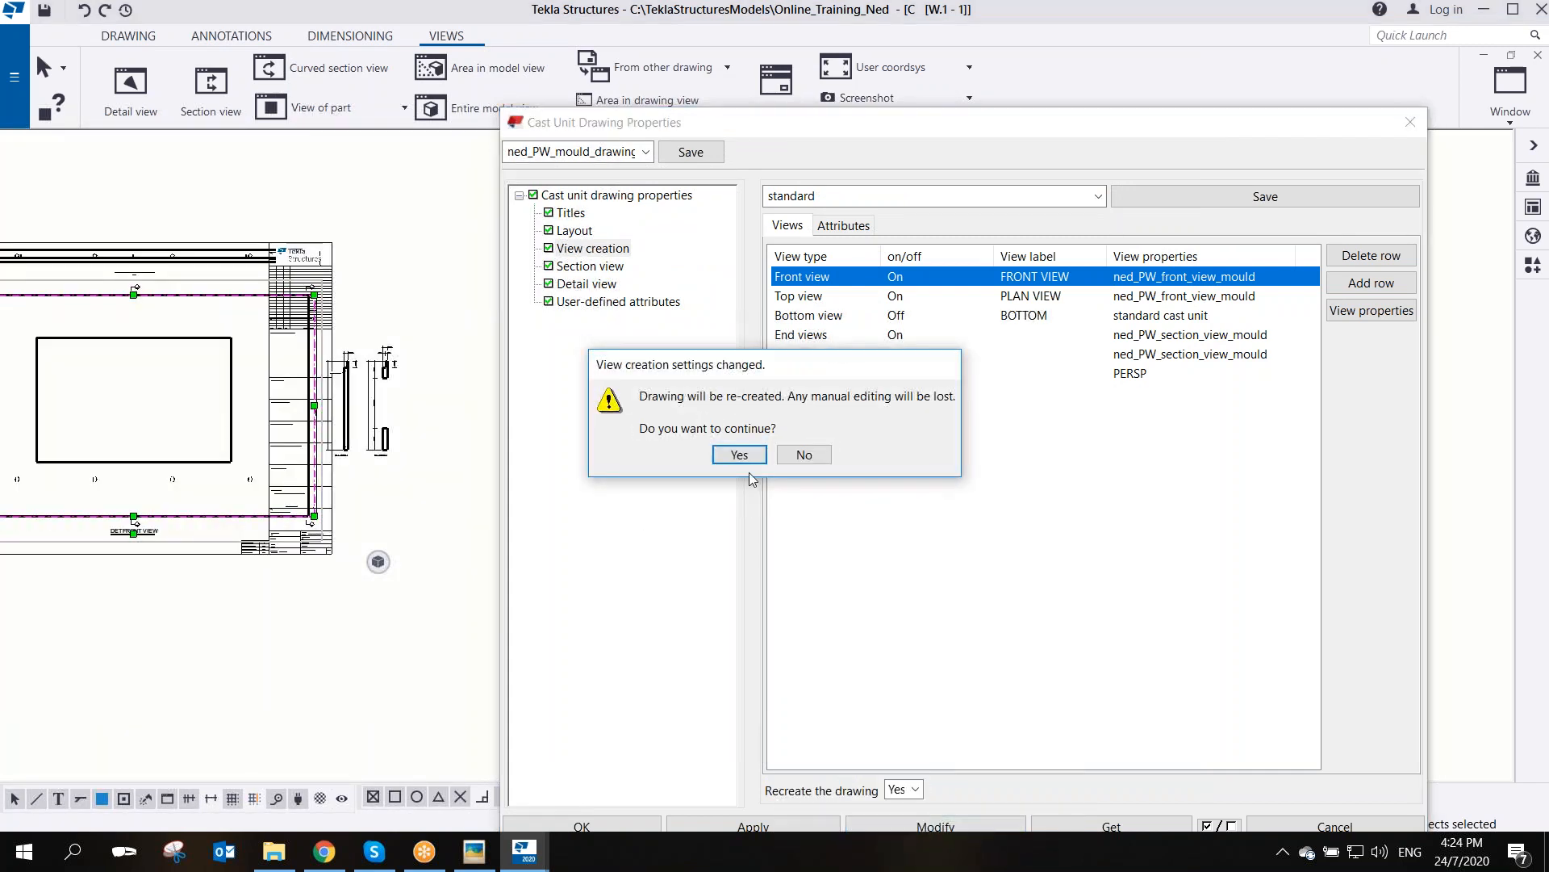
pyautogui.click(749, 457)
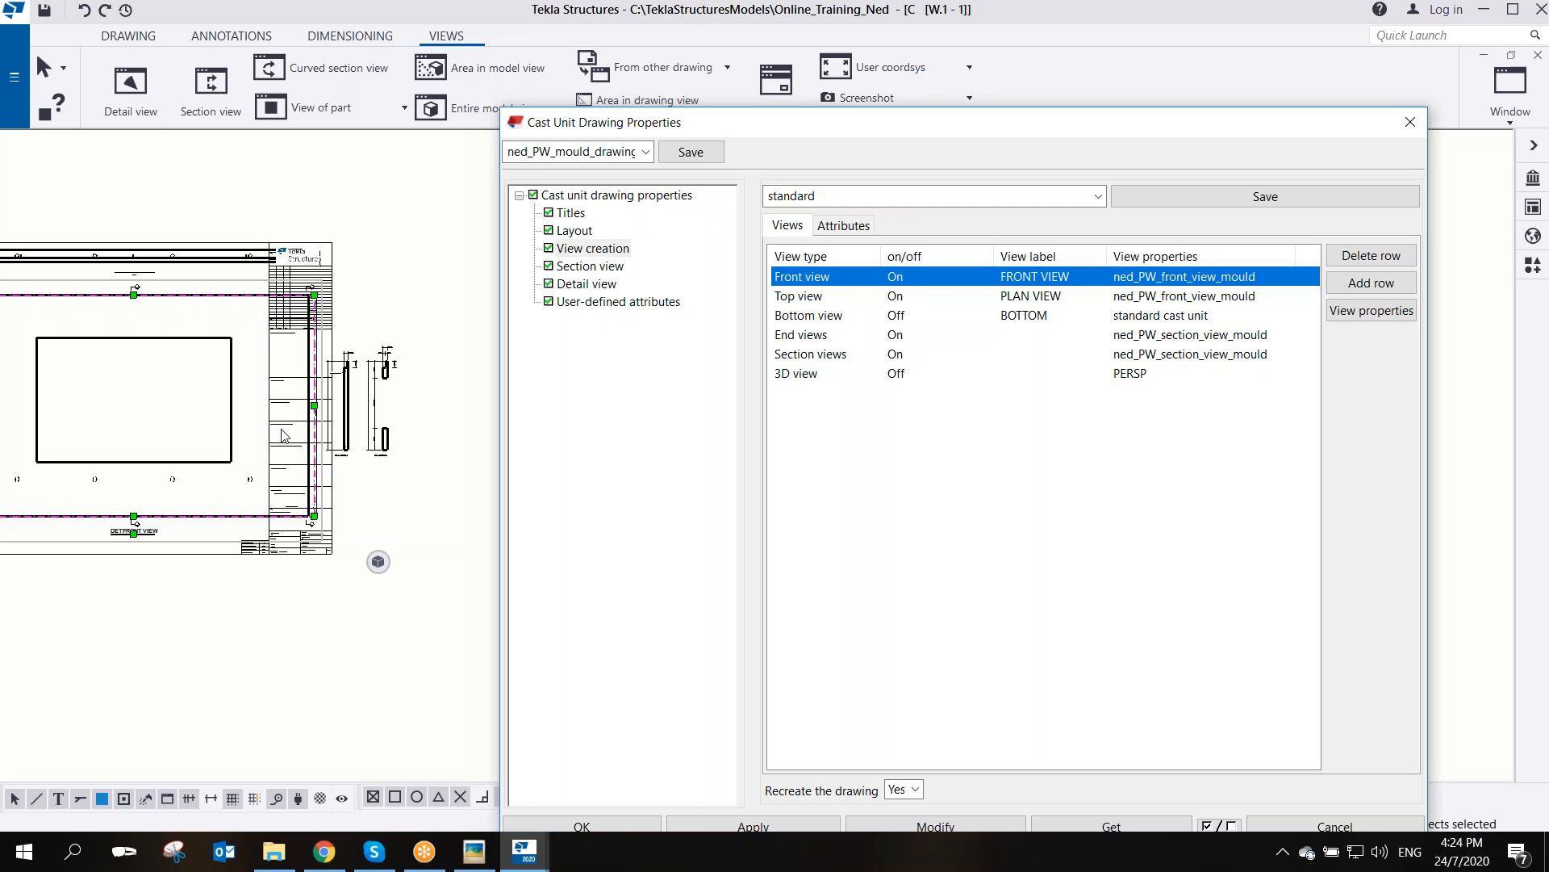
pyautogui.scroll(-2, 260, 424)
pyautogui.scroll(5, 191, 436)
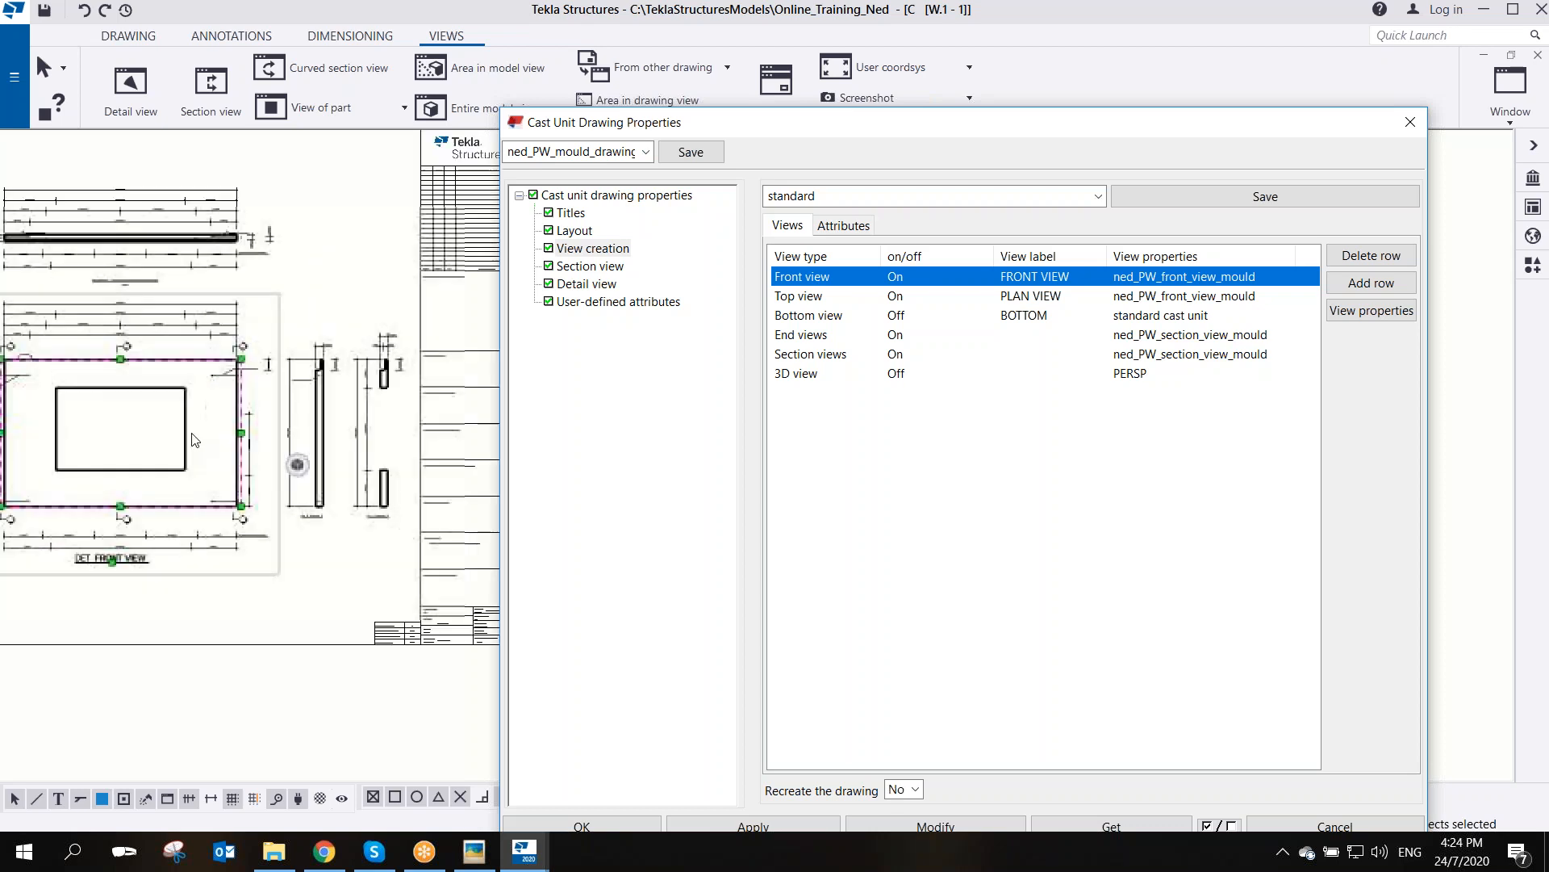
pyautogui.click(200, 399)
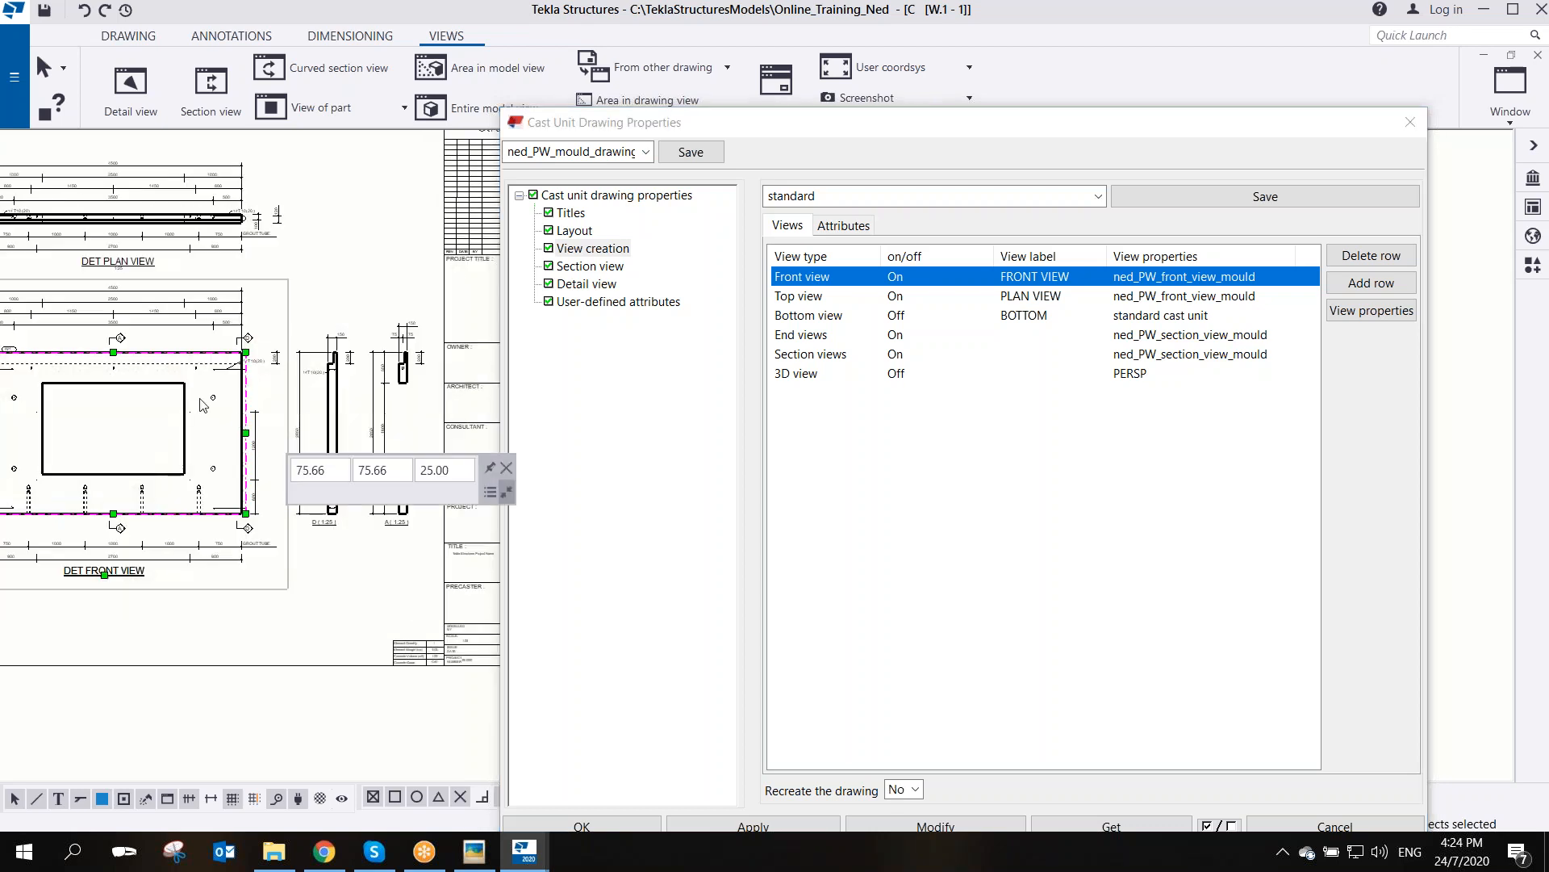
# - Switch the 3D view on with PERSP properties and re-create the drawing, accepting the loss of manual edits
pyautogui.click(900, 375)
pyautogui.click(985, 372)
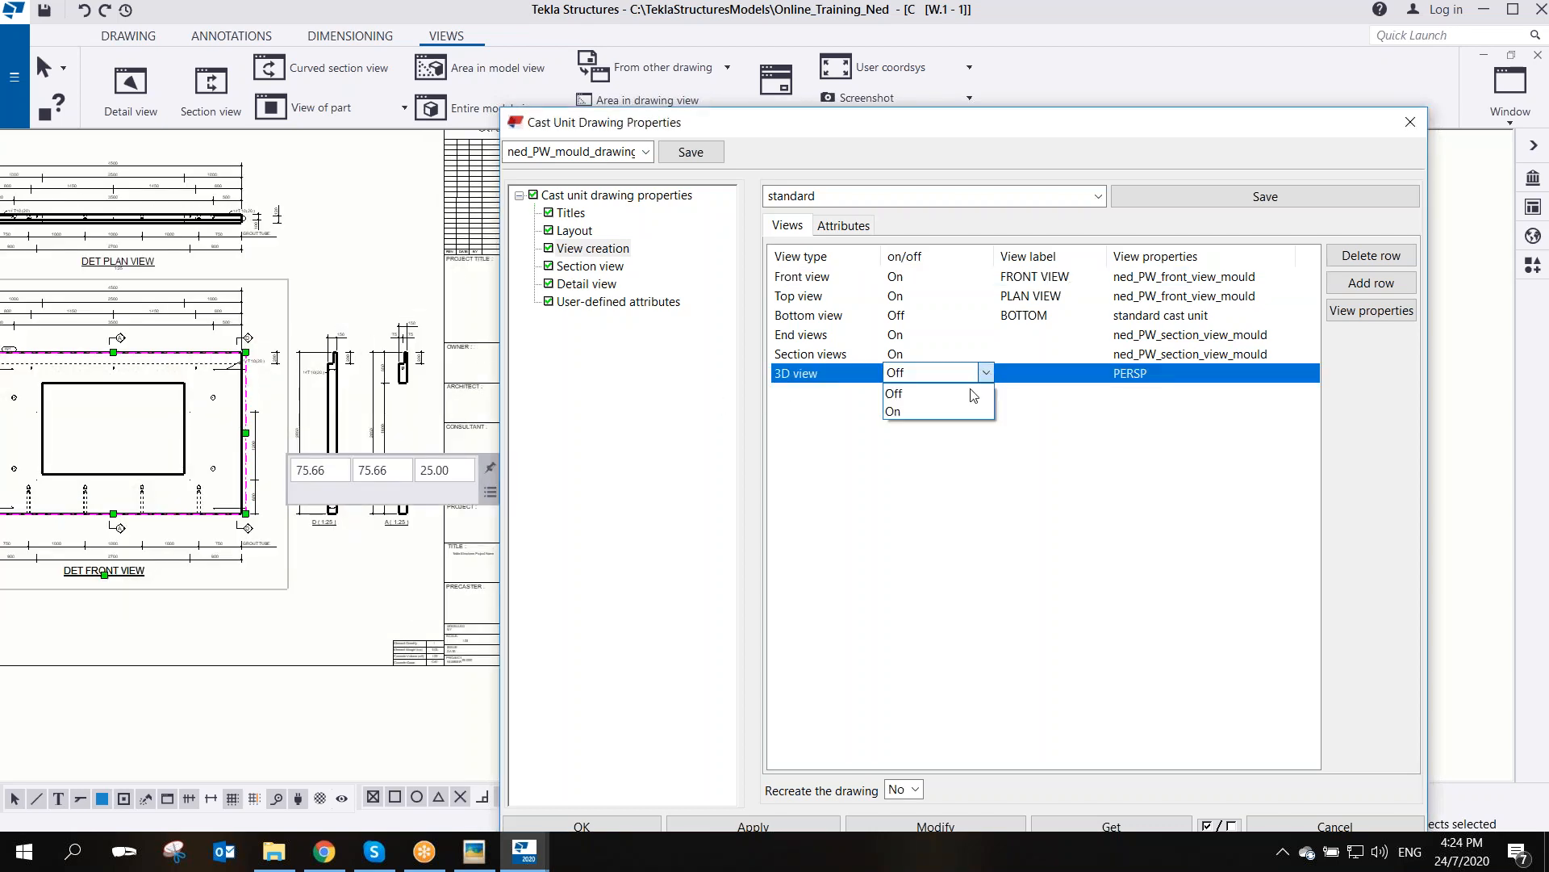
pyautogui.click(927, 413)
pyautogui.click(900, 827)
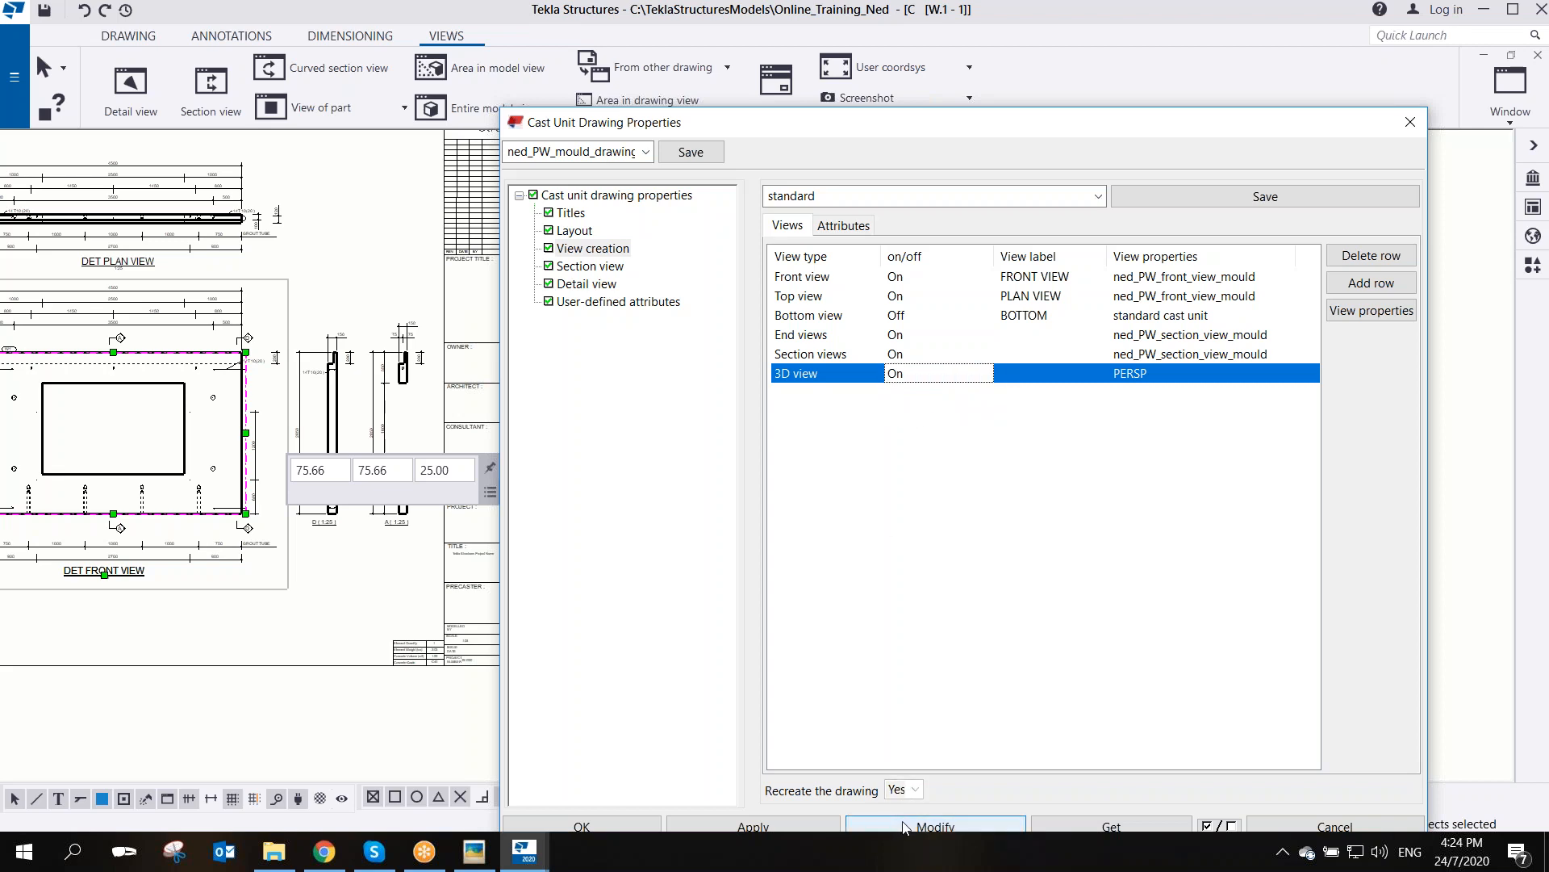
pyautogui.click(740, 453)
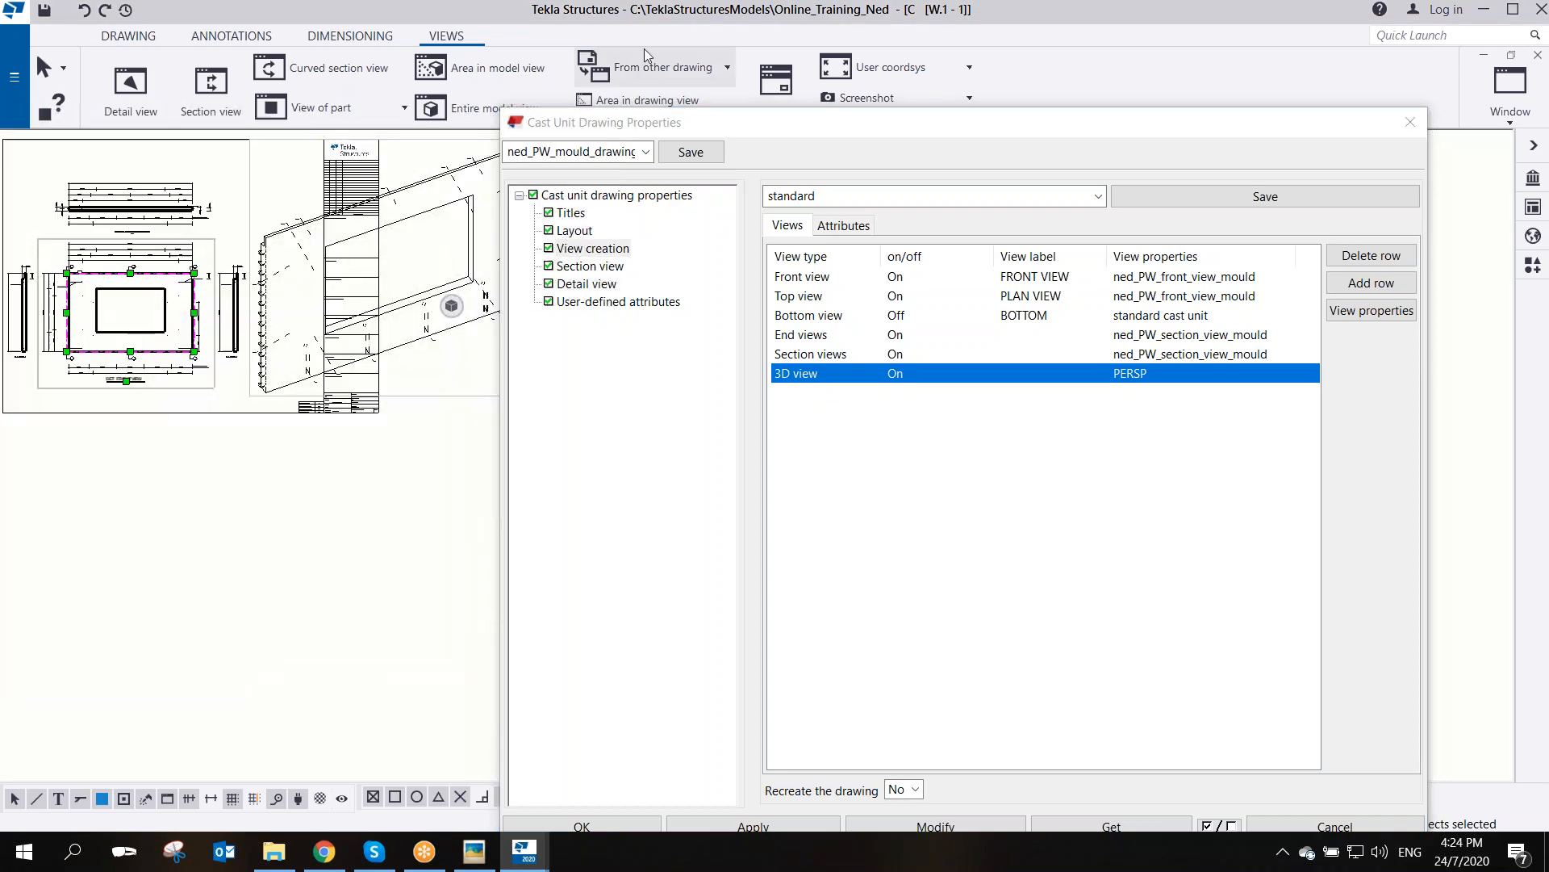
pyautogui.moveTo(681, 124); pyautogui.dragTo(916, 164)
pyautogui.moveTo(522, 381)
pyautogui.mouseDown(button='middle')
pyautogui.moveTo(576, 430)
pyautogui.moveTo(620, 514)
pyautogui.mouseUp(button='middle')
pyautogui.scroll(2, 576, 430)
pyautogui.scroll(1, 576, 429)
pyautogui.scroll(-1, 627, 489)
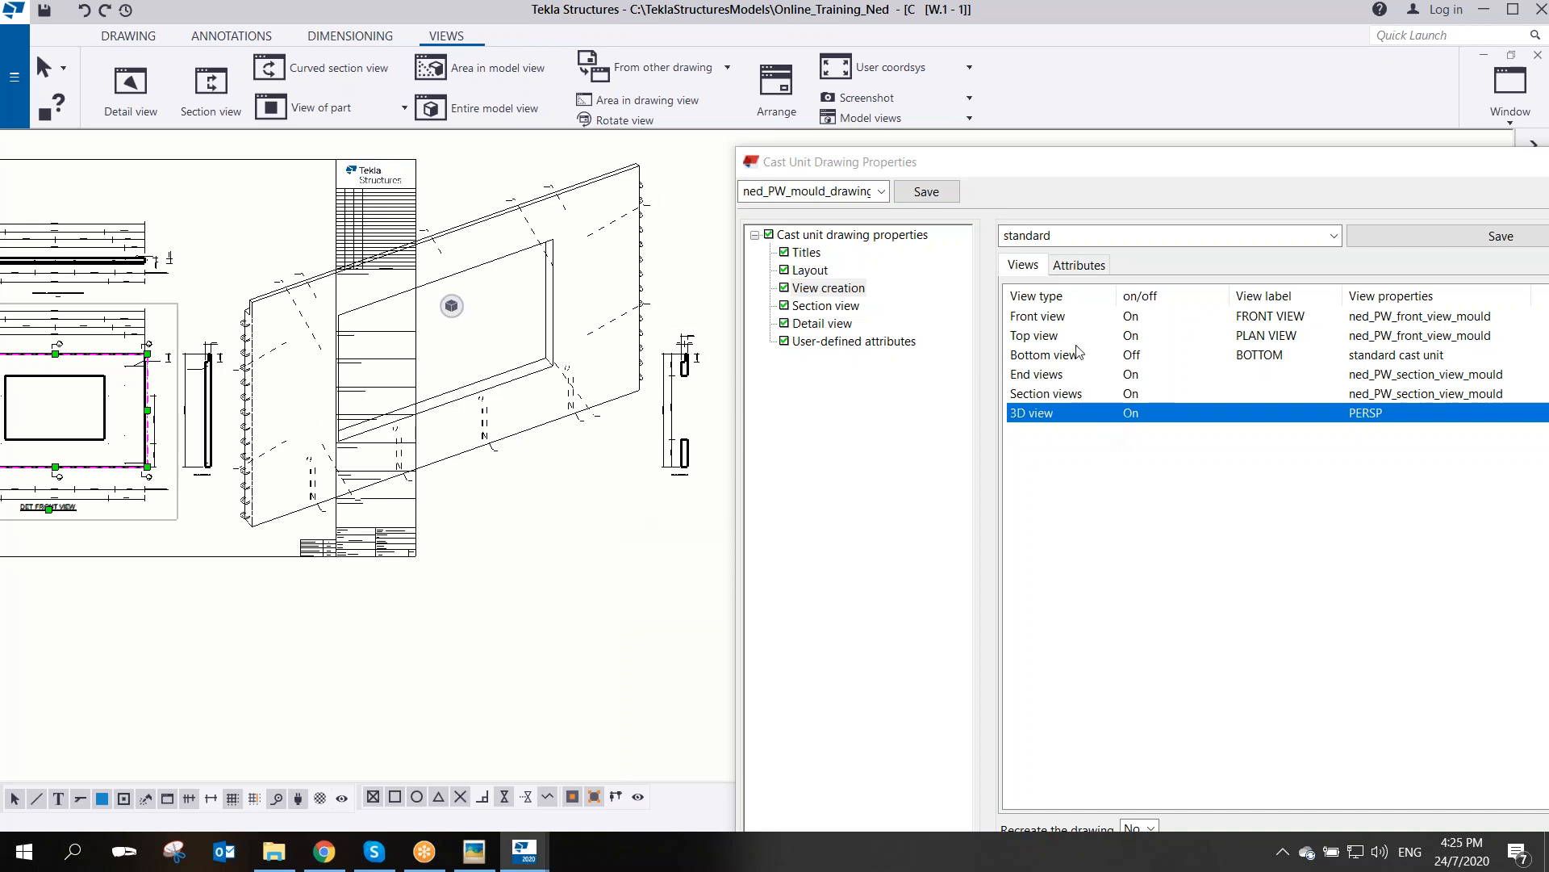
# - Switch the 3D view off in the view creation settings and modify the drawing
pyautogui.moveTo(1058, 173)
pyautogui.mouseDown()
pyautogui.moveTo(889, 175)
pyautogui.moveTo(816, 75)
pyautogui.mouseUp()
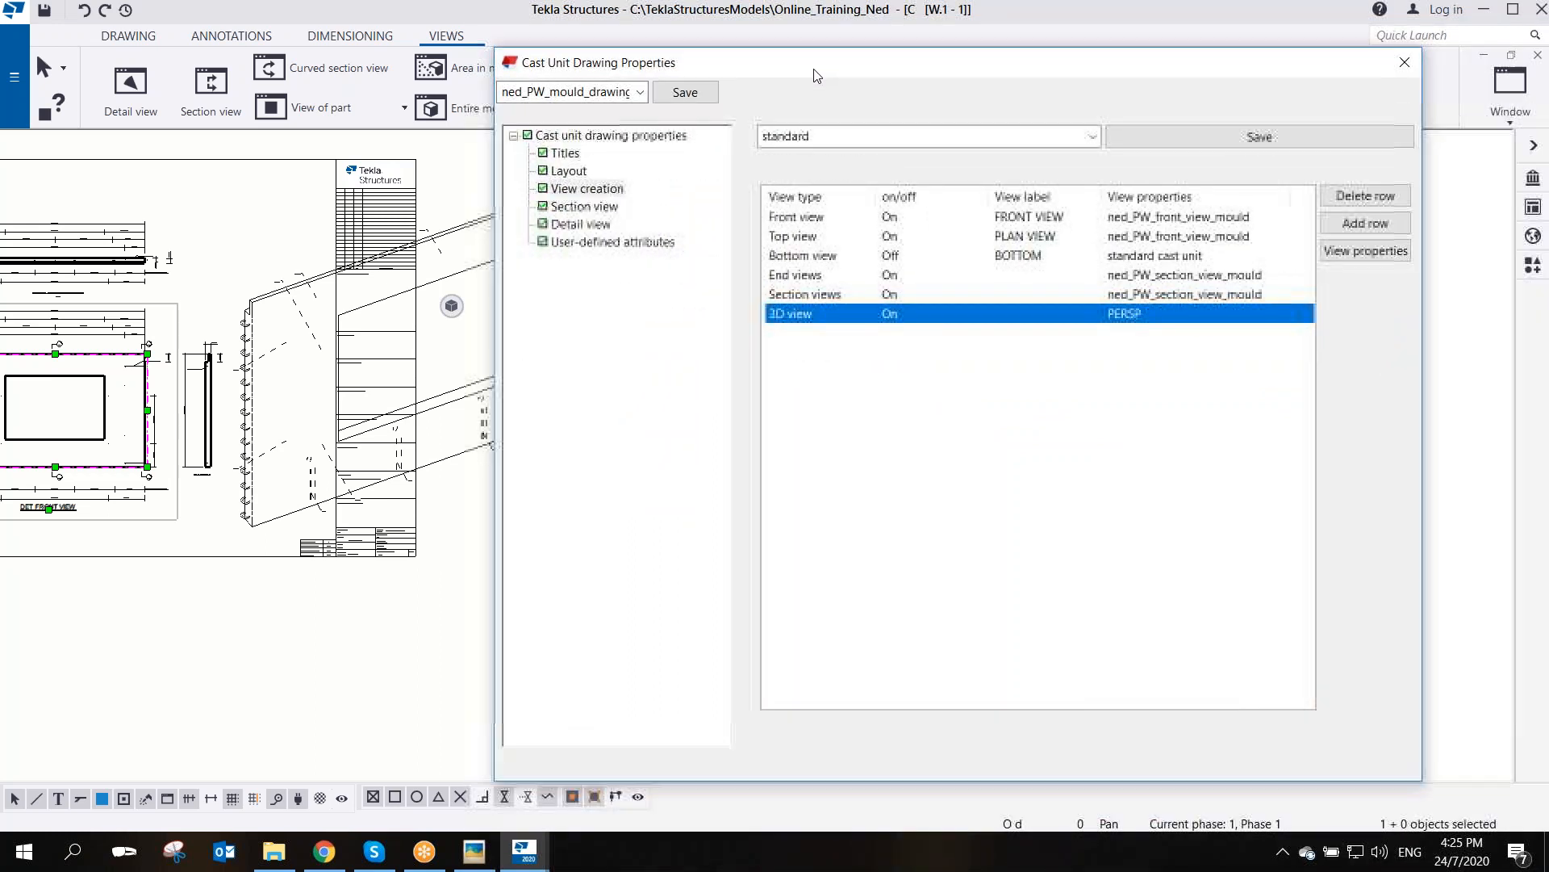
pyautogui.click(900, 320)
pyautogui.click(980, 314)
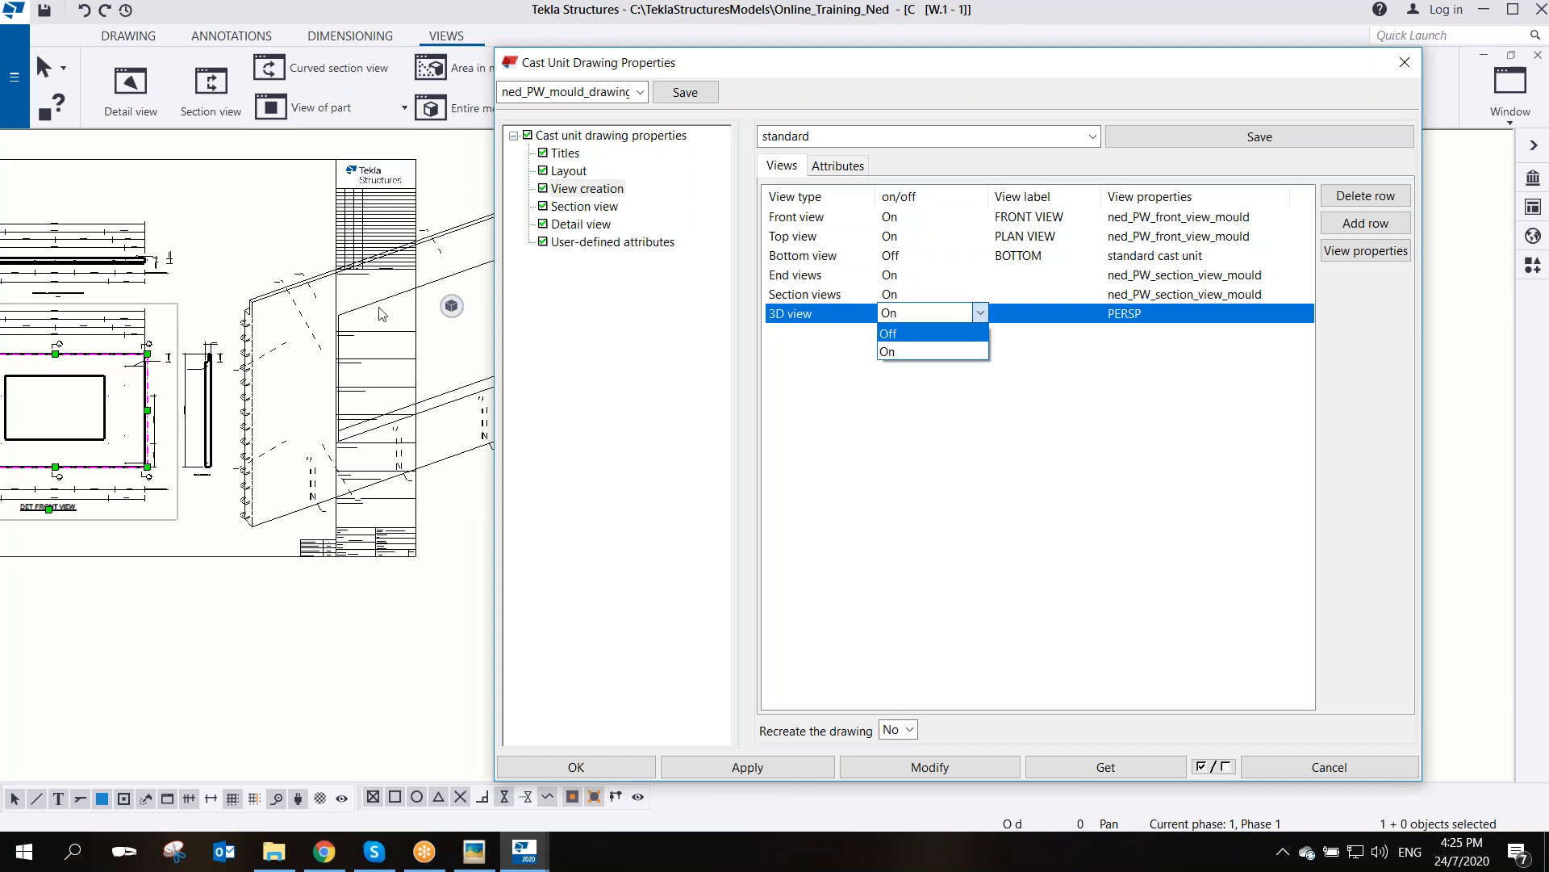
pyautogui.scroll(-4, 323, 404)
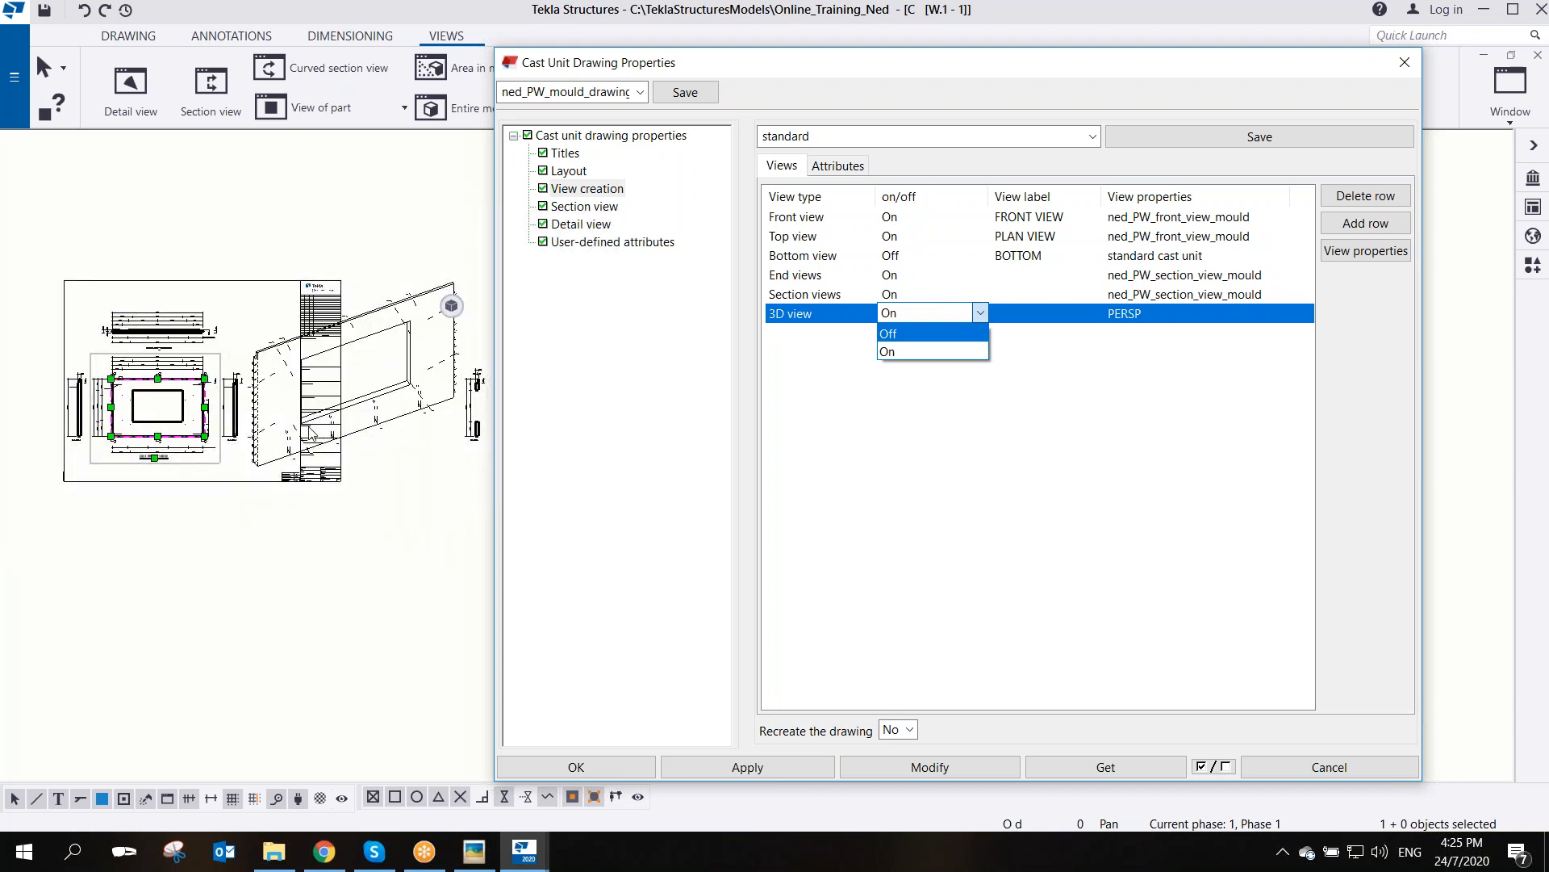
pyautogui.click(913, 336)
pyautogui.click(908, 773)
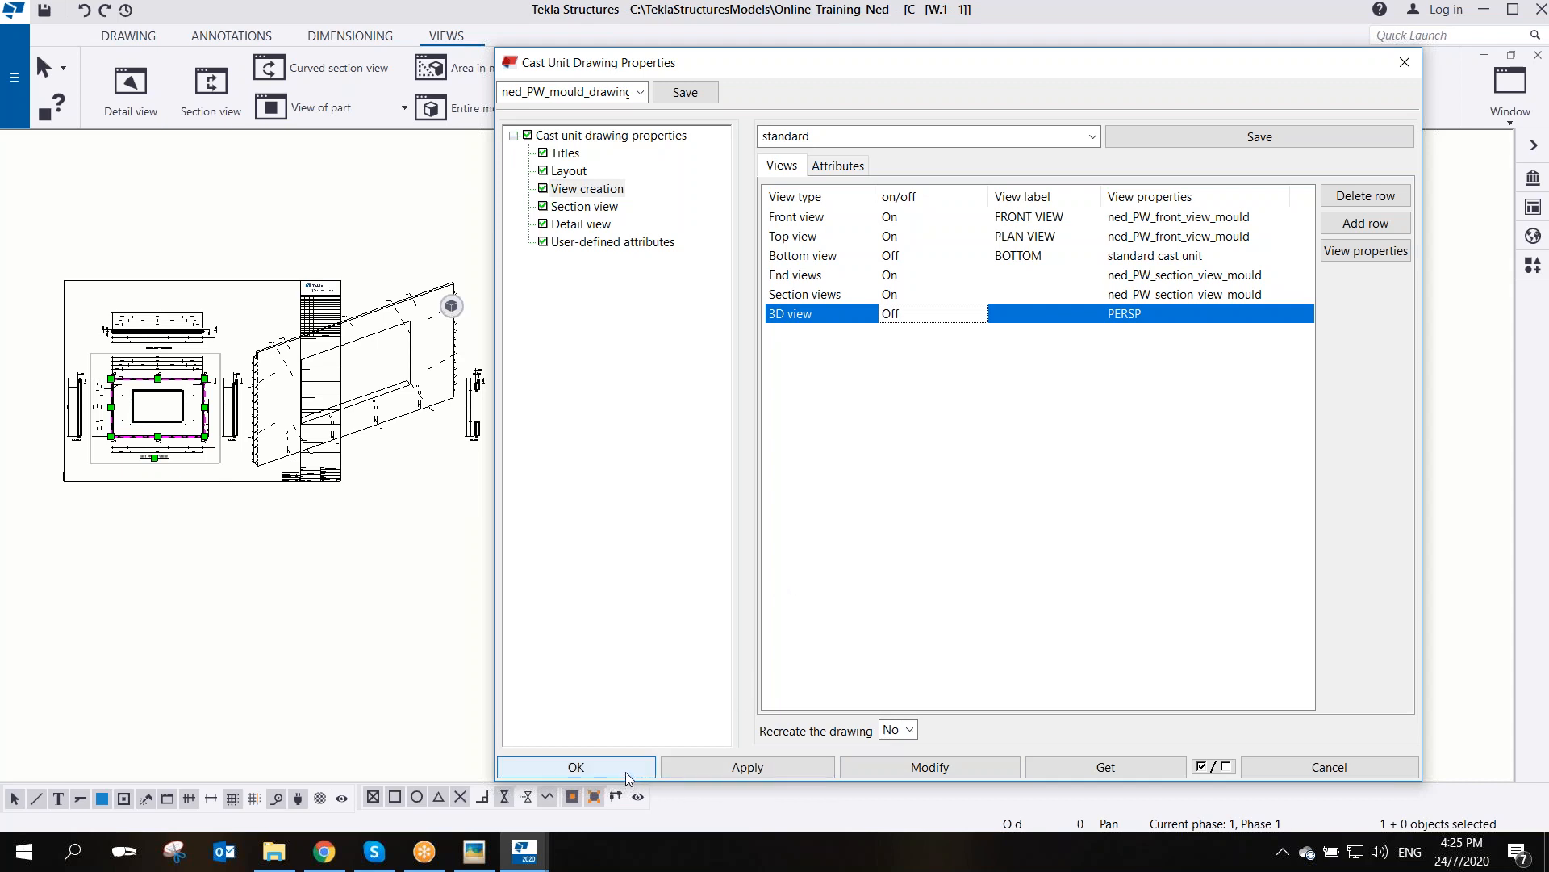
pyautogui.click(928, 766)
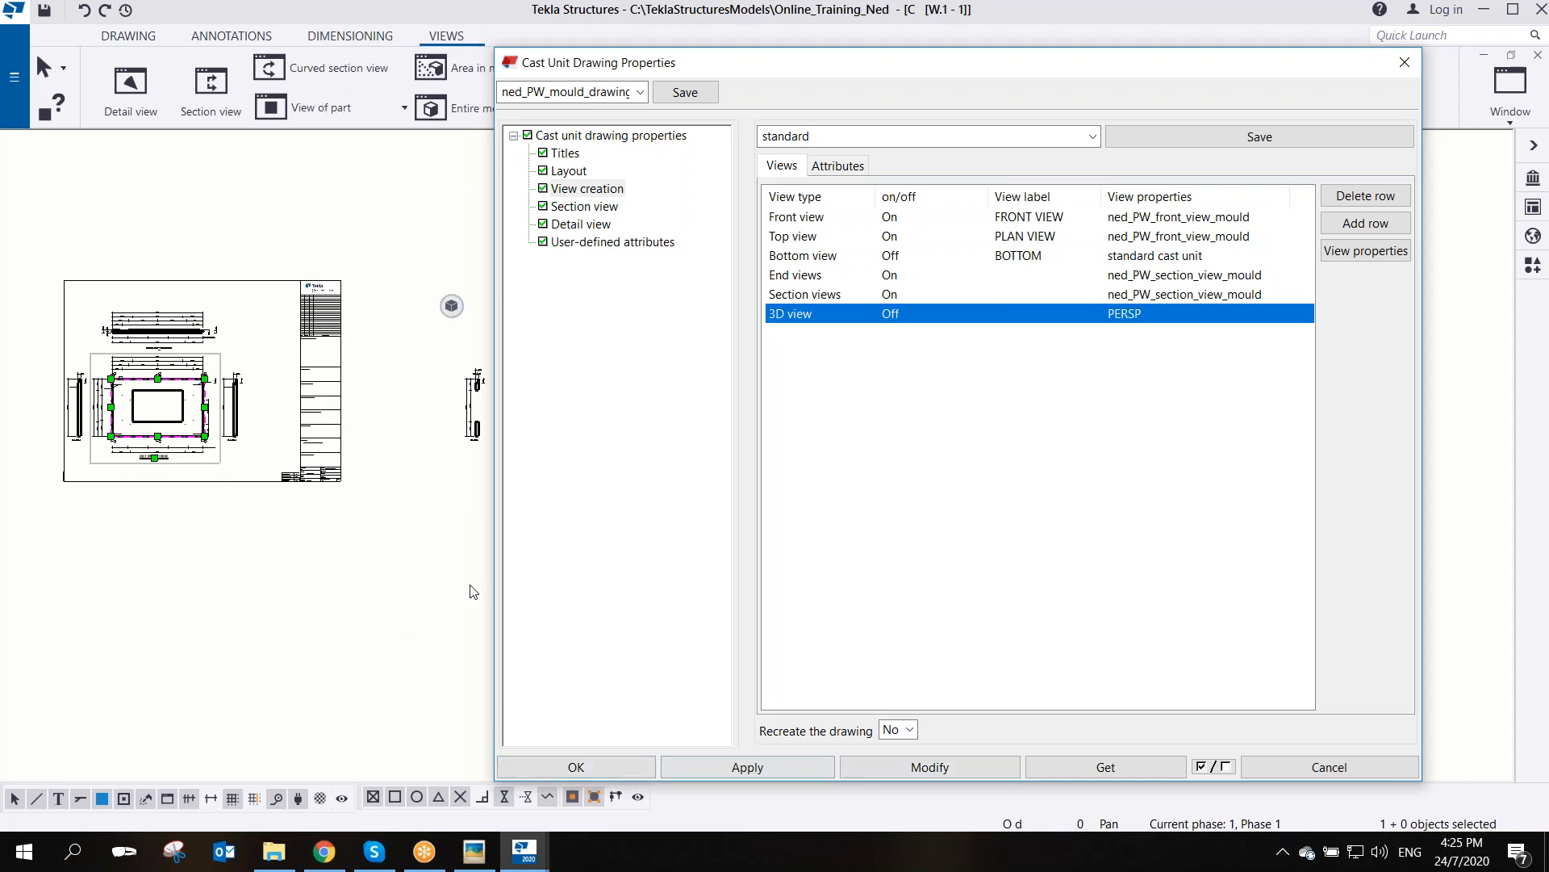
# - Rearrange the views on the drawing sheet and save the cast unit drawing properties under their current name
pyautogui.rightClick(377, 558)
pyautogui.click(426, 607)
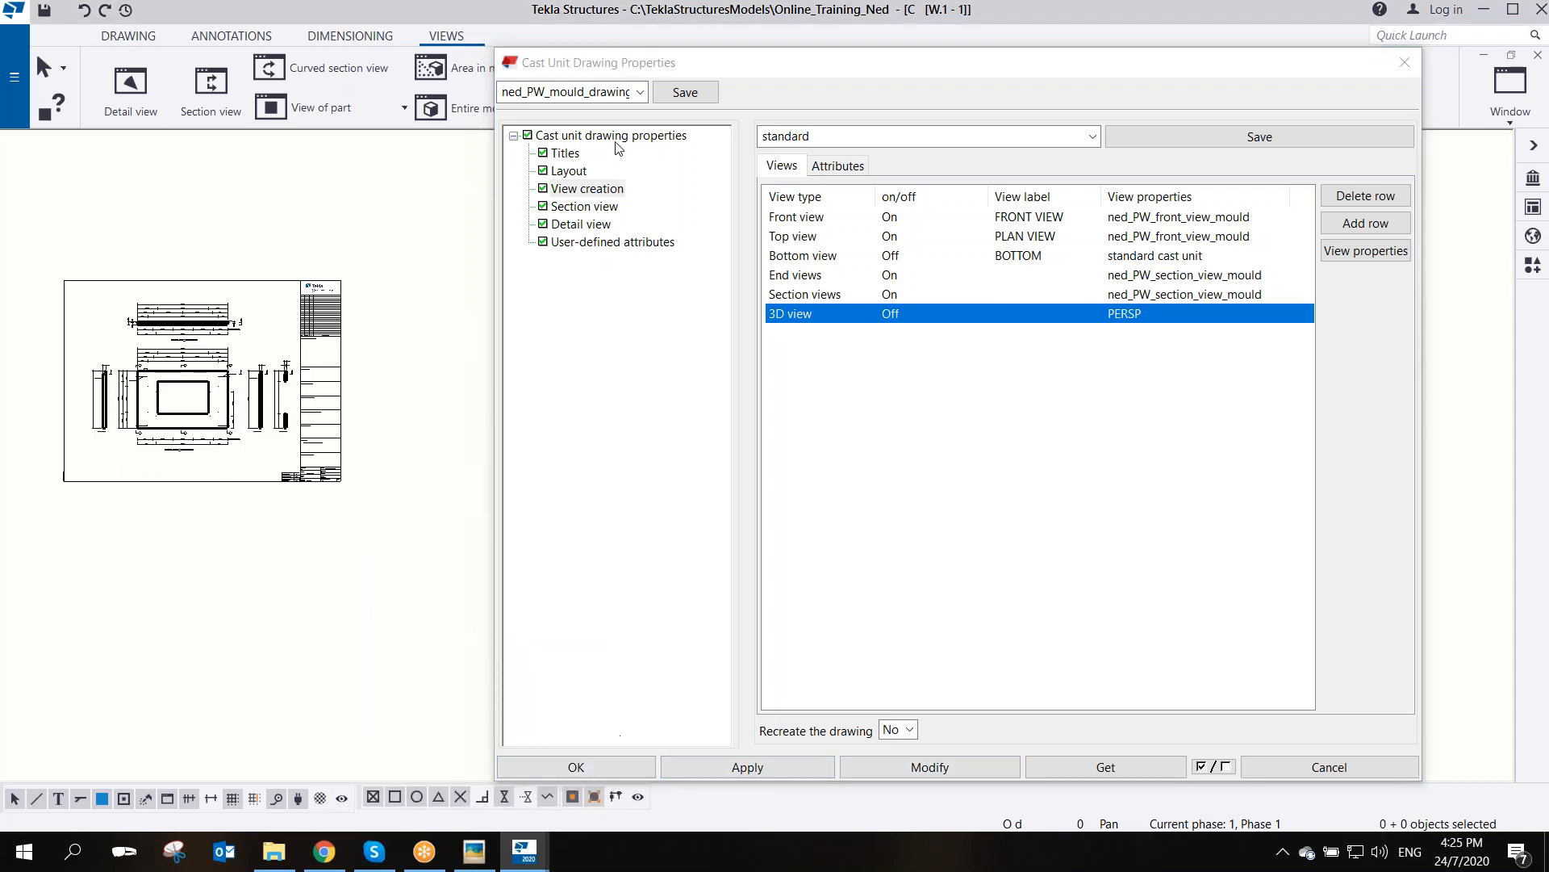
pyautogui.click(687, 93)
pyautogui.click(618, 768)
# - Examine the dimensions and layout of the plan, front and section views on the mould drawing sheet
pyautogui.moveTo(213, 432); pyautogui.dragTo(628, 371, button='middle')
pyautogui.scroll(5, 628, 371)
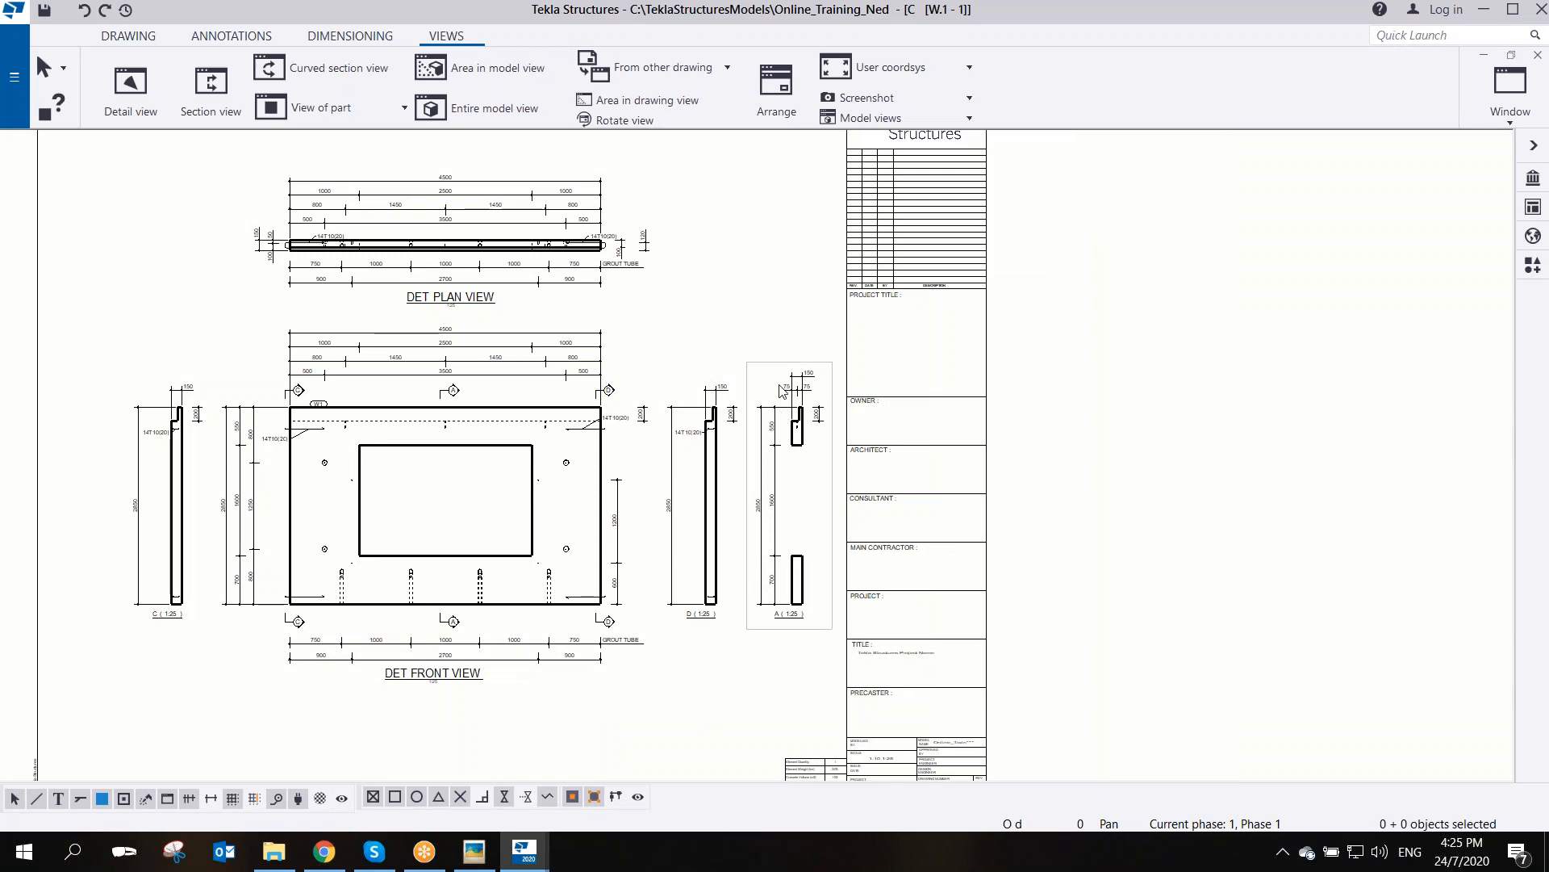
pyautogui.scroll(3, 699, 410)
pyautogui.moveTo(685, 249); pyautogui.dragTo(627, 493, button='middle')
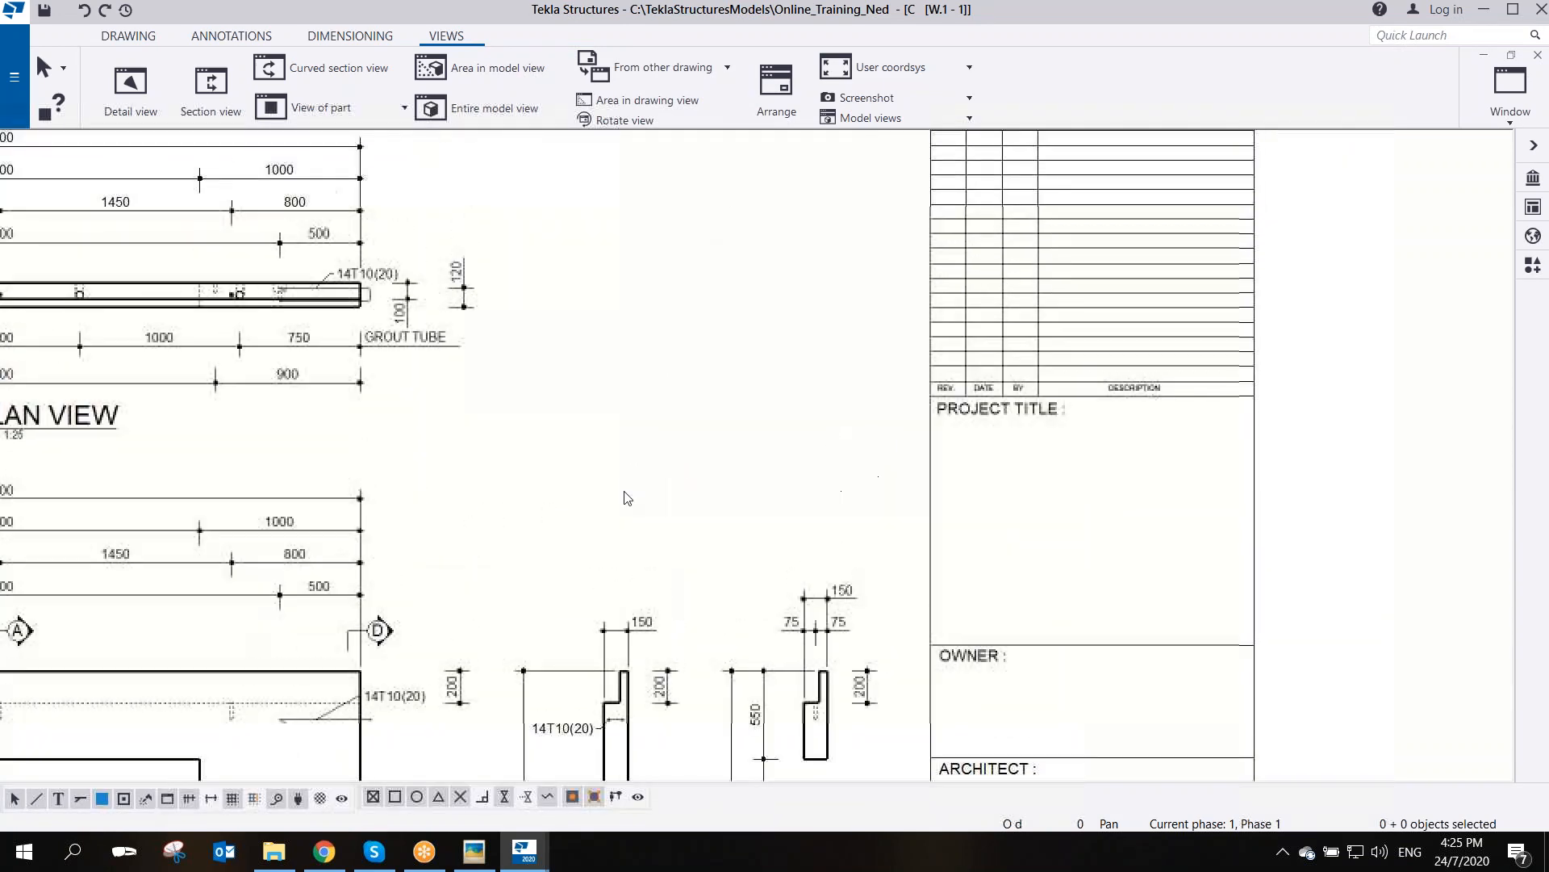
pyautogui.scroll(-2, 627, 493)
pyautogui.scroll(-1, 671, 387)
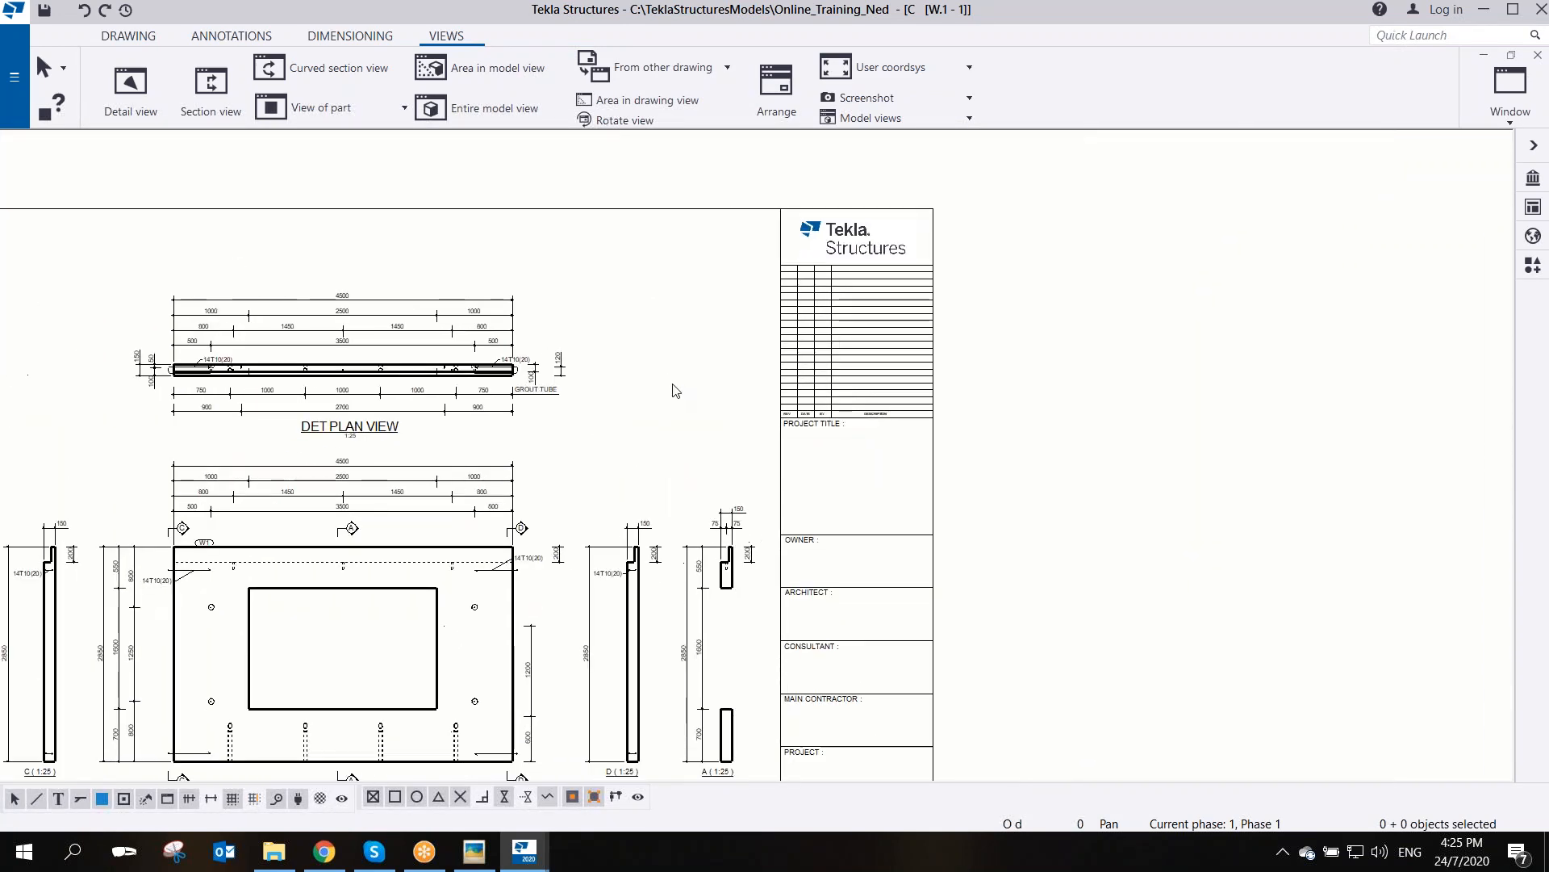
pyautogui.moveTo(654, 521)
pyautogui.mouseDown(button='middle')
pyautogui.moveTo(651, 377)
pyautogui.moveTo(712, 334)
pyautogui.moveTo(794, 388)
pyautogui.mouseUp(button='middle')
pyautogui.scroll(-2, 599, 373)
pyautogui.moveTo(405, 556)
pyautogui.mouseDown(button='middle')
pyautogui.moveTo(436, 574)
pyautogui.moveTo(389, 443)
pyautogui.mouseUp(button='middle')
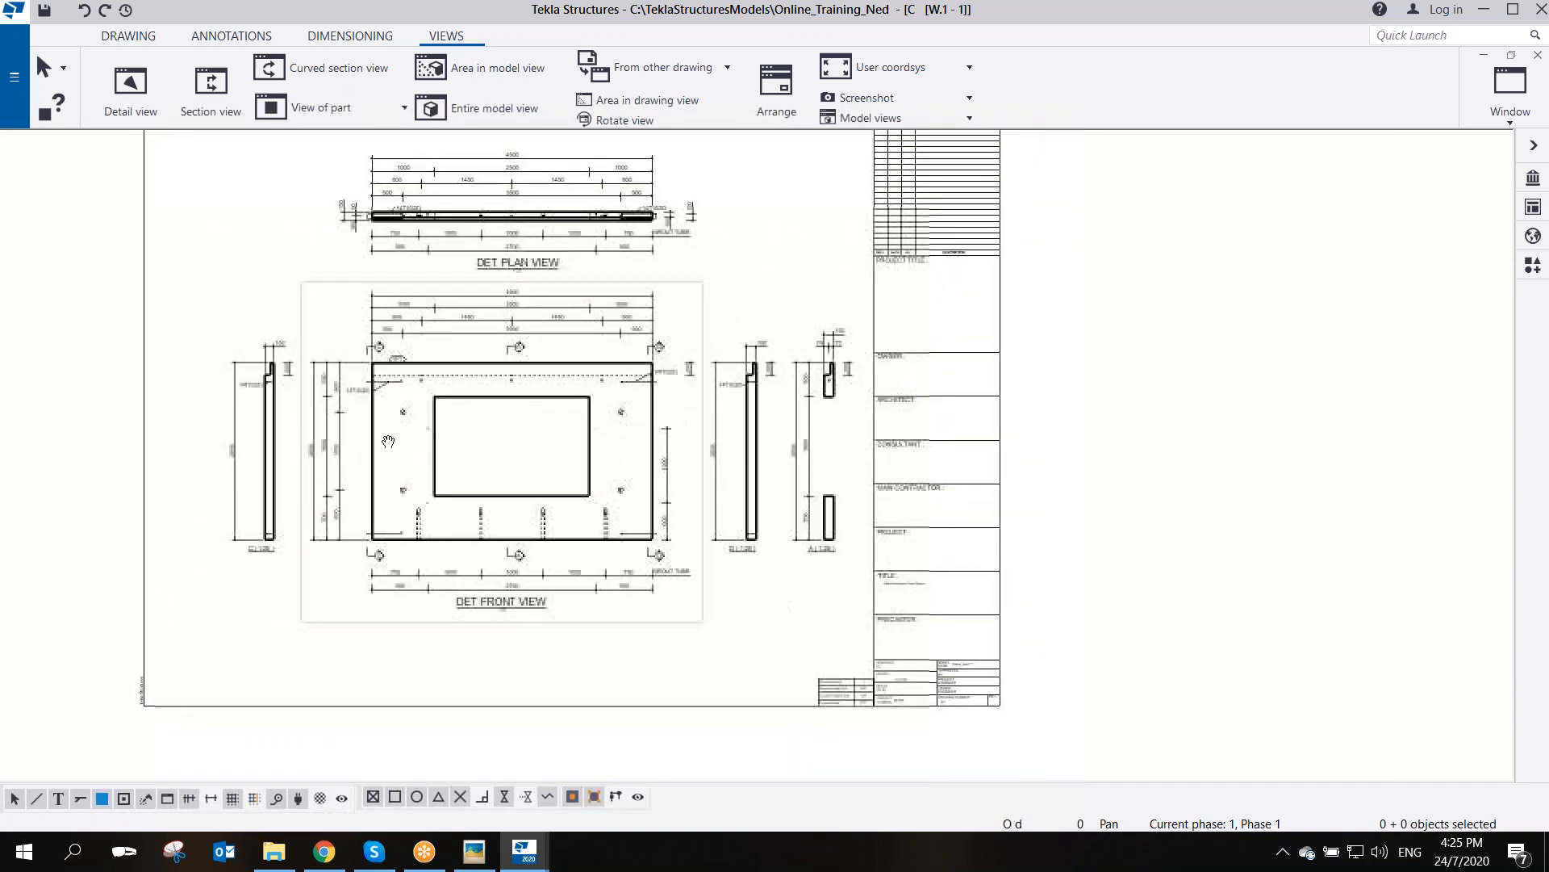
pyautogui.moveTo(510, 465); pyautogui.dragTo(525, 525, button='middle')
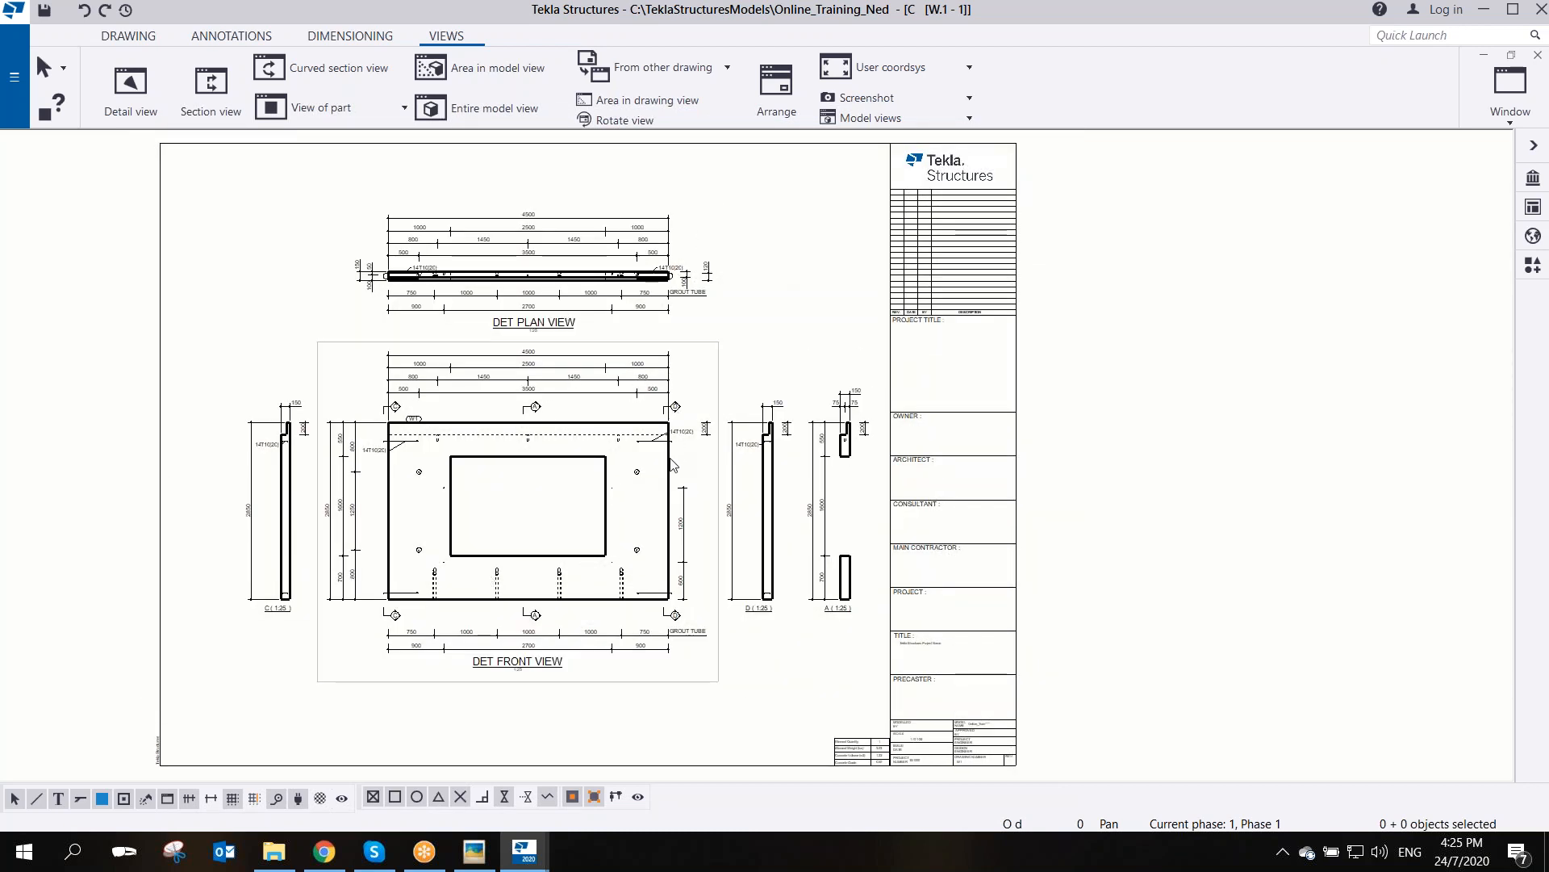
pyautogui.scroll(3, 717, 435)
pyautogui.scroll(-3, 718, 436)
pyautogui.scroll(7, 850, 435)
pyautogui.scroll(3, 839, 425)
pyautogui.scroll(-3, 849, 430)
pyautogui.moveTo(718, 427); pyautogui.dragTo(533, 465, button='middle')
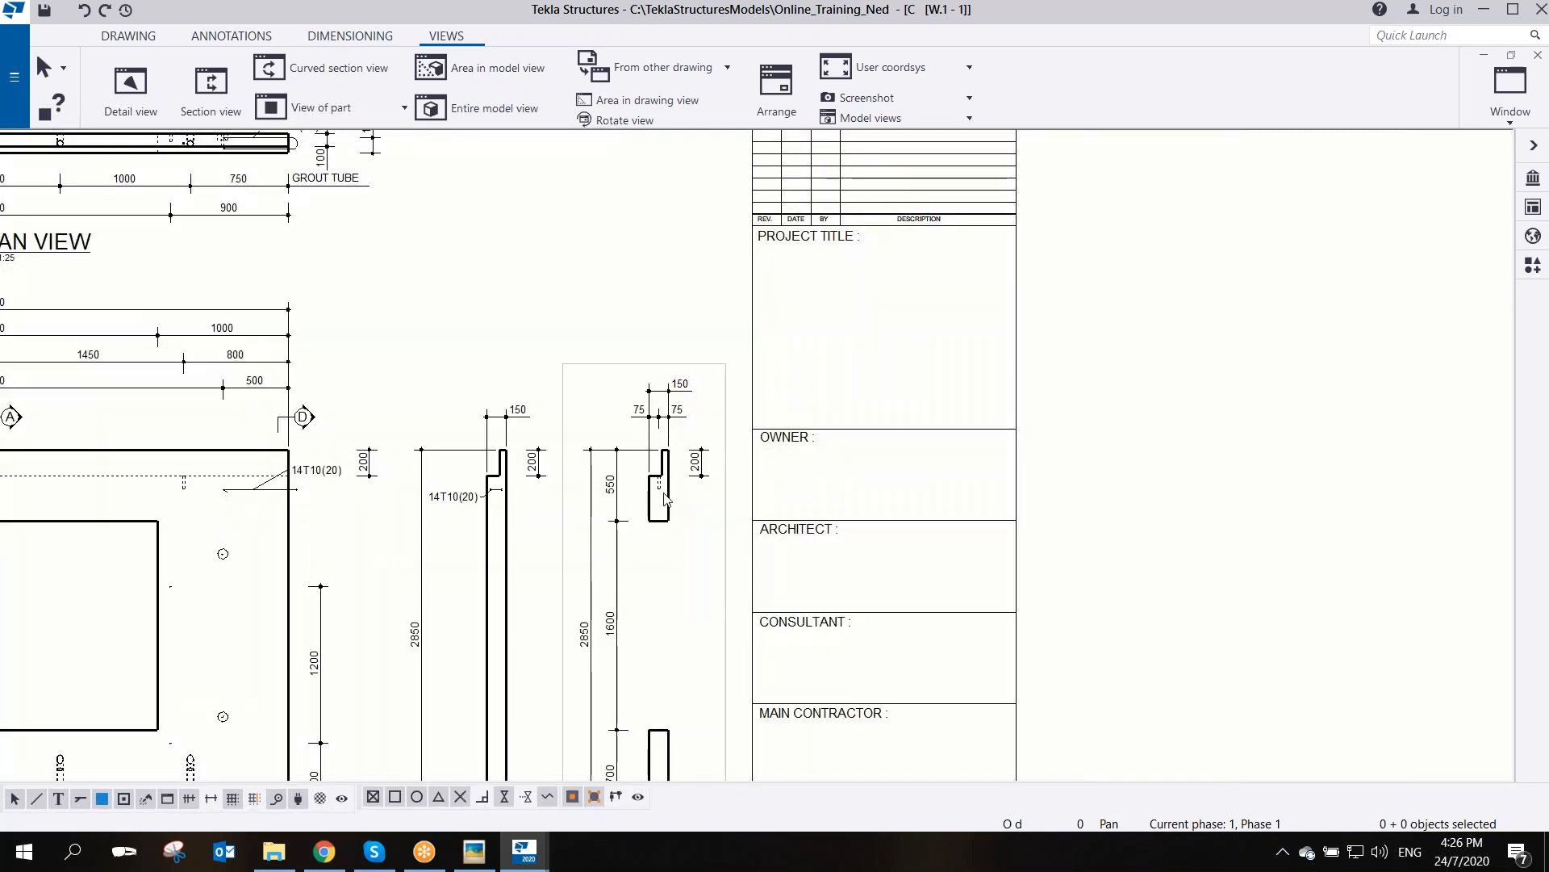
# - Start a detail view and apply the saved ned_PW_detail view properties to it
pyautogui.click(138, 89)
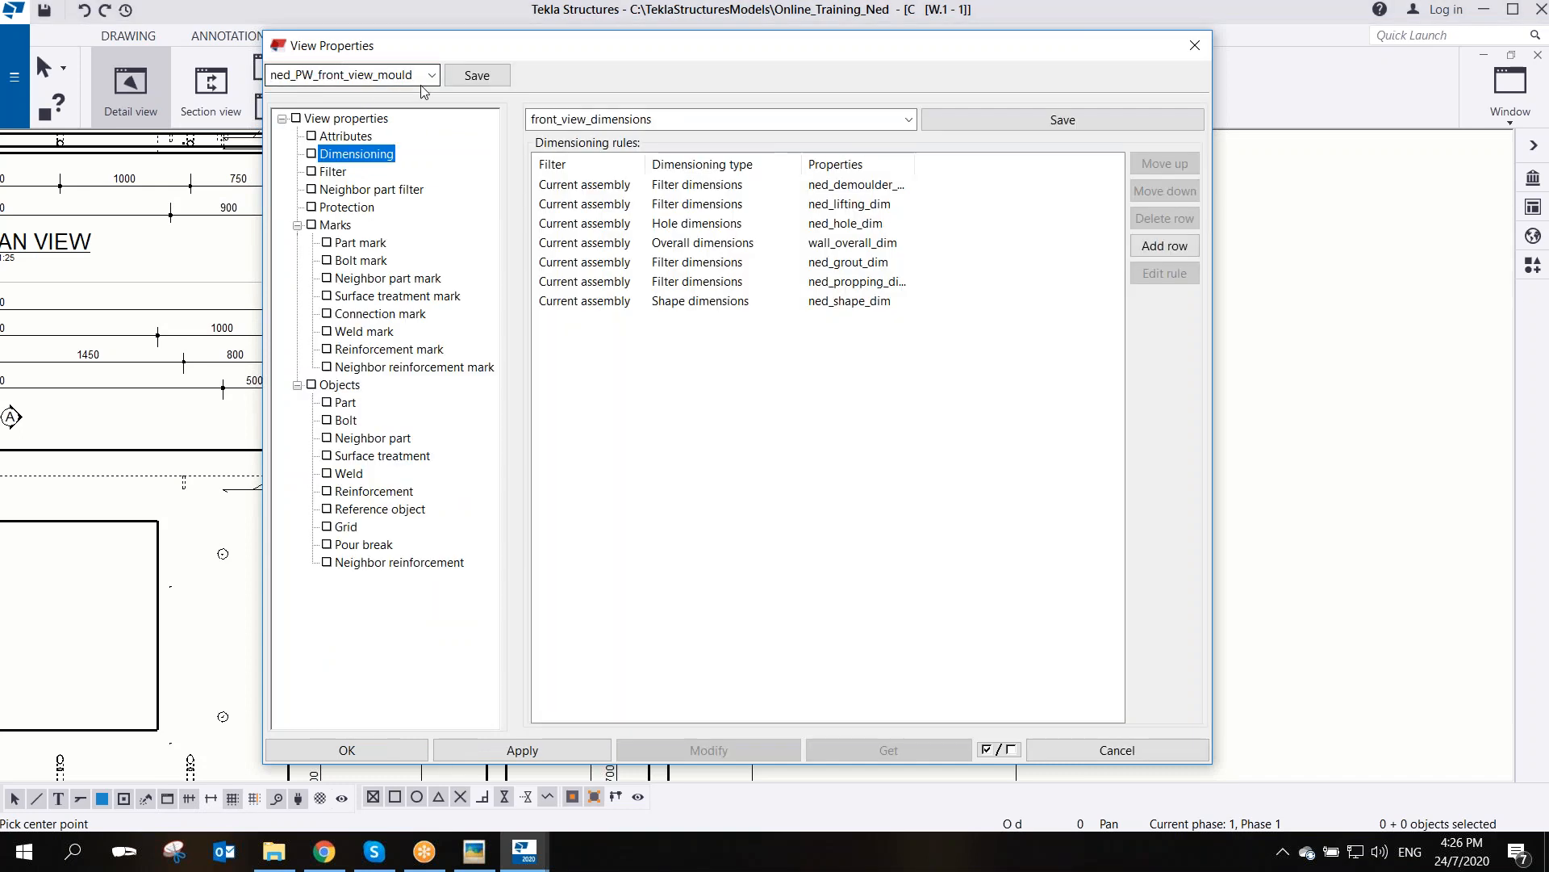
pyautogui.click(432, 76)
pyautogui.click(358, 466)
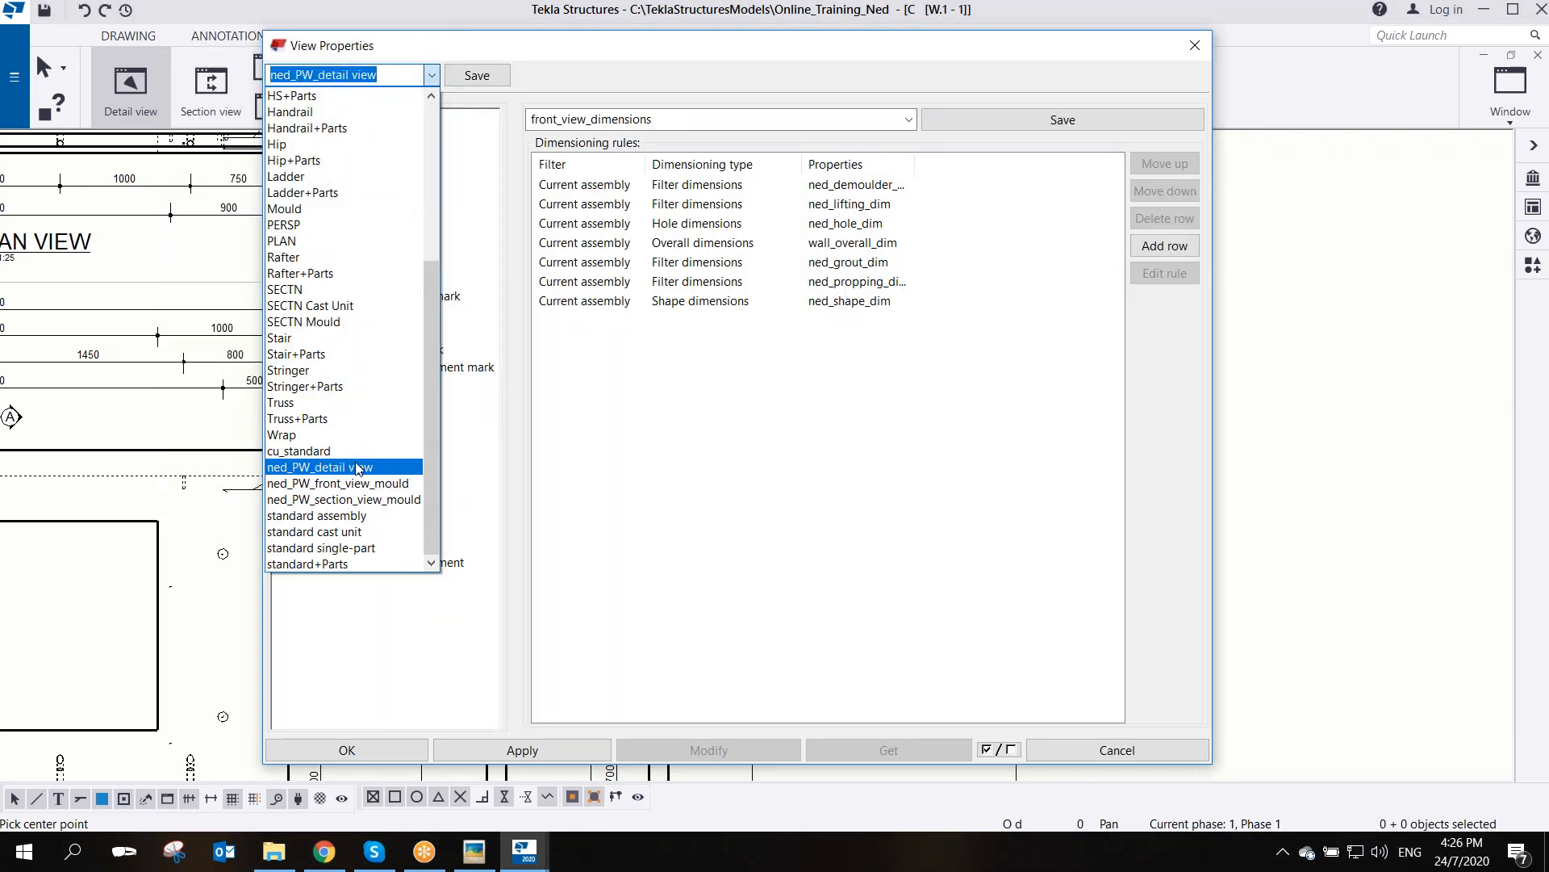
pyautogui.click(482, 748)
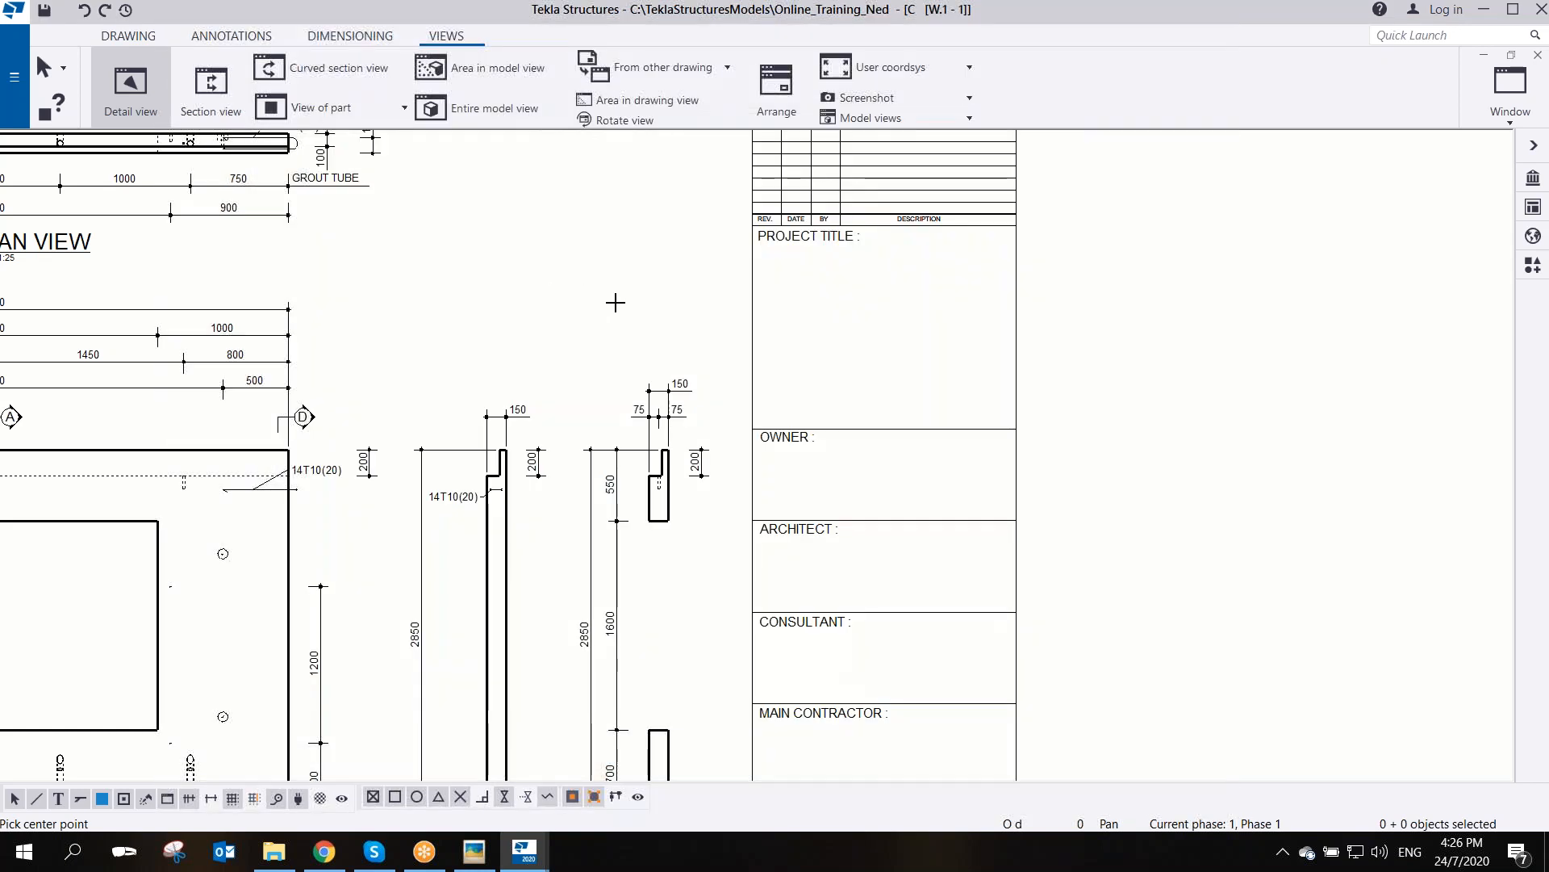
# - Create a circular detail of the stepped upper end of section A and place the detail view above the section views
pyautogui.click(659, 475)
pyautogui.click(613, 403)
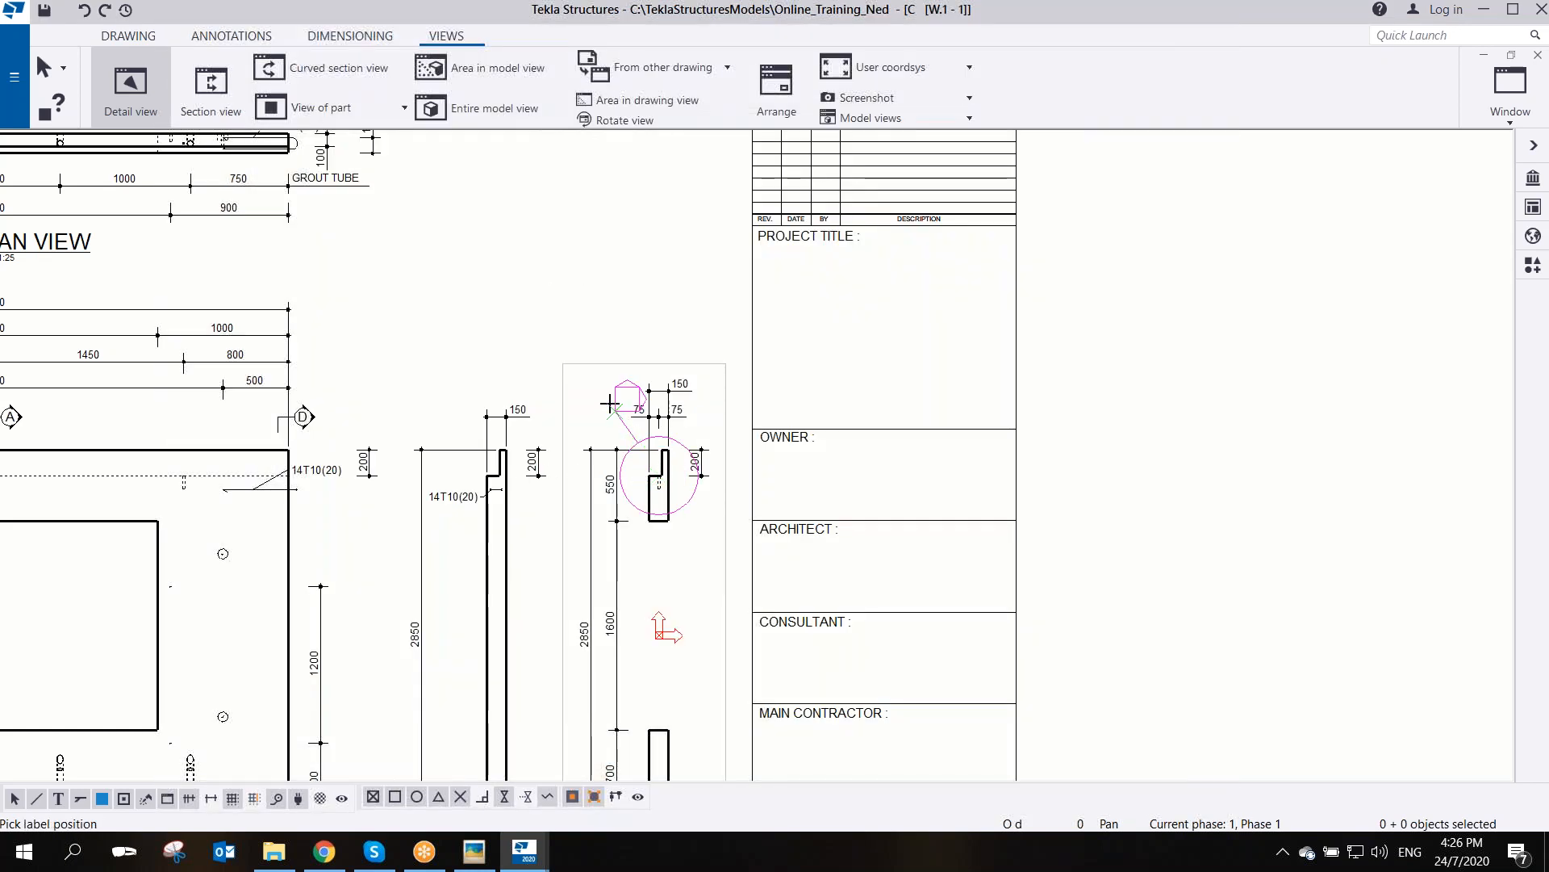
pyautogui.click(543, 364)
pyautogui.scroll(-1, 543, 366)
pyautogui.scroll(-1, 543, 366)
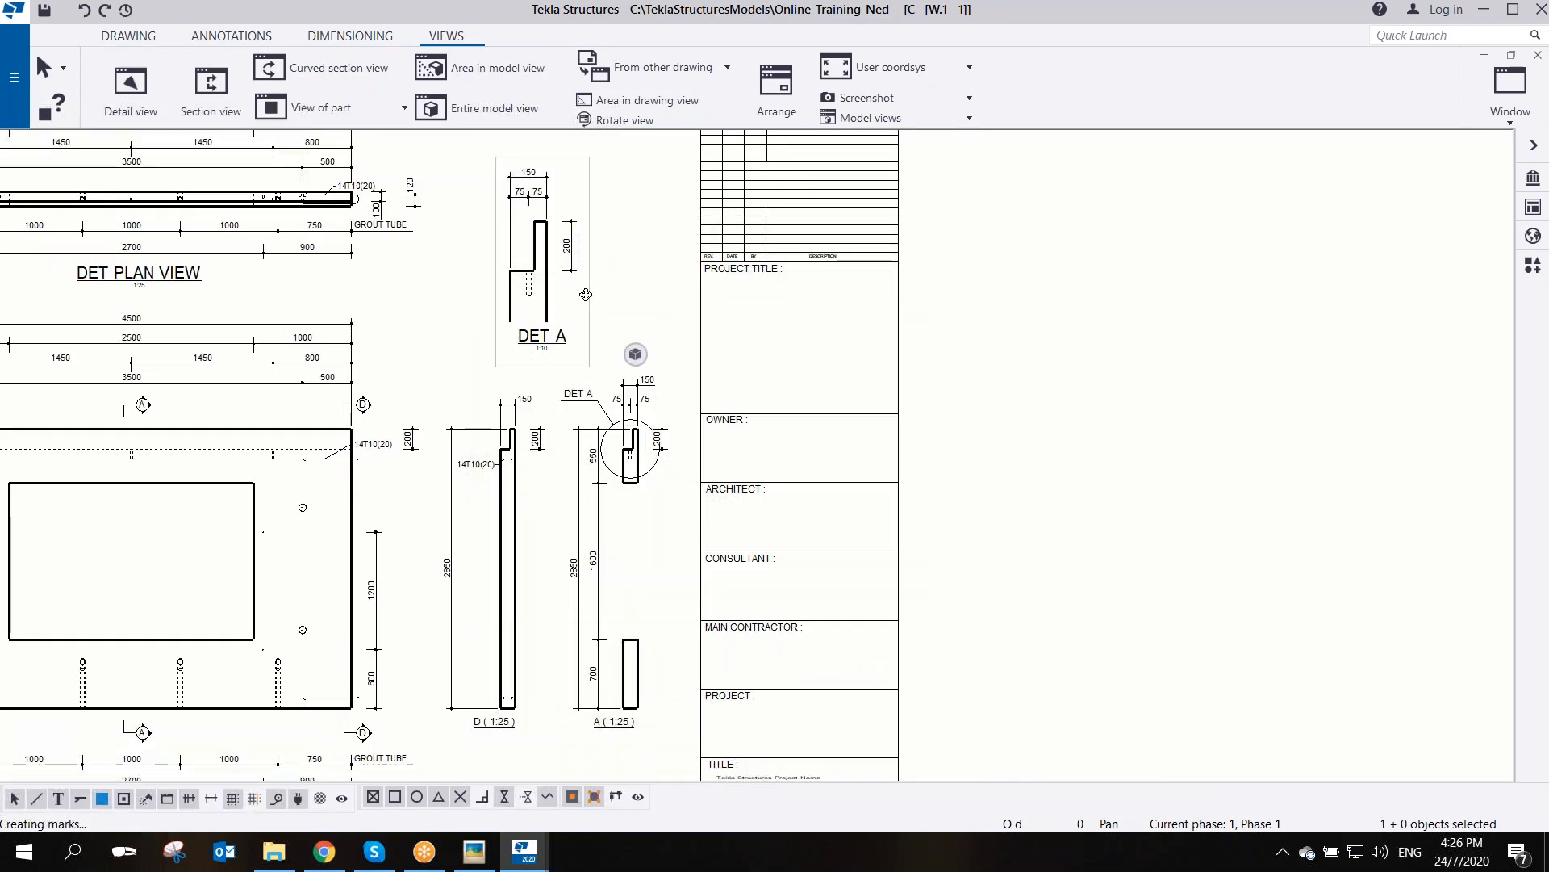
pyautogui.scroll(-2, 632, 345)
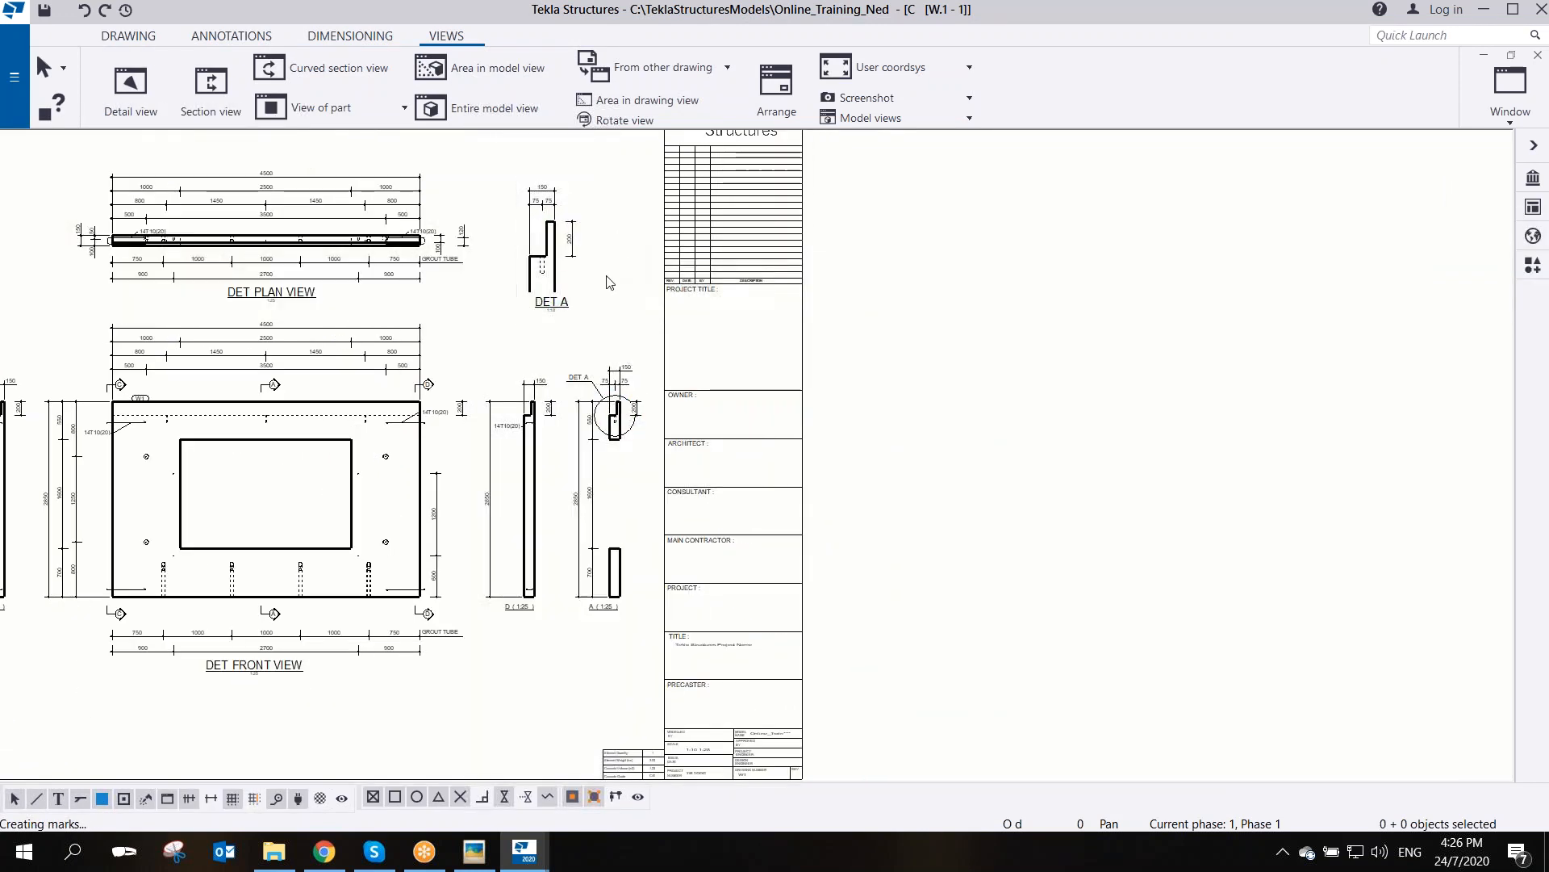
# - Add a bottom view of the wall to the drawing
pyautogui.moveTo(518, 458); pyautogui.dragTo(634, 364, button='middle')
pyautogui.scroll(-2, 634, 365)
pyautogui.moveTo(360, 483); pyautogui.dragTo(501, 454, button='middle')
pyautogui.moveTo(407, 334); pyautogui.dragTo(422, 402, button='middle')
pyautogui.scroll(2, 344, 556)
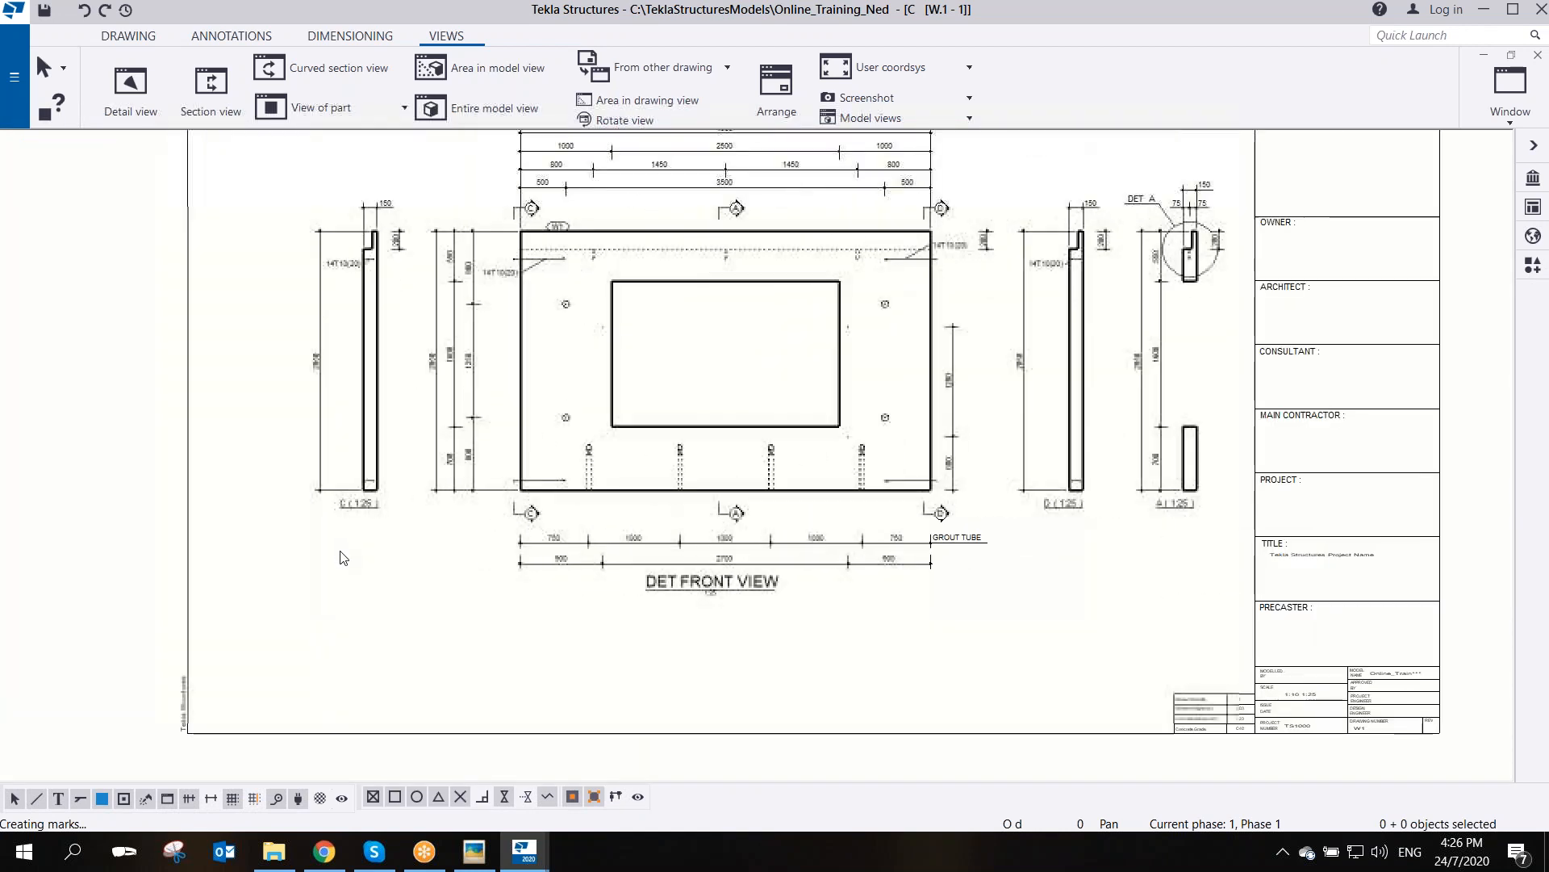
pyautogui.click(405, 110)
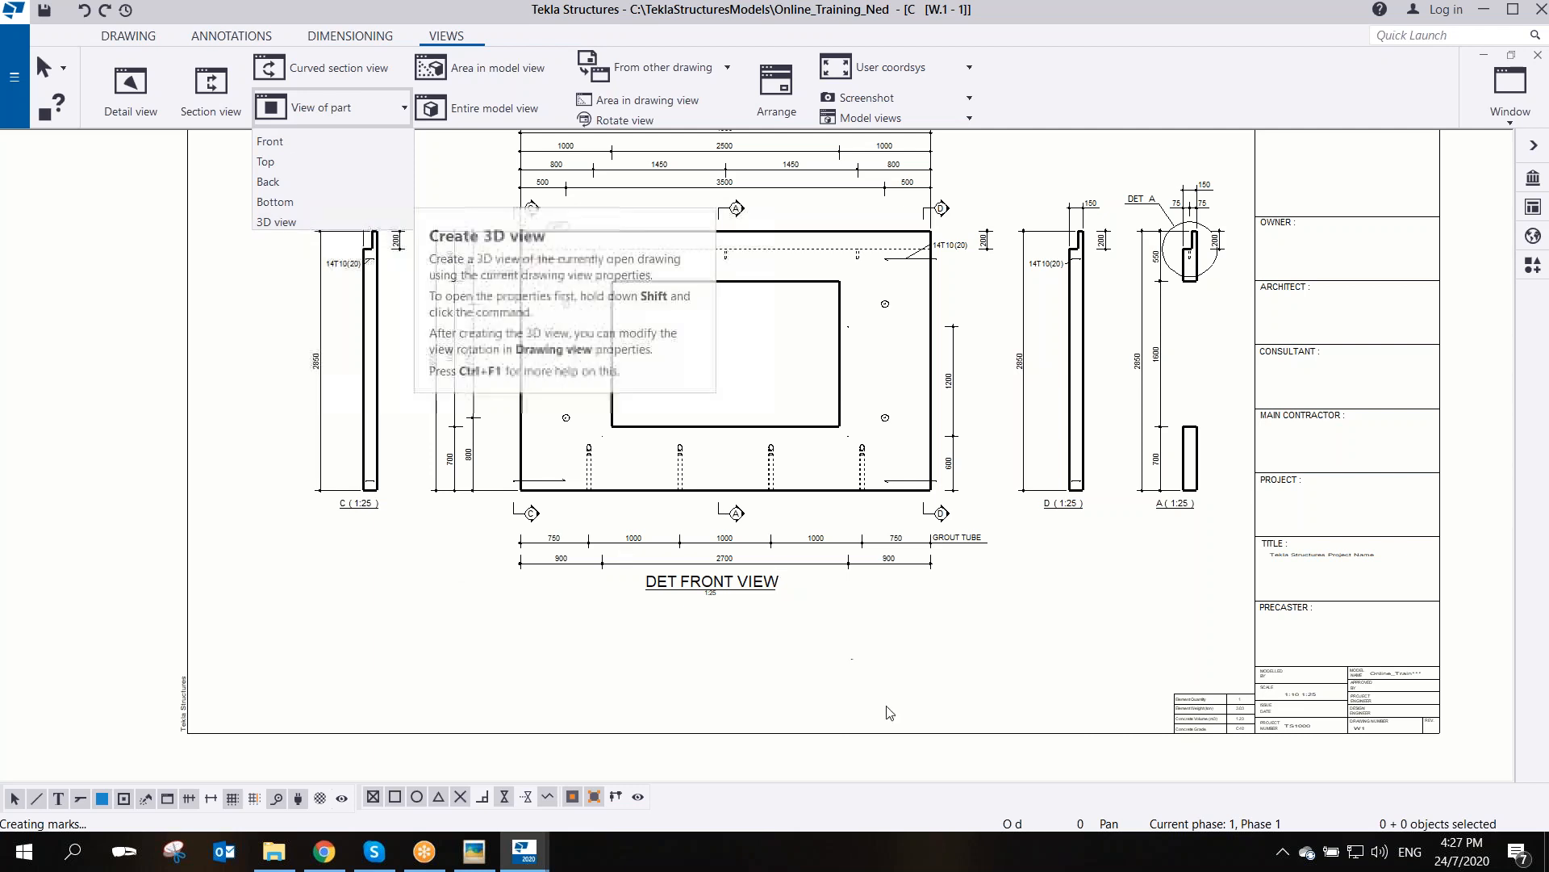
pyautogui.click(271, 203)
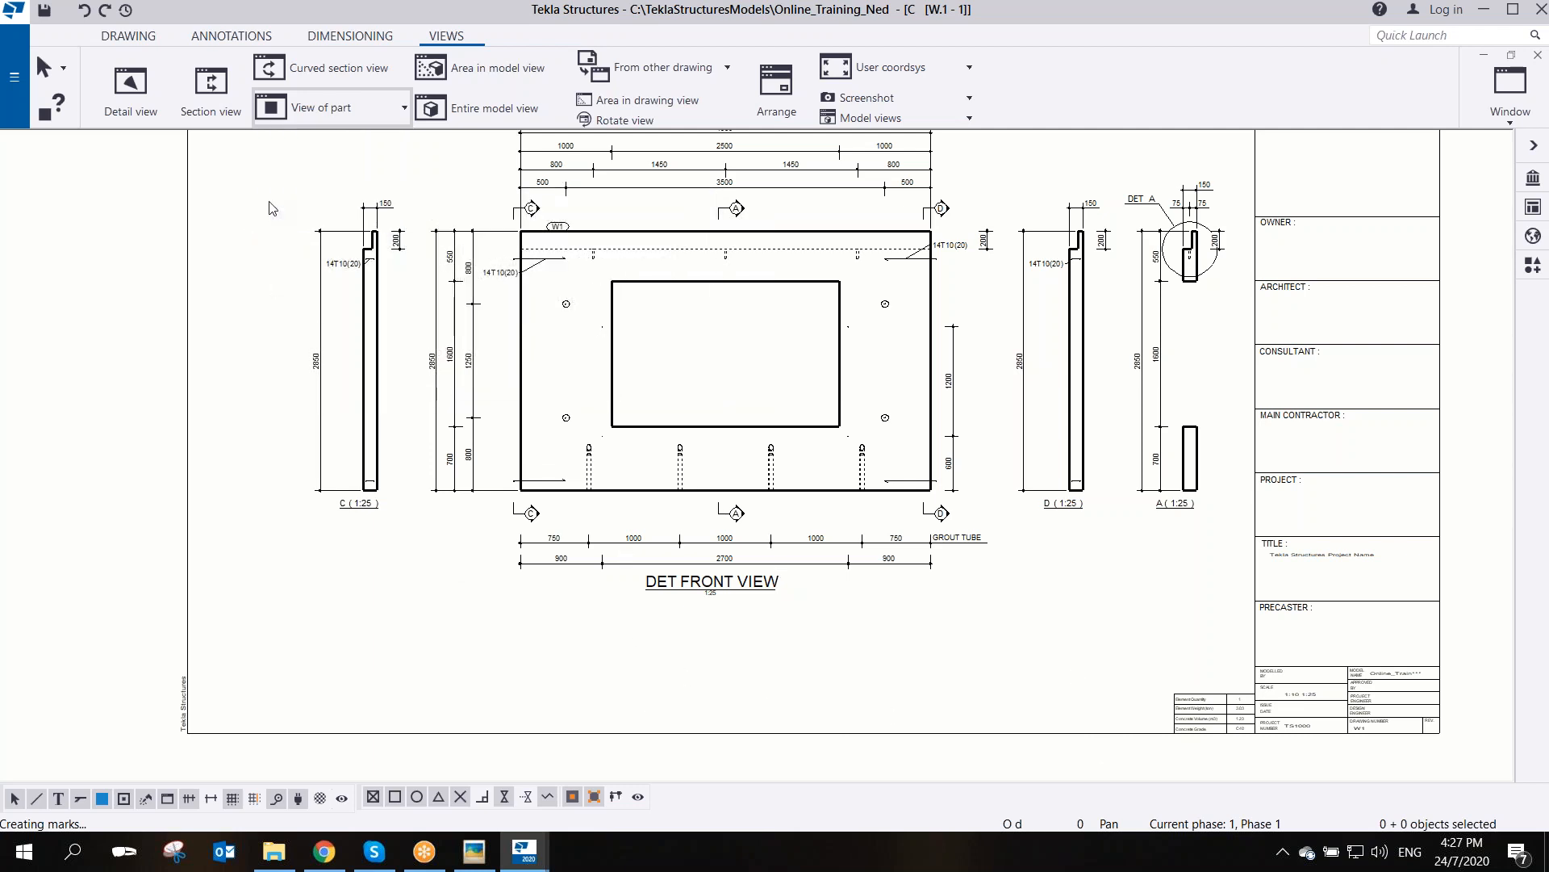
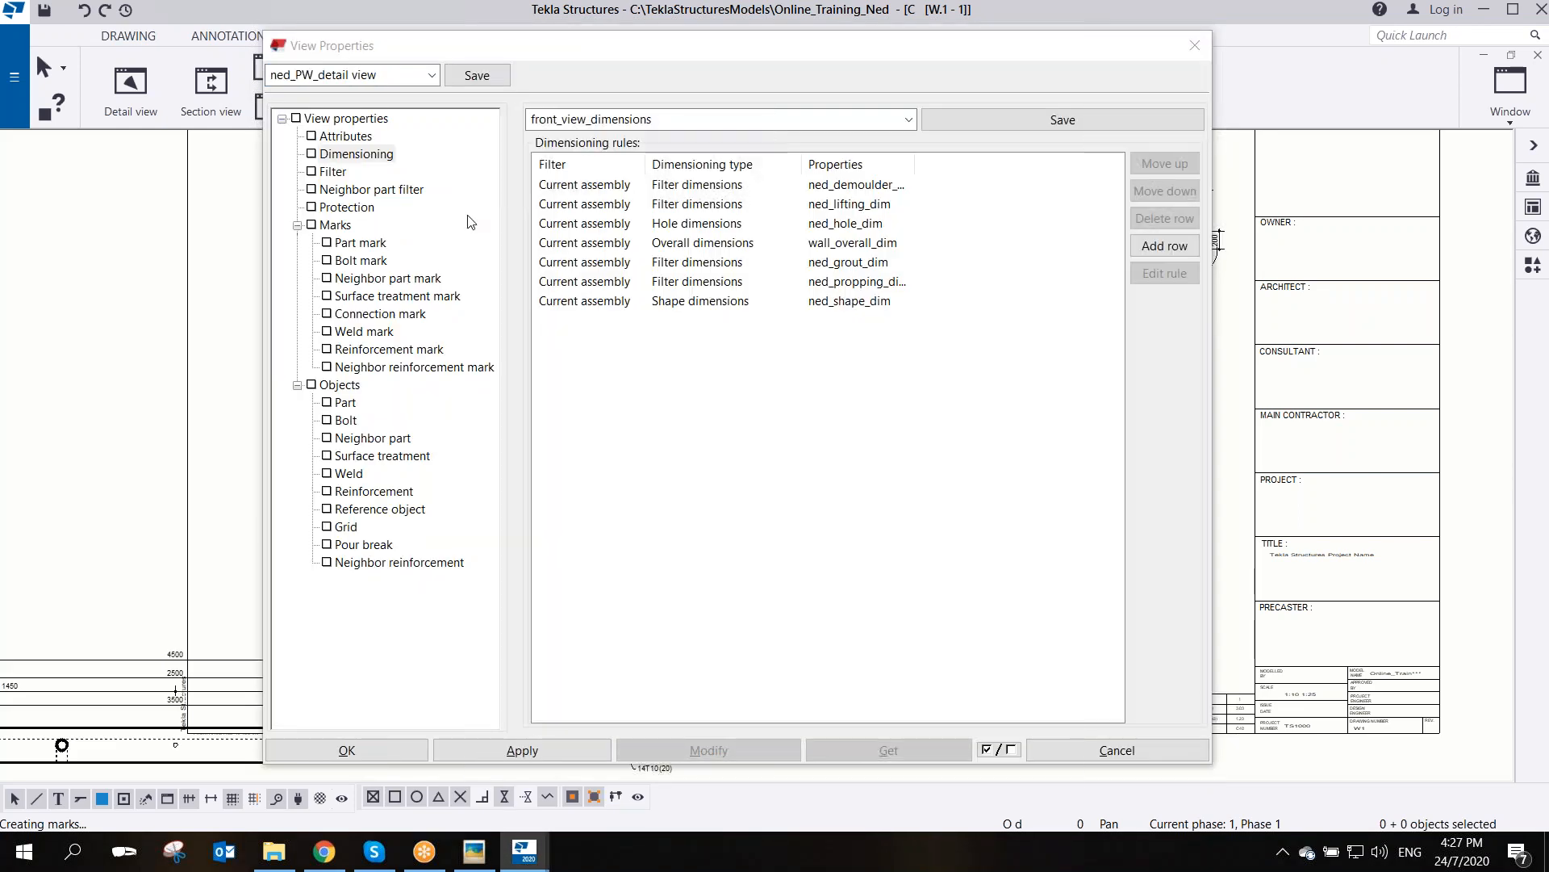
pyautogui.click(432, 74)
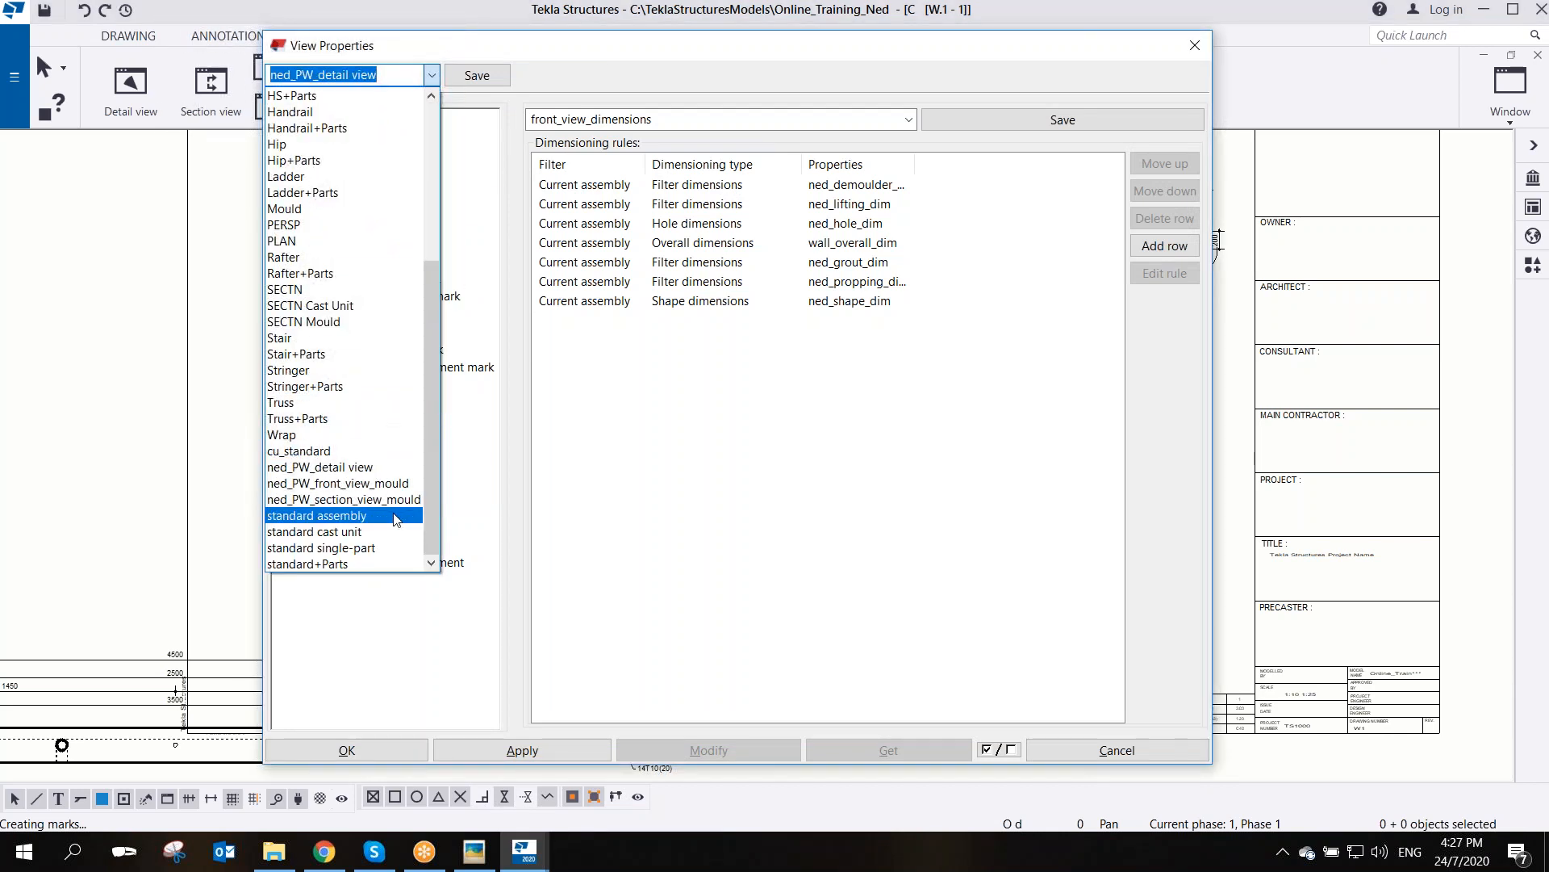
pyautogui.click(1088, 61)
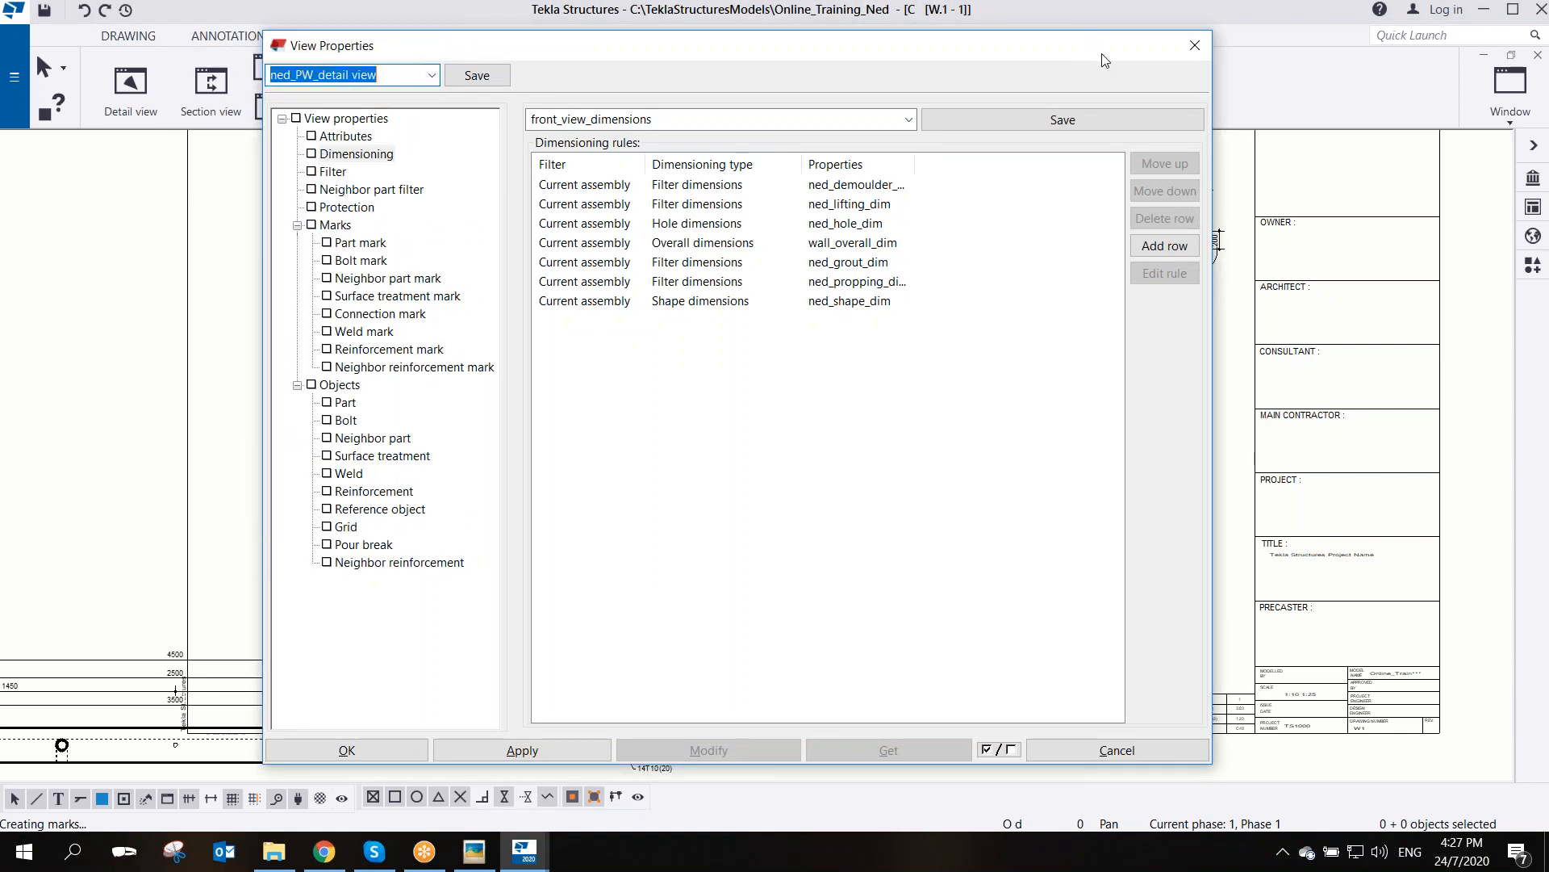
pyautogui.moveTo(1107, 61); pyautogui.dragTo(918, 80)
pyautogui.click(1004, 71)
# - Delete the bottom view of the wall lying across the lower edge of the drawing sheet
pyautogui.scroll(-3, 833, 327)
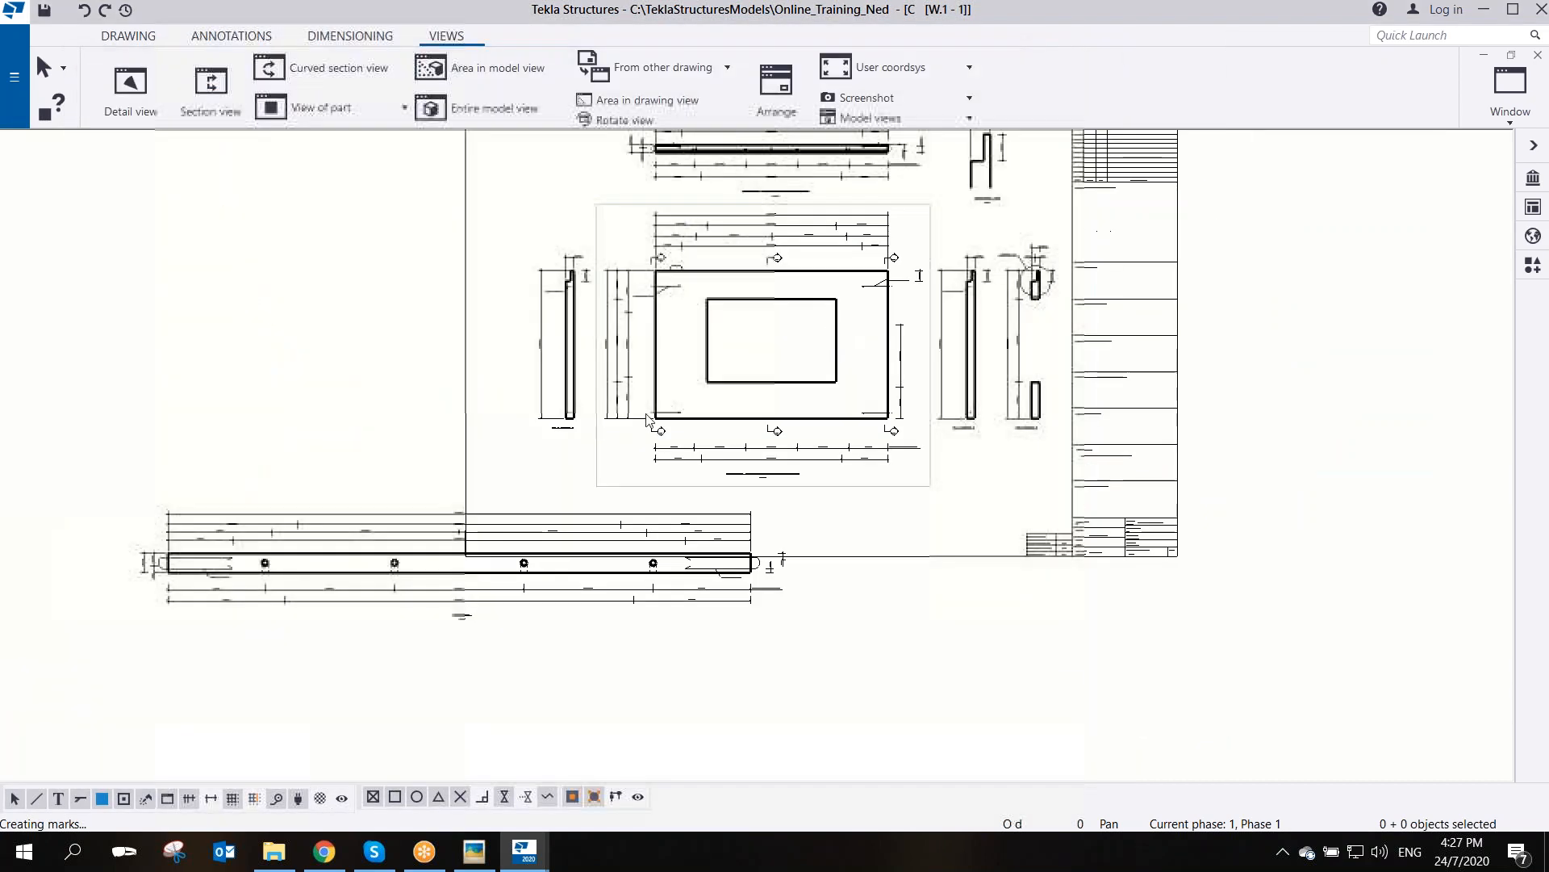
pyautogui.scroll(2, 539, 576)
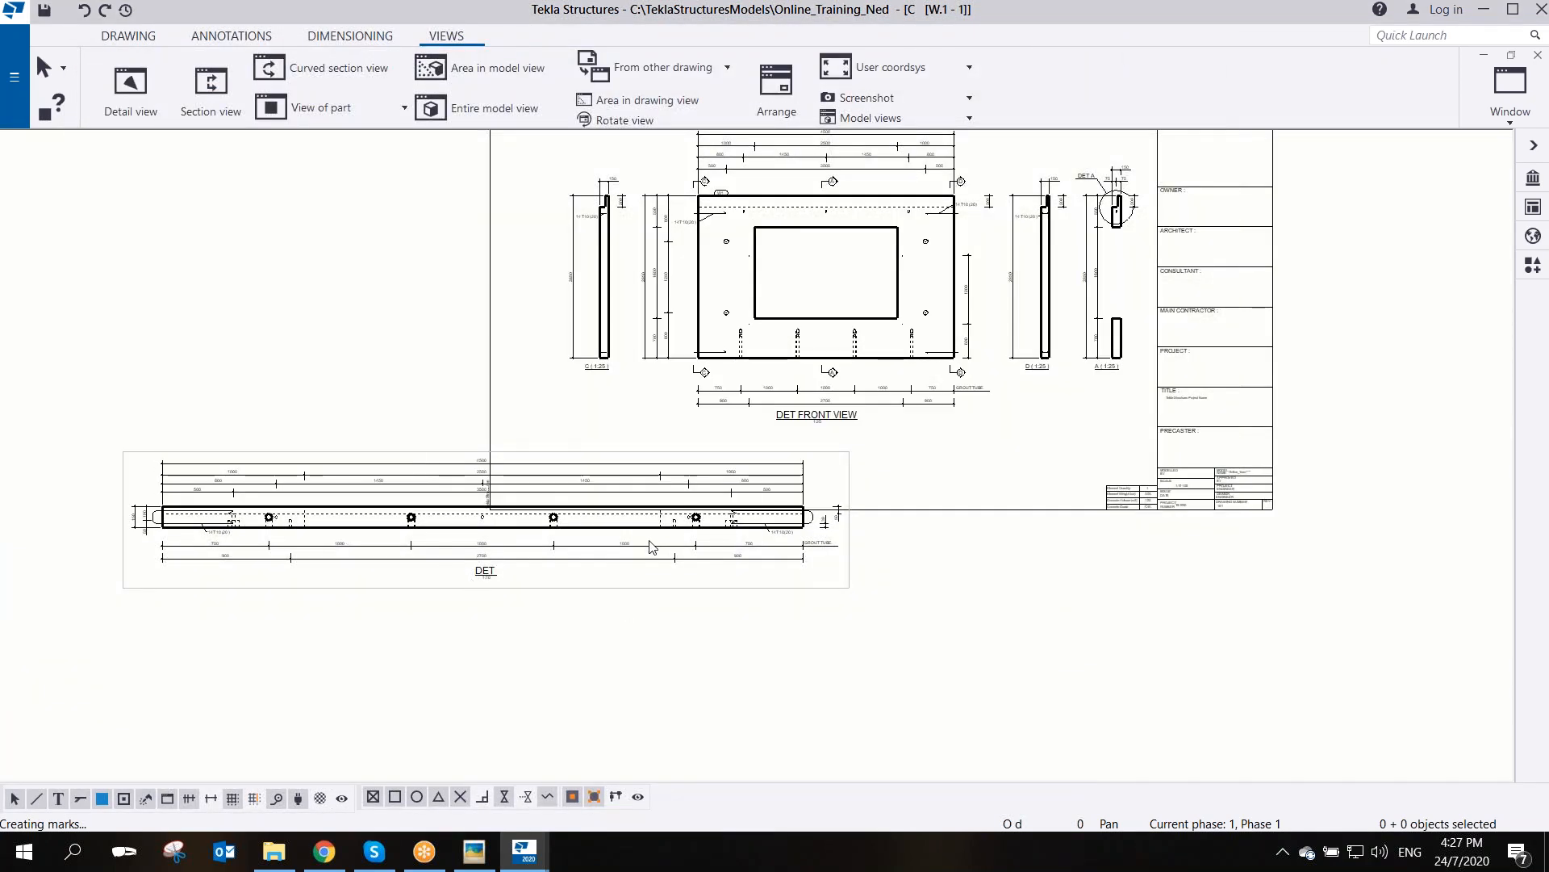
pyautogui.click(648, 593)
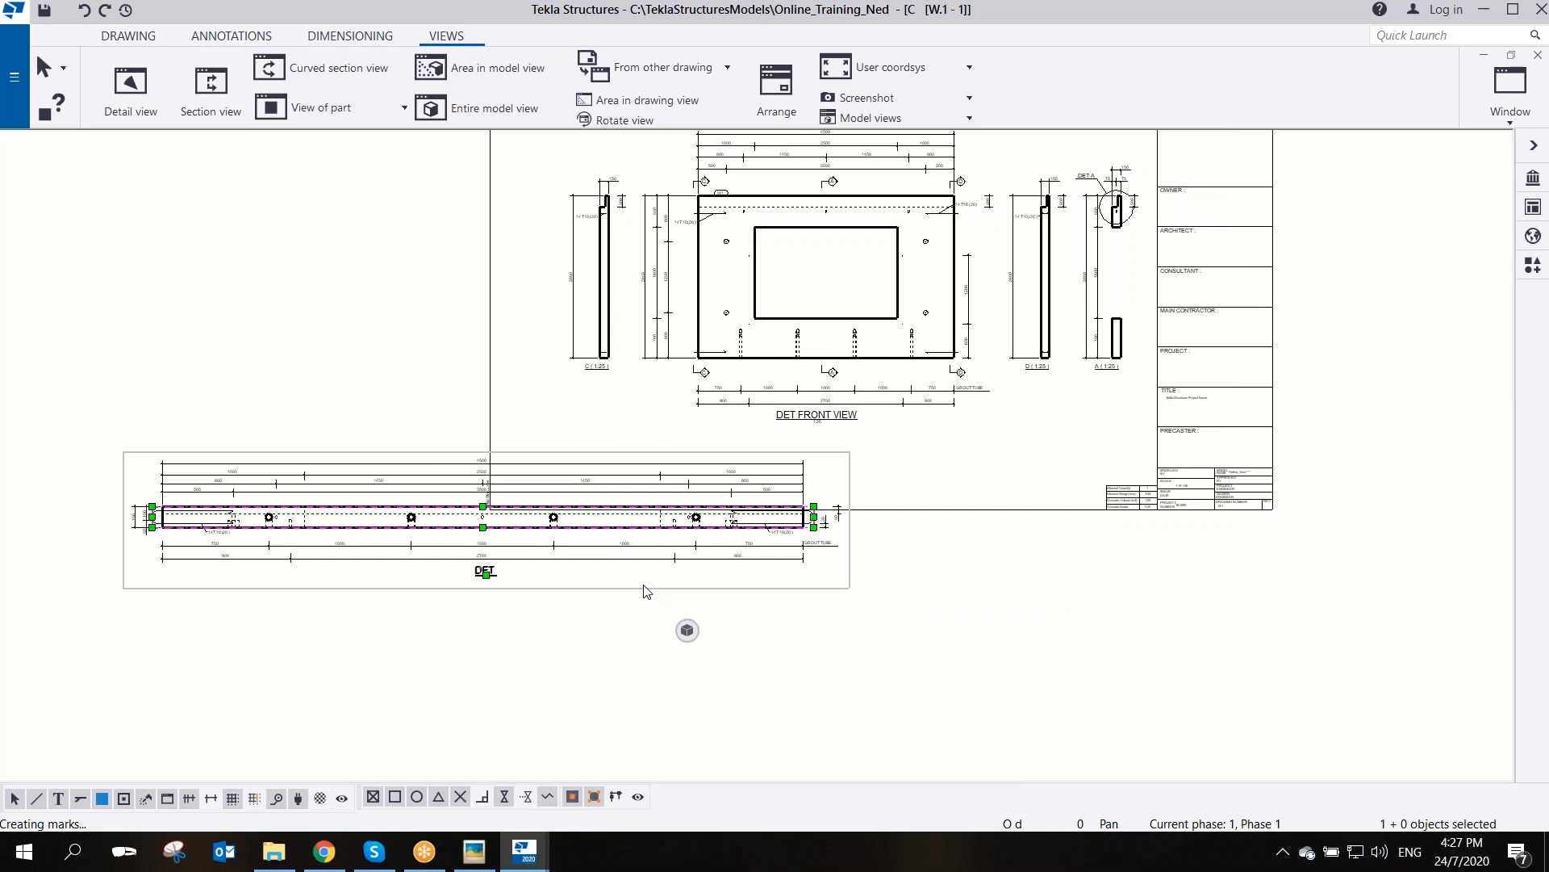
pyautogui.press('Delete')
# - Add a 3D view of the wall part to the drawing
pyautogui.click(403, 108)
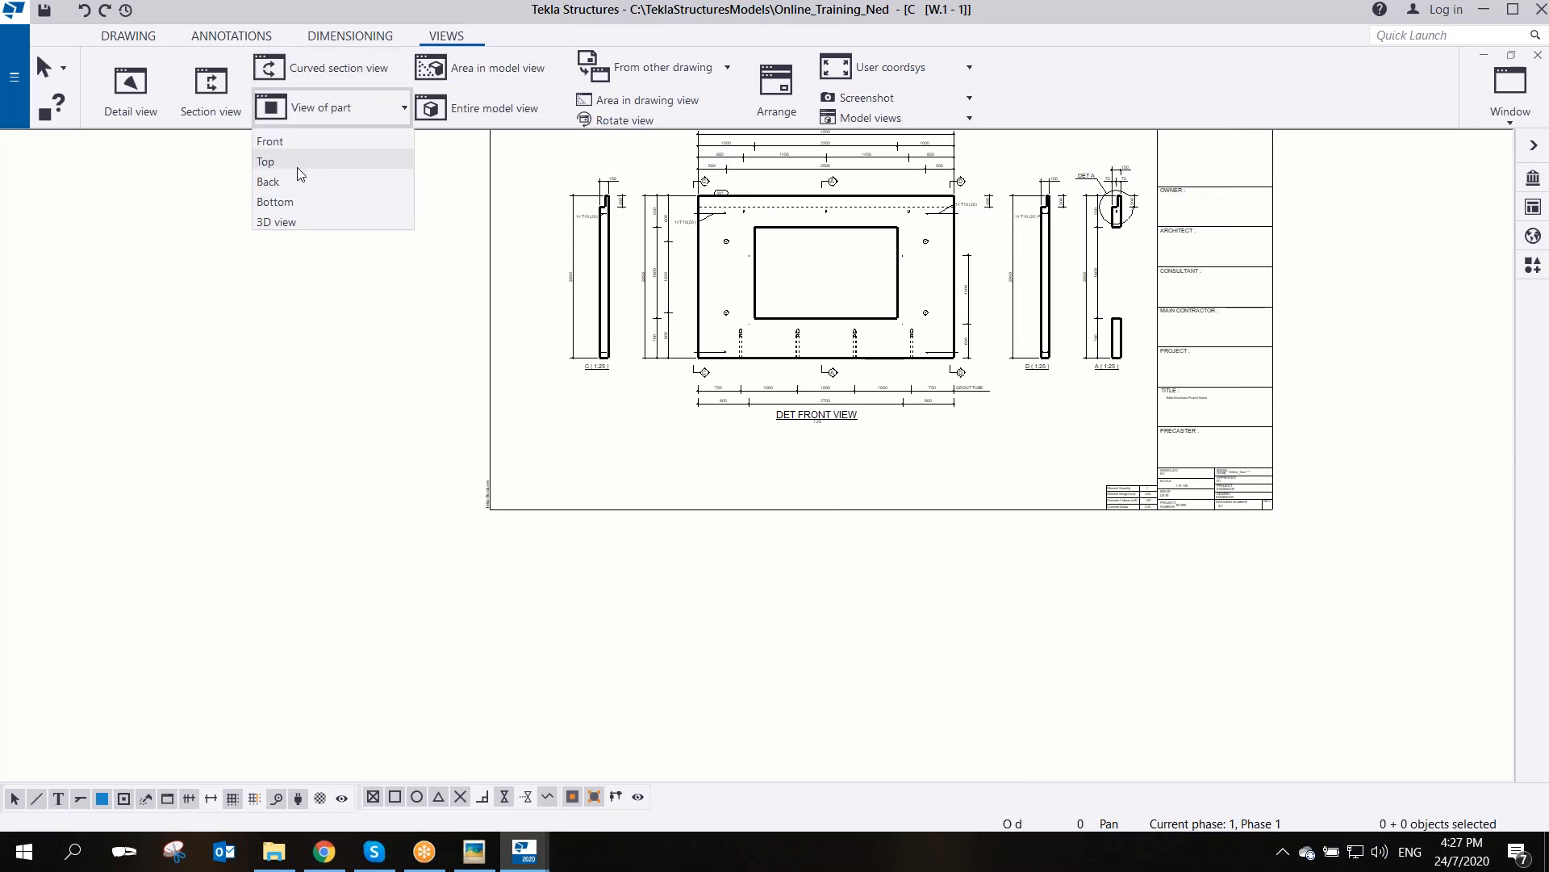
pyautogui.scroll(-2, 732, 219)
pyautogui.scroll(3, 456, 226)
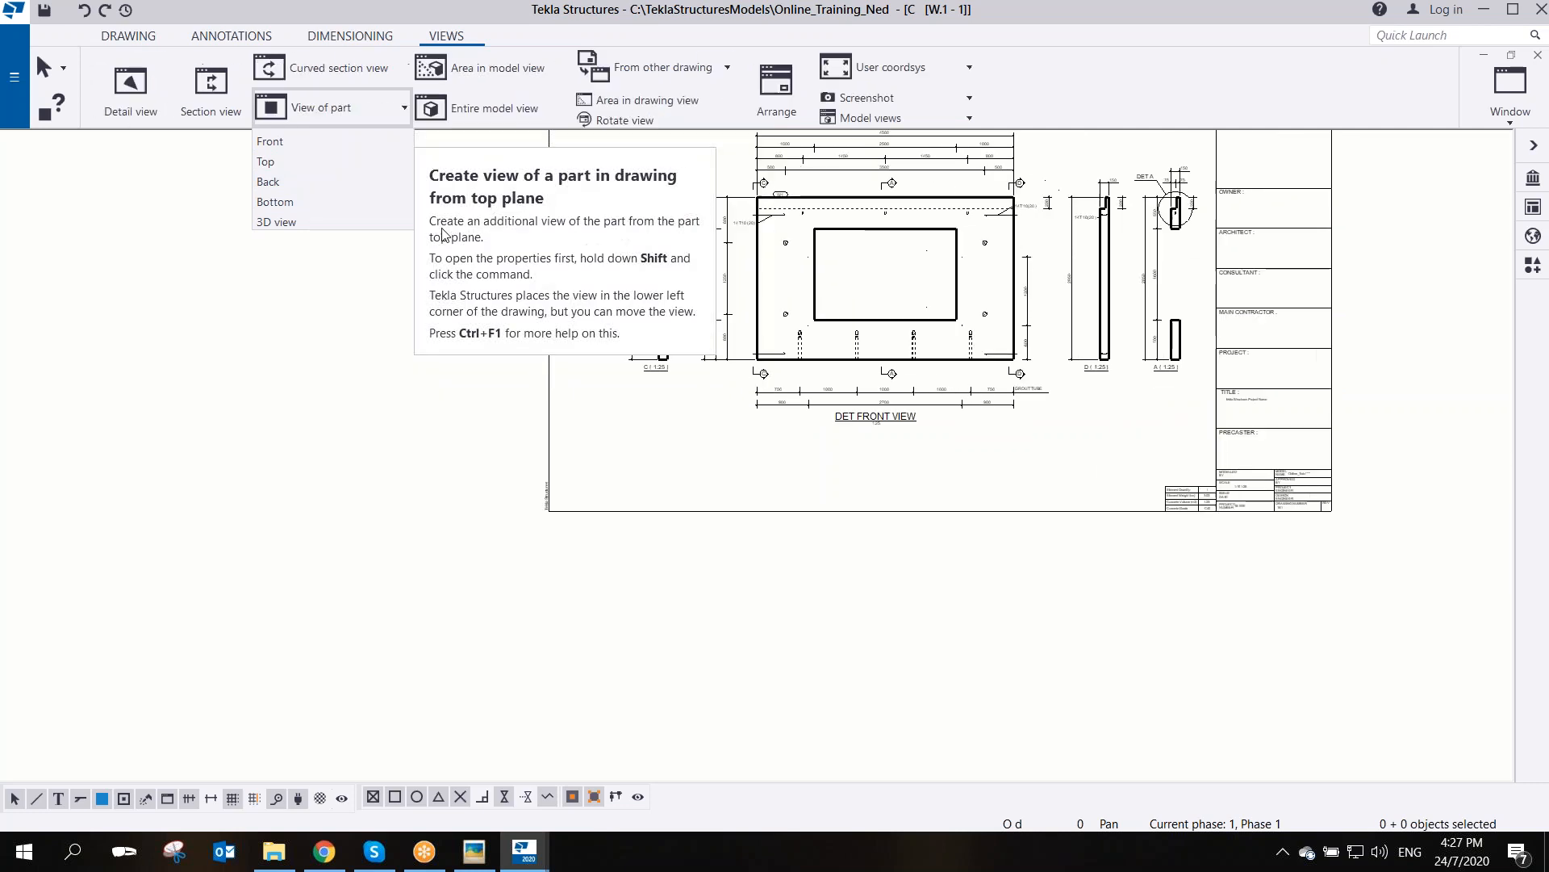
pyautogui.click(289, 292)
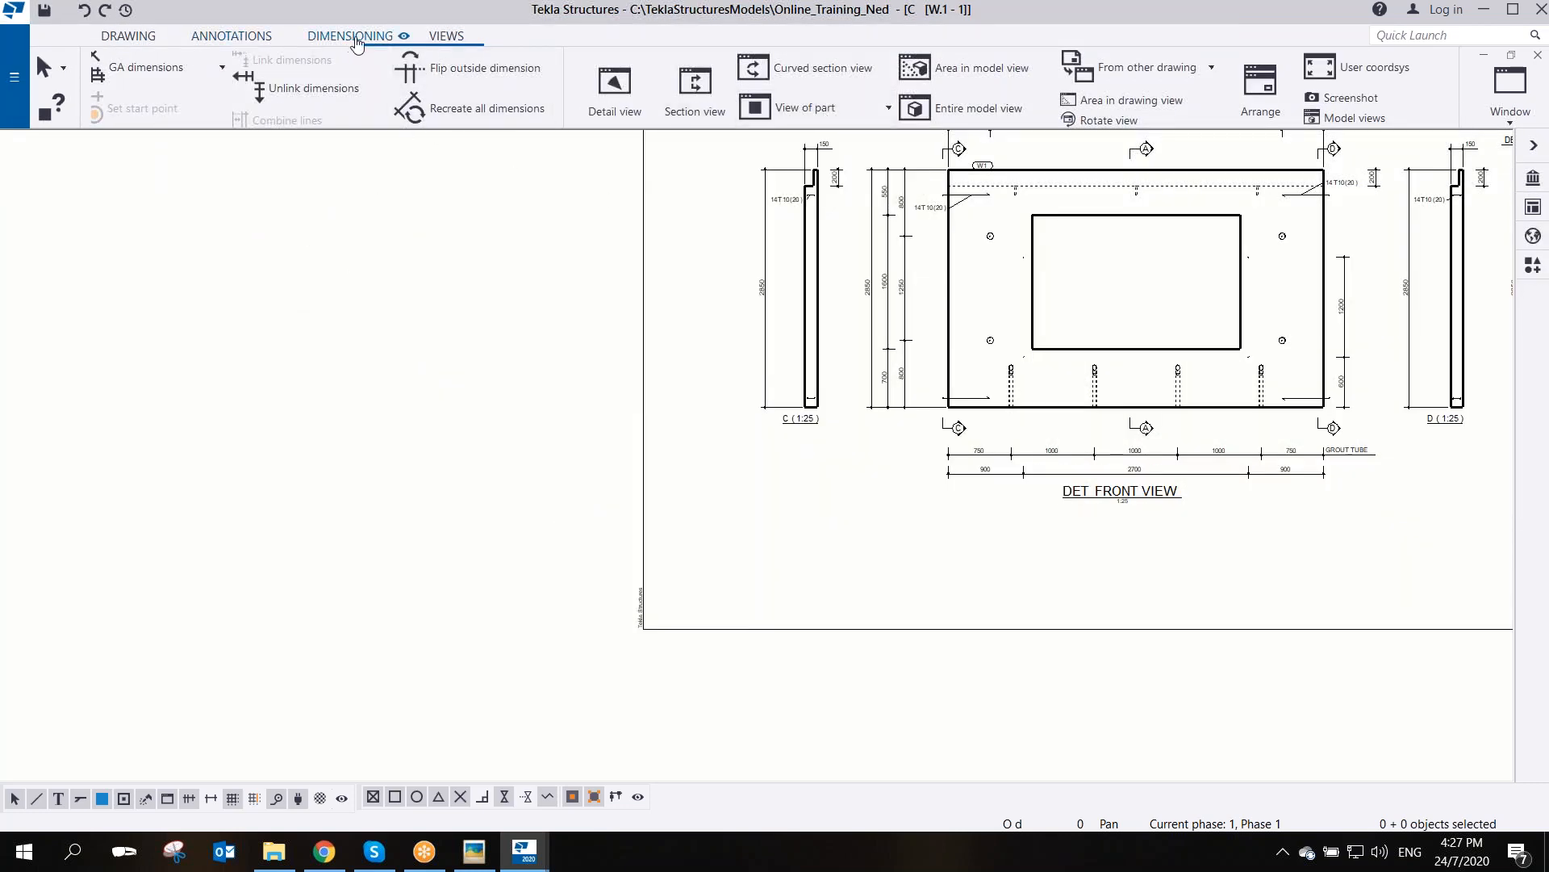
pyautogui.click(446, 41)
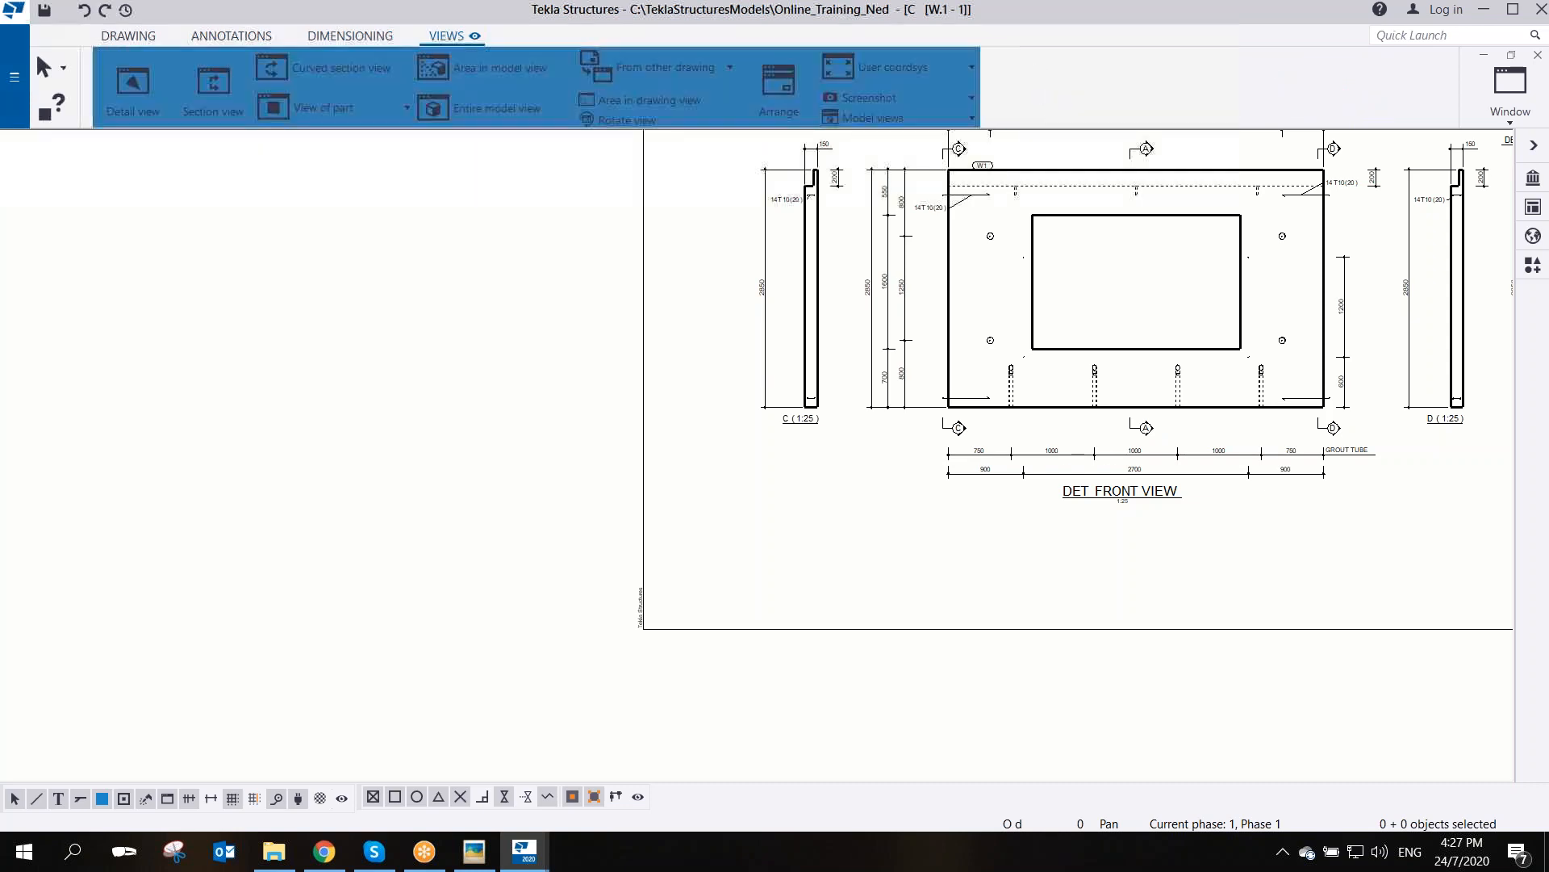
pyautogui.click(402, 109)
pyautogui.click(293, 223)
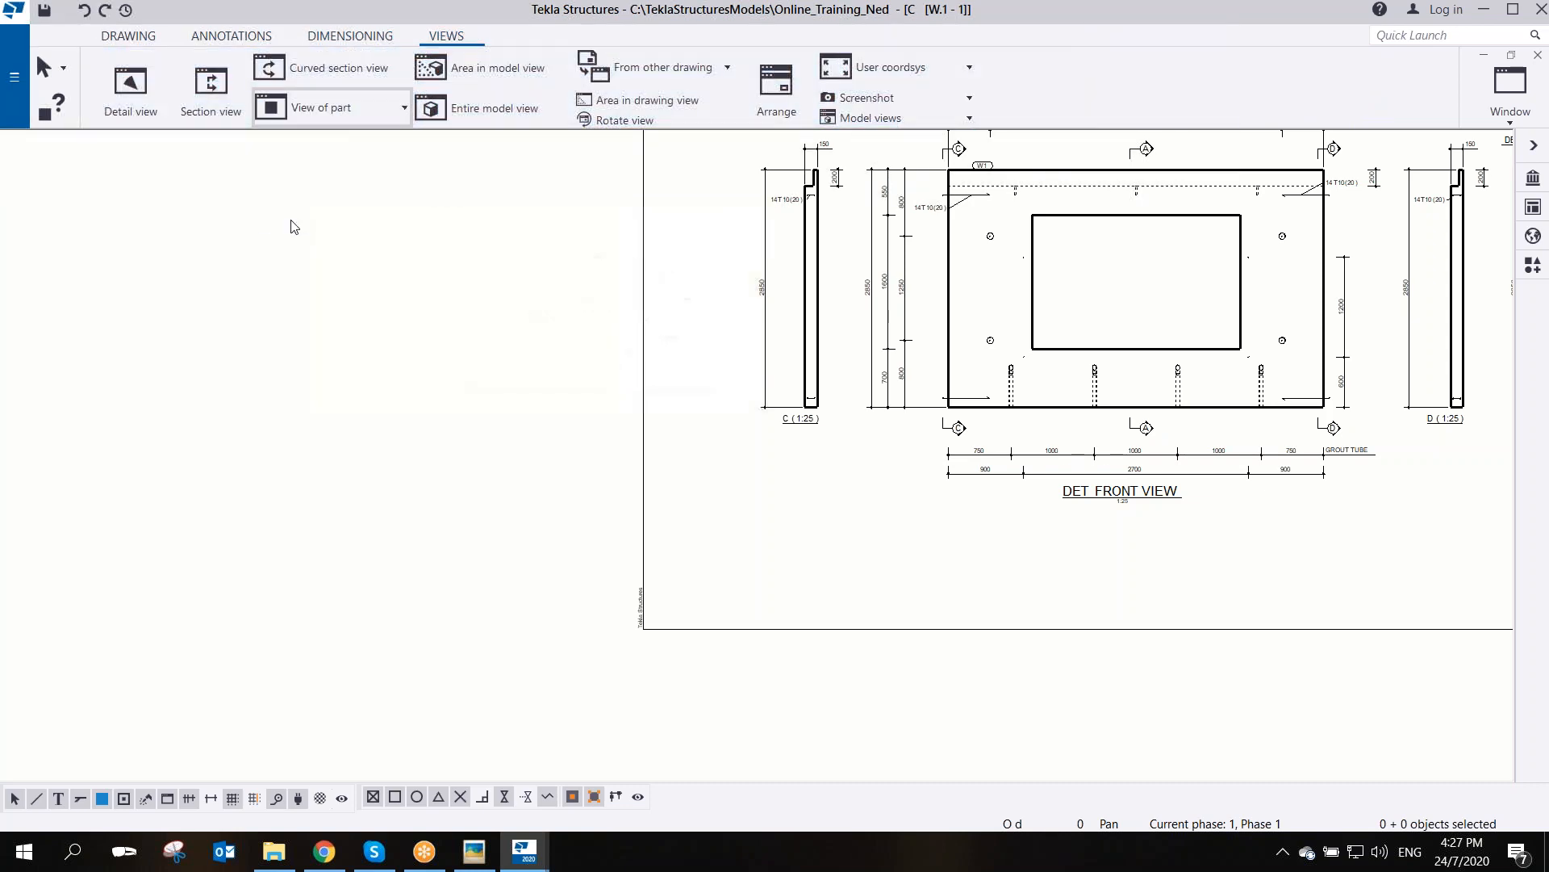
# - Move the 3D view off the existing views into the empty area left of the drawing sheet
pyautogui.scroll(-4, 439, 477)
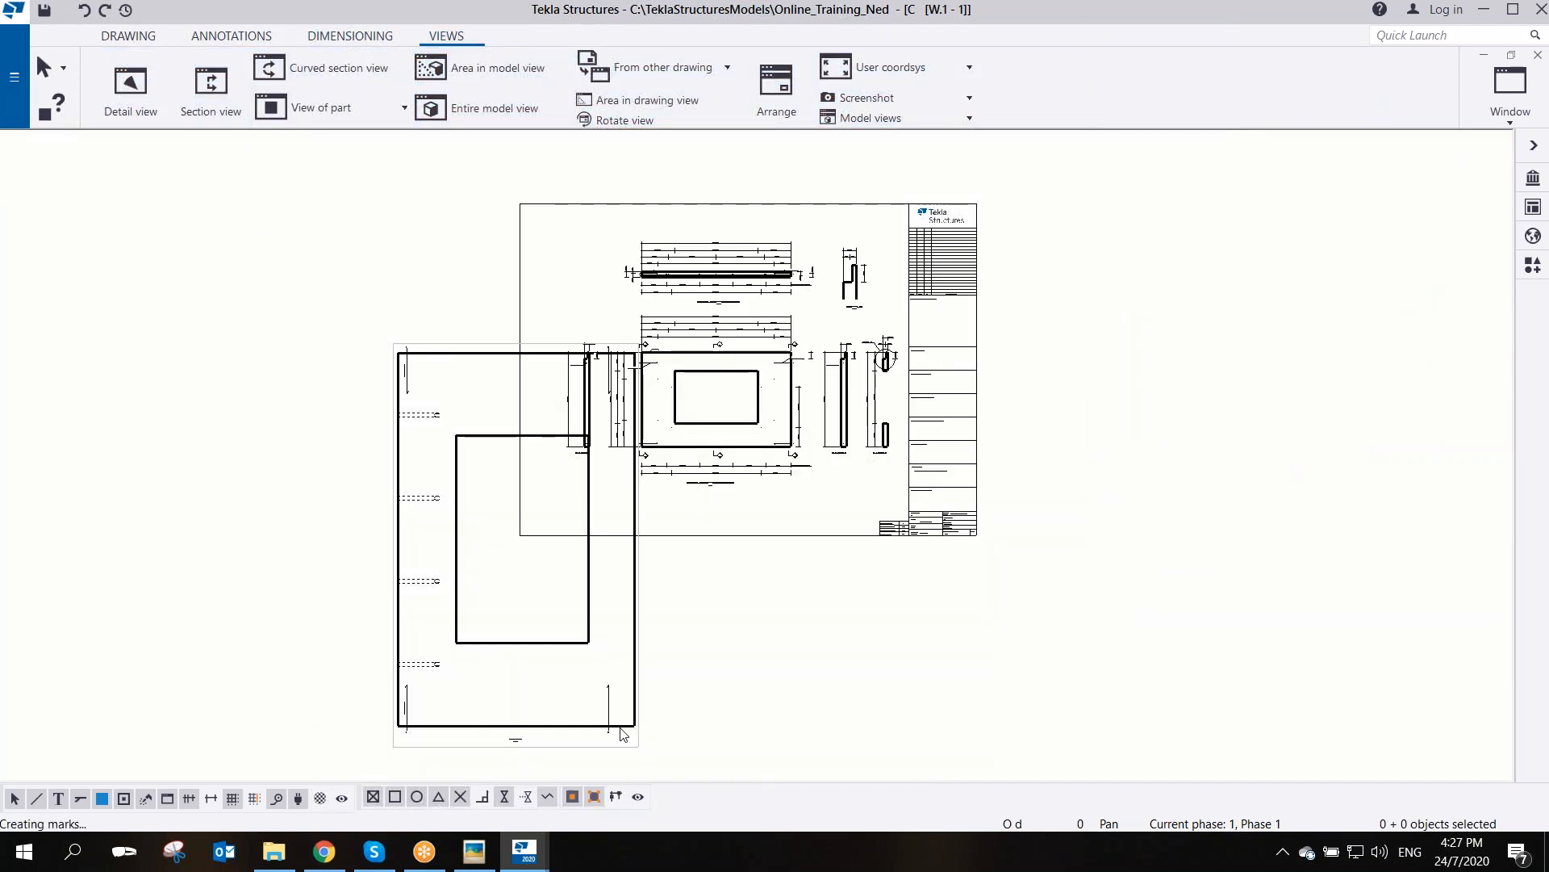
pyautogui.click(602, 749)
pyautogui.moveTo(599, 750); pyautogui.dragTo(437, 698)
pyautogui.click(438, 697)
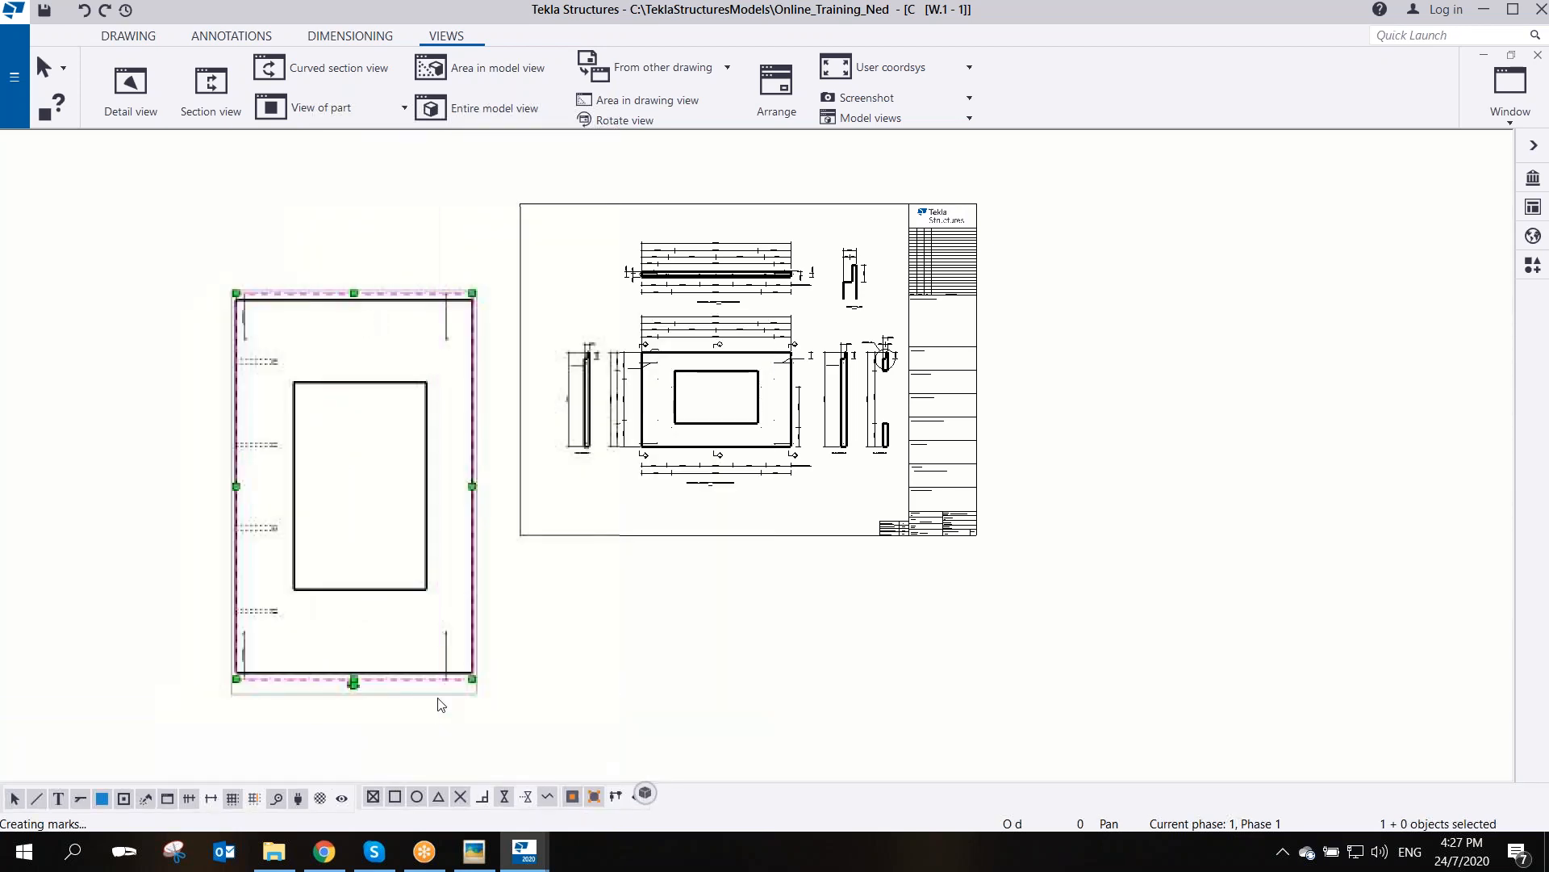
# - Open the 3D view's properties and examine its scale, rotation, size, shortening and label attributes
pyautogui.scroll(2, 440, 702)
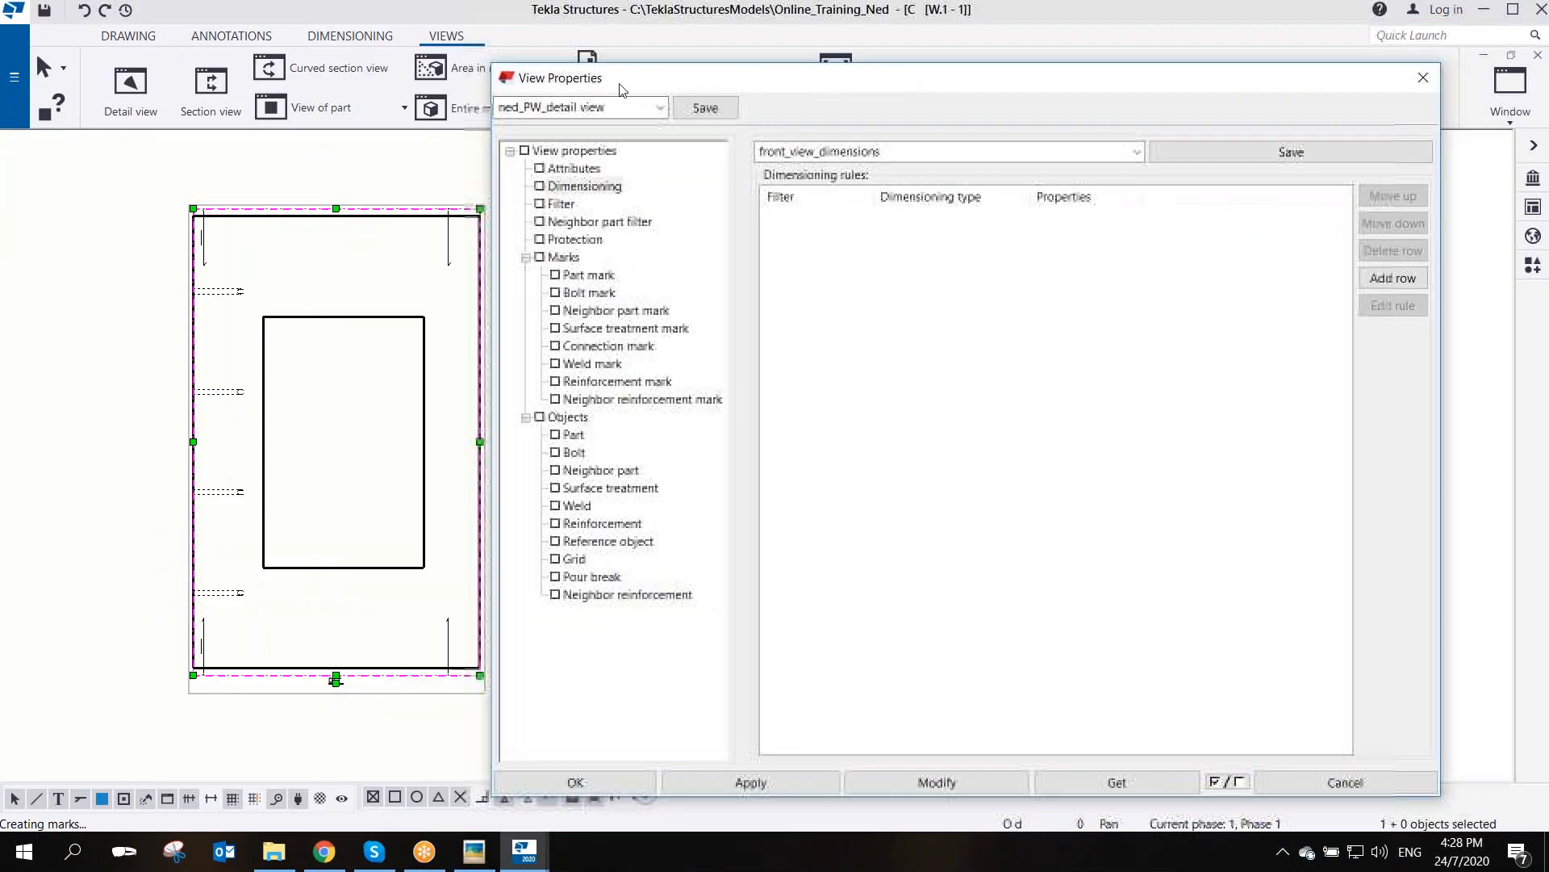
pyautogui.moveTo(424, 325); pyautogui.dragTo(326, 325, button='middle')
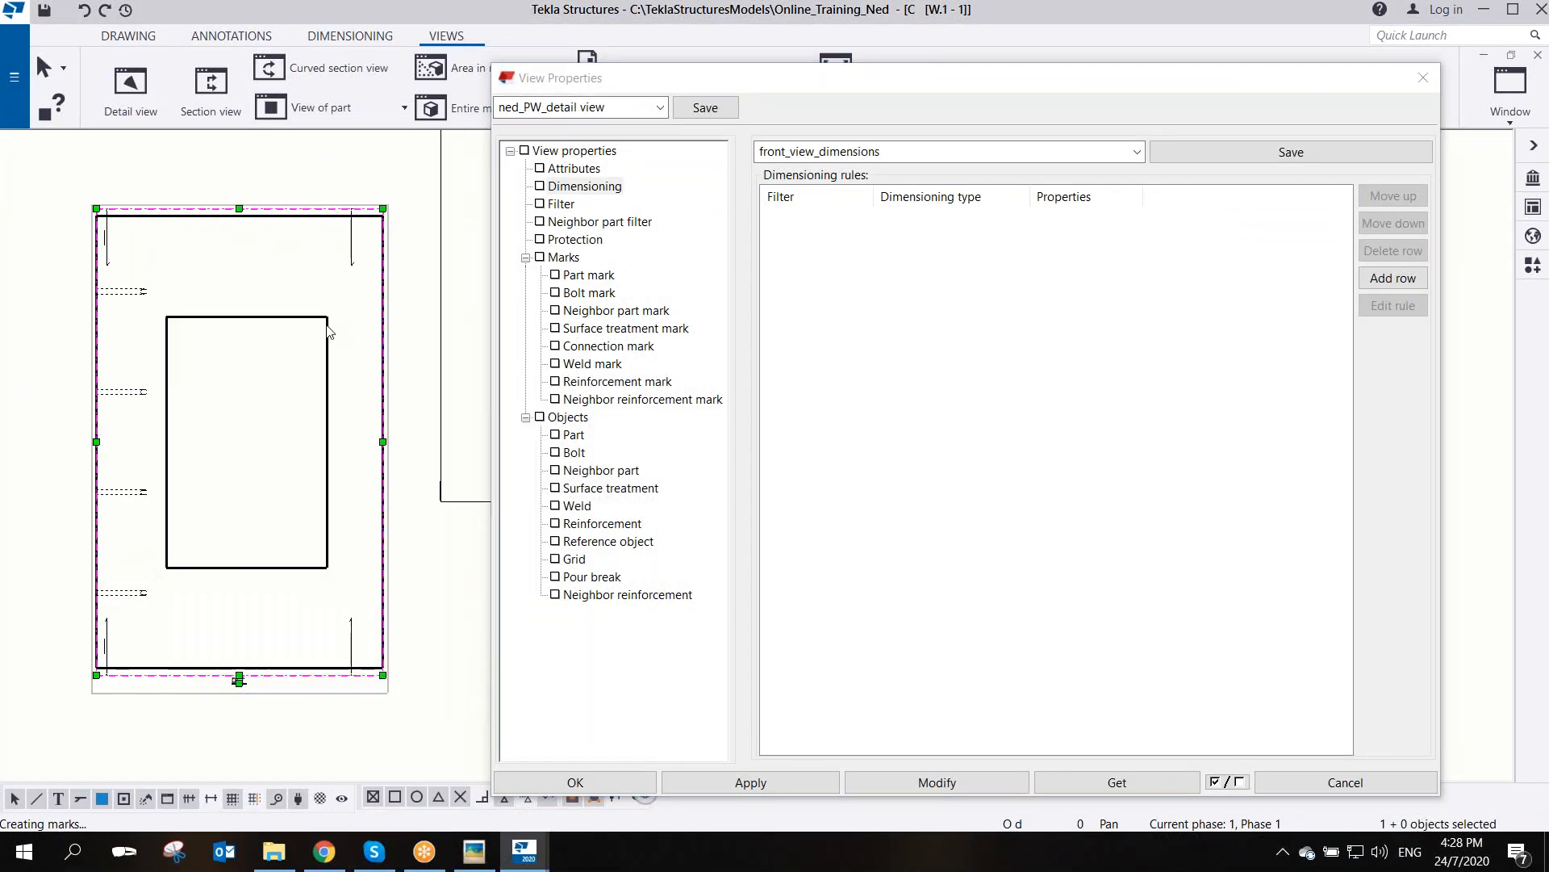
pyautogui.click(582, 169)
pyautogui.moveTo(884, 81); pyautogui.dragTo(676, 49)
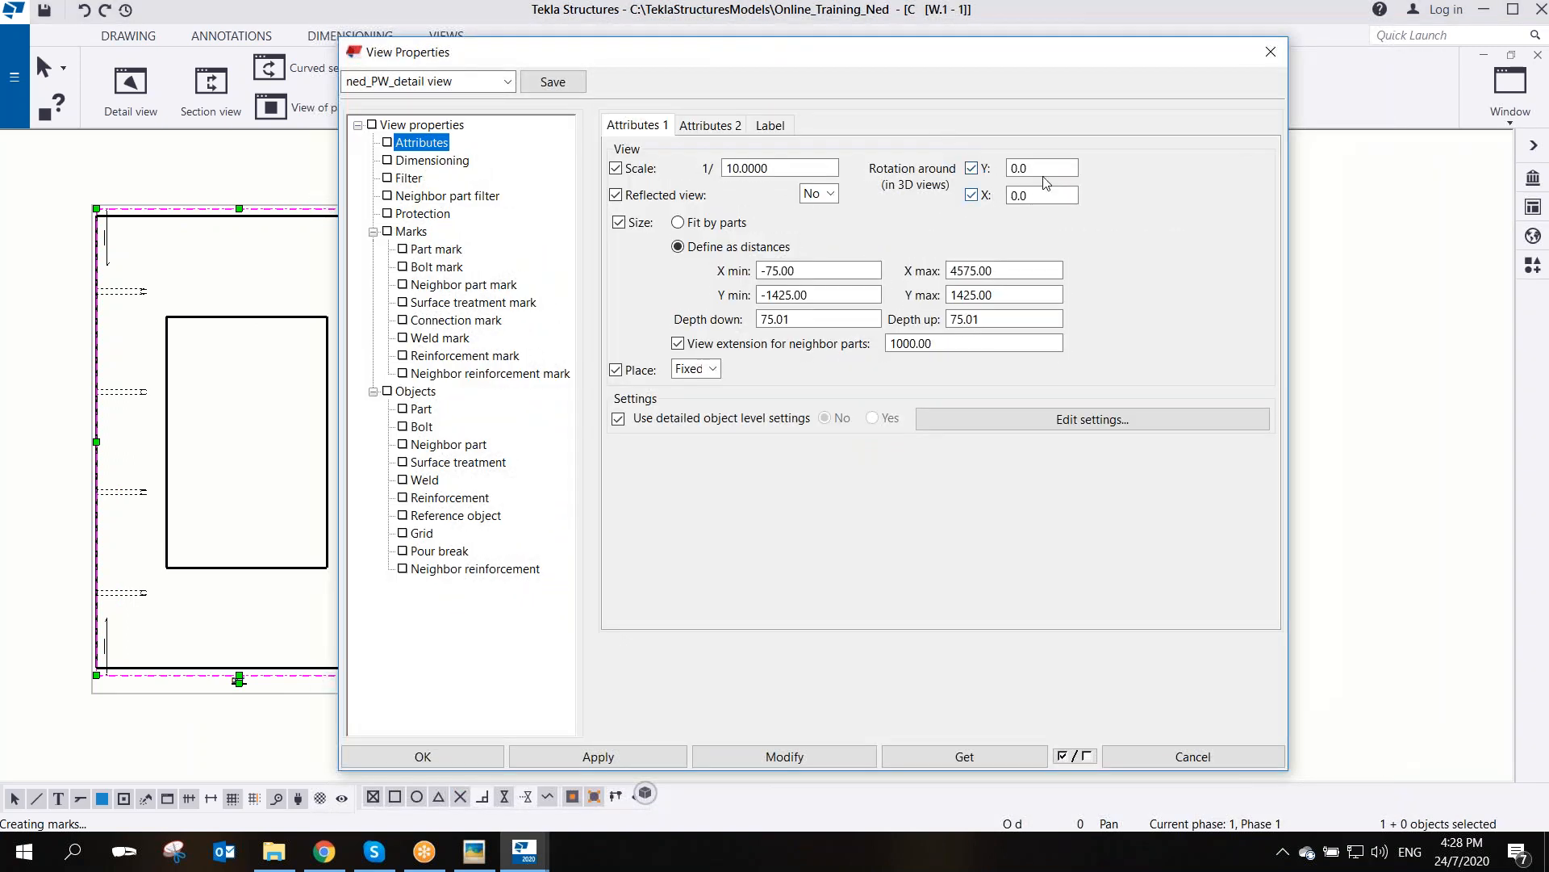
pyautogui.click(738, 127)
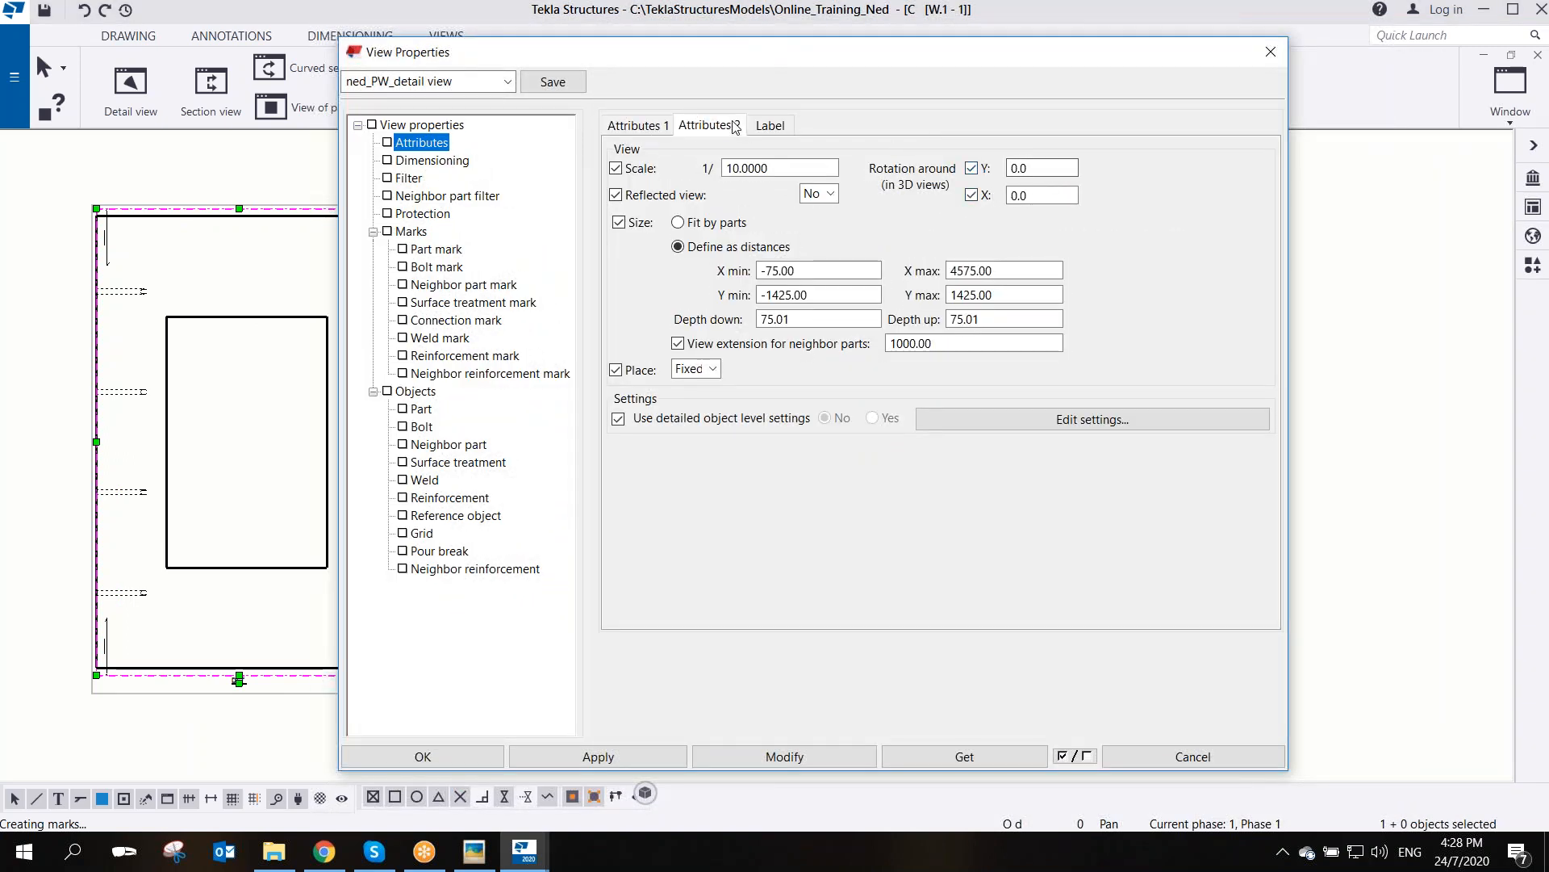
pyautogui.click(787, 129)
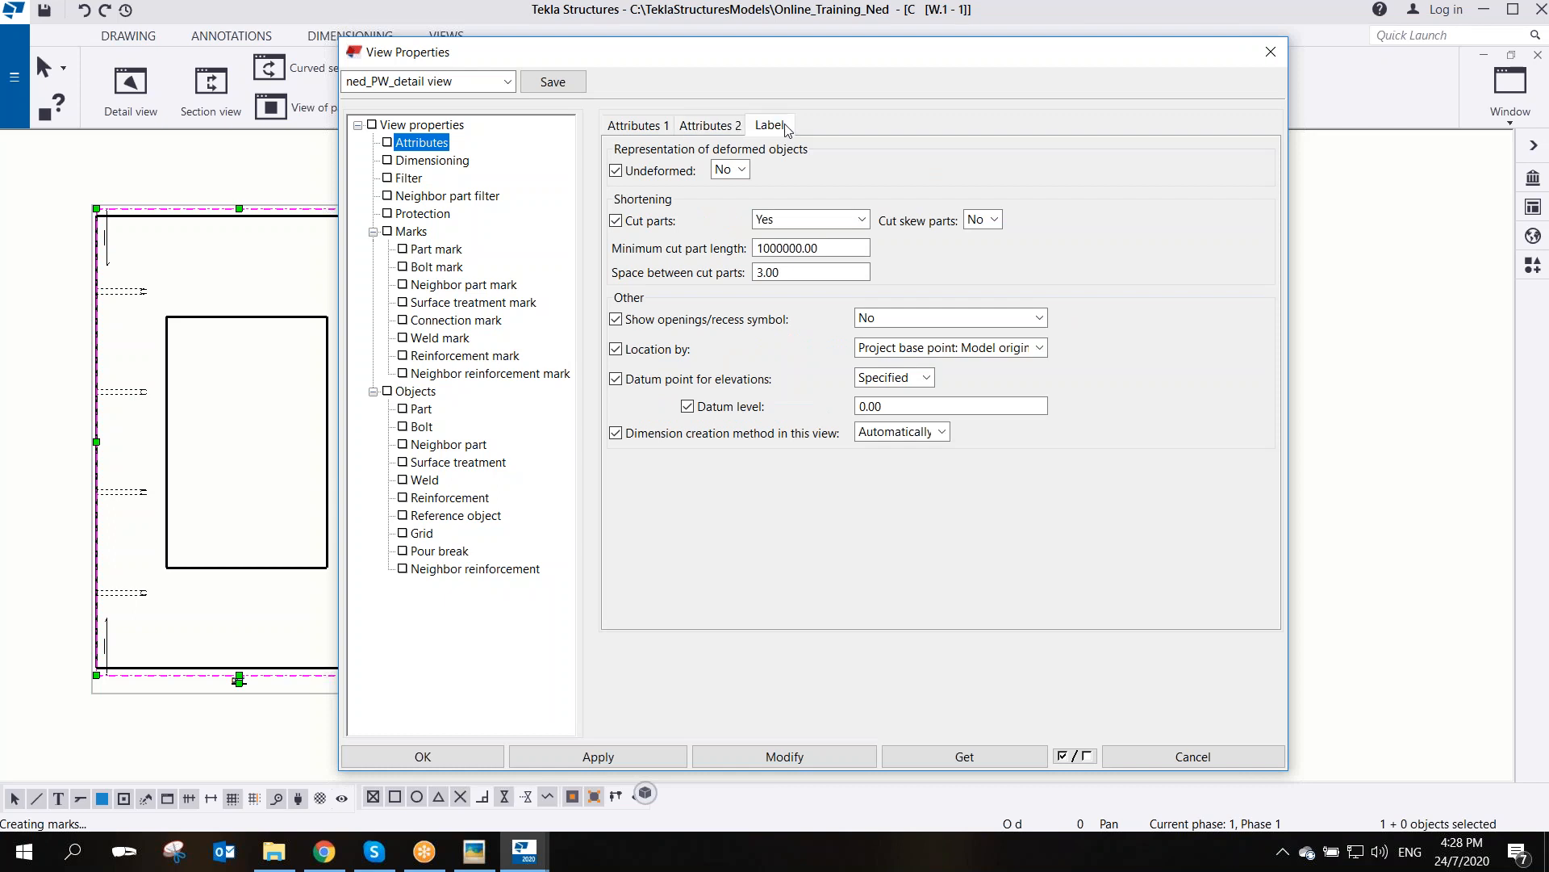
pyautogui.click(637, 129)
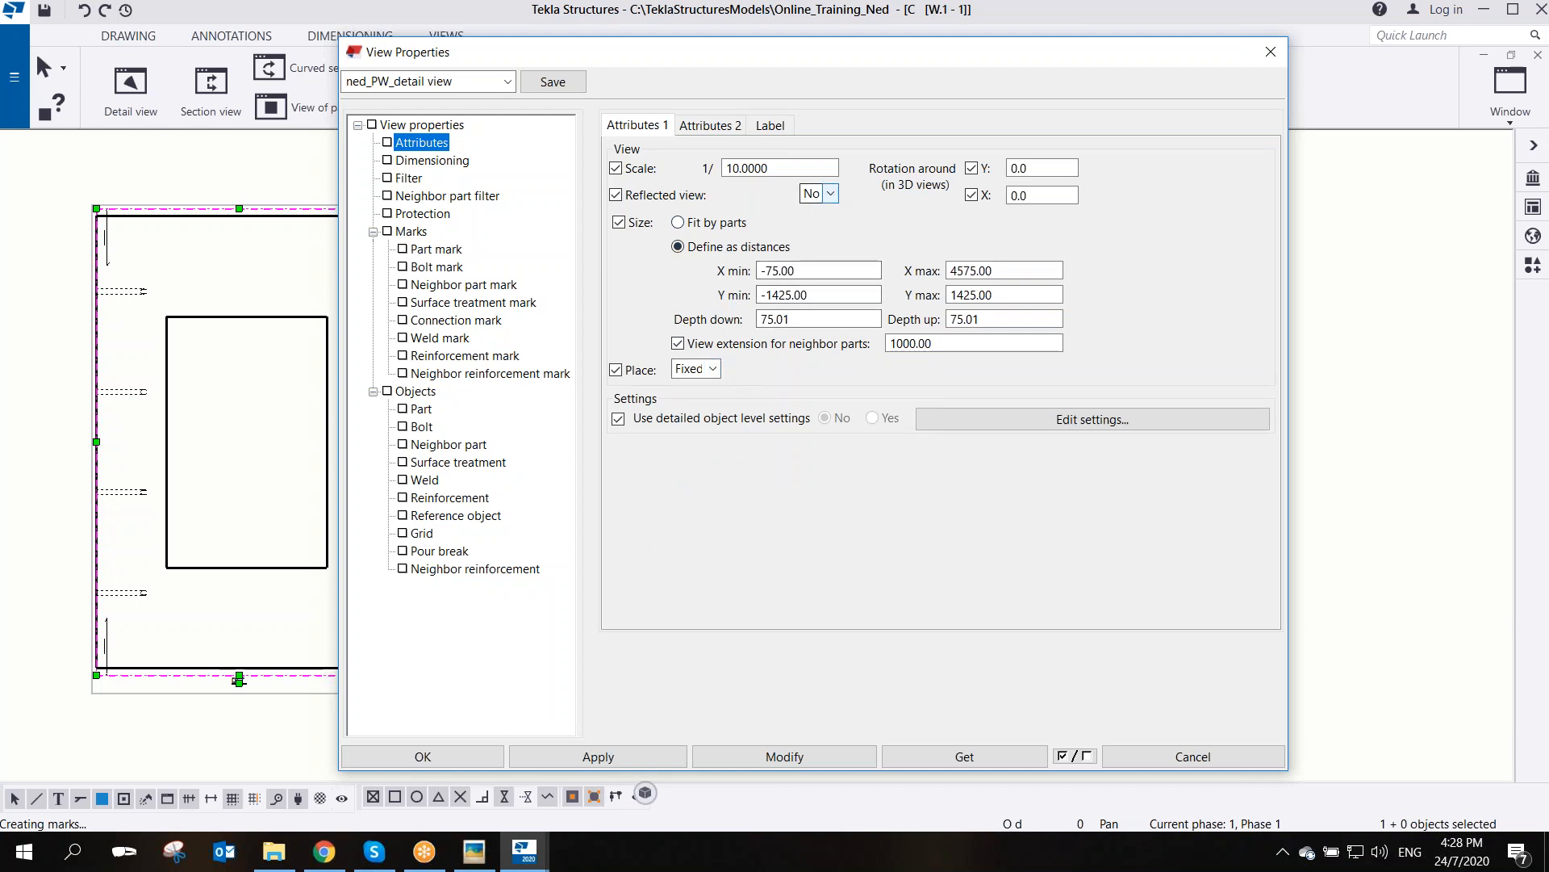
pyautogui.click(712, 127)
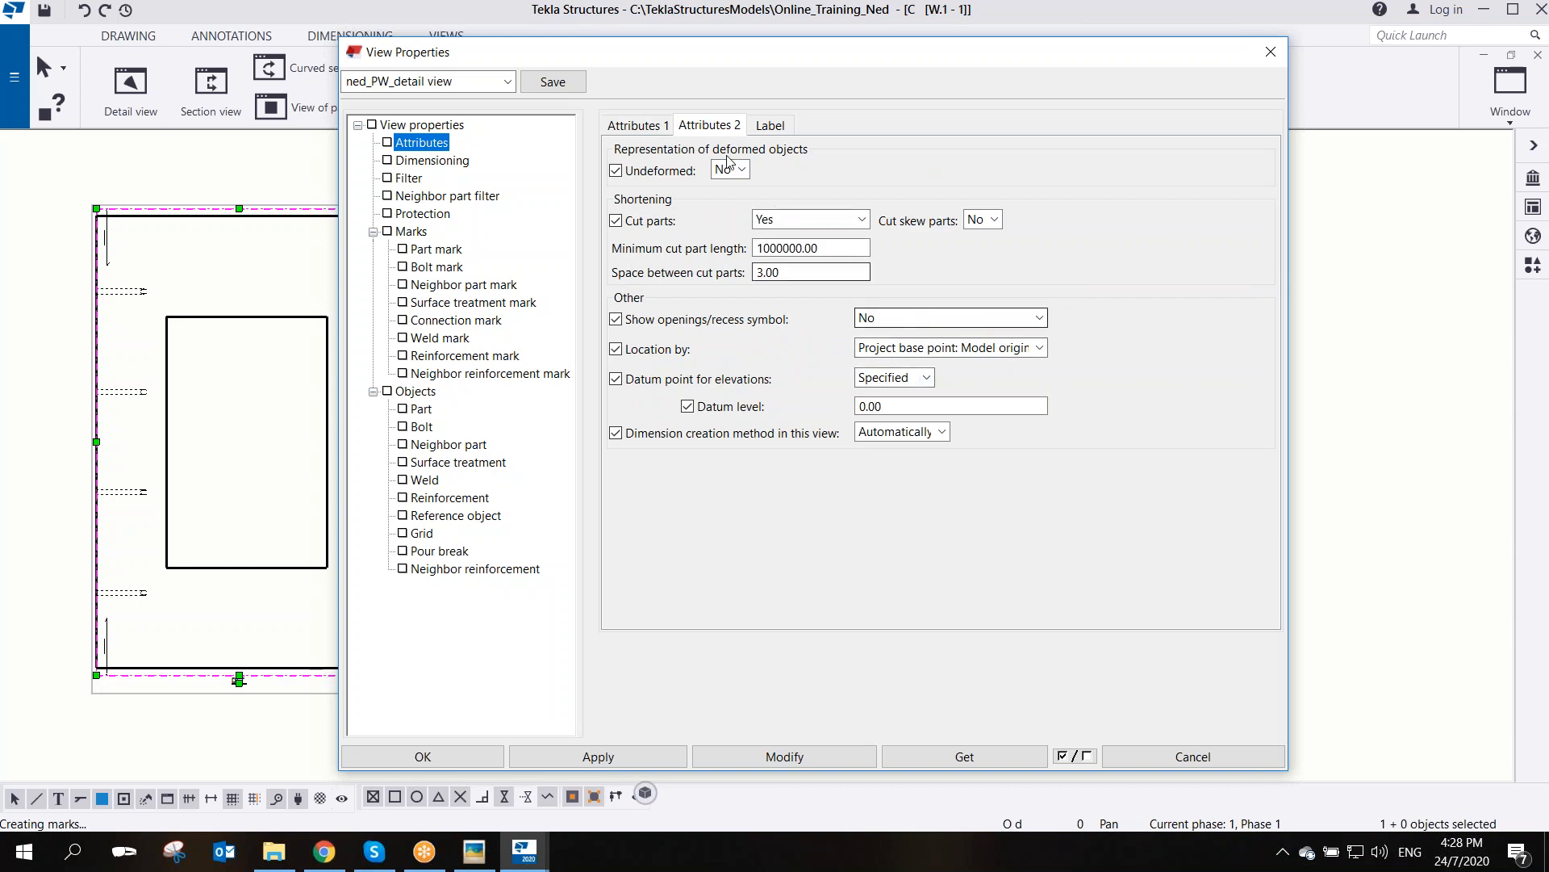
pyautogui.click(638, 125)
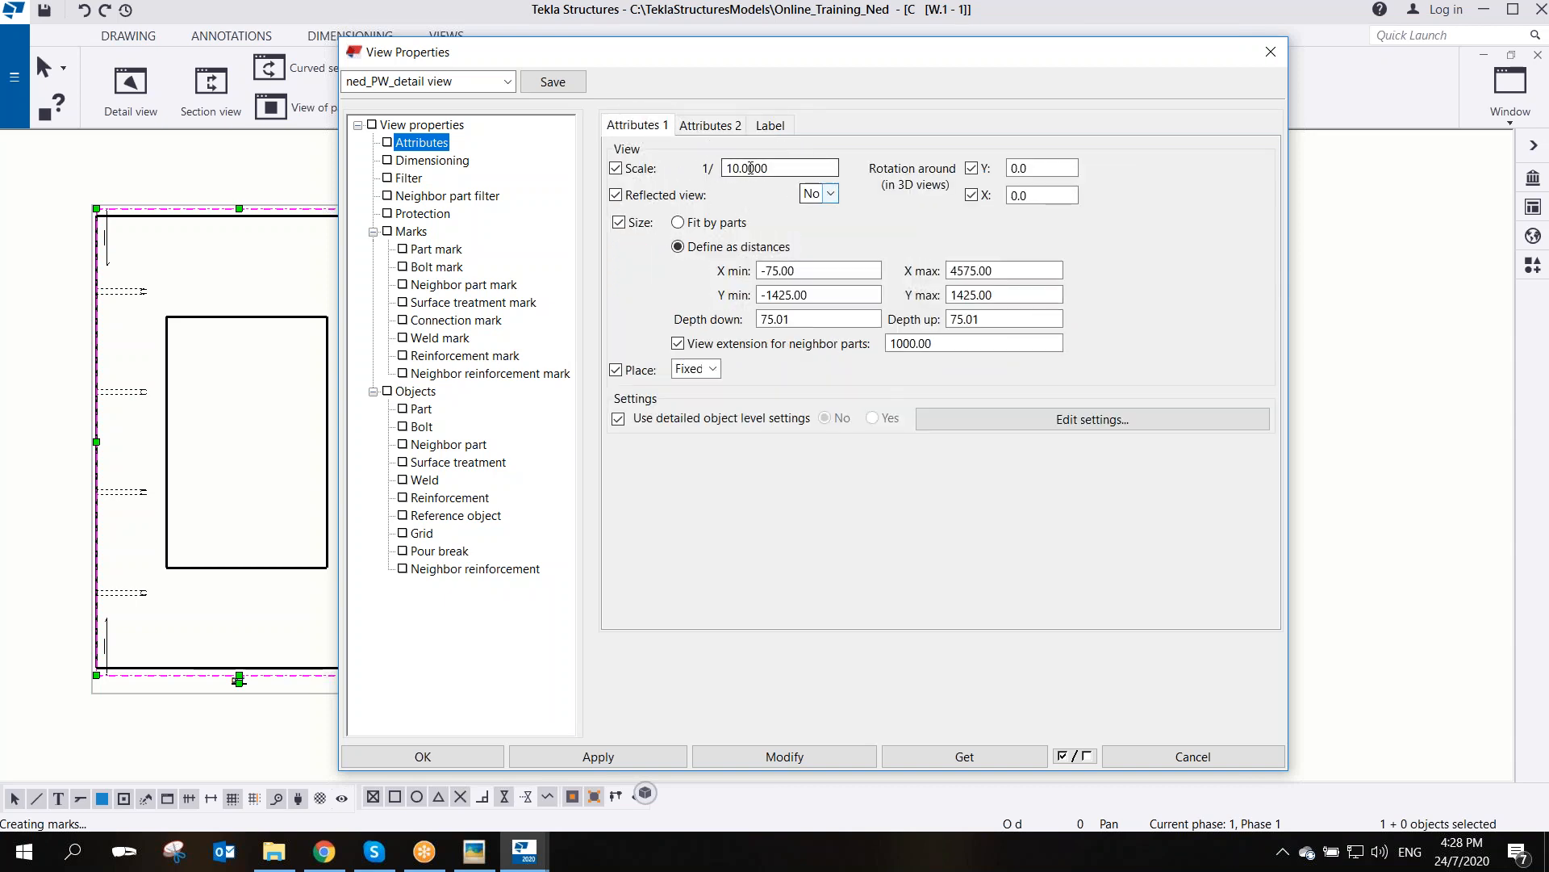
# - Set the 3D view's scale to 1/40 and apply it to the view
pyautogui.moveTo(795, 168); pyautogui.dragTo(629, 170)
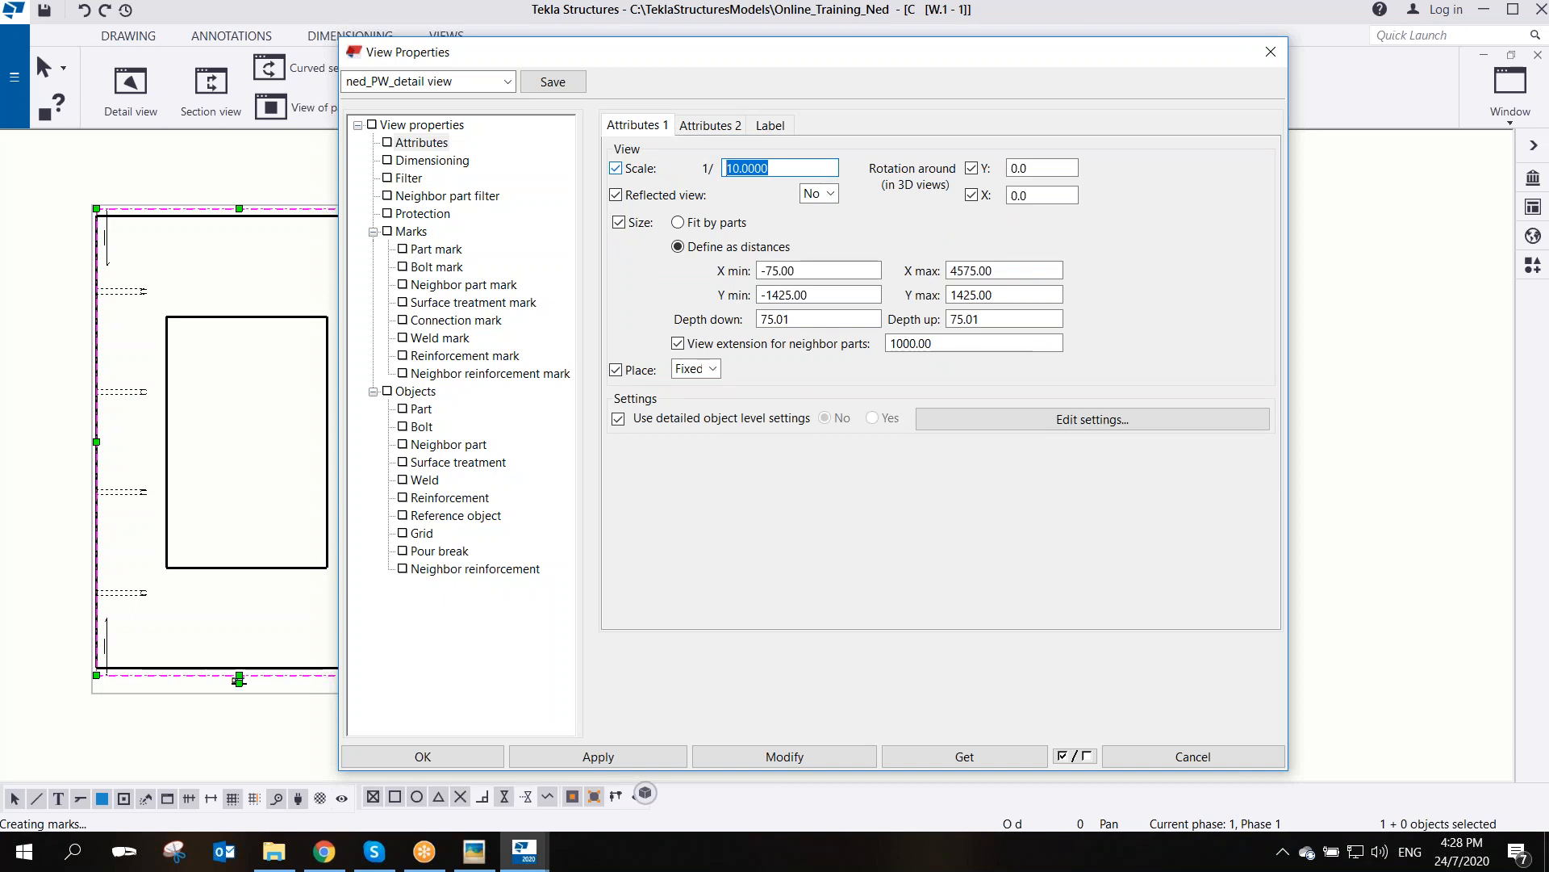
pyautogui.write('40')
pyautogui.click(796, 758)
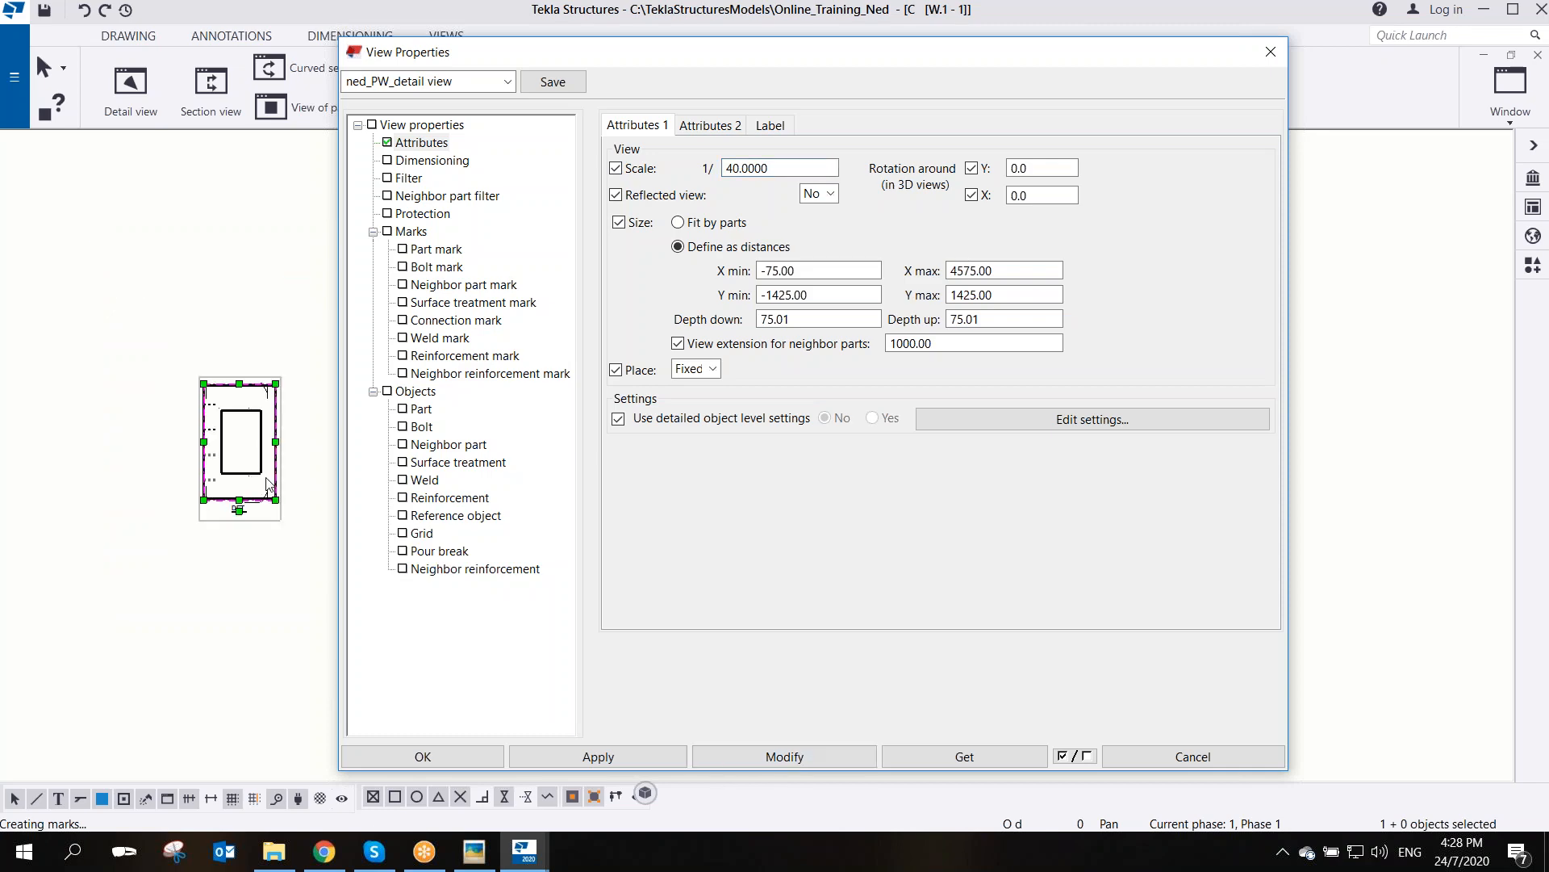
# - Try a rotation of 30.0 around Y on the 3D view and restore it to 0
pyautogui.moveTo(604, 50)
pyautogui.mouseDown()
pyautogui.moveTo(824, 86)
pyautogui.moveTo(888, 73)
pyautogui.moveTo(529, 50)
pyautogui.mouseUp()
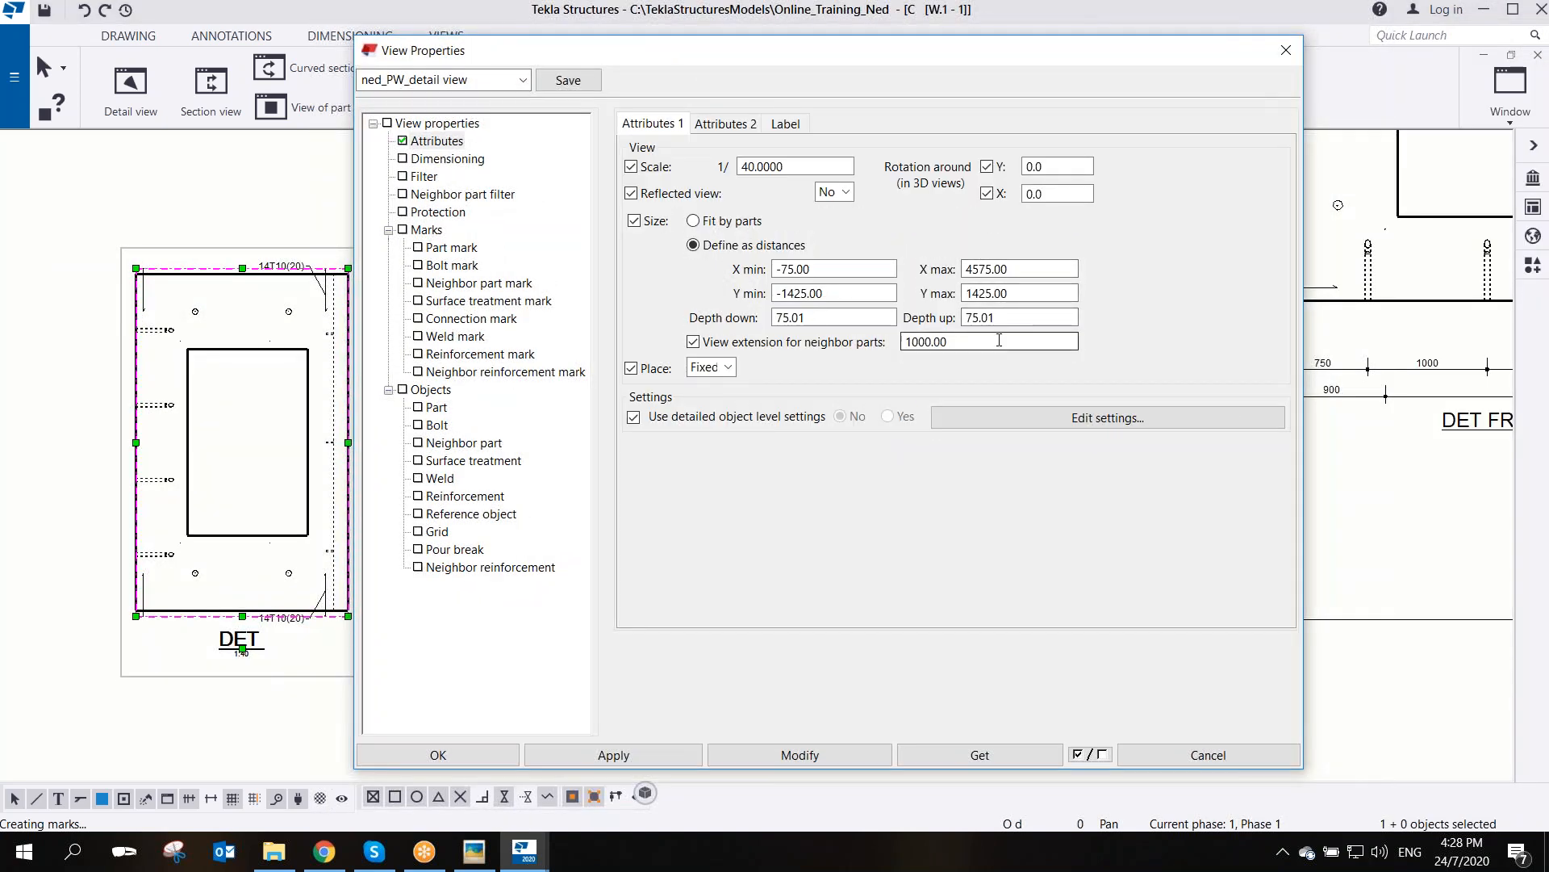
pyautogui.doubleClick(1050, 167)
pyautogui.write('30.0')
pyautogui.click(841, 757)
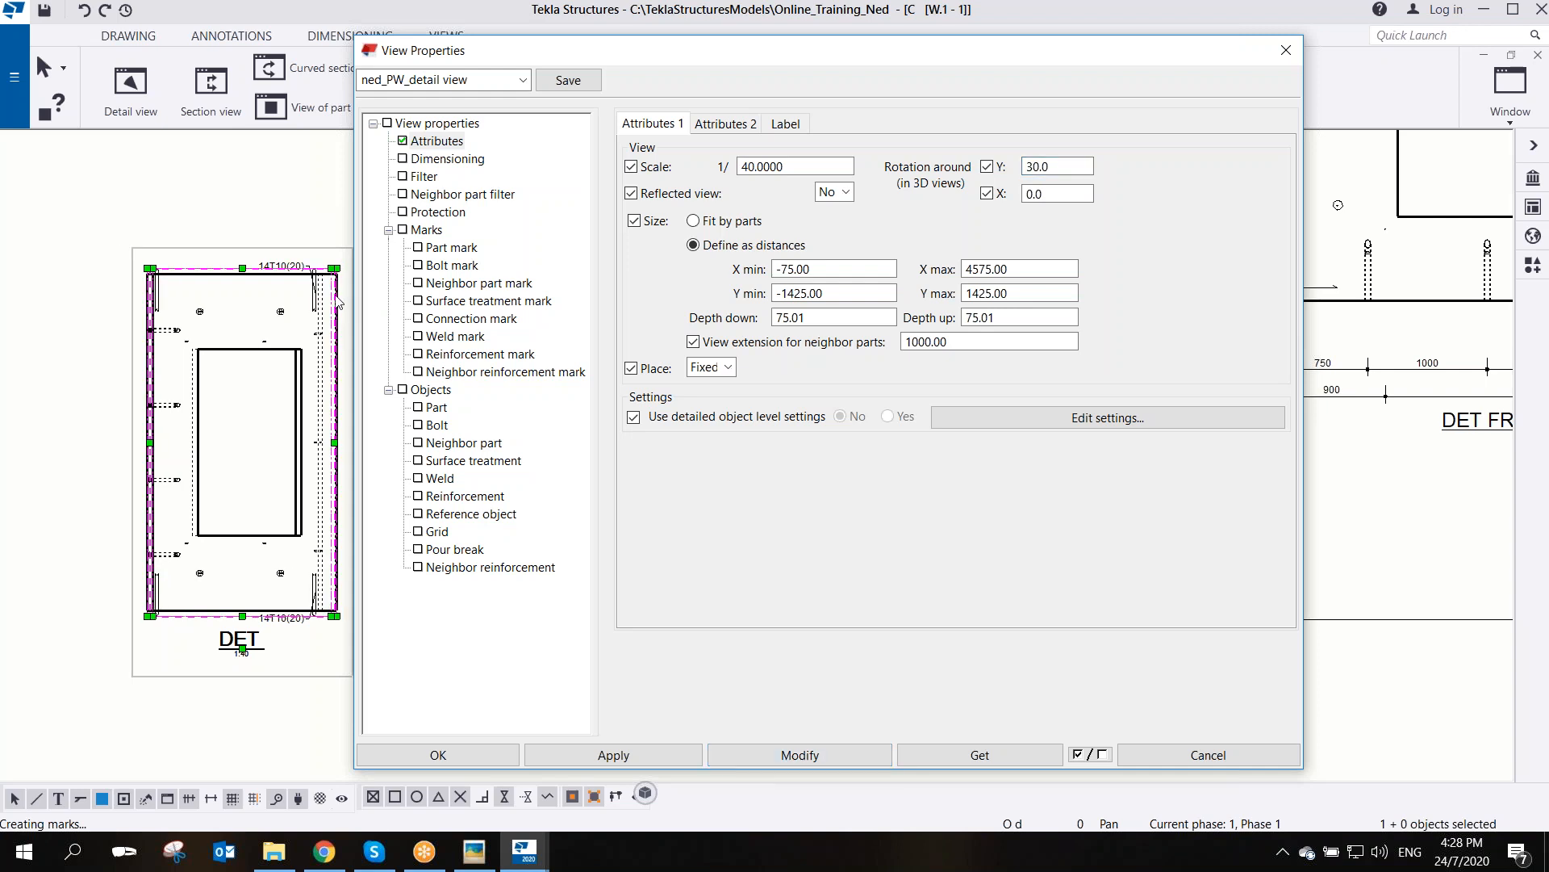
pyautogui.doubleClick(1051, 167)
pyautogui.write('0')
pyautogui.click(791, 759)
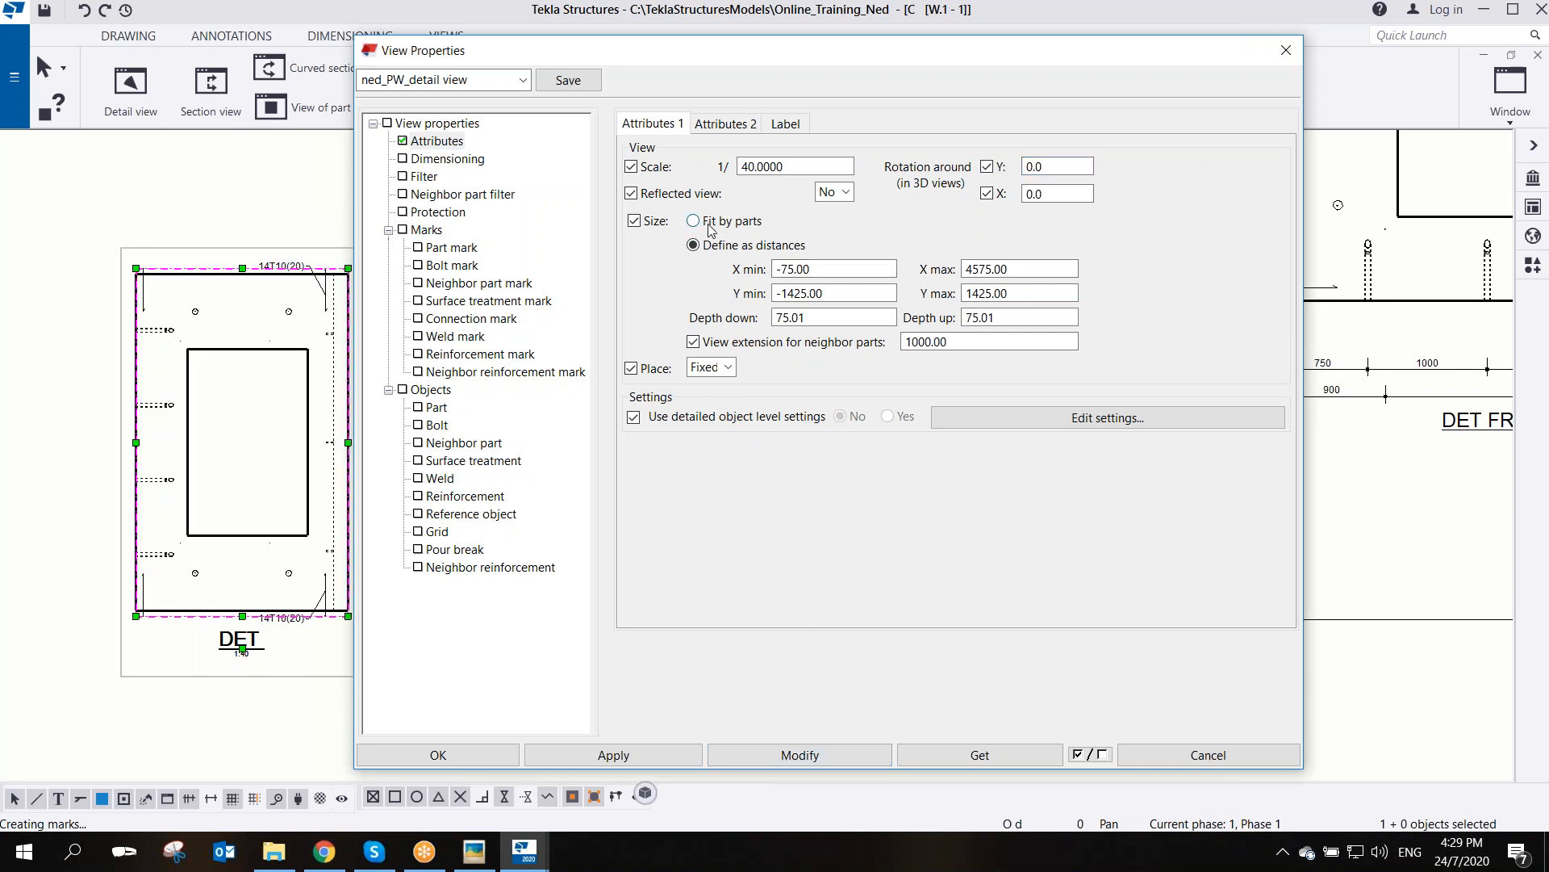
# - Set the 3D view's location reference to Model origin, keeping automatic dimension creation
pyautogui.click(702, 126)
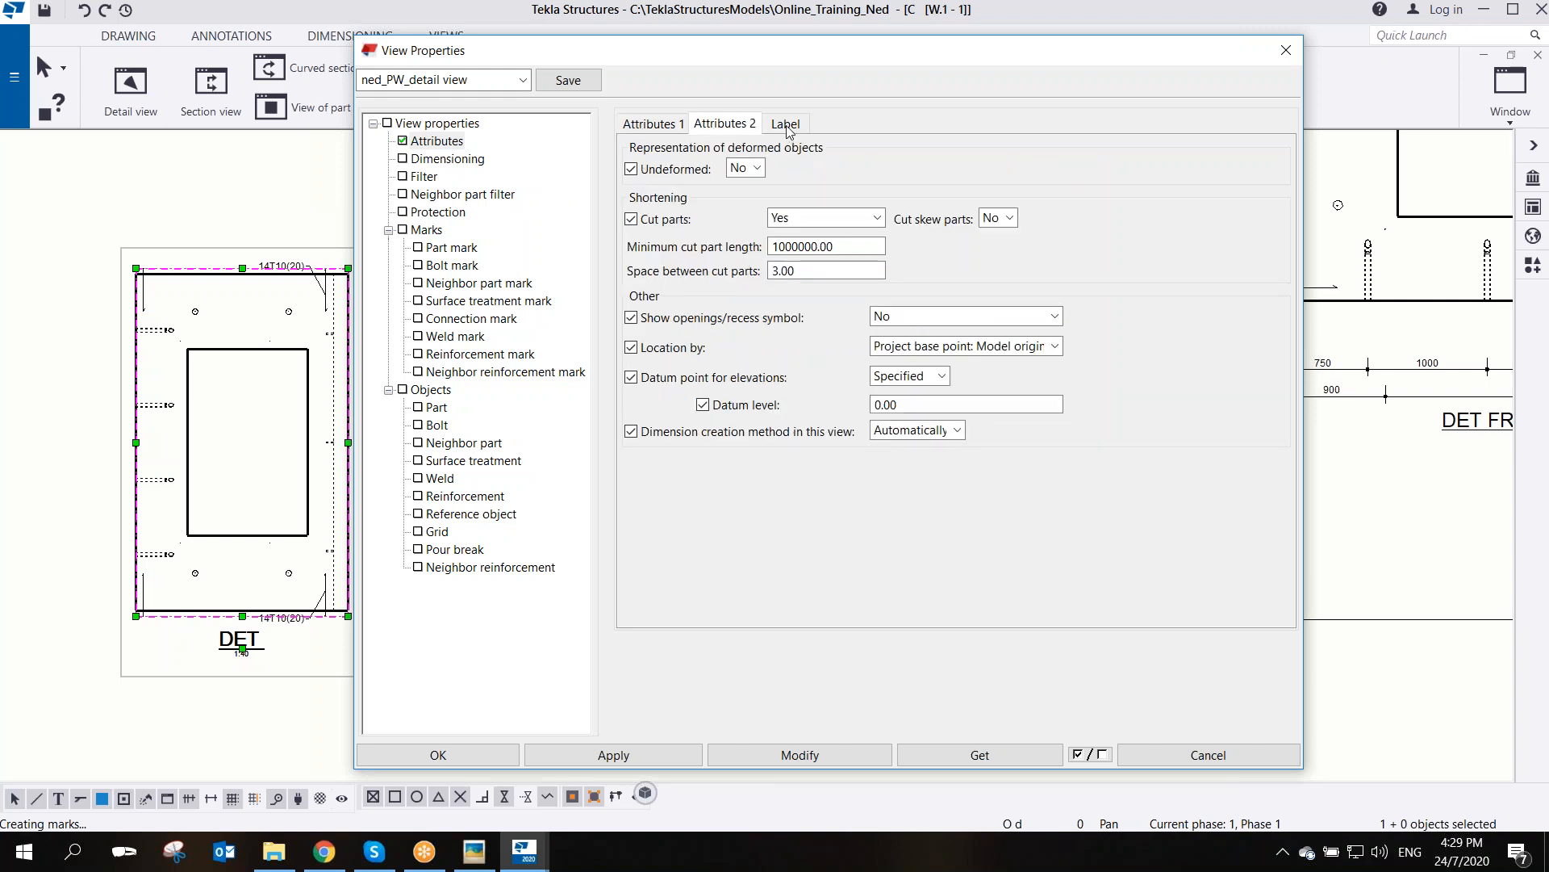
pyautogui.click(789, 131)
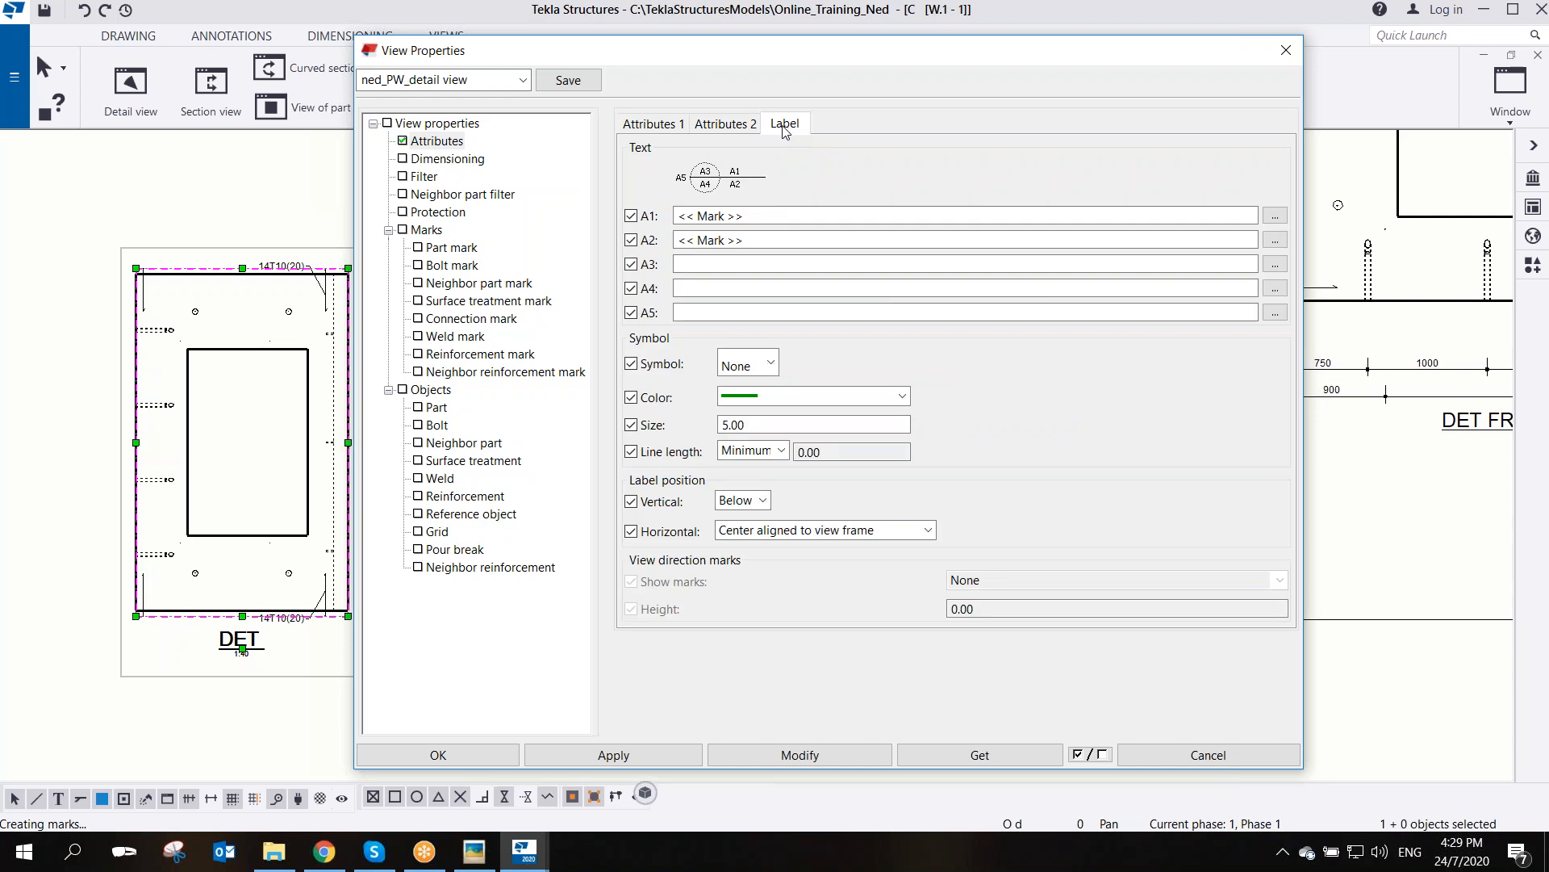
pyautogui.click(731, 127)
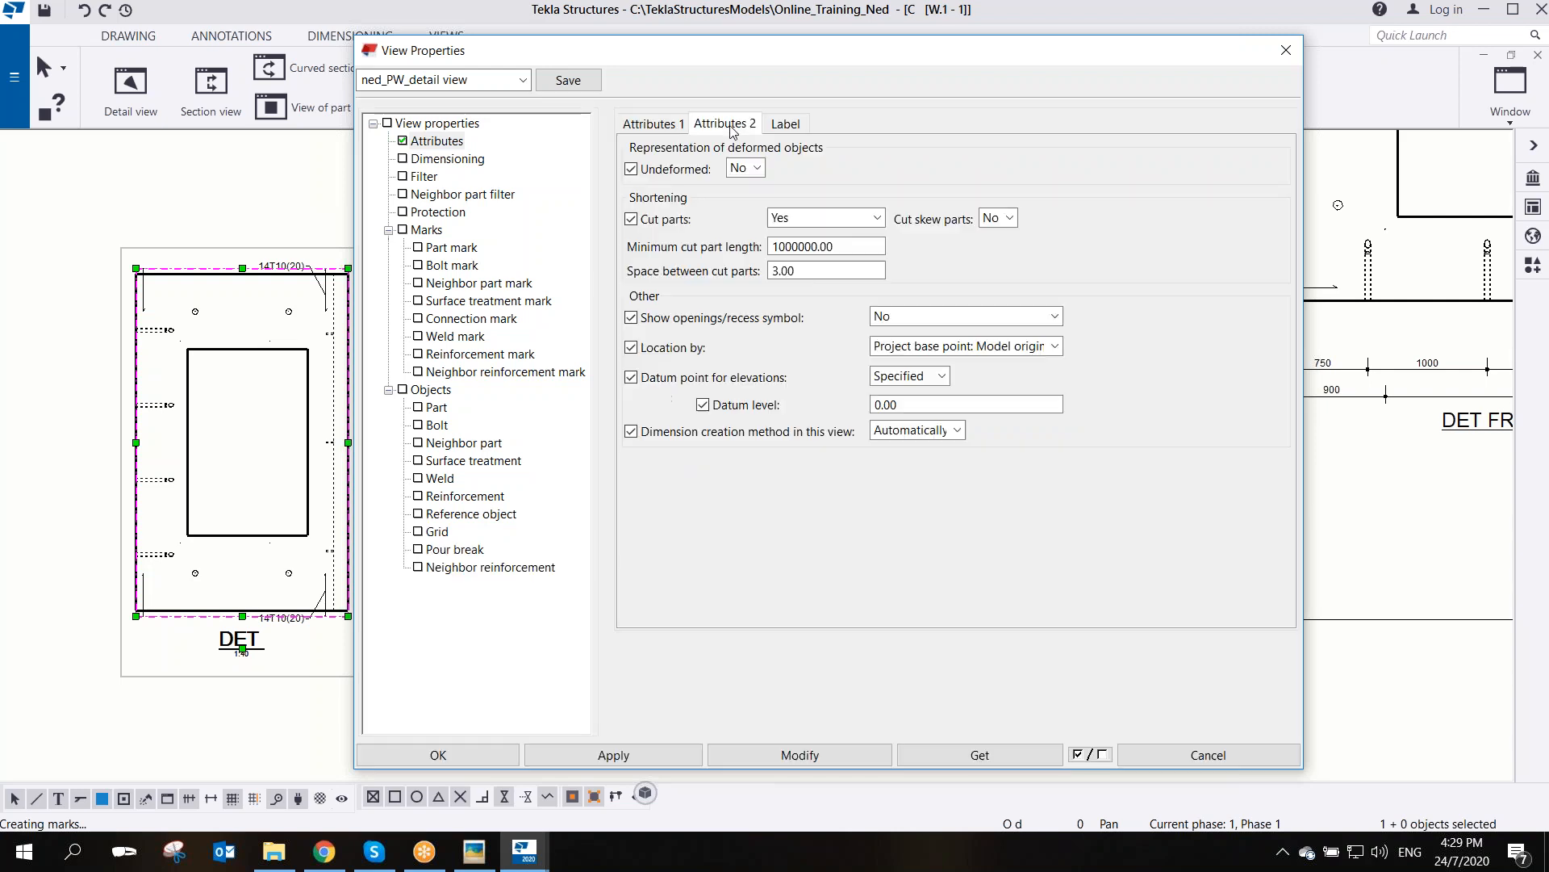
pyautogui.click(1061, 350)
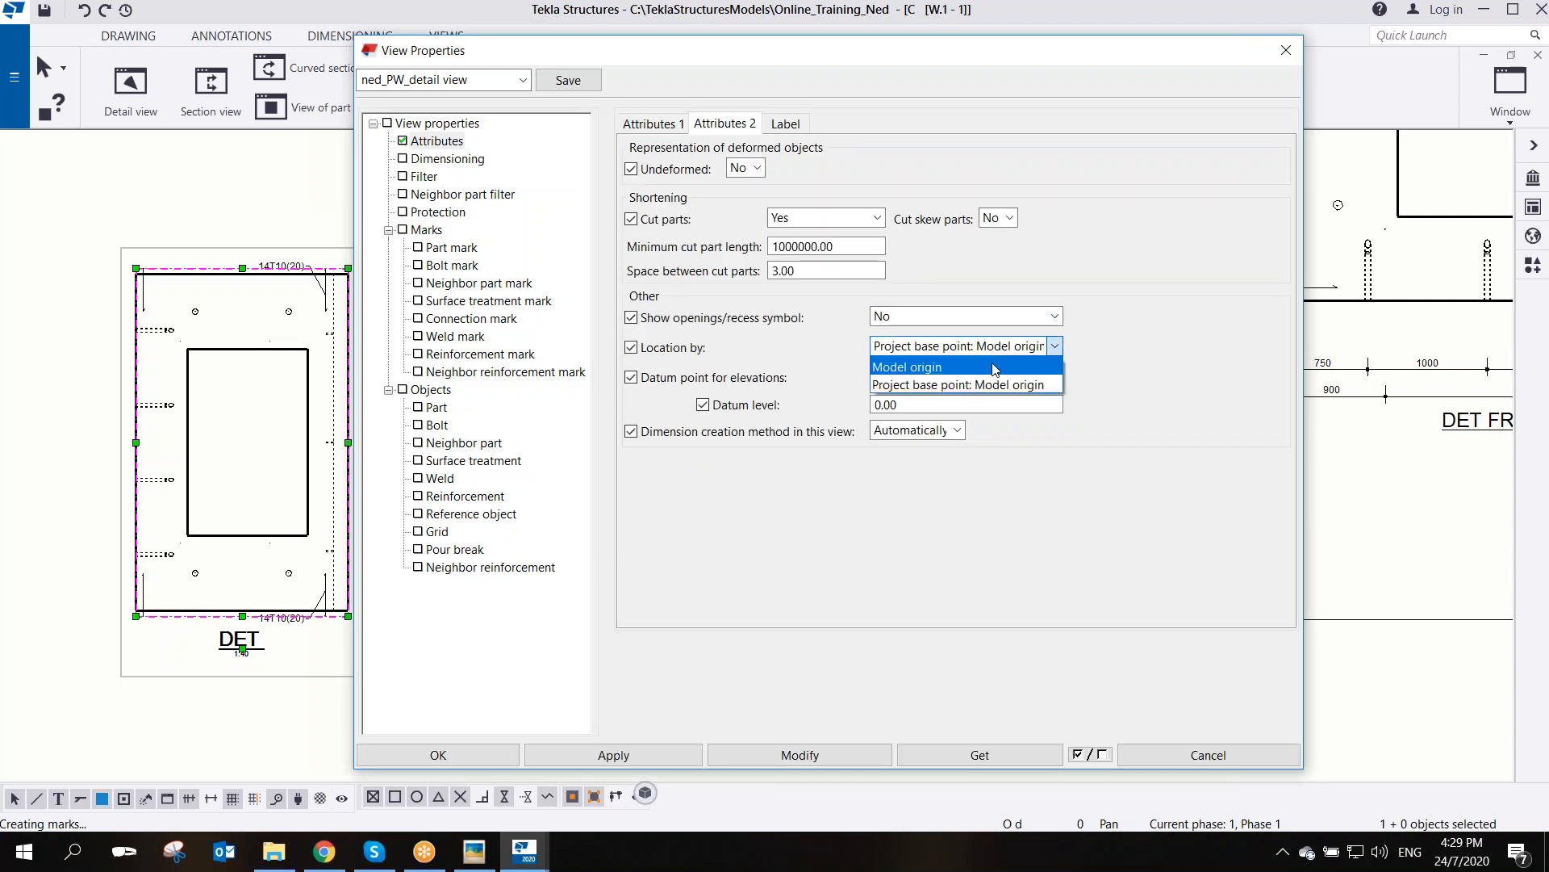
pyautogui.click(928, 367)
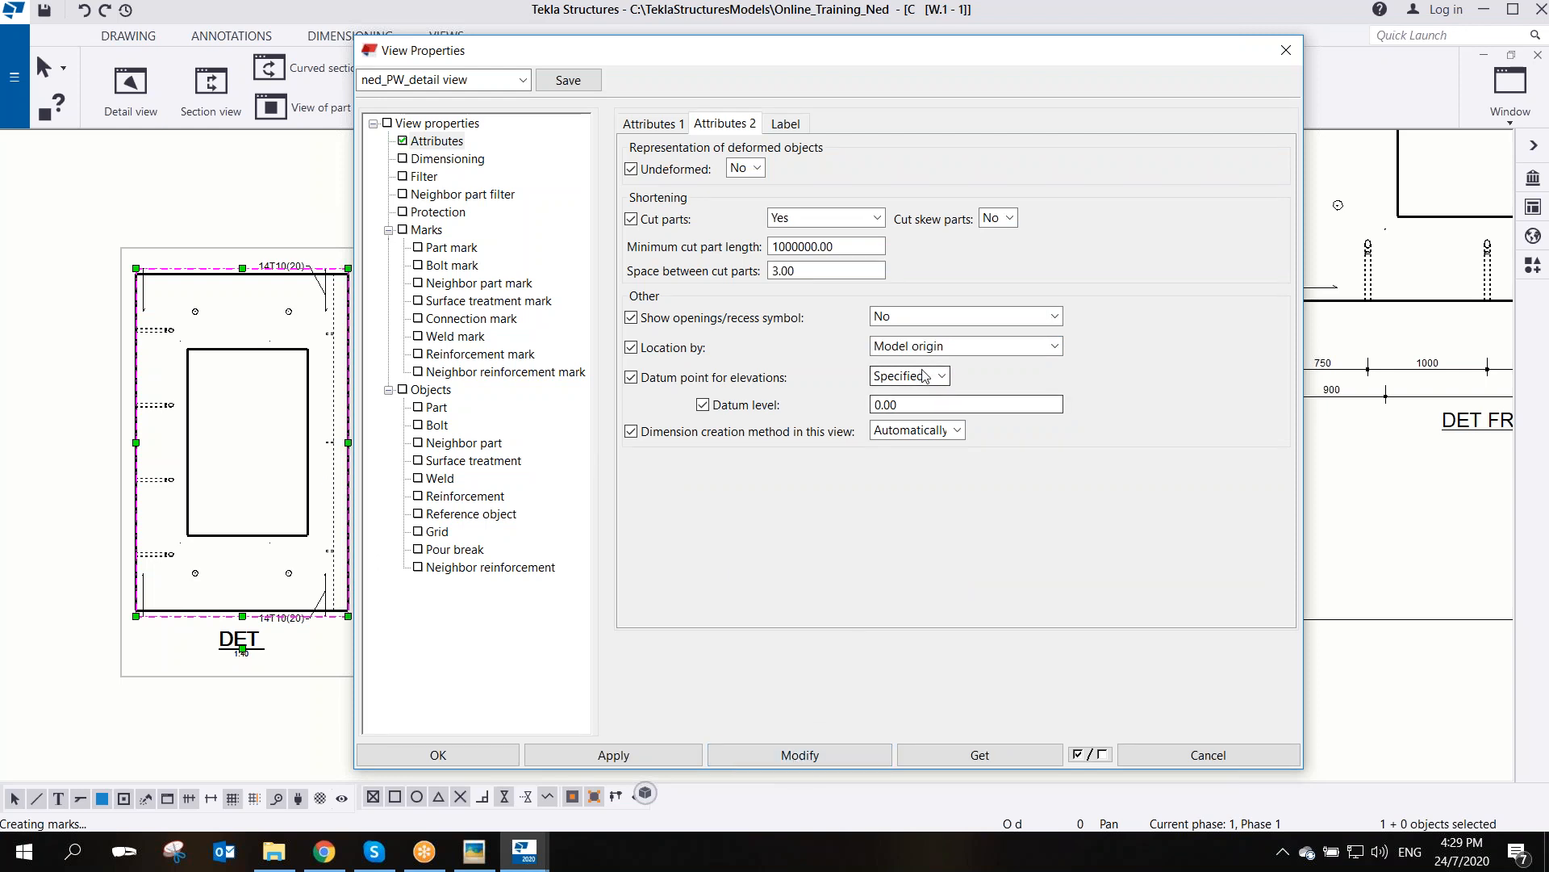
pyautogui.click(933, 431)
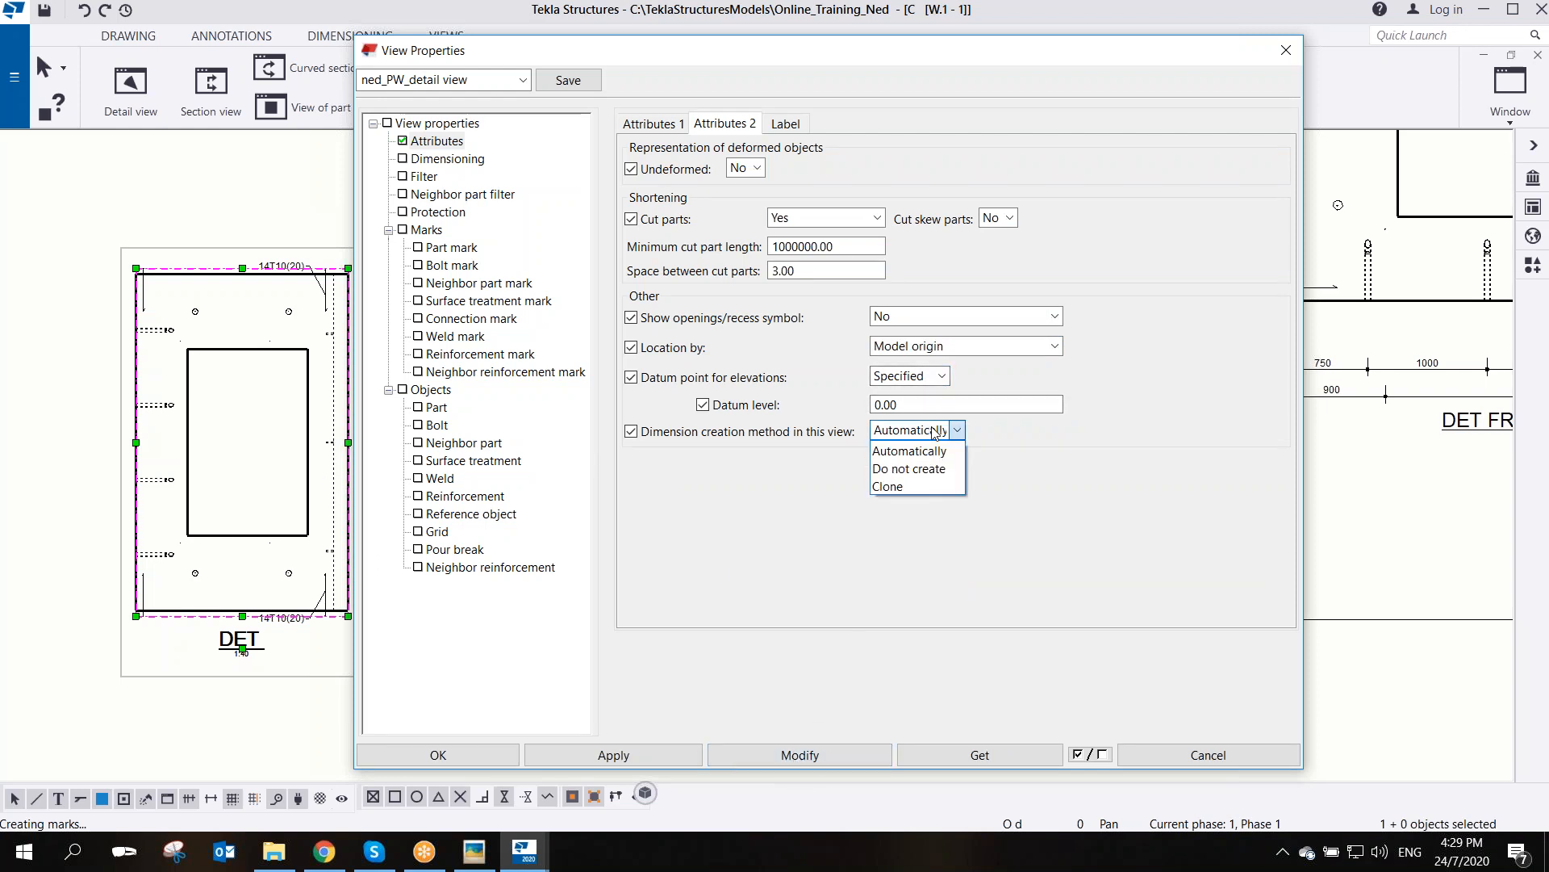
pyautogui.click(934, 431)
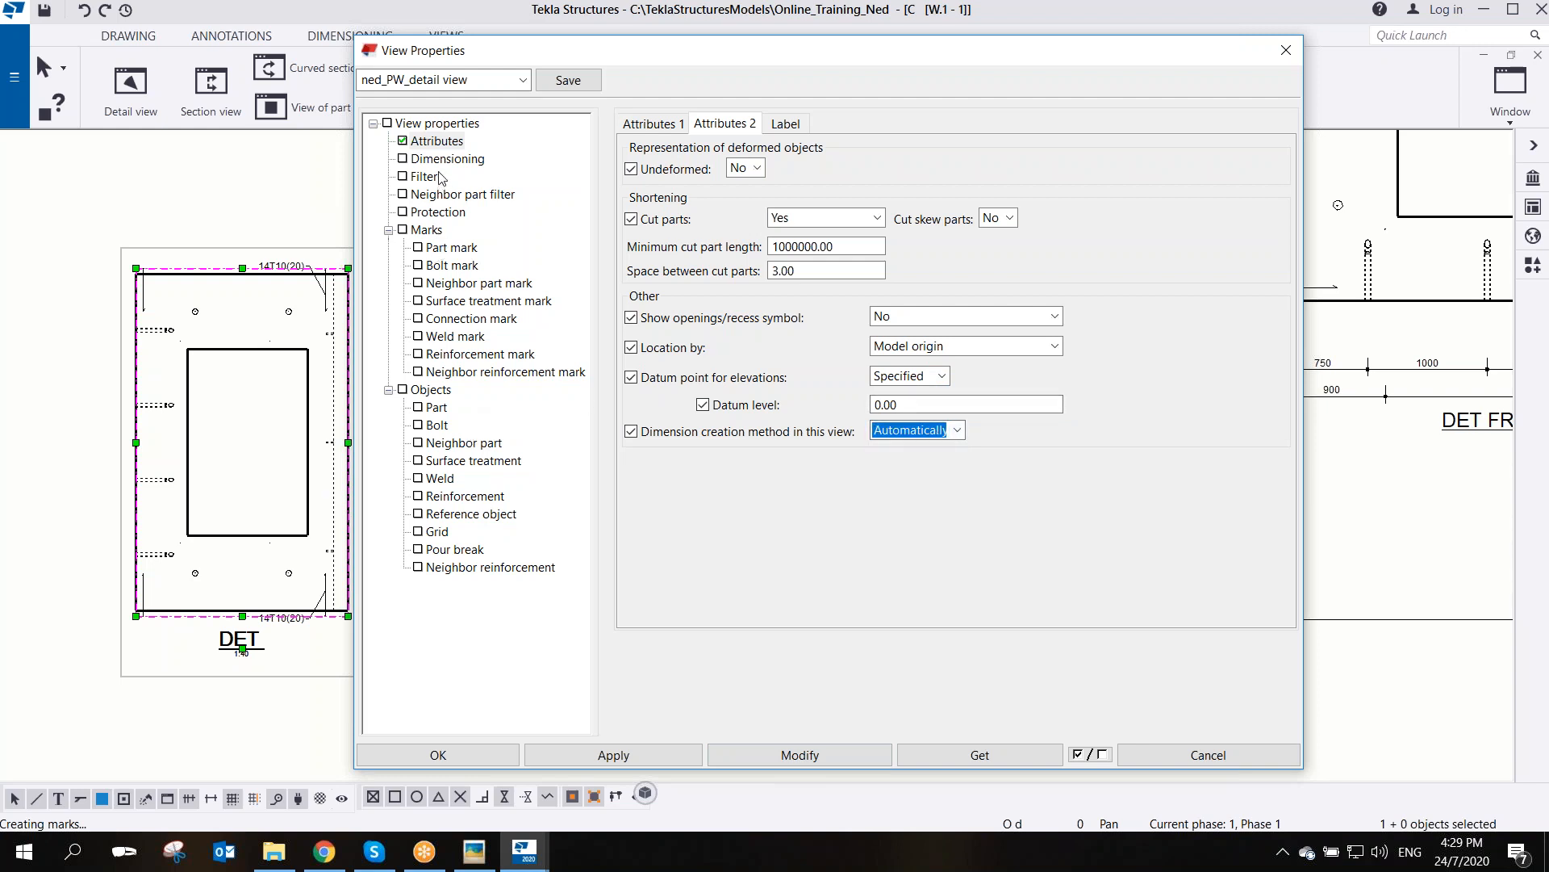
# - Examine the 3D view's object, mark, filter and dimensioning settings, returning to its general scale and rotation attributes
pyautogui.click(432, 389)
pyautogui.click(706, 154)
pyautogui.click(766, 153)
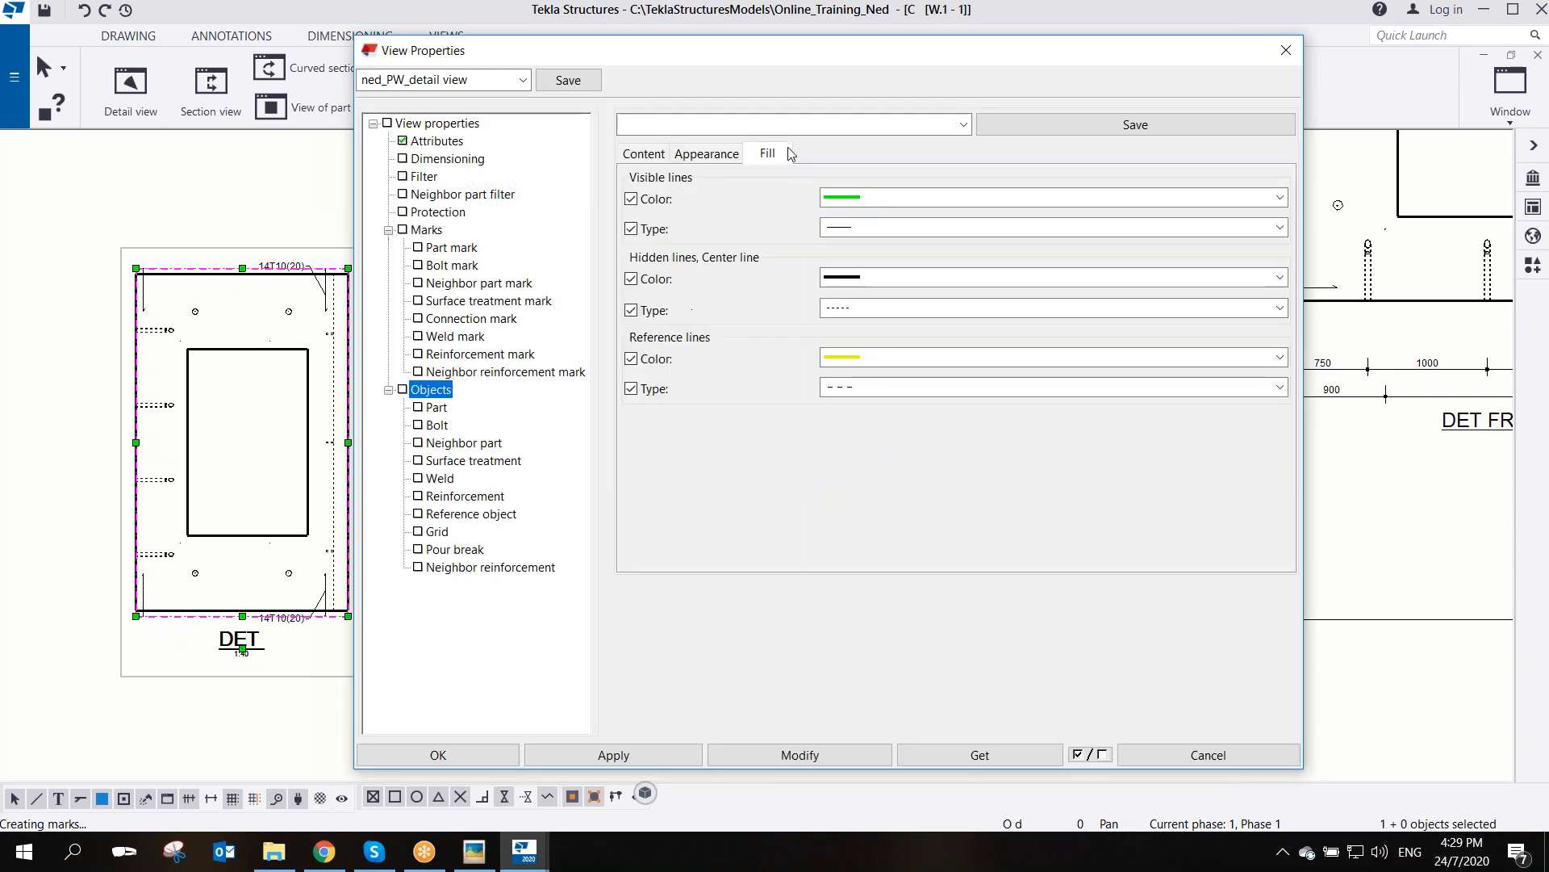
pyautogui.click(426, 230)
pyautogui.click(425, 177)
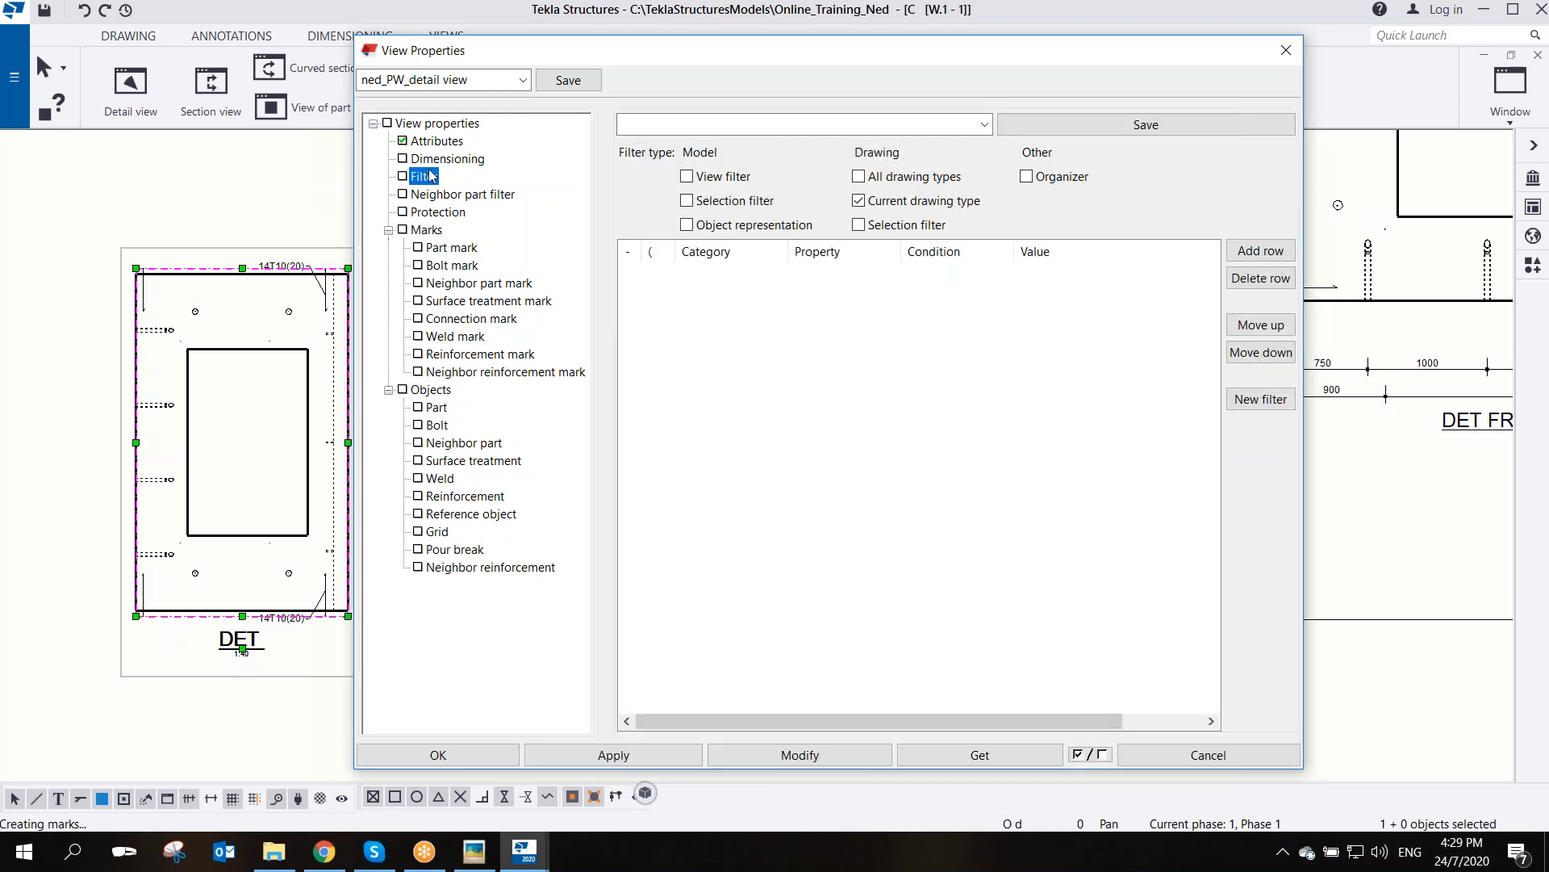
pyautogui.click(450, 160)
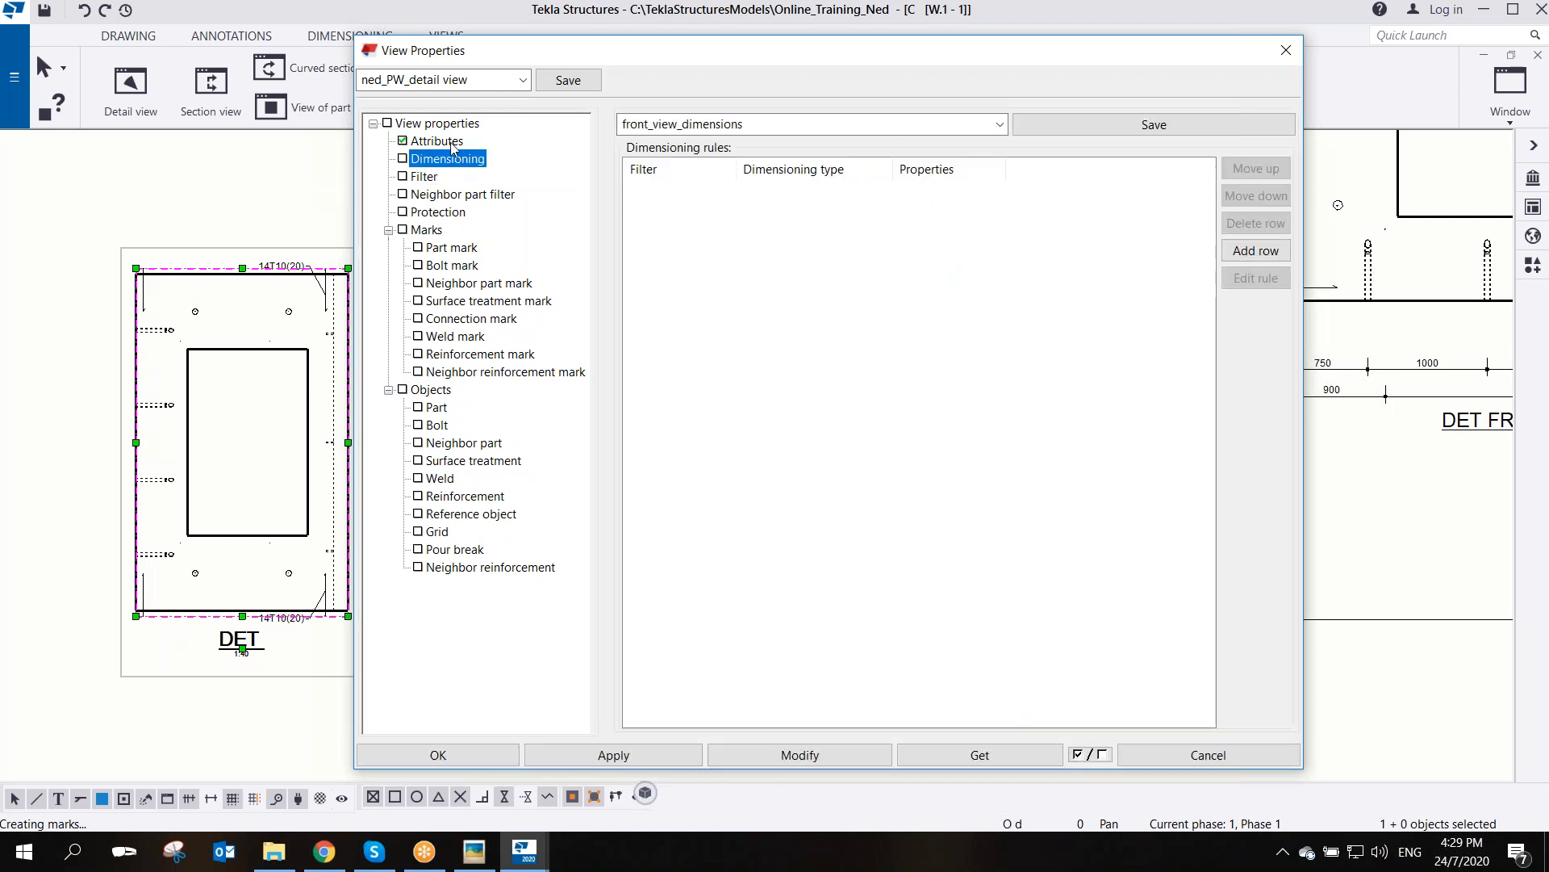
pyautogui.click(452, 142)
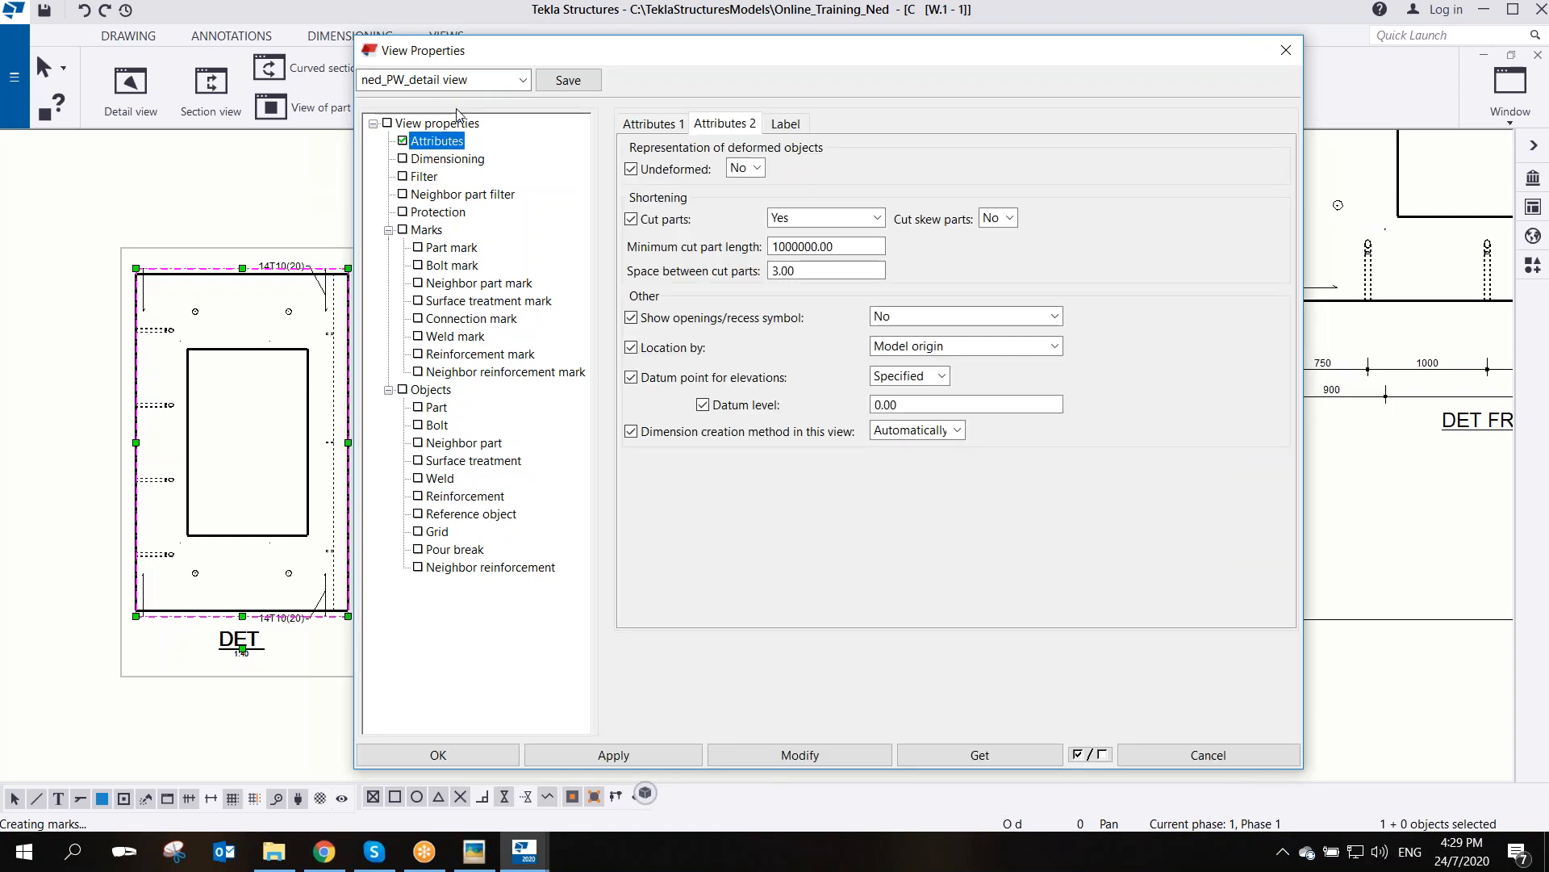
pyautogui.click(645, 129)
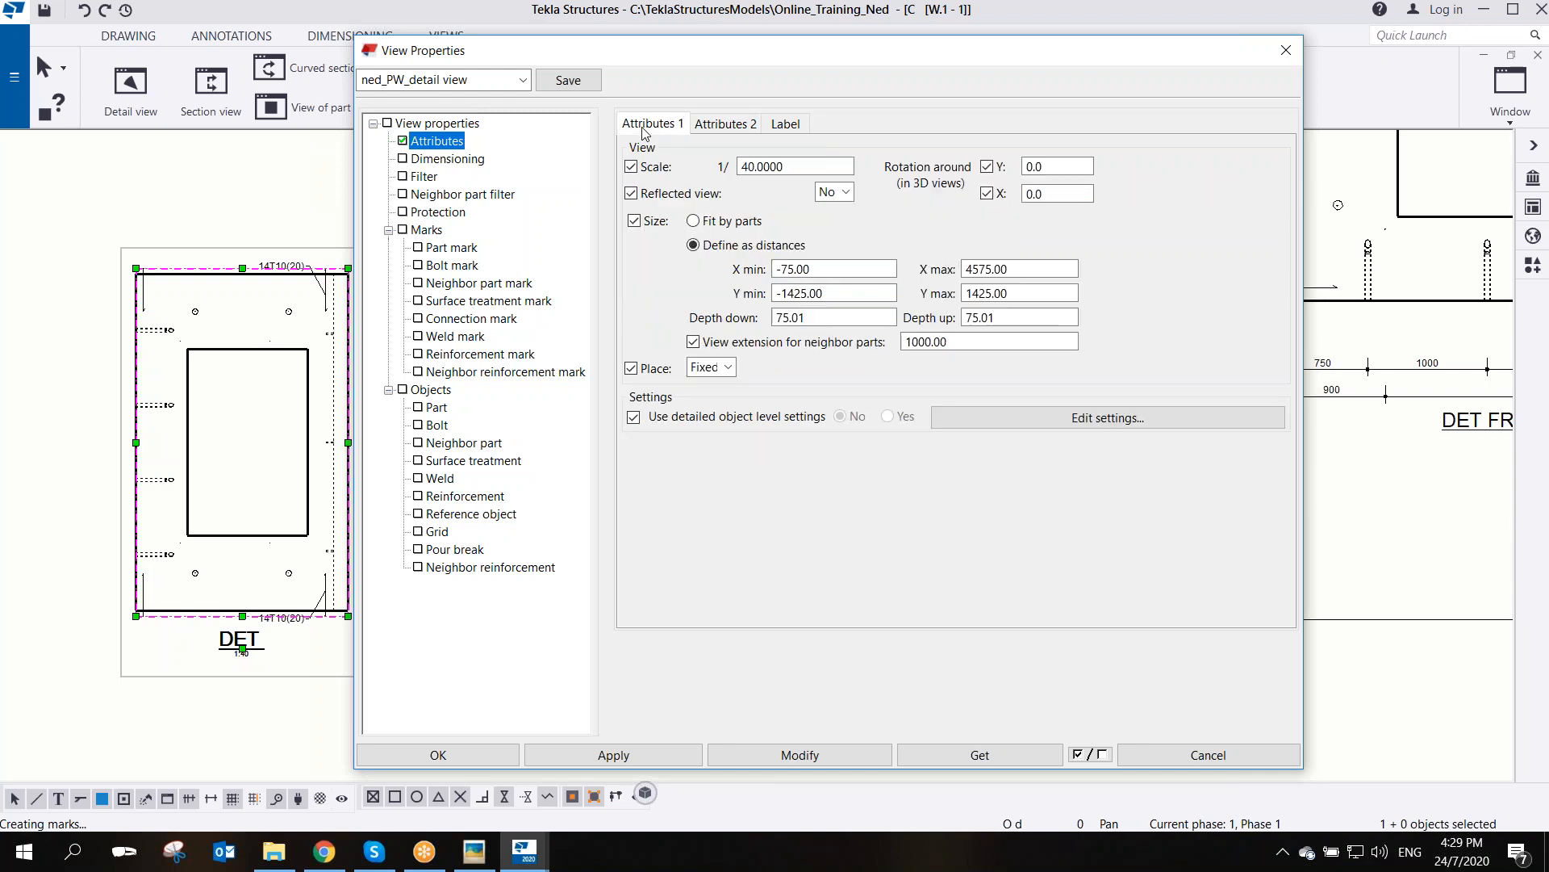
# - Rotate the 3D view on the sheet by an angle of 90
pyautogui.moveTo(621, 58); pyautogui.dragTo(800, 86)
pyautogui.rightClick(375, 361)
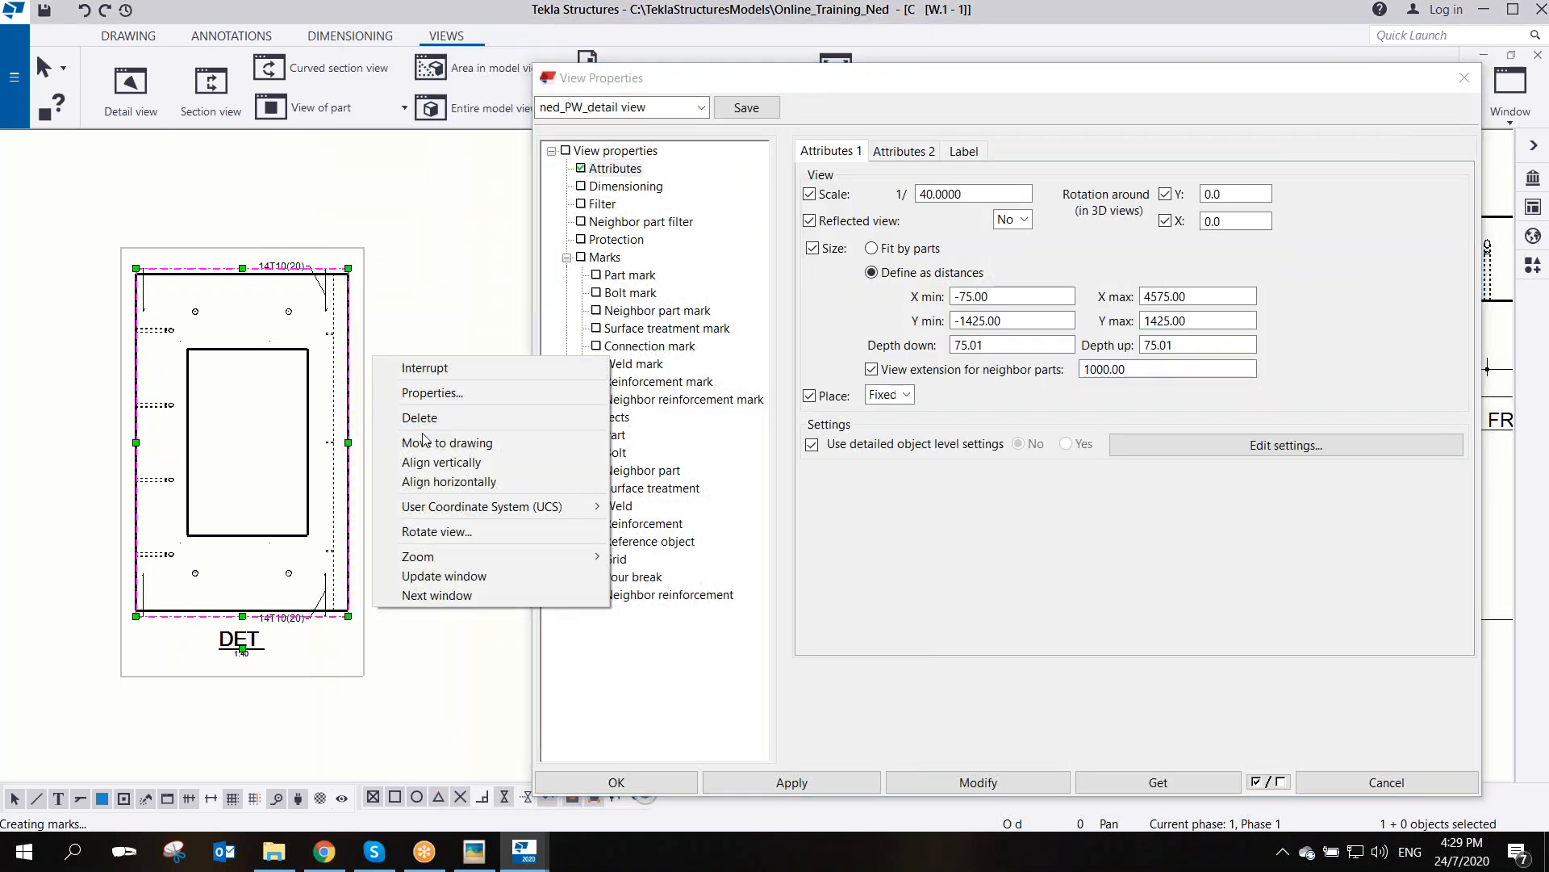
pyautogui.click(468, 532)
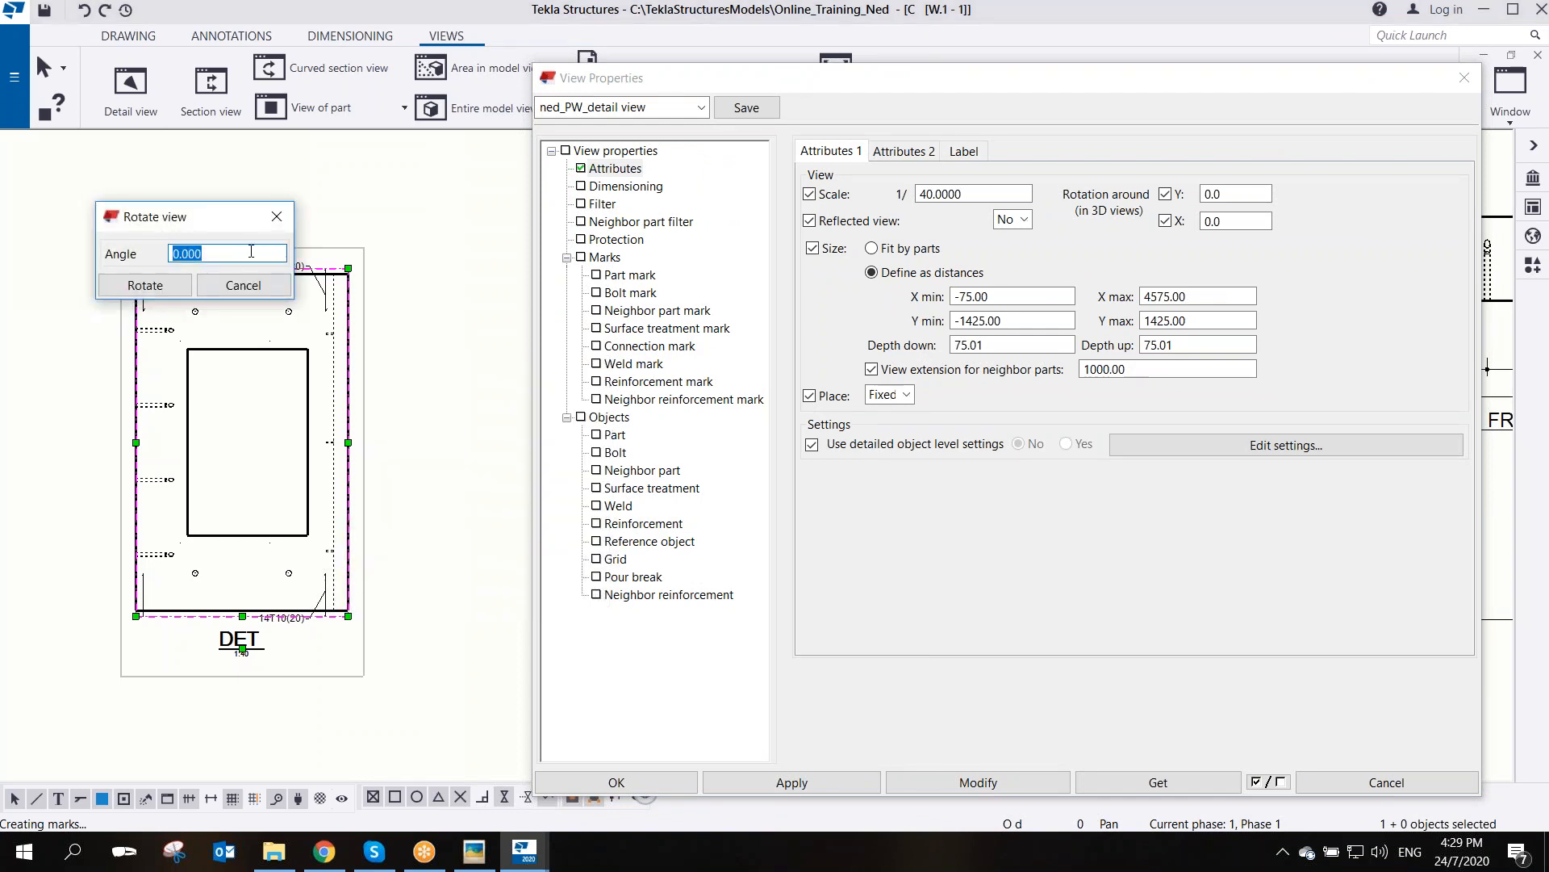
pyautogui.write('90')
pyautogui.click(146, 285)
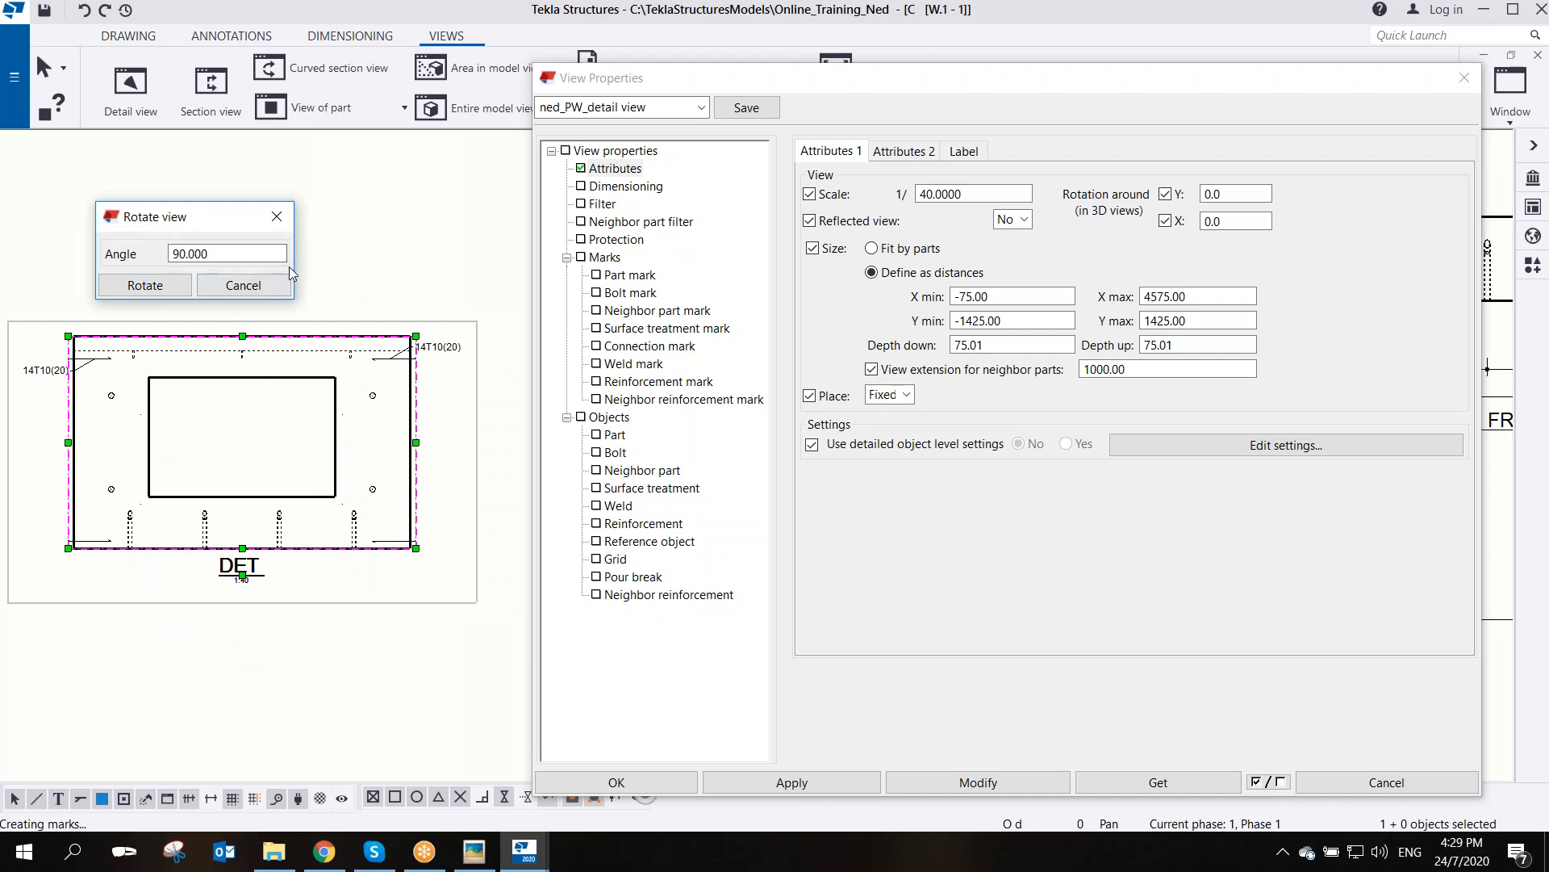
pyautogui.click(287, 224)
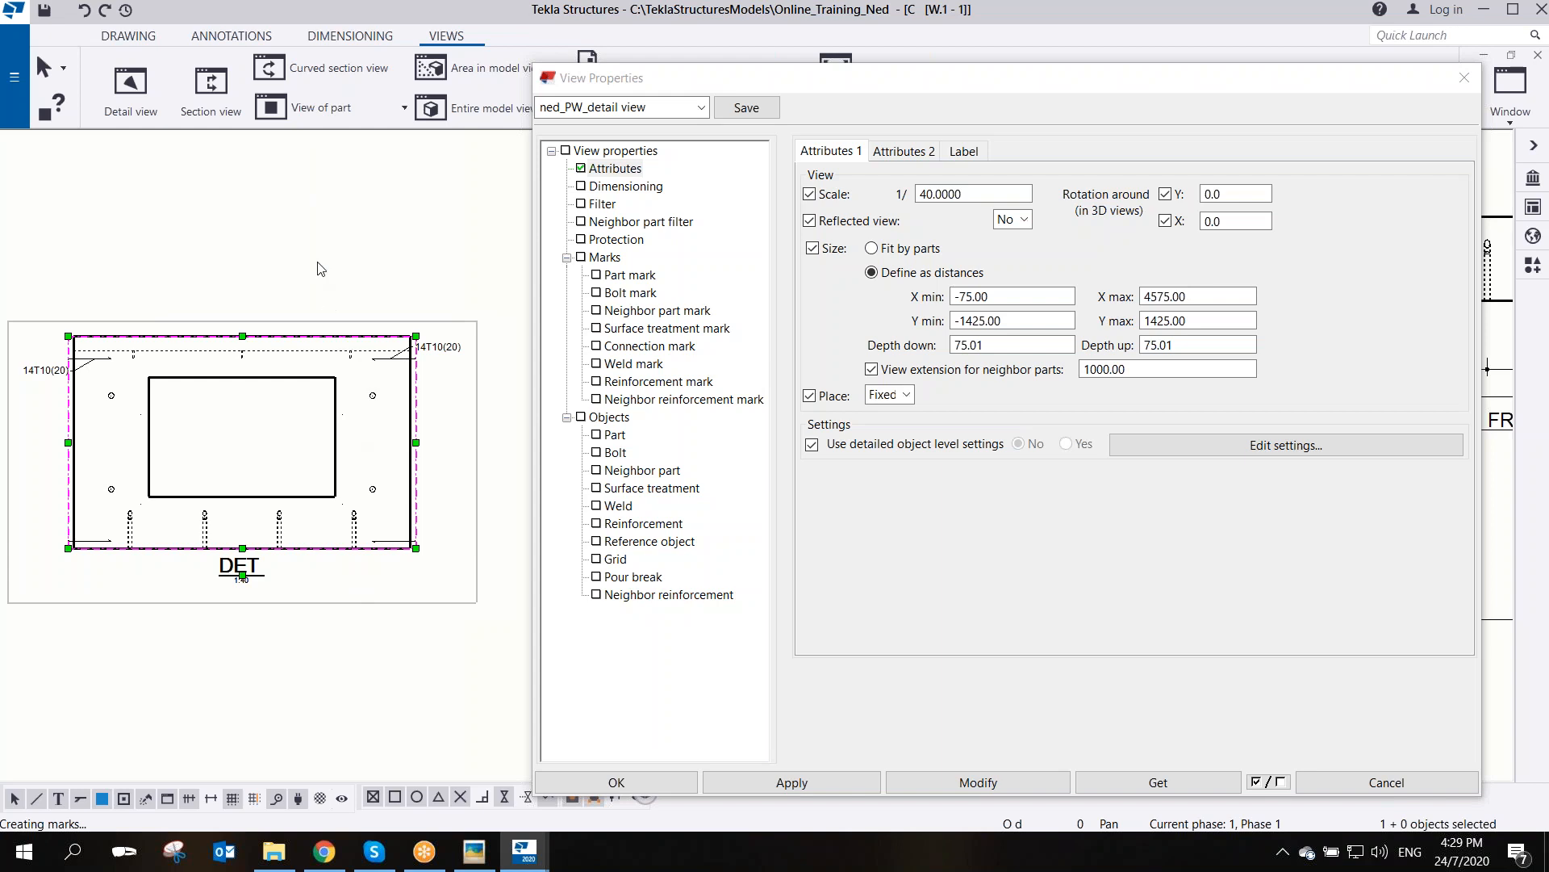
pyautogui.click(269, 324)
pyautogui.rightClick(269, 324)
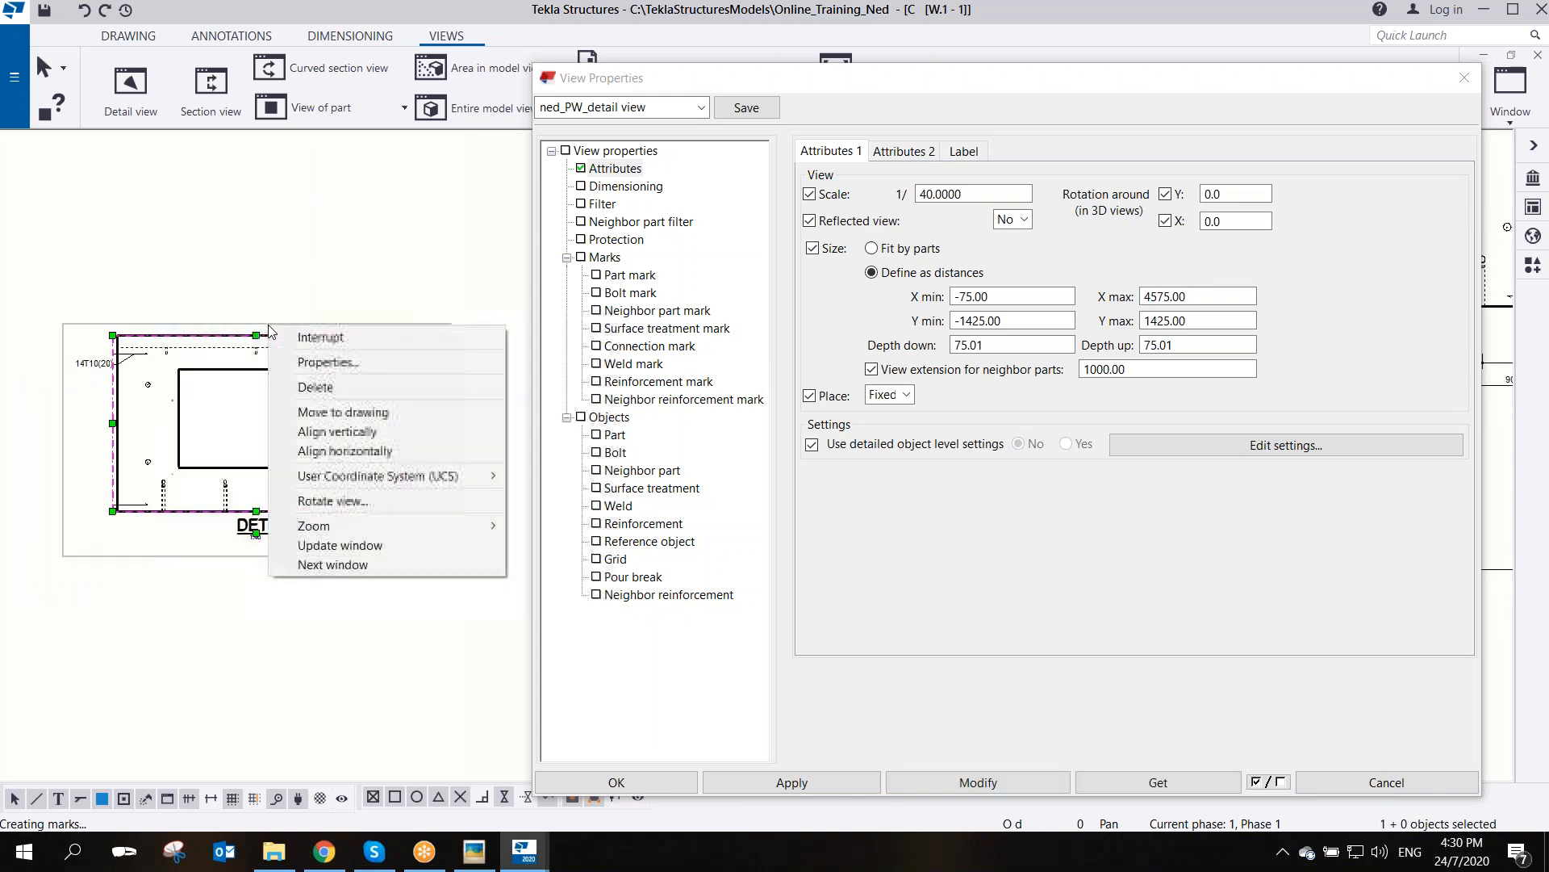
pyautogui.click(345, 501)
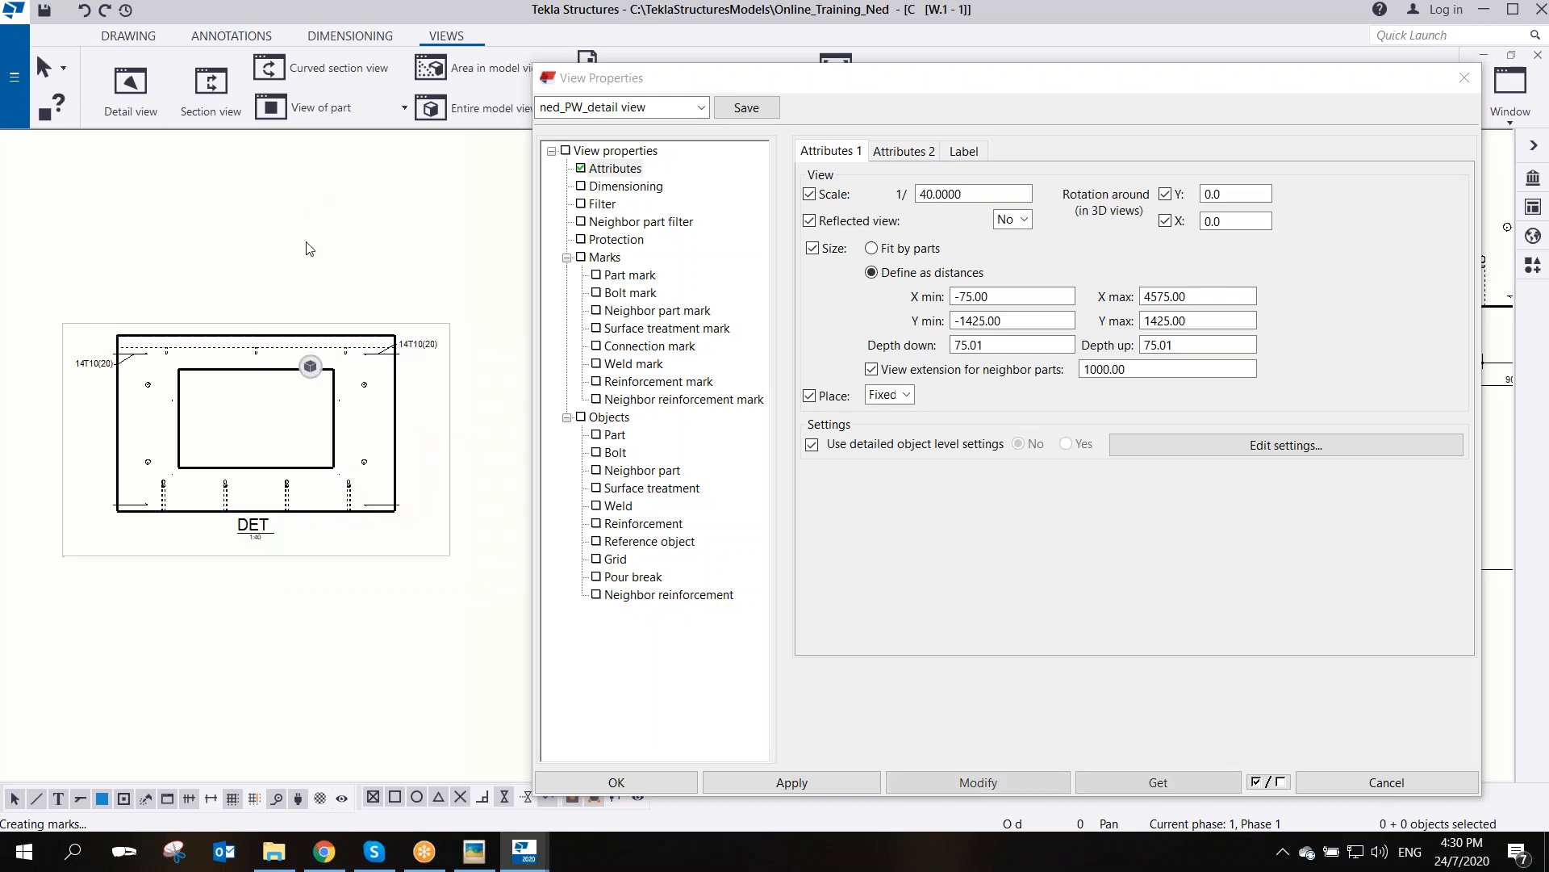
# - Set the 3D view's rotation to 30 around both Y and X and apply it to the view
pyautogui.moveTo(720, 87); pyautogui.dragTo(429, 67)
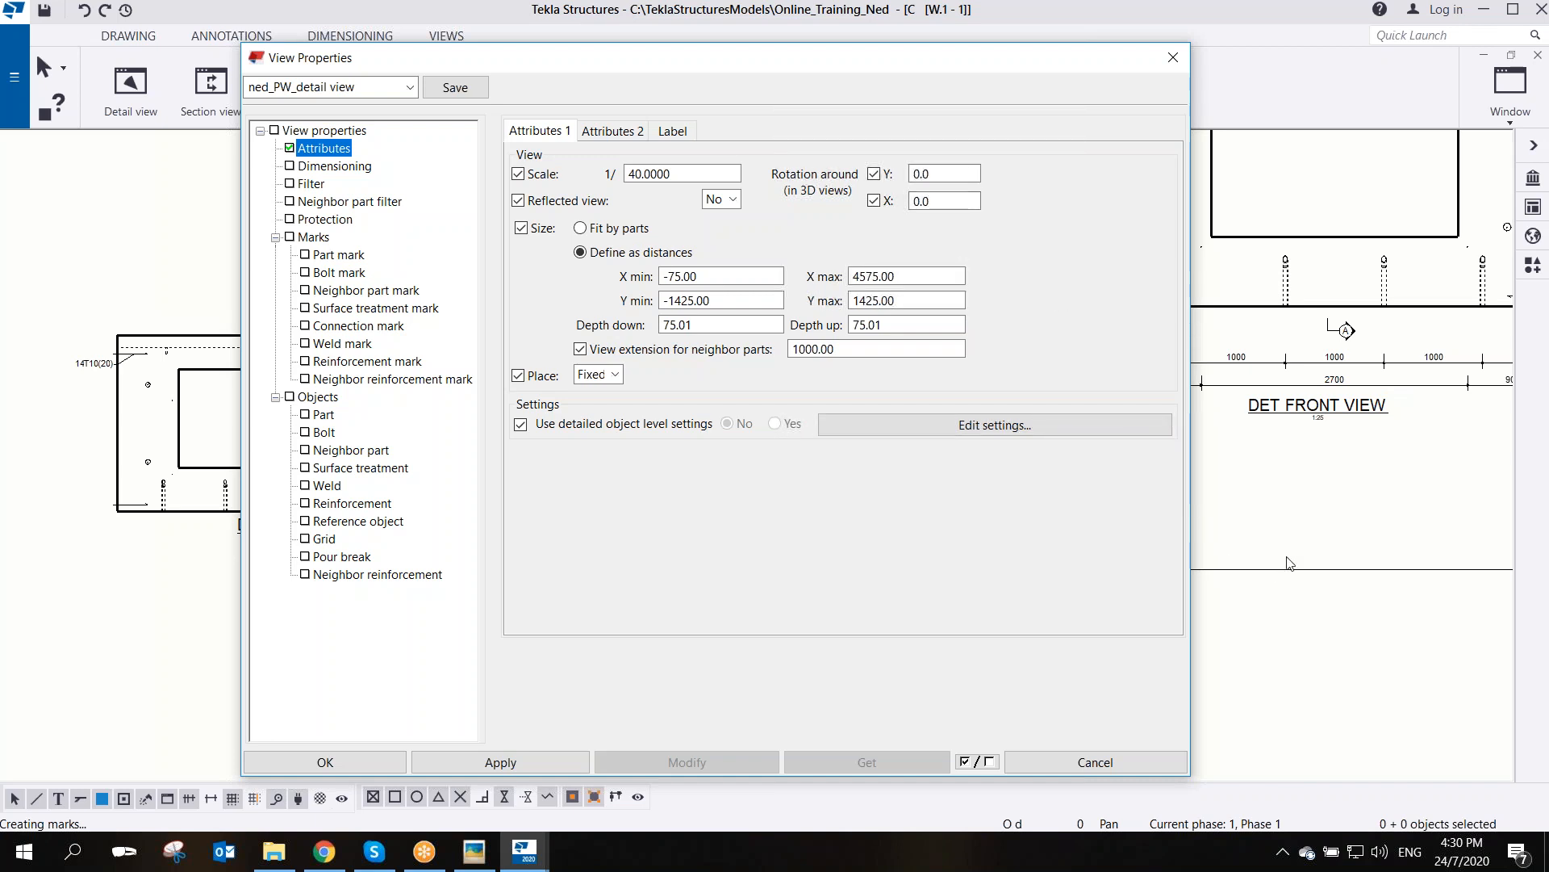
pyautogui.moveTo(861, 69); pyautogui.dragTo(1008, 65)
pyautogui.doubleClick(1064, 171)
pyautogui.write('30')
pyautogui.press('Tab')
pyautogui.write('30')
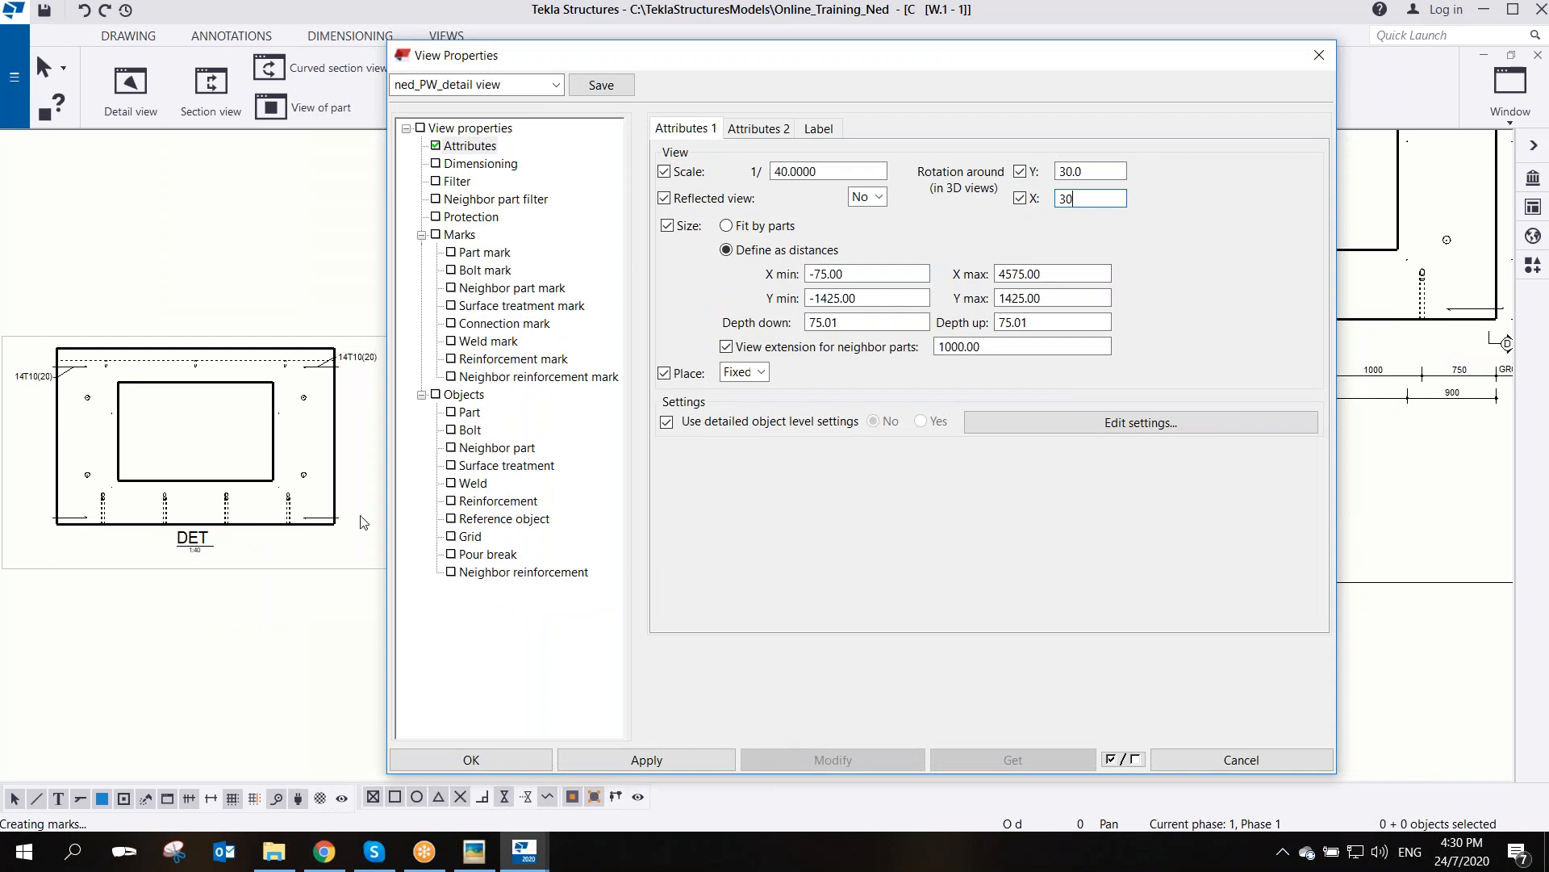
pyautogui.click(333, 563)
pyautogui.click(840, 759)
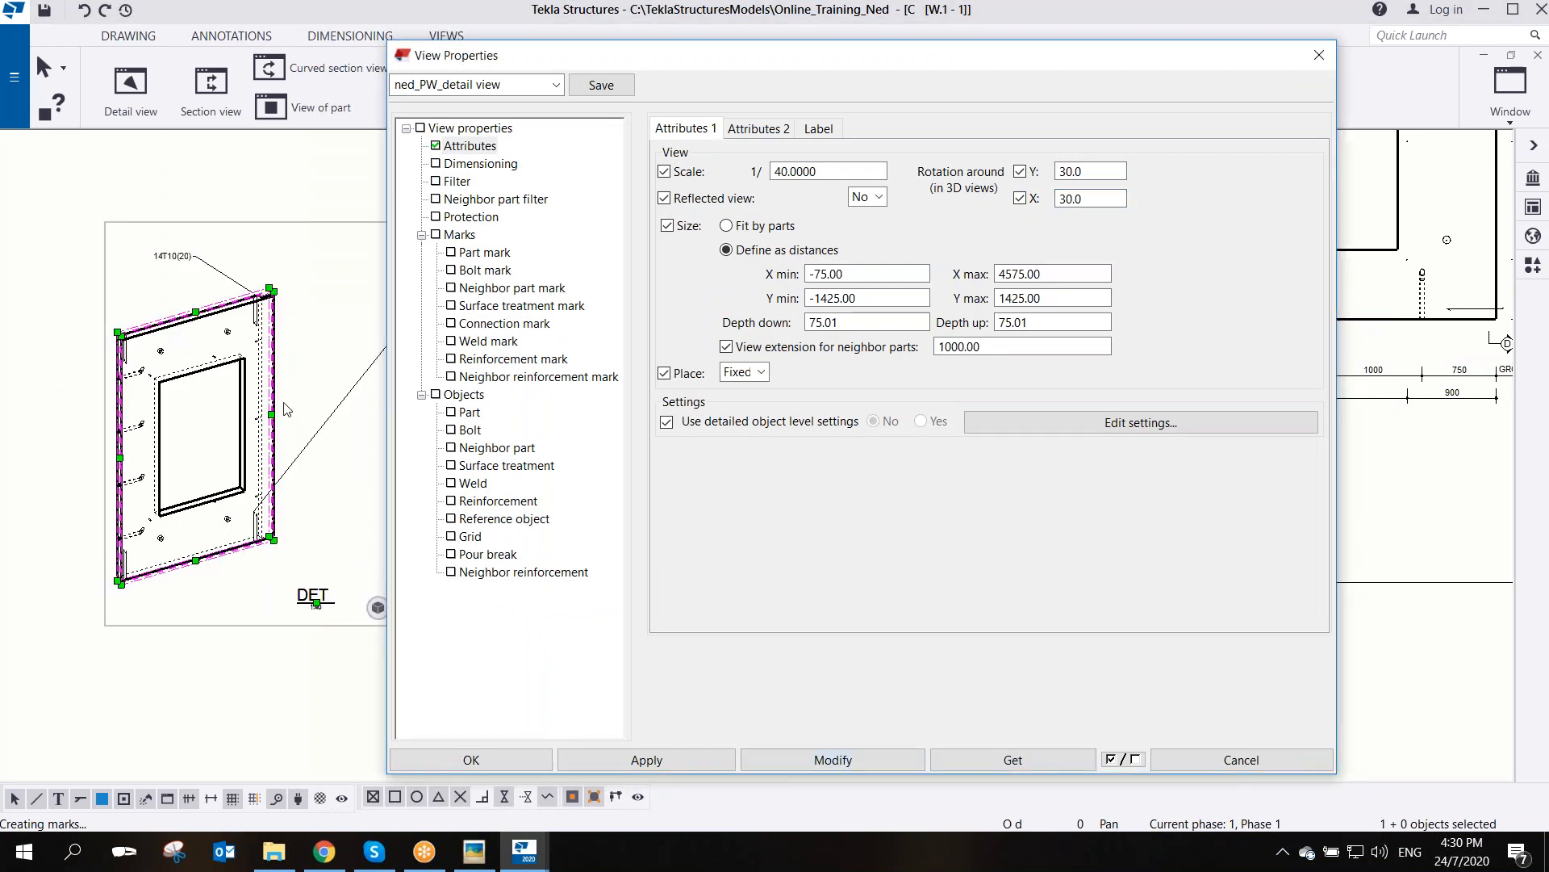
# - Try rotating the tilted 3D view by 90 on the sheet so that the wall lies horizontally
pyautogui.rightClick(296, 227)
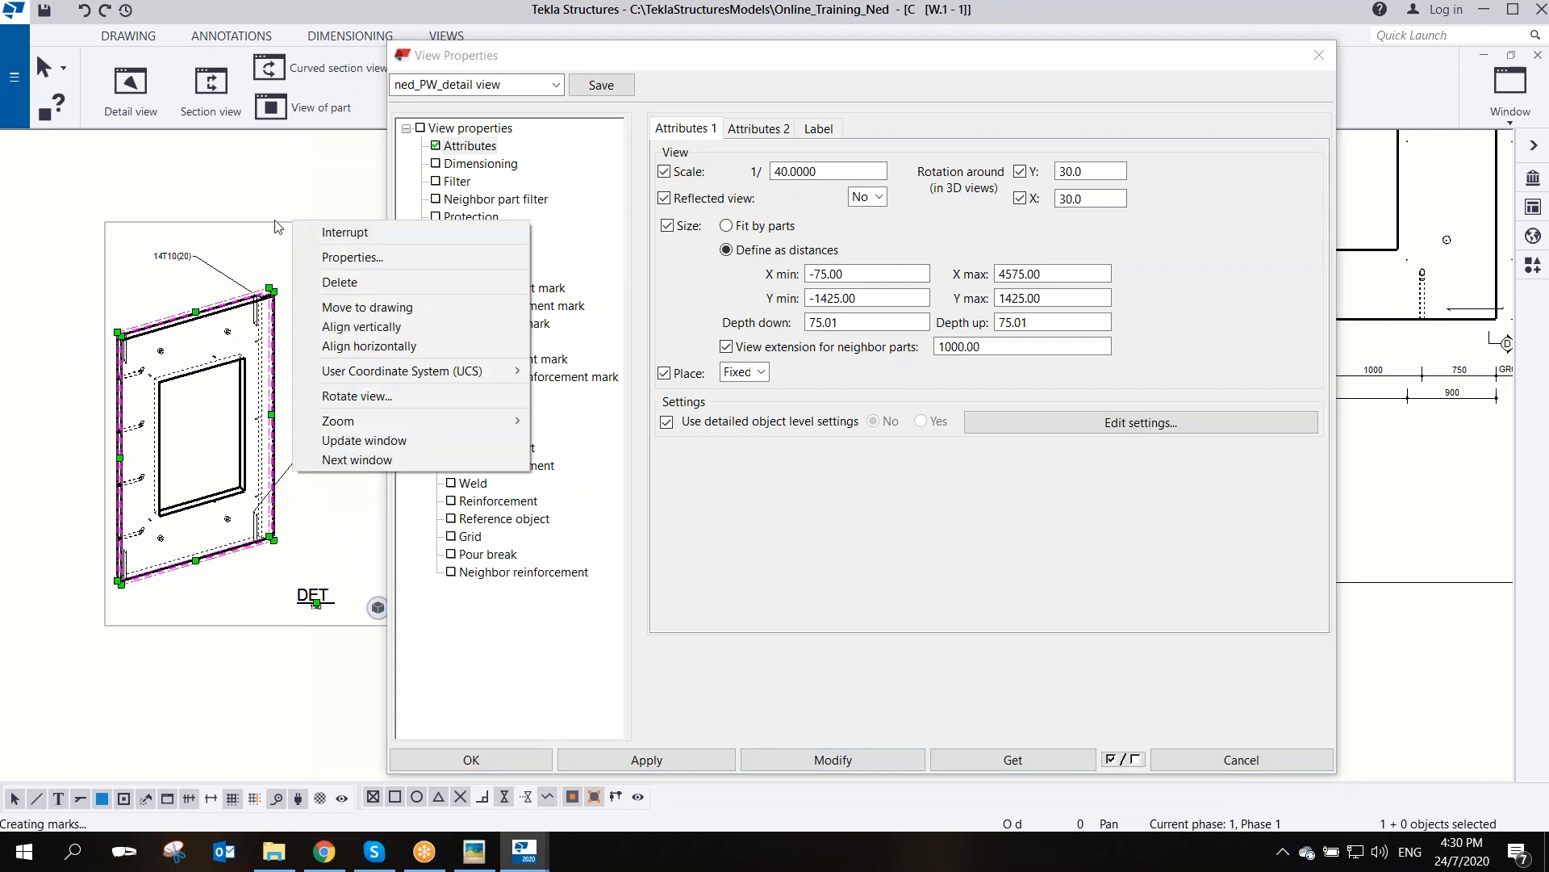
pyautogui.click(361, 398)
pyautogui.click(146, 285)
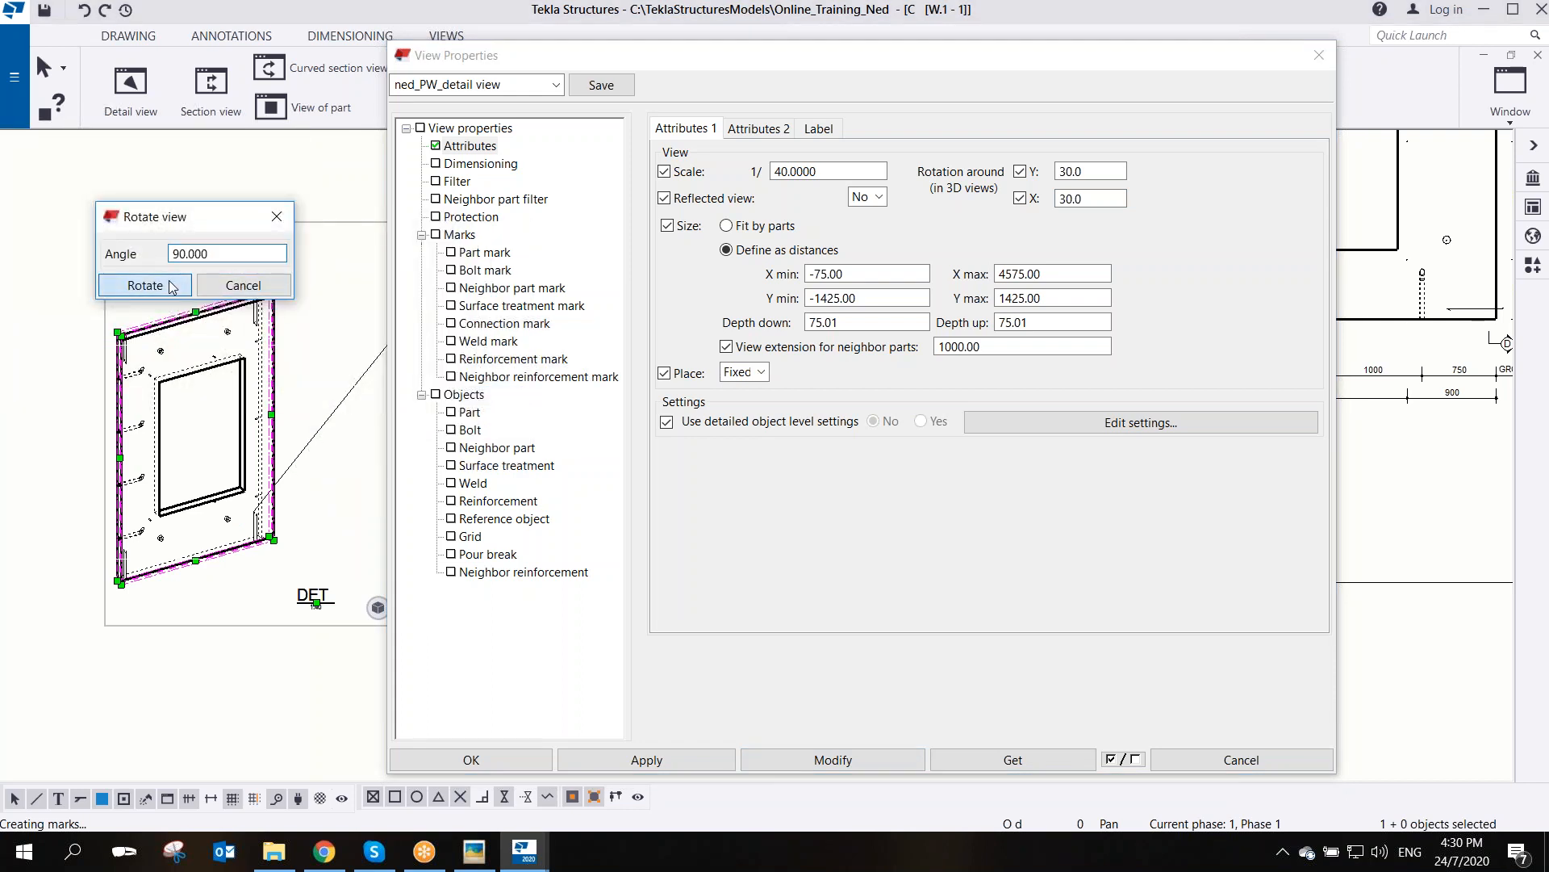
pyautogui.click(146, 285)
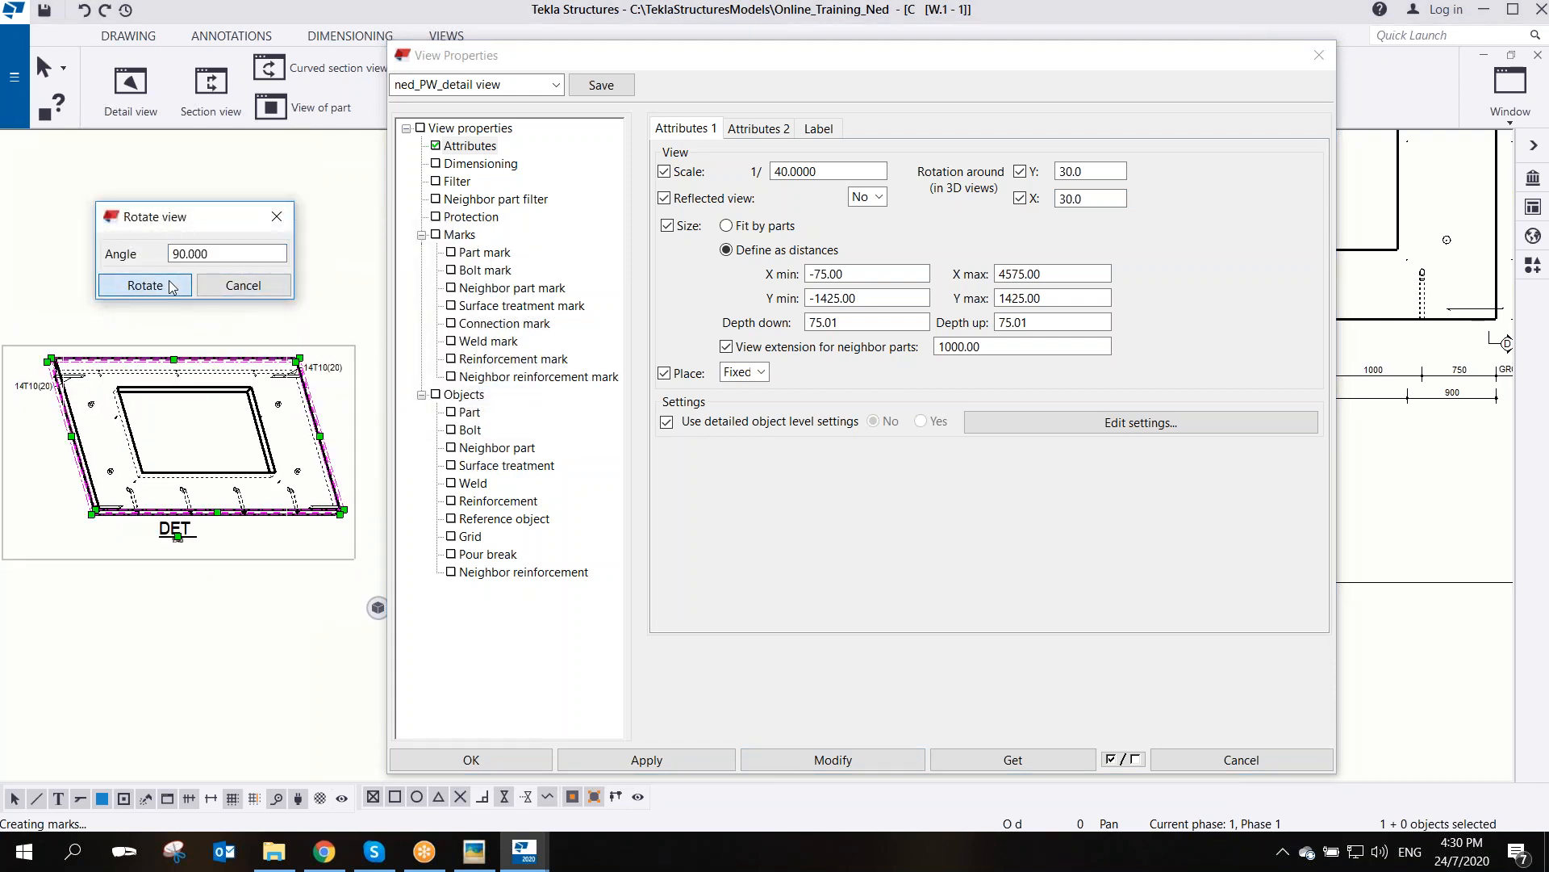
pyautogui.click(146, 285)
pyautogui.click(172, 287)
pyautogui.click(172, 286)
pyautogui.click(276, 217)
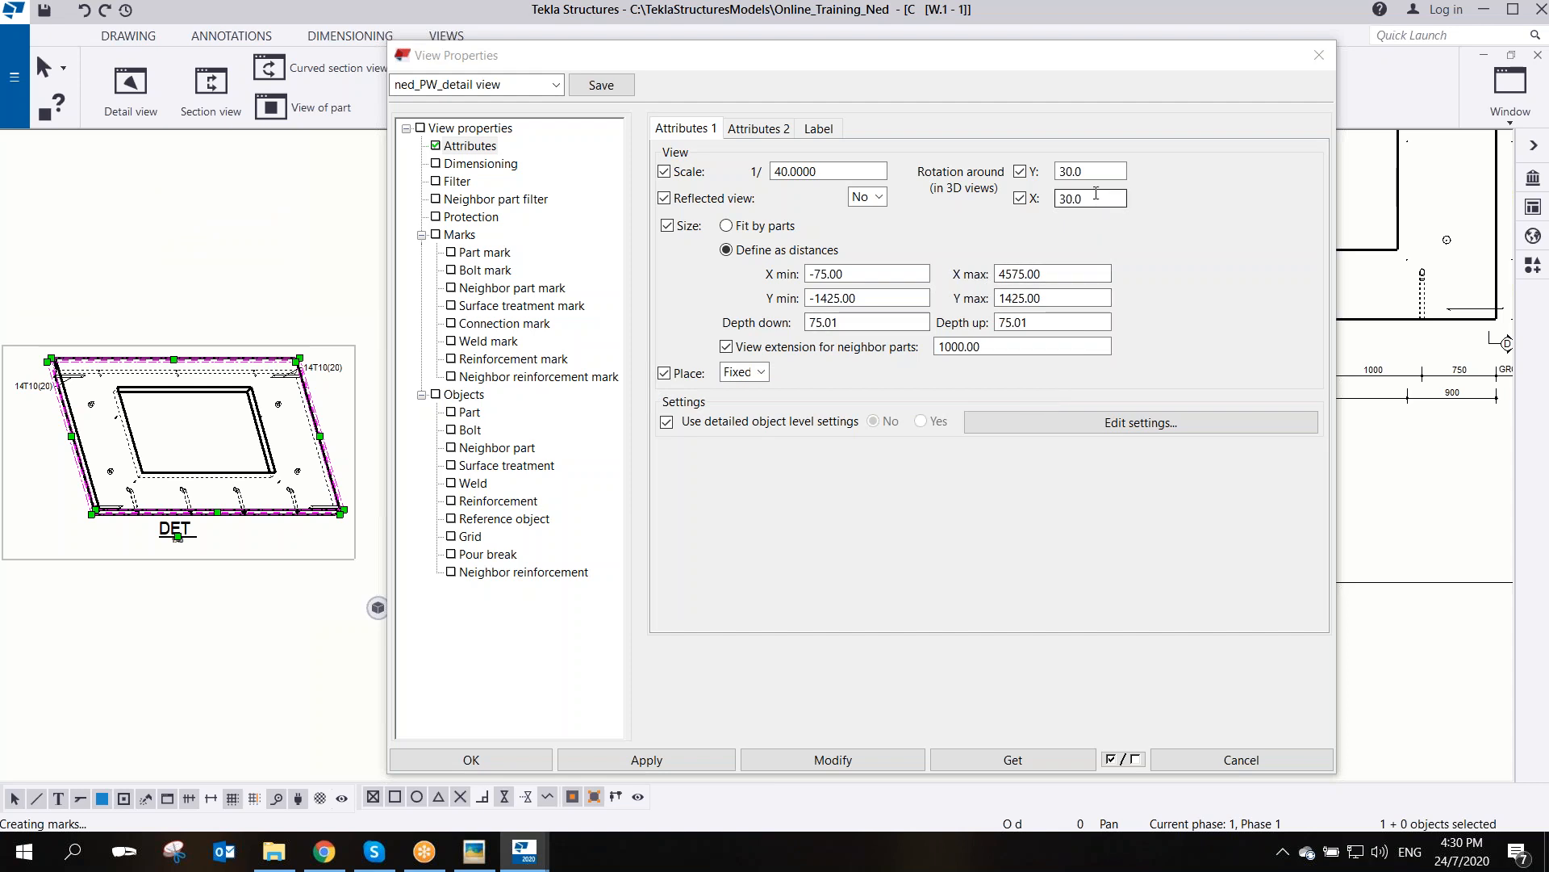
# - Try a rotation of 0 around X on the 3D view, leaving the Y rotation at 30
pyautogui.doubleClick(1095, 198)
pyautogui.write('0.0')
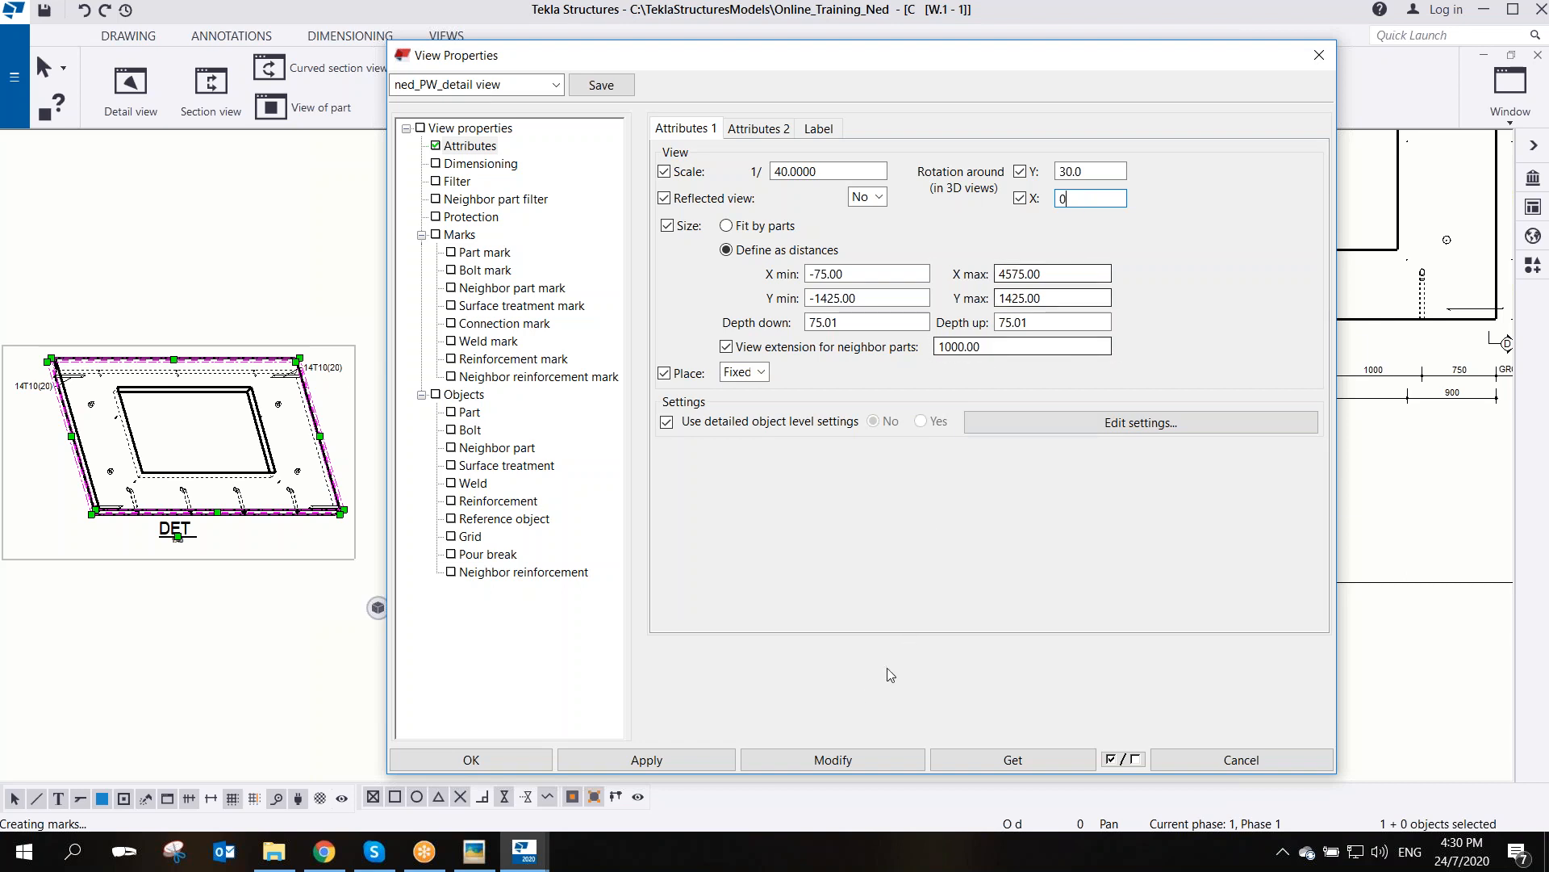
pyautogui.click(832, 759)
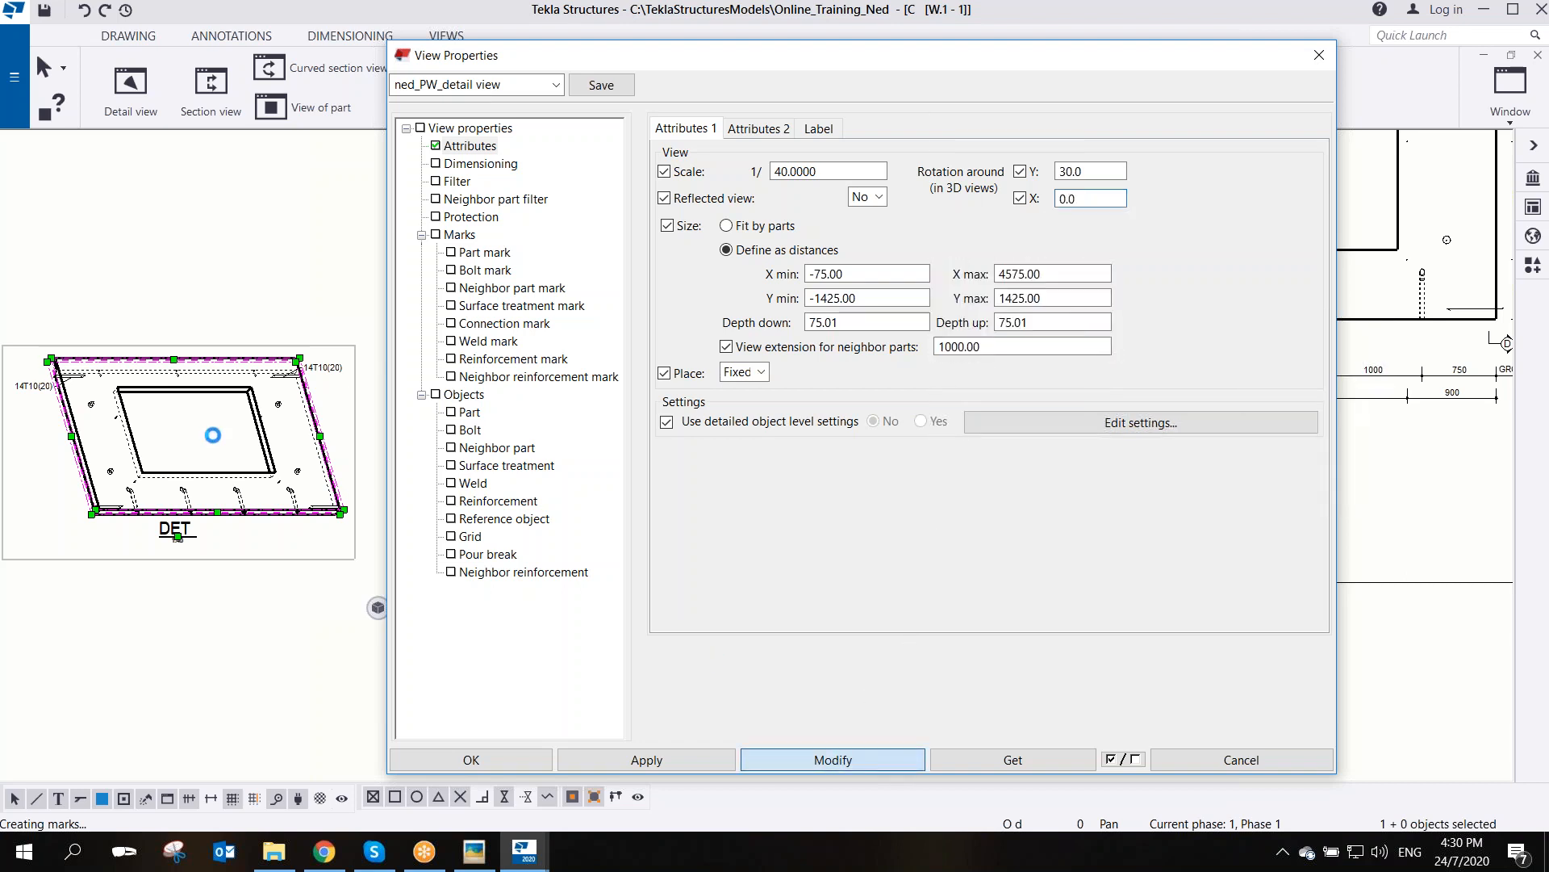
# - Try a rotation of 30 around X and 0 around Y on the 3D view
pyautogui.doubleClick(1079, 172)
pyautogui.doubleClick(1091, 200)
pyautogui.write('30')
pyautogui.doubleClick(1081, 171)
pyautogui.write('0')
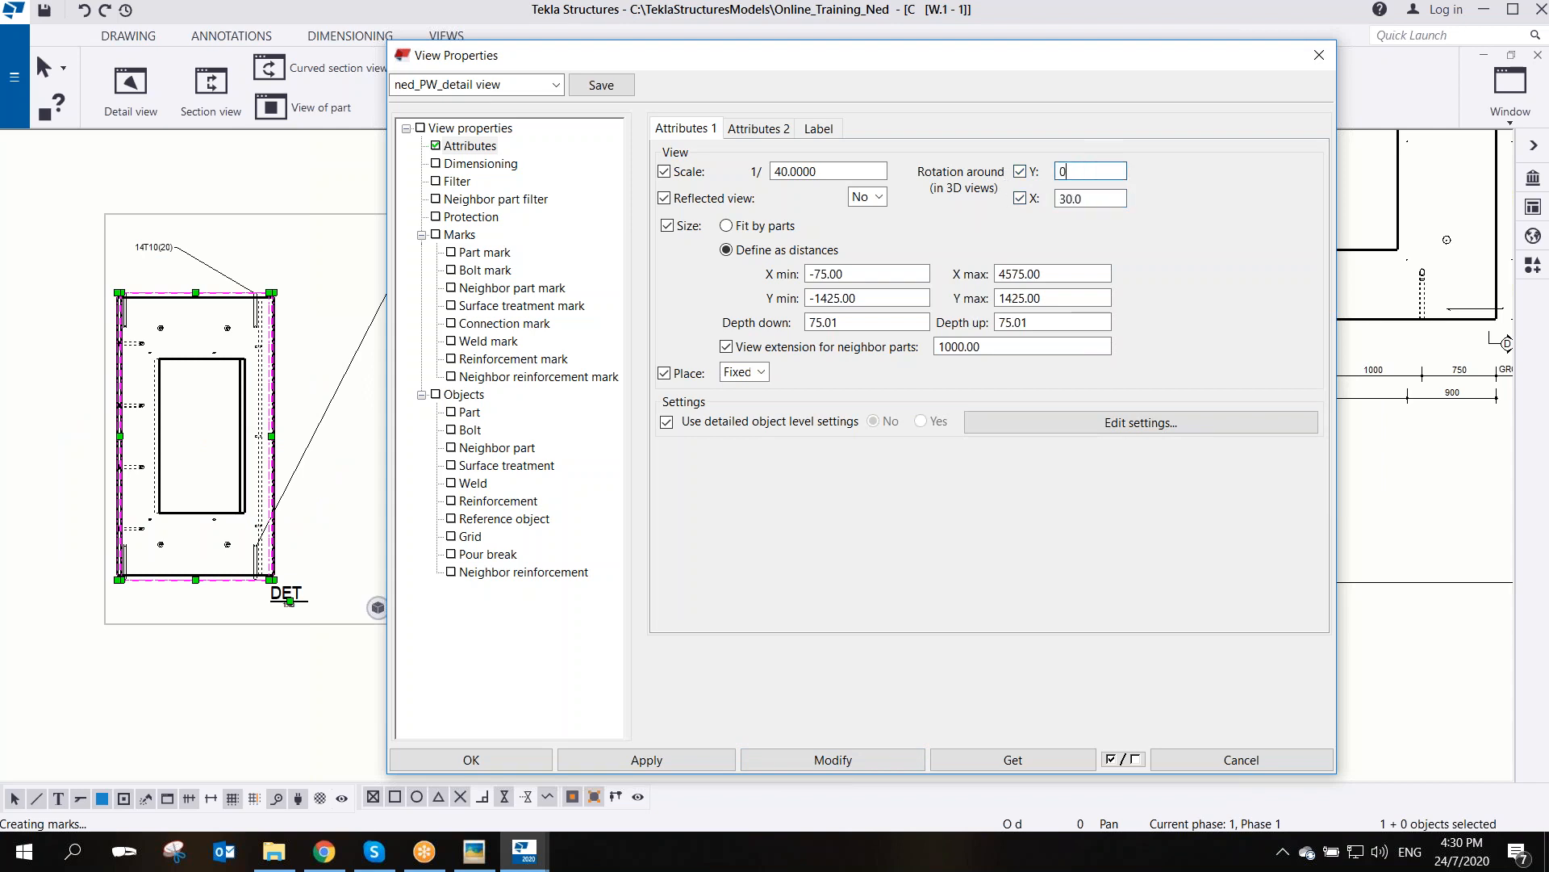
pyautogui.click(853, 762)
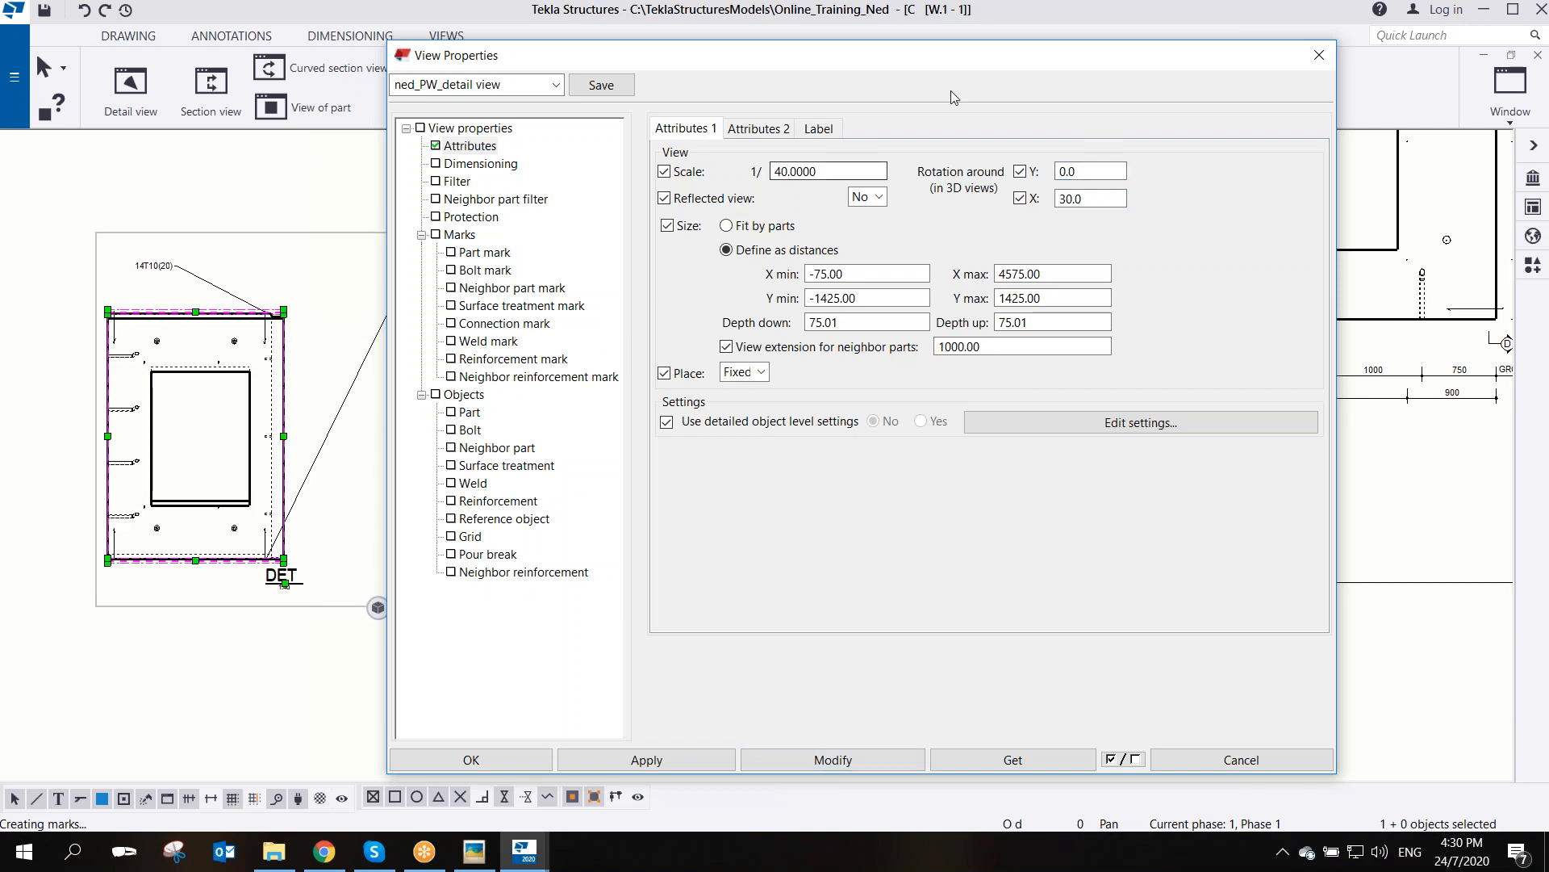
# - Check the placement options in the 3D view's properties and close the properties
pyautogui.moveTo(978, 61)
pyautogui.mouseDown()
pyautogui.moveTo(676, 113)
pyautogui.moveTo(738, 105)
pyautogui.mouseUp()
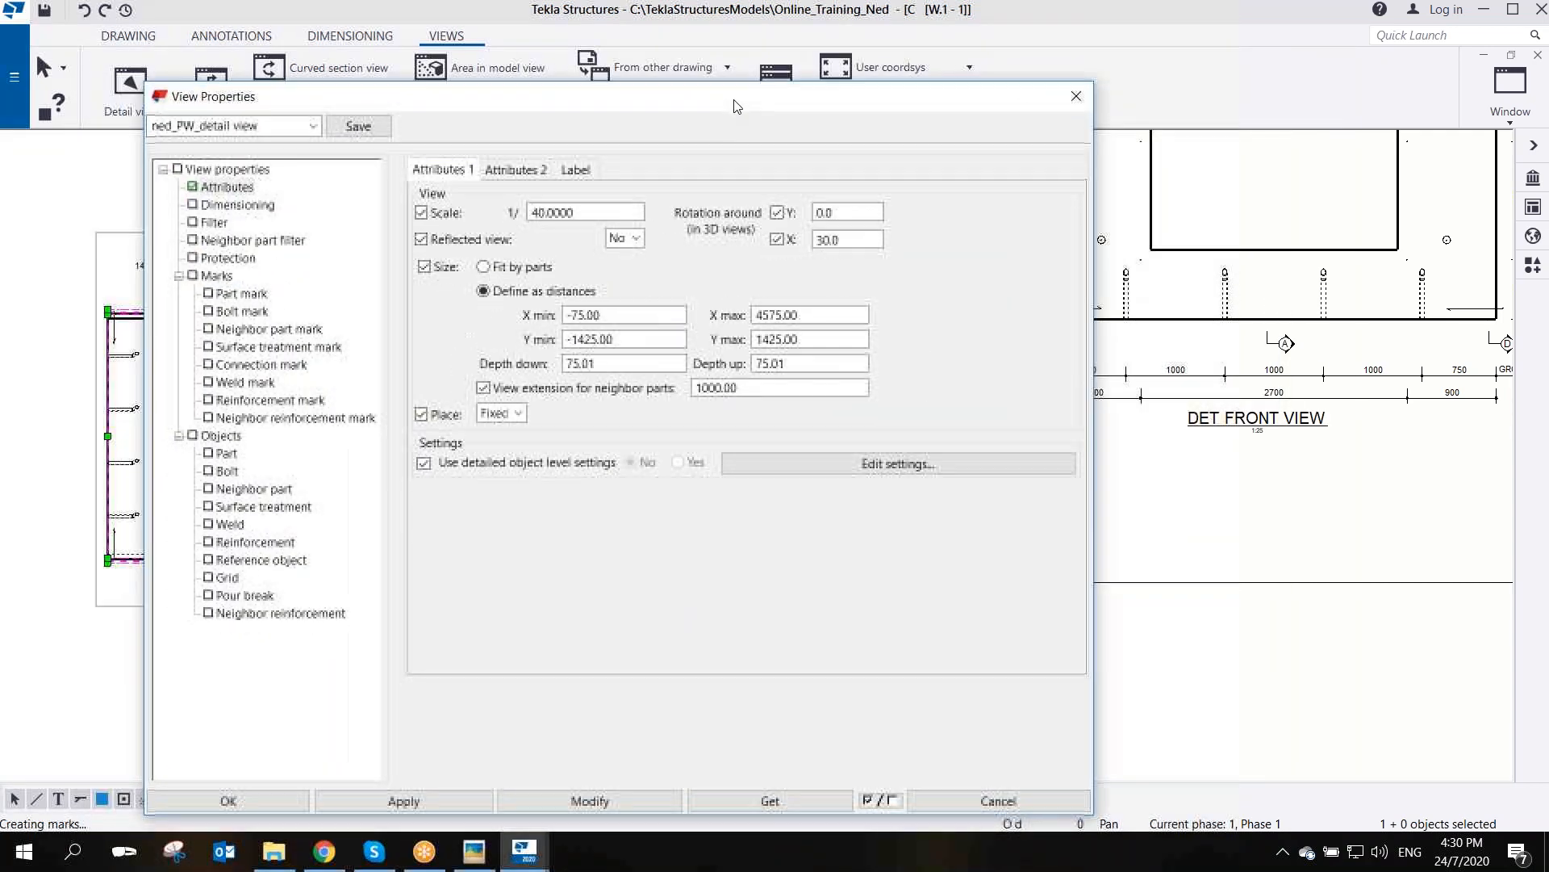
pyautogui.click(519, 414)
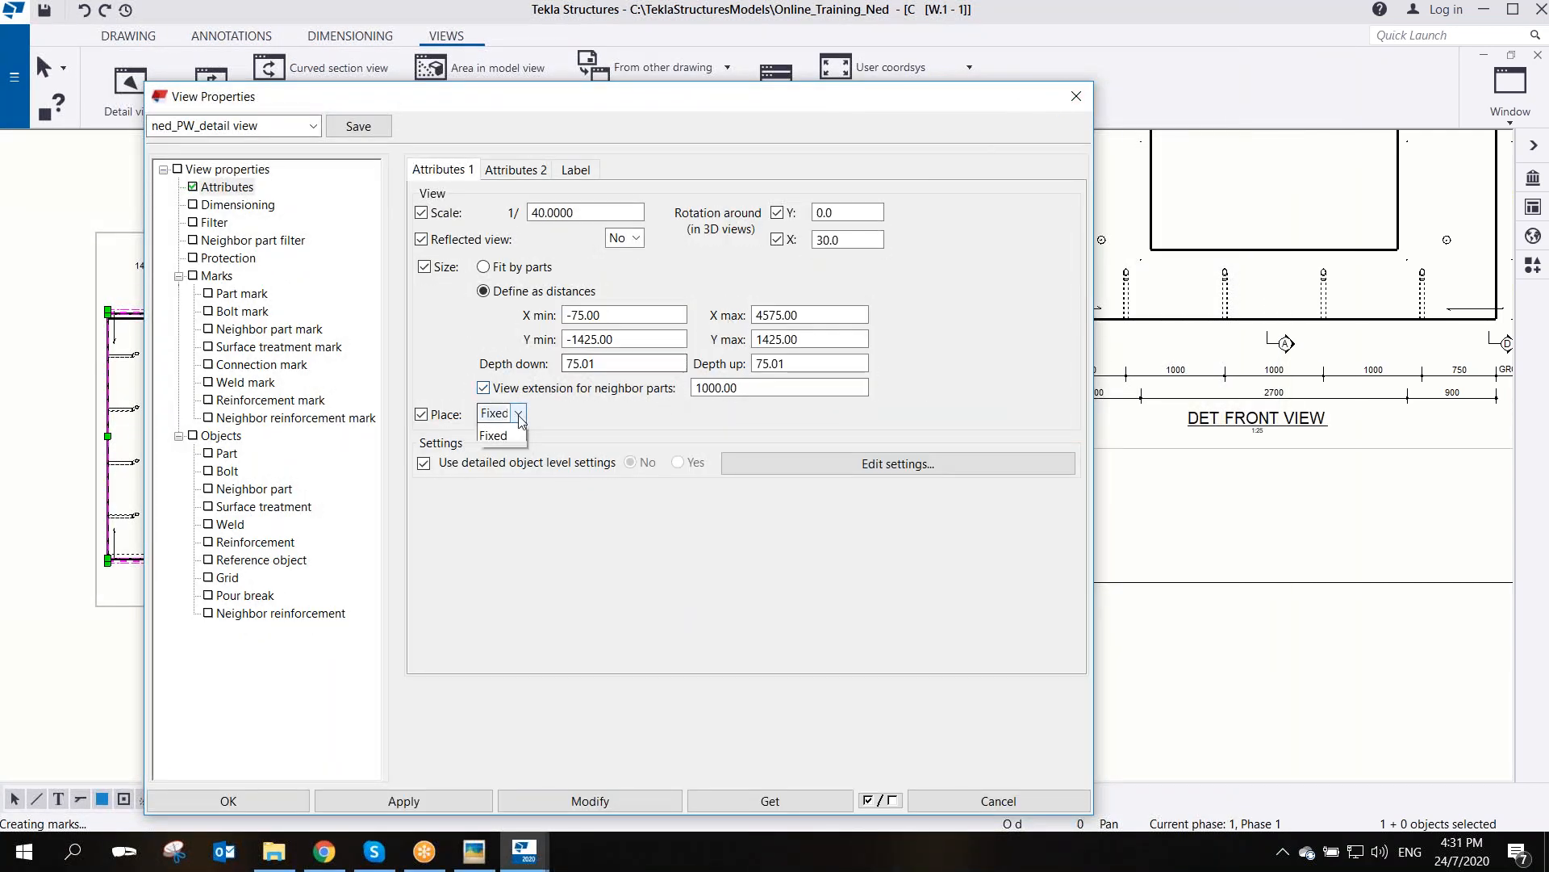
pyautogui.click(520, 416)
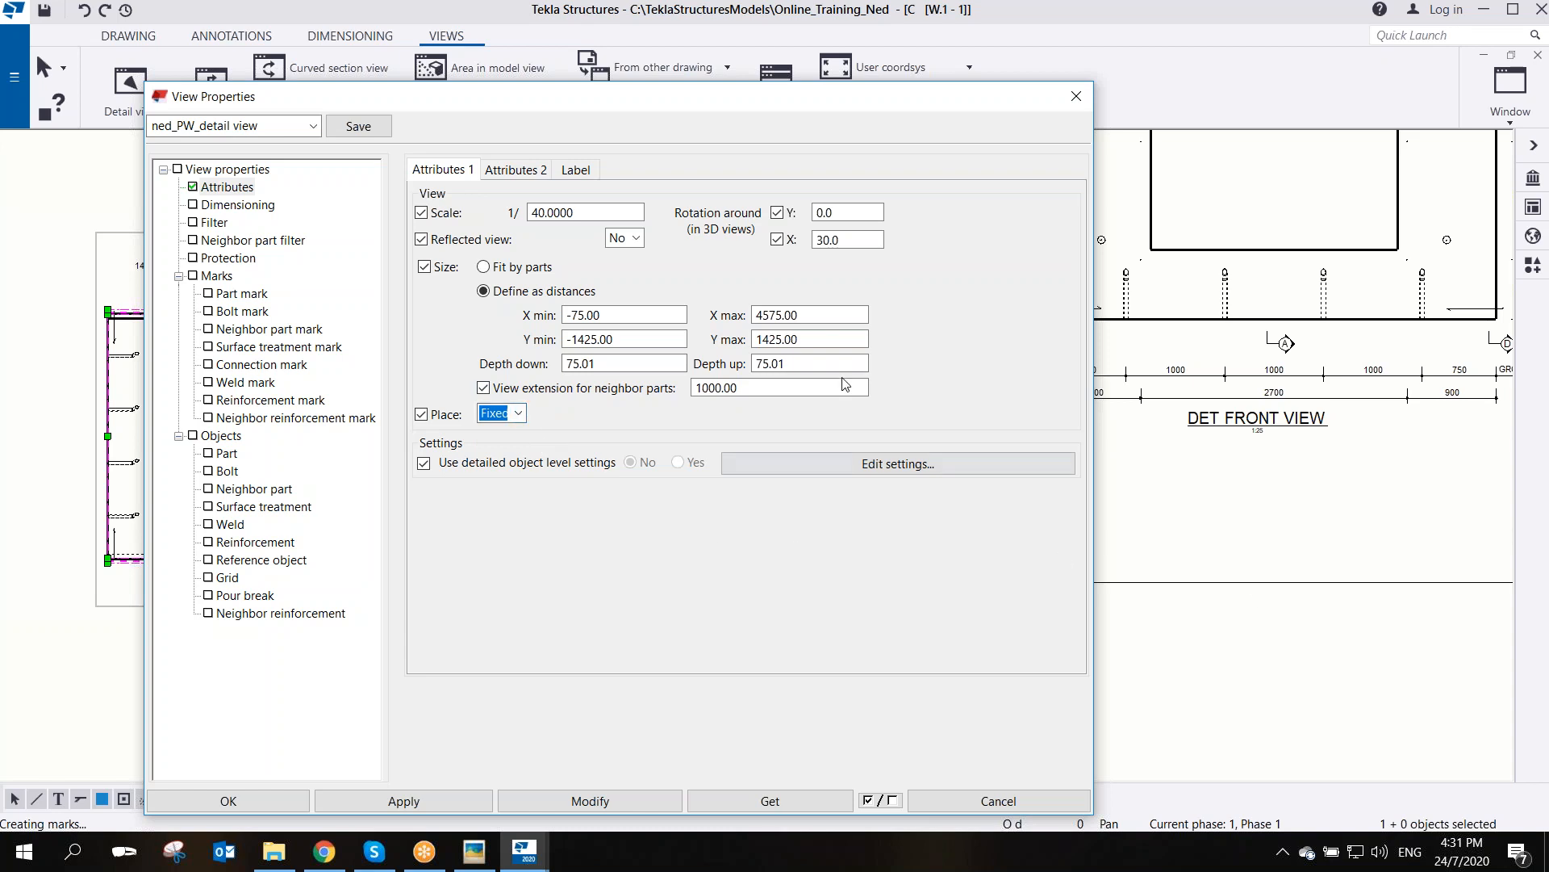
pyautogui.click(1076, 96)
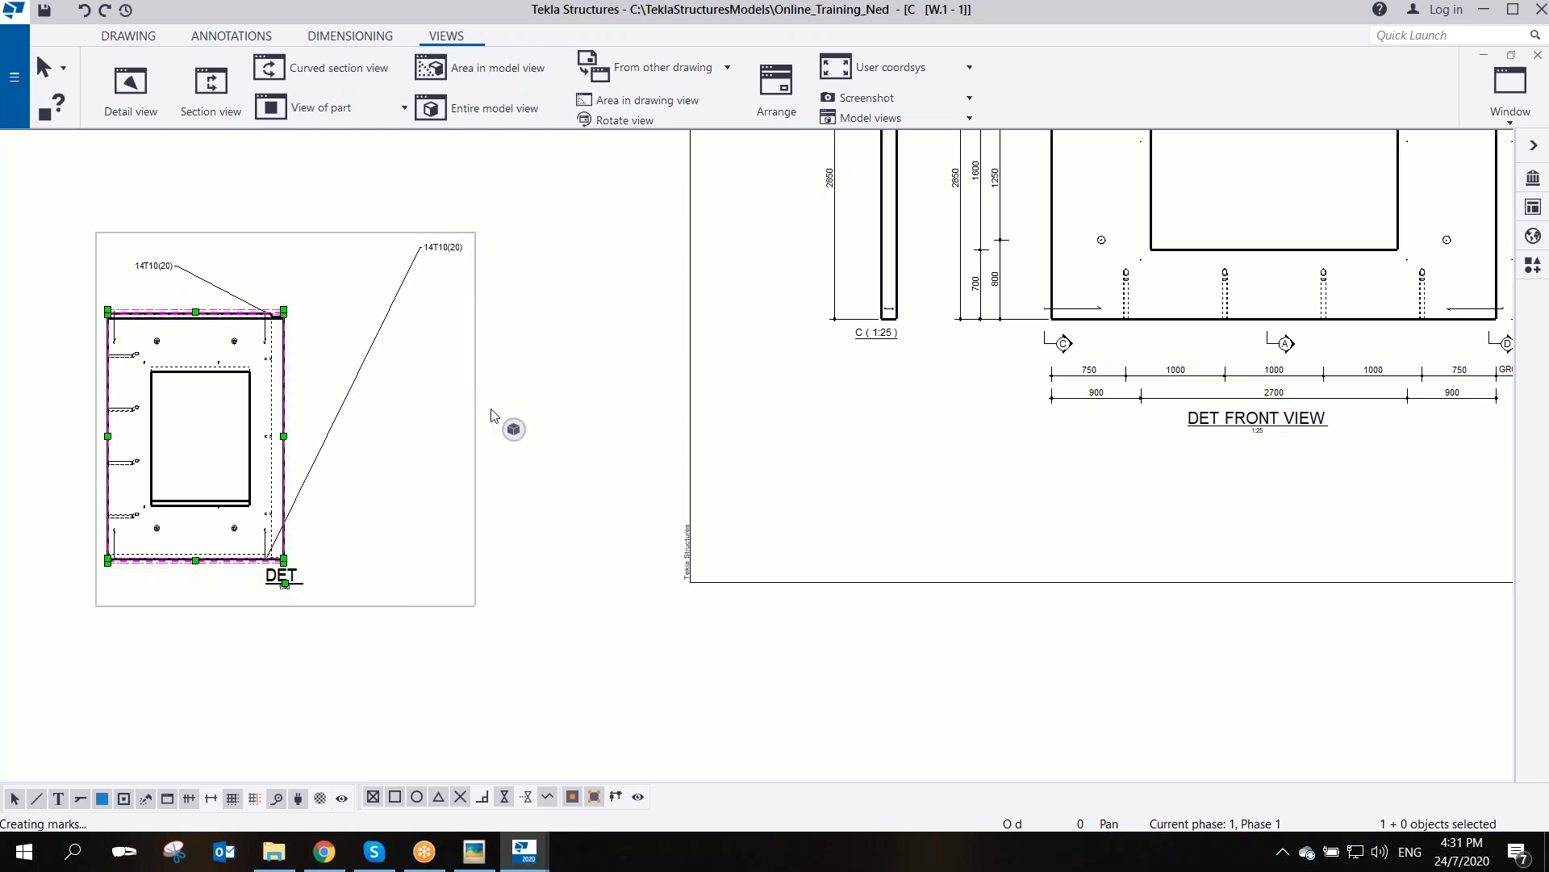
# - Delete the 3D view placed beside the drawing sheet
pyautogui.scroll(-2, 494, 417)
pyautogui.scroll(-2, 483, 394)
pyautogui.scroll(2, 484, 394)
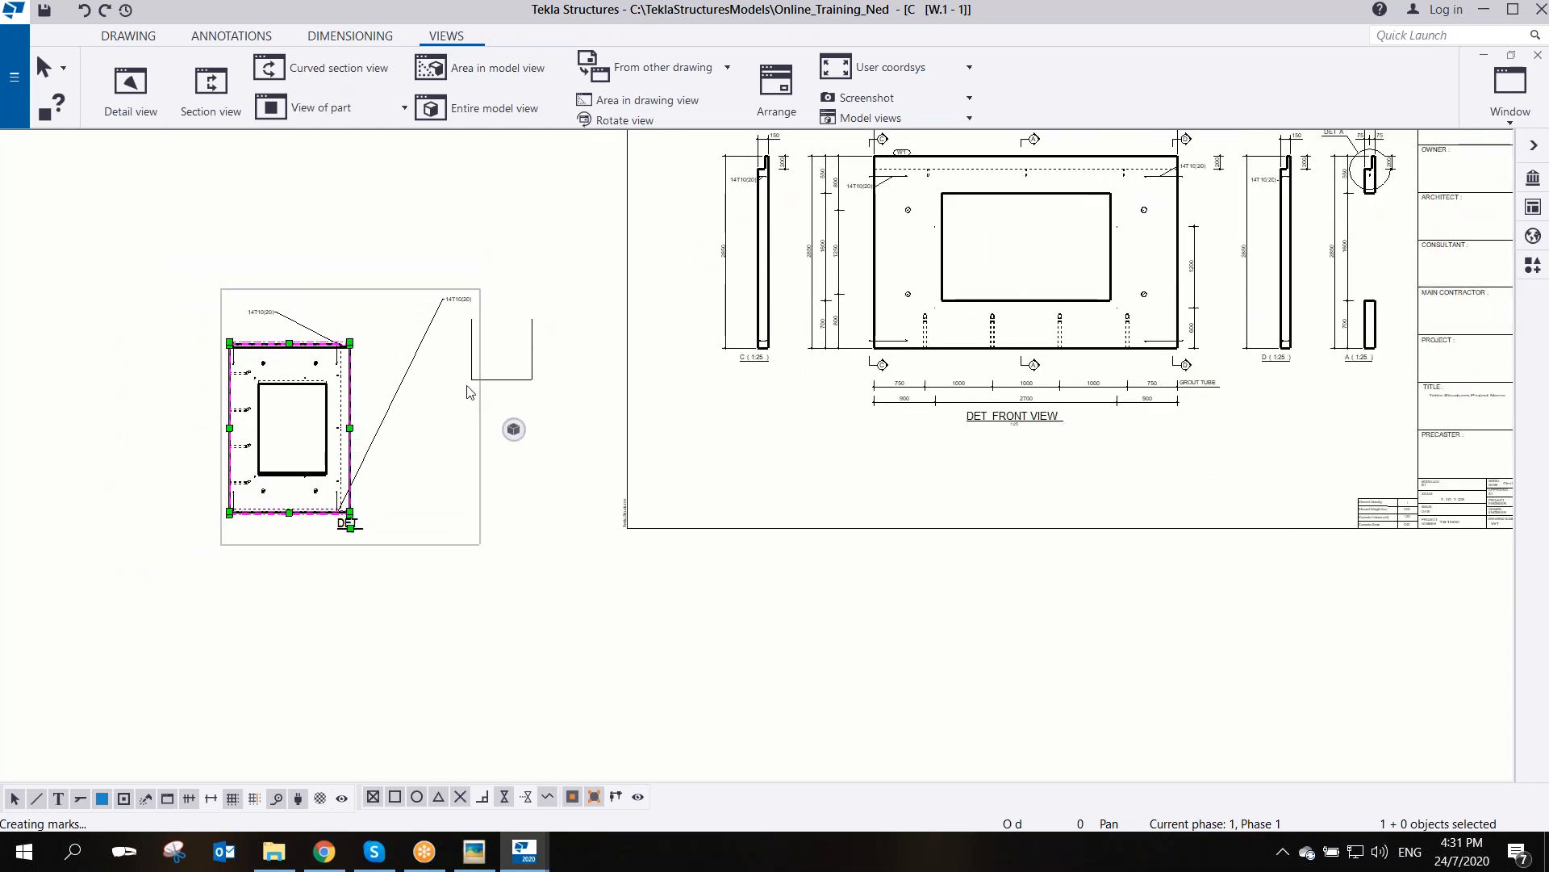
pyautogui.press('Delete')
pyautogui.scroll(-3, 507, 455)
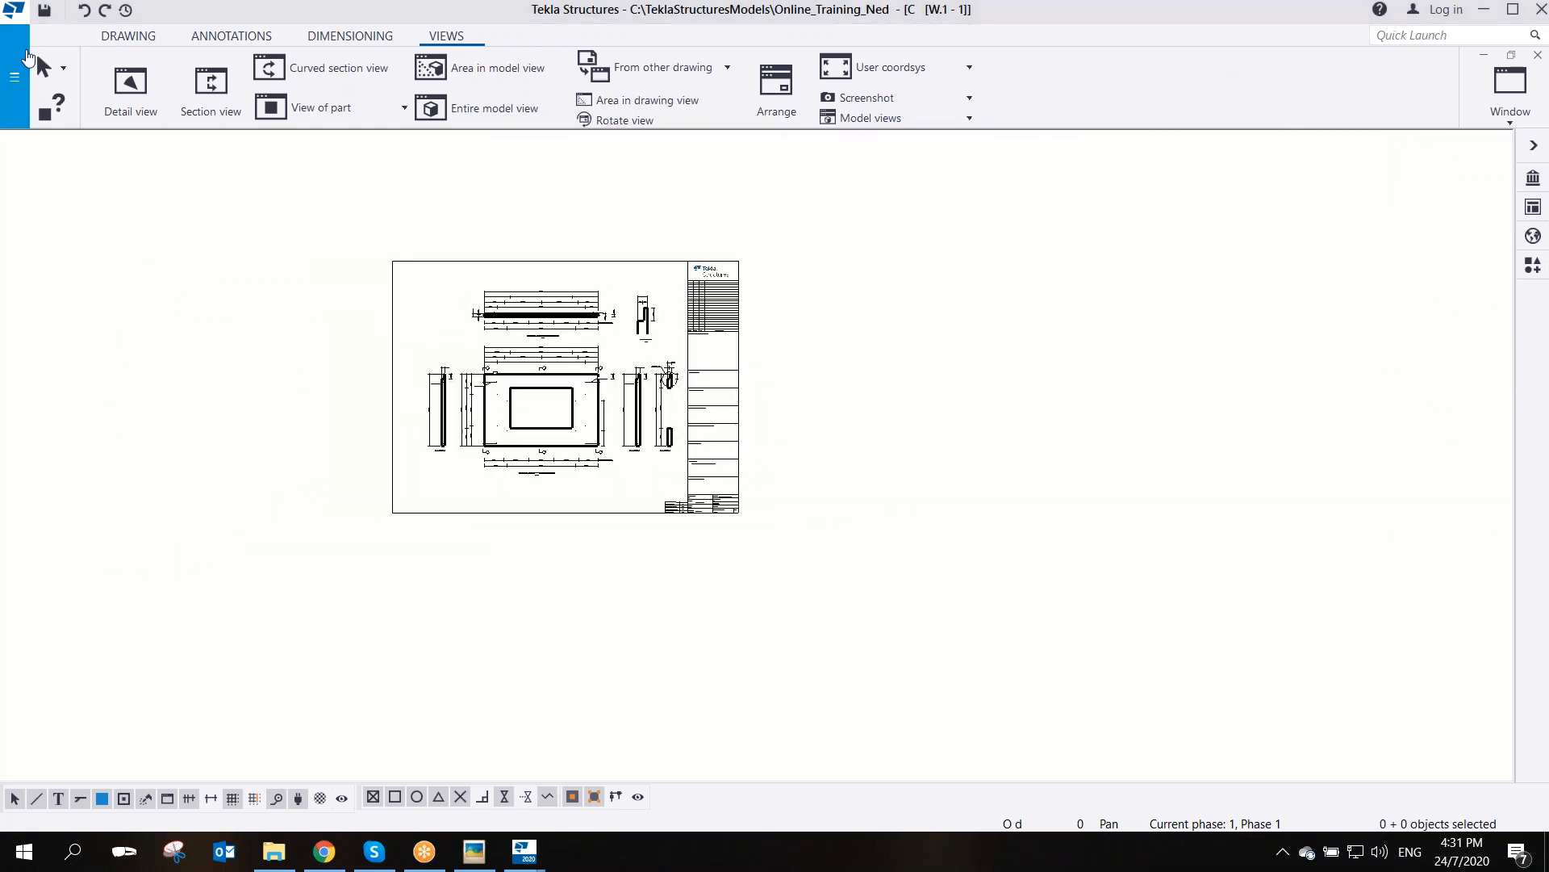
# - Close drawing mode and orbit the model to show the wall's opposite face
pyautogui.click(16, 81)
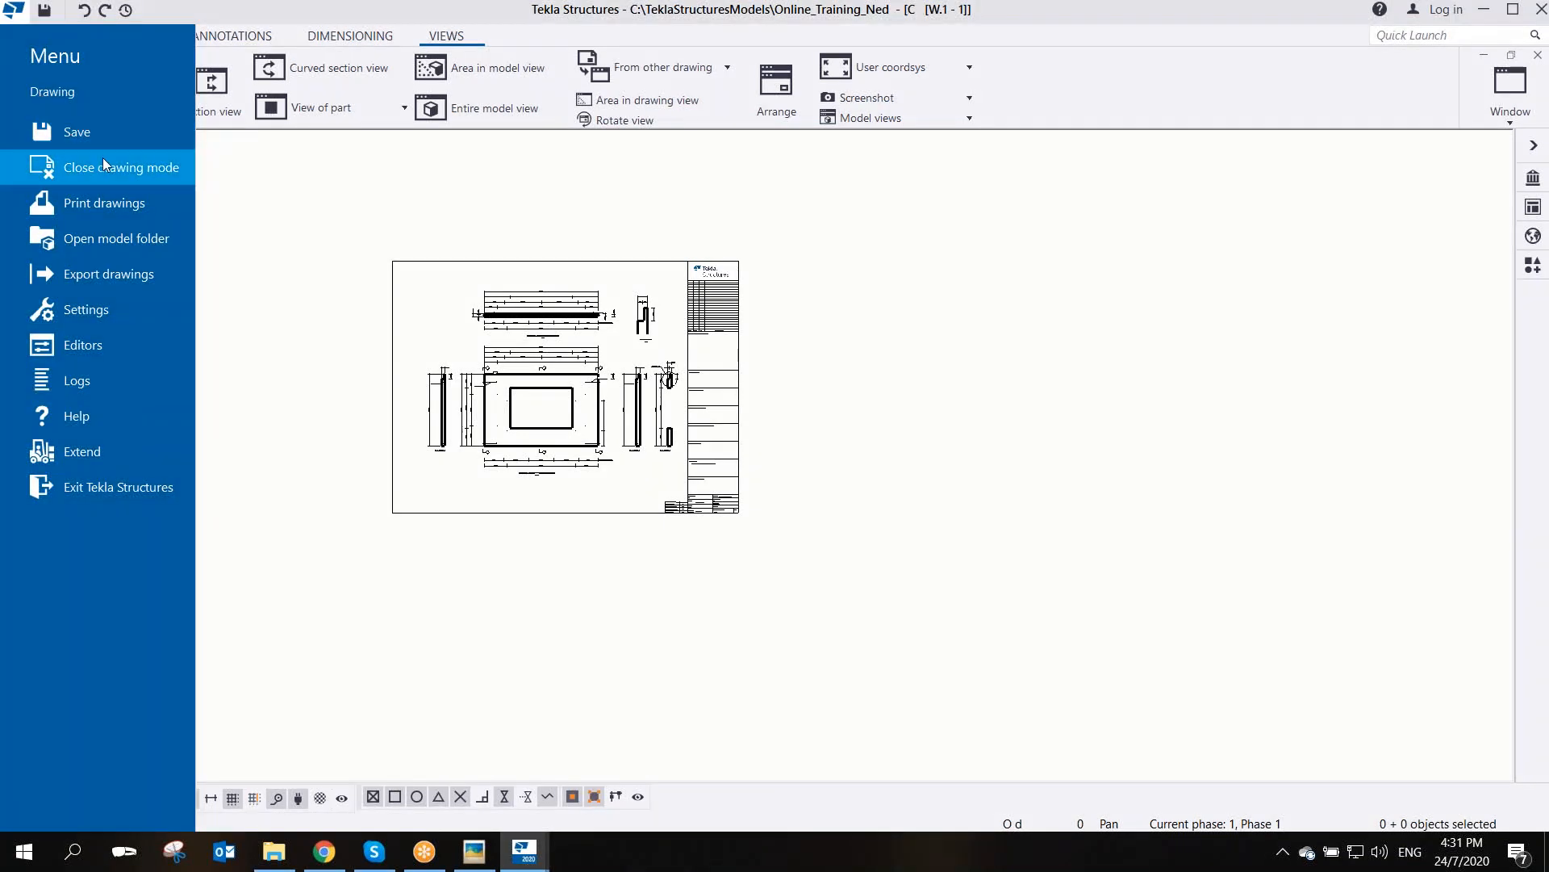
pyautogui.click(105, 161)
pyautogui.click(443, 521)
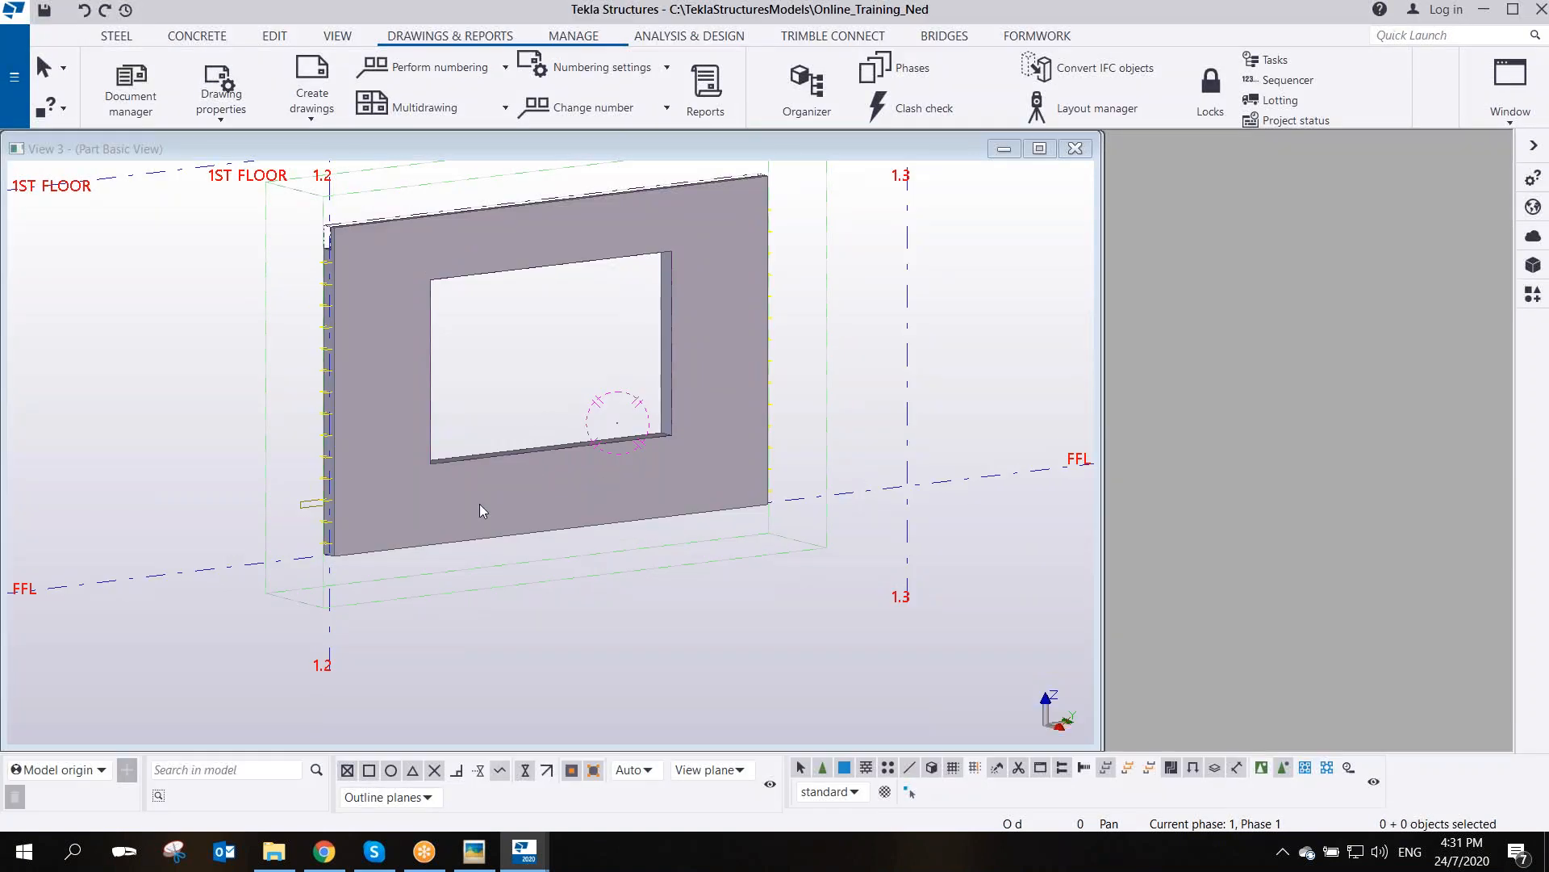
pyautogui.keyDown('ctrl'); pyautogui.moveTo(337, 437); pyautogui.dragTo(831, 476, button='middle'); pyautogui.keyUp('ctrl')
pyautogui.moveTo(230, 484); pyautogui.dragTo(684, 481, button='middle')
pyautogui.scroll(2, 694, 444)
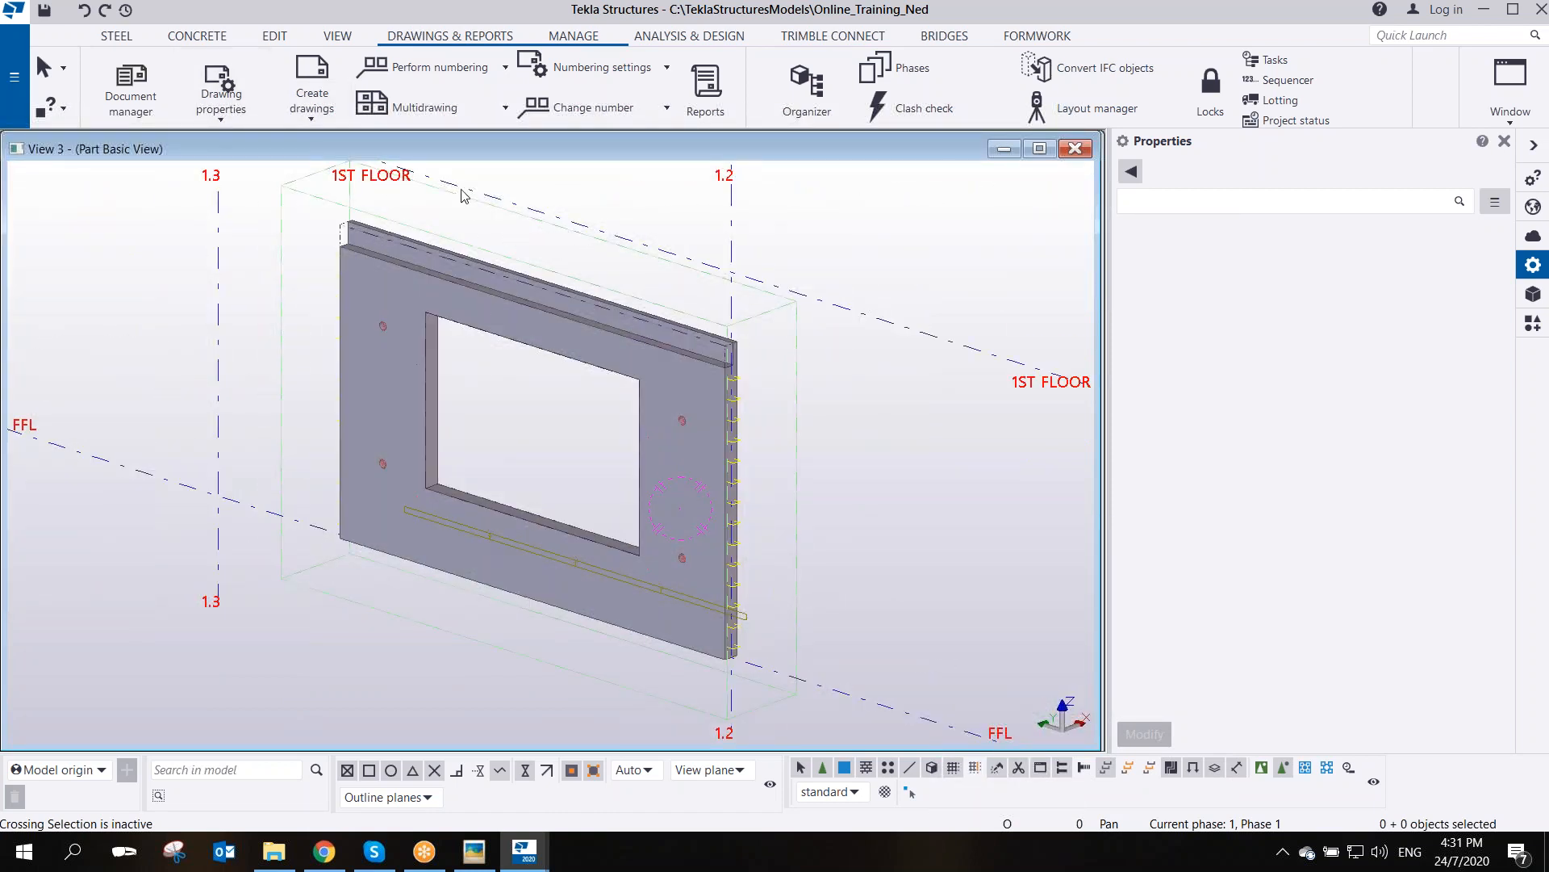
# - Delete the cast unit drawing [W.1 - 1] from the document manager and close the manager
pyautogui.click(130, 85)
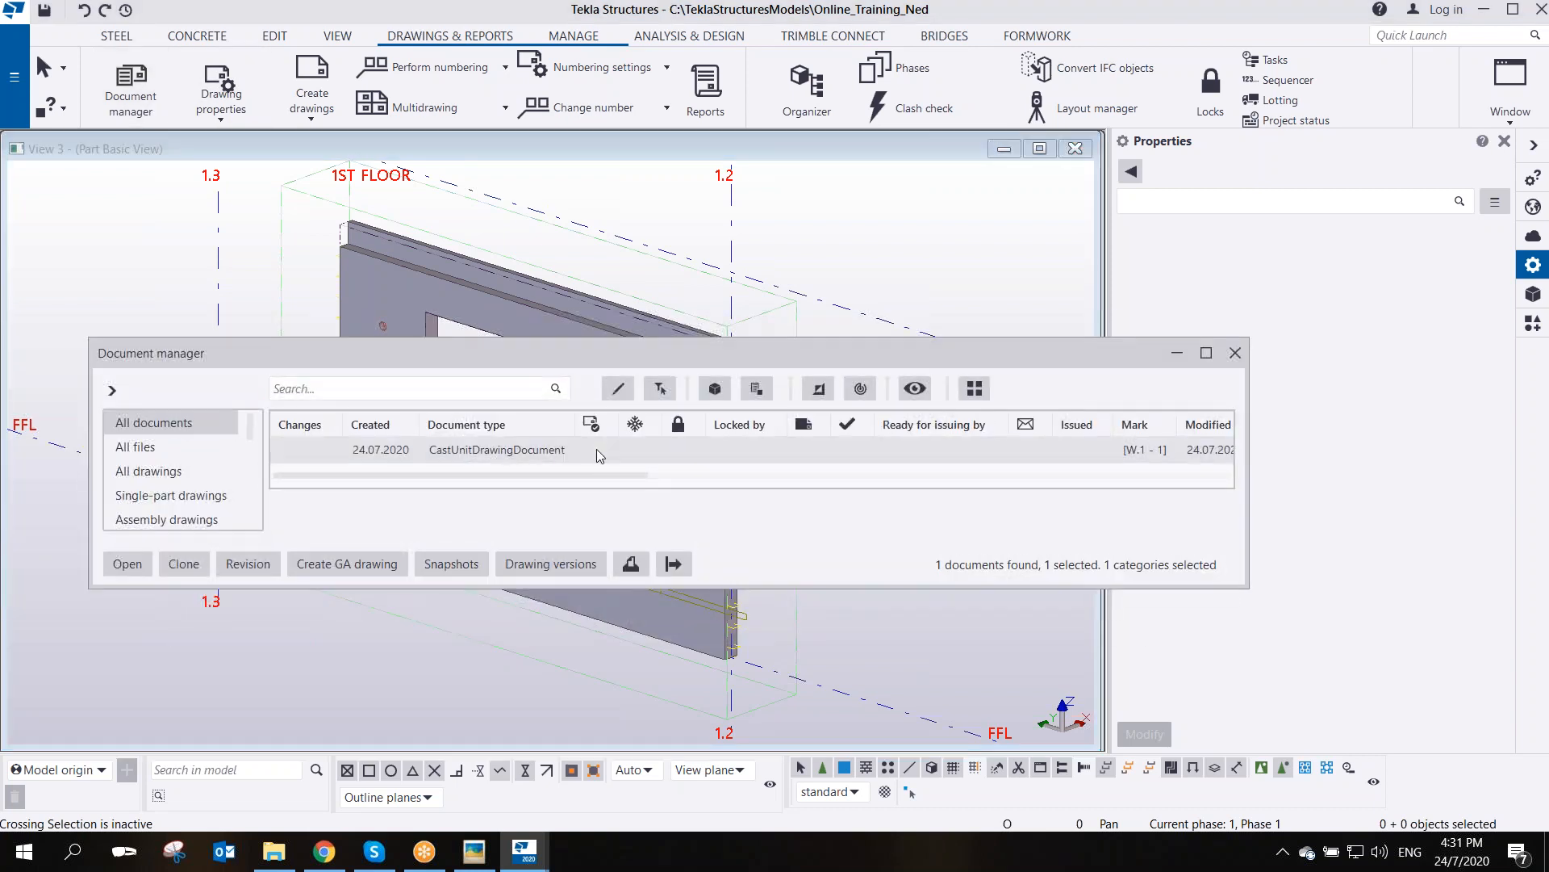
pyautogui.rightClick(596, 450)
pyautogui.click(685, 437)
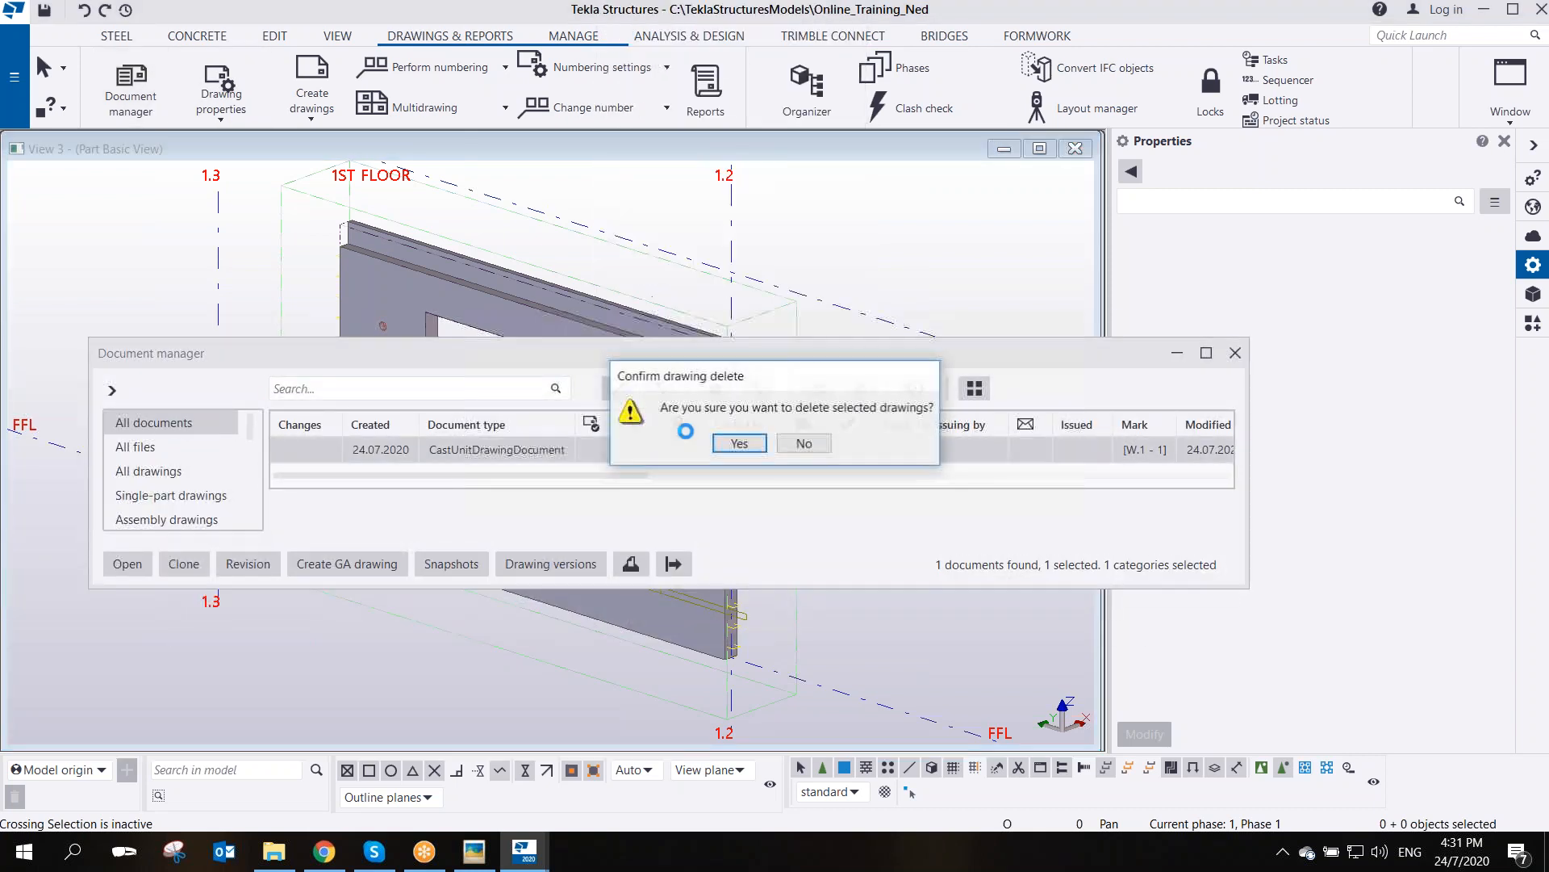
pyautogui.click(743, 443)
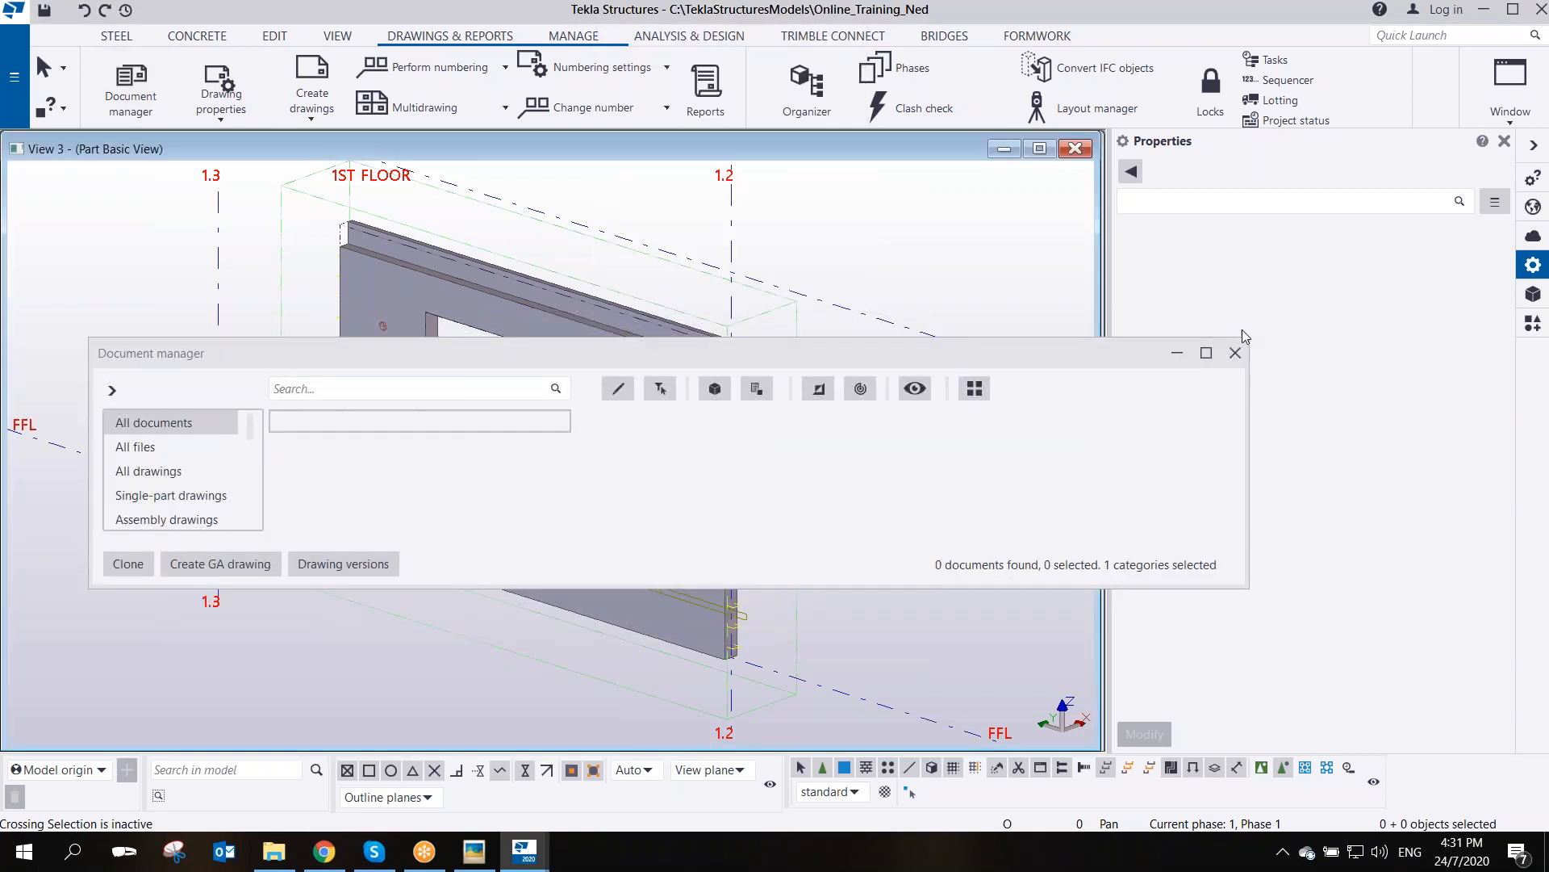
pyautogui.click(1235, 352)
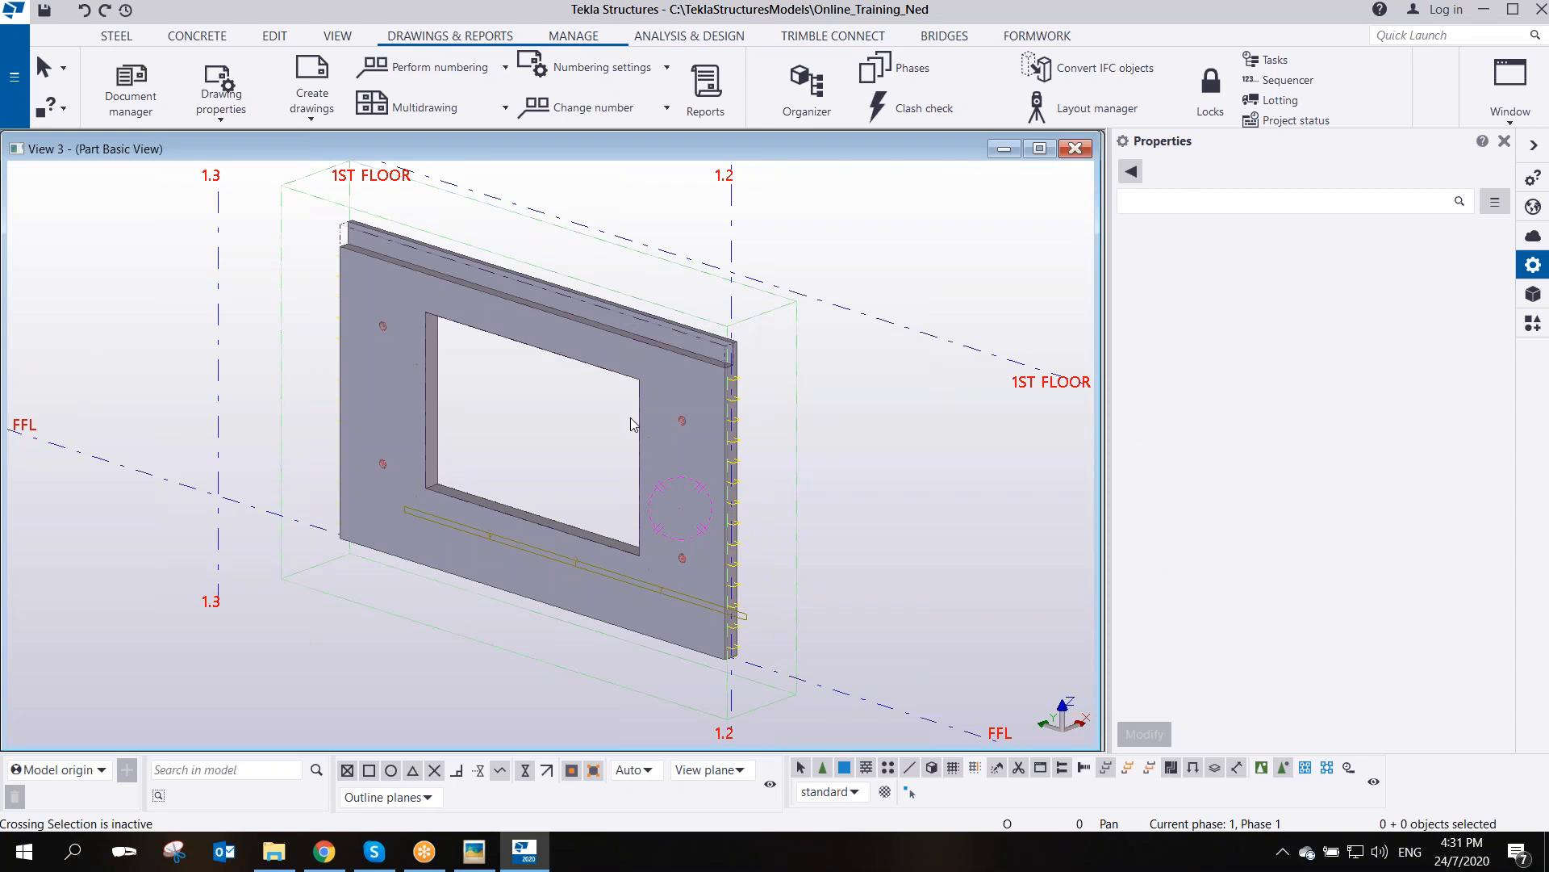
# - Set the wall's visible outer face, the one with the window opening, as the cast unit's top in form face
pyautogui.scroll(3, 675, 510)
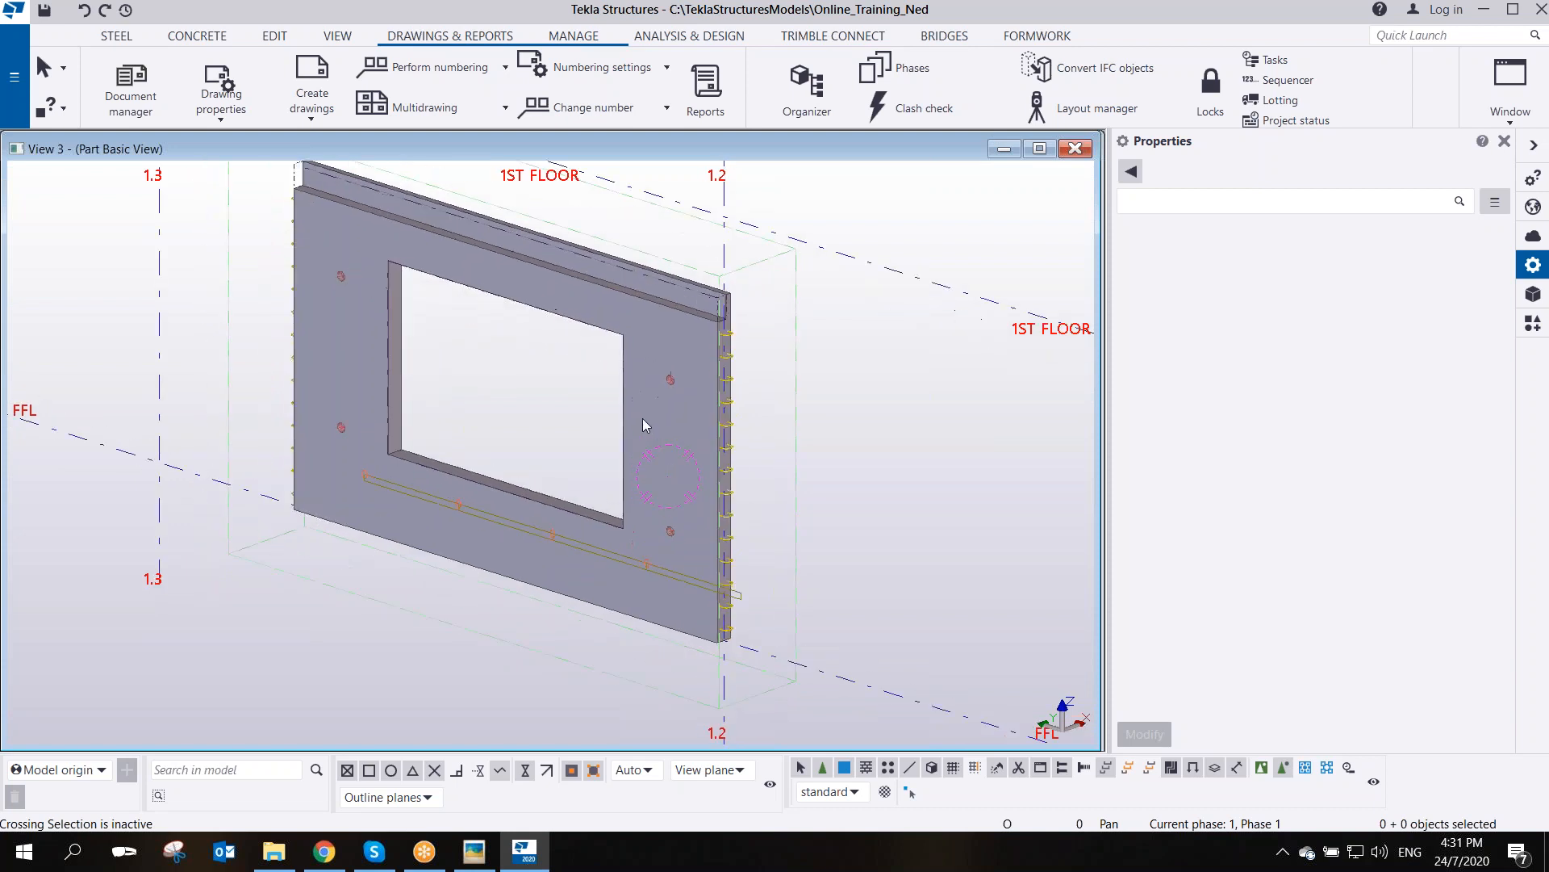
pyautogui.click(655, 324)
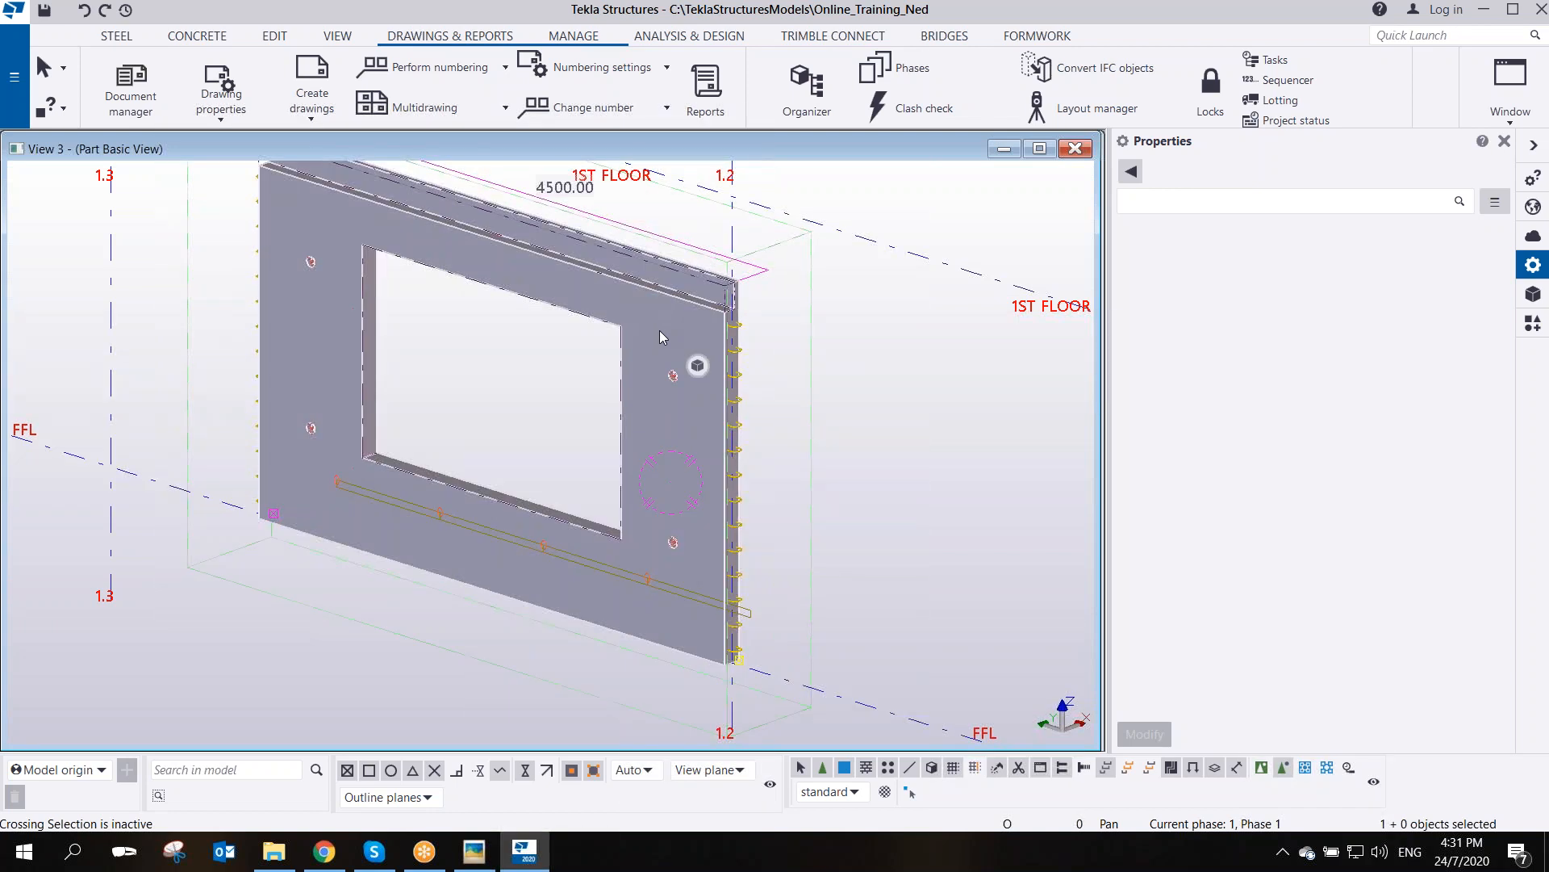
pyautogui.rightClick(661, 322)
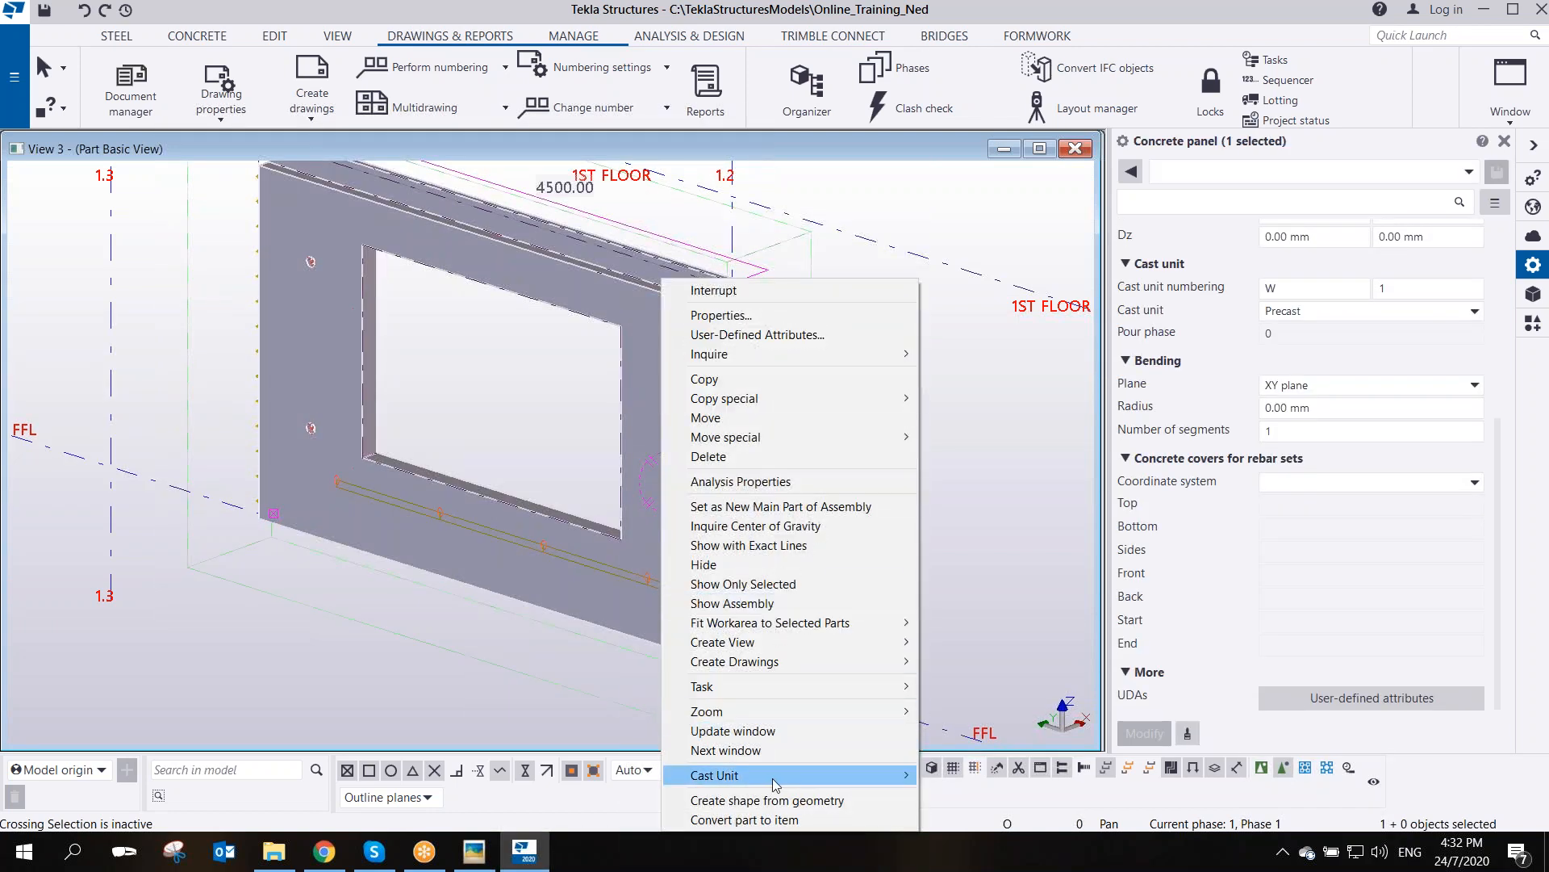
pyautogui.moveTo(773, 778)
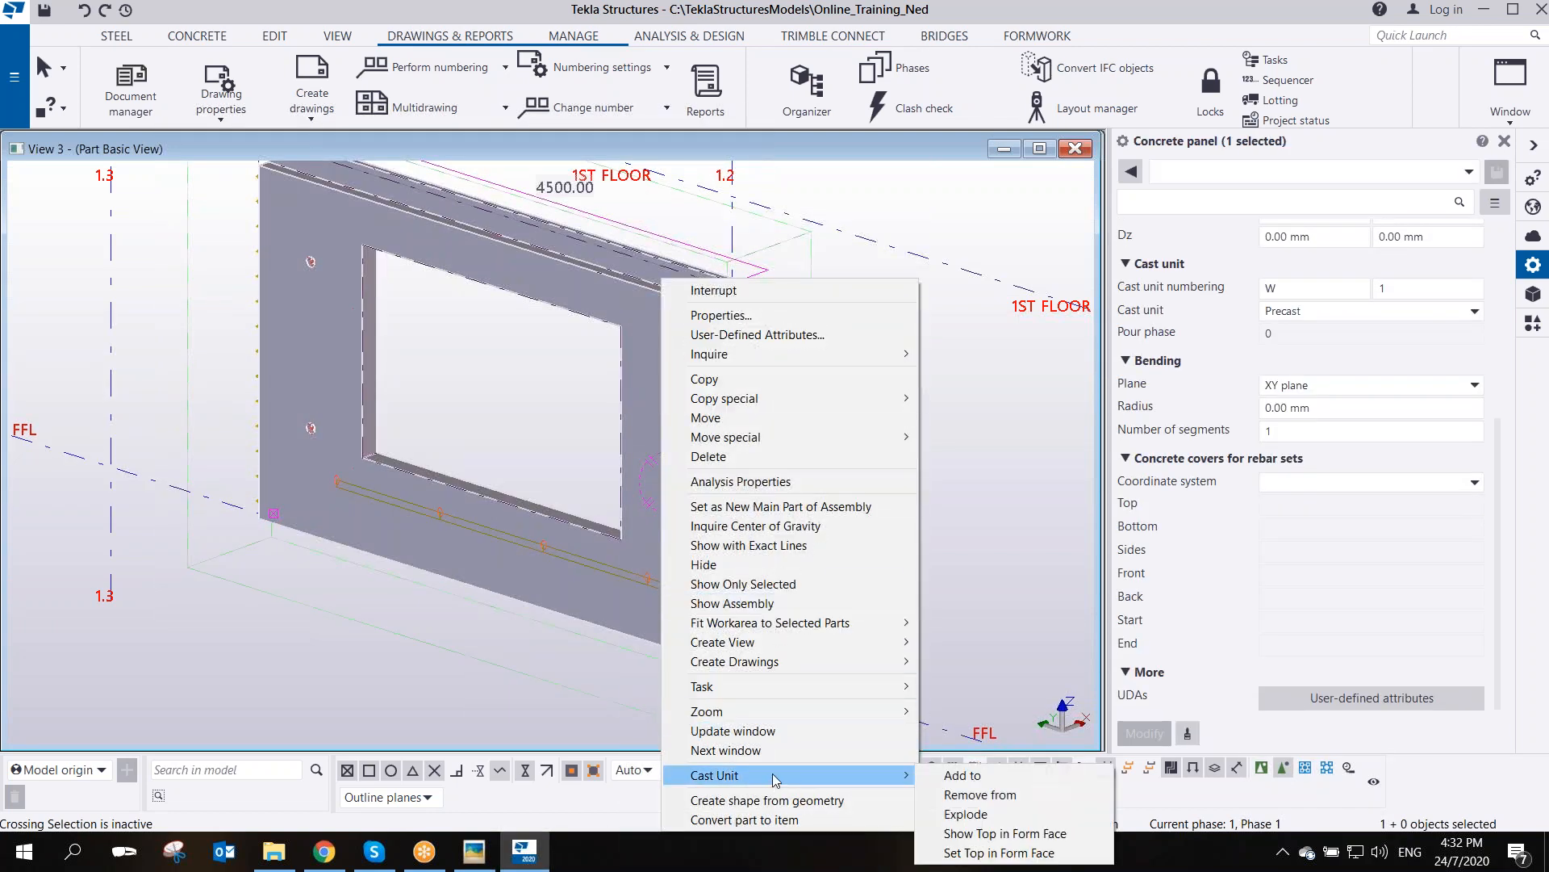
pyautogui.click(999, 853)
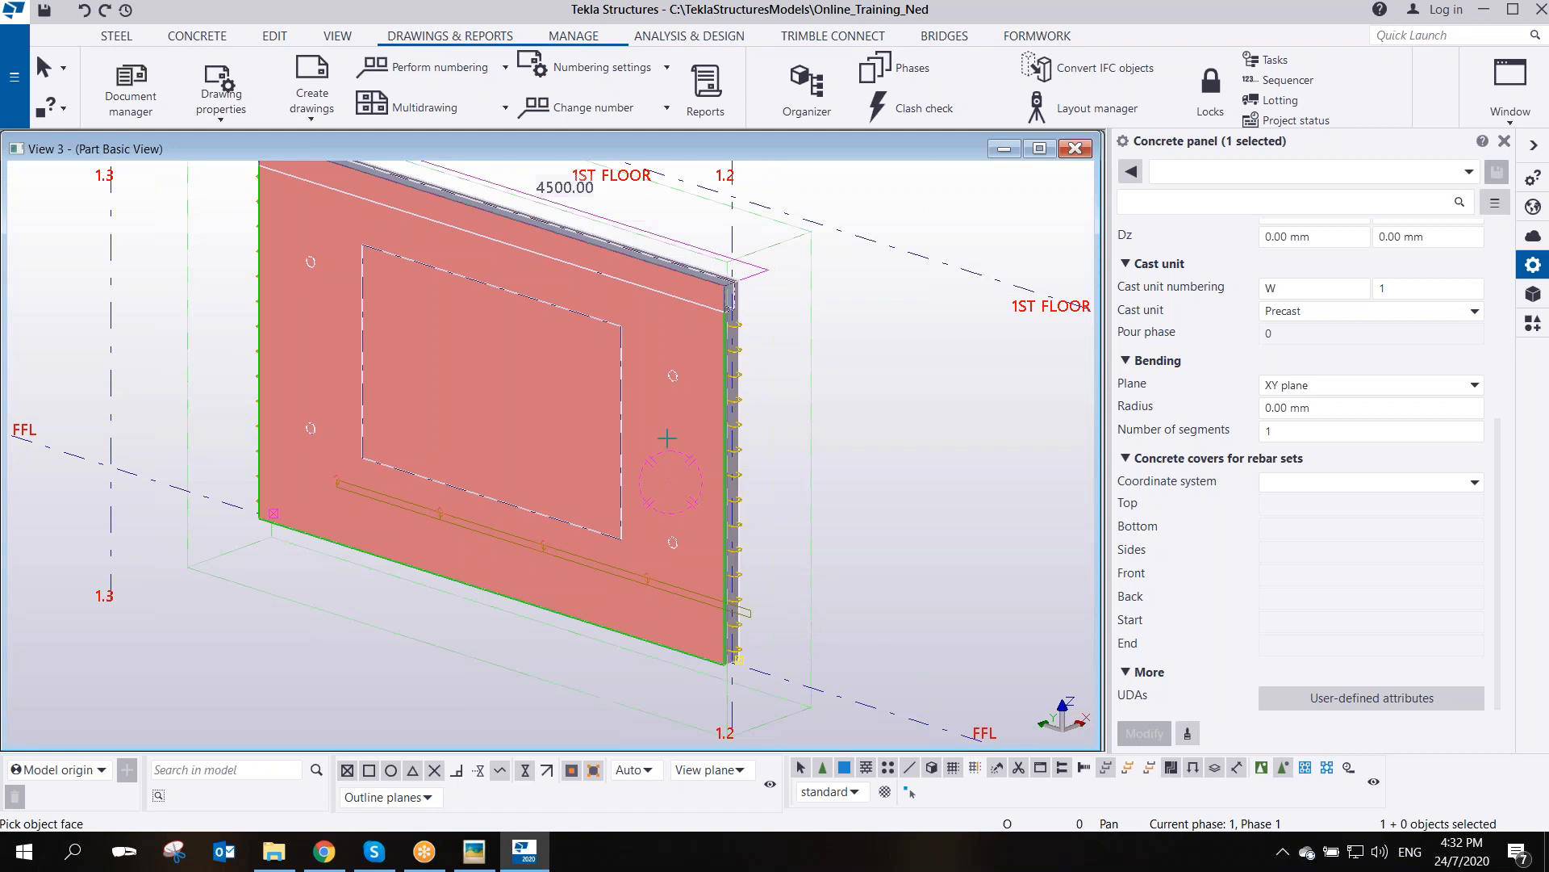
pyautogui.click(667, 437)
pyautogui.rightClick(782, 256)
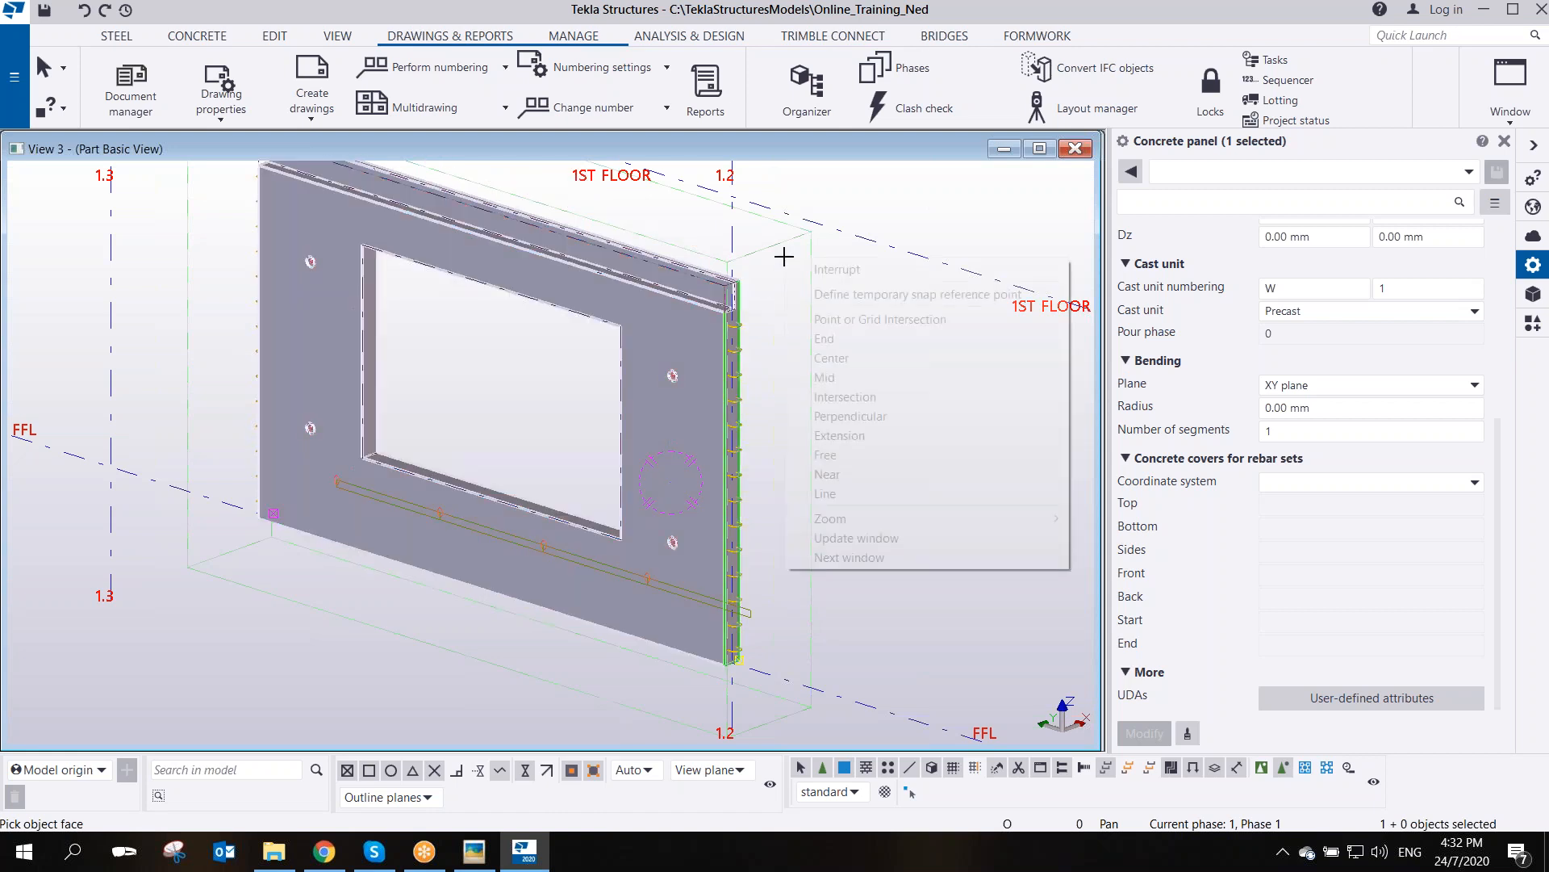
pyautogui.click(816, 269)
# - Number the modified objects in the model
pyautogui.click(485, 69)
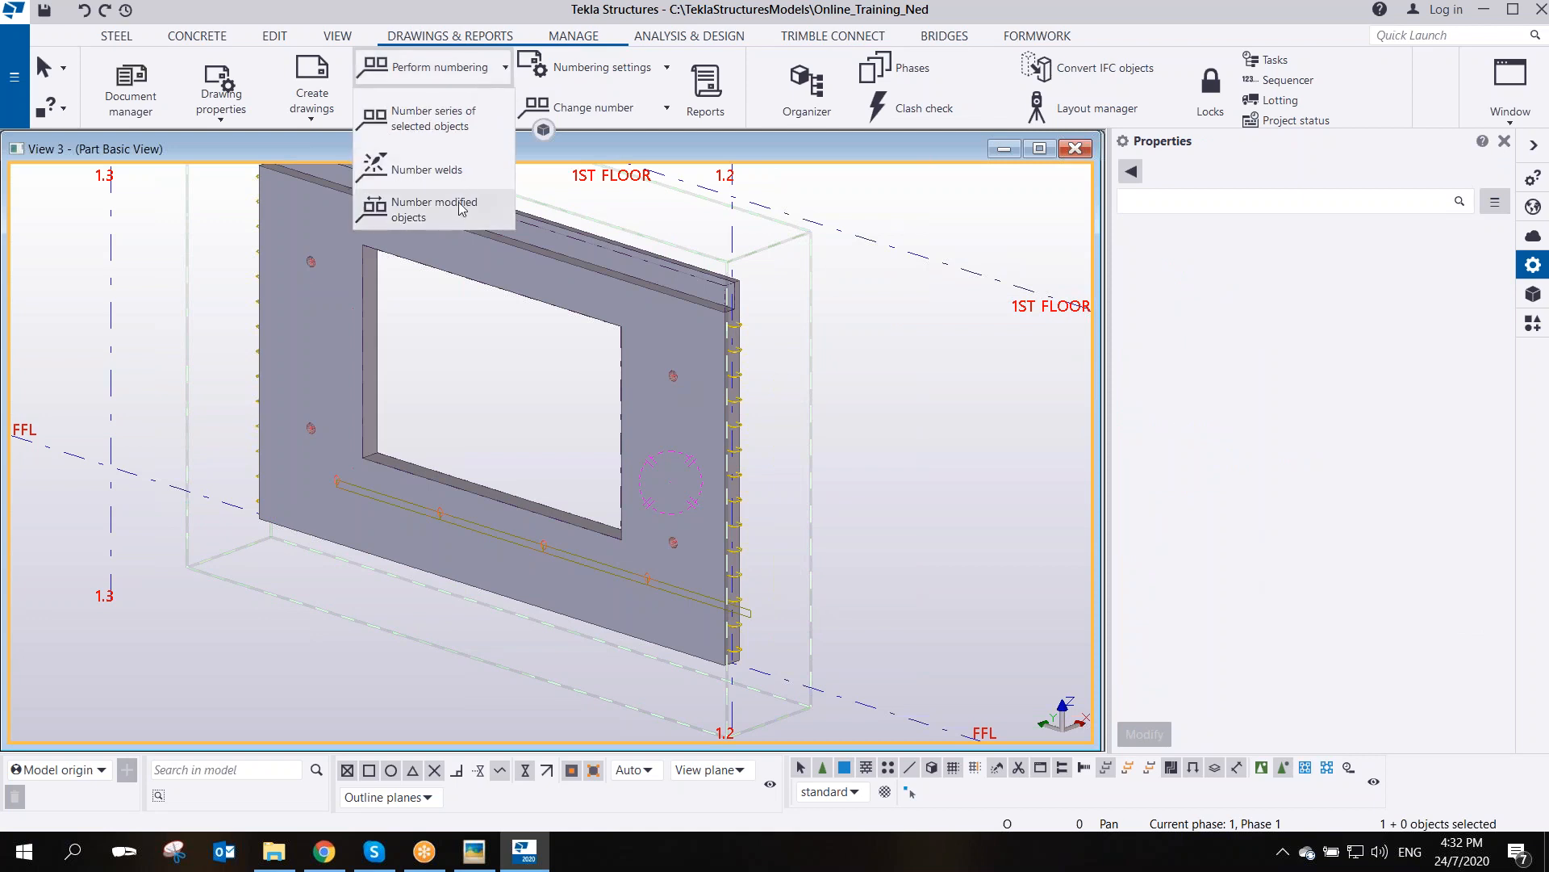
pyautogui.click(424, 213)
pyautogui.click(1127, 33)
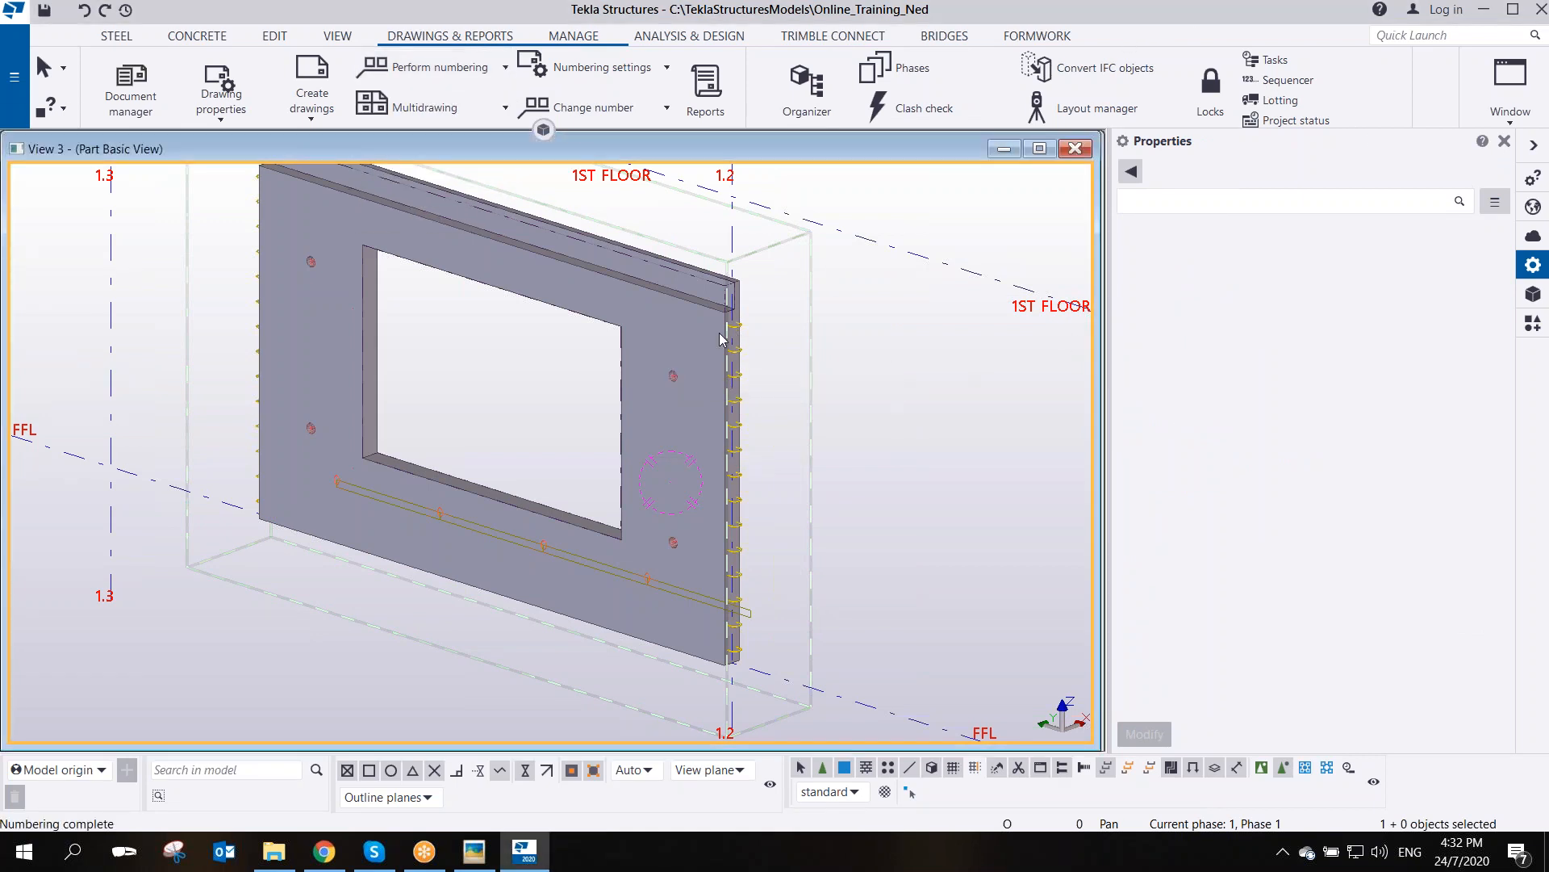
pyautogui.click(647, 314)
pyautogui.rightClick(649, 314)
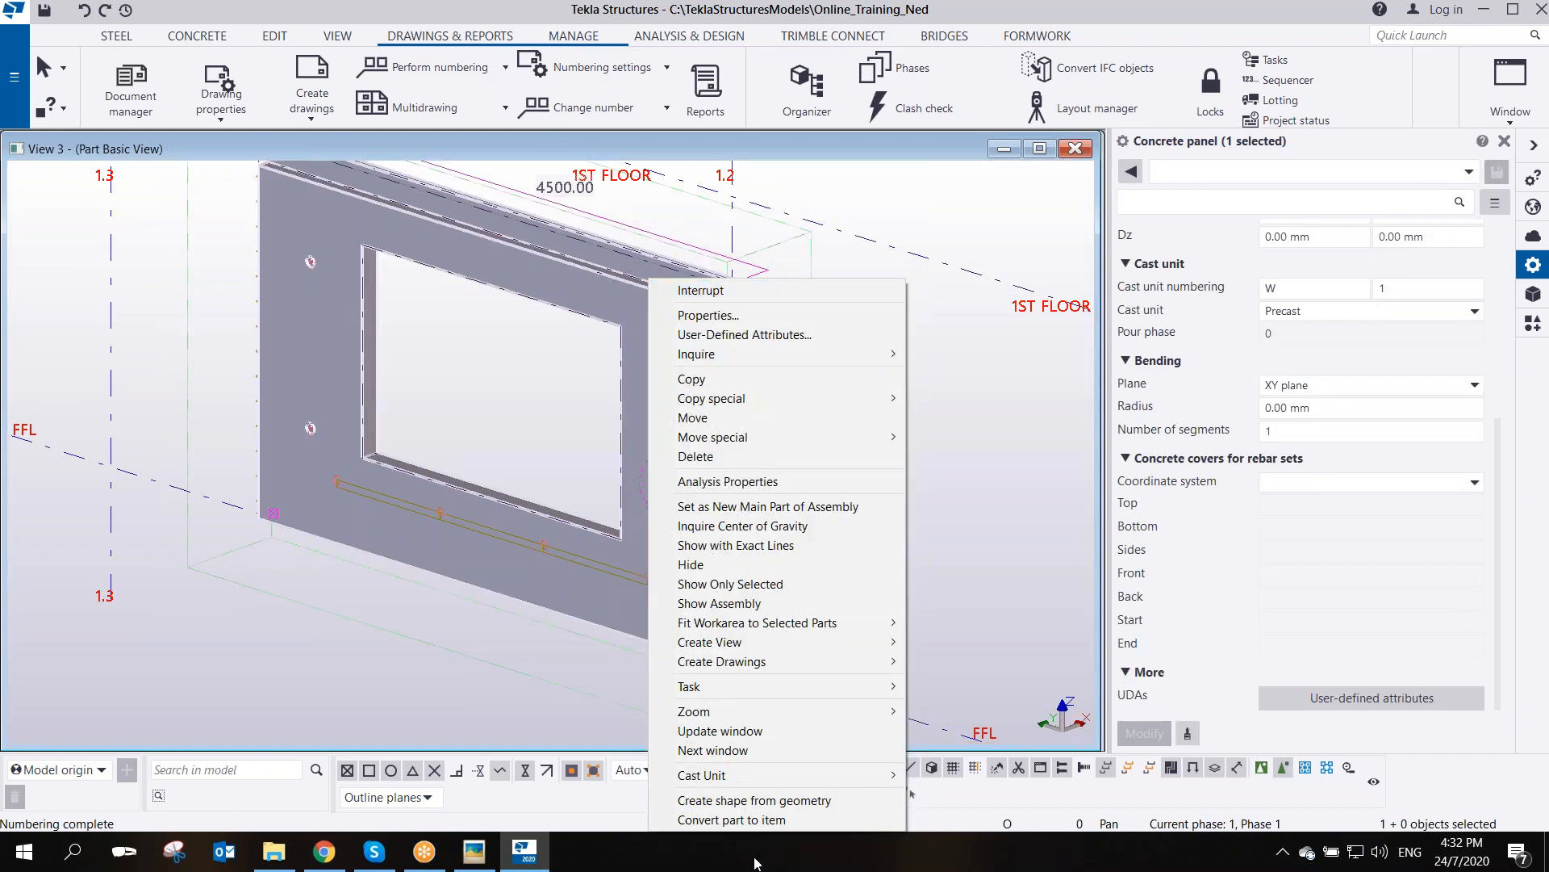
pyautogui.moveTo(839, 785)
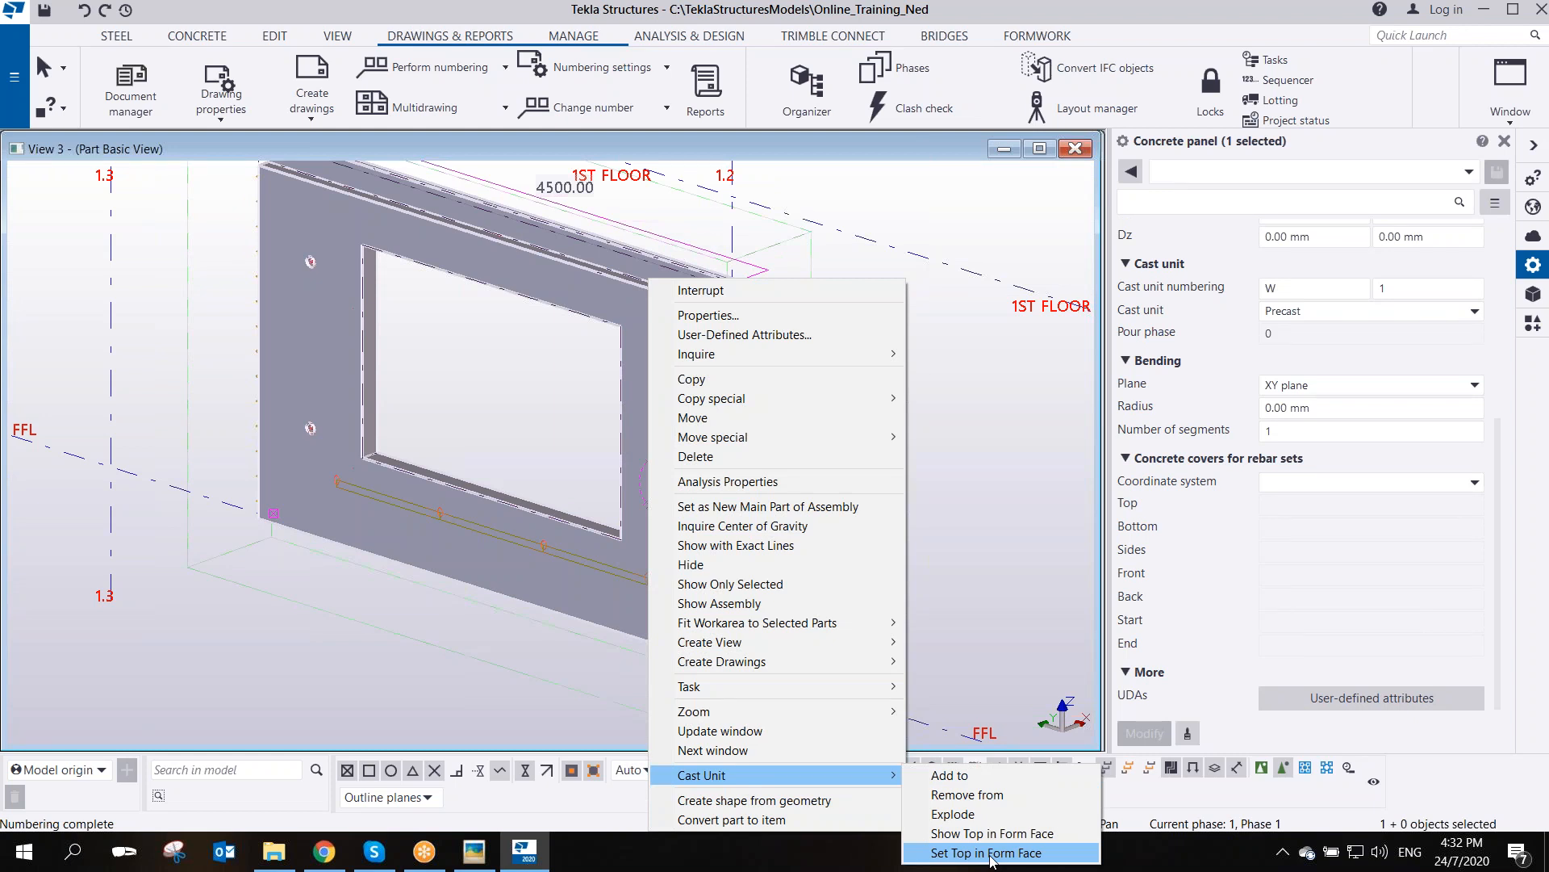
pyautogui.click(991, 853)
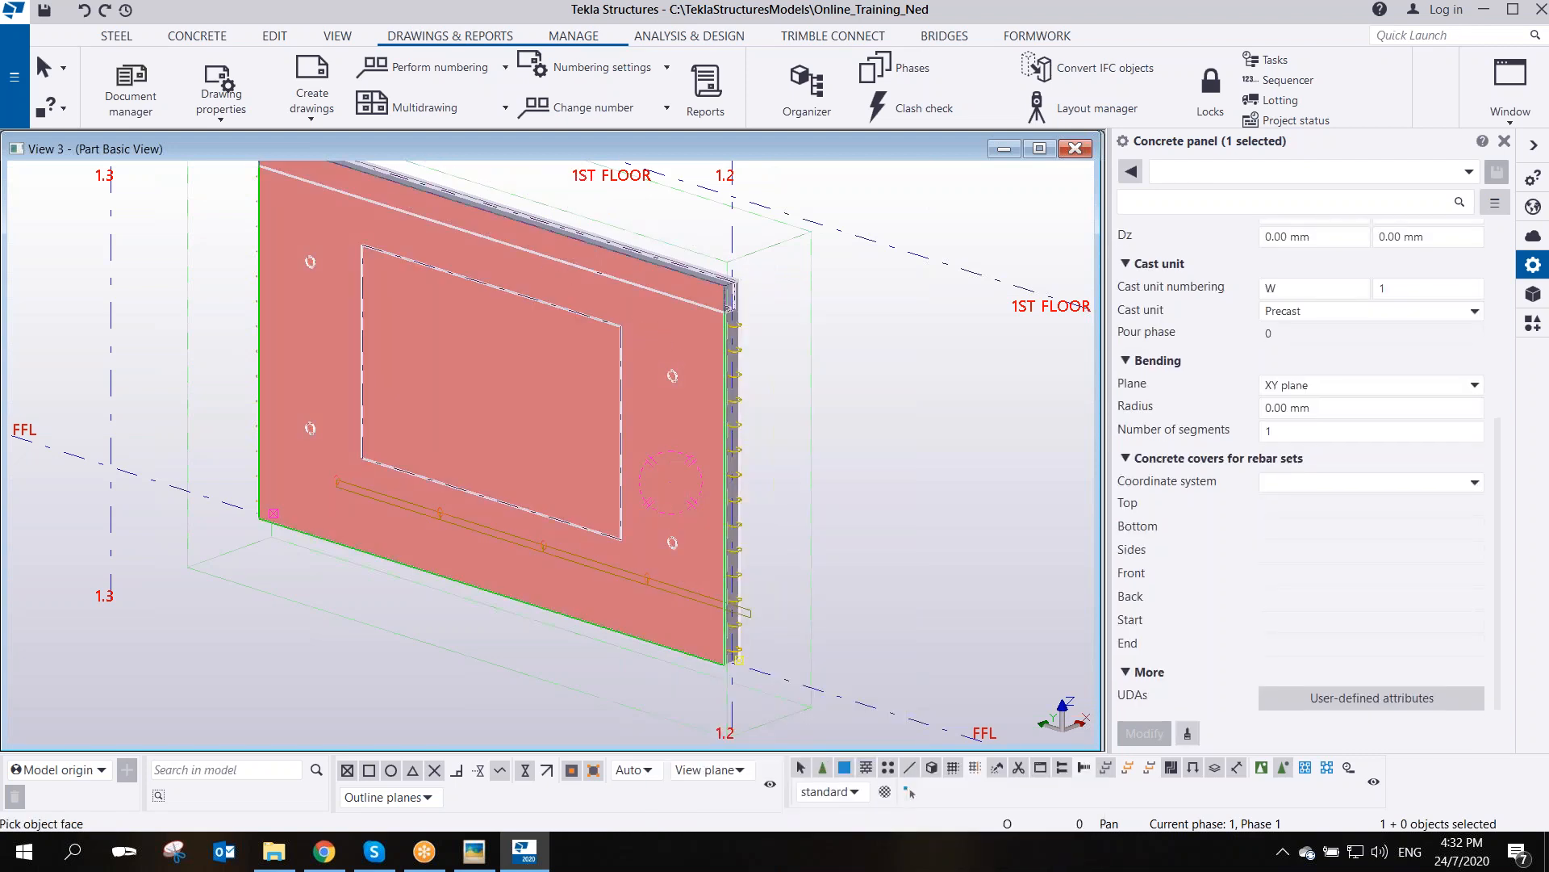
pyautogui.rightClick(780, 228)
pyautogui.click(824, 239)
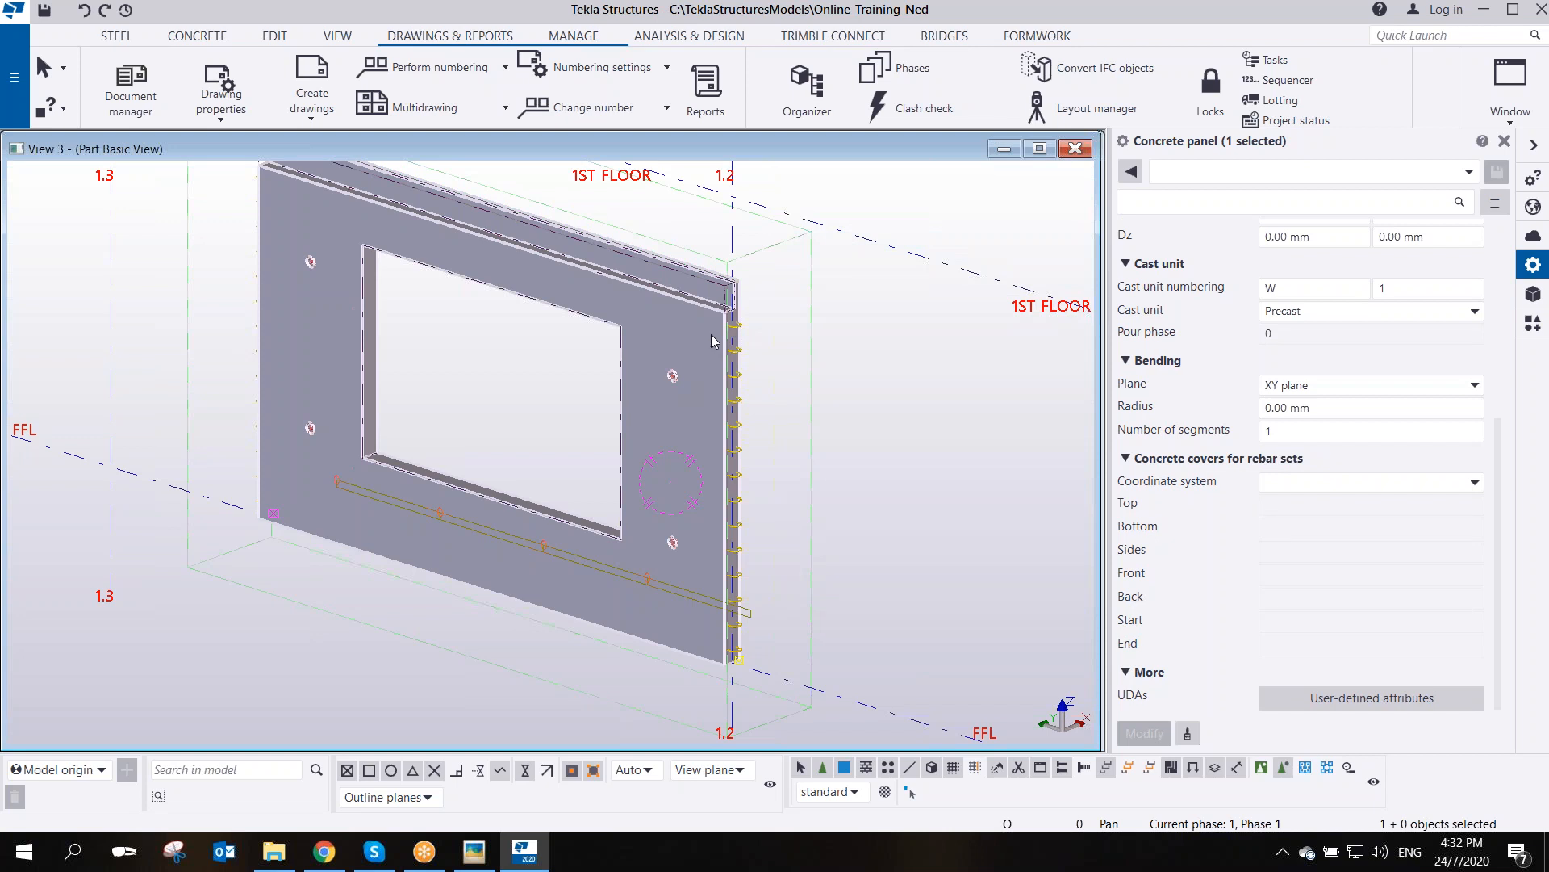
pyautogui.click(759, 321)
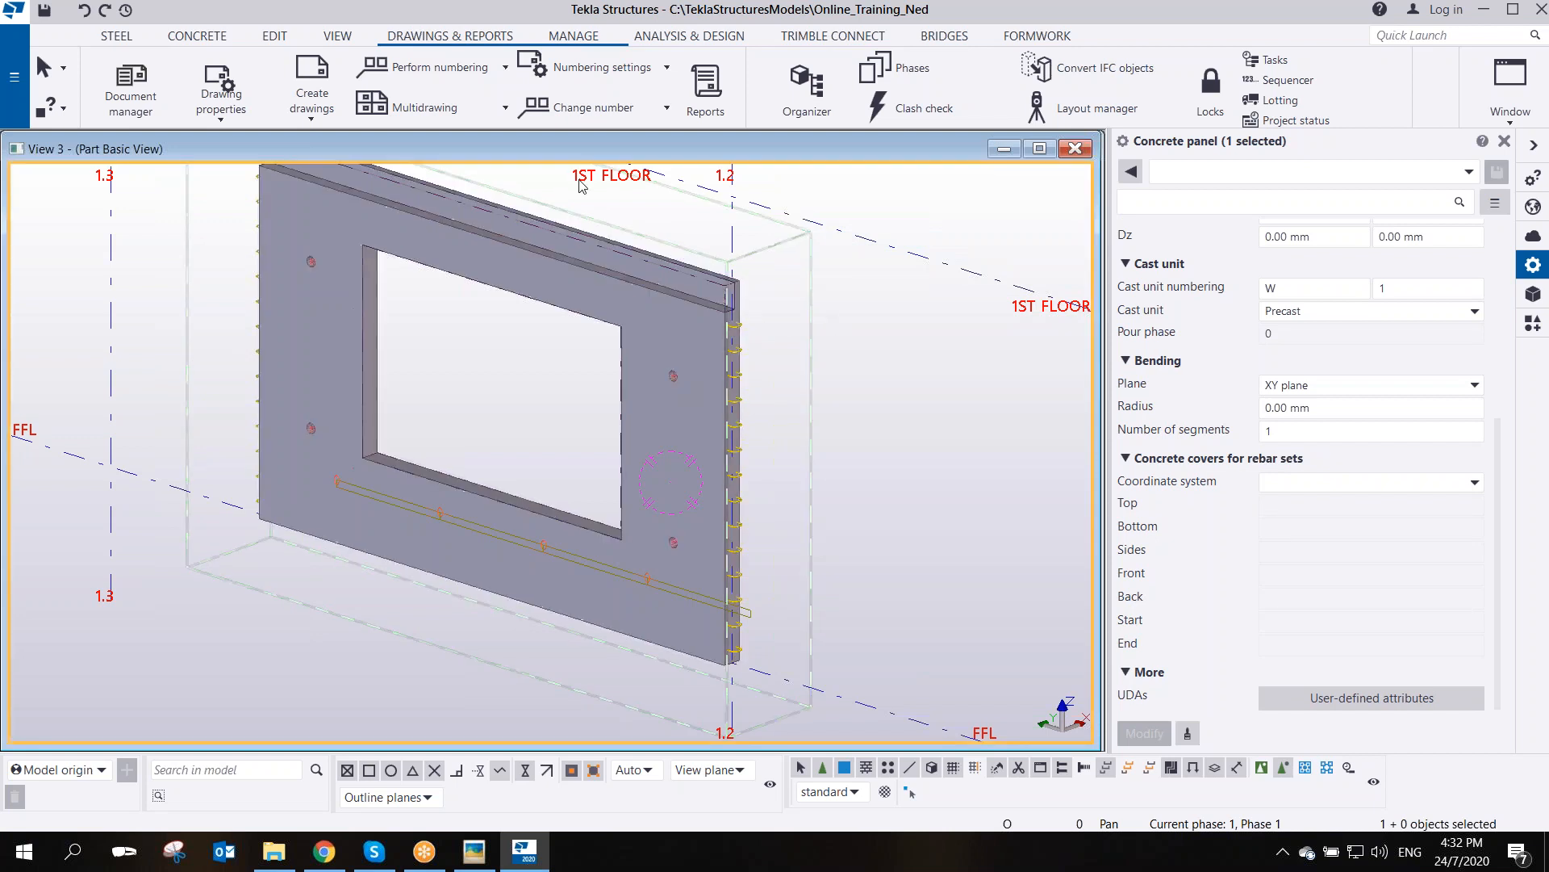
# - Apply the ned_PW_mould_drawing settings in the cast unit drawing properties and confirm them
pyautogui.click(230, 103)
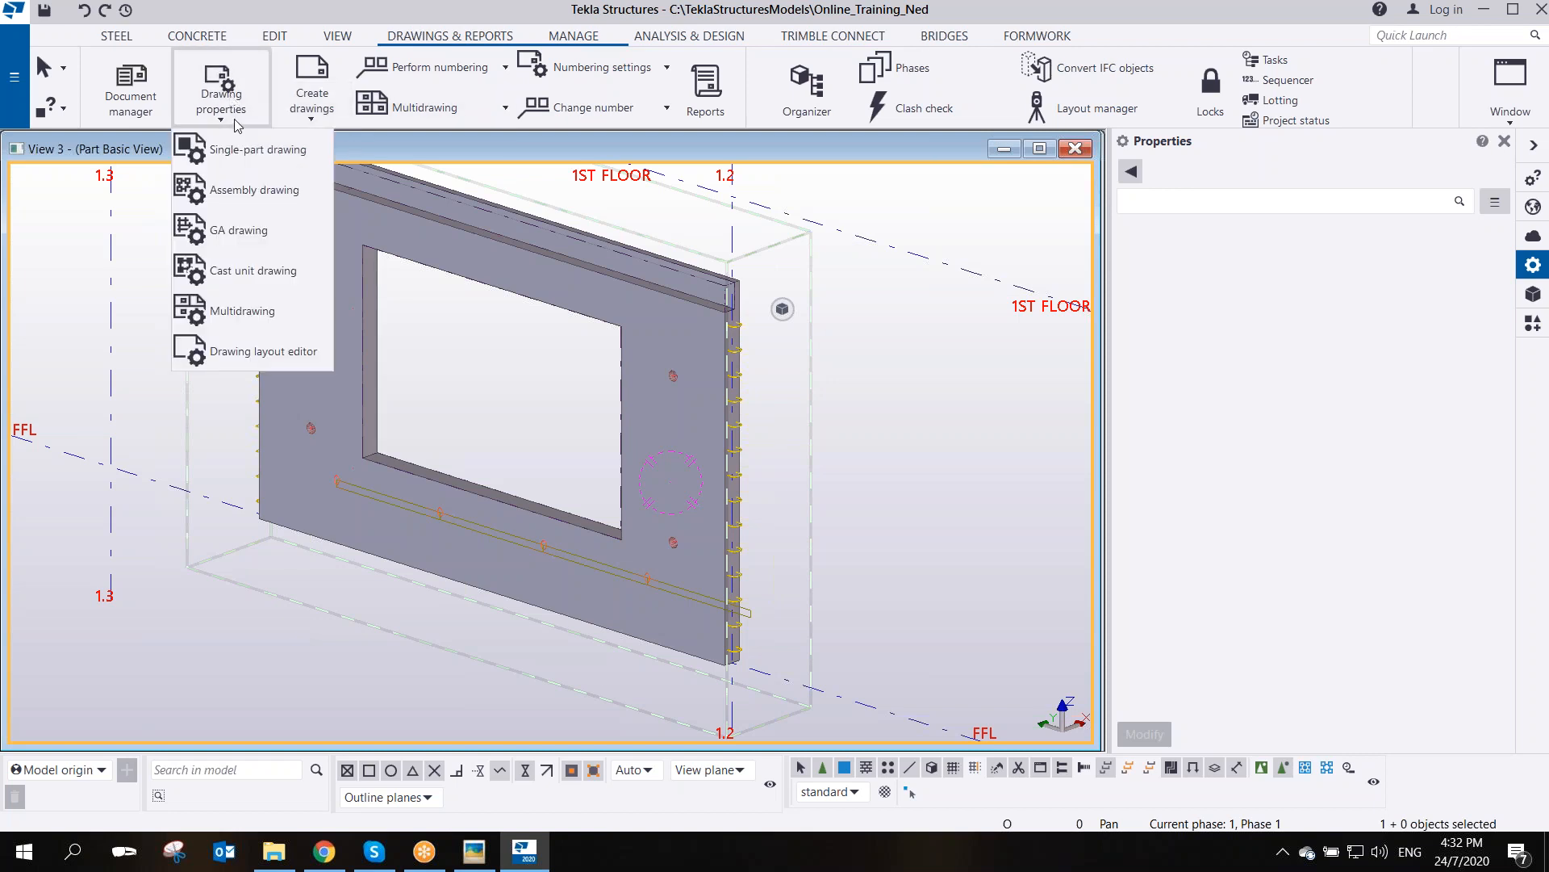
pyautogui.click(278, 274)
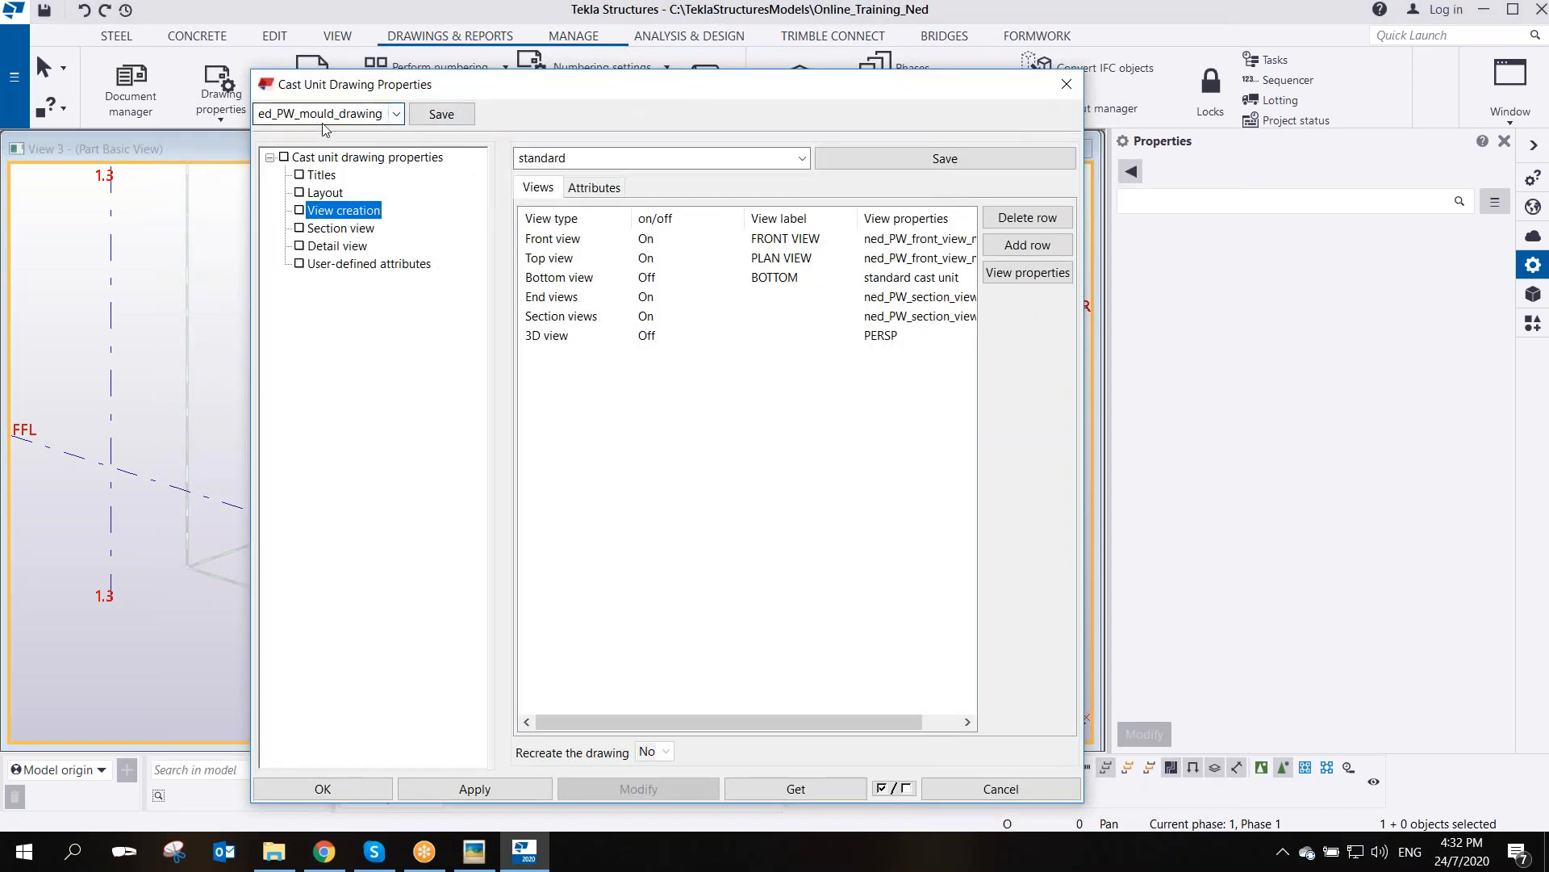
pyautogui.click(468, 786)
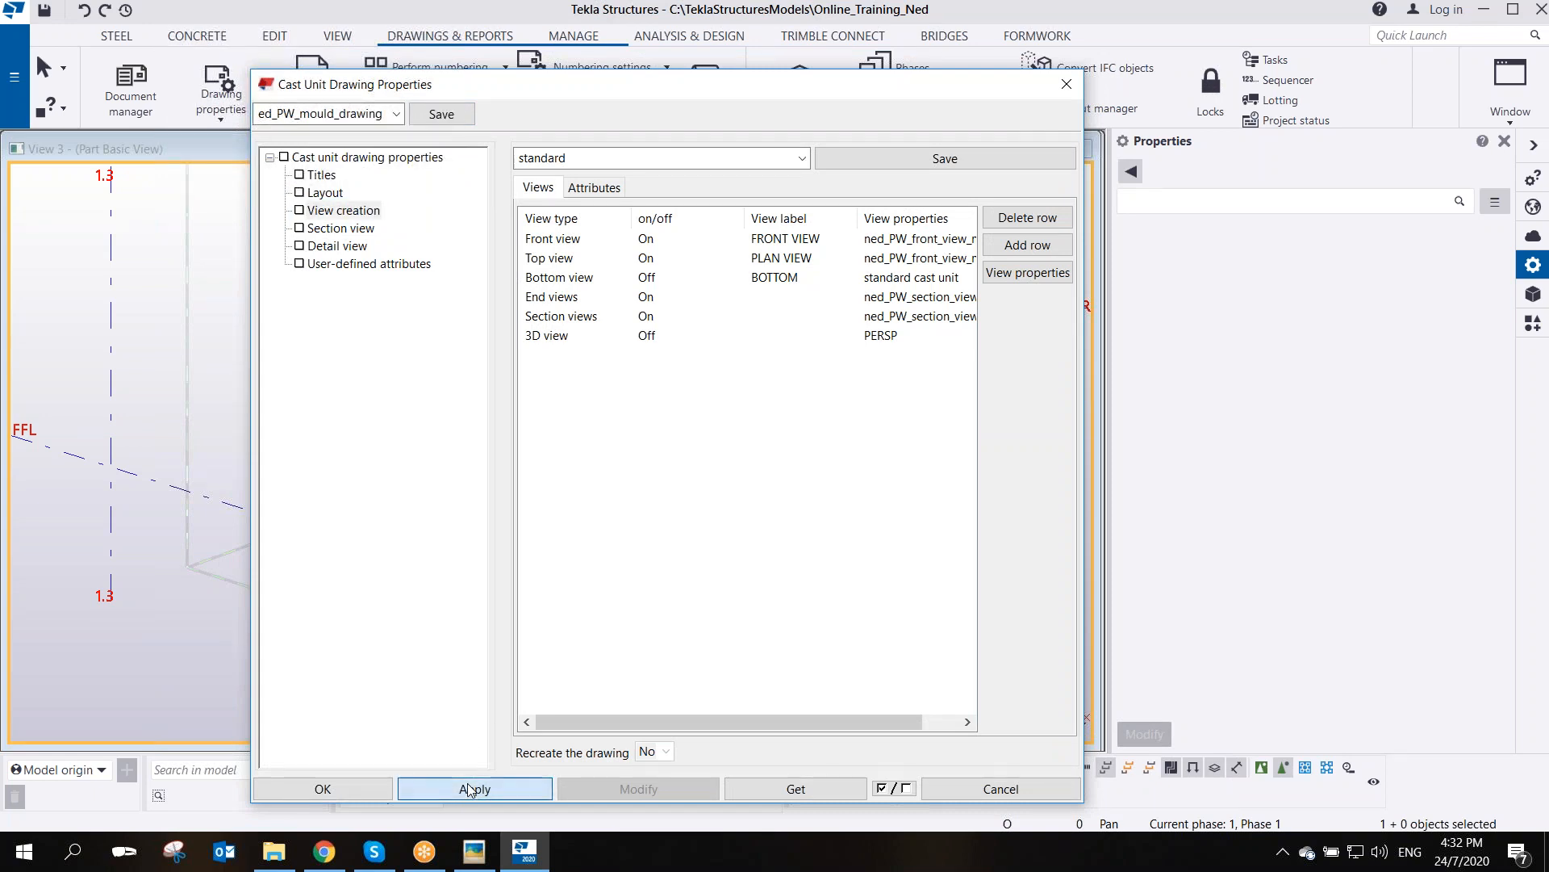
pyautogui.click(351, 792)
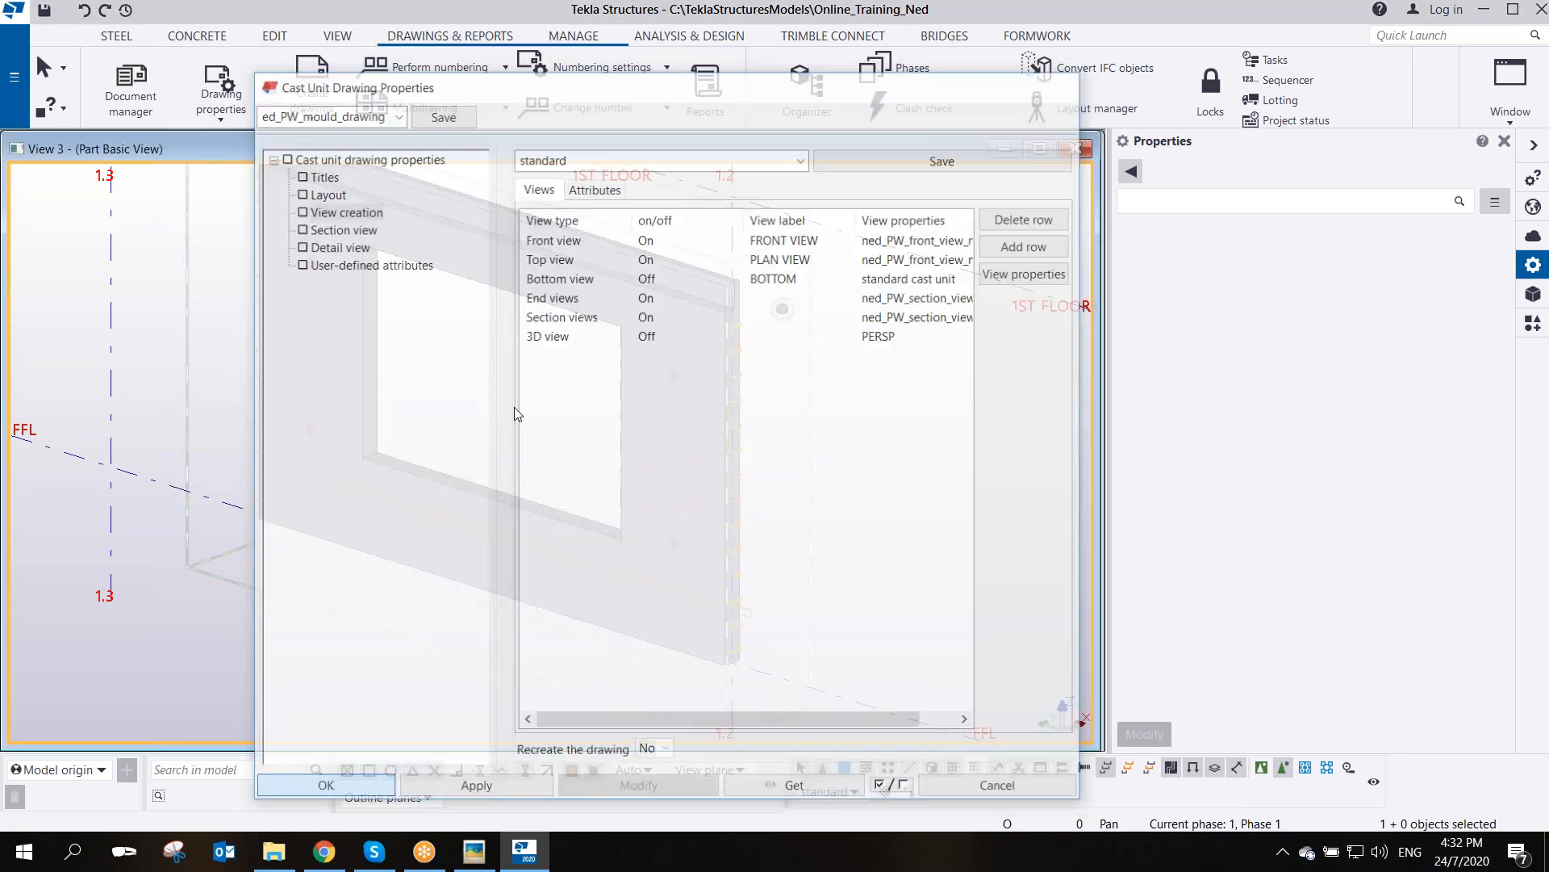
# - Open the document manager, move it clear of the wall, and create a cast unit drawing of the selected wall panel
pyautogui.rightClick(652, 328)
pyautogui.moveTo(789, 661)
pyautogui.click(131, 87)
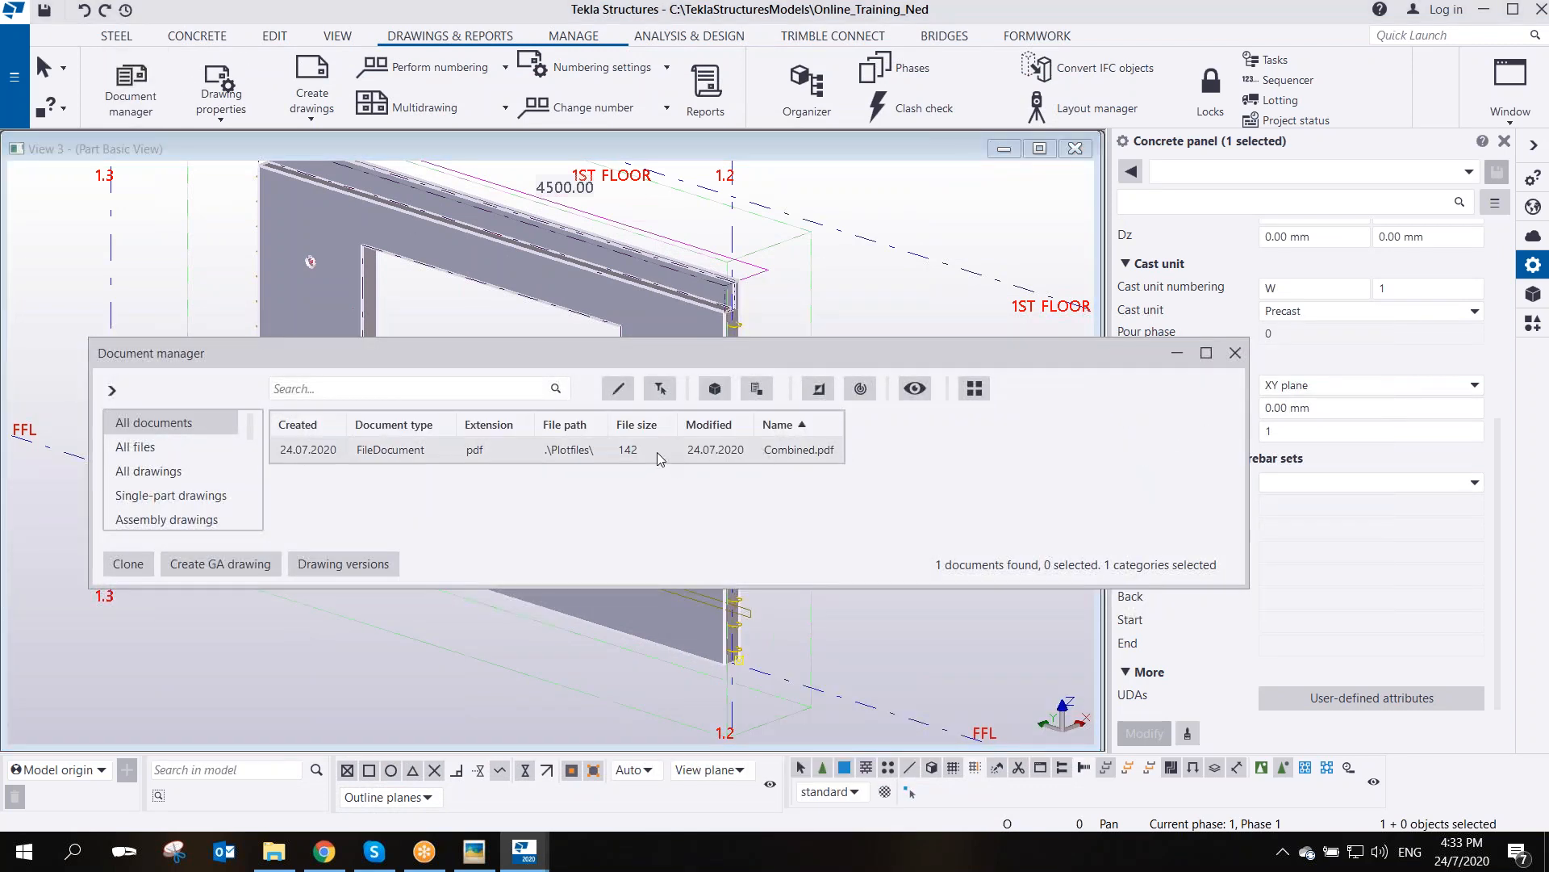
pyautogui.moveTo(523, 352); pyautogui.dragTo(510, 429)
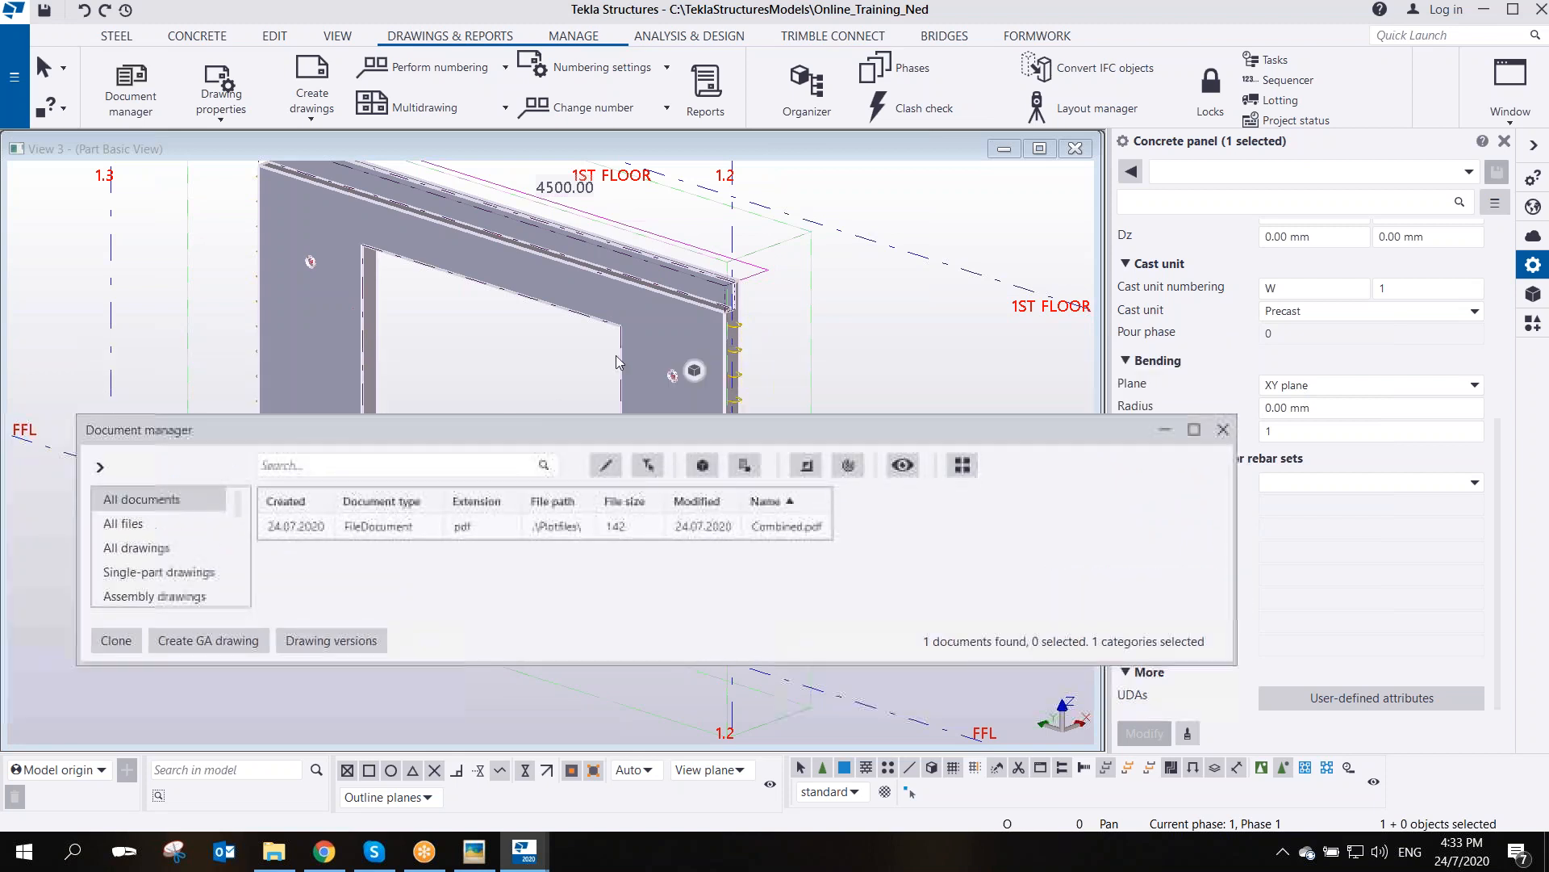
pyautogui.rightClick(654, 333)
pyautogui.moveTo(768, 669)
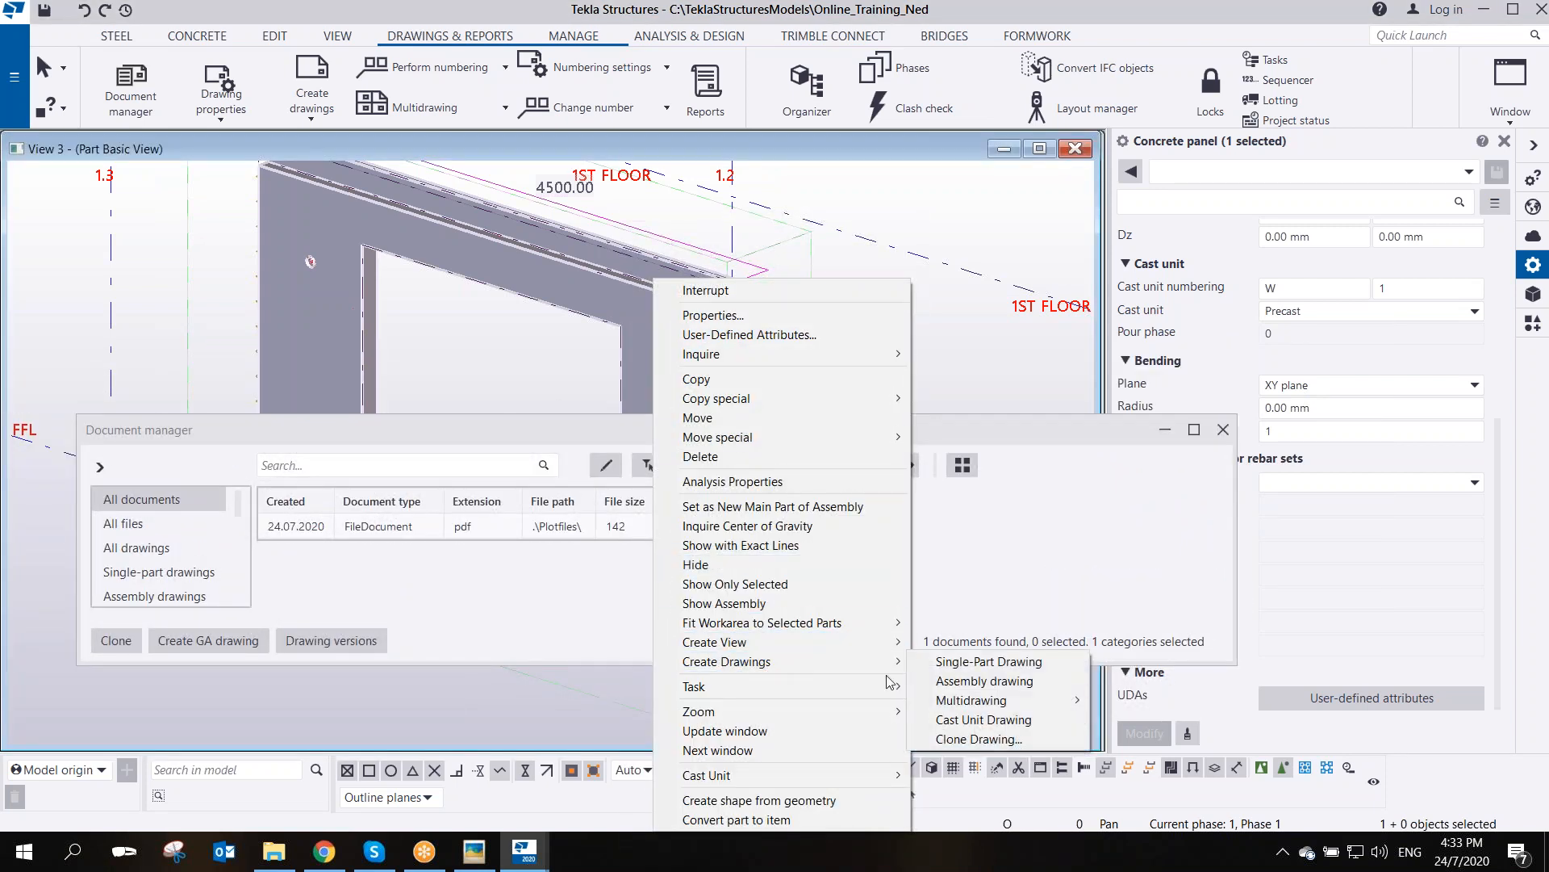
pyautogui.click(967, 720)
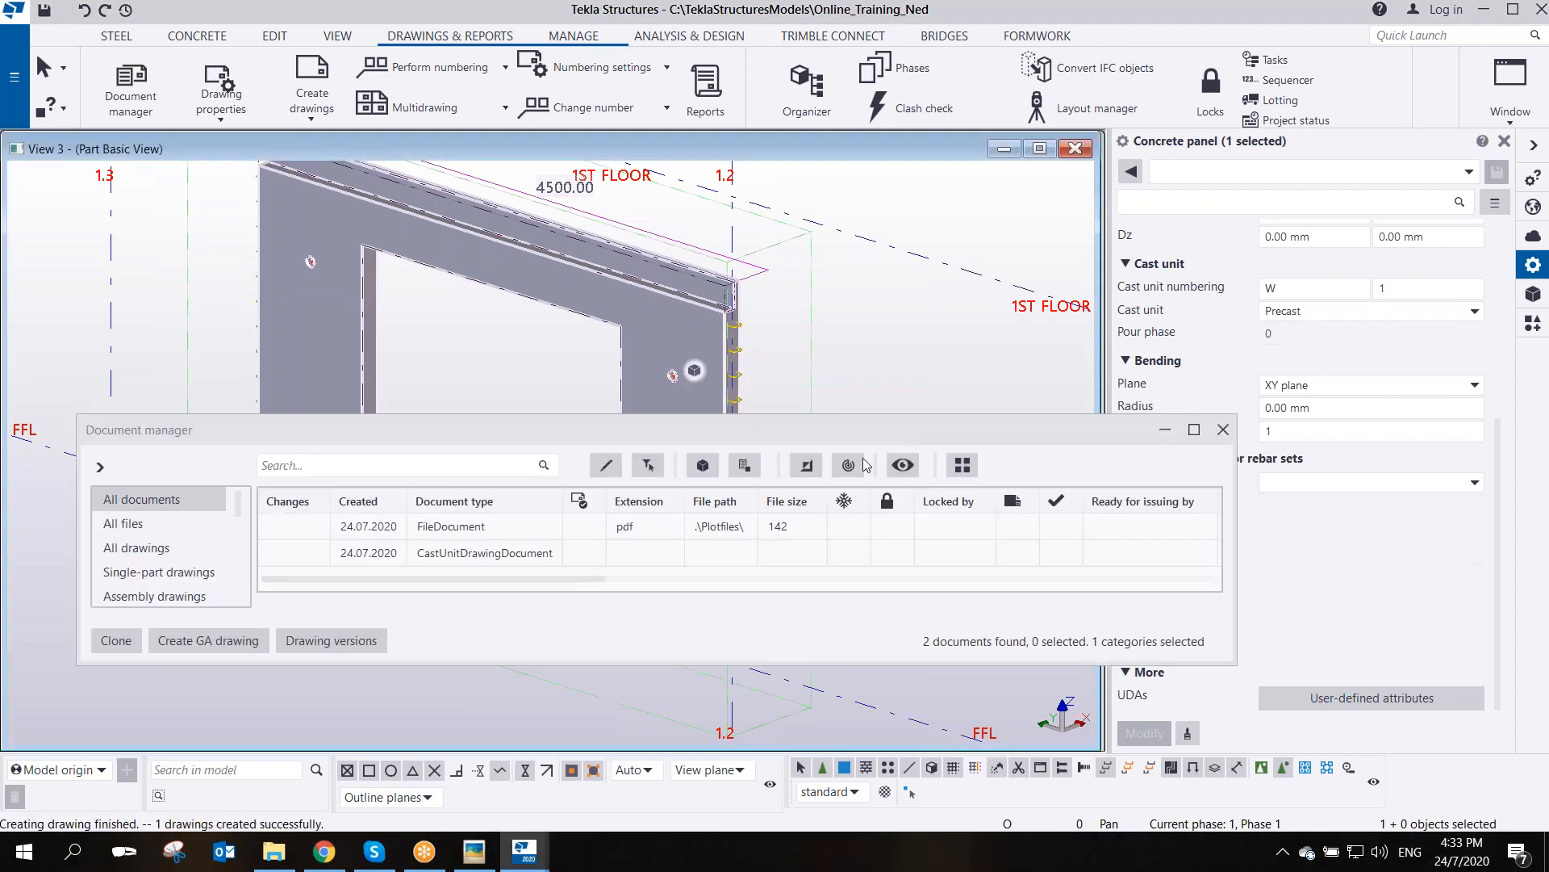
# - Open the new cast unit drawing from the document manager, close the manager and maximize the drawing window
pyautogui.doubleClick(462, 552)
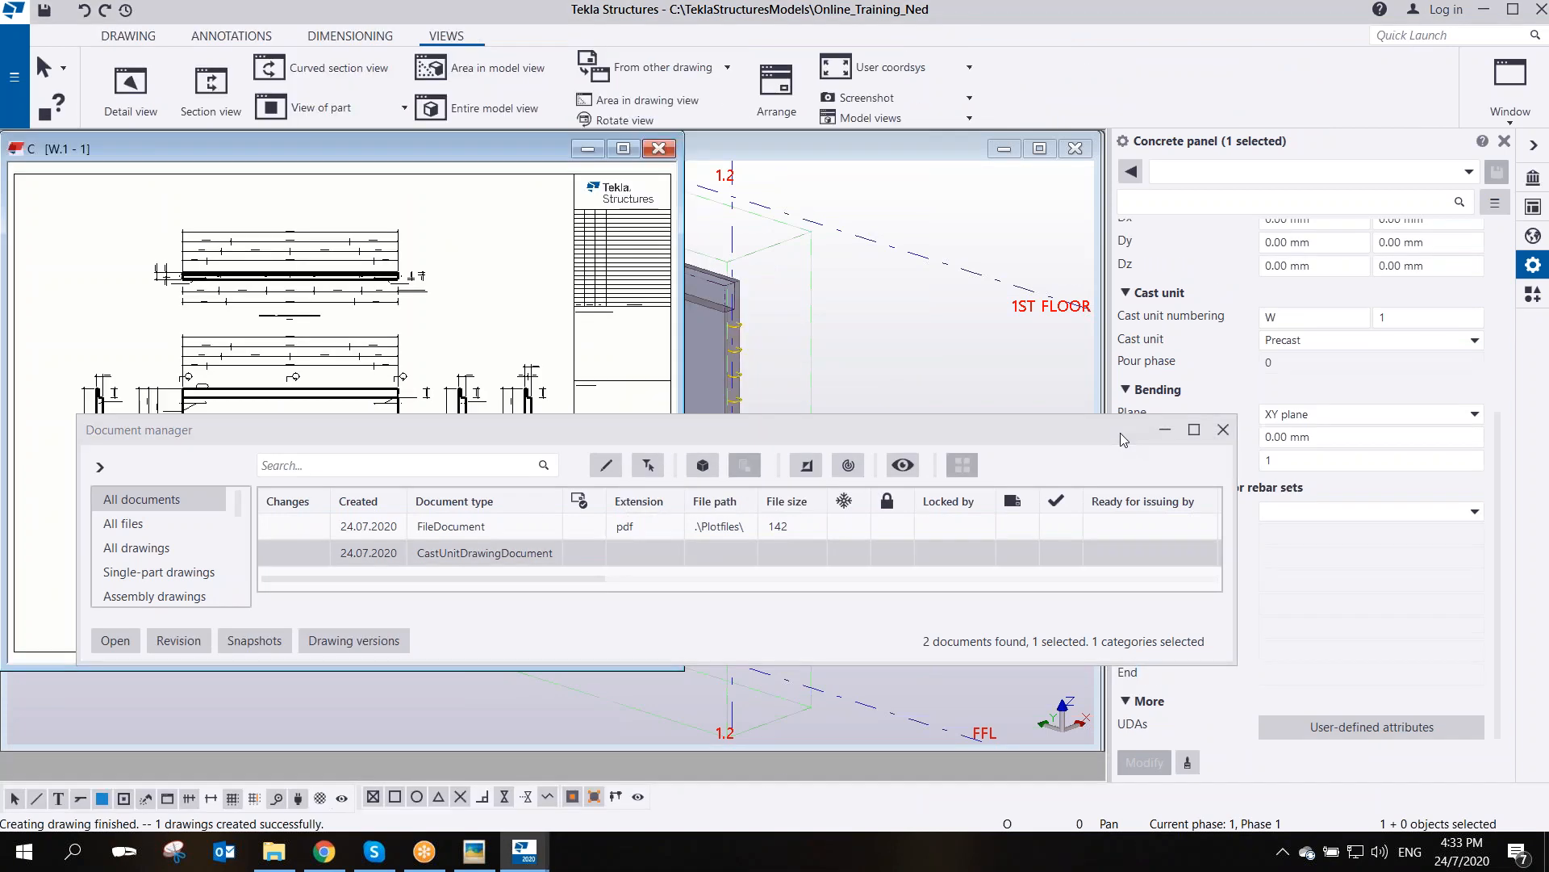
pyautogui.moveTo(1120, 433); pyautogui.dragTo(962, 486)
pyautogui.click(1009, 483)
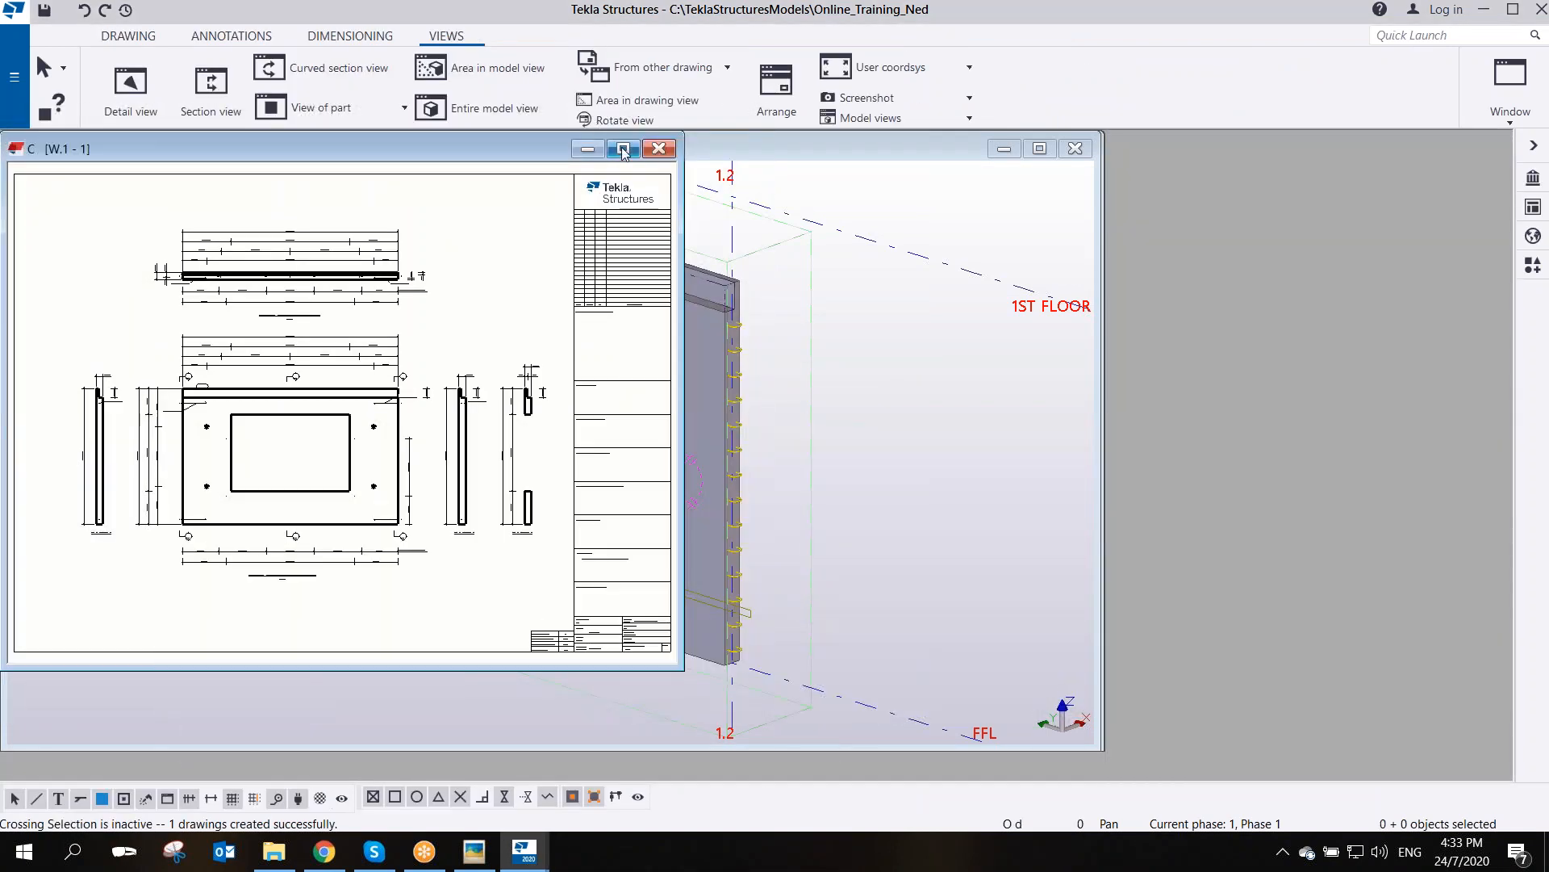
pyautogui.click(623, 148)
# - Examine the plan, front and section views of the drawing while switching between the drawing colour modes
pyautogui.scroll(4, 650, 521)
pyautogui.scroll(-3, 666, 526)
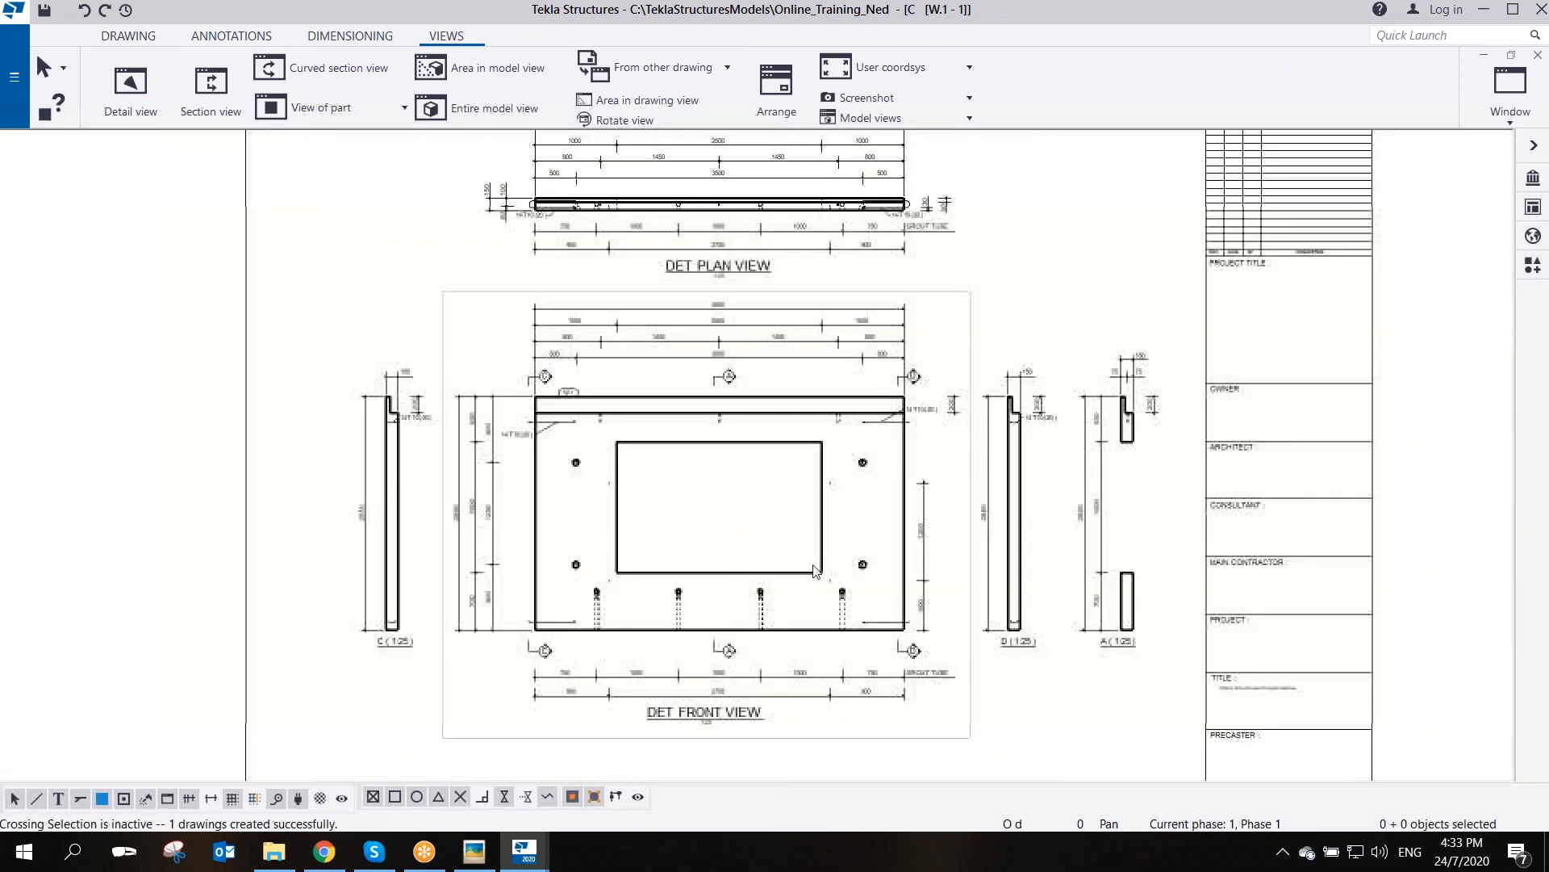
pyautogui.scroll(2, 869, 523)
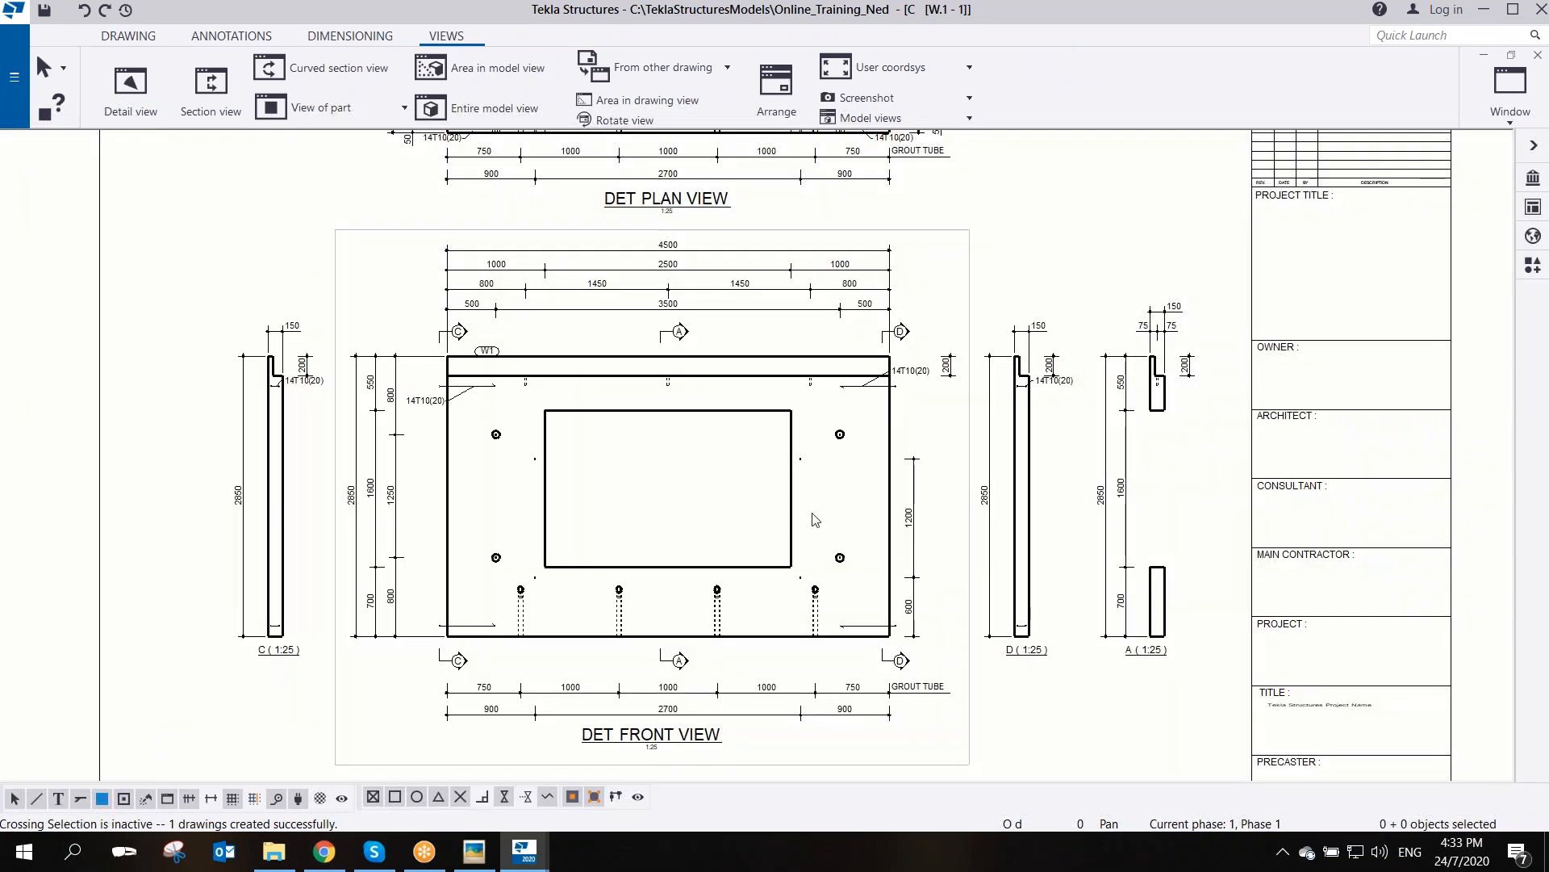
pyautogui.press('b')
pyautogui.press('b')
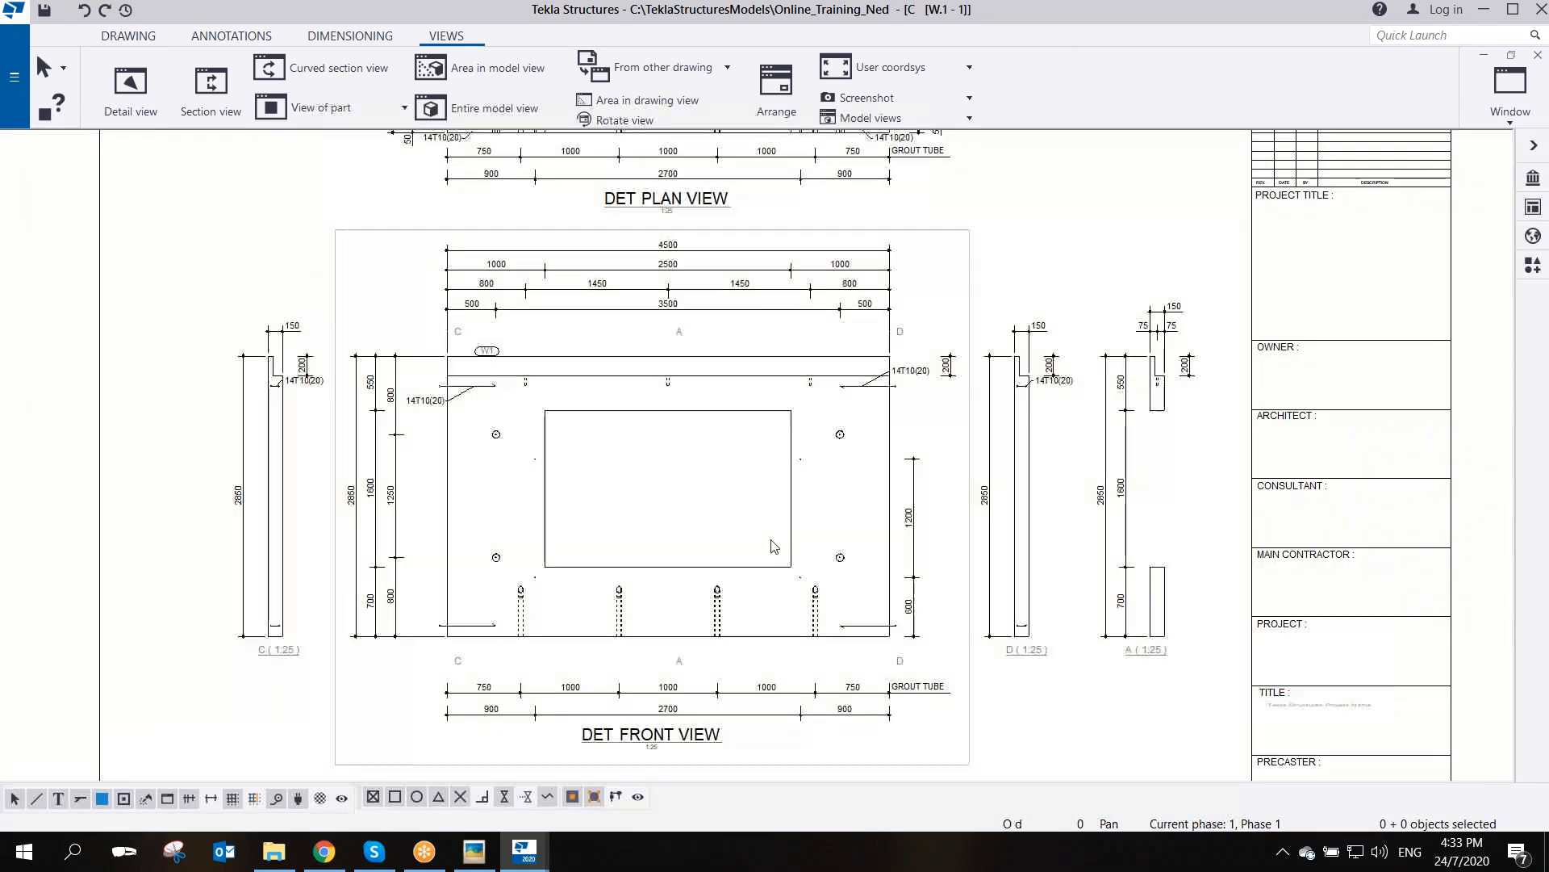
pyautogui.scroll(-2, 709, 531)
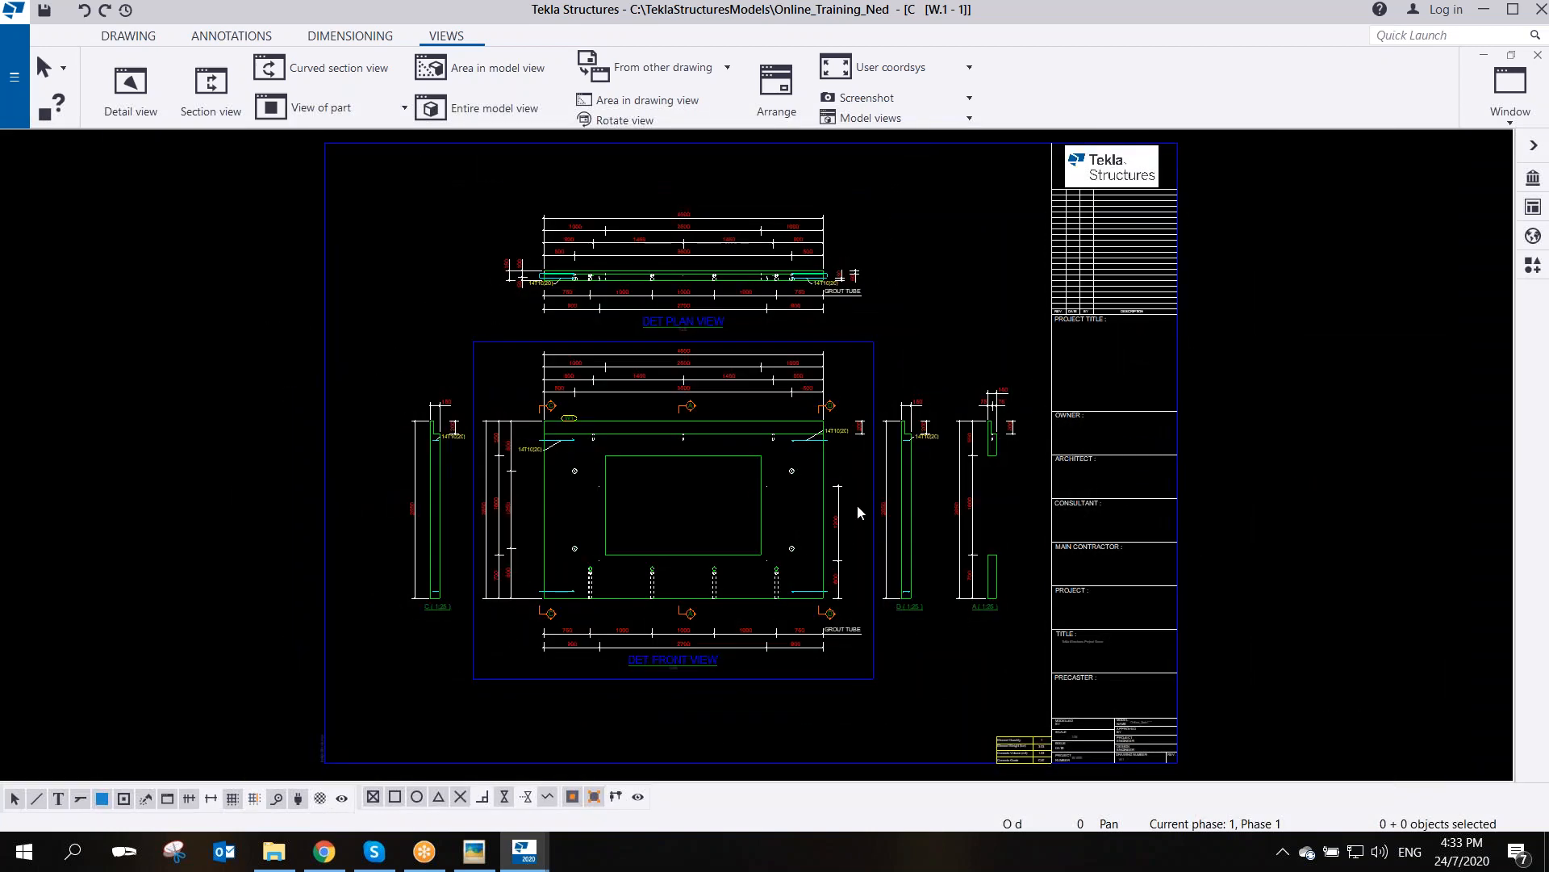
pyautogui.scroll(2, 857, 506)
pyautogui.scroll(-2, 783, 510)
pyautogui.moveTo(768, 522); pyautogui.dragTo(737, 437, button='middle')
pyautogui.press('b')
# - Create a 3D view of the part and move it to free space beside the drawing sheet
pyautogui.click(405, 108)
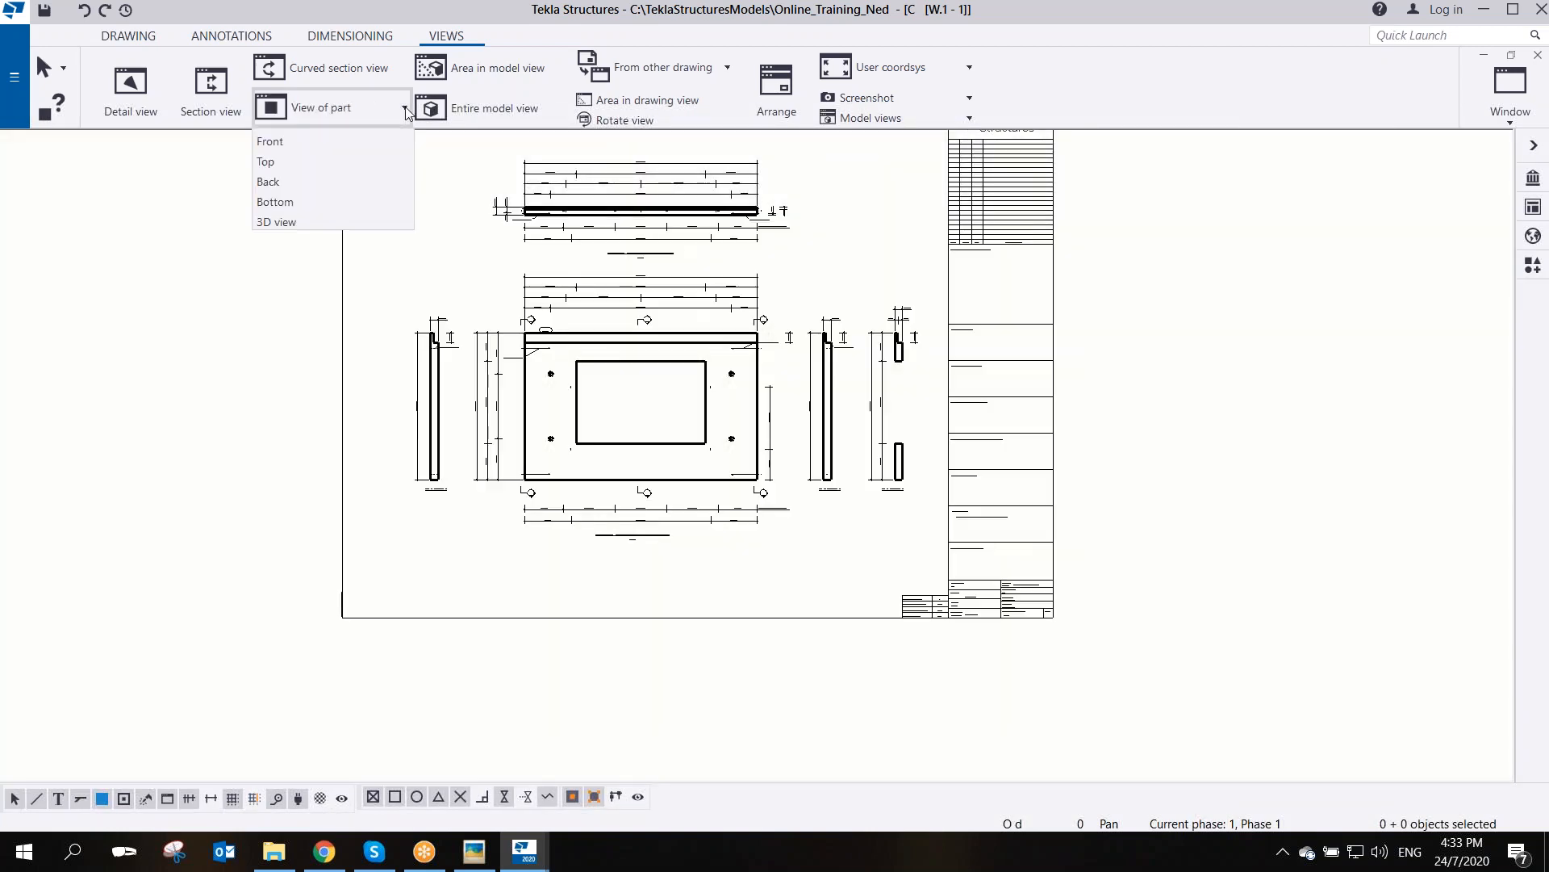
pyautogui.click(310, 227)
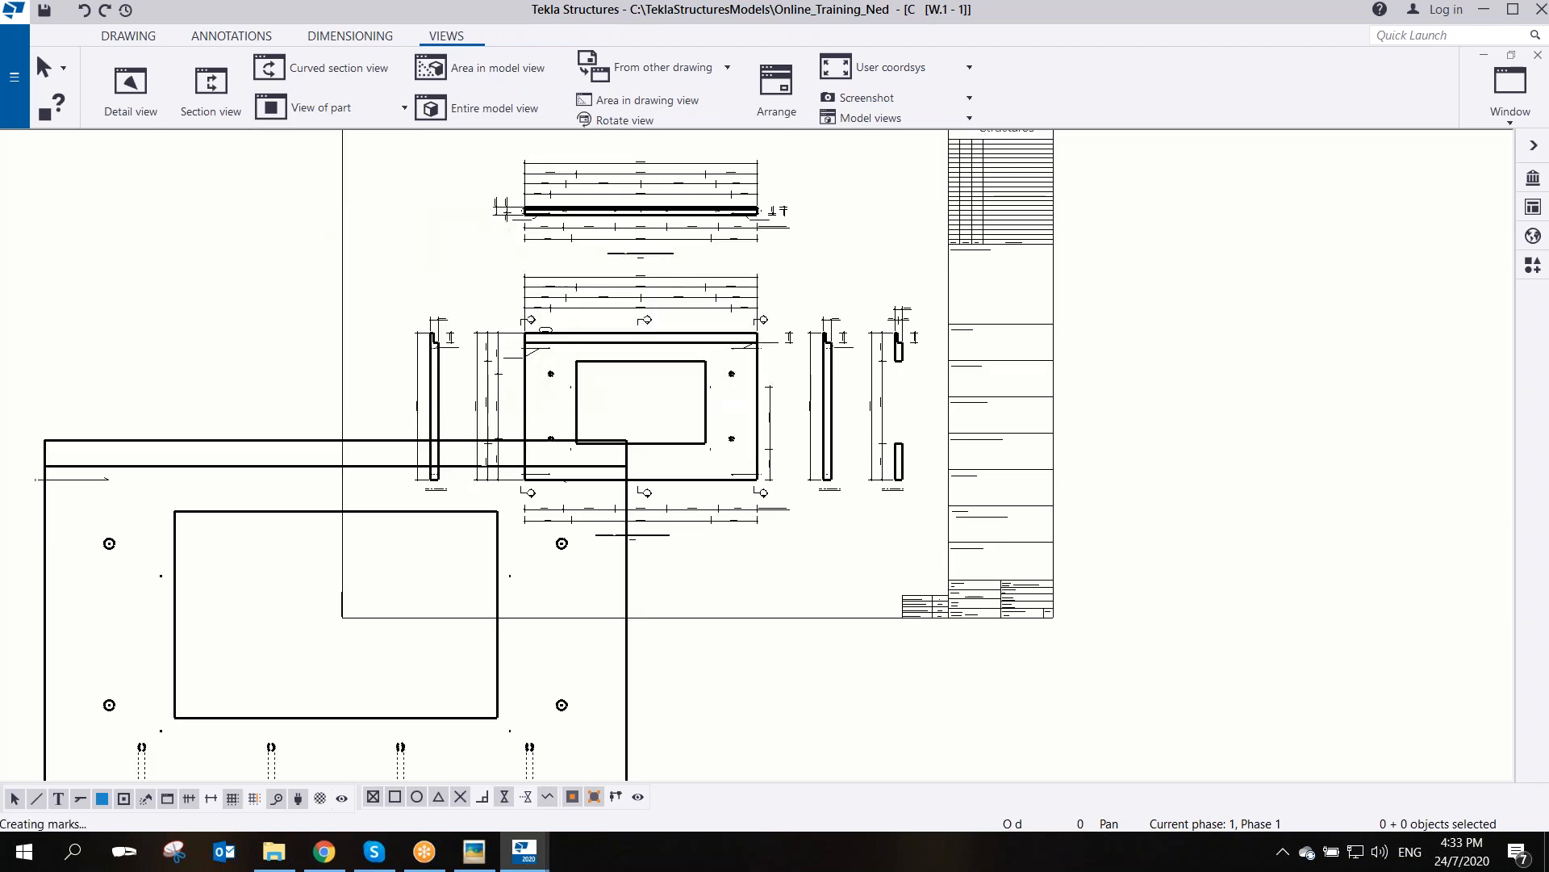
pyautogui.moveTo(379, 585); pyautogui.dragTo(634, 438, button='middle')
pyautogui.scroll(-1, 643, 434)
pyautogui.moveTo(791, 622); pyautogui.dragTo(529, 589)
pyautogui.scroll(1, 493, 433)
pyautogui.moveTo(495, 457); pyautogui.dragTo(518, 502, button='middle')
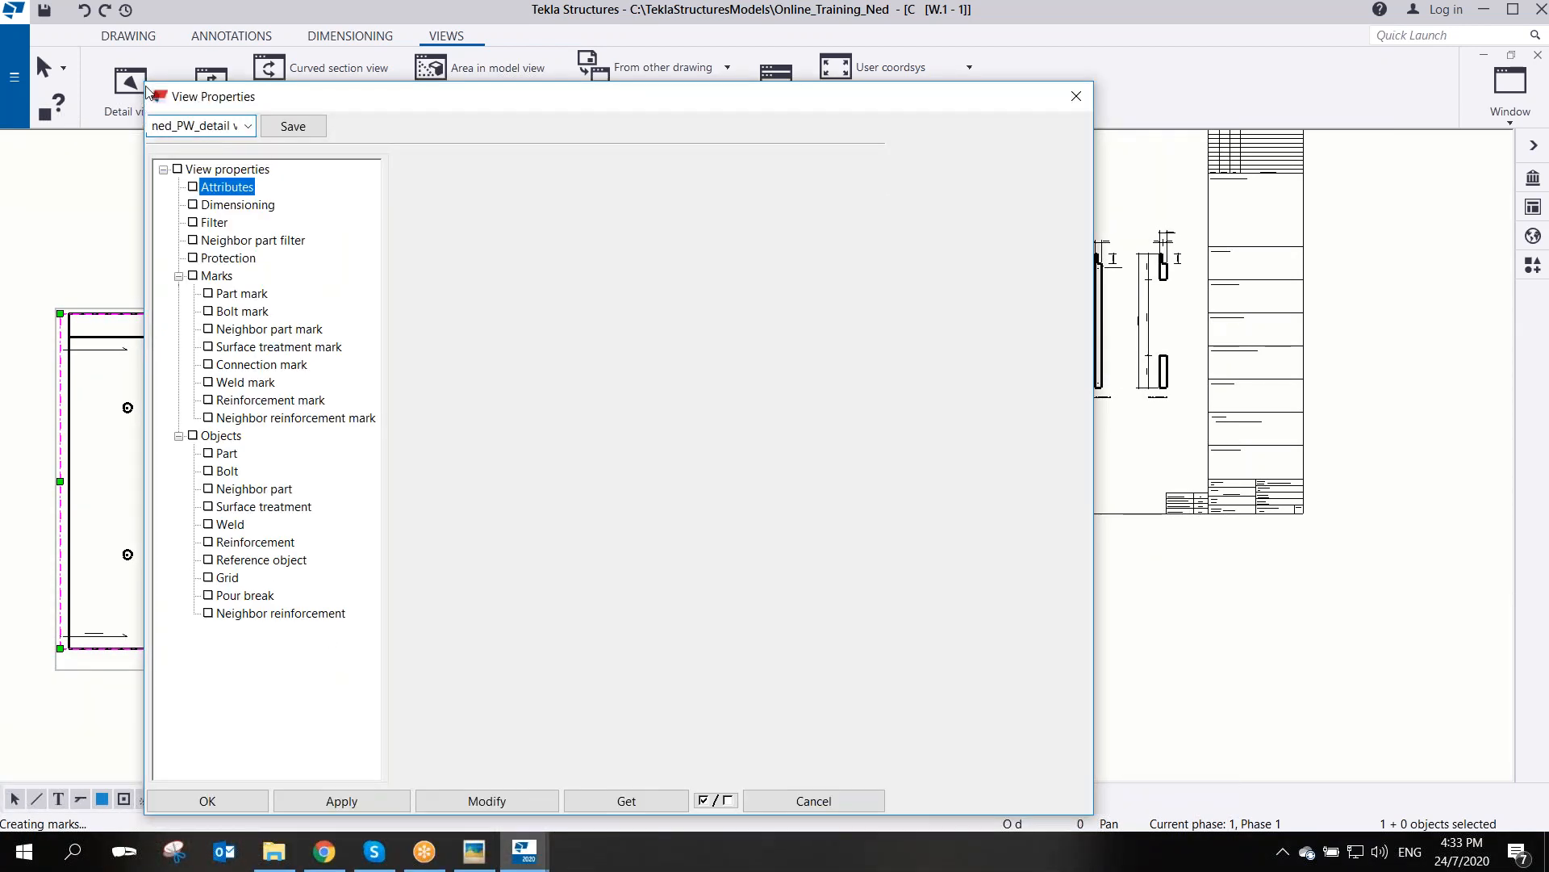
# - Set the 3D view's rotation to 30 around Y and 30 around X, and modify the view
pyautogui.moveTo(266, 102); pyautogui.dragTo(396, 177)
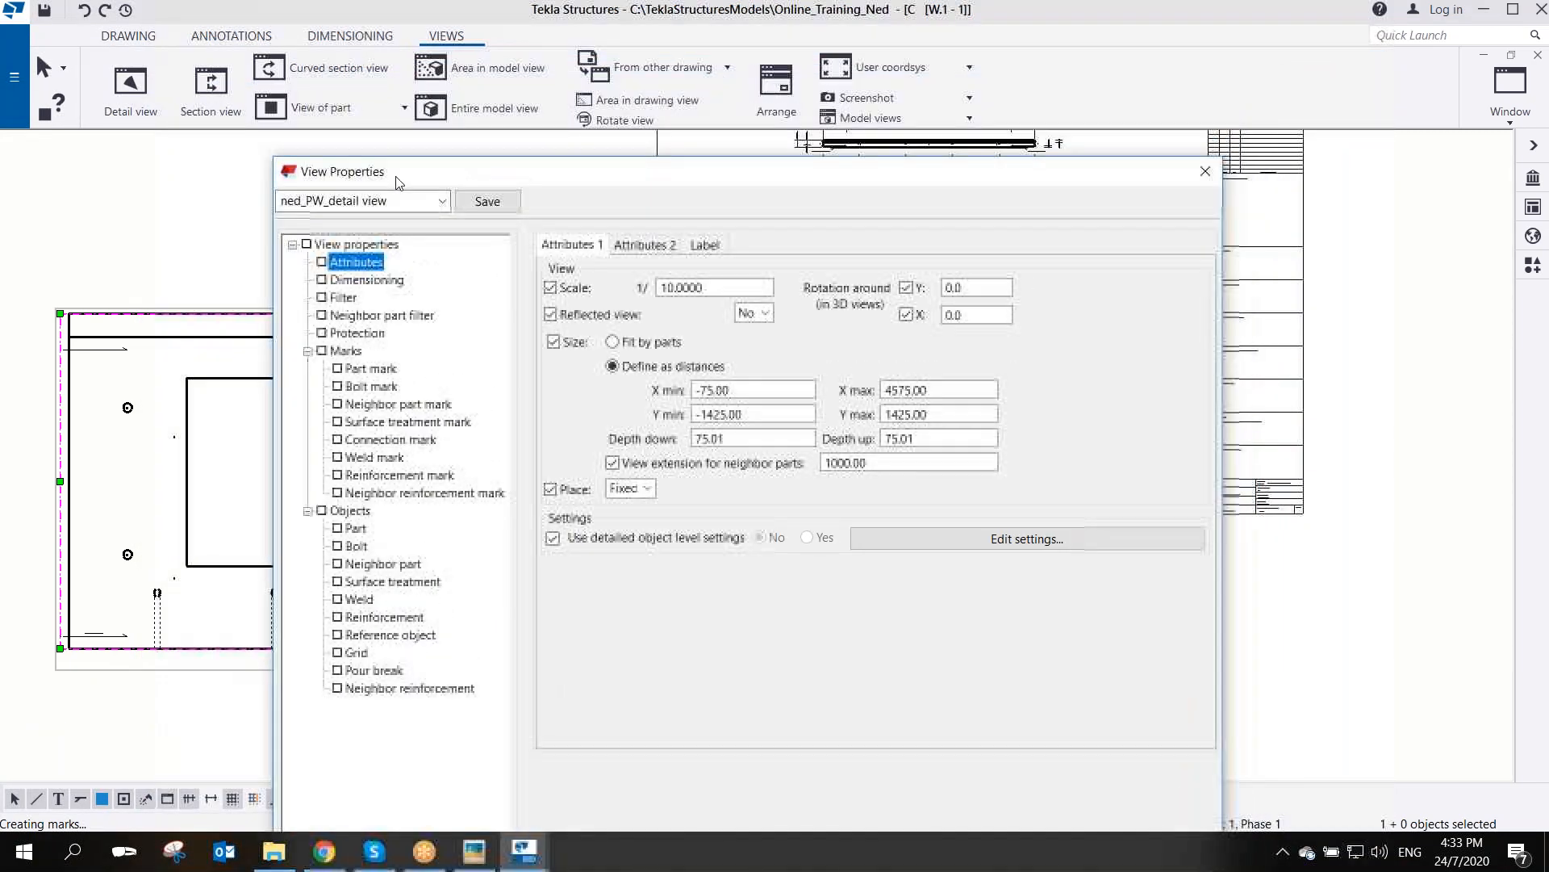
pyautogui.moveTo(978, 288); pyautogui.dragTo(908, 288)
pyautogui.write('30')
pyautogui.doubleClick(991, 316)
pyautogui.write('30')
pyautogui.moveTo(763, 179); pyautogui.dragTo(880, 88)
pyautogui.click(811, 782)
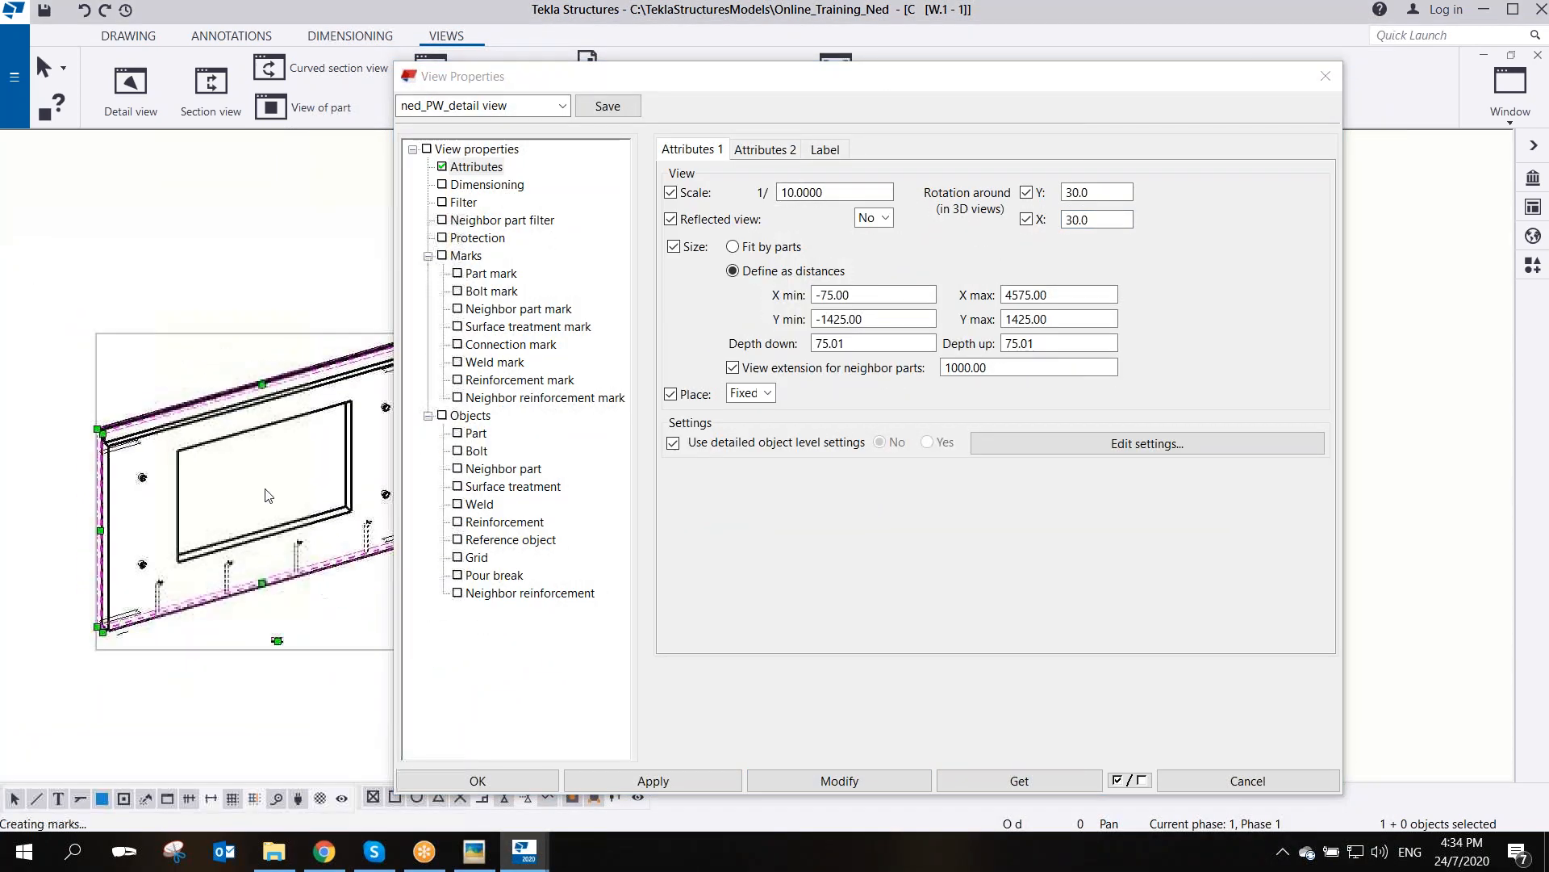
# - Set the 3D view's scale to 1/40 and modify the view
pyautogui.moveTo(660, 93)
pyautogui.mouseDown()
pyautogui.moveTo(725, 111)
pyautogui.moveTo(736, 164)
pyautogui.mouseUp()
pyautogui.doubleClick(875, 263)
pyautogui.write('40')
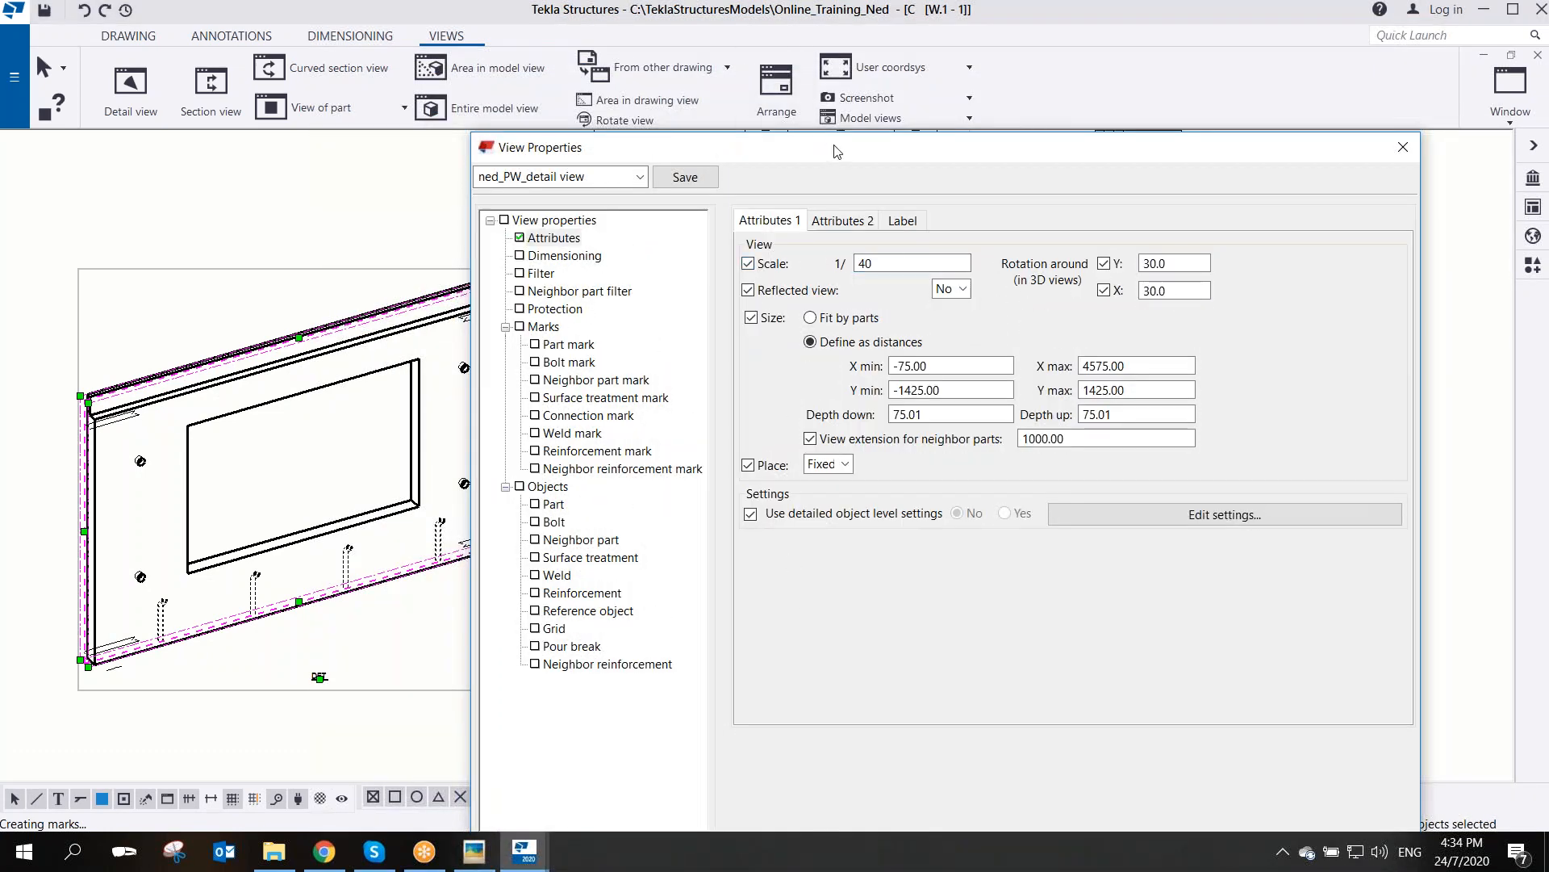
pyautogui.moveTo(835, 151); pyautogui.dragTo(845, 60)
pyautogui.click(896, 767)
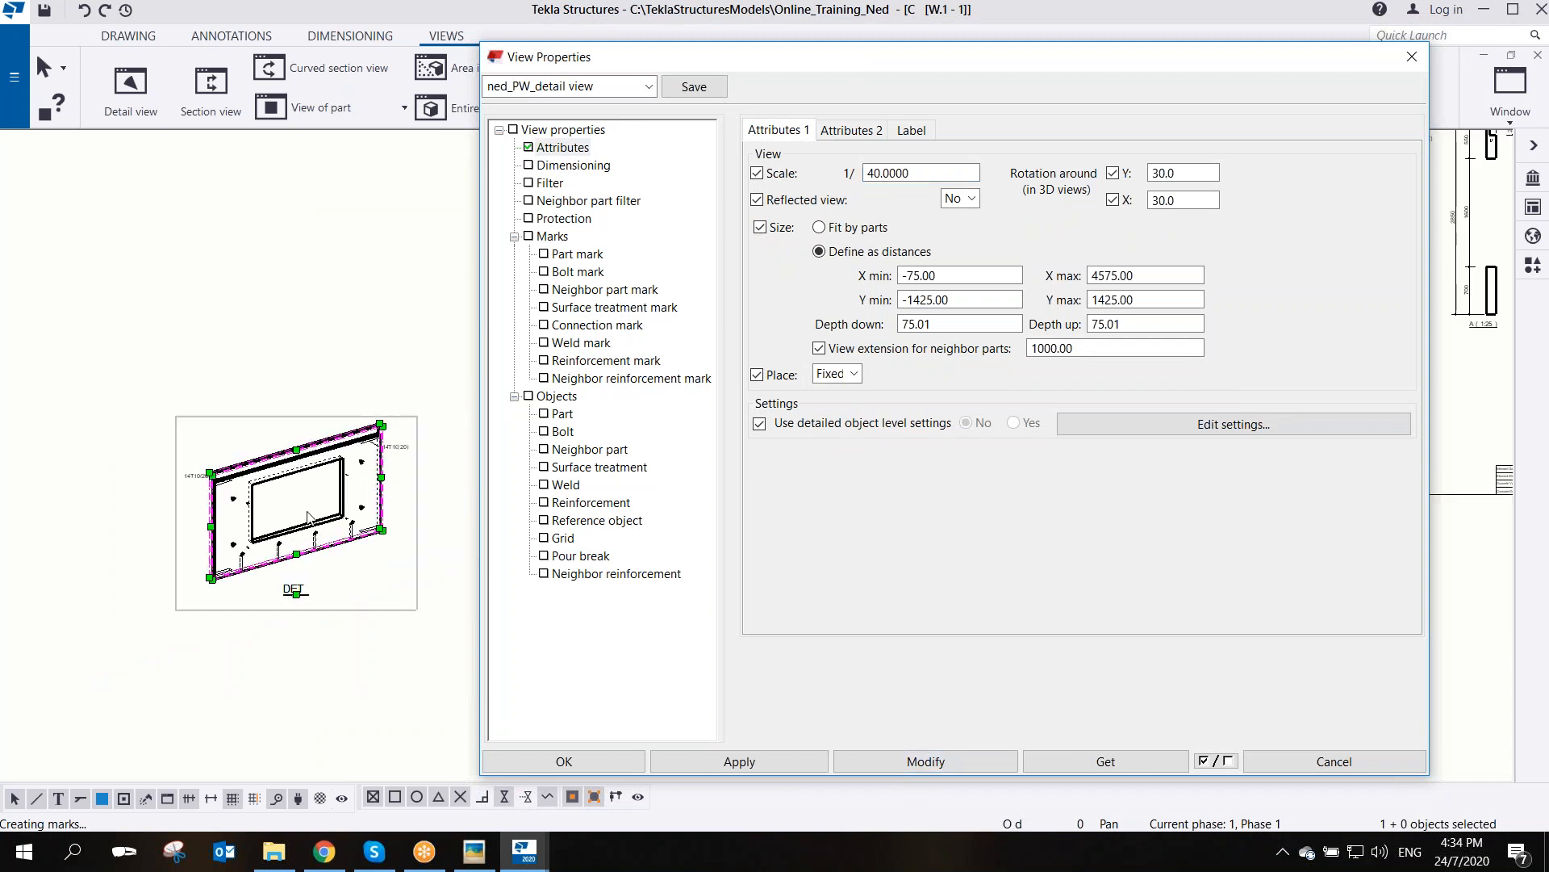
pyautogui.moveTo(754, 58)
pyautogui.mouseDown()
pyautogui.moveTo(798, 89)
pyautogui.moveTo(869, 102)
pyautogui.mouseUp()
pyautogui.scroll(-2, 565, 397)
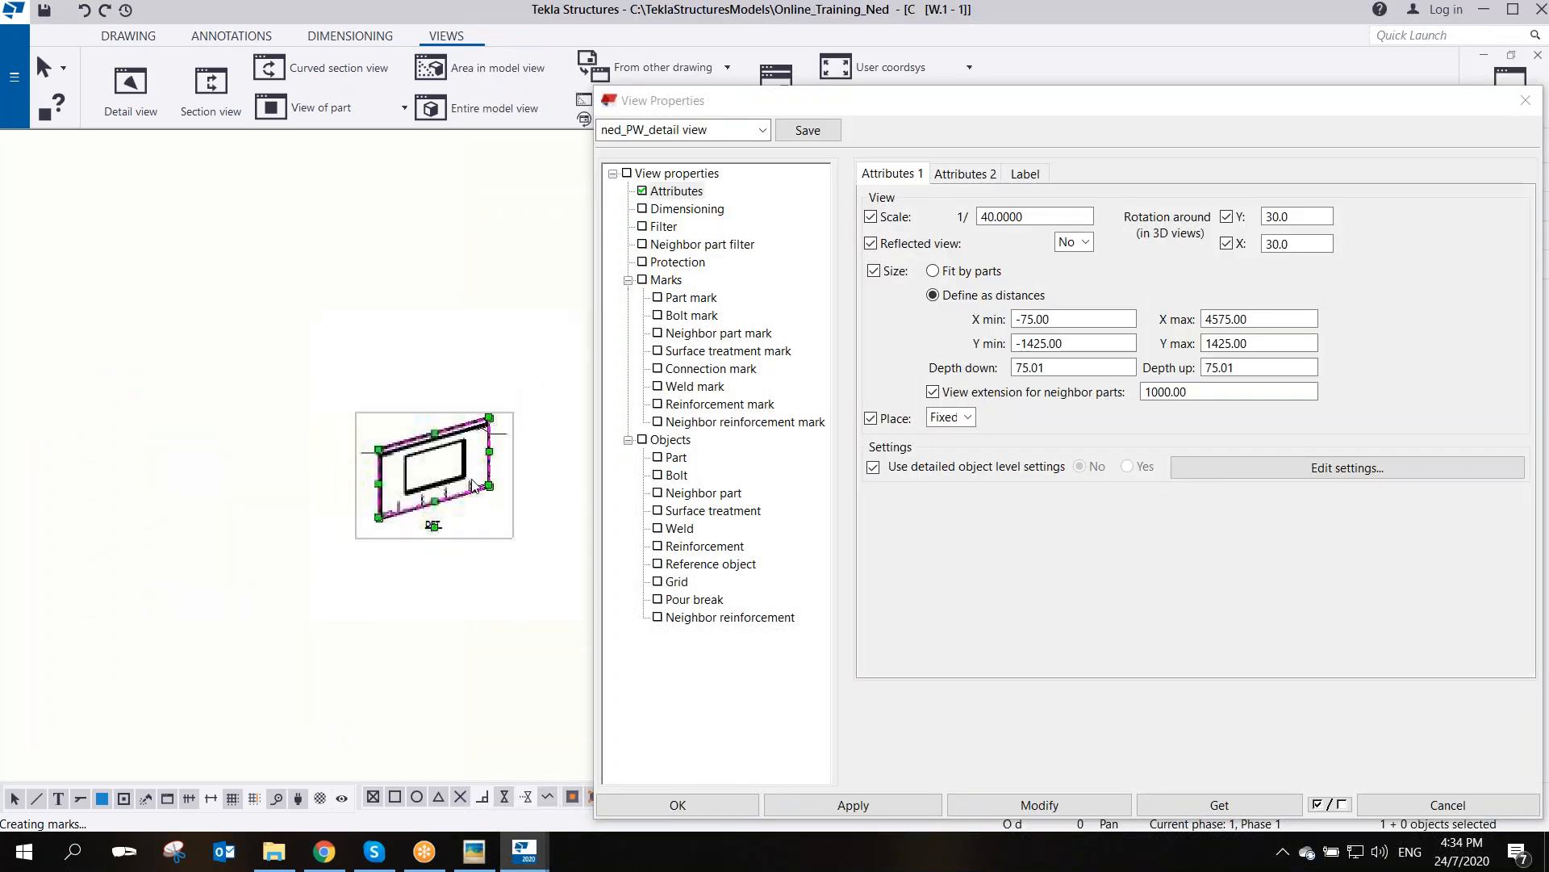
# - Save the 3D view's properties as a new settings file named ned_internal 3D
pyautogui.moveTo(839, 101); pyautogui.dragTo(649, 165)
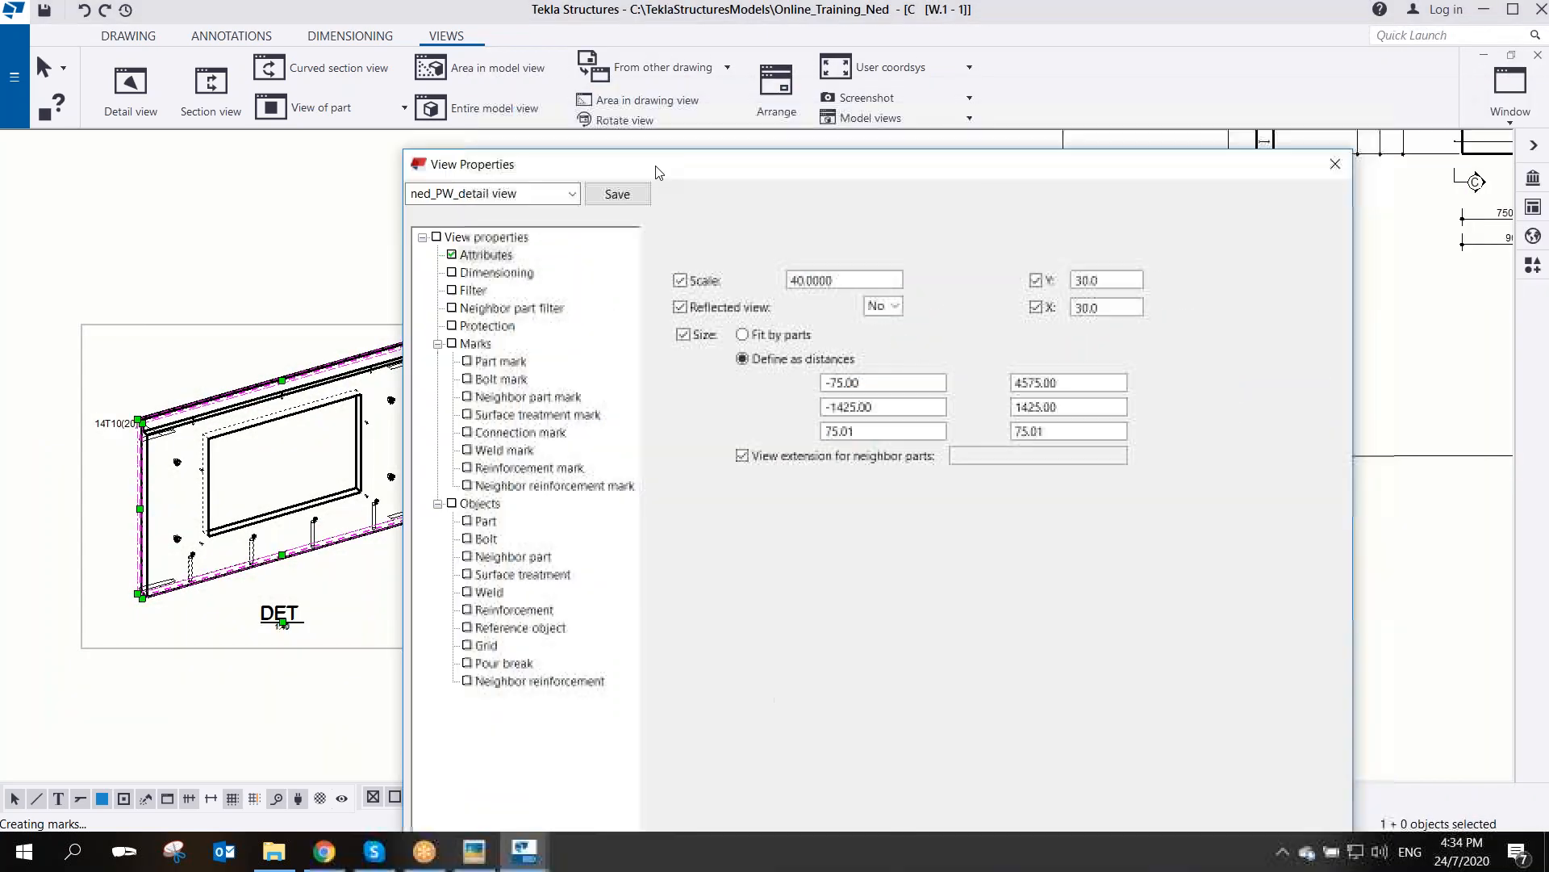
pyautogui.click(426, 198)
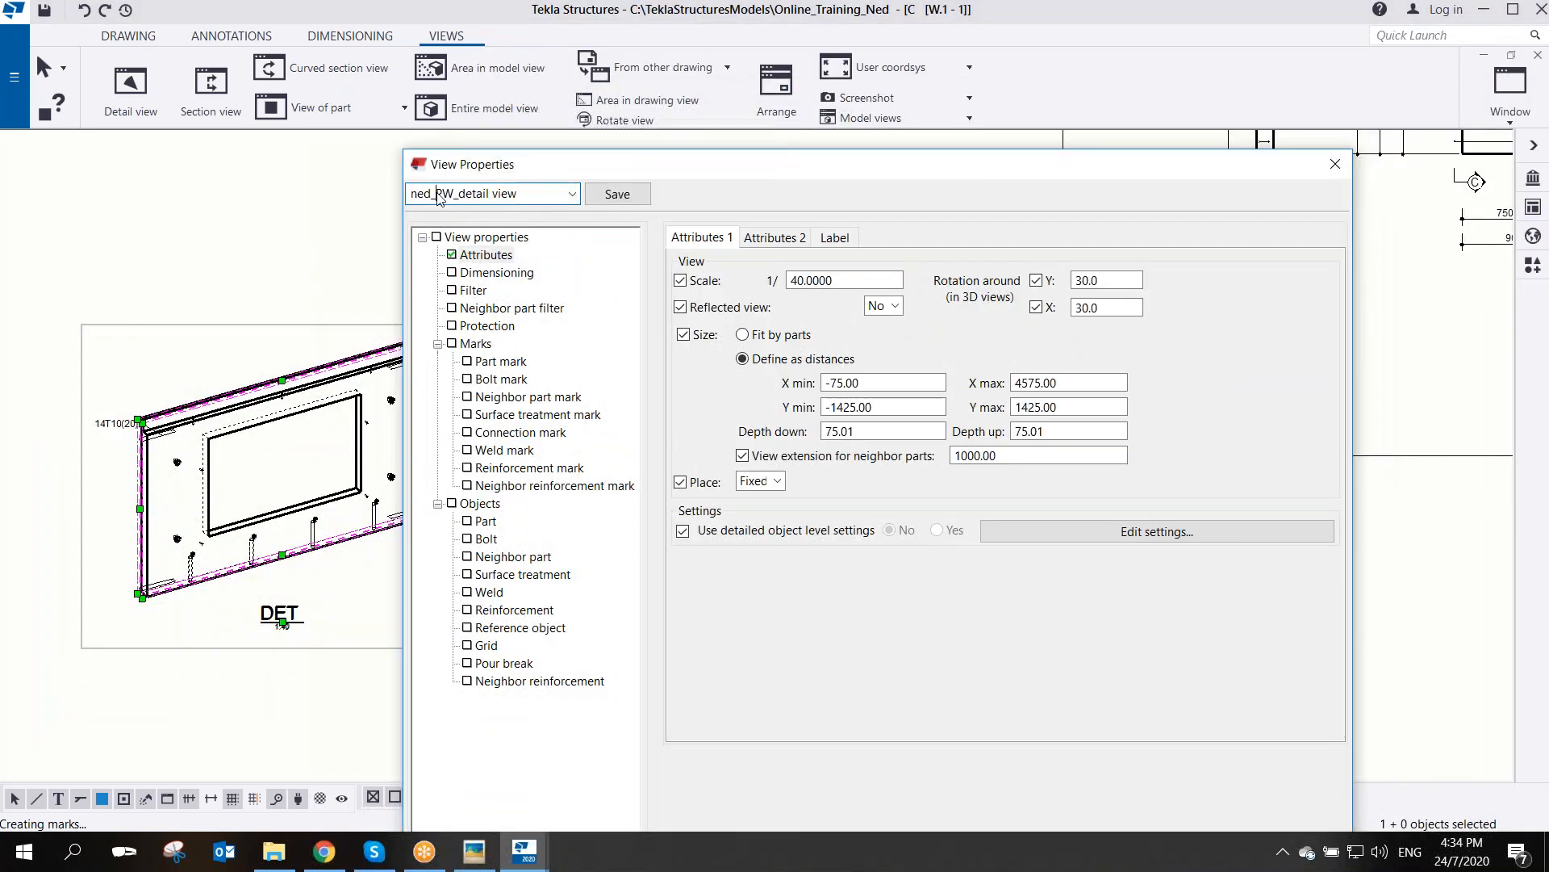
pyautogui.moveTo(437, 195); pyautogui.dragTo(605, 232)
pyautogui.write('internal 3D')
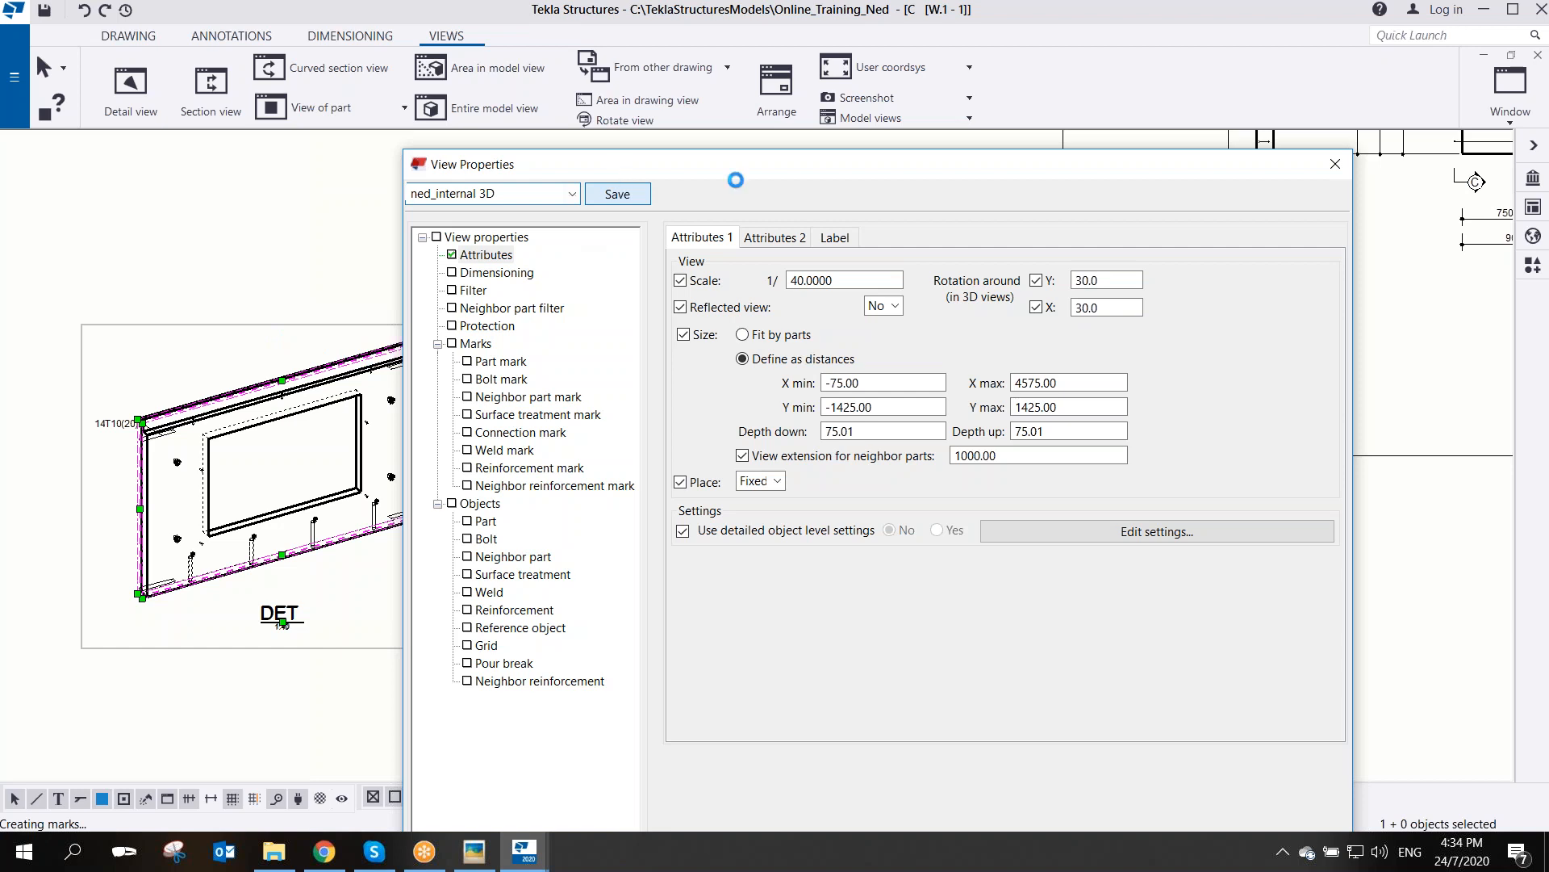
pyautogui.moveTo(705, 167)
pyautogui.mouseDown()
pyautogui.moveTo(938, 162)
pyautogui.moveTo(884, 27)
pyautogui.mouseUp()
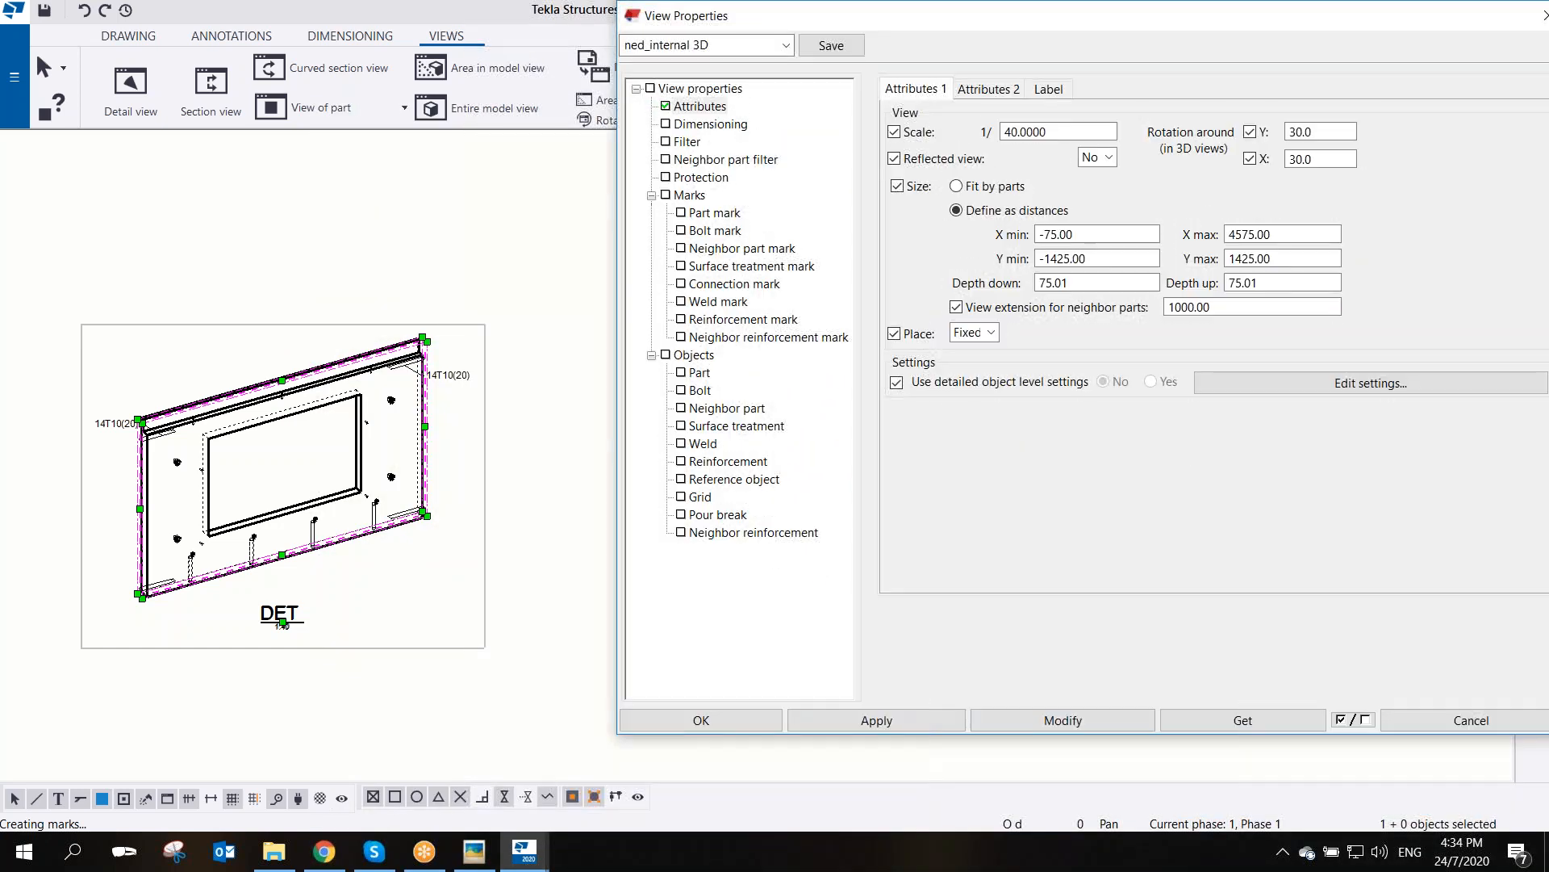
# - Apply the ned_internal 3D view settings, create a second 3D view of the panel, and move it slightly beside the first
pyautogui.click(882, 720)
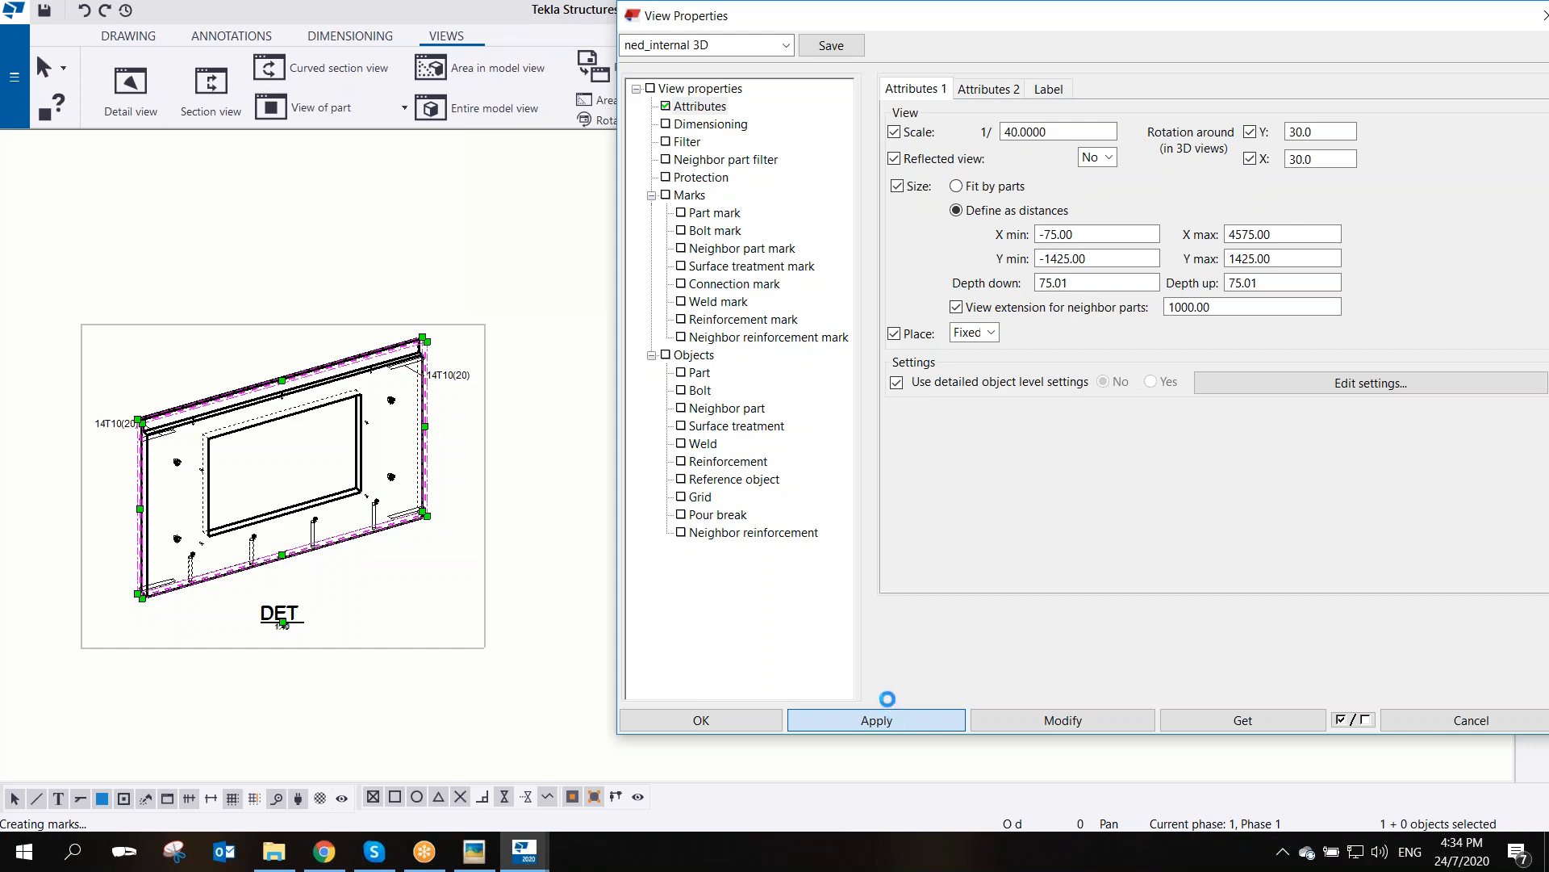
pyautogui.moveTo(451, 318); pyautogui.dragTo(199, 273, button='middle')
pyautogui.scroll(-4, 199, 267)
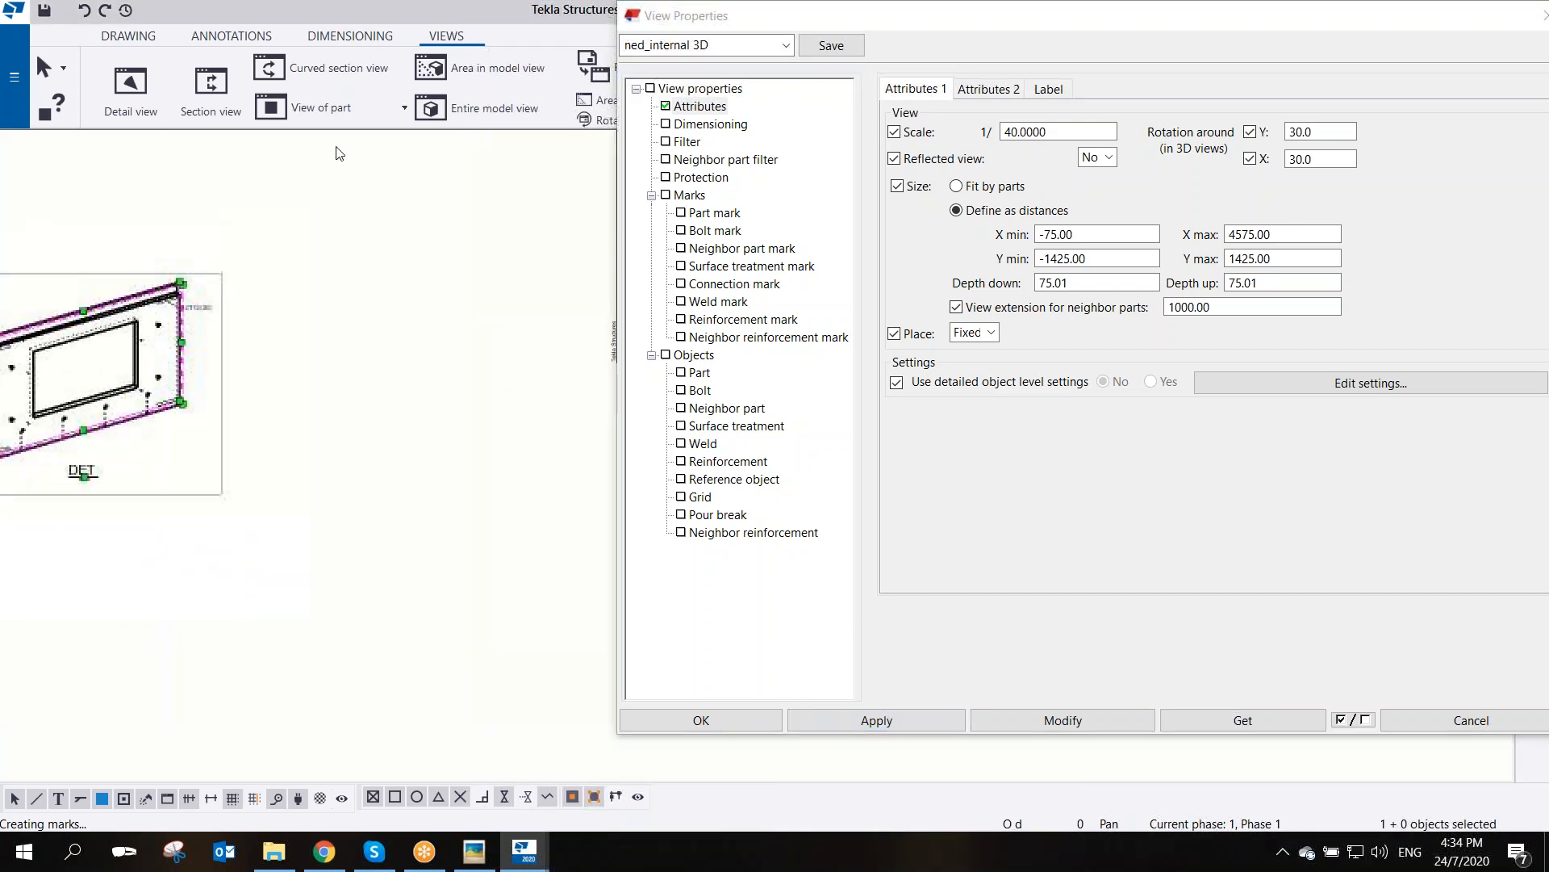
pyautogui.click(402, 108)
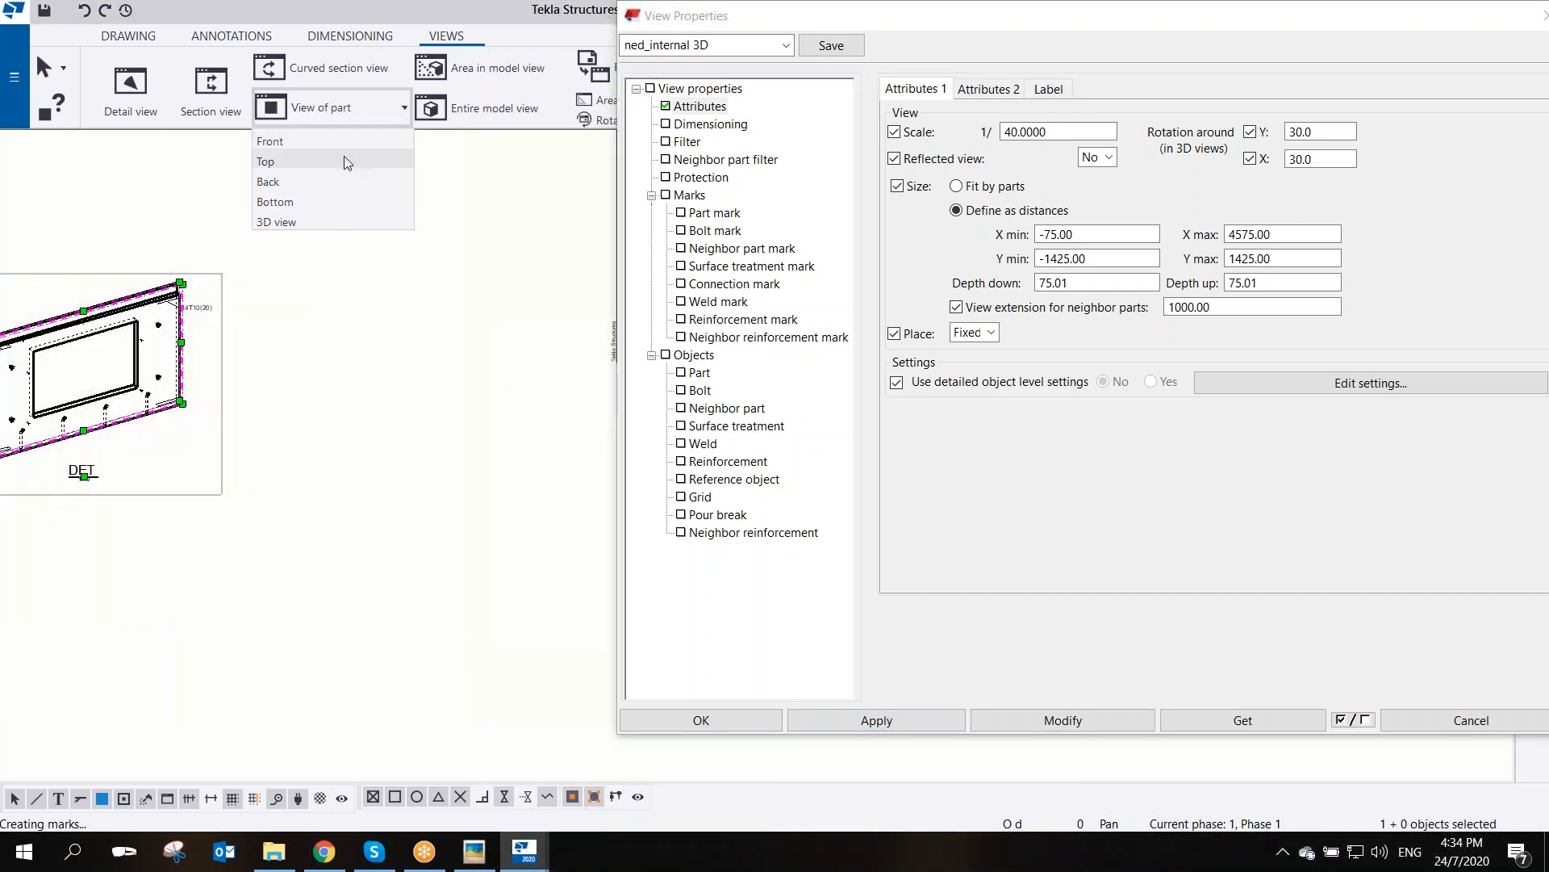
pyautogui.click(305, 225)
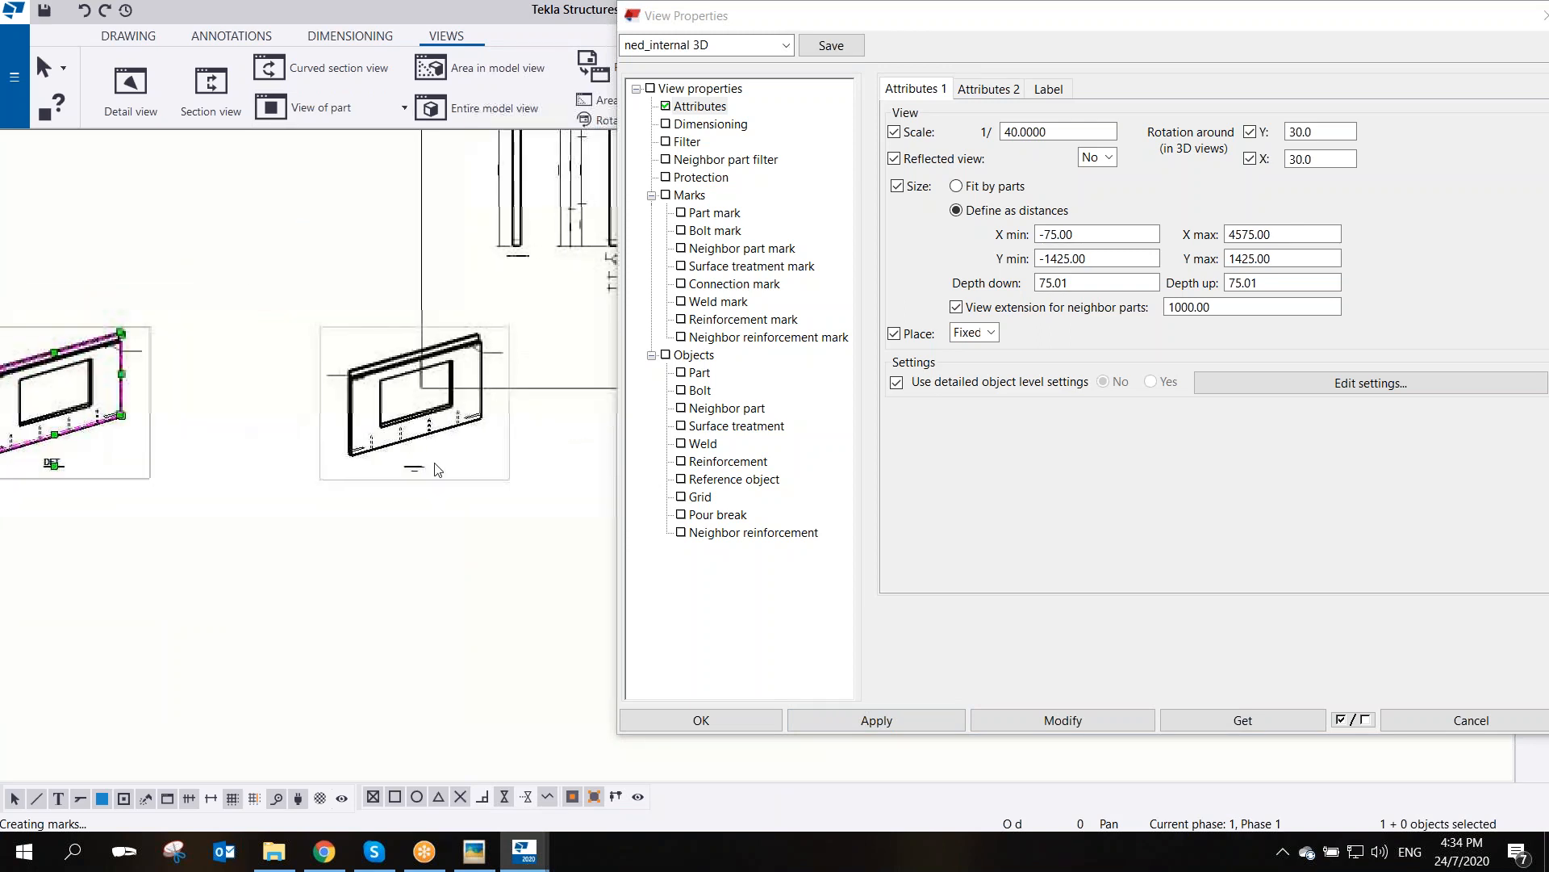
pyautogui.click(486, 480)
pyautogui.moveTo(504, 485); pyautogui.dragTo(424, 509)
pyautogui.scroll(3, 394, 491)
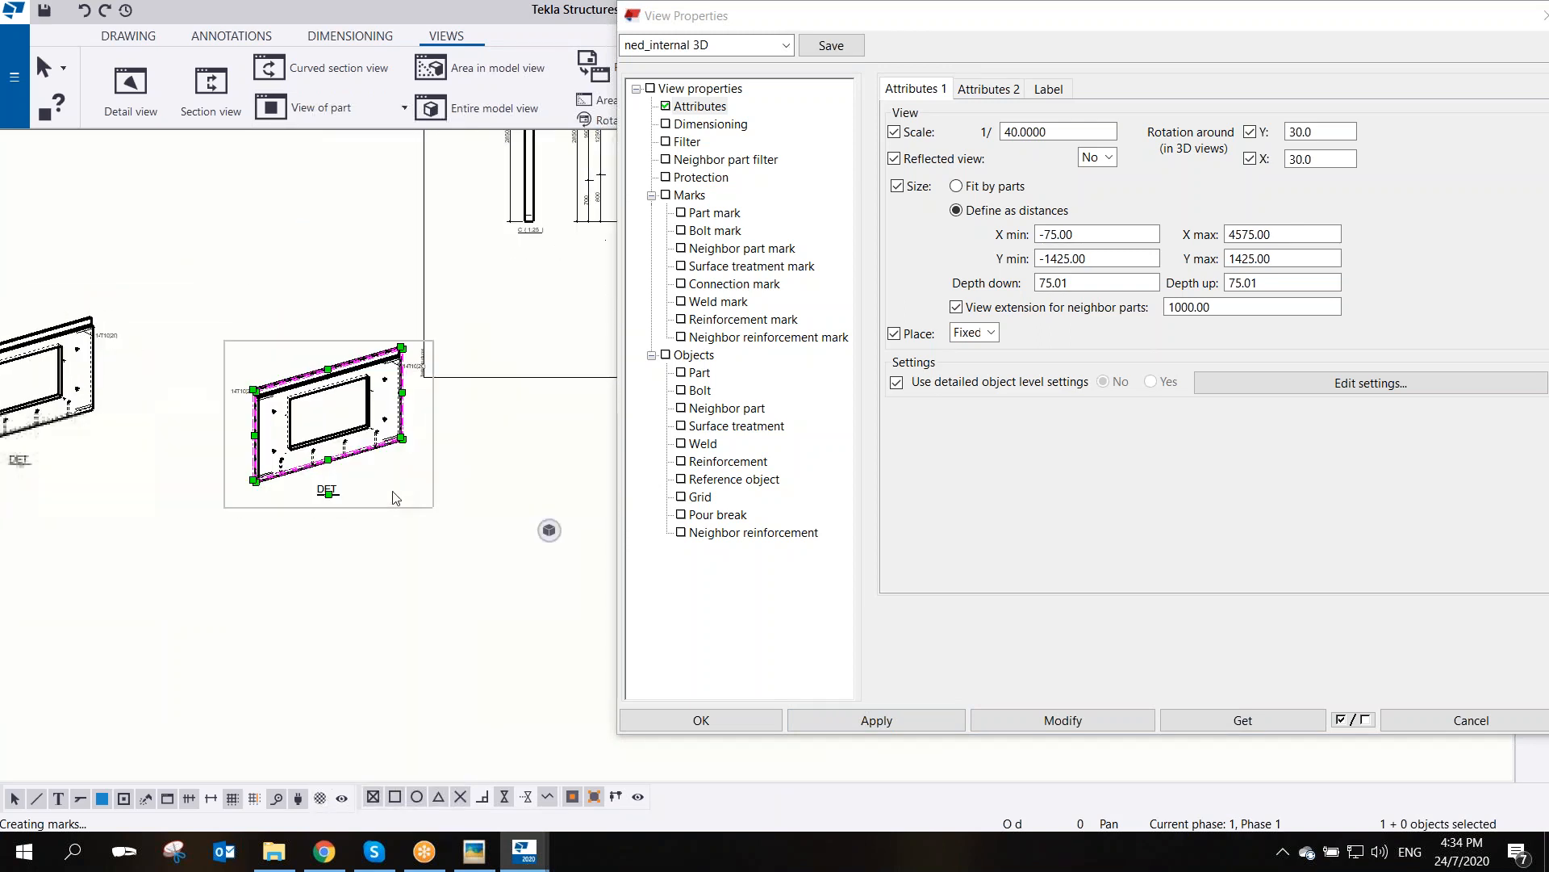
# - Save the view settings under the new name ned_external 3D
pyautogui.moveTo(1098, 30); pyautogui.dragTo(848, 117)
pyautogui.click(439, 132)
pyautogui.click(440, 132)
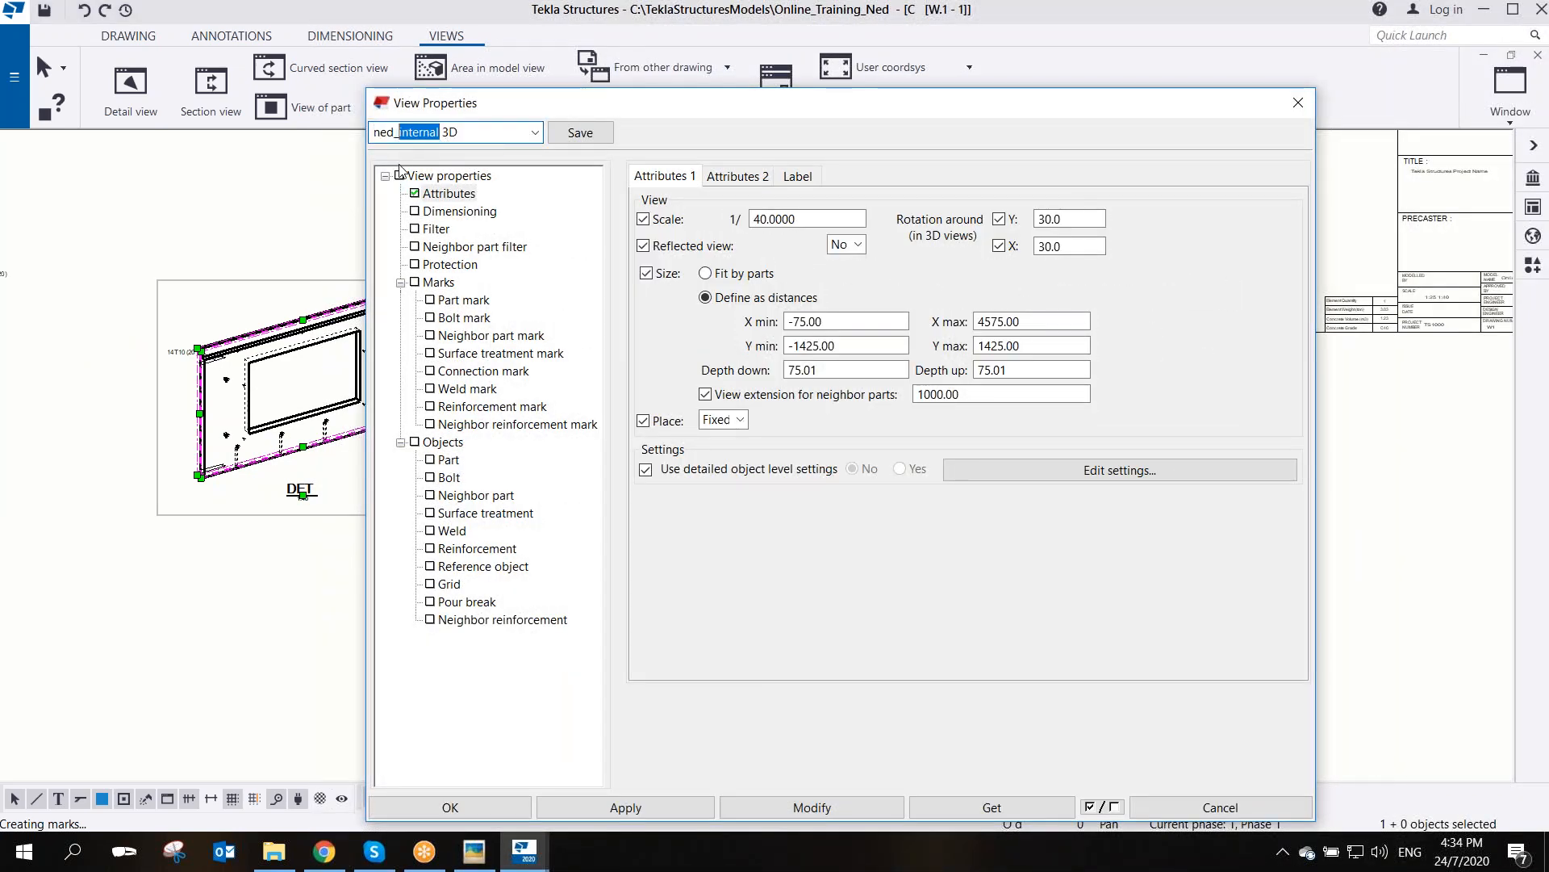
pyautogui.write('ex')
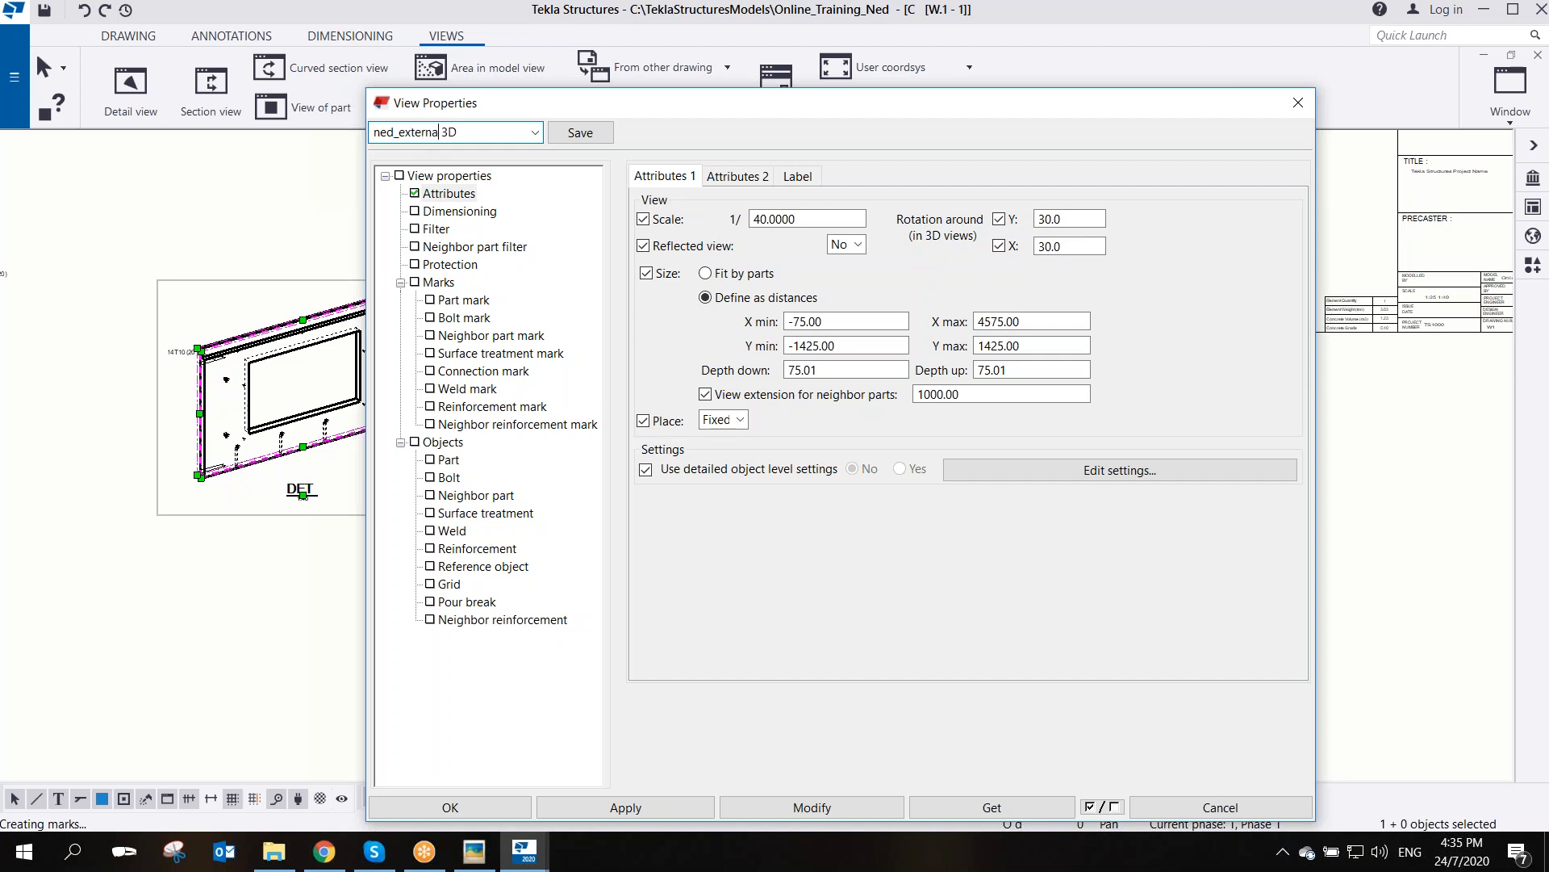
pyautogui.click(578, 134)
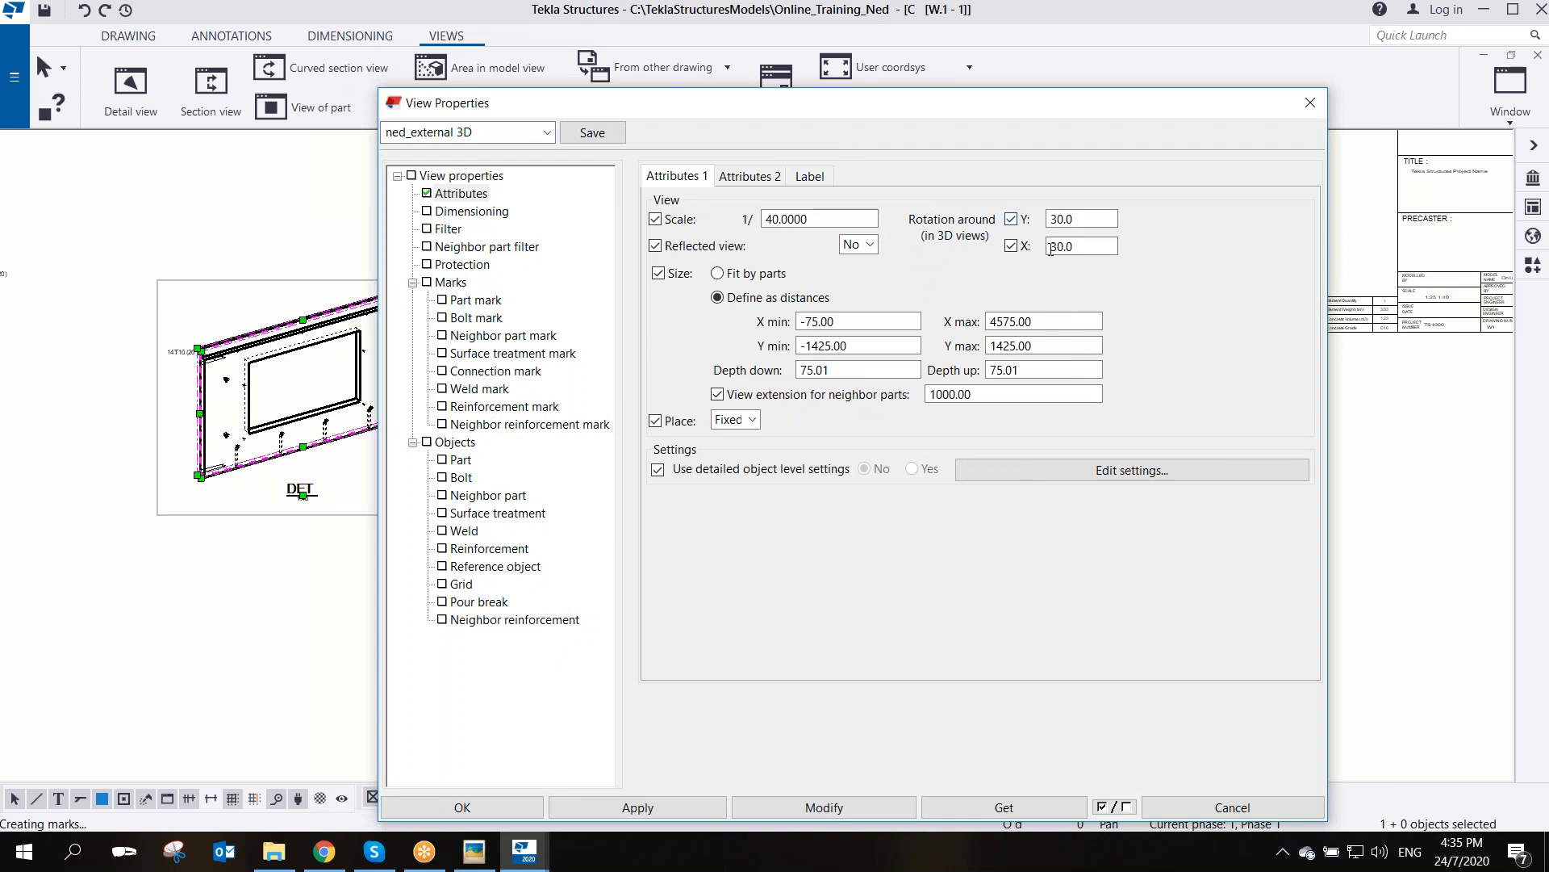
# - Try a rotation around X of 125 on the new 3D view and inspect the panel
pyautogui.write('125')
pyautogui.click(865, 808)
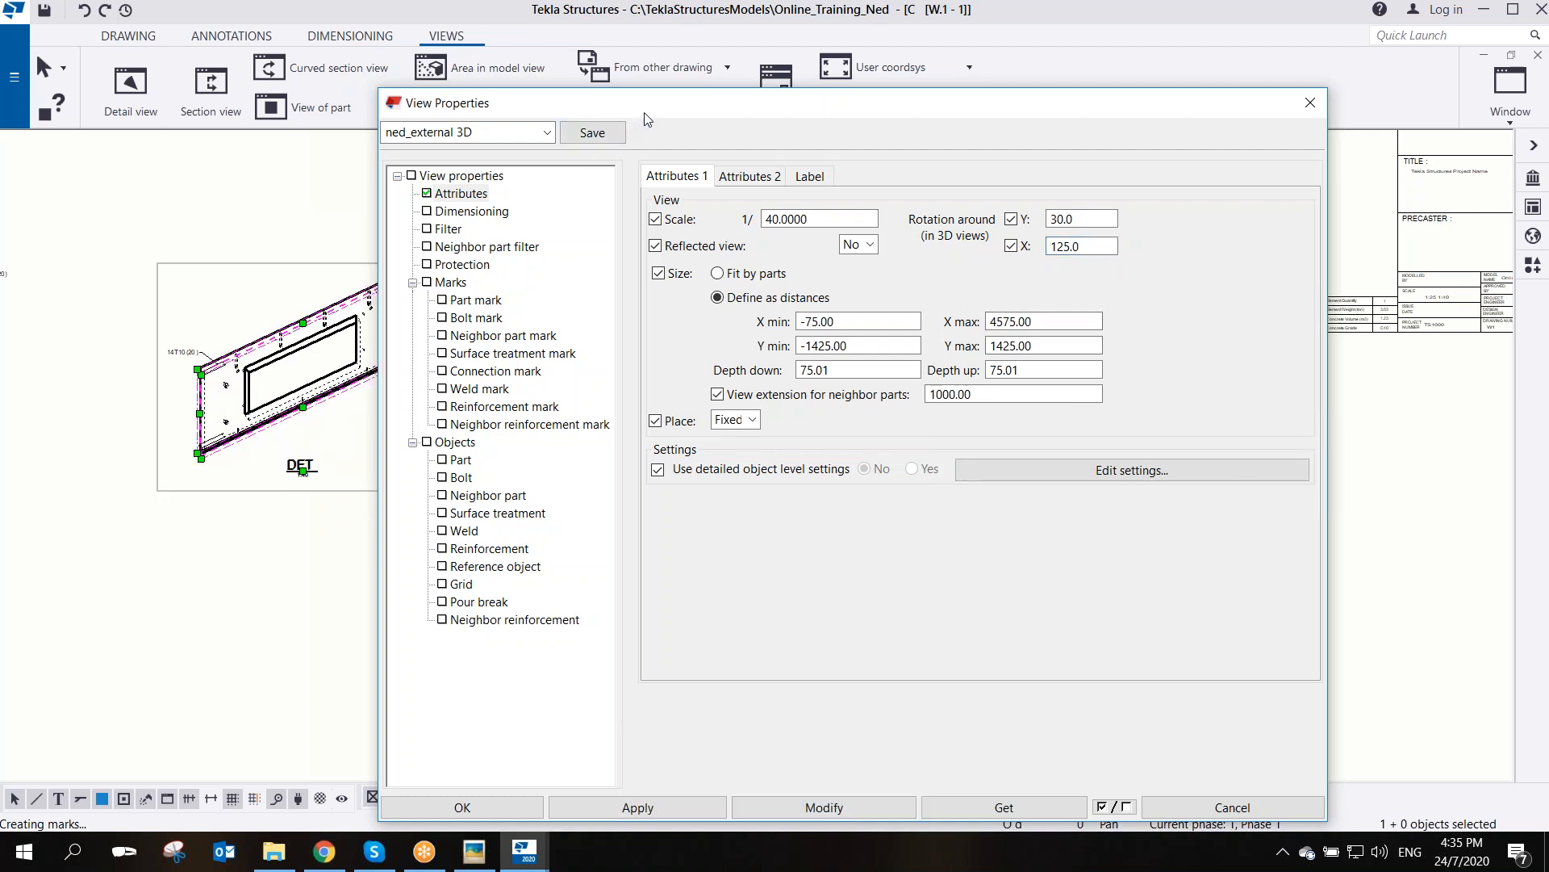
pyautogui.moveTo(607, 103); pyautogui.dragTo(714, 96)
pyautogui.scroll(4, 403, 364)
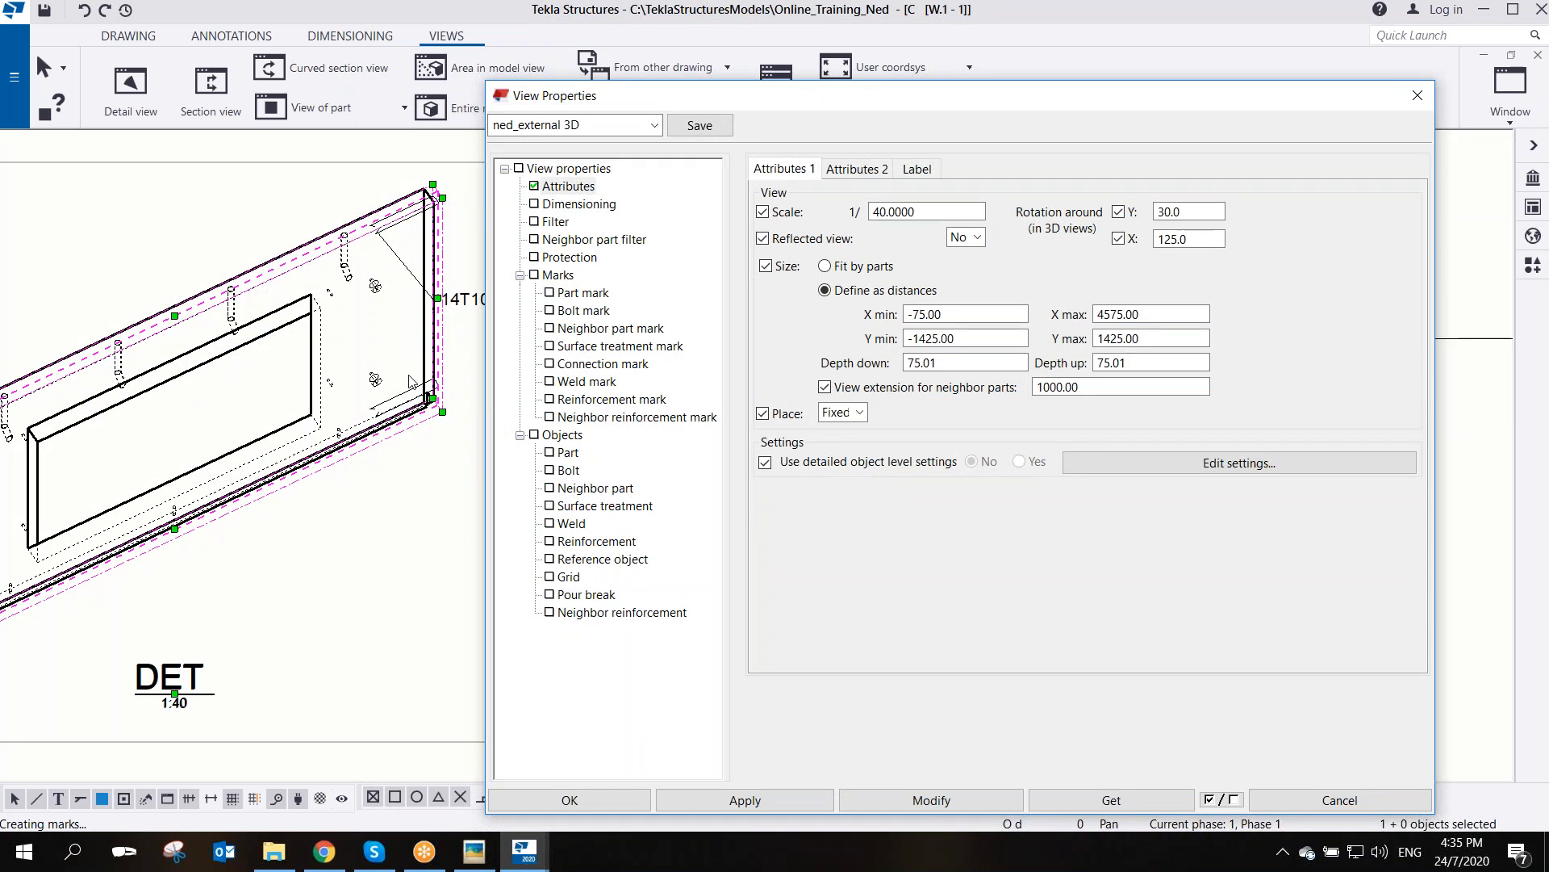
pyautogui.scroll(-3, 409, 381)
# - Set the new 3D view's rotation to 30 around X and 140 around Y
pyautogui.moveTo(1032, 99); pyautogui.dragTo(905, 93)
pyautogui.doubleClick(1078, 232)
pyautogui.write('3')
pyautogui.hotkey('shift', 'Tab')
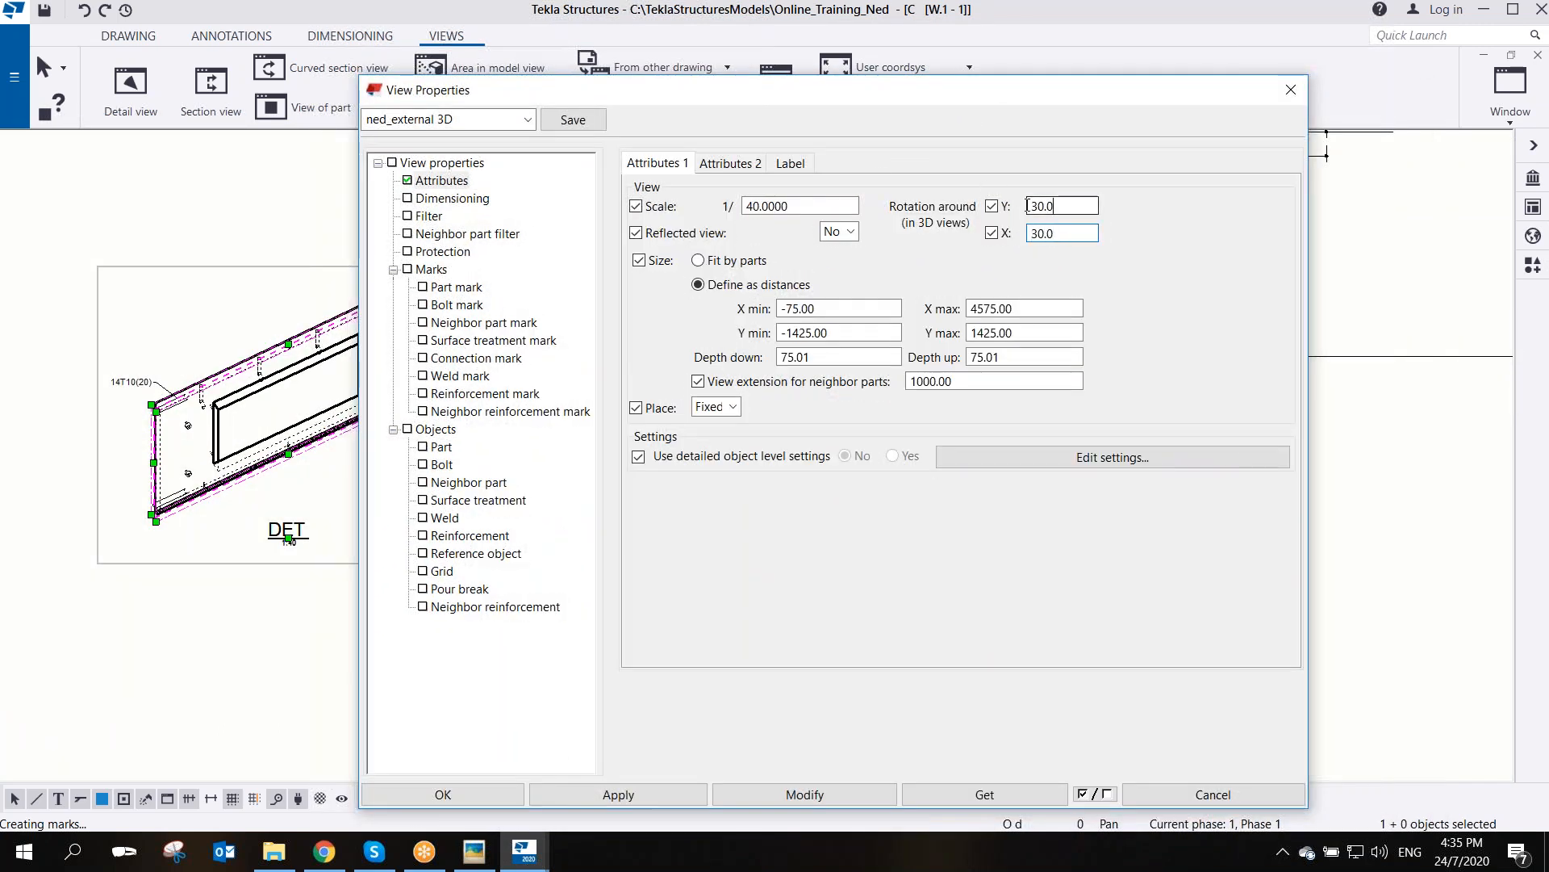
pyautogui.write('140')
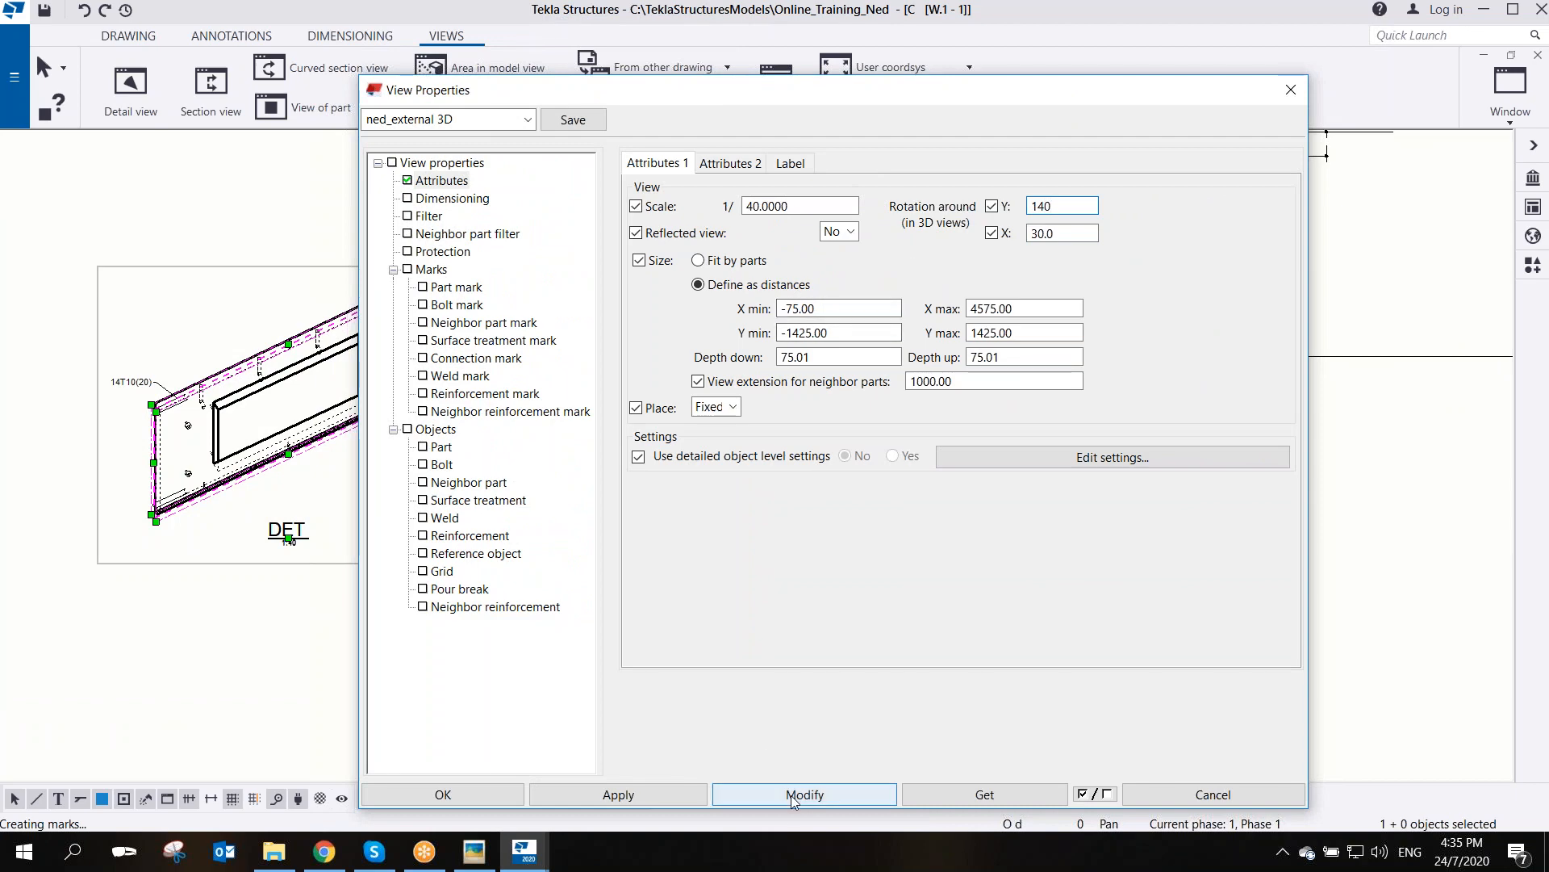
# - Examine the rotated external 3D view to check which face, edges and embedded items of the panel it shows
pyautogui.moveTo(585, 99); pyautogui.dragTo(726, 98)
pyautogui.scroll(2, 401, 434)
pyautogui.scroll(2, 394, 407)
pyautogui.scroll(-3, 395, 380)
pyautogui.scroll(4, 396, 359)
pyautogui.click(396, 345)
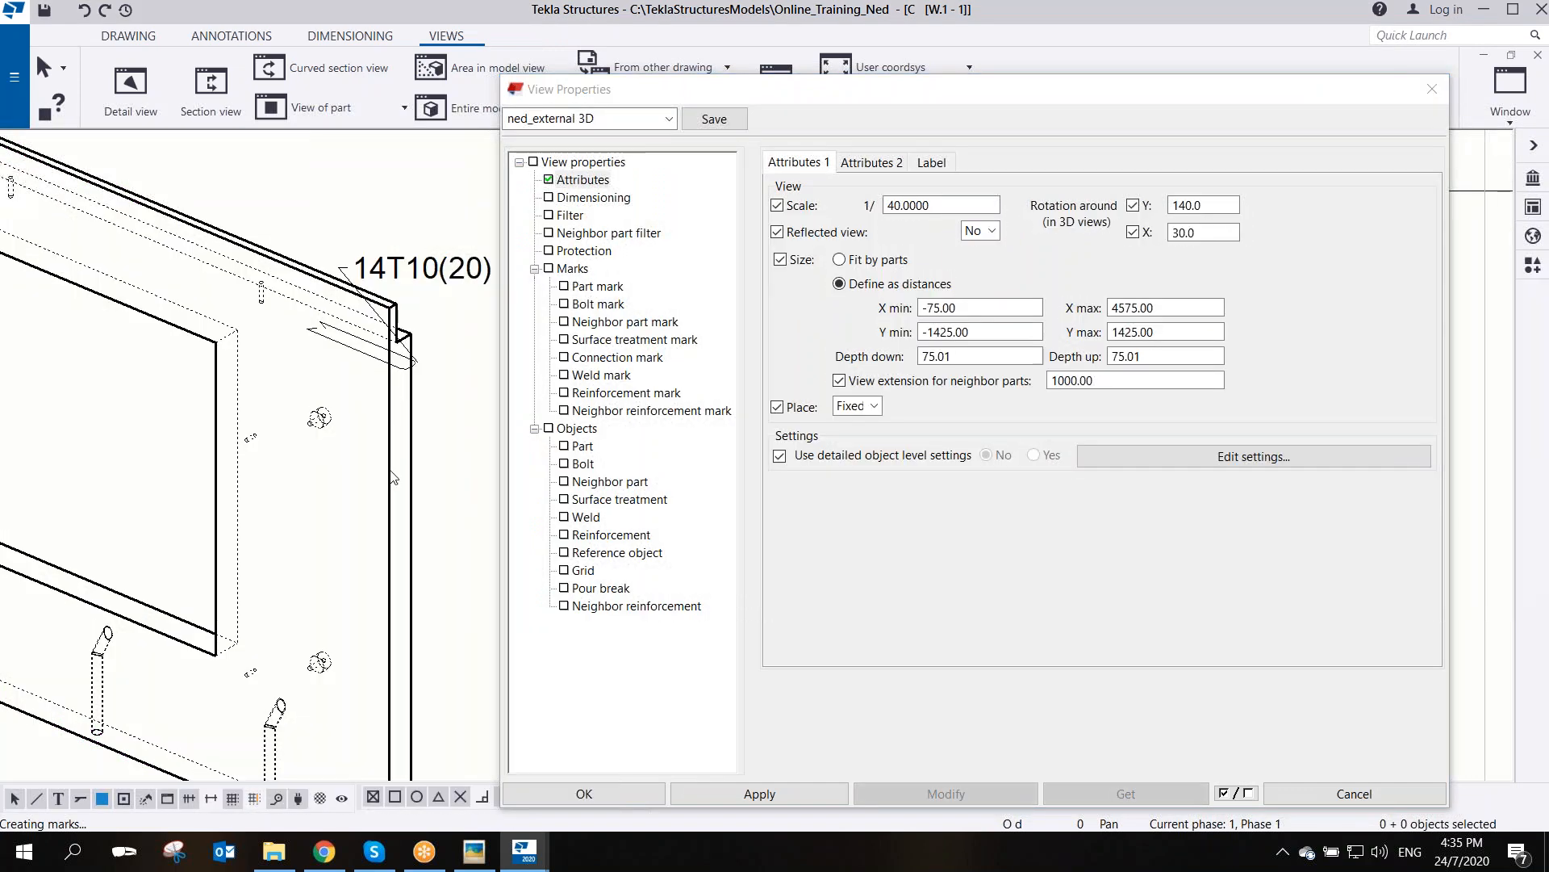
pyautogui.scroll(-2, 397, 470)
pyautogui.scroll(-1, 412, 466)
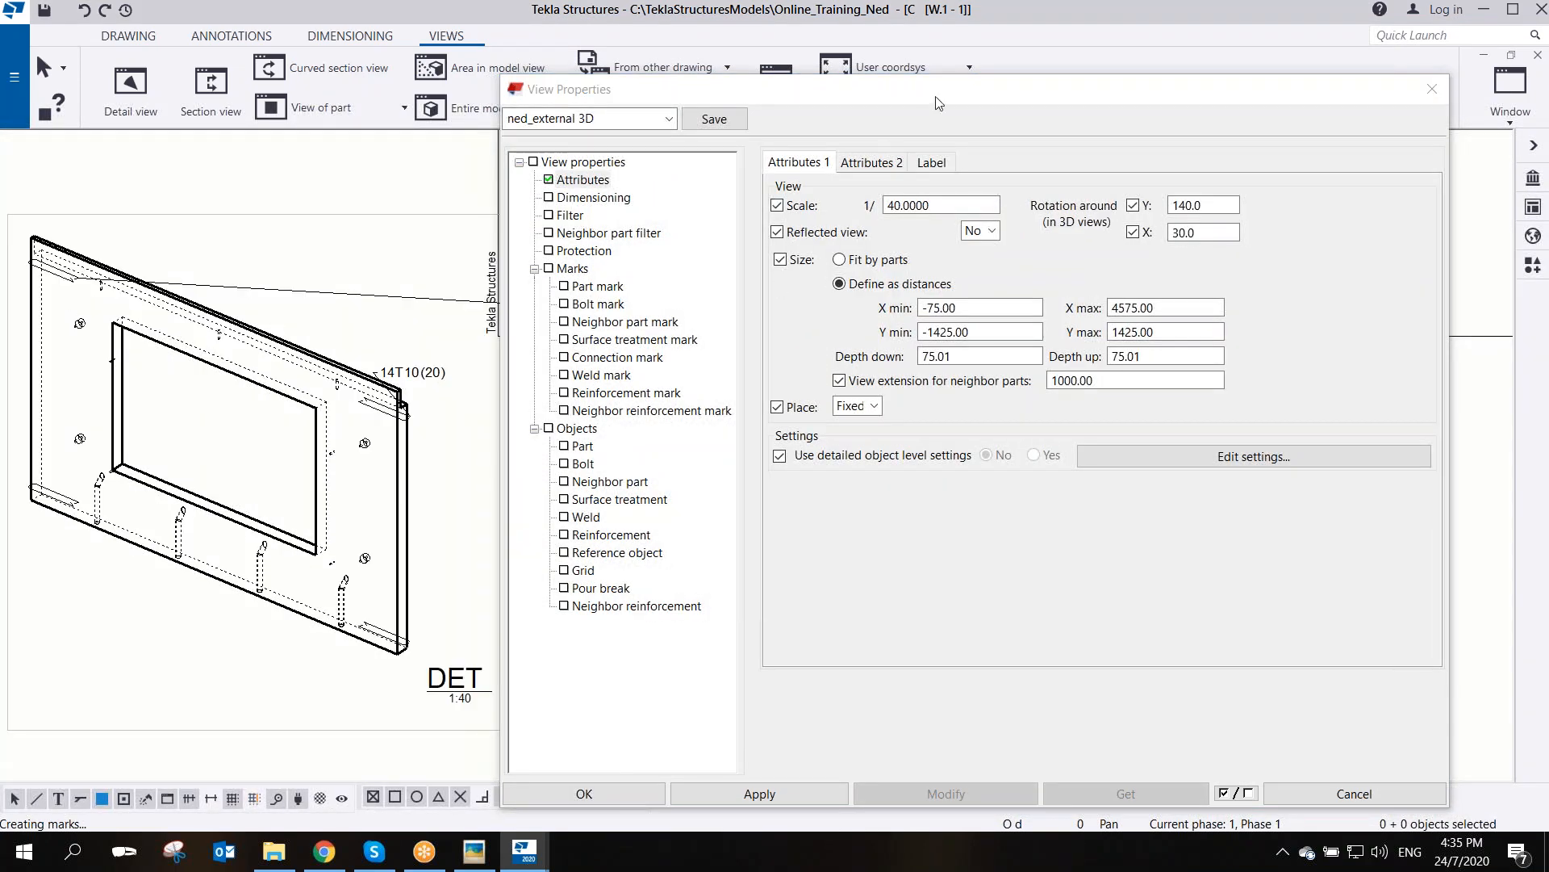
# - Save the rotated settings to ned_external 3D and close the view properties
pyautogui.moveTo(938, 103); pyautogui.dragTo(701, 108)
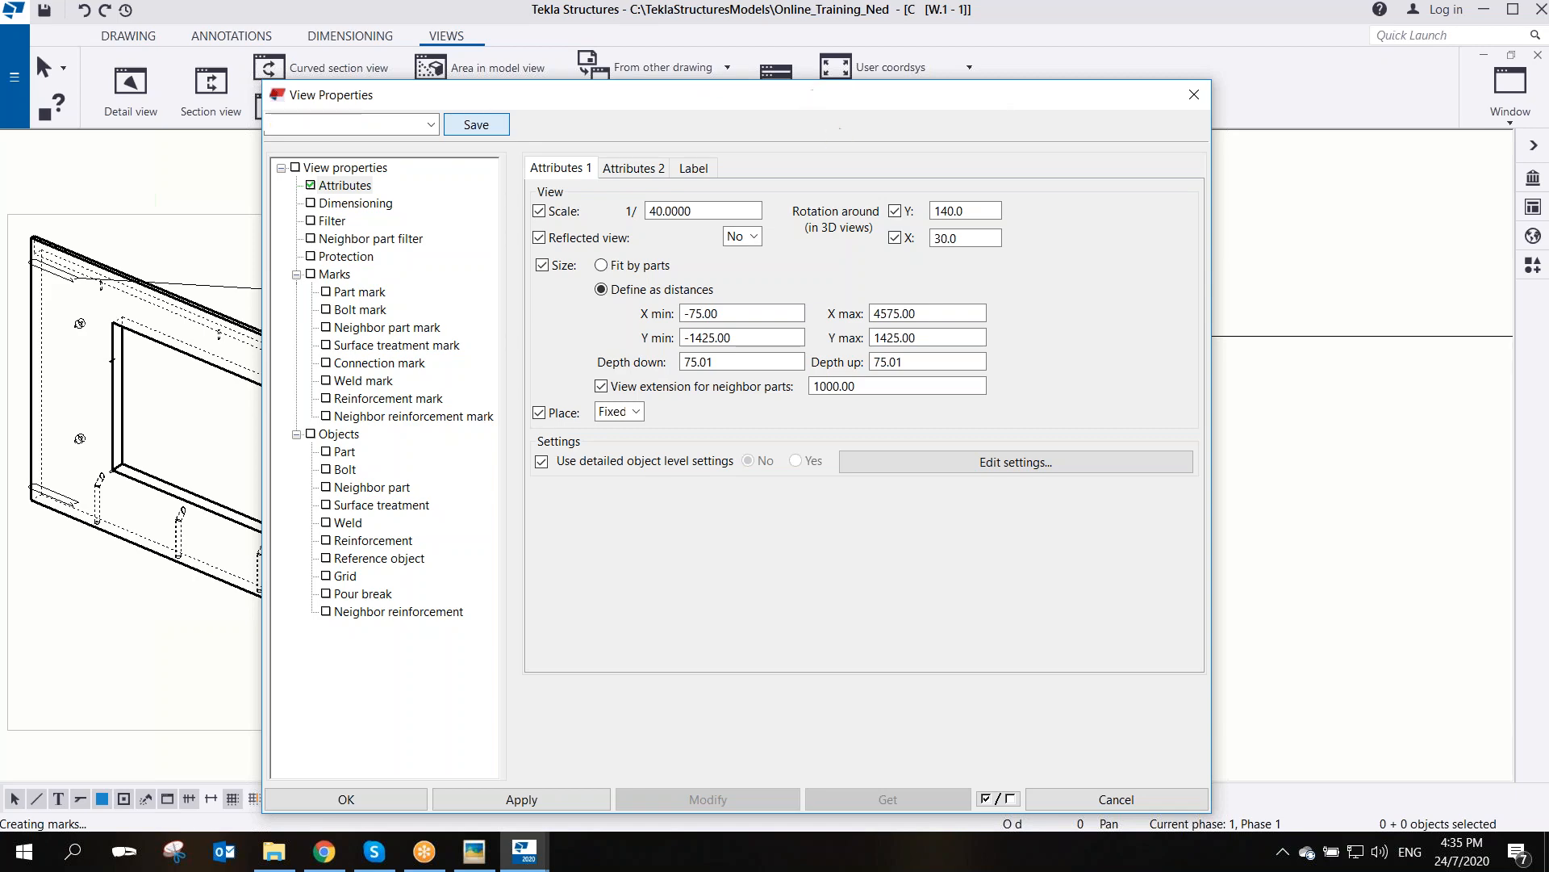
pyautogui.moveTo(670, 106); pyautogui.dragTo(524, 128)
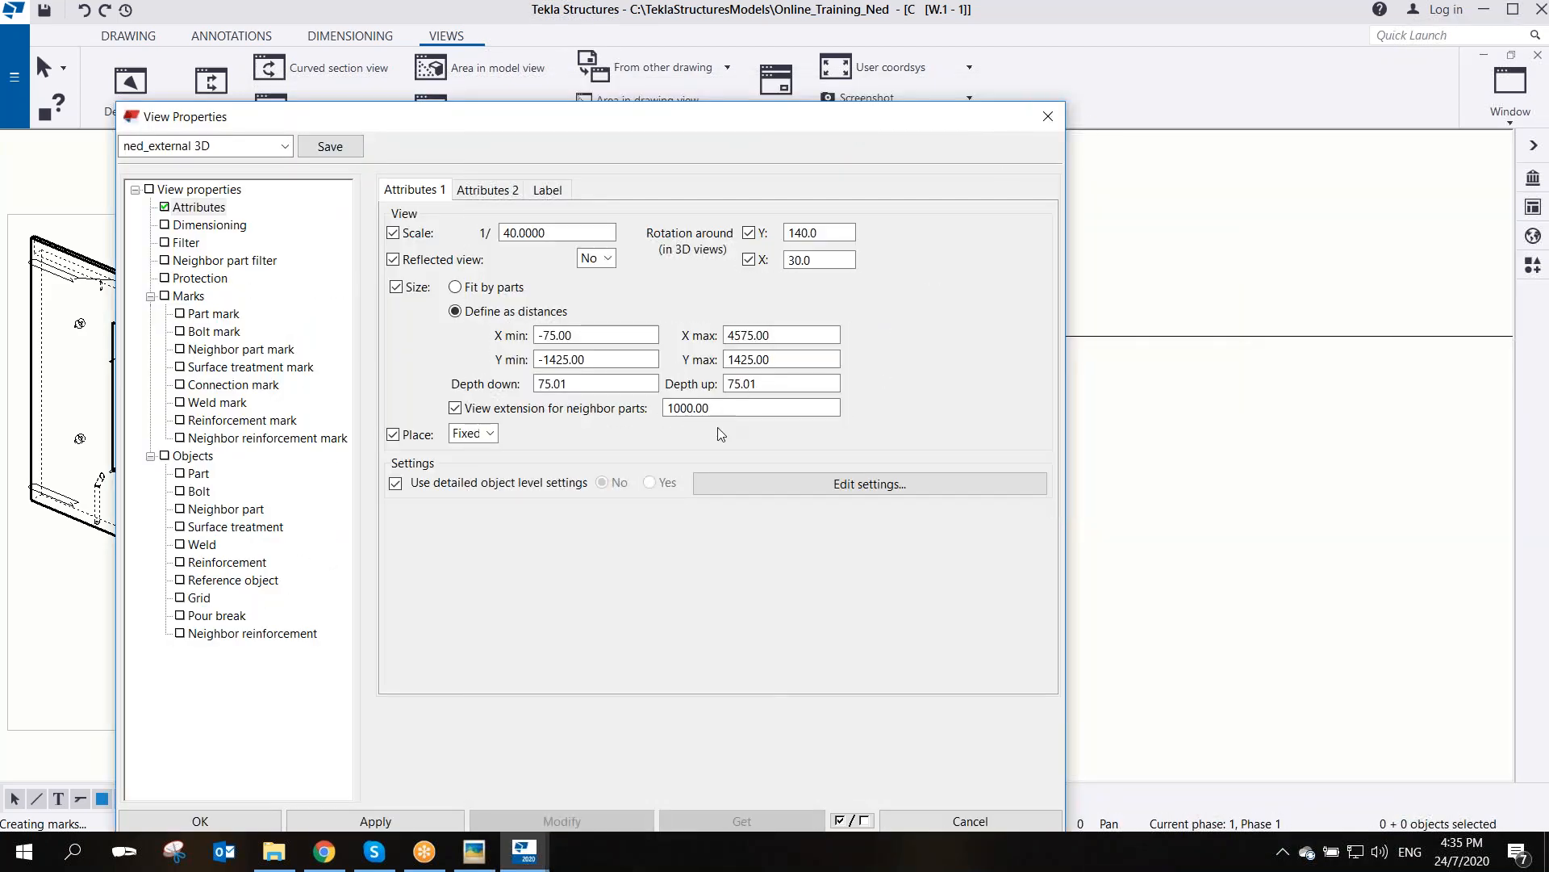
pyautogui.scroll(-6, 716, 436)
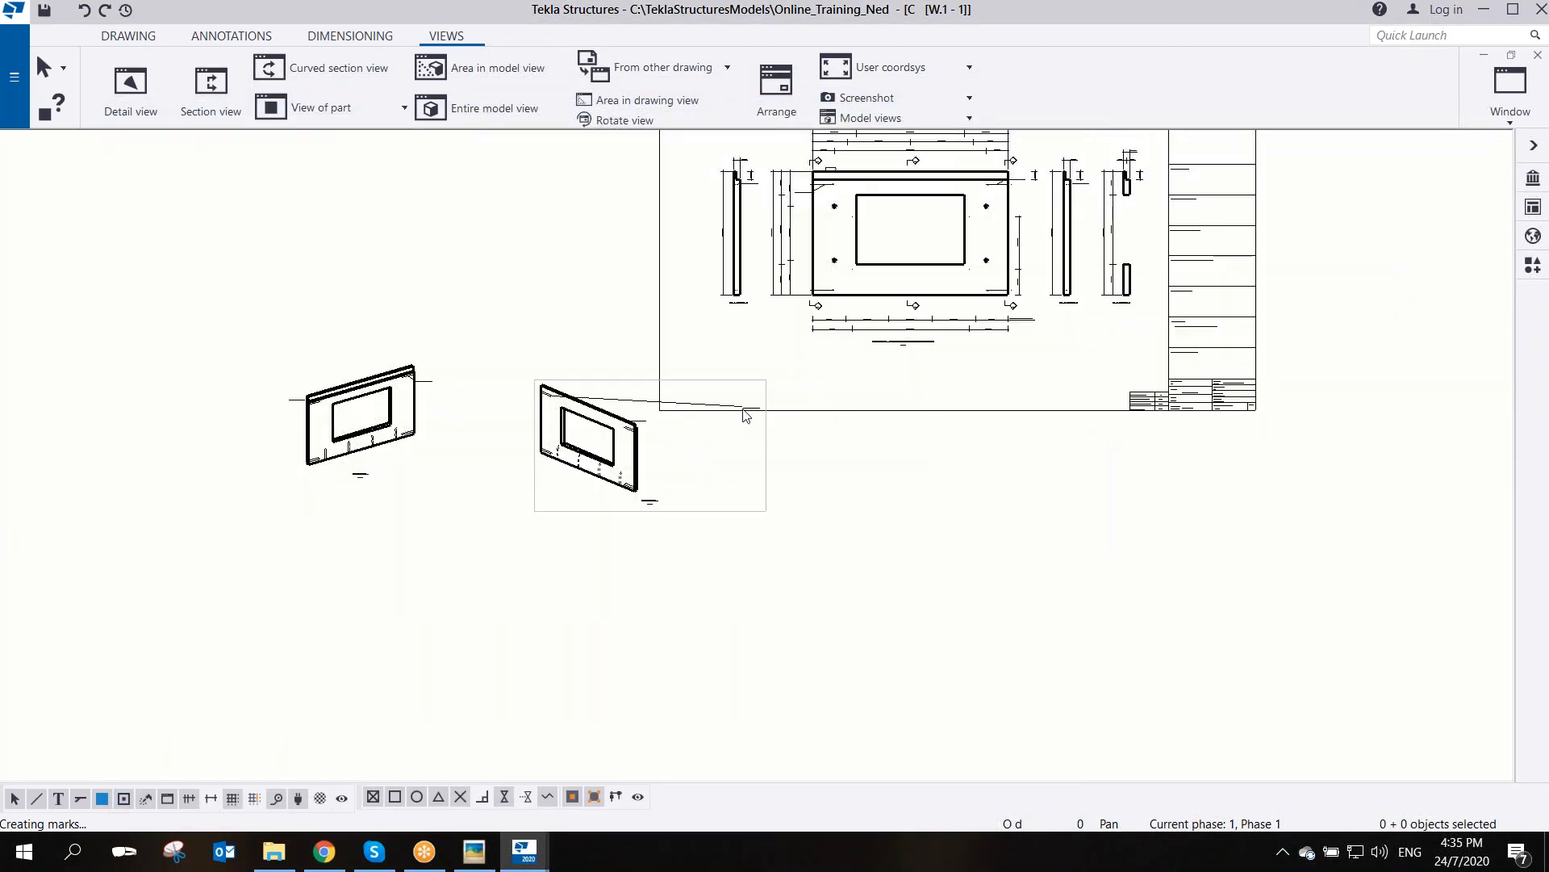
# - Move the external 3D view into the drawing sheet's lower-left corner, below the side section
pyautogui.click(656, 507)
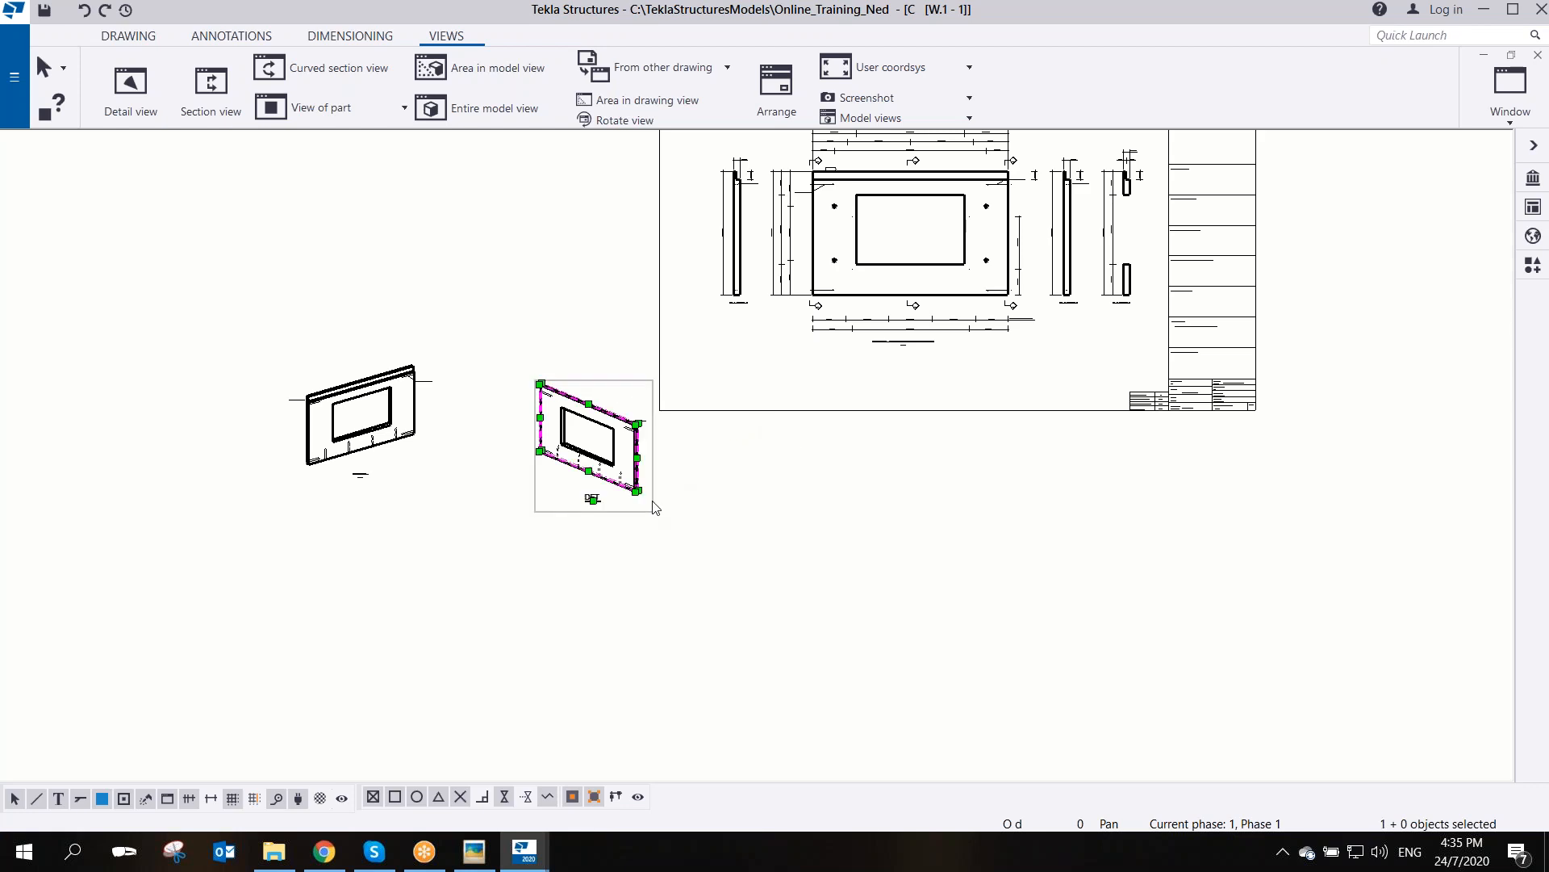
pyautogui.moveTo(638, 513)
pyautogui.mouseDown()
pyautogui.moveTo(1098, 433)
pyautogui.moveTo(778, 451)
pyautogui.moveTo(782, 429)
pyautogui.mouseUp()
pyautogui.scroll(-2, 472, 458)
# - Move the internal 3D view into the drawing sheet's upper-left corner, beside the plan view
pyautogui.click(444, 452)
pyautogui.moveTo(448, 460); pyautogui.dragTo(678, 252)
pyautogui.click(450, 451)
pyautogui.moveTo(450, 448); pyautogui.dragTo(676, 252)
pyautogui.scroll(6, 674, 245)
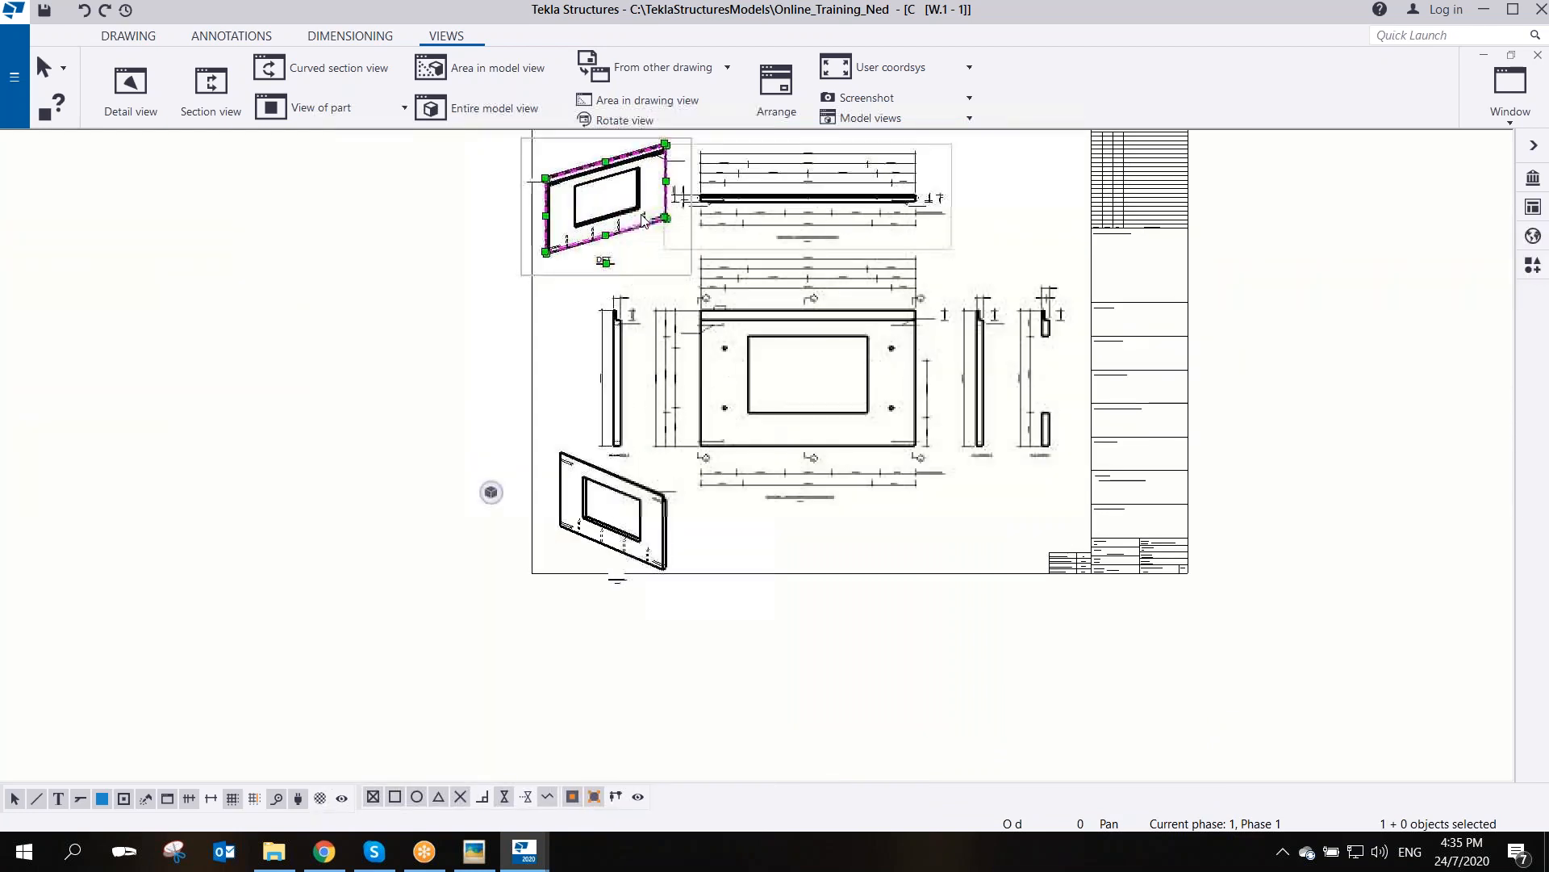
# - Shift the external 3D view slightly upward so its title fits inside the sheet border
pyautogui.click(448, 482)
pyautogui.scroll(-2, 457, 479)
pyautogui.moveTo(473, 503); pyautogui.dragTo(490, 357, button='middle')
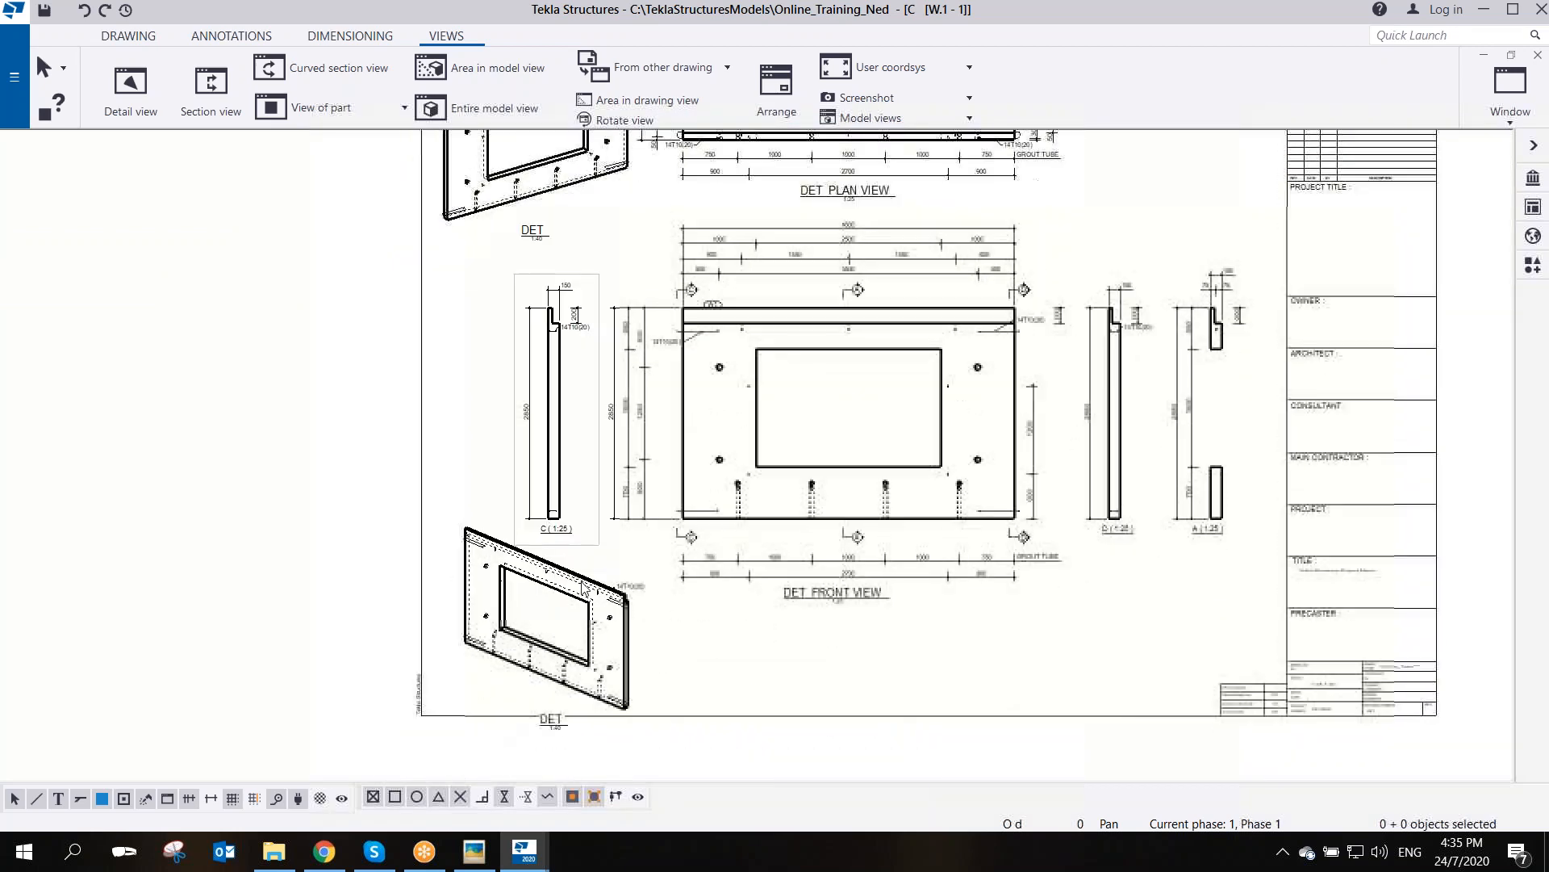
pyautogui.scroll(2, 671, 690)
pyautogui.click(651, 634)
pyautogui.moveTo(650, 634)
pyautogui.mouseDown()
pyautogui.moveTo(633, 595)
pyautogui.moveTo(623, 626)
pyautogui.moveTo(632, 614)
pyautogui.mouseUp()
# - Adjust the position of the internal 3D view slightly within the sheet's upper-left corner
pyautogui.moveTo(678, 594); pyautogui.dragTo(670, 638, button='middle')
pyautogui.click(459, 246)
pyautogui.moveTo(460, 252); pyautogui.dragTo(548, 530, button='middle')
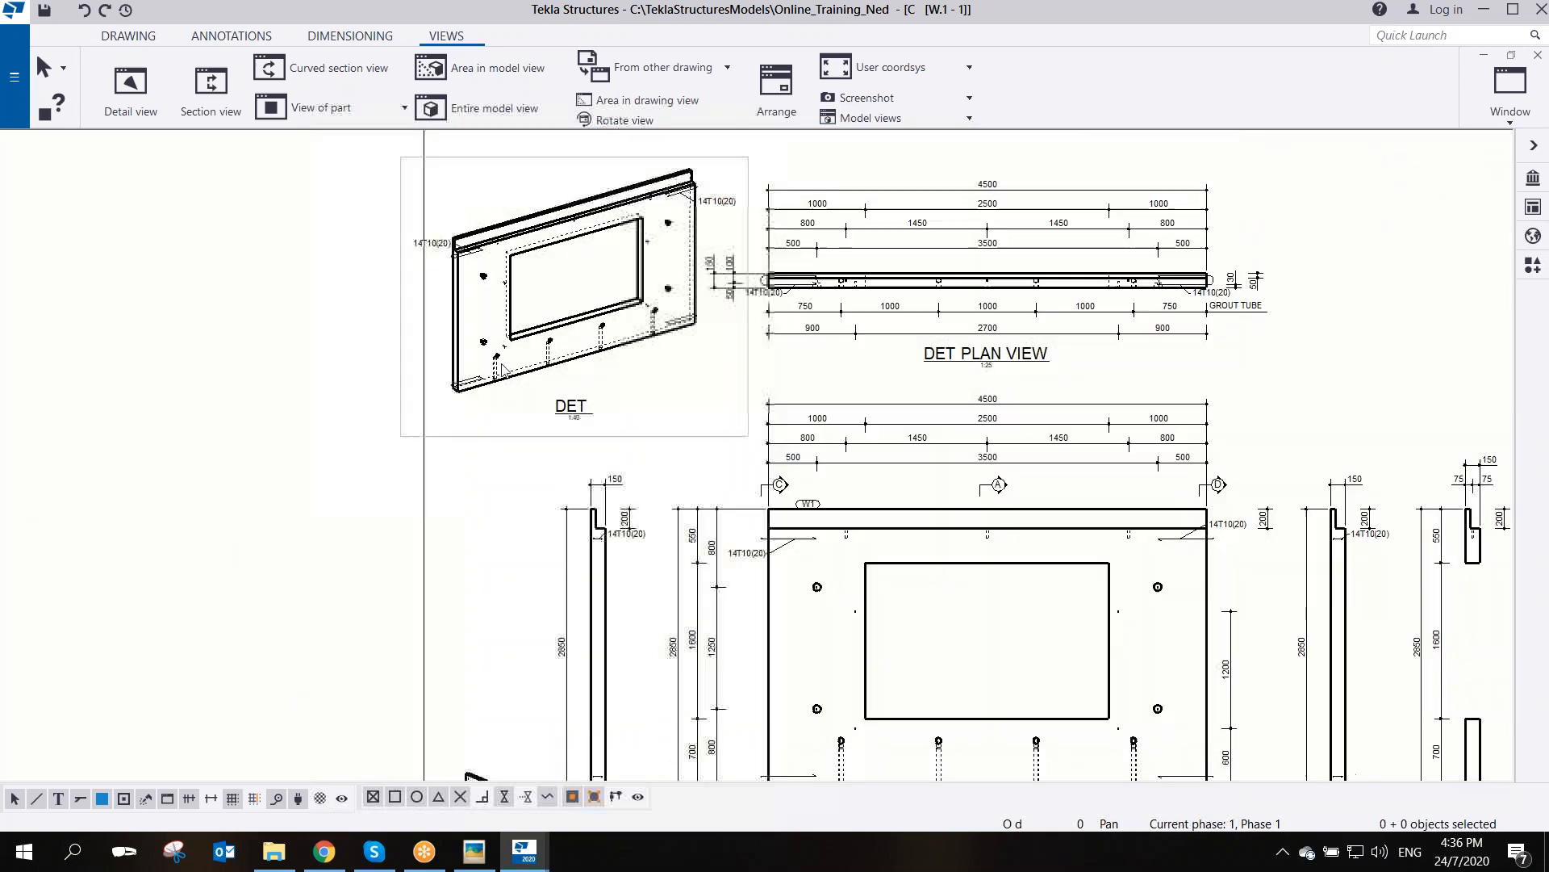
pyautogui.click(480, 432)
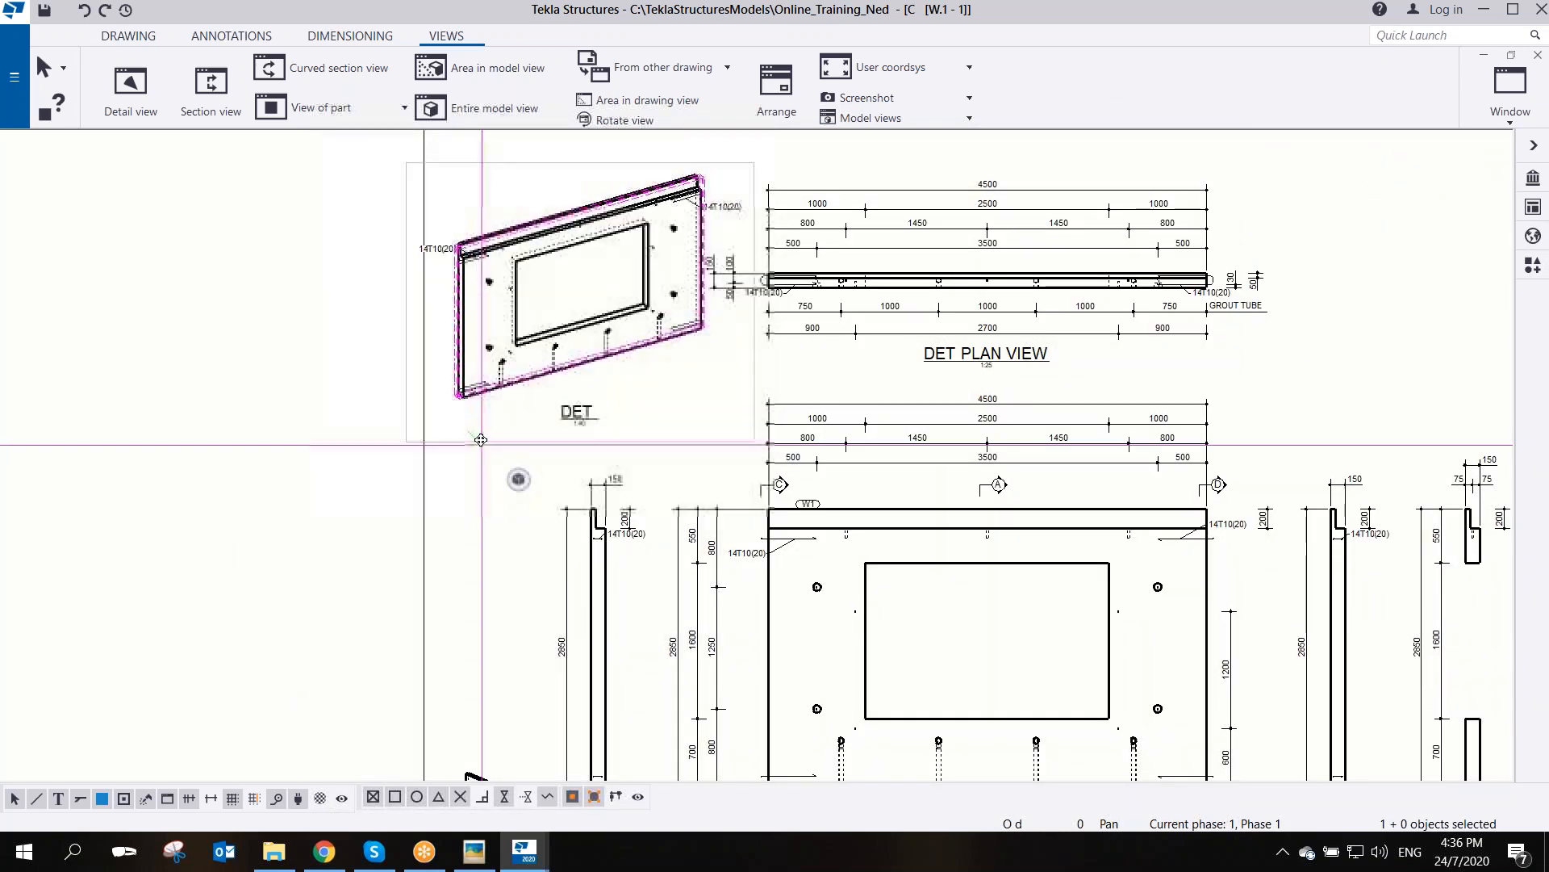
# - Delete both 14T10(20) reinforcement marks from the internal 3D view
pyautogui.scroll(4, 601, 266)
pyautogui.moveTo(588, 343); pyautogui.dragTo(519, 436, button='middle')
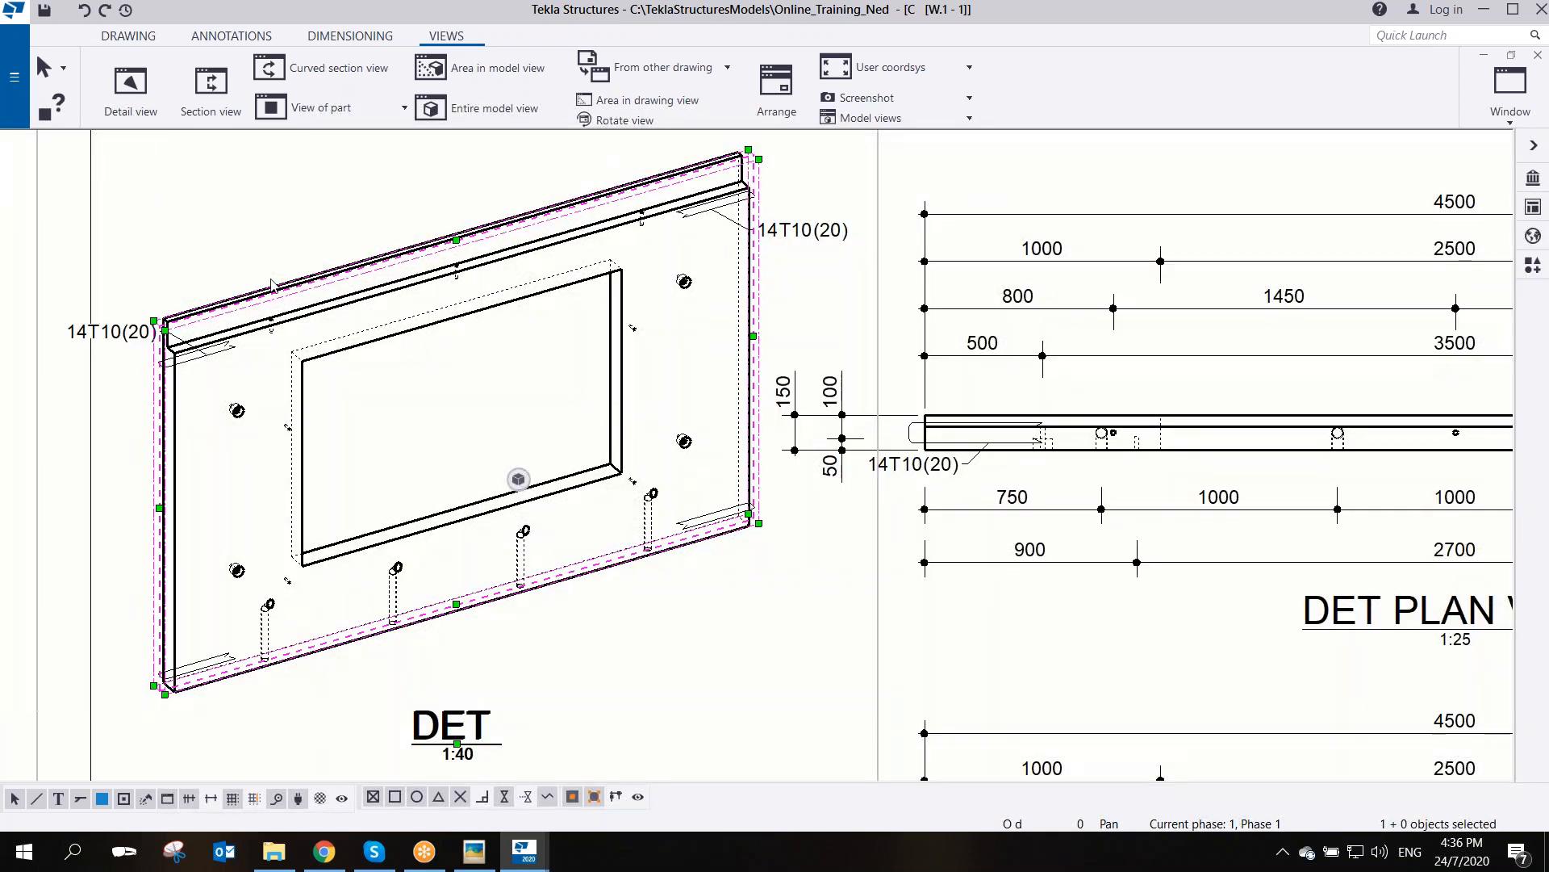
pyautogui.scroll(-2, 740, 262)
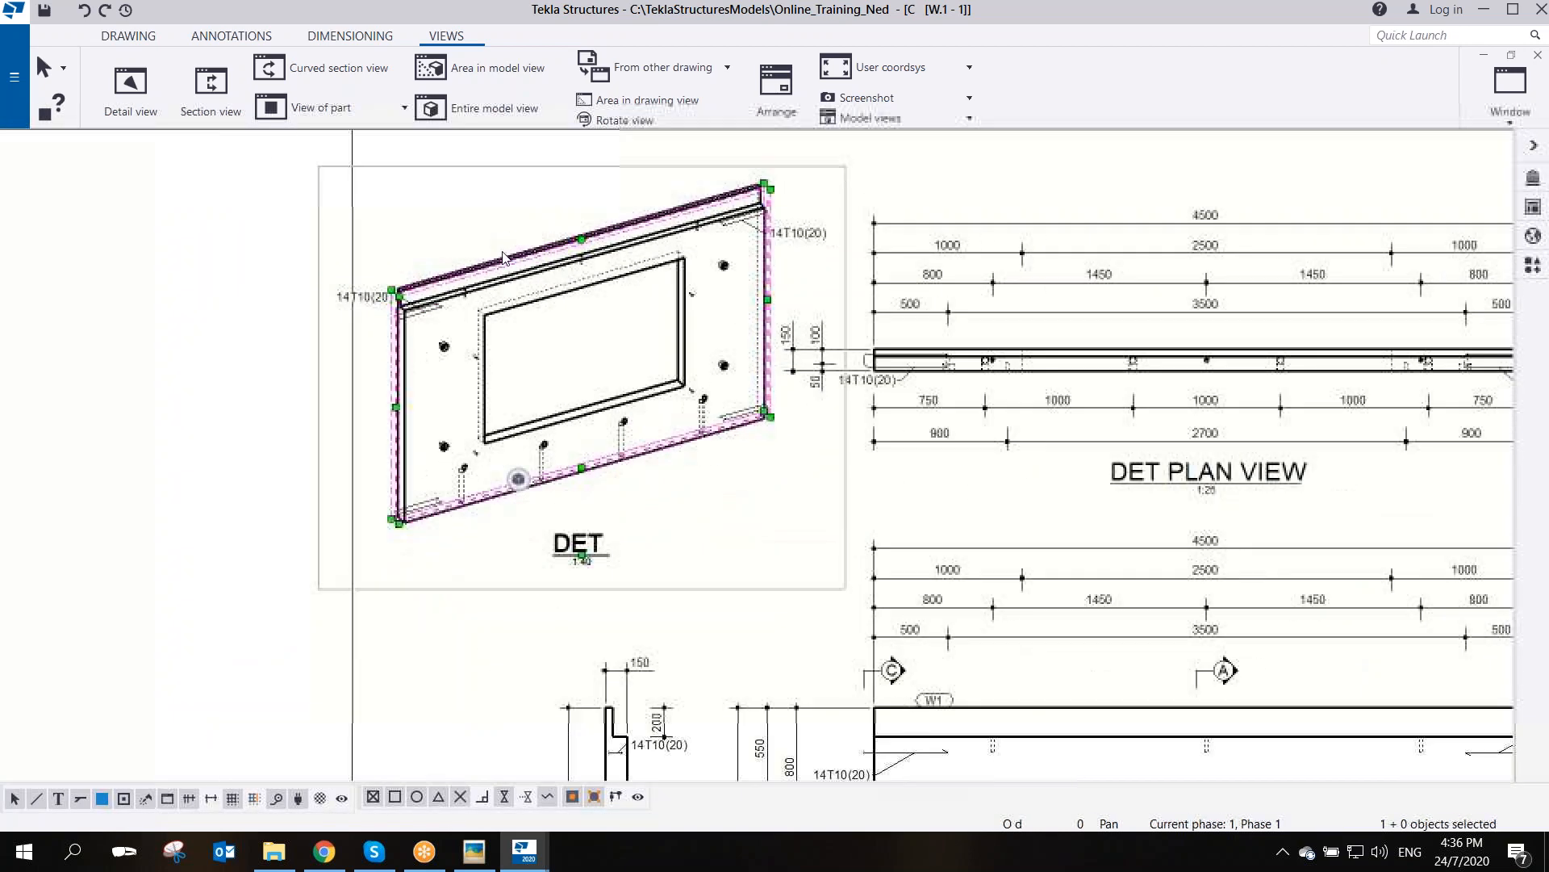
pyautogui.click(374, 296)
pyautogui.press('Delete')
pyautogui.click(796, 242)
pyautogui.press('Delete')
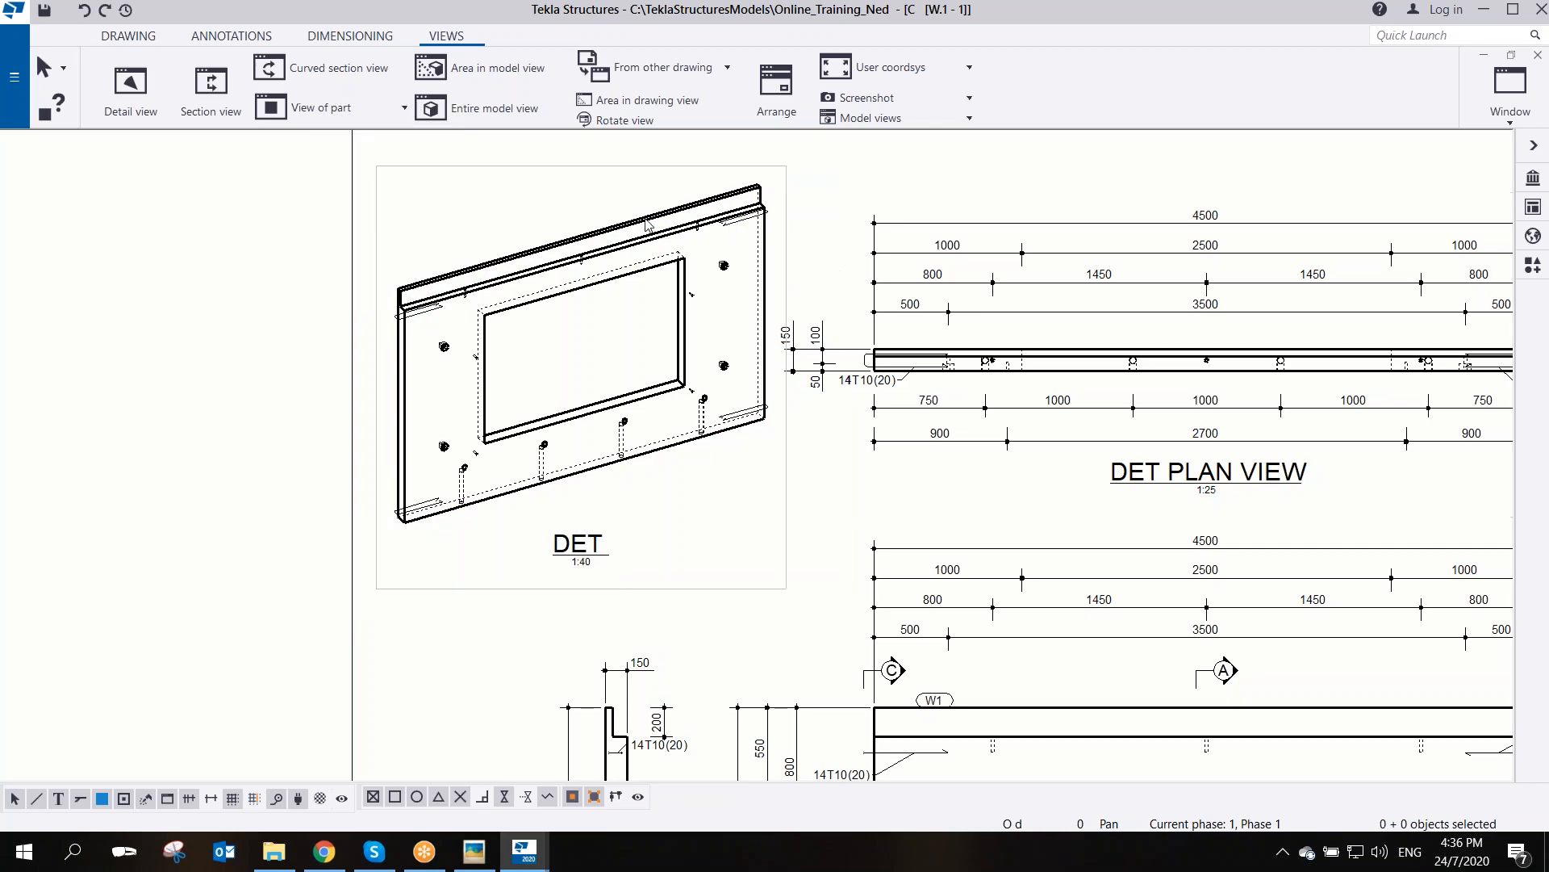
# - Review the sheet layout with both 3D views, the plan, front view and sections in place
pyautogui.moveTo(599, 603)
pyautogui.mouseDown(button='middle')
pyautogui.moveTo(574, 477)
pyautogui.moveTo(581, 159)
pyautogui.mouseUp(button='middle')
pyautogui.scroll(-5, 574, 477)
pyautogui.scroll(5, 570, 618)
pyautogui.scroll(-5, 645, 640)
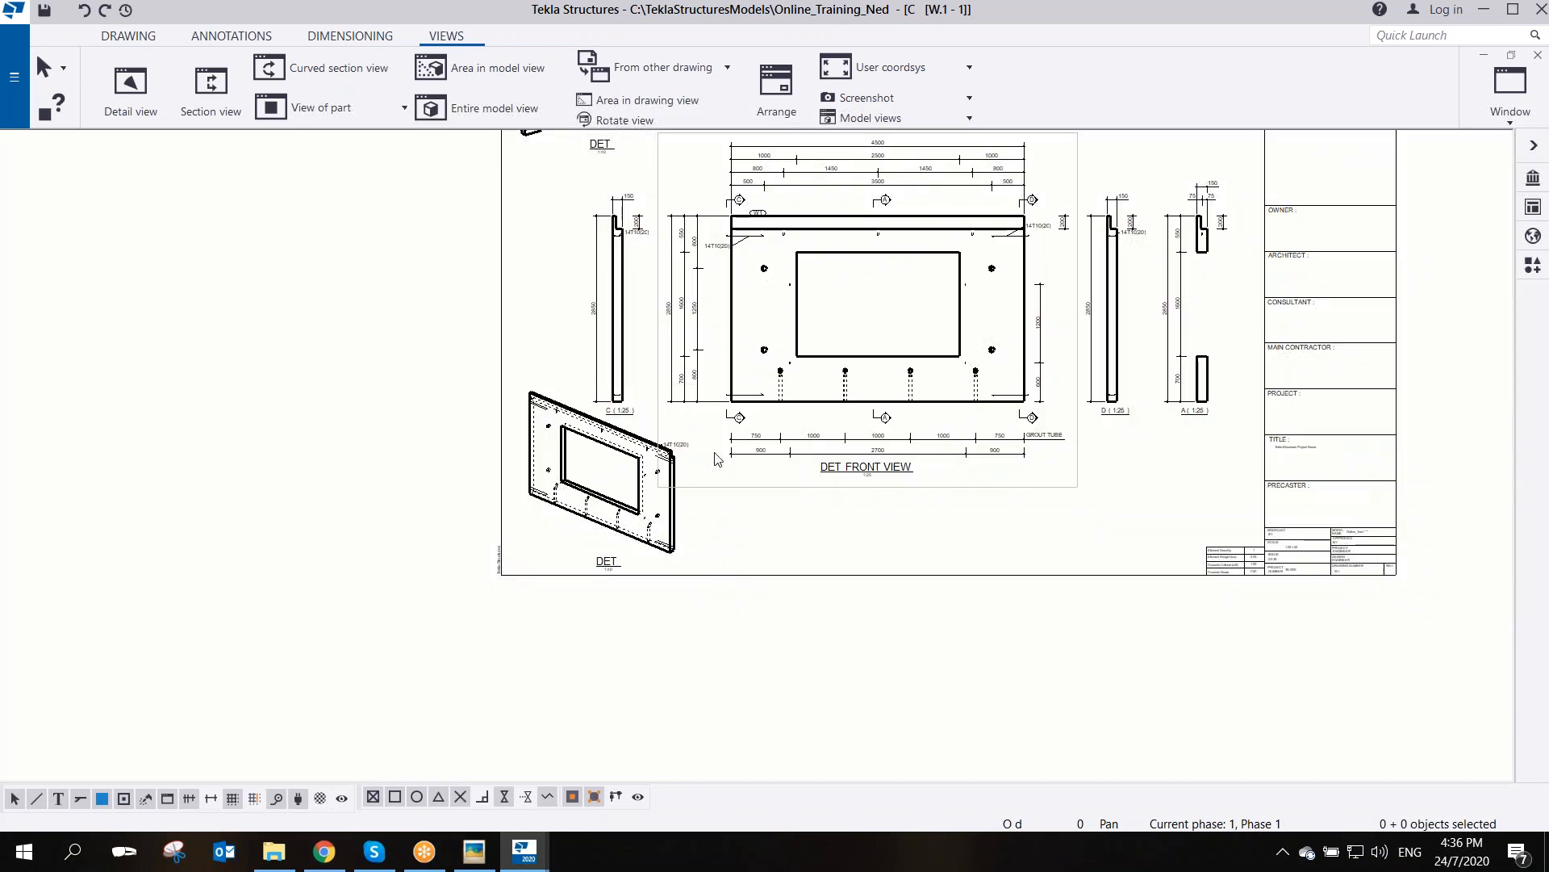
pyautogui.scroll(-5, 730, 451)
pyautogui.moveTo(850, 430)
pyautogui.mouseDown(button='middle')
pyautogui.moveTo(663, 488)
pyautogui.moveTo(586, 483)
pyautogui.mouseUp(button='middle')
pyautogui.scroll(4, 663, 488)
pyautogui.scroll(-1, 585, 482)
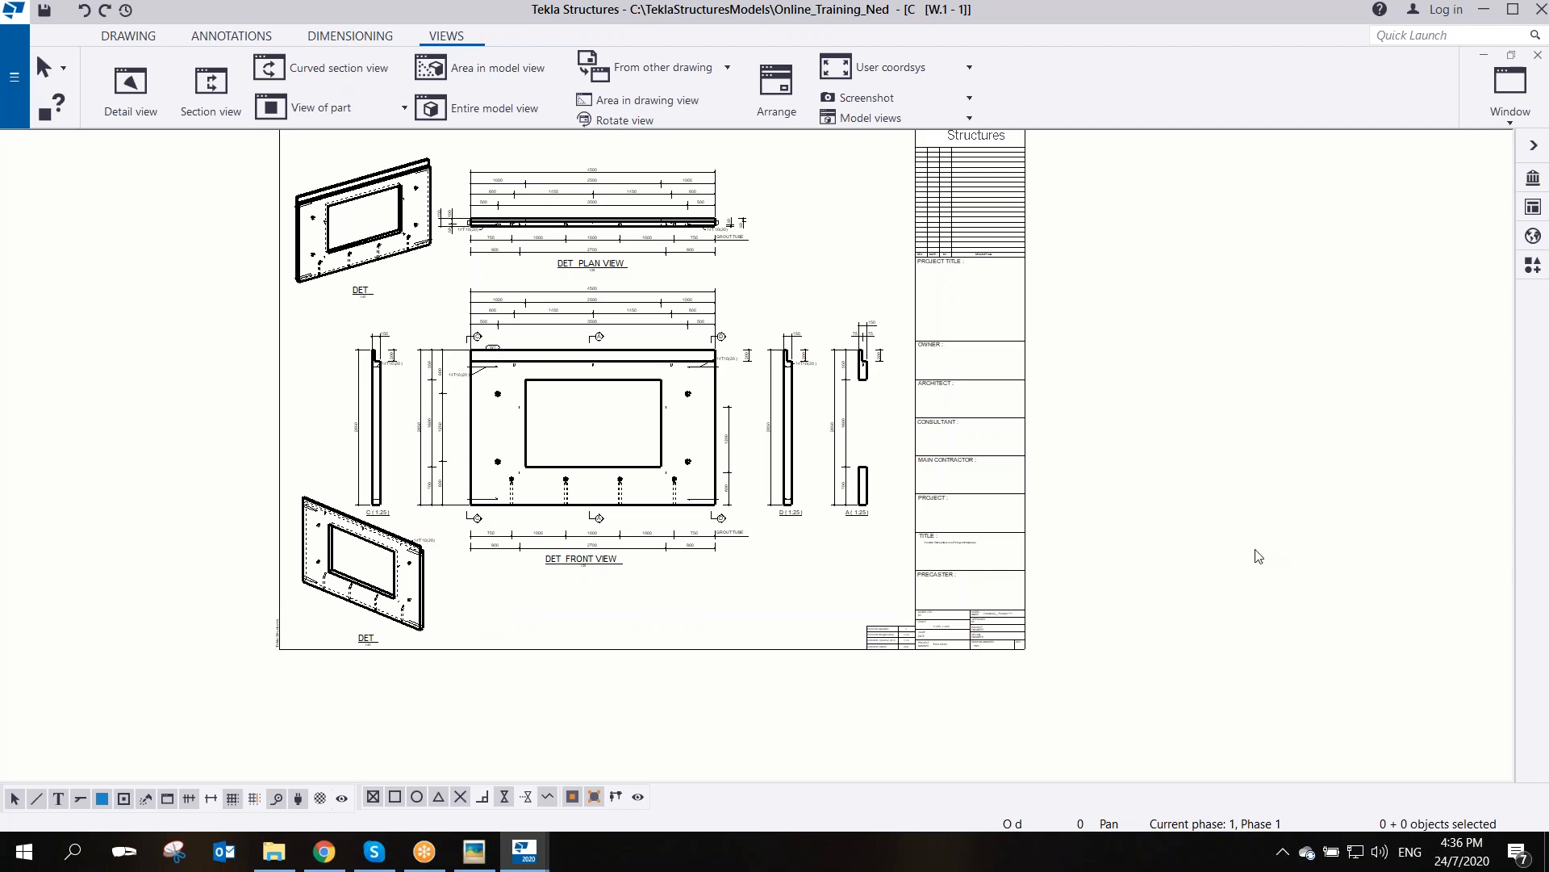
# - Move the internal 3D view out of the sheet into the empty area to its left
pyautogui.moveTo(291, 305); pyautogui.dragTo(650, 278, button='middle')
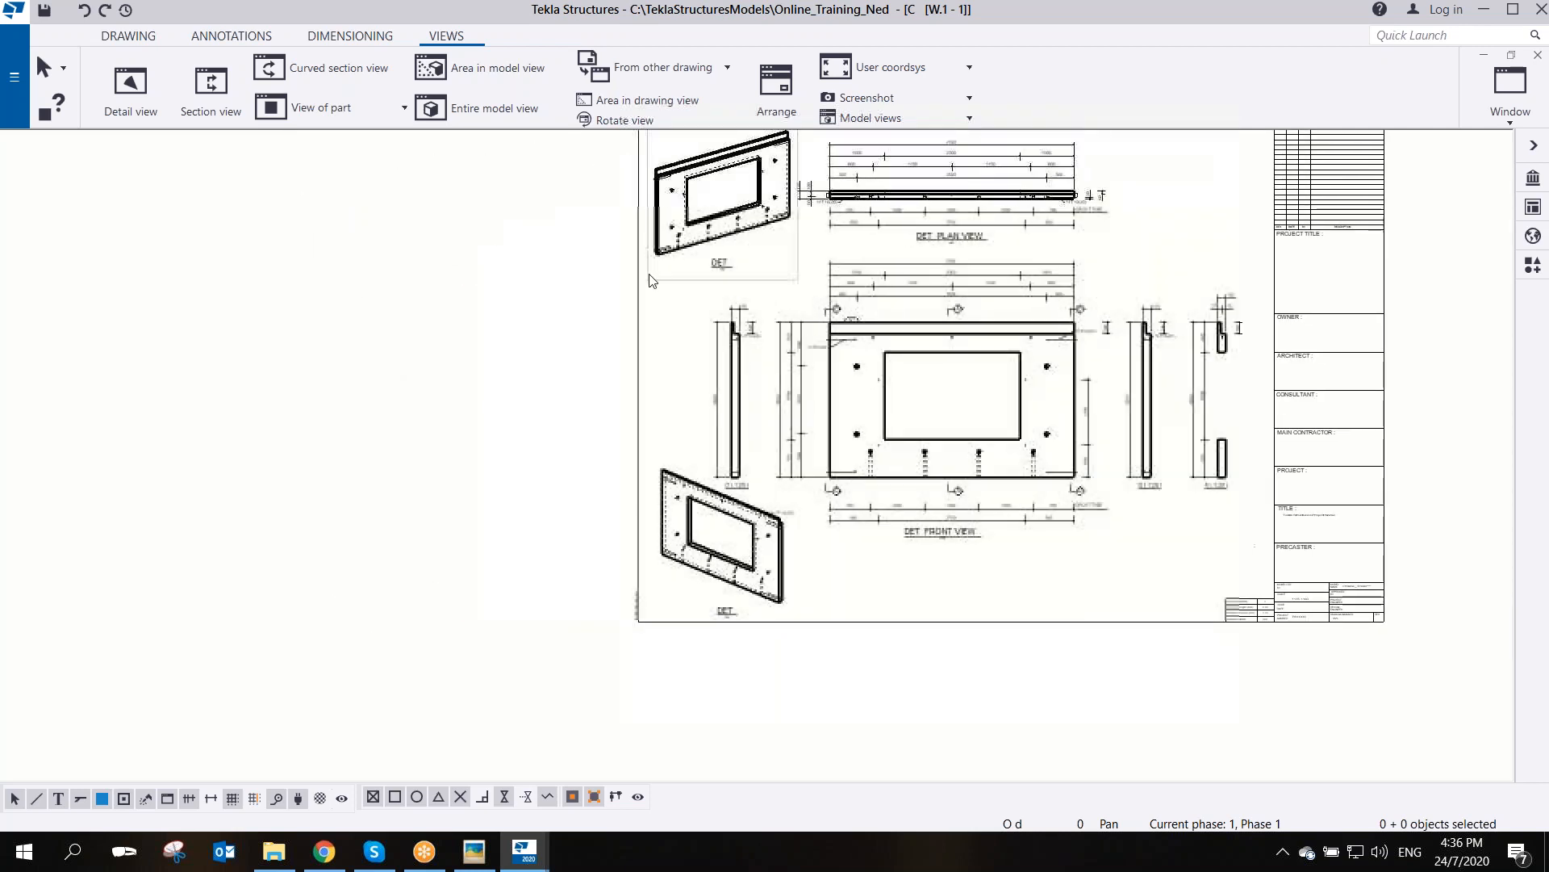
pyautogui.click(674, 286)
pyautogui.moveTo(683, 279); pyautogui.dragTo(334, 436)
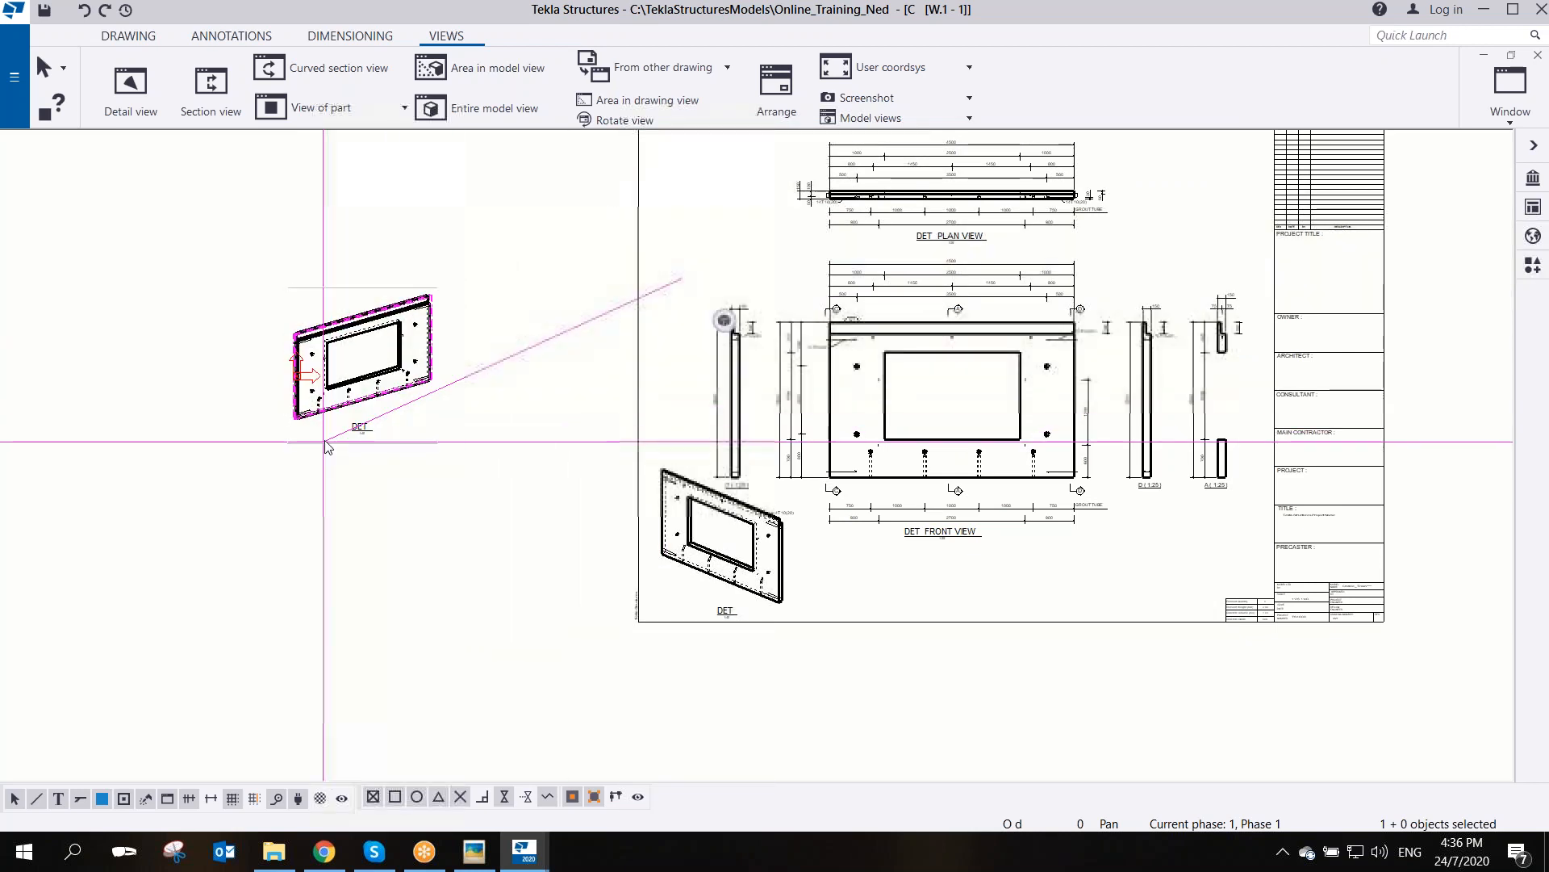
# - Open the internal 3D view's properties and modify its rotation around Y to 0
pyautogui.scroll(5, 342, 379)
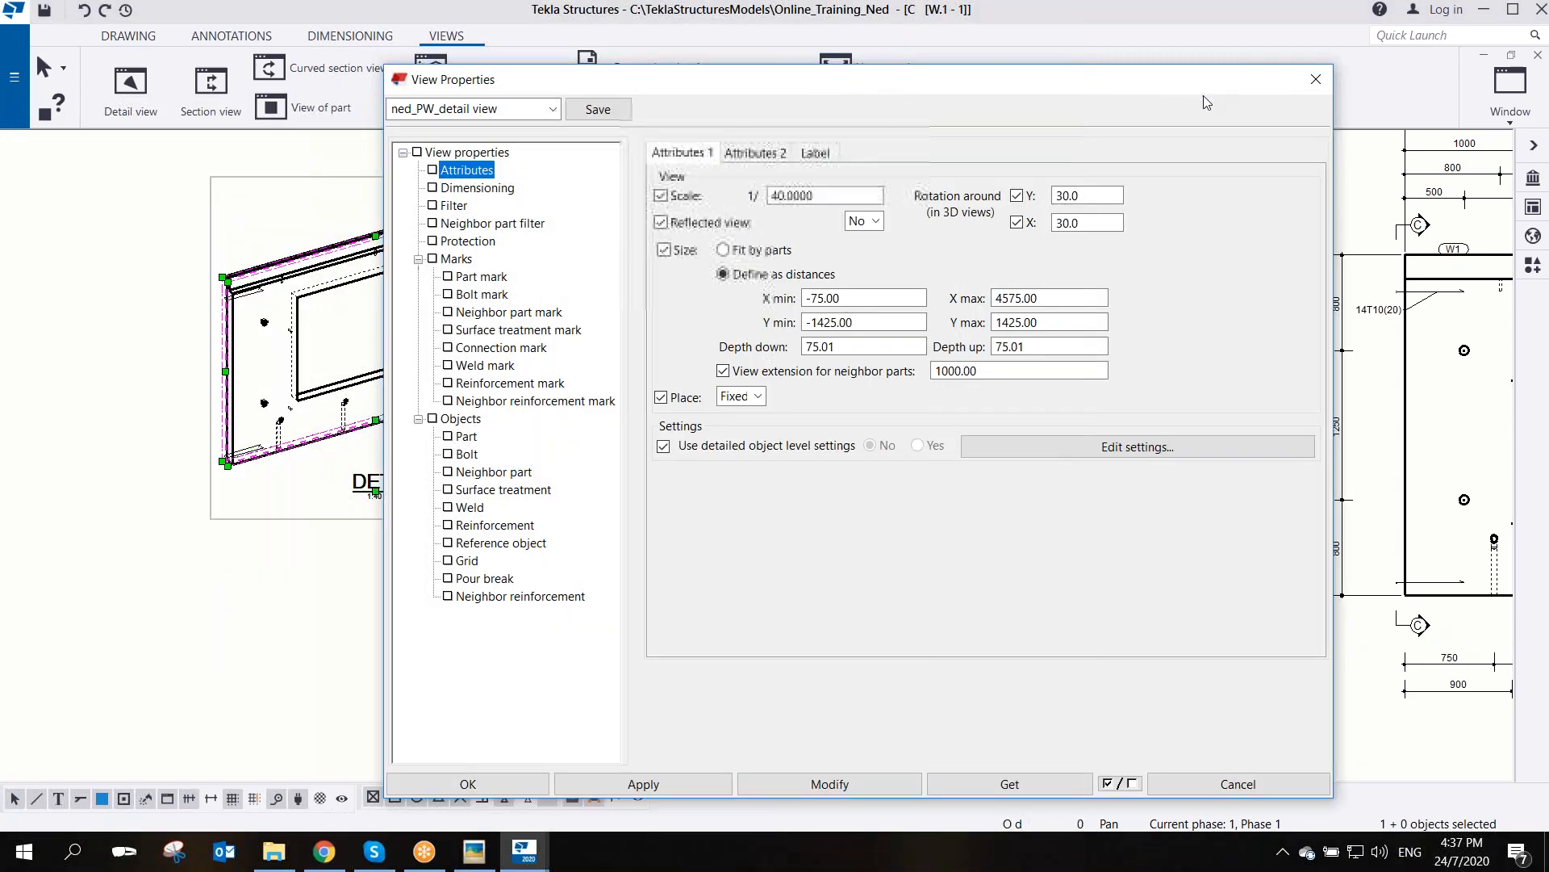
pyautogui.moveTo(1038, 86); pyautogui.dragTo(1164, 99)
pyautogui.moveTo(494, 340)
pyautogui.mouseDown(button='middle')
pyautogui.moveTo(302, 407)
pyautogui.moveTo(360, 381)
pyautogui.mouseUp(button='middle')
pyautogui.doubleClick(1210, 208)
pyautogui.write('0')
pyautogui.click(955, 797)
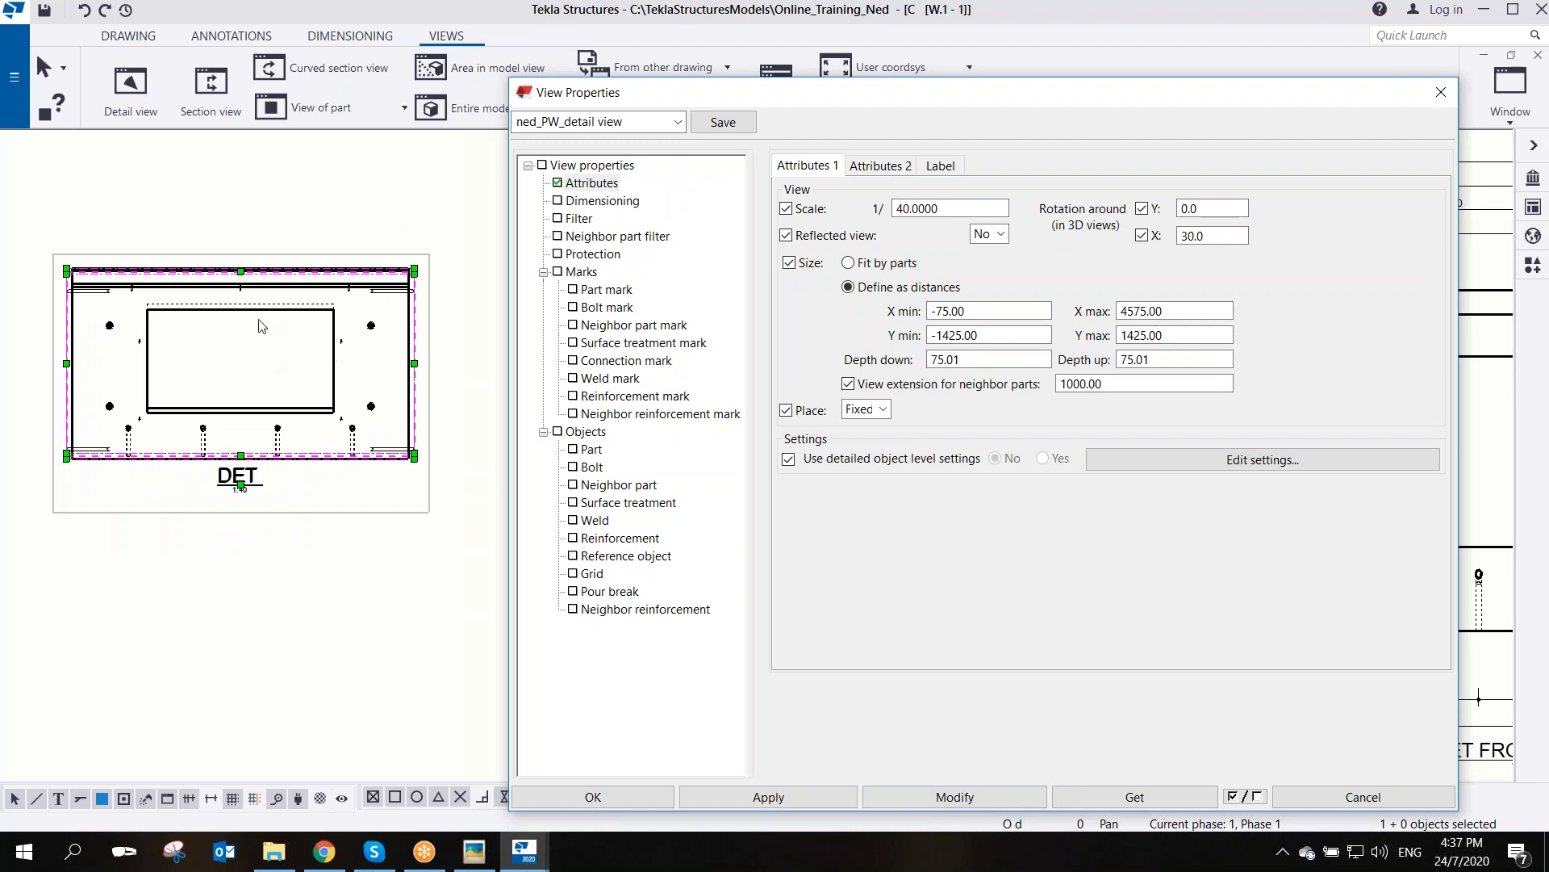
# - Modify the internal 3D view's rotation around Y to 30
pyautogui.doubleClick(1218, 209)
pyautogui.write('30.0')
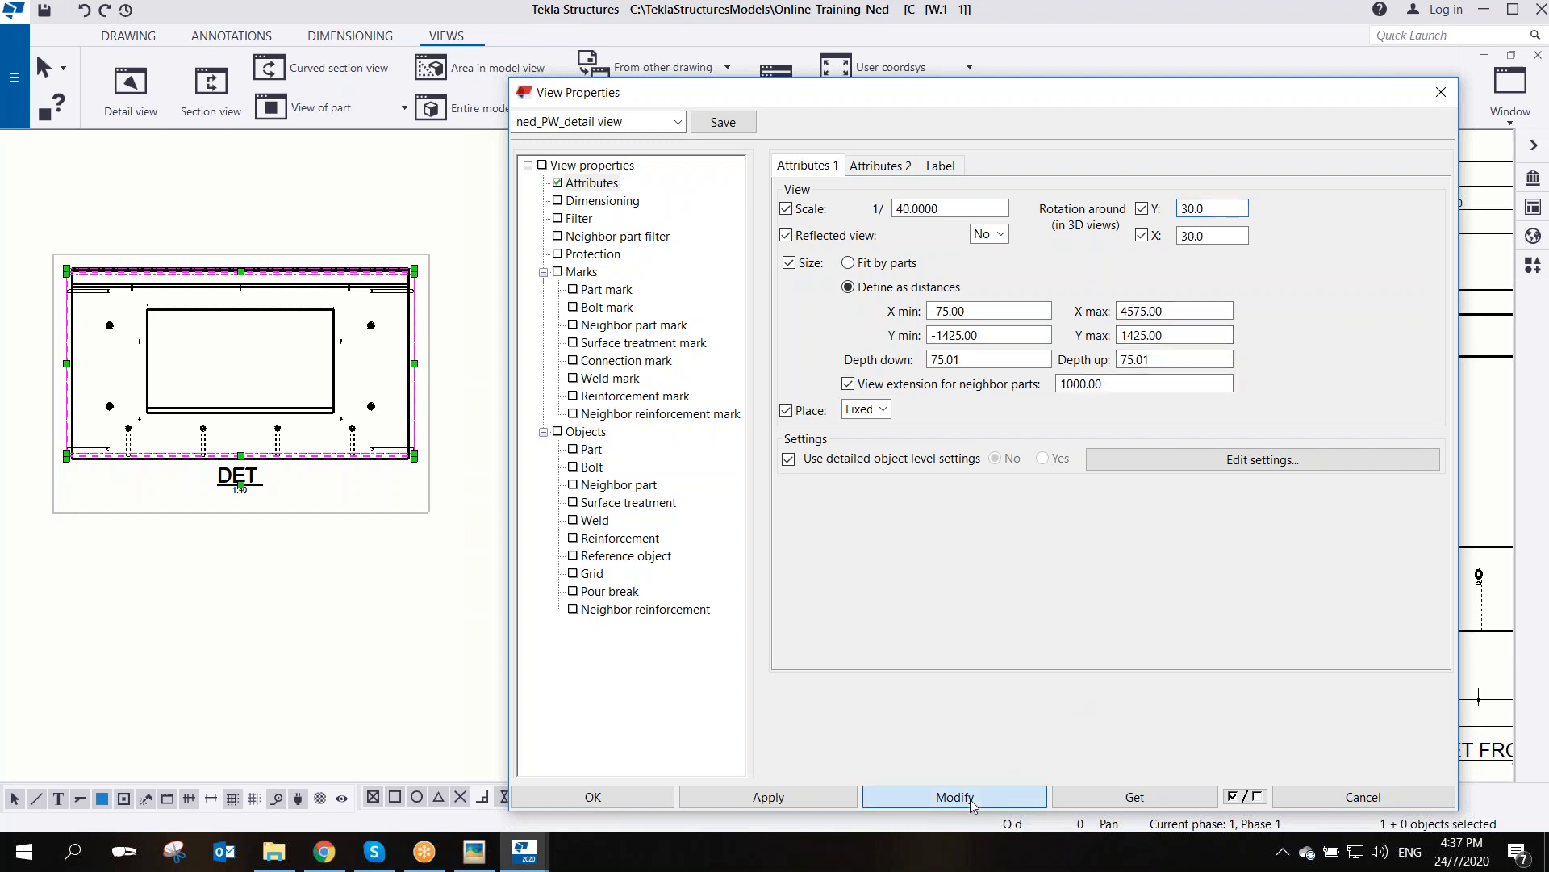
pyautogui.click(973, 796)
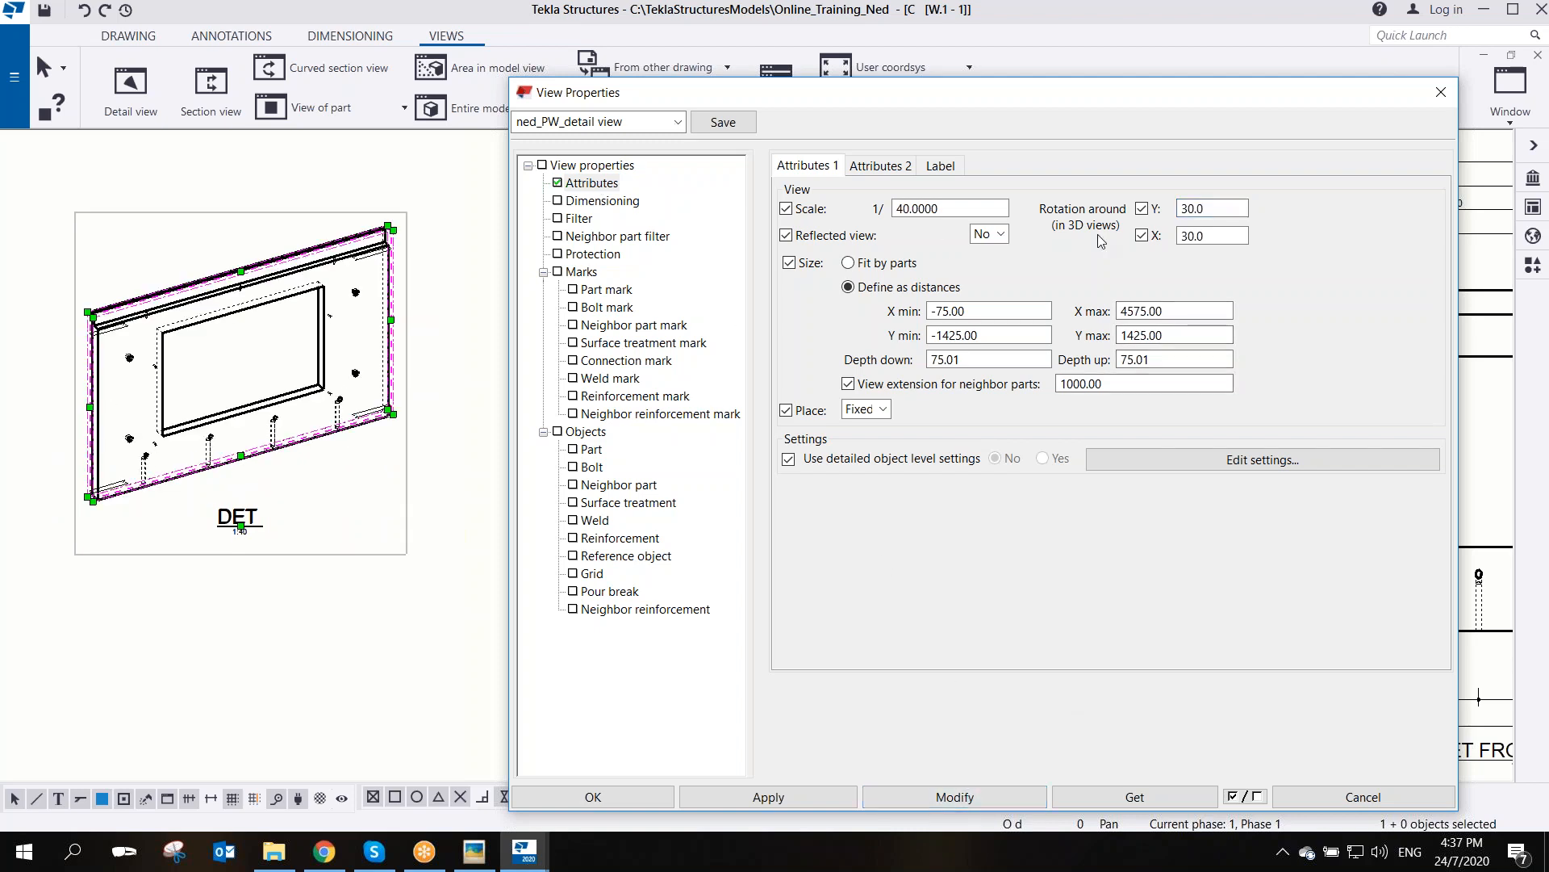
# - Modify the internal 3D view's rotation around Y to 90
pyautogui.doubleClick(1211, 208)
pyautogui.write('10')
pyautogui.press('BackSpace')
pyautogui.press('BackSpace')
pyautogui.write('90')
pyautogui.click(993, 795)
pyautogui.click(307, 214)
pyautogui.click(1006, 799)
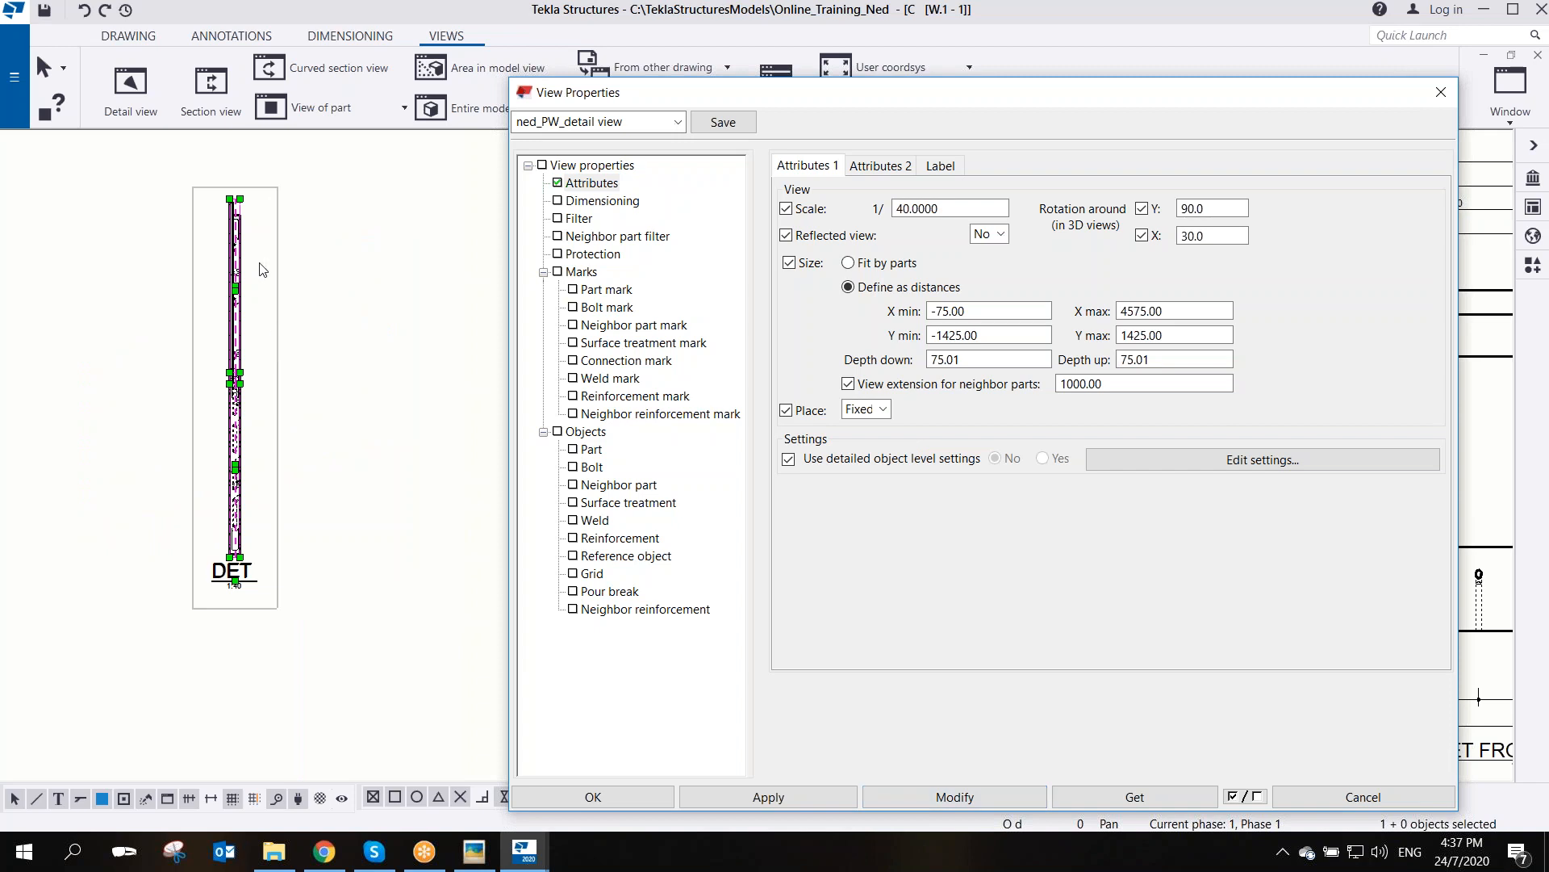
# - Modify the internal 3D view's rotation around Y to 135
pyautogui.moveTo(1224, 207); pyautogui.dragTo(1110, 223)
pyautogui.write('135.0')
pyautogui.click(1001, 797)
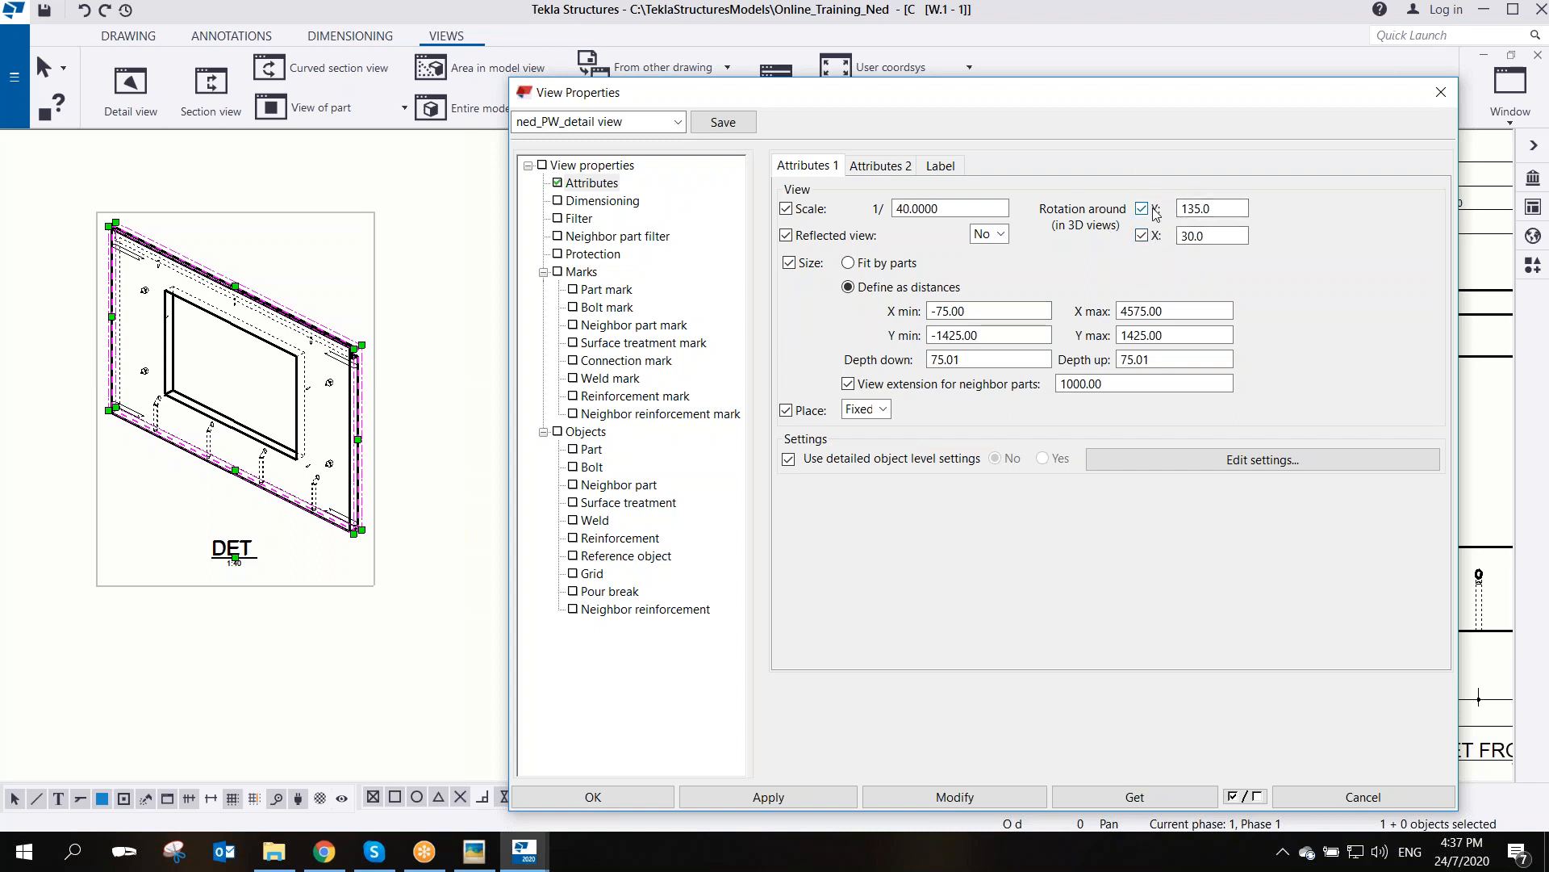
# - Modify the internal 3D view's rotation around Y to 45
pyautogui.scroll(-1, 434, 480)
pyautogui.scroll(-3, 434, 480)
pyautogui.moveTo(433, 480)
pyautogui.mouseDown(button='middle')
pyautogui.moveTo(152, 459)
pyautogui.moveTo(295, 450)
pyautogui.mouseUp(button='middle')
pyautogui.scroll(2, 151, 459)
pyautogui.scroll(2, 150, 459)
pyautogui.scroll(2, 252, 435)
pyautogui.doubleClick(1226, 203)
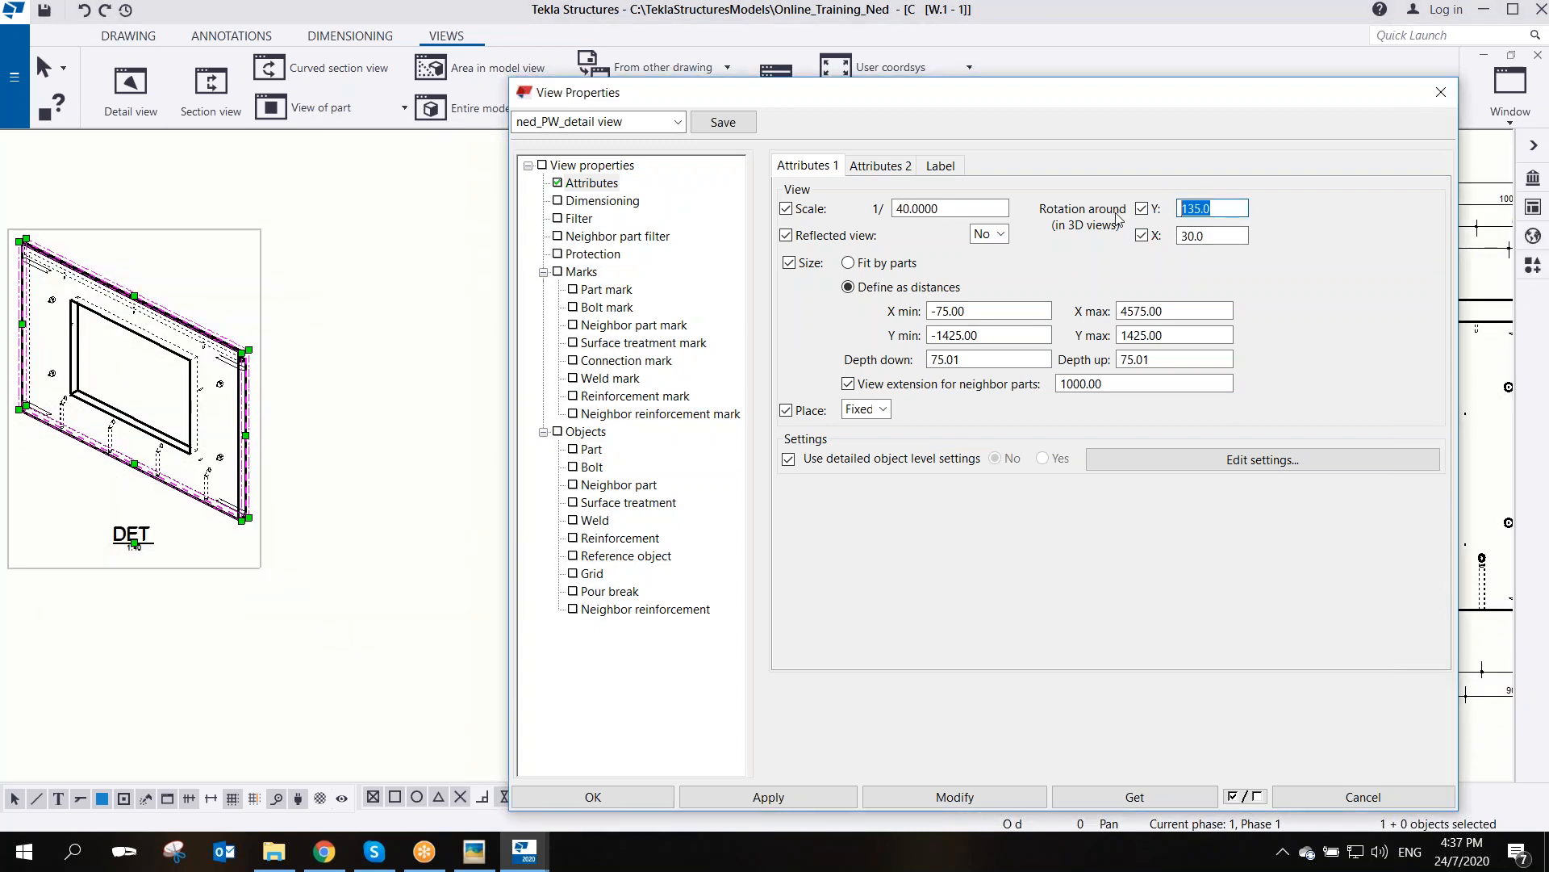
pyautogui.write('45.0')
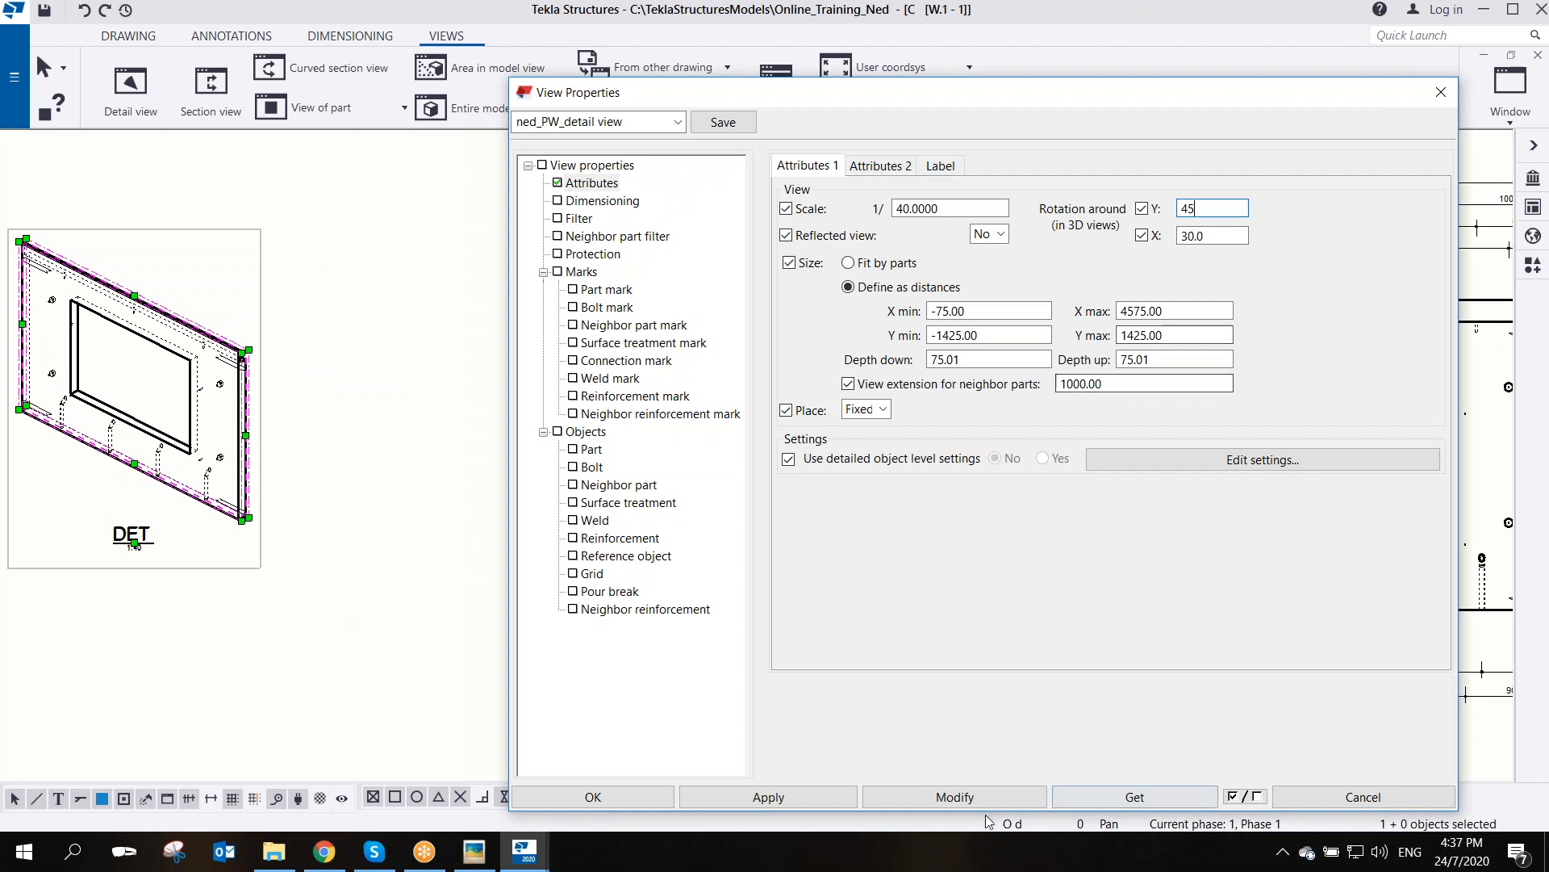
pyautogui.click(979, 795)
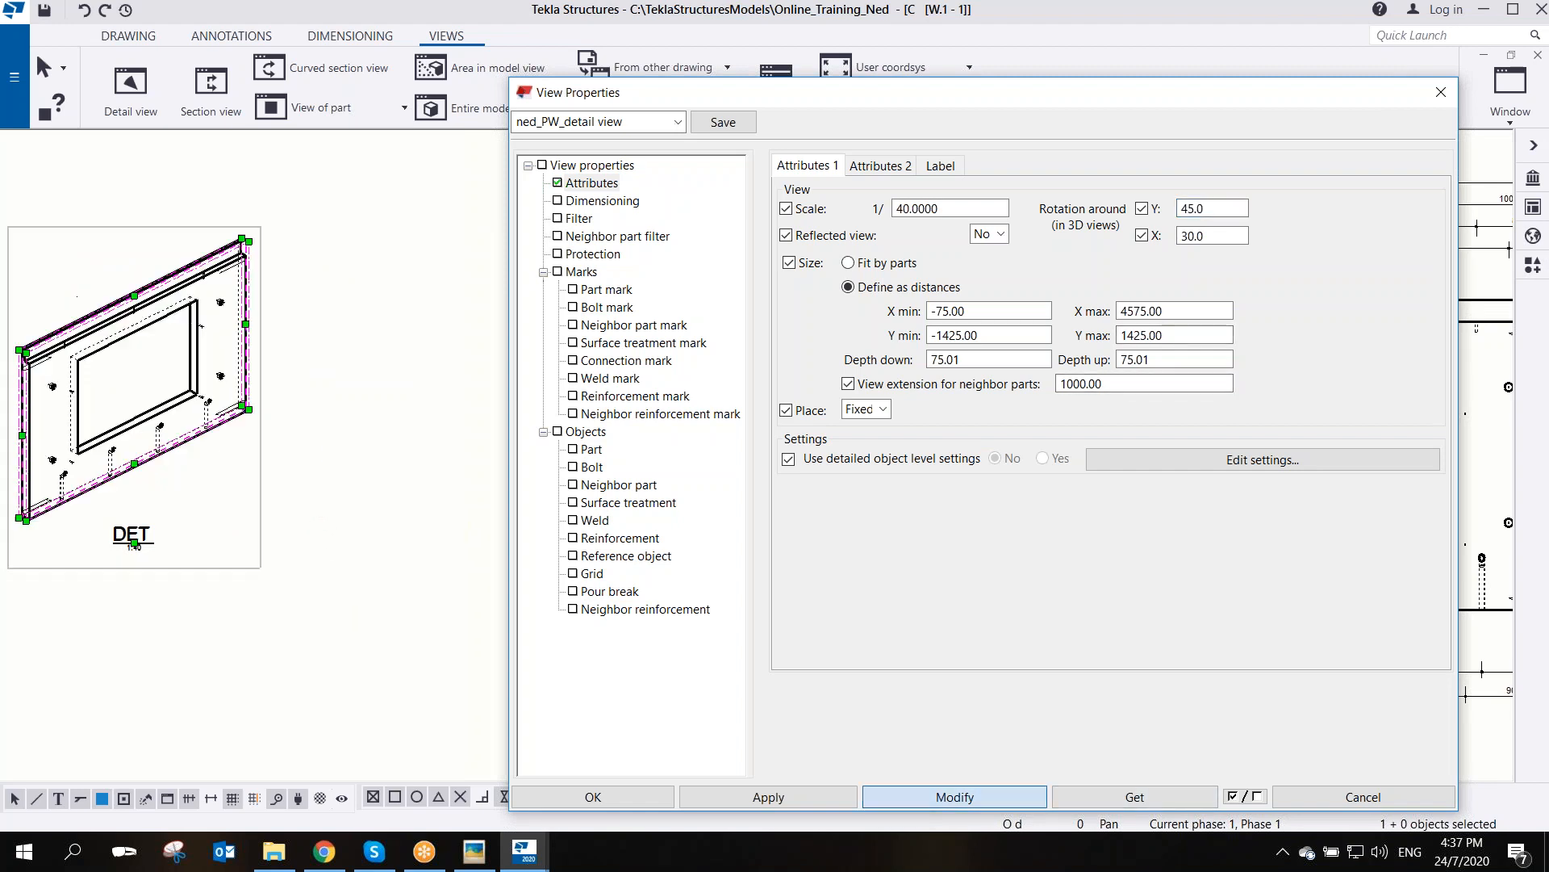
# - Close the view properties and the wall panel drawing, keeping the changes to the drawing
pyautogui.scroll(-5, 292, 431)
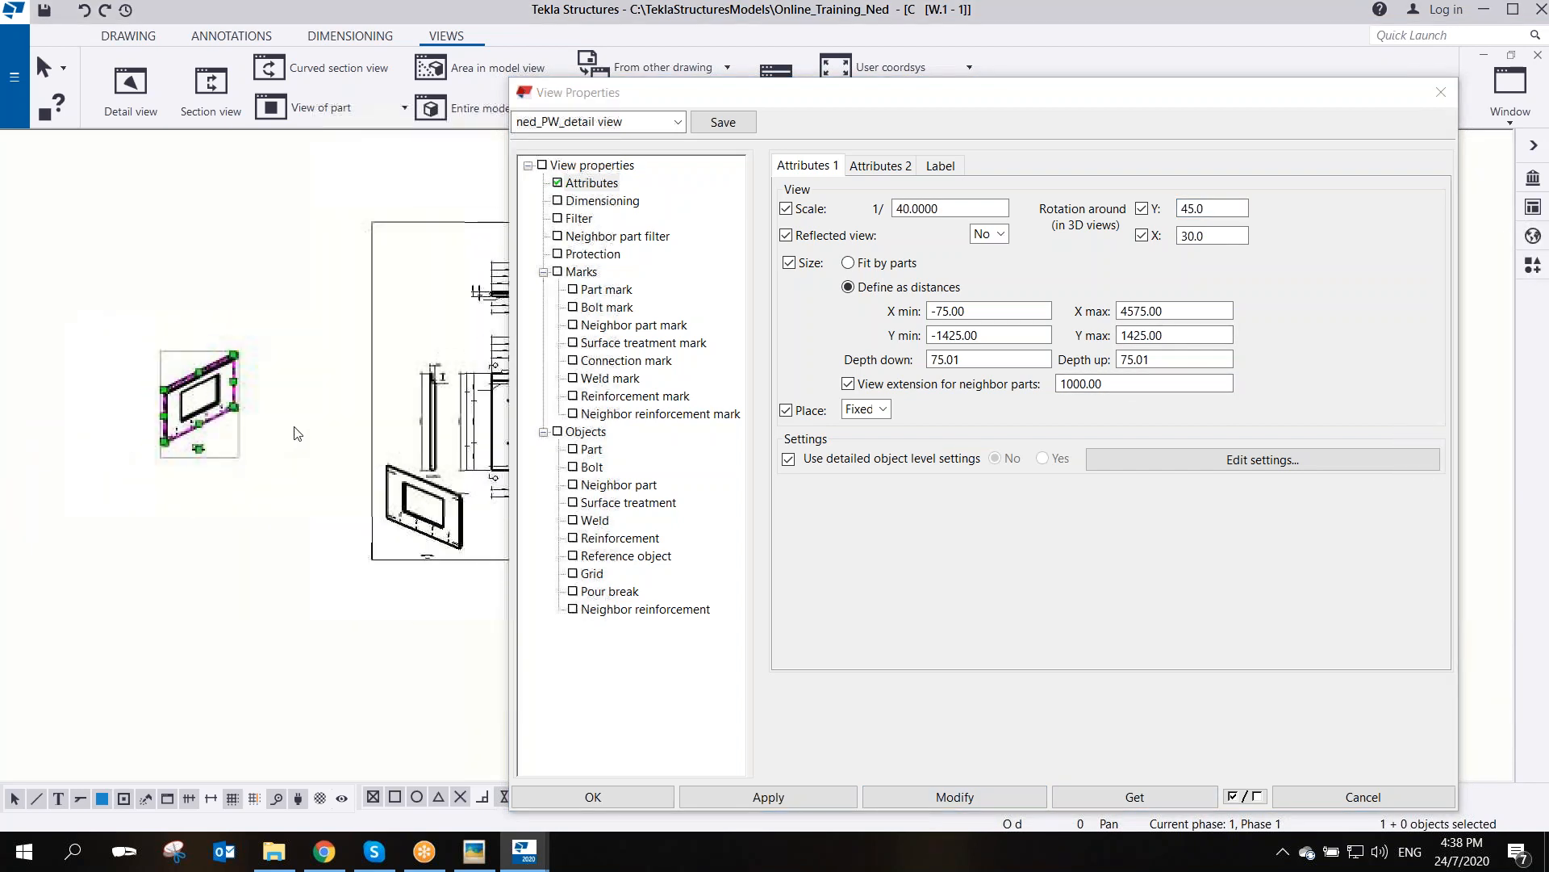
pyautogui.scroll(5, 186, 396)
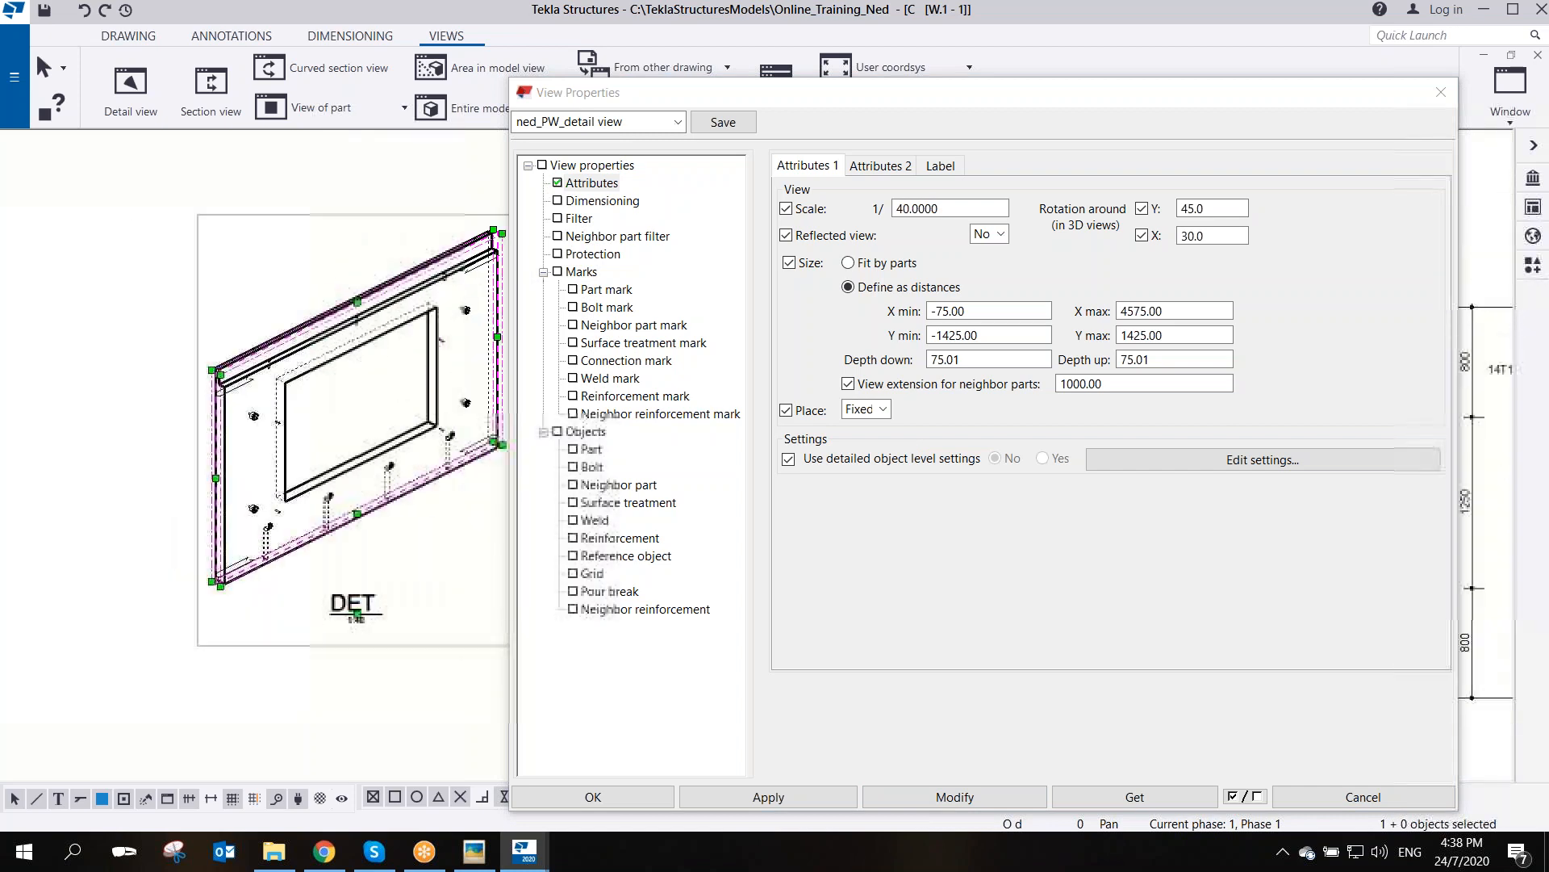
pyautogui.scroll(3, 301, 391)
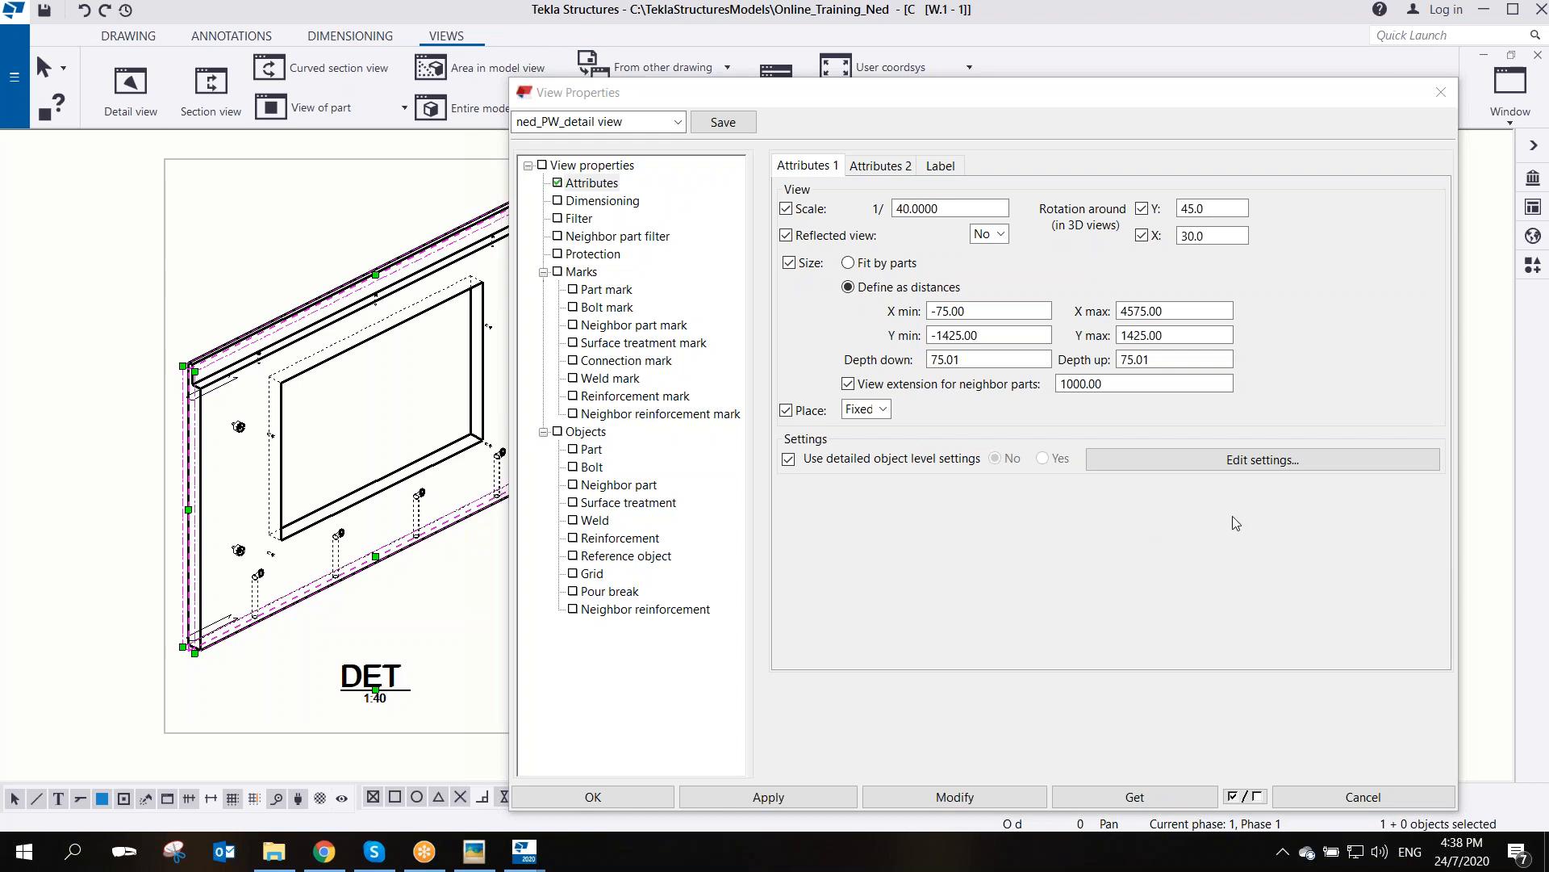
pyautogui.moveTo(781, 102); pyautogui.dragTo(260, 92)
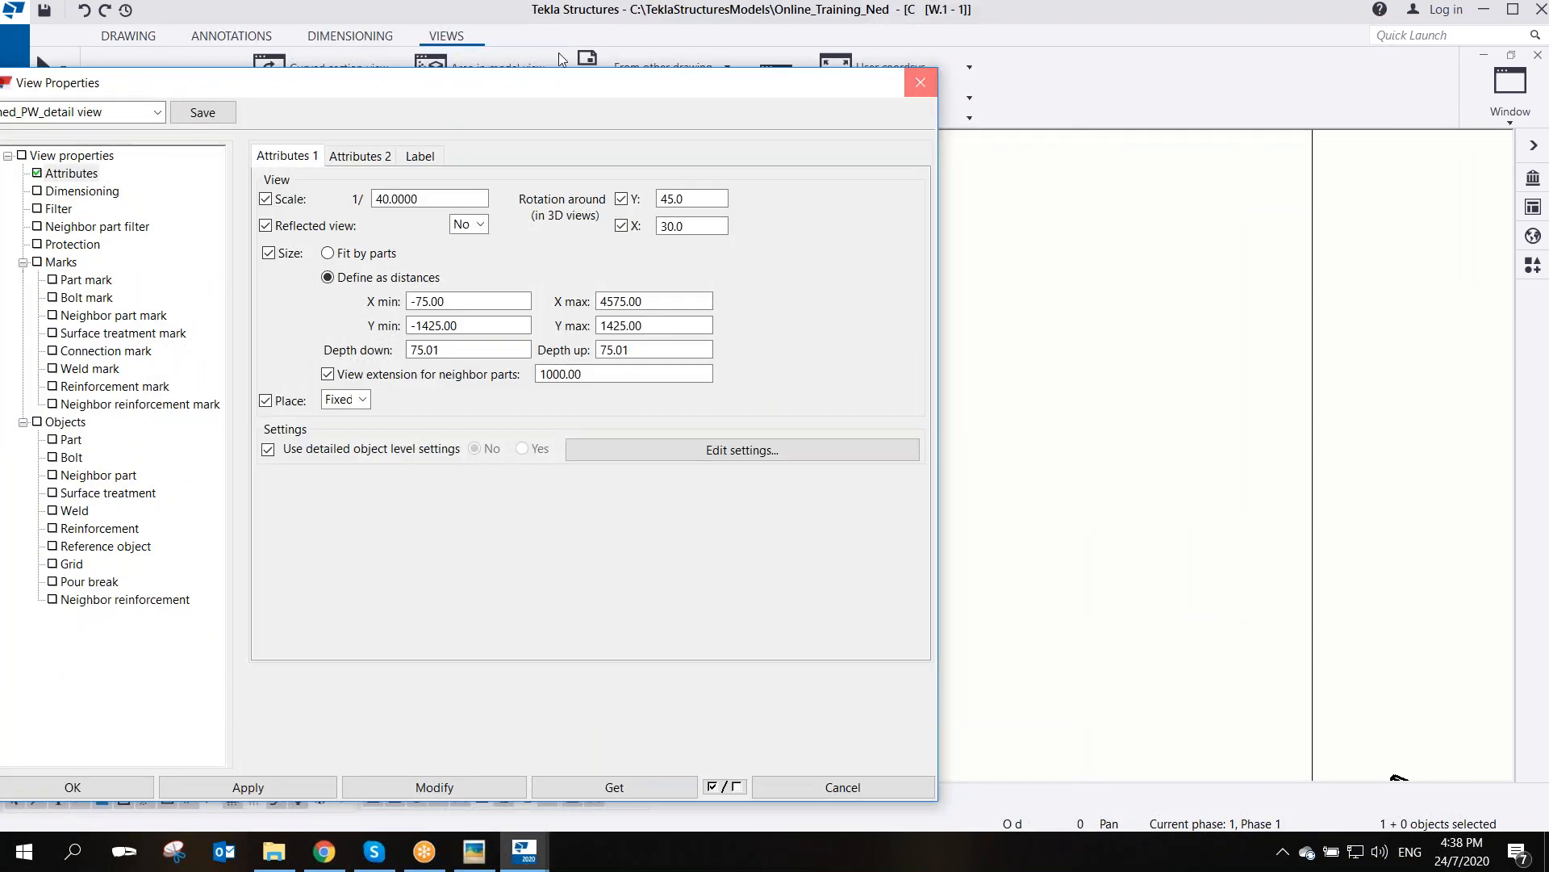
pyautogui.moveTo(8, 6); pyautogui.dragTo(0, 6)
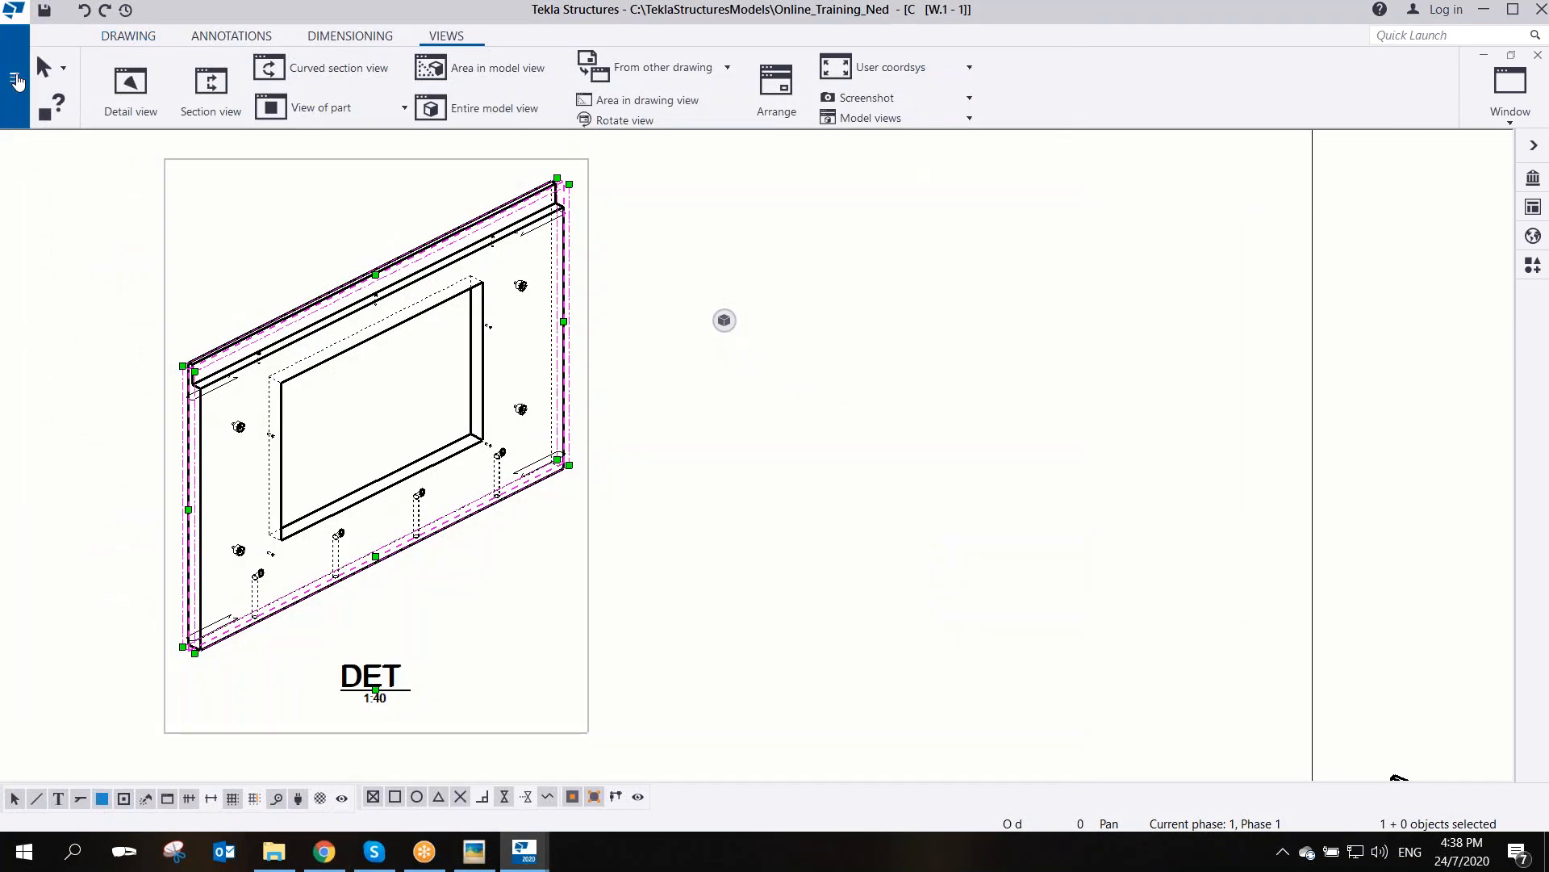
pyautogui.click(17, 81)
pyautogui.click(97, 167)
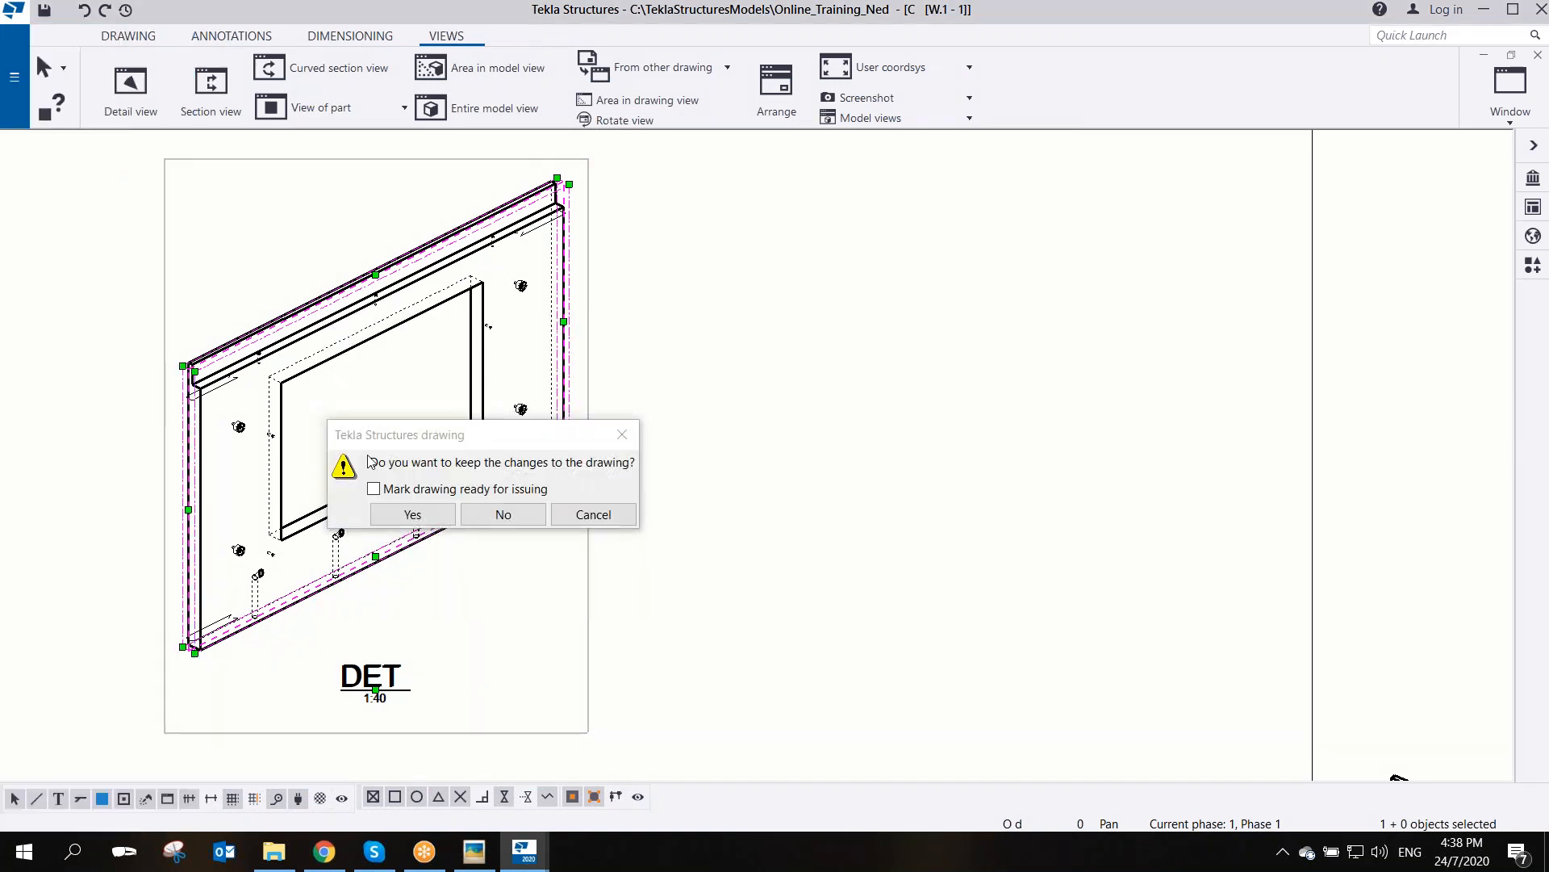
pyautogui.click(413, 516)
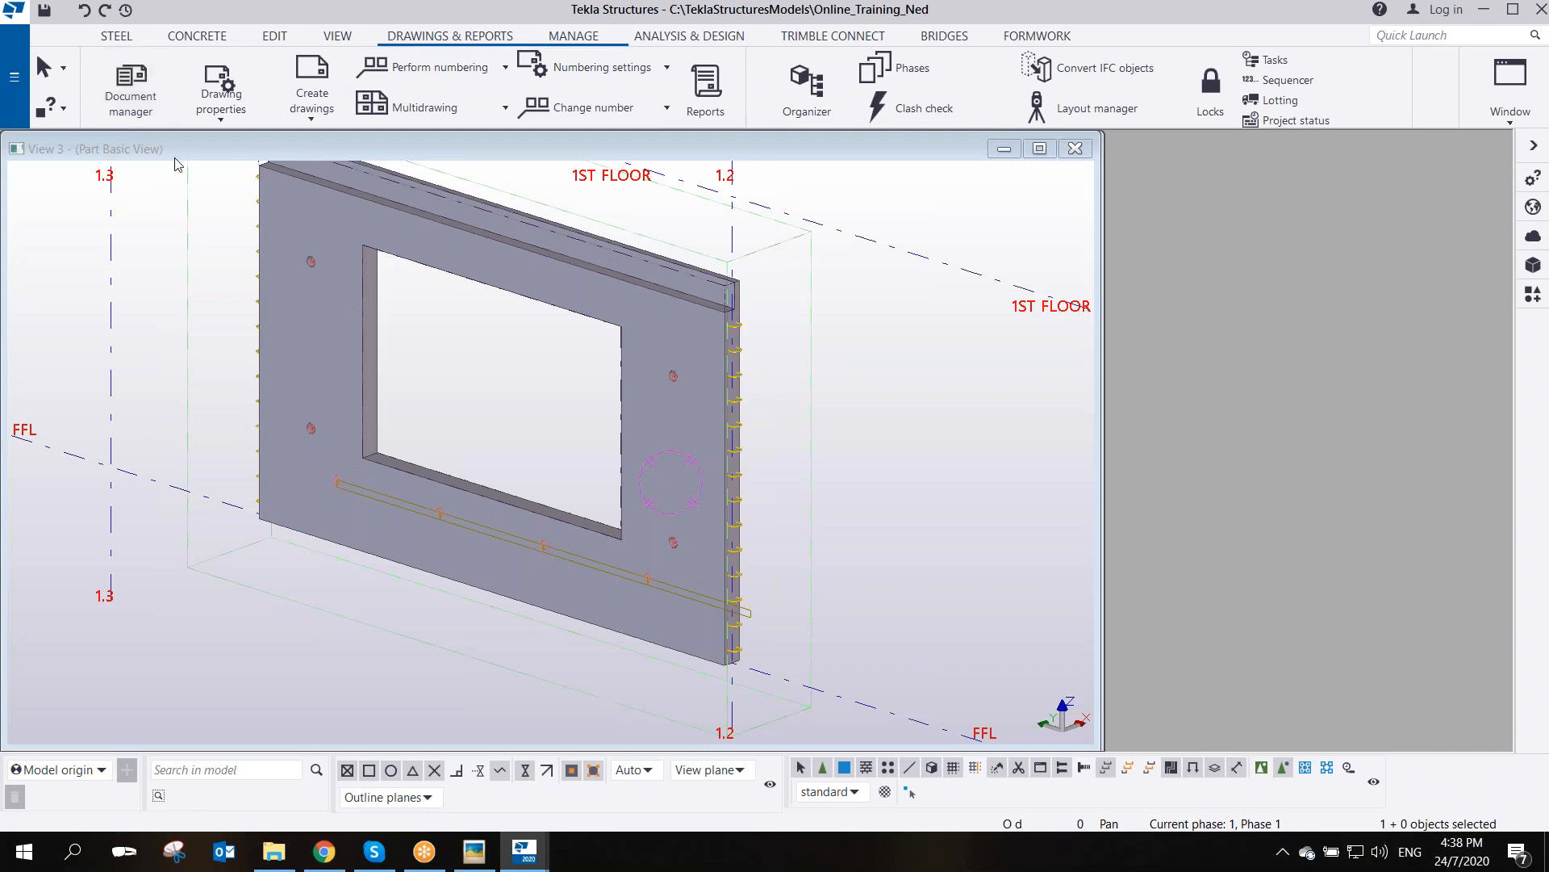
# - Try to delete the cast unit drawing in the document manager, and minimise the manager
pyautogui.click(130, 80)
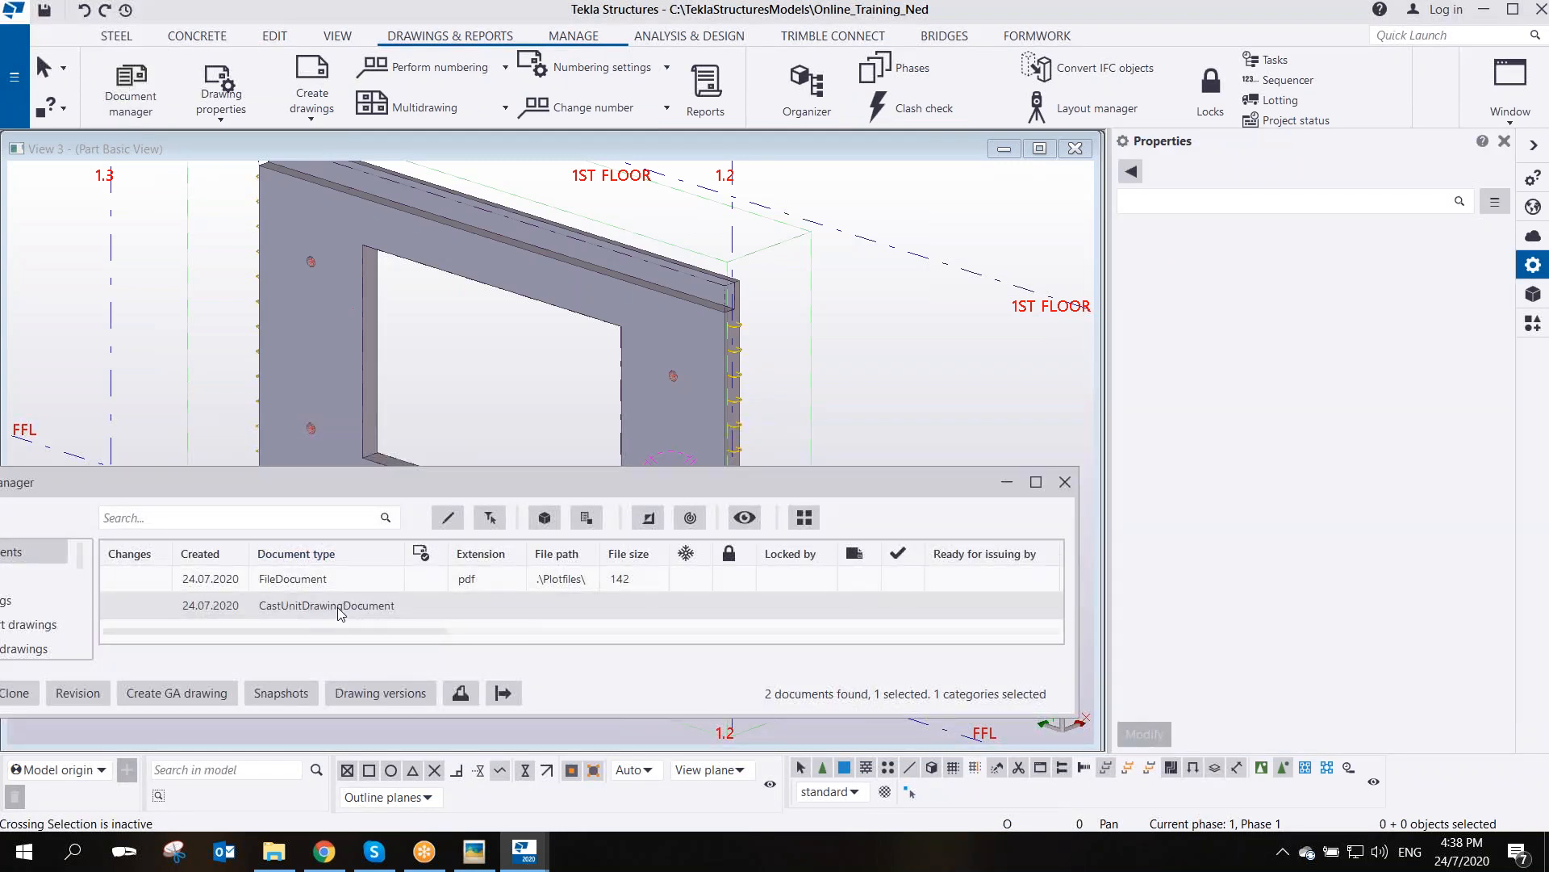
pyautogui.click(368, 611)
pyautogui.rightClick(369, 615)
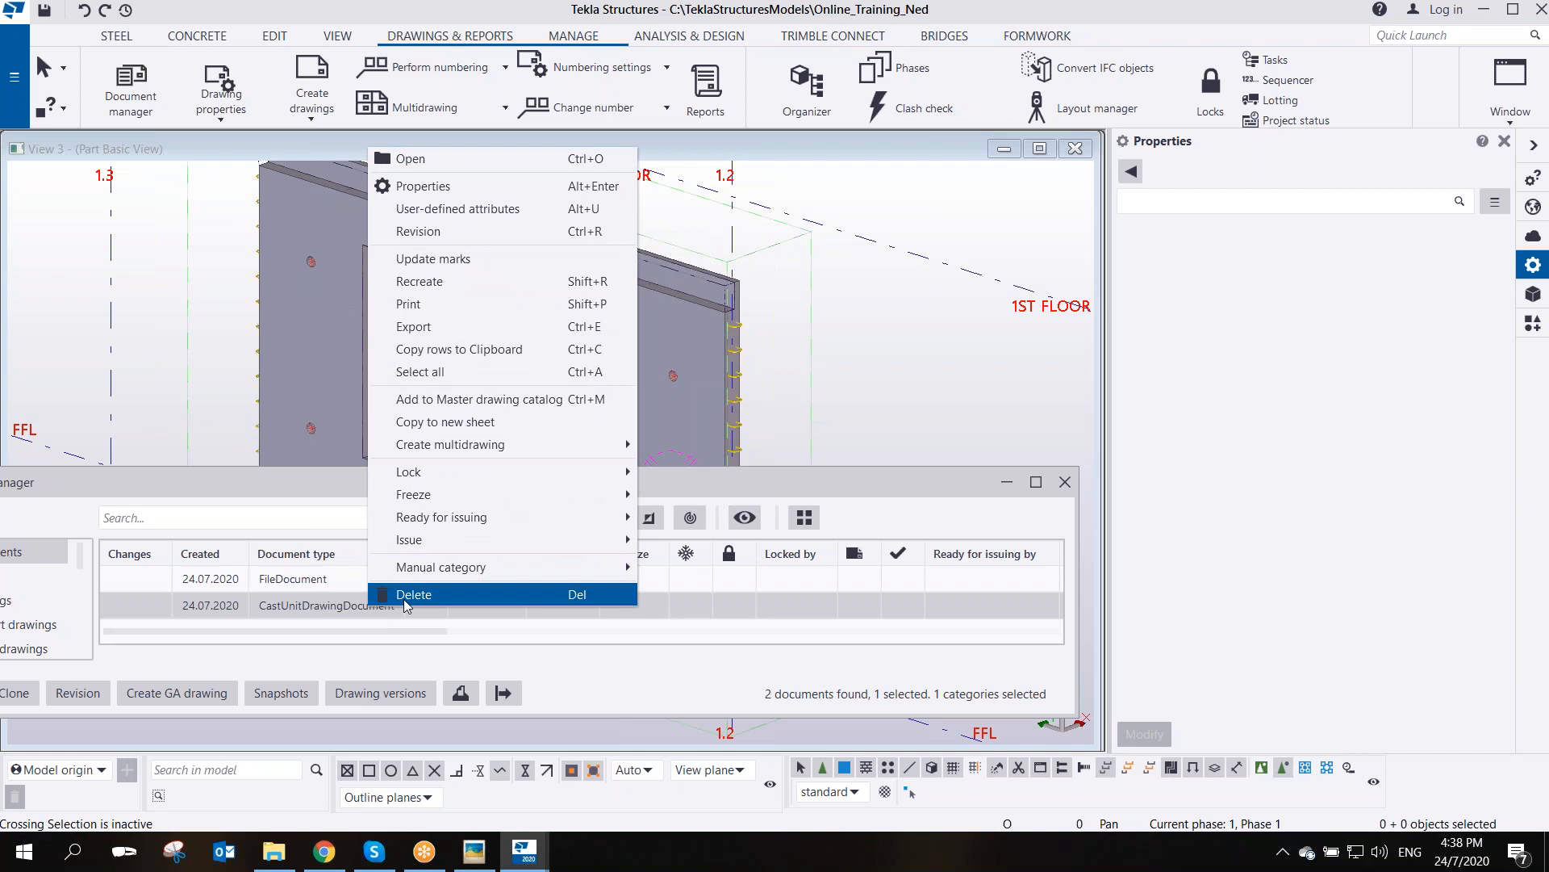
pyautogui.click(405, 595)
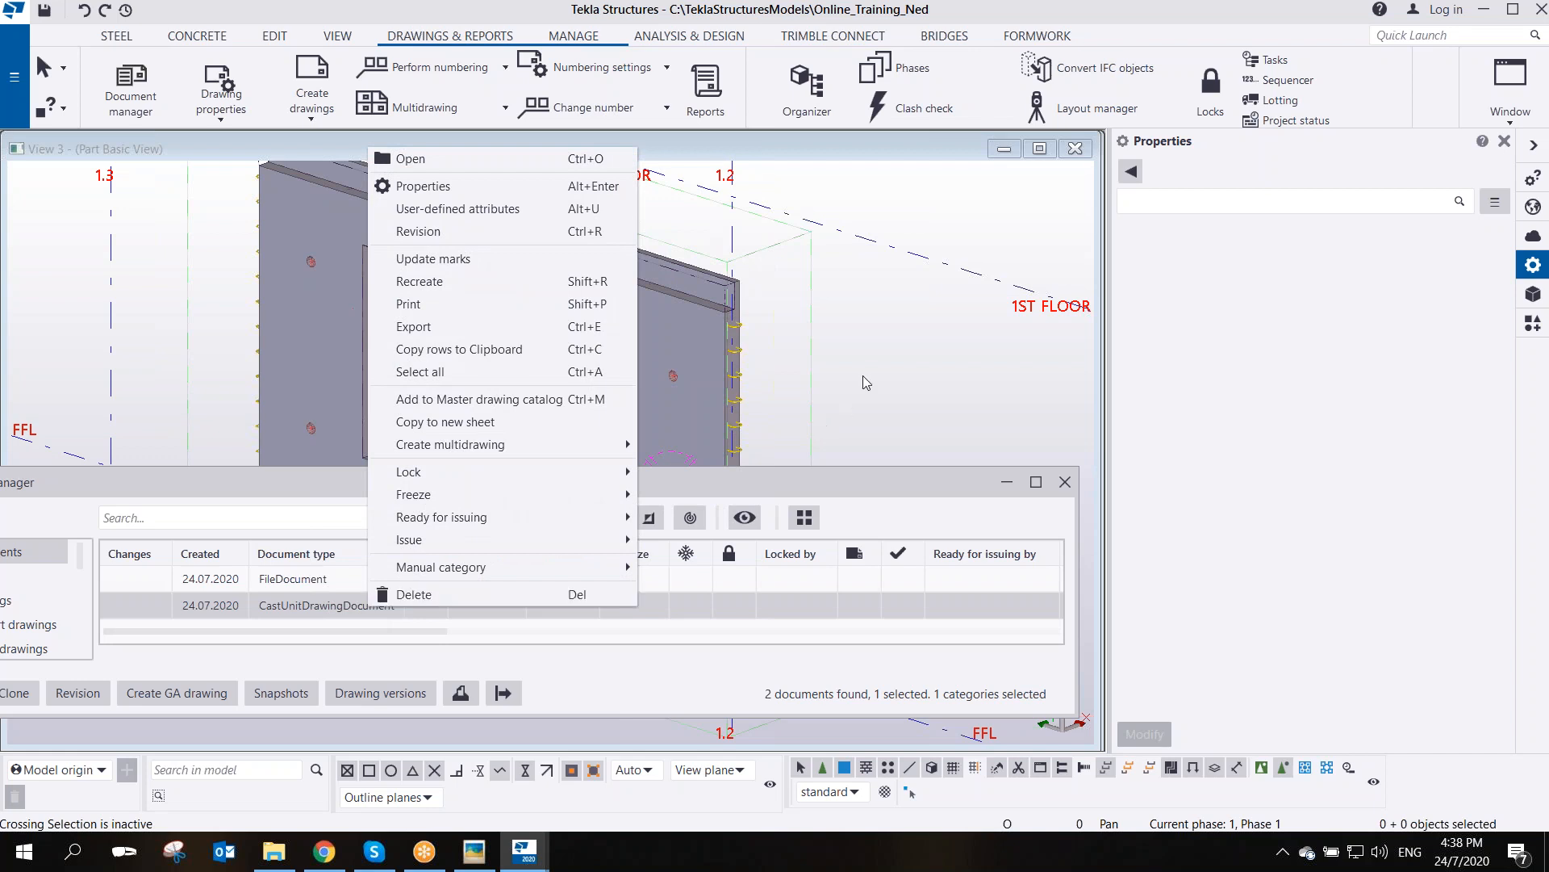
pyautogui.click(1007, 482)
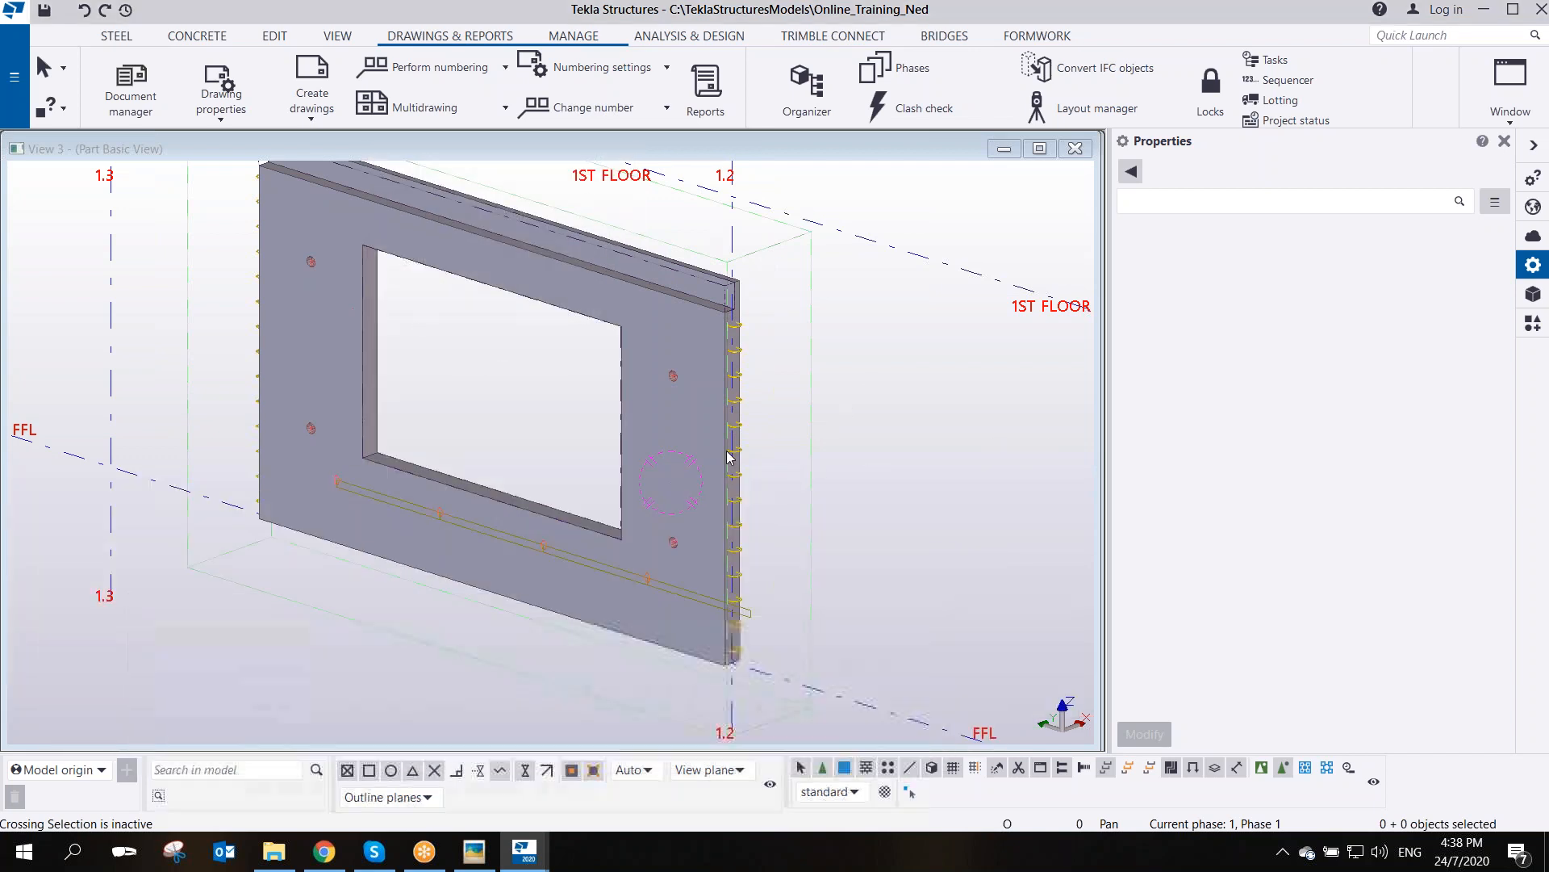
# - Start Set Top in Form Face on the concrete wall panel's cast unit and interrupt it without picking a face
pyautogui.click(671, 437)
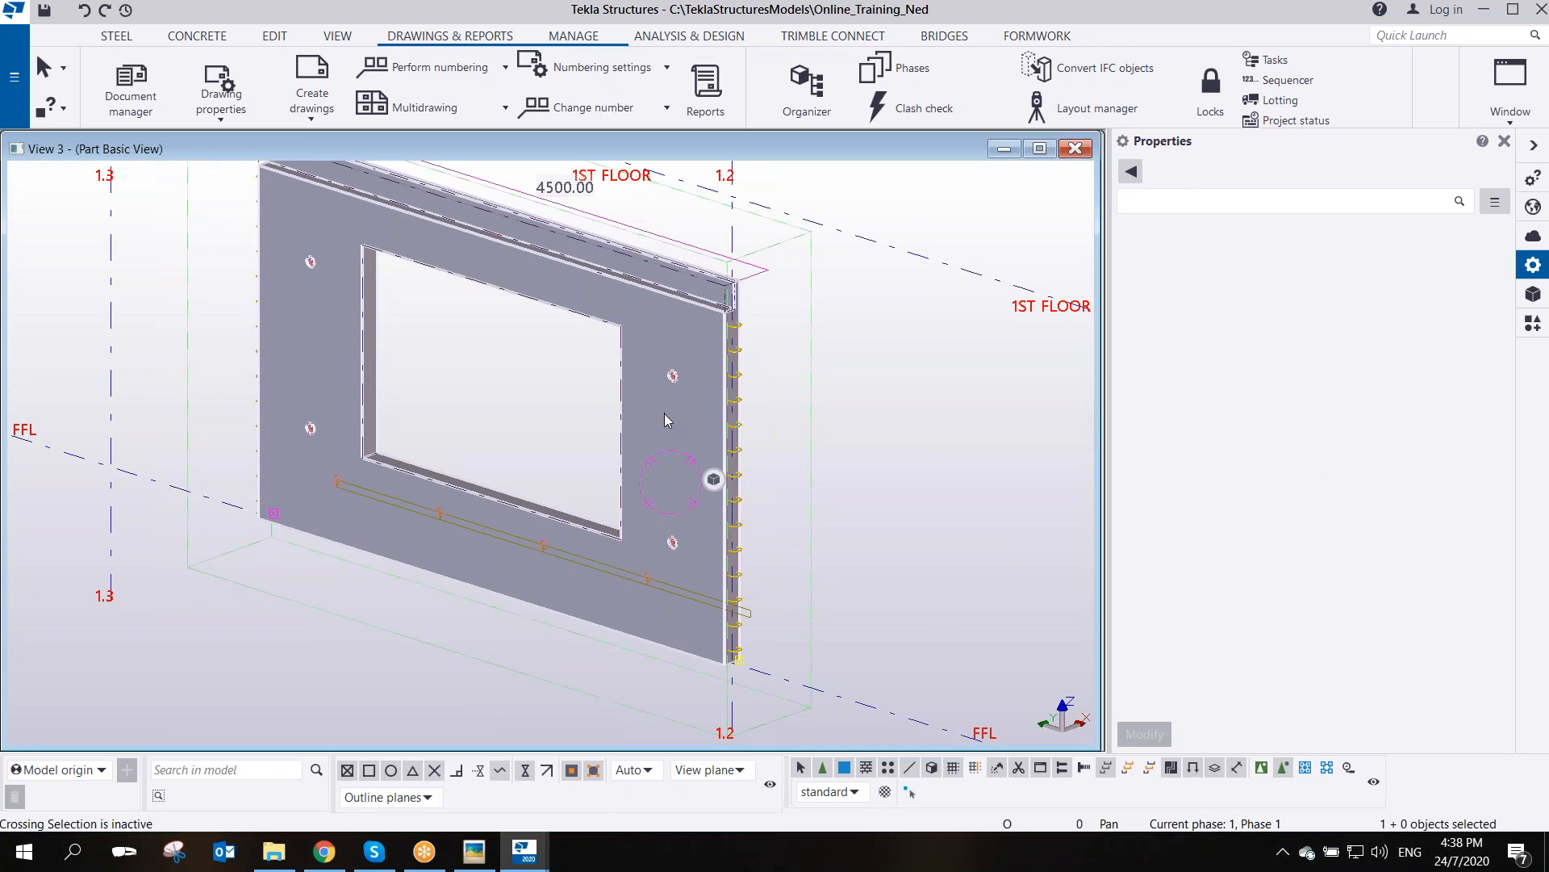
pyautogui.rightClick(665, 414)
pyautogui.moveTo(771, 779)
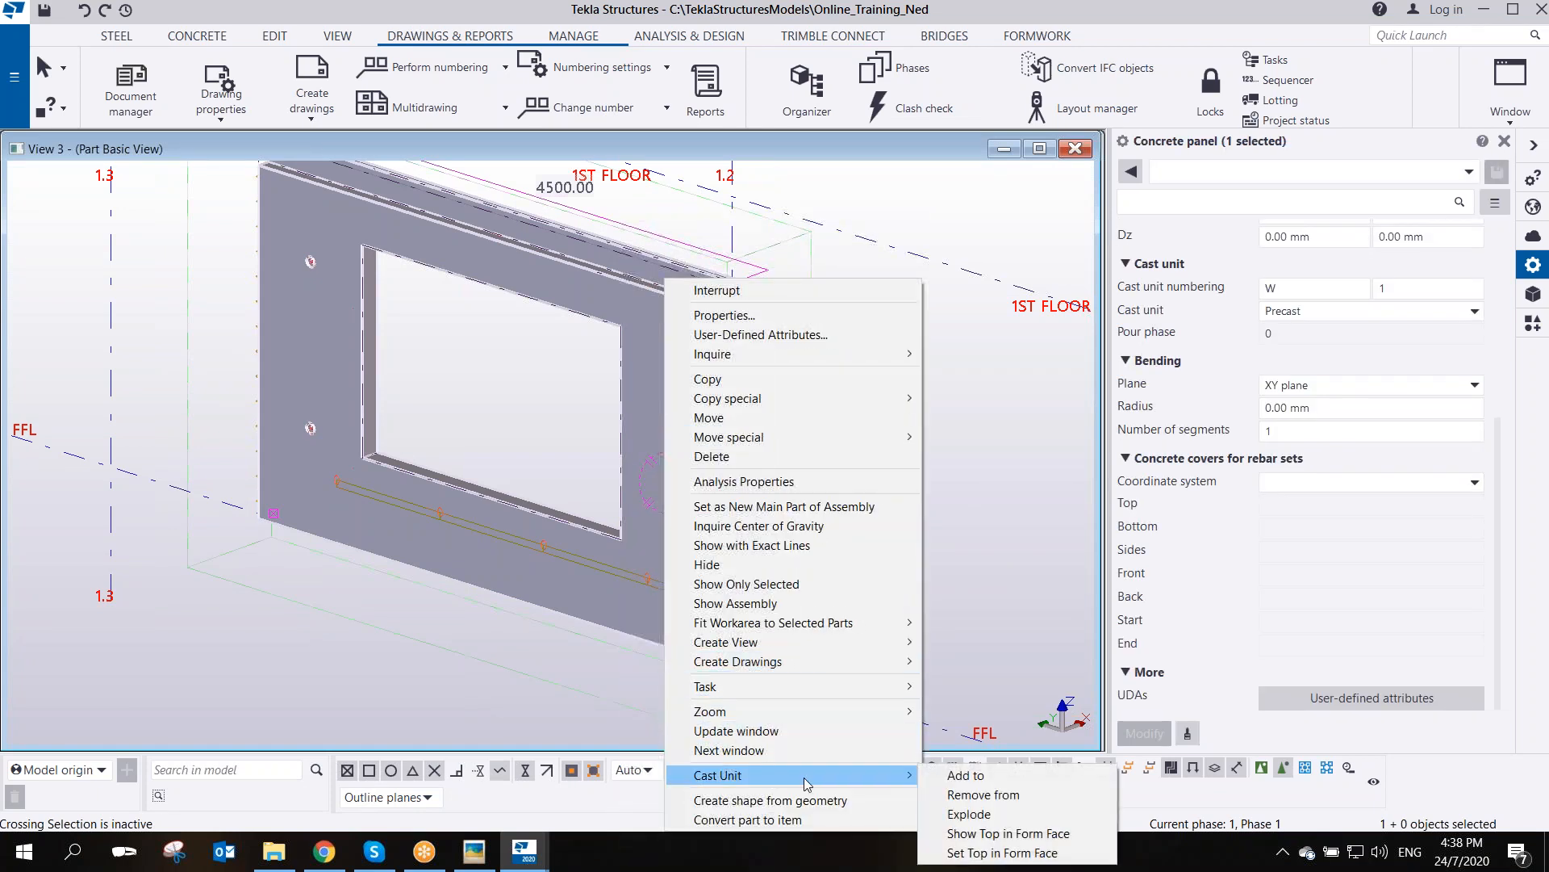
pyautogui.click(991, 854)
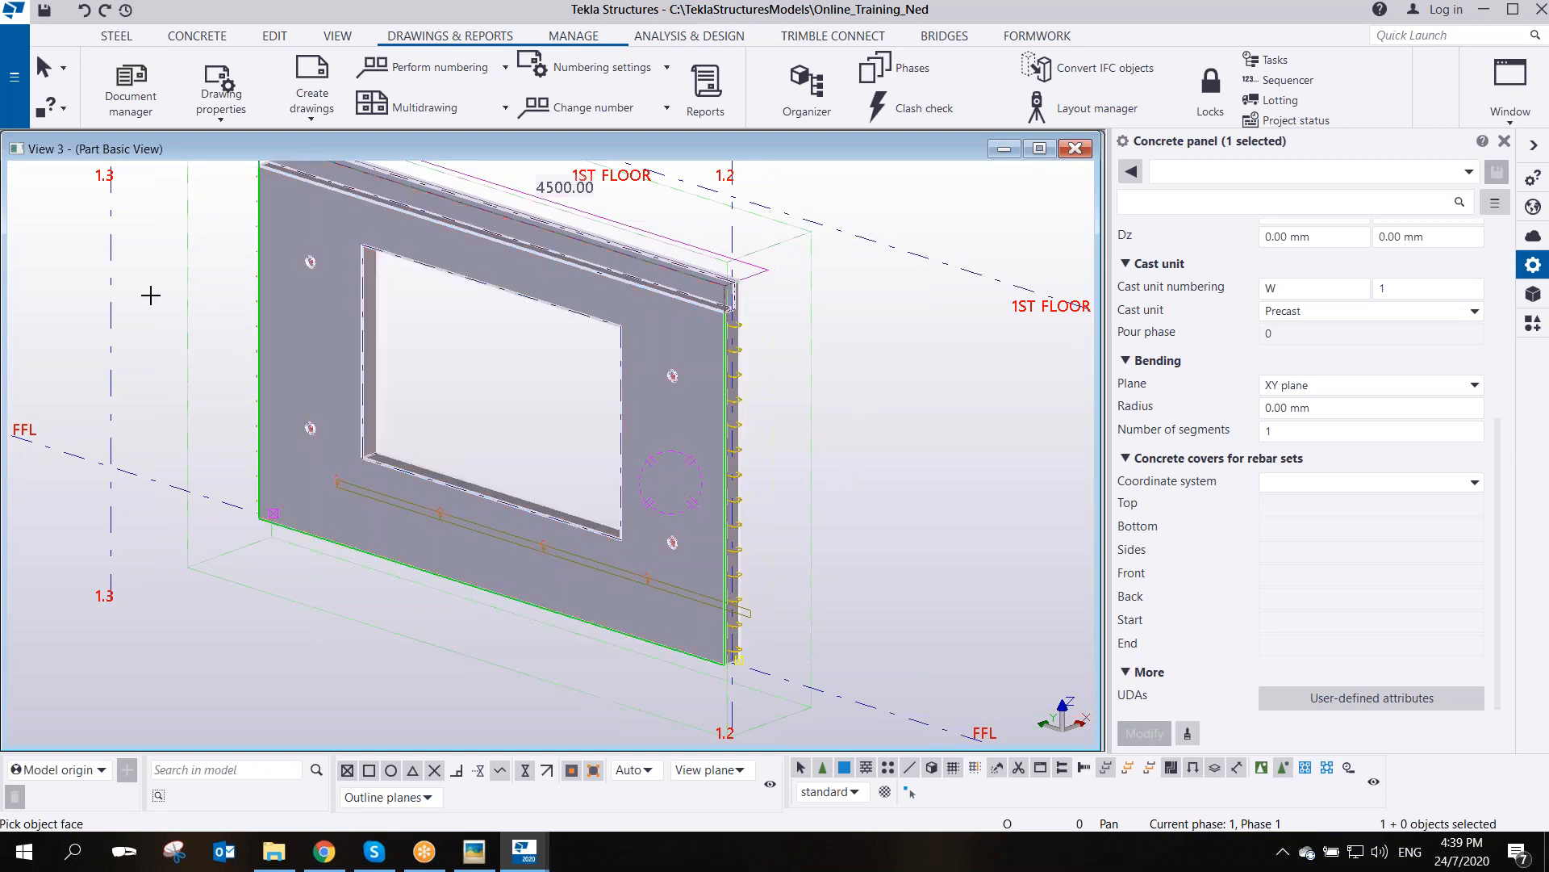
pyautogui.rightClick(835, 343)
pyautogui.click(863, 354)
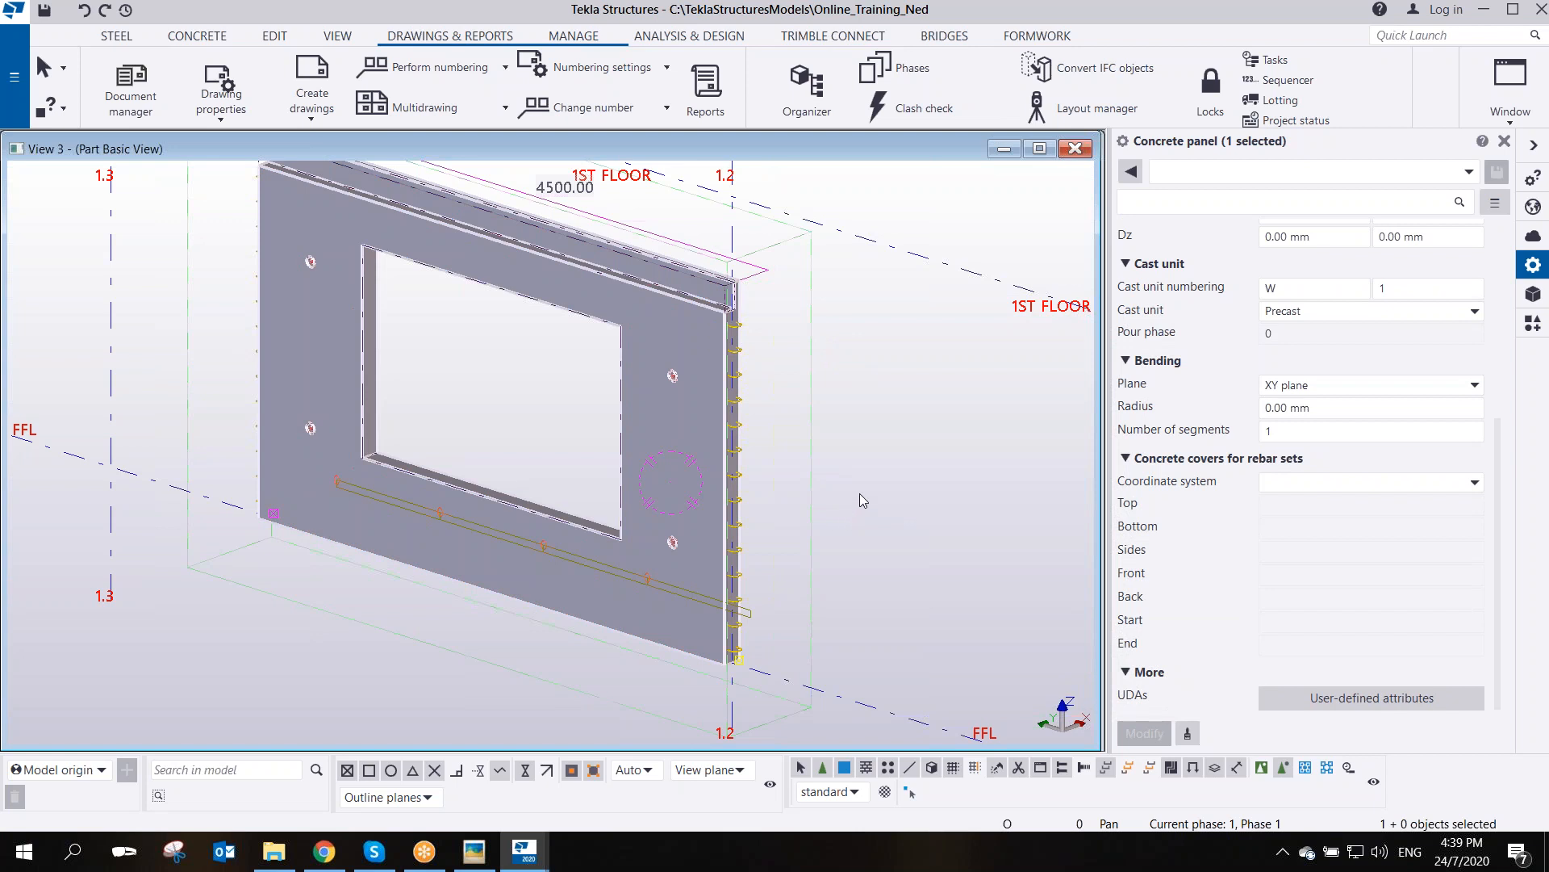
# - Bring back the document manager and clear the panel selection in the model view
pyautogui.click(131, 85)
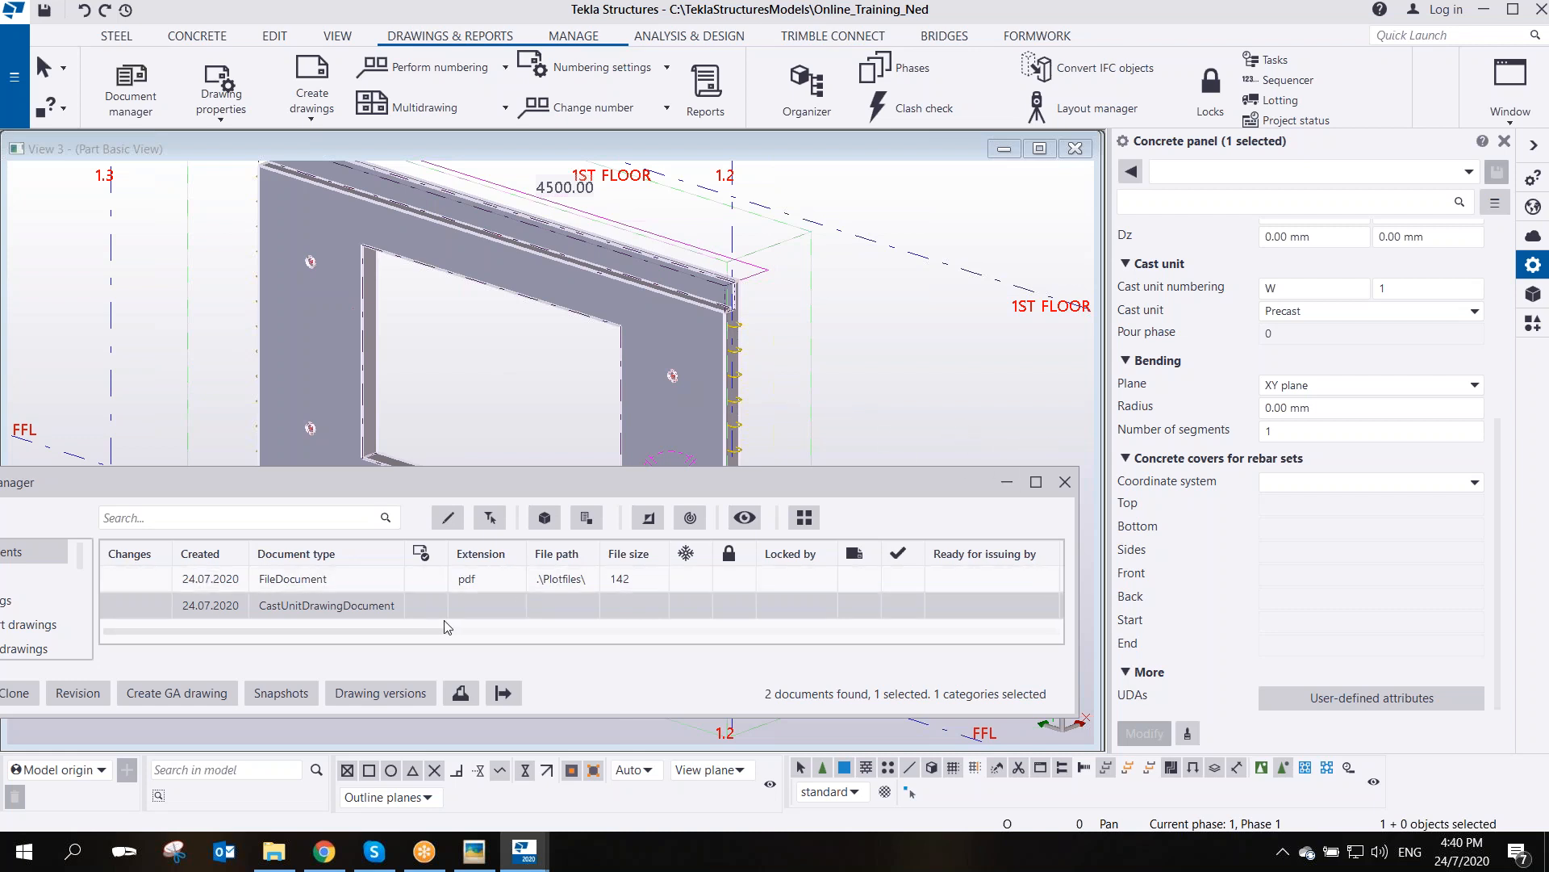
pyautogui.click(886, 356)
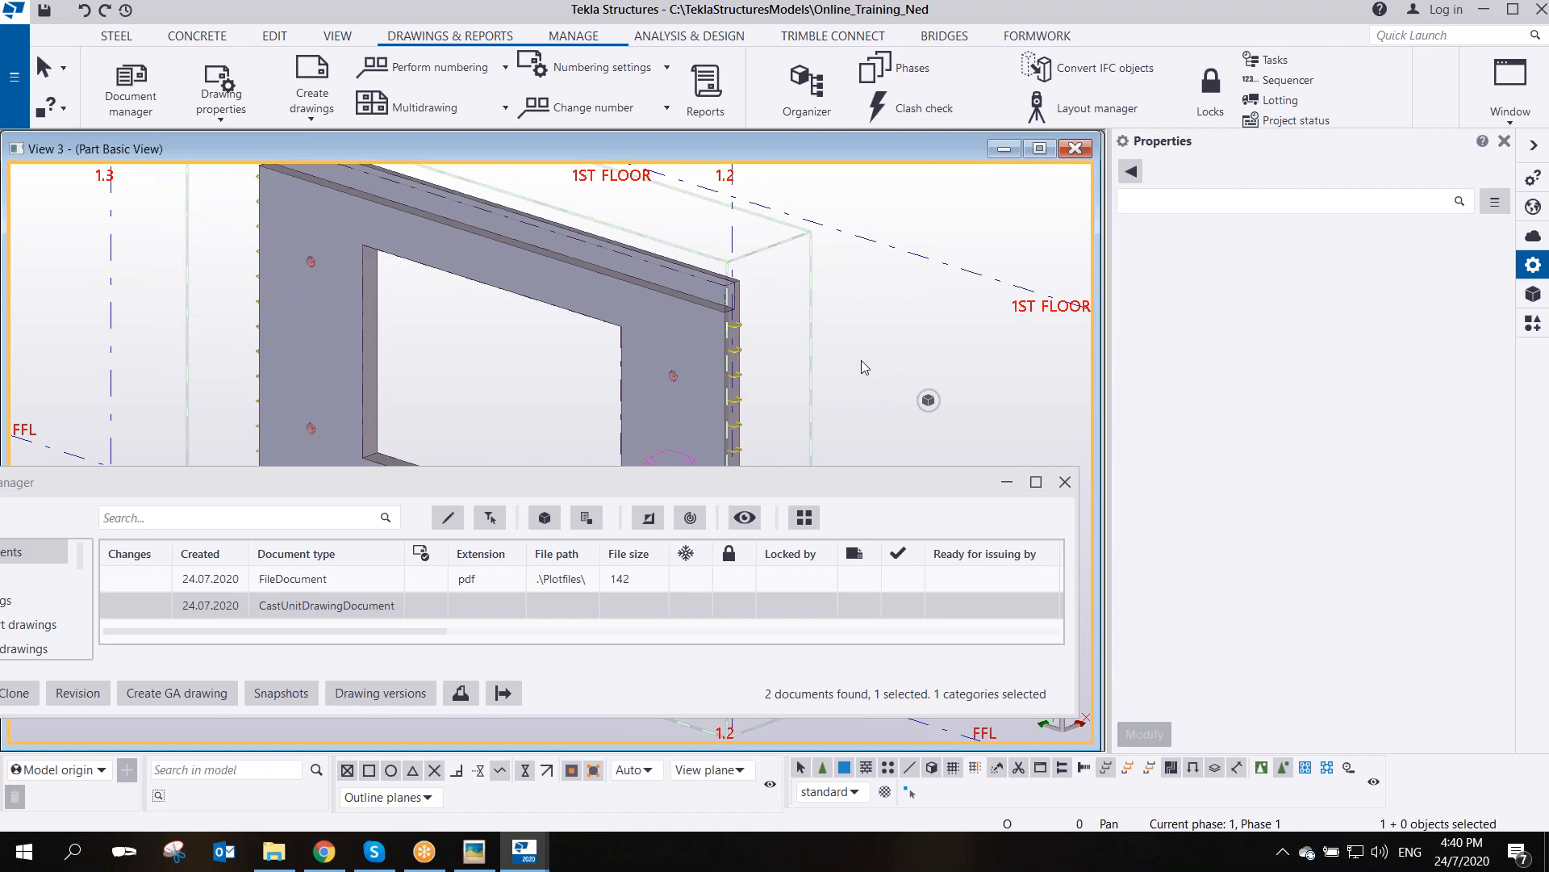
pyautogui.doubleClick(928, 391)
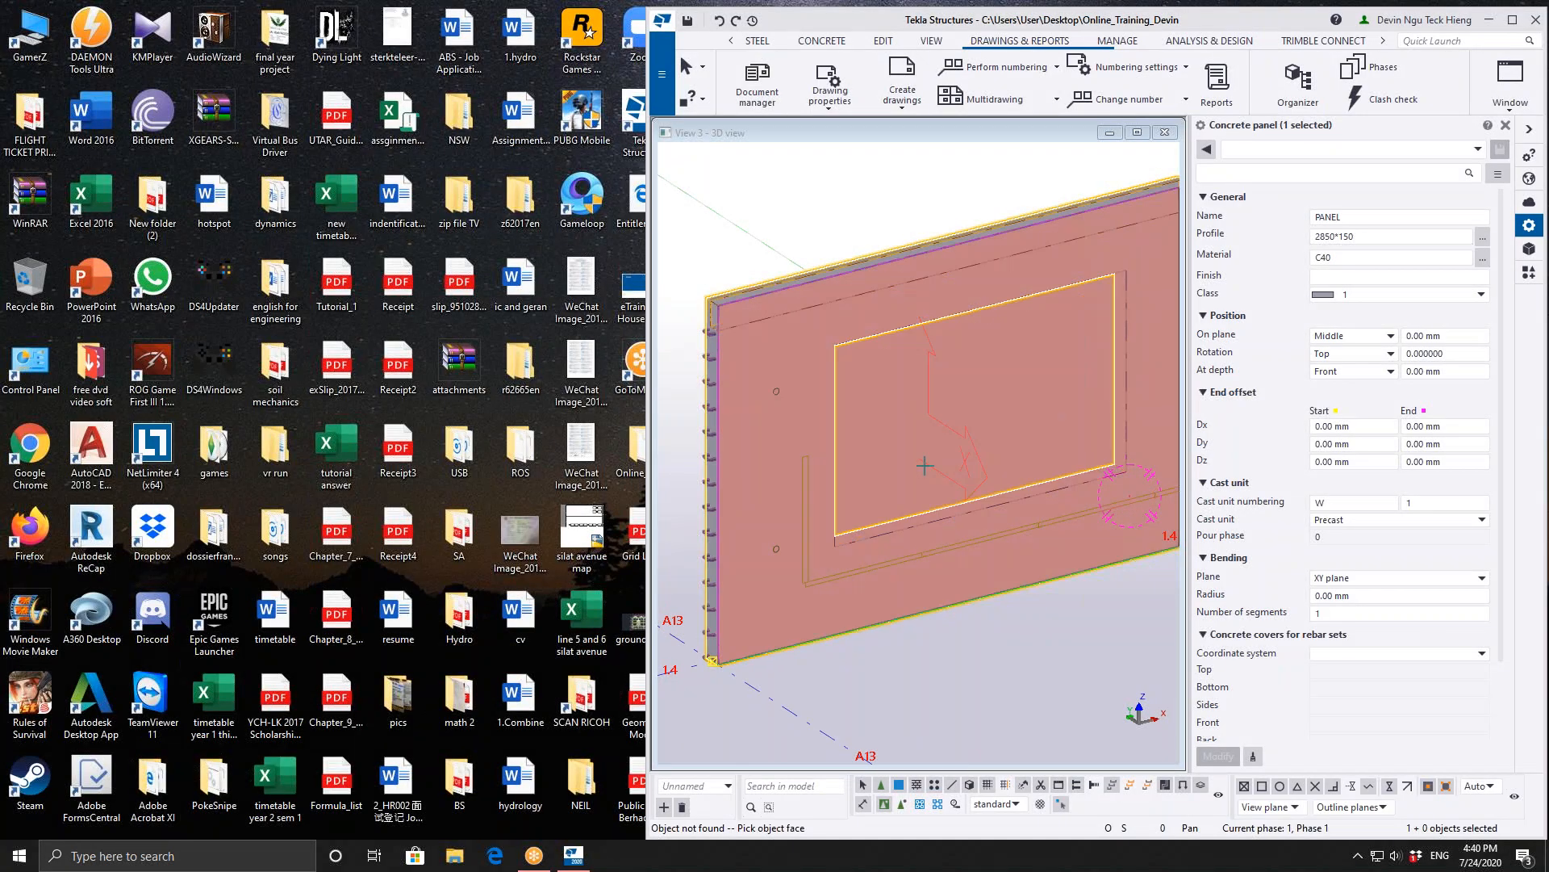
# - Try to pick the panel's front face for Set Top in Form Face, and maximise the modelling window
pyautogui.click(875, 604)
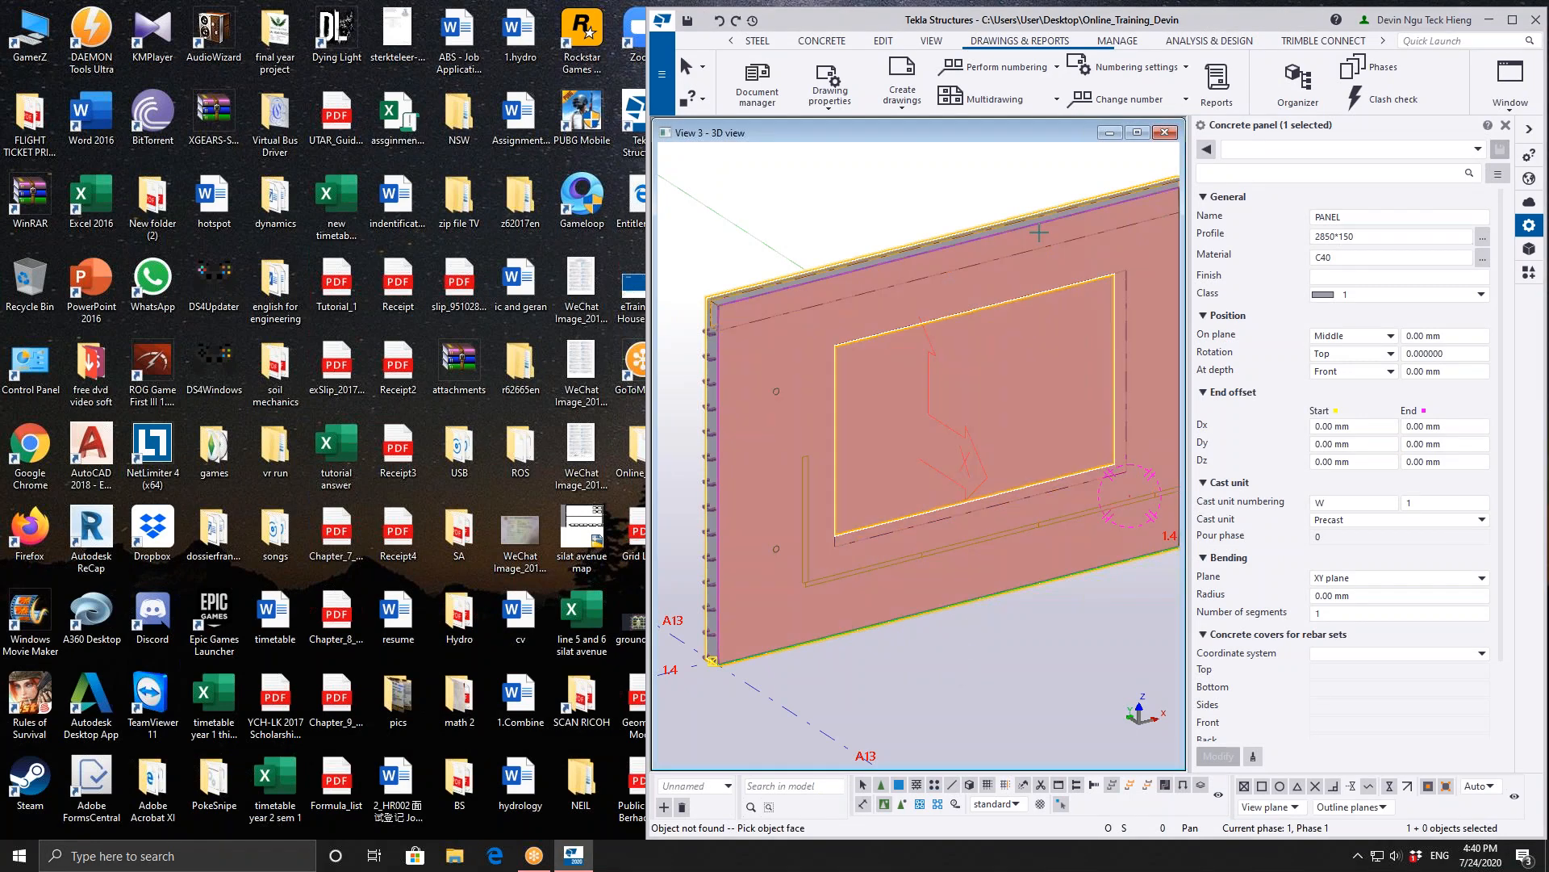
pyautogui.moveTo(1116, 19); pyautogui.dragTo(848, 17)
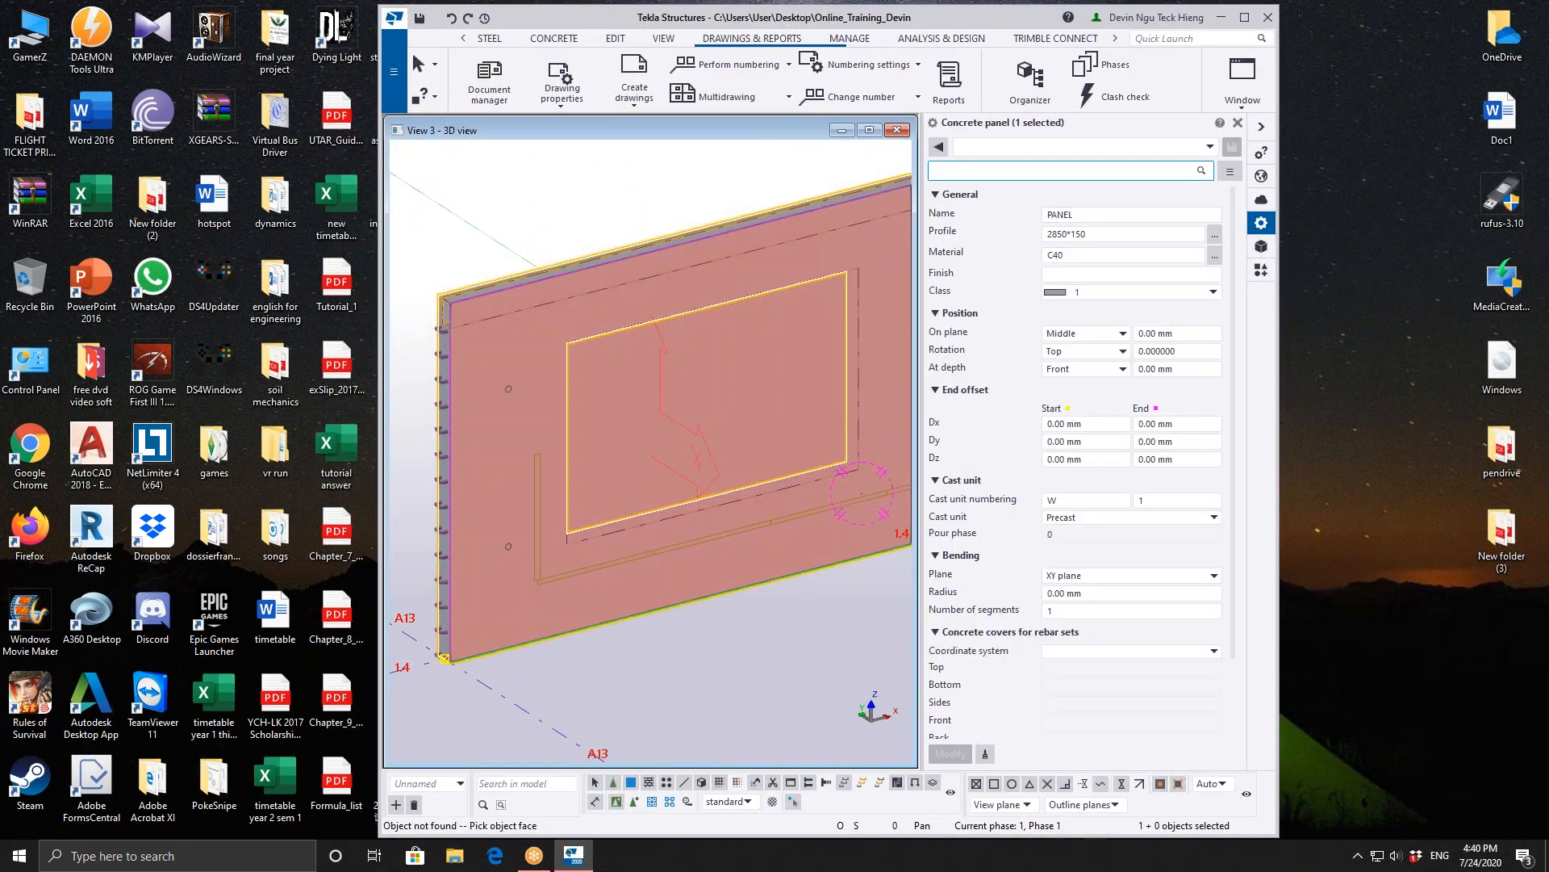
pyautogui.click(1244, 16)
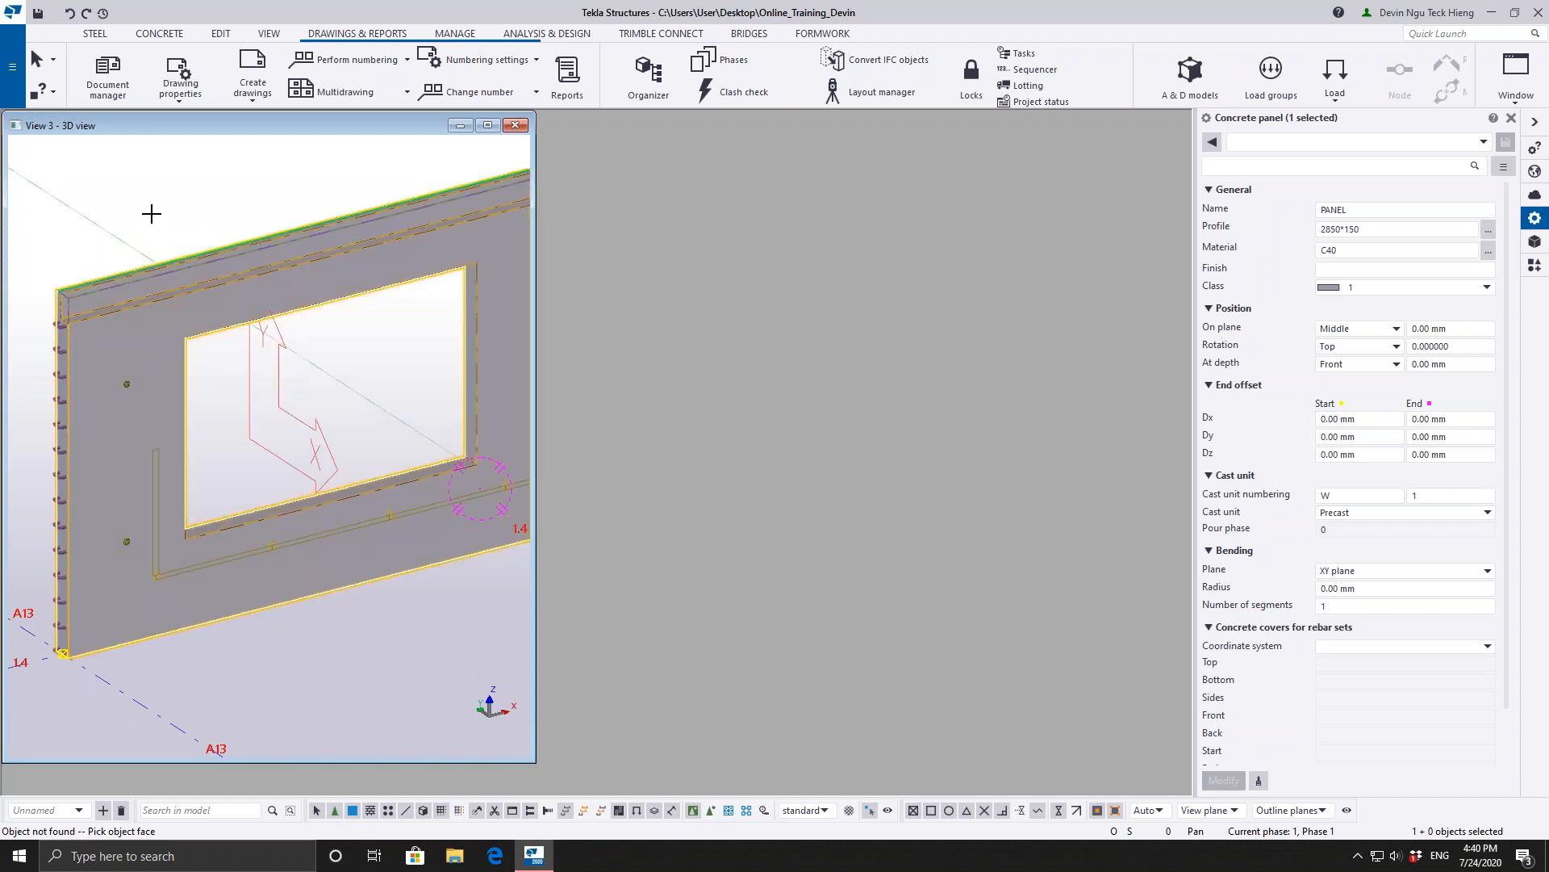
pyautogui.write('4')
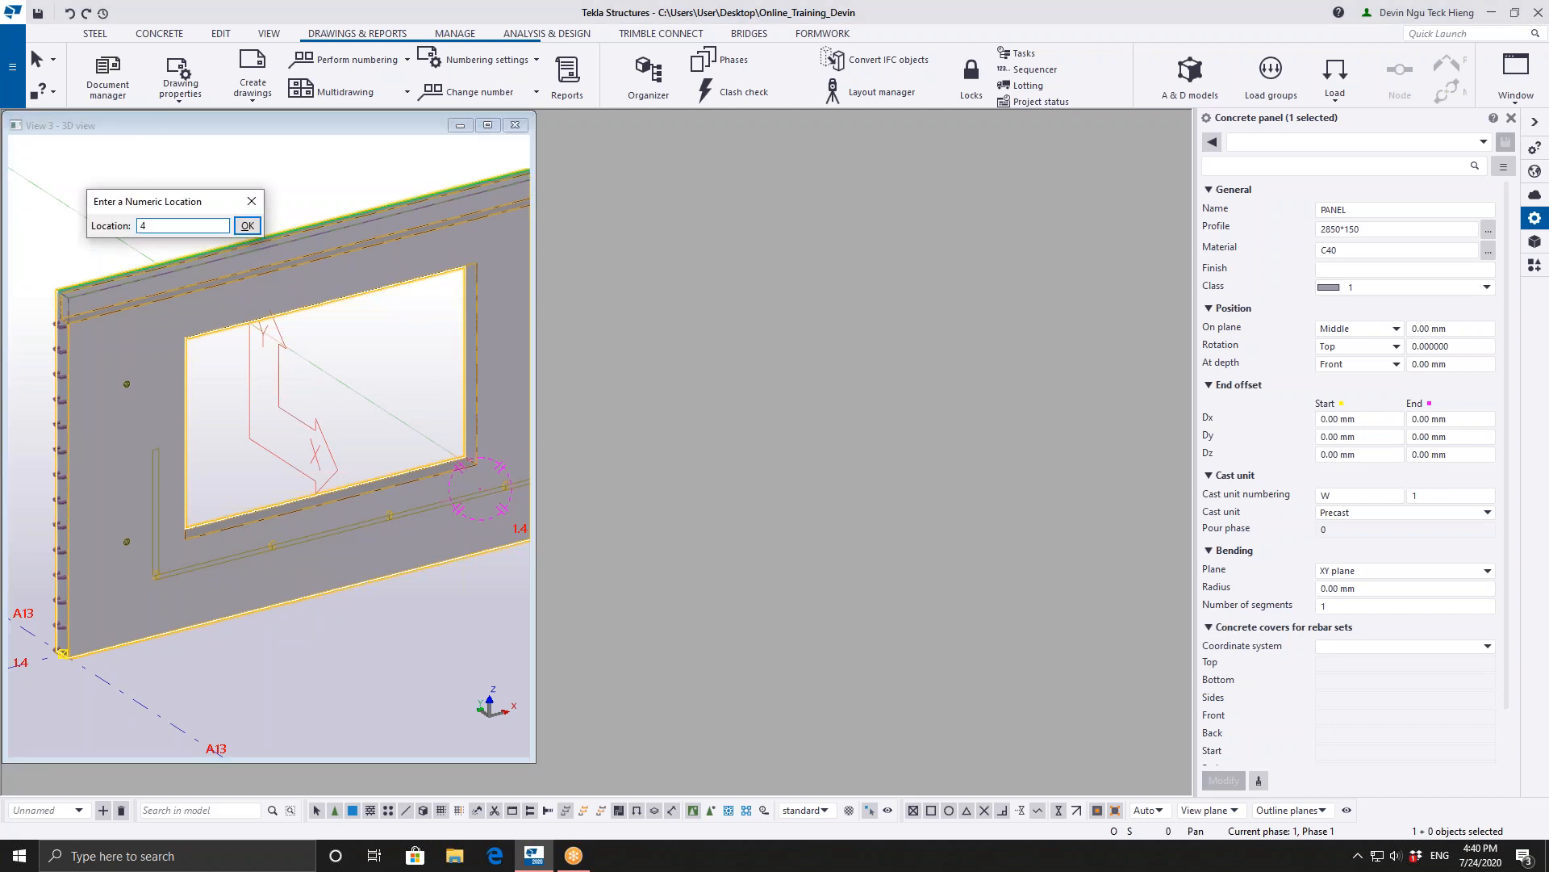
pyautogui.click(246, 225)
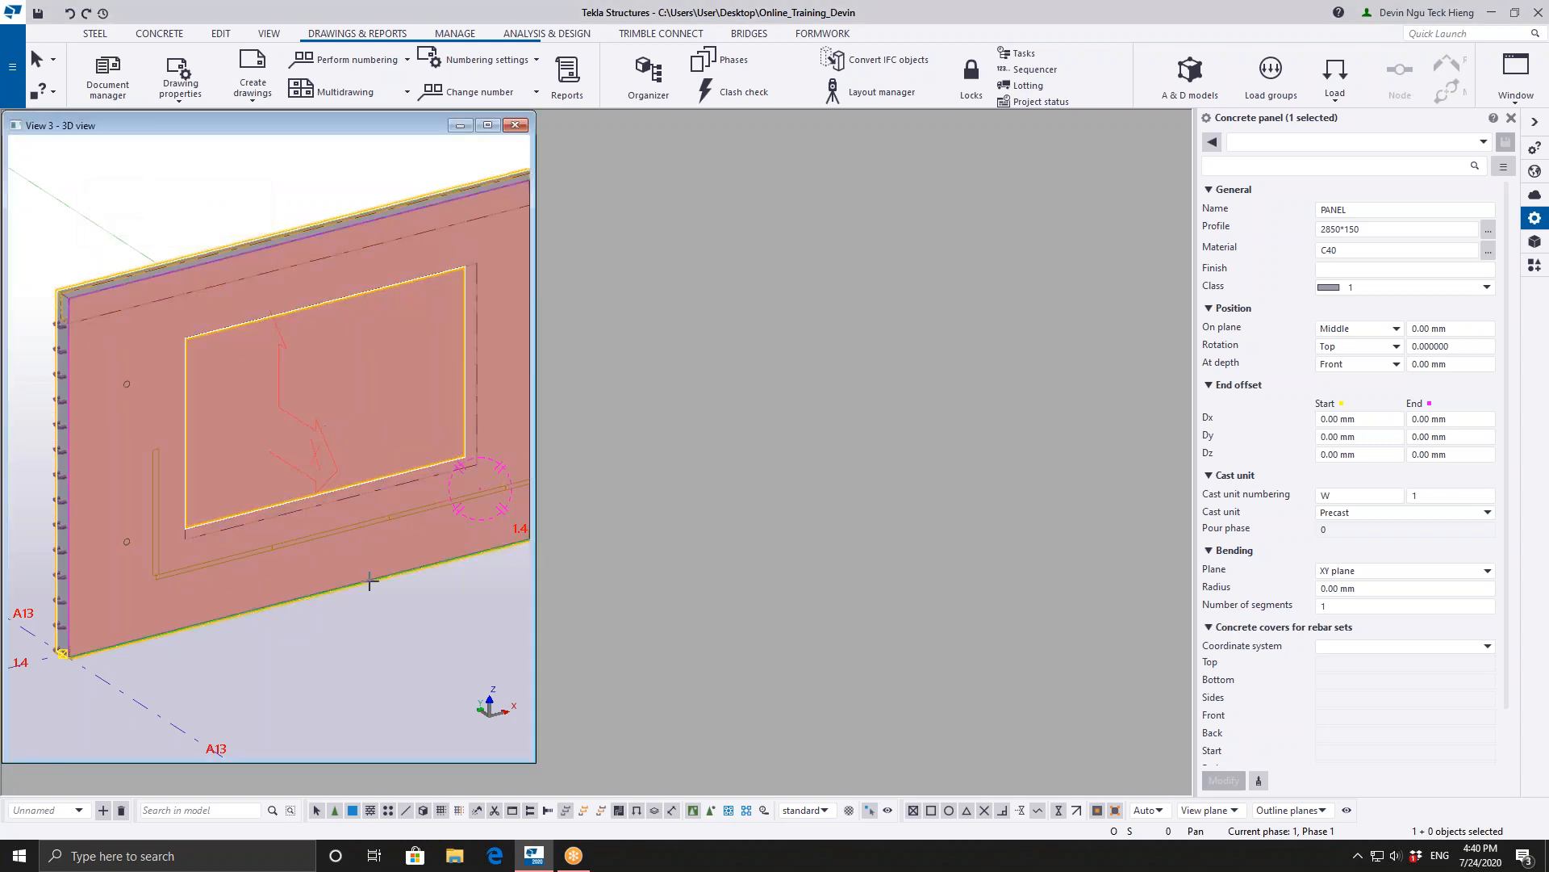
pyautogui.press('Escape')
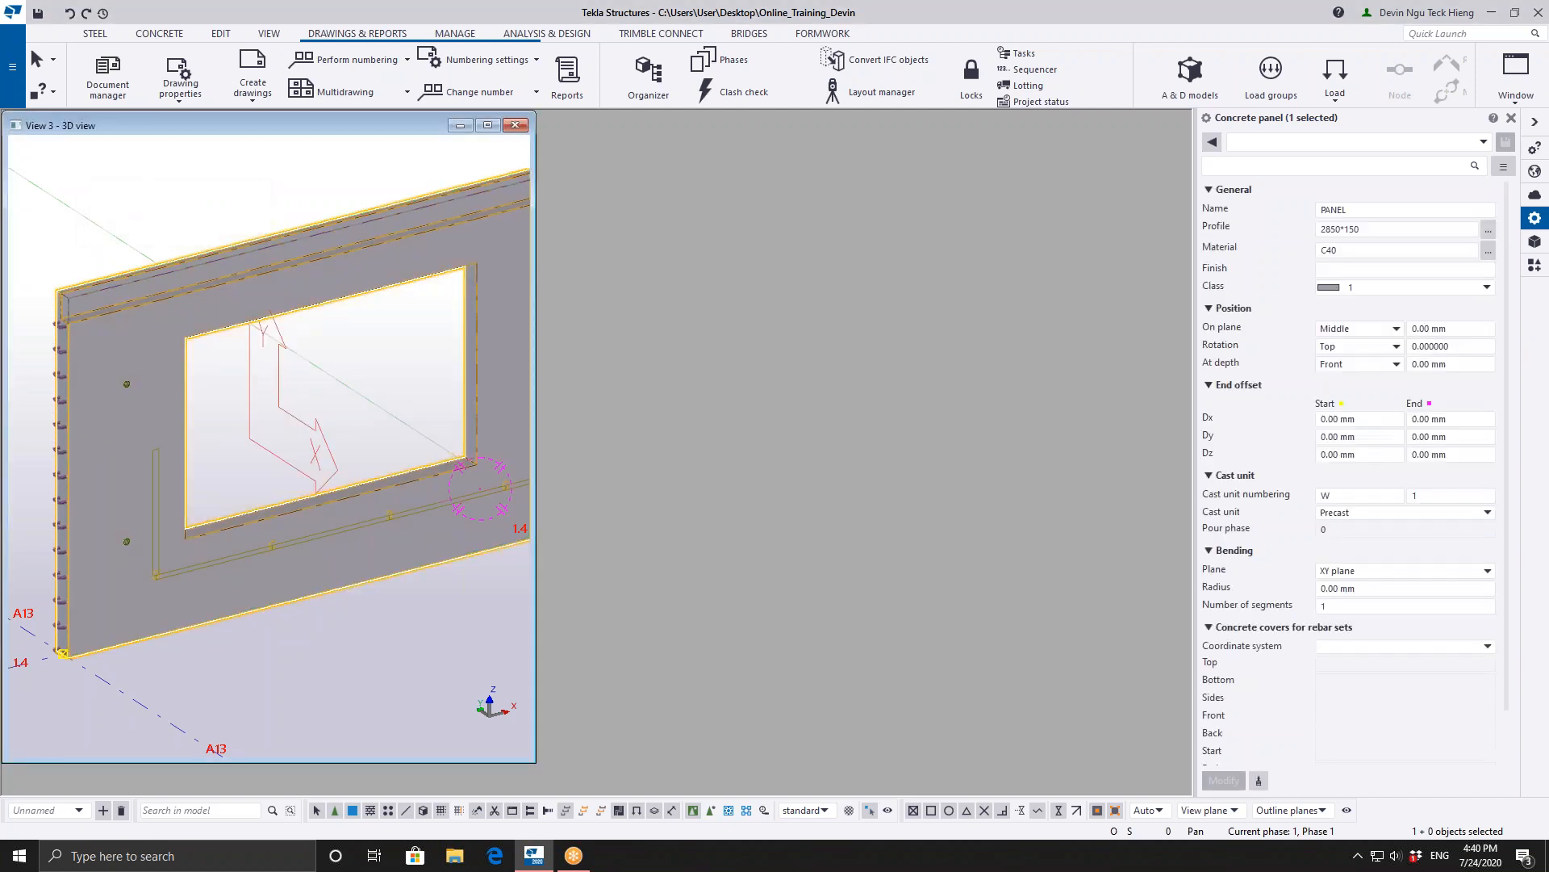
# - Clear the selection, reselect the wall panel and start Set Top in Form Face on its cast unit
pyautogui.click(386, 695)
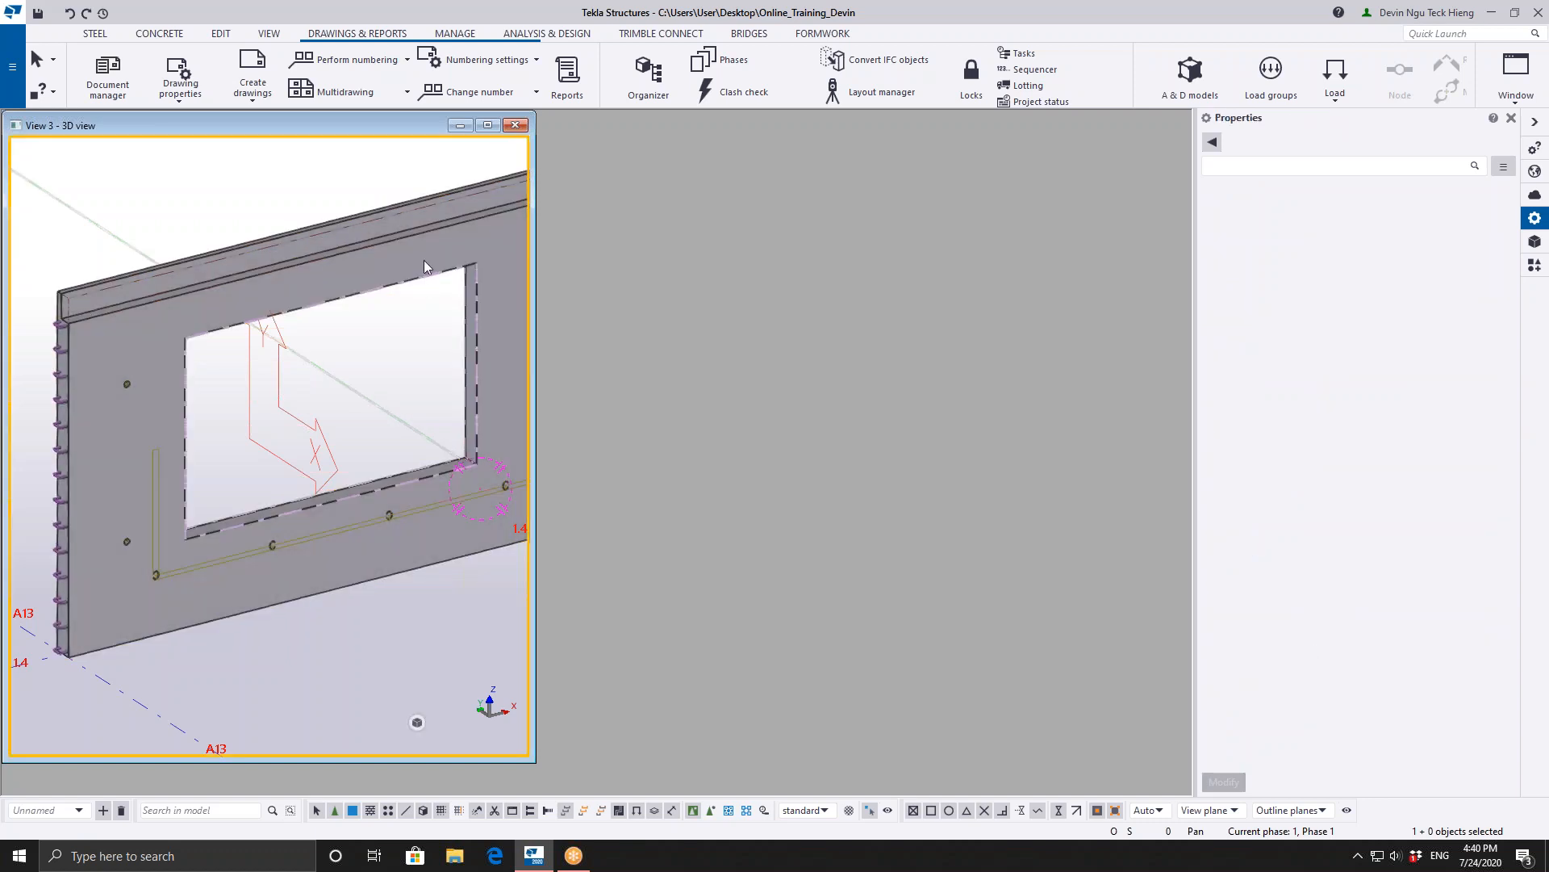
pyautogui.rightClick(330, 583)
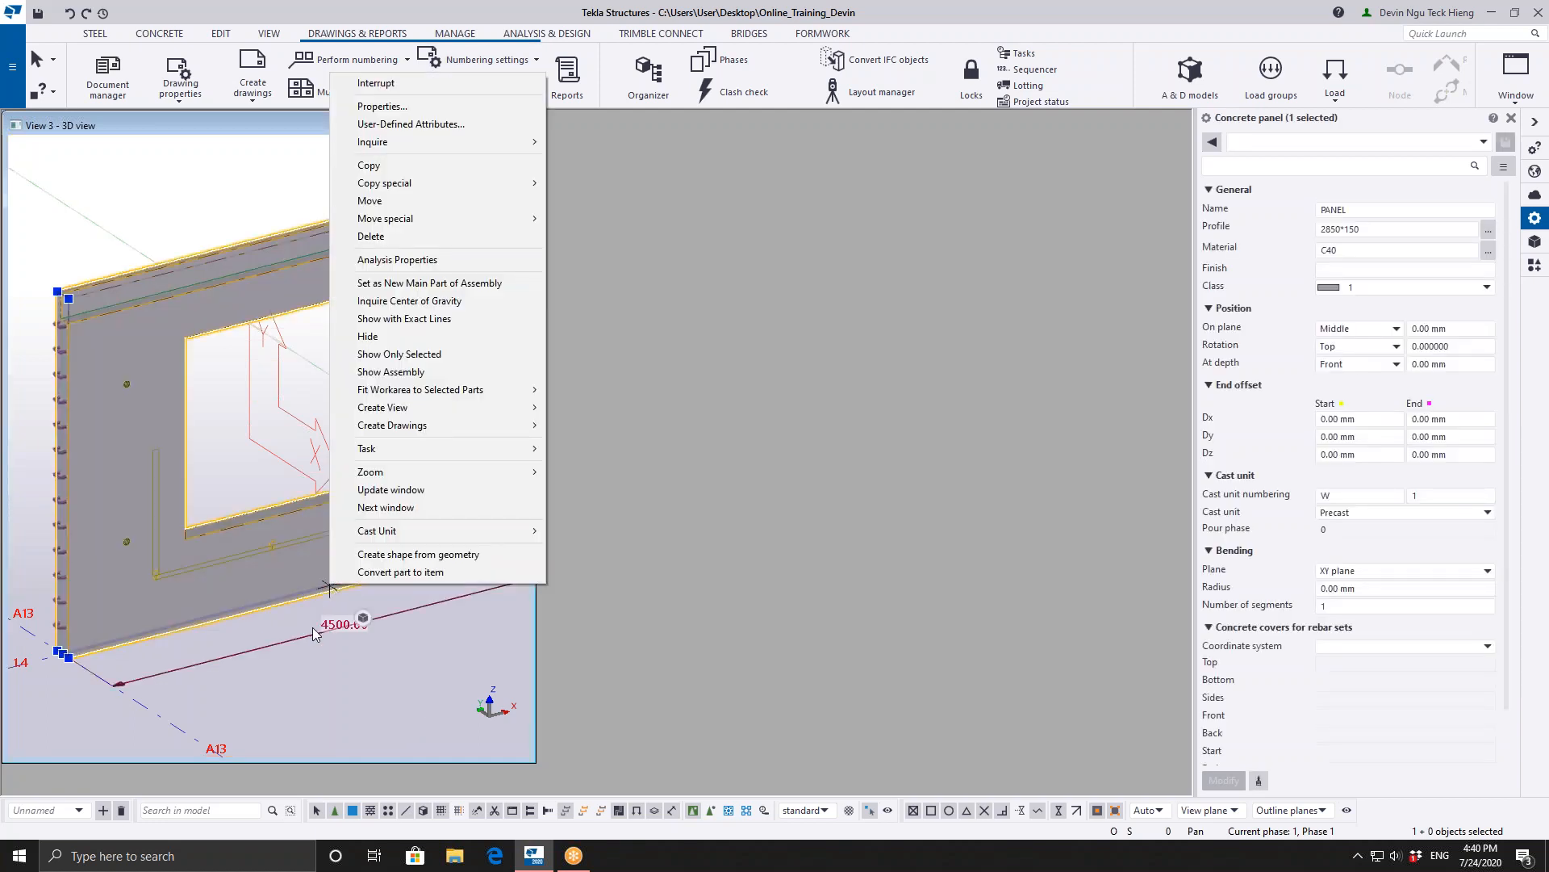
pyautogui.press('Escape')
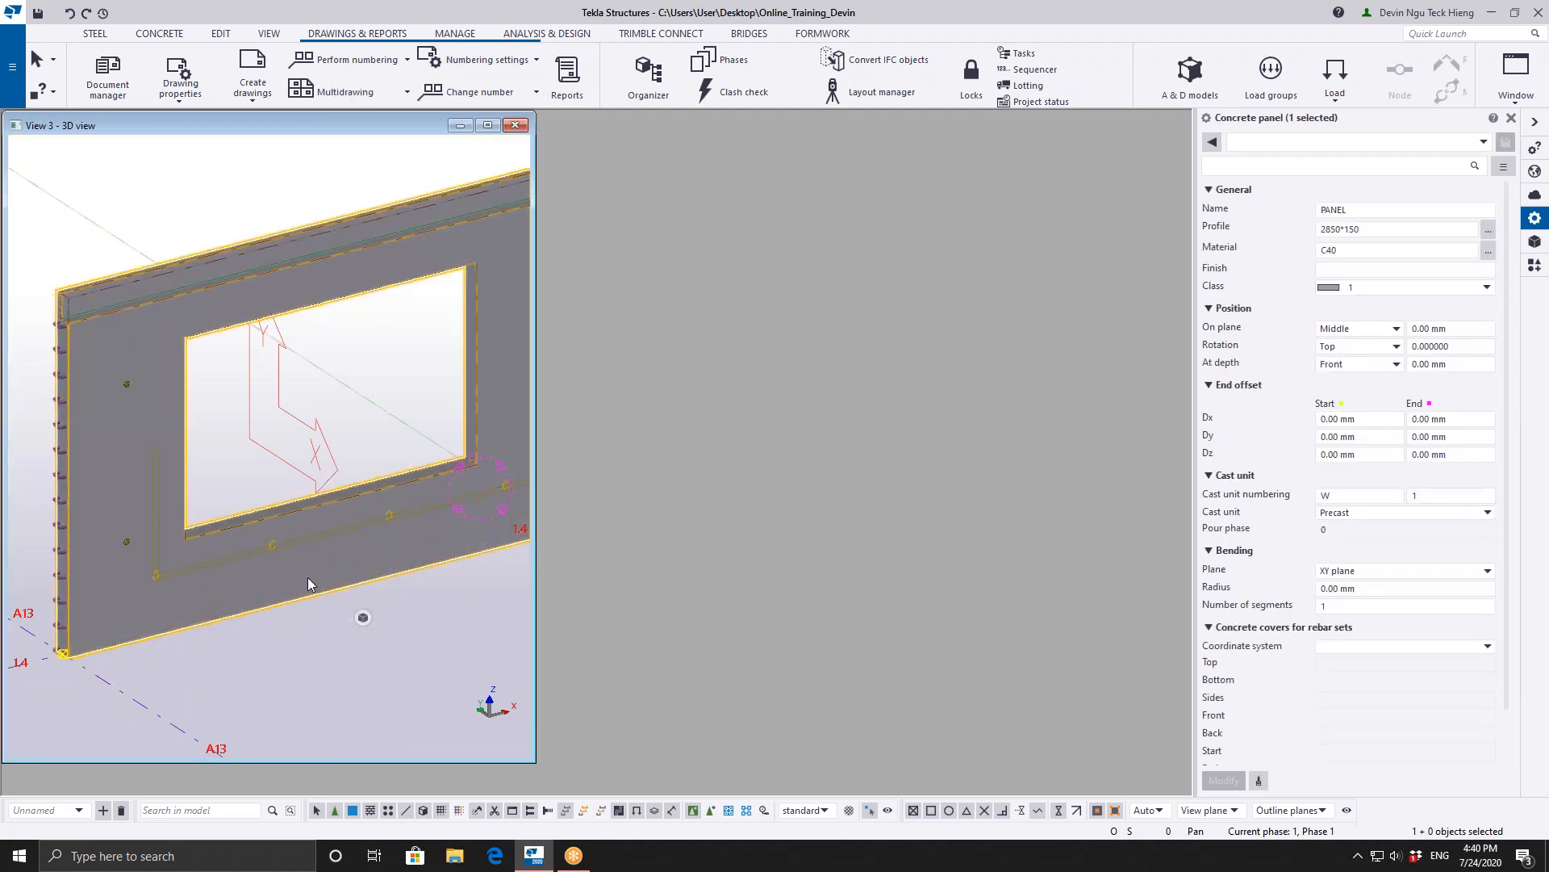
pyautogui.rightClick(309, 579)
pyautogui.moveTo(384, 524)
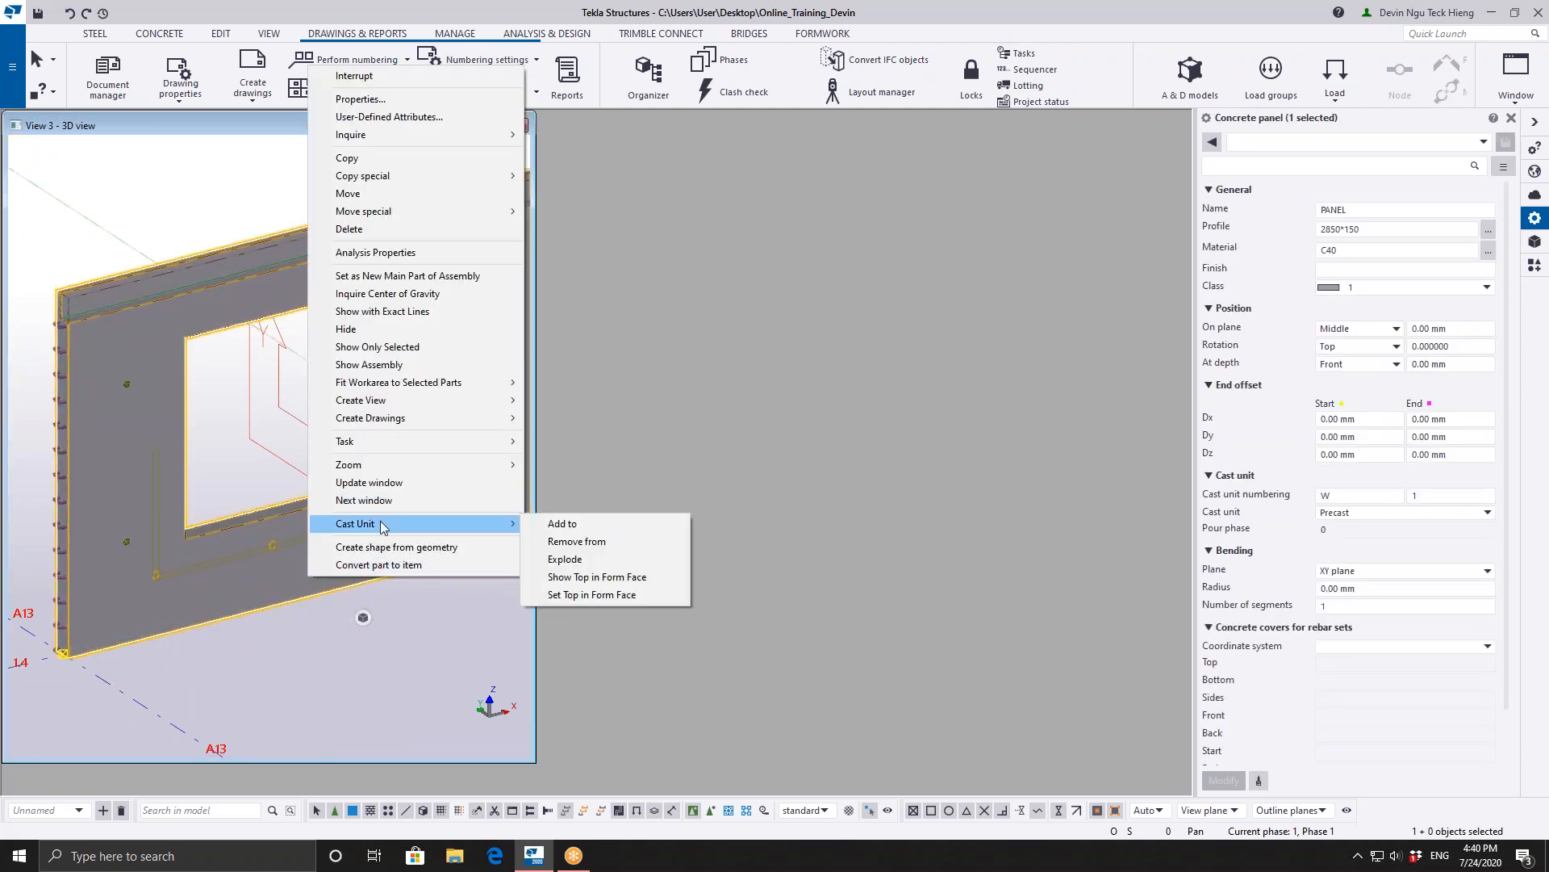
pyautogui.click(589, 595)
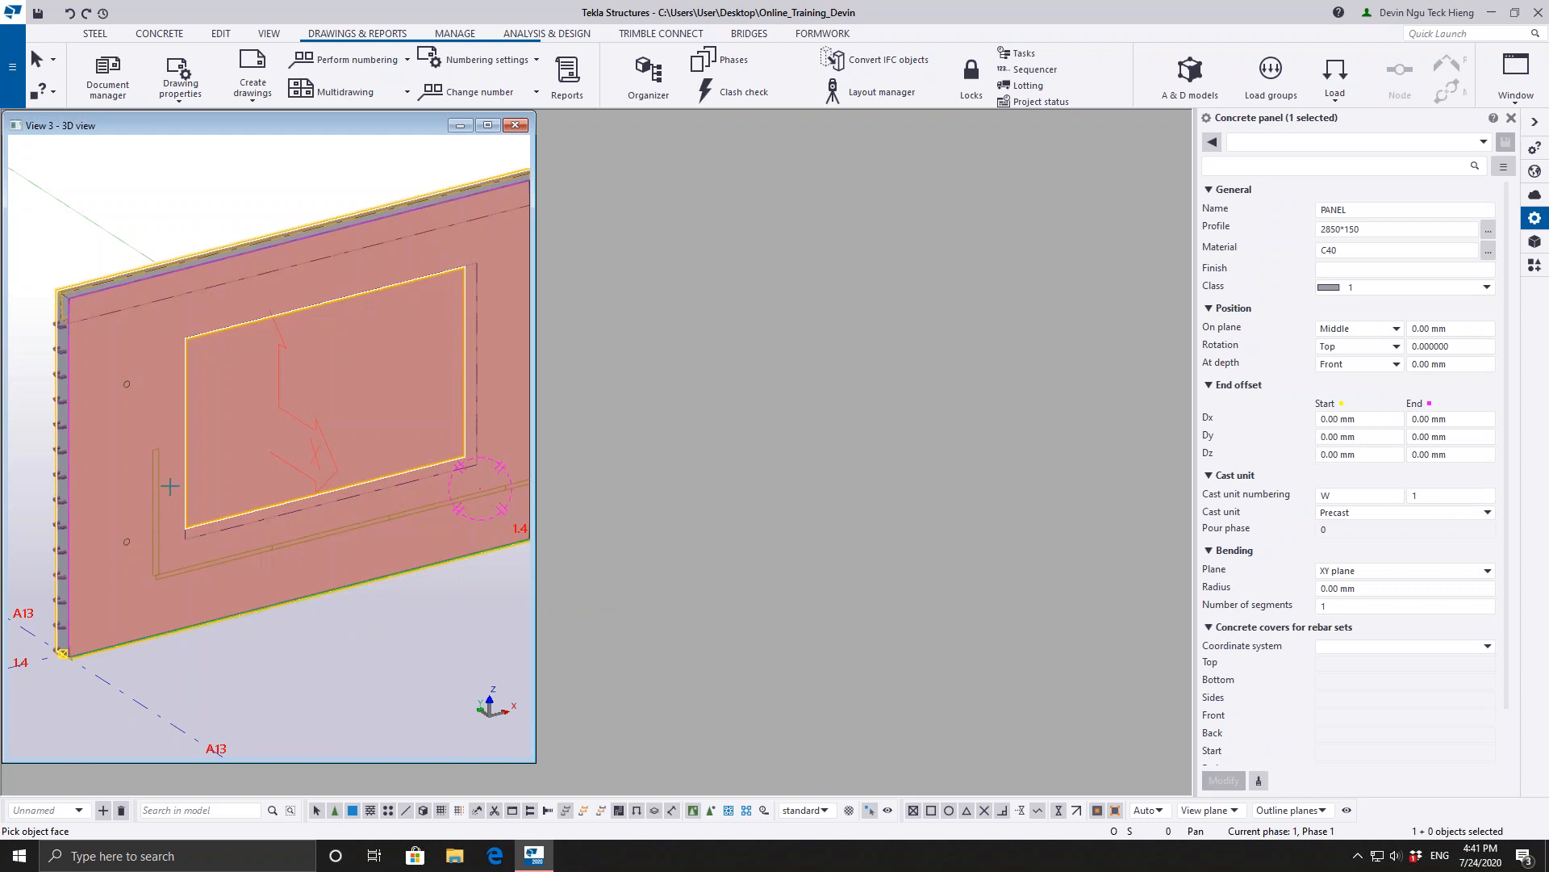
# - Try to pick the panel's front face as the top in form face, and interrupt the command
pyautogui.rightClick(261, 288)
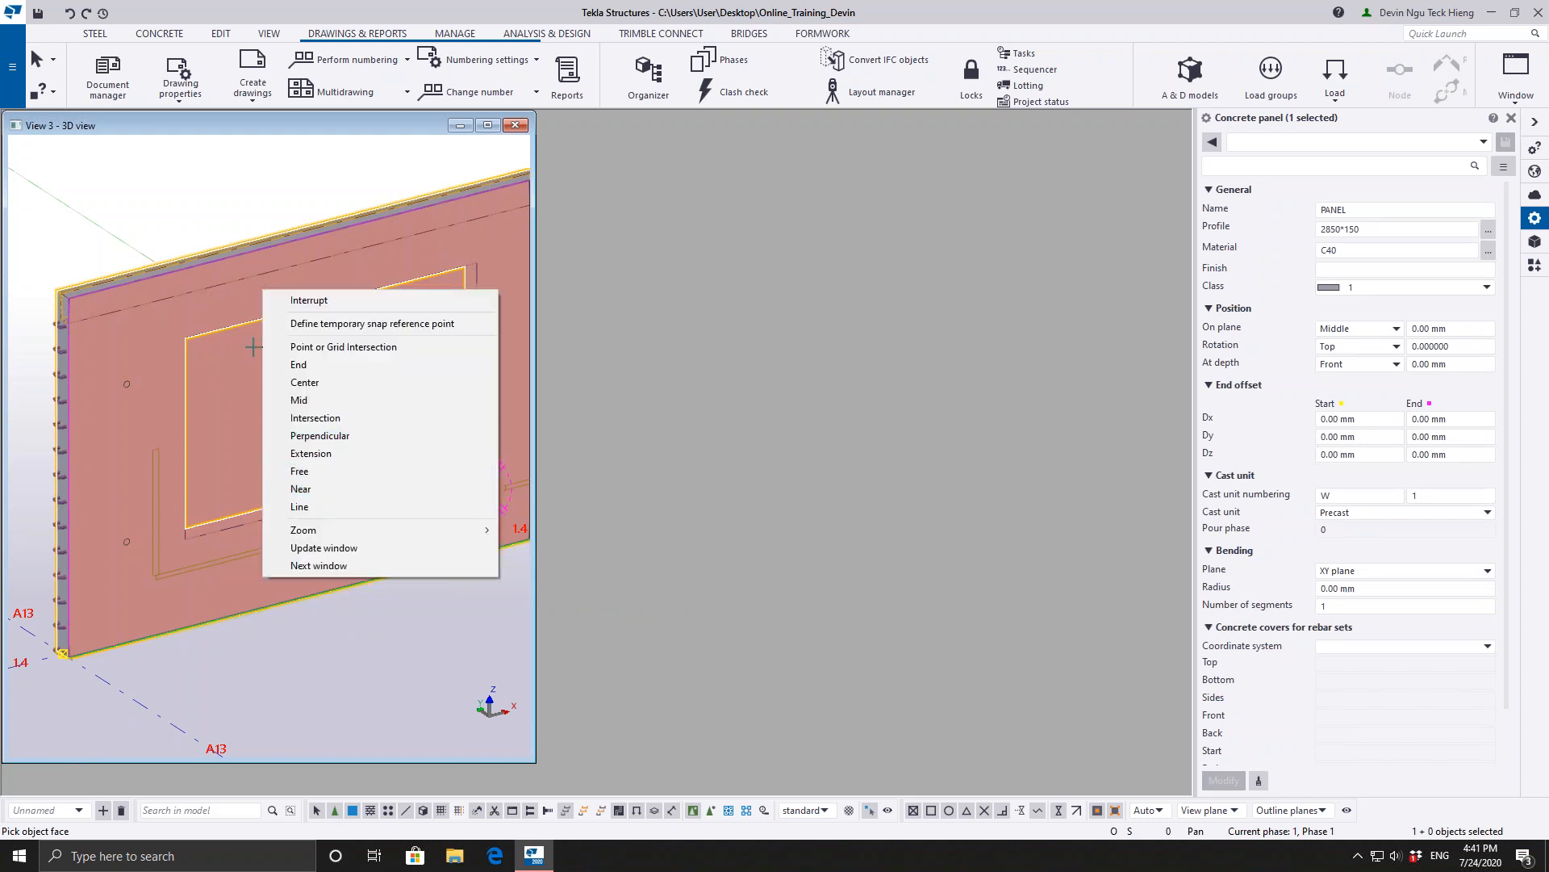
pyautogui.rightClick(213, 309)
pyautogui.rightClick(213, 308)
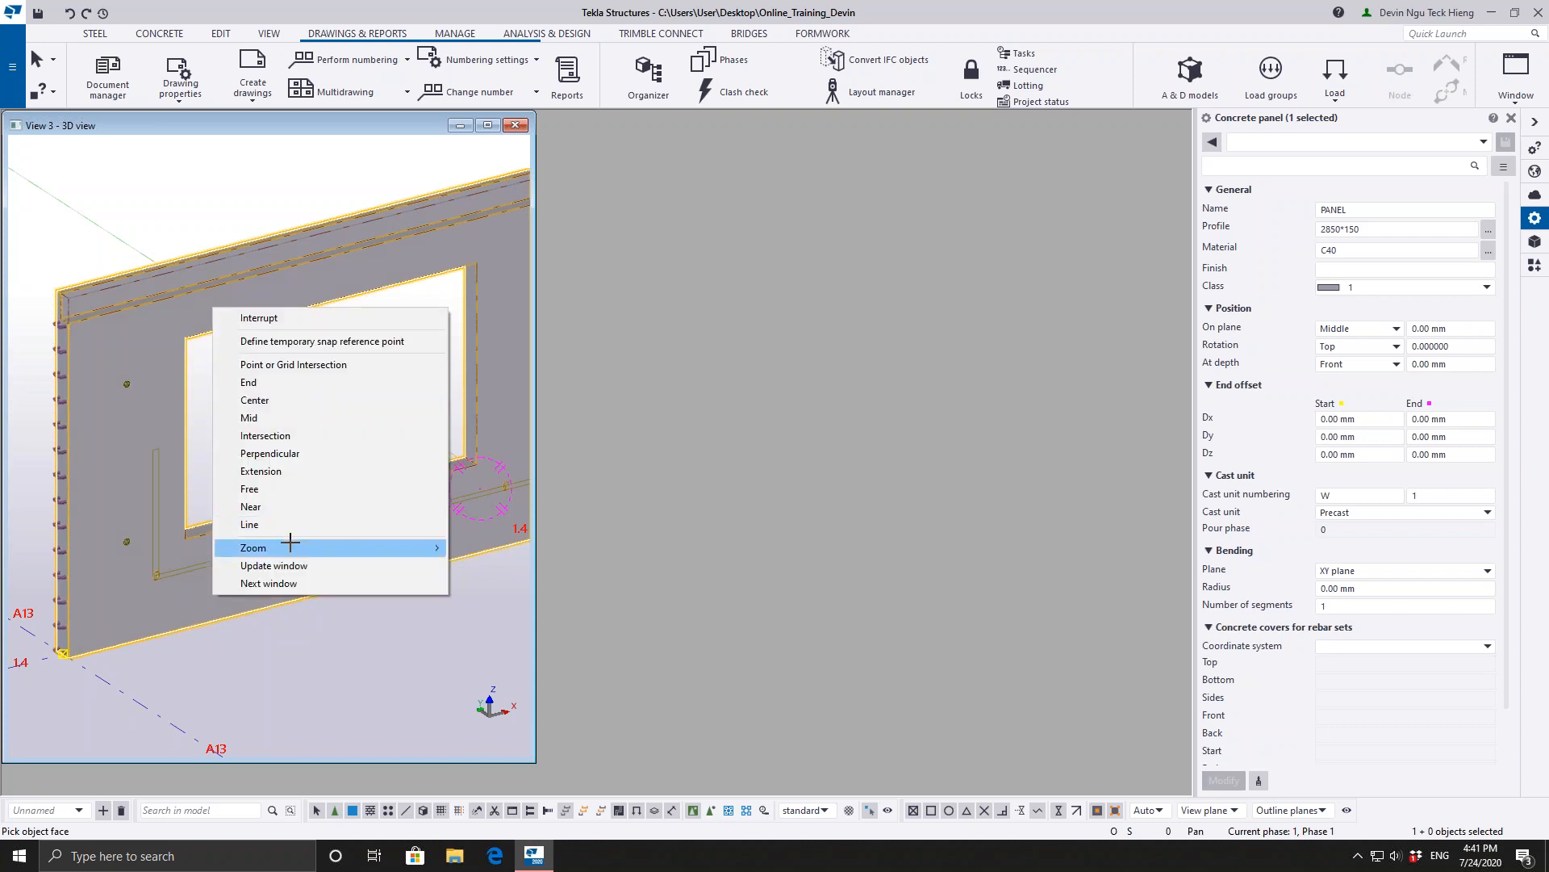
pyautogui.click(162, 637)
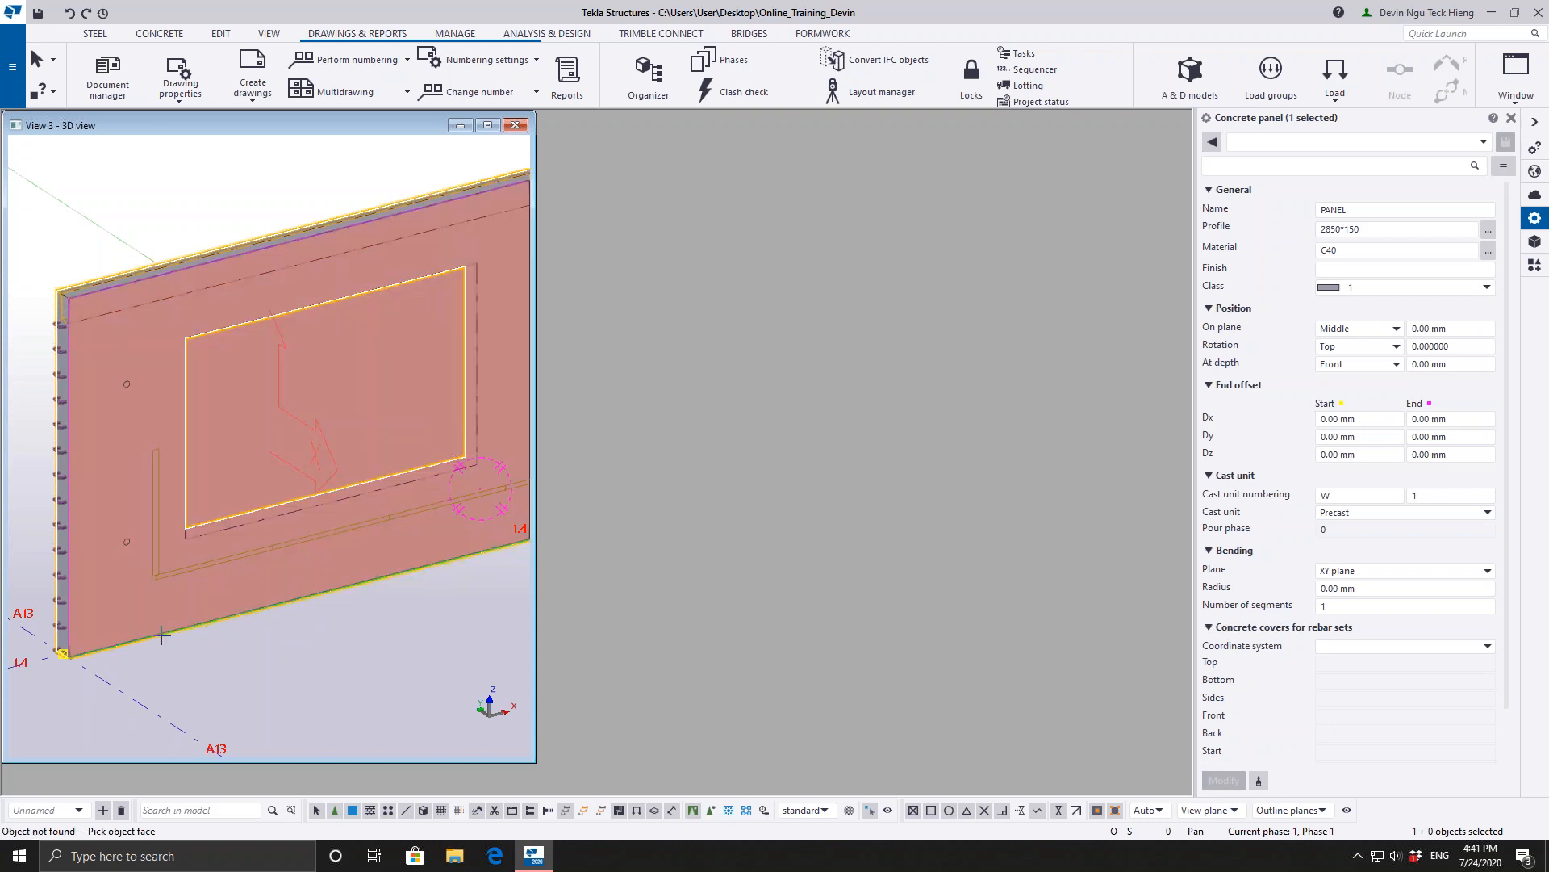
pyautogui.rightClick(161, 636)
pyautogui.rightClick(83, 332)
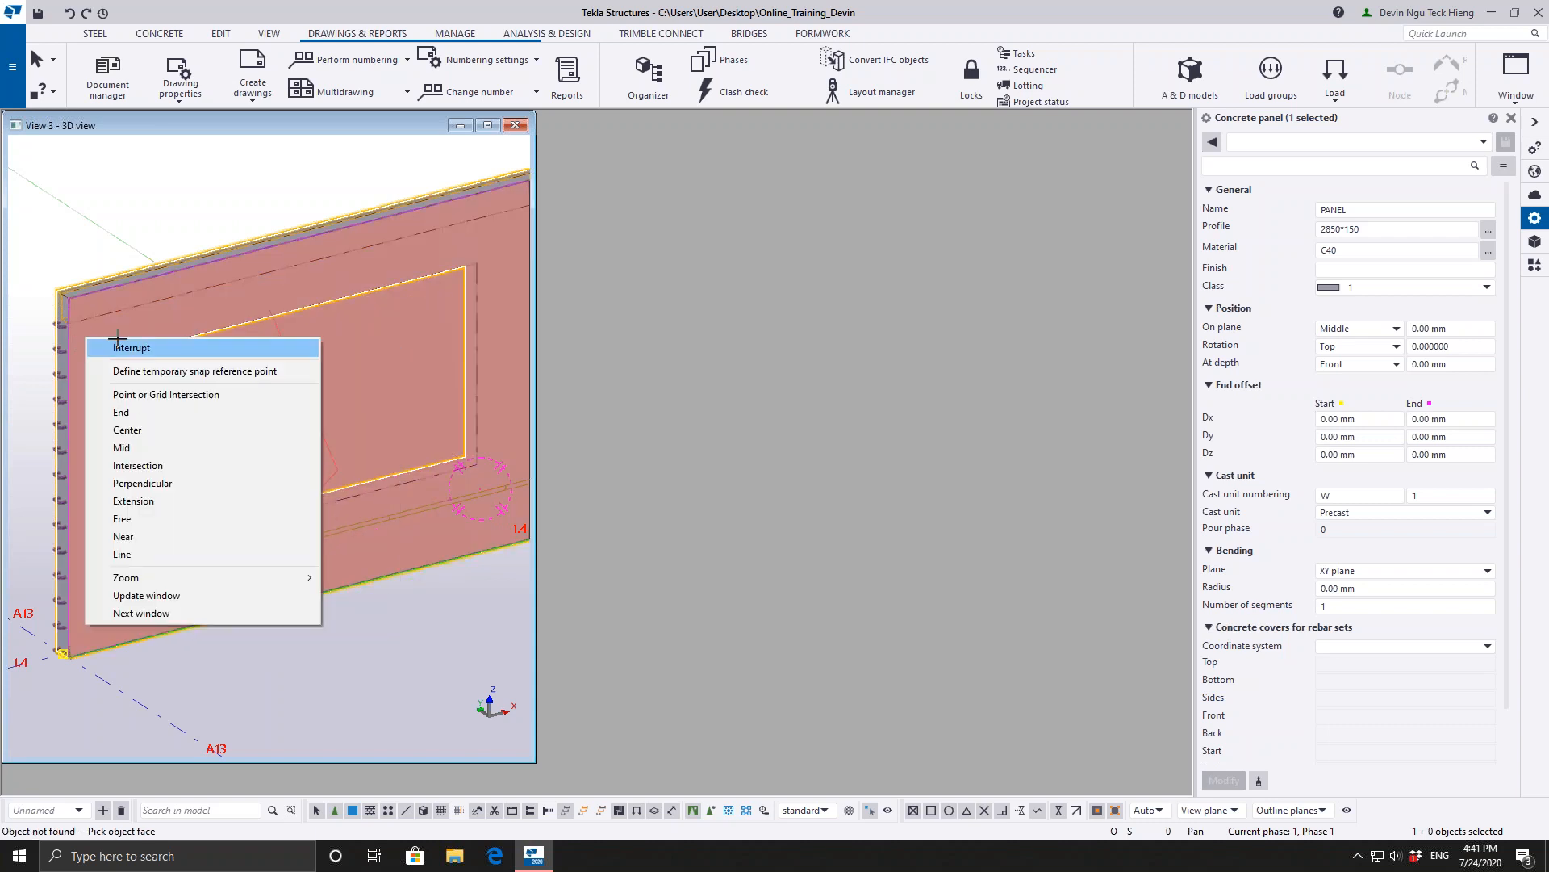
pyautogui.click(118, 343)
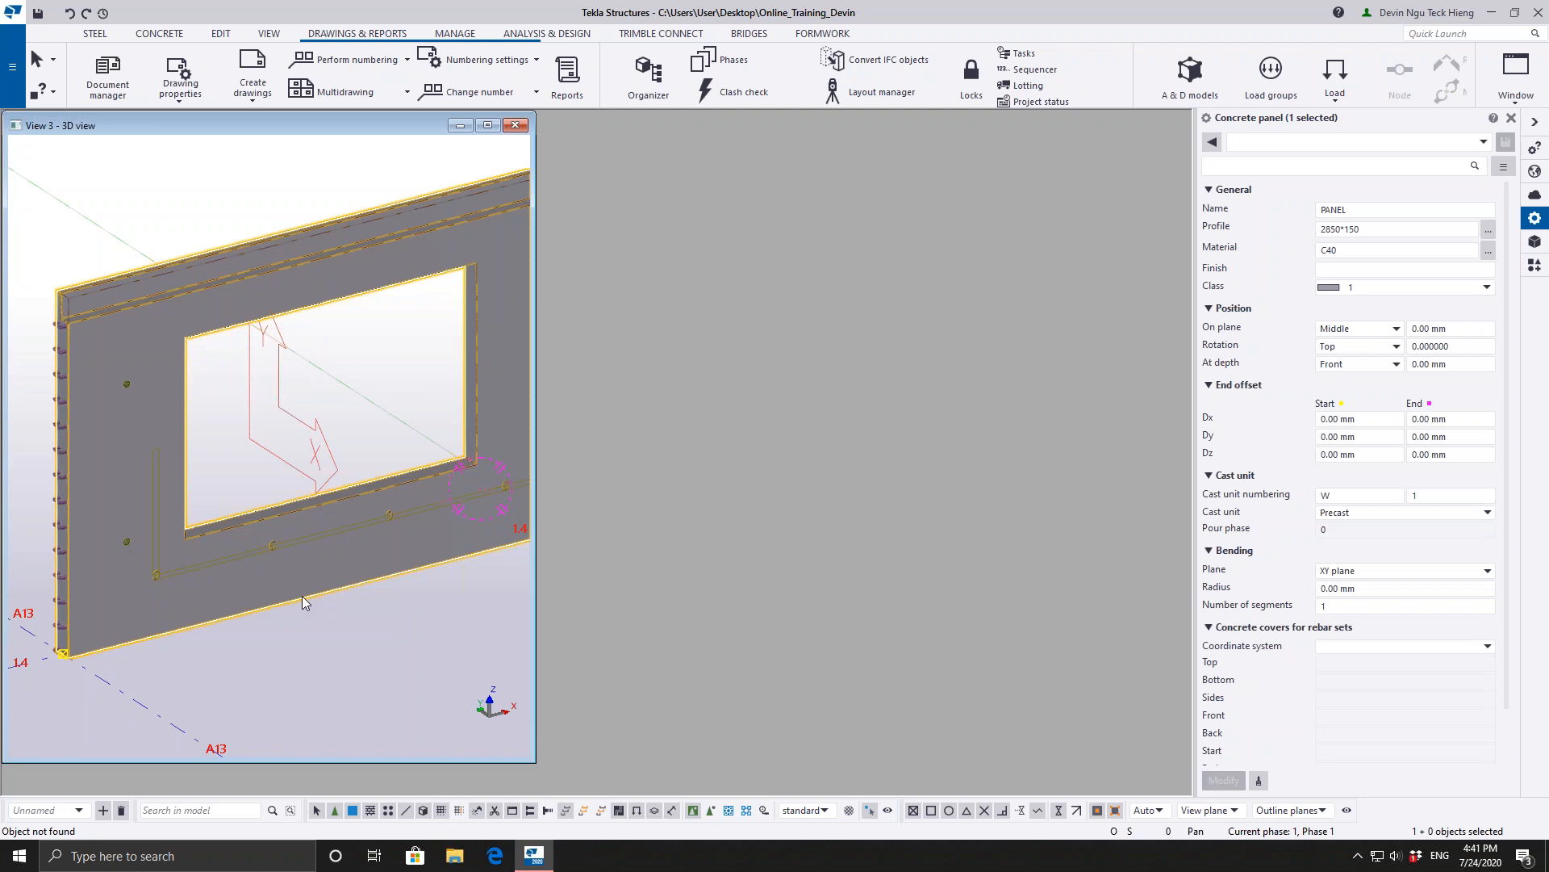
# - Show the current top in form face of the wall panel's cast unit in the 3D view
pyautogui.rightClick(302, 597)
pyautogui.moveTo(373, 543)
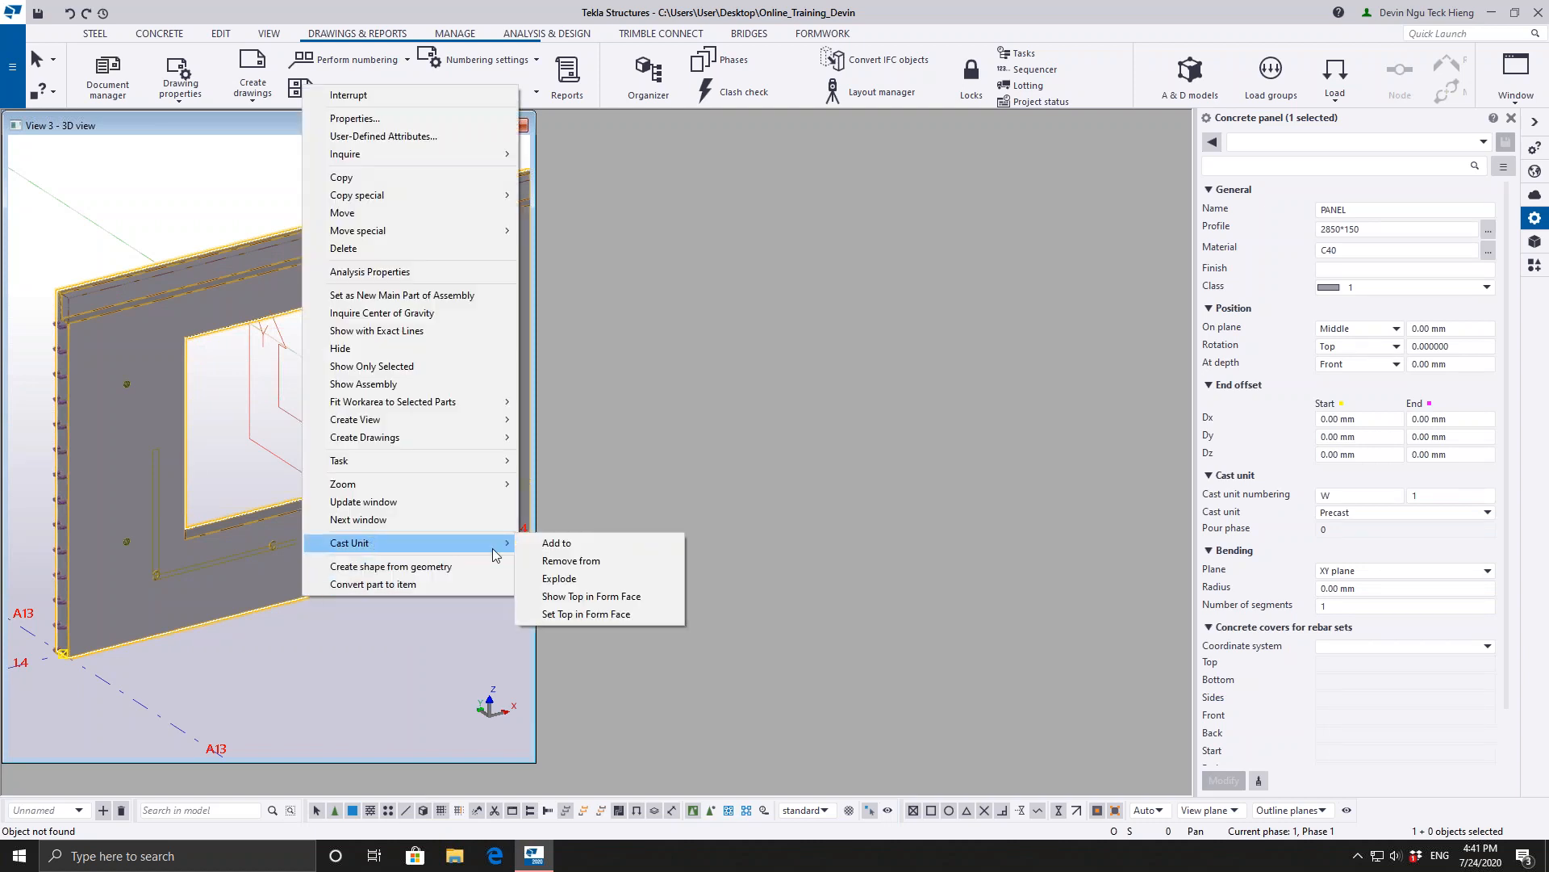
pyautogui.click(600, 596)
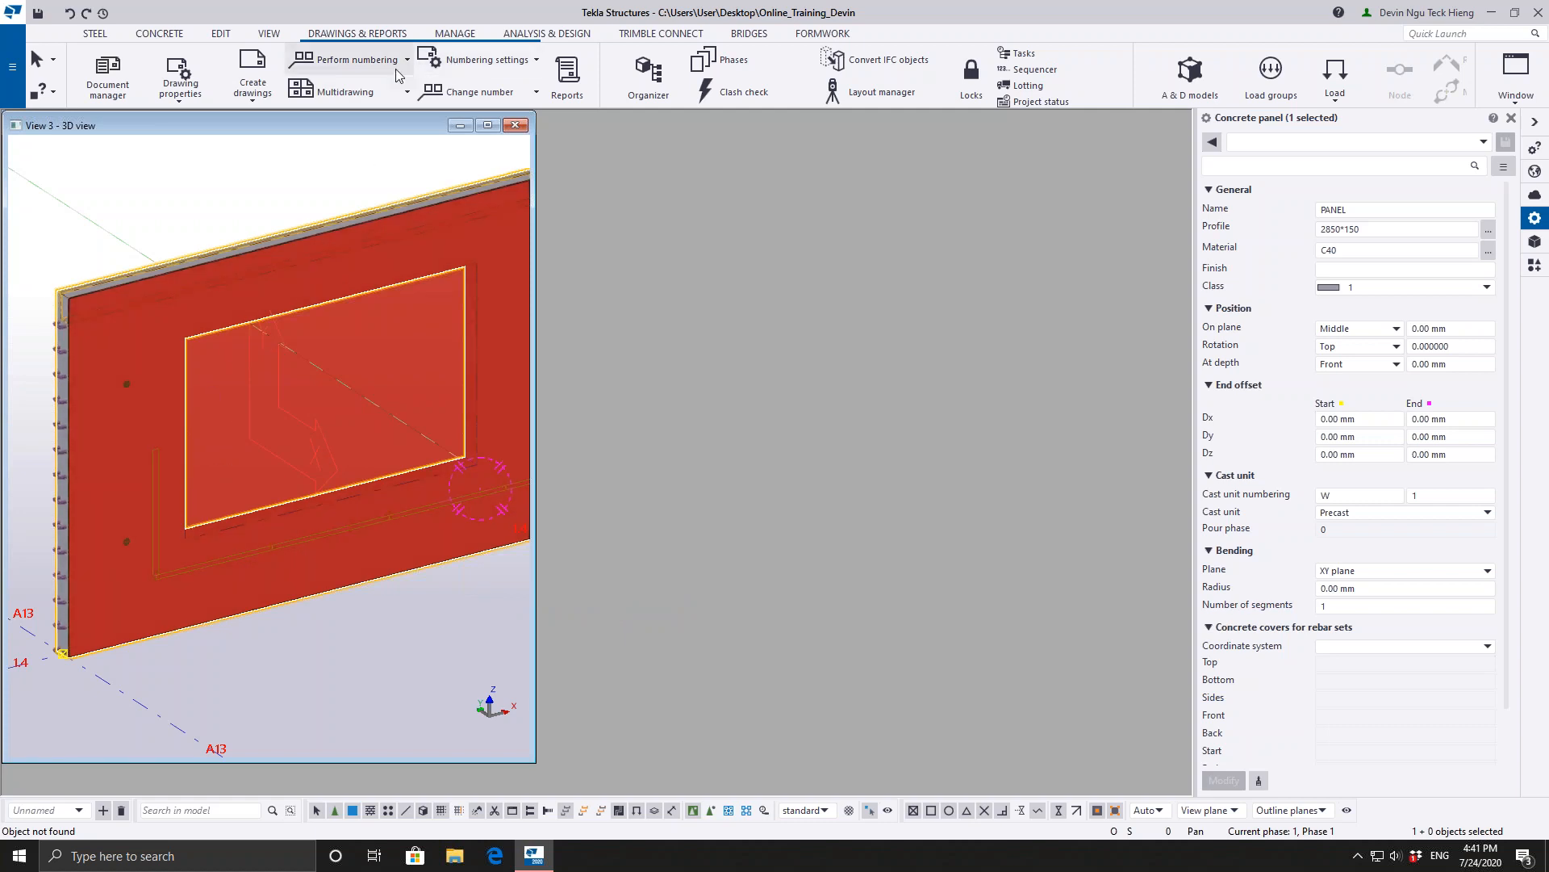
# - Open the document manager and create a cast unit drawing of the wall panel, performing numbering for it
pyautogui.click(109, 76)
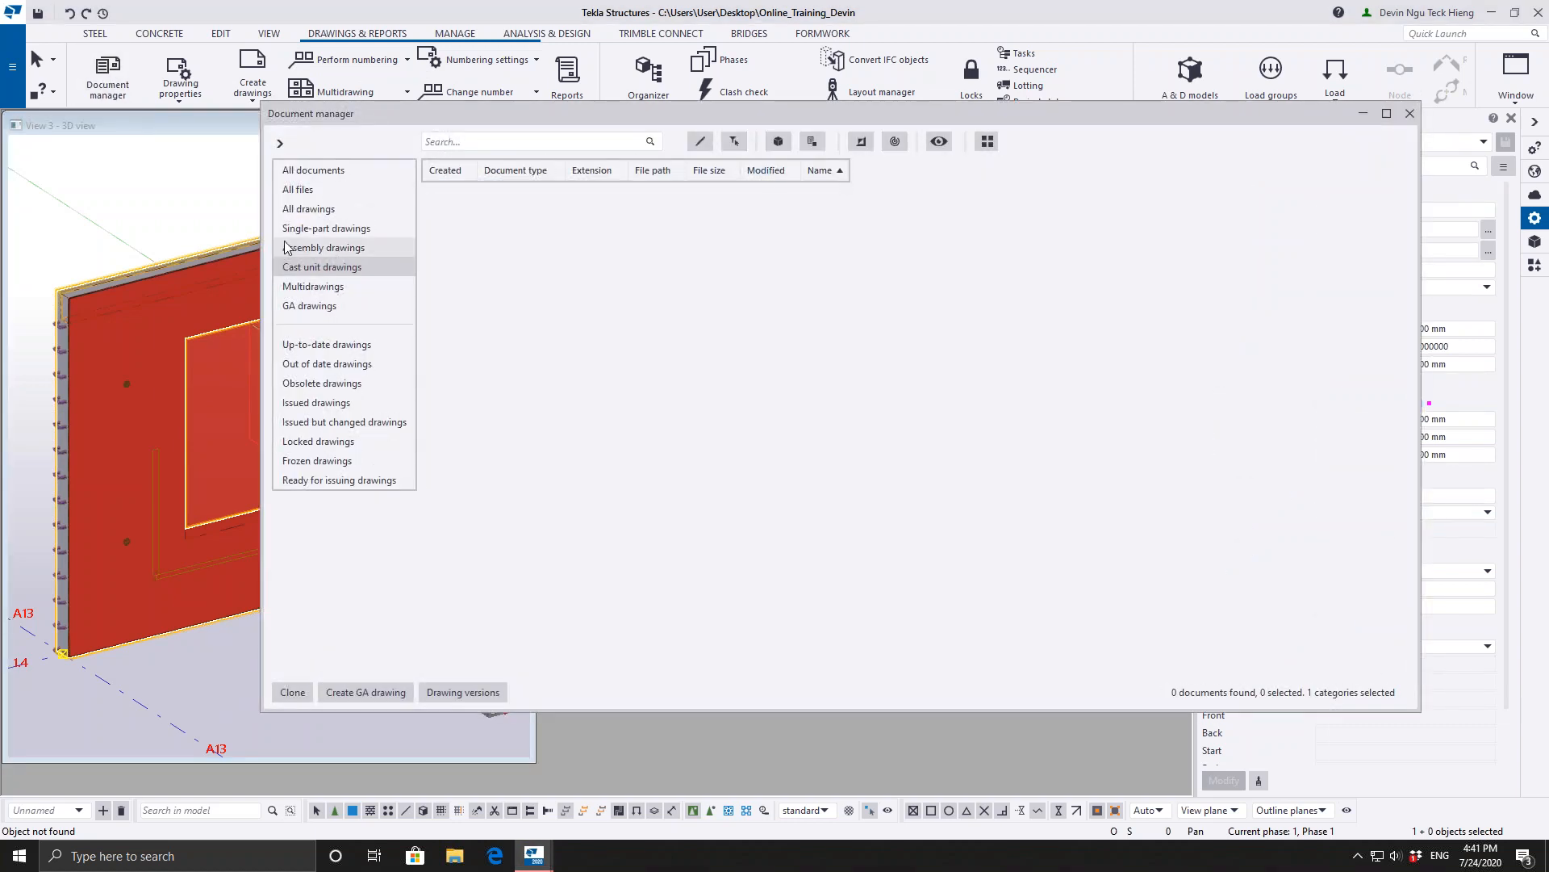
pyautogui.rightClick(154, 637)
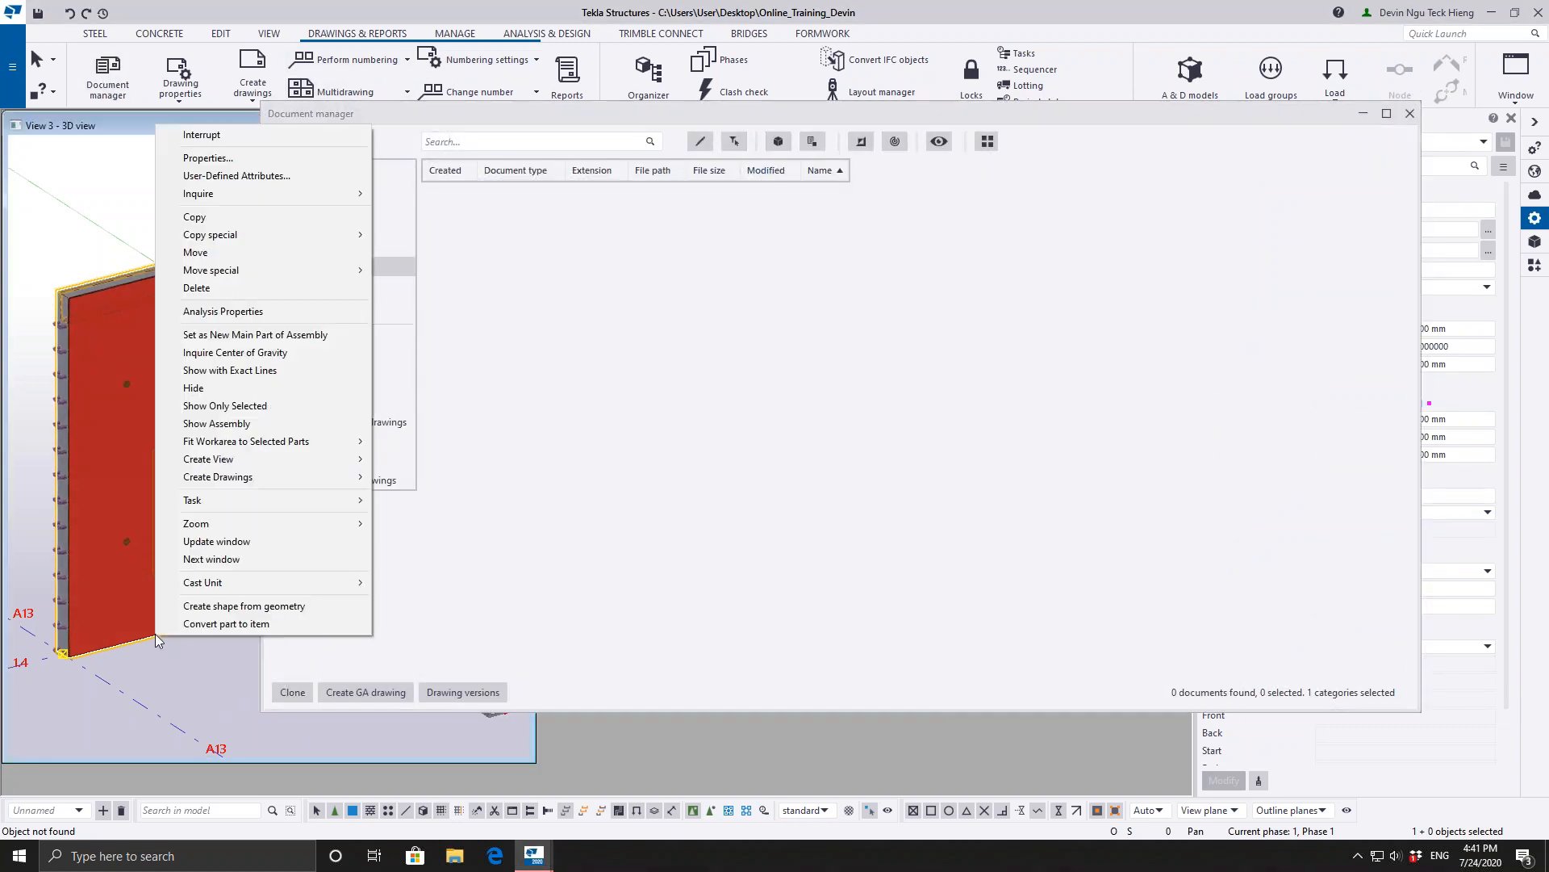
pyautogui.moveTo(258, 478)
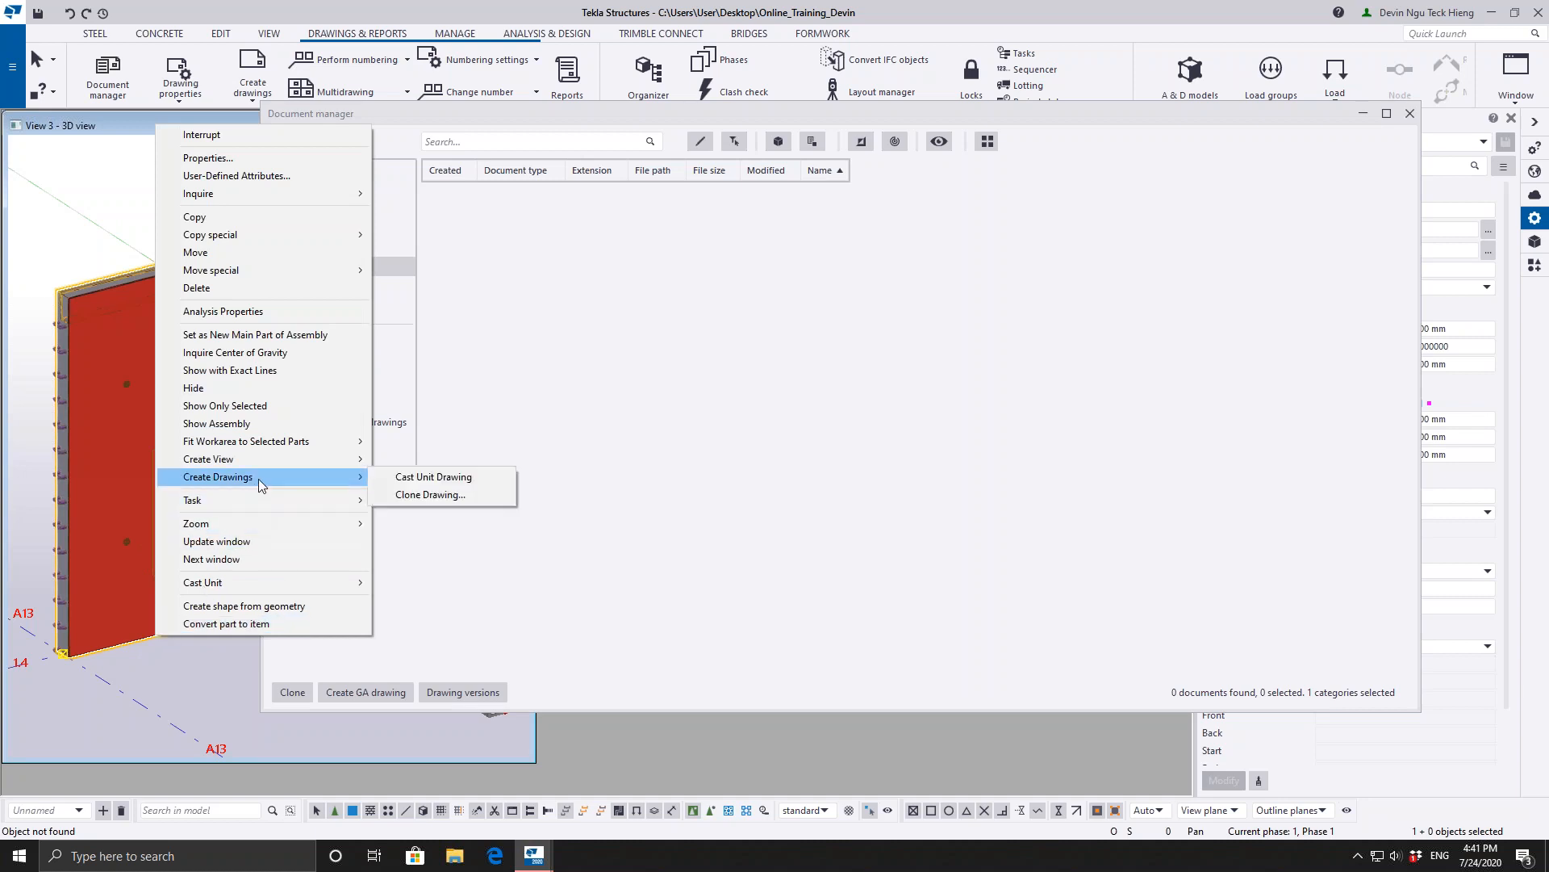
pyautogui.click(467, 483)
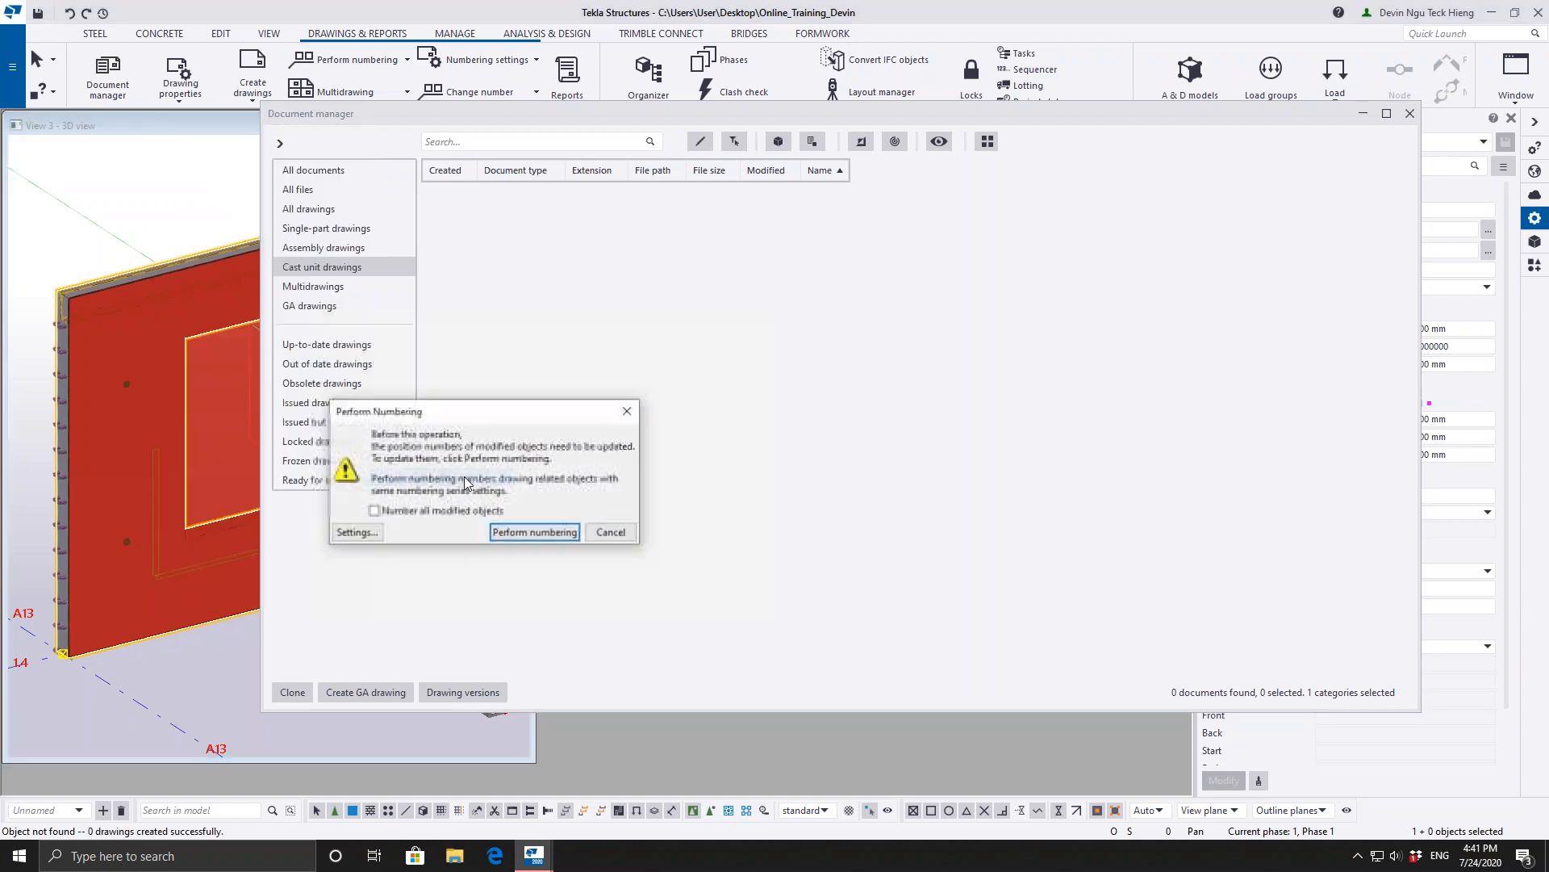
pyautogui.click(537, 533)
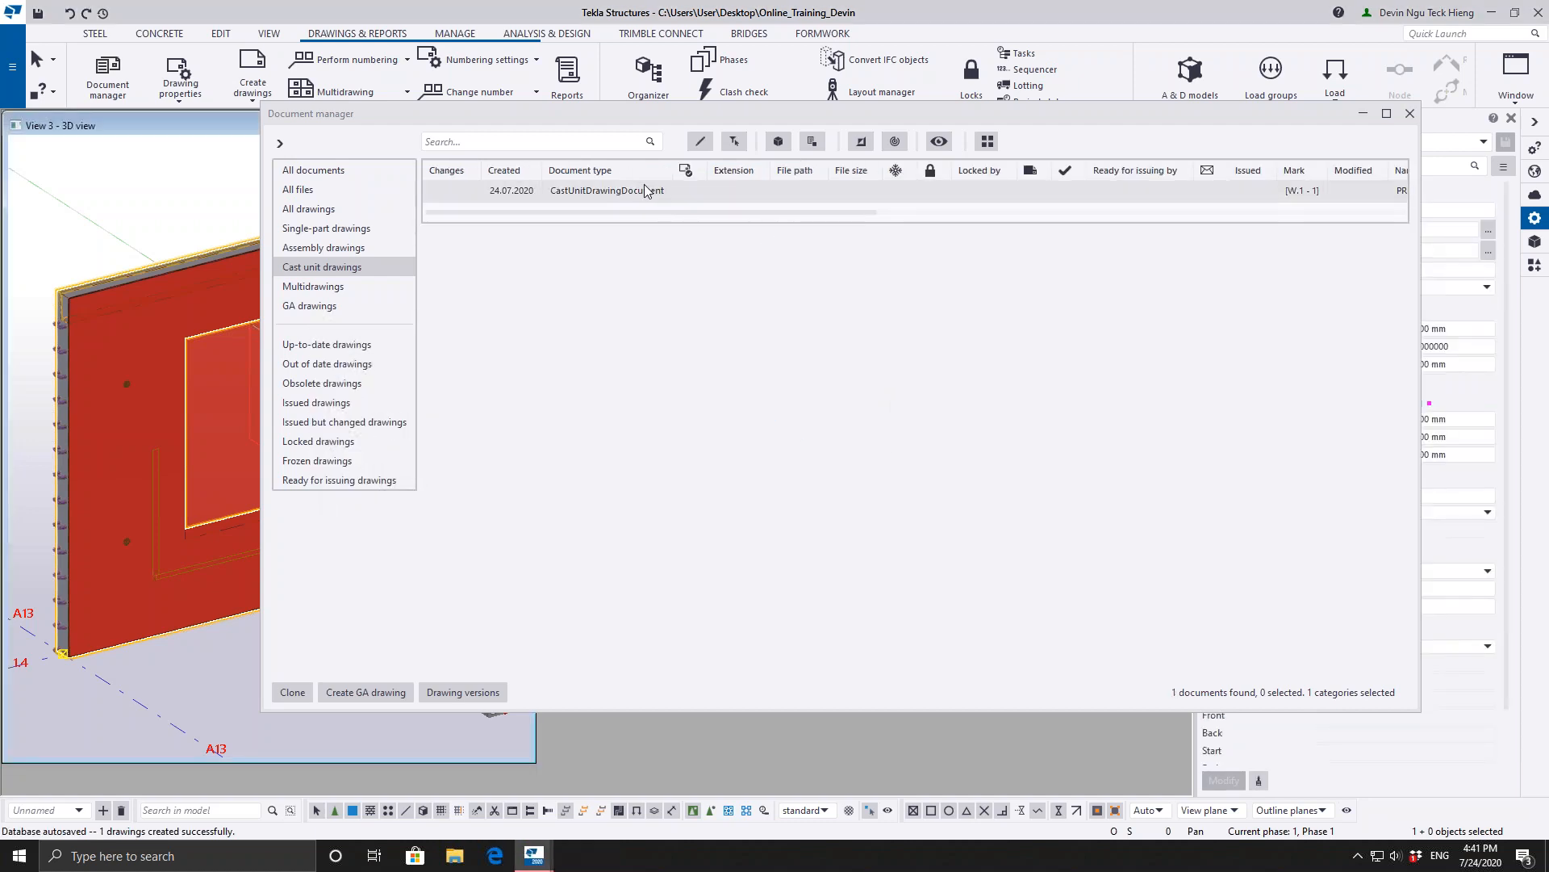
# - Open the panel's new cast unit drawing, with the document manager minimised and the drawing window maximised
pyautogui.doubleClick(645, 190)
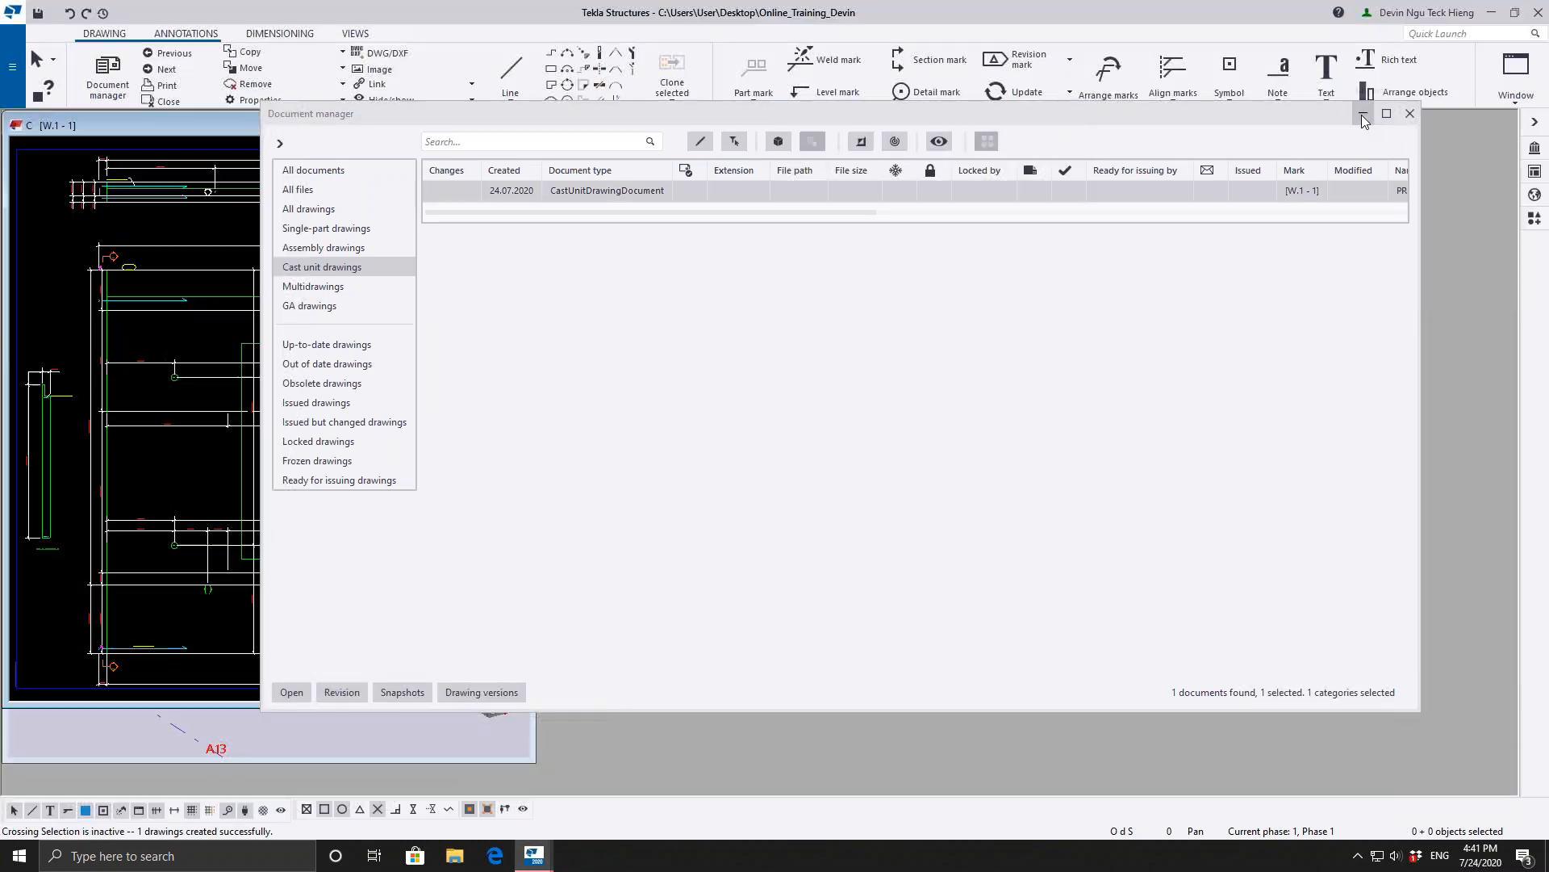
pyautogui.click(1362, 115)
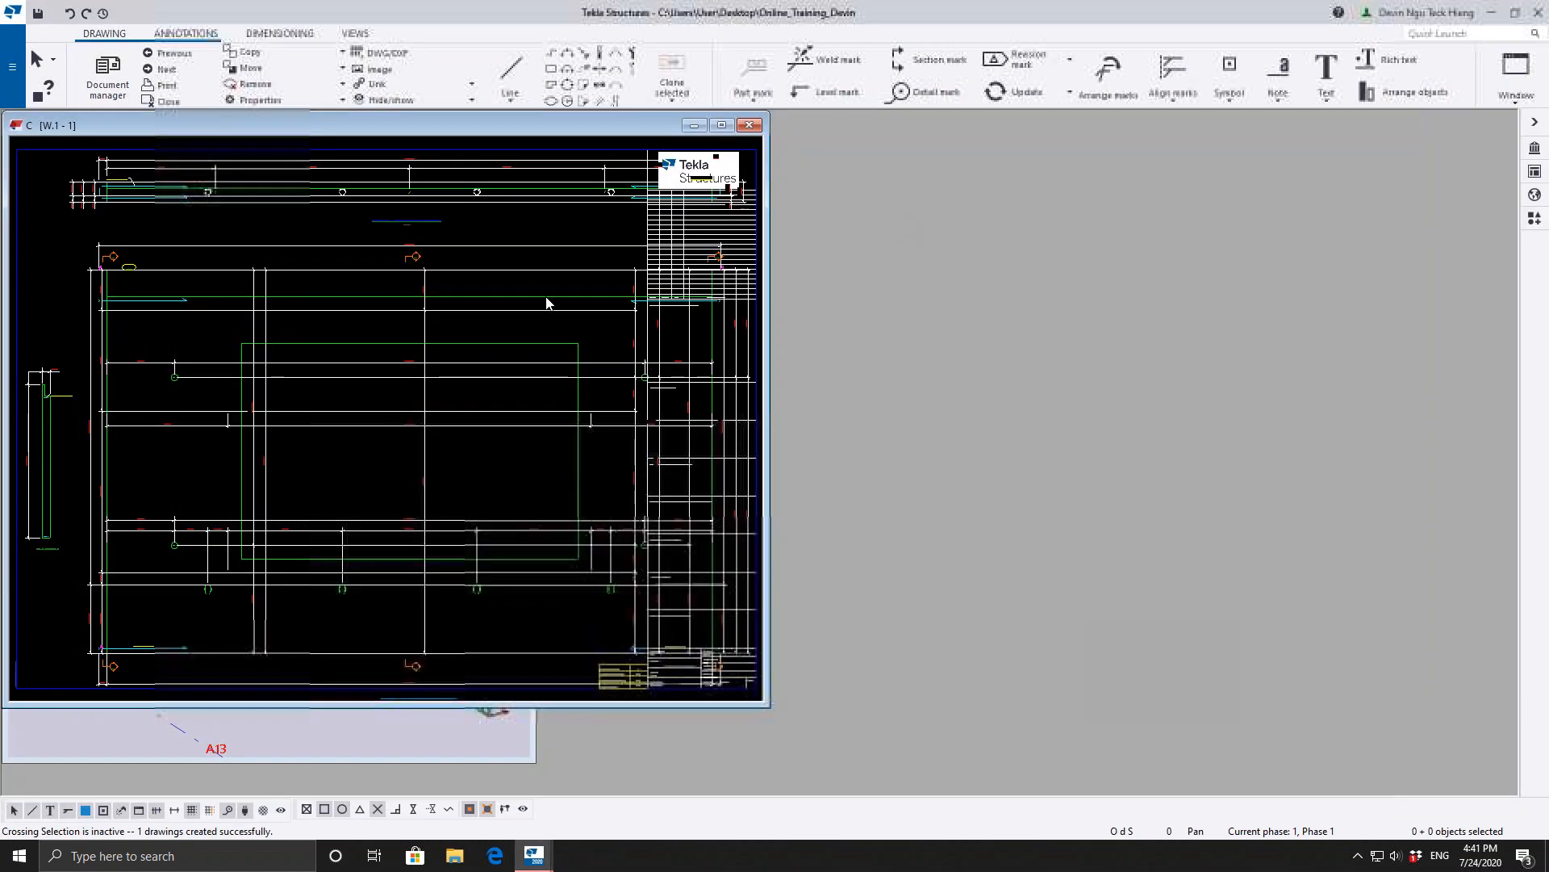
pyautogui.click(722, 125)
# - Open the cast unit drawing properties beside the drawing and choose the DEV_PW_WALL_MOULD settings
pyautogui.doubleClick(275, 309)
pyautogui.moveTo(297, 121)
pyautogui.mouseDown()
pyautogui.moveTo(957, 163)
pyautogui.moveTo(1340, 260)
pyautogui.moveTo(1171, 212)
pyautogui.moveTo(1097, 144)
pyautogui.mouseUp()
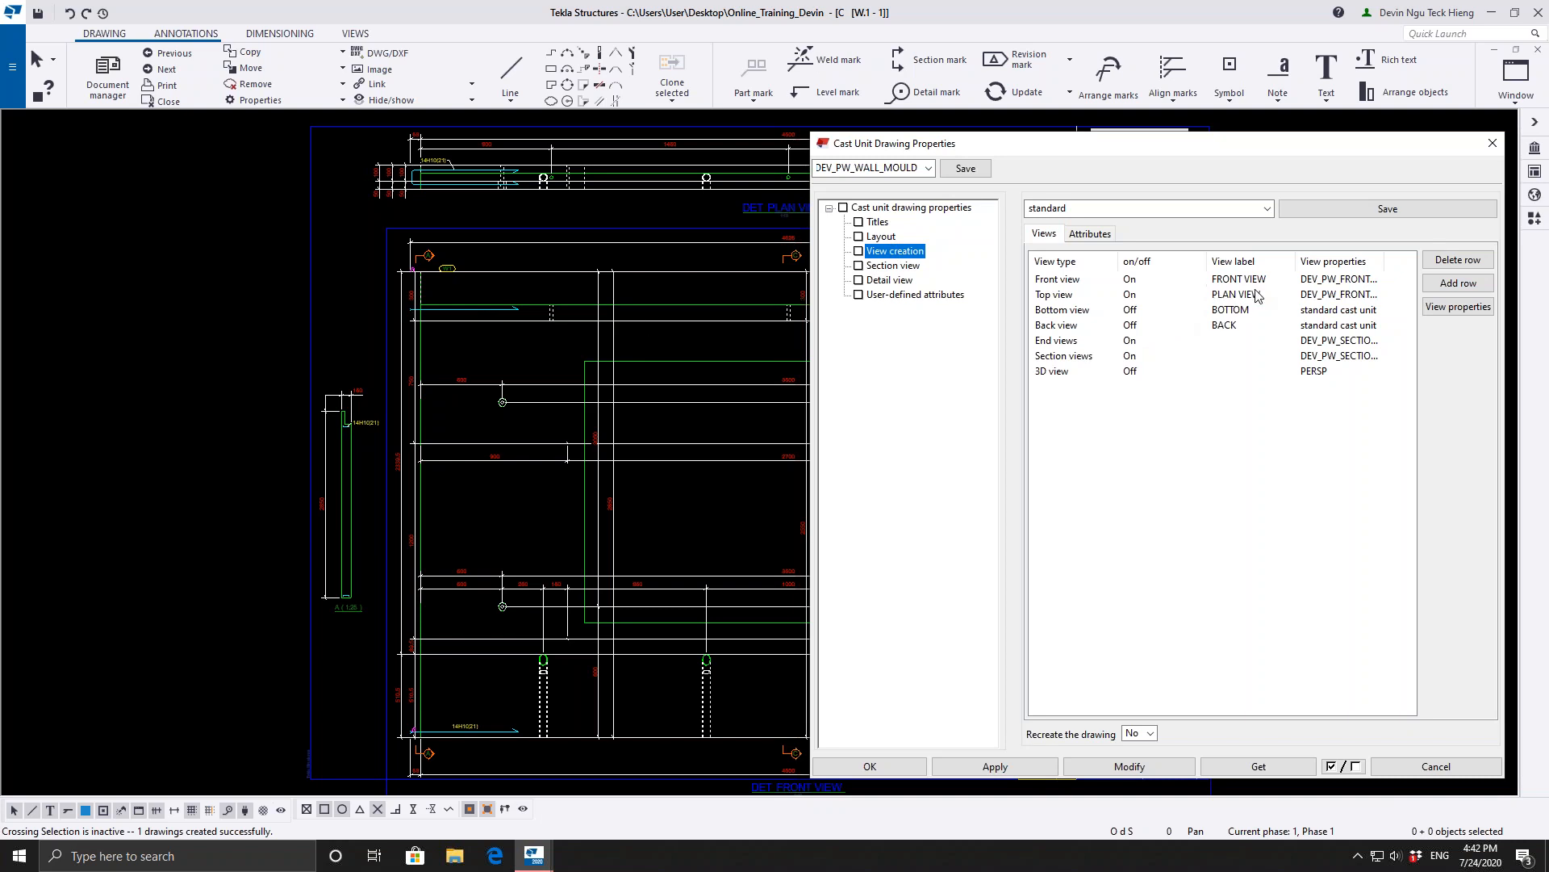
pyautogui.click(928, 168)
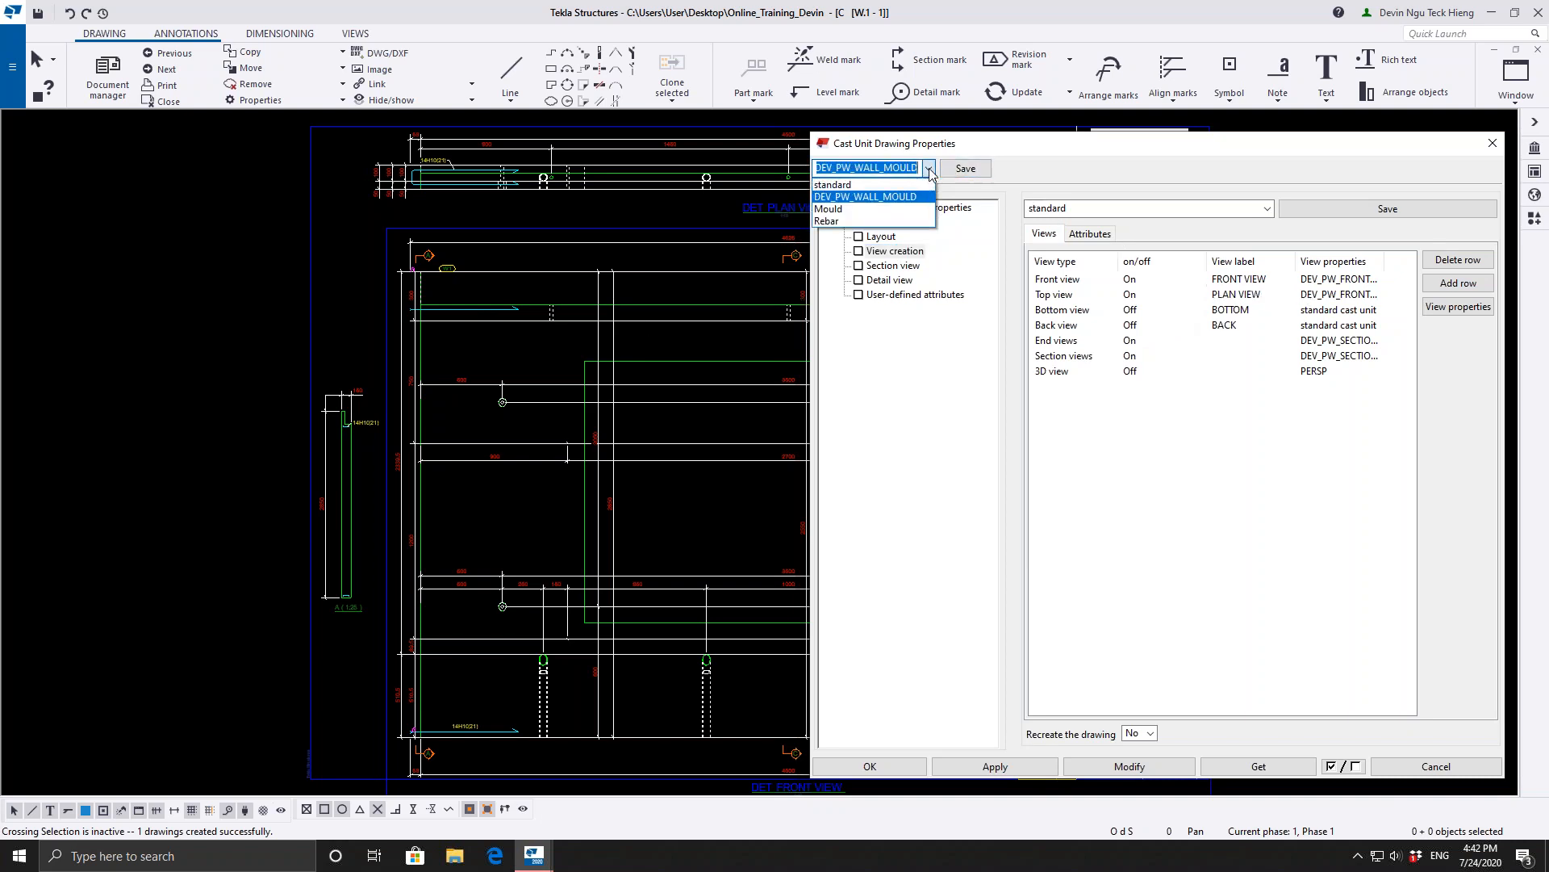
pyautogui.click(865, 196)
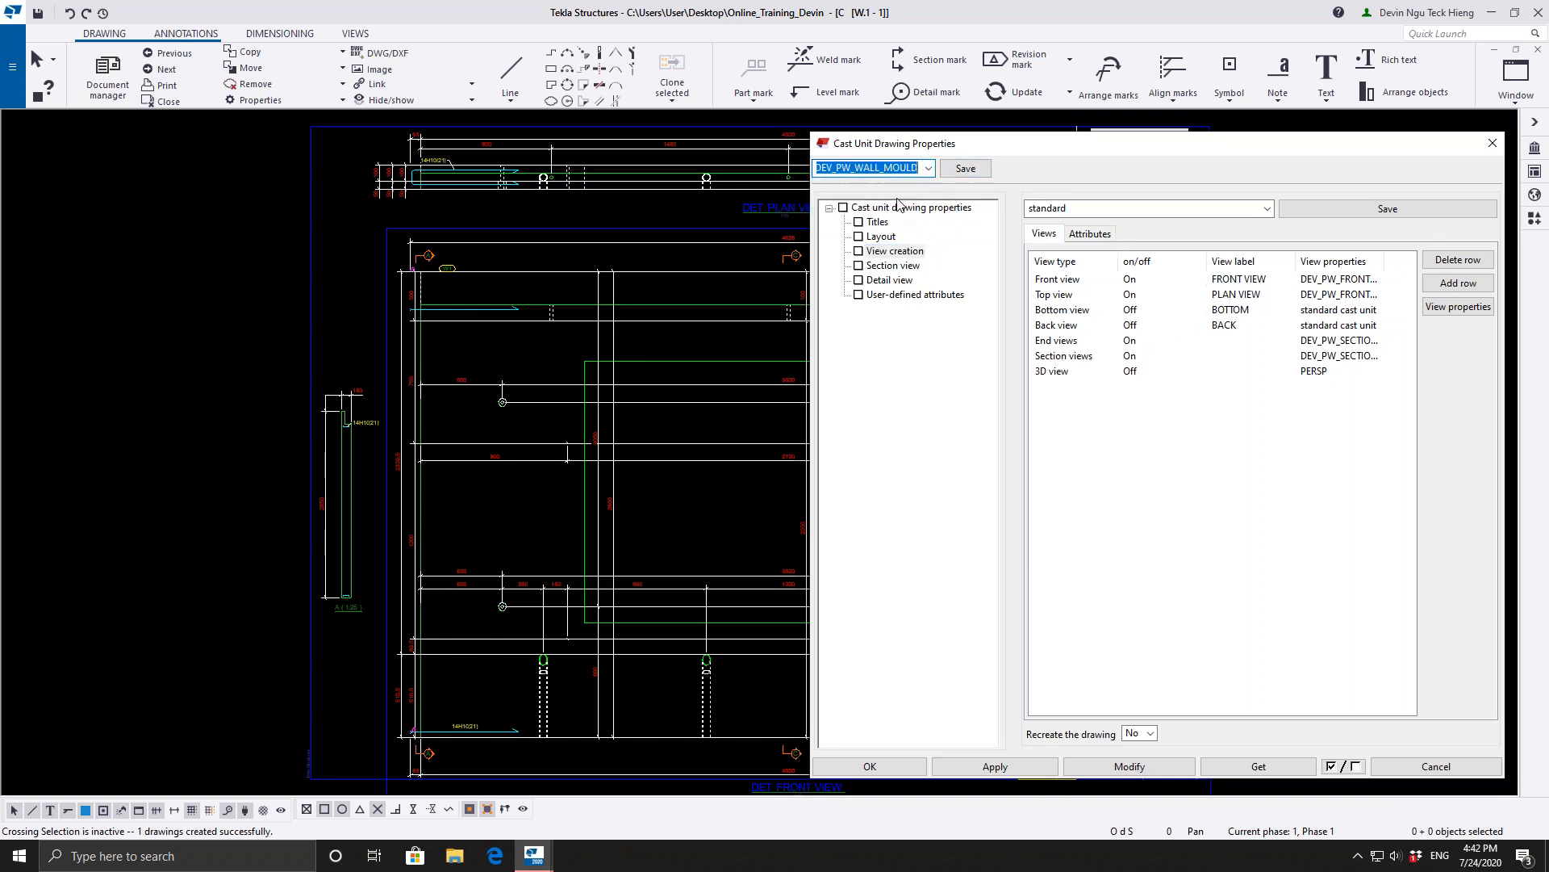
# - Open the front view's properties and set the view scale to 1/25
pyautogui.click(386, 695)
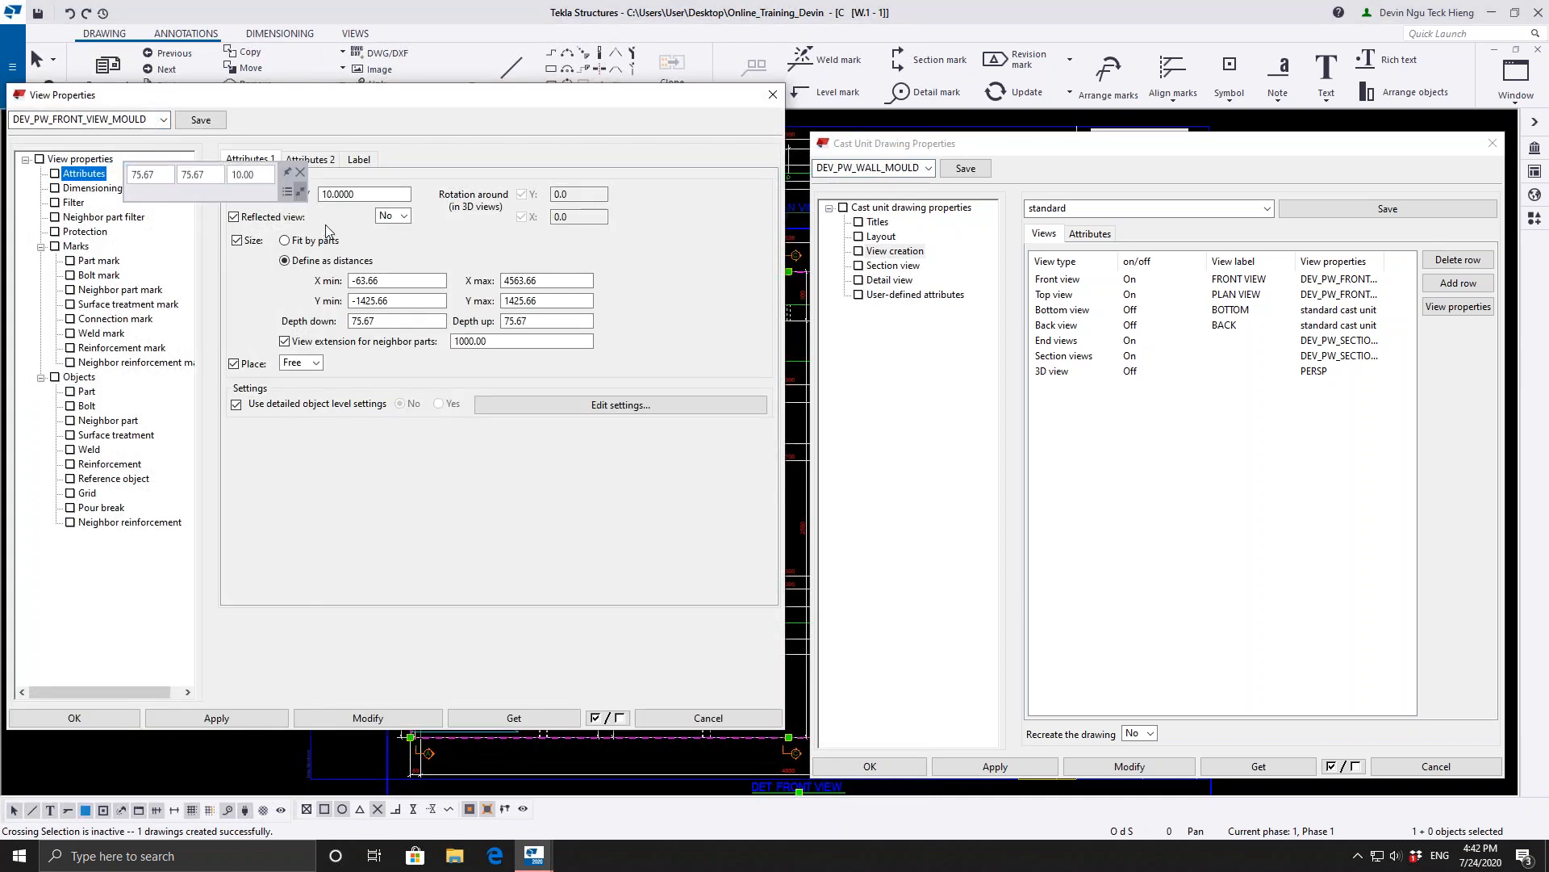
pyautogui.moveTo(374, 194); pyautogui.dragTo(320, 204)
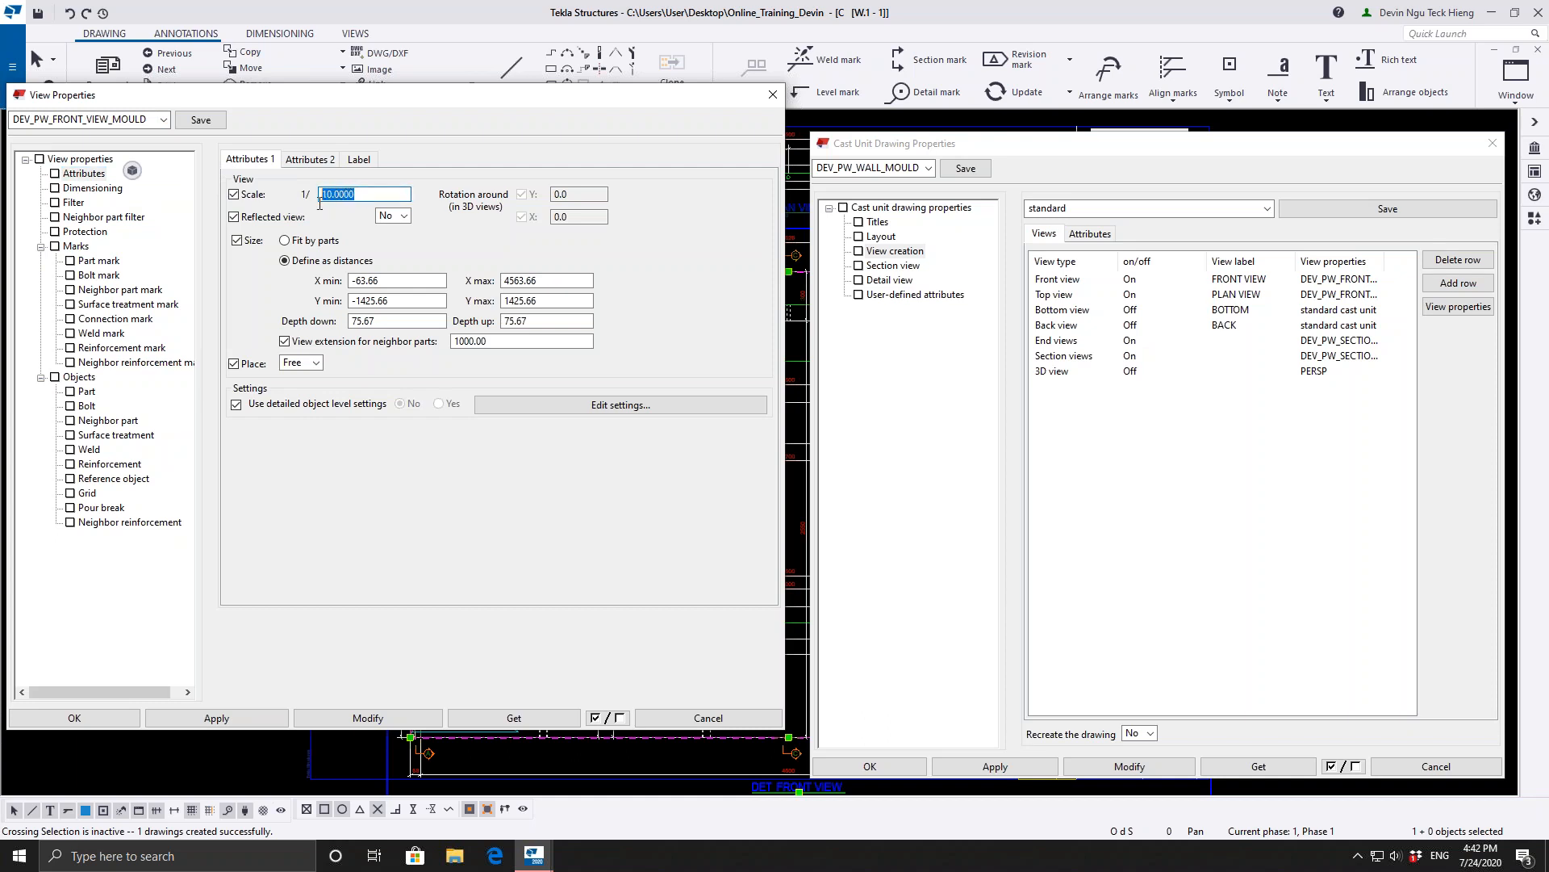
pyautogui.write('25')
# - Check the front view's dimensioning rules and presets, and choose DEV_PW_FRONT_VIEW_MOULD as the view settings
pyautogui.click(111, 194)
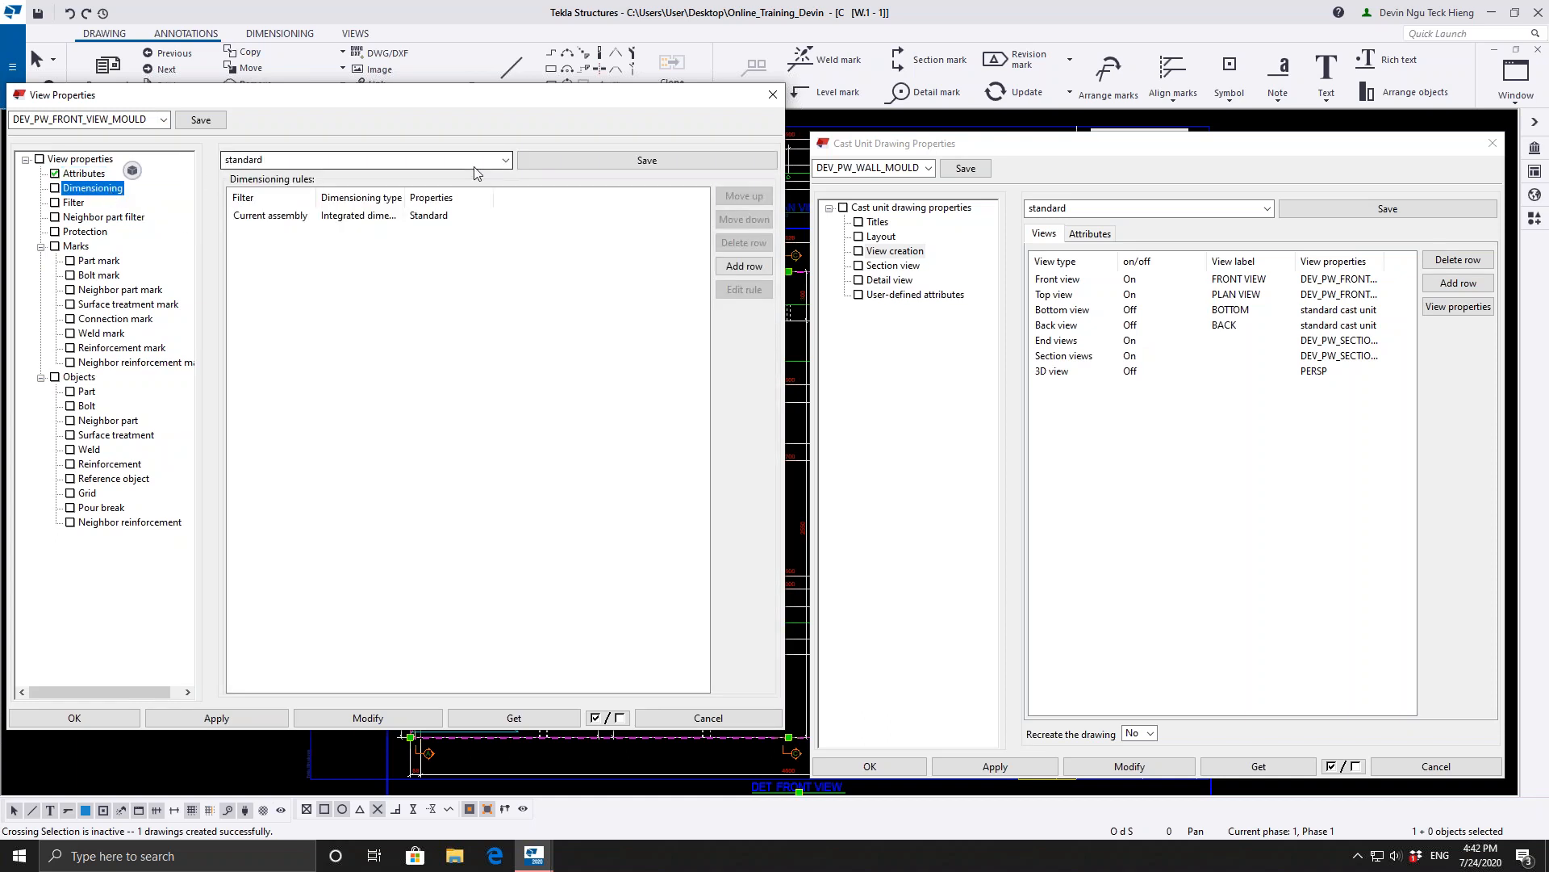
pyautogui.click(506, 159)
pyautogui.click(506, 161)
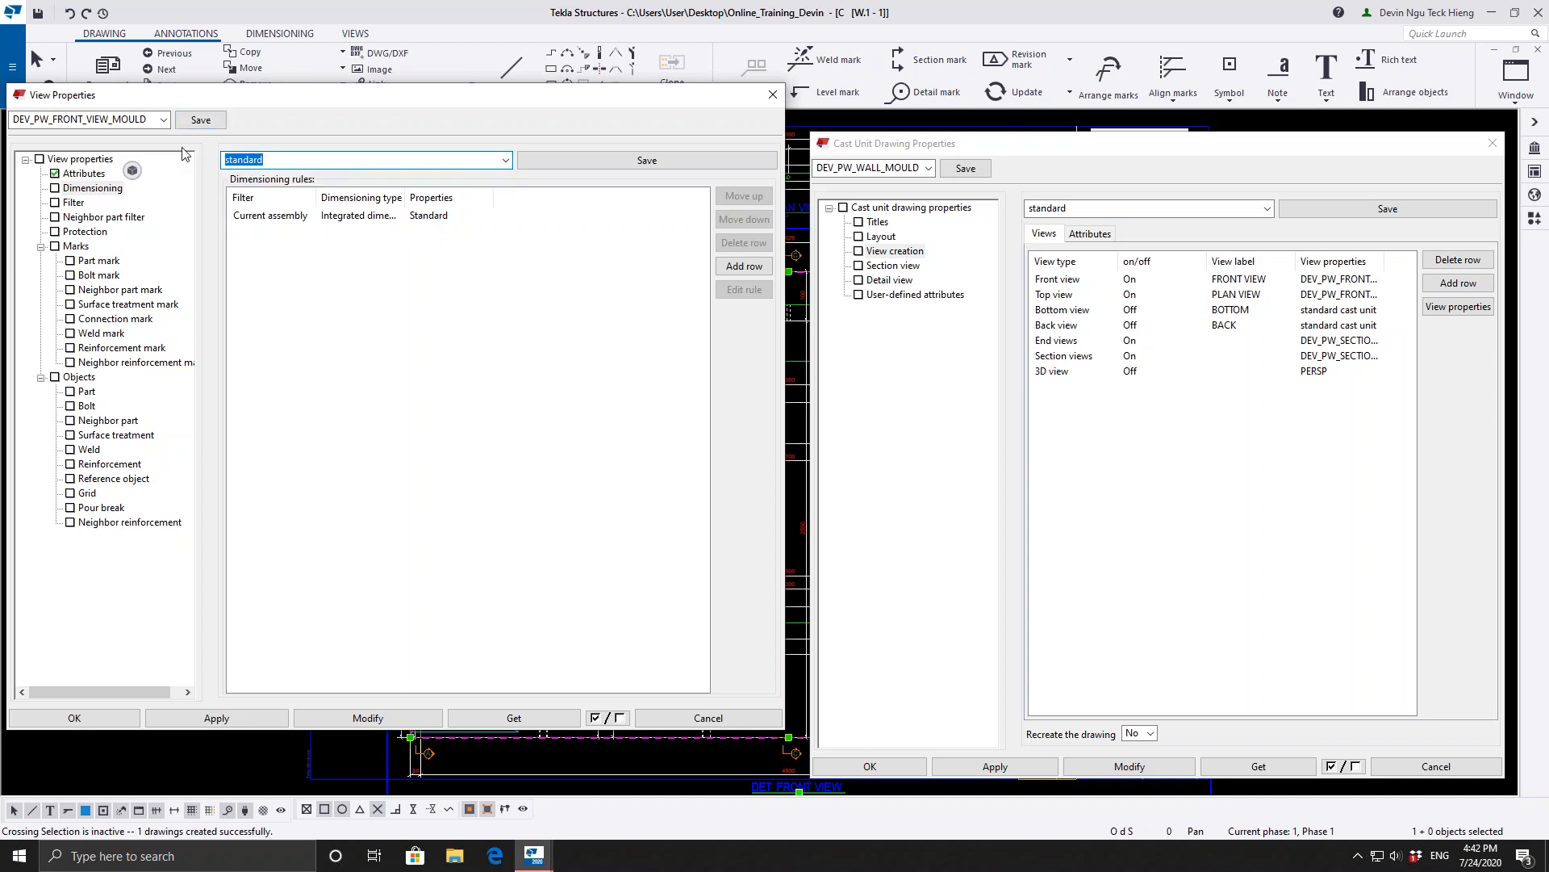
pyautogui.click(163, 120)
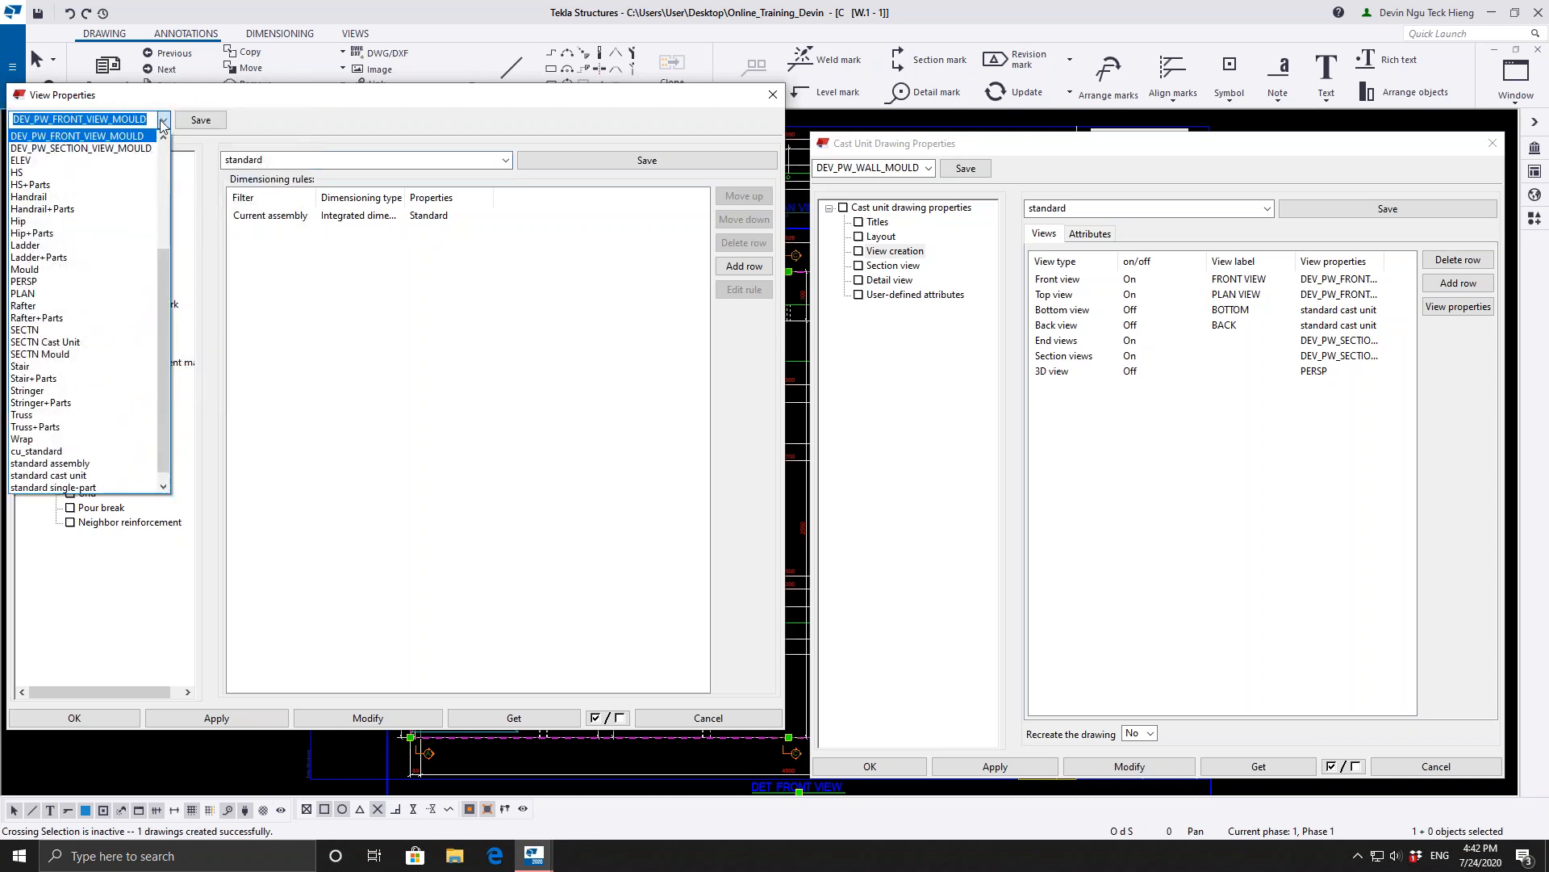
pyautogui.click(125, 136)
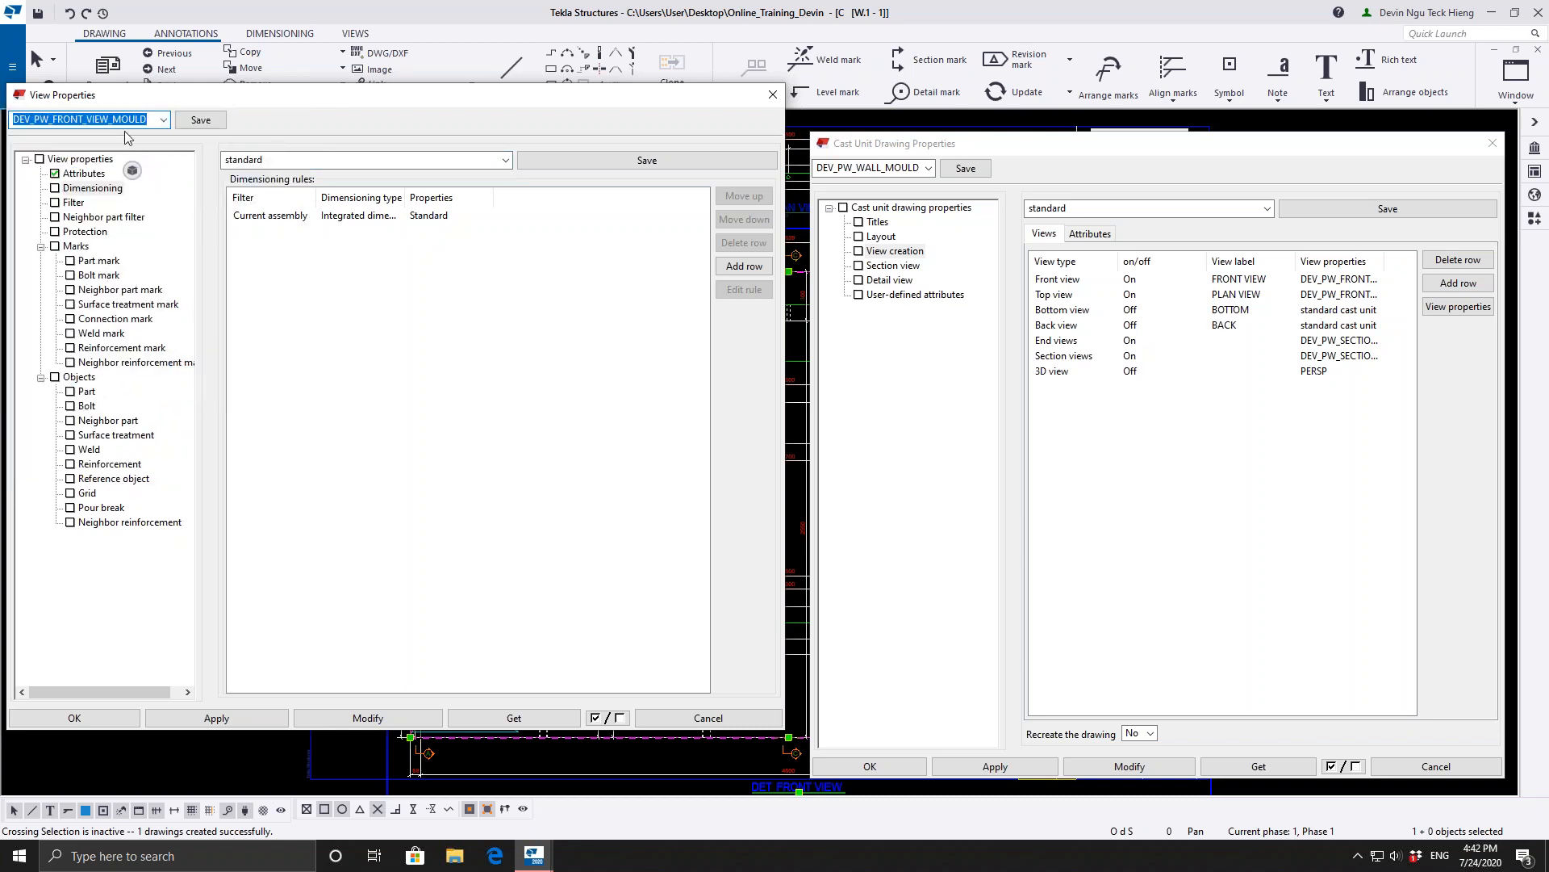
# - Load the DEV_PW_SECTION_VIEW_MOULD settings in the view properties and check their dimensioning presets
pyautogui.click(164, 119)
pyautogui.scroll(3, 128, 149)
pyautogui.click(128, 148)
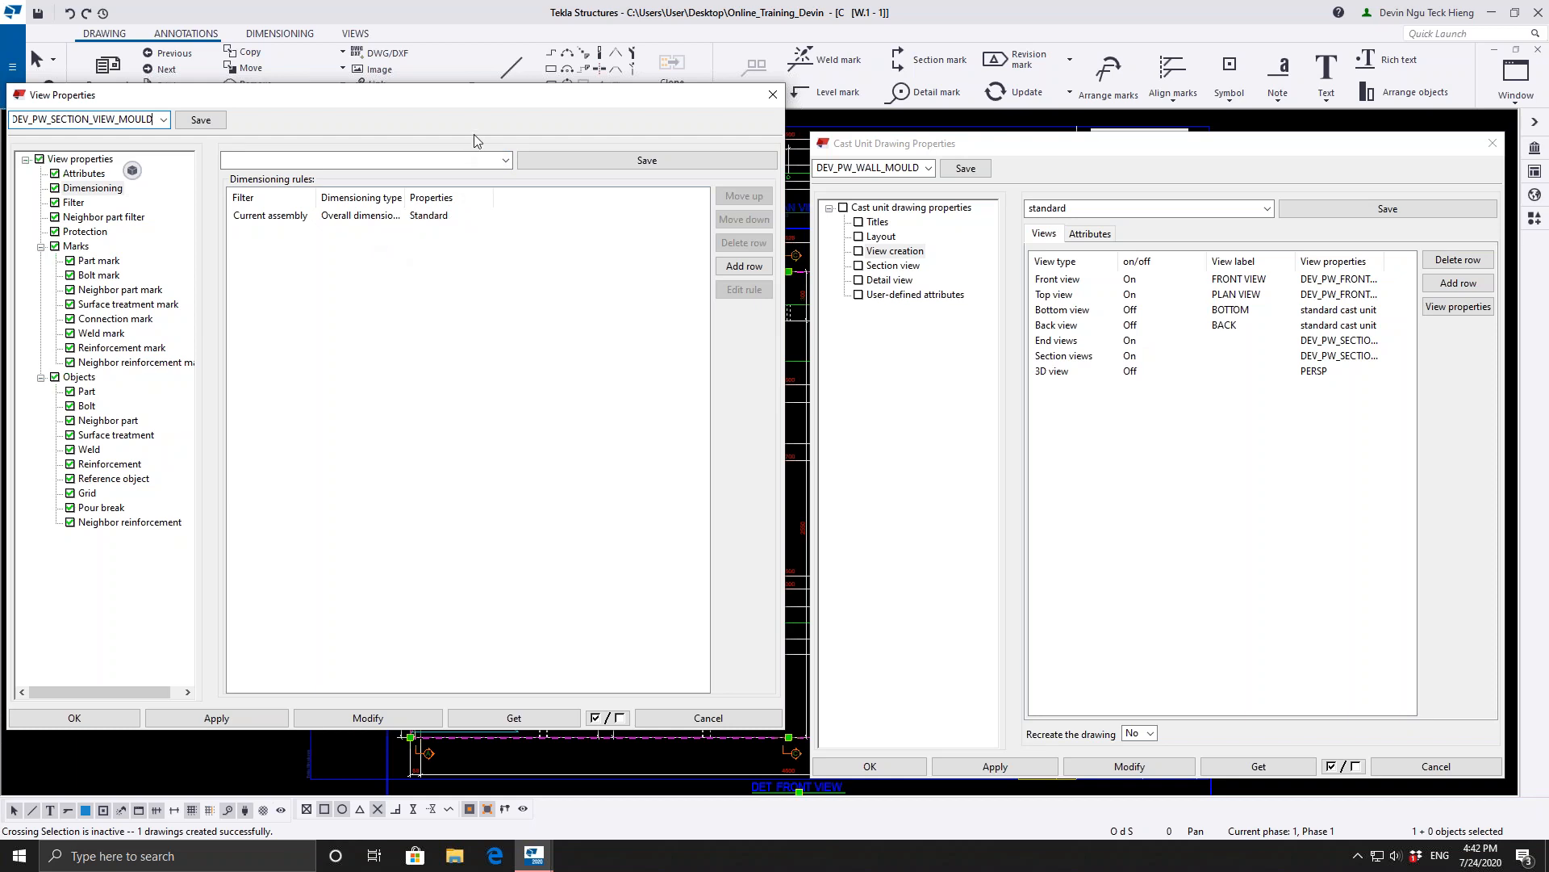
pyautogui.moveTo(497, 96); pyautogui.dragTo(609, 221)
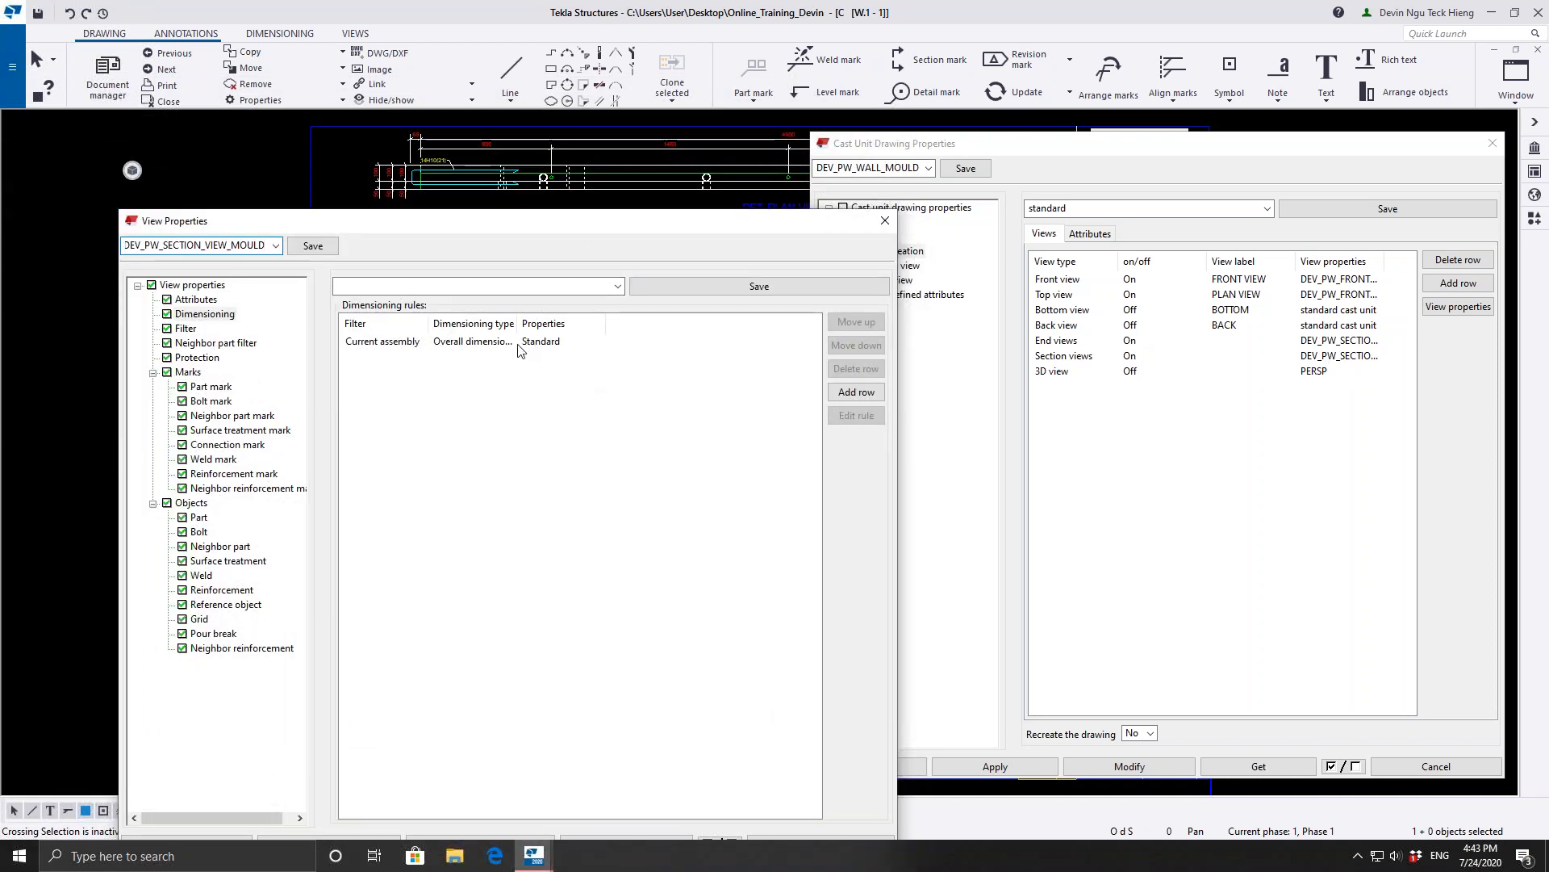
pyautogui.click(618, 287)
pyautogui.click(619, 287)
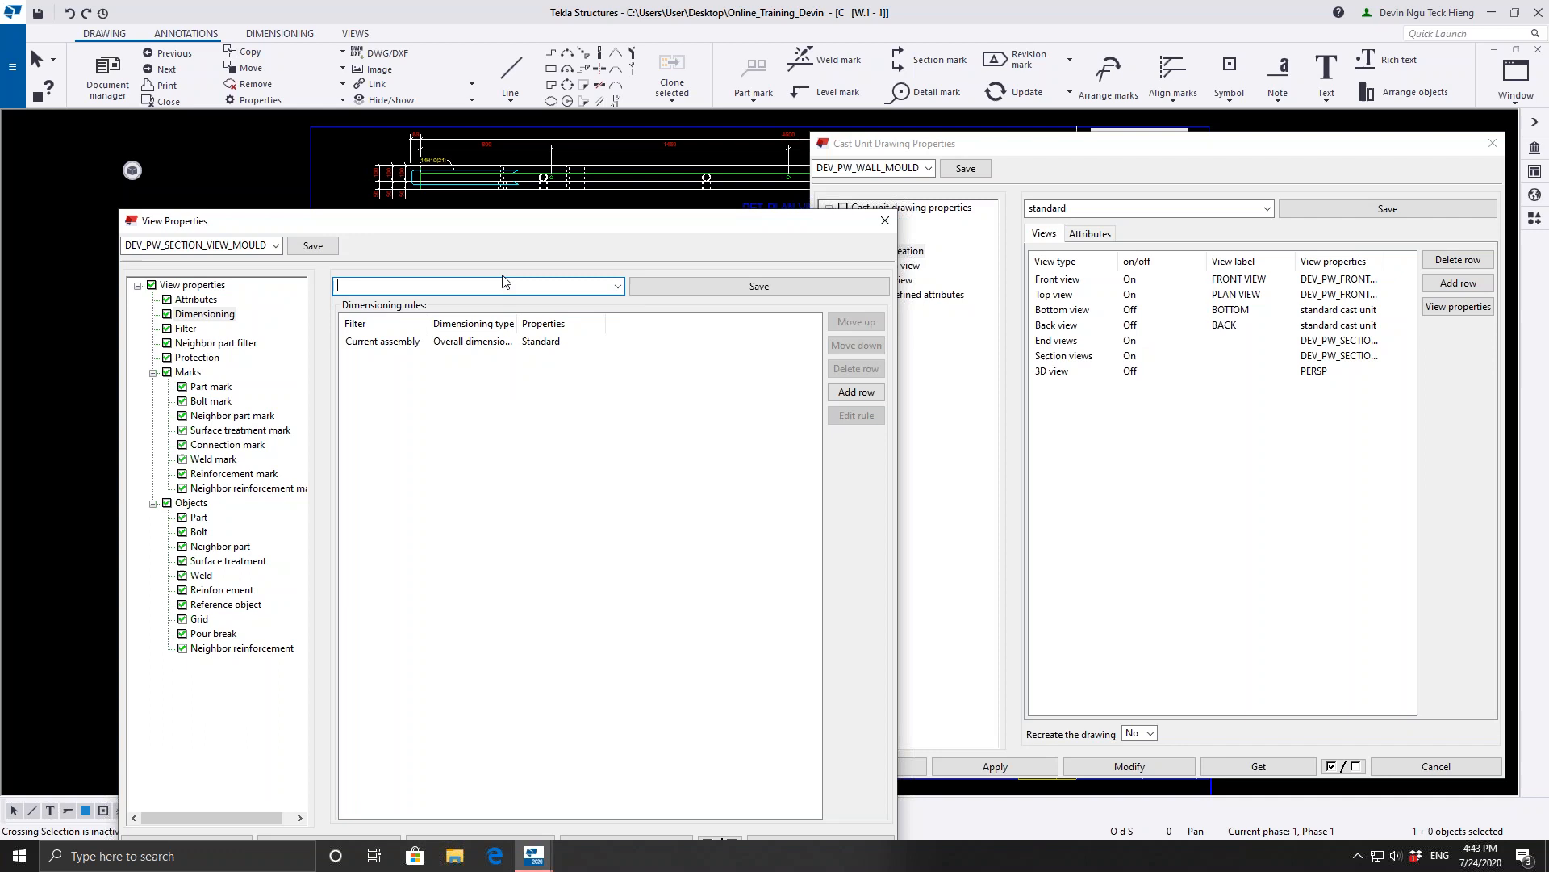
# - Load the DEV_PW_FRONT_VIEW_MOULD settings back into the view properties
pyautogui.moveTo(516, 228); pyautogui.dragTo(482, 193)
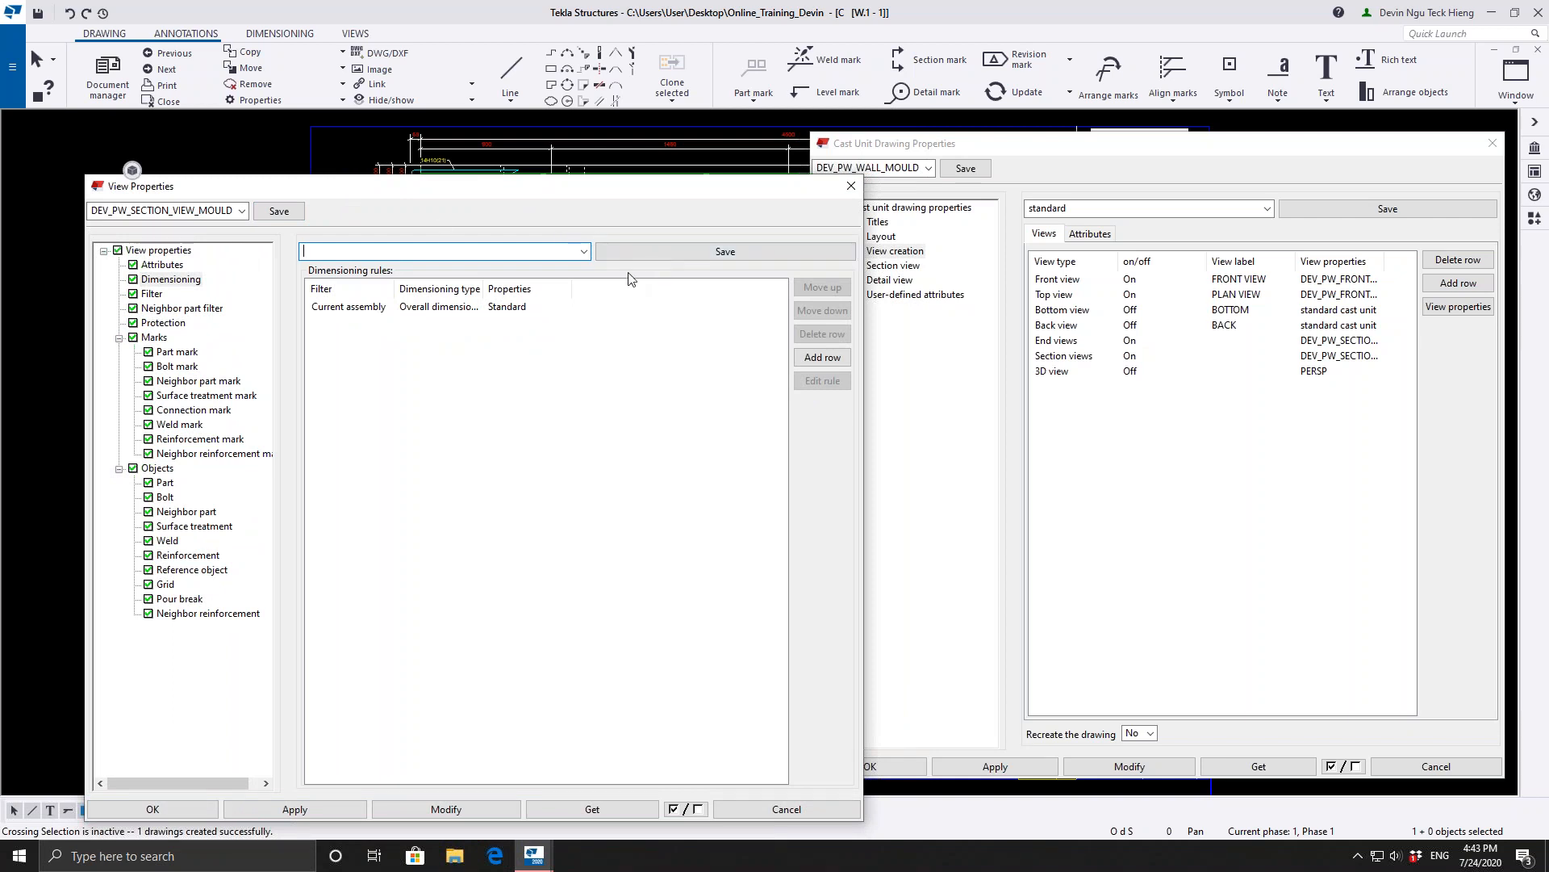
pyautogui.click(240, 213)
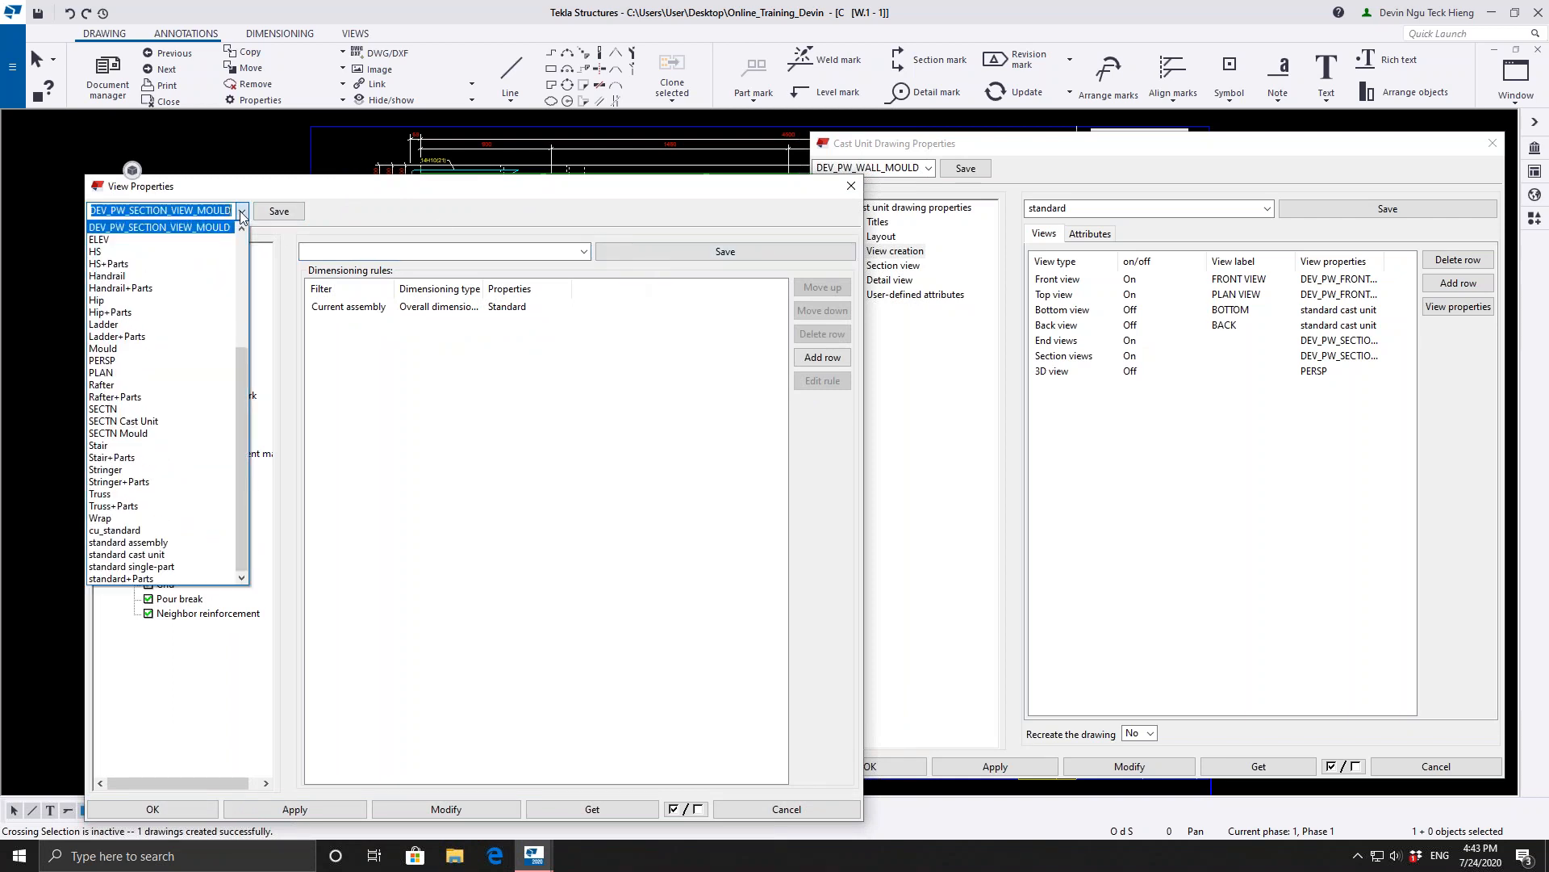
pyautogui.moveTo(241, 379); pyautogui.dragTo(234, 268)
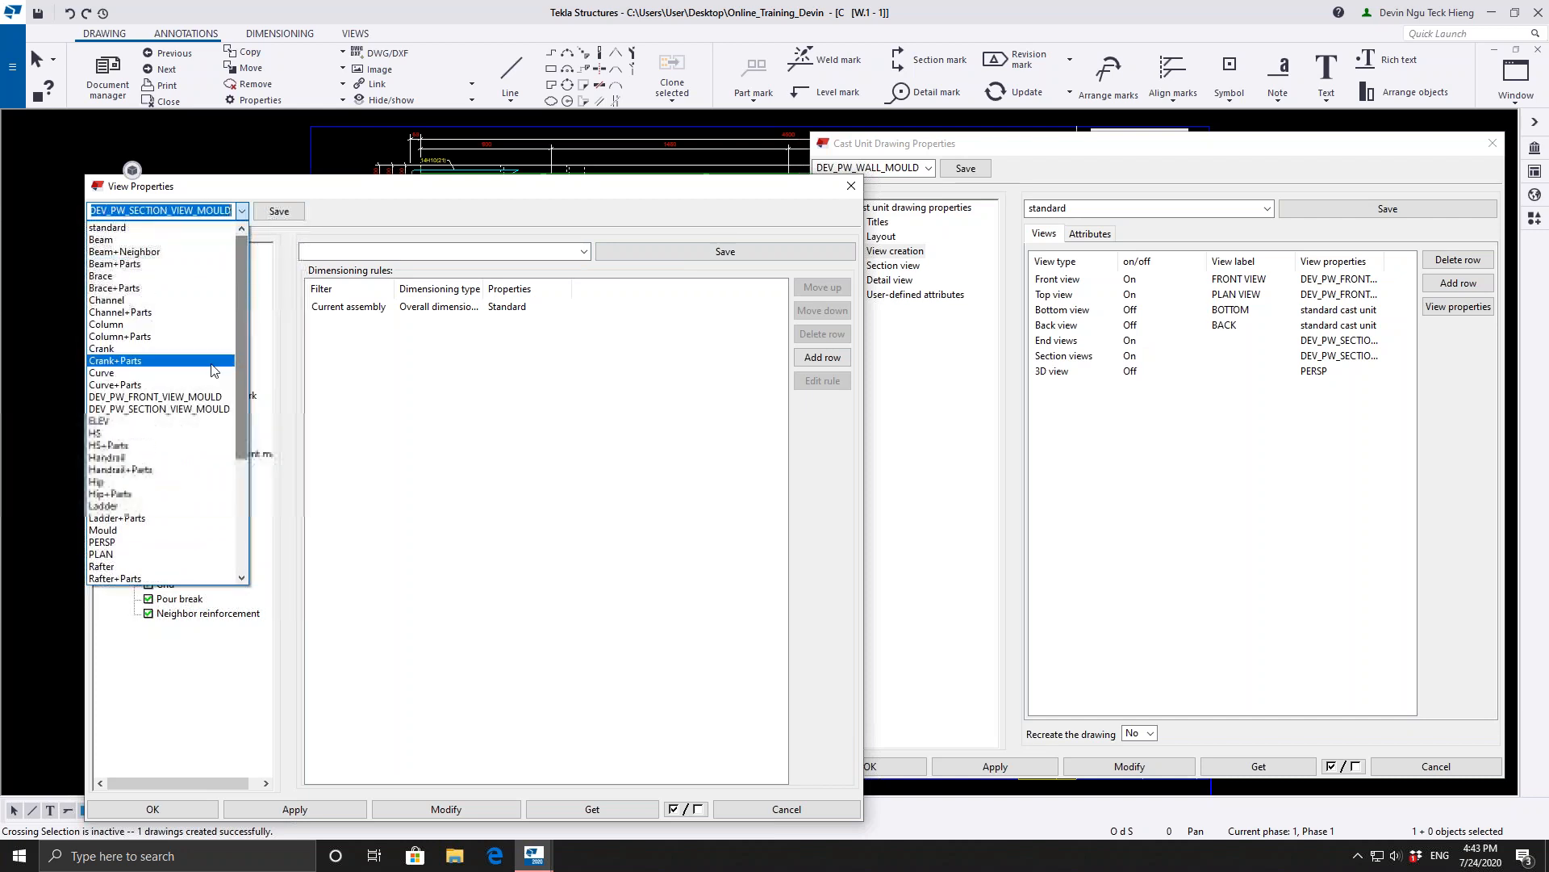
pyautogui.click(214, 398)
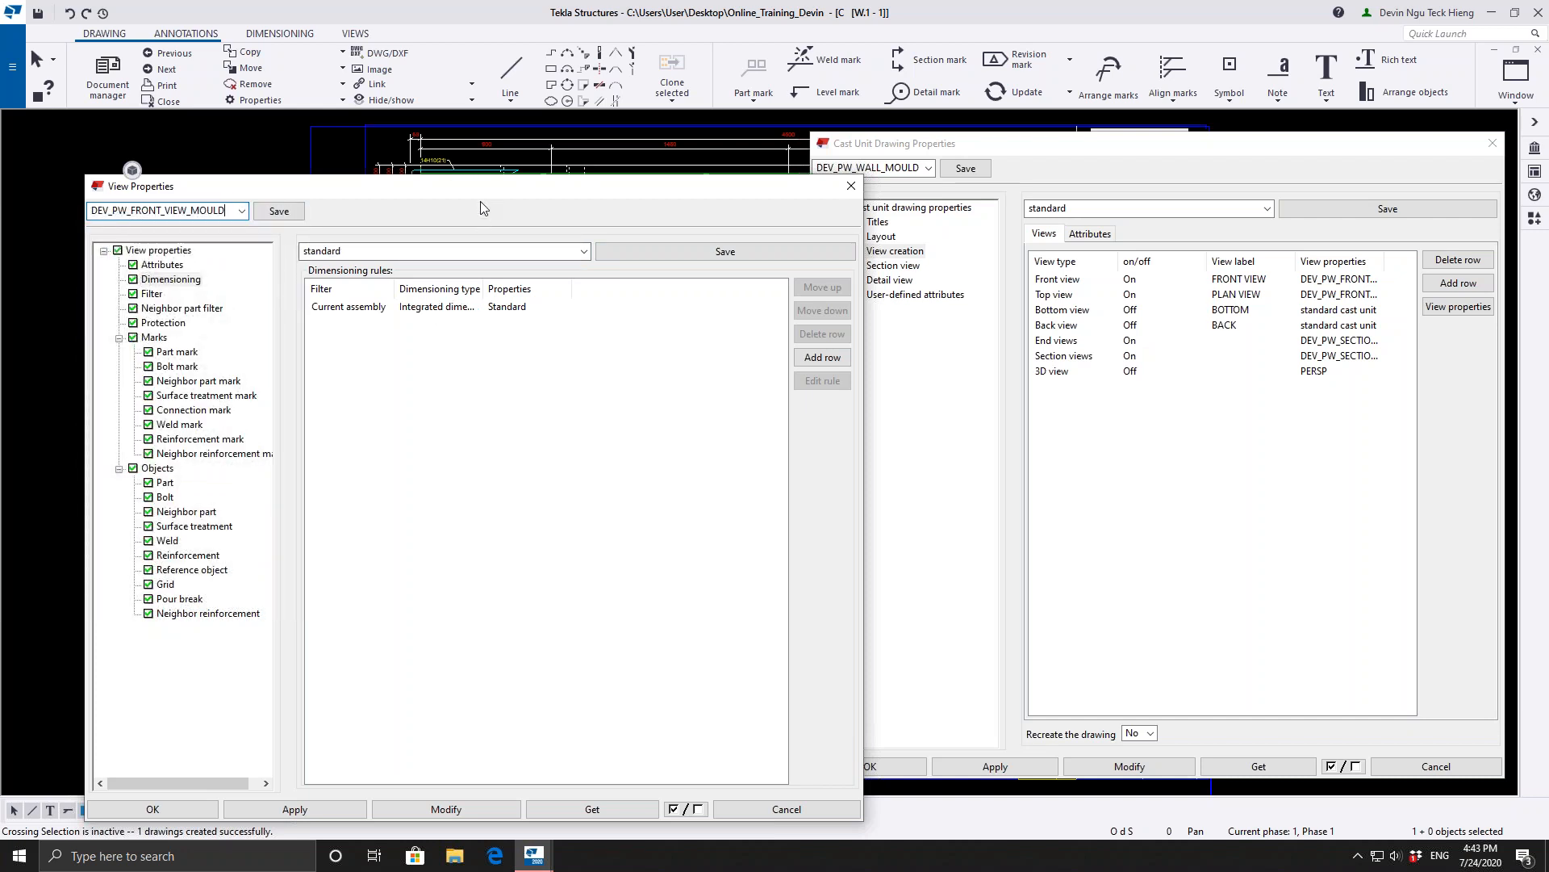
# - Delete the Integrated dimensions rule from the front view's dimensioning rules
pyautogui.moveTo(486, 191)
pyautogui.mouseDown()
pyautogui.moveTo(589, 484)
pyautogui.moveTo(517, 281)
pyautogui.mouseUp()
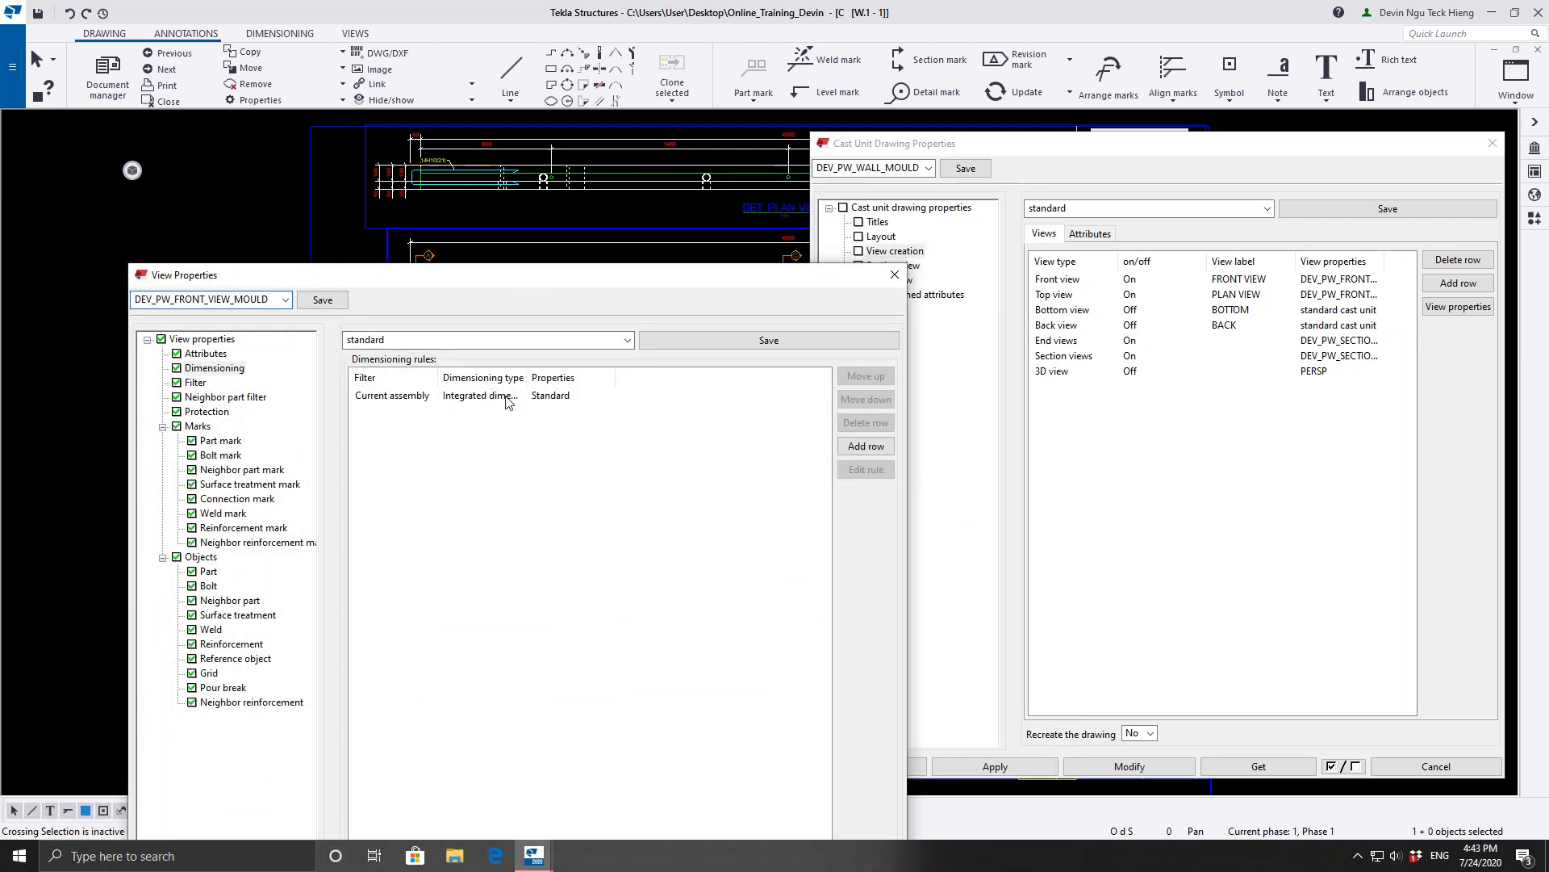
pyautogui.click(507, 401)
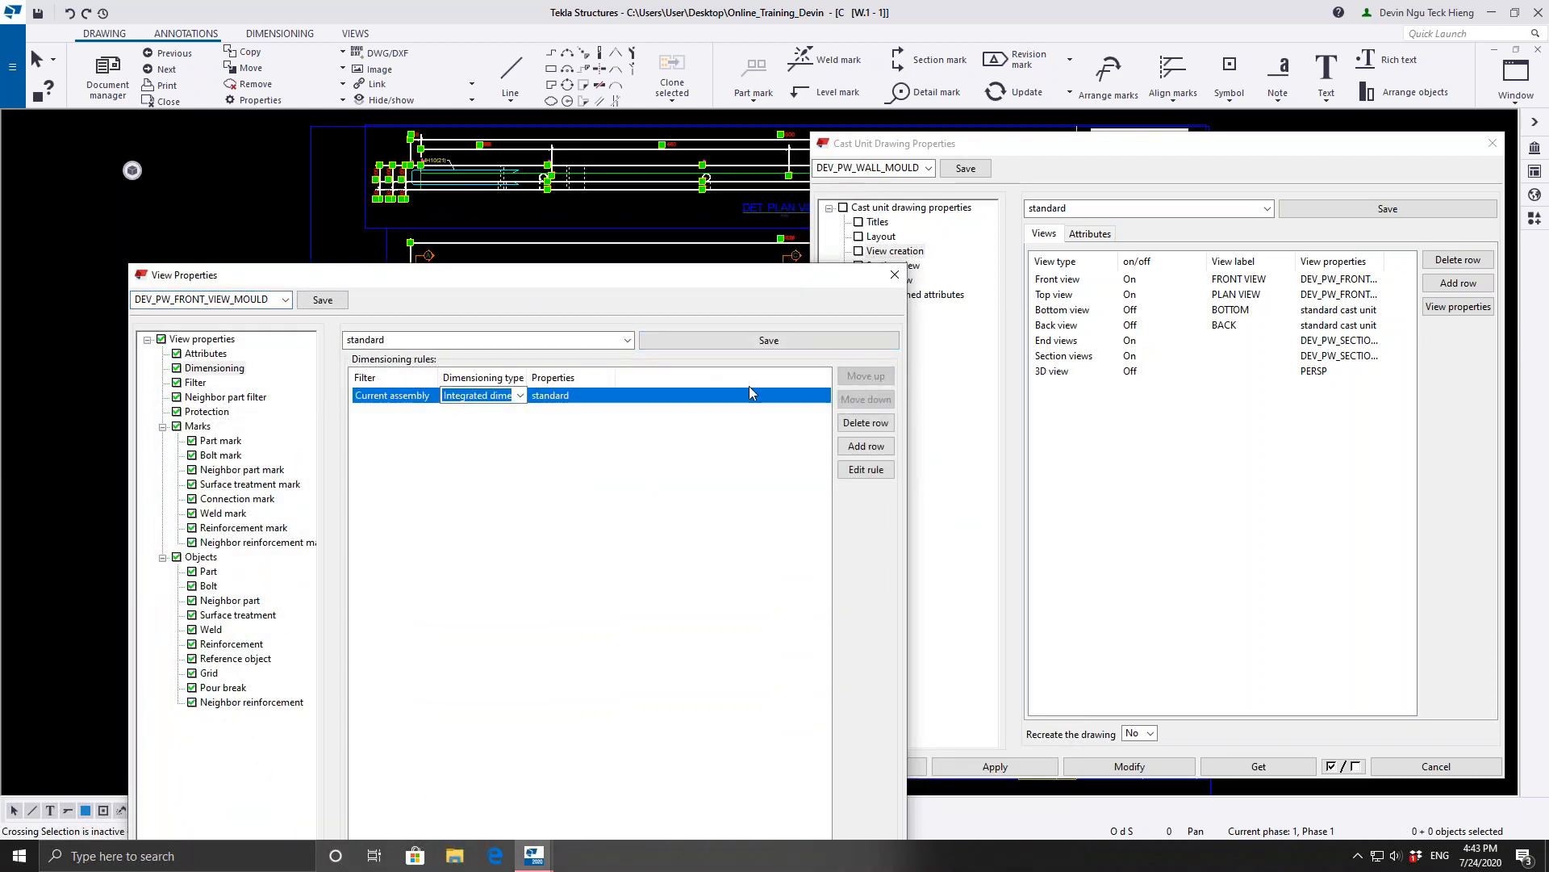
pyautogui.click(880, 426)
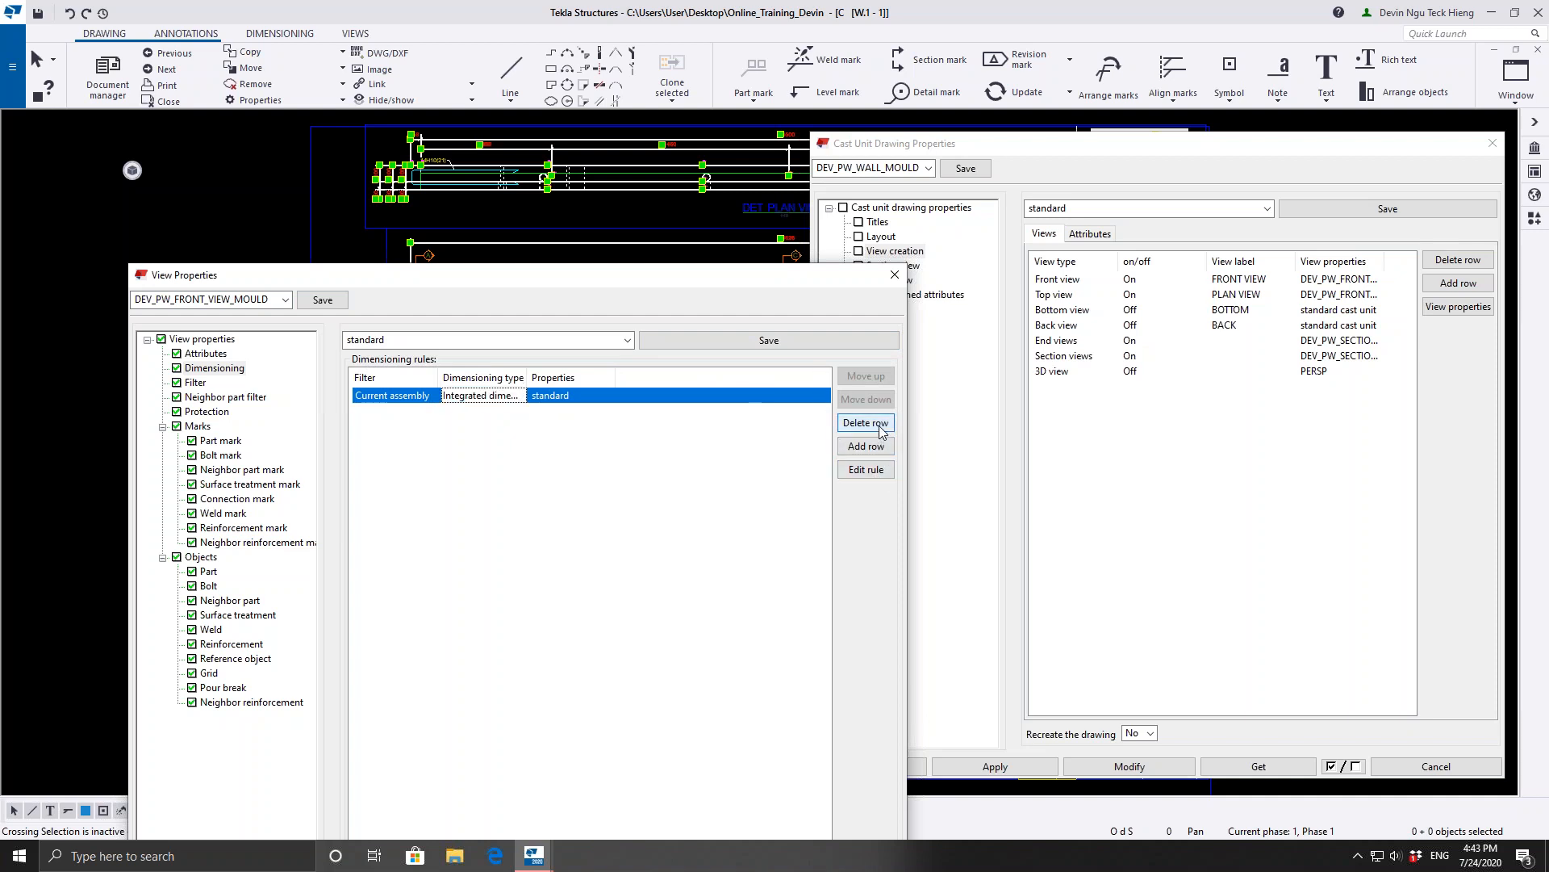
pyautogui.click(865, 422)
# - Add an Overall dimensions rule for the current assembly and assign it the WALL_OVERALL_DIM properties
pyautogui.click(866, 446)
pyautogui.click(517, 397)
pyautogui.click(521, 395)
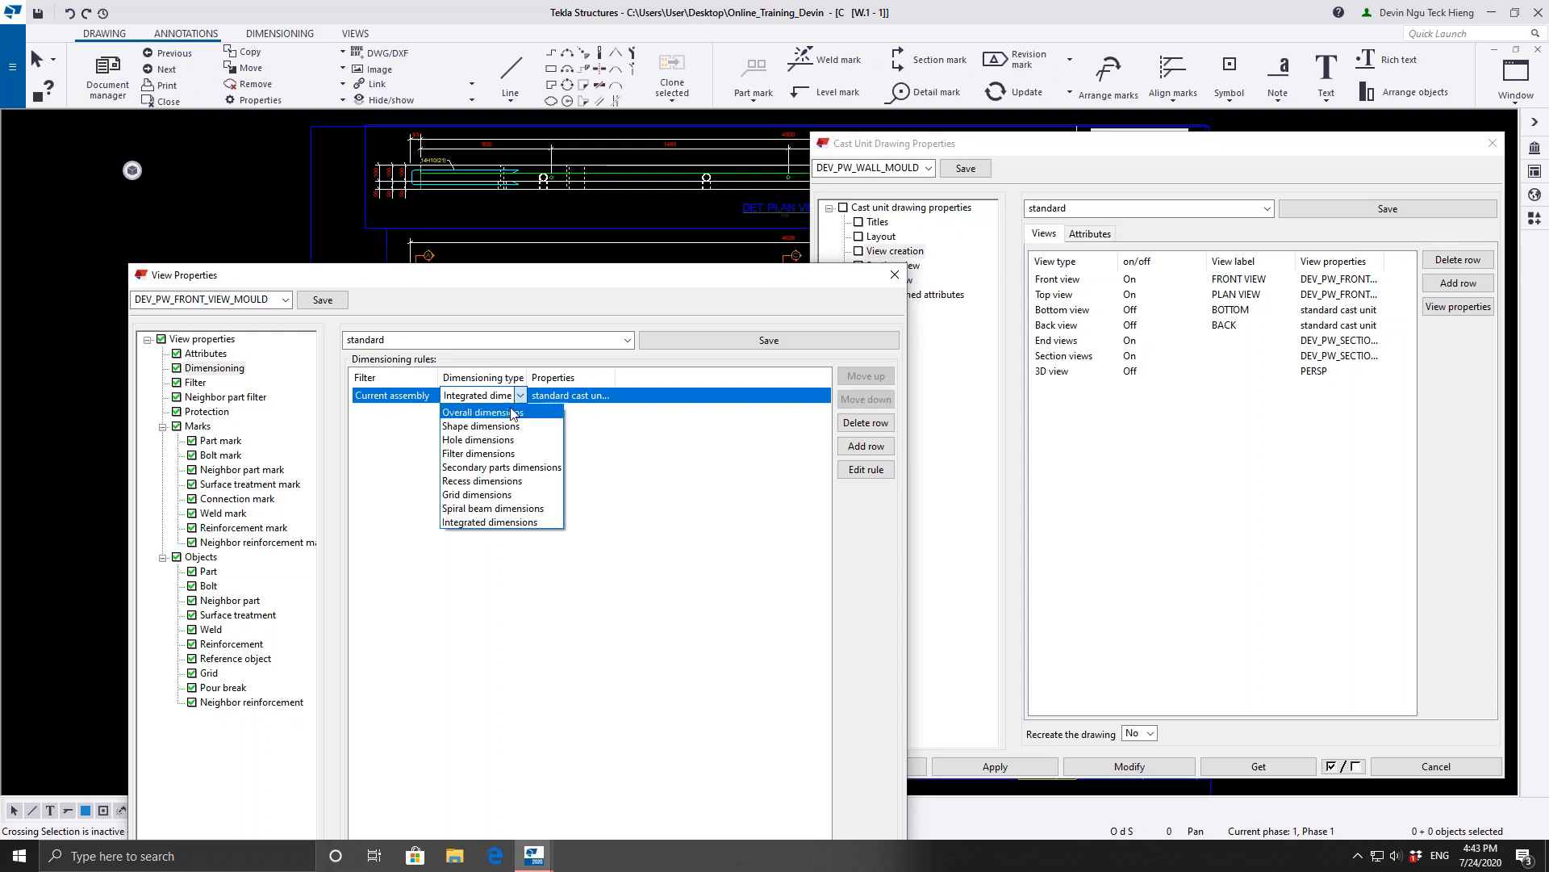
pyautogui.click(510, 413)
pyautogui.click(595, 397)
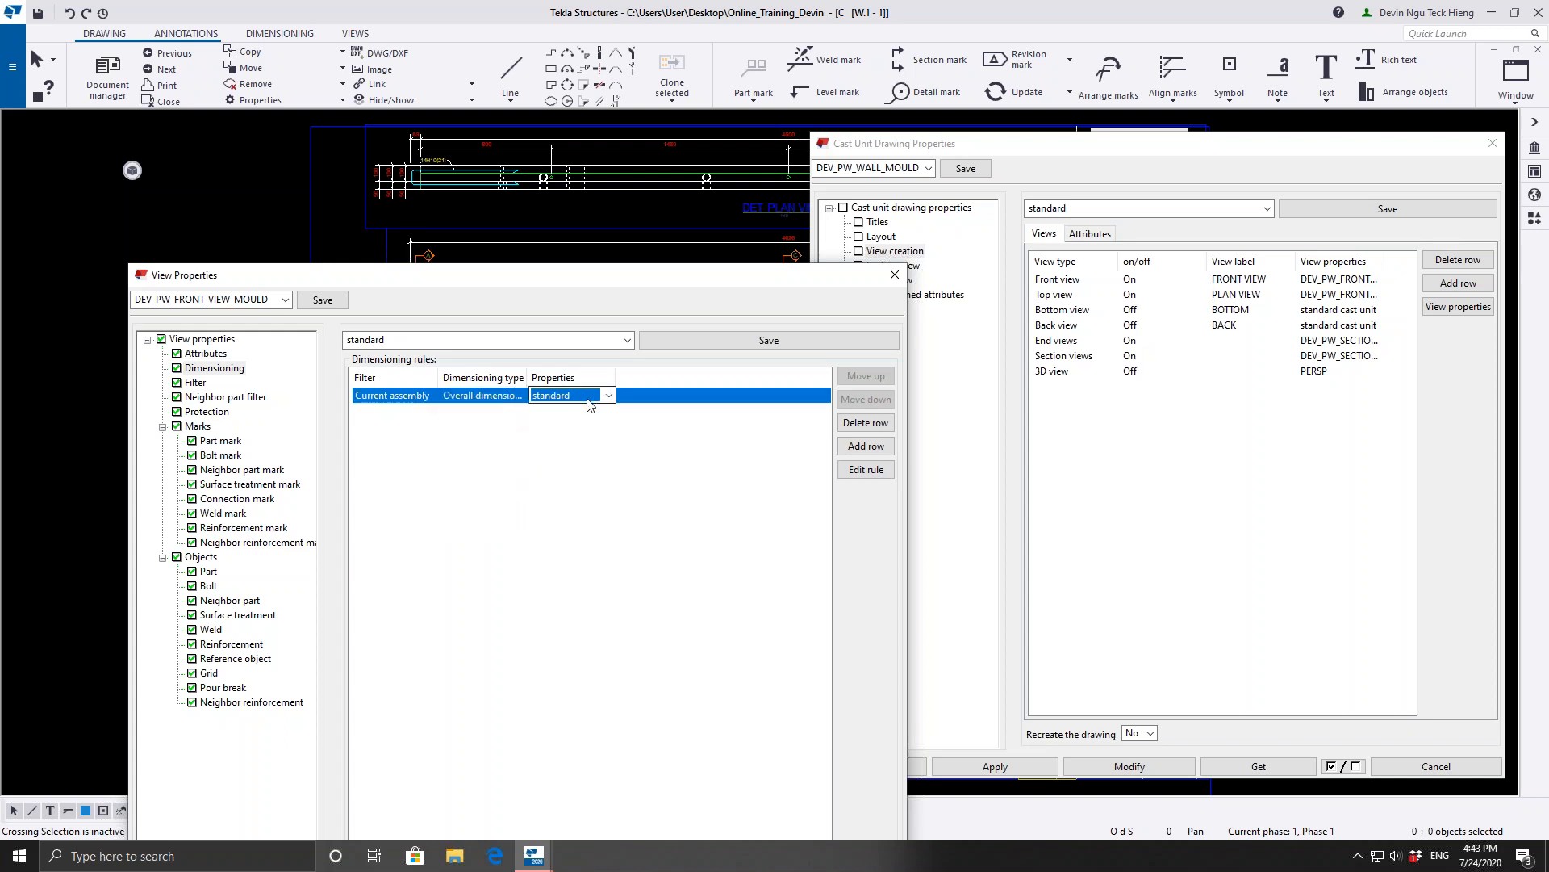
pyautogui.click(609, 395)
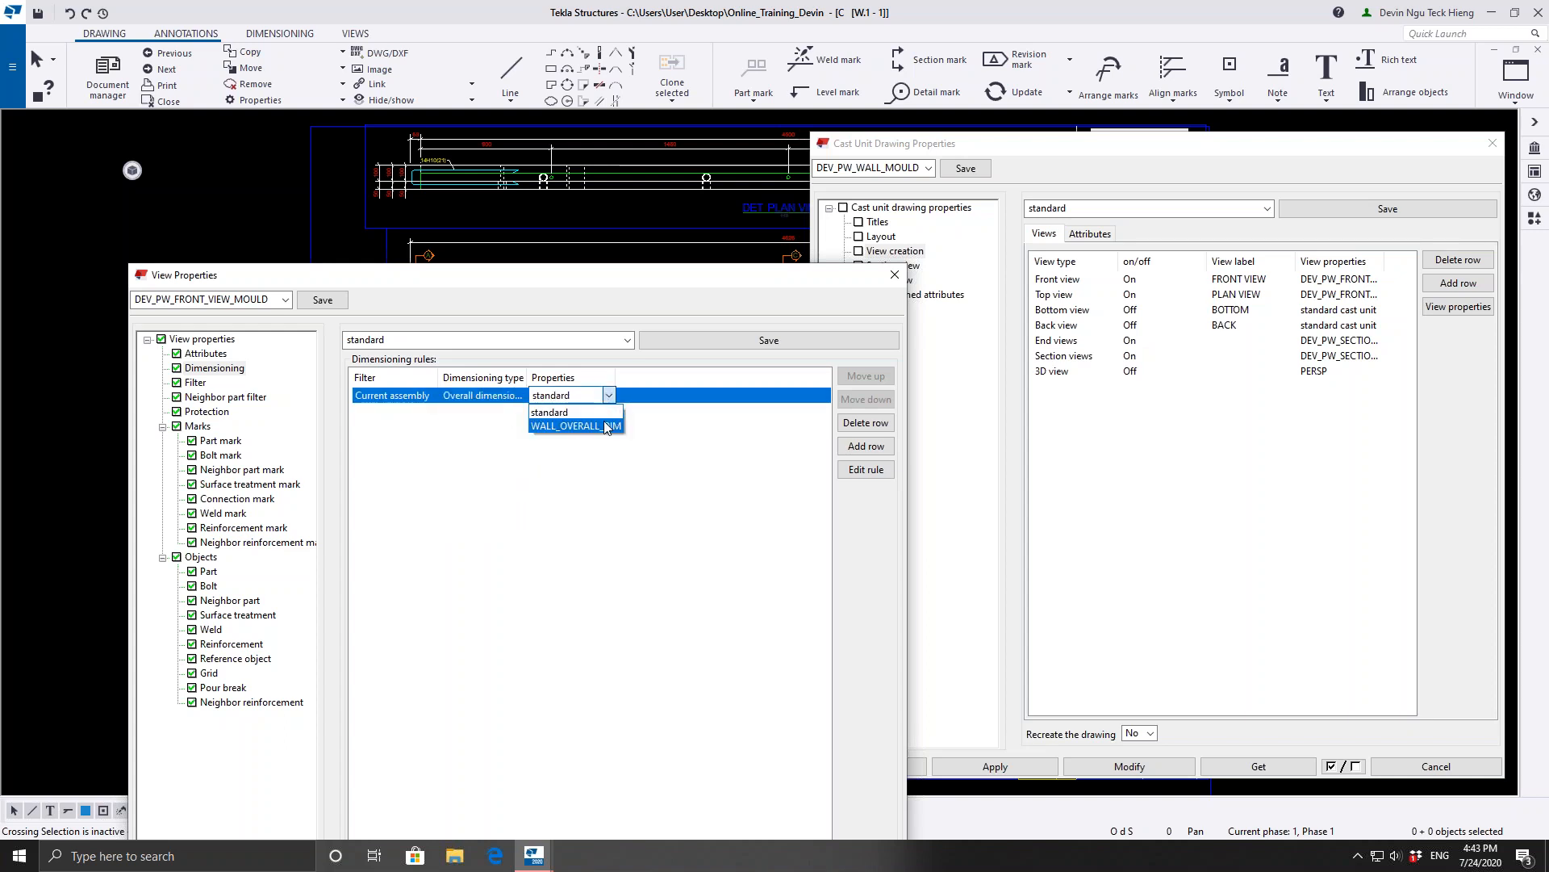
pyautogui.click(604, 421)
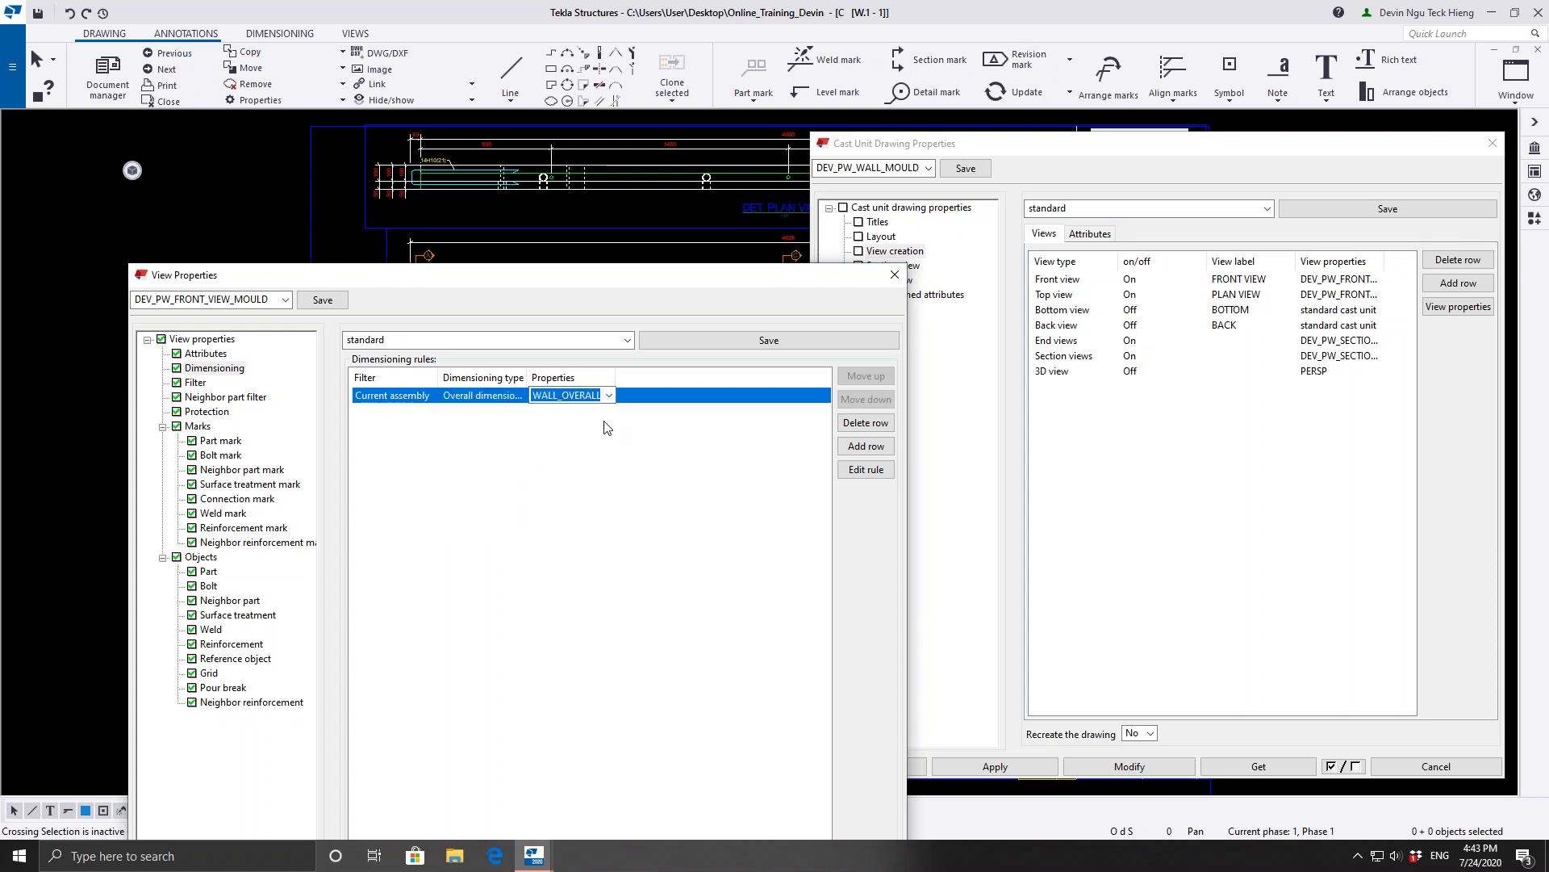
# - Add a Hole dimensions rule with the WALL_HOLE_DIM properties and move it above the overall dimensions rule
pyautogui.click(874, 448)
pyautogui.click(843, 446)
pyautogui.click(500, 413)
pyautogui.click(502, 412)
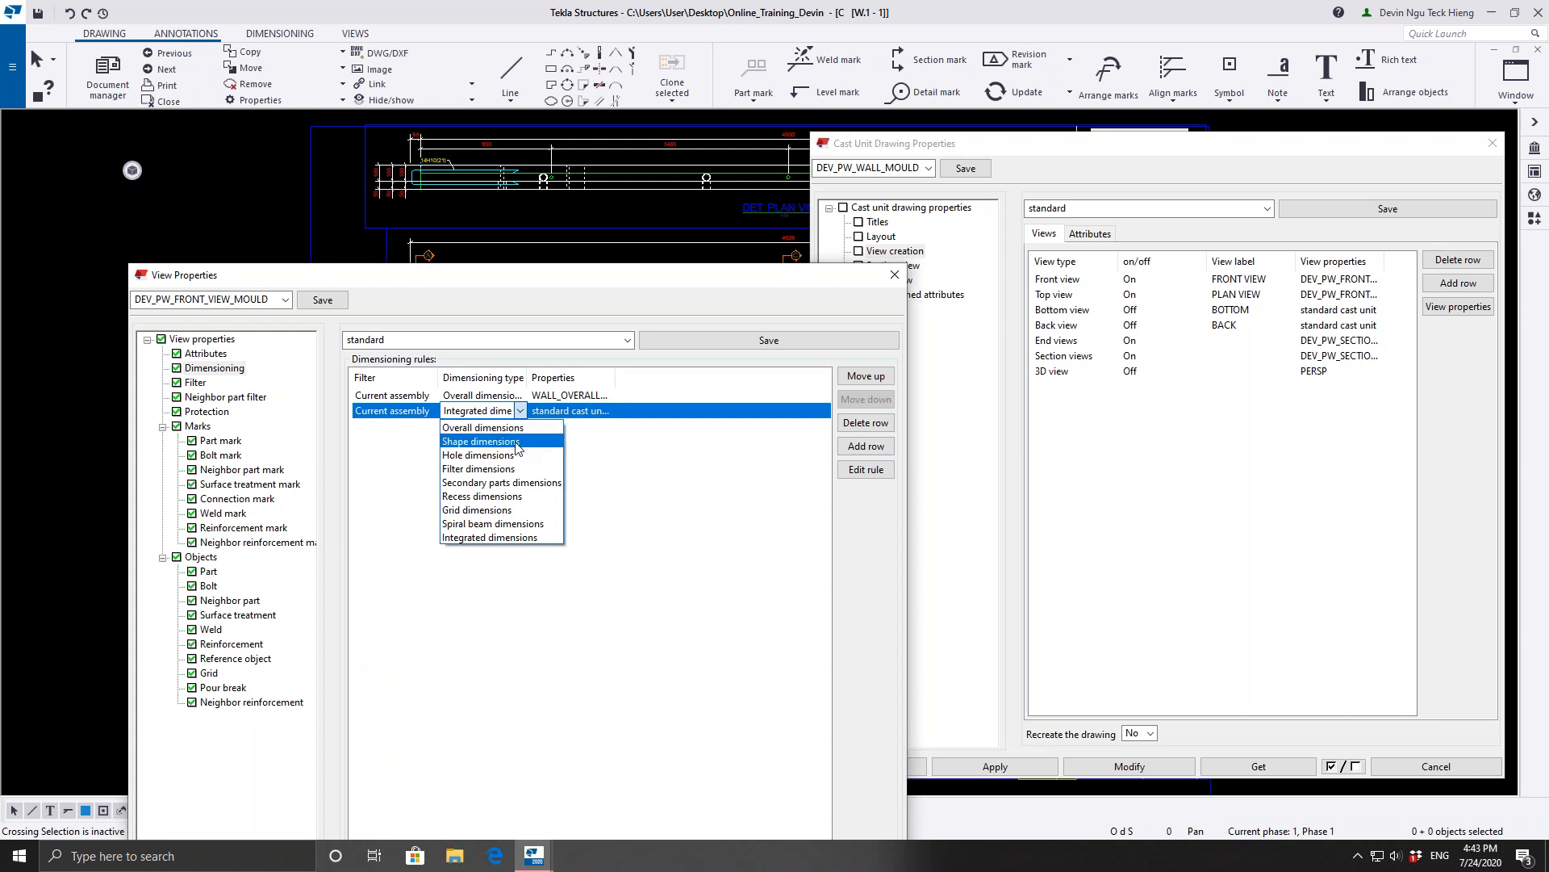
pyautogui.click(518, 455)
pyautogui.click(578, 414)
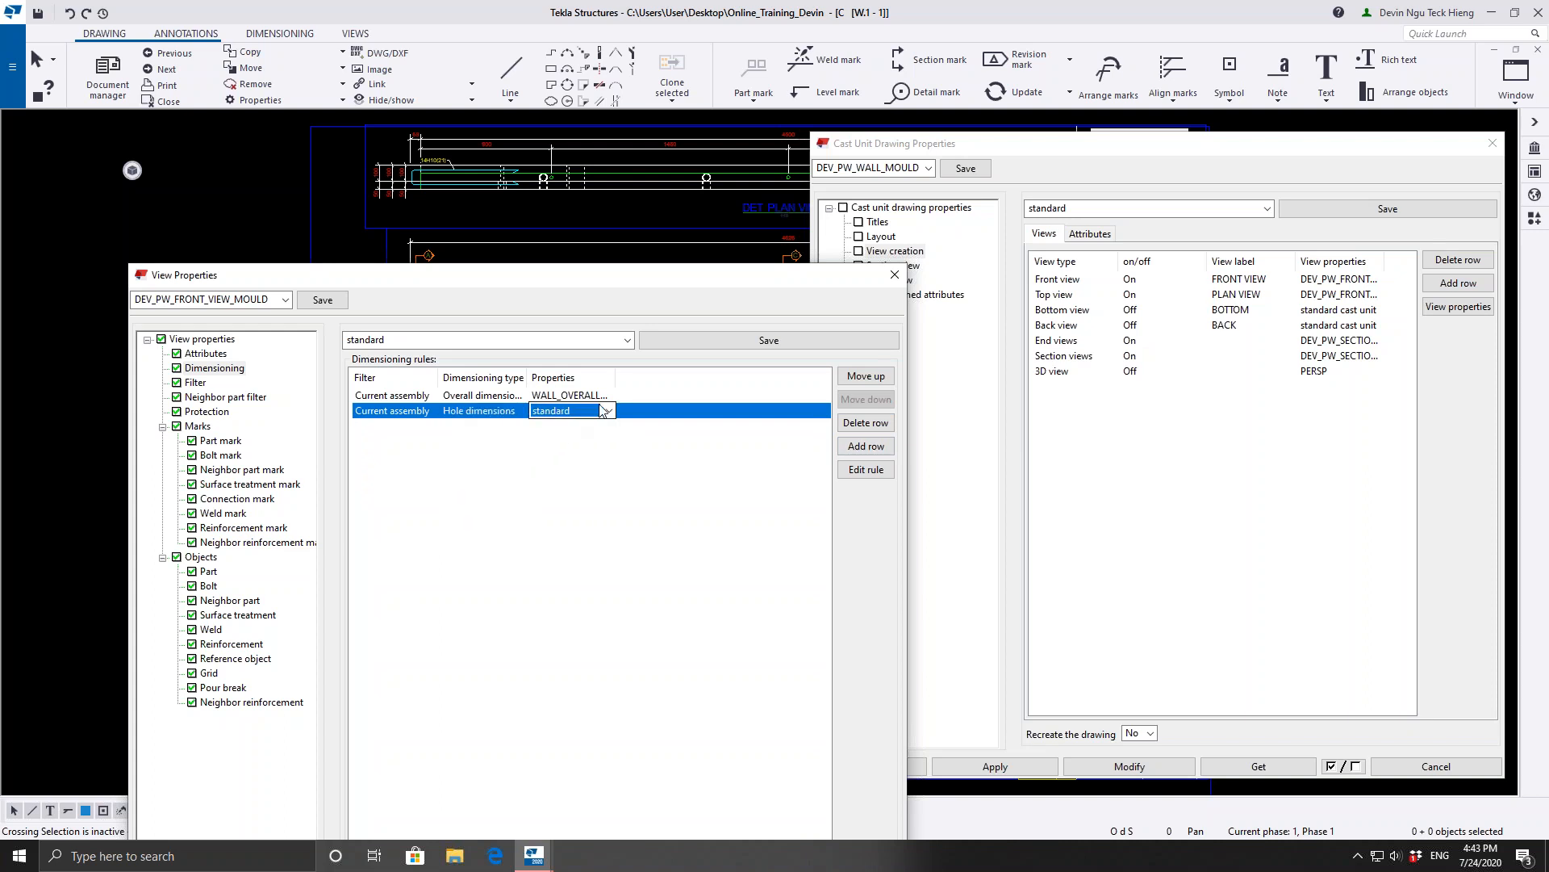
pyautogui.click(578, 414)
pyautogui.click(578, 444)
pyautogui.click(876, 381)
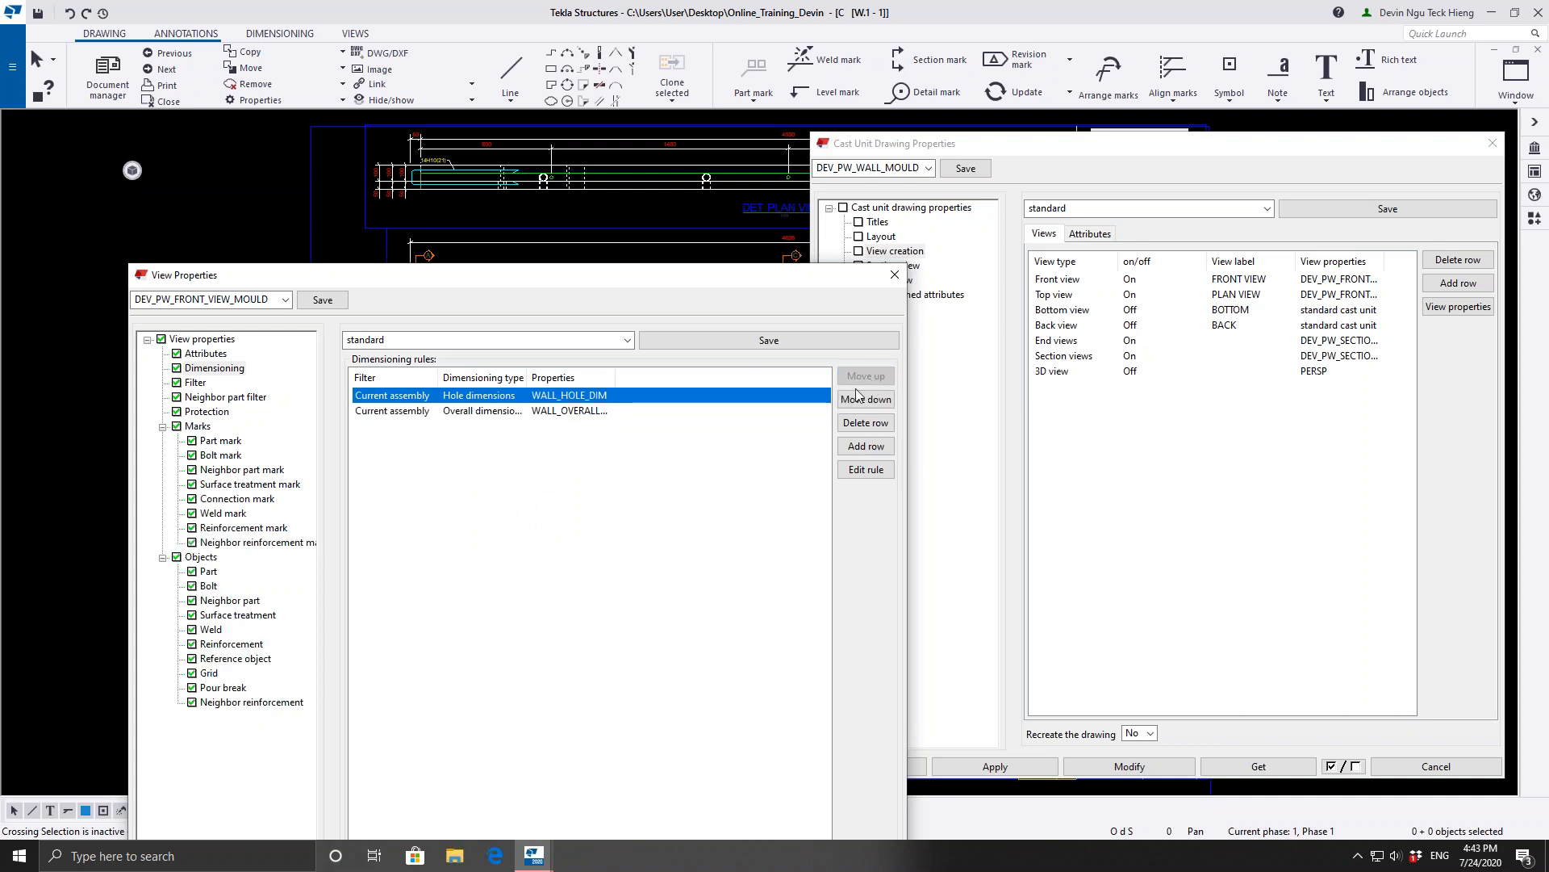
# - Add a Filter dimensions rule with the WALL_LIFTING_ANCHOR_DIM properties and move it to the start of the rule list
pyautogui.click(875, 449)
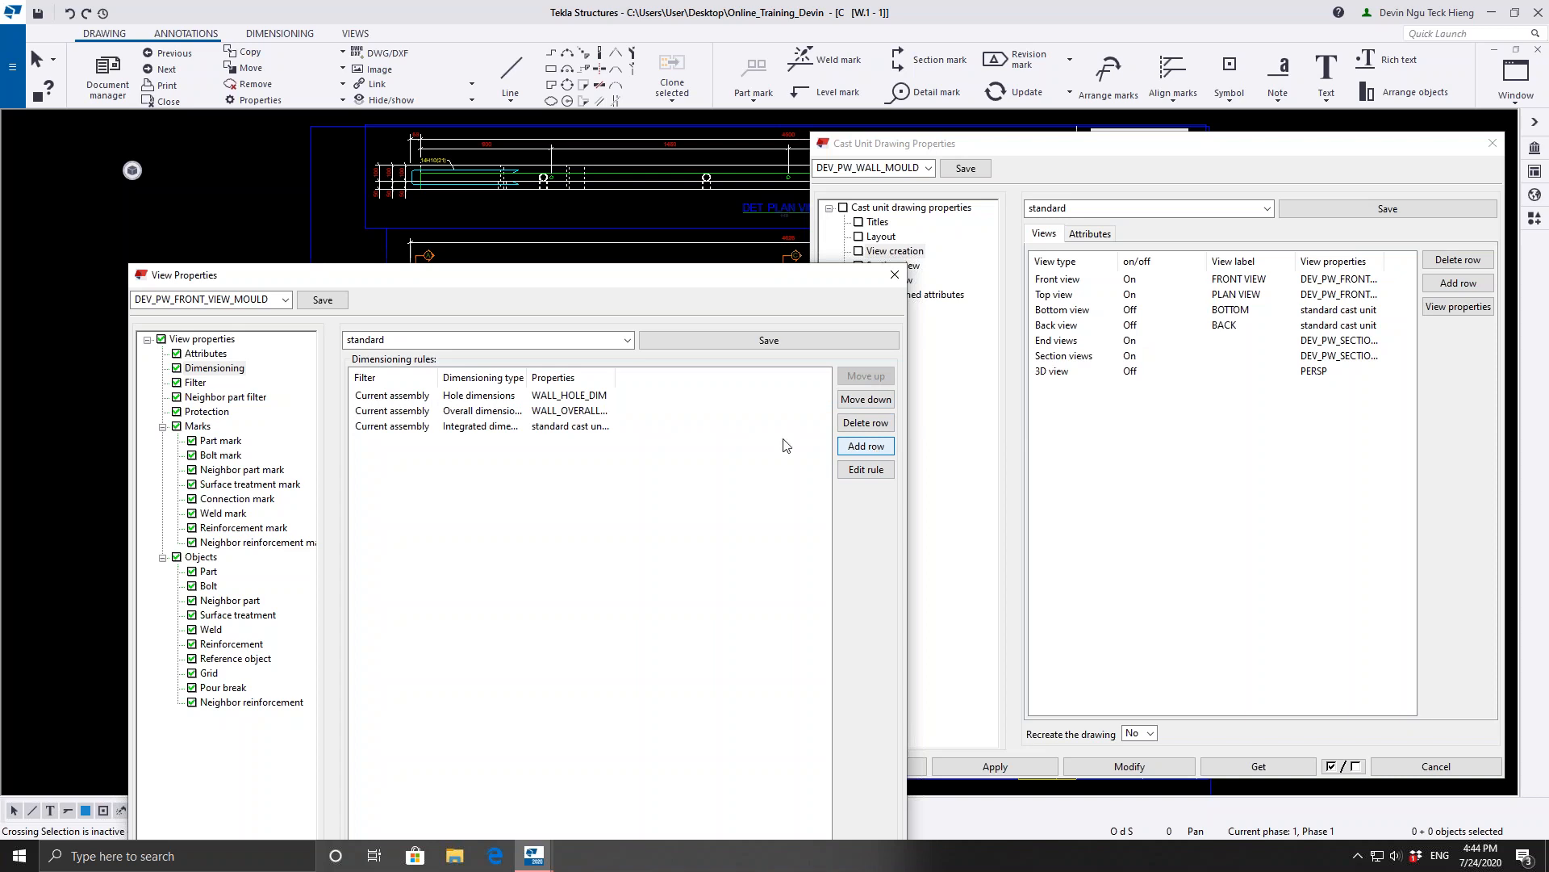
pyautogui.click(517, 426)
pyautogui.click(521, 426)
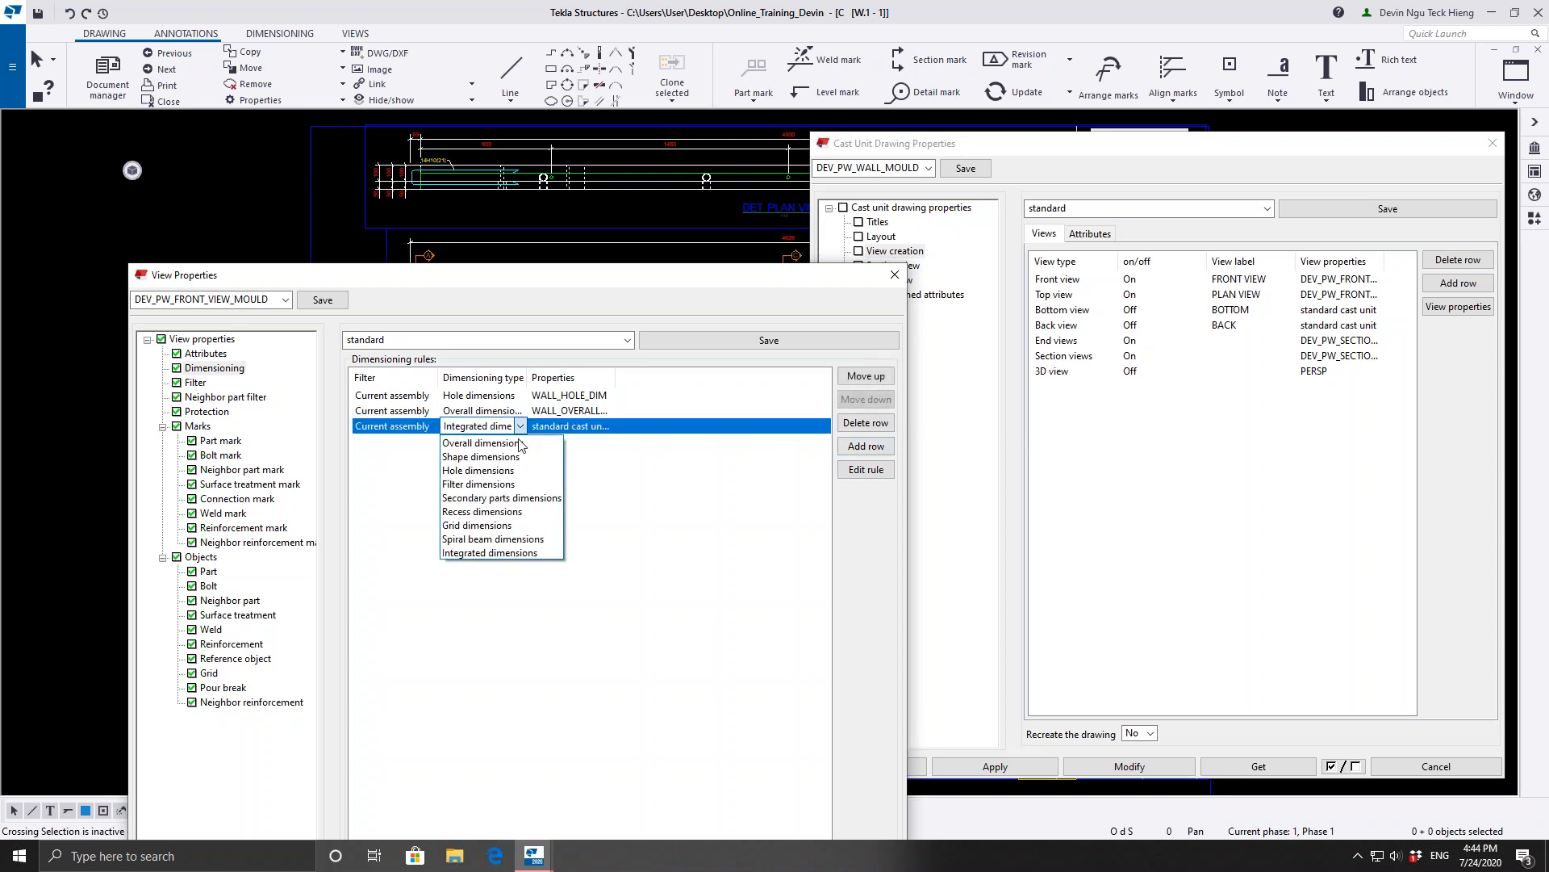
pyautogui.click(517, 485)
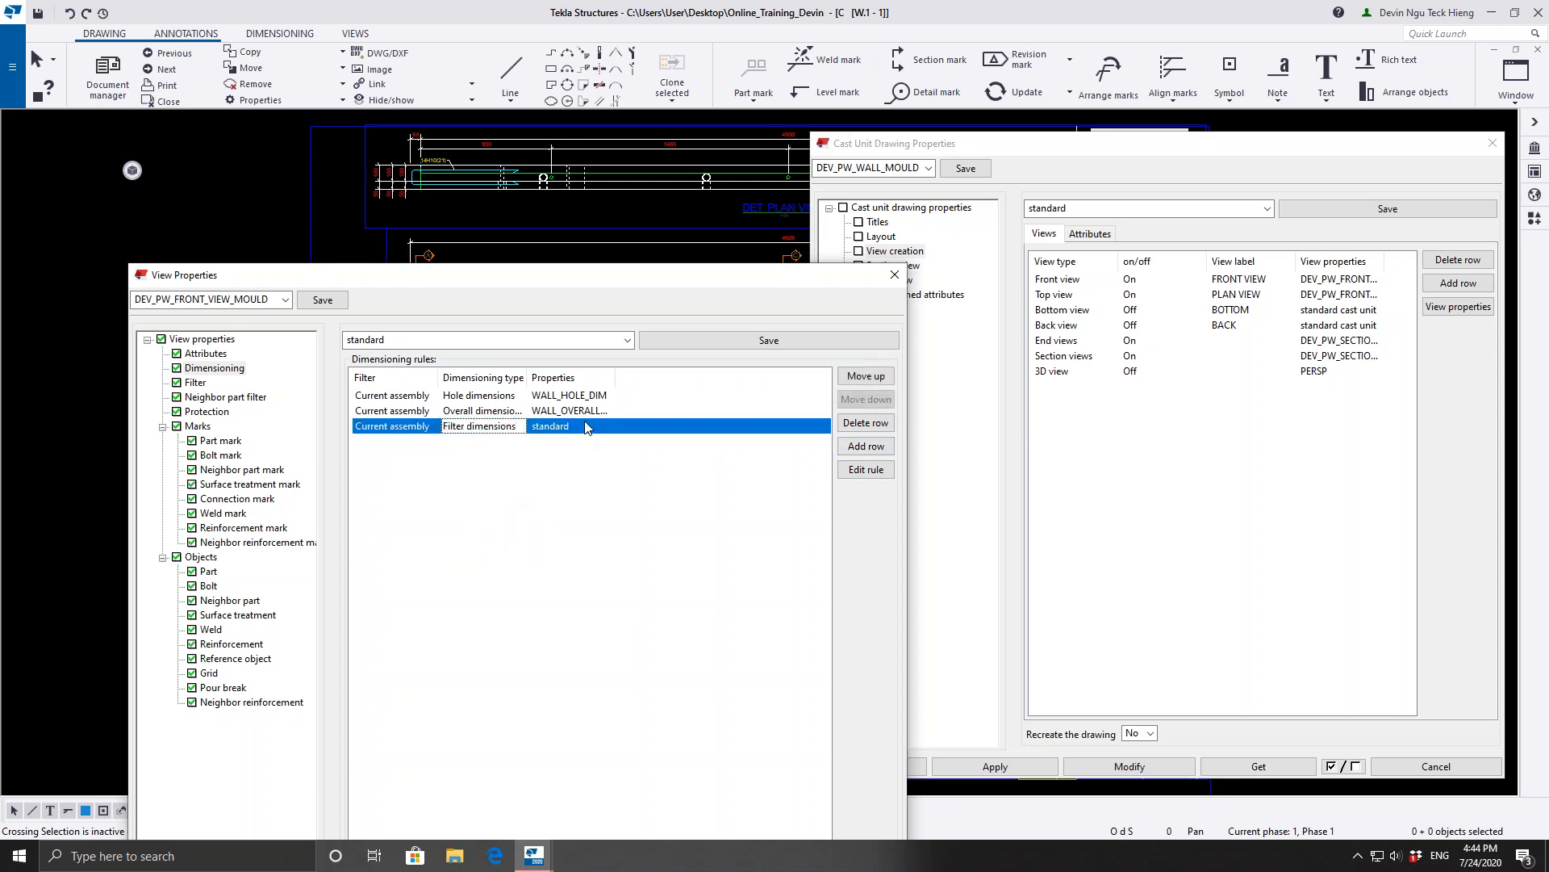
pyautogui.click(587, 426)
pyautogui.click(609, 426)
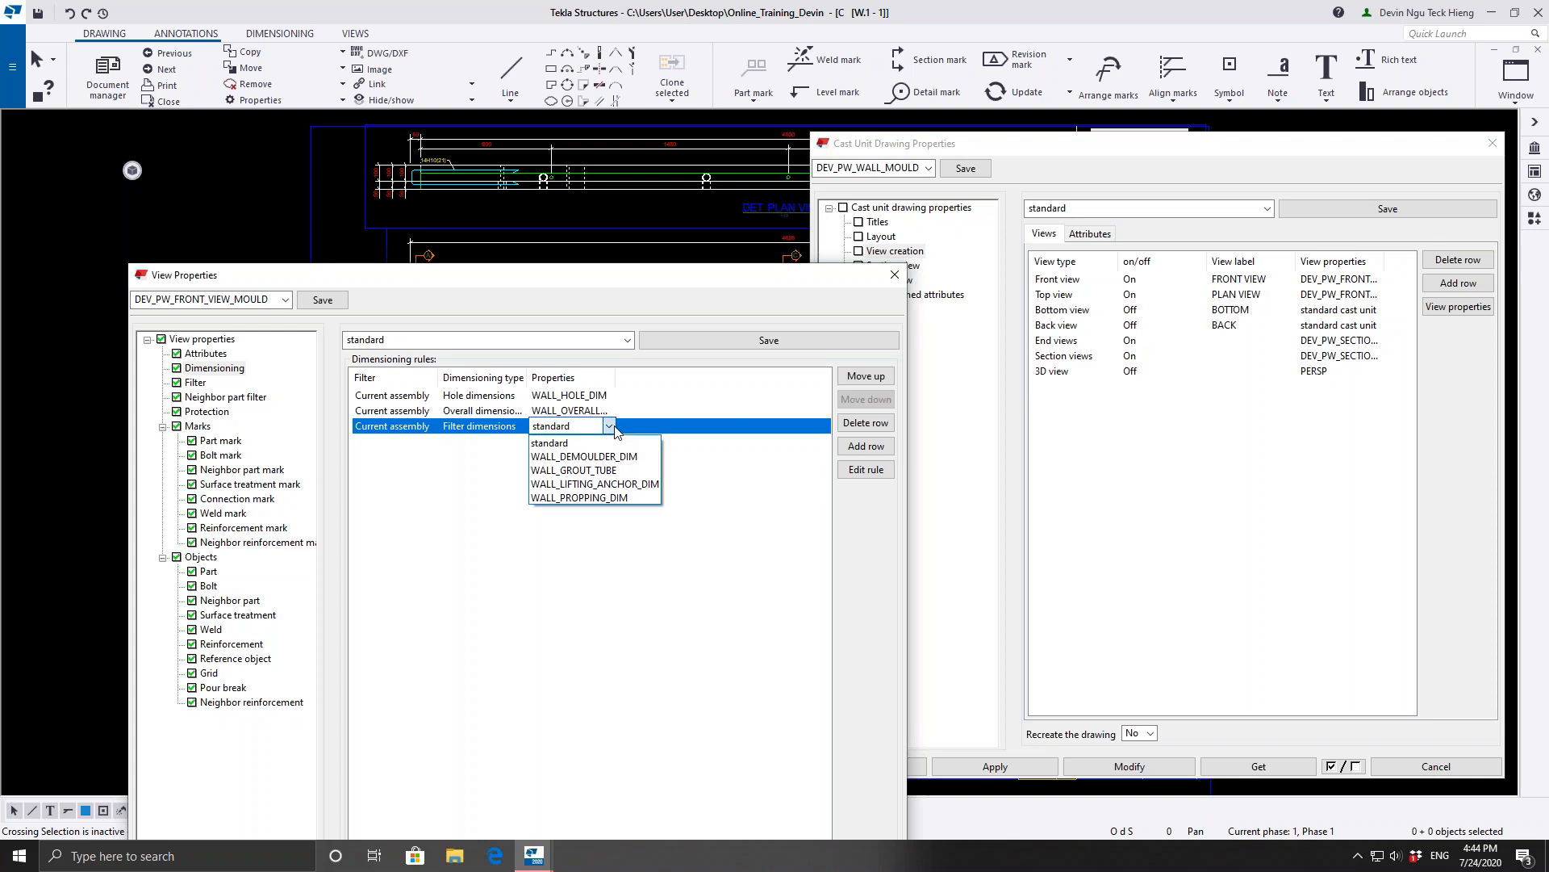
pyautogui.click(595, 484)
pyautogui.click(864, 377)
pyautogui.click(864, 377)
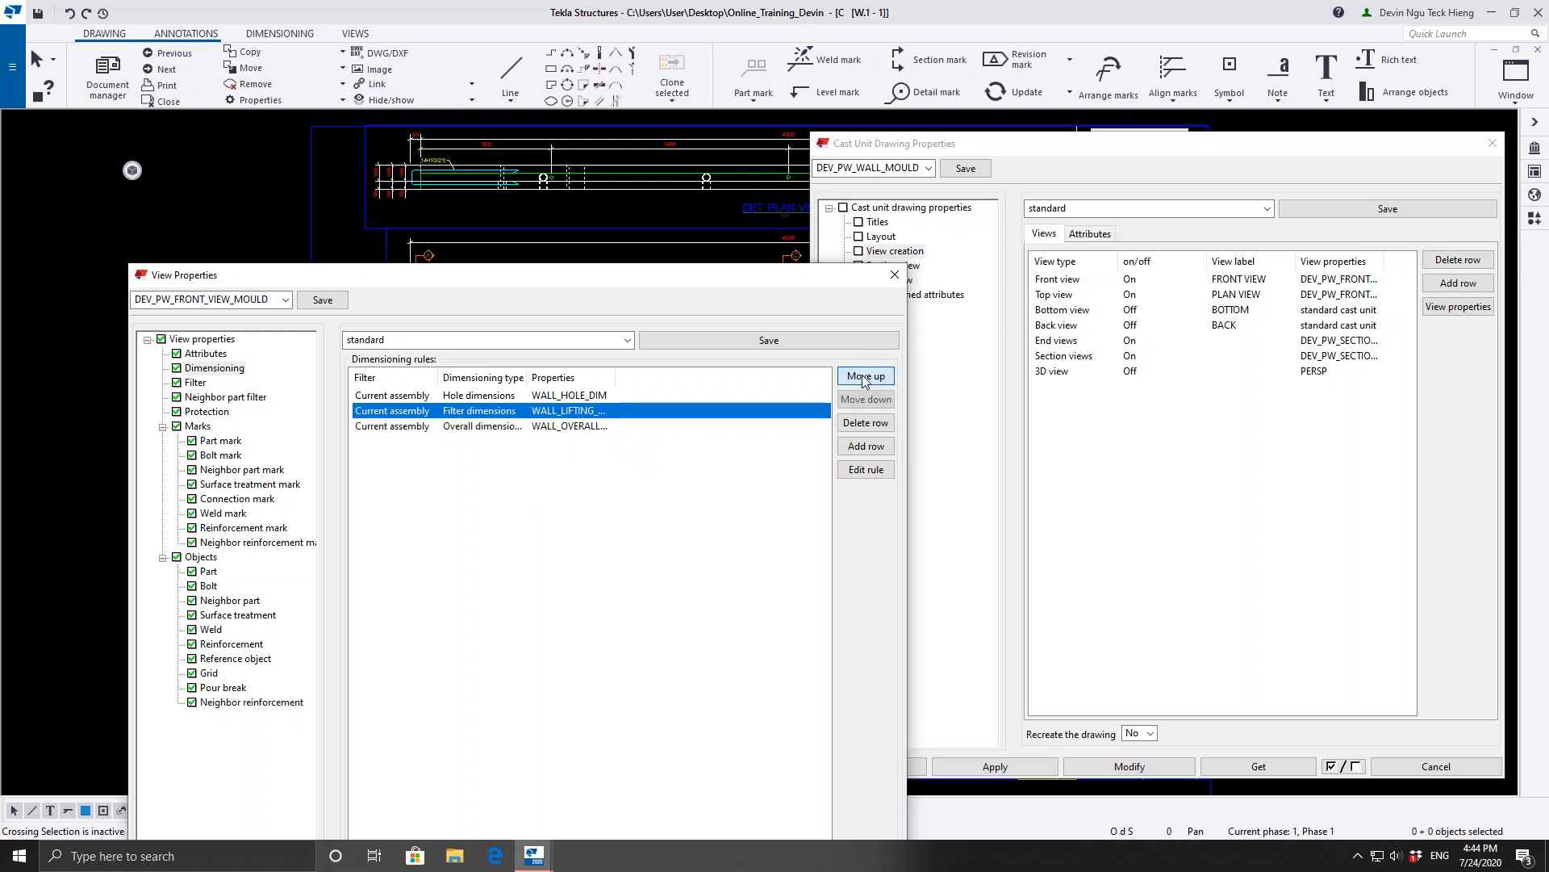
pyautogui.click(864, 378)
# - Add another Filter dimensions rule for the current assembly with the WALL_GROUT_TUBE properties
pyautogui.click(862, 446)
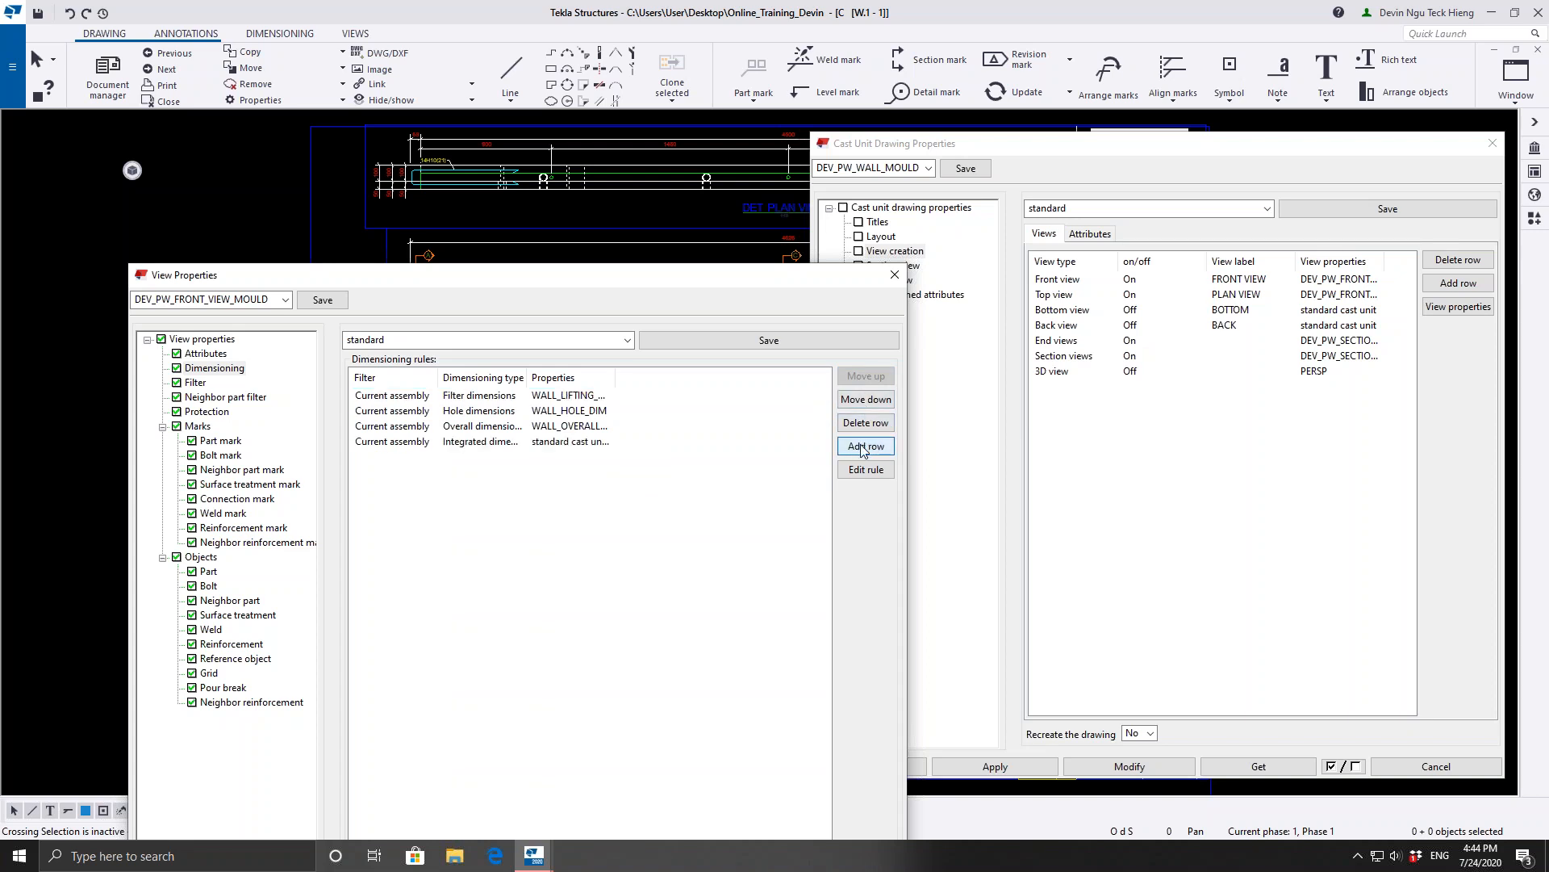
pyautogui.click(493, 443)
pyautogui.click(520, 442)
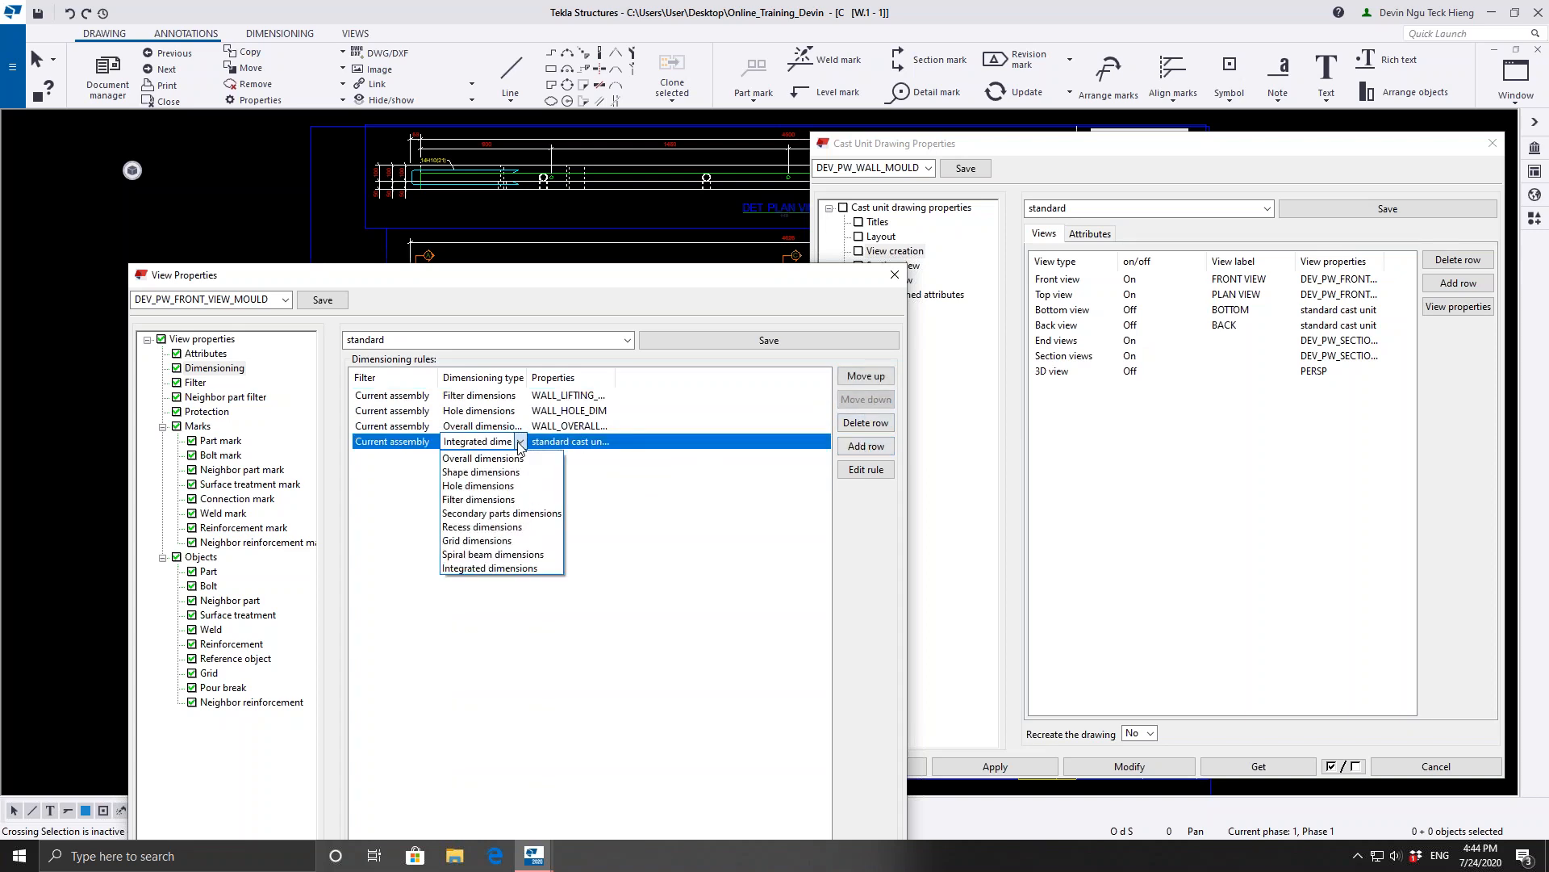
pyautogui.click(479, 499)
pyautogui.click(580, 443)
pyautogui.click(610, 441)
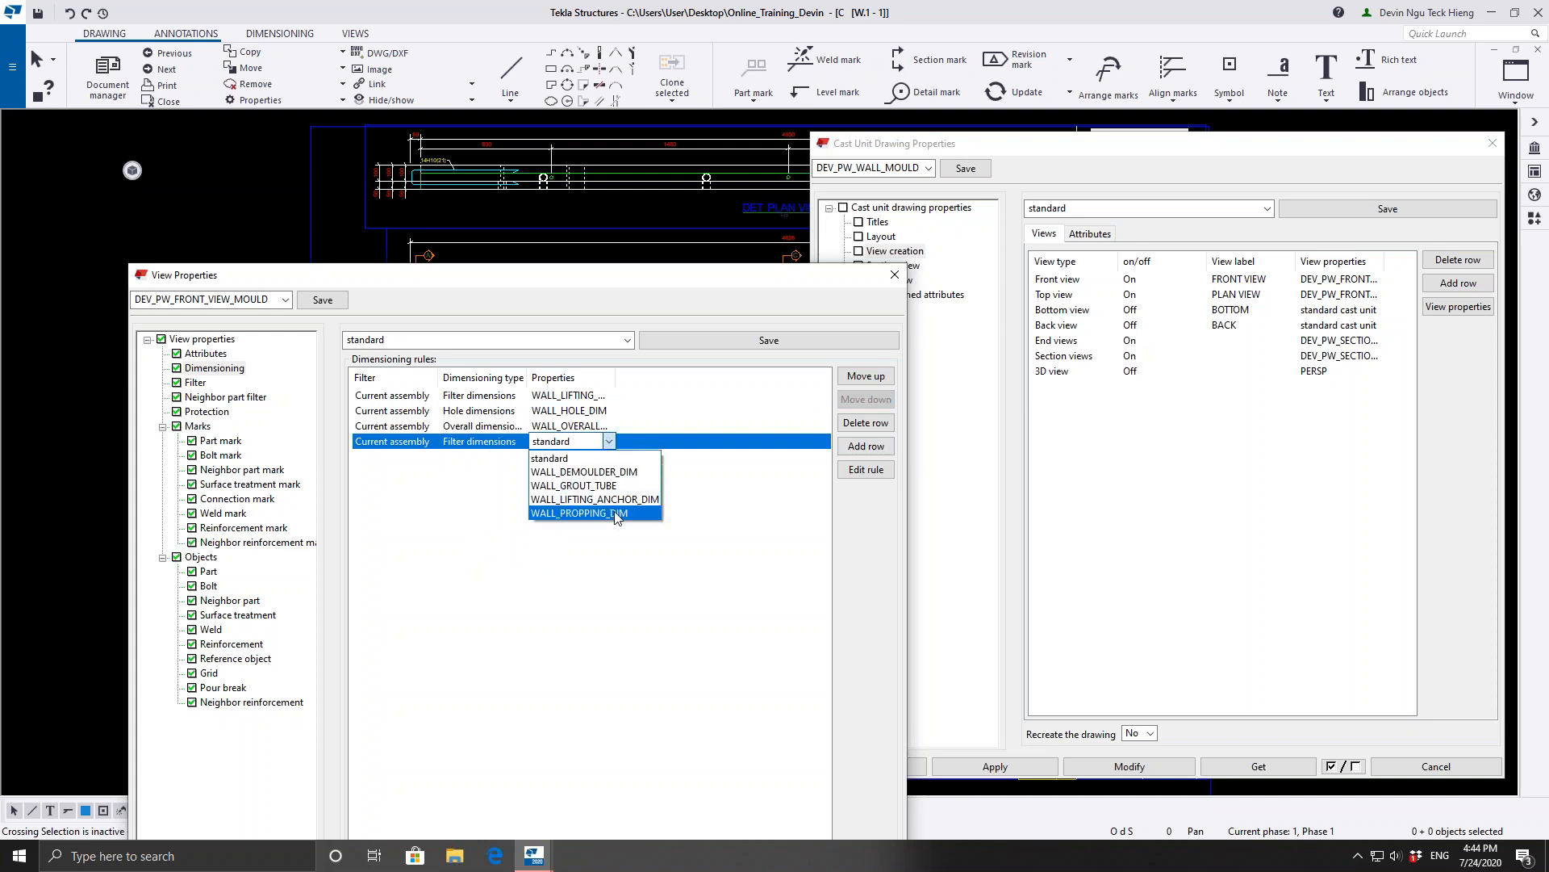
pyautogui.click(597, 486)
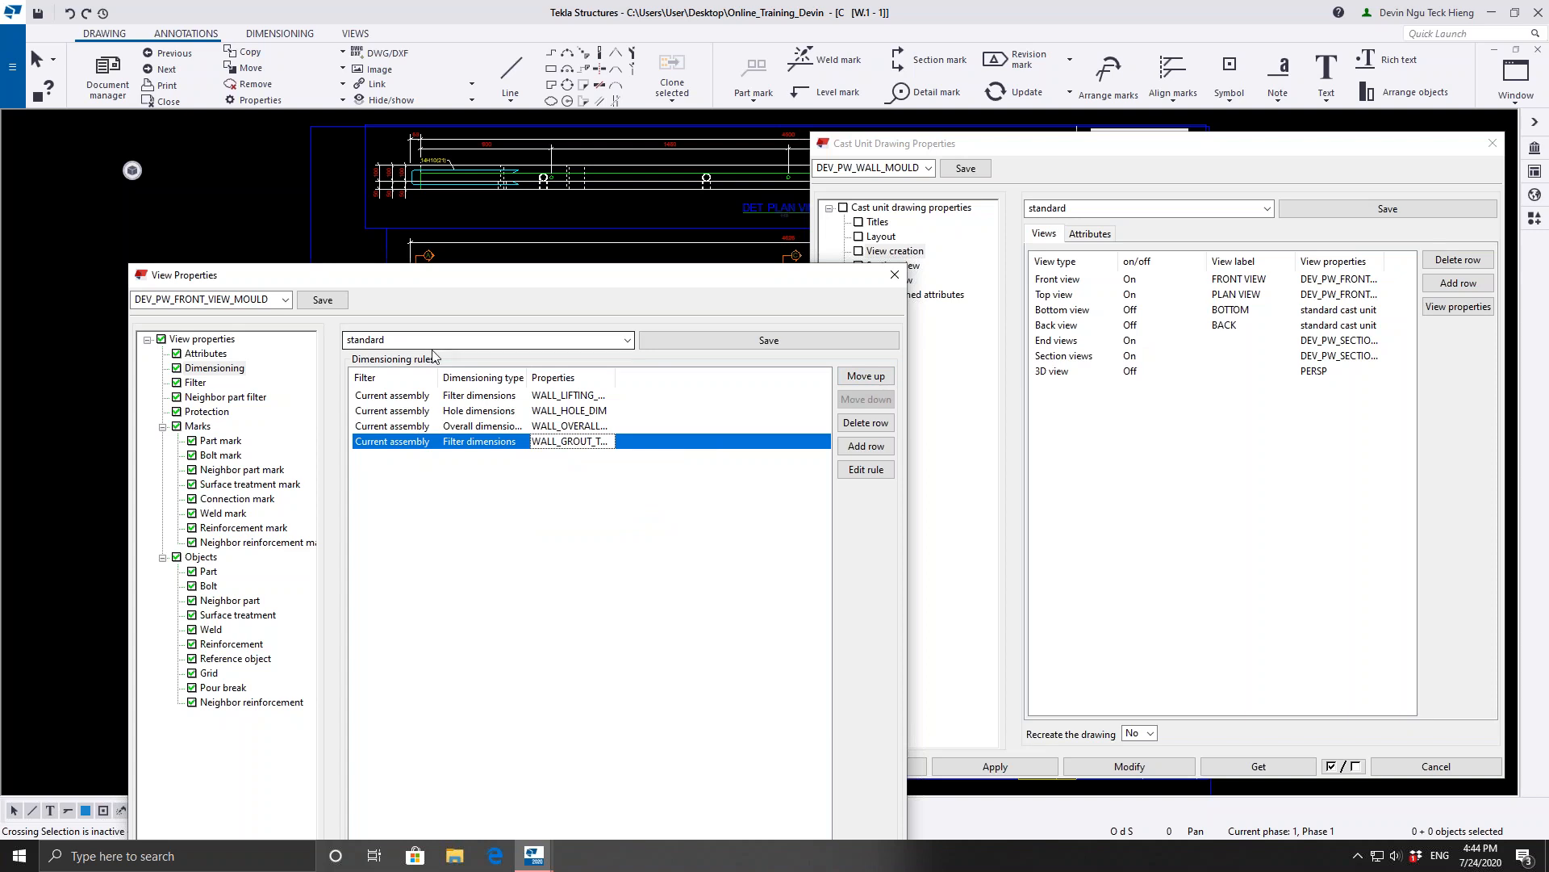
# - Save the dimensioning rules as a new front dimension preset in place of the standard name
pyautogui.doubleClick(390, 341)
pyautogui.press('BackSpace')
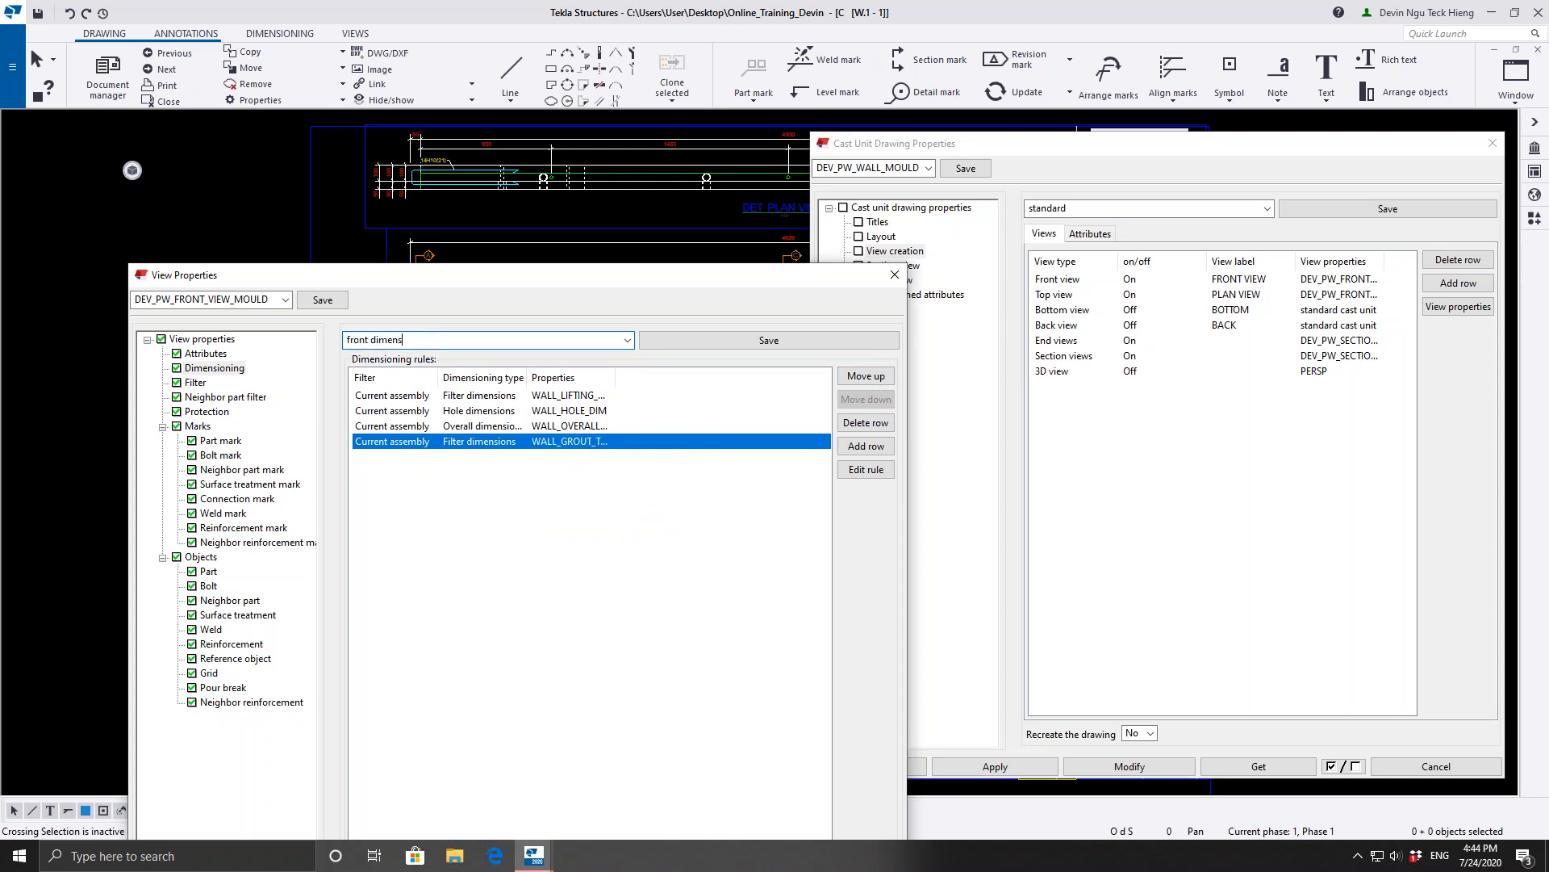
pyautogui.click(738, 340)
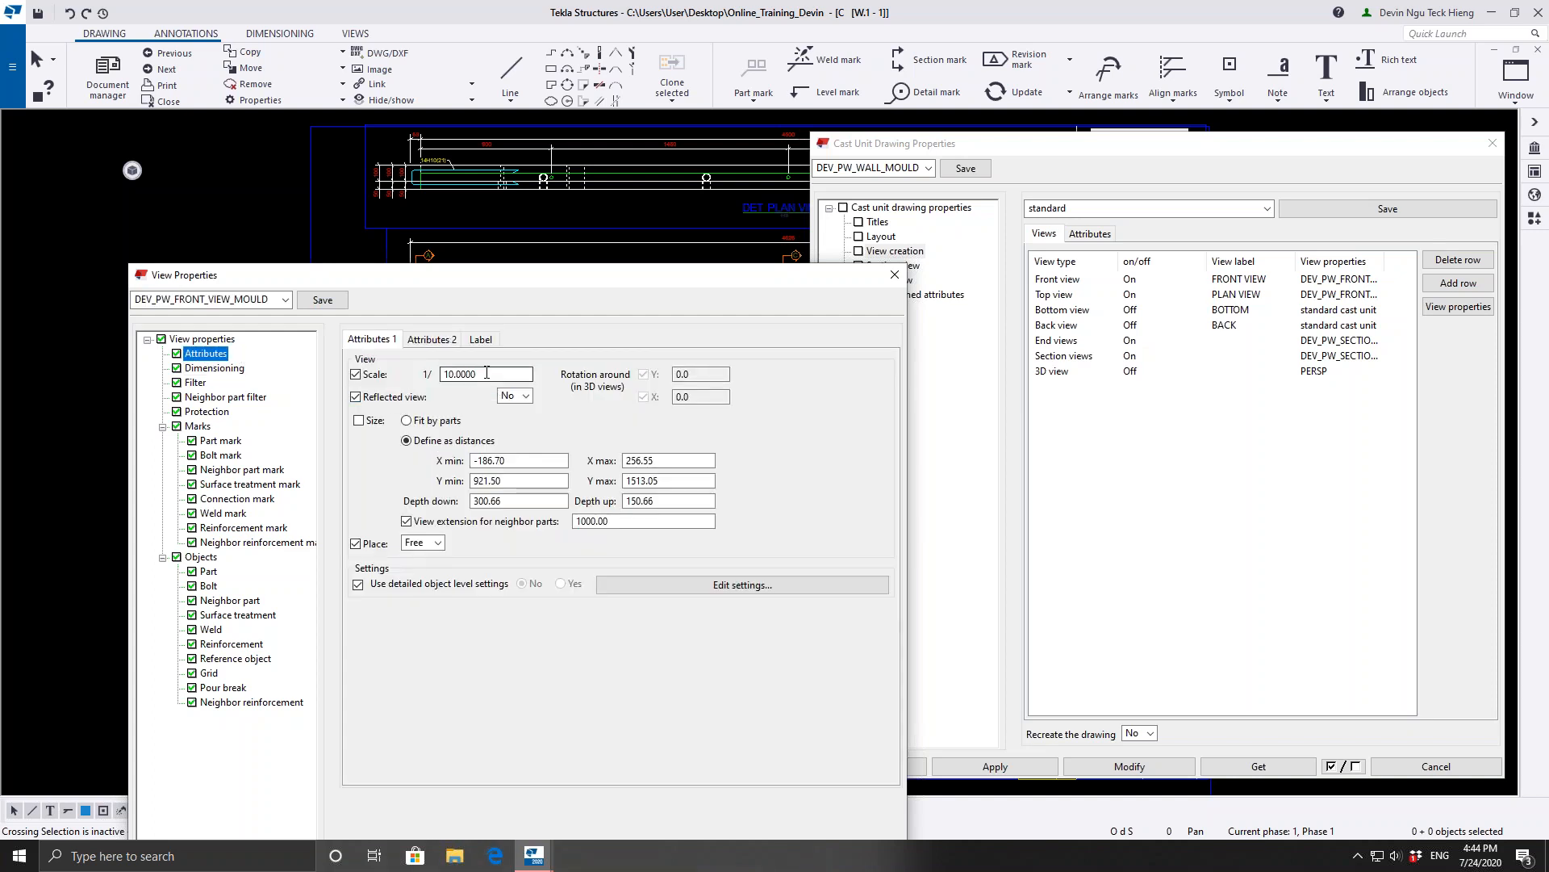
# - Set the front view scale to 1/25, save it in the DEV_PW_FRONT_VIEW_MOULD view settings, and close the view properties
pyautogui.doubleClick(486, 373)
pyautogui.write('25')
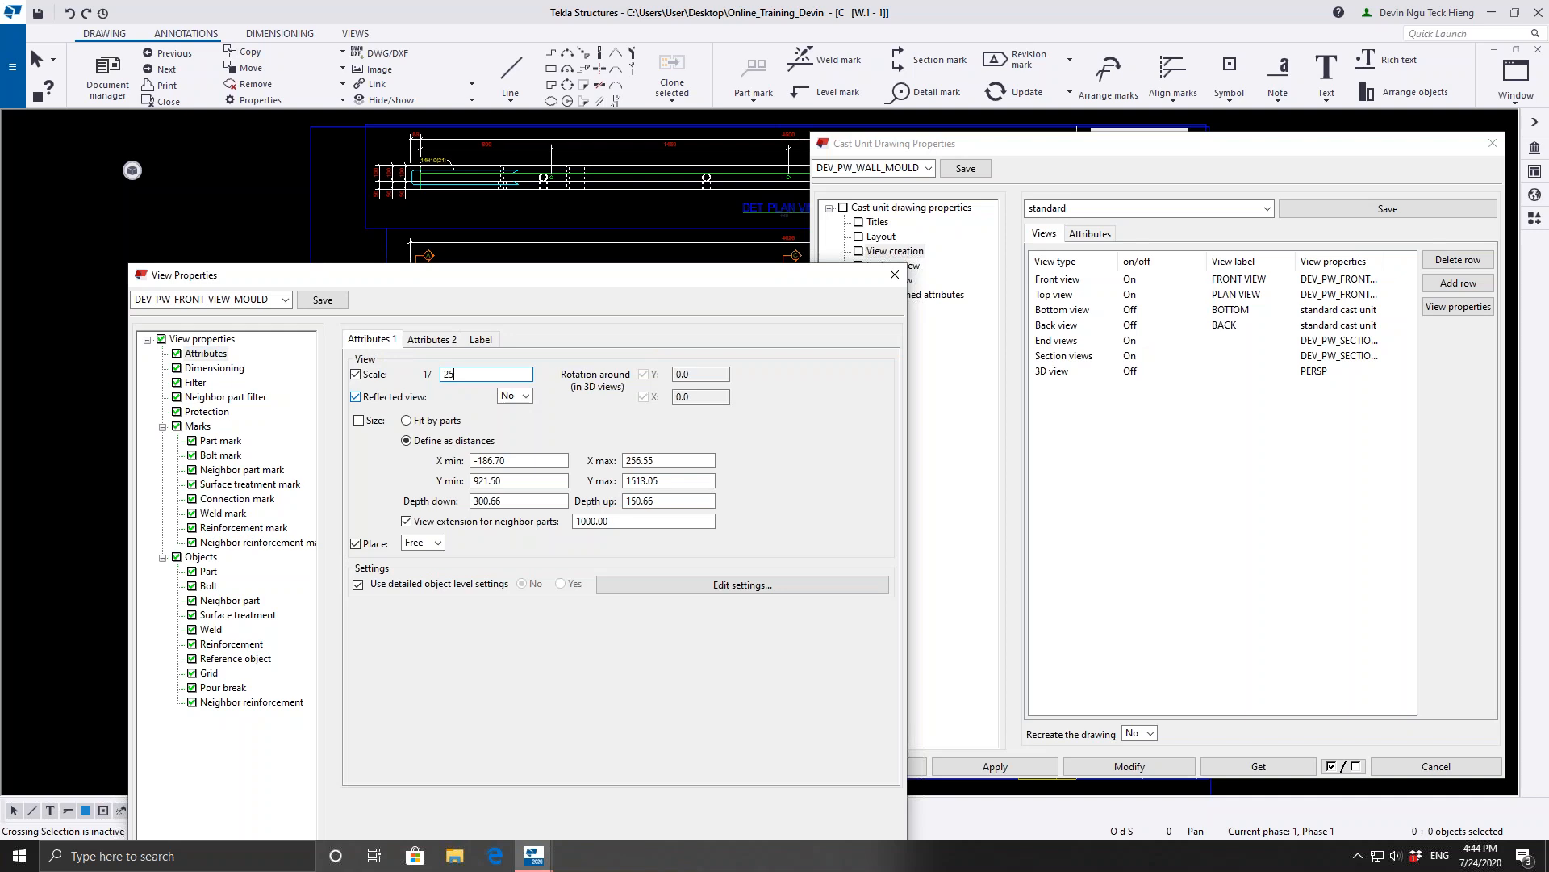
pyautogui.click(322, 300)
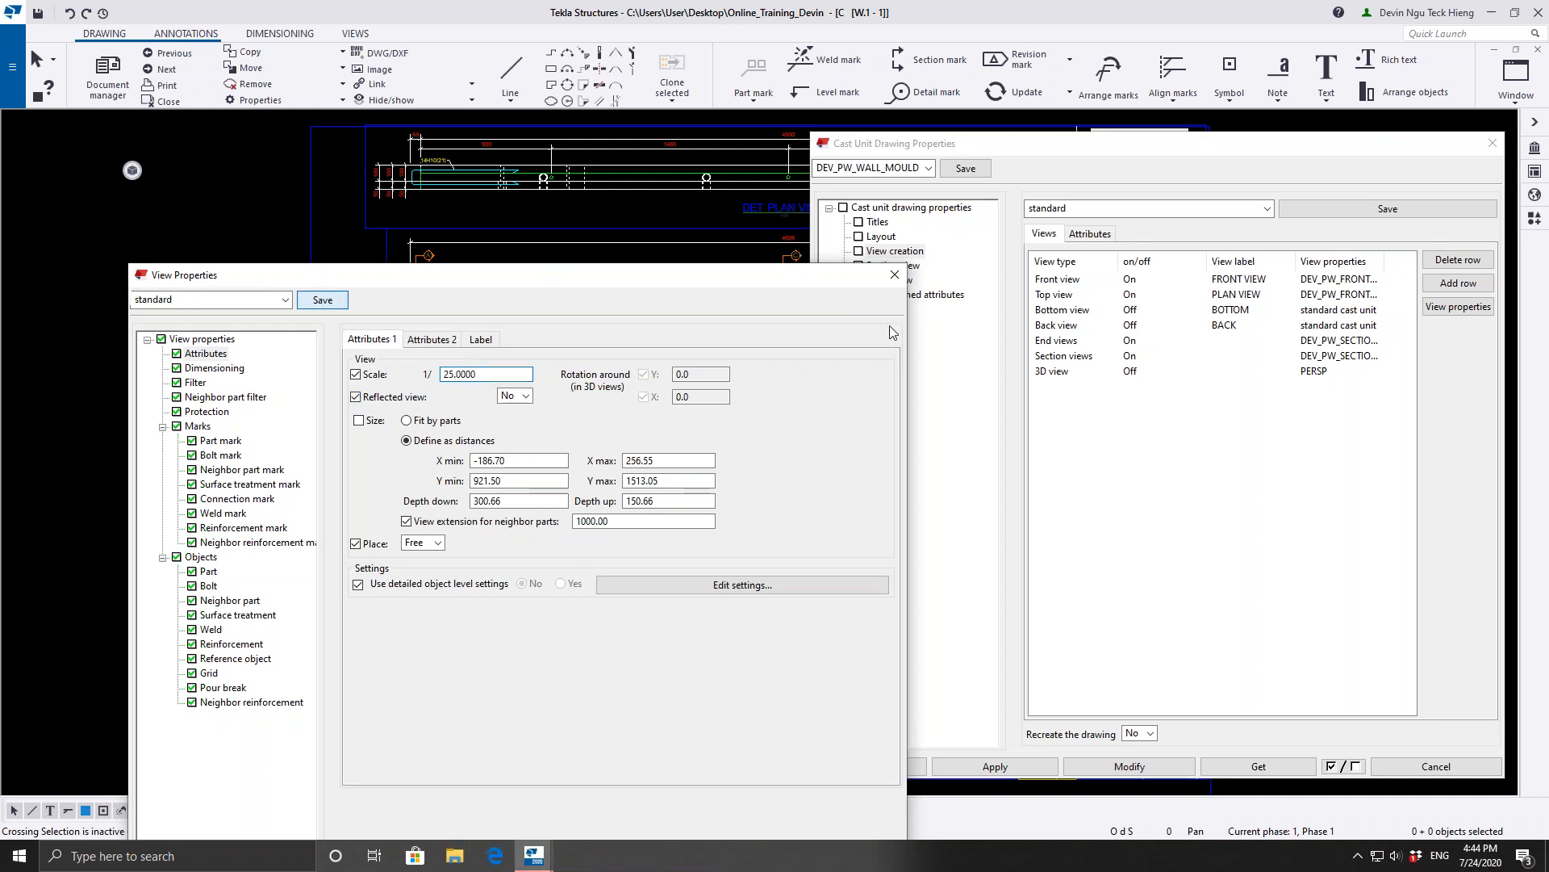
pyautogui.click(893, 276)
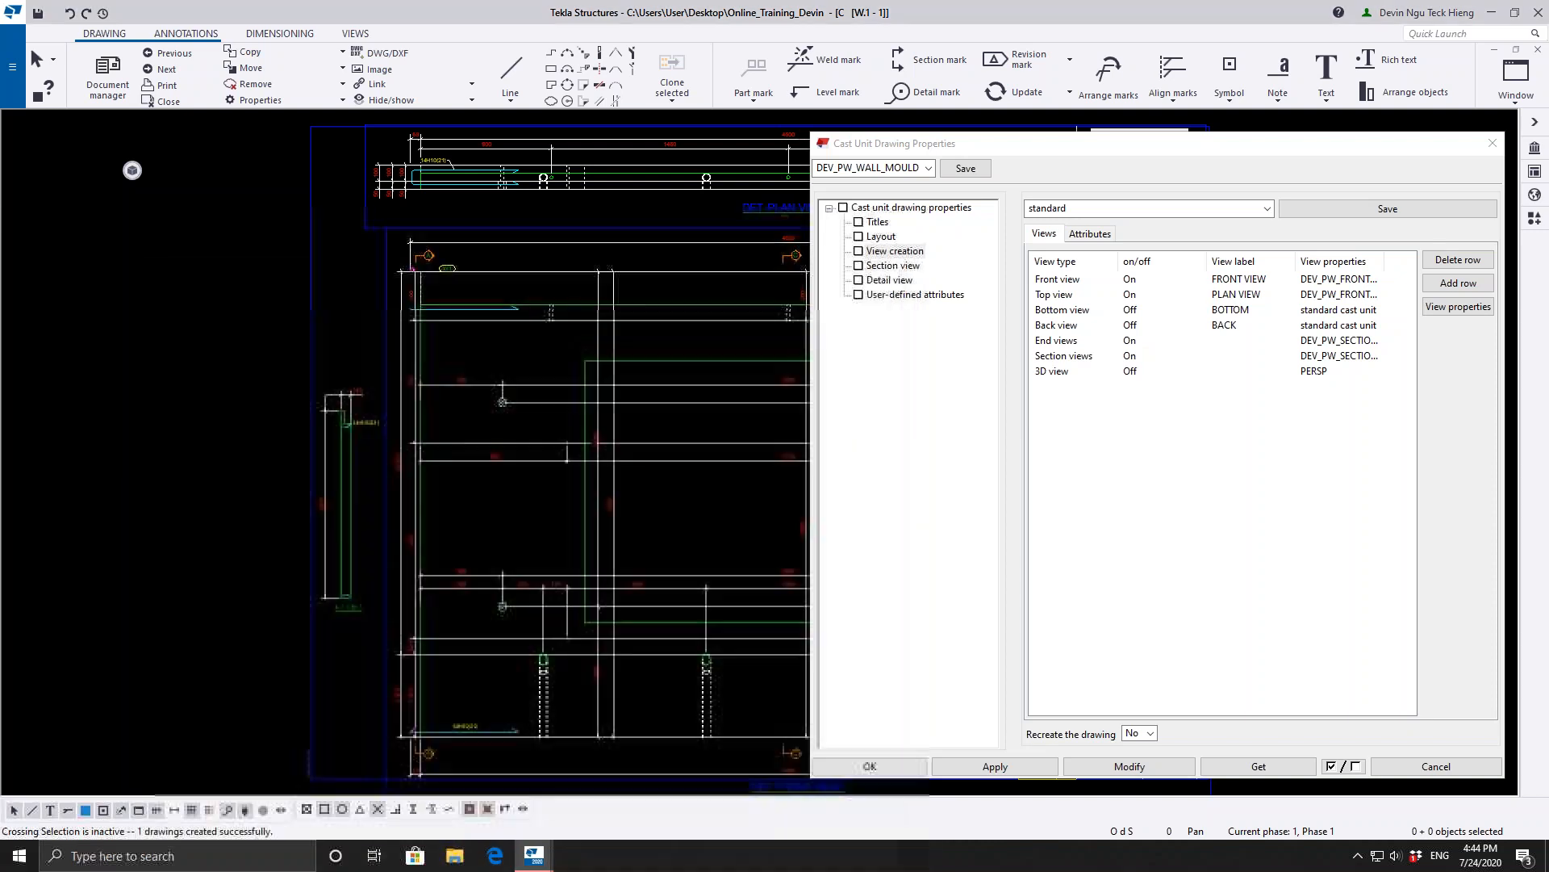
# - Recreate the drawing with the changed view creation settings, accepting the loss of manual edits, and close the drawing properties
pyautogui.click(1150, 734)
pyautogui.click(1139, 747)
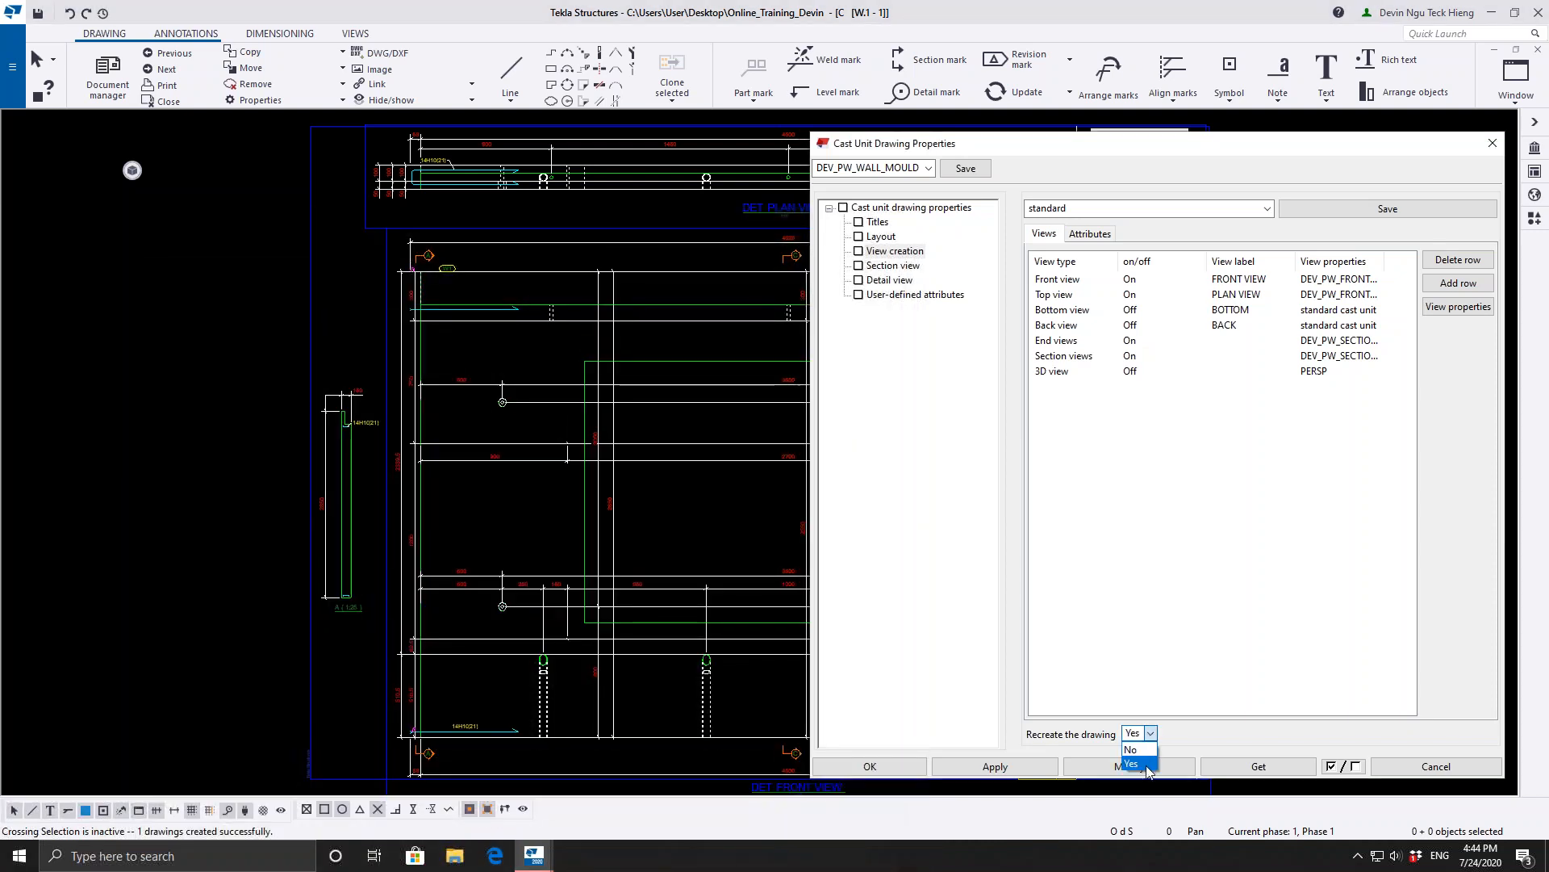
pyautogui.click(1142, 767)
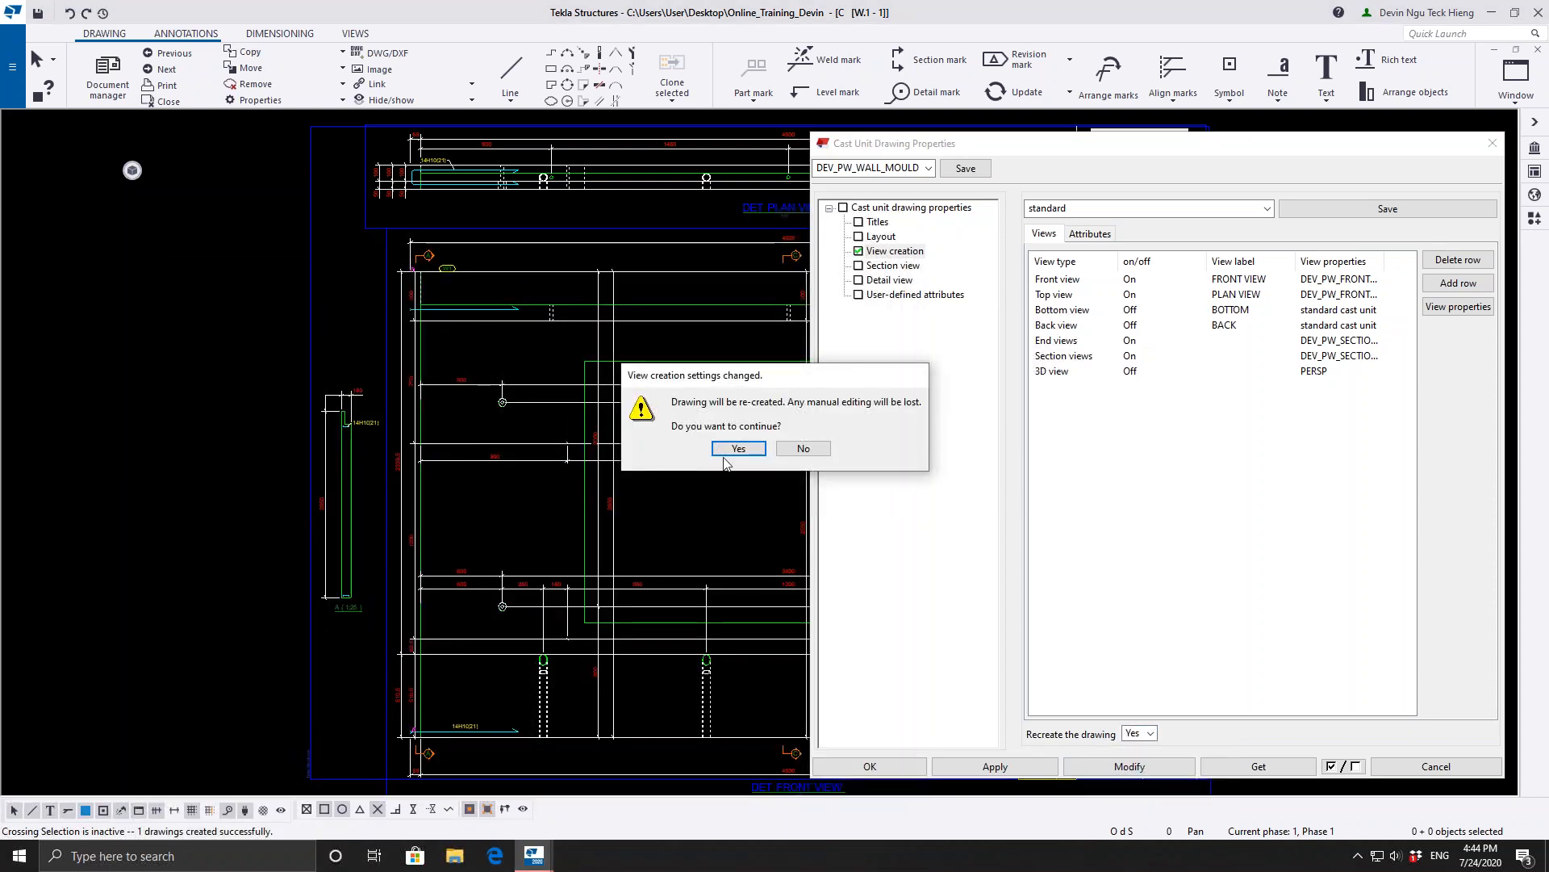
pyautogui.click(739, 448)
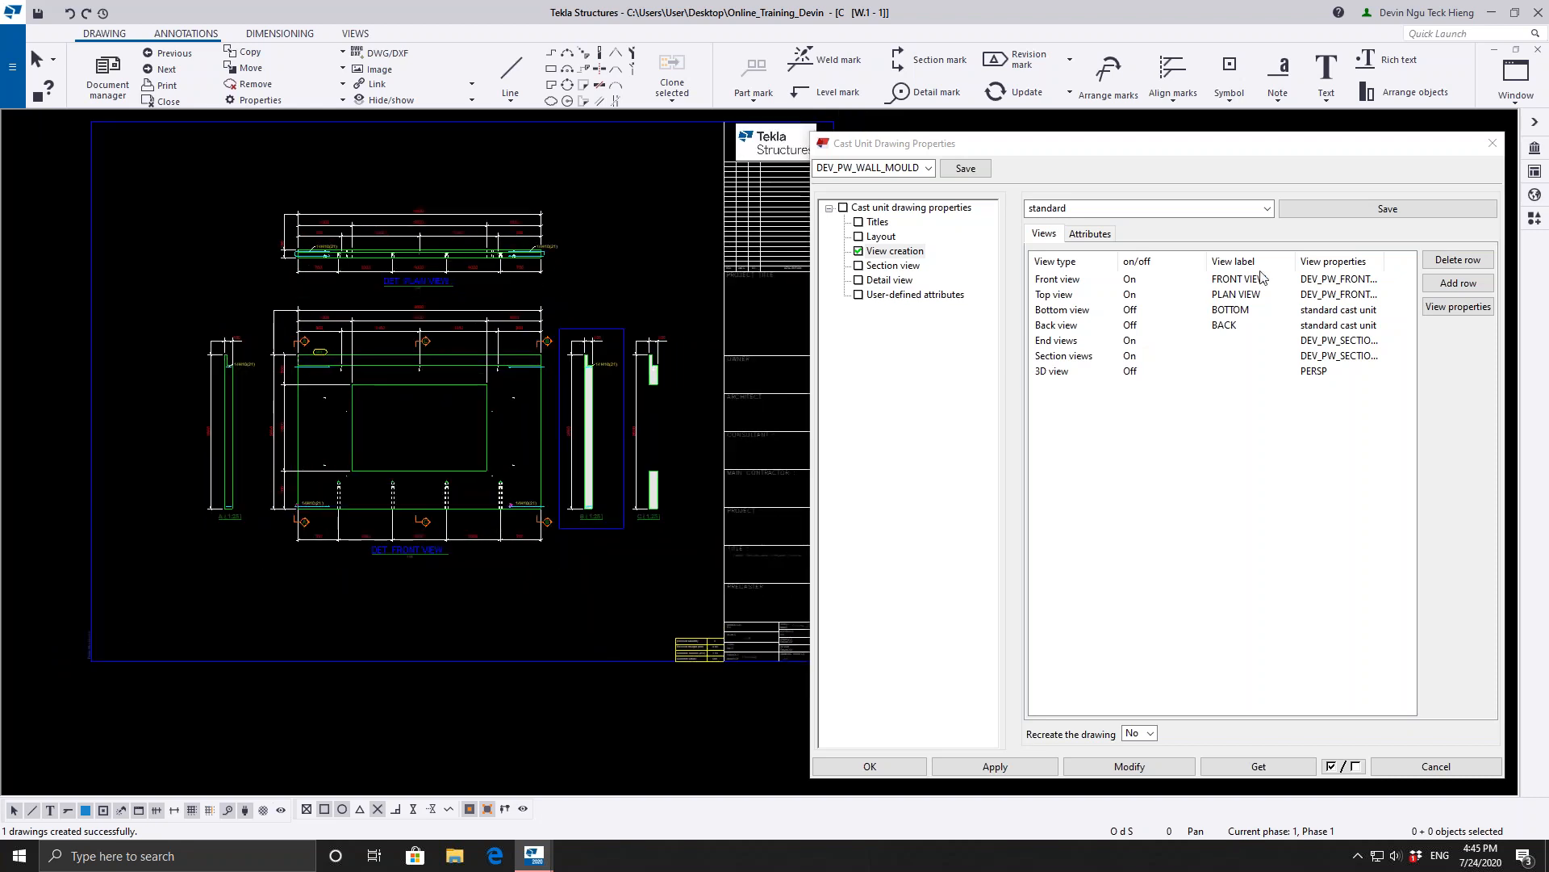
pyautogui.click(995, 767)
pyautogui.click(897, 773)
pyautogui.moveTo(539, 471); pyautogui.dragTo(666, 467, button='middle')
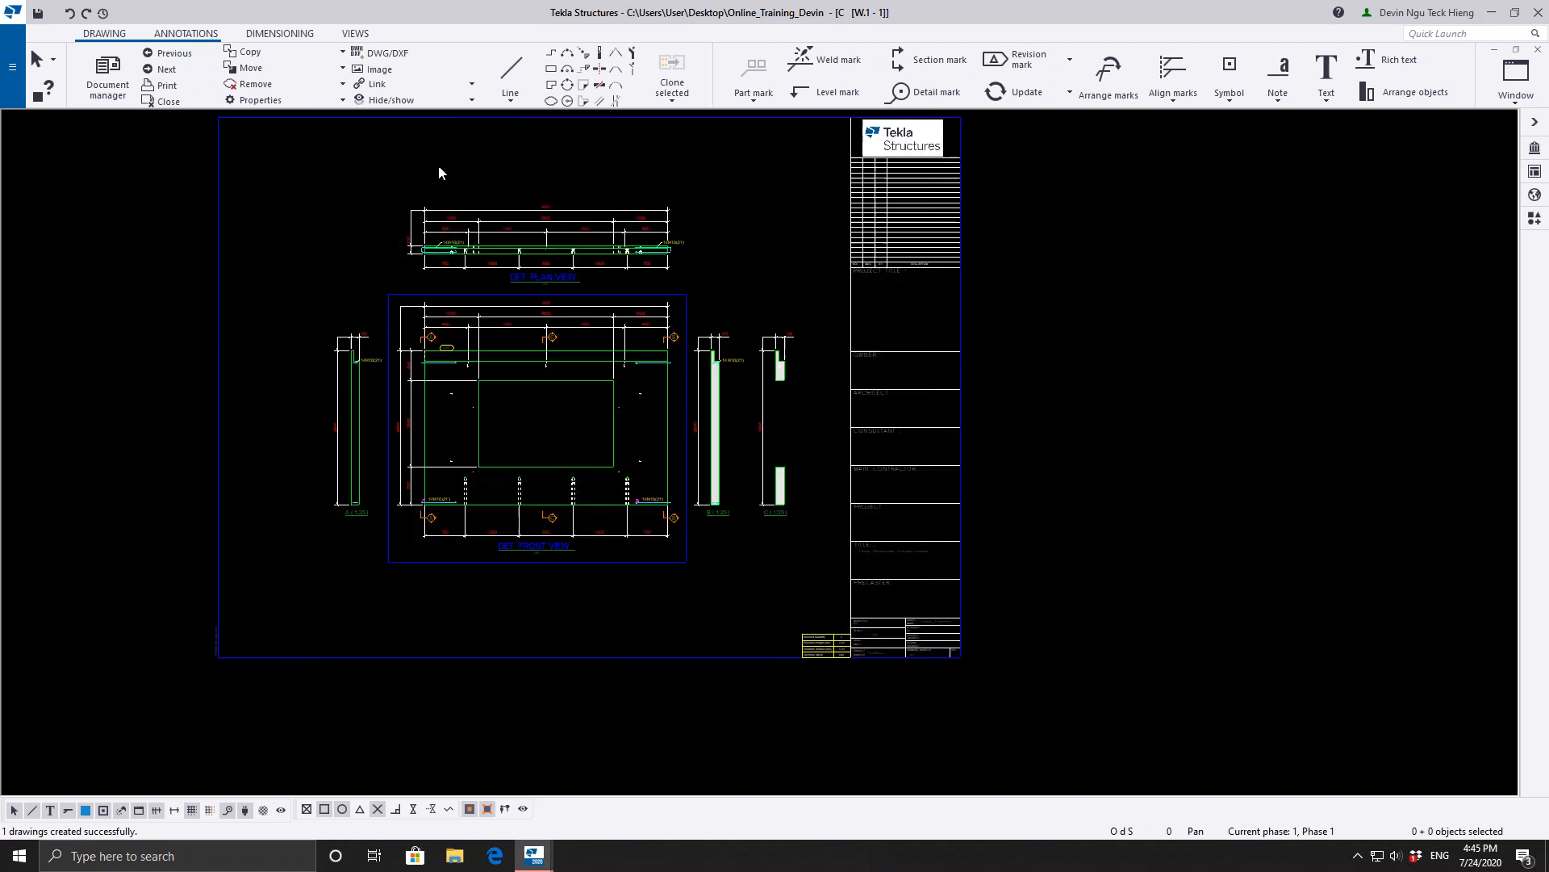
# - Add a 3D view of the wall panel to the cast unit drawing
pyautogui.click(356, 34)
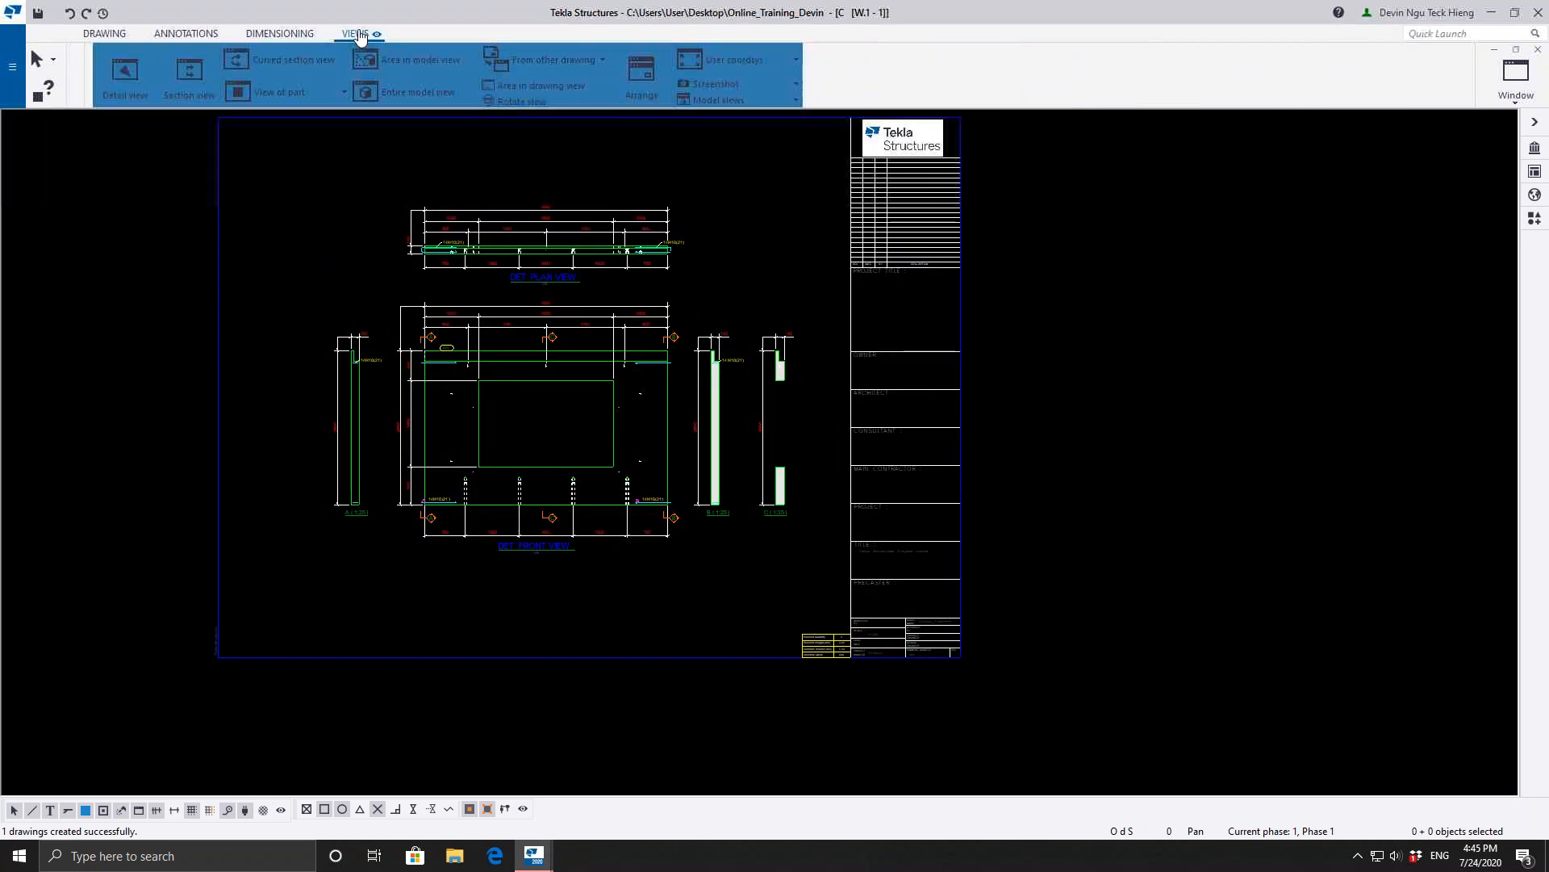
pyautogui.click(326, 91)
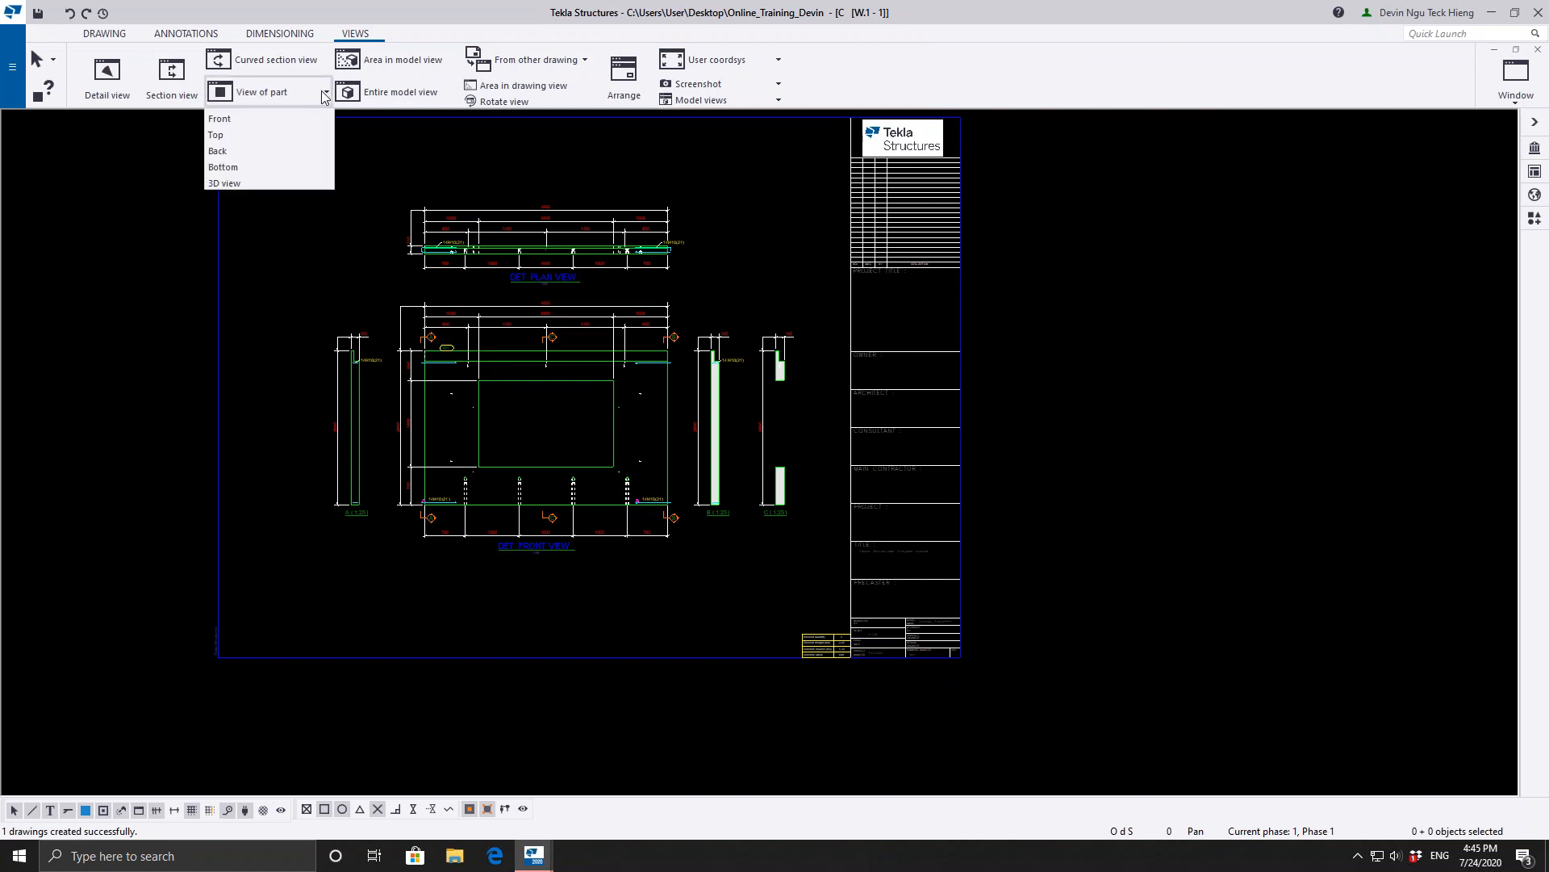
pyautogui.click(236, 181)
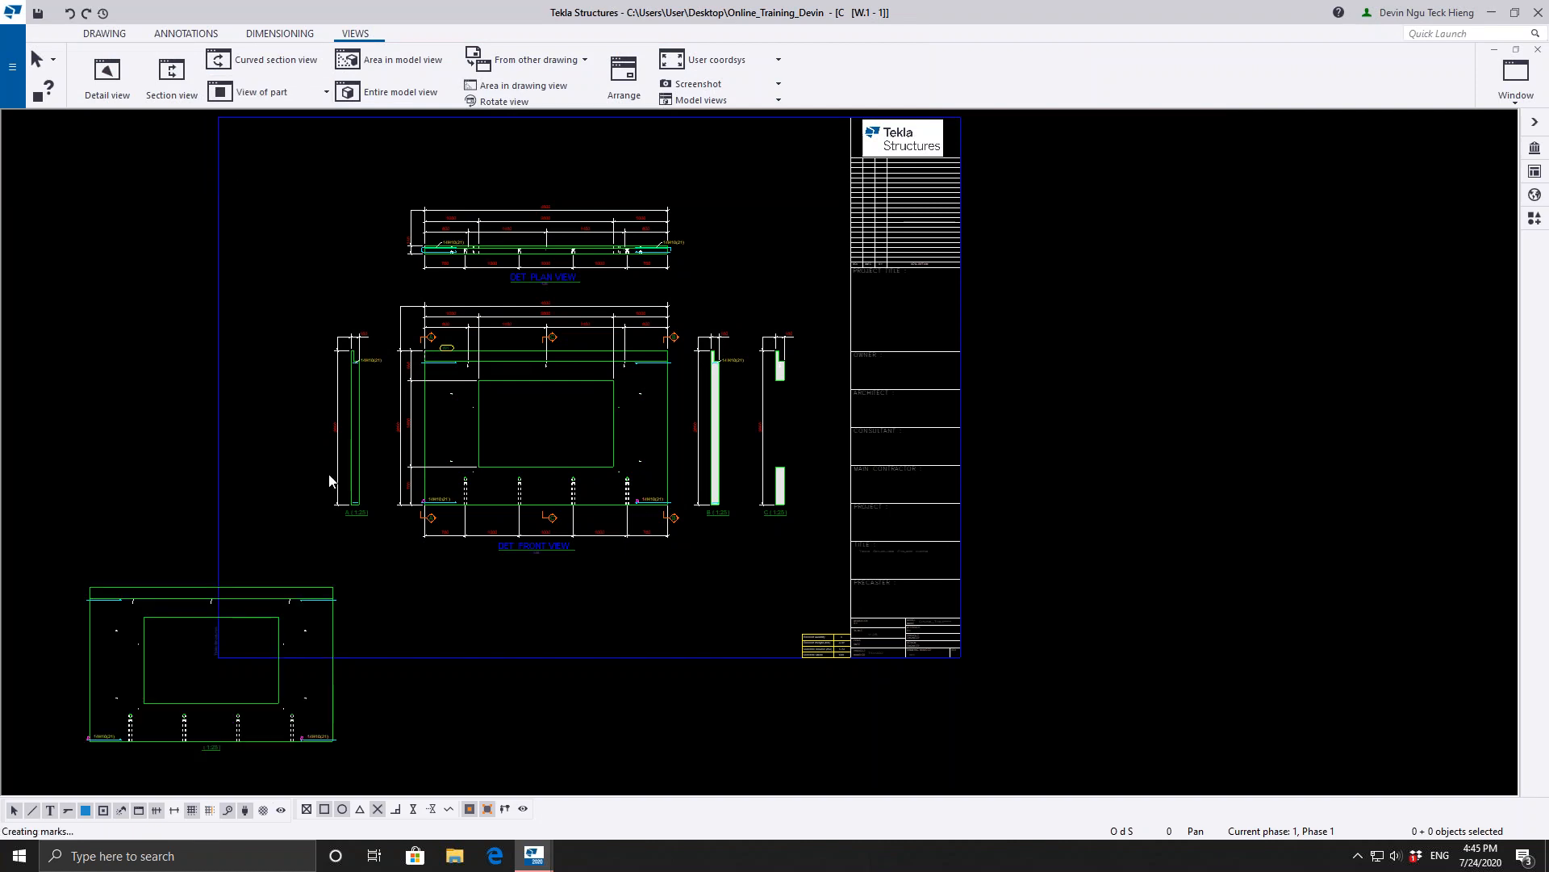
pyautogui.scroll(5, 229, 727)
pyautogui.moveTo(220, 708); pyautogui.dragTo(543, 550, button='middle')
pyautogui.scroll(-5, 545, 540)
pyautogui.scroll(3, 584, 532)
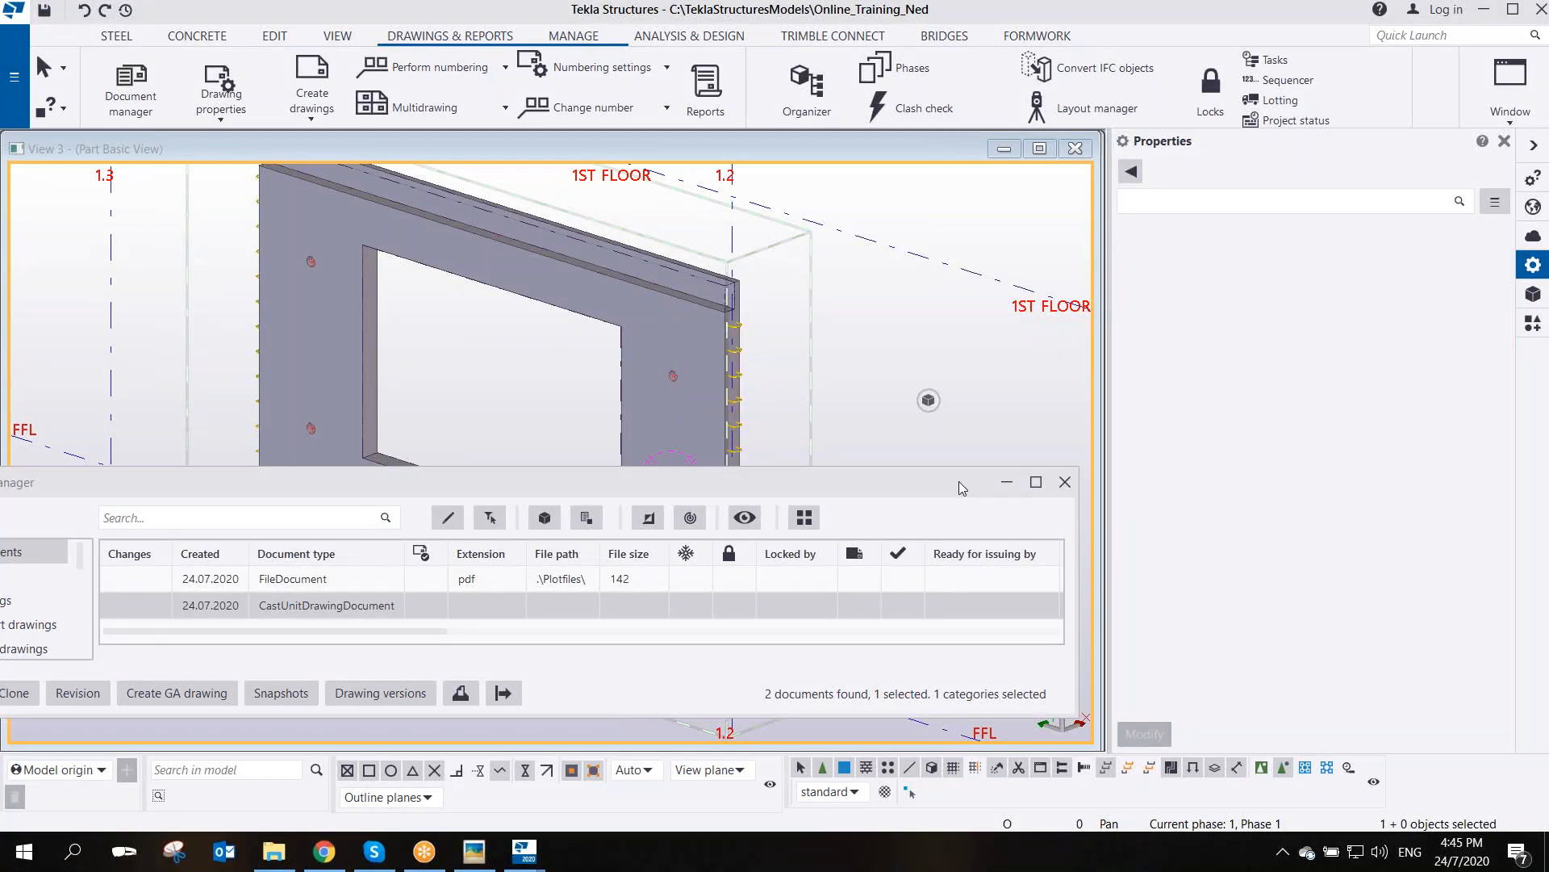
# - Switch to the other model session, open its CastUnitDrawingDocument, and minimize the document manager
pyautogui.doubleClick(340, 615)
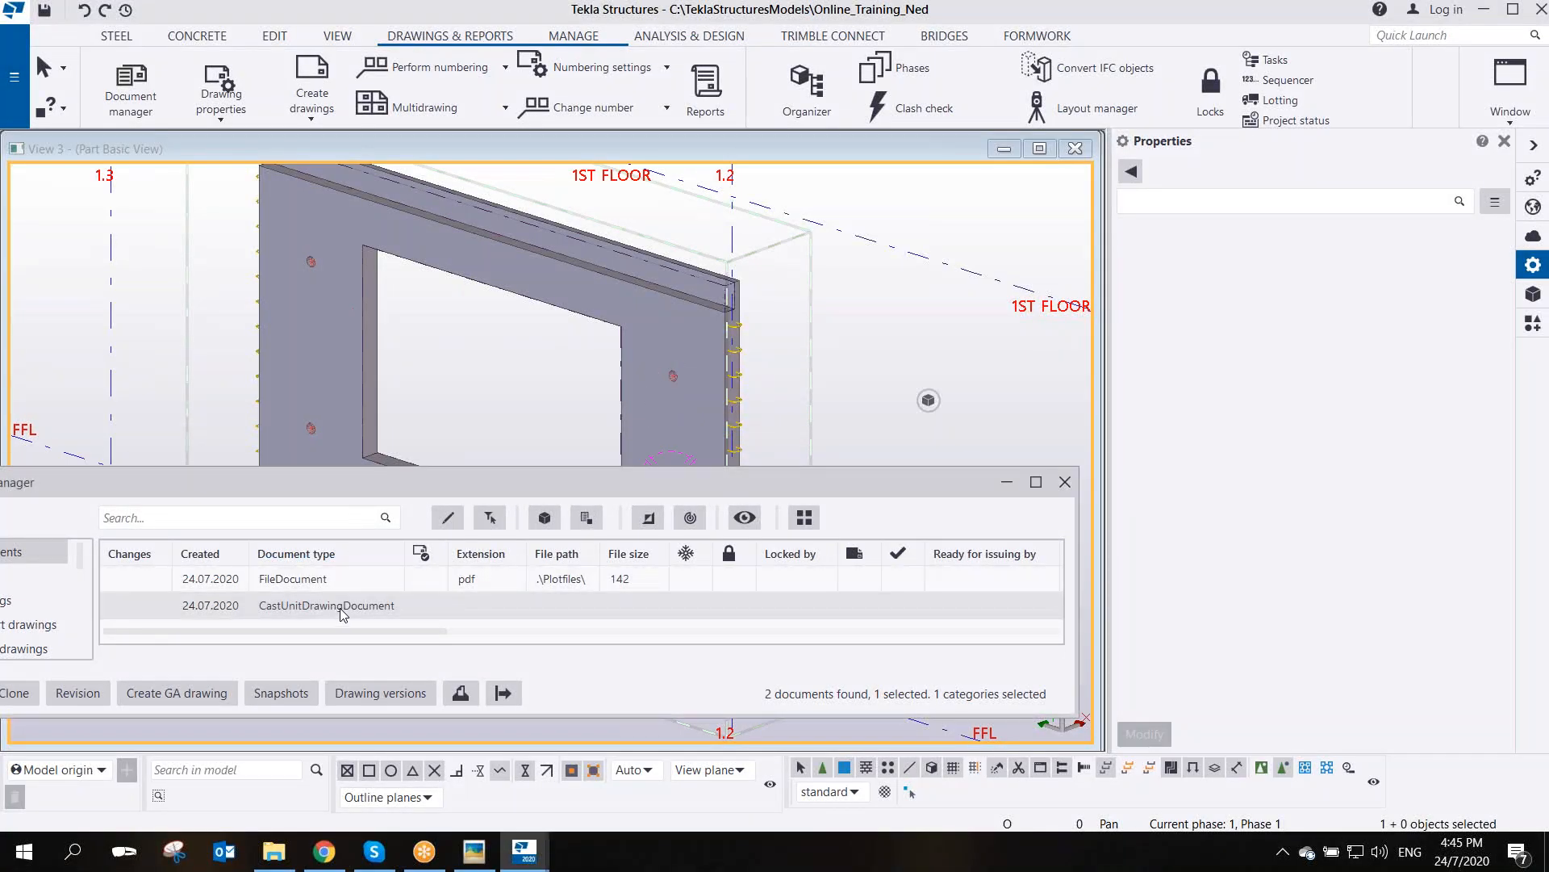
pyautogui.click(1006, 482)
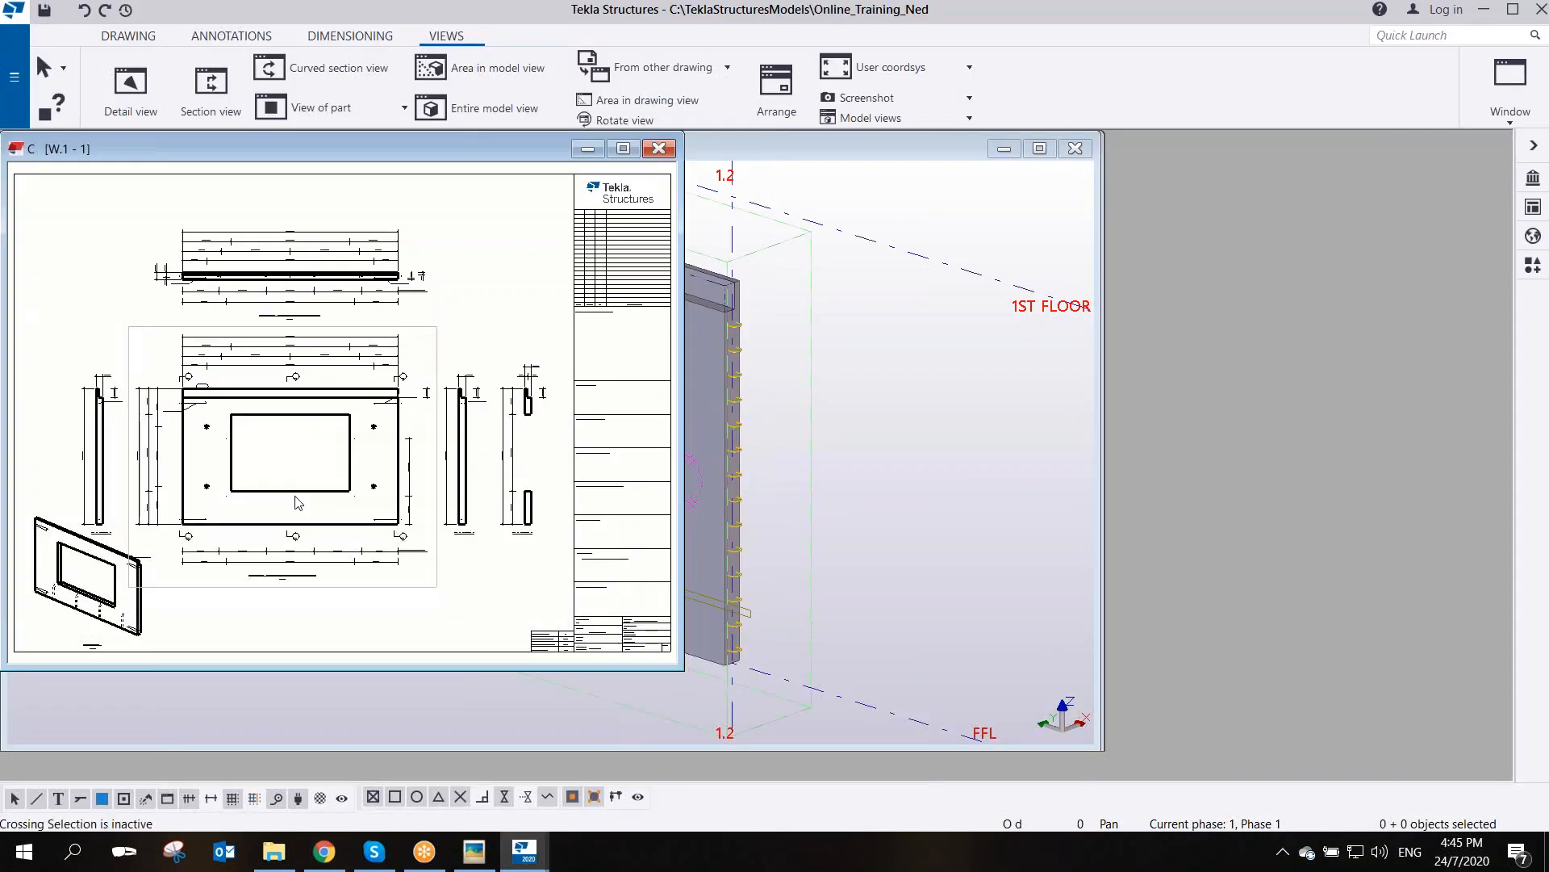
pyautogui.scroll(-2, 403, 436)
pyautogui.scroll(-1, 402, 437)
# - Place a second 3D view of the wall panel in the sheet's upper-left area, beside the plan view
pyautogui.click(139, 444)
pyautogui.moveTo(139, 445); pyautogui.dragTo(331, 362)
pyautogui.scroll(1, 480, 463)
pyautogui.scroll(1, 480, 462)
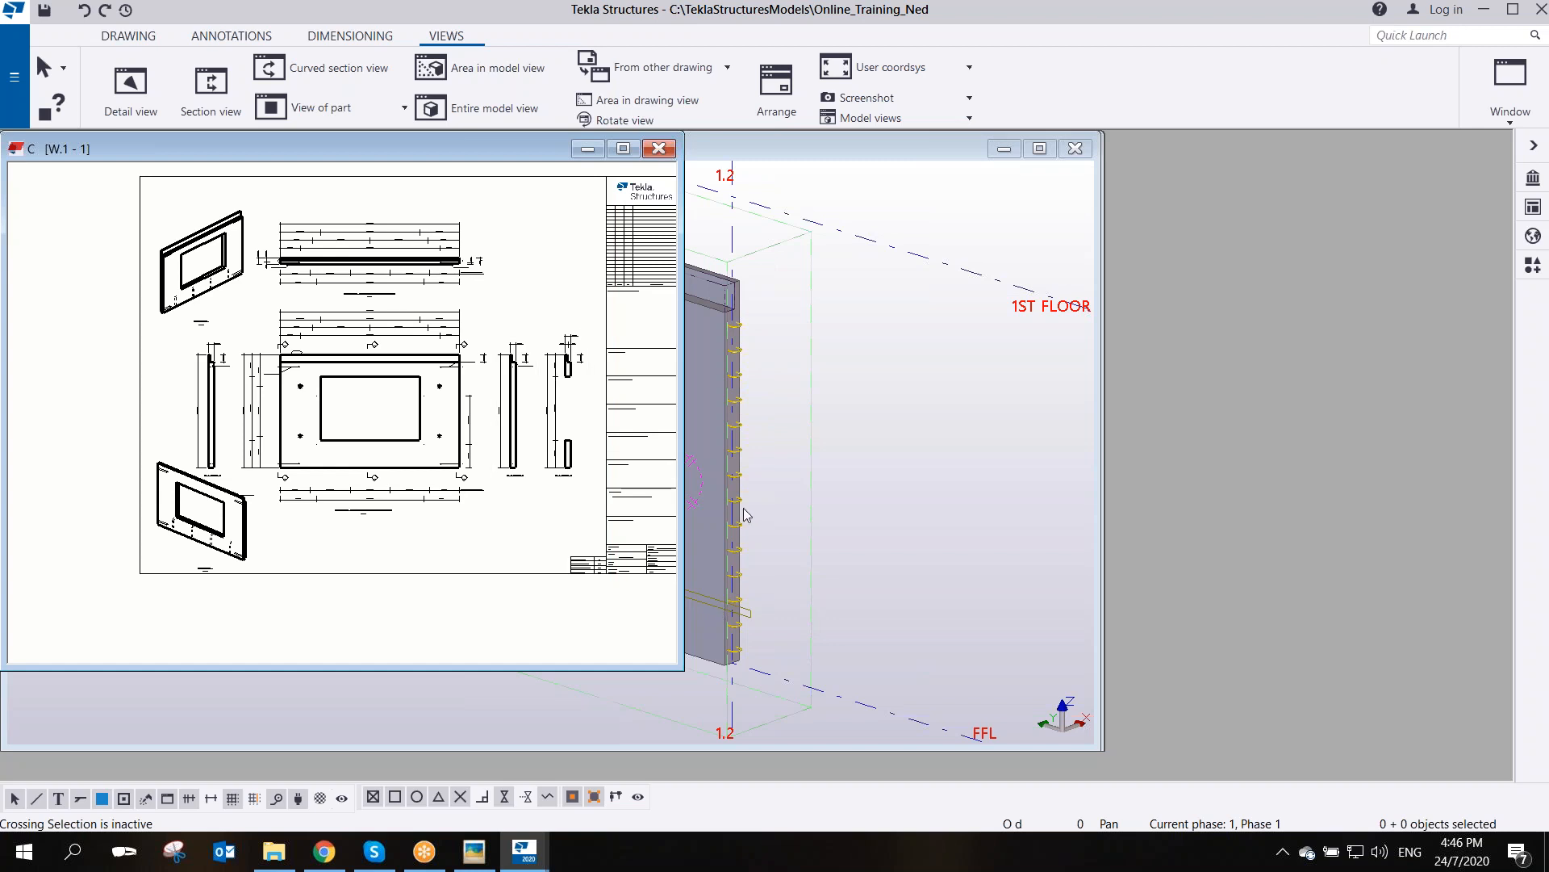
# - Switch to File Explorer and copy Sample Module.ifc from the Trimble_PBU_PPVC model folder
pyautogui.scroll(-2, 487, 408)
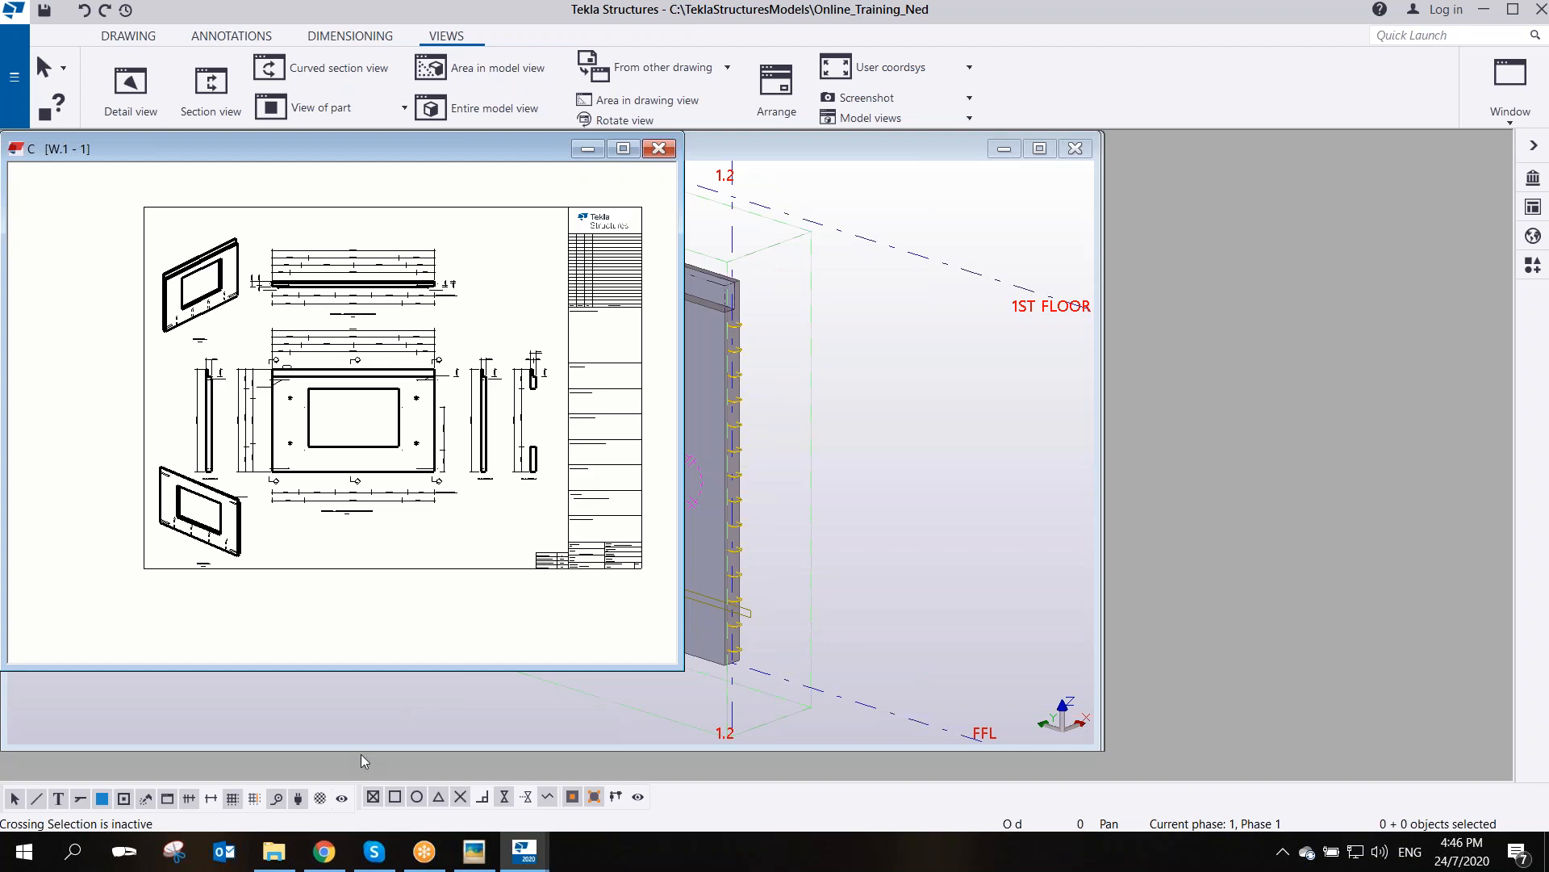
pyautogui.click(274, 852)
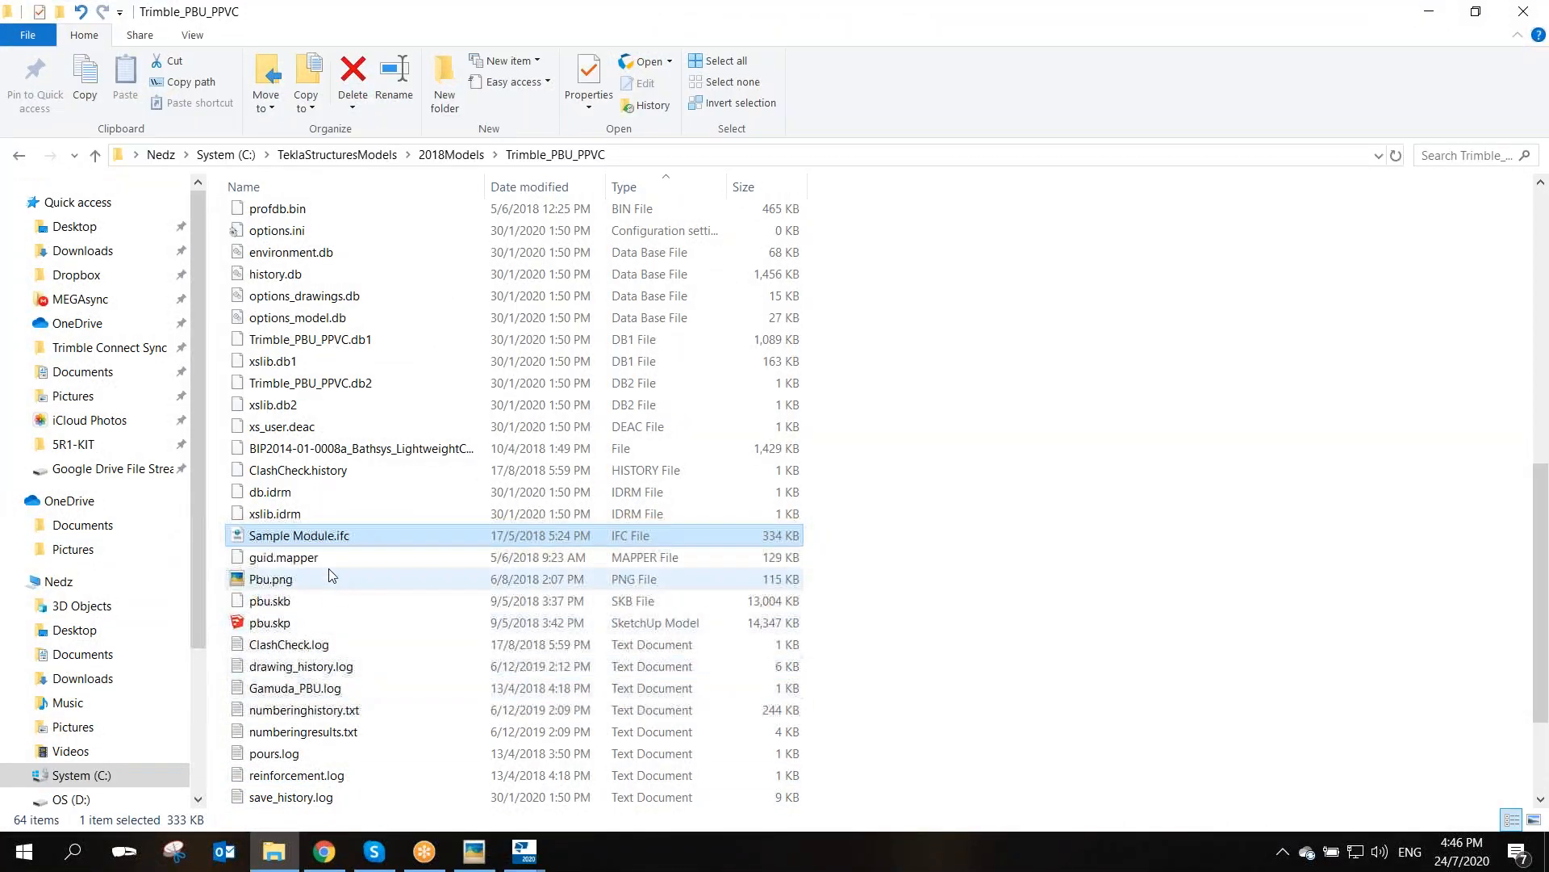
pyautogui.rightClick(345, 531)
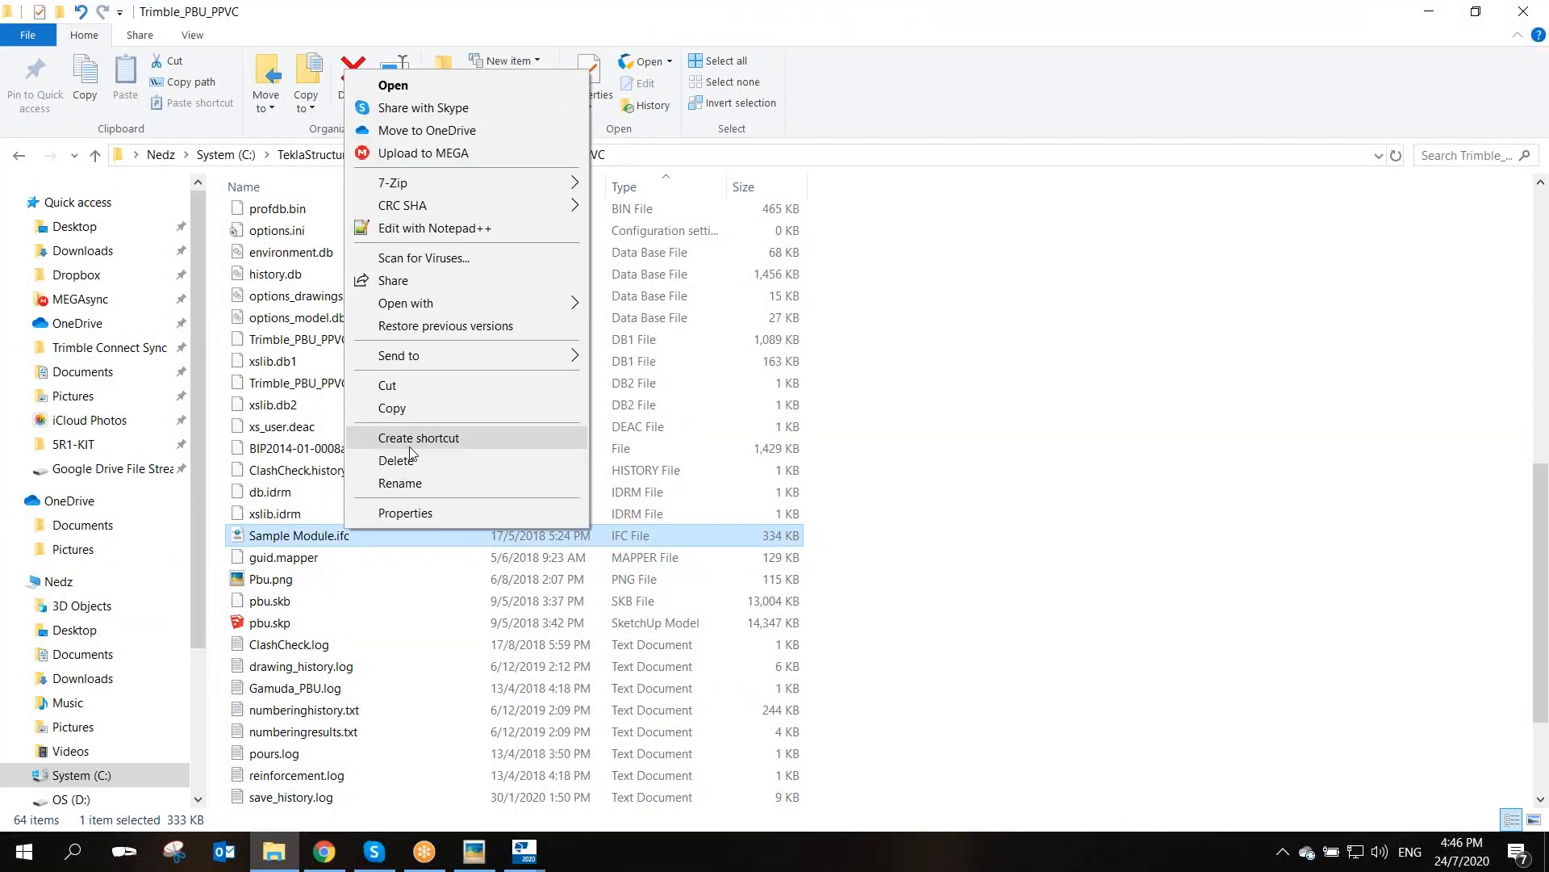
pyautogui.click(394, 409)
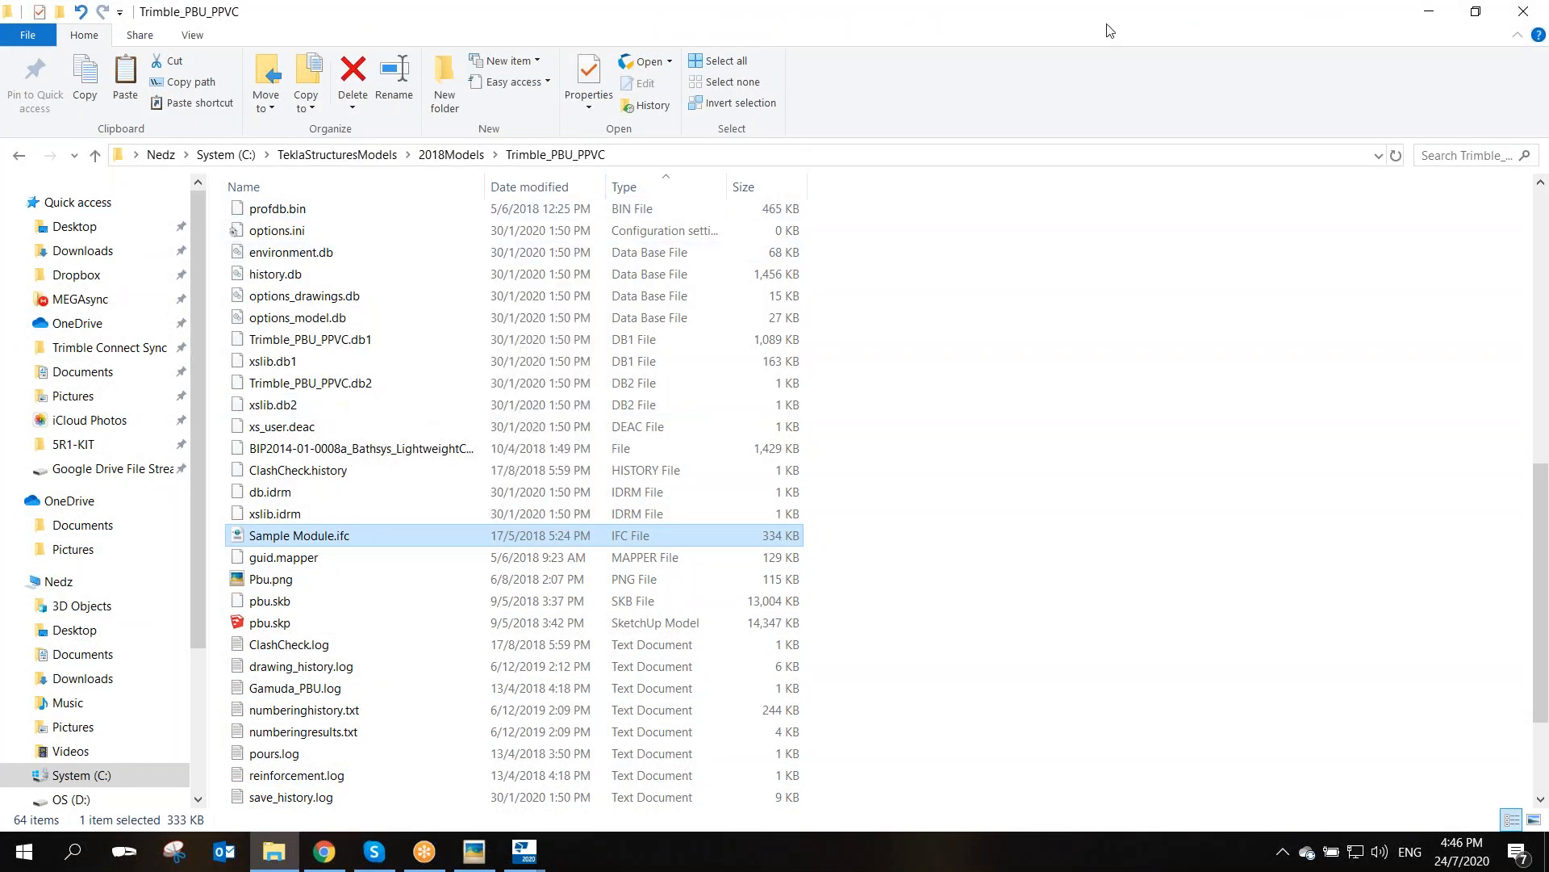
# - Return to Tekla Structures and close the wall panel's cast unit drawing, keeping its changes
pyautogui.click(1429, 11)
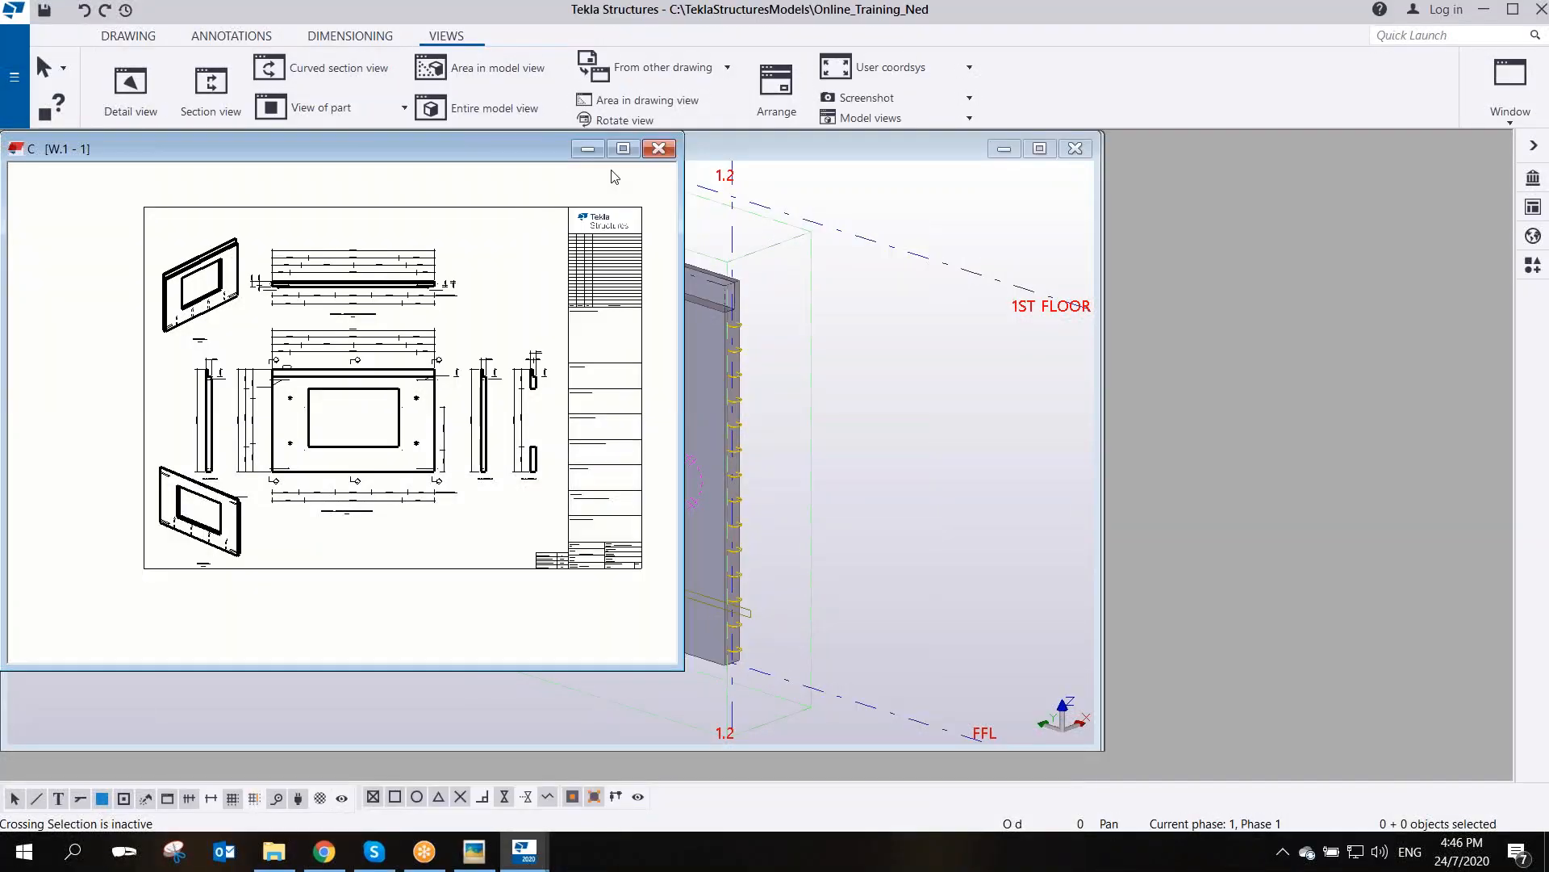
pyautogui.click(663, 151)
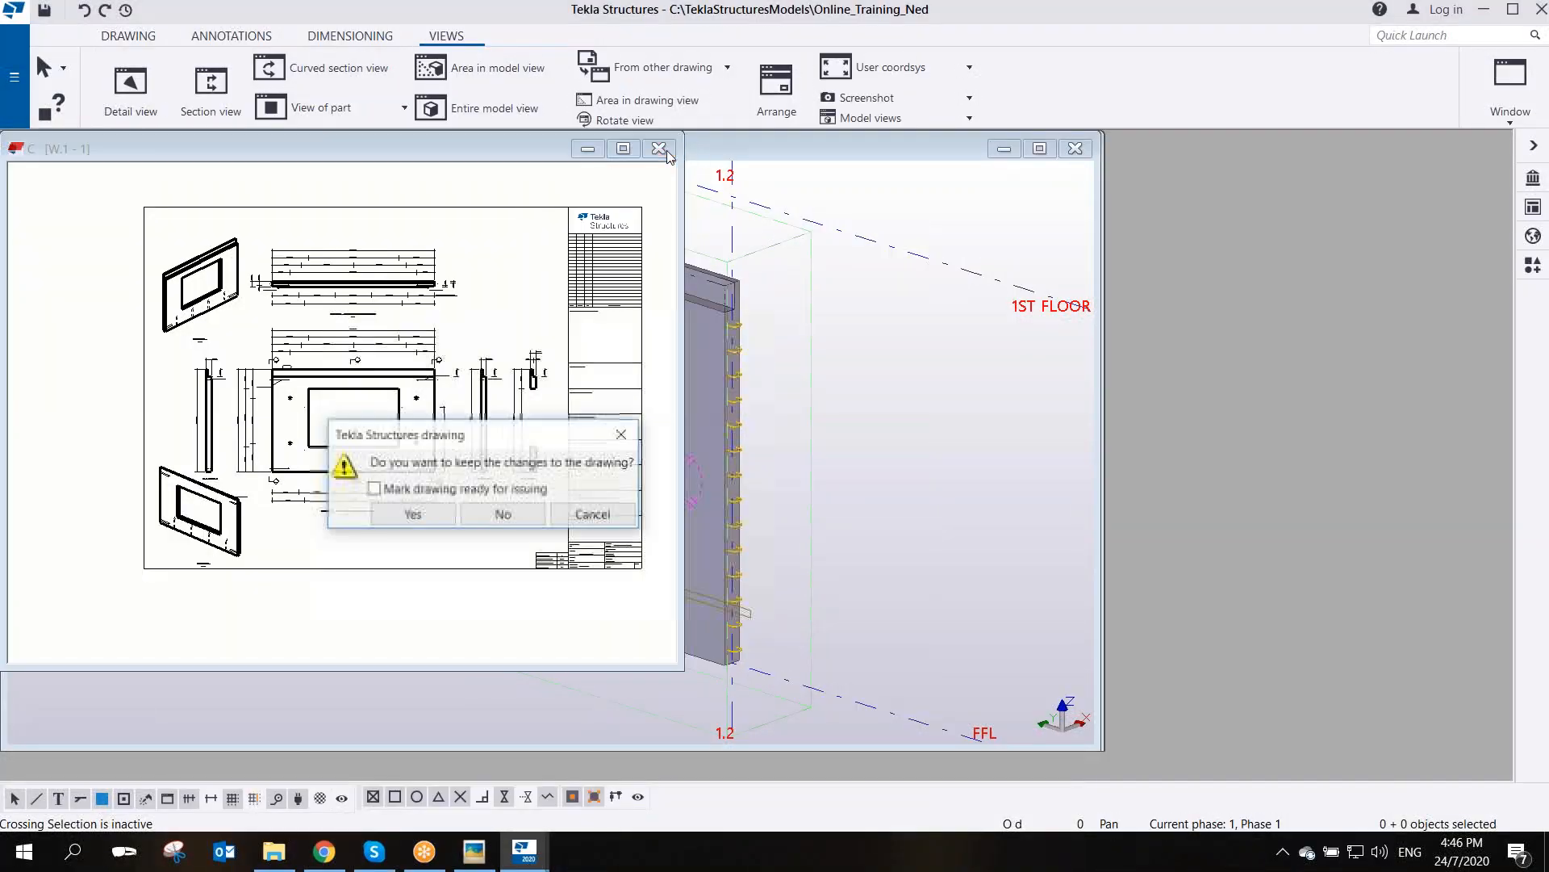
pyautogui.click(443, 515)
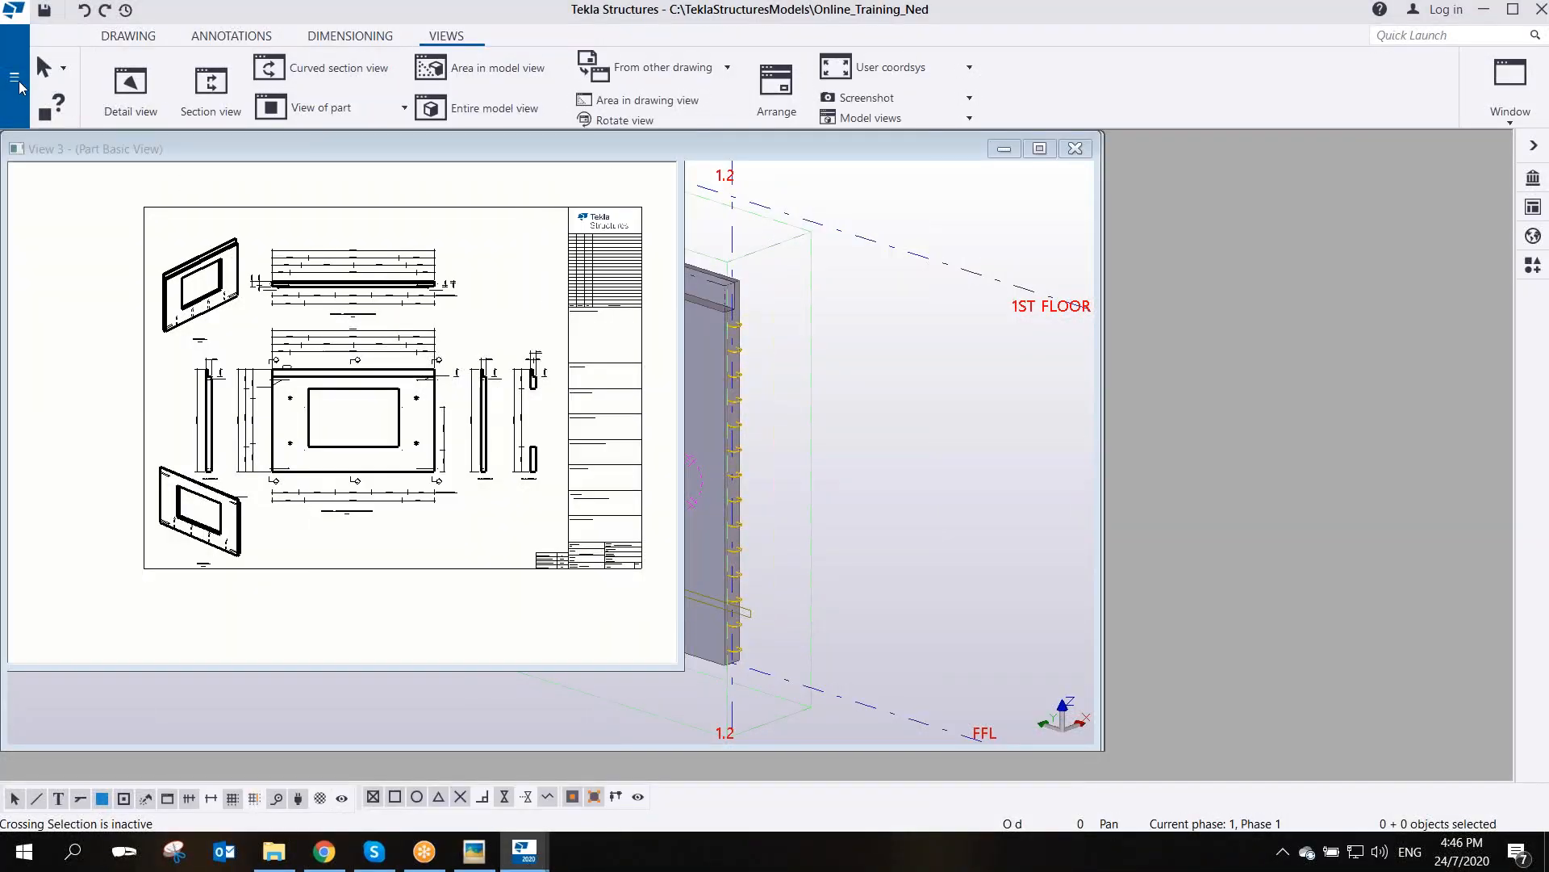
# - Open the Online_Training_Ned model folder, paste the copied Sample Module.ifc into it, and return to the model
pyautogui.click(15, 81)
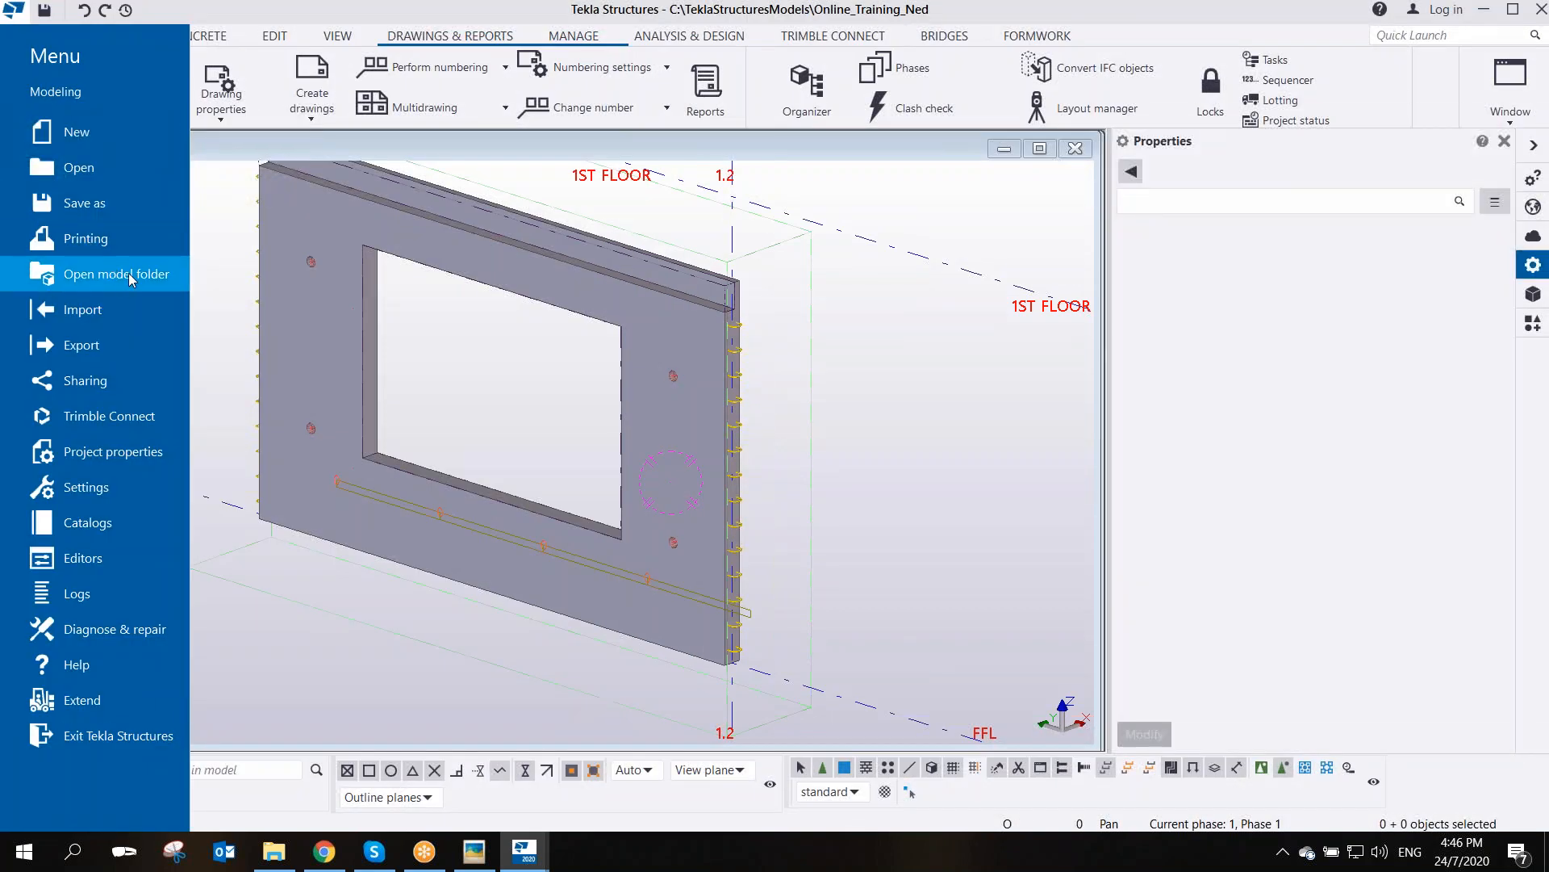
pyautogui.click(128, 273)
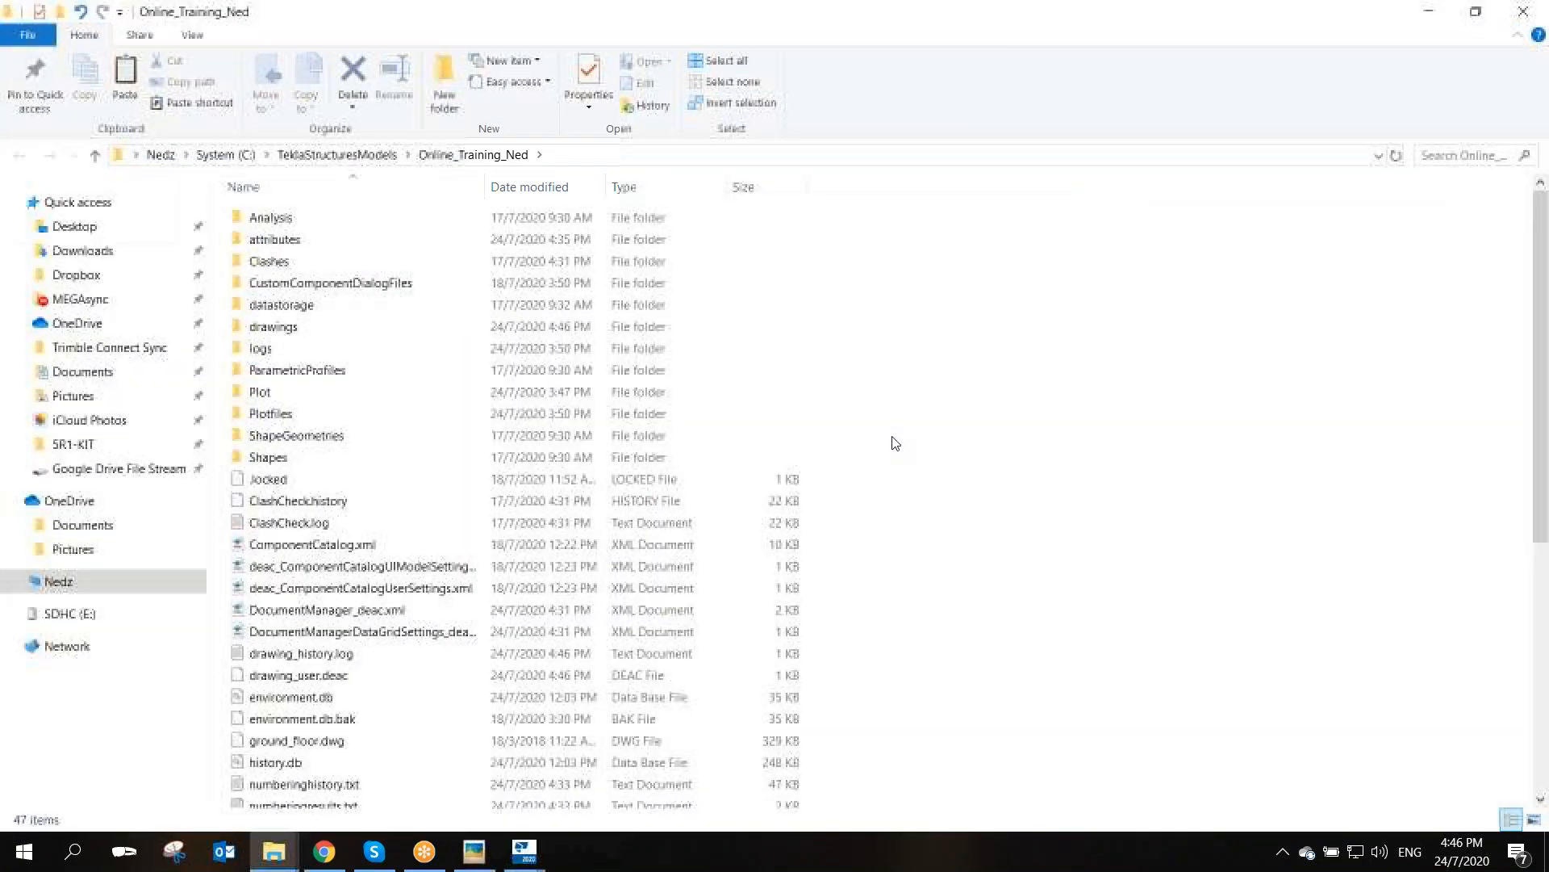
pyautogui.rightClick(932, 405)
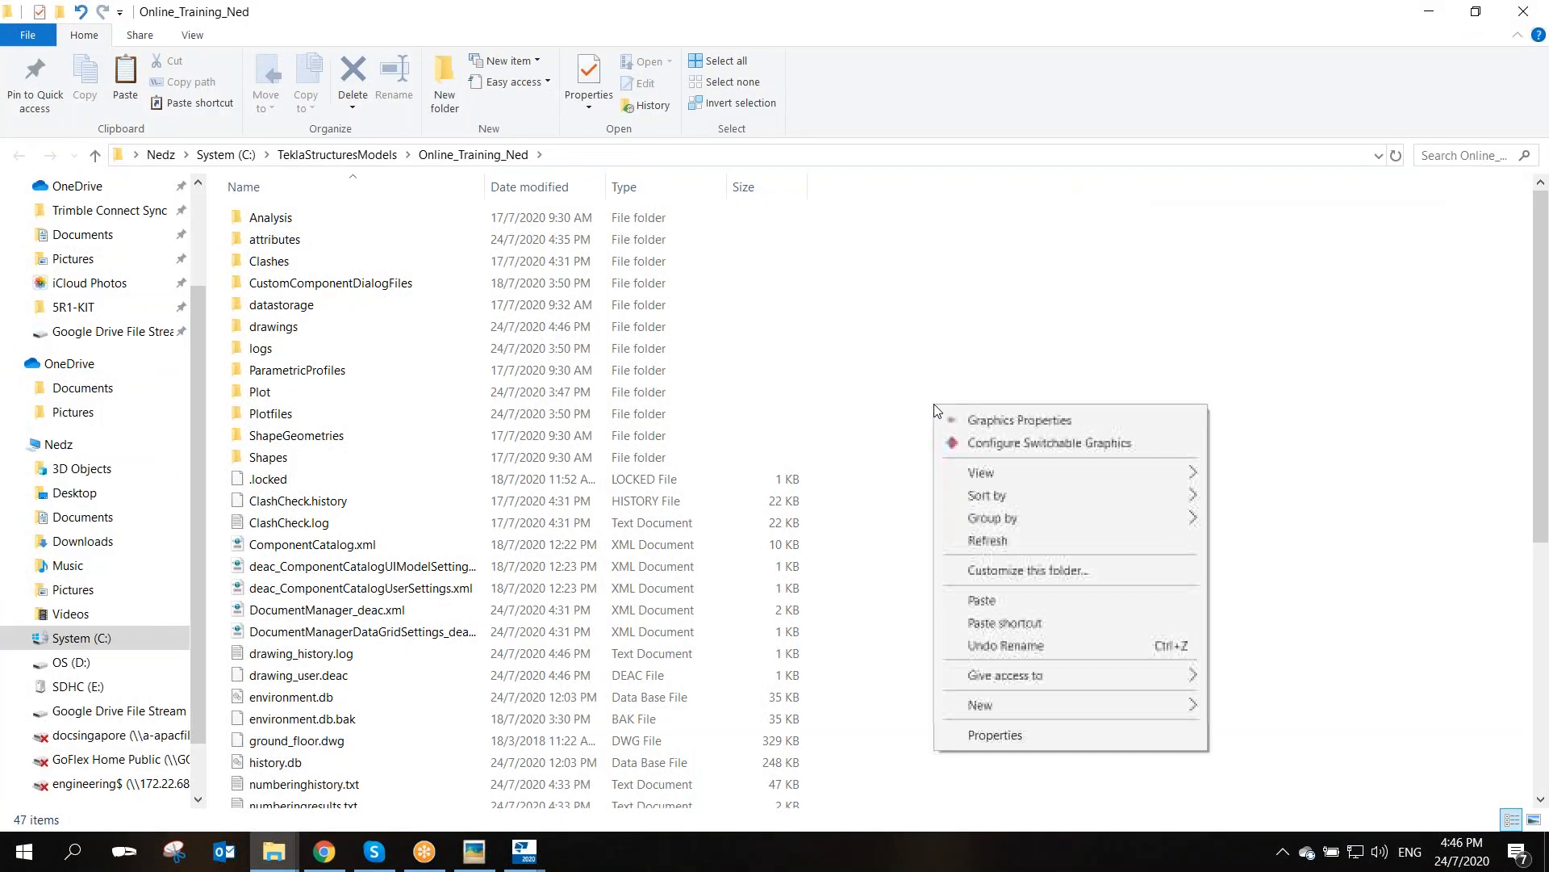
pyautogui.click(1010, 598)
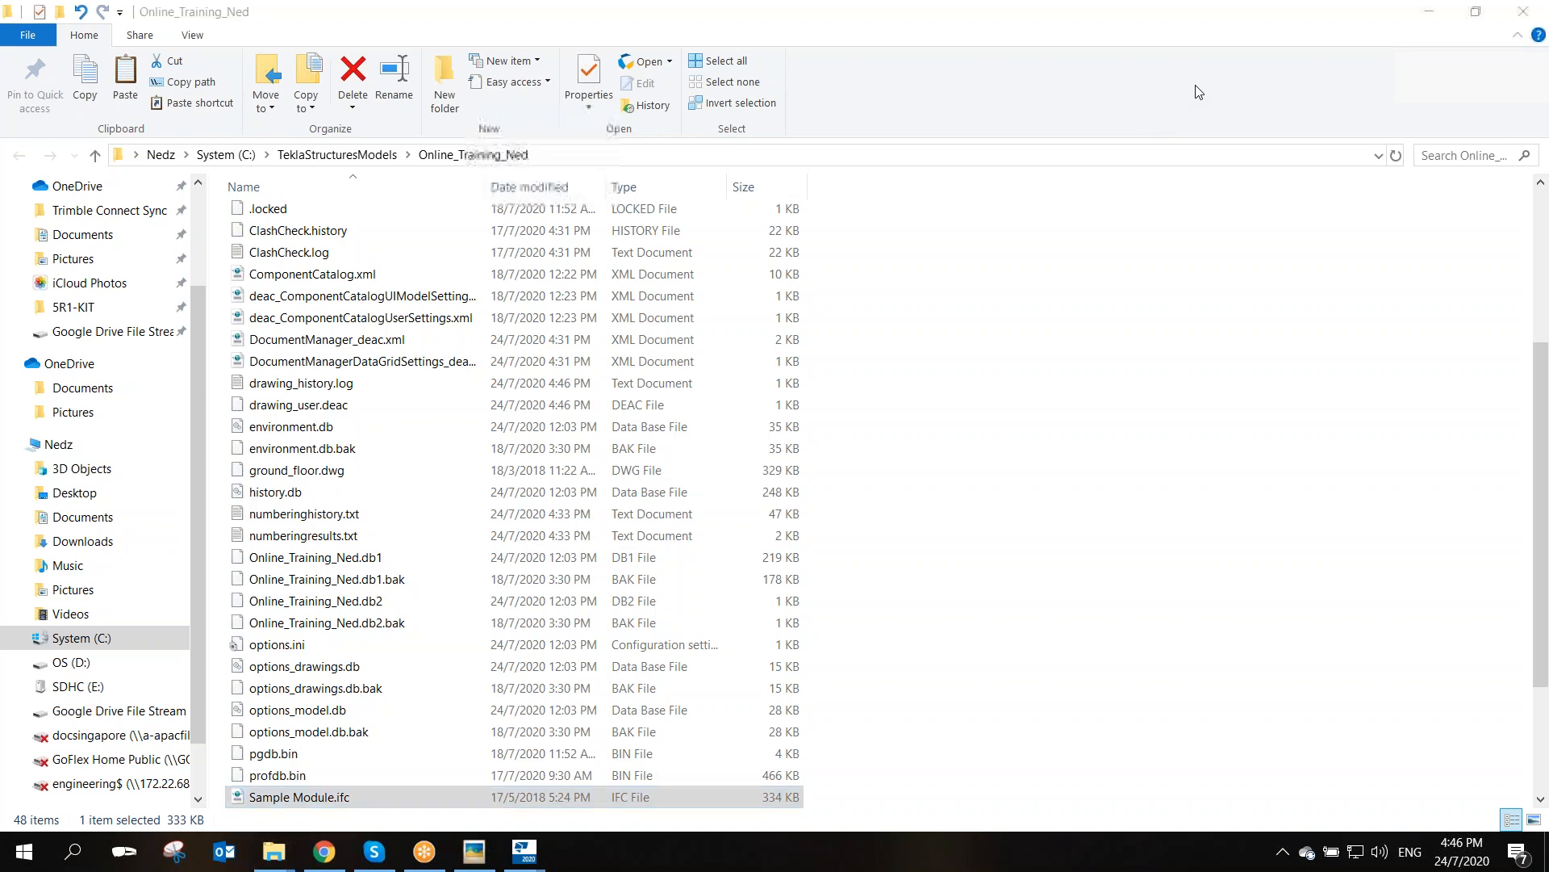
pyautogui.scroll(-3, 961, 442)
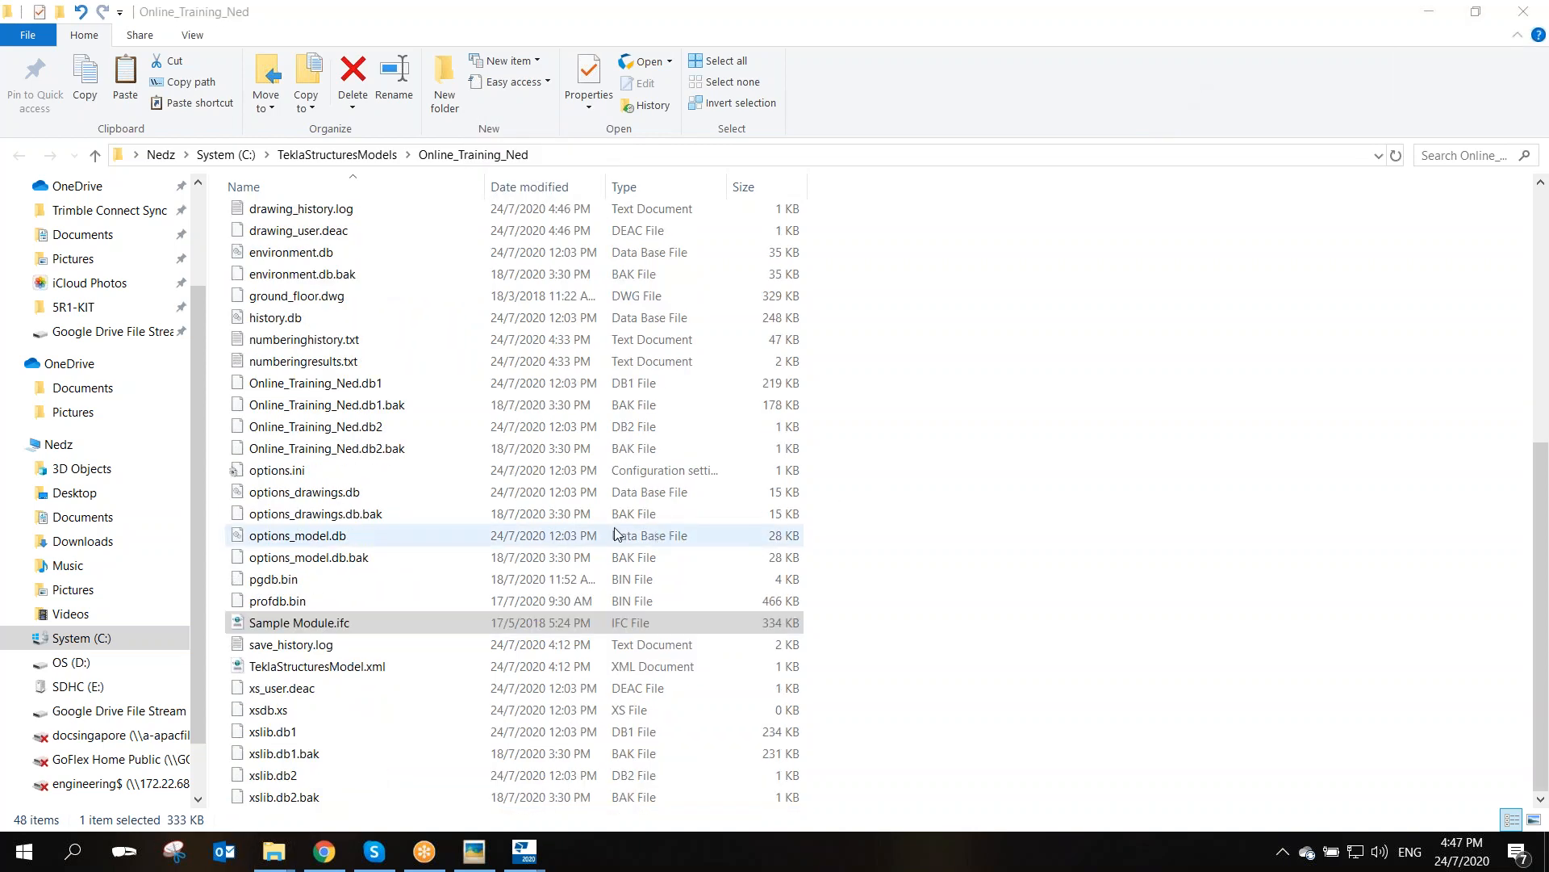
pyautogui.scroll(4, 735, 614)
pyautogui.scroll(1, 734, 613)
pyautogui.scroll(-4, 491, 733)
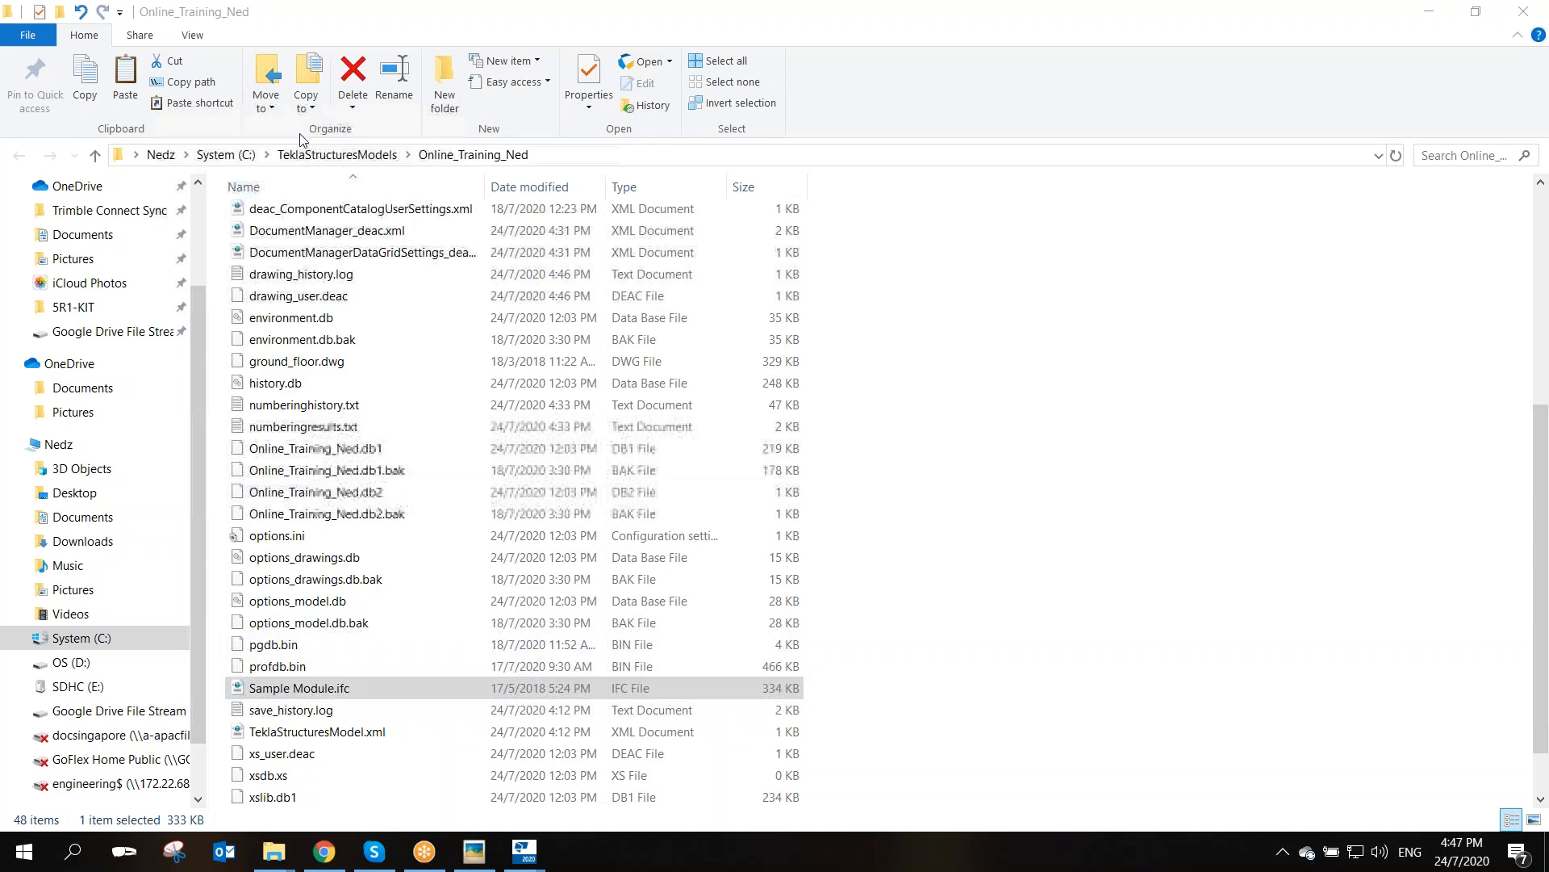
pyautogui.moveTo(326, 34); pyautogui.dragTo(241, 258)
pyautogui.click(550, 224)
pyautogui.scroll(-4, 630, 410)
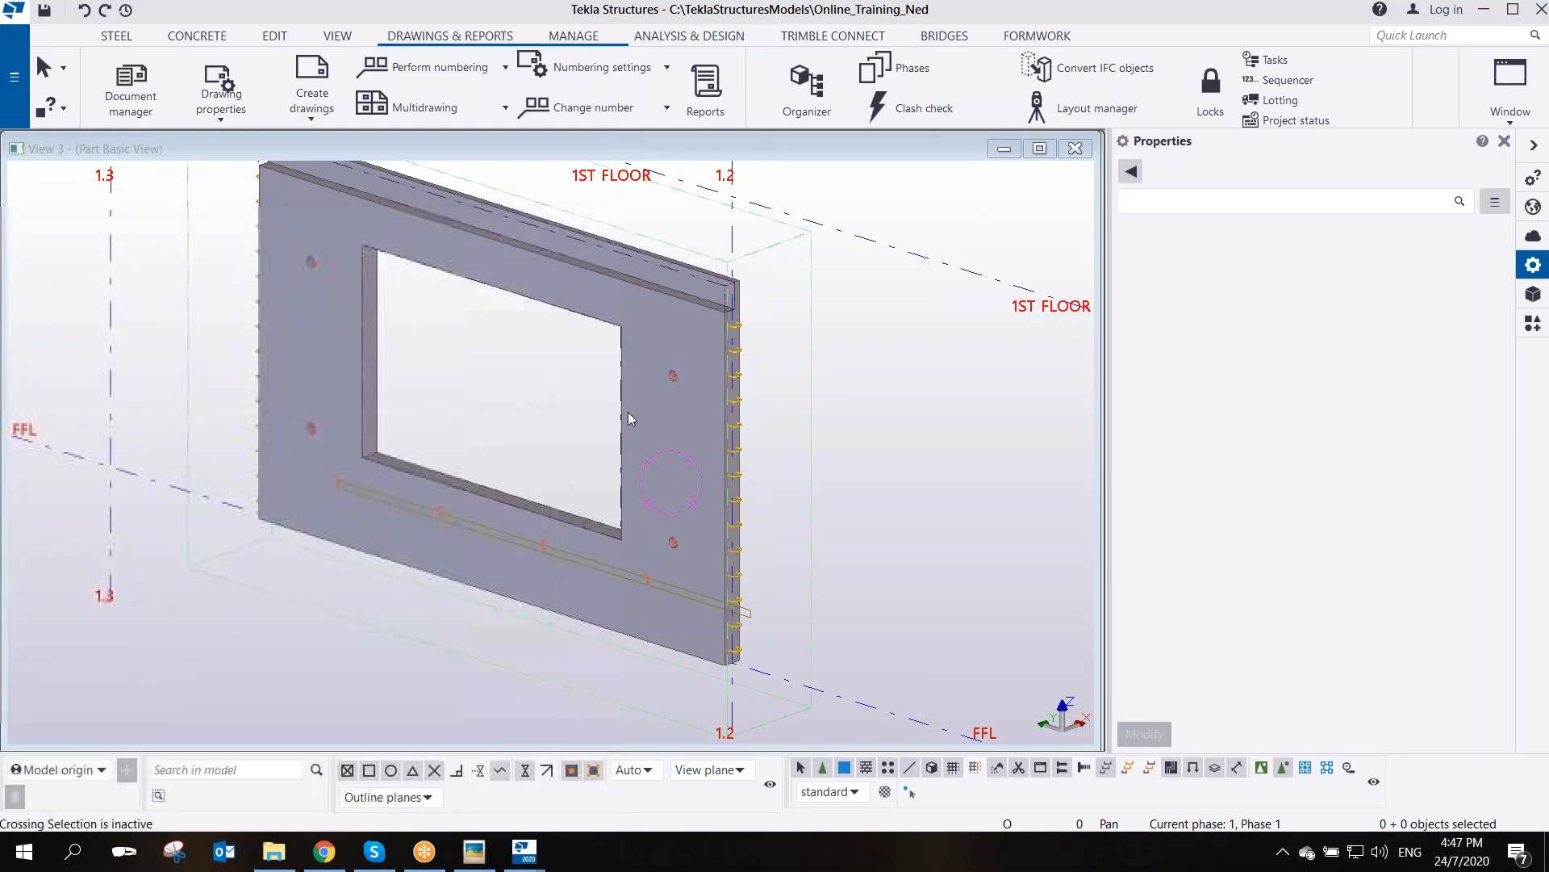
# - Close the wall panel's part view and the Grid A1 view, keeping only the 3D view open, and save the model
pyautogui.click(1075, 149)
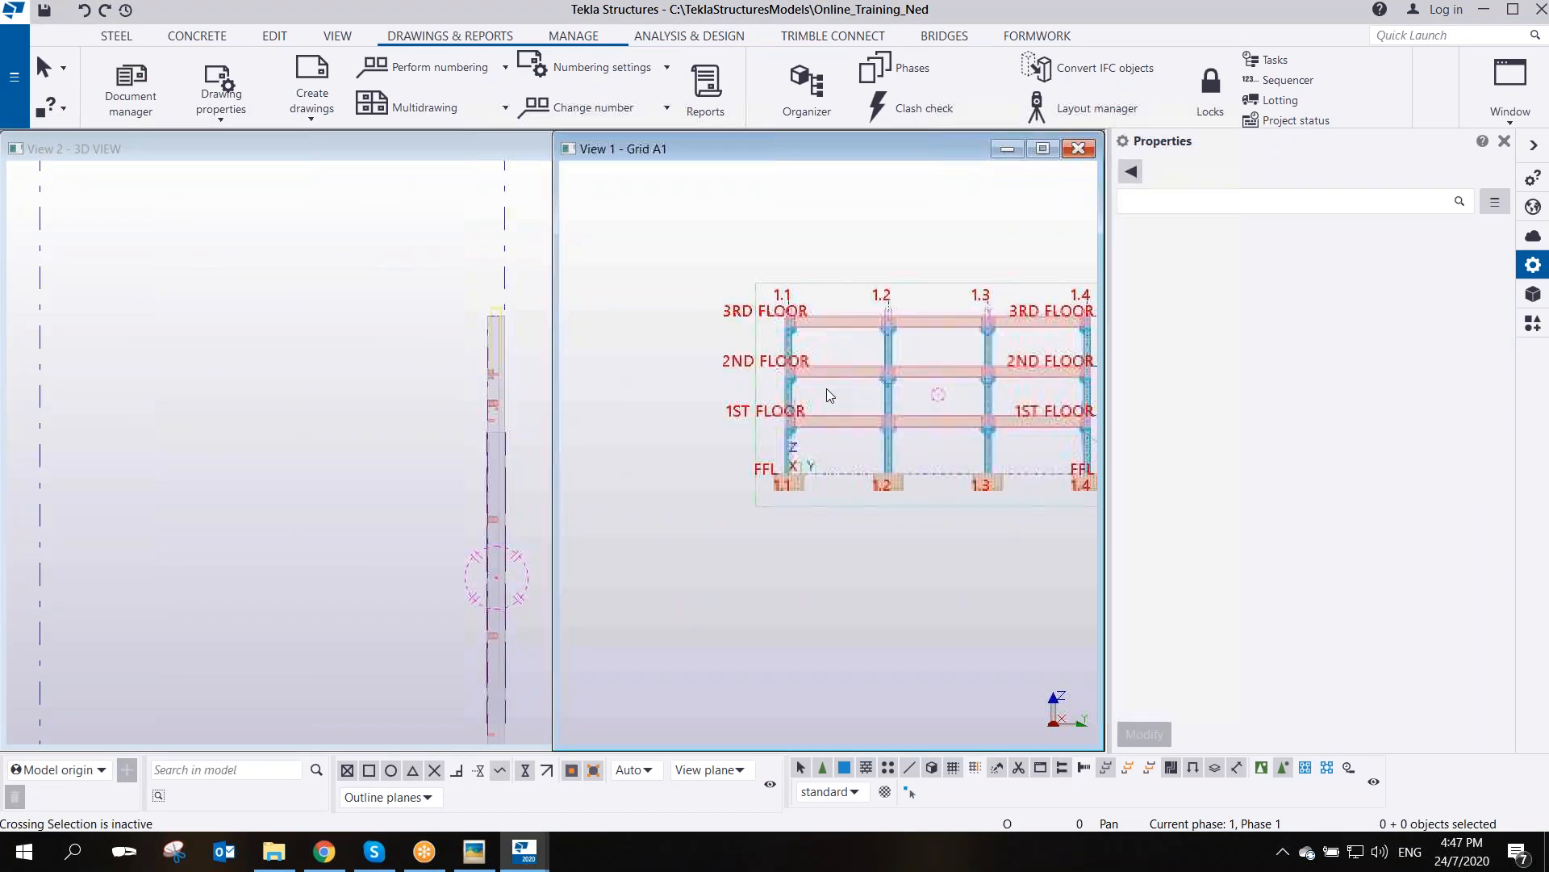
pyautogui.click(1079, 149)
pyautogui.scroll(-6, 711, 406)
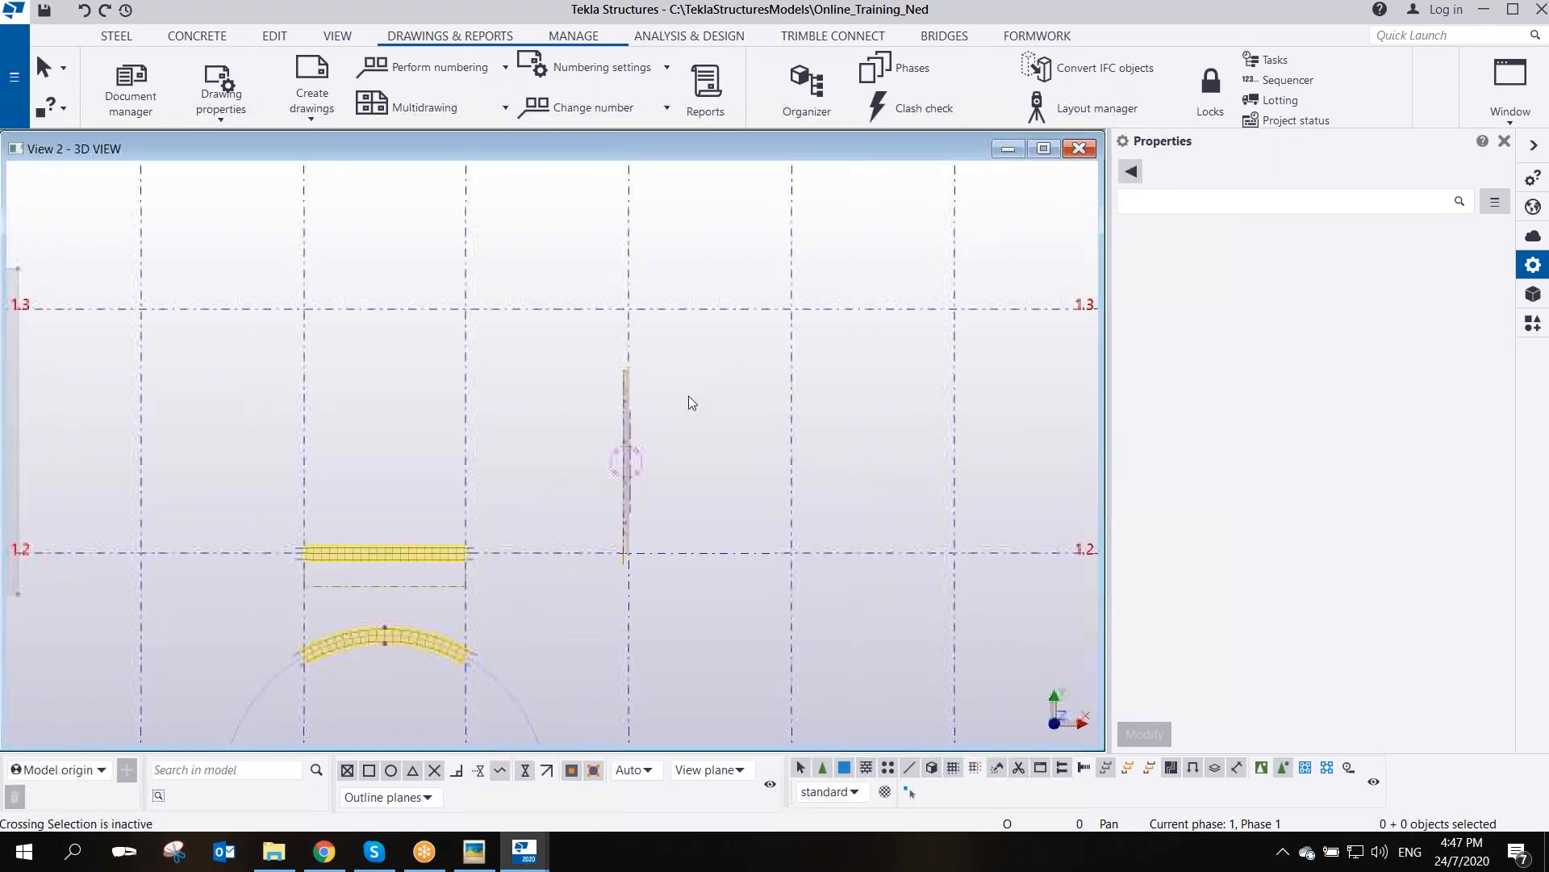
pyautogui.keyDown('ctrl'); pyautogui.moveTo(750, 462); pyautogui.dragTo(551, 609, button='middle'); pyautogui.keyUp('ctrl')
pyautogui.scroll(-3, 536, 562)
pyautogui.keyDown('ctrl'); pyautogui.moveTo(576, 547); pyautogui.dragTo(915, 524, button='middle'); pyautogui.keyUp('ctrl')
pyautogui.scroll(2, 530, 458)
pyautogui.moveTo(547, 594); pyautogui.dragTo(623, 418, button='middle')
pyautogui.scroll(-2, 530, 458)
pyautogui.scroll(2, 623, 418)
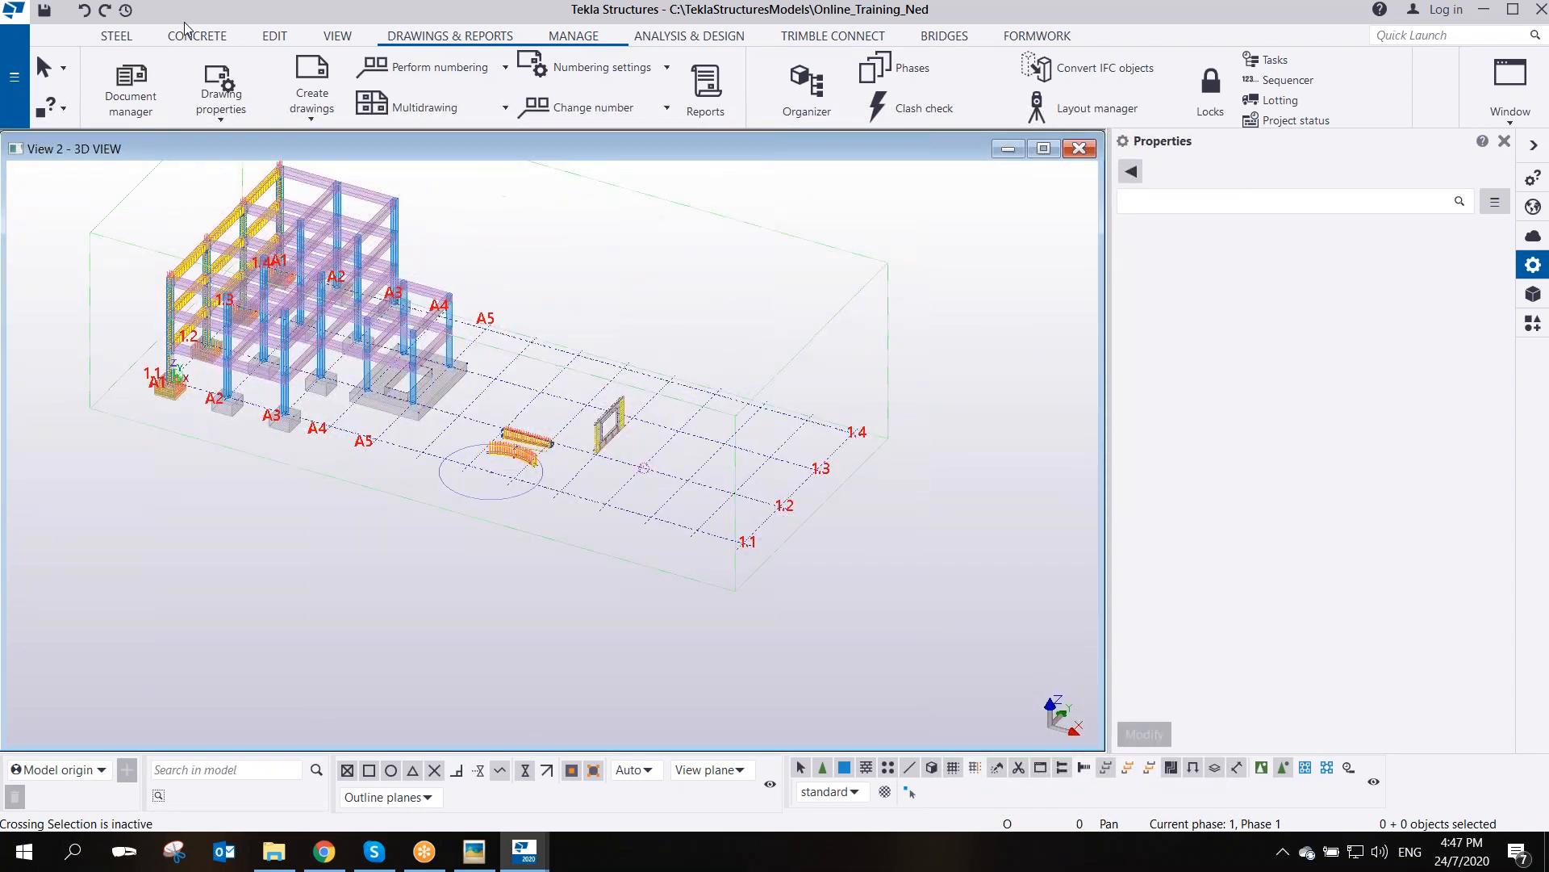
pyautogui.click(44, 12)
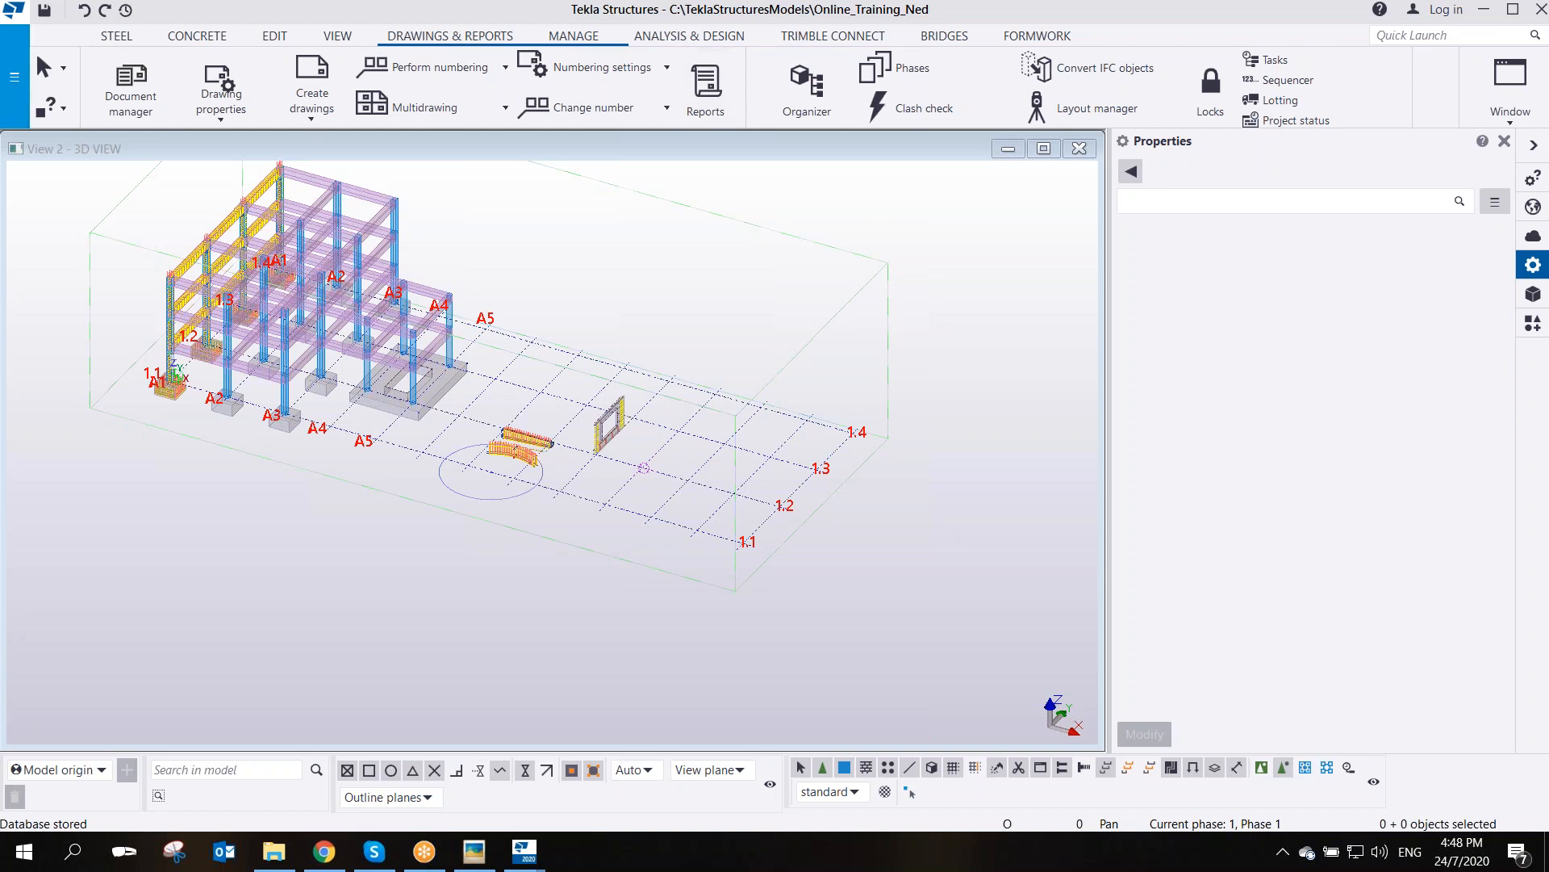
# - Check the model folder for Sample Module.ifc and close the folder window
pyautogui.click(14, 77)
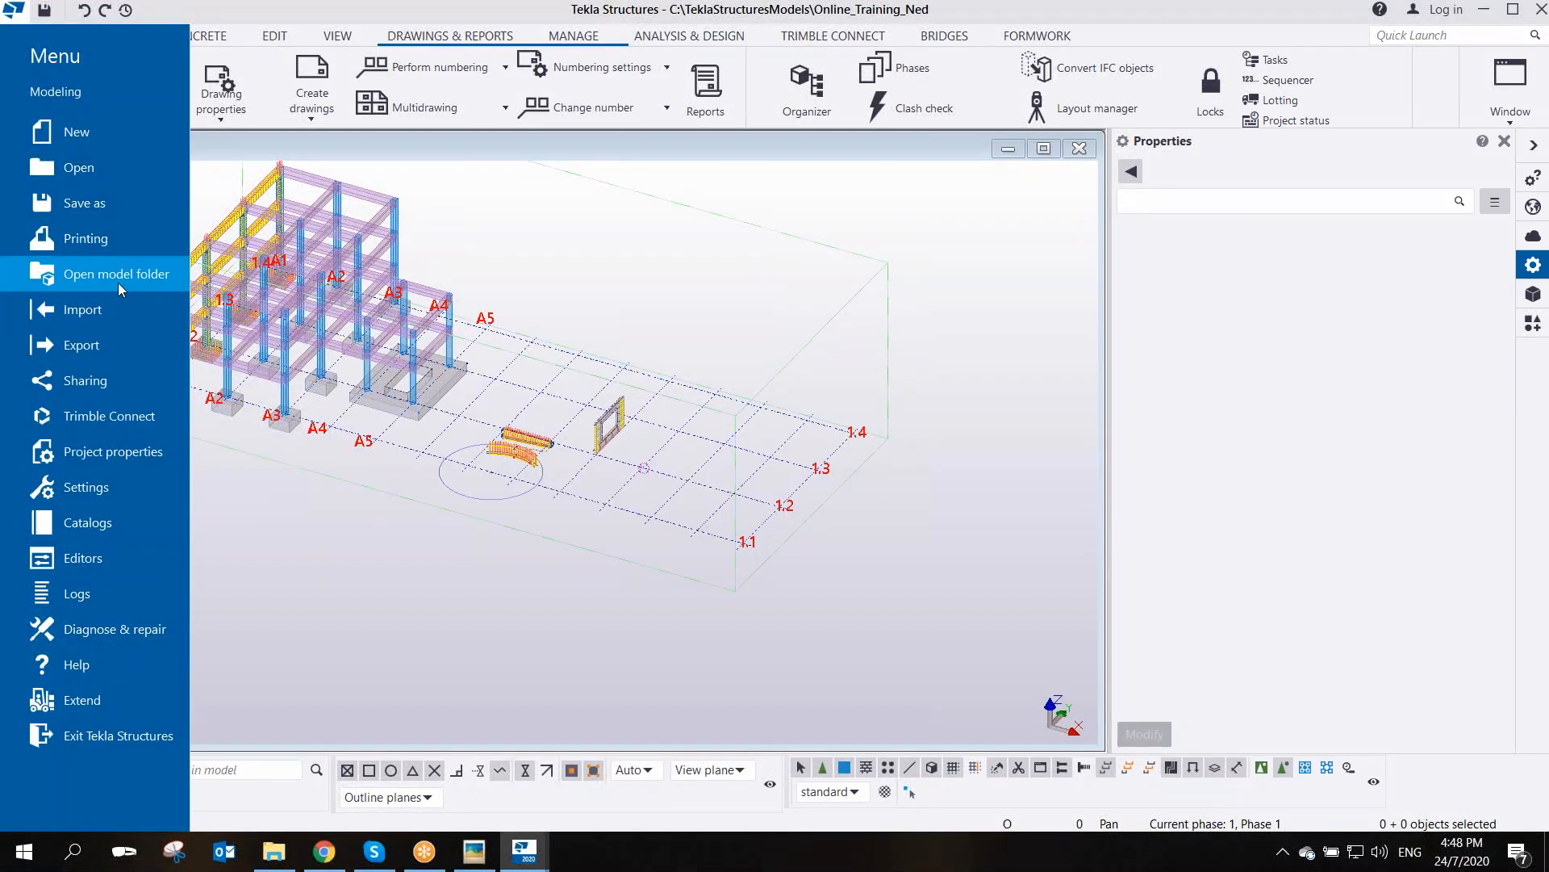
pyautogui.click(124, 274)
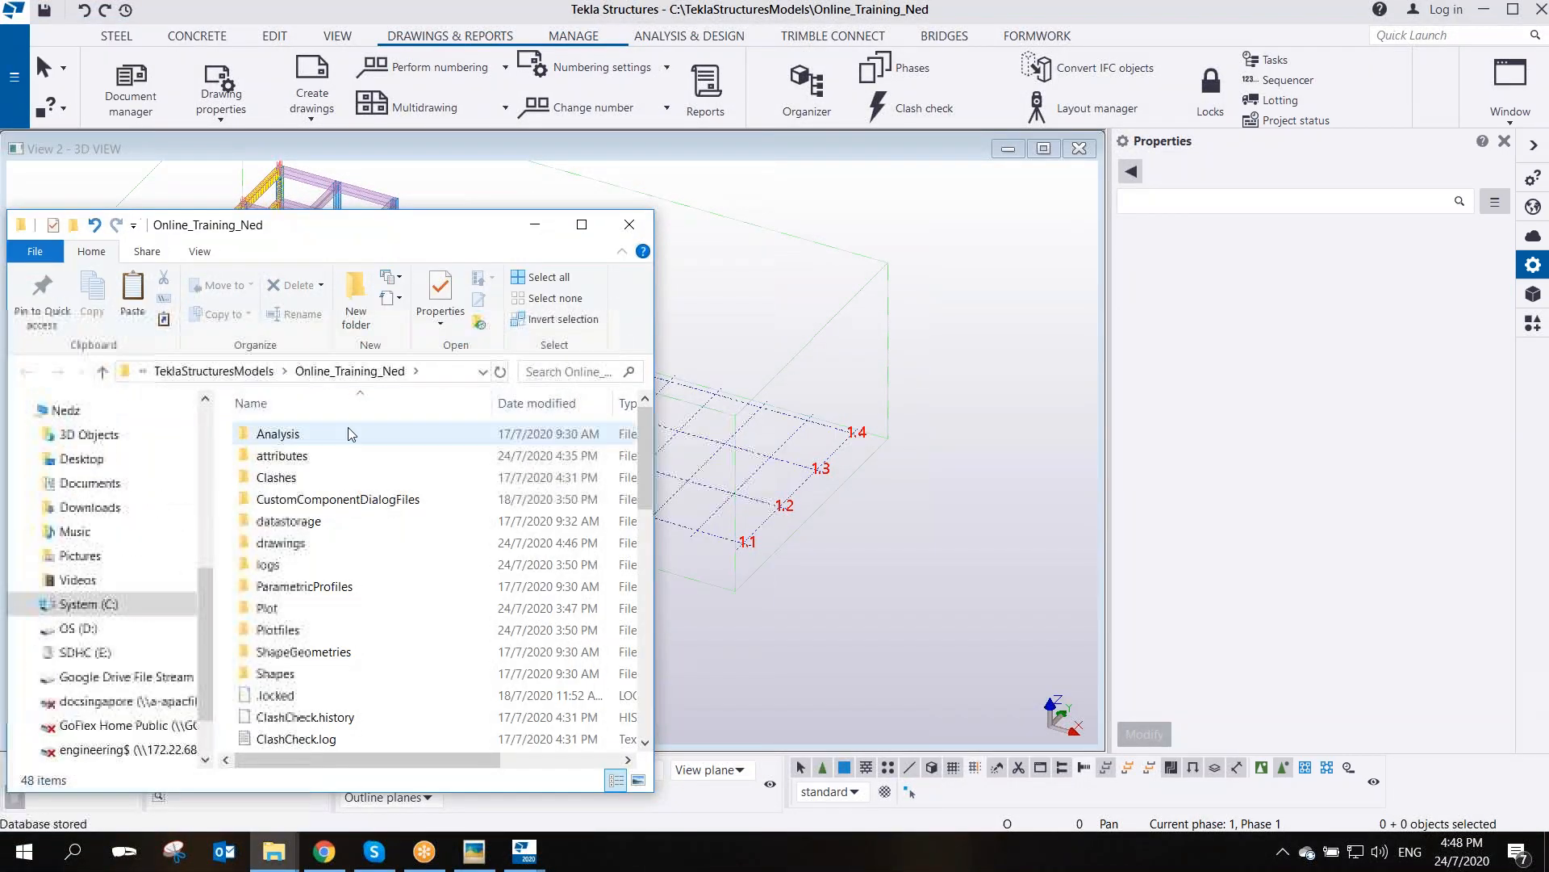
pyautogui.scroll(-9, 365, 603)
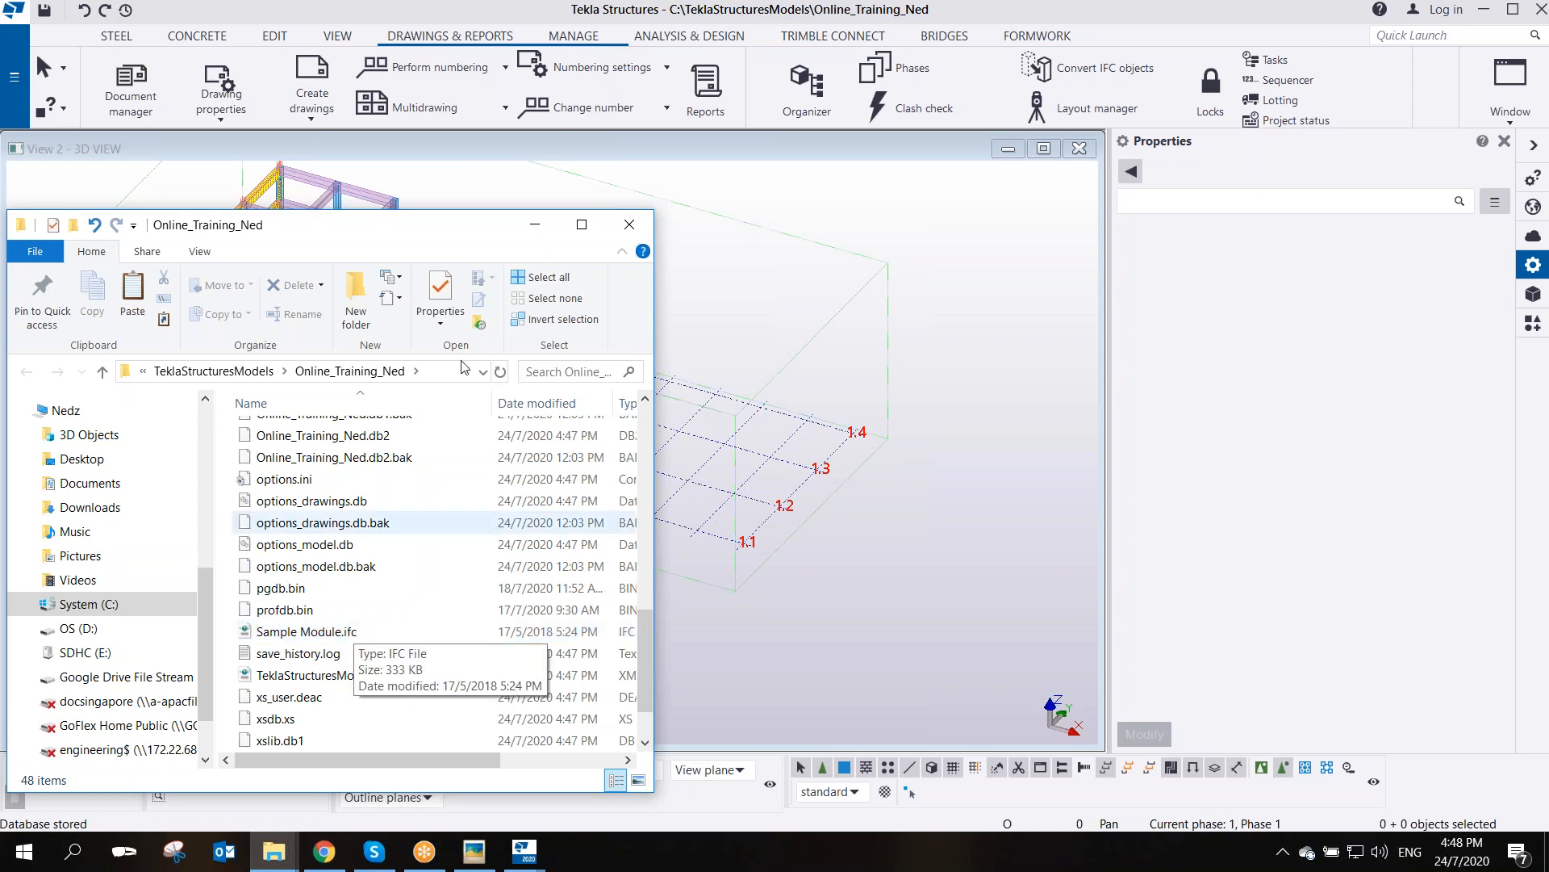
pyautogui.click(630, 224)
# - Examine the straight and curved reinforced parts, the wall panel and the building frame in the 3D view
pyautogui.click(735, 379)
pyautogui.scroll(-1, 715, 398)
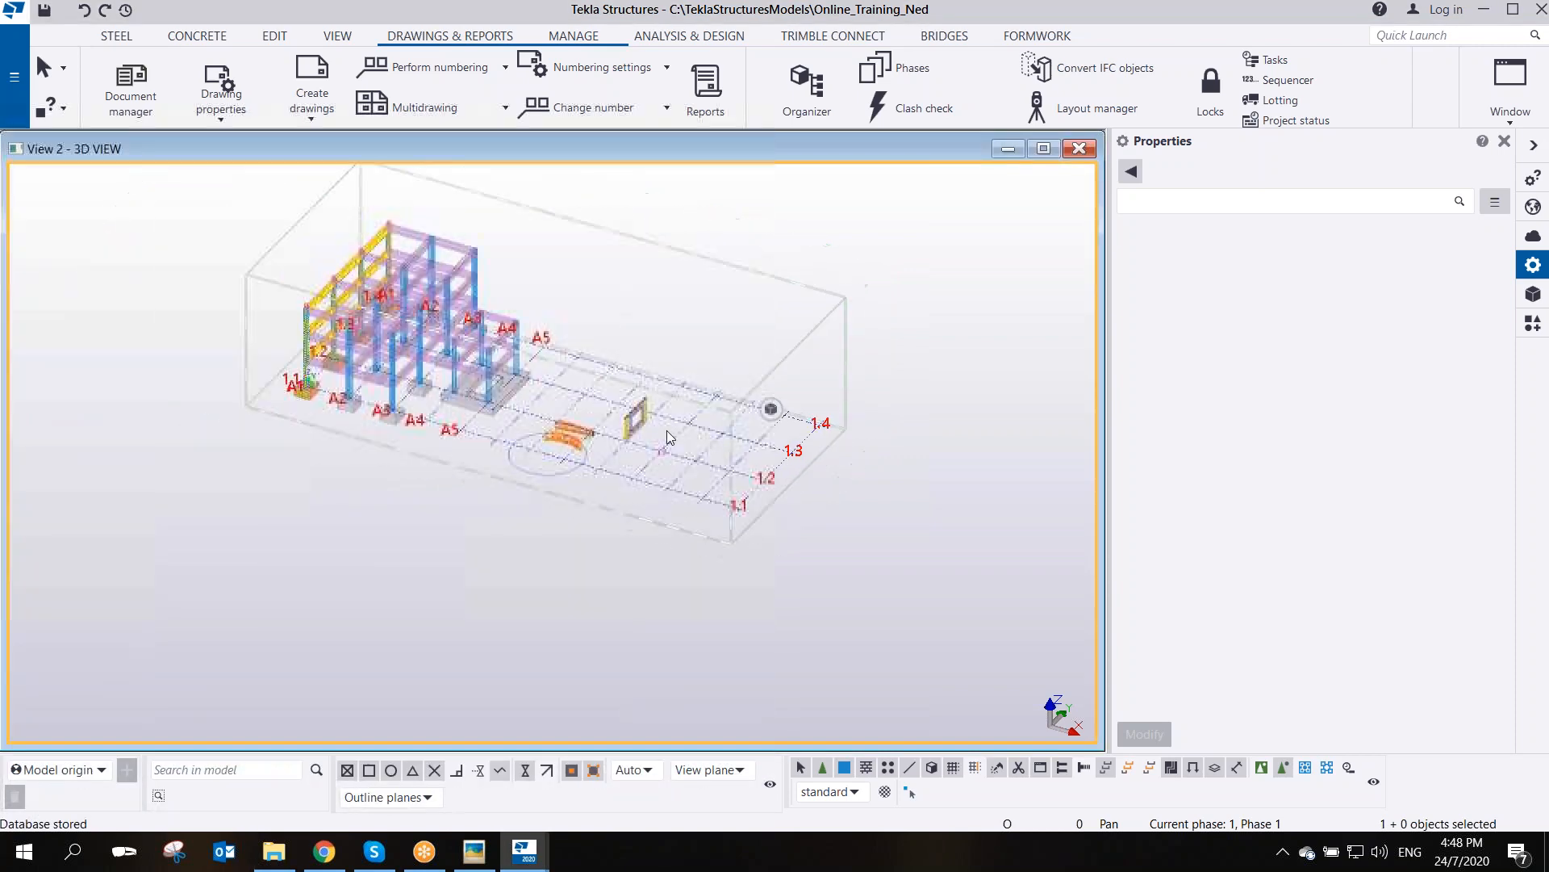
pyautogui.scroll(3, 646, 428)
pyautogui.scroll(1, 446, 462)
pyautogui.scroll(-2, 446, 462)
pyautogui.scroll(2, 445, 466)
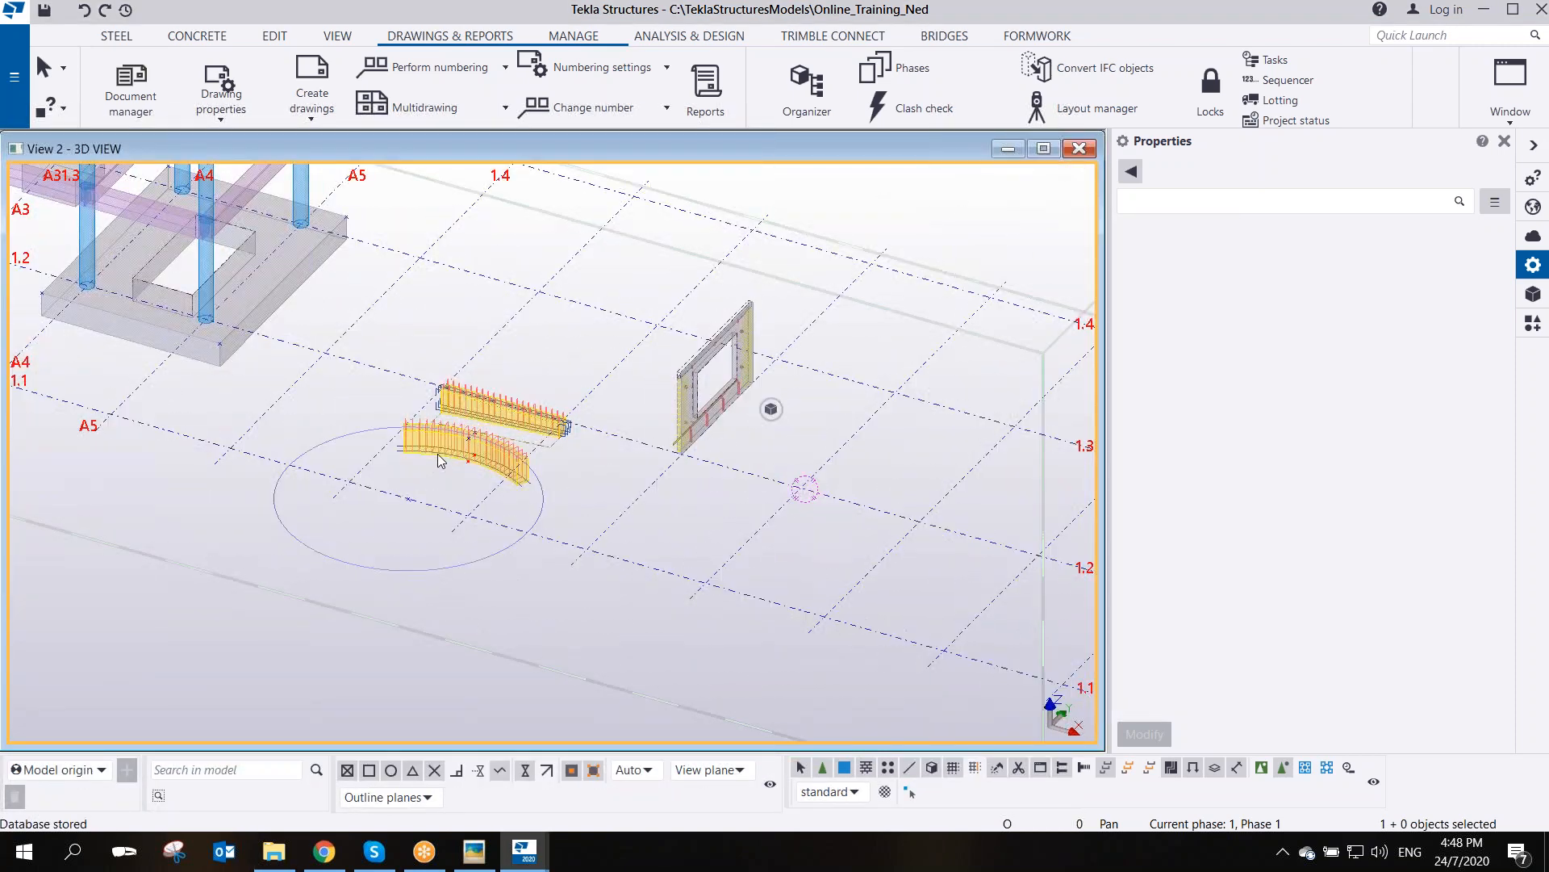
pyautogui.scroll(-2, 440, 456)
pyautogui.scroll(-1, 614, 261)
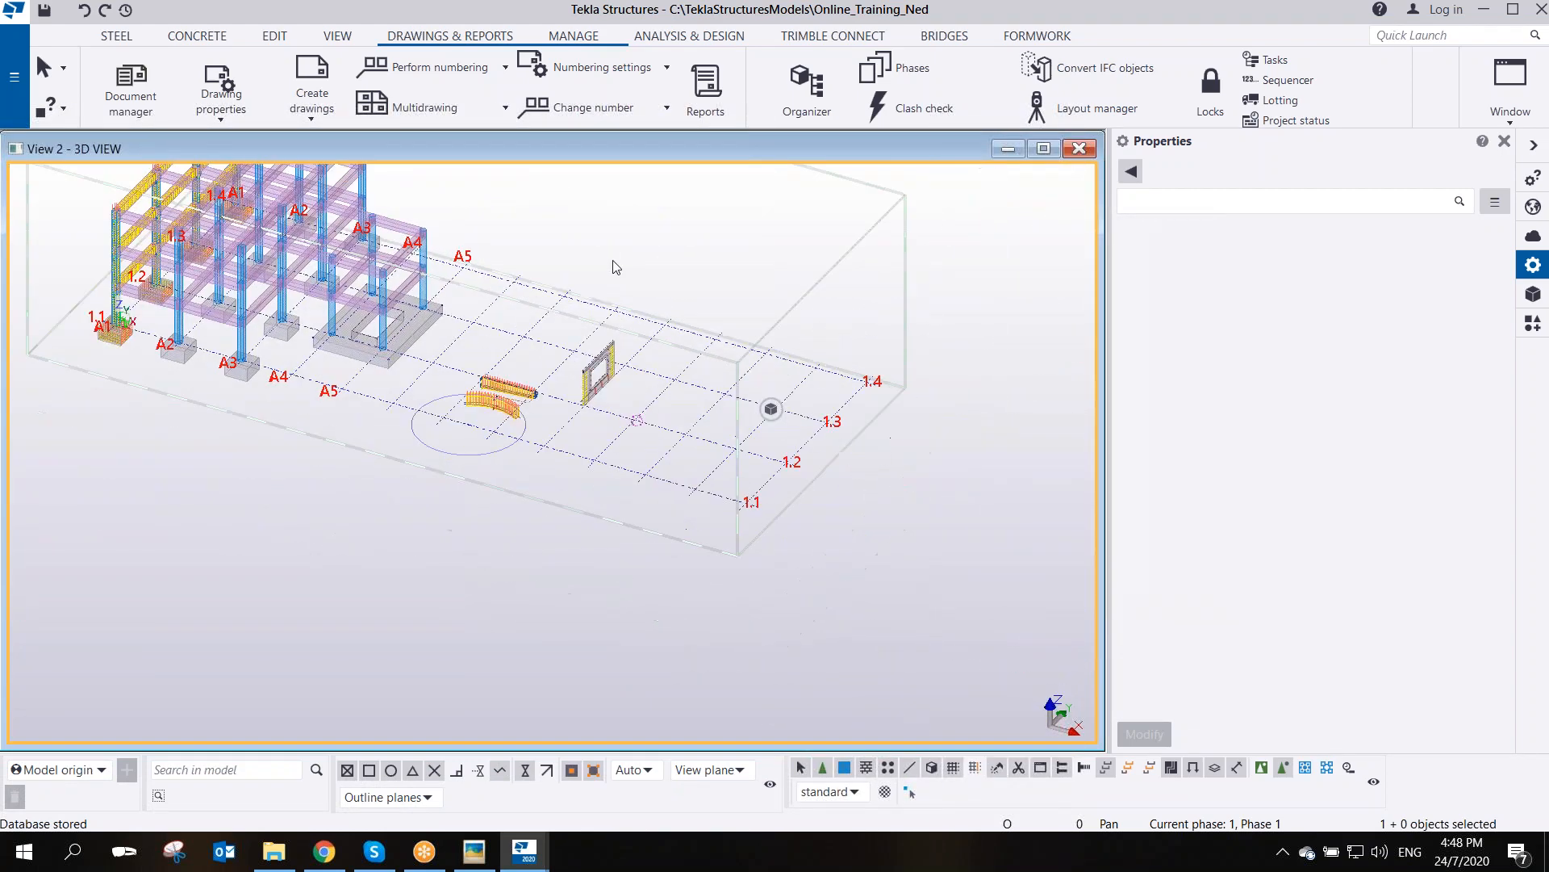
pyautogui.scroll(1, 613, 259)
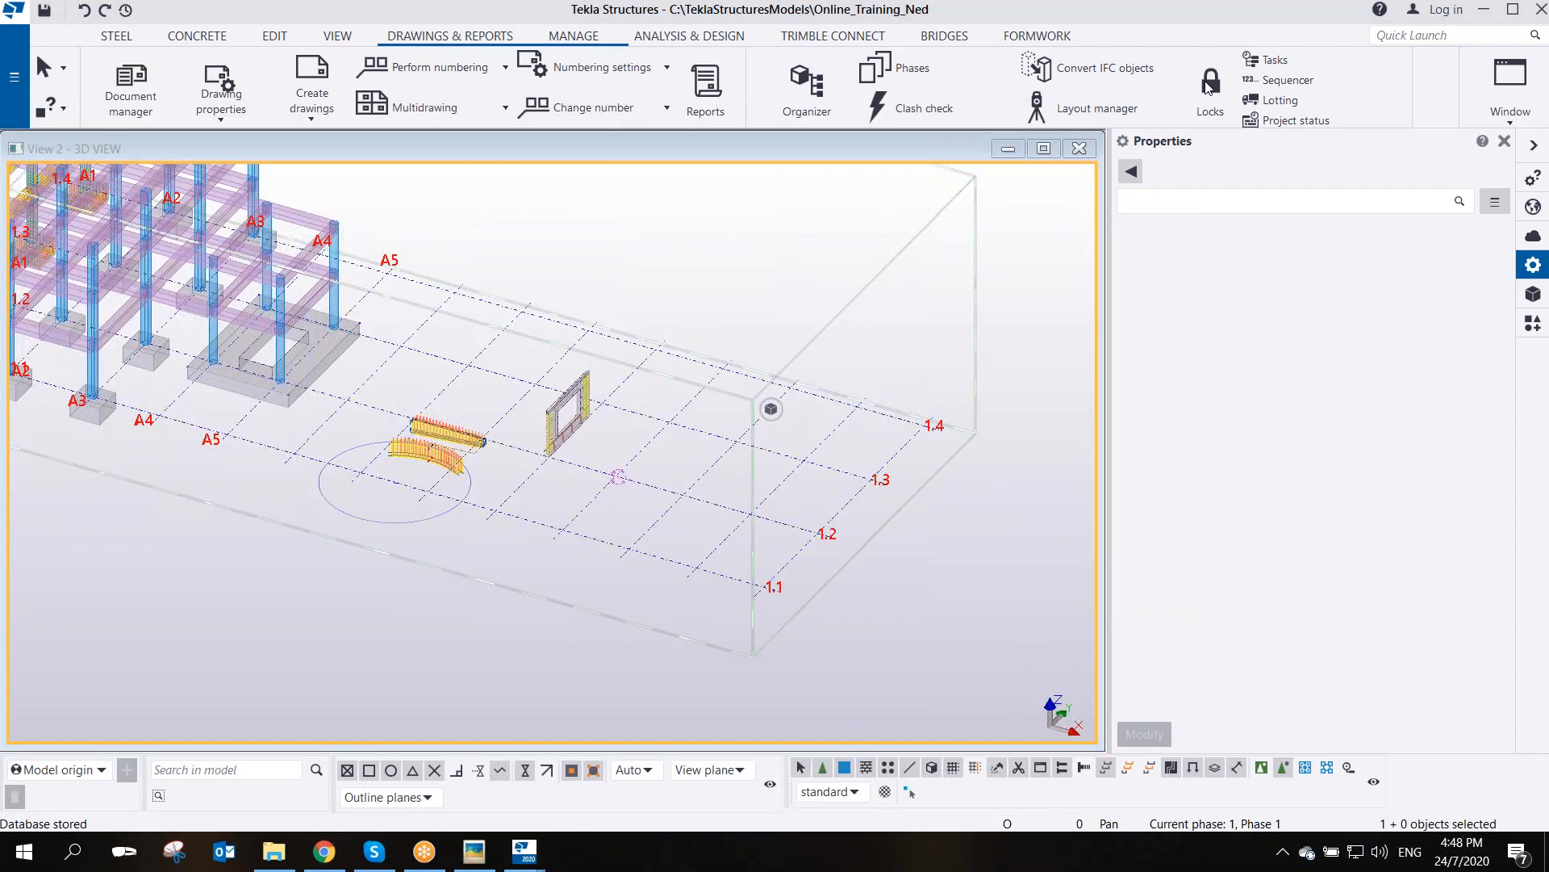
pyautogui.moveTo(867, 274); pyautogui.dragTo(1018, 349, button='middle')
pyautogui.scroll(-2, 1018, 348)
pyautogui.moveTo(755, 346); pyautogui.dragTo(724, 421, button='middle')
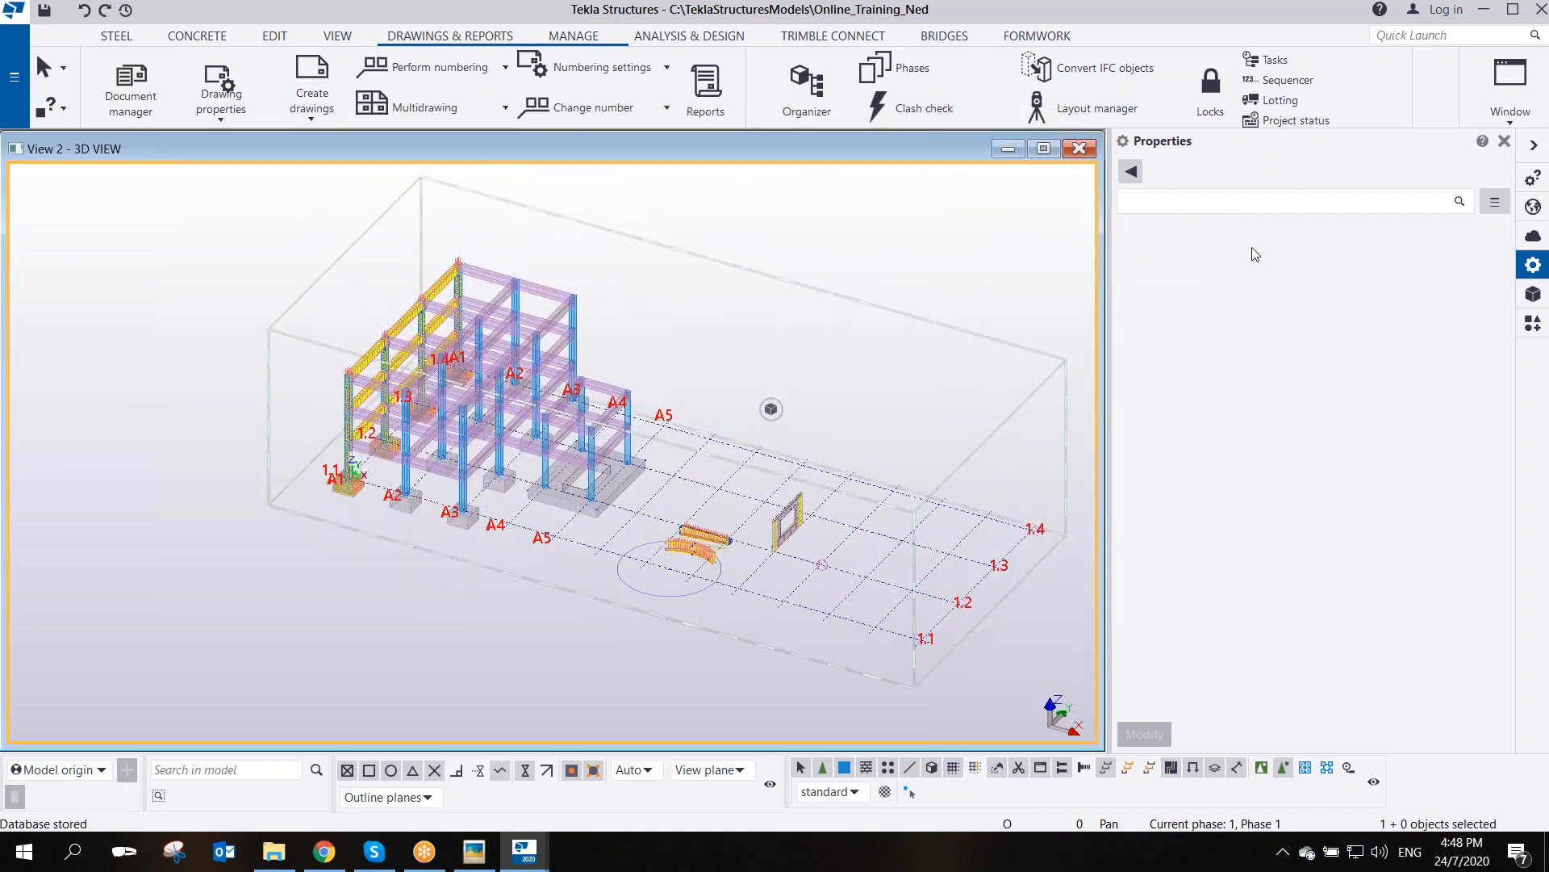
# - Add Sample Module.ifc from the model folder as a reference model in the Default group, located by model origin at scale 1:1
pyautogui.click(1533, 297)
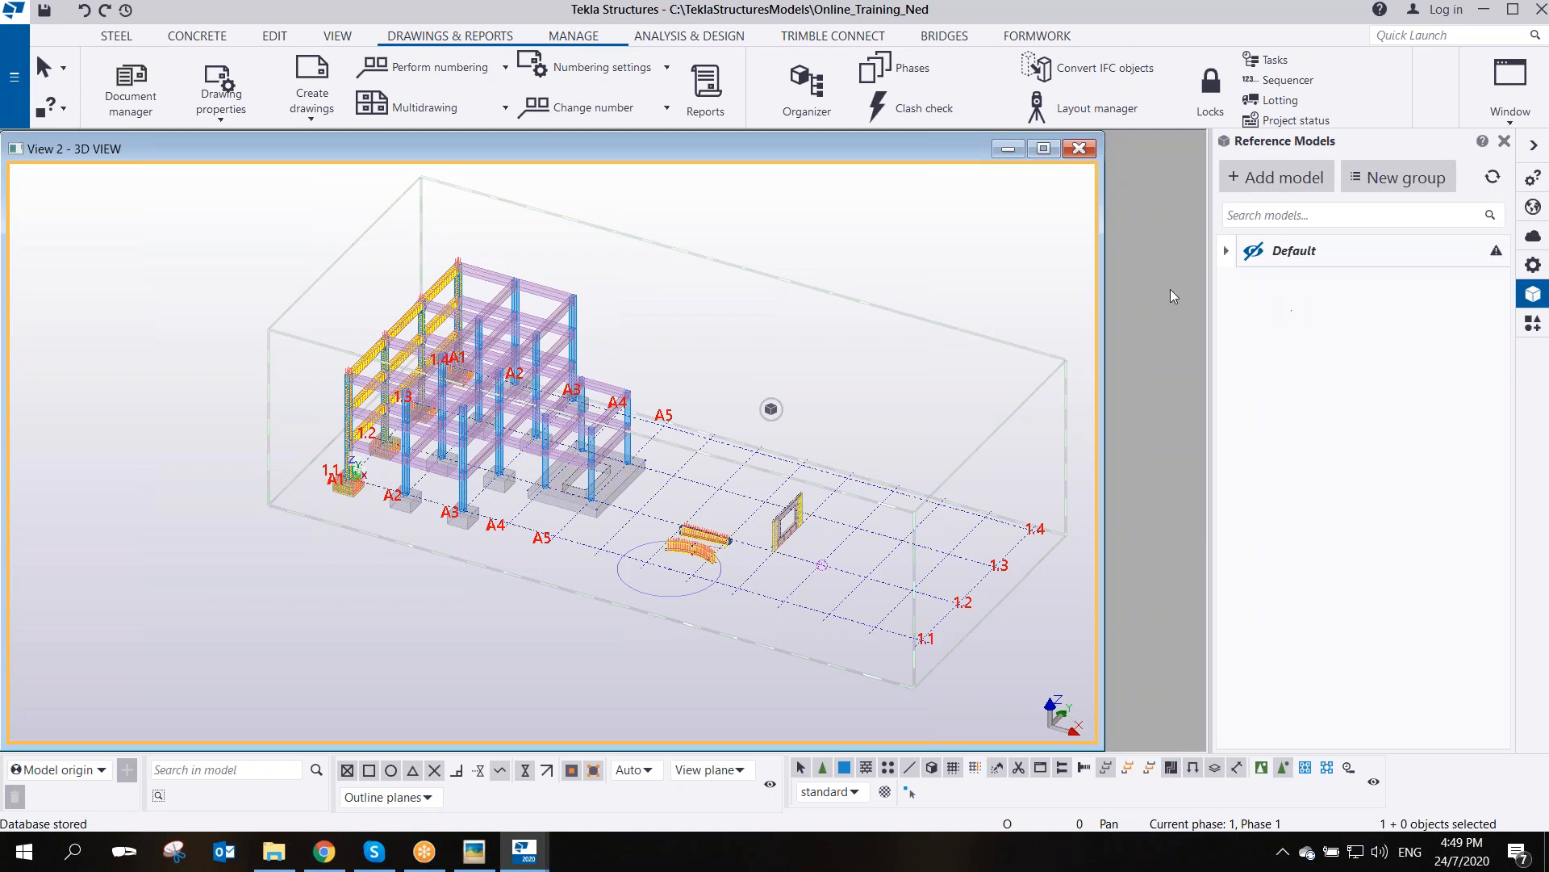
pyautogui.moveTo(1106, 309); pyautogui.dragTo(1206, 313)
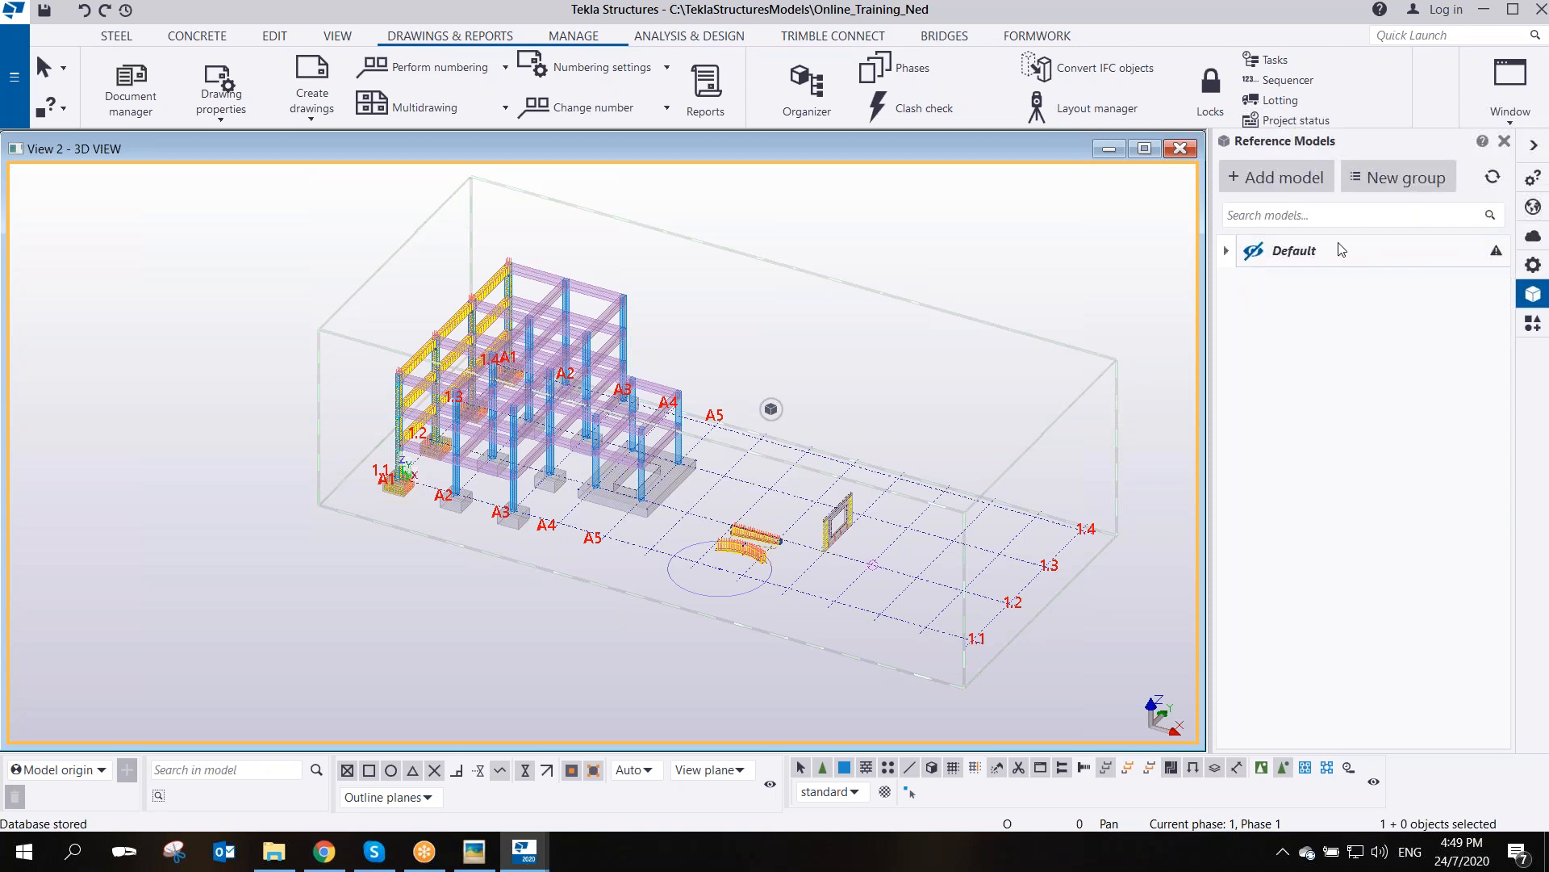
pyautogui.click(1258, 182)
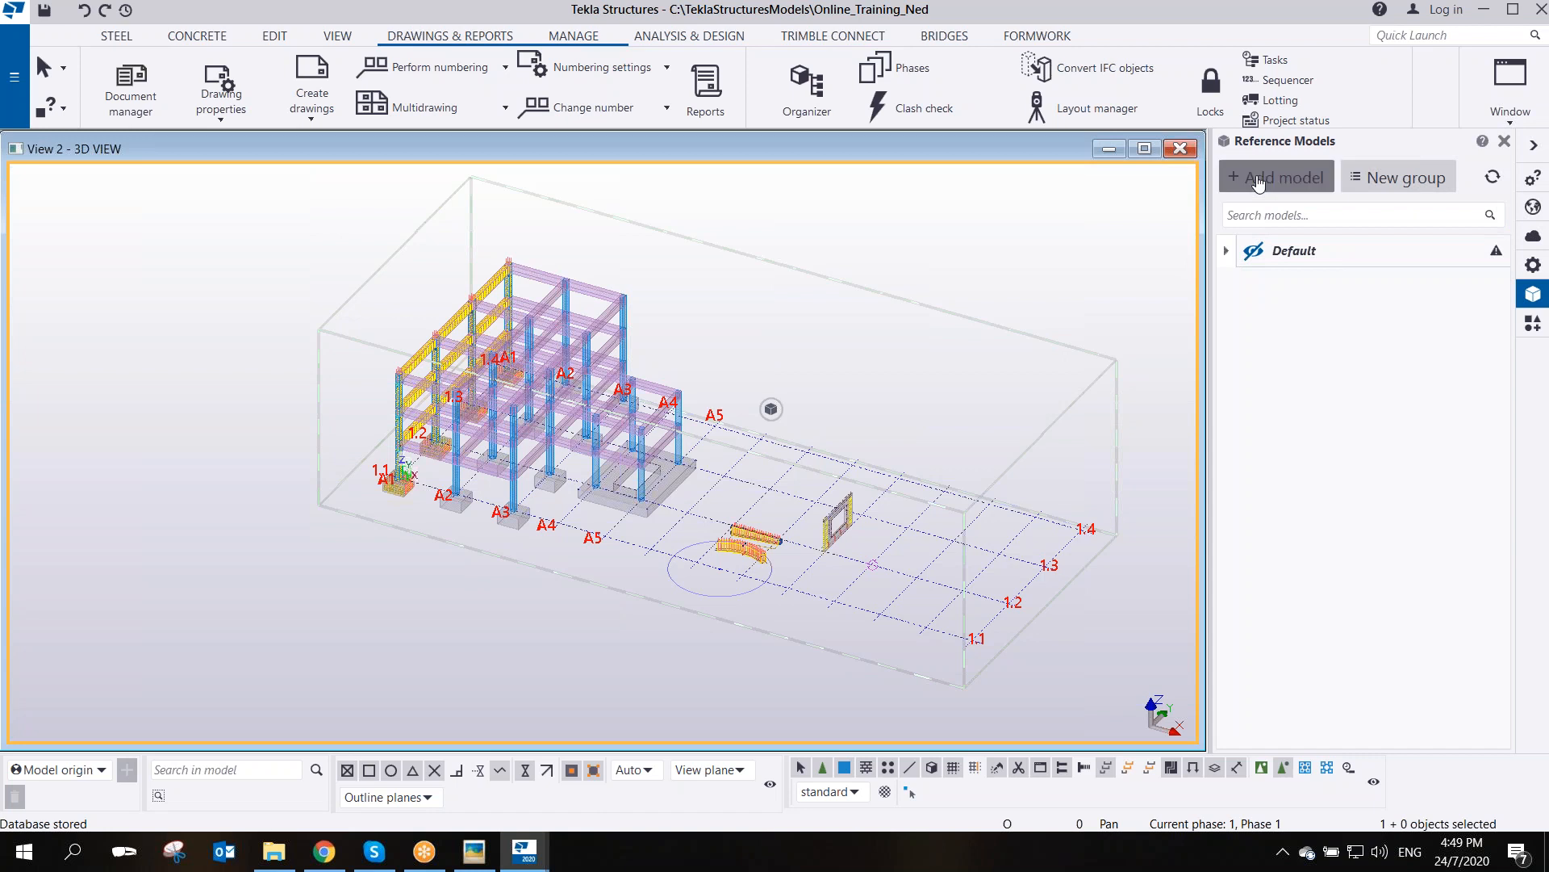
pyautogui.moveTo(828, 250); pyautogui.dragTo(666, 221)
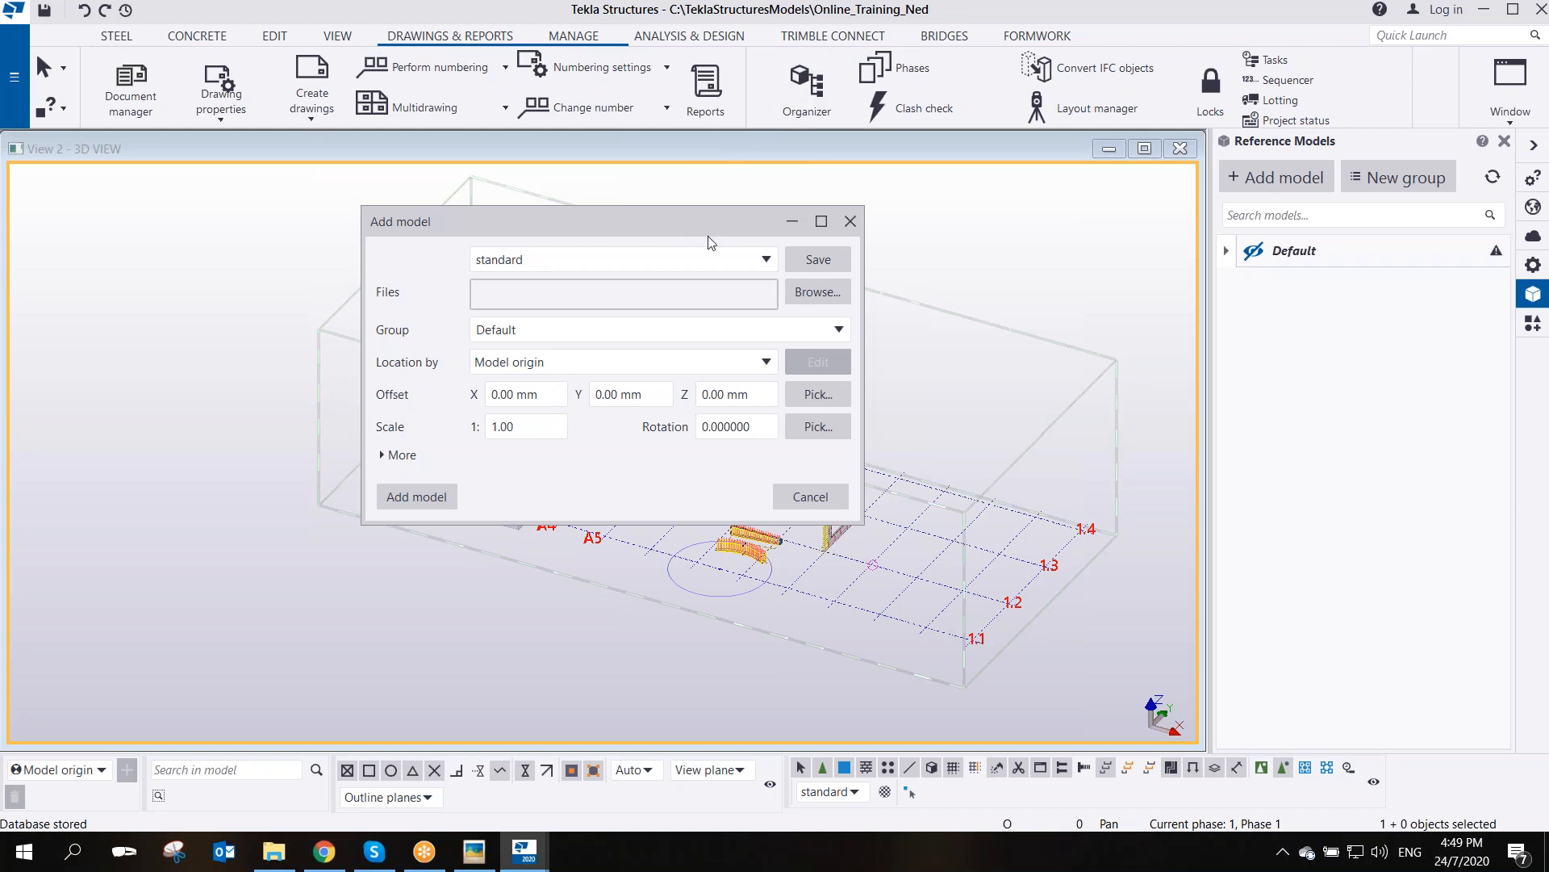
pyautogui.click(824, 299)
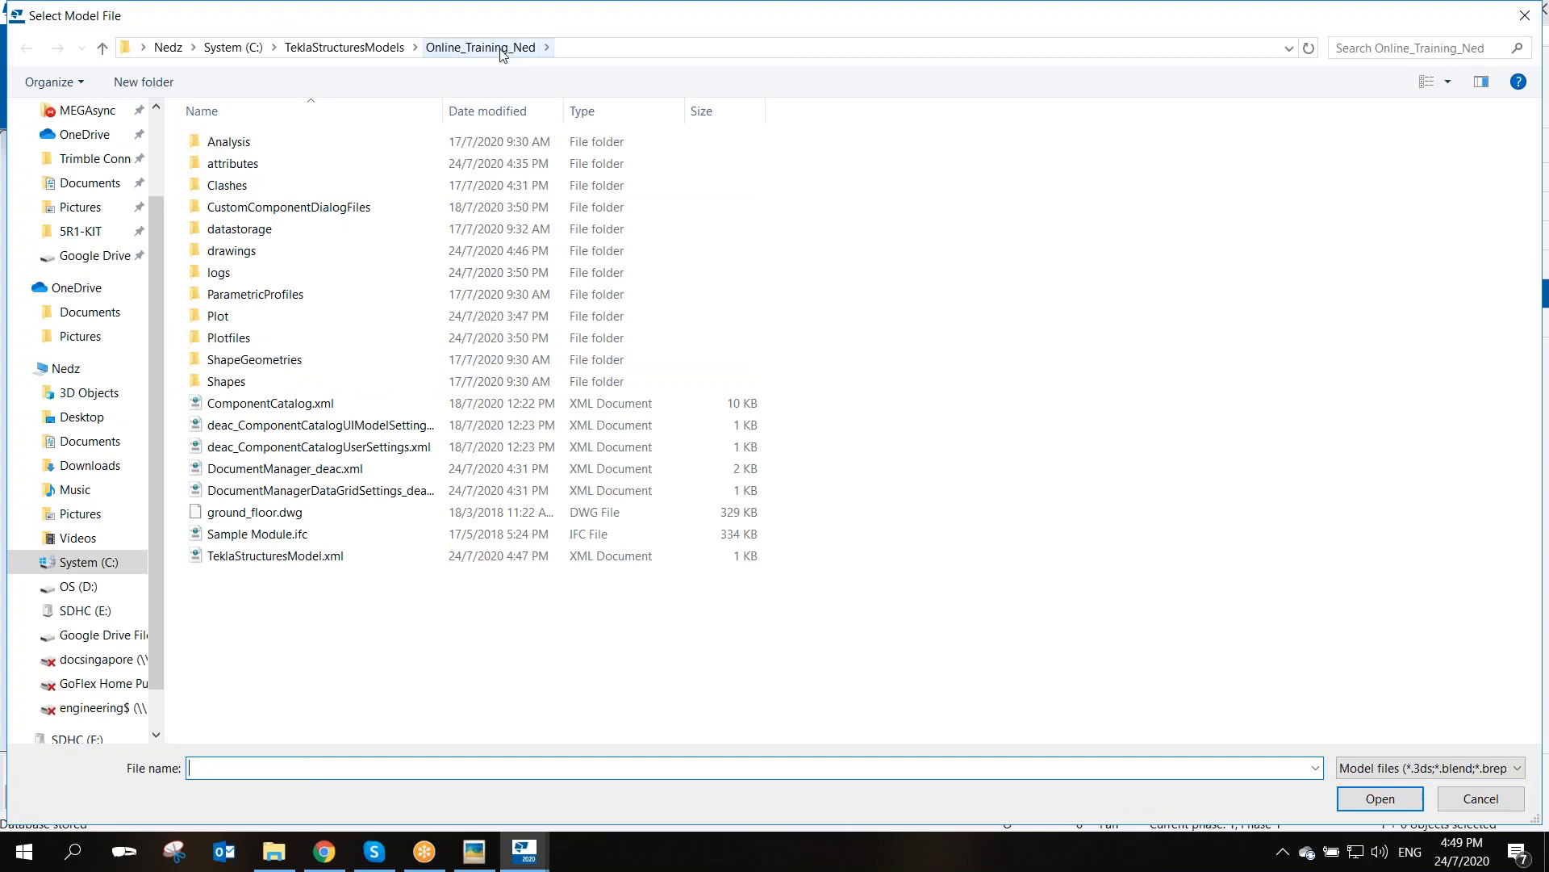
pyautogui.click(259, 536)
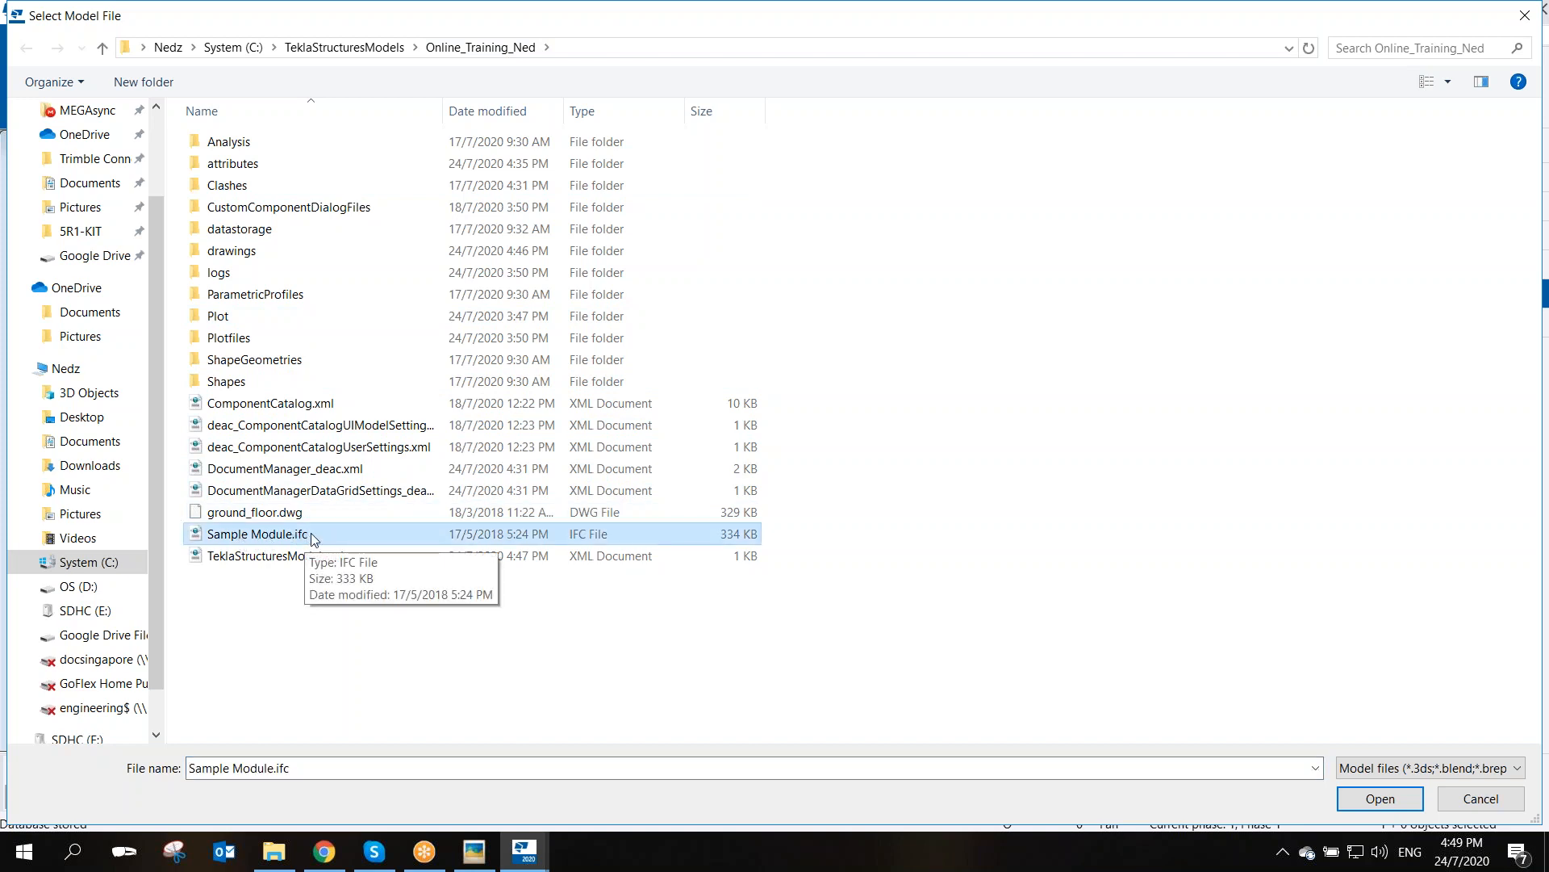
pyautogui.click(1391, 807)
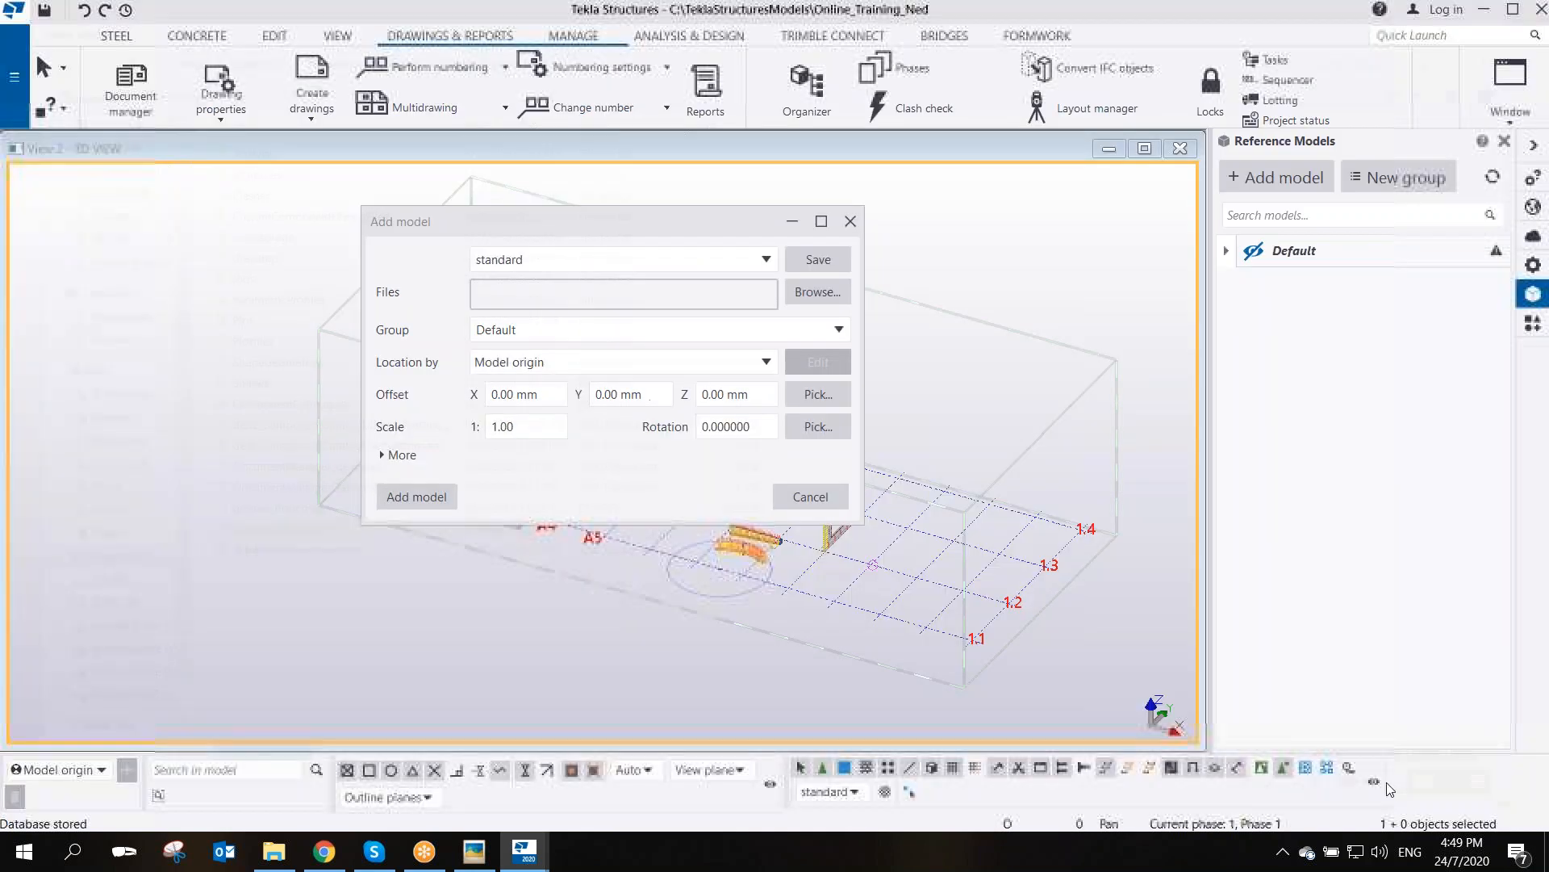
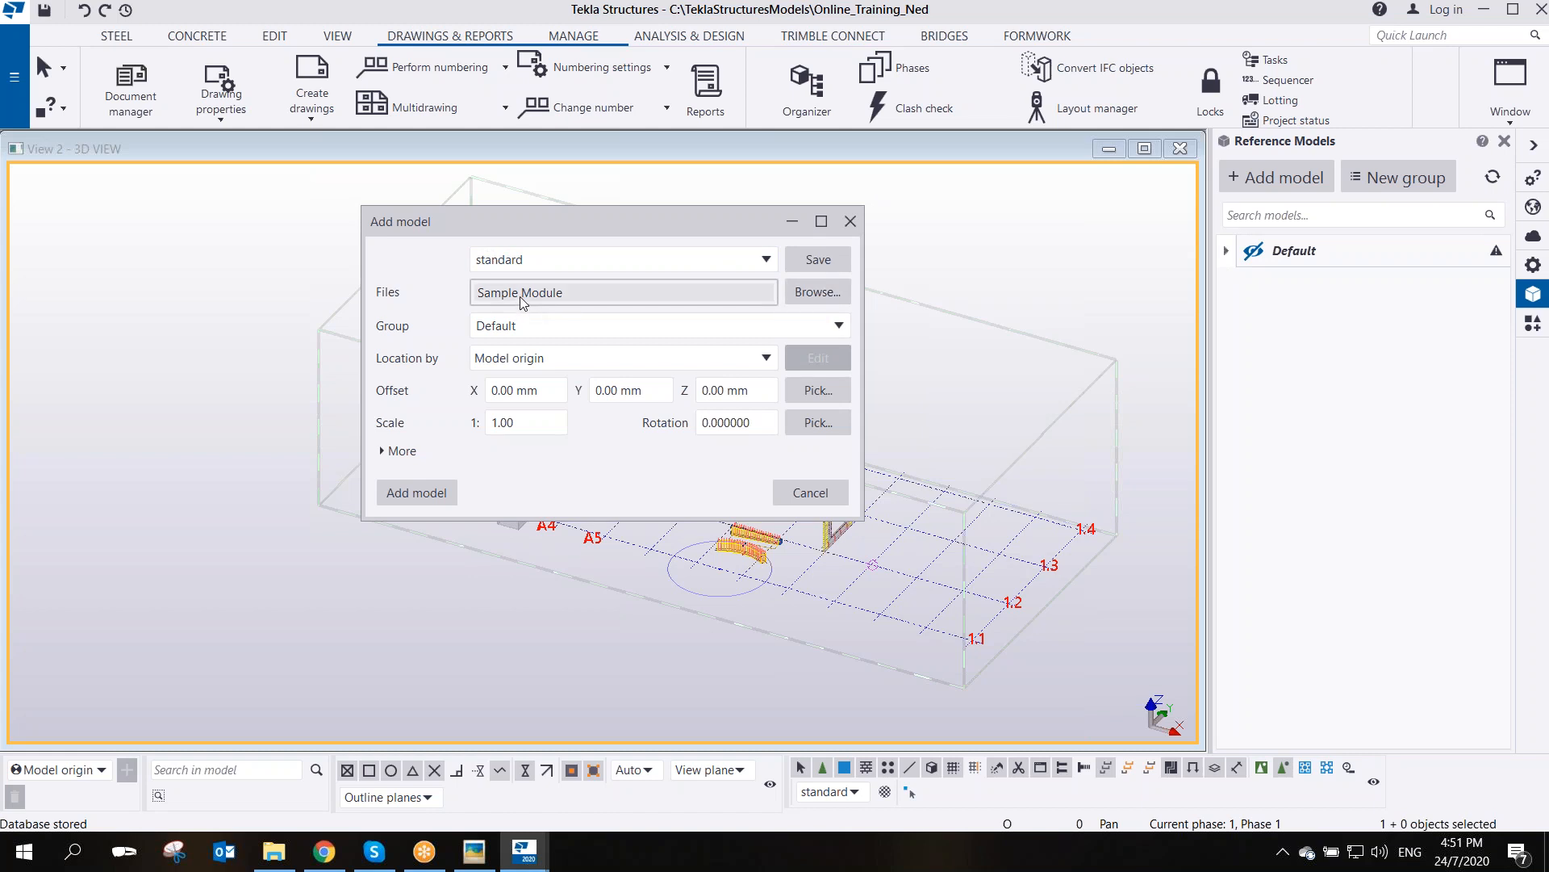
pyautogui.click(413, 500)
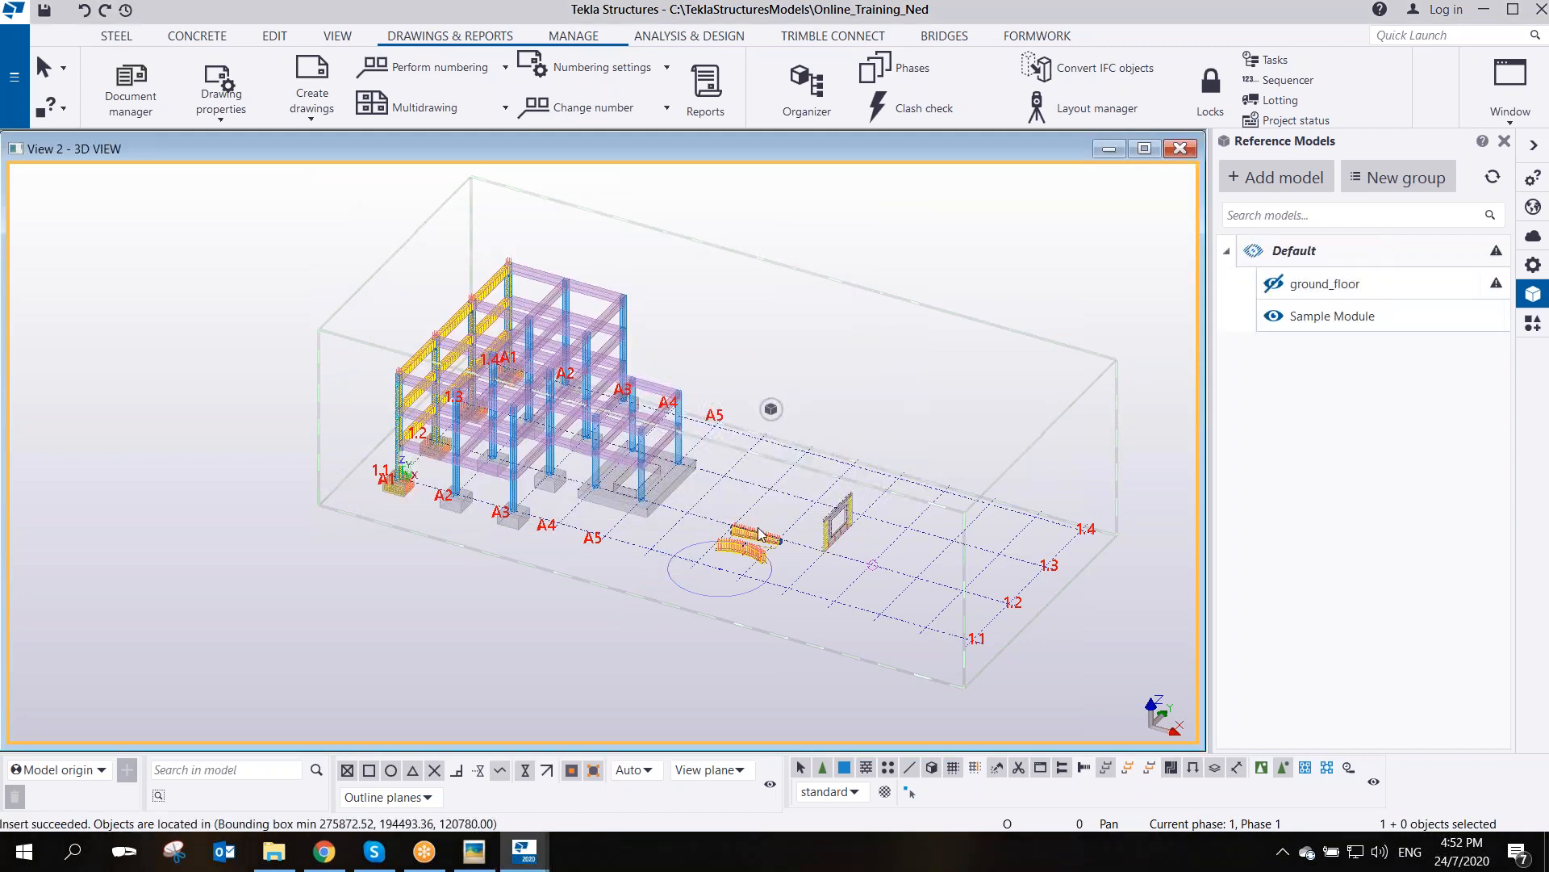
# - Fit the 3D view's work area to the entire model and look for the imported Sample Module
pyautogui.scroll(-5, 758, 533)
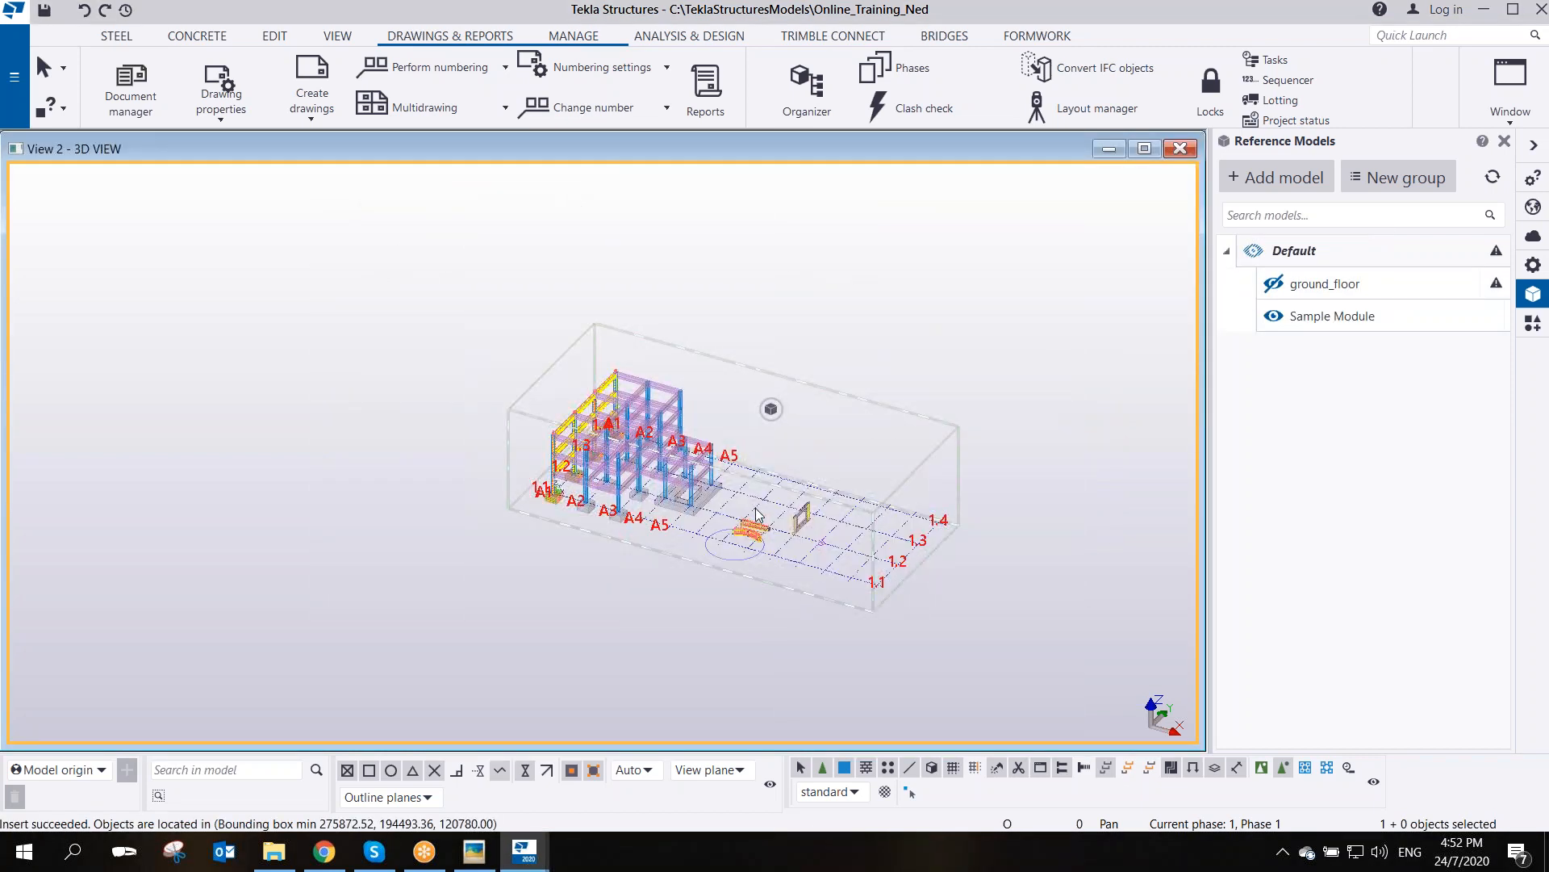
pyautogui.rightClick(758, 332)
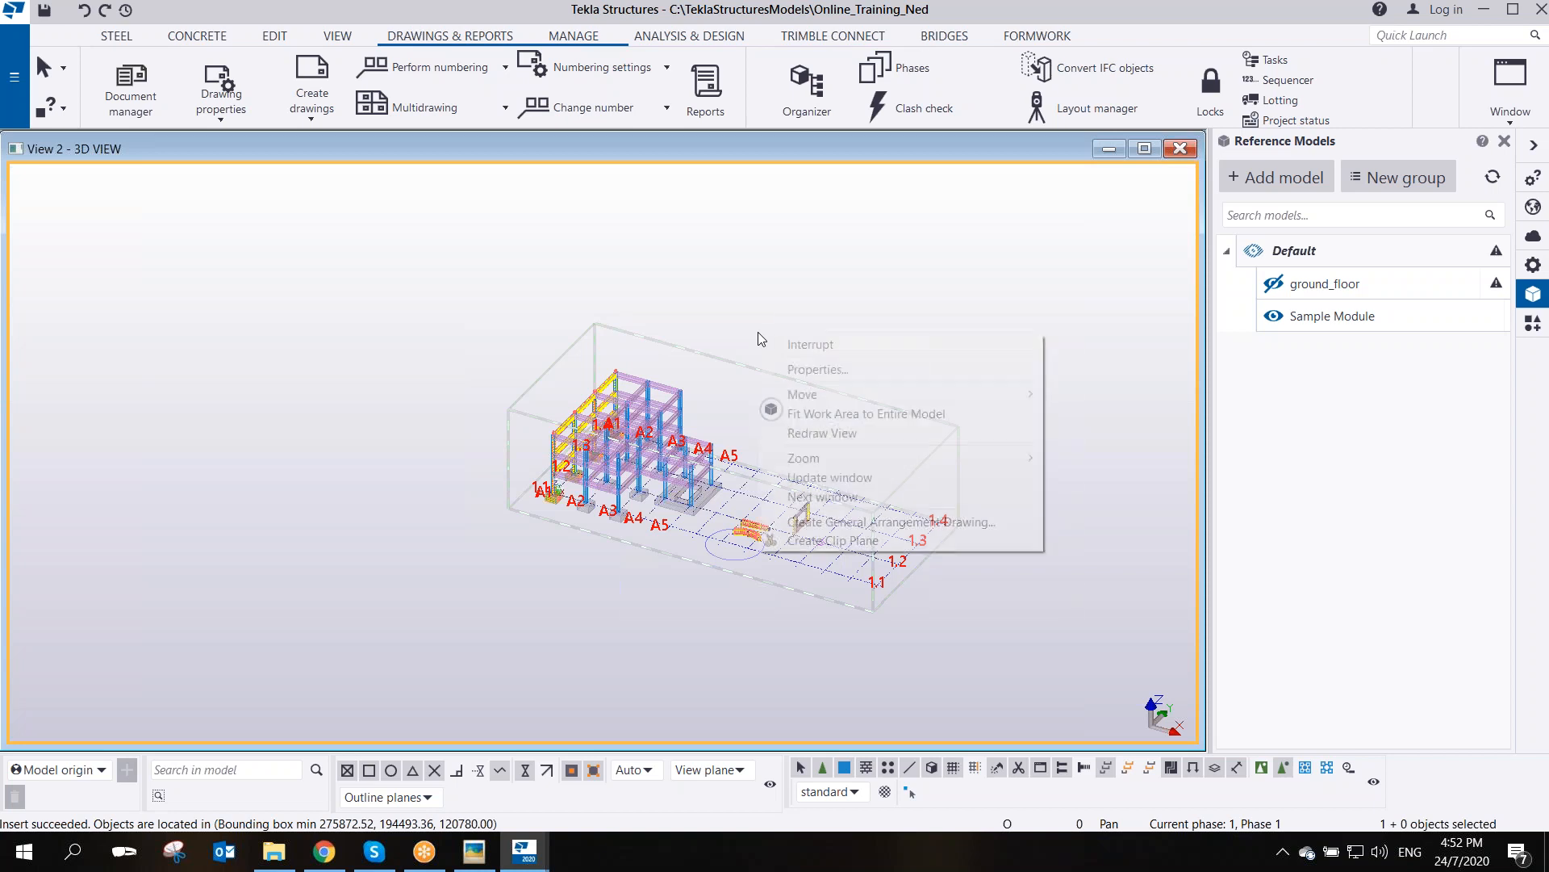
pyautogui.click(824, 414)
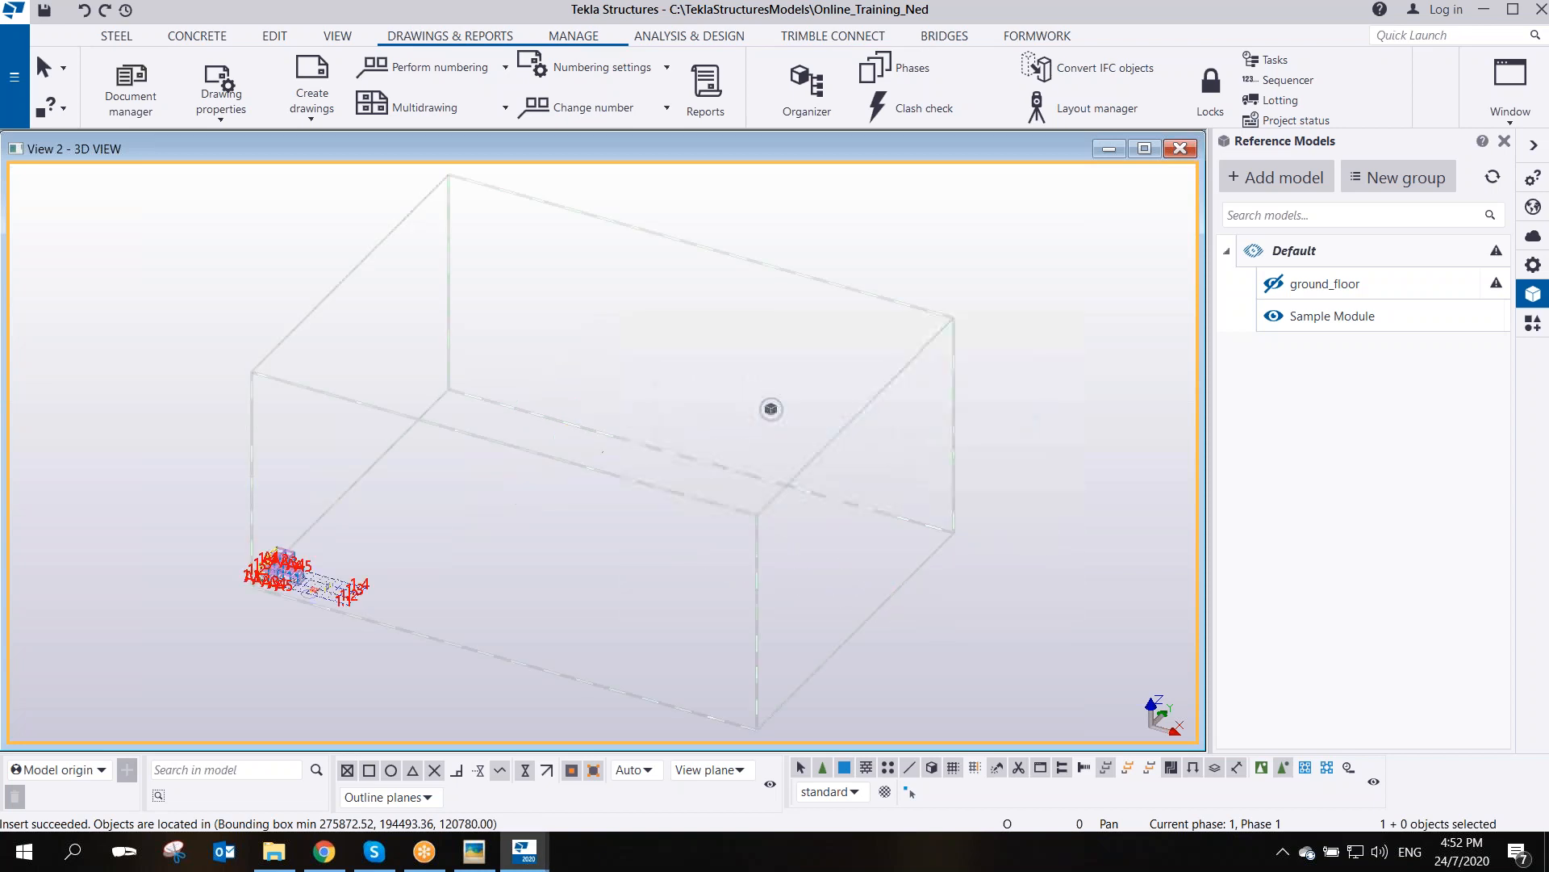
pyautogui.scroll(5, 933, 315)
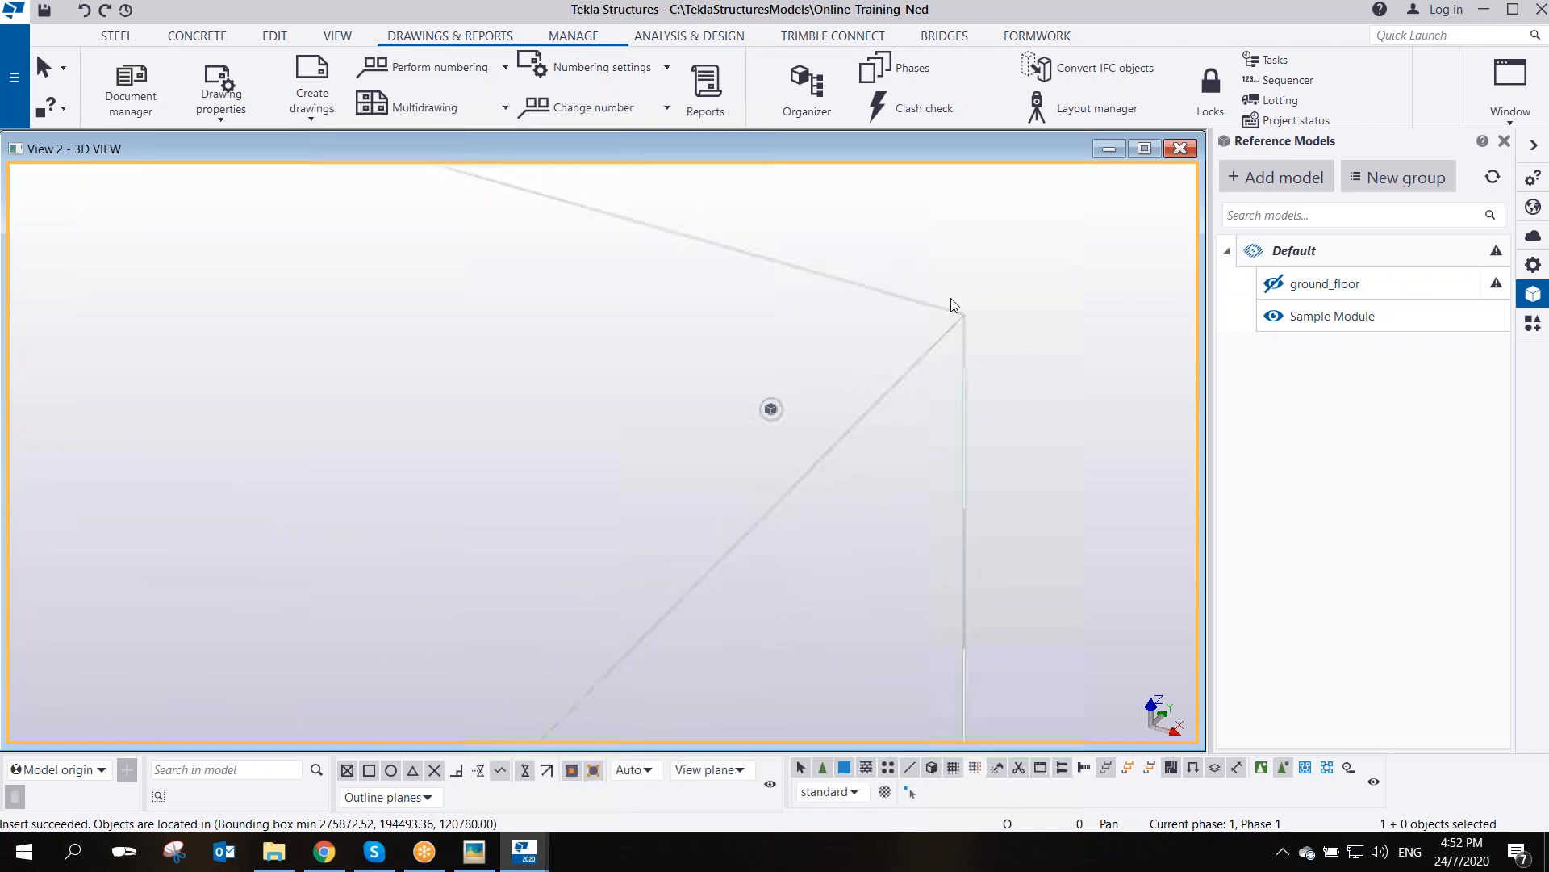
pyautogui.scroll(-5, 937, 488)
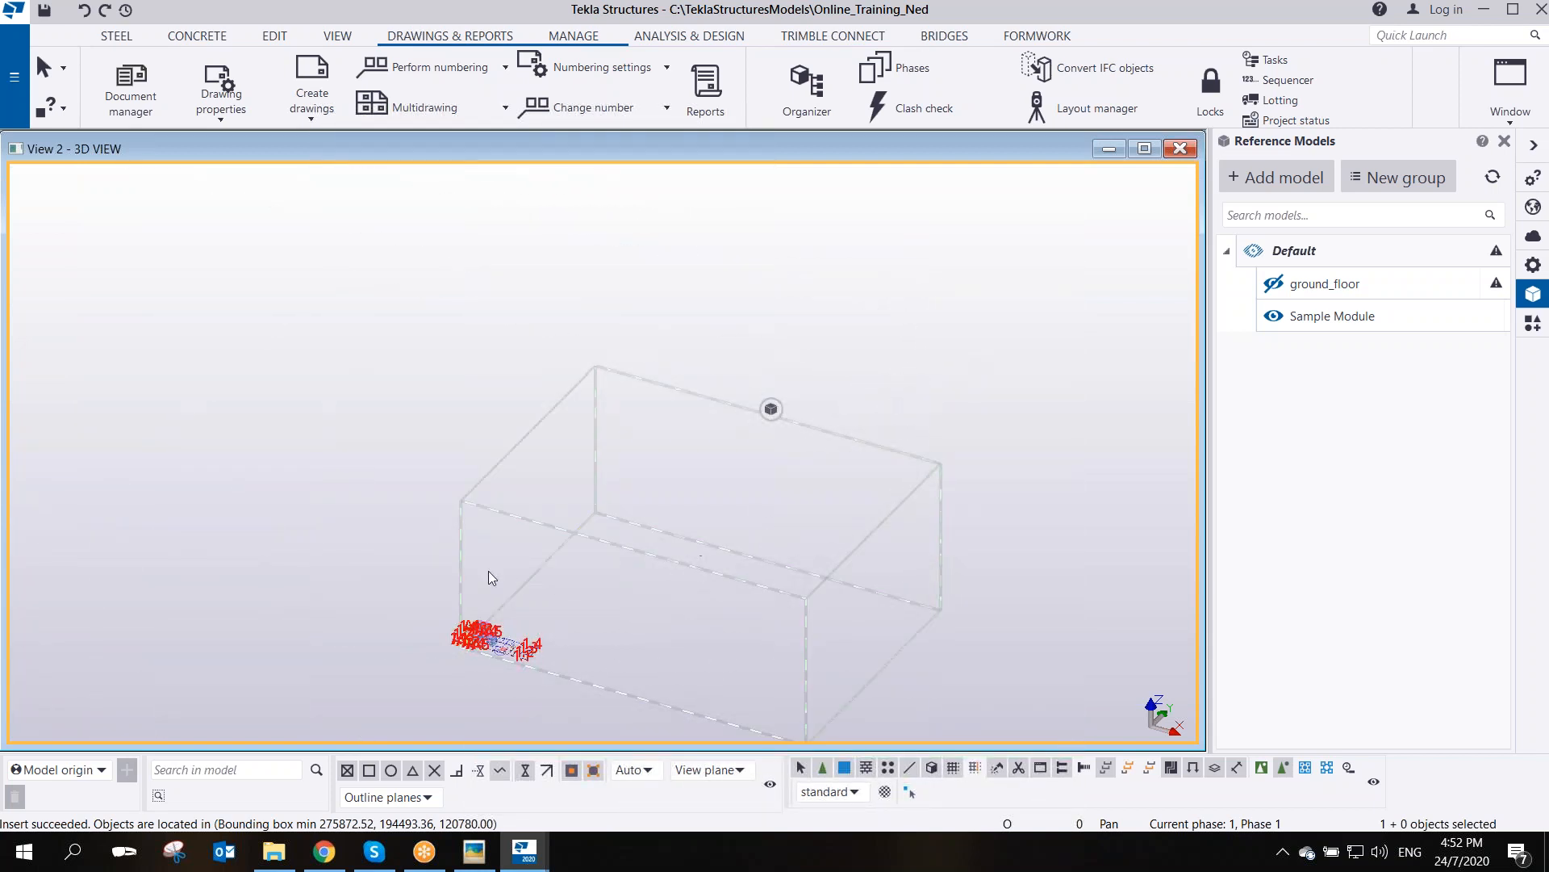
pyautogui.scroll(5, 937, 468)
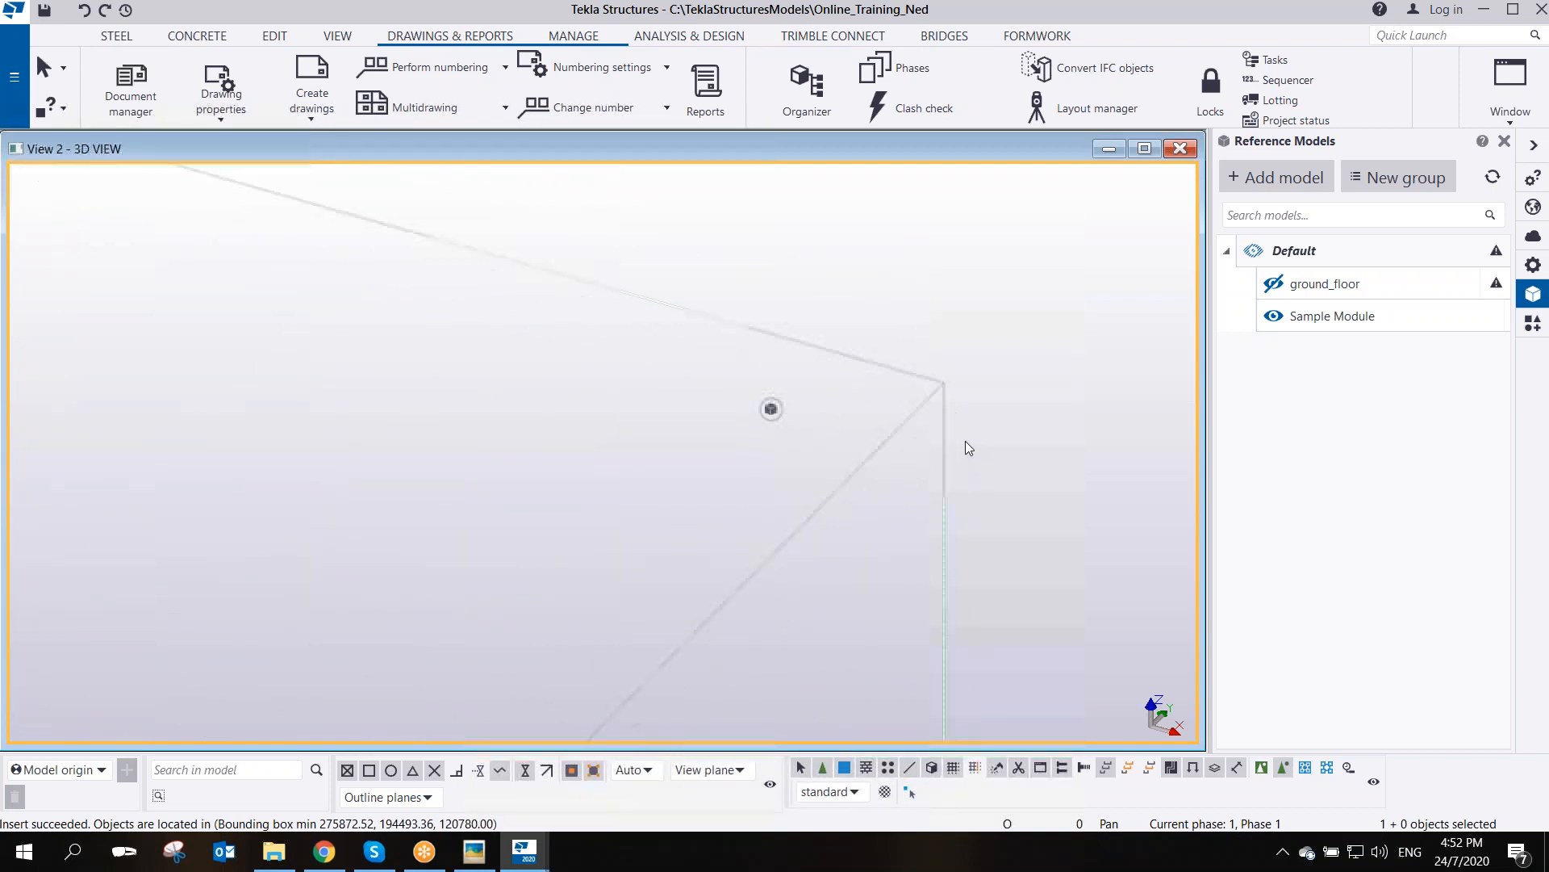
# - Set the 3D view's upward view depth to 10000000 and fit the work area to the entire model again
pyautogui.doubleClick(736, 505)
pyautogui.click(810, 409)
pyautogui.moveTo(810, 408); pyautogui.dragTo(706, 421)
pyautogui.write('10000000')
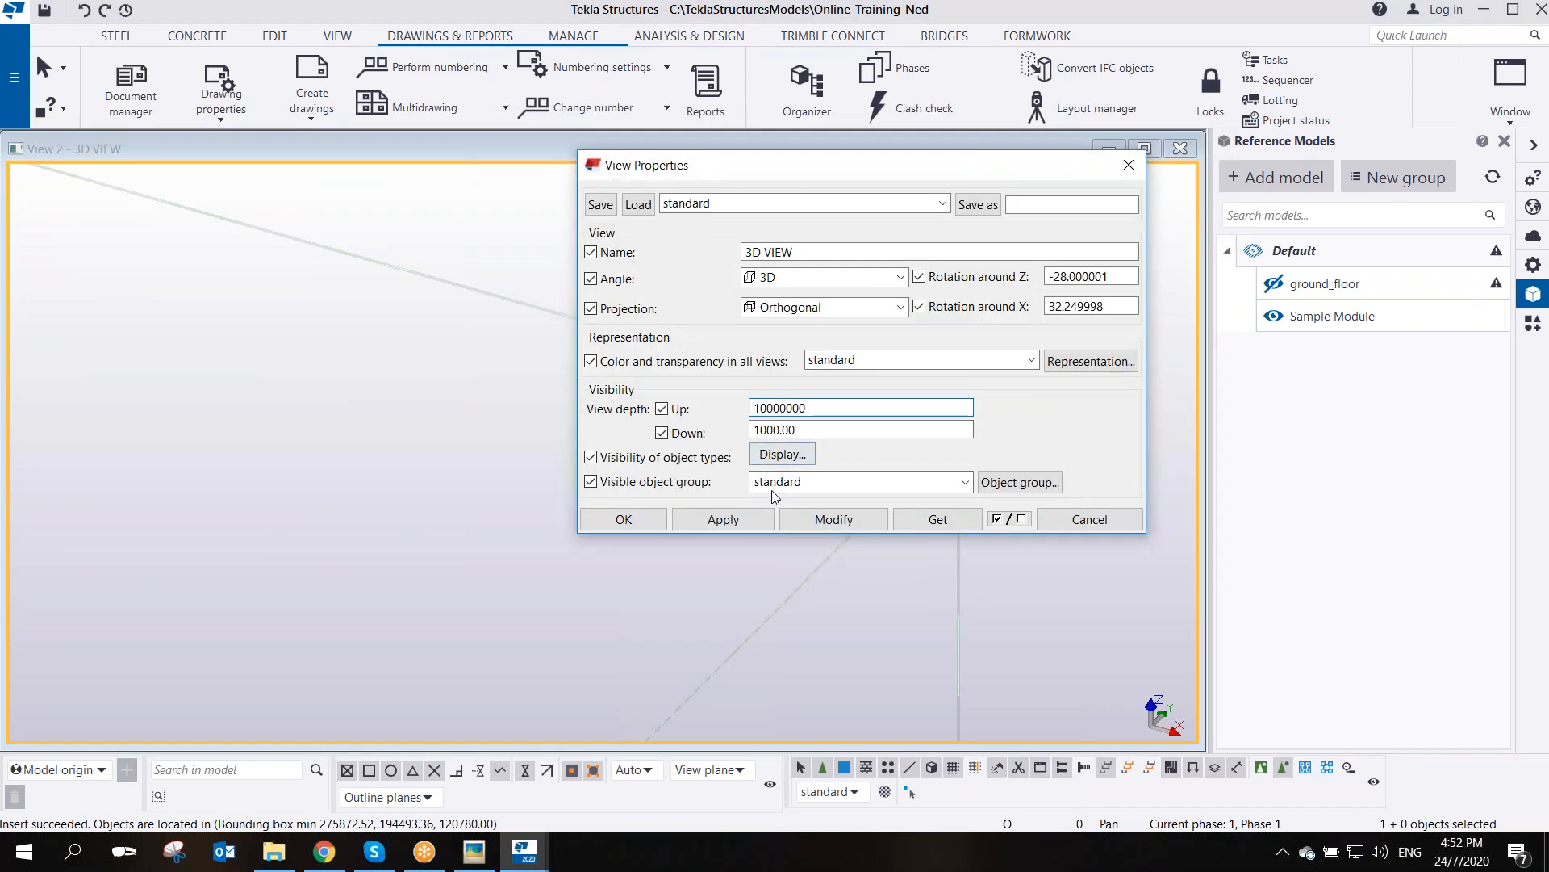
pyautogui.click(646, 520)
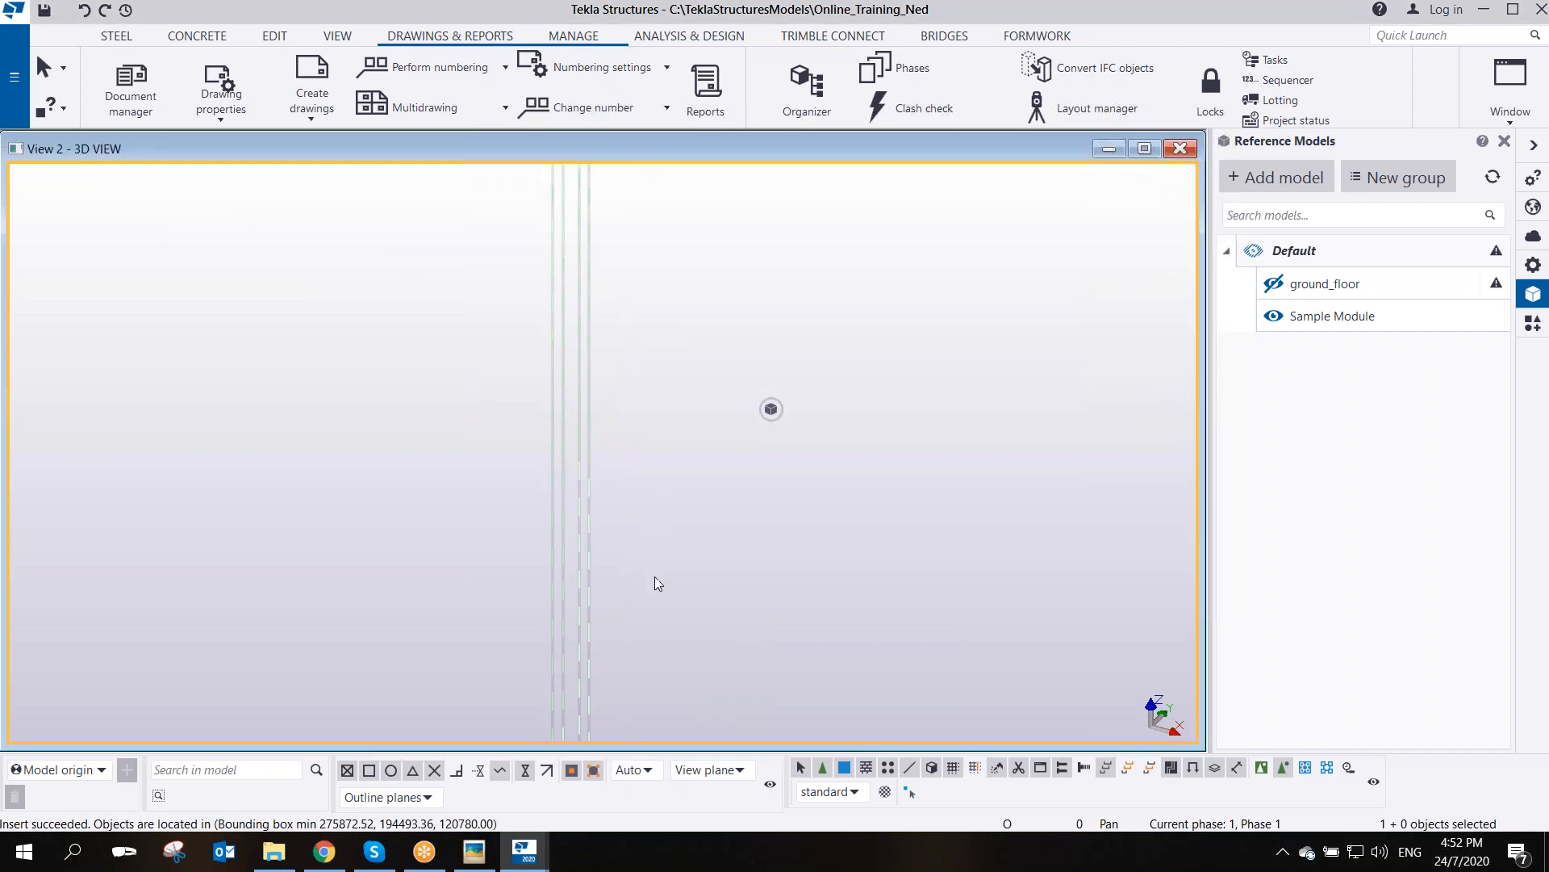
pyautogui.rightClick(621, 454)
pyautogui.click(711, 534)
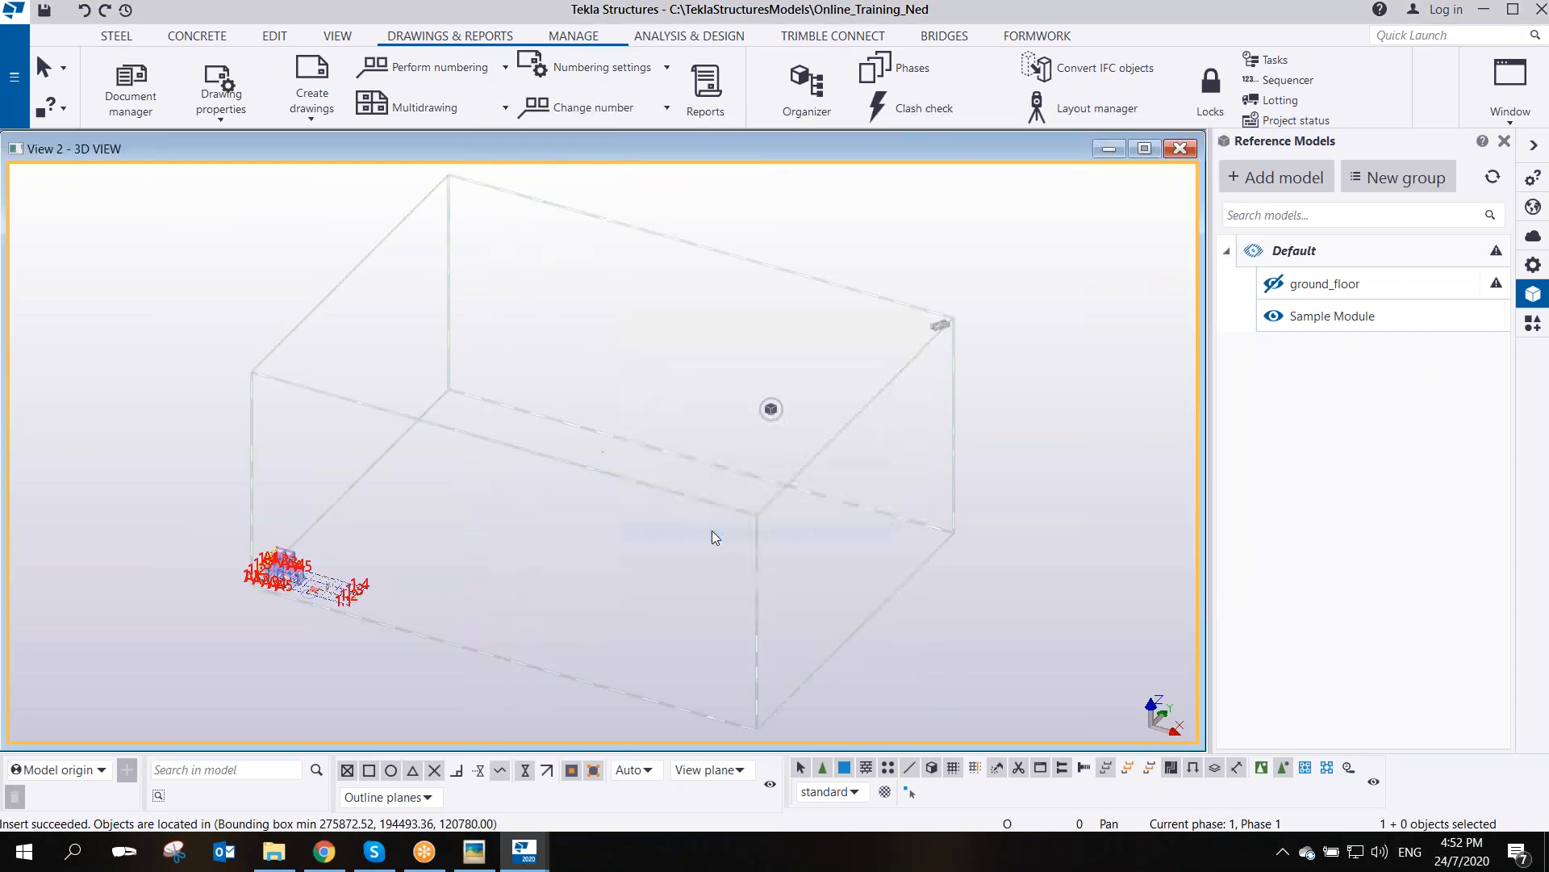
# - Examine the Sample Module reference model up close at the far corner of the work area
pyautogui.scroll(5, 946, 326)
pyautogui.scroll(5, 844, 279)
pyautogui.scroll(-4, 846, 297)
pyautogui.keyDown('ctrl'); pyautogui.moveTo(846, 297); pyautogui.dragTo(560, 364, button='middle'); pyautogui.keyUp('ctrl')
pyautogui.scroll(4, 714, 344)
pyautogui.doubleClick(603, 389)
pyautogui.scroll(-4, 603, 389)
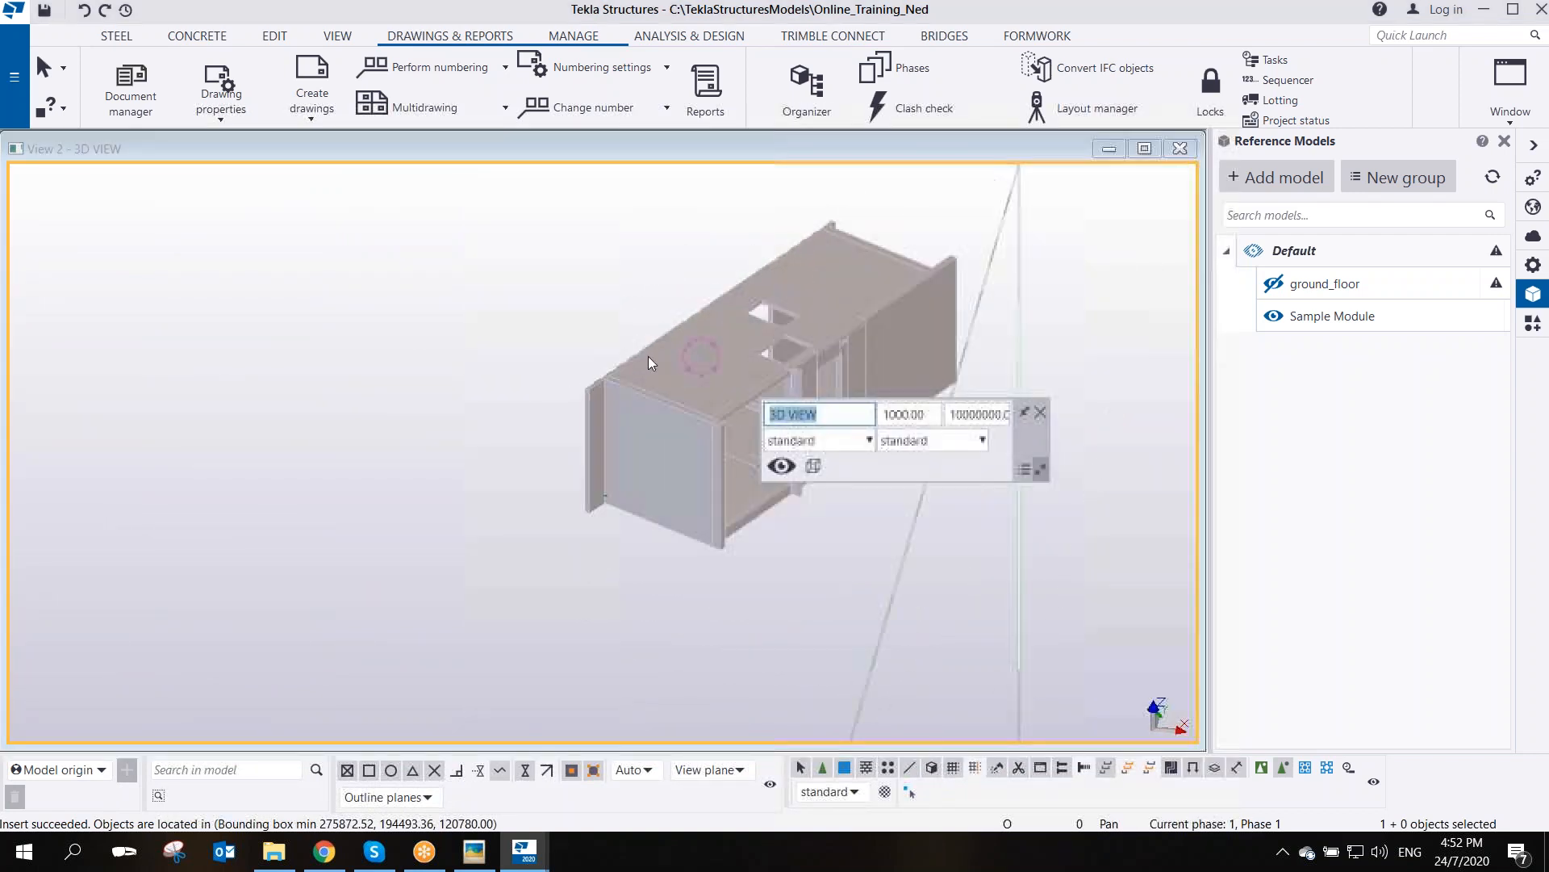
pyautogui.click(703, 326)
pyautogui.scroll(4, 679, 385)
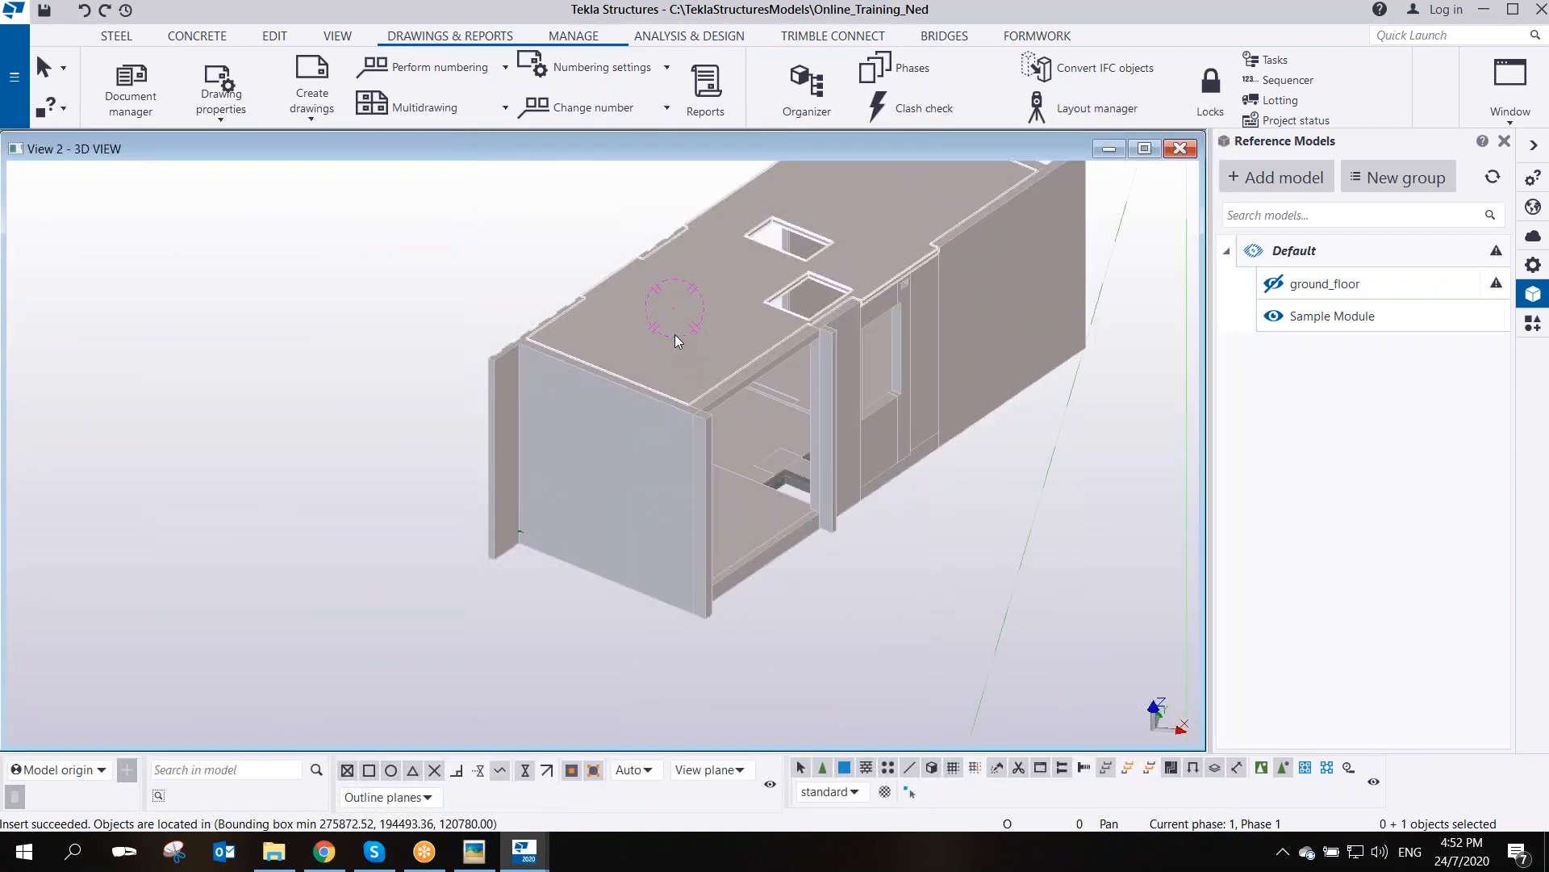
# - Compare selecting the whole Sample Module reference model with selecting its individual objects
pyautogui.click(1283, 769)
pyautogui.click(1263, 771)
pyautogui.click(762, 371)
pyautogui.keyDown('shift'); pyautogui.scroll(-2, 846, 501); pyautogui.keyUp('shift')
pyautogui.click(795, 349)
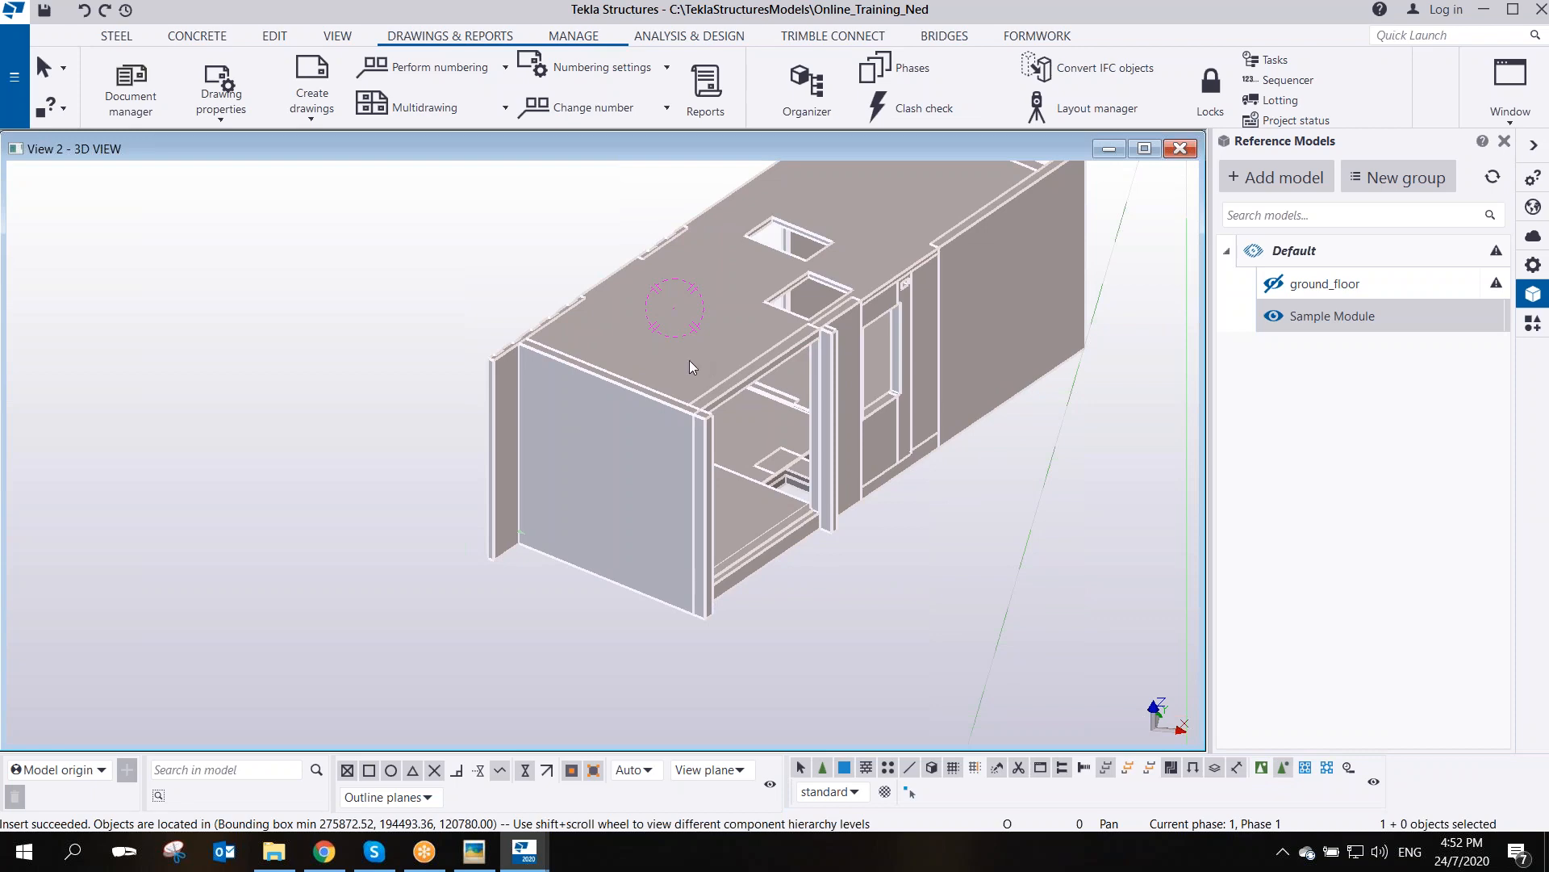
# - Inquire the module's end wall and review its profile, custom, product and material attributes, including the authoring application
pyautogui.rightClick(629, 428)
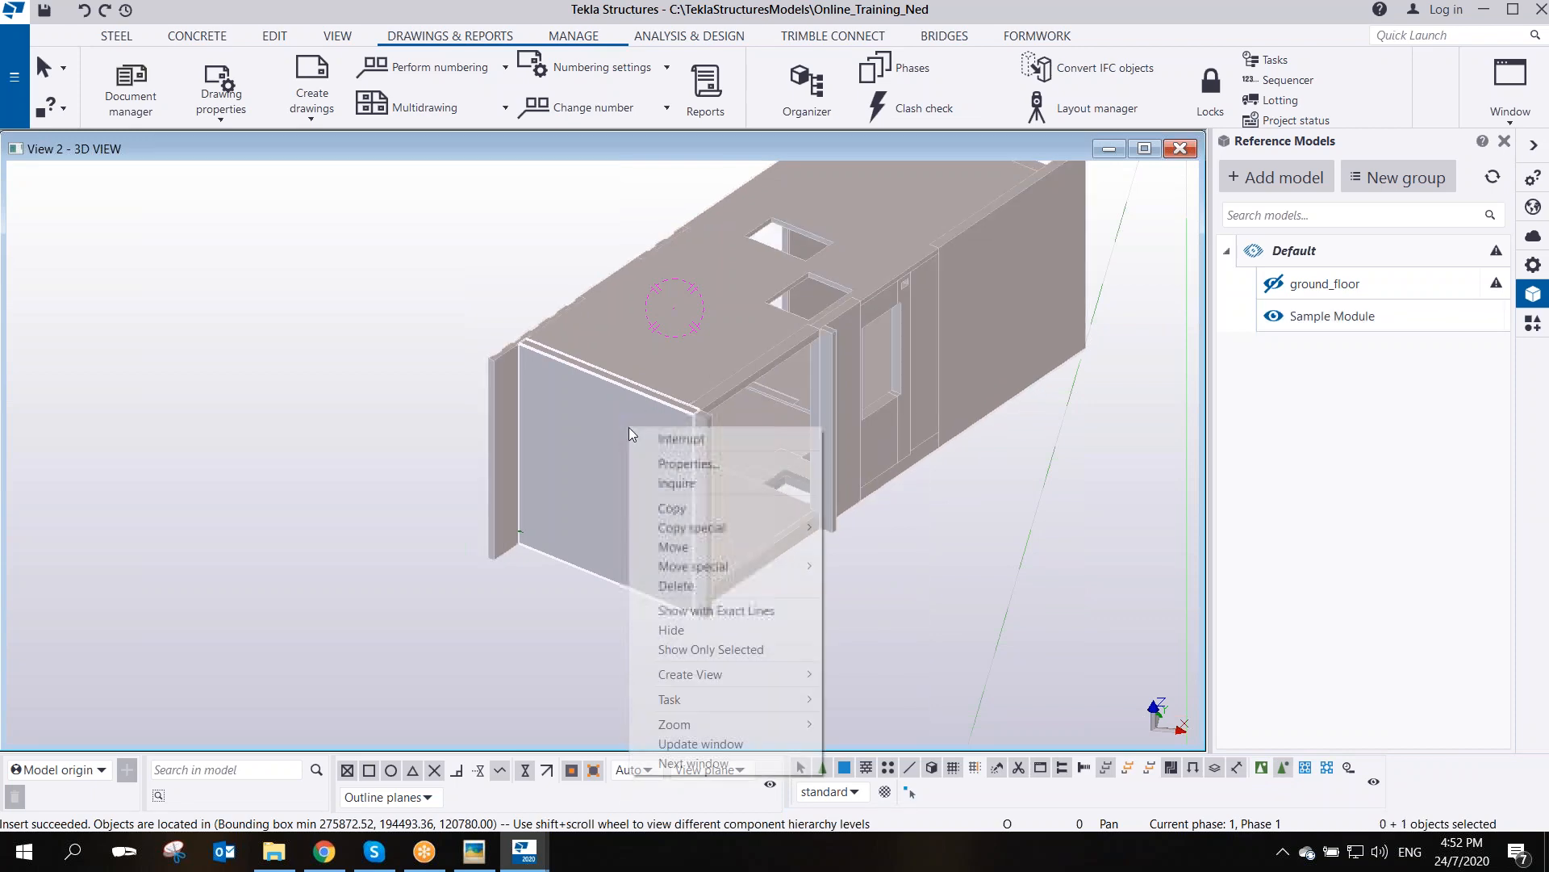
pyautogui.click(678, 483)
pyautogui.scroll(-15, 634, 535)
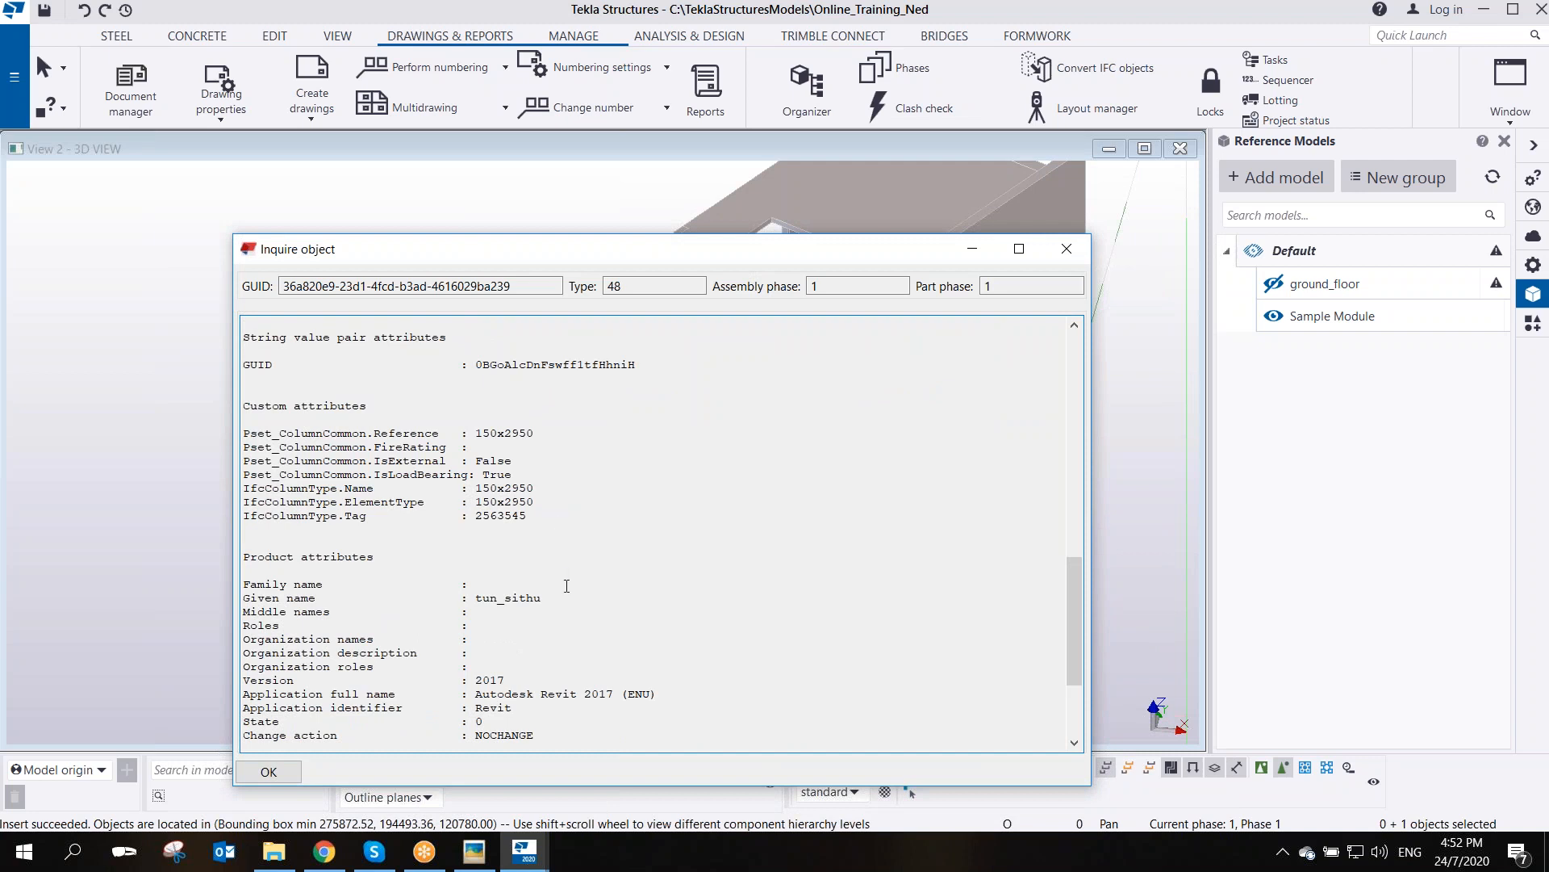
pyautogui.scroll(-2, 569, 554)
pyautogui.scroll(-1, 568, 554)
pyautogui.moveTo(658, 570); pyautogui.dragTo(198, 565)
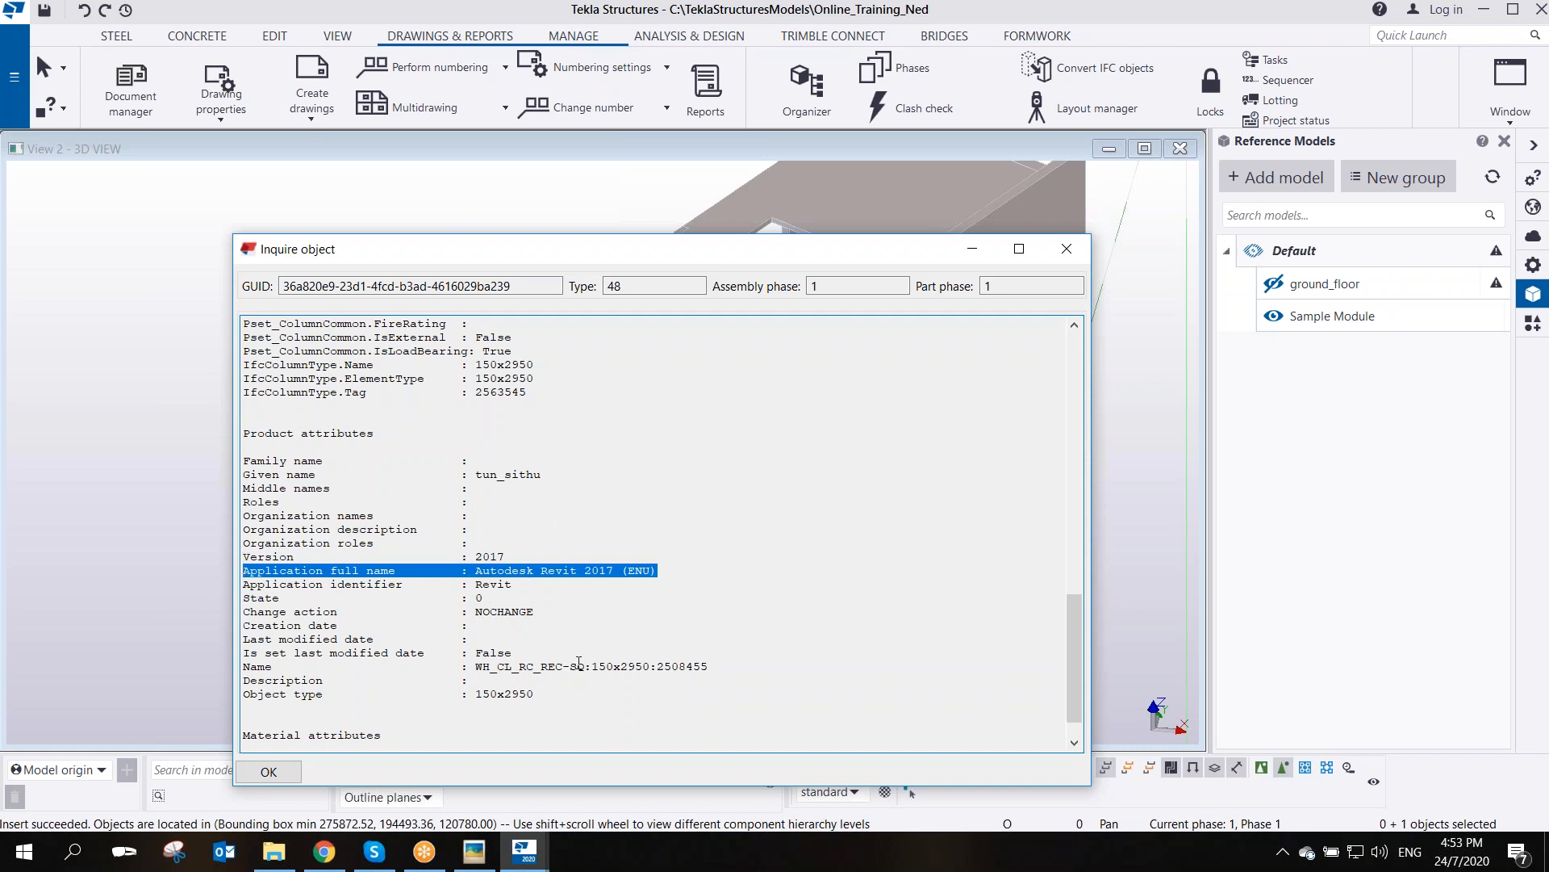
pyautogui.scroll(-1, 578, 661)
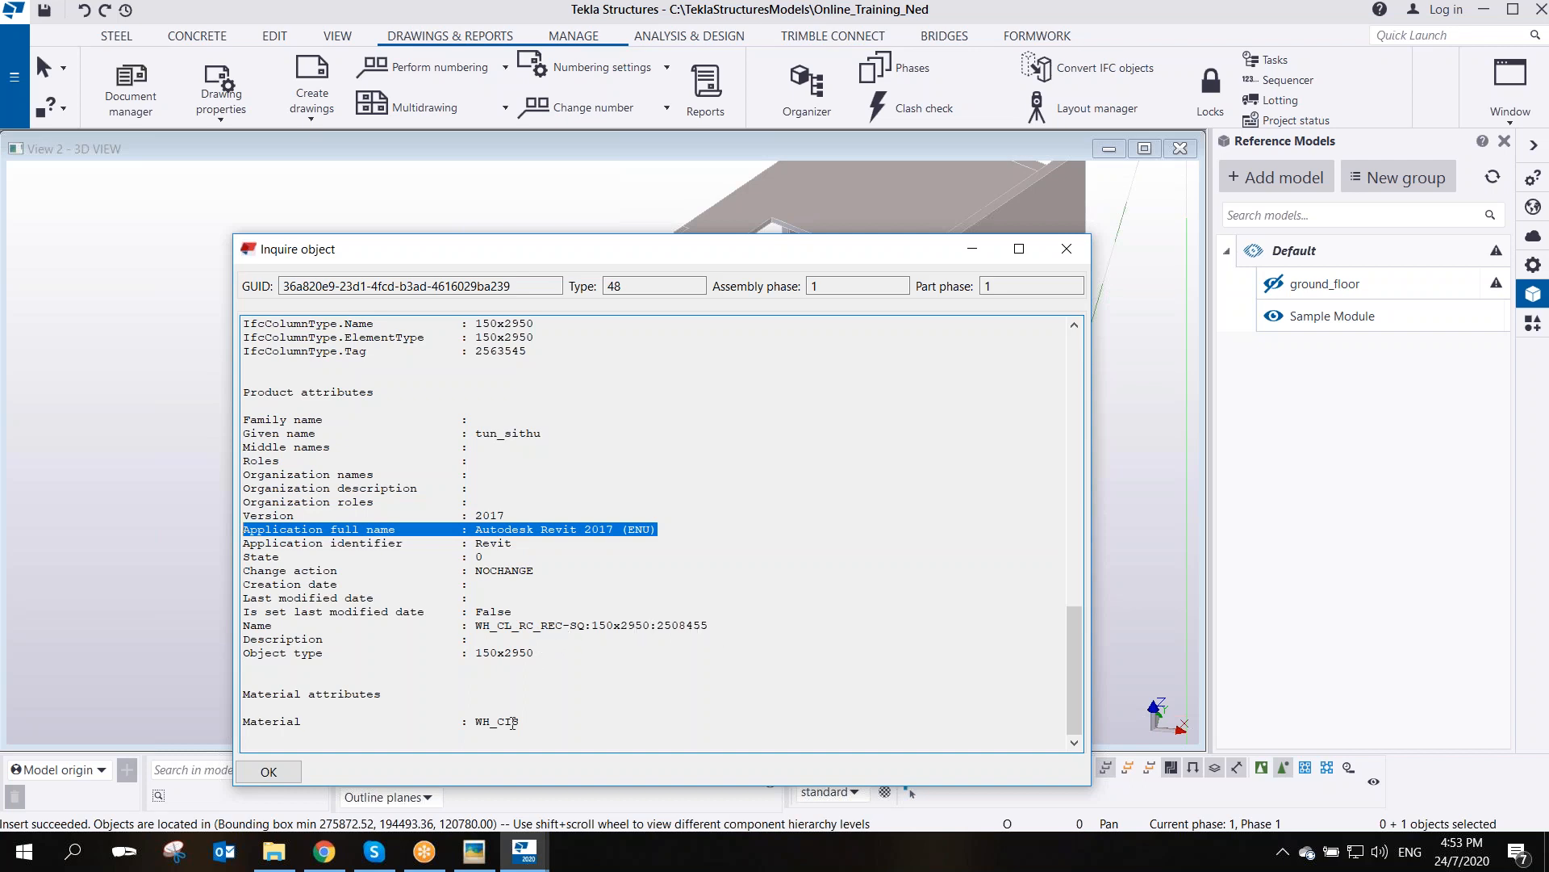
pyautogui.scroll(4, 560, 568)
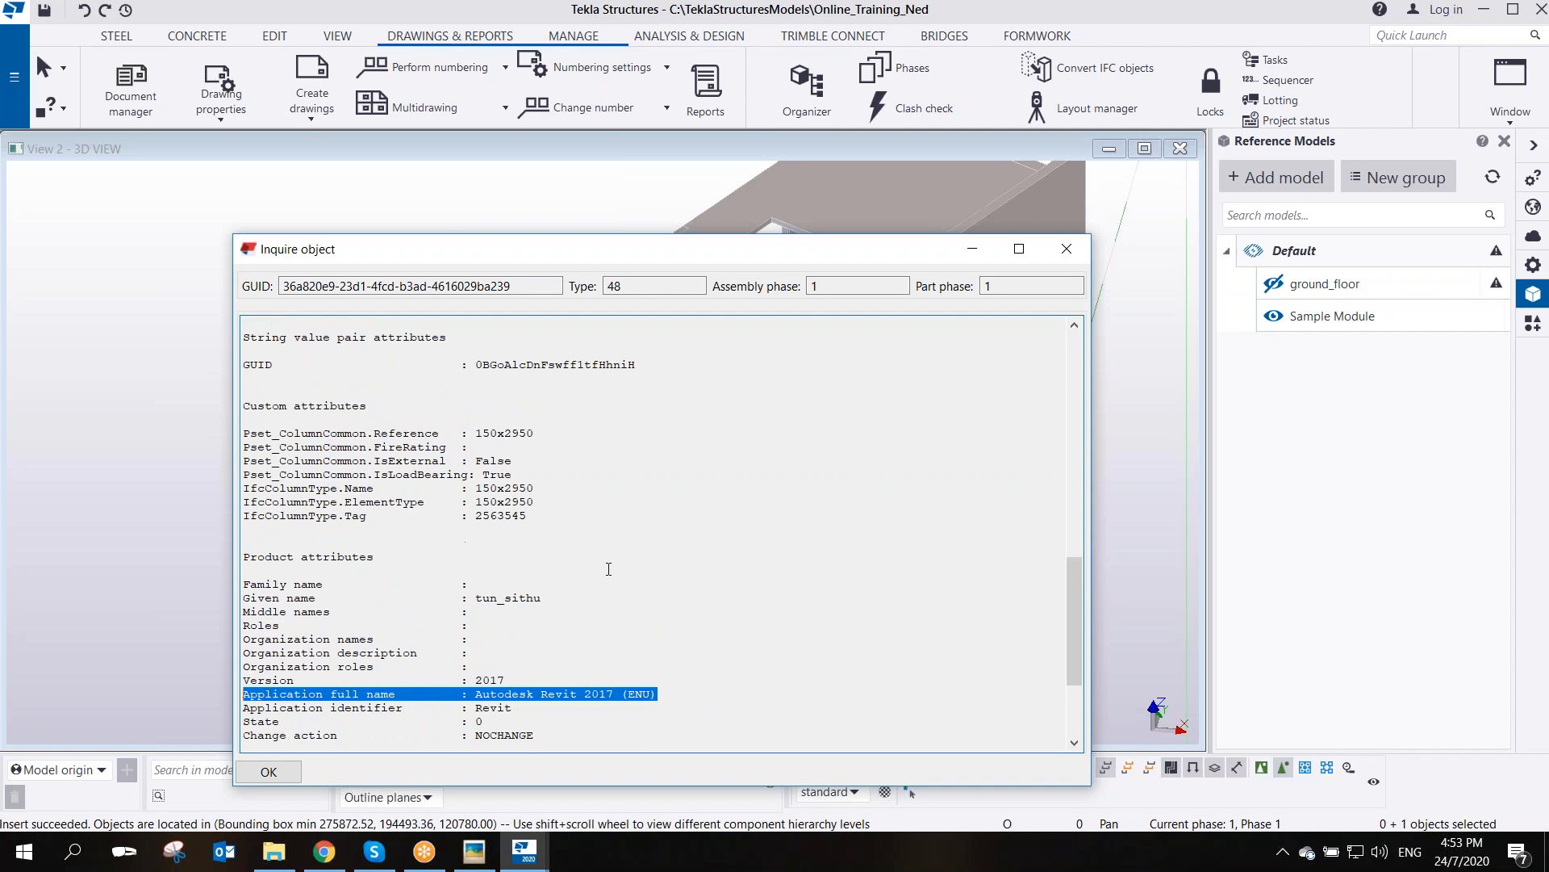
pyautogui.scroll(5, 609, 569)
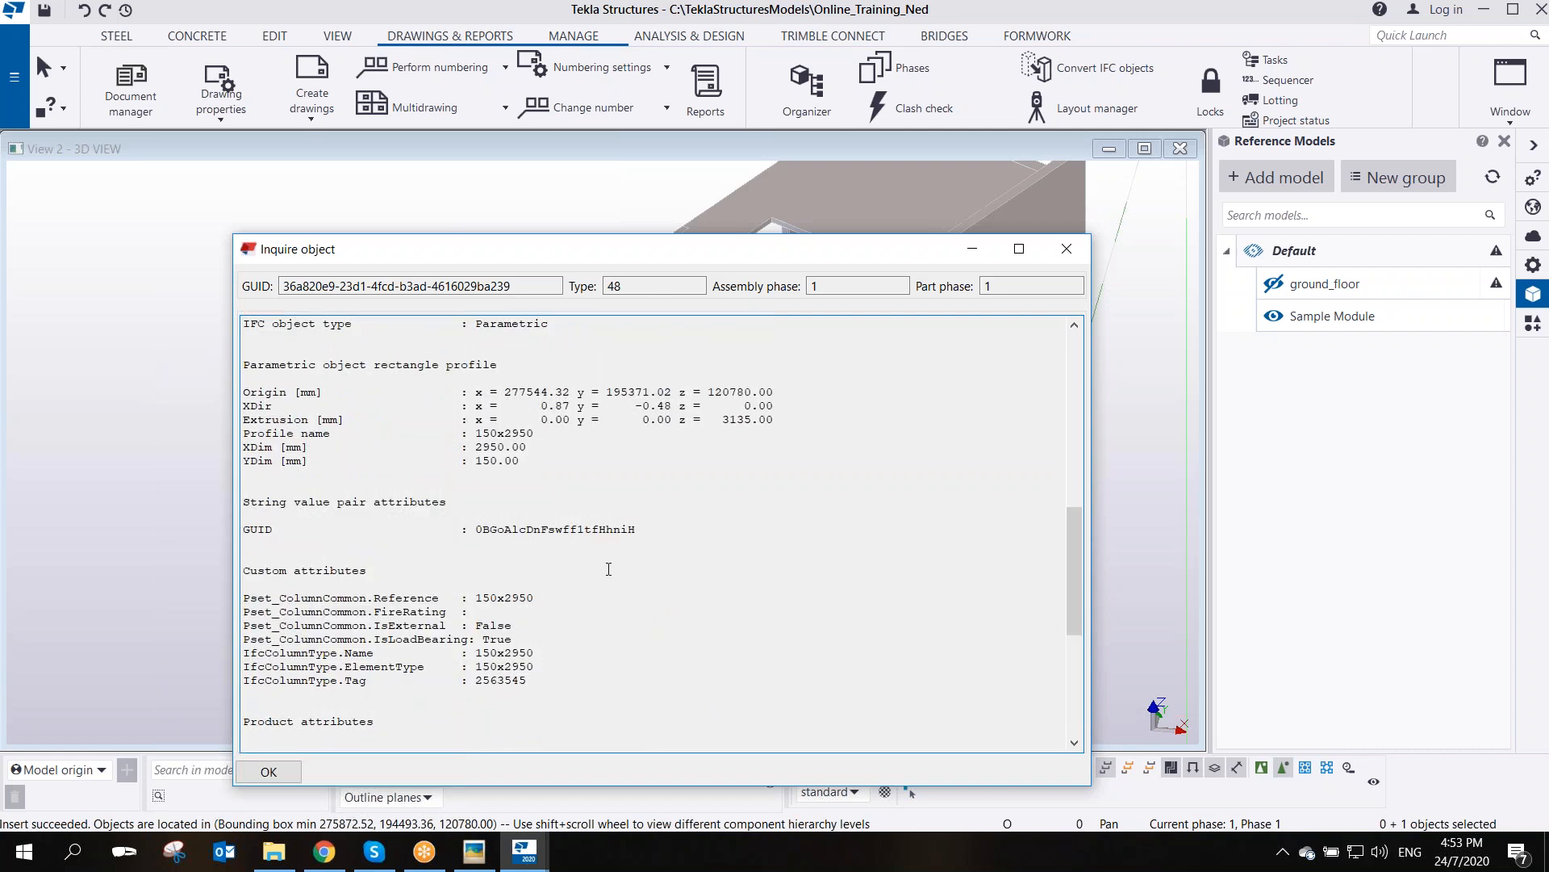
pyautogui.scroll(-7, 608, 569)
pyautogui.scroll(-2, 608, 569)
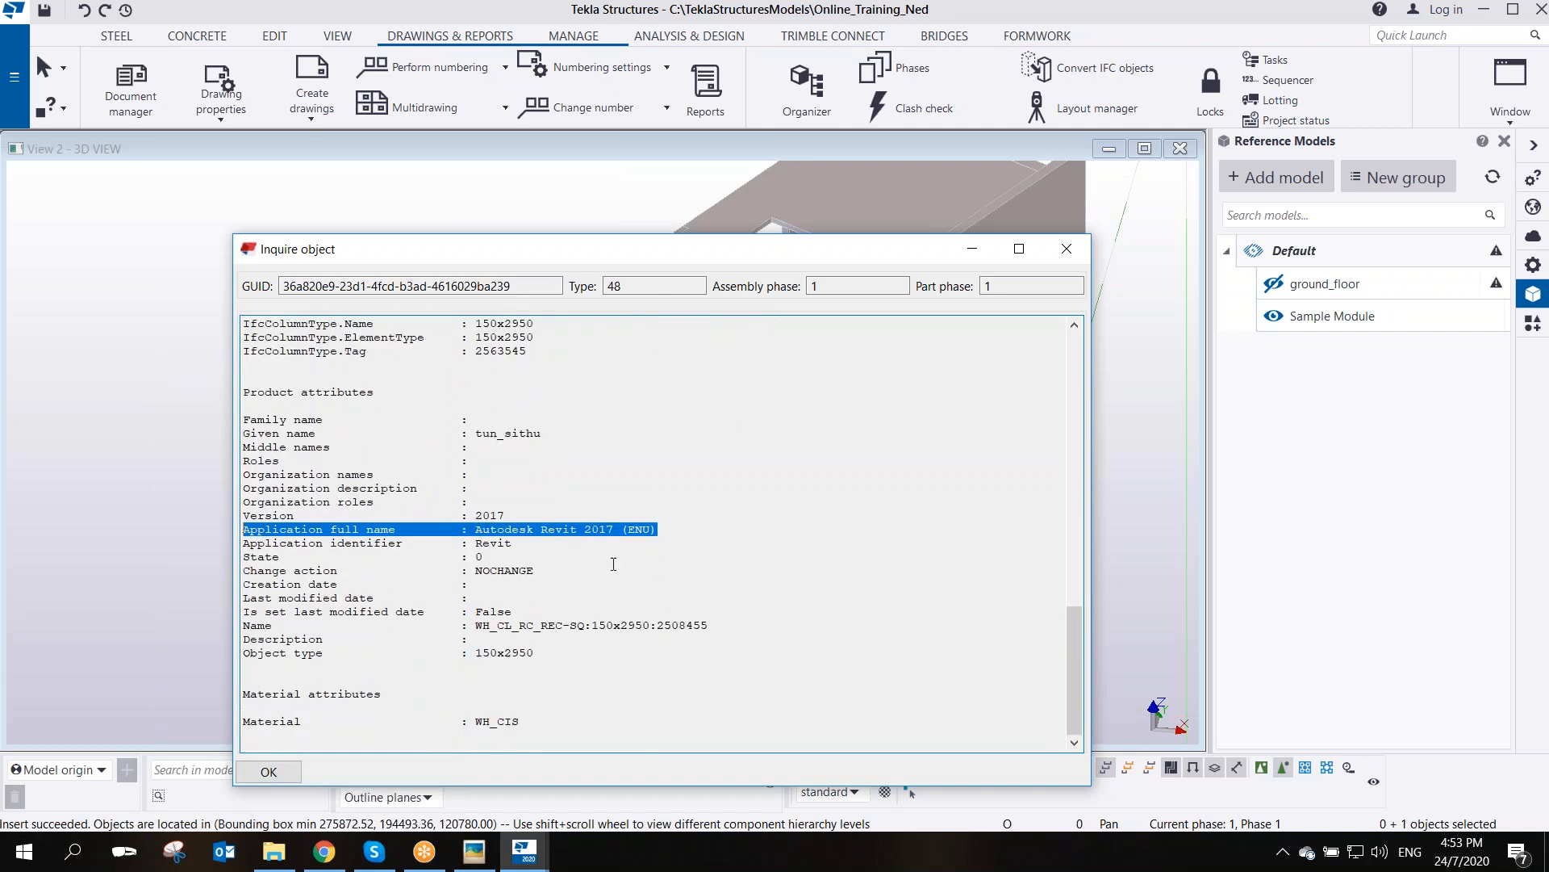
pyautogui.click(1067, 249)
# - Check the Sample Module's location relative to the building grid and examine its front end
pyautogui.scroll(-2, 835, 433)
pyautogui.scroll(1, 836, 433)
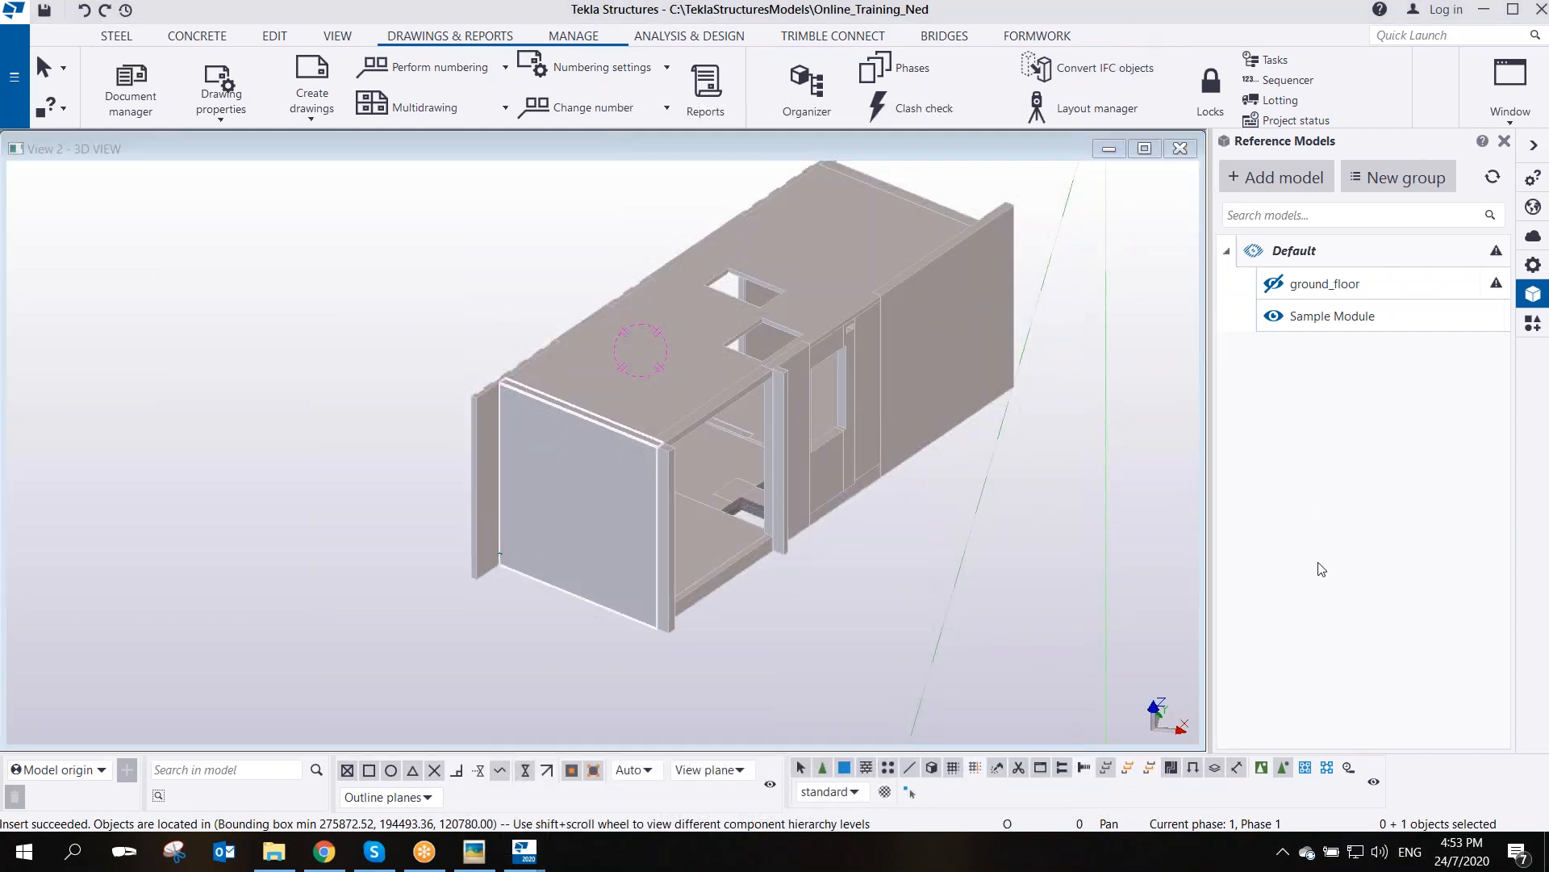
pyautogui.scroll(-3, 920, 588)
pyautogui.scroll(-5, 914, 578)
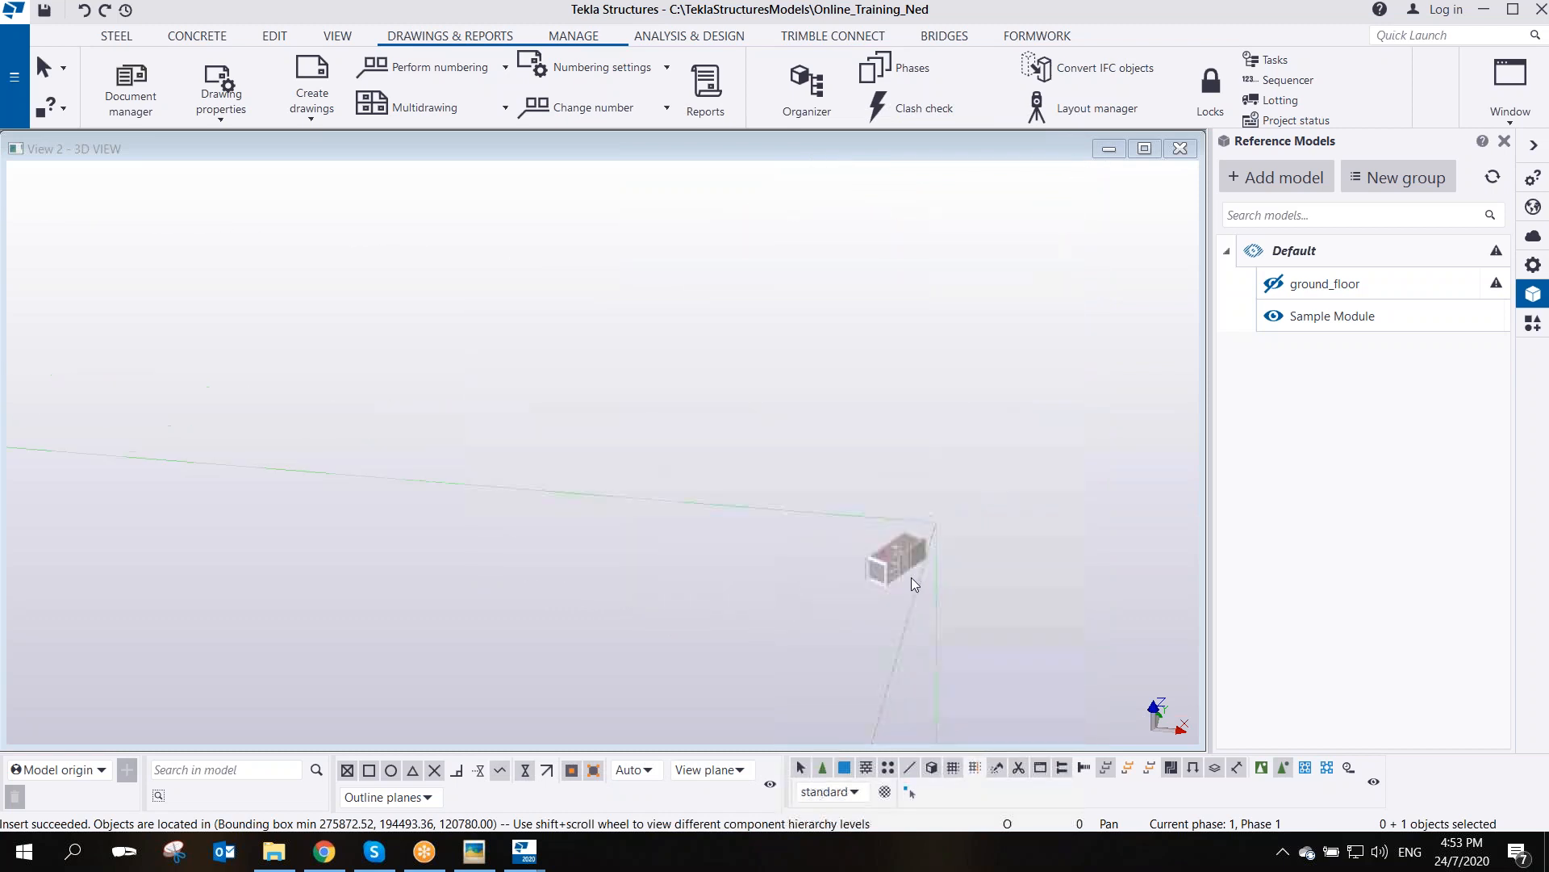
pyautogui.moveTo(912, 578); pyautogui.dragTo(915, 280, button='middle')
pyautogui.scroll(-2, 915, 280)
pyautogui.scroll(-4, 826, 376)
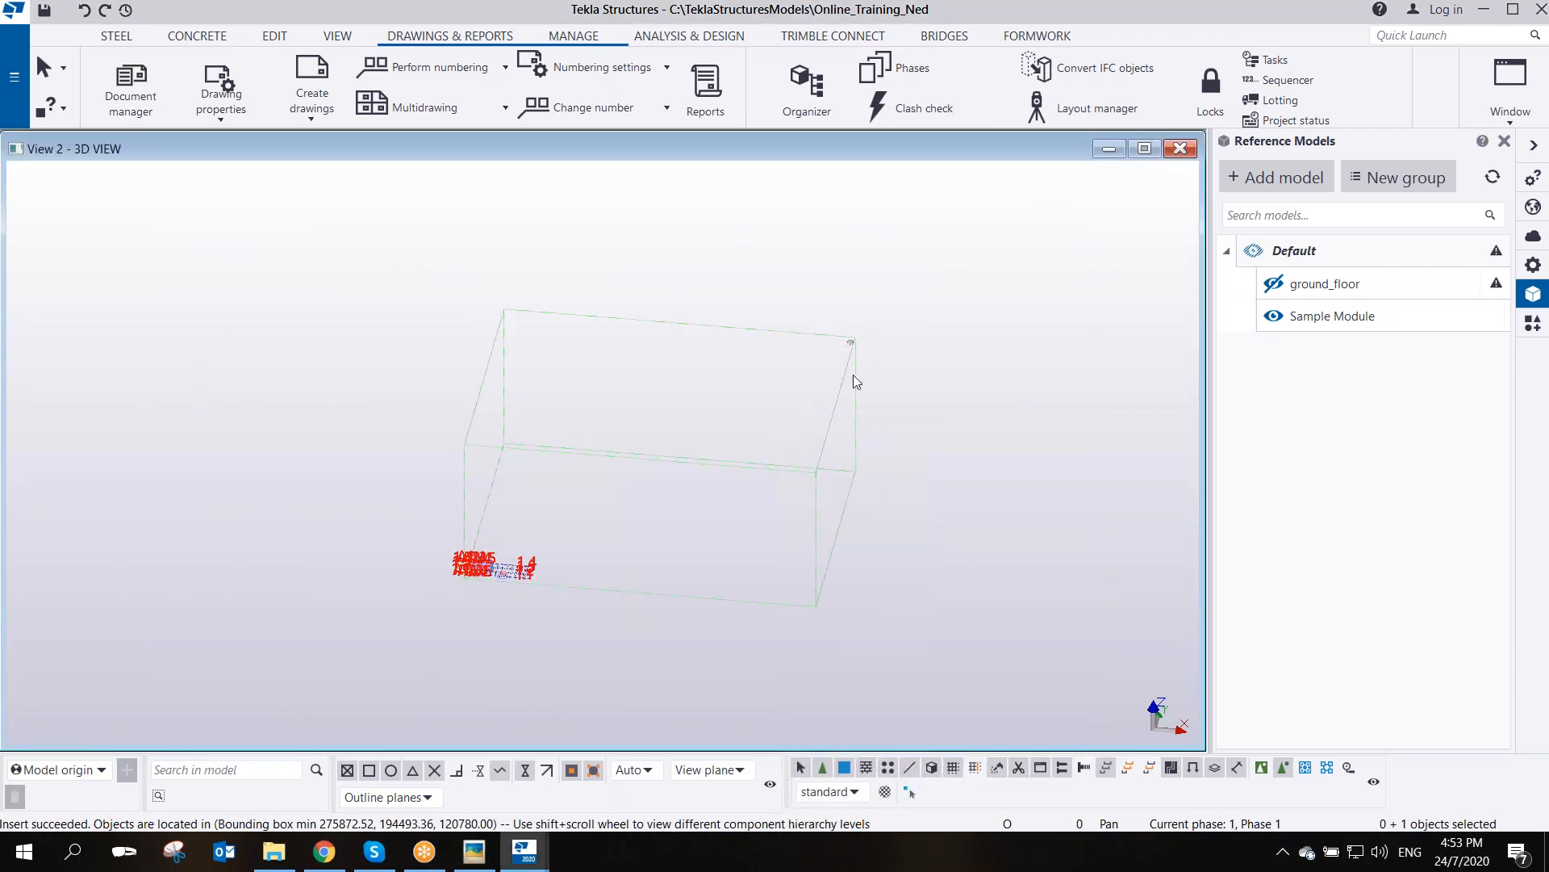
pyautogui.scroll(6, 854, 352)
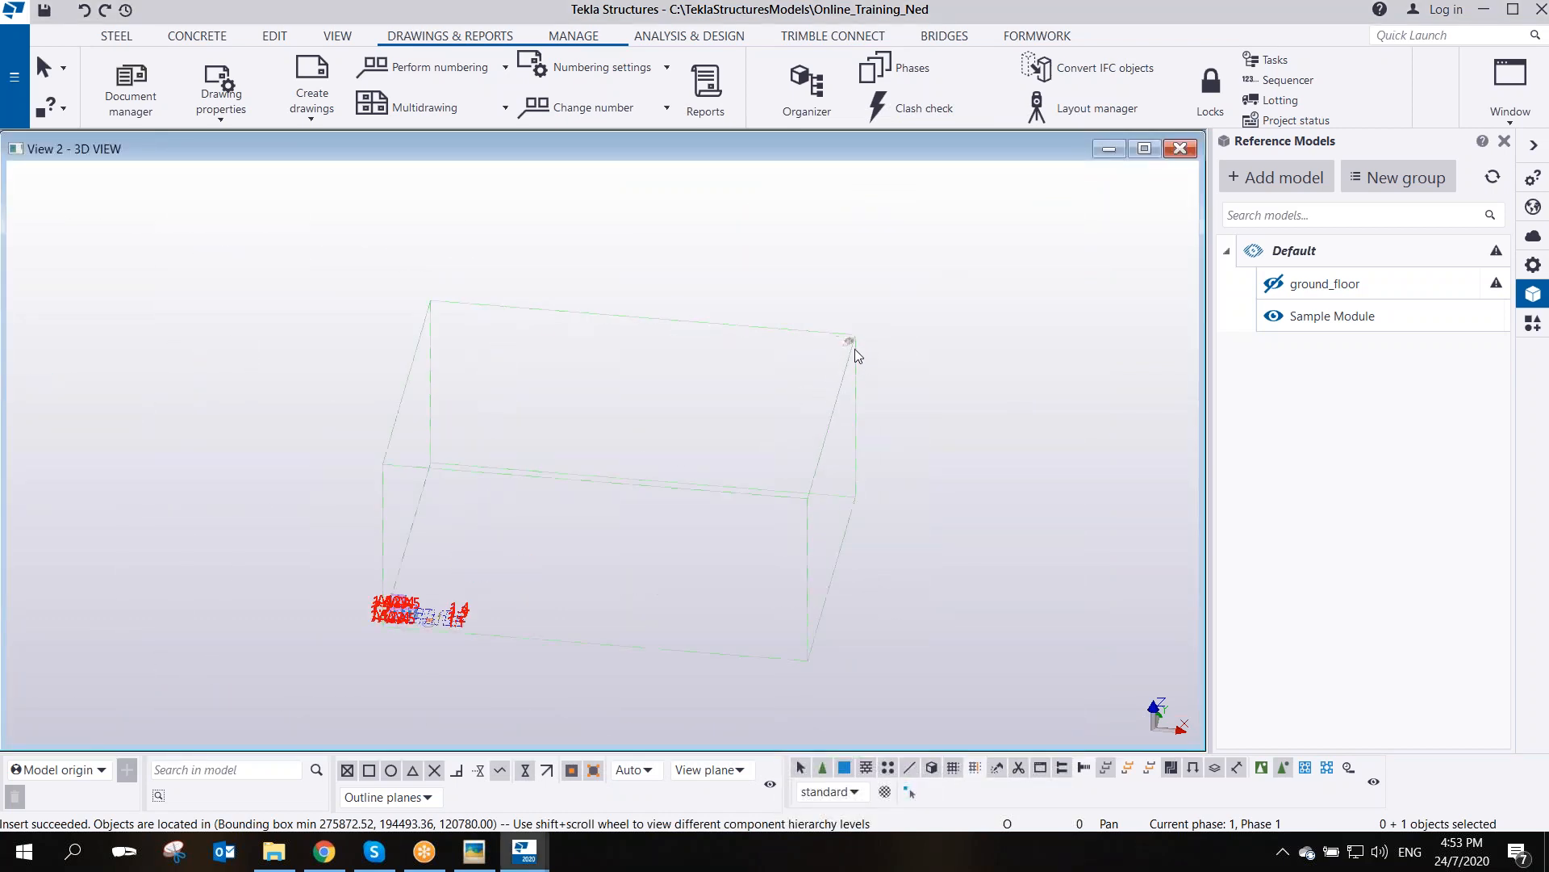
pyautogui.scroll(8, 855, 350)
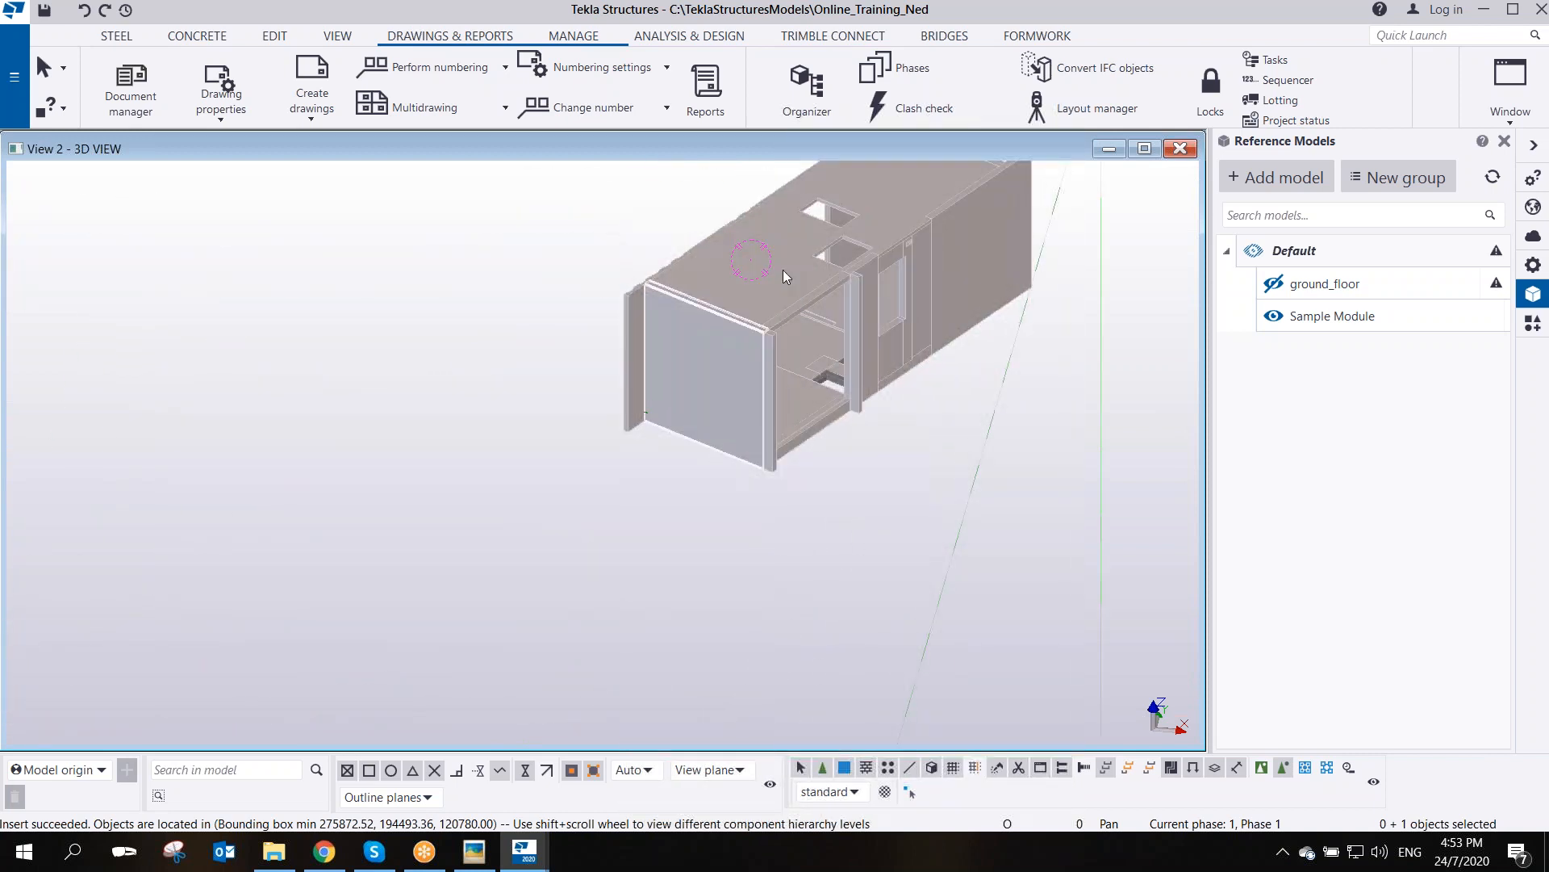
pyautogui.click(690, 207)
pyautogui.scroll(2, 849, 355)
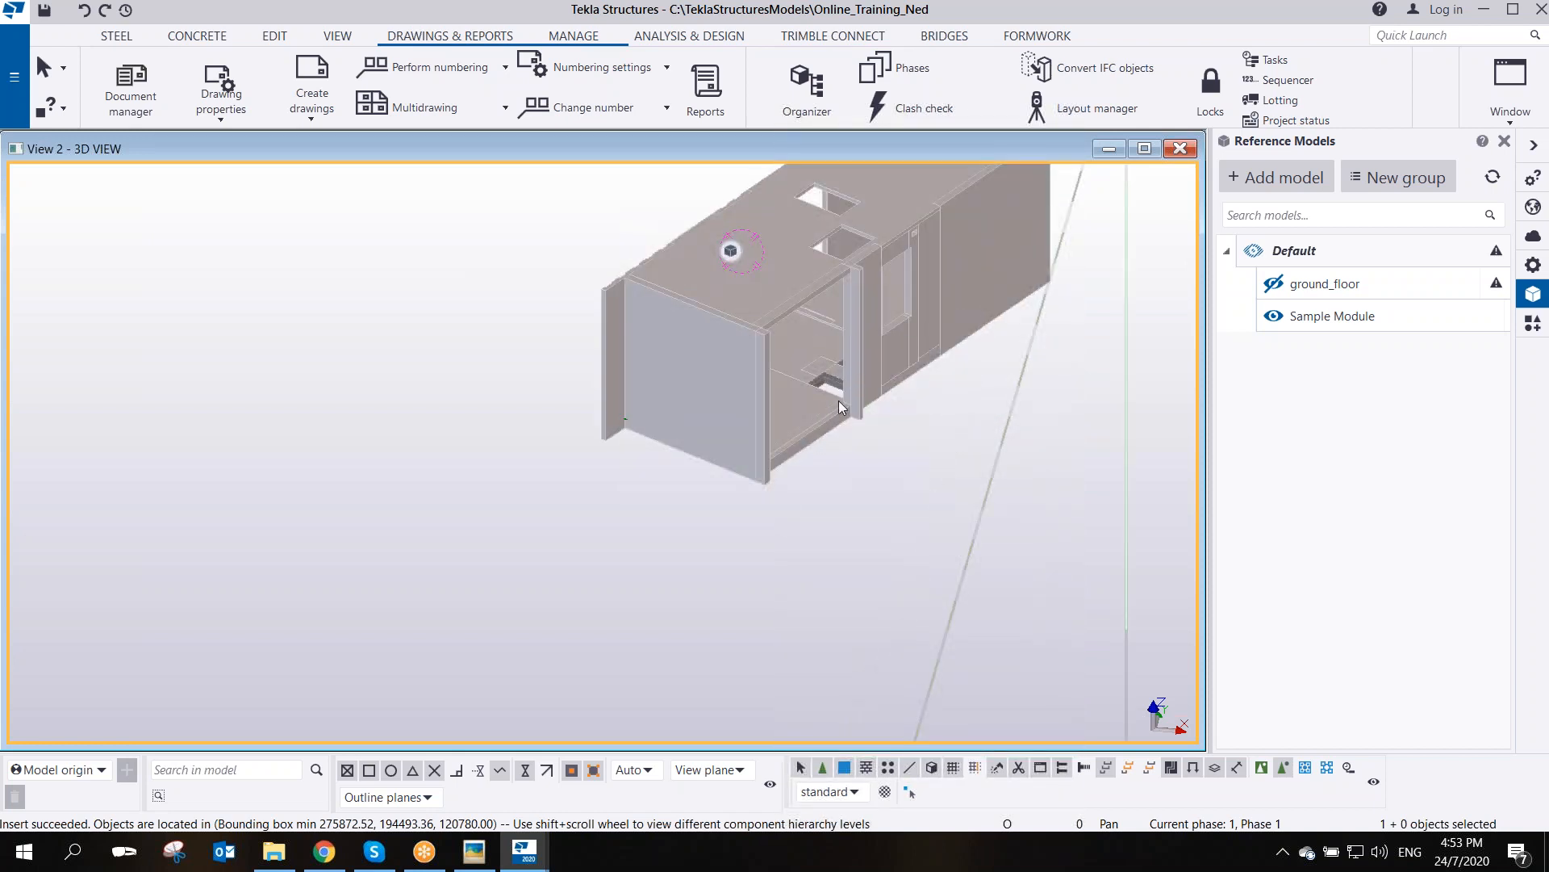
pyautogui.scroll(2, 839, 400)
pyautogui.scroll(-3, 751, 415)
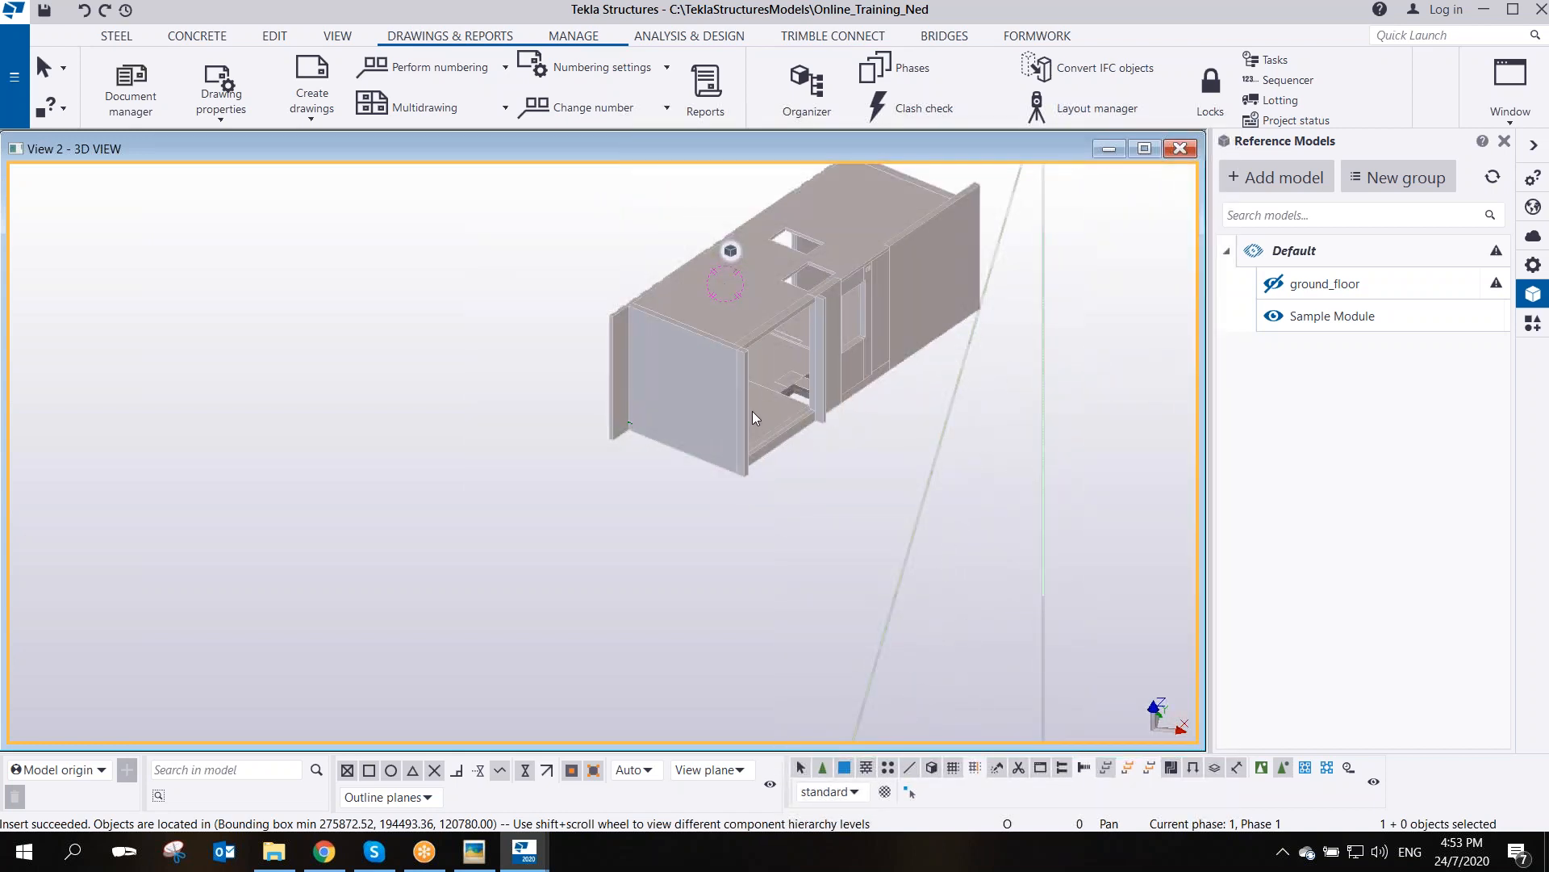
pyautogui.scroll(4, 559, 368)
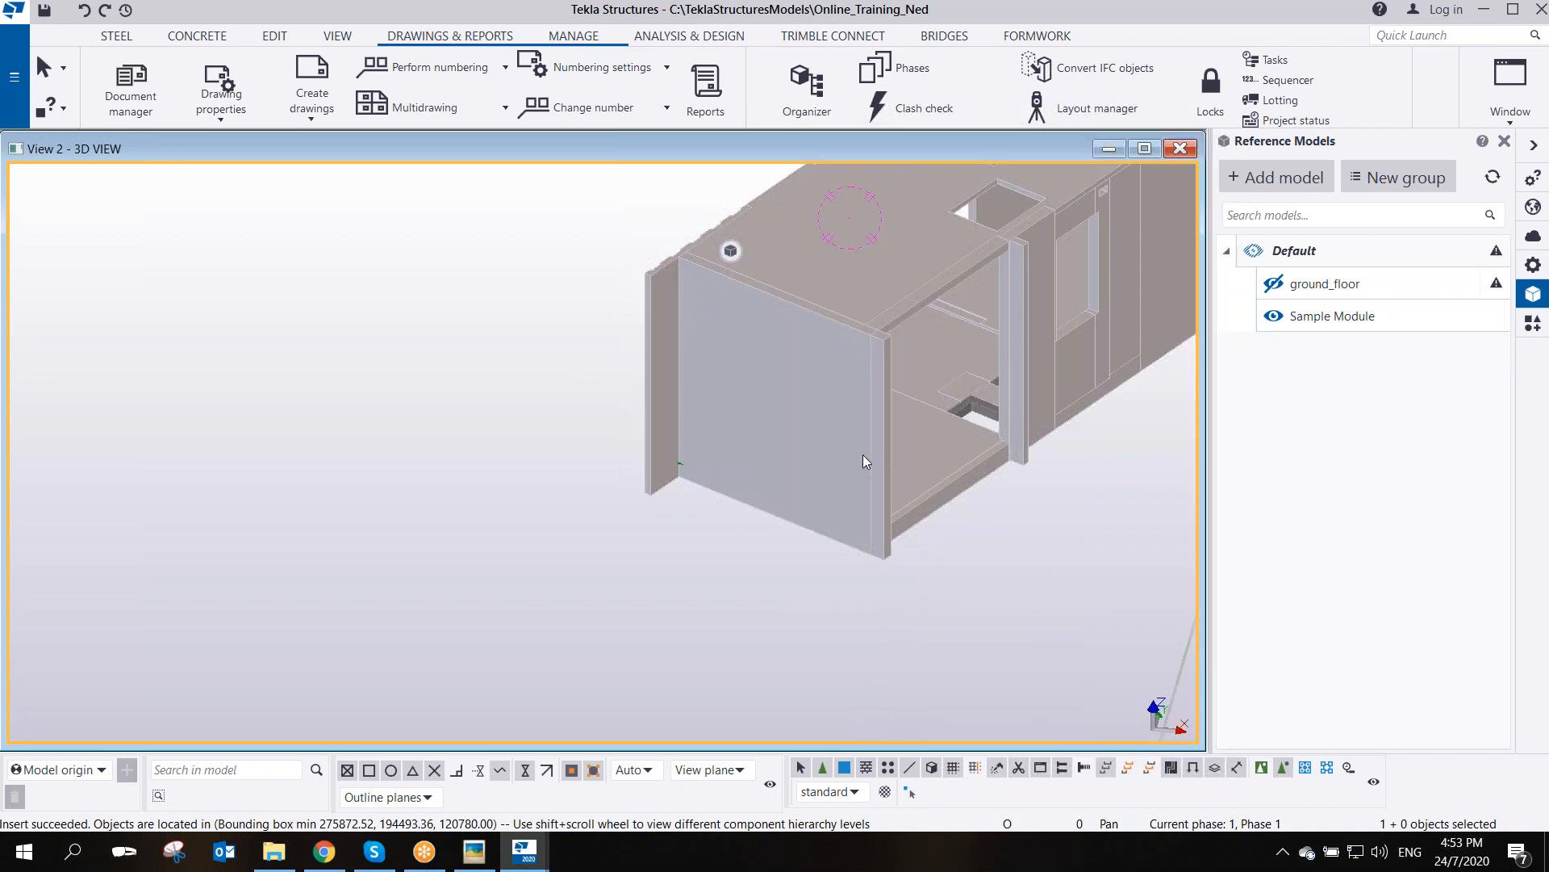
pyautogui.scroll(-2, 864, 454)
pyautogui.scroll(3, 892, 450)
# - Limit reference selection to whole reference models and select the entire Sample Module
pyautogui.click(926, 480)
pyautogui.moveTo(939, 496); pyautogui.dragTo(850, 440, button='middle')
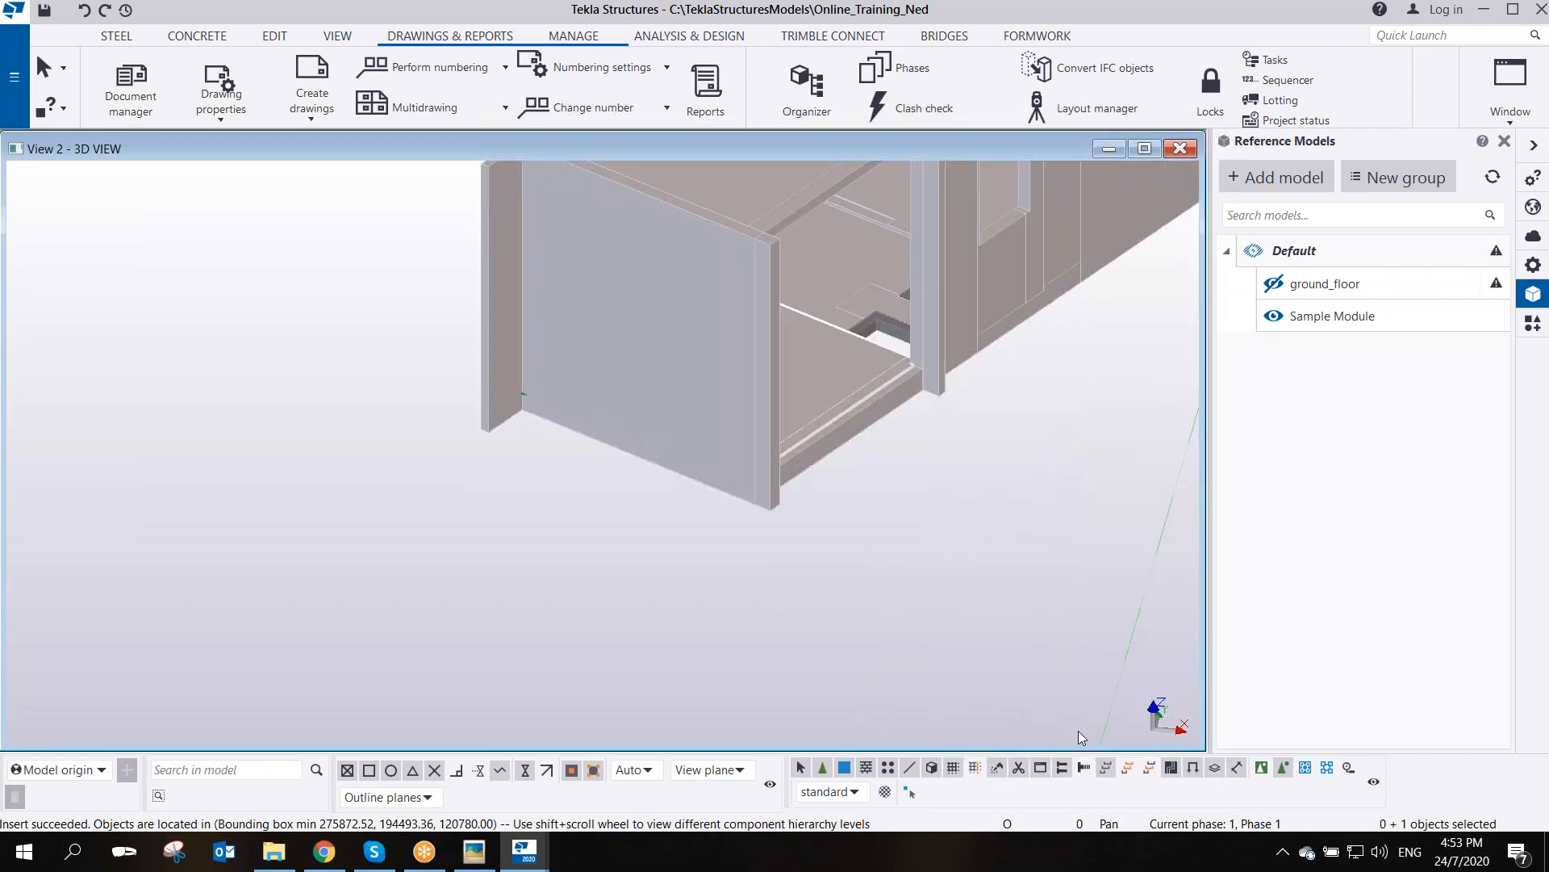
pyautogui.click(1262, 767)
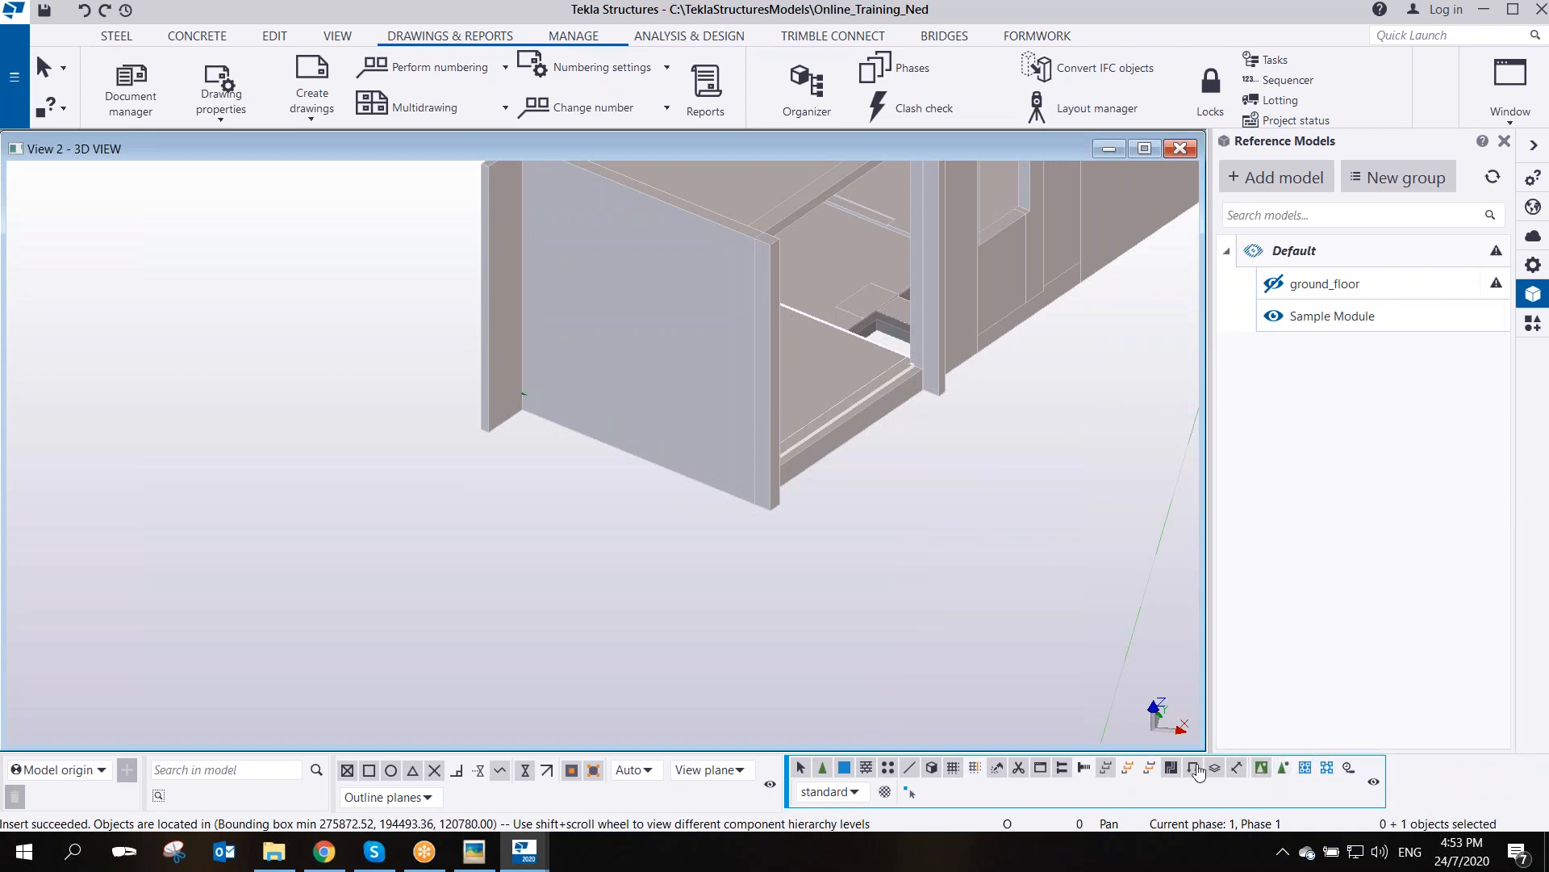
pyautogui.scroll(2, 957, 589)
pyautogui.scroll(-4, 666, 331)
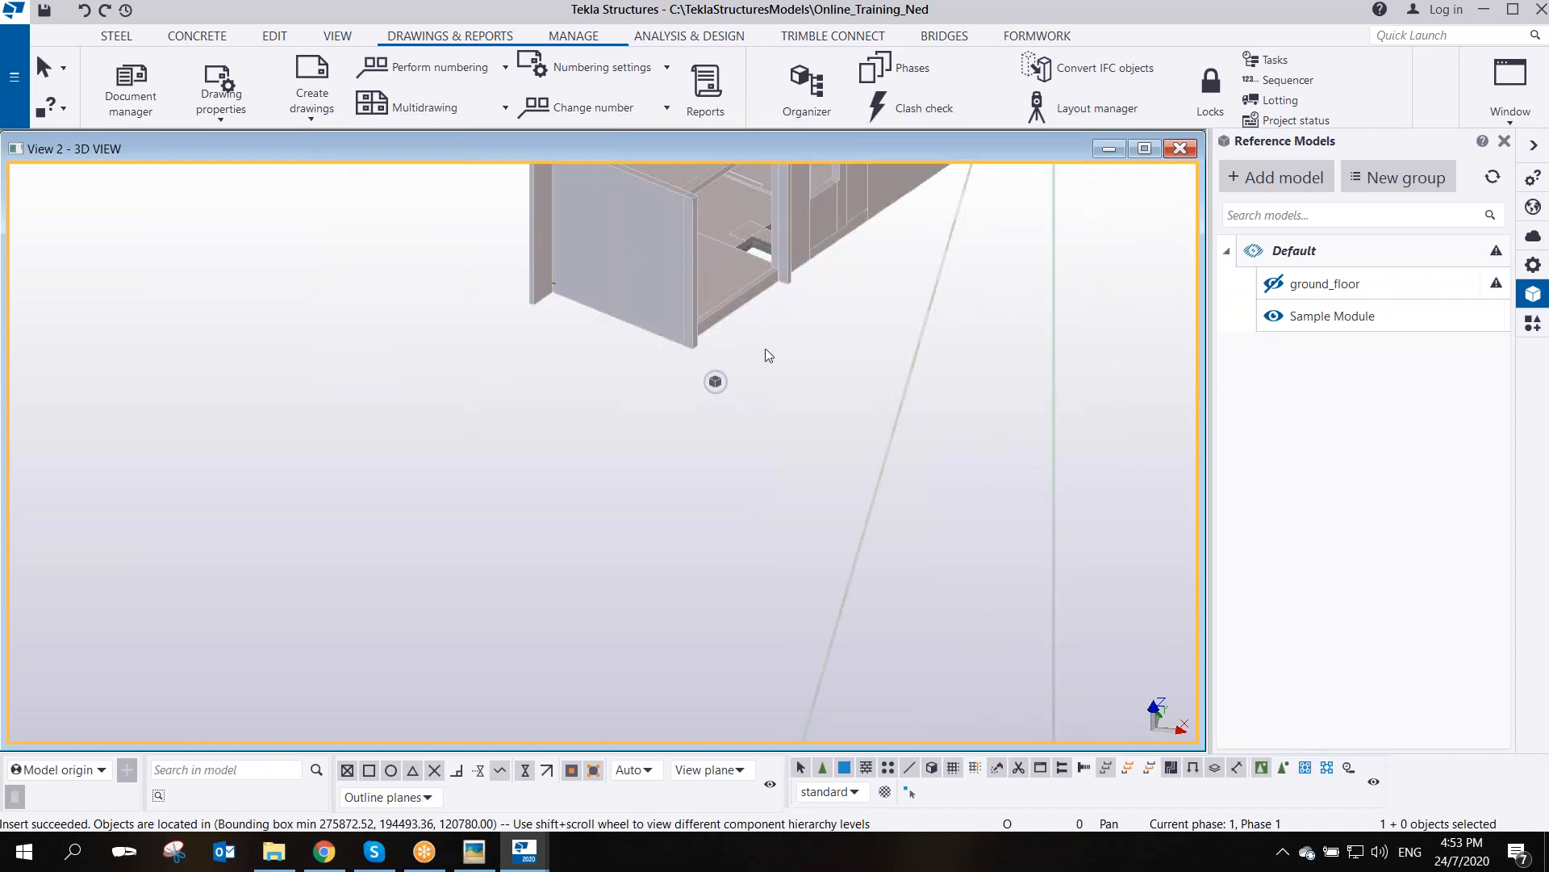
pyautogui.moveTo(683, 264); pyautogui.dragTo(654, 511, button='middle')
pyautogui.click(647, 366)
pyautogui.scroll(5, 613, 536)
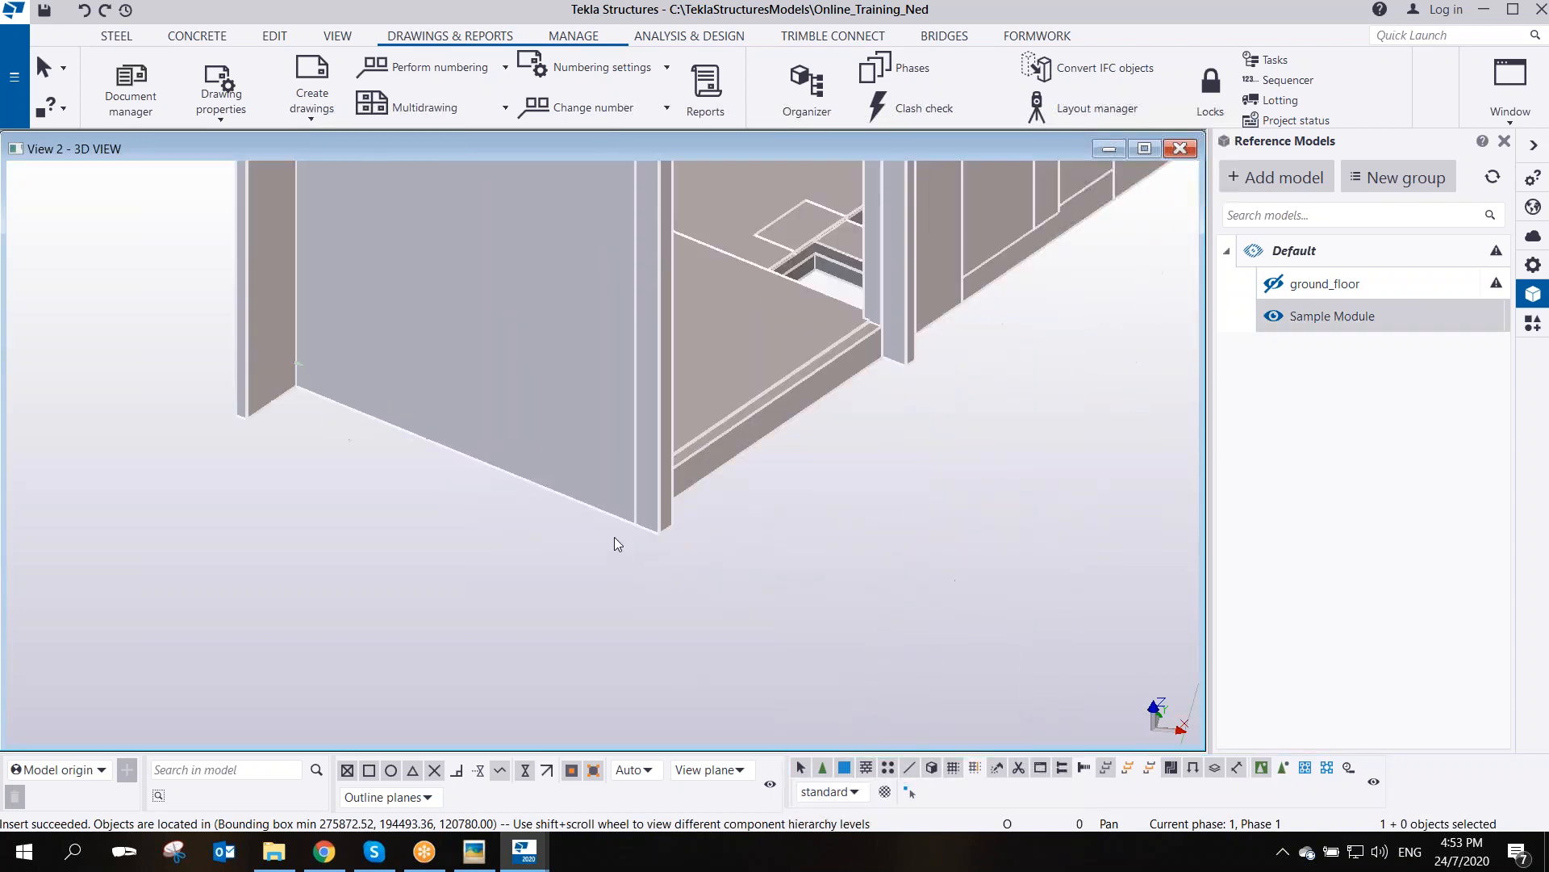
# - Move the Sample Module from the bottom corner of its end wall to a grid intersection on line 1.1, beyond the building
pyautogui.rightClick(710, 397)
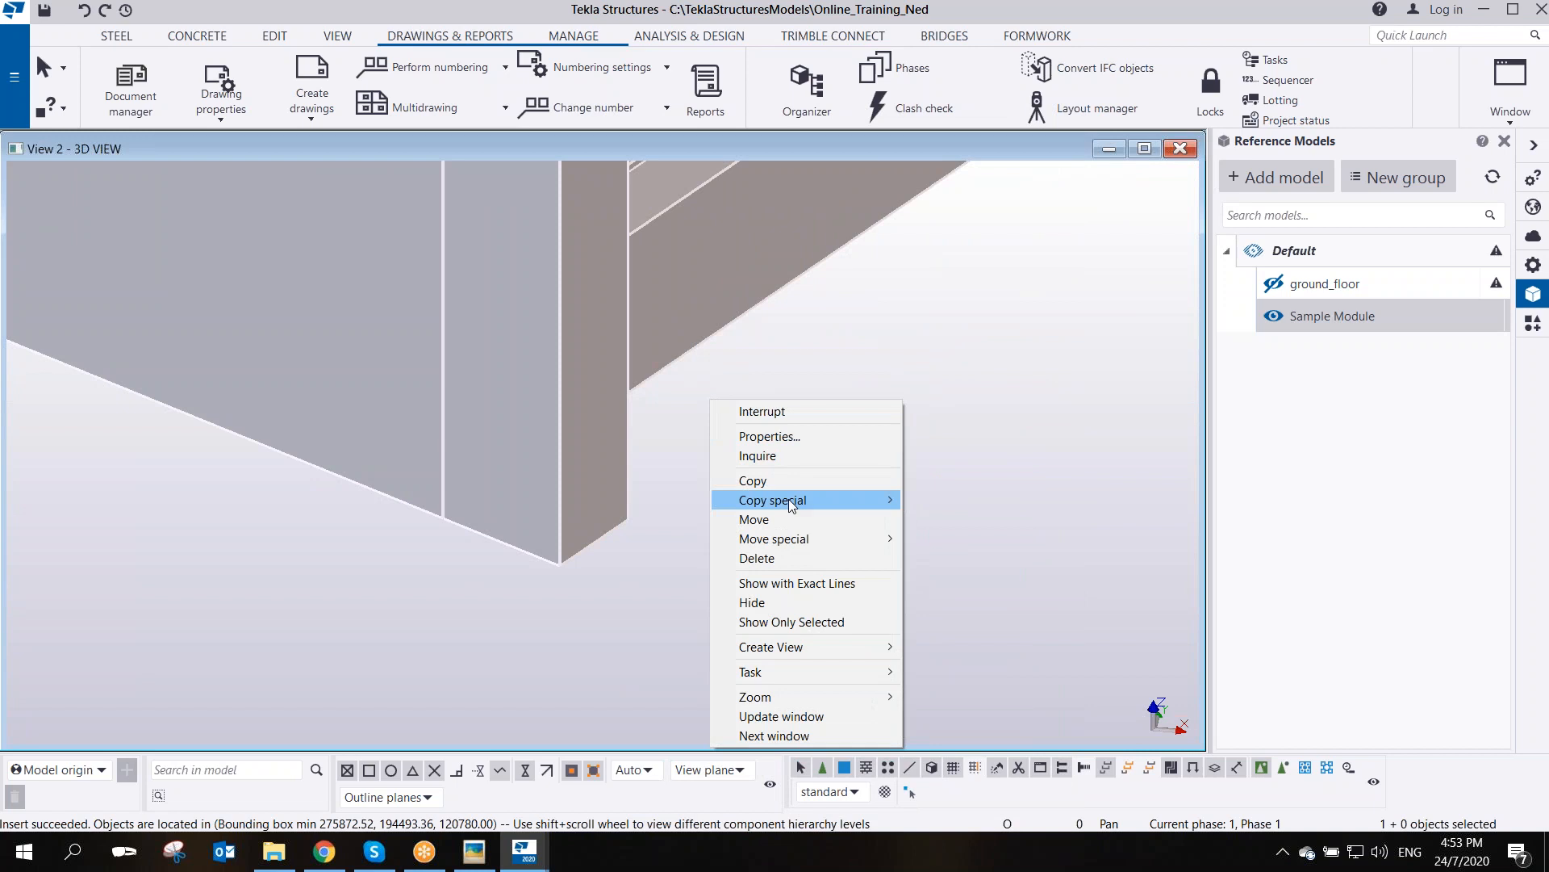
pyautogui.click(754, 519)
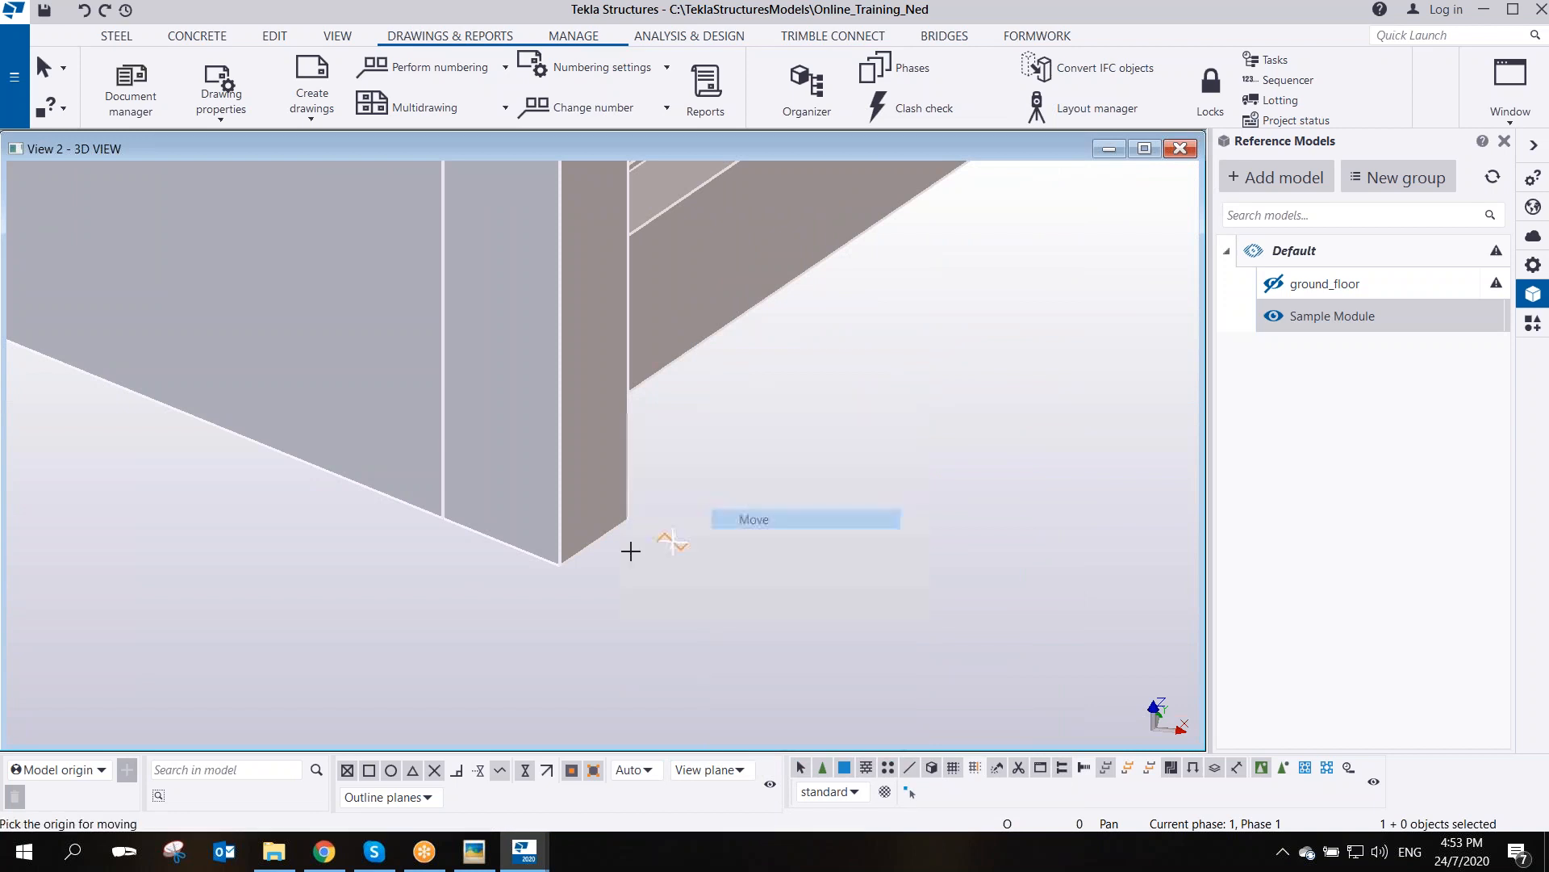
pyautogui.click(560, 566)
pyautogui.scroll(-10, 713, 545)
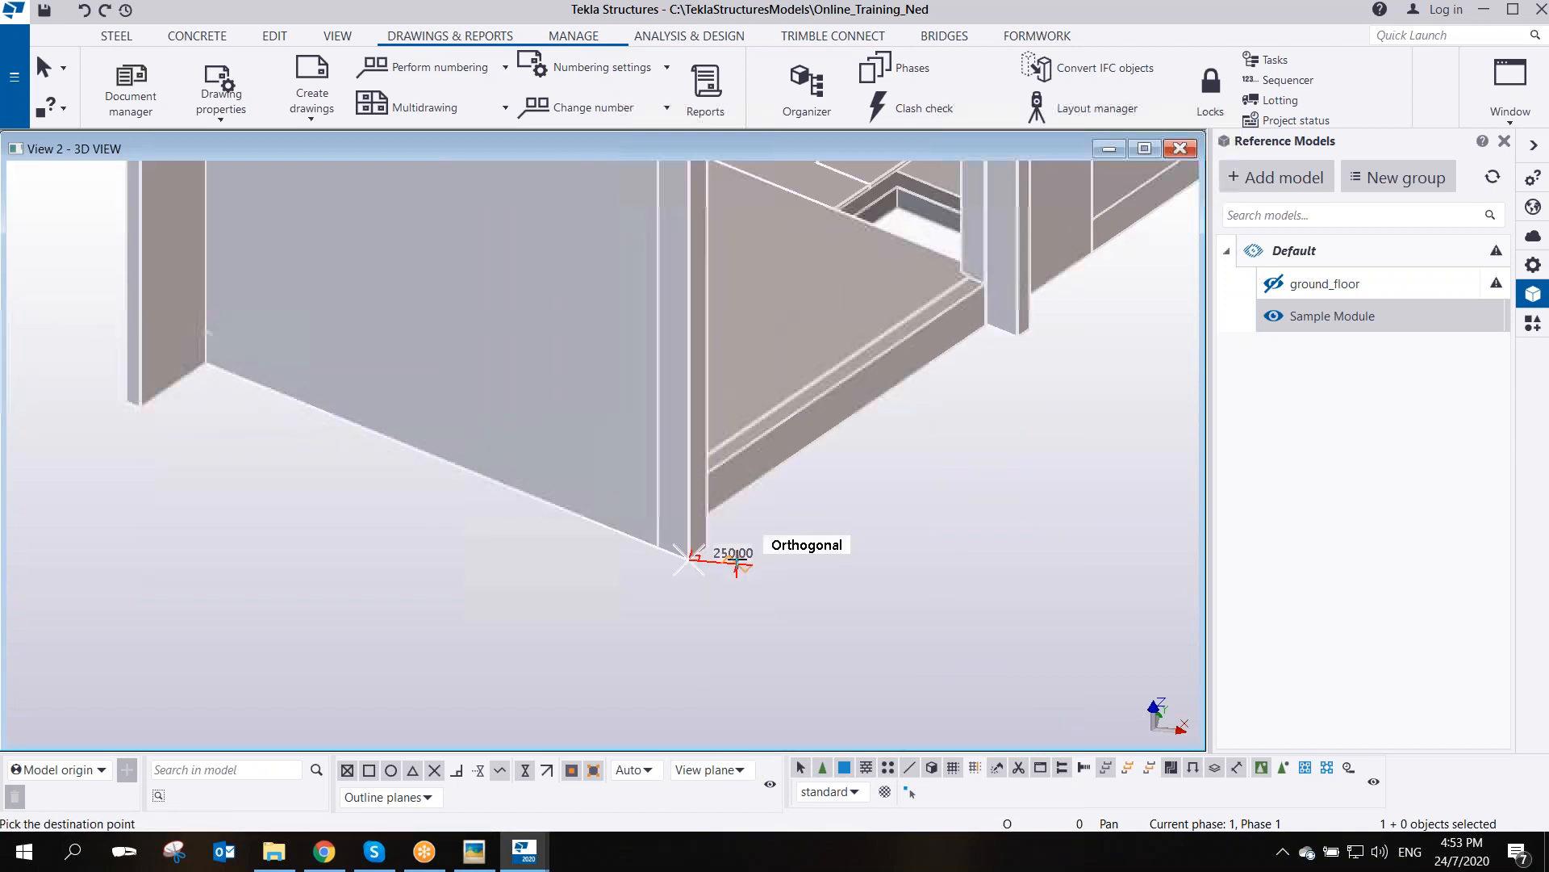
pyautogui.scroll(-2, 747, 559)
pyautogui.moveTo(668, 622); pyautogui.dragTo(839, 352, button='middle')
pyautogui.moveTo(512, 428); pyautogui.dragTo(807, 201, button='middle')
pyautogui.moveTo(550, 479); pyautogui.dragTo(876, 264, button='middle')
pyautogui.scroll(-1, 876, 264)
pyautogui.scroll(6, 457, 494)
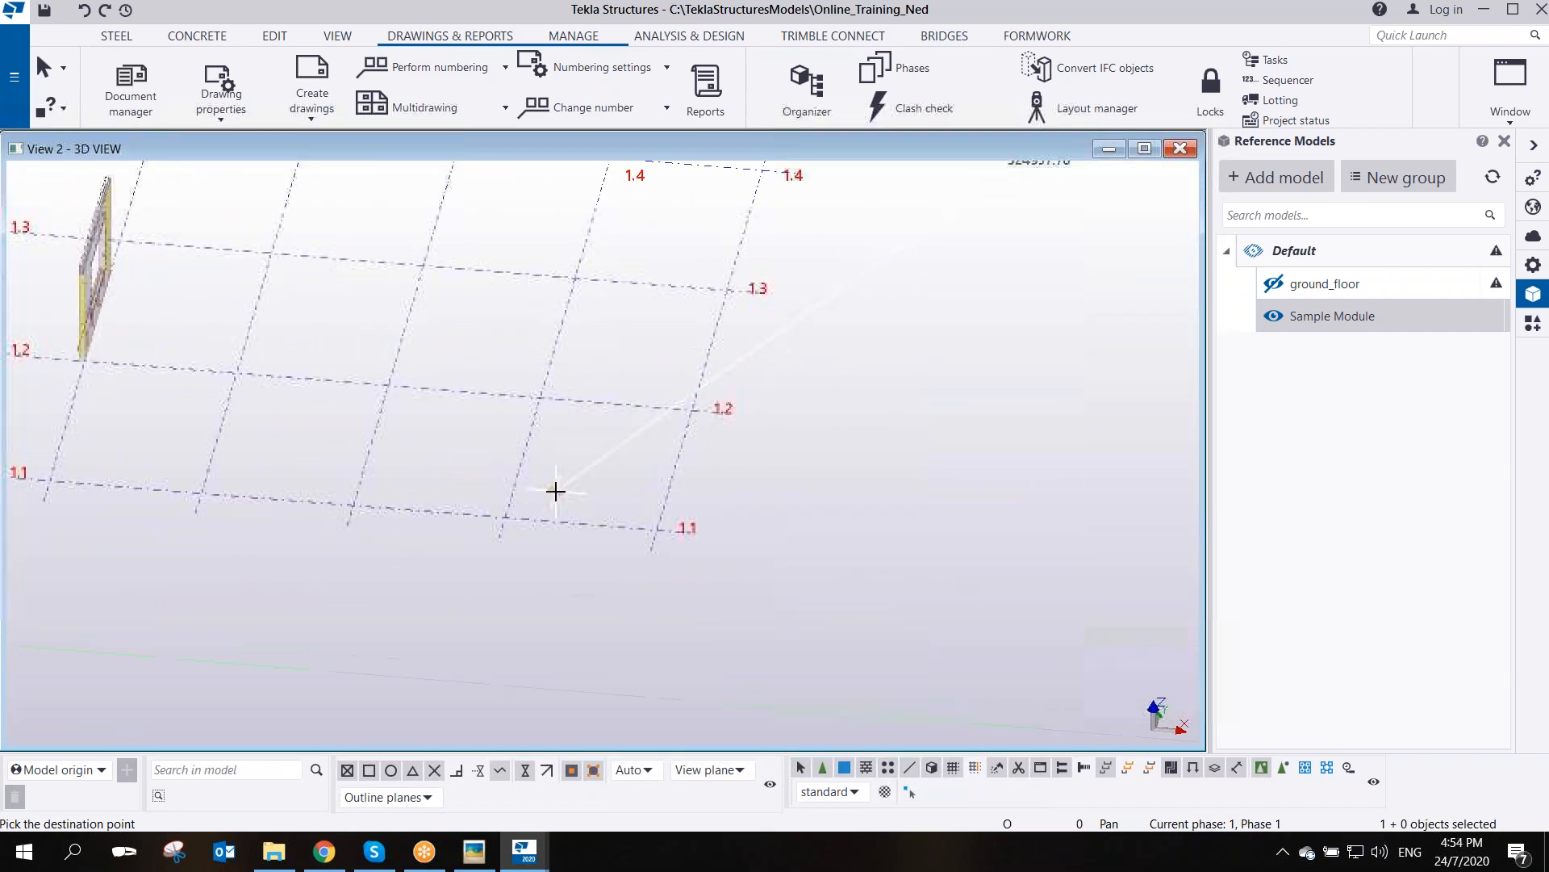
pyautogui.click(490, 529)
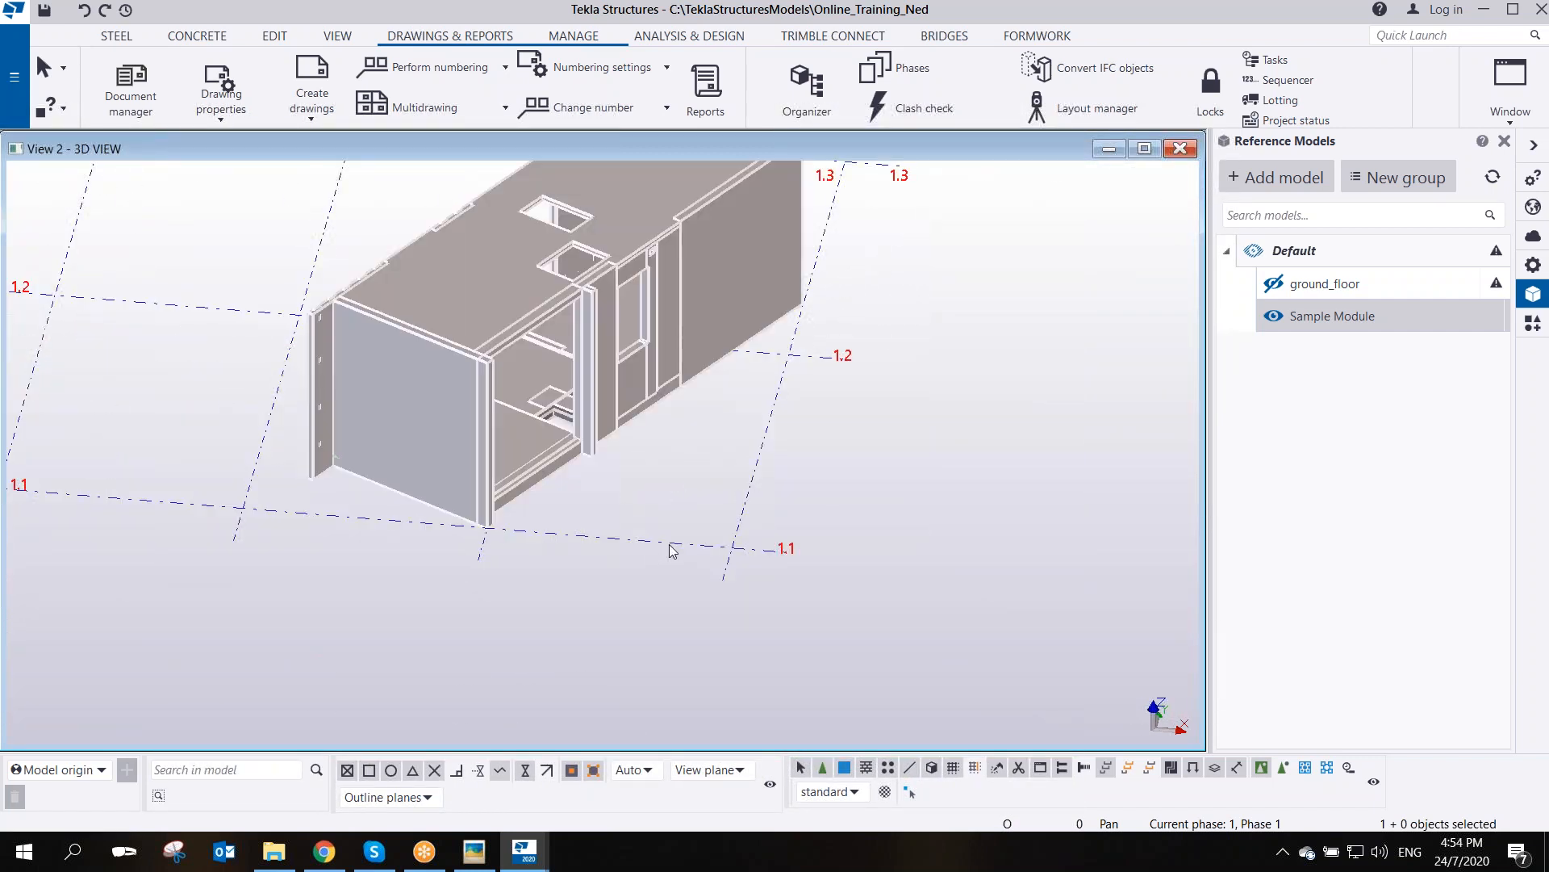
# - Fit the work area around the whole model and check where the Sample Module sits on the grid
pyautogui.scroll(-2, 670, 516)
pyautogui.scroll(3, 708, 476)
pyautogui.scroll(-3, 747, 463)
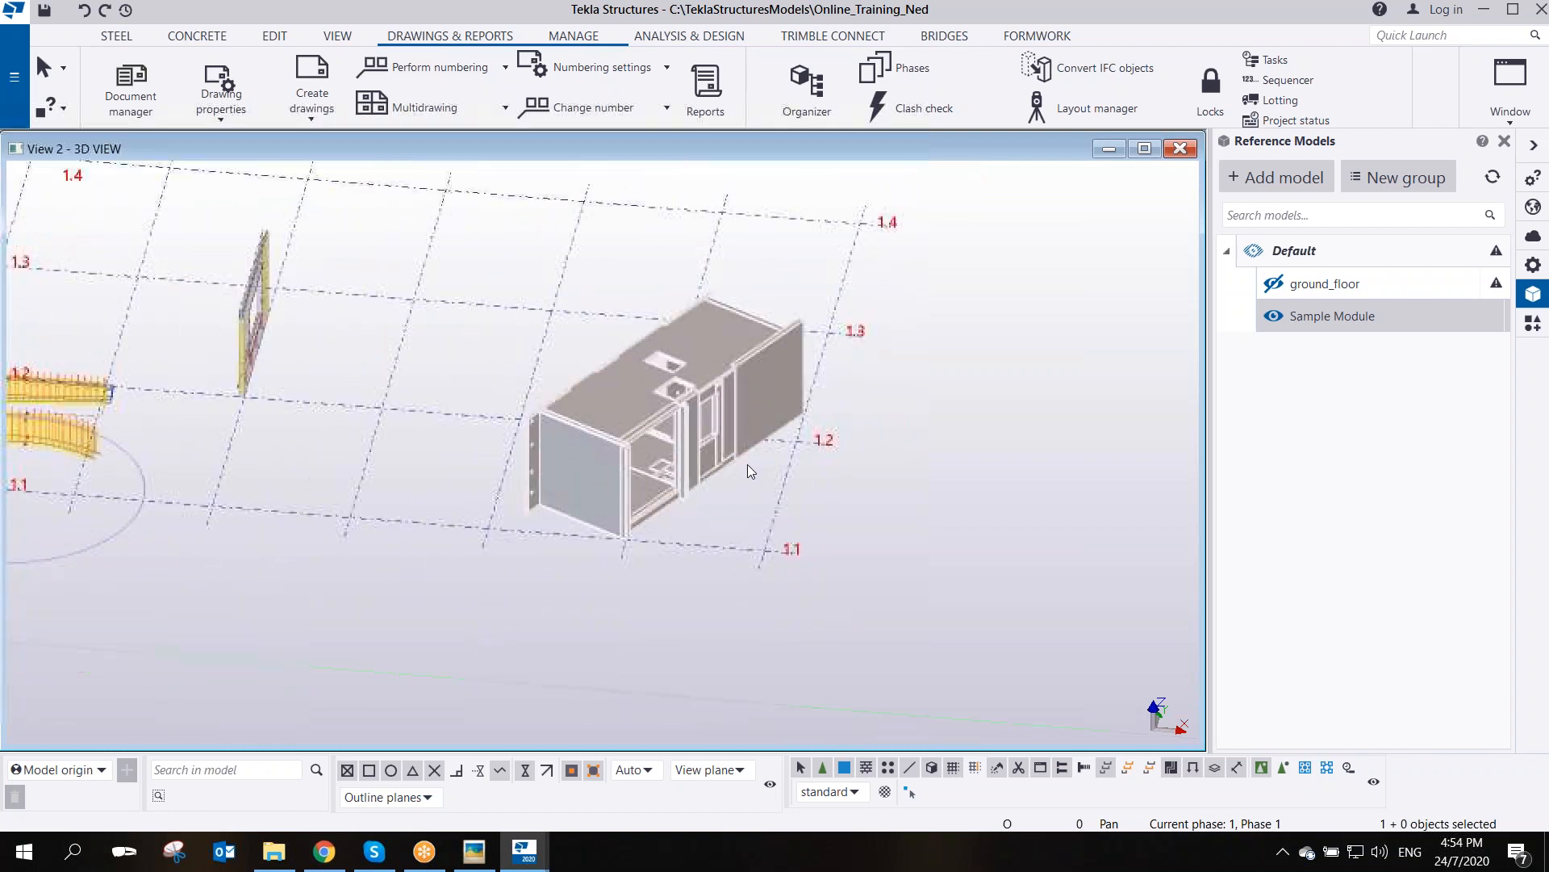
pyautogui.rightClick(883, 327)
pyautogui.click(946, 406)
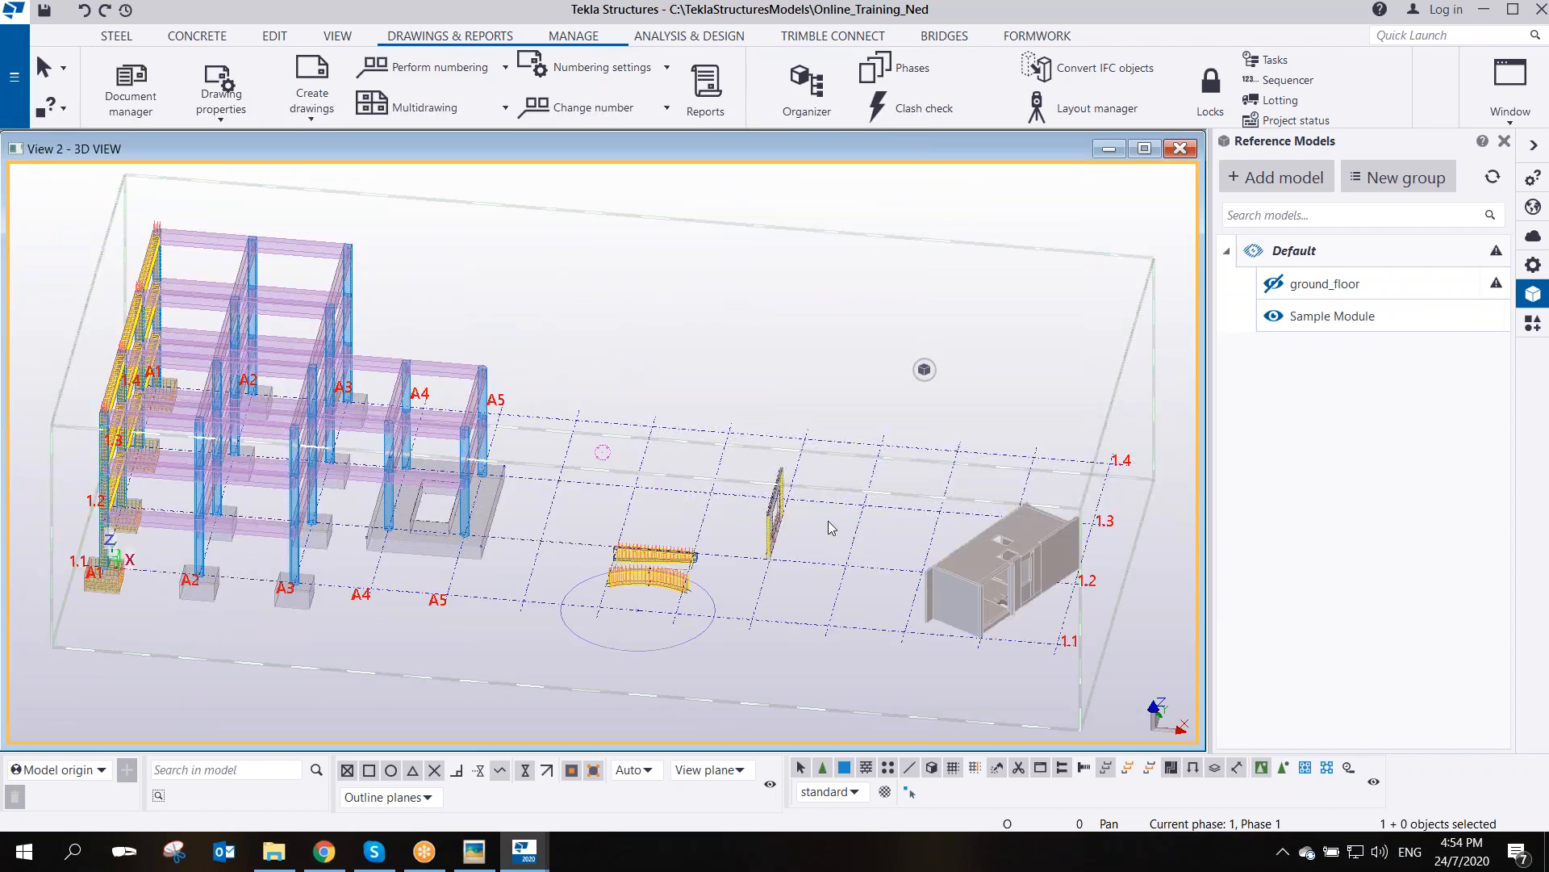
pyautogui.scroll(6, 630, 345)
pyautogui.moveTo(644, 297)
pyautogui.keyDown('ctrl'); pyautogui.mouseDown(button='middle')
pyautogui.moveTo(643, 253)
pyautogui.moveTo(810, 238)
pyautogui.moveTo(795, 267)
pyautogui.moveTo(1017, 202)
pyautogui.moveTo(570, 339)
pyautogui.moveTo(875, 322)
pyautogui.moveTo(801, 399)
pyautogui.moveTo(588, 415)
pyautogui.moveTo(726, 332)
pyautogui.moveTo(580, 248)
pyautogui.moveTo(627, 272)
pyautogui.moveTo(692, 446)
pyautogui.mouseUp(button='middle'); pyautogui.keyUp('ctrl')
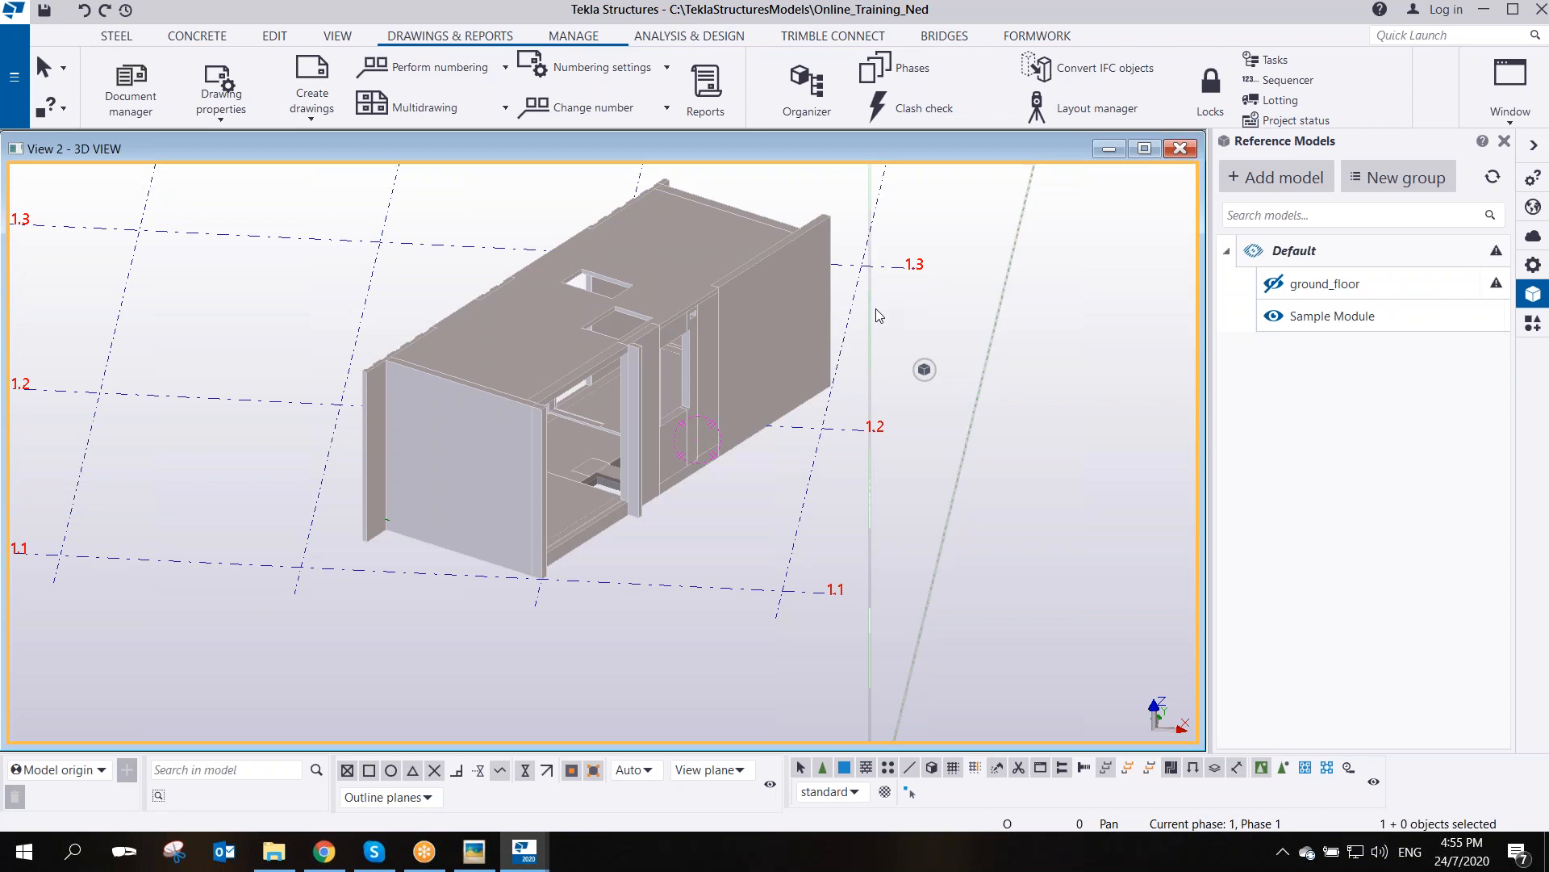
pyautogui.scroll(-2, 660, 415)
pyautogui.scroll(-4, 660, 414)
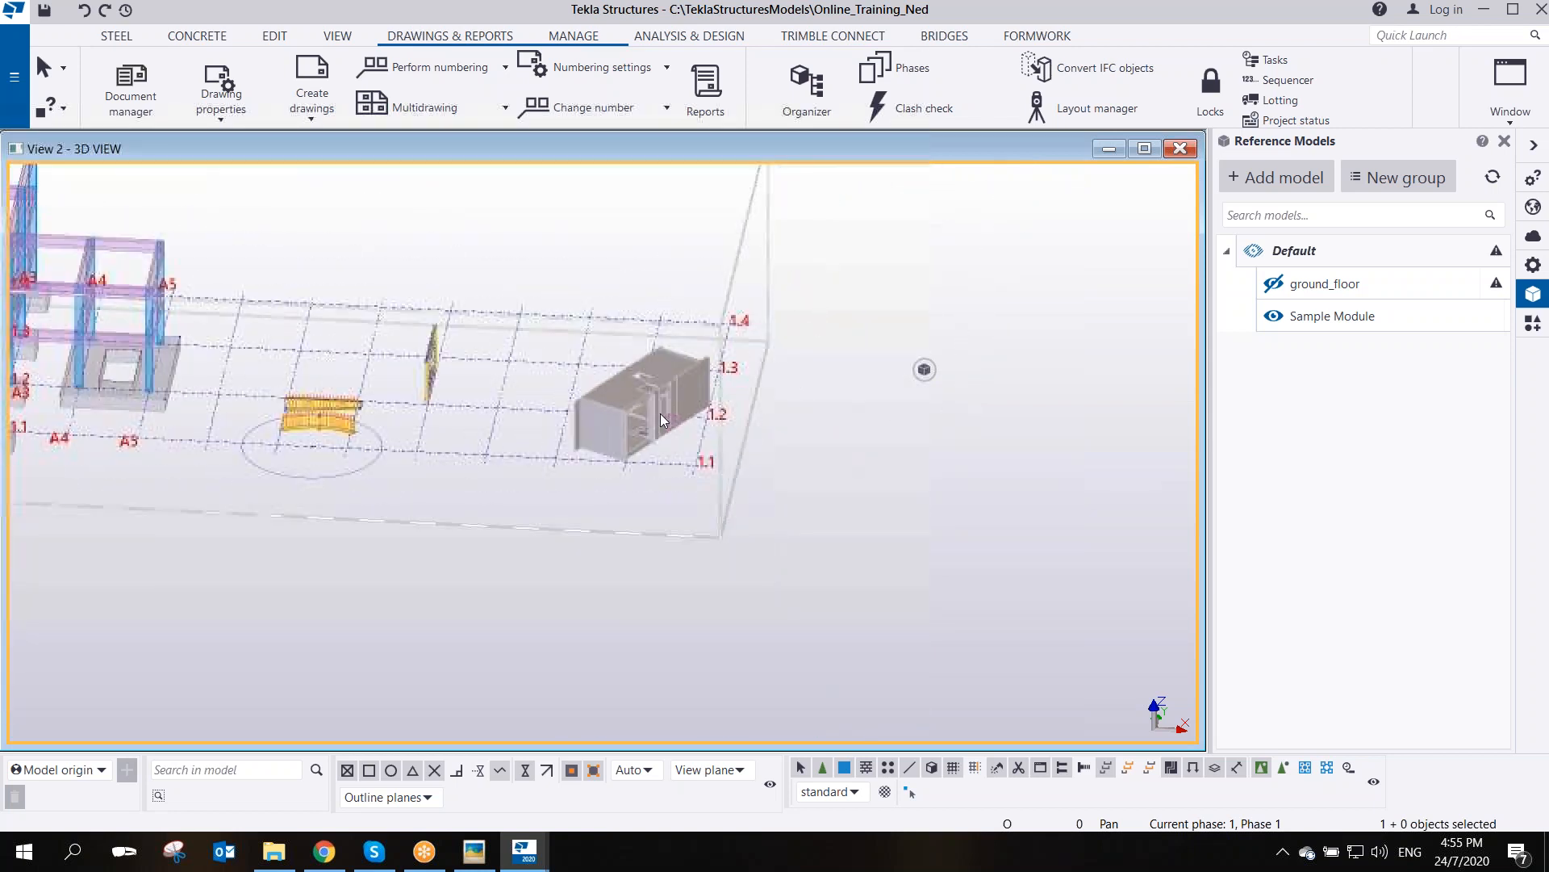
pyautogui.scroll(3, 660, 413)
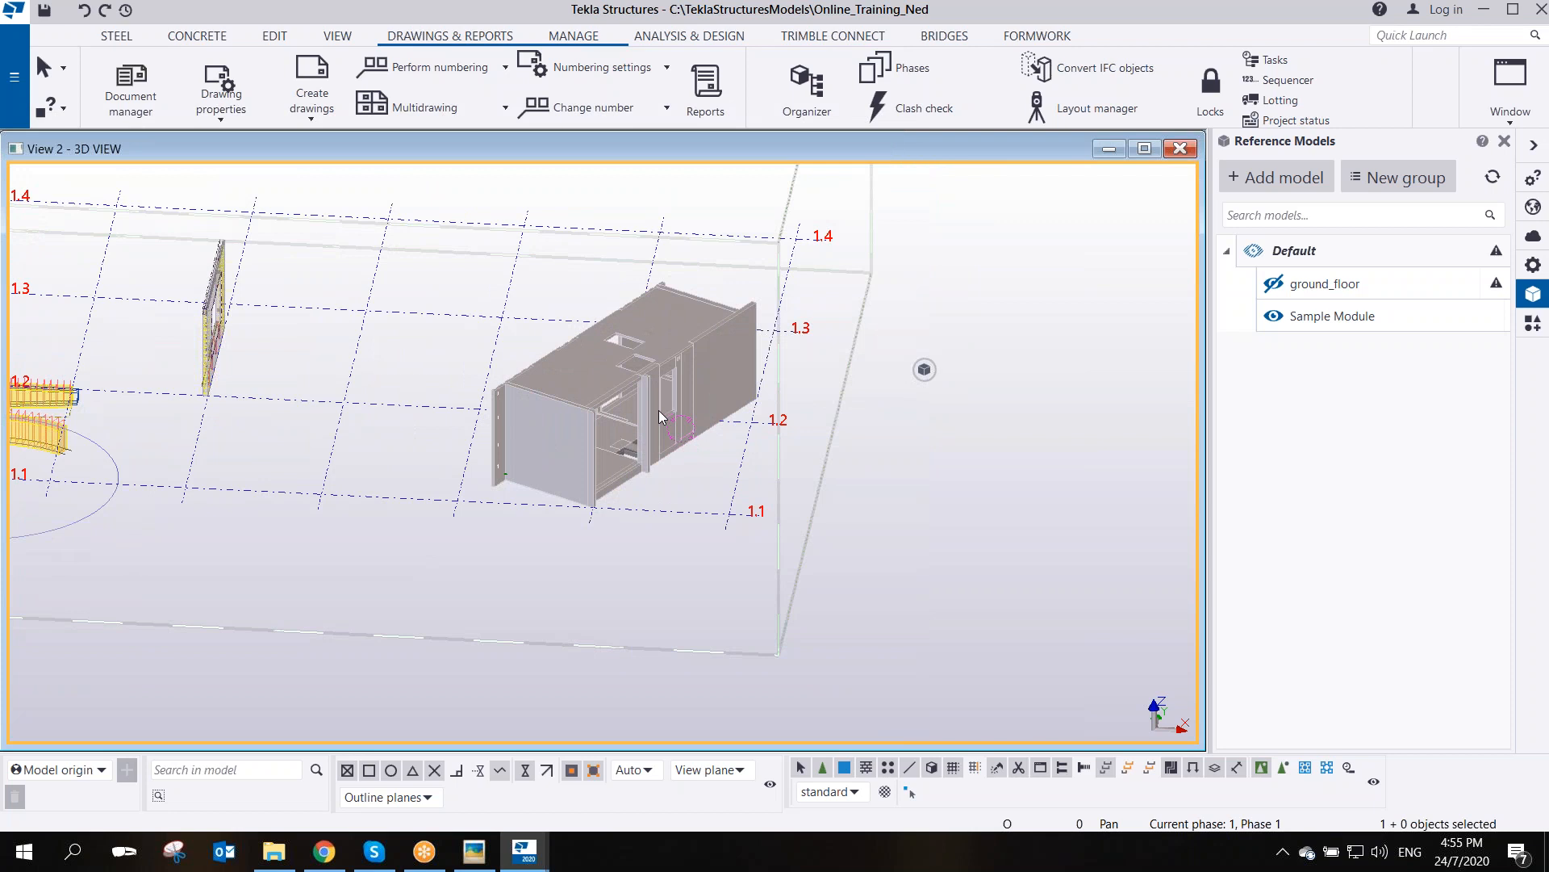
# - In plan view, define the work area by two points around the Sample Module from grid line 1.3 to 1.1, and return to 3D
pyautogui.hotkey('ctrl', 'p')
pyautogui.scroll(4, 772, 435)
pyautogui.moveTo(1079, 496); pyautogui.dragTo(511, 373, button='middle')
pyautogui.scroll(-3, 542, 373)
pyautogui.click(337, 35)
pyautogui.click(382, 122)
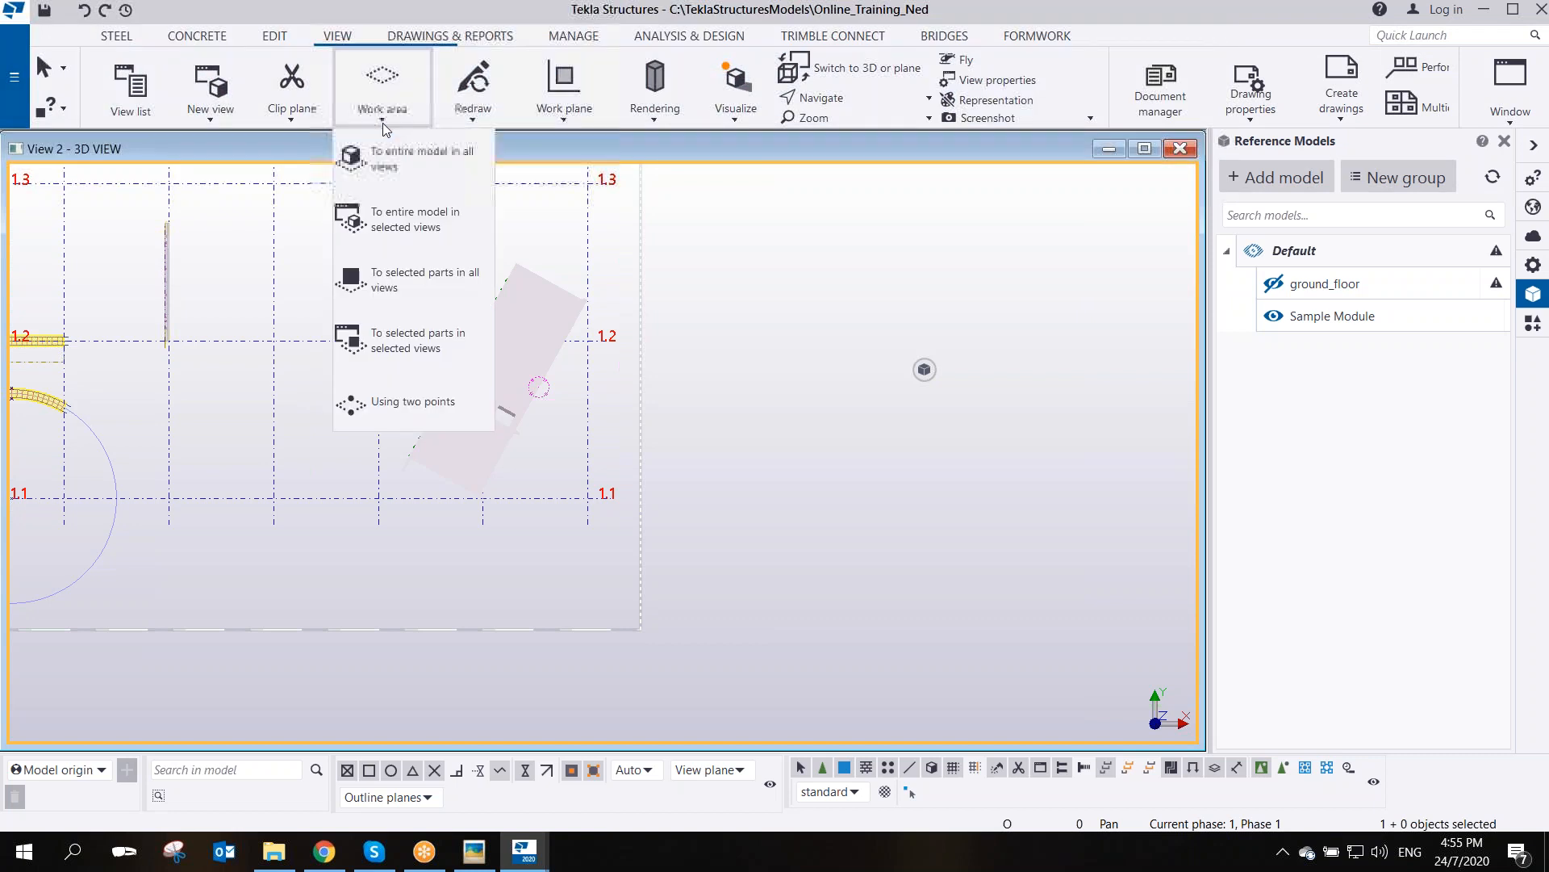
pyautogui.click(399, 405)
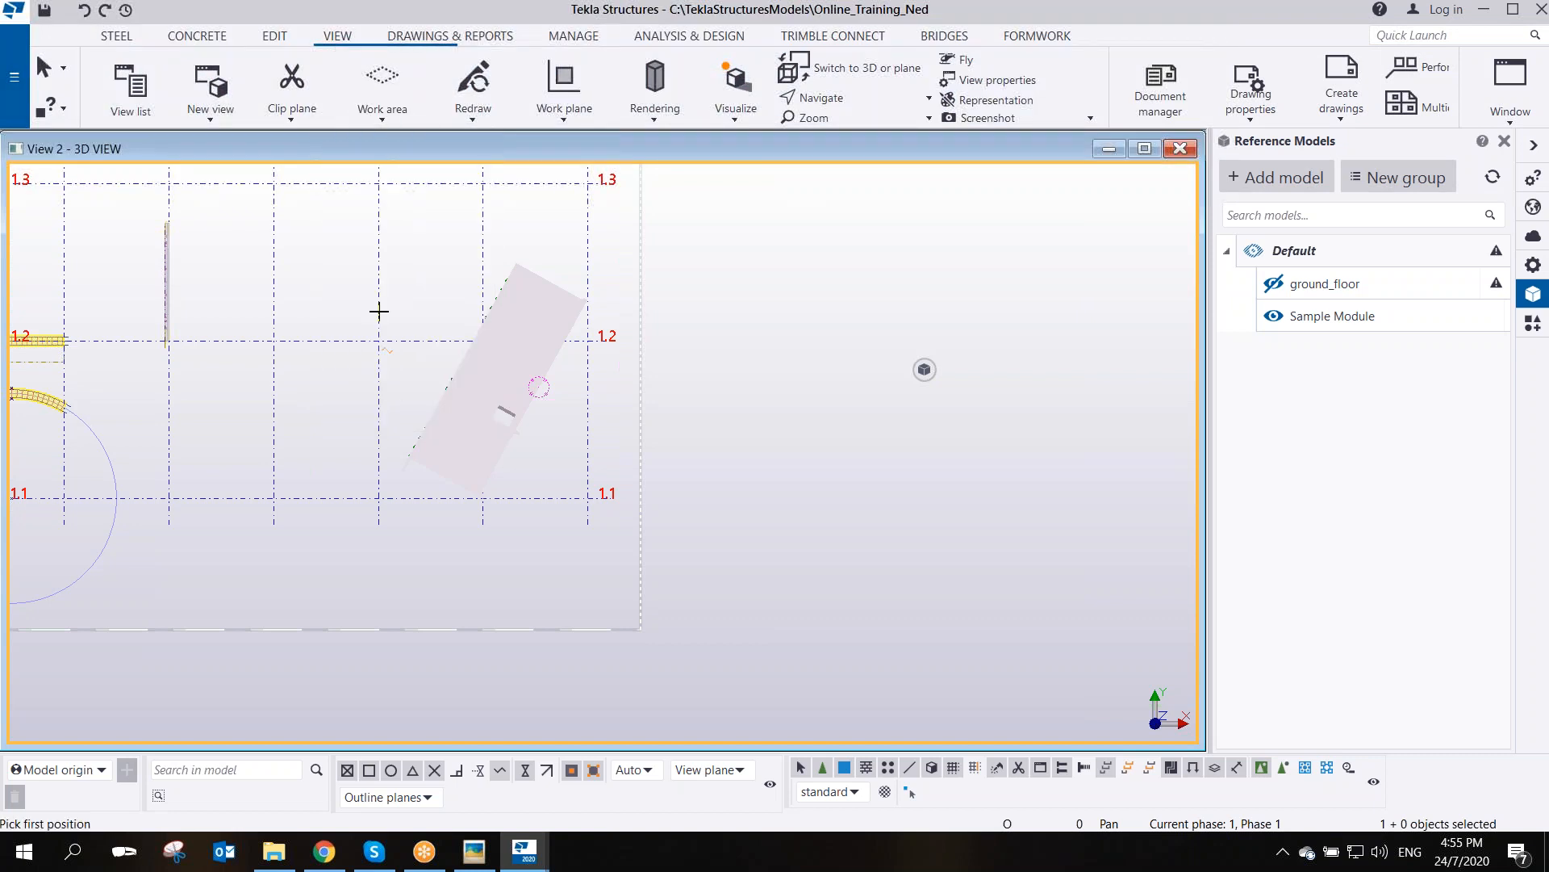
pyautogui.click(369, 174)
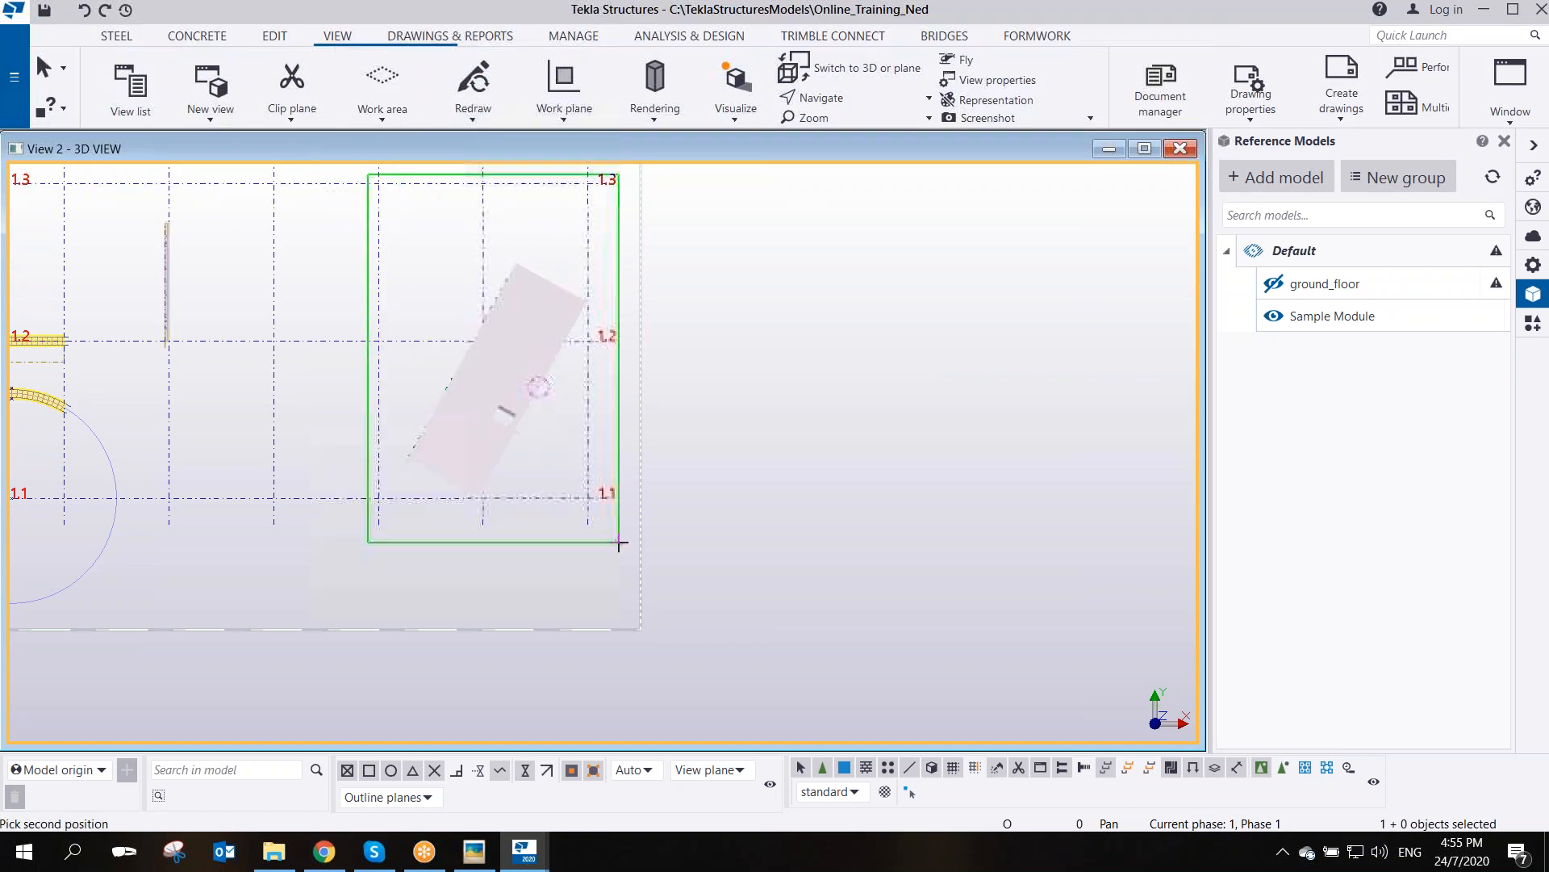
pyautogui.click(605, 533)
pyautogui.rightClick(831, 340)
pyautogui.click(848, 353)
pyautogui.scroll(-5, 722, 561)
pyautogui.hotkey('ctrl', 'p')
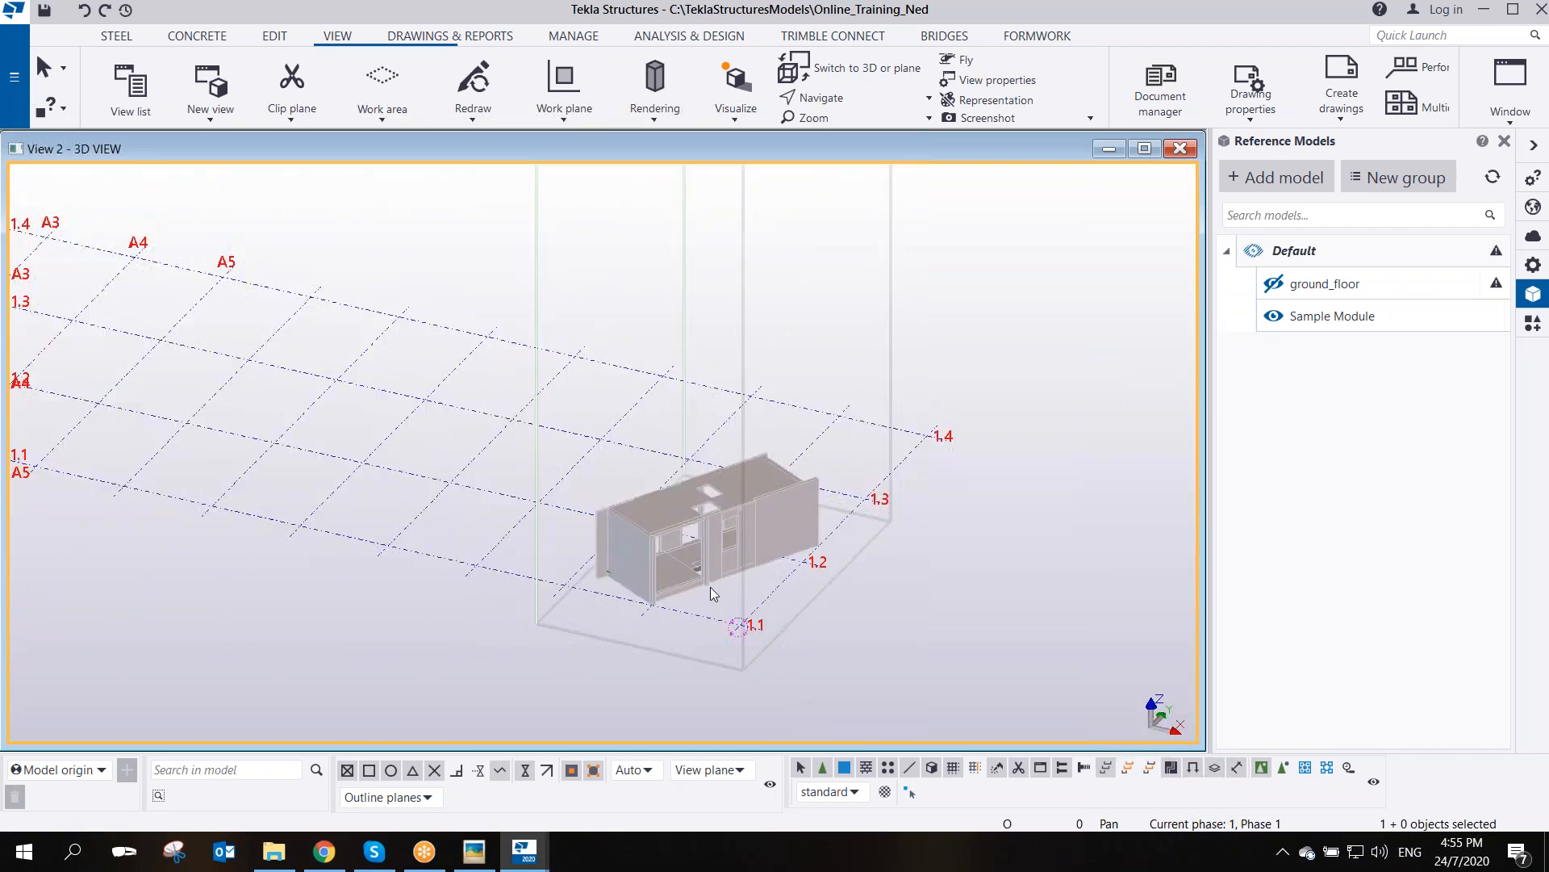
# - Set the 3D view's upward view depth to 15000
pyautogui.doubleClick(884, 578)
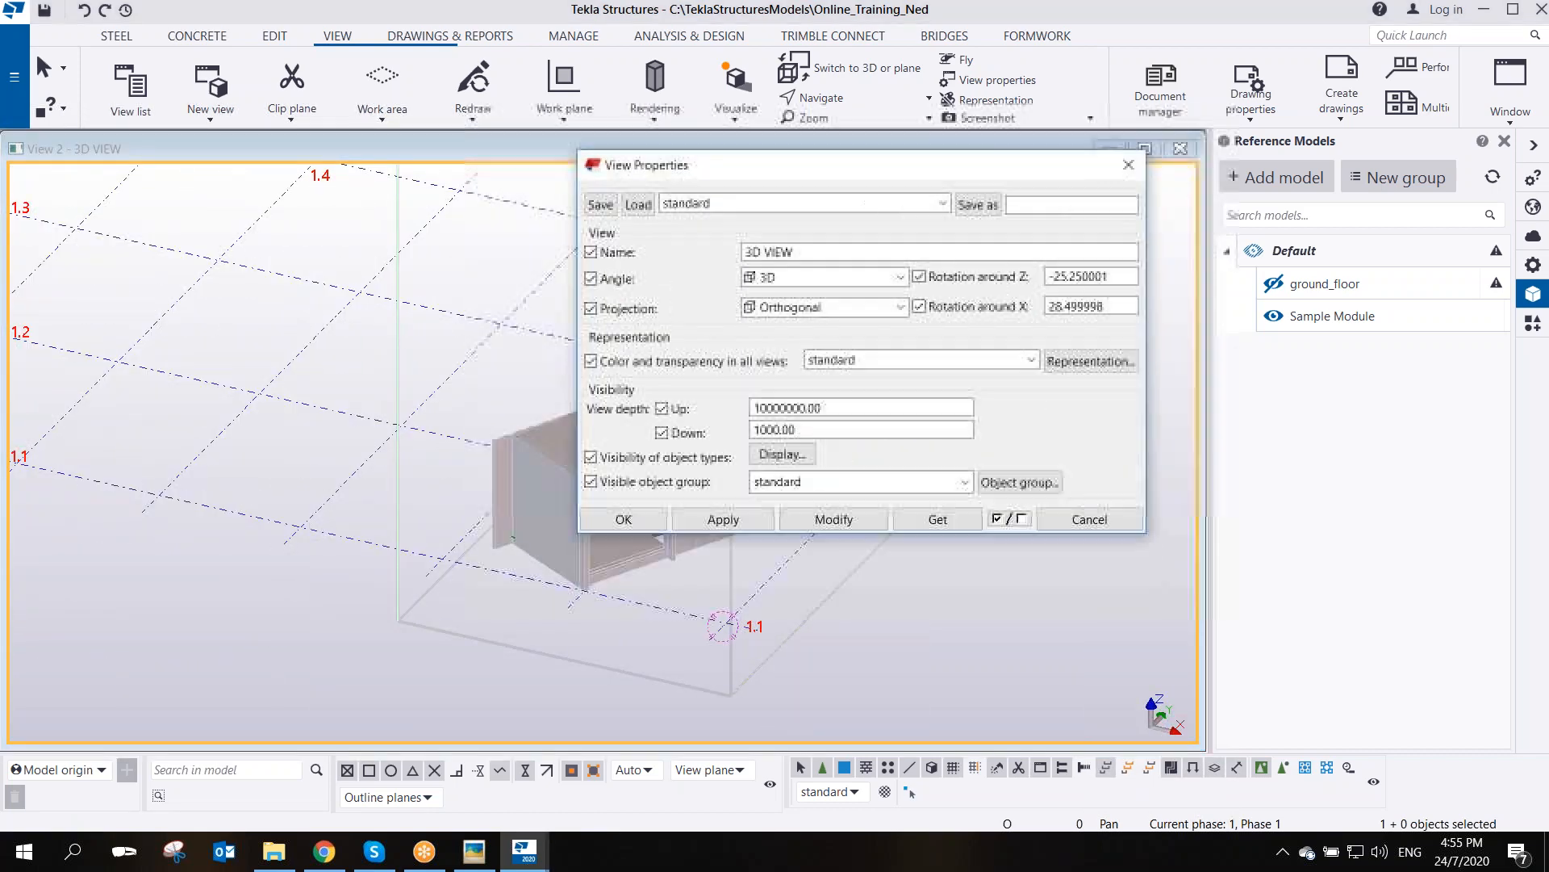
pyautogui.doubleClick(845, 407)
pyautogui.write('15000')
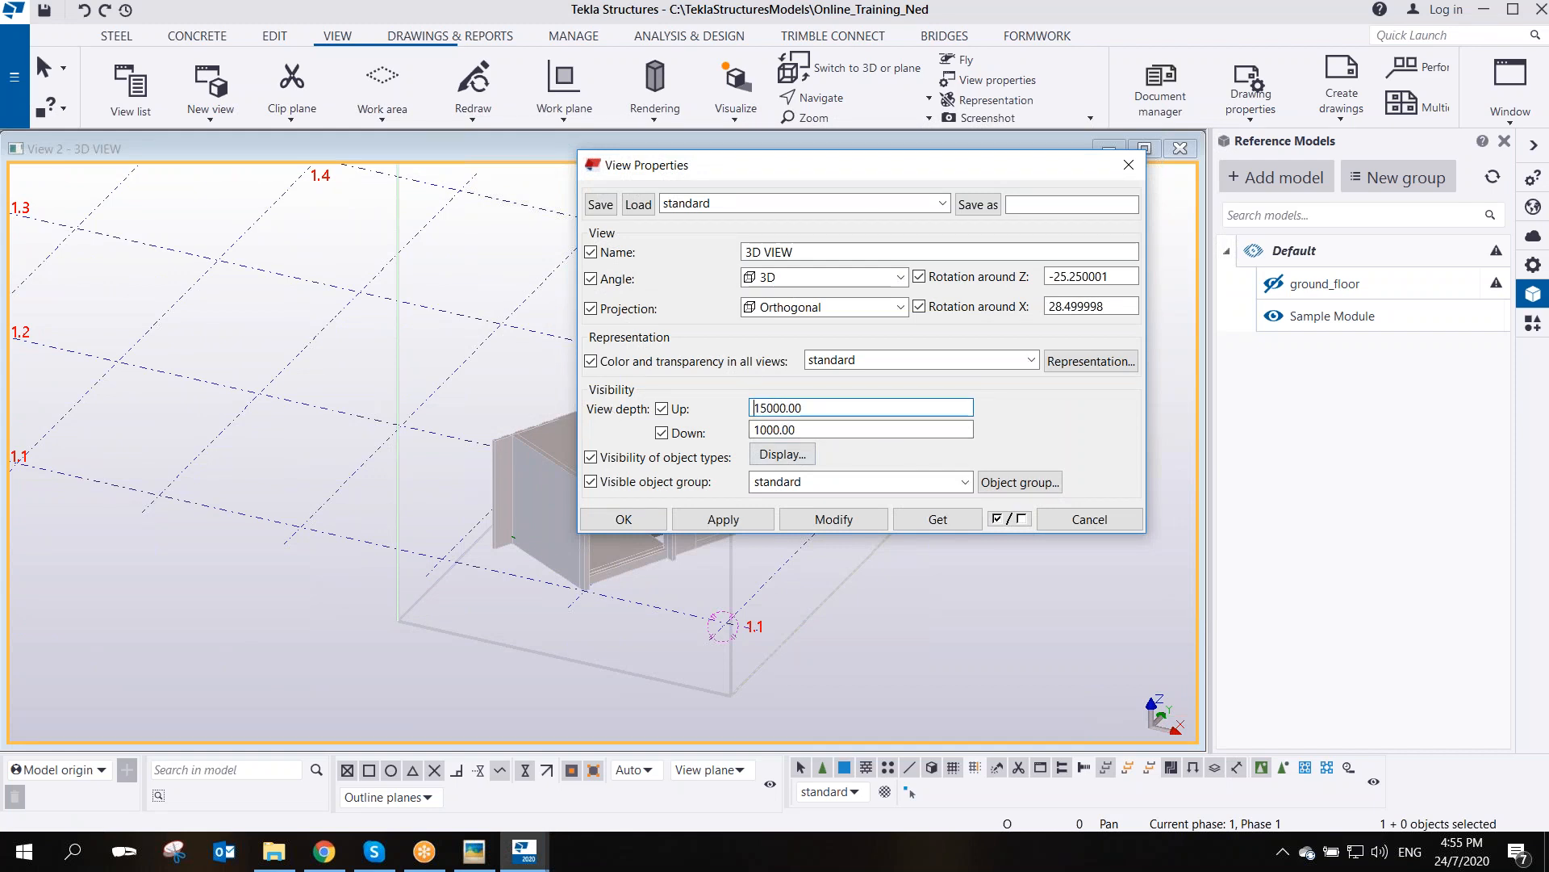
pyautogui.click(820, 521)
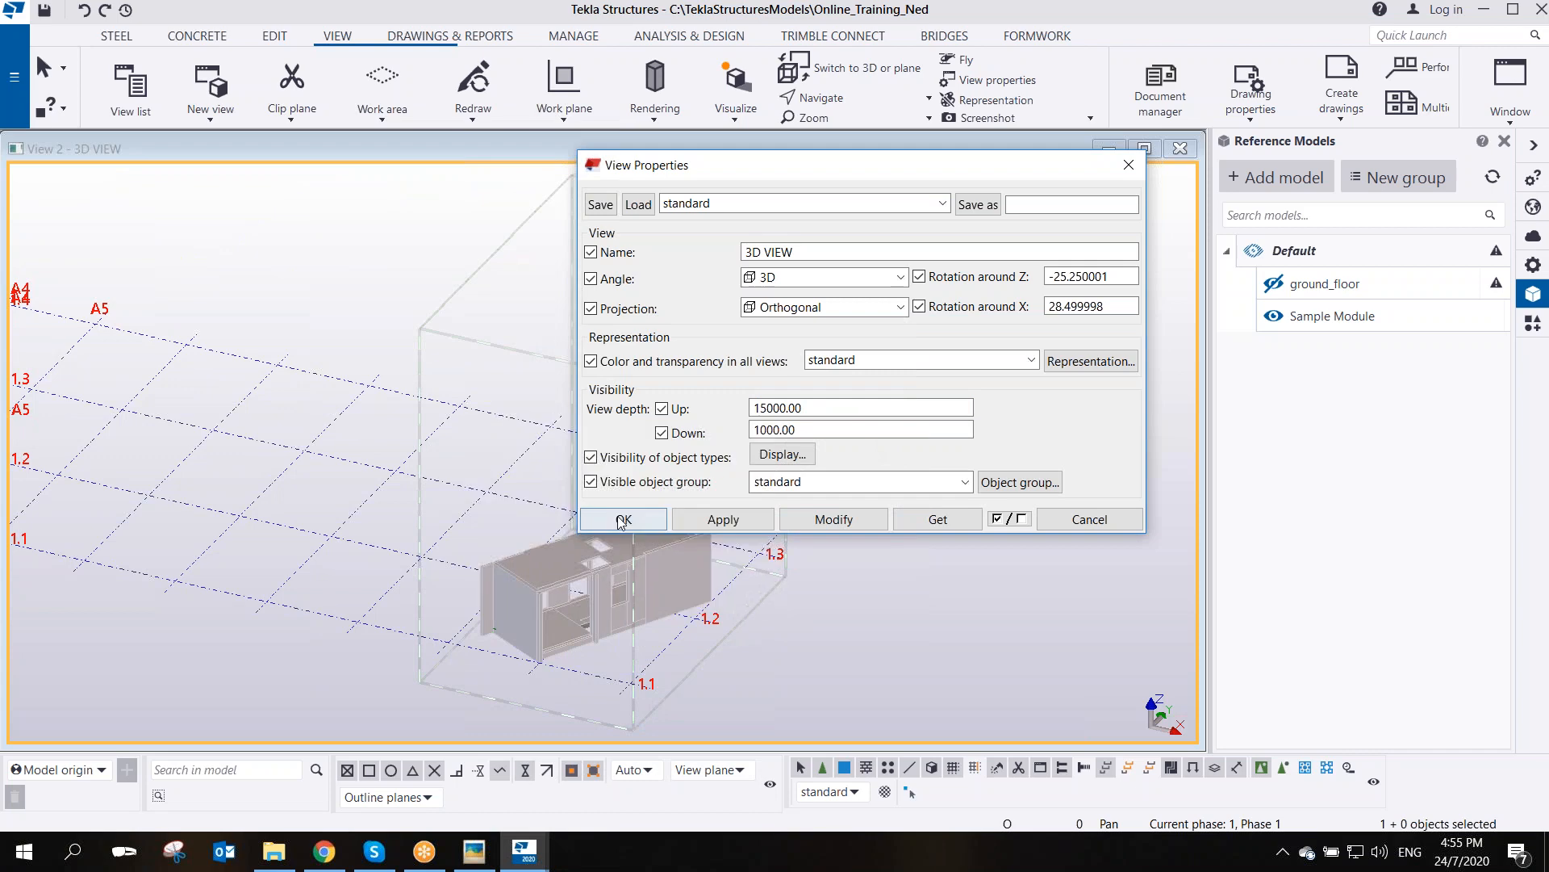
pyautogui.click(657, 519)
# - Examine the Sample Module's base, open side and roof in 3D and in plan, checking its placement against grid lines 1.1 to 1.3
pyautogui.scroll(5, 632, 603)
pyautogui.keyDown('ctrl'); pyautogui.moveTo(610, 493); pyautogui.dragTo(621, 332, button='middle'); pyautogui.keyUp('ctrl')
pyautogui.scroll(5, 626, 340)
pyautogui.scroll(-8, 626, 341)
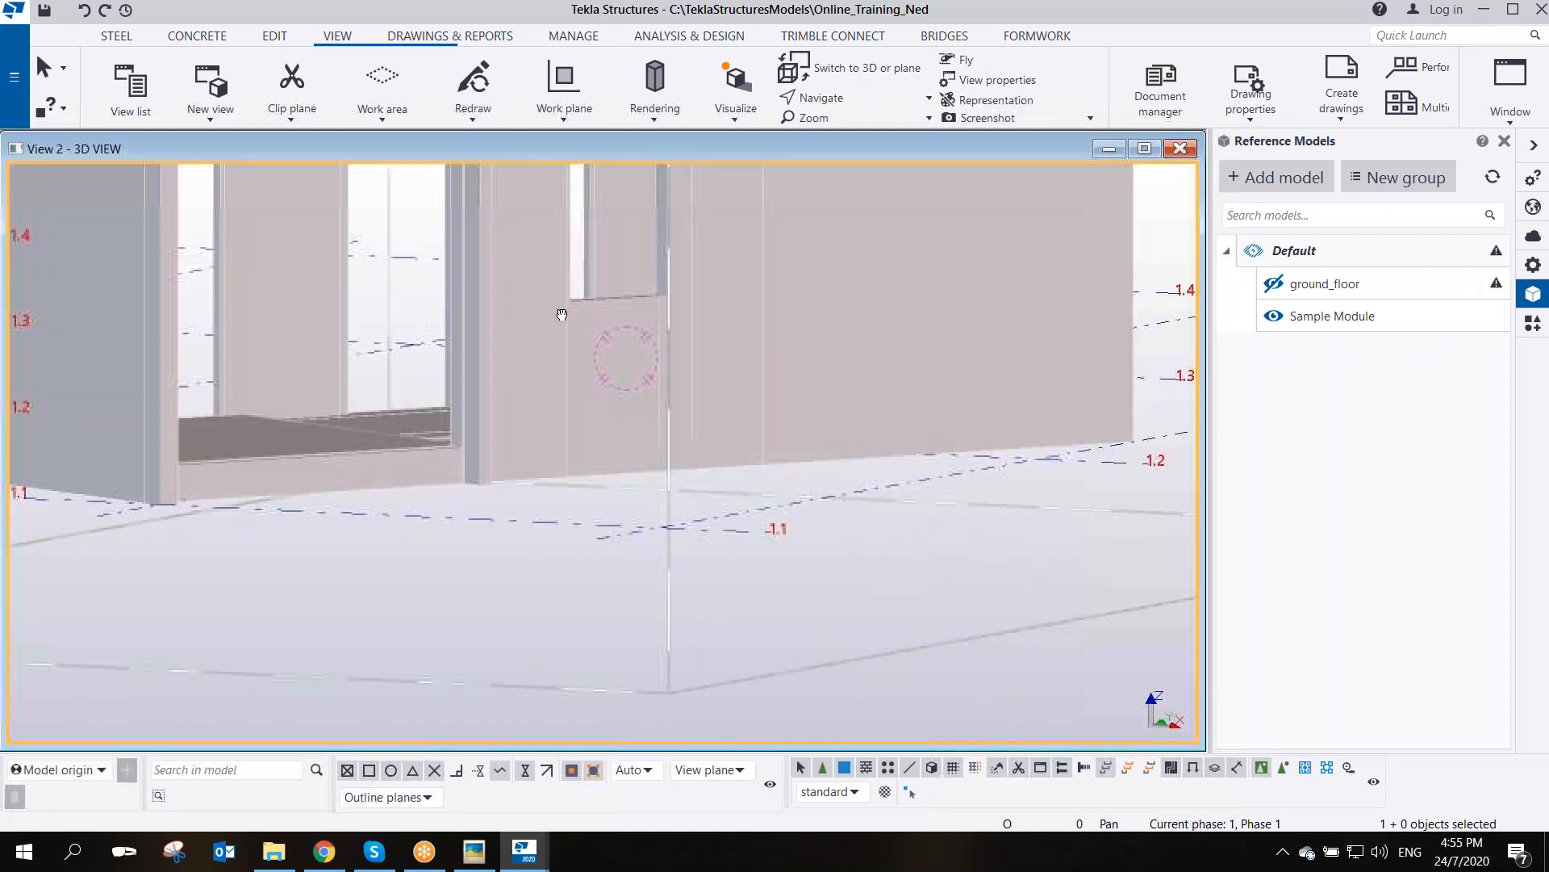
pyautogui.scroll(5, 602, 360)
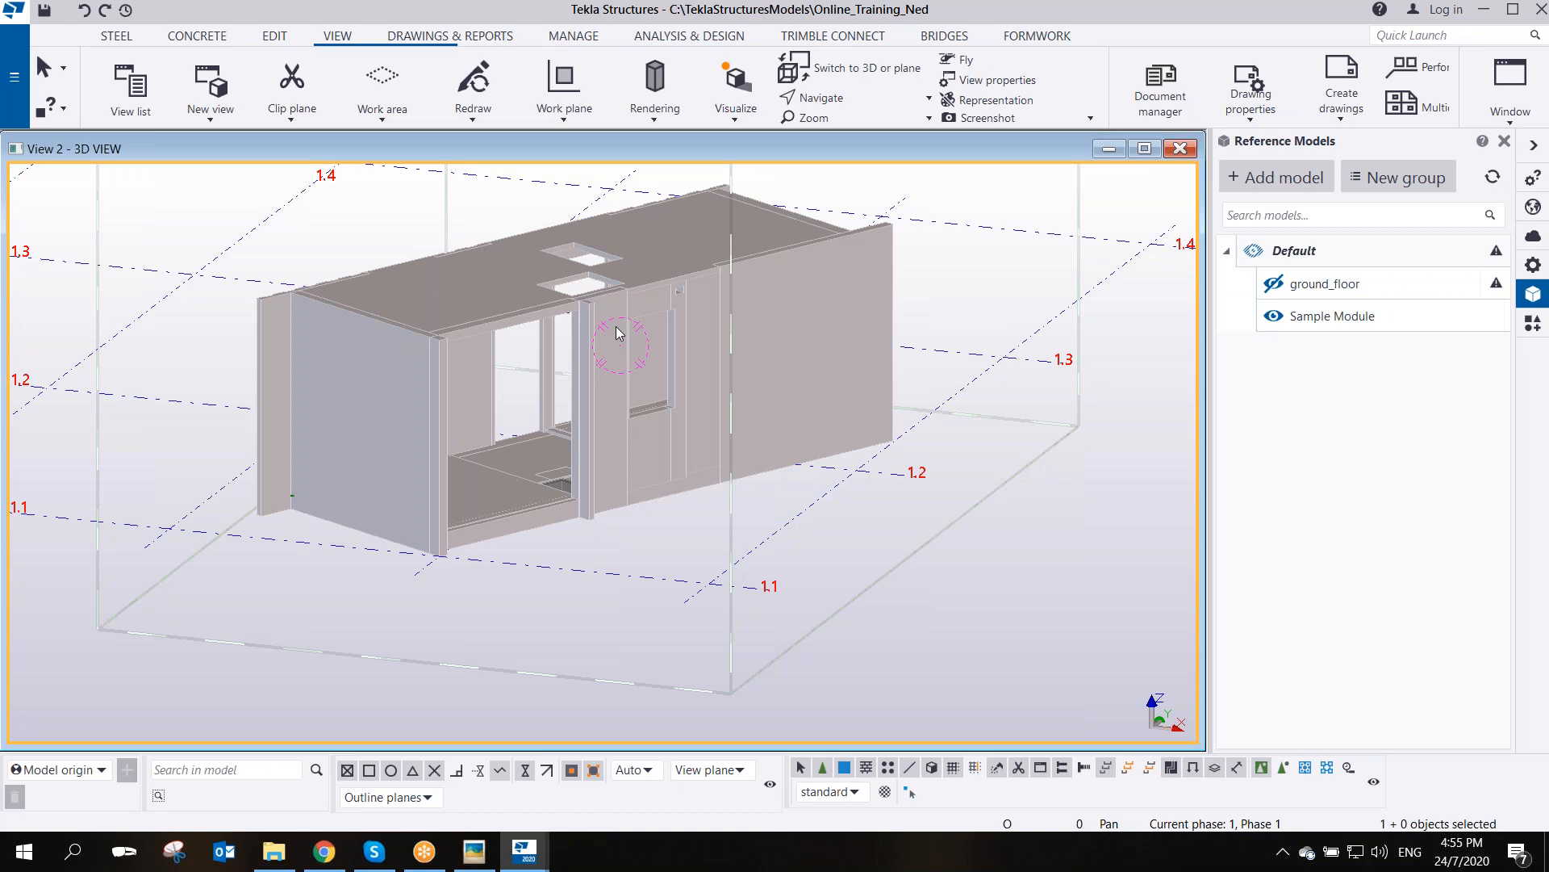
pyautogui.keyDown('ctrl'); pyautogui.moveTo(624, 383); pyautogui.dragTo(570, 544, button='middle'); pyautogui.keyUp('ctrl')
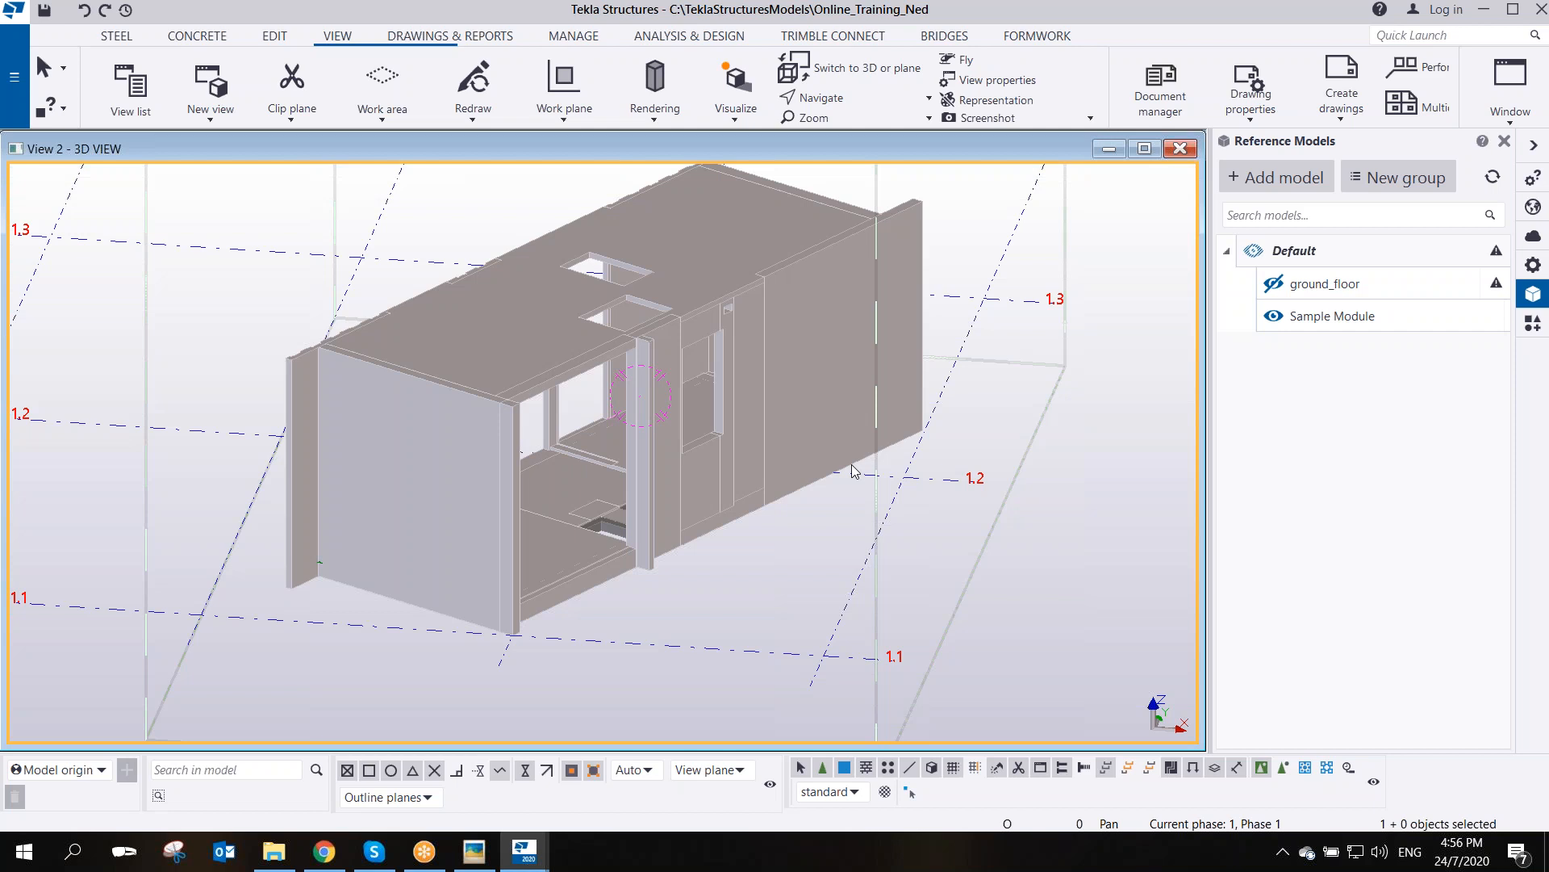
pyautogui.moveTo(715, 502); pyautogui.dragTo(729, 478, button='middle')
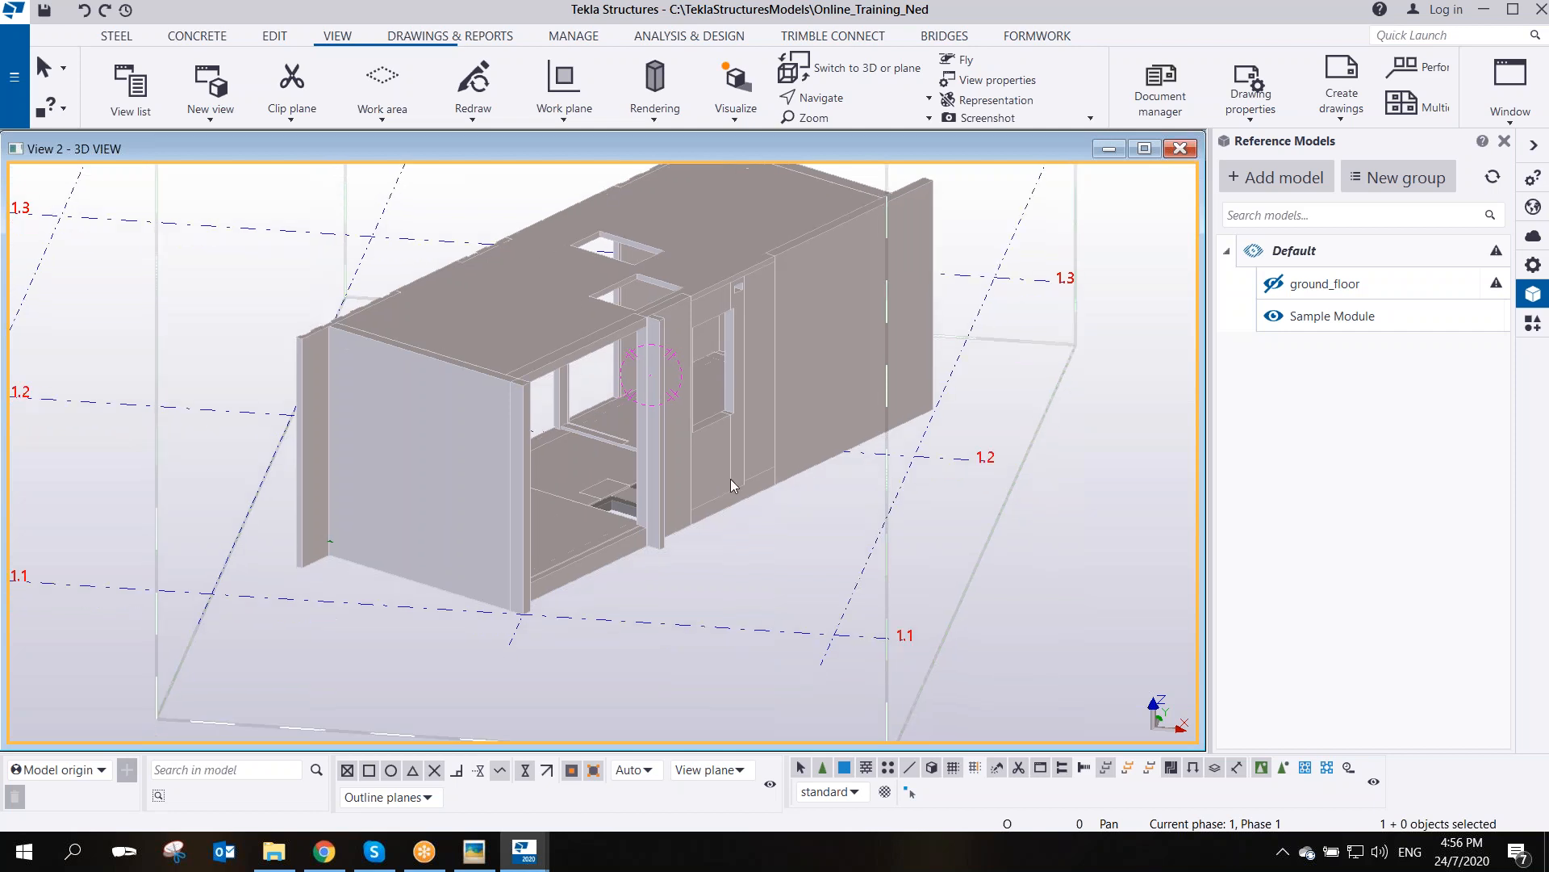
pyautogui.hotkey('ctrl', 'p')
pyautogui.scroll(2, 705, 559)
pyautogui.scroll(-3, 705, 559)
pyautogui.scroll(2, 704, 560)
pyautogui.scroll(-1, 615, 502)
pyautogui.hotkey('ctrl', 'p')
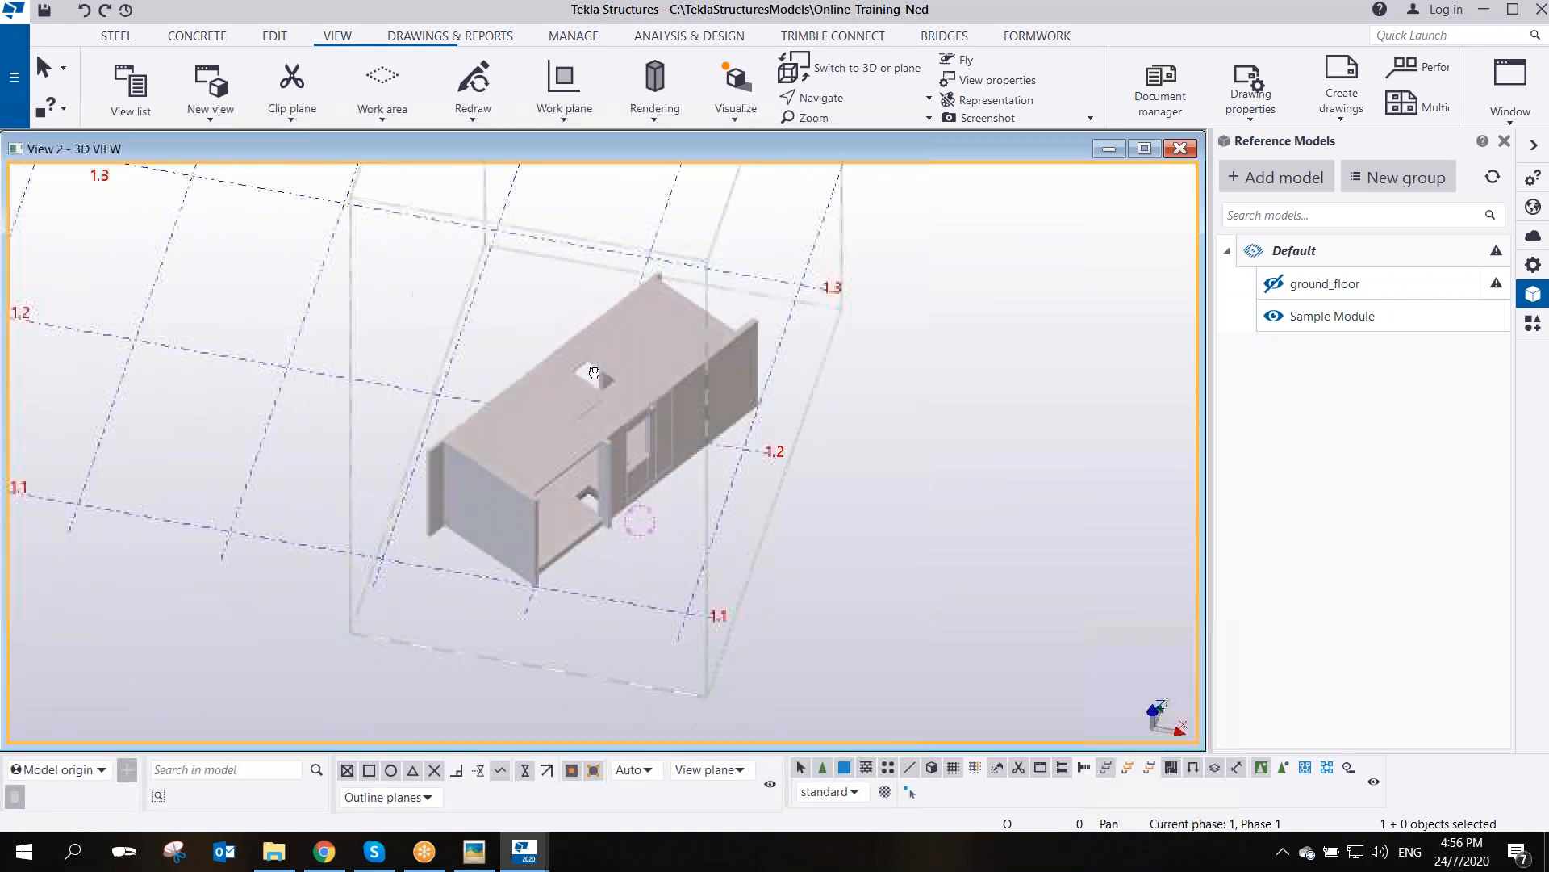
pyautogui.scroll(3, 621, 439)
pyautogui.scroll(-2, 616, 477)
pyautogui.keyDown('ctrl'); pyautogui.moveTo(605, 486); pyautogui.dragTo(652, 498, button='middle'); pyautogui.keyUp('ctrl')
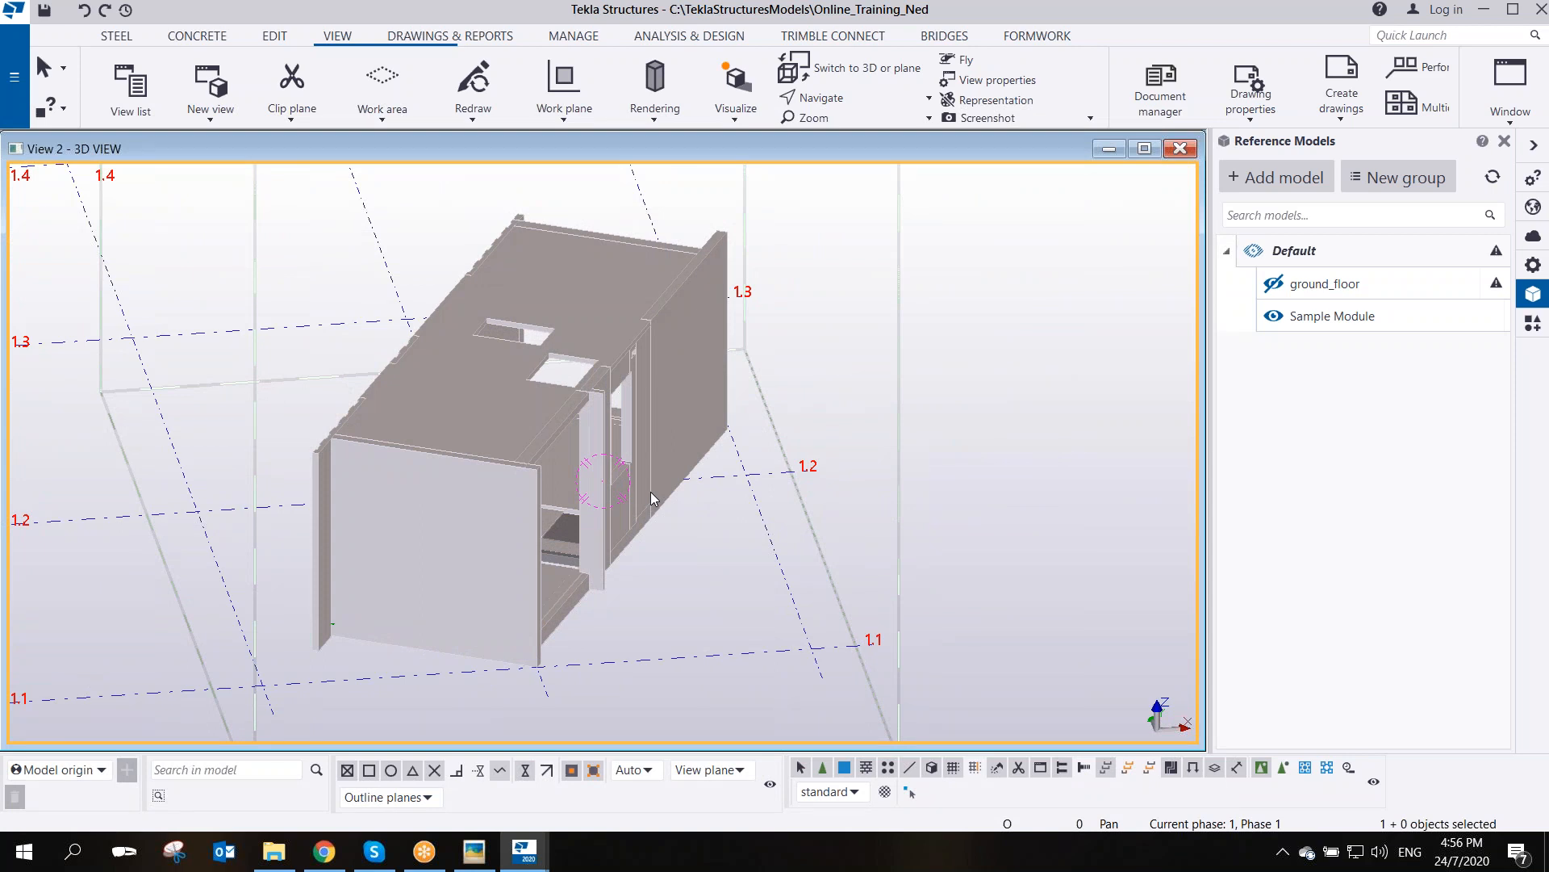
pyautogui.keyDown('ctrl'); pyautogui.moveTo(647, 502); pyautogui.dragTo(618, 466, button='middle'); pyautogui.keyUp('ctrl')
pyautogui.keyDown('ctrl'); pyautogui.moveTo(565, 395); pyautogui.dragTo(601, 527, button='middle'); pyautogui.keyUp('ctrl')
pyautogui.scroll(-2, 613, 498)
pyautogui.hotkey('ctrl', 'p')
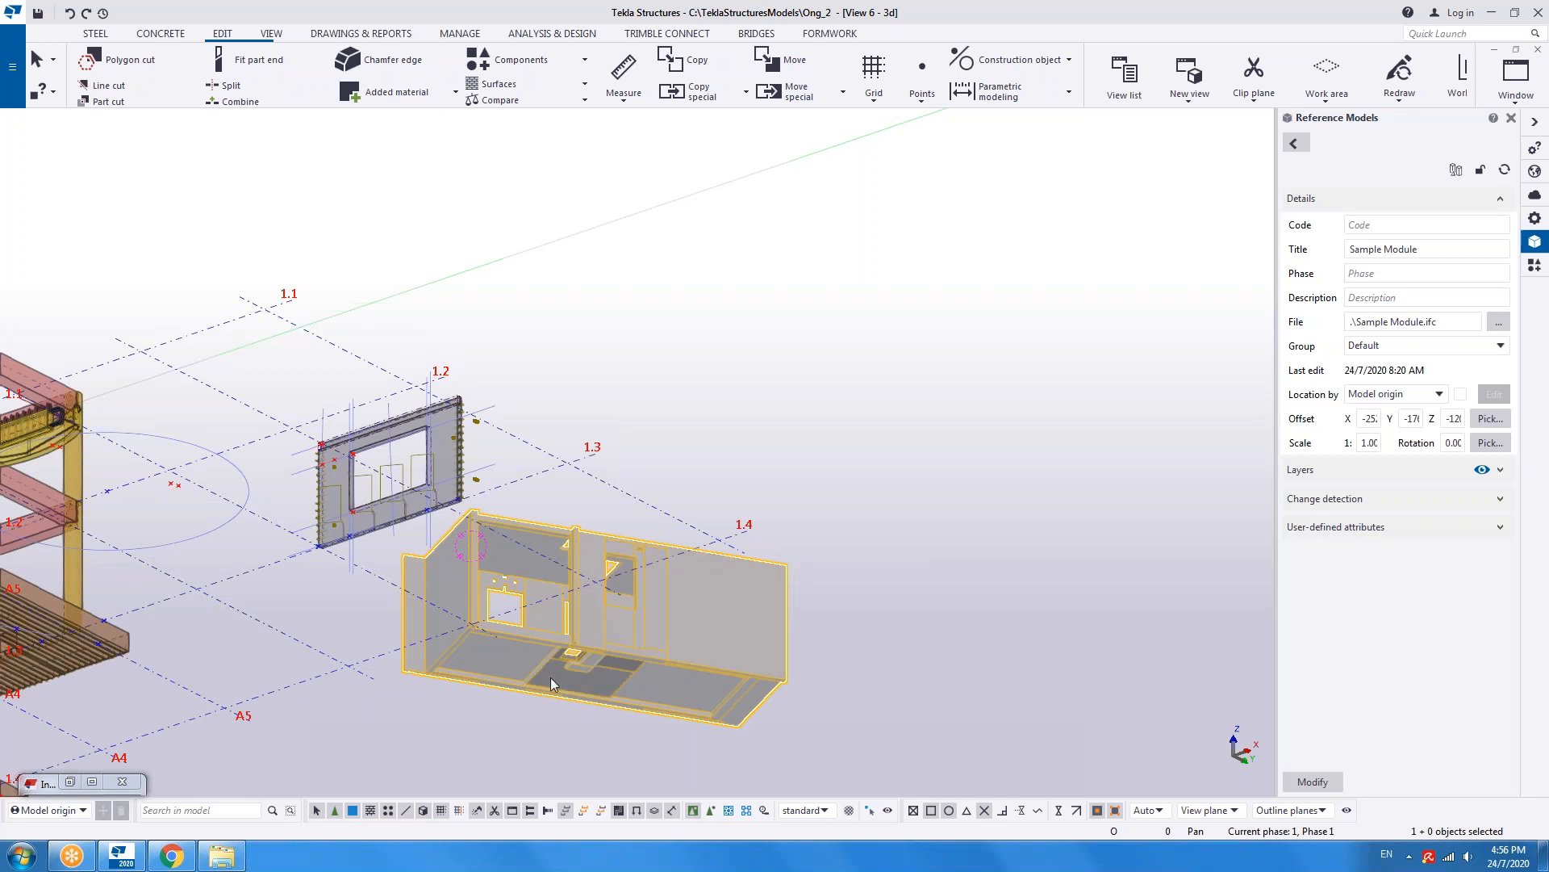
# - Deselect the Sample Module in the Ong_2 model and examine its placement relative to grid line 1.4 from below and in plan
pyautogui.click(760, 490)
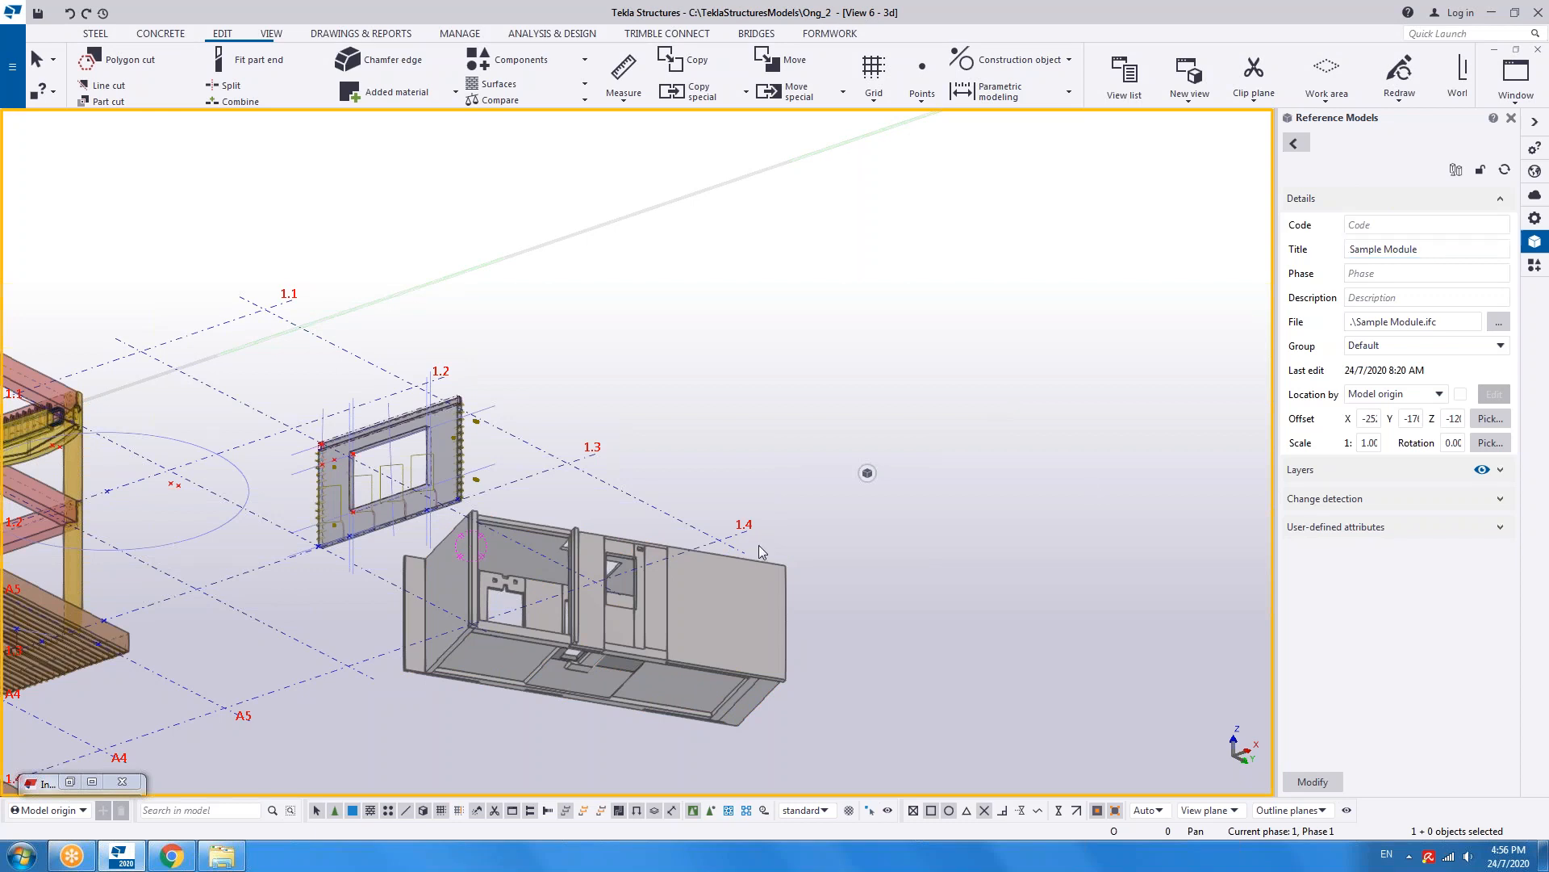
pyautogui.moveTo(638, 600); pyautogui.dragTo(734, 454, button='middle')
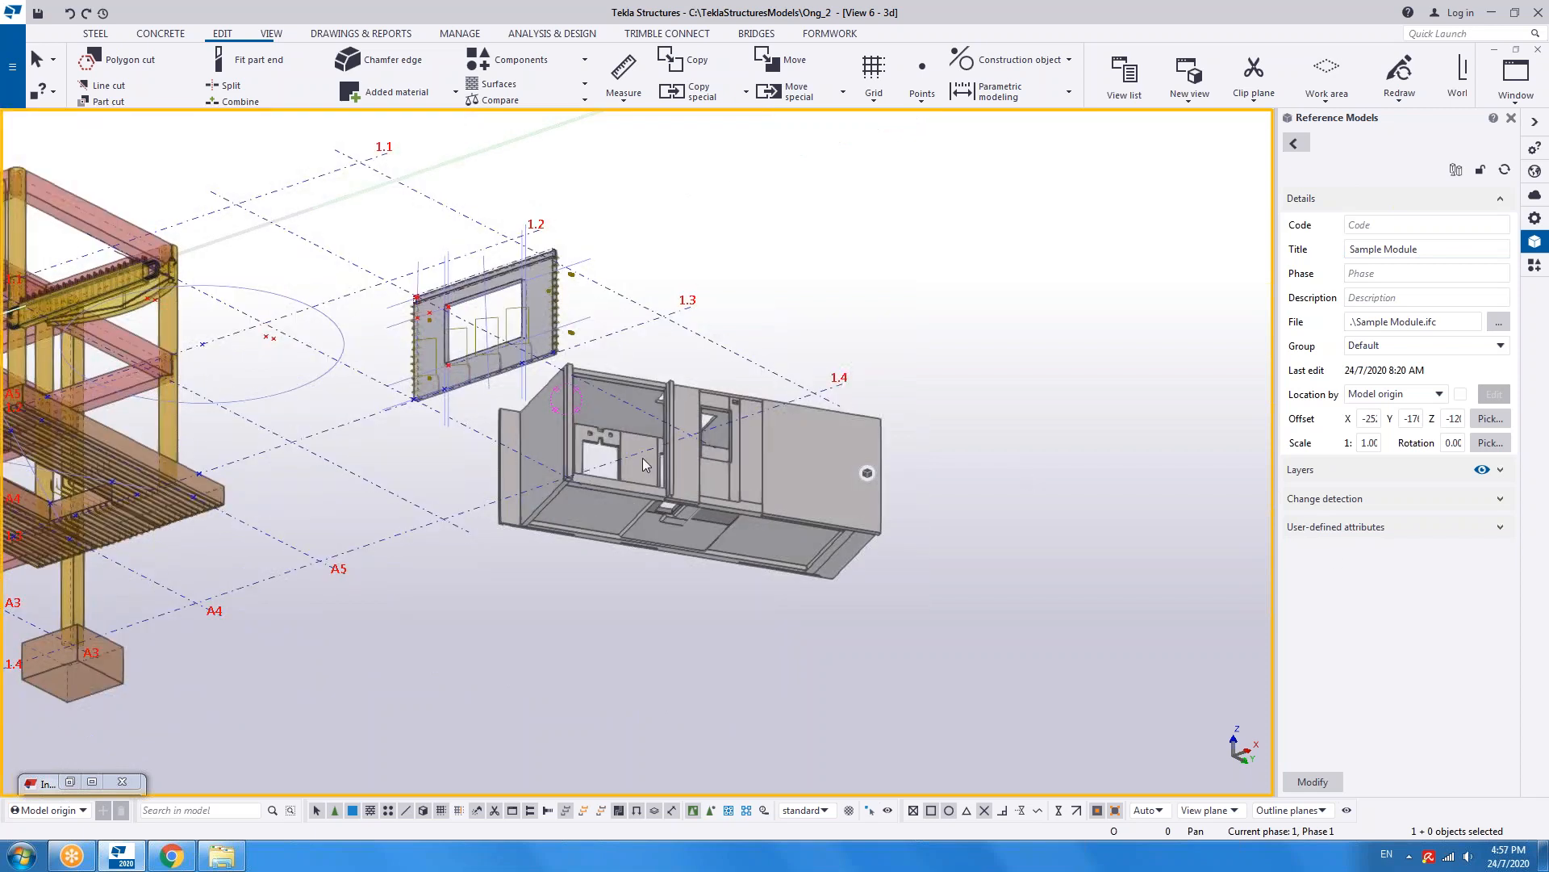
pyautogui.scroll(4, 643, 458)
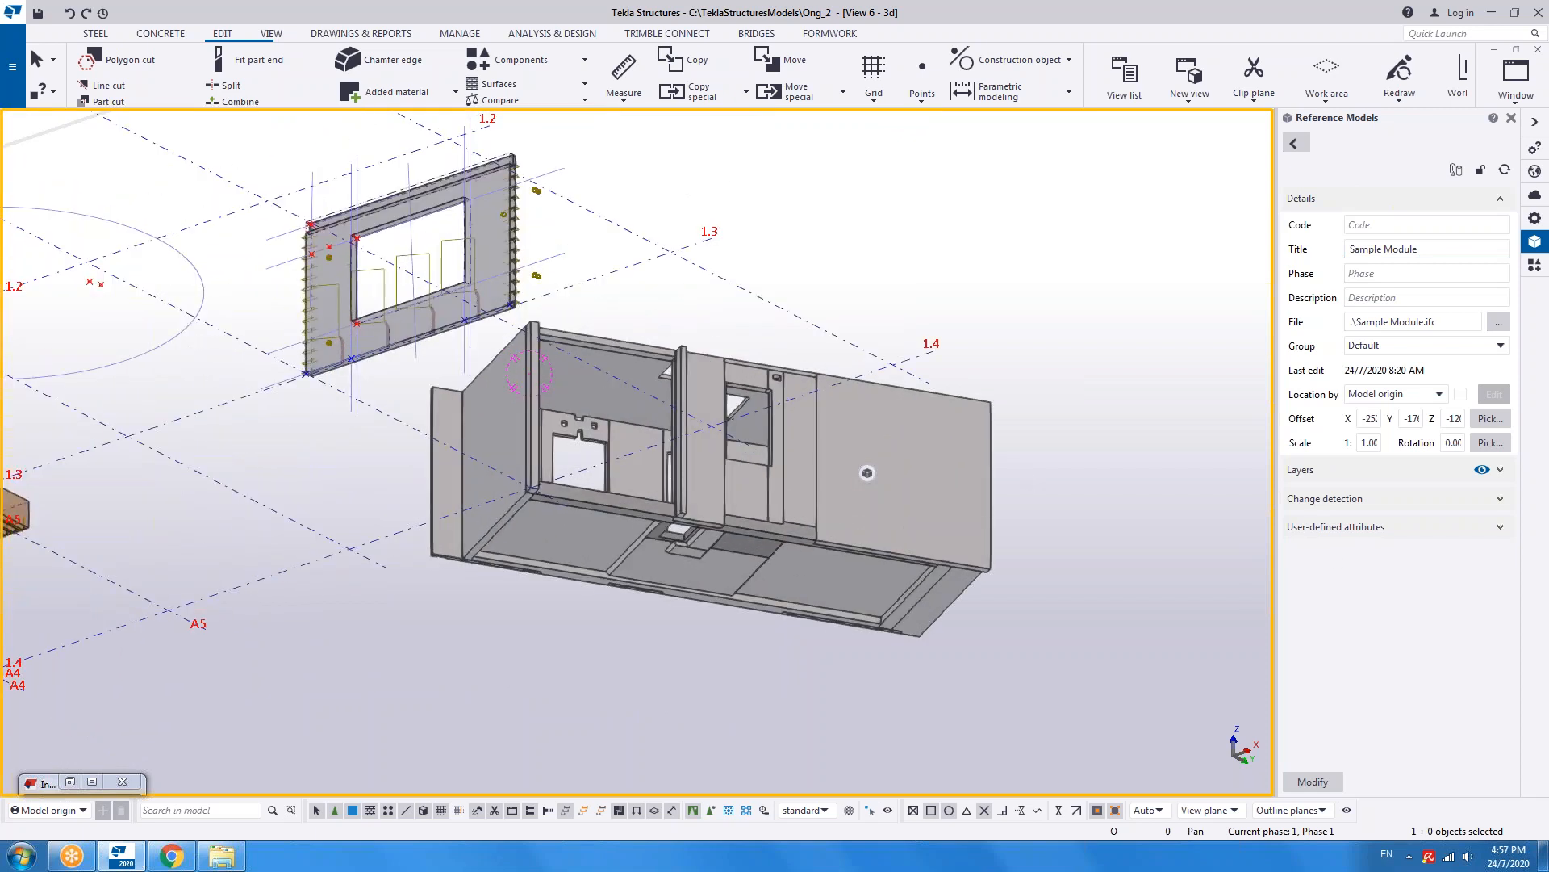
pyautogui.keyDown('ctrl'); pyautogui.moveTo(650, 500); pyautogui.dragTo(726, 452, button='middle'); pyautogui.keyUp('ctrl')
pyautogui.keyDown('ctrl'); pyautogui.moveTo(653, 517); pyautogui.dragTo(775, 286, button='middle'); pyautogui.keyUp('ctrl')
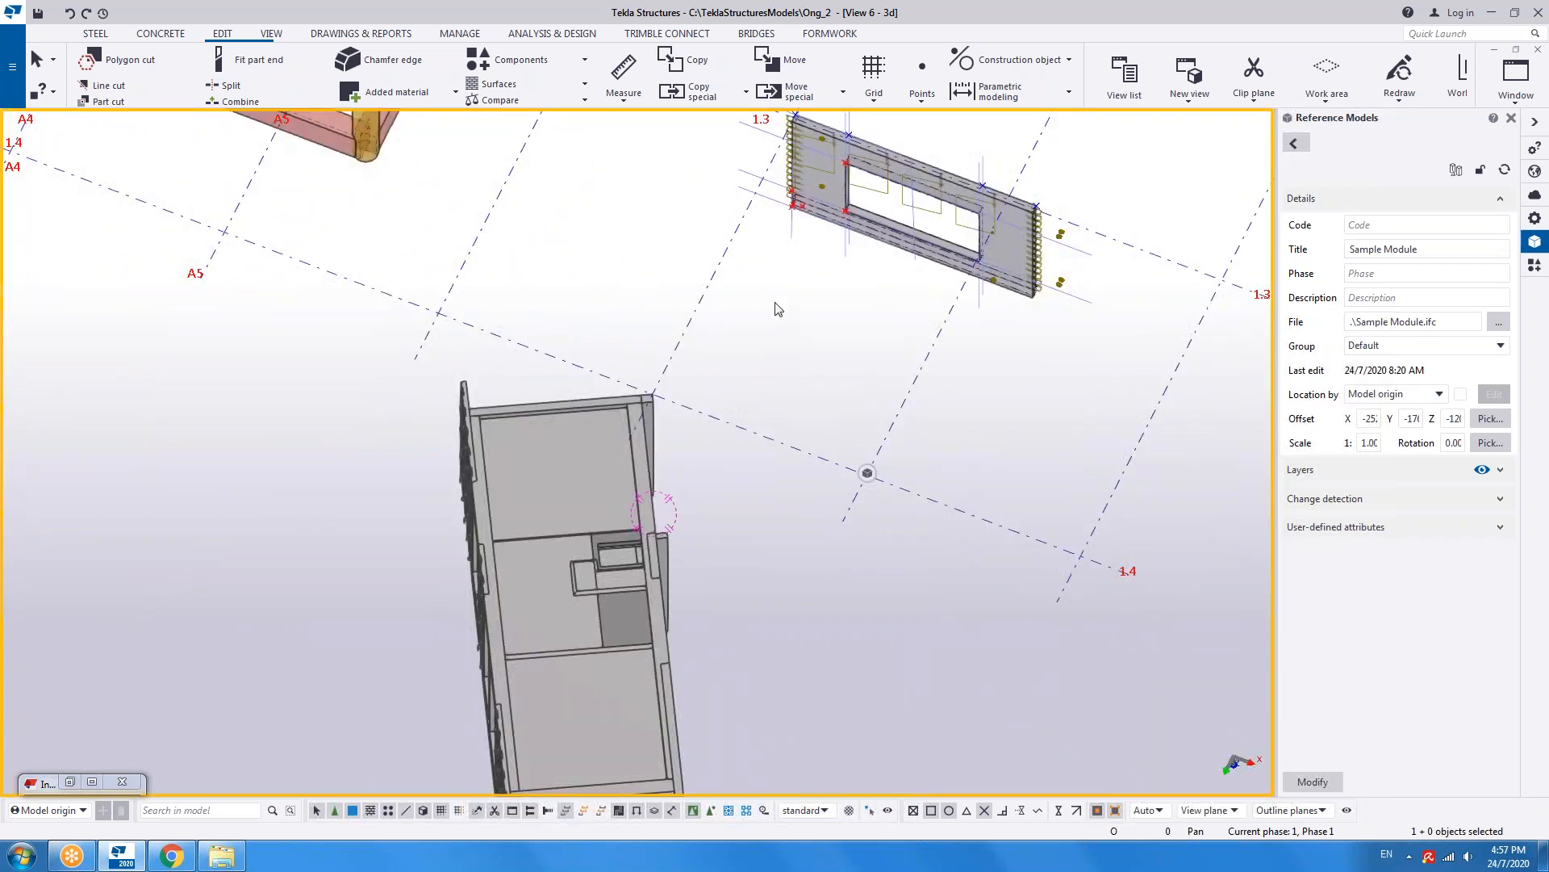
pyautogui.hotkey('ctrl', 'p')
pyautogui.moveTo(336, 681); pyautogui.dragTo(404, 584, button='middle')
pyautogui.scroll(2, 315, 684)
pyautogui.scroll(2, 563, 403)
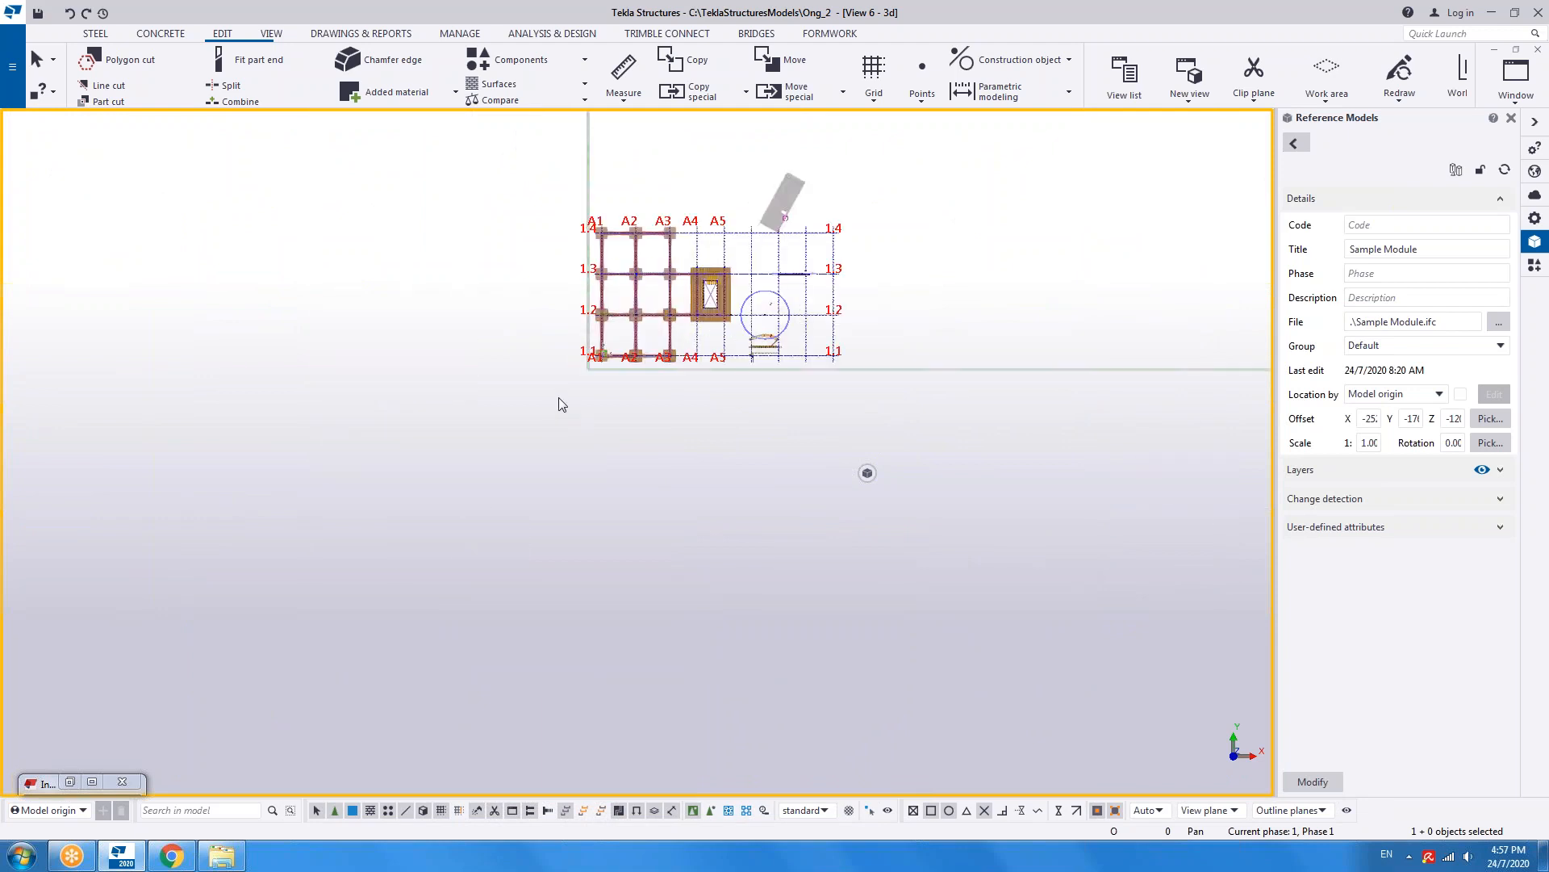
pyautogui.scroll(2, 709, 288)
pyautogui.scroll(3, 790, 258)
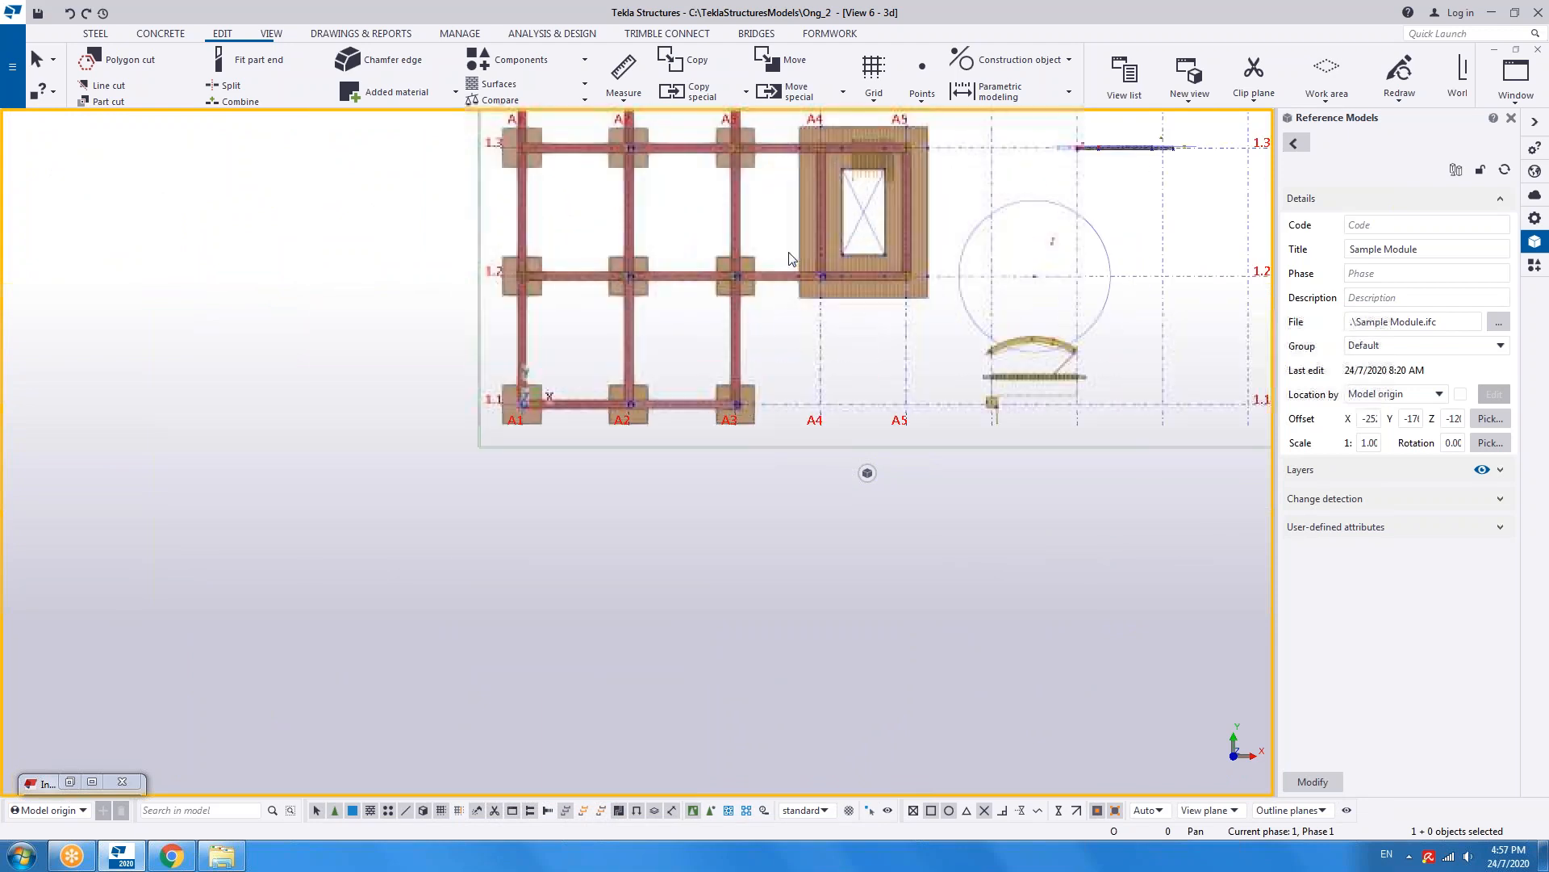
pyautogui.scroll(1, 789, 259)
pyautogui.moveTo(790, 258); pyautogui.dragTo(716, 473, button='middle')
pyautogui.moveTo(939, 329); pyautogui.dragTo(863, 377, button='middle')
pyautogui.scroll(2, 862, 377)
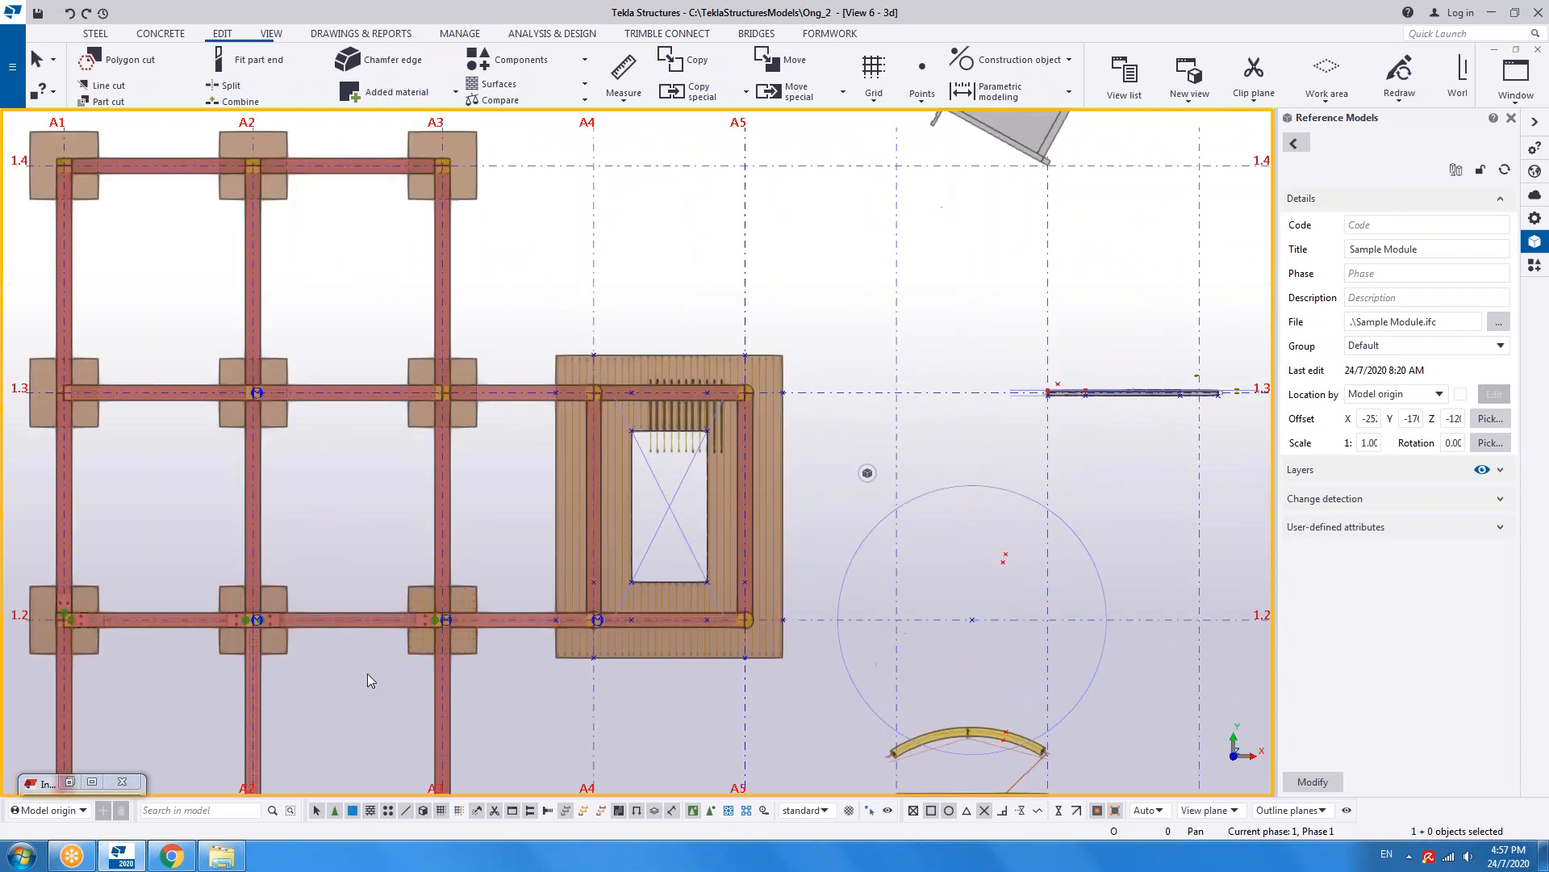
pyautogui.scroll(3, 356, 713)
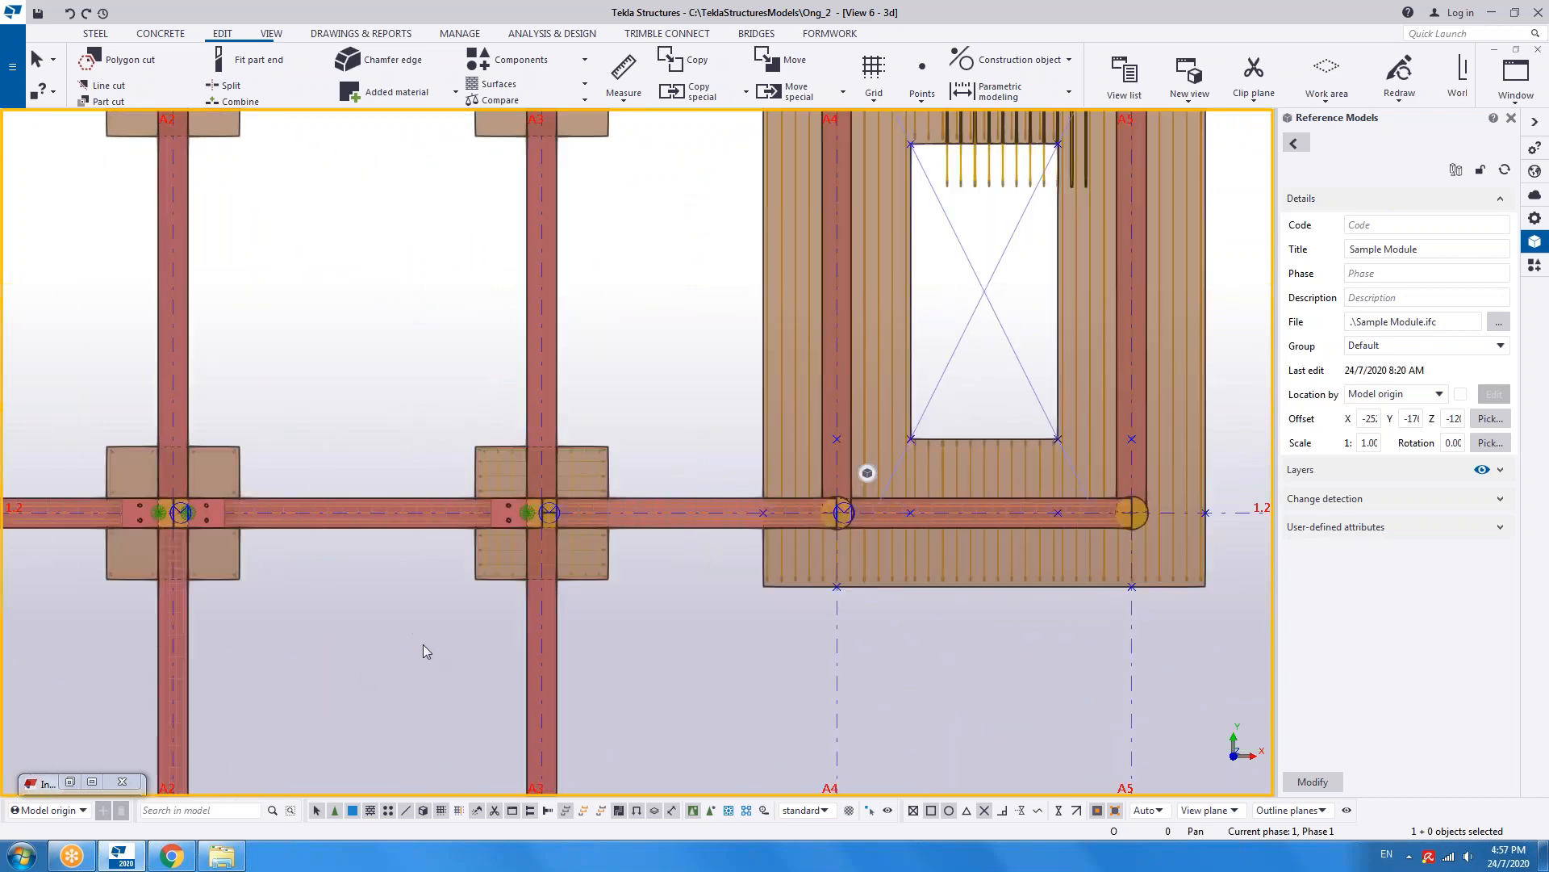
pyautogui.scroll(-8, 427, 652)
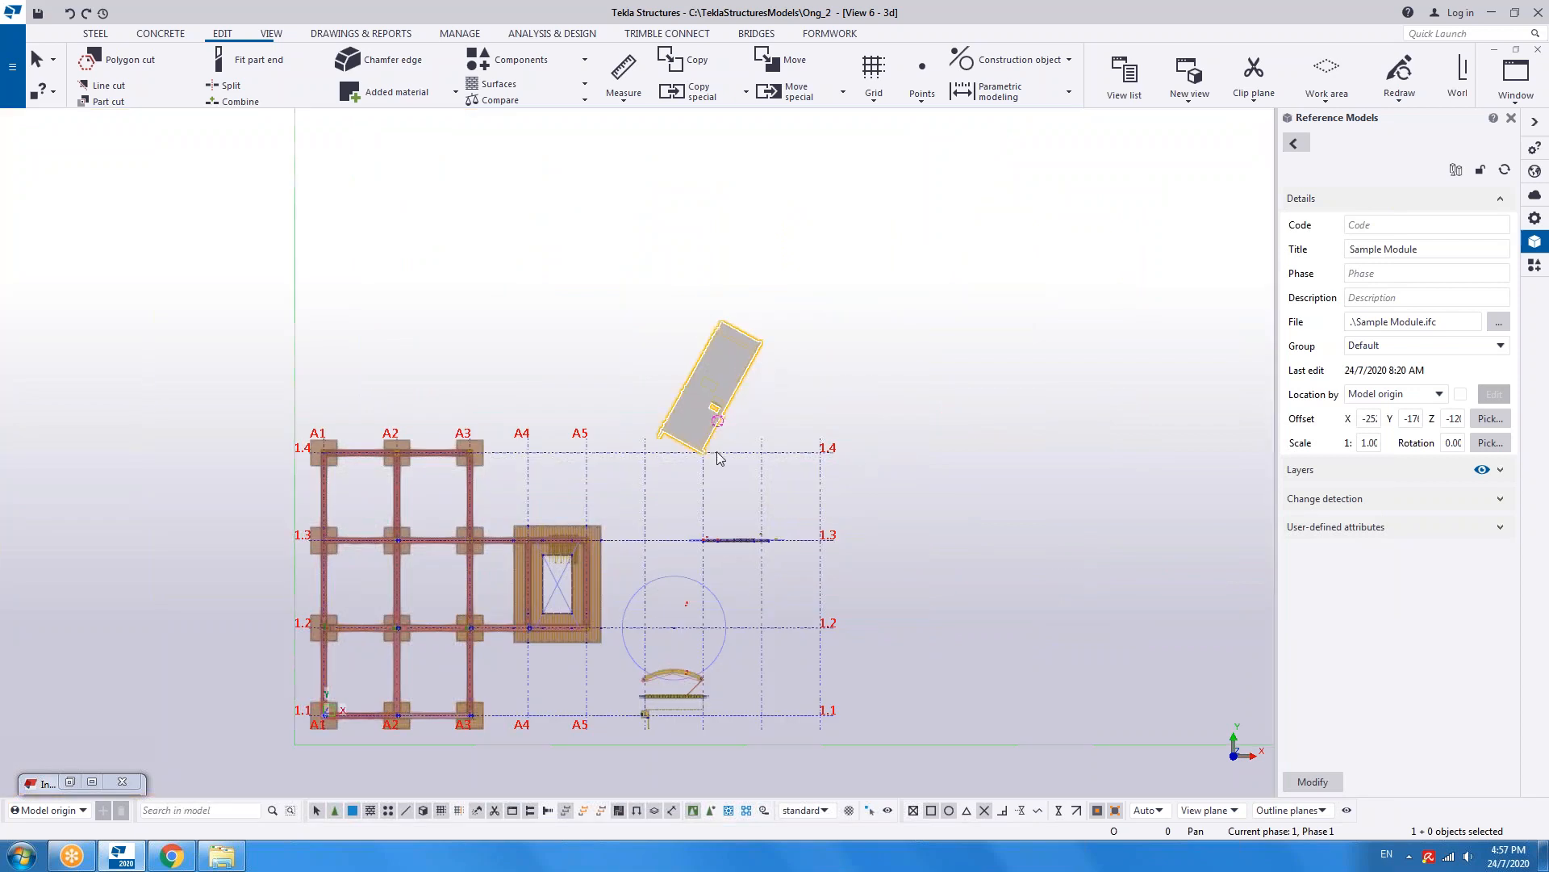
# - Delete the Sample Module reference model from the Ong_2 model
pyautogui.scroll(5, 710, 428)
pyautogui.scroll(1, 711, 429)
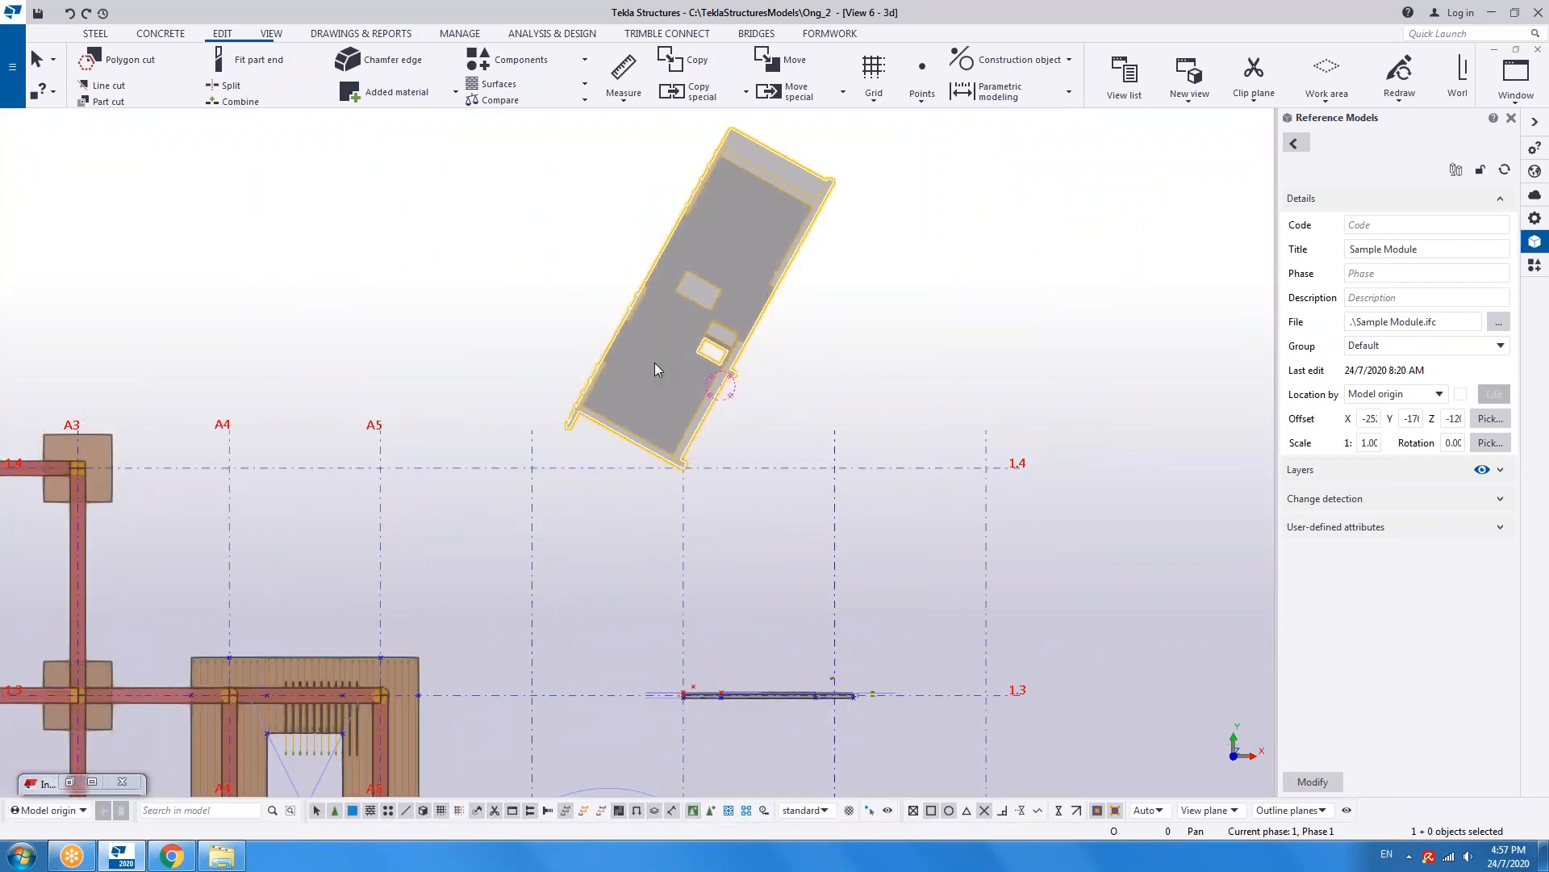
pyautogui.press('Delete')
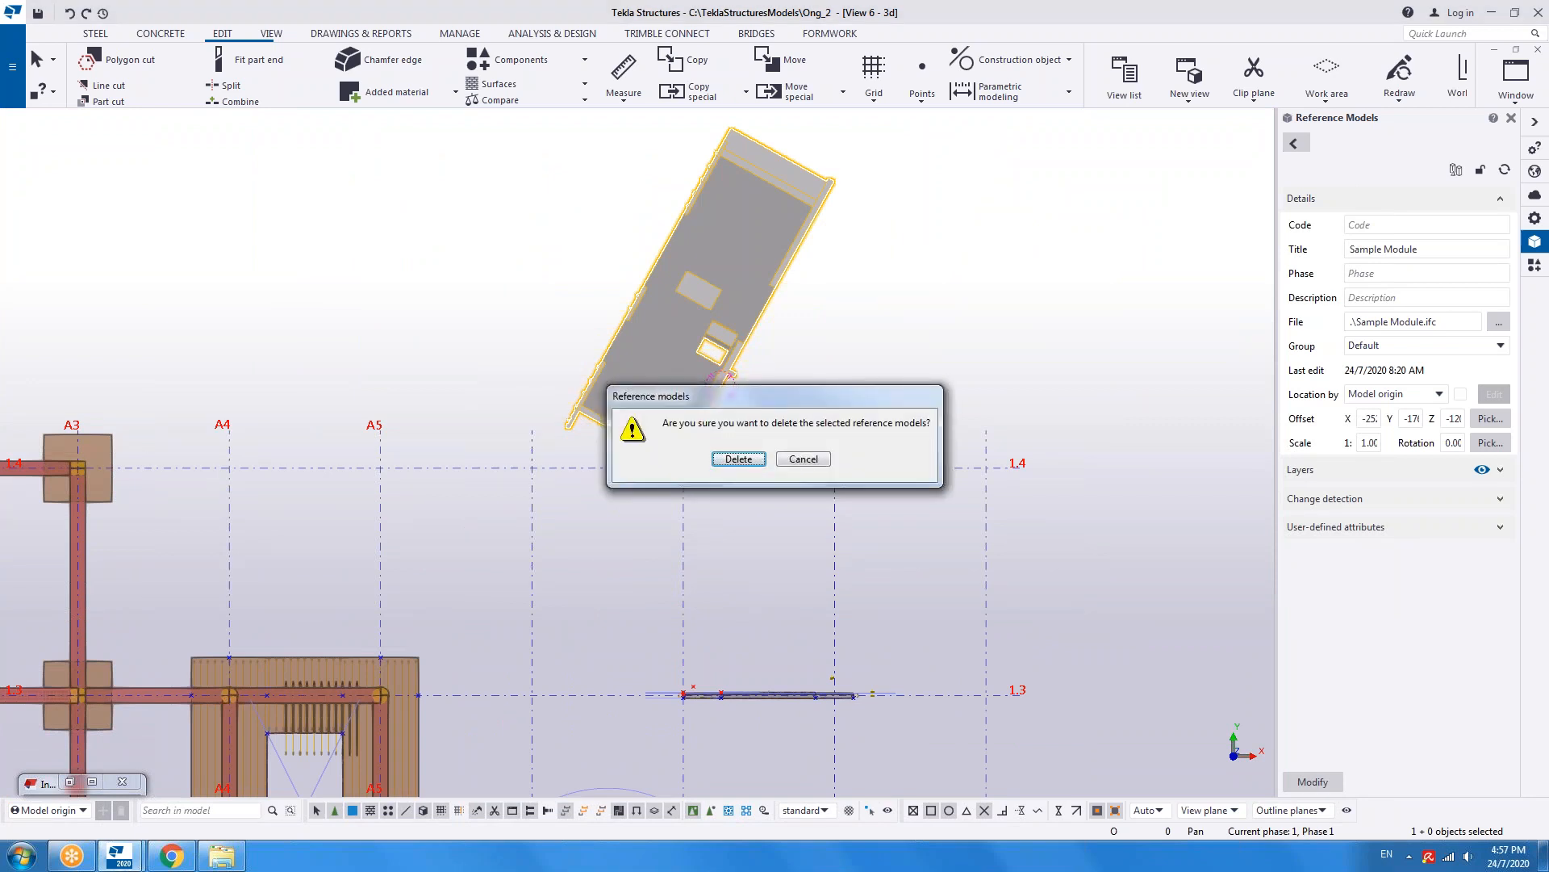
pyautogui.click(736, 460)
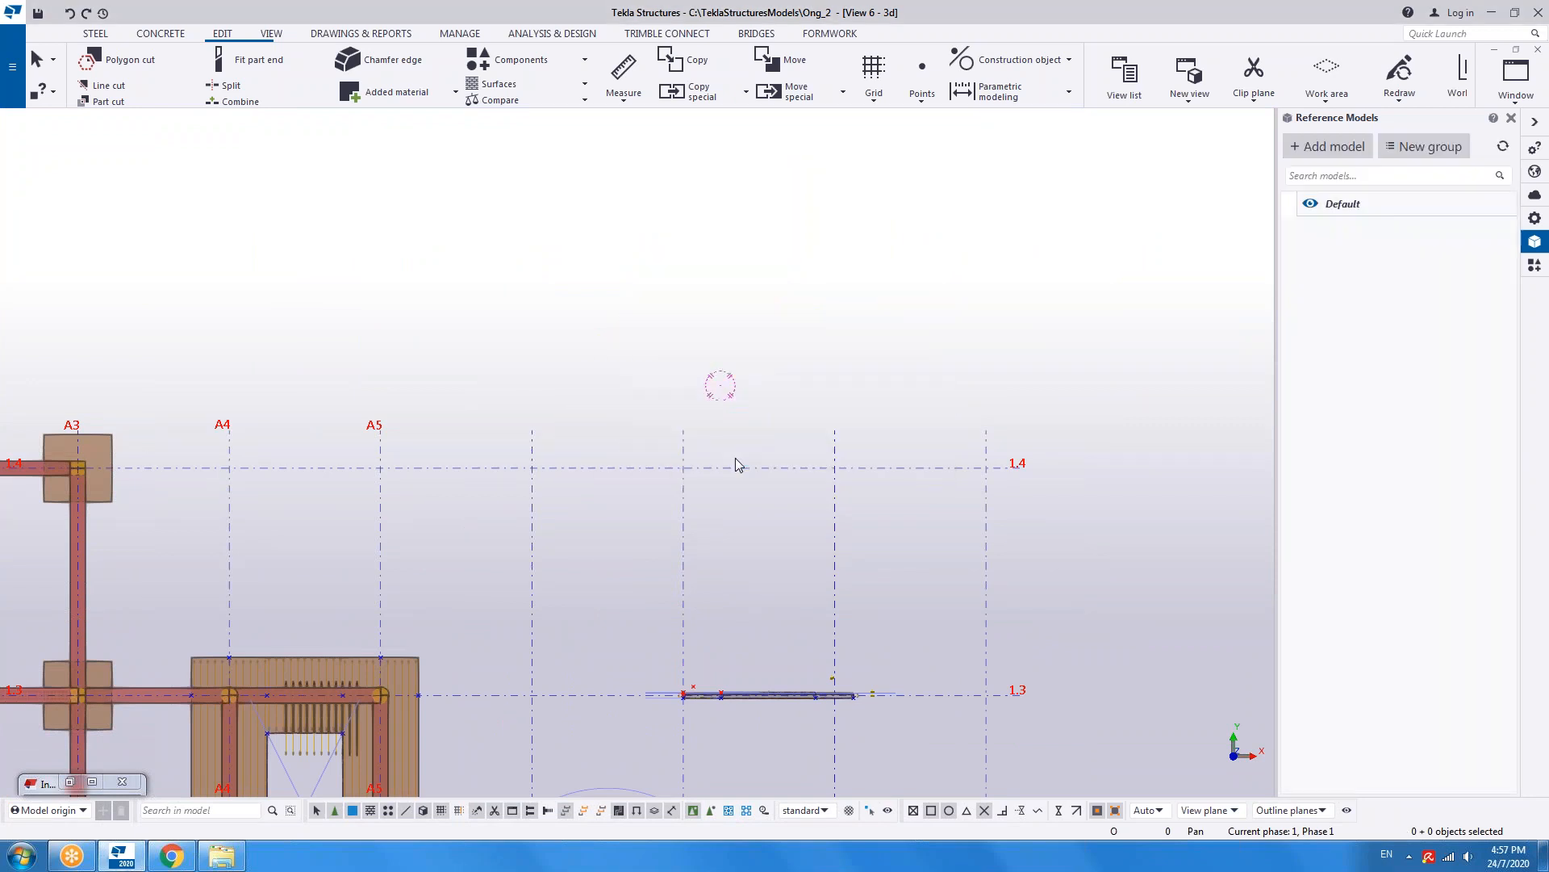
# - Set the work plane parallel to the XY plane at depth coordinate 0.00
pyautogui.click(267, 34)
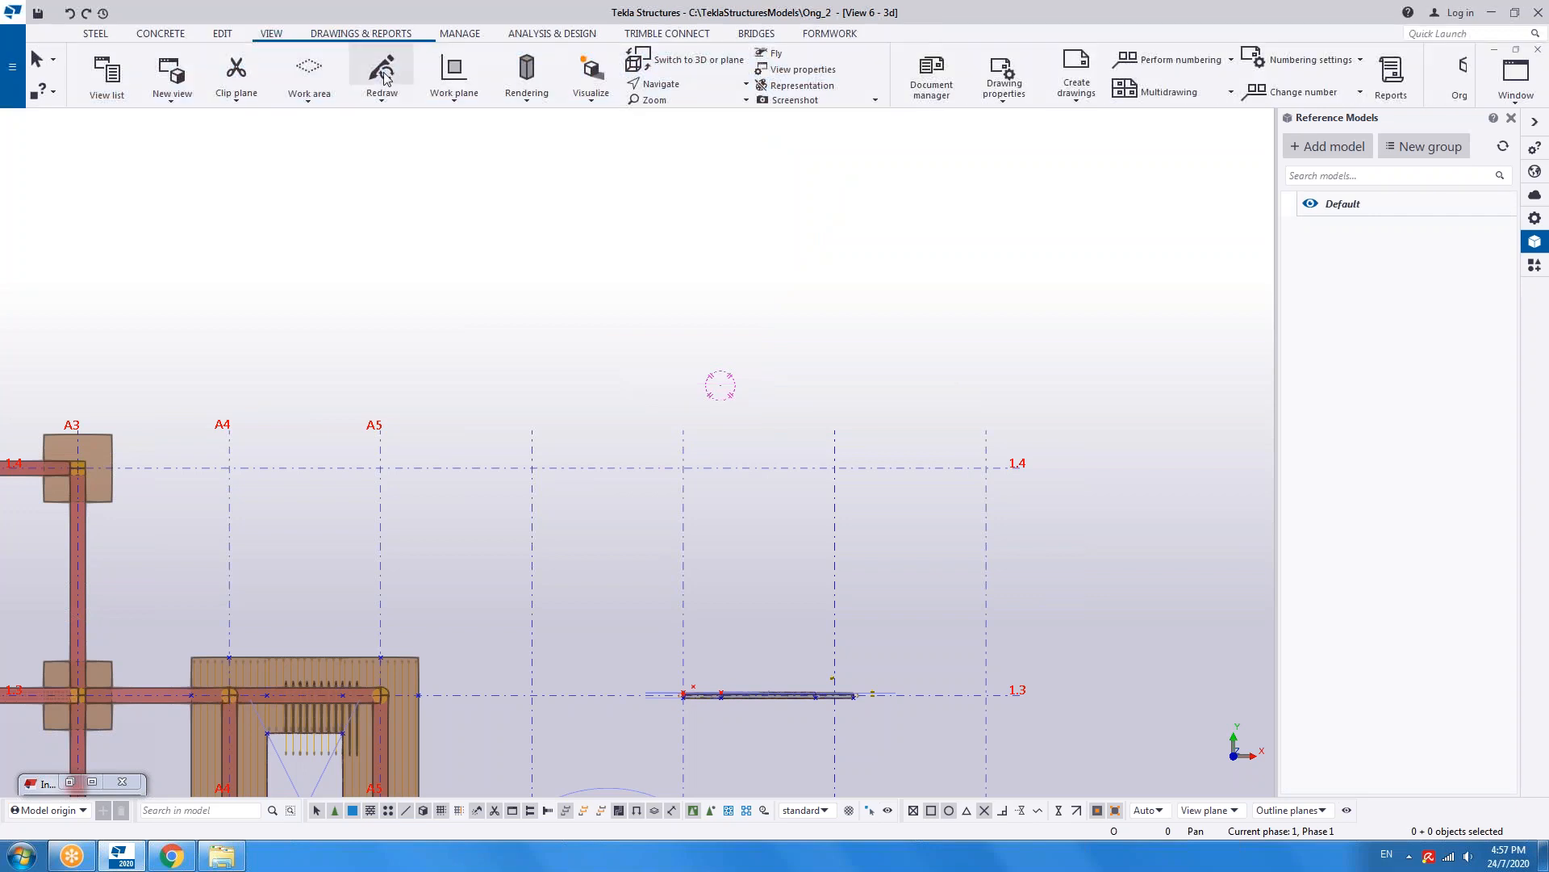
pyautogui.click(460, 100)
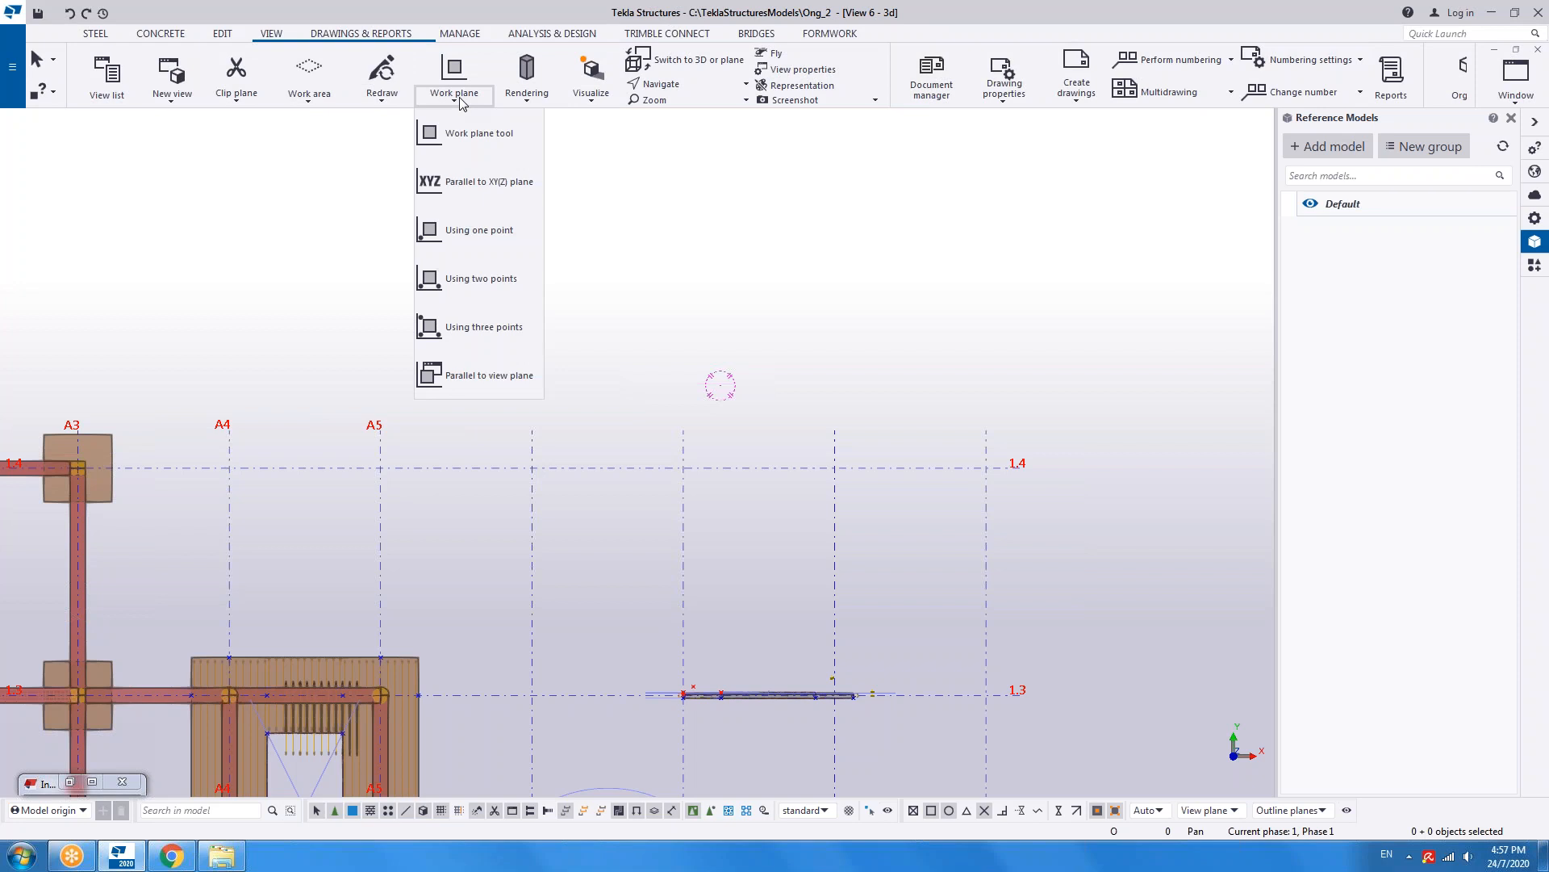
pyautogui.click(476, 185)
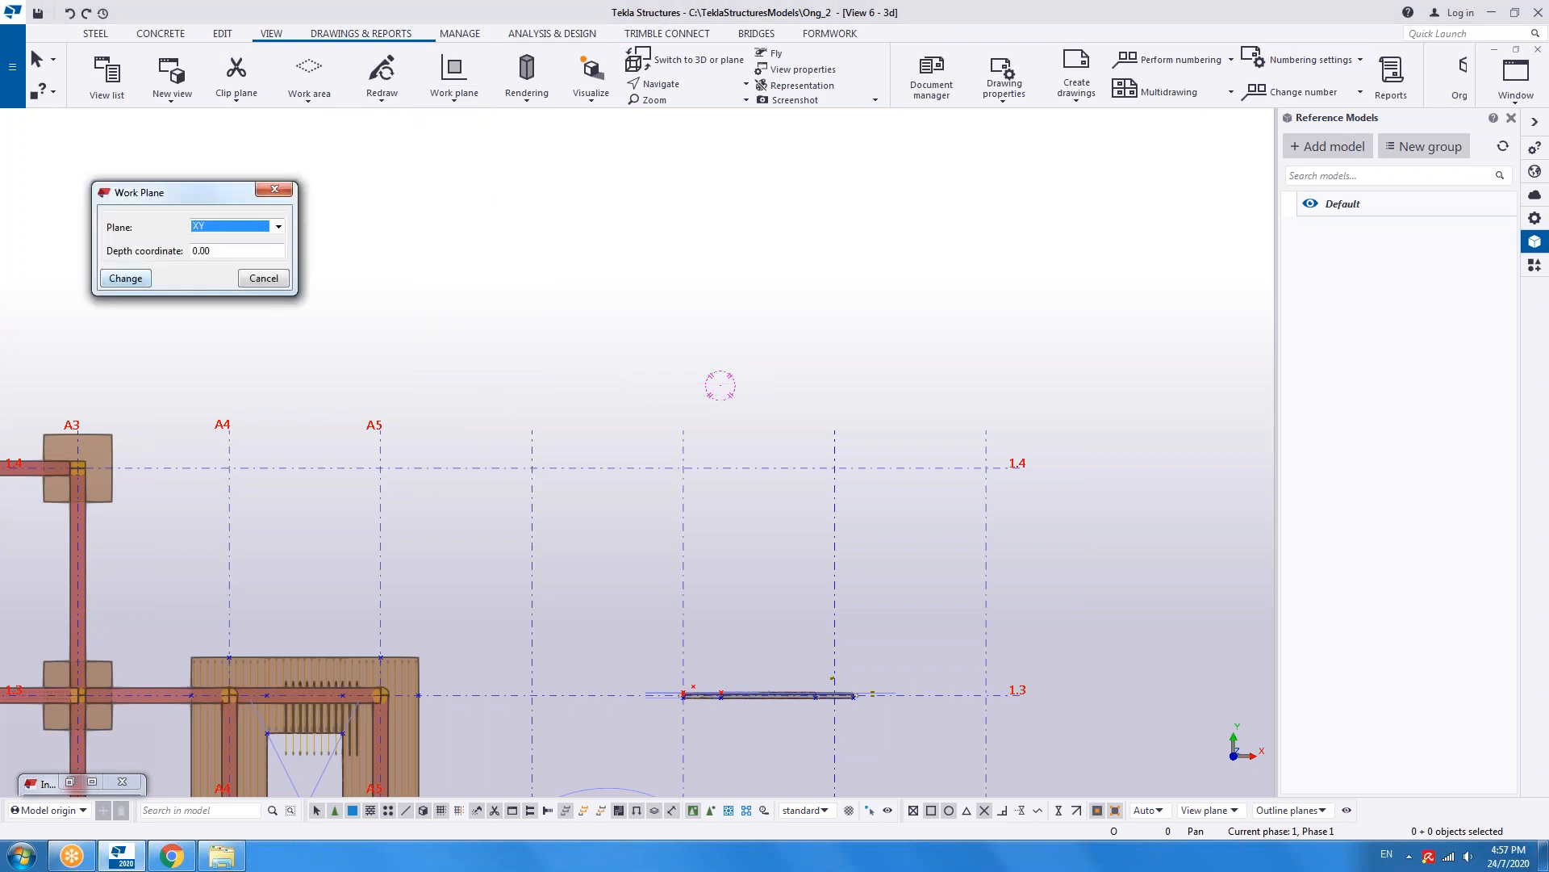
pyautogui.click(142, 281)
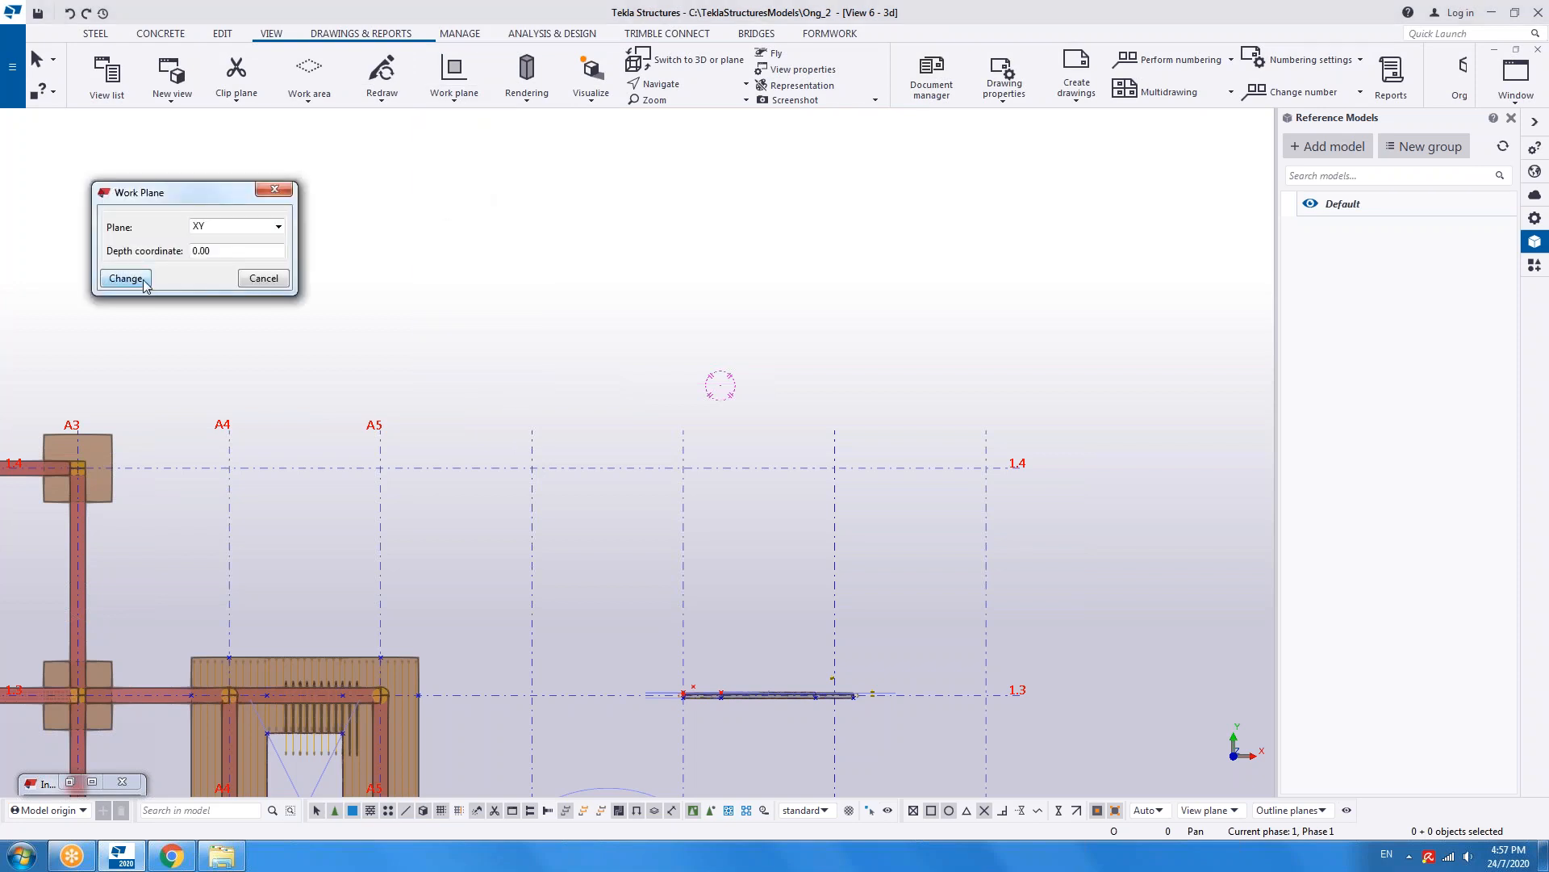
pyautogui.click(272, 279)
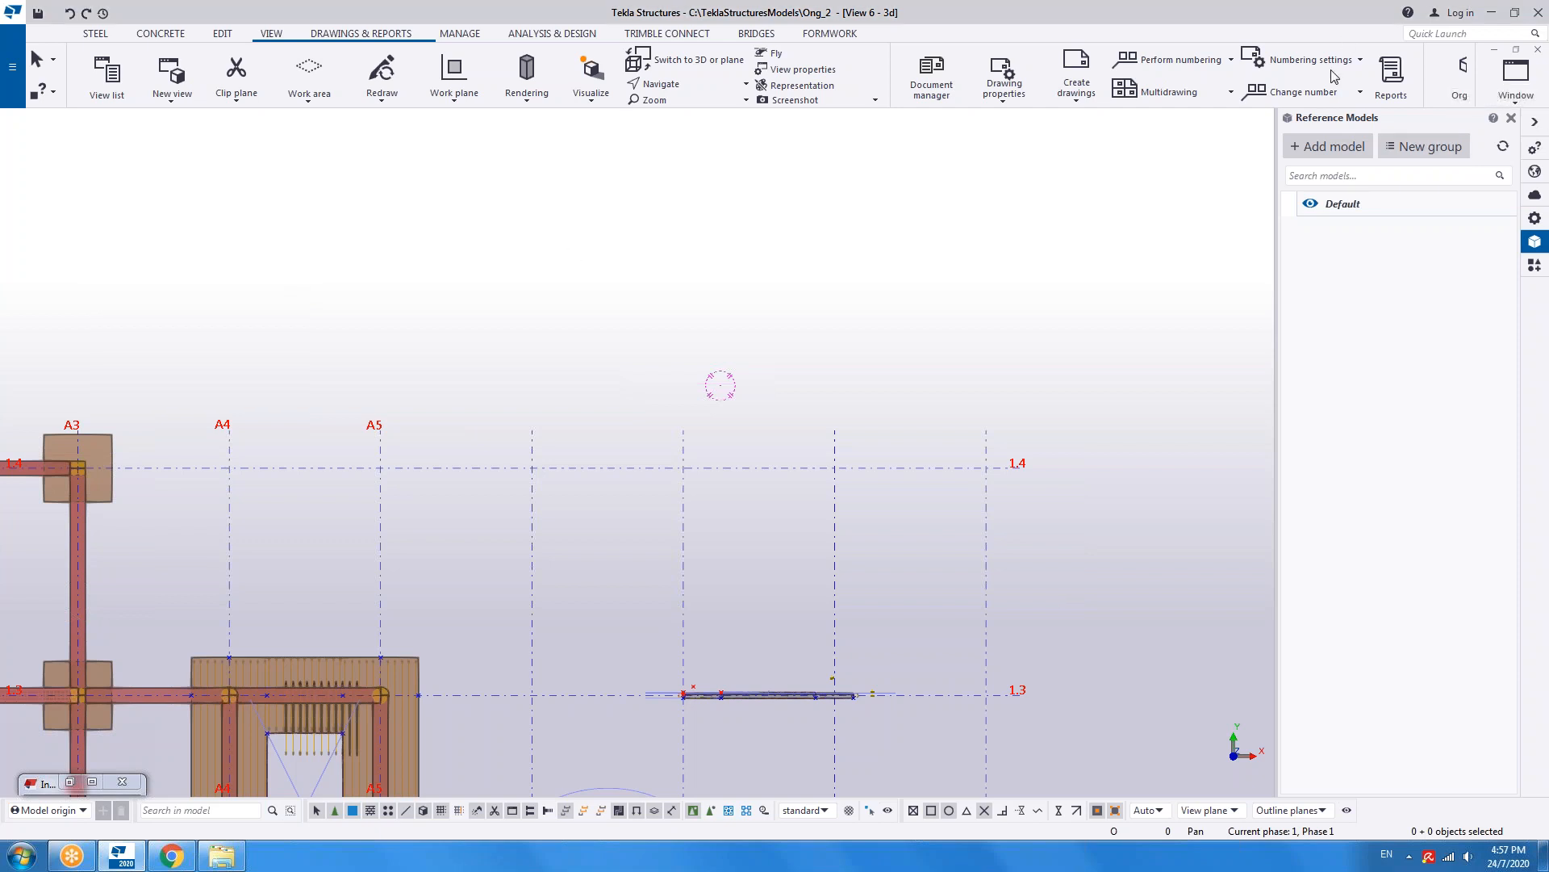
# - Add Sample Module.ifc from the Ong_2 folder as a reference model in the Default group, located by model origin
pyautogui.click(1330, 147)
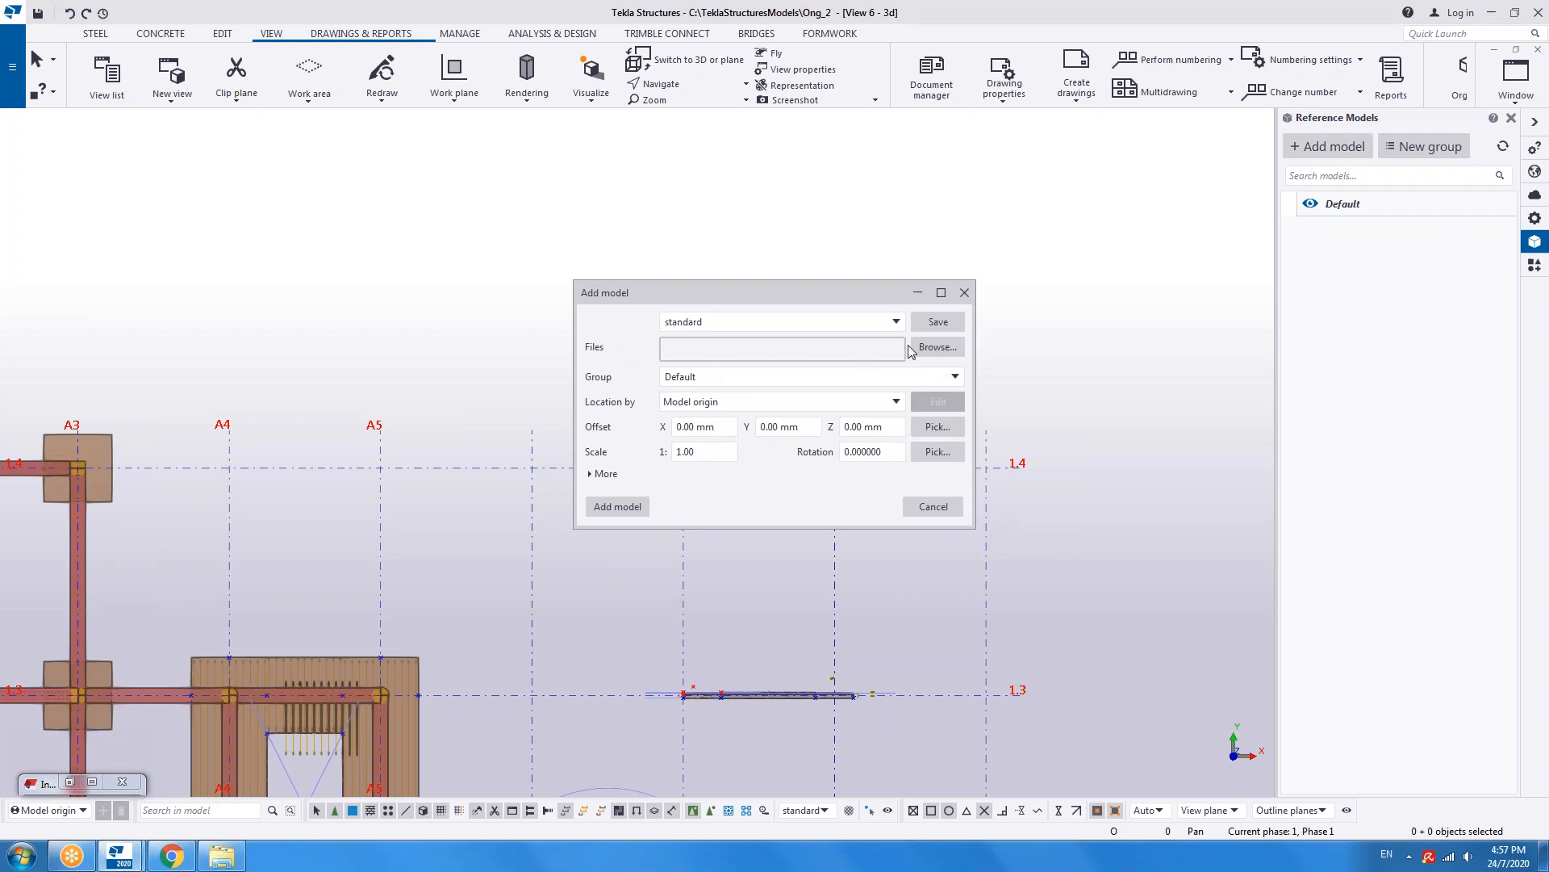
pyautogui.click(912, 349)
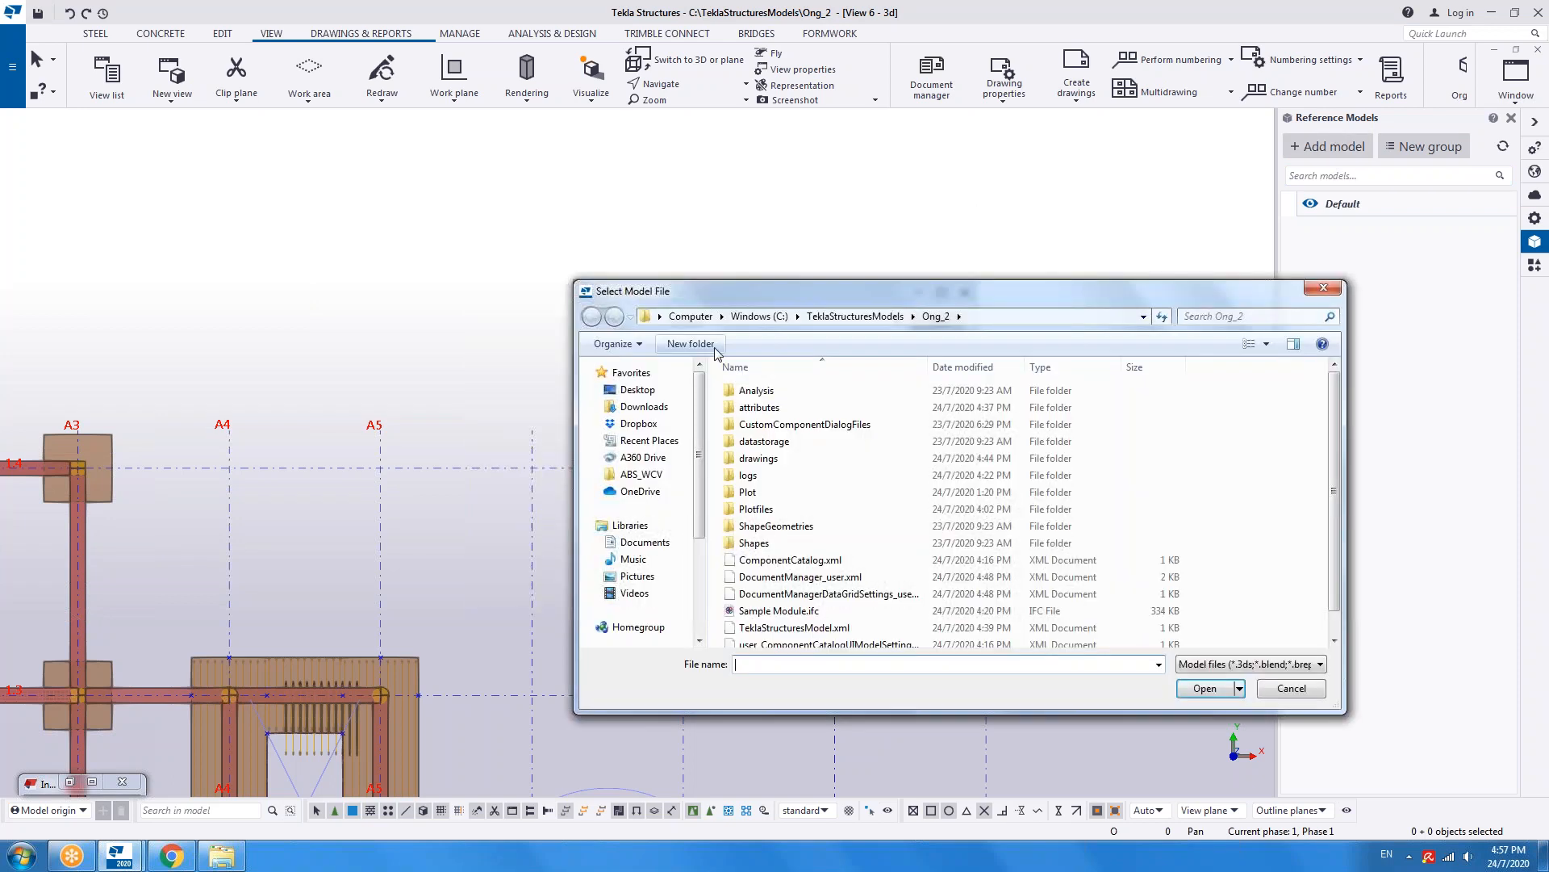
pyautogui.click(779, 611)
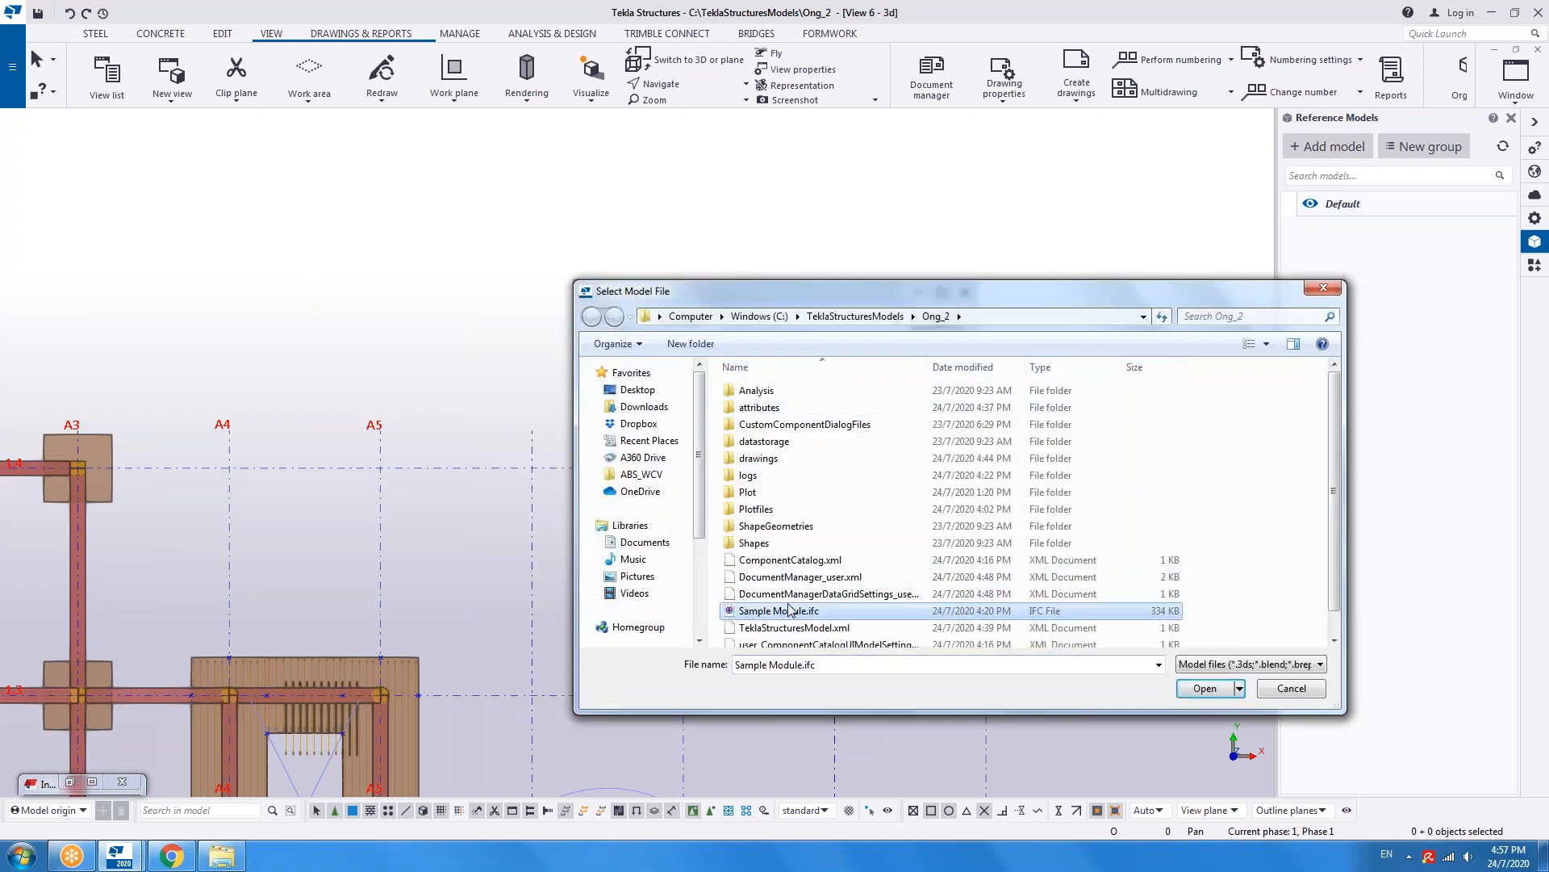
pyautogui.click(1215, 690)
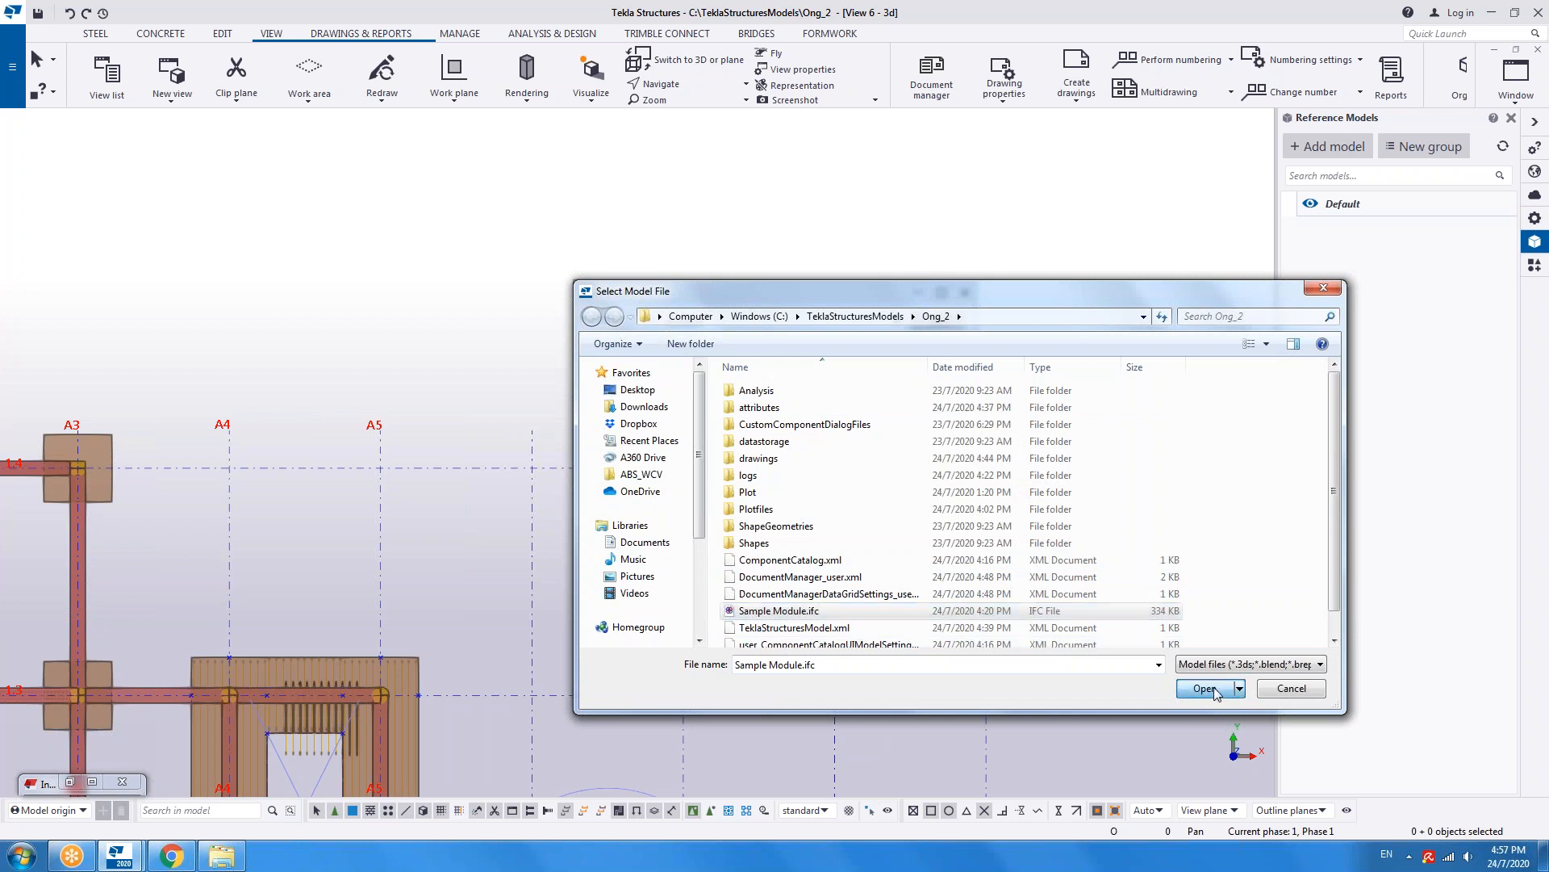
pyautogui.click(620, 504)
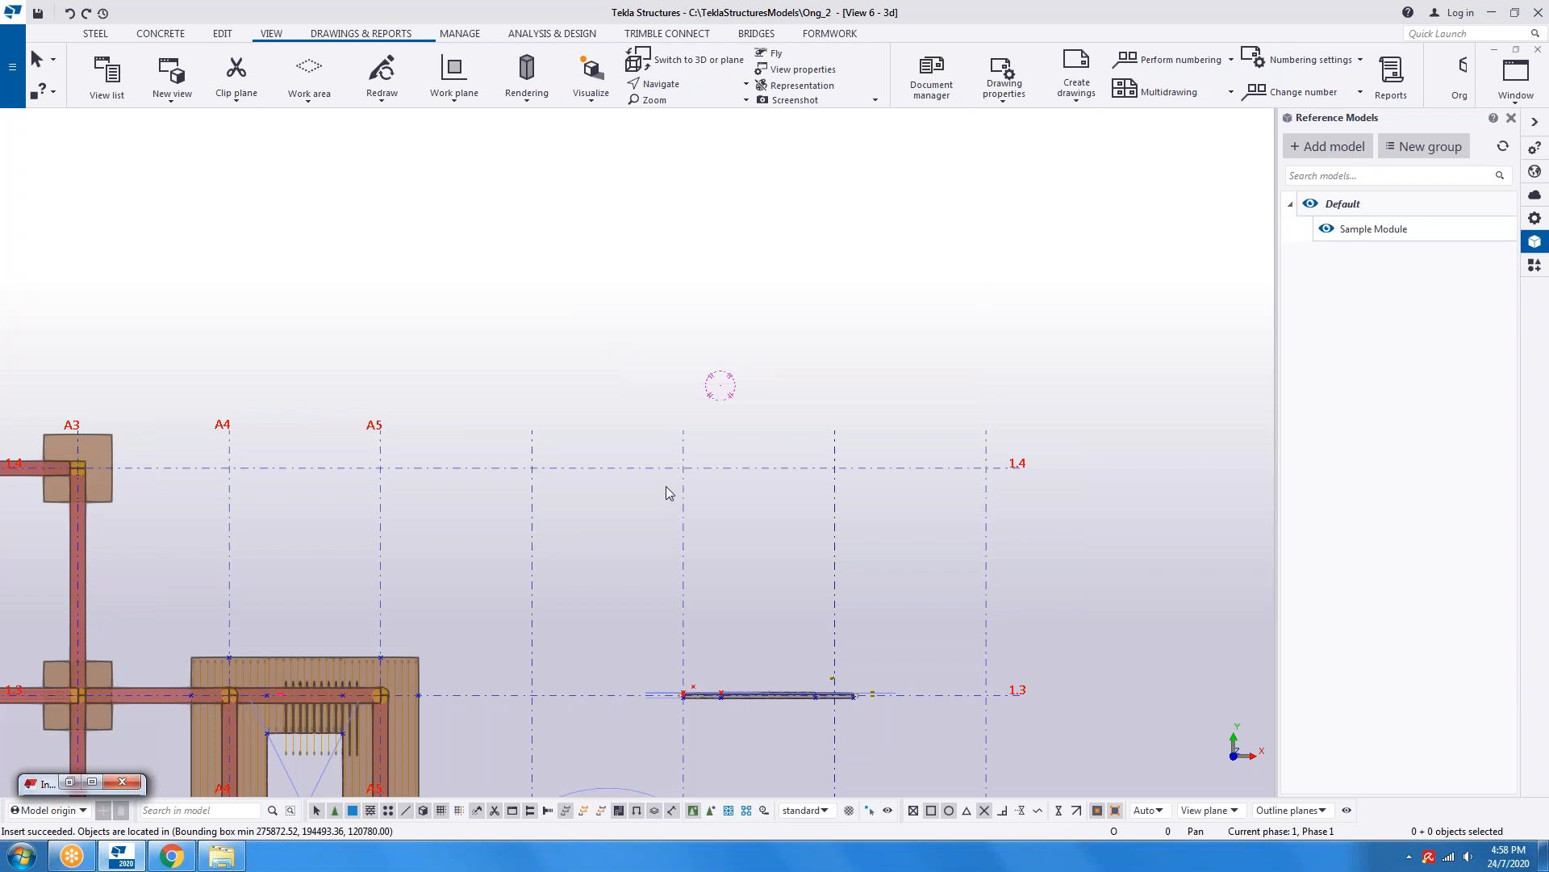
# - Fit the work area to the entire model and bring the far-off Sample Module into a 3D view
pyautogui.rightClick(574, 359)
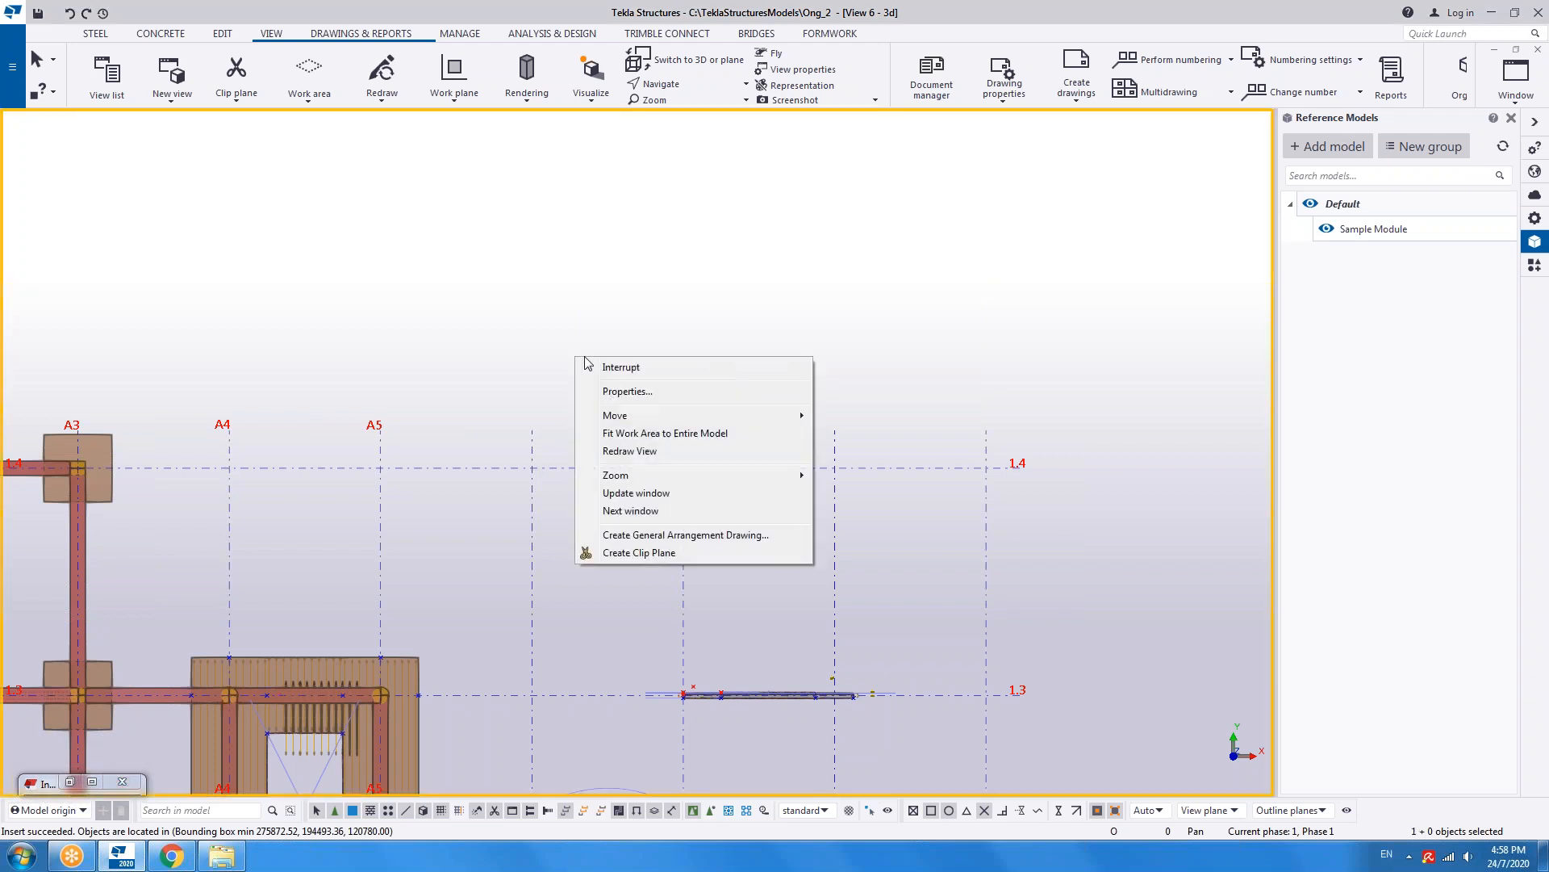
pyautogui.click(661, 433)
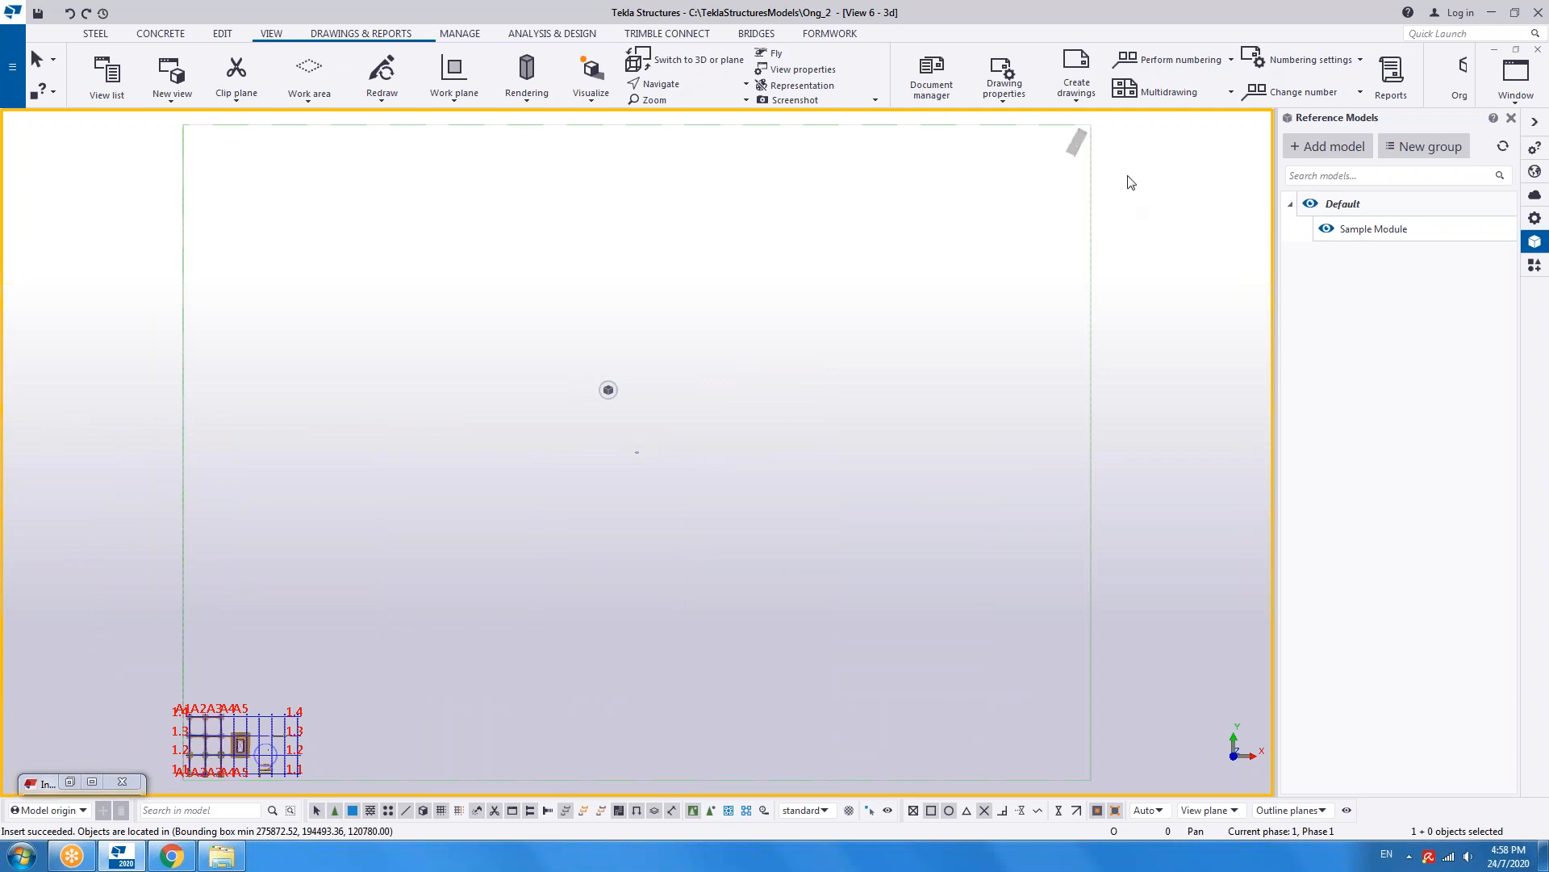
pyautogui.scroll(5, 1089, 161)
pyautogui.moveTo(1090, 160); pyautogui.dragTo(899, 484, button='middle')
pyautogui.scroll(2, 940, 304)
pyautogui.keyDown('ctrl'); pyautogui.moveTo(870, 408); pyautogui.dragTo(794, 164, button='middle'); pyautogui.keyUp('ctrl')
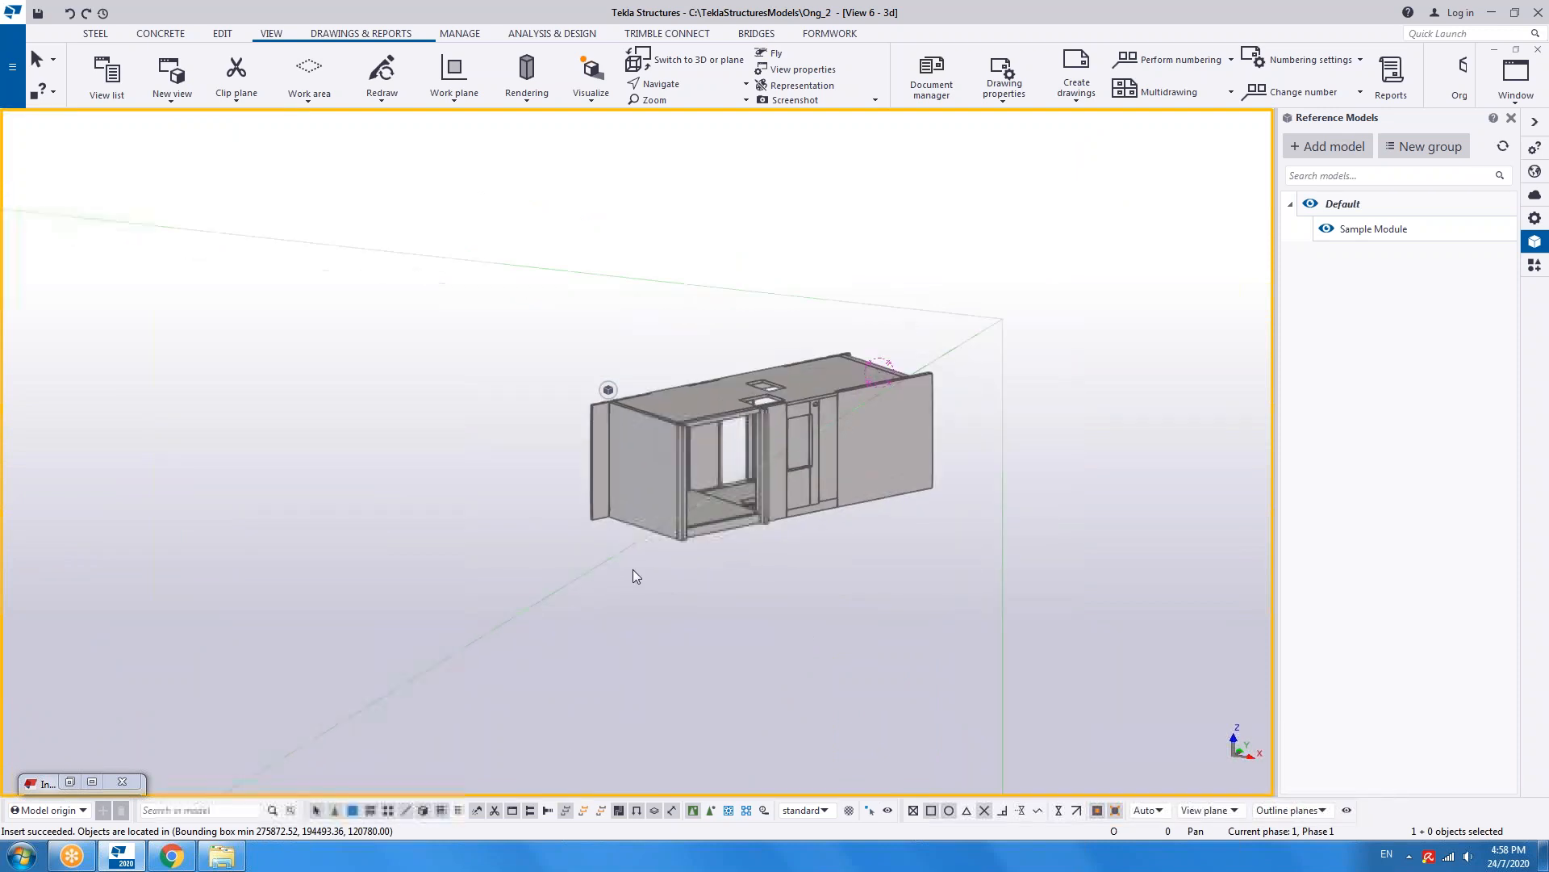
# - Move the Sample Module from the bottom end point of its corner beside the opening to the outermost grid intersection on line 1.1
pyautogui.scroll(6, 658, 557)
pyautogui.scroll(2, 679, 529)
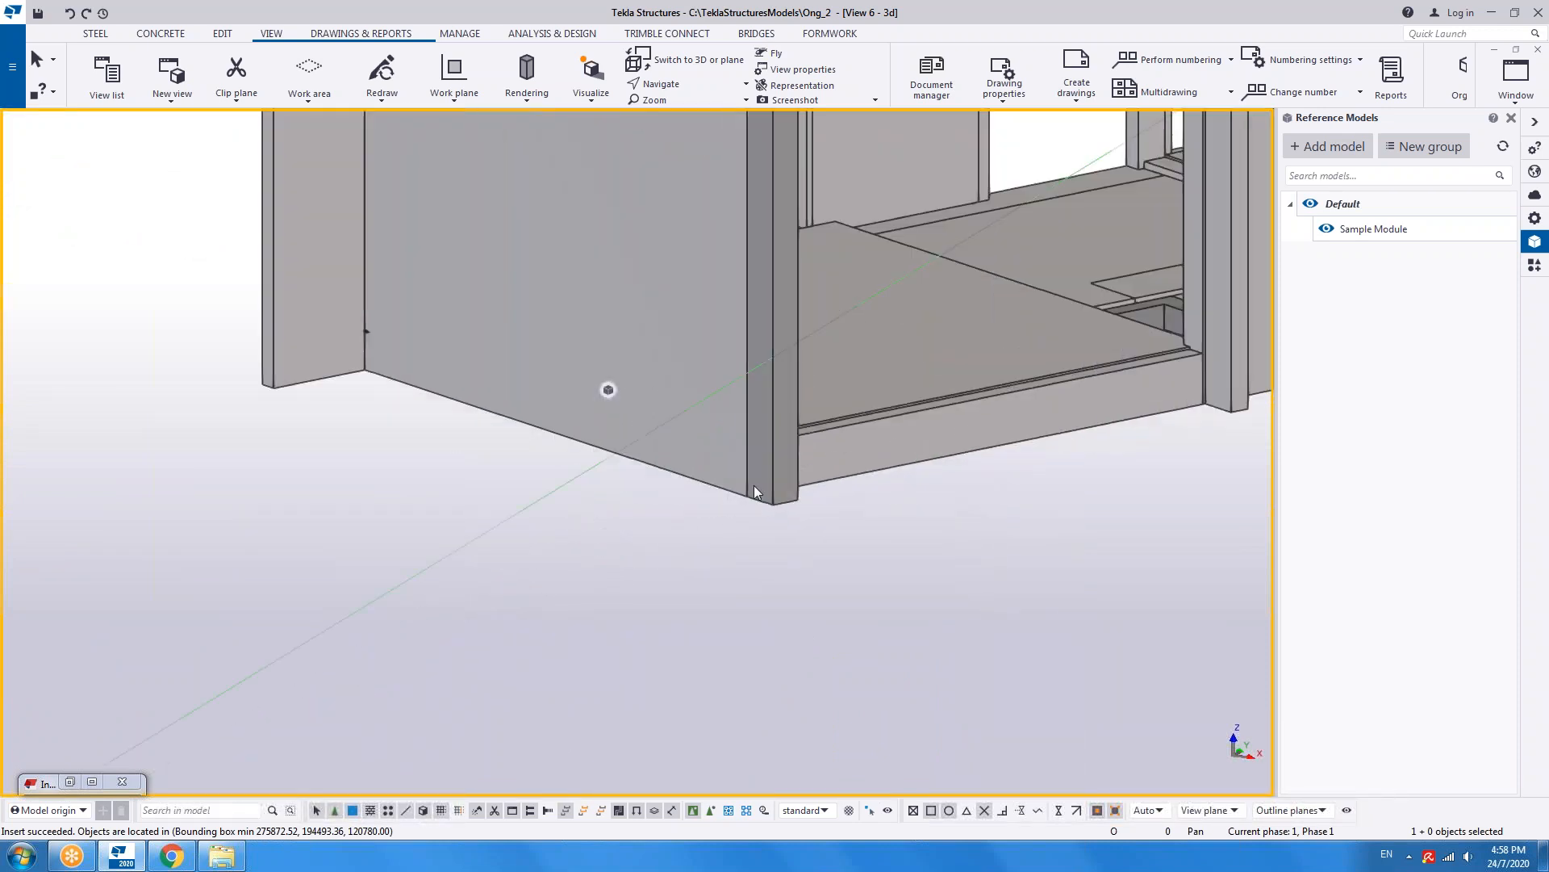
pyautogui.rightClick(754, 486)
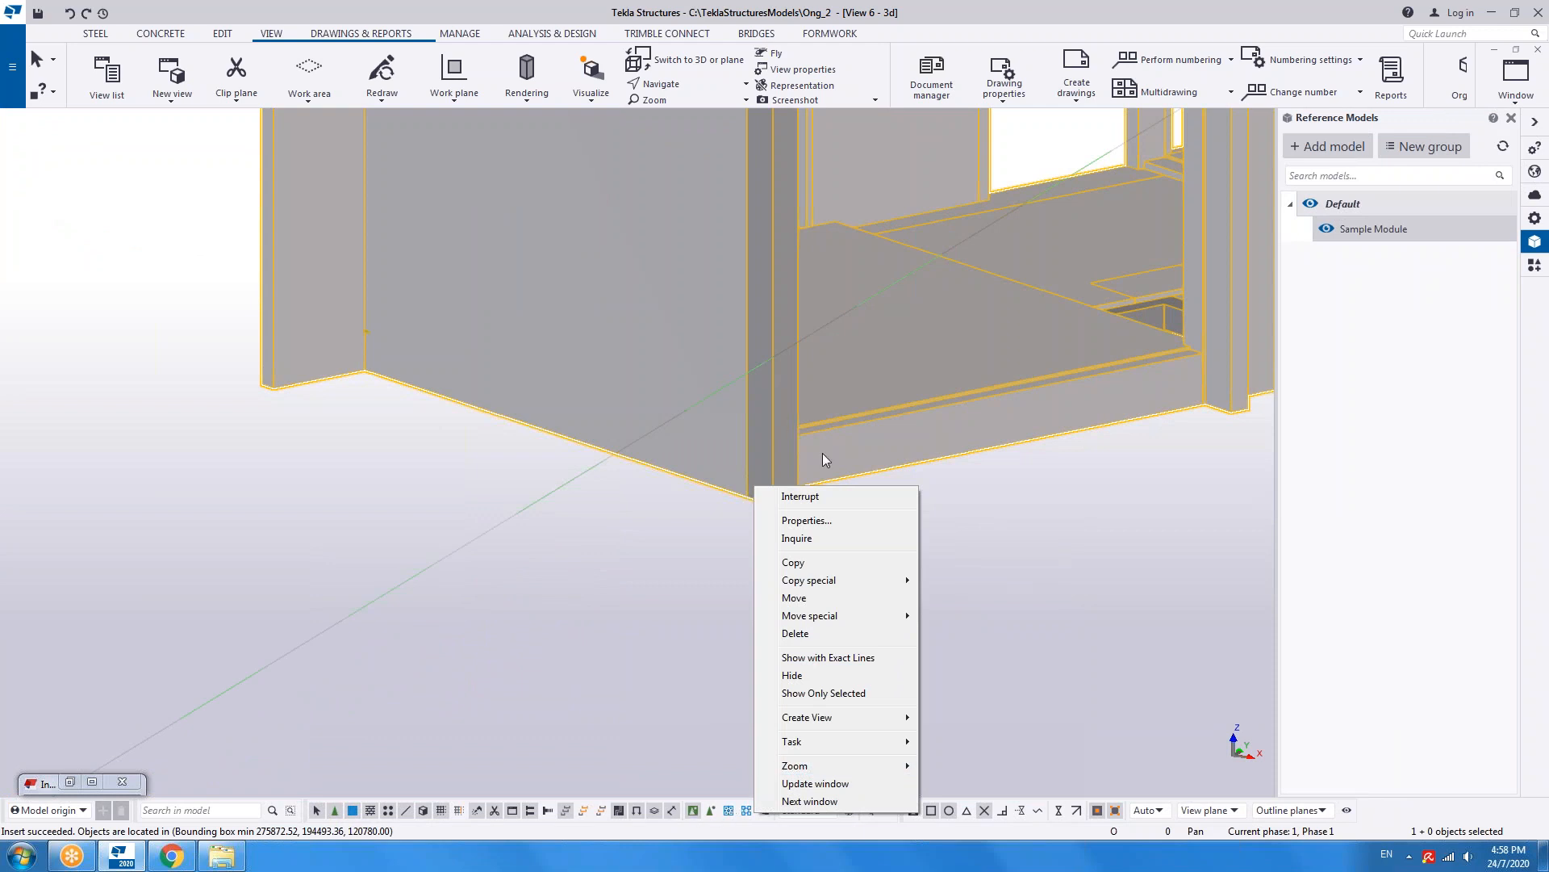
pyautogui.click(799, 597)
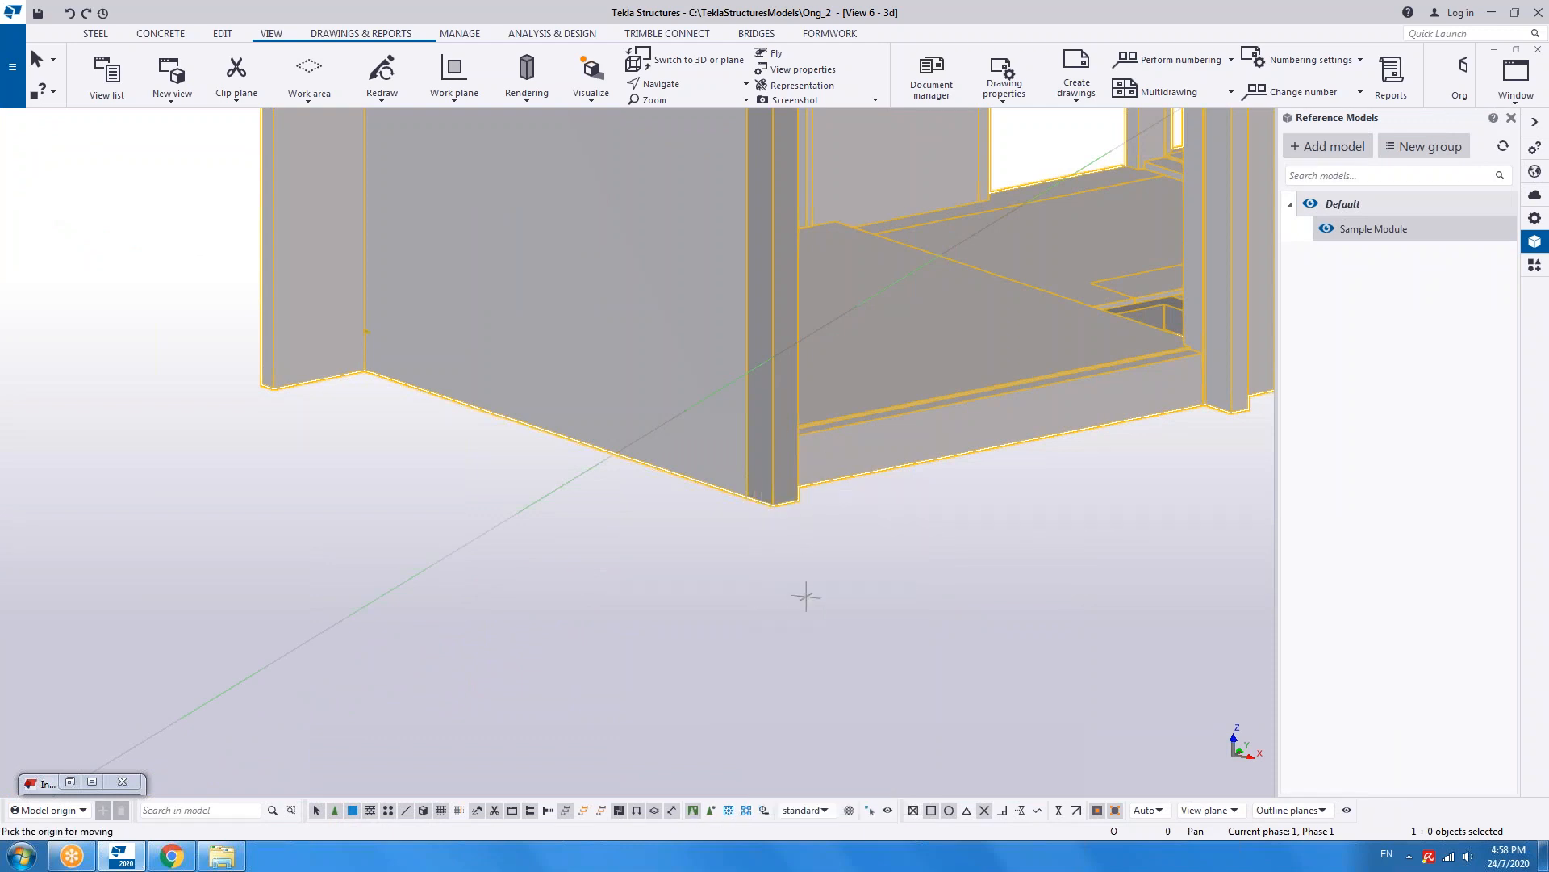
pyautogui.click(770, 507)
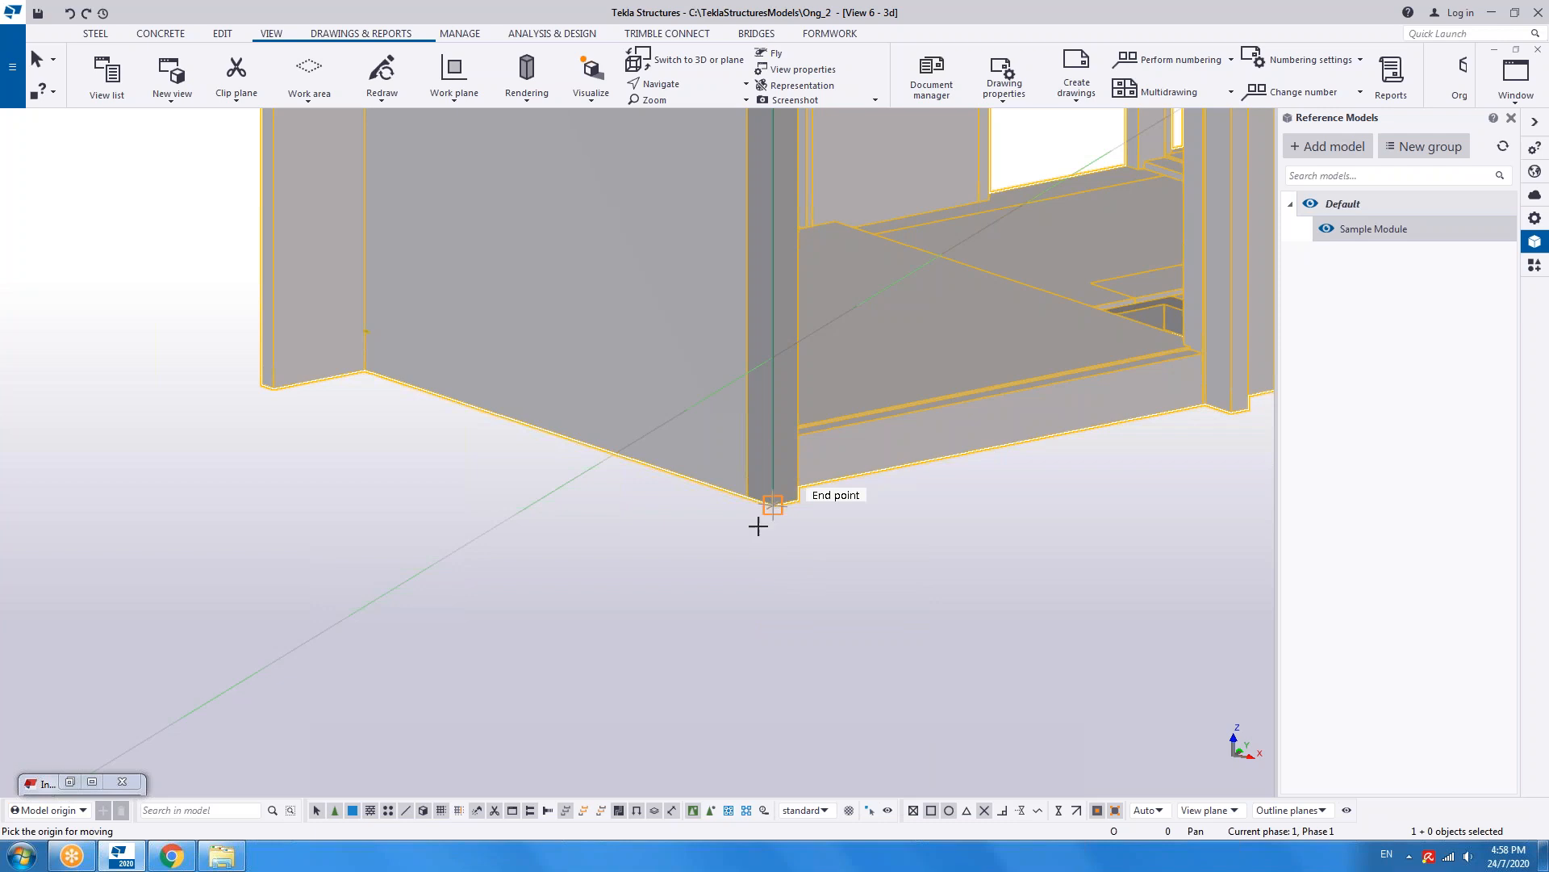
pyautogui.scroll(-5, 716, 574)
pyautogui.scroll(-10, 716, 574)
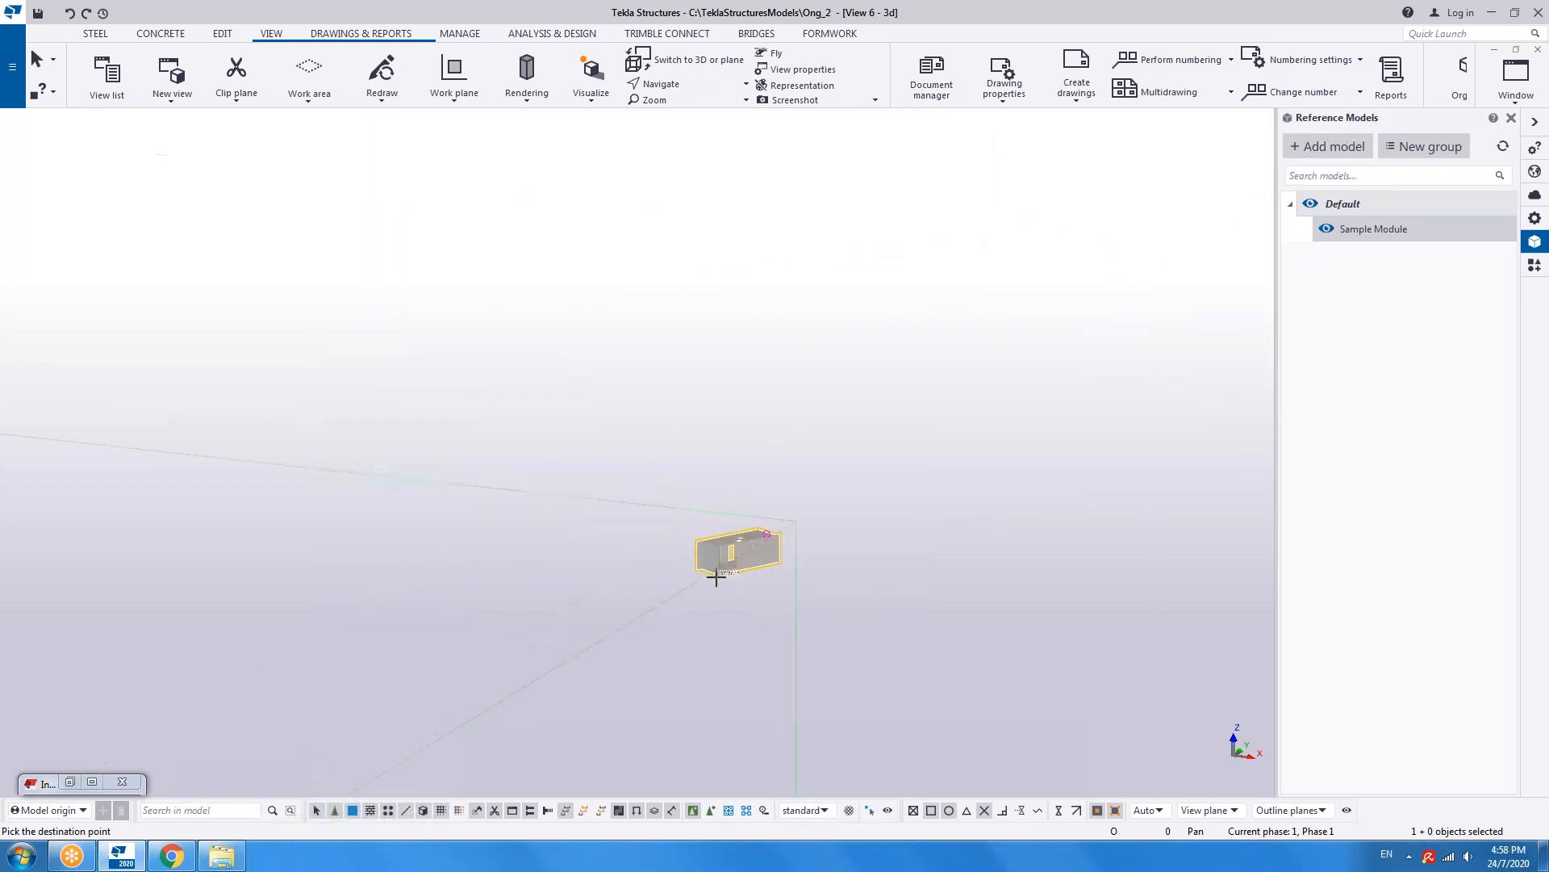
pyautogui.moveTo(584, 615); pyautogui.dragTo(948, 335, button='middle')
pyautogui.scroll(2, 480, 613)
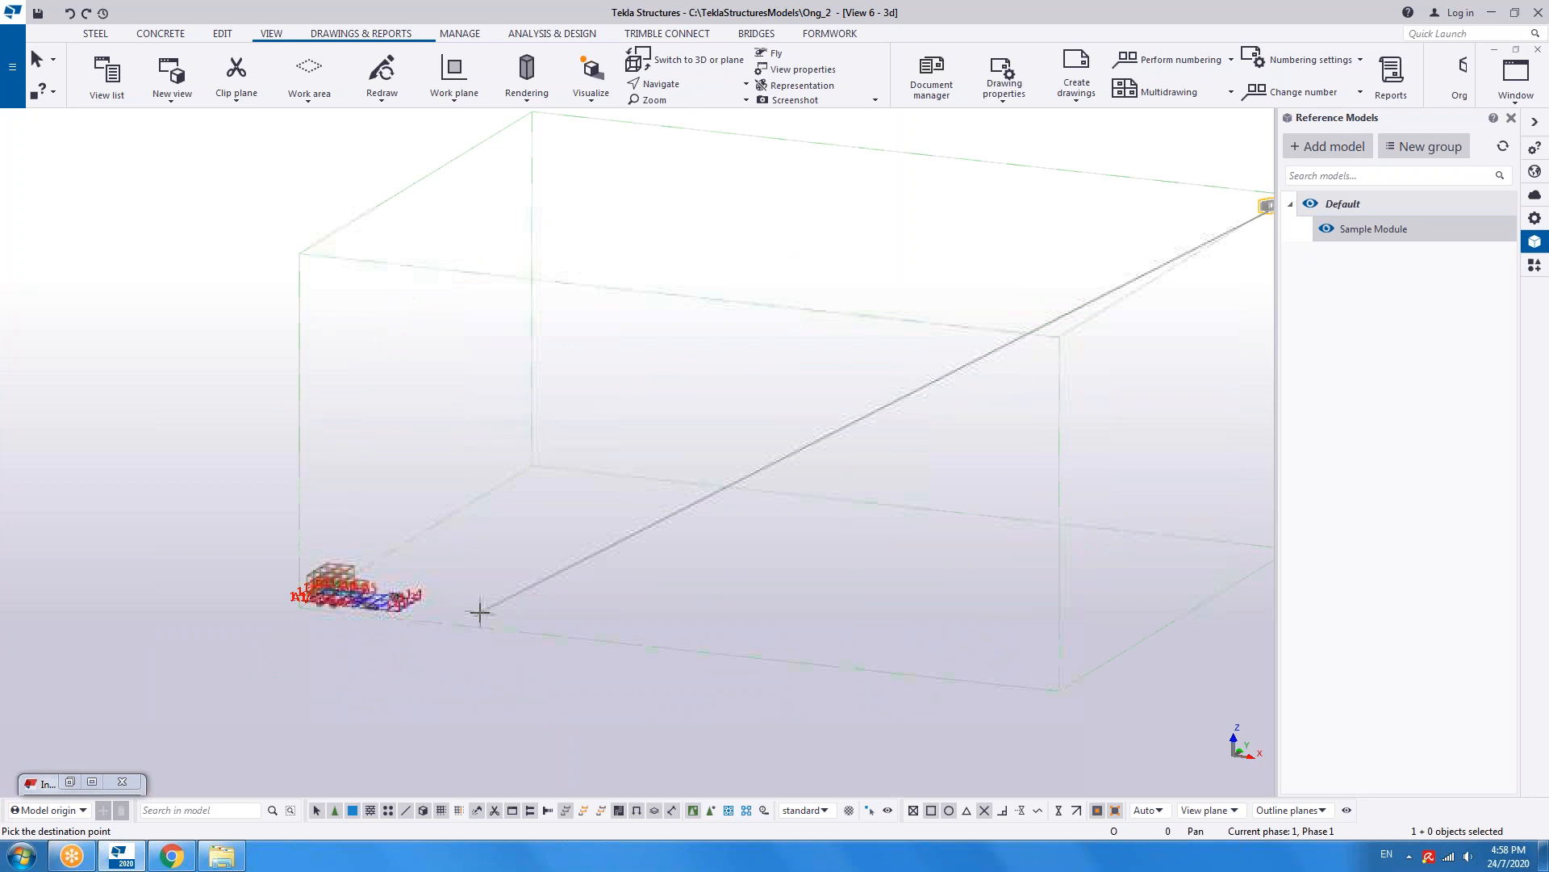
pyautogui.scroll(5, 479, 613)
pyautogui.moveTo(239, 628); pyautogui.dragTo(962, 290, button='middle')
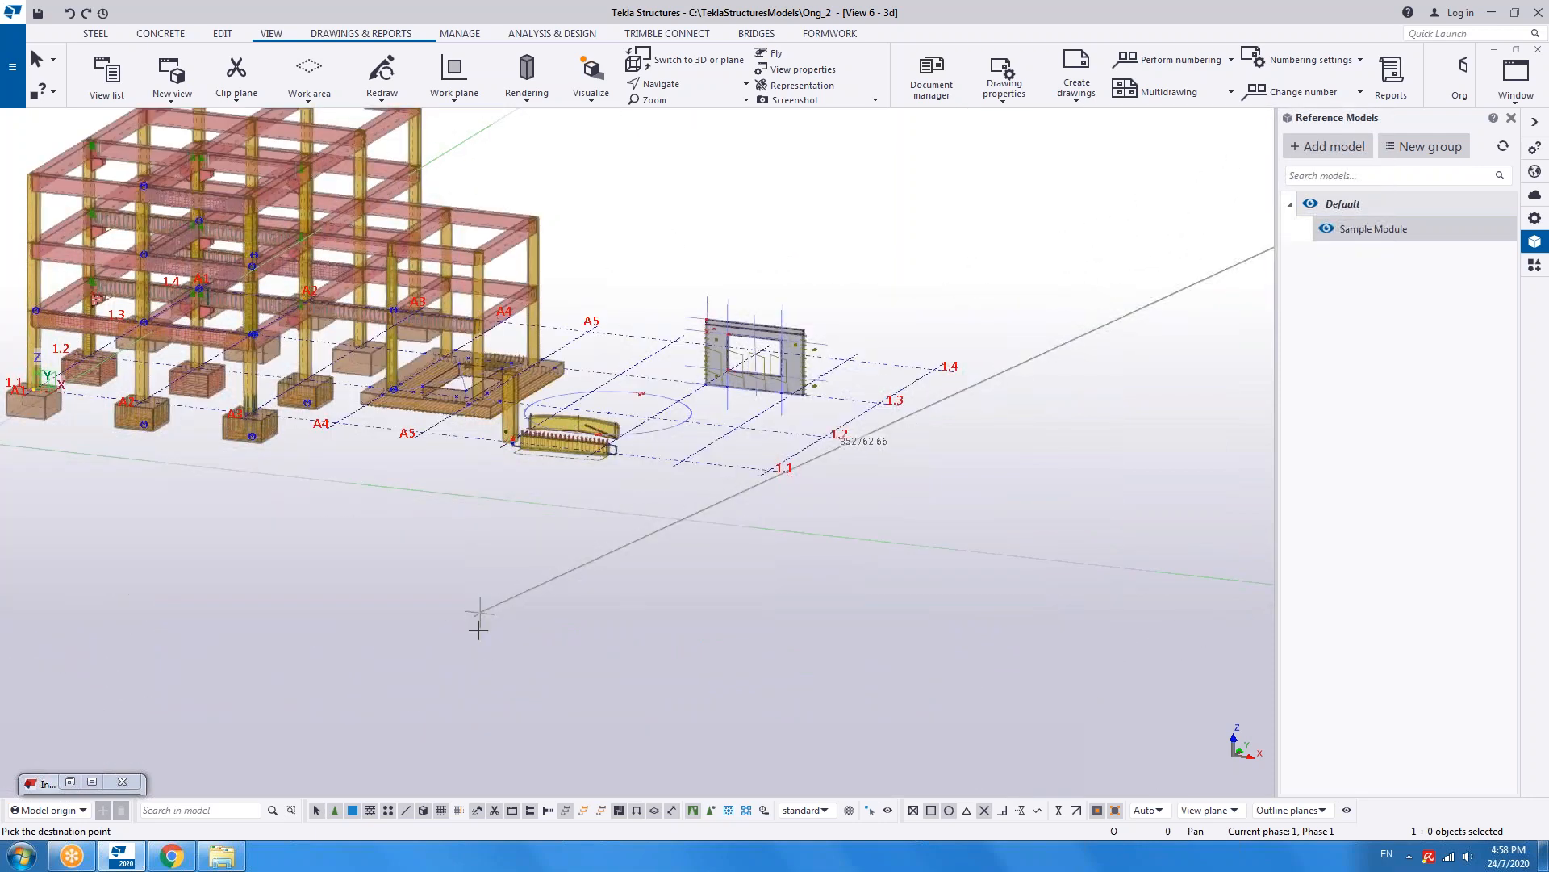
pyautogui.scroll(1, 478, 630)
pyautogui.scroll(3, 768, 481)
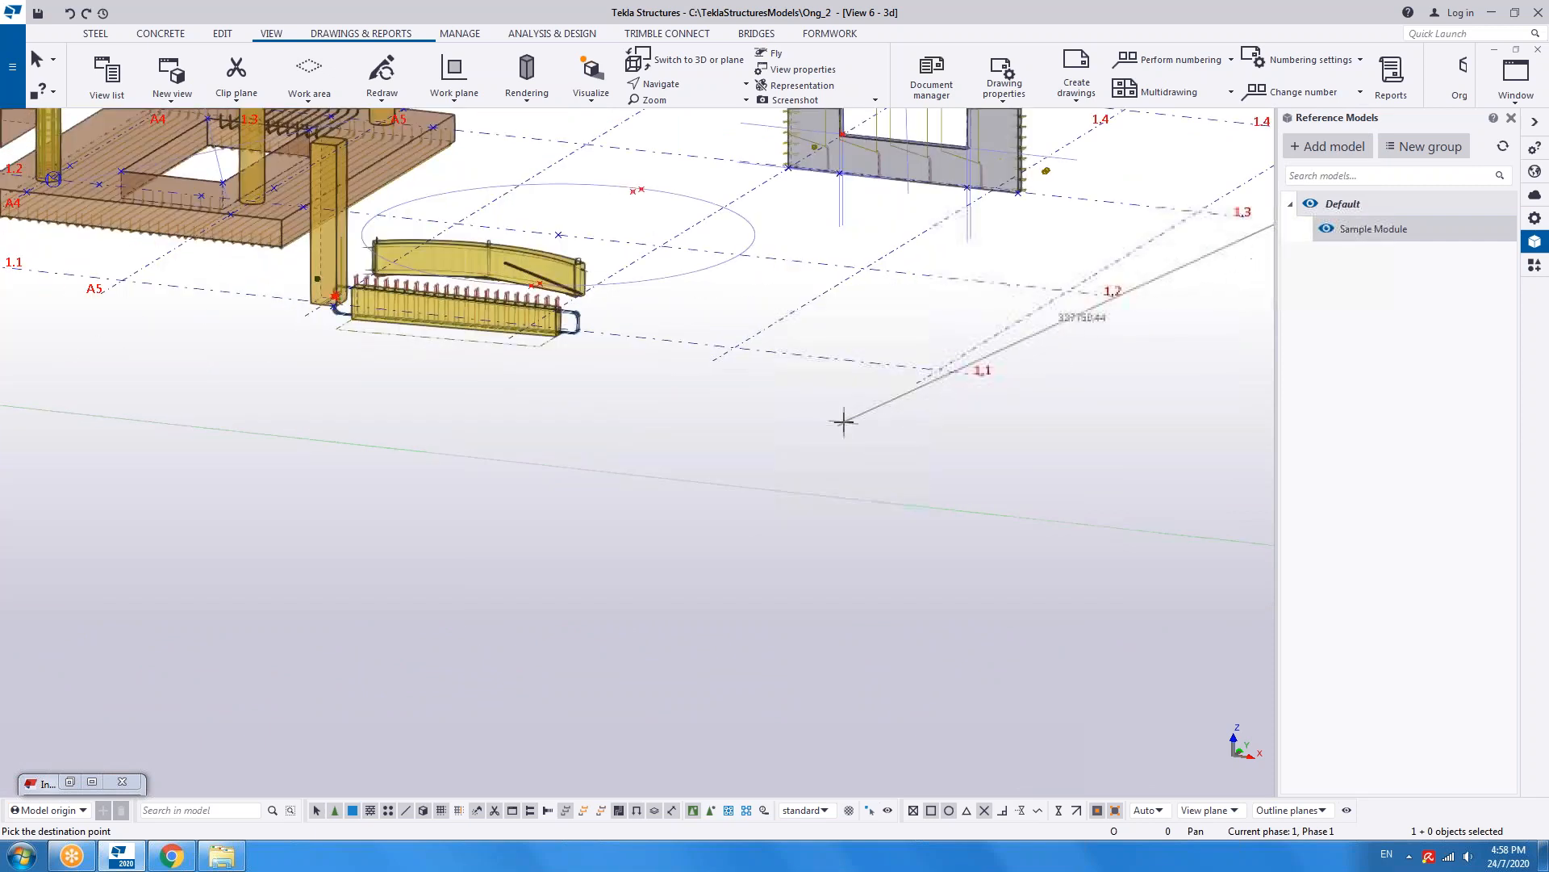
pyautogui.click(936, 367)
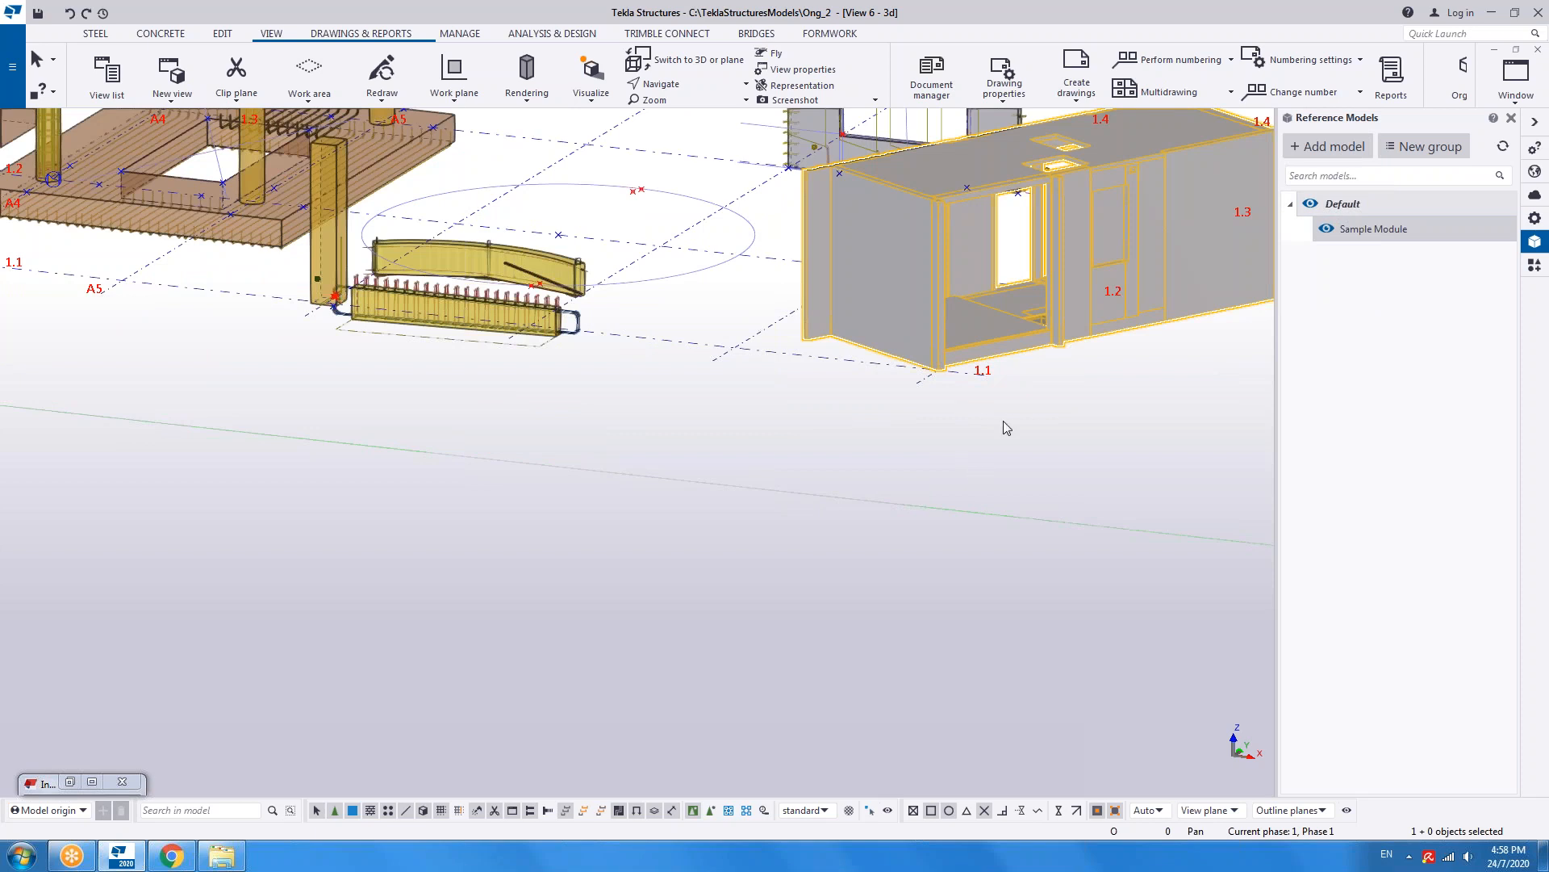
# - Check the Sample Module's position beside the building frame and deselect it
pyautogui.moveTo(1004, 420); pyautogui.dragTo(826, 598, button='middle')
pyautogui.scroll(-2, 826, 598)
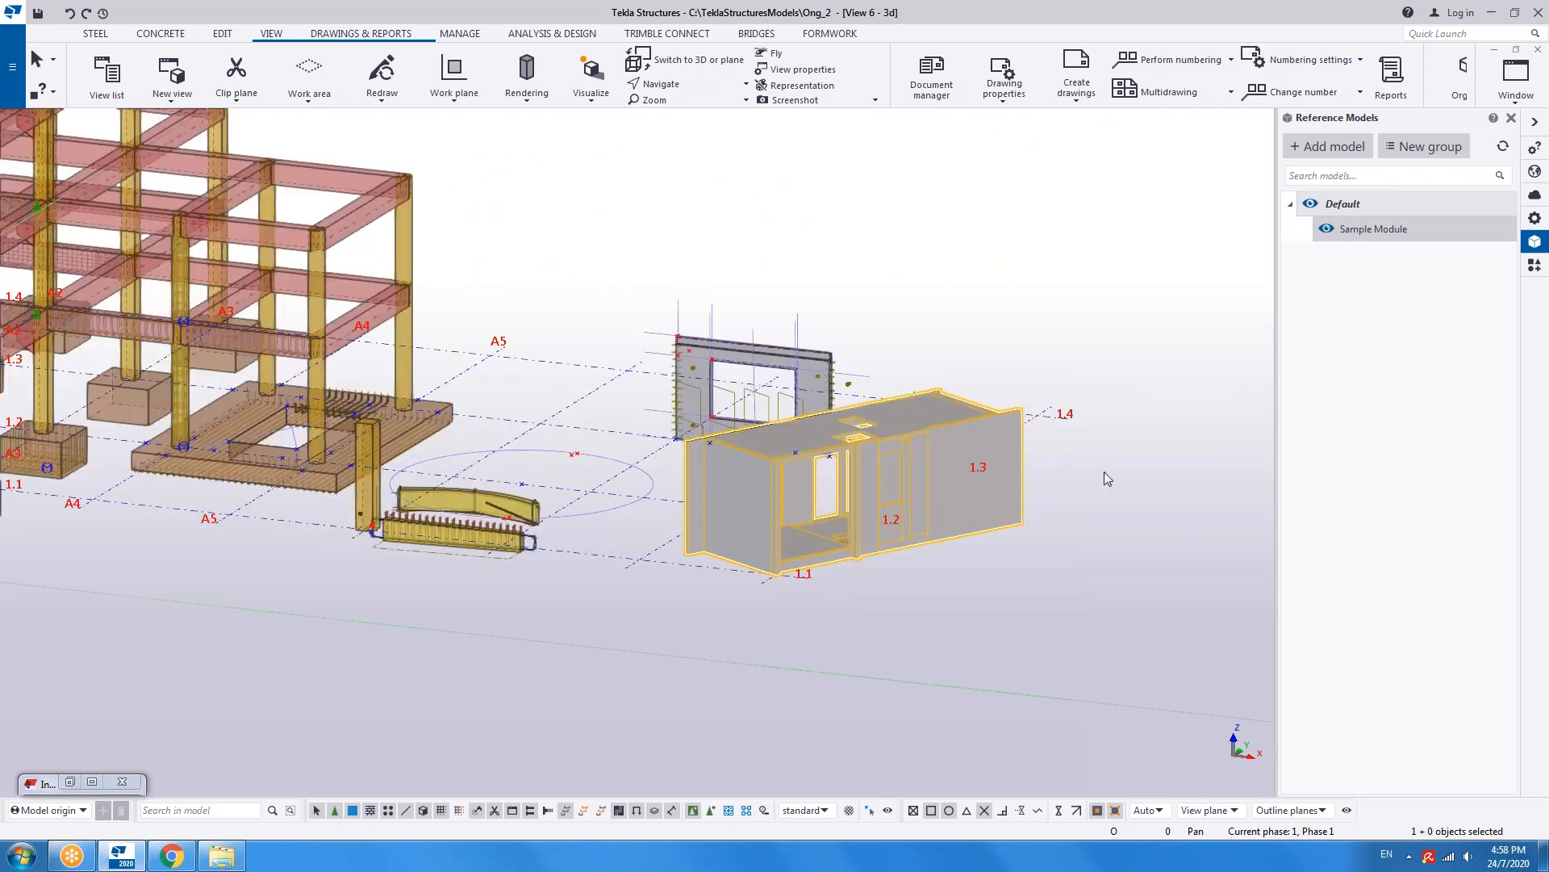
pyautogui.click(1175, 589)
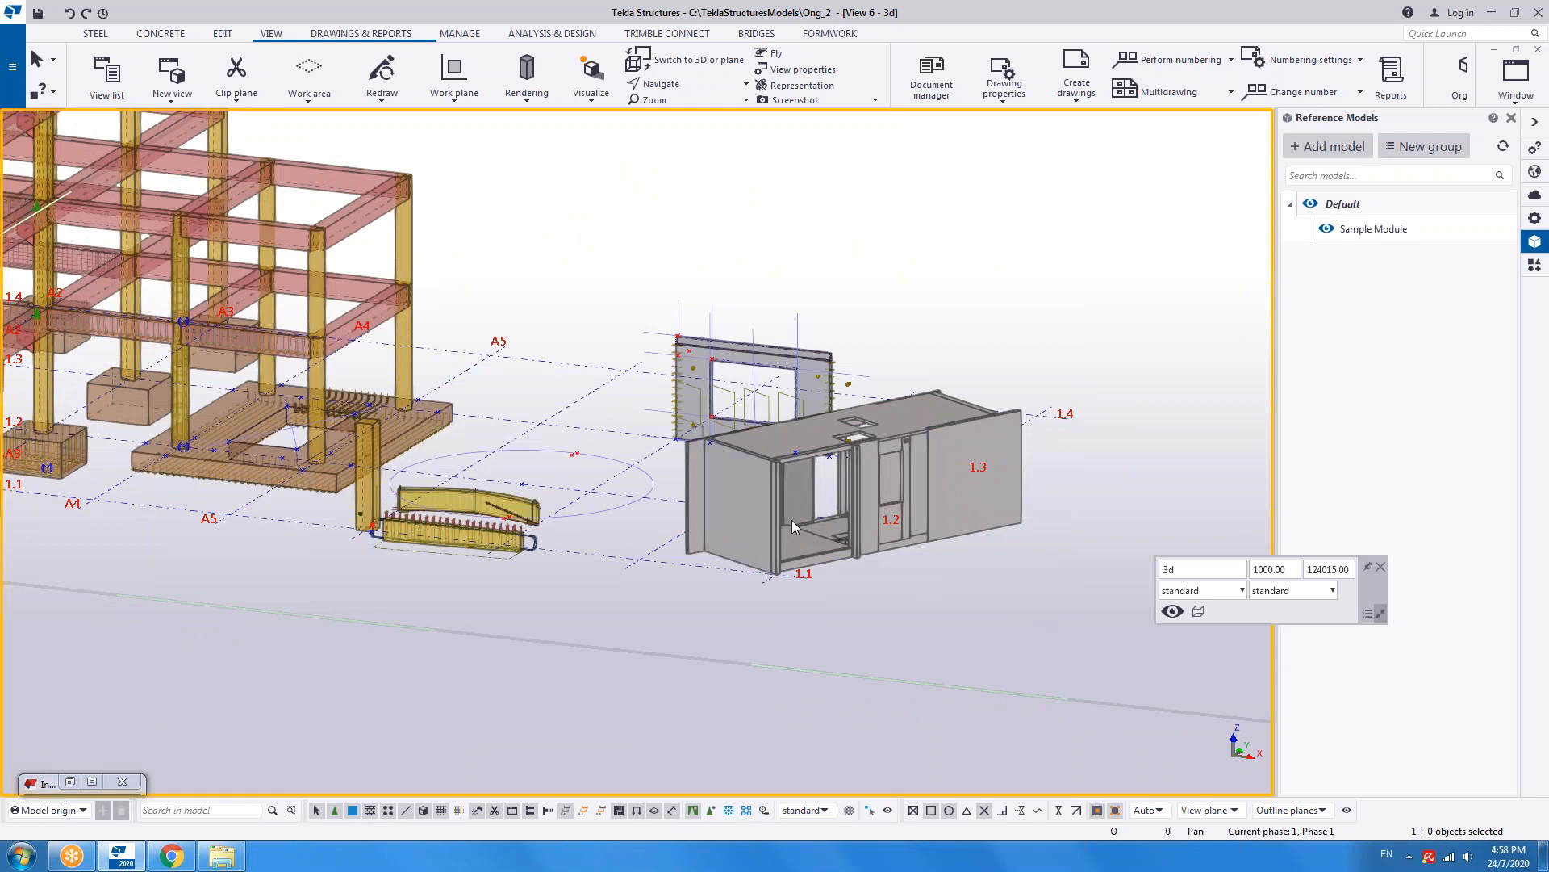
pyautogui.rightClick(993, 555)
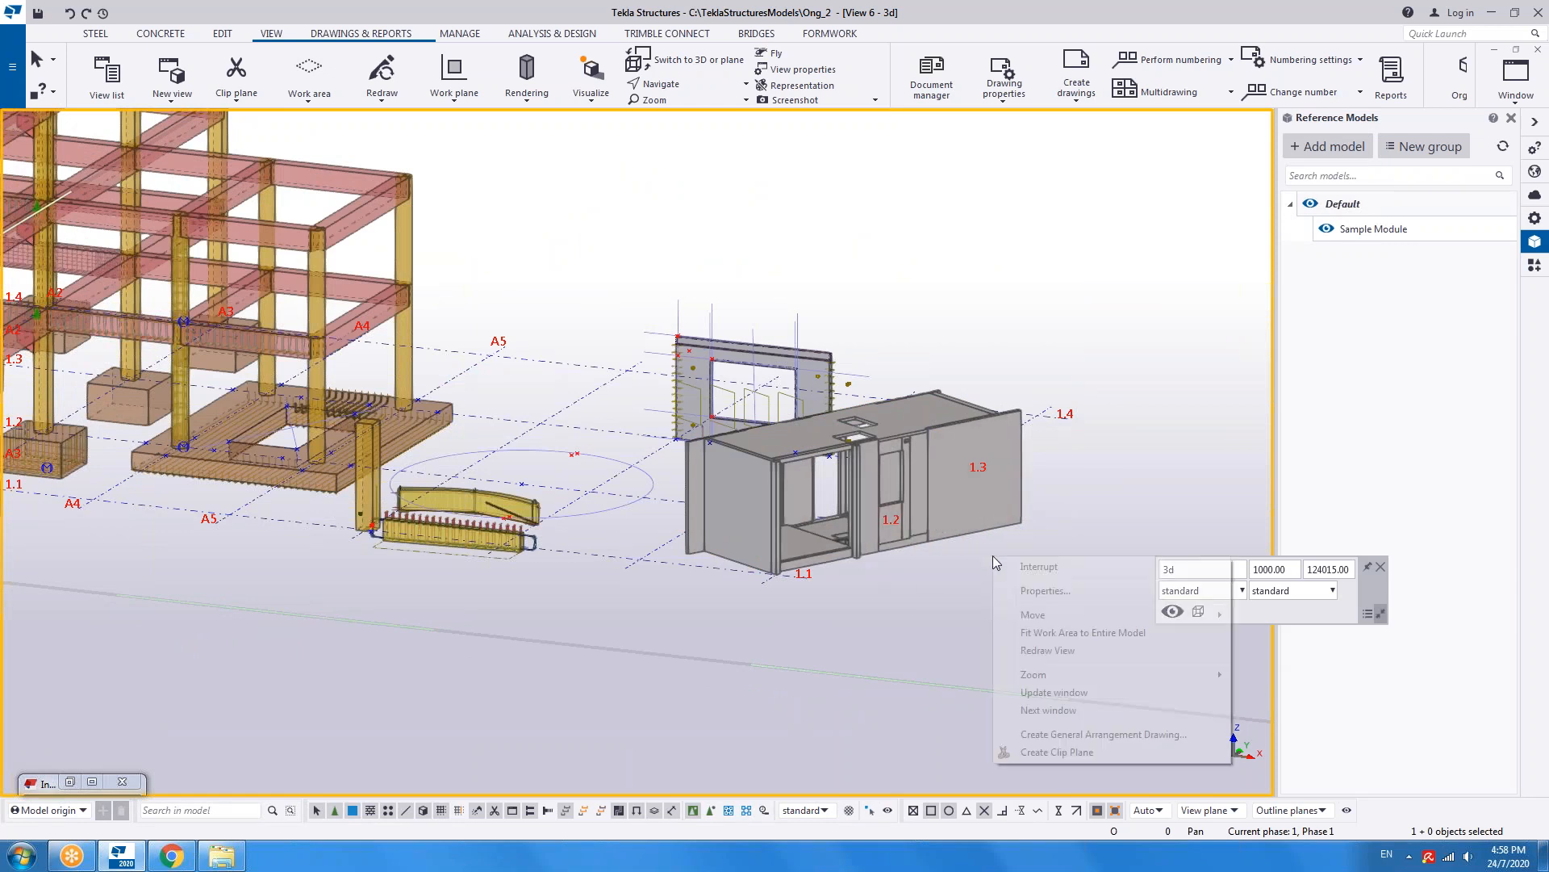
pyautogui.click(1041, 570)
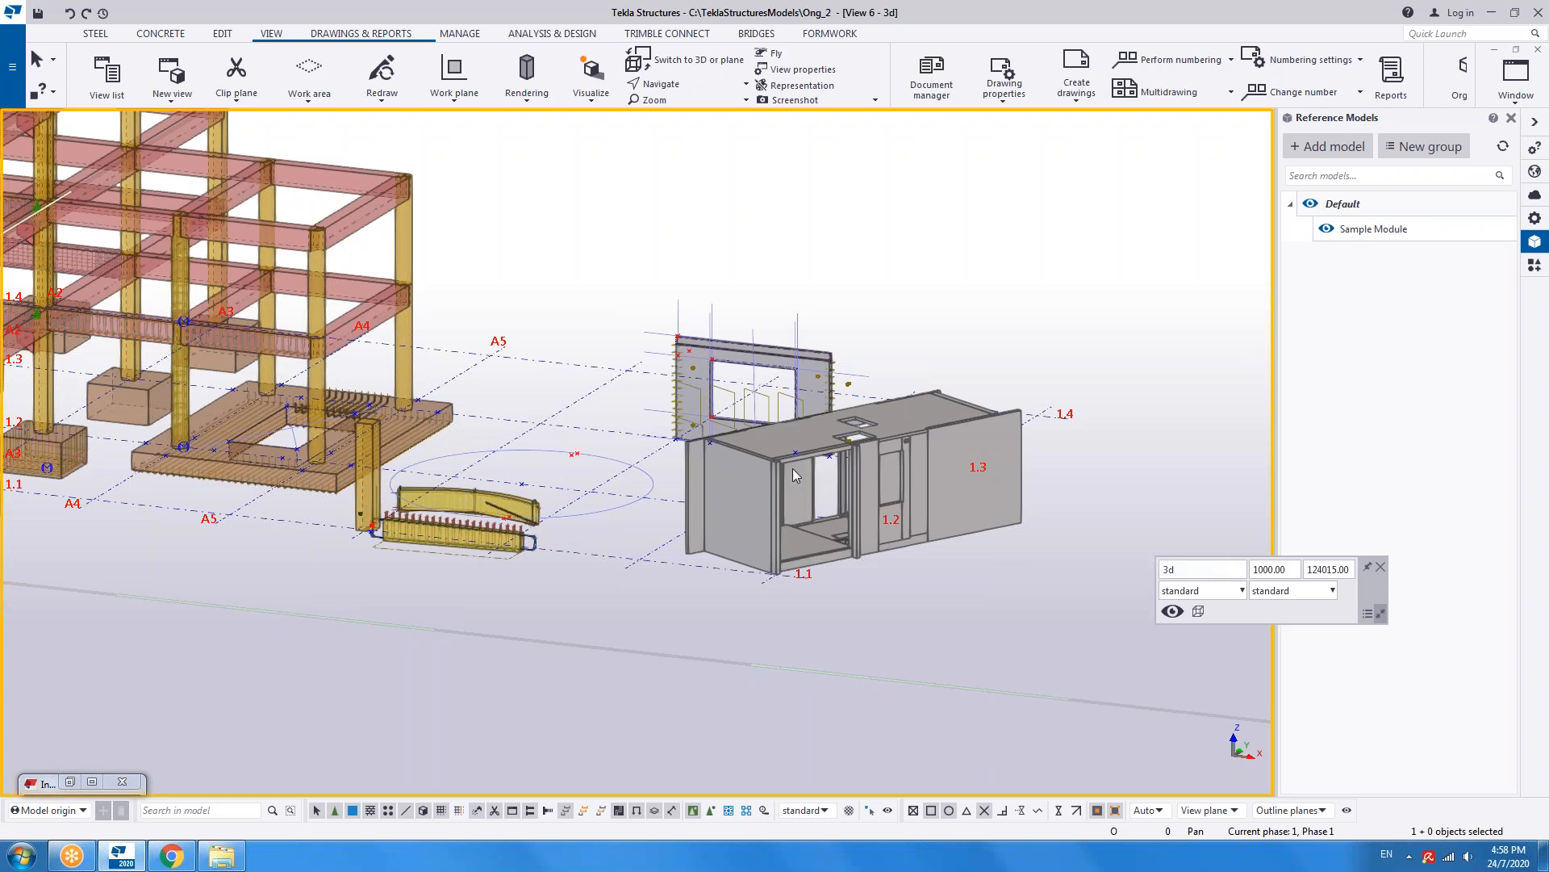
pyautogui.click(741, 450)
pyautogui.rightClick(740, 450)
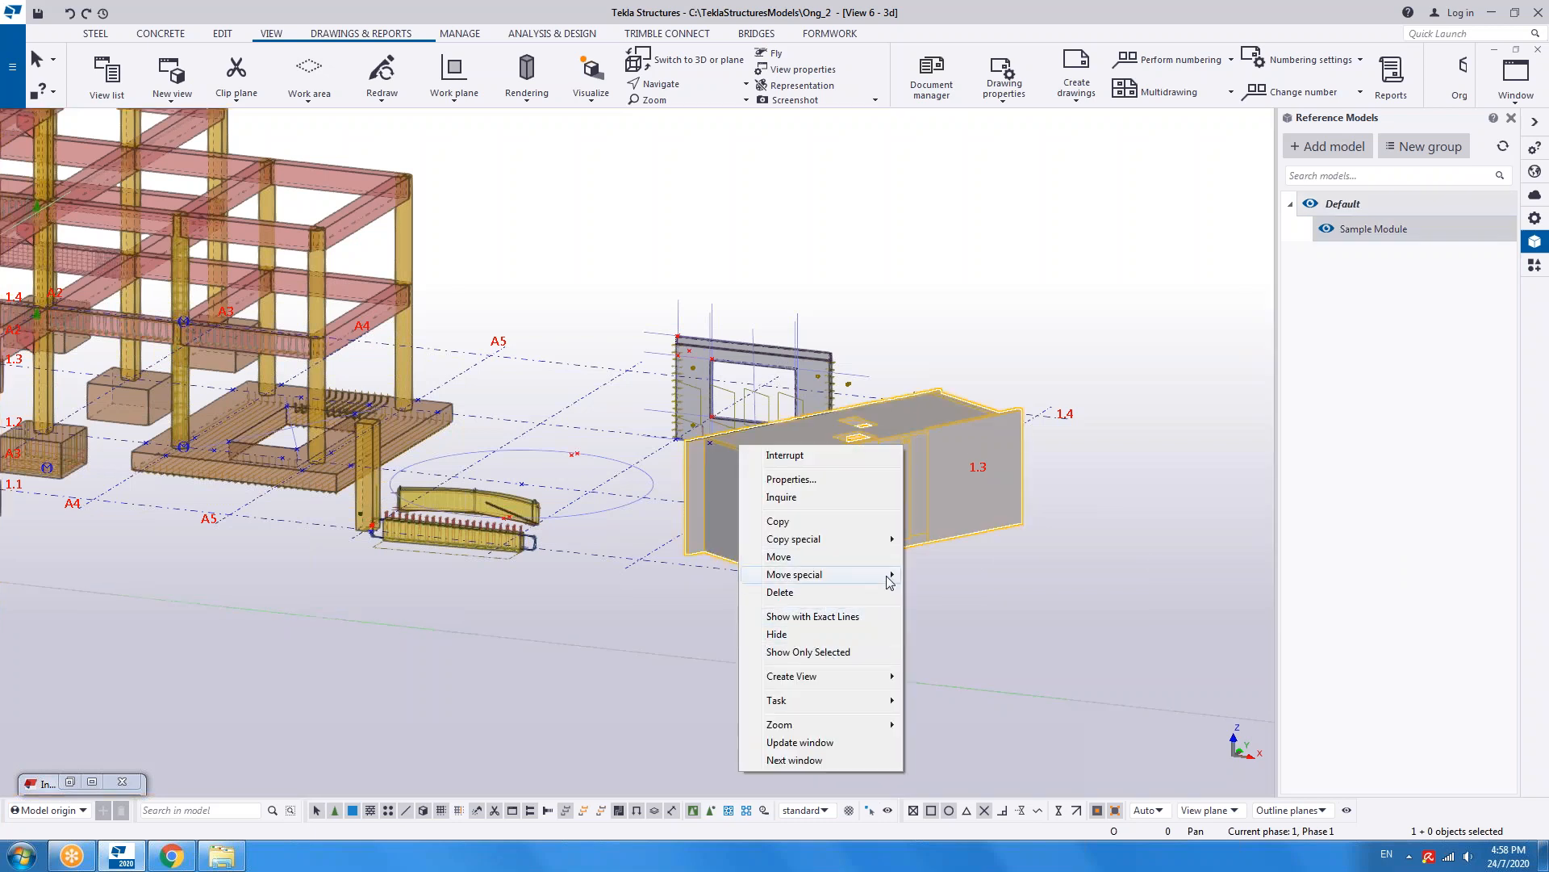
pyautogui.click(957, 556)
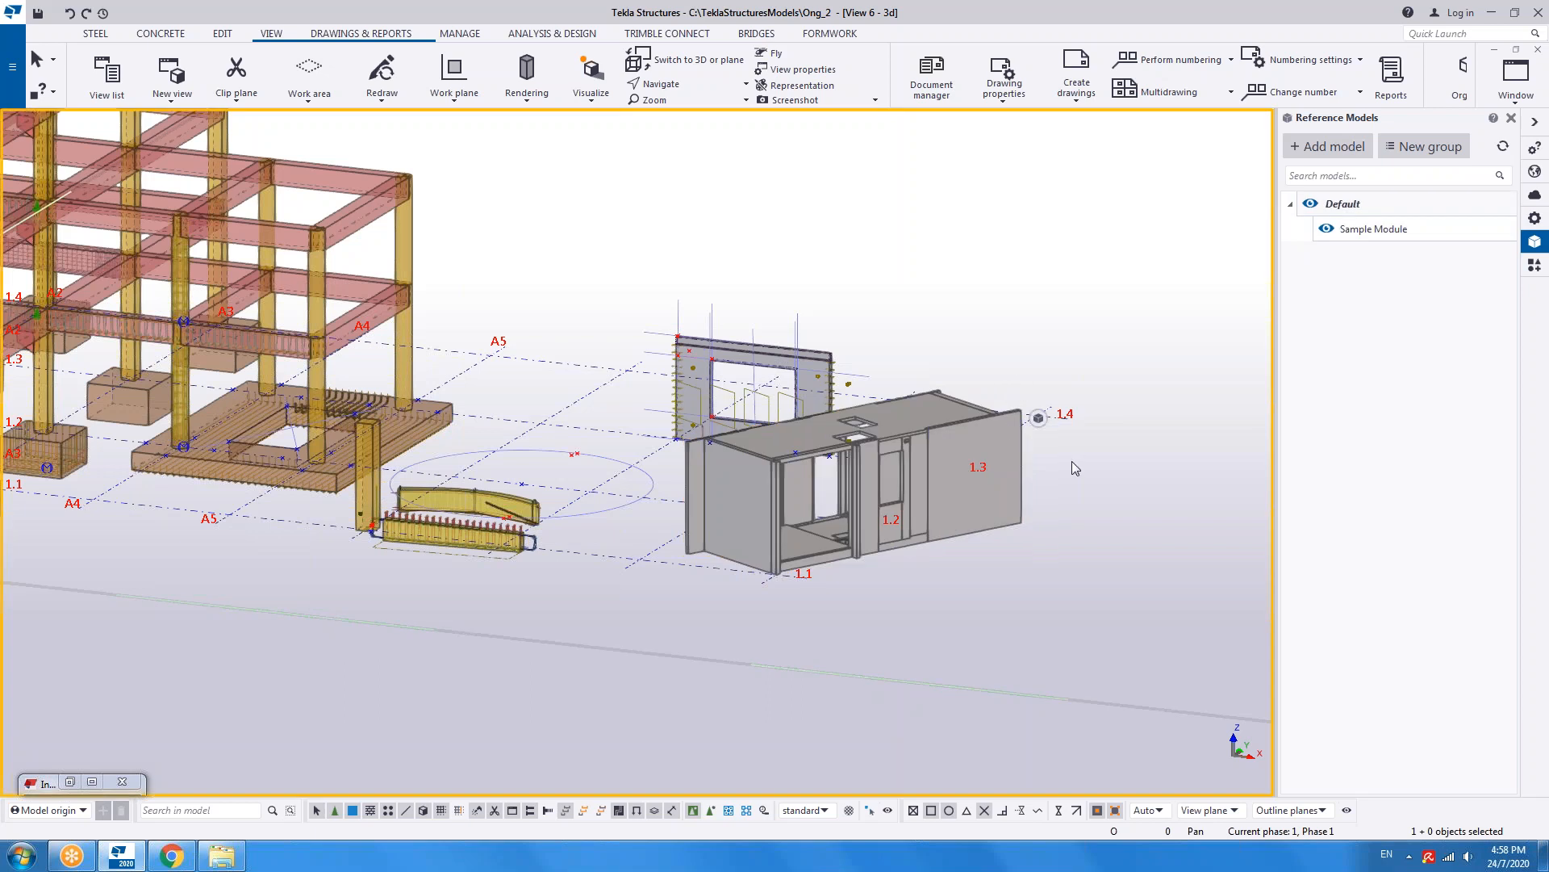
pyautogui.click(973, 496)
pyautogui.click(748, 654)
# - Fit the work area to the entire model around the building frame and the relocated Sample Module
pyautogui.rightClick(752, 524)
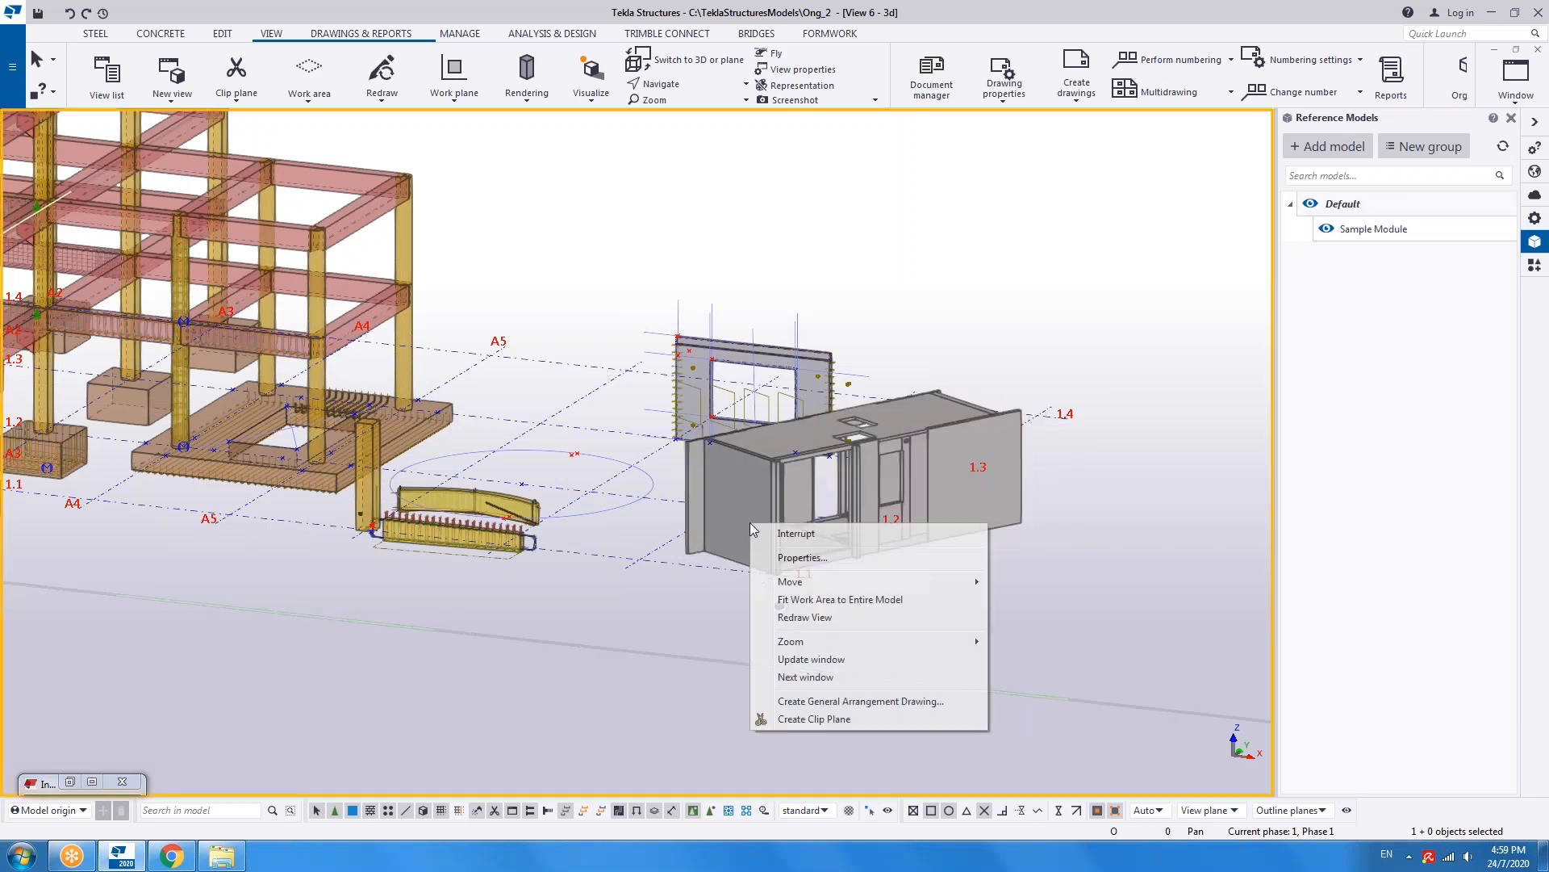
pyautogui.click(794, 599)
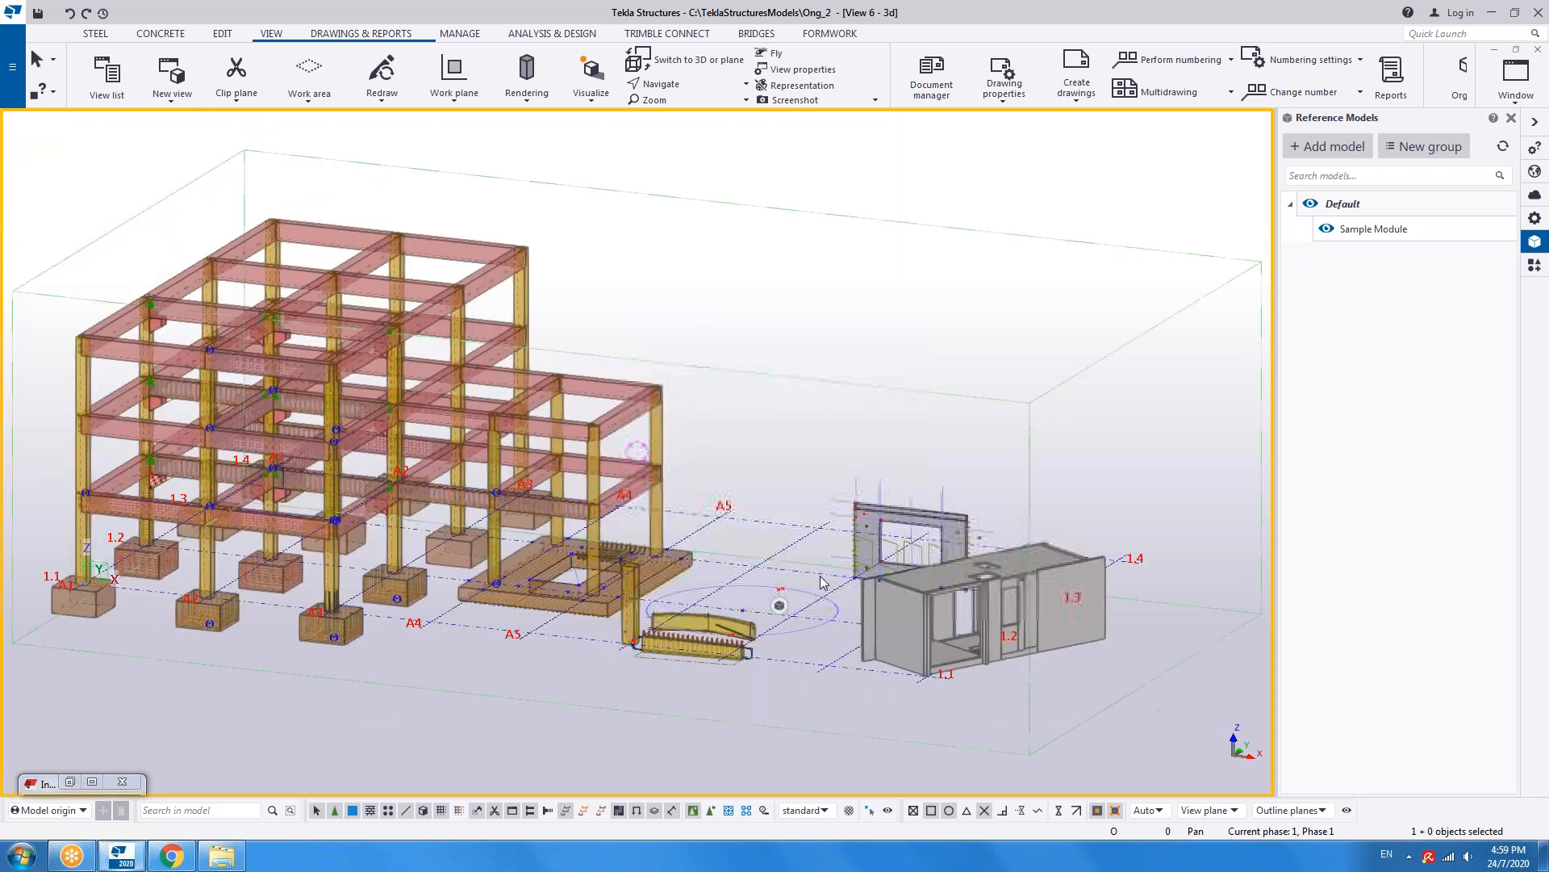
pyautogui.scroll(2, 1009, 639)
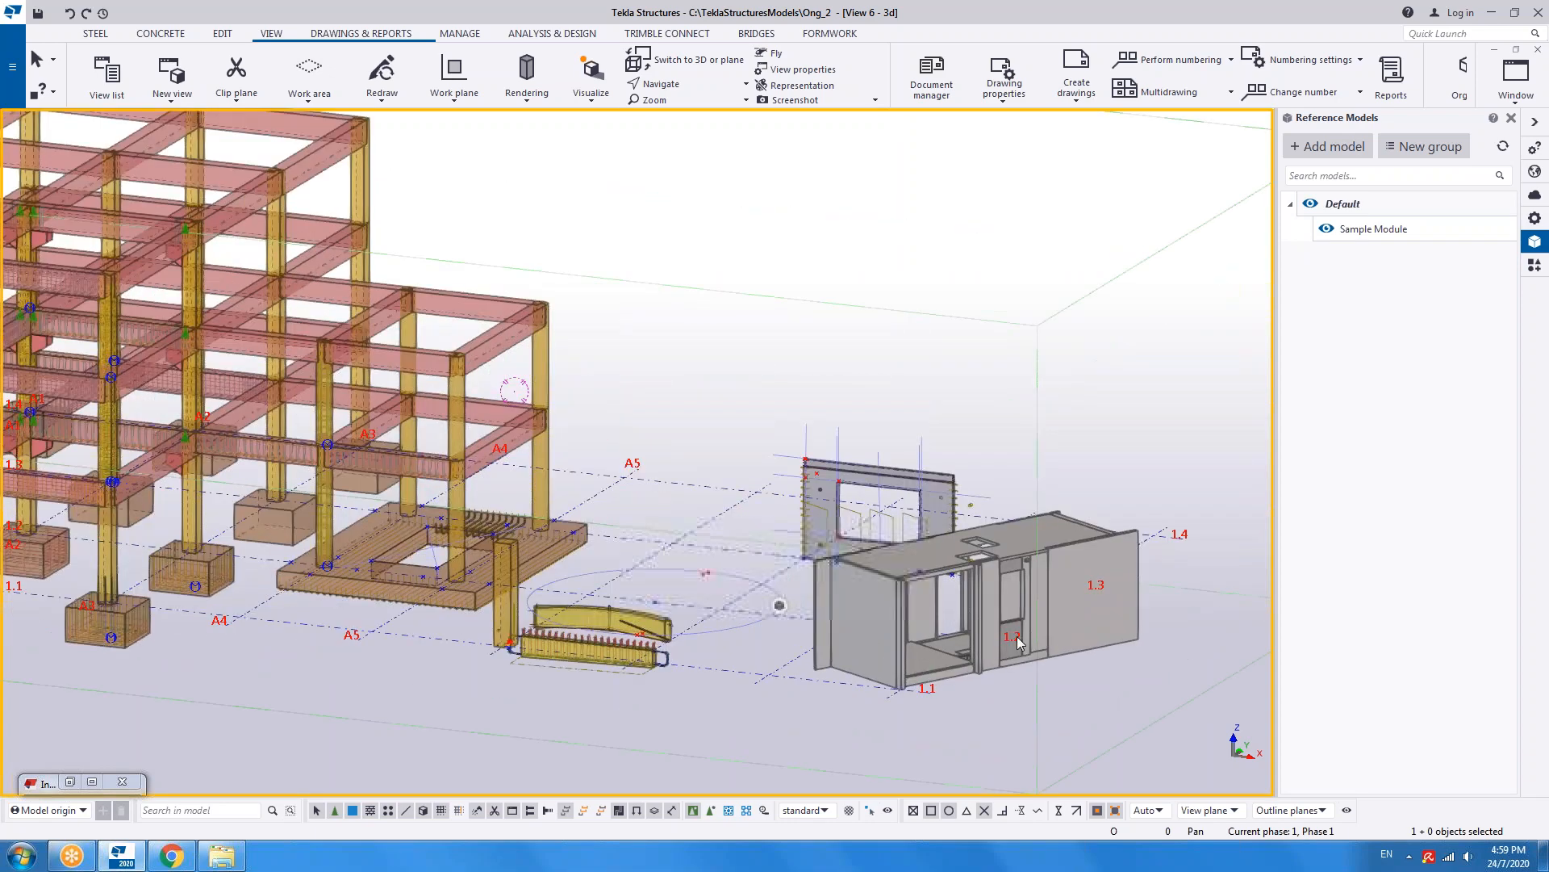
pyautogui.scroll(-1, 1072, 662)
pyautogui.moveTo(1074, 661); pyautogui.dragTo(825, 594, button='middle')
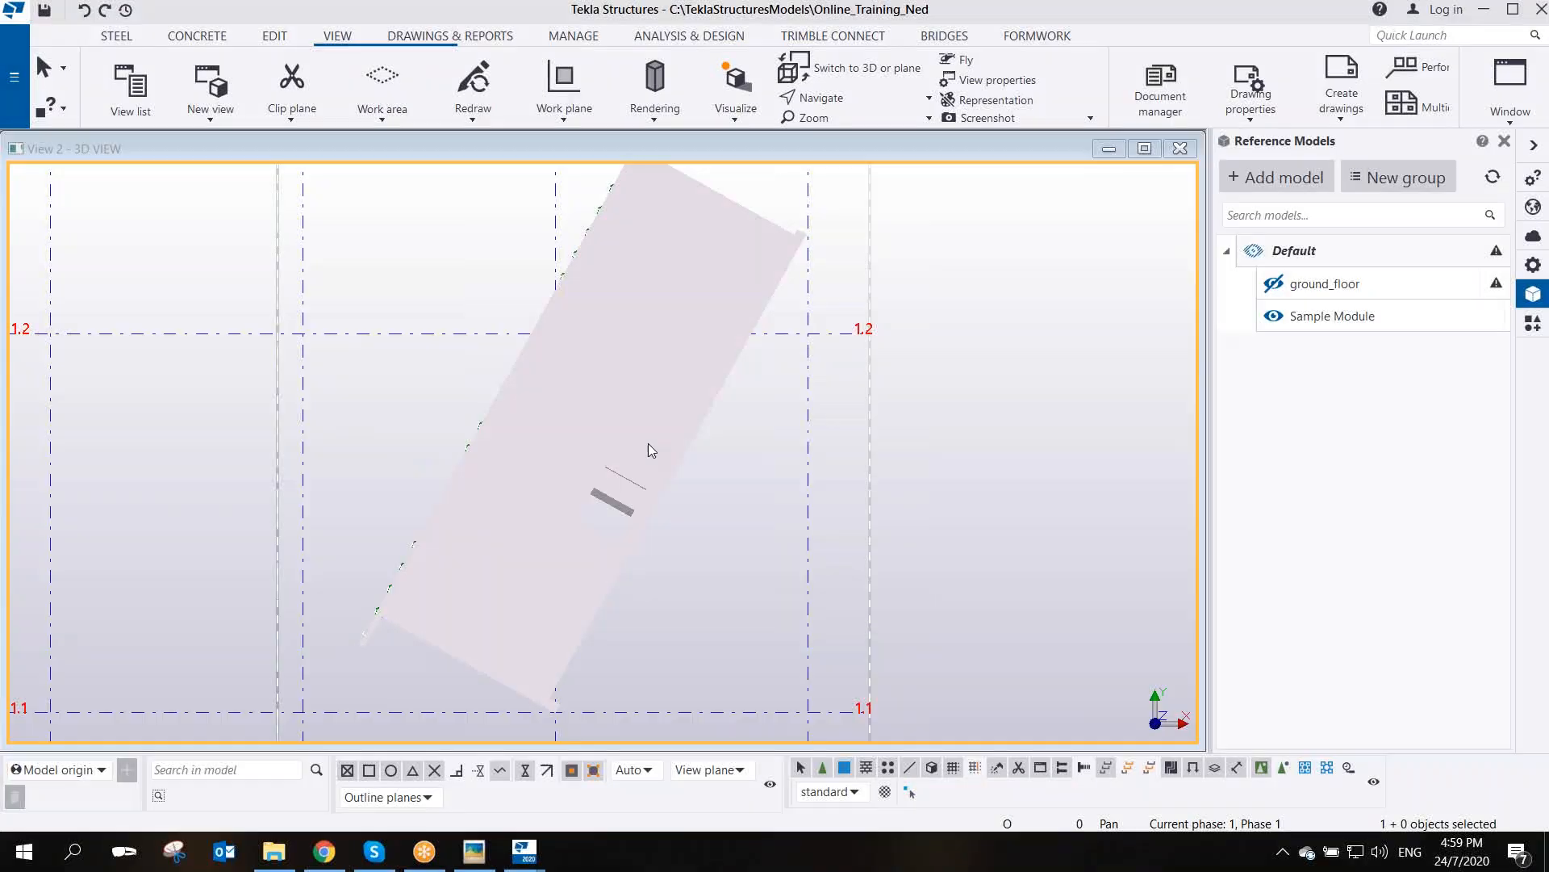
# - Examine the Sample Module's placement on the grid around lines 1.1 and 1.2 in plan and 3D
pyautogui.scroll(-4, 648, 443)
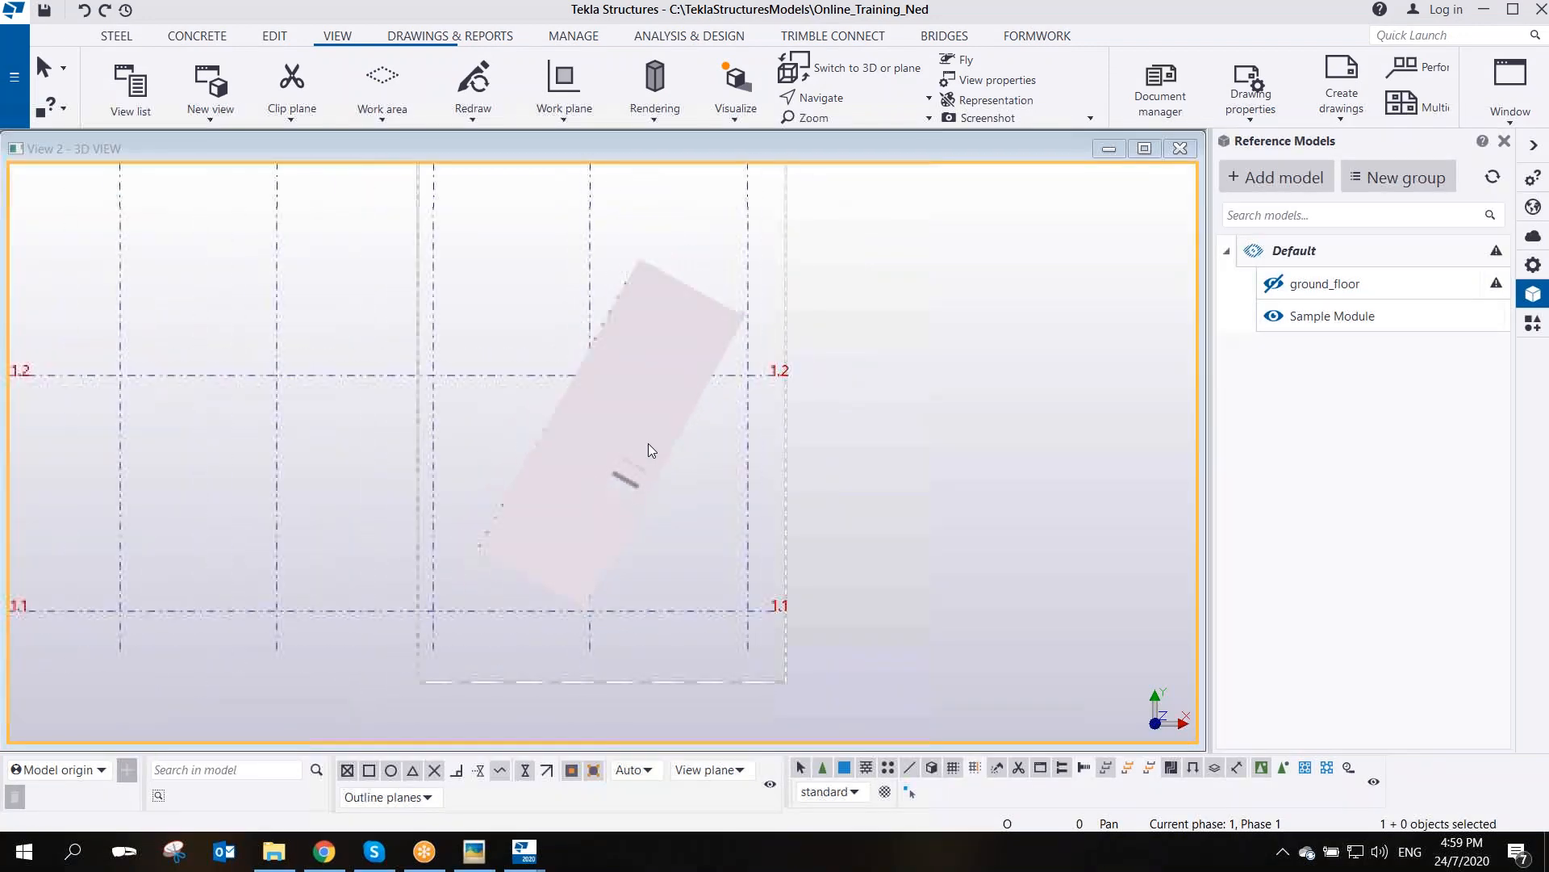
pyautogui.scroll(5, 613, 463)
pyautogui.keyDown('ctrl'); pyautogui.moveTo(613, 463); pyautogui.dragTo(758, 451, button='middle'); pyautogui.keyUp('ctrl')
pyautogui.scroll(-3, 758, 452)
pyautogui.scroll(-4, 709, 433)
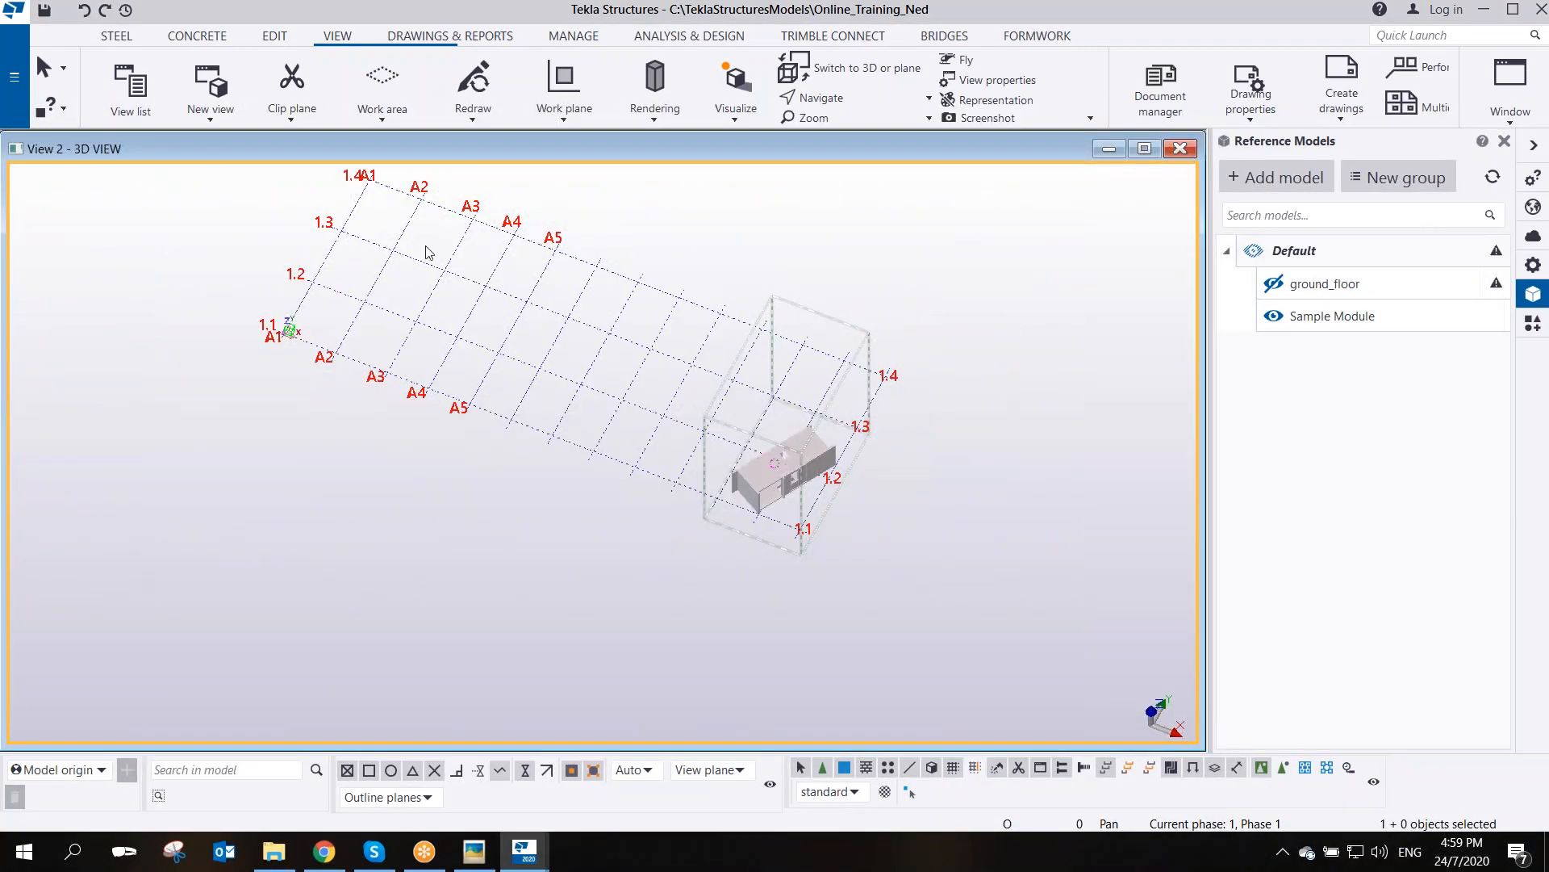
pyautogui.scroll(3, 569, 419)
pyautogui.keyDown('ctrl'); pyautogui.moveTo(568, 419); pyautogui.dragTo(593, 541, button='middle'); pyautogui.keyUp('ctrl')
pyautogui.hotkey('ctrl', 'p')
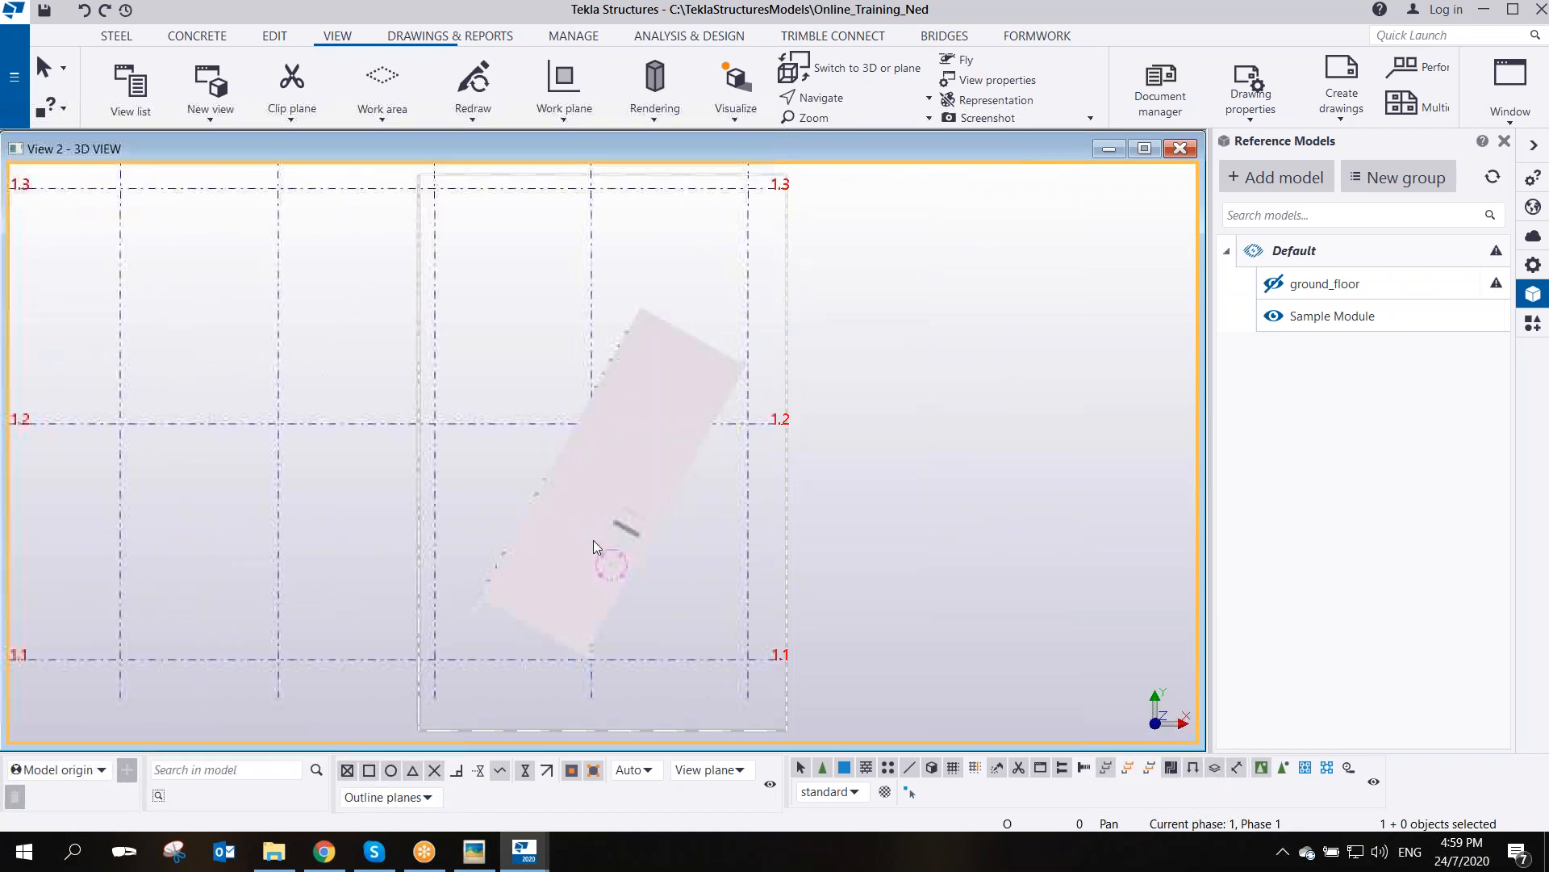
pyautogui.scroll(2, 613, 565)
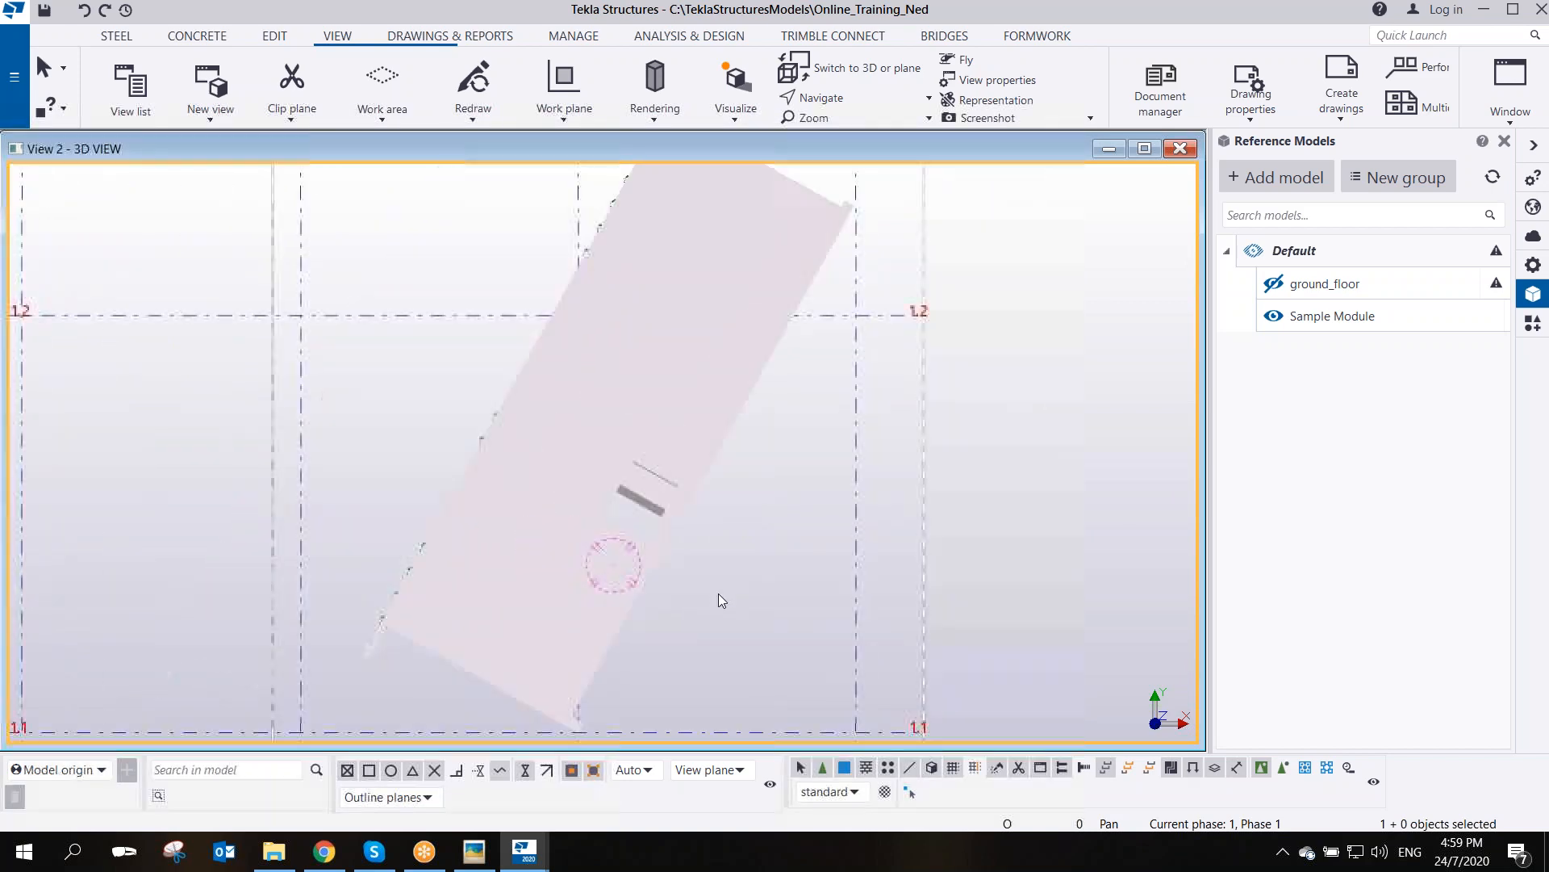
pyautogui.scroll(-2, 714, 610)
pyautogui.hotkey('ctrl', 'p')
pyautogui.scroll(4, 683, 407)
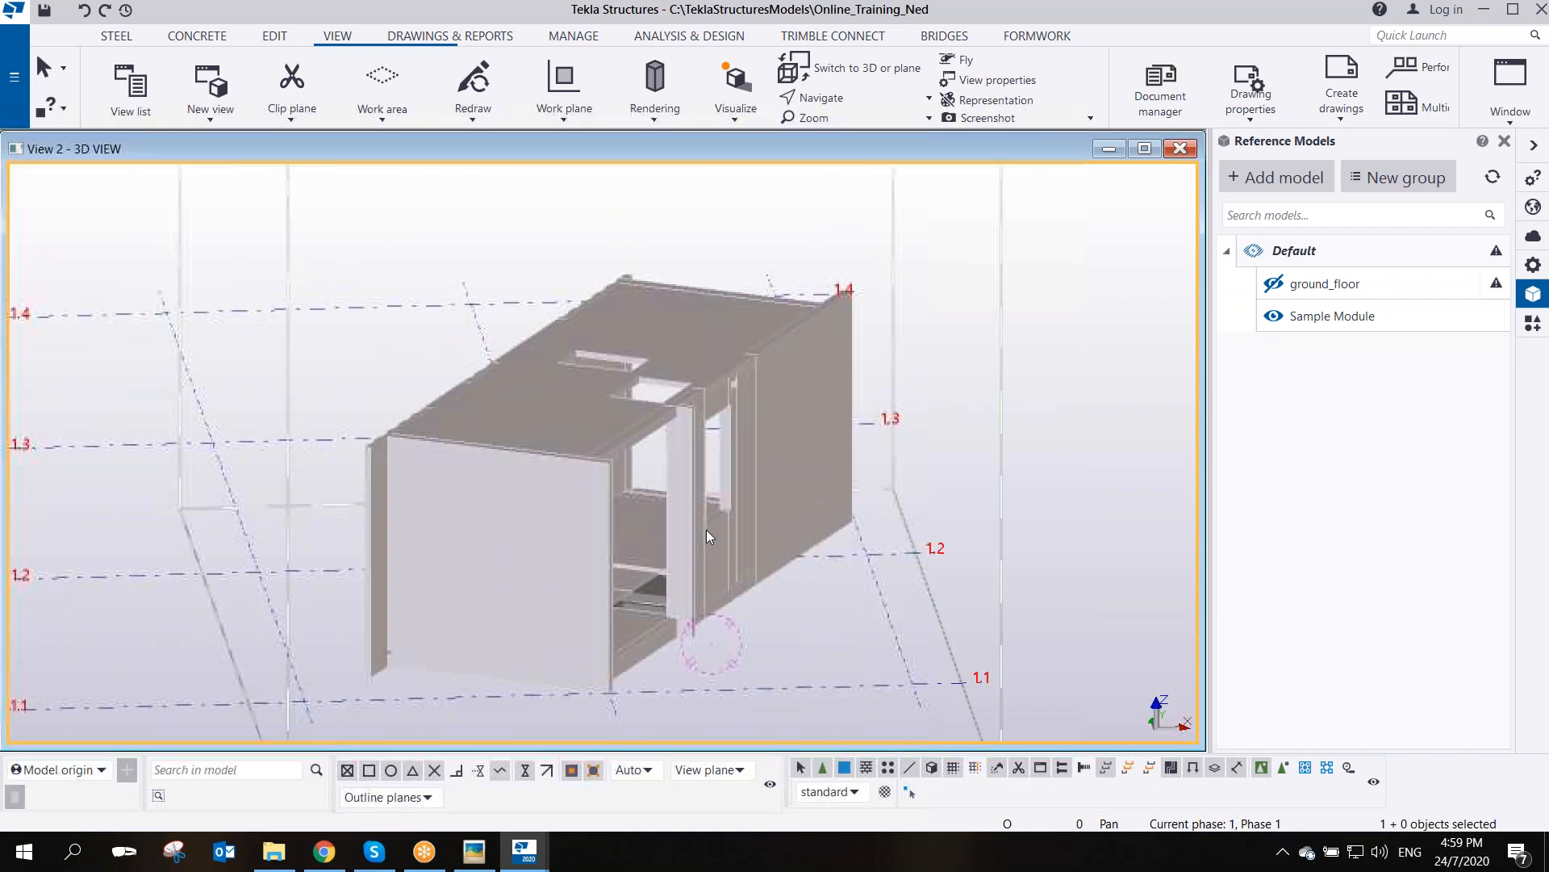
pyautogui.keyDown('ctrl'); pyautogui.moveTo(646, 544); pyautogui.dragTo(690, 539, button='middle'); pyautogui.keyUp('ctrl')
pyautogui.moveTo(616, 587); pyautogui.dragTo(684, 499, button='middle')
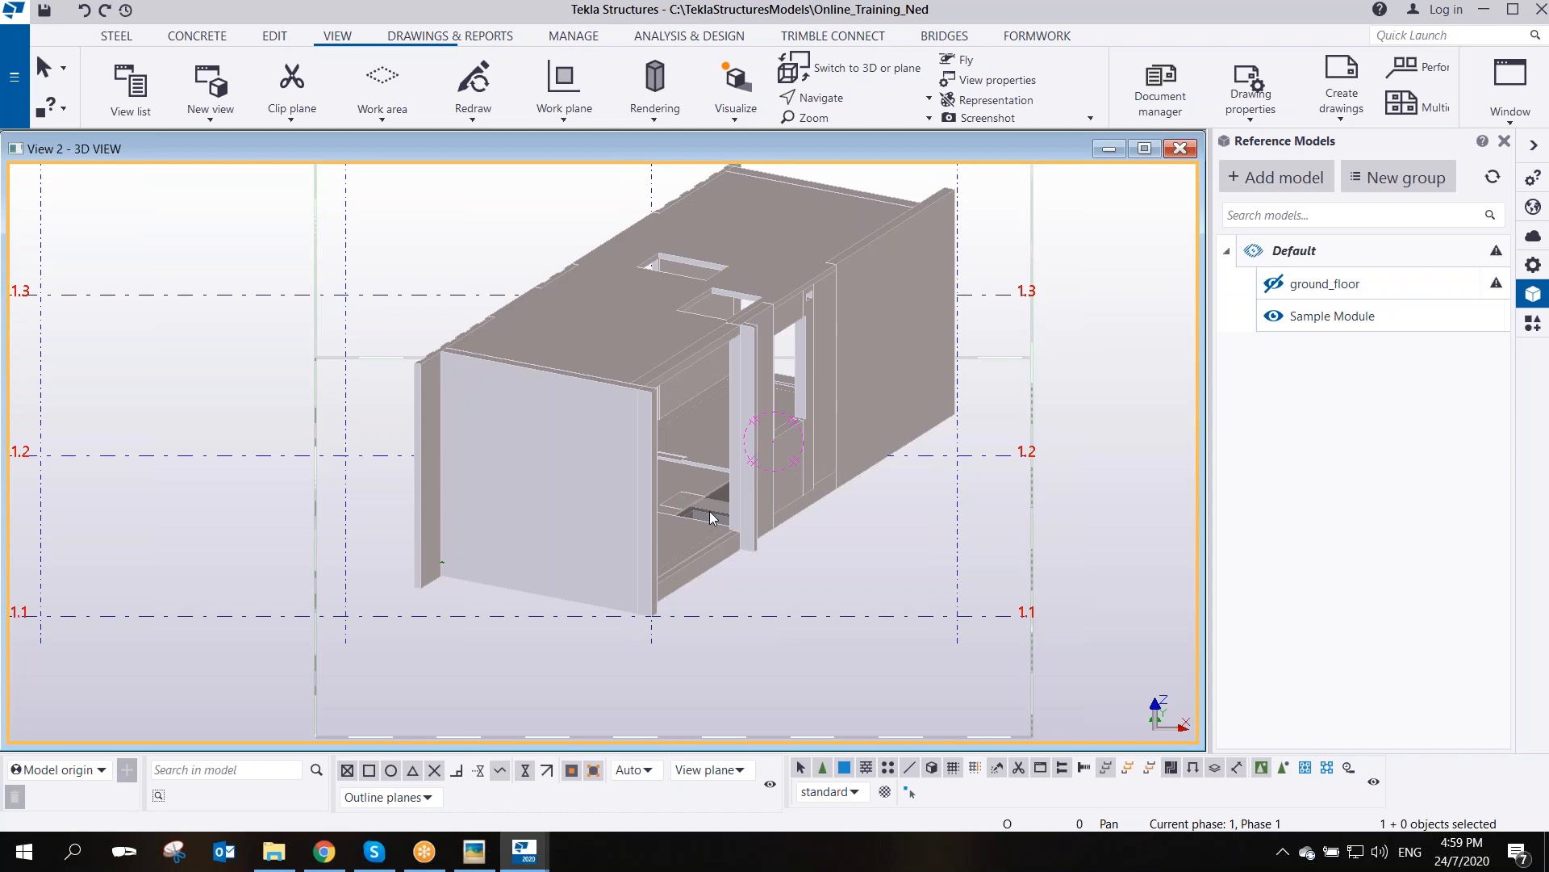
# - Inspect the Sample Module's end wall, corner column, beam over the opening and roof openings up close in 3D
pyautogui.scroll(5, 636, 460)
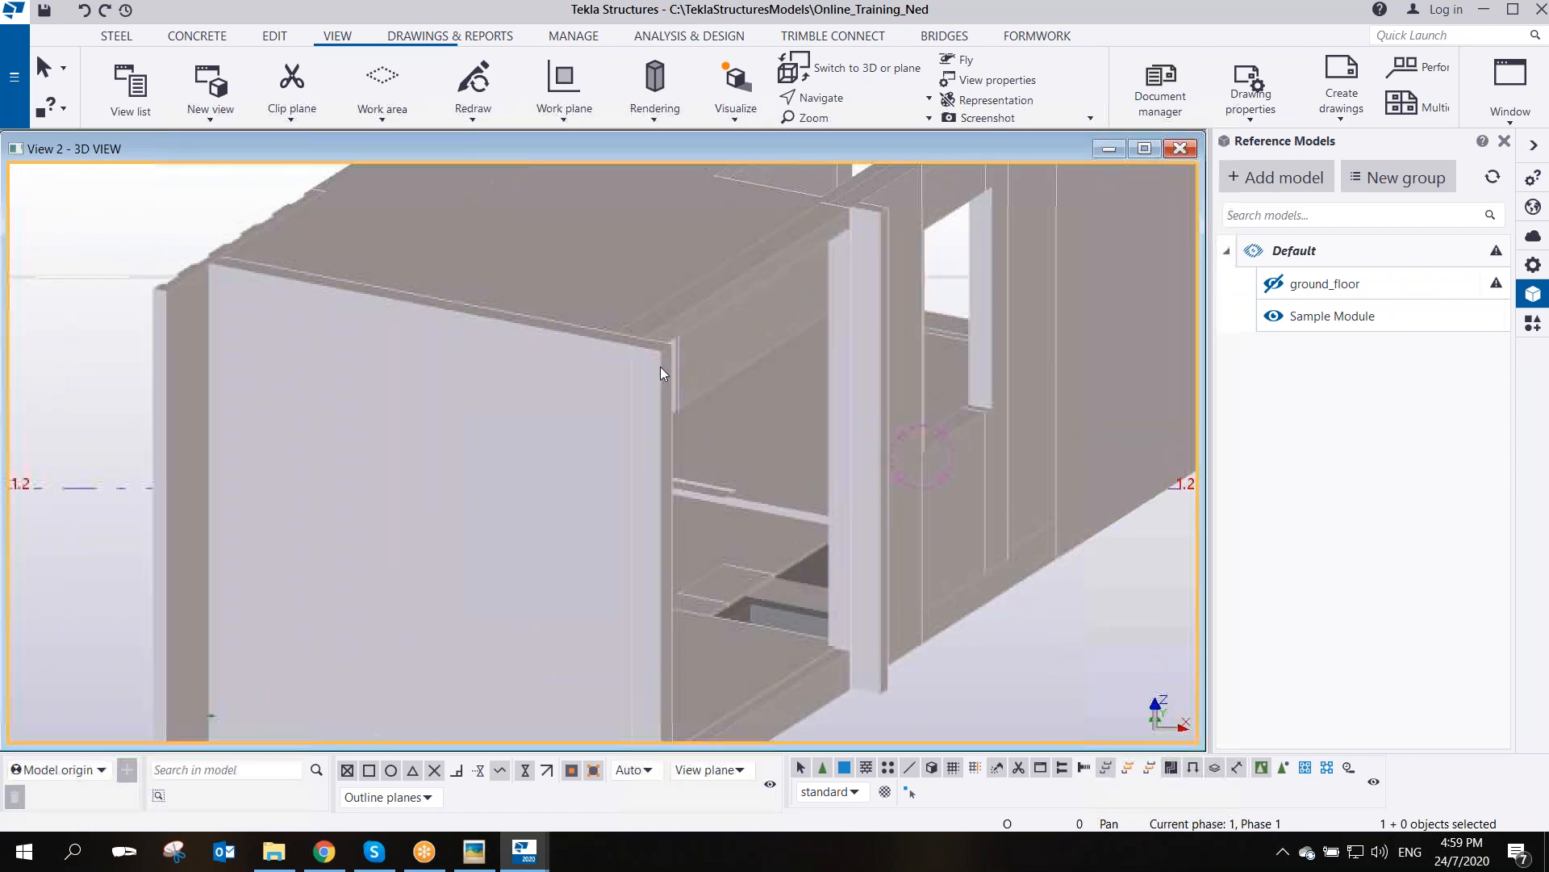
pyautogui.scroll(-3, 664, 378)
pyautogui.scroll(5, 661, 377)
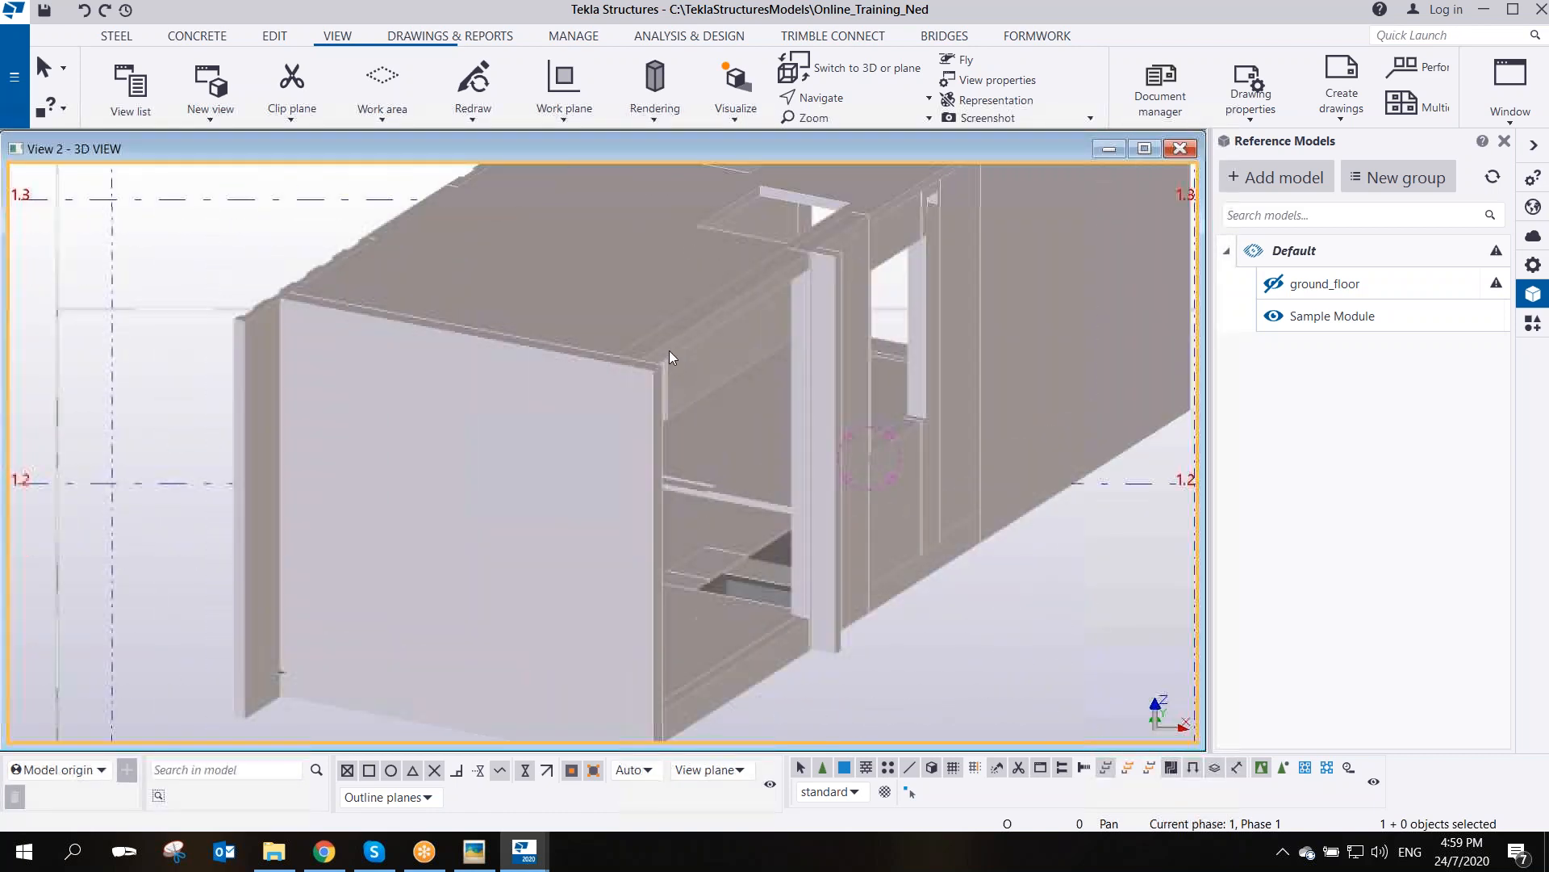
pyautogui.moveTo(662, 380); pyautogui.dragTo(662, 428, button='middle')
pyautogui.scroll(-6, 662, 427)
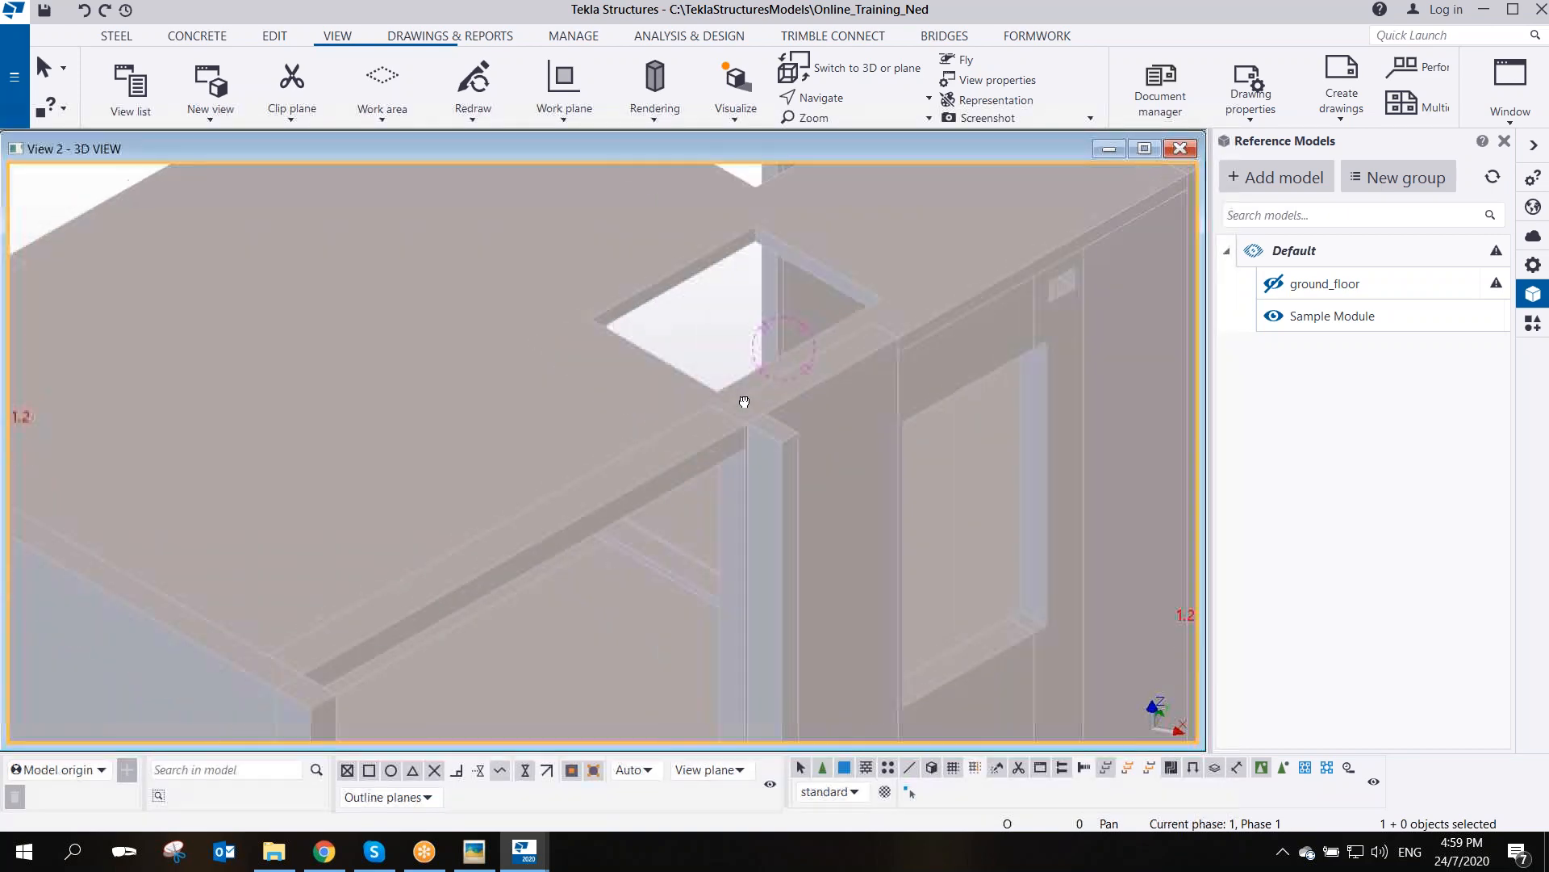
pyautogui.keyDown('ctrl'); pyautogui.moveTo(708, 489); pyautogui.dragTo(633, 515, button='middle'); pyautogui.keyUp('ctrl')
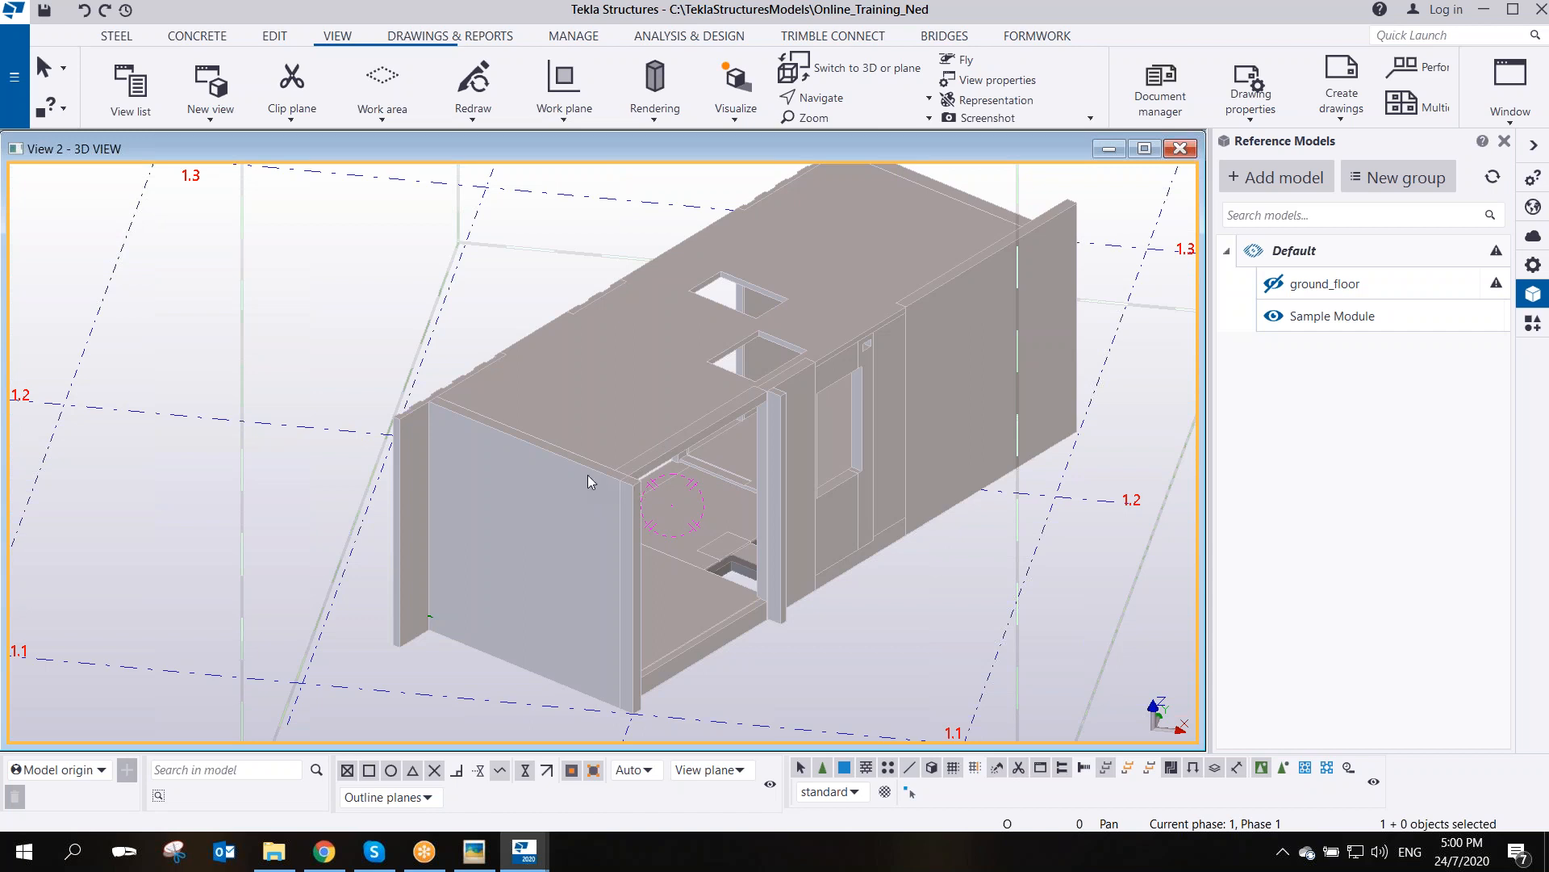
pyautogui.scroll(-1, 587, 472)
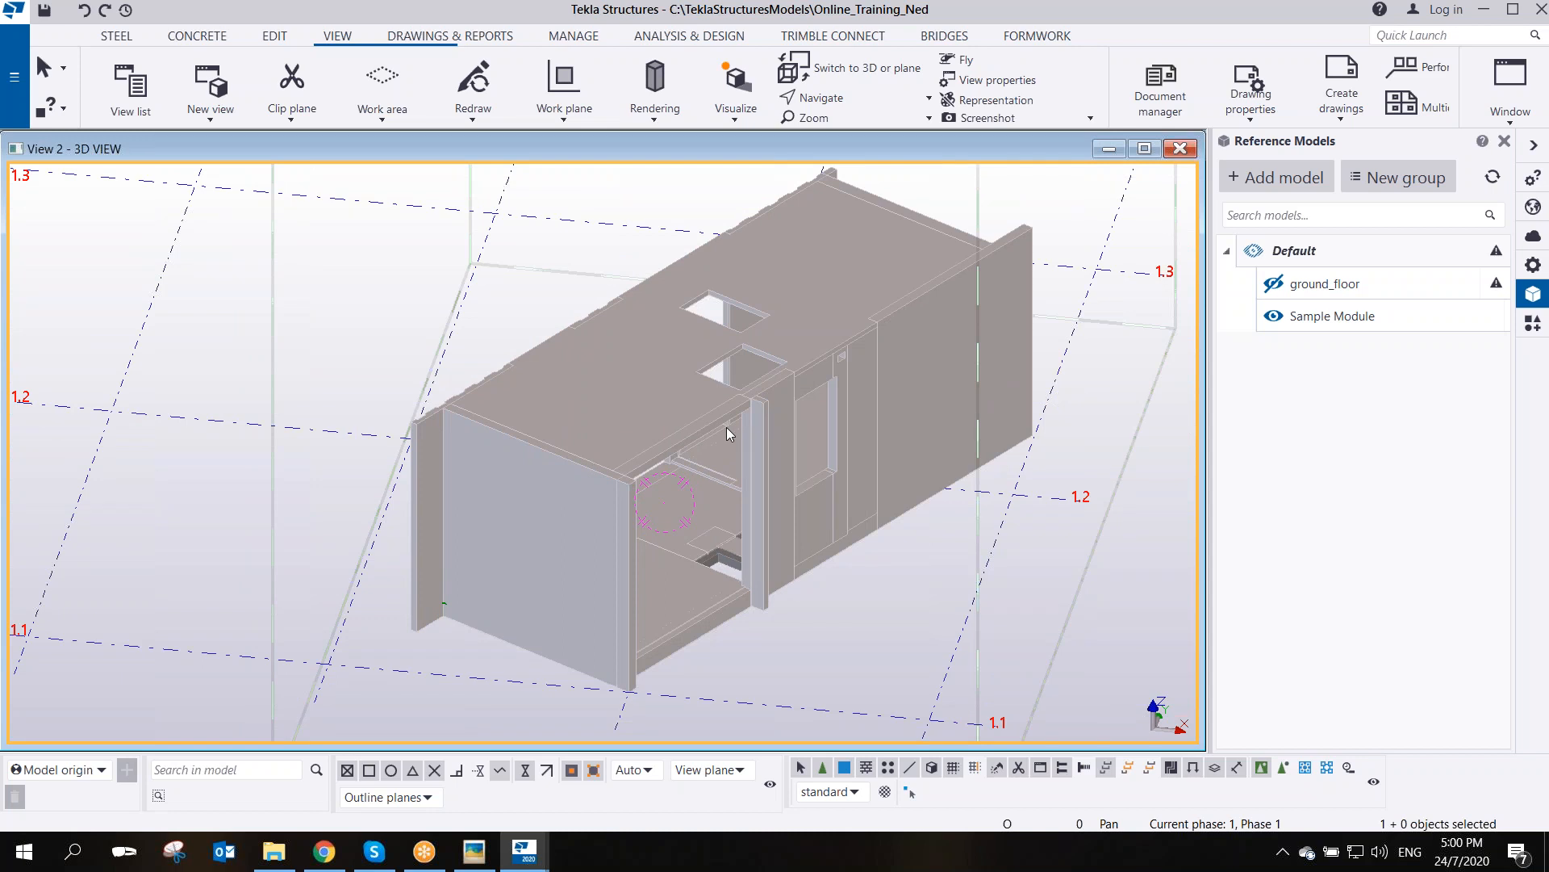
pyautogui.scroll(4, 589, 476)
pyautogui.scroll(-5, 591, 478)
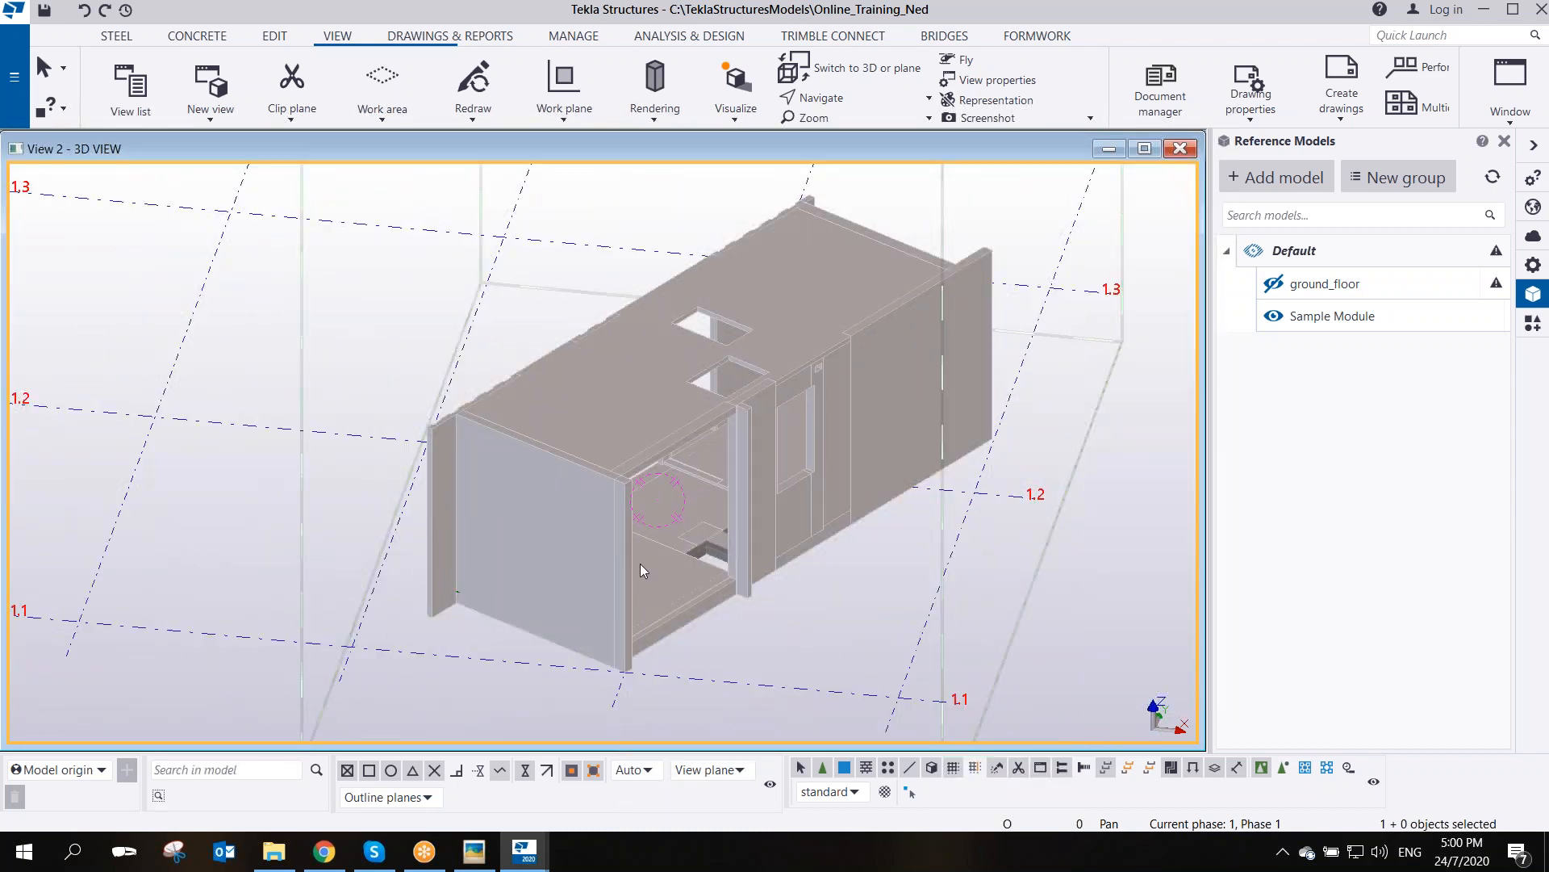
# - Enable selection of individual objects inside the reference model and select the end wall, the adjoining corner column and the beam over the opening
pyautogui.click(1284, 774)
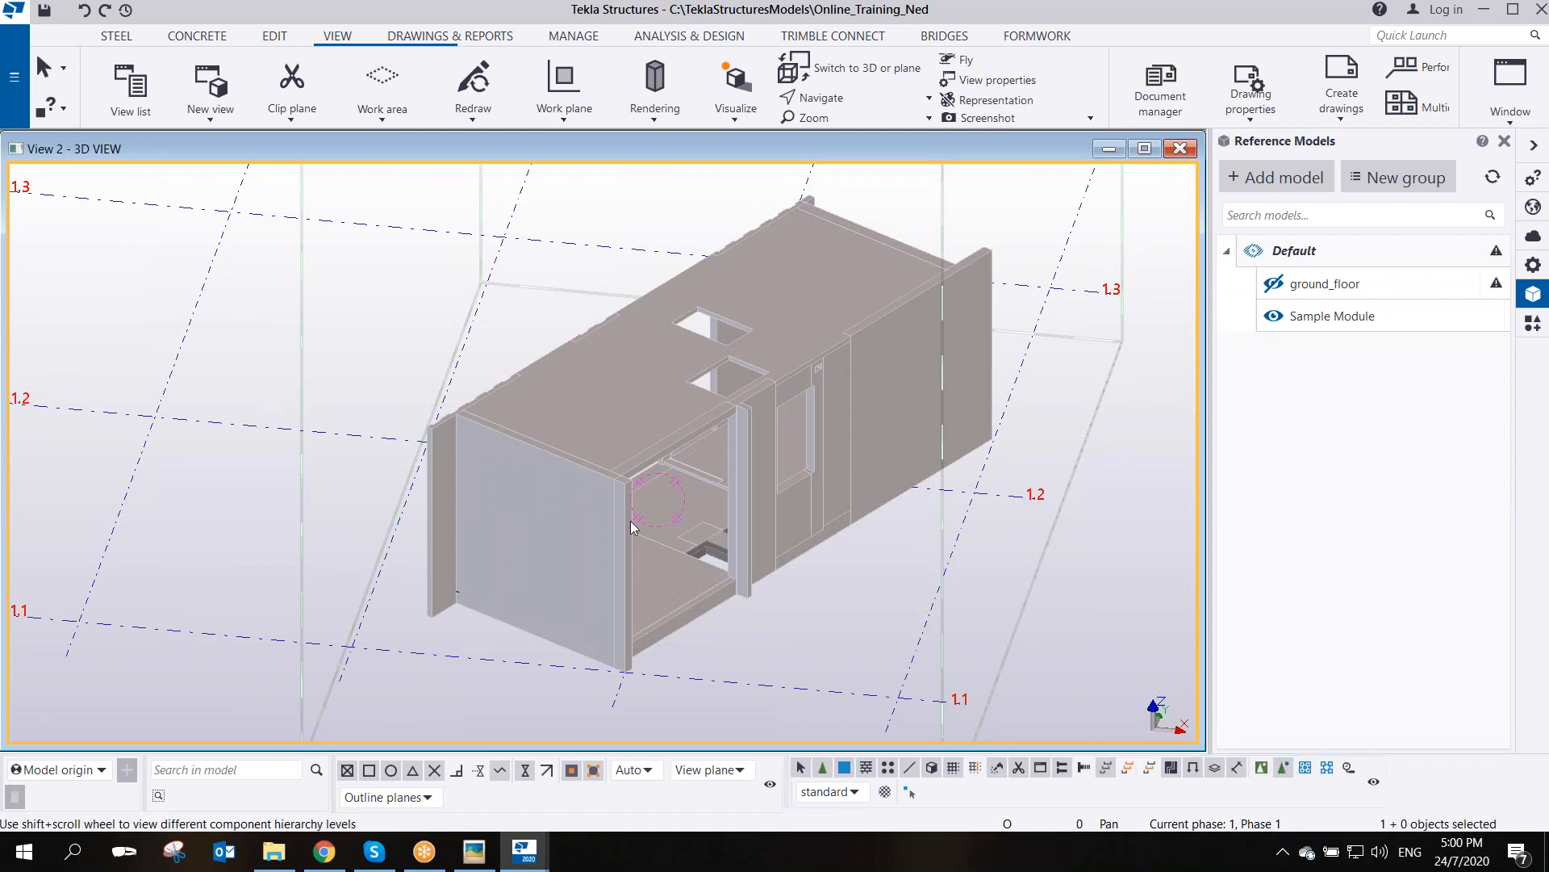
pyautogui.scroll(3, 599, 514)
pyautogui.click(602, 425)
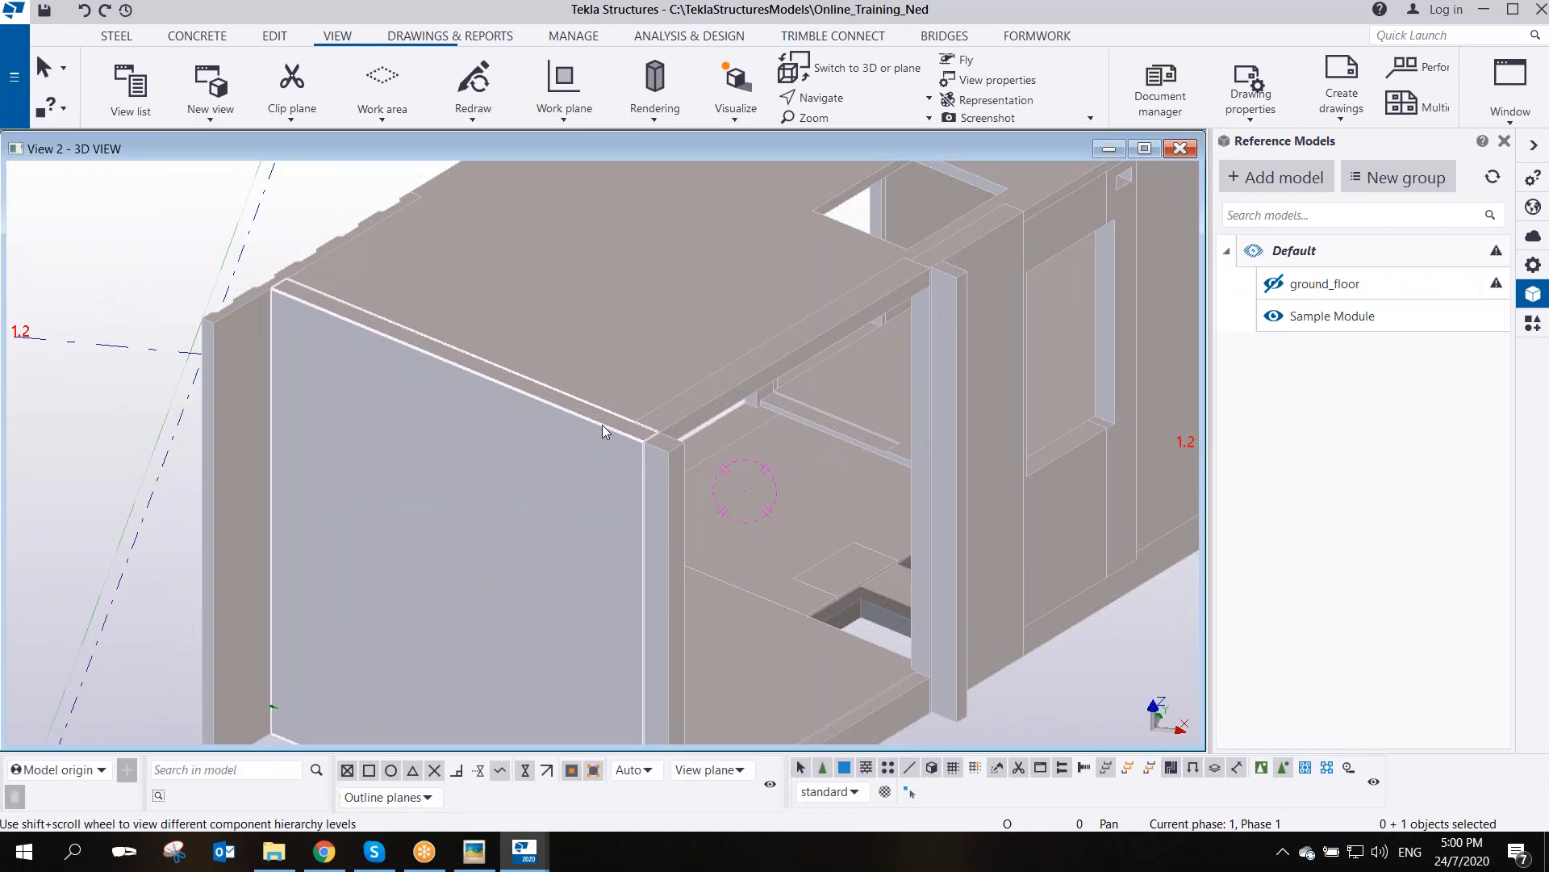
pyautogui.scroll(2, 602, 424)
pyautogui.scroll(2, 631, 454)
pyautogui.keyDown('shift'); pyautogui.click(739, 489); pyautogui.keyUp('shift')
pyautogui.keyDown('shift'); pyautogui.click(763, 397); pyautogui.keyUp('shift')
pyautogui.scroll(-3, 763, 399)
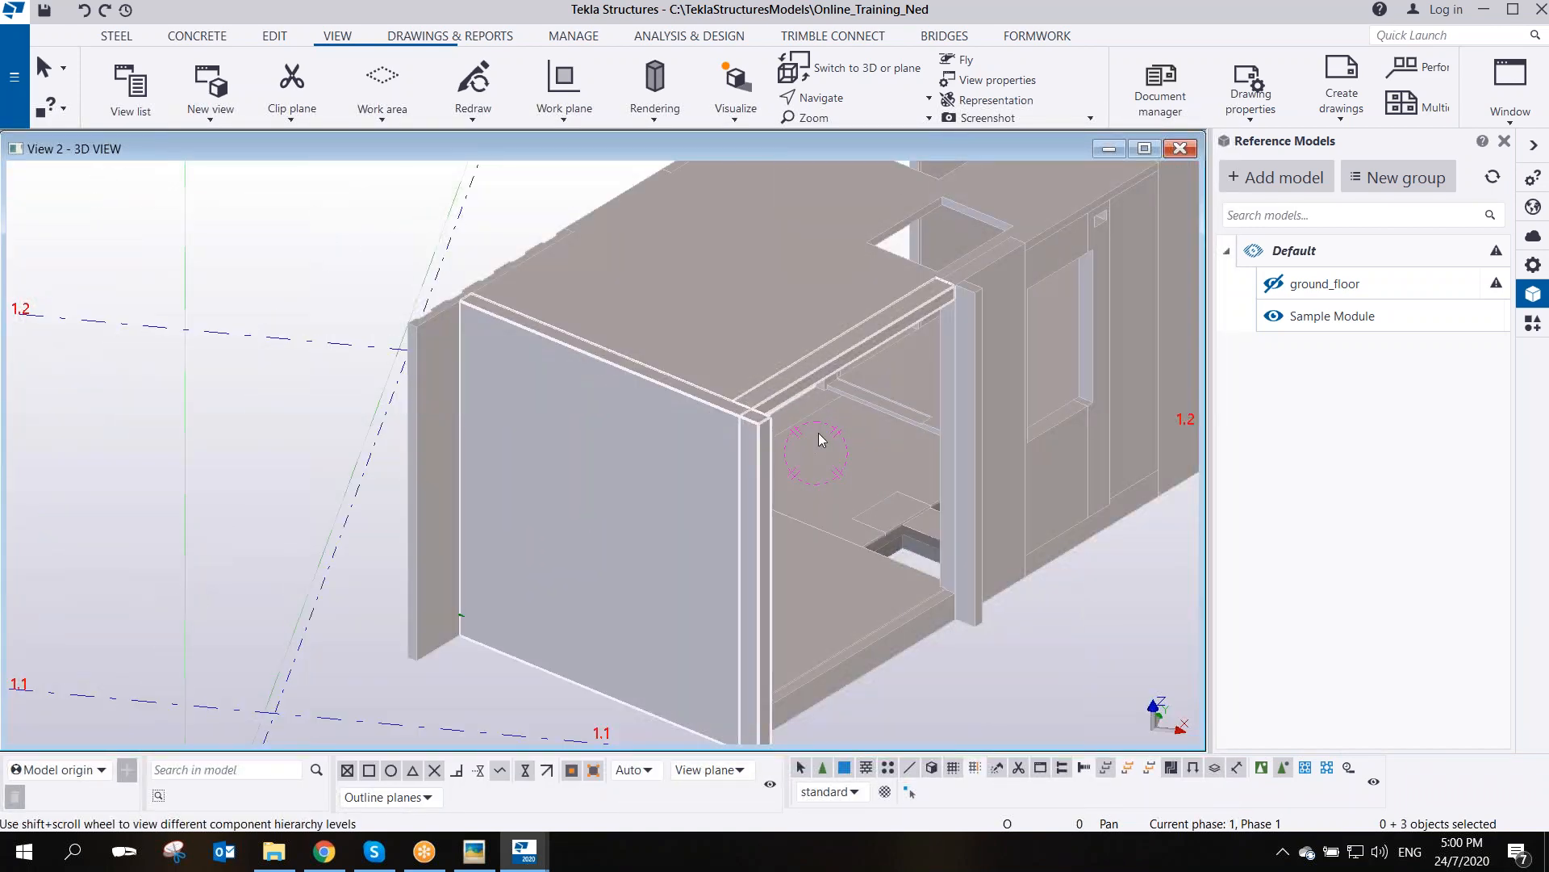
# - Add the wall piece on the far side of the opening to the selection, leaving the floor slab out
pyautogui.scroll(2, 953, 372)
pyautogui.keyDown('shift'); pyautogui.click(979, 243); pyautogui.keyUp('shift')
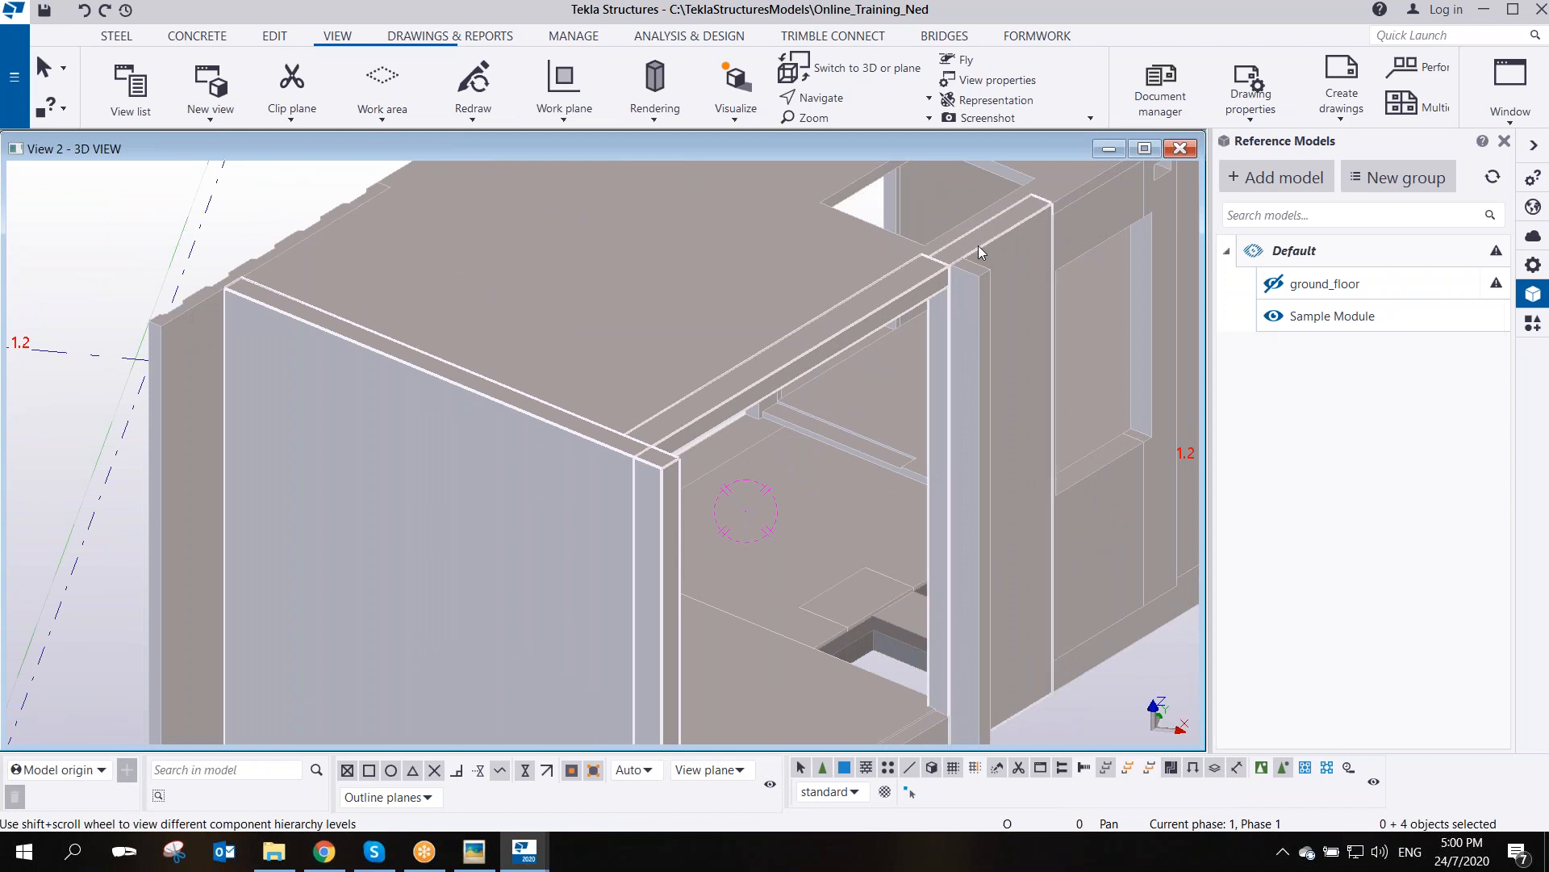
pyautogui.moveTo(967, 327); pyautogui.dragTo(960, 159, button='middle')
pyautogui.keyDown('shift'); pyautogui.click(864, 611); pyautogui.keyUp('shift')
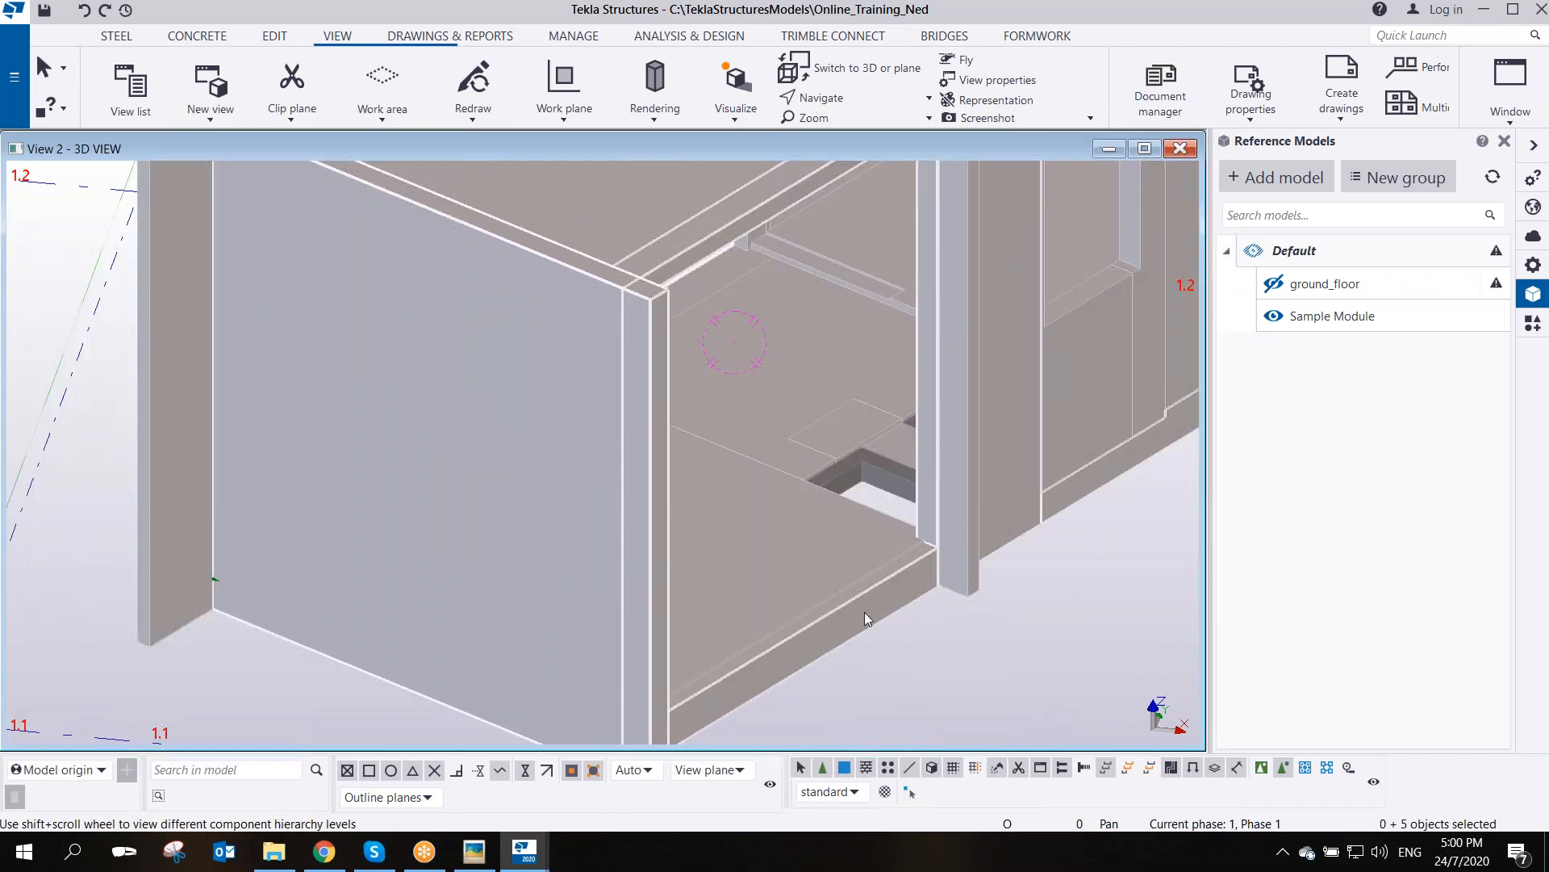
pyautogui.scroll(-2, 865, 611)
pyautogui.keyDown('ctrl'); pyautogui.click(864, 617); pyautogui.keyUp('ctrl')
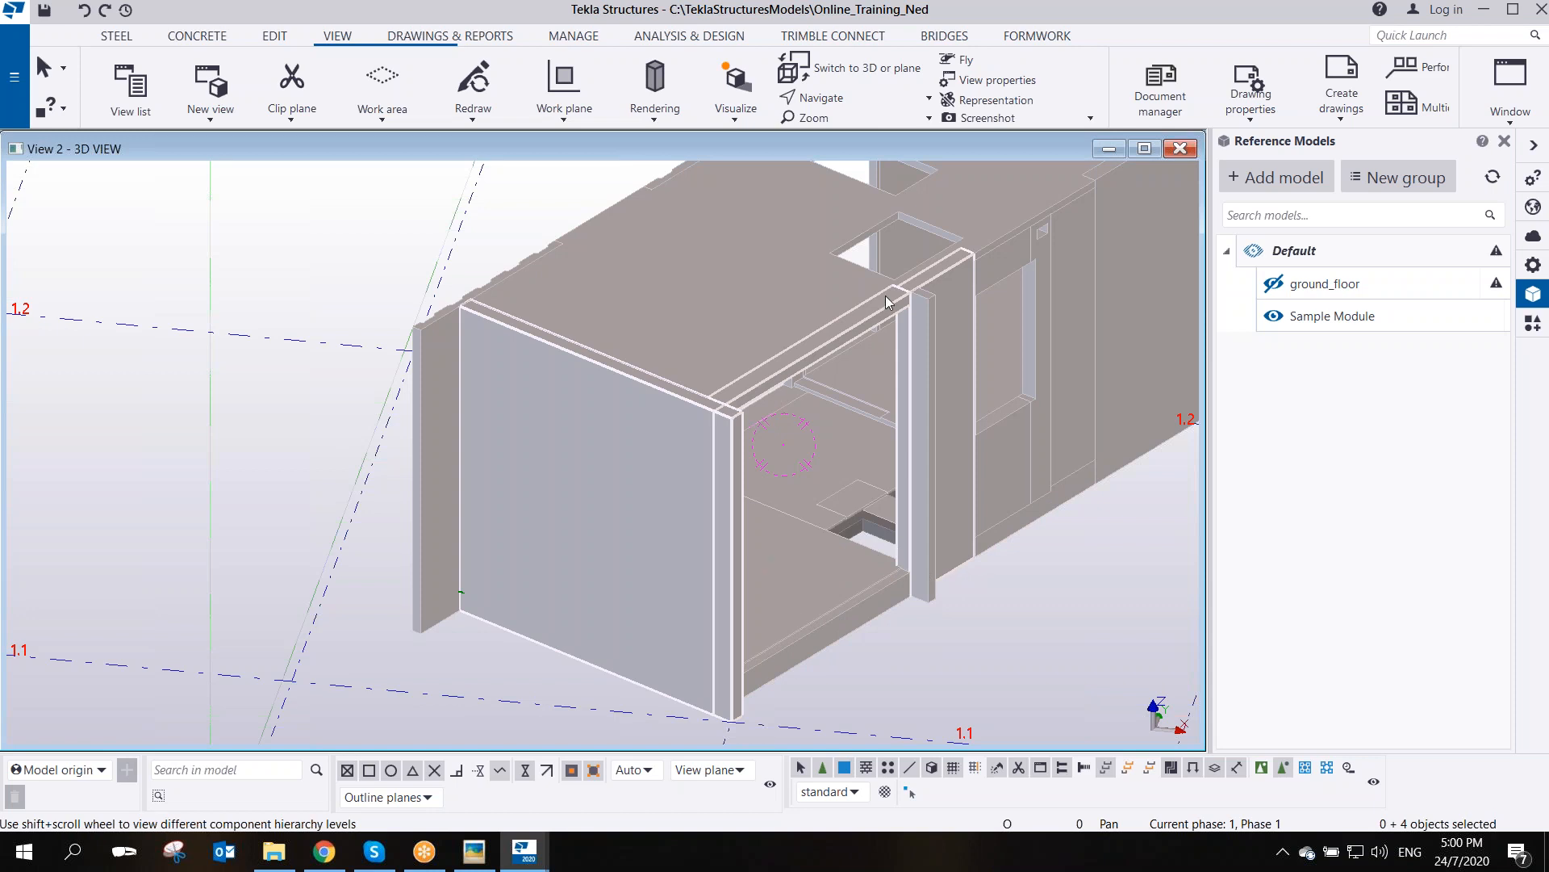
# - Convert the four selected IFC objects to native parts as extrusions, apply the changes and close the changes list
pyautogui.click(555, 38)
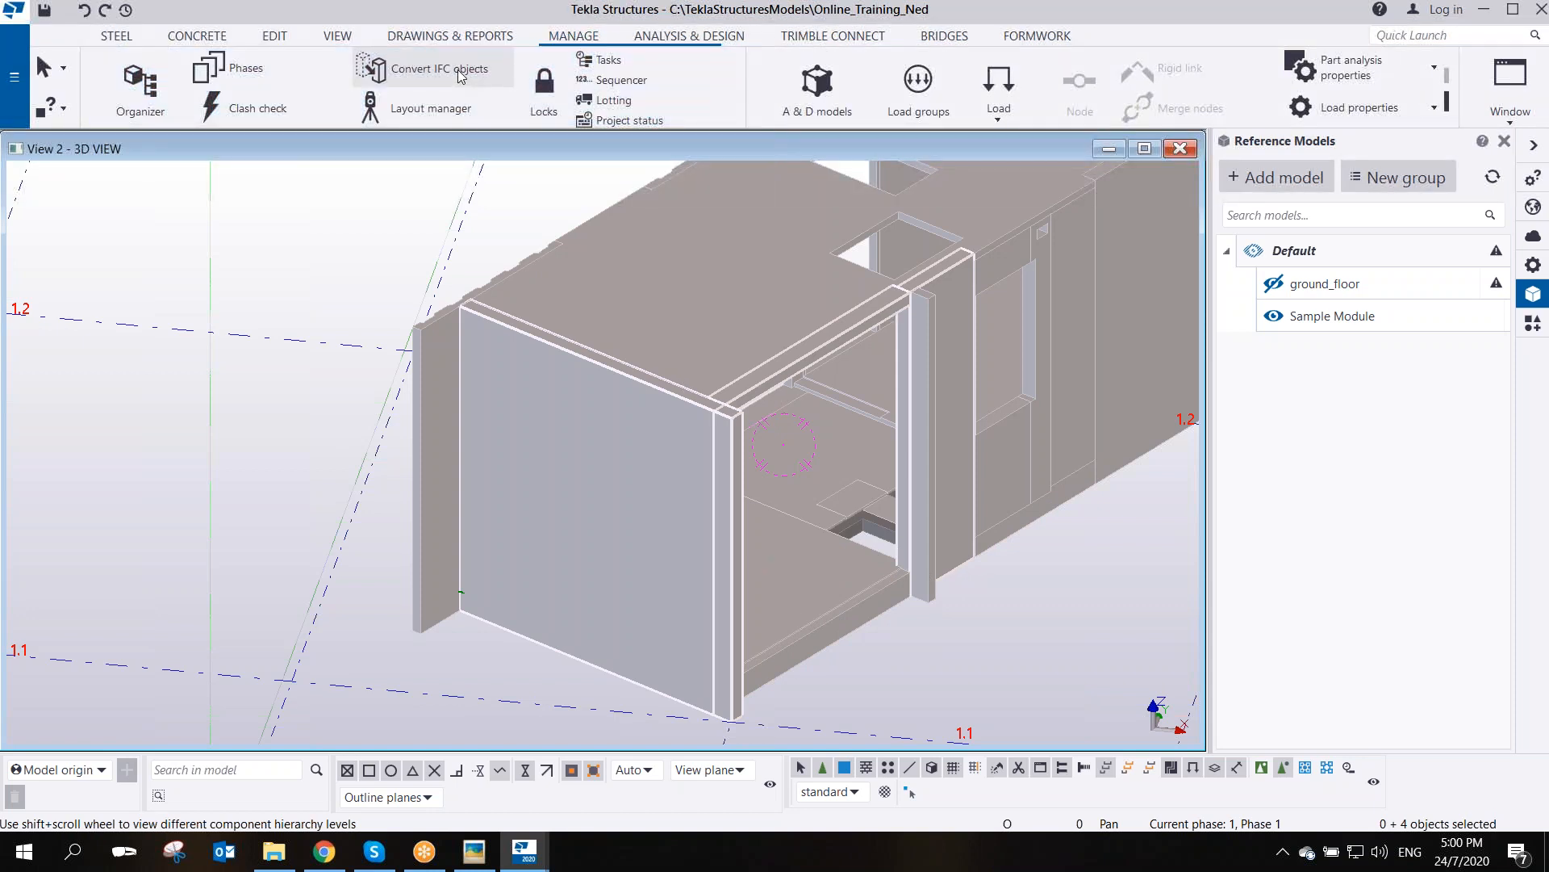
pyautogui.click(461, 76)
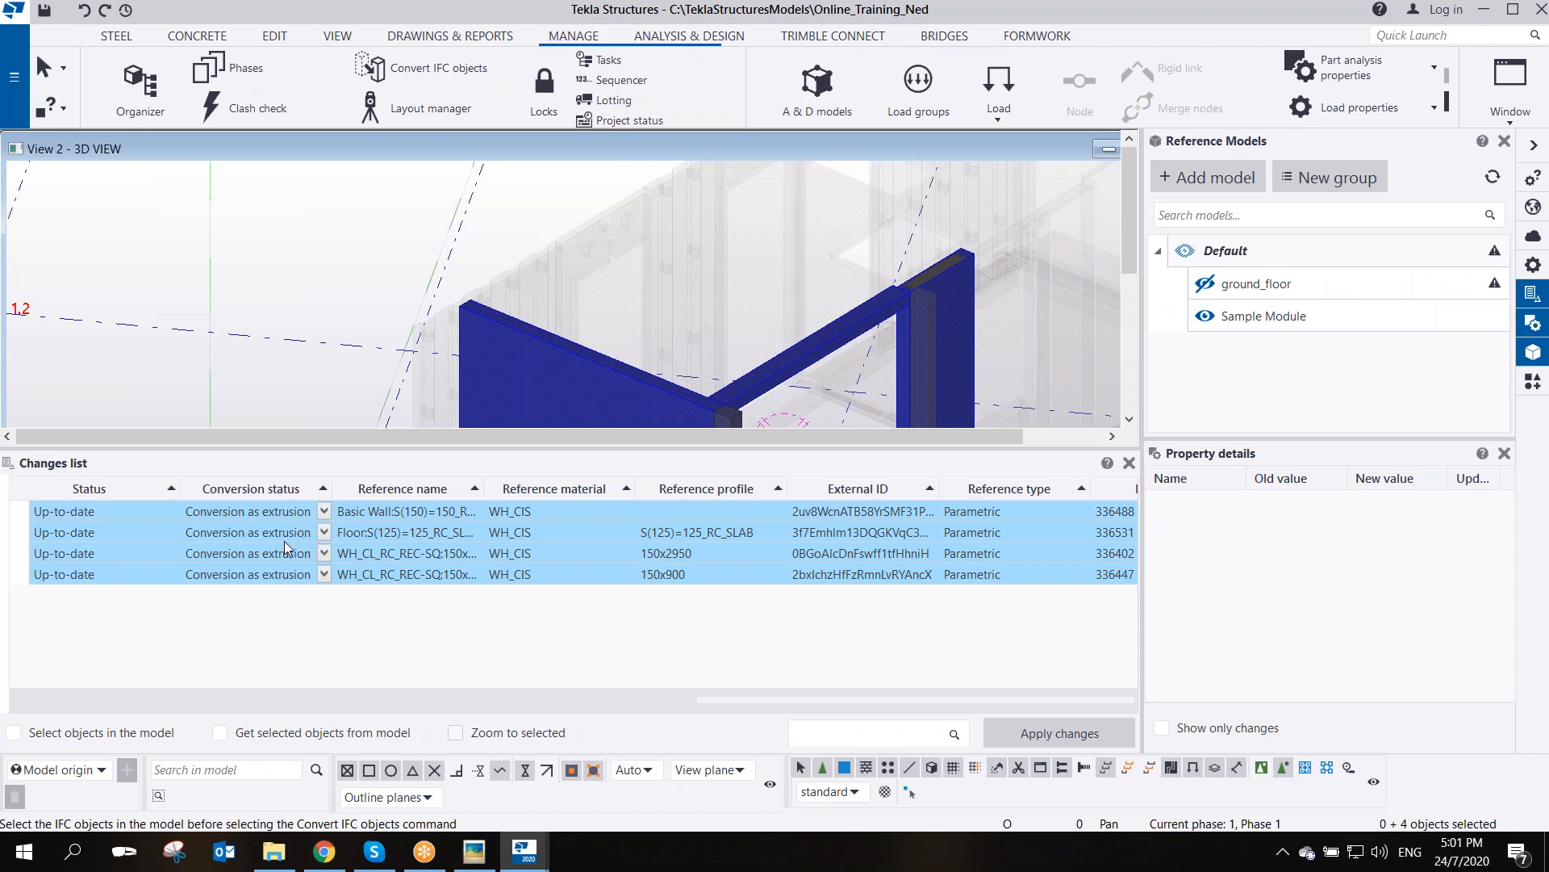
pyautogui.click(1071, 734)
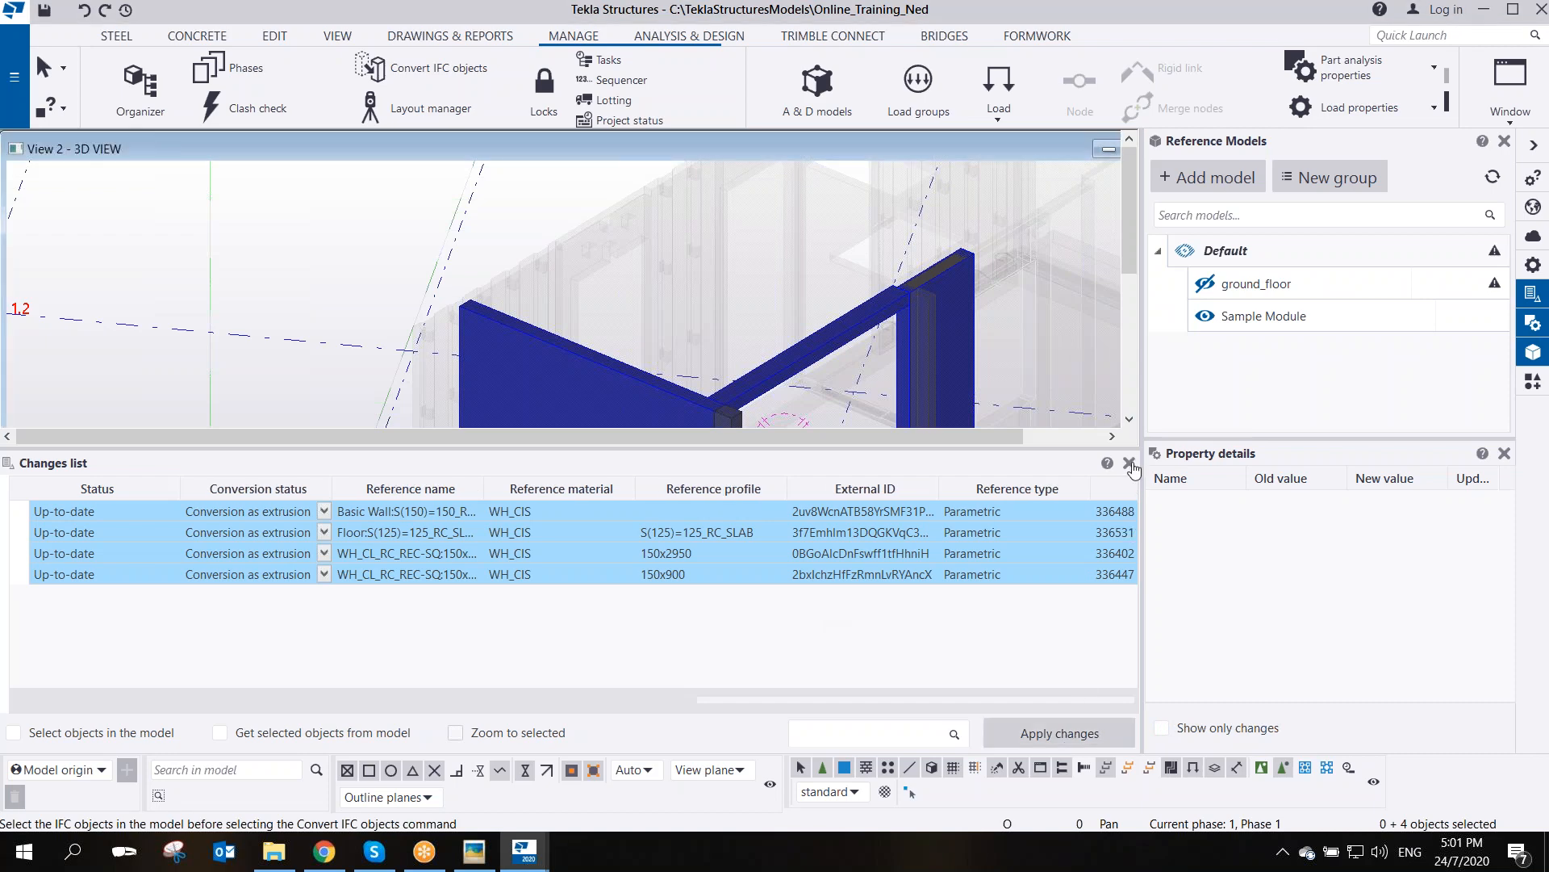
pyautogui.click(1129, 464)
# - Hide the Sample Module reference model to isolate the converted parts
pyautogui.click(823, 444)
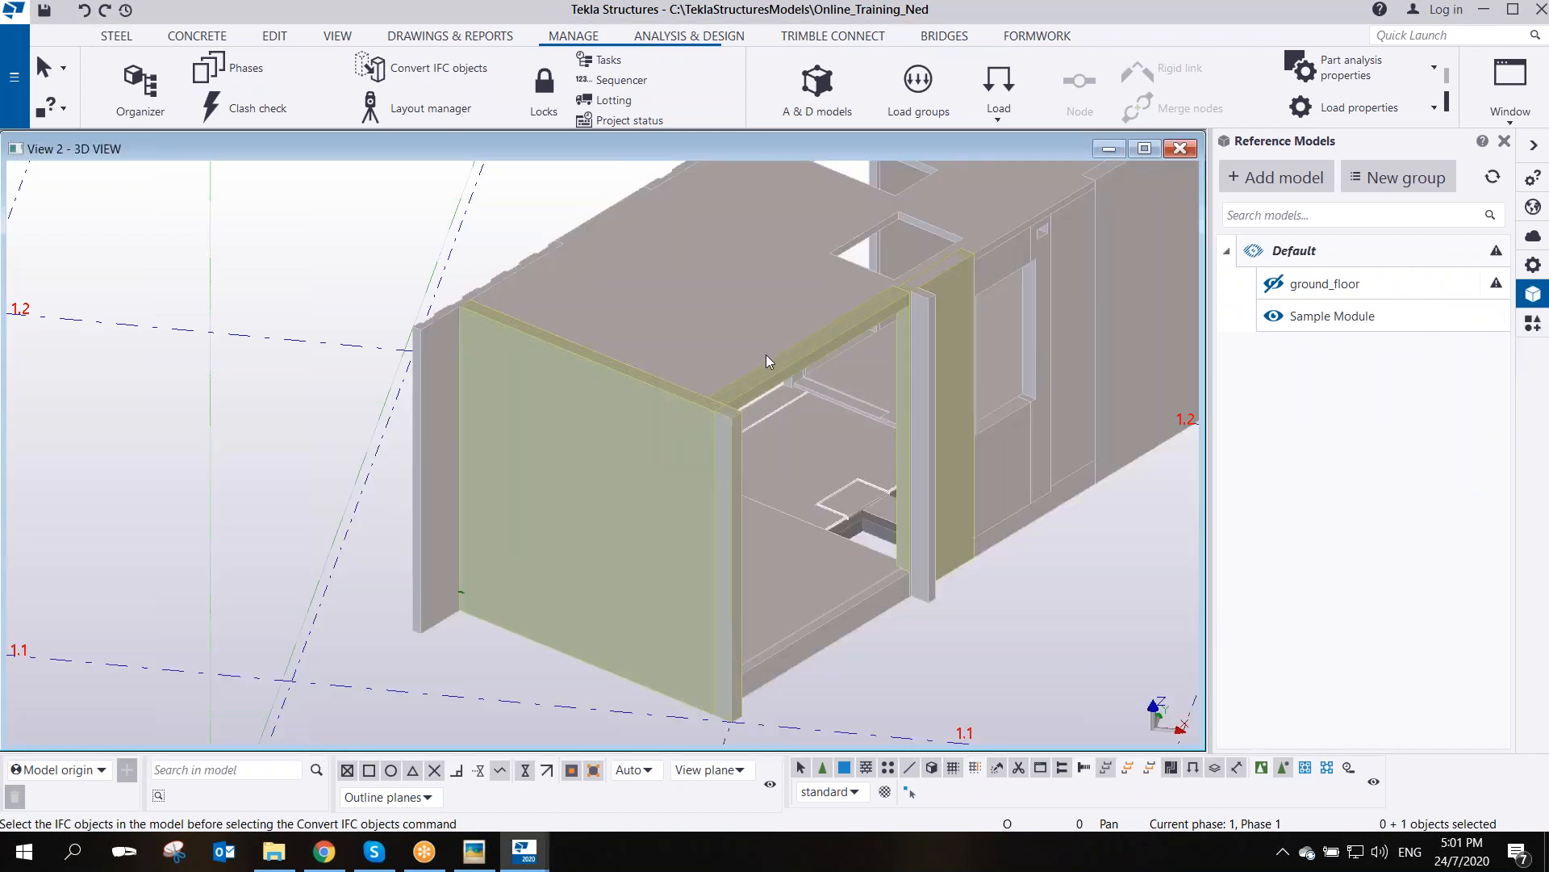
pyautogui.scroll(3, 767, 355)
pyautogui.scroll(-3, 712, 457)
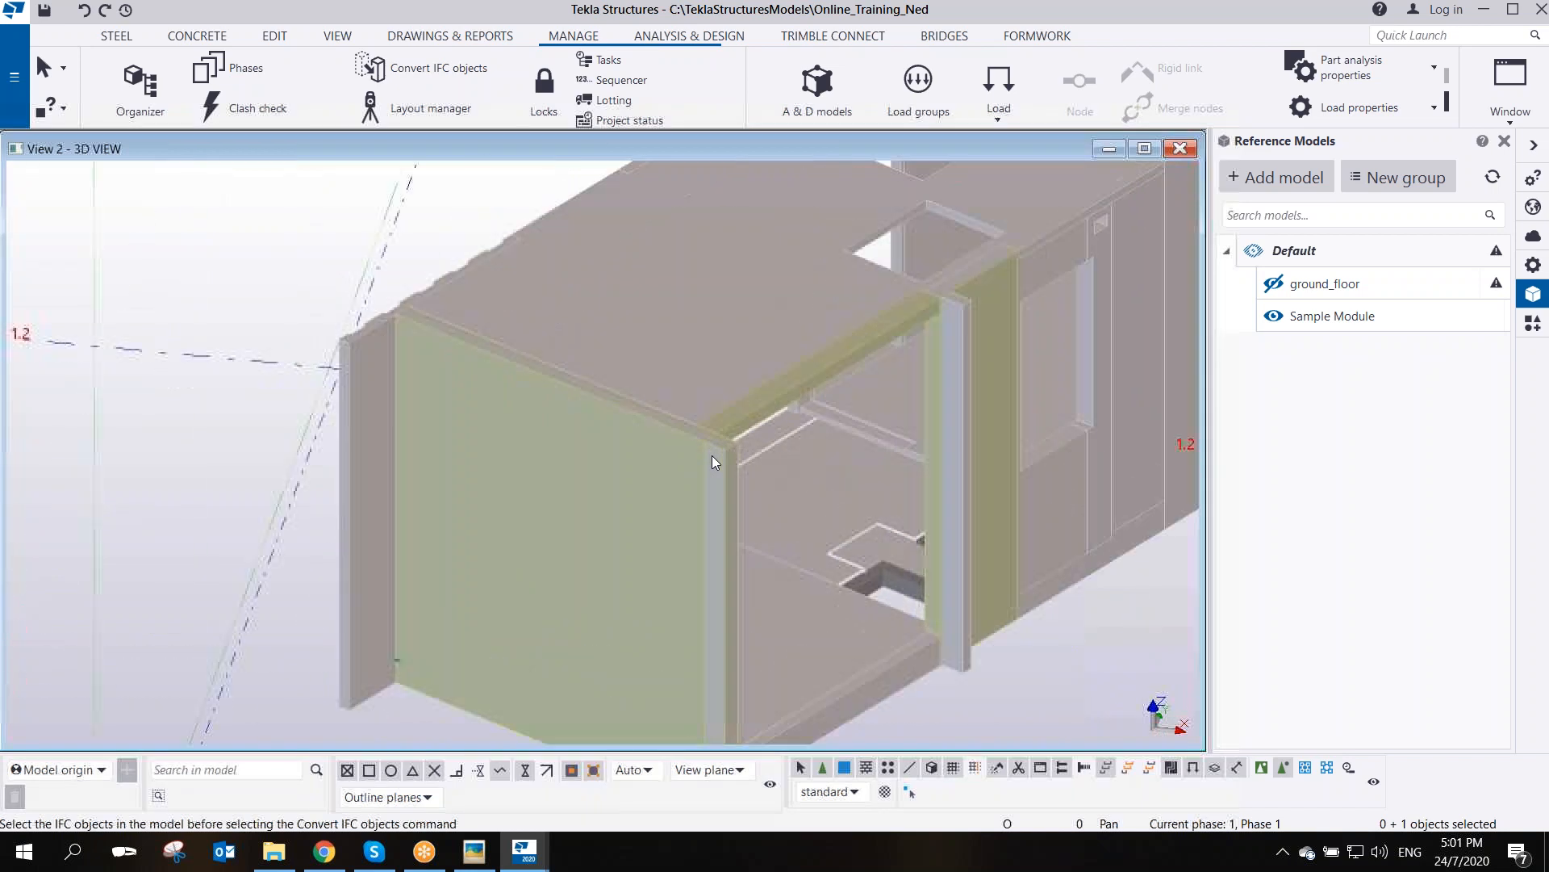
pyautogui.scroll(-2, 711, 456)
pyautogui.click(1196, 87)
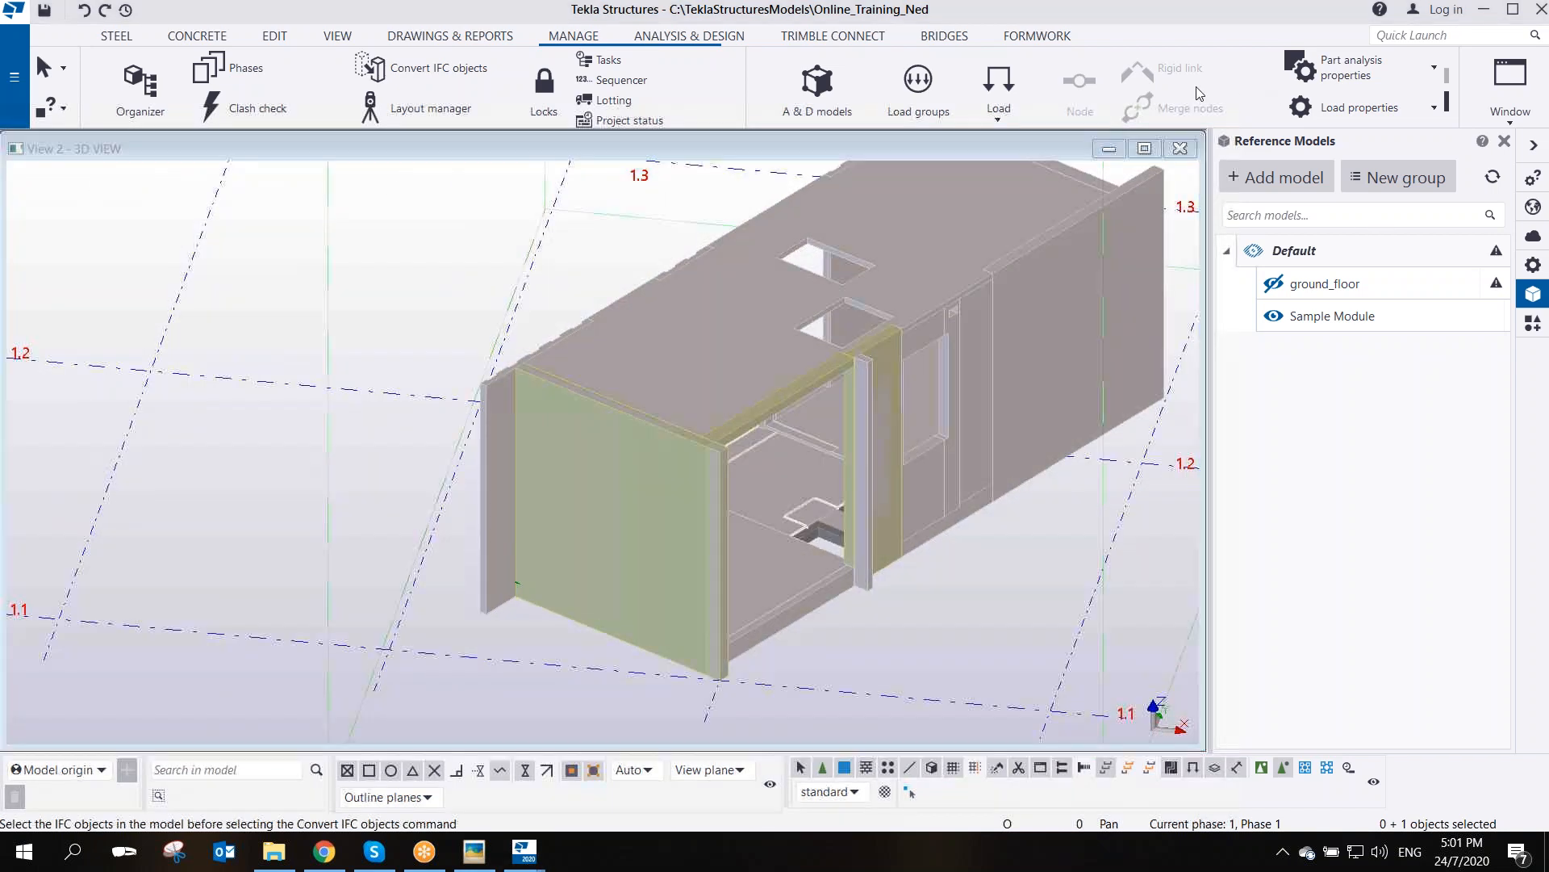
pyautogui.click(1274, 316)
pyautogui.scroll(3, 744, 374)
pyautogui.scroll(5, 457, 415)
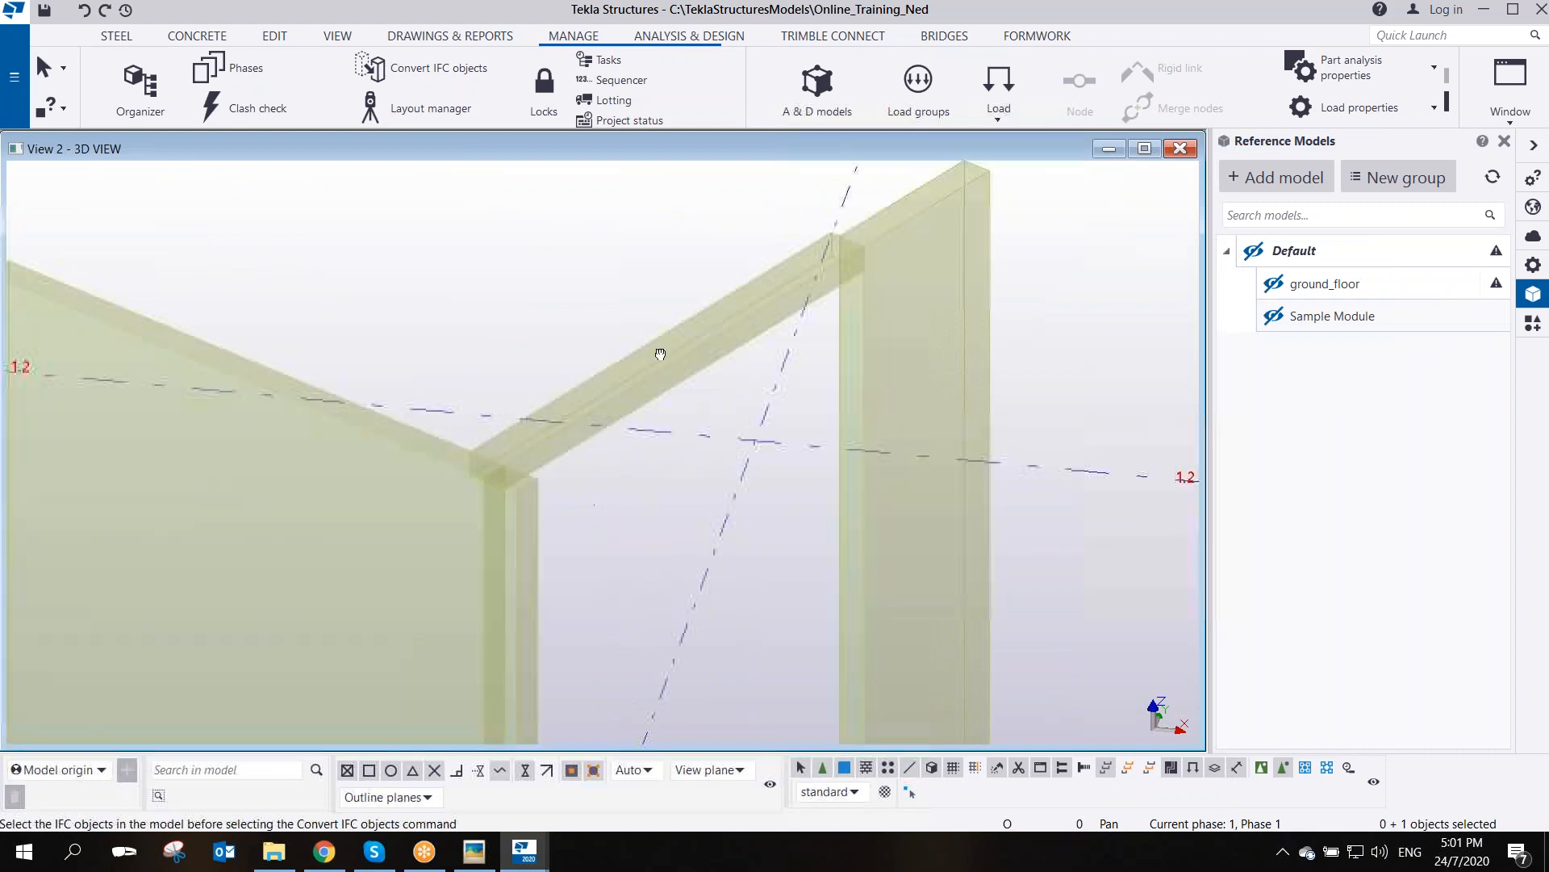
# - Select the converted end wall and open its part properties
pyautogui.click(519, 316)
pyautogui.scroll(-2, 518, 317)
pyautogui.keyDown('ctrl'); pyautogui.moveTo(479, 366); pyautogui.dragTo(557, 394, button='middle'); pyautogui.keyUp('ctrl')
pyautogui.scroll(-2, 709, 346)
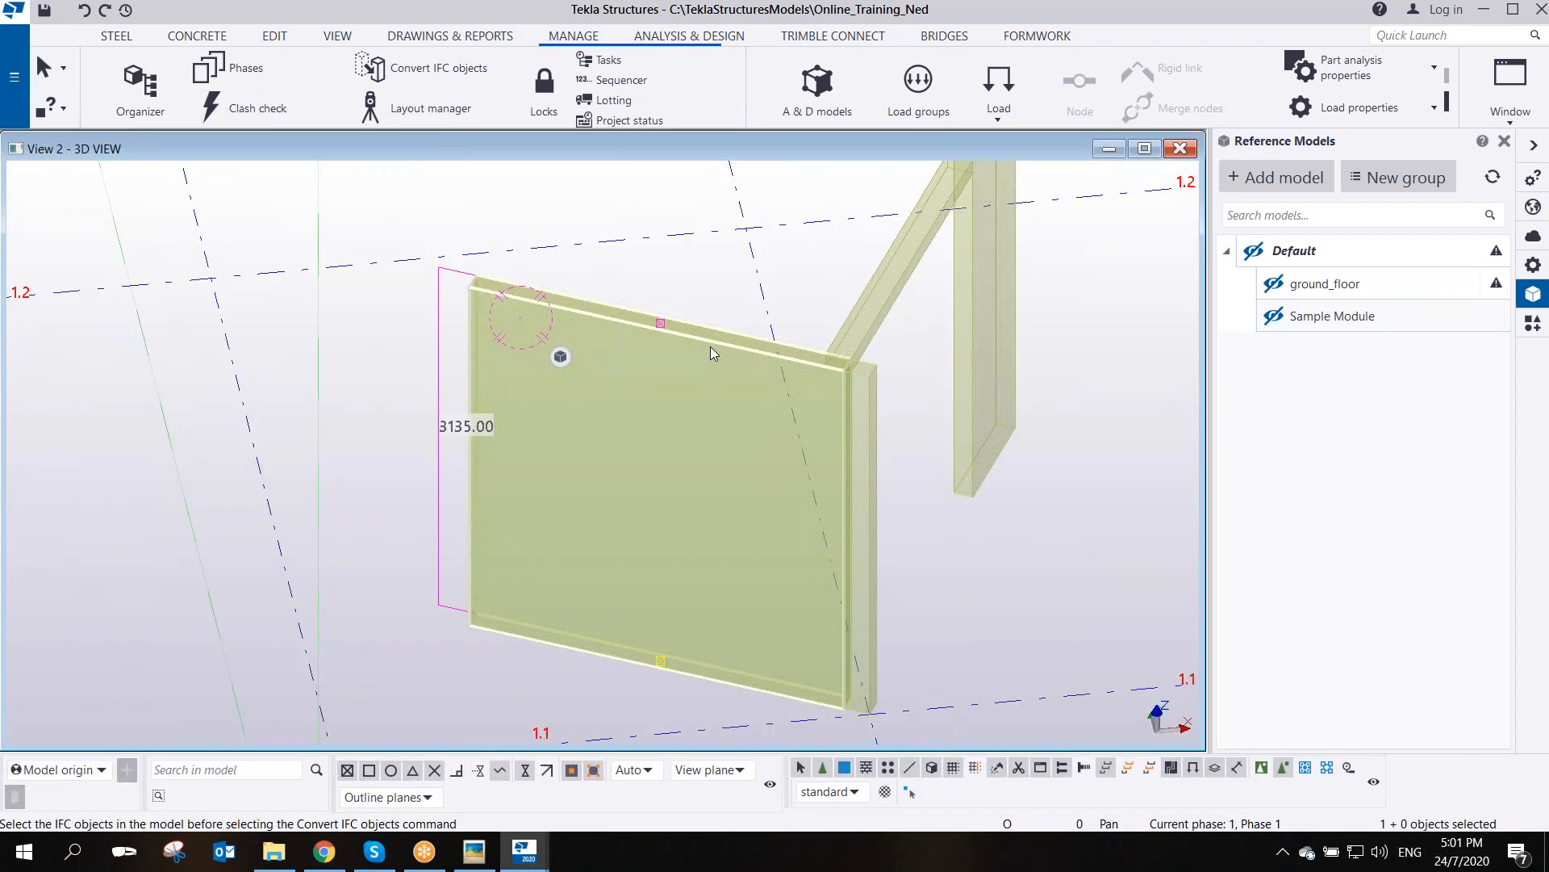
pyautogui.doubleClick(711, 346)
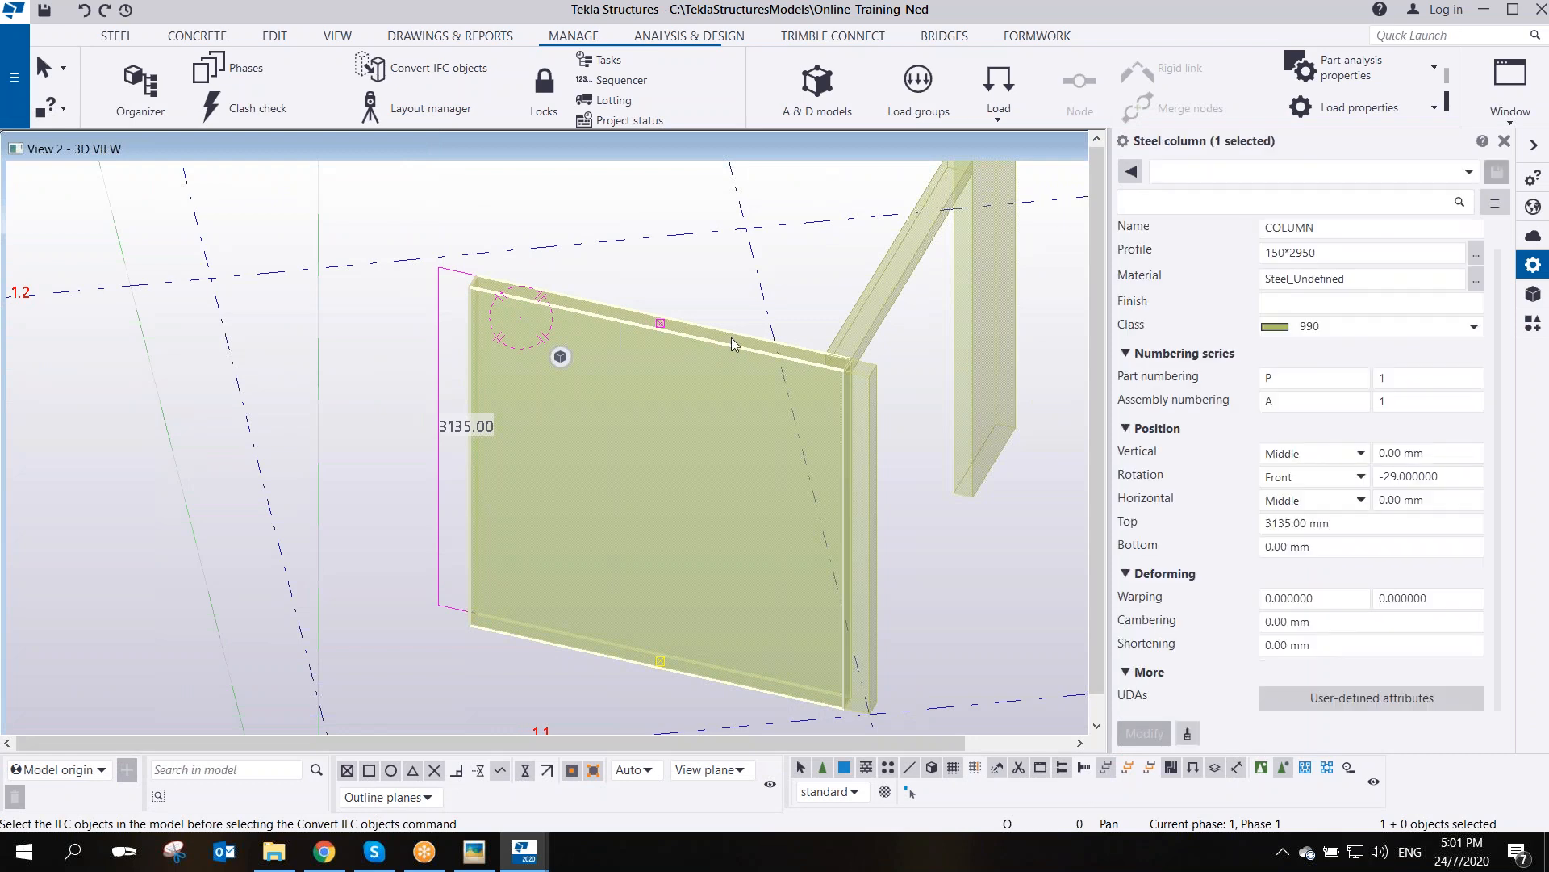
pyautogui.scroll(-2, 836, 435)
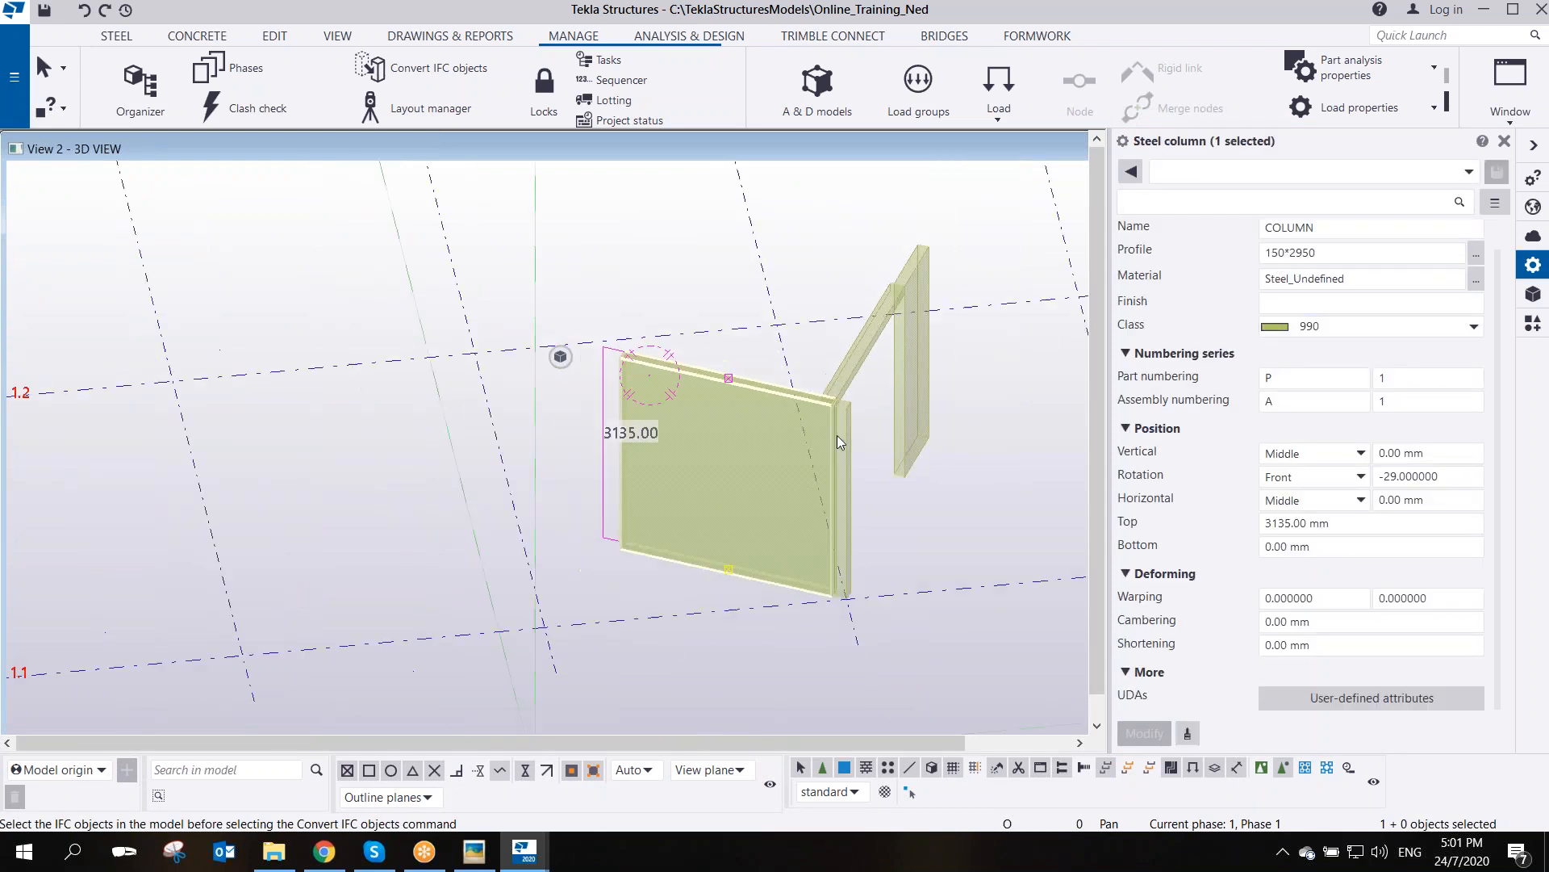
# - Select all four converted parts together and view their common properties from the side
pyautogui.moveTo(974, 222); pyautogui.dragTo(796, 453)
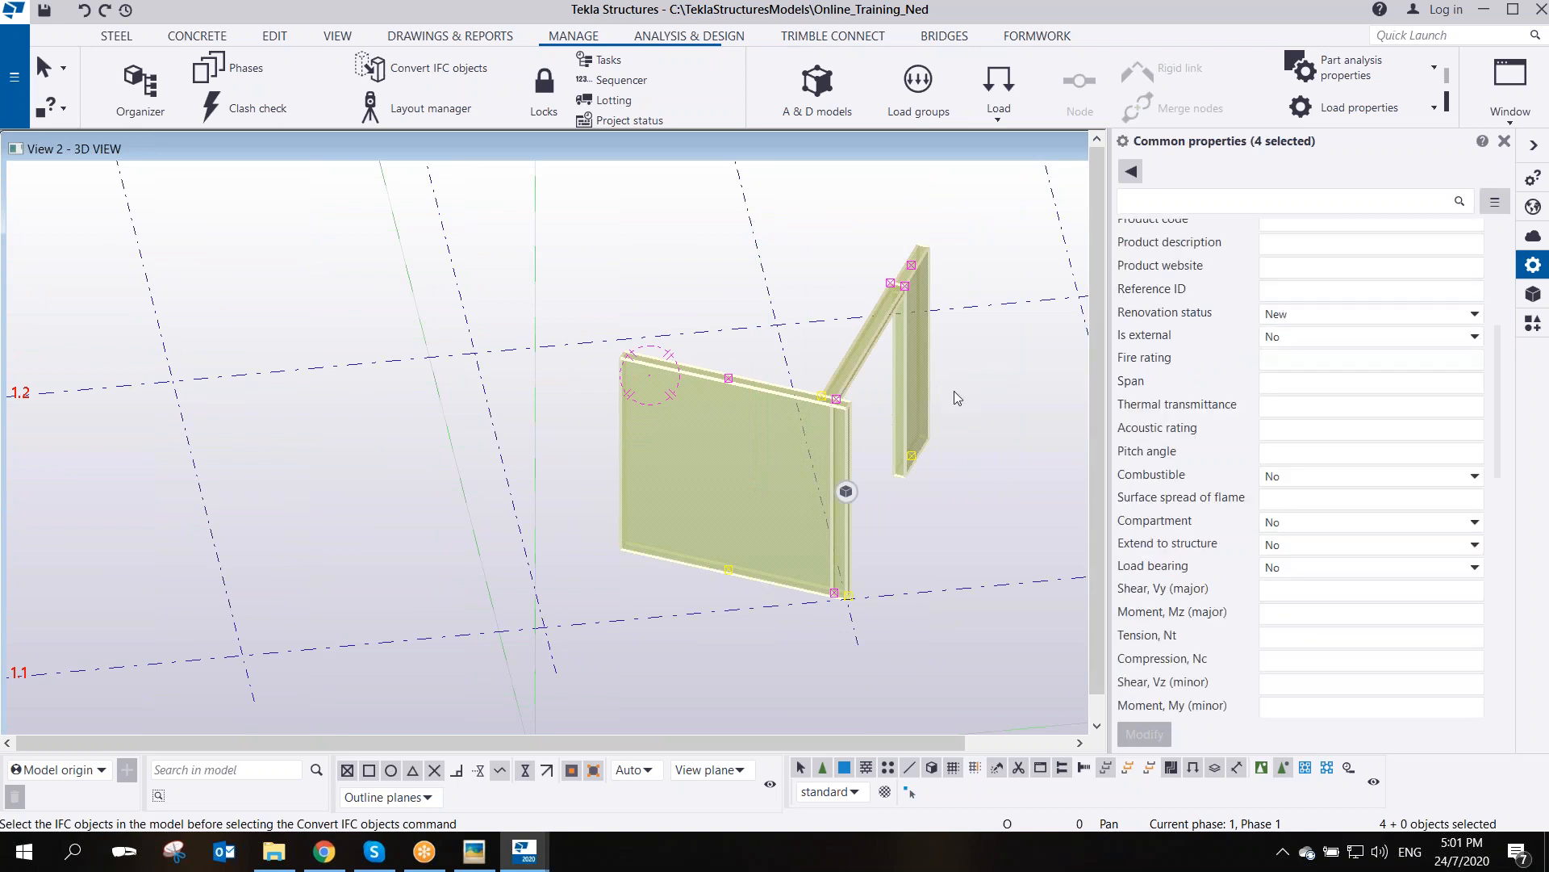
pyautogui.click(905, 436)
pyautogui.keyDown('ctrl'); pyautogui.moveTo(894, 457); pyautogui.dragTo(859, 362, button='middle'); pyautogui.keyUp('ctrl')
pyautogui.moveTo(1038, 259); pyautogui.dragTo(650, 376)
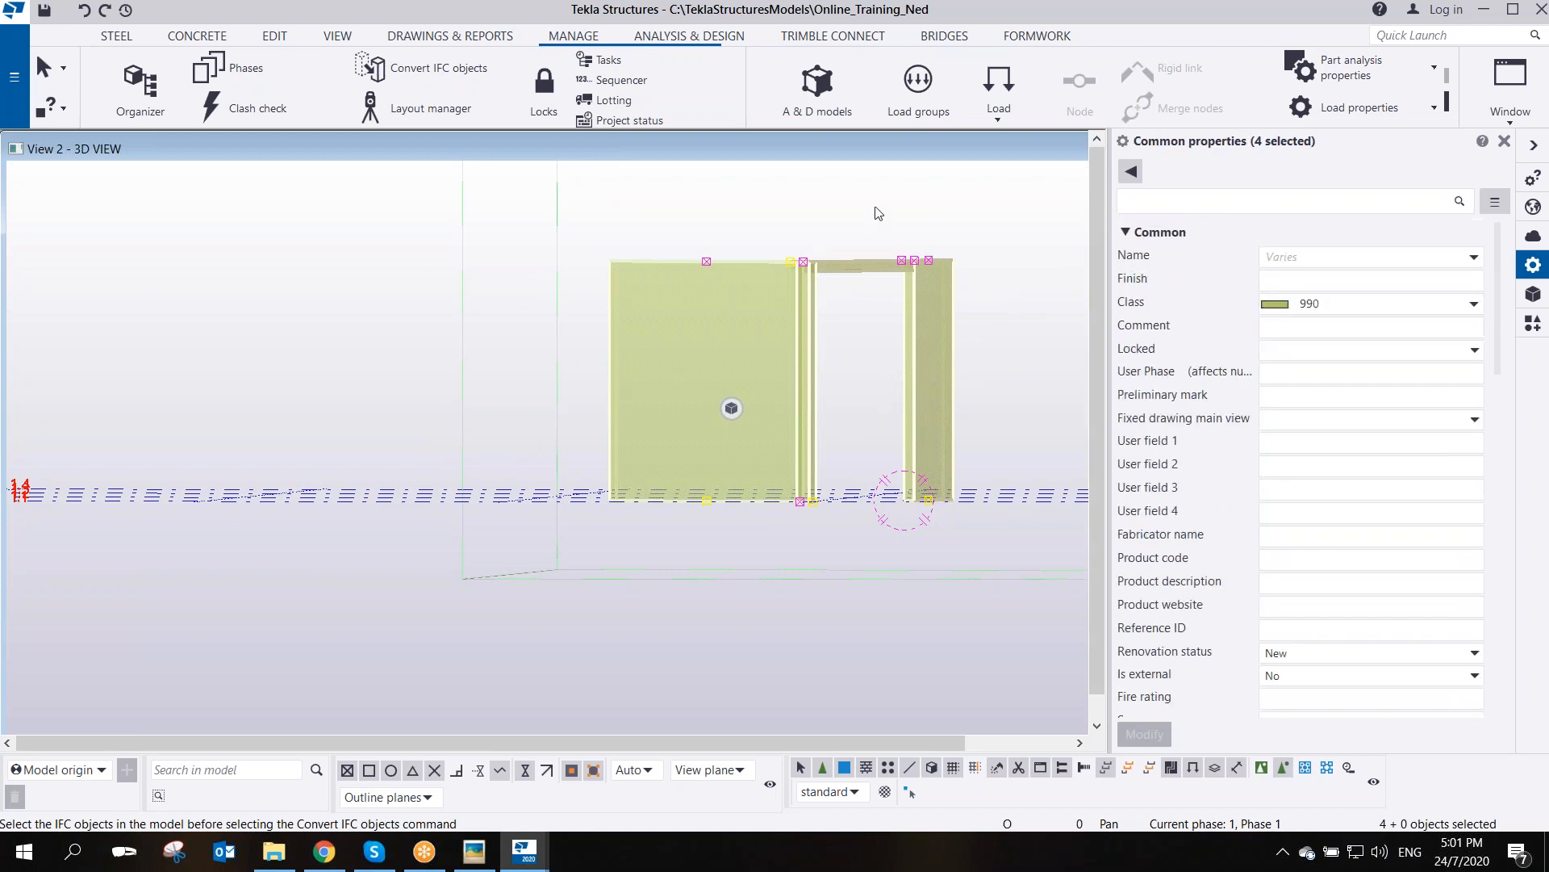
# - Set the material of the converted end wall alone to C40 and apply the modification
pyautogui.click(810, 299)
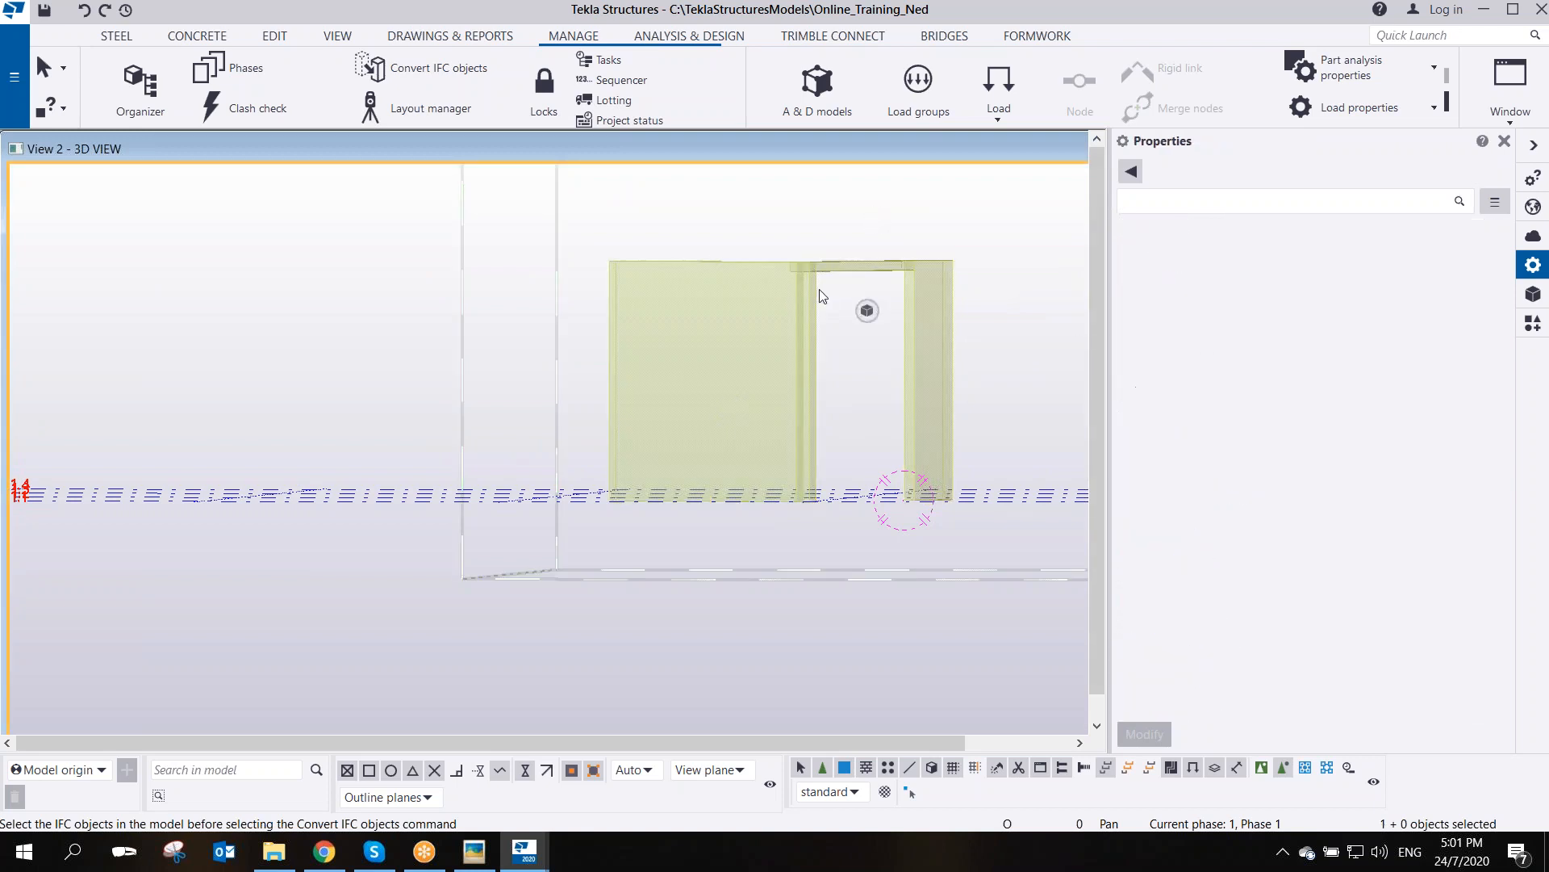
pyautogui.click(763, 260)
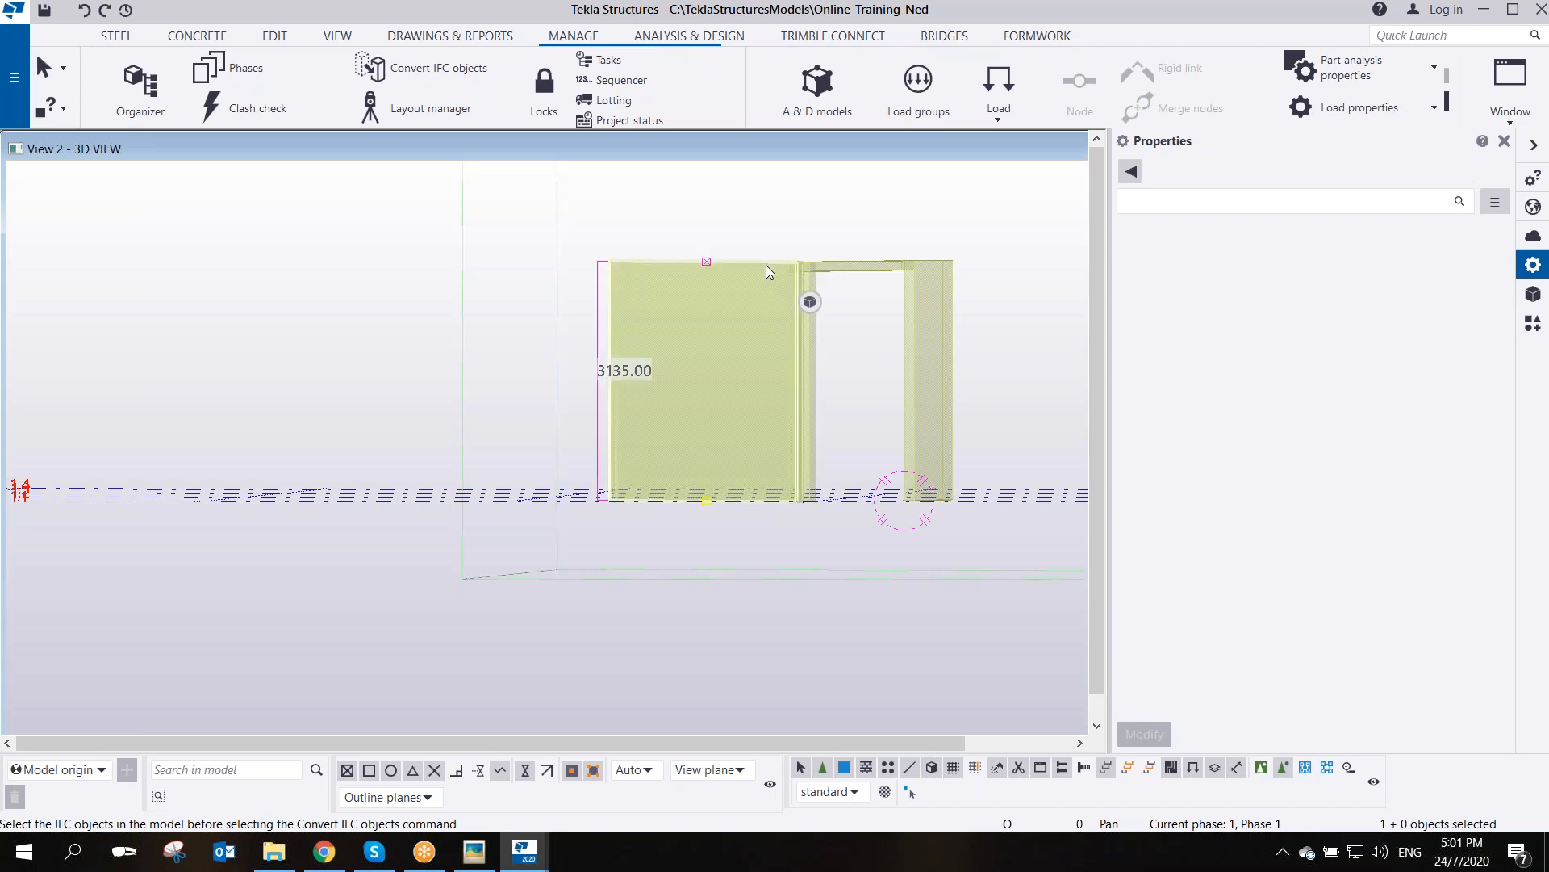
pyautogui.click(1175, 307)
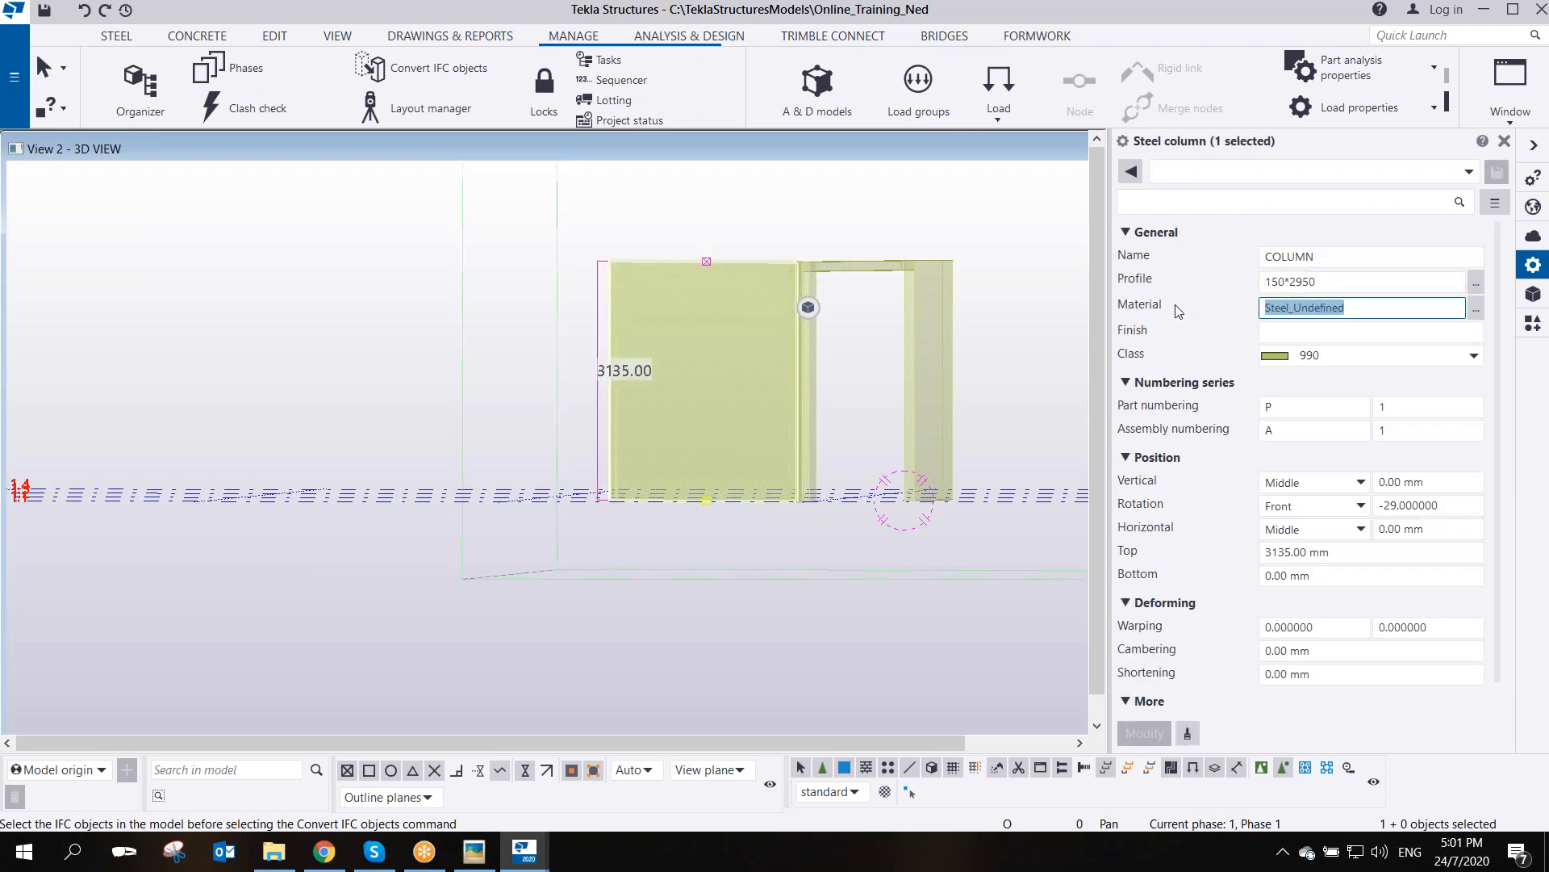
pyautogui.write('C40')
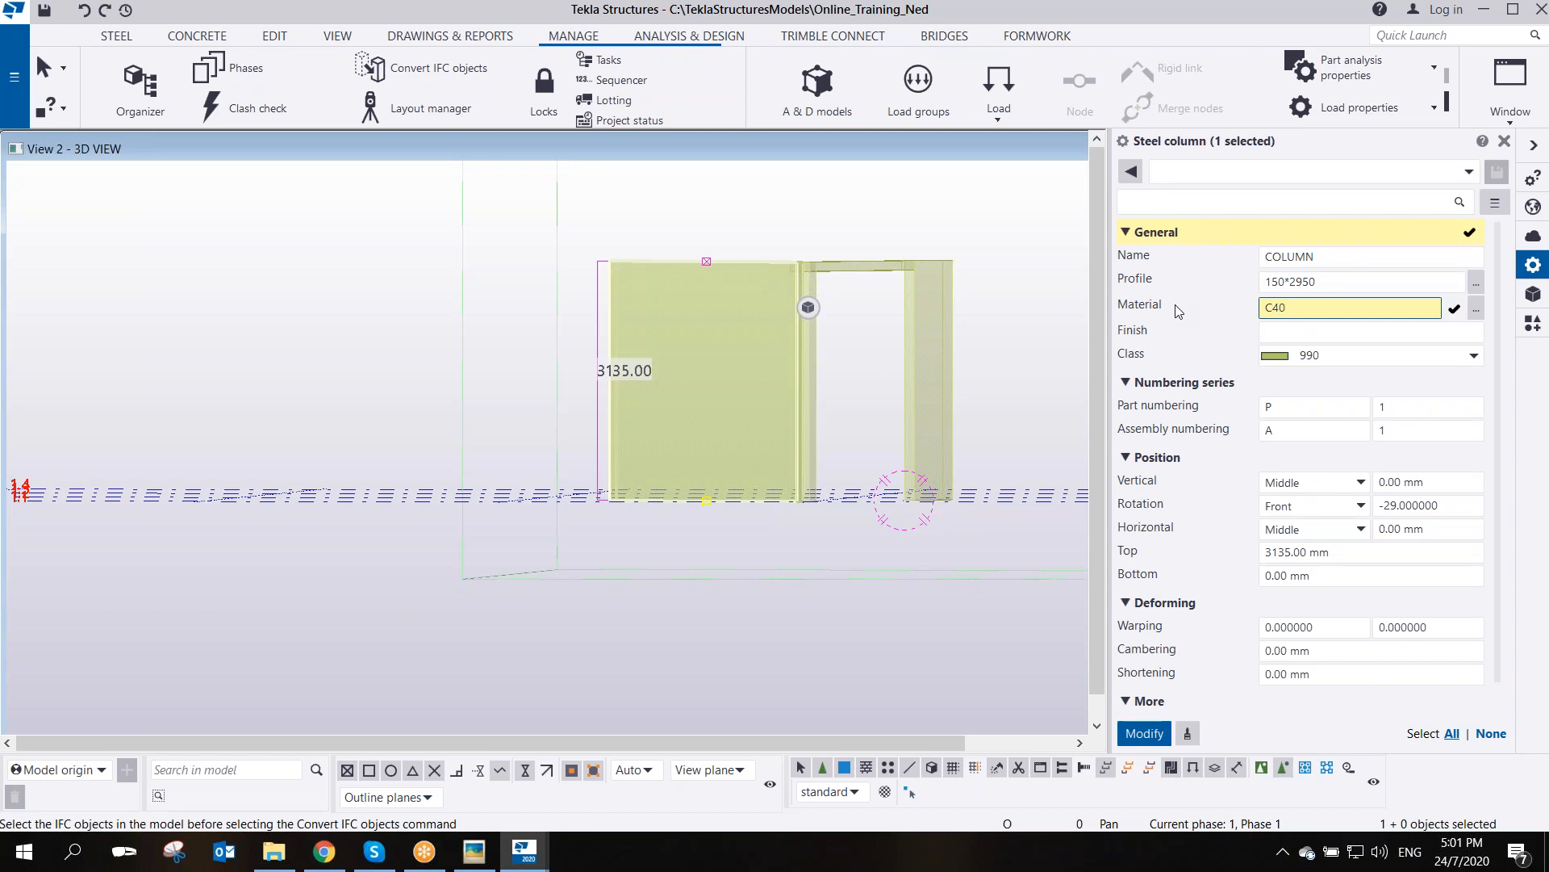
pyautogui.press('Return')
pyautogui.keyDown('ctrl'); pyautogui.moveTo(752, 280); pyautogui.dragTo(688, 322, button='middle'); pyautogui.keyUp('ctrl')
pyautogui.moveTo(688, 398); pyautogui.dragTo(726, 415, button='middle')
pyautogui.scroll(2, 707, 380)
pyautogui.scroll(2, 707, 380)
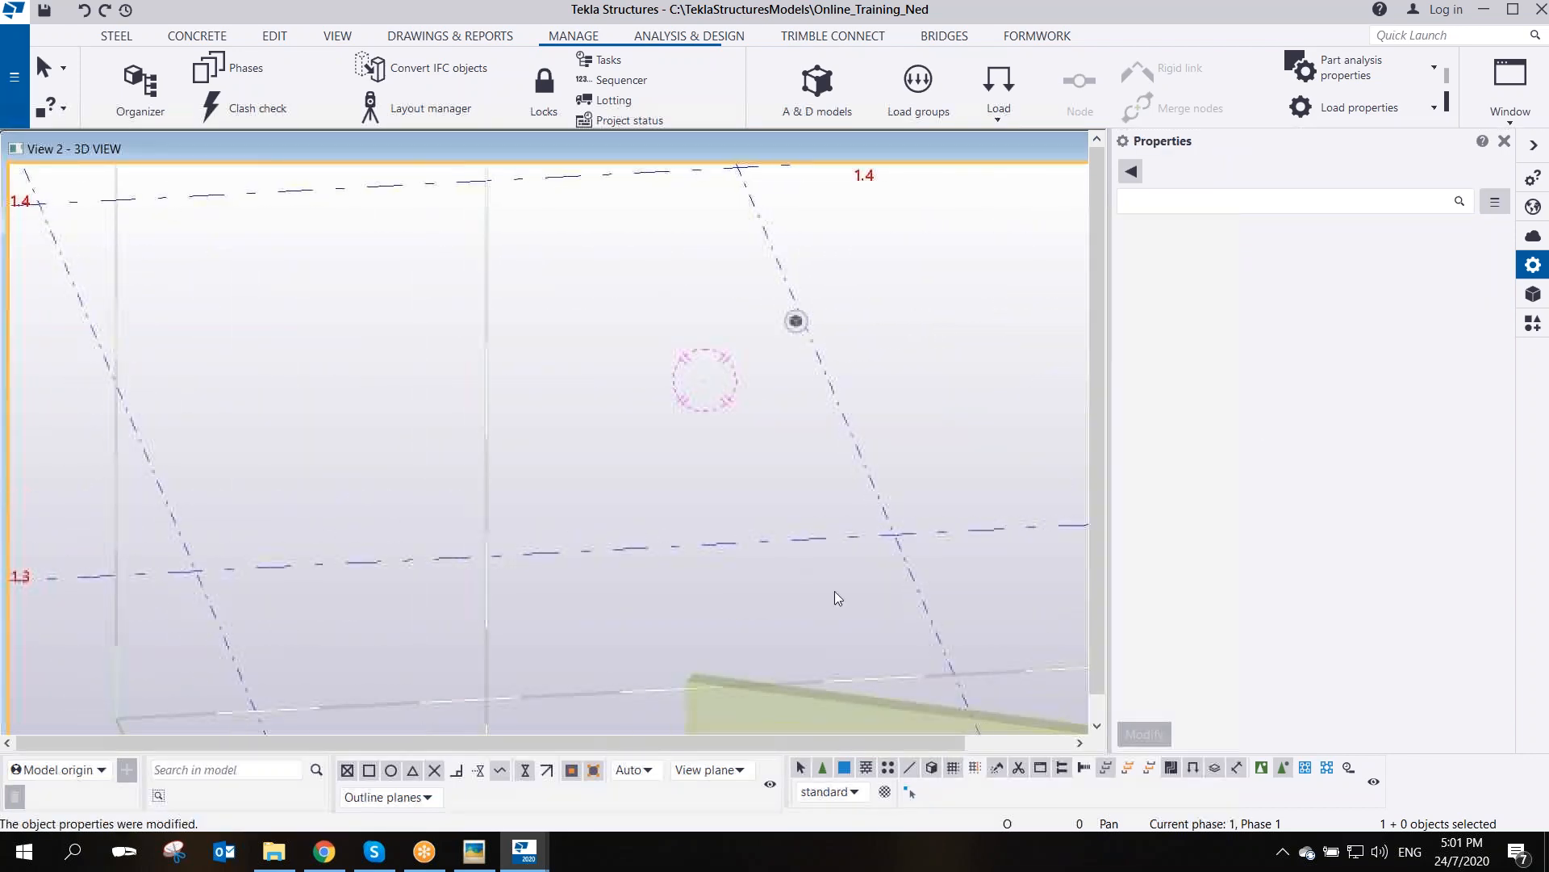
# - Start a rebar group in the converted end wall and pick the bar shape along the wall's upper edge from corner to corner
pyautogui.moveTo(835, 591); pyautogui.dragTo(581, 355, button='middle')
pyautogui.click(612, 386)
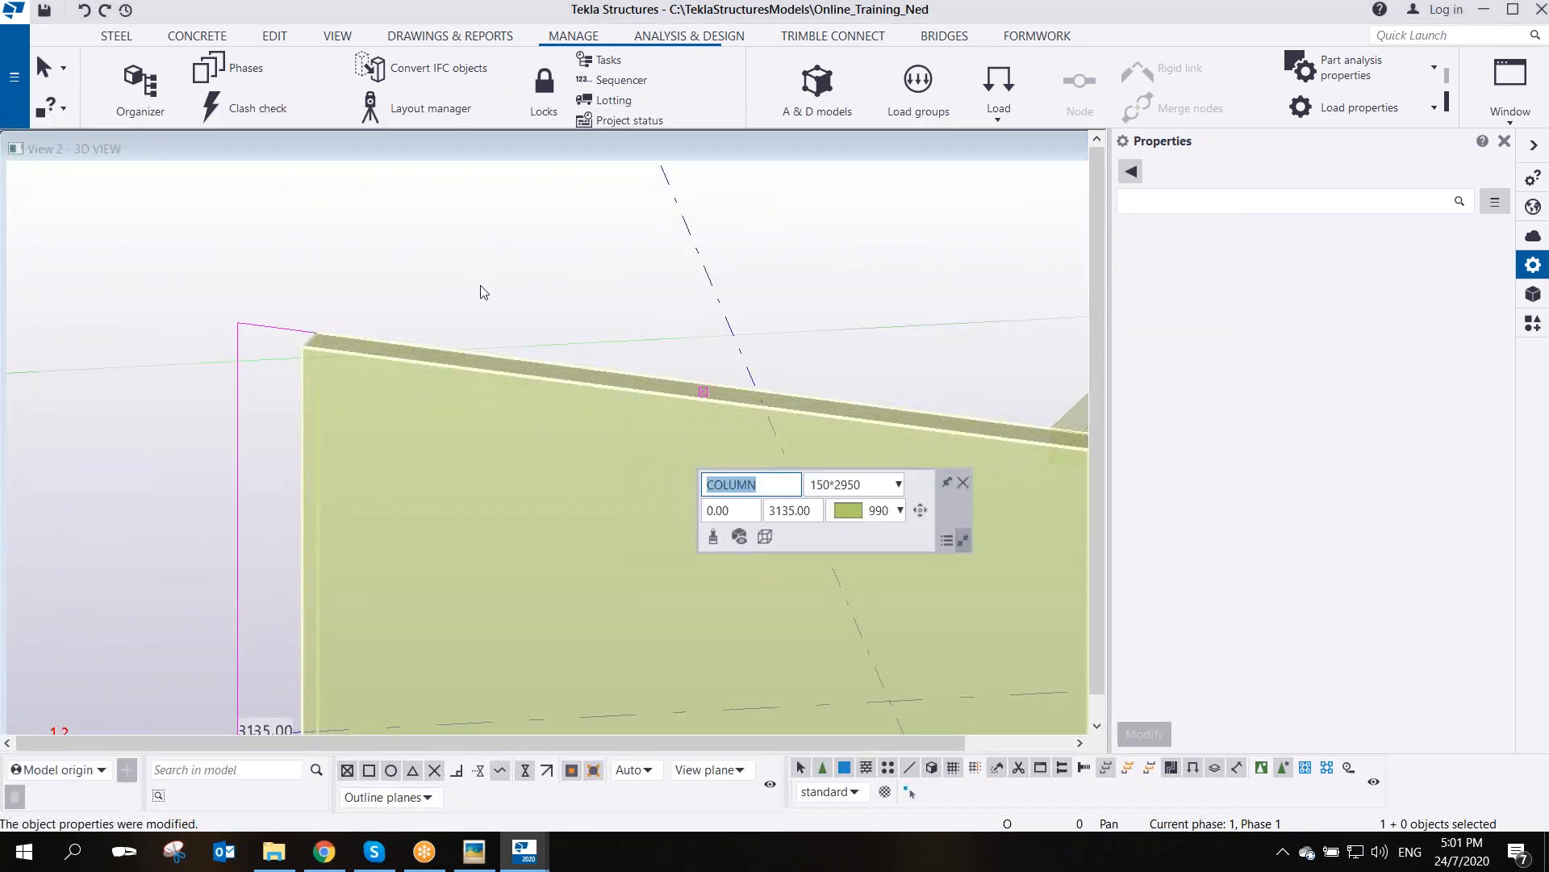
pyautogui.scroll(-4, 533, 312)
pyautogui.click(533, 312)
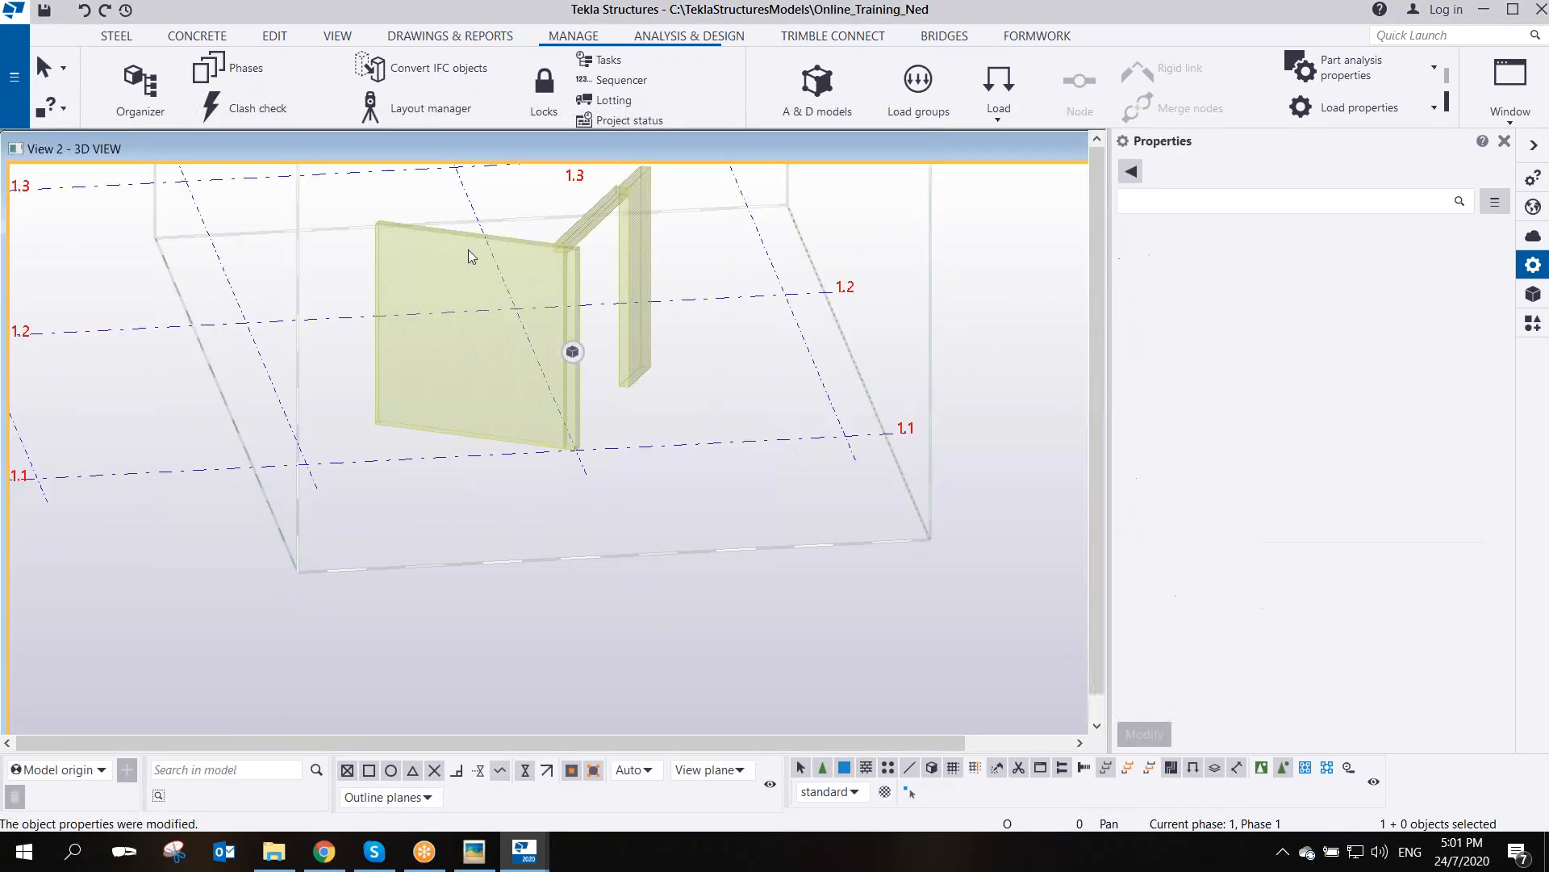
pyautogui.scroll(2, 473, 252)
pyautogui.moveTo(486, 254); pyautogui.dragTo(547, 402, button='middle')
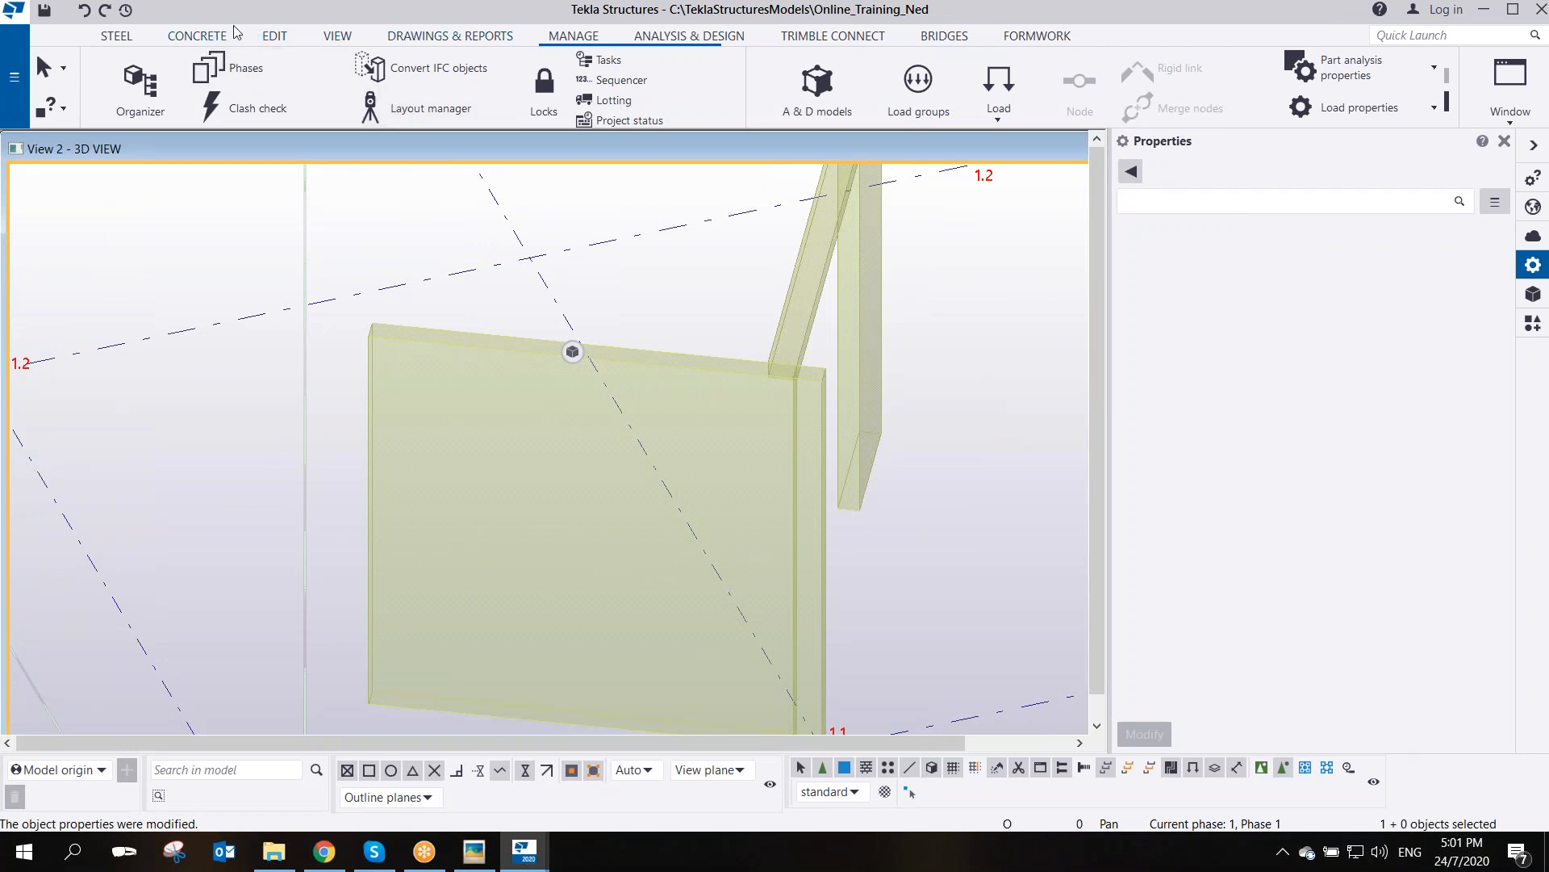
pyautogui.click(209, 40)
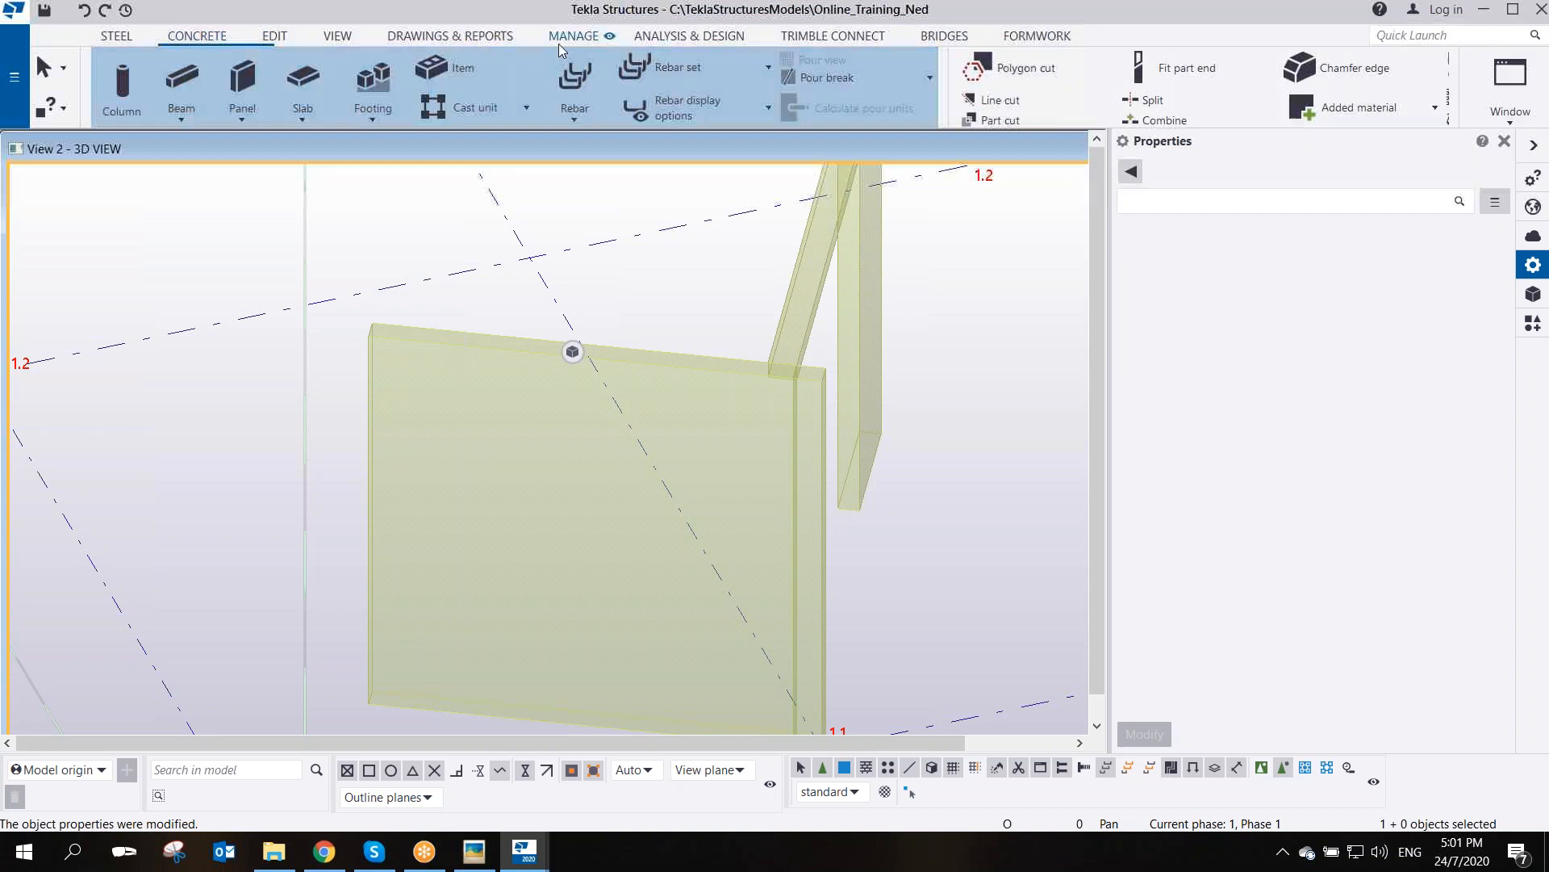
pyautogui.click(576, 108)
pyautogui.click(582, 153)
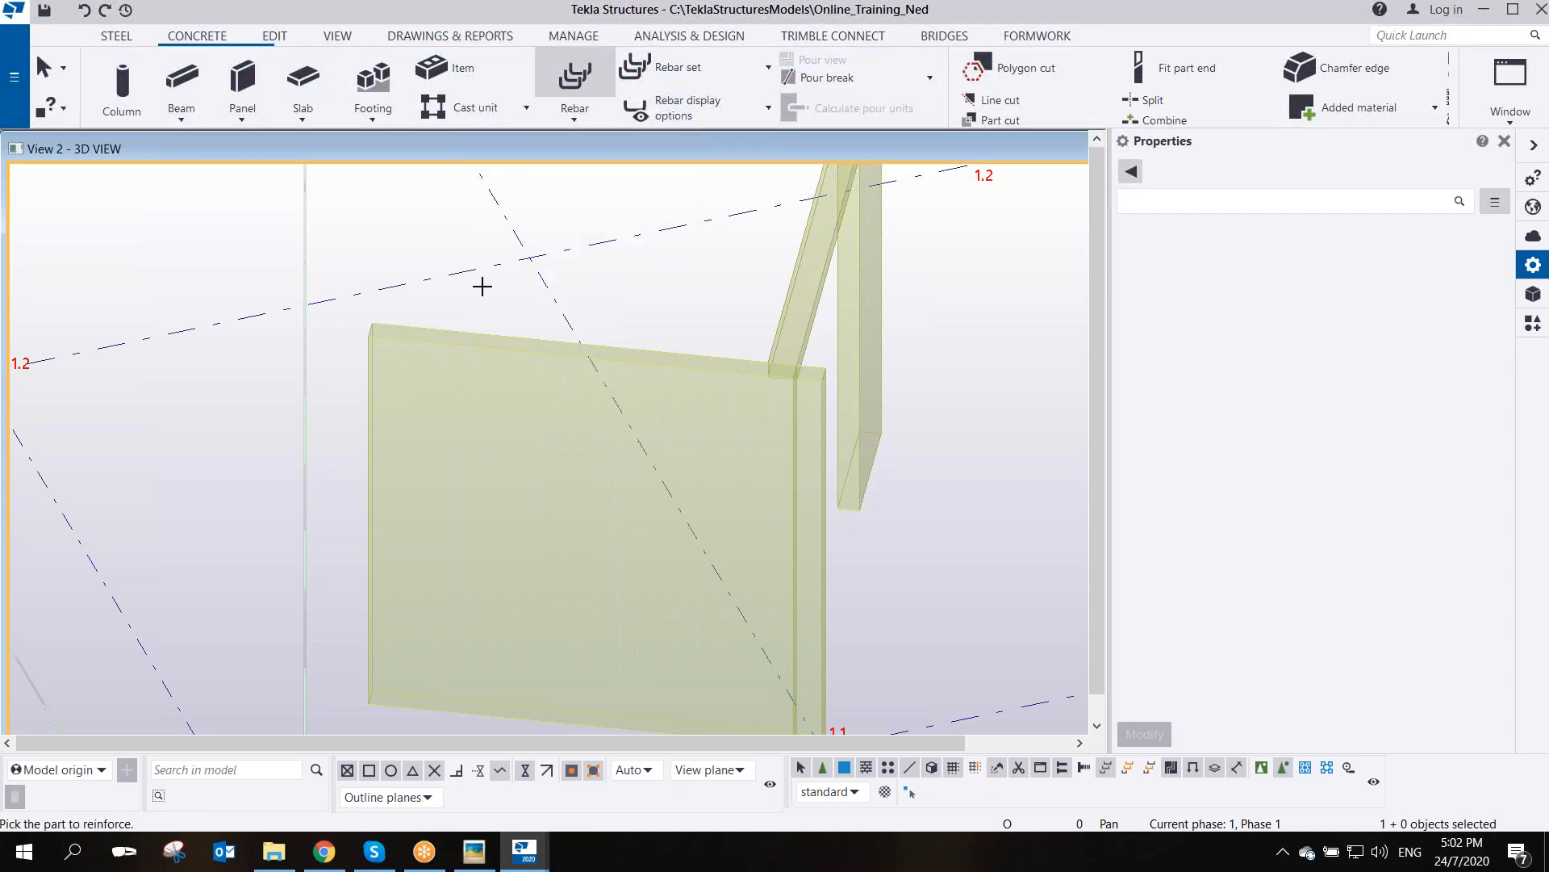
pyautogui.click(367, 351)
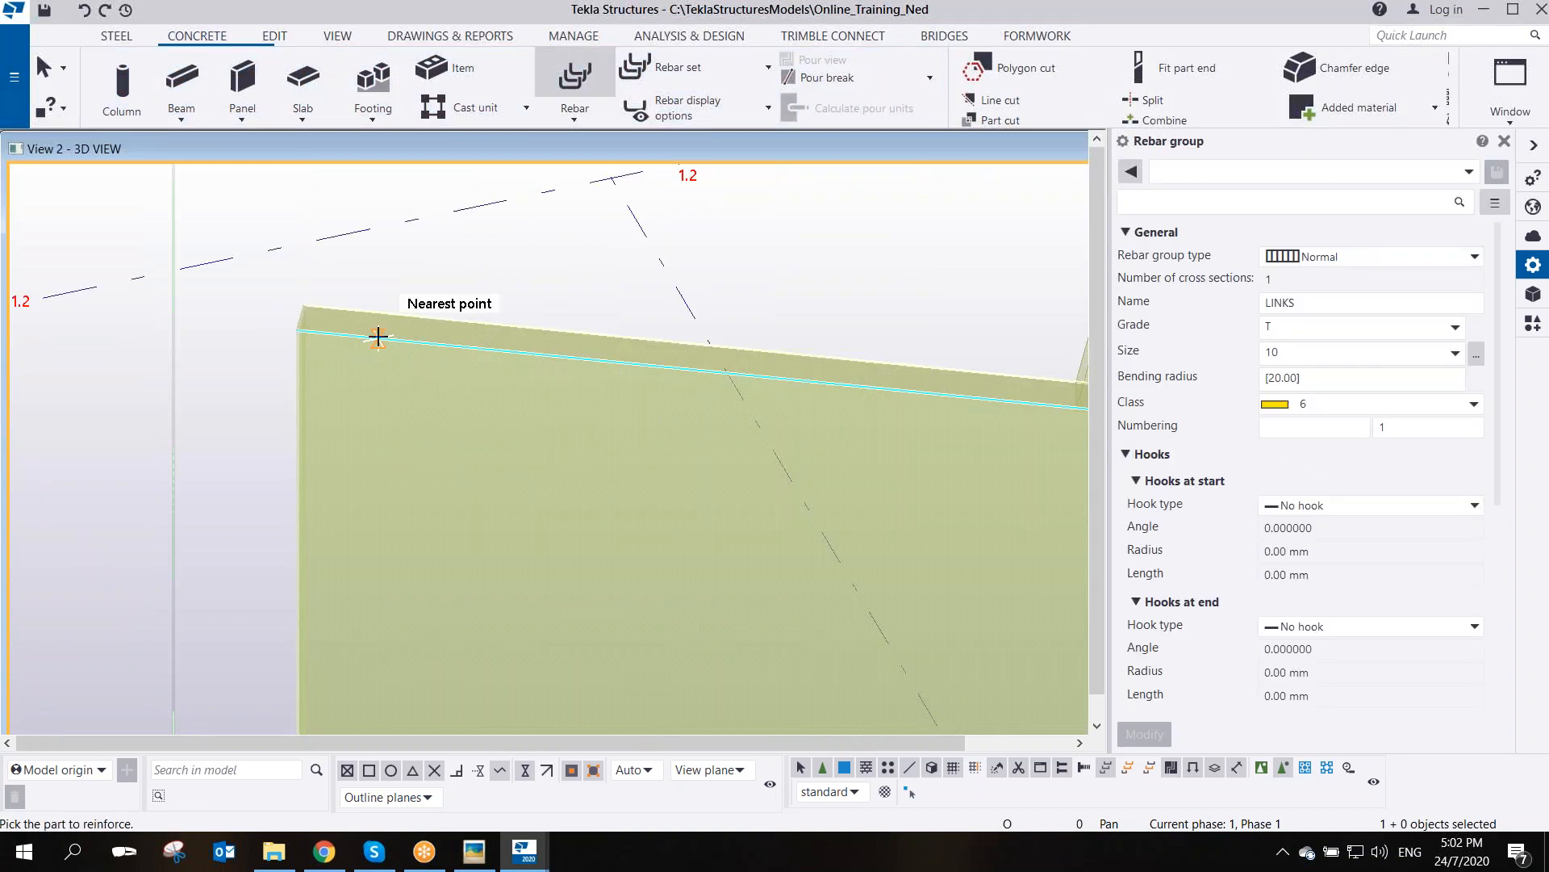
pyautogui.click(303, 333)
pyautogui.scroll(-2, 689, 528)
pyautogui.scroll(3, 806, 496)
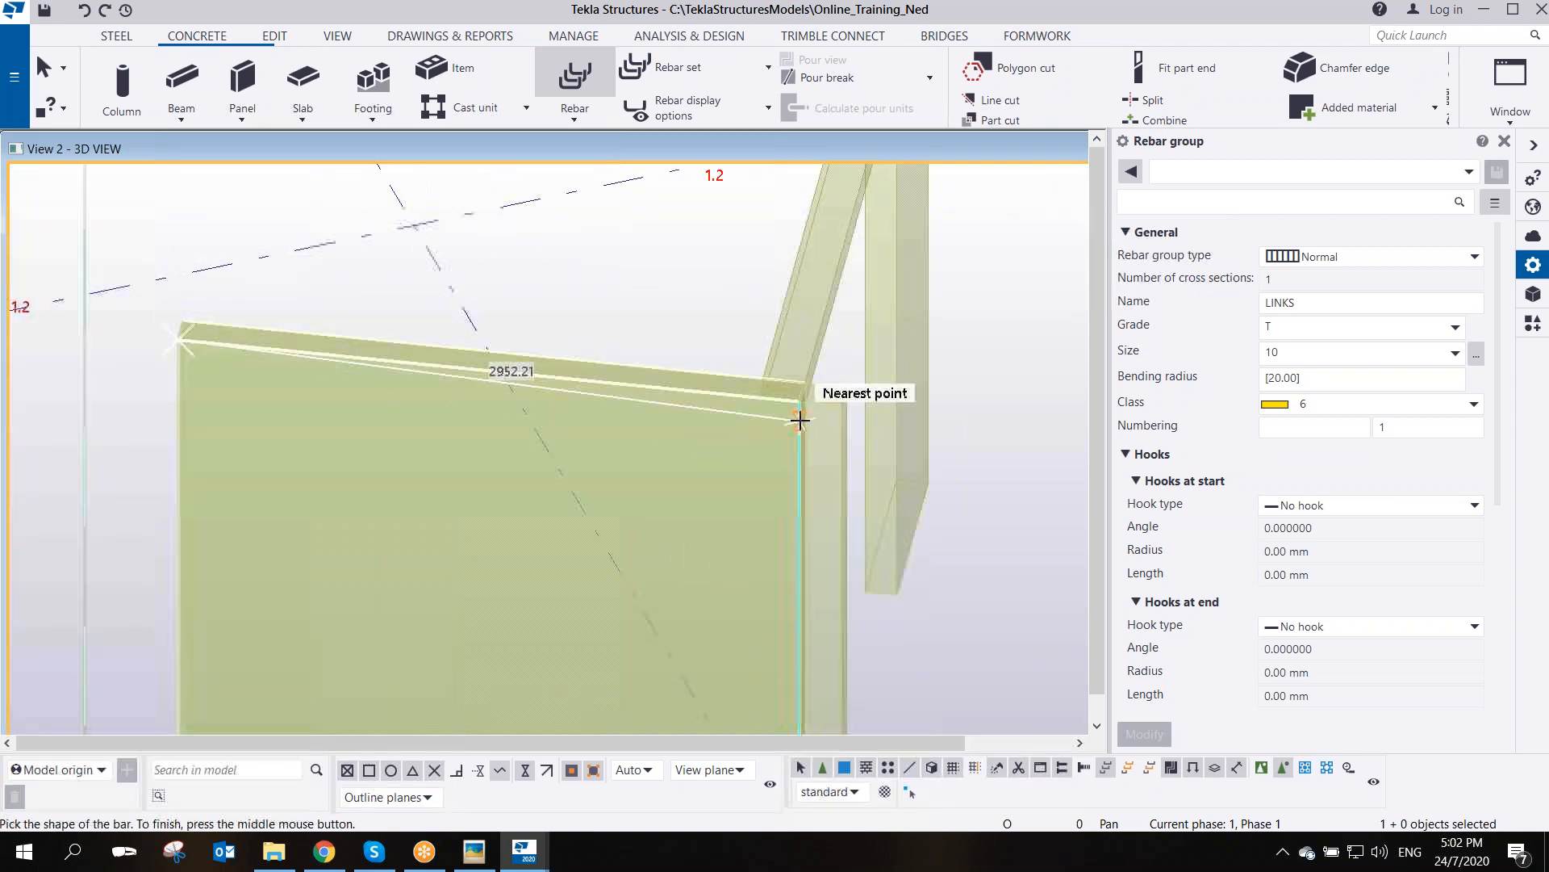
pyautogui.click(839, 402)
pyautogui.middleClick(837, 477)
# - Distribute the rebar group from the wall's upper corner partway down its vertical edge and end the command
pyautogui.click(175, 338)
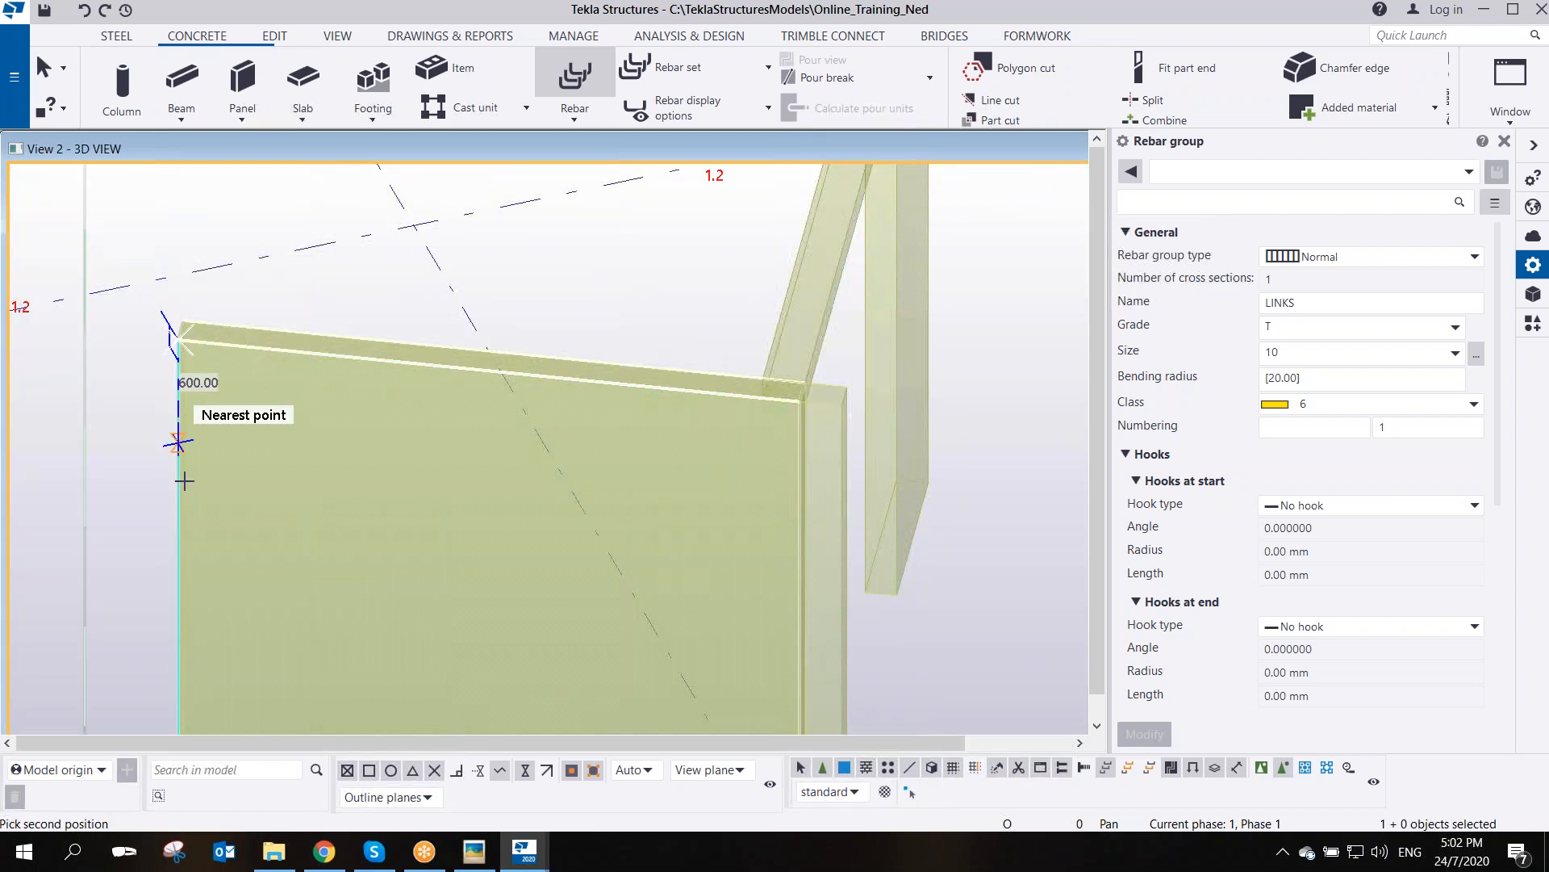
pyautogui.click(178, 579)
pyautogui.rightClick(326, 314)
pyautogui.click(379, 323)
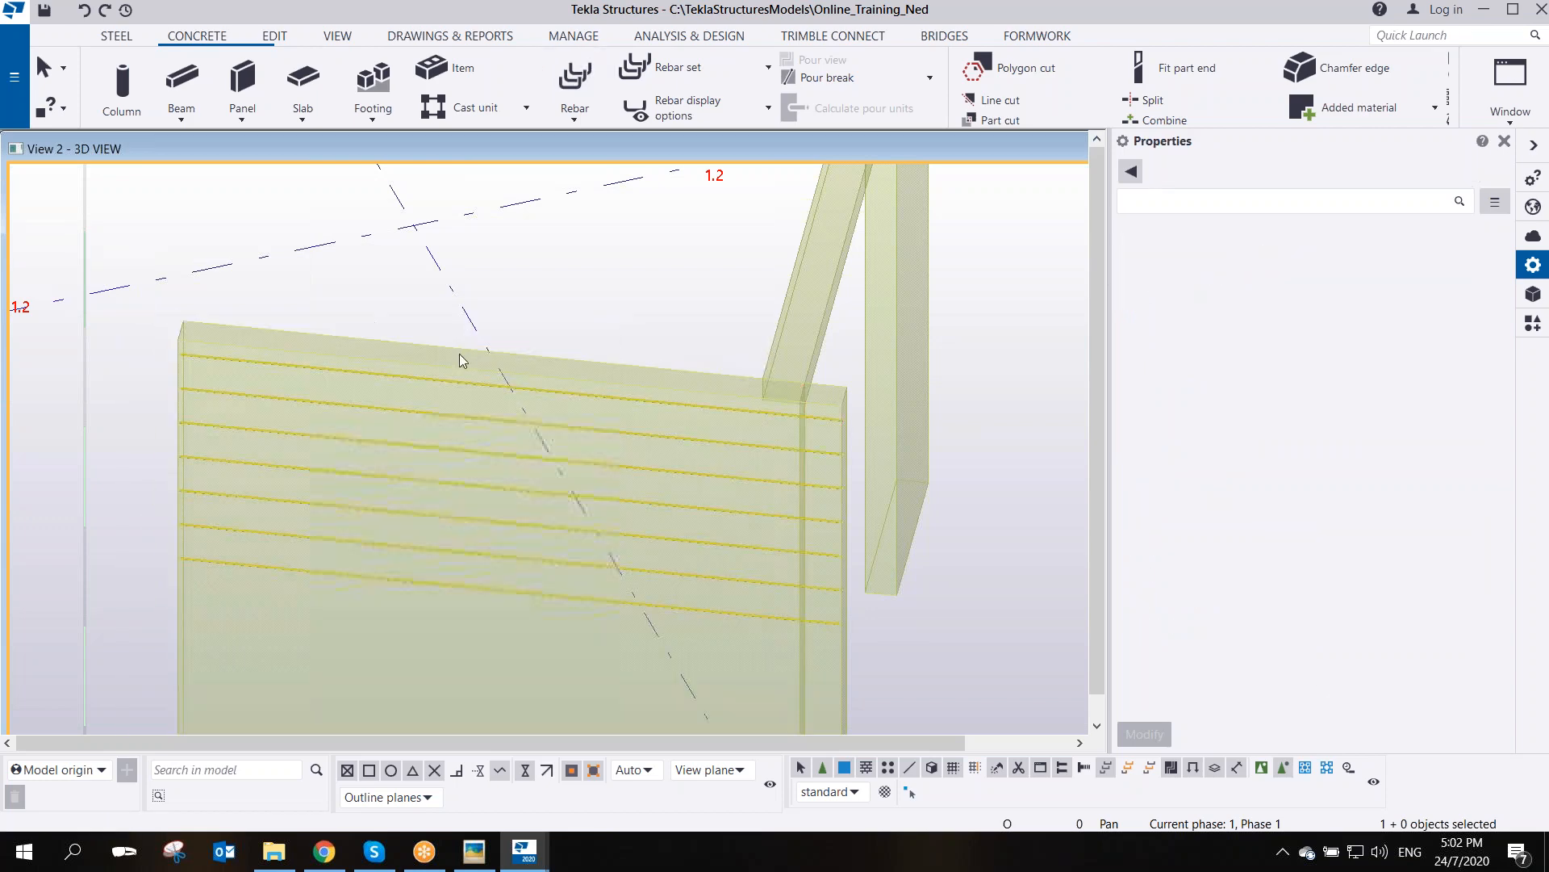
# - Show the Sample Module reference model again around the reinforced end wall
pyautogui.keyDown('ctrl'); pyautogui.moveTo(676, 482); pyautogui.dragTo(613, 438, button='middle'); pyautogui.keyUp('ctrl')
pyautogui.scroll(-3, 617, 436)
pyautogui.scroll(2, 617, 436)
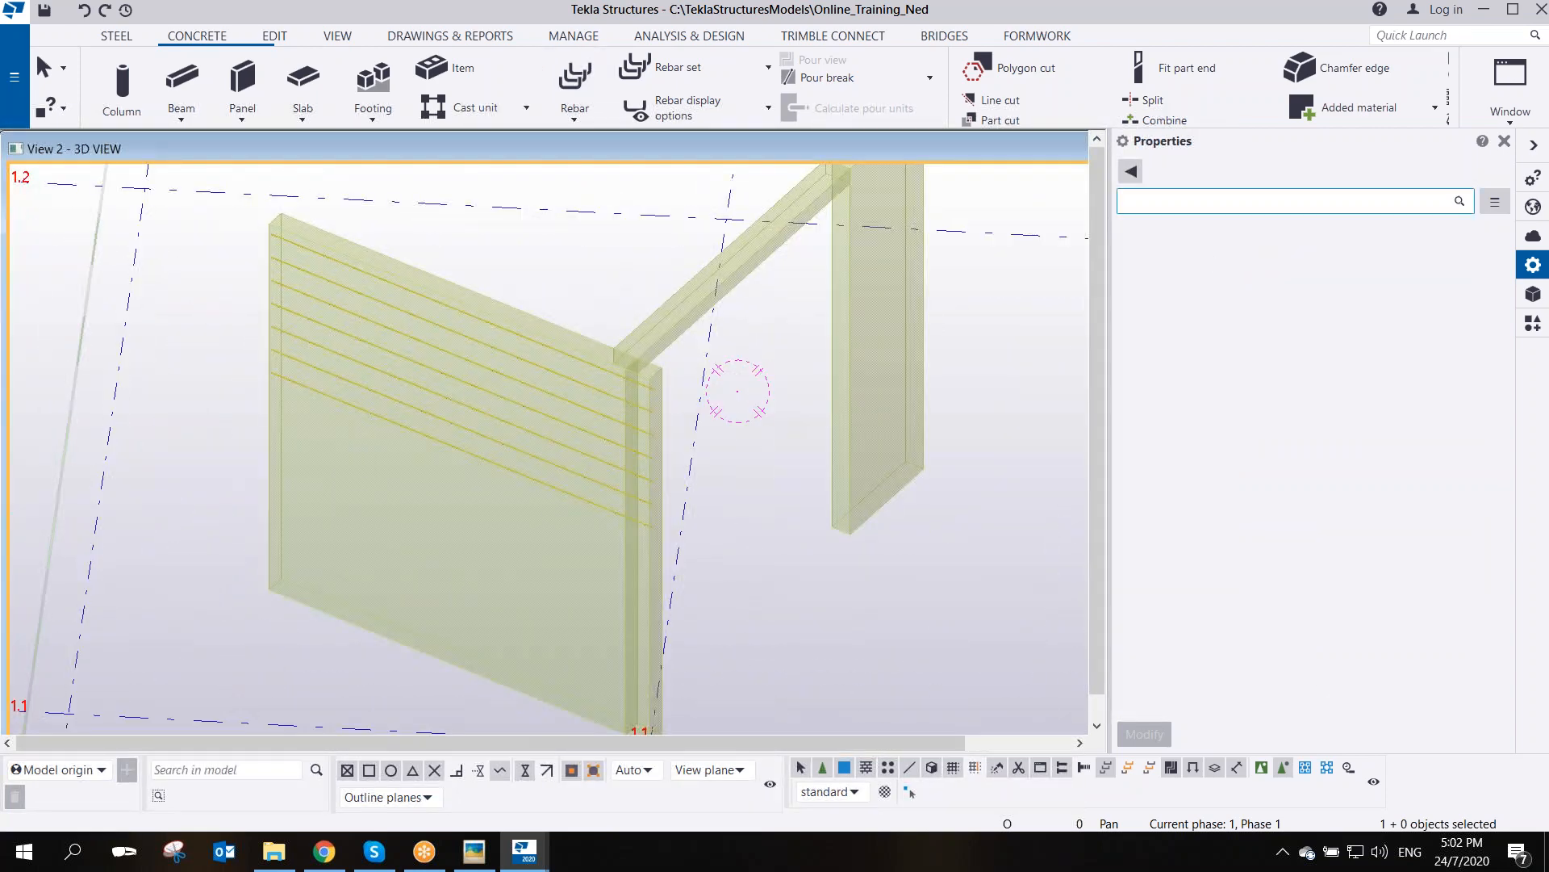
pyautogui.click(1535, 305)
pyautogui.click(1274, 316)
# - Try to add a rebar group to the unconverted side wall at the far end of the Sample Module
pyautogui.scroll(3, 644, 391)
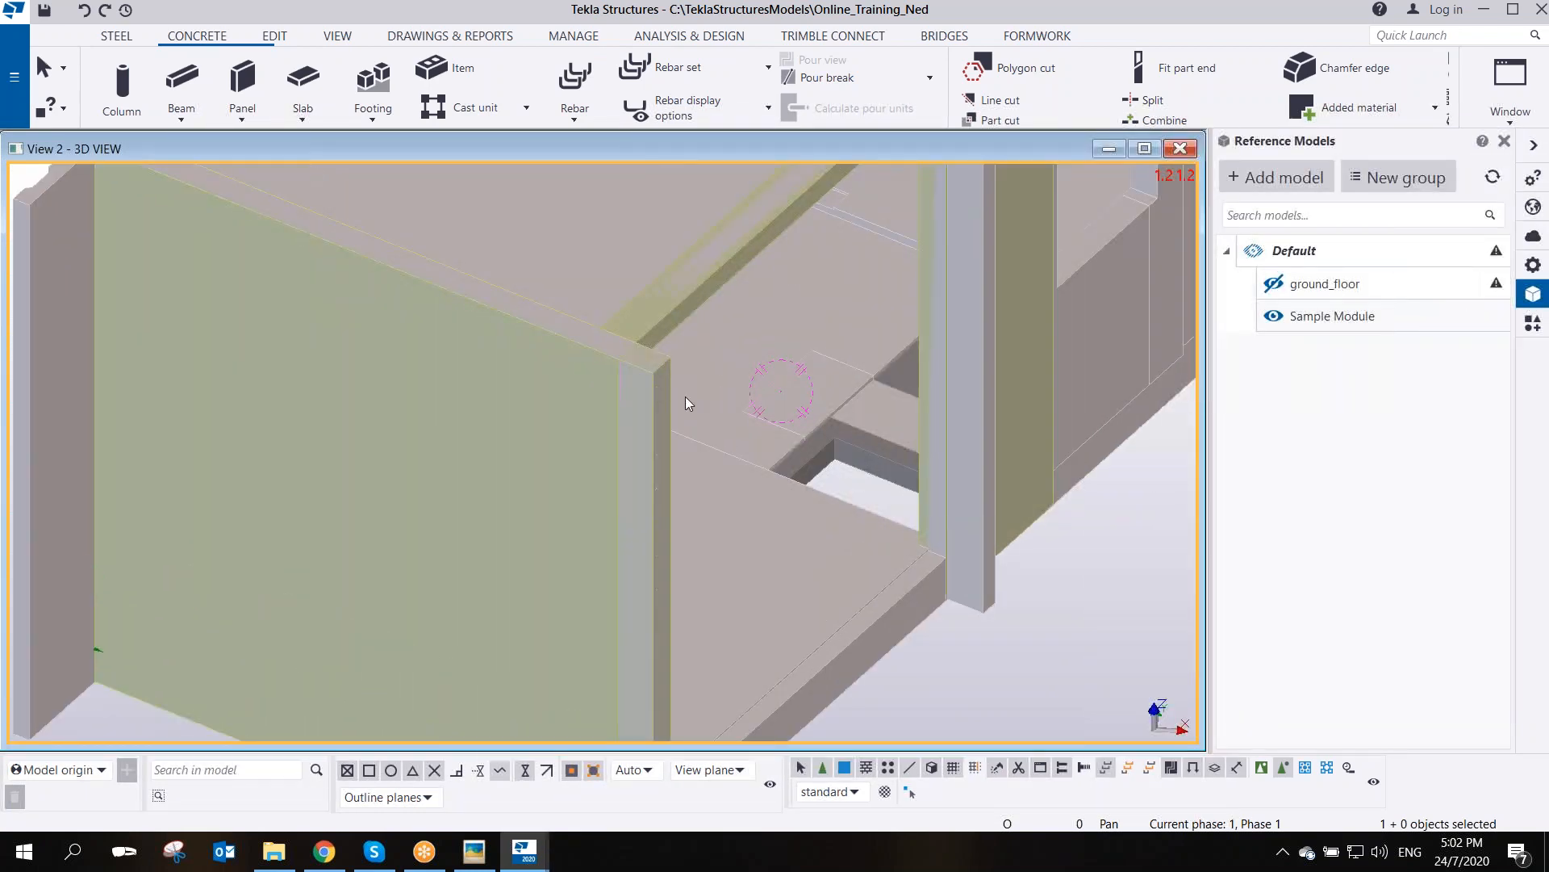
pyautogui.scroll(-3, 685, 396)
pyautogui.scroll(3, 308, 284)
pyautogui.moveTo(1142, 586); pyautogui.dragTo(723, 331, button='middle')
pyautogui.moveTo(868, 305); pyautogui.dragTo(598, 608, button='middle')
pyautogui.scroll(-1, 599, 608)
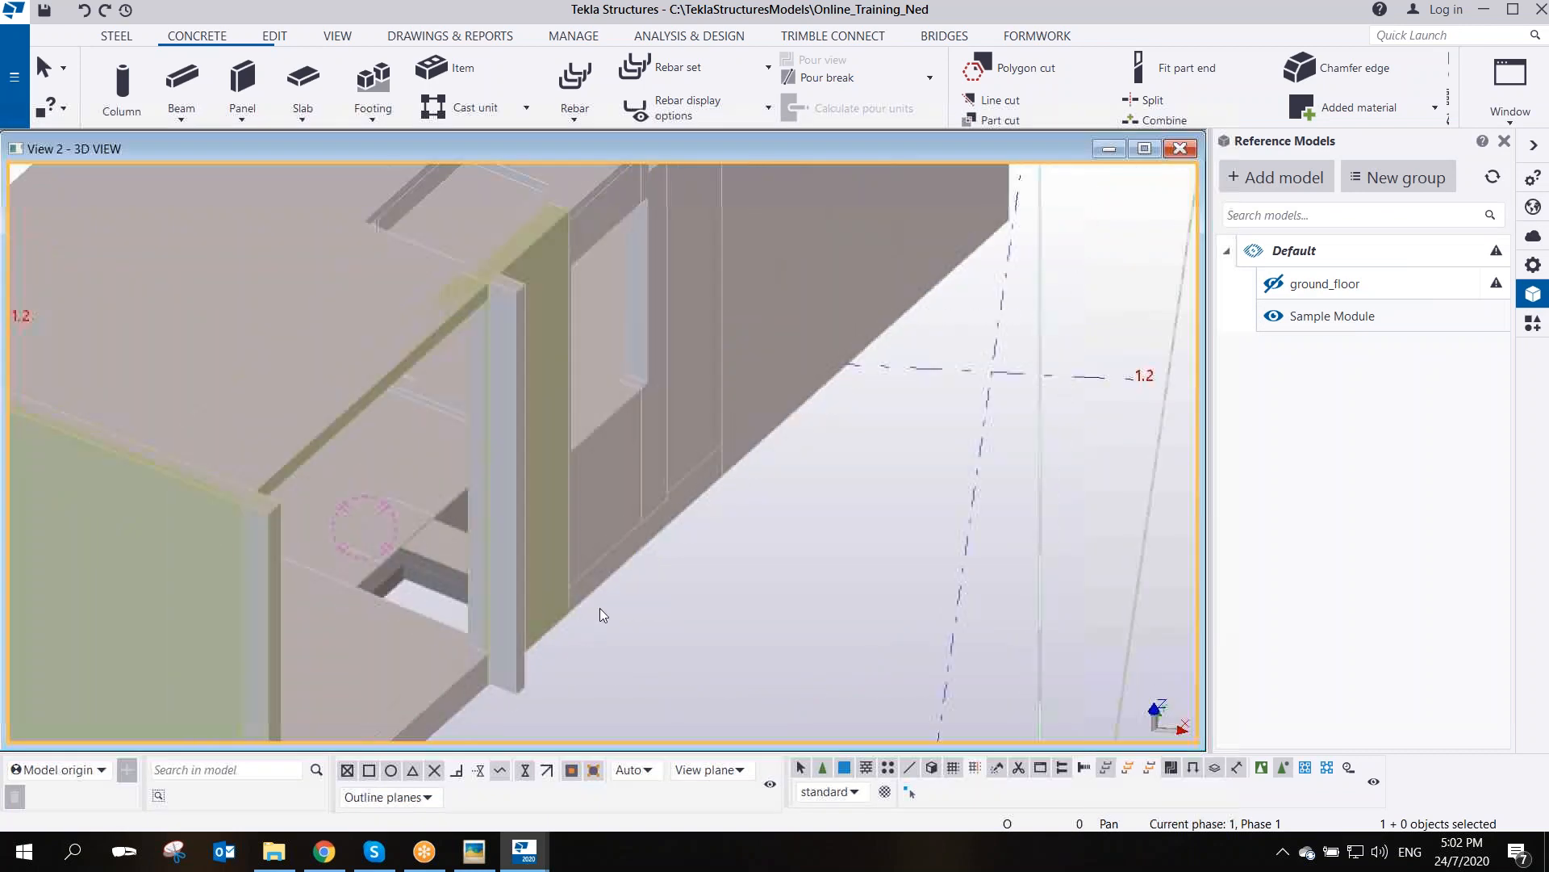
pyautogui.scroll(-5, 743, 397)
pyautogui.scroll(6, 862, 295)
pyautogui.keyDown('ctrl'); pyautogui.moveTo(872, 254); pyautogui.dragTo(715, 450, button='middle'); pyautogui.keyUp('ctrl')
pyautogui.scroll(2, 715, 450)
pyautogui.click(714, 447)
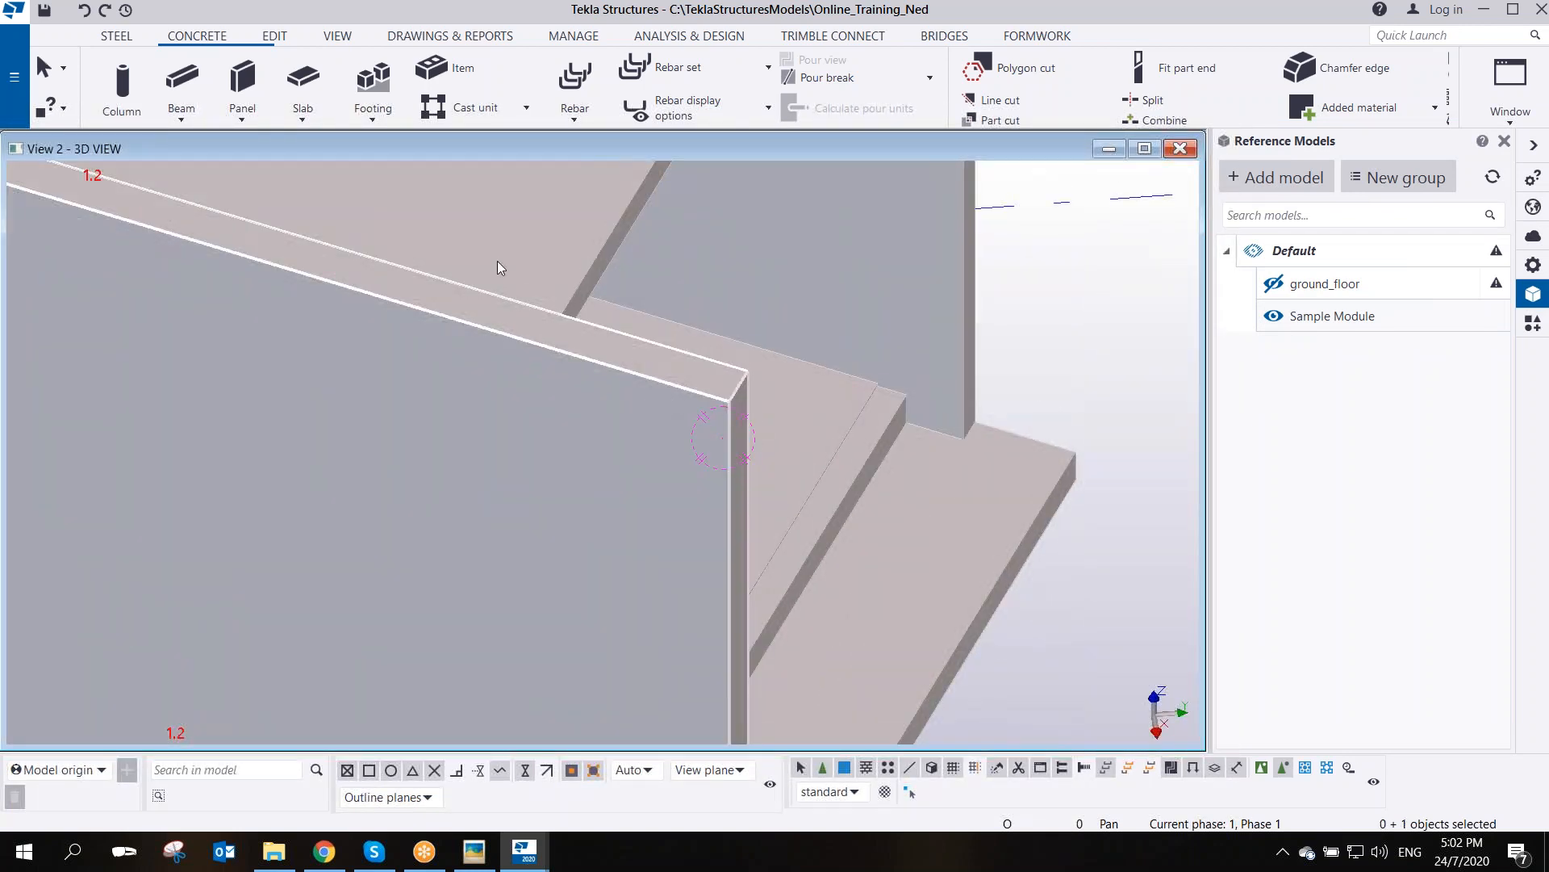
pyautogui.click(566, 101)
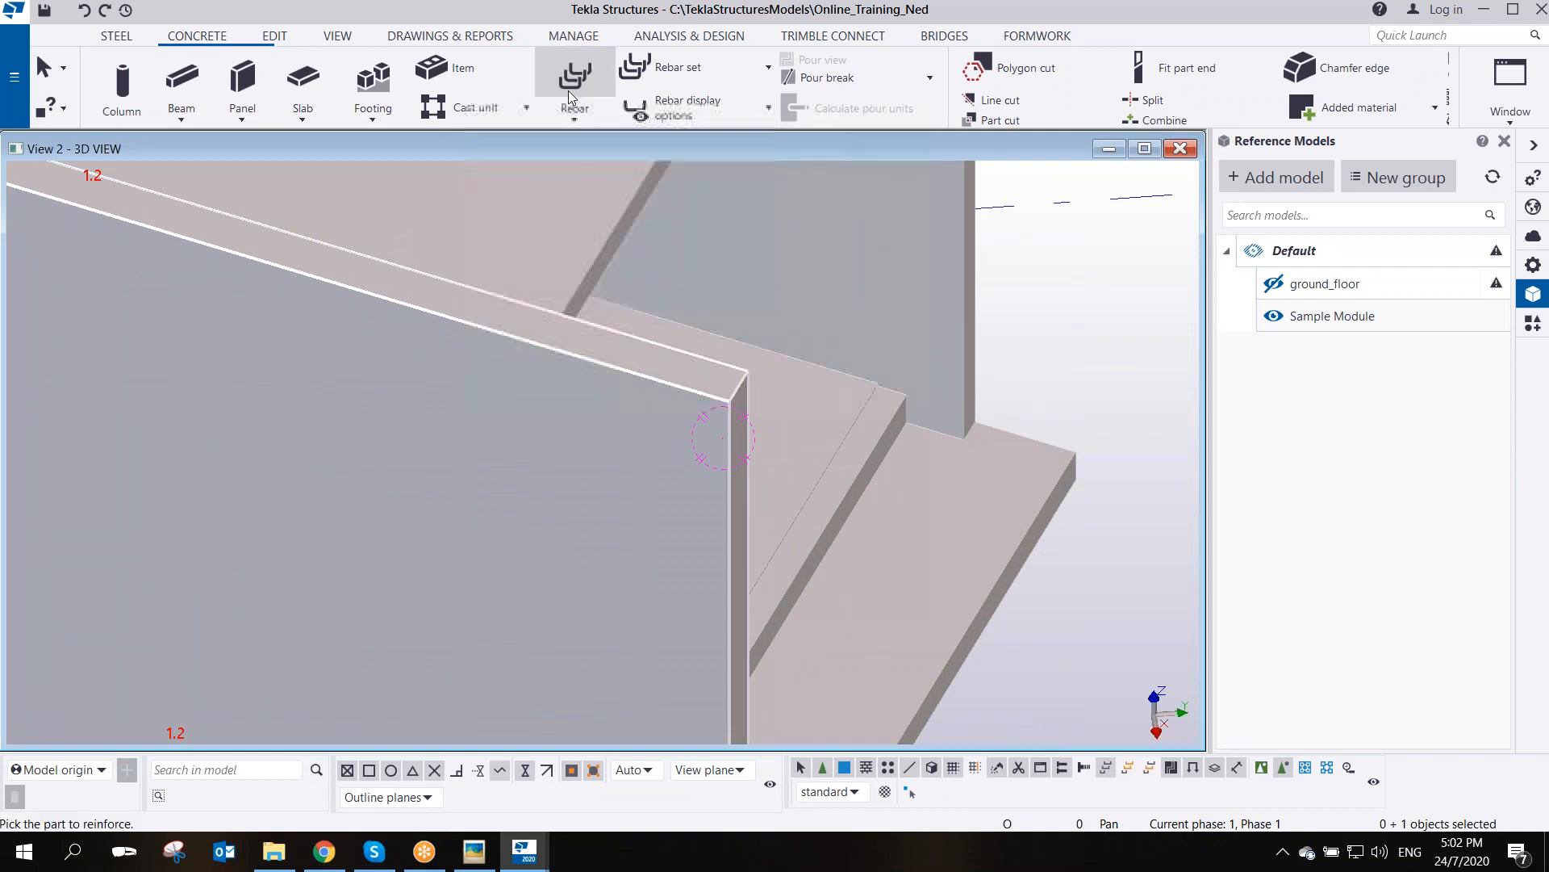
pyautogui.click(685, 379)
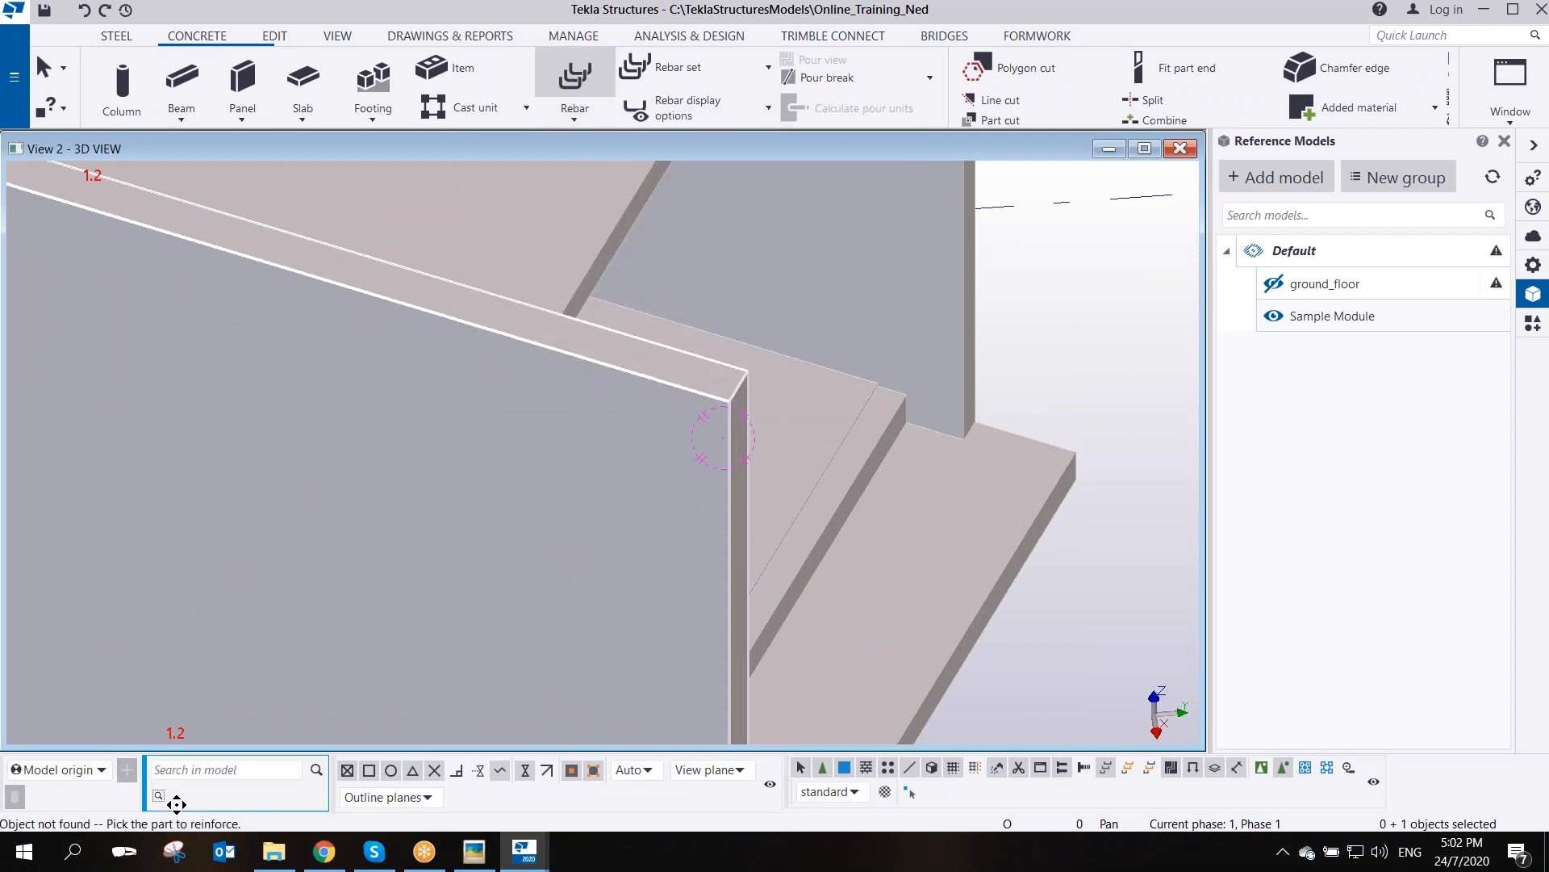
pyautogui.scroll(-5, 642, 457)
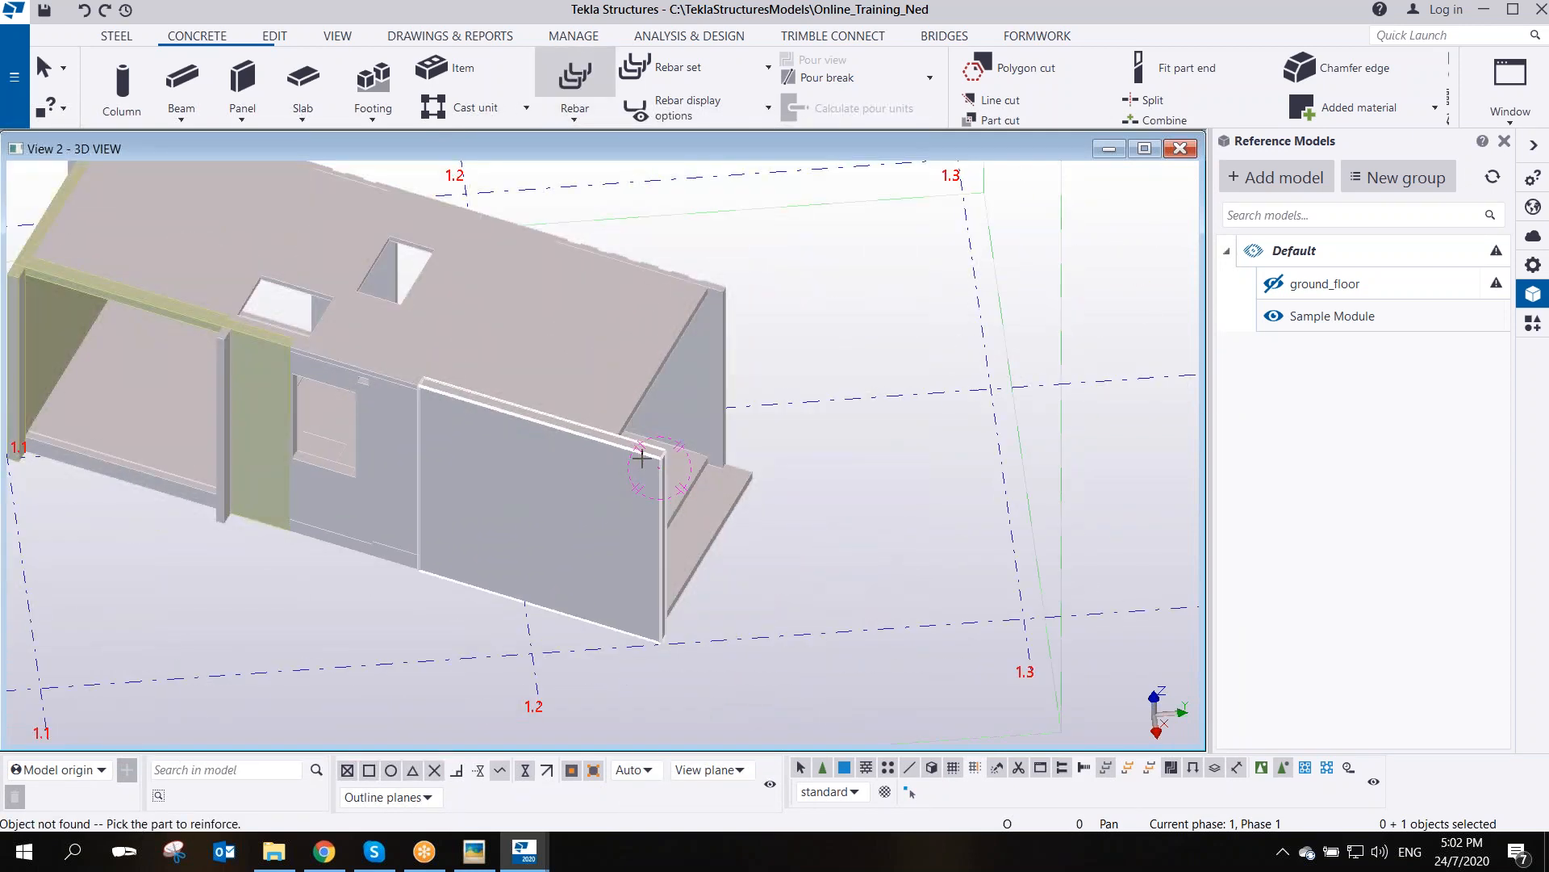
pyautogui.scroll(3, 681, 452)
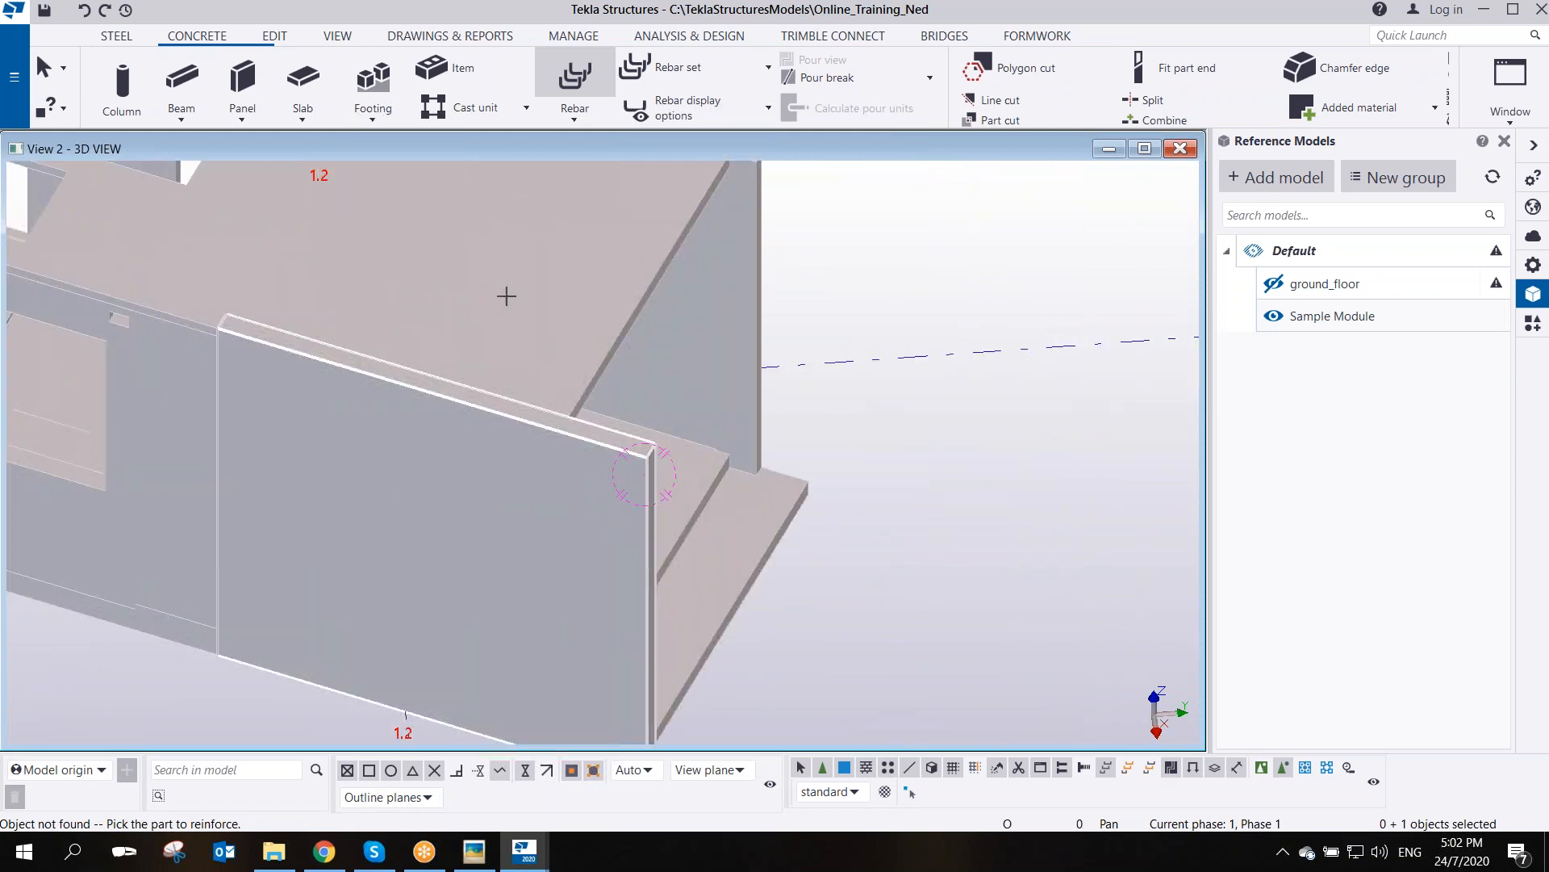
pyautogui.click(573, 36)
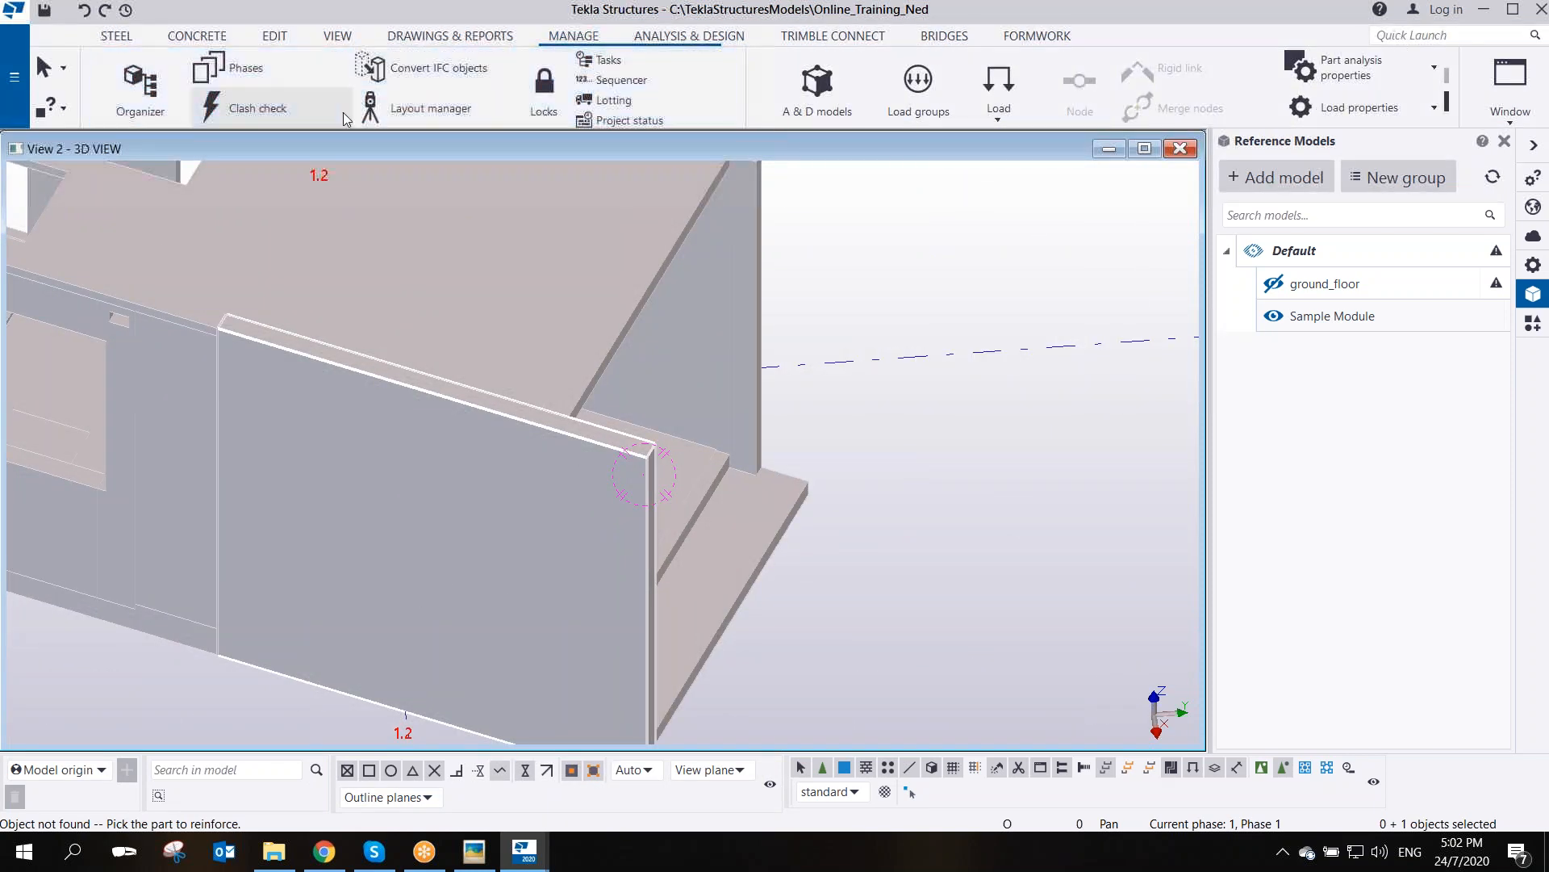
pyautogui.rightClick(817, 281)
pyautogui.click(839, 291)
# - Select the slab edge and the three floor slabs around the recess on the module's underside and convert these IFC objects
pyautogui.scroll(-3, 826, 396)
pyautogui.keyDown('ctrl'); pyautogui.moveTo(741, 410); pyautogui.dragTo(712, 186, button='middle'); pyautogui.keyUp('ctrl')
pyautogui.scroll(2, 515, 573)
pyautogui.scroll(5, 514, 573)
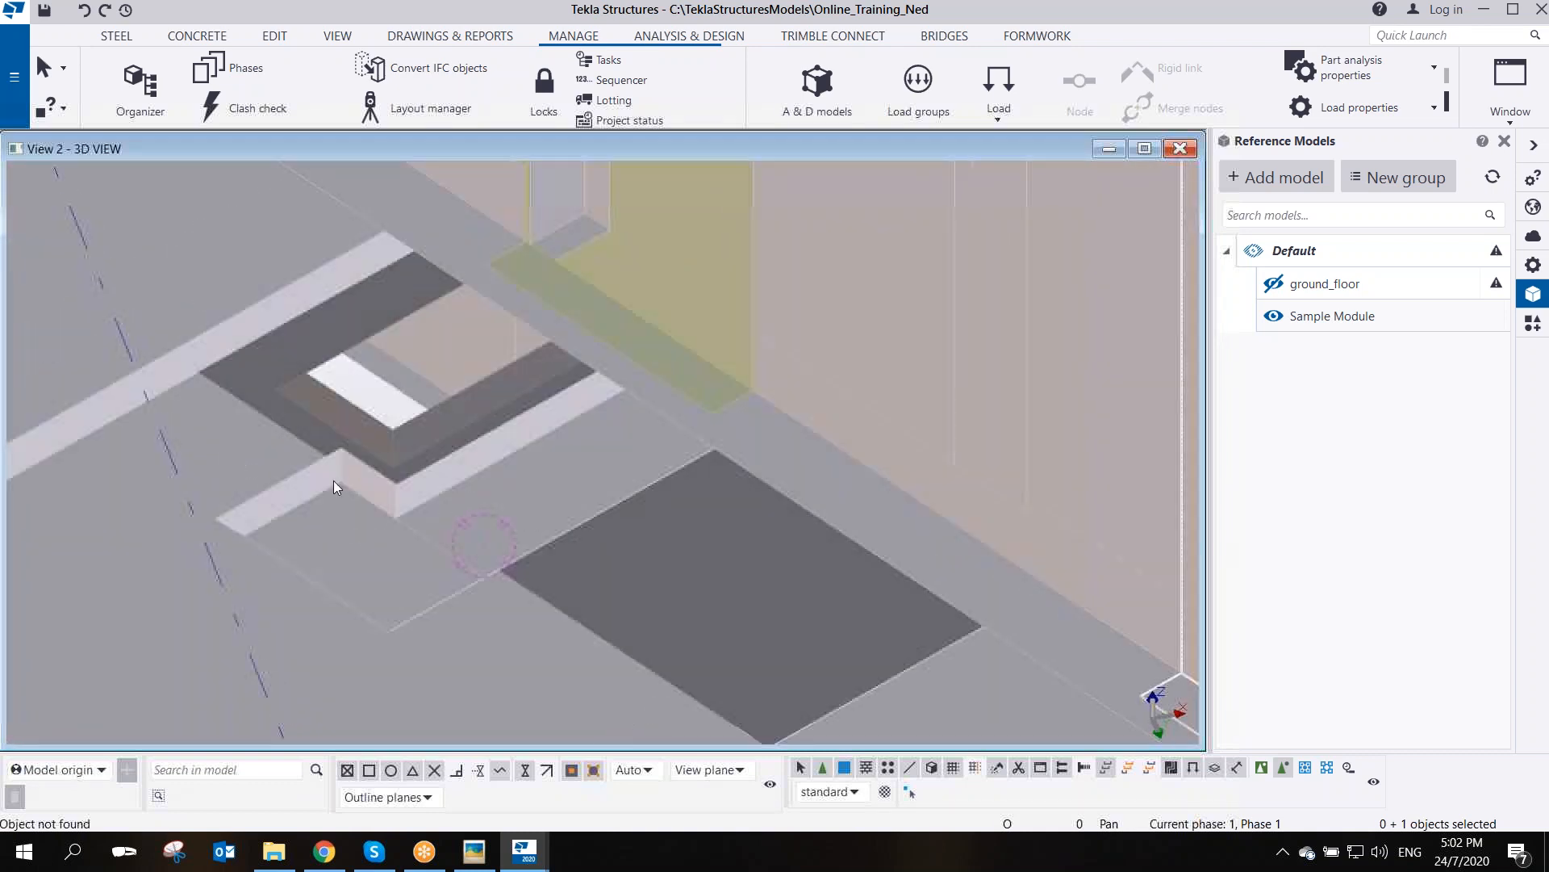
pyautogui.keyDown('ctrl'); pyautogui.moveTo(366, 468); pyautogui.dragTo(283, 399, button='middle'); pyautogui.keyUp('ctrl')
pyautogui.click(282, 399)
pyautogui.keyDown('ctrl'); pyautogui.click(312, 467); pyautogui.keyUp('ctrl')
pyautogui.keyDown('ctrl'); pyautogui.click(347, 513); pyautogui.keyUp('ctrl')
pyautogui.keyDown('ctrl'); pyautogui.click(464, 512); pyautogui.keyUp('ctrl')
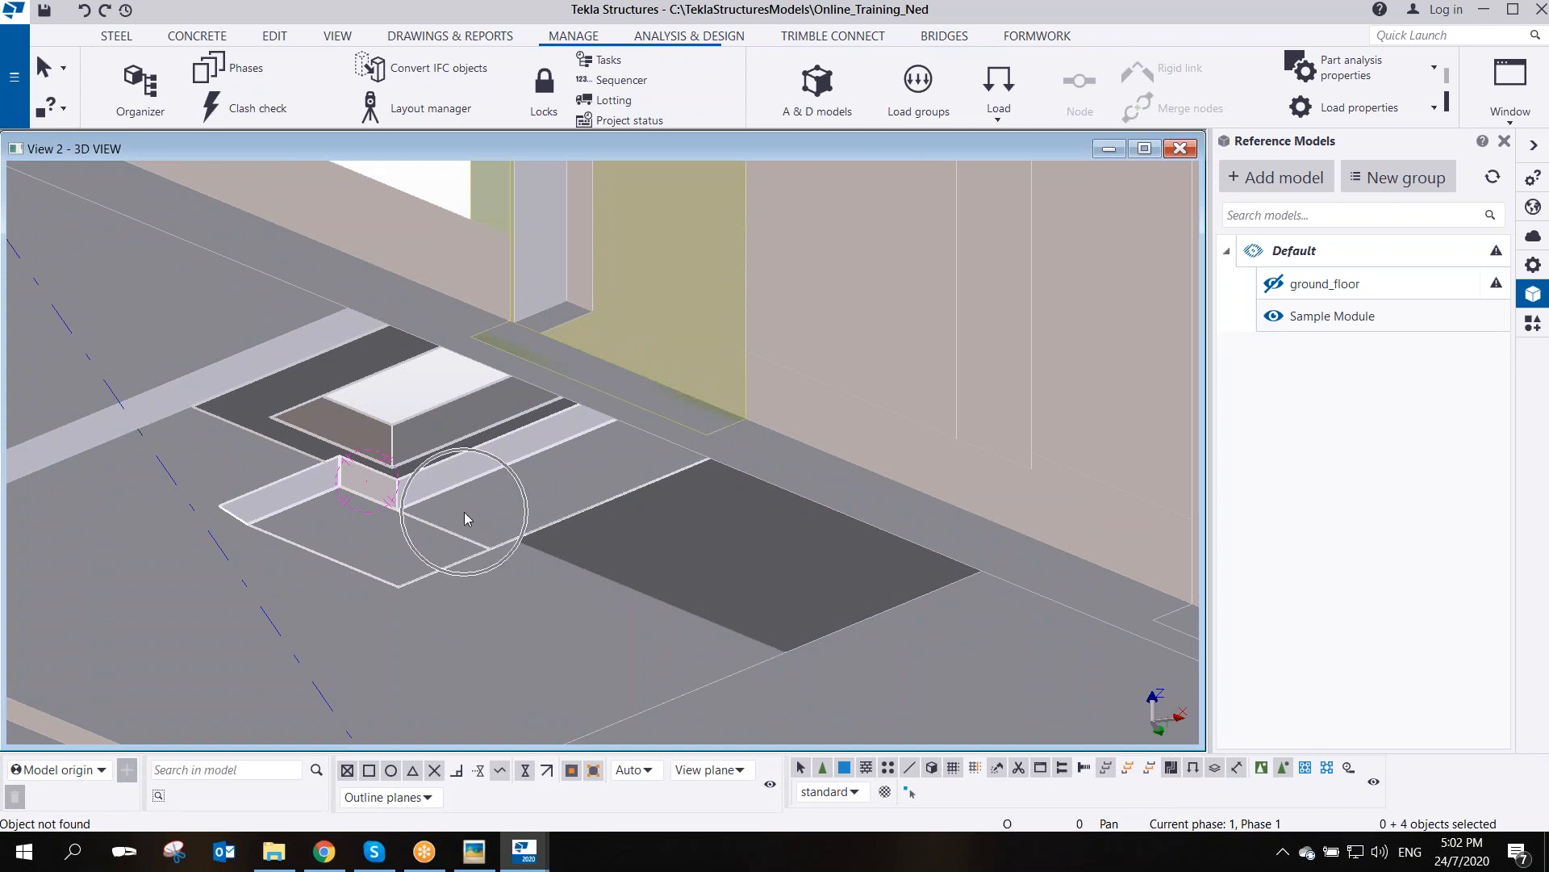
pyautogui.click(567, 33)
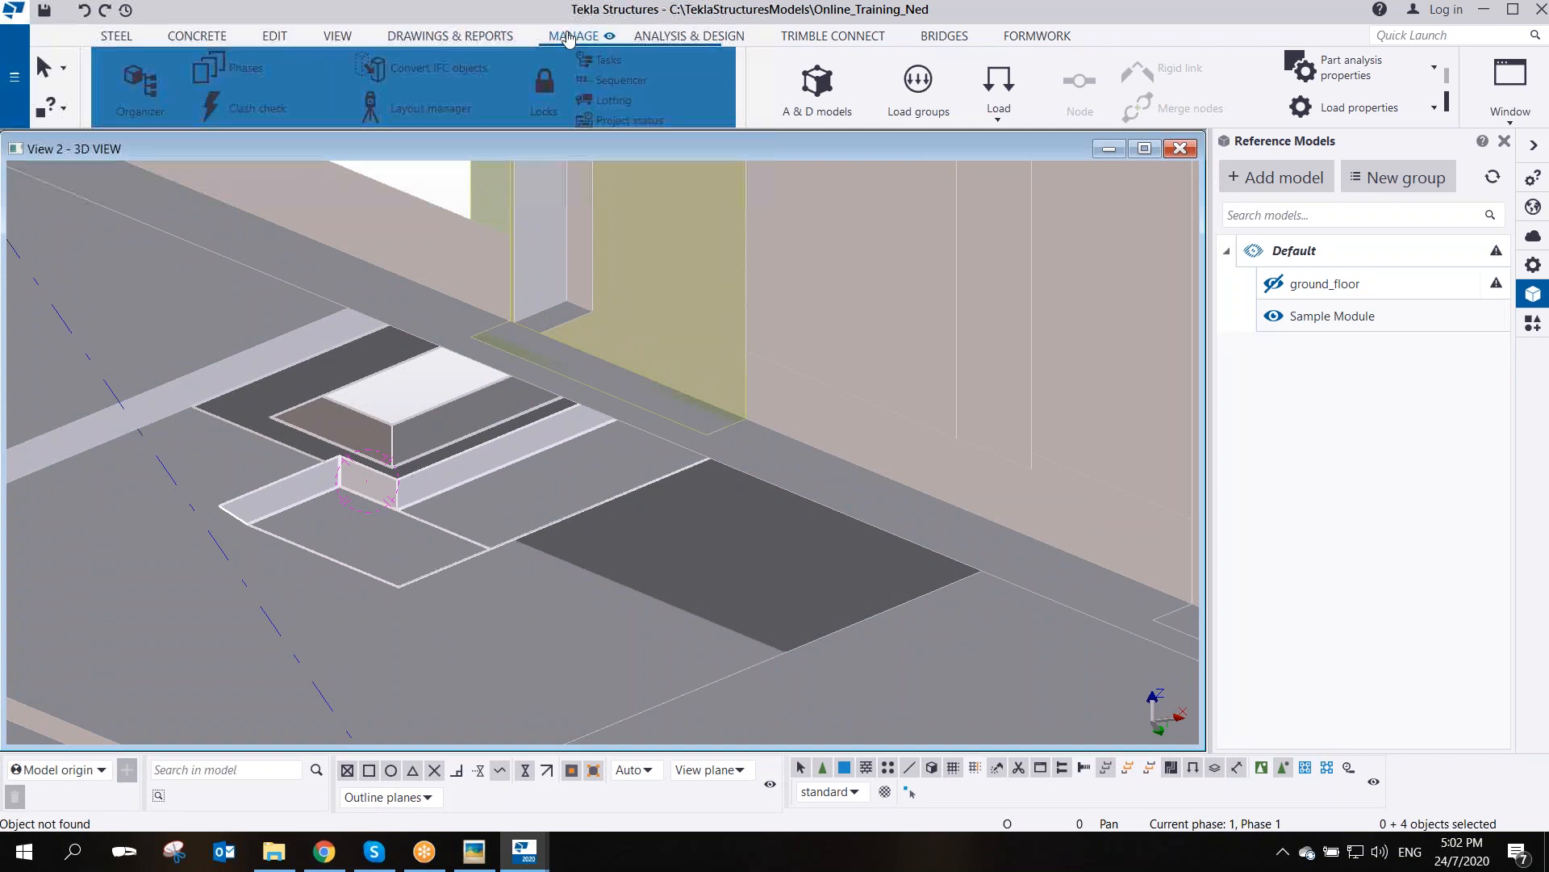
pyautogui.click(406, 64)
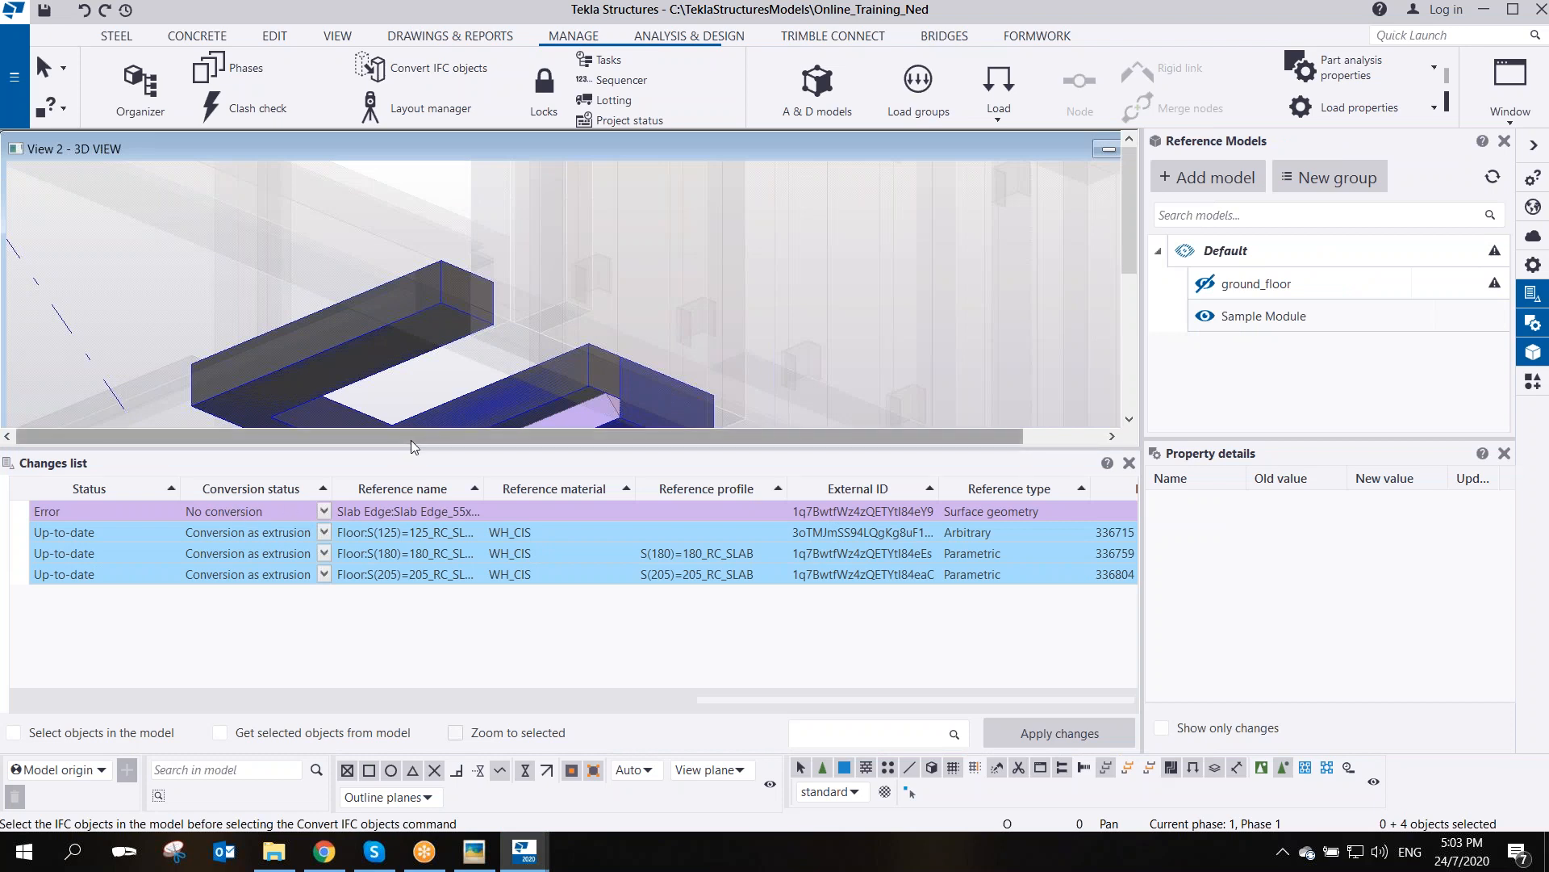
# - Try to set the Slab Edge object's conversion status to Conversion as extrusion
pyautogui.click(324, 514)
pyautogui.click(324, 511)
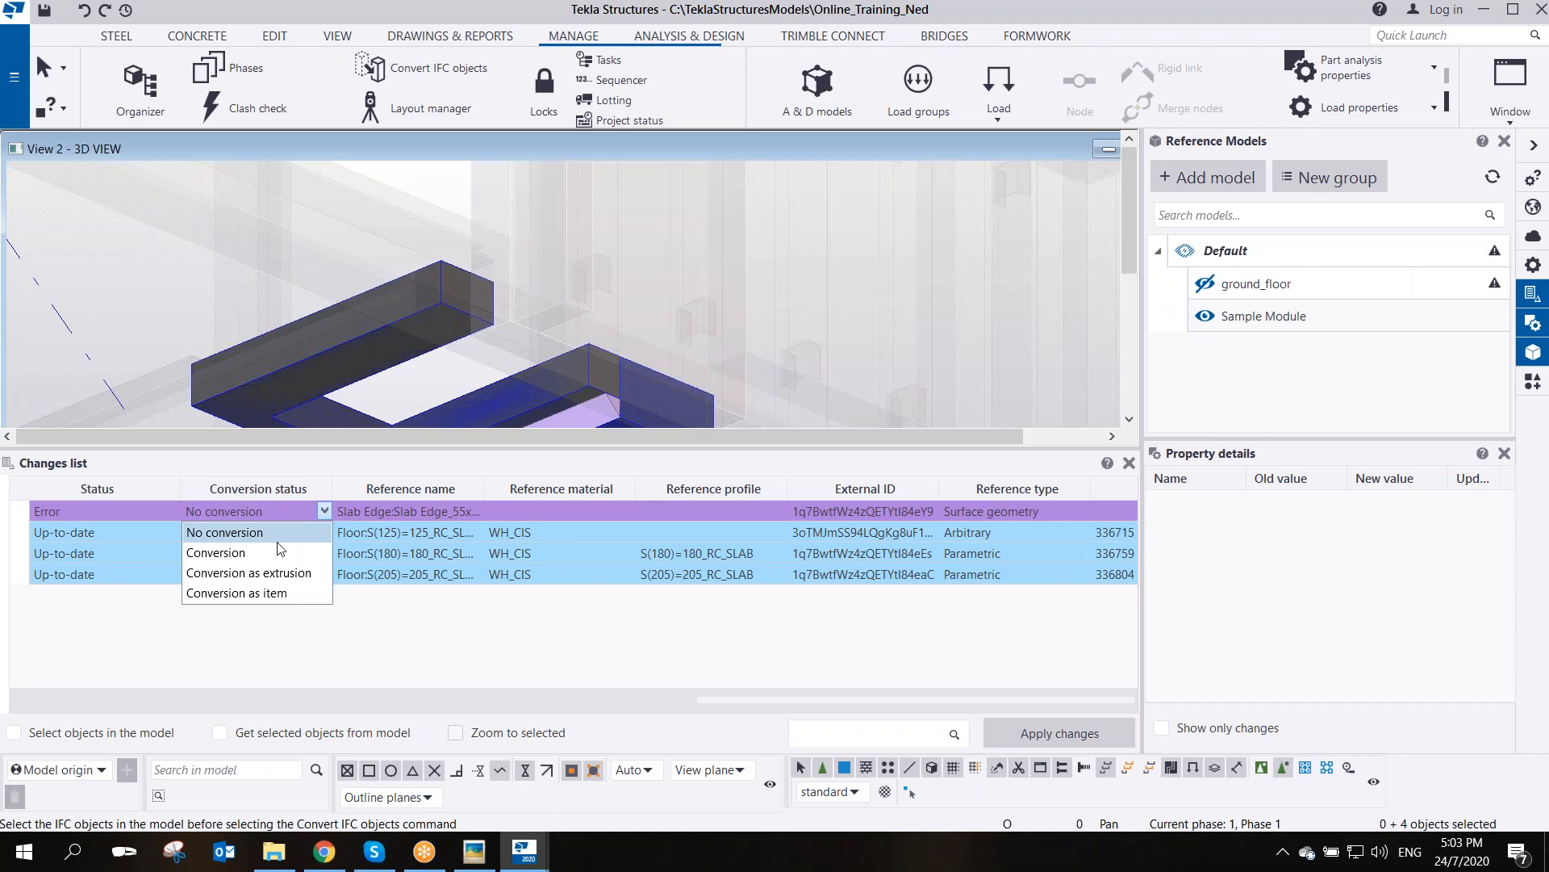
pyautogui.click(258, 572)
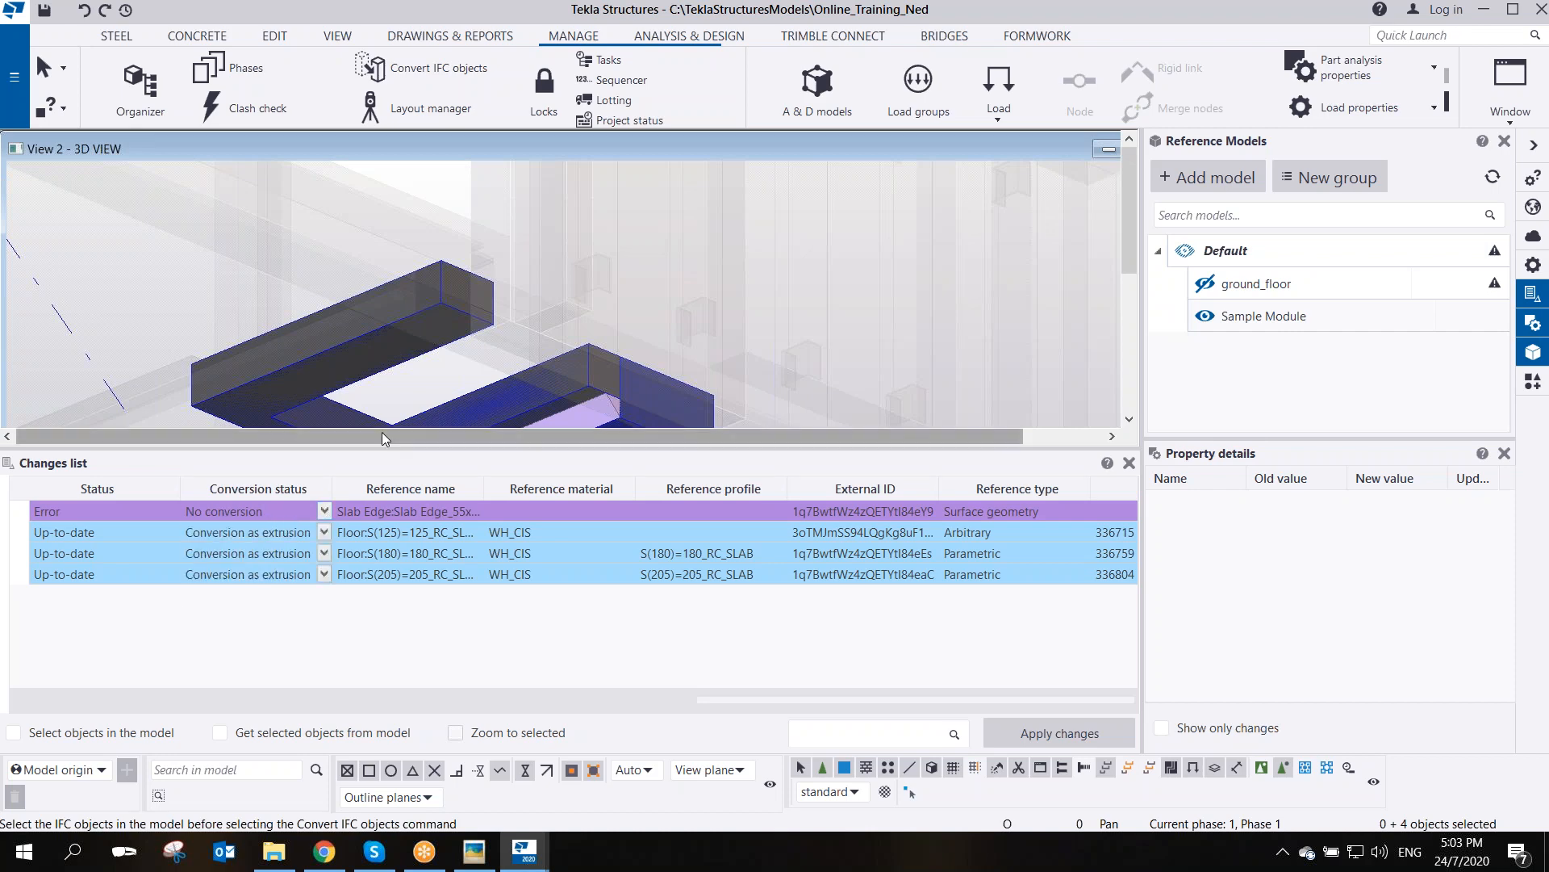
# - Set the Slab Edge object to Conversion as item, apply the changes and close the changes list
pyautogui.scroll(5, 588, 398)
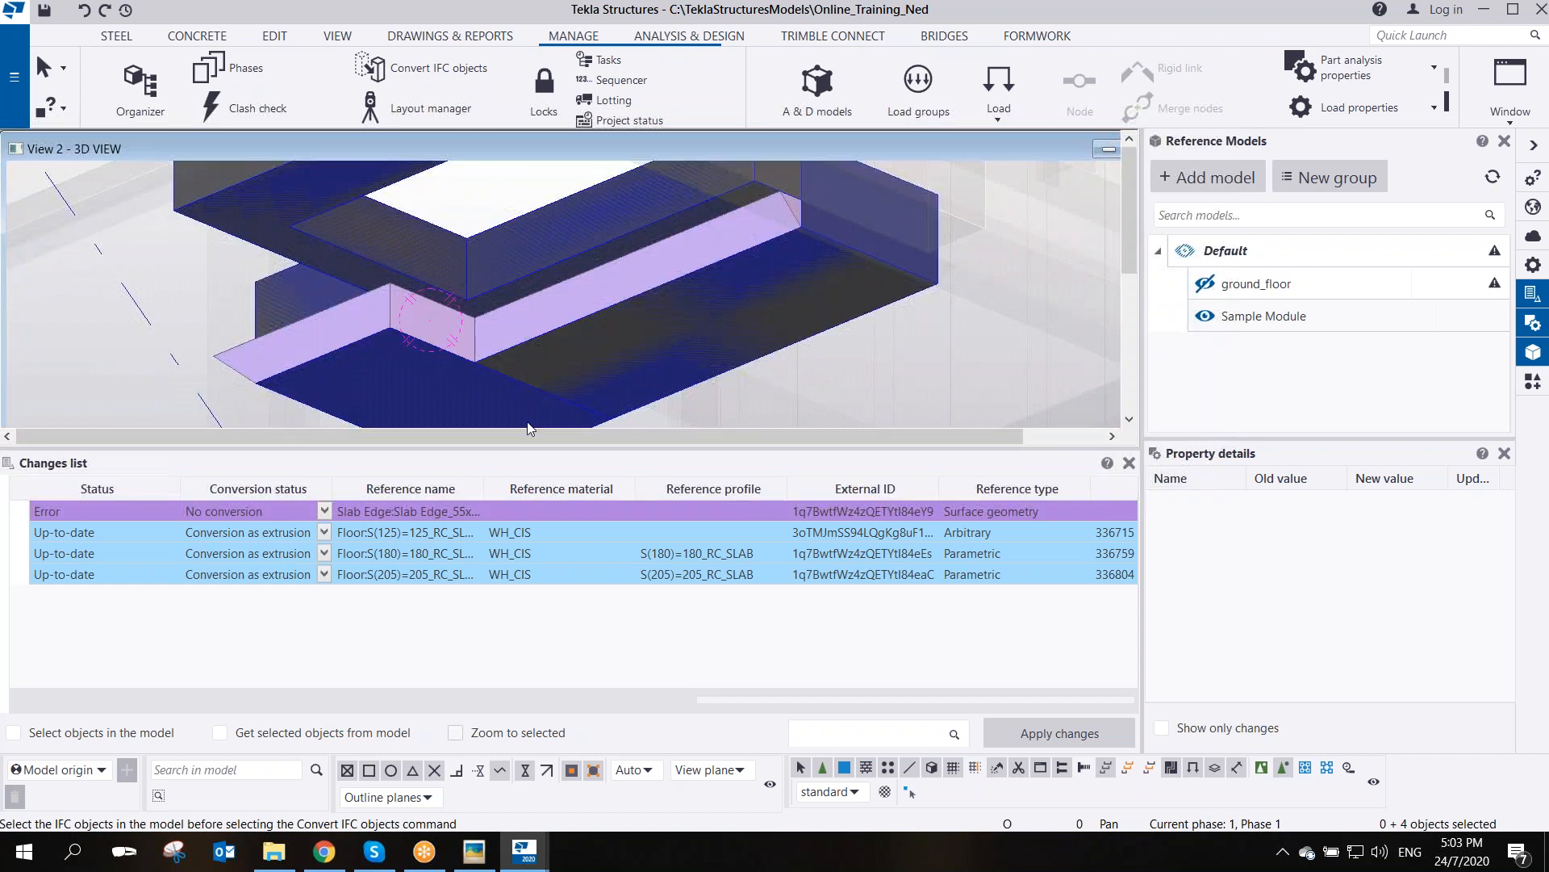
pyautogui.click(324, 512)
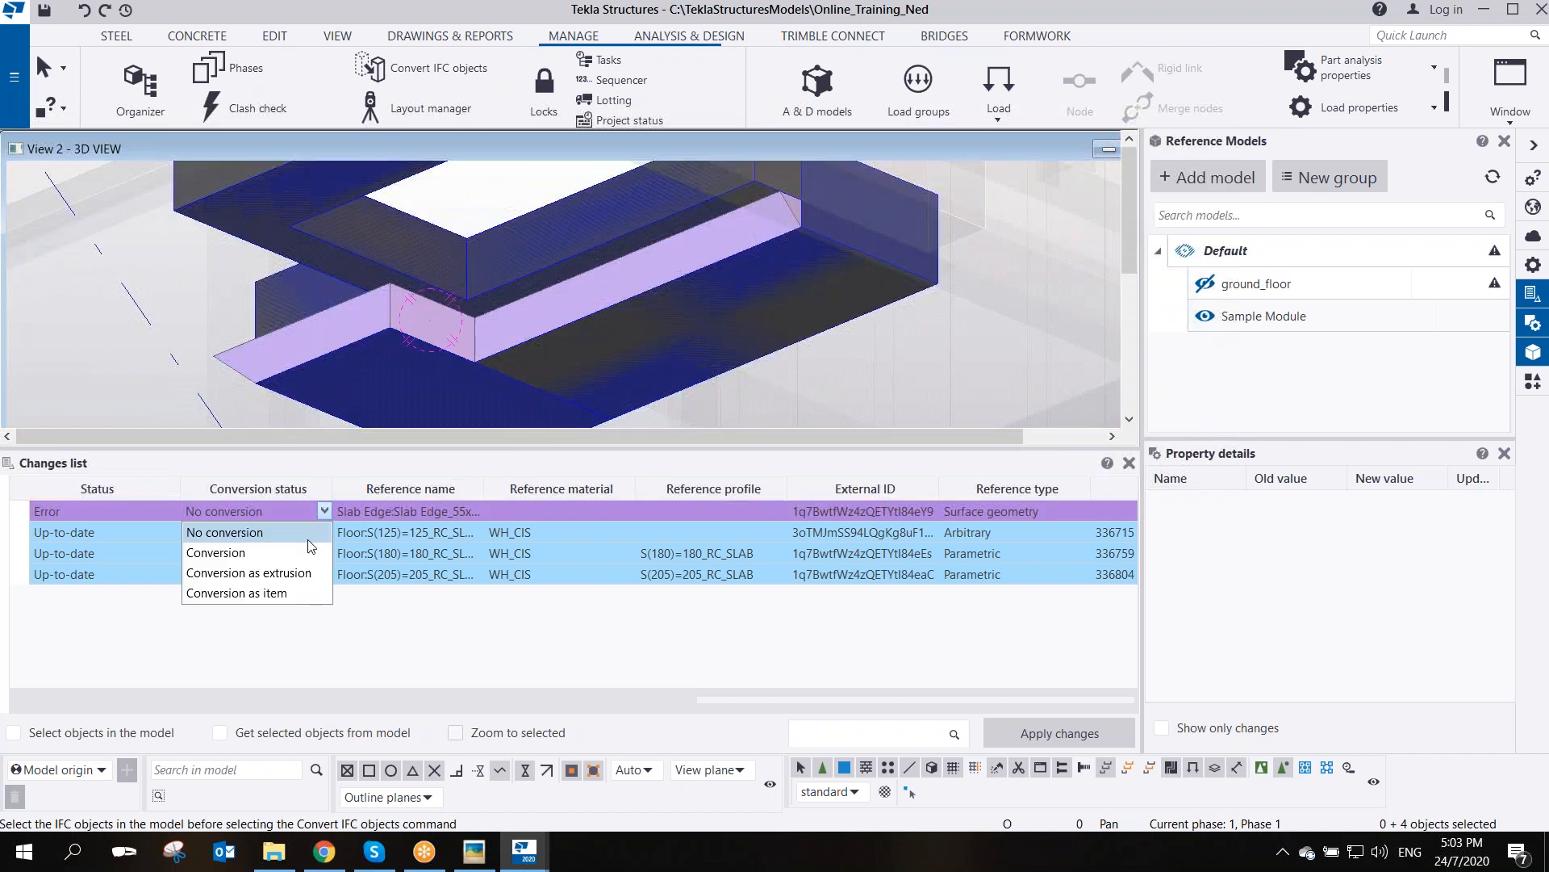
pyautogui.click(275, 593)
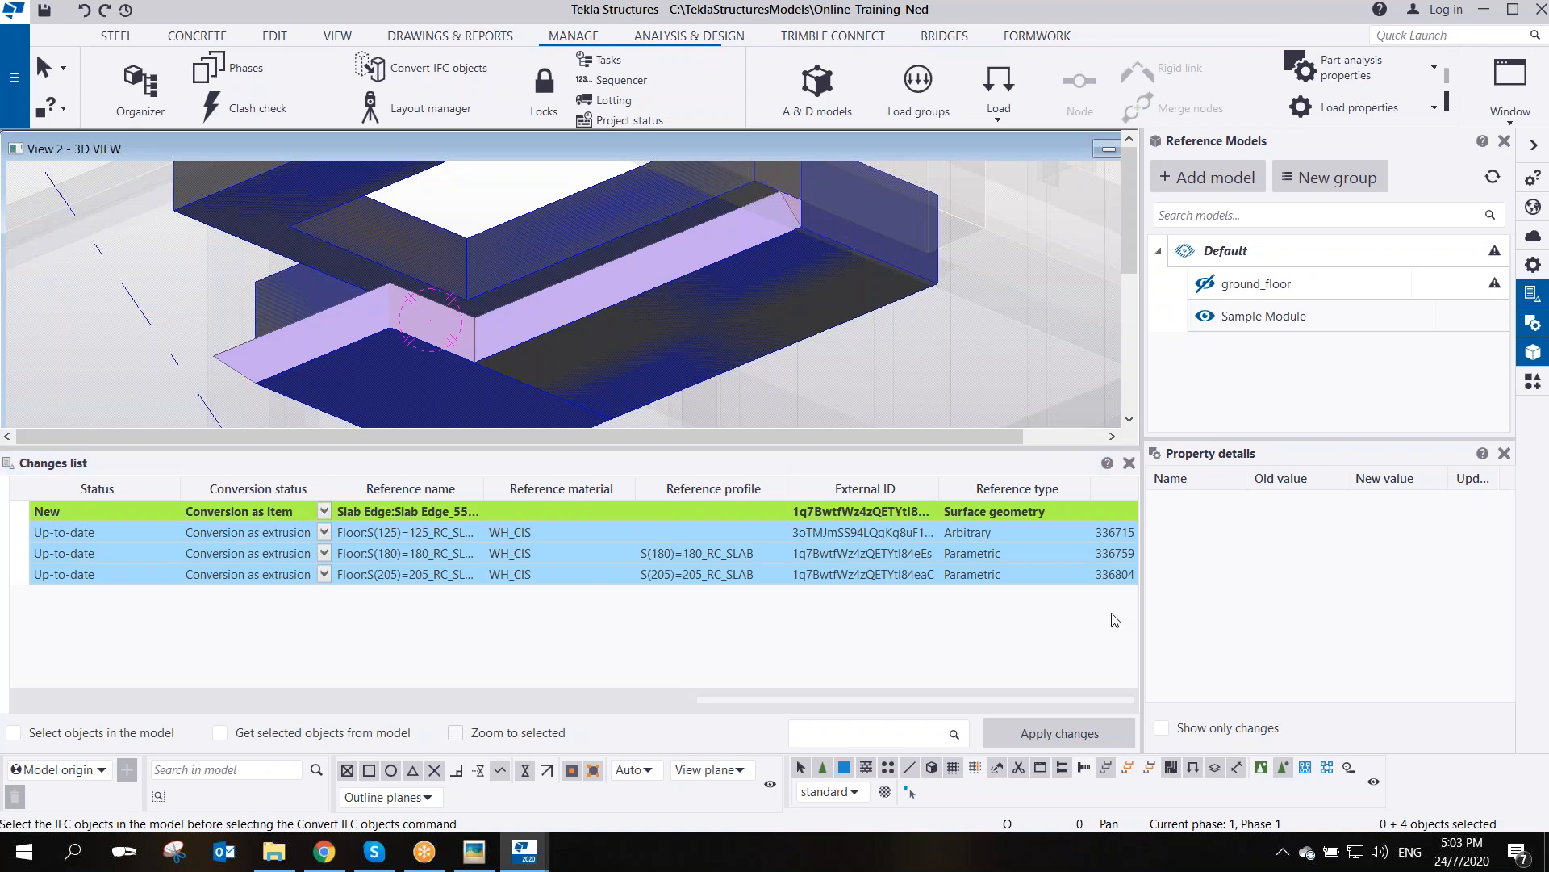
pyautogui.click(1073, 732)
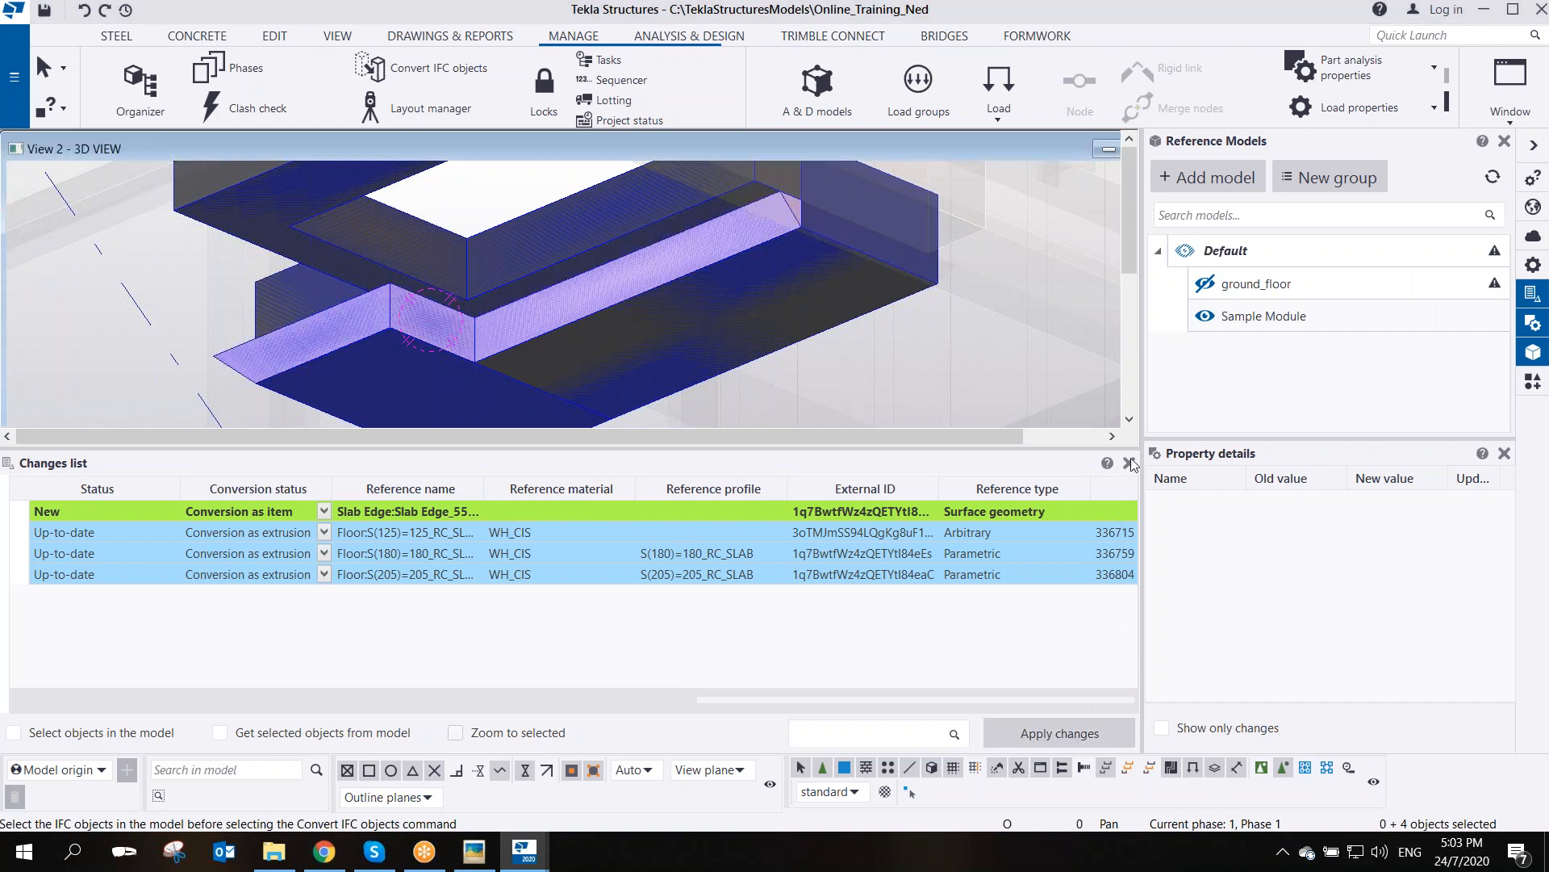
pyautogui.click(1108, 462)
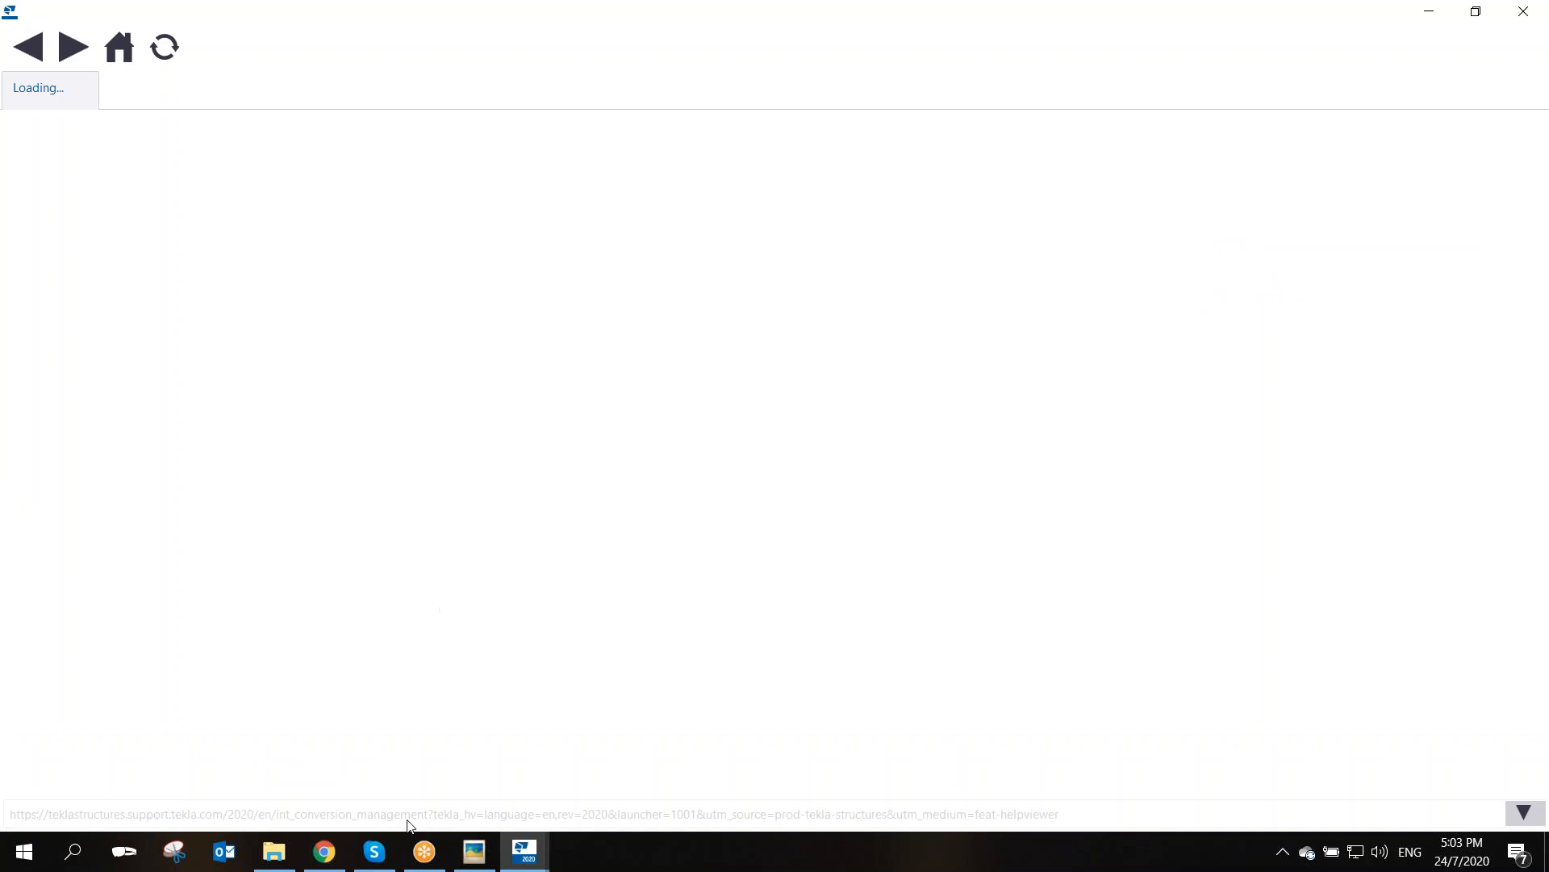
pyautogui.moveTo(524, 851)
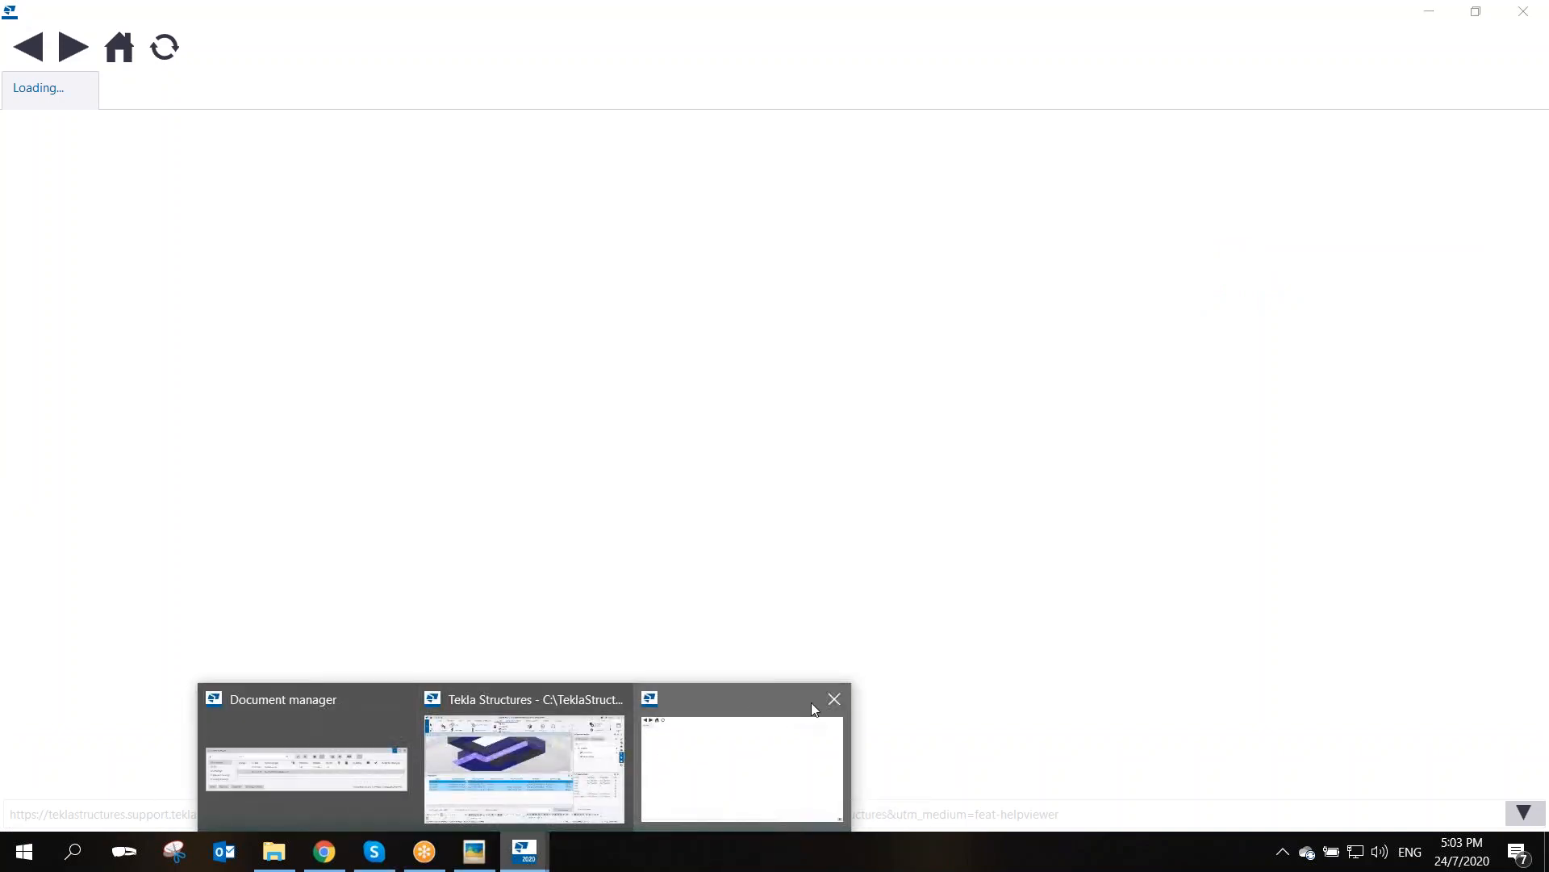
pyautogui.click(834, 699)
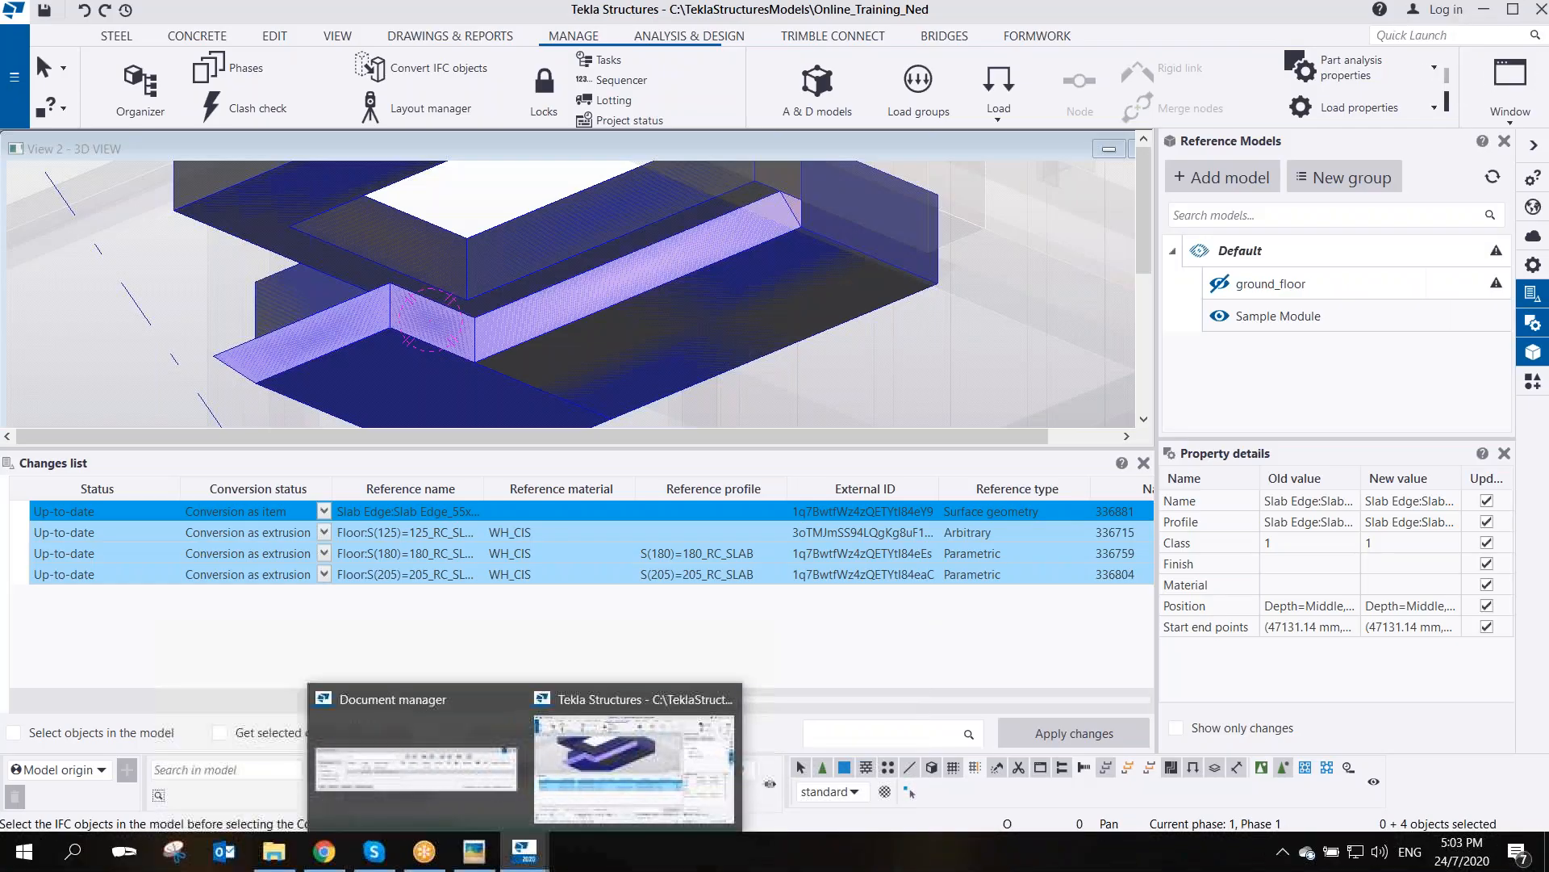
pyautogui.click(1143, 462)
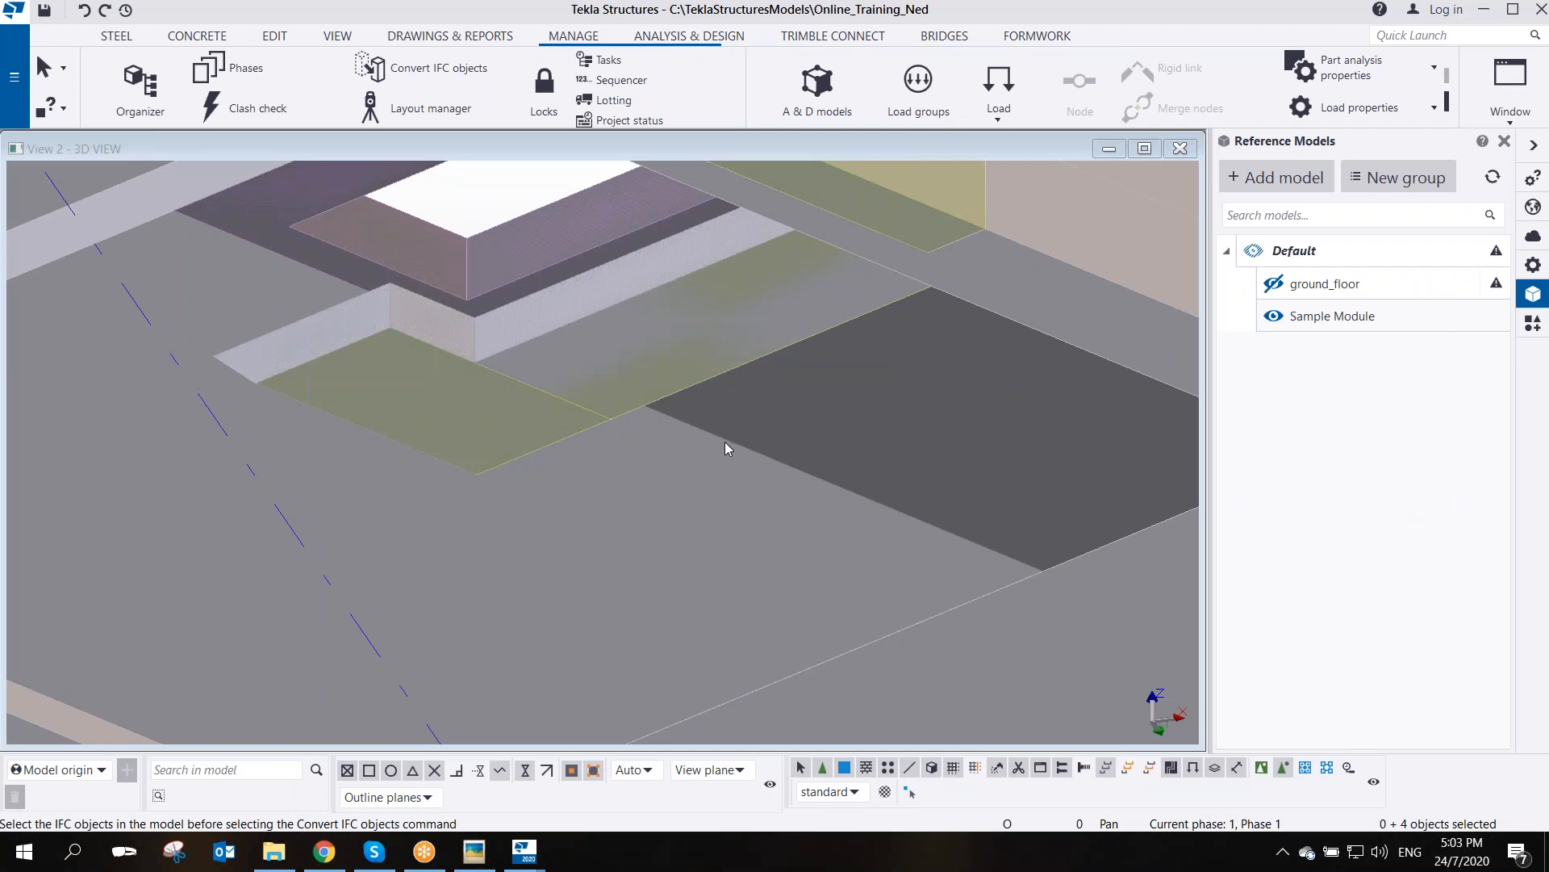
# - Select the converted slab edge and hide the Sample Module reference model to isolate the native parts
pyautogui.scroll(-5, 669, 520)
pyautogui.scroll(5, 662, 480)
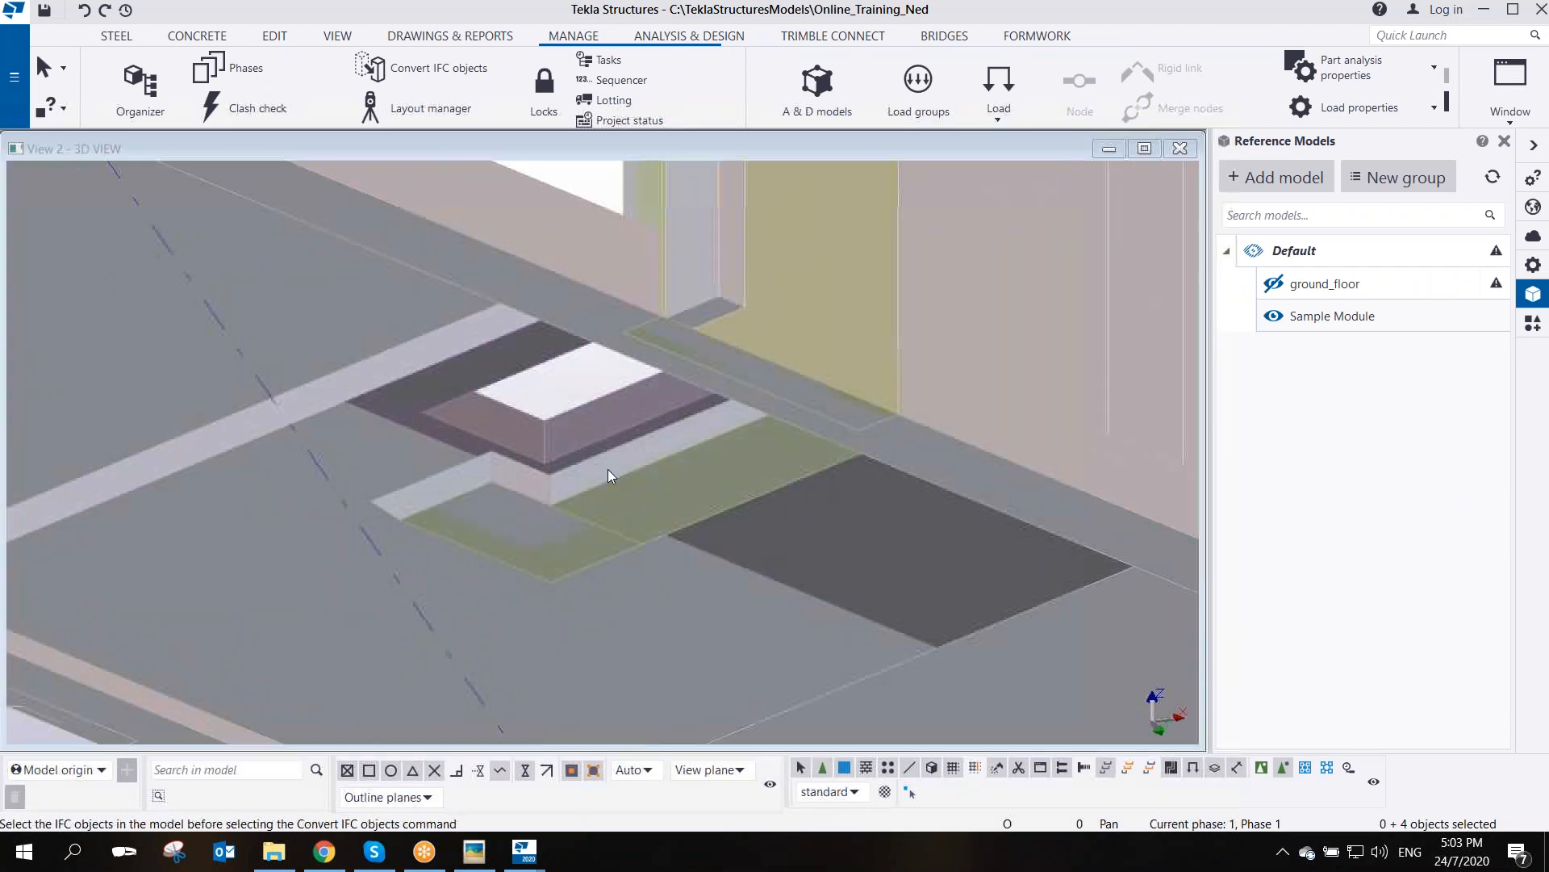
pyautogui.click(607, 470)
pyautogui.scroll(-1, 608, 468)
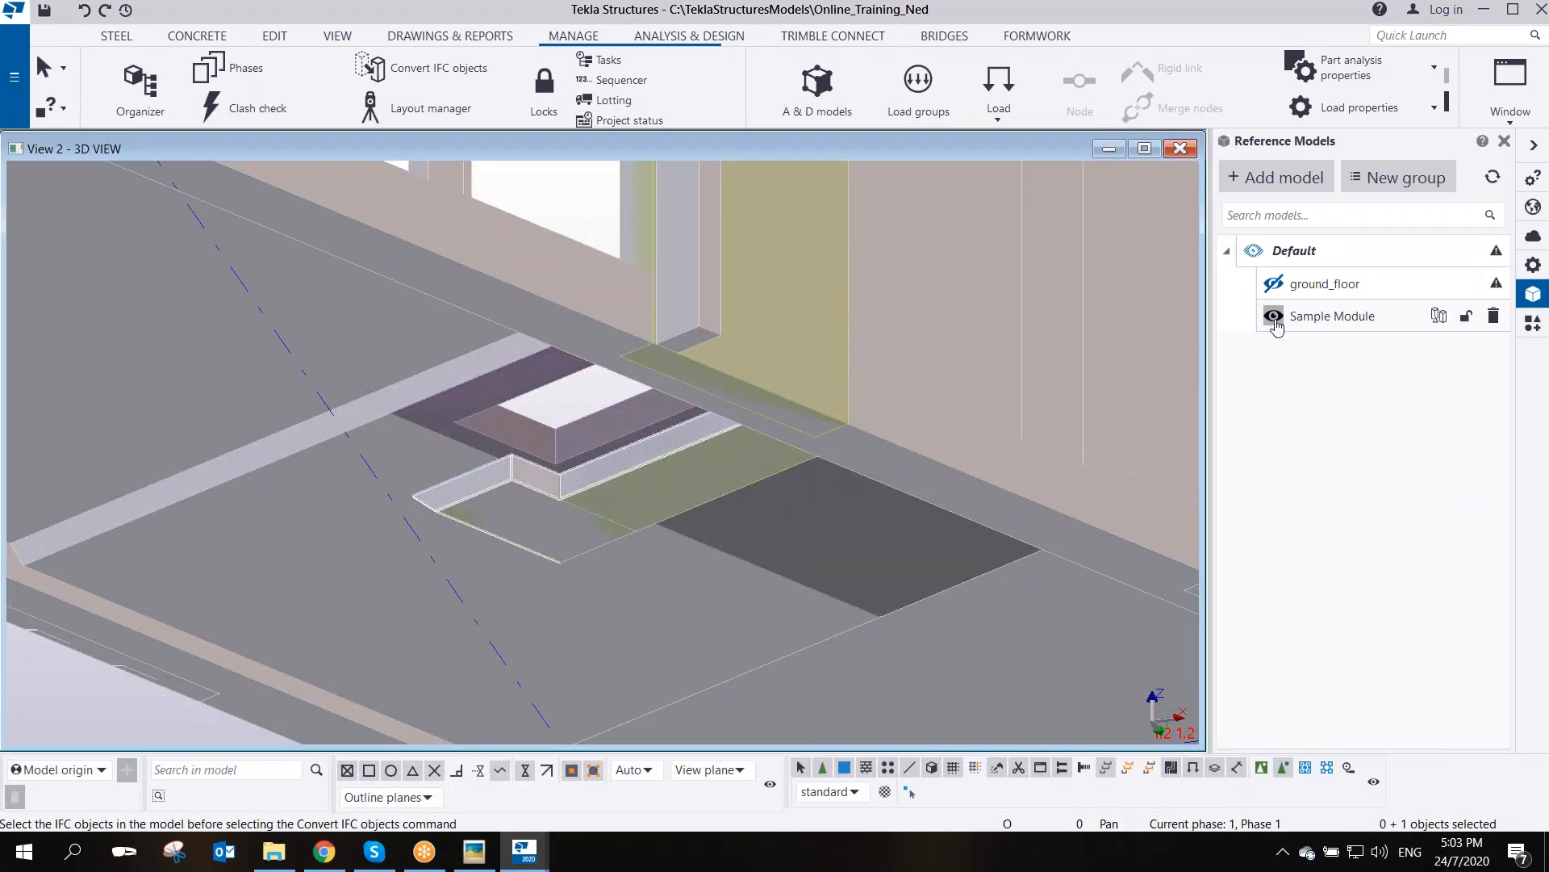
pyautogui.click(1273, 317)
pyautogui.scroll(4, 452, 505)
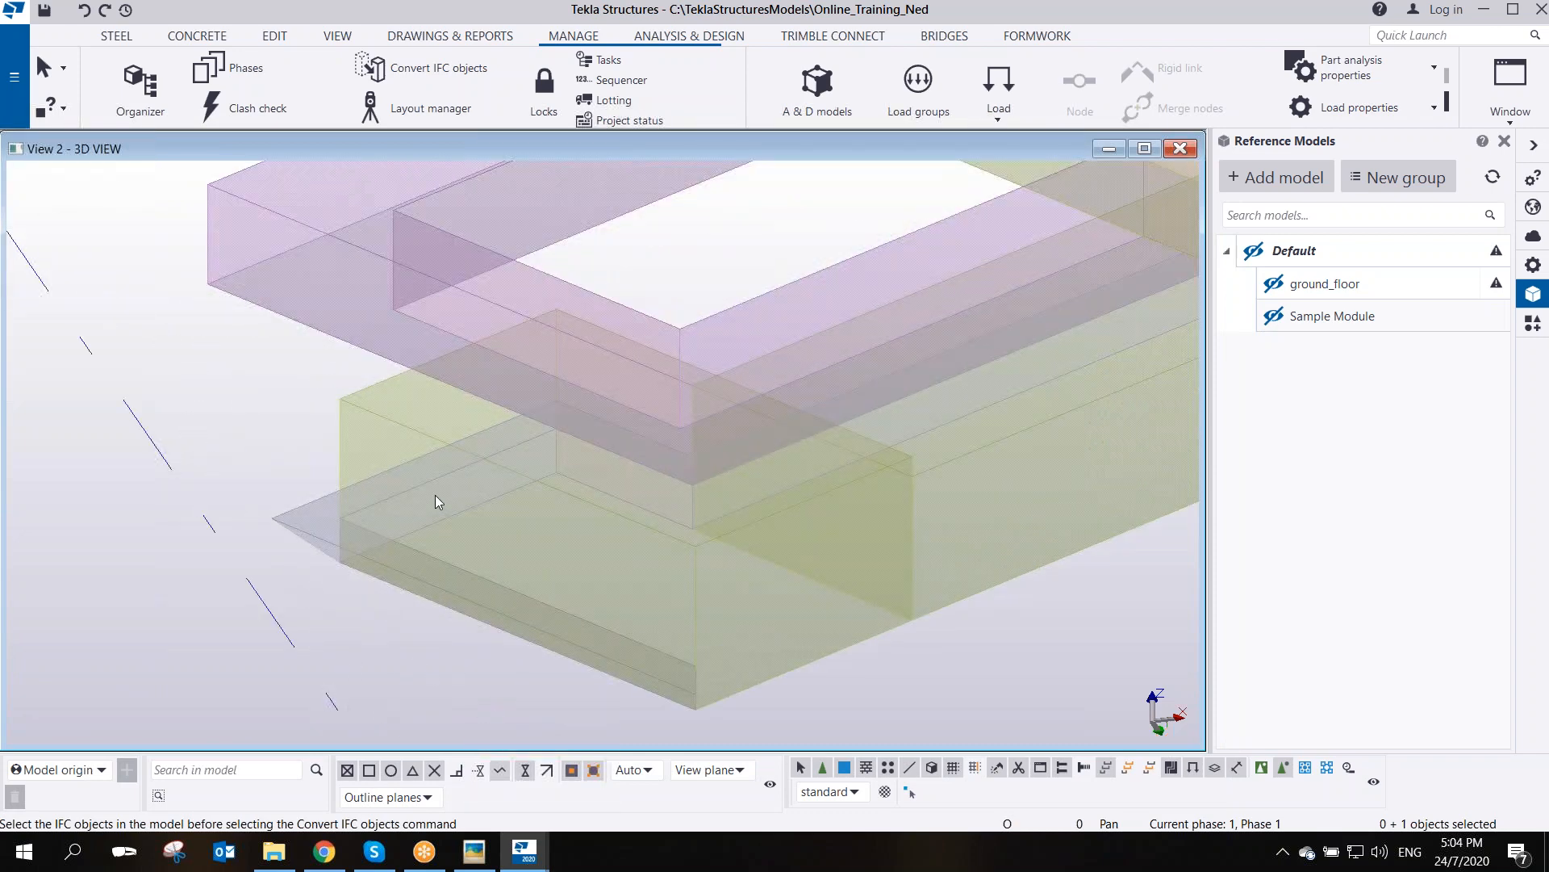
# - Switch the native parts in the 3D view to solid shaded display
pyautogui.scroll(-3, 435, 494)
pyautogui.moveTo(453, 451)
pyautogui.mouseDown(button='middle')
pyautogui.moveTo(463, 524)
pyautogui.moveTo(886, 514)
pyautogui.moveTo(886, 533)
pyautogui.mouseUp(button='middle')
pyautogui.hotkey('ctrl', '4')
pyautogui.scroll(3, 467, 512)
pyautogui.keyDown('ctrl'); pyautogui.moveTo(384, 498); pyautogui.dragTo(641, 428, button='middle'); pyautogui.keyUp('ctrl')
pyautogui.scroll(2, 641, 425)
pyautogui.click(442, 481)
pyautogui.moveTo(386, 460)
pyautogui.keyDown('ctrl'); pyautogui.mouseDown(button='middle')
pyautogui.moveTo(456, 380)
pyautogui.moveTo(604, 359)
pyautogui.moveTo(355, 342)
pyautogui.moveTo(568, 370)
pyautogui.moveTo(821, 437)
pyautogui.moveTo(596, 448)
pyautogui.moveTo(519, 495)
pyautogui.moveTo(355, 436)
pyautogui.moveTo(390, 429)
pyautogui.moveTo(250, 409)
pyautogui.moveTo(302, 404)
pyautogui.moveTo(646, 584)
pyautogui.moveTo(565, 525)
pyautogui.moveTo(614, 484)
pyautogui.mouseUp(button='middle'); pyautogui.keyUp('ctrl')
pyautogui.scroll(-7, 713, 560)
pyautogui.moveTo(757, 487)
pyautogui.keyDown('ctrl'); pyautogui.mouseDown(button='middle')
pyautogui.moveTo(463, 426)
pyautogui.moveTo(242, 484)
pyautogui.moveTo(207, 525)
pyautogui.moveTo(312, 525)
pyautogui.mouseUp(button='middle'); pyautogui.keyUp('ctrl')
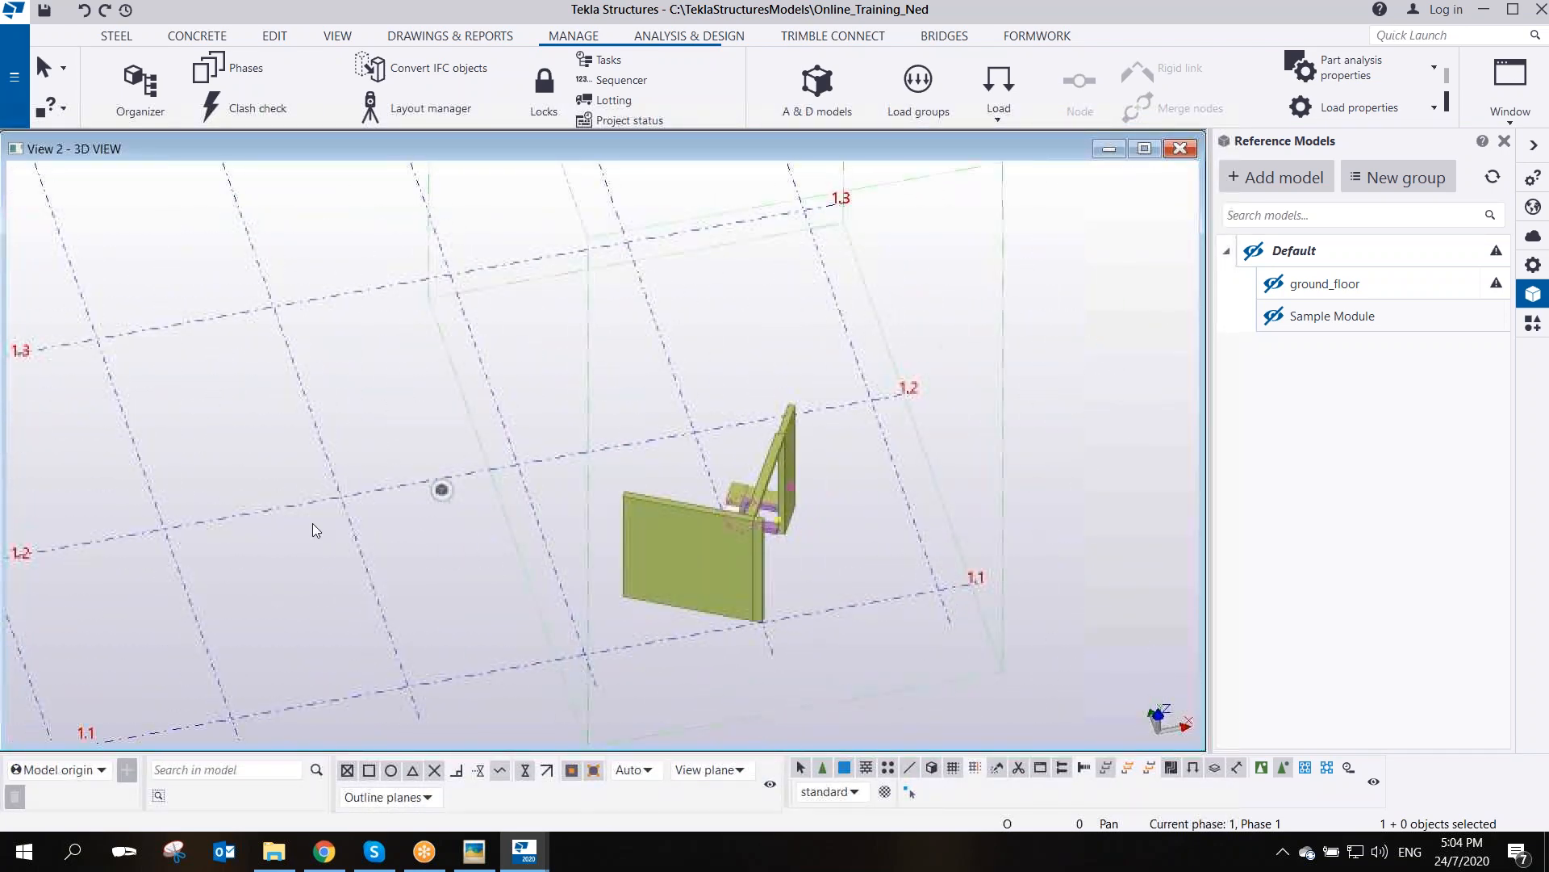
# - Select all converted native parts of the module and delete them
pyautogui.scroll(4, 733, 557)
pyautogui.scroll(-4, 810, 531)
pyautogui.moveTo(635, 329); pyautogui.dragTo(933, 710)
pyautogui.press('Delete')
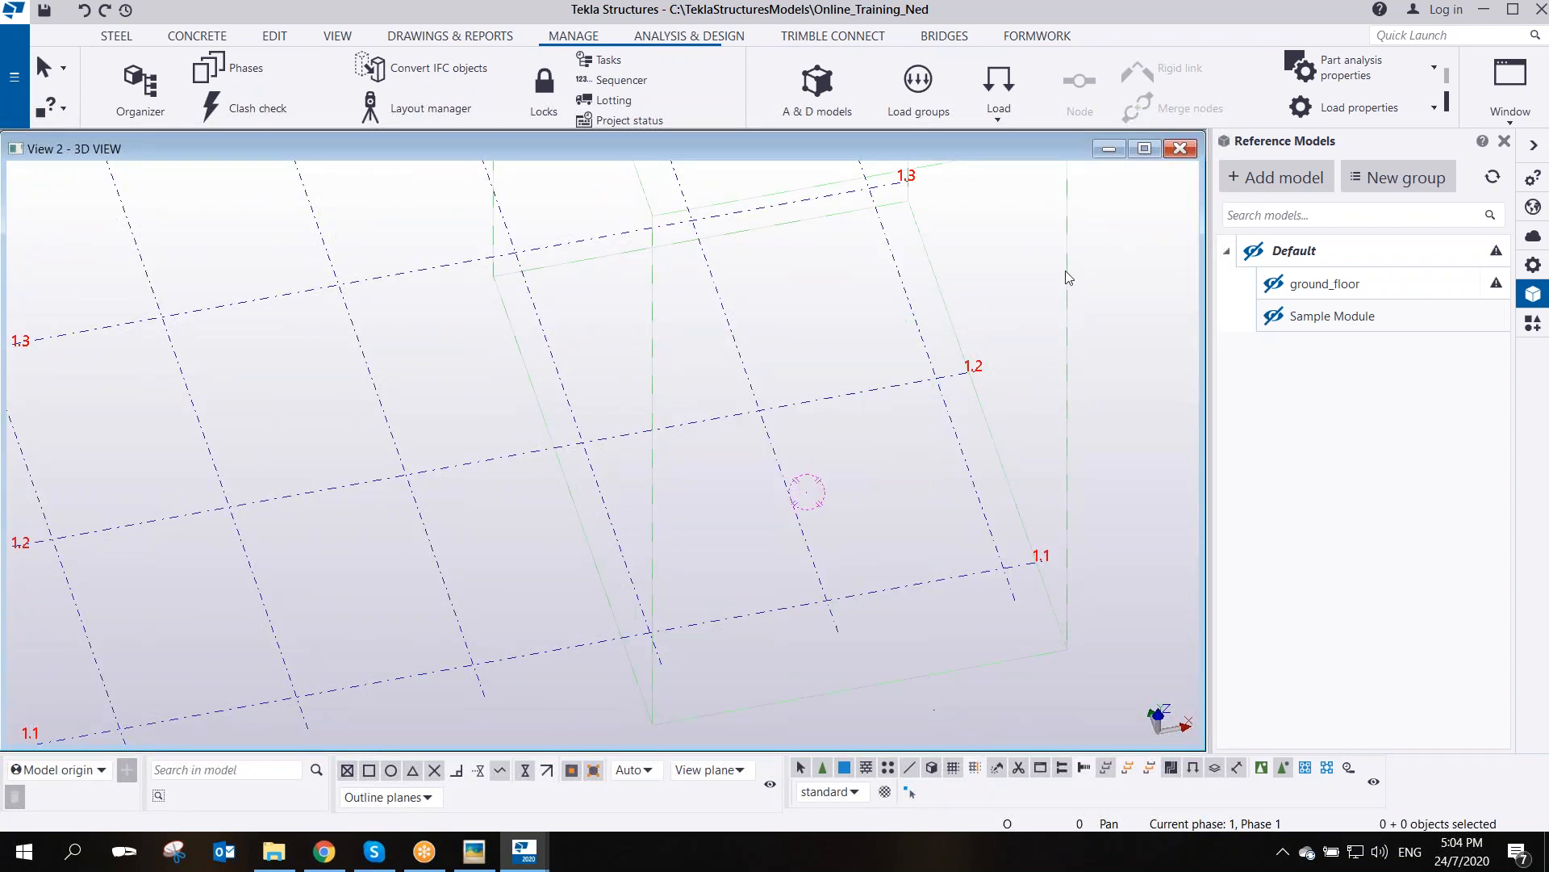
# - Show the Sample Module reference model, select all its objects and start converting the IFC objects
pyautogui.click(1273, 316)
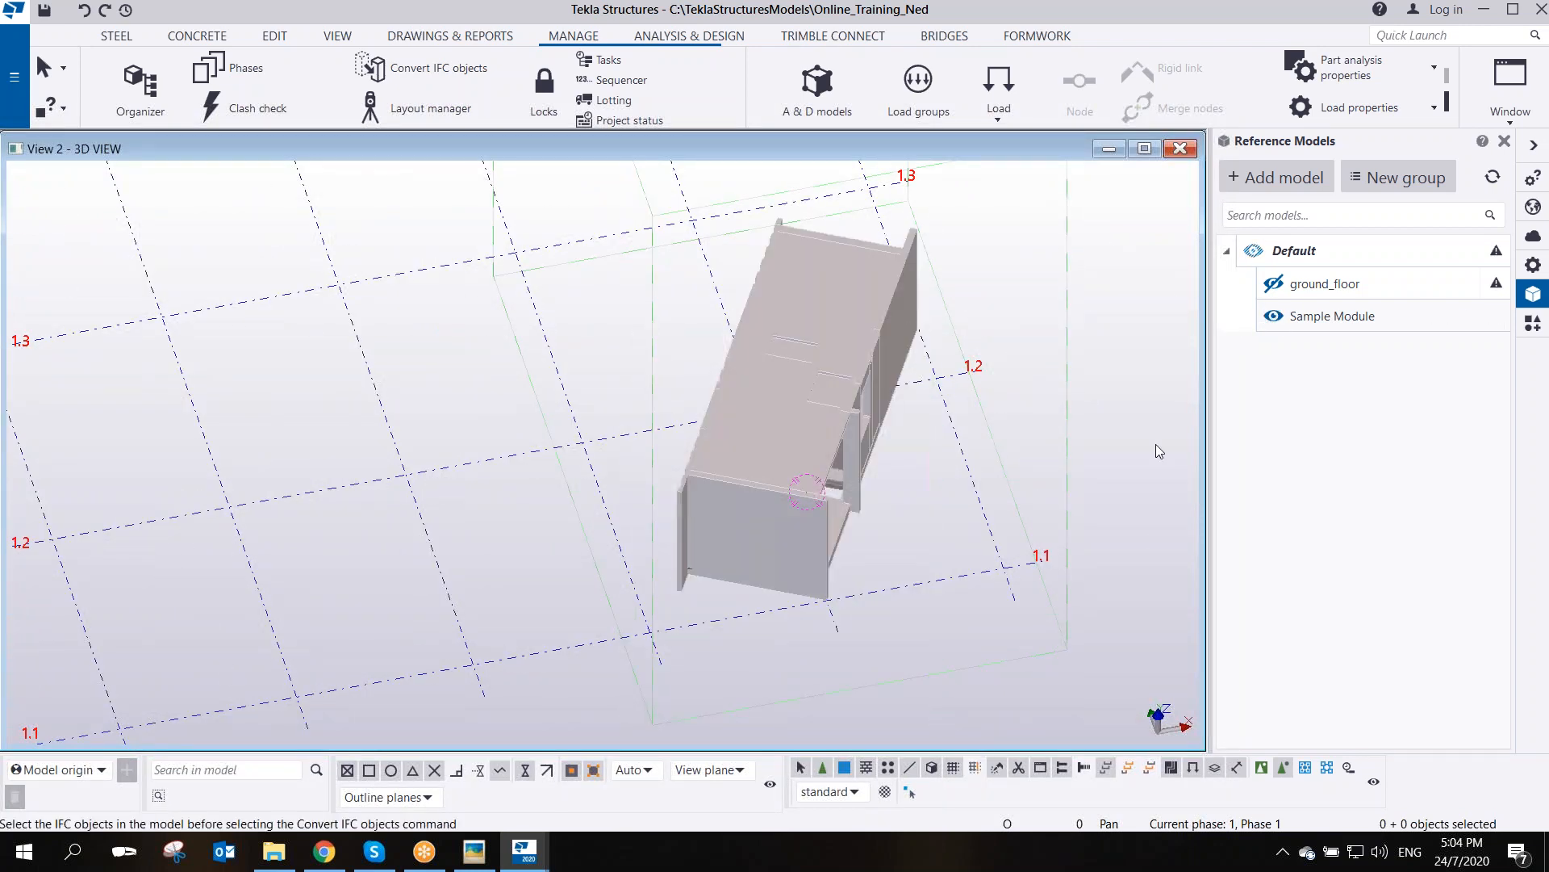
pyautogui.moveTo(597, 183); pyautogui.dragTo(1023, 649)
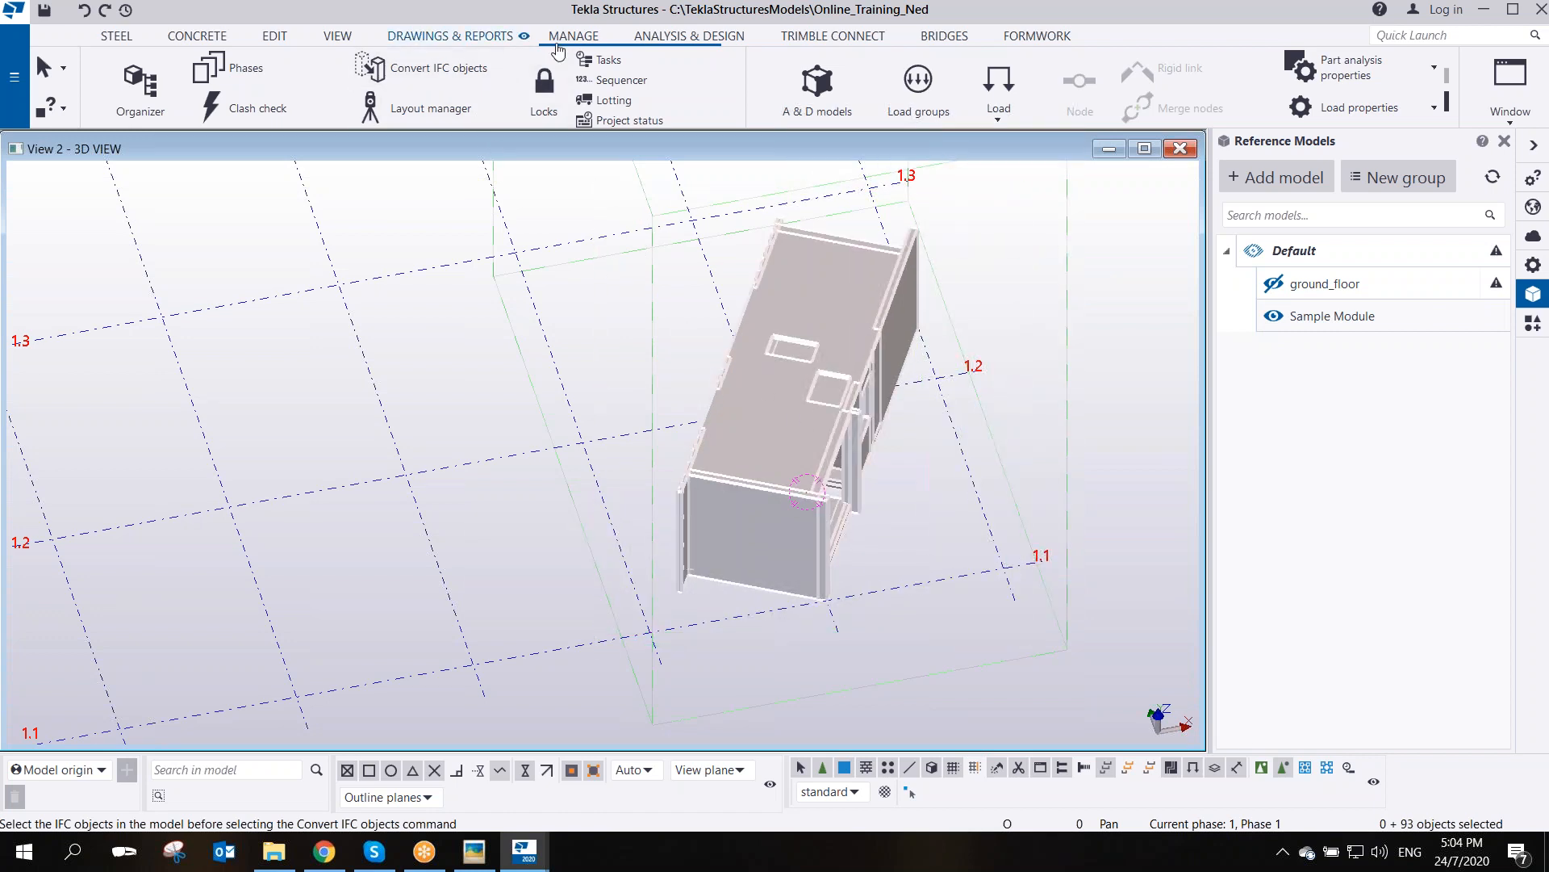
pyautogui.click(444, 72)
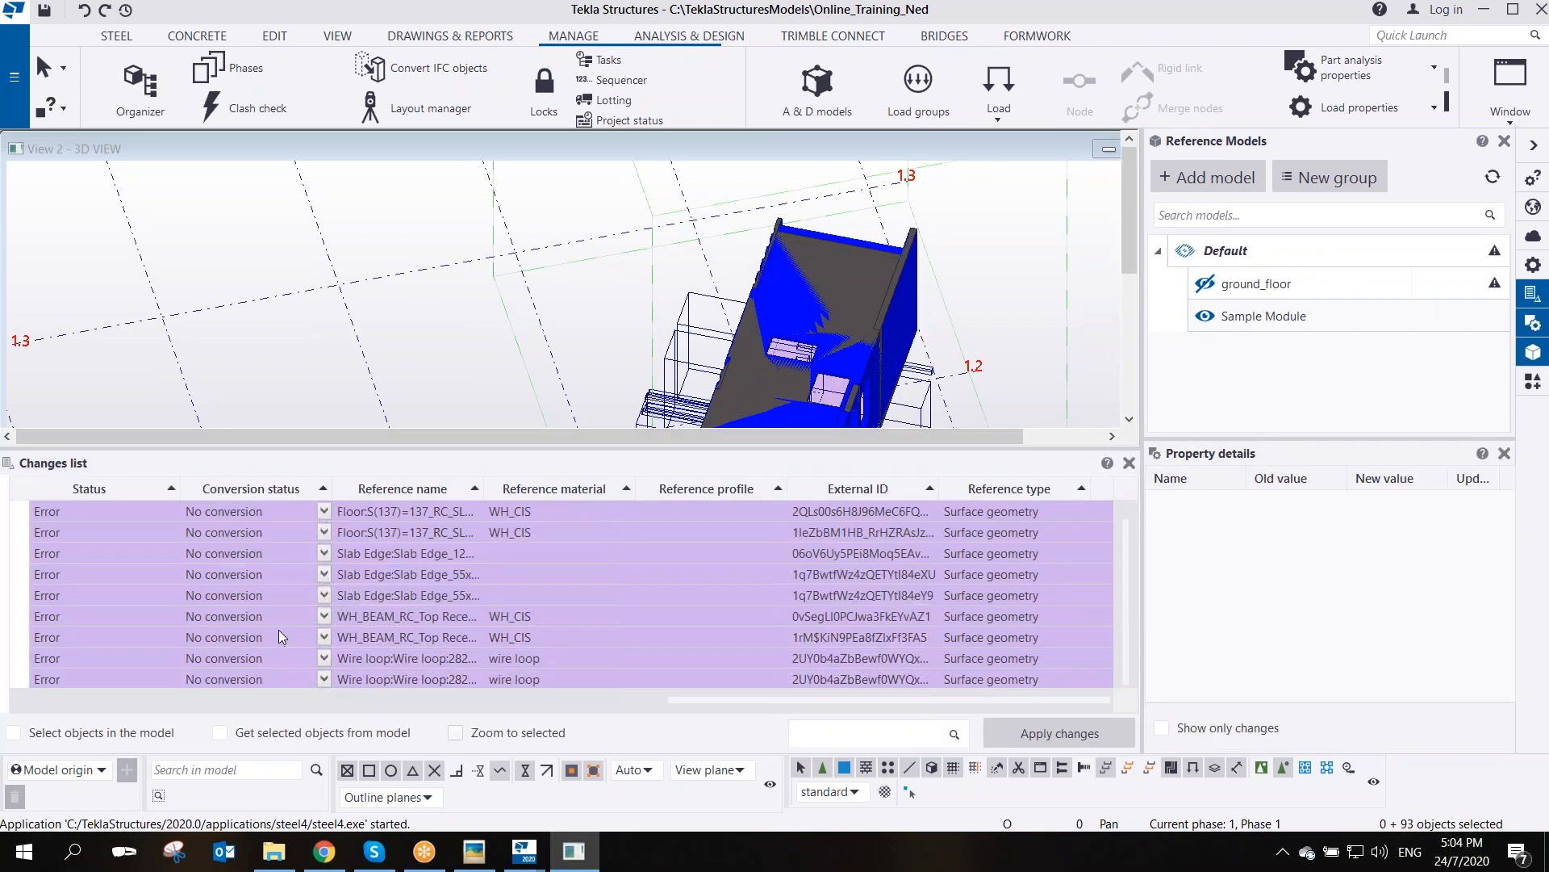
# - Set the conversion status of the surface-geometry objects with errors, including floors, slab edges, beams and wire loops, to Conversion as item
pyautogui.click(327, 507)
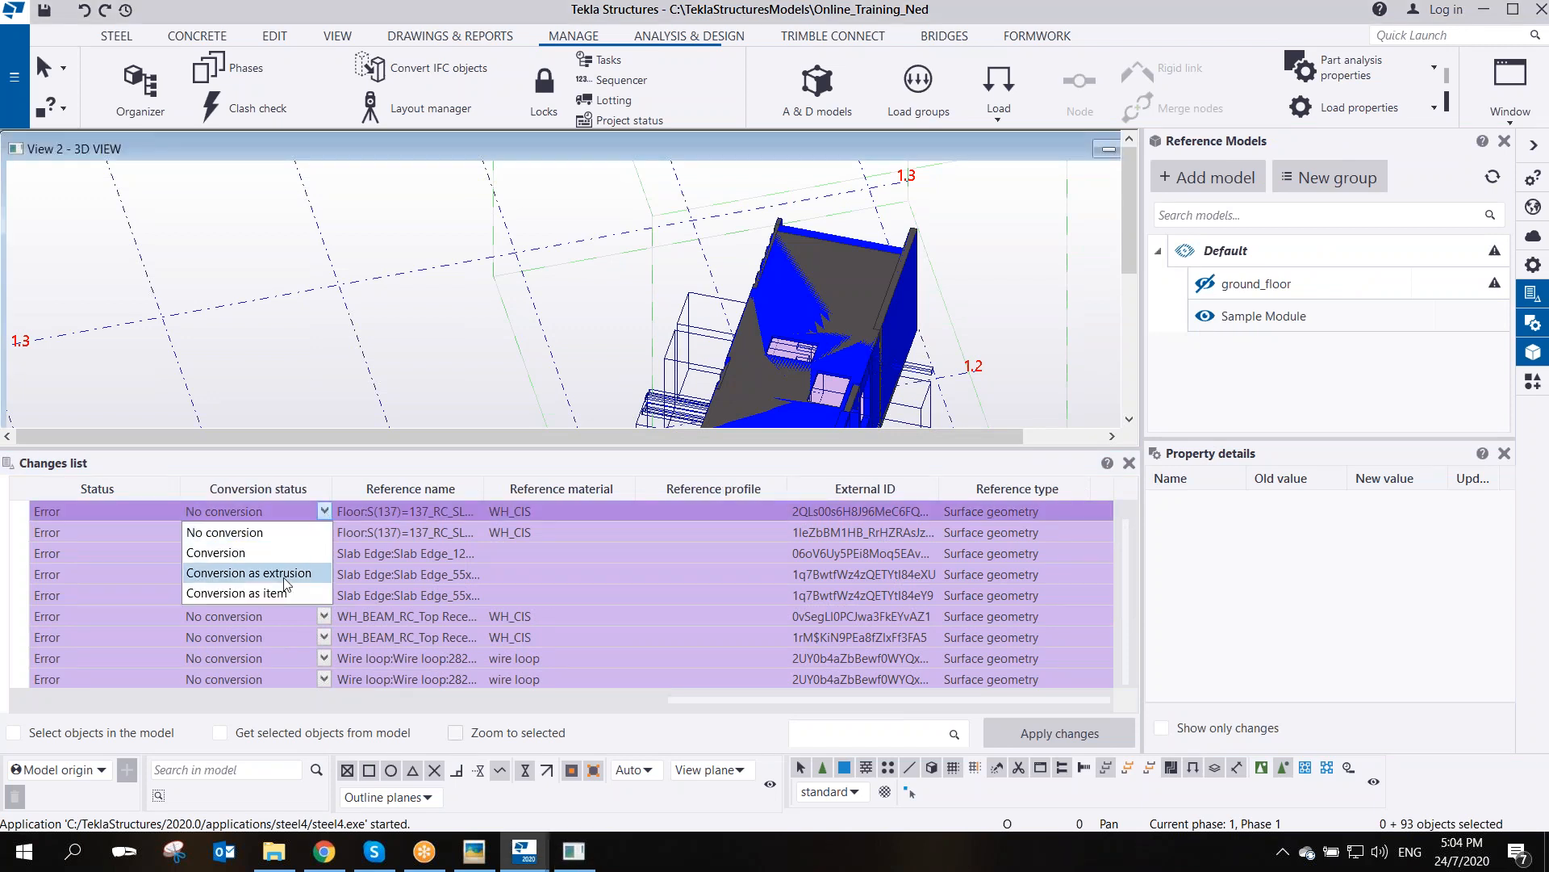
pyautogui.click(374, 489)
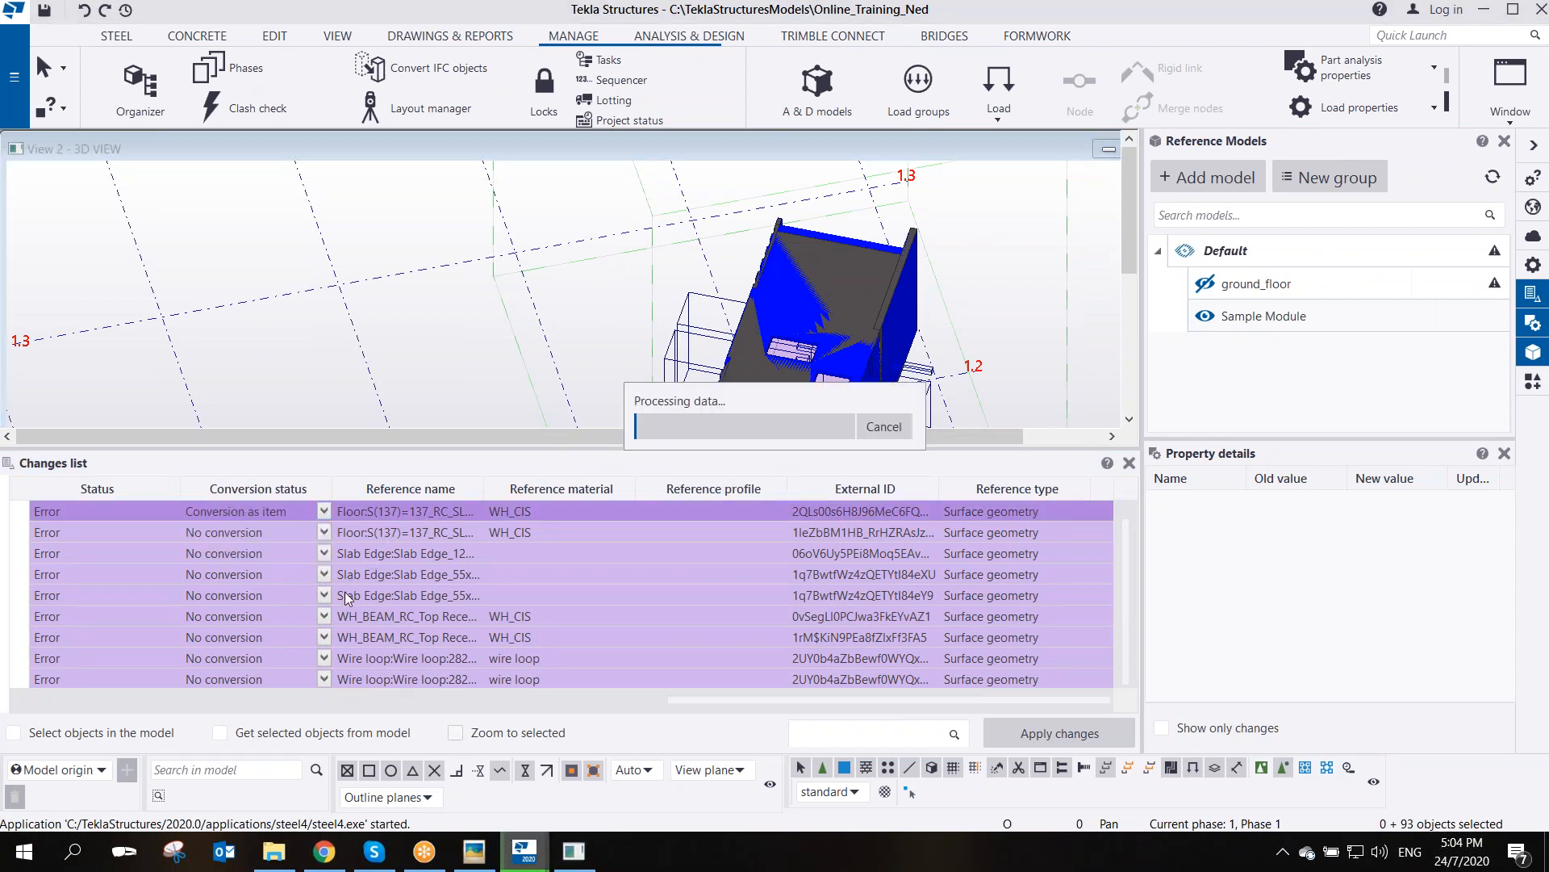
pyautogui.scroll(-8, 335, 601)
pyautogui.scroll(3, 321, 596)
pyautogui.click(324, 617)
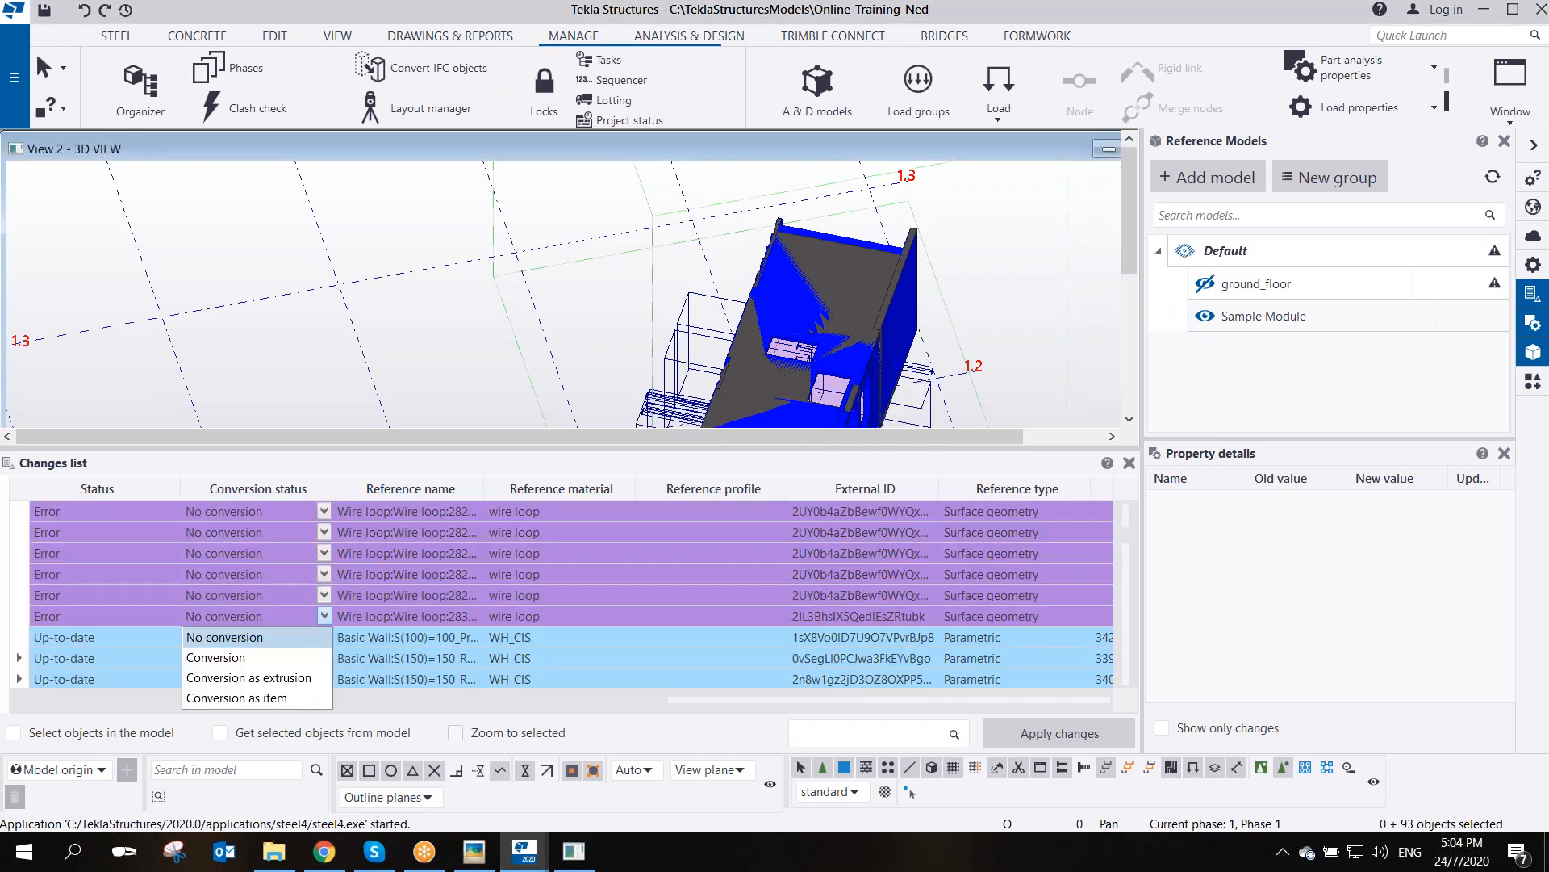
pyautogui.click(249, 678)
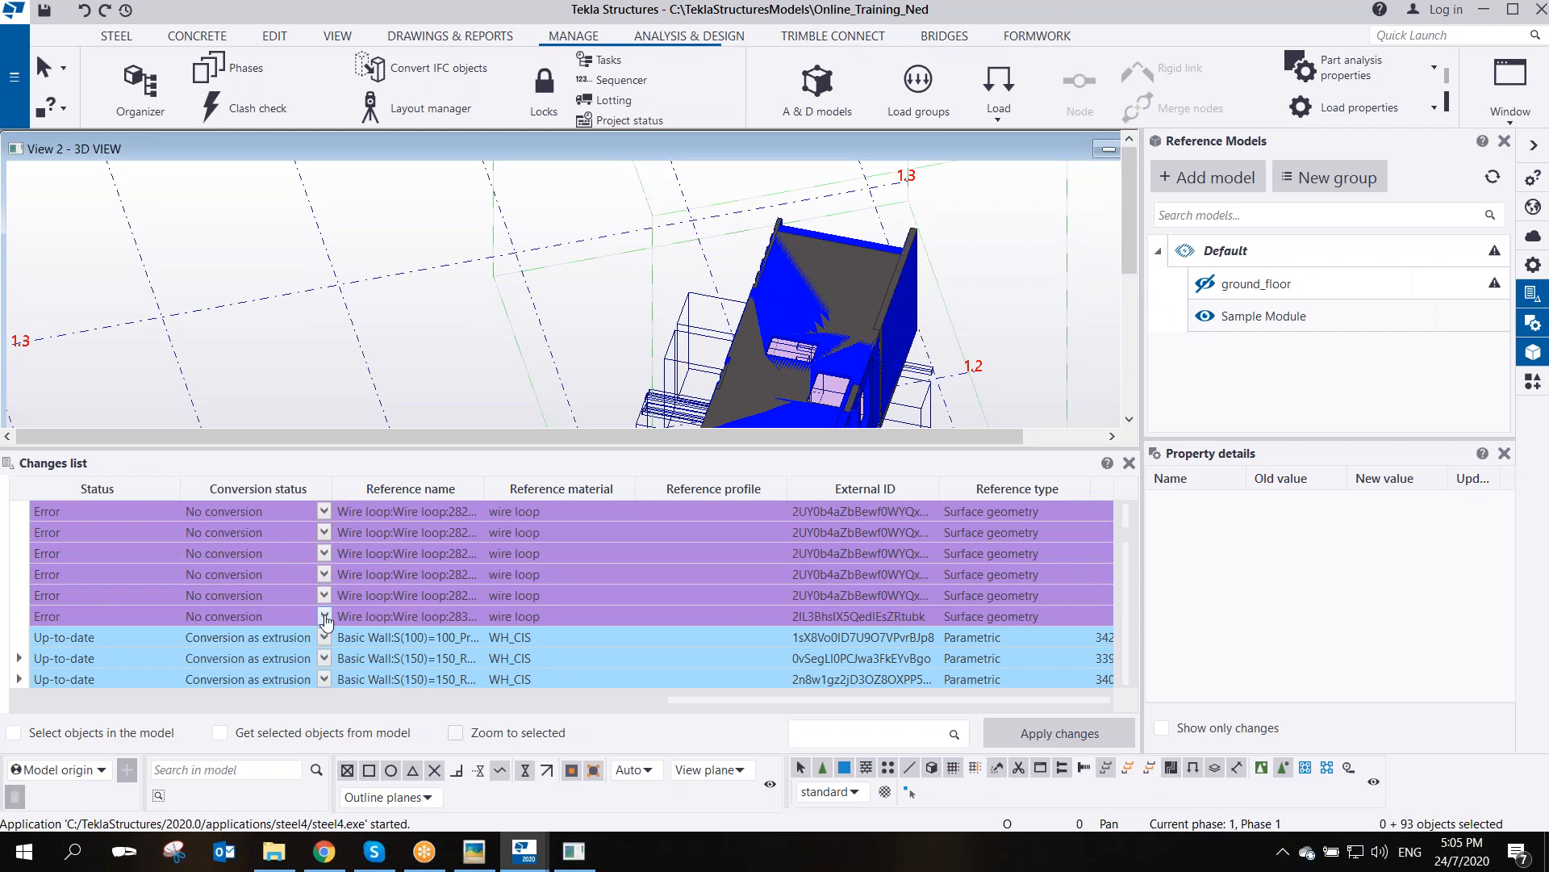
pyautogui.click(324, 616)
pyautogui.click(282, 710)
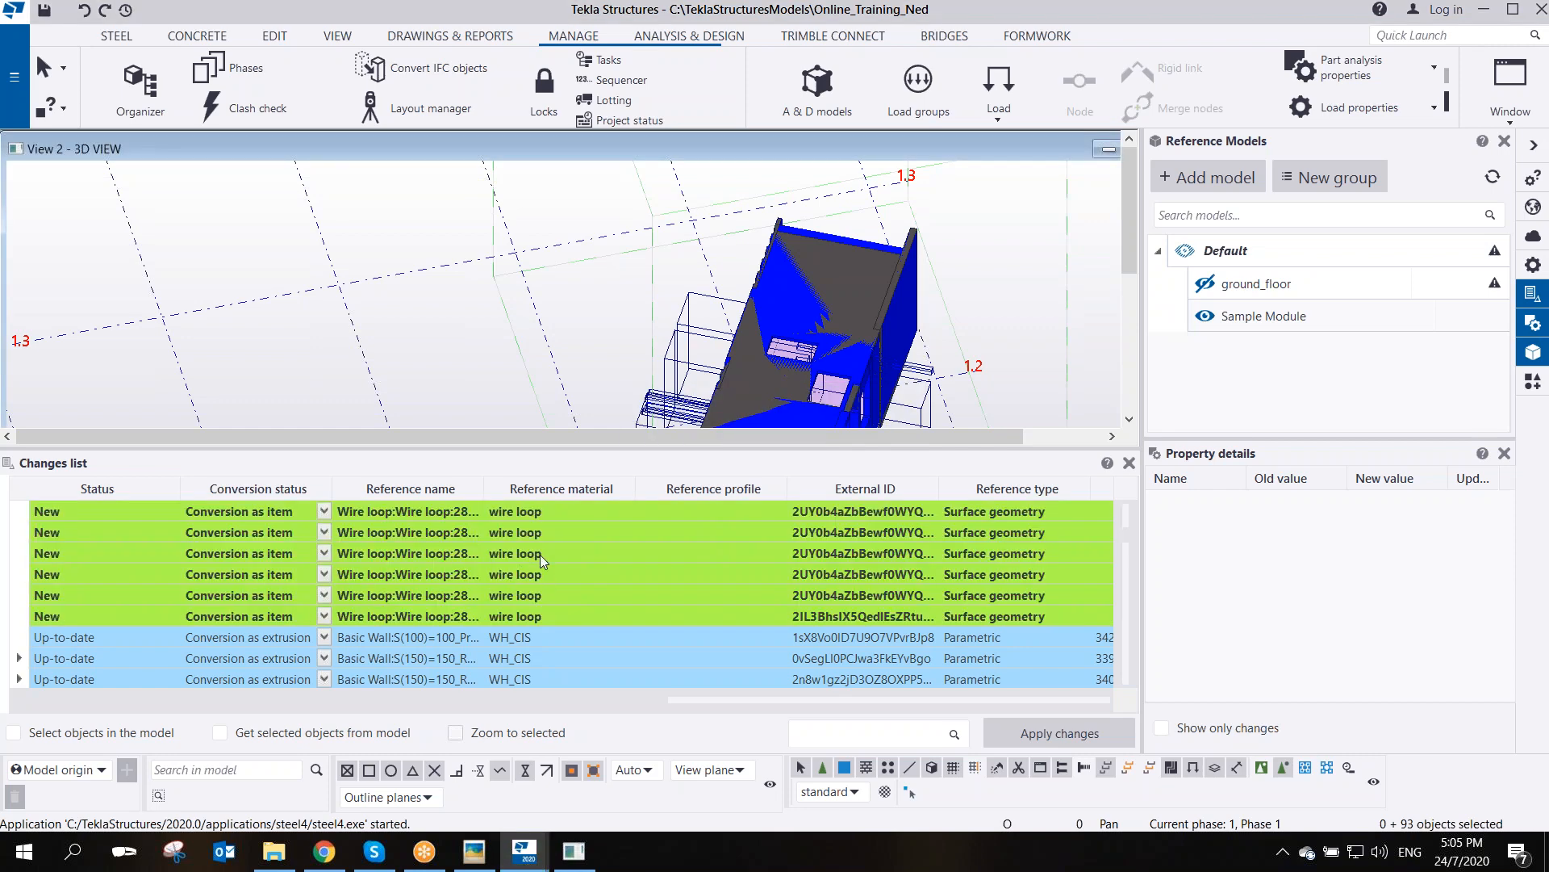
# - Apply the conversion changes to the Sample Module objects and close the changes list
pyautogui.moveTo(773, 347); pyautogui.dragTo(559, 346, button='middle')
pyautogui.scroll(-2, 563, 304)
pyautogui.scroll(8, 448, 340)
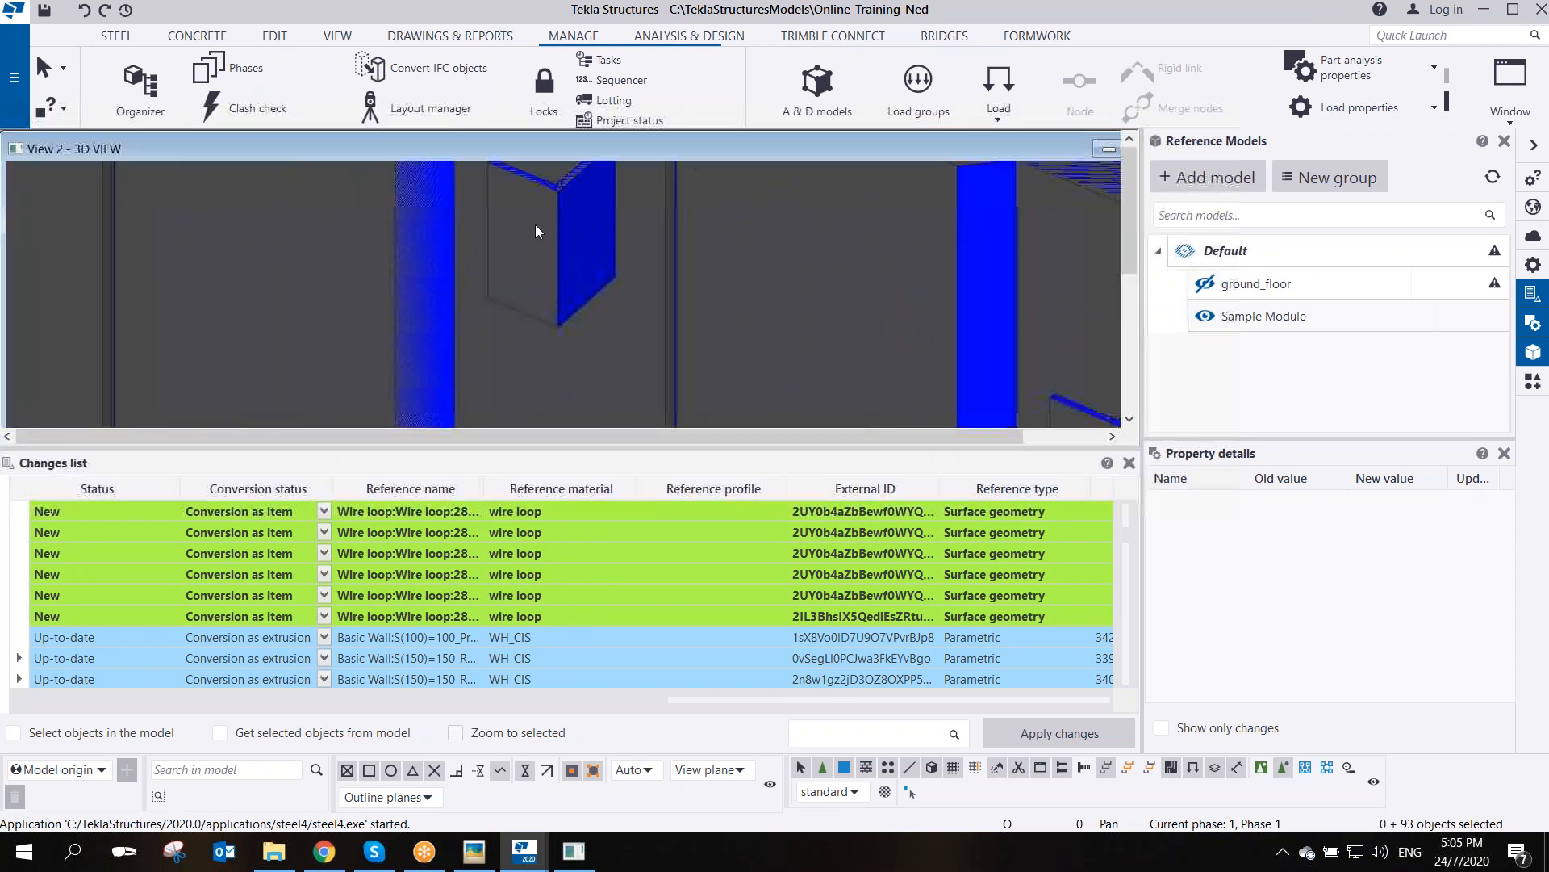
pyautogui.moveTo(536, 227); pyautogui.dragTo(533, 317, button='middle')
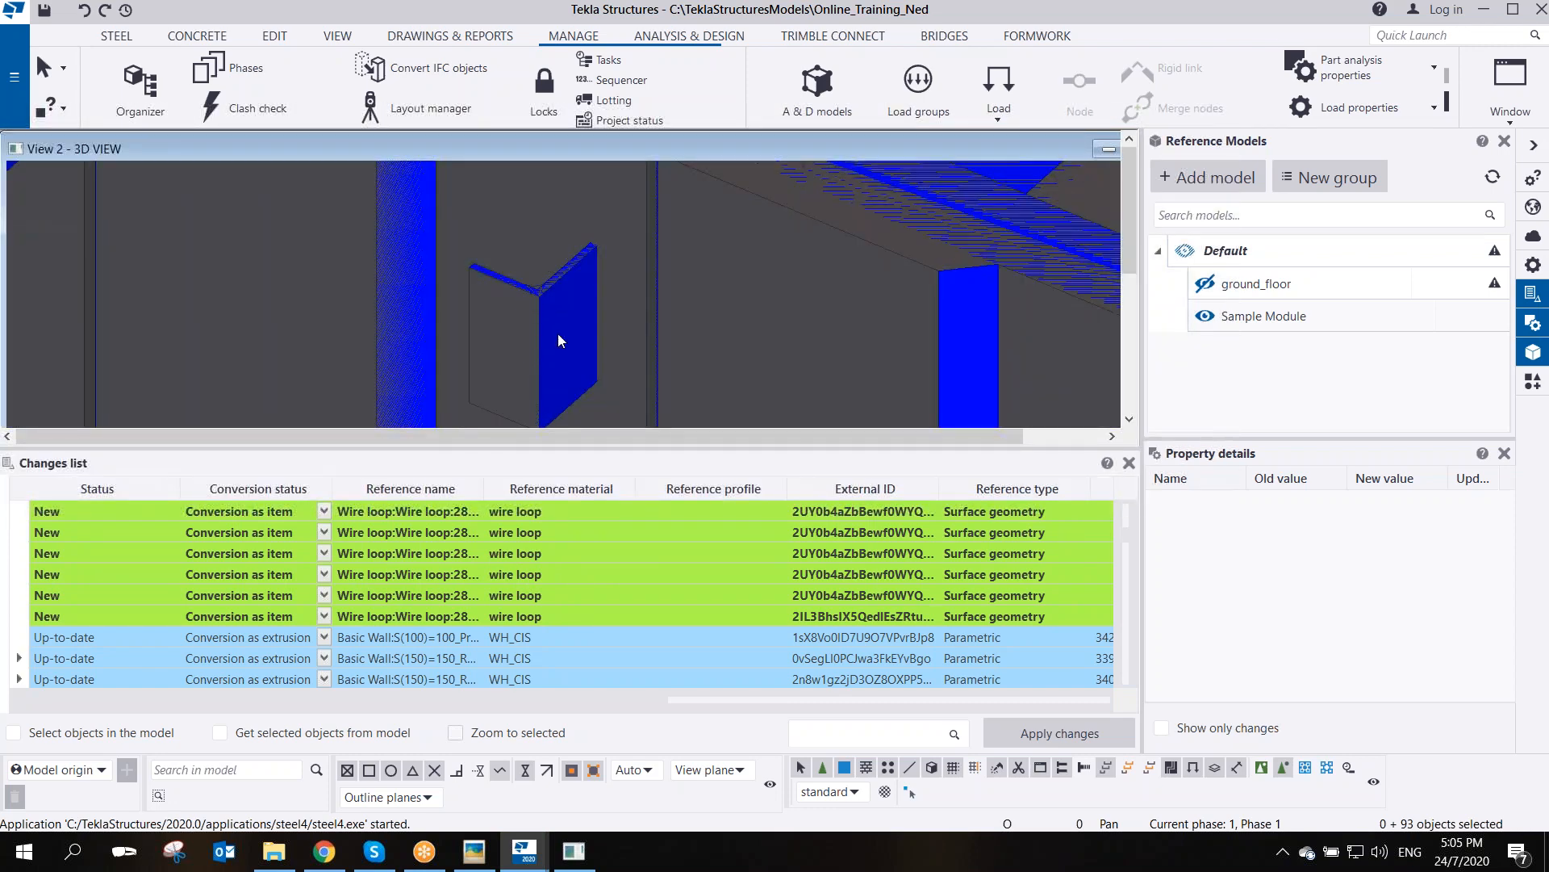
pyautogui.scroll(-6, 547, 312)
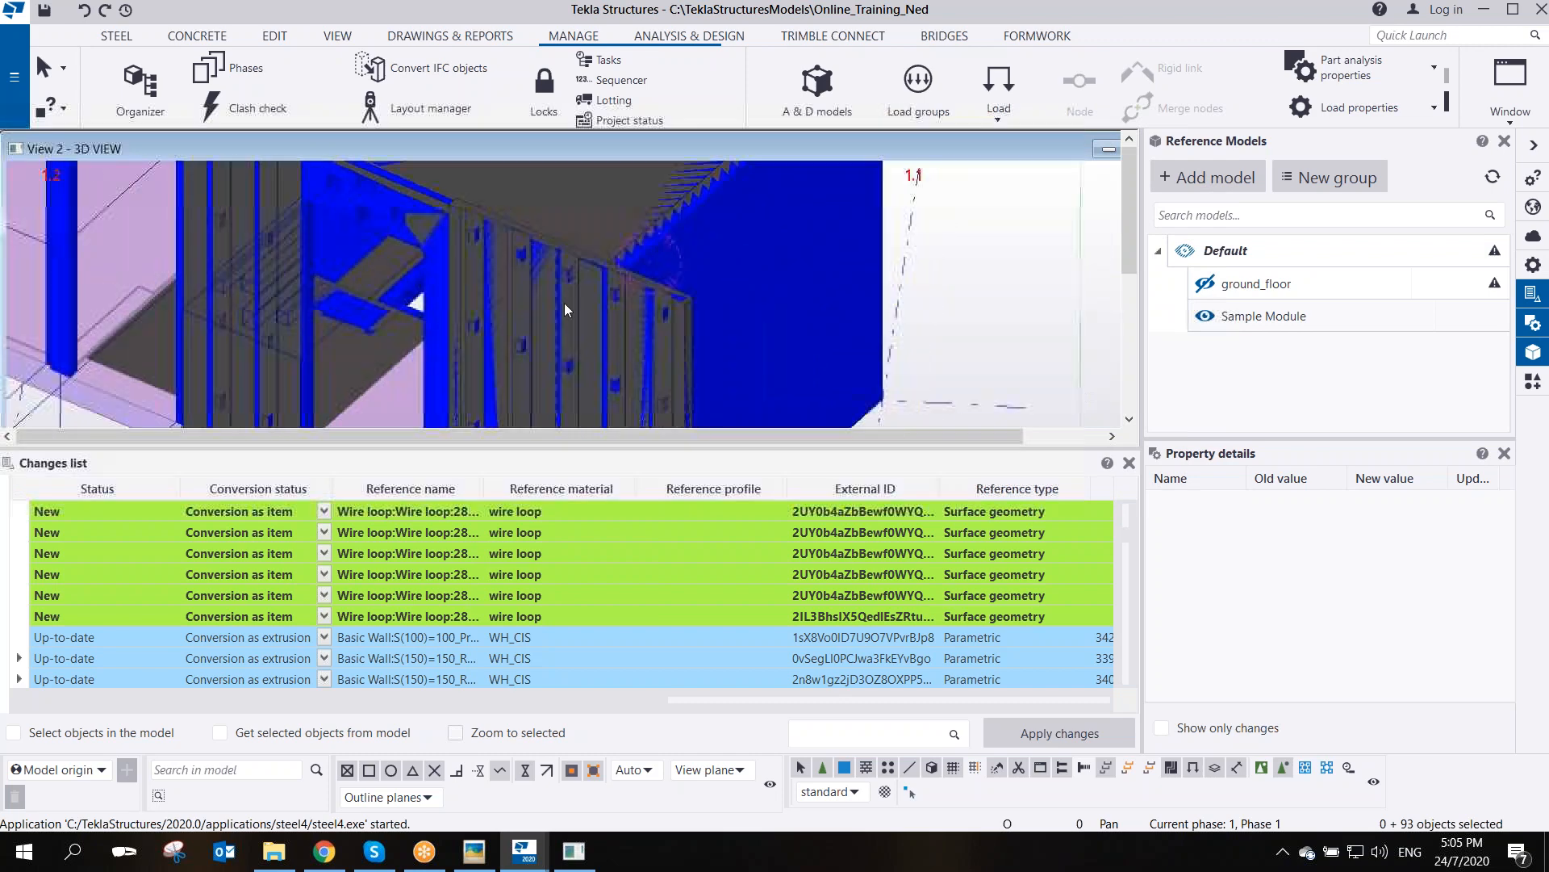
pyautogui.scroll(1, 665, 313)
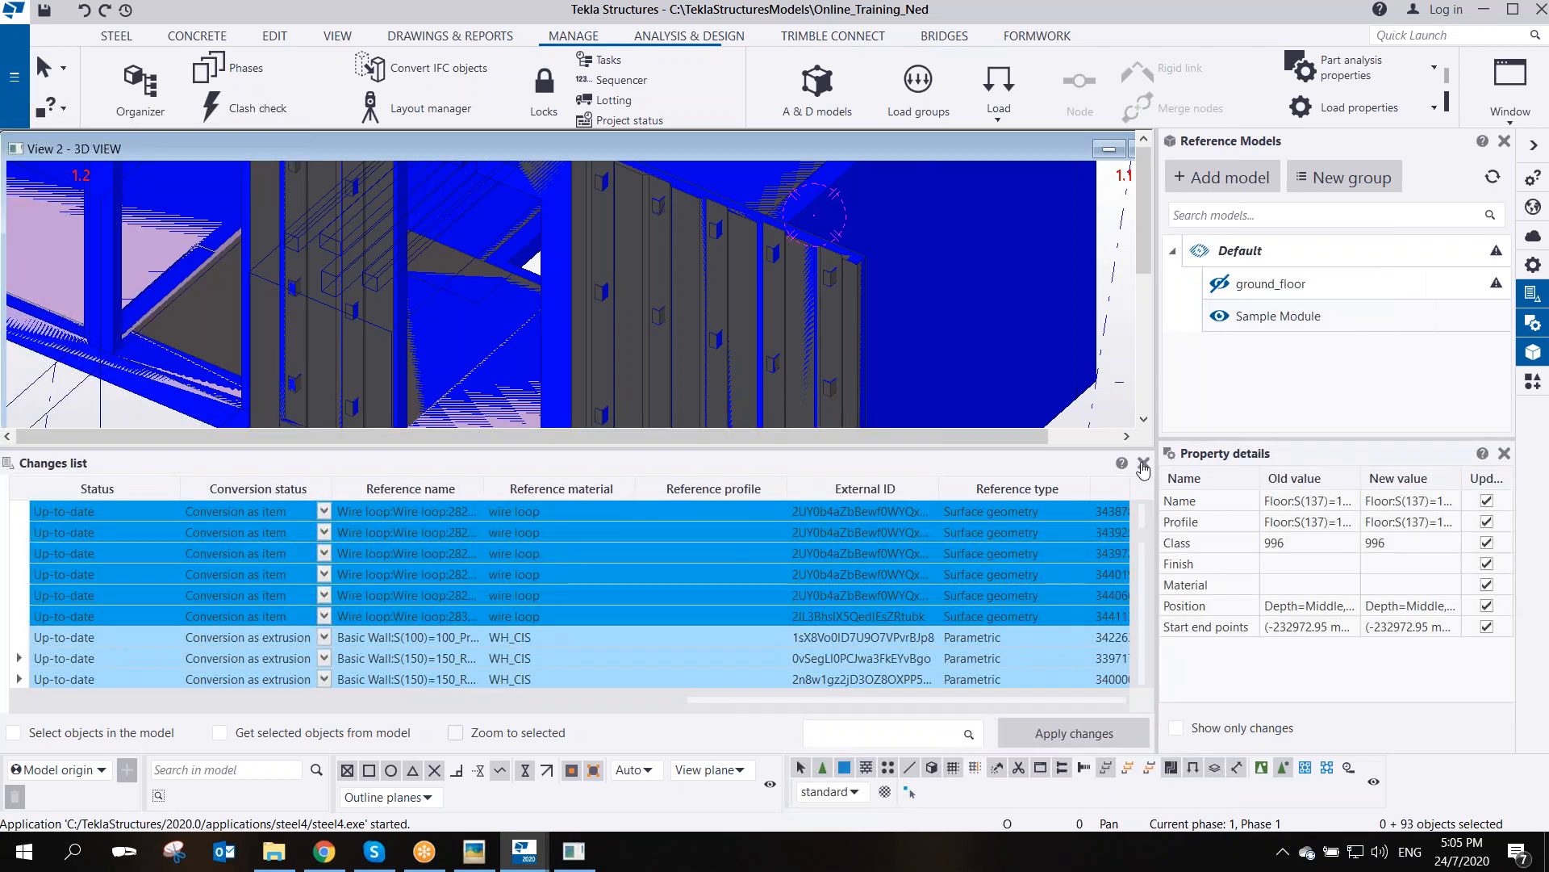
pyautogui.click(1144, 464)
pyautogui.scroll(-5, 811, 511)
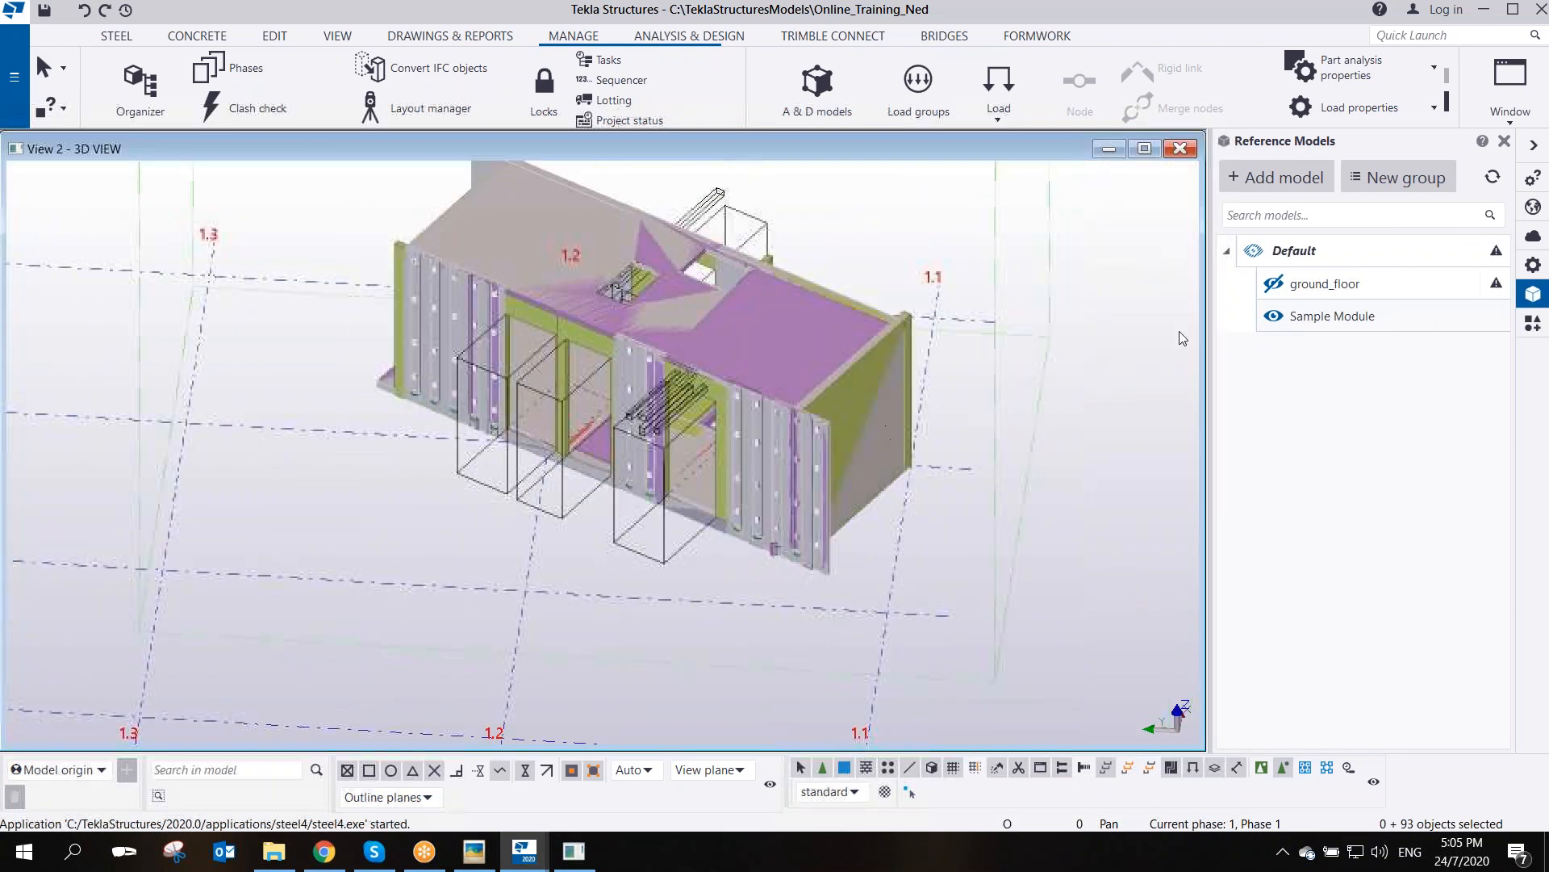
# - Hide the Sample Module reference model and switch the converted native parts to transparent display
pyautogui.click(1272, 315)
pyautogui.scroll(6, 675, 399)
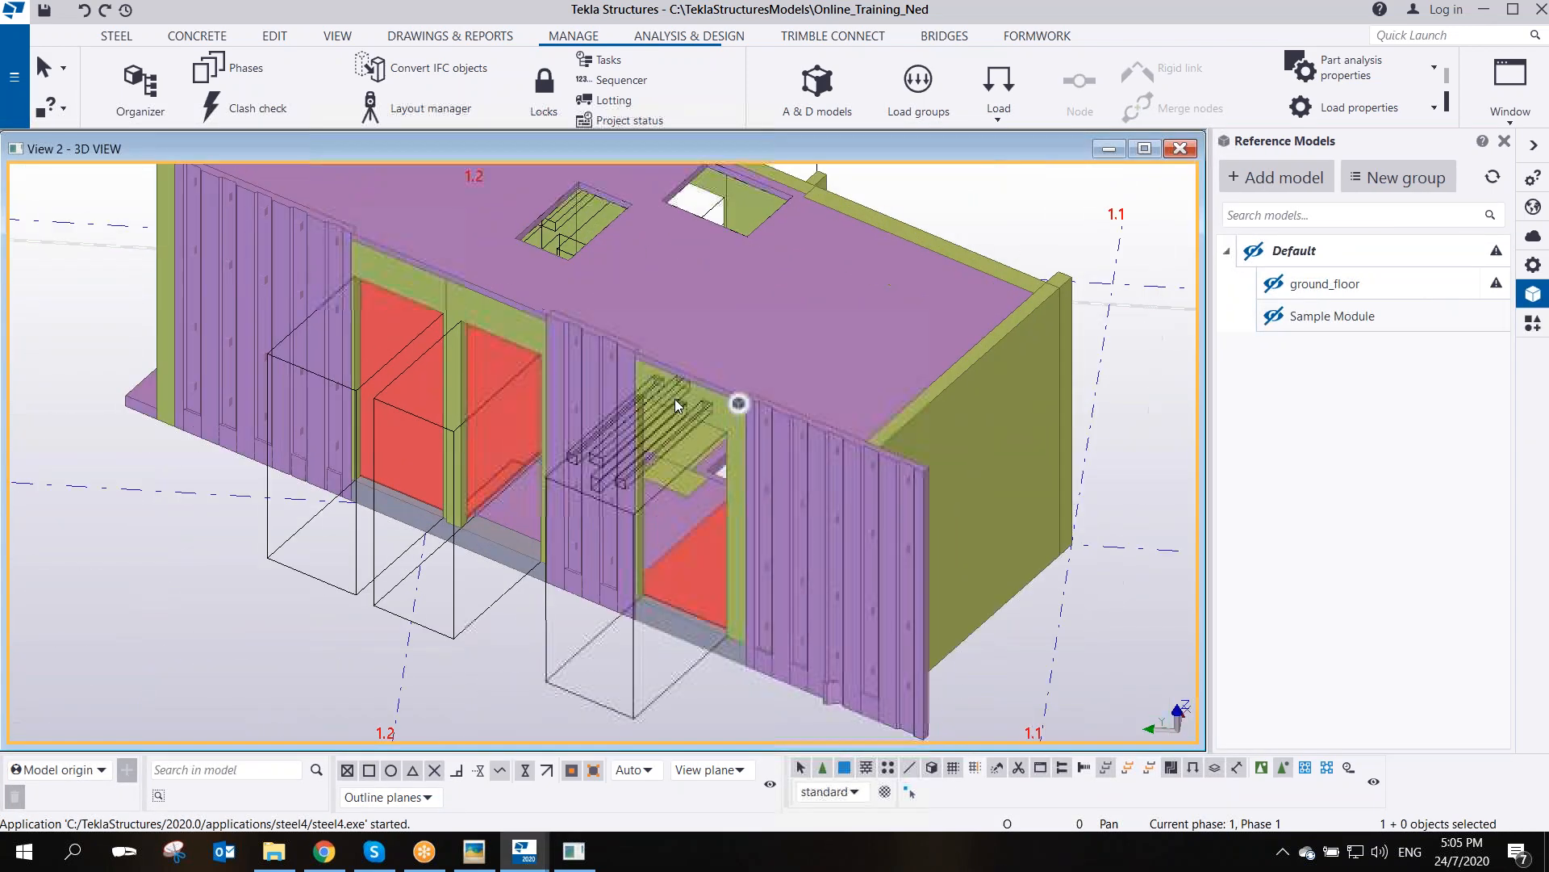
pyautogui.hotkey('ctrl', '2')
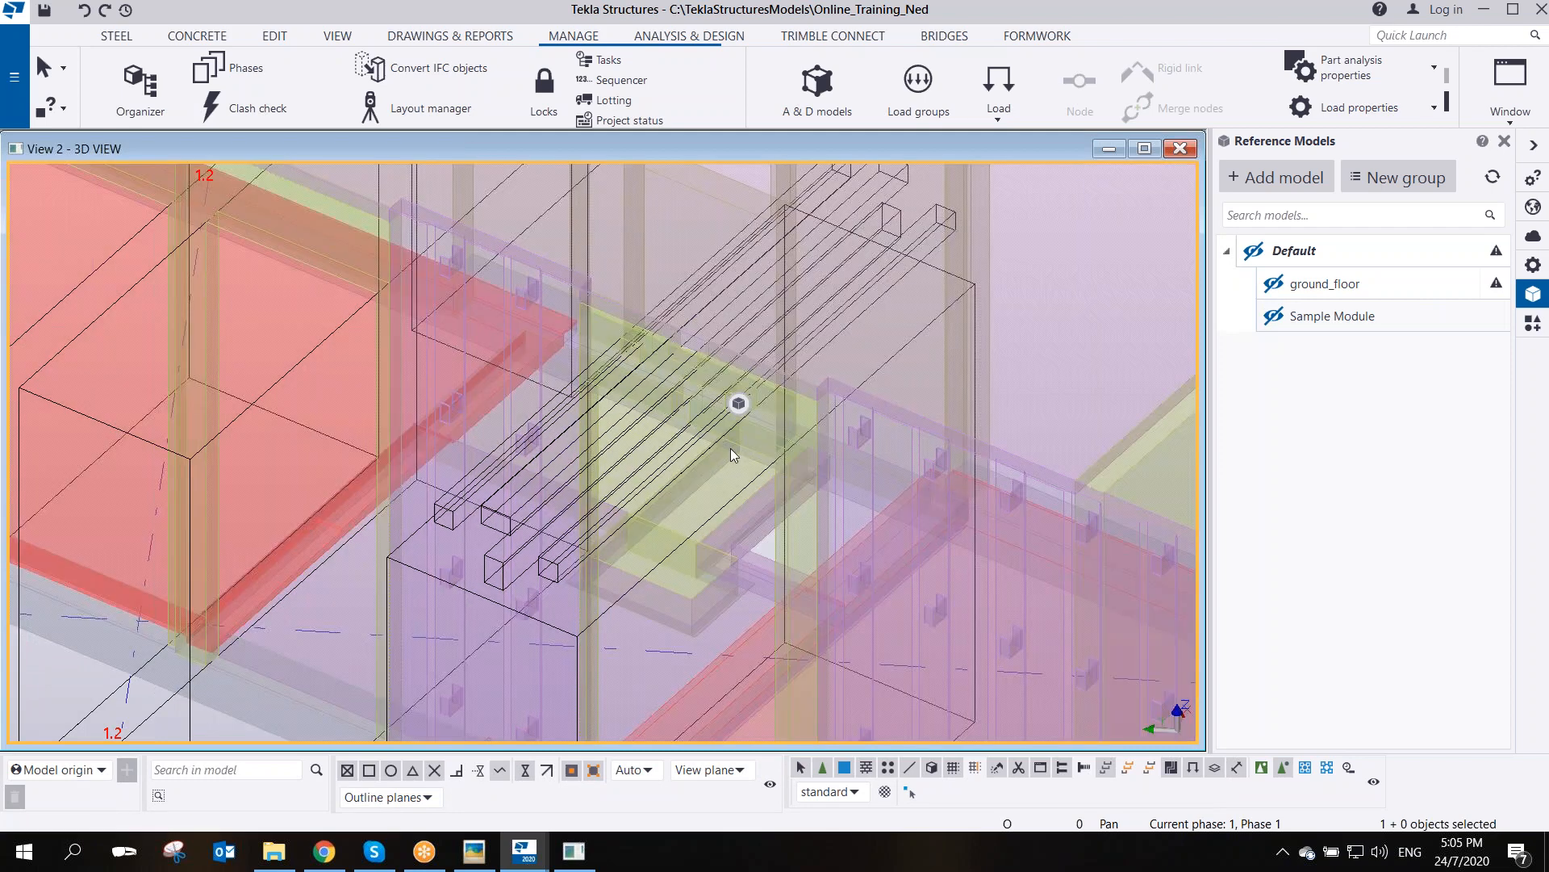
pyautogui.scroll(-3, 623, 538)
pyautogui.scroll(8, 637, 529)
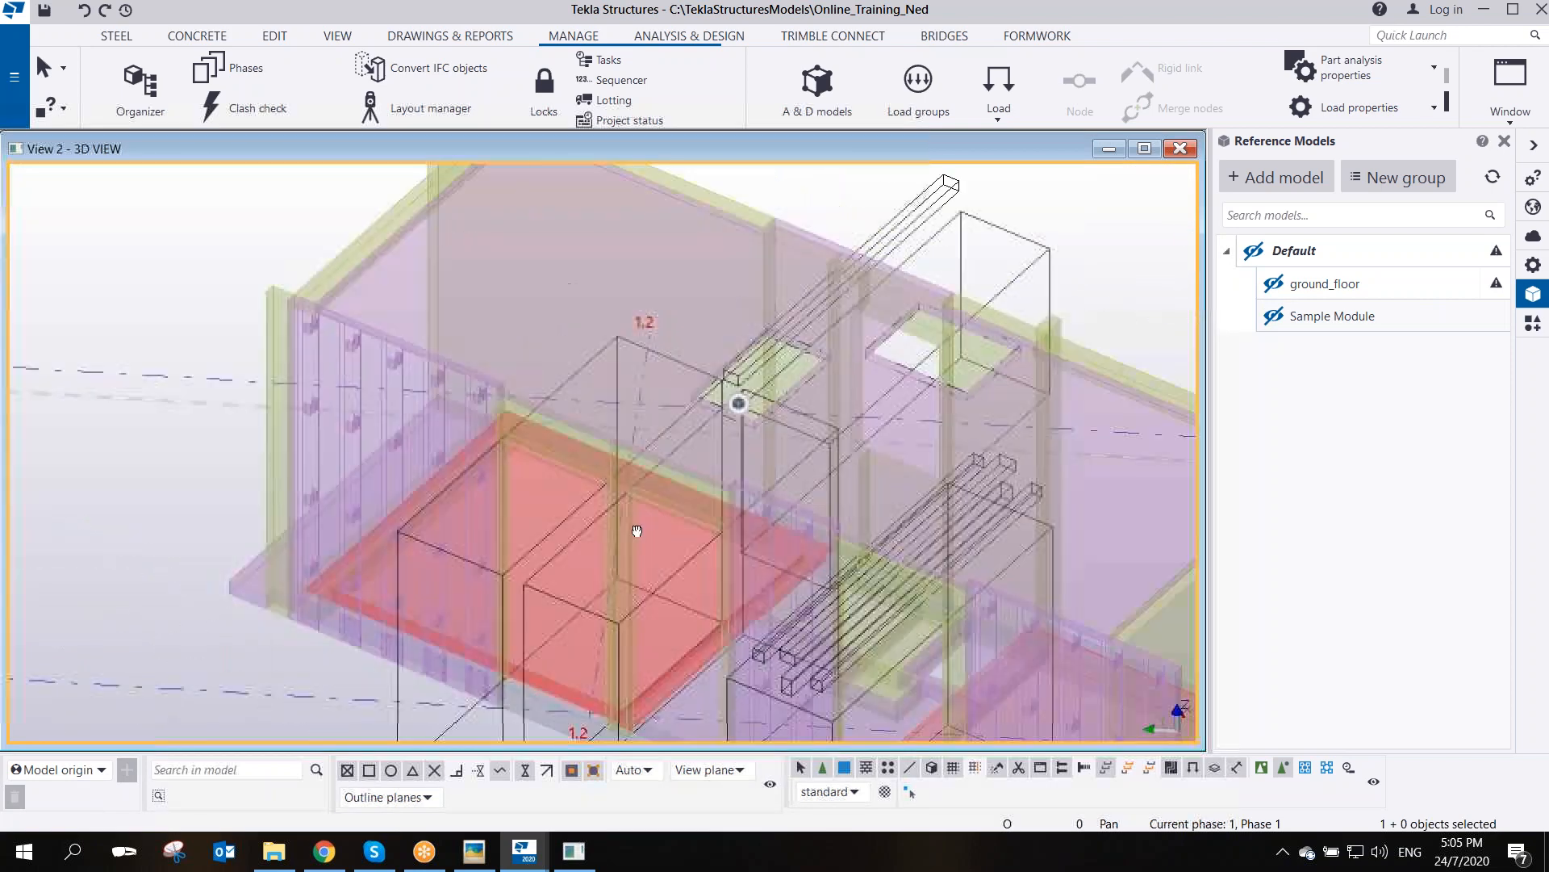
pyautogui.scroll(-5, 744, 531)
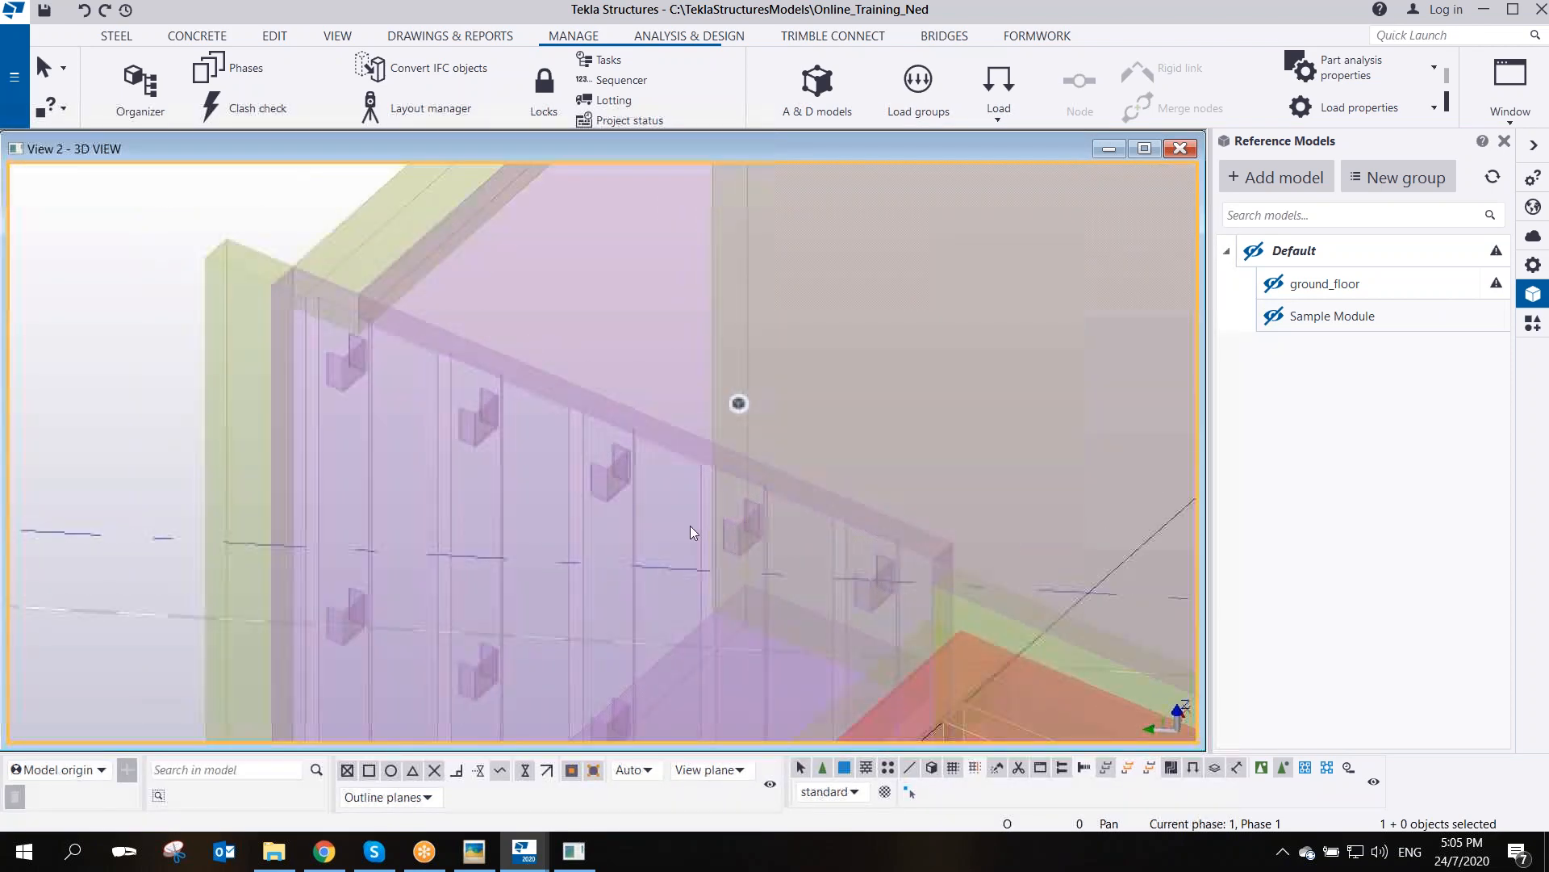
# - Select one of the small channel-shaped parts on the ribbed wall and open its properties
pyautogui.scroll(3, 690, 526)
pyautogui.click(578, 456)
pyautogui.doubleClick(579, 457)
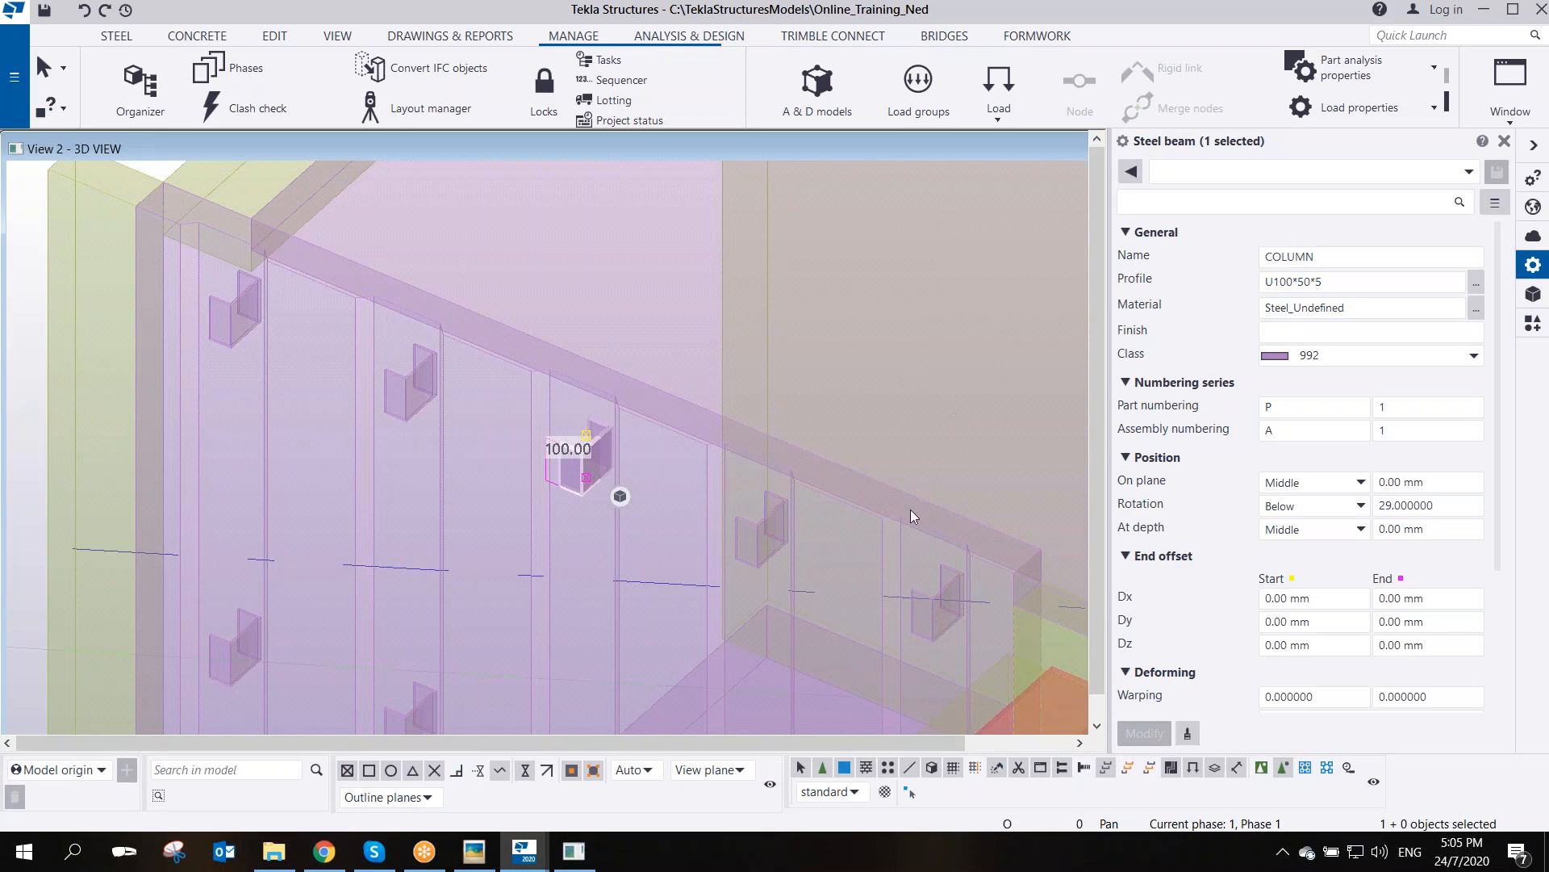
# - Select two of the wire loop items near the lower edge of the ribbed wall one at a time and delete each
pyautogui.moveTo(912, 511); pyautogui.dragTo(363, 292, button='middle')
pyautogui.scroll(-4, 368, 299)
pyautogui.moveTo(537, 418); pyautogui.dragTo(394, 219, button='middle')
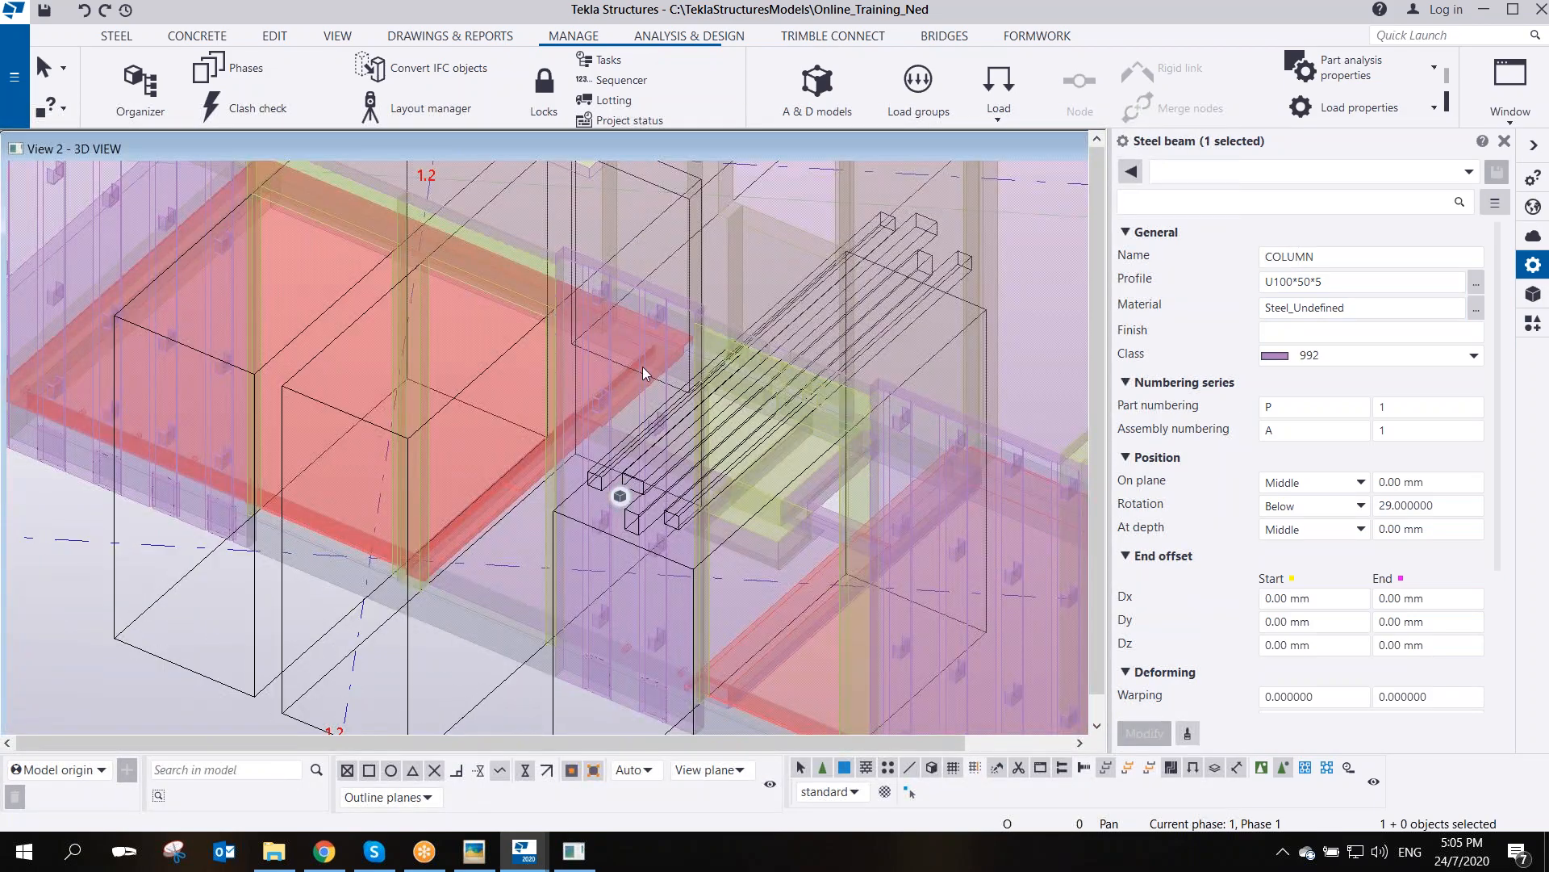
pyautogui.scroll(2, 644, 368)
pyautogui.moveTo(701, 501); pyautogui.dragTo(538, 260, button='middle')
pyautogui.scroll(4, 545, 594)
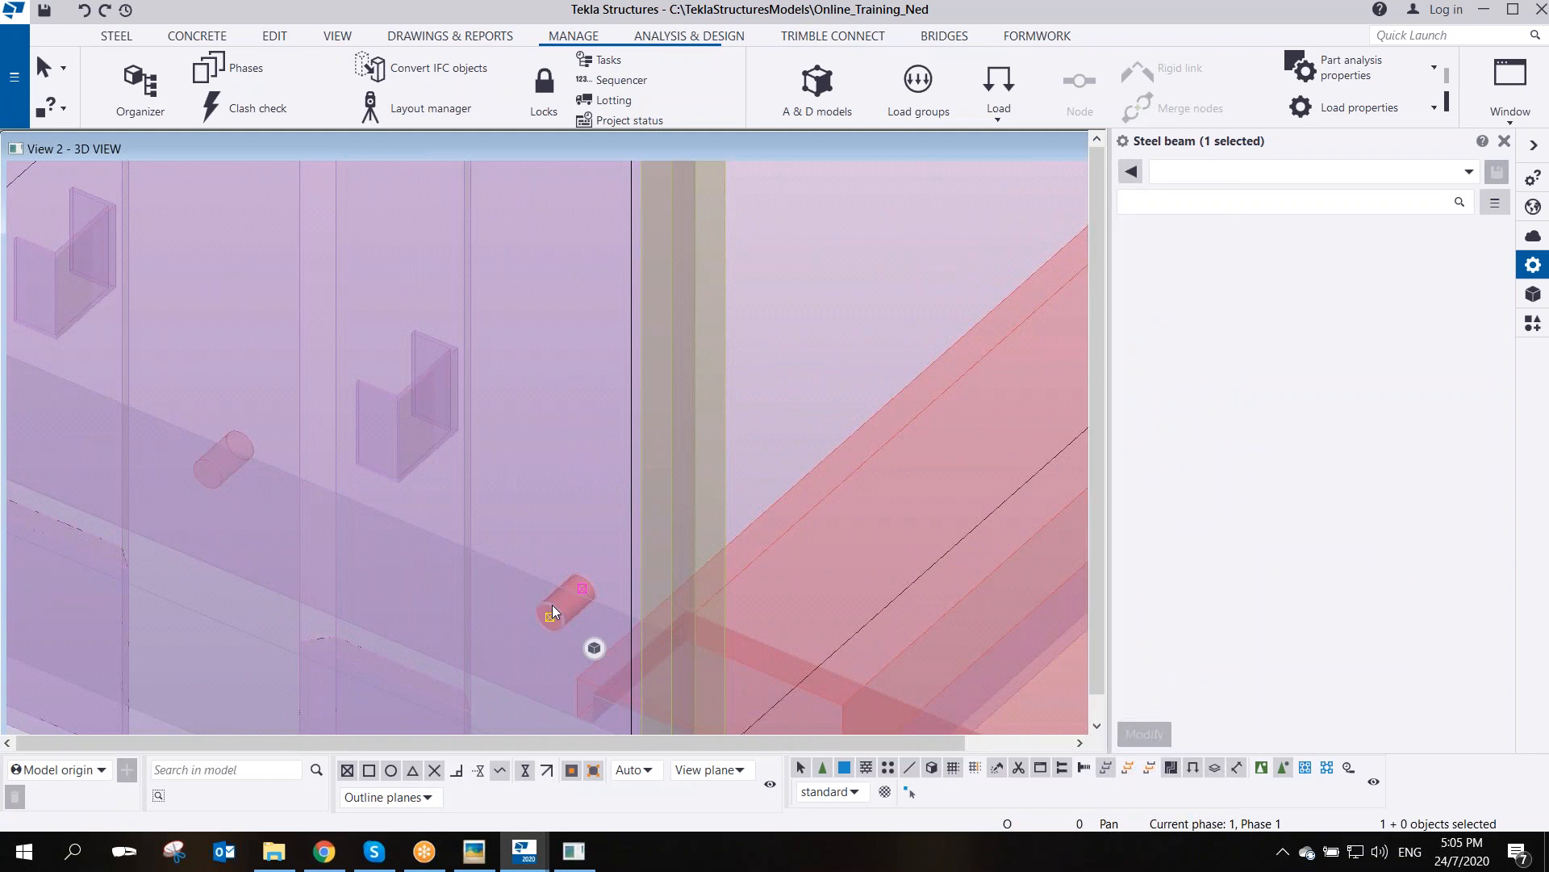
pyautogui.keyDown('ctrl'); pyautogui.moveTo(563, 607); pyautogui.dragTo(555, 492, button='middle'); pyautogui.keyUp('ctrl')
pyautogui.moveTo(541, 443); pyautogui.dragTo(626, 555)
pyautogui.press('Delete')
pyautogui.moveTo(281, 346); pyautogui.dragTo(380, 458)
pyautogui.press('Delete')
# - Select the four wire loops and four recess pieces along the base of the end ribbed wall and delete them
pyautogui.scroll(-6, 380, 459)
pyautogui.scroll(5, 718, 555)
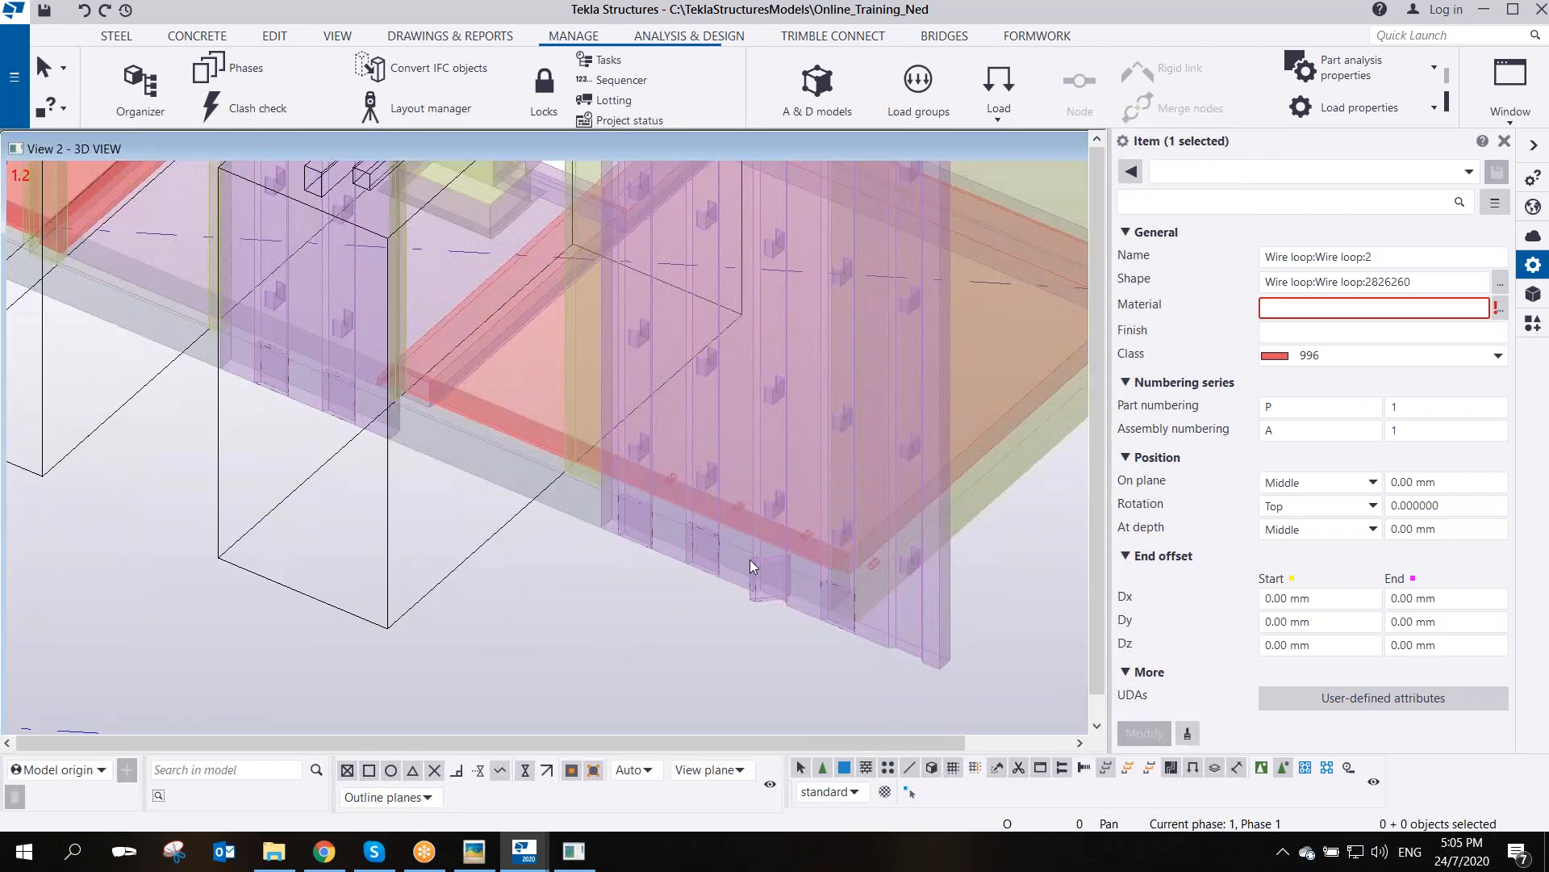
pyautogui.keyDown('ctrl'); pyautogui.moveTo(823, 593); pyautogui.dragTo(920, 538, button='middle'); pyautogui.keyUp('ctrl')
pyautogui.moveTo(271, 476); pyautogui.dragTo(855, 708)
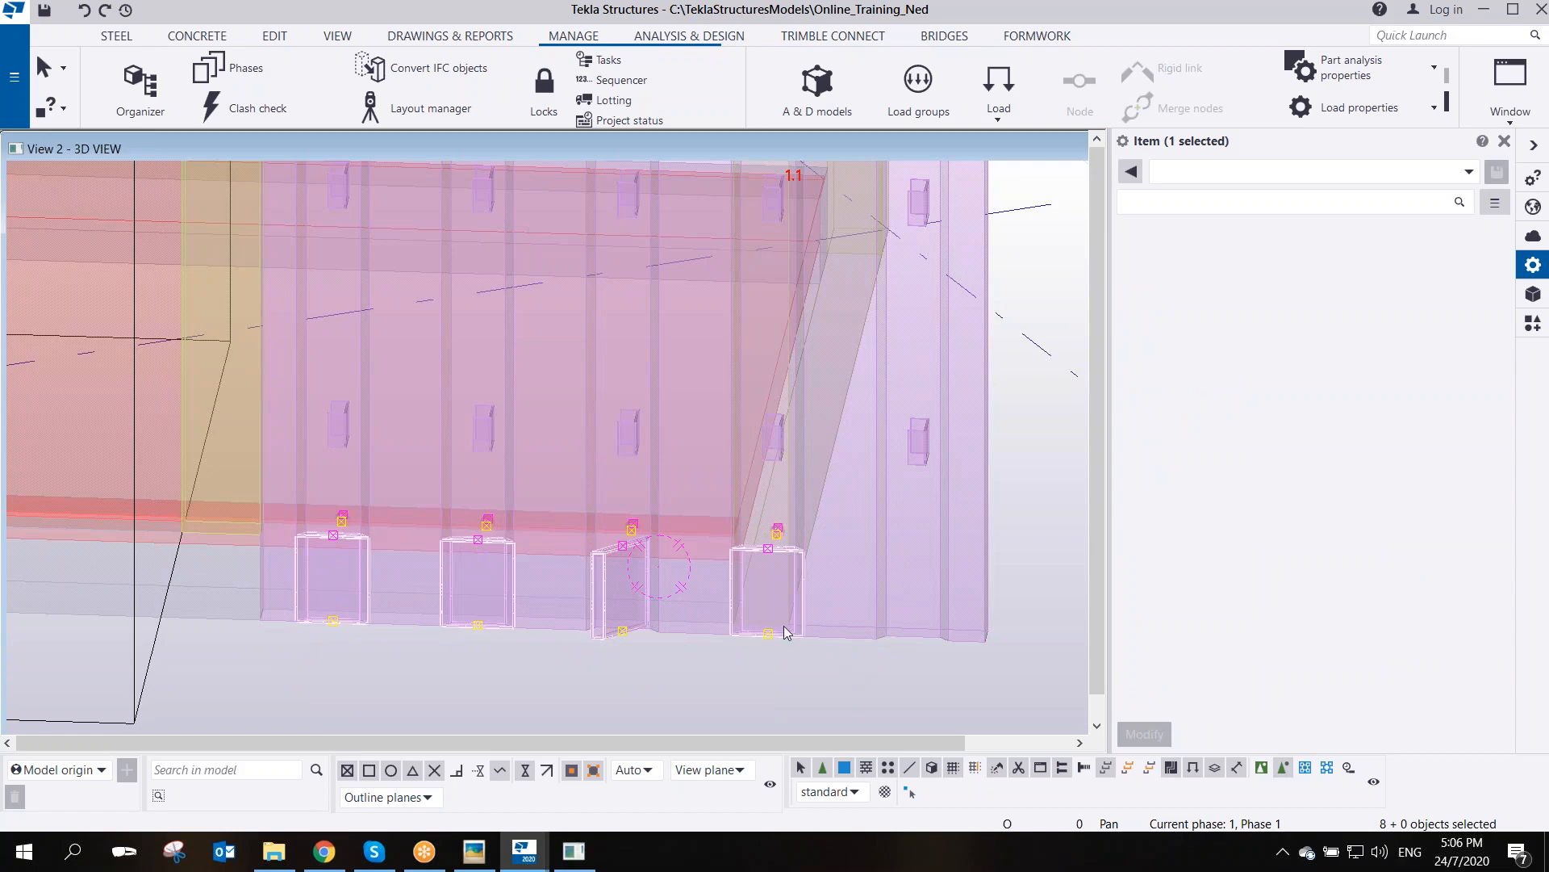
pyautogui.press('Delete')
# - Return the native parts in the 3D view to solid shaded display
pyautogui.scroll(-4, 803, 647)
pyautogui.keyDown('ctrl'); pyautogui.moveTo(768, 457); pyautogui.dragTo(809, 418, button='middle'); pyautogui.keyUp('ctrl')
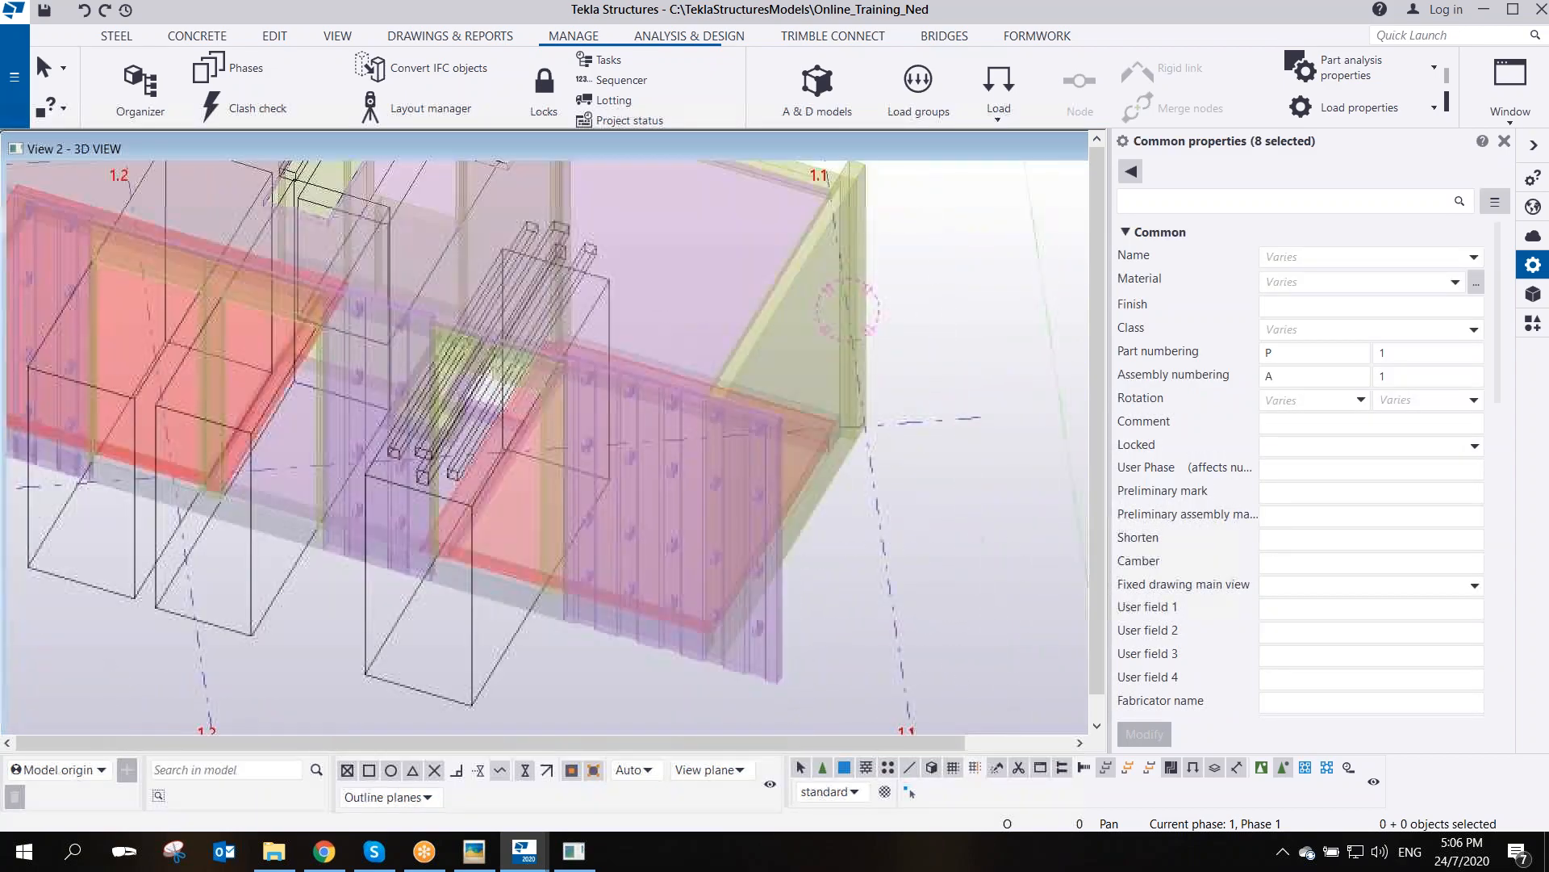
pyautogui.scroll(-2, 799, 409)
pyautogui.click(888, 408)
pyautogui.keyDown('ctrl'); pyautogui.moveTo(622, 370); pyautogui.dragTo(520, 376, button='middle'); pyautogui.keyUp('ctrl')
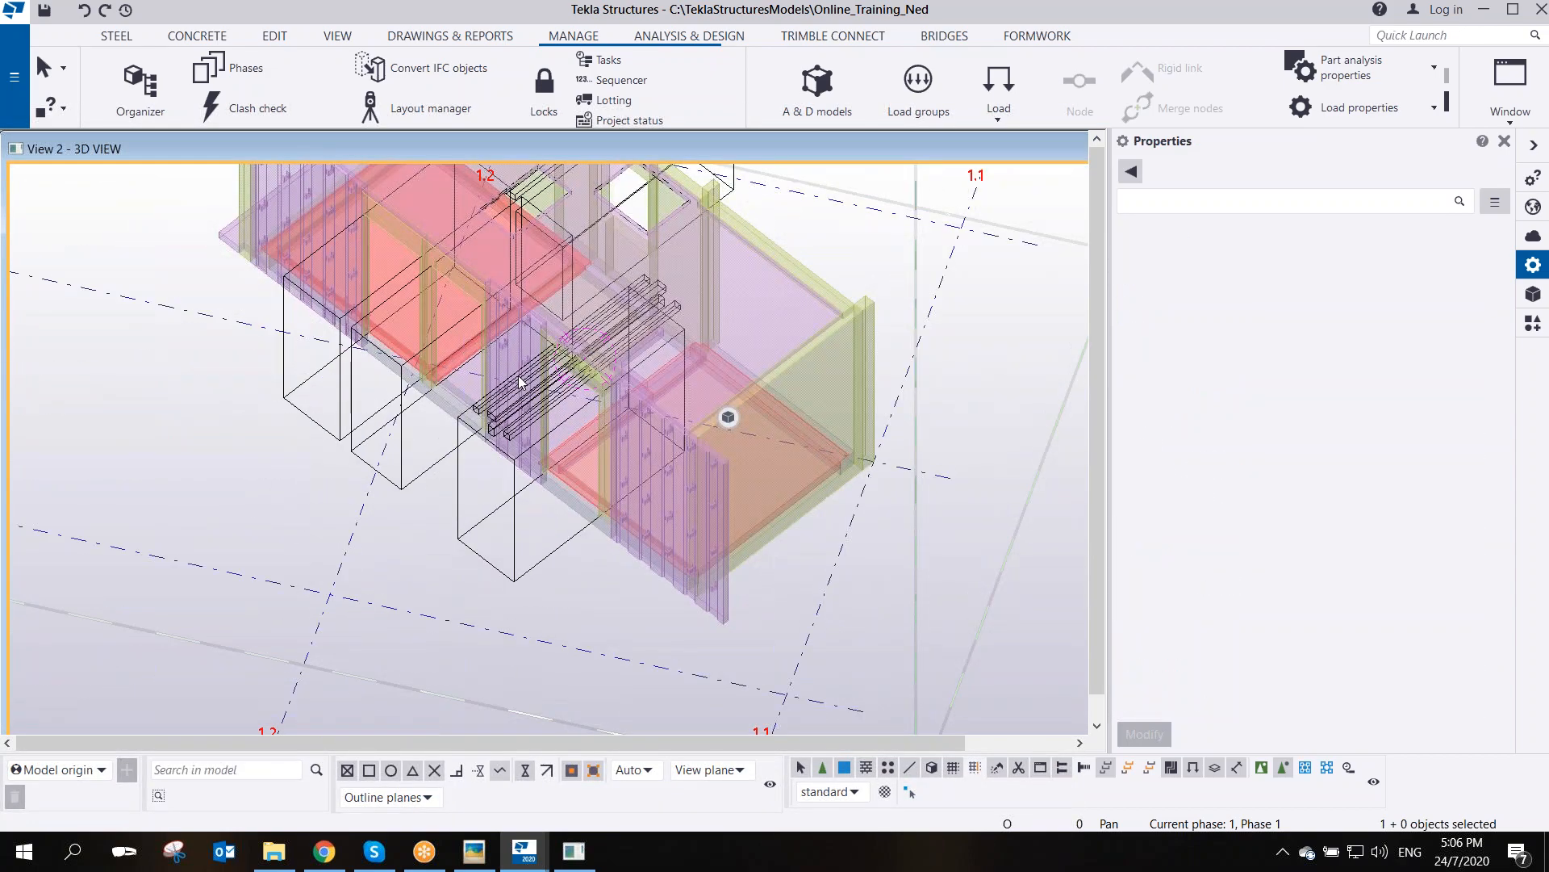
pyautogui.keyDown('ctrl'); pyautogui.moveTo(715, 350); pyautogui.dragTo(656, 496, button='middle'); pyautogui.keyUp('ctrl')
pyautogui.scroll(4, 623, 473)
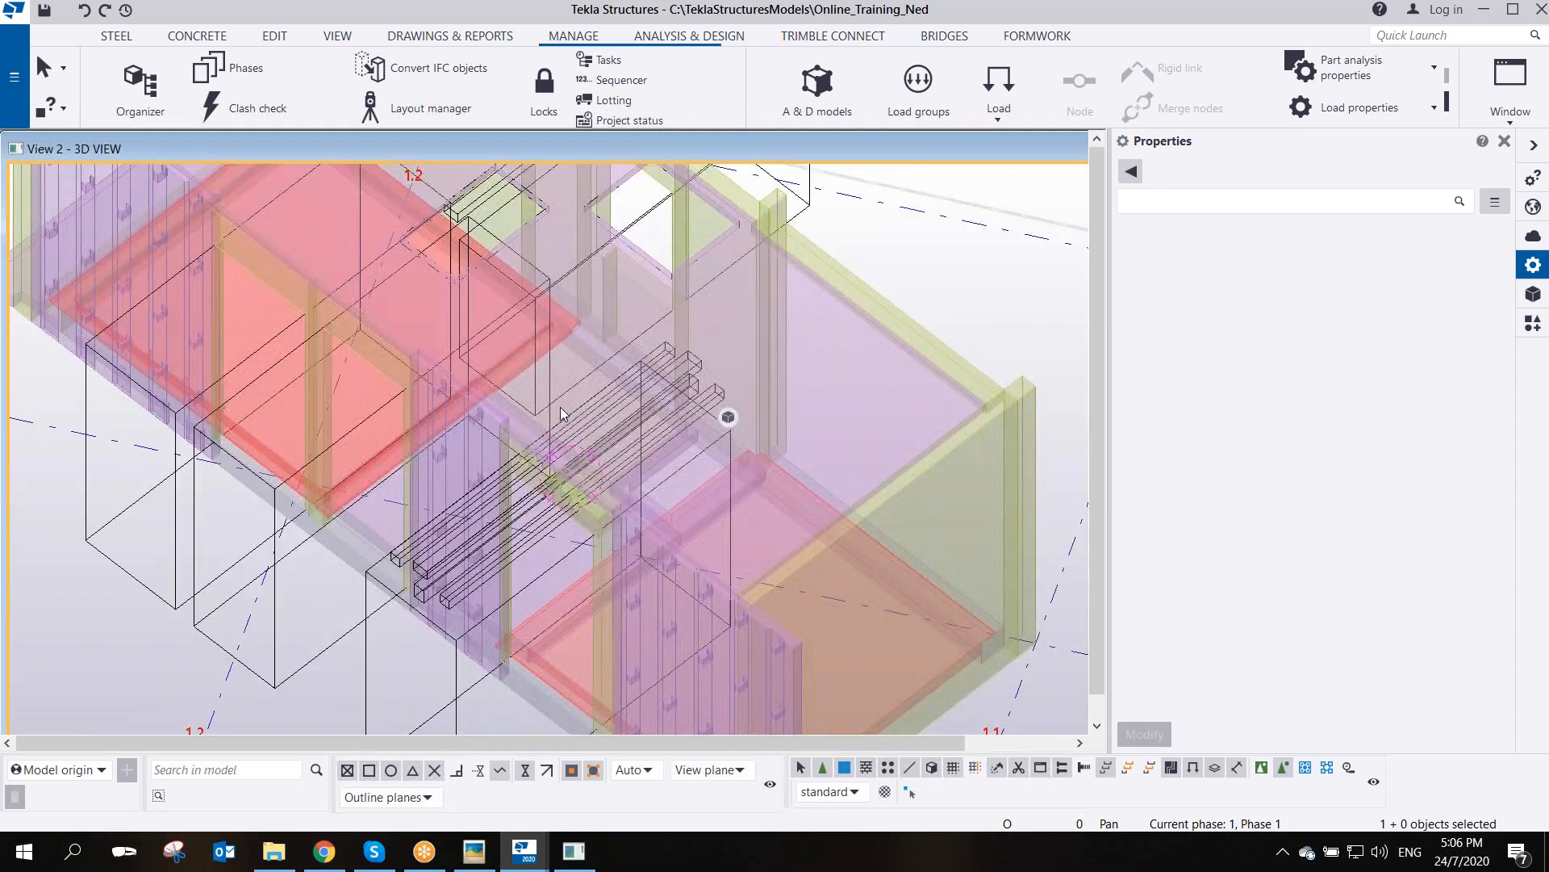
pyautogui.keyDown('ctrl'); pyautogui.moveTo(623, 447); pyautogui.dragTo(272, 285, button='middle'); pyautogui.keyUp('ctrl')
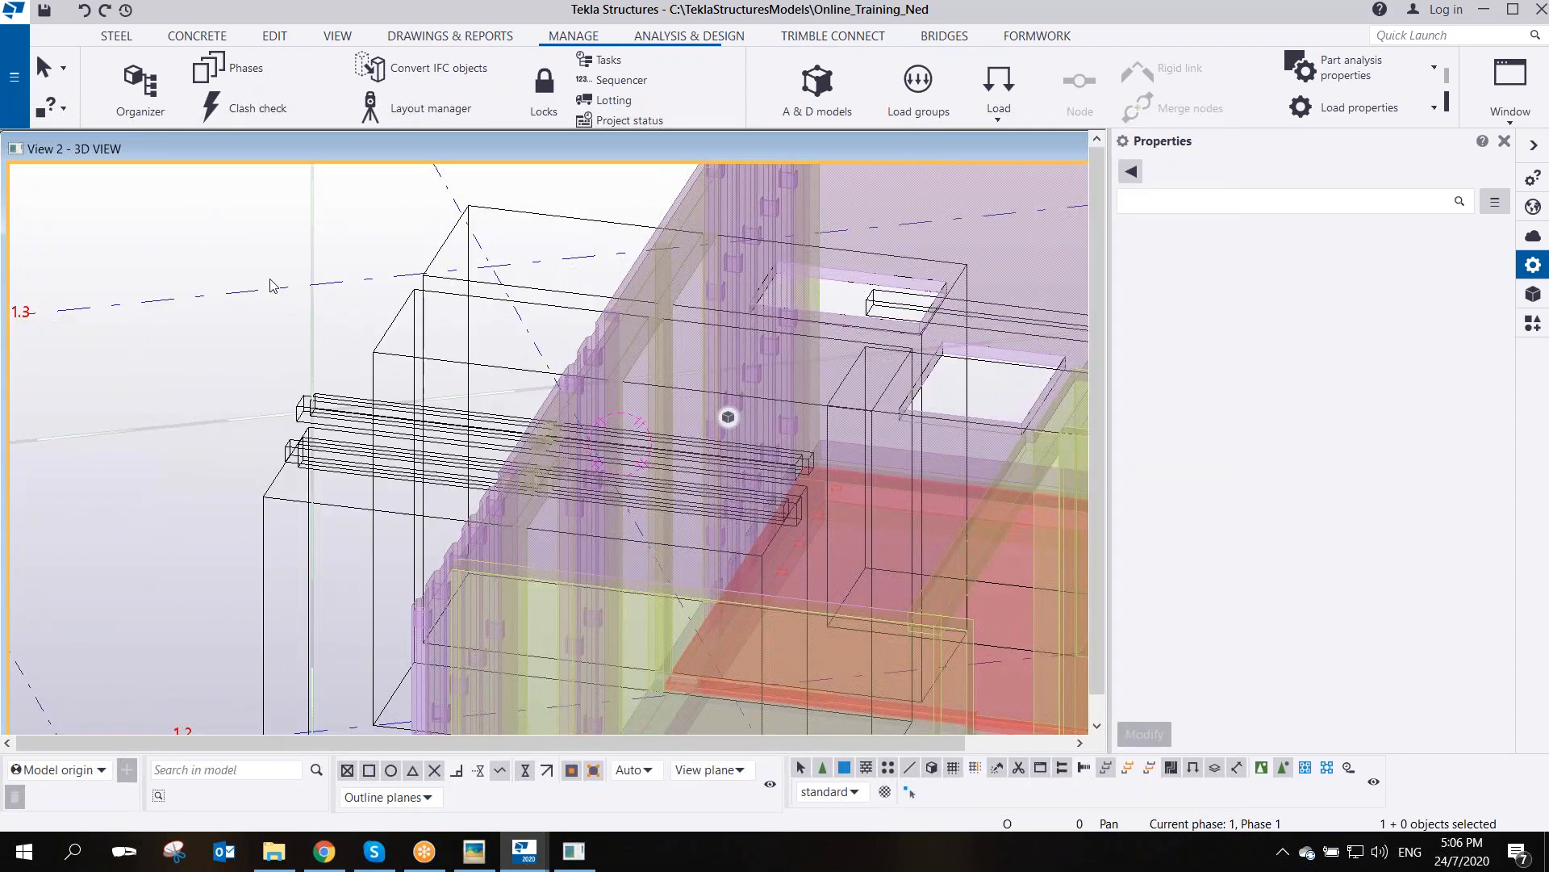
pyautogui.scroll(-4, 571, 473)
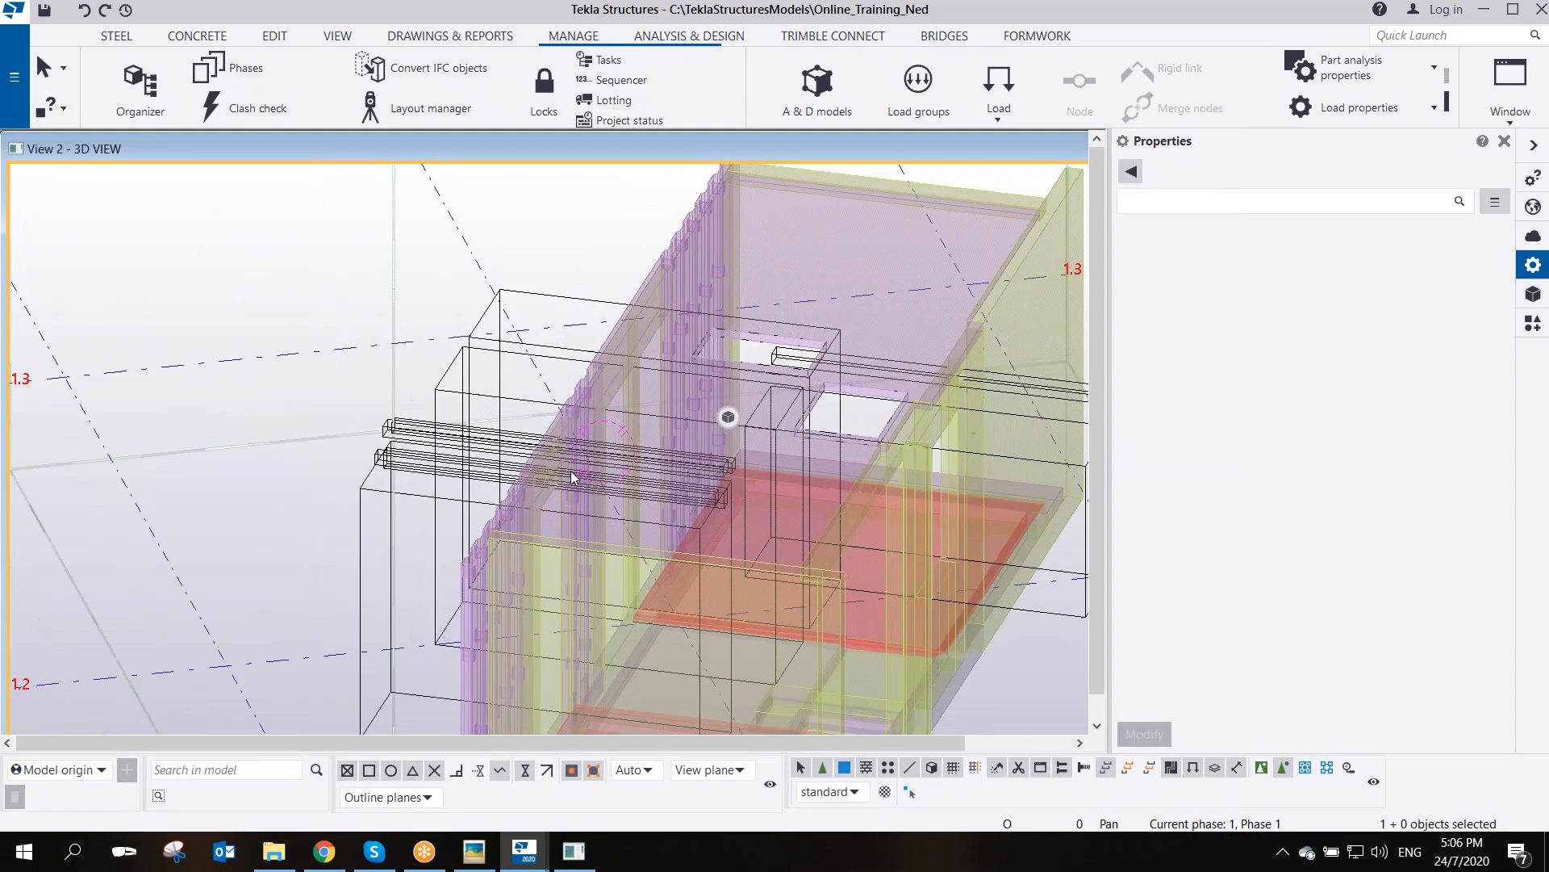
pyautogui.hotkey('ctrl', '4')
pyautogui.moveTo(924, 566); pyautogui.dragTo(832, 493, button='middle')
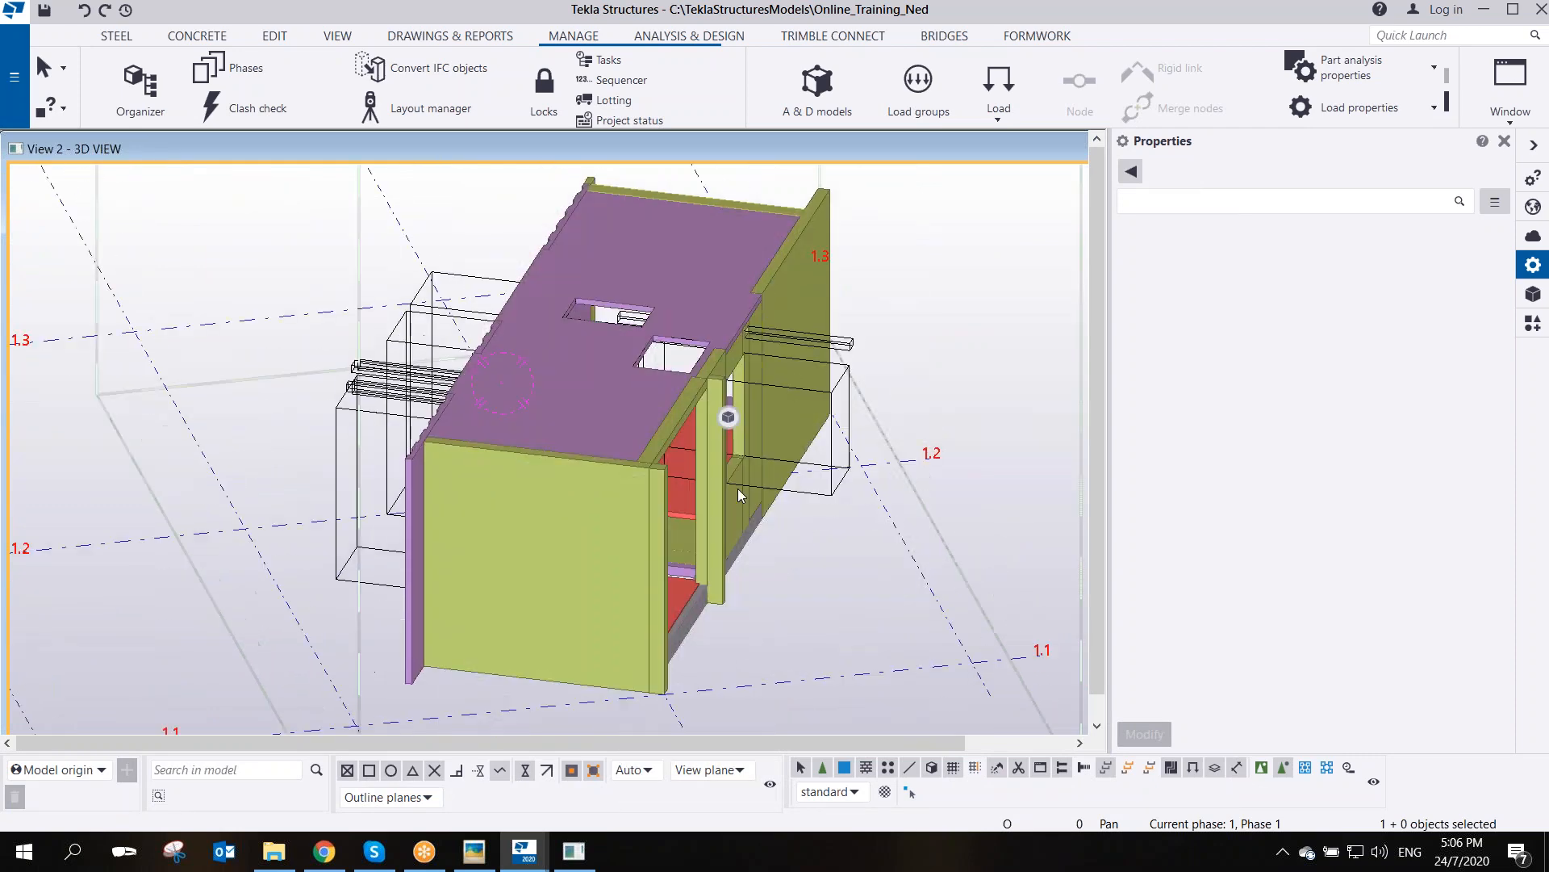
# - Examine the ribbed walls, their grooves and base recesses, and the door openings of the converted module up close
pyautogui.scroll(2, 726, 488)
pyautogui.moveTo(688, 492)
pyautogui.keyDown('ctrl'); pyautogui.mouseDown(button='middle')
pyautogui.moveTo(384, 384)
pyautogui.moveTo(736, 469)
pyautogui.moveTo(704, 336)
pyautogui.moveTo(596, 468)
pyautogui.mouseUp(button='middle'); pyautogui.keyUp('ctrl')
pyautogui.moveTo(586, 352)
pyautogui.mouseDown(button='middle')
pyautogui.moveTo(562, 455)
pyautogui.moveTo(581, 544)
pyautogui.moveTo(668, 533)
pyautogui.mouseUp(button='middle')
pyautogui.scroll(-2, 541, 487)
pyautogui.scroll(5, 399, 526)
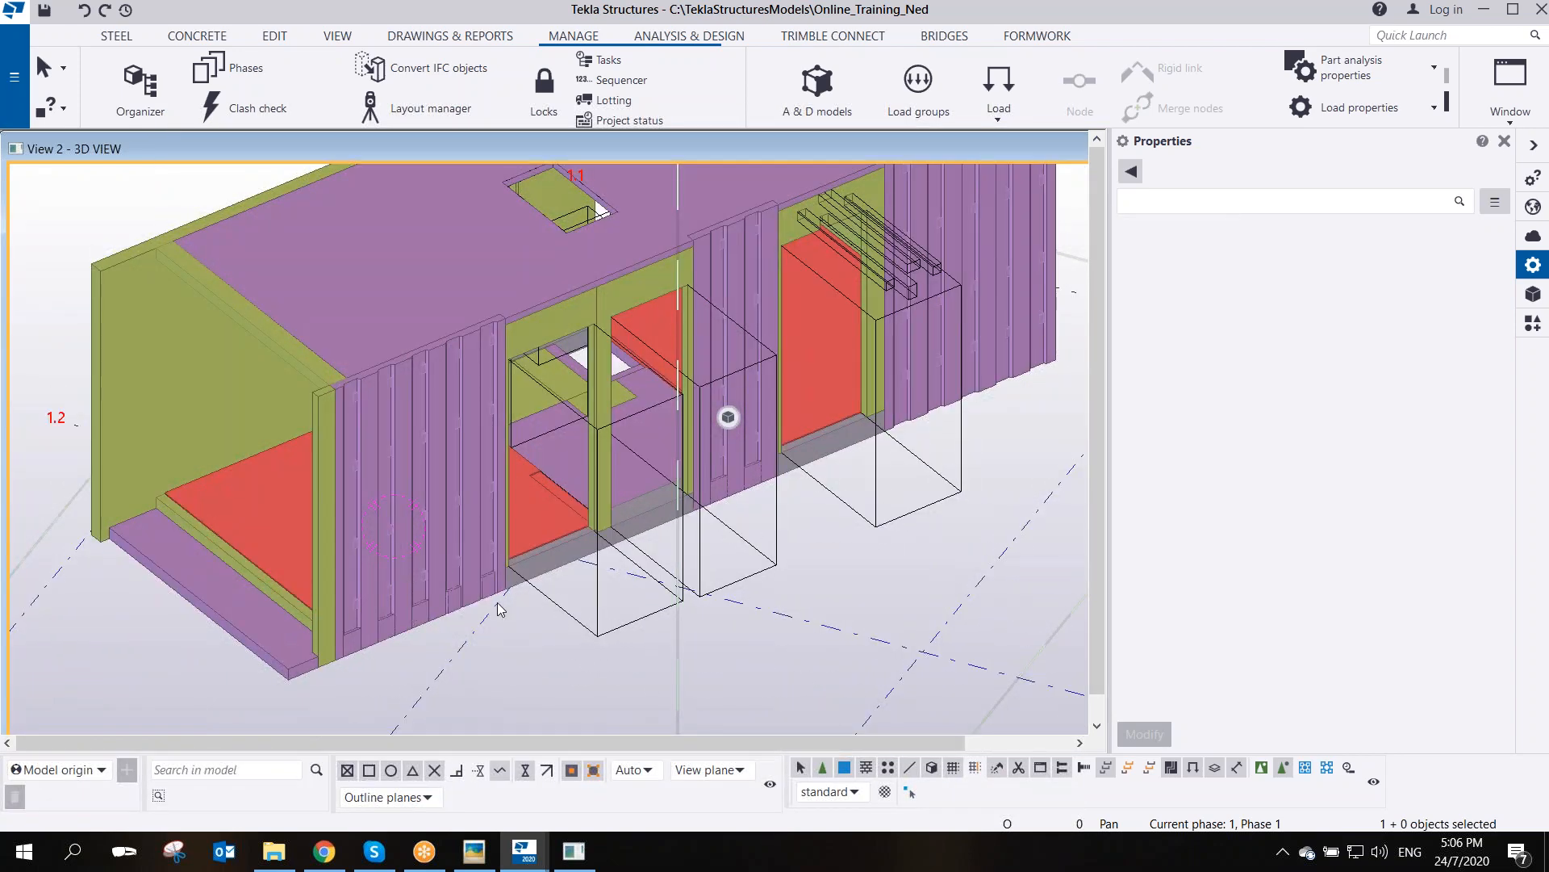
pyautogui.scroll(5, 423, 627)
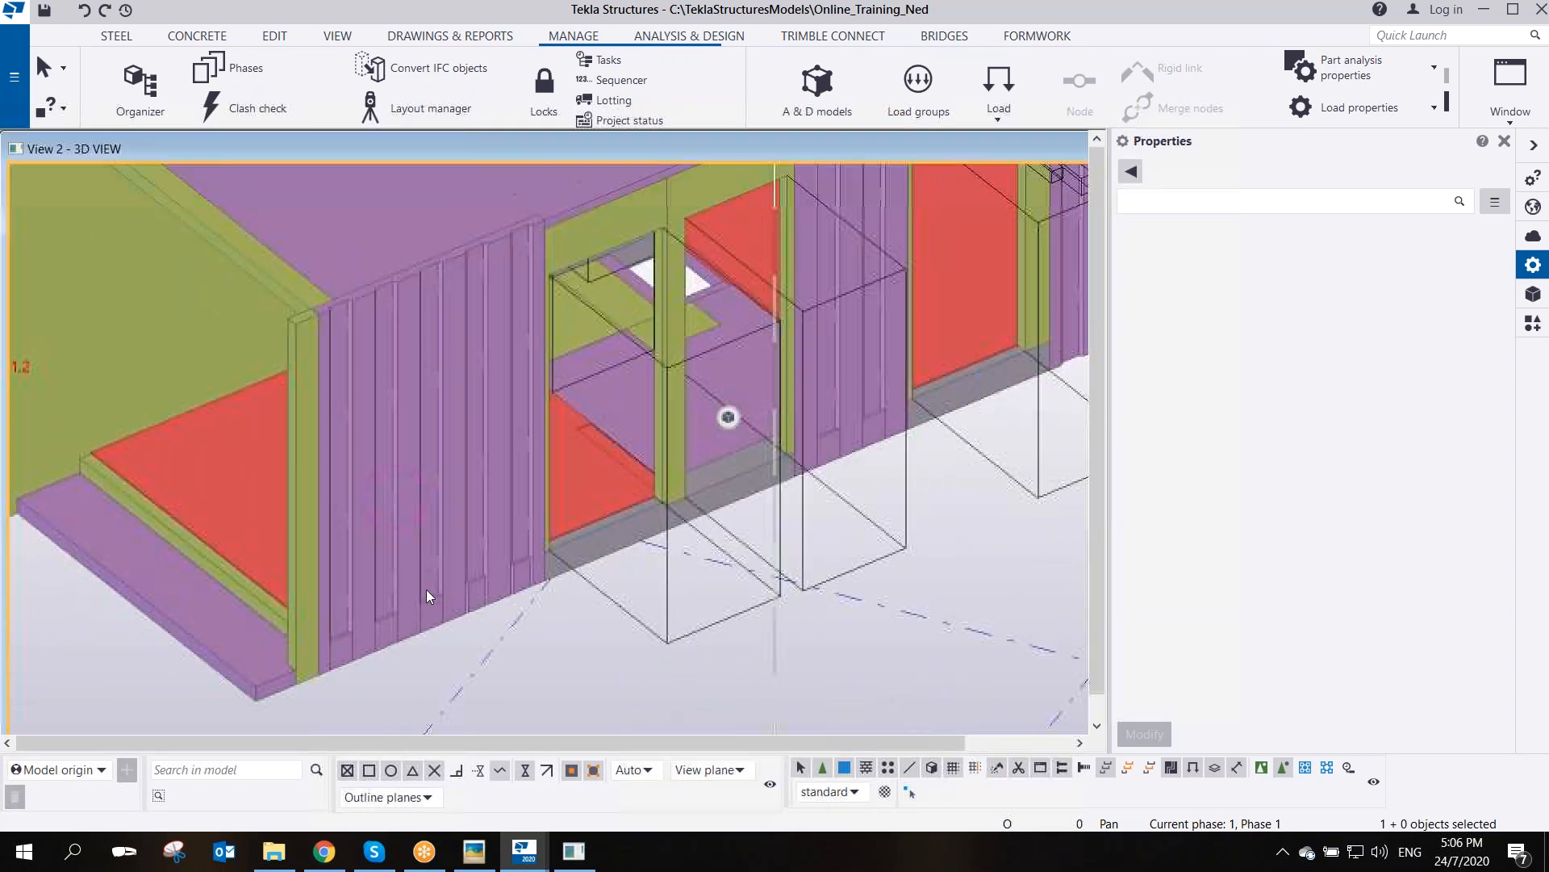
pyautogui.moveTo(434, 594)
pyautogui.keyDown('ctrl'); pyautogui.mouseDown(button='middle')
pyautogui.moveTo(495, 609)
pyautogui.moveTo(456, 505)
pyautogui.moveTo(305, 481)
pyautogui.moveTo(265, 622)
pyautogui.moveTo(373, 664)
pyautogui.moveTo(512, 626)
pyautogui.moveTo(516, 593)
pyautogui.mouseUp(button='middle'); pyautogui.keyUp('ctrl')
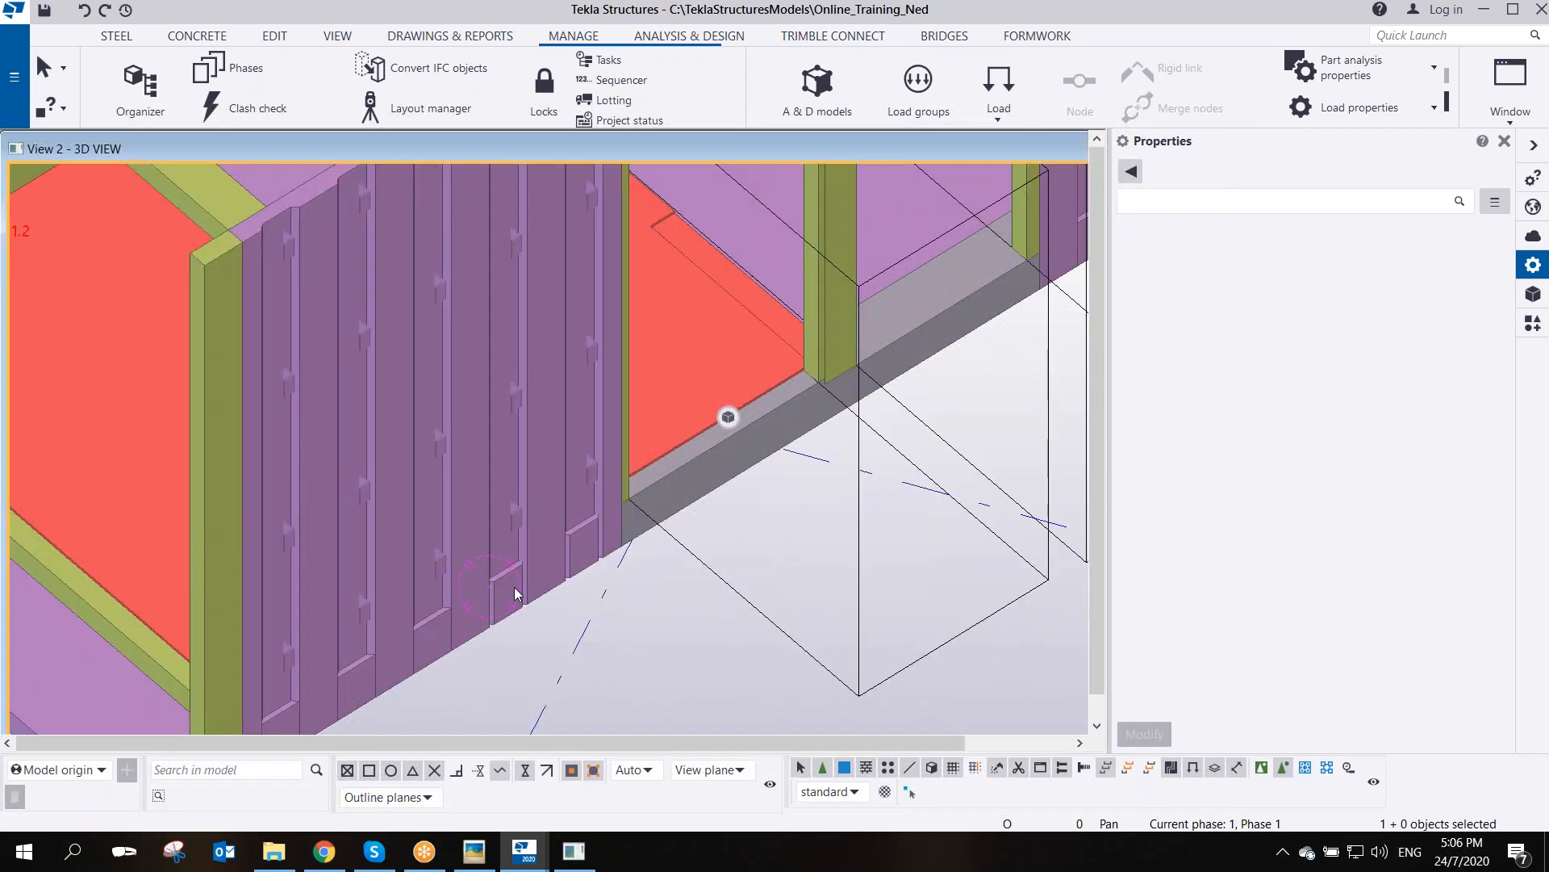
pyautogui.keyDown('ctrl'); pyautogui.moveTo(390, 423); pyautogui.dragTo(363, 403, button='middle'); pyautogui.keyUp('ctrl')
pyautogui.scroll(-3, 434, 557)
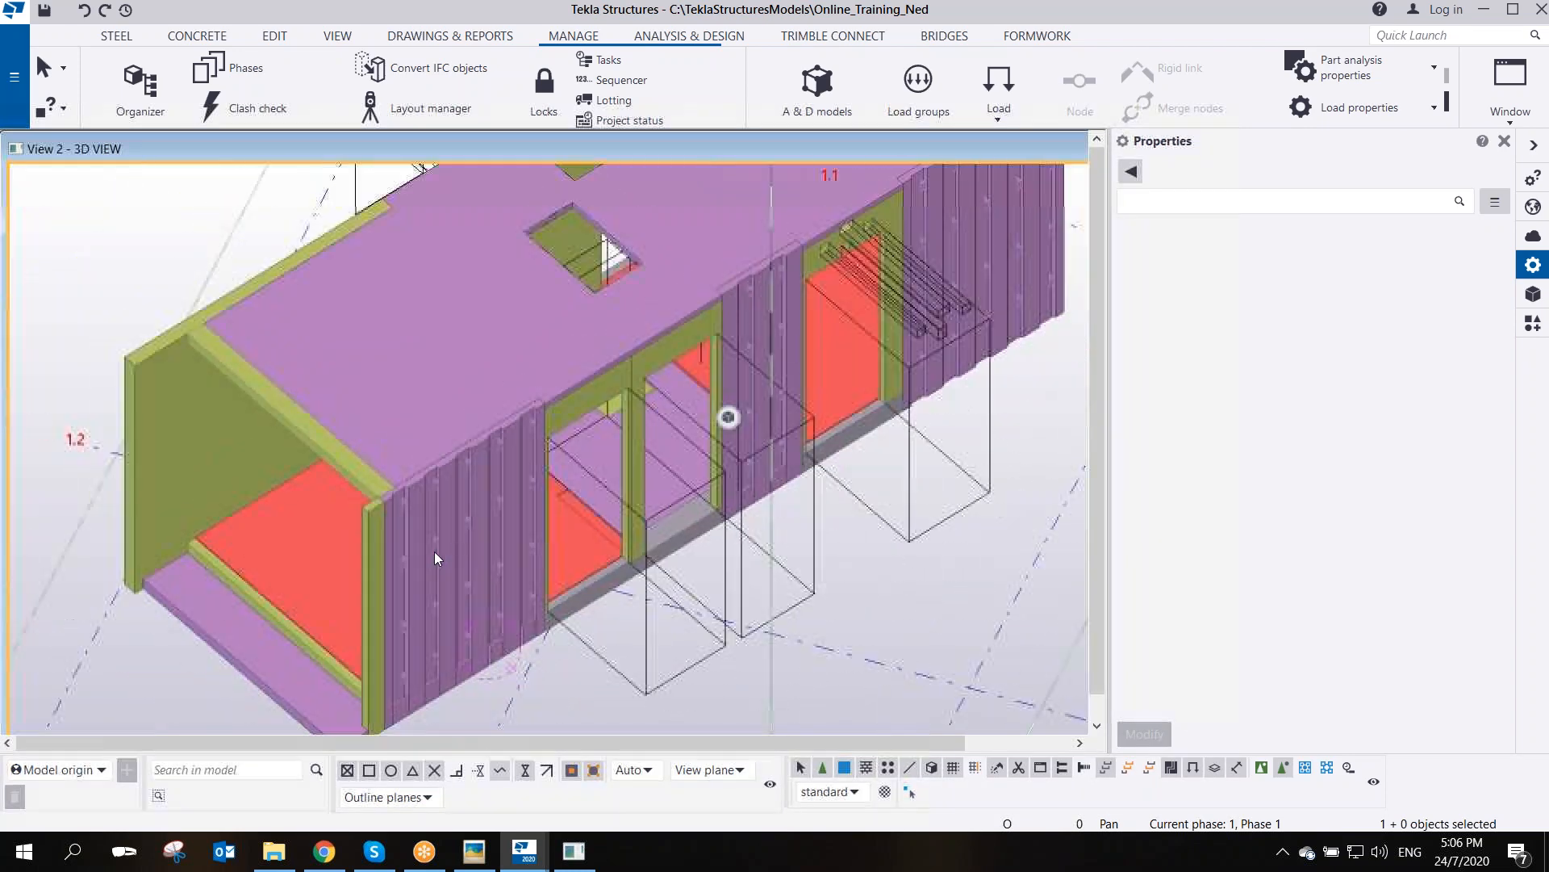
pyautogui.scroll(3, 632, 440)
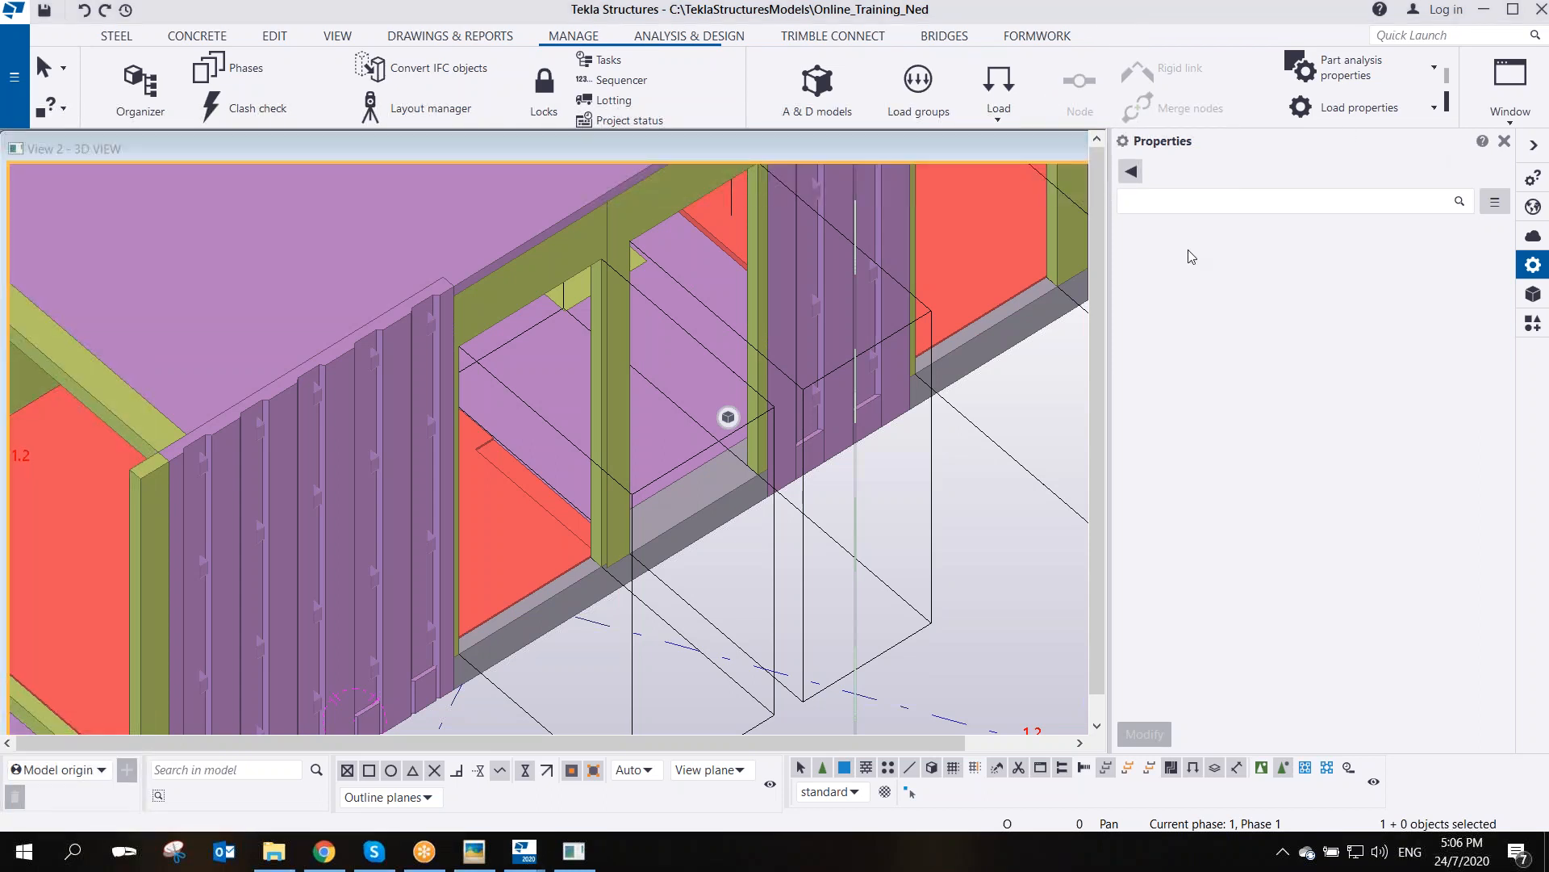
# - Inspect the whole converted module from its ribbed side, open end and opposite wall side
pyautogui.click(941, 501)
pyautogui.moveTo(975, 468); pyautogui.dragTo(773, 529, button='middle')
pyautogui.scroll(-5, 771, 520)
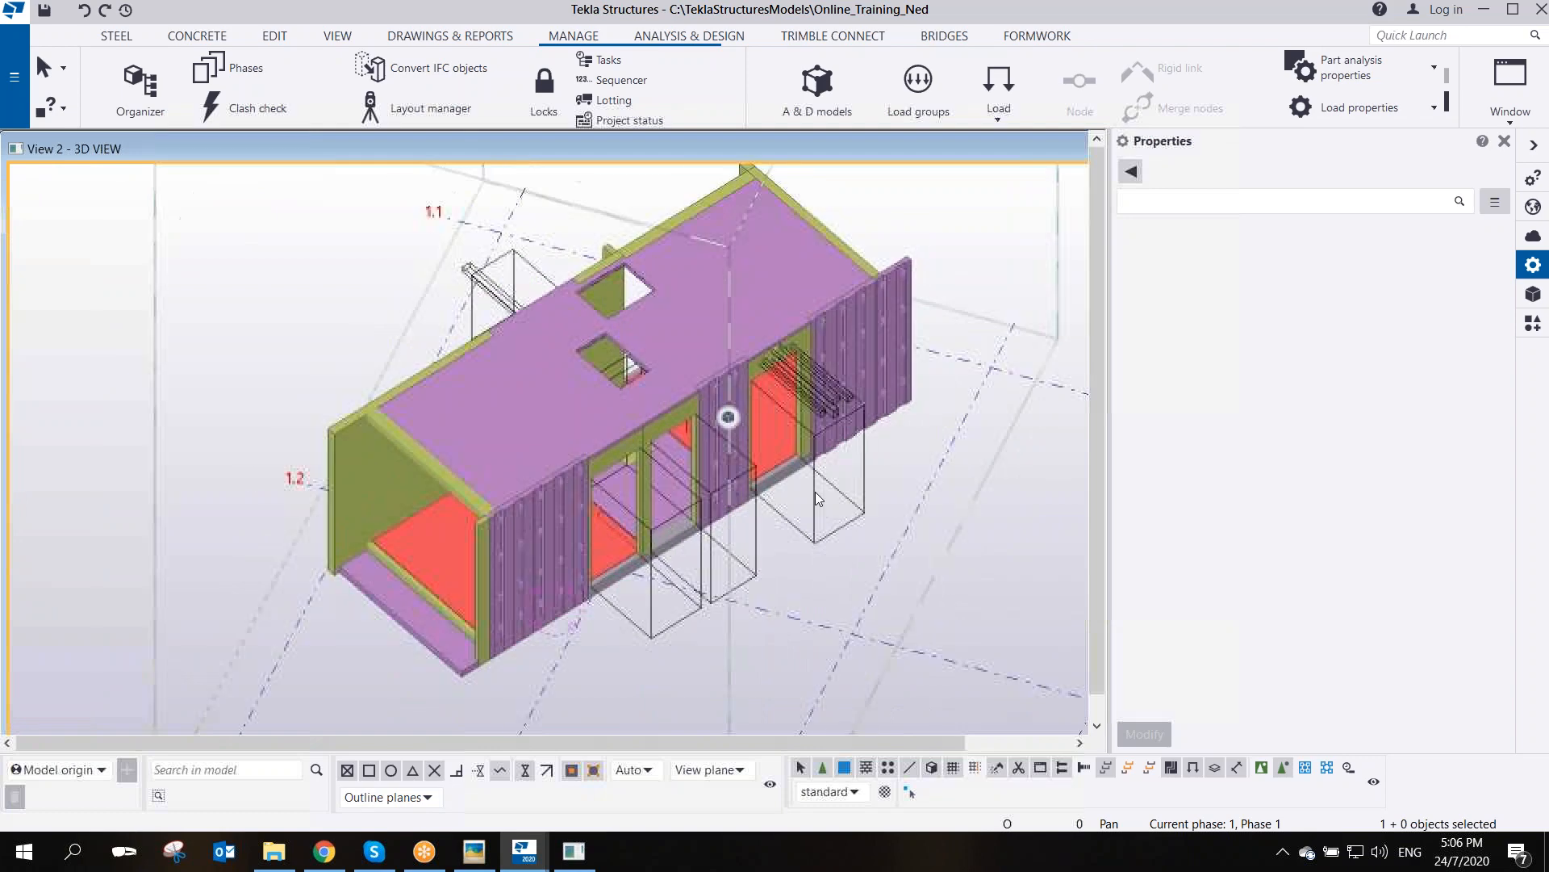
pyautogui.keyDown('ctrl'); pyautogui.moveTo(470, 497); pyautogui.dragTo(592, 491, button='middle'); pyautogui.keyUp('ctrl')
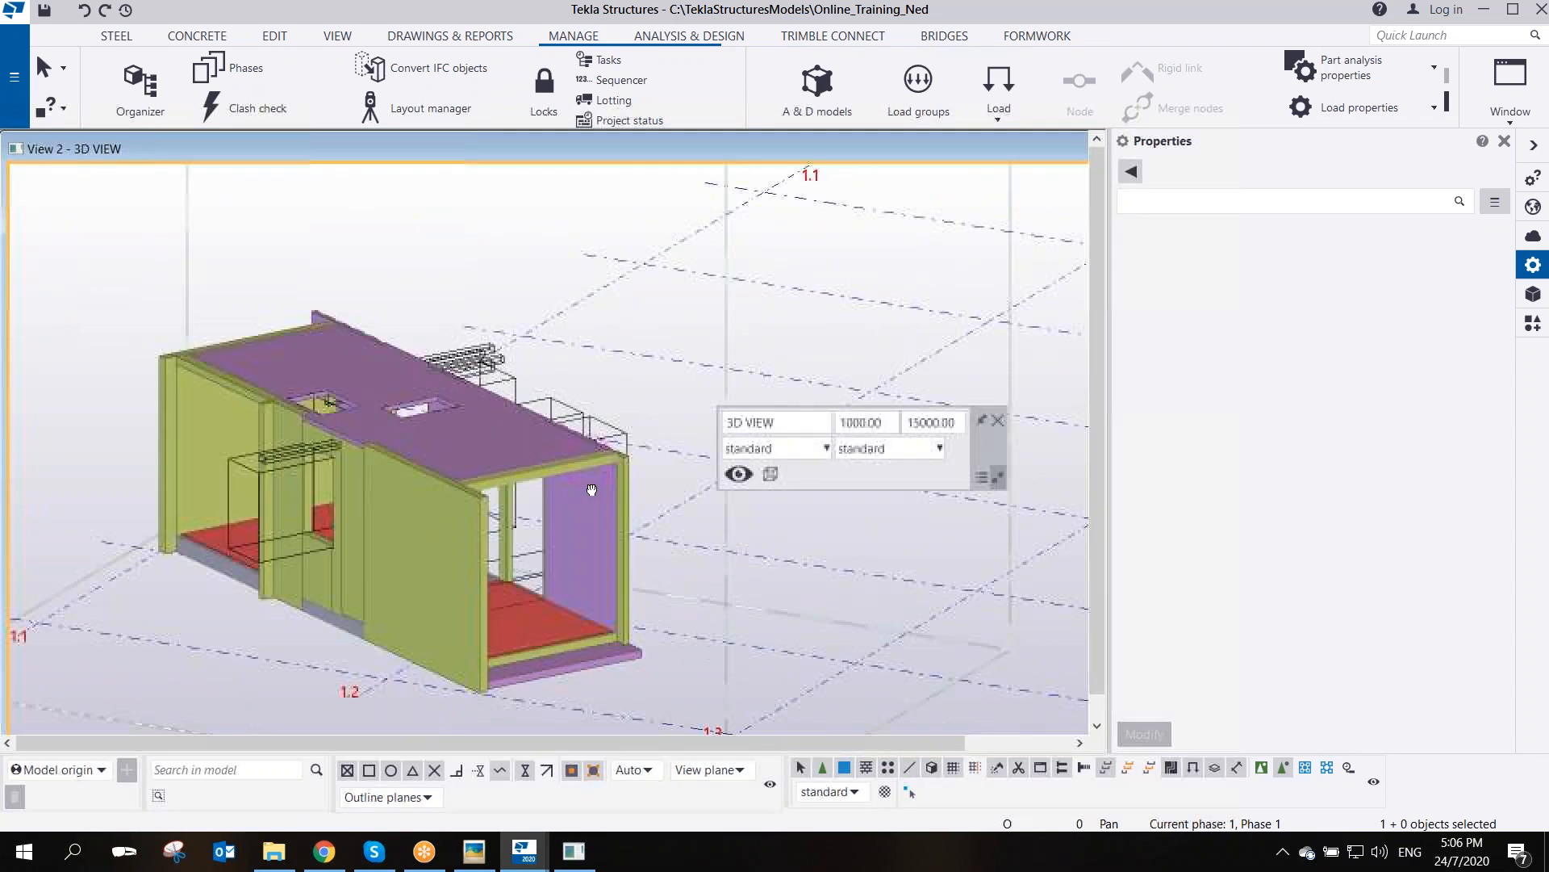
pyautogui.scroll(3, 496, 463)
pyautogui.keyDown('ctrl'); pyautogui.moveTo(469, 489); pyautogui.dragTo(573, 540, button='middle'); pyautogui.keyUp('ctrl')
pyautogui.moveTo(363, 484); pyautogui.dragTo(588, 482, button='middle')
pyautogui.scroll(-3, 418, 449)
pyautogui.moveTo(468, 561); pyautogui.dragTo(623, 609, button='middle')
pyautogui.scroll(-1, 623, 609)
pyautogui.scroll(2, 623, 609)
pyautogui.moveTo(666, 489); pyautogui.dragTo(663, 518, button='middle')
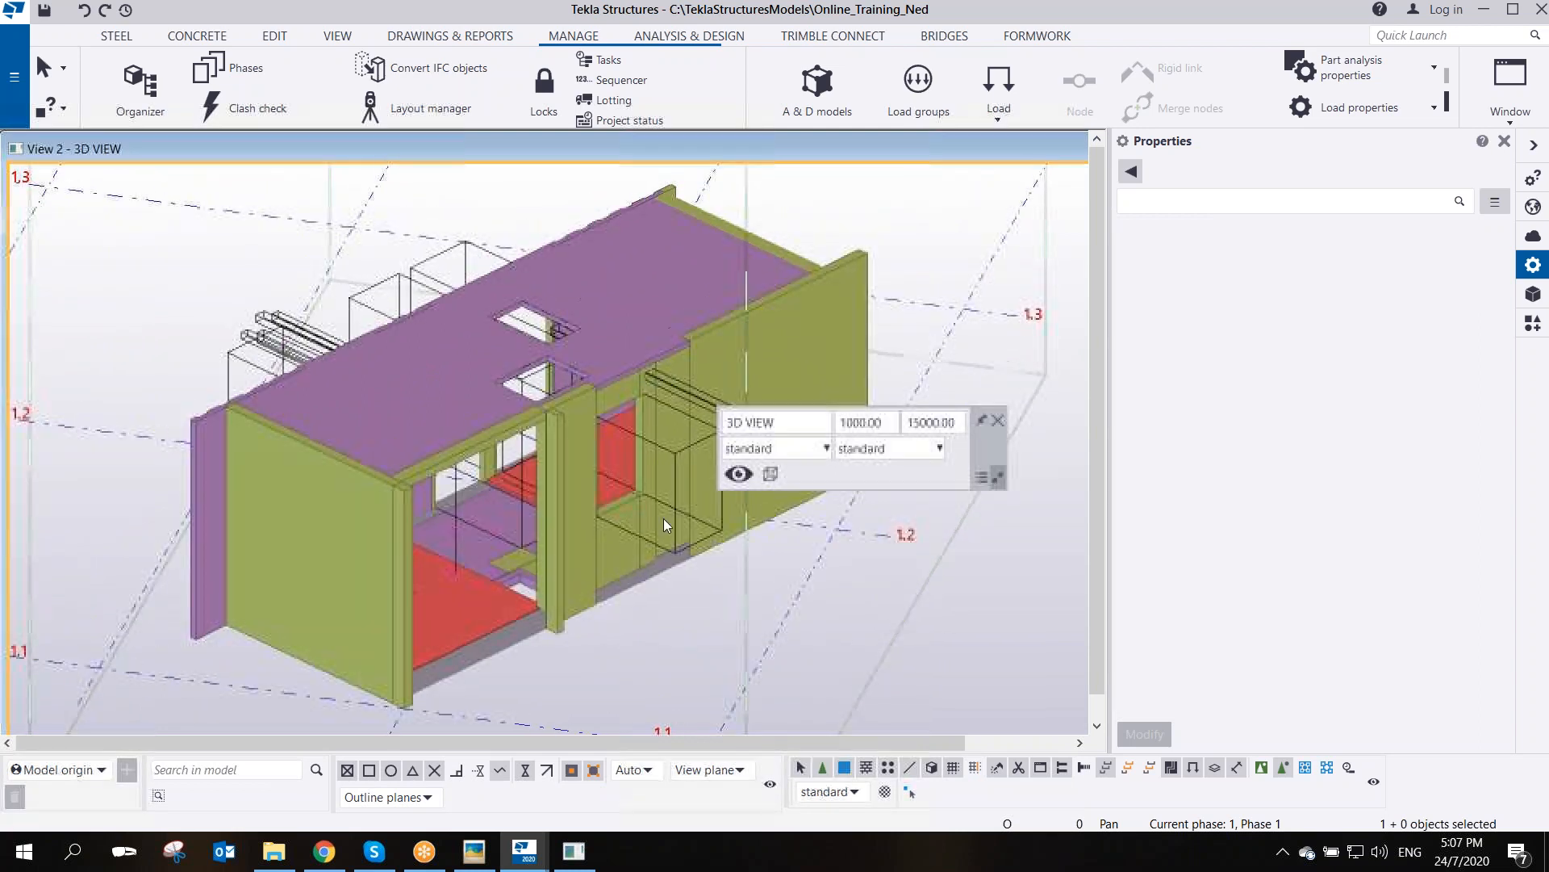